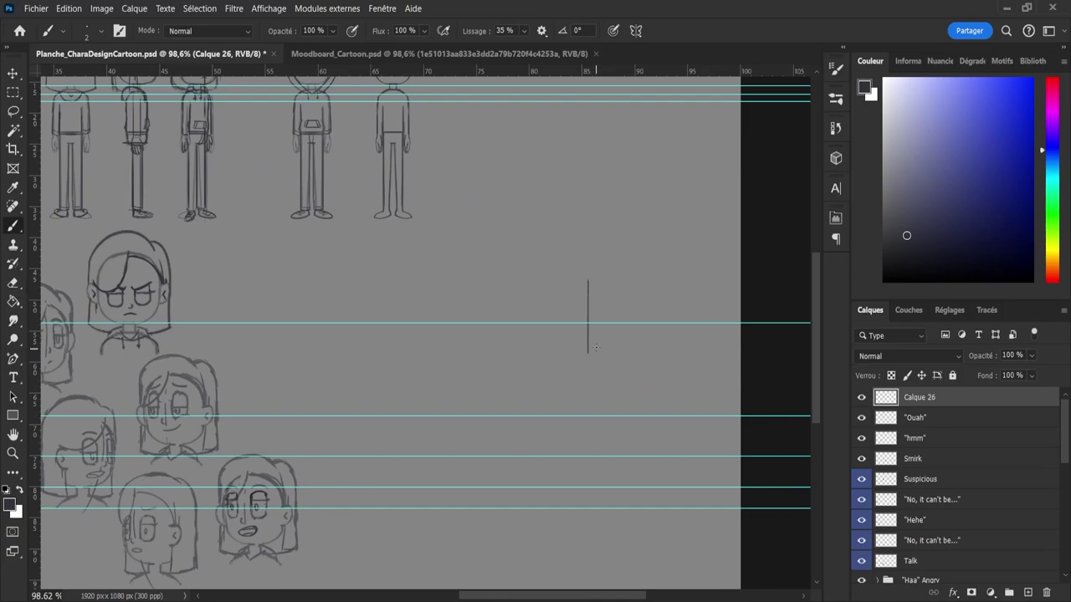
- Sketch a rectangular thumbnail frame on the empty area beside the head studies and rough in a round head with shoulders inside it
{"action": "mouse_move", "coordinate": [606, 281]}
{"action": "left_mouse_down"}
{"action": "mouse_move", "coordinate": [708, 281]}
{"action": "mouse_move", "coordinate": [708, 351]}
{"action": "left_mouse_up"}
{"action": "left_click_drag", "start_coordinate": [596, 360], "coordinate": [702, 358]}
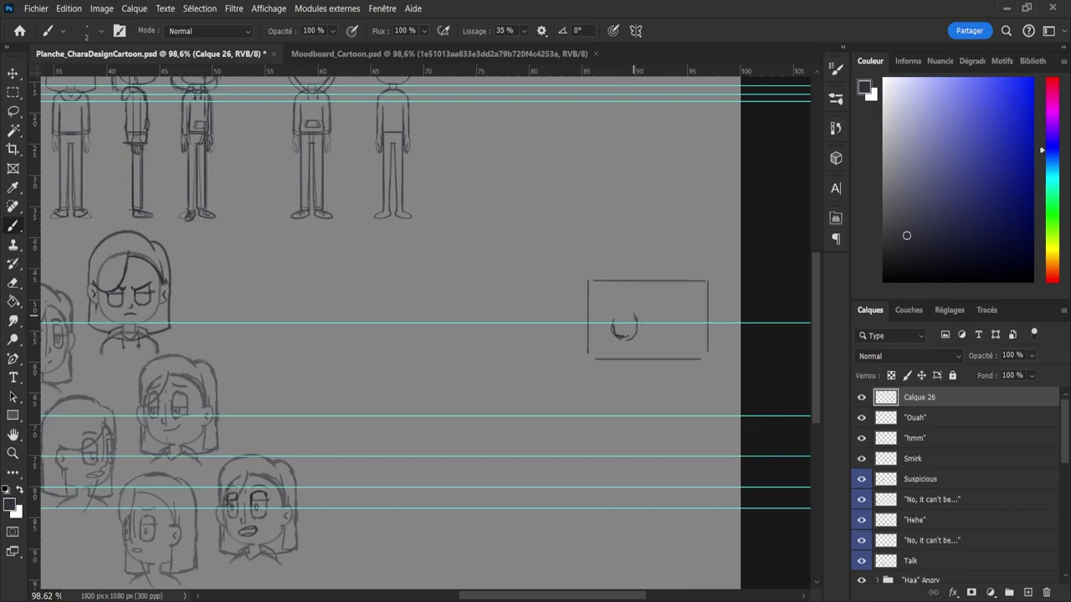
{"action": "left_click_drag", "start_coordinate": [612, 323], "coordinate": [616, 314]}
{"action": "mouse_move", "coordinate": [612, 329]}
{"action": "left_mouse_down"}
{"action": "mouse_move", "coordinate": [622, 313]}
{"action": "mouse_move", "coordinate": [635, 327]}
{"action": "left_mouse_up"}
{"action": "mouse_move", "coordinate": [642, 346]}
{"action": "left_mouse_down"}
{"action": "mouse_move", "coordinate": [620, 361]}
{"action": "mouse_move", "coordinate": [610, 345]}
{"action": "mouse_move", "coordinate": [612, 360]}
{"action": "mouse_move", "coordinate": [630, 347]}
{"action": "mouse_move", "coordinate": [636, 358]}
{"action": "mouse_move", "coordinate": [608, 354]}
{"action": "mouse_move", "coordinate": [639, 358]}
{"action": "mouse_move", "coordinate": [616, 353]}
{"action": "mouse_move", "coordinate": [611, 330]}
{"action": "mouse_move", "coordinate": [609, 341]}
{"action": "mouse_move", "coordinate": [608, 320]}
{"action": "mouse_move", "coordinate": [624, 312]}
{"action": "mouse_move", "coordinate": [639, 324]}
{"action": "mouse_move", "coordinate": [624, 368]}
{"action": "mouse_move", "coordinate": [627, 343]}
{"action": "mouse_move", "coordinate": [602, 334]}
{"action": "mouse_move", "coordinate": [630, 329]}
{"action": "mouse_move", "coordinate": [617, 312]}
{"action": "mouse_move", "coordinate": [619, 326]}
{"action": "mouse_move", "coordinate": [645, 321]}
{"action": "mouse_move", "coordinate": [613, 343]}
{"action": "mouse_move", "coordinate": [639, 344]}
{"action": "mouse_move", "coordinate": [610, 347]}
{"action": "mouse_move", "coordinate": [641, 351]}
{"action": "mouse_move", "coordinate": [607, 358]}
{"action": "mouse_move", "coordinate": [636, 358]}
{"action": "mouse_move", "coordinate": [609, 359]}
{"action": "mouse_move", "coordinate": [639, 359]}
{"action": "left_mouse_up"}
- Clean up the head with a larger eraser and redraw the character's hair and face inside the thumbnail
{"action": "key", "text": "e"}
{"action": "key", "text": "bracketright"}
{"action": "key", "text": "bracketright"}
{"action": "key", "text": "bracketright"}
{"action": "key", "text": "b"}
{"action": "mouse_move", "coordinate": [613, 318]}
{"action": "left_mouse_down"}
{"action": "mouse_move", "coordinate": [635, 335]}
{"action": "mouse_move", "coordinate": [619, 337]}
{"action": "mouse_move", "coordinate": [638, 330]}
{"action": "mouse_move", "coordinate": [638, 339]}
{"action": "mouse_move", "coordinate": [608, 317]}
{"action": "mouse_move", "coordinate": [610, 351]}
{"action": "left_mouse_up"}
{"action": "key", "text": "ctrl+z"}
{"action": "left_click_drag", "start_coordinate": [614, 313], "coordinate": [614, 339]}
{"action": "left_click_drag", "start_coordinate": [627, 316], "coordinate": [629, 330]}
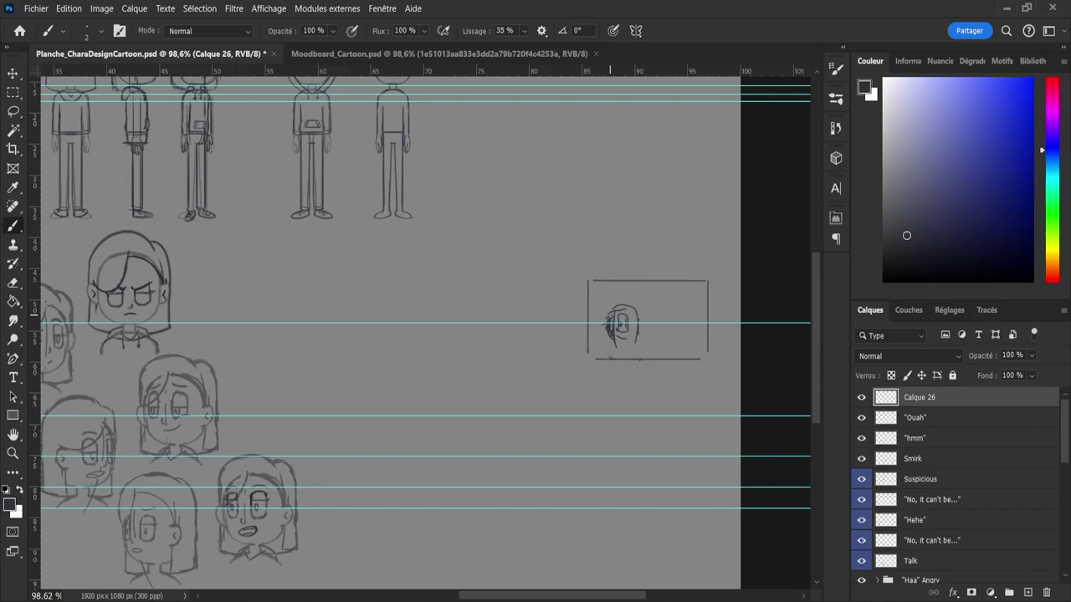
- Hatch a dark background around the character and sketch small castle-like buildings at the opposite end of the thumbnail
{"action": "mouse_move", "coordinate": [632, 312]}
{"action": "left_mouse_down"}
{"action": "mouse_move", "coordinate": [630, 350]}
{"action": "mouse_move", "coordinate": [633, 326]}
{"action": "mouse_move", "coordinate": [644, 338]}
{"action": "mouse_move", "coordinate": [625, 302]}
{"action": "mouse_move", "coordinate": [641, 311]}
{"action": "mouse_move", "coordinate": [609, 300]}
{"action": "mouse_move", "coordinate": [604, 344]}
{"action": "mouse_move", "coordinate": [644, 356]}
{"action": "left_mouse_up"}
{"action": "mouse_move", "coordinate": [594, 358]}
{"action": "left_mouse_down"}
{"action": "mouse_move", "coordinate": [592, 322]}
{"action": "mouse_move", "coordinate": [633, 290]}
{"action": "left_mouse_up"}
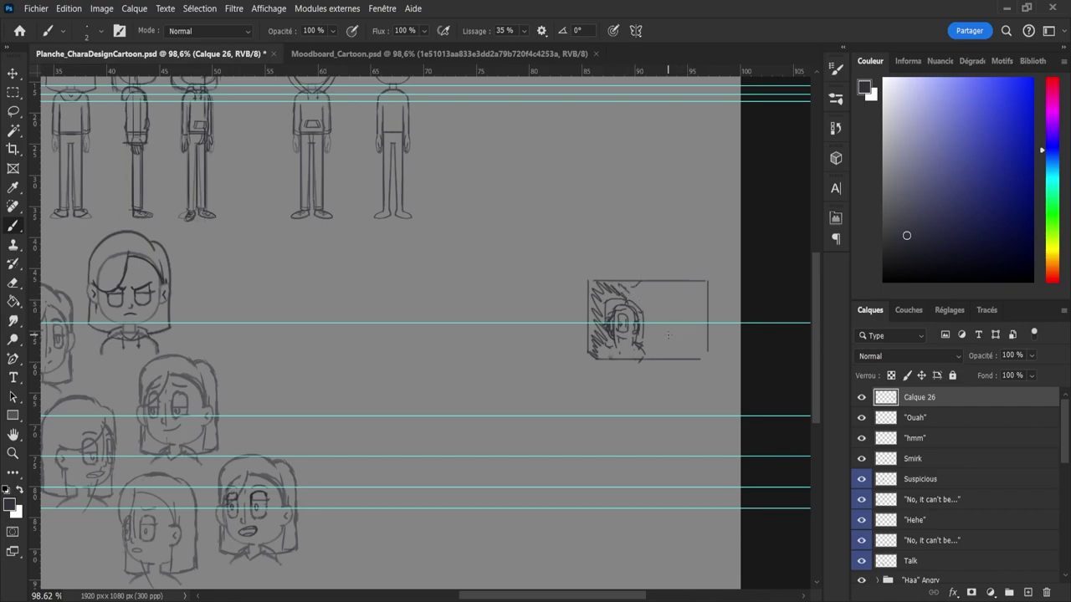
{"action": "mouse_move", "coordinate": [677, 320]}
{"action": "left_mouse_down"}
{"action": "mouse_move", "coordinate": [683, 308]}
{"action": "mouse_move", "coordinate": [686, 342]}
{"action": "mouse_move", "coordinate": [699, 316]}
{"action": "mouse_move", "coordinate": [705, 325]}
{"action": "left_mouse_up"}
{"action": "mouse_move", "coordinate": [707, 326]}
{"action": "left_mouse_down"}
{"action": "mouse_move", "coordinate": [692, 326]}
{"action": "mouse_move", "coordinate": [698, 353]}
{"action": "mouse_move", "coordinate": [674, 339]}
{"action": "mouse_move", "coordinate": [691, 354]}
{"action": "mouse_move", "coordinate": [672, 320]}
{"action": "mouse_move", "coordinate": [665, 335]}
{"action": "mouse_move", "coordinate": [681, 330]}
{"action": "left_mouse_up"}
{"action": "left_click_drag", "start_coordinate": [668, 339], "coordinate": [665, 350]}
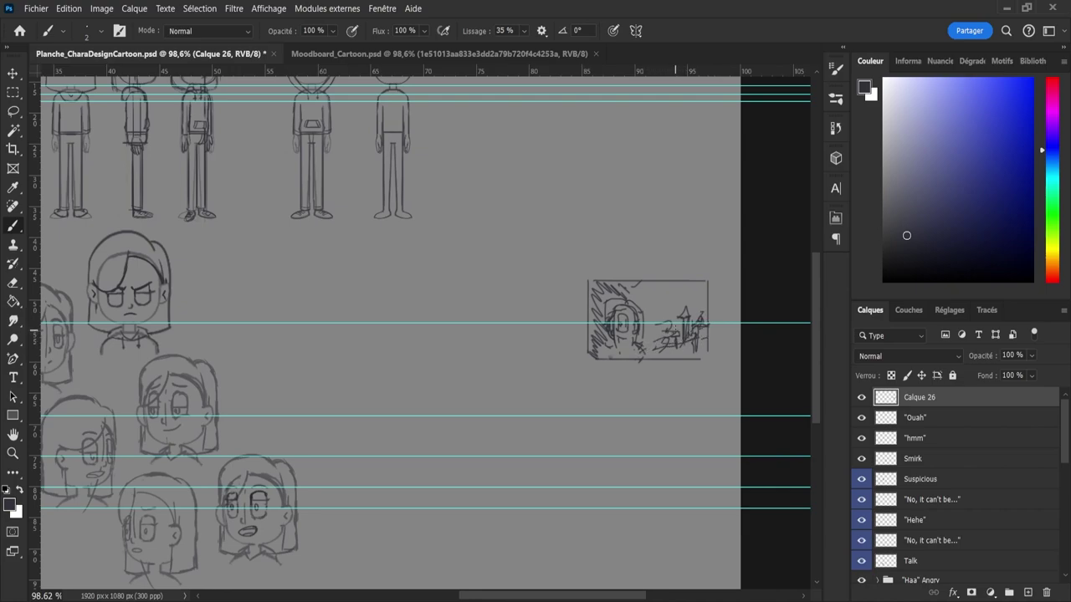
{"action": "mouse_move", "coordinate": [675, 333]}
{"action": "left_mouse_down"}
{"action": "mouse_move", "coordinate": [682, 326]}
{"action": "mouse_move", "coordinate": [684, 355]}
{"action": "left_mouse_up"}
- Rename the thumbnail's layer as Illu_Presentation
{"action": "double_click", "coordinate": [919, 396]}
{"action": "type", "text": "Illu_ Presentation"}
{"action": "key", "text": "Return"}
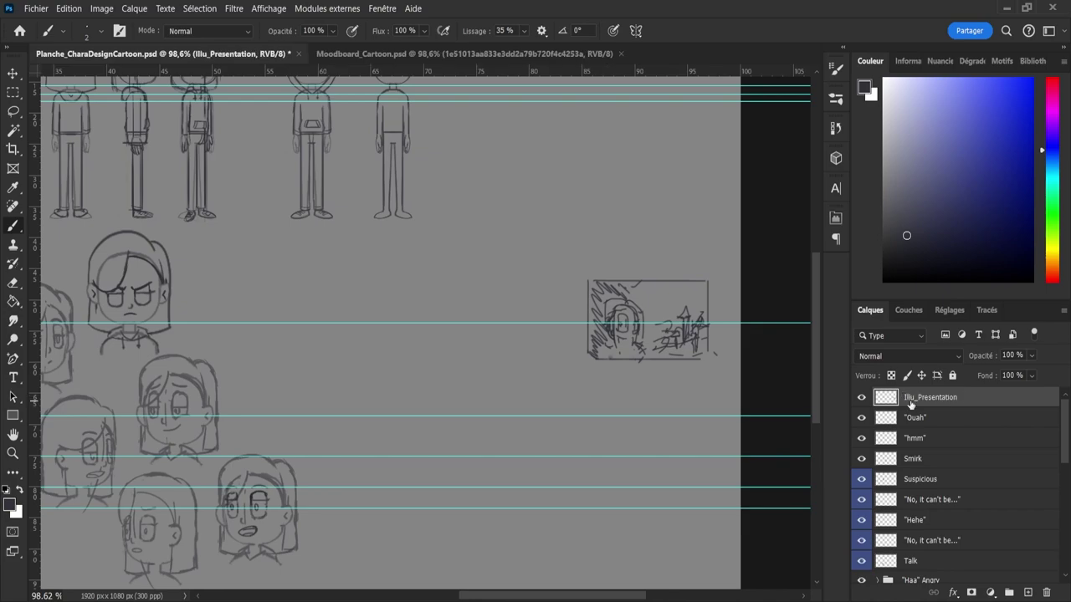
{"action": "key", "text": "z"}
{"action": "left_click_drag", "start_coordinate": [702, 331], "coordinate": [684, 366]}
{"action": "left_click_drag", "start_coordinate": [653, 434], "coordinate": [672, 432]}
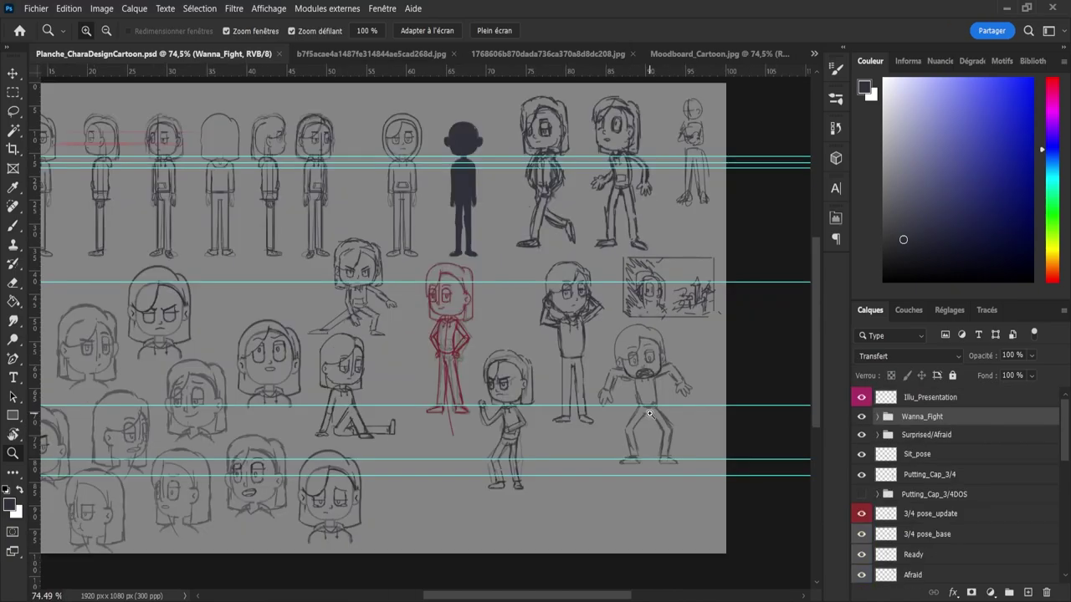
{"action": "left_click_drag", "start_coordinate": [688, 387], "coordinate": [669, 387]}
{"action": "left_click_drag", "start_coordinate": [371, 368], "coordinate": [381, 380]}
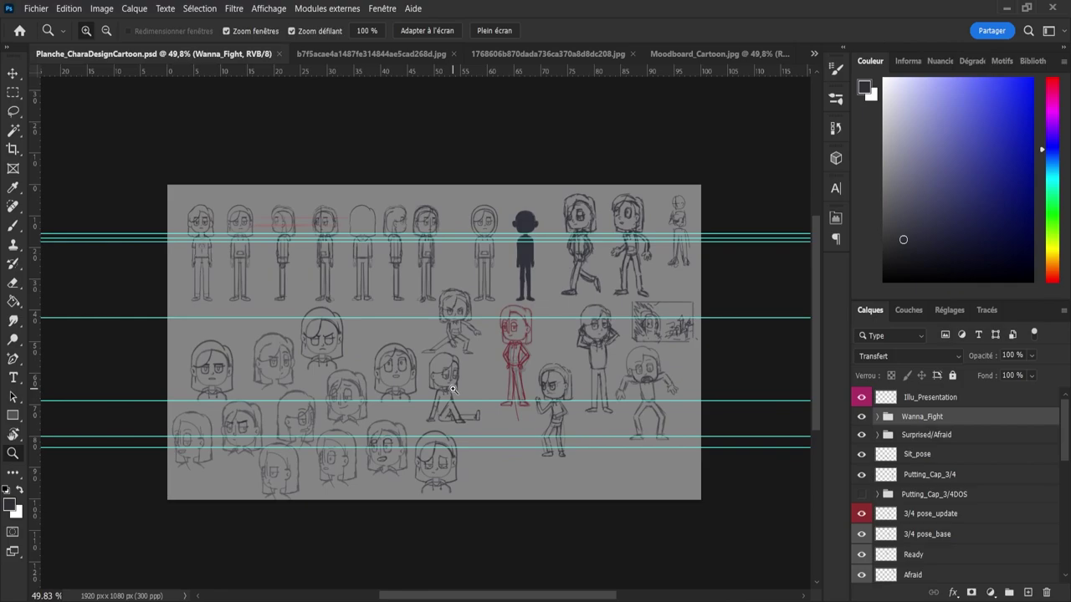
{"action": "left_click_drag", "start_coordinate": [454, 391], "coordinate": [467, 390]}
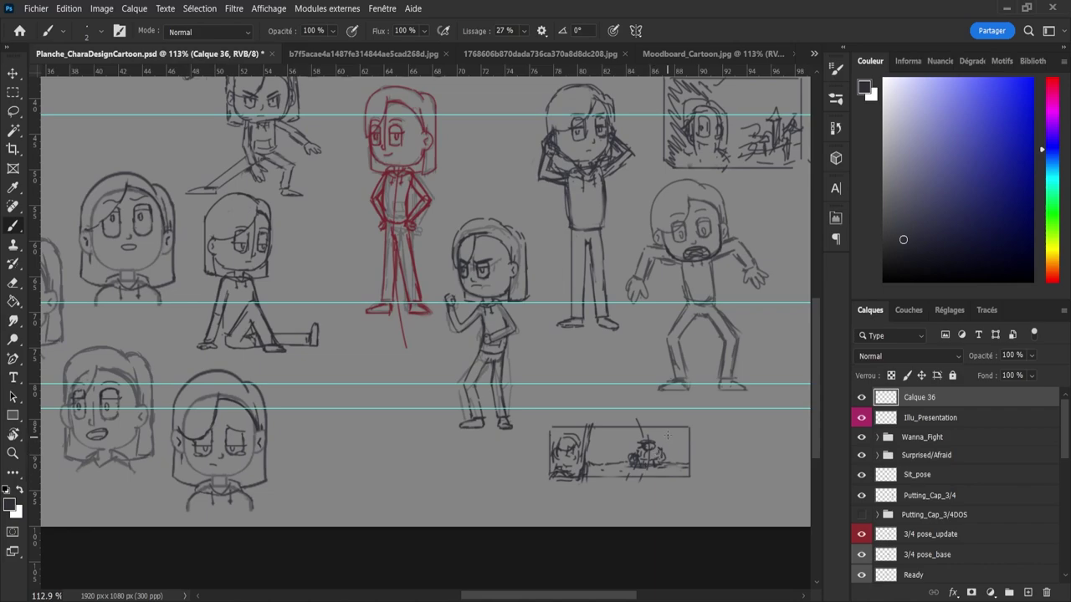
- Sketch tree trunks and small background details around the central creature in the wide forest thumbnail
{"action": "left_click_drag", "start_coordinate": [667, 452], "coordinate": [671, 427]}
{"action": "mouse_move", "coordinate": [672, 465]}
{"action": "left_mouse_down"}
{"action": "mouse_move", "coordinate": [670, 445]}
{"action": "mouse_move", "coordinate": [683, 458]}
{"action": "mouse_move", "coordinate": [680, 428]}
{"action": "mouse_move", "coordinate": [672, 453]}
{"action": "left_mouse_up"}
{"action": "left_click_drag", "start_coordinate": [598, 430], "coordinate": [590, 470]}
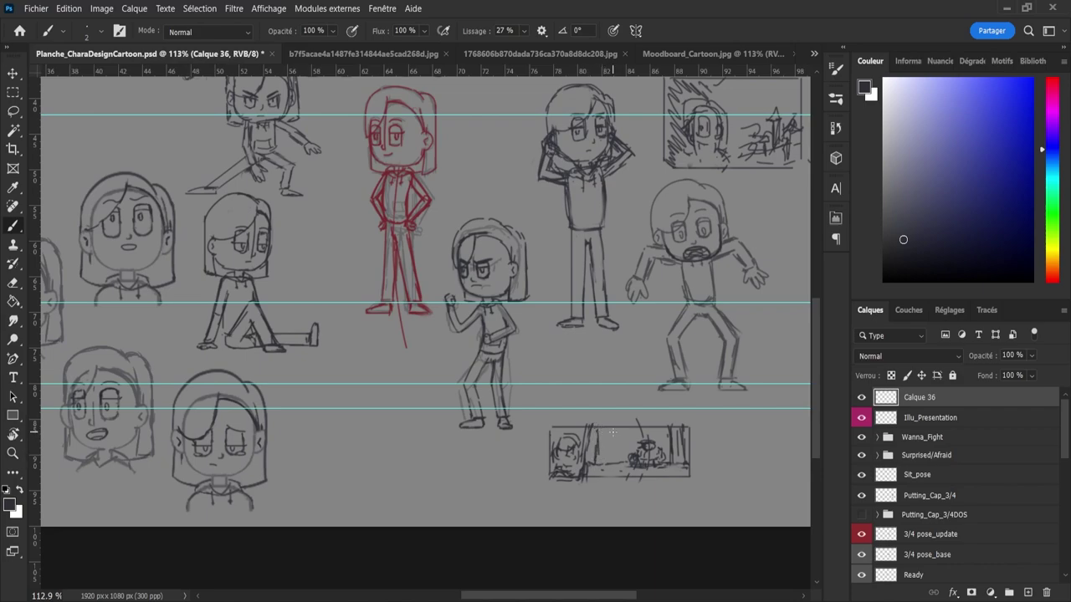
{"action": "left_click_drag", "start_coordinate": [613, 427], "coordinate": [613, 445]}
{"action": "mouse_move", "coordinate": [617, 444]}
{"action": "left_mouse_down"}
{"action": "mouse_move", "coordinate": [603, 465]}
{"action": "mouse_move", "coordinate": [599, 442]}
{"action": "mouse_move", "coordinate": [637, 448]}
{"action": "mouse_move", "coordinate": [629, 429]}
{"action": "mouse_move", "coordinate": [629, 452]}
{"action": "mouse_move", "coordinate": [639, 423]}
{"action": "mouse_move", "coordinate": [642, 444]}
{"action": "mouse_move", "coordinate": [631, 448]}
{"action": "mouse_move", "coordinate": [639, 427]}
{"action": "mouse_move", "coordinate": [655, 451]}
{"action": "left_mouse_up"}
{"action": "mouse_move", "coordinate": [610, 444]}
{"action": "left_mouse_down"}
{"action": "mouse_move", "coordinate": [620, 446]}
{"action": "mouse_move", "coordinate": [612, 457]}
{"action": "left_mouse_up"}
- Add a new layer, shift the forest thumbnail on Calque 36 up and to the left, and make Calque 37 active
{"action": "left_click", "coordinate": [1028, 592]}
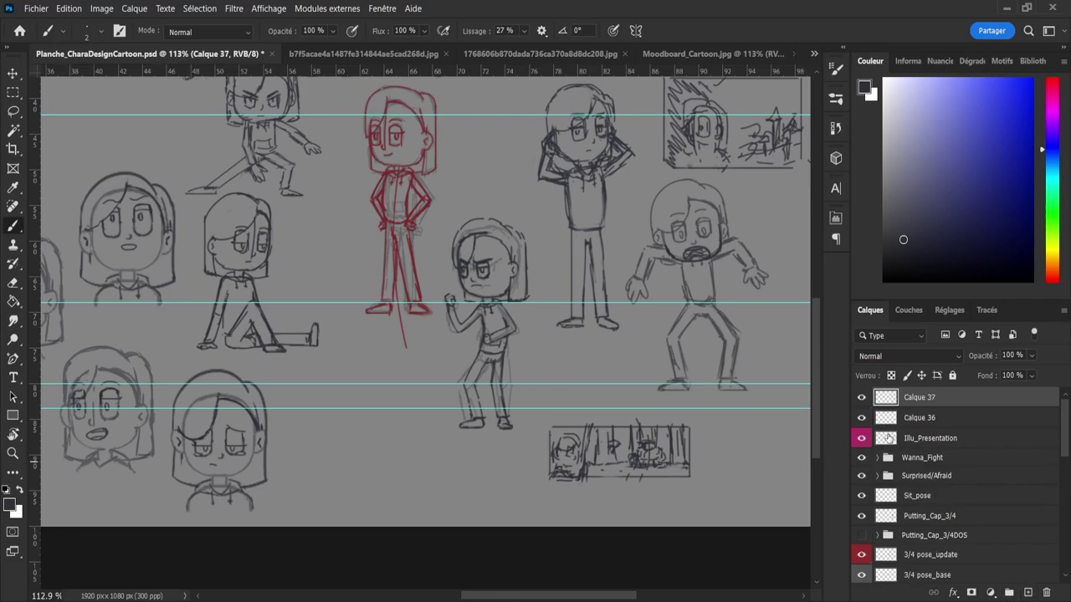
{"action": "left_click", "coordinate": [889, 422]}
{"action": "key", "text": "v"}
{"action": "left_click_drag", "start_coordinate": [631, 472], "coordinate": [614, 419]}
{"action": "left_click", "coordinate": [902, 399]}
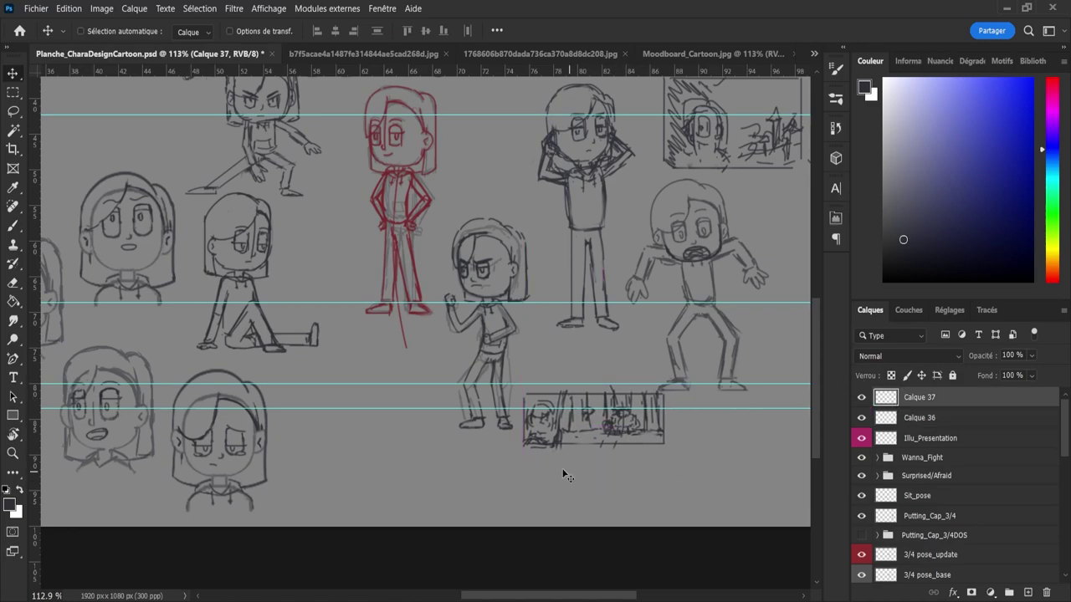
- Draw a second wide, narrow rectangular frame on Calque 37 below the forest thumbnail
{"action": "key", "text": "b"}
{"action": "mouse_move", "coordinate": [524, 456]}
{"action": "left_mouse_down"}
{"action": "mouse_move", "coordinate": [665, 455]}
{"action": "mouse_move", "coordinate": [664, 493]}
{"action": "left_mouse_up"}
{"action": "mouse_move", "coordinate": [524, 461]}
{"action": "left_mouse_down"}
{"action": "mouse_move", "coordinate": [518, 494]}
{"action": "mouse_move", "coordinate": [663, 493]}
{"action": "left_mouse_up"}
{"action": "key", "text": "ctrl+z"}
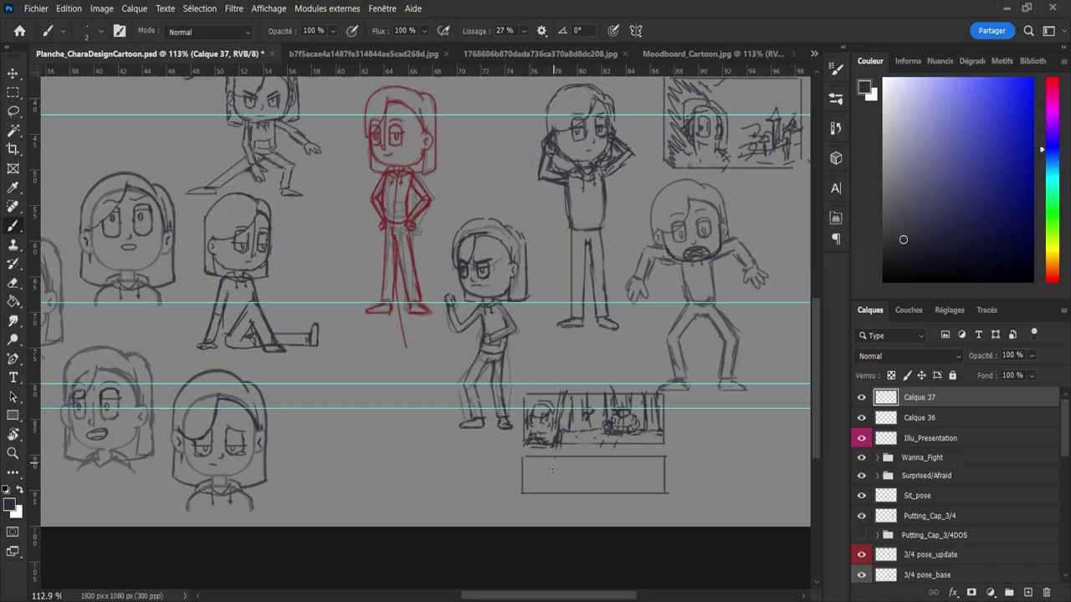
{"action": "key", "text": "ctrl+z"}
- Draw a slanted divider in the second frame and rough in the character's head and shoulders in the small compartment
{"action": "left_click_drag", "start_coordinate": [555, 459], "coordinate": [551, 498]}
{"action": "key", "text": "ctrl+z"}
{"action": "left_click_drag", "start_coordinate": [570, 456], "coordinate": [558, 495]}
{"action": "key", "text": "ctrl+z"}
{"action": "mouse_move", "coordinate": [567, 456]}
{"action": "left_mouse_down"}
{"action": "mouse_move", "coordinate": [558, 494]}
{"action": "mouse_move", "coordinate": [549, 465]}
{"action": "mouse_move", "coordinate": [552, 484]}
{"action": "mouse_move", "coordinate": [529, 481]}
{"action": "mouse_move", "coordinate": [547, 483]}
{"action": "mouse_move", "coordinate": [535, 468]}
{"action": "mouse_move", "coordinate": [548, 479]}
{"action": "mouse_move", "coordinate": [555, 470]}
{"action": "mouse_move", "coordinate": [551, 482]}
{"action": "mouse_move", "coordinate": [531, 463]}
{"action": "mouse_move", "coordinate": [554, 474]}
{"action": "mouse_move", "coordinate": [553, 494]}
{"action": "left_mouse_up"}
{"action": "key", "text": "e"}
{"action": "key", "text": "b"}
{"action": "key", "text": "e"}
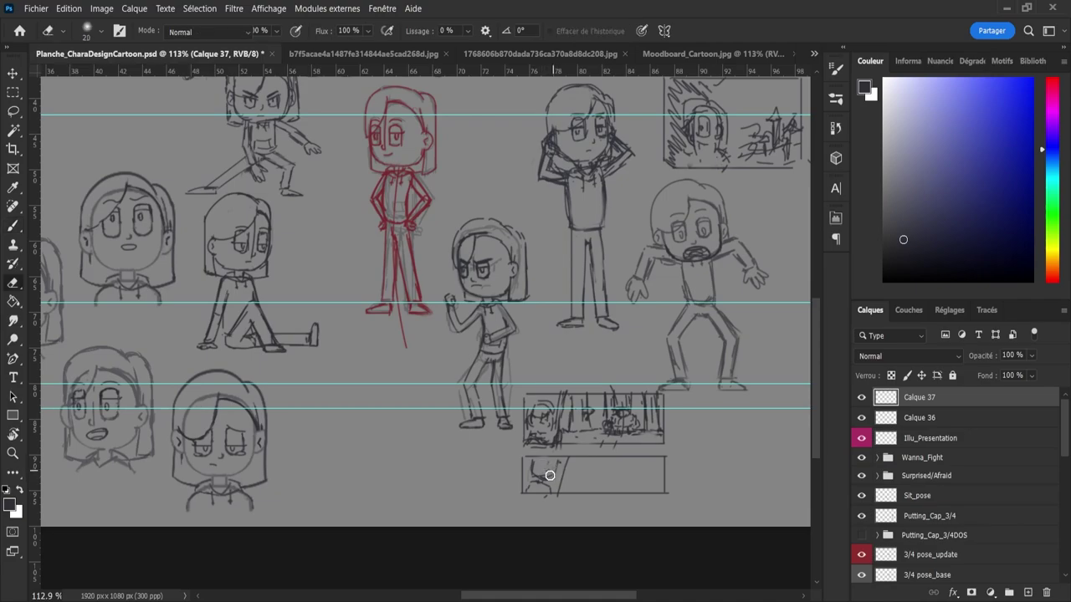
{"action": "key", "text": "b"}
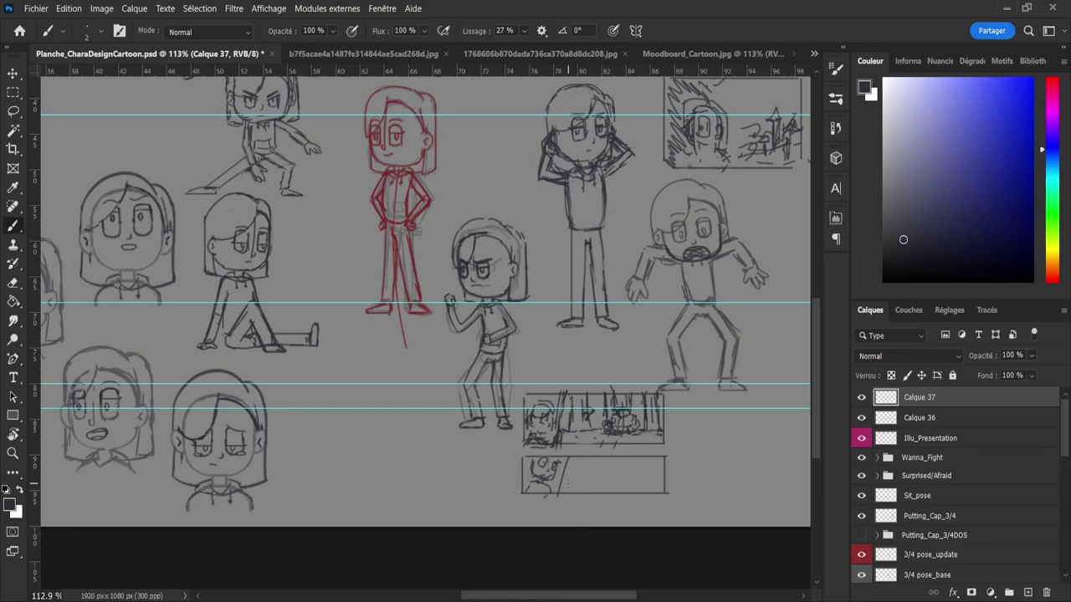
- Sketch a ground line and a round spiral portal in the larger compartment of the second thumbnail
{"action": "left_click_drag", "start_coordinate": [563, 483], "coordinate": [584, 482]}
{"action": "key", "text": "ctrl+z"}
{"action": "left_click_drag", "start_coordinate": [619, 484], "coordinate": [670, 478]}
{"action": "mouse_move", "coordinate": [604, 459]}
{"action": "left_mouse_down"}
{"action": "mouse_move", "coordinate": [604, 479]}
{"action": "mouse_move", "coordinate": [633, 477]}
{"action": "mouse_move", "coordinate": [630, 459]}
{"action": "left_mouse_up"}
{"action": "left_click_drag", "start_coordinate": [622, 461], "coordinate": [629, 471]}
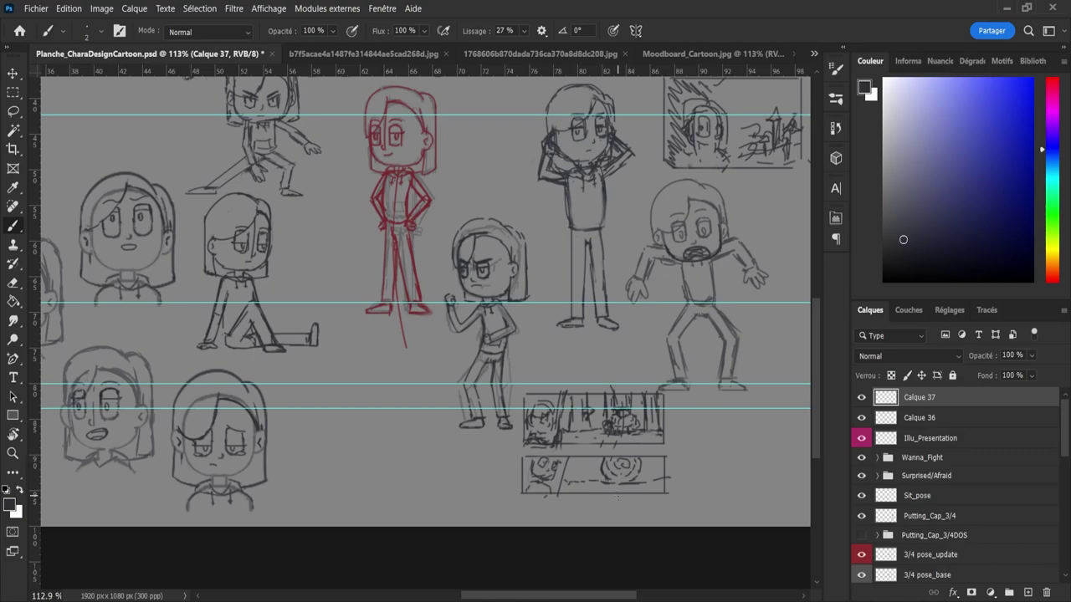
- Darken the ground beneath the spiral portal and add tree trunks and small details on both sides of it
{"action": "left_click_drag", "start_coordinate": [599, 478], "coordinate": [602, 481]}
{"action": "left_click_drag", "start_coordinate": [610, 479], "coordinate": [626, 481]}
{"action": "mouse_move", "coordinate": [650, 482]}
{"action": "left_mouse_down"}
{"action": "mouse_move", "coordinate": [649, 454]}
{"action": "mouse_move", "coordinate": [652, 497]}
{"action": "left_mouse_up"}
{"action": "key", "text": "ctrl+z"}
{"action": "left_click_drag", "start_coordinate": [651, 457], "coordinate": [652, 487]}
{"action": "mouse_move", "coordinate": [646, 498]}
{"action": "left_mouse_down"}
{"action": "mouse_move", "coordinate": [645, 485]}
{"action": "mouse_move", "coordinate": [651, 496]}
{"action": "left_mouse_up"}
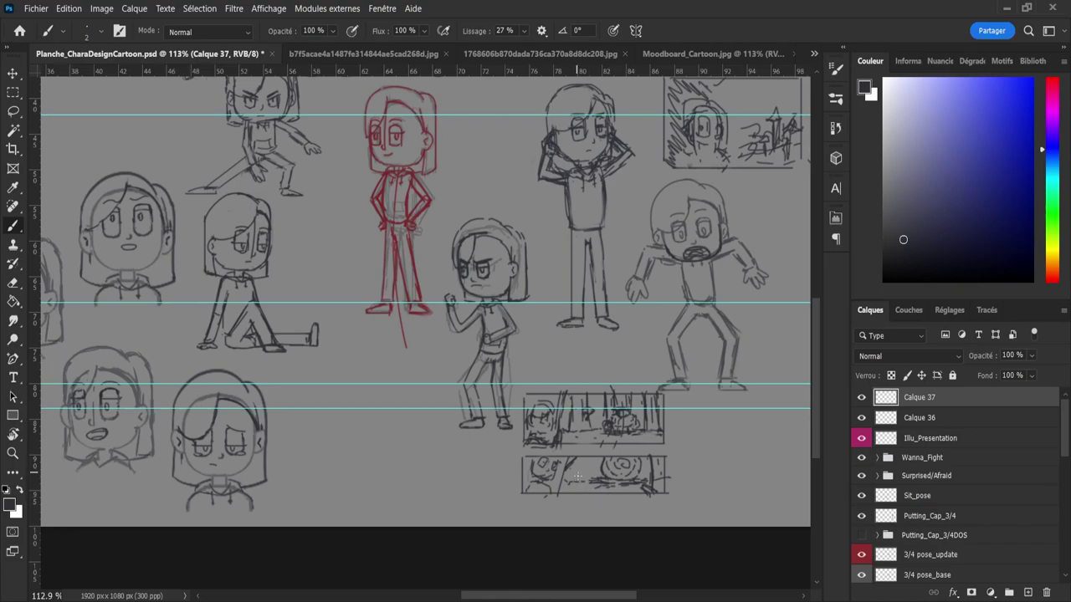
{"action": "mouse_move", "coordinate": [572, 473]}
{"action": "left_mouse_down"}
{"action": "mouse_move", "coordinate": [570, 485]}
{"action": "mouse_move", "coordinate": [599, 471]}
{"action": "mouse_move", "coordinate": [611, 486]}
{"action": "mouse_move", "coordinate": [594, 477]}
{"action": "left_mouse_up"}
- Add two new layers, Calque 38 and Calque 39, above Calque 37
{"action": "key", "text": "z"}
{"action": "mouse_move", "coordinate": [675, 474]}
{"action": "left_mouse_down"}
{"action": "mouse_move", "coordinate": [634, 458]}
{"action": "mouse_move", "coordinate": [671, 467]}
{"action": "mouse_move", "coordinate": [682, 489]}
{"action": "left_mouse_up"}
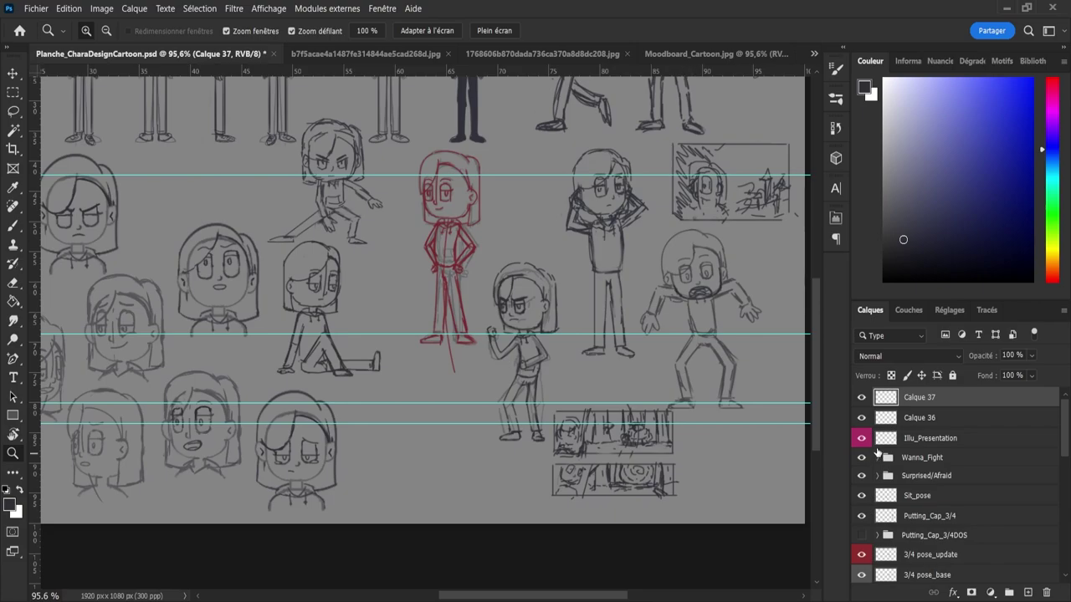
{"action": "left_click", "coordinate": [1030, 592]}
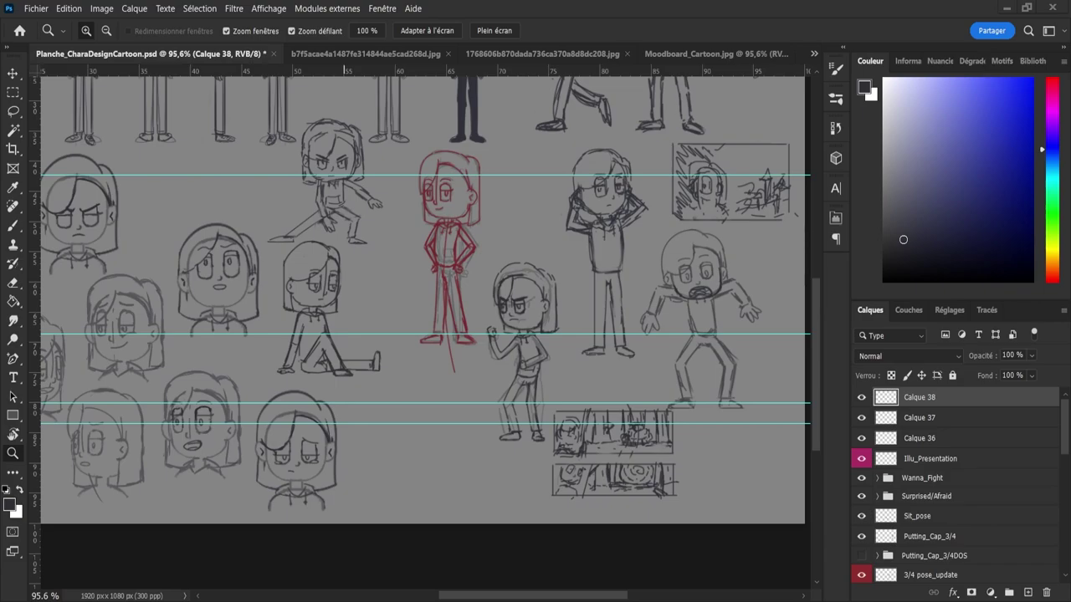
{"action": "left_click_drag", "start_coordinate": [741, 486], "coordinate": [790, 485]}
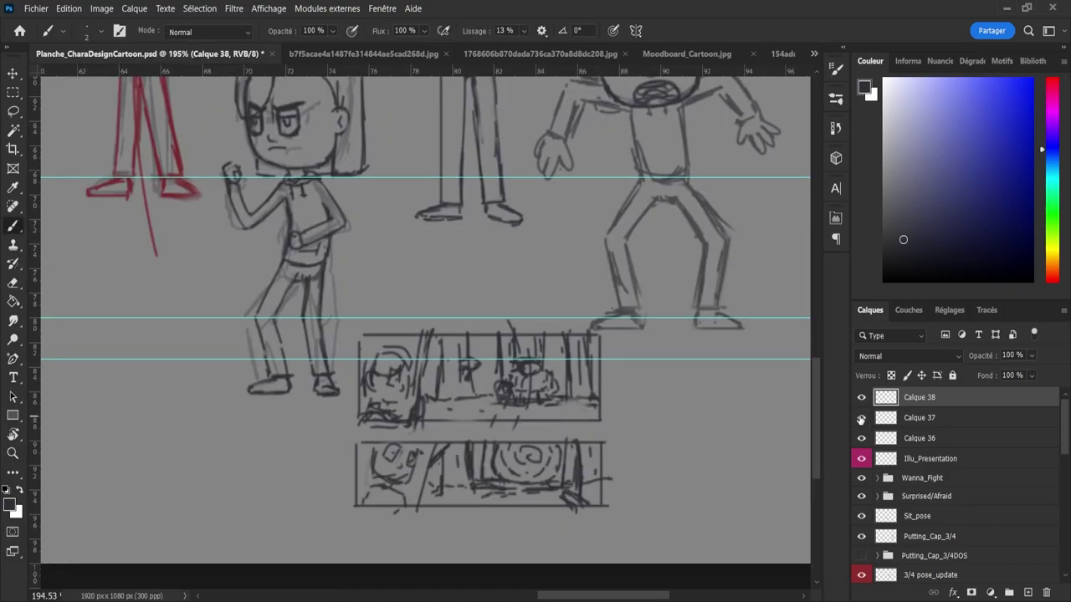
{"action": "left_click", "coordinate": [1028, 592]}
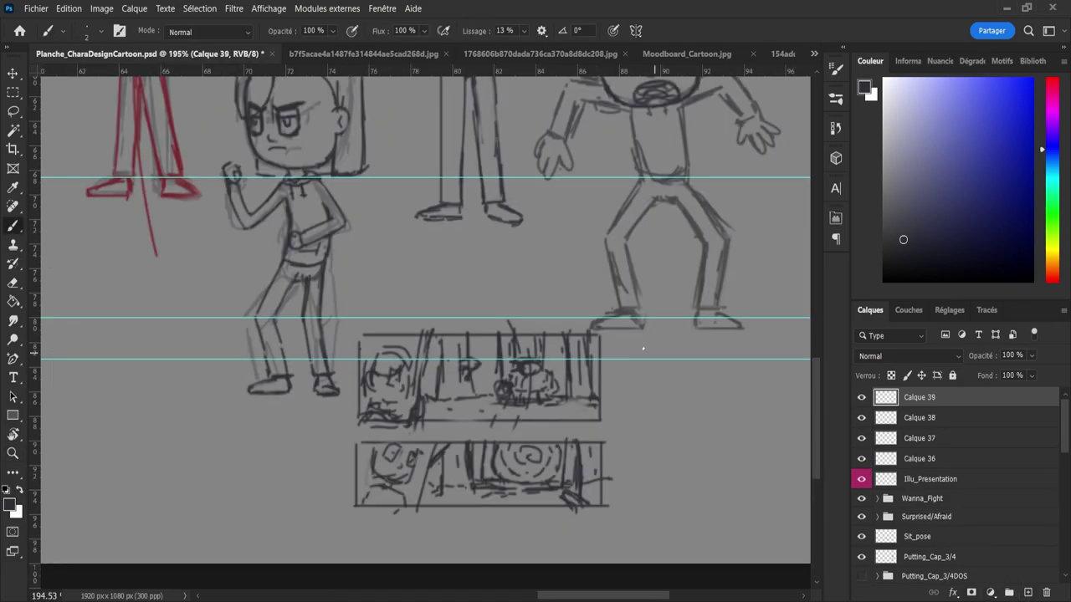
- Draw a third rectangular frame beside the forest thumbnail on Calque 39 and erase its surplus lower line
{"action": "mouse_move", "coordinate": [614, 596]}
{"action": "left_mouse_down"}
{"action": "mouse_move", "coordinate": [600, 596]}
{"action": "mouse_move", "coordinate": [615, 595]}
{"action": "left_mouse_up"}
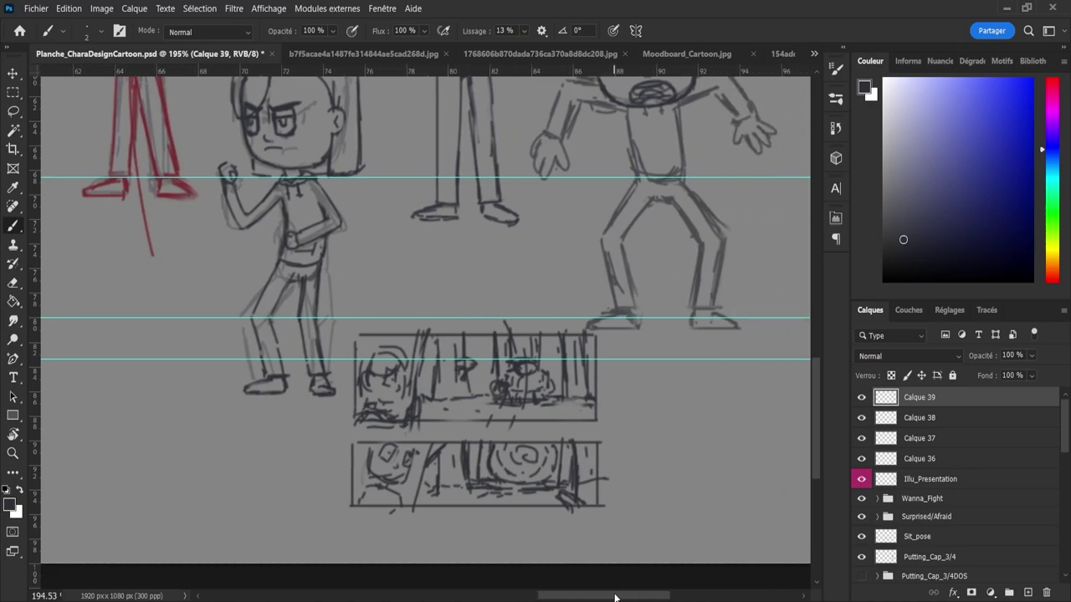
{"action": "scroll", "coordinate": [615, 595], "scroll_direction": "right", "scroll_amount": 3}
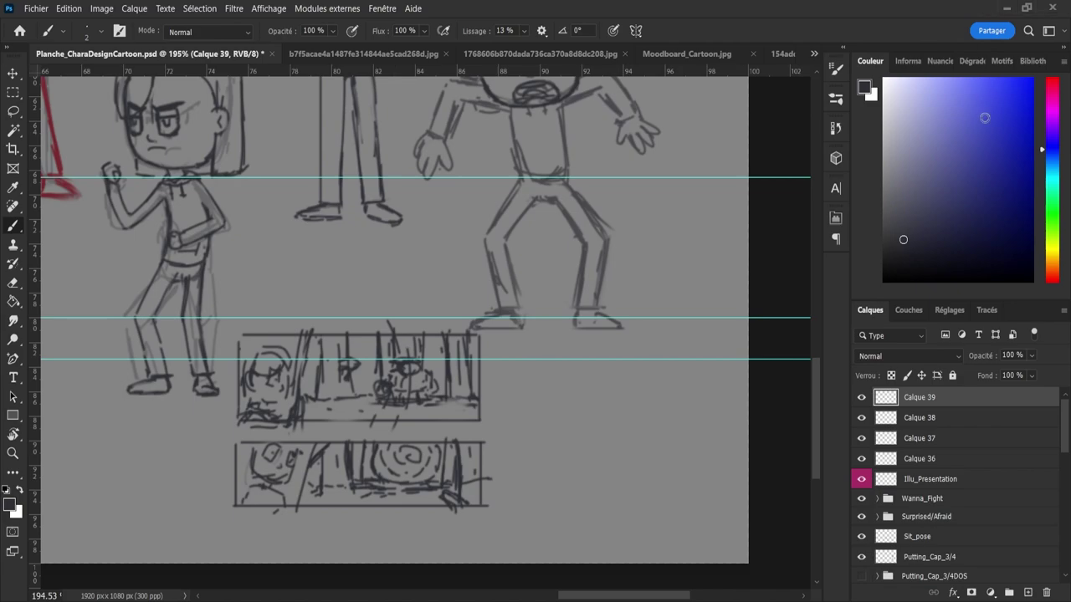
{"action": "left_click_drag", "start_coordinate": [506, 335], "coordinate": [503, 413]}
{"action": "key", "text": "ctrl+z"}
{"action": "mouse_move", "coordinate": [500, 346]}
{"action": "left_mouse_down"}
{"action": "mouse_move", "coordinate": [509, 389]}
{"action": "mouse_move", "coordinate": [504, 353]}
{"action": "mouse_move", "coordinate": [693, 344]}
{"action": "mouse_move", "coordinate": [702, 413]}
{"action": "mouse_move", "coordinate": [699, 428]}
{"action": "mouse_move", "coordinate": [517, 414]}
{"action": "mouse_move", "coordinate": [504, 426]}
{"action": "mouse_move", "coordinate": [701, 413]}
{"action": "left_mouse_up"}
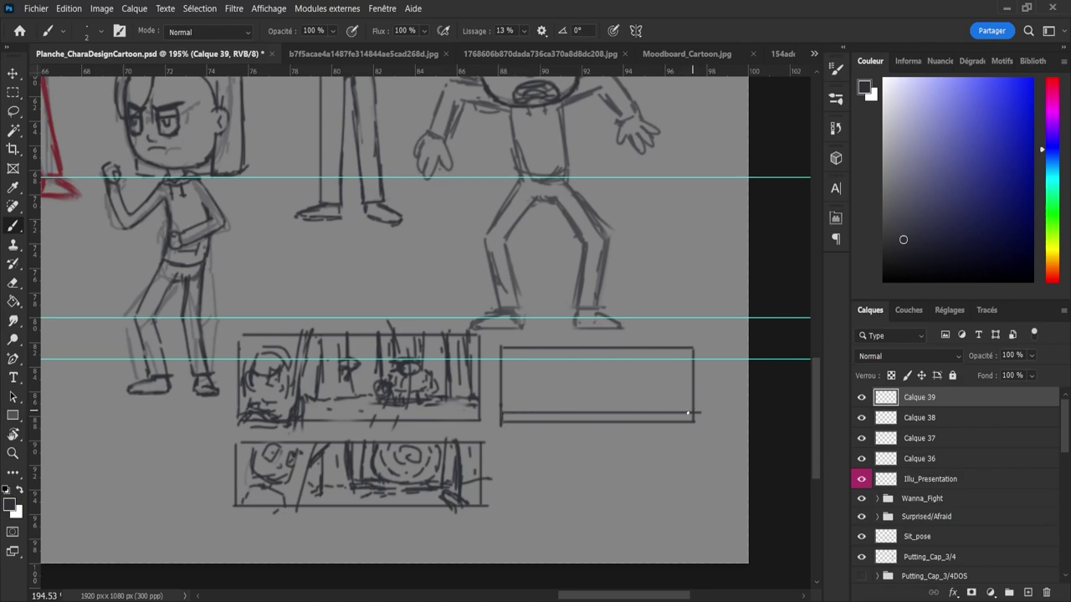
{"action": "key", "text": "e"}
{"action": "left_click_drag", "start_coordinate": [497, 428], "coordinate": [720, 427]}
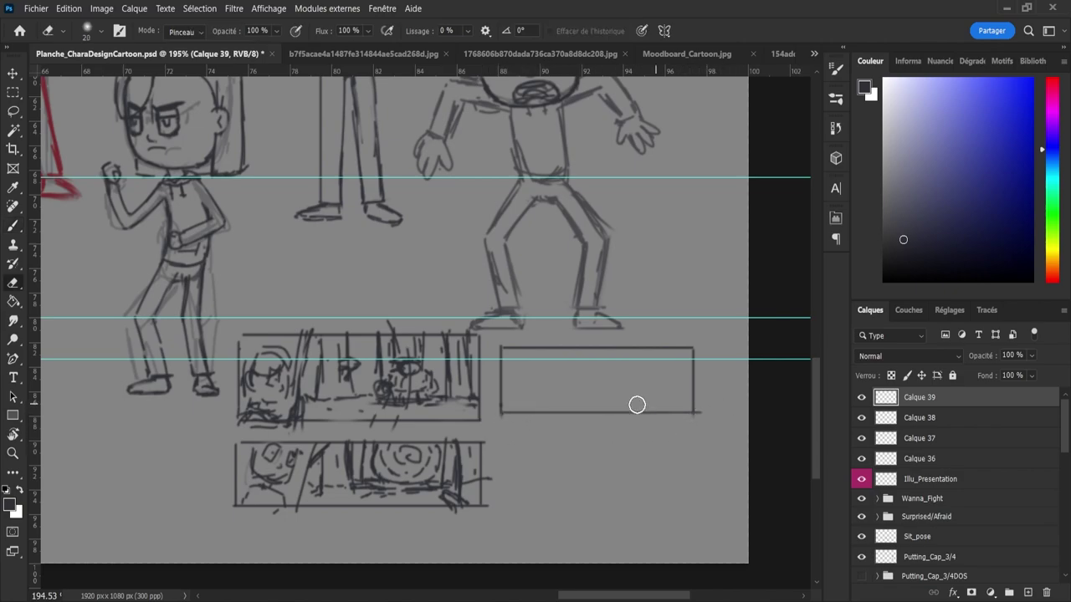
- Sketch a character with a round head and leaning body, plus a small round object, along the third frame's lower edge
{"action": "key", "text": "b"}
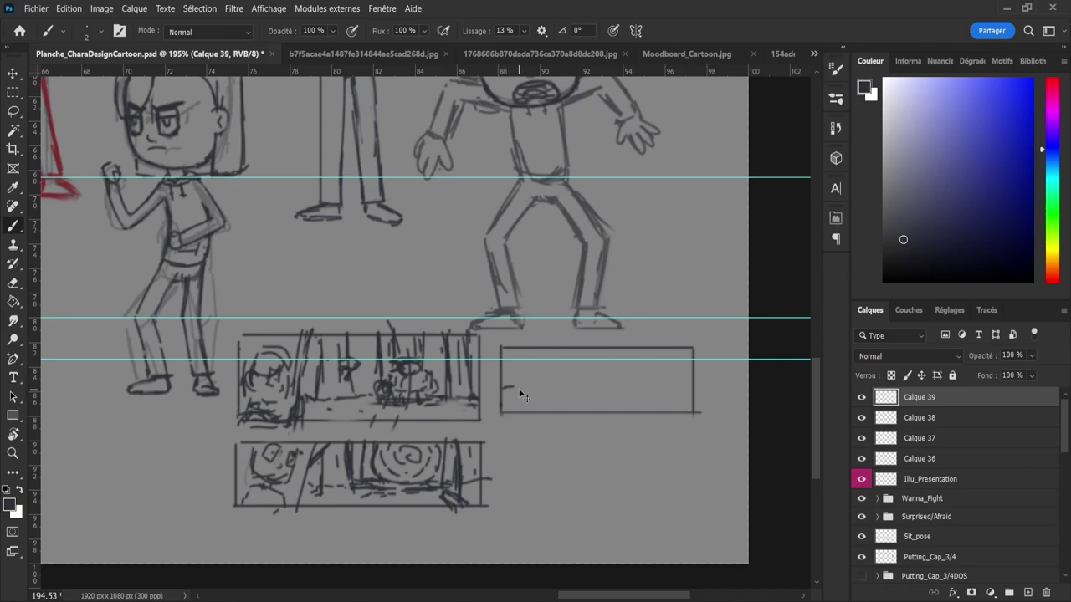
{"action": "mouse_move", "coordinate": [517, 359]}
{"action": "left_mouse_down"}
{"action": "mouse_move", "coordinate": [530, 403]}
{"action": "mouse_move", "coordinate": [547, 410]}
{"action": "mouse_move", "coordinate": [636, 409]}
{"action": "left_mouse_up"}
{"action": "key", "text": "e"}
{"action": "mouse_move", "coordinate": [531, 378]}
{"action": "left_mouse_down"}
{"action": "mouse_move", "coordinate": [573, 397]}
{"action": "mouse_move", "coordinate": [554, 399]}
{"action": "mouse_move", "coordinate": [640, 396]}
{"action": "mouse_move", "coordinate": [630, 407]}
{"action": "mouse_move", "coordinate": [558, 410]}
{"action": "mouse_move", "coordinate": [520, 390]}
{"action": "mouse_move", "coordinate": [521, 362]}
{"action": "mouse_move", "coordinate": [547, 409]}
{"action": "mouse_move", "coordinate": [633, 409]}
{"action": "left_mouse_up"}
{"action": "key", "text": "b"}
{"action": "key", "text": "ctrl+z"}
{"action": "left_click_drag", "start_coordinate": [524, 410], "coordinate": [655, 409]}
{"action": "mouse_move", "coordinate": [532, 367]}
{"action": "left_mouse_down"}
{"action": "mouse_move", "coordinate": [550, 391]}
{"action": "mouse_move", "coordinate": [562, 374]}
{"action": "mouse_move", "coordinate": [545, 395]}
{"action": "mouse_move", "coordinate": [532, 390]}
{"action": "mouse_move", "coordinate": [553, 394]}
{"action": "mouse_move", "coordinate": [518, 406]}
{"action": "mouse_move", "coordinate": [555, 410]}
{"action": "left_mouse_up"}
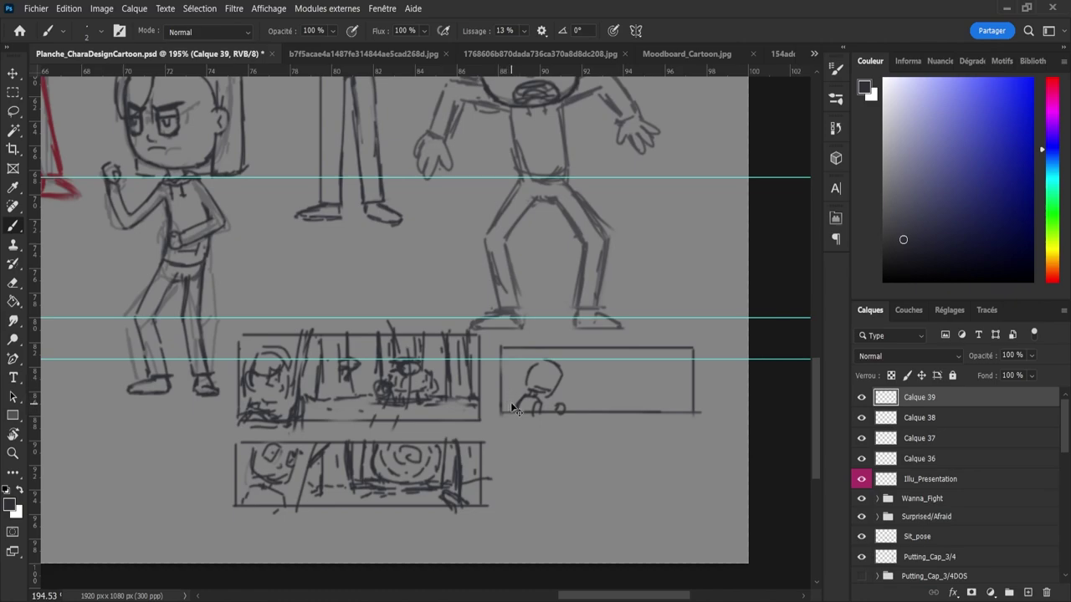
{"action": "left_click_drag", "start_coordinate": [514, 406], "coordinate": [516, 413]}
- Draw a window's horizontal sill and vertical side edge behind the character in the third thumbnail
{"action": "mouse_move", "coordinate": [520, 350]}
{"action": "left_mouse_down"}
{"action": "mouse_move", "coordinate": [520, 386]}
{"action": "mouse_move", "coordinate": [642, 397]}
{"action": "left_mouse_up"}
{"action": "key", "text": "ctrl+z"}
{"action": "left_click_drag", "start_coordinate": [567, 394], "coordinate": [661, 391]}
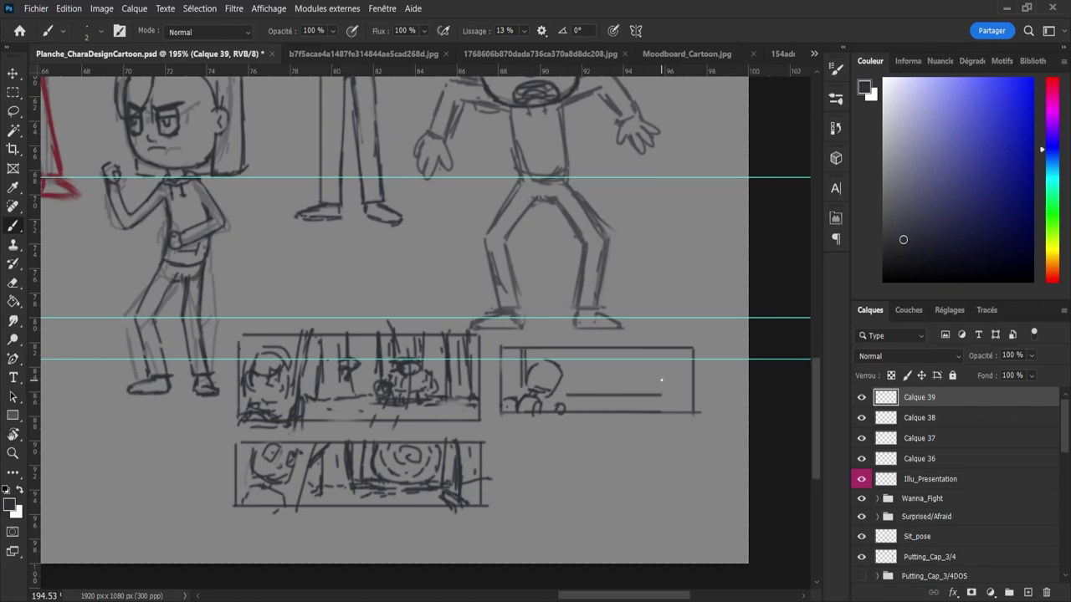
{"action": "left_click_drag", "start_coordinate": [663, 349], "coordinate": [663, 394]}
{"action": "key", "text": "ctrl+z"}
{"action": "key", "text": "ctrl+z"}
{"action": "left_click_drag", "start_coordinate": [662, 349], "coordinate": [662, 398]}
- Erase surplus parts of the window outline and undo the unwanted strokes in the third thumbnail
{"action": "key", "text": "e"}
{"action": "mouse_move", "coordinate": [652, 406]}
{"action": "left_mouse_down"}
{"action": "mouse_move", "coordinate": [666, 365]}
{"action": "mouse_move", "coordinate": [656, 381]}
{"action": "mouse_move", "coordinate": [661, 361]}
{"action": "mouse_move", "coordinate": [651, 360]}
{"action": "mouse_move", "coordinate": [637, 389]}
{"action": "mouse_move", "coordinate": [653, 379]}
{"action": "mouse_move", "coordinate": [646, 393]}
{"action": "mouse_move", "coordinate": [662, 409]}
{"action": "mouse_move", "coordinate": [666, 398]}
{"action": "mouse_move", "coordinate": [679, 402]}
{"action": "mouse_move", "coordinate": [671, 412]}
{"action": "mouse_move", "coordinate": [637, 387]}
{"action": "mouse_move", "coordinate": [609, 388]}
{"action": "mouse_move", "coordinate": [664, 384]}
{"action": "mouse_move", "coordinate": [551, 394]}
{"action": "left_mouse_up"}
{"action": "key", "text": "b"}
{"action": "key", "text": "ctrl+z"}
{"action": "key", "text": "ctrl+z"}
{"action": "key", "text": "e"}
{"action": "left_click_drag", "start_coordinate": [659, 390], "coordinate": [660, 387]}
{"action": "key", "text": "b"}
- Add details to the character's face and the small round object, and redraw the window's sill line
{"action": "left_click_drag", "start_coordinate": [559, 408], "coordinate": [554, 403]}
{"action": "left_click_drag", "start_coordinate": [540, 377], "coordinate": [546, 382]}
{"action": "mouse_move", "coordinate": [674, 377]}
{"action": "left_mouse_down"}
{"action": "mouse_move", "coordinate": [691, 378]}
{"action": "mouse_move", "coordinate": [680, 370]}
{"action": "mouse_move", "coordinate": [686, 353]}
{"action": "mouse_move", "coordinate": [695, 368]}
{"action": "left_mouse_up"}
{"action": "key", "text": "ctrl+z"}
{"action": "left_click_drag", "start_coordinate": [644, 390], "coordinate": [556, 391]}
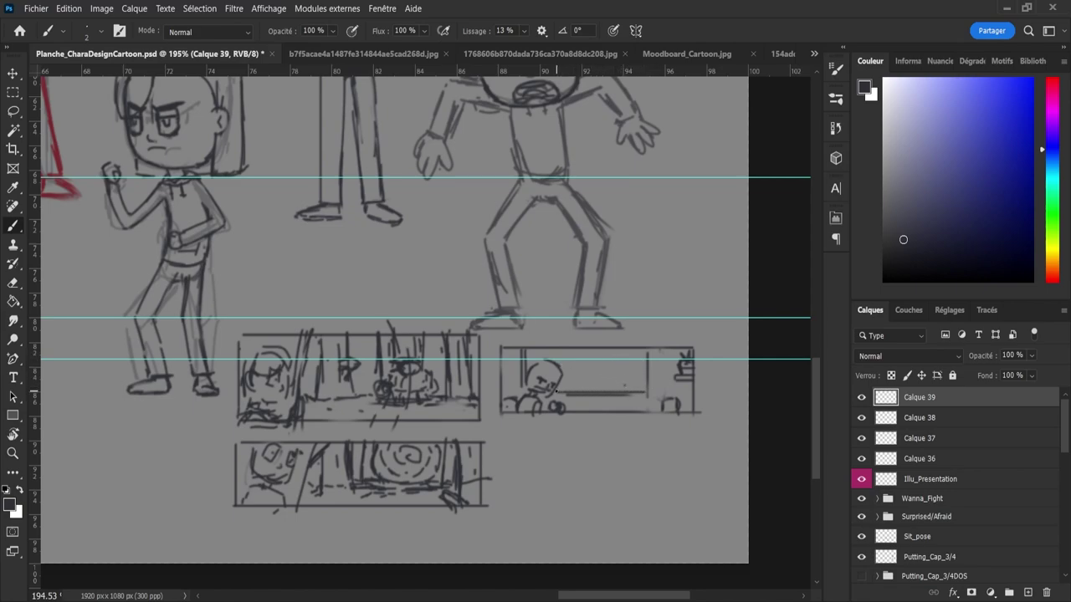
- Draw the window's vertical side edges up from the sill and erase the stray central bar
{"action": "left_click_drag", "start_coordinate": [643, 390], "coordinate": [643, 353]}
{"action": "left_click_drag", "start_coordinate": [614, 392], "coordinate": [616, 351]}
{"action": "left_click_drag", "start_coordinate": [579, 390], "coordinate": [571, 350]}
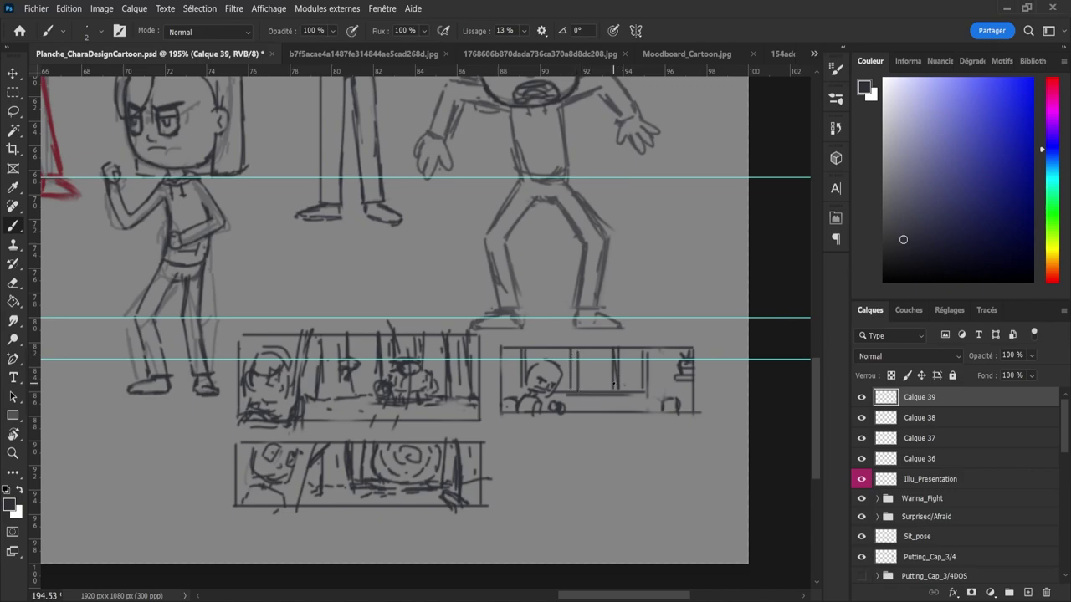
{"action": "key", "text": "e"}
{"action": "mouse_move", "coordinate": [612, 383]}
{"action": "left_mouse_down"}
{"action": "mouse_move", "coordinate": [614, 360]}
{"action": "mouse_move", "coordinate": [594, 377]}
{"action": "mouse_move", "coordinate": [577, 364]}
{"action": "mouse_move", "coordinate": [612, 385]}
{"action": "left_mouse_up"}
{"action": "key", "text": "b"}
{"action": "left_click_drag", "start_coordinate": [564, 346], "coordinate": [571, 394]}
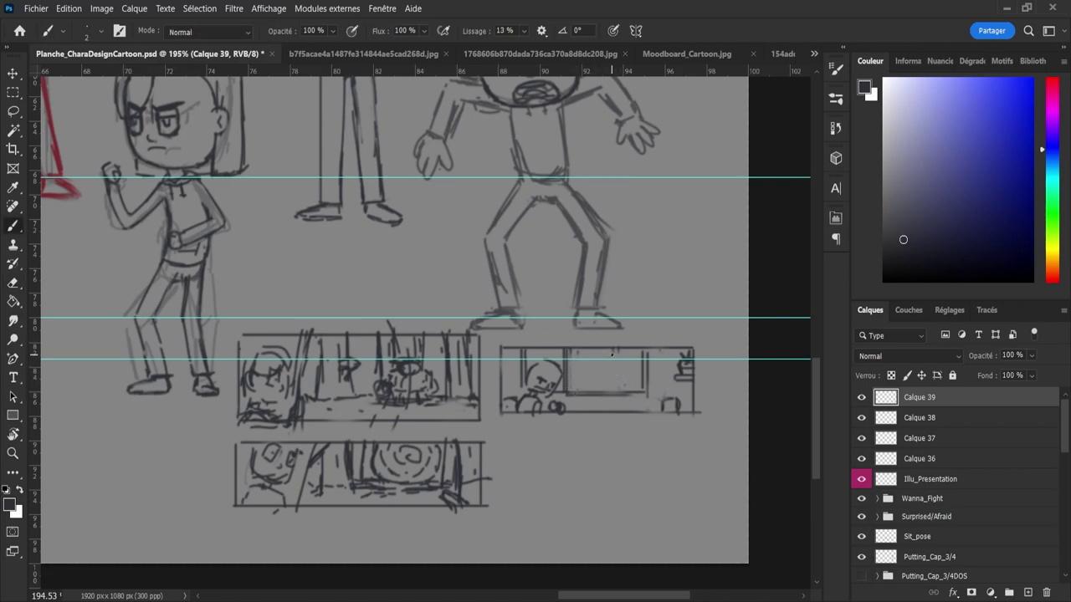
- Split the window into two panes with a double central bar and clean up its outer side edge
{"action": "left_click_drag", "start_coordinate": [611, 352], "coordinate": [613, 396]}
{"action": "left_click_drag", "start_coordinate": [614, 348], "coordinate": [617, 397]}
{"action": "key", "text": "e"}
{"action": "mouse_move", "coordinate": [644, 355]}
{"action": "left_mouse_down"}
{"action": "mouse_move", "coordinate": [638, 401]}
{"action": "mouse_move", "coordinate": [650, 395]}
{"action": "mouse_move", "coordinate": [652, 348]}
{"action": "mouse_move", "coordinate": [653, 395]}
{"action": "mouse_move", "coordinate": [617, 391]}
{"action": "mouse_move", "coordinate": [651, 393]}
{"action": "left_mouse_up"}
{"action": "key", "text": "b"}
{"action": "key", "text": "ctrl+z"}
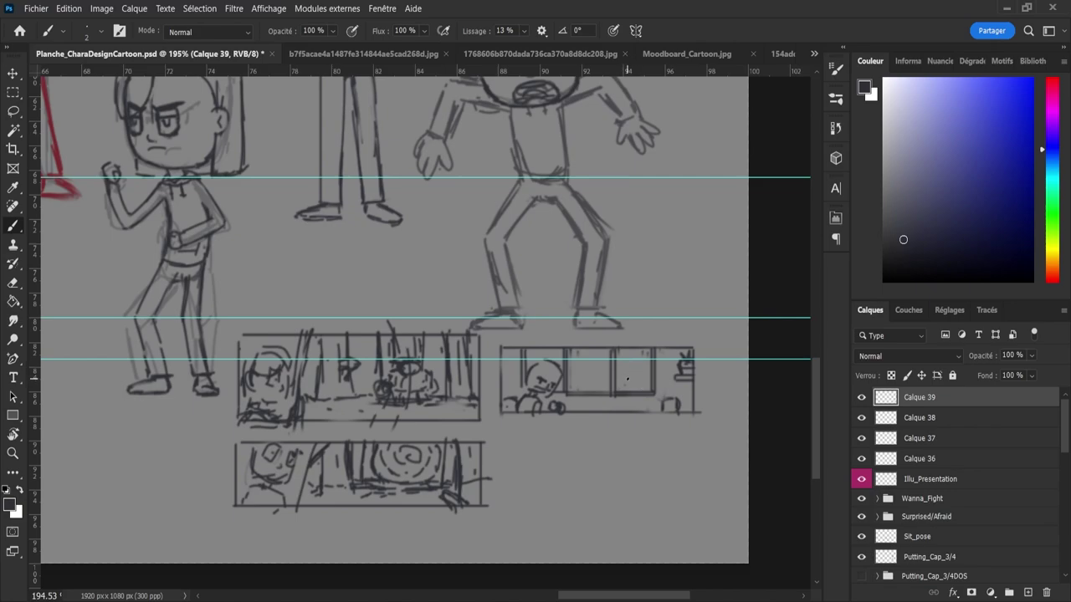
- Sketch tree trunks and a small scene visible through the two window panes, undoing unwanted strokes
{"action": "left_click_drag", "start_coordinate": [584, 385], "coordinate": [631, 381]}
{"action": "key", "text": "ctrl+z"}
{"action": "key", "text": "ctrl+z"}
{"action": "key", "text": "ctrl+z"}
{"action": "key", "text": "ctrl+z"}
{"action": "mouse_move", "coordinate": [570, 369]}
{"action": "left_mouse_down"}
{"action": "mouse_move", "coordinate": [648, 371]}
{"action": "mouse_move", "coordinate": [554, 370]}
{"action": "mouse_move", "coordinate": [630, 365]}
{"action": "mouse_move", "coordinate": [601, 370]}
{"action": "left_mouse_up"}
{"action": "key", "text": "ctrl+z"}
{"action": "mouse_move", "coordinate": [626, 363]}
{"action": "left_mouse_down"}
{"action": "mouse_move", "coordinate": [633, 353]}
{"action": "mouse_move", "coordinate": [639, 369]}
{"action": "mouse_move", "coordinate": [624, 354]}
{"action": "mouse_move", "coordinate": [621, 364]}
{"action": "mouse_move", "coordinate": [637, 360]}
{"action": "left_mouse_up"}
{"action": "key", "text": "ctrl+z"}
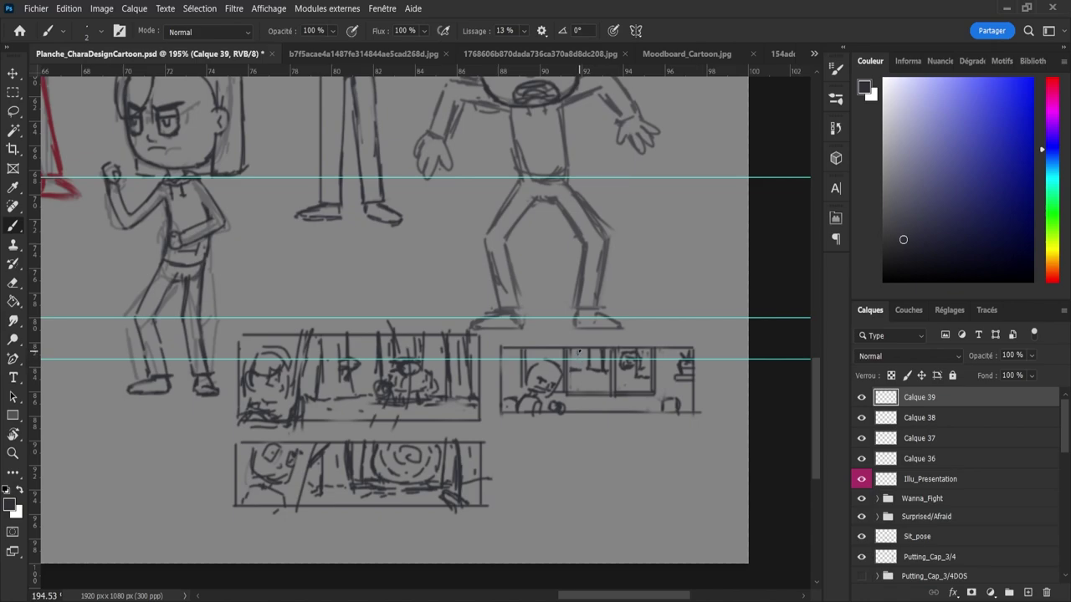
{"action": "mouse_move", "coordinate": [579, 350]}
{"action": "left_mouse_down"}
{"action": "mouse_move", "coordinate": [580, 376]}
{"action": "mouse_move", "coordinate": [573, 368]}
{"action": "left_mouse_up"}
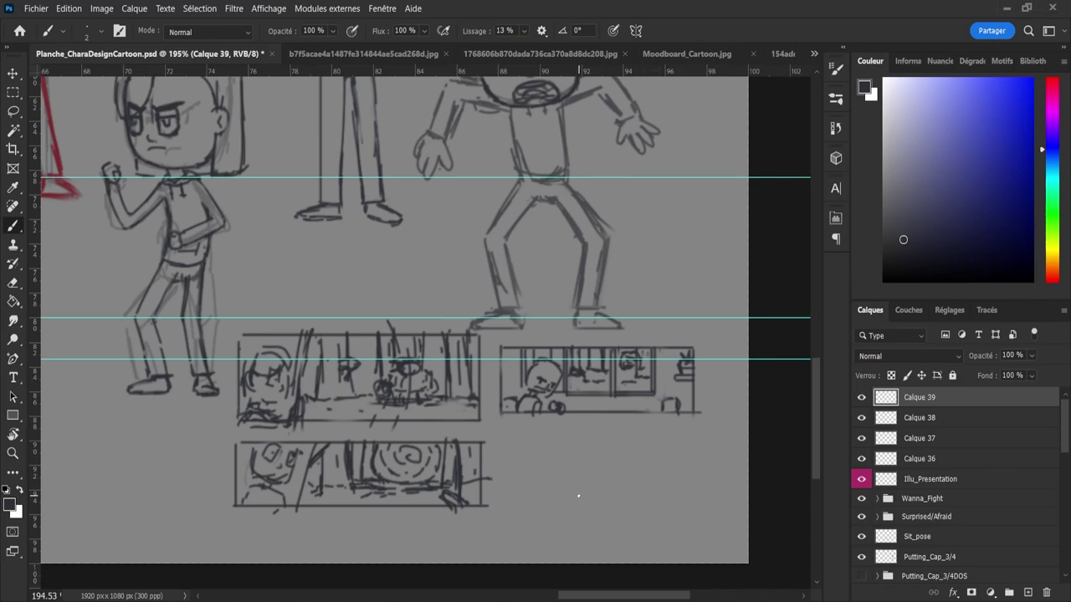
- Save the character design sheet with the new illustration thumbnails
{"action": "key", "text": "z"}
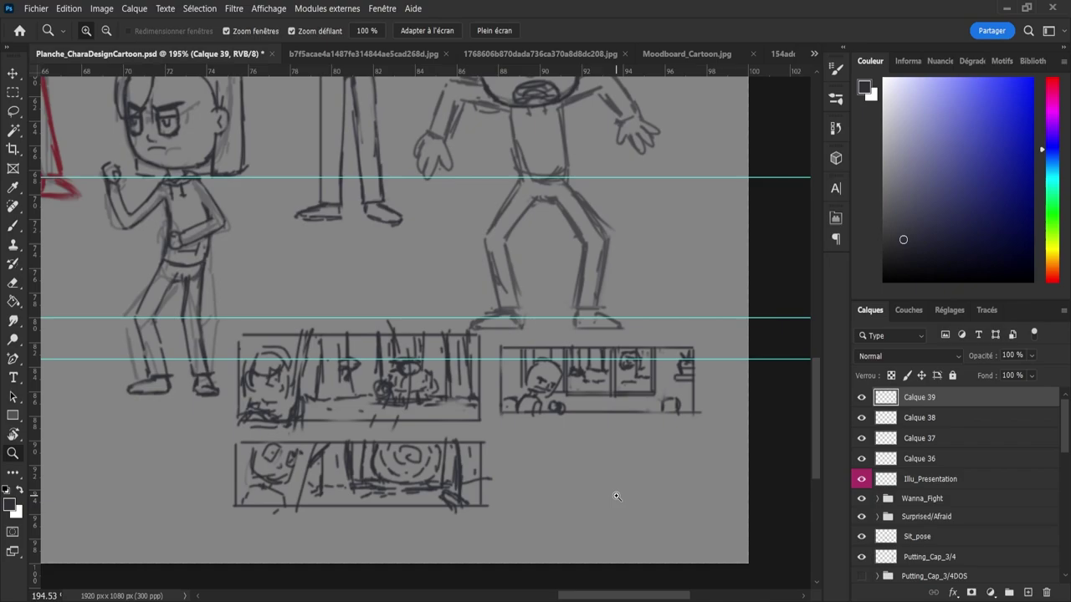
{"action": "left_click_drag", "start_coordinate": [614, 497], "coordinate": [561, 473]}
{"action": "key", "text": "ctrl+s"}
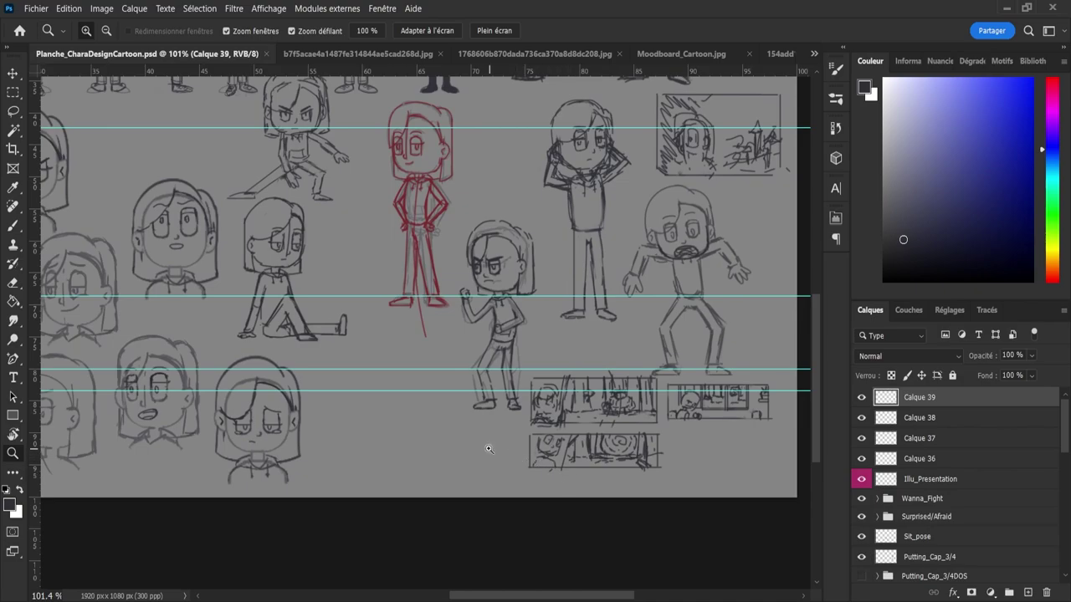
- Add a new layer and draw a wide rectangular frame for a fourth thumbnail below the window scene
{"action": "left_click_drag", "start_coordinate": [487, 448], "coordinate": [481, 449]}
{"action": "left_click", "coordinate": [1028, 592]}
{"action": "mouse_move", "coordinate": [565, 441]}
{"action": "left_mouse_down"}
{"action": "mouse_move", "coordinate": [553, 437]}
{"action": "mouse_move", "coordinate": [700, 438]}
{"action": "left_mouse_up"}
{"action": "key", "text": "b"}
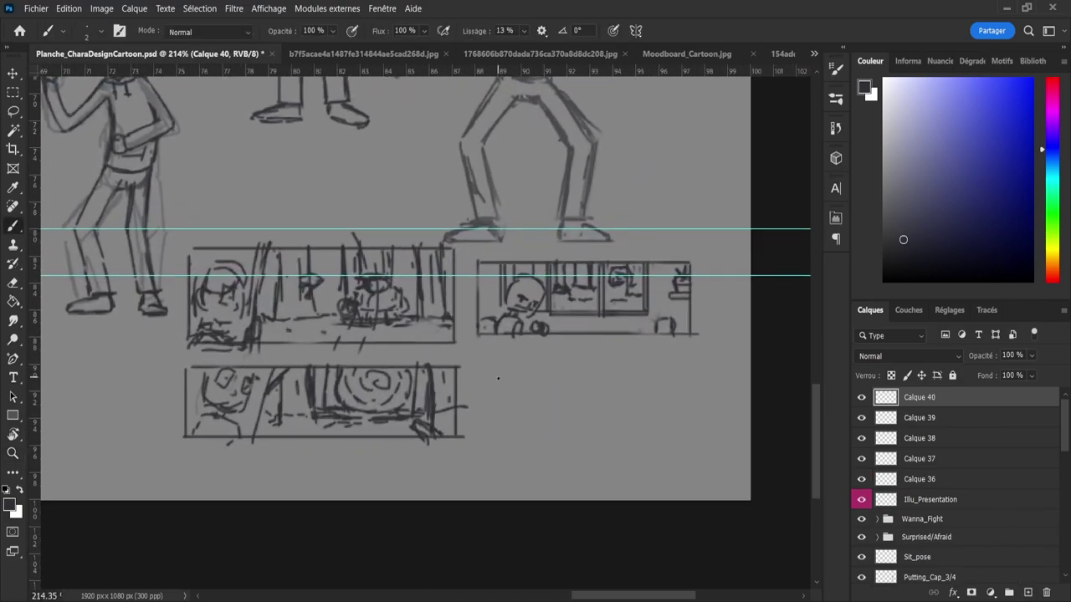
{"action": "left_click_drag", "start_coordinate": [490, 368], "coordinate": [488, 426]}
{"action": "key", "text": "ctrl+z"}
{"action": "mouse_move", "coordinate": [478, 372]}
{"action": "left_mouse_down"}
{"action": "mouse_move", "coordinate": [484, 423]}
{"action": "mouse_move", "coordinate": [484, 374]}
{"action": "mouse_move", "coordinate": [705, 374]}
{"action": "mouse_move", "coordinate": [706, 429]}
{"action": "mouse_move", "coordinate": [481, 431]}
{"action": "left_mouse_up"}
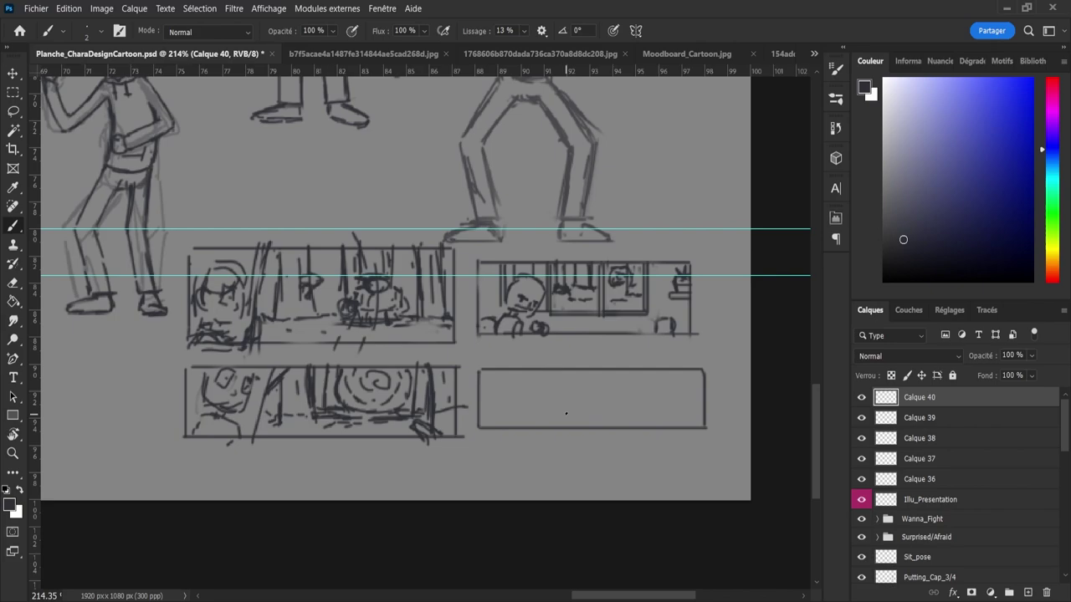
{"action": "mouse_move", "coordinate": [622, 385]}
{"action": "left_mouse_down"}
{"action": "mouse_move", "coordinate": [624, 410]}
{"action": "mouse_move", "coordinate": [629, 386]}
{"action": "mouse_move", "coordinate": [646, 379]}
{"action": "mouse_move", "coordinate": [658, 406]}
{"action": "mouse_move", "coordinate": [627, 409]}
{"action": "left_mouse_up"}
{"action": "mouse_move", "coordinate": [629, 391]}
{"action": "left_mouse_down"}
{"action": "mouse_move", "coordinate": [631, 402]}
{"action": "mouse_move", "coordinate": [637, 394]}
{"action": "left_mouse_up"}
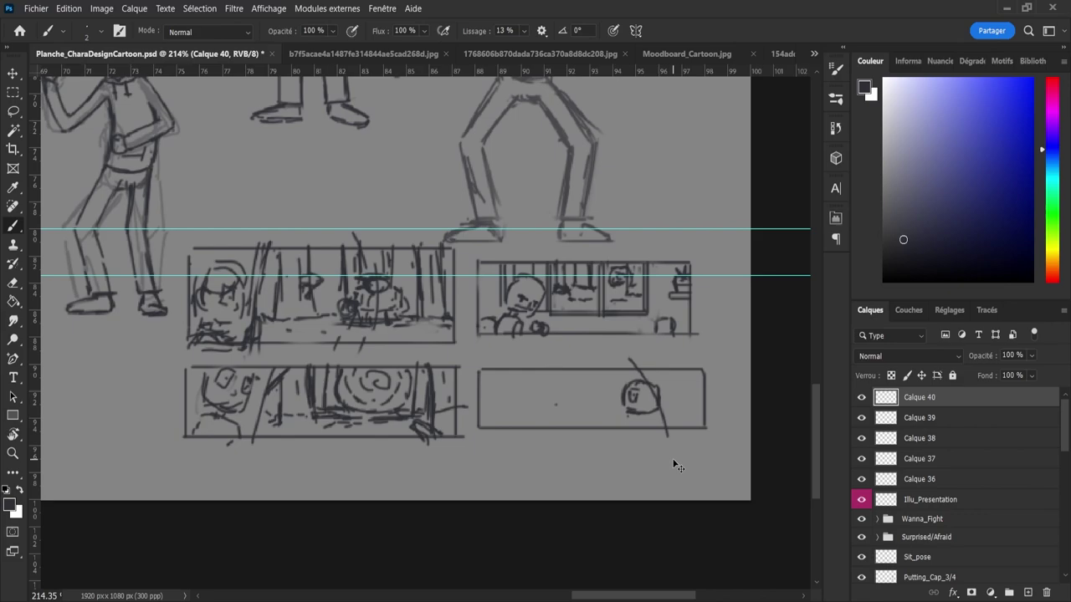
{"action": "mouse_move", "coordinate": [629, 385]}
{"action": "left_mouse_down"}
{"action": "mouse_move", "coordinate": [654, 405]}
{"action": "mouse_move", "coordinate": [645, 386]}
{"action": "mouse_move", "coordinate": [655, 390]}
{"action": "mouse_move", "coordinate": [640, 403]}
{"action": "mouse_move", "coordinate": [646, 414]}
{"action": "mouse_move", "coordinate": [637, 411]}
{"action": "mouse_move", "coordinate": [654, 425]}
{"action": "mouse_move", "coordinate": [613, 416]}
{"action": "mouse_move", "coordinate": [600, 388]}
{"action": "left_mouse_up"}
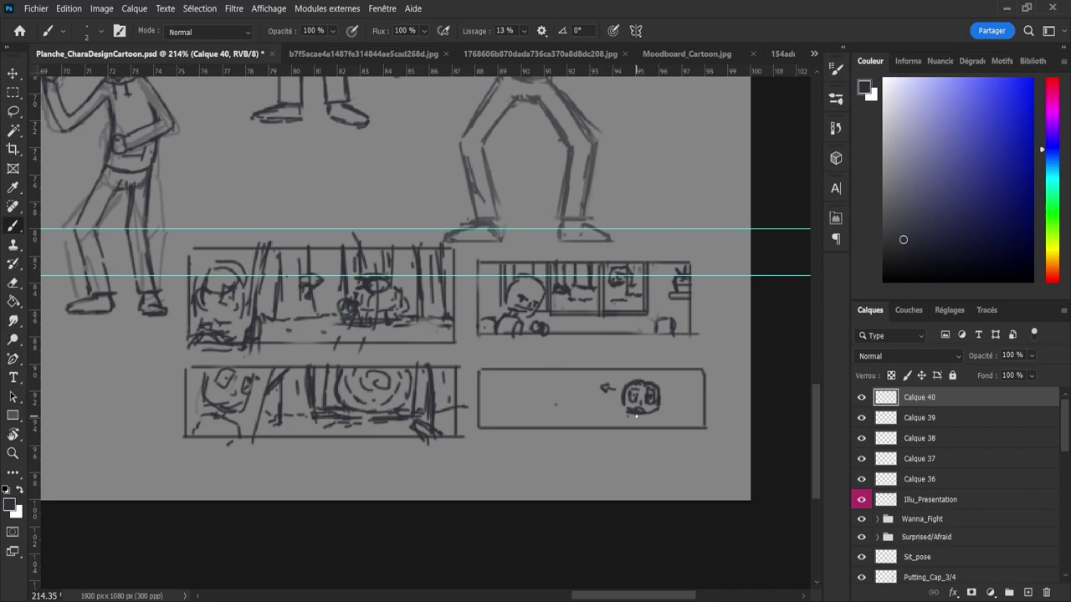
{"action": "left_click_drag", "start_coordinate": [645, 417], "coordinate": [647, 423]}
{"action": "key", "text": "e"}
{"action": "mouse_move", "coordinate": [632, 396]}
{"action": "left_mouse_down"}
{"action": "mouse_move", "coordinate": [619, 390]}
{"action": "mouse_move", "coordinate": [631, 406]}
{"action": "left_mouse_up"}
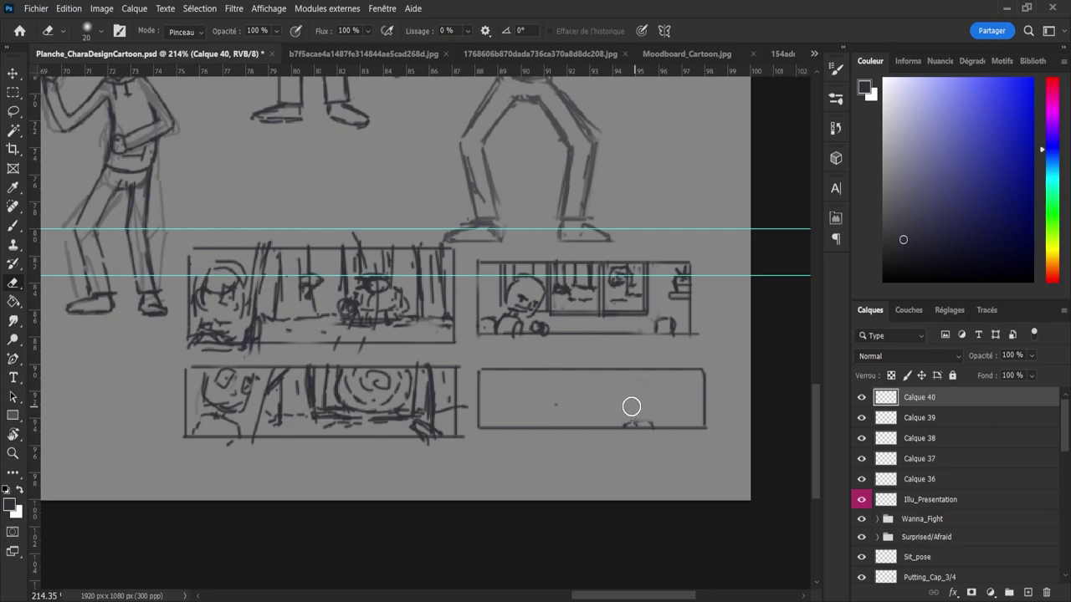
- Sketch a small character with head, face and body near the lower edge of the new frame, toward its right end
{"action": "key", "text": "b"}
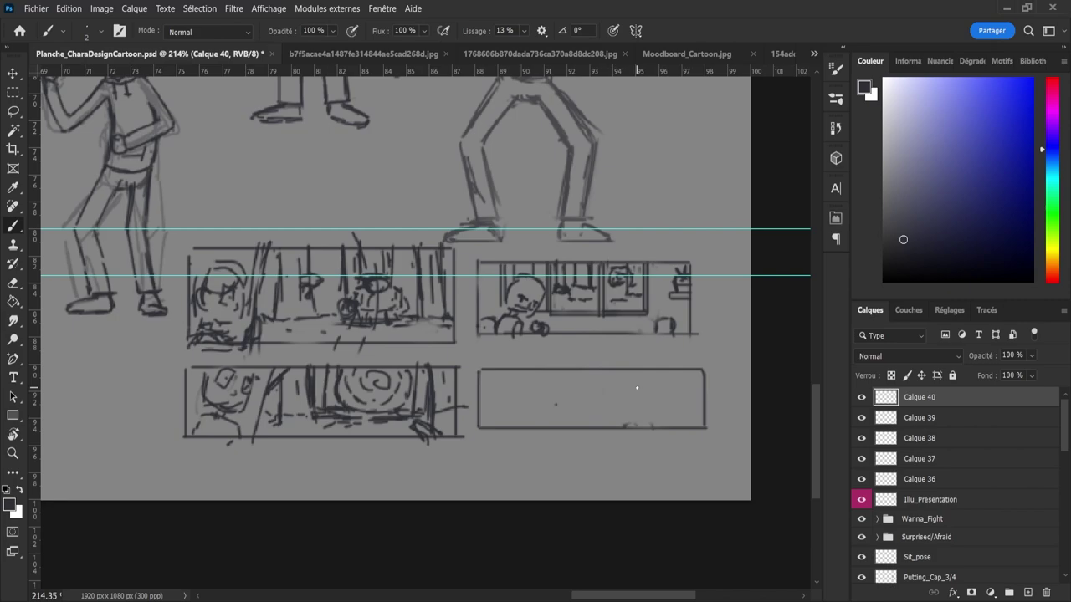
{"action": "mouse_move", "coordinate": [631, 391]}
{"action": "left_mouse_down"}
{"action": "mouse_move", "coordinate": [632, 404]}
{"action": "mouse_move", "coordinate": [649, 383]}
{"action": "mouse_move", "coordinate": [653, 402]}
{"action": "mouse_move", "coordinate": [639, 407]}
{"action": "mouse_move", "coordinate": [651, 424]}
{"action": "mouse_move", "coordinate": [653, 414]}
{"action": "mouse_move", "coordinate": [639, 427]}
{"action": "mouse_move", "coordinate": [649, 425]}
{"action": "left_mouse_up"}
{"action": "mouse_move", "coordinate": [651, 410]}
{"action": "left_mouse_down"}
{"action": "mouse_move", "coordinate": [661, 429]}
{"action": "mouse_move", "coordinate": [621, 427]}
{"action": "left_mouse_up"}
{"action": "left_click_drag", "start_coordinate": [637, 395], "coordinate": [643, 405]}
- Lasso the small character, enlarge it to about 115%, rotate it about 7° and deselect
{"action": "key", "text": "ctrl+t"}
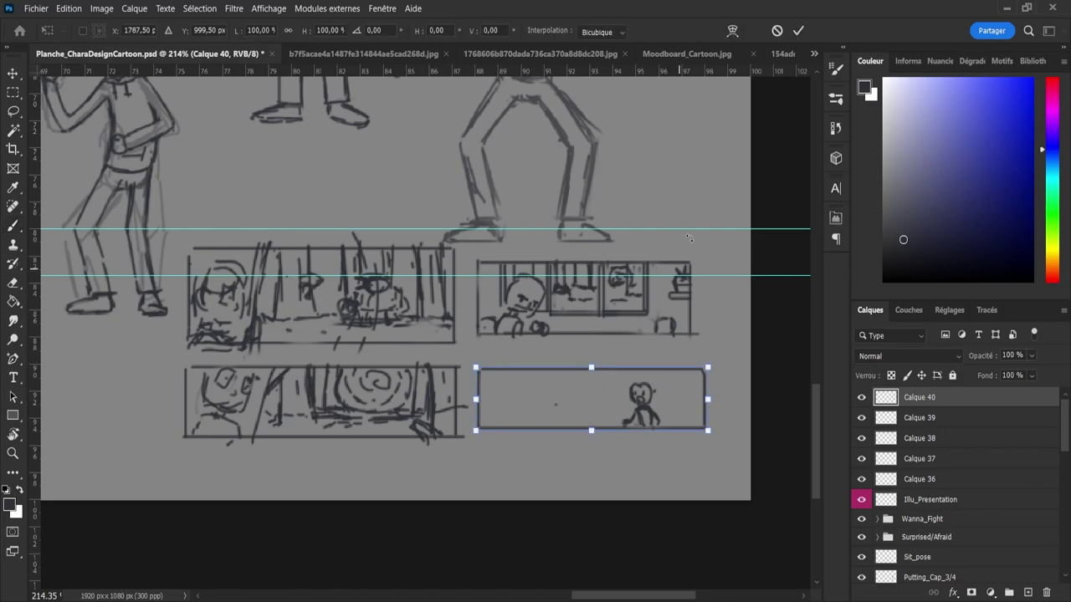
{"action": "left_click", "coordinate": [776, 30]}
{"action": "key", "text": "l"}
{"action": "mouse_move", "coordinate": [617, 424]}
{"action": "left_mouse_down"}
{"action": "mouse_move", "coordinate": [629, 374]}
{"action": "mouse_move", "coordinate": [676, 410]}
{"action": "mouse_move", "coordinate": [661, 431]}
{"action": "mouse_move", "coordinate": [616, 428]}
{"action": "mouse_move", "coordinate": [617, 380]}
{"action": "left_mouse_up"}
{"action": "key", "text": "ctrl+t"}
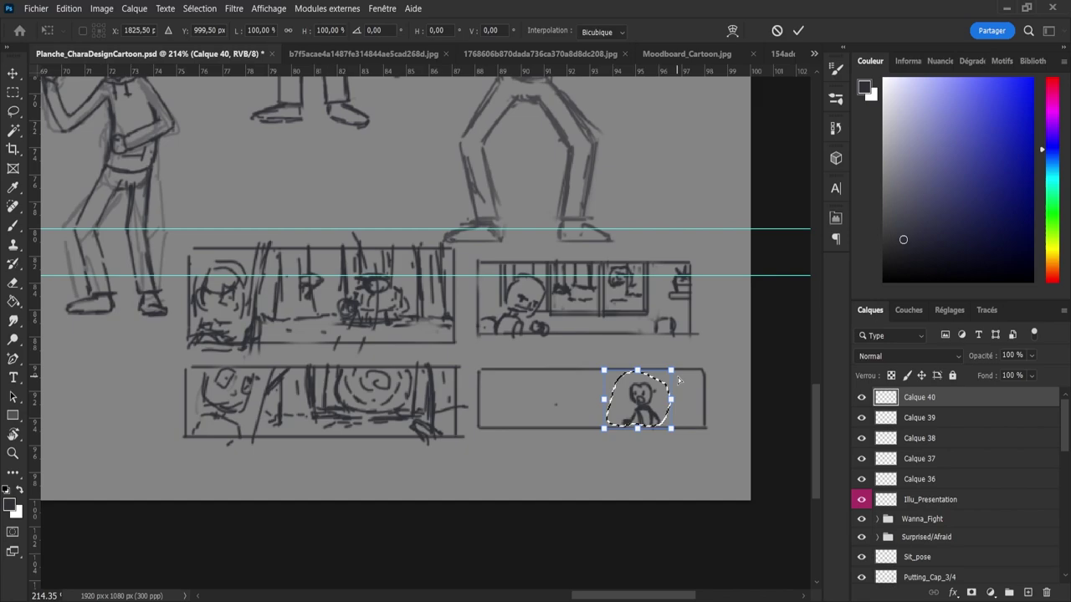
{"action": "left_click_drag", "start_coordinate": [686, 368], "coordinate": [691, 374]}
{"action": "left_click_drag", "start_coordinate": [641, 429], "coordinate": [644, 403]}
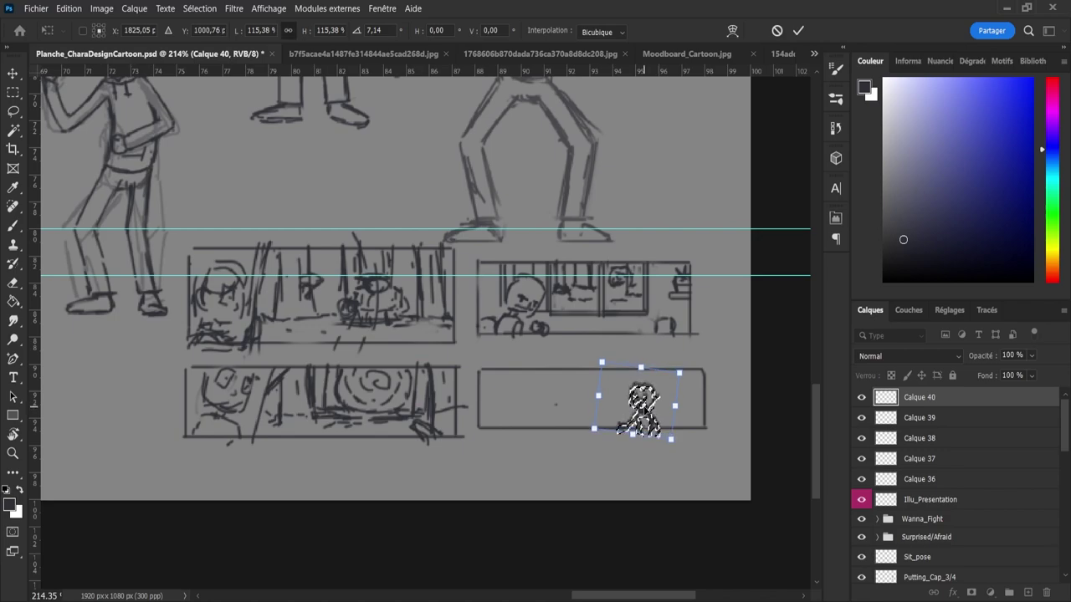
{"action": "left_click", "coordinate": [798, 30]}
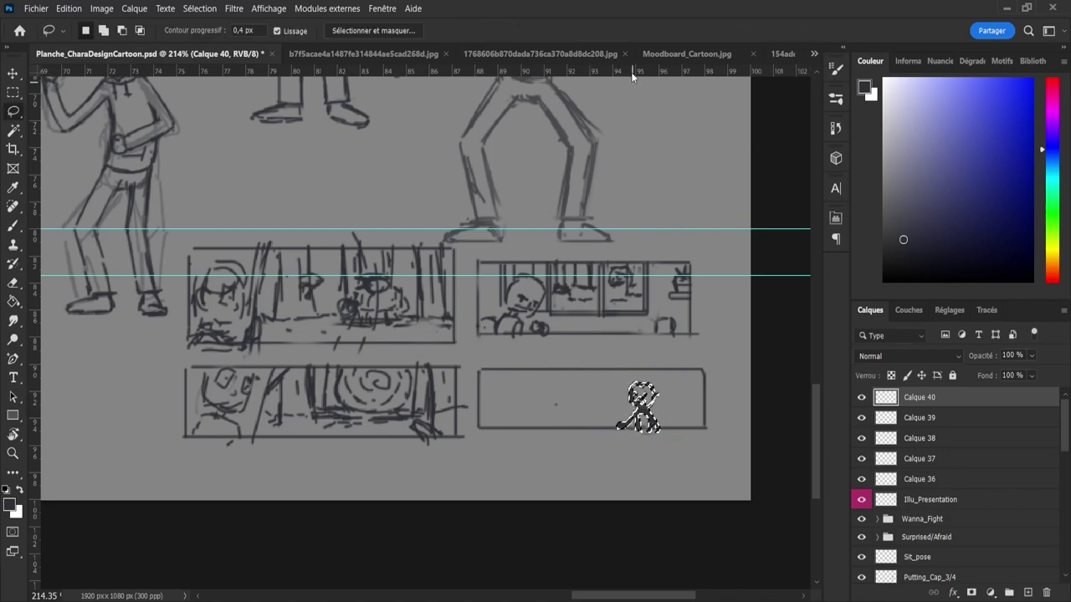
{"action": "key", "text": "ctrl+d"}
- Sketch tree trunks on both sides of the character and extend its body and legs below the frame, undoing unwanted strokes
{"action": "key", "text": "b"}
{"action": "left_click_drag", "start_coordinate": [677, 373], "coordinate": [674, 426]}
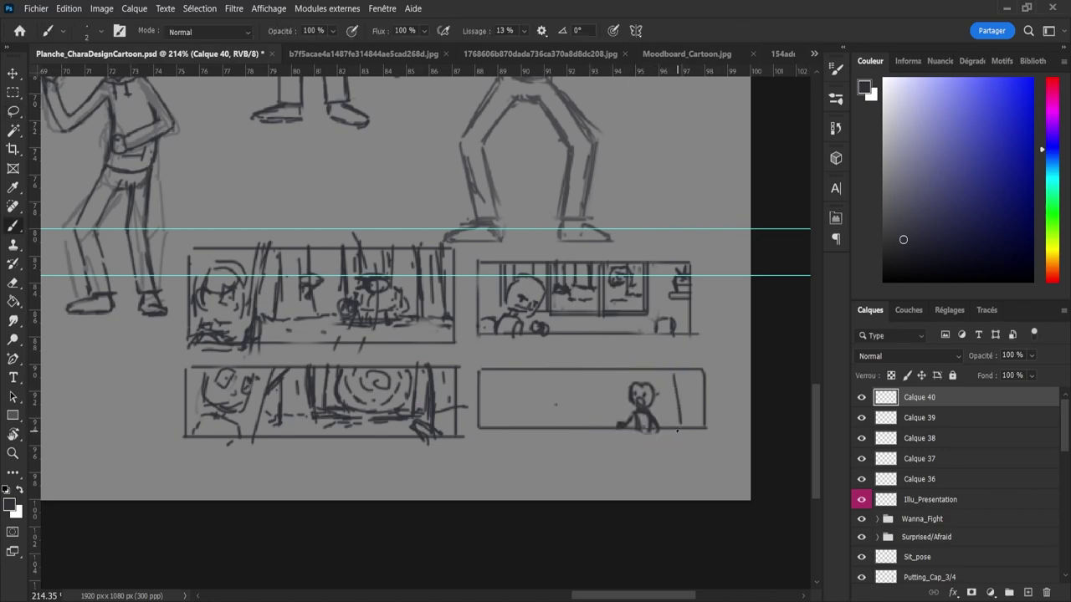
{"action": "key", "text": "ctrl+z"}
{"action": "left_click_drag", "start_coordinate": [676, 369], "coordinate": [681, 423]}
{"action": "key", "text": "ctrl+z"}
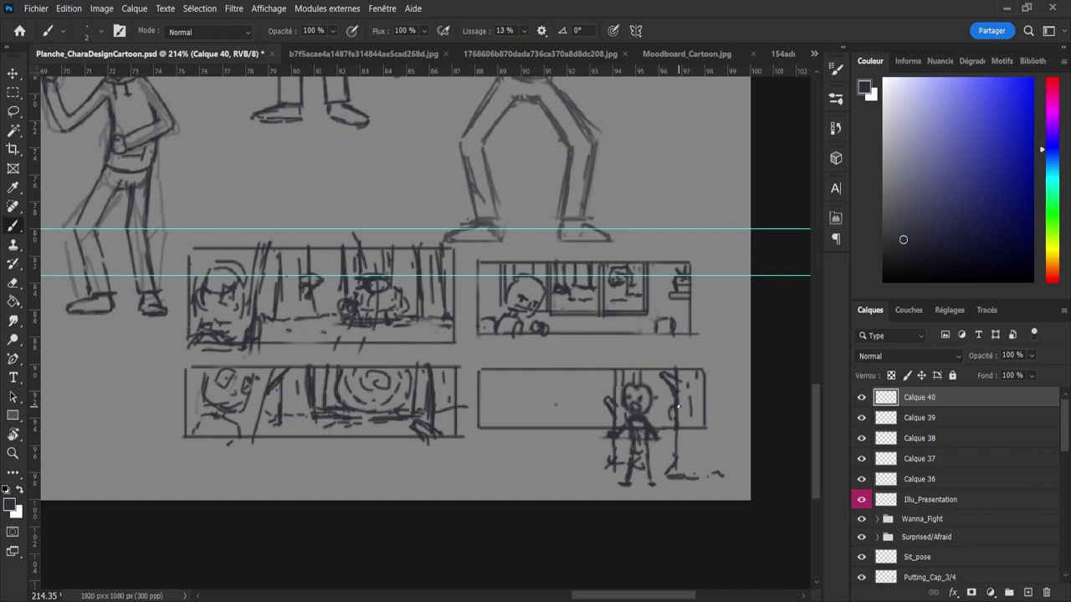
{"action": "left_click_drag", "start_coordinate": [679, 406], "coordinate": [681, 421]}
{"action": "mouse_move", "coordinate": [682, 413]}
{"action": "left_mouse_down"}
{"action": "mouse_move", "coordinate": [693, 410]}
{"action": "mouse_move", "coordinate": [690, 421]}
{"action": "left_mouse_up"}
- Add foot details and a dark knot to the tree trunk at the frame's right end
{"action": "key", "text": "e"}
{"action": "right_click", "coordinate": [676, 421], "text": "alt"}
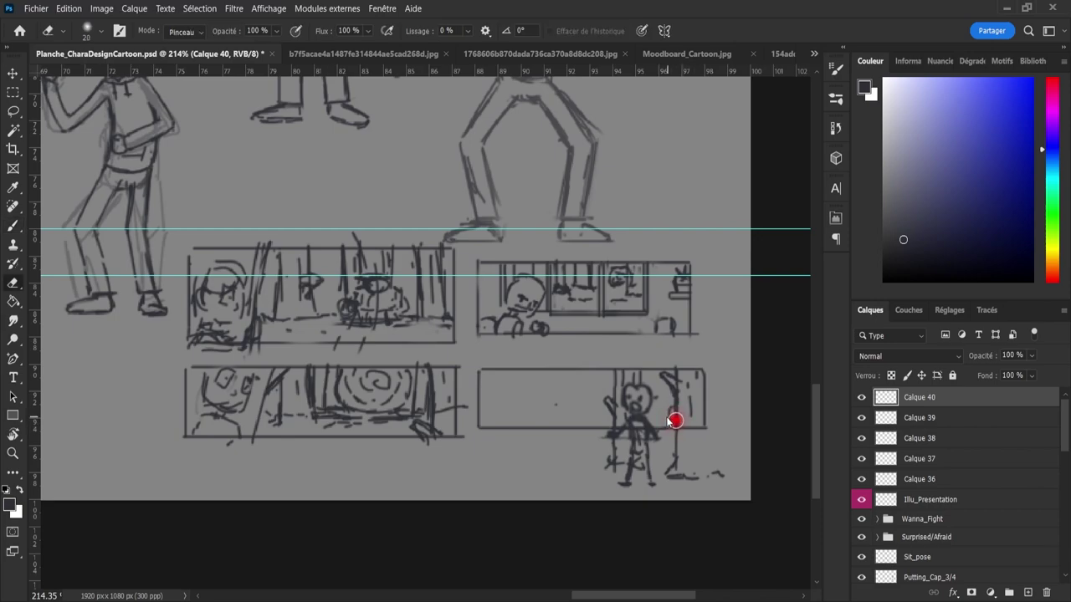
{"action": "key", "text": "b"}
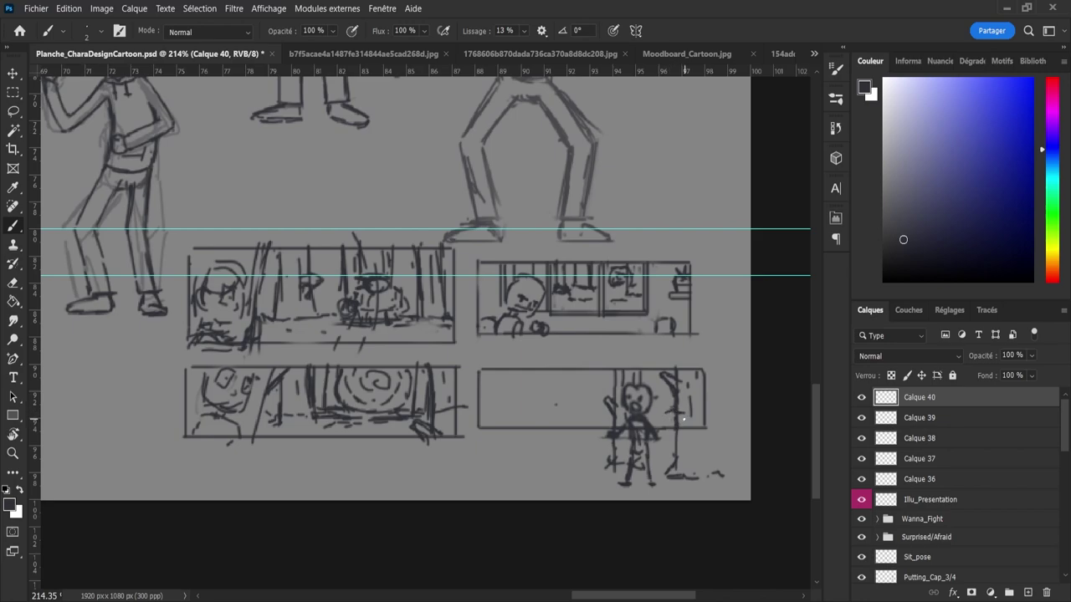
{"action": "left_click_drag", "start_coordinate": [674, 413], "coordinate": [693, 415]}
{"action": "left_click_drag", "start_coordinate": [686, 421], "coordinate": [693, 416]}
{"action": "left_click_drag", "start_coordinate": [698, 400], "coordinate": [709, 405]}
{"action": "key", "text": "e"}
{"action": "key", "text": "b"}
- Draw a ground line extending left from the character and undo the stray tree strokes
{"action": "left_click_drag", "start_coordinate": [562, 426], "coordinate": [615, 413]}
{"action": "left_click_drag", "start_coordinate": [576, 373], "coordinate": [583, 425]}
{"action": "key", "text": "ctrl+z"}
{"action": "key", "text": "ctrl+z"}
{"action": "key", "text": "ctrl+z"}
{"action": "key", "text": "ctrl+z"}
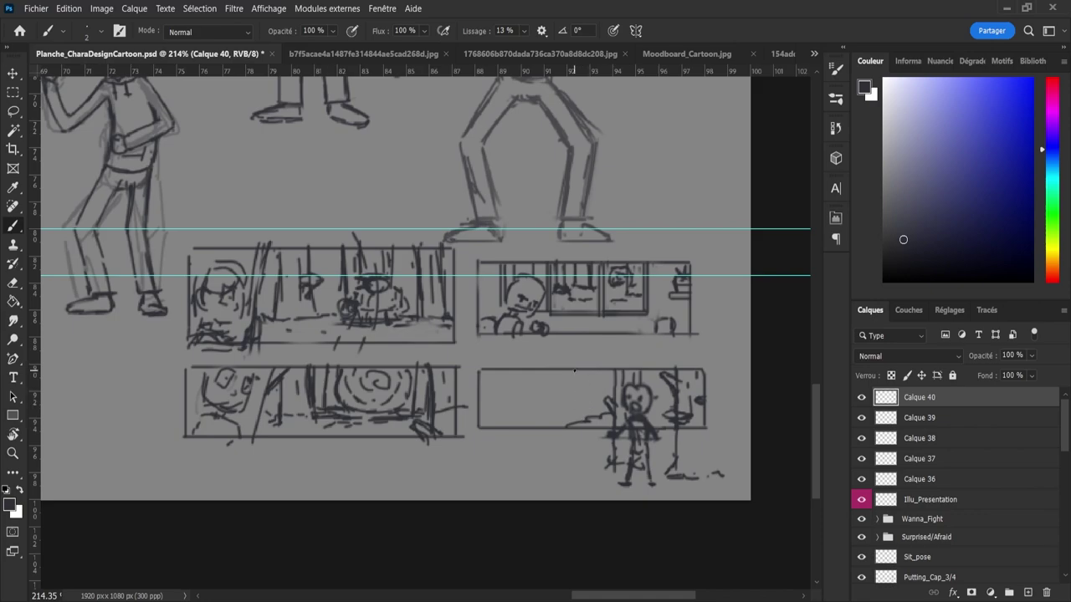
- Draw a tree trunk with bark marks at the ground line's left end, undoing the unwanted edge strokes
{"action": "left_click_drag", "start_coordinate": [573, 368], "coordinate": [576, 418]}
{"action": "key", "text": "ctrl+z"}
{"action": "left_click_drag", "start_coordinate": [556, 372], "coordinate": [554, 430]}
{"action": "key", "text": "ctrl+z"}
{"action": "key", "text": "ctrl+z"}
{"action": "left_click_drag", "start_coordinate": [552, 368], "coordinate": [551, 427]}
{"action": "left_click_drag", "start_coordinate": [566, 390], "coordinate": [564, 418]}
{"action": "left_click_drag", "start_coordinate": [566, 370], "coordinate": [566, 380]}
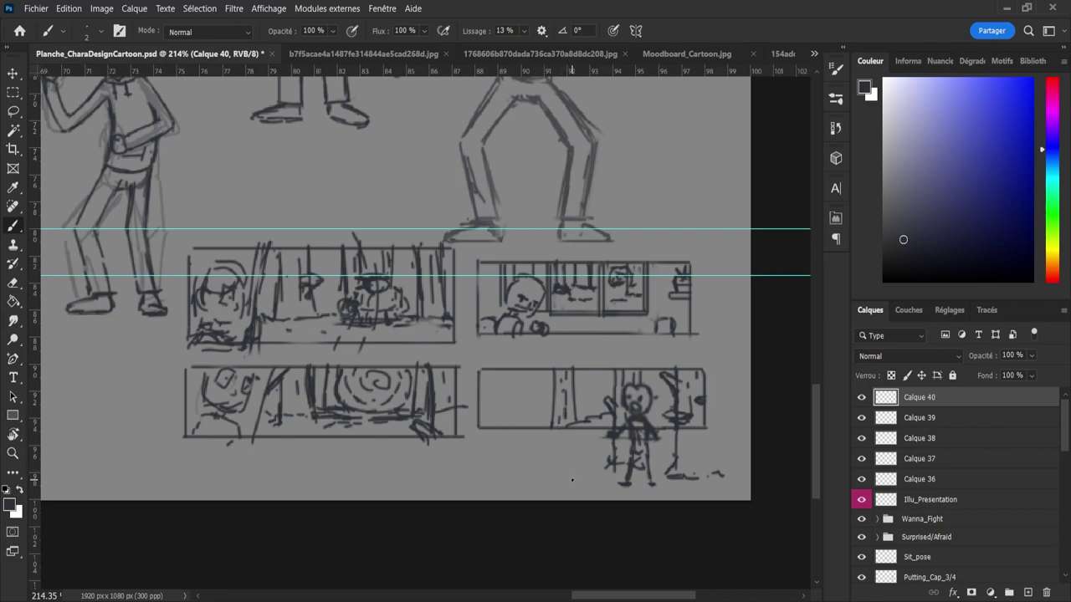
- Strengthen the left trunk's edges, flare its top and add a knot on its right side
{"action": "left_click_drag", "start_coordinate": [551, 370], "coordinate": [553, 406]}
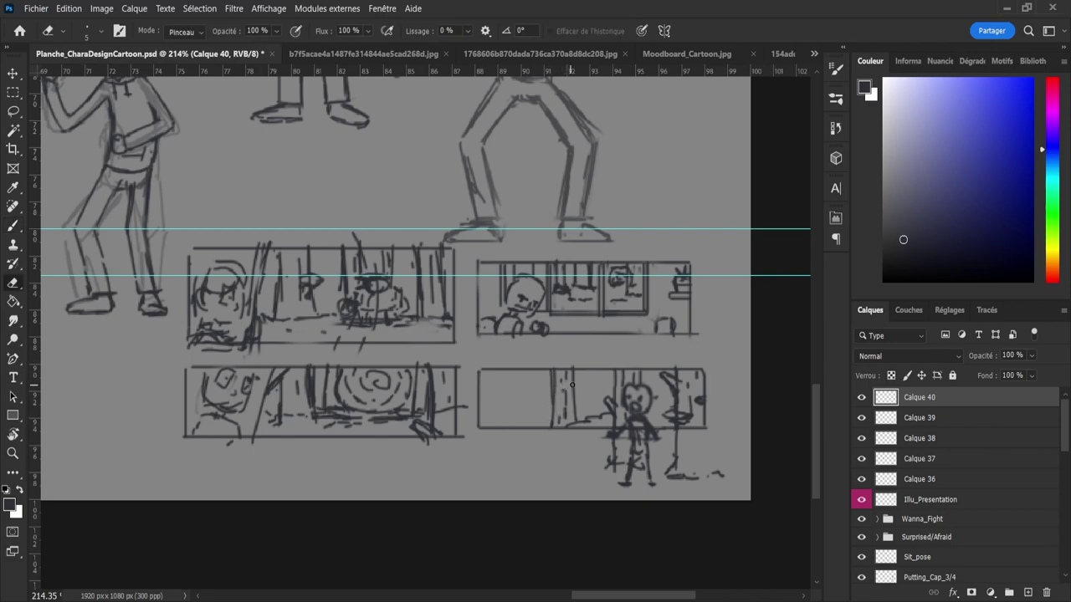
{"action": "left_click_drag", "start_coordinate": [576, 407], "coordinate": [572, 368]}
{"action": "key", "text": "e"}
{"action": "key", "text": "b"}
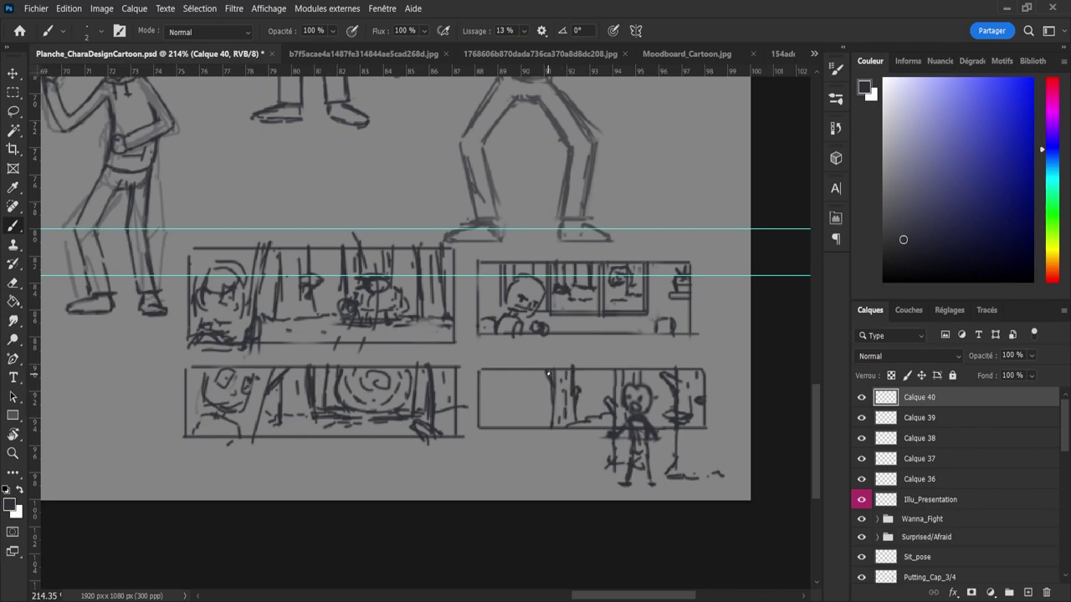
{"action": "key", "text": "e"}
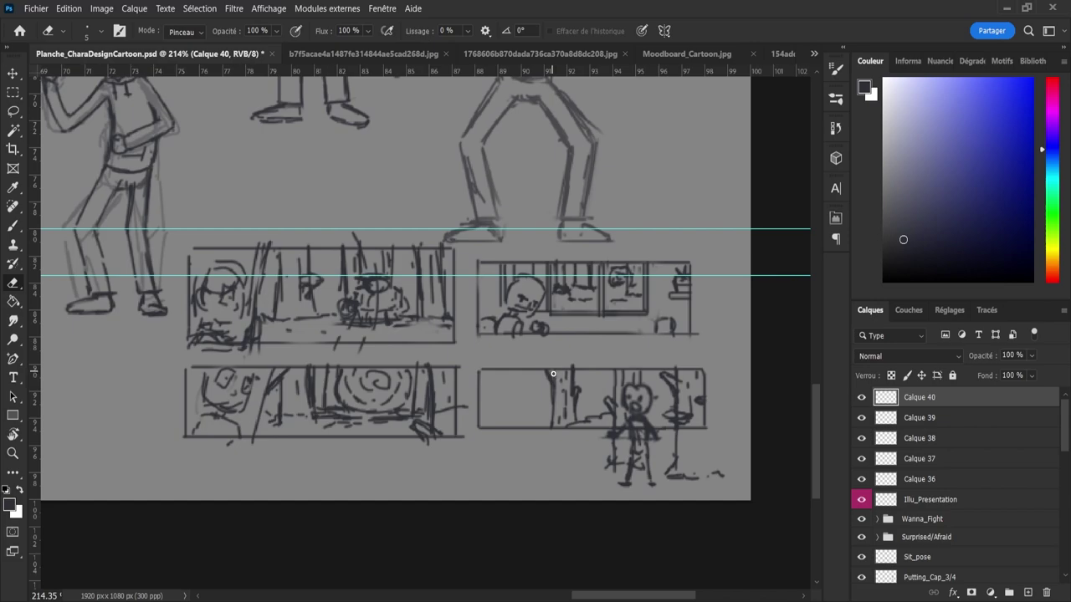
{"action": "key", "text": "b"}
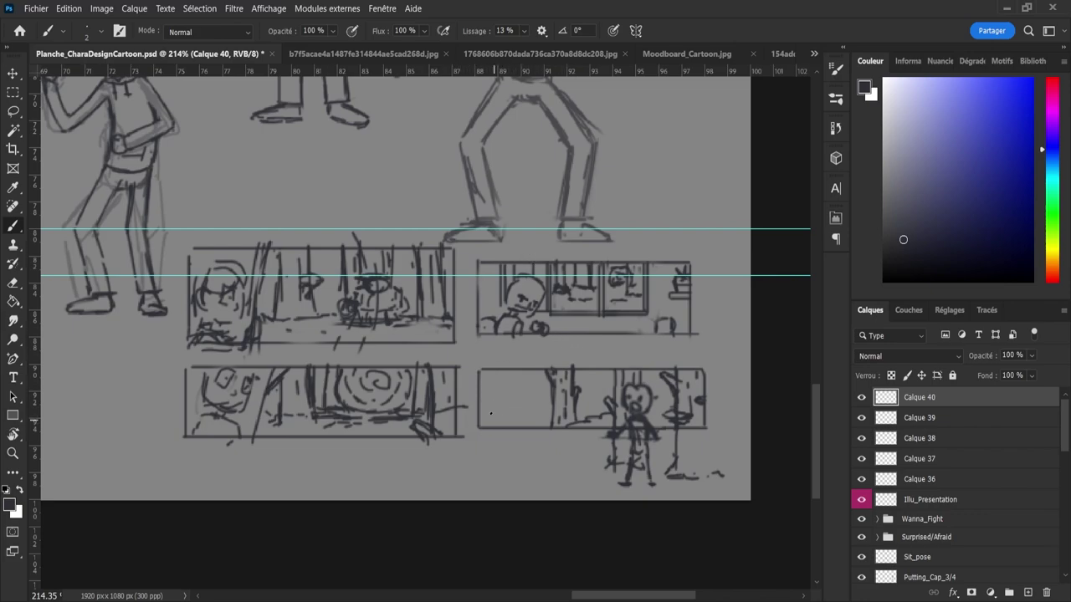
- Shorten the thumbnail frame by drawing a new left edge and erasing the part beyond it
{"action": "mouse_move", "coordinate": [531, 367]}
{"action": "left_mouse_down"}
{"action": "mouse_move", "coordinate": [518, 445]}
{"action": "mouse_move", "coordinate": [573, 358]}
{"action": "left_mouse_up"}
{"action": "key", "text": "ctrl+z"}
{"action": "key", "text": "ctrl+z"}
{"action": "left_click_drag", "start_coordinate": [525, 369], "coordinate": [525, 428]}
{"action": "key", "text": "e"}
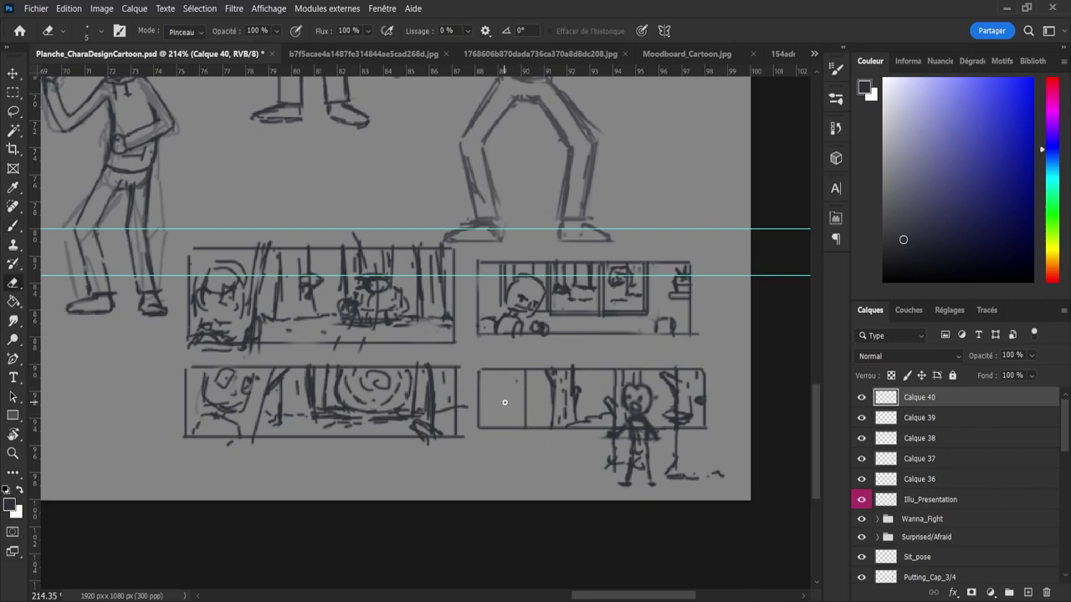
{"action": "mouse_move", "coordinate": [490, 387]}
{"action": "left_mouse_down"}
{"action": "mouse_move", "coordinate": [490, 426]}
{"action": "mouse_move", "coordinate": [511, 448]}
{"action": "left_mouse_up"}
{"action": "key", "text": "b"}
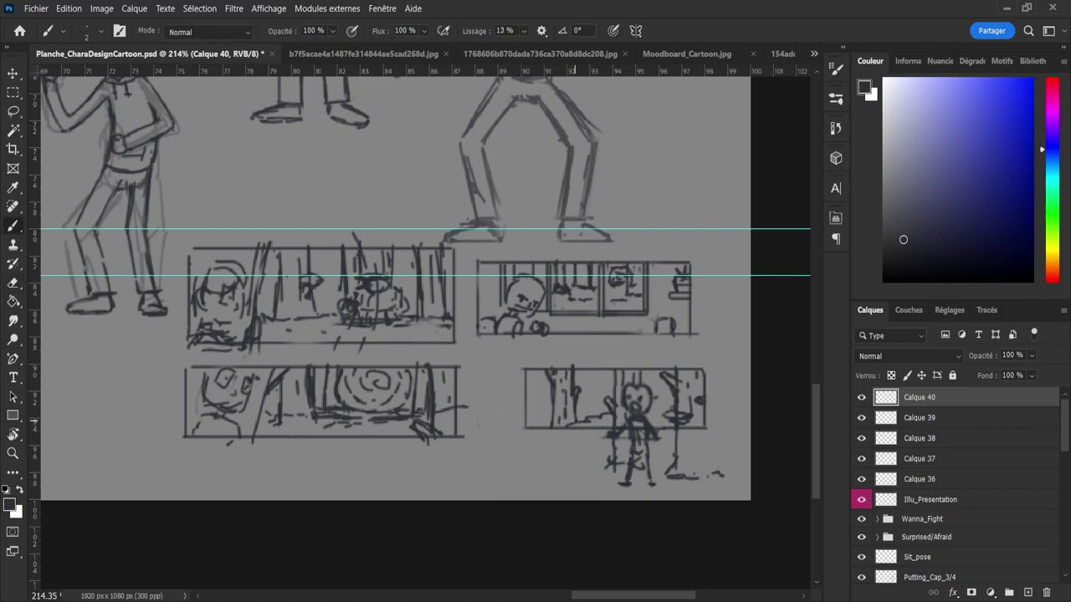
- Lasso the left tree trunk, shift it toward the frame's new left edge and deselect
{"action": "key", "text": "l"}
{"action": "mouse_move", "coordinate": [543, 382]}
{"action": "left_mouse_down"}
{"action": "mouse_move", "coordinate": [544, 370]}
{"action": "mouse_move", "coordinate": [562, 368]}
{"action": "mouse_move", "coordinate": [582, 387]}
{"action": "mouse_move", "coordinate": [577, 434]}
{"action": "mouse_move", "coordinate": [557, 433]}
{"action": "mouse_move", "coordinate": [536, 391]}
{"action": "mouse_move", "coordinate": [553, 405]}
{"action": "left_mouse_up"}
{"action": "key", "text": "ctrl+t"}
{"action": "left_click", "coordinate": [798, 30]}
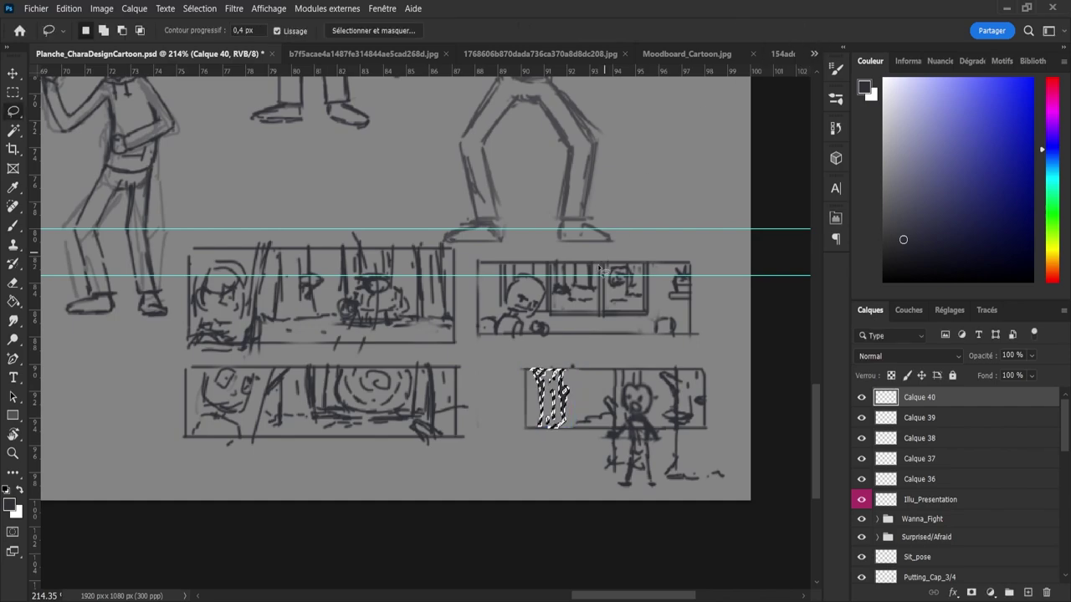
{"action": "key", "text": "ctrl+d"}
- Sketch thinner background trees with branches between the left trunk and the character, undoing unwanted strokes
{"action": "key", "text": "b"}
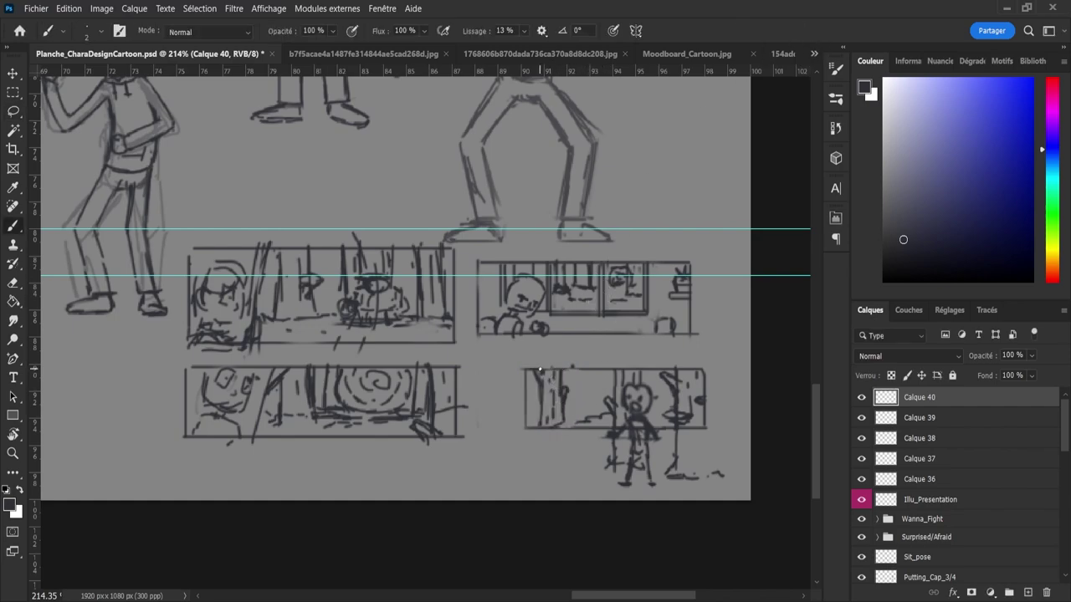
{"action": "left_click_drag", "start_coordinate": [538, 369], "coordinate": [589, 370]}
{"action": "mouse_move", "coordinate": [581, 371]}
{"action": "left_mouse_down"}
{"action": "mouse_move", "coordinate": [582, 419]}
{"action": "mouse_move", "coordinate": [580, 368]}
{"action": "left_mouse_up"}
{"action": "key", "text": "ctrl+z"}
{"action": "key", "text": "ctrl+z"}
{"action": "mouse_move", "coordinate": [580, 422]}
{"action": "left_mouse_down"}
{"action": "mouse_move", "coordinate": [579, 392]}
{"action": "mouse_move", "coordinate": [591, 405]}
{"action": "left_mouse_up"}
{"action": "key", "text": "ctrl+z"}
{"action": "key", "text": "ctrl+z"}
{"action": "mouse_move", "coordinate": [581, 390]}
{"action": "left_mouse_down"}
{"action": "mouse_move", "coordinate": [581, 421]}
{"action": "mouse_move", "coordinate": [580, 374]}
{"action": "mouse_move", "coordinate": [581, 422]}
{"action": "left_mouse_up"}
{"action": "key", "text": "ctrl+z"}
{"action": "key", "text": "ctrl+z"}
{"action": "left_click_drag", "start_coordinate": [592, 369], "coordinate": [593, 417]}
{"action": "key", "text": "ctrl+z"}
{"action": "key", "text": "ctrl+z"}
{"action": "mouse_move", "coordinate": [593, 369]}
{"action": "left_mouse_down"}
{"action": "mouse_move", "coordinate": [594, 416]}
{"action": "mouse_move", "coordinate": [578, 387]}
{"action": "mouse_move", "coordinate": [587, 402]}
{"action": "left_mouse_up"}
{"action": "key", "text": "ctrl+z"}
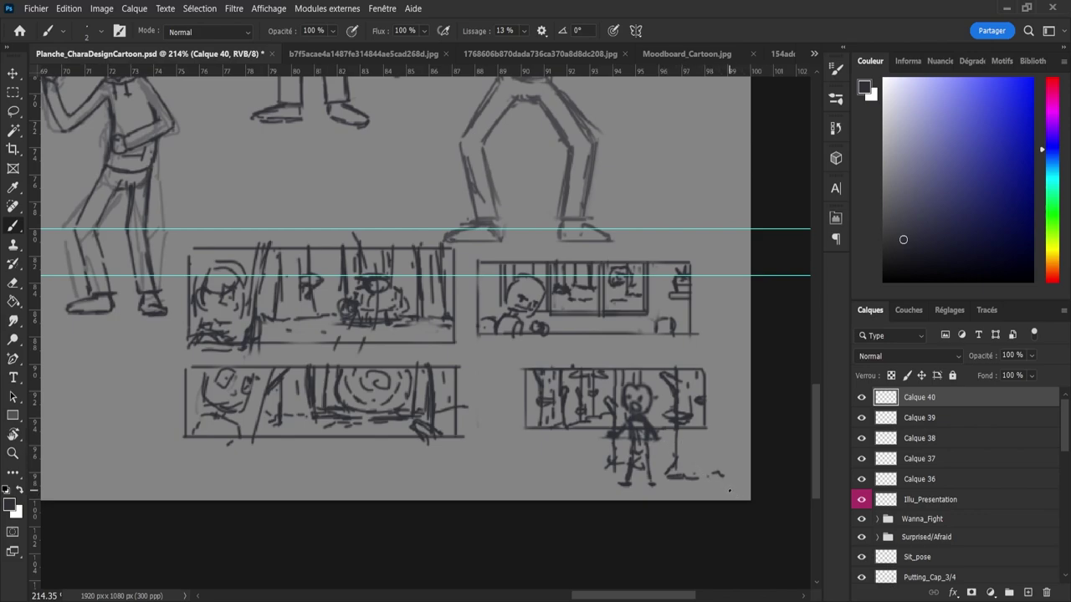
- Draw a long vertical line through the frame's left end, extending below it, after undoing several attempts
{"action": "left_click_drag", "start_coordinate": [521, 362], "coordinate": [519, 464]}
{"action": "key", "text": "ctrl+z"}
{"action": "left_click_drag", "start_coordinate": [534, 358], "coordinate": [527, 462]}
{"action": "key", "text": "ctrl+z"}
{"action": "left_click_drag", "start_coordinate": [532, 375], "coordinate": [532, 465]}
{"action": "key", "text": "ctrl+z"}
{"action": "key", "text": "ctrl+z"}
{"action": "left_click_drag", "start_coordinate": [536, 359], "coordinate": [532, 458]}
- Move the whole forest thumbnail slightly to the left
{"action": "key", "text": "ctrl+t"}
{"action": "left_click_drag", "start_coordinate": [671, 416], "coordinate": [642, 411]}
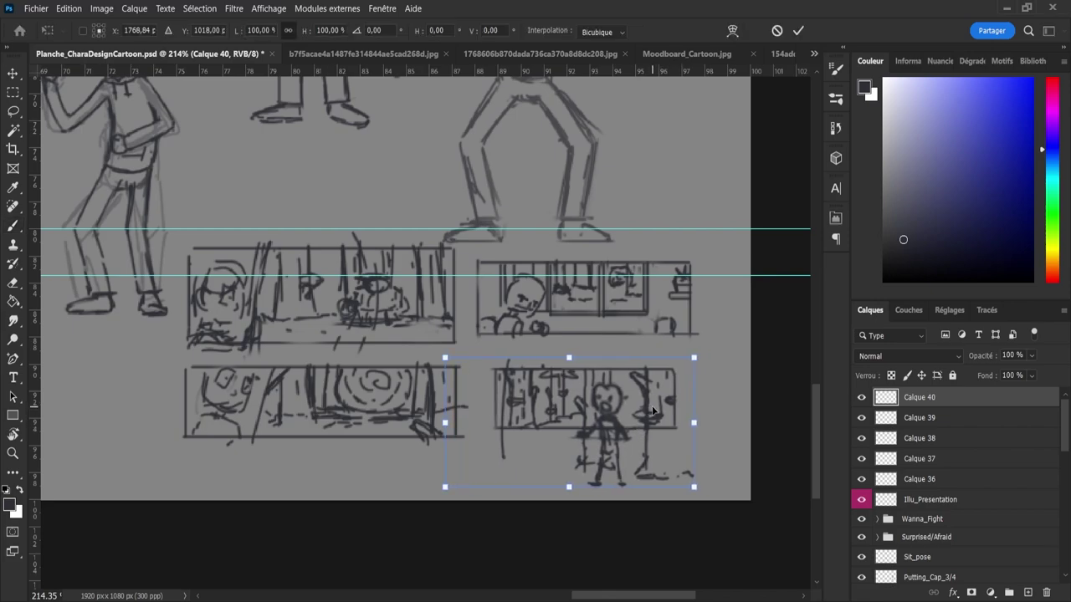
{"action": "left_click", "coordinate": [798, 30]}
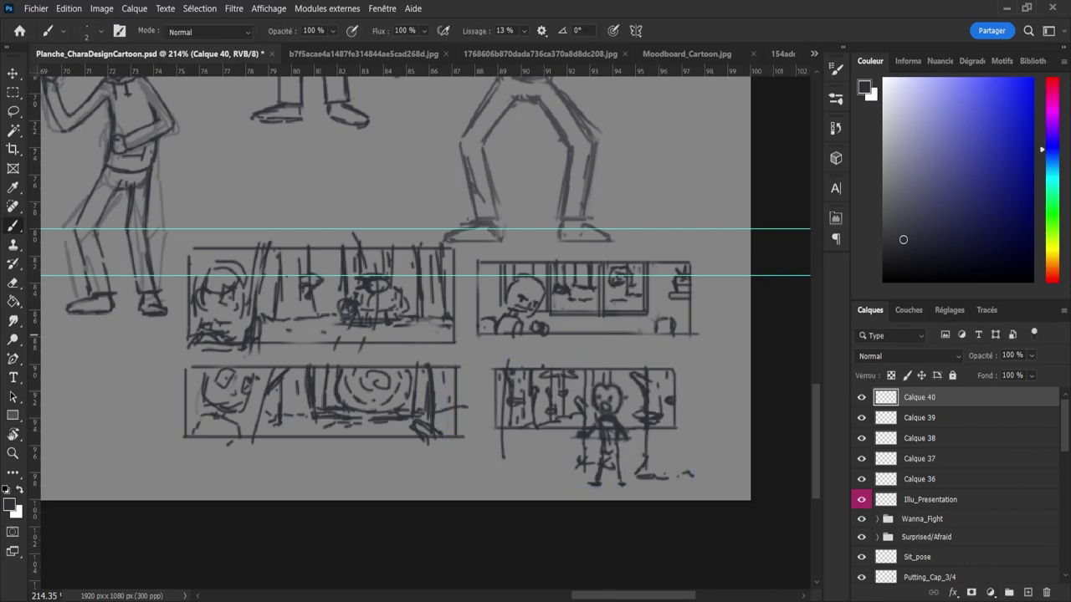
- Add a new layer for color and pick a muted reddish brown with a larger brush
{"action": "left_click", "coordinate": [1024, 589]}
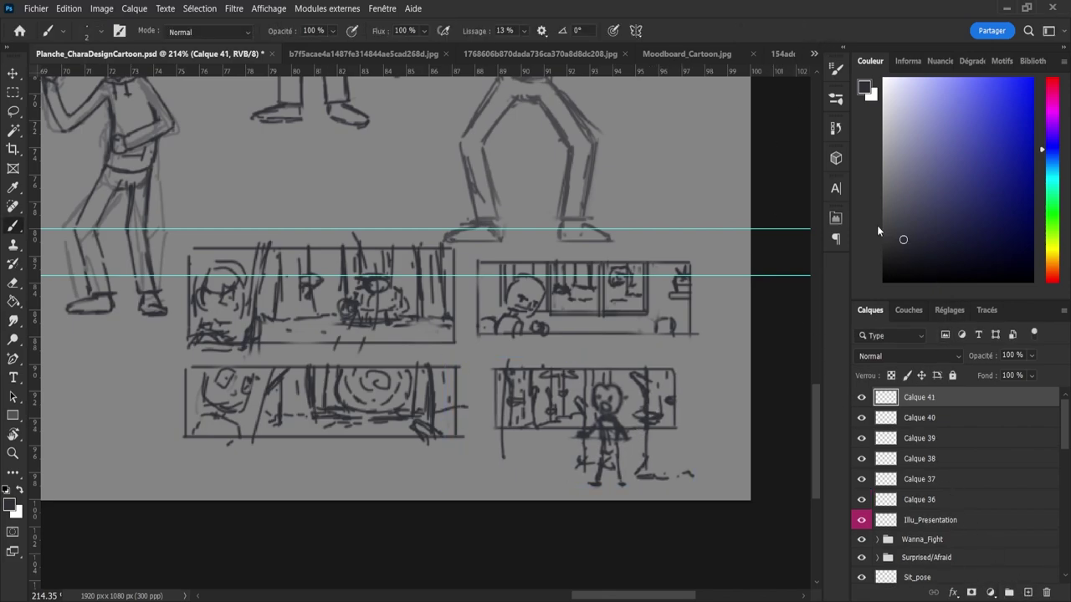
{"action": "left_click", "coordinate": [1052, 272]}
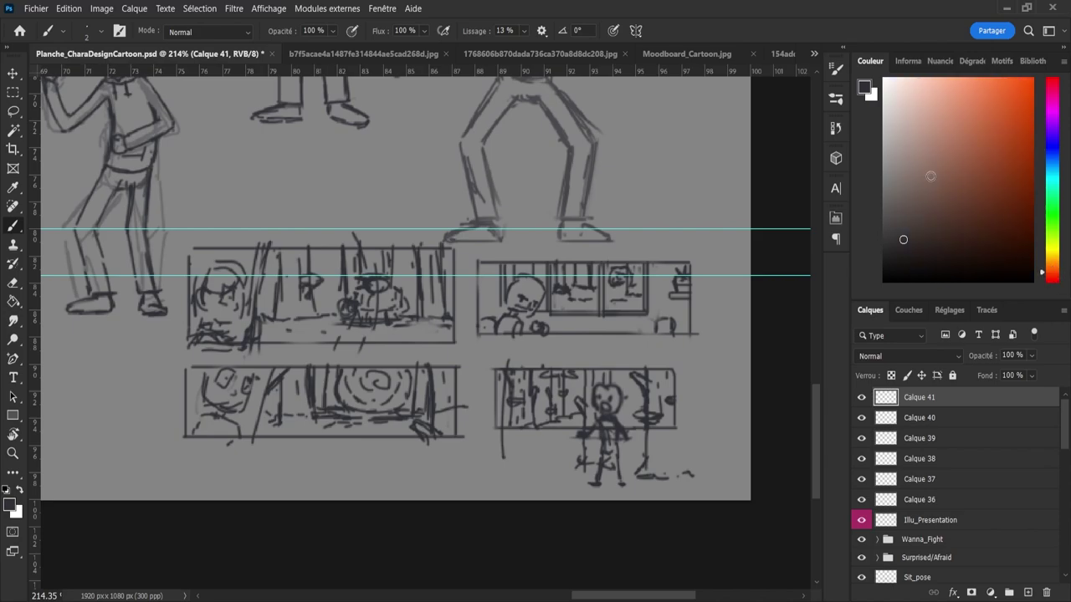
{"action": "left_click", "coordinate": [966, 159]}
{"action": "mouse_move", "coordinate": [966, 160]}
{"action": "left_mouse_down"}
{"action": "mouse_move", "coordinate": [955, 209]}
{"action": "mouse_move", "coordinate": [961, 195]}
{"action": "mouse_move", "coordinate": [942, 198]}
{"action": "left_mouse_up"}
{"action": "key", "text": "."}
{"action": "key", "text": "z"}
{"action": "left_click_drag", "start_coordinate": [726, 491], "coordinate": [757, 483]}
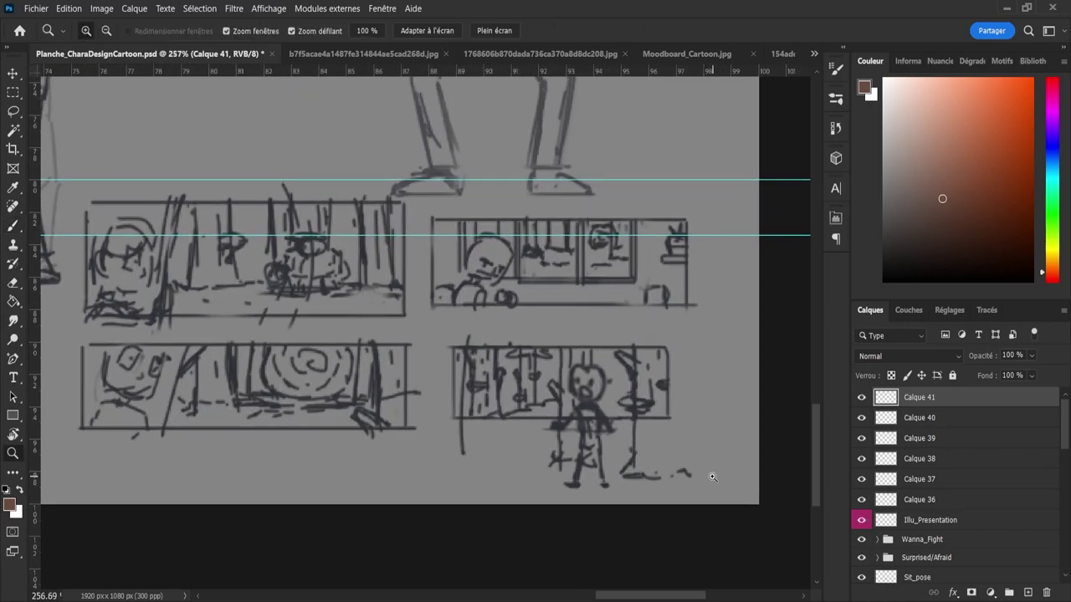
- Identify the thumbnail's sketch layer and place the color layer Calque 41 beneath Calque 40
{"action": "left_click", "coordinate": [861, 418]}
{"action": "left_click", "coordinate": [861, 418]}
{"action": "left_click_drag", "start_coordinate": [890, 405], "coordinate": [901, 430]}
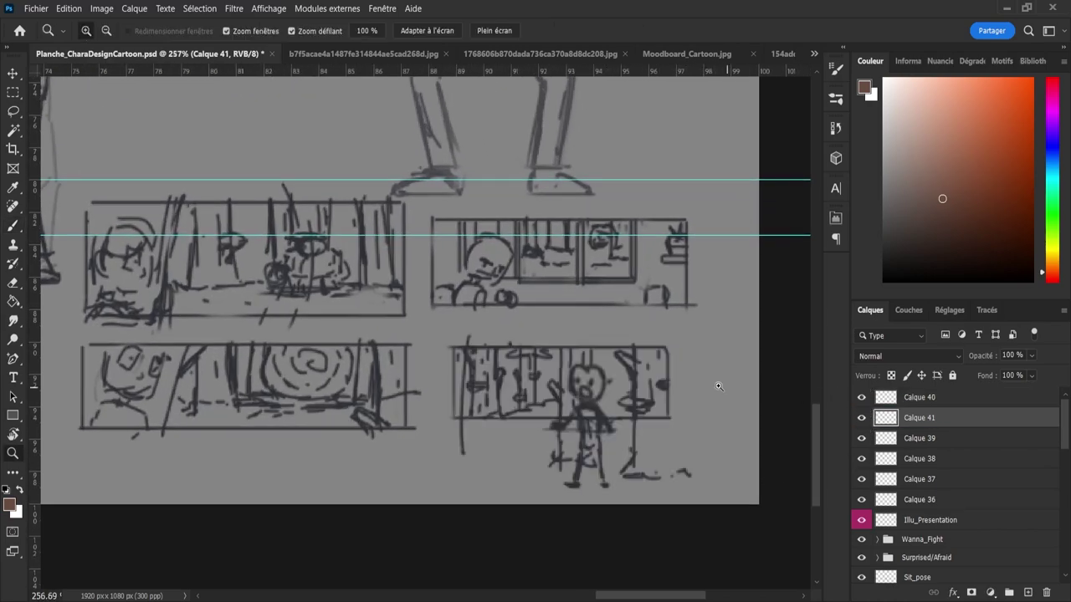
- Reduce the brush size and fill the forest thumbnail's tree trunks with brown on Calque 41
{"action": "key", "text": "b"}
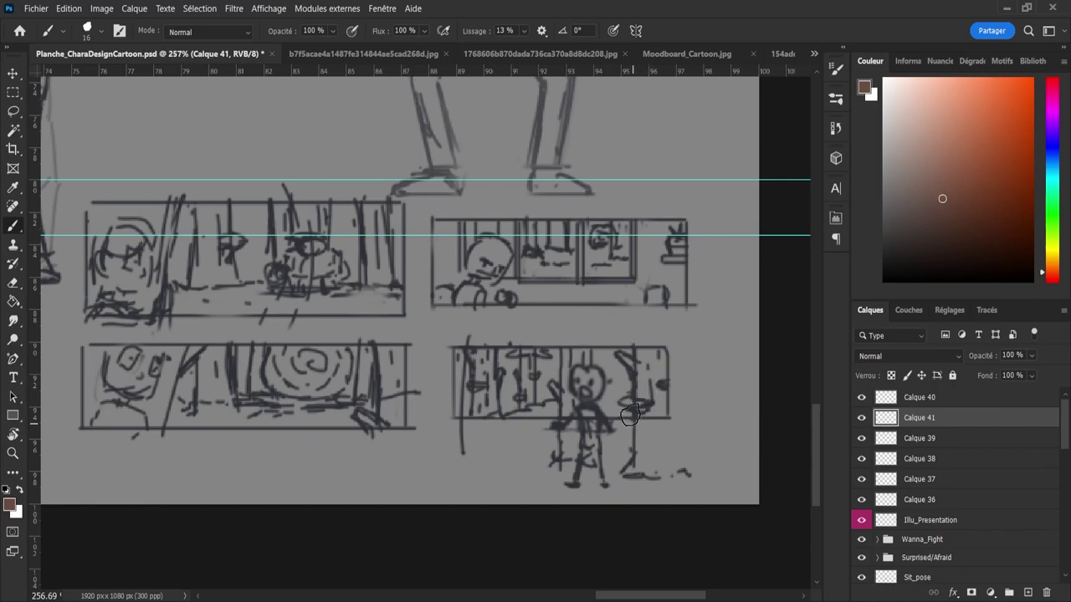
{"action": "mouse_move", "coordinate": [647, 361]}
{"action": "left_mouse_down"}
{"action": "mouse_move", "coordinate": [645, 385]}
{"action": "mouse_move", "coordinate": [640, 351]}
{"action": "mouse_move", "coordinate": [642, 393]}
{"action": "mouse_move", "coordinate": [658, 346]}
{"action": "mouse_move", "coordinate": [650, 443]}
{"action": "mouse_move", "coordinate": [635, 469]}
{"action": "mouse_move", "coordinate": [665, 456]}
{"action": "mouse_move", "coordinate": [652, 419]}
{"action": "left_mouse_up"}
{"action": "key", "text": "ctrl+z"}
{"action": "key", "text": "bracketleft"}
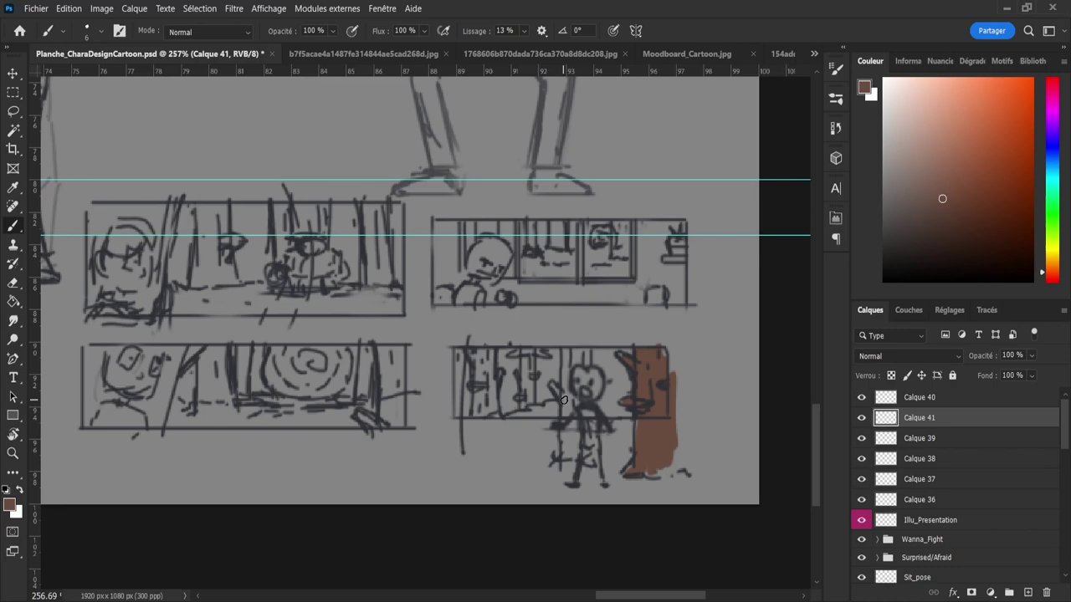
{"action": "mouse_move", "coordinate": [556, 389]}
{"action": "left_mouse_down"}
{"action": "mouse_move", "coordinate": [565, 350]}
{"action": "mouse_move", "coordinate": [586, 351]}
{"action": "mouse_move", "coordinate": [565, 412]}
{"action": "mouse_move", "coordinate": [567, 452]}
{"action": "mouse_move", "coordinate": [577, 448]}
{"action": "mouse_move", "coordinate": [561, 457]}
{"action": "mouse_move", "coordinate": [592, 464]}
{"action": "left_mouse_up"}
{"action": "mouse_move", "coordinate": [527, 374]}
{"action": "left_mouse_down"}
{"action": "mouse_move", "coordinate": [524, 404]}
{"action": "mouse_move", "coordinate": [528, 353]}
{"action": "mouse_move", "coordinate": [522, 406]}
{"action": "mouse_move", "coordinate": [486, 373]}
{"action": "mouse_move", "coordinate": [484, 396]}
{"action": "mouse_move", "coordinate": [481, 353]}
{"action": "mouse_move", "coordinate": [479, 419]}
{"action": "mouse_move", "coordinate": [493, 396]}
{"action": "mouse_move", "coordinate": [489, 354]}
{"action": "mouse_move", "coordinate": [457, 365]}
{"action": "mouse_move", "coordinate": [456, 403]}
{"action": "mouse_move", "coordinate": [459, 377]}
{"action": "left_mouse_up"}
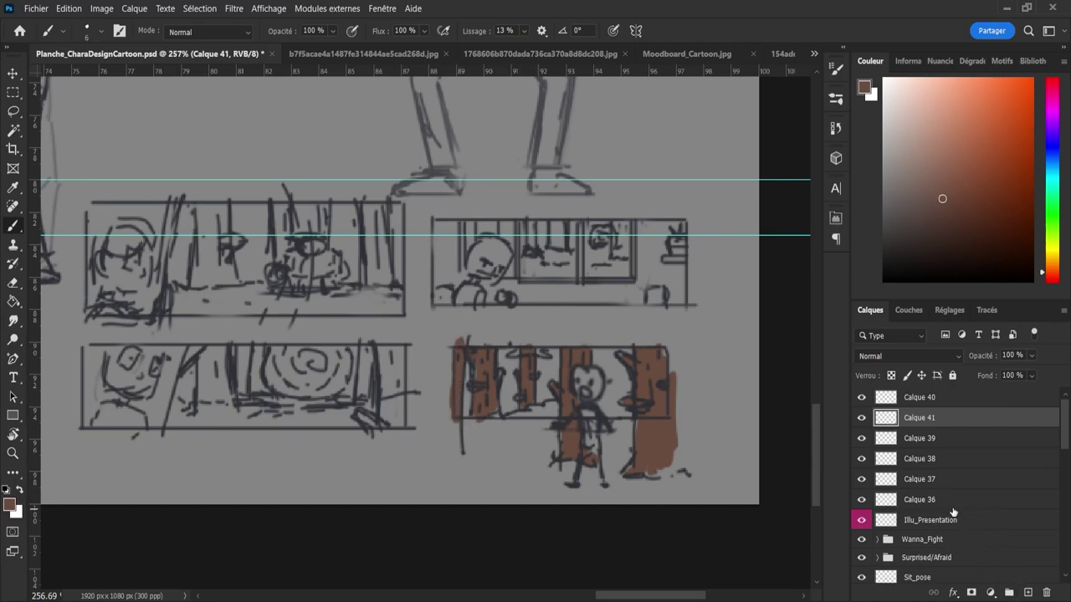
- On Calque 40, add small dark blue-grey sketch details around the forest thumbnail's ground and foreground tree with a 2 px brush
{"action": "left_click", "coordinate": [920, 405]}
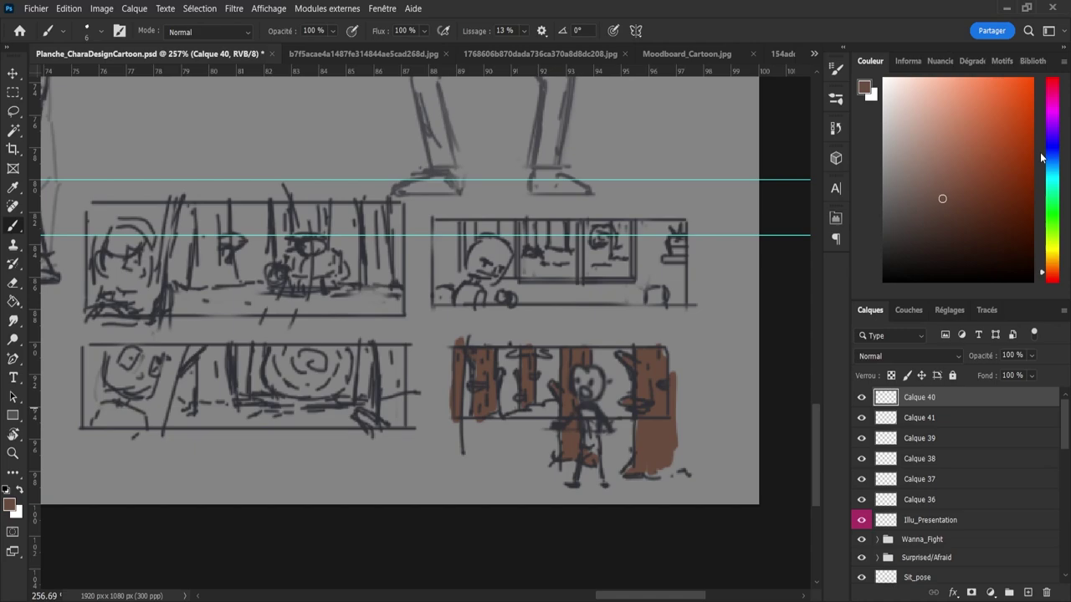
{"action": "left_click", "coordinate": [1052, 147]}
{"action": "left_click_drag", "start_coordinate": [920, 227], "coordinate": [905, 239]}
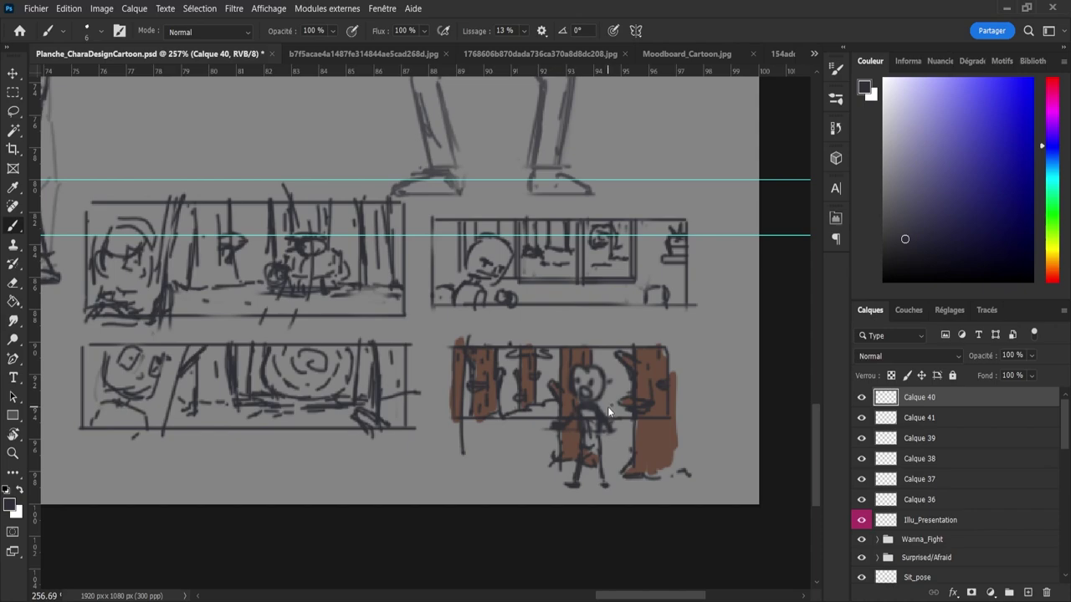
{"action": "key", "text": "bracketleft"}
{"action": "key", "text": "bracketleft"}
{"action": "key", "text": "bracketleft"}
{"action": "key", "text": "bracketleft"}
{"action": "left_click_drag", "start_coordinate": [667, 432], "coordinate": [686, 412]}
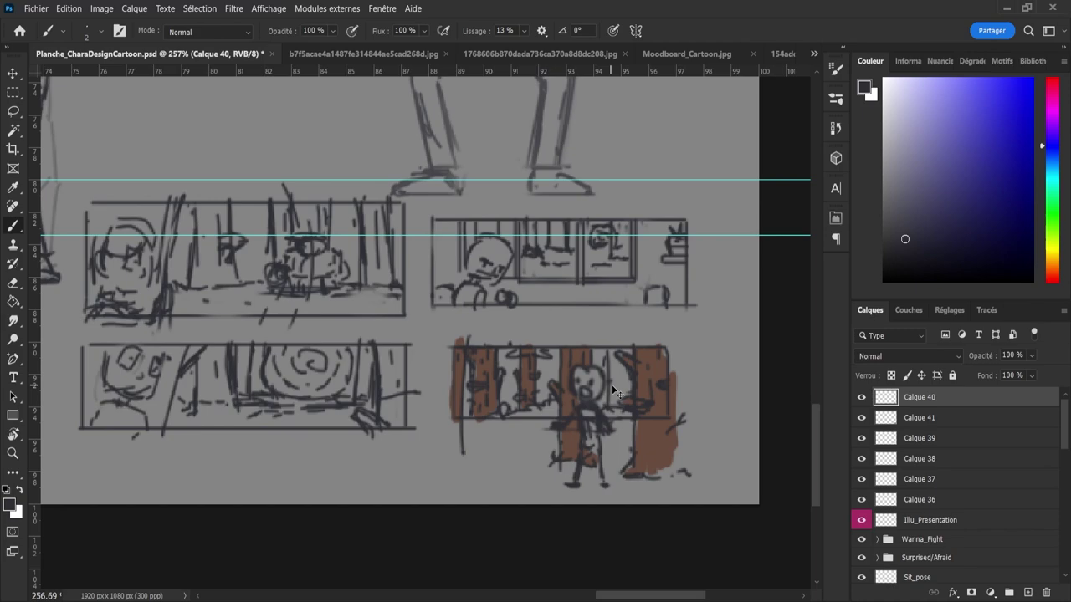
- Sketch and refine a background tree trunk between the character and the large foreground tree on Calque 40
{"action": "left_click_drag", "start_coordinate": [610, 355], "coordinate": [610, 403]}
{"action": "left_click_drag", "start_coordinate": [621, 365], "coordinate": [624, 405]}
{"action": "key", "text": "ctrl+z"}
{"action": "key", "text": "e"}
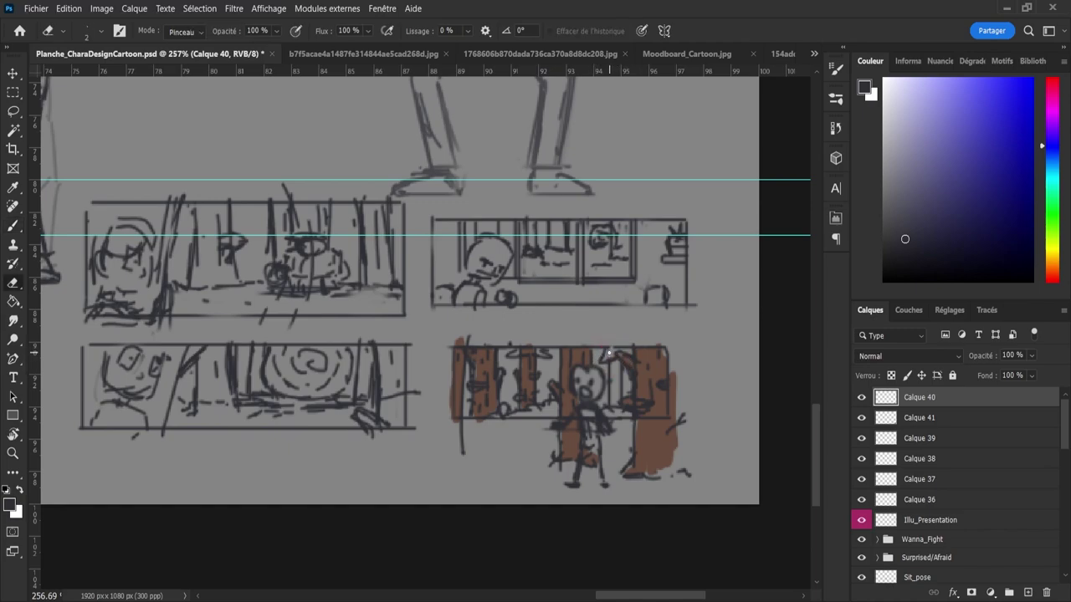
{"action": "key", "text": "b"}
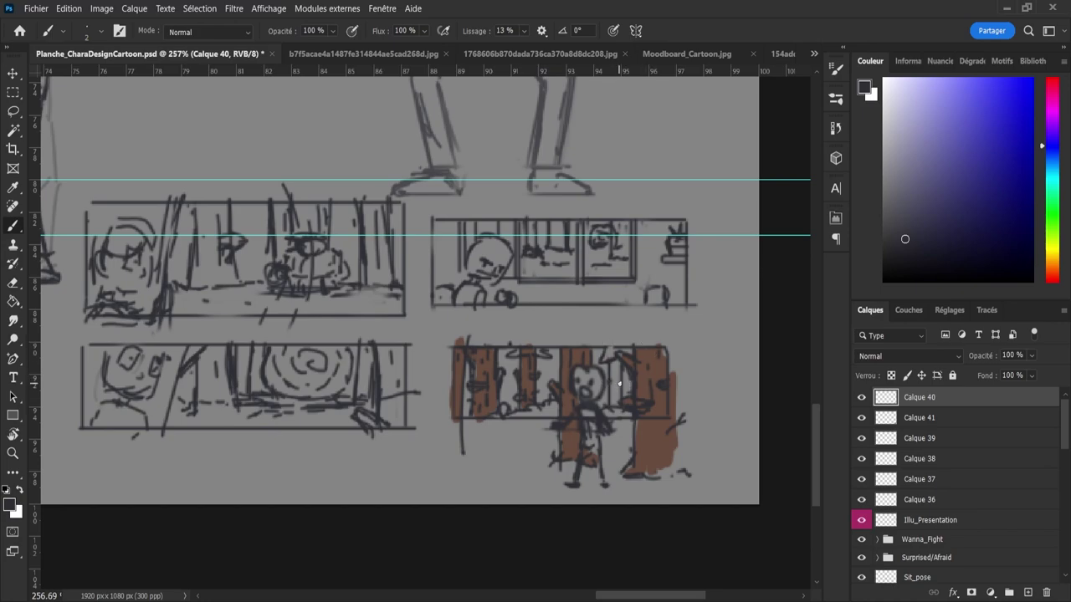
{"action": "key", "text": "e"}
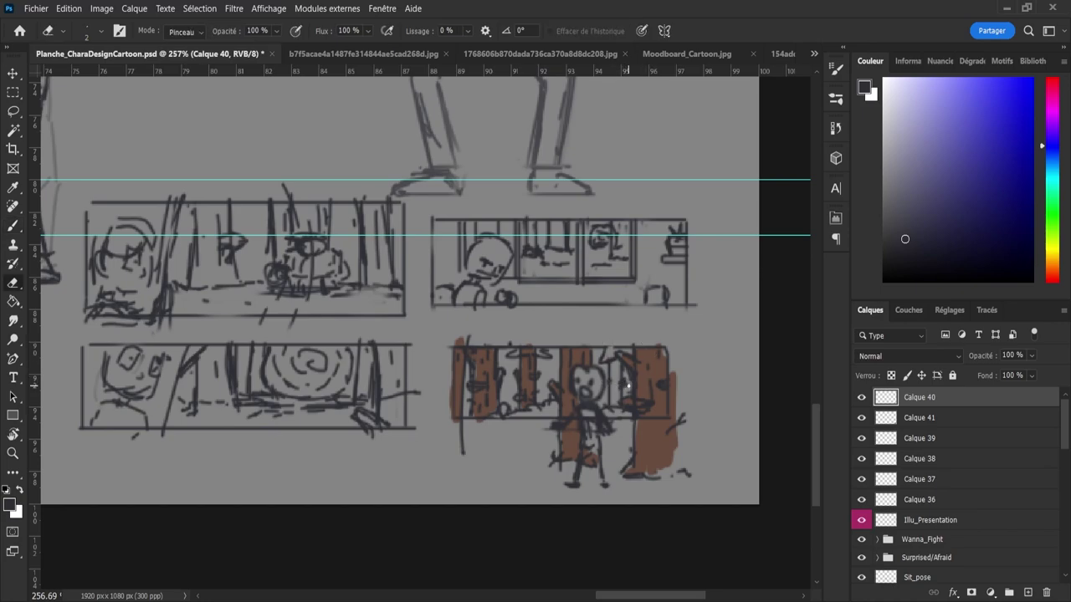
{"action": "key", "text": "b"}
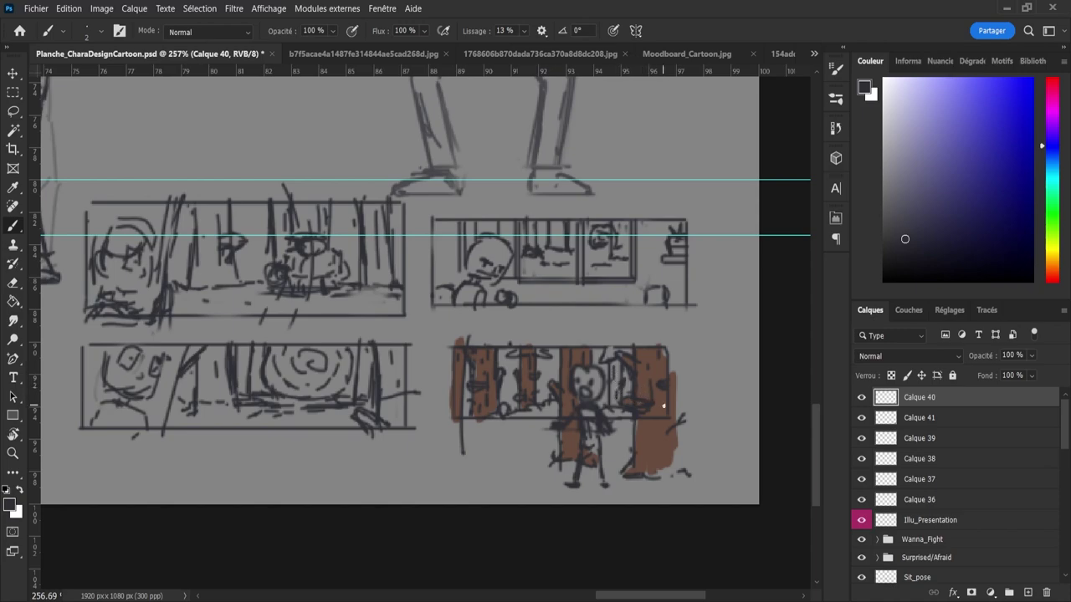
- On Calque 41, fill the added background trunk and the foreground tree's base and roots with the existing trunk brown
{"action": "left_click", "coordinate": [861, 417]}
{"action": "left_click", "coordinate": [861, 418]}
{"action": "left_click", "coordinate": [862, 417]}
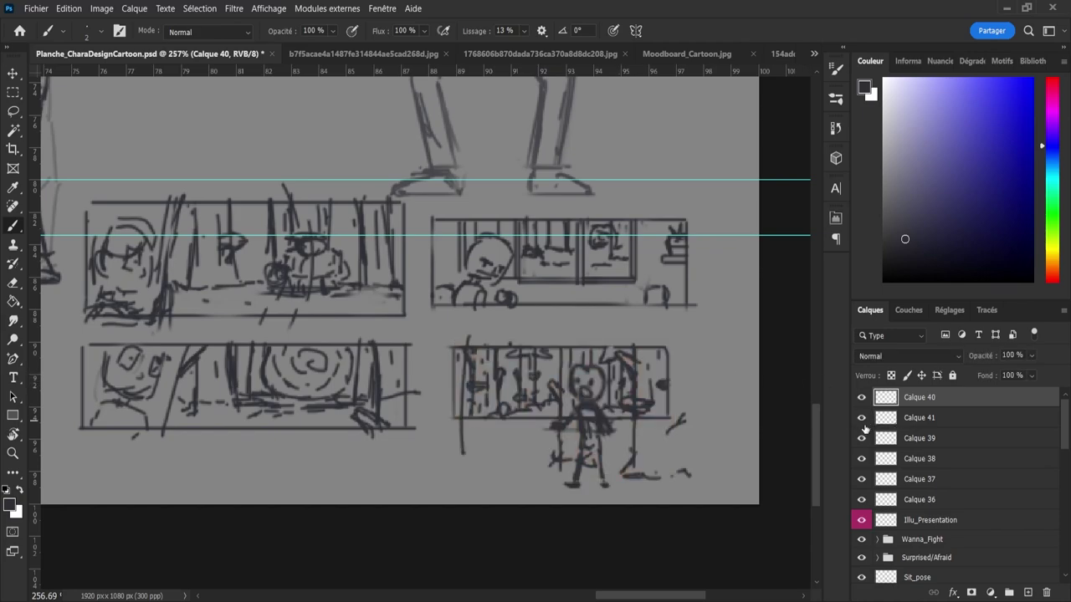
{"action": "left_click", "coordinate": [862, 417]}
{"action": "left_click", "coordinate": [891, 422]}
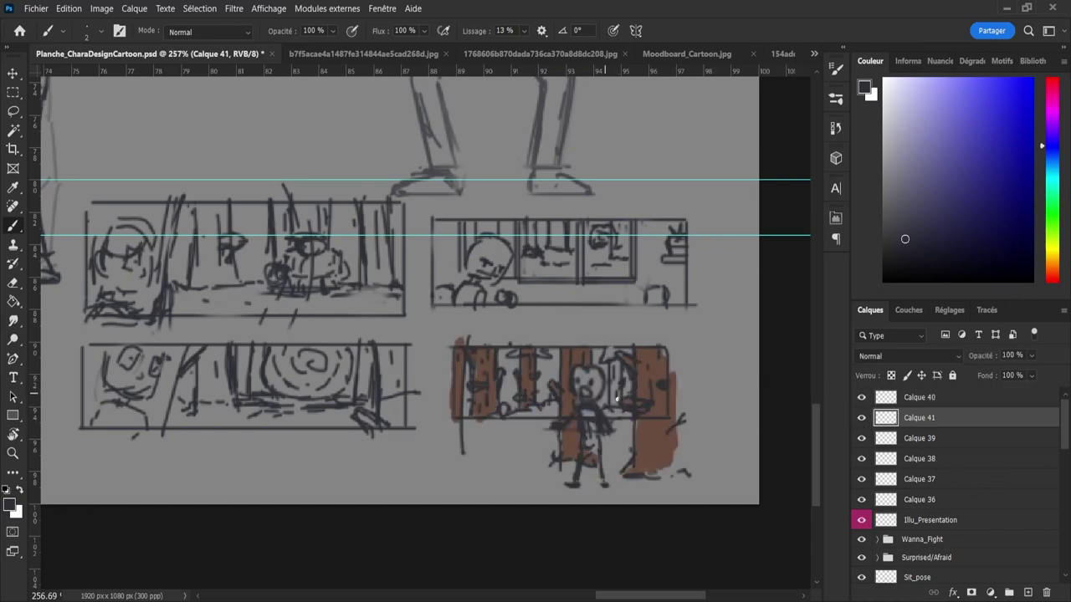
{"action": "left_click", "coordinate": [652, 436], "text": "alt"}
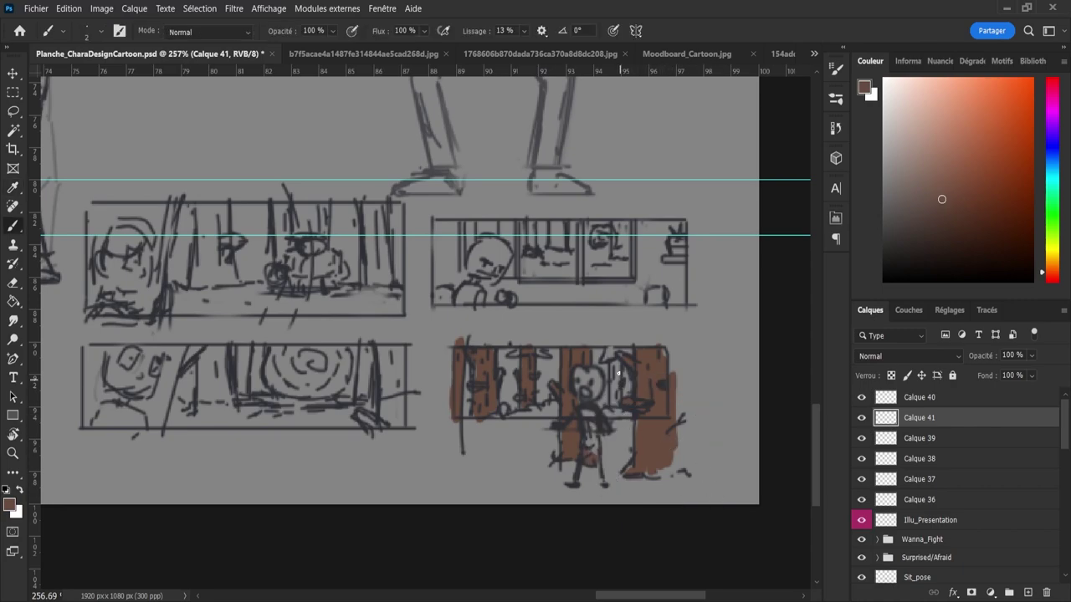
{"action": "mouse_move", "coordinate": [618, 373]}
{"action": "left_mouse_down"}
{"action": "mouse_move", "coordinate": [614, 392]}
{"action": "mouse_move", "coordinate": [617, 368]}
{"action": "mouse_move", "coordinate": [627, 398]}
{"action": "left_mouse_up"}
{"action": "key", "text": "bracketright"}
{"action": "key", "text": "bracketright"}
{"action": "mouse_move", "coordinate": [663, 472]}
{"action": "left_mouse_down"}
{"action": "mouse_move", "coordinate": [669, 444]}
{"action": "mouse_move", "coordinate": [674, 462]}
{"action": "mouse_move", "coordinate": [651, 472]}
{"action": "mouse_move", "coordinate": [676, 466]}
{"action": "mouse_move", "coordinate": [676, 452]}
{"action": "mouse_move", "coordinate": [693, 475]}
{"action": "left_mouse_up"}
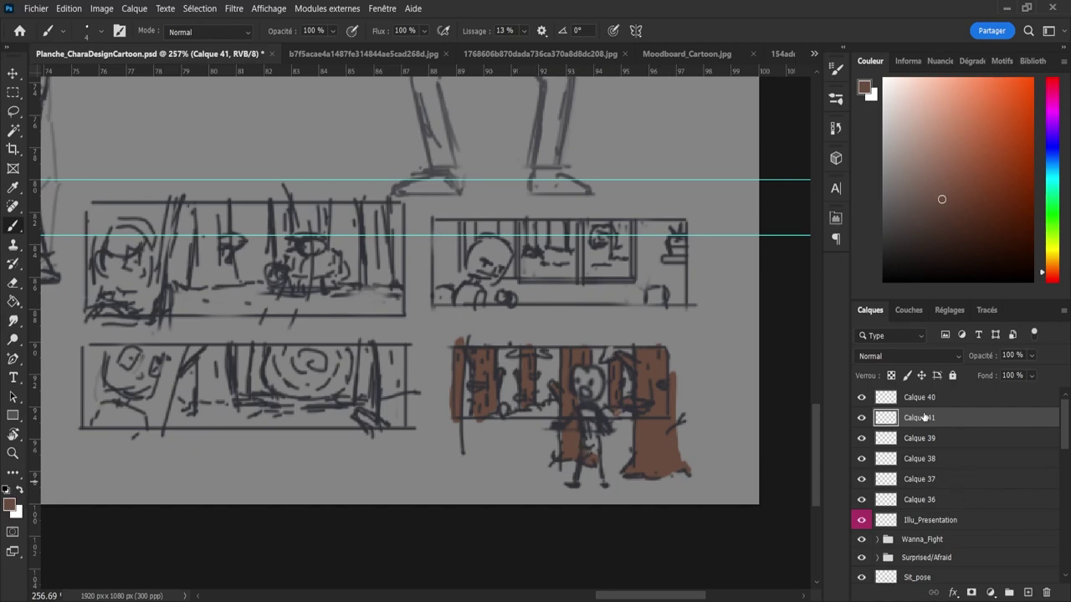
- Pick a muted green and paint the leaf clusters along the forest thumbnail's upper edge on Calque 41
{"action": "left_click", "coordinate": [1052, 218]}
{"action": "mouse_move", "coordinate": [954, 203]}
{"action": "left_mouse_down"}
{"action": "mouse_move", "coordinate": [959, 219]}
{"action": "mouse_move", "coordinate": [942, 192]}
{"action": "mouse_move", "coordinate": [959, 208]}
{"action": "left_mouse_up"}
{"action": "left_click_drag", "start_coordinate": [1052, 209], "coordinate": [1054, 203]}
{"action": "mouse_move", "coordinate": [948, 204]}
{"action": "left_mouse_down"}
{"action": "mouse_move", "coordinate": [949, 219]}
{"action": "mouse_move", "coordinate": [932, 209]}
{"action": "left_mouse_up"}
{"action": "left_click", "coordinate": [928, 208]}
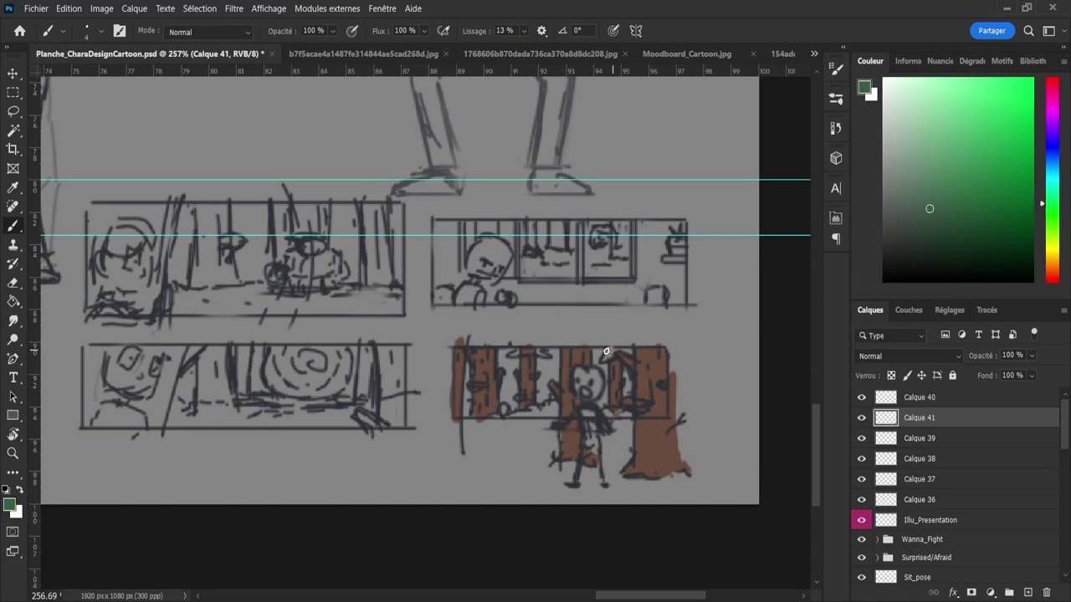
{"action": "left_click_drag", "start_coordinate": [609, 351], "coordinate": [626, 349]}
{"action": "mouse_move", "coordinate": [513, 353]}
{"action": "left_mouse_down"}
{"action": "mouse_move", "coordinate": [540, 353]}
{"action": "mouse_move", "coordinate": [527, 351]}
{"action": "left_mouse_up"}
- Pick a warmer, yellowish green and paint the grass along the thumbnail's ground on Calque 41
{"action": "left_click", "coordinate": [1046, 217]}
{"action": "left_click", "coordinate": [923, 144]}
{"action": "mouse_move", "coordinate": [924, 144]}
{"action": "left_mouse_down"}
{"action": "mouse_move", "coordinate": [949, 175]}
{"action": "mouse_move", "coordinate": [939, 167]}
{"action": "left_mouse_up"}
{"action": "left_click_drag", "start_coordinate": [506, 415], "coordinate": [543, 414]}
{"action": "mouse_move", "coordinate": [934, 182]}
{"action": "left_mouse_down"}
{"action": "mouse_move", "coordinate": [956, 204]}
{"action": "mouse_move", "coordinate": [943, 200]}
{"action": "left_mouse_up"}
{"action": "left_click_drag", "start_coordinate": [510, 417], "coordinate": [559, 406]}
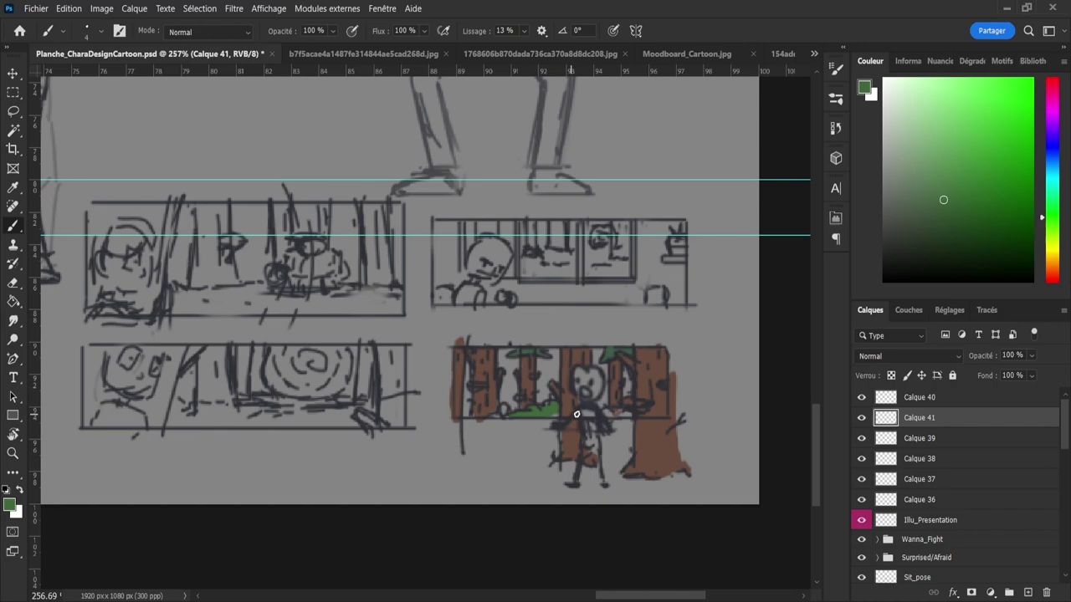
- Color the small trunk details and the rock in the forest thumbnail with tan and greyish beige tones
{"action": "left_click_drag", "start_coordinate": [948, 196], "coordinate": [923, 200]}
{"action": "left_click", "coordinate": [1052, 264]}
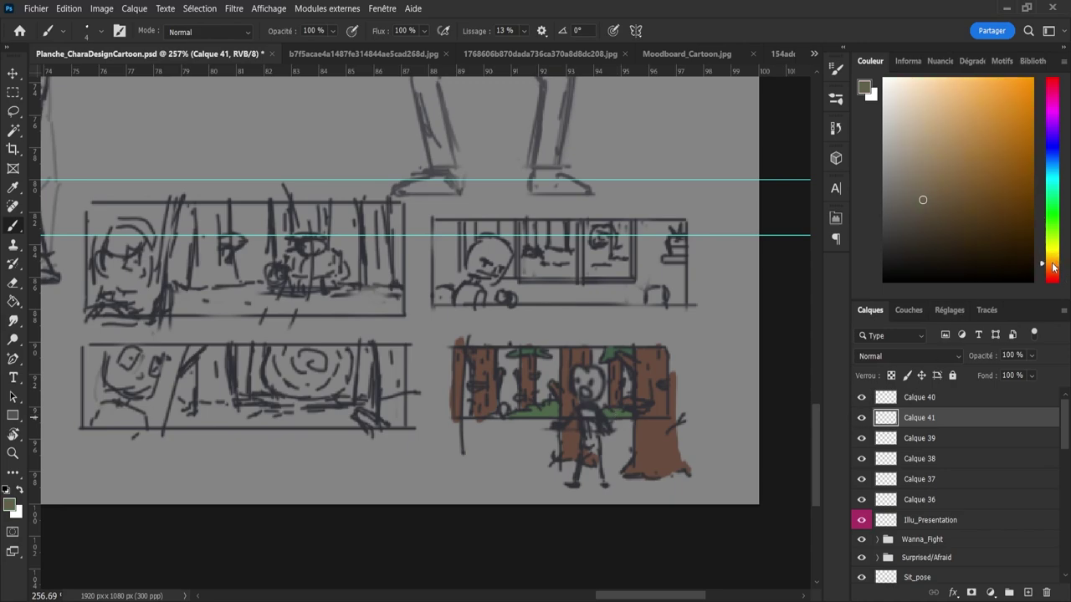
{"action": "left_click", "coordinate": [934, 166]}
{"action": "mouse_move", "coordinate": [932, 140]}
{"action": "left_mouse_down"}
{"action": "mouse_move", "coordinate": [908, 115]}
{"action": "mouse_move", "coordinate": [909, 168]}
{"action": "left_mouse_up"}
- Paint distant tree trunks in a lighter, desaturated brown on a new layer beneath Calque 41
{"action": "left_click", "coordinate": [1027, 592]}
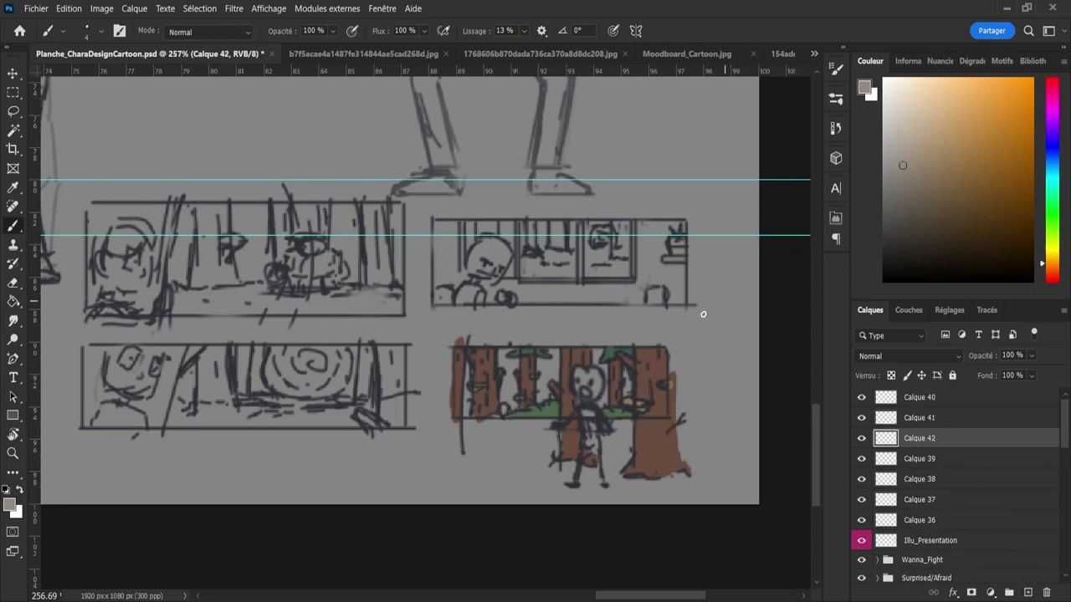
{"action": "key", "text": "i"}
{"action": "left_click", "coordinate": [571, 366]}
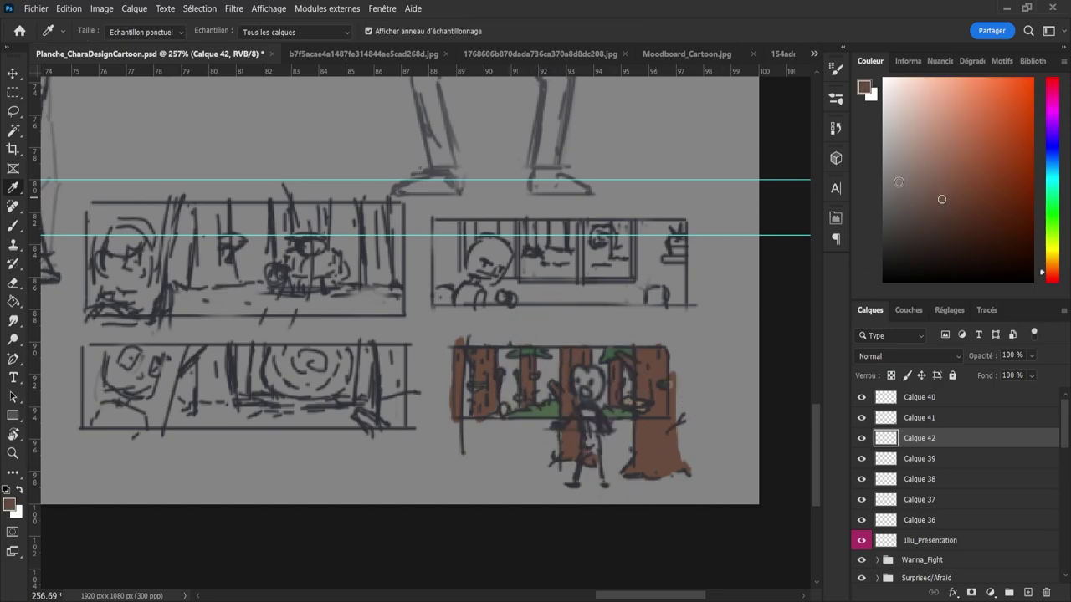
{"action": "left_click_drag", "start_coordinate": [939, 196], "coordinate": [938, 181]}
{"action": "left_click_drag", "start_coordinate": [1052, 277], "coordinate": [1053, 268]}
{"action": "key", "text": "b"}
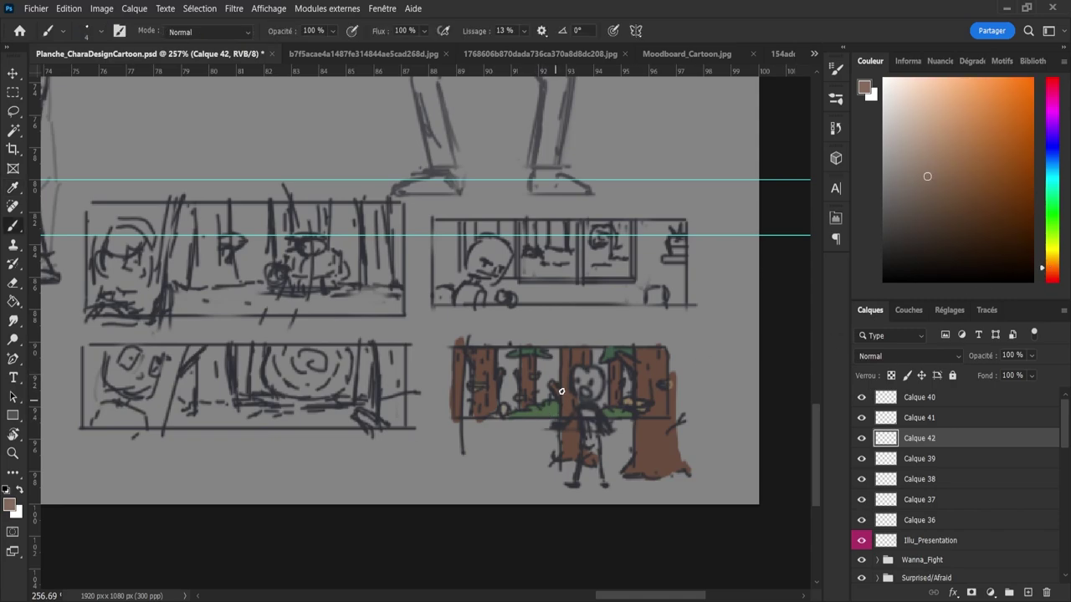
{"action": "left_click_drag", "start_coordinate": [546, 367], "coordinate": [545, 392]}
{"action": "key", "text": "ctrl+z"}
{"action": "left_click_drag", "start_coordinate": [506, 394], "coordinate": [509, 354]}
- Sample the muted foliage green and paint background leaves behind the trunks on Calque 42
{"action": "key", "text": "i"}
{"action": "left_click", "coordinate": [601, 361]}
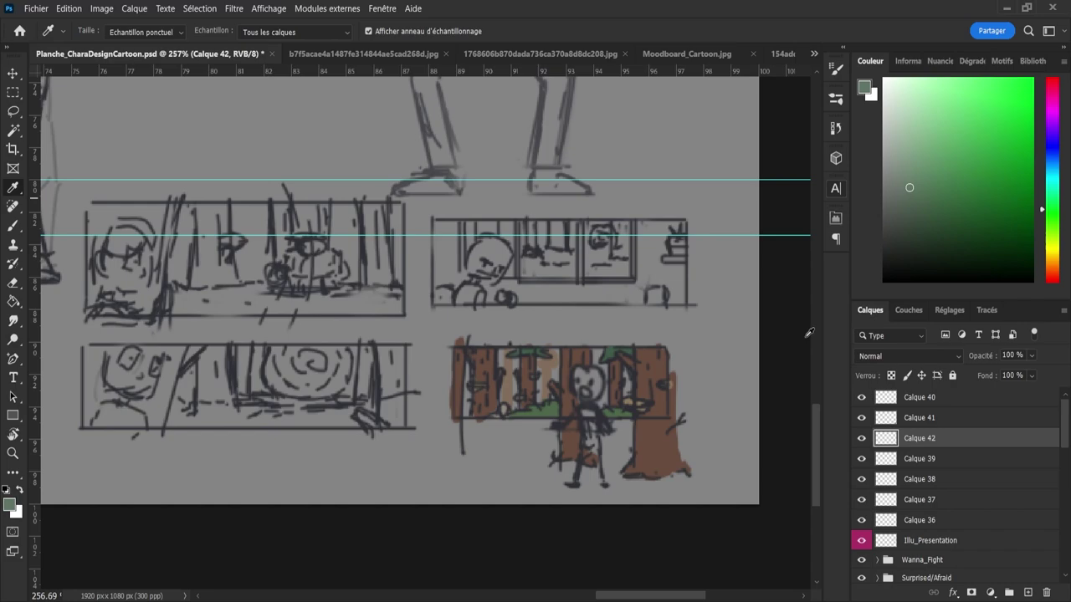
{"action": "key", "text": "b"}
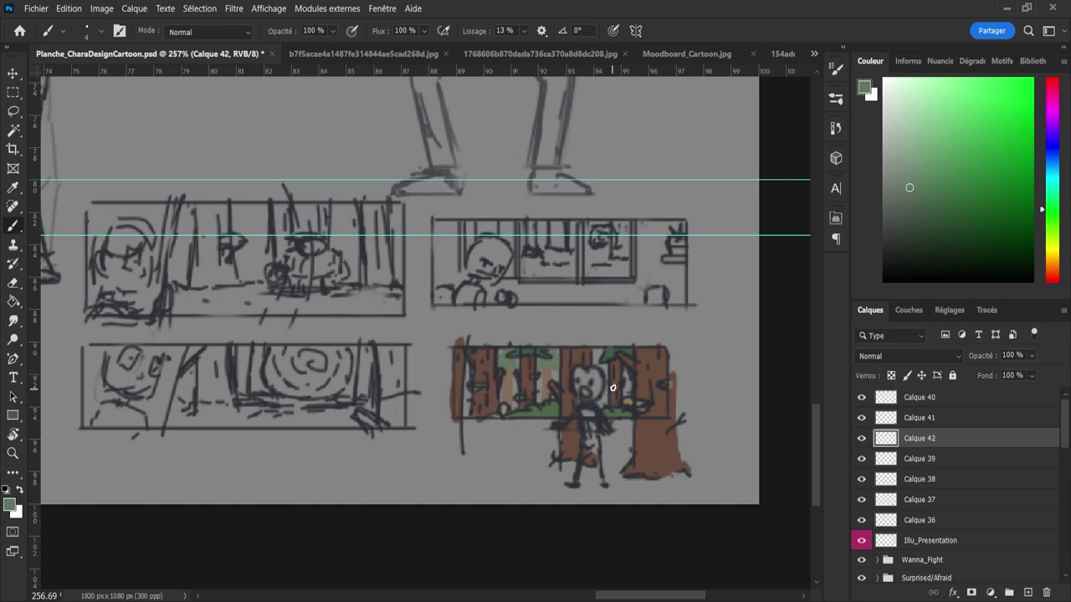
- On a new layer above Calque 39, fill the remaining forest background with a lighter, pinkish version of the trunk brown
{"action": "left_click", "coordinate": [950, 468]}
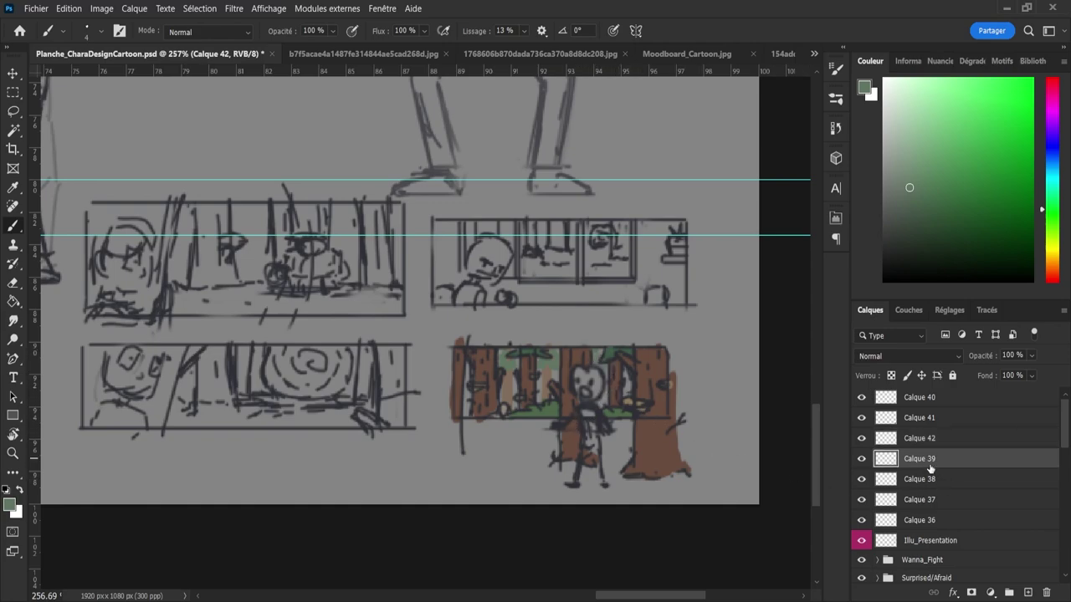
{"action": "left_click", "coordinate": [1028, 593]}
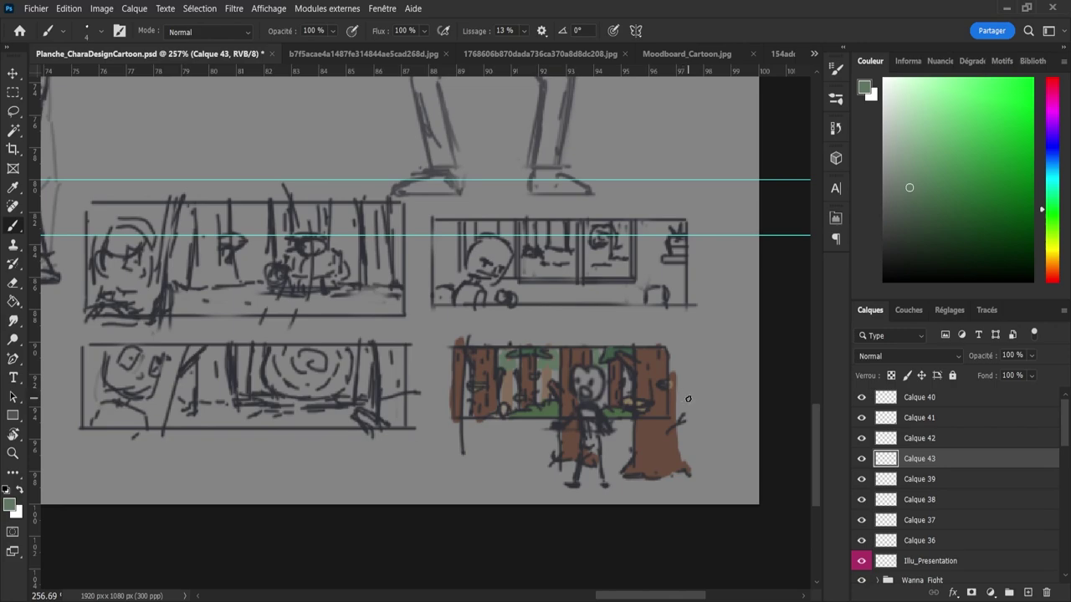
{"action": "key", "text": "i"}
{"action": "left_click", "coordinate": [665, 439]}
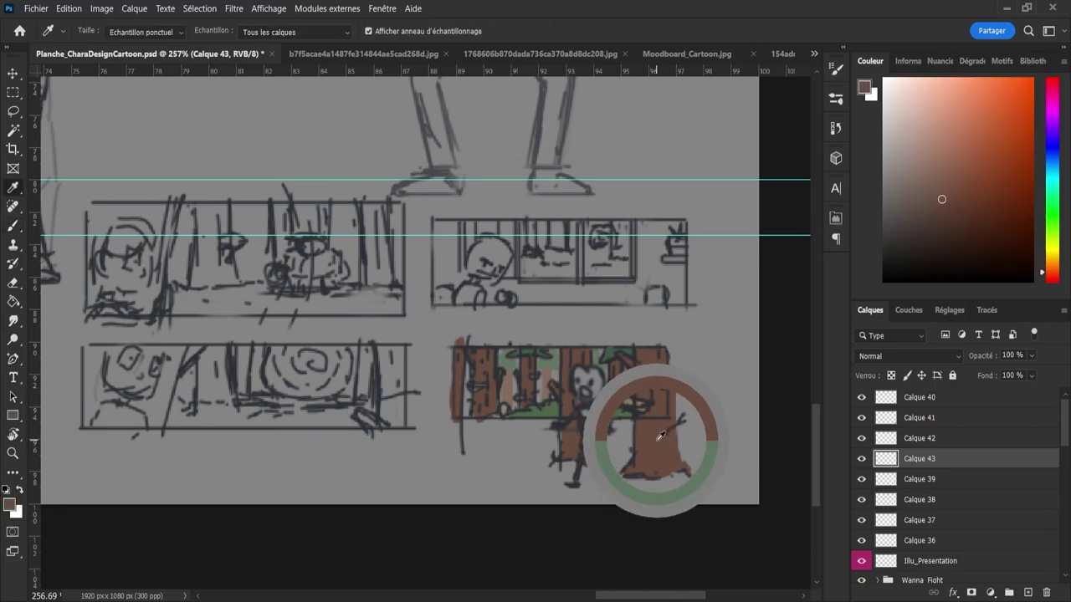
{"action": "key", "text": "b"}
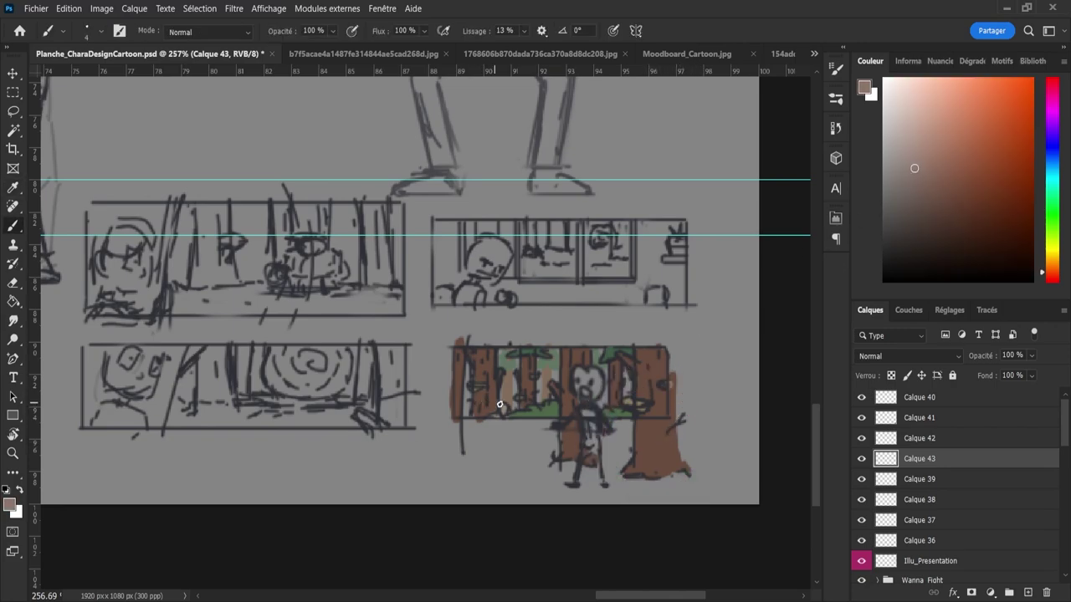
{"action": "left_click_drag", "start_coordinate": [471, 411], "coordinate": [480, 410]}
- Add a layer above Calque 42 and start painting light blue behind the thumbnail's trees with a 26 px brush
{"action": "left_click", "coordinate": [906, 443]}
{"action": "left_click", "coordinate": [1027, 592]}
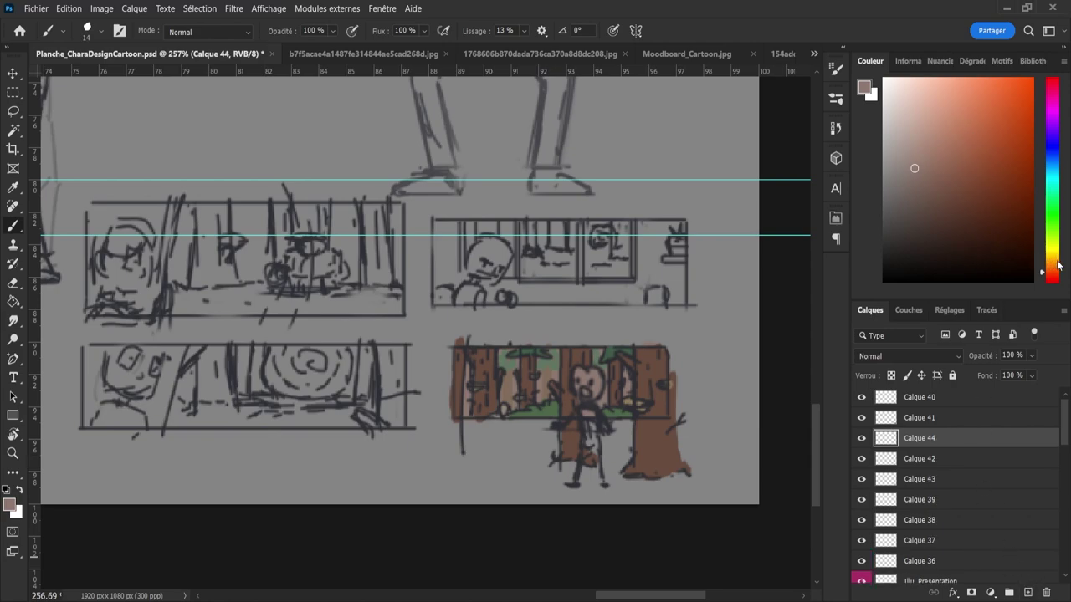
{"action": "left_click_drag", "start_coordinate": [1054, 164], "coordinate": [1063, 176]}
{"action": "mouse_move", "coordinate": [975, 119]}
{"action": "left_mouse_down"}
{"action": "mouse_move", "coordinate": [960, 87]}
{"action": "mouse_move", "coordinate": [940, 96]}
{"action": "left_mouse_up"}
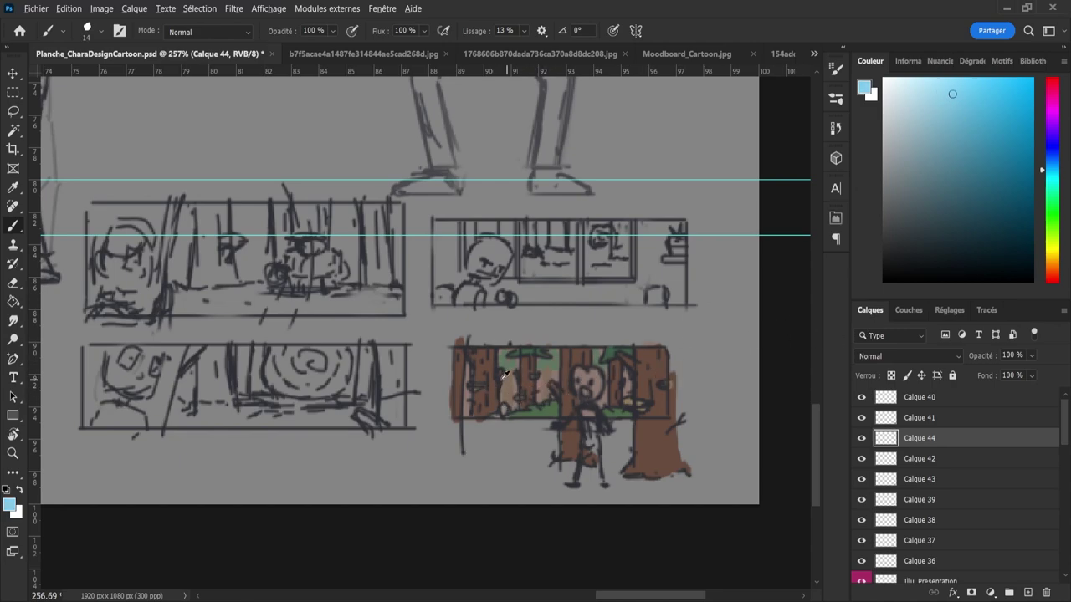
{"action": "key", "text": "bracketright"}
{"action": "left_click_drag", "start_coordinate": [495, 397], "coordinate": [485, 390]}
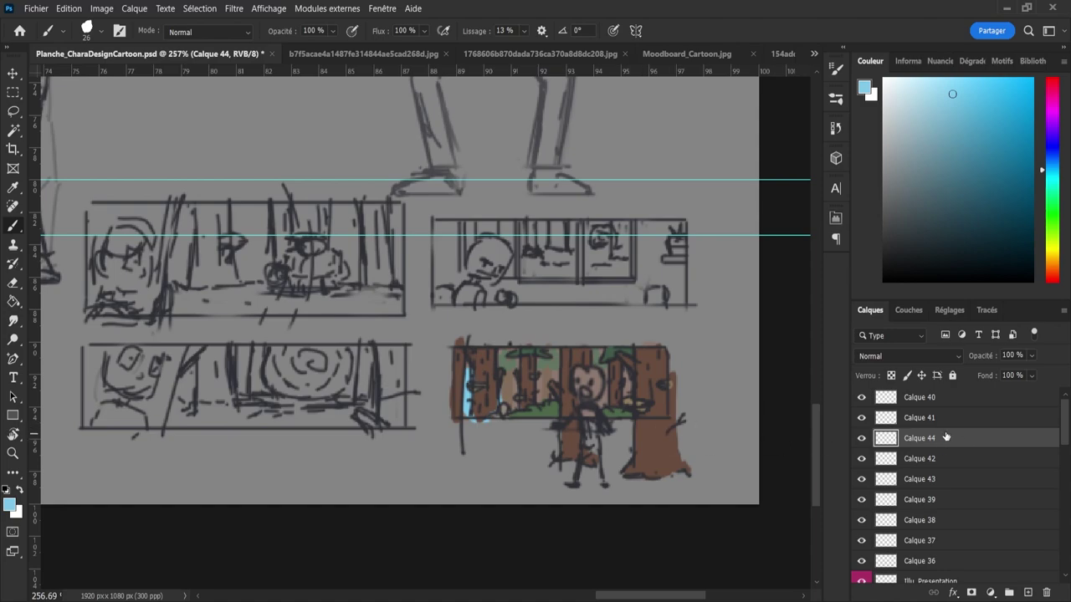
- Move Calque 44 above Calque 41 and cover the thumbnail's left part in light blue using Incrustation blending
{"action": "left_click_drag", "start_coordinate": [946, 437], "coordinate": [906, 425]}
{"action": "mouse_move", "coordinate": [470, 392]}
{"action": "left_mouse_down"}
{"action": "mouse_move", "coordinate": [485, 368]}
{"action": "mouse_move", "coordinate": [577, 393]}
{"action": "mouse_move", "coordinate": [555, 385]}
{"action": "mouse_move", "coordinate": [566, 411]}
{"action": "mouse_move", "coordinate": [584, 385]}
{"action": "mouse_move", "coordinate": [579, 411]}
{"action": "mouse_move", "coordinate": [552, 384]}
{"action": "mouse_move", "coordinate": [561, 380]}
{"action": "mouse_move", "coordinate": [543, 404]}
{"action": "mouse_move", "coordinate": [566, 402]}
{"action": "mouse_move", "coordinate": [503, 417]}
{"action": "mouse_move", "coordinate": [567, 412]}
{"action": "mouse_move", "coordinate": [557, 376]}
{"action": "mouse_move", "coordinate": [503, 358]}
{"action": "mouse_move", "coordinate": [470, 357]}
{"action": "mouse_move", "coordinate": [471, 407]}
{"action": "mouse_move", "coordinate": [501, 365]}
{"action": "left_mouse_up"}
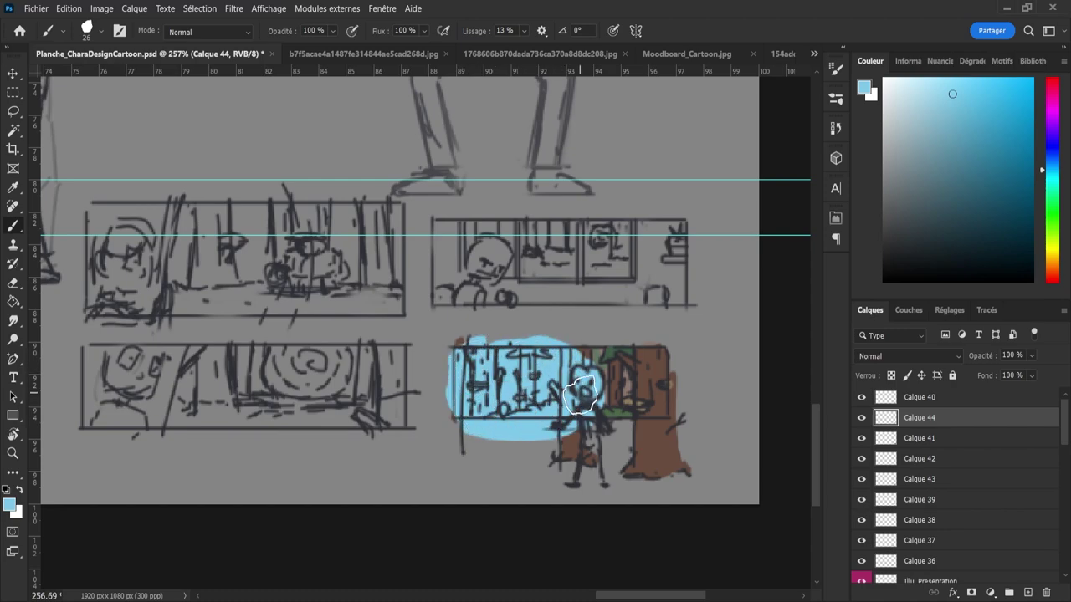
{"action": "scroll", "coordinate": [908, 355], "scroll_direction": "down", "scroll_amount": 12}
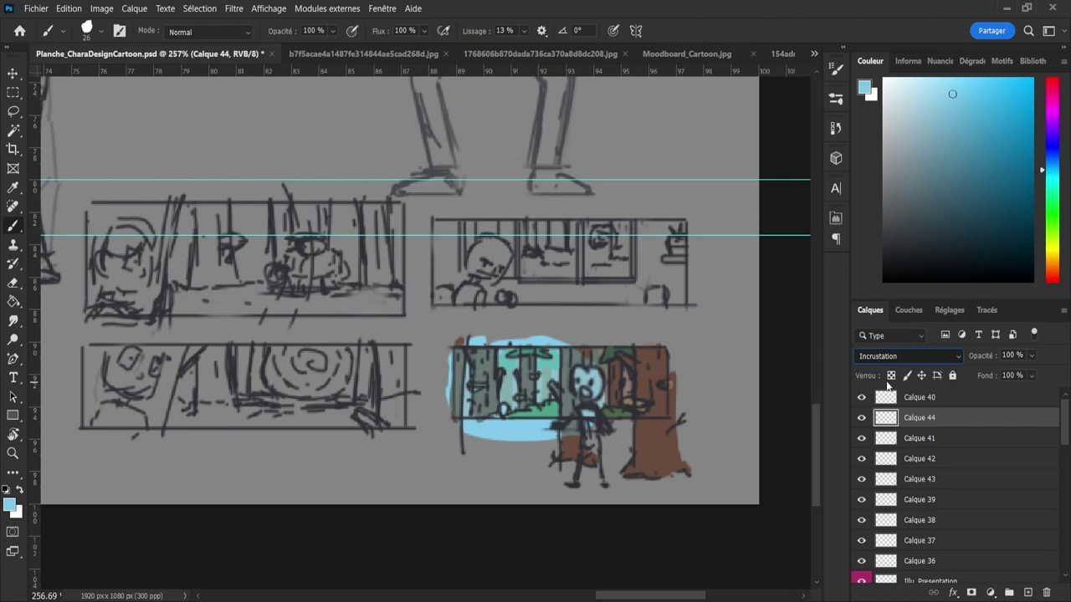
{"action": "mouse_move", "coordinate": [519, 381]}
{"action": "left_mouse_down", "text": "alt"}
{"action": "mouse_move", "coordinate": [534, 372]}
{"action": "mouse_move", "coordinate": [527, 390]}
{"action": "mouse_move", "coordinate": [541, 405]}
{"action": "mouse_move", "coordinate": [546, 365]}
{"action": "left_mouse_up", "text": "alt"}
- Soften the light blue area's outer edges on Calque 44 with a large soft eraser at 55% opacity
{"action": "key", "text": "e"}
{"action": "mouse_move", "coordinate": [509, 325]}
{"action": "left_mouse_down", "text": "alt"}
{"action": "mouse_move", "coordinate": [576, 322]}
{"action": "mouse_move", "coordinate": [510, 346]}
{"action": "mouse_move", "coordinate": [523, 345]}
{"action": "left_mouse_up", "text": "alt"}
{"action": "left_click", "coordinate": [297, 30]}
{"action": "key", "text": "5"}
{"action": "key", "text": "5"}
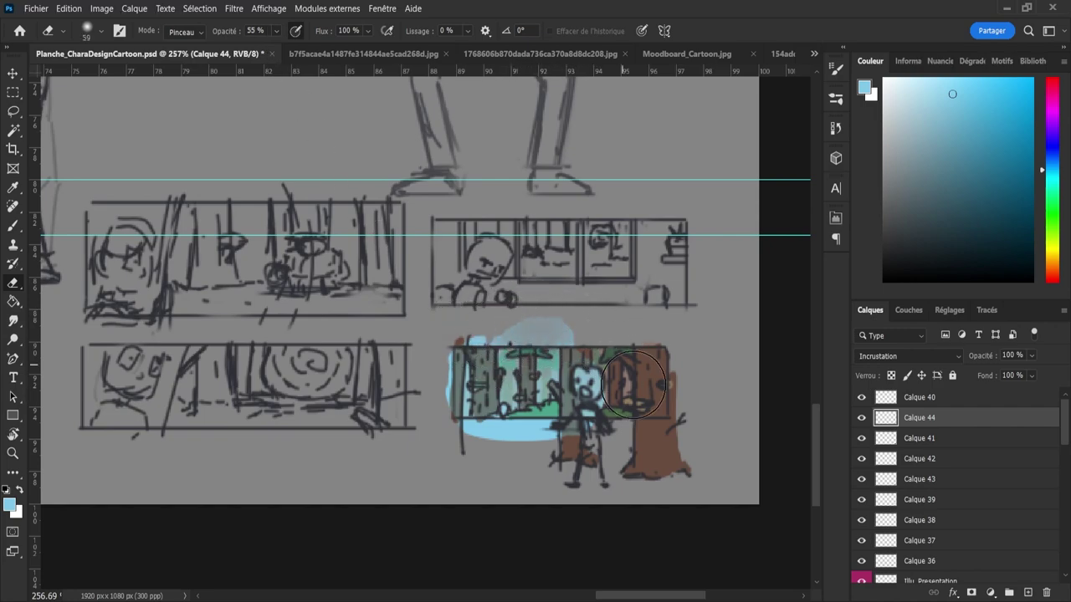
{"action": "left_click_drag", "start_coordinate": [532, 451], "coordinate": [494, 466]}
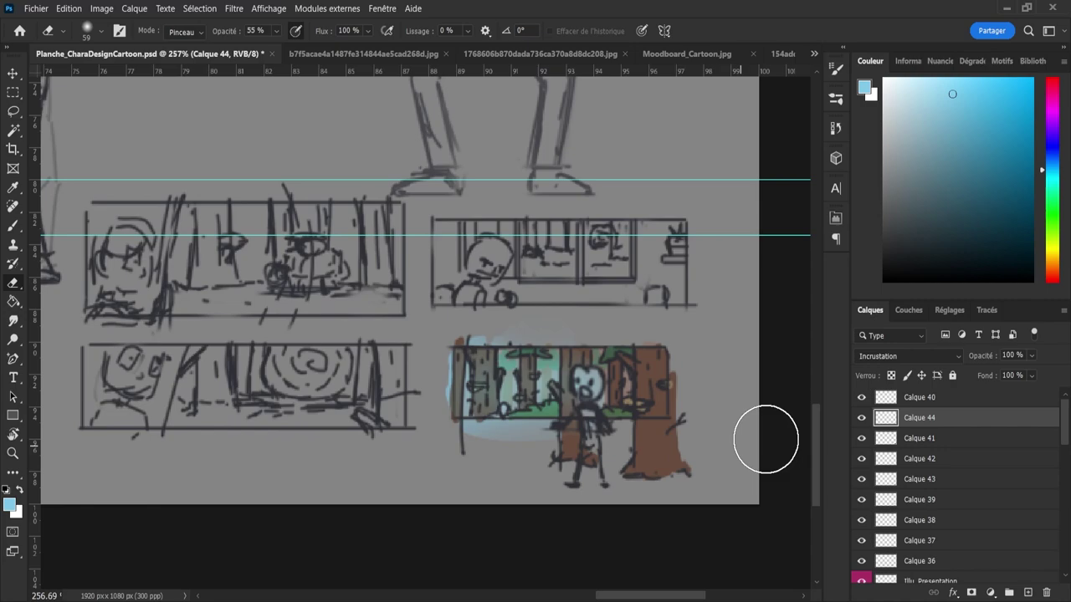
- Lower Calque 44's opacity to 68%
{"action": "left_click", "coordinate": [1031, 377]}
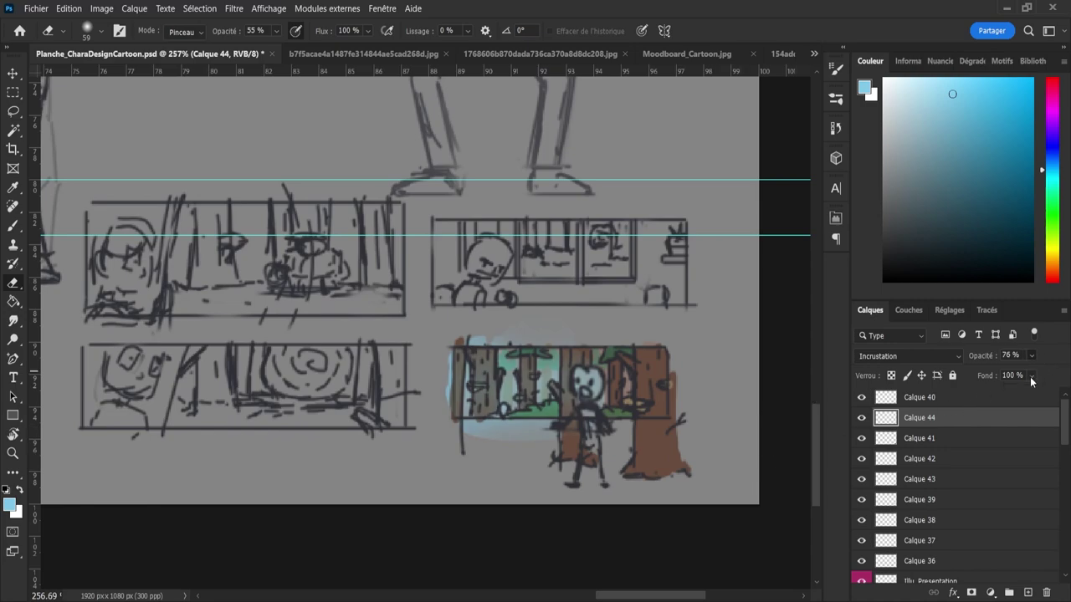
{"action": "left_click_drag", "start_coordinate": [1027, 378], "coordinate": [962, 400]}
{"action": "key", "text": "b"}
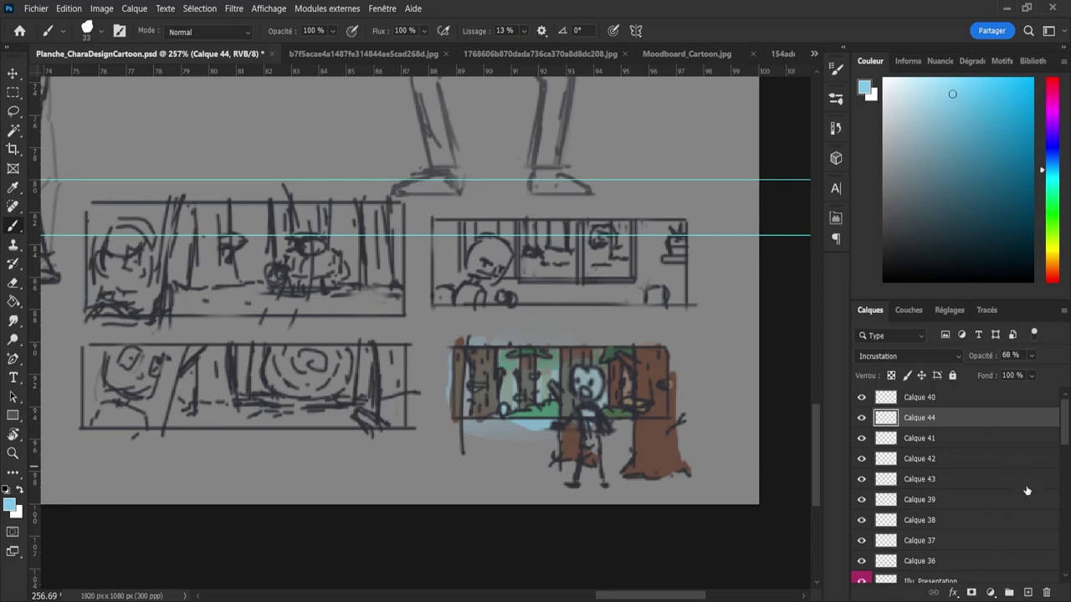
- Cover the forest thumbnail in dark violet on a new layer set to Produit and placed beneath Calque 44
{"action": "left_click", "coordinate": [1029, 593]}
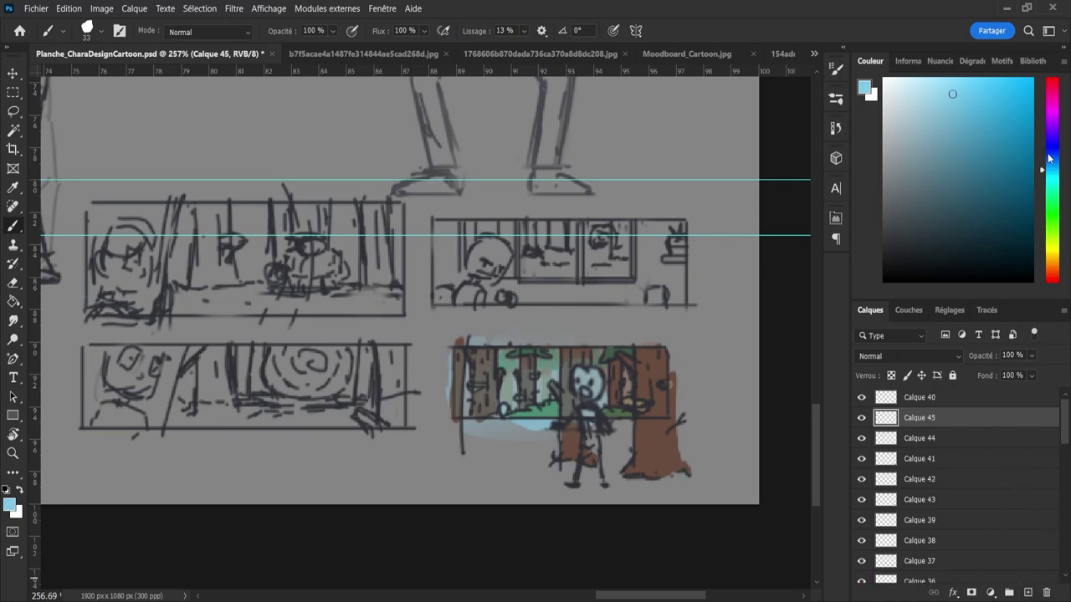
{"action": "mouse_move", "coordinate": [1054, 149]}
{"action": "left_mouse_down"}
{"action": "mouse_move", "coordinate": [1056, 138]}
{"action": "mouse_move", "coordinate": [975, 193]}
{"action": "left_mouse_up"}
{"action": "mouse_move", "coordinate": [615, 397]}
{"action": "left_mouse_down"}
{"action": "mouse_move", "coordinate": [617, 385]}
{"action": "mouse_move", "coordinate": [649, 410]}
{"action": "mouse_move", "coordinate": [633, 382]}
{"action": "mouse_move", "coordinate": [581, 370]}
{"action": "mouse_move", "coordinate": [577, 380]}
{"action": "left_mouse_up"}
{"action": "mouse_move", "coordinate": [462, 365]}
{"action": "left_mouse_down"}
{"action": "mouse_move", "coordinate": [591, 388]}
{"action": "mouse_move", "coordinate": [526, 399]}
{"action": "mouse_move", "coordinate": [617, 387]}
{"action": "mouse_move", "coordinate": [634, 373]}
{"action": "mouse_move", "coordinate": [640, 414]}
{"action": "left_mouse_up"}
{"action": "scroll", "coordinate": [909, 356], "scroll_direction": "down", "scroll_amount": 3}
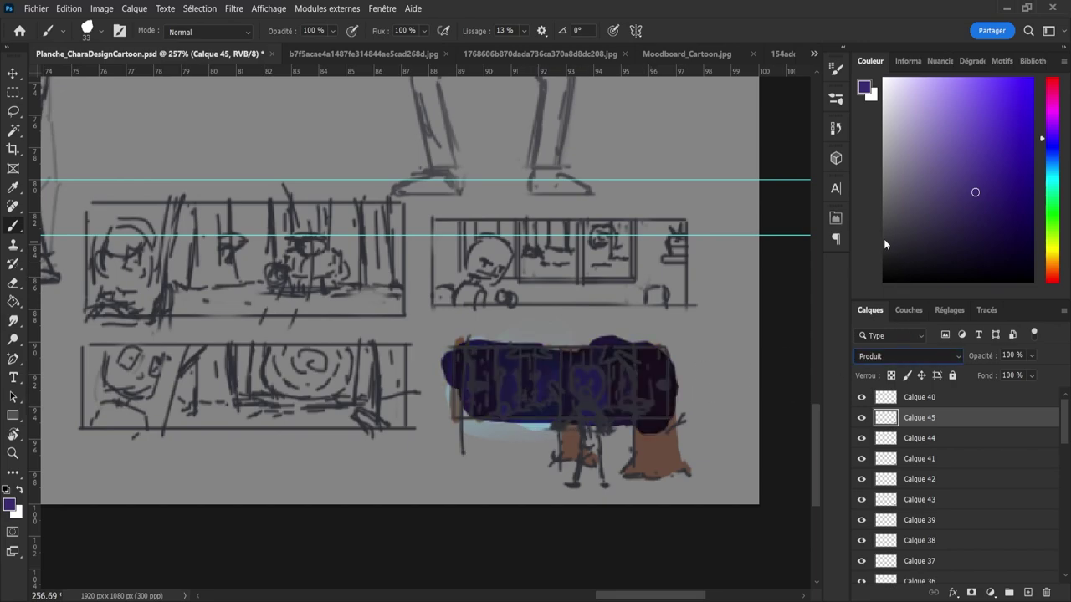
{"action": "left_click_drag", "start_coordinate": [925, 427], "coordinate": [924, 456]}
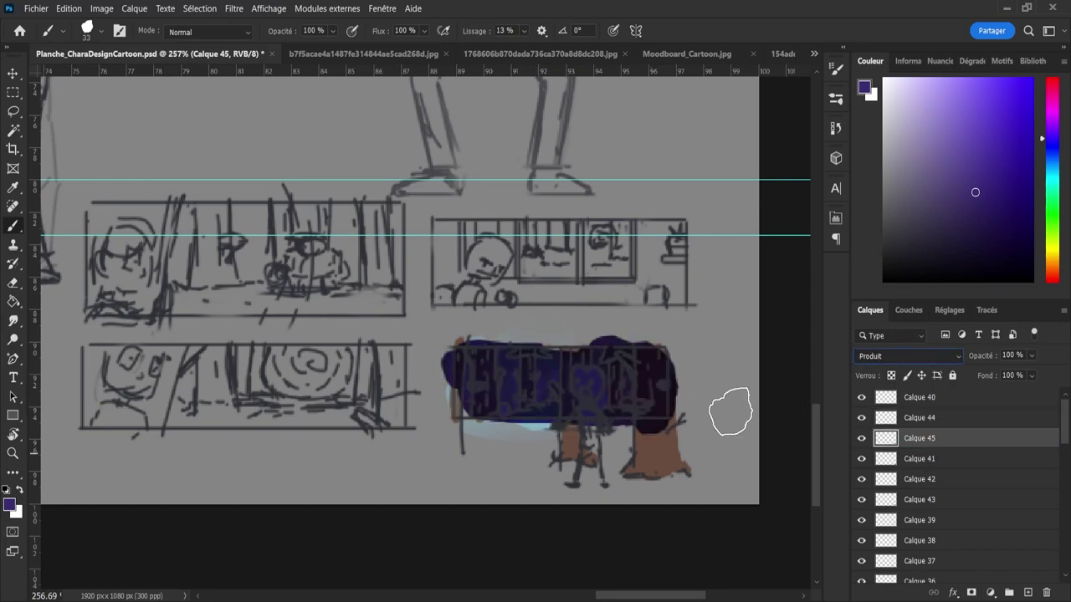
- Lower Calque 45's opacity to 28% and softly erase its violet shadow over the character and the forest thumbnail's lighter areas
{"action": "left_click", "coordinate": [1004, 372]}
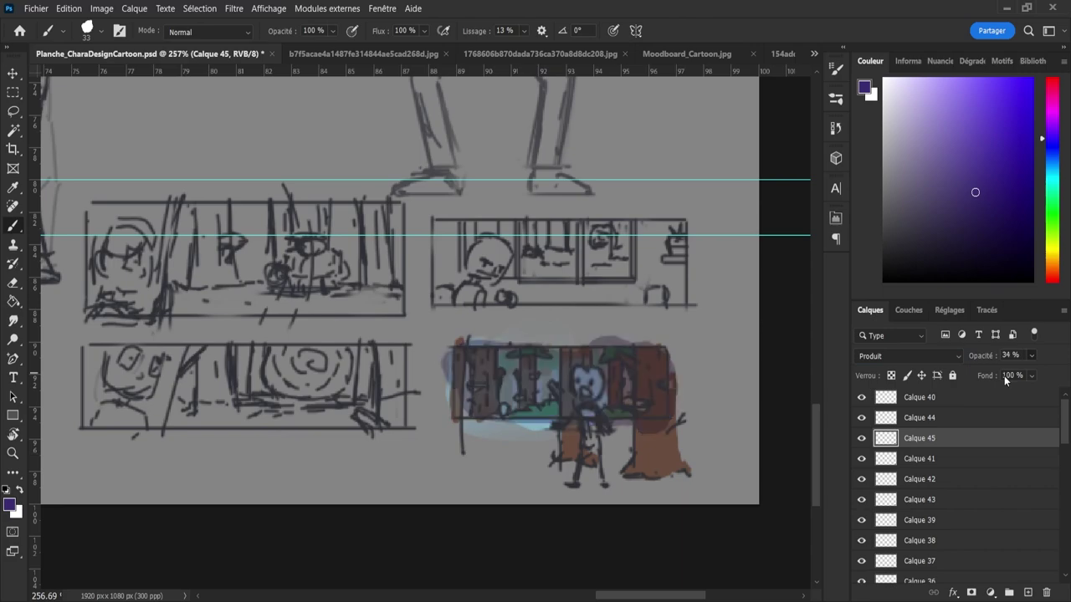
{"action": "key", "text": "e"}
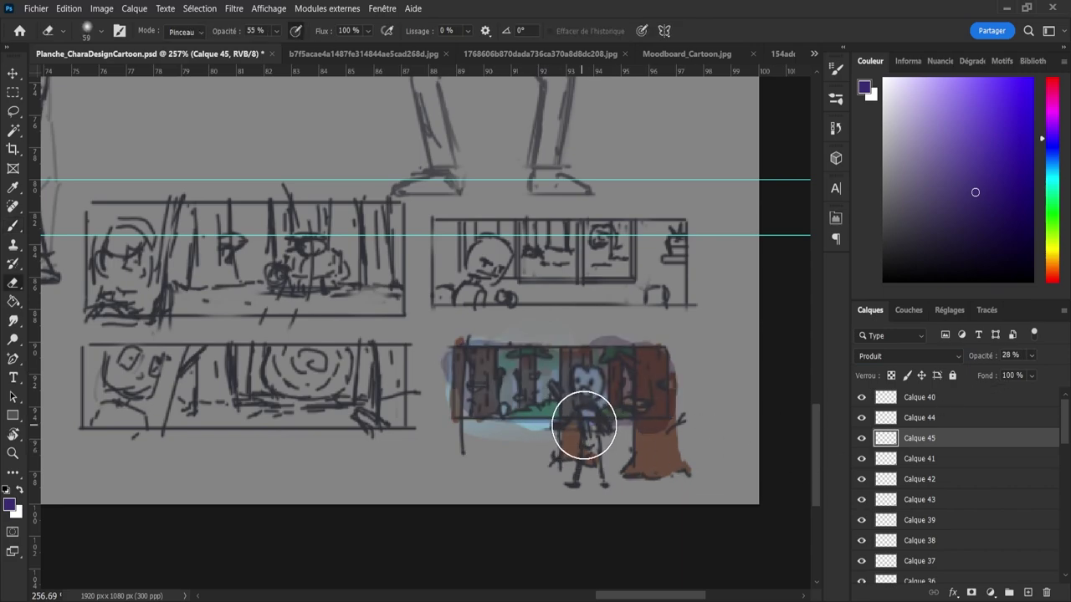
{"action": "mouse_move", "coordinate": [575, 422]}
{"action": "left_mouse_down"}
{"action": "mouse_move", "coordinate": [504, 415]}
{"action": "mouse_move", "coordinate": [483, 401]}
{"action": "mouse_move", "coordinate": [524, 382]}
{"action": "mouse_move", "coordinate": [451, 375]}
{"action": "mouse_move", "coordinate": [505, 391]}
{"action": "mouse_move", "coordinate": [553, 383]}
{"action": "mouse_move", "coordinate": [597, 417]}
{"action": "mouse_move", "coordinate": [498, 387]}
{"action": "mouse_move", "coordinate": [520, 380]}
{"action": "mouse_move", "coordinate": [593, 408]}
{"action": "mouse_move", "coordinate": [578, 390]}
{"action": "mouse_move", "coordinate": [461, 376]}
{"action": "mouse_move", "coordinate": [644, 424]}
{"action": "mouse_move", "coordinate": [595, 395]}
{"action": "mouse_move", "coordinate": [631, 424]}
{"action": "mouse_move", "coordinate": [560, 433]}
{"action": "mouse_move", "coordinate": [590, 464]}
{"action": "mouse_move", "coordinate": [570, 396]}
{"action": "mouse_move", "coordinate": [559, 419]}
{"action": "left_mouse_up"}
{"action": "key", "text": "z"}
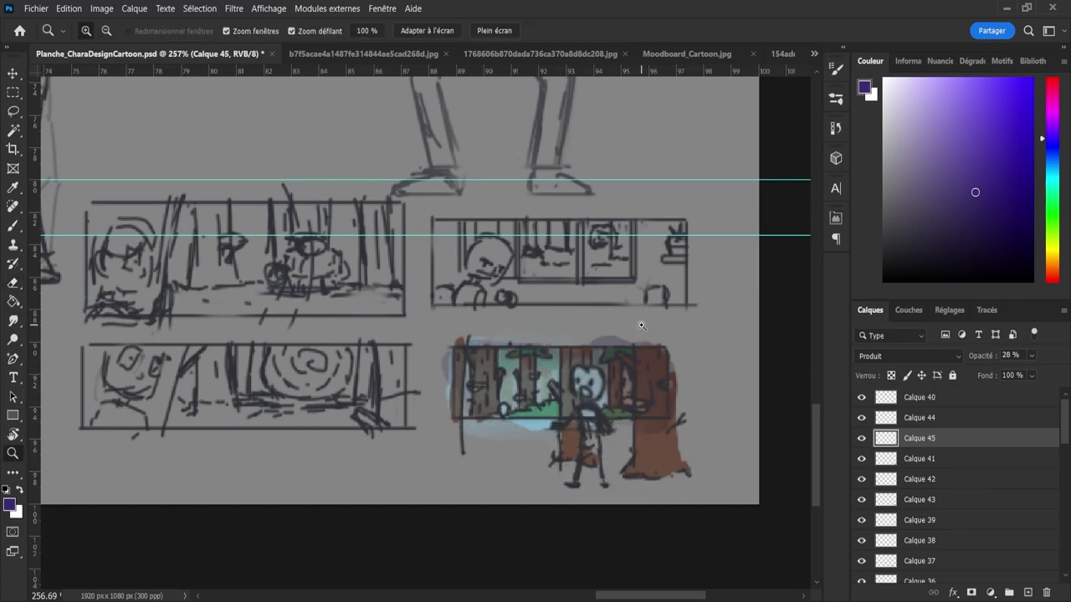
{"action": "mouse_move", "coordinate": [640, 323]}
{"action": "left_mouse_down"}
{"action": "mouse_move", "coordinate": [614, 308]}
{"action": "mouse_move", "coordinate": [657, 324]}
{"action": "left_mouse_up"}
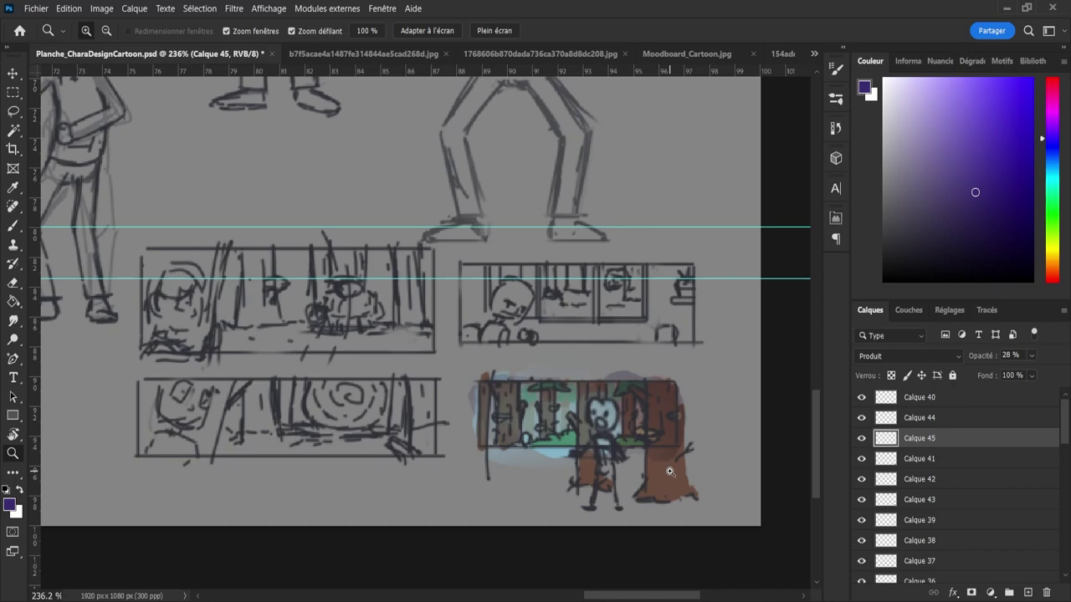
{"action": "key", "text": "e"}
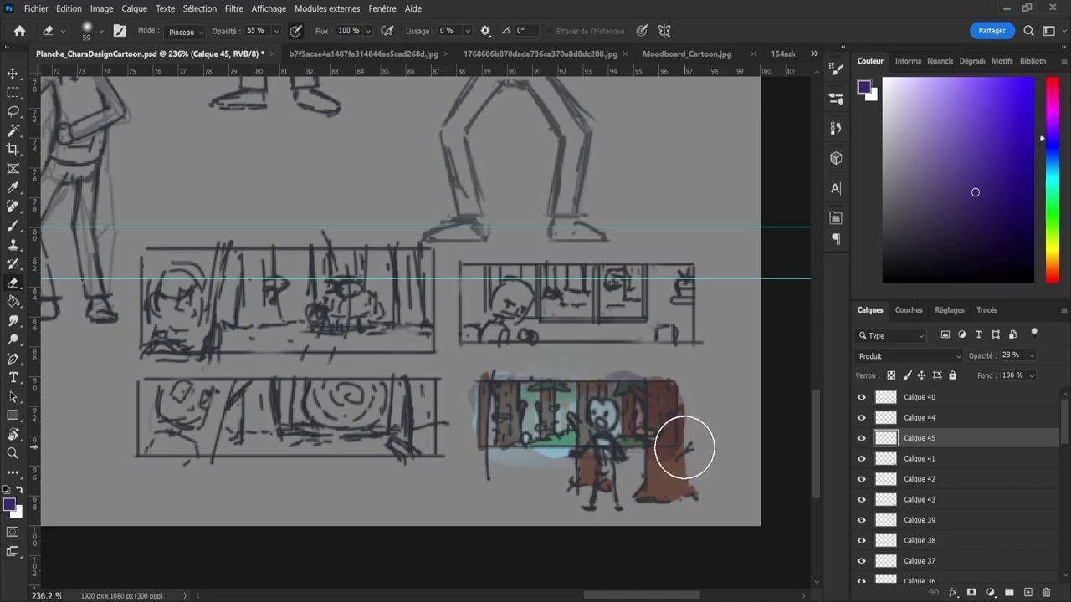
- Compare the forest thumbnail with Calque 41 and Calque 44 alternately hidden and shown
{"action": "left_click", "coordinate": [905, 467]}
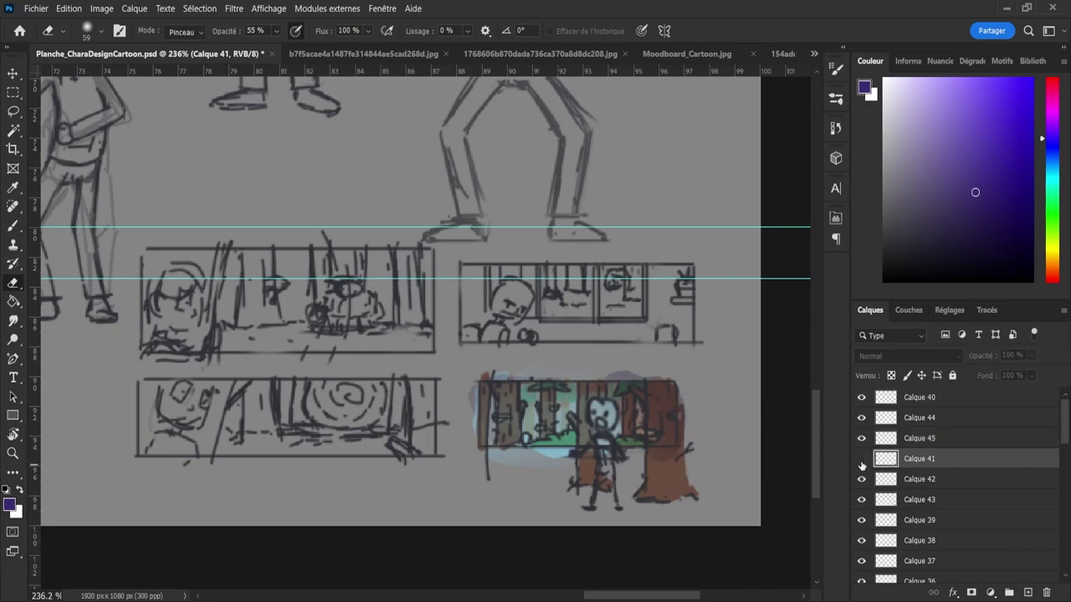
{"action": "left_click", "coordinate": [862, 460]}
{"action": "left_click", "coordinate": [862, 460]}
{"action": "left_click", "coordinate": [905, 438]}
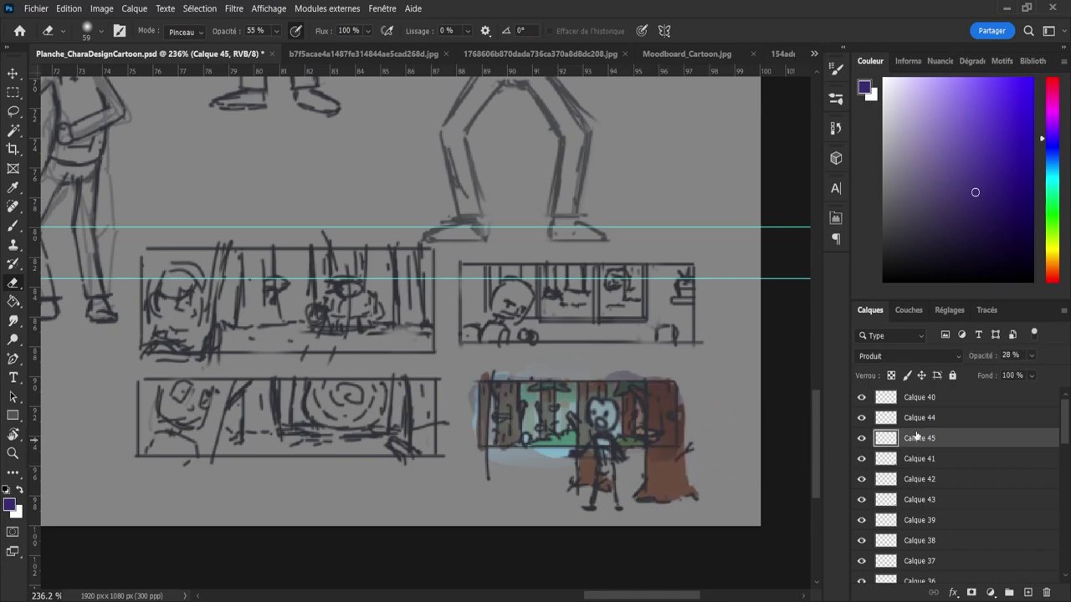
{"action": "left_click", "coordinate": [912, 419]}
{"action": "left_click", "coordinate": [862, 419]}
{"action": "left_click", "coordinate": [862, 418]}
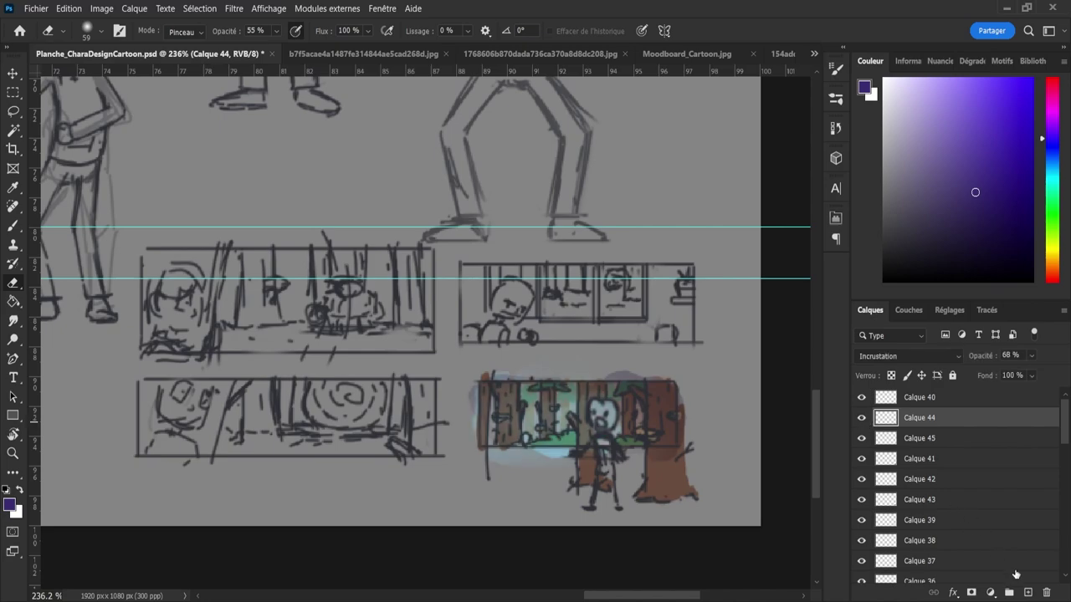
- Cover the forest thumbnail in ochre yellow on a new layer directly above Calque 44
{"action": "left_click", "coordinate": [1028, 592]}
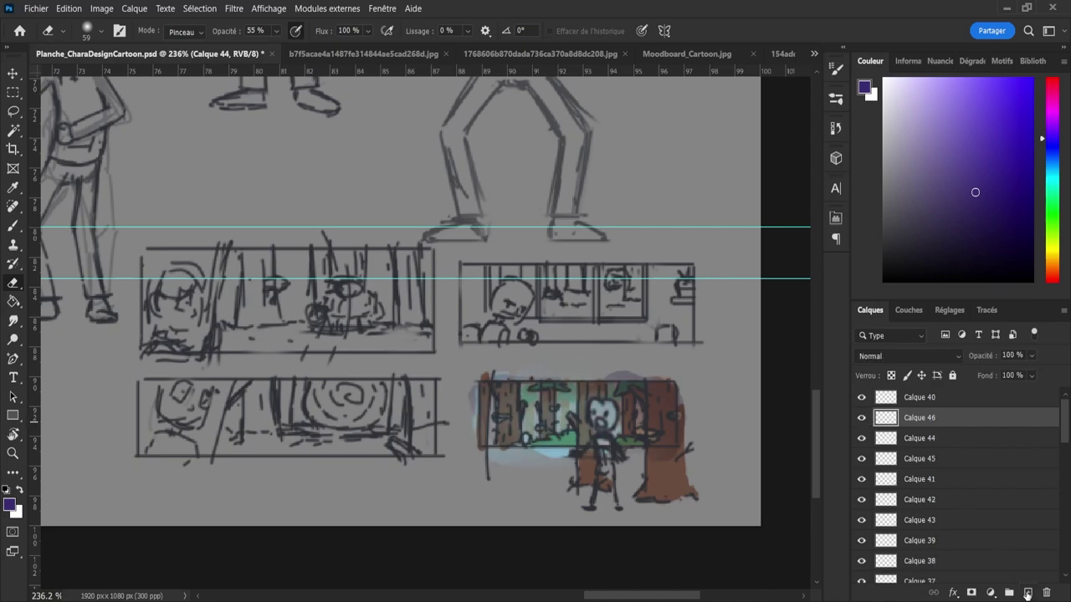
{"action": "left_click", "coordinate": [1054, 259]}
{"action": "left_click", "coordinate": [985, 129]}
{"action": "left_click_drag", "start_coordinate": [989, 120], "coordinate": [980, 112]}
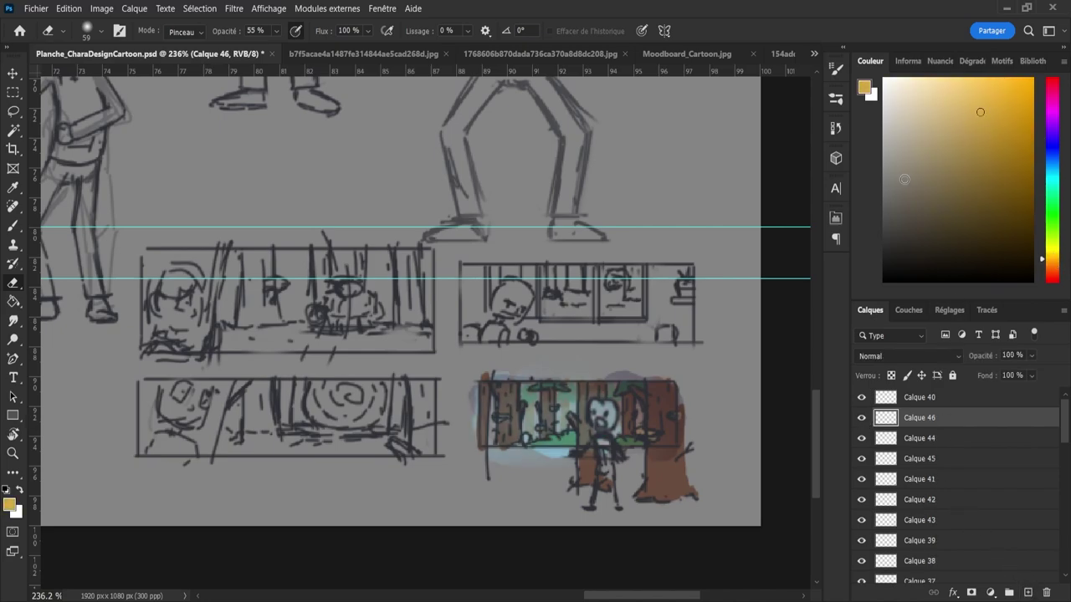
{"action": "key", "text": "b"}
{"action": "mouse_move", "coordinate": [535, 421]}
{"action": "left_mouse_down"}
{"action": "mouse_move", "coordinate": [548, 418]}
{"action": "mouse_move", "coordinate": [505, 423]}
{"action": "mouse_move", "coordinate": [664, 425]}
{"action": "mouse_move", "coordinate": [669, 389]}
{"action": "mouse_move", "coordinate": [485, 401]}
{"action": "mouse_move", "coordinate": [496, 408]}
{"action": "left_mouse_up"}
- Try out blending modes on the yellow layer, settle on Densité couleur - and lower its opacity to 42%
{"action": "left_click", "coordinate": [882, 358]}
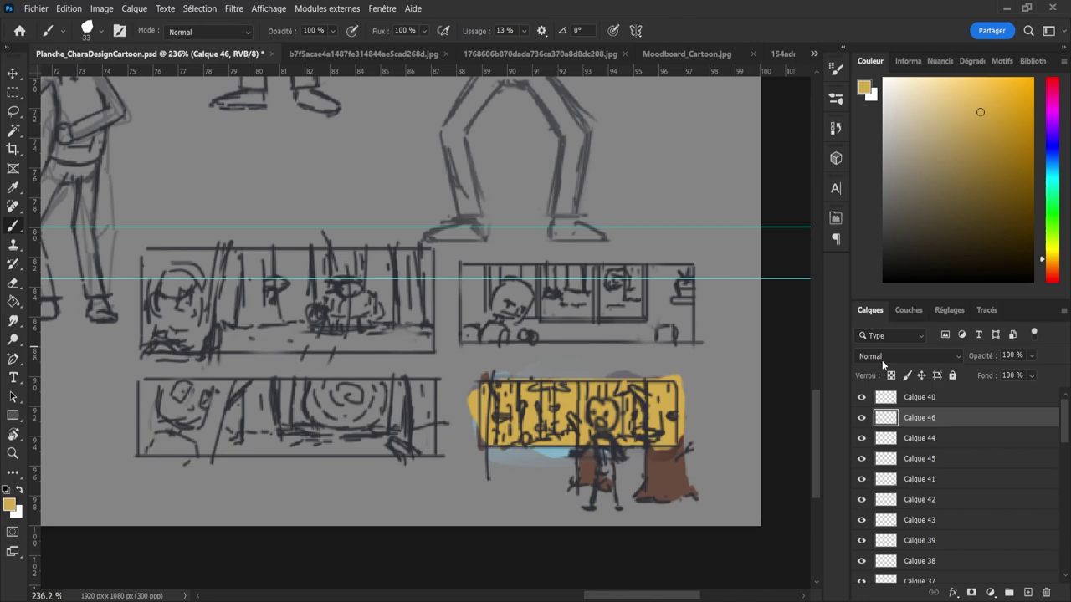
{"action": "left_click", "coordinate": [880, 186]}
{"action": "key", "text": "Down"}
{"action": "key", "text": "Down"}
{"action": "key", "text": "Down"}
{"action": "key", "text": "Down"}
{"action": "key", "text": "Down"}
{"action": "key", "text": "Down"}
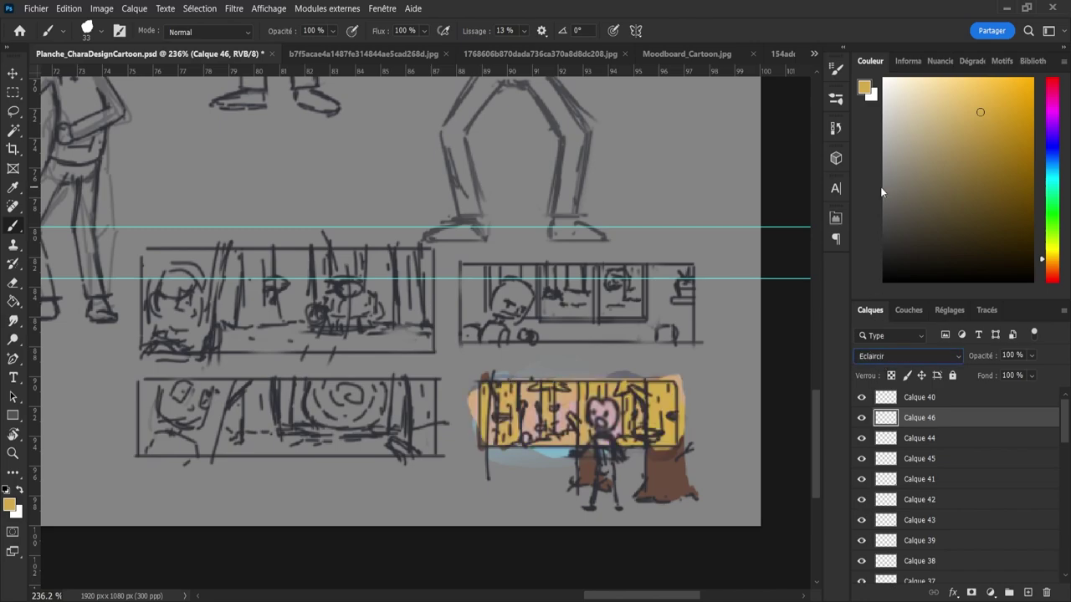
{"action": "key", "text": "Up"}
{"action": "key", "text": "Down"}
{"action": "key", "text": "Up"}
{"action": "key", "text": "Down"}
{"action": "key", "text": "Down"}
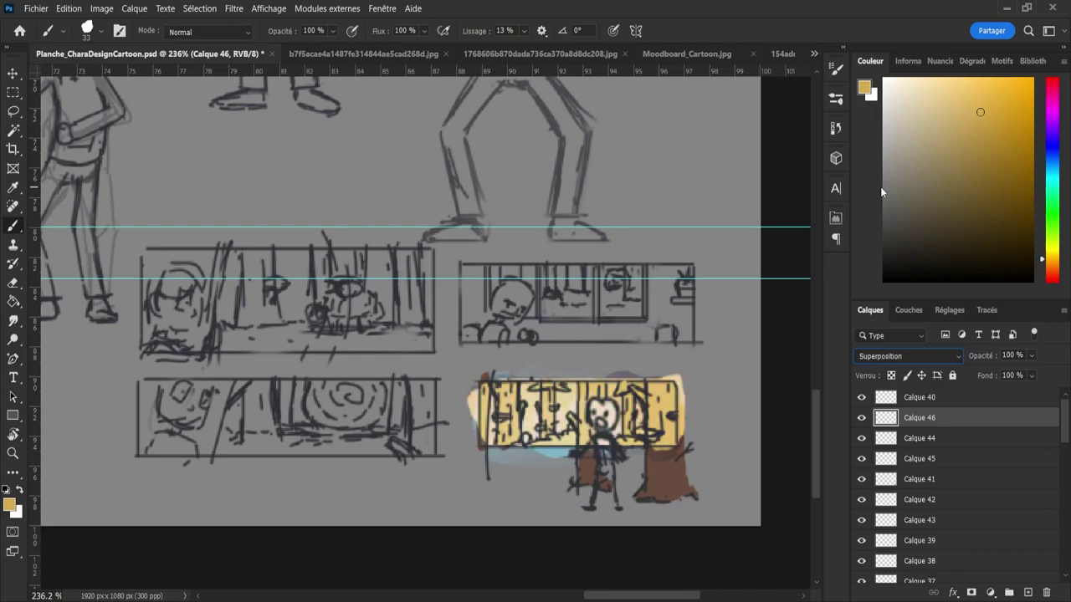
{"action": "key", "text": "Down"}
{"action": "key", "text": "Down"}
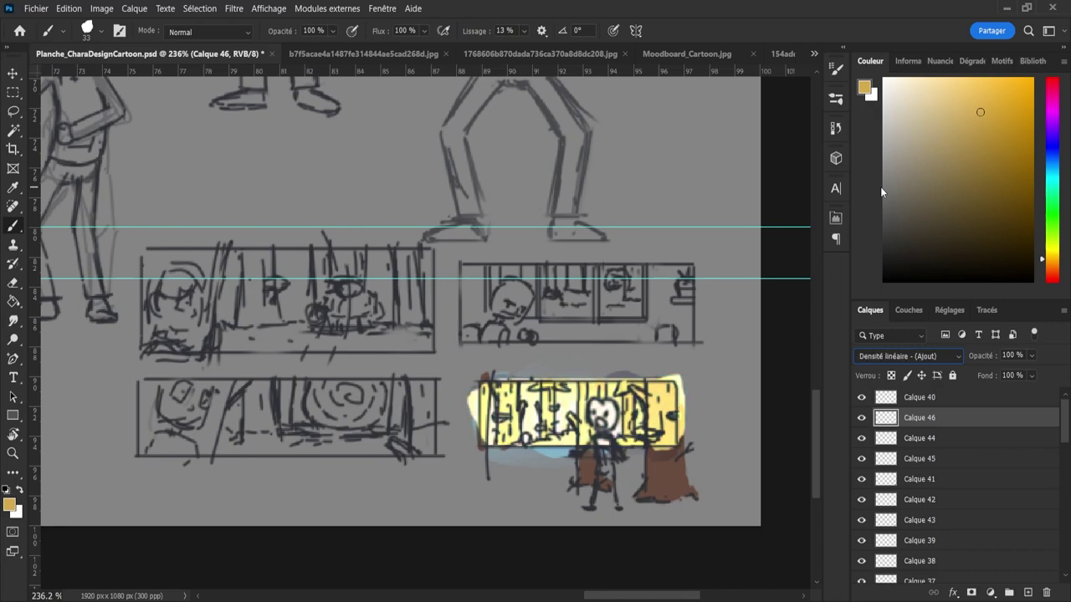
{"action": "key", "text": "Up"}
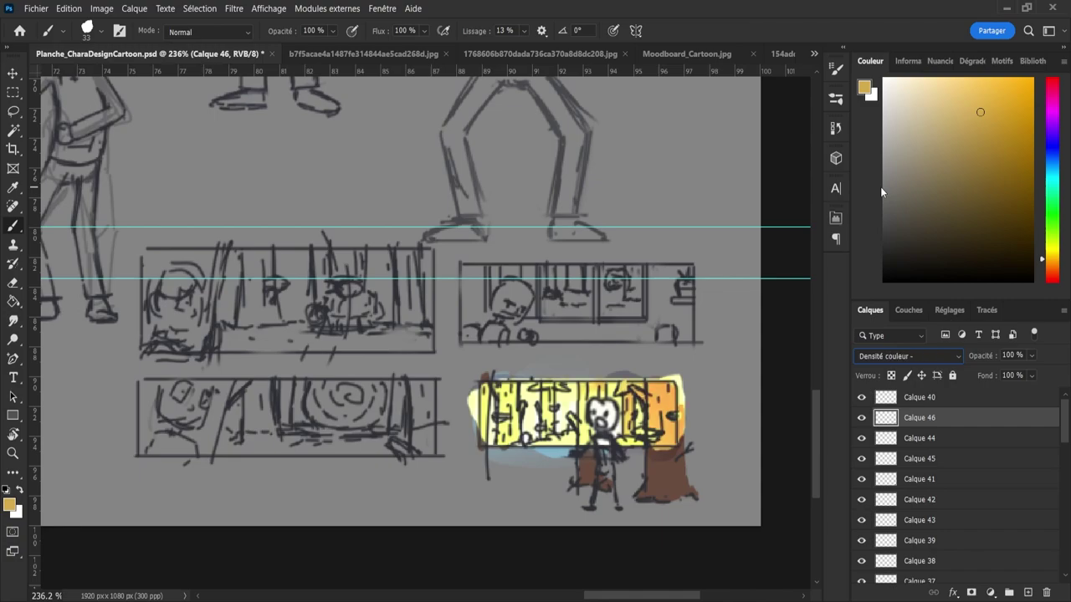
{"action": "key", "text": "Down"}
{"action": "key", "text": "Down"}
{"action": "key", "text": "Down"}
{"action": "key", "text": "Down"}
{"action": "key", "text": "Up"}
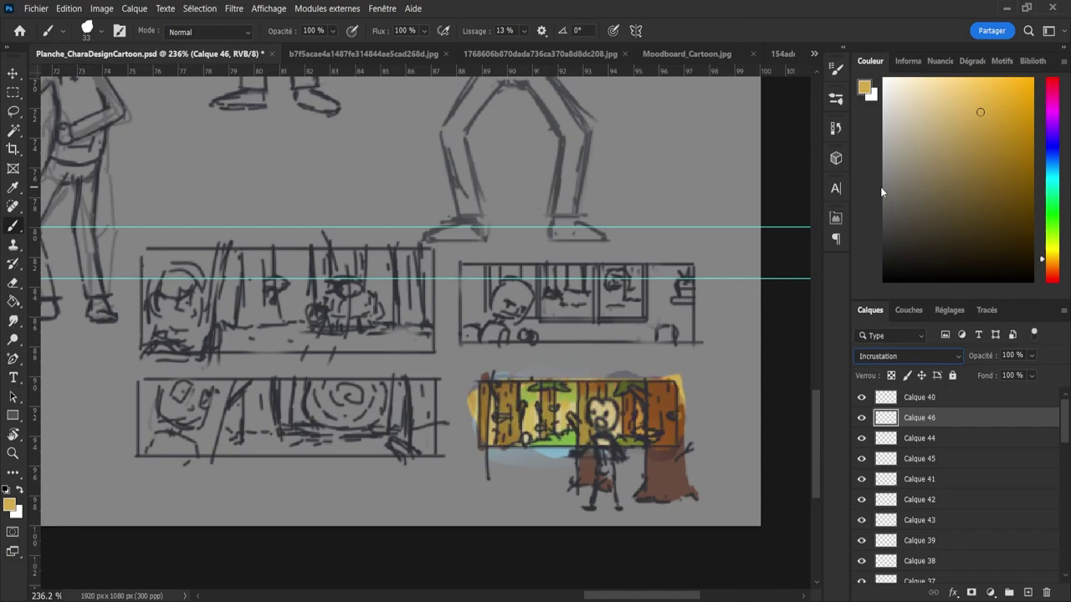
{"action": "key", "text": "Down"}
{"action": "key", "text": "Down"}
{"action": "key", "text": "Down"}
{"action": "key", "text": "Down"}
{"action": "key", "text": "Down"}
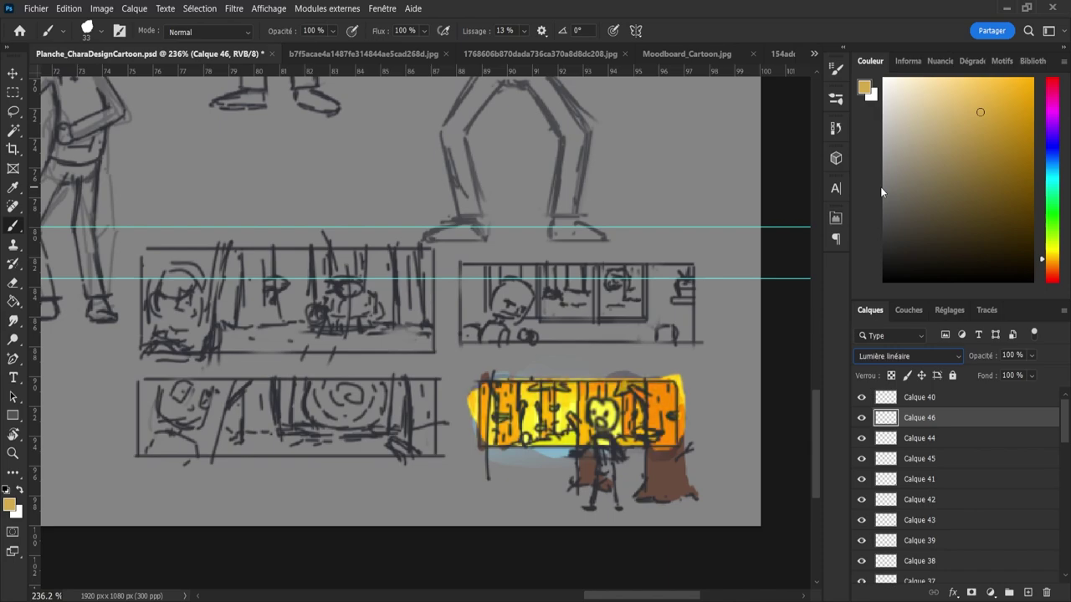
{"action": "key", "text": "Down"}
{"action": "key", "text": "Down"}
{"action": "key", "text": "Up"}
{"action": "key", "text": "Up"}
{"action": "key", "text": "Up"}
{"action": "key", "text": "Down"}
{"action": "key", "text": "Down"}
{"action": "key", "text": "Down"}
{"action": "key", "text": "Down"}
{"action": "key", "text": "Down"}
{"action": "key", "text": "Down"}
{"action": "key", "text": "Down"}
{"action": "key", "text": "Down"}
{"action": "key", "text": "Down"}
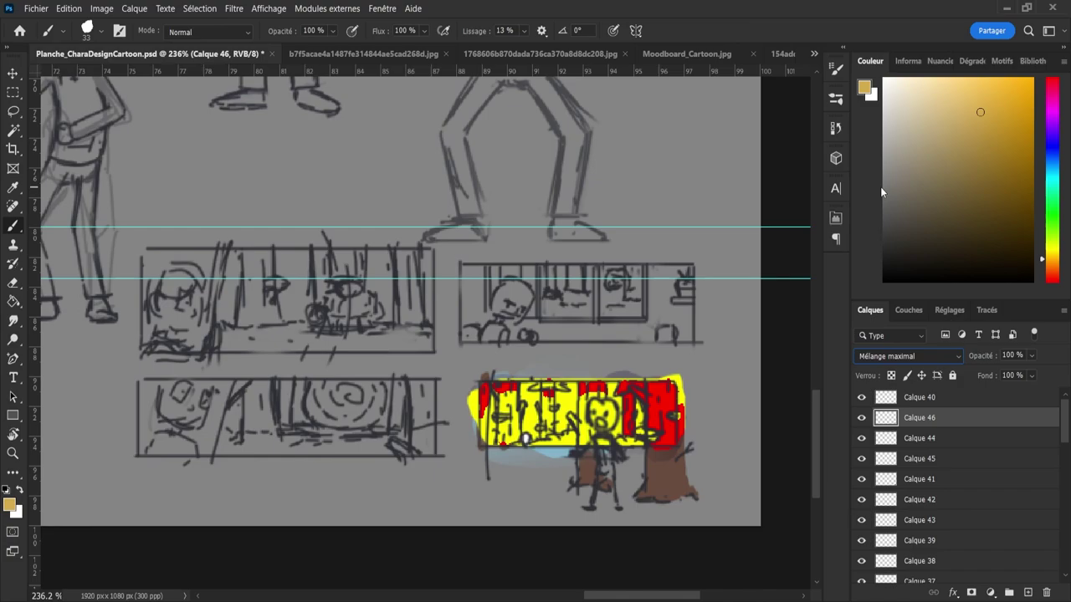
{"action": "key", "text": "Up"}
{"action": "key", "text": "Up"}
{"action": "key", "text": "Up"}
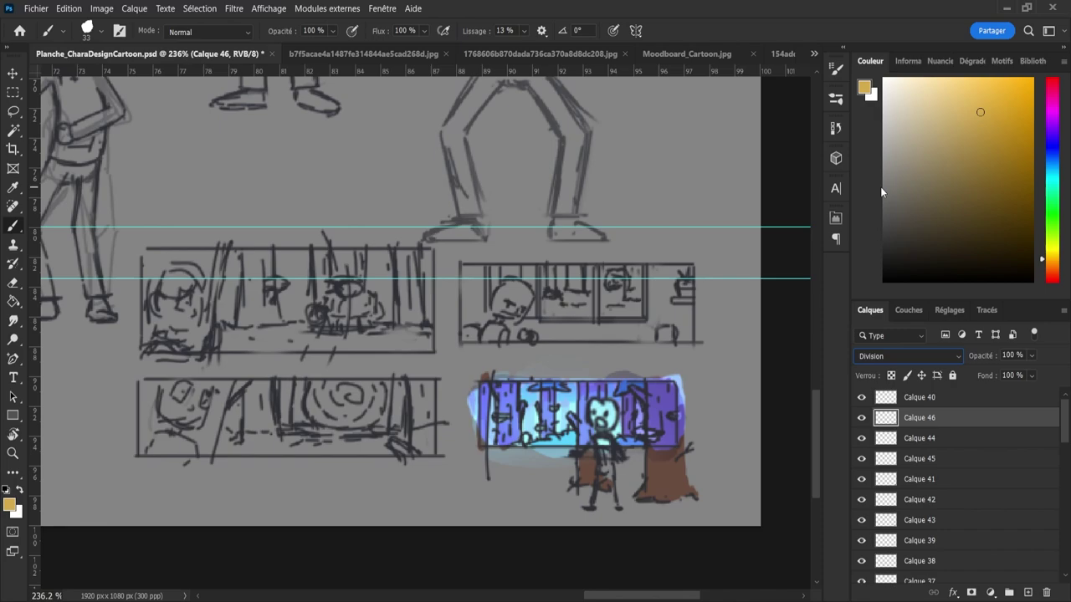
{"action": "key", "text": "Down"}
{"action": "key", "text": "Down"}
{"action": "key", "text": "Down"}
{"action": "key", "text": "Down"}
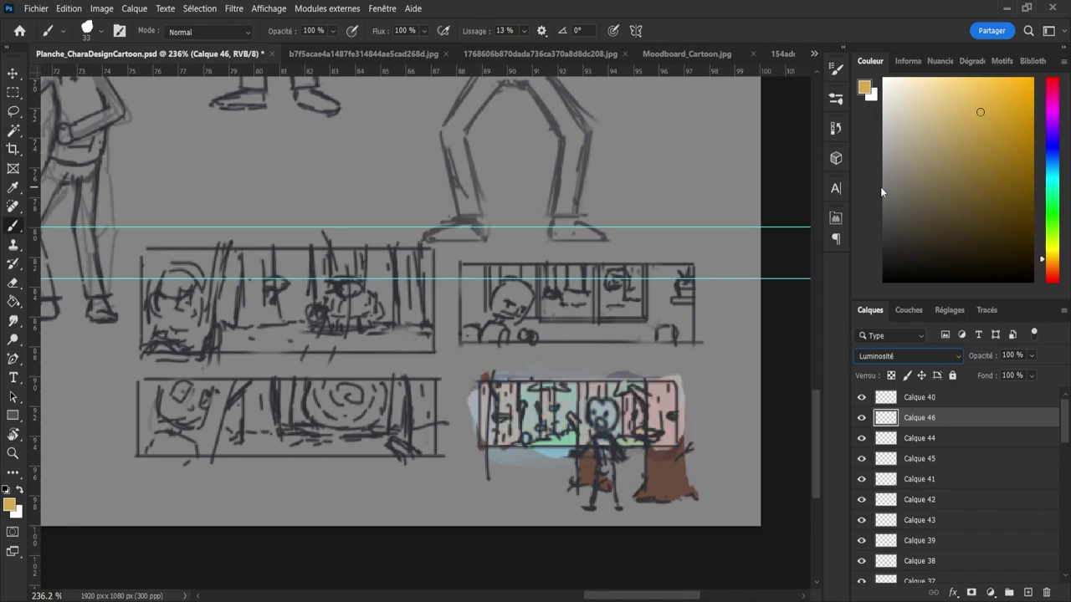
{"action": "key", "text": "Up"}
{"action": "key", "text": "Up"}
{"action": "key", "text": "Up"}
{"action": "key", "text": "Up"}
{"action": "key", "text": "Up"}
{"action": "key", "text": "Up"}
{"action": "key", "text": "Up"}
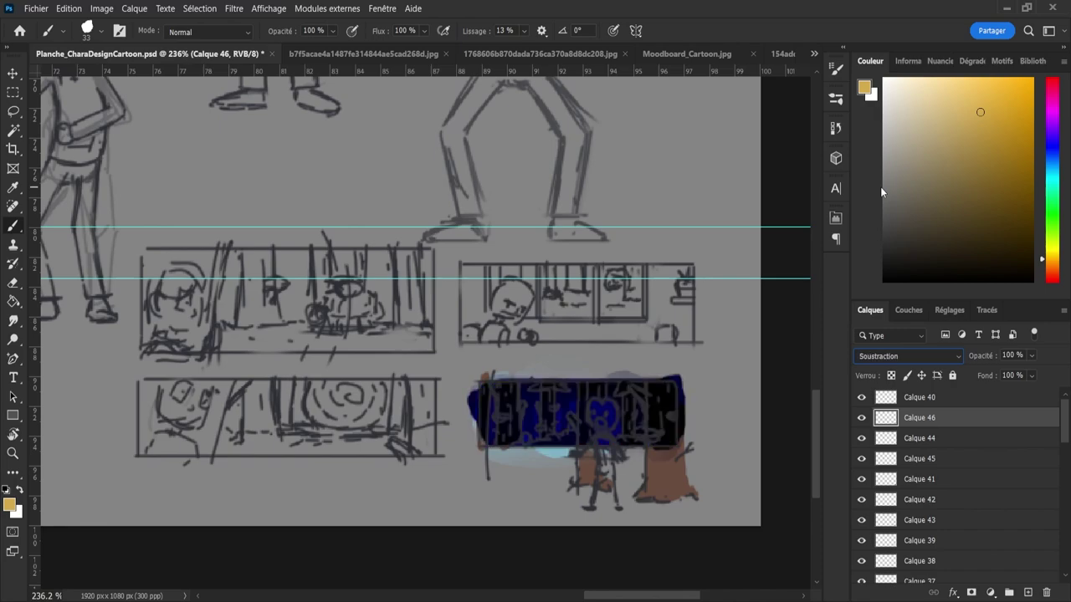
{"action": "key", "text": "Up"}
{"action": "key", "text": "Up"}
{"action": "key", "text": "Up"}
{"action": "key", "text": "Up"}
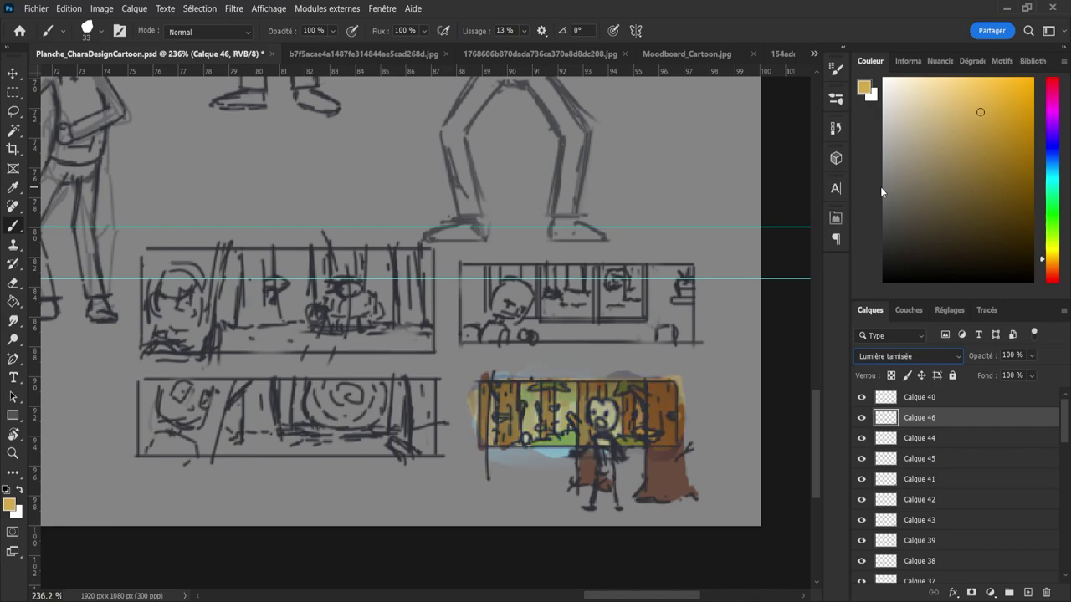
{"action": "key", "text": "Up"}
{"action": "key", "text": "Up"}
{"action": "key", "text": "Up"}
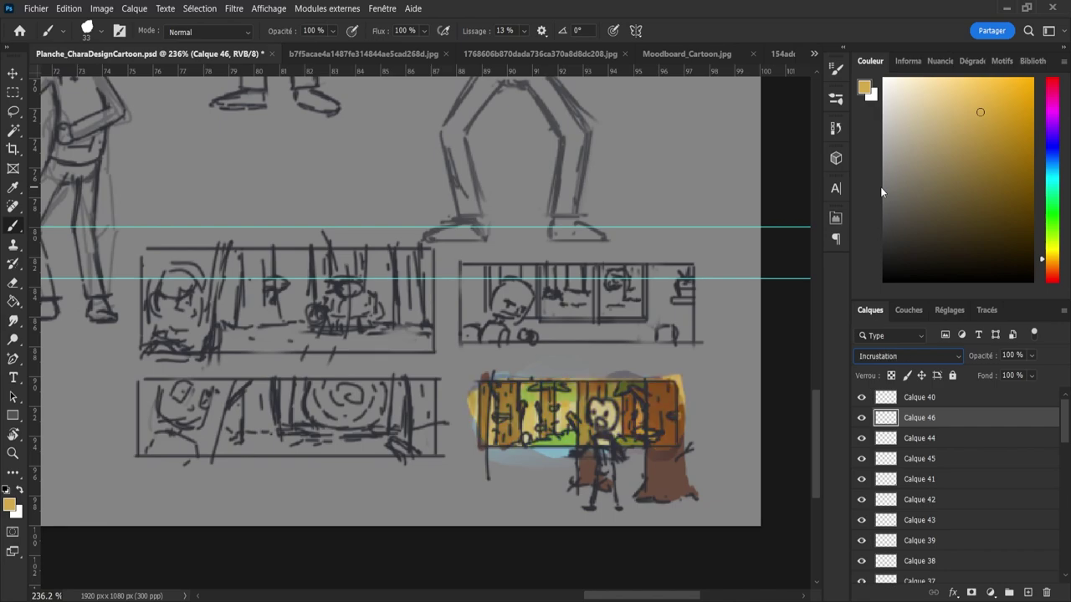
{"action": "key", "text": "Up"}
{"action": "key", "text": "Up"}
{"action": "key", "text": "Up"}
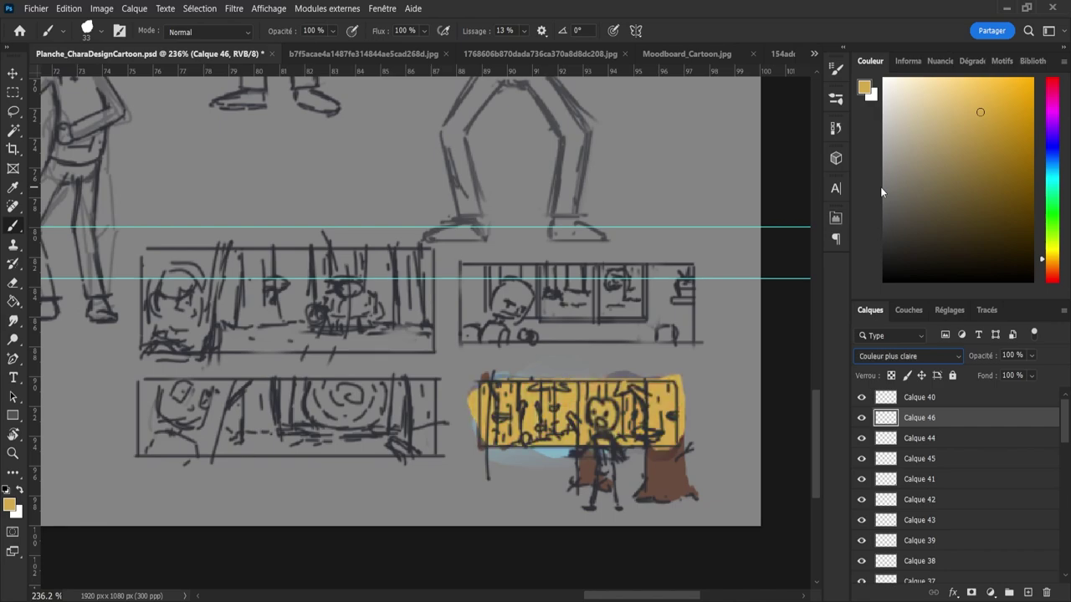
{"action": "key", "text": "Up"}
{"action": "key", "text": "Up"}
{"action": "key", "text": "Up"}
{"action": "key", "text": "Up"}
{"action": "key", "text": "Up"}
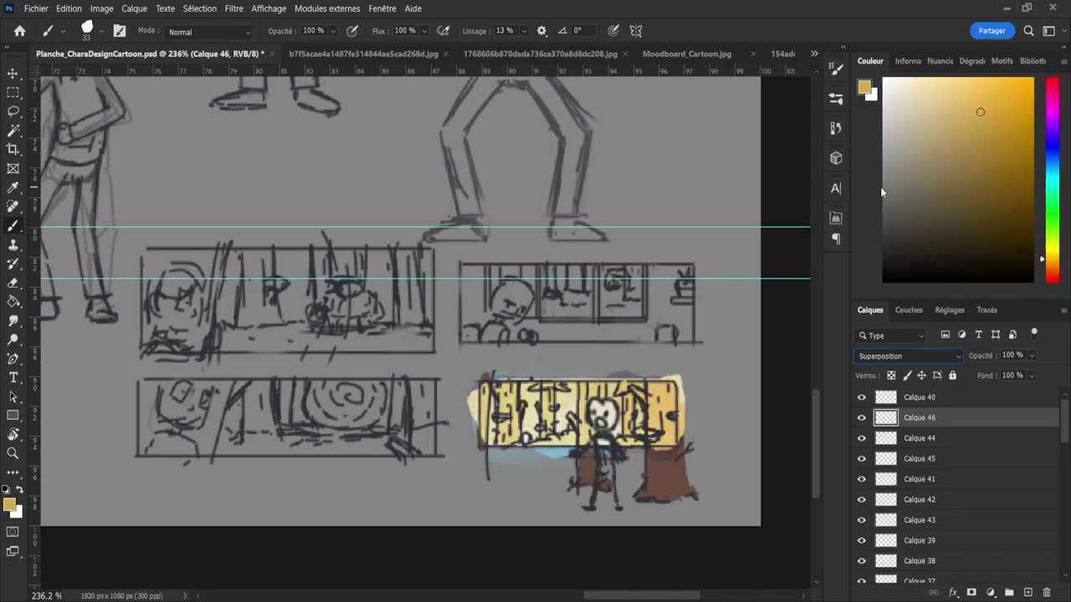
{"action": "key", "text": "Up"}
{"action": "key", "text": "Up"}
{"action": "key", "text": "Up"}
{"action": "key", "text": "Up"}
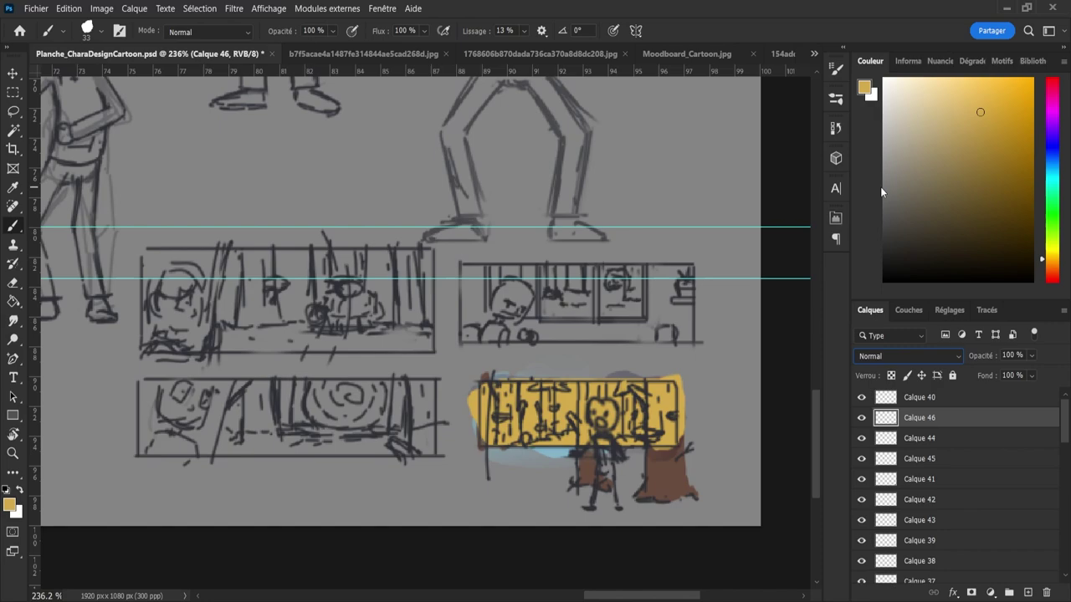
{"action": "key", "text": "Down"}
{"action": "key", "text": "Down"}
{"action": "key", "text": "Down"}
{"action": "key", "text": "Down"}
{"action": "key", "text": "Down"}
{"action": "key", "text": "Down"}
{"action": "key", "text": "Down"}
{"action": "key", "text": "Down"}
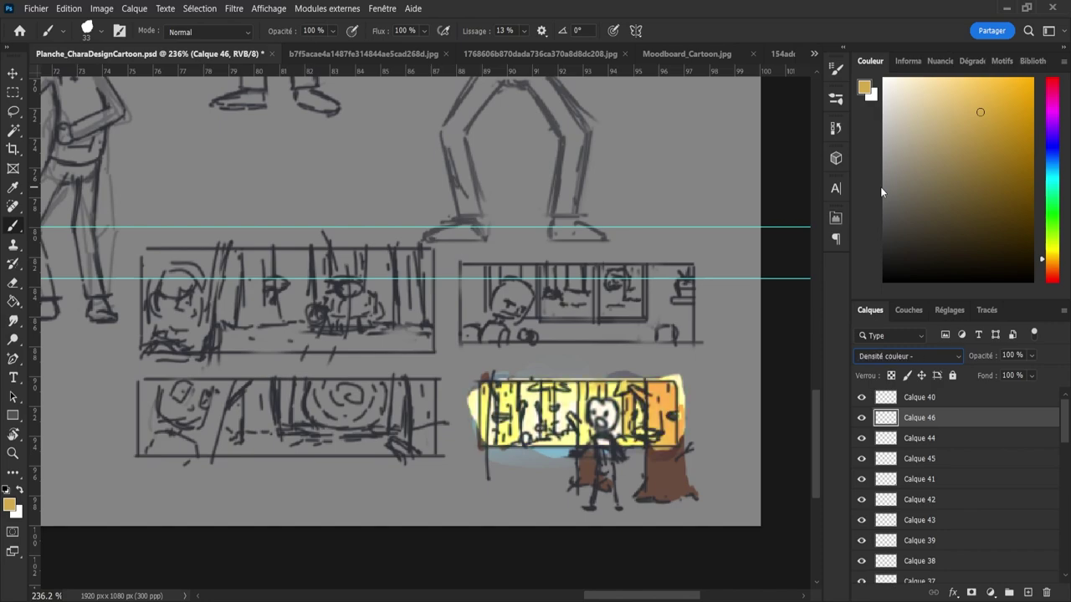
{"action": "key", "text": "Down"}
{"action": "key", "text": "Up"}
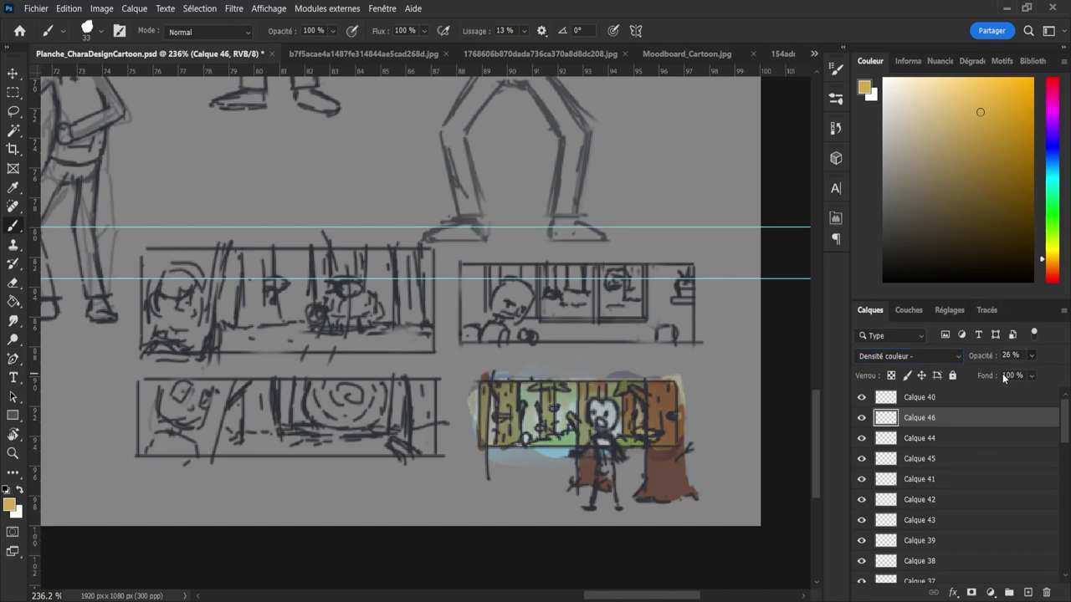
{"action": "left_click_drag", "start_coordinate": [1000, 374], "coordinate": [1013, 376]}
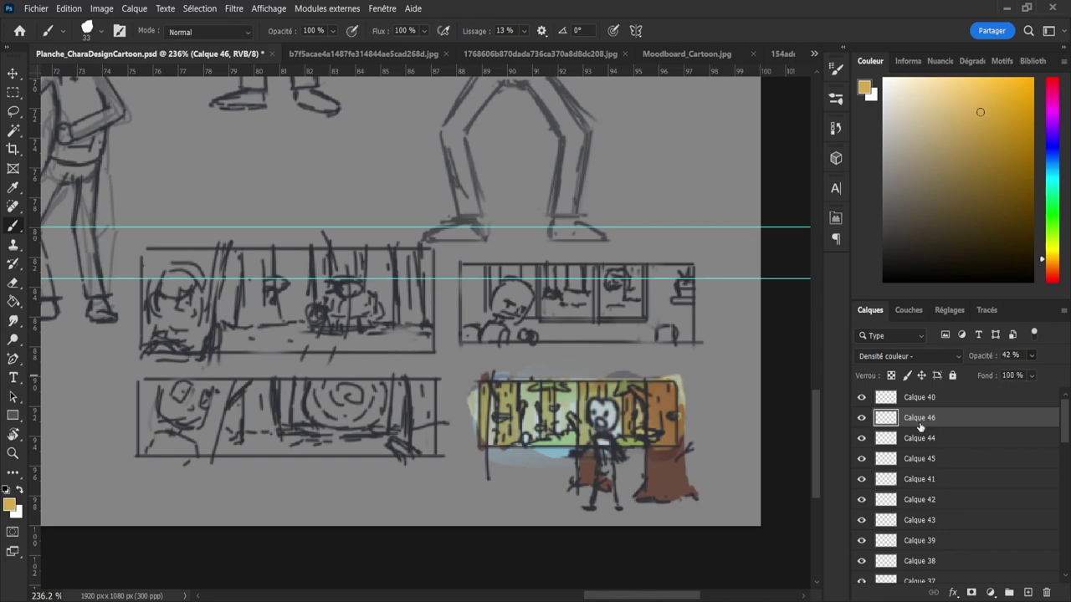
- Check what each color layer from Calque 46 down to Calque 39 contains by hiding and showing them
{"action": "left_click", "coordinate": [862, 418]}
{"action": "left_click", "coordinate": [862, 418]}
{"action": "left_click", "coordinate": [863, 478]}
{"action": "left_click", "coordinate": [860, 501]}
{"action": "left_click", "coordinate": [861, 499]}
{"action": "left_click", "coordinate": [860, 521]}
{"action": "left_click", "coordinate": [860, 521]}
{"action": "left_click", "coordinate": [862, 541]}
{"action": "left_click", "coordinate": [861, 540]}
- Group the layers from Calque 46 down to Calque 43 and name the group Colo
{"action": "left_click", "coordinate": [888, 520]}
{"action": "left_click", "coordinate": [914, 421], "text": "shift"}
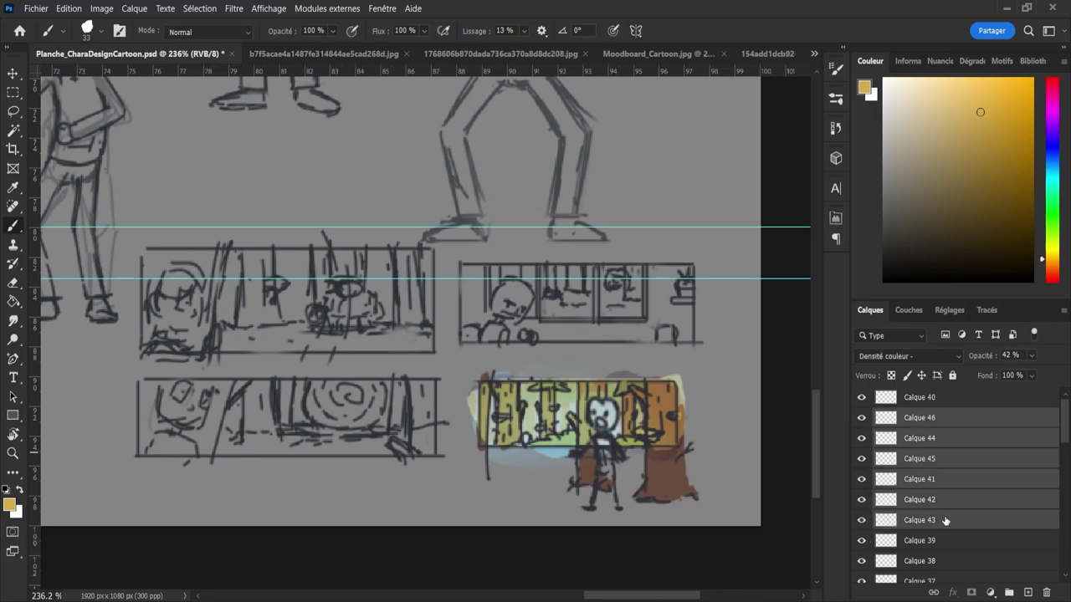
{"action": "left_click", "coordinate": [1010, 594]}
{"action": "left_click", "coordinate": [862, 416]}
{"action": "left_click", "coordinate": [861, 417]}
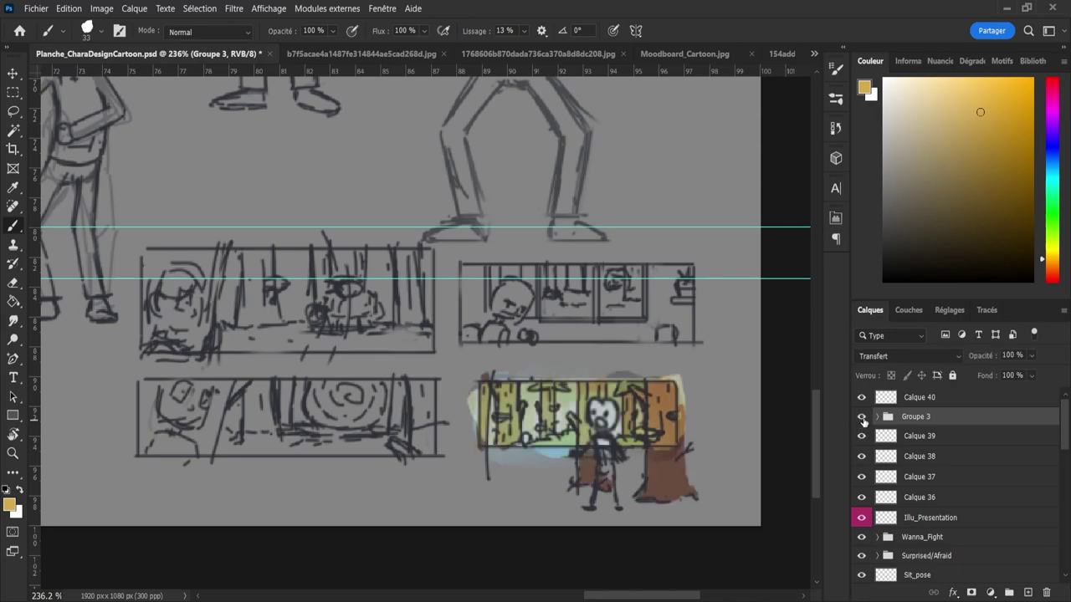
{"action": "double_click", "coordinate": [916, 417]}
{"action": "type", "text": "Colo"}
{"action": "key", "text": "Return"}
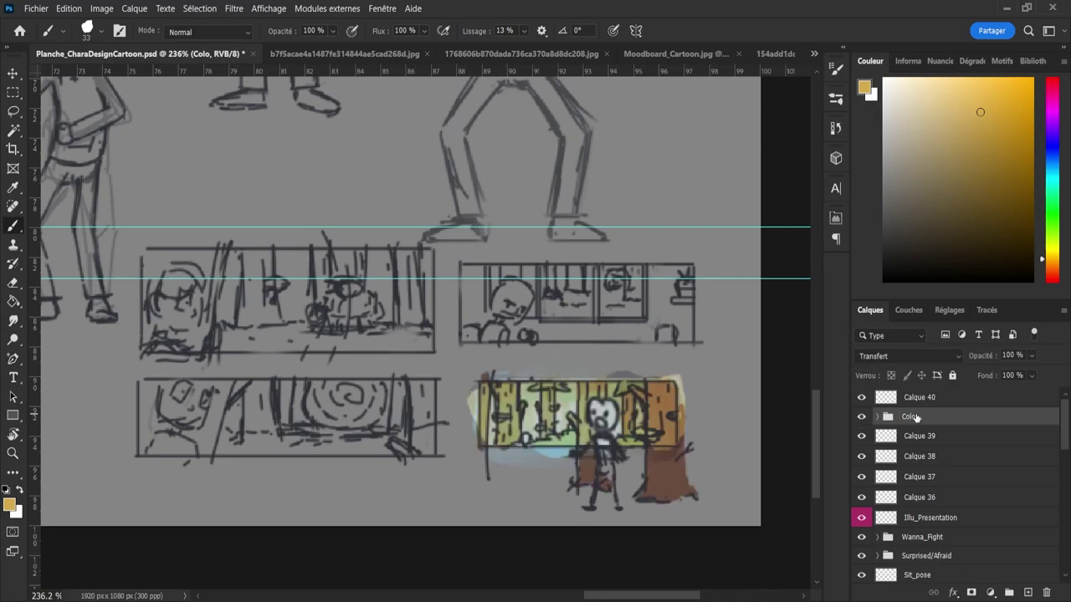
- Rename Calque 40 as Line
{"action": "double_click", "coordinate": [928, 397]}
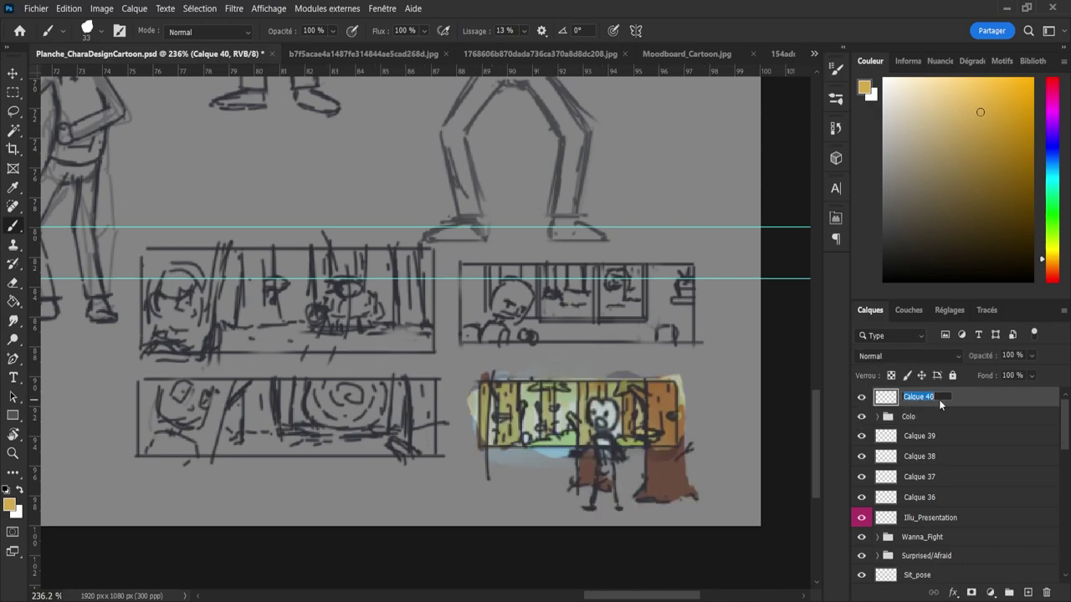
{"action": "type", "text": "M"}
{"action": "type", "text": "ine"}
{"action": "key", "text": "Return"}
- Group the Line layer together with the Colo group and name the new group Illu04
{"action": "left_click", "coordinate": [937, 418], "text": "shift"}
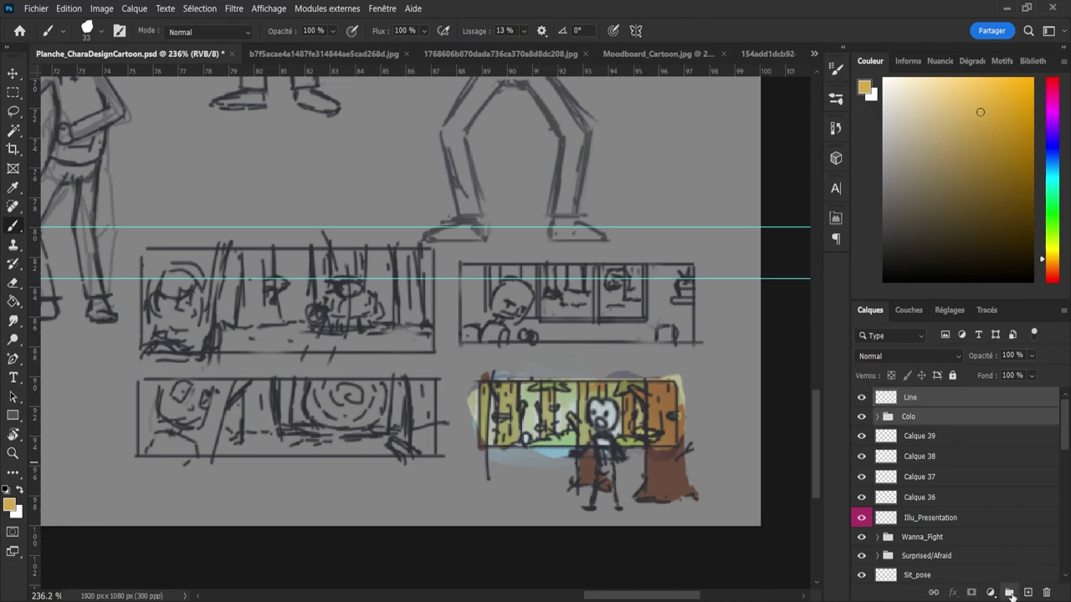
{"action": "left_click", "coordinate": [1008, 592]}
{"action": "double_click", "coordinate": [916, 397]}
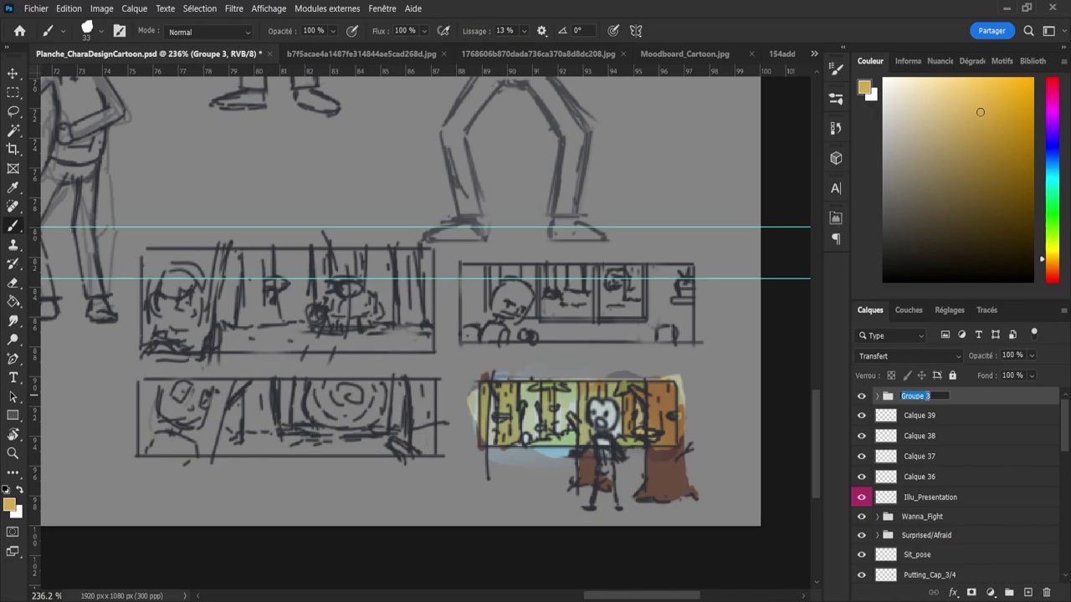
{"action": "type", "text": "Illu04"}
{"action": "key", "text": "Return"}
- Check what Calque 39 contributes to the thumbnails by hiding and showing it
{"action": "key", "text": "z"}
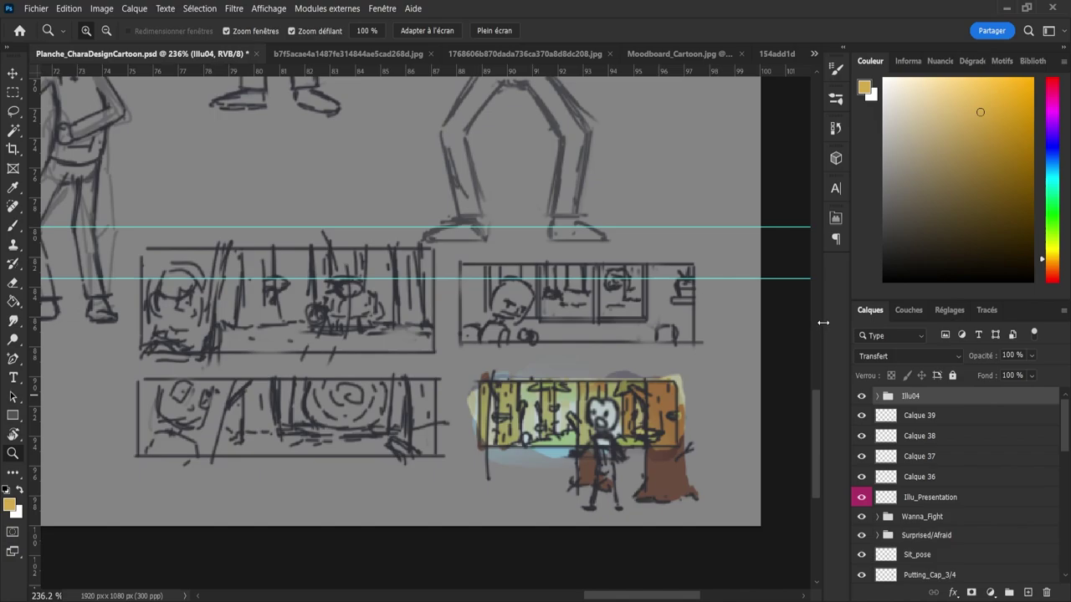
{"action": "left_click_drag", "start_coordinate": [661, 316], "coordinate": [657, 199]}
{"action": "left_click", "coordinate": [910, 419]}
{"action": "left_click", "coordinate": [861, 418]}
{"action": "left_click", "coordinate": [861, 418]}
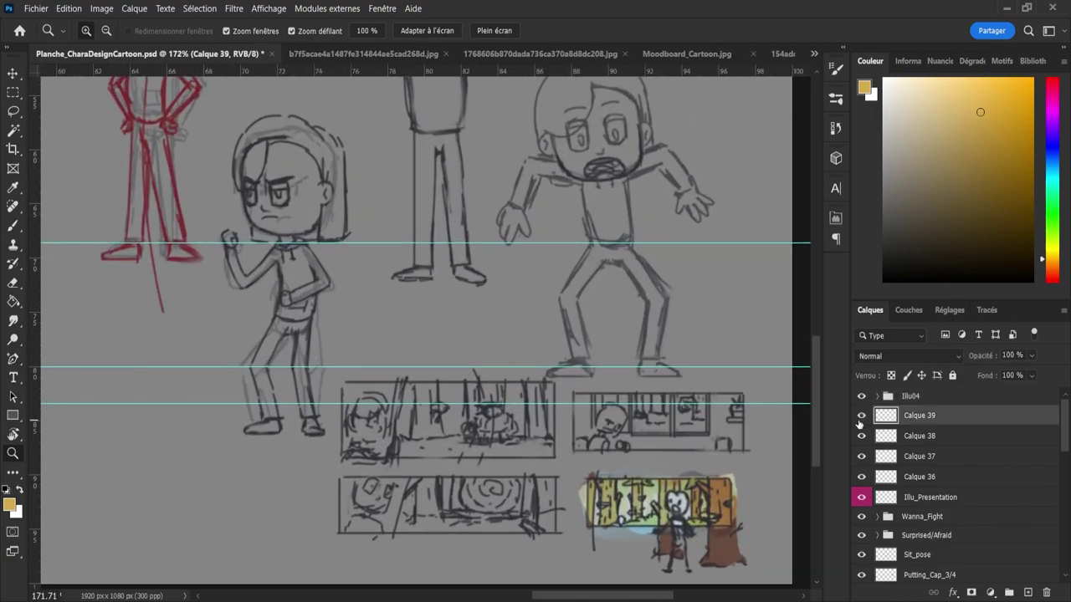
{"action": "left_click", "coordinate": [860, 419]}
{"action": "left_click", "coordinate": [859, 418]}
- Expand the Illu04 and Colo groups and inspect Calque 45 and Calque 41 by toggling their visibility
{"action": "left_click", "coordinate": [885, 395]}
{"action": "left_click", "coordinate": [876, 395]}
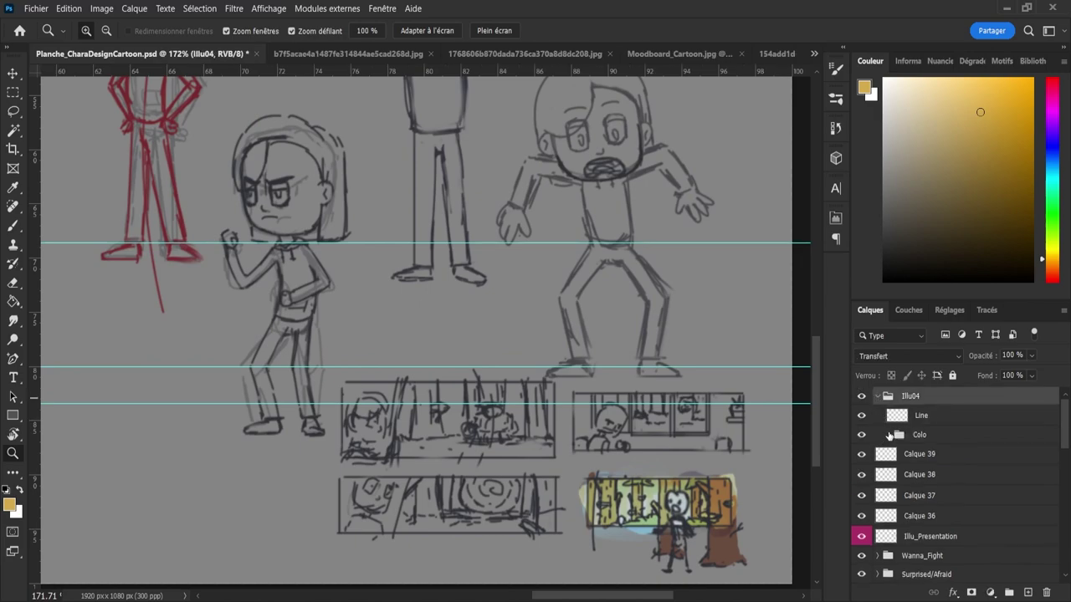
{"action": "left_click", "coordinate": [888, 435]}
{"action": "left_click", "coordinate": [907, 494]}
{"action": "left_click", "coordinate": [861, 496]}
{"action": "left_click", "coordinate": [861, 496]}
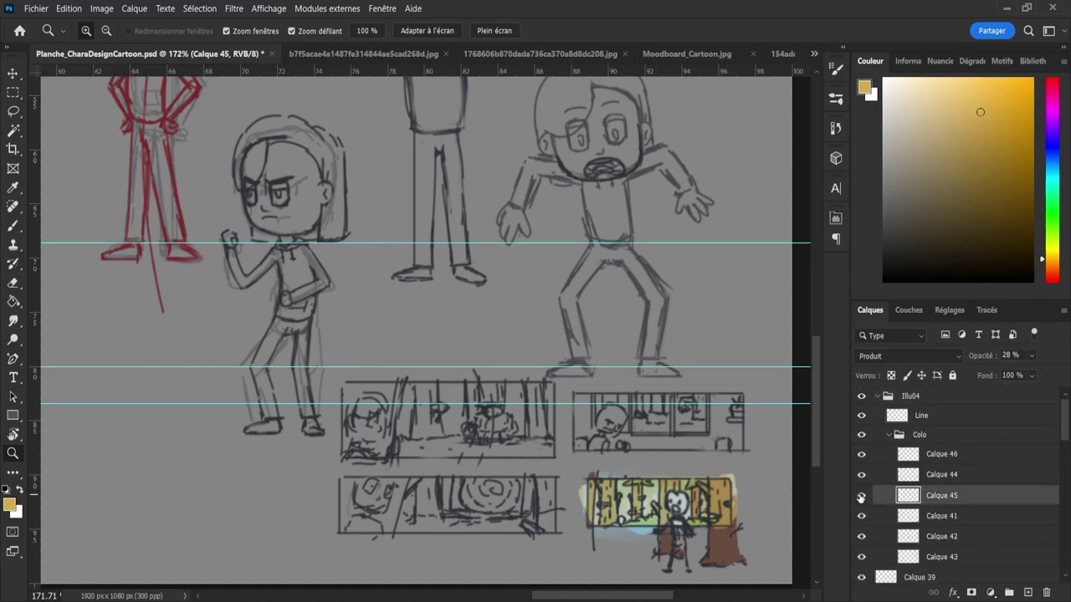
{"action": "left_click", "coordinate": [857, 516]}
{"action": "left_click", "coordinate": [857, 516]}
{"action": "left_click", "coordinate": [858, 516]}
{"action": "left_click", "coordinate": [859, 516]}
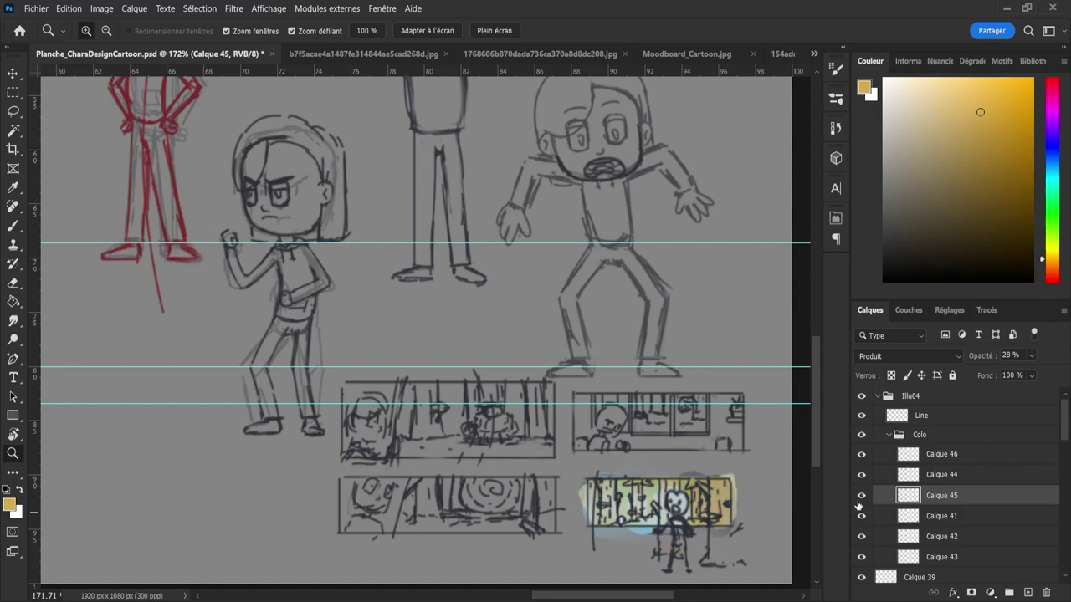
- Compare the colored forest thumbnail with Calque 44, Calque 46 and Calque 45 alternately hidden and shown
{"action": "left_click", "coordinate": [862, 475]}
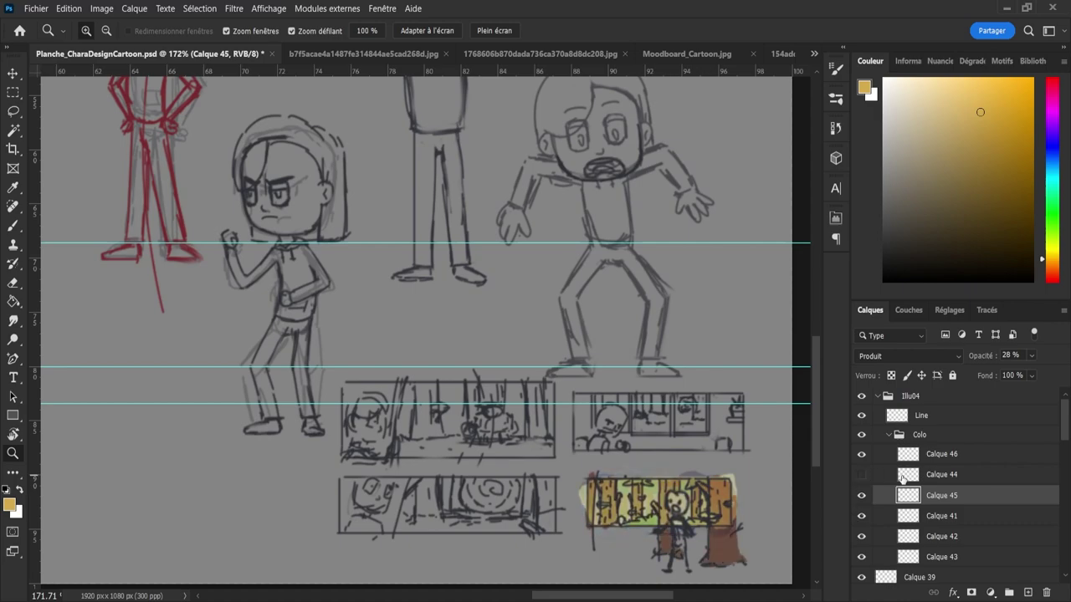
{"action": "left_click", "coordinate": [888, 475]}
{"action": "left_click", "coordinate": [862, 454]}
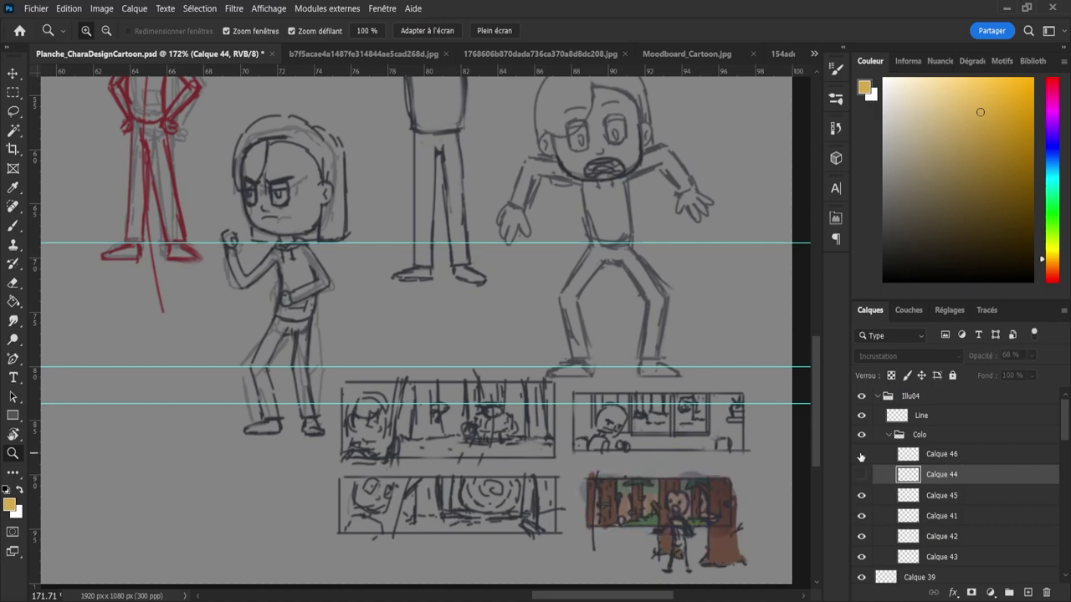
{"action": "left_click", "coordinate": [862, 454]}
{"action": "left_click", "coordinate": [890, 456]}
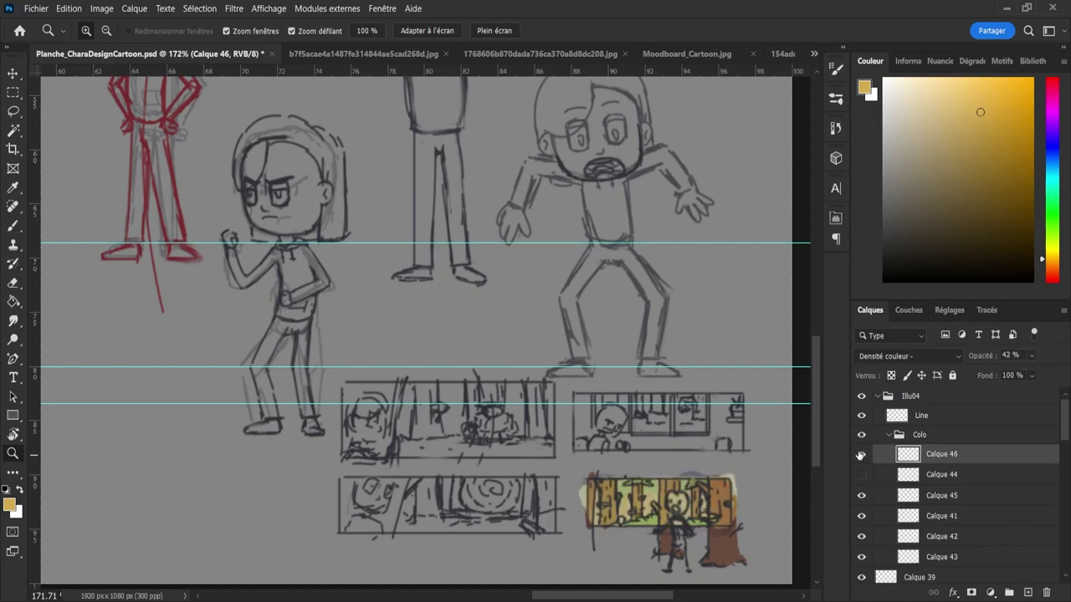
{"action": "left_click", "coordinate": [861, 454]}
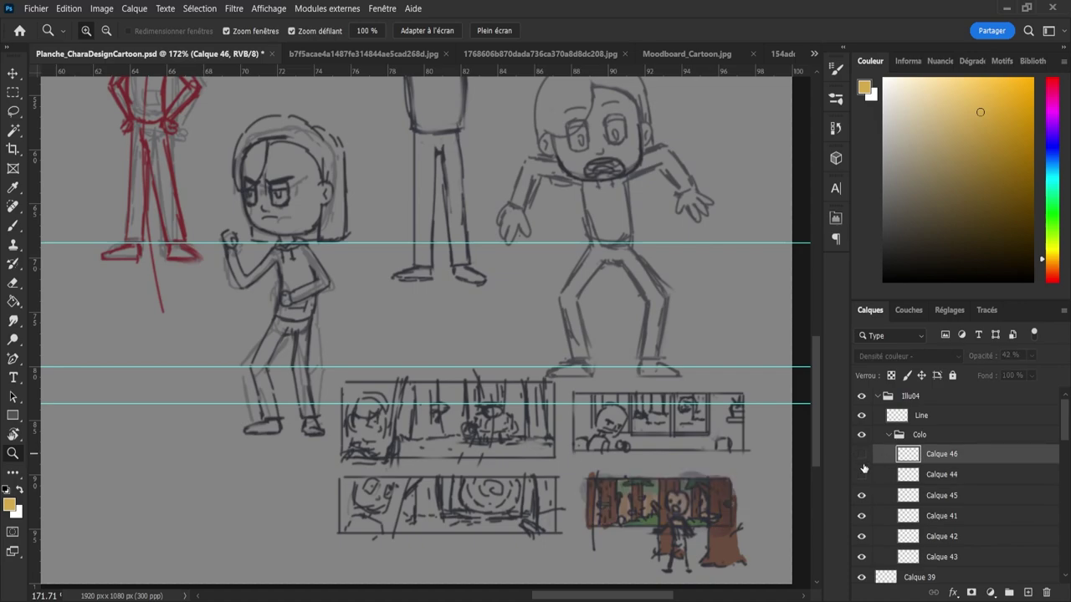
{"action": "left_click", "coordinate": [862, 474]}
{"action": "left_click", "coordinate": [862, 474]}
{"action": "left_click", "coordinate": [862, 495]}
{"action": "left_click", "coordinate": [862, 495]}
{"action": "left_click", "coordinate": [862, 474]}
{"action": "left_click", "coordinate": [884, 477]}
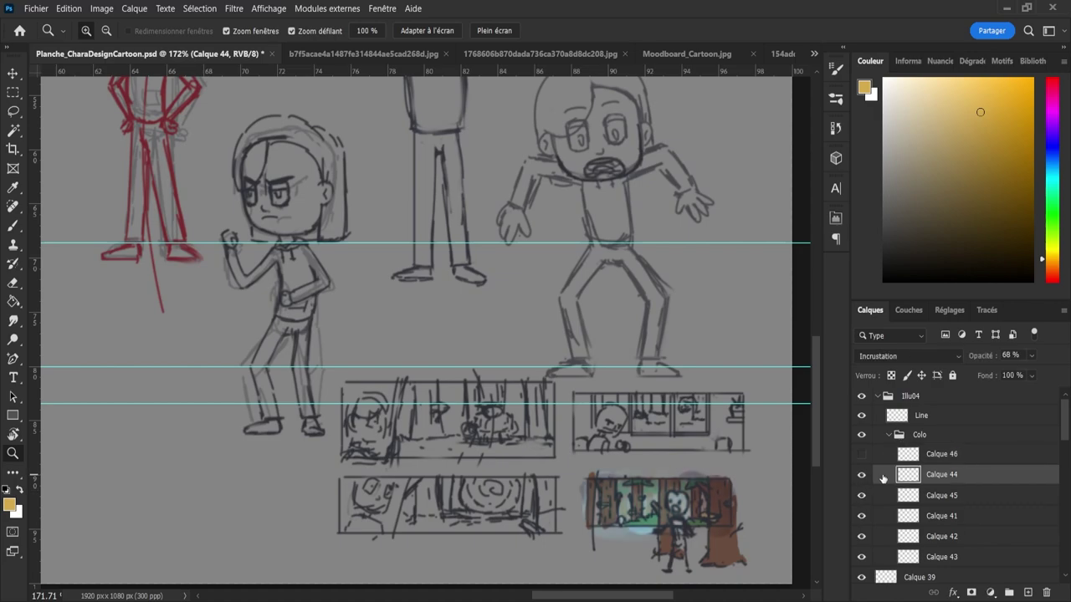
{"action": "left_click", "coordinate": [861, 474]}
{"action": "left_click", "coordinate": [862, 454]}
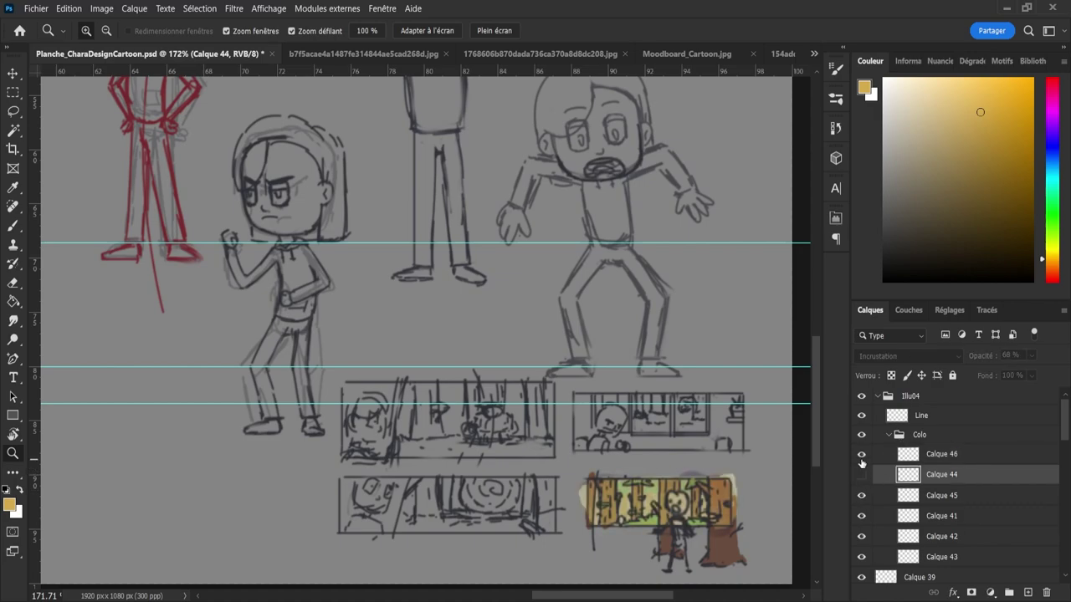
{"action": "left_click", "coordinate": [861, 474]}
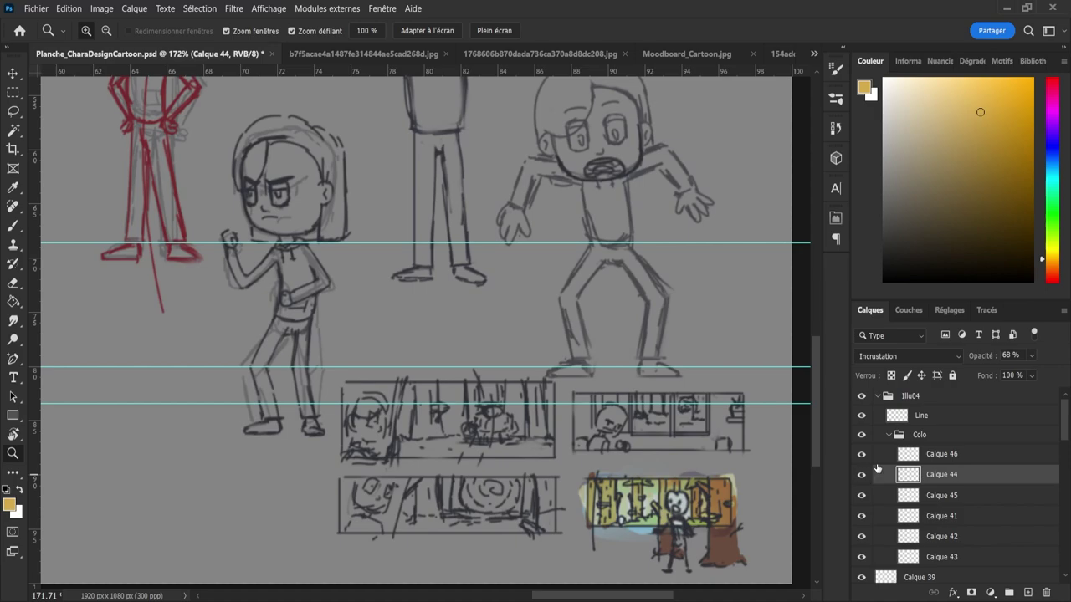
- Lower the opacity of Calque 46 to 29% and collapse the Colo and Illu04 groups
{"action": "left_click", "coordinate": [898, 454]}
{"action": "key", "text": "e"}
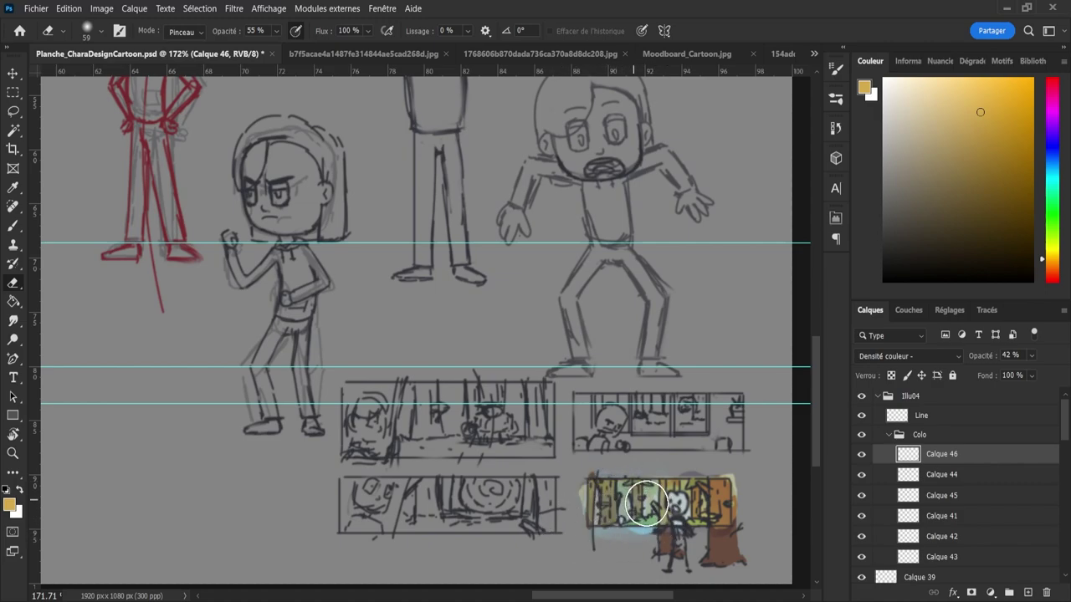
{"action": "left_click", "coordinate": [1031, 356]}
{"action": "left_click_drag", "start_coordinate": [1022, 369], "coordinate": [1014, 371]}
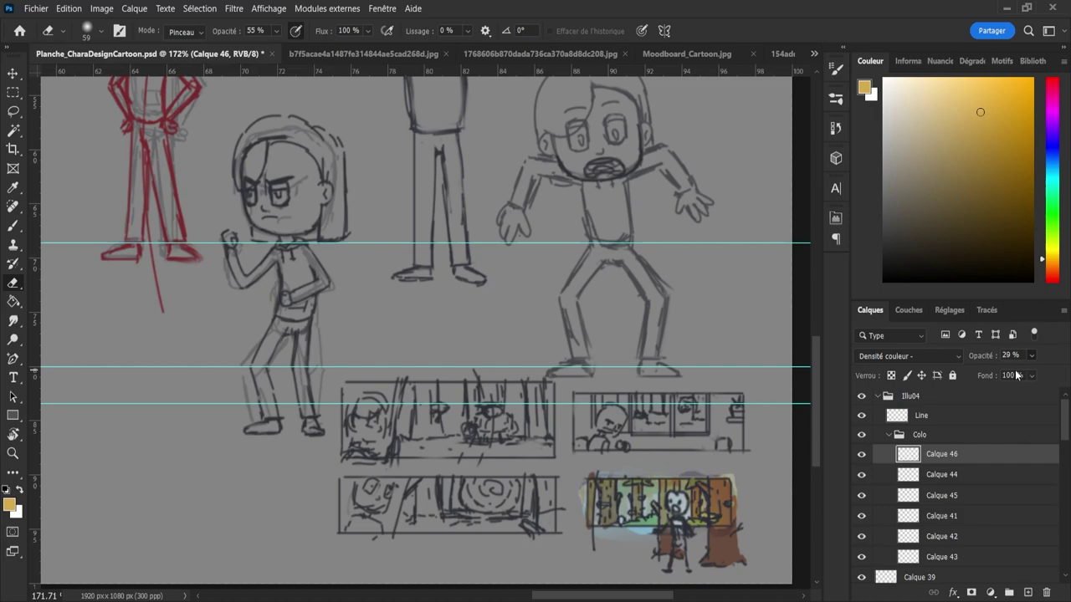
{"action": "left_click", "coordinate": [889, 434]}
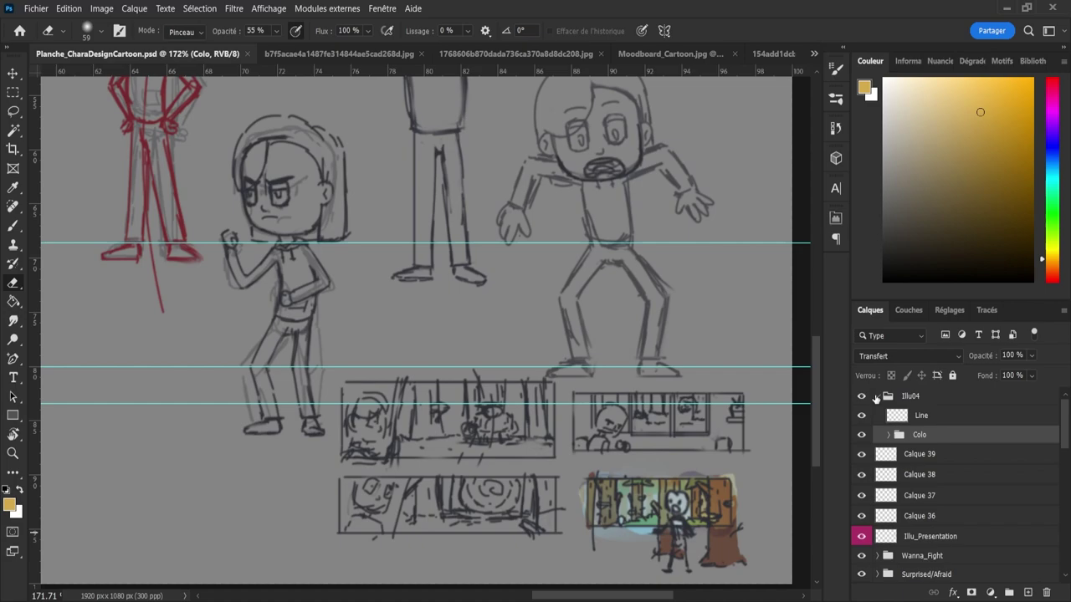
{"action": "left_click", "coordinate": [876, 399]}
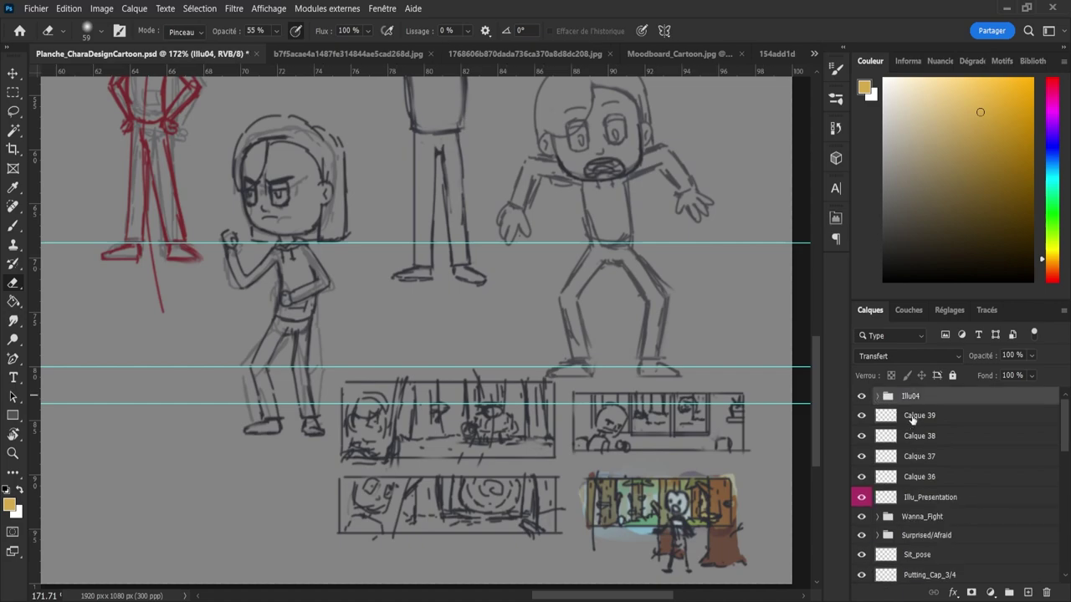
- Rename both Calque 39 and Calque 38 as illu03
{"action": "left_click", "coordinate": [913, 419]}
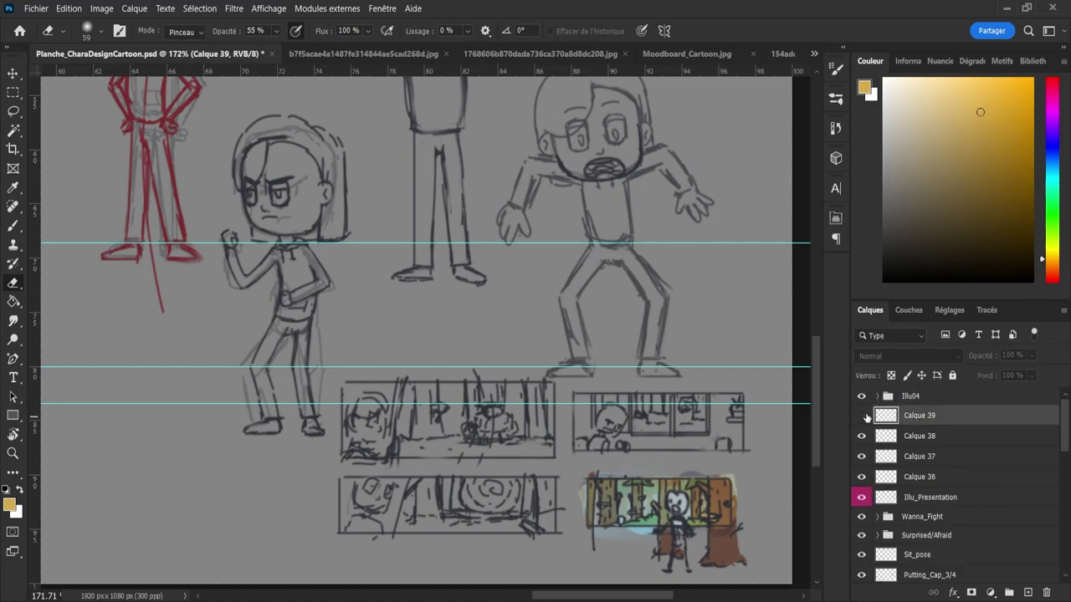
{"action": "double_click", "coordinate": [919, 416]}
{"action": "key", "text": "BackSpace"}
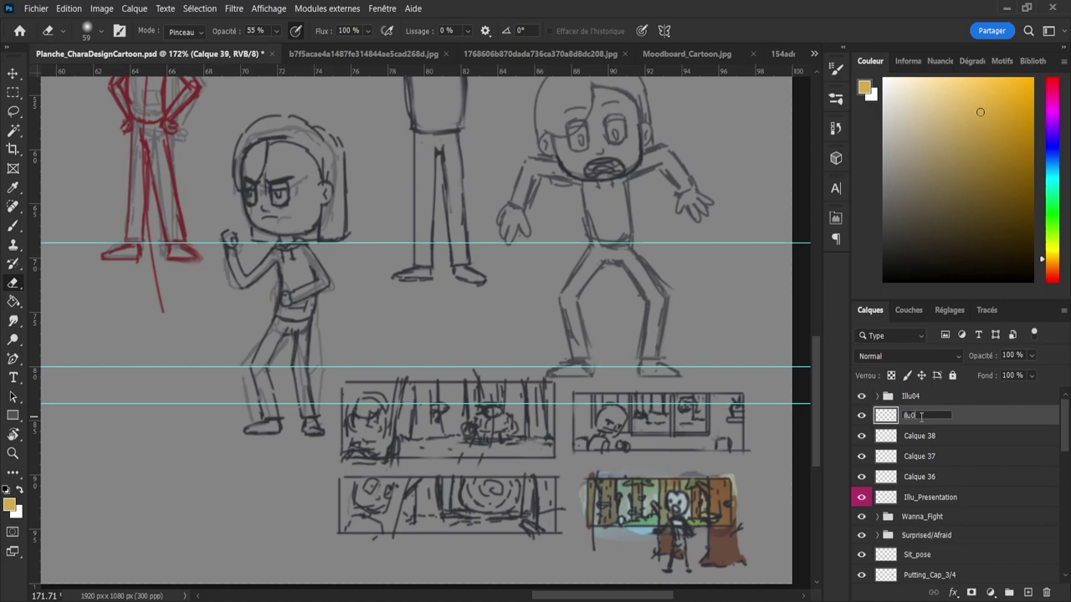
{"action": "key", "text": "ctrl+a"}
{"action": "key", "text": "ctrl+c"}
{"action": "double_click", "coordinate": [920, 436]}
{"action": "key", "text": "ctrl+v"}
- Check which sketch parts each of the two illu03 layers holds by toggling their visibility
{"action": "left_click", "coordinate": [863, 436]}
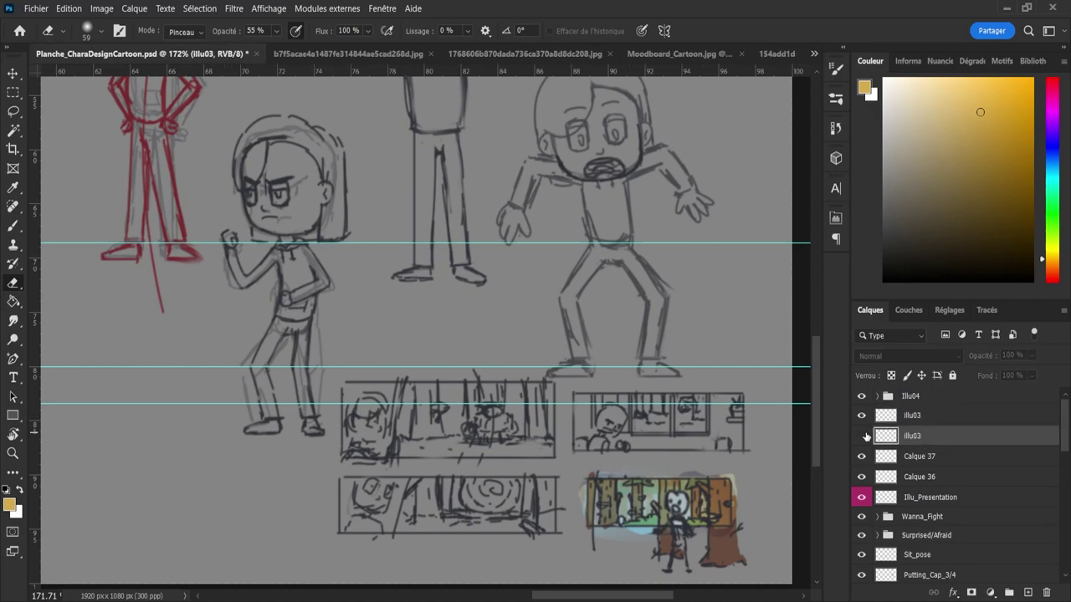
{"action": "left_click", "coordinate": [861, 436]}
{"action": "left_click", "coordinate": [860, 436]}
{"action": "left_click", "coordinate": [861, 416]}
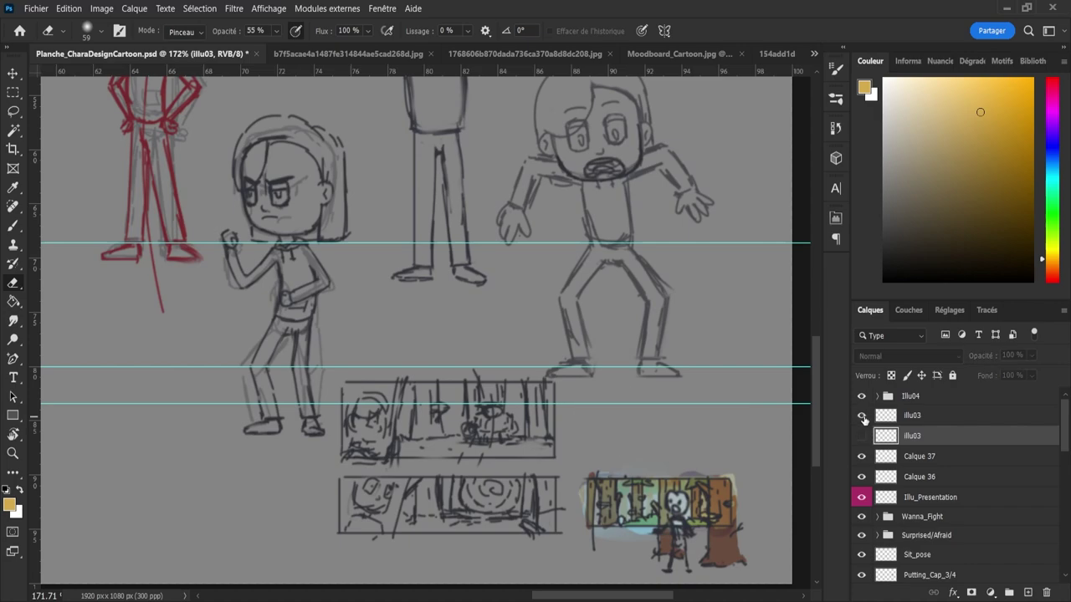
{"action": "left_click", "coordinate": [861, 415]}
{"action": "left_click", "coordinate": [861, 437]}
{"action": "left_click", "coordinate": [862, 440]}
{"action": "left_click", "coordinate": [861, 436]}
{"action": "left_click", "coordinate": [862, 436]}
{"action": "left_click", "coordinate": [862, 435]}
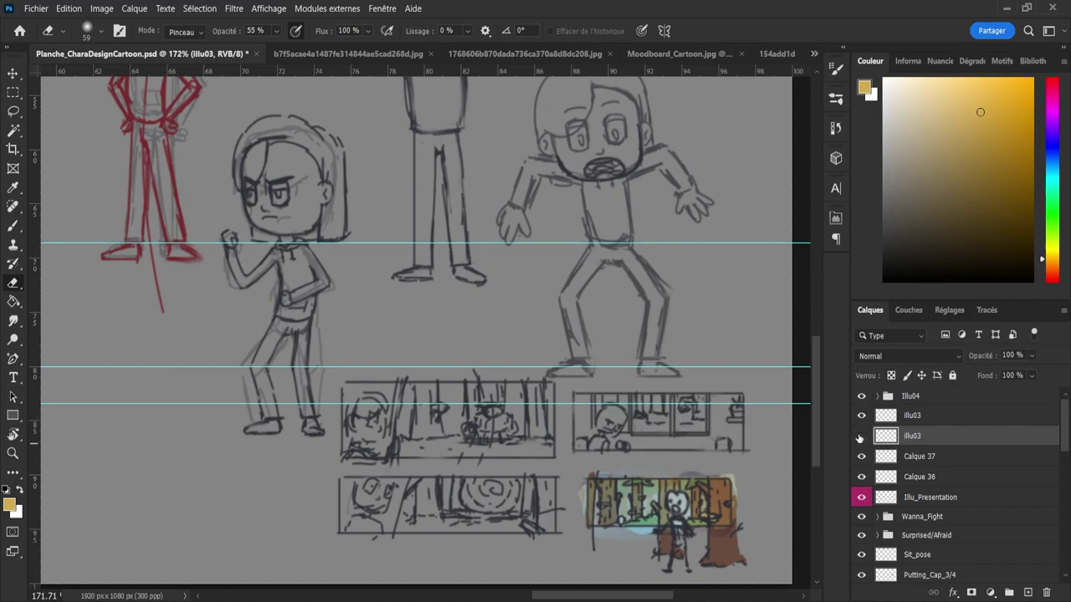
{"action": "left_click", "coordinate": [862, 435]}
{"action": "left_click", "coordinate": [862, 435]}
- Rename Calque 37 as illu02 and open the name of Calque 36 for editing
{"action": "left_click", "coordinate": [910, 456]}
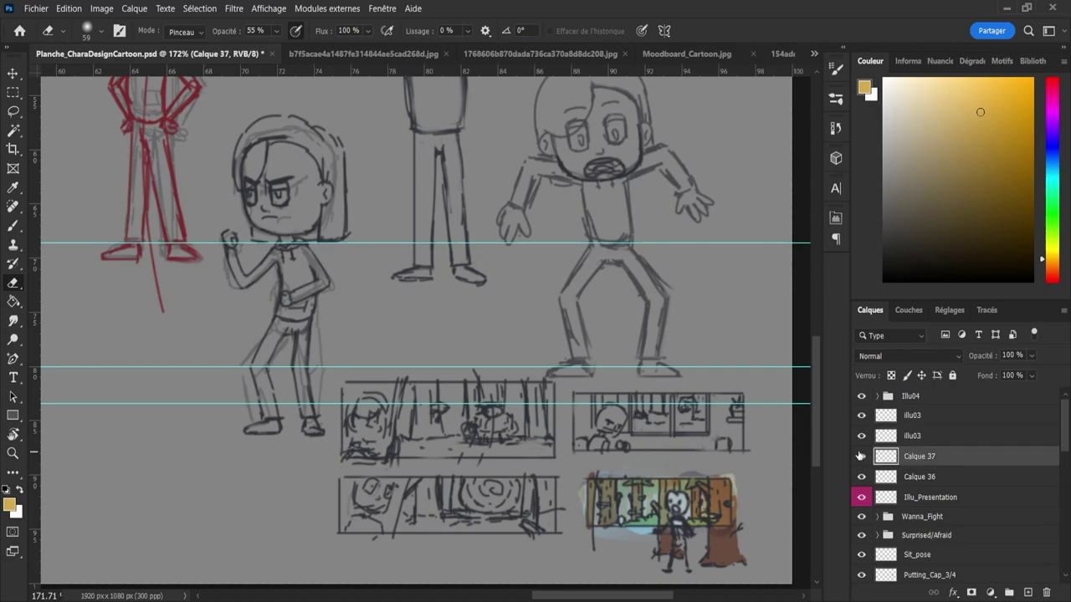
{"action": "double_click", "coordinate": [919, 456]}
{"action": "type", "text": "illu032"}
{"action": "key", "text": "Return"}
{"action": "left_click", "coordinate": [920, 477]}
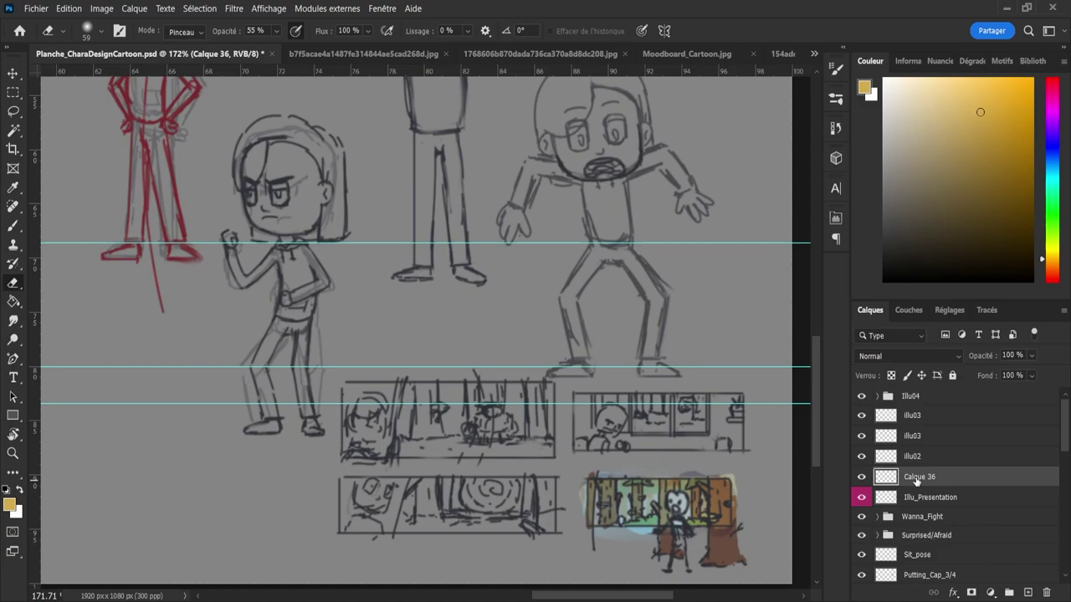
{"action": "double_click", "coordinate": [919, 477]}
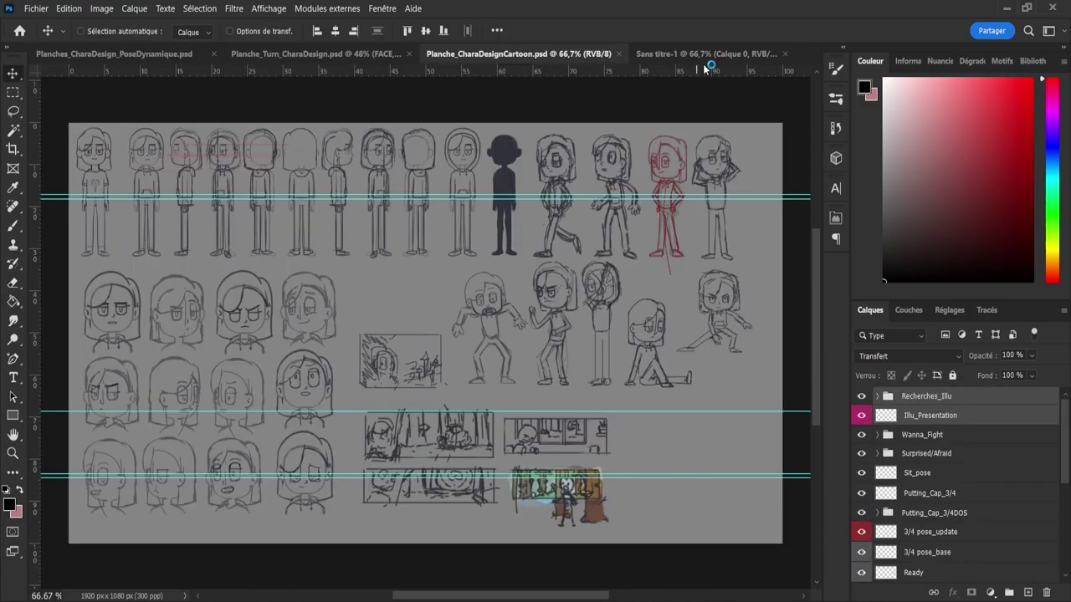
- Copy the Recherches_Illu group and Illu_Presentation layer into the Sans titre-1 document, scaling them to about 152% in the canvas's upper-left area
{"action": "left_click_drag", "start_coordinate": [704, 65], "coordinate": [765, 239]}
{"action": "key", "text": "ctrl+t"}
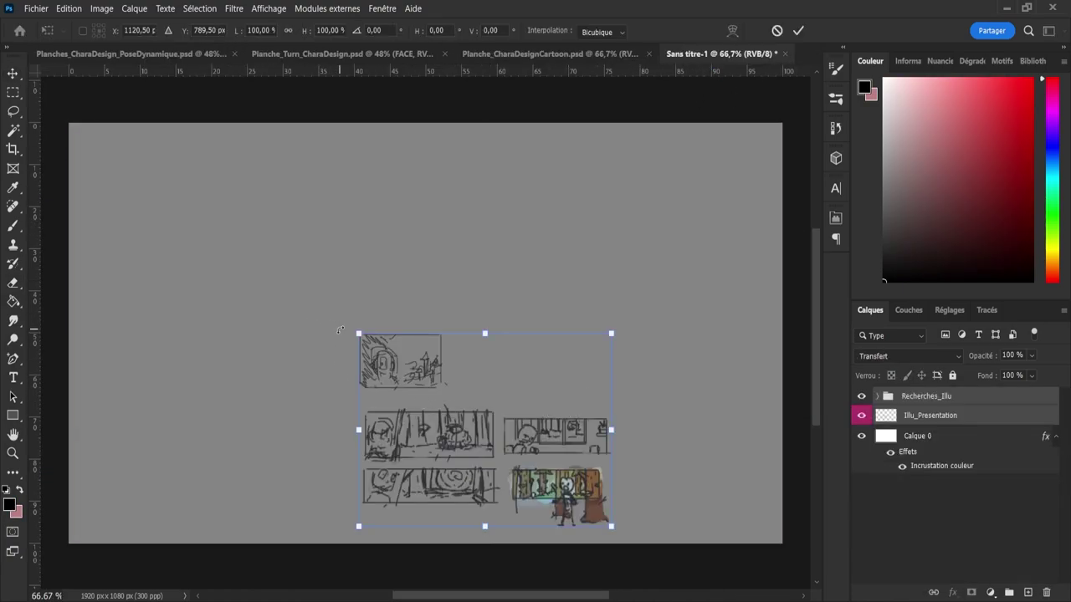
{"action": "left_click_drag", "start_coordinate": [352, 332], "coordinate": [226, 236]}
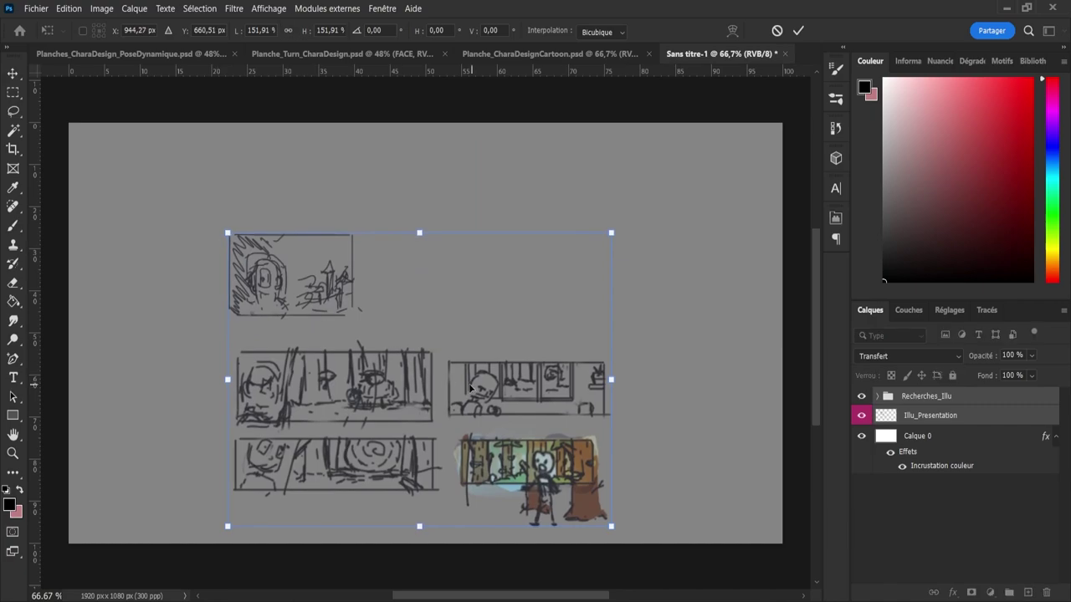
{"action": "mouse_move", "coordinate": [473, 389]}
{"action": "left_mouse_down"}
{"action": "mouse_move", "coordinate": [344, 354]}
{"action": "mouse_move", "coordinate": [343, 254]}
{"action": "mouse_move", "coordinate": [324, 251]}
{"action": "left_mouse_up"}
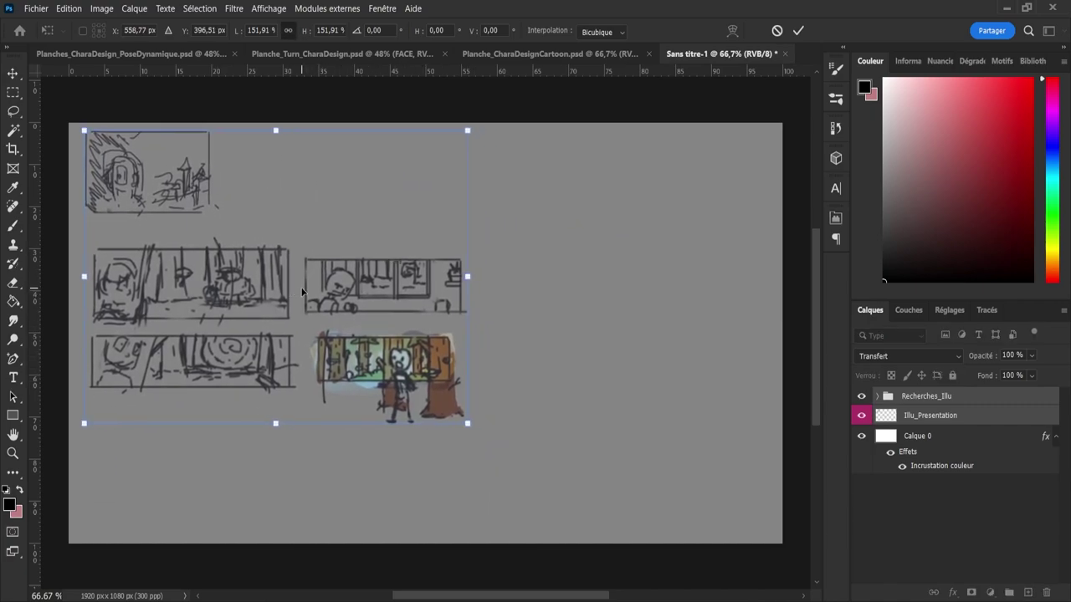
{"action": "left_click", "coordinate": [798, 30]}
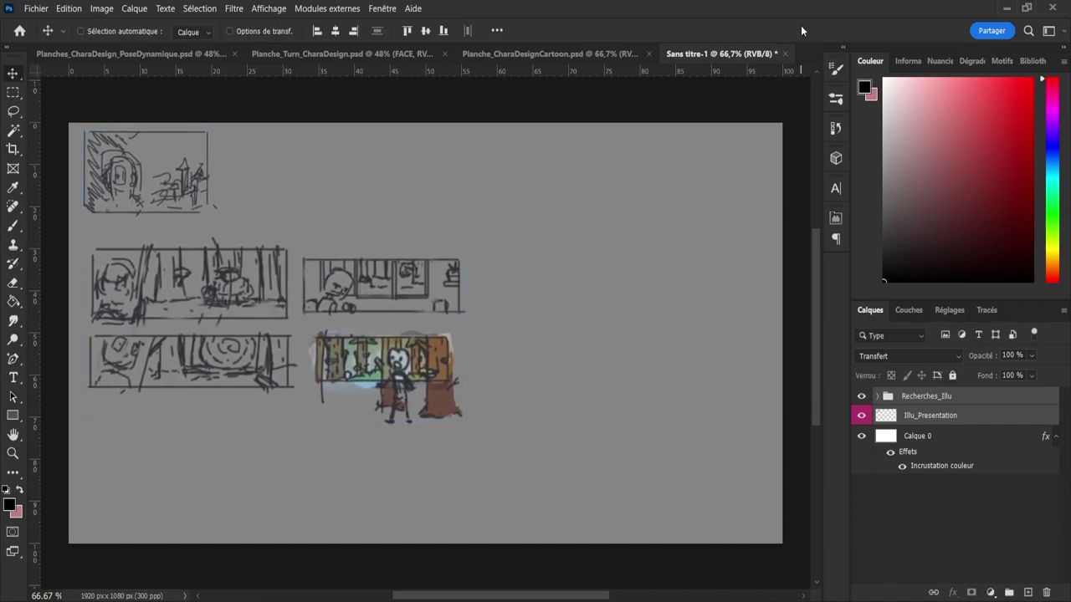
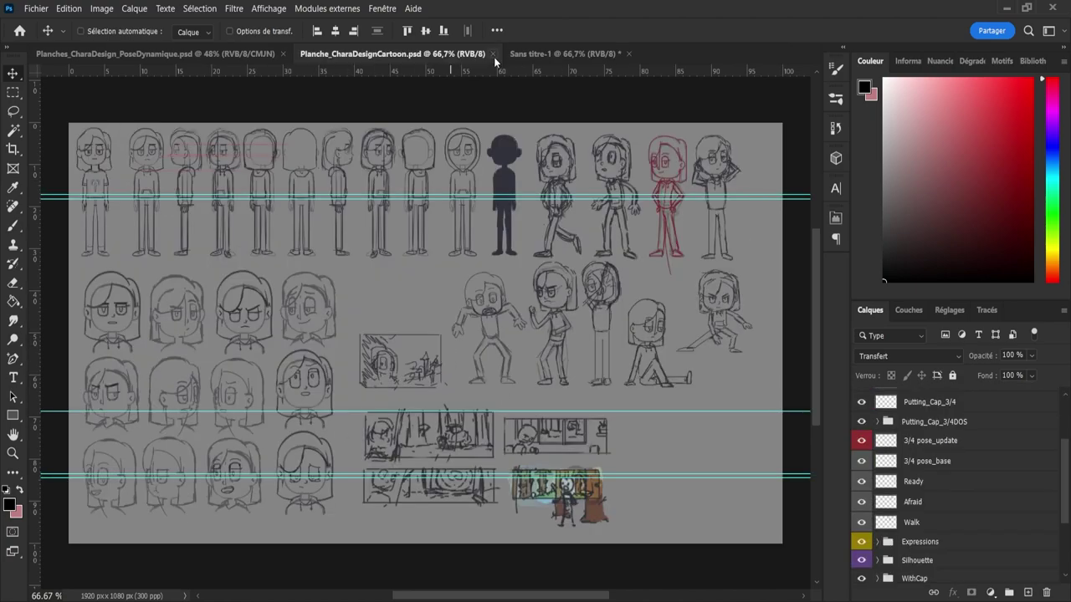
- Close Planche_CharaDesignCartoon.psd and add a new layer above the Recherches_Illu group in Sans titre-1 for brush drawing
{"action": "left_click", "coordinate": [493, 54]}
{"action": "left_click", "coordinate": [1029, 594]}
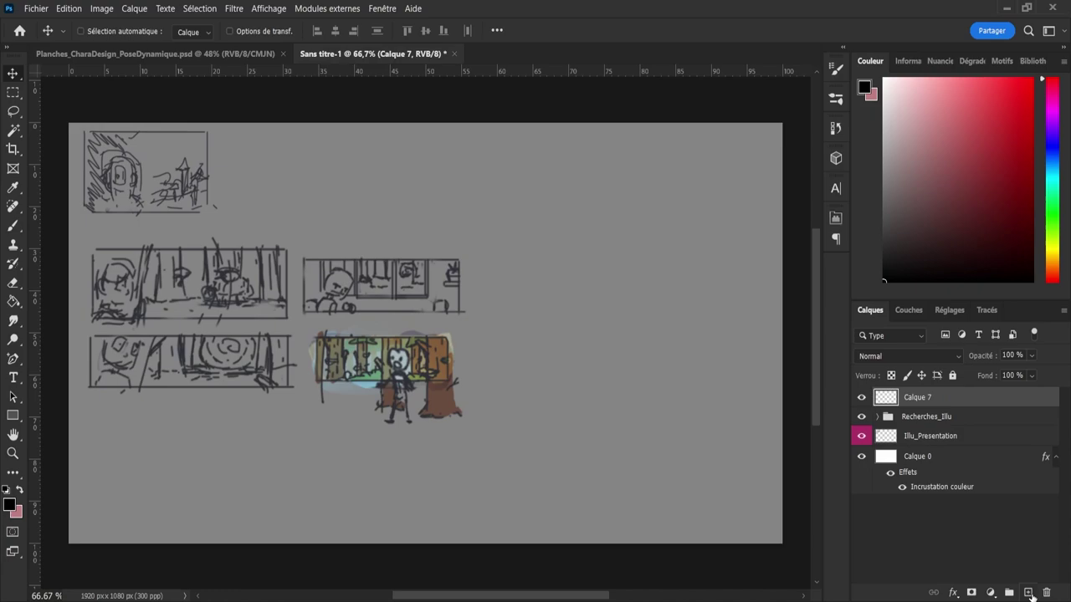
{"action": "key", "text": "b"}
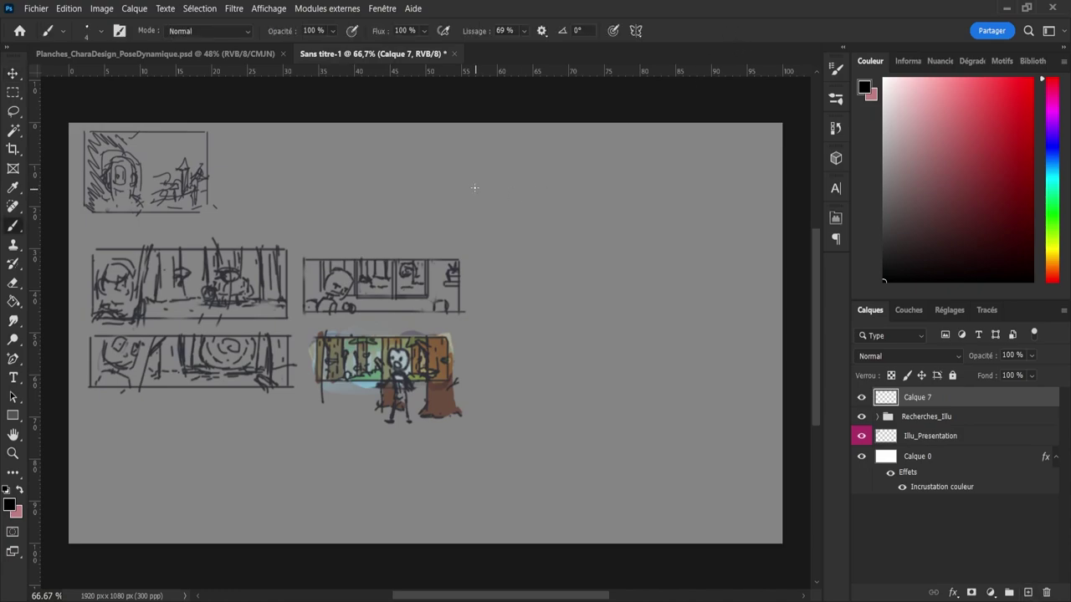
{"action": "left_click_drag", "start_coordinate": [409, 166], "coordinate": [409, 201]}
{"action": "key", "text": "ctrl+z"}
{"action": "left_click_drag", "start_coordinate": [400, 163], "coordinate": [399, 194]}
{"action": "key", "text": "ctrl+z"}
- Draw a wide rectangular frame in near-black blue in the canvas's upper-right area, erasing the line overshoot at its lower-left corner
{"action": "left_click", "coordinate": [1048, 152]}
{"action": "left_click", "coordinate": [895, 247]}
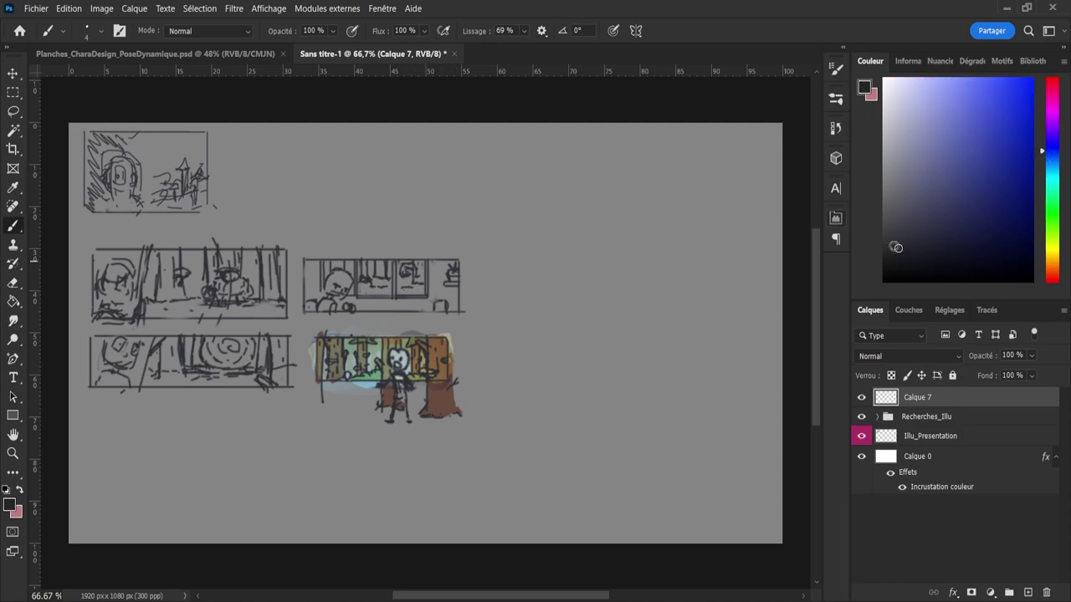
{"action": "mouse_move", "coordinate": [398, 151]}
{"action": "left_mouse_down"}
{"action": "mouse_move", "coordinate": [406, 229]}
{"action": "mouse_move", "coordinate": [403, 153]}
{"action": "mouse_move", "coordinate": [661, 144]}
{"action": "left_mouse_up"}
{"action": "key", "text": "ctrl+z"}
{"action": "mouse_move", "coordinate": [399, 148]}
{"action": "left_mouse_down"}
{"action": "mouse_move", "coordinate": [642, 139]}
{"action": "mouse_move", "coordinate": [635, 234]}
{"action": "mouse_move", "coordinate": [469, 243]}
{"action": "mouse_move", "coordinate": [376, 231]}
{"action": "mouse_move", "coordinate": [391, 211]}
{"action": "mouse_move", "coordinate": [396, 145]}
{"action": "mouse_move", "coordinate": [398, 233]}
{"action": "left_mouse_up"}
{"action": "key", "text": "e"}
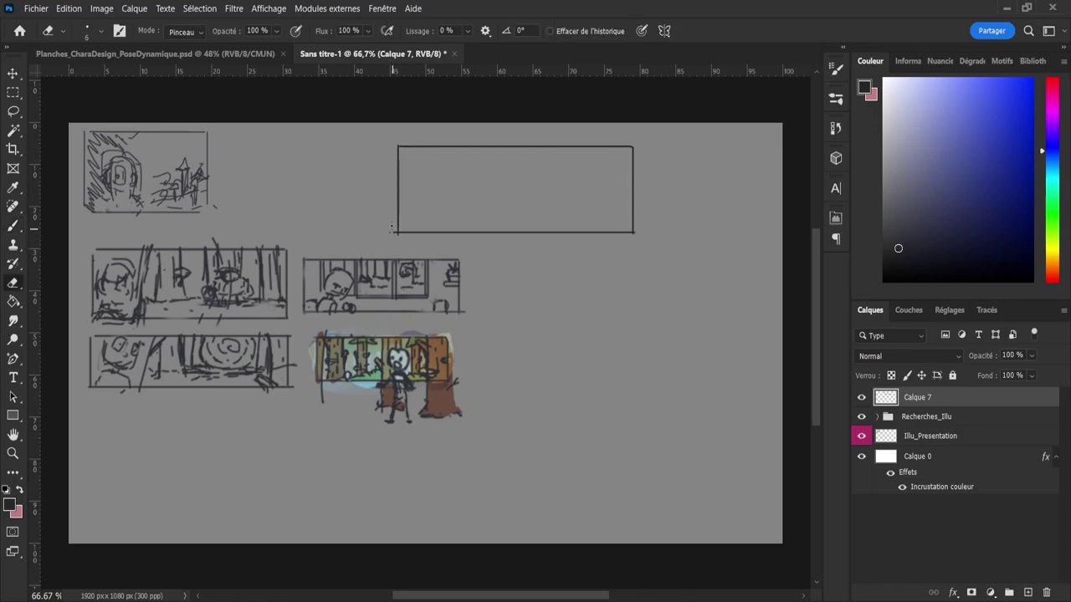
{"action": "left_click", "coordinate": [391, 233]}
{"action": "key", "text": "b"}
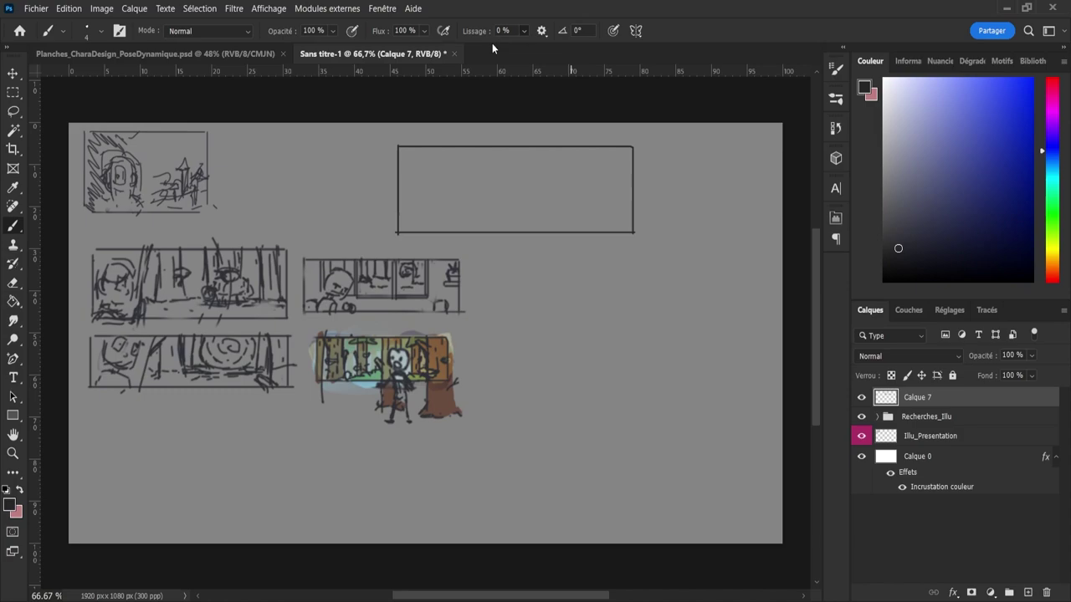
- Sketch a small character's head, shoulders and outstretched arm in lighter blue-grey near the right side of the new frame
{"action": "left_click", "coordinate": [903, 207]}
{"action": "mouse_move", "coordinate": [557, 174]}
{"action": "left_mouse_down"}
{"action": "mouse_move", "coordinate": [559, 204]}
{"action": "mouse_move", "coordinate": [584, 196]}
{"action": "mouse_move", "coordinate": [588, 180]}
{"action": "mouse_move", "coordinate": [584, 200]}
{"action": "mouse_move", "coordinate": [558, 178]}
{"action": "mouse_move", "coordinate": [587, 174]}
{"action": "mouse_move", "coordinate": [570, 162]}
{"action": "mouse_move", "coordinate": [588, 173]}
{"action": "mouse_move", "coordinate": [555, 186]}
{"action": "mouse_move", "coordinate": [569, 169]}
{"action": "mouse_move", "coordinate": [570, 194]}
{"action": "left_mouse_up"}
{"action": "key", "text": "ctrl+z"}
{"action": "key", "text": "ctrl+z"}
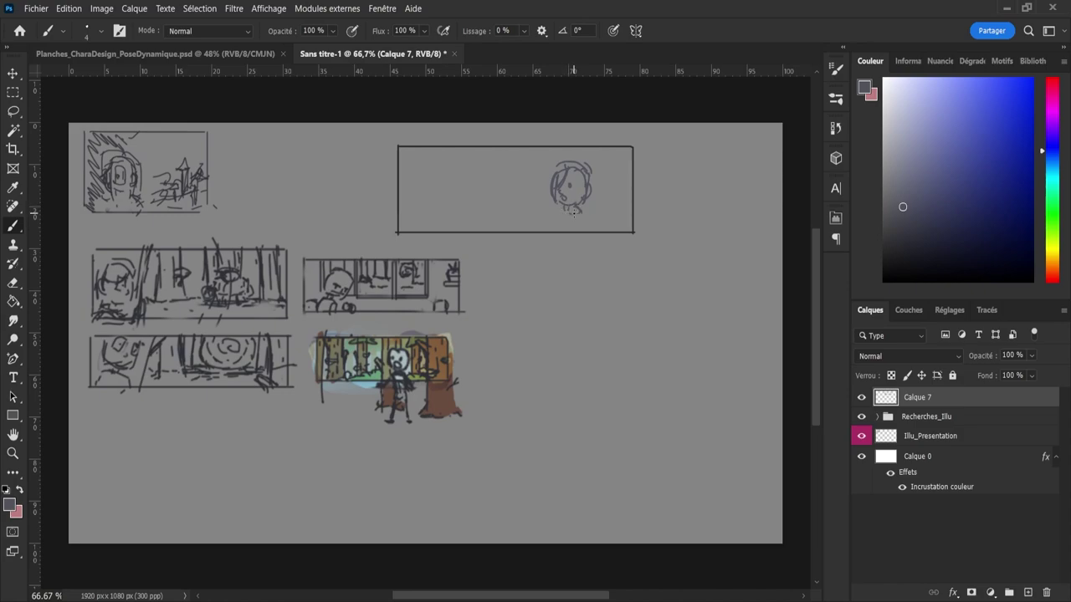
{"action": "mouse_move", "coordinate": [577, 213]}
{"action": "left_mouse_down"}
{"action": "mouse_move", "coordinate": [589, 227]}
{"action": "mouse_move", "coordinate": [563, 215]}
{"action": "mouse_move", "coordinate": [540, 225]}
{"action": "mouse_move", "coordinate": [561, 215]}
{"action": "mouse_move", "coordinate": [531, 212]}
{"action": "mouse_move", "coordinate": [540, 214]}
{"action": "left_mouse_up"}
{"action": "key", "text": "ctrl+z"}
{"action": "key", "text": "ctrl+z"}
{"action": "key", "text": "ctrl+z"}
- Sketch a large foreshortened hand in the empty area below the frame, with a straight line for the underside of its forearm
{"action": "mouse_move", "coordinate": [568, 354]}
{"action": "left_mouse_down"}
{"action": "mouse_move", "coordinate": [584, 332]}
{"action": "mouse_move", "coordinate": [604, 347]}
{"action": "mouse_move", "coordinate": [580, 353]}
{"action": "mouse_move", "coordinate": [608, 373]}
{"action": "mouse_move", "coordinate": [585, 355]}
{"action": "mouse_move", "coordinate": [604, 366]}
{"action": "mouse_move", "coordinate": [589, 357]}
{"action": "mouse_move", "coordinate": [599, 368]}
{"action": "mouse_move", "coordinate": [573, 369]}
{"action": "mouse_move", "coordinate": [577, 360]}
{"action": "mouse_move", "coordinate": [576, 384]}
{"action": "mouse_move", "coordinate": [570, 373]}
{"action": "mouse_move", "coordinate": [593, 389]}
{"action": "mouse_move", "coordinate": [595, 378]}
{"action": "mouse_move", "coordinate": [573, 393]}
{"action": "mouse_move", "coordinate": [570, 381]}
{"action": "mouse_move", "coordinate": [583, 406]}
{"action": "mouse_move", "coordinate": [588, 393]}
{"action": "mouse_move", "coordinate": [594, 409]}
{"action": "mouse_move", "coordinate": [606, 354]}
{"action": "mouse_move", "coordinate": [631, 370]}
{"action": "mouse_move", "coordinate": [615, 408]}
{"action": "mouse_move", "coordinate": [632, 386]}
{"action": "left_mouse_up"}
{"action": "key", "text": "ctrl+z"}
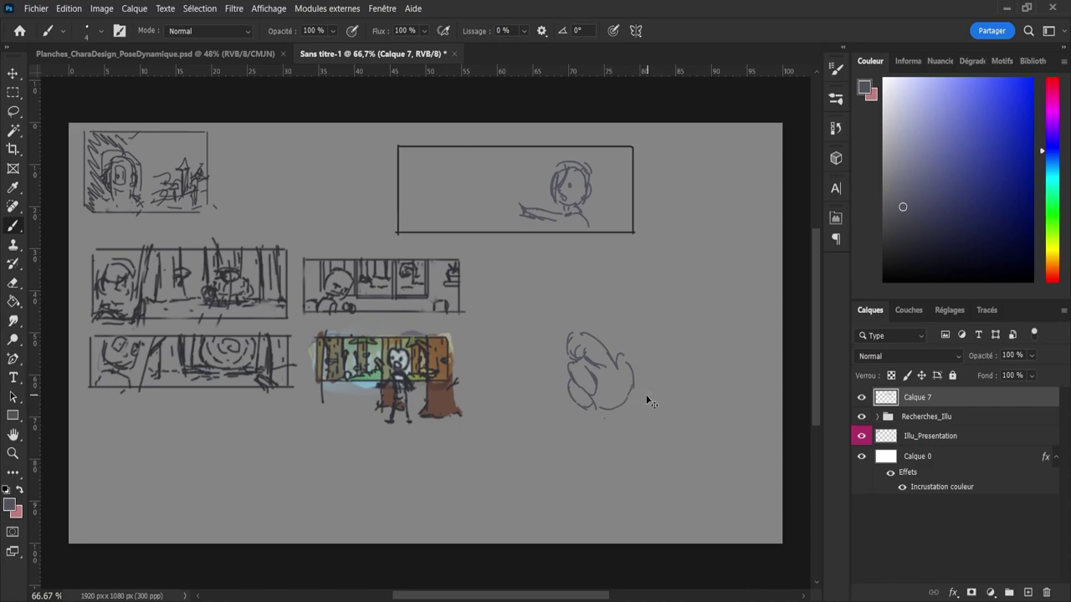
{"action": "left_click", "coordinate": [689, 376], "text": "shift"}
{"action": "key", "text": "ctrl+z"}
{"action": "left_click_drag", "start_coordinate": [627, 405], "coordinate": [676, 384]}
{"action": "left_click_drag", "start_coordinate": [624, 406], "coordinate": [694, 383]}
{"action": "key", "text": "ctrl+z"}
{"action": "mouse_move", "coordinate": [626, 406]}
{"action": "left_mouse_down"}
{"action": "mouse_move", "coordinate": [691, 380]}
{"action": "mouse_move", "coordinate": [684, 364]}
{"action": "mouse_move", "coordinate": [654, 386]}
{"action": "mouse_move", "coordinate": [562, 381]}
{"action": "left_mouse_up"}
{"action": "key", "text": "ctrl+z"}
{"action": "key", "text": "ctrl+z"}
{"action": "key", "text": "ctrl+z"}
- Lasso the large hand with its forearm line, move it left beside the coloured thumbnail, and deselect it
{"action": "key", "text": "v"}
{"action": "key", "text": "ctrl+z"}
{"action": "key", "text": "l"}
{"action": "mouse_move", "coordinate": [555, 319]}
{"action": "left_mouse_down"}
{"action": "mouse_move", "coordinate": [688, 453]}
{"action": "mouse_move", "coordinate": [556, 403]}
{"action": "mouse_move", "coordinate": [552, 322]}
{"action": "left_mouse_up"}
{"action": "key", "text": "ctrl+t"}
{"action": "left_click_drag", "start_coordinate": [603, 394], "coordinate": [521, 391]}
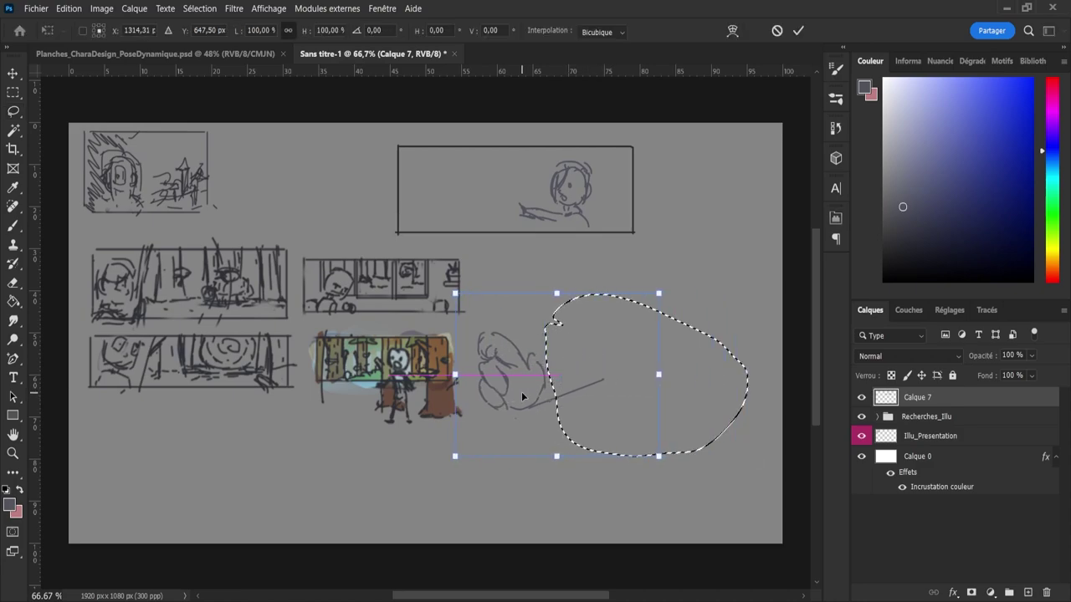
{"action": "left_click", "coordinate": [797, 31]}
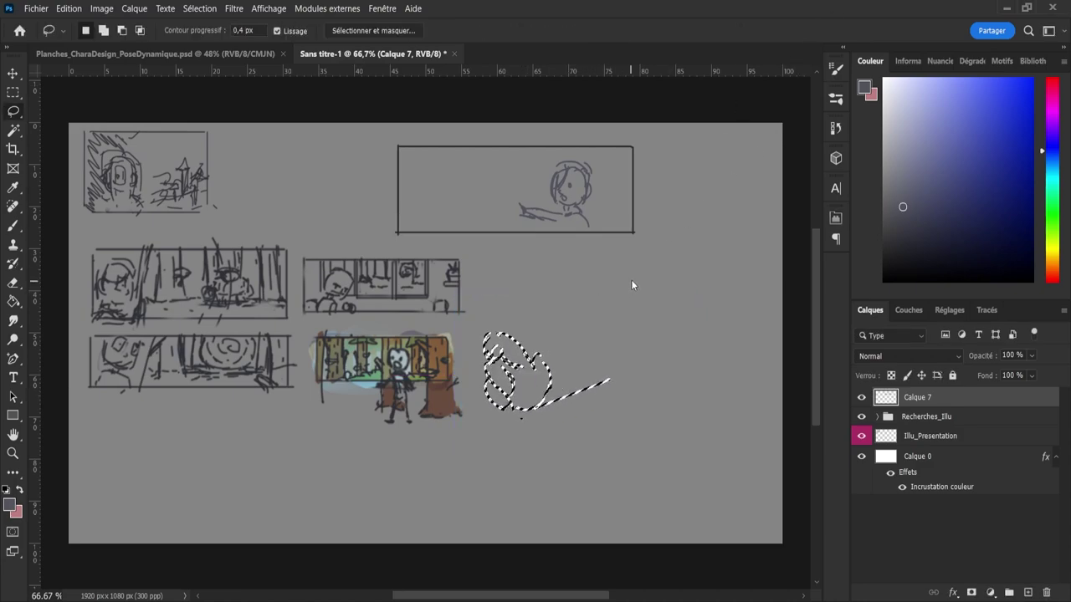
{"action": "key", "text": "ctrl+d"}
{"action": "key", "text": "b"}
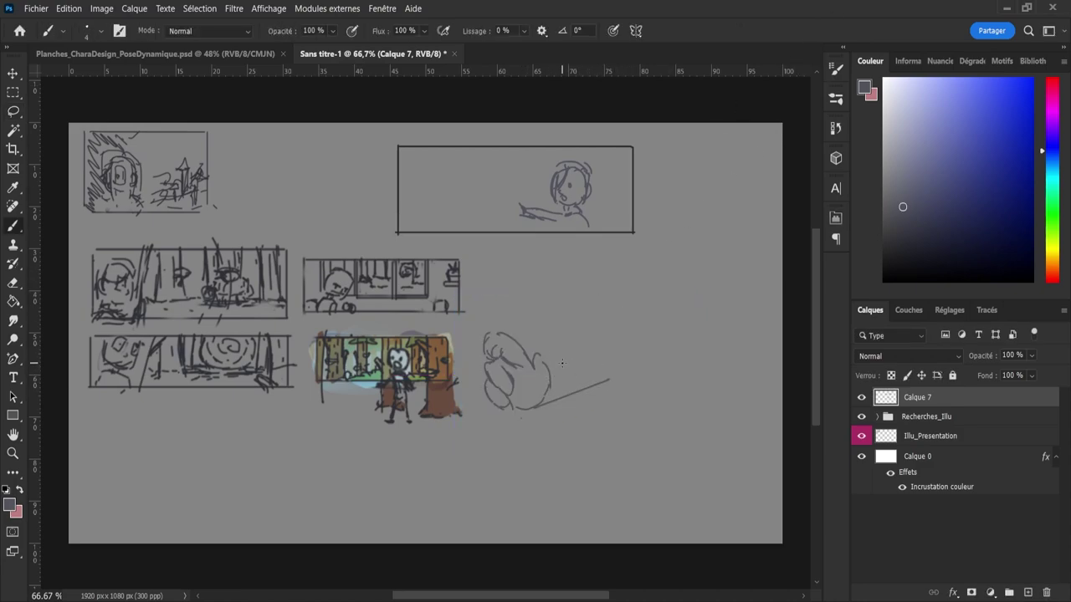
{"action": "key", "text": "ctrl+z"}
{"action": "key", "text": "l"}
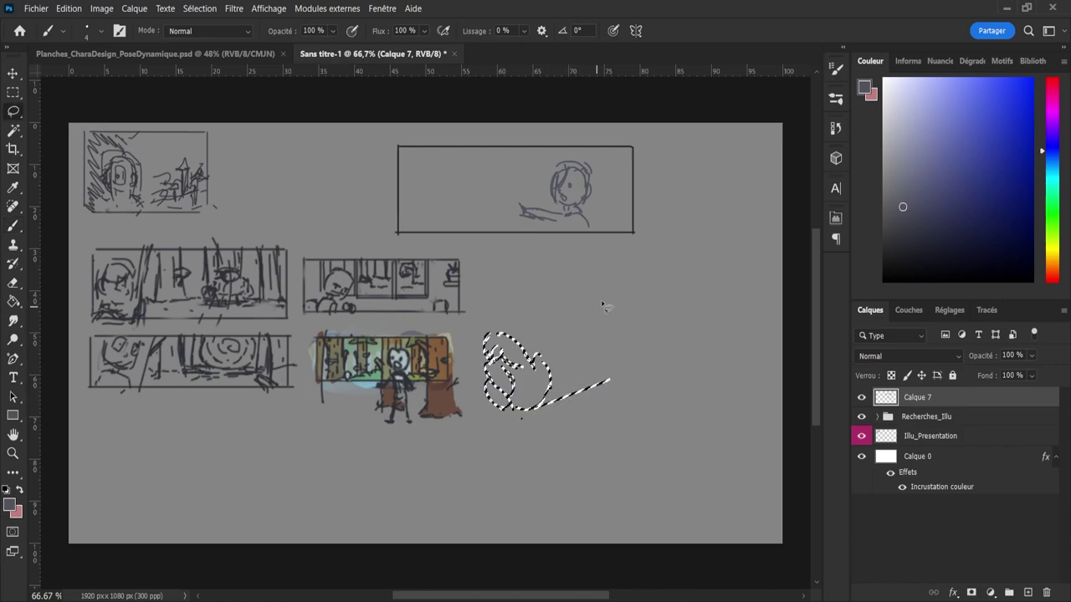
{"action": "left_click", "coordinate": [623, 281]}
- Brush in the upper forearm line extending from the large hand toward the shoulder
{"action": "key", "text": "b"}
{"action": "left_click_drag", "start_coordinate": [551, 365], "coordinate": [618, 355]}
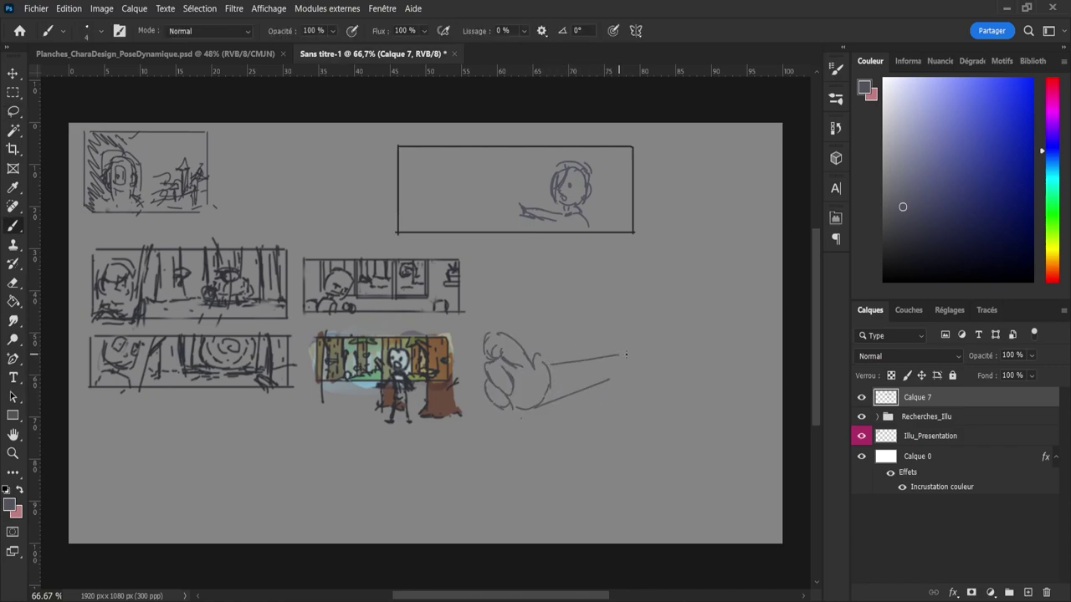
{"action": "key", "text": "ctrl+z"}
{"action": "left_click_drag", "start_coordinate": [553, 366], "coordinate": [625, 356]}
{"action": "key", "text": "ctrl+z"}
{"action": "mouse_move", "coordinate": [547, 366]}
{"action": "left_mouse_down"}
{"action": "mouse_move", "coordinate": [619, 354]}
{"action": "mouse_move", "coordinate": [622, 370]}
{"action": "left_mouse_up"}
- Sketch the character's shoulders and torso outline at the end of the outstretched arm
{"action": "mouse_move", "coordinate": [652, 357]}
{"action": "left_mouse_down"}
{"action": "mouse_move", "coordinate": [674, 357]}
{"action": "mouse_move", "coordinate": [671, 404]}
{"action": "left_mouse_up"}
{"action": "mouse_move", "coordinate": [618, 379]}
{"action": "left_mouse_down"}
{"action": "mouse_move", "coordinate": [623, 428]}
{"action": "mouse_move", "coordinate": [653, 433]}
{"action": "left_mouse_up"}
{"action": "key", "text": "ctrl+z"}
{"action": "mouse_move", "coordinate": [676, 409]}
{"action": "left_mouse_down"}
{"action": "mouse_move", "coordinate": [676, 378]}
{"action": "mouse_move", "coordinate": [669, 442]}
{"action": "mouse_move", "coordinate": [643, 441]}
{"action": "mouse_move", "coordinate": [669, 437]}
{"action": "left_mouse_up"}
{"action": "left_click_drag", "start_coordinate": [671, 355], "coordinate": [679, 397]}
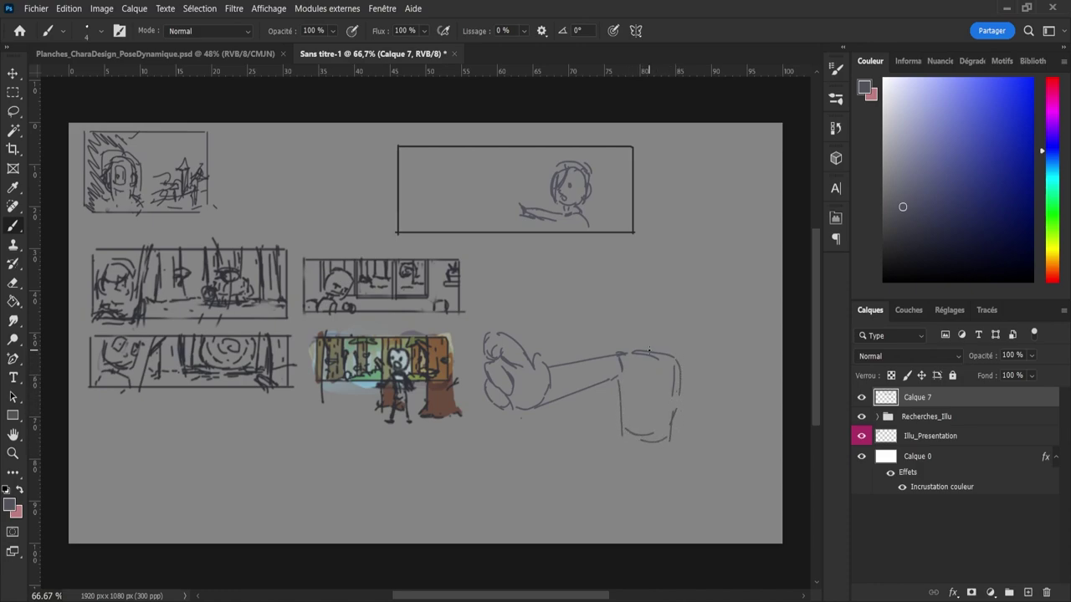
- Sketch the character's large rounded head and neck, and reinforce the collar and torso outline
{"action": "mouse_move", "coordinate": [657, 344]}
{"action": "left_mouse_down"}
{"action": "mouse_move", "coordinate": [631, 342]}
{"action": "mouse_move", "coordinate": [665, 342]}
{"action": "mouse_move", "coordinate": [634, 345]}
{"action": "mouse_move", "coordinate": [617, 332]}
{"action": "mouse_move", "coordinate": [620, 294]}
{"action": "mouse_move", "coordinate": [642, 287]}
{"action": "mouse_move", "coordinate": [627, 283]}
{"action": "mouse_move", "coordinate": [658, 288]}
{"action": "mouse_move", "coordinate": [667, 278]}
{"action": "mouse_move", "coordinate": [674, 297]}
{"action": "mouse_move", "coordinate": [675, 283]}
{"action": "mouse_move", "coordinate": [681, 339]}
{"action": "left_mouse_up"}
{"action": "key", "text": "ctrl+z"}
{"action": "left_click_drag", "start_coordinate": [684, 303], "coordinate": [686, 323]}
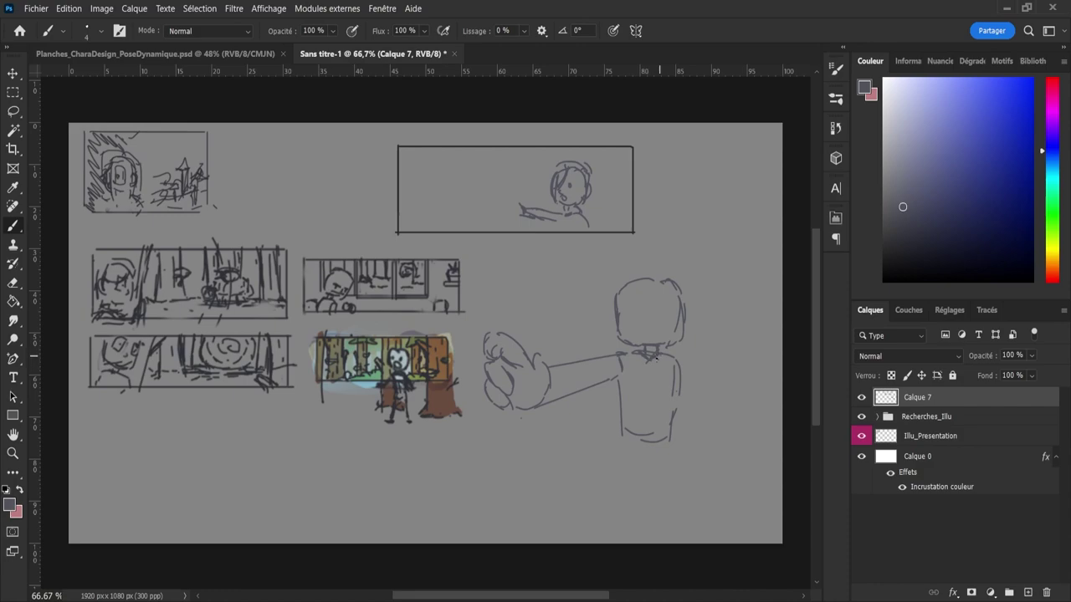
{"action": "mouse_move", "coordinate": [666, 350]}
{"action": "left_mouse_down"}
{"action": "mouse_move", "coordinate": [678, 360]}
{"action": "mouse_move", "coordinate": [637, 358]}
{"action": "left_mouse_up"}
{"action": "mouse_move", "coordinate": [622, 382]}
{"action": "left_mouse_down"}
{"action": "mouse_move", "coordinate": [621, 432]}
{"action": "mouse_move", "coordinate": [661, 438]}
{"action": "left_mouse_up"}
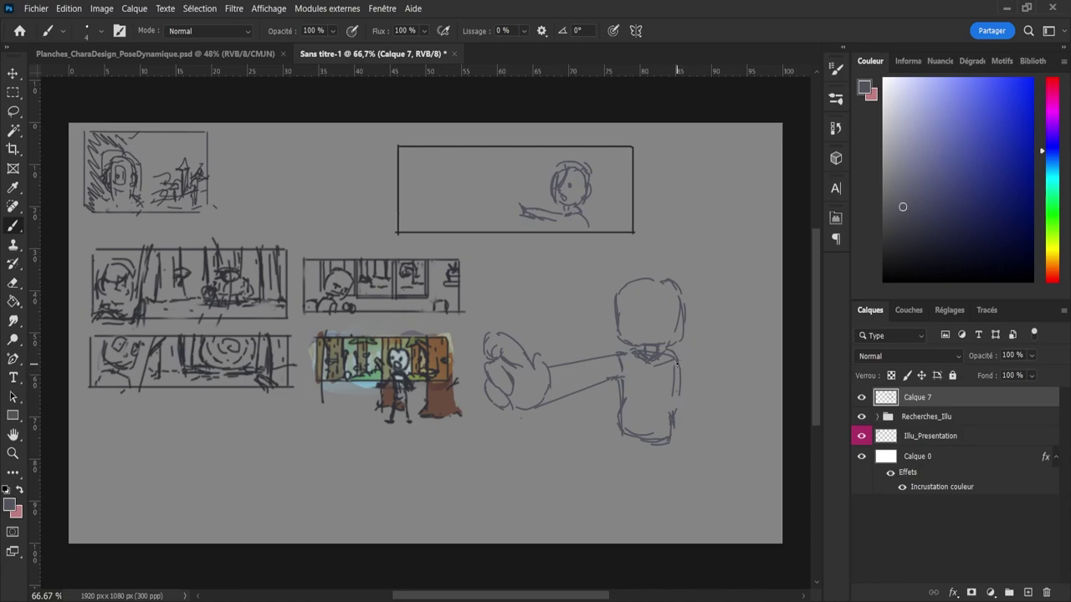
- Sketch the character's other arm hanging beside the torso and redraw its hand with spread fingers
{"action": "mouse_move", "coordinate": [681, 365]}
{"action": "left_mouse_down"}
{"action": "mouse_move", "coordinate": [698, 432]}
{"action": "mouse_move", "coordinate": [673, 400]}
{"action": "mouse_move", "coordinate": [687, 433]}
{"action": "mouse_move", "coordinate": [707, 447]}
{"action": "mouse_move", "coordinate": [705, 437]}
{"action": "mouse_move", "coordinate": [709, 469]}
{"action": "left_mouse_up"}
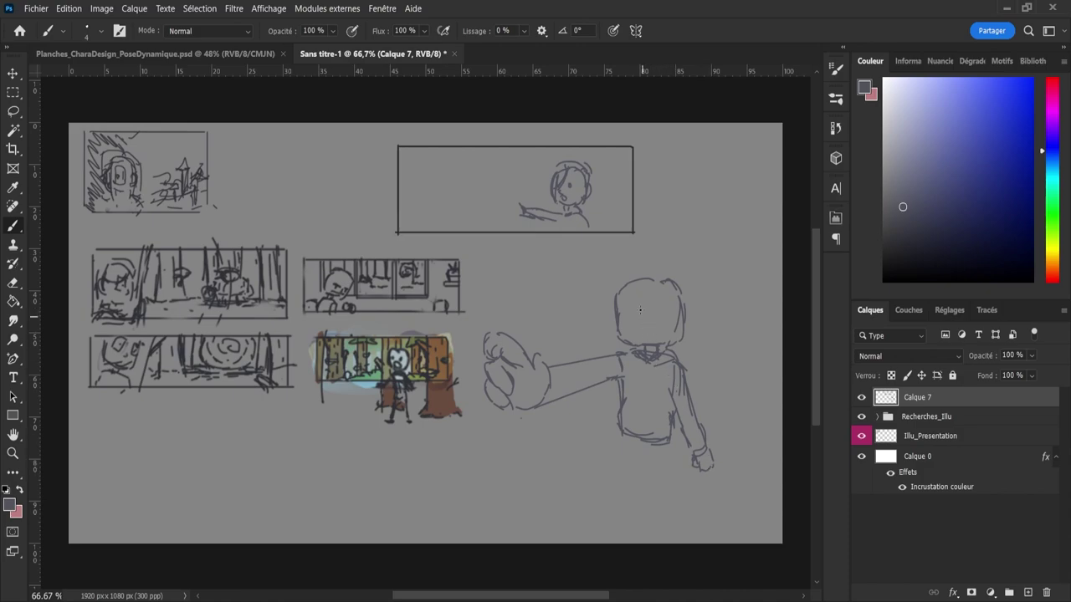
{"action": "key", "text": "ctrl+z"}
{"action": "key", "text": "ctrl+z"}
{"action": "key", "text": "ctrl+z"}
{"action": "mouse_move", "coordinate": [693, 465]}
{"action": "left_mouse_down"}
{"action": "mouse_move", "coordinate": [709, 484]}
{"action": "mouse_move", "coordinate": [716, 468]}
{"action": "left_mouse_up"}
{"action": "key", "text": "ctrl+z"}
{"action": "key", "text": "ctrl+z"}
- Draw the character's eyes, nose and mouth, and outline the shoulder-length hair around the head
{"action": "mouse_move", "coordinate": [642, 321]}
{"action": "left_mouse_down"}
{"action": "mouse_move", "coordinate": [632, 320]}
{"action": "mouse_move", "coordinate": [663, 316]}
{"action": "left_mouse_up"}
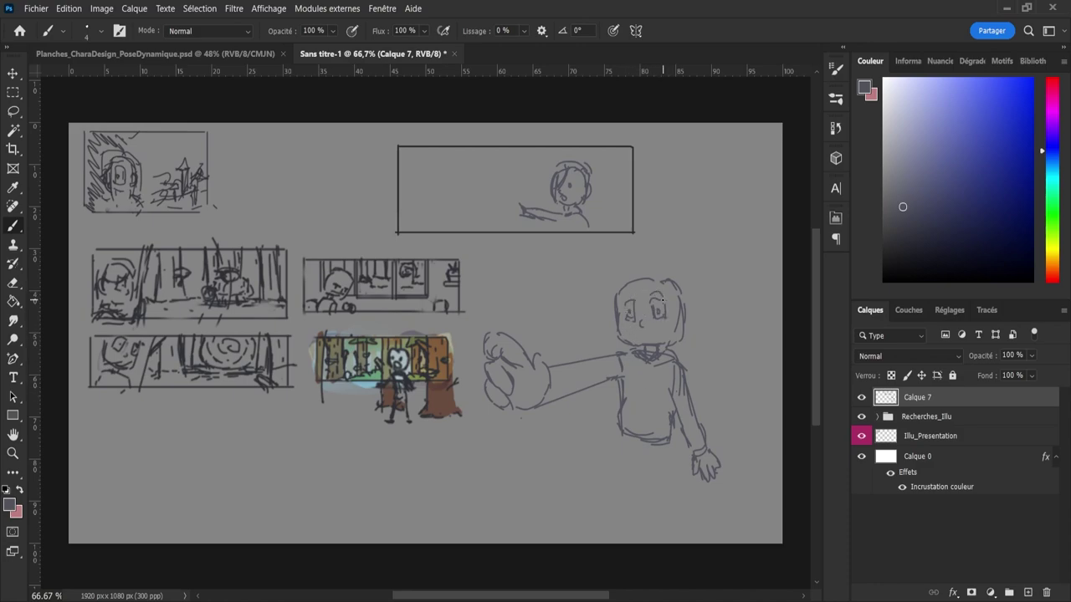
{"action": "mouse_move", "coordinate": [642, 287]}
{"action": "left_mouse_down"}
{"action": "mouse_move", "coordinate": [619, 322]}
{"action": "mouse_move", "coordinate": [683, 328]}
{"action": "left_mouse_up"}
{"action": "key", "text": "ctrl+z"}
{"action": "left_click_drag", "start_coordinate": [643, 338], "coordinate": [651, 334]}
{"action": "mouse_move", "coordinate": [659, 273]}
{"action": "left_mouse_down"}
{"action": "mouse_move", "coordinate": [685, 292]}
{"action": "mouse_move", "coordinate": [628, 264]}
{"action": "mouse_move", "coordinate": [652, 271]}
{"action": "mouse_move", "coordinate": [611, 285]}
{"action": "mouse_move", "coordinate": [610, 356]}
{"action": "left_mouse_up"}
{"action": "key", "text": "ctrl+z"}
{"action": "left_click_drag", "start_coordinate": [689, 287], "coordinate": [692, 328]}
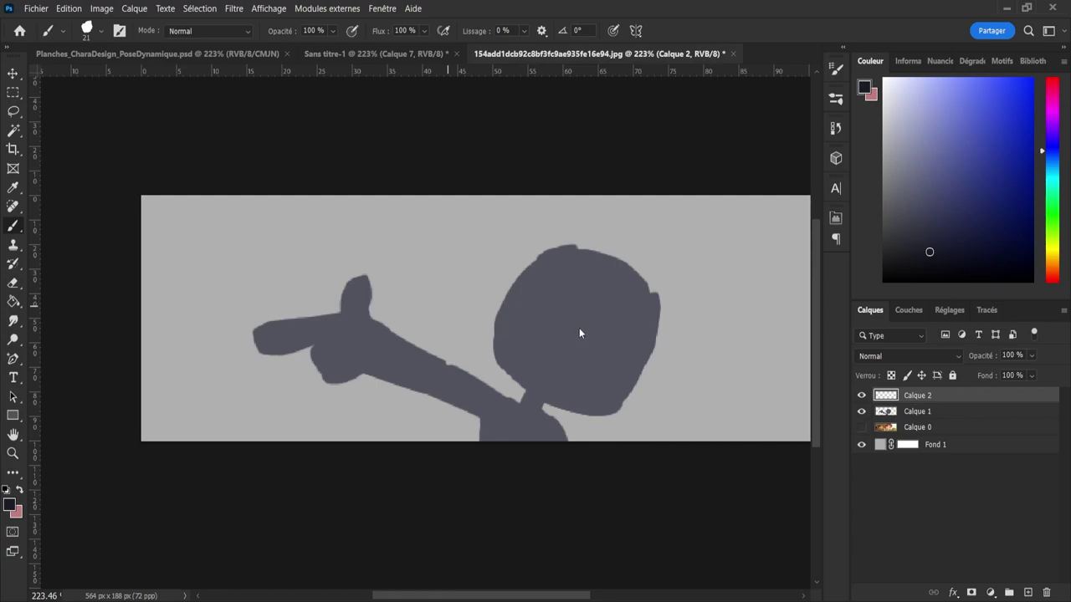
{"action": "key", "text": "bracketleft"}
{"action": "key", "text": "bracketleft"}
{"action": "key", "text": "bracketleft"}
{"action": "key", "text": "bracketleft"}
{"action": "key", "text": "bracketleft"}
{"action": "key", "text": "bracketleft"}
{"action": "key", "text": "bracketleft"}
{"action": "key", "text": "bracketleft"}
{"action": "key", "text": "bracketleft"}
{"action": "key", "text": "bracketleft"}
{"action": "key", "text": "bracketleft"}
{"action": "key", "text": "bracketleft"}
{"action": "key", "text": "bracketleft"}
{"action": "left_click_drag", "start_coordinate": [372, 315], "coordinate": [386, 346]}
{"action": "key", "text": "ctrl+z"}
{"action": "key", "text": "bracketleft"}
{"action": "key", "text": "bracketleft"}
{"action": "left_click_drag", "start_coordinate": [375, 309], "coordinate": [382, 317]}
{"action": "key", "text": "ctrl+z"}
- Copy the character sketch layer Calque 7 from Sans titre-1 into the 154add1dcb92c8bf3fc9ae935fe16e94.jpg document
{"action": "left_click", "coordinate": [389, 54]}
{"action": "key", "text": "z"}
{"action": "left_click_drag", "start_coordinate": [351, 252], "coordinate": [292, 218]}
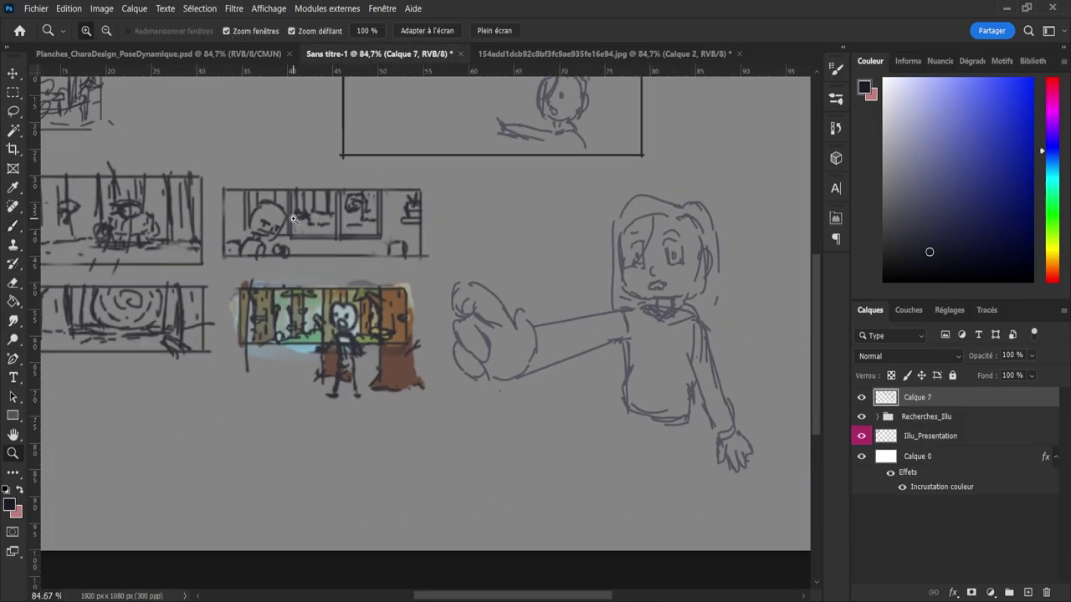
{"action": "left_click_drag", "start_coordinate": [568, 287], "coordinate": [528, 272]}
{"action": "left_click_drag", "start_coordinate": [666, 251], "coordinate": [695, 257]}
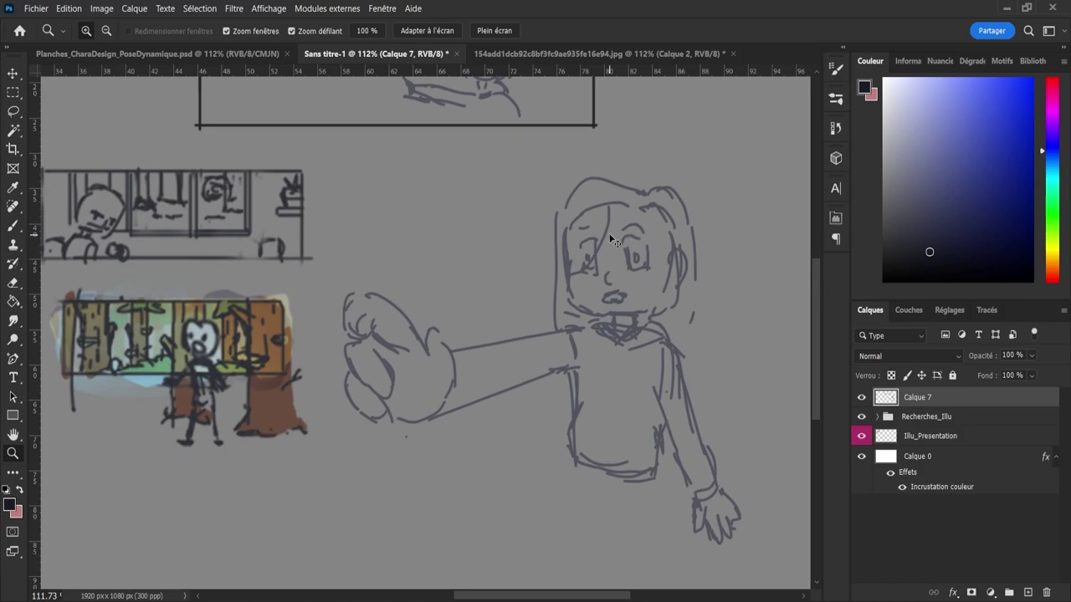
{"action": "left_click", "coordinate": [538, 57]}
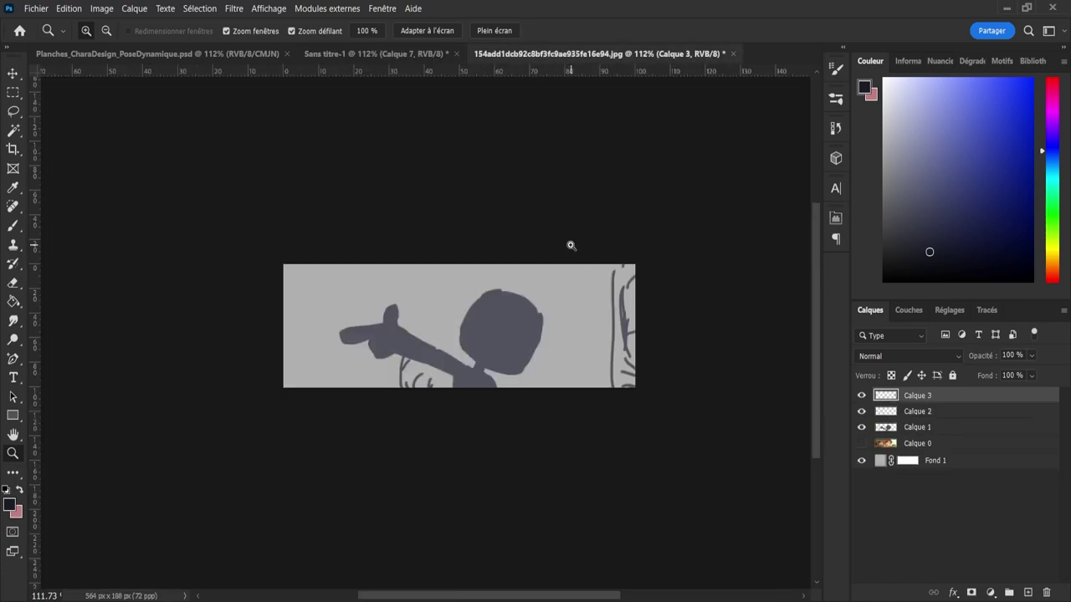
- Scale the copied sketch to about 42%, and again to about 94%, positioning it over the grey silhouette
{"action": "key", "text": "ctrl+t"}
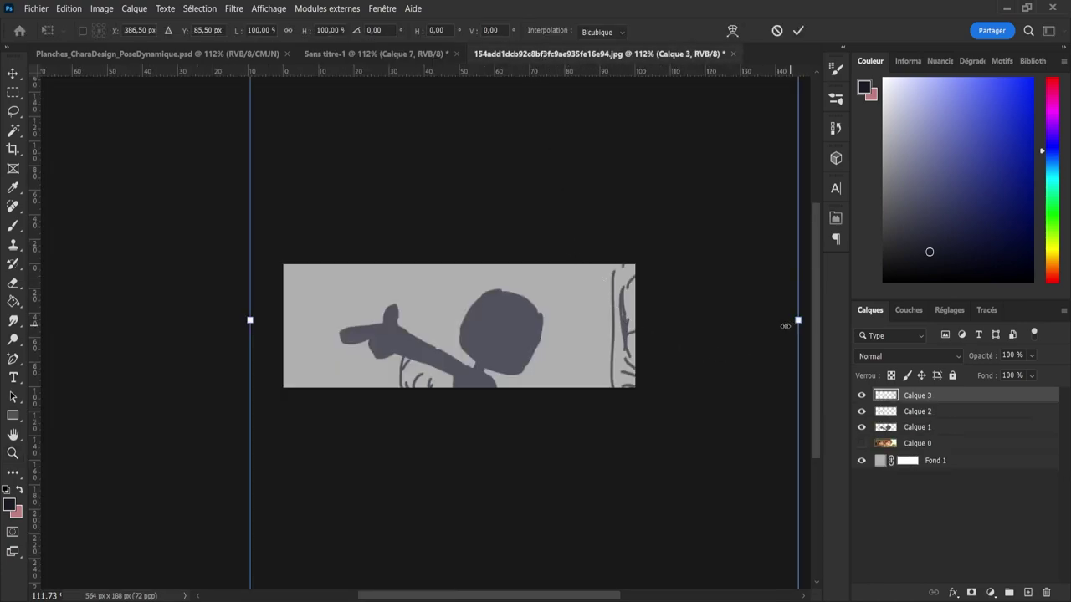
{"action": "left_click_drag", "start_coordinate": [785, 327], "coordinate": [517, 313]}
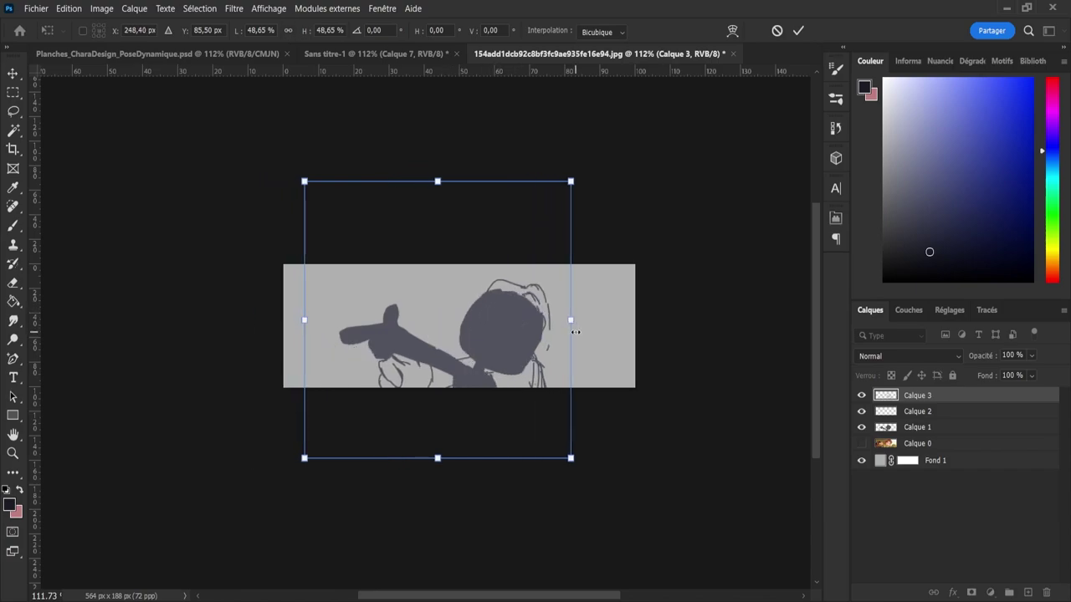
{"action": "left_click_drag", "start_coordinate": [575, 333], "coordinate": [491, 292]}
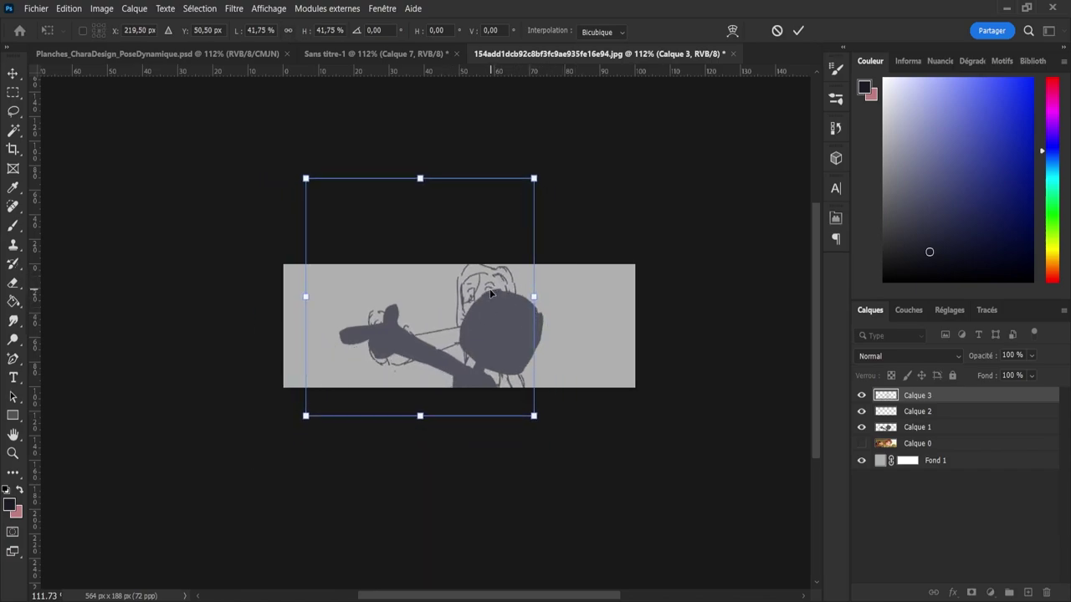
{"action": "left_click", "coordinate": [799, 30]}
{"action": "key", "text": "z"}
{"action": "left_click_drag", "start_coordinate": [482, 331], "coordinate": [493, 336]}
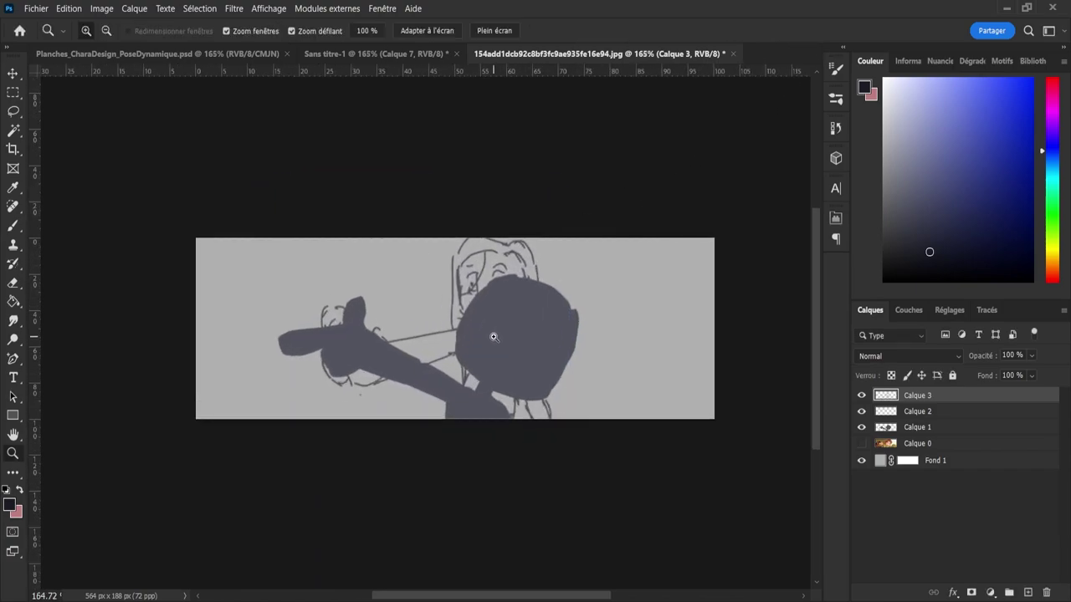
{"action": "key", "text": "ctrl+t"}
{"action": "left_click_drag", "start_coordinate": [573, 290], "coordinate": [511, 293]}
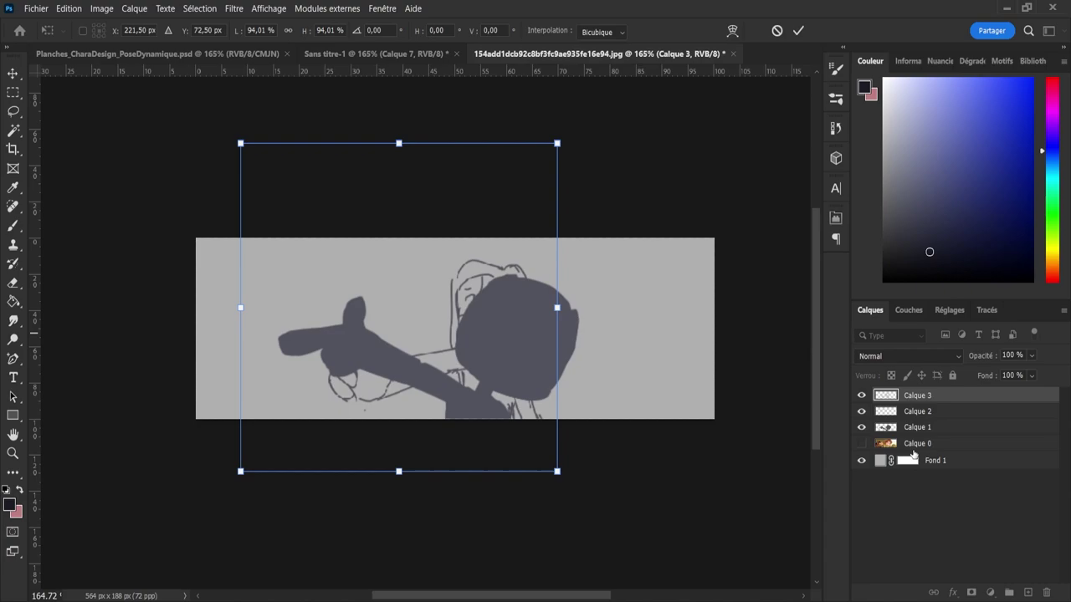
- Set the opacity of the silhouette layer Calque 1 to 58%
{"action": "left_click", "coordinate": [917, 428]}
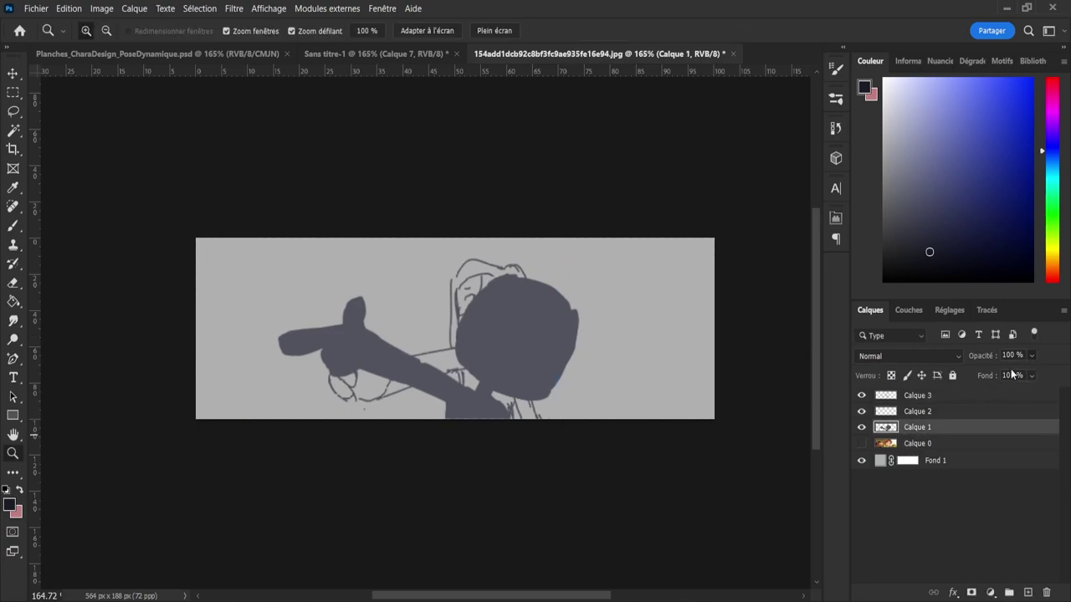
{"action": "key", "text": "4"}
{"action": "key", "text": "1"}
{"action": "key", "text": "5"}
{"action": "key", "text": "8"}
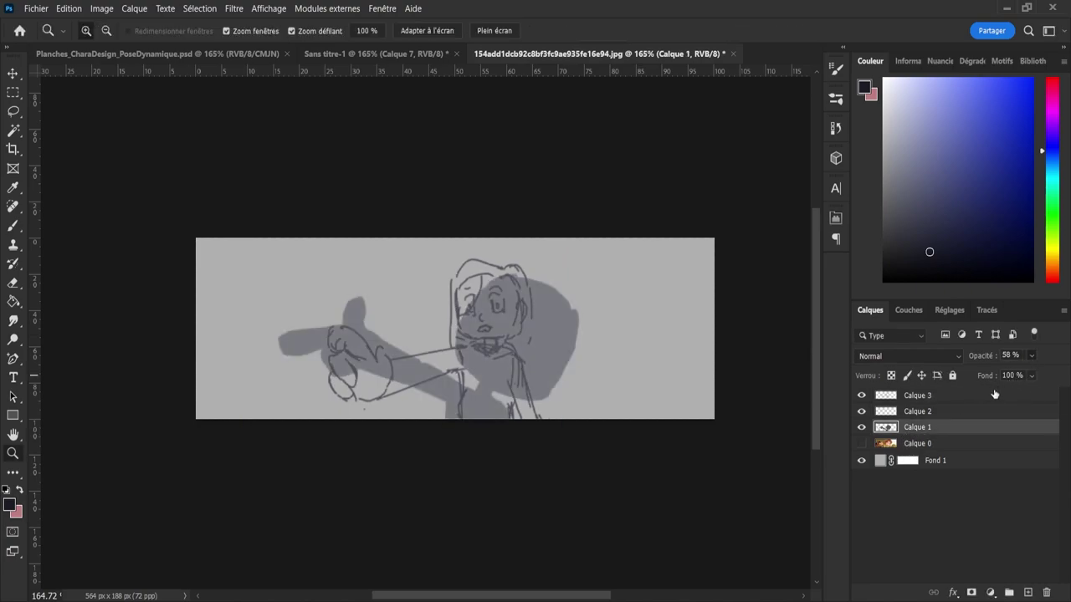
- Move the character sketch on Calque 3 to the right of the silhouette's head
{"action": "left_click", "coordinate": [928, 395]}
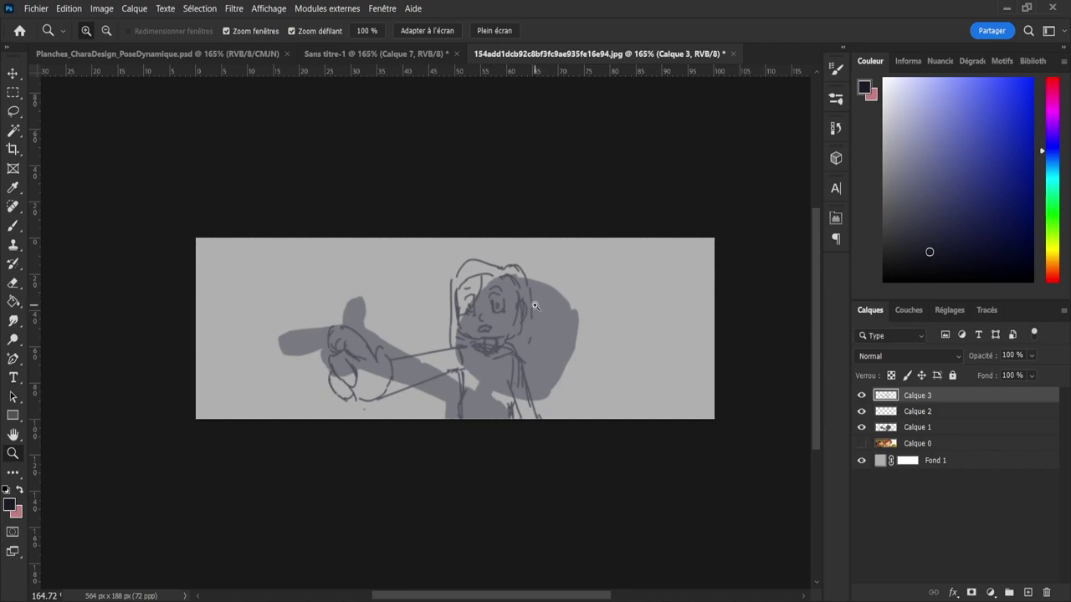
{"action": "key", "text": "v"}
{"action": "mouse_move", "coordinate": [501, 301]}
{"action": "left_mouse_down"}
{"action": "mouse_move", "coordinate": [621, 303]}
{"action": "mouse_move", "coordinate": [609, 304]}
{"action": "mouse_move", "coordinate": [644, 318]}
{"action": "left_mouse_up"}
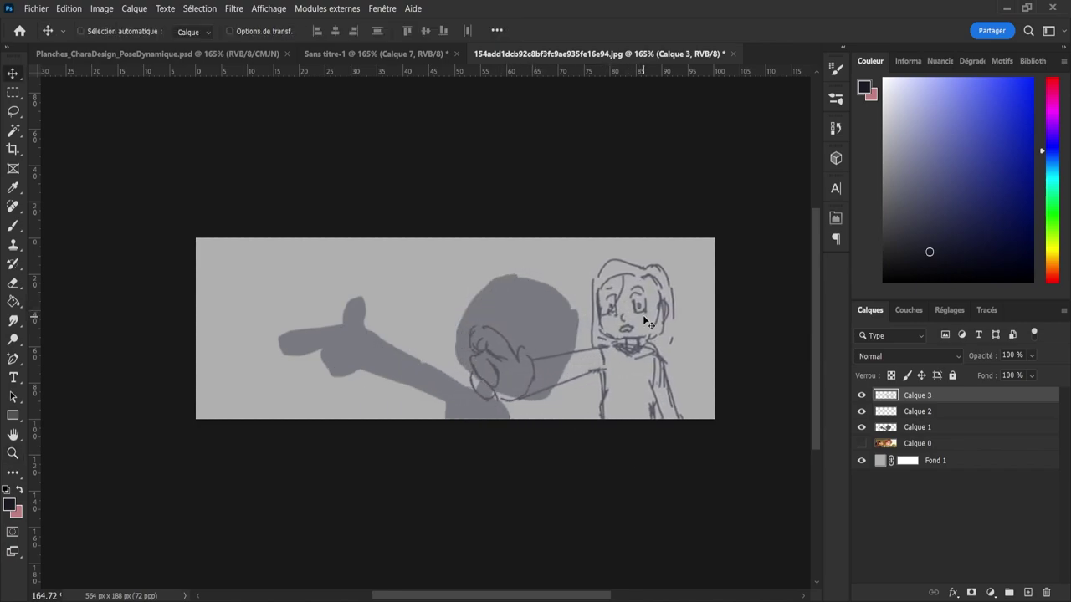
- Lasso the sketched large hand, move it onto the silhouette's pointing hand, and deselect it
{"action": "key", "text": "l"}
{"action": "mouse_move", "coordinate": [462, 407]}
{"action": "left_mouse_down"}
{"action": "mouse_move", "coordinate": [453, 348]}
{"action": "mouse_move", "coordinate": [511, 302]}
{"action": "mouse_move", "coordinate": [530, 333]}
{"action": "mouse_move", "coordinate": [530, 410]}
{"action": "mouse_move", "coordinate": [461, 406]}
{"action": "left_mouse_up"}
{"action": "key", "text": "ctrl+t"}
{"action": "left_click_drag", "start_coordinate": [516, 318], "coordinate": [347, 318]}
{"action": "key", "text": "Return"}
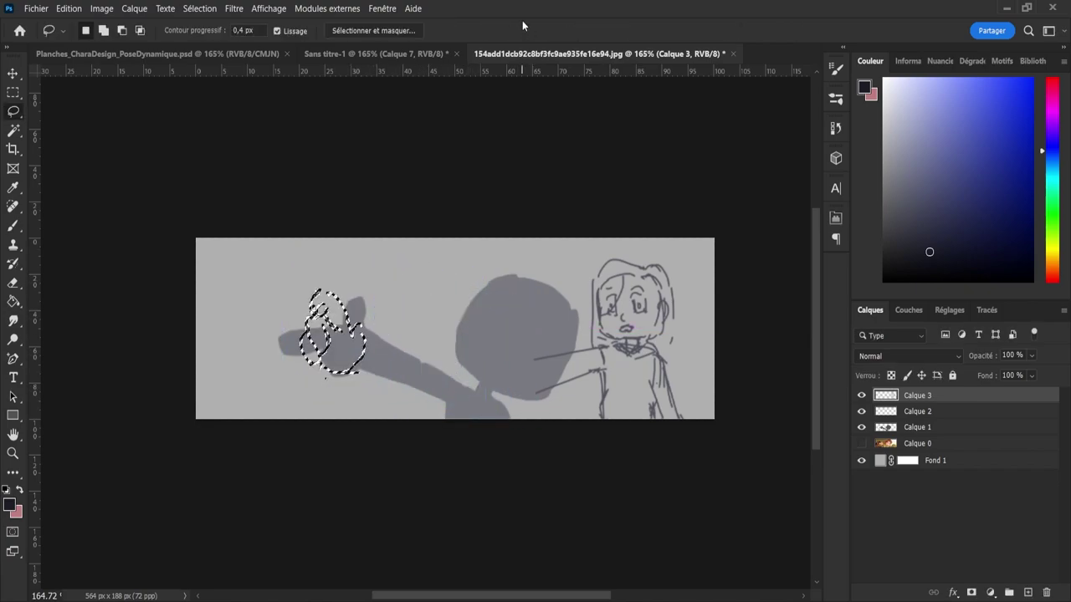
{"action": "key", "text": "ctrl+d"}
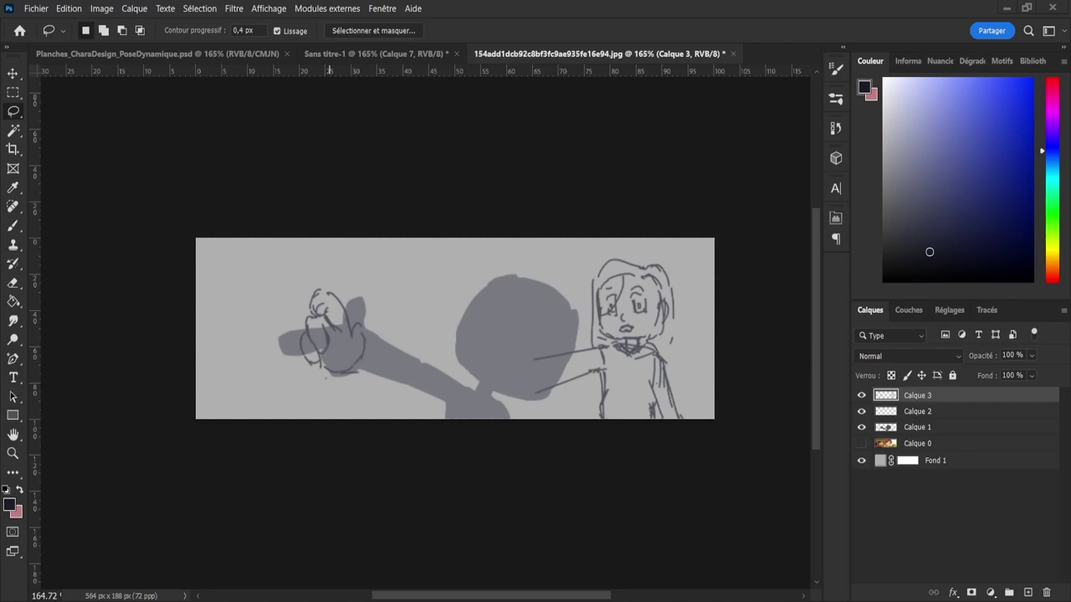
{"action": "key", "text": "ctrl+z"}
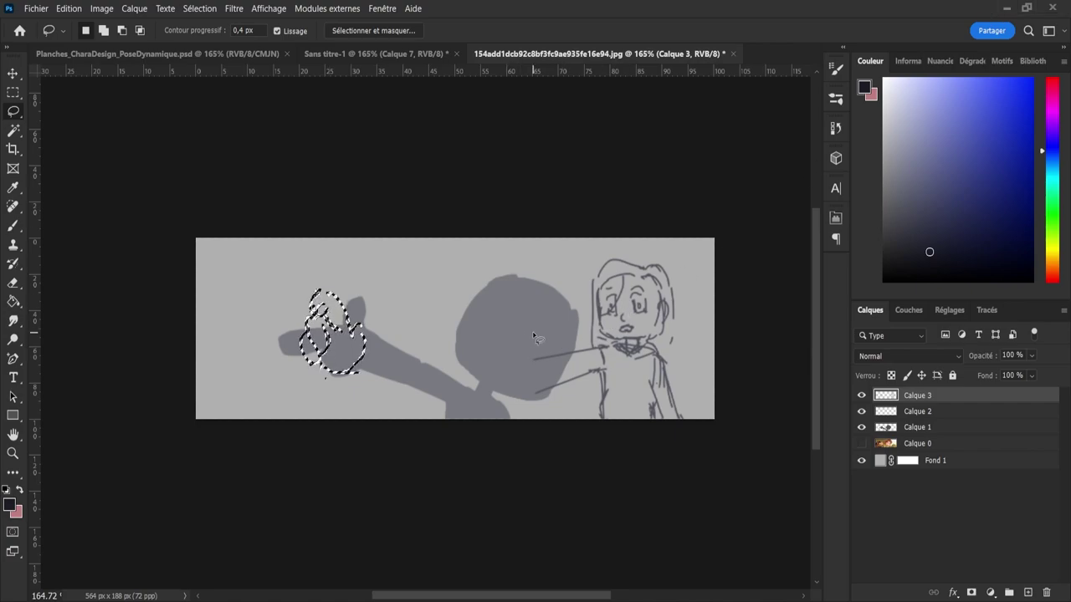
{"action": "key", "text": "ctrl+d"}
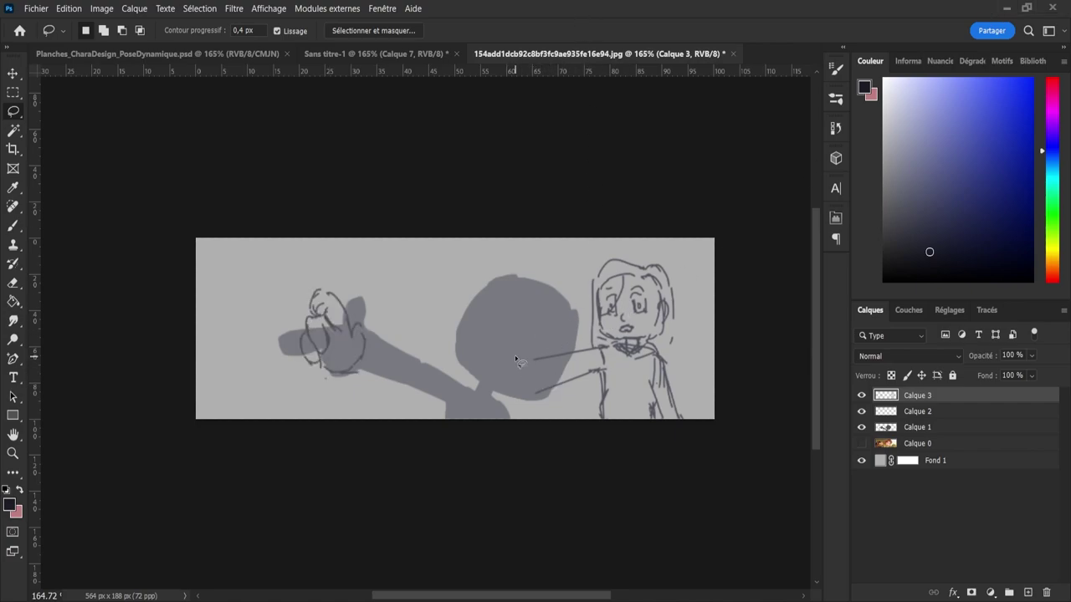
- Lasso the sketched arm, fit it over the silhouette's arm rotated about 34° and stretched to about 143% width, and deselect it
{"action": "mouse_move", "coordinate": [514, 355]}
{"action": "left_mouse_down"}
{"action": "mouse_move", "coordinate": [558, 336]}
{"action": "mouse_move", "coordinate": [597, 351]}
{"action": "mouse_move", "coordinate": [604, 368]}
{"action": "mouse_move", "coordinate": [596, 387]}
{"action": "mouse_move", "coordinate": [473, 365]}
{"action": "left_mouse_up"}
{"action": "key", "text": "ctrl+t"}
{"action": "left_click_drag", "start_coordinate": [560, 356], "coordinate": [403, 355]}
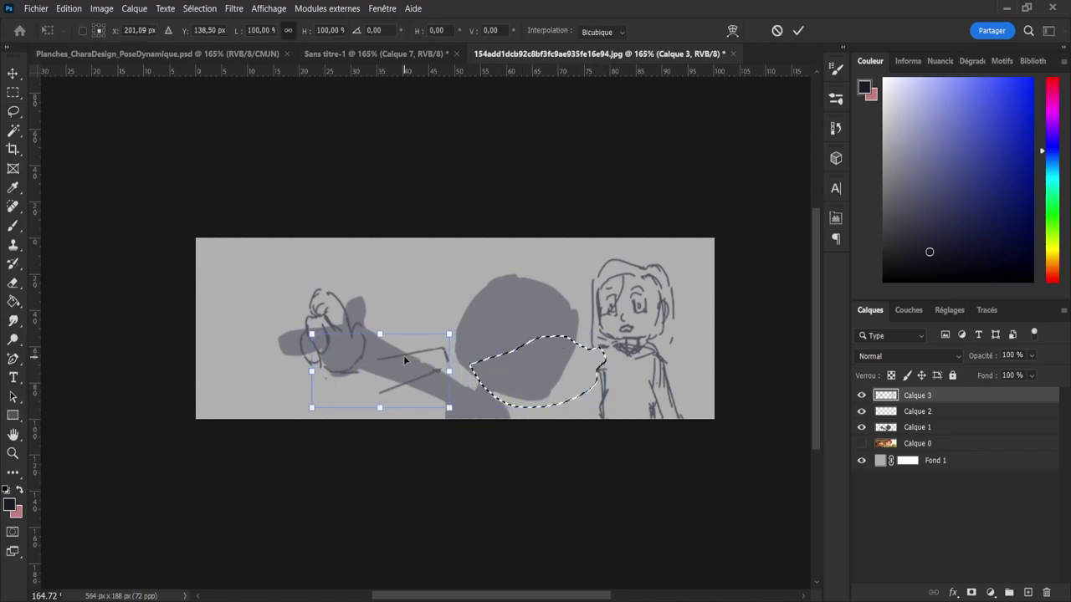
{"action": "mouse_move", "coordinate": [506, 346]}
{"action": "left_mouse_down"}
{"action": "mouse_move", "coordinate": [521, 382]}
{"action": "mouse_move", "coordinate": [492, 440]}
{"action": "left_mouse_up"}
{"action": "mouse_move", "coordinate": [396, 378]}
{"action": "left_mouse_down"}
{"action": "mouse_move", "coordinate": [396, 352]}
{"action": "mouse_move", "coordinate": [397, 360]}
{"action": "left_mouse_up"}
{"action": "left_click_drag", "start_coordinate": [544, 403], "coordinate": [543, 388]}
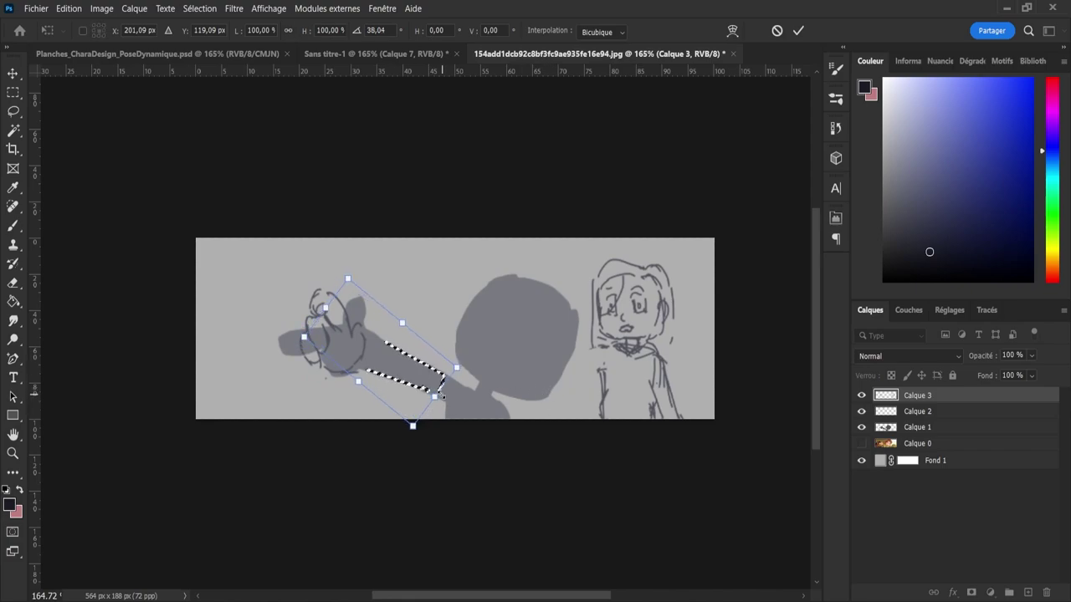
{"action": "mouse_move", "coordinate": [441, 394]}
{"action": "left_mouse_down"}
{"action": "mouse_move", "coordinate": [470, 415]}
{"action": "mouse_move", "coordinate": [423, 374]}
{"action": "mouse_move", "coordinate": [447, 395]}
{"action": "mouse_move", "coordinate": [452, 381]}
{"action": "left_mouse_up"}
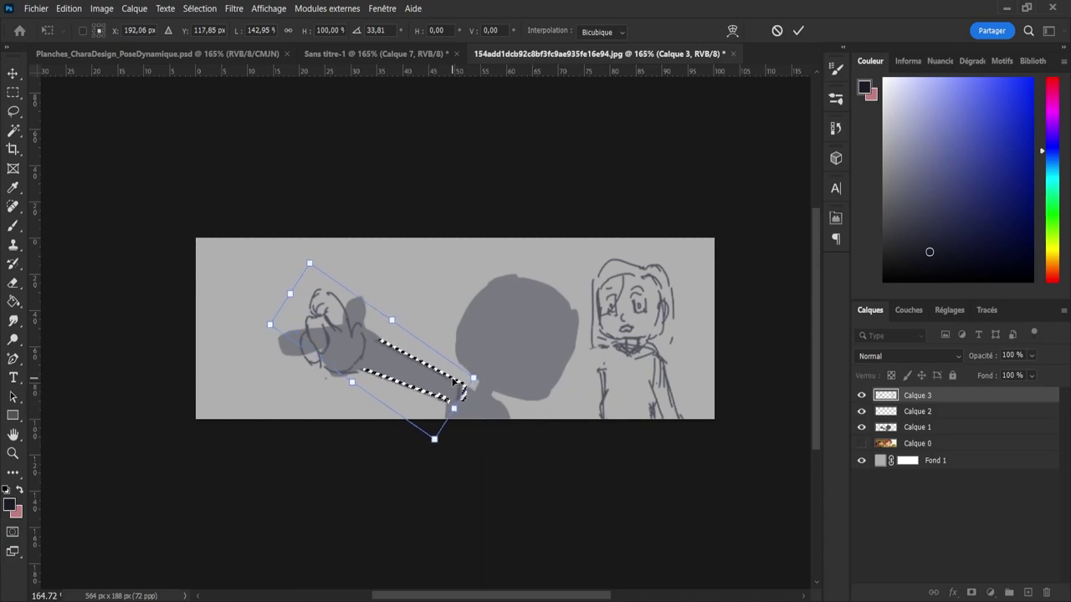
{"action": "key", "text": "Return"}
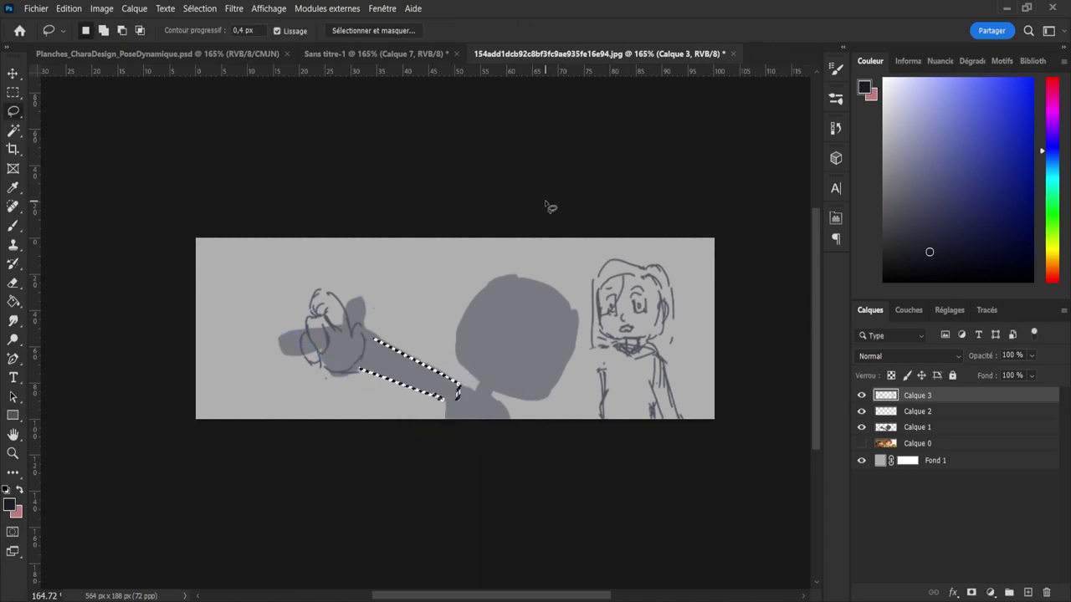
{"action": "key", "text": "ctrl+d"}
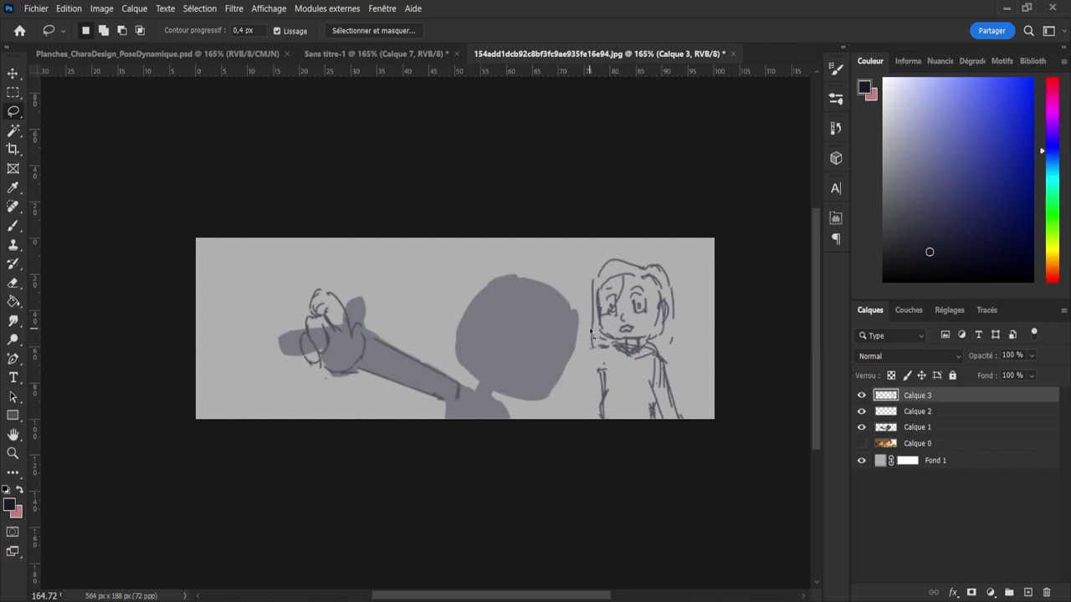
- Lasso the sketched torso, move and rotate it onto the silhouette's shoulders, and deselect it
{"action": "mouse_move", "coordinate": [599, 353]}
{"action": "left_mouse_down"}
{"action": "mouse_move", "coordinate": [652, 347]}
{"action": "mouse_move", "coordinate": [692, 380]}
{"action": "mouse_move", "coordinate": [693, 459]}
{"action": "mouse_move", "coordinate": [567, 440]}
{"action": "left_mouse_up"}
{"action": "key", "text": "ctrl+t"}
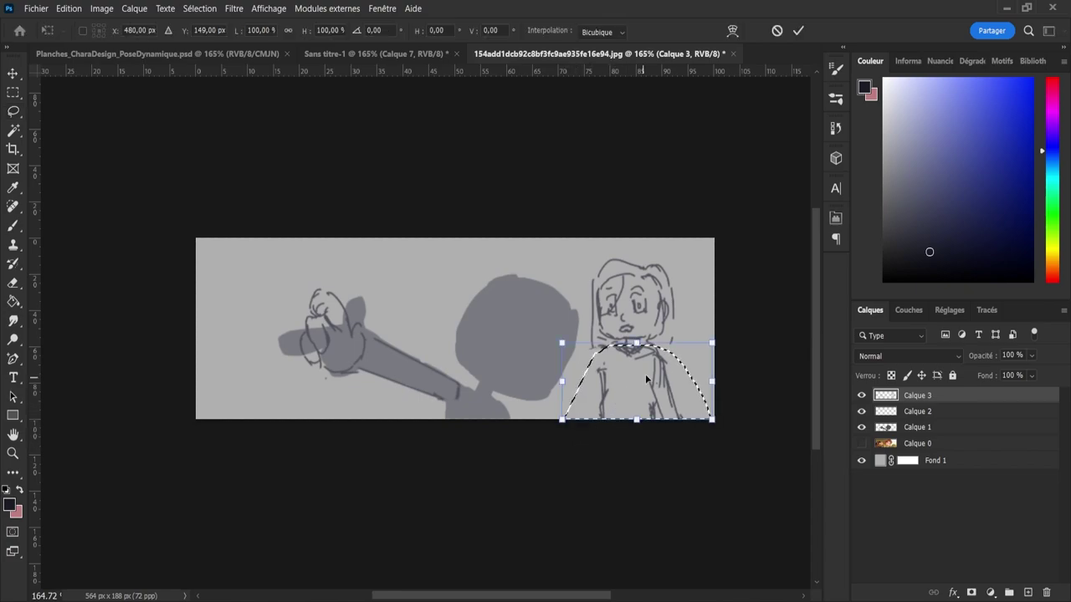
{"action": "mouse_move", "coordinate": [645, 374]}
{"action": "left_mouse_down"}
{"action": "mouse_move", "coordinate": [494, 403]}
{"action": "mouse_move", "coordinate": [511, 404]}
{"action": "mouse_move", "coordinate": [503, 407]}
{"action": "left_mouse_up"}
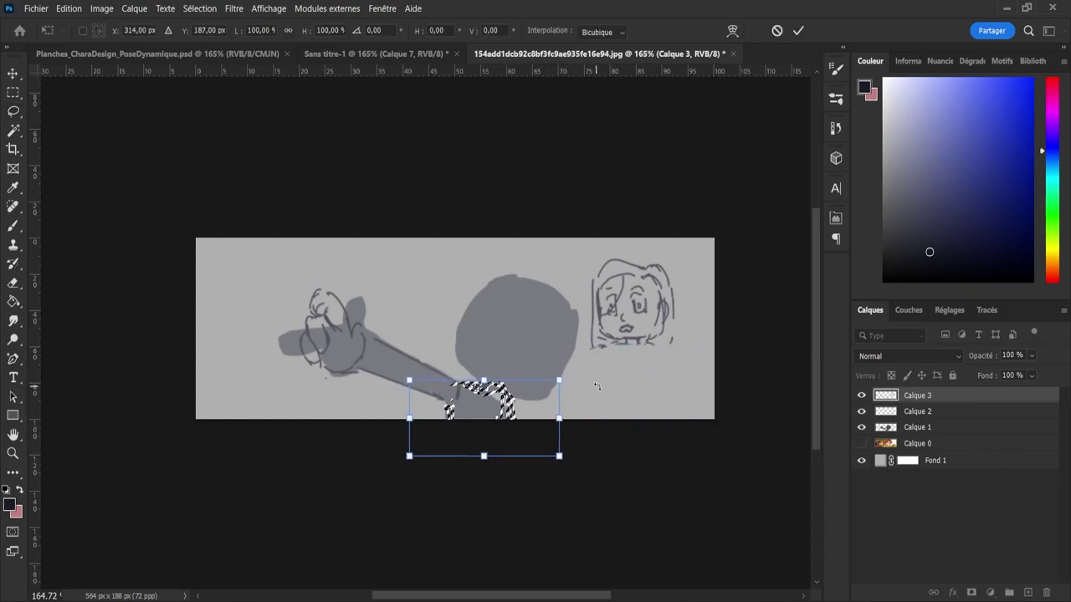
{"action": "left_click_drag", "start_coordinate": [598, 386], "coordinate": [605, 415]}
{"action": "left_click_drag", "start_coordinate": [509, 400], "coordinate": [508, 407]}
{"action": "left_click", "coordinate": [798, 30]}
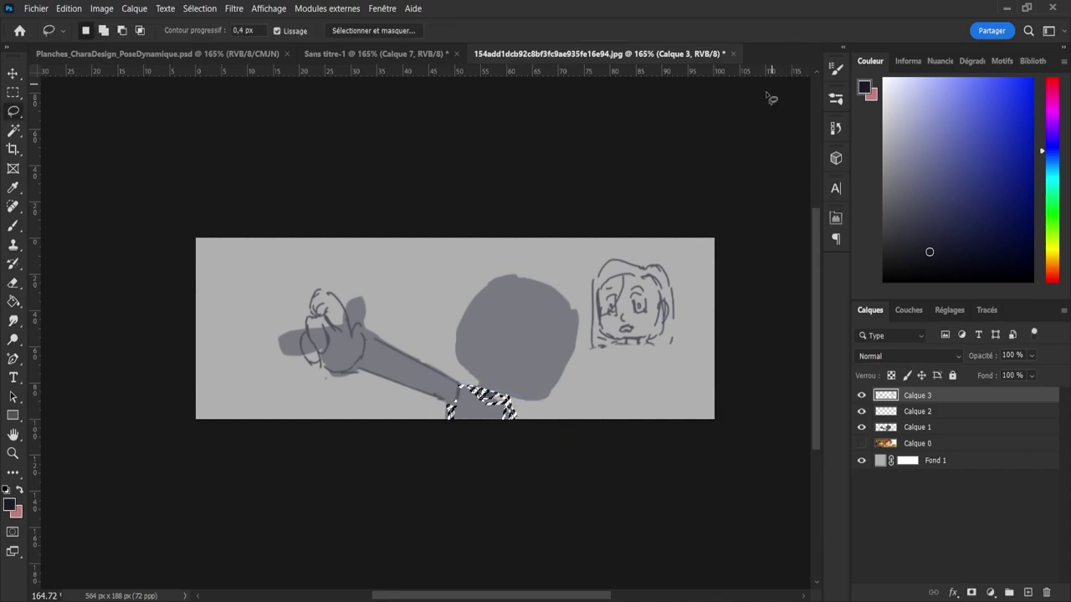
{"action": "key", "text": "ctrl+d"}
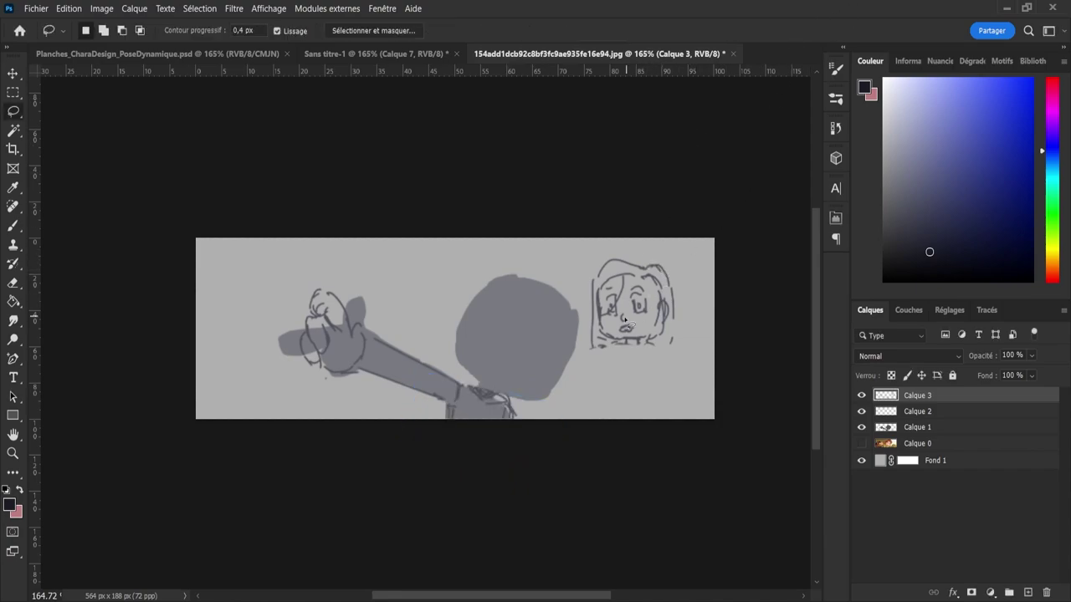
- Lasso the sketched head and try fitting it over the silhouette's head at about 121% scale with a tilt of about 15°
{"action": "mouse_move", "coordinate": [575, 340]}
{"action": "left_mouse_down"}
{"action": "mouse_move", "coordinate": [616, 244]}
{"action": "mouse_move", "coordinate": [650, 386]}
{"action": "mouse_move", "coordinate": [576, 338]}
{"action": "left_mouse_up"}
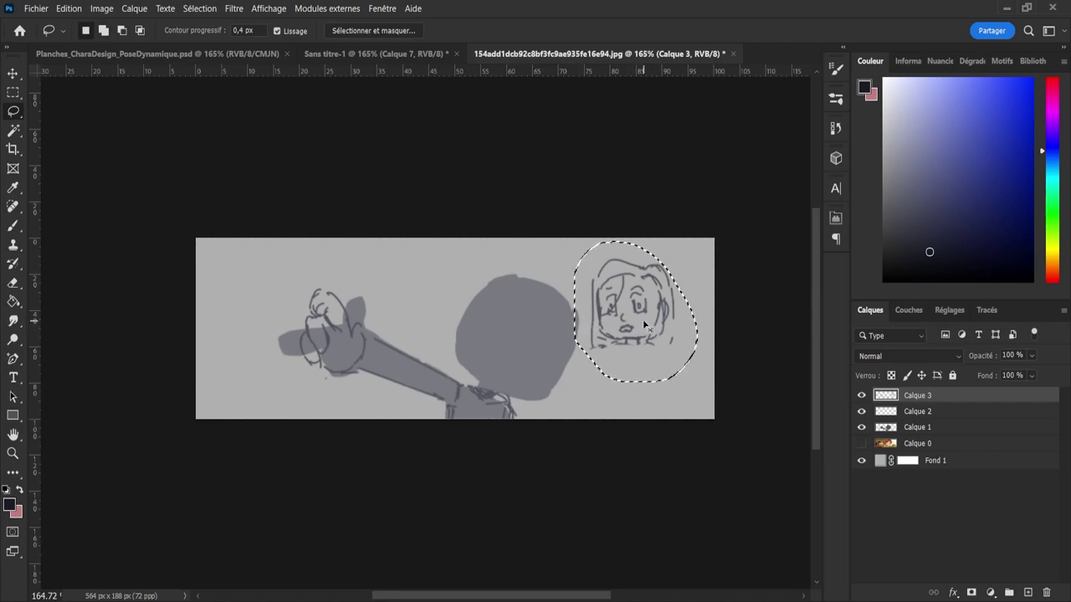
{"action": "key", "text": "ctrl+t"}
{"action": "mouse_move", "coordinate": [642, 320]}
{"action": "left_mouse_down"}
{"action": "mouse_move", "coordinate": [498, 319]}
{"action": "mouse_move", "coordinate": [585, 360]}
{"action": "left_mouse_up"}
{"action": "left_click_drag", "start_coordinate": [500, 319], "coordinate": [515, 354]}
{"action": "left_click_drag", "start_coordinate": [581, 295], "coordinate": [612, 273]}
{"action": "left_click_drag", "start_coordinate": [568, 320], "coordinate": [547, 336]}
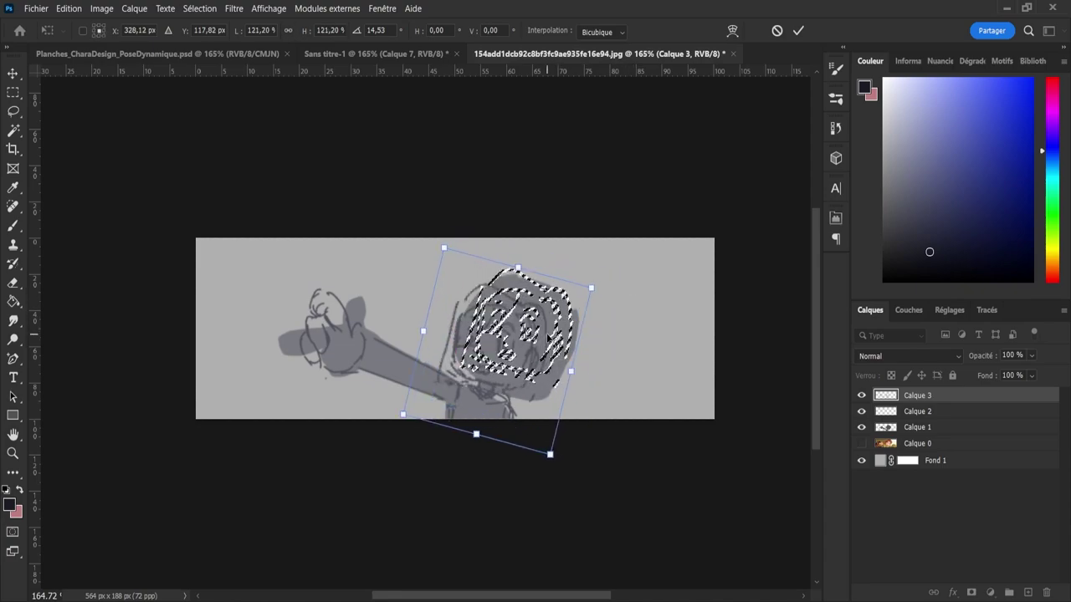
- Try mirroring the head and different tilts, enlarge it to about 140%, rotate it about 18° over the silhouette, and deselect it
{"action": "left_click_drag", "start_coordinate": [662, 332], "coordinate": [617, 356]}
{"action": "key", "text": "ctrl+shift+h"}
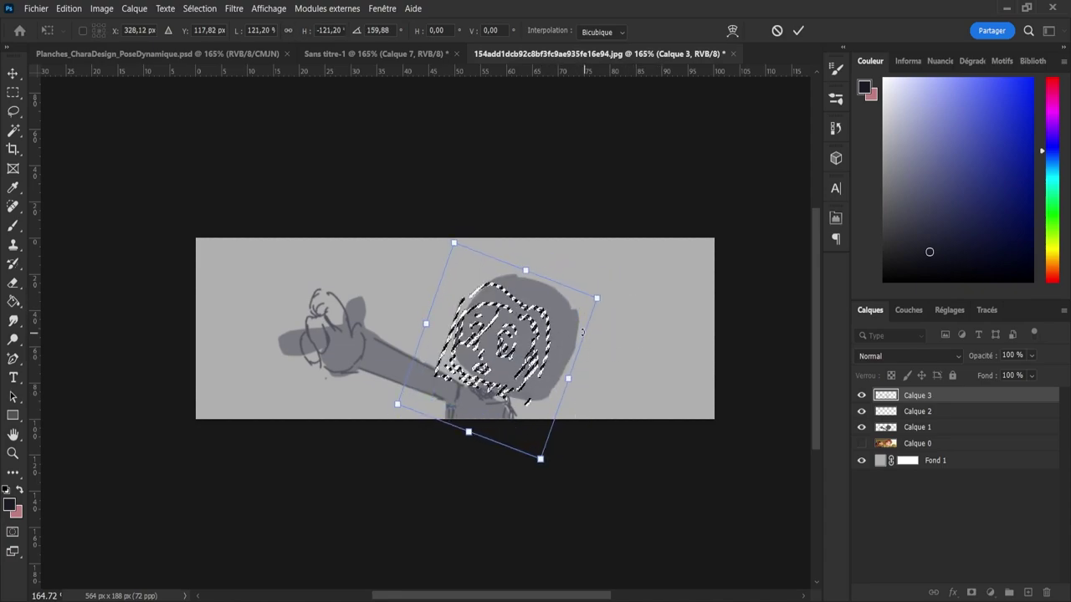
{"action": "left_click_drag", "start_coordinate": [527, 352], "coordinate": [589, 409]}
{"action": "key", "text": "ctrl+shift+h"}
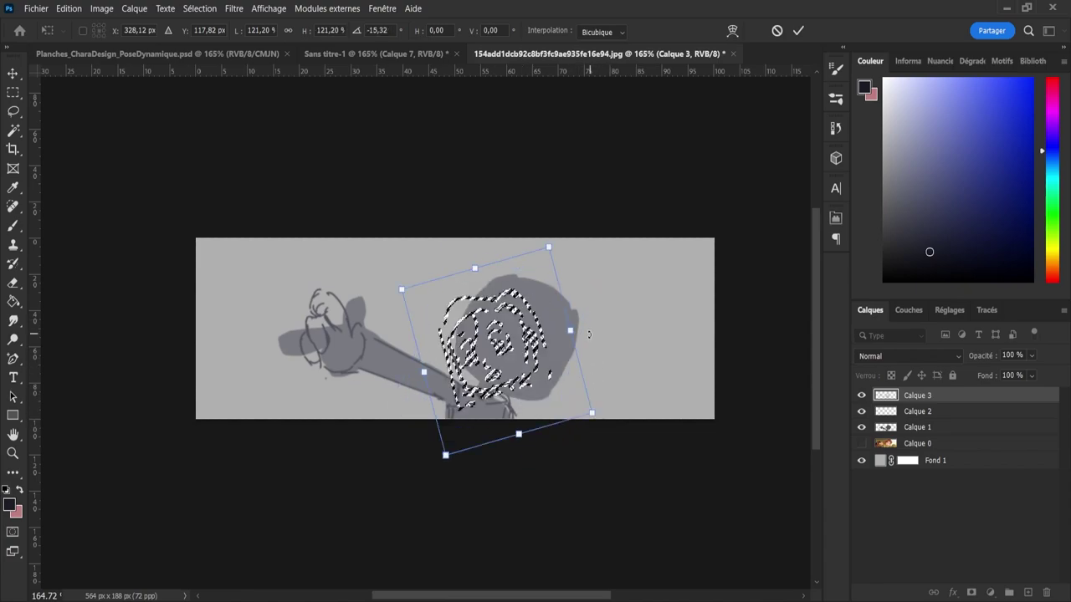
{"action": "left_click_drag", "start_coordinate": [628, 279], "coordinate": [624, 373]}
{"action": "mouse_move", "coordinate": [500, 351]}
{"action": "left_mouse_down"}
{"action": "mouse_move", "coordinate": [521, 343]}
{"action": "mouse_move", "coordinate": [508, 348]}
{"action": "left_mouse_up"}
{"action": "left_click_drag", "start_coordinate": [533, 269], "coordinate": [536, 240]}
{"action": "left_click_drag", "start_coordinate": [698, 351], "coordinate": [616, 329]}
{"action": "left_click_drag", "start_coordinate": [512, 312], "coordinate": [504, 321]}
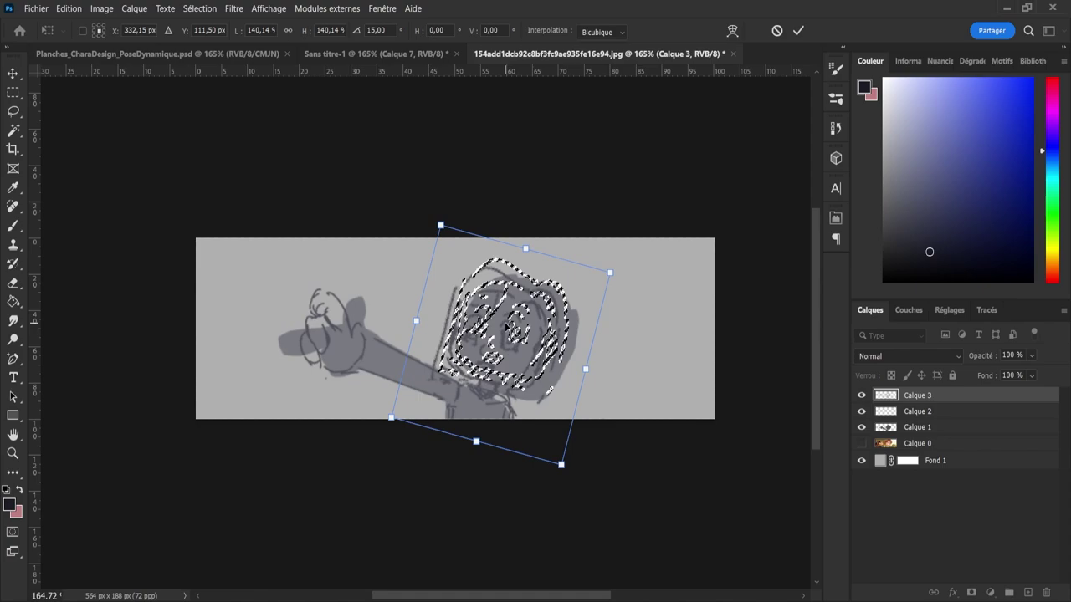
{"action": "left_click_drag", "start_coordinate": [673, 322], "coordinate": [674, 331]}
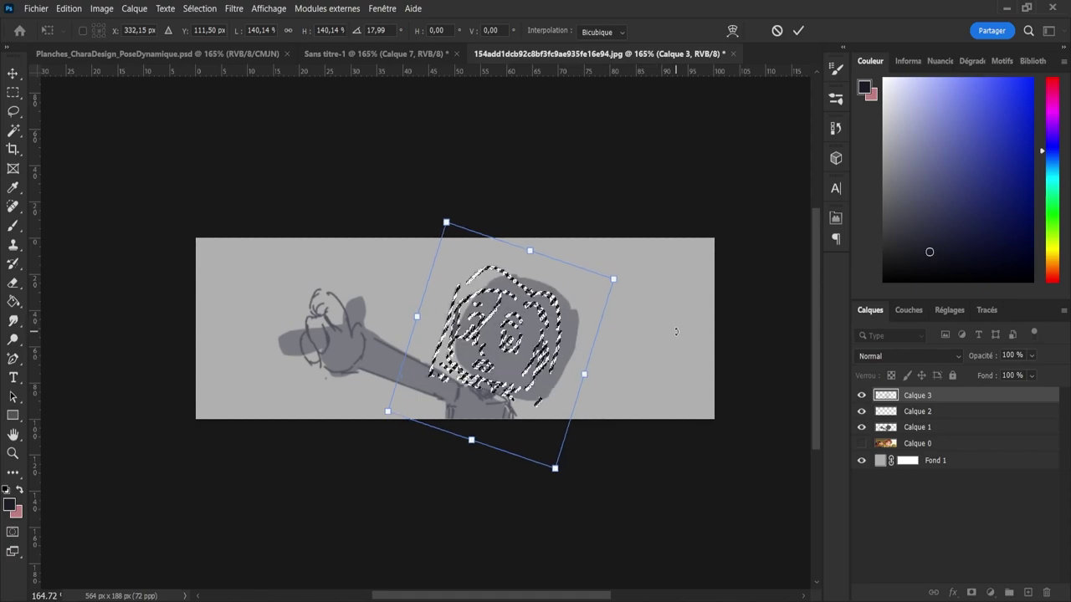
{"action": "left_click", "coordinate": [776, 31]}
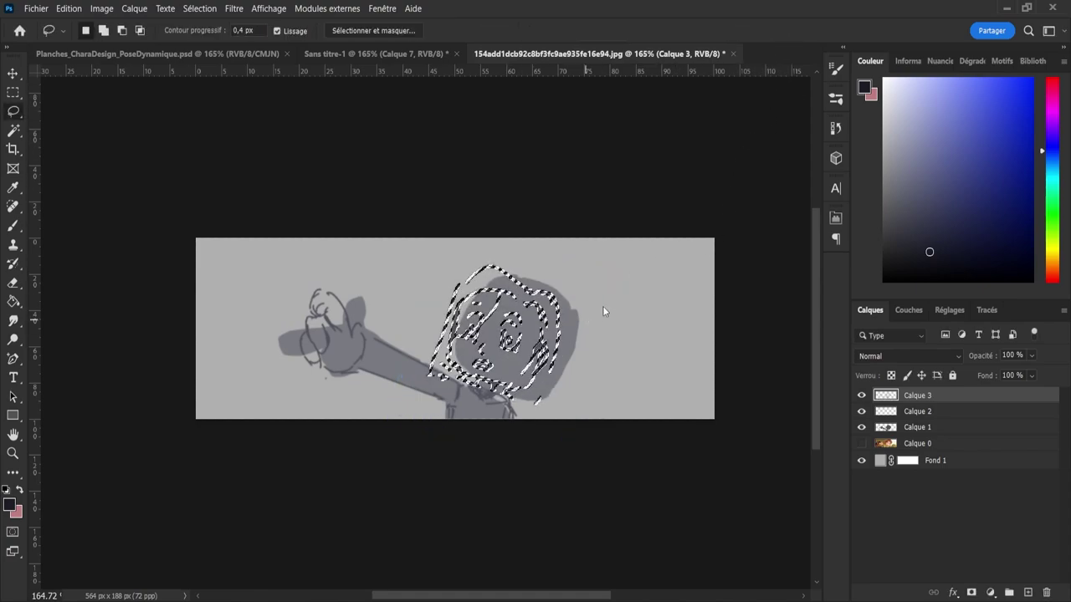
{"action": "key", "text": "ctrl+d"}
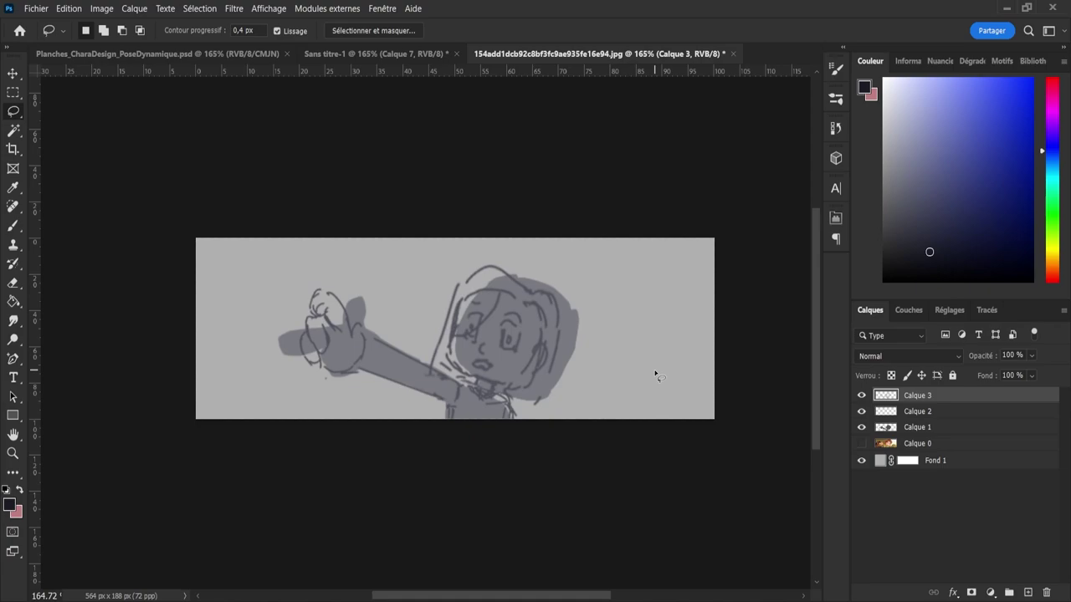
- Undo the head's transformation, delete the selected head sketch, and clear the selection
{"action": "key", "text": "ctrl+z"}
{"action": "key", "text": "ctrl+z"}
{"action": "key", "text": "ctrl+z"}
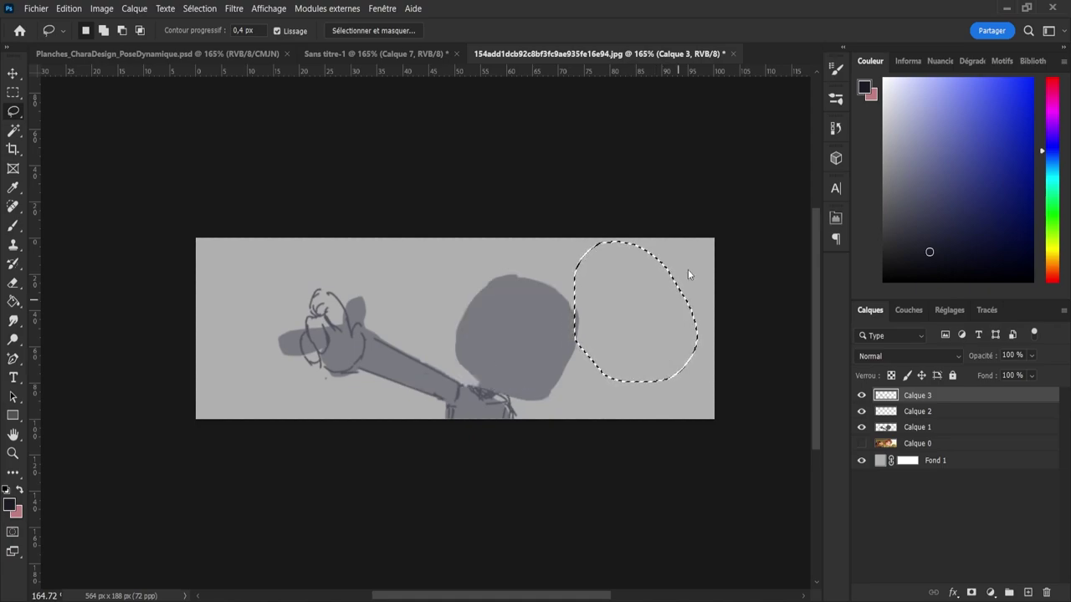
{"action": "key", "text": "ctrl+d"}
- Erase the excess torso lines at the silhouette's shoulder farthest from the outstretched arm and clean up the collar
{"action": "key", "text": "b"}
{"action": "key", "text": "e"}
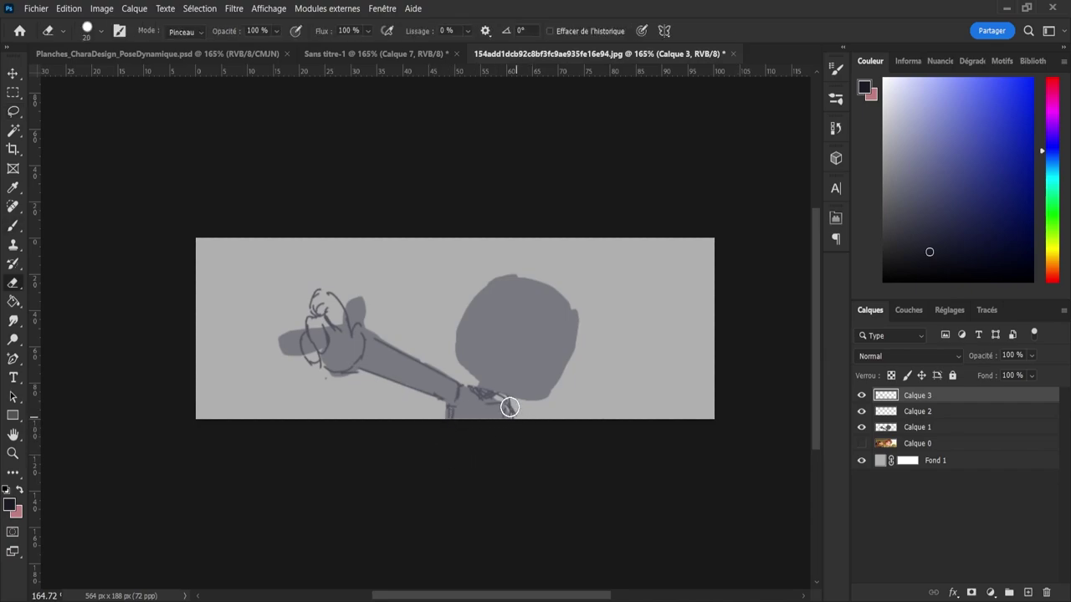
{"action": "mouse_move", "coordinate": [507, 408]}
{"action": "left_mouse_down"}
{"action": "mouse_move", "coordinate": [536, 443]}
{"action": "mouse_move", "coordinate": [491, 394]}
{"action": "mouse_move", "coordinate": [514, 430]}
{"action": "left_mouse_up"}
{"action": "key", "text": "b"}
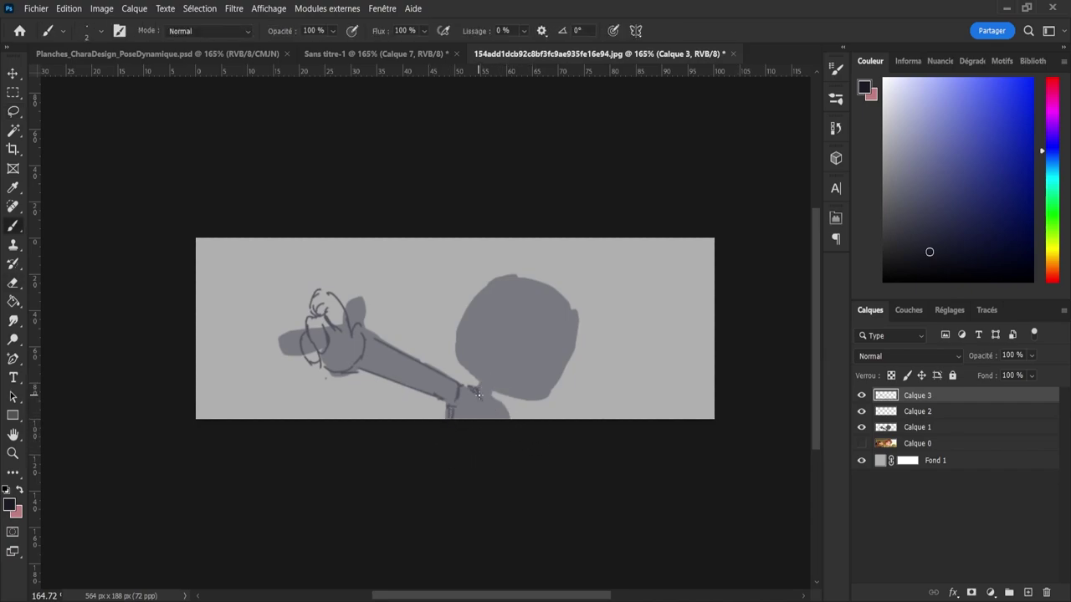
{"action": "key", "text": "e"}
{"action": "key", "text": "b"}
- Choose a muted grey brush colour and sketch the neck and head contour, with blue facial guides on a separate layer
{"action": "left_click", "coordinate": [473, 393], "text": "alt"}
{"action": "left_click_drag", "start_coordinate": [916, 206], "coordinate": [906, 205]}
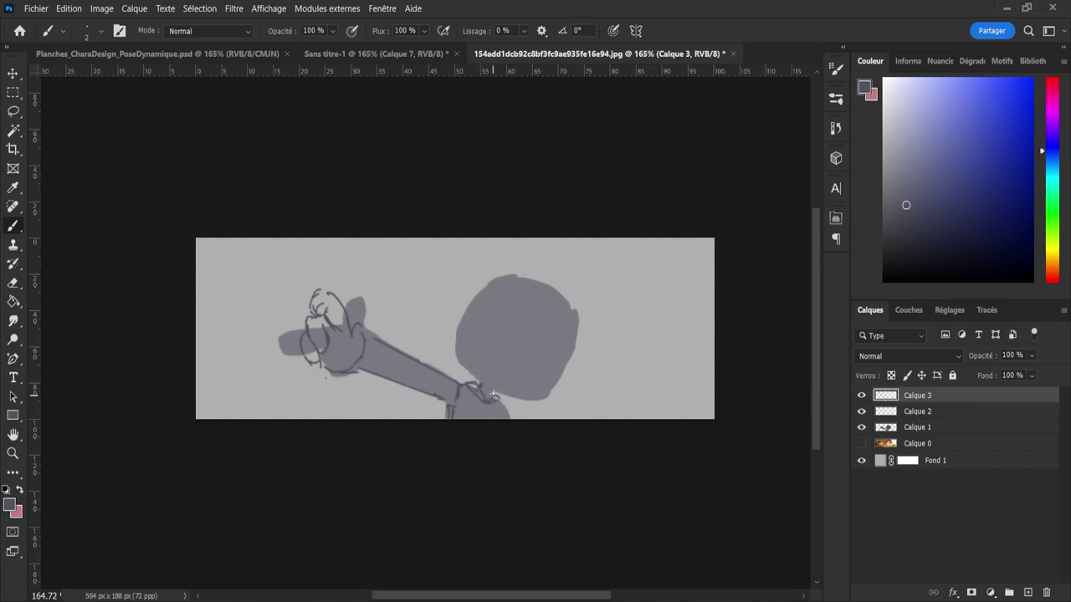
{"action": "left_click_drag", "start_coordinate": [484, 381], "coordinate": [500, 396]}
{"action": "mouse_move", "coordinate": [463, 316]}
{"action": "left_mouse_down"}
{"action": "mouse_move", "coordinate": [489, 283]}
{"action": "mouse_move", "coordinate": [547, 290]}
{"action": "mouse_move", "coordinate": [571, 347]}
{"action": "mouse_move", "coordinate": [567, 377]}
{"action": "left_mouse_up"}
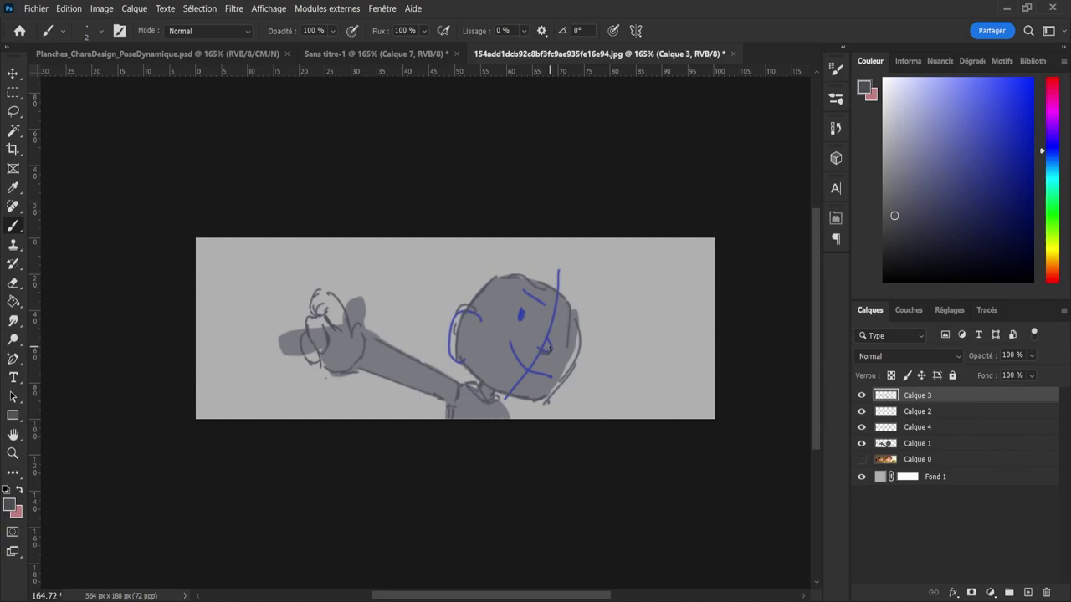
- Sketch the nose and near eye along the blue facial guides, and hide the guide layer Calque 4
{"action": "mouse_move", "coordinate": [550, 347]}
{"action": "left_mouse_down"}
{"action": "mouse_move", "coordinate": [553, 362]}
{"action": "mouse_move", "coordinate": [539, 355]}
{"action": "left_mouse_up"}
{"action": "mouse_move", "coordinate": [513, 319]}
{"action": "left_mouse_down"}
{"action": "mouse_move", "coordinate": [520, 334]}
{"action": "mouse_move", "coordinate": [514, 327]}
{"action": "mouse_move", "coordinate": [541, 313]}
{"action": "mouse_move", "coordinate": [533, 333]}
{"action": "mouse_move", "coordinate": [518, 316]}
{"action": "left_mouse_up"}
{"action": "key", "text": "ctrl+z"}
{"action": "left_click", "coordinate": [862, 426]}
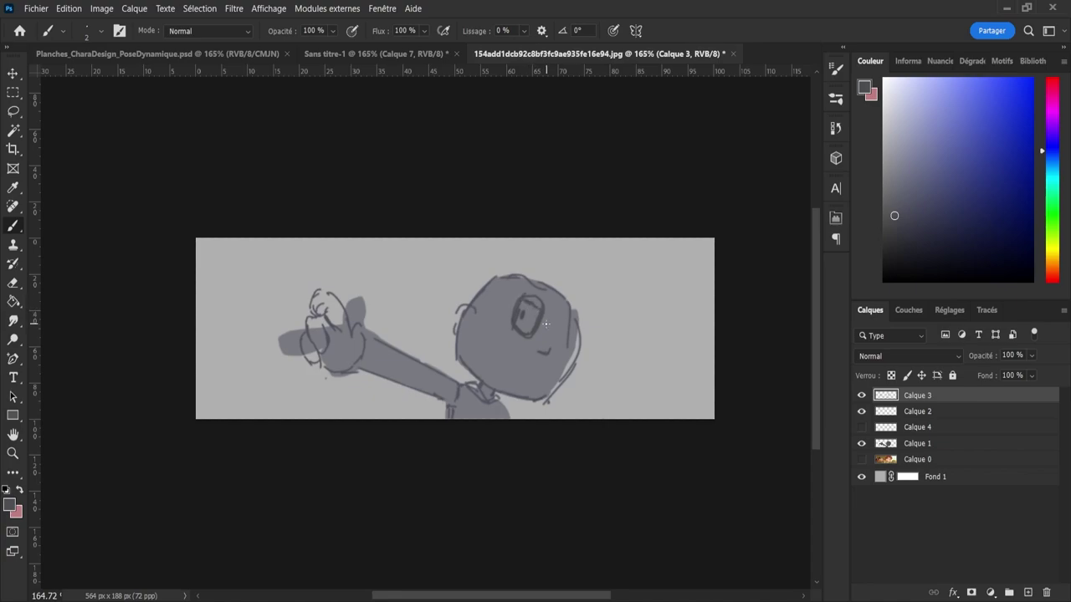
- Sketch the mouth, far eye, eyebrow and ear details on the head
{"action": "left_click_drag", "start_coordinate": [524, 374], "coordinate": [539, 376]}
{"action": "key", "text": "e"}
{"action": "key", "text": "b"}
{"action": "mouse_move", "coordinate": [566, 353]}
{"action": "left_mouse_down"}
{"action": "mouse_move", "coordinate": [562, 331]}
{"action": "mouse_move", "coordinate": [576, 327]}
{"action": "mouse_move", "coordinate": [570, 363]}
{"action": "mouse_move", "coordinate": [565, 337]}
{"action": "mouse_move", "coordinate": [575, 338]}
{"action": "mouse_move", "coordinate": [565, 335]}
{"action": "left_mouse_up"}
{"action": "key", "text": "ctrl+z"}
{"action": "left_click_drag", "start_coordinate": [540, 294], "coordinate": [550, 297]}
{"action": "mouse_move", "coordinate": [470, 295]}
{"action": "left_mouse_down"}
{"action": "mouse_move", "coordinate": [455, 327]}
{"action": "mouse_move", "coordinate": [464, 337]}
{"action": "mouse_move", "coordinate": [477, 309]}
{"action": "left_mouse_up"}
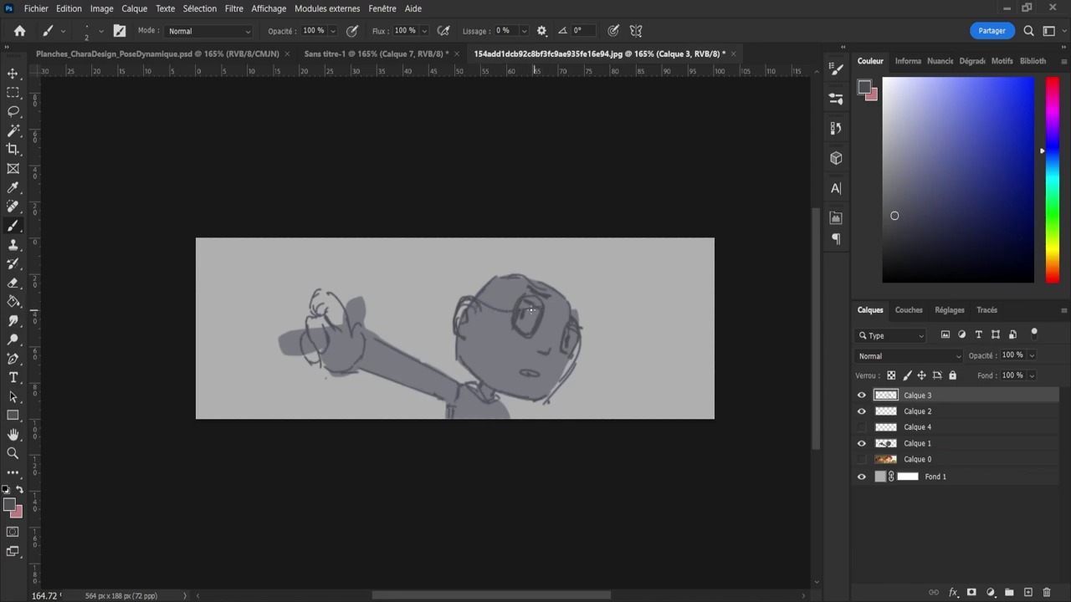
- Draw the curved fringe across the forehead and the long hair lines behind the ear
{"action": "left_click_drag", "start_coordinate": [476, 300], "coordinate": [567, 307]}
{"action": "key", "text": "ctrl+z"}
{"action": "mouse_move", "coordinate": [476, 301]}
{"action": "left_mouse_down"}
{"action": "mouse_move", "coordinate": [566, 297]}
{"action": "mouse_move", "coordinate": [552, 309]}
{"action": "mouse_move", "coordinate": [567, 299]}
{"action": "mouse_move", "coordinate": [575, 357]}
{"action": "left_mouse_up"}
{"action": "left_click_drag", "start_coordinate": [462, 340], "coordinate": [451, 371]}
{"action": "key", "text": "ctrl+z"}
{"action": "mouse_move", "coordinate": [452, 305]}
{"action": "left_mouse_down"}
{"action": "mouse_move", "coordinate": [430, 363]}
{"action": "mouse_move", "coordinate": [447, 316]}
{"action": "left_mouse_up"}
{"action": "left_click_drag", "start_coordinate": [430, 352], "coordinate": [457, 285]}
{"action": "left_click_drag", "start_coordinate": [423, 370], "coordinate": [475, 266]}
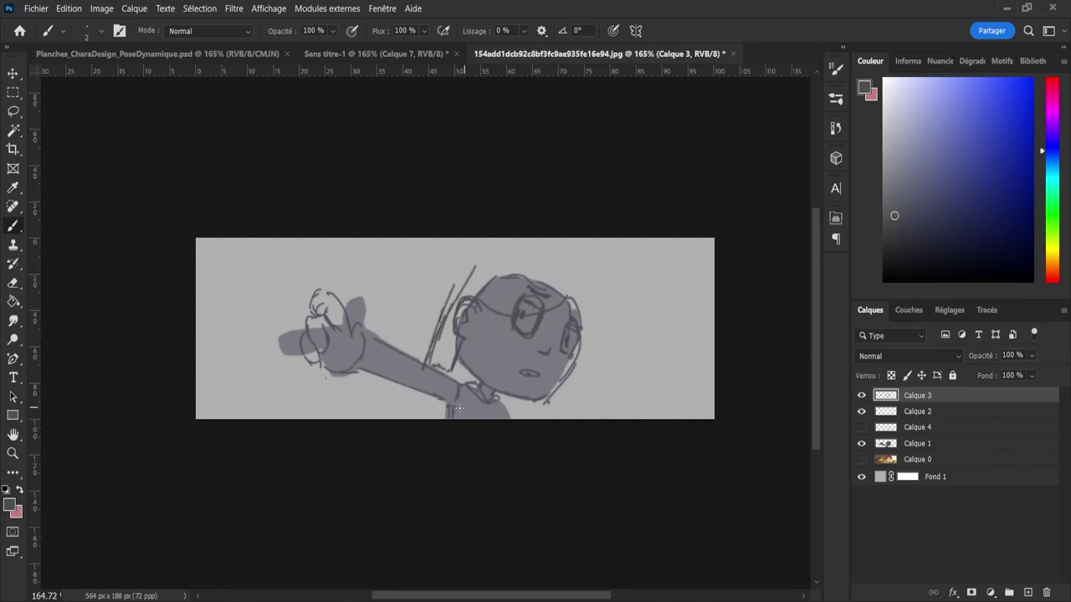
- Sketch the outer hair volume over the top of the head and down the far side of the face
{"action": "left_click_drag", "start_coordinate": [509, 409], "coordinate": [533, 414]}
{"action": "key", "text": "ctrl+z"}
{"action": "left_click_drag", "start_coordinate": [571, 276], "coordinate": [592, 286]}
{"action": "left_click_drag", "start_coordinate": [419, 359], "coordinate": [455, 276]}
{"action": "mouse_move", "coordinate": [431, 330]}
{"action": "left_mouse_down"}
{"action": "mouse_move", "coordinate": [469, 254]}
{"action": "mouse_move", "coordinate": [513, 240]}
{"action": "mouse_move", "coordinate": [544, 259]}
{"action": "mouse_move", "coordinate": [557, 243]}
{"action": "mouse_move", "coordinate": [568, 253]}
{"action": "mouse_move", "coordinate": [562, 241]}
{"action": "mouse_move", "coordinate": [579, 282]}
{"action": "mouse_move", "coordinate": [578, 250]}
{"action": "mouse_move", "coordinate": [578, 296]}
{"action": "mouse_move", "coordinate": [585, 287]}
{"action": "mouse_move", "coordinate": [597, 296]}
{"action": "mouse_move", "coordinate": [583, 291]}
{"action": "mouse_move", "coordinate": [592, 285]}
{"action": "mouse_move", "coordinate": [594, 302]}
{"action": "mouse_move", "coordinate": [597, 288]}
{"action": "mouse_move", "coordinate": [598, 309]}
{"action": "mouse_move", "coordinate": [586, 289]}
{"action": "mouse_move", "coordinate": [582, 314]}
{"action": "mouse_move", "coordinate": [592, 284]}
{"action": "mouse_move", "coordinate": [580, 276]}
{"action": "mouse_move", "coordinate": [585, 304]}
{"action": "left_mouse_up"}
{"action": "key", "text": "e"}
{"action": "key", "text": "b"}
{"action": "mouse_move", "coordinate": [569, 246]}
{"action": "left_mouse_down"}
{"action": "mouse_move", "coordinate": [579, 288]}
{"action": "mouse_move", "coordinate": [571, 245]}
{"action": "mouse_move", "coordinate": [579, 266]}
{"action": "left_mouse_up"}
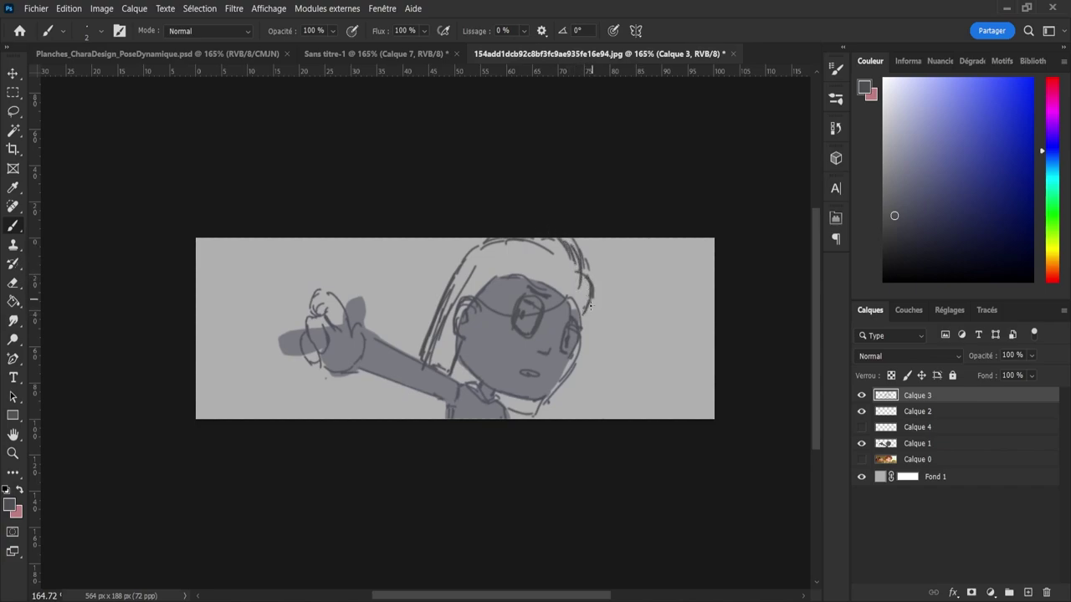
{"action": "mouse_move", "coordinate": [591, 307]}
{"action": "left_mouse_down"}
{"action": "mouse_move", "coordinate": [585, 330]}
{"action": "mouse_move", "coordinate": [586, 321]}
{"action": "left_mouse_up"}
{"action": "left_click_drag", "start_coordinate": [565, 367], "coordinate": [548, 398]}
- Toggle the visibility of silhouette layer Calque 1 and sketch layer Calque 3 to compare the drawing with the silhouette
{"action": "left_click", "coordinate": [861, 444]}
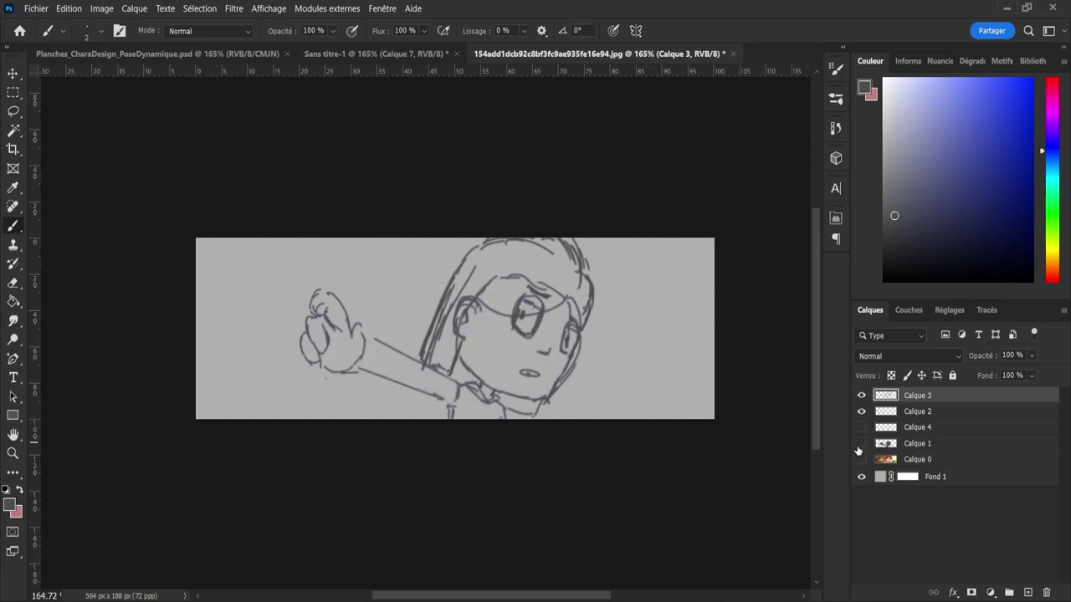
{"action": "left_click", "coordinate": [861, 445]}
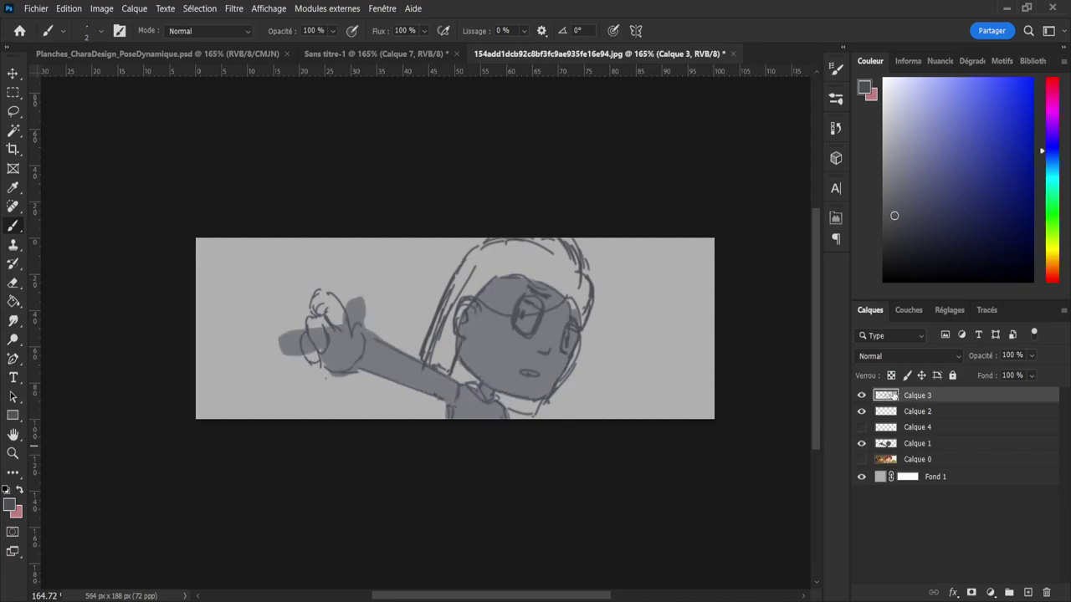
{"action": "left_click", "coordinate": [861, 395]}
{"action": "left_click", "coordinate": [860, 396]}
- Copy the Calque 3 sketch onto a new layer, hide Calque 3, and erase the head and hair from the copy
{"action": "key", "text": "ctrl+shift+alt+n"}
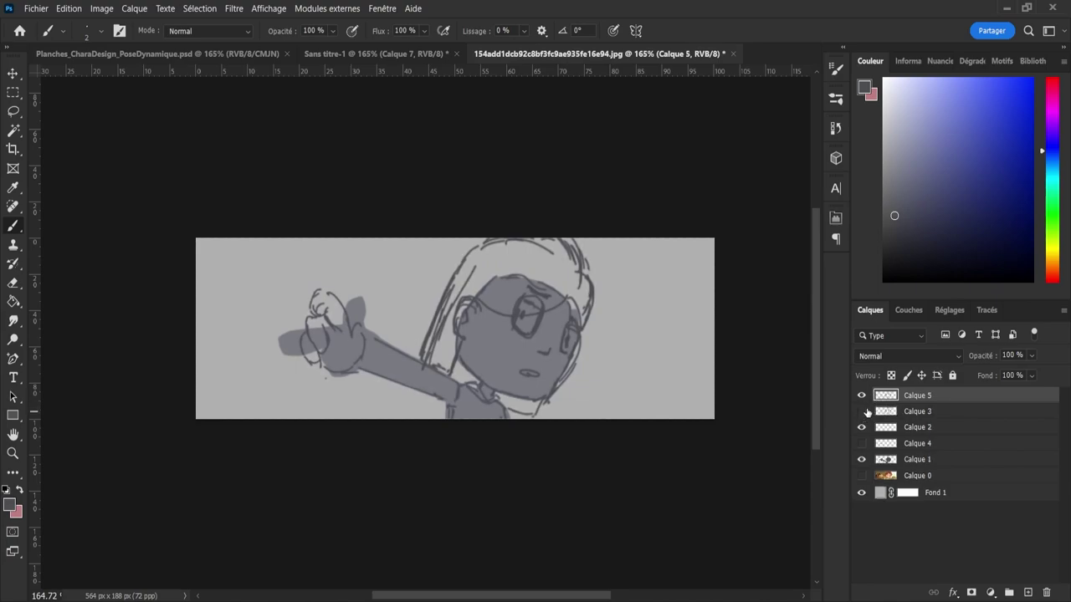
{"action": "left_click", "coordinate": [862, 411]}
{"action": "key", "text": "e"}
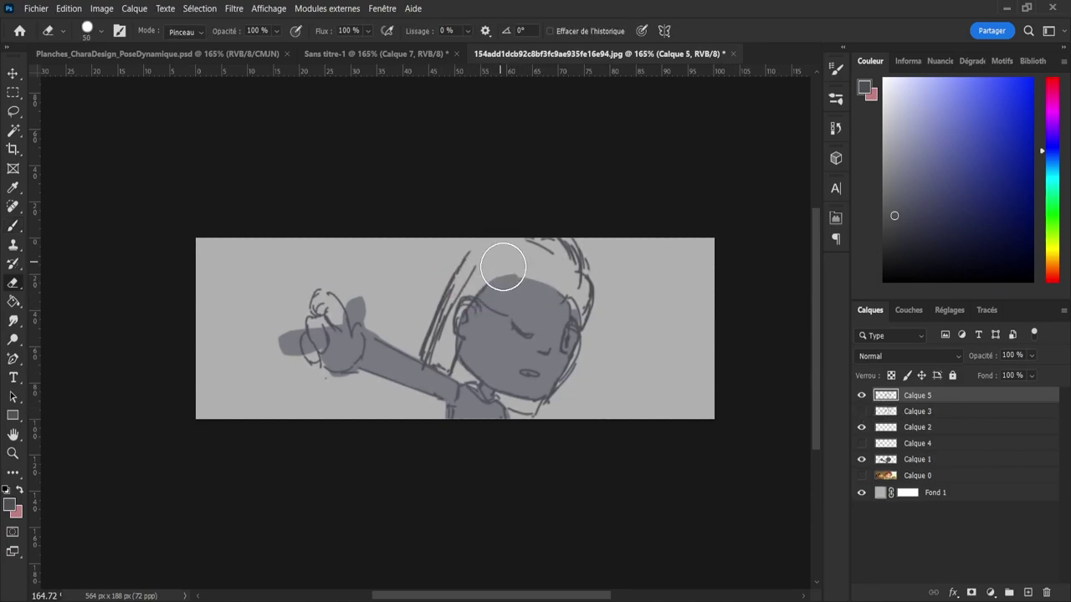
{"action": "mouse_move", "coordinate": [503, 266]}
{"action": "left_mouse_down"}
{"action": "mouse_move", "coordinate": [528, 278]}
{"action": "mouse_move", "coordinate": [528, 339]}
{"action": "mouse_move", "coordinate": [545, 268]}
{"action": "mouse_move", "coordinate": [521, 301]}
{"action": "mouse_move", "coordinate": [526, 365]}
{"action": "mouse_move", "coordinate": [548, 402]}
{"action": "mouse_move", "coordinate": [473, 270]}
{"action": "mouse_move", "coordinate": [467, 325]}
{"action": "mouse_move", "coordinate": [452, 339]}
{"action": "mouse_move", "coordinate": [432, 335]}
{"action": "mouse_move", "coordinate": [446, 348]}
{"action": "mouse_move", "coordinate": [475, 341]}
{"action": "mouse_move", "coordinate": [525, 398]}
{"action": "mouse_move", "coordinate": [544, 397]}
{"action": "mouse_move", "coordinate": [485, 387]}
{"action": "mouse_move", "coordinate": [459, 362]}
{"action": "mouse_move", "coordinate": [454, 332]}
{"action": "mouse_move", "coordinate": [465, 327]}
{"action": "mouse_move", "coordinate": [453, 370]}
{"action": "mouse_move", "coordinate": [465, 310]}
{"action": "mouse_move", "coordinate": [455, 332]}
{"action": "mouse_move", "coordinate": [478, 289]}
{"action": "left_mouse_up"}
- Sketch a new head contour around the silhouette with curved construction lines for a face turned toward the outstretched hand
{"action": "key", "text": "b"}
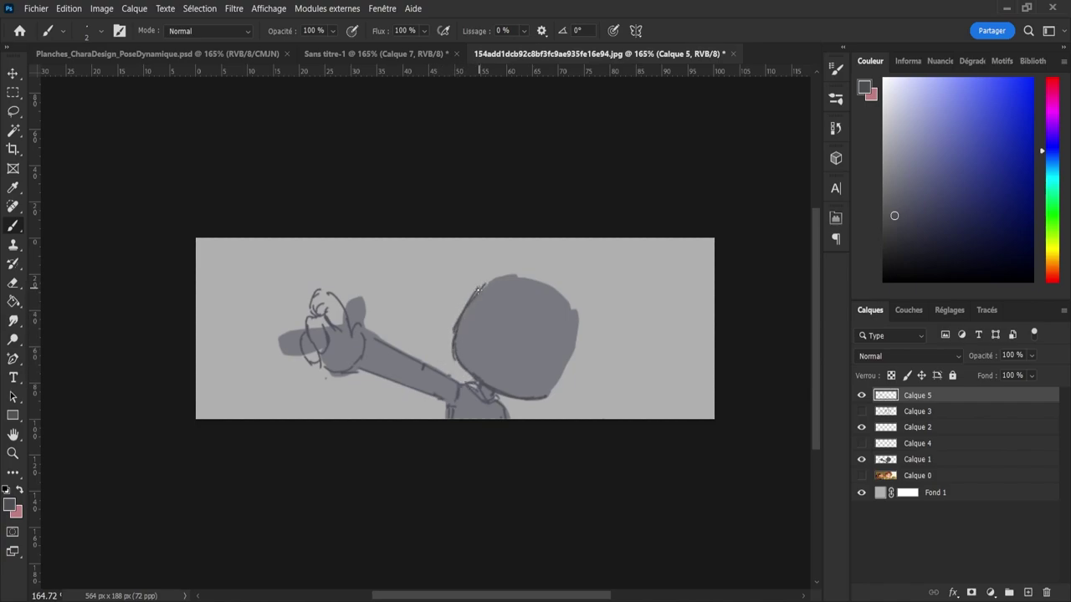
{"action": "mouse_move", "coordinate": [538, 398]}
{"action": "left_mouse_down"}
{"action": "mouse_move", "coordinate": [576, 351]}
{"action": "mouse_move", "coordinate": [582, 321]}
{"action": "left_mouse_up"}
{"action": "mouse_move", "coordinate": [467, 301]}
{"action": "left_mouse_down"}
{"action": "mouse_move", "coordinate": [507, 267]}
{"action": "mouse_move", "coordinate": [496, 270]}
{"action": "mouse_move", "coordinate": [551, 285]}
{"action": "mouse_move", "coordinate": [548, 270]}
{"action": "mouse_move", "coordinate": [581, 311]}
{"action": "left_mouse_up"}
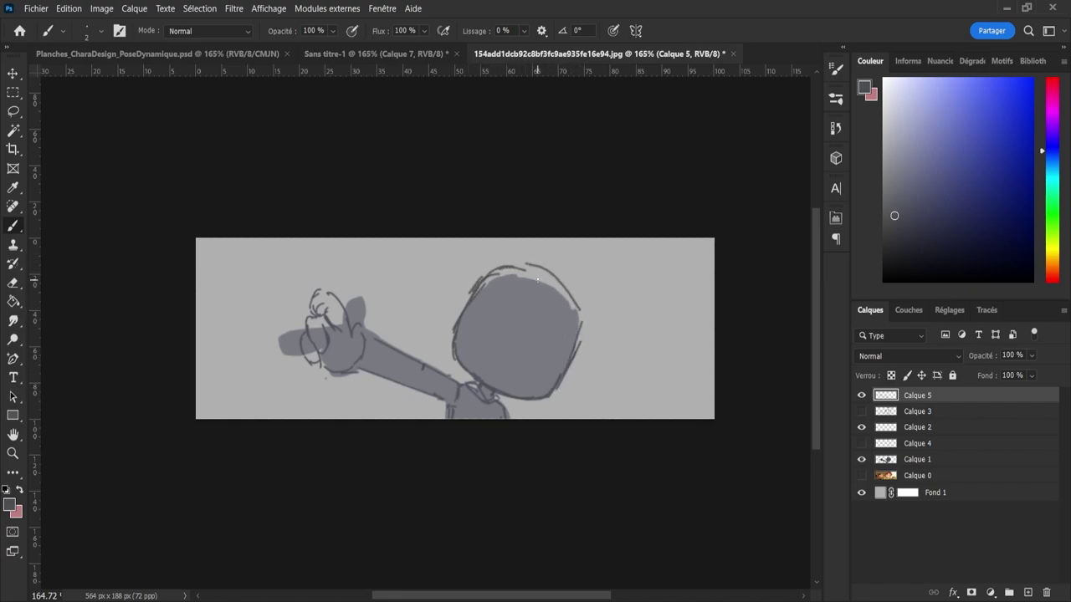
{"action": "left_click_drag", "start_coordinate": [535, 274], "coordinate": [583, 332]}
{"action": "mouse_move", "coordinate": [481, 369]}
{"action": "left_mouse_down"}
{"action": "mouse_move", "coordinate": [497, 318]}
{"action": "mouse_move", "coordinate": [526, 287]}
{"action": "left_mouse_up"}
{"action": "left_click_drag", "start_coordinate": [467, 312], "coordinate": [561, 369]}
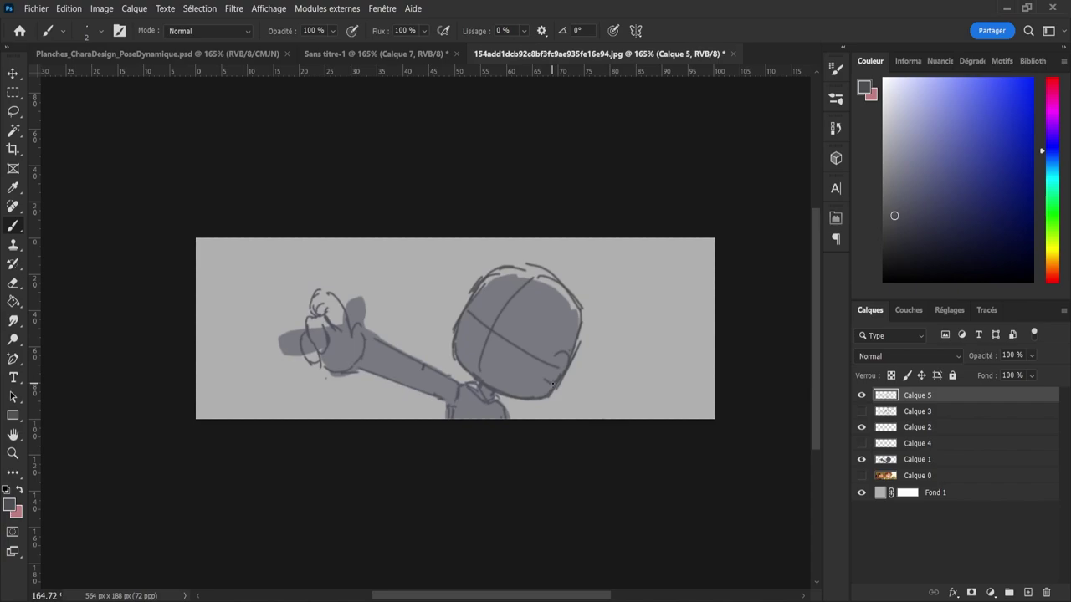
- Sketch the ear and side hairline, and add the eyes, nose and mouth along the construction lines
{"action": "mouse_move", "coordinate": [561, 351]}
{"action": "left_mouse_down"}
{"action": "mouse_move", "coordinate": [568, 369]}
{"action": "mouse_move", "coordinate": [528, 382]}
{"action": "mouse_move", "coordinate": [535, 377]}
{"action": "left_mouse_up"}
{"action": "key", "text": "e"}
{"action": "key", "text": "b"}
{"action": "left_click_drag", "start_coordinate": [562, 327], "coordinate": [559, 363]}
{"action": "key", "text": "ctrl+z"}
{"action": "left_click_drag", "start_coordinate": [563, 302], "coordinate": [558, 348]}
{"action": "mouse_move", "coordinate": [498, 340]}
{"action": "left_mouse_down"}
{"action": "mouse_move", "coordinate": [517, 306]}
{"action": "mouse_move", "coordinate": [512, 313]}
{"action": "mouse_move", "coordinate": [534, 321]}
{"action": "mouse_move", "coordinate": [527, 312]}
{"action": "mouse_move", "coordinate": [517, 350]}
{"action": "left_mouse_up"}
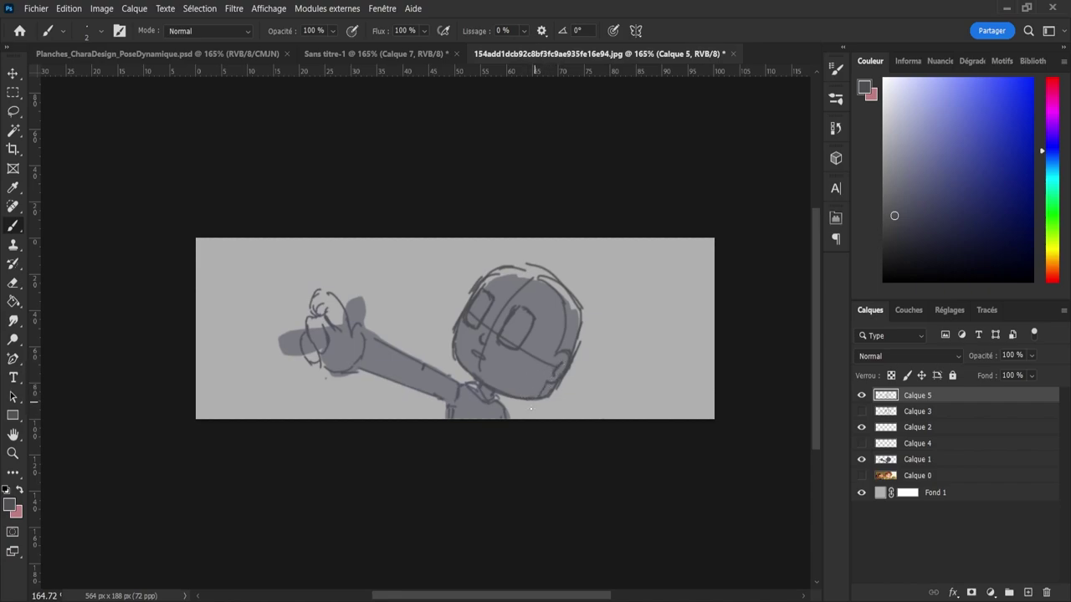
- Sketch the long hair section falling from behind the ear to the shoulder with two nearly parallel outlines
{"action": "left_click_drag", "start_coordinate": [545, 384], "coordinate": [534, 409]}
{"action": "left_click_drag", "start_coordinate": [546, 413], "coordinate": [569, 375]}
{"action": "key", "text": "ctrl+z"}
{"action": "mouse_move", "coordinate": [545, 417]}
{"action": "left_mouse_down"}
{"action": "mouse_move", "coordinate": [593, 322]}
{"action": "mouse_move", "coordinate": [583, 341]}
{"action": "mouse_move", "coordinate": [593, 308]}
{"action": "mouse_move", "coordinate": [586, 299]}
{"action": "mouse_move", "coordinate": [586, 330]}
{"action": "mouse_move", "coordinate": [584, 294]}
{"action": "mouse_move", "coordinate": [596, 322]}
{"action": "left_mouse_up"}
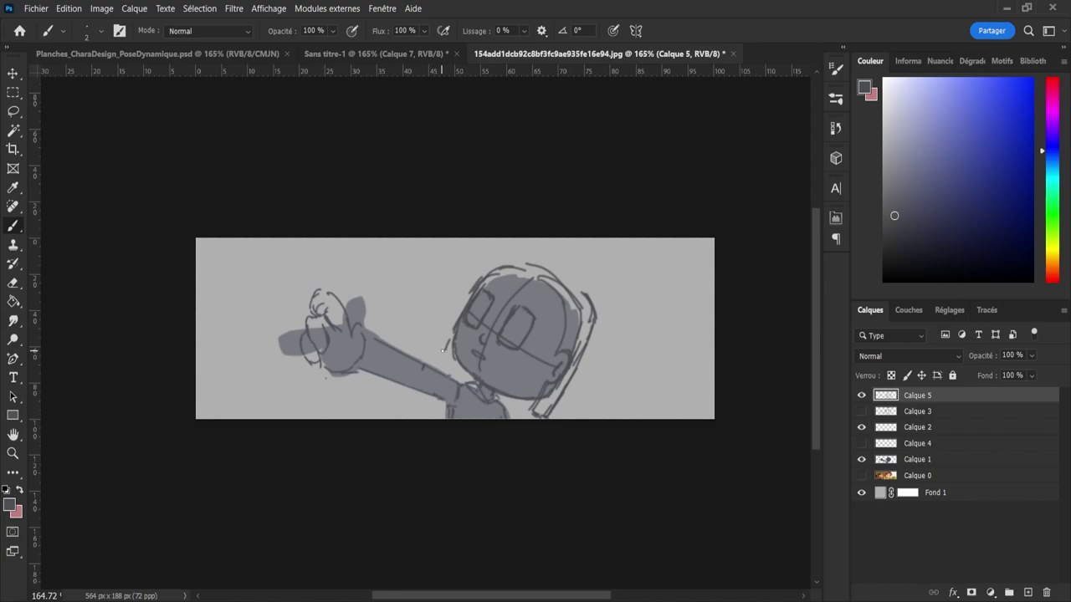
- Sketch the front lock beside the face, the rounded outline of the hair on top, and the inner hair lines at the parting
{"action": "left_click_drag", "start_coordinate": [454, 329], "coordinate": [441, 357]}
{"action": "mouse_move", "coordinate": [471, 308]}
{"action": "left_mouse_down"}
{"action": "mouse_move", "coordinate": [479, 318]}
{"action": "mouse_move", "coordinate": [509, 291]}
{"action": "mouse_move", "coordinate": [484, 323]}
{"action": "mouse_move", "coordinate": [526, 276]}
{"action": "left_mouse_up"}
{"action": "key", "text": "ctrl+z"}
{"action": "key", "text": "ctrl+z"}
{"action": "key", "text": "ctrl+z"}
{"action": "key", "text": "ctrl+z"}
{"action": "key", "text": "ctrl+z"}
{"action": "key", "text": "ctrl+z"}
{"action": "mouse_move", "coordinate": [463, 302]}
{"action": "left_mouse_down"}
{"action": "mouse_move", "coordinate": [506, 249]}
{"action": "mouse_move", "coordinate": [540, 247]}
{"action": "mouse_move", "coordinate": [524, 252]}
{"action": "mouse_move", "coordinate": [566, 263]}
{"action": "mouse_move", "coordinate": [546, 247]}
{"action": "mouse_move", "coordinate": [596, 323]}
{"action": "left_mouse_up"}
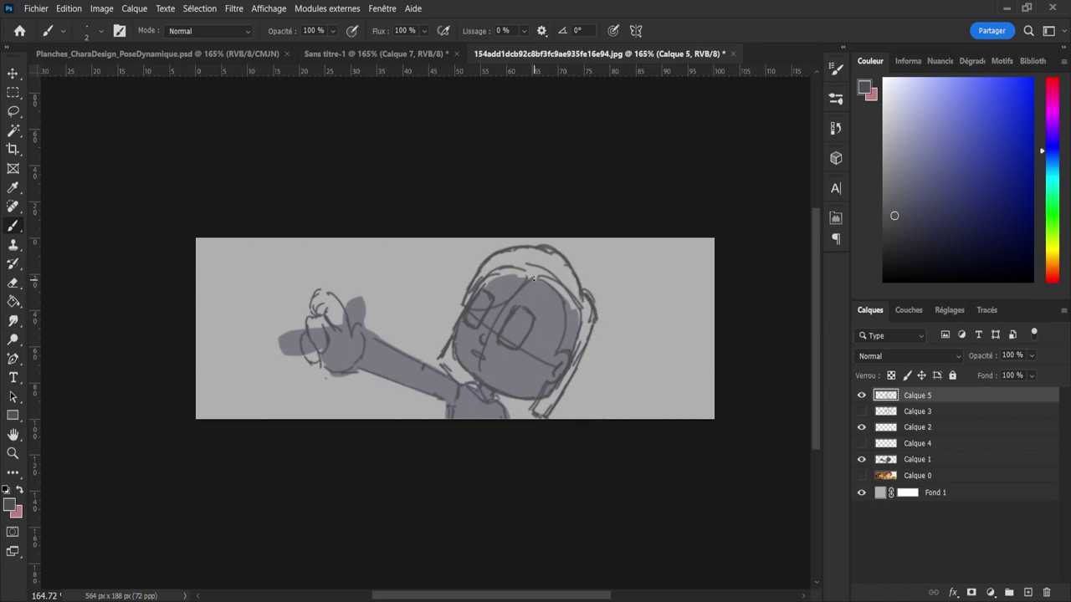
{"action": "left_click_drag", "start_coordinate": [524, 285], "coordinate": [530, 270]}
{"action": "left_click_drag", "start_coordinate": [563, 311], "coordinate": [533, 388]}
- Select the sketched hand with the Lasso, transform it closer to the forearm, and deselect it
{"action": "key", "text": "l"}
{"action": "mouse_move", "coordinate": [281, 333]}
{"action": "left_mouse_down"}
{"action": "mouse_move", "coordinate": [285, 306]}
{"action": "mouse_move", "coordinate": [368, 303]}
{"action": "mouse_move", "coordinate": [375, 358]}
{"action": "mouse_move", "coordinate": [351, 383]}
{"action": "mouse_move", "coordinate": [284, 335]}
{"action": "left_mouse_up"}
{"action": "key", "text": "ctrl+t"}
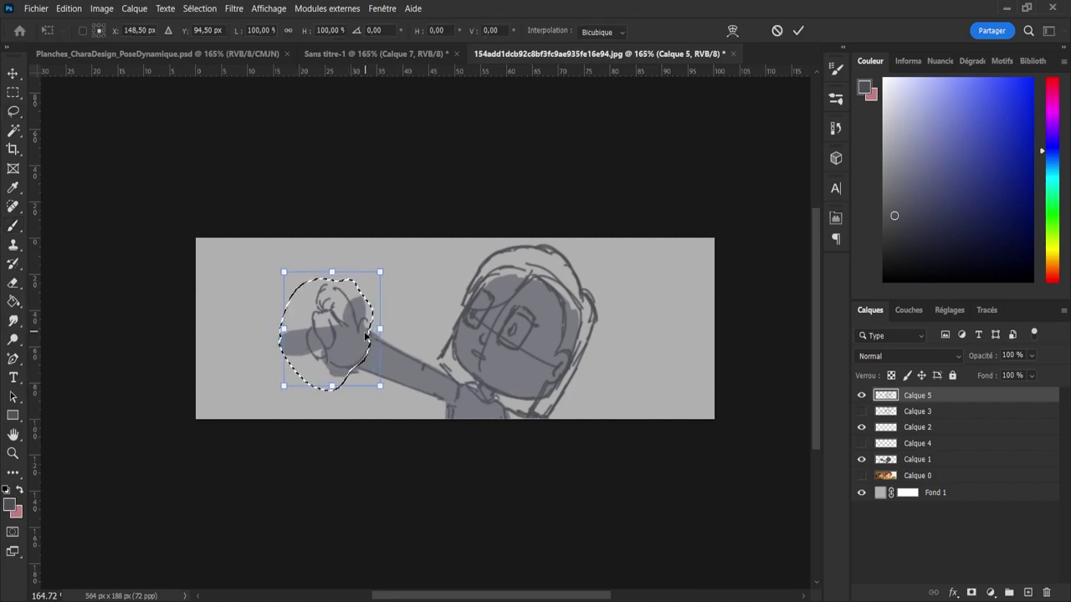
{"action": "left_click_drag", "start_coordinate": [360, 339], "coordinate": [368, 335]}
{"action": "key", "text": "Return"}
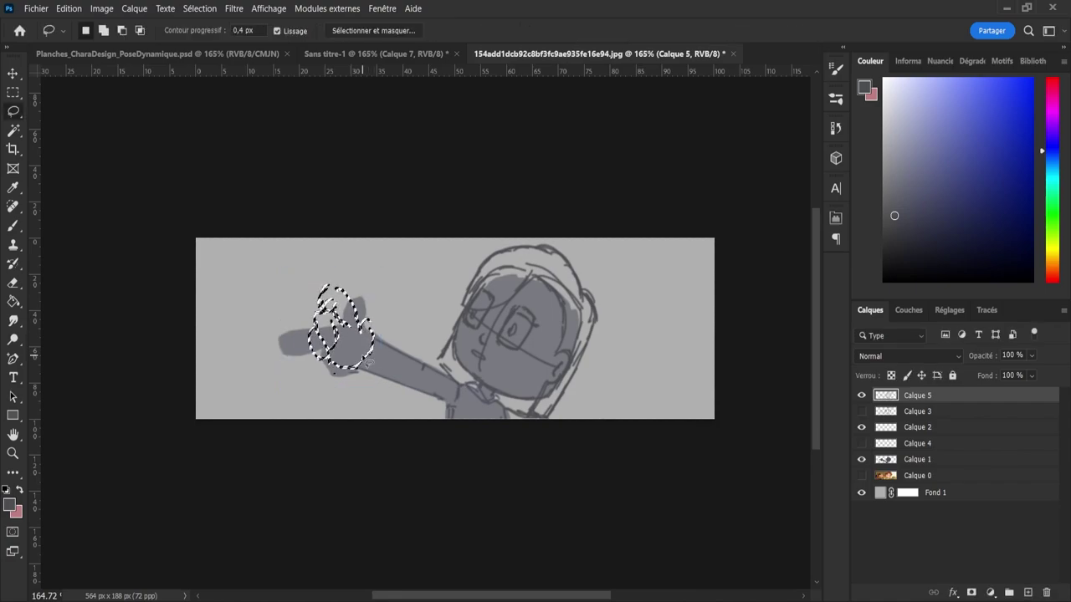
{"action": "key", "text": "ctrl+d"}
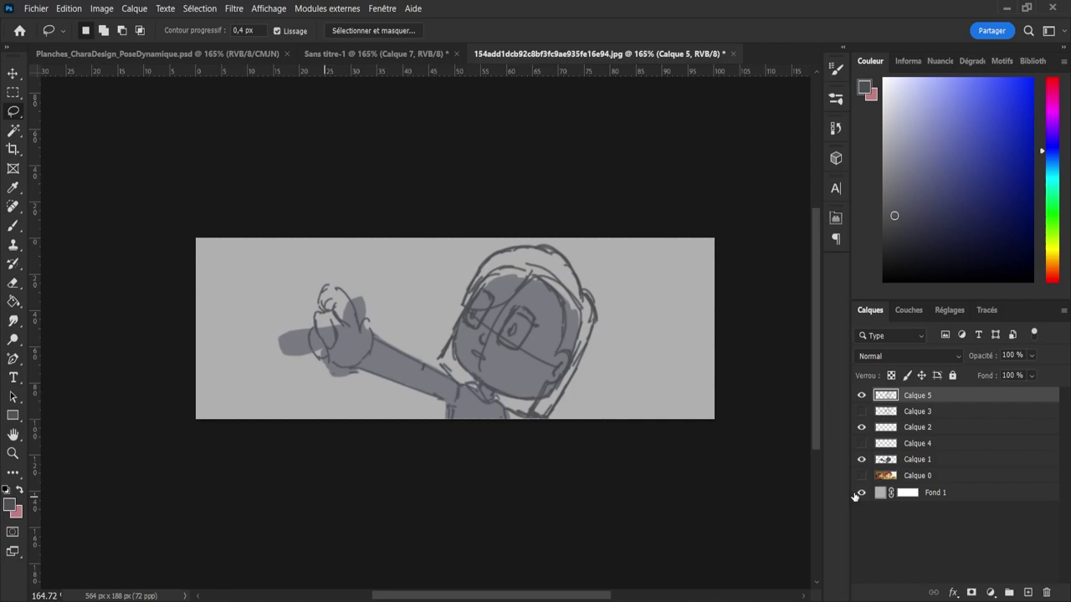
- Add a new layer and paint light cyan over the hand side of the canvas with a 103 px brush, extending over the head
{"action": "left_click", "coordinate": [1028, 592]}
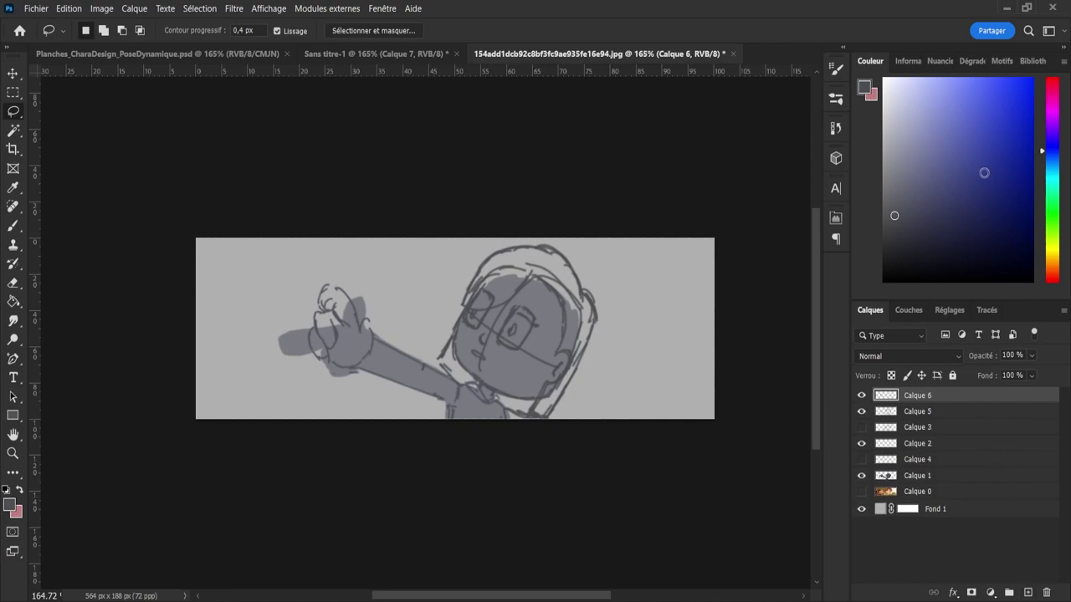
{"action": "left_click_drag", "start_coordinate": [1047, 166], "coordinate": [1043, 176]}
{"action": "left_click_drag", "start_coordinate": [953, 109], "coordinate": [961, 97]}
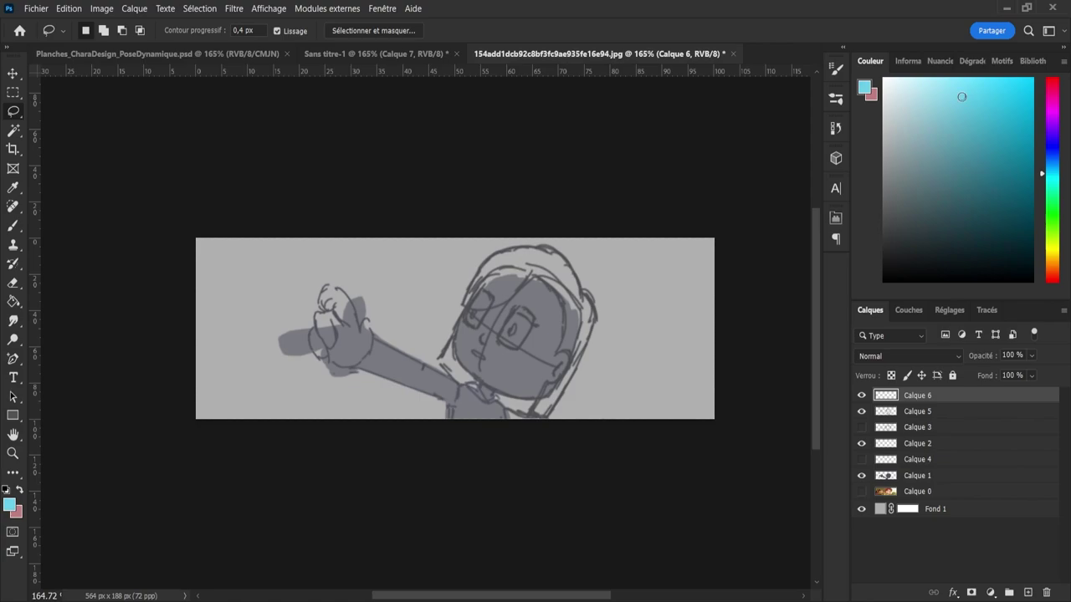
{"action": "key", "text": "b"}
{"action": "right_click", "coordinate": [287, 347], "text": "alt"}
{"action": "left_click_drag", "start_coordinate": [226, 242], "coordinate": [246, 427]}
{"action": "key", "text": "ctrl+z"}
{"action": "mouse_move", "coordinate": [244, 318]}
{"action": "left_mouse_down"}
{"action": "mouse_move", "coordinate": [279, 321]}
{"action": "mouse_move", "coordinate": [230, 406]}
{"action": "mouse_move", "coordinate": [219, 273]}
{"action": "mouse_move", "coordinate": [261, 389]}
{"action": "mouse_move", "coordinate": [302, 282]}
{"action": "mouse_move", "coordinate": [282, 285]}
{"action": "mouse_move", "coordinate": [306, 428]}
{"action": "mouse_move", "coordinate": [341, 244]}
{"action": "mouse_move", "coordinate": [385, 392]}
{"action": "mouse_move", "coordinate": [413, 417]}
{"action": "mouse_move", "coordinate": [416, 277]}
{"action": "mouse_move", "coordinate": [426, 449]}
{"action": "left_mouse_up"}
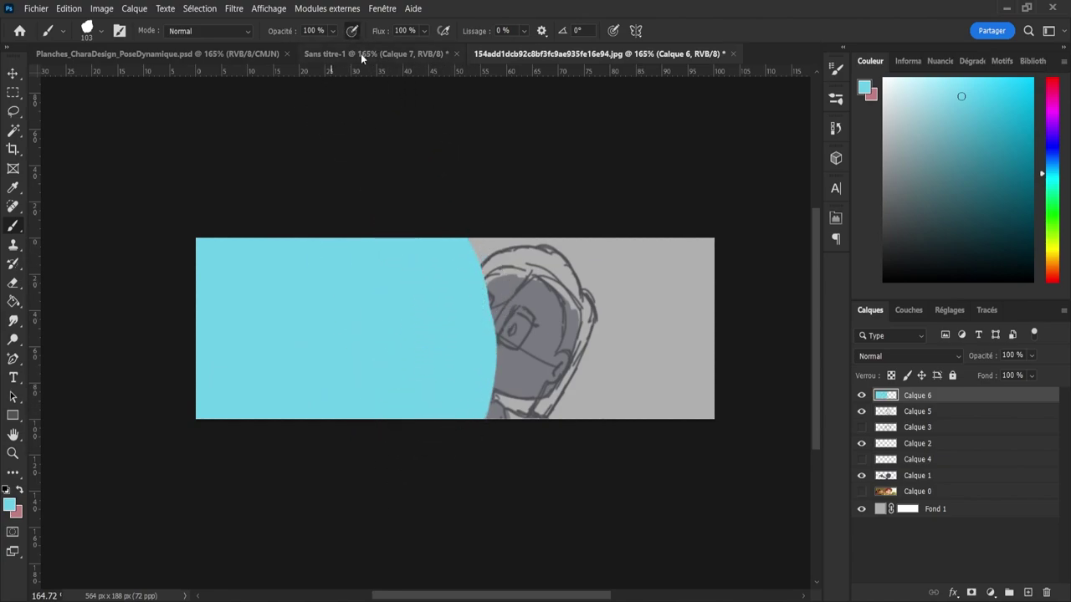
{"action": "mouse_move", "coordinate": [464, 326]}
{"action": "left_mouse_down"}
{"action": "mouse_move", "coordinate": [496, 391]}
{"action": "mouse_move", "coordinate": [463, 271]}
{"action": "mouse_move", "coordinate": [483, 457]}
{"action": "mouse_move", "coordinate": [486, 299]}
{"action": "mouse_move", "coordinate": [493, 369]}
{"action": "mouse_move", "coordinate": [507, 360]}
{"action": "mouse_move", "coordinate": [491, 276]}
{"action": "mouse_move", "coordinate": [538, 438]}
{"action": "mouse_move", "coordinate": [566, 363]}
{"action": "left_mouse_up"}
- Fade the cyan paint toward the head with a round 250 px Eraser at 53% opacity
{"action": "key", "text": "e"}
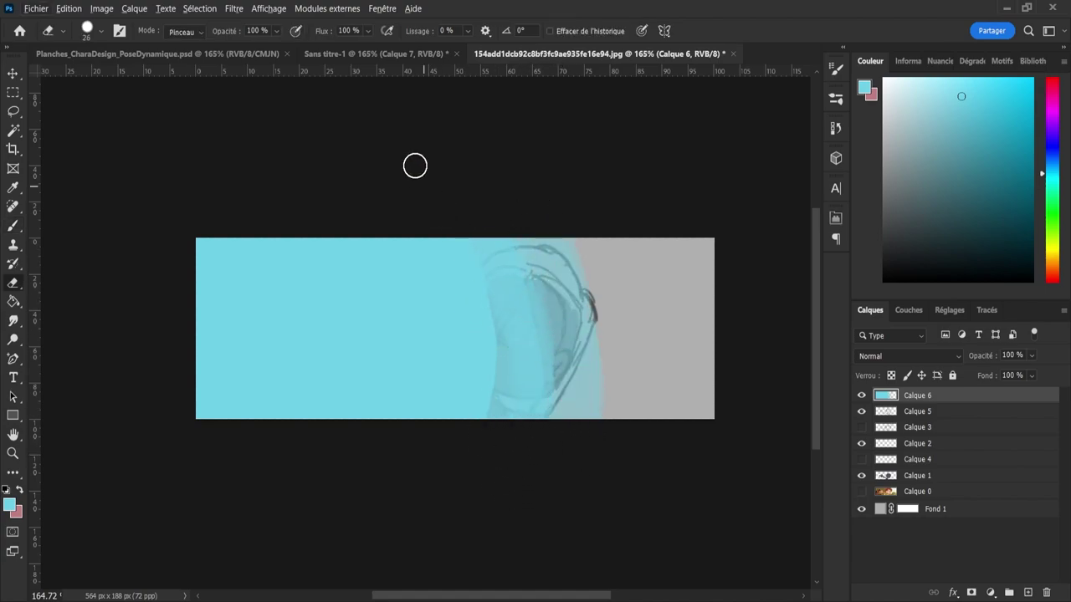
{"action": "left_click", "coordinate": [293, 33]}
{"action": "key", "text": "5"}
{"action": "key", "text": "3"}
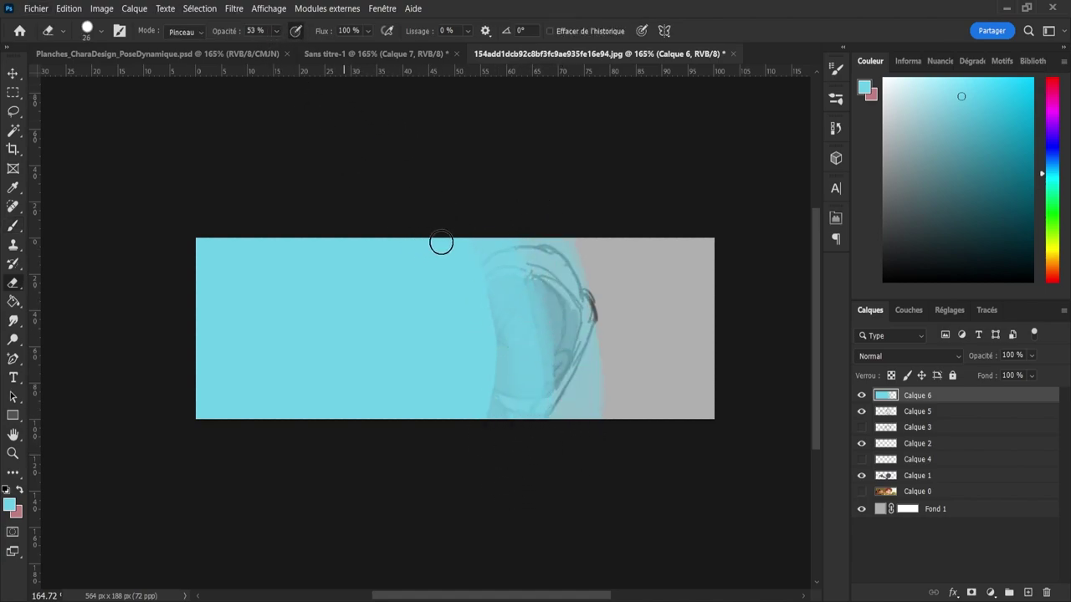
{"action": "key", "text": "."}
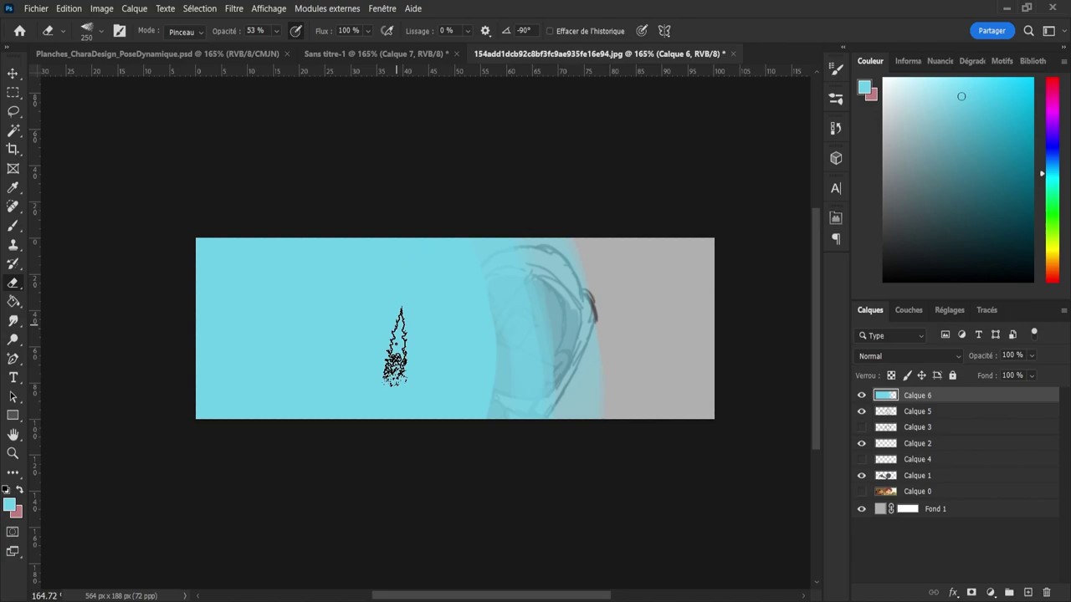
{"action": "key", "text": "comma"}
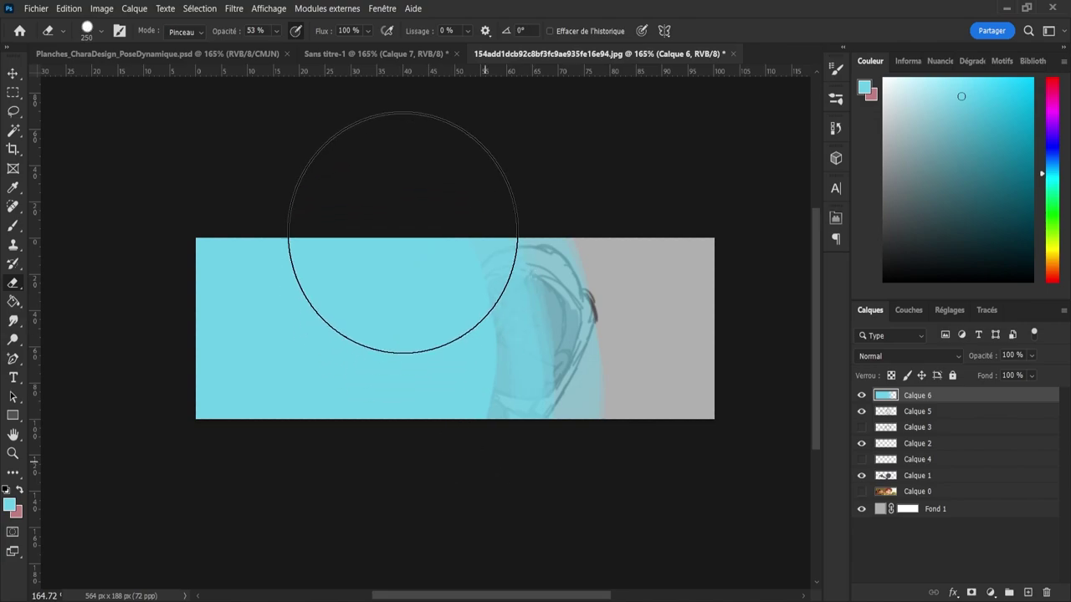
{"action": "left_click_drag", "start_coordinate": [561, 241], "coordinate": [552, 388]}
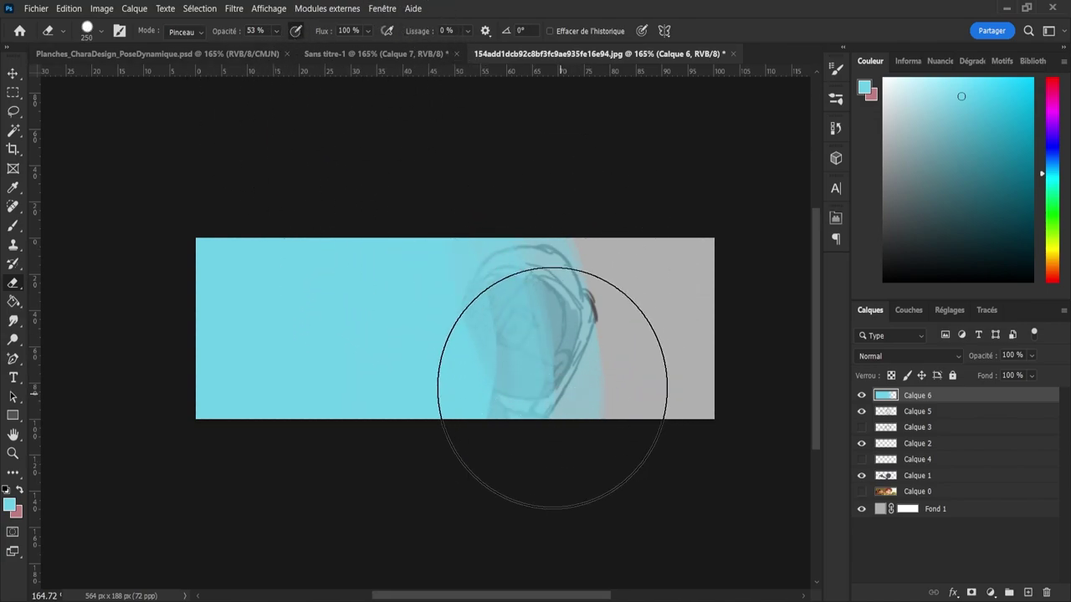
{"action": "mouse_move", "coordinate": [513, 241]}
{"action": "left_mouse_down"}
{"action": "mouse_move", "coordinate": [527, 370]}
{"action": "mouse_move", "coordinate": [474, 277]}
{"action": "mouse_move", "coordinate": [444, 476]}
{"action": "mouse_move", "coordinate": [469, 314]}
{"action": "mouse_move", "coordinate": [466, 384]}
{"action": "mouse_move", "coordinate": [525, 317]}
{"action": "mouse_move", "coordinate": [572, 501]}
{"action": "mouse_move", "coordinate": [590, 232]}
{"action": "left_mouse_up"}
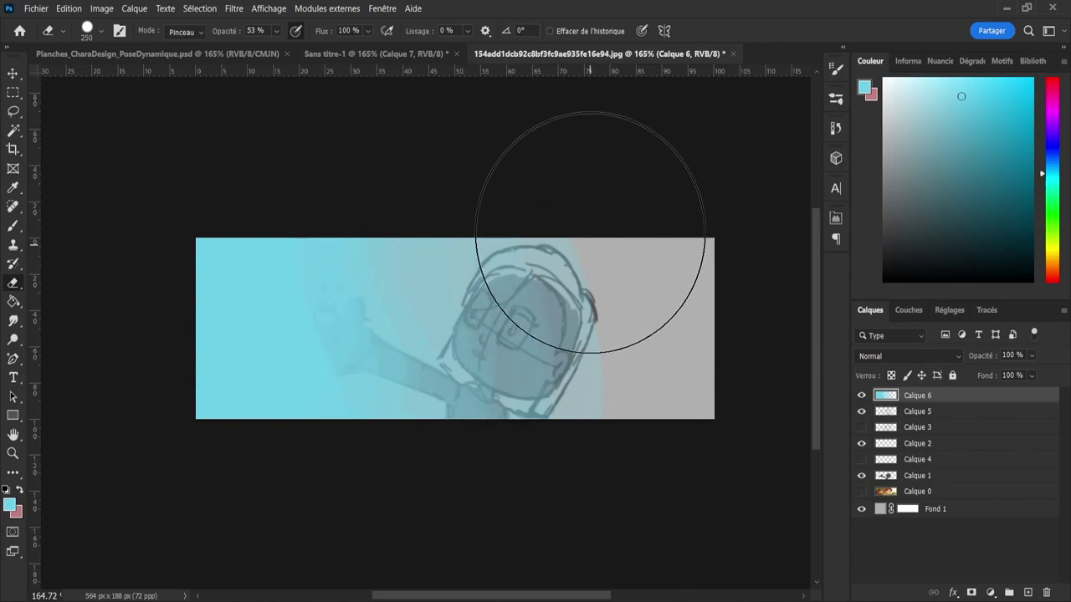
- Set cyan layer Calque 6 to the Incrustation blend mode at 51% opacity, and hide silhouette layer Calque 1
{"action": "left_click", "coordinate": [901, 356]}
{"action": "left_click", "coordinate": [890, 385]}
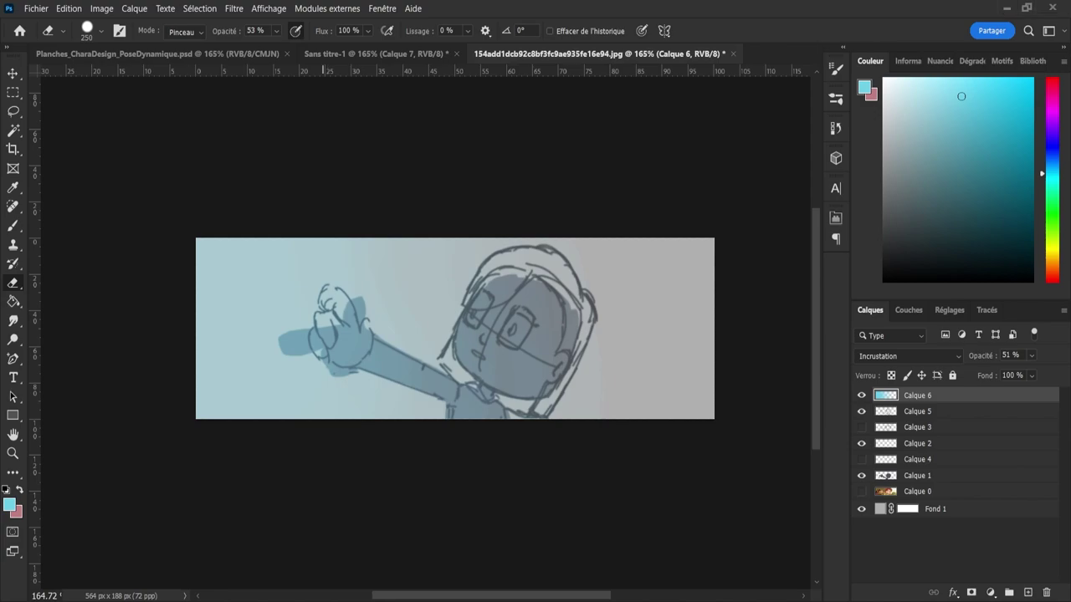
{"action": "left_click", "coordinate": [861, 476]}
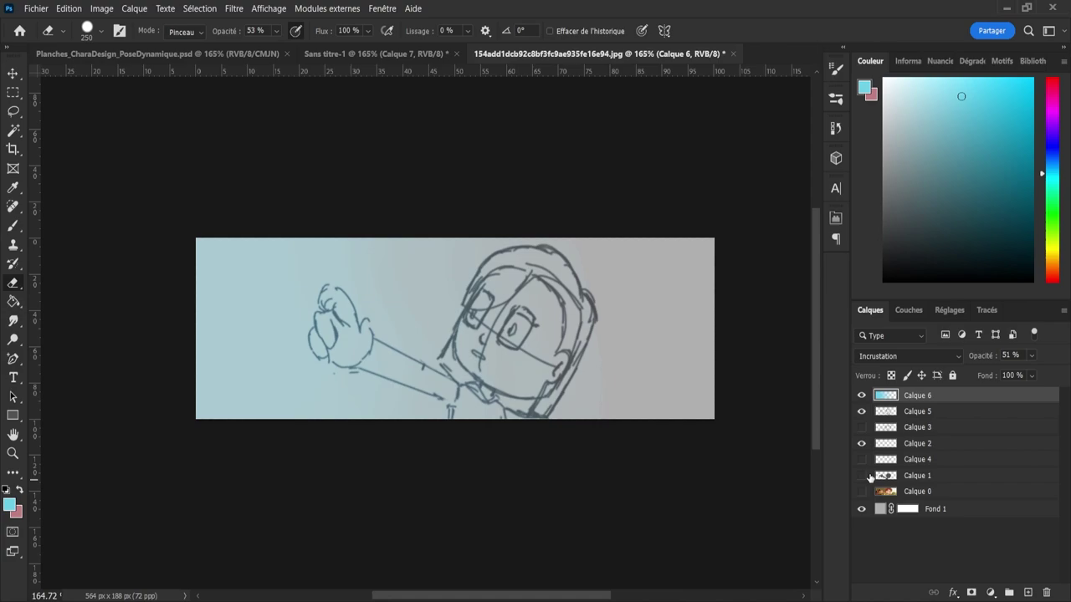
- Toggle the visibility of Calque 5 and Calque 3 to compare the new head sketch with the earlier one
{"action": "left_click", "coordinate": [897, 412]}
{"action": "left_click", "coordinate": [862, 412]}
{"action": "left_click", "coordinate": [862, 412]}
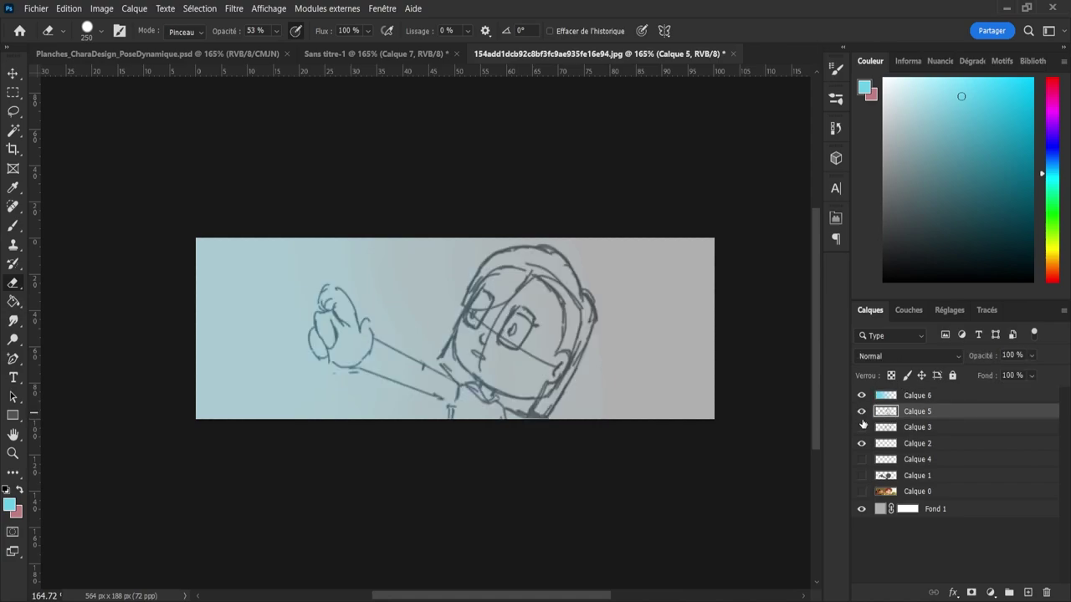
{"action": "left_click", "coordinate": [862, 428]}
{"action": "left_click", "coordinate": [862, 412]}
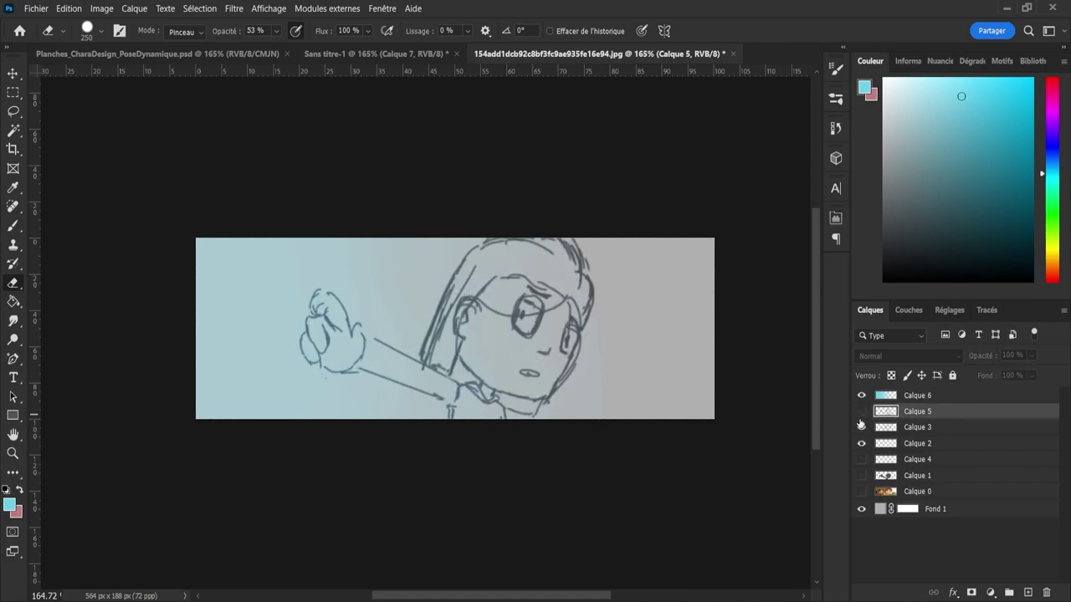
{"action": "left_click", "coordinate": [862, 416]}
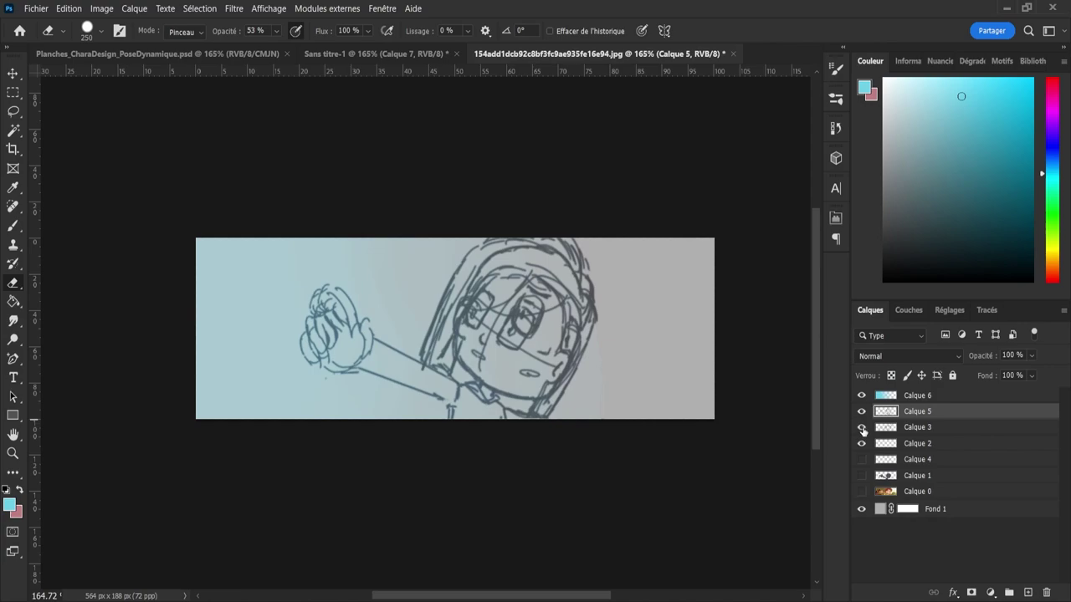
{"action": "left_click", "coordinate": [863, 429]}
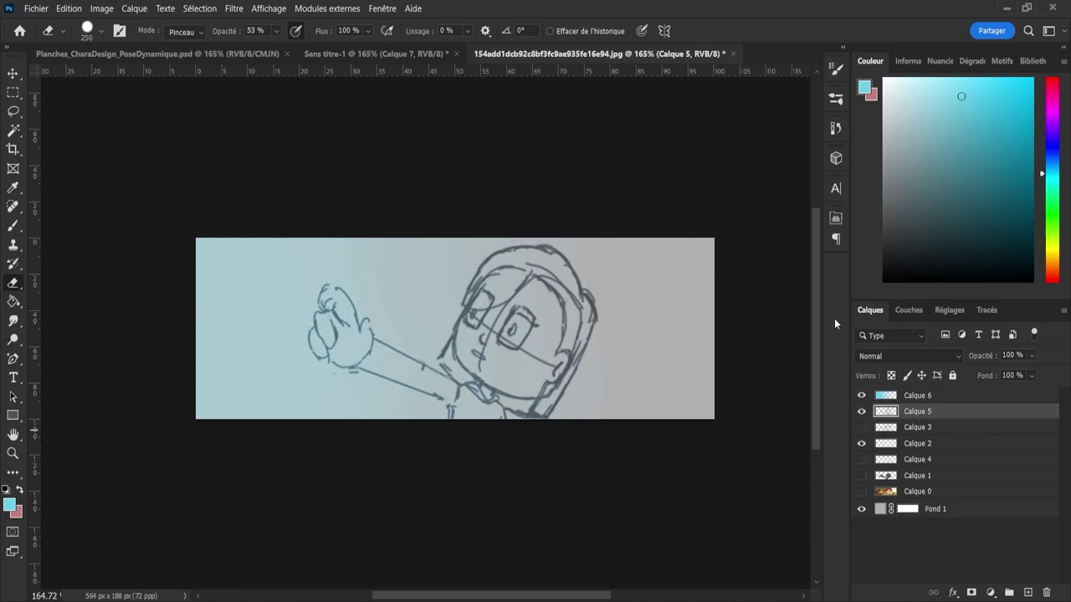
- Copy the Calque 5 sketch onto a new layer above it and hide Calque 5
{"action": "key", "text": "ctrl+v"}
{"action": "left_click", "coordinate": [861, 412]}
{"action": "left_click", "coordinate": [861, 414]}
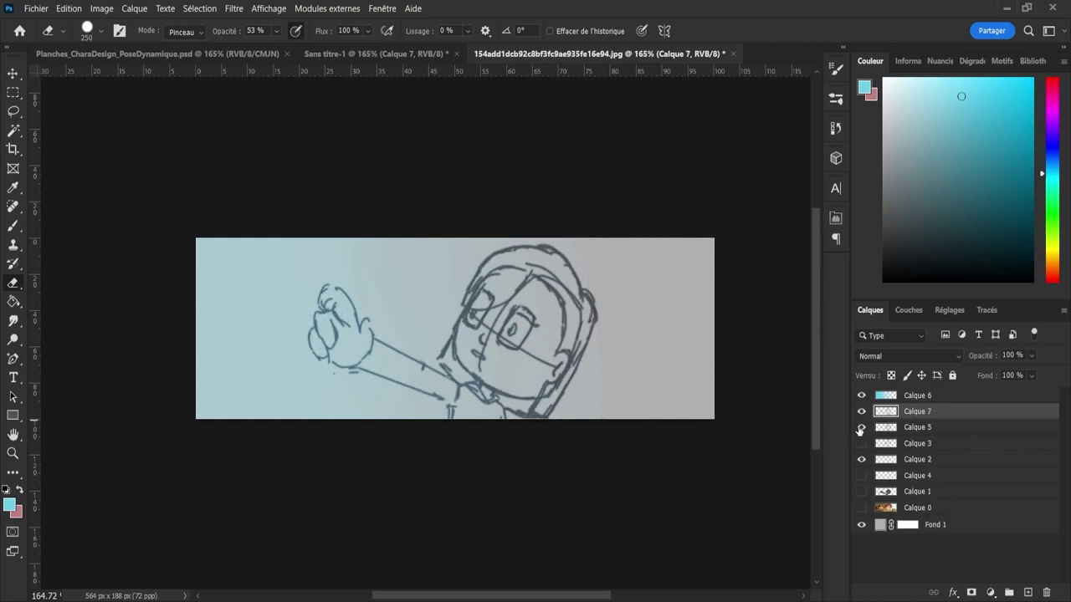
- Select the head on the copied layer with the Lasso, rotate it to -12.05°, and move it toward the outstretched hand
{"action": "key", "text": "l"}
{"action": "mouse_move", "coordinate": [457, 247]}
{"action": "left_mouse_down"}
{"action": "mouse_move", "coordinate": [478, 222]}
{"action": "mouse_move", "coordinate": [617, 262]}
{"action": "mouse_move", "coordinate": [625, 351]}
{"action": "mouse_move", "coordinate": [568, 432]}
{"action": "mouse_move", "coordinate": [516, 422]}
{"action": "mouse_move", "coordinate": [498, 396]}
{"action": "mouse_move", "coordinate": [434, 364]}
{"action": "mouse_move", "coordinate": [424, 320]}
{"action": "mouse_move", "coordinate": [469, 240]}
{"action": "left_mouse_up"}
{"action": "key", "text": "ctrl+t"}
{"action": "mouse_move", "coordinate": [690, 257]}
{"action": "left_mouse_down"}
{"action": "mouse_move", "coordinate": [684, 247]}
{"action": "mouse_move", "coordinate": [645, 255]}
{"action": "left_mouse_up"}
{"action": "mouse_move", "coordinate": [581, 316]}
{"action": "left_mouse_down"}
{"action": "mouse_move", "coordinate": [562, 315]}
{"action": "mouse_move", "coordinate": [564, 304]}
{"action": "mouse_move", "coordinate": [573, 310]}
{"action": "left_mouse_up"}
{"action": "left_click_drag", "start_coordinate": [671, 240], "coordinate": [664, 232]}
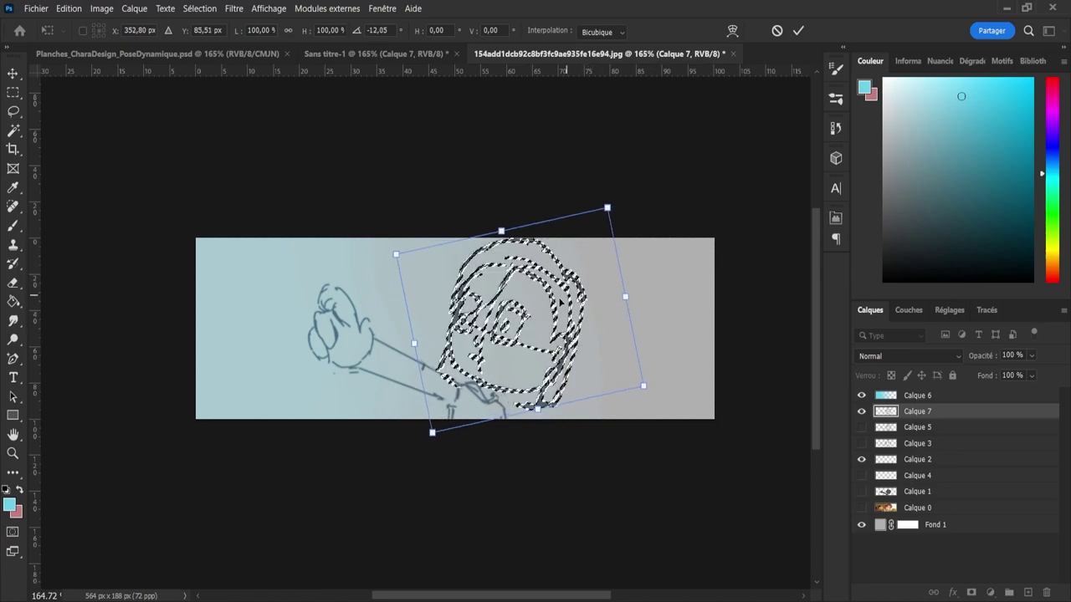
{"action": "left_click_drag", "start_coordinate": [559, 299], "coordinate": [555, 297]}
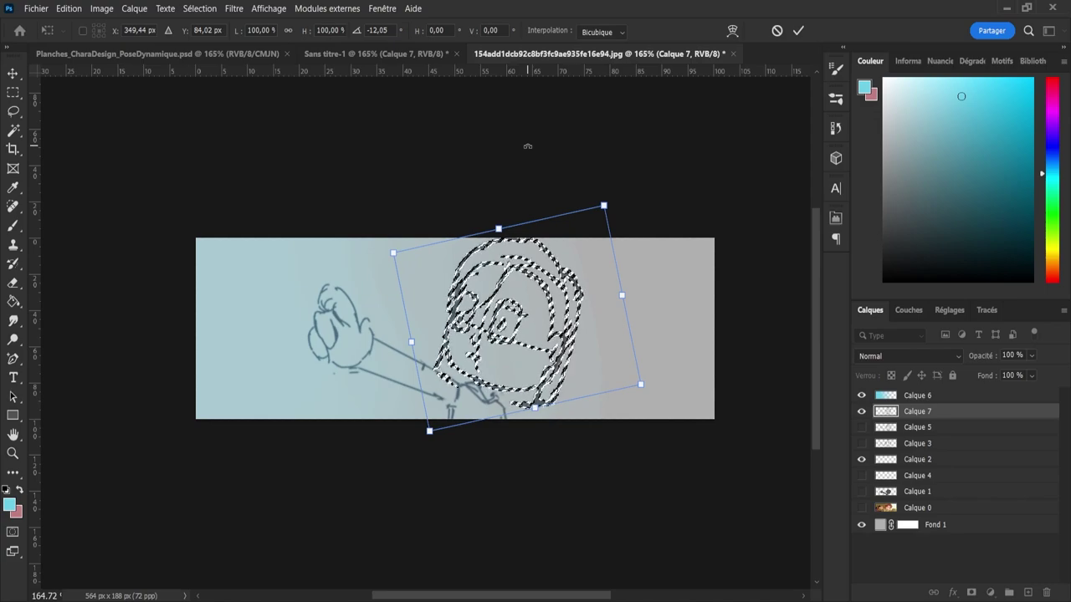
- Nudge the rotated head into place over the neck, about 3 px right and 1 px down
{"action": "key", "text": "Up"}
{"action": "key", "text": "Up"}
{"action": "key", "text": "Right"}
{"action": "key", "text": "Right"}
{"action": "key", "text": "Right"}
{"action": "key", "text": "Right"}
{"action": "key", "text": "Right"}
{"action": "key", "text": "Right"}
{"action": "key", "text": "Right"}
{"action": "key", "text": "Right"}
{"action": "key", "text": "Right"}
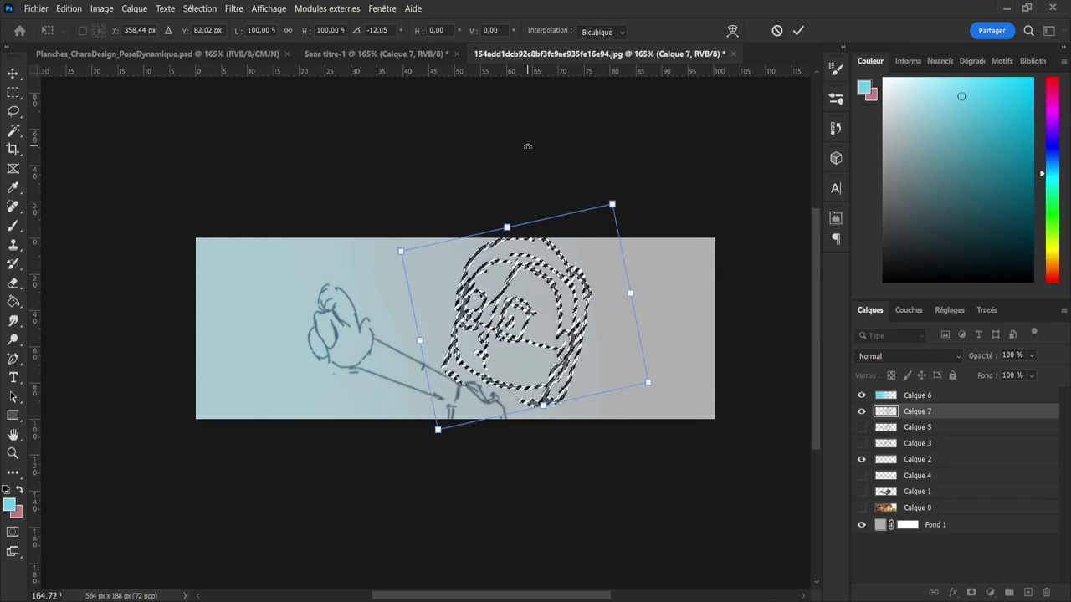
{"action": "key", "text": "Left"}
{"action": "key", "text": "Left"}
{"action": "key", "text": "Left"}
{"action": "key", "text": "Left"}
{"action": "key", "text": "Left"}
{"action": "key", "text": "Down"}
{"action": "key", "text": "Left"}
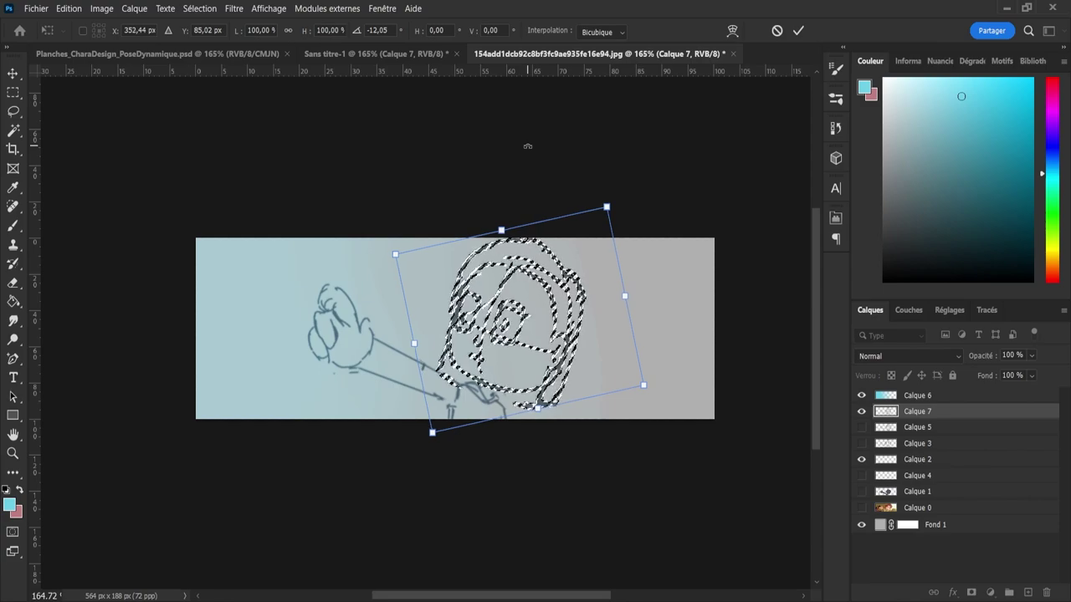
- Rotate the head further to -14.60°, nudge it about 4 px left and 3 px up, apply the transform and deselect
{"action": "left_click_drag", "start_coordinate": [635, 185], "coordinate": [631, 179]}
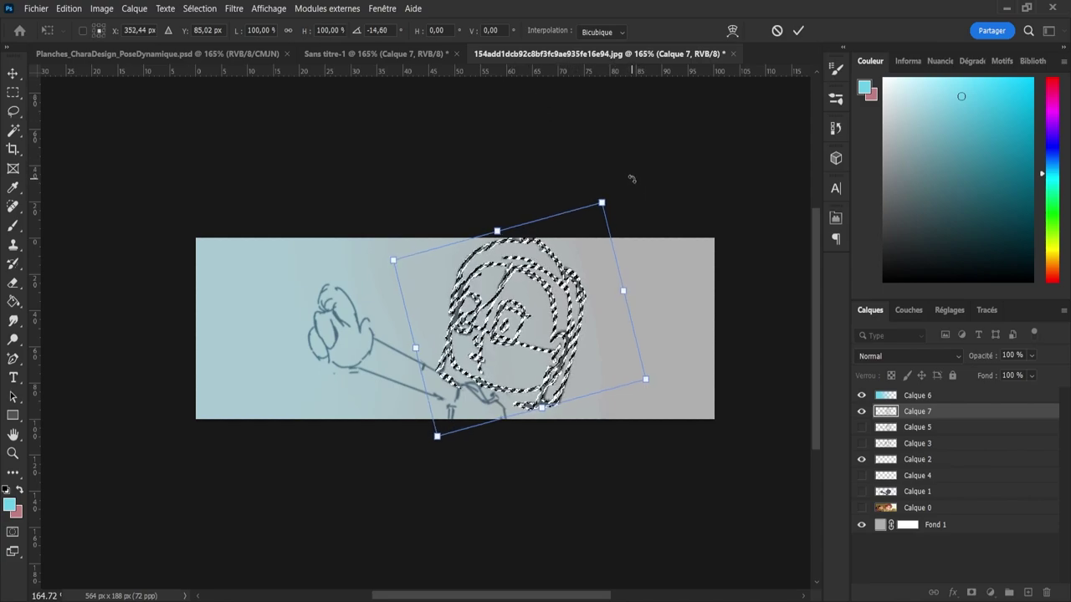
{"action": "key", "text": "Left"}
{"action": "key", "text": "Left"}
{"action": "key", "text": "Left"}
{"action": "key", "text": "Left"}
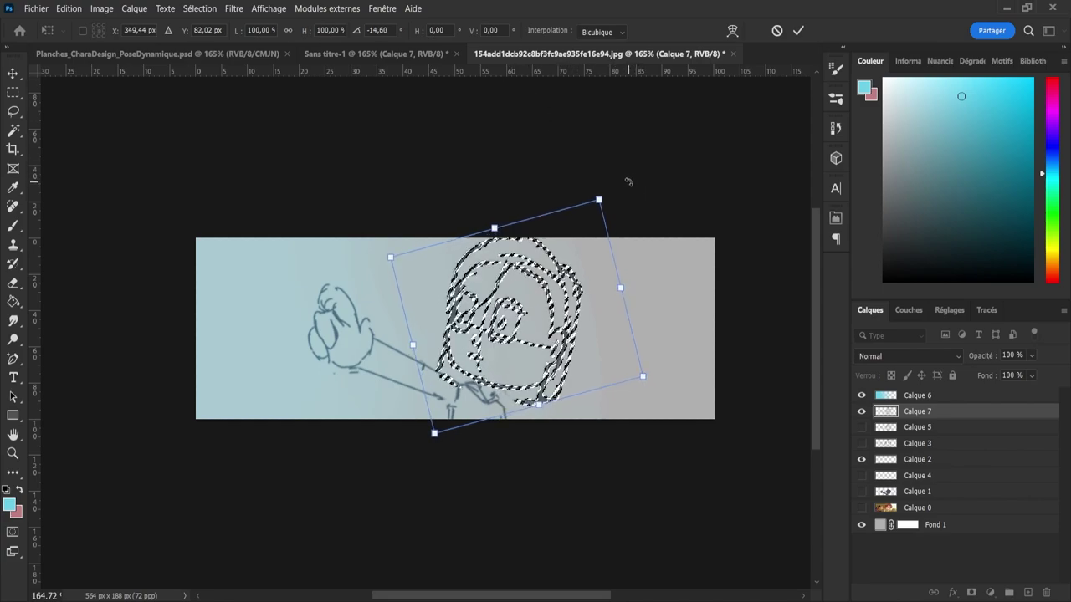
{"action": "key", "text": "Up"}
{"action": "key", "text": "Up"}
{"action": "key", "text": "Up"}
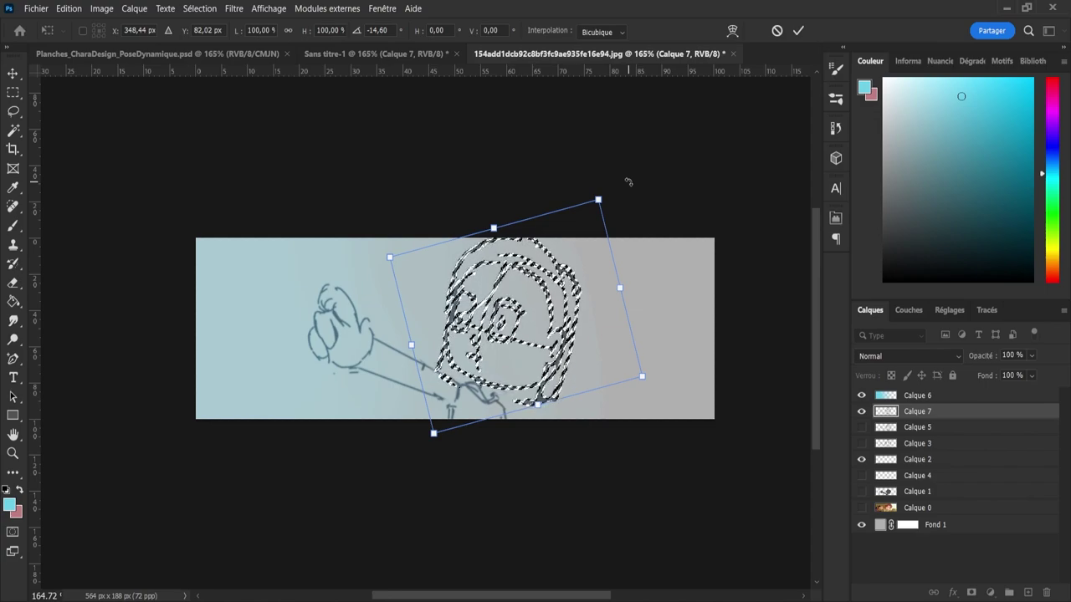
{"action": "key", "text": "Return"}
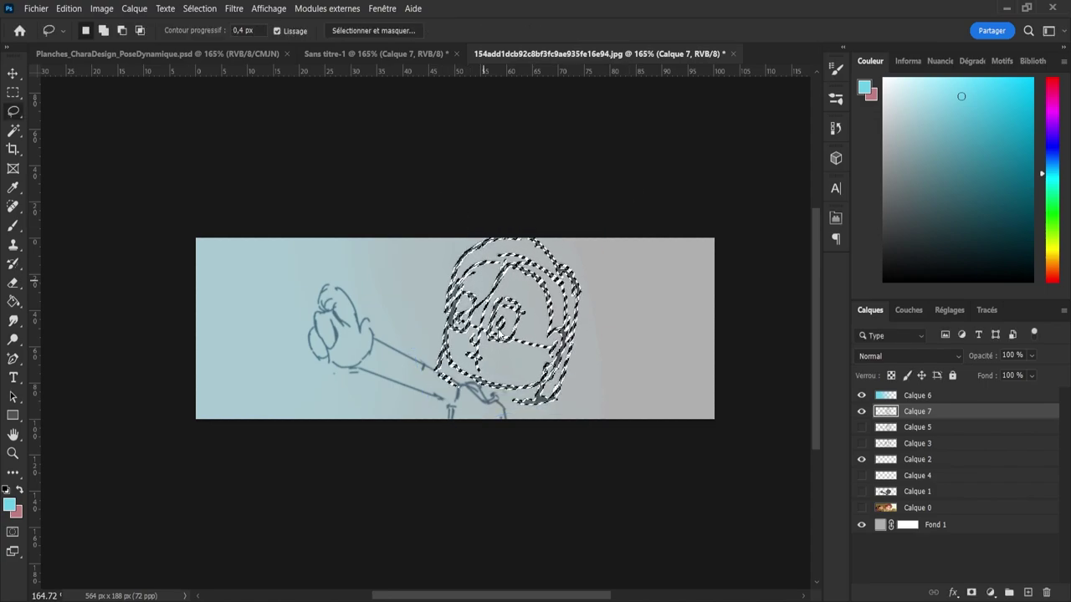
{"action": "key", "text": "ctrl+d"}
- Reduce the brush to 2 px and choose a very dark bluish grey as the drawing colour
{"action": "key", "text": "b"}
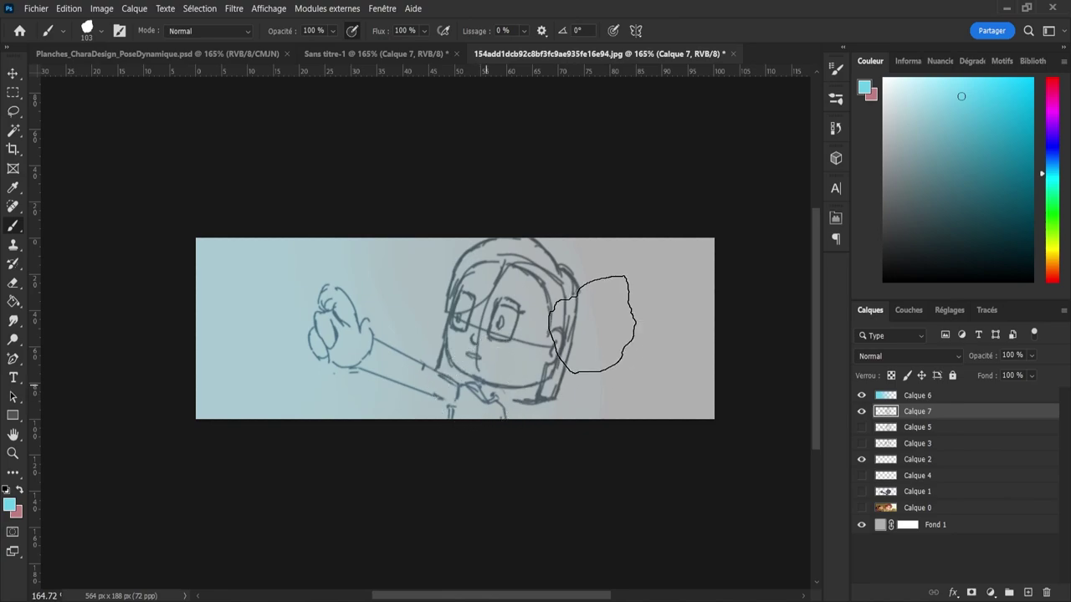
{"action": "key", "text": "bracketleft"}
{"action": "key", "text": "bracketleft"}
{"action": "key", "text": "bracketleft"}
{"action": "key", "text": "bracketleft"}
{"action": "key", "text": "bracketleft"}
{"action": "key", "text": "bracketleft"}
{"action": "key", "text": "bracketleft"}
{"action": "key", "text": "bracketleft"}
{"action": "key", "text": "bracketleft"}
{"action": "key", "text": "bracketleft"}
{"action": "left_click", "coordinate": [1053, 150]}
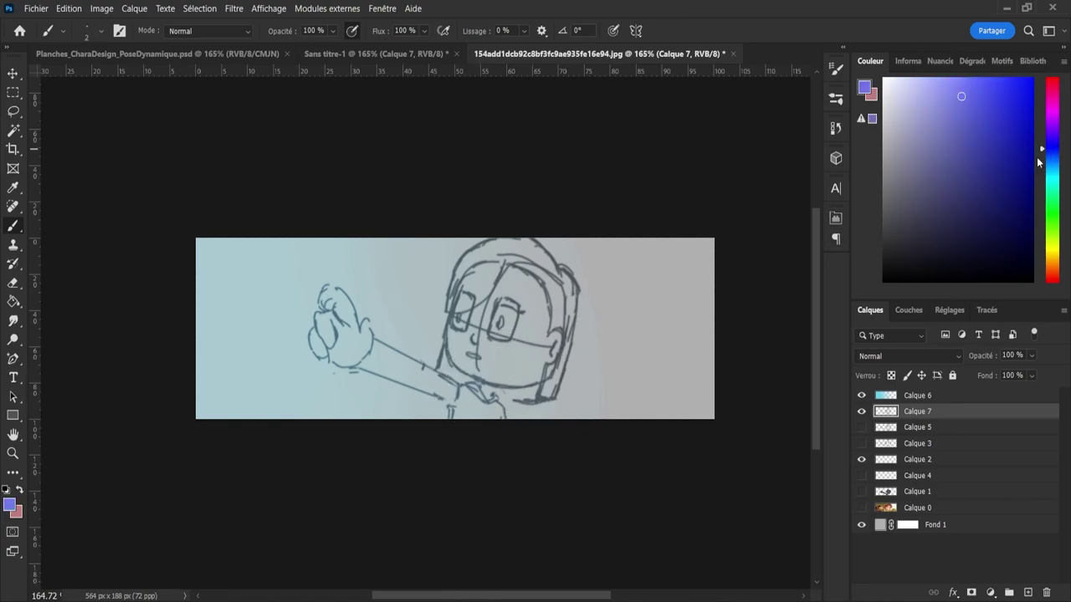
{"action": "left_click_drag", "start_coordinate": [901, 231], "coordinate": [909, 187]}
{"action": "left_click_drag", "start_coordinate": [911, 191], "coordinate": [888, 216]}
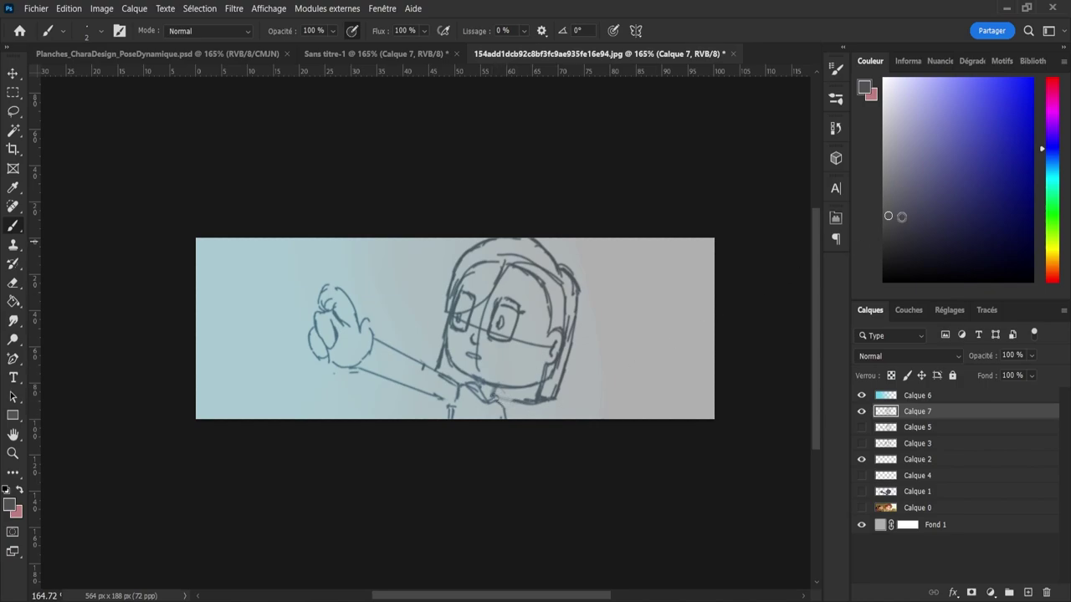
{"action": "left_click_drag", "start_coordinate": [892, 244], "coordinate": [892, 239]}
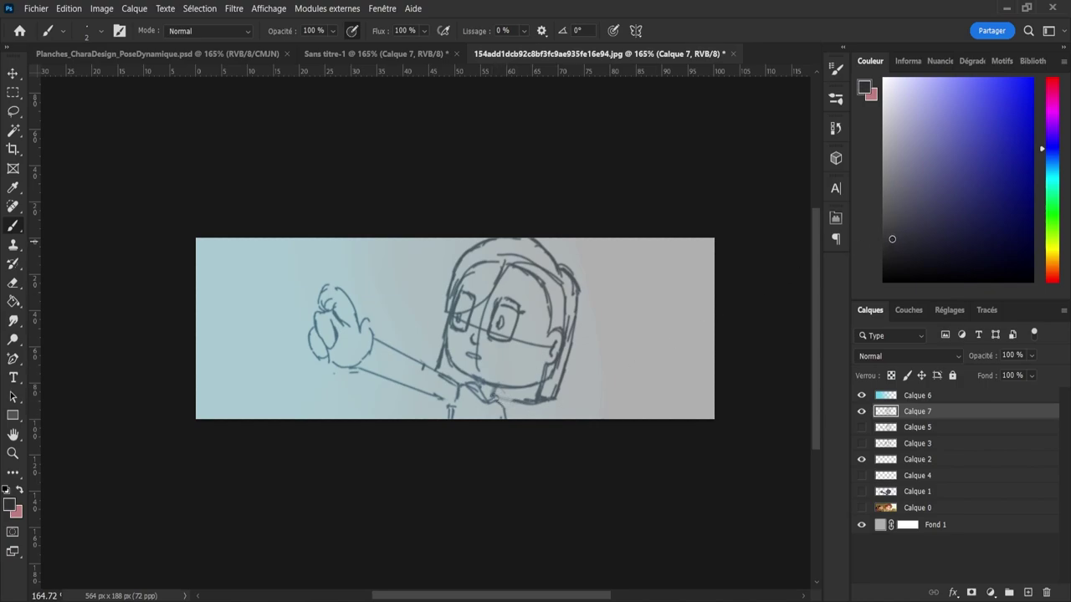
{"action": "left_click", "coordinate": [1051, 145]}
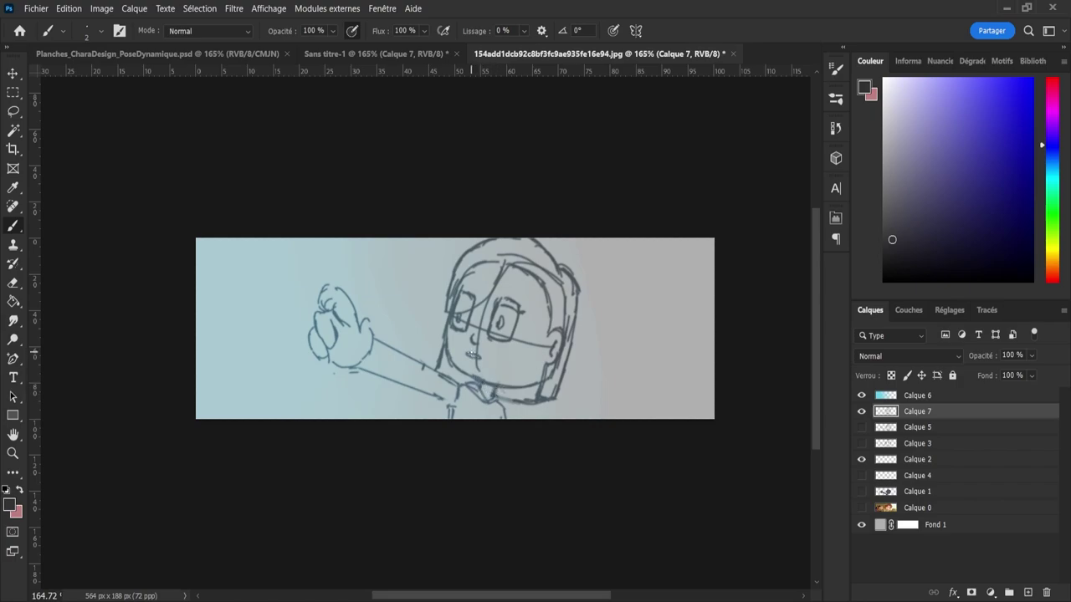
- Test a stroke beside the character, undo it, and choose a slightly lighter dark grey as the drawing colour
{"action": "key", "text": "e"}
{"action": "right_click", "coordinate": [490, 305]}
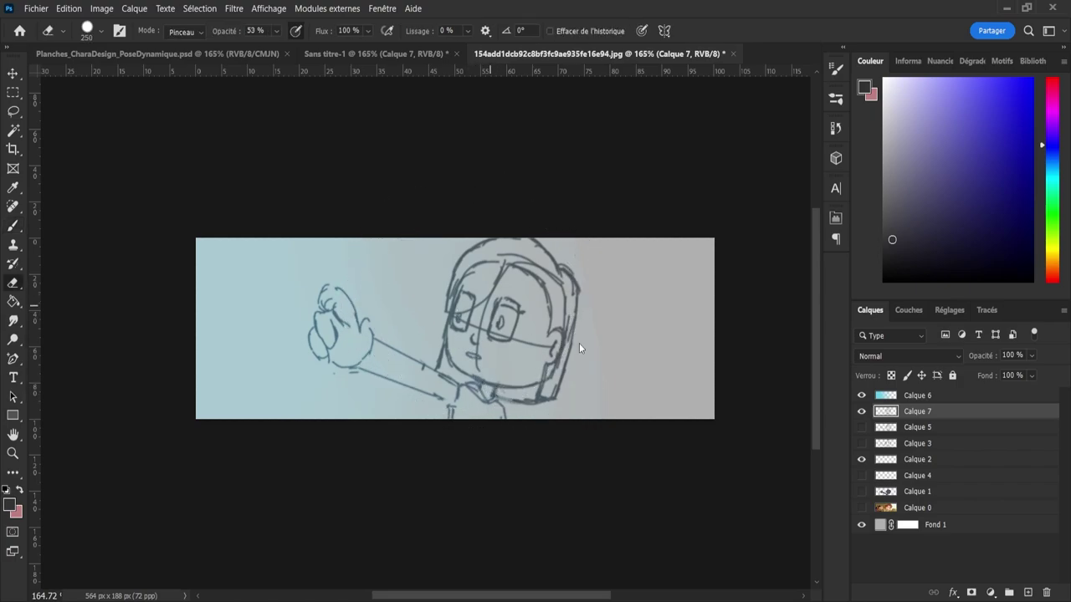
{"action": "left_click", "coordinate": [503, 323]}
{"action": "mouse_move", "coordinate": [456, 295]}
{"action": "left_mouse_down"}
{"action": "mouse_move", "coordinate": [474, 298]}
{"action": "mouse_move", "coordinate": [465, 293]}
{"action": "left_mouse_up"}
{"action": "key", "text": "b"}
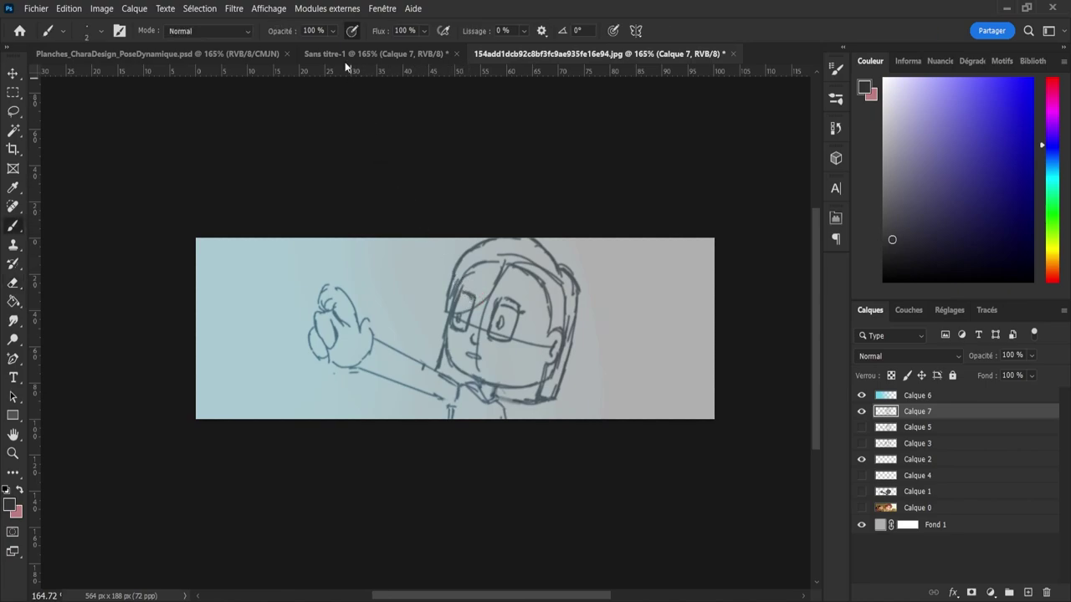
{"action": "left_click_drag", "start_coordinate": [631, 351], "coordinate": [637, 388]}
{"action": "key", "text": "ctrl+z"}
{"action": "left_click", "coordinate": [894, 218]}
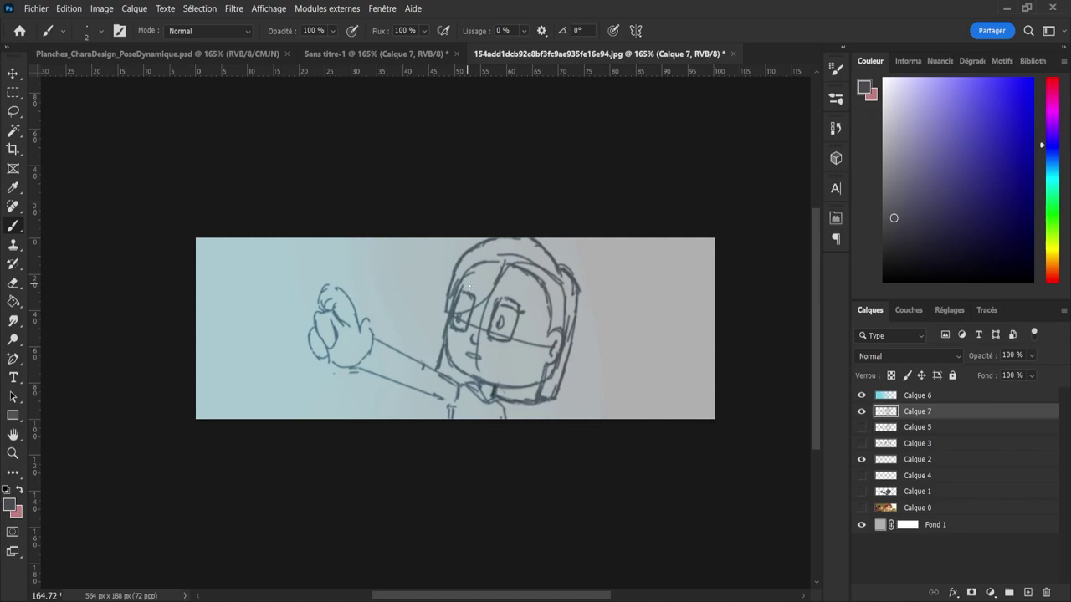
- Erase the face and glasses lines covered by the fringe with an 18 px eraser at 100% opacity
{"action": "key", "text": "e"}
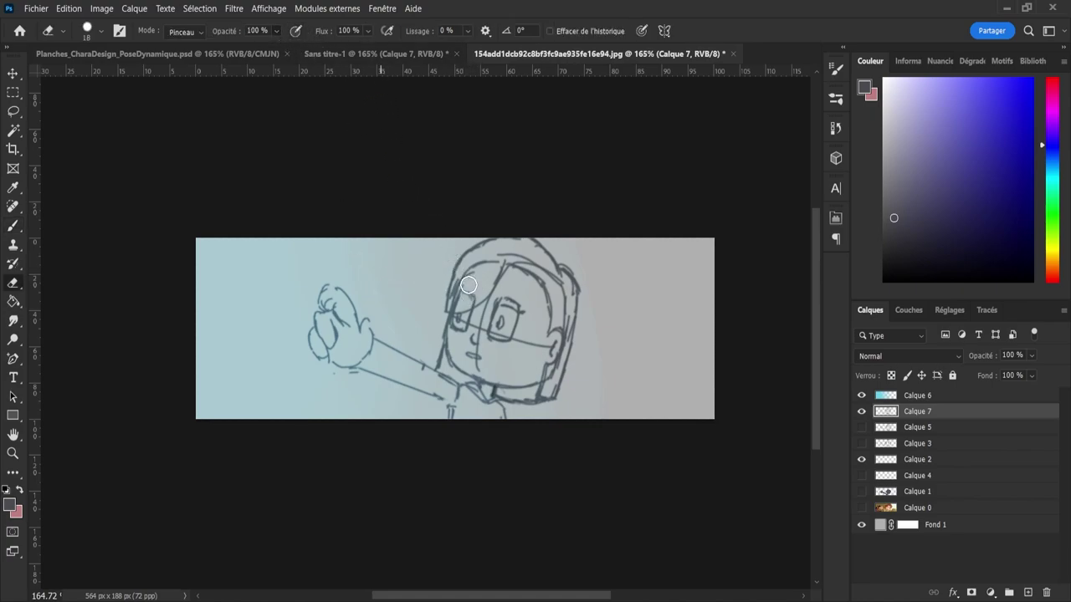
{"action": "mouse_move", "coordinate": [469, 284]}
{"action": "left_mouse_down"}
{"action": "mouse_move", "coordinate": [460, 300]}
{"action": "mouse_move", "coordinate": [489, 262]}
{"action": "left_mouse_up"}
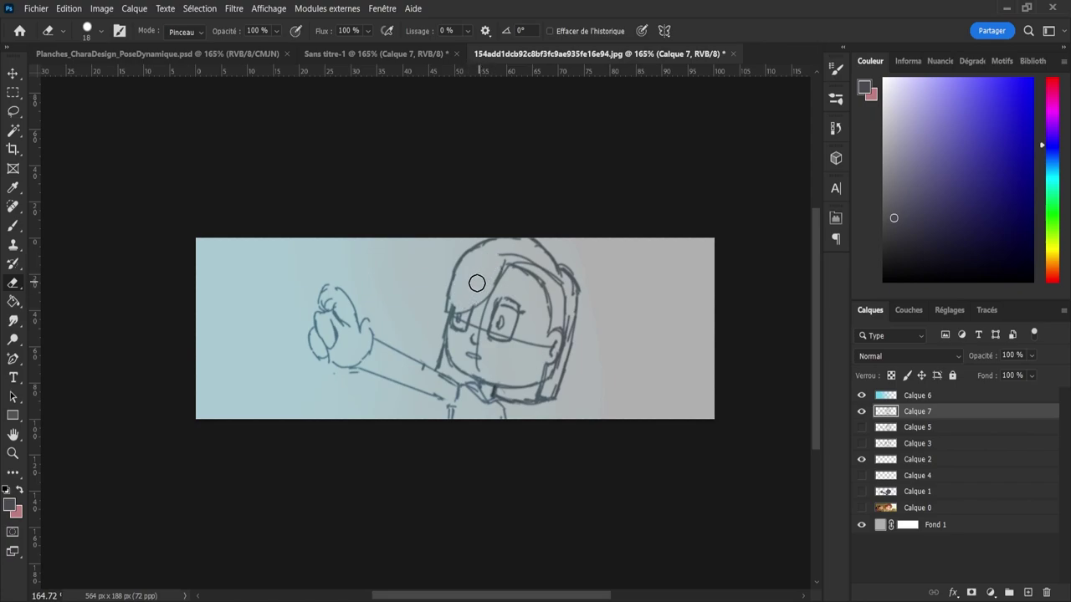
{"action": "key", "text": "z"}
{"action": "left_click_drag", "start_coordinate": [515, 383], "coordinate": [516, 448]}
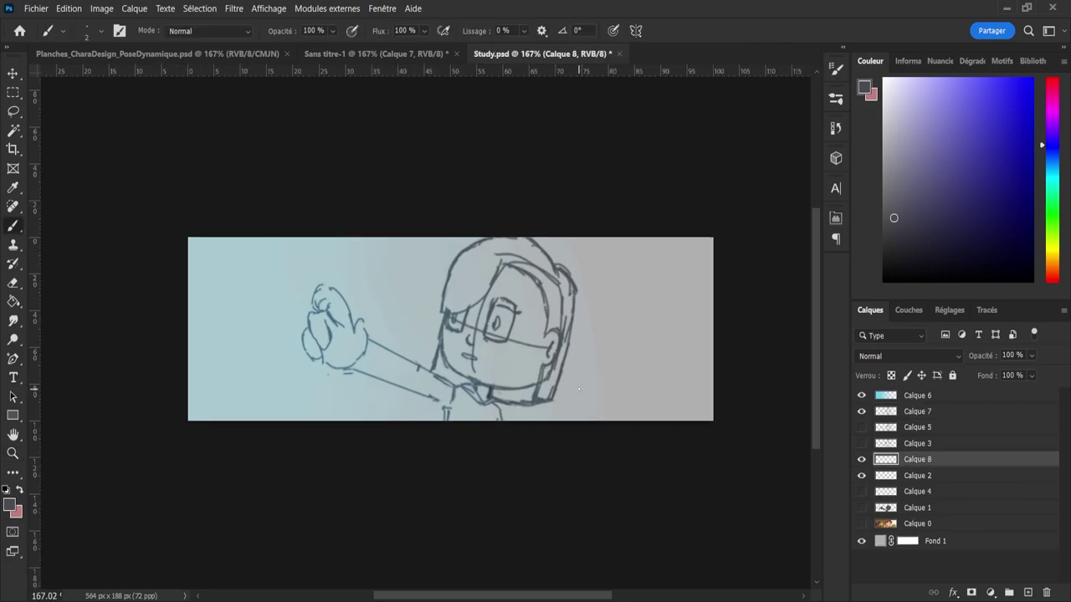
- Check the reference image and hide it again, and draw five full-height vertical tree-trunk lines across the background on Calque 8
{"action": "left_click", "coordinate": [862, 524]}
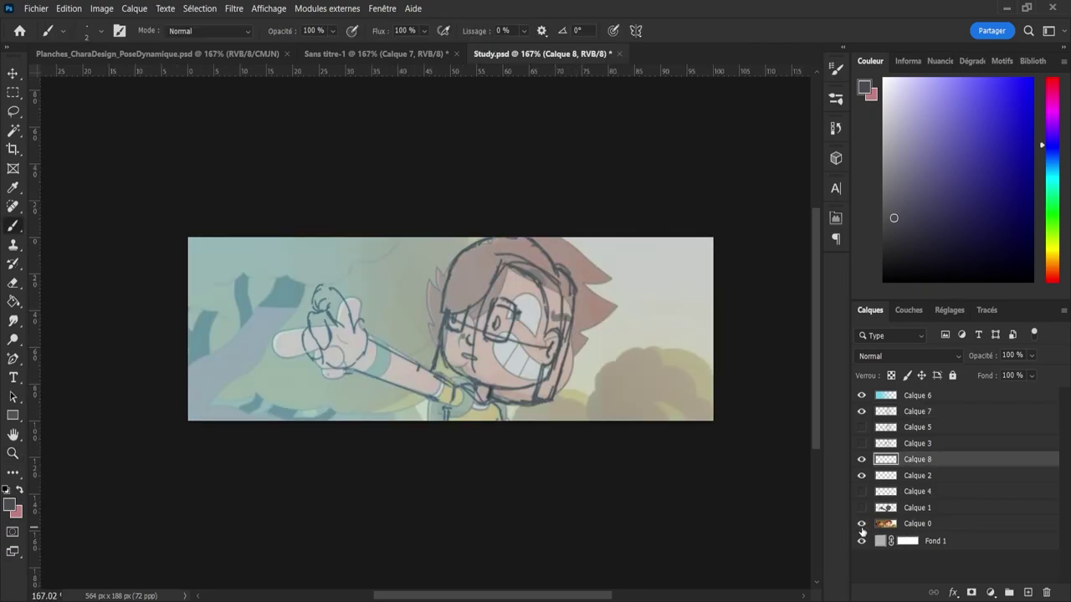
{"action": "left_click", "coordinate": [861, 525]}
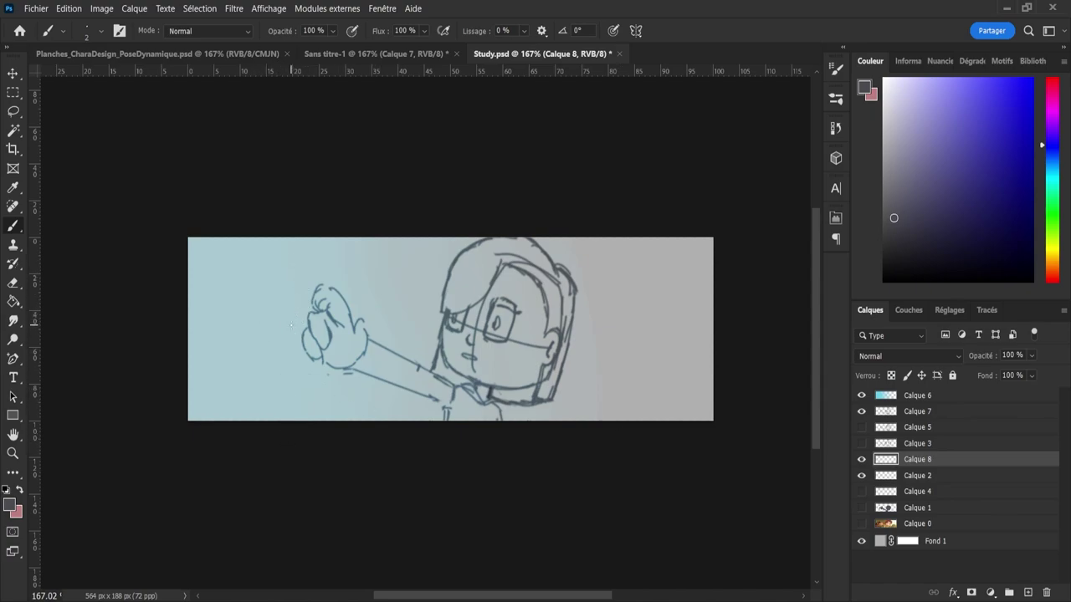
{"action": "left_click_drag", "start_coordinate": [295, 233], "coordinate": [291, 469]}
{"action": "key", "text": "ctrl+z"}
{"action": "left_click_drag", "start_coordinate": [270, 234], "coordinate": [270, 423]}
{"action": "left_click_drag", "start_coordinate": [337, 233], "coordinate": [333, 477]}
{"action": "left_click_drag", "start_coordinate": [438, 238], "coordinate": [443, 489]}
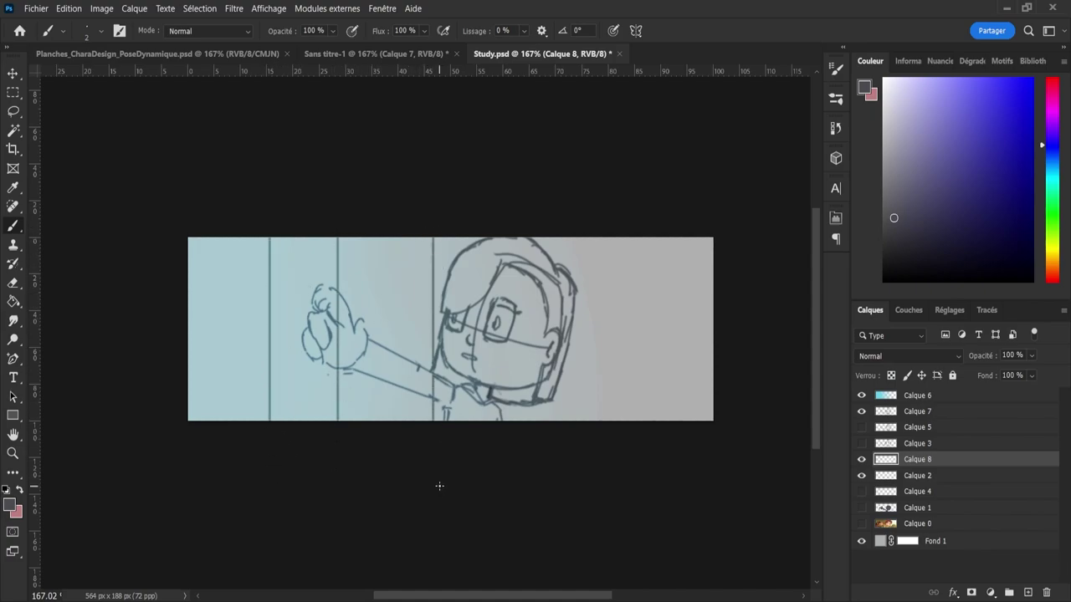
{"action": "key", "text": "ctrl+z"}
{"action": "left_click_drag", "start_coordinate": [405, 237], "coordinate": [411, 471]}
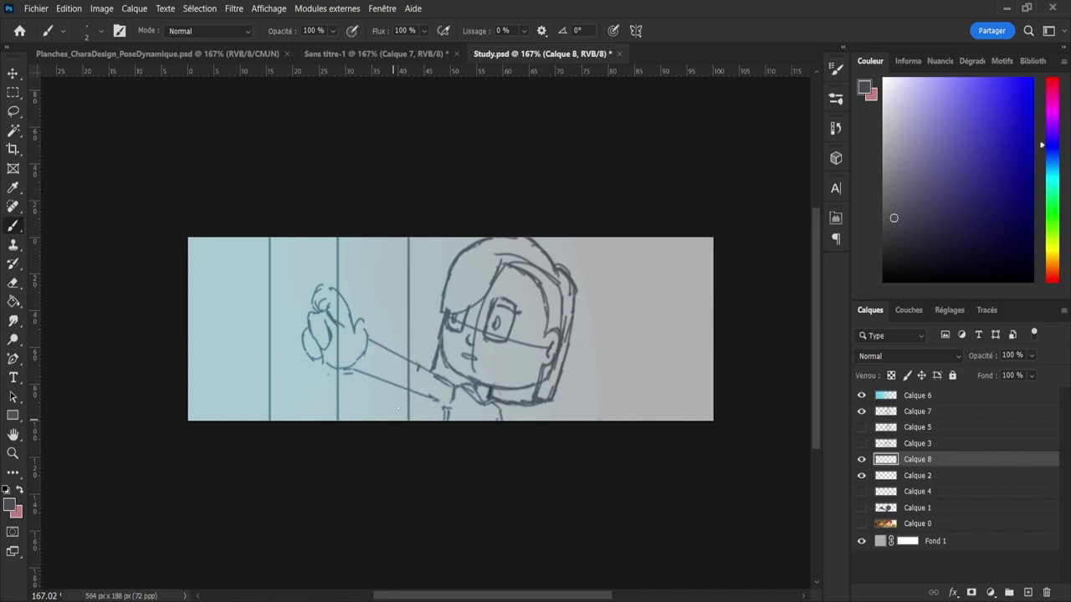
{"action": "left_click_drag", "start_coordinate": [540, 230], "coordinate": [531, 459]}
{"action": "left_click_drag", "start_coordinate": [664, 232], "coordinate": [664, 447]}
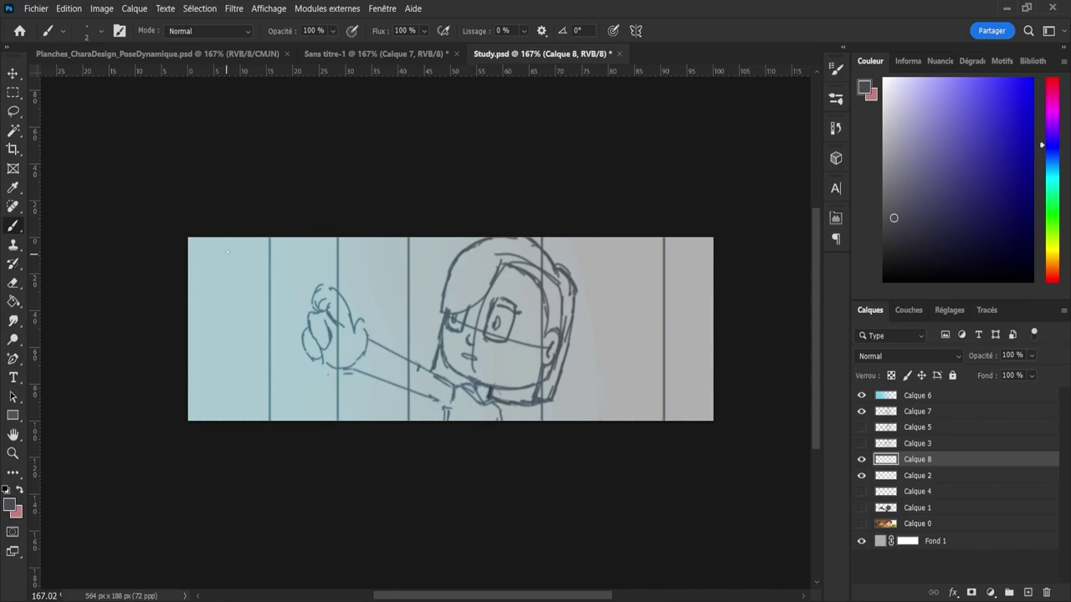
- Add short broken vertical bark strokes to the leftmost trunk and to the trunk between the hand and the head
{"action": "left_click_drag", "start_coordinate": [236, 266], "coordinate": [245, 405]}
{"action": "left_click_drag", "start_coordinate": [209, 360], "coordinate": [209, 384]}
{"action": "left_click_drag", "start_coordinate": [209, 298], "coordinate": [209, 335]}
{"action": "left_click_drag", "start_coordinate": [232, 401], "coordinate": [231, 427]}
{"action": "left_click_drag", "start_coordinate": [358, 240], "coordinate": [358, 299]}
{"action": "left_click_drag", "start_coordinate": [382, 251], "coordinate": [384, 229]}
{"action": "left_click_drag", "start_coordinate": [394, 294], "coordinate": [393, 419]}
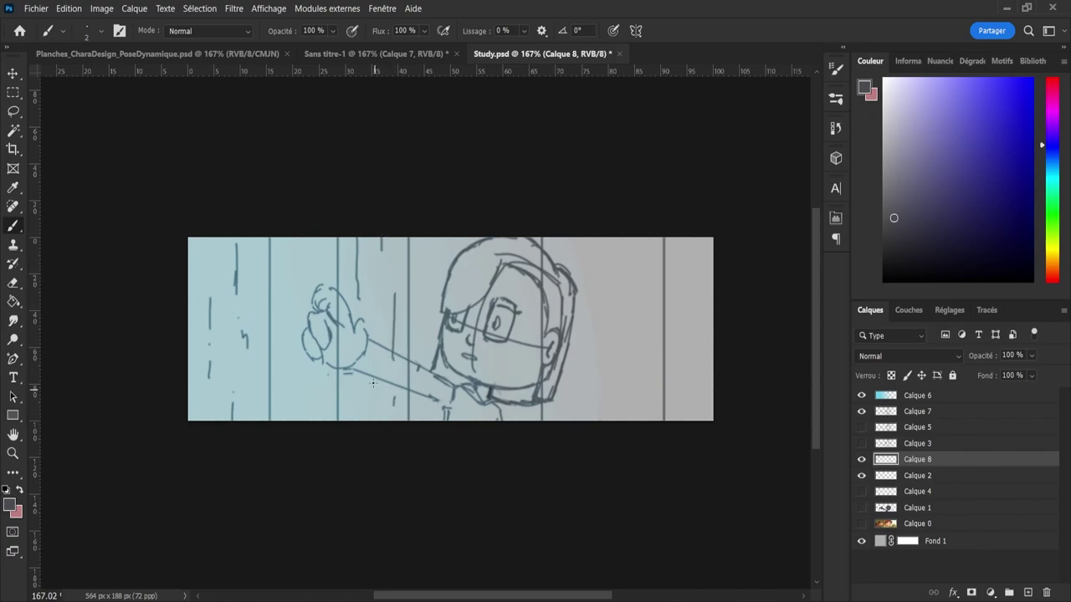
{"action": "mouse_move", "coordinate": [371, 328]}
{"action": "left_mouse_down"}
{"action": "mouse_move", "coordinate": [372, 394]}
{"action": "mouse_move", "coordinate": [356, 421]}
{"action": "left_mouse_up"}
- Add broken vertical bark strokes to the wide trunk behind and beside the right side of the hair
{"action": "left_click_drag", "start_coordinate": [571, 243], "coordinate": [566, 417]}
{"action": "key", "text": "ctrl+z"}
{"action": "mouse_move", "coordinate": [571, 238]}
{"action": "left_mouse_down"}
{"action": "mouse_move", "coordinate": [570, 360]}
{"action": "mouse_move", "coordinate": [595, 363]}
{"action": "mouse_move", "coordinate": [593, 407]}
{"action": "left_mouse_up"}
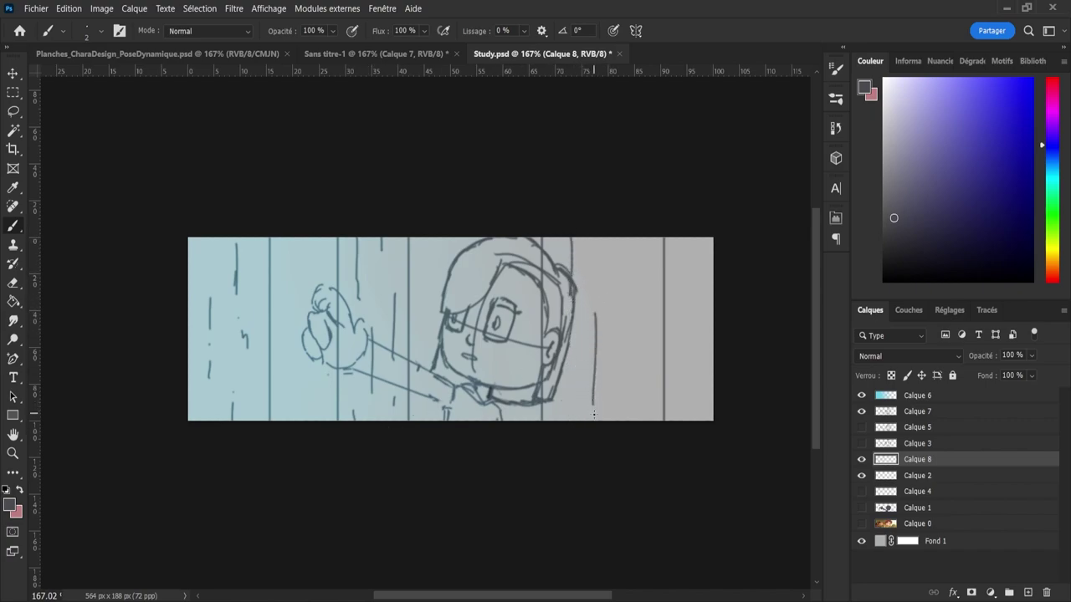
{"action": "key", "text": "ctrl+z"}
{"action": "mouse_move", "coordinate": [592, 313]}
{"action": "left_mouse_down"}
{"action": "mouse_move", "coordinate": [592, 431]}
{"action": "mouse_move", "coordinate": [593, 395]}
{"action": "left_mouse_up"}
{"action": "left_click_drag", "start_coordinate": [635, 295], "coordinate": [633, 268]}
{"action": "left_click_drag", "start_coordinate": [644, 365], "coordinate": [643, 393]}
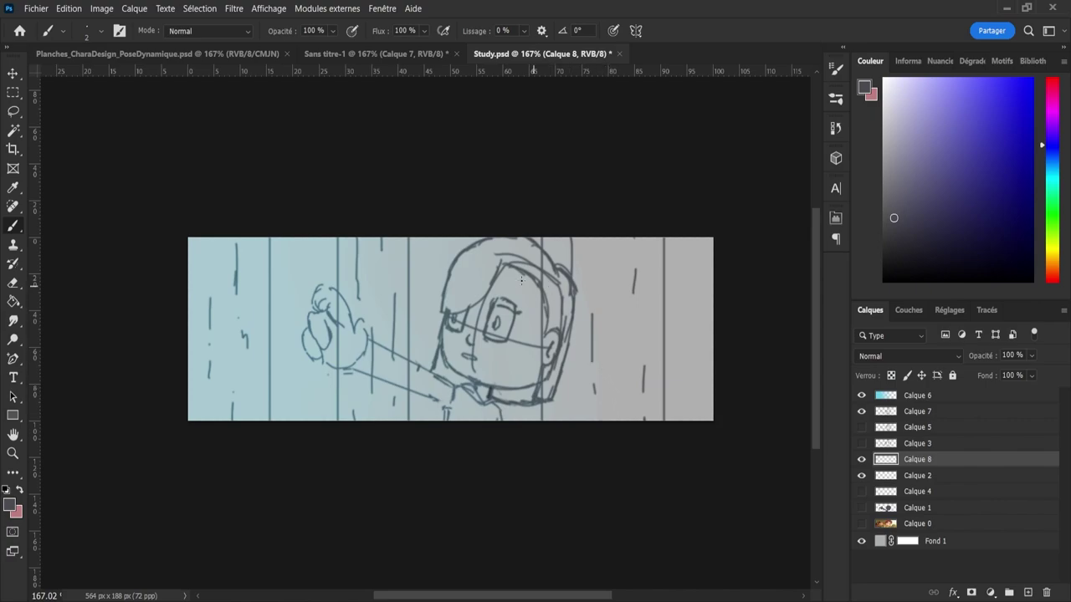
- Draw two thinner trunks with full-height vertical lines, one behind the face and one behind the outstretched hand
{"action": "left_click_drag", "start_coordinate": [452, 236], "coordinate": [451, 424]}
{"action": "key", "text": "ctrl+z"}
{"action": "left_click_drag", "start_coordinate": [461, 236], "coordinate": [461, 437]}
{"action": "left_click_drag", "start_coordinate": [491, 231], "coordinate": [495, 422]}
{"action": "mouse_move", "coordinate": [296, 234]}
{"action": "left_mouse_down"}
{"action": "mouse_move", "coordinate": [295, 421]}
{"action": "mouse_move", "coordinate": [317, 248]}
{"action": "mouse_move", "coordinate": [317, 421]}
{"action": "left_mouse_up"}
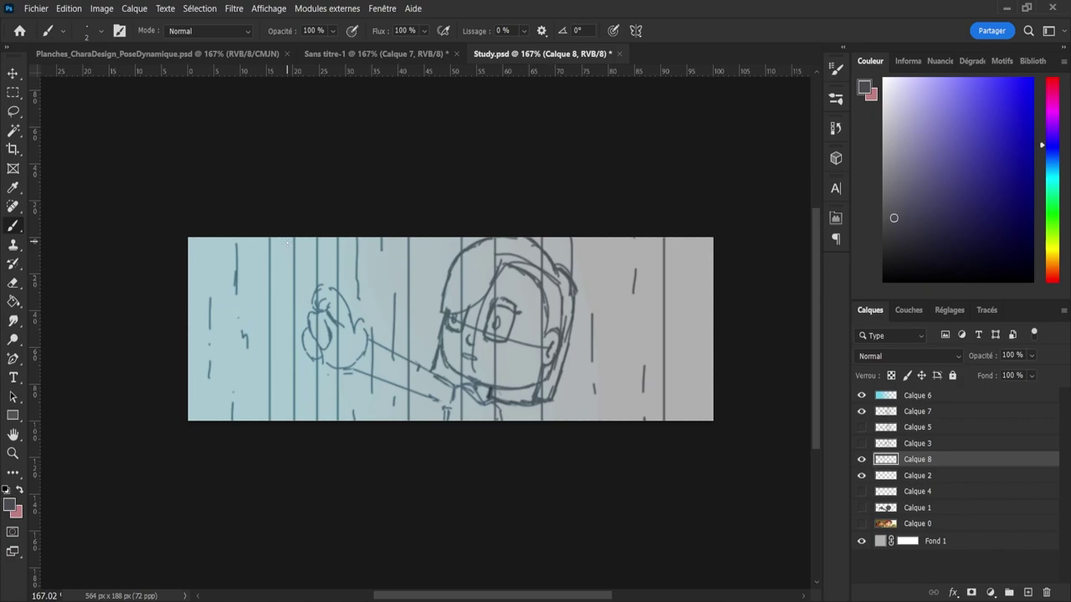
- Sketch a cut branch on the trunk left of the head and a small one beneath the forearm
{"action": "mouse_move", "coordinate": [287, 237]}
{"action": "left_mouse_down"}
{"action": "mouse_move", "coordinate": [280, 254]}
{"action": "mouse_move", "coordinate": [309, 240]}
{"action": "left_mouse_up"}
{"action": "key", "text": "ctrl+z"}
{"action": "key", "text": "ctrl+z"}
{"action": "left_click_drag", "start_coordinate": [405, 266], "coordinate": [414, 251]}
{"action": "key", "text": "ctrl+z"}
{"action": "left_click_drag", "start_coordinate": [416, 248], "coordinate": [403, 315]}
{"action": "key", "text": "ctrl+z"}
{"action": "key", "text": "ctrl+z"}
{"action": "key", "text": "ctrl+z"}
{"action": "mouse_move", "coordinate": [331, 392]}
{"action": "left_mouse_down"}
{"action": "mouse_move", "coordinate": [341, 410]}
{"action": "mouse_move", "coordinate": [331, 407]}
{"action": "left_mouse_up"}
- Sketch a cut branch on the rightmost trunk and a branch line at the top of the leftmost trunk
{"action": "left_click_drag", "start_coordinate": [678, 252], "coordinate": [655, 275]}
{"action": "mouse_move", "coordinate": [669, 263]}
{"action": "left_mouse_down"}
{"action": "mouse_move", "coordinate": [679, 276]}
{"action": "mouse_move", "coordinate": [659, 271]}
{"action": "mouse_move", "coordinate": [660, 312]}
{"action": "mouse_move", "coordinate": [675, 280]}
{"action": "mouse_move", "coordinate": [657, 329]}
{"action": "left_mouse_up"}
{"action": "key", "text": "ctrl+z"}
{"action": "key", "text": "ctrl+z"}
{"action": "key", "text": "ctrl+z"}
{"action": "key", "text": "ctrl+z"}
{"action": "left_click_drag", "start_coordinate": [683, 256], "coordinate": [657, 326]}
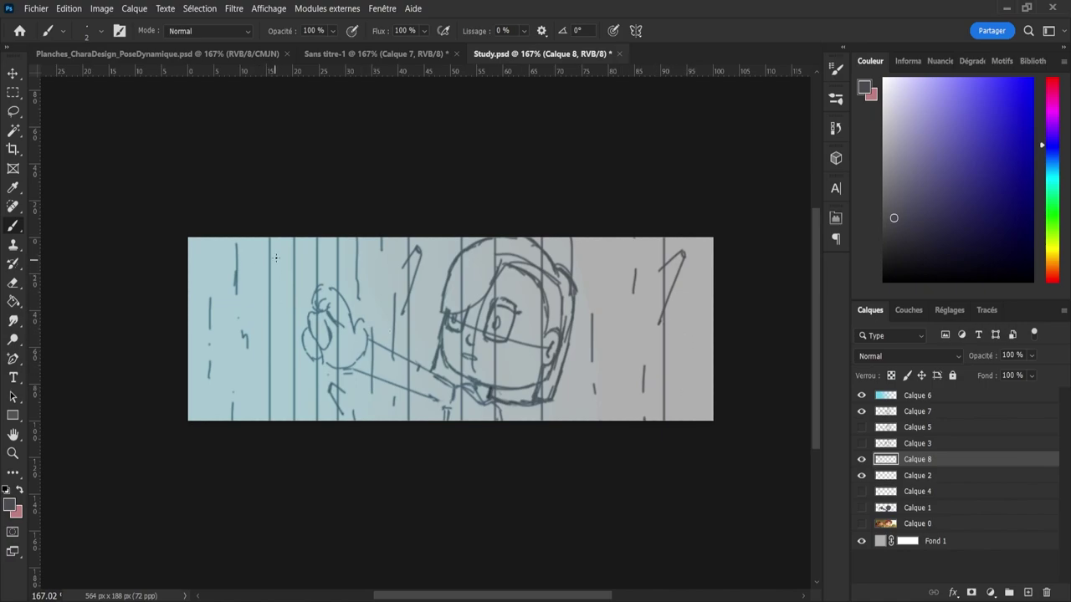
{"action": "left_click_drag", "start_coordinate": [267, 266], "coordinate": [293, 221]}
{"action": "key", "text": "ctrl+z"}
- Erase the trunk lines where the branches join the trunks, using a progressively smaller eraser
{"action": "key", "text": "e"}
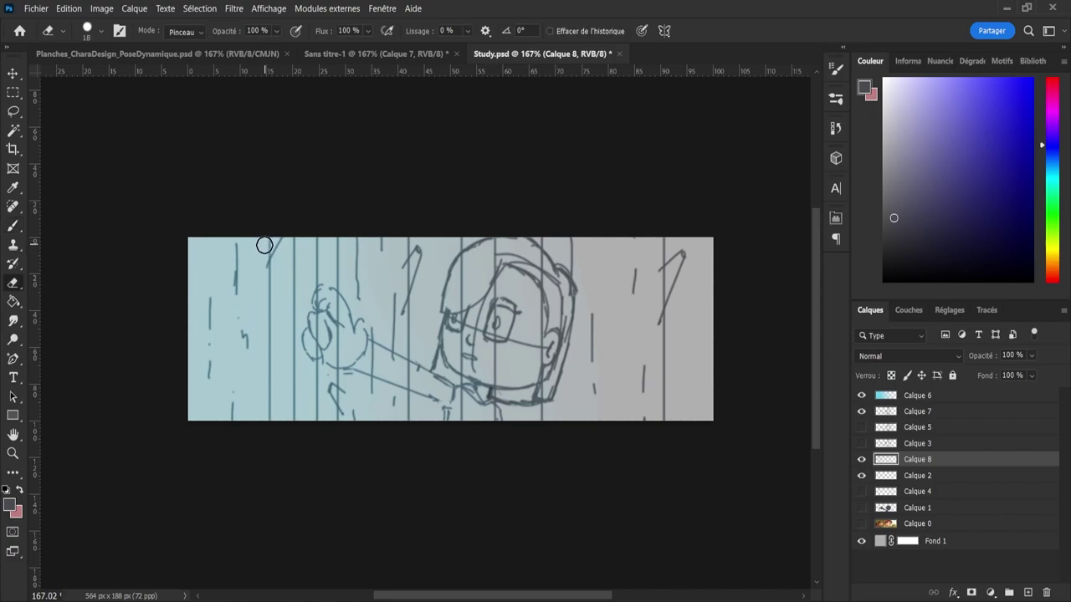
{"action": "left_click", "coordinate": [373, 296]}
{"action": "key", "text": "bracketleft"}
{"action": "left_click", "coordinate": [342, 392]}
{"action": "key", "text": "bracketleft"}
{"action": "key", "text": "b"}
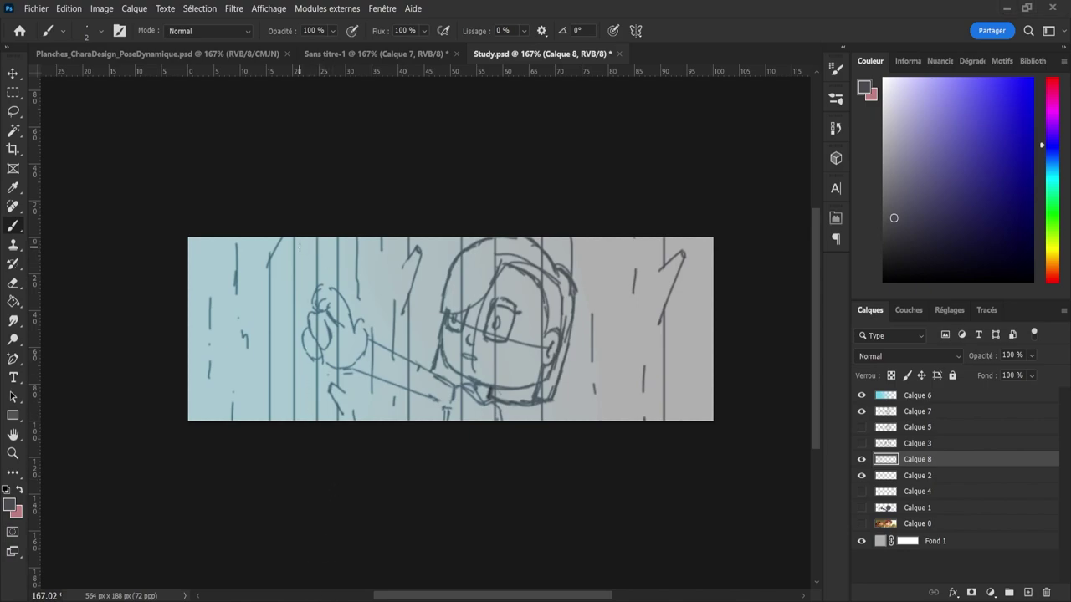
- Add broken vertical bark strokes inside the thin trunk behind the outstretched hand
{"action": "left_click_drag", "start_coordinate": [299, 240], "coordinate": [301, 314]}
{"action": "key", "text": "ctrl+z"}
{"action": "left_click_drag", "start_coordinate": [301, 296], "coordinate": [301, 351]}
{"action": "left_click_drag", "start_coordinate": [313, 242], "coordinate": [311, 301]}
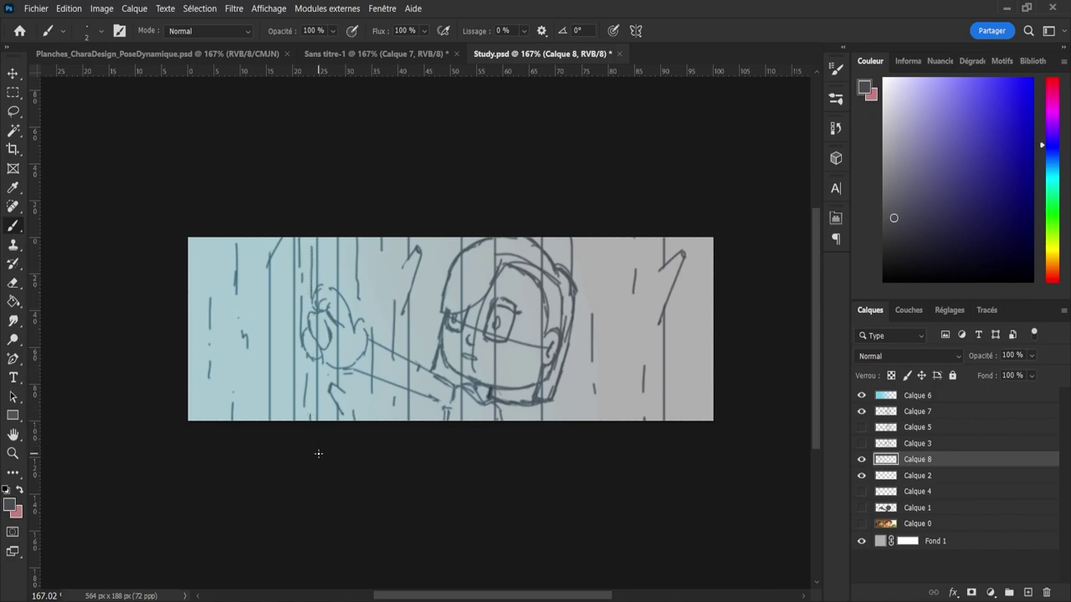
{"action": "left_click_drag", "start_coordinate": [300, 359], "coordinate": [299, 373]}
- Add broken vertical bark strokes inside the thin trunk behind the face
{"action": "left_click_drag", "start_coordinate": [489, 243], "coordinate": [486, 284]}
{"action": "key", "text": "ctrl+z"}
{"action": "left_click_drag", "start_coordinate": [489, 241], "coordinate": [477, 421]}
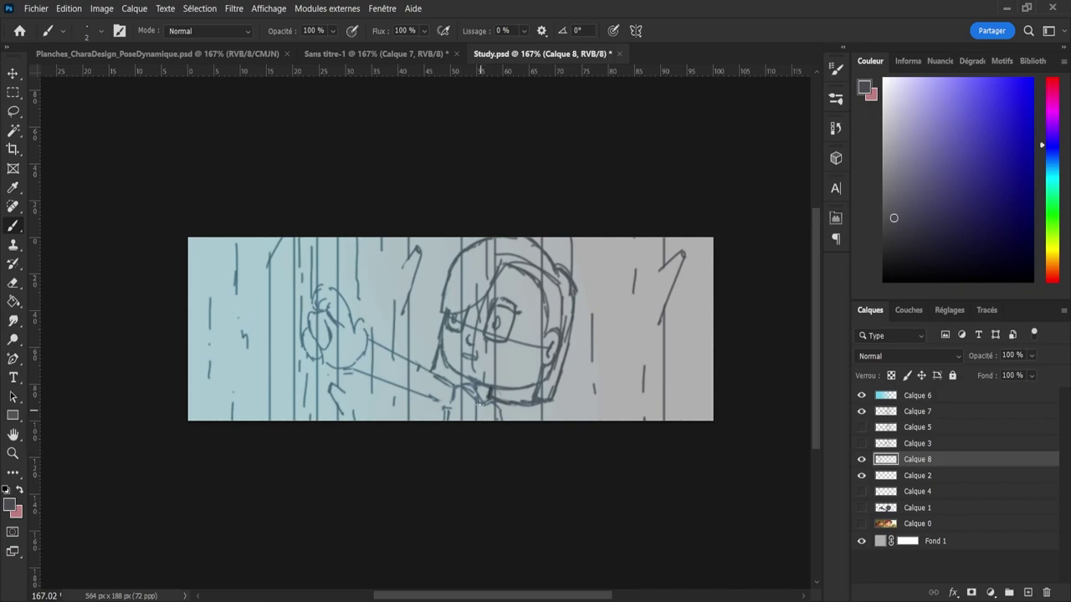
{"action": "left_click_drag", "start_coordinate": [469, 249], "coordinate": [468, 281]}
- Try sketching shapes in front of the rightmost trunk on a new layer, and hide that layer
{"action": "left_click", "coordinate": [1027, 592]}
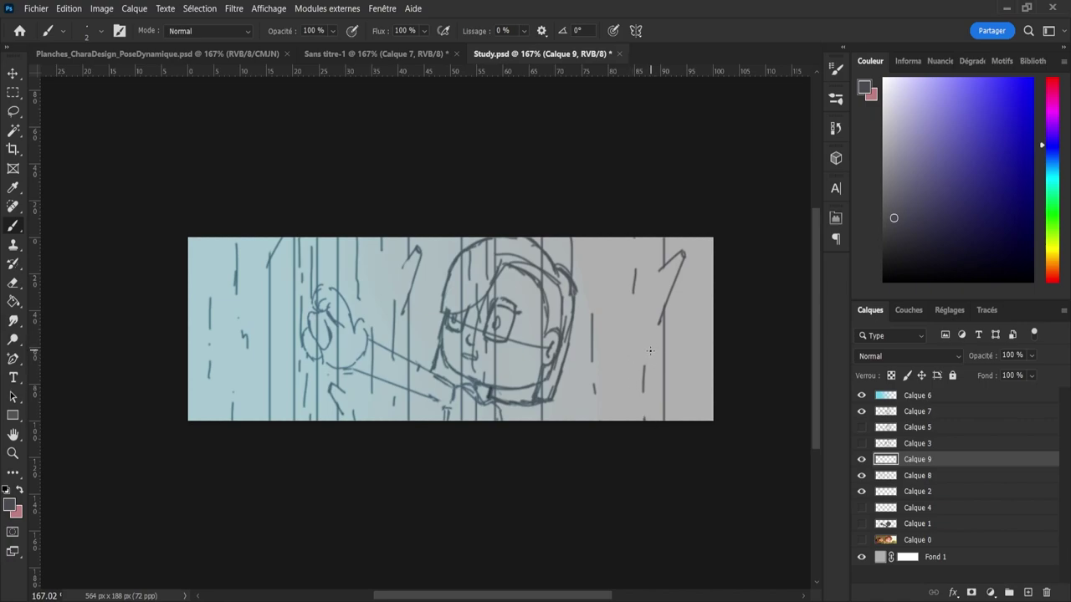
{"action": "left_click_drag", "start_coordinate": [632, 351], "coordinate": [672, 346]}
{"action": "mouse_move", "coordinate": [667, 356]}
{"action": "left_mouse_down"}
{"action": "mouse_move", "coordinate": [702, 383]}
{"action": "mouse_move", "coordinate": [655, 402]}
{"action": "mouse_move", "coordinate": [673, 408]}
{"action": "mouse_move", "coordinate": [655, 402]}
{"action": "mouse_move", "coordinate": [652, 377]}
{"action": "mouse_move", "coordinate": [631, 381]}
{"action": "mouse_move", "coordinate": [684, 376]}
{"action": "left_mouse_up"}
{"action": "key", "text": "ctrl+z"}
{"action": "key", "text": "ctrl+z"}
{"action": "key", "text": "ctrl+z"}
{"action": "mouse_move", "coordinate": [665, 363]}
{"action": "left_mouse_down"}
{"action": "mouse_move", "coordinate": [613, 359]}
{"action": "mouse_move", "coordinate": [620, 365]}
{"action": "left_mouse_up"}
{"action": "key", "text": "ctrl+z"}
{"action": "key", "text": "ctrl+z"}
{"action": "key", "text": "ctrl+z"}
{"action": "mouse_move", "coordinate": [618, 365]}
{"action": "left_mouse_down"}
{"action": "mouse_move", "coordinate": [672, 372]}
{"action": "mouse_move", "coordinate": [626, 386]}
{"action": "mouse_move", "coordinate": [614, 374]}
{"action": "mouse_move", "coordinate": [644, 396]}
{"action": "mouse_move", "coordinate": [618, 373]}
{"action": "mouse_move", "coordinate": [661, 401]}
{"action": "mouse_move", "coordinate": [681, 394]}
{"action": "mouse_move", "coordinate": [658, 378]}
{"action": "left_mouse_up"}
{"action": "key", "text": "ctrl+z"}
{"action": "left_click", "coordinate": [862, 459]}
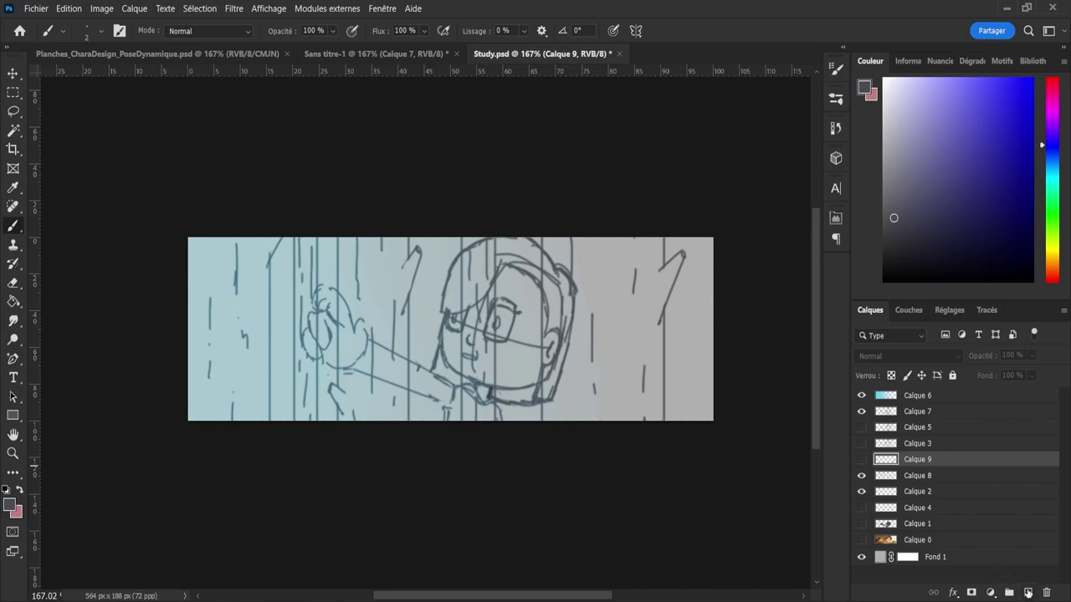
- Add a new layer and sketch leafy tufts at the bases of the thin trunks along the lower edge
{"action": "left_click", "coordinate": [1028, 592]}
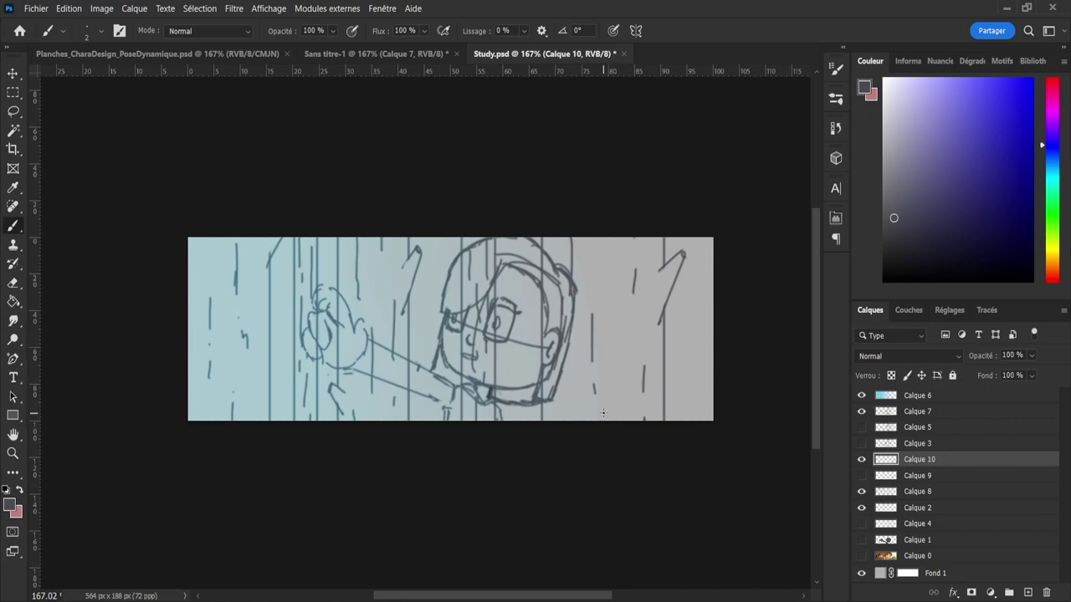
{"action": "mouse_move", "coordinate": [603, 410]}
{"action": "left_mouse_down"}
{"action": "mouse_move", "coordinate": [616, 324]}
{"action": "mouse_move", "coordinate": [621, 433]}
{"action": "mouse_move", "coordinate": [605, 406]}
{"action": "mouse_move", "coordinate": [608, 336]}
{"action": "mouse_move", "coordinate": [604, 416]}
{"action": "mouse_move", "coordinate": [599, 366]}
{"action": "mouse_move", "coordinate": [607, 329]}
{"action": "mouse_move", "coordinate": [612, 462]}
{"action": "mouse_move", "coordinate": [617, 347]}
{"action": "left_mouse_up"}
{"action": "key", "text": "e"}
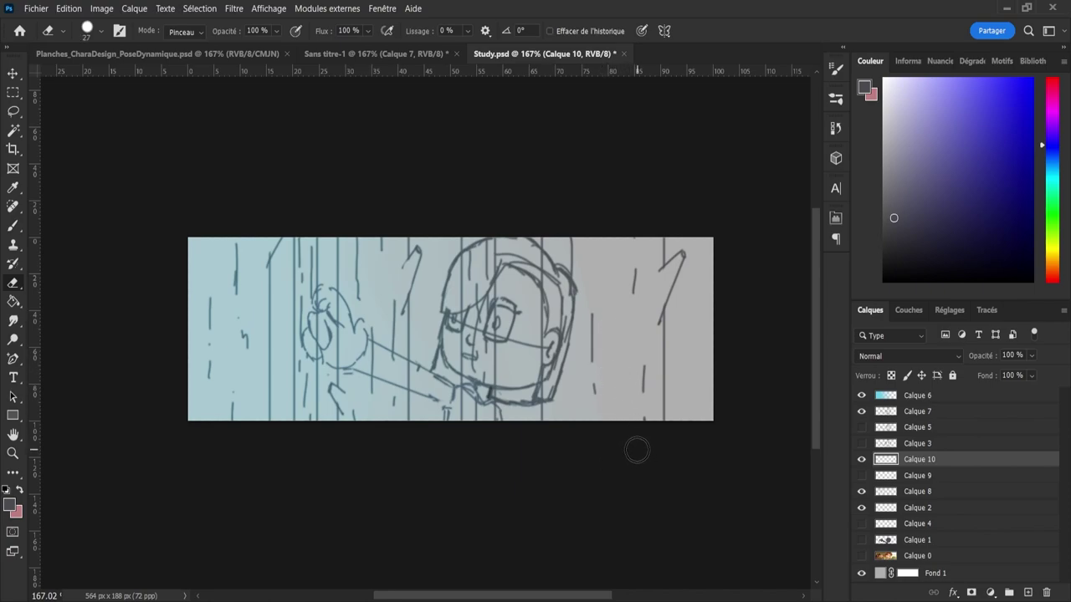
{"action": "key", "text": "b"}
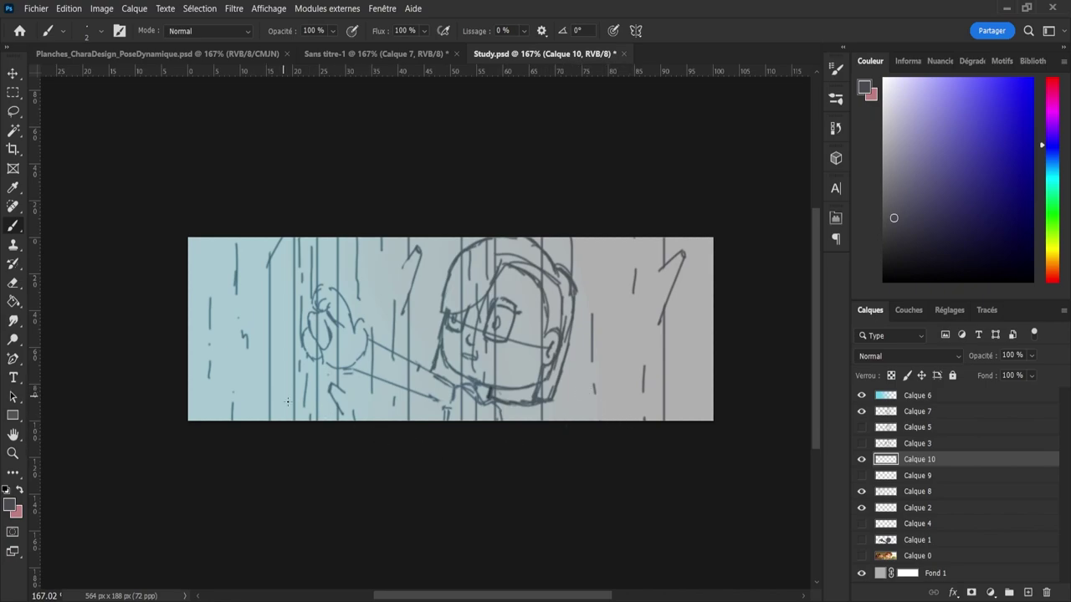
{"action": "left_click_drag", "start_coordinate": [271, 396], "coordinate": [311, 417]}
{"action": "key", "text": "ctrl+z"}
{"action": "key", "text": "ctrl+z"}
{"action": "left_click_drag", "start_coordinate": [282, 389], "coordinate": [297, 391]}
{"action": "mouse_move", "coordinate": [410, 406]}
{"action": "left_mouse_down"}
{"action": "mouse_move", "coordinate": [528, 415]}
{"action": "mouse_move", "coordinate": [496, 399]}
{"action": "mouse_move", "coordinate": [518, 404]}
{"action": "mouse_move", "coordinate": [494, 393]}
{"action": "mouse_move", "coordinate": [515, 387]}
{"action": "mouse_move", "coordinate": [506, 402]}
{"action": "mouse_move", "coordinate": [539, 408]}
{"action": "left_mouse_up"}
{"action": "key", "text": "ctrl+z"}
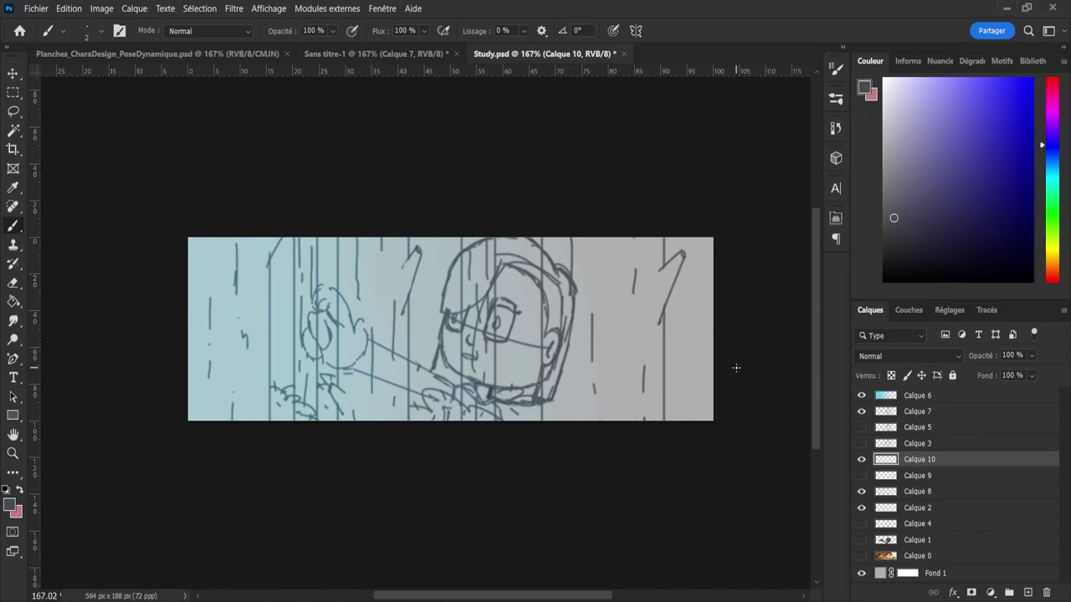
- Sketch a plant with large pointed leaves in the lower-right corner of the image
{"action": "left_click", "coordinate": [861, 459]}
{"action": "left_click", "coordinate": [861, 459]}
{"action": "mouse_move", "coordinate": [648, 427]}
{"action": "left_mouse_down"}
{"action": "mouse_move", "coordinate": [640, 382]}
{"action": "mouse_move", "coordinate": [652, 415]}
{"action": "mouse_move", "coordinate": [658, 393]}
{"action": "mouse_move", "coordinate": [664, 410]}
{"action": "mouse_move", "coordinate": [654, 330]}
{"action": "mouse_move", "coordinate": [667, 367]}
{"action": "mouse_move", "coordinate": [699, 294]}
{"action": "mouse_move", "coordinate": [682, 375]}
{"action": "mouse_move", "coordinate": [694, 363]}
{"action": "mouse_move", "coordinate": [694, 285]}
{"action": "left_mouse_up"}
{"action": "key", "text": "ctrl+z"}
{"action": "key", "text": "ctrl+z"}
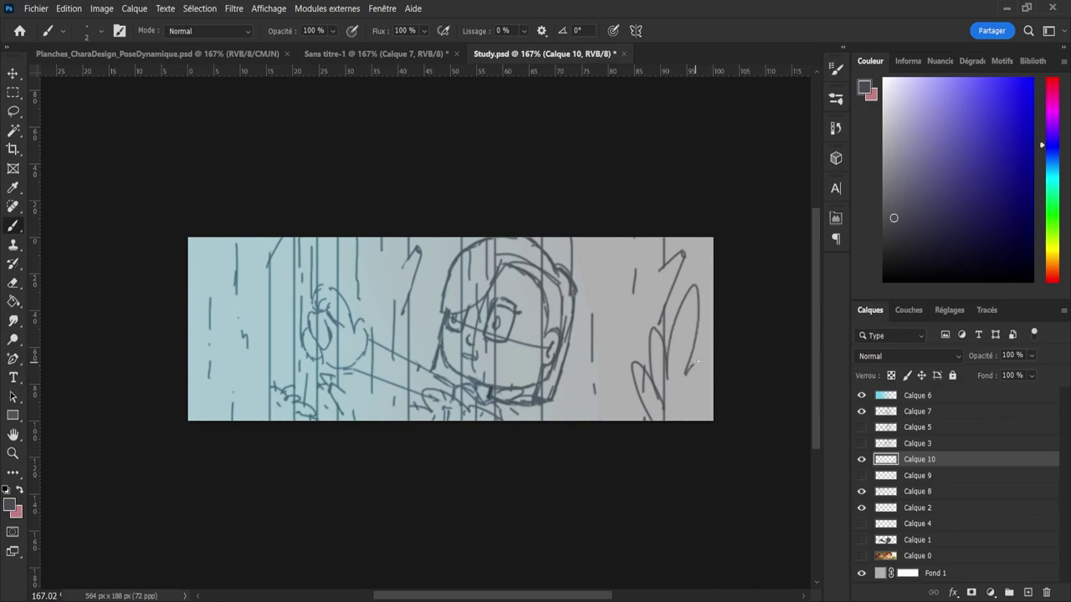
{"action": "left_click_drag", "start_coordinate": [686, 374], "coordinate": [713, 349]}
{"action": "left_click_drag", "start_coordinate": [688, 387], "coordinate": [713, 368]}
- Duplicate the plant sketch, keep only the large leaves, and rotate the copy to 29.04° while shifting it toward the right edge
{"action": "key", "text": "ctrl+v"}
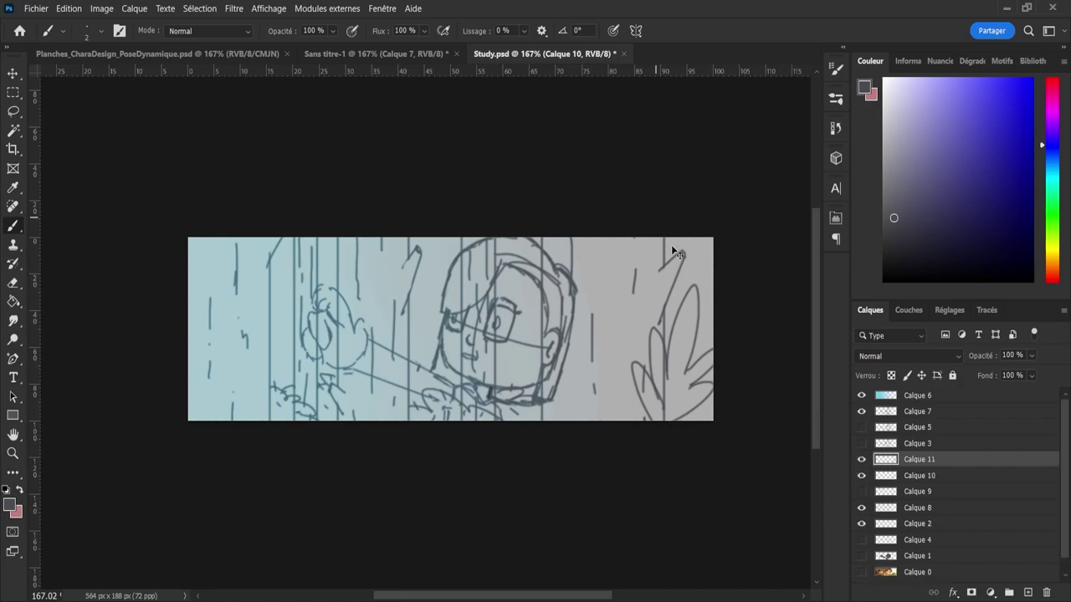
{"action": "key", "text": "ctrl+t"}
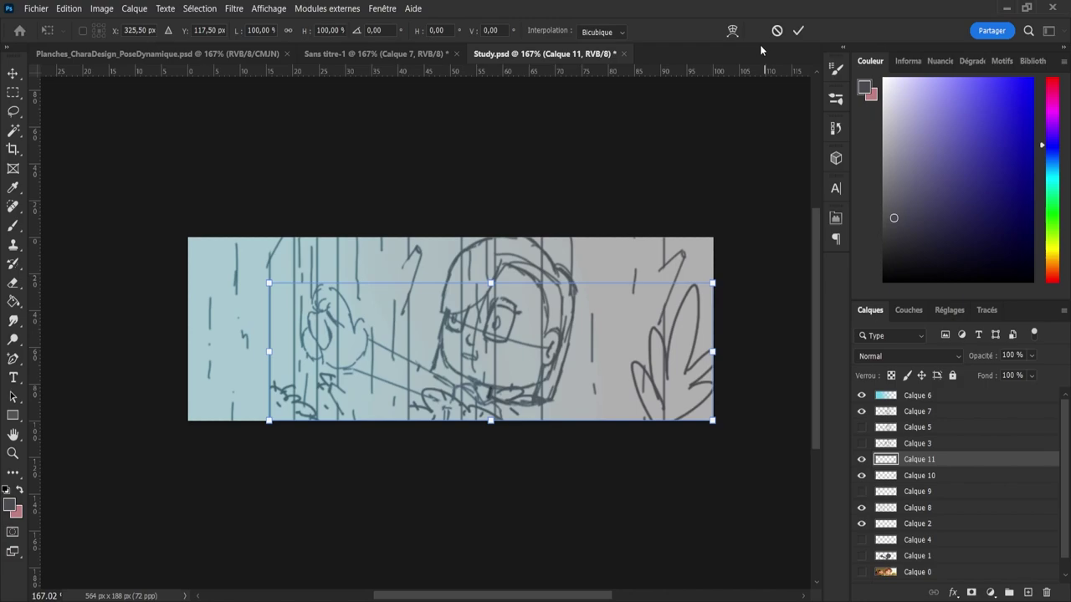
{"action": "left_click", "coordinate": [800, 33]}
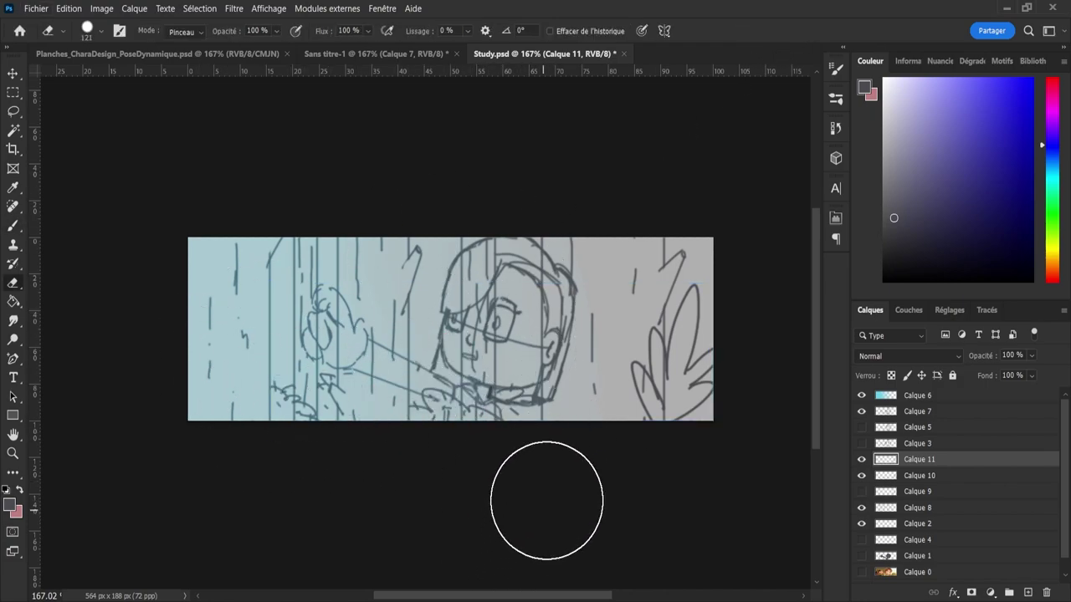
{"action": "key", "text": "ctrl+t"}
{"action": "left_click_drag", "start_coordinate": [741, 276], "coordinate": [748, 301]}
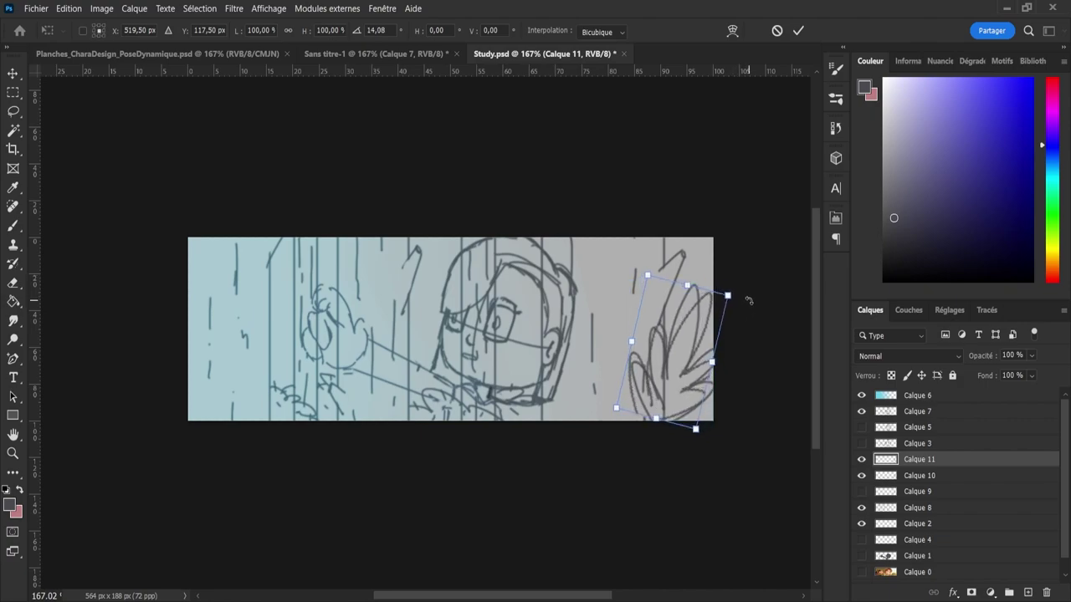
{"action": "left_click_drag", "start_coordinate": [691, 373], "coordinate": [727, 362]}
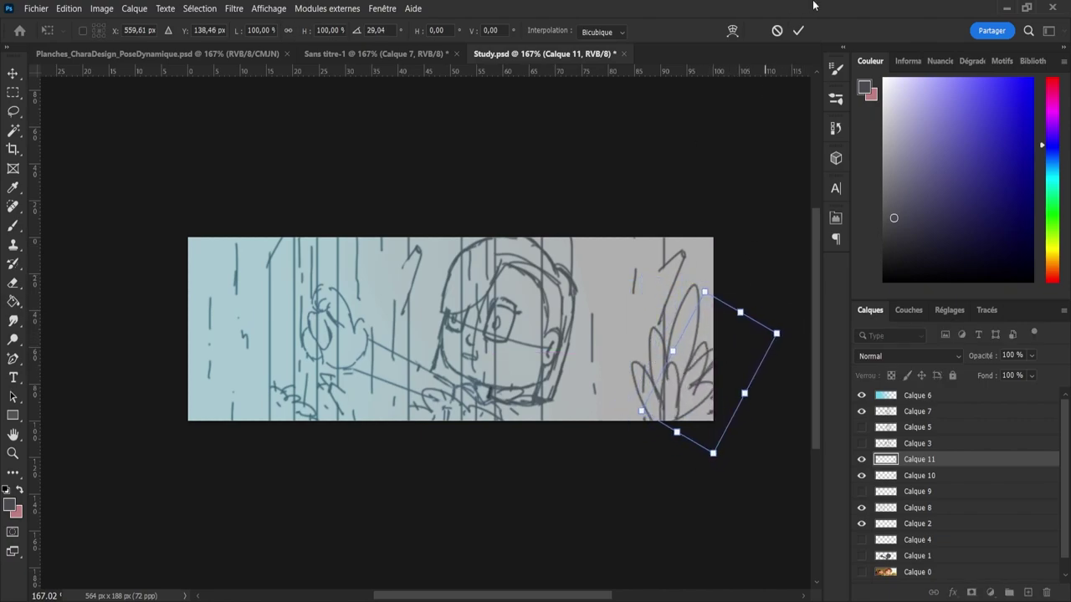
{"action": "left_click", "coordinate": [798, 30]}
- Move the rotated leaf layer Calque 11 below the original plant layer Calque 10
{"action": "key", "text": "e"}
{"action": "left_click_drag", "start_coordinate": [905, 468], "coordinate": [901, 490]}
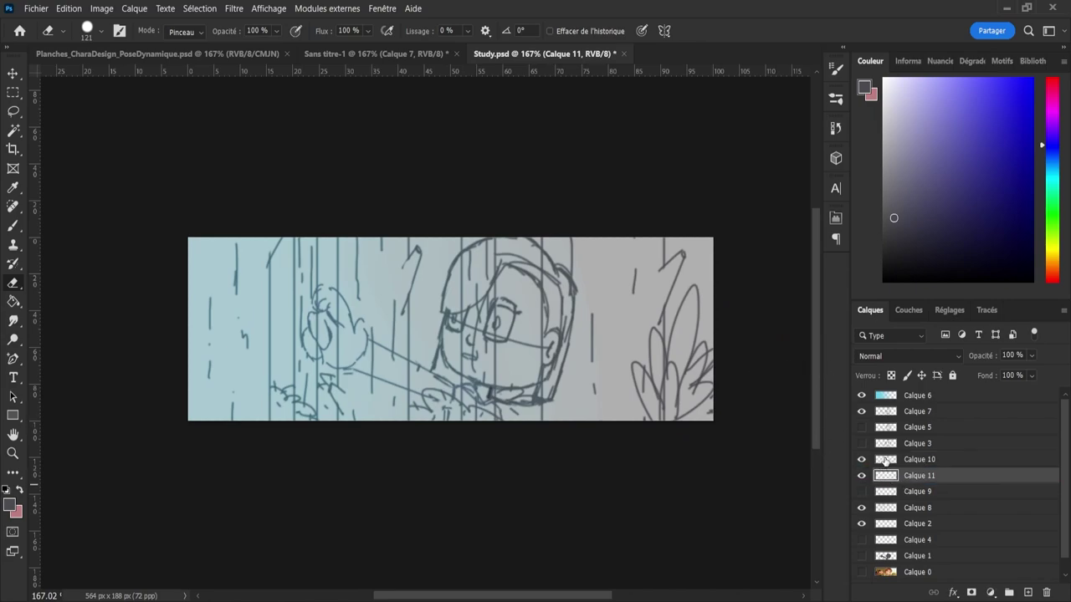
{"action": "left_click", "coordinate": [887, 465]}
{"action": "left_click", "coordinate": [889, 475]}
{"action": "left_click", "coordinate": [887, 464]}
{"action": "left_click", "coordinate": [902, 480]}
- Duplicate the leaf layer Calque 11, rotate the copy to -61.29° and place it on the left side of the large plant
{"action": "key", "text": "ctrl+j"}
{"action": "key", "text": "ctrl+t"}
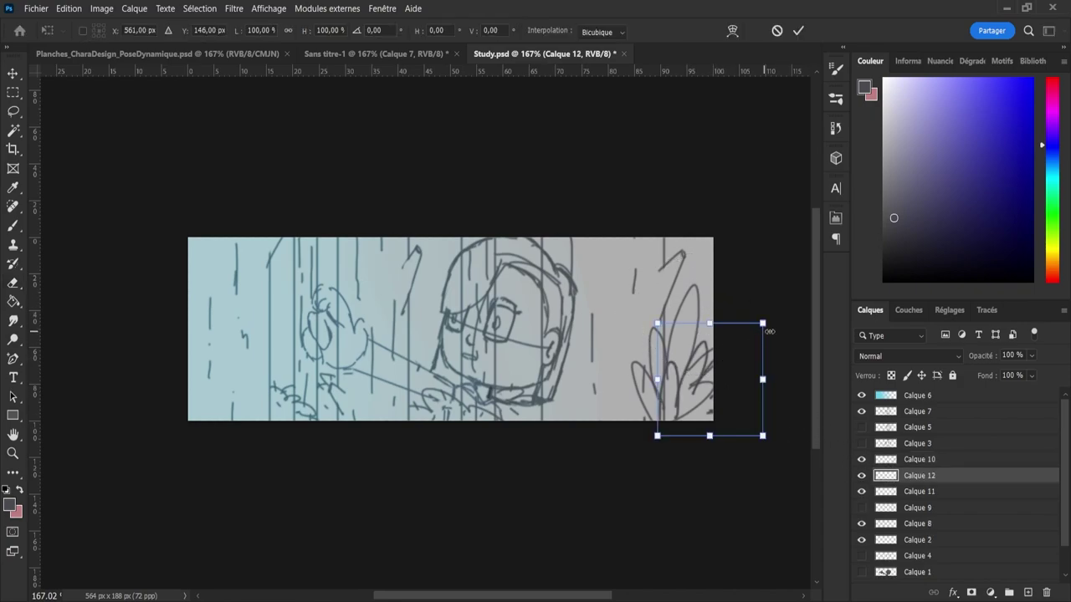
{"action": "left_click_drag", "start_coordinate": [772, 326], "coordinate": [711, 289]}
{"action": "left_click_drag", "start_coordinate": [702, 368], "coordinate": [621, 374]}
{"action": "left_click_drag", "start_coordinate": [732, 334], "coordinate": [723, 320]}
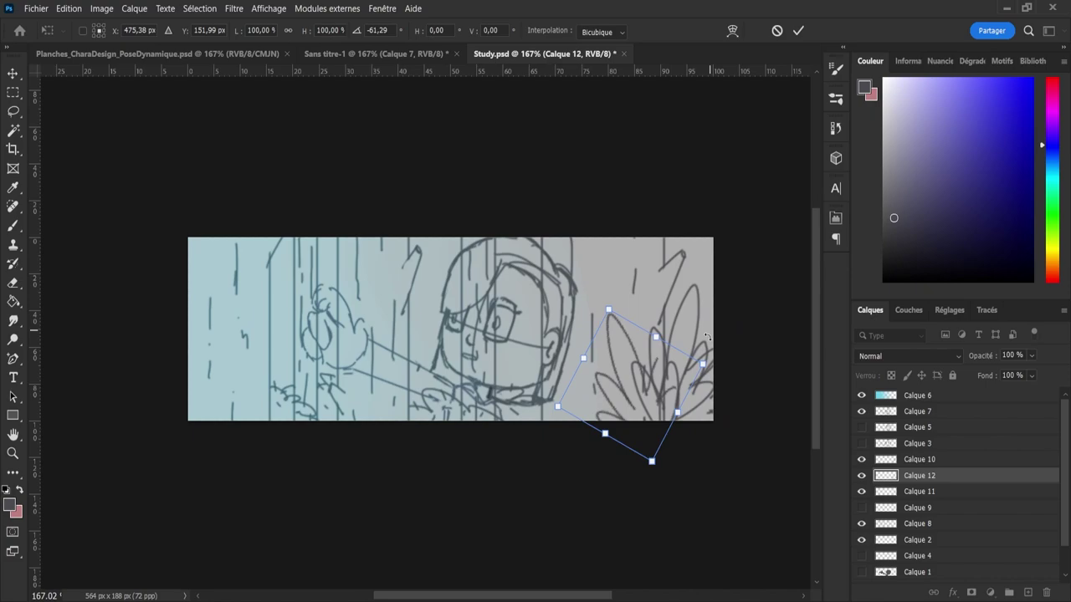
{"action": "left_click_drag", "start_coordinate": [657, 385], "coordinate": [660, 394]}
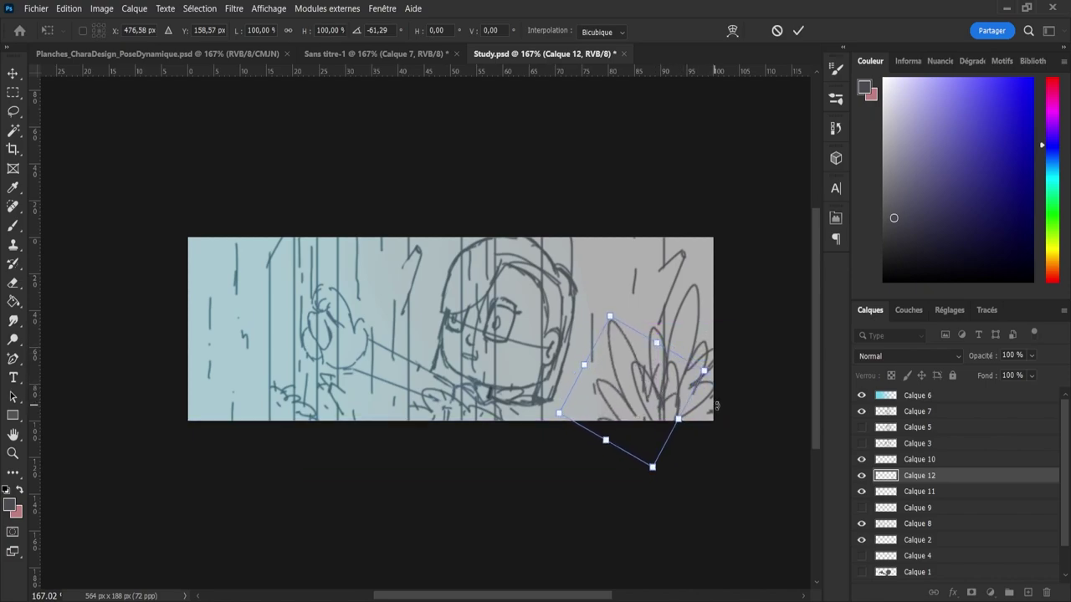
{"action": "left_click", "coordinate": [798, 30]}
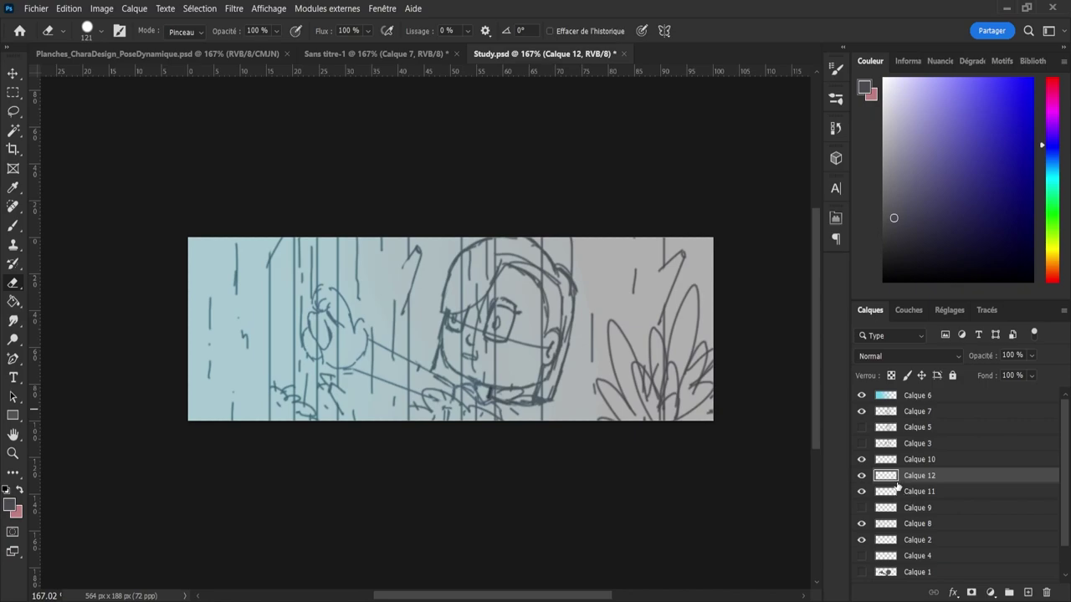
- Shift the character layer Calque 7 slightly right toward the large plant and save the file
{"action": "left_click", "coordinate": [888, 430]}
{"action": "left_click", "coordinate": [874, 459]}
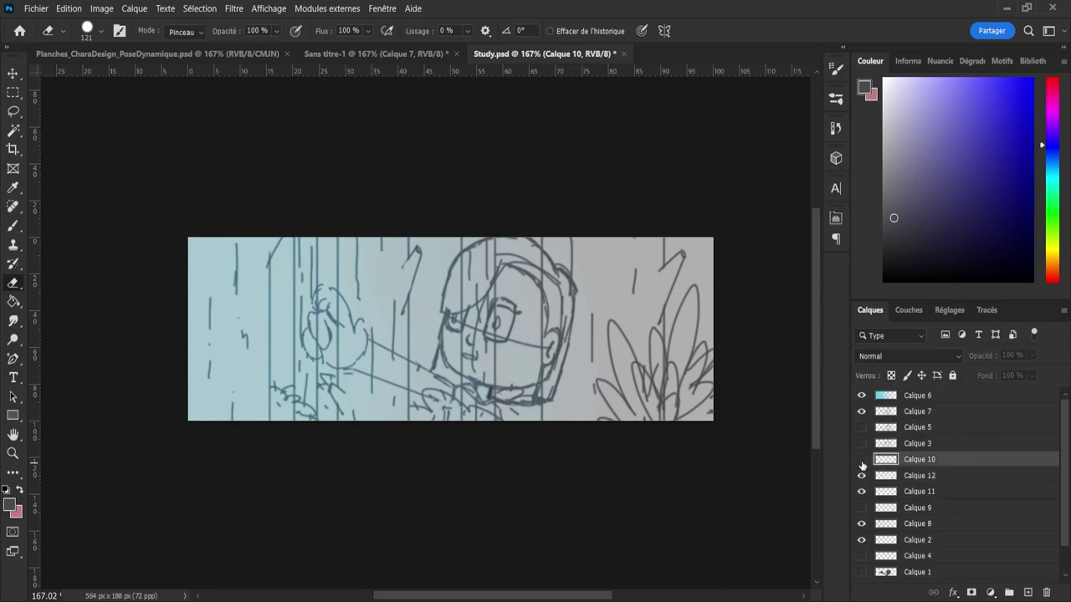
{"action": "left_click", "coordinate": [862, 411]}
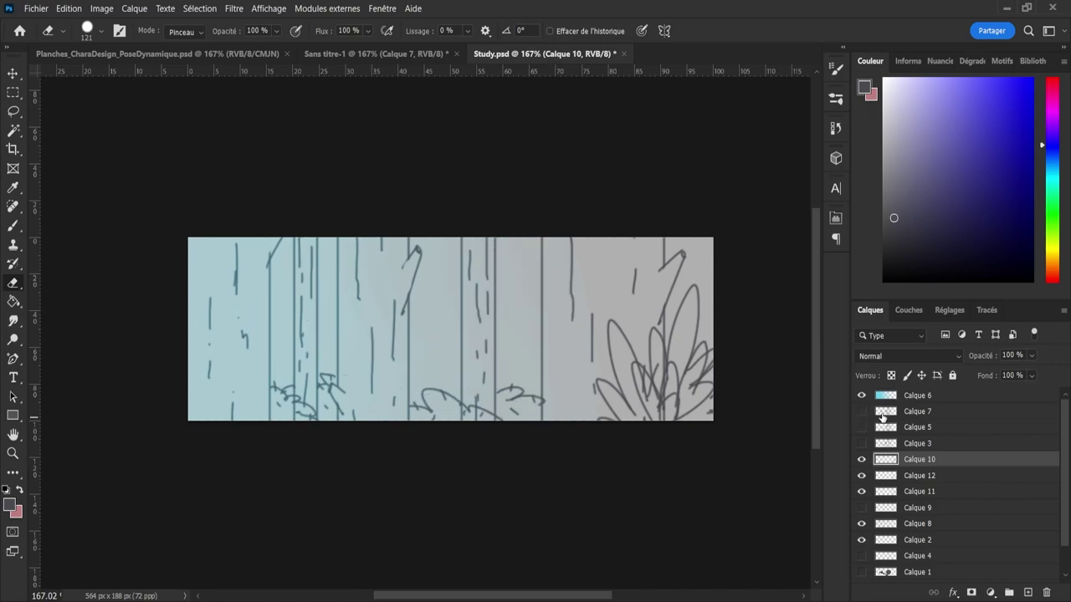
{"action": "left_click", "coordinate": [861, 412]}
{"action": "left_click", "coordinate": [887, 412]}
{"action": "key", "text": "v"}
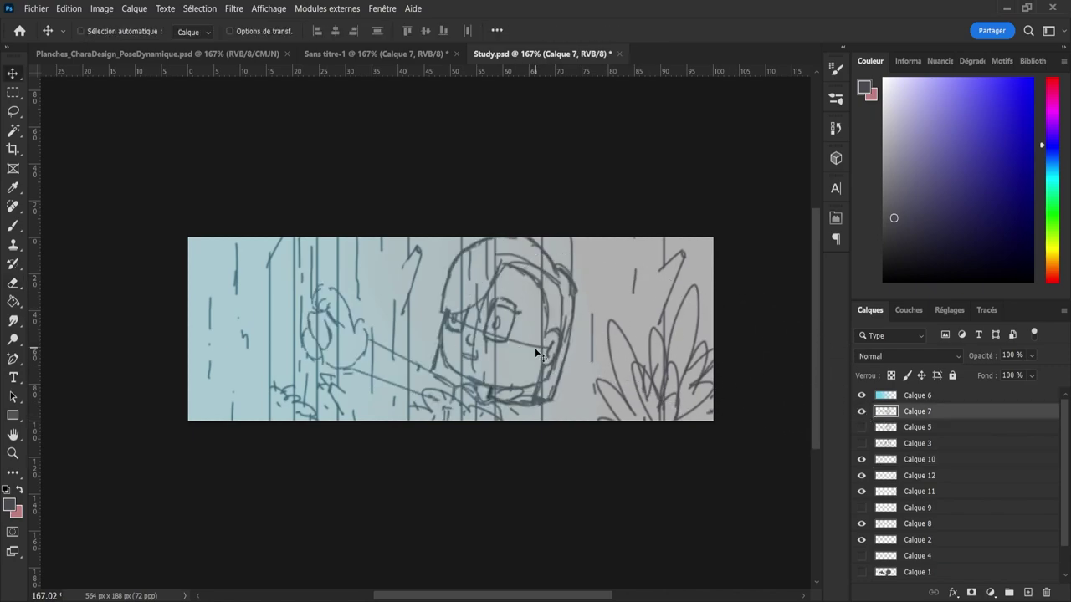
{"action": "left_click_drag", "start_coordinate": [548, 354], "coordinate": [557, 357]}
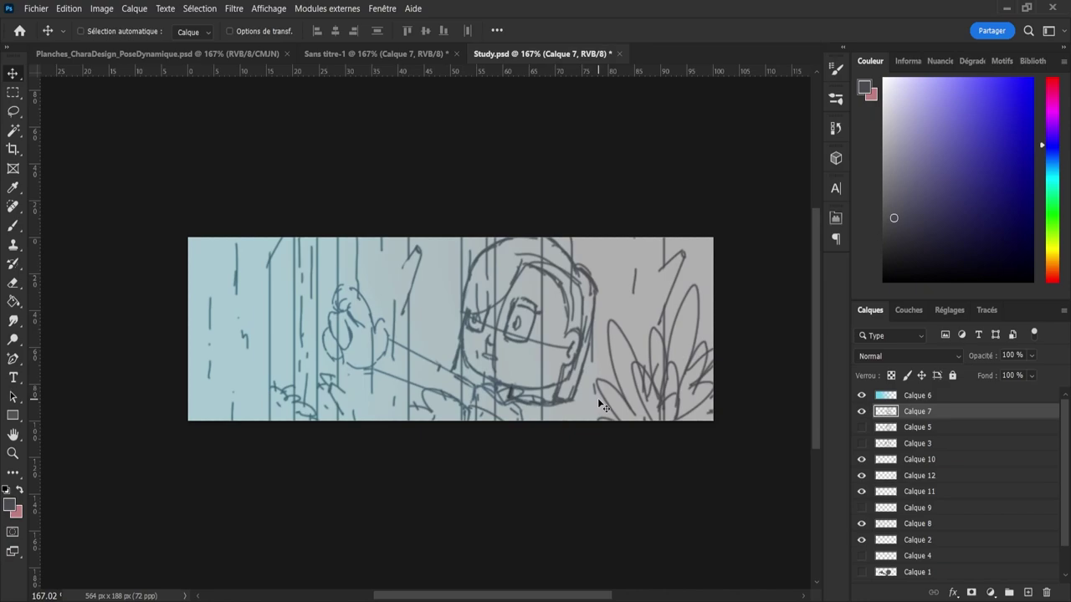
{"action": "key", "text": "ctrl+s"}
- Sketch a thin trunk with bark marks on Calque 8, between the character's raised hand and the head
{"action": "left_click", "coordinate": [891, 525]}
{"action": "left_click", "coordinate": [862, 524]}
{"action": "left_click", "coordinate": [862, 523]}
{"action": "key", "text": "b"}
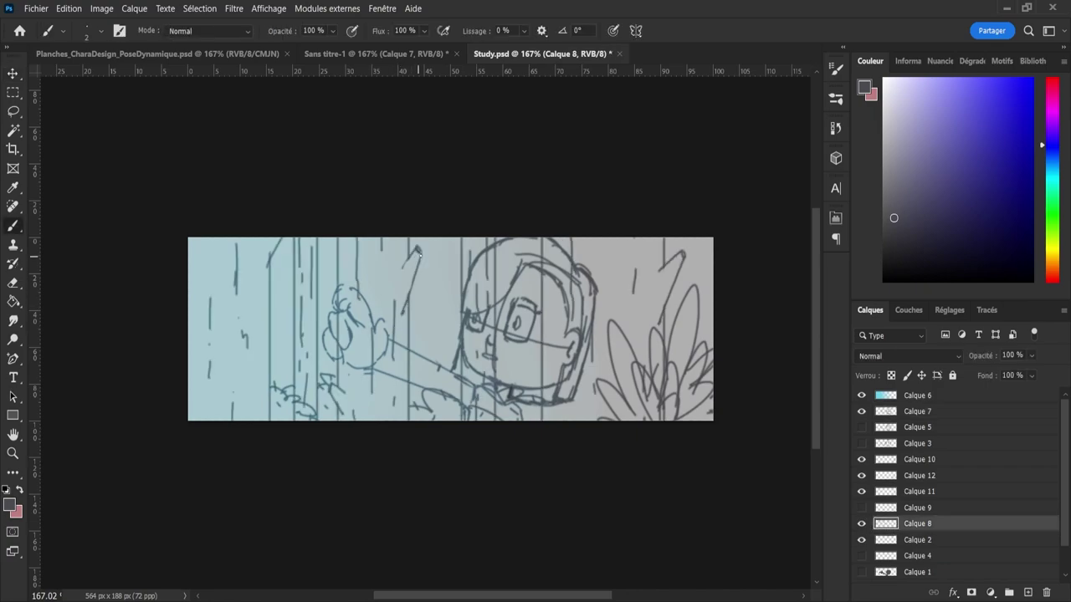
{"action": "left_click_drag", "start_coordinate": [427, 237], "coordinate": [423, 393]}
{"action": "left_click_drag", "start_coordinate": [441, 239], "coordinate": [441, 394]}
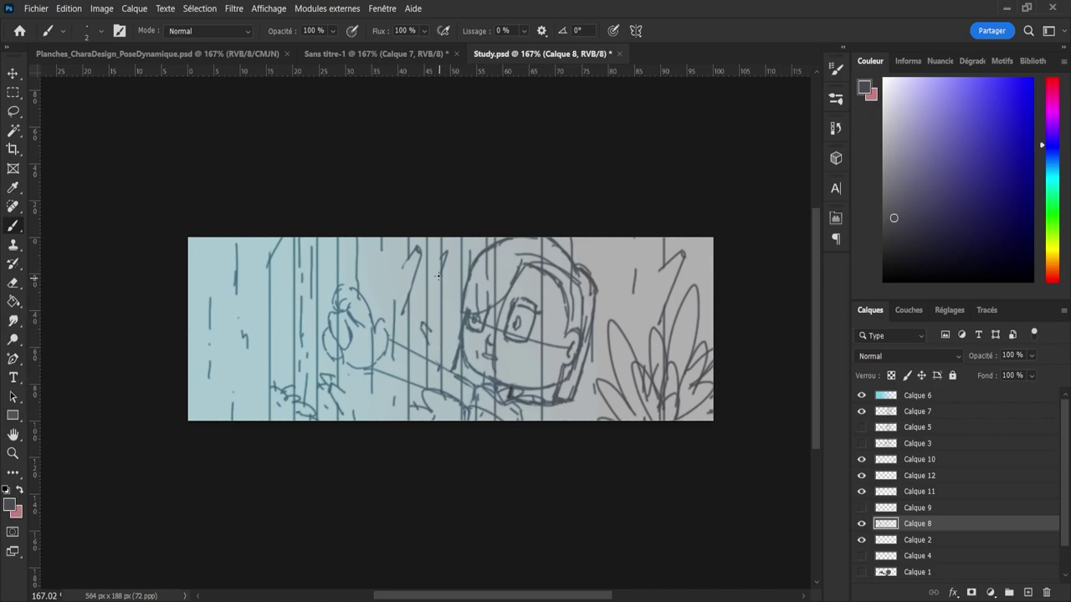
{"action": "mouse_move", "coordinate": [431, 244]}
{"action": "left_mouse_down"}
{"action": "mouse_move", "coordinate": [430, 271]}
{"action": "mouse_move", "coordinate": [436, 262]}
{"action": "left_mouse_up"}
{"action": "left_click_drag", "start_coordinate": [431, 304], "coordinate": [435, 380]}
{"action": "left_click_drag", "start_coordinate": [433, 372], "coordinate": [435, 388]}
- Sketch leafy tufts at the foot of the new thin trunk on Calque 10, using a 10 px eraser for touch-ups, and save
{"action": "left_click", "coordinate": [883, 495]}
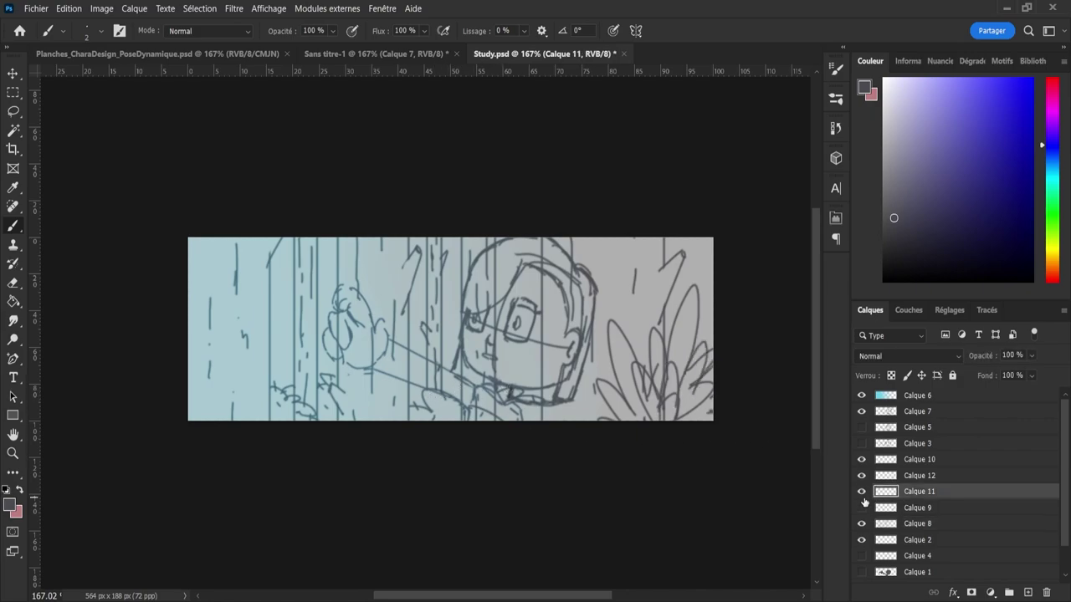
{"action": "left_click", "coordinate": [884, 477]}
{"action": "left_click", "coordinate": [861, 476]}
{"action": "left_click", "coordinate": [860, 476]}
{"action": "left_click", "coordinate": [882, 460]}
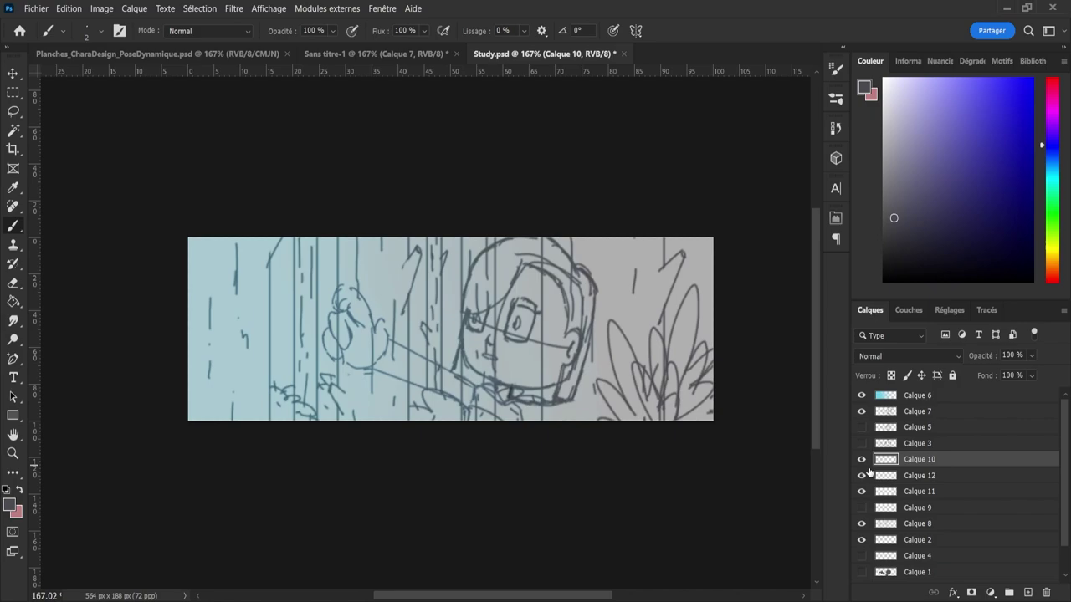
{"action": "left_click", "coordinate": [860, 459]}
{"action": "left_click", "coordinate": [862, 460]}
{"action": "key", "text": "e"}
{"action": "key", "text": "bracketleft"}
{"action": "key", "text": "bracketleft"}
{"action": "key", "text": "bracketleft"}
{"action": "key", "text": "bracketleft"}
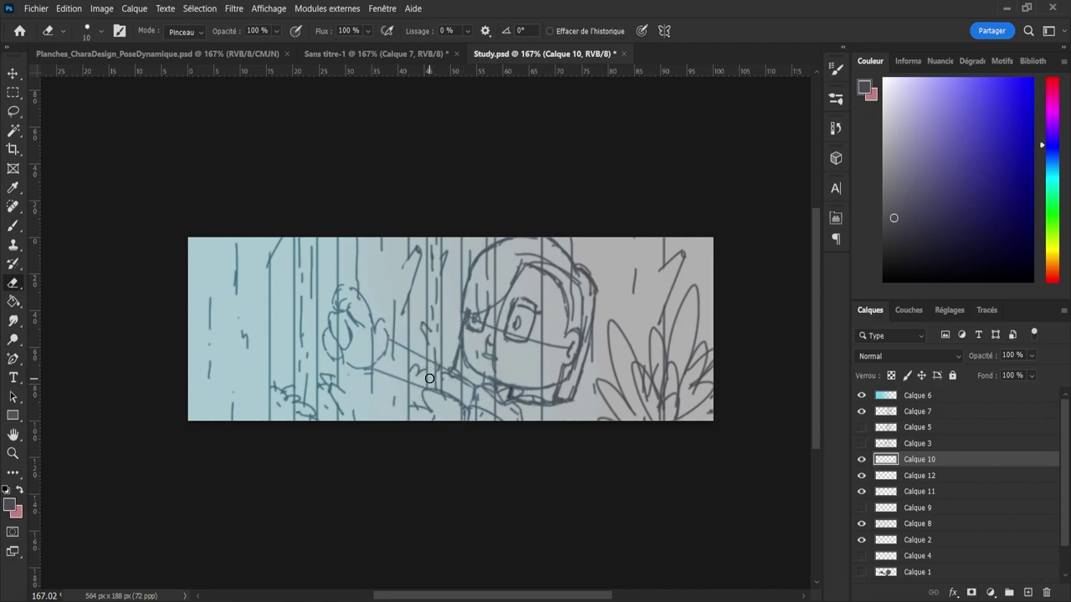
{"action": "key", "text": "b"}
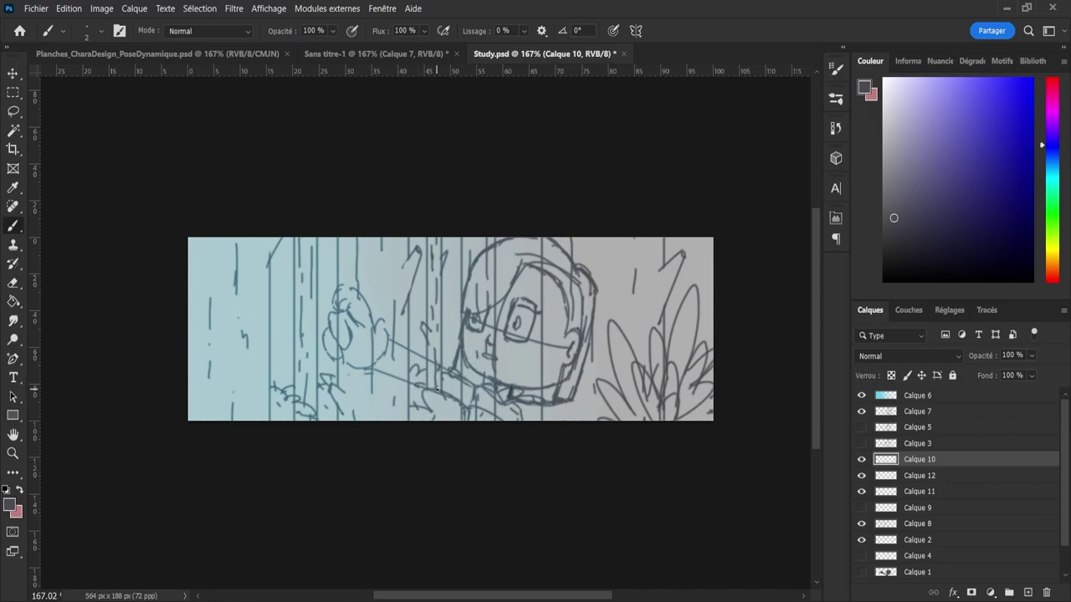
{"action": "left_click_drag", "start_coordinate": [414, 383], "coordinate": [429, 385]}
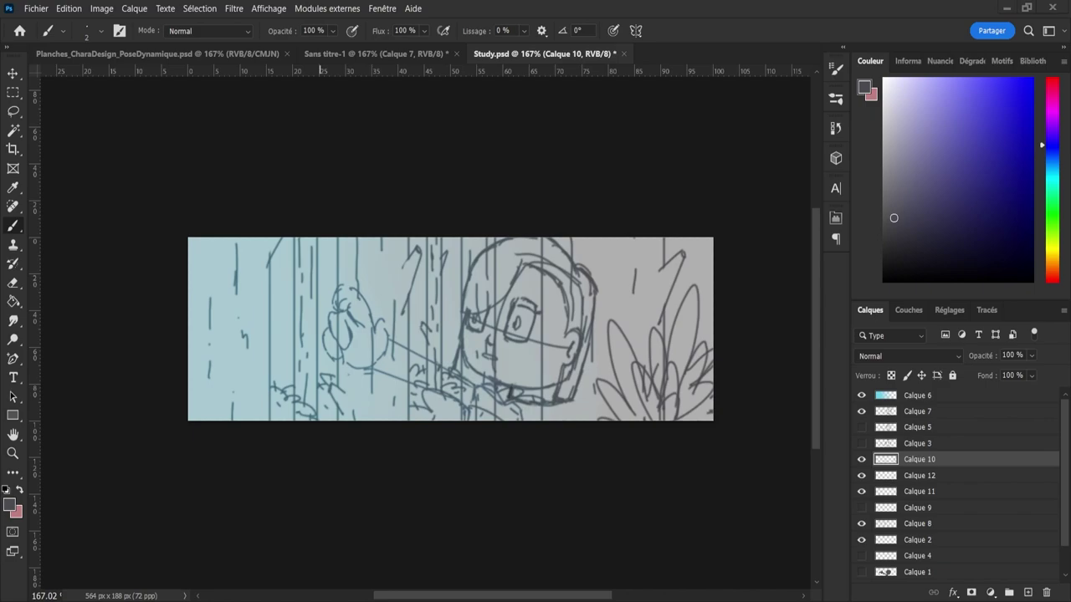
{"action": "key", "text": "ctrl+s"}
- Group the sketch layers from Calque 6 down to Calque 8 into Groupe 2 and hide that group
{"action": "key", "text": "z"}
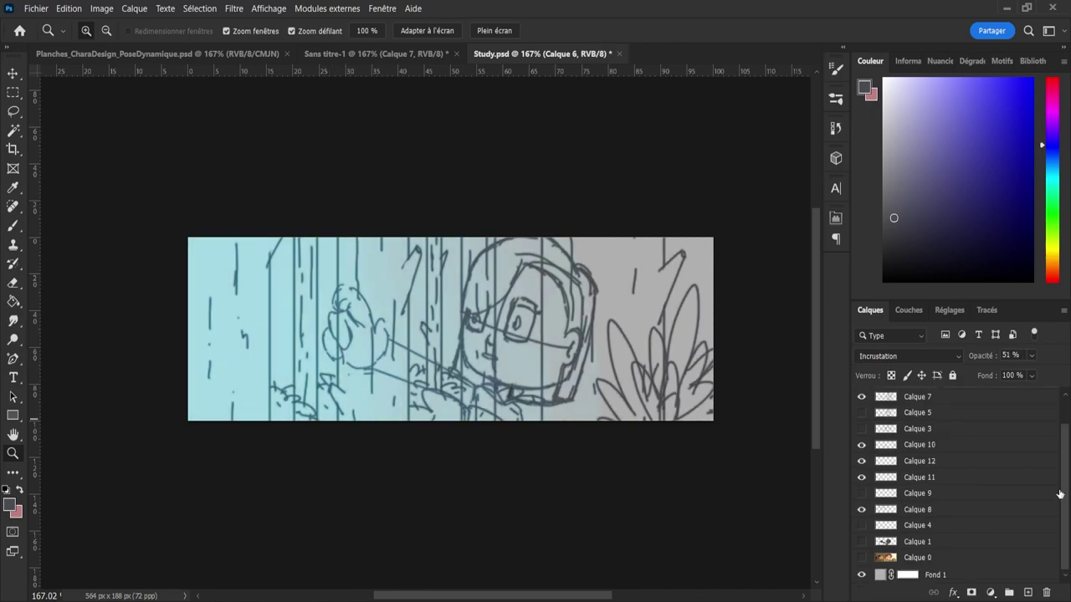
{"action": "left_click_drag", "start_coordinate": [1060, 493], "coordinate": [1057, 443]}
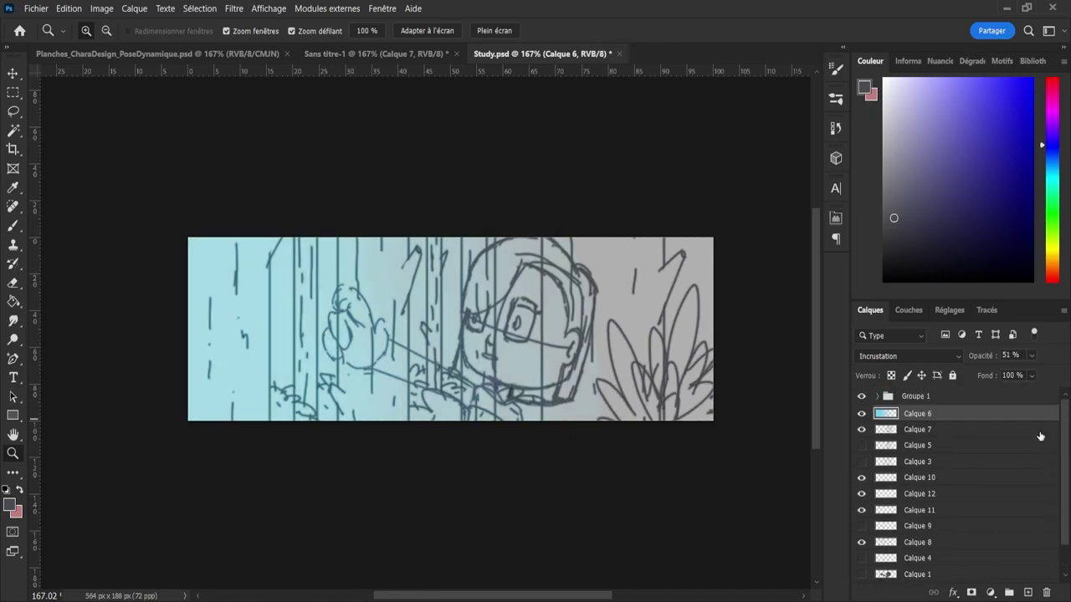
{"action": "scroll", "coordinate": [1052, 457], "scroll_direction": "down", "scroll_amount": 2}
{"action": "left_click", "coordinate": [946, 511], "text": "shift"}
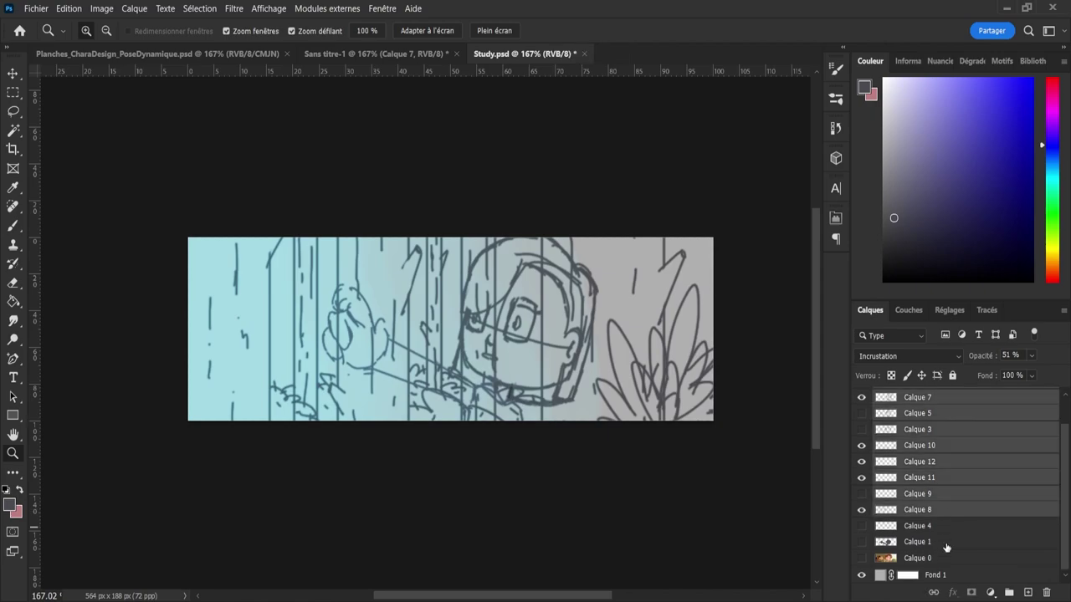
{"action": "left_click", "coordinate": [1006, 591]}
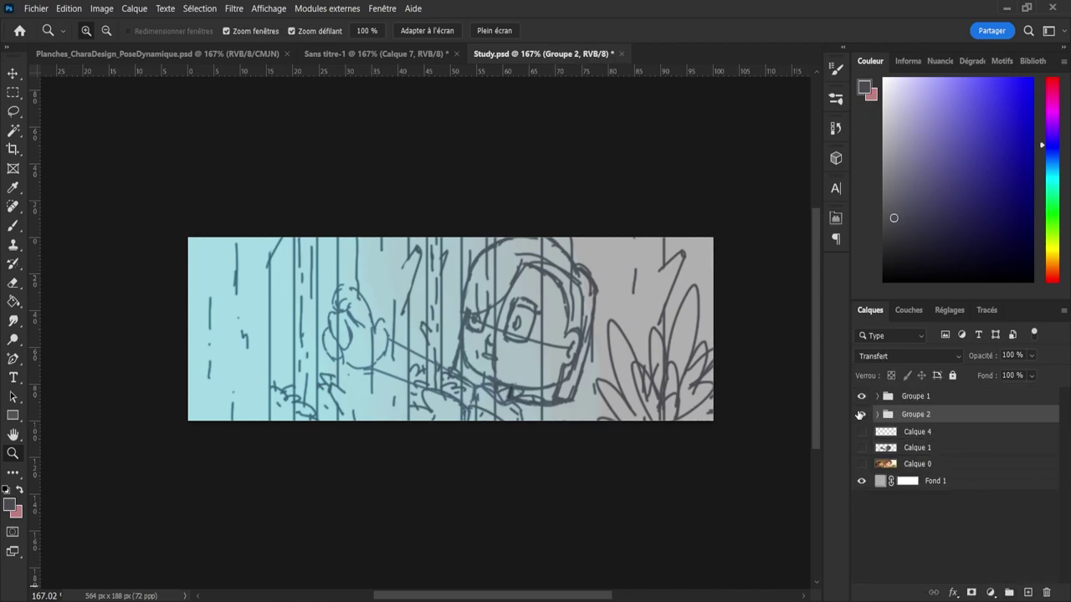
{"action": "left_click", "coordinate": [862, 414]}
- Try flipping the whole Groupe 1 composition horizontally, and flip it back
{"action": "left_click", "coordinate": [894, 403]}
{"action": "key", "text": "ctrl+t"}
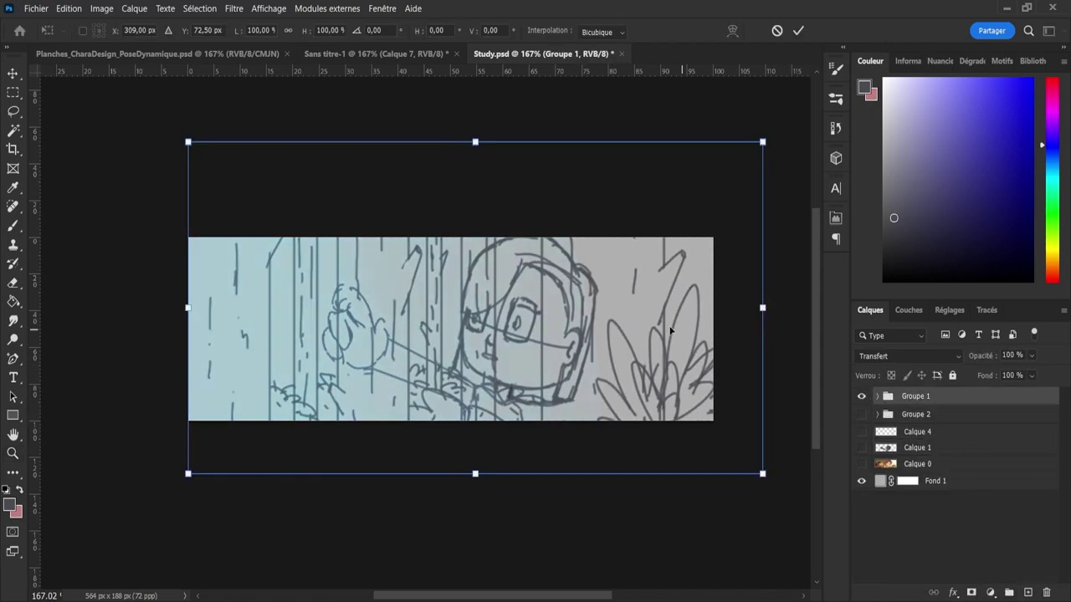
{"action": "key", "text": "ctrl+shift+h"}
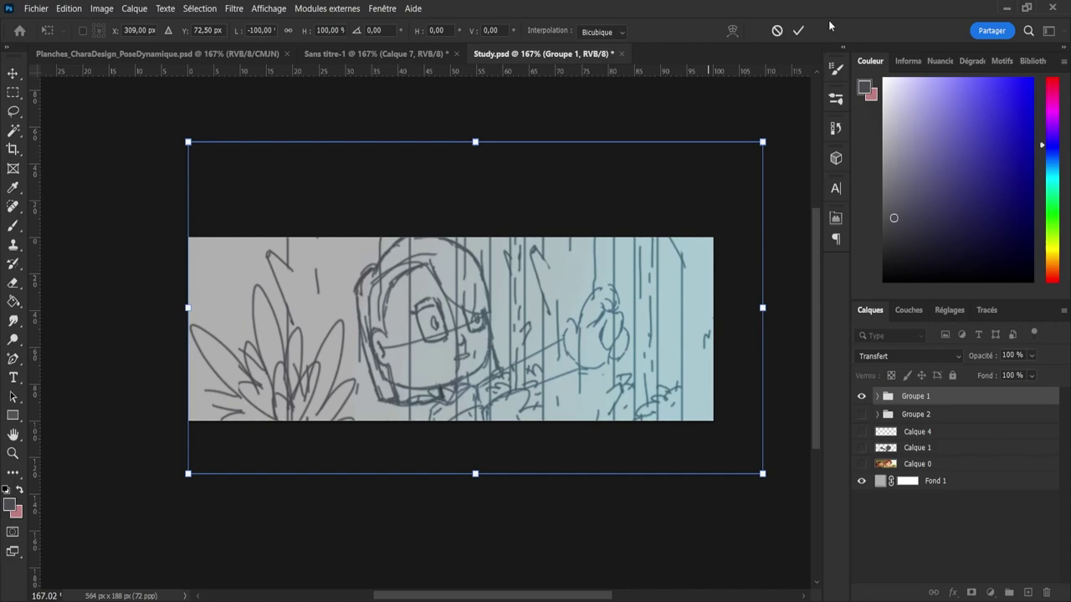
{"action": "left_click", "coordinate": [798, 29]}
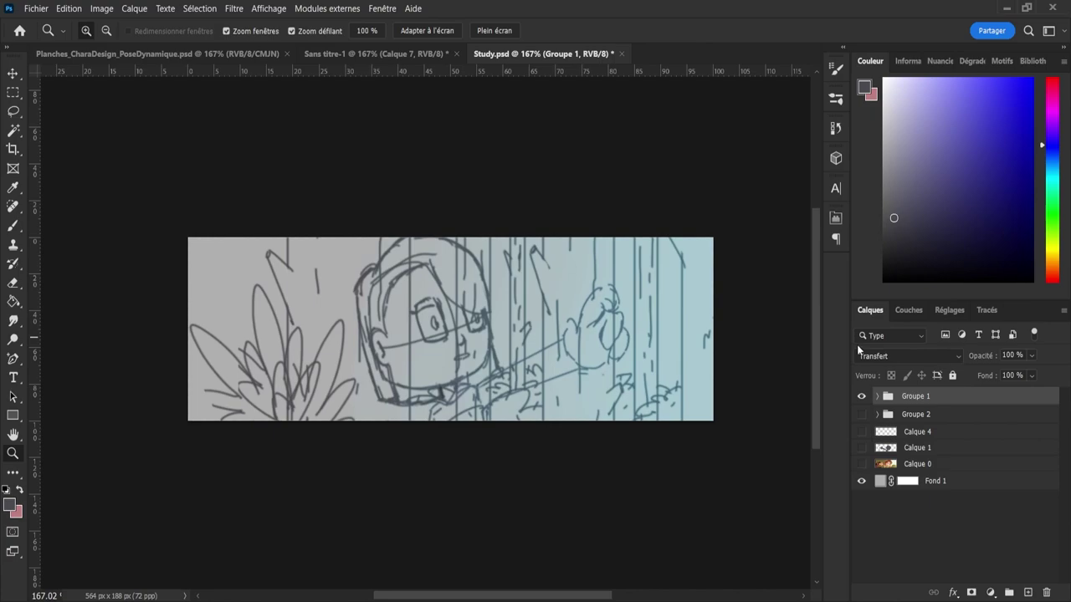
{"action": "key", "text": "ctrl+t"}
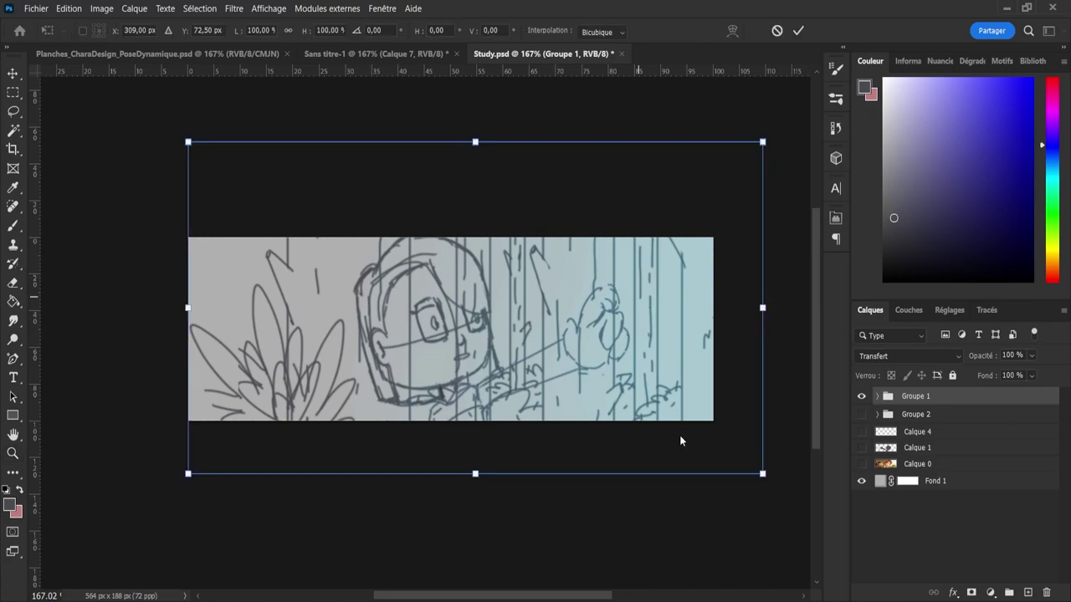
{"action": "left_click", "coordinate": [717, 576]}
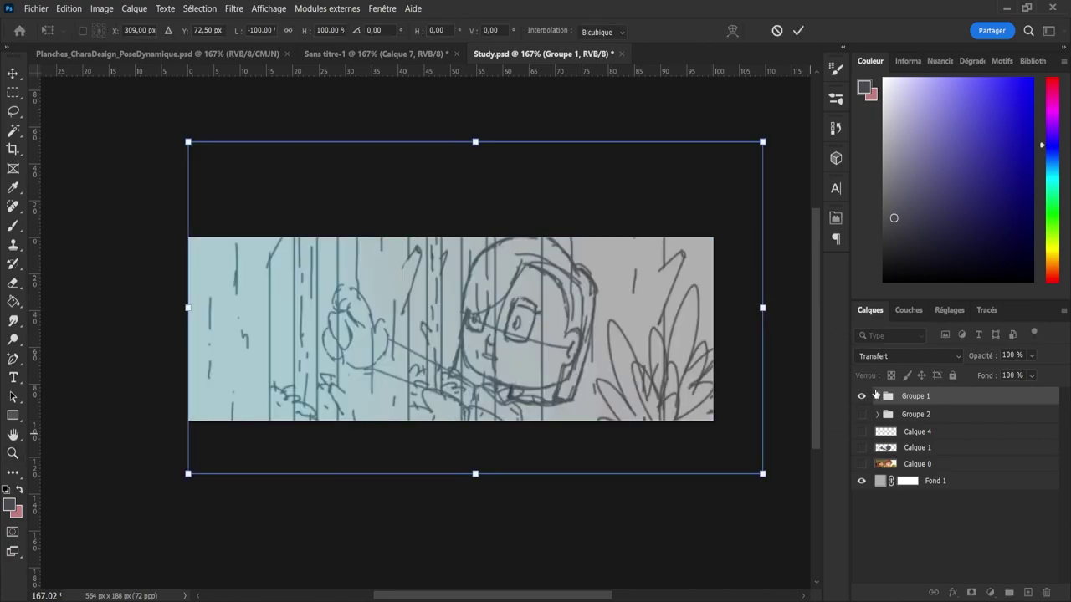
- In Groupe 1, flip character layer Calque 20 and gradient Calque 21 horizontally, move both left to X 237,10 px, and shift the gradient right
{"action": "left_click", "coordinate": [876, 395]}
{"action": "left_click", "coordinate": [905, 429]}
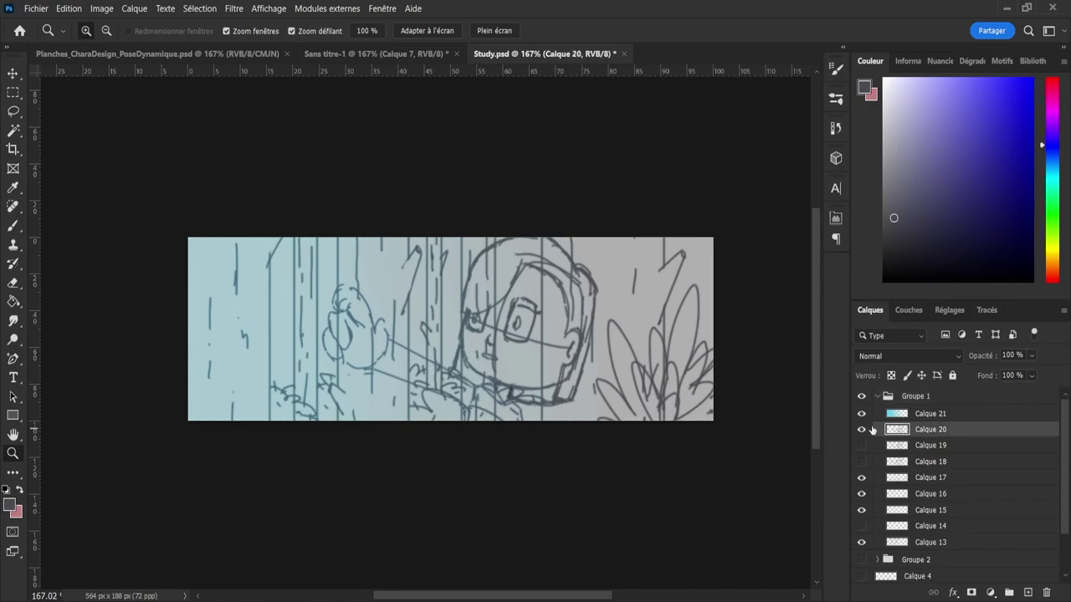
{"action": "left_click", "coordinate": [861, 429]}
{"action": "left_click", "coordinate": [862, 429]}
{"action": "left_click", "coordinate": [893, 415], "text": "shift"}
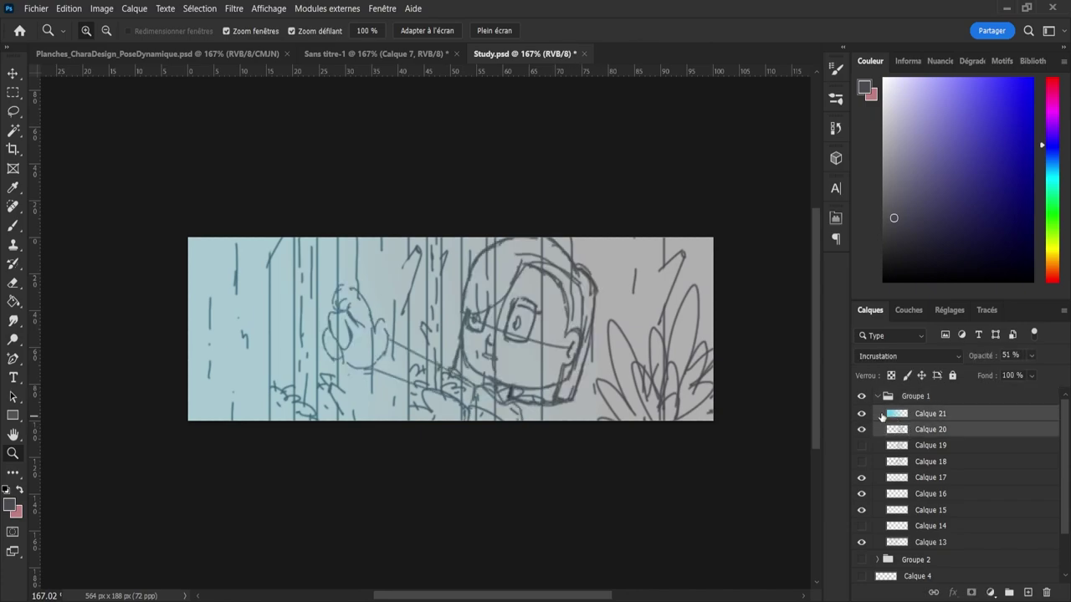
{"action": "key", "text": "ctrl+t"}
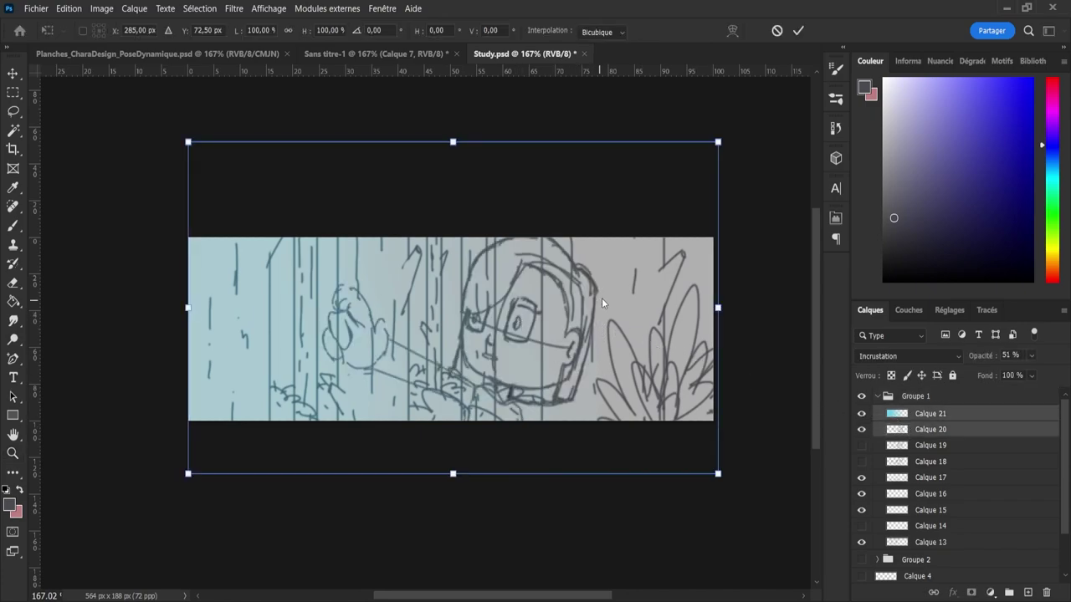
{"action": "key", "text": "ctrl+z"}
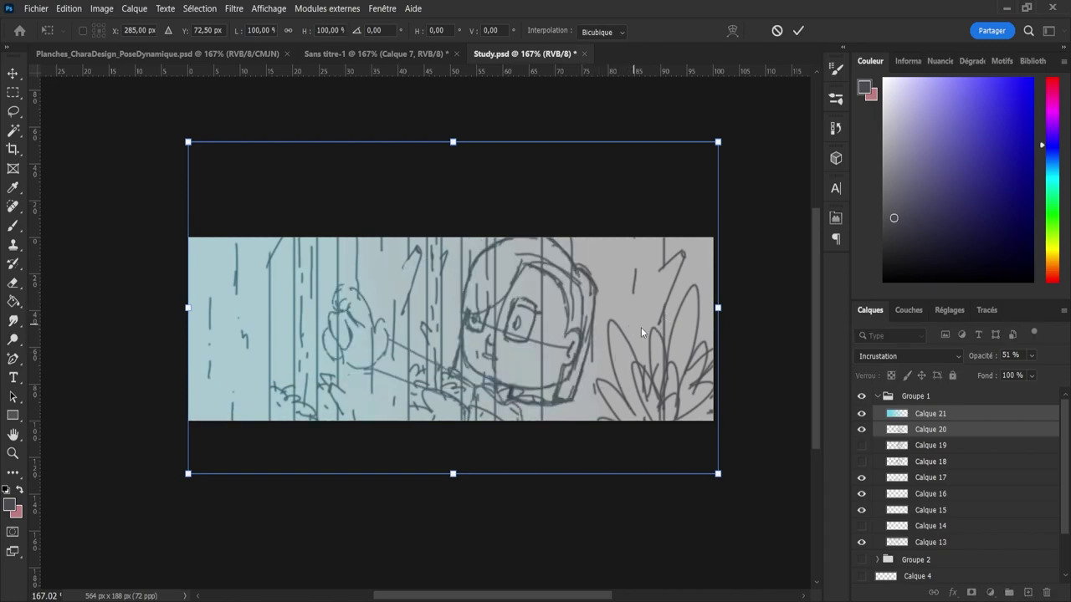
{"action": "left_click", "coordinate": [658, 305]}
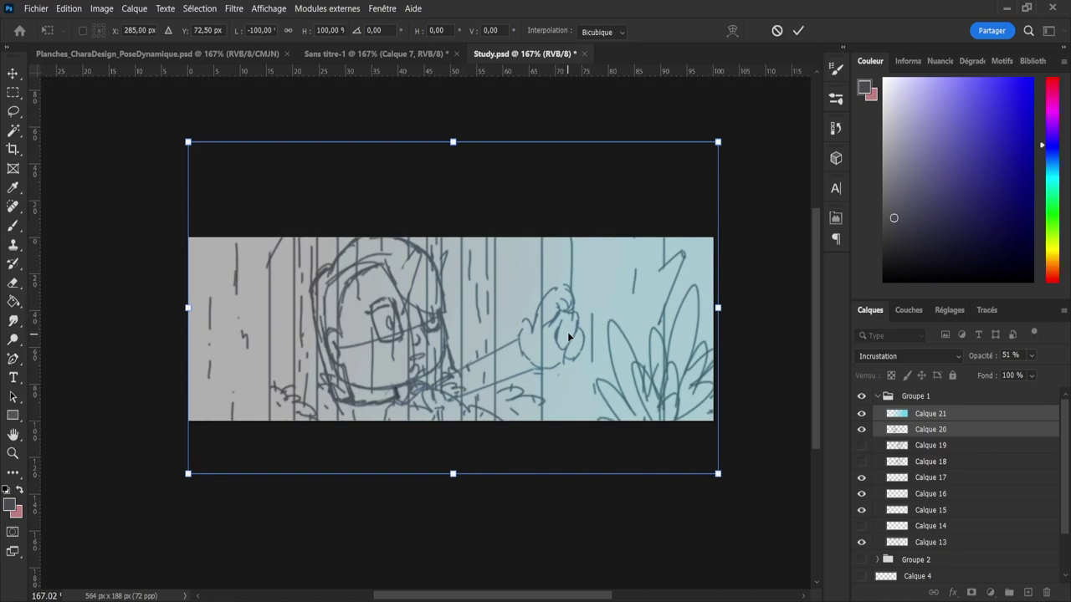
{"action": "left_click_drag", "start_coordinate": [574, 336], "coordinate": [530, 336]}
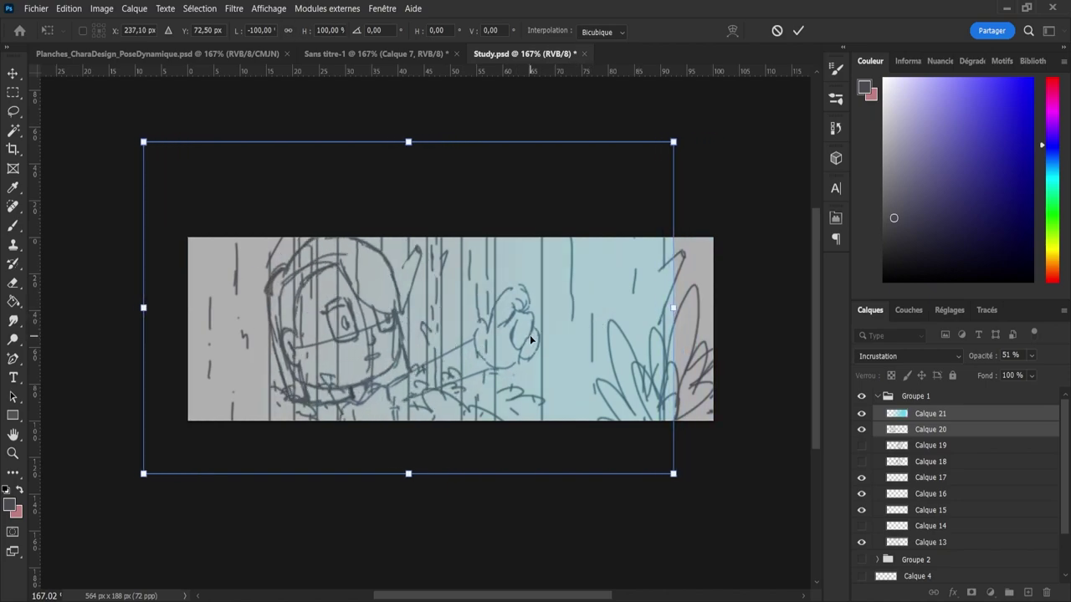
{"action": "left_click", "coordinate": [798, 30]}
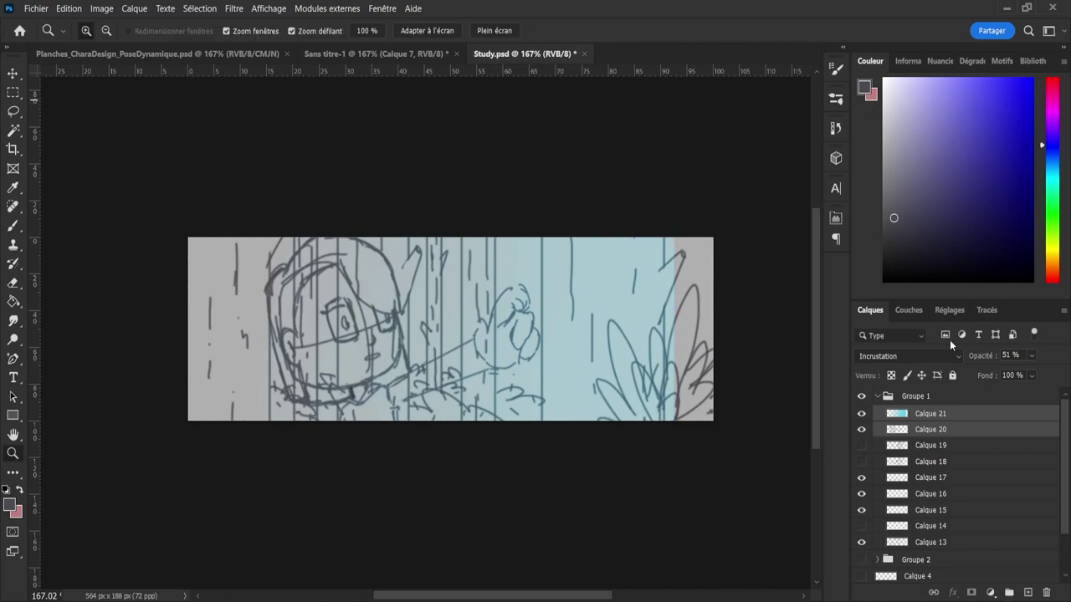
{"action": "left_click", "coordinate": [930, 413]}
{"action": "left_click_drag", "start_coordinate": [613, 353], "coordinate": [646, 357]}
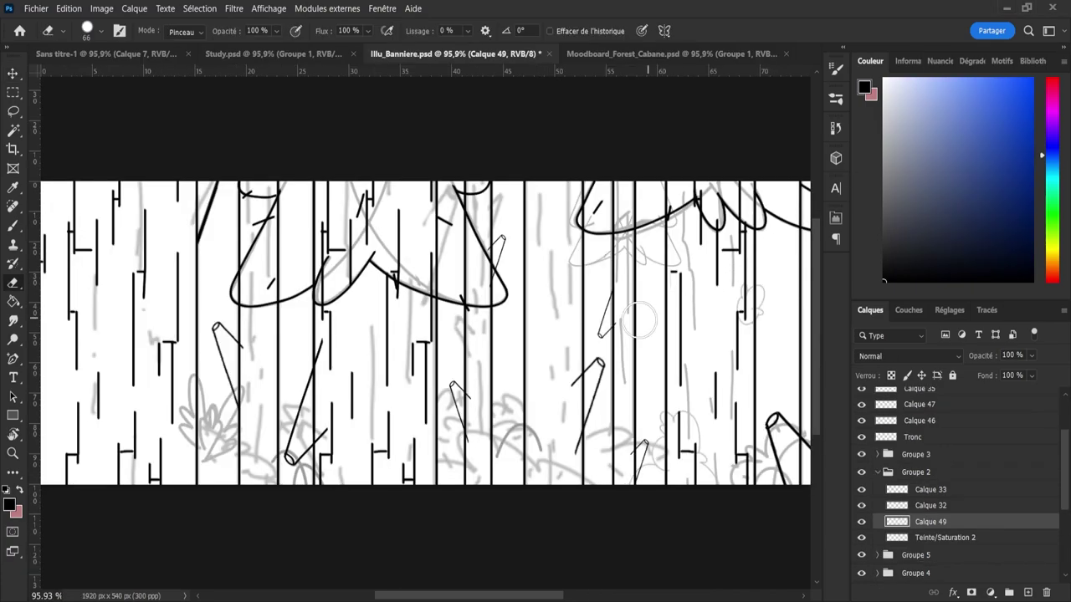
{"action": "key", "text": "z"}
{"action": "scroll", "coordinate": [518, 291], "scroll_direction": "down", "scroll_amount": 3}
{"action": "scroll", "coordinate": [696, 326], "scroll_direction": "up", "scroll_amount": 1}
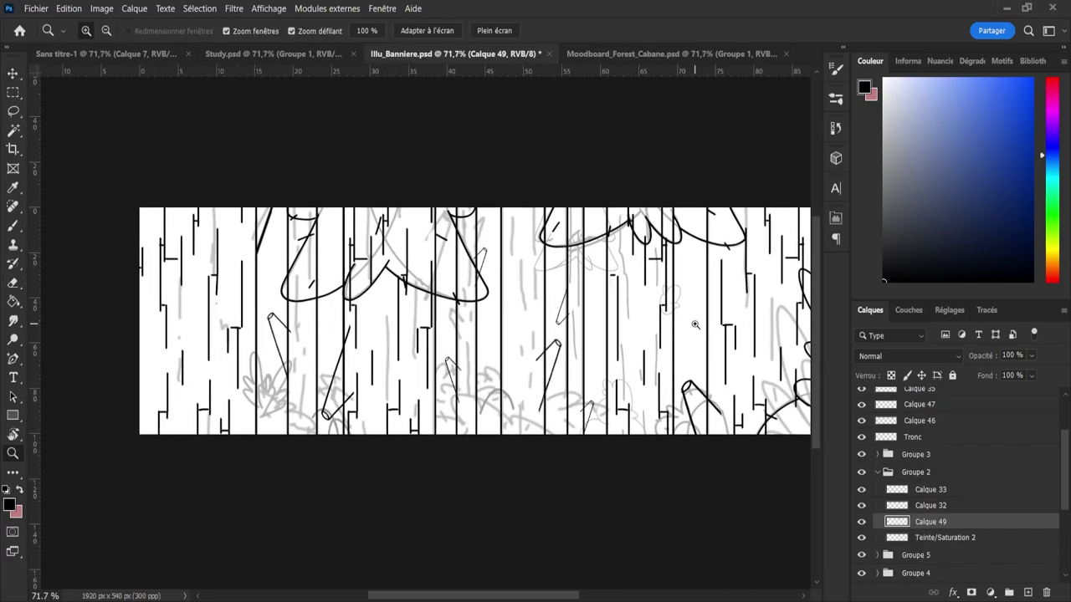
{"action": "scroll", "coordinate": [587, 323], "scroll_direction": "up", "scroll_amount": 1}
{"action": "scroll", "coordinate": [681, 283], "scroll_direction": "up", "scroll_amount": 1}
{"action": "key", "text": "b"}
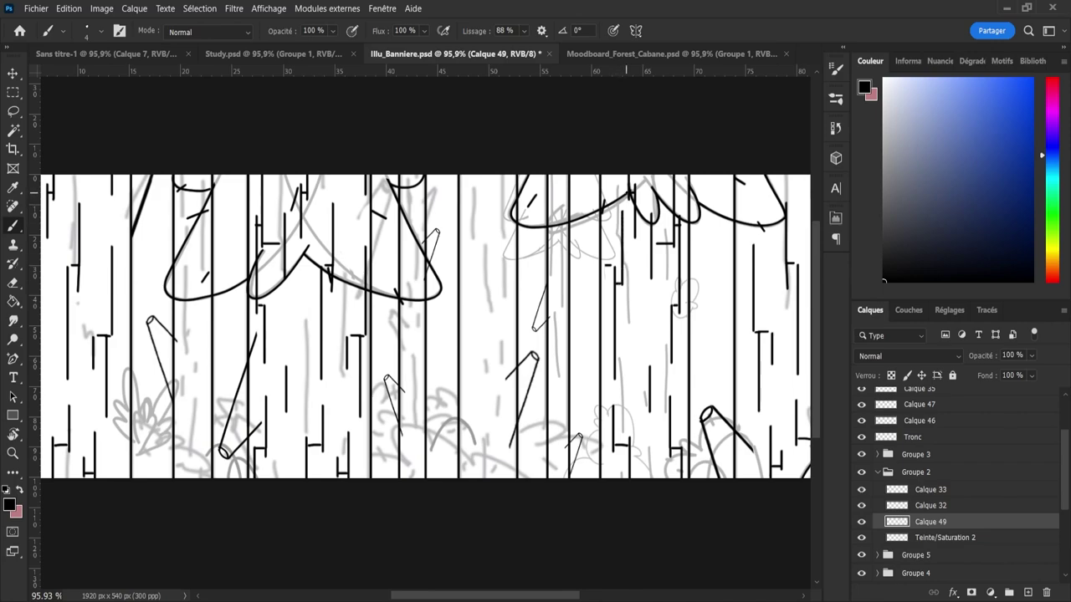
{"action": "scroll", "coordinate": [680, 351], "scroll_direction": "down", "scroll_amount": 1}
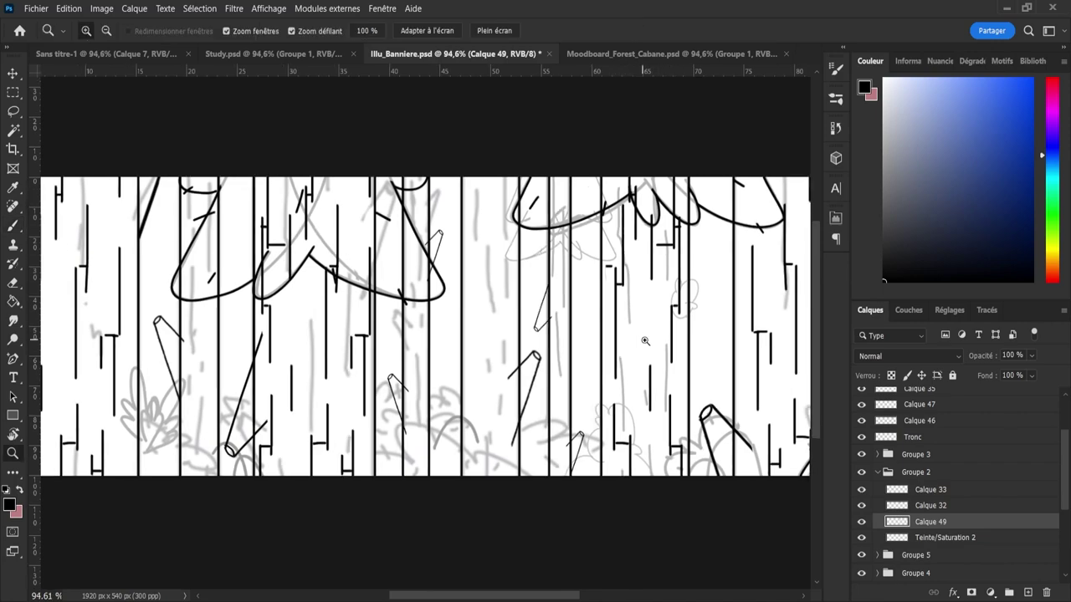
- Redraw a short vertical bark line on the trunk on Calque 49 in Groupe 2 with the Brush tool
{"action": "left_click_drag", "start_coordinate": [642, 348], "coordinate": [643, 351]}
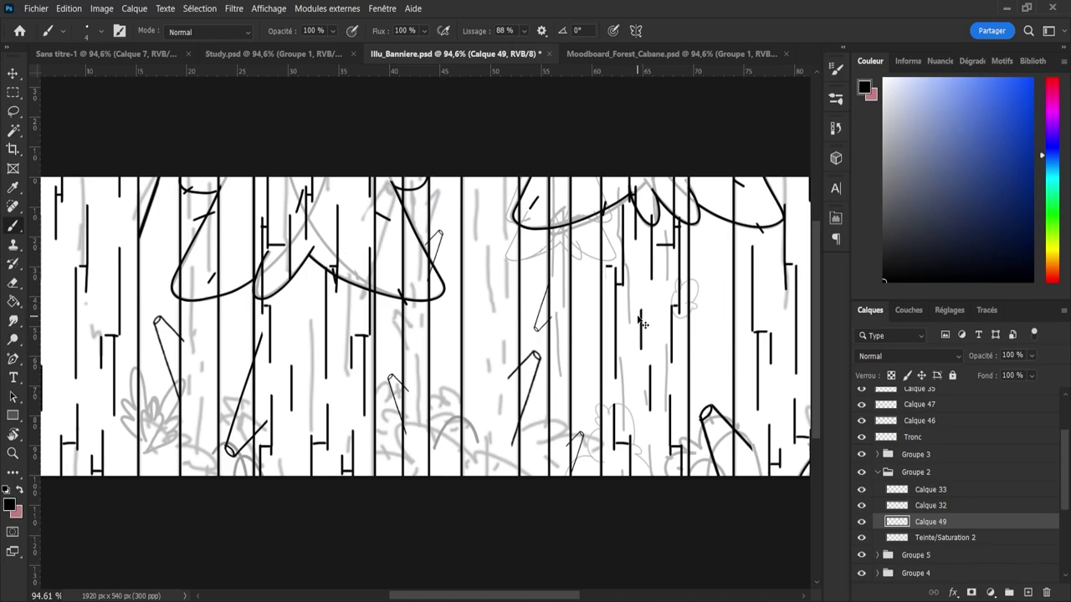
{"action": "key", "text": "ctrl+z"}
{"action": "mouse_move", "coordinate": [637, 300]}
{"action": "left_mouse_down"}
{"action": "mouse_move", "coordinate": [624, 368]}
{"action": "mouse_move", "coordinate": [665, 391]}
{"action": "left_mouse_up"}
{"action": "key", "text": "z"}
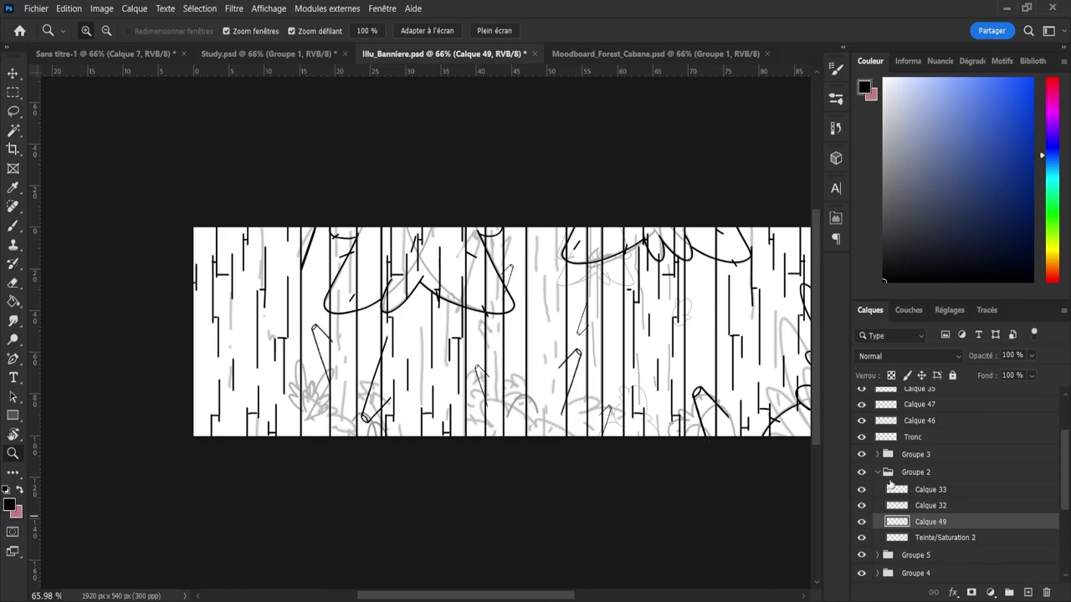
- Paste the bark marks above Teinte/Saturation 2 in Groupe 5, fit them to the trunk between the two large curved shapes, and save
{"action": "left_click", "coordinate": [877, 472]}
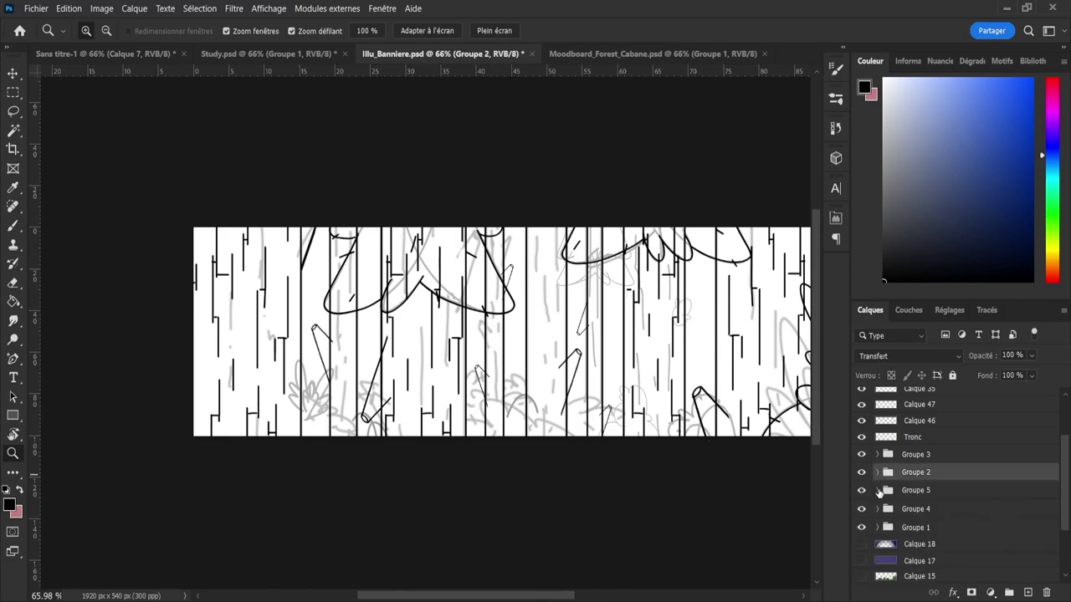
{"action": "left_click", "coordinate": [876, 490]}
{"action": "left_click", "coordinate": [862, 540]}
{"action": "left_click", "coordinate": [862, 541]}
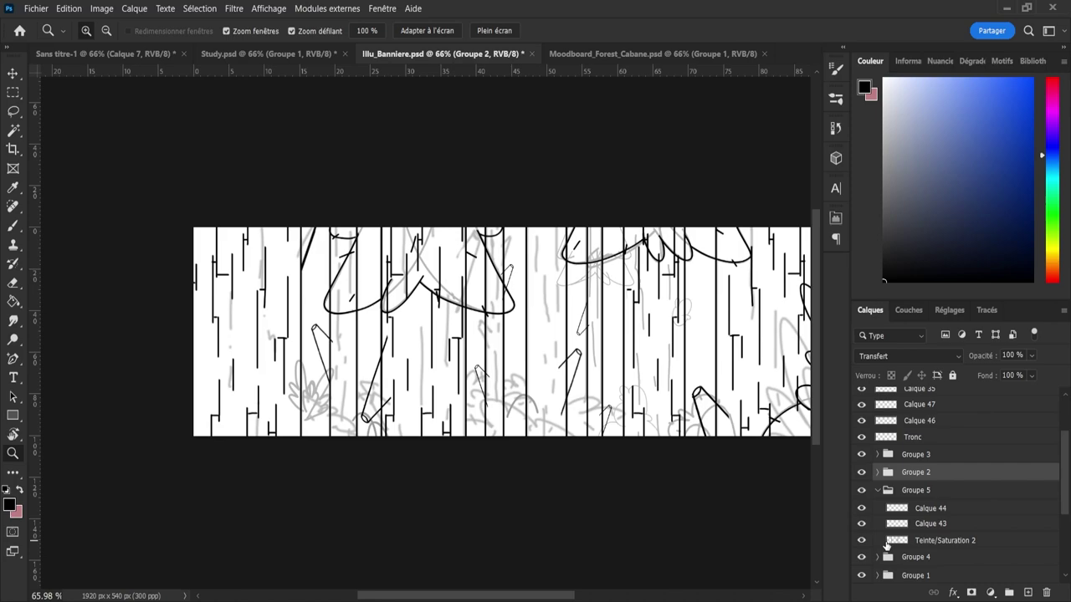
{"action": "left_click", "coordinate": [920, 543]}
{"action": "key", "text": "ctrl+v"}
{"action": "key", "text": "v"}
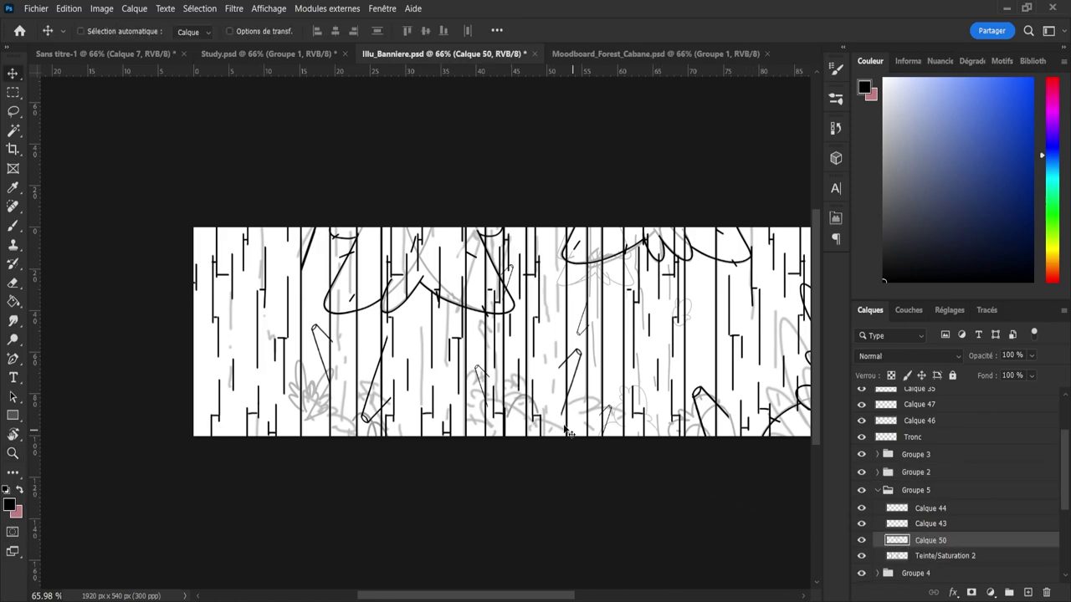
{"action": "mouse_move", "coordinate": [532, 386]}
{"action": "left_mouse_down"}
{"action": "mouse_move", "coordinate": [554, 380]}
{"action": "mouse_move", "coordinate": [544, 386]}
{"action": "left_mouse_up"}
{"action": "key", "text": "e"}
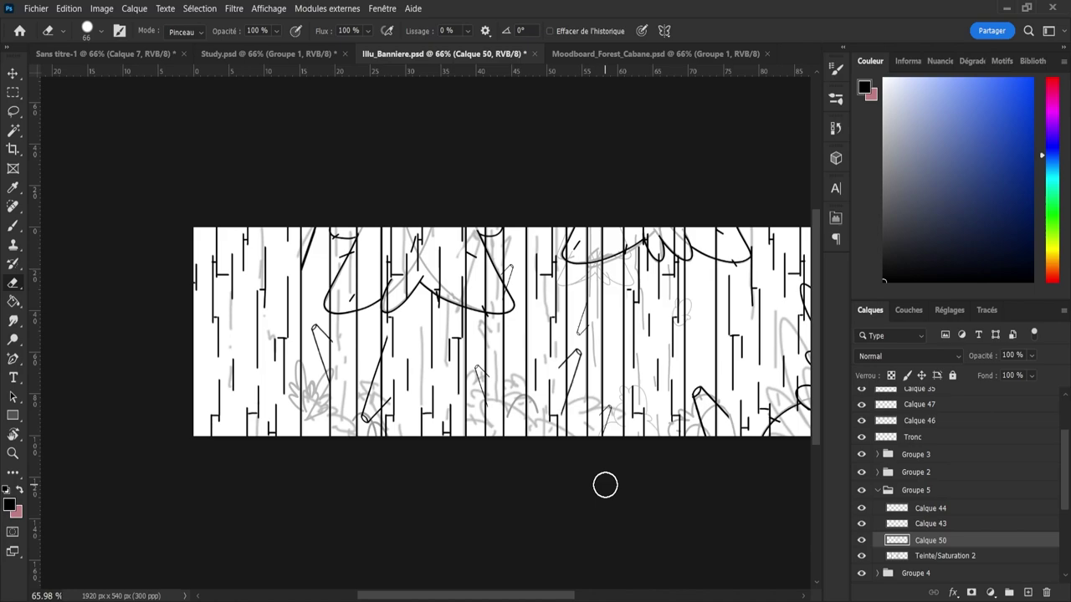
{"action": "key", "text": "ctrl+s"}
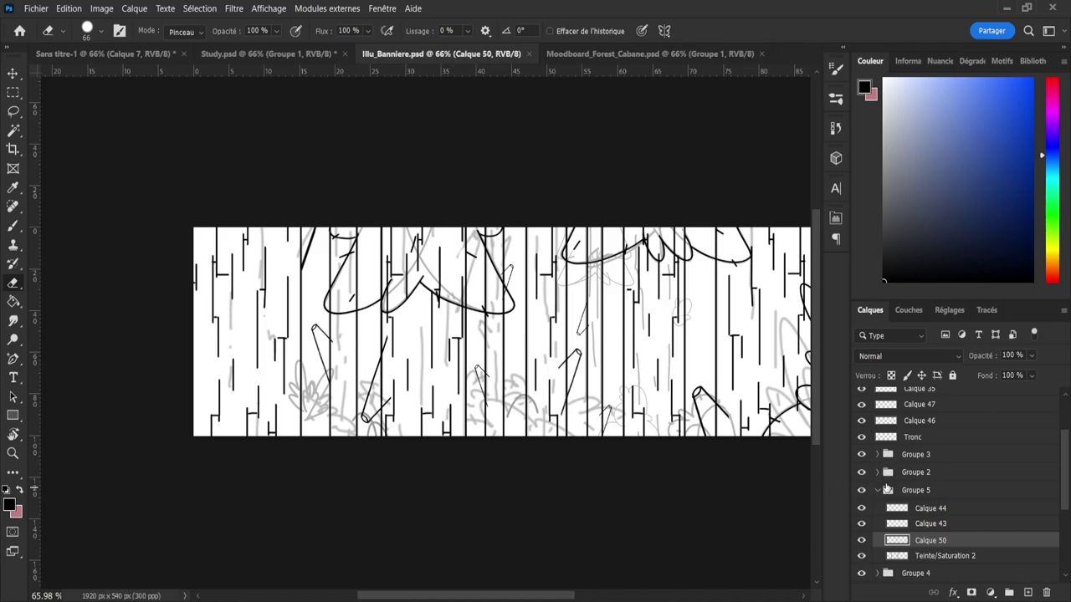
- Paste another copy of the bark marks above Calque 50 in Groupe 5 and move it onto the trunk behind the large curved shape's left side
{"action": "left_click", "coordinate": [878, 491]}
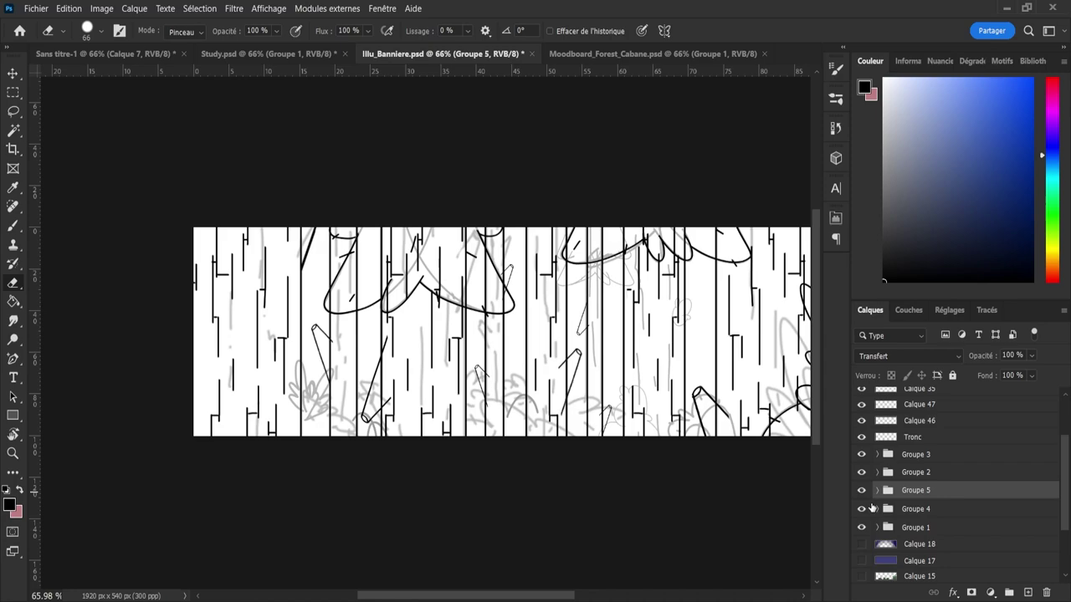
{"action": "left_click", "coordinate": [876, 510]}
{"action": "left_click", "coordinate": [876, 509]}
{"action": "left_click", "coordinate": [877, 490]}
{"action": "left_click", "coordinate": [932, 542]}
{"action": "key", "text": "ctrl+v"}
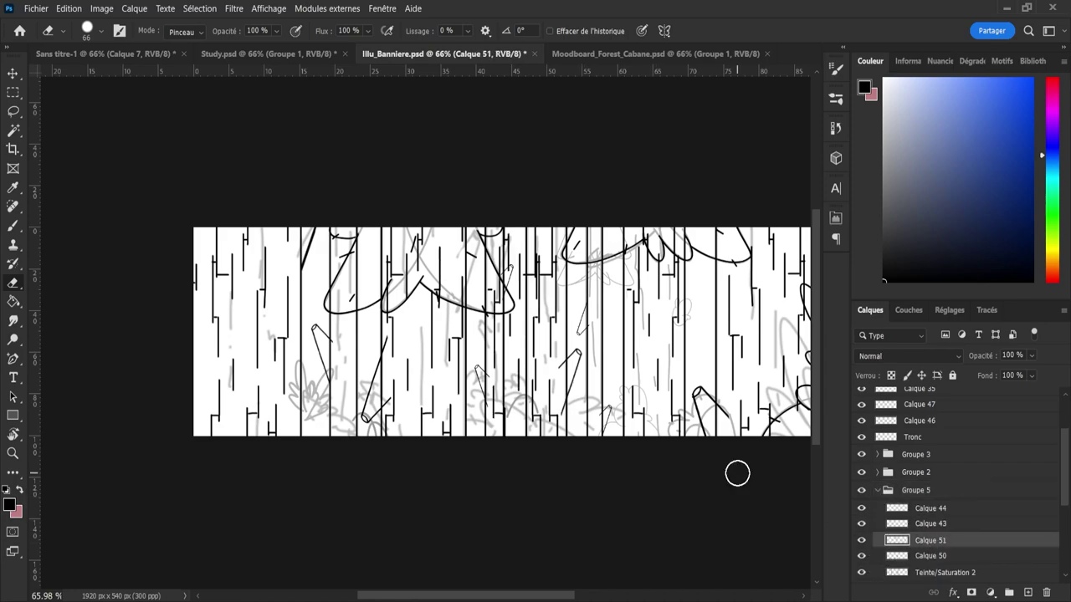
{"action": "key", "text": "v"}
{"action": "left_click_drag", "start_coordinate": [515, 394], "coordinate": [339, 388]}
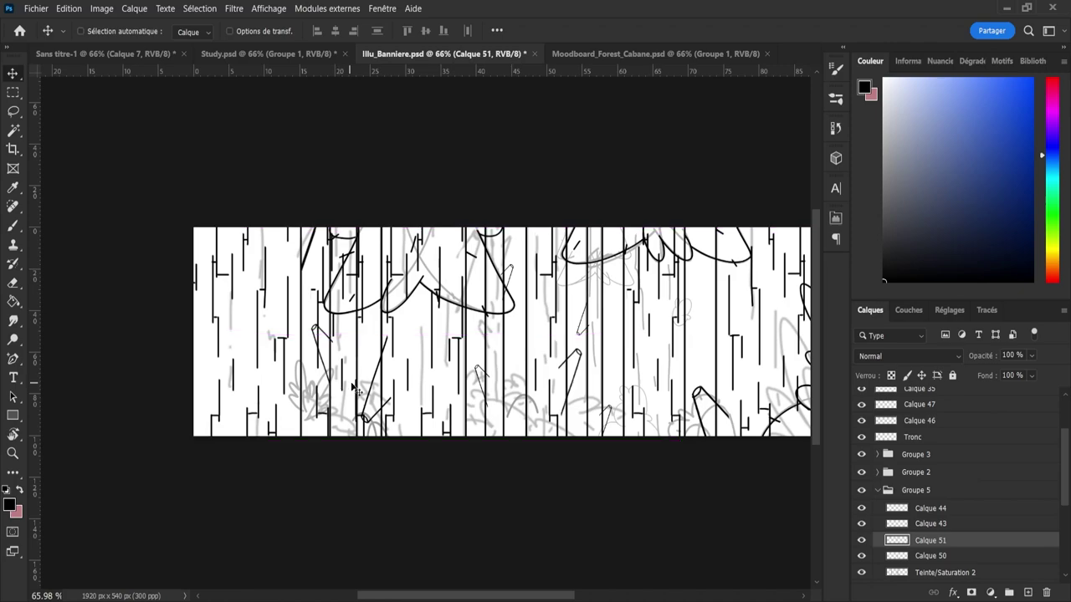
- Flip the bark marks on Calque 51 horizontally and shift them slightly right to line up with the trunk
{"action": "key", "text": "ctrl+t"}
{"action": "right_click", "coordinate": [397, 366]}
{"action": "left_click", "coordinate": [452, 519]}
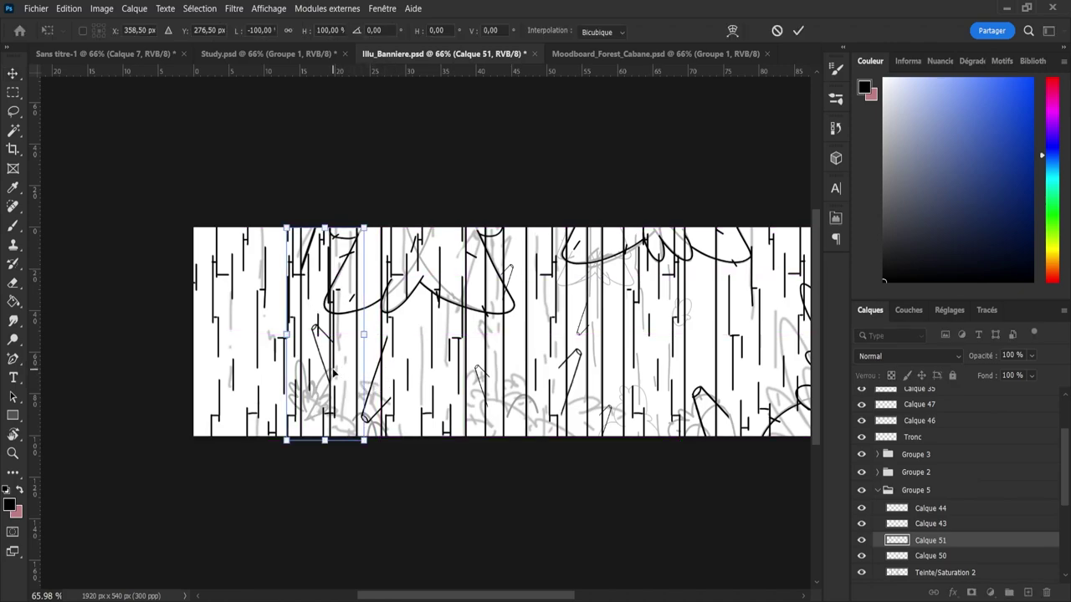
{"action": "left_click_drag", "start_coordinate": [333, 374], "coordinate": [348, 373]}
{"action": "left_click", "coordinate": [798, 29]}
- Erase the bark marks on Calque 51 that spill over the trunk's left side, using a 66 px eraser, and save
{"action": "key", "text": "z"}
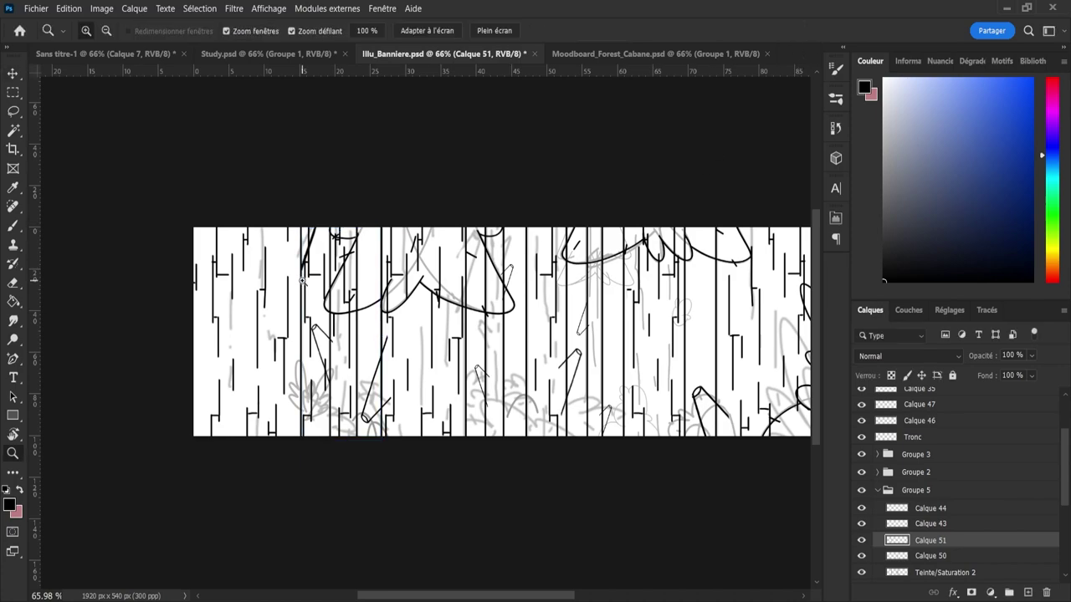
{"action": "left_click_drag", "start_coordinate": [301, 281], "coordinate": [333, 281]}
{"action": "key", "text": "e"}
{"action": "left_click_drag", "start_coordinate": [309, 439], "coordinate": [309, 565]}
{"action": "mouse_move", "coordinate": [330, 456]}
{"action": "left_mouse_down"}
{"action": "mouse_move", "coordinate": [332, 402]}
{"action": "mouse_move", "coordinate": [305, 290]}
{"action": "mouse_move", "coordinate": [309, 206]}
{"action": "left_mouse_up"}
{"action": "mouse_move", "coordinate": [314, 251]}
{"action": "left_mouse_down"}
{"action": "mouse_move", "coordinate": [319, 315]}
{"action": "mouse_move", "coordinate": [324, 230]}
{"action": "left_mouse_up"}
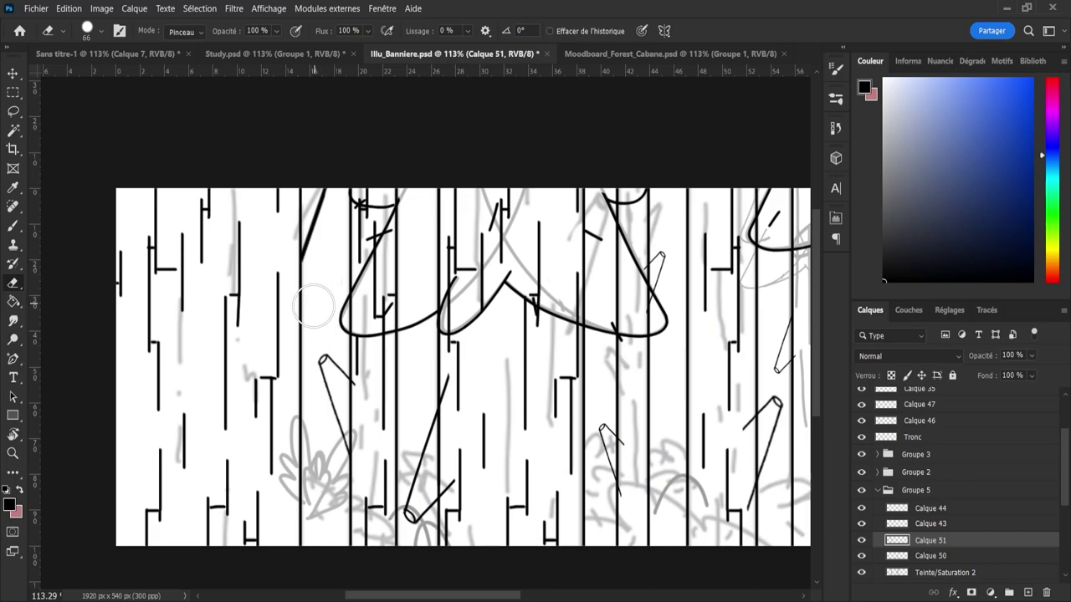
{"action": "key", "text": "z"}
{"action": "mouse_move", "coordinate": [278, 267]}
{"action": "left_mouse_down"}
{"action": "mouse_move", "coordinate": [245, 275]}
{"action": "mouse_move", "coordinate": [281, 285]}
{"action": "left_mouse_up"}
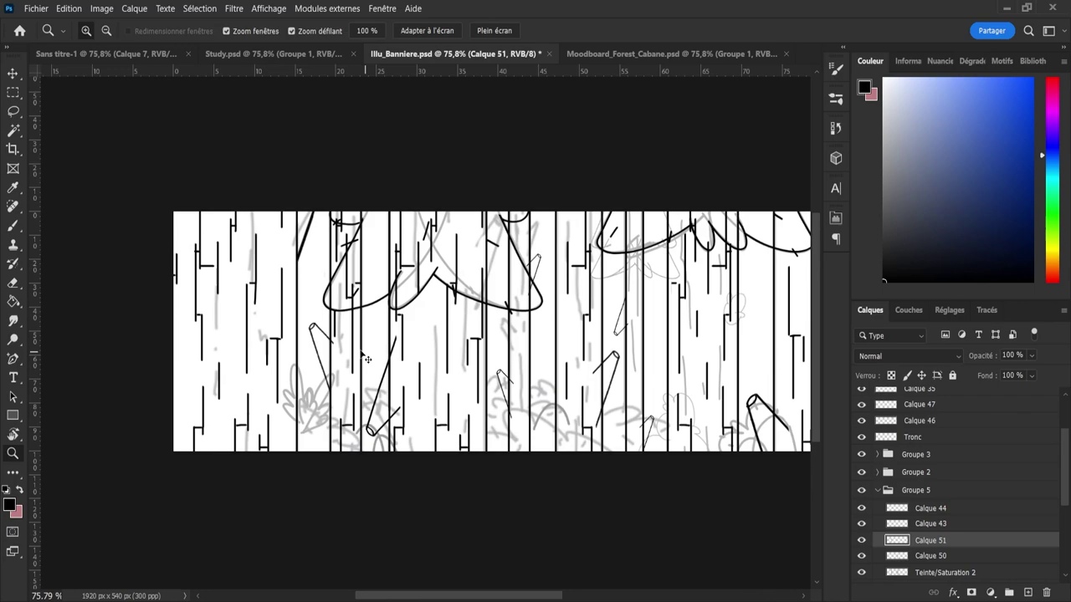
{"action": "key", "text": "ctrl+s"}
- Paste the bark marks above Teinte/Saturation 1 in Groupe 4, shift them left onto the narrow trunk, and erase the excess
{"action": "left_click", "coordinate": [883, 493]}
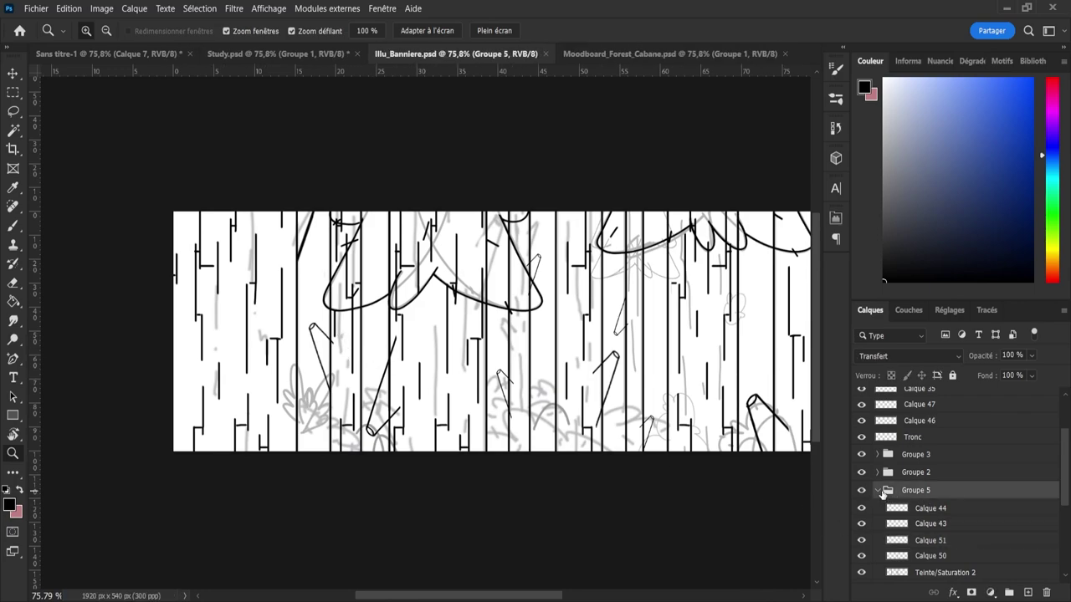
{"action": "left_click", "coordinate": [877, 490]}
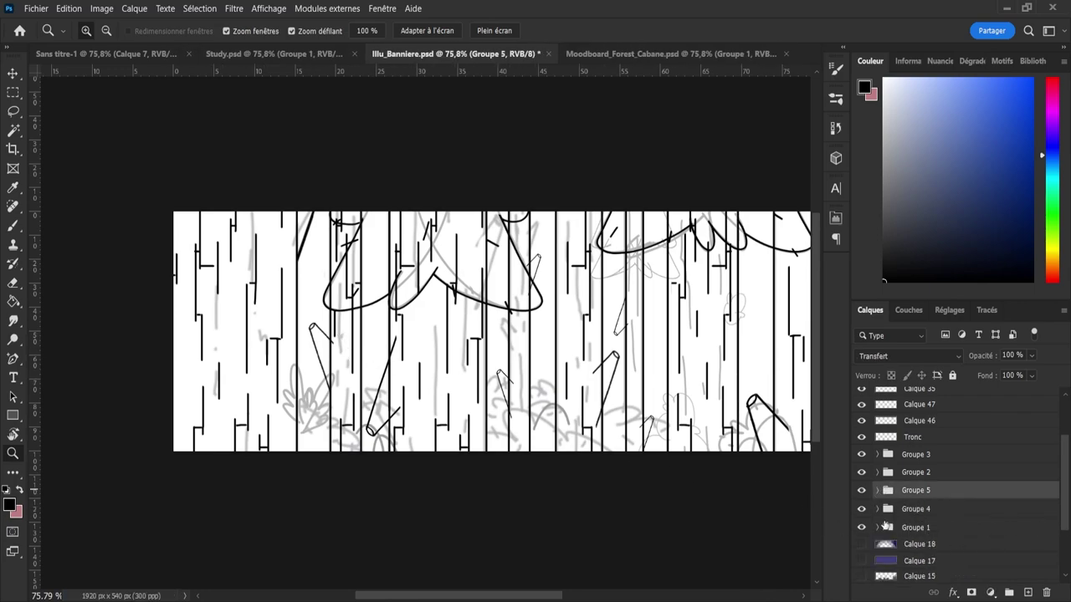
{"action": "left_click", "coordinate": [877, 509]}
{"action": "left_click", "coordinate": [861, 510]}
{"action": "left_click", "coordinate": [861, 510]}
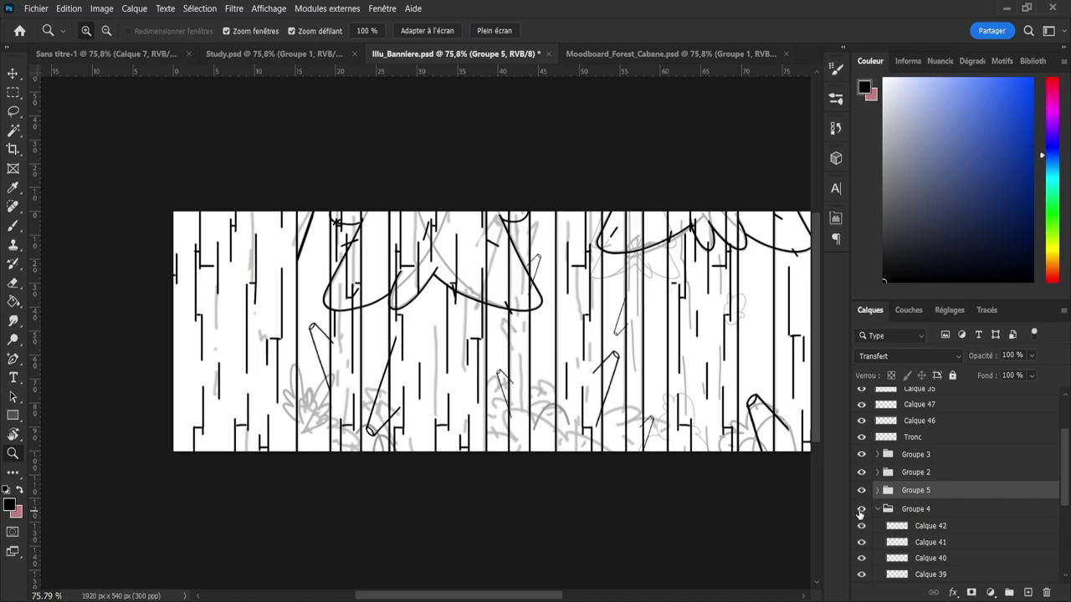
{"action": "left_click", "coordinate": [861, 510]}
{"action": "left_click", "coordinate": [860, 510]}
{"action": "scroll", "coordinate": [991, 535], "scroll_direction": "down", "scroll_amount": 3}
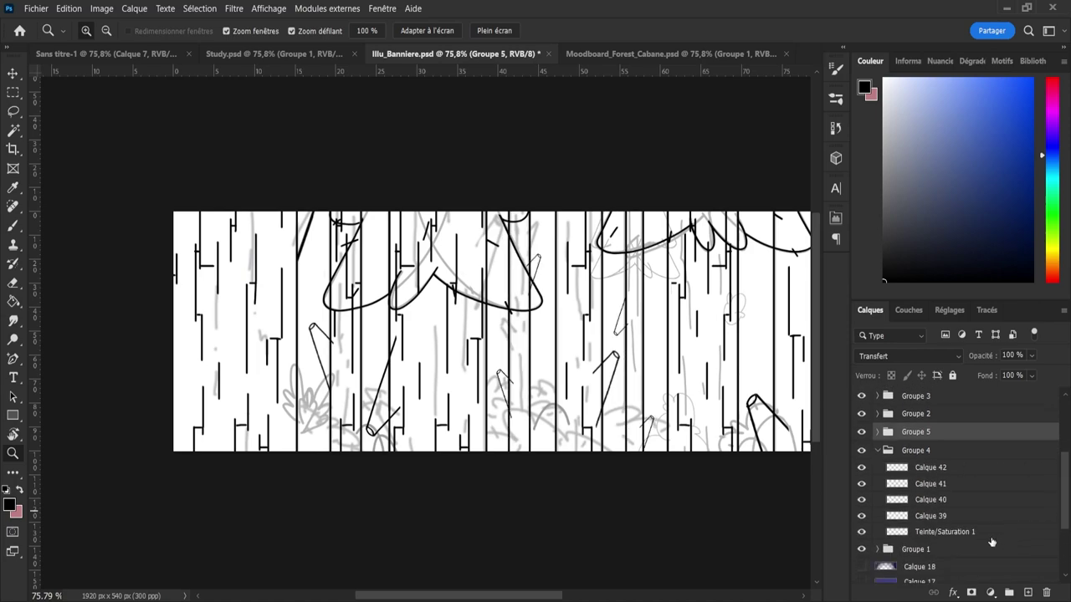
{"action": "left_click", "coordinate": [990, 537]}
{"action": "key", "text": "ctrl+v"}
{"action": "key", "text": "v"}
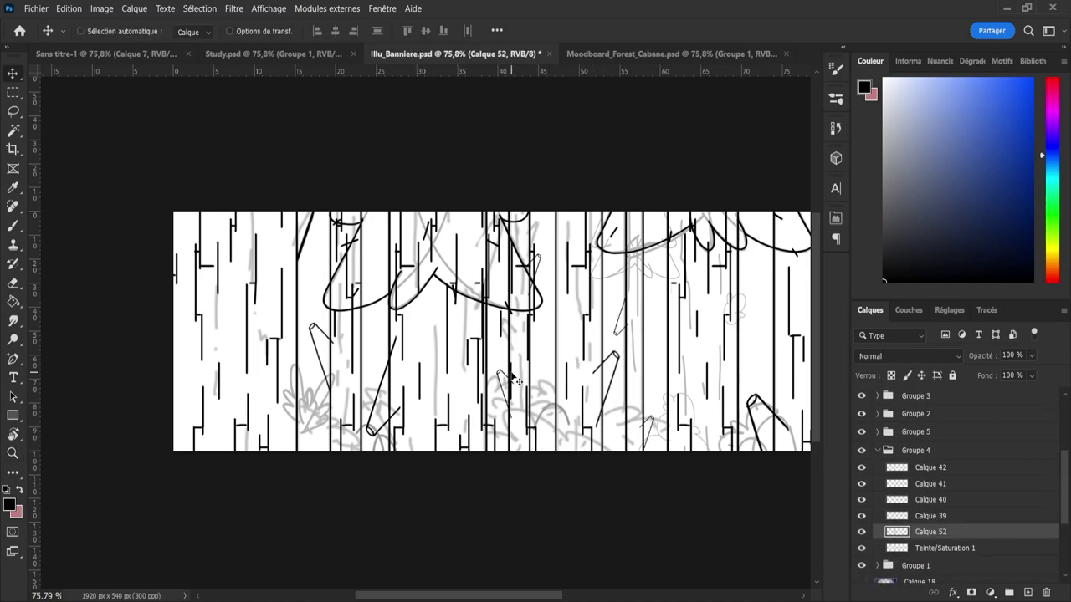
{"action": "left_click_drag", "start_coordinate": [516, 381], "coordinate": [500, 375]}
{"action": "key", "text": "e"}
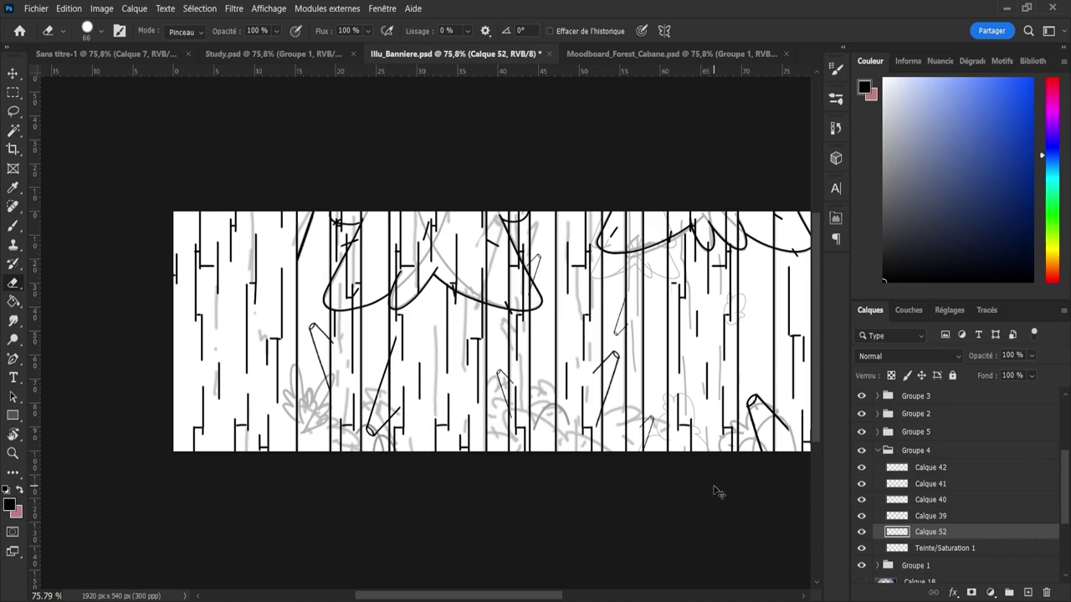
{"action": "key", "text": "ctrl+v"}
{"action": "key", "text": "ctrl+v"}
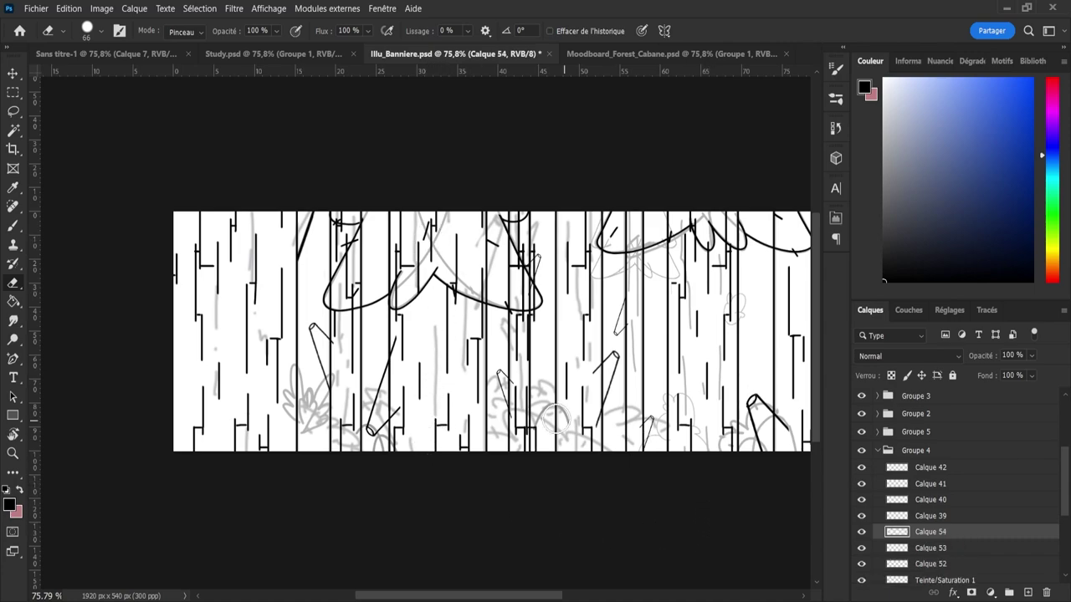
{"action": "key", "text": "v"}
{"action": "left_click_drag", "start_coordinate": [535, 432], "coordinate": [626, 437]}
{"action": "key", "text": "ctrl+z"}
{"action": "key", "text": "ctrl+z"}
{"action": "key", "text": "ctrl+z"}
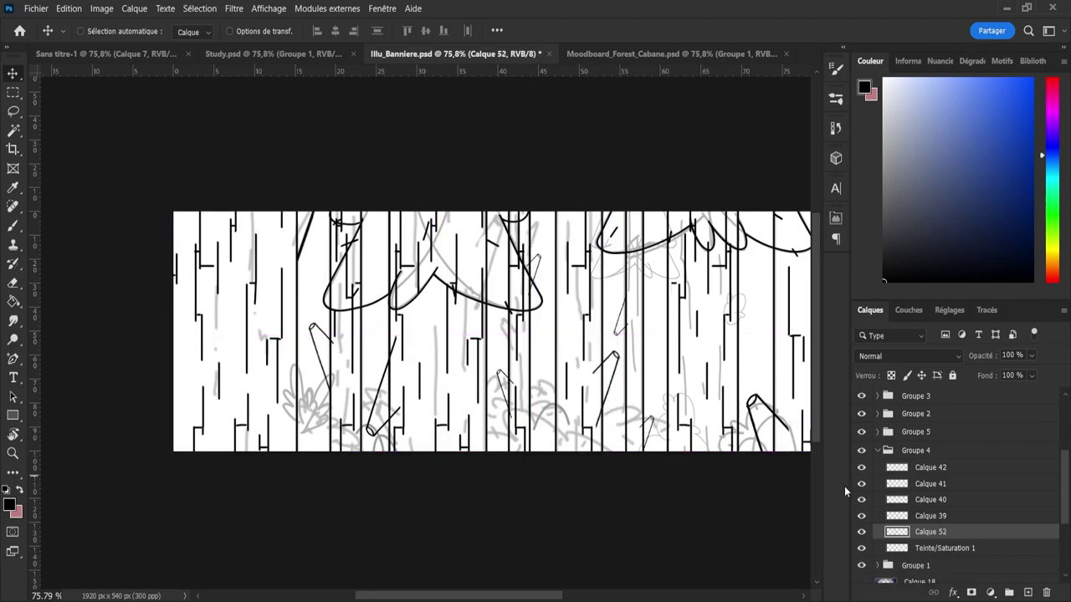
- Toggle the visibility of Calque 50 in Groupe 5 to identify its bark lines, leaving the layer shown and the group collapsed
{"action": "left_click", "coordinate": [876, 431]}
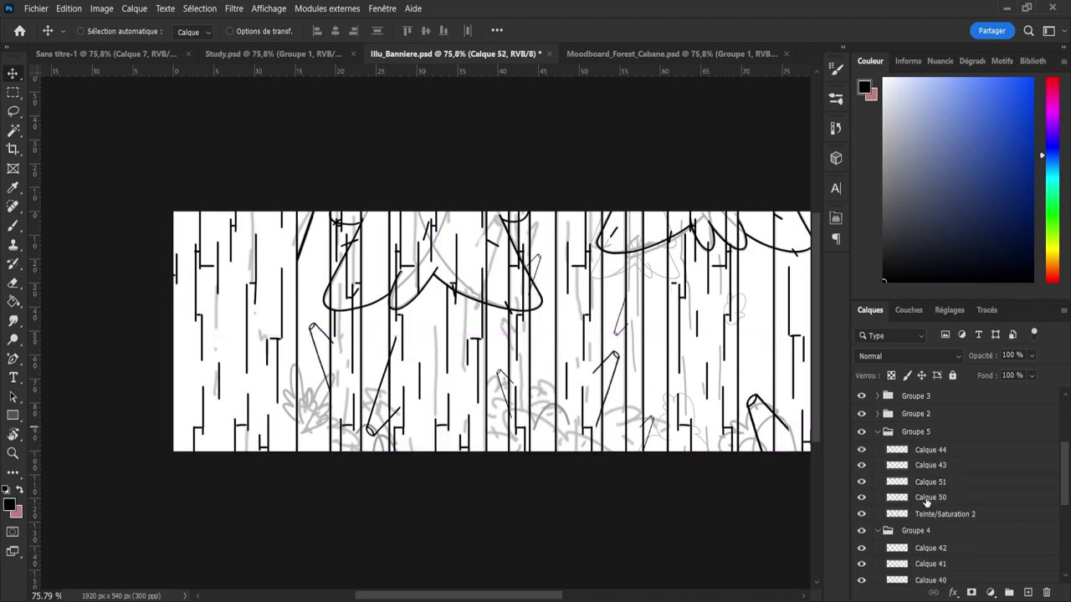
{"action": "left_click", "coordinate": [923, 497]}
{"action": "left_click", "coordinate": [858, 498]}
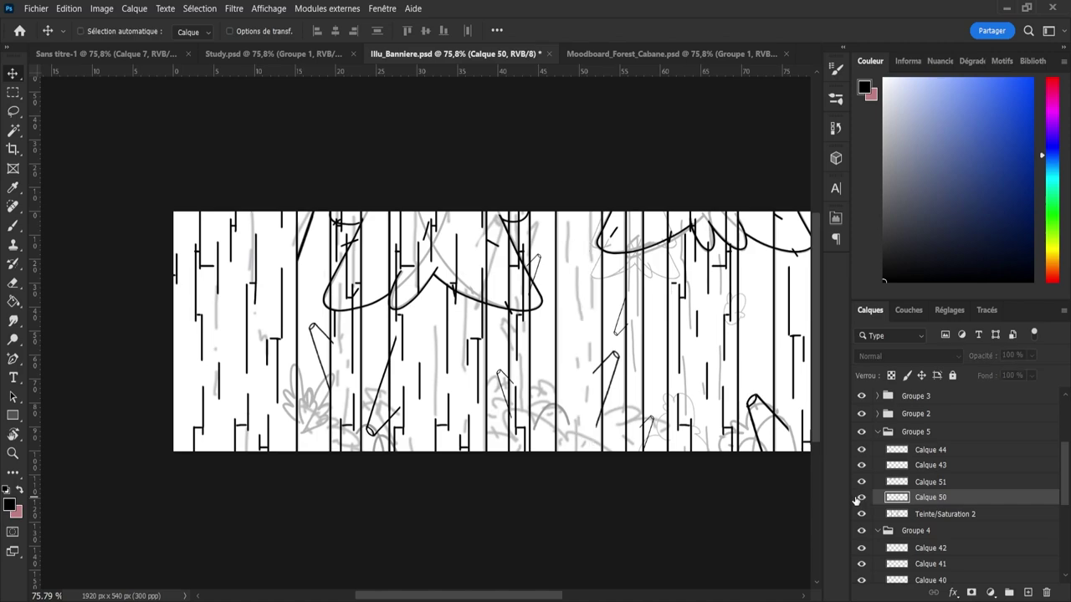
{"action": "left_click", "coordinate": [859, 499]}
{"action": "left_click", "coordinate": [877, 431]}
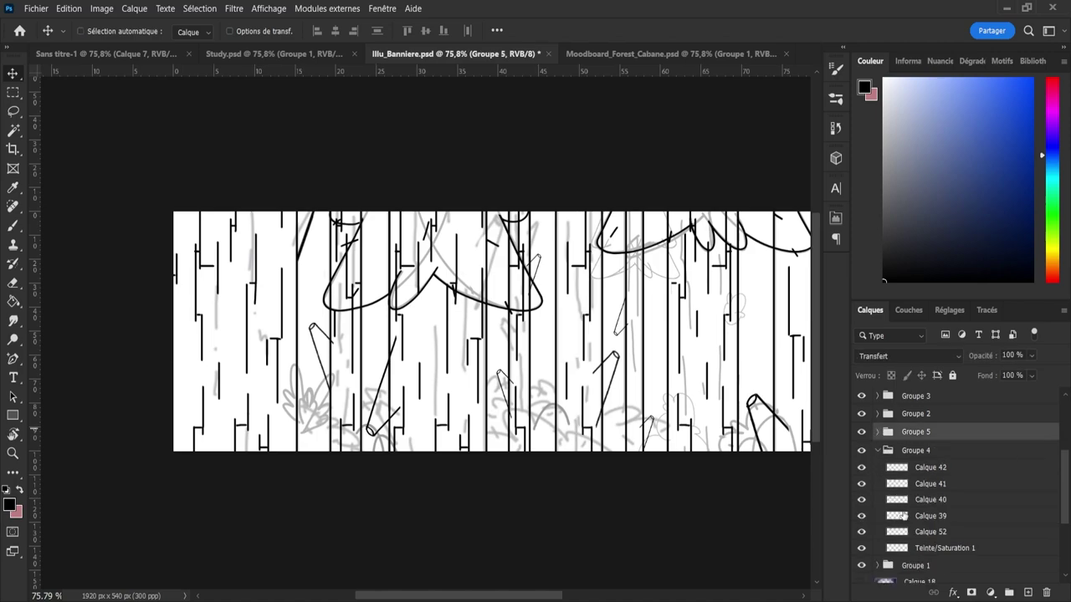
- Try to paste a bark-line copy above Calque 52 in Groupe 4, flipped horizontally and moved onto the thin background trunk
{"action": "left_click", "coordinate": [909, 550]}
{"action": "left_click", "coordinate": [915, 533]}
{"action": "key", "text": "ctrl+v"}
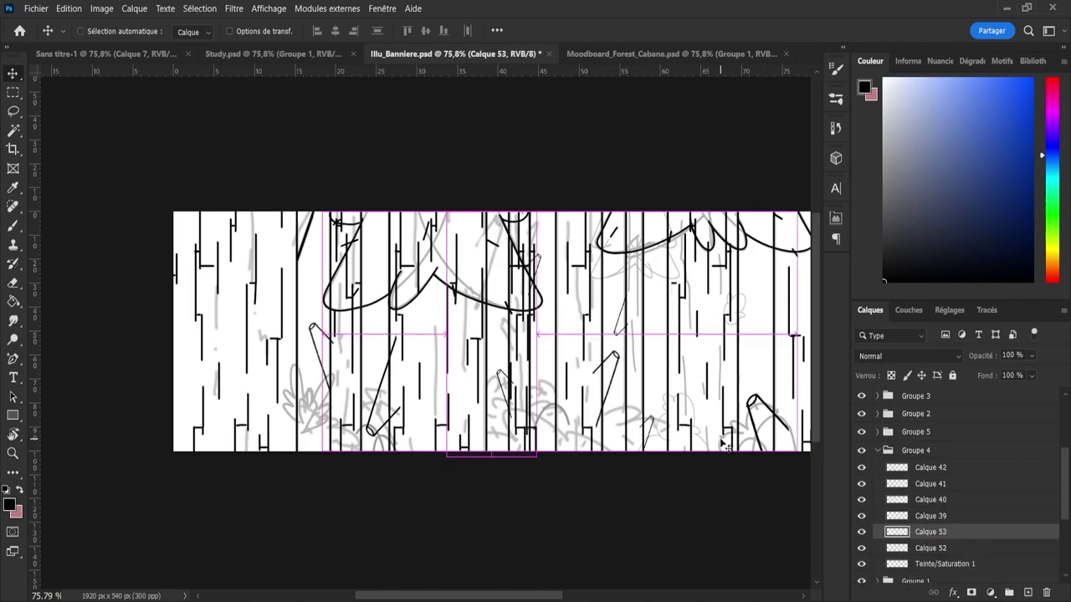
{"action": "key", "text": "ctrl+t"}
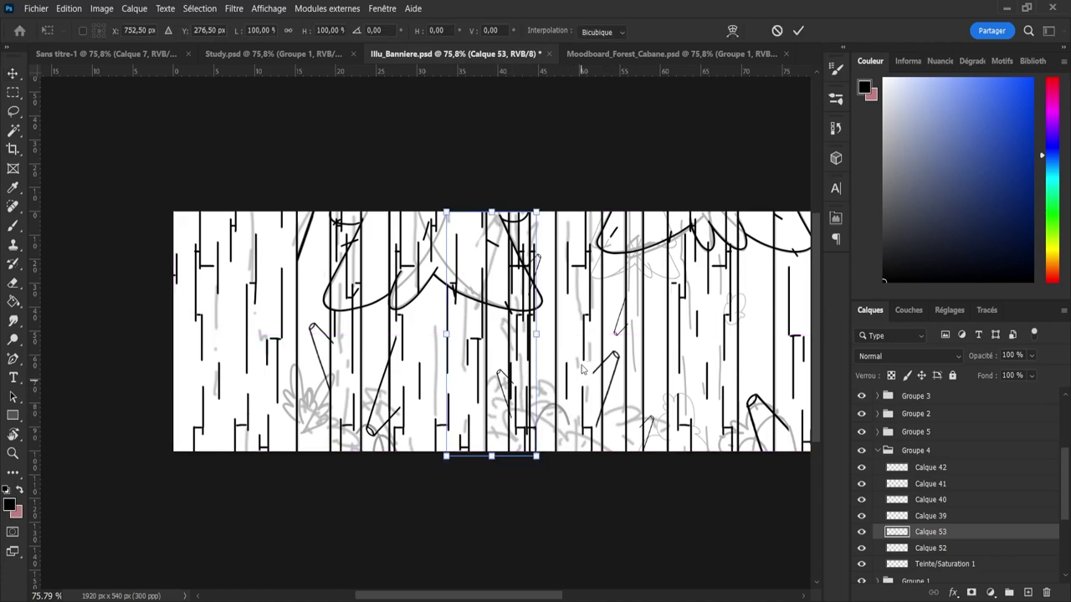
{"action": "left_click_drag", "start_coordinate": [500, 412], "coordinate": [661, 417]}
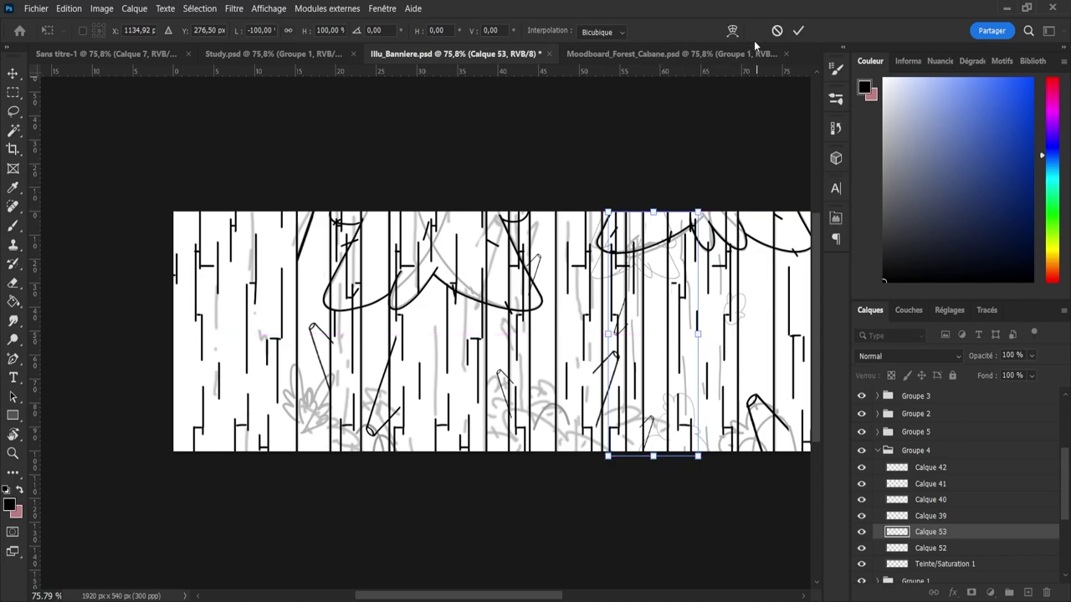
{"action": "left_click", "coordinate": [775, 30]}
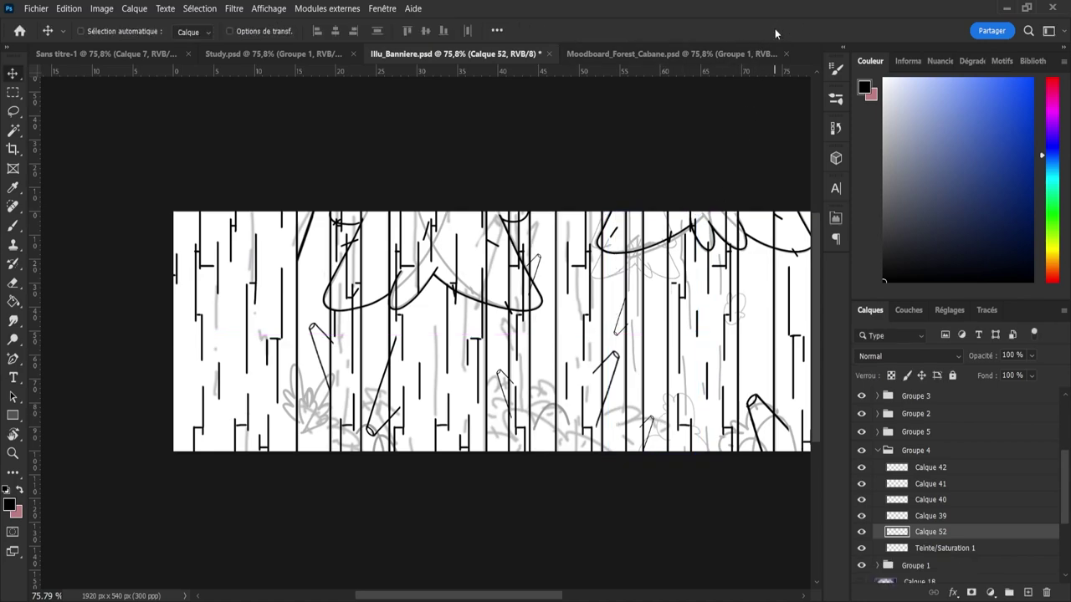
- Copy the bark lines of Calque 46 into Groupe 4 above Teinte/Saturation 1 and move them over the thin background trunk
{"action": "left_click_drag", "start_coordinate": [1066, 485], "coordinate": [1061, 427]}
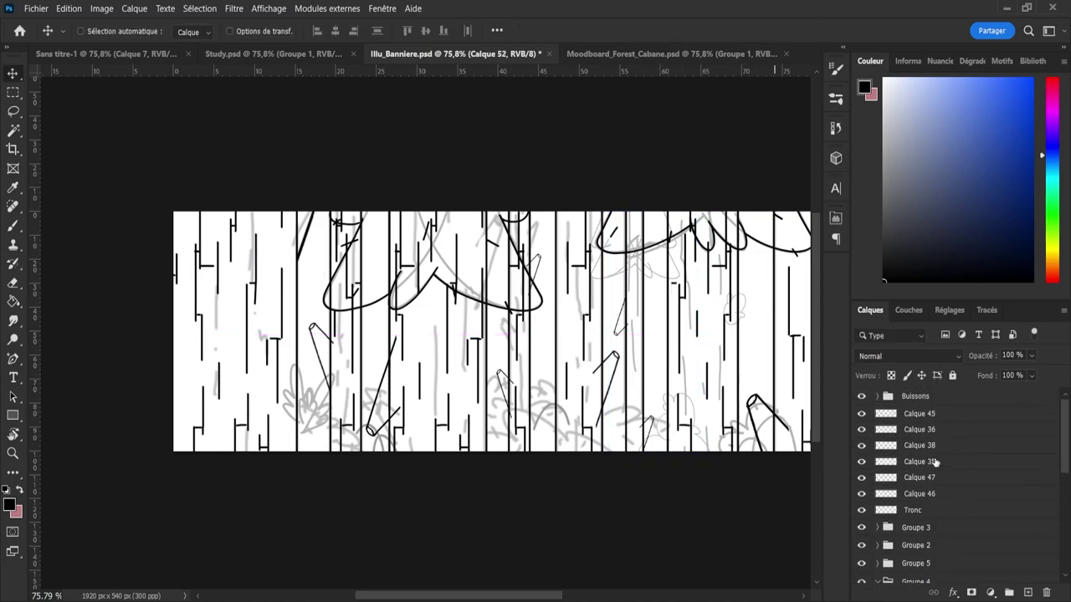
{"action": "left_click", "coordinate": [910, 495]}
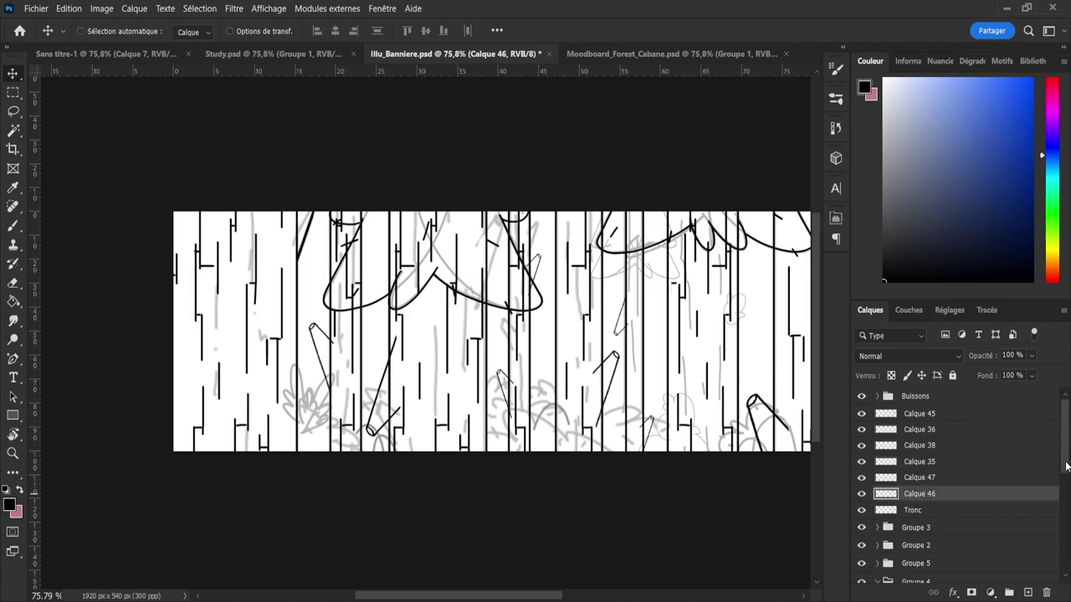
{"action": "scroll", "coordinate": [1003, 466], "scroll_direction": "down", "scroll_amount": 5}
{"action": "left_click", "coordinate": [964, 462]}
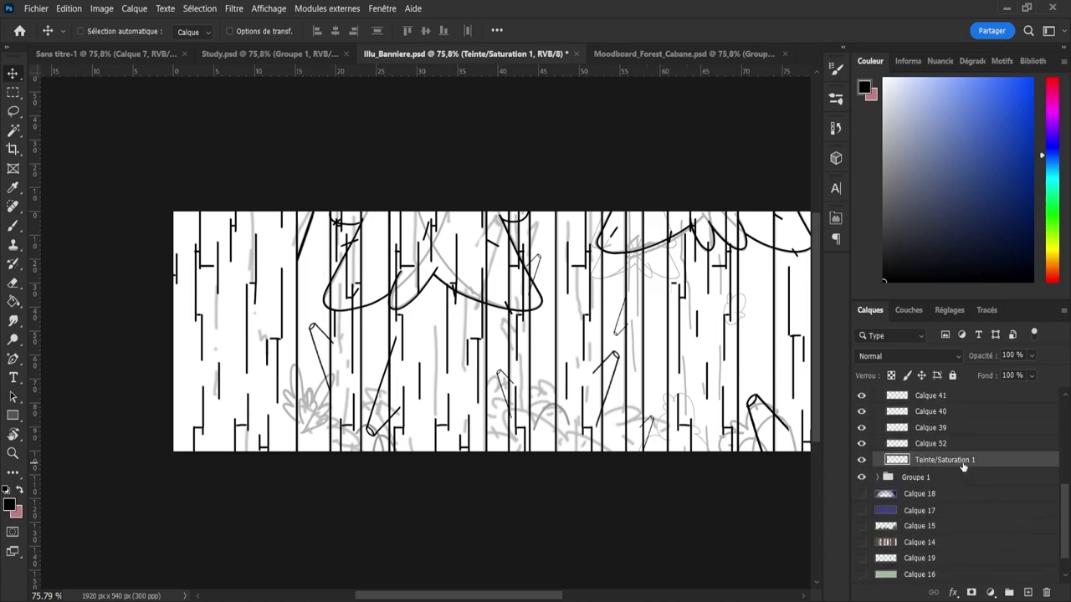
{"action": "key", "text": "ctrl+v"}
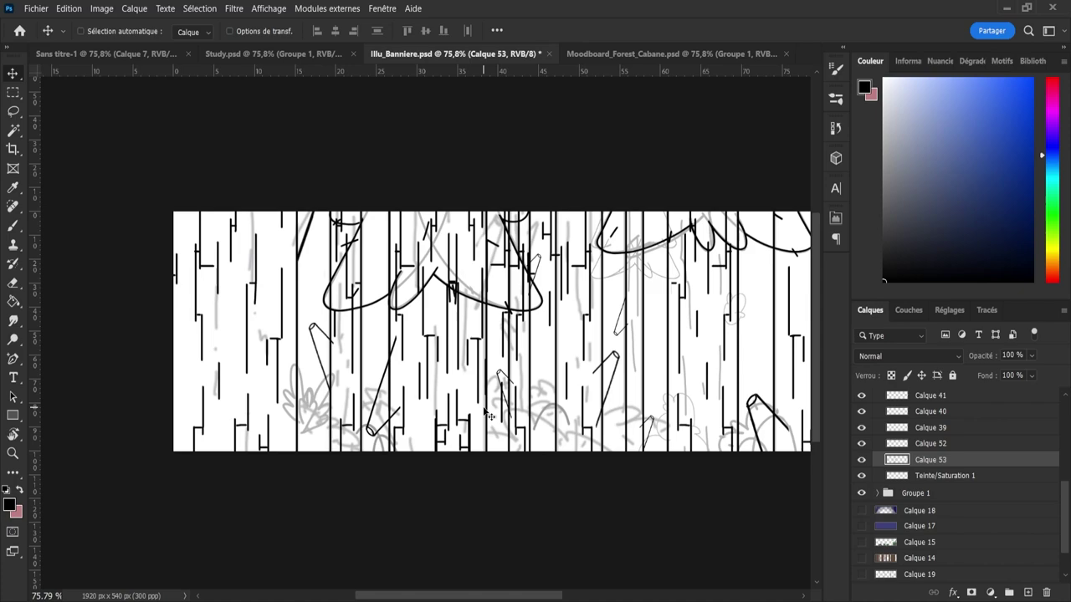
{"action": "left_click_drag", "start_coordinate": [490, 416], "coordinate": [615, 410]}
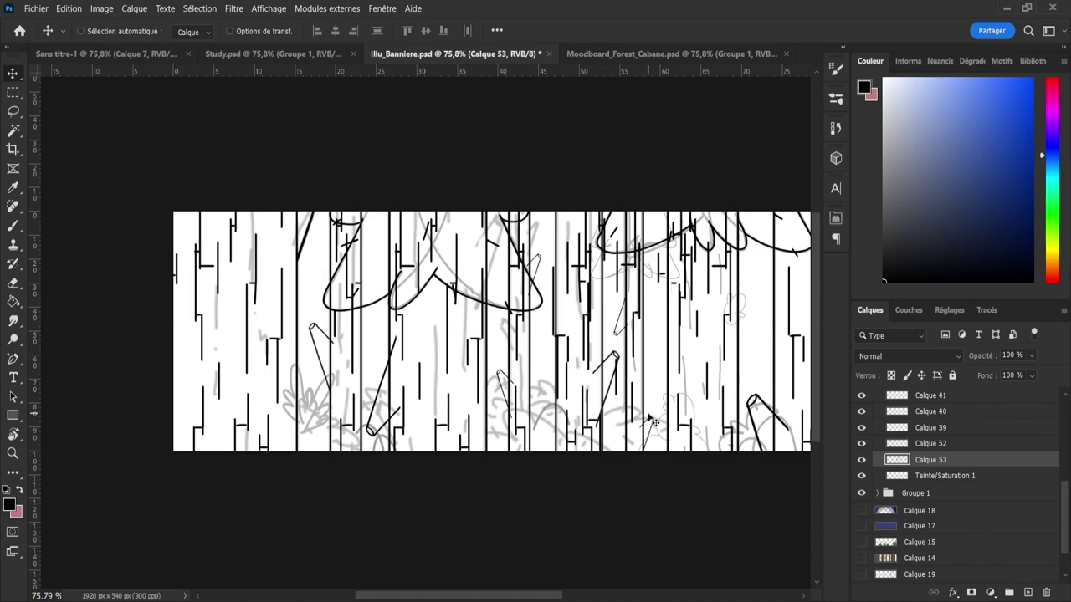
- Try flipping the pasted bark lines horizontally and vertically over the thin background trunk, undoing each flip
{"action": "key", "text": "e"}
{"action": "key", "text": "ctrl+t"}
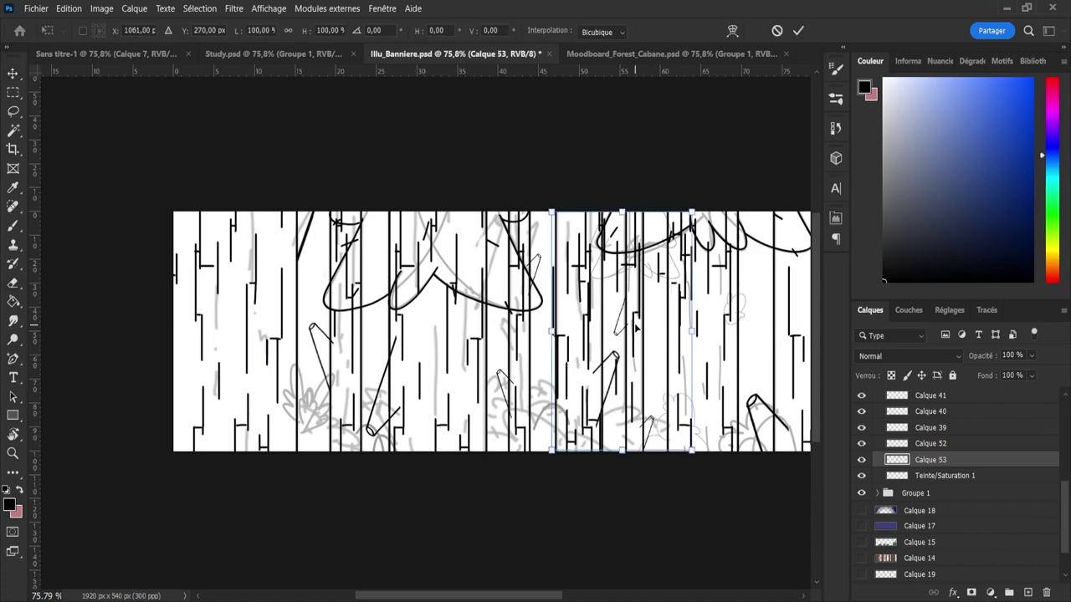
{"action": "left_click", "coordinate": [680, 309]}
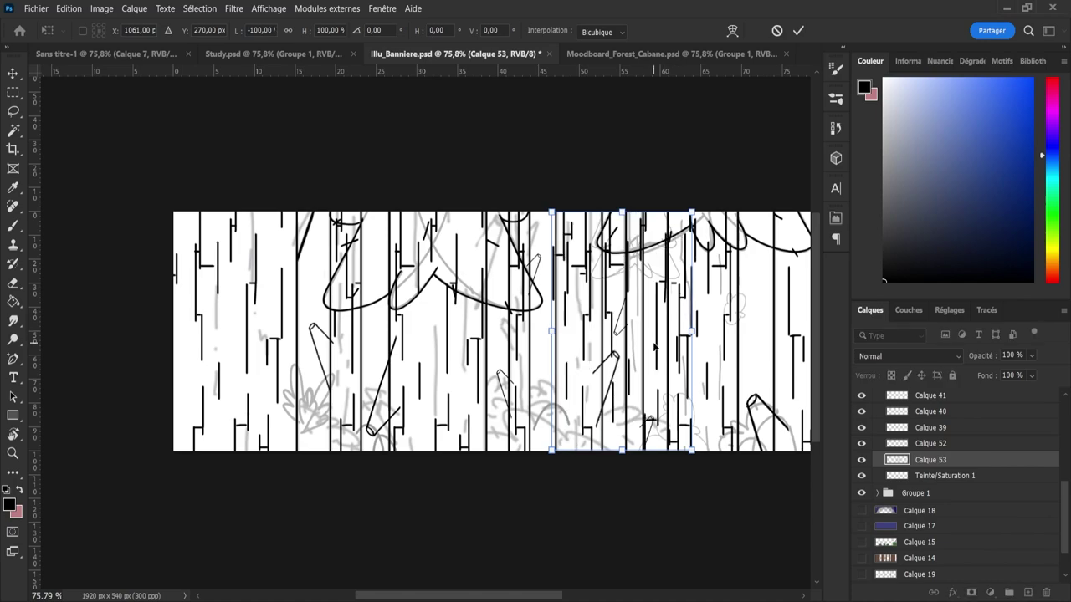
{"action": "left_click_drag", "start_coordinate": [655, 347], "coordinate": [679, 349]}
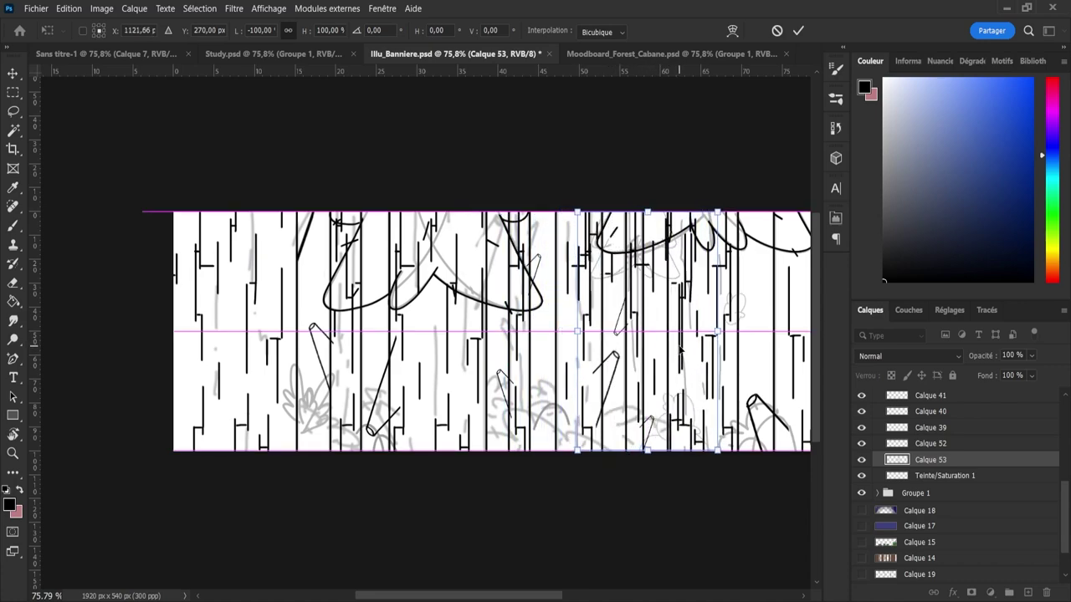
{"action": "key", "text": "ctrl+z"}
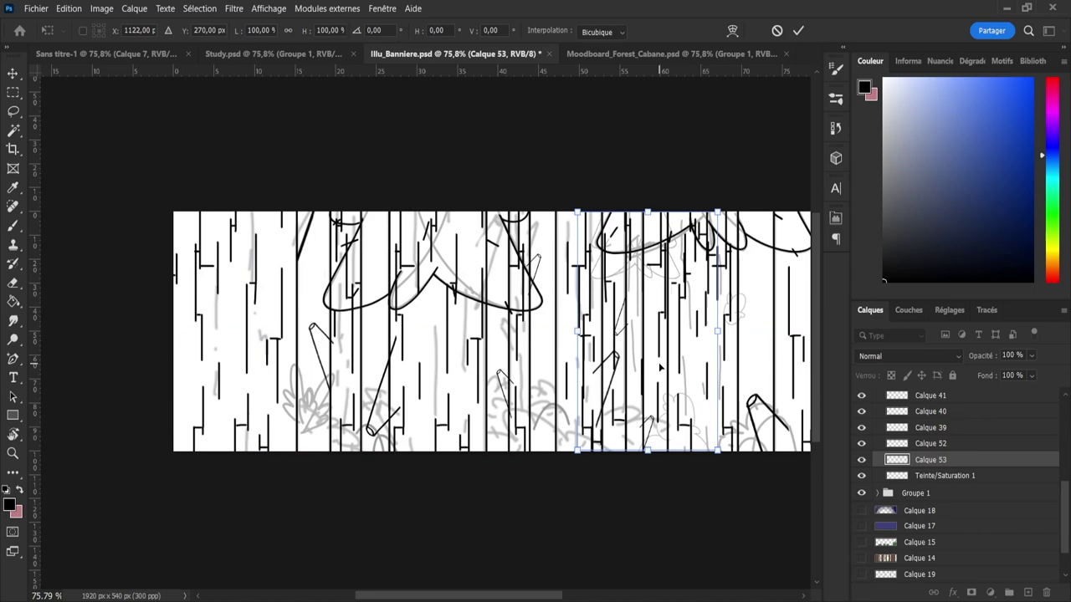
{"action": "right_click", "coordinate": [684, 368]}
{"action": "left_click", "coordinate": [687, 352]}
{"action": "left_click_drag", "start_coordinate": [667, 368], "coordinate": [662, 371]}
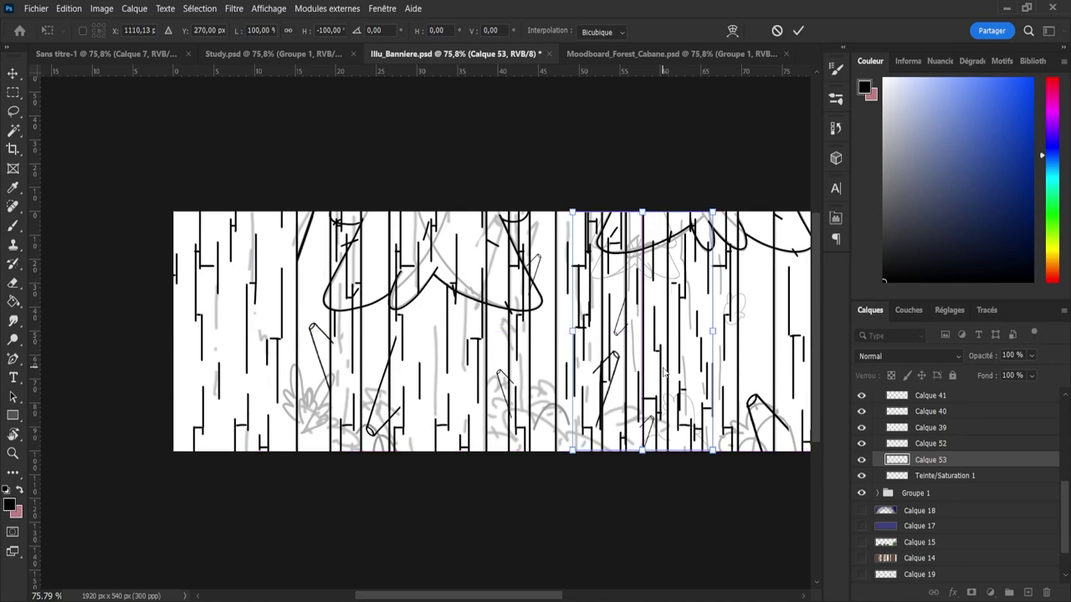
{"action": "key", "text": "ctrl+z"}
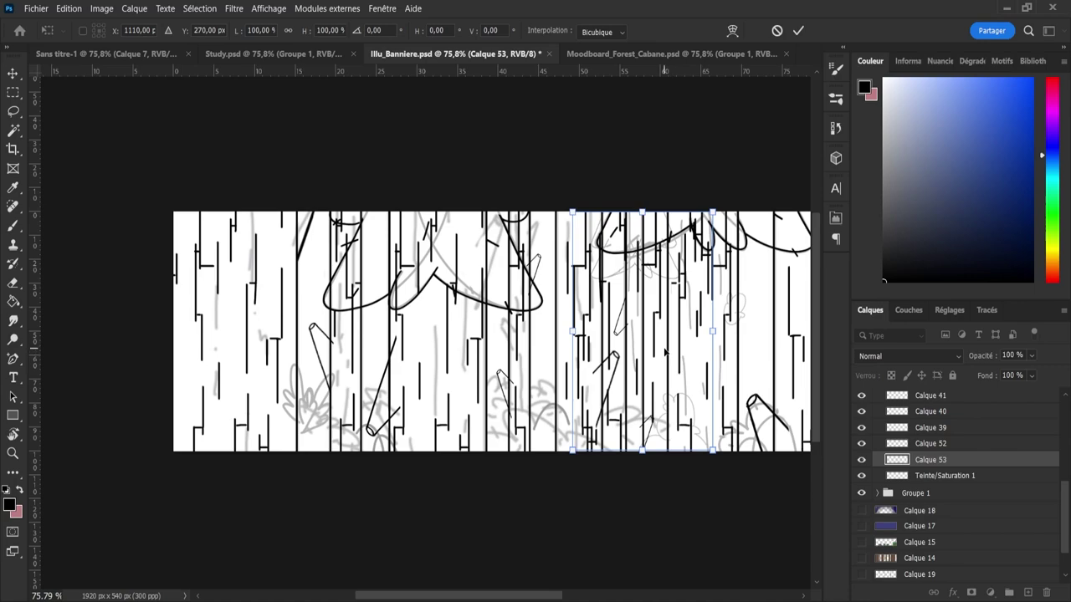
- Move the pasted bark lines to X 1056 px, erase the parts outside the thin background trunk, and save the document
{"action": "left_click_drag", "start_coordinate": [665, 351], "coordinate": [642, 351]}
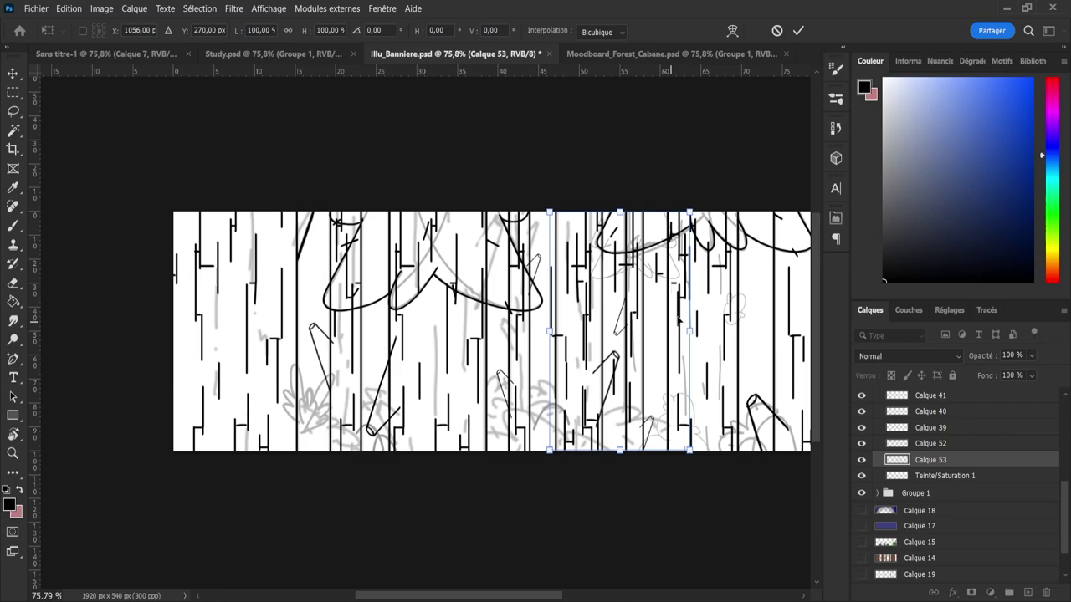
{"action": "left_click", "coordinate": [796, 31]}
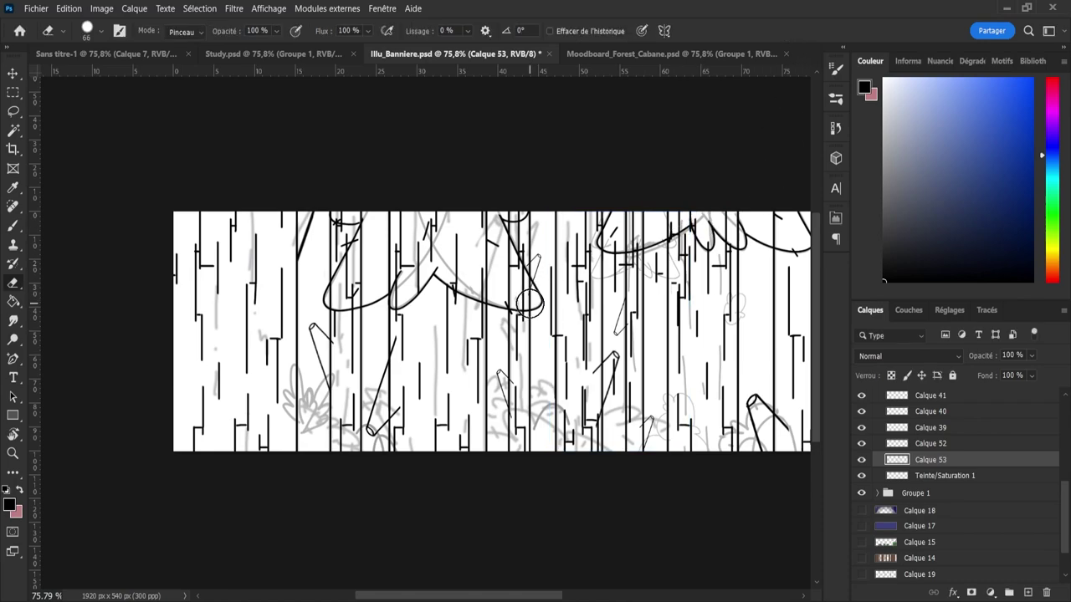
{"action": "mouse_move", "coordinate": [505, 346]}
{"action": "left_mouse_down"}
{"action": "mouse_move", "coordinate": [545, 238]}
{"action": "mouse_move", "coordinate": [562, 474]}
{"action": "mouse_move", "coordinate": [579, 189]}
{"action": "left_mouse_up"}
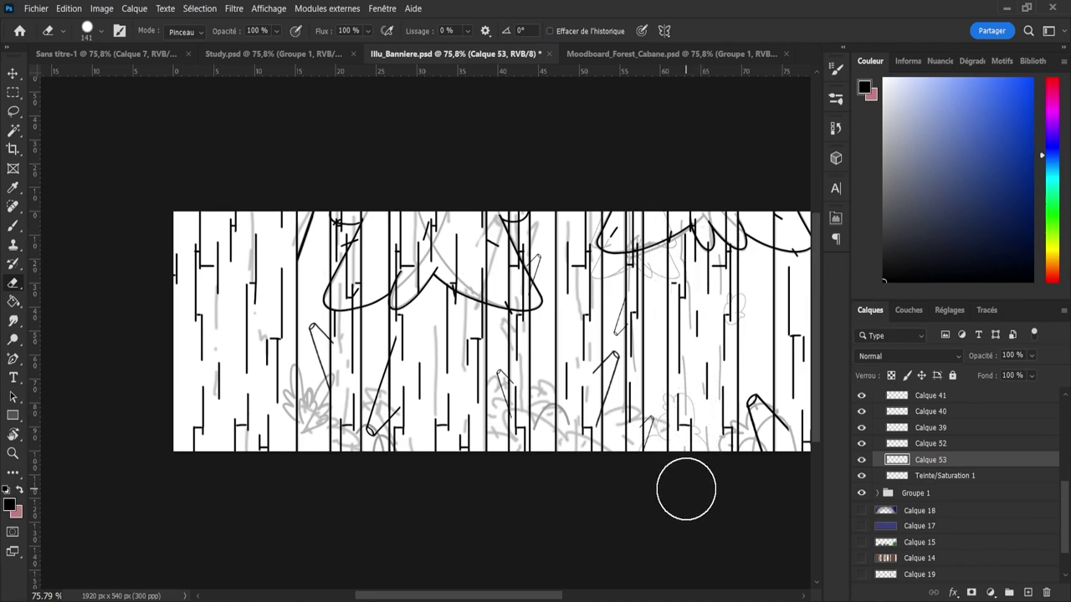
{"action": "key", "text": "ctrl+s"}
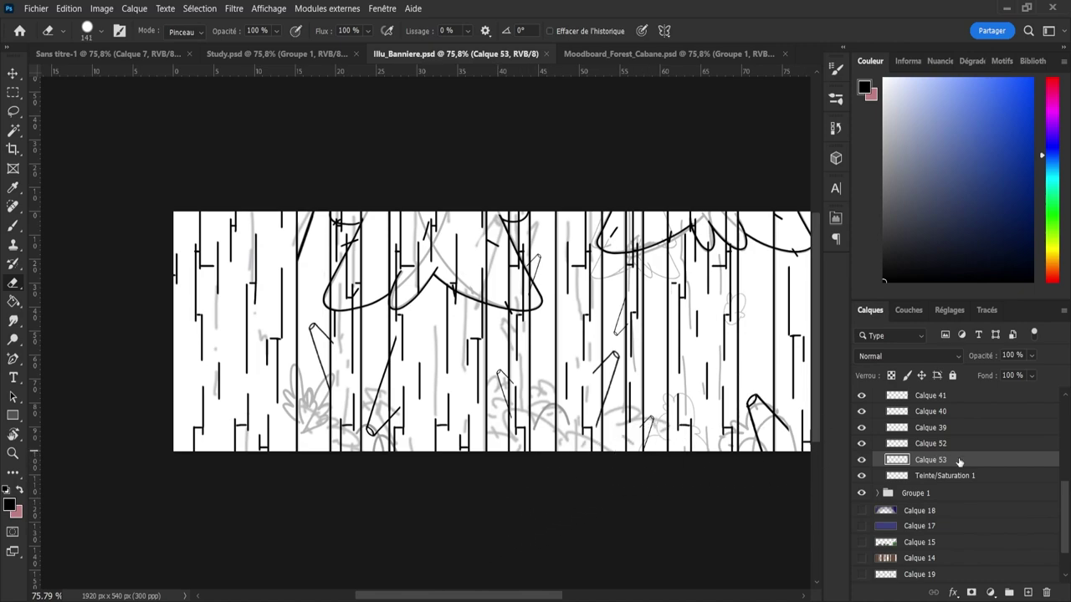
- Toggle the visibility of Groupe 3 to check which trunk lines it contains, leaving the group shown
{"action": "left_click_drag", "start_coordinate": [1066, 525], "coordinate": [1065, 441]}
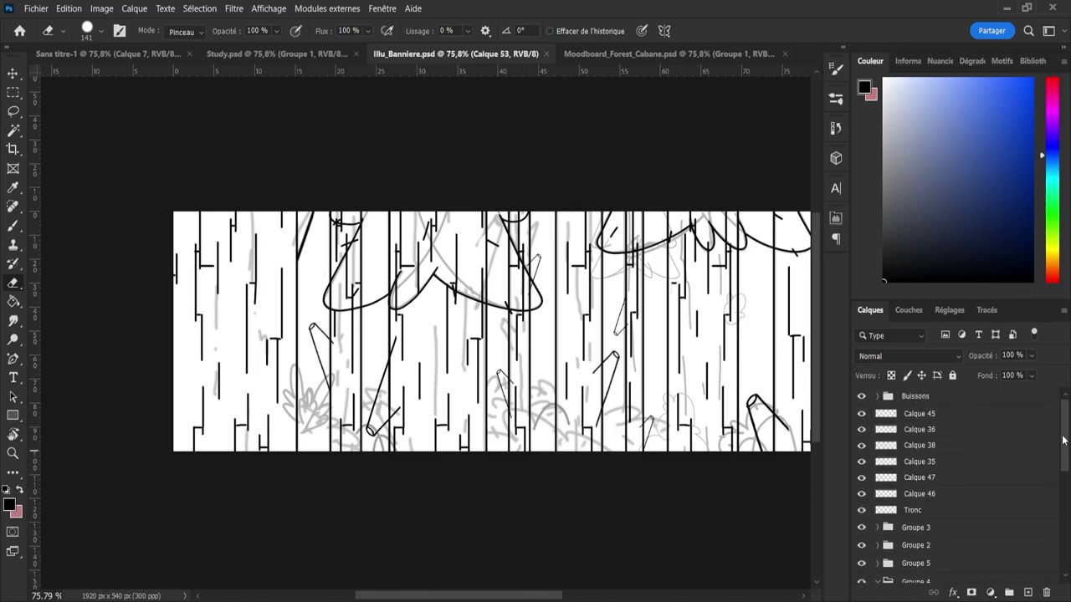
{"action": "left_click", "coordinate": [860, 529]}
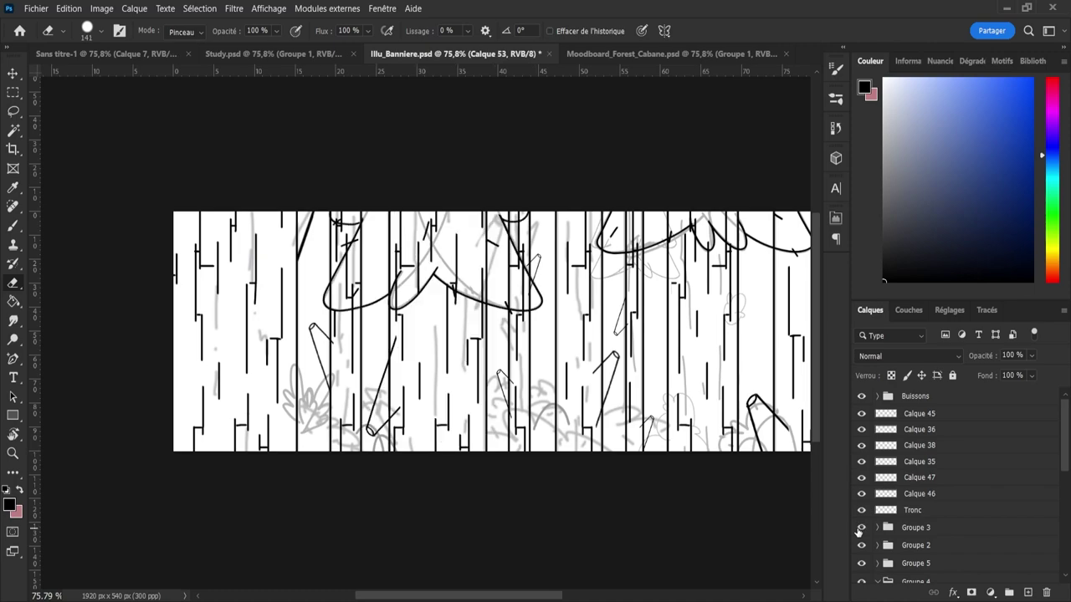
{"action": "left_click", "coordinate": [860, 529]}
{"action": "left_click", "coordinate": [860, 529]}
{"action": "left_click_drag", "start_coordinate": [536, 596], "coordinate": [550, 601]}
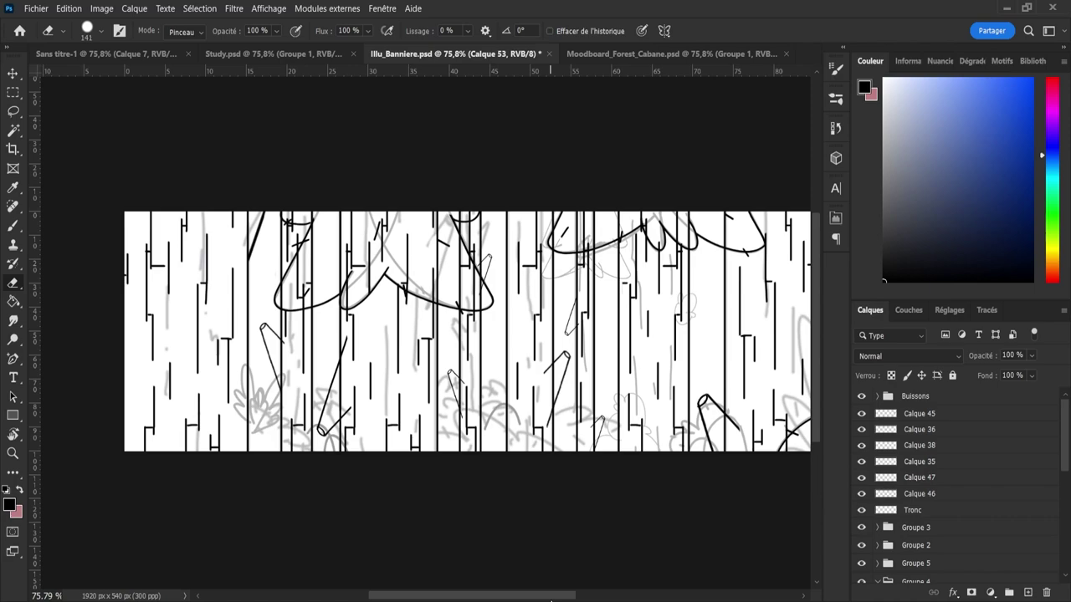
- Save the document and hide the grey rough sketch in Groupe 1
{"action": "key", "text": "ctrl+s"}
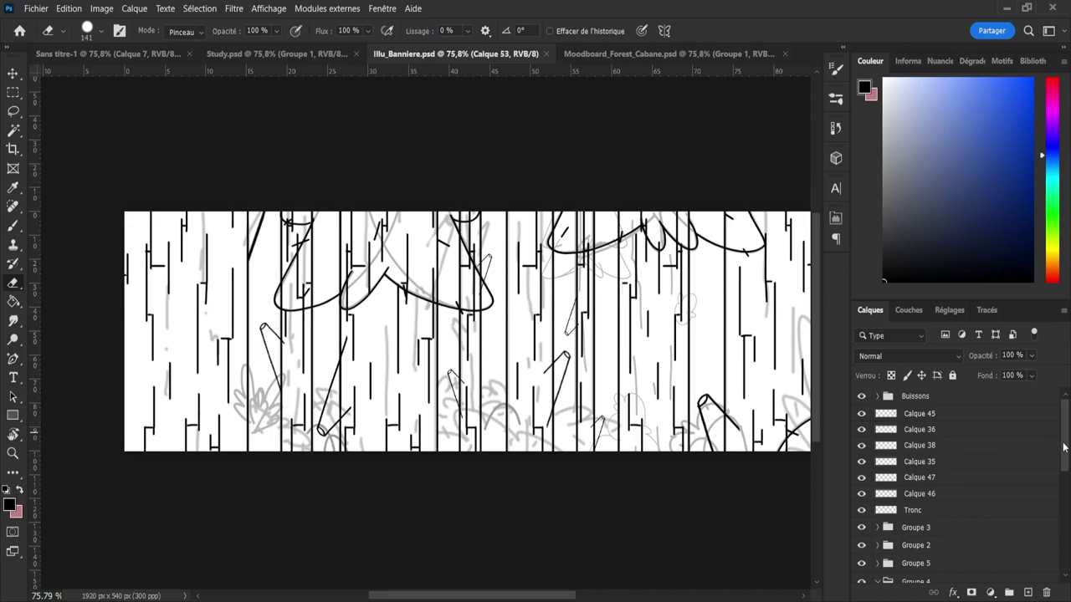
{"action": "left_click_drag", "start_coordinate": [1063, 447], "coordinate": [1060, 532]}
{"action": "left_click", "coordinate": [862, 514]}
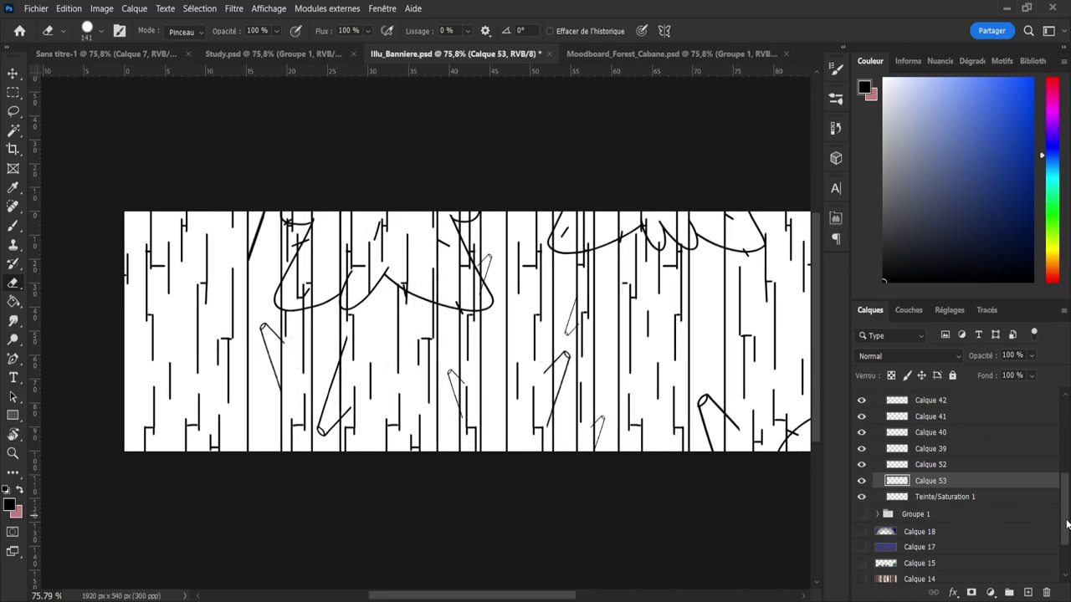
- Collapse Groupe 4 and toggle its visibility to check which background trunks it contains, leaving it shown
{"action": "left_click_drag", "start_coordinate": [1066, 523], "coordinate": [1066, 495]}
{"action": "left_click", "coordinate": [878, 462]}
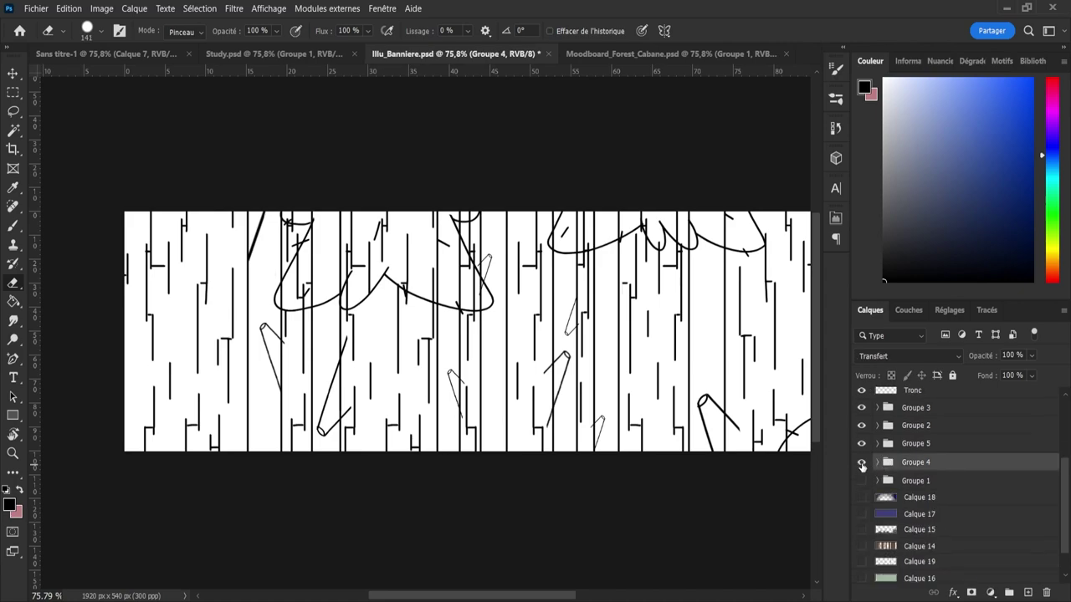
{"action": "left_click", "coordinate": [861, 463]}
{"action": "left_click", "coordinate": [861, 463]}
{"action": "left_click", "coordinate": [861, 464]}
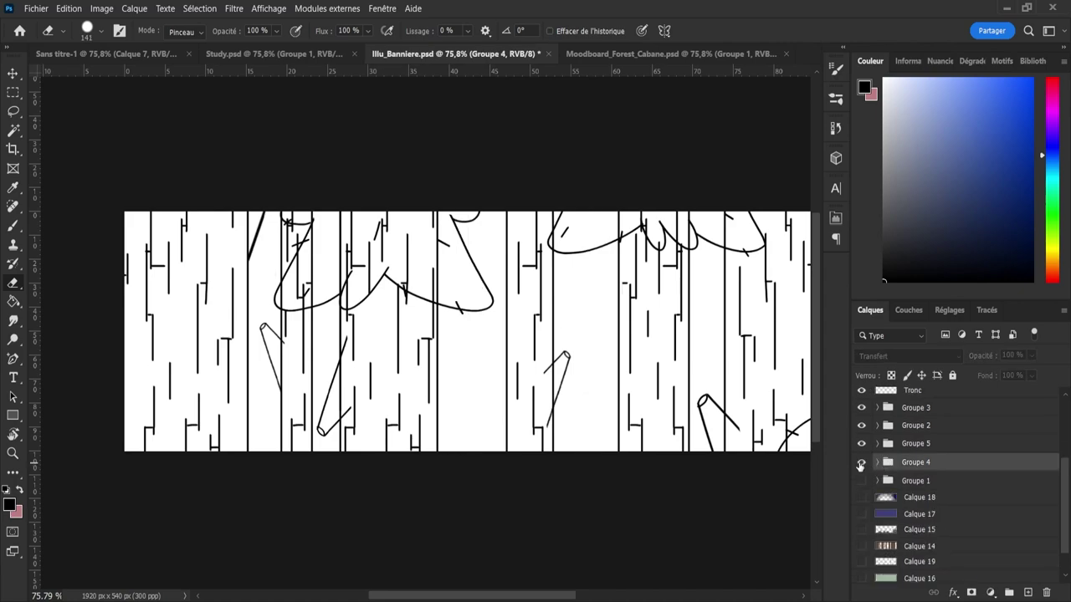
{"action": "left_click", "coordinate": [861, 464]}
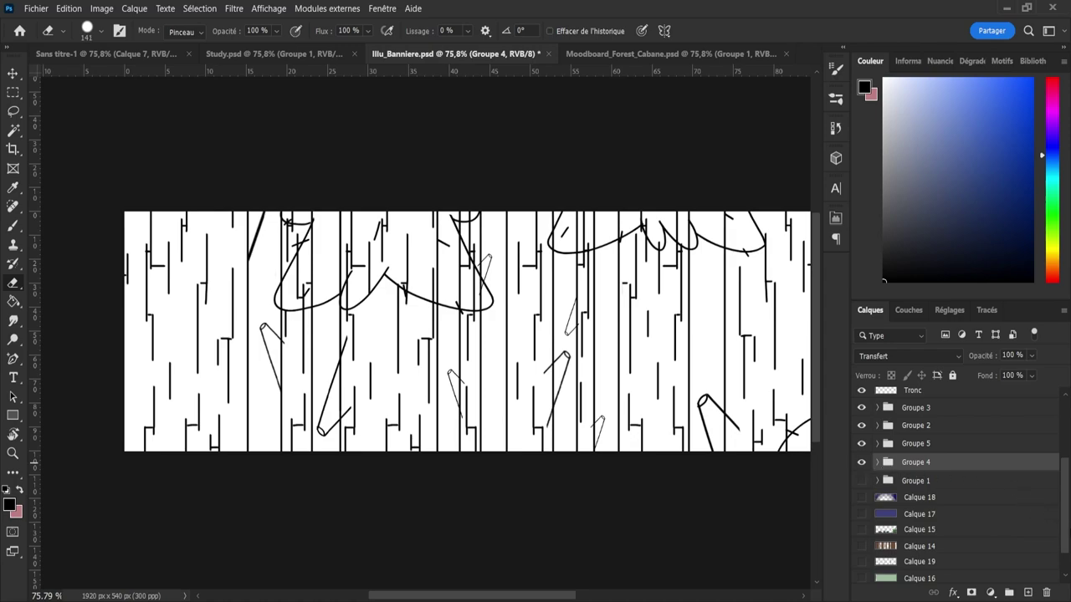
- Add a new empty layer directly above Groupe 3
{"action": "left_click_drag", "start_coordinate": [1065, 529], "coordinate": [1055, 452]}
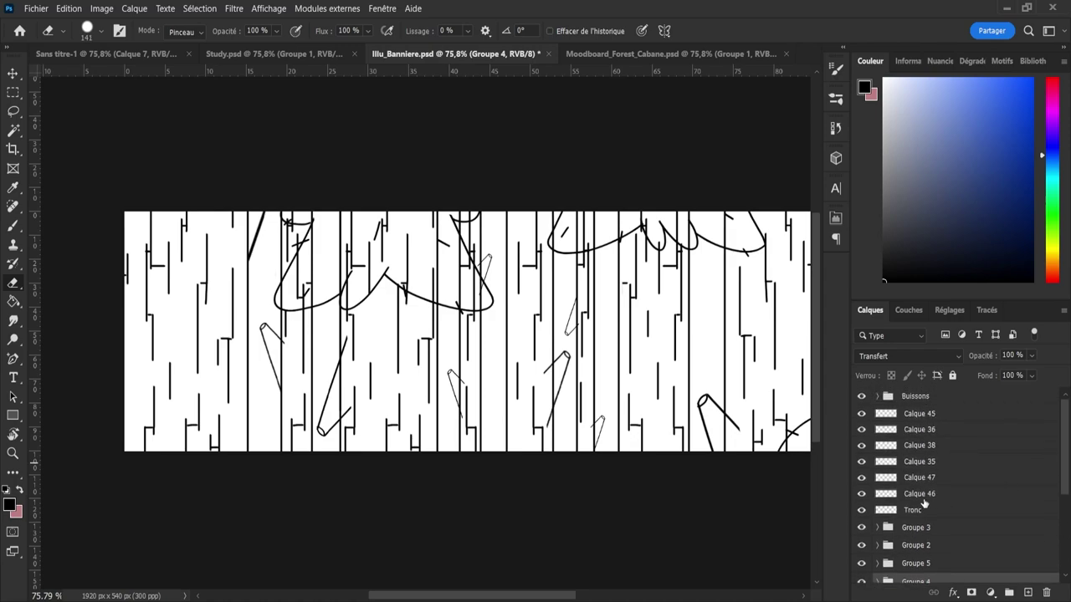
{"action": "left_click", "coordinate": [906, 533]}
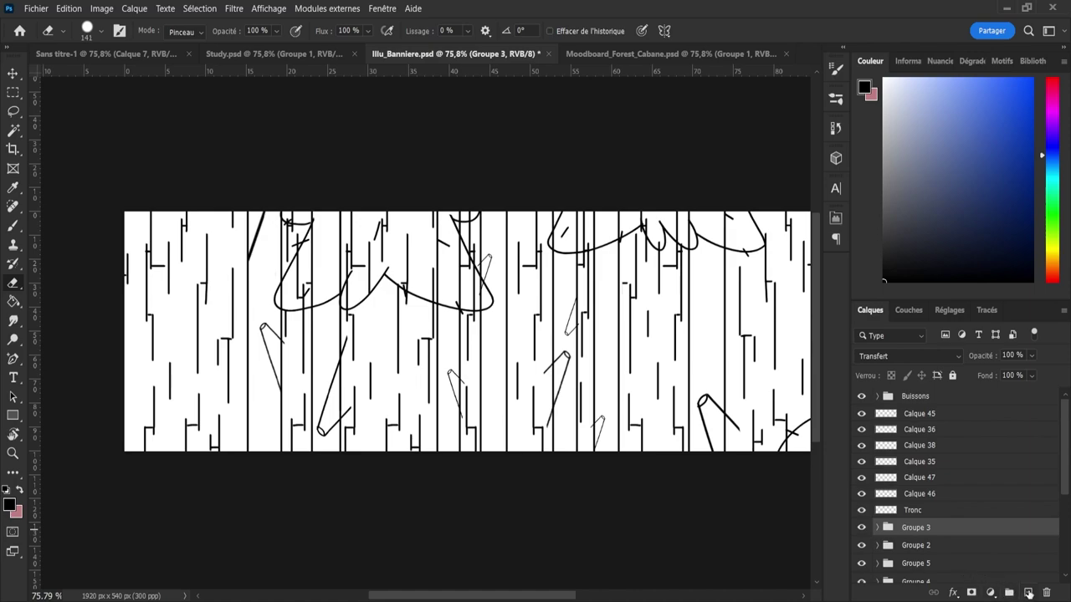
{"action": "left_click", "coordinate": [1028, 593]}
- Group the layers from Tronc up to the Buissons folder and name the group PremierPlan
{"action": "left_click", "coordinate": [935, 510]}
{"action": "left_click", "coordinate": [930, 399], "text": "shift"}
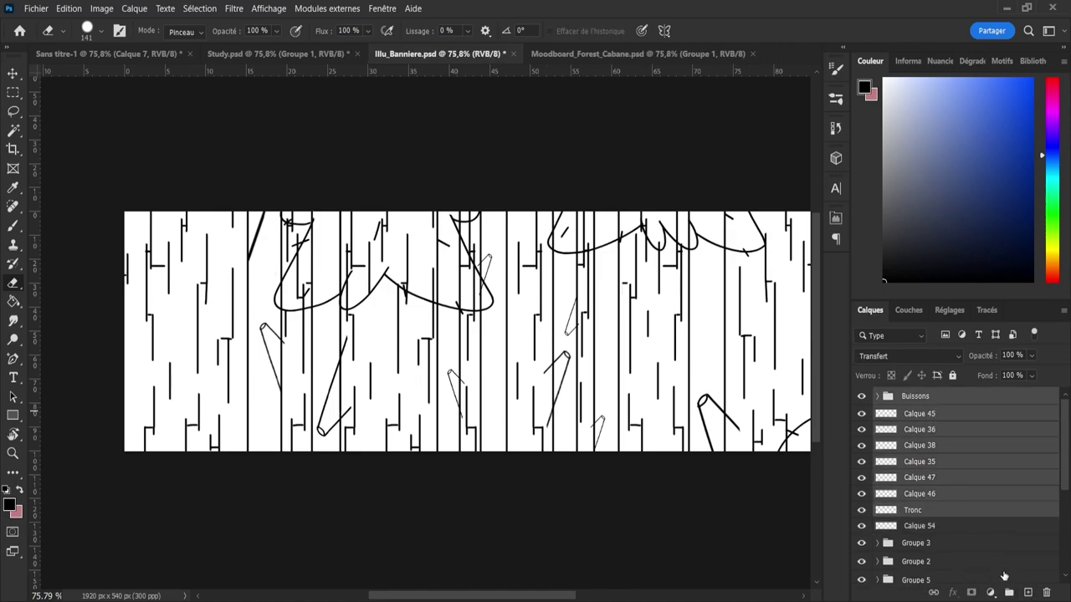
{"action": "key", "text": "ctrl+g"}
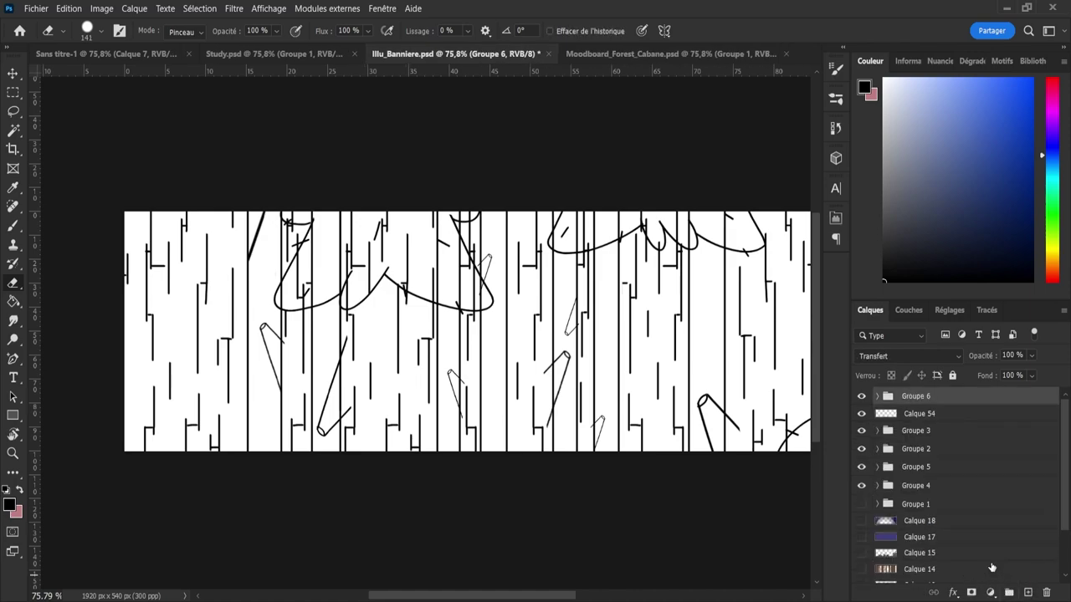
{"action": "double_click", "coordinate": [924, 399]}
{"action": "type", "text": "PremierPlan"}
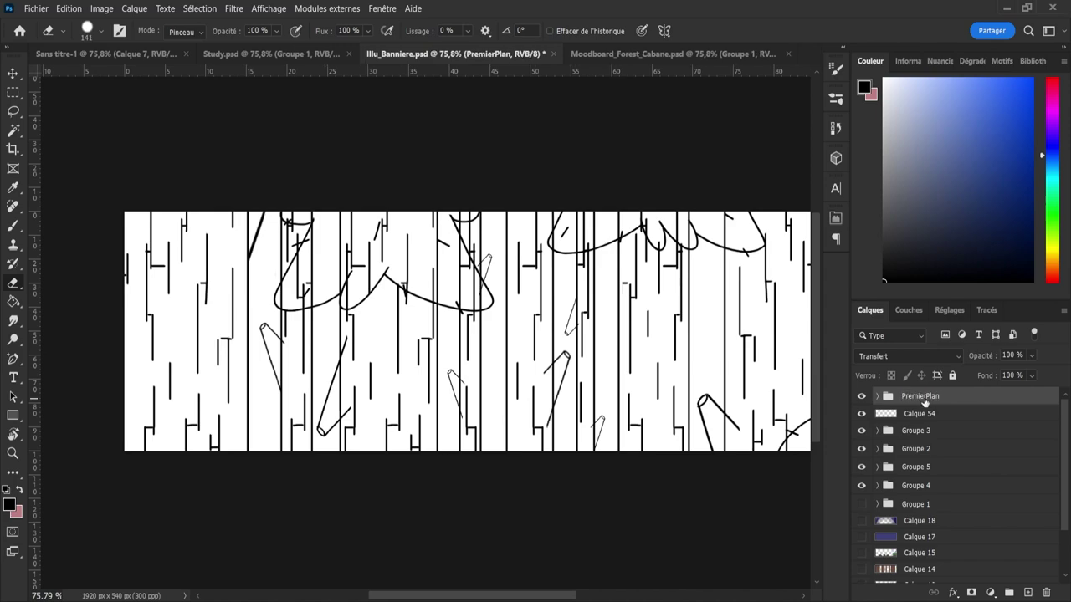
- Rename the background trunk group Groupe 4 as ArrierePlan
{"action": "double_click", "coordinate": [915, 485]}
{"action": "type", "text": "Ar"}
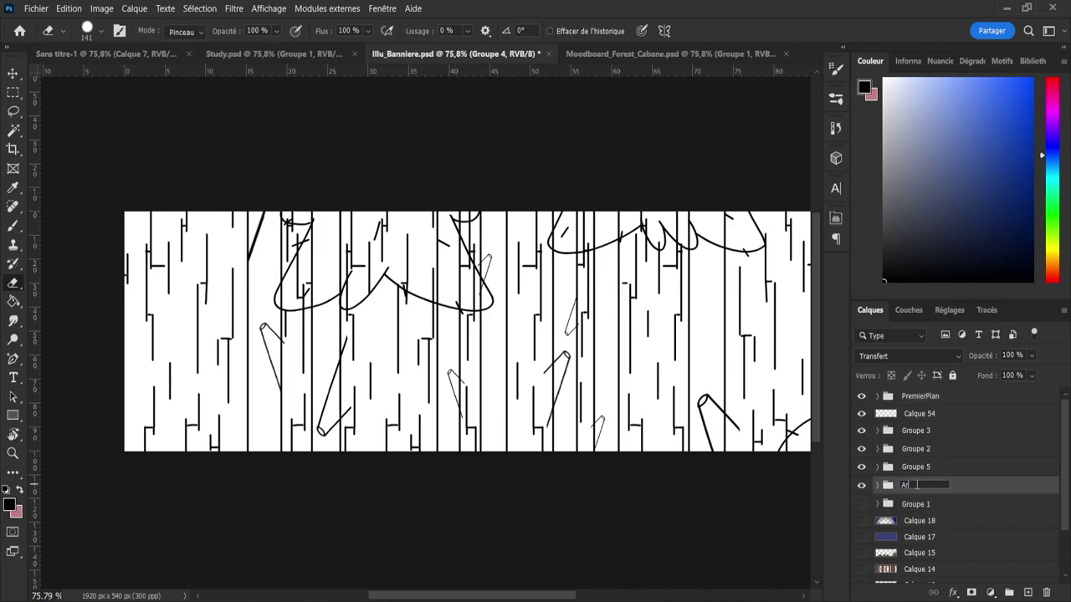
{"action": "type", "text": "rierePlan"}
{"action": "key", "text": "Return"}
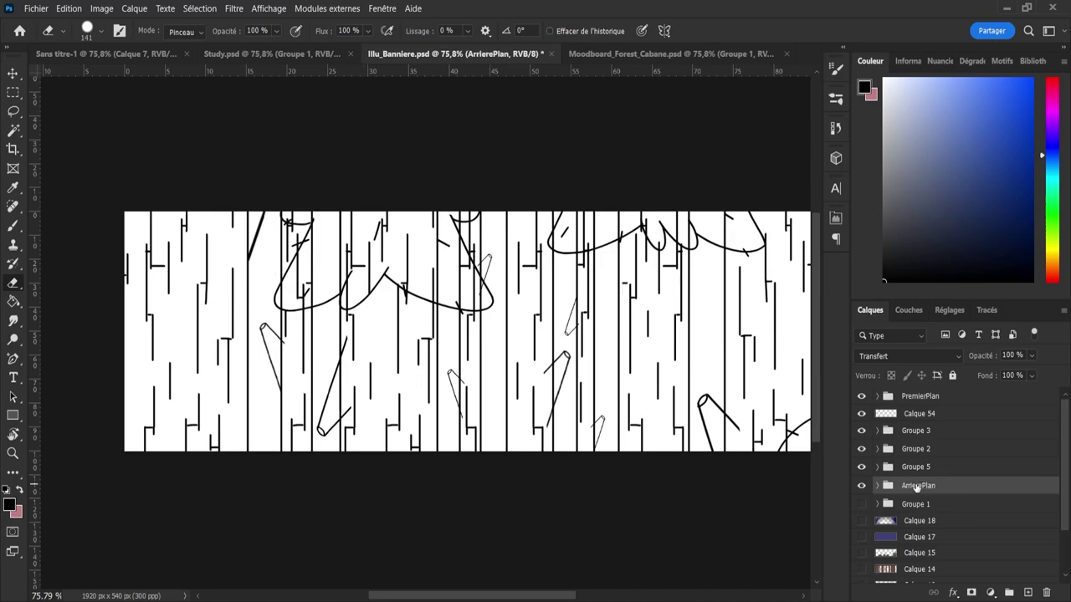
- Apply a mid-grey colour overlay effect to the white background layer Calque 0, and make Calque 54 the active layer
{"action": "left_click", "coordinate": [924, 413]}
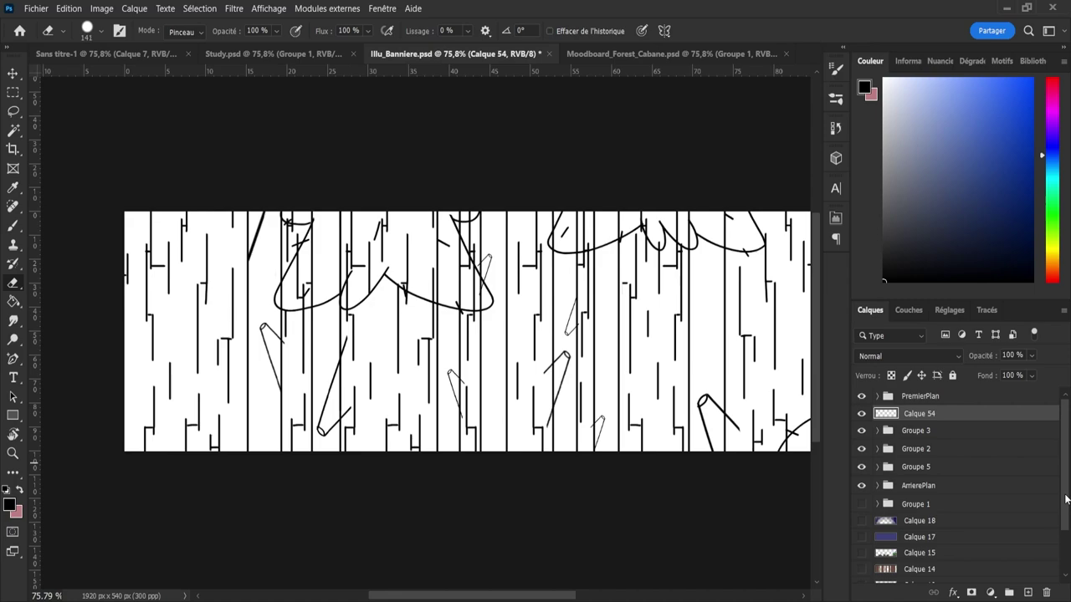
{"action": "scroll", "coordinate": [1064, 497], "scroll_direction": "down", "scroll_amount": 2}
{"action": "left_click", "coordinate": [935, 577]}
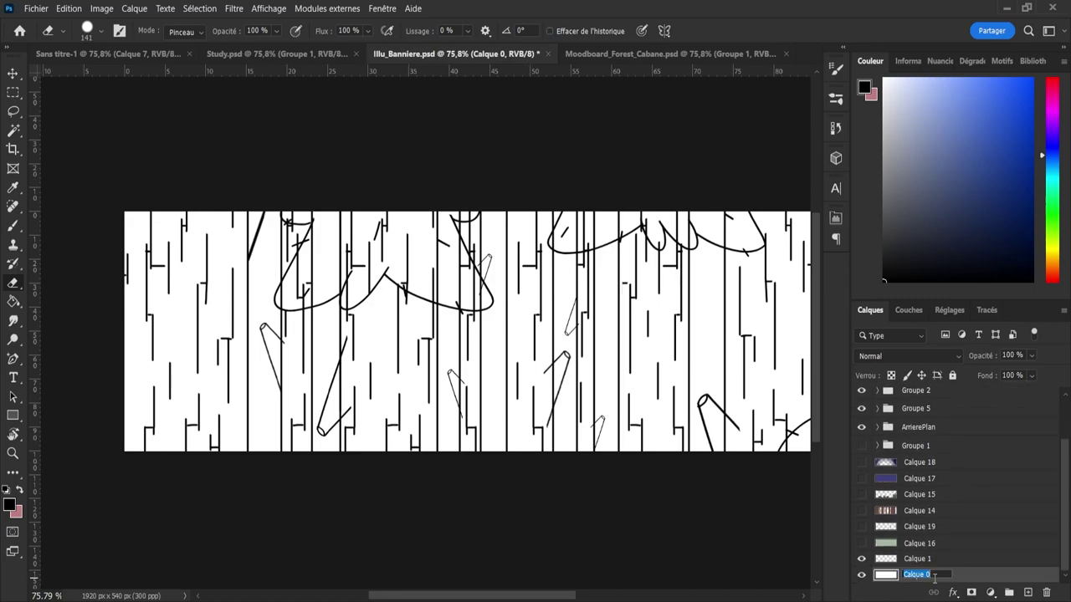
{"action": "double_click", "coordinate": [934, 575]}
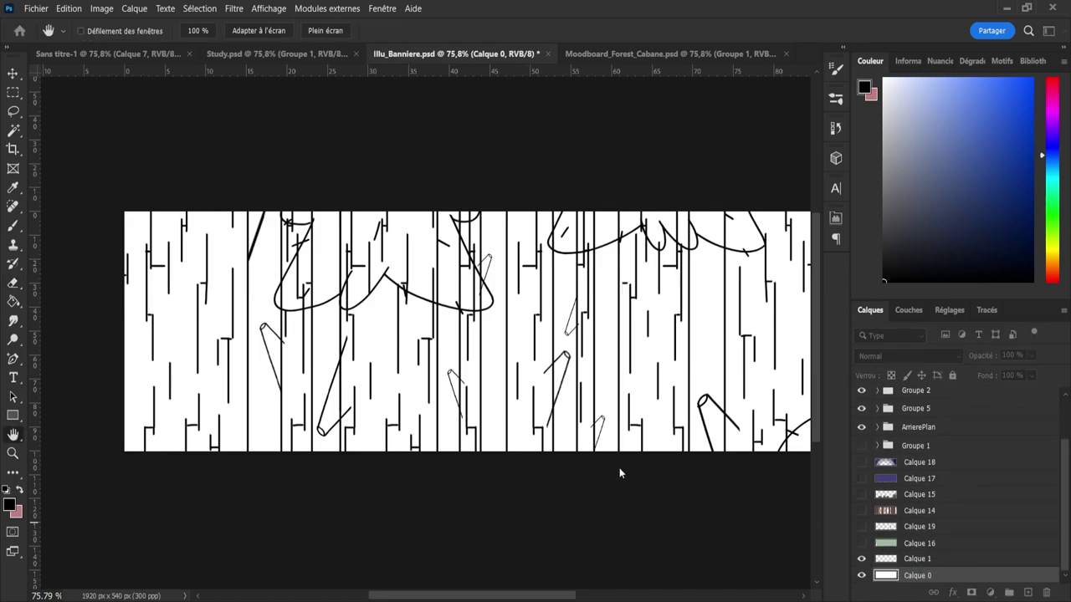
{"action": "left_click", "coordinate": [461, 432]}
{"action": "left_click", "coordinate": [780, 299]}
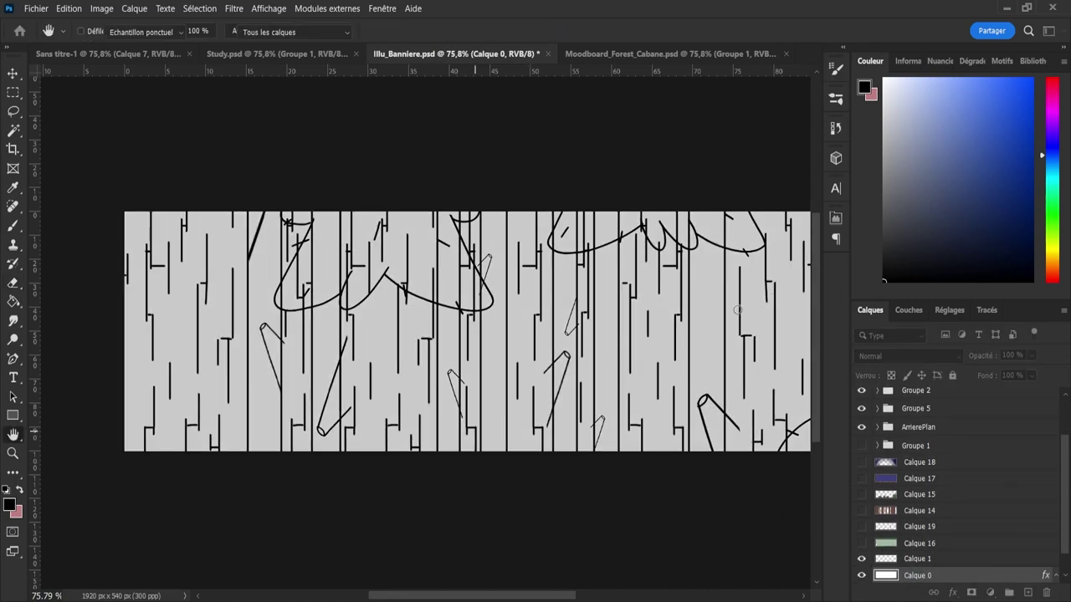
{"action": "left_click", "coordinate": [548, 338]}
{"action": "left_click", "coordinate": [898, 236]}
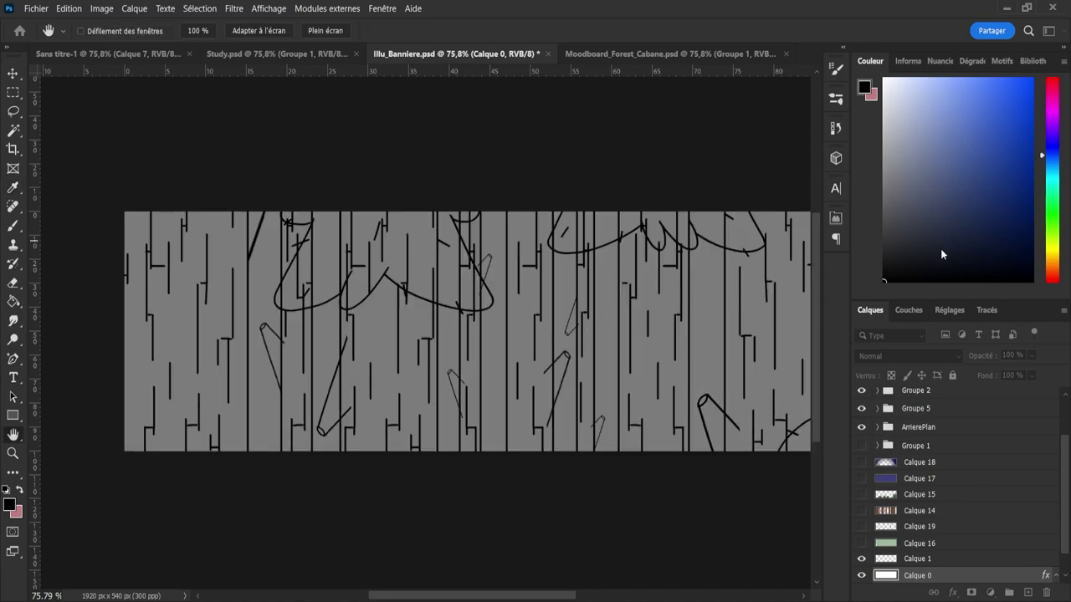
{"action": "left_click", "coordinate": [940, 249]}
{"action": "scroll", "coordinate": [935, 436], "scroll_direction": "up", "scroll_amount": 2}
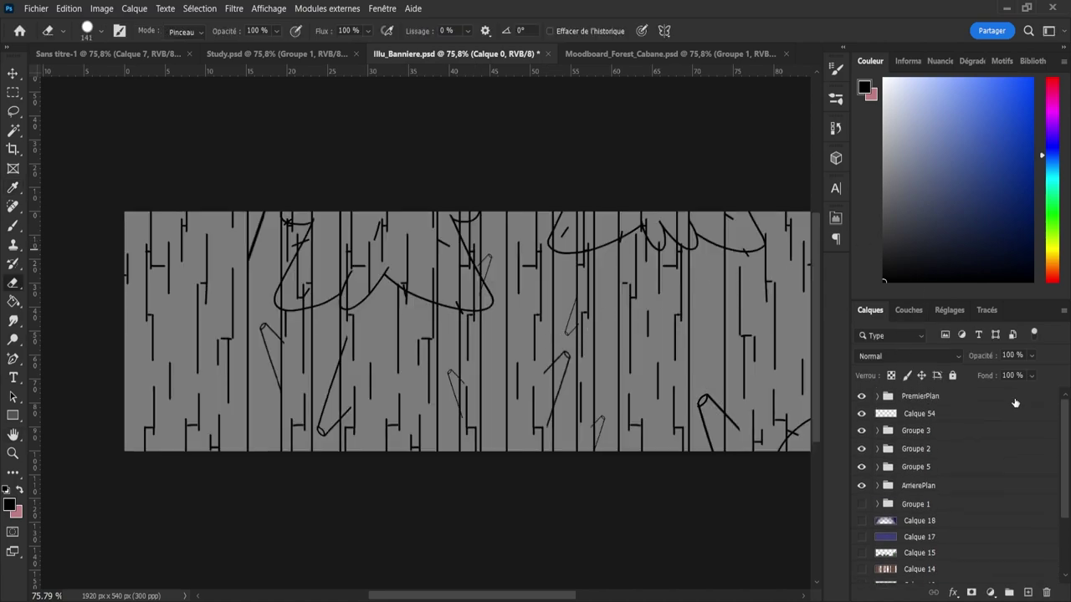
{"action": "left_click", "coordinate": [921, 414]}
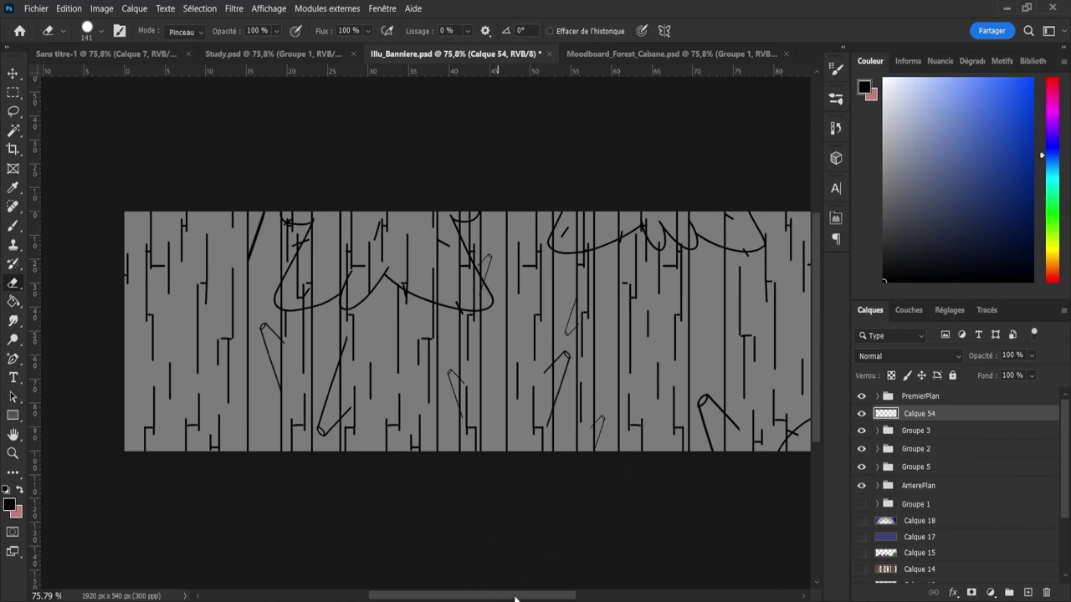
- Test a muted purple on the large foreground trunk at the right end, painting a wide vertical band with a 129 px brush
{"action": "left_click_drag", "start_coordinate": [517, 596], "coordinate": [559, 598]}
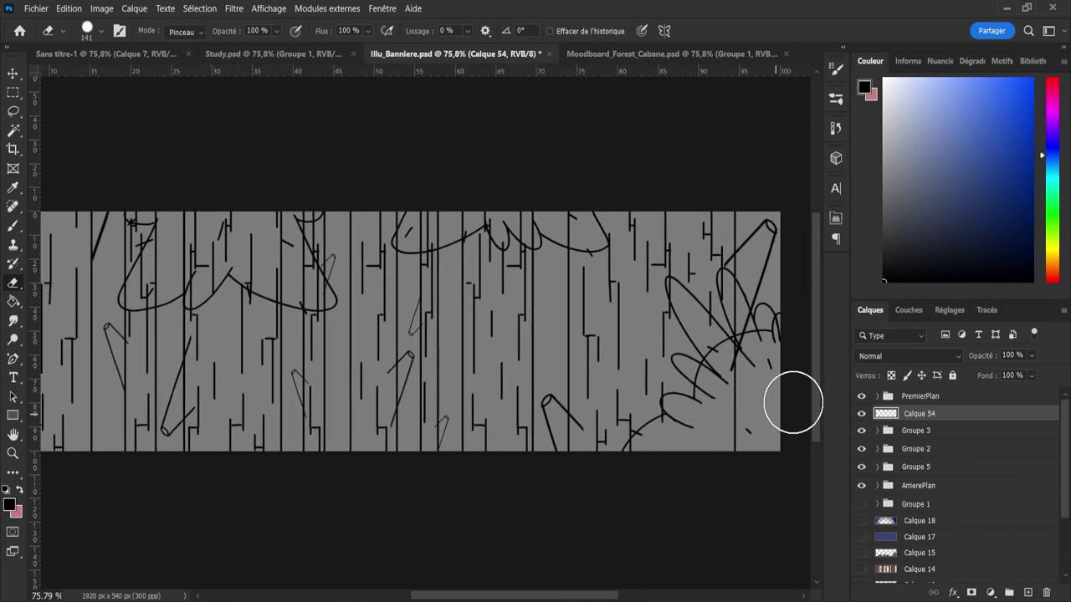
{"action": "left_click", "coordinate": [1052, 127]}
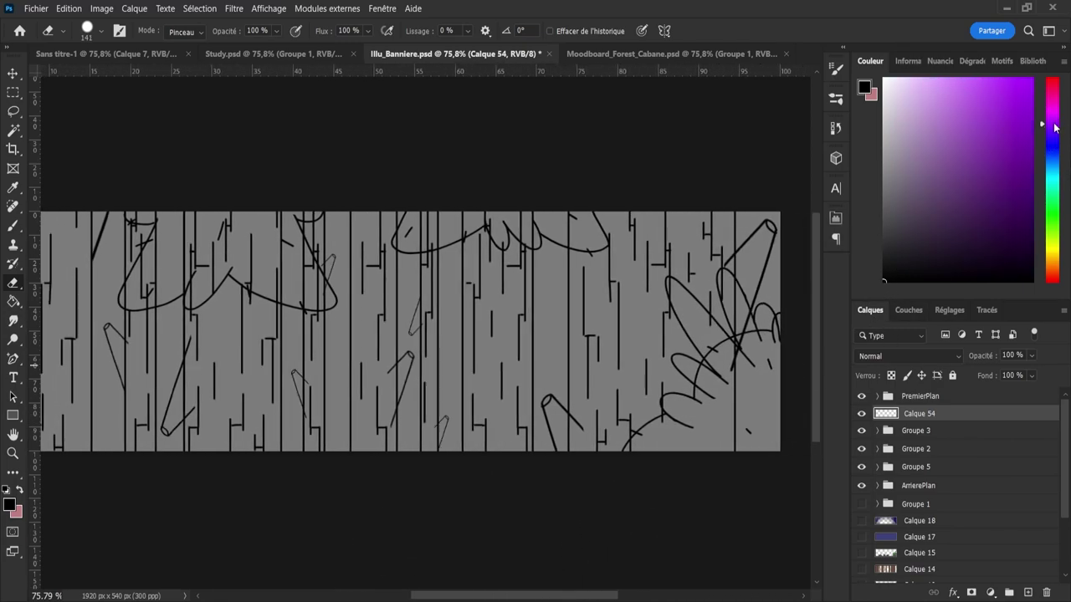
{"action": "left_click", "coordinate": [940, 199]}
{"action": "left_click_drag", "start_coordinate": [940, 199], "coordinate": [935, 199]}
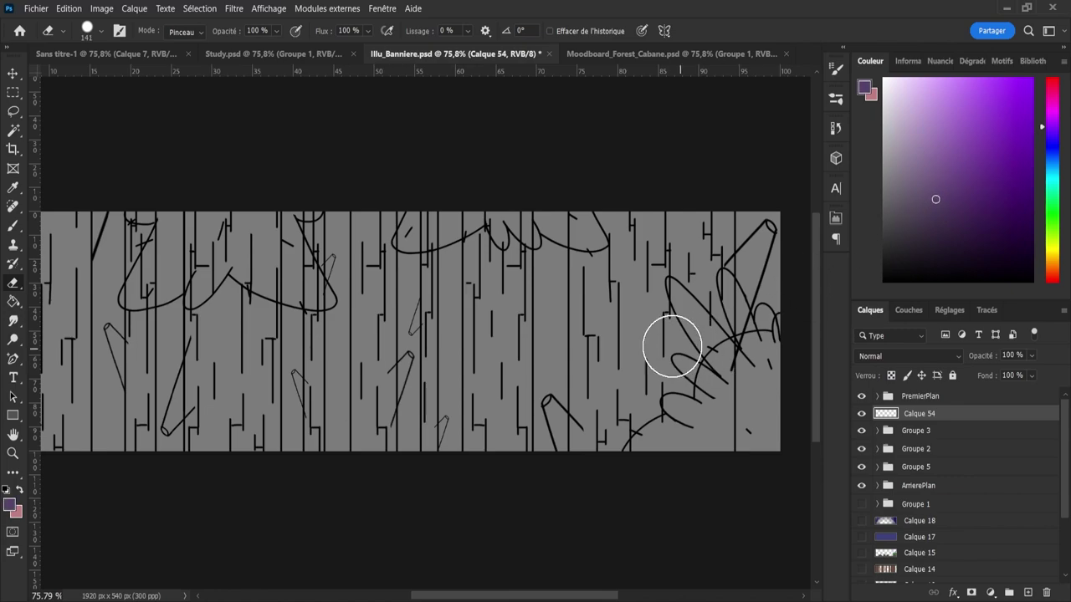
{"action": "key", "text": "b"}
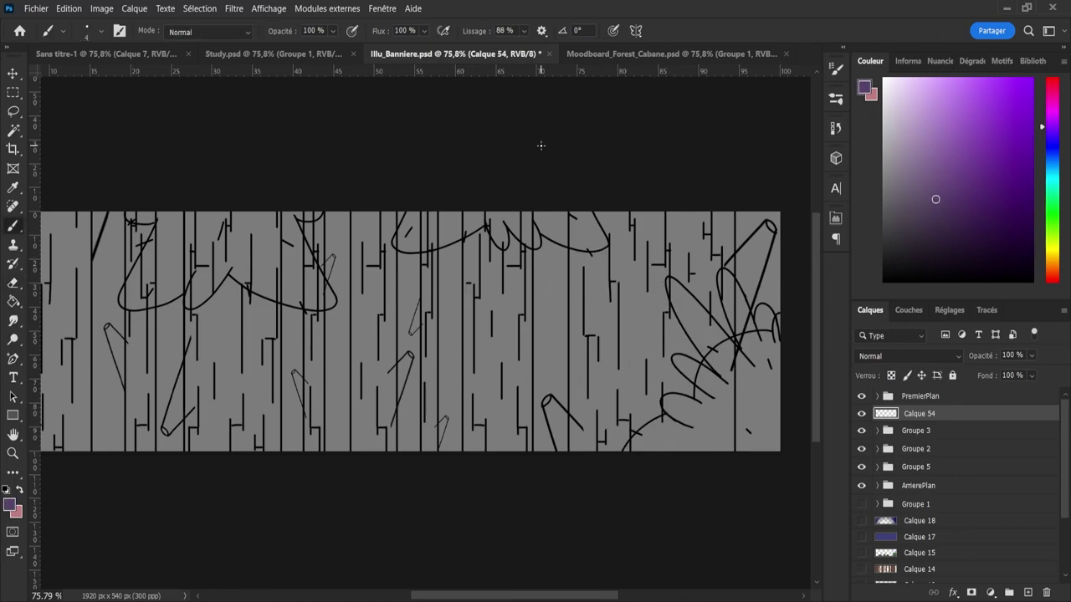
{"action": "left_click_drag", "start_coordinate": [645, 272], "coordinate": [650, 343]}
{"action": "right_click", "coordinate": [676, 323]}
{"action": "left_click", "coordinate": [783, 361]}
{"action": "mouse_move", "coordinate": [642, 196]}
{"action": "left_mouse_down"}
{"action": "mouse_move", "coordinate": [667, 548]}
{"action": "mouse_move", "coordinate": [649, 494]}
{"action": "mouse_move", "coordinate": [639, 177]}
{"action": "mouse_move", "coordinate": [632, 550]}
{"action": "mouse_move", "coordinate": [665, 216]}
{"action": "mouse_move", "coordinate": [700, 579]}
{"action": "left_mouse_up"}
- Try a muted green and a muted magenta over the purple band on the right foreground trunk
{"action": "left_click", "coordinate": [1051, 159]}
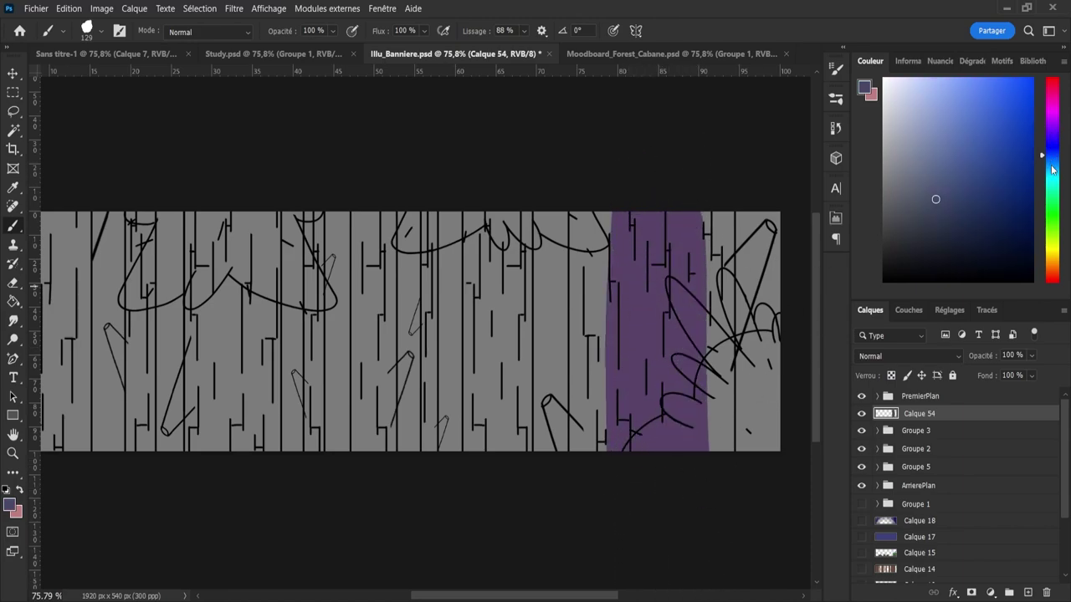
{"action": "left_click_drag", "start_coordinate": [1053, 169], "coordinate": [1059, 196]}
{"action": "mouse_move", "coordinate": [661, 331]}
{"action": "left_mouse_down"}
{"action": "mouse_move", "coordinate": [659, 170]}
{"action": "mouse_move", "coordinate": [696, 466]}
{"action": "mouse_move", "coordinate": [695, 168]}
{"action": "mouse_move", "coordinate": [681, 229]}
{"action": "mouse_move", "coordinate": [490, 508]}
{"action": "left_mouse_up"}
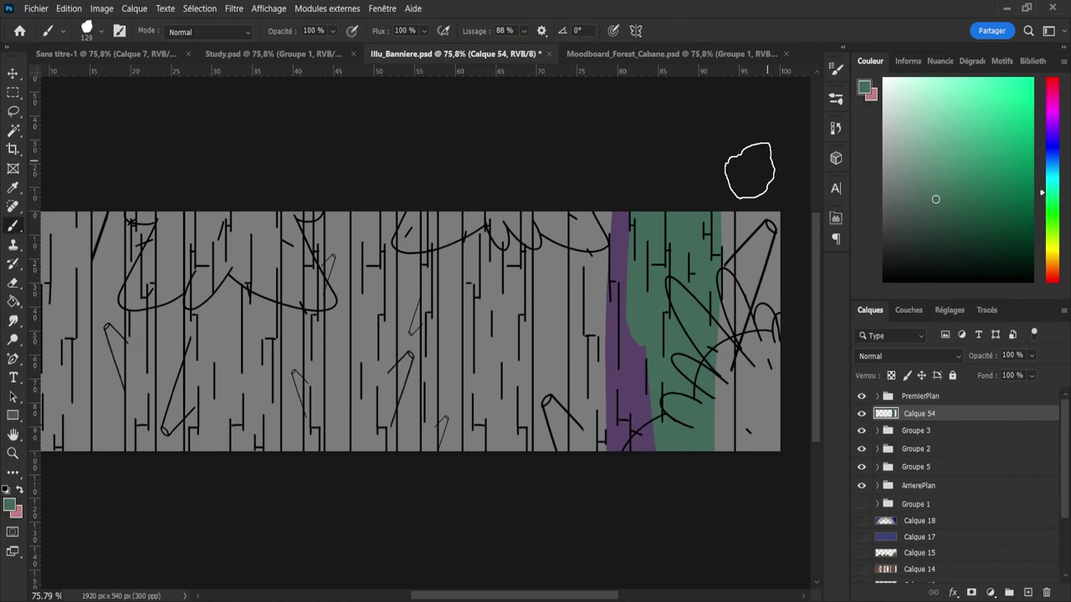
{"action": "key", "text": "x"}
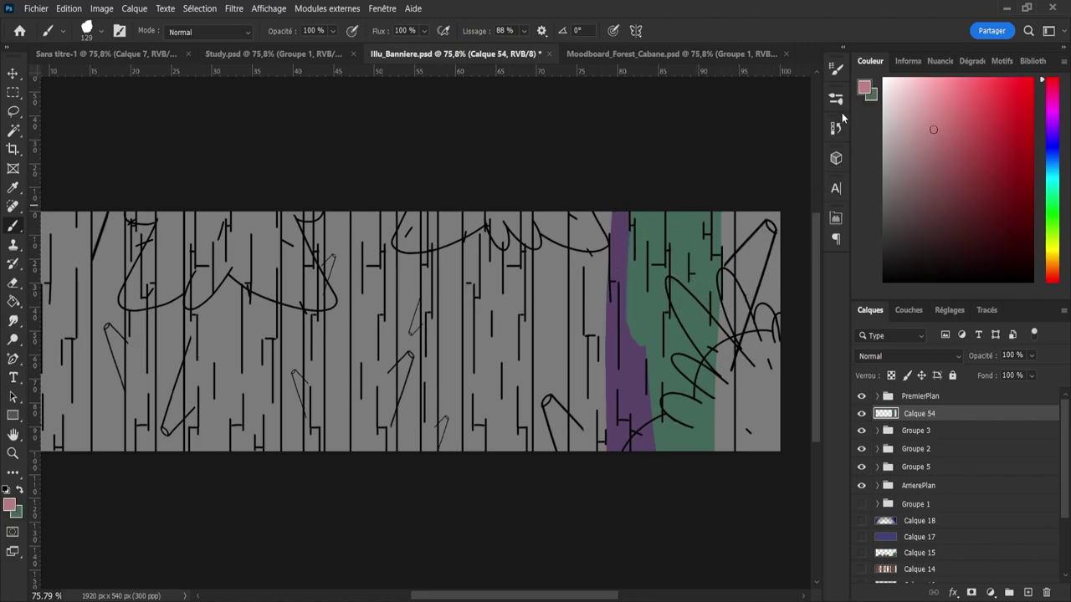
{"action": "key", "text": "i"}
{"action": "left_click", "coordinate": [876, 241]}
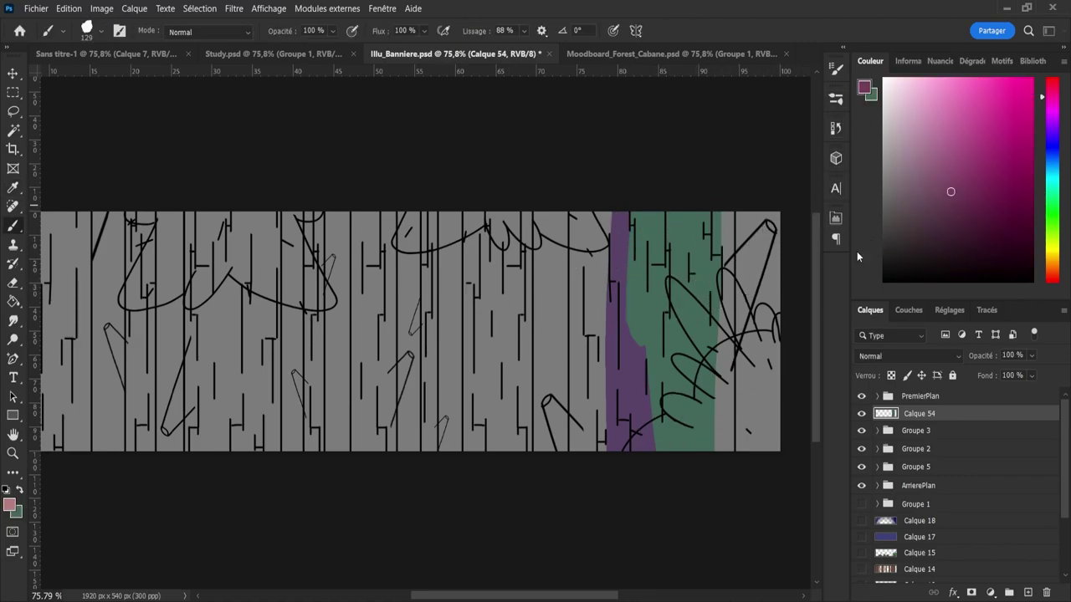
{"action": "mouse_move", "coordinate": [648, 459]}
{"action": "left_mouse_down"}
{"action": "mouse_move", "coordinate": [624, 442]}
{"action": "mouse_move", "coordinate": [627, 474]}
{"action": "mouse_move", "coordinate": [605, 431]}
{"action": "mouse_move", "coordinate": [620, 450]}
{"action": "mouse_move", "coordinate": [671, 422]}
{"action": "mouse_move", "coordinate": [695, 483]}
{"action": "left_mouse_up"}
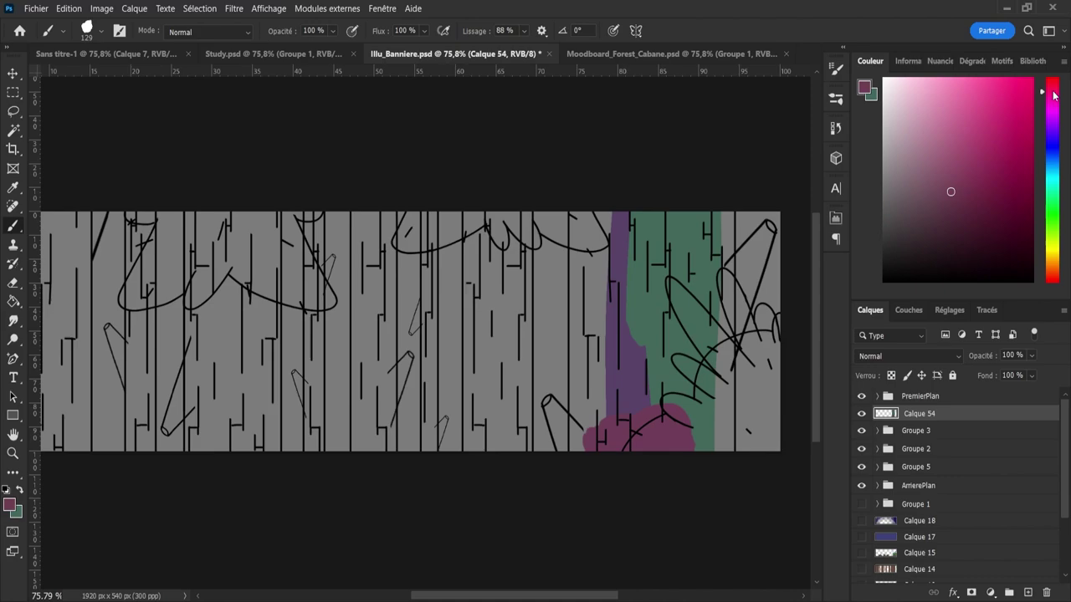
- Choose a dark burgundy colour and paint it over the test colours on the right foreground trunk
{"action": "left_click_drag", "start_coordinate": [966, 187], "coordinate": [963, 206]}
{"action": "left_click_drag", "start_coordinate": [590, 438], "coordinate": [617, 471]}
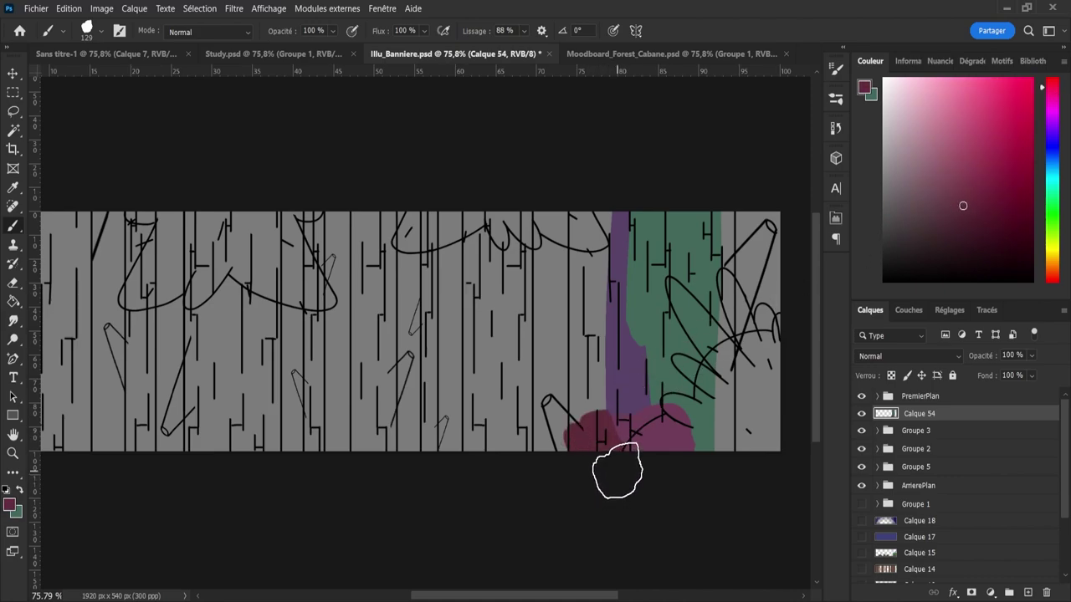
{"action": "key", "text": "ctrl+z"}
{"action": "mouse_move", "coordinate": [618, 427]}
{"action": "left_mouse_down"}
{"action": "mouse_move", "coordinate": [616, 512]}
{"action": "mouse_move", "coordinate": [609, 434]}
{"action": "mouse_move", "coordinate": [616, 510]}
{"action": "mouse_move", "coordinate": [615, 449]}
{"action": "mouse_move", "coordinate": [668, 440]}
{"action": "mouse_move", "coordinate": [676, 428]}
{"action": "mouse_move", "coordinate": [676, 443]}
{"action": "mouse_move", "coordinate": [677, 215]}
{"action": "mouse_move", "coordinate": [645, 454]}
{"action": "left_mouse_up"}
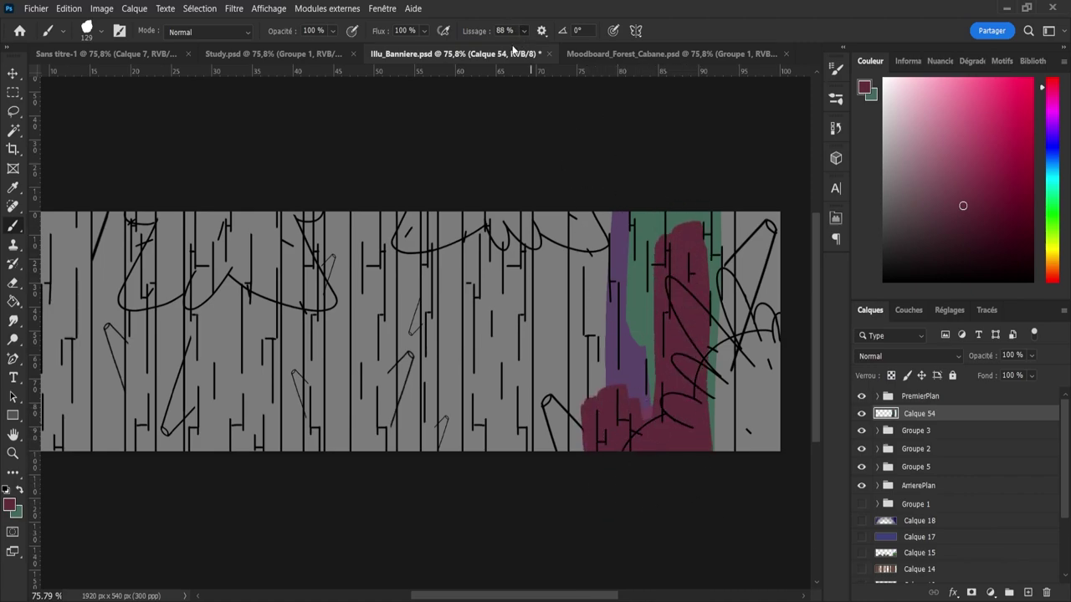
- Set the brush smoothing to 0% and fill the whole right foreground trunk with burgundy, edge to edge
{"action": "left_click_drag", "start_coordinate": [477, 31], "coordinate": [442, 81]}
{"action": "mouse_move", "coordinate": [655, 296]}
{"action": "left_mouse_down"}
{"action": "mouse_move", "coordinate": [641, 262]}
{"action": "mouse_move", "coordinate": [648, 537]}
{"action": "mouse_move", "coordinate": [644, 284]}
{"action": "mouse_move", "coordinate": [664, 235]}
{"action": "mouse_move", "coordinate": [662, 505]}
{"action": "mouse_move", "coordinate": [682, 214]}
{"action": "mouse_move", "coordinate": [686, 329]}
{"action": "mouse_move", "coordinate": [708, 210]}
{"action": "mouse_move", "coordinate": [711, 549]}
{"action": "mouse_move", "coordinate": [626, 317]}
{"action": "mouse_move", "coordinate": [619, 208]}
{"action": "mouse_move", "coordinate": [625, 452]}
{"action": "mouse_move", "coordinate": [622, 173]}
{"action": "mouse_move", "coordinate": [602, 253]}
{"action": "mouse_move", "coordinate": [594, 212]}
{"action": "mouse_move", "coordinate": [609, 536]}
{"action": "left_mouse_up"}
{"action": "scroll", "coordinate": [609, 536], "scroll_direction": "down", "scroll_amount": 5}
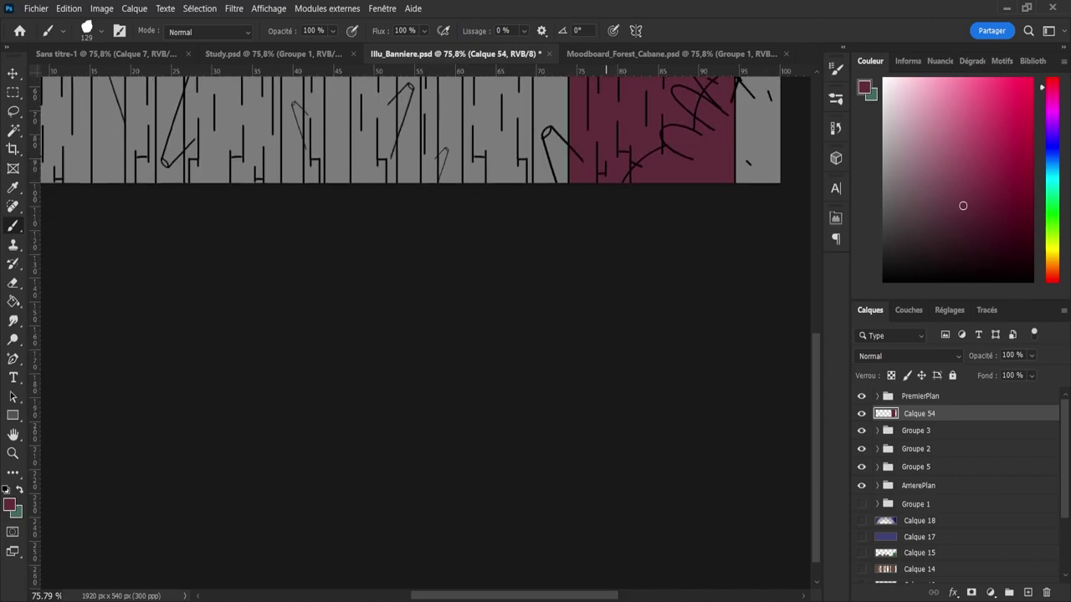
{"action": "scroll", "coordinate": [566, 452], "scroll_direction": "down", "scroll_amount": 1}
{"action": "left_click_drag", "start_coordinate": [805, 334], "coordinate": [799, 249]}
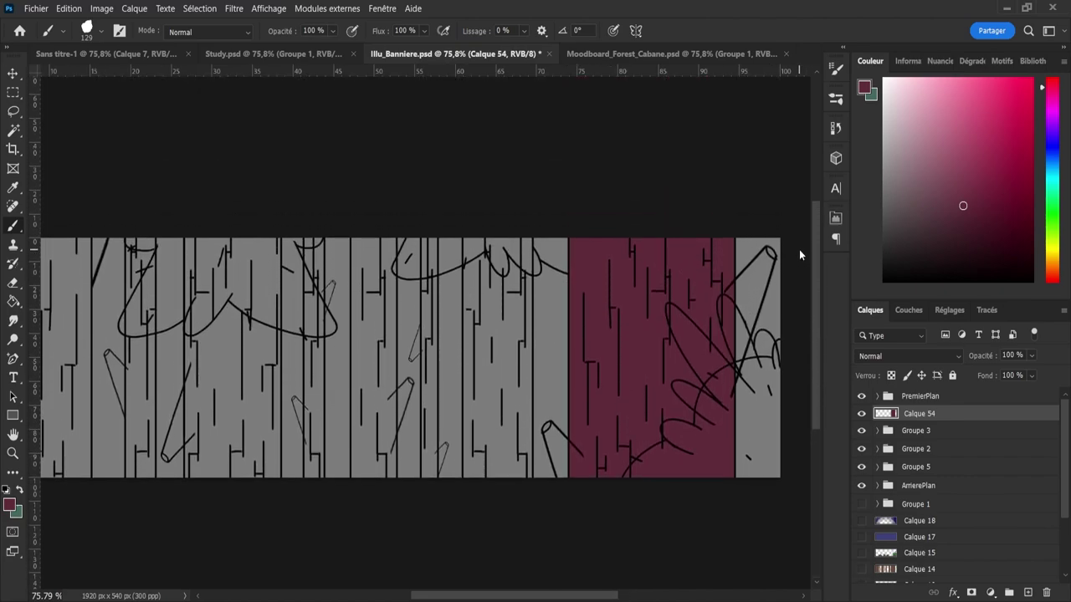
- Fill the cut branch rising from the upper right of the burgundy trunk, finishing its tip with a 14 px brush
{"action": "key", "text": "z"}
{"action": "mouse_move", "coordinate": [657, 350]}
{"action": "left_mouse_down"}
{"action": "mouse_move", "coordinate": [698, 357]}
{"action": "mouse_move", "coordinate": [653, 362]}
{"action": "left_mouse_up"}
{"action": "mouse_move", "coordinate": [715, 324]}
{"action": "left_mouse_down"}
{"action": "mouse_move", "coordinate": [733, 323]}
{"action": "mouse_move", "coordinate": [669, 338]}
{"action": "left_mouse_up"}
{"action": "key", "text": "ctrl+1"}
{"action": "key", "text": "b"}
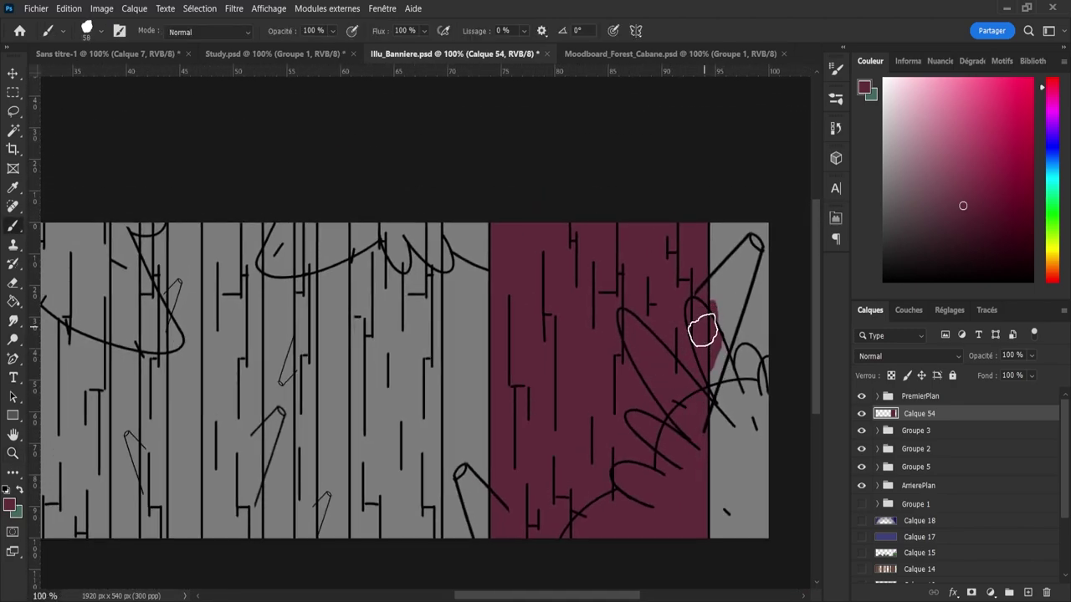
{"action": "mouse_move", "coordinate": [717, 303]}
{"action": "left_mouse_down"}
{"action": "mouse_move", "coordinate": [697, 392]}
{"action": "mouse_move", "coordinate": [744, 288]}
{"action": "mouse_move", "coordinate": [716, 306]}
{"action": "mouse_move", "coordinate": [739, 353]}
{"action": "mouse_move", "coordinate": [769, 243]}
{"action": "mouse_move", "coordinate": [761, 237]}
{"action": "mouse_move", "coordinate": [717, 268]}
{"action": "mouse_move", "coordinate": [733, 244]}
{"action": "mouse_move", "coordinate": [775, 223]}
{"action": "mouse_move", "coordinate": [767, 213]}
{"action": "mouse_move", "coordinate": [777, 240]}
{"action": "mouse_move", "coordinate": [769, 264]}
{"action": "left_mouse_up"}
{"action": "key", "text": "ctrl+space"}
{"action": "right_click", "coordinate": [729, 314], "text": "alt"}
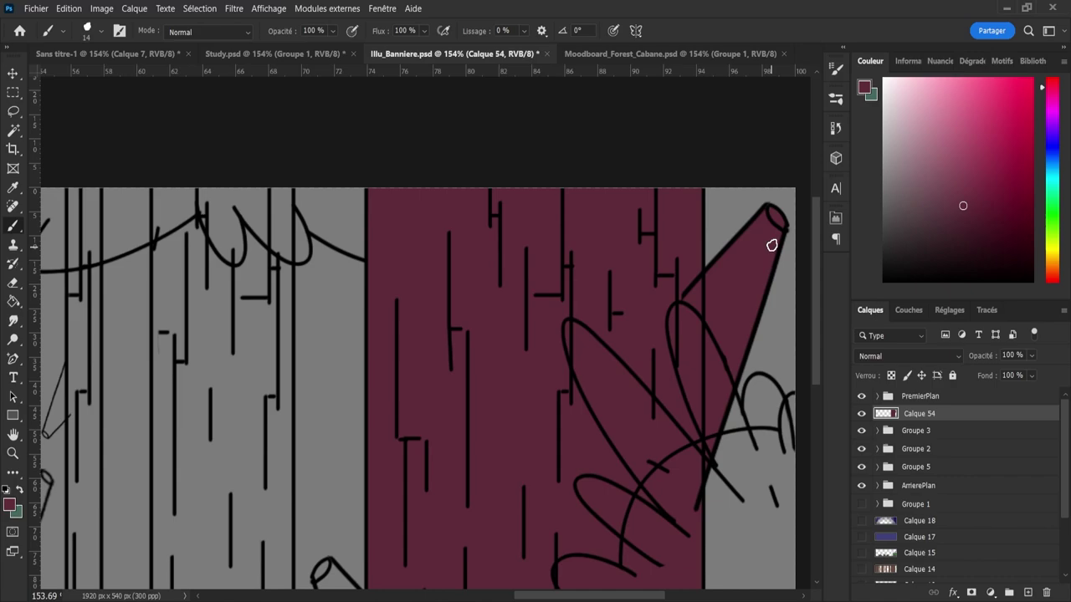
- Fill the short cut branch at the lower left of the trunk with burgundy, using a 36 px brush and 14 px for its end
{"action": "key", "text": "z"}
{"action": "left_click_drag", "start_coordinate": [753, 282], "coordinate": [684, 294]}
{"action": "left_click_drag", "start_coordinate": [663, 376], "coordinate": [684, 402]}
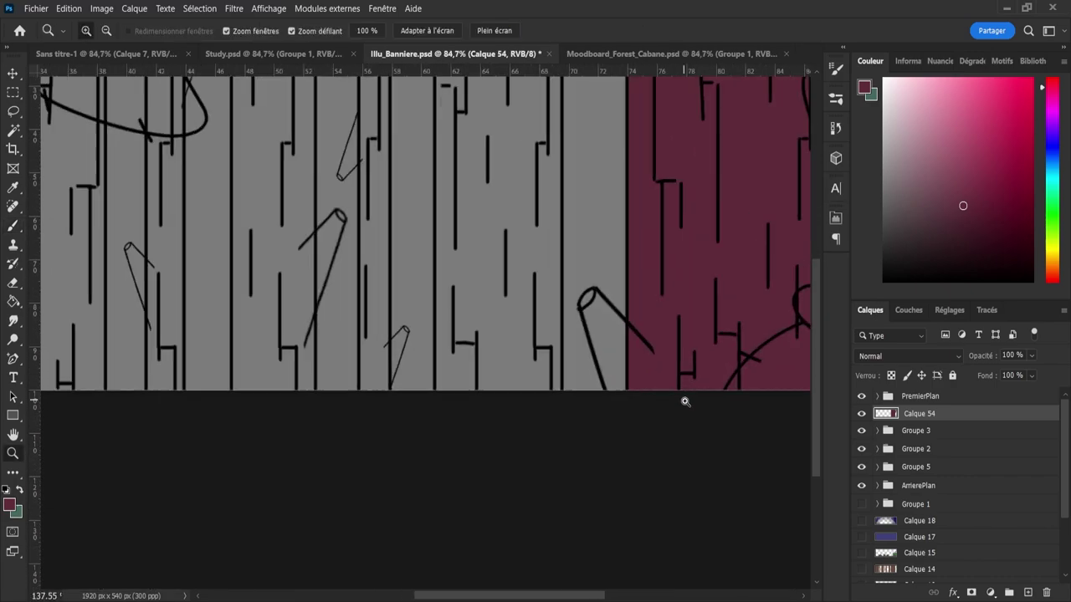
{"action": "scroll", "coordinate": [684, 402], "scroll_direction": "up", "scroll_amount": 3}
{"action": "key", "text": "b"}
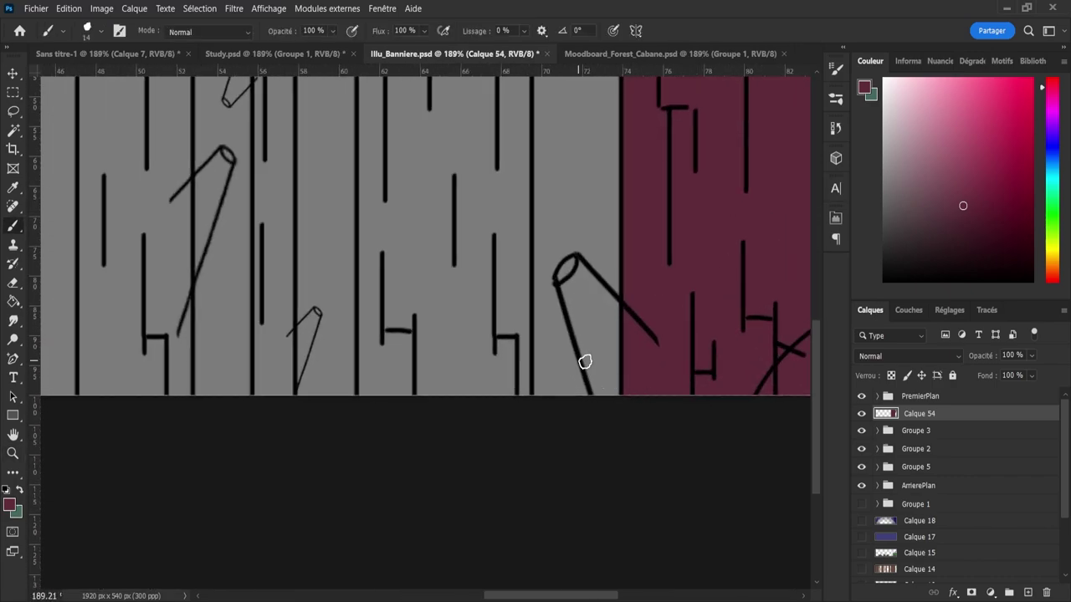
{"action": "right_click", "coordinate": [584, 316], "text": "alt"}
{"action": "mouse_move", "coordinate": [594, 312]}
{"action": "left_mouse_down"}
{"action": "mouse_move", "coordinate": [656, 416]}
{"action": "mouse_move", "coordinate": [589, 311]}
{"action": "mouse_move", "coordinate": [615, 404]}
{"action": "mouse_move", "coordinate": [600, 339]}
{"action": "left_mouse_up"}
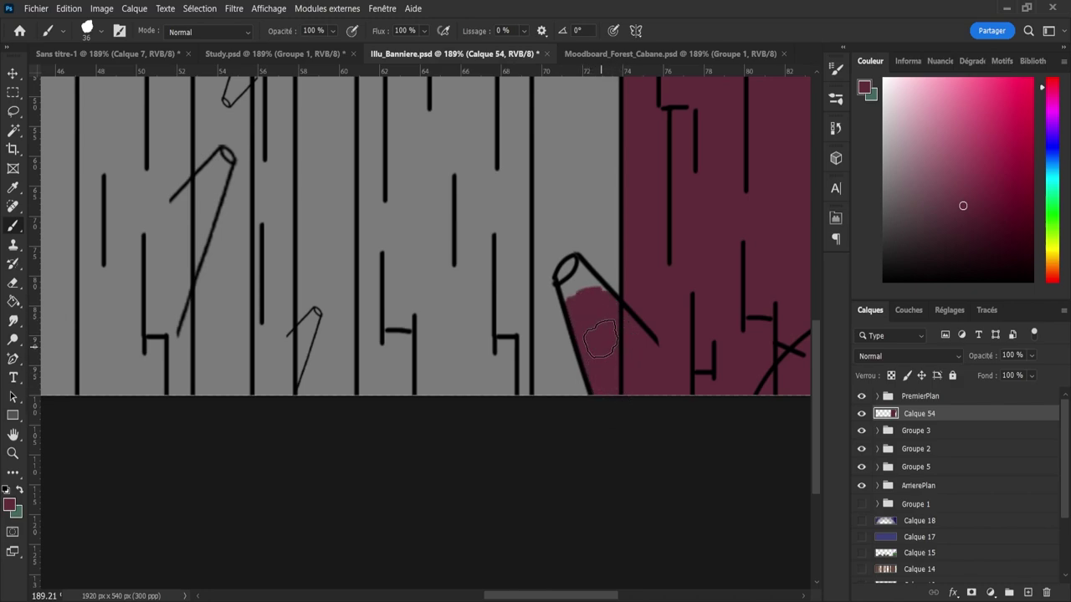
{"action": "key", "text": "bracketleft"}
{"action": "key", "text": "bracketleft"}
{"action": "mouse_move", "coordinate": [580, 299]}
{"action": "left_mouse_down"}
{"action": "mouse_move", "coordinate": [569, 276]}
{"action": "mouse_move", "coordinate": [583, 312]}
{"action": "mouse_move", "coordinate": [567, 280]}
{"action": "mouse_move", "coordinate": [607, 315]}
{"action": "mouse_move", "coordinate": [570, 264]}
{"action": "left_mouse_up"}
{"action": "key", "text": "bracketleft"}
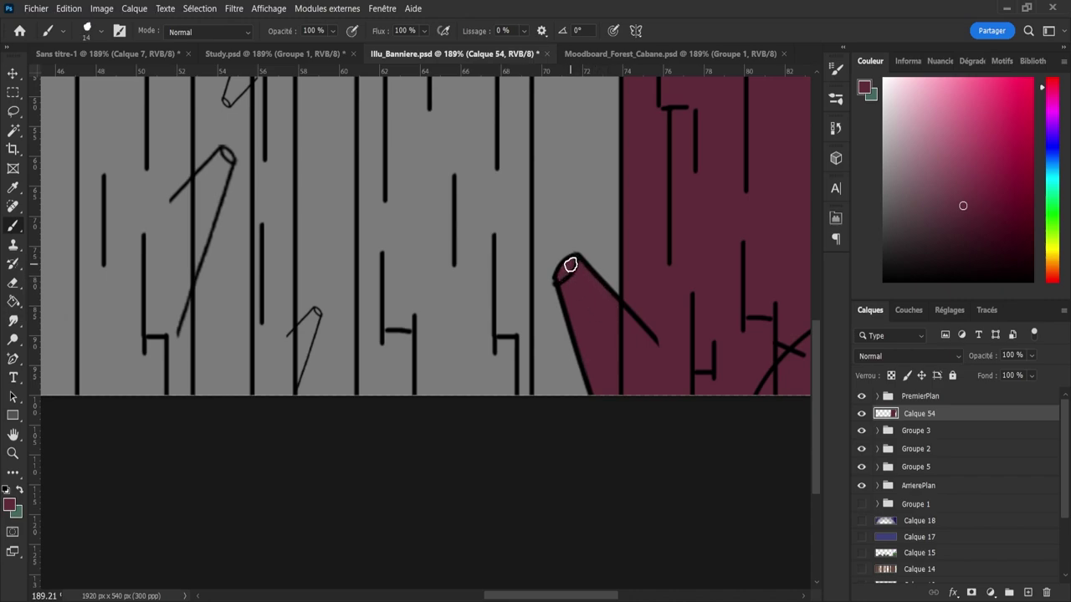
- Toggle the visibility of the PremierPlan group to check which trunk lines at the left end belong to it, leaving it shown
{"action": "key", "text": "z"}
{"action": "left_click_drag", "start_coordinate": [638, 365], "coordinate": [590, 320]}
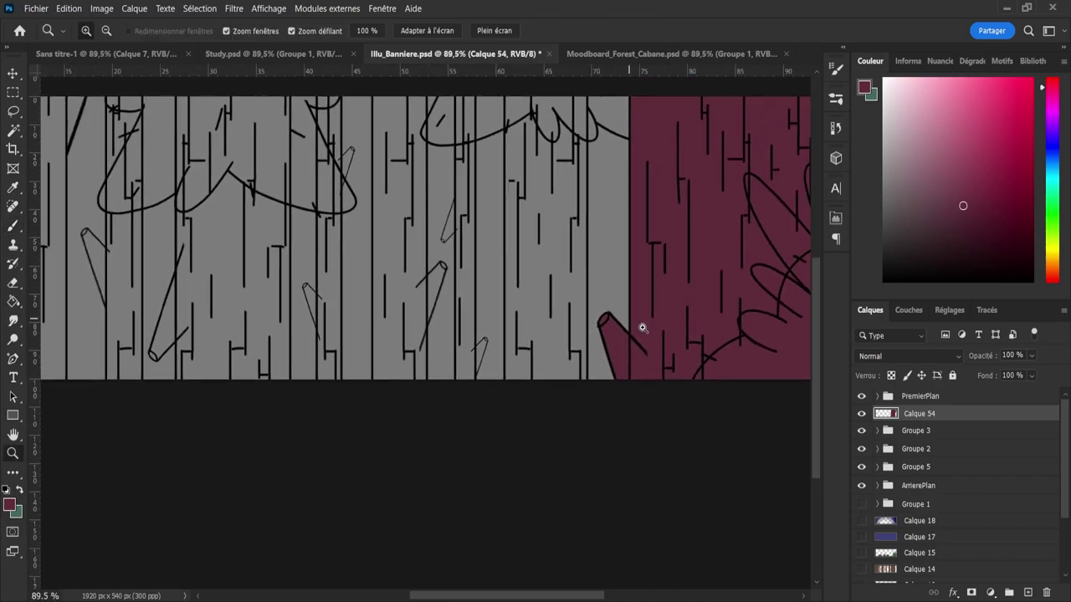
{"action": "scroll", "coordinate": [642, 328], "scroll_direction": "down", "scroll_amount": 5}
{"action": "scroll", "coordinate": [694, 401], "scroll_direction": "up", "scroll_amount": 5}
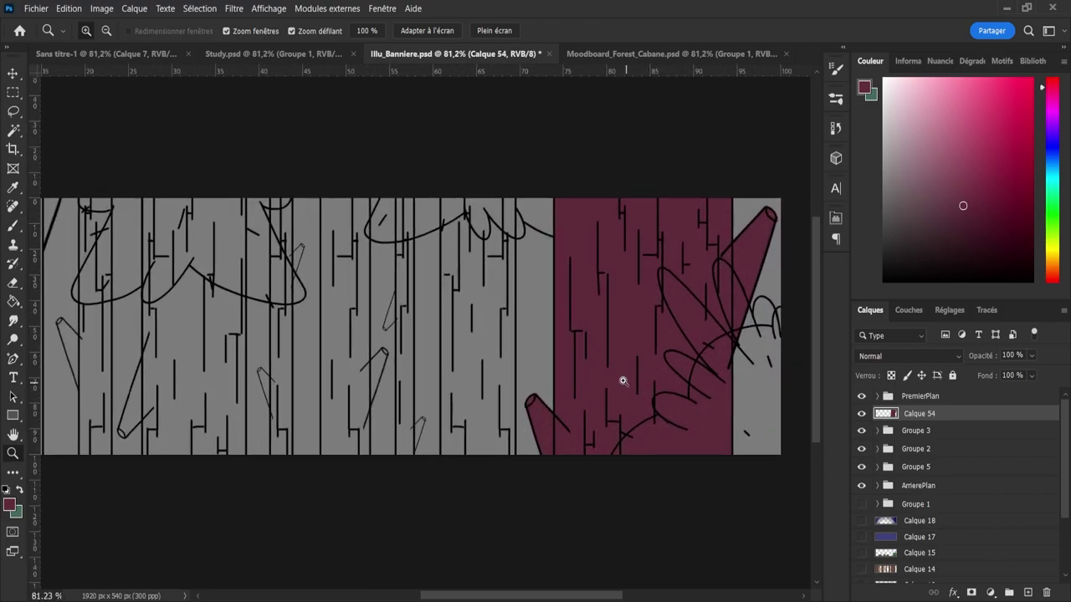
{"action": "scroll", "coordinate": [623, 382], "scroll_direction": "up", "scroll_amount": 2}
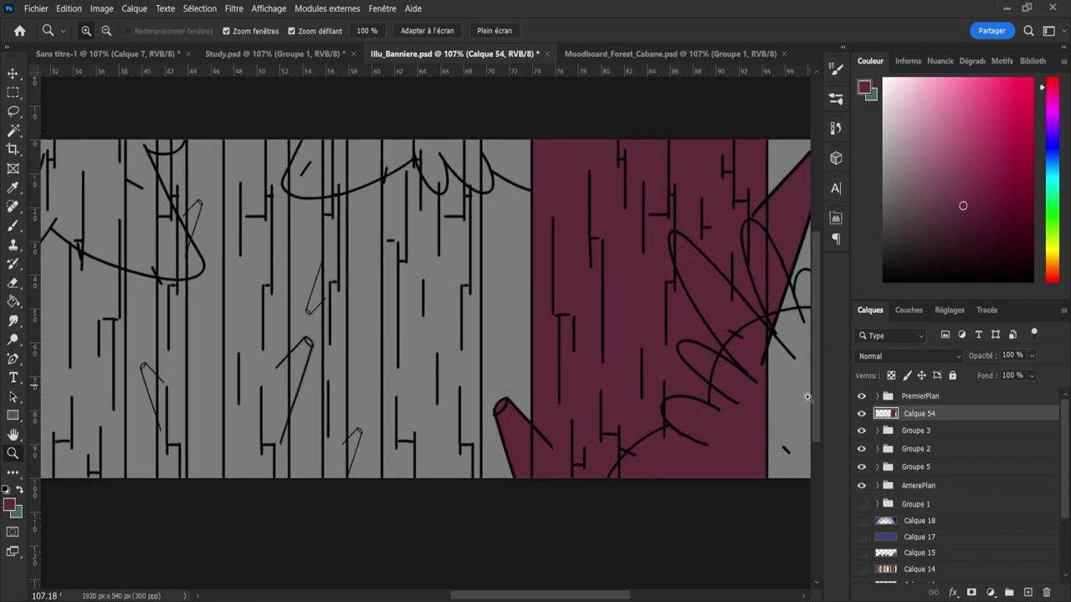
{"action": "scroll", "coordinate": [723, 391], "scroll_direction": "down", "scroll_amount": 5}
{"action": "scroll", "coordinate": [428, 410], "scroll_direction": "up", "scroll_amount": 4}
{"action": "scroll", "coordinate": [439, 417], "scroll_direction": "down", "scroll_amount": 1}
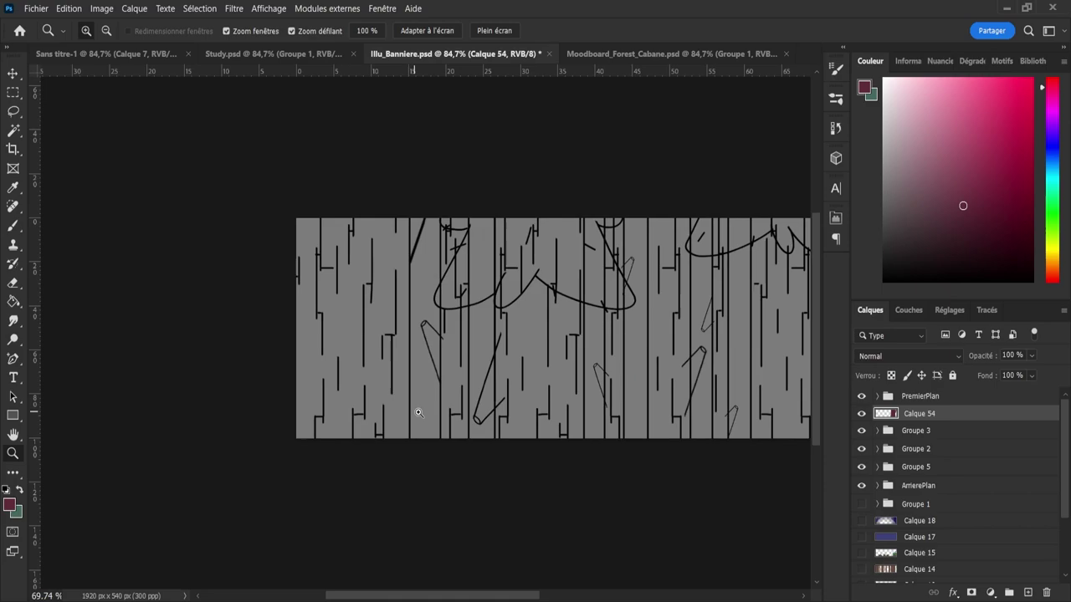
{"action": "left_click", "coordinate": [862, 400]}
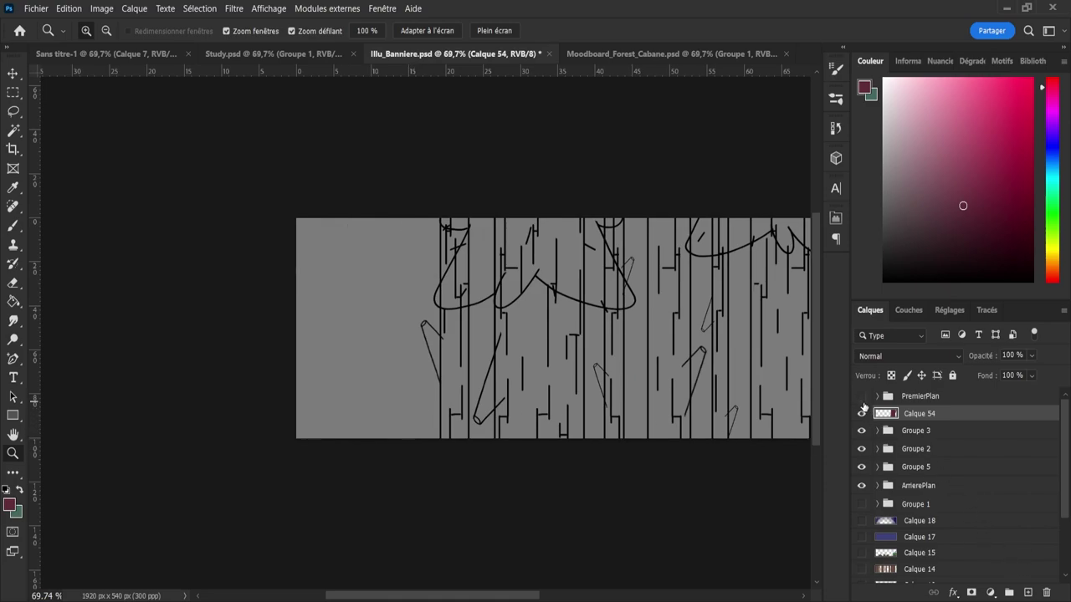
{"action": "left_click", "coordinate": [862, 398]}
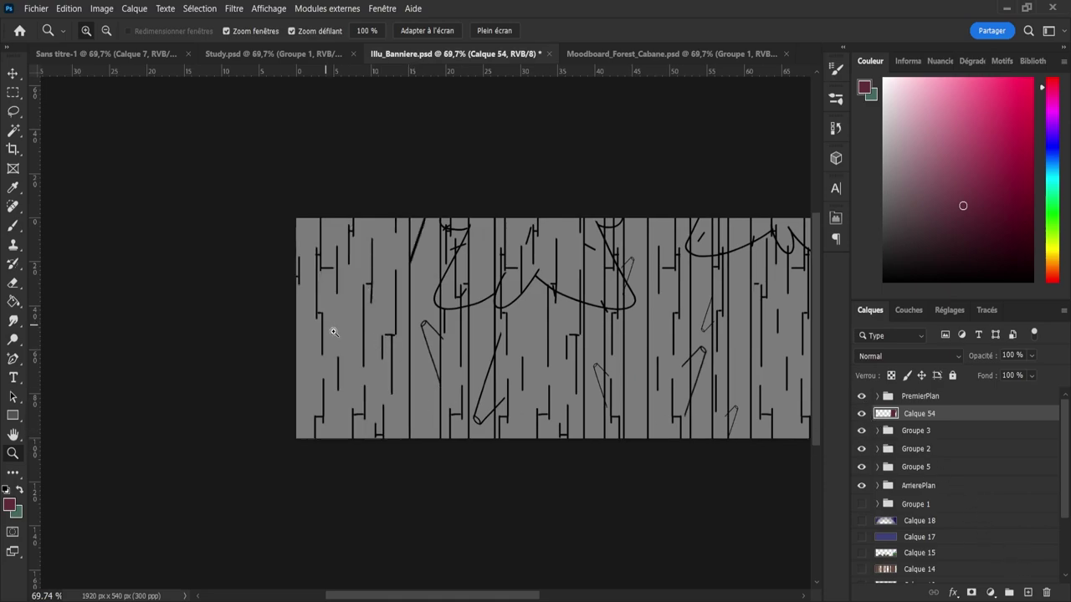
- Fill the foreground trunk at the banner's left end with burgundy using a 155 px brush, including the small wedge at its upper right
{"action": "left_click_drag", "start_coordinate": [333, 331], "coordinate": [344, 337]}
{"action": "right_click", "coordinate": [302, 279], "text": "alt"}
{"action": "mouse_move", "coordinate": [288, 153]}
{"action": "left_mouse_down"}
{"action": "mouse_move", "coordinate": [303, 377]}
{"action": "mouse_move", "coordinate": [351, 552]}
{"action": "left_mouse_up"}
{"action": "left_click_drag", "start_coordinate": [334, 167], "coordinate": [364, 561]}
{"action": "left_click_drag", "start_coordinate": [391, 171], "coordinate": [389, 561]}
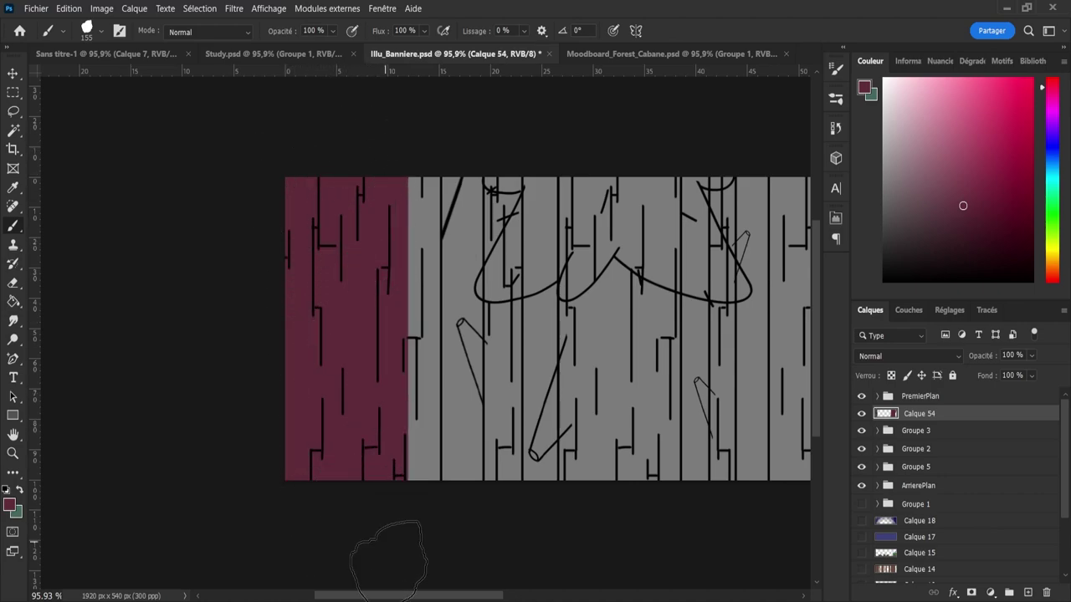
{"action": "left_click_drag", "start_coordinate": [394, 120], "coordinate": [372, 562]}
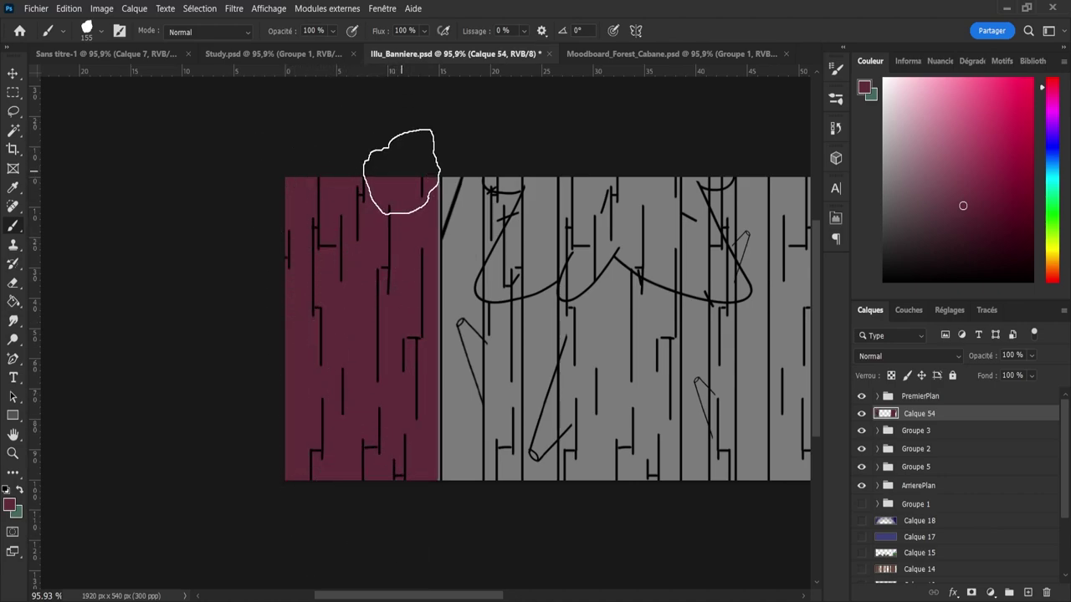
{"action": "left_click_drag", "start_coordinate": [400, 172], "coordinate": [390, 567]}
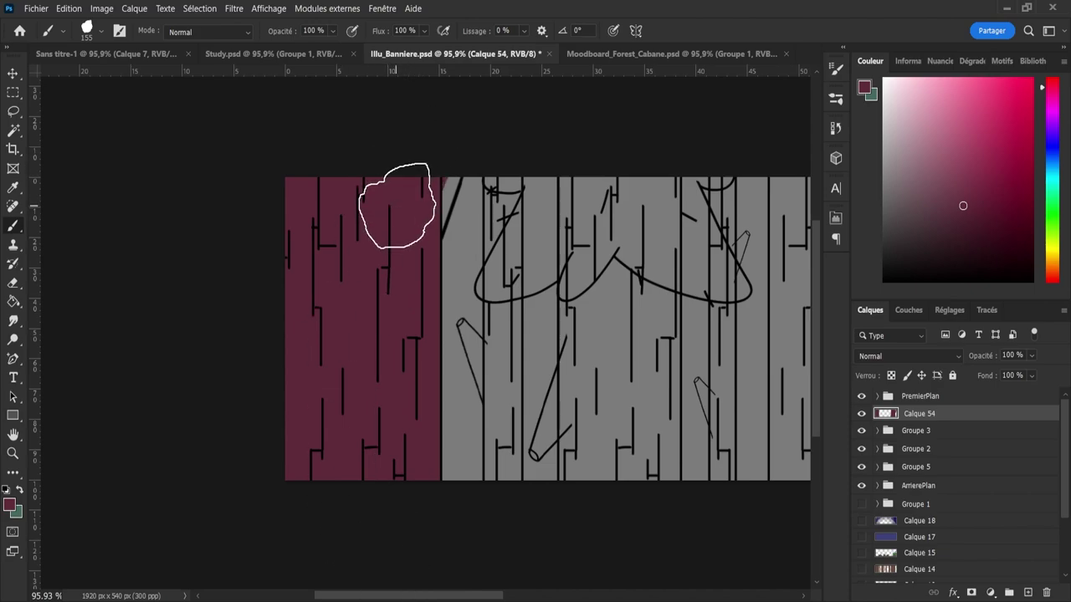
{"action": "mouse_move", "coordinate": [397, 206]}
{"action": "left_mouse_down"}
{"action": "mouse_move", "coordinate": [422, 172]}
{"action": "mouse_move", "coordinate": [399, 224]}
{"action": "mouse_move", "coordinate": [410, 180]}
{"action": "mouse_move", "coordinate": [421, 225]}
{"action": "mouse_move", "coordinate": [498, 222]}
{"action": "left_mouse_up"}
- Check the edge of the left trunk's fill up close and save the banner file
{"action": "key", "text": "z"}
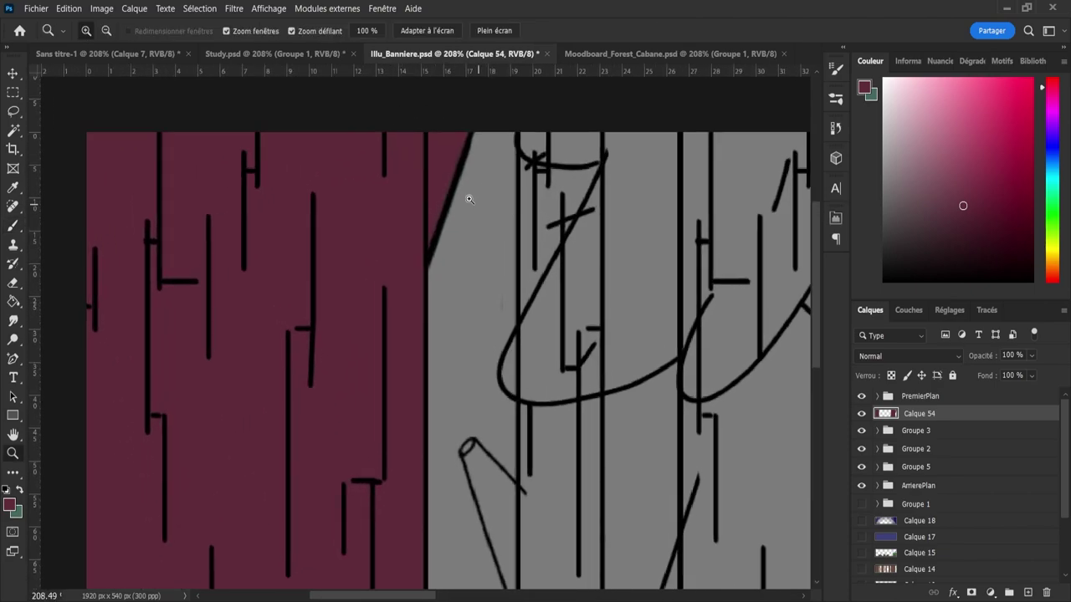
{"action": "key", "text": "b"}
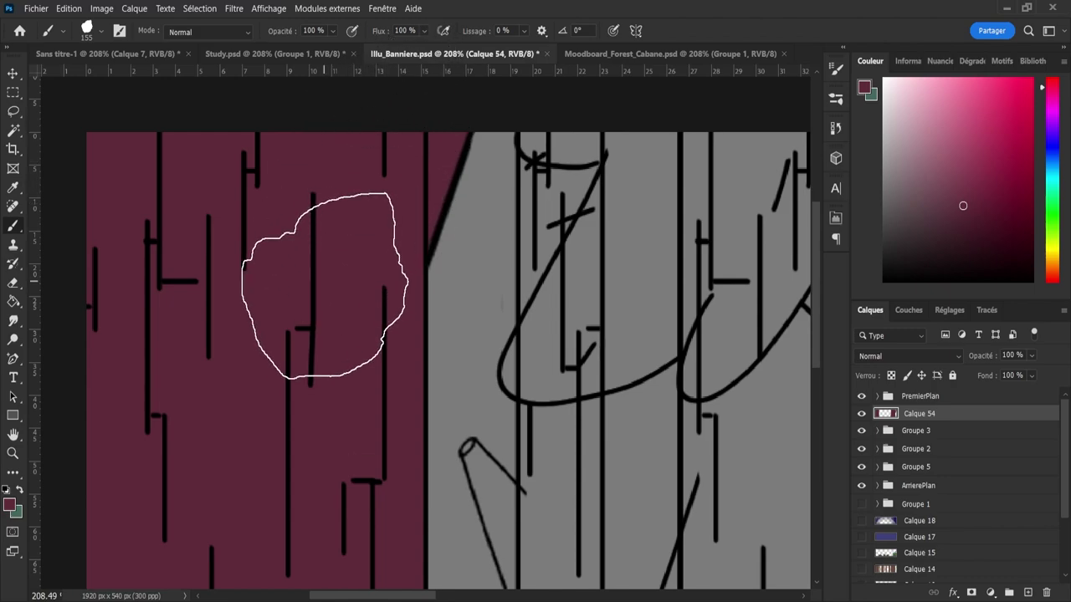
{"action": "key", "text": "e"}
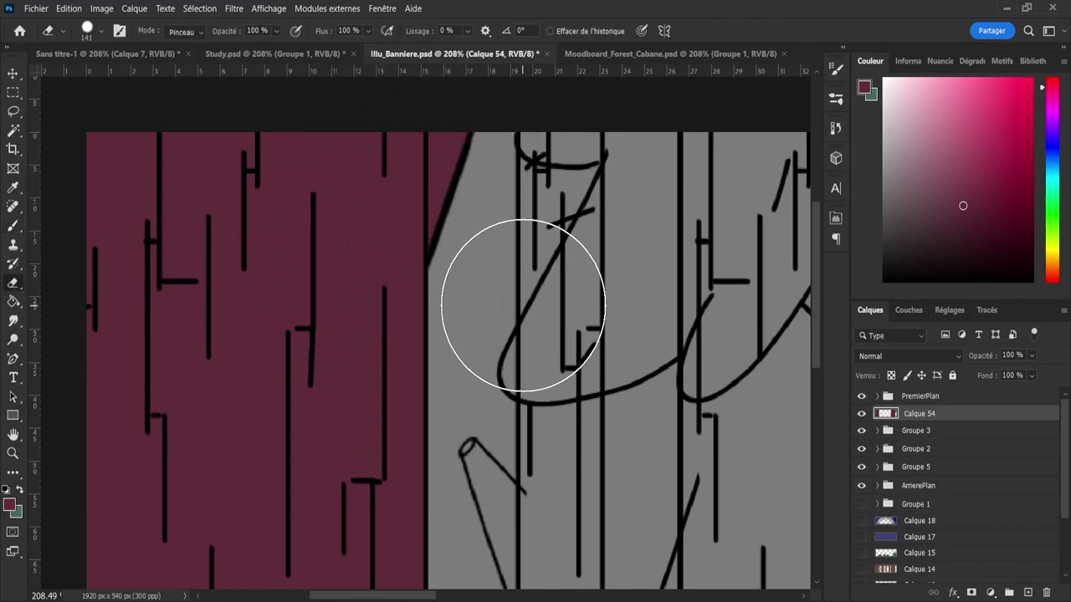
{"action": "key", "text": "z"}
{"action": "mouse_move", "coordinate": [523, 305]}
{"action": "left_mouse_down"}
{"action": "mouse_move", "coordinate": [426, 327]}
{"action": "mouse_move", "coordinate": [359, 305]}
{"action": "left_mouse_up"}
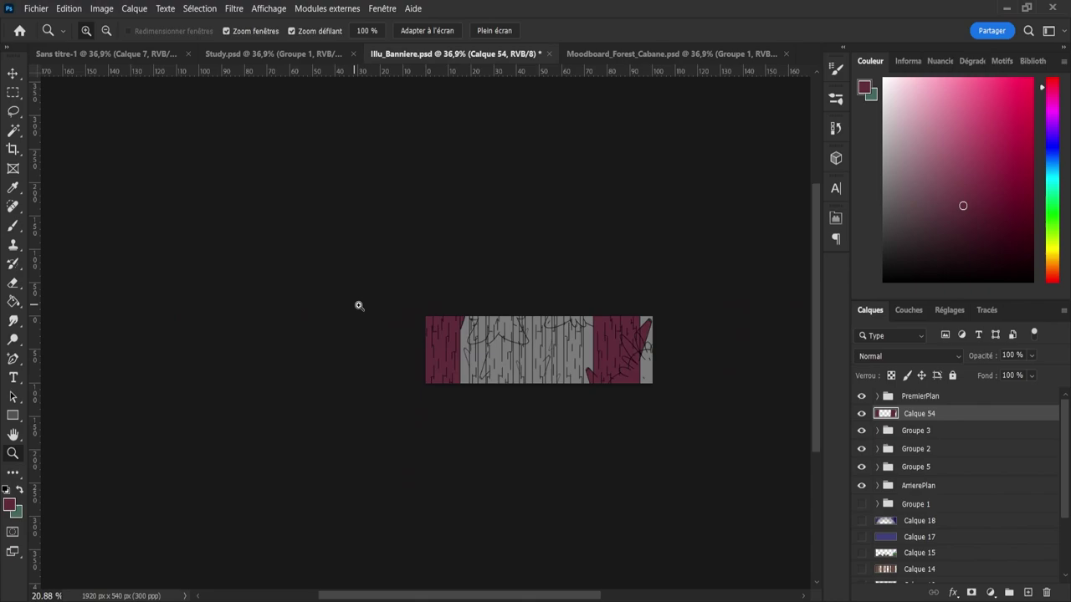
{"action": "left_click_drag", "start_coordinate": [571, 360], "coordinate": [613, 362]}
{"action": "key", "text": "ctrl+s"}
{"action": "left_click_drag", "start_coordinate": [490, 345], "coordinate": [584, 368]}
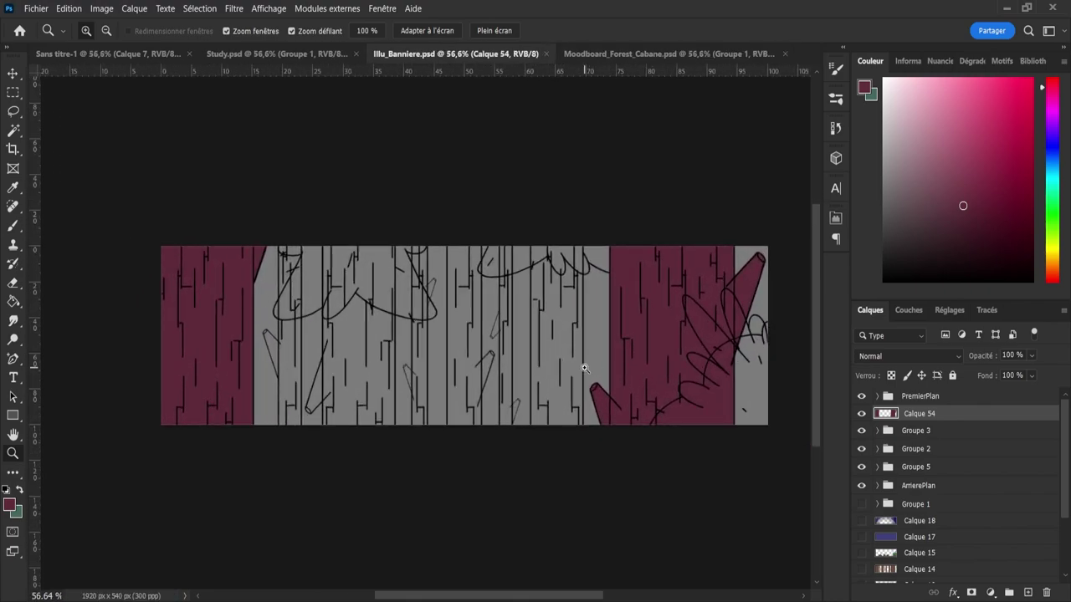
- Check what Calque 54 and Groupe 3 contain by toggling their visibility, and add a new layer directly below Groupe 3
{"action": "left_click", "coordinate": [861, 414]}
{"action": "left_click", "coordinate": [861, 414]}
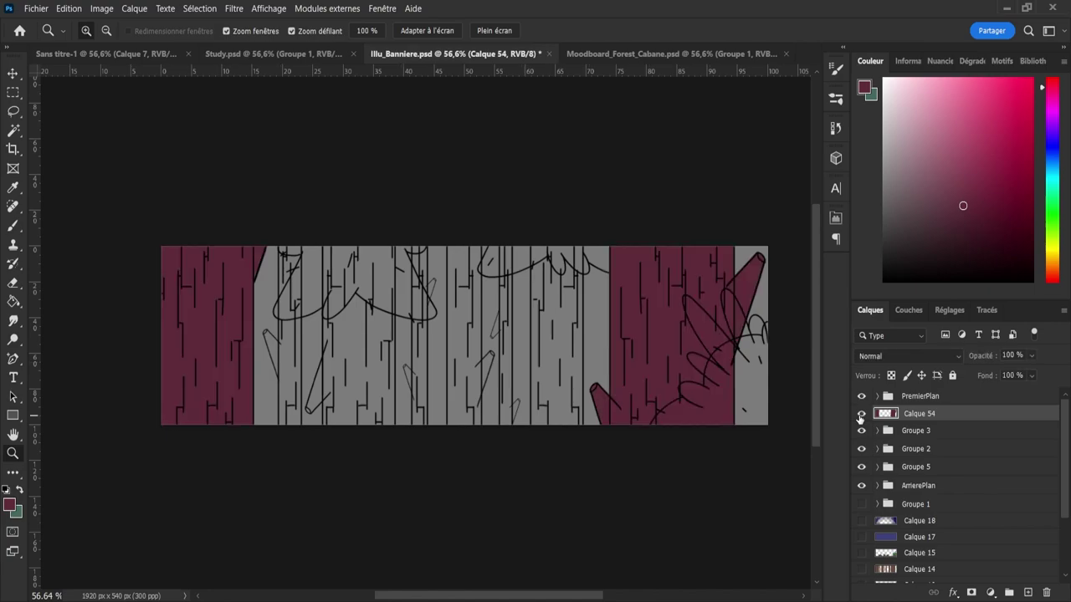
{"action": "left_click", "coordinate": [860, 432]}
{"action": "left_click", "coordinate": [860, 431]}
{"action": "left_click", "coordinate": [877, 431]}
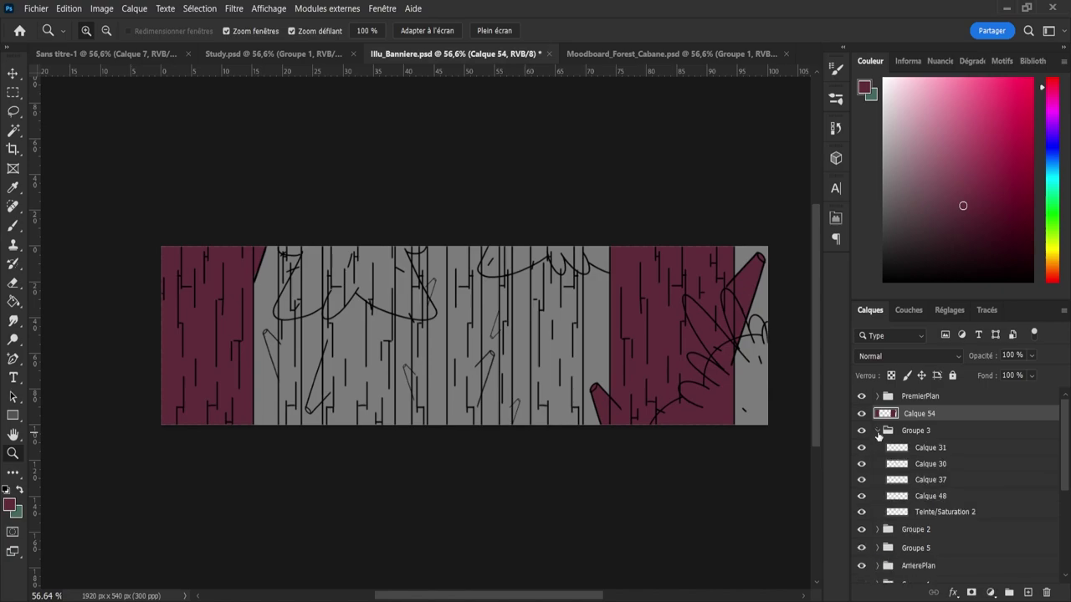
{"action": "left_click", "coordinate": [877, 430]}
{"action": "left_click", "coordinate": [921, 451]}
{"action": "left_click", "coordinate": [1028, 593]}
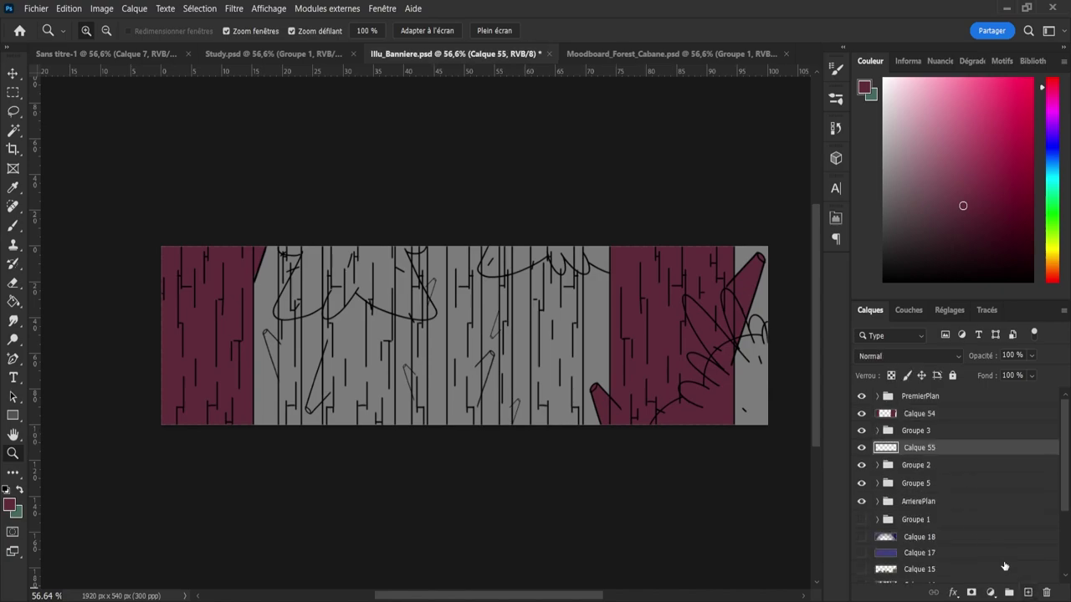
- Fill the second wide trunk from the left with burgundy on the new layer, edge to edge, using a 155 px brush
{"action": "left_click_drag", "start_coordinate": [277, 378], "coordinate": [284, 378]}
{"action": "key", "text": "b"}
{"action": "left_click_drag", "start_coordinate": [390, 196], "coordinate": [392, 493]}
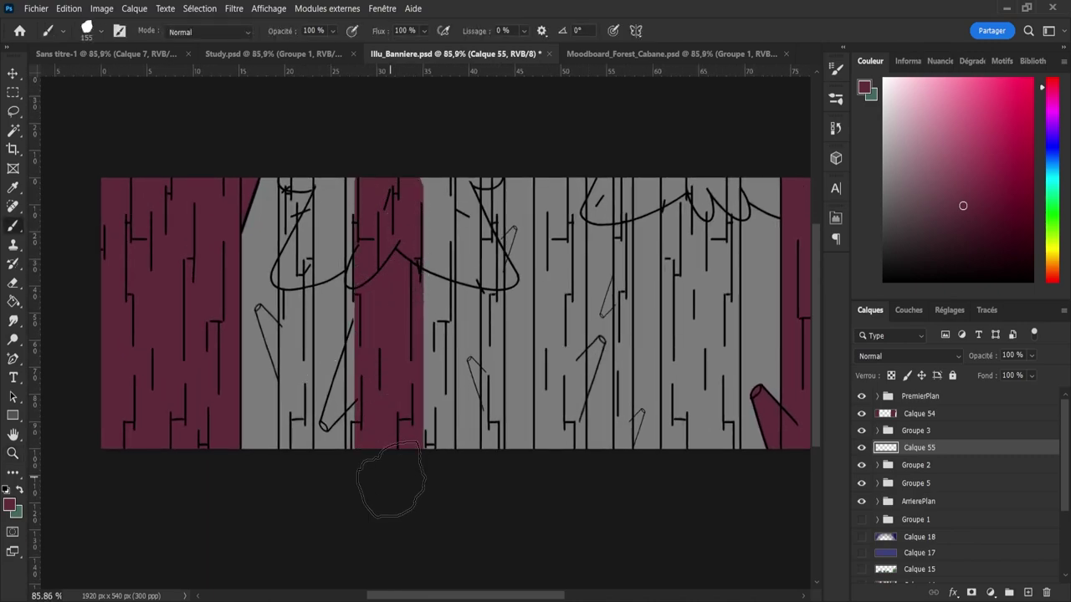
{"action": "left_click_drag", "start_coordinate": [383, 192], "coordinate": [378, 487]}
{"action": "mouse_move", "coordinate": [411, 186]}
{"action": "left_mouse_down"}
{"action": "mouse_move", "coordinate": [425, 168]}
{"action": "mouse_move", "coordinate": [411, 490]}
{"action": "left_mouse_up"}
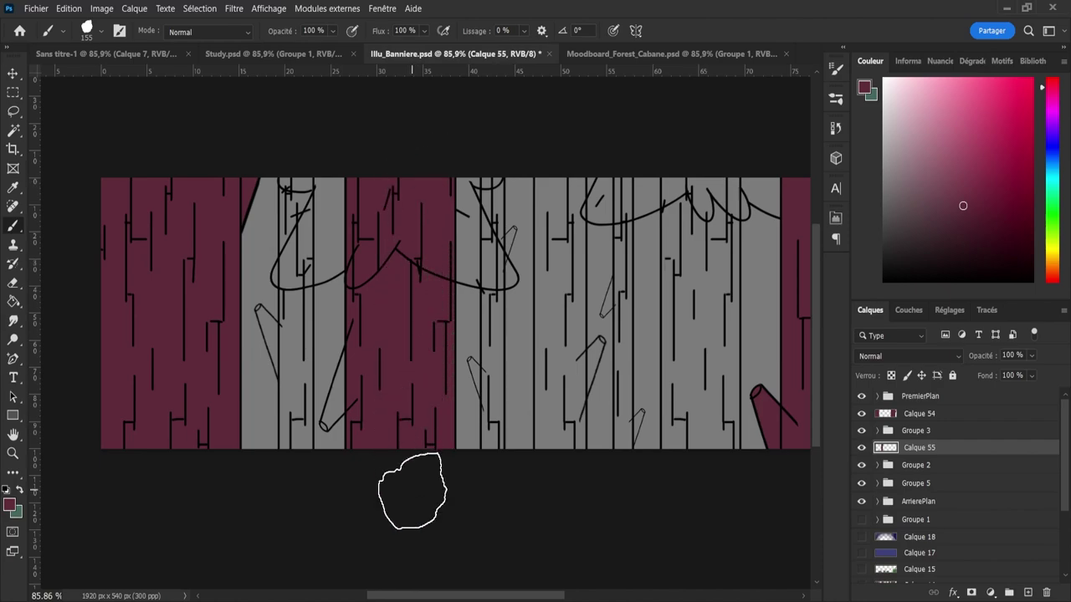
- Fill the cut branch at the lower left of the second trunk with burgundy, using a 21 px brush and 8 px for its end
{"action": "key", "text": "z"}
{"action": "left_click_drag", "start_coordinate": [343, 415], "coordinate": [357, 411]}
{"action": "key", "text": "b"}
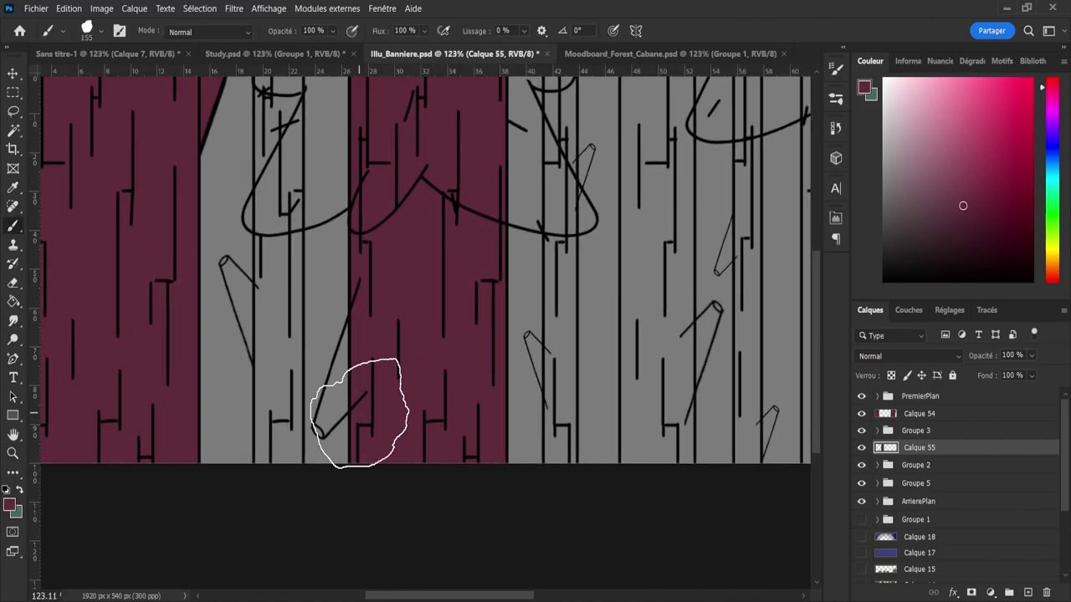
{"action": "mouse_move", "coordinate": [352, 361]}
{"action": "left_mouse_down"}
{"action": "mouse_move", "coordinate": [318, 376]}
{"action": "mouse_move", "coordinate": [335, 403]}
{"action": "mouse_move", "coordinate": [323, 404]}
{"action": "mouse_move", "coordinate": [349, 404]}
{"action": "mouse_move", "coordinate": [335, 411]}
{"action": "mouse_move", "coordinate": [352, 370]}
{"action": "mouse_move", "coordinate": [323, 416]}
{"action": "mouse_move", "coordinate": [346, 355]}
{"action": "mouse_move", "coordinate": [336, 394]}
{"action": "mouse_move", "coordinate": [344, 358]}
{"action": "left_mouse_up"}
{"action": "key", "text": "bracketleft"}
{"action": "key", "text": "bracketleft"}
{"action": "key", "text": "bracketleft"}
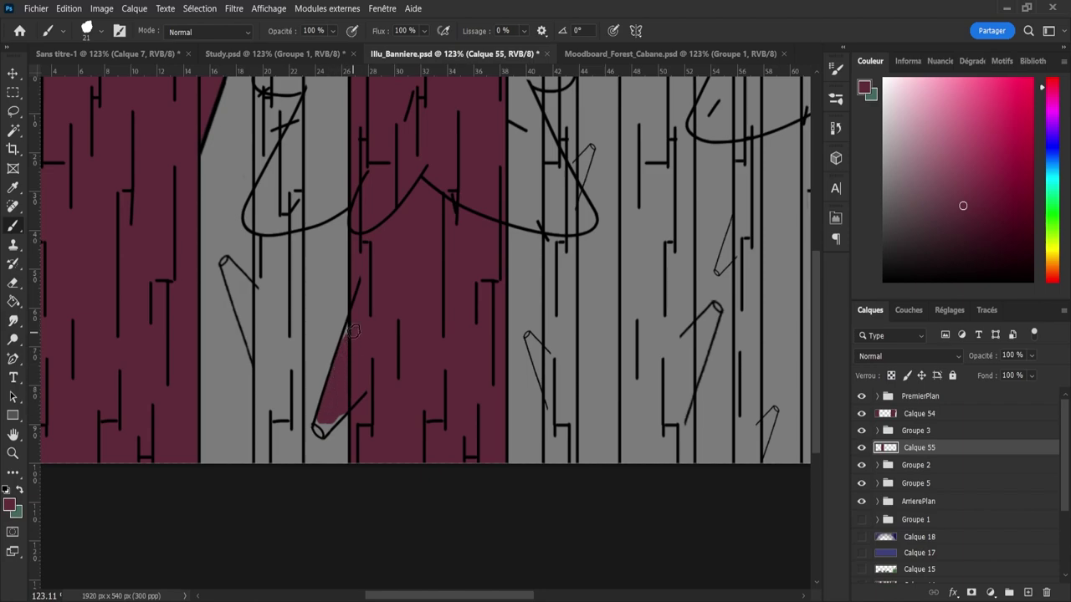
{"action": "left_click_drag", "start_coordinate": [335, 406], "coordinate": [326, 424]}
{"action": "scroll", "coordinate": [326, 424], "scroll_direction": "up", "scroll_amount": 3}
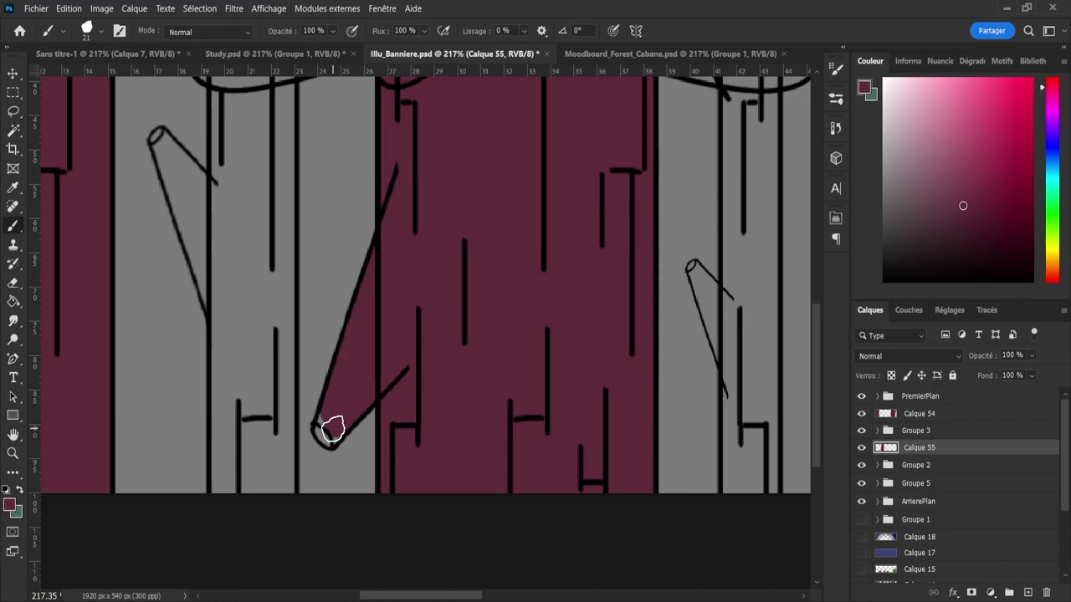
{"action": "key", "text": "bracketleft"}
{"action": "key", "text": "bracketleft"}
{"action": "key", "text": "bracketleft"}
{"action": "key", "text": "bracketleft"}
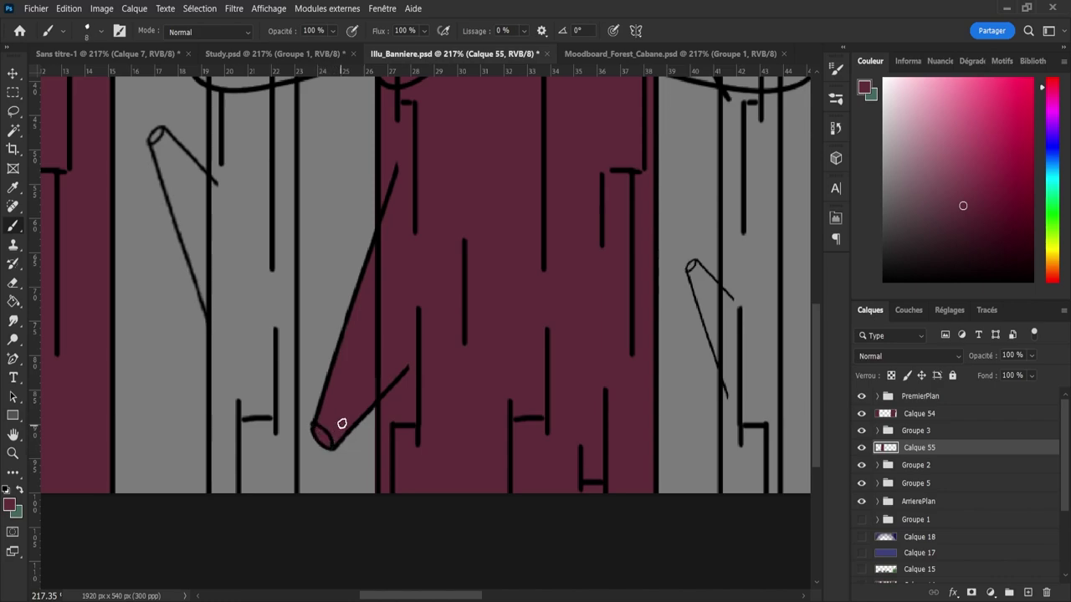
- Review the burgundy trunk fills across the whole banner against the trunks still left grey
{"action": "key", "text": "z"}
{"action": "scroll", "coordinate": [390, 366], "scroll_direction": "down", "scroll_amount": 3}
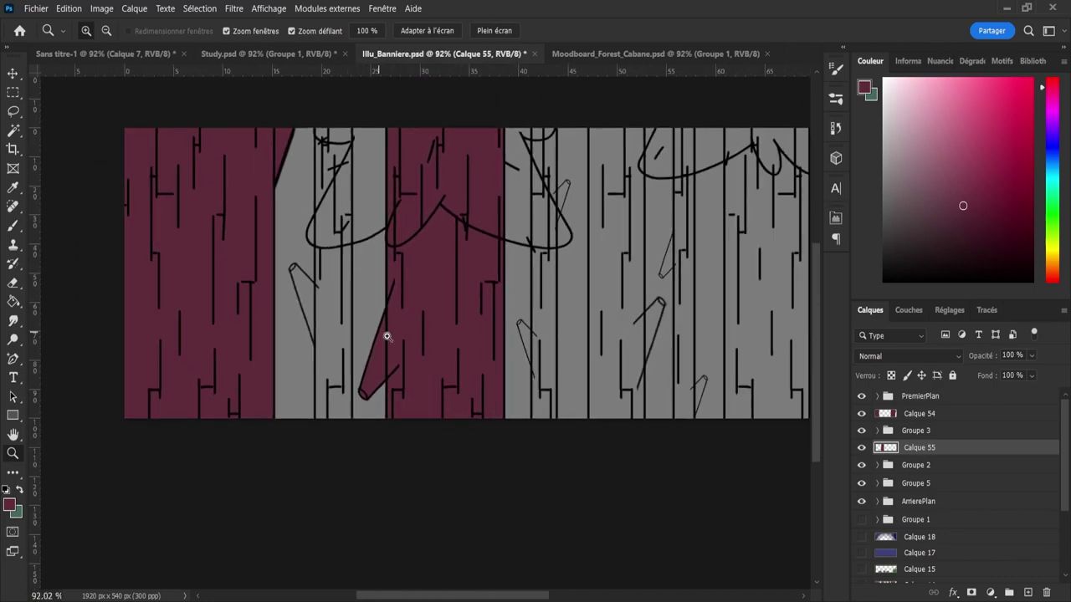
{"action": "left_click_drag", "start_coordinate": [387, 336], "coordinate": [465, 333]}
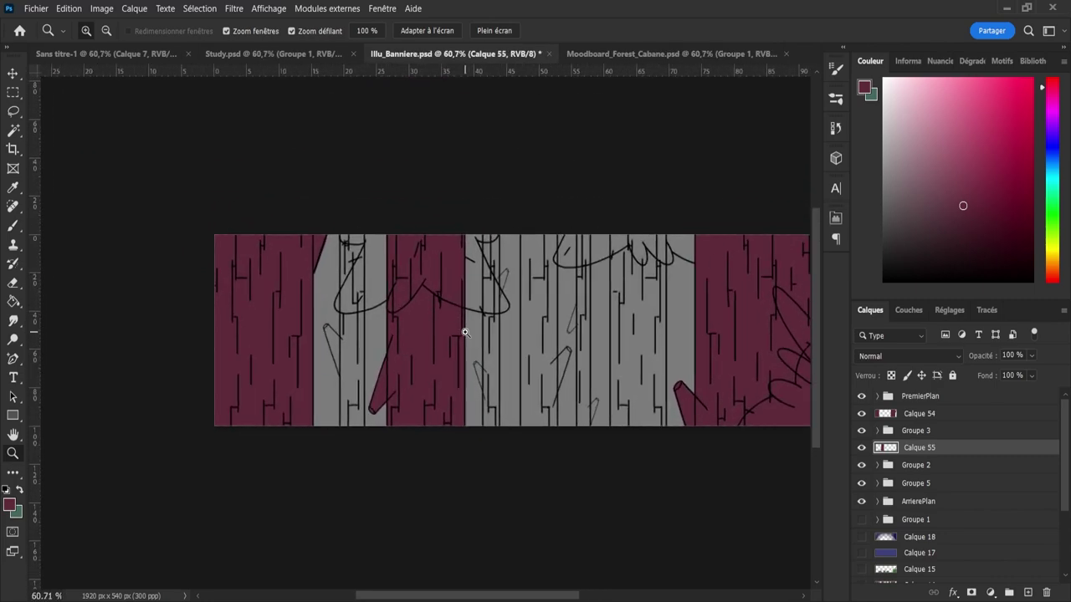
{"action": "scroll", "coordinate": [502, 343], "scroll_direction": "down", "scroll_amount": 1}
{"action": "scroll", "coordinate": [602, 356], "scroll_direction": "up", "scroll_amount": 1}
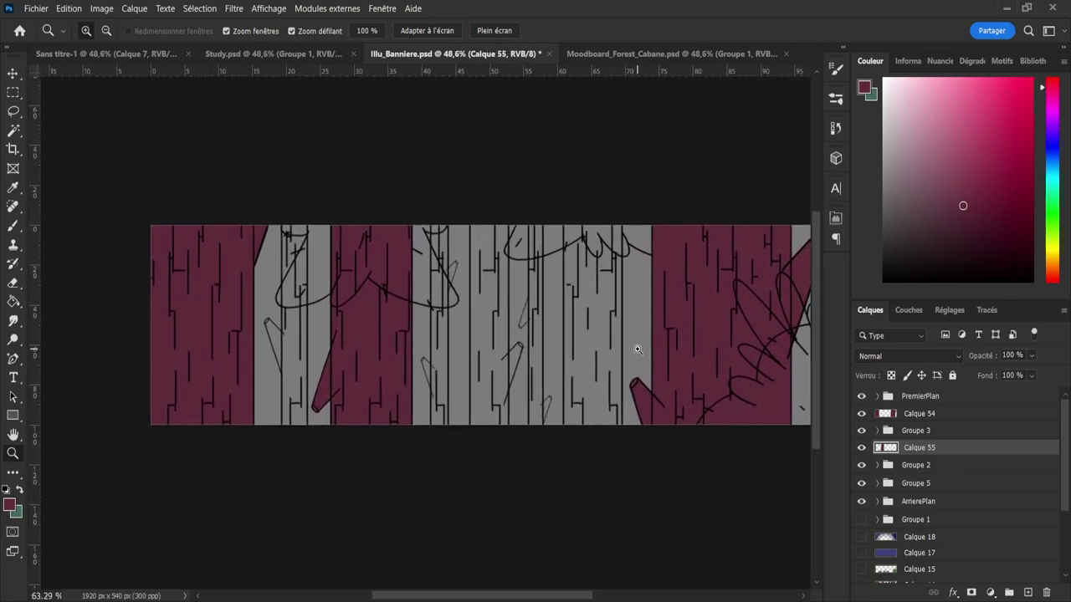
{"action": "scroll", "coordinate": [586, 345], "scroll_direction": "up", "scroll_amount": 1}
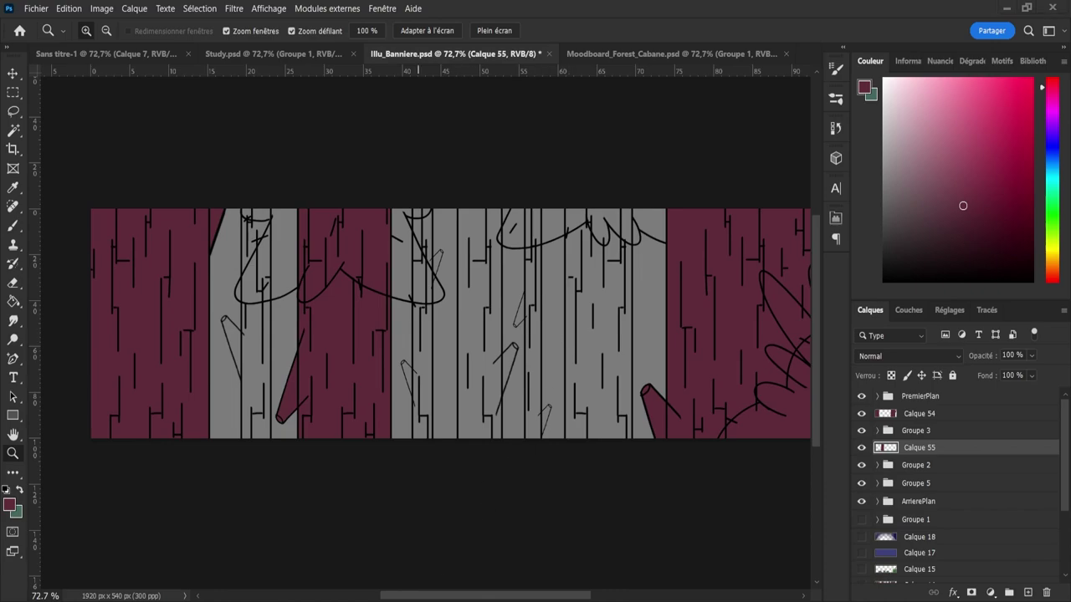
{"action": "scroll", "coordinate": [380, 352], "scroll_direction": "down", "scroll_amount": 2}
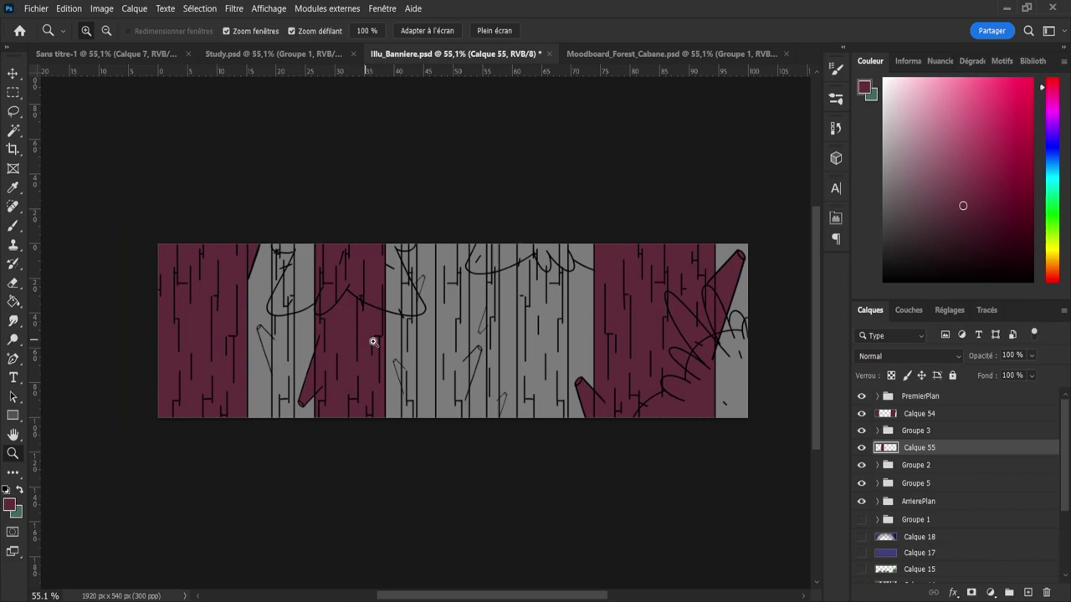
{"action": "scroll", "coordinate": [590, 360], "scroll_direction": "up", "scroll_amount": 2}
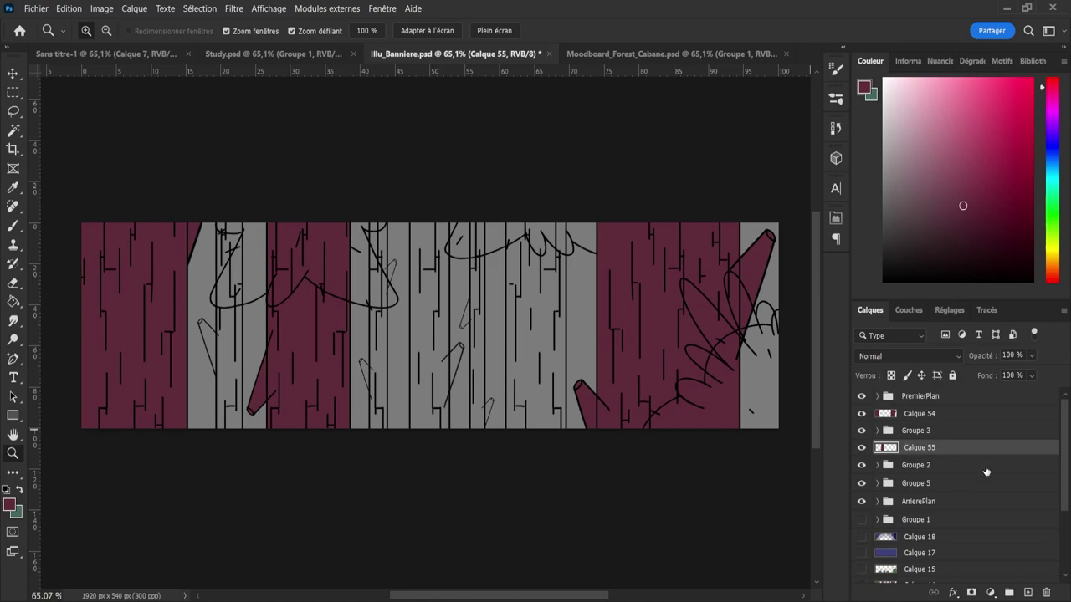
- Show the Groupe 1 sketch as a guide, set the drawing colour to black and add a new layer above Groupe 3
{"action": "left_click", "coordinate": [861, 520]}
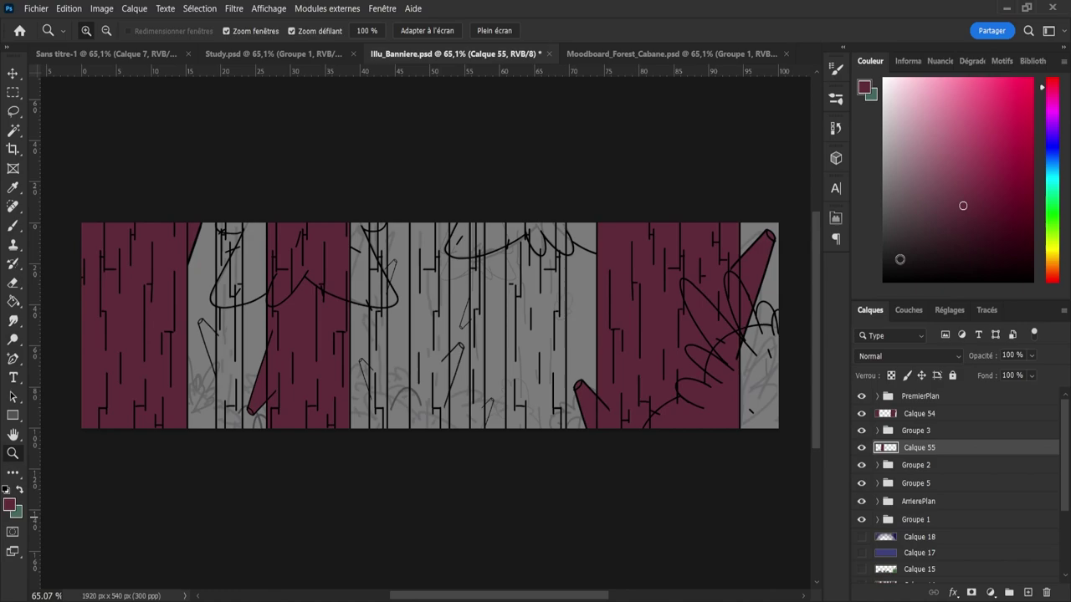
{"action": "left_click_drag", "start_coordinate": [962, 205], "coordinate": [827, 337]}
{"action": "left_click", "coordinate": [862, 450]}
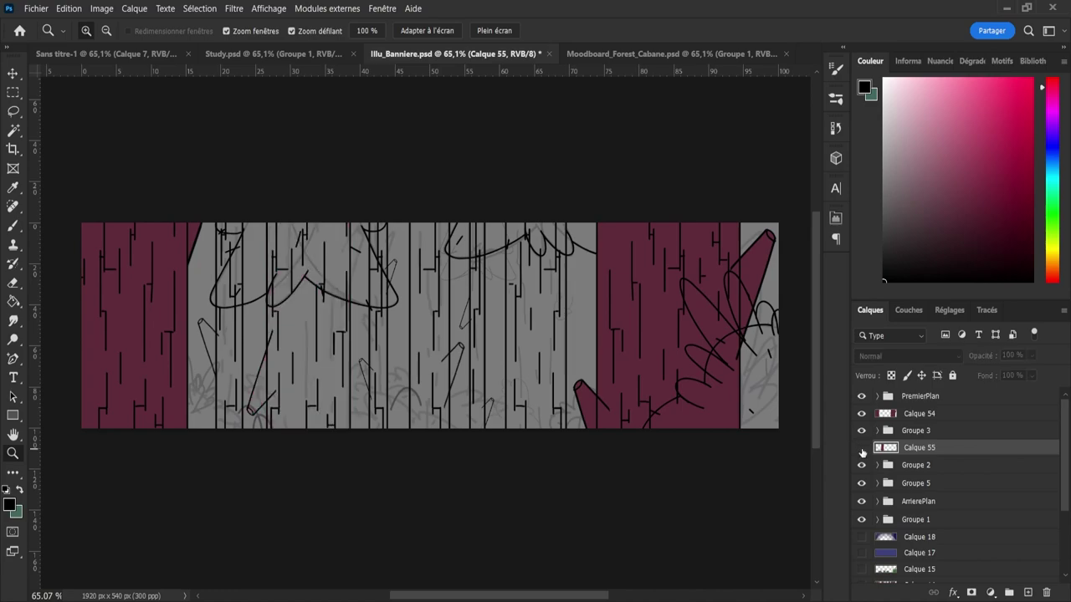
{"action": "left_click", "coordinate": [863, 449]}
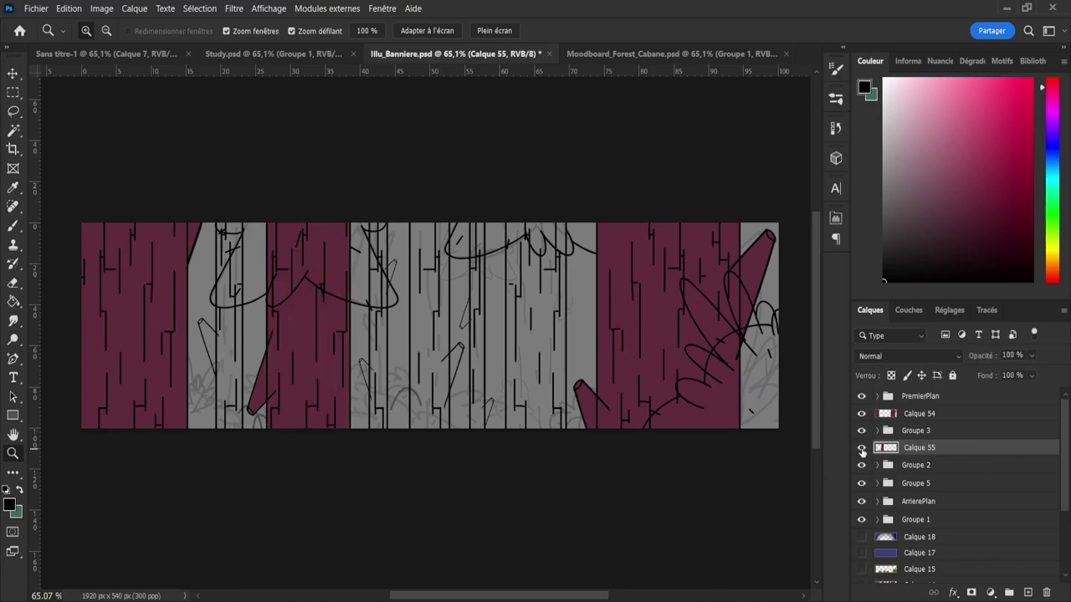
{"action": "left_click", "coordinate": [940, 438]}
{"action": "left_click", "coordinate": [1028, 592]}
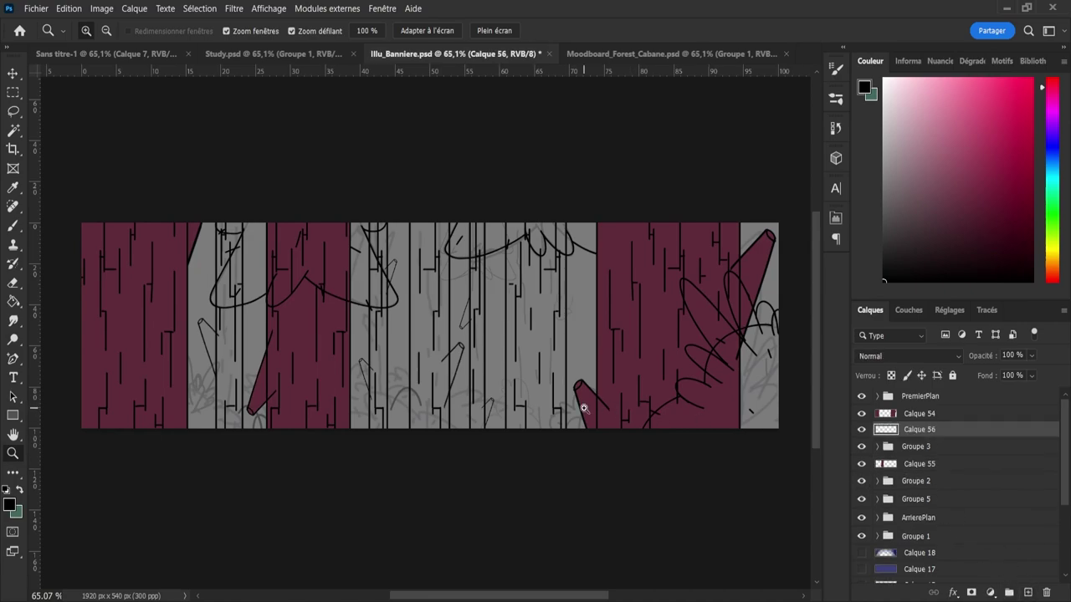
{"action": "key", "text": "b"}
{"action": "mouse_move", "coordinate": [310, 361]}
{"action": "left_mouse_down"}
{"action": "mouse_move", "coordinate": [399, 374]}
{"action": "mouse_move", "coordinate": [410, 416]}
{"action": "left_mouse_up"}
{"action": "key", "text": "ctrl+z"}
{"action": "key", "text": "ctrl+z"}
{"action": "key", "text": "z"}
{"action": "key", "text": "b"}
{"action": "mouse_move", "coordinate": [386, 377]}
{"action": "left_mouse_down"}
{"action": "mouse_move", "coordinate": [395, 397]}
{"action": "mouse_move", "coordinate": [435, 385]}
{"action": "left_mouse_up"}
{"action": "key", "text": "ctrl+z"}
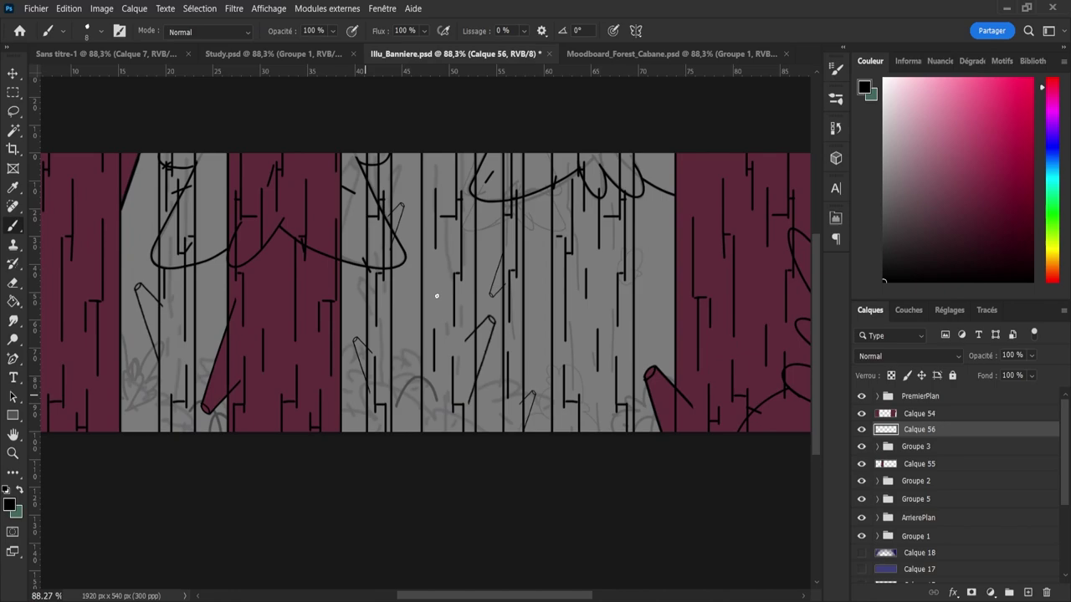
{"action": "mouse_move", "coordinate": [433, 322]}
{"action": "left_mouse_down"}
{"action": "mouse_move", "coordinate": [469, 321]}
{"action": "mouse_move", "coordinate": [479, 349]}
{"action": "left_mouse_up"}
{"action": "left_click", "coordinate": [13, 111]}
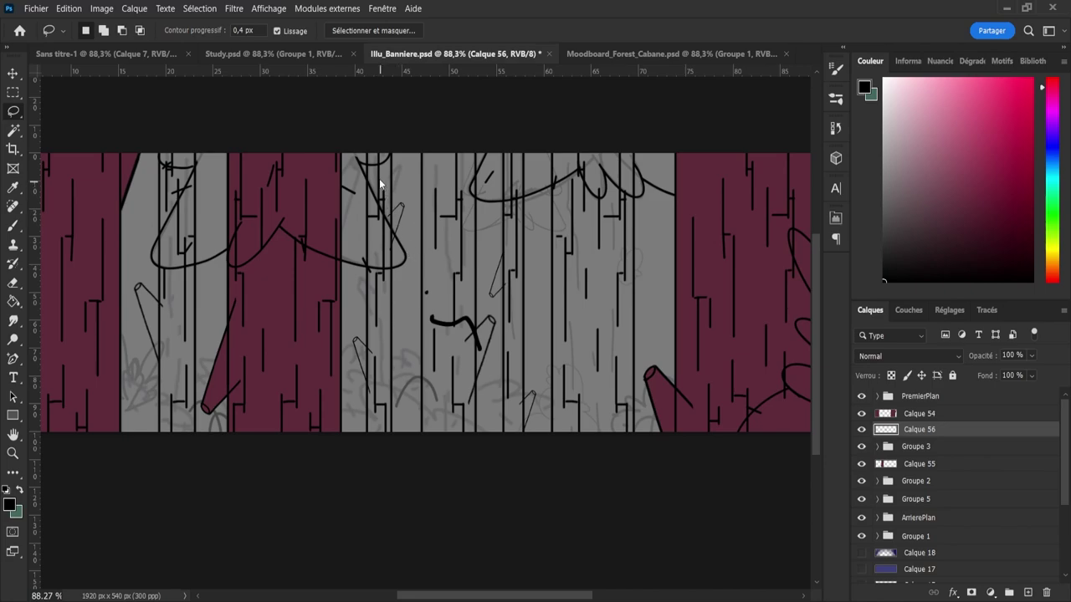
{"action": "key", "text": "b"}
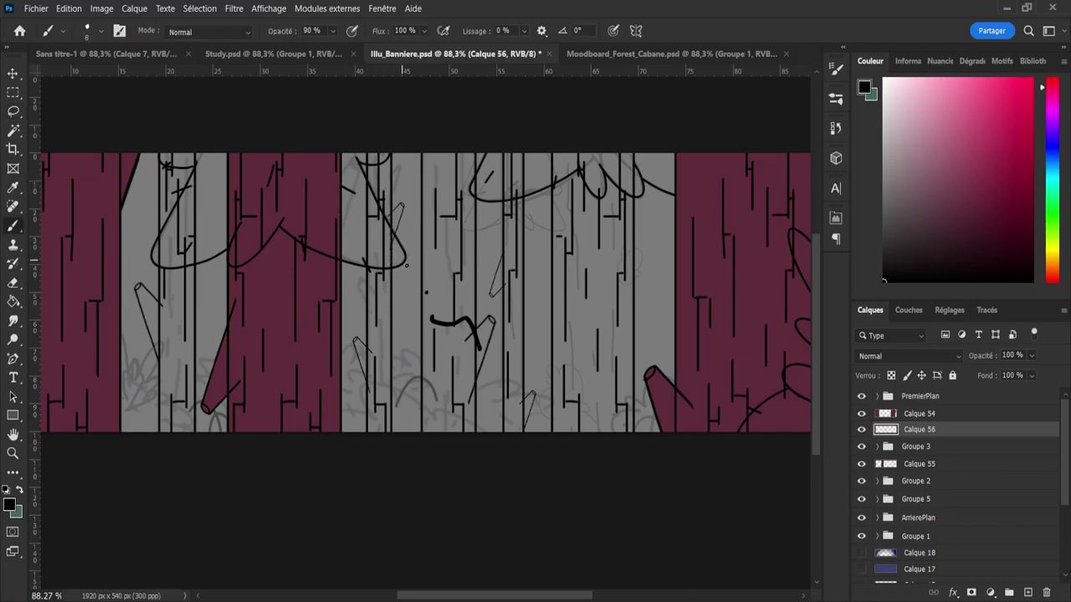
{"action": "key", "text": "e"}
{"action": "mouse_move", "coordinate": [431, 316]}
{"action": "left_mouse_down"}
{"action": "mouse_move", "coordinate": [437, 311]}
{"action": "mouse_move", "coordinate": [450, 333]}
{"action": "left_mouse_up"}
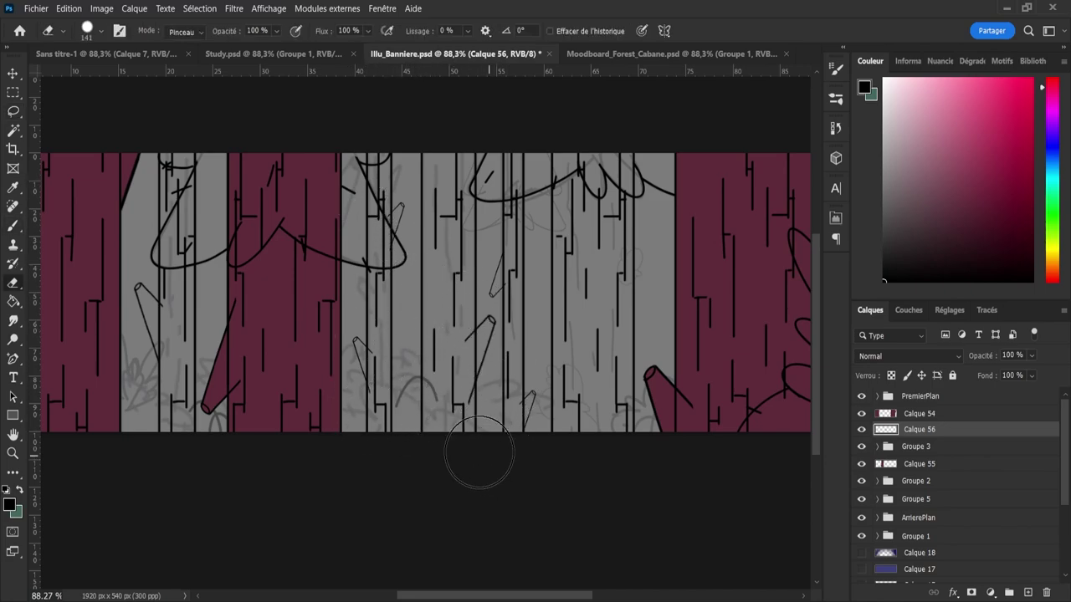
- Set the brush smoothing to 64% and test it with two strokes, undoing each one
{"action": "key", "text": "b"}
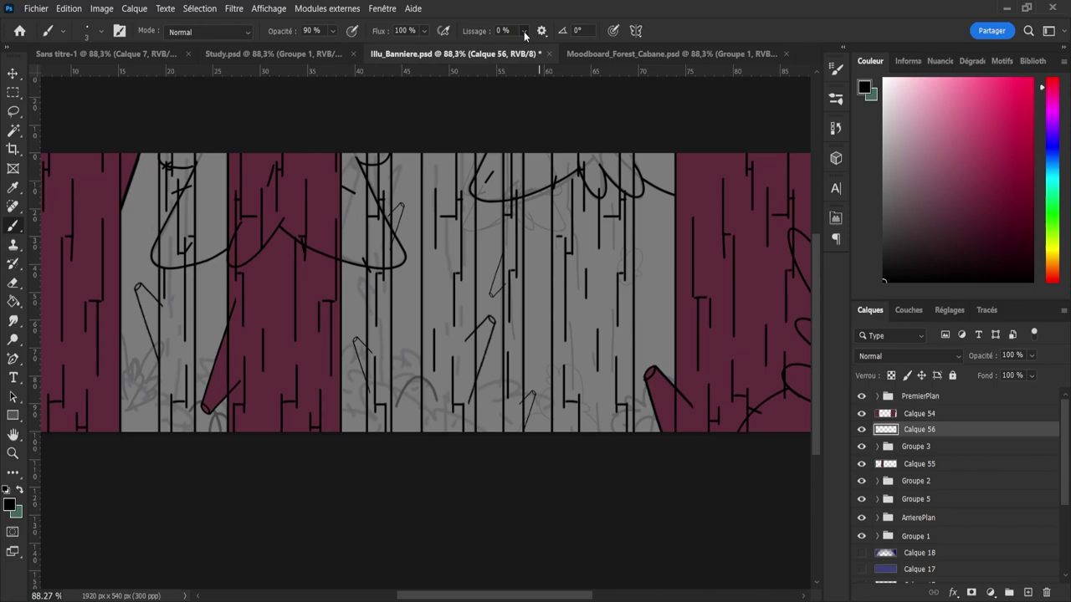
{"action": "left_click_drag", "start_coordinate": [525, 34], "coordinate": [565, 47]}
{"action": "left_click_drag", "start_coordinate": [394, 415], "coordinate": [435, 392]}
{"action": "key", "text": "ctrl+z"}
{"action": "left_click_drag", "start_coordinate": [424, 281], "coordinate": [451, 345]}
{"action": "key", "text": "ctrl+z"}
- Draw the first rounded lobe of the bush outline in black with a 4 px brush at the second trunk's lower right, redrawing unsatisfactory attempts
{"action": "key", "text": "z"}
{"action": "left_click_drag", "start_coordinate": [349, 411], "coordinate": [377, 414]}
{"action": "key", "text": "b"}
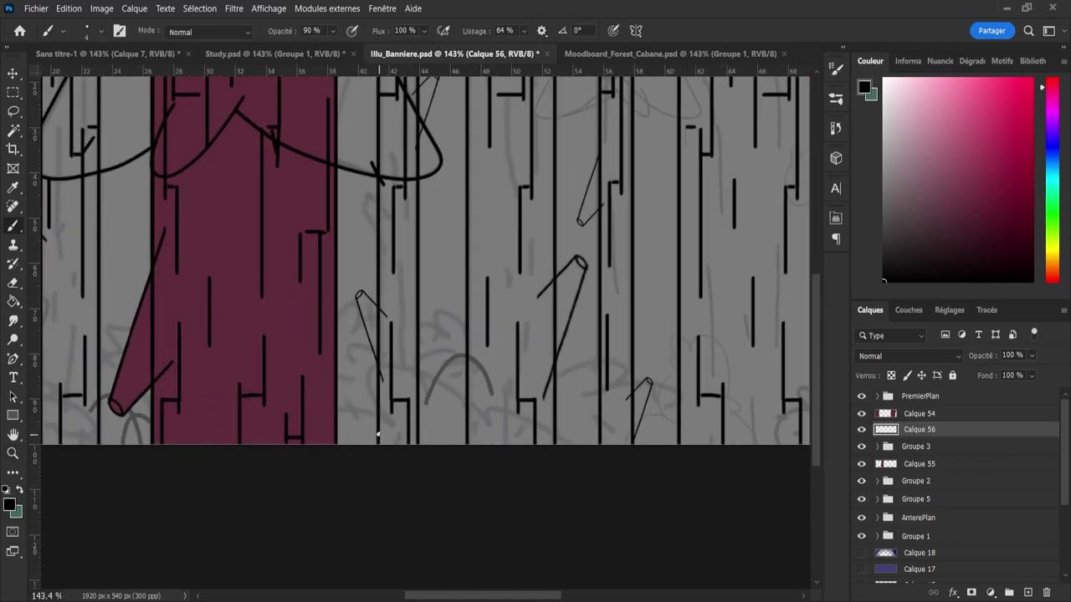
{"action": "mouse_move", "coordinate": [306, 445]}
{"action": "left_mouse_down"}
{"action": "mouse_move", "coordinate": [314, 414]}
{"action": "mouse_move", "coordinate": [398, 424]}
{"action": "left_mouse_up"}
{"action": "key", "text": "ctrl+z"}
{"action": "key", "text": "ctrl+shift+z"}
{"action": "key", "text": "ctrl+z"}
{"action": "mouse_move", "coordinate": [304, 443]}
{"action": "left_mouse_down"}
{"action": "mouse_move", "coordinate": [351, 391]}
{"action": "mouse_move", "coordinate": [406, 427]}
{"action": "left_mouse_up"}
{"action": "key", "text": "ctrl+z"}
{"action": "mouse_move", "coordinate": [319, 447]}
{"action": "left_mouse_down"}
{"action": "mouse_move", "coordinate": [309, 417]}
{"action": "mouse_move", "coordinate": [376, 406]}
{"action": "mouse_move", "coordinate": [412, 442]}
{"action": "mouse_move", "coordinate": [349, 407]}
{"action": "mouse_move", "coordinate": [406, 435]}
{"action": "mouse_move", "coordinate": [304, 408]}
{"action": "mouse_move", "coordinate": [378, 413]}
{"action": "left_mouse_up"}
{"action": "key", "text": "ctrl+z"}
{"action": "key", "text": "ctrl+z"}
{"action": "key", "text": "ctrl+z"}
{"action": "mouse_move", "coordinate": [313, 443]}
{"action": "left_mouse_down"}
{"action": "mouse_move", "coordinate": [322, 402]}
{"action": "mouse_move", "coordinate": [370, 406]}
{"action": "mouse_move", "coordinate": [396, 423]}
{"action": "left_mouse_up"}
{"action": "key", "text": "ctrl+z"}
{"action": "mouse_move", "coordinate": [318, 444]}
{"action": "left_mouse_down"}
{"action": "mouse_move", "coordinate": [351, 406]}
{"action": "mouse_move", "coordinate": [397, 425]}
{"action": "mouse_move", "coordinate": [368, 374]}
{"action": "left_mouse_up"}
{"action": "key", "text": "ctrl+z"}
- Continue the bush outline with one large lobe and two small ones, descending to the banner's lower edge
{"action": "mouse_move", "coordinate": [391, 422]}
{"action": "left_mouse_down"}
{"action": "mouse_move", "coordinate": [362, 378]}
{"action": "mouse_move", "coordinate": [378, 360]}
{"action": "mouse_move", "coordinate": [465, 414]}
{"action": "left_mouse_up"}
{"action": "key", "text": "ctrl+z"}
{"action": "mouse_move", "coordinate": [387, 420]}
{"action": "left_mouse_down"}
{"action": "mouse_move", "coordinate": [361, 373]}
{"action": "mouse_move", "coordinate": [395, 362]}
{"action": "mouse_move", "coordinate": [469, 399]}
{"action": "mouse_move", "coordinate": [497, 436]}
{"action": "mouse_move", "coordinate": [501, 412]}
{"action": "mouse_move", "coordinate": [485, 414]}
{"action": "mouse_move", "coordinate": [553, 444]}
{"action": "left_mouse_up"}
{"action": "key", "text": "ctrl+z"}
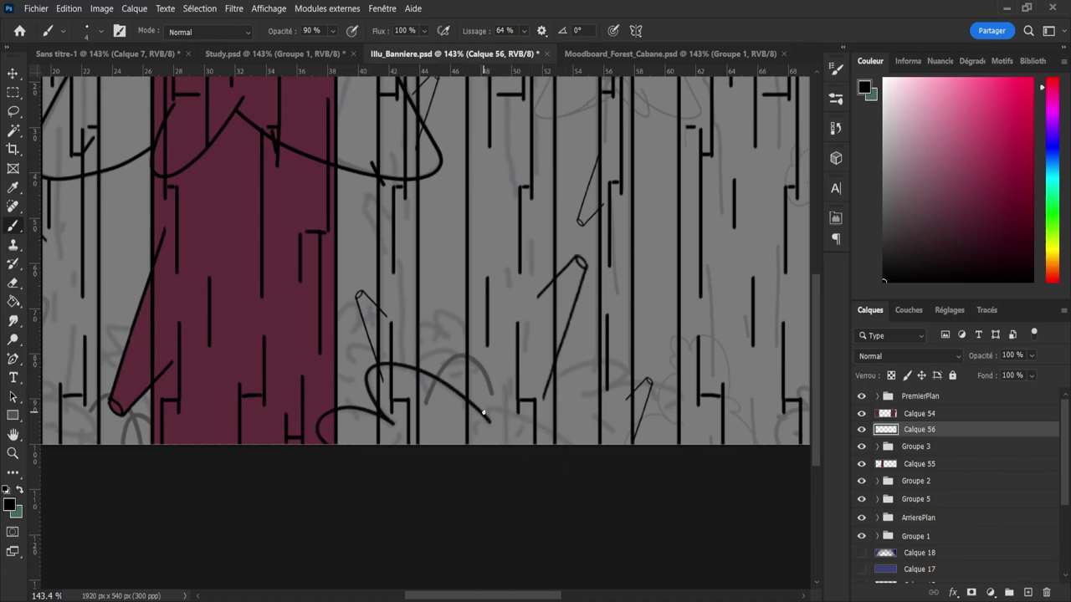
{"action": "left_click_drag", "start_coordinate": [483, 415], "coordinate": [507, 431]}
{"action": "mouse_move", "coordinate": [507, 423]}
{"action": "left_mouse_down"}
{"action": "mouse_move", "coordinate": [538, 423]}
{"action": "mouse_move", "coordinate": [574, 480]}
{"action": "left_mouse_up"}
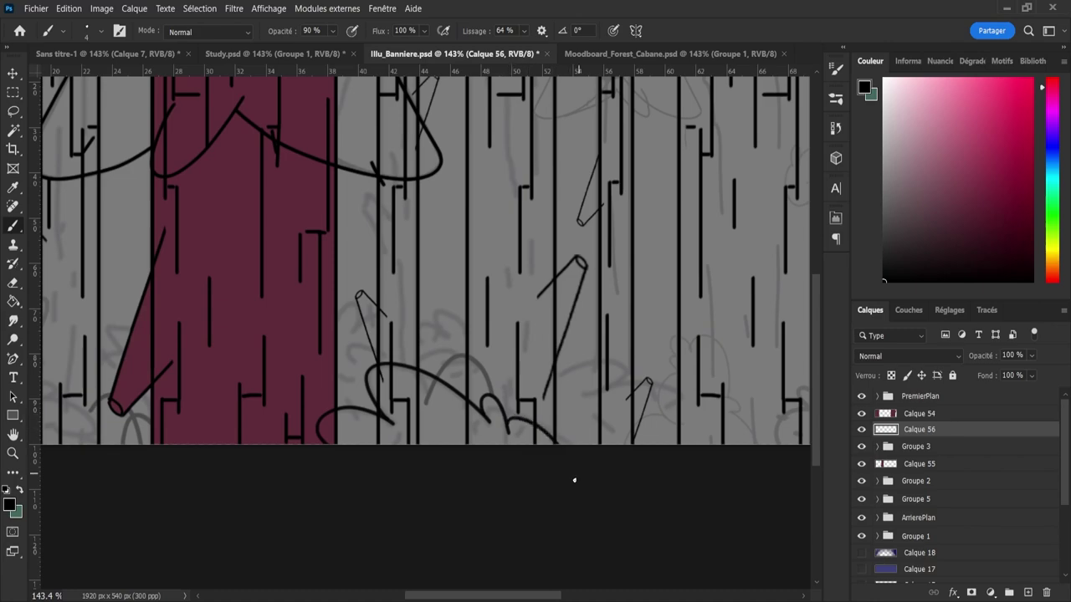
- Redraw the bush's last outline lobe as a longer curve descending to the banner's lower edge, undoing unsatisfactory attempts
{"action": "key", "text": "ctrl+z"}
{"action": "left_click_drag", "start_coordinate": [508, 424], "coordinate": [552, 422]}
{"action": "key", "text": "ctrl+z"}
{"action": "left_click_drag", "start_coordinate": [505, 416], "coordinate": [569, 460]}
{"action": "key", "text": "ctrl+z"}
{"action": "mouse_move", "coordinate": [505, 416]}
{"action": "left_mouse_down"}
{"action": "mouse_move", "coordinate": [533, 419]}
{"action": "mouse_move", "coordinate": [587, 462]}
{"action": "left_mouse_up"}
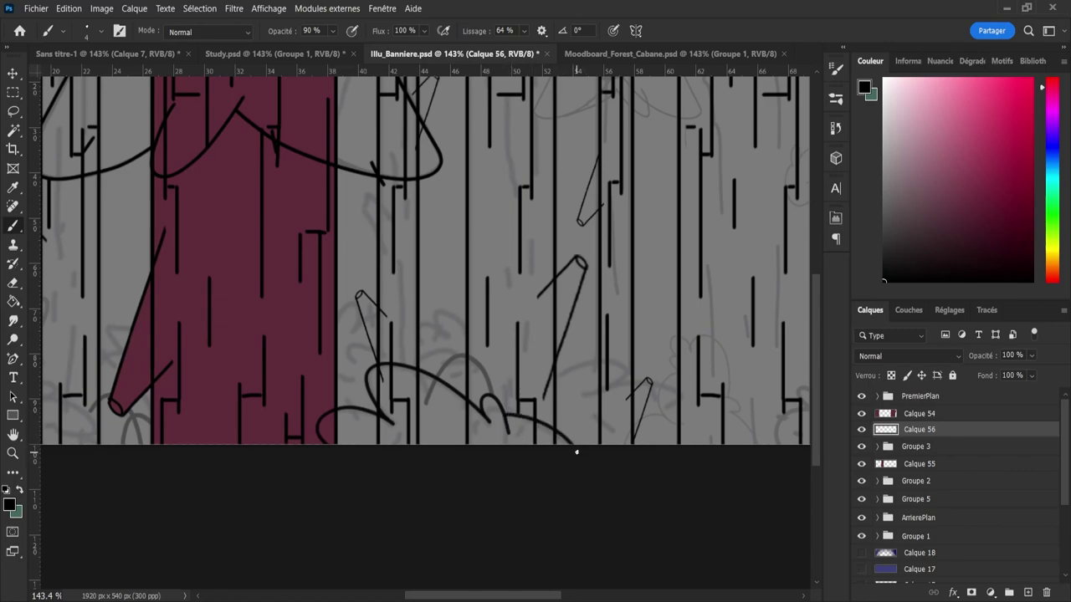
{"action": "key", "text": "ctrl+z"}
{"action": "mouse_move", "coordinate": [505, 416]}
{"action": "left_mouse_down"}
{"action": "mouse_move", "coordinate": [568, 432]}
{"action": "mouse_move", "coordinate": [583, 467]}
{"action": "left_mouse_up"}
- Add a new layer and move it between Calque 55 and Groupe 2
{"action": "key", "text": "z"}
{"action": "left_click_drag", "start_coordinate": [478, 430], "coordinate": [441, 440]}
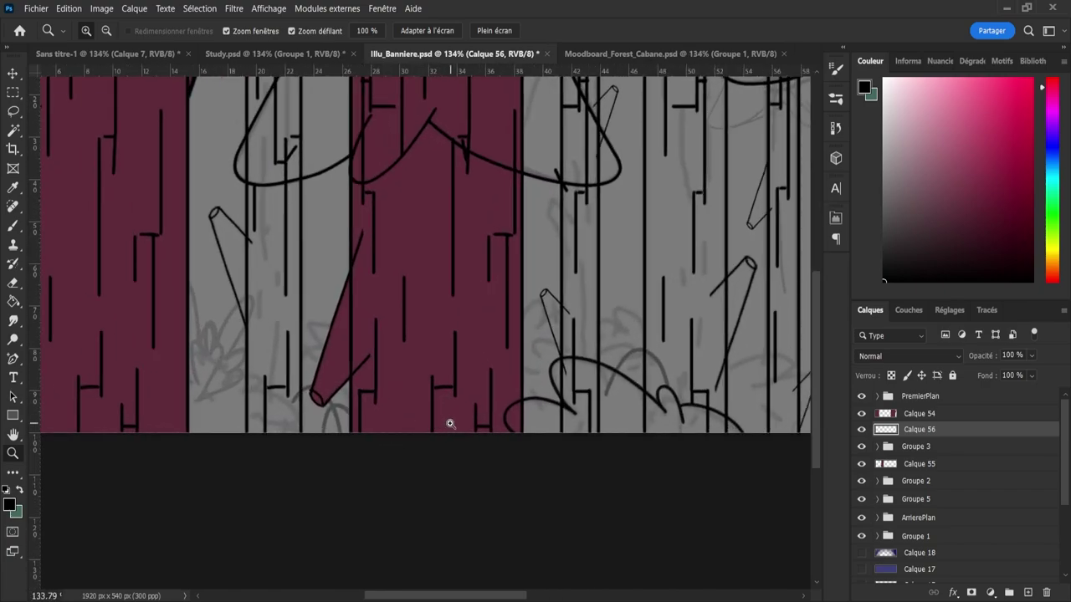
{"action": "left_click", "coordinate": [1027, 592]}
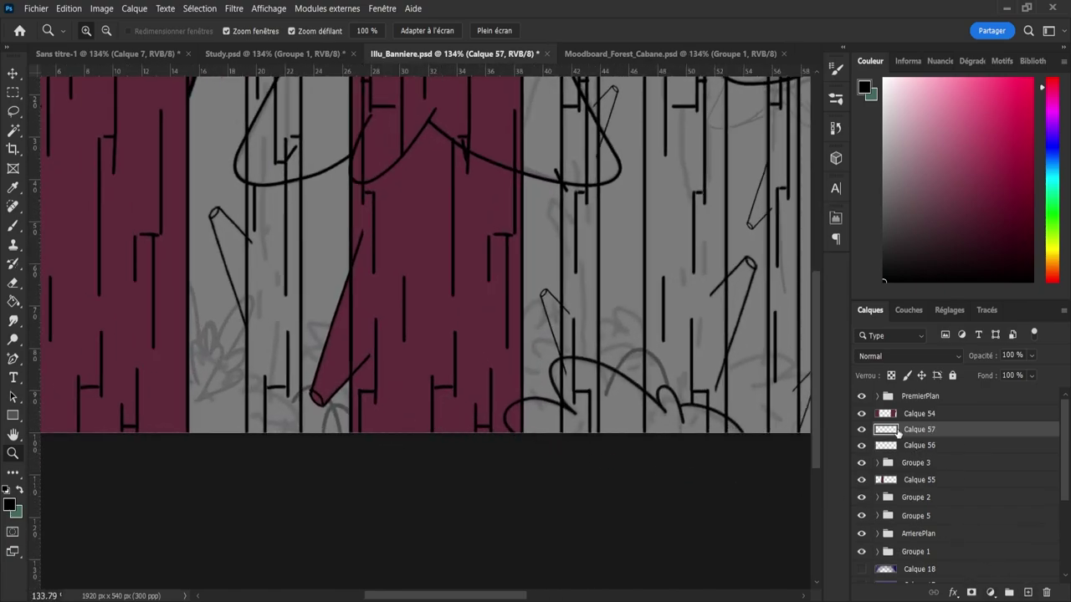
{"action": "left_click_drag", "start_coordinate": [918, 432], "coordinate": [932, 486]}
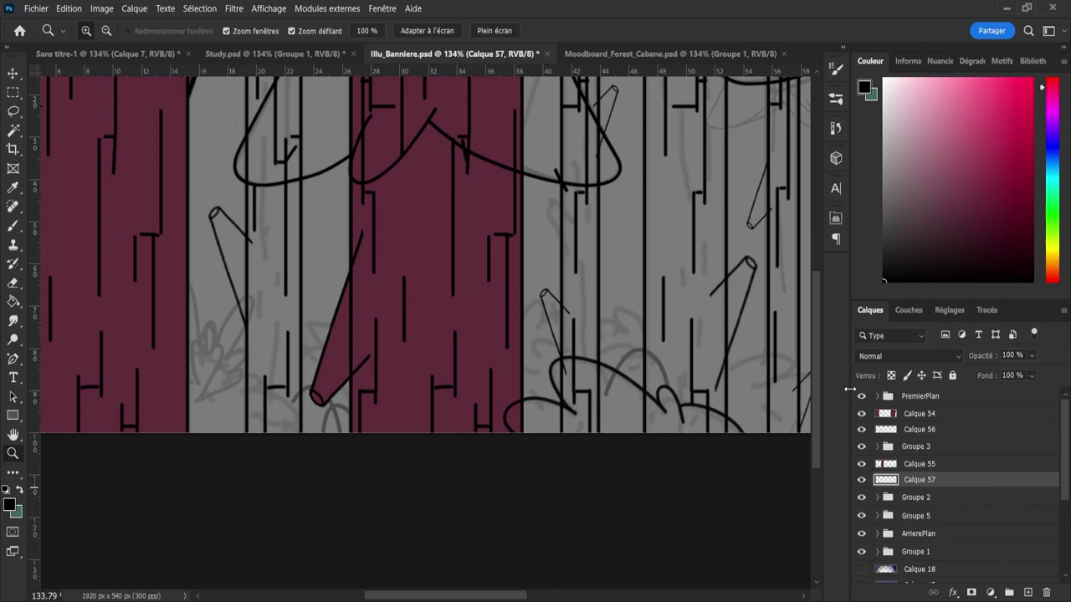
- Draw the rounded top lobes of a second bush in black beside the second burgundy trunk, behind the large front bush
{"action": "key", "text": "b"}
{"action": "key", "text": "ctrl+z"}
{"action": "mouse_move", "coordinate": [532, 300]}
{"action": "left_mouse_down"}
{"action": "mouse_move", "coordinate": [541, 327]}
{"action": "mouse_move", "coordinate": [523, 318]}
{"action": "mouse_move", "coordinate": [538, 299]}
{"action": "mouse_move", "coordinate": [550, 312]}
{"action": "mouse_move", "coordinate": [534, 340]}
{"action": "mouse_move", "coordinate": [553, 319]}
{"action": "mouse_move", "coordinate": [544, 324]}
{"action": "mouse_move", "coordinate": [575, 338]}
{"action": "left_mouse_up"}
{"action": "key", "text": "ctrl+z"}
{"action": "key", "text": "ctrl+z"}
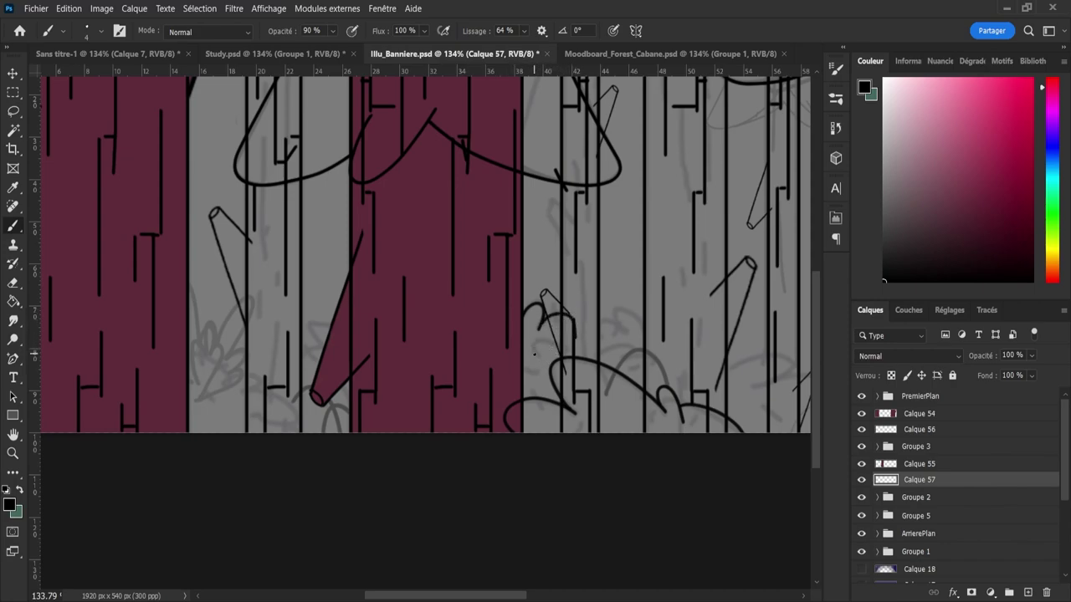
- Add small inner leaf curves beneath the second bush's top lobes, undoing and redrawing unsatisfactory strokes
{"action": "mouse_move", "coordinate": [534, 352]}
{"action": "left_mouse_down"}
{"action": "mouse_move", "coordinate": [562, 343]}
{"action": "mouse_move", "coordinate": [543, 340]}
{"action": "mouse_move", "coordinate": [561, 350]}
{"action": "mouse_move", "coordinate": [548, 338]}
{"action": "mouse_move", "coordinate": [561, 346]}
{"action": "mouse_move", "coordinate": [529, 369]}
{"action": "mouse_move", "coordinate": [536, 382]}
{"action": "mouse_move", "coordinate": [536, 360]}
{"action": "mouse_move", "coordinate": [571, 350]}
{"action": "left_mouse_up"}
{"action": "key", "text": "ctrl+z"}
{"action": "key", "text": "ctrl+z"}
{"action": "key", "text": "ctrl+z"}
{"action": "key", "text": "ctrl+z"}
{"action": "key", "text": "ctrl+z"}
{"action": "key", "text": "ctrl+z"}
{"action": "key", "text": "ctrl+z"}
{"action": "key", "text": "ctrl+z"}
- Lasso the second bush's small inner curves, shift them slightly left and deselect
{"action": "key", "text": "l"}
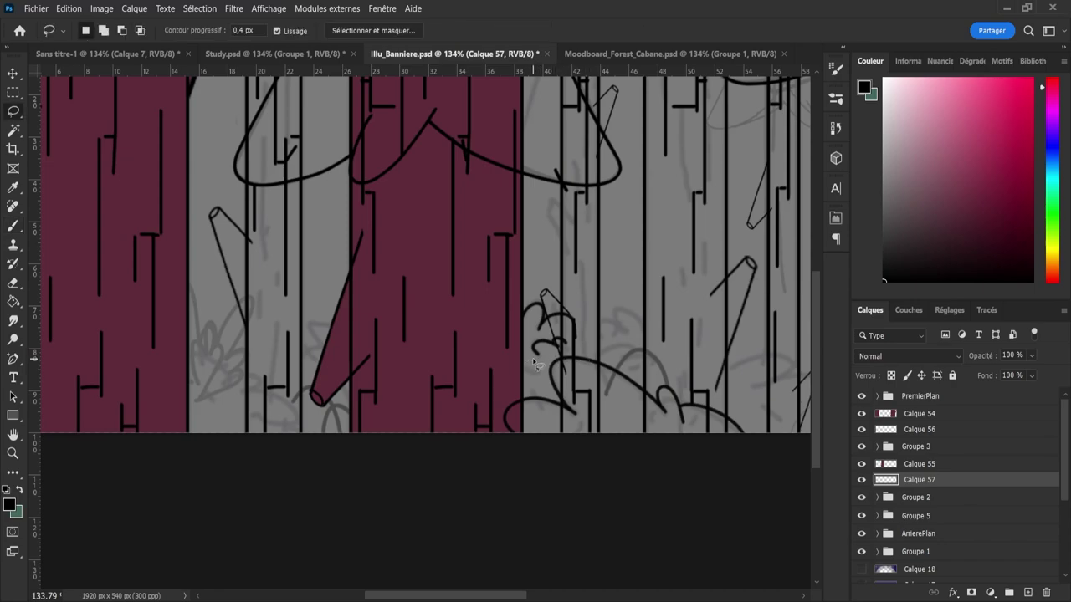
{"action": "mouse_move", "coordinate": [534, 362]}
{"action": "left_mouse_down"}
{"action": "mouse_move", "coordinate": [585, 361]}
{"action": "mouse_move", "coordinate": [567, 339]}
{"action": "mouse_move", "coordinate": [521, 340]}
{"action": "mouse_move", "coordinate": [551, 331]}
{"action": "left_mouse_up"}
{"action": "key", "text": "alt"}
{"action": "key", "text": "alt"}
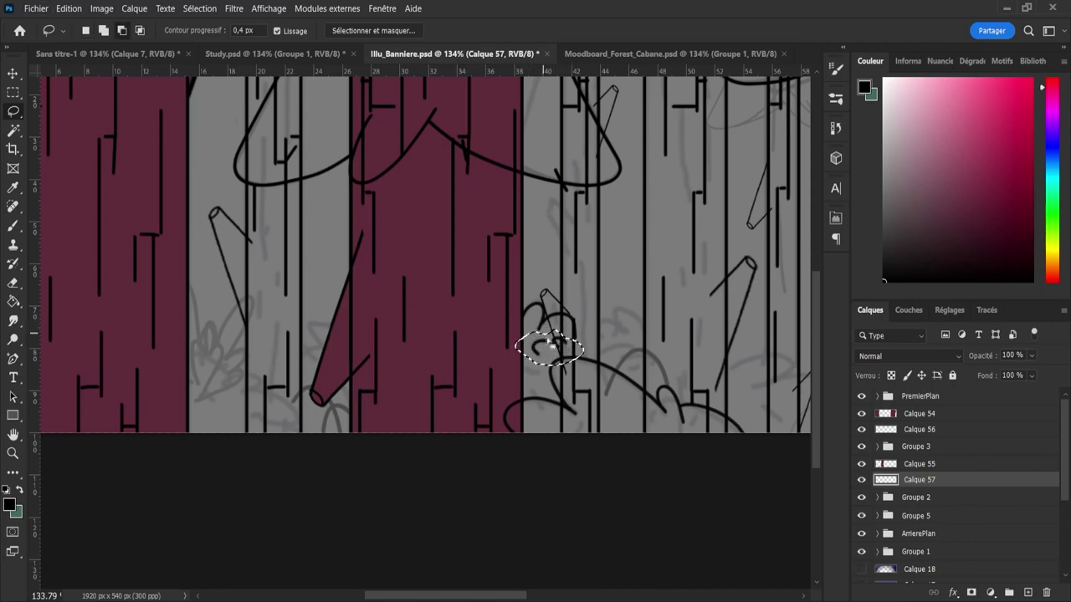
{"action": "key", "text": "ctrl+t"}
{"action": "left_click_drag", "start_coordinate": [552, 354], "coordinate": [547, 351]}
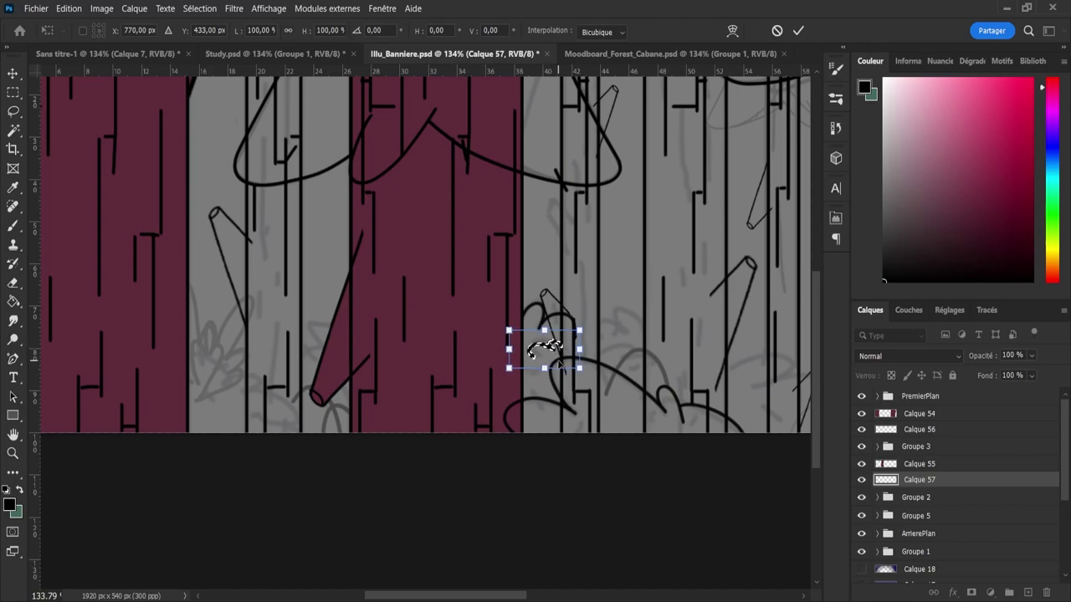
{"action": "key", "text": "Return"}
{"action": "key", "text": "ctrl+d"}
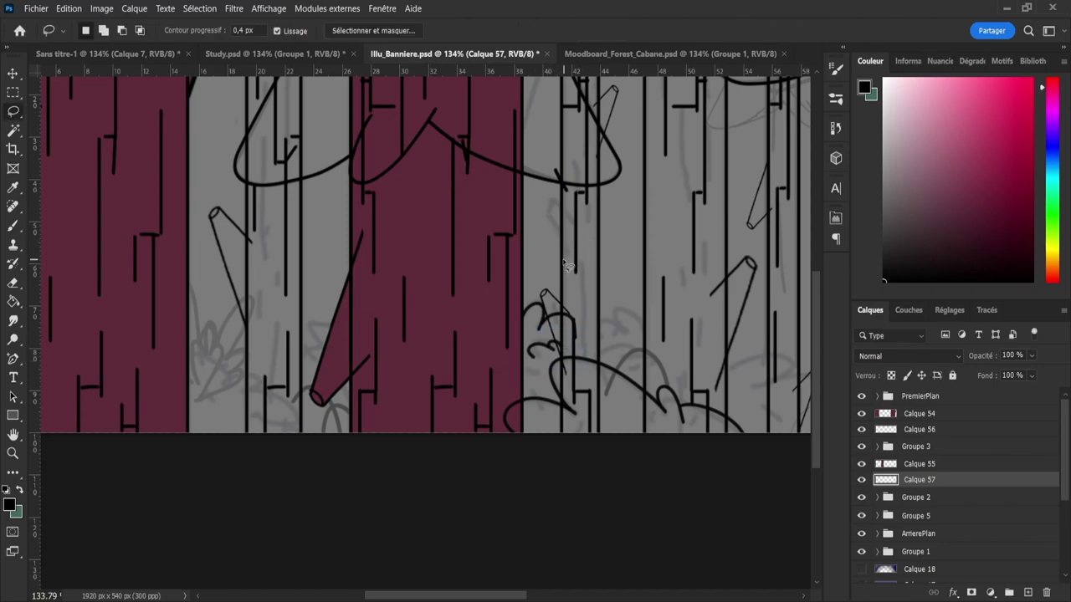
- Draw a row of small scalloped leaf lobes above the large front bush's curved outline, redrawing unsatisfactory strokes
{"action": "key", "text": "b"}
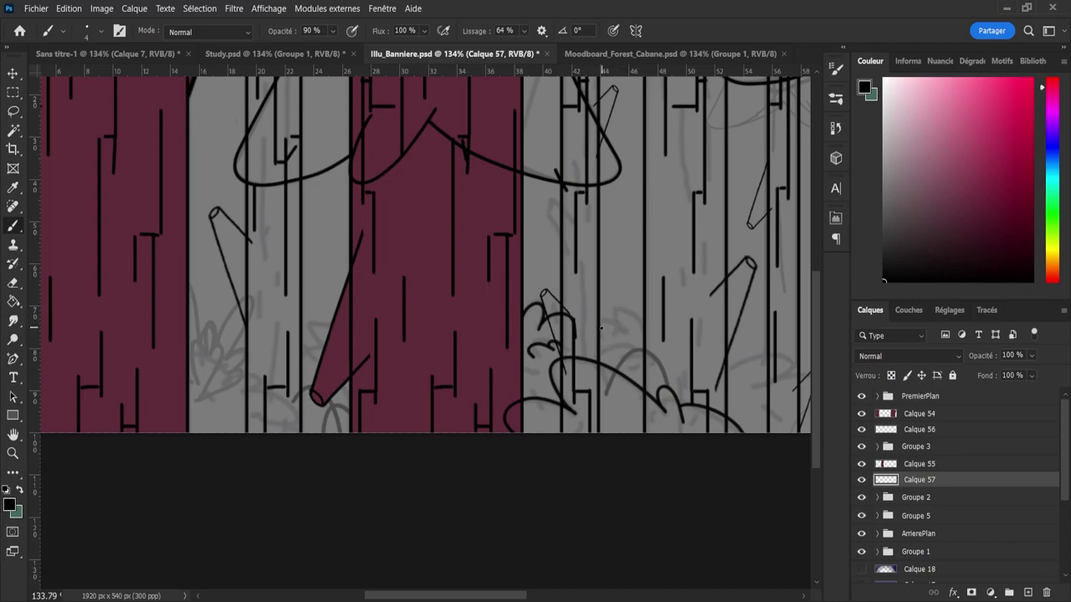
{"action": "mouse_move", "coordinate": [598, 331]}
{"action": "left_mouse_down"}
{"action": "mouse_move", "coordinate": [634, 315]}
{"action": "mouse_move", "coordinate": [651, 332]}
{"action": "mouse_move", "coordinate": [614, 348]}
{"action": "mouse_move", "coordinate": [642, 352]}
{"action": "mouse_move", "coordinate": [637, 360]}
{"action": "mouse_move", "coordinate": [639, 343]}
{"action": "mouse_move", "coordinate": [638, 361]}
{"action": "left_mouse_up"}
{"action": "key", "text": "ctrl+z"}
{"action": "key", "text": "ctrl+z"}
{"action": "key", "text": "ctrl+z"}
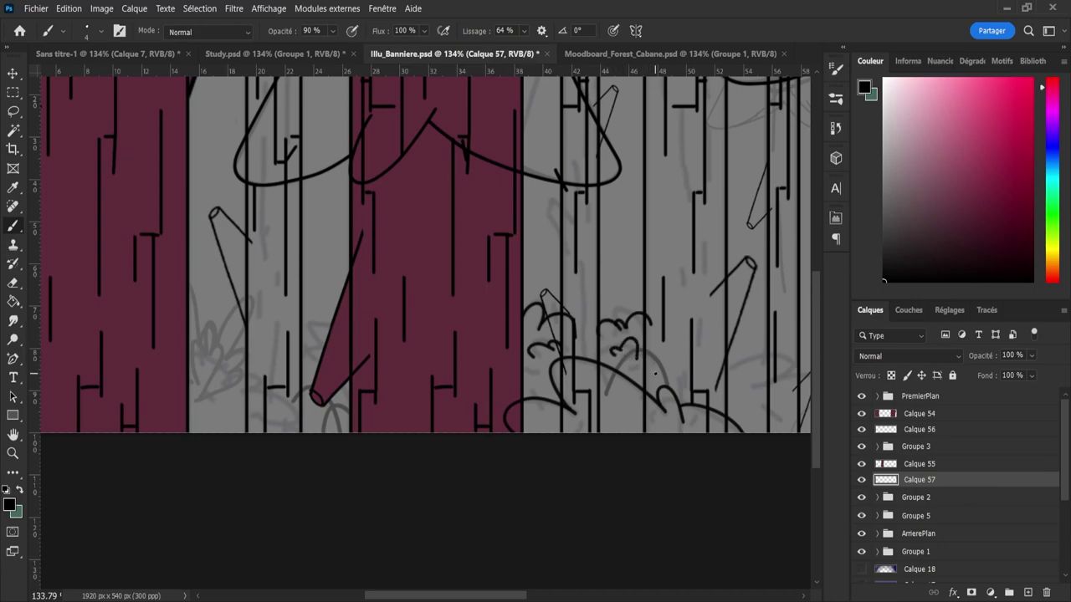
- Rework the small inner curves under the new scalloped lobes, undoing the unsatisfactory strokes
{"action": "key", "text": "ctrl+z"}
{"action": "key", "text": "ctrl+z"}
{"action": "key", "text": "ctrl+z"}
{"action": "mouse_move", "coordinate": [616, 365]}
{"action": "left_mouse_down"}
{"action": "mouse_move", "coordinate": [626, 349]}
{"action": "mouse_move", "coordinate": [611, 355]}
{"action": "mouse_move", "coordinate": [630, 348]}
{"action": "left_mouse_up"}
{"action": "key", "text": "ctrl+z"}
{"action": "key", "text": "ctrl+z"}
- Add a new layer between Calque 56 and Groupe 3
{"action": "key", "text": "z"}
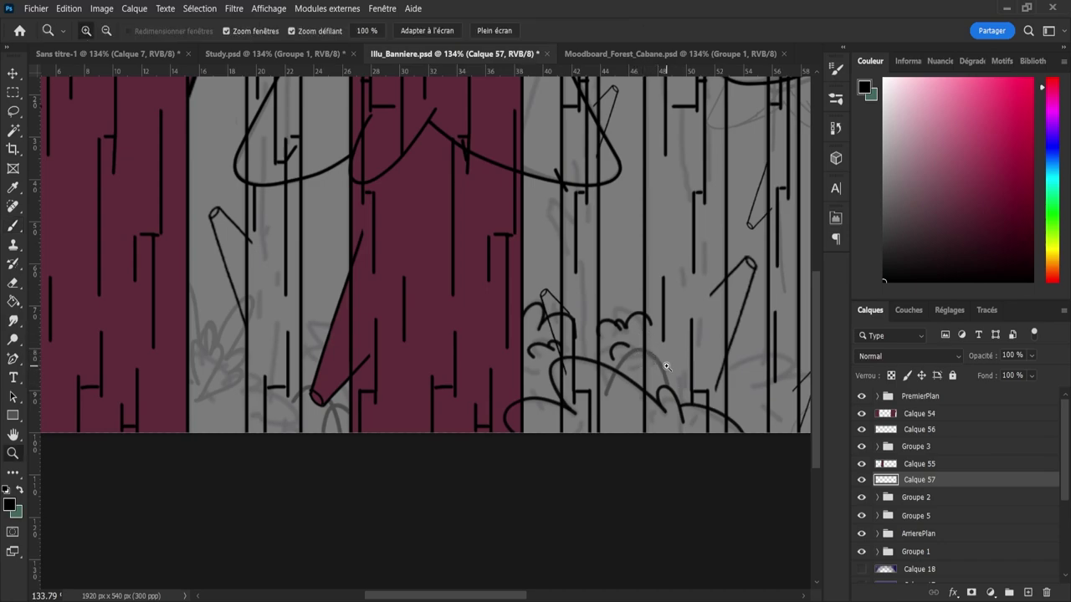
{"action": "left_click_drag", "start_coordinate": [665, 378], "coordinate": [629, 396]}
{"action": "left_click_drag", "start_coordinate": [564, 394], "coordinate": [514, 377]}
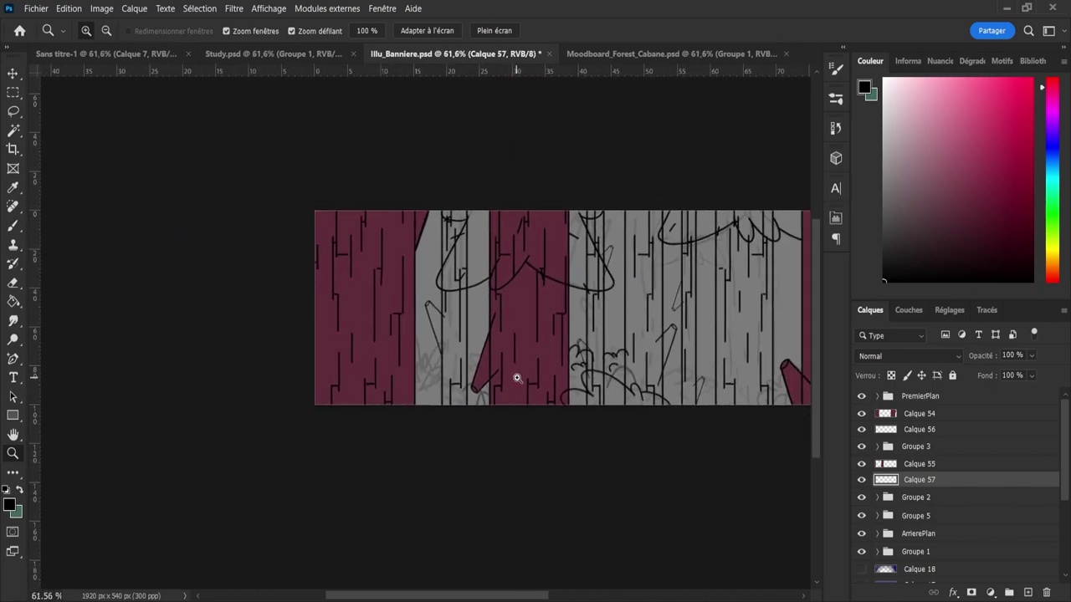
{"action": "left_click_drag", "start_coordinate": [729, 377], "coordinate": [747, 384]}
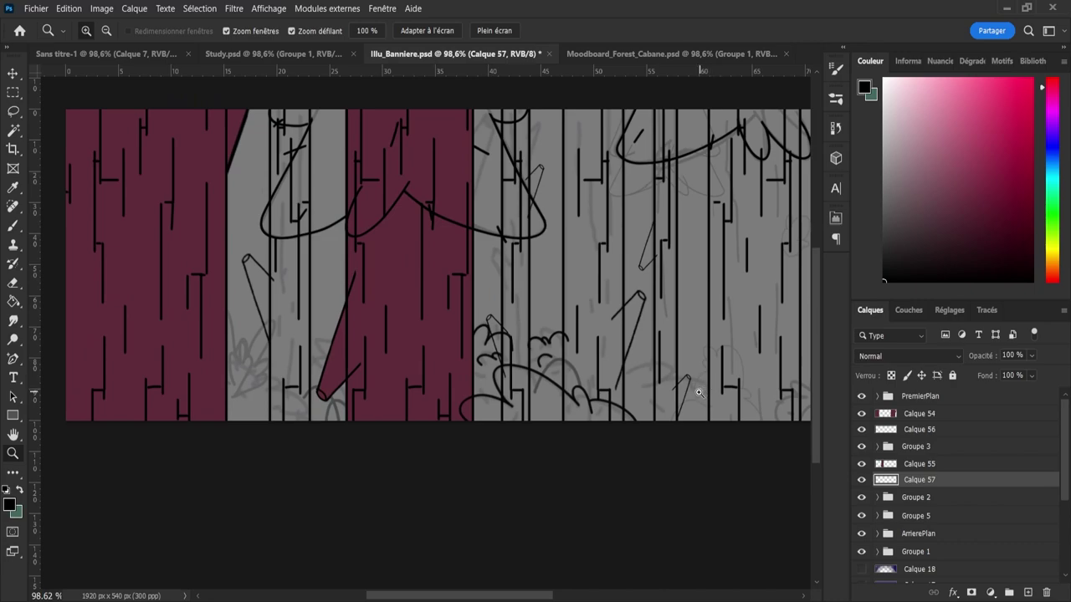
{"action": "mouse_move", "coordinate": [512, 403]}
{"action": "left_mouse_down"}
{"action": "mouse_move", "coordinate": [537, 410]}
{"action": "mouse_move", "coordinate": [523, 415]}
{"action": "left_mouse_up"}
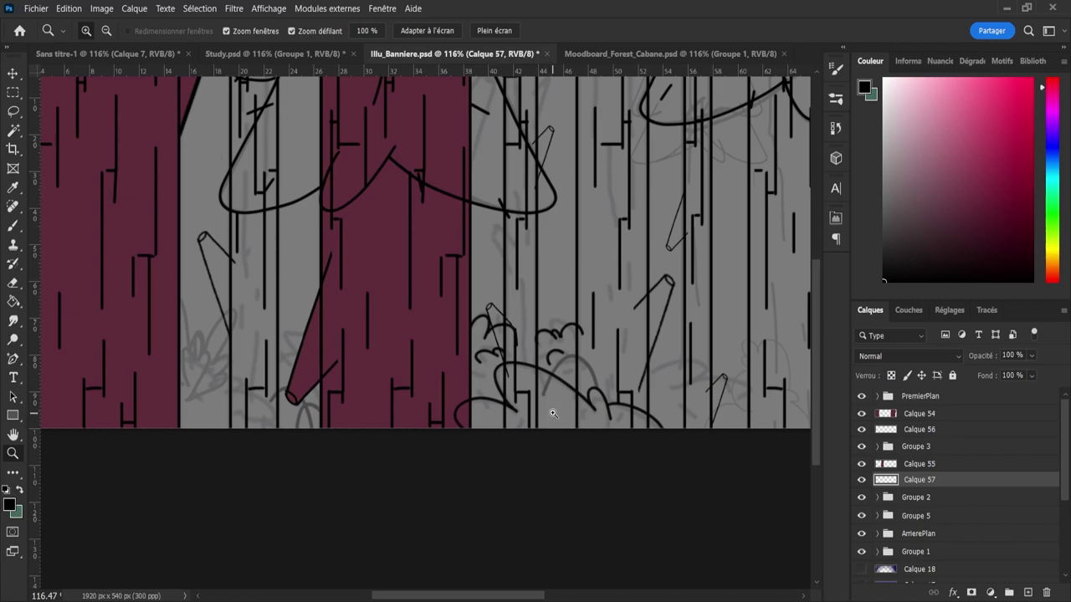
{"action": "left_click_drag", "start_coordinate": [551, 412], "coordinate": [489, 412]}
{"action": "left_click_drag", "start_coordinate": [756, 406], "coordinate": [783, 392]}
{"action": "left_click_drag", "start_coordinate": [674, 389], "coordinate": [738, 401]}
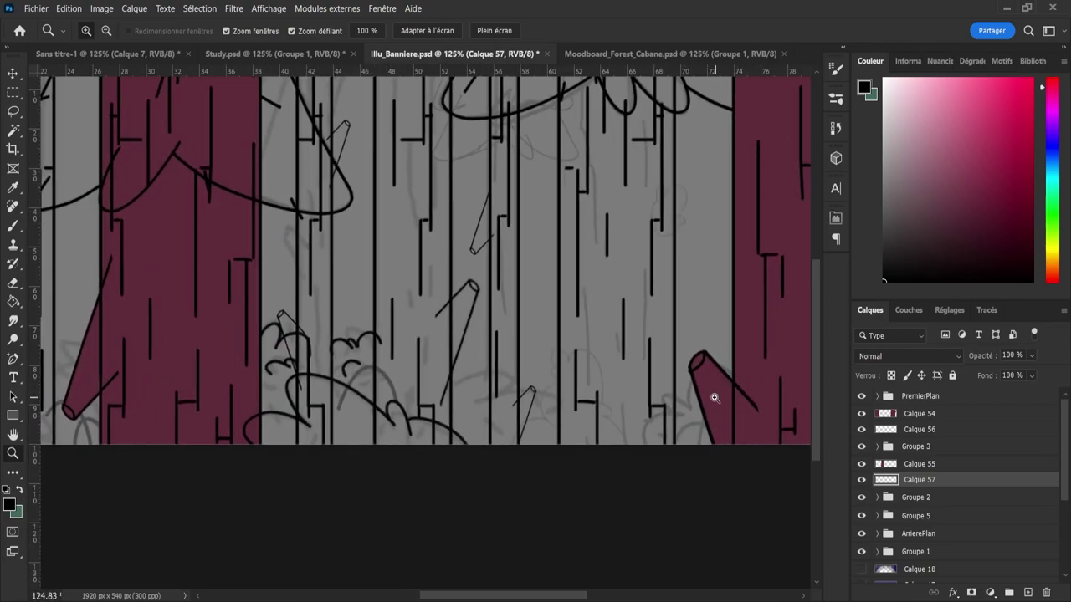
{"action": "key", "text": "b"}
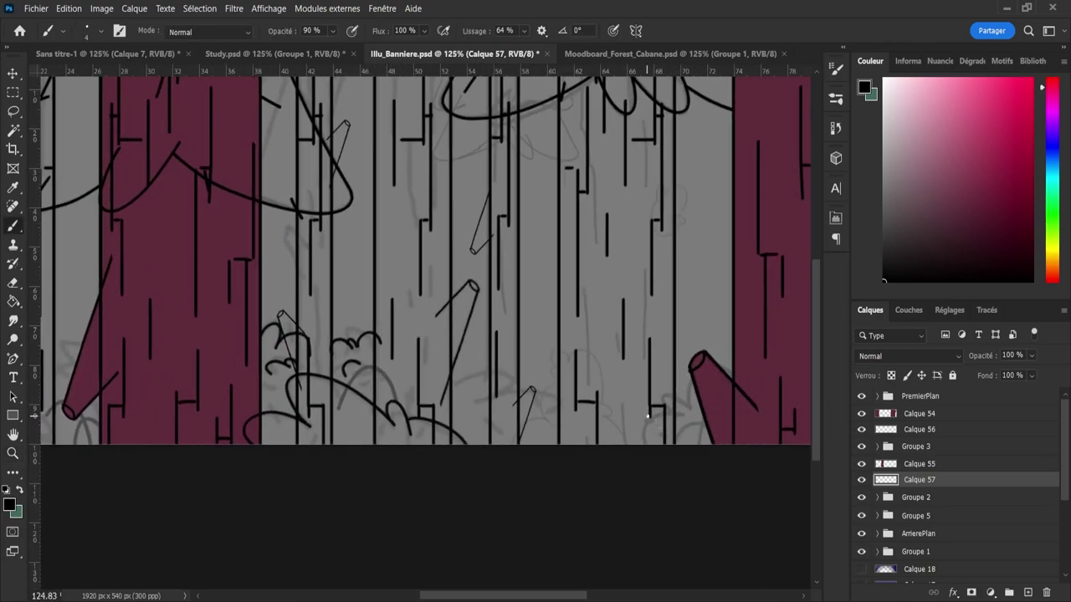
{"action": "left_click", "coordinate": [929, 445]}
{"action": "left_click", "coordinate": [1027, 592]}
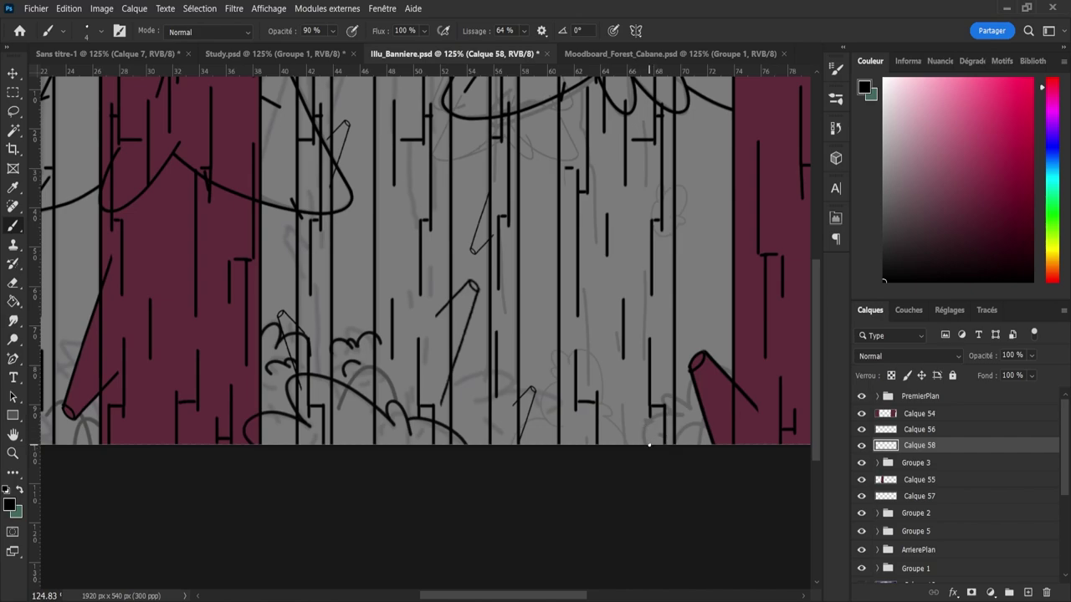
- Draw a lobed bush outline in black rising from the banner's lower edge to the third burgundy trunk's broken branch, redrawing unsatisfactory strokes
{"action": "mouse_move", "coordinate": [648, 445]}
{"action": "left_mouse_down"}
{"action": "mouse_move", "coordinate": [646, 410]}
{"action": "mouse_move", "coordinate": [707, 424]}
{"action": "mouse_move", "coordinate": [649, 447]}
{"action": "mouse_move", "coordinate": [643, 437]}
{"action": "mouse_move", "coordinate": [665, 410]}
{"action": "mouse_move", "coordinate": [686, 423]}
{"action": "mouse_move", "coordinate": [645, 446]}
{"action": "mouse_move", "coordinate": [654, 412]}
{"action": "mouse_move", "coordinate": [692, 416]}
{"action": "mouse_move", "coordinate": [681, 419]}
{"action": "mouse_move", "coordinate": [659, 392]}
{"action": "mouse_move", "coordinate": [700, 416]}
{"action": "mouse_move", "coordinate": [662, 404]}
{"action": "mouse_move", "coordinate": [677, 393]}
{"action": "mouse_move", "coordinate": [700, 416]}
{"action": "mouse_move", "coordinate": [685, 387]}
{"action": "mouse_move", "coordinate": [741, 386]}
{"action": "left_mouse_up"}
{"action": "key", "text": "ctrl+z"}
{"action": "key", "text": "ctrl+z"}
{"action": "key", "text": "ctrl+z"}
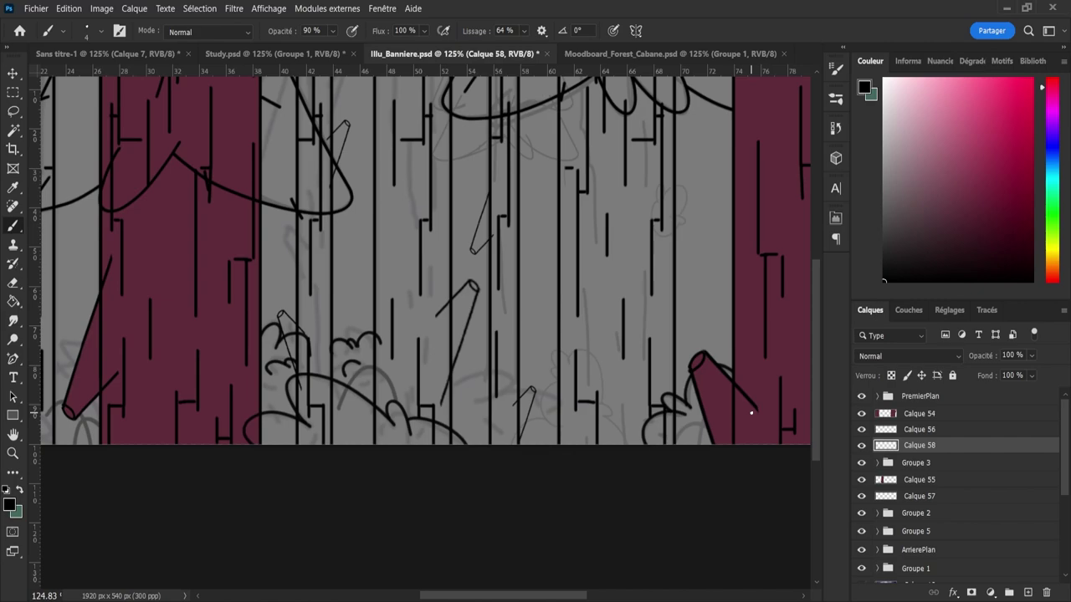
- Toggle the visibility of Groupe 3 and Groupe 5 to identify their trunks, then add a new layer above Groupe 5
{"action": "key", "text": "z"}
{"action": "left_click_drag", "start_coordinate": [658, 318], "coordinate": [700, 339]}
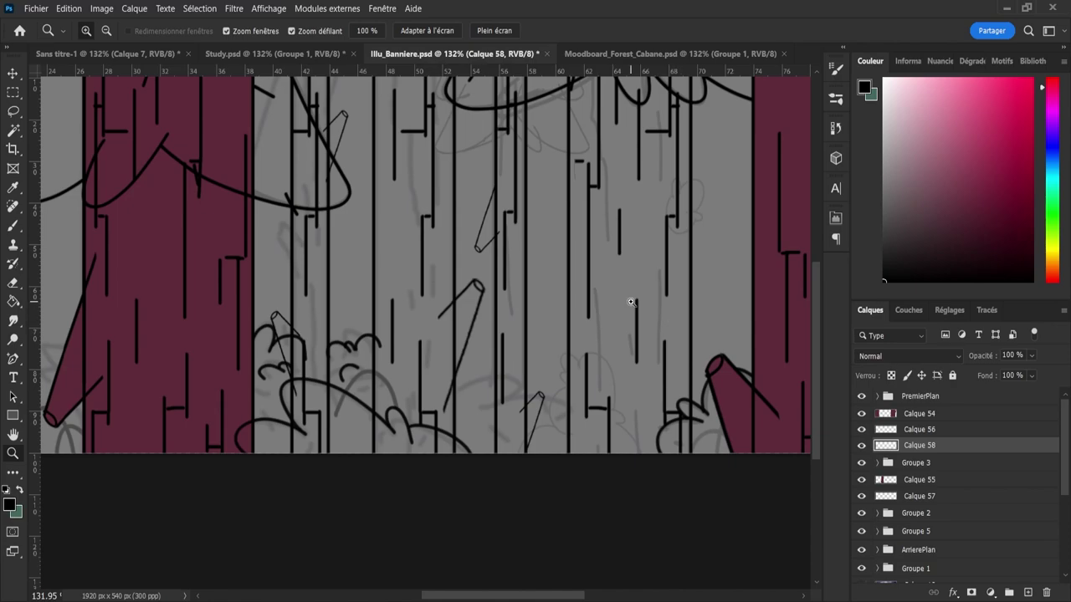
{"action": "key", "text": "b"}
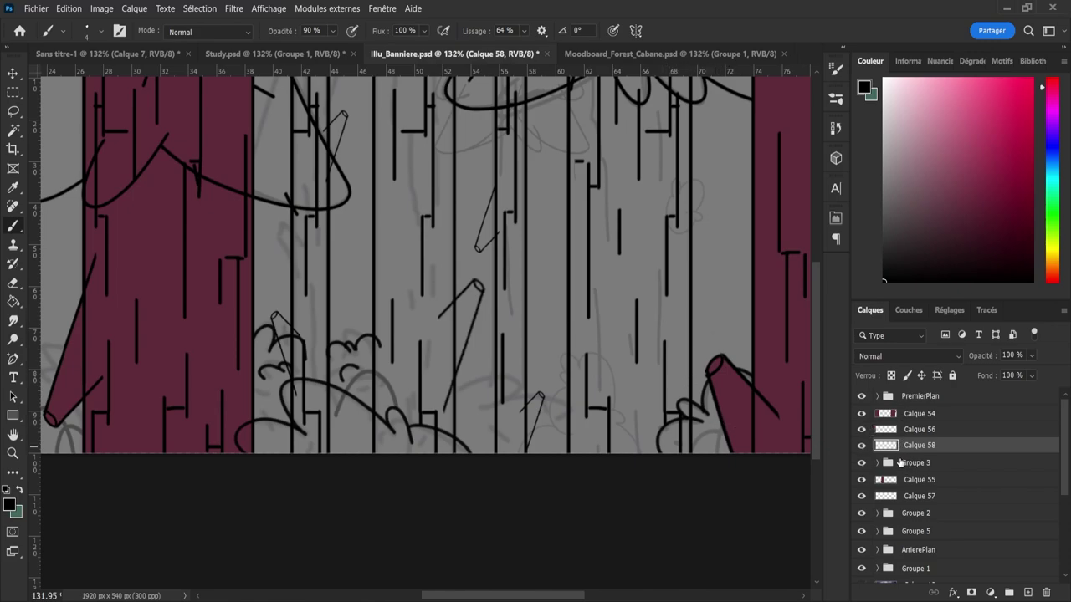
{"action": "left_click", "coordinate": [861, 464]}
{"action": "left_click", "coordinate": [861, 465]}
{"action": "left_click", "coordinate": [920, 533]}
{"action": "left_click", "coordinate": [861, 531]}
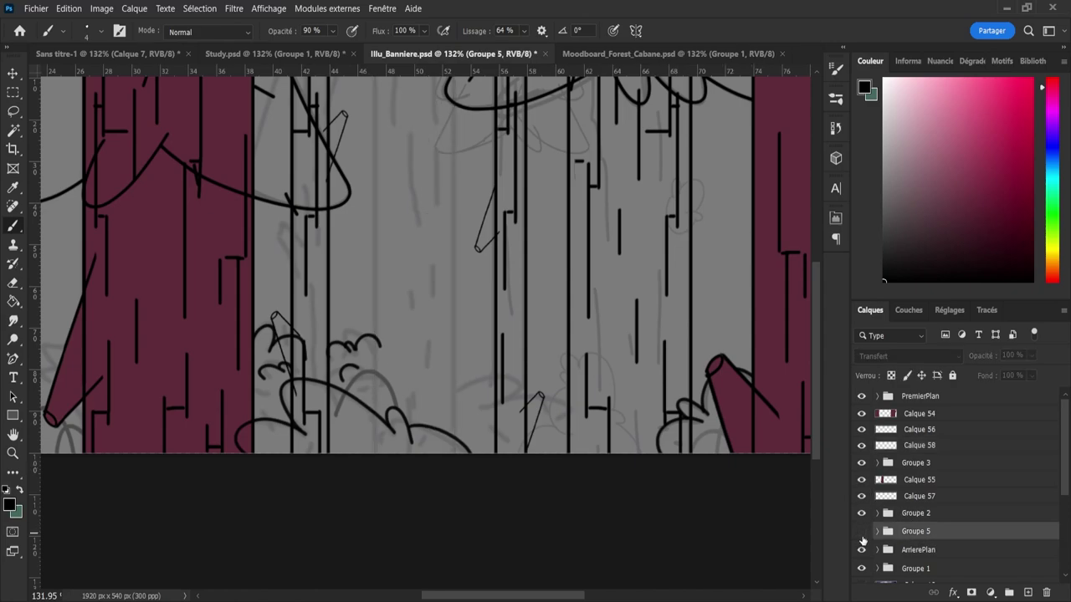
{"action": "left_click", "coordinate": [862, 531]}
{"action": "left_click", "coordinate": [1028, 592]}
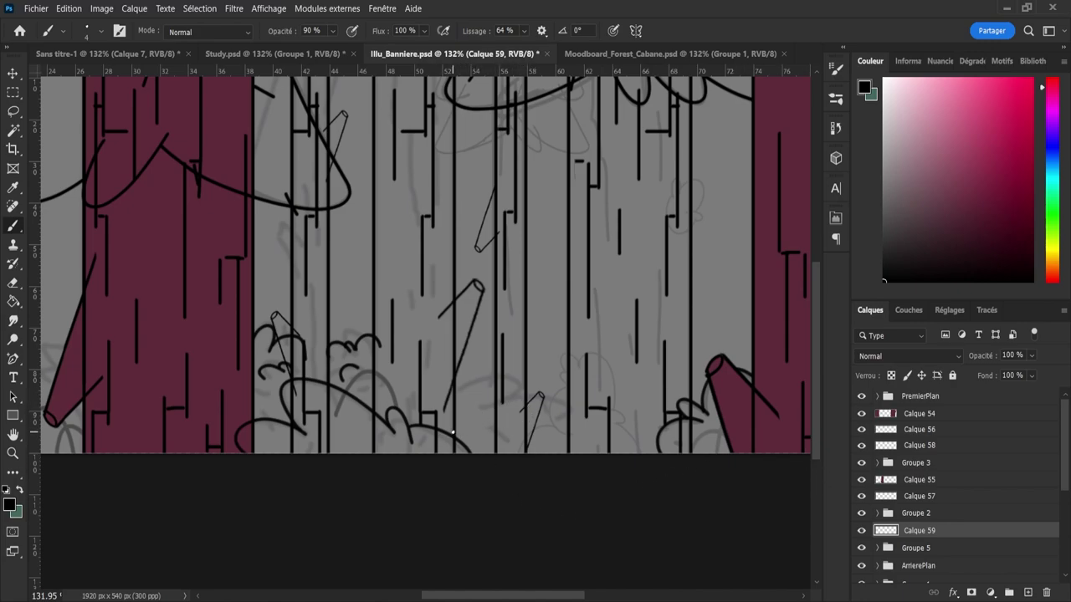
- Draw a lobed bush outline on Calque 59, stepping down from the central broken branch to the banner's lower edge, redrawing unsatisfactory strokes
{"action": "mouse_move", "coordinate": [448, 434]}
{"action": "left_mouse_down"}
{"action": "mouse_move", "coordinate": [486, 422]}
{"action": "mouse_move", "coordinate": [463, 405]}
{"action": "mouse_move", "coordinate": [497, 406]}
{"action": "mouse_move", "coordinate": [484, 411]}
{"action": "left_mouse_up"}
{"action": "key", "text": "ctrl+z"}
{"action": "key", "text": "ctrl+z"}
{"action": "key", "text": "ctrl+z"}
{"action": "key", "text": "ctrl+z"}
{"action": "mouse_move", "coordinate": [456, 390]}
{"action": "left_mouse_down"}
{"action": "mouse_move", "coordinate": [496, 371]}
{"action": "mouse_move", "coordinate": [516, 401]}
{"action": "mouse_move", "coordinate": [535, 383]}
{"action": "mouse_move", "coordinate": [501, 410]}
{"action": "mouse_move", "coordinate": [494, 377]}
{"action": "mouse_move", "coordinate": [530, 381]}
{"action": "mouse_move", "coordinate": [498, 405]}
{"action": "mouse_move", "coordinate": [569, 418]}
{"action": "left_mouse_up"}
{"action": "key", "text": "ctrl+z"}
{"action": "key", "text": "ctrl+z"}
{"action": "key", "text": "ctrl+z"}
{"action": "mouse_move", "coordinate": [499, 407]}
{"action": "left_mouse_down"}
{"action": "mouse_move", "coordinate": [549, 397]}
{"action": "mouse_move", "coordinate": [581, 412]}
{"action": "mouse_move", "coordinate": [548, 427]}
{"action": "mouse_move", "coordinate": [588, 426]}
{"action": "mouse_move", "coordinate": [562, 435]}
{"action": "mouse_move", "coordinate": [579, 431]}
{"action": "mouse_move", "coordinate": [592, 457]}
{"action": "left_mouse_up"}
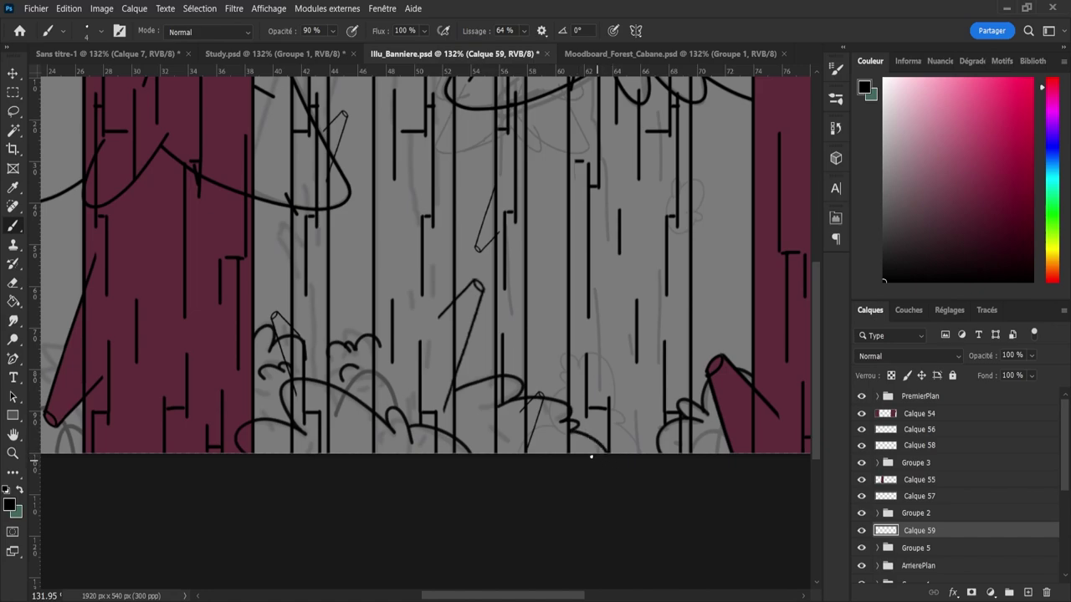
- Flip the Calque 59 bush outline horizontally and shift it left to meet the large front bush
{"action": "left_click_drag", "start_coordinate": [470, 386], "coordinate": [459, 378]}
{"action": "key", "text": "ctrl+t"}
{"action": "left_click", "coordinate": [553, 411]}
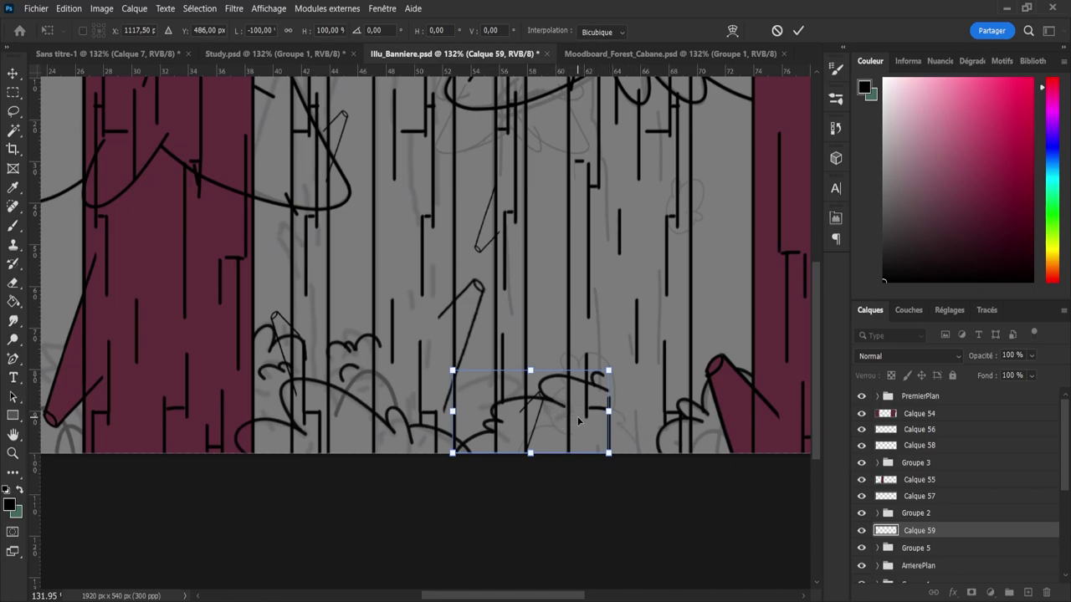
{"action": "left_click_drag", "start_coordinate": [560, 411], "coordinate": [544, 412]}
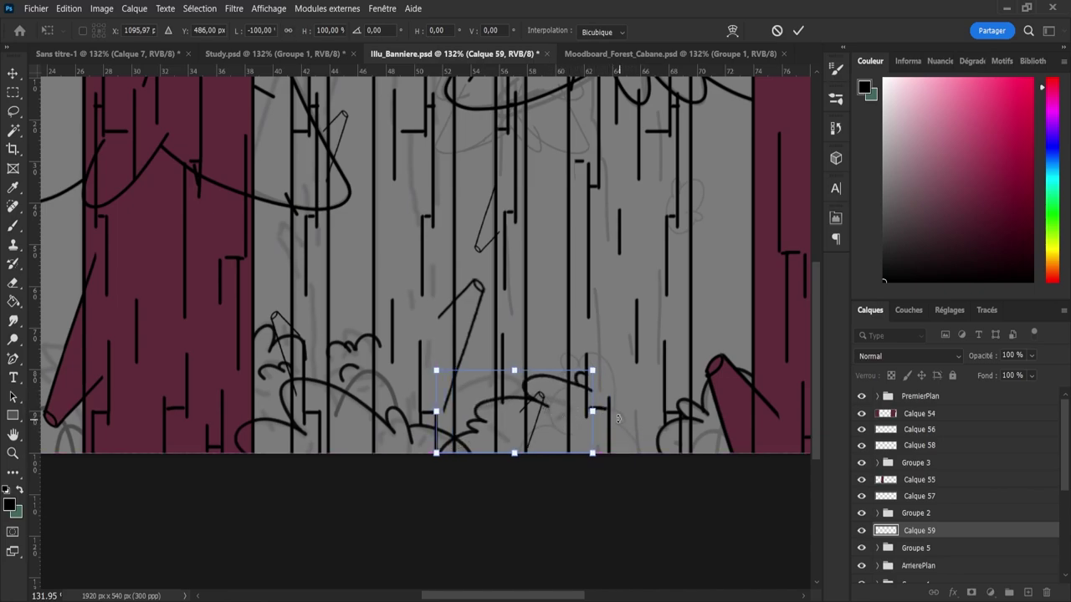
{"action": "left_click", "coordinate": [798, 30]}
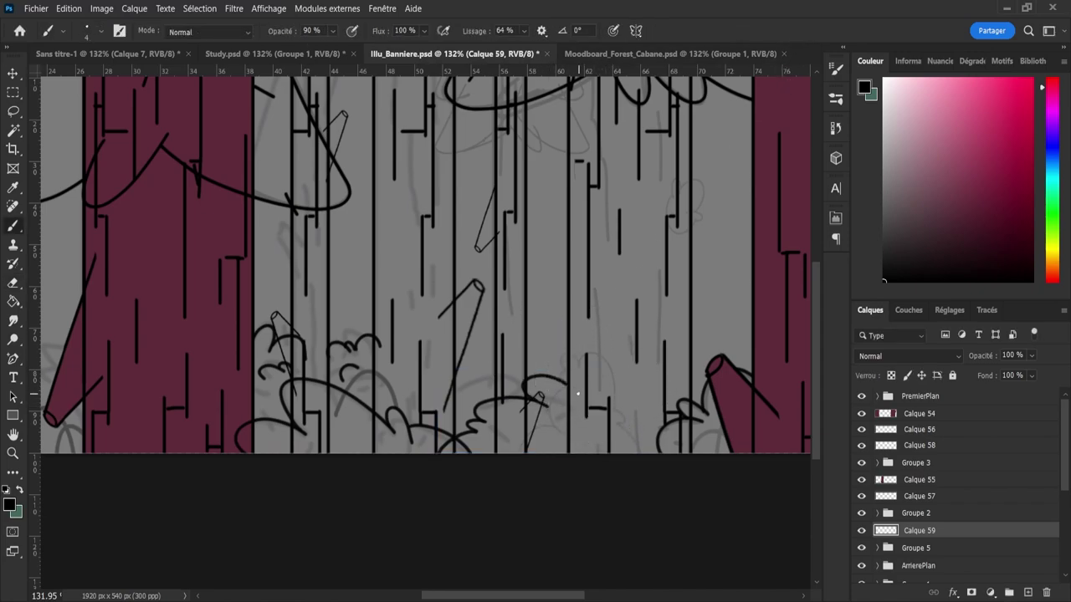
- Erase the end of the flipped bush's upper curve and extend it with small rounded lobes, redrawing unsatisfactory strokes
{"action": "left_click_drag", "start_coordinate": [554, 377], "coordinate": [569, 390]}
{"action": "key", "text": "ctrl+z"}
{"action": "key", "text": "e"}
{"action": "mouse_move", "coordinate": [564, 389]}
{"action": "left_mouse_down"}
{"action": "mouse_move", "coordinate": [602, 387]}
{"action": "mouse_move", "coordinate": [543, 374]}
{"action": "mouse_move", "coordinate": [571, 385]}
{"action": "mouse_move", "coordinate": [547, 374]}
{"action": "mouse_move", "coordinate": [577, 393]}
{"action": "left_mouse_up"}
{"action": "key", "text": "b"}
{"action": "key", "text": "ctrl+z"}
{"action": "key", "text": "ctrl+z"}
{"action": "key", "text": "ctrl+z"}
{"action": "key", "text": "ctrl+z"}
- Add small inner leaf curves inside the flipped bush down to the banner's lower edge, undoing unsatisfactory strokes
{"action": "mouse_move", "coordinate": [512, 438]}
{"action": "left_mouse_down"}
{"action": "mouse_move", "coordinate": [502, 432]}
{"action": "mouse_move", "coordinate": [516, 423]}
{"action": "mouse_move", "coordinate": [539, 433]}
{"action": "mouse_move", "coordinate": [545, 423]}
{"action": "mouse_move", "coordinate": [552, 439]}
{"action": "mouse_move", "coordinate": [520, 425]}
{"action": "mouse_move", "coordinate": [538, 423]}
{"action": "mouse_move", "coordinate": [540, 438]}
{"action": "mouse_move", "coordinate": [549, 430]}
{"action": "mouse_move", "coordinate": [540, 440]}
{"action": "mouse_move", "coordinate": [547, 431]}
{"action": "left_mouse_up"}
{"action": "key", "text": "ctrl+z"}
{"action": "key", "text": "ctrl+z"}
{"action": "key", "text": "ctrl+z"}
{"action": "key", "text": "ctrl+z"}
{"action": "key", "text": "ctrl+z"}
{"action": "key", "text": "ctrl+z"}
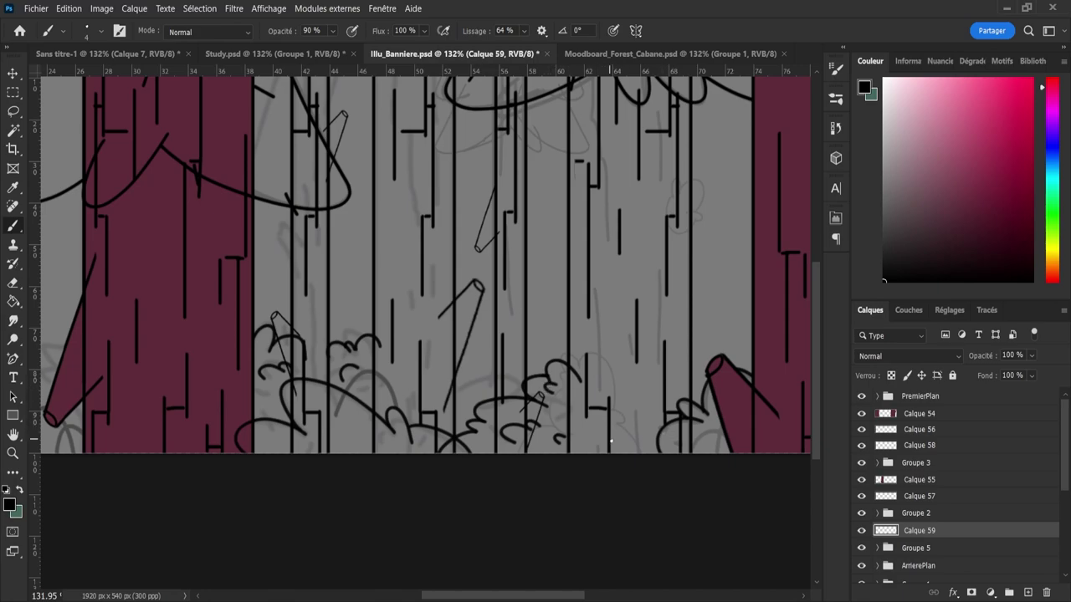
- Examine the inked bushes between the trunks across the banner, close up and at full width
{"action": "key", "text": "z"}
{"action": "left_click_drag", "start_coordinate": [604, 452], "coordinate": [536, 322]}
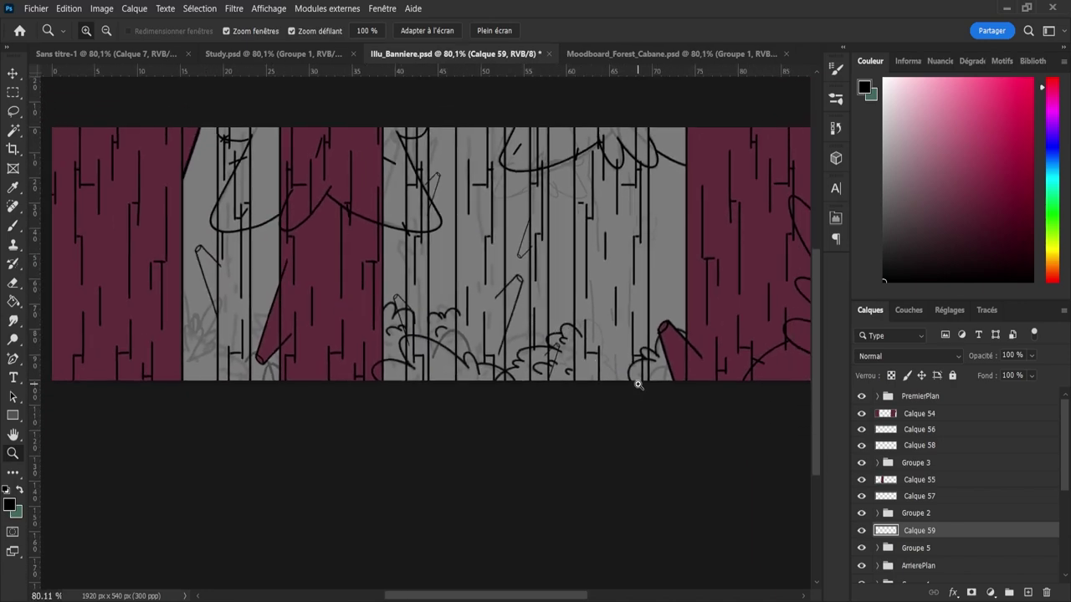
{"action": "left_click_drag", "start_coordinate": [602, 356], "coordinate": [586, 330]}
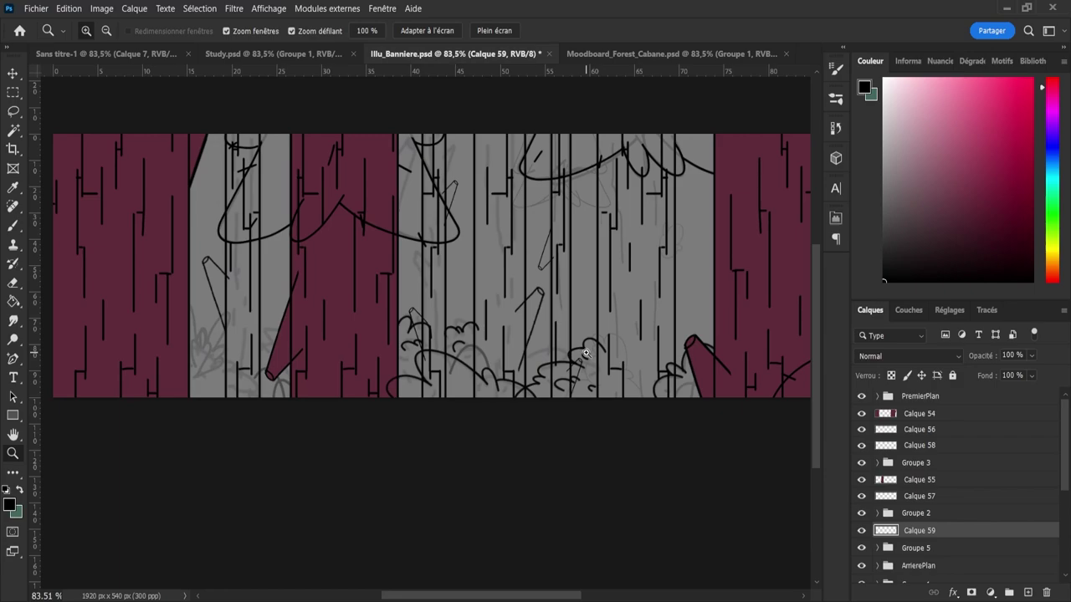
{"action": "left_click_drag", "start_coordinate": [595, 278], "coordinate": [618, 304]}
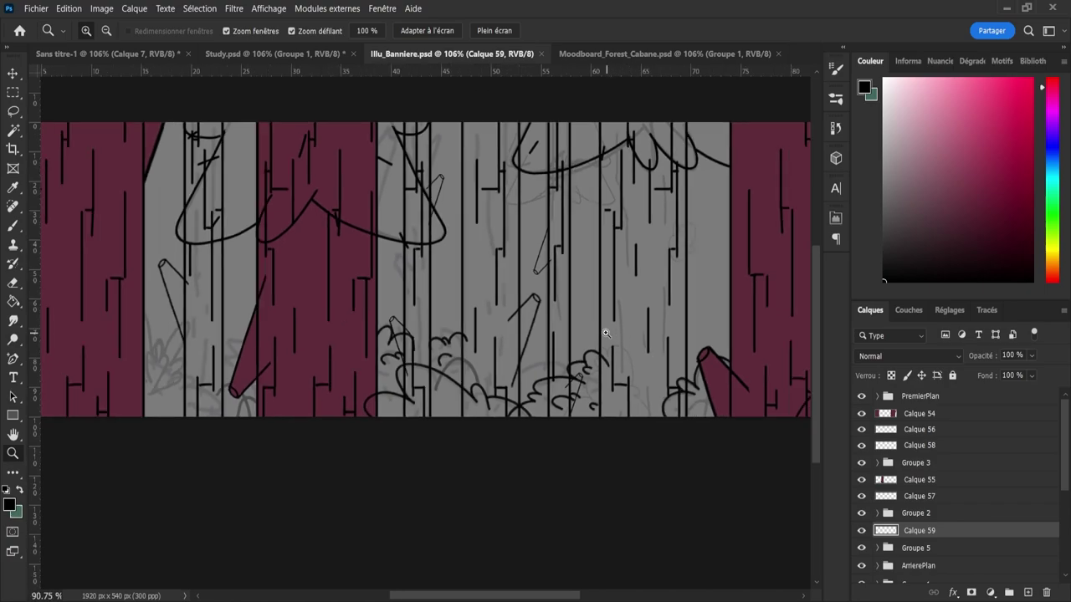
{"action": "mouse_move", "coordinate": [624, 333]}
{"action": "left_mouse_down"}
{"action": "mouse_move", "coordinate": [596, 331]}
{"action": "mouse_move", "coordinate": [633, 347]}
{"action": "left_mouse_up"}
{"action": "left_click_drag", "start_coordinate": [734, 318], "coordinate": [717, 352]}
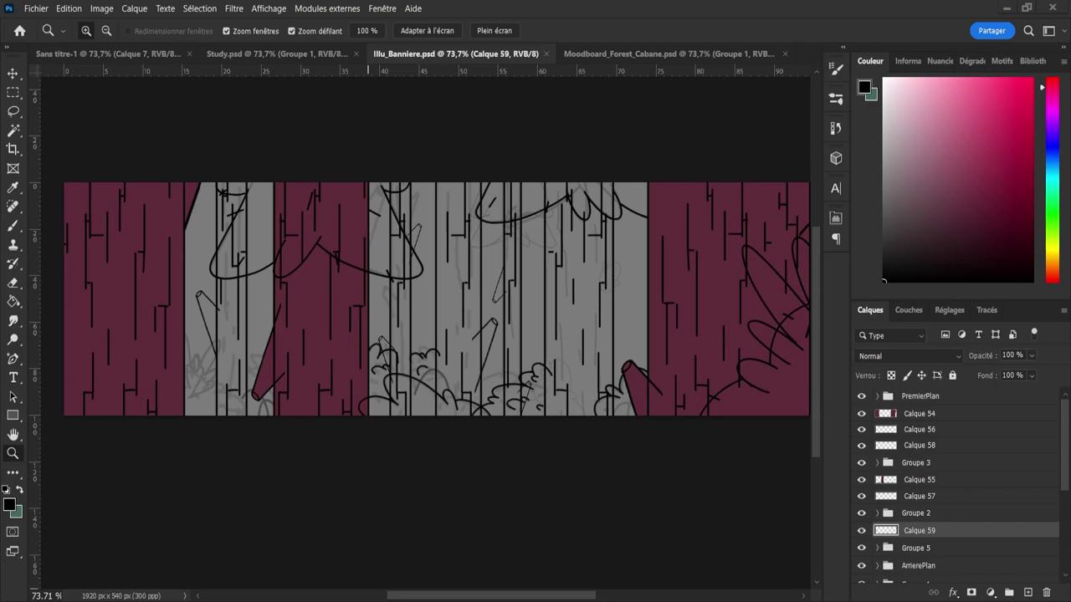
{"action": "left_click_drag", "start_coordinate": [523, 357], "coordinate": [532, 357]}
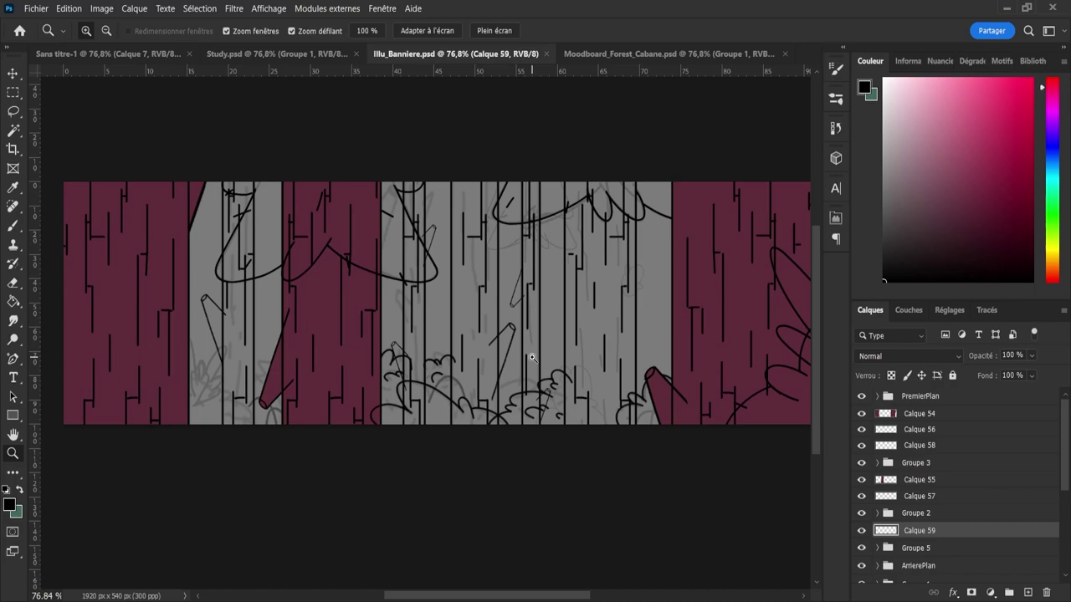
{"action": "scroll", "coordinate": [661, 330], "scroll_direction": "down", "scroll_amount": 6}
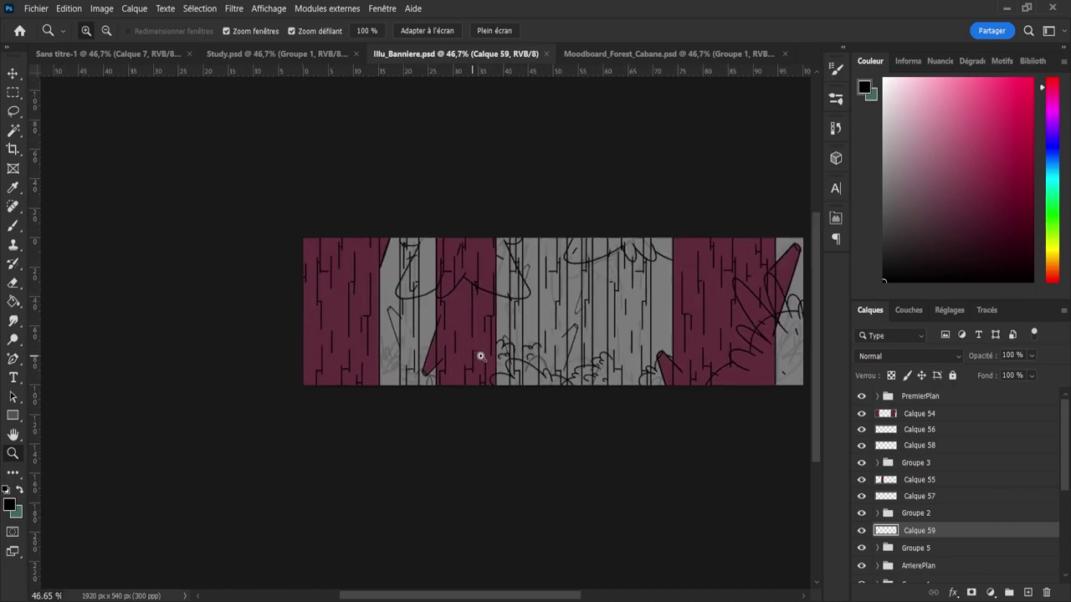
{"action": "scroll", "coordinate": [482, 354], "scroll_direction": "up", "scroll_amount": 5}
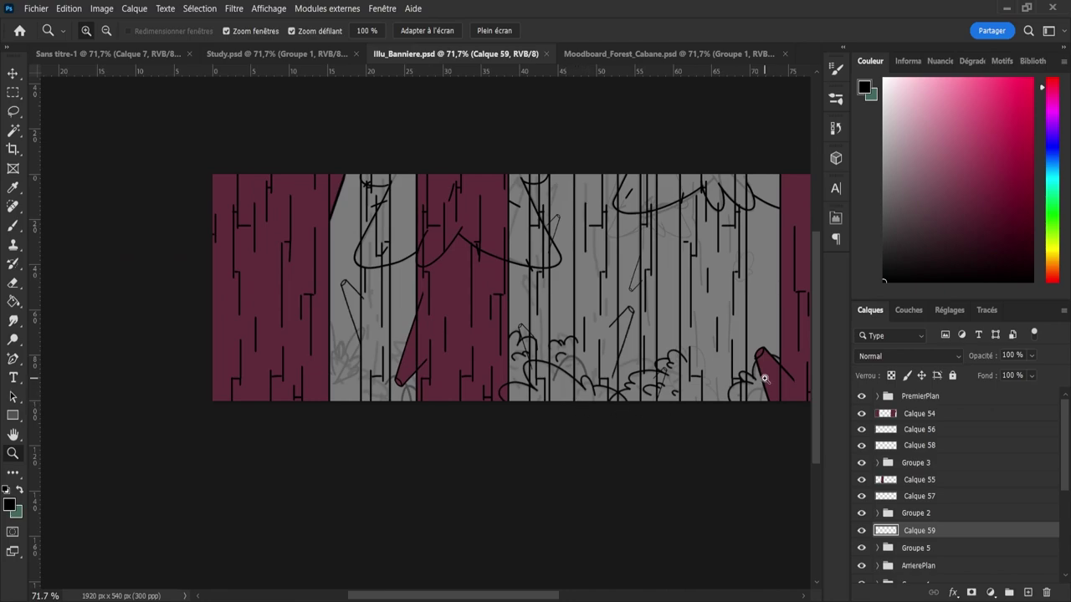
- Check which bushes are drawn on Calque 59, Calque 57, Calque 58 and Calque 56 by switching each layer's visibility
{"action": "left_click", "coordinate": [860, 533]}
{"action": "left_click", "coordinate": [860, 533]}
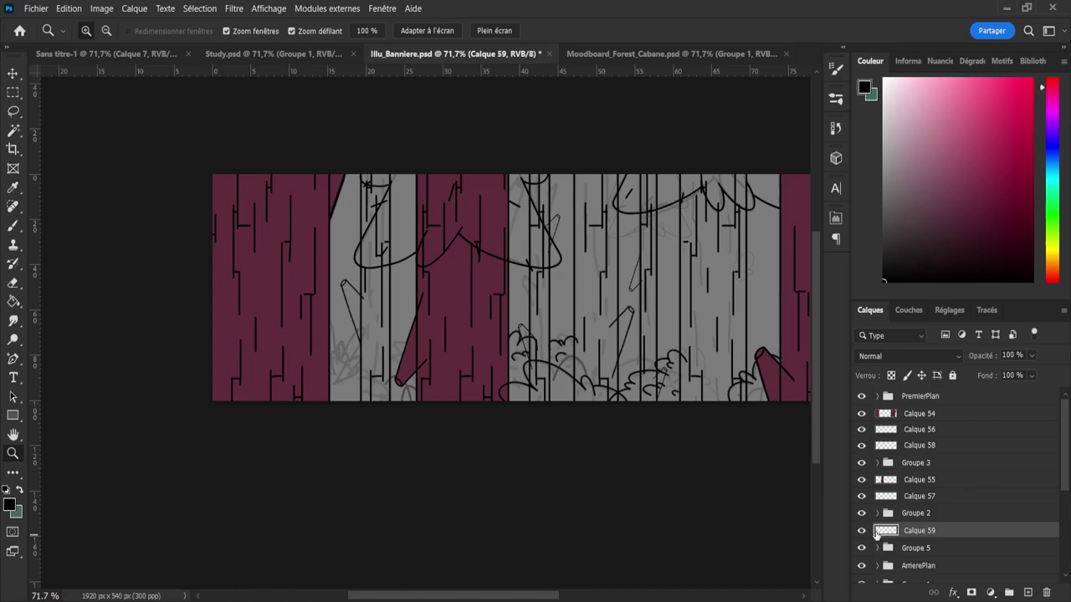
{"action": "left_click", "coordinate": [862, 497]}
{"action": "left_click", "coordinate": [862, 496]}
{"action": "left_click", "coordinate": [864, 446]}
{"action": "left_click", "coordinate": [864, 446]}
{"action": "left_click", "coordinate": [862, 430]}
{"action": "left_click", "coordinate": [862, 429]}
- Add a short inner leaf curve to the large bush on Calque 56, undoing the unsatisfactory stroke, and save the banner
{"action": "left_click", "coordinate": [908, 432]}
{"action": "scroll", "coordinate": [577, 413], "scroll_direction": "up", "scroll_amount": 3}
{"action": "key", "text": "b"}
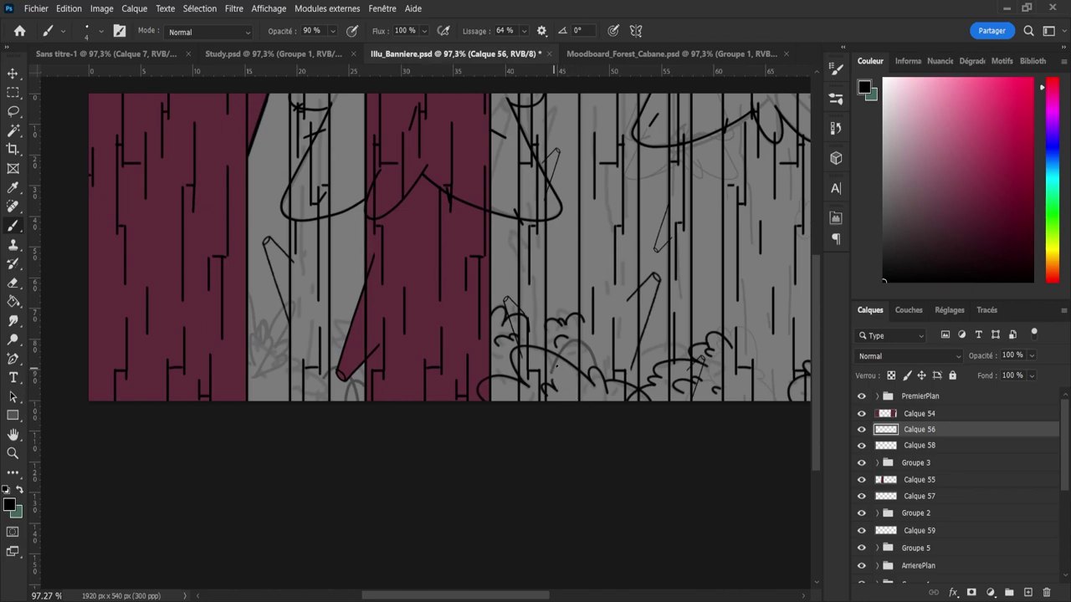
{"action": "left_click_drag", "start_coordinate": [555, 365], "coordinate": [577, 386]}
{"action": "key", "text": "ctrl+z"}
{"action": "mouse_move", "coordinate": [519, 399]}
{"action": "left_mouse_down"}
{"action": "mouse_move", "coordinate": [513, 384]}
{"action": "mouse_move", "coordinate": [526, 388]}
{"action": "left_mouse_up"}
{"action": "key", "text": "ctrl+s"}
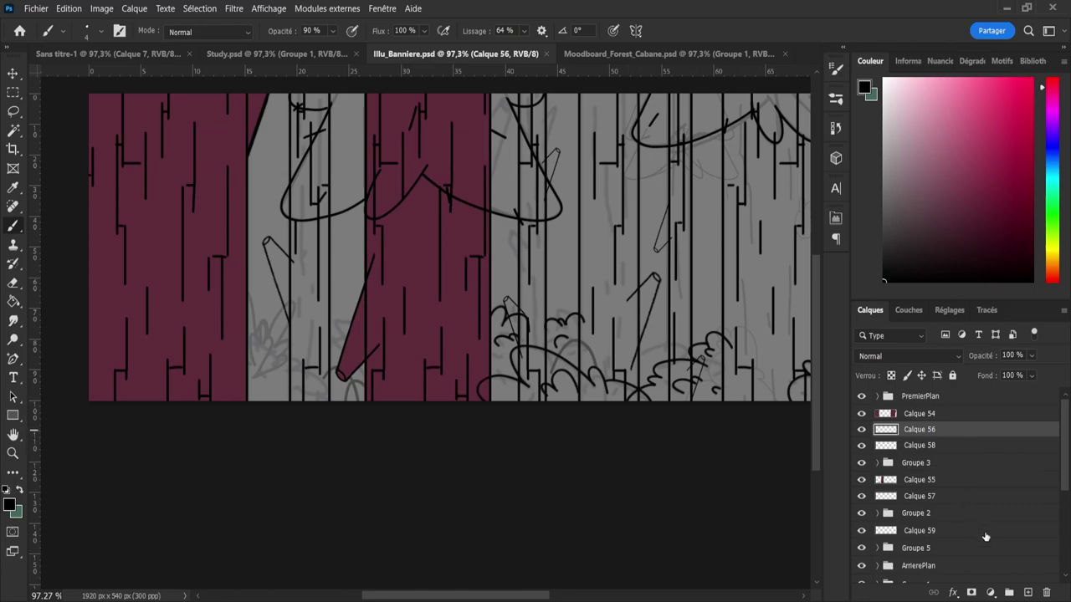
- Add a new layer directly beneath Calque 56 and ink the sketched bush curves behind the large front bush beside the middle trunk
{"action": "left_click", "coordinate": [1028, 593]}
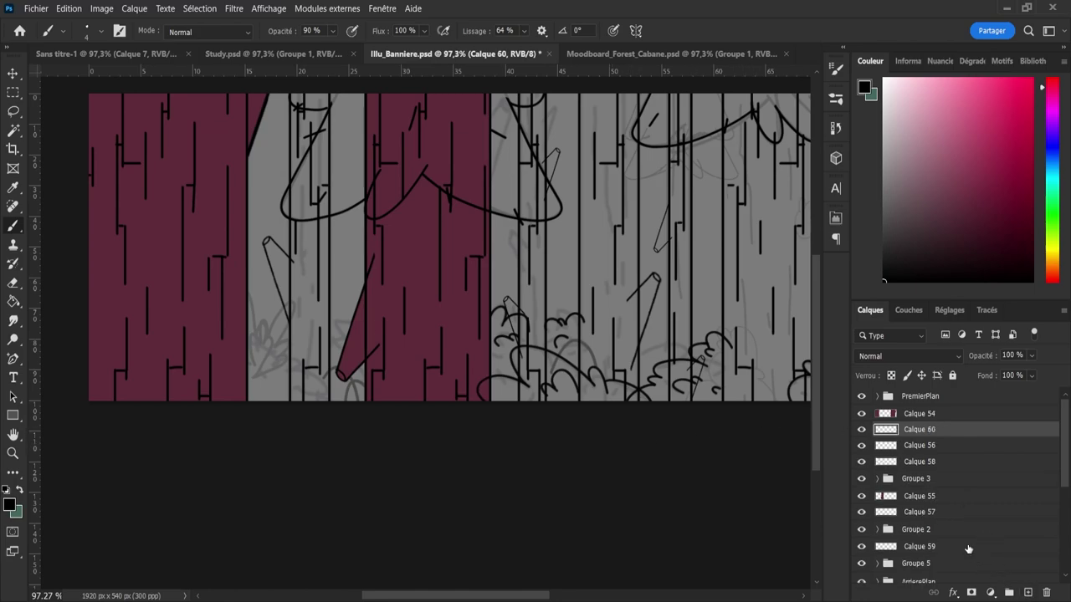
{"action": "left_click_drag", "start_coordinate": [903, 432], "coordinate": [904, 457]}
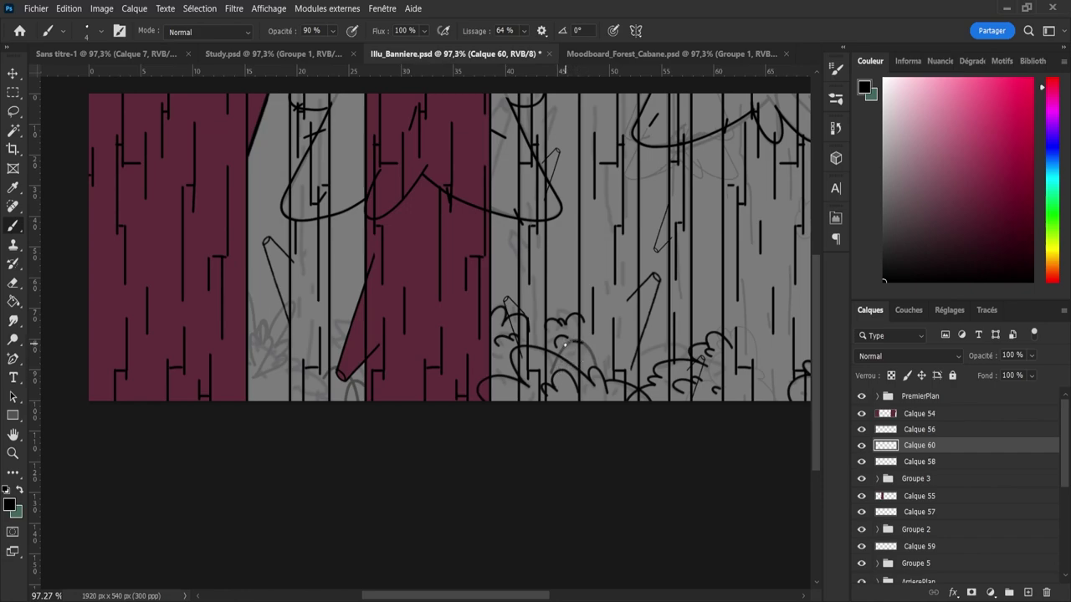
{"action": "mouse_move", "coordinate": [580, 343]}
{"action": "left_mouse_down"}
{"action": "mouse_move", "coordinate": [562, 344]}
{"action": "mouse_move", "coordinate": [554, 367]}
{"action": "left_mouse_up"}
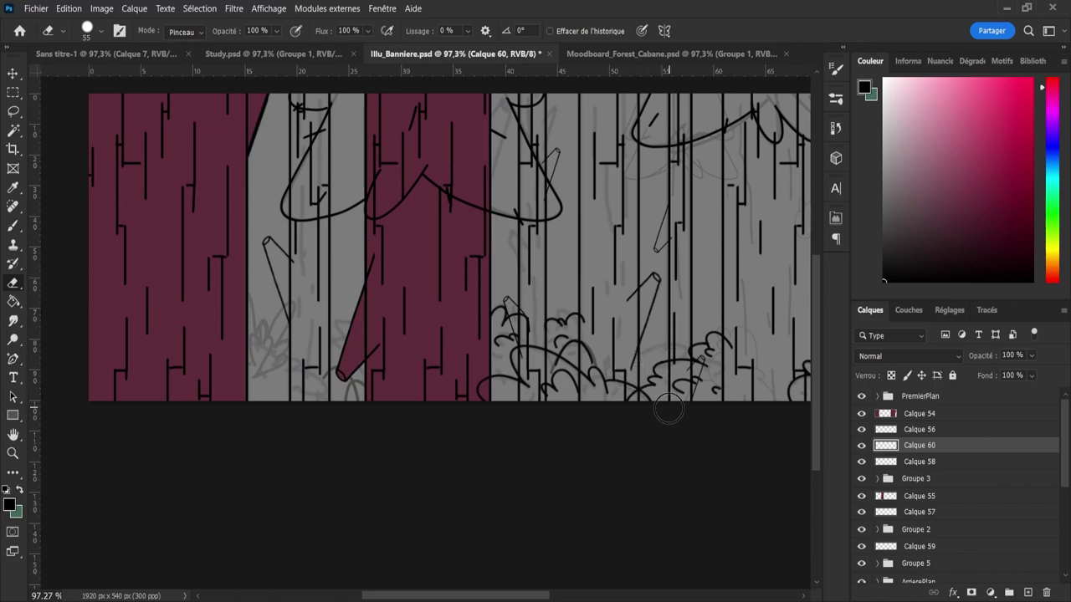
{"action": "key", "text": "z"}
{"action": "left_click_drag", "start_coordinate": [641, 394], "coordinate": [570, 418]}
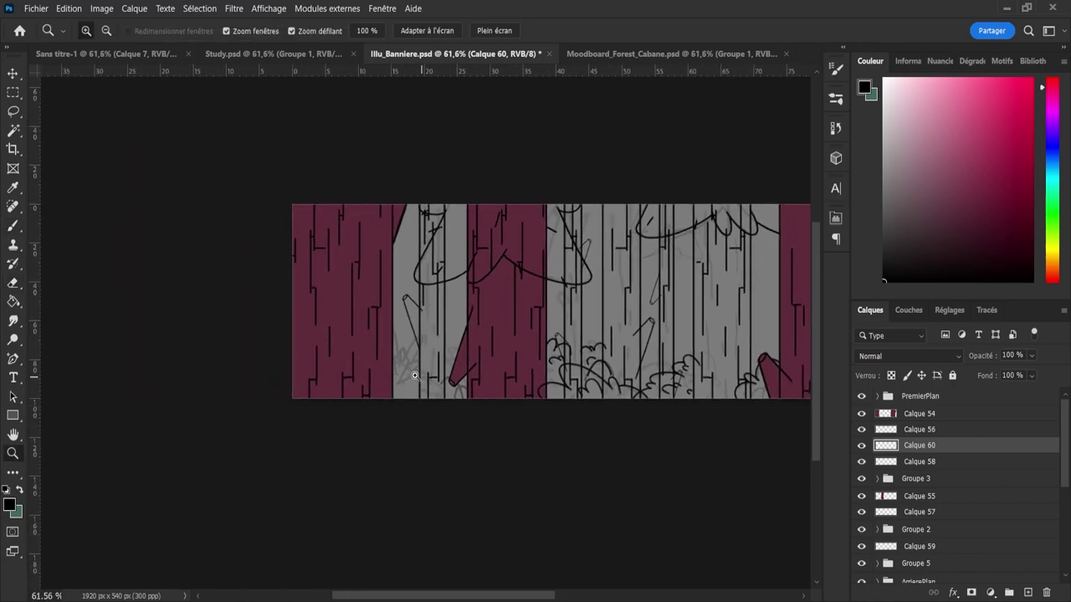
- Check what Calque 60 and Groupe 3 contribute near the middle trunk by switching their visibility
{"action": "left_click_drag", "start_coordinate": [414, 377], "coordinate": [520, 403]}
{"action": "left_click", "coordinate": [861, 446]}
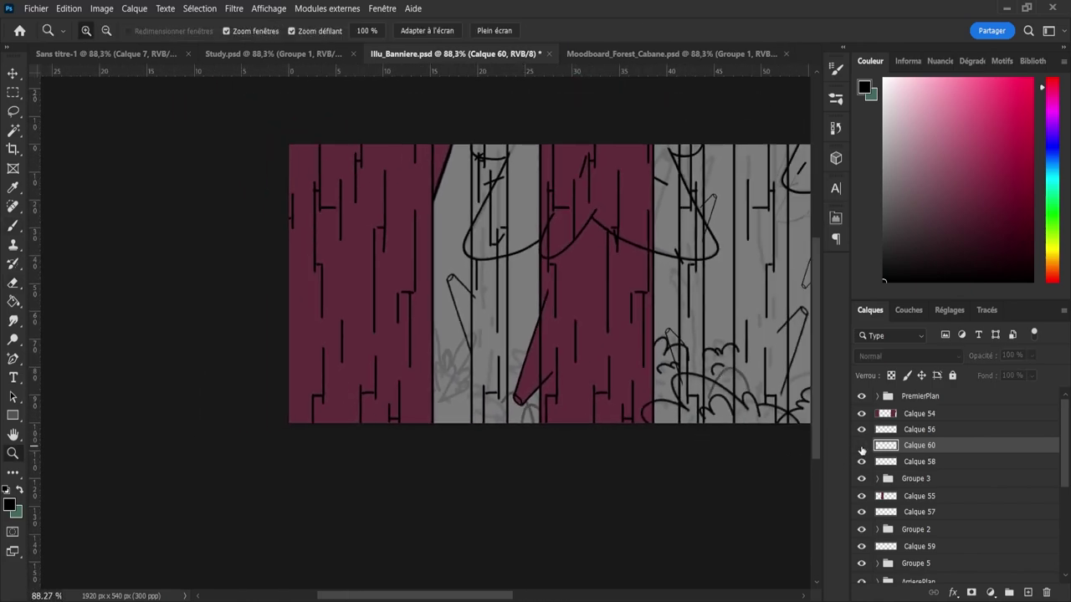
{"action": "left_click", "coordinate": [861, 445]}
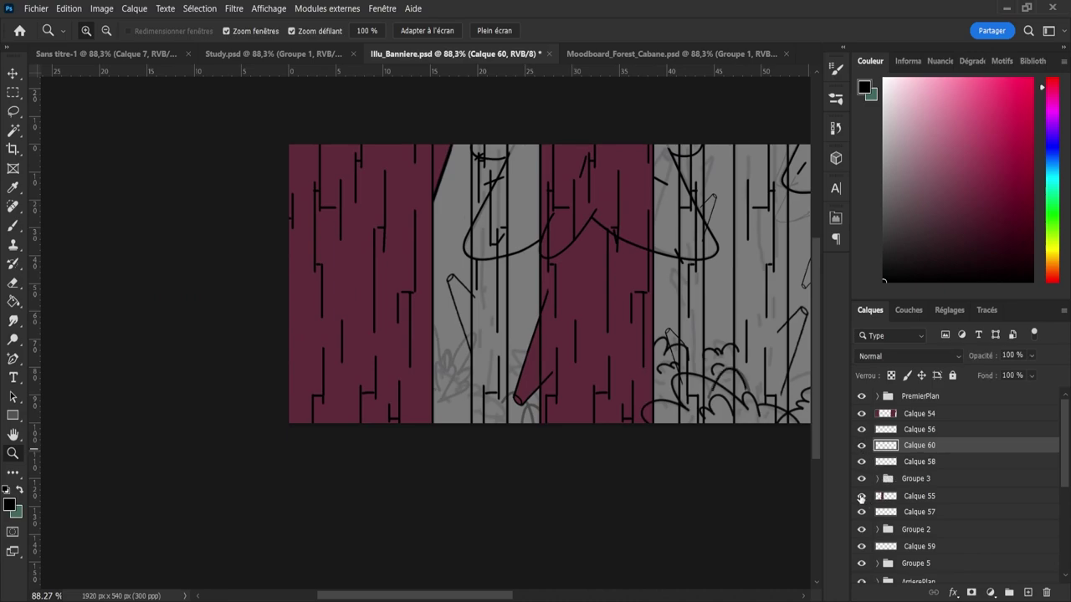
{"action": "left_click", "coordinate": [862, 478]}
{"action": "left_click", "coordinate": [862, 479]}
{"action": "left_click", "coordinate": [861, 478]}
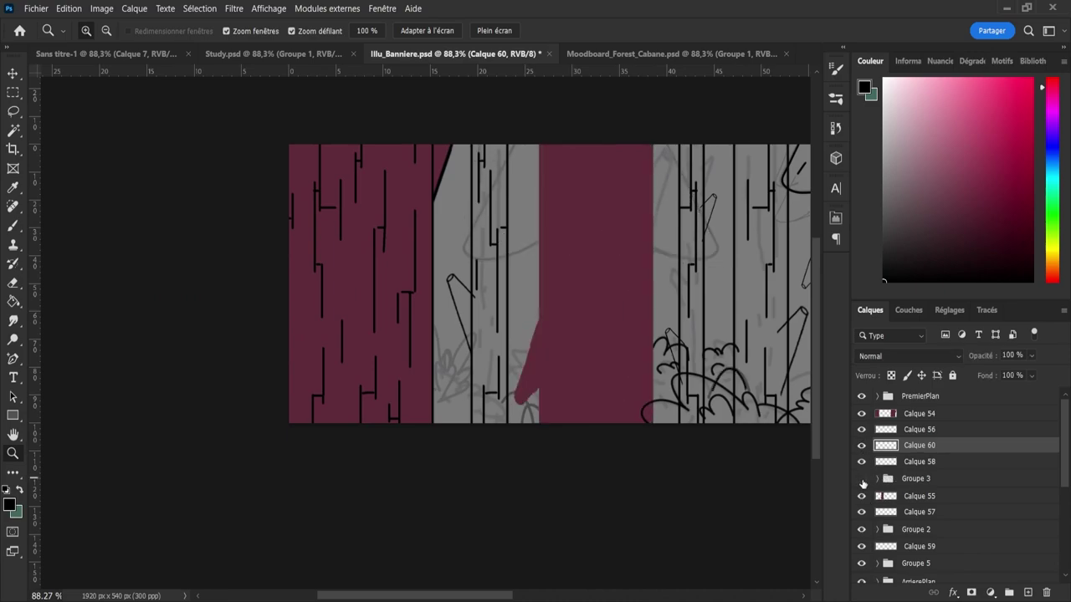
{"action": "left_click", "coordinate": [861, 479]}
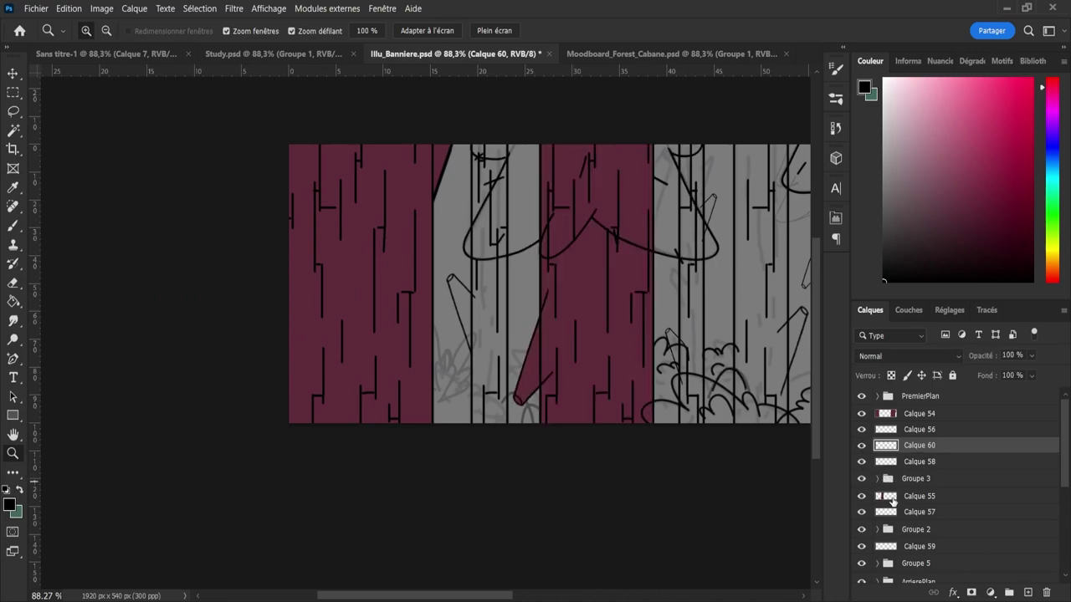
- Ink the small bush below the middle trunk's broken branch on a new layer and place that layer under Groupe 5
{"action": "left_click", "coordinate": [892, 499]}
{"action": "left_click", "coordinate": [915, 532]}
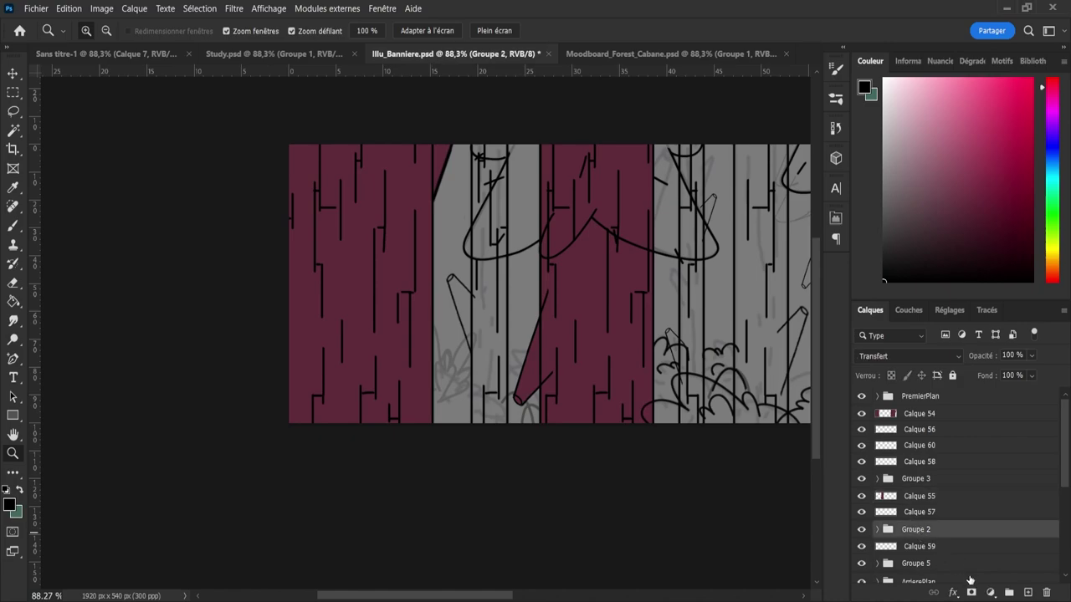
{"action": "left_click", "coordinate": [1029, 592]}
{"action": "key", "text": "b"}
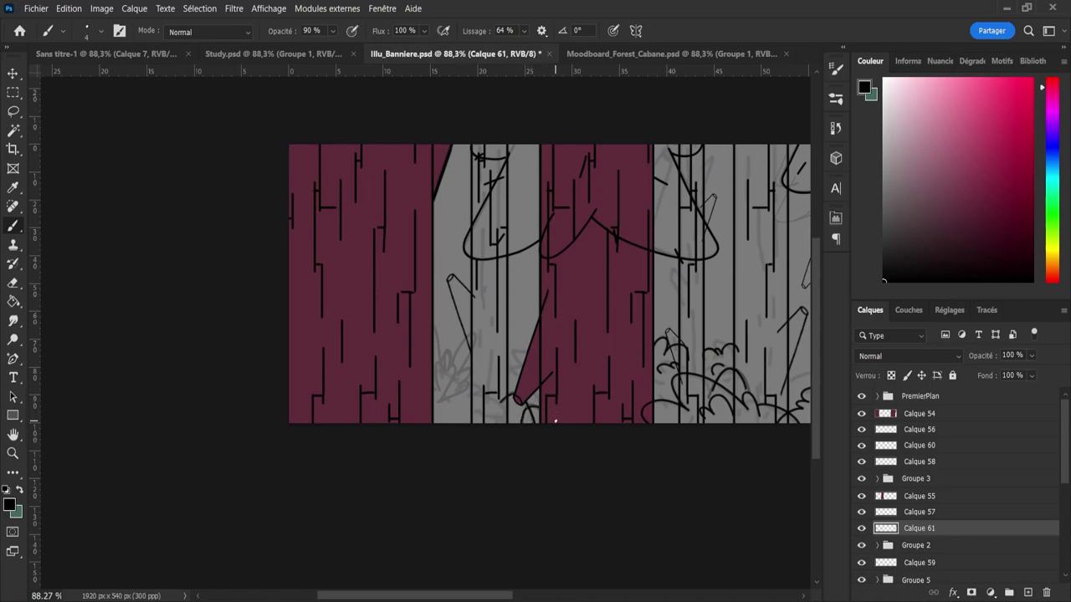
{"action": "key", "text": "e"}
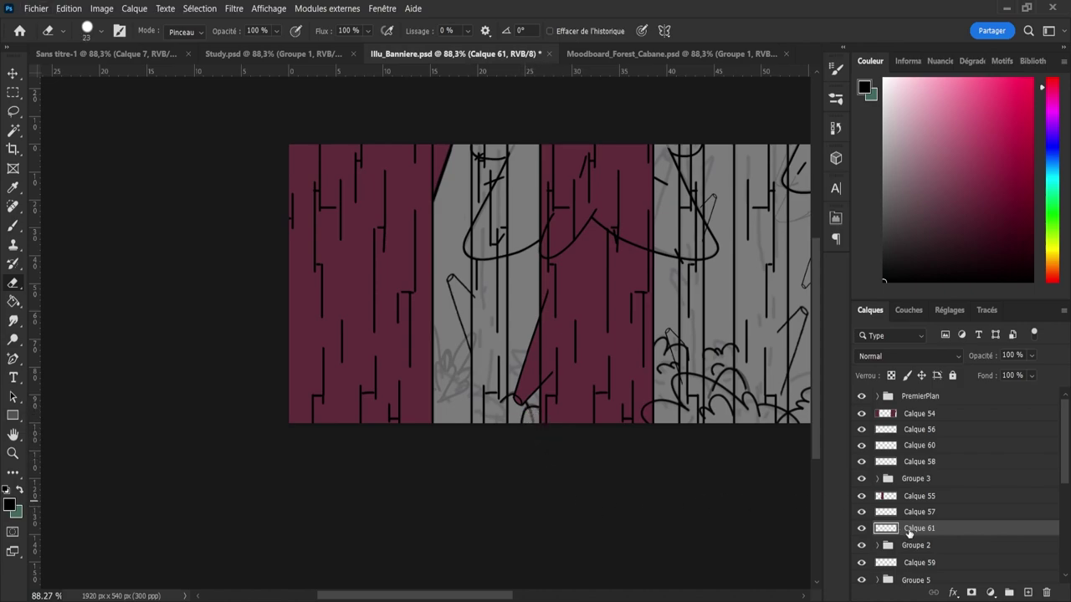
{"action": "mouse_move", "coordinate": [909, 532]}
{"action": "left_mouse_down"}
{"action": "mouse_move", "coordinate": [917, 576]}
{"action": "mouse_move", "coordinate": [920, 529]}
{"action": "mouse_move", "coordinate": [925, 543]}
{"action": "mouse_move", "coordinate": [891, 536]}
{"action": "left_mouse_up"}
- Compare the line art of Groupe 5 and Calque 61 by switching their visibility
{"action": "left_click", "coordinate": [861, 521]}
{"action": "left_click", "coordinate": [862, 521]}
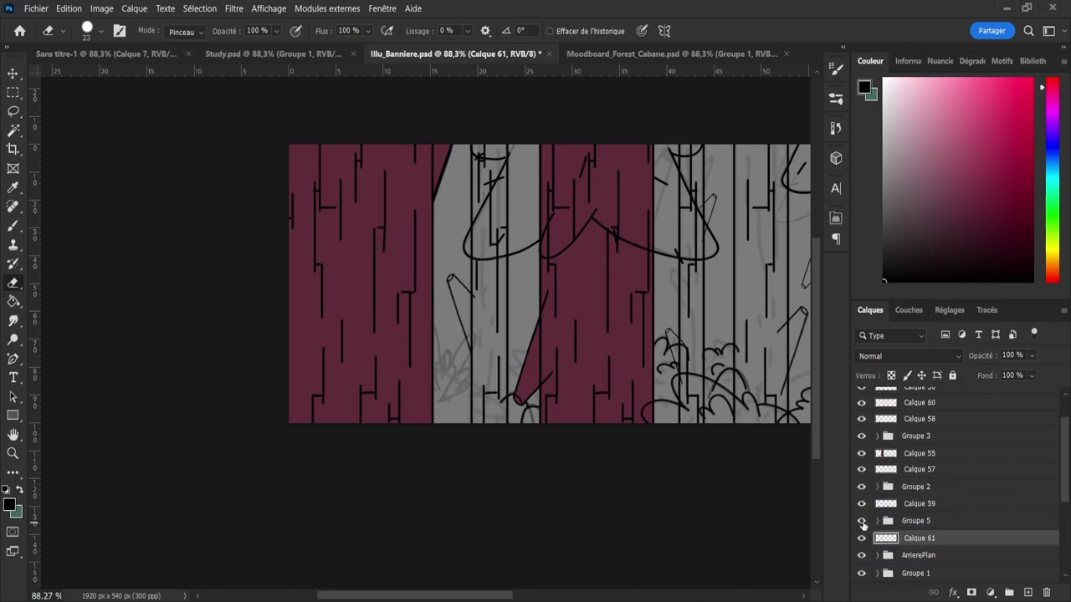
{"action": "left_click", "coordinate": [863, 522]}
{"action": "left_click", "coordinate": [861, 537]}
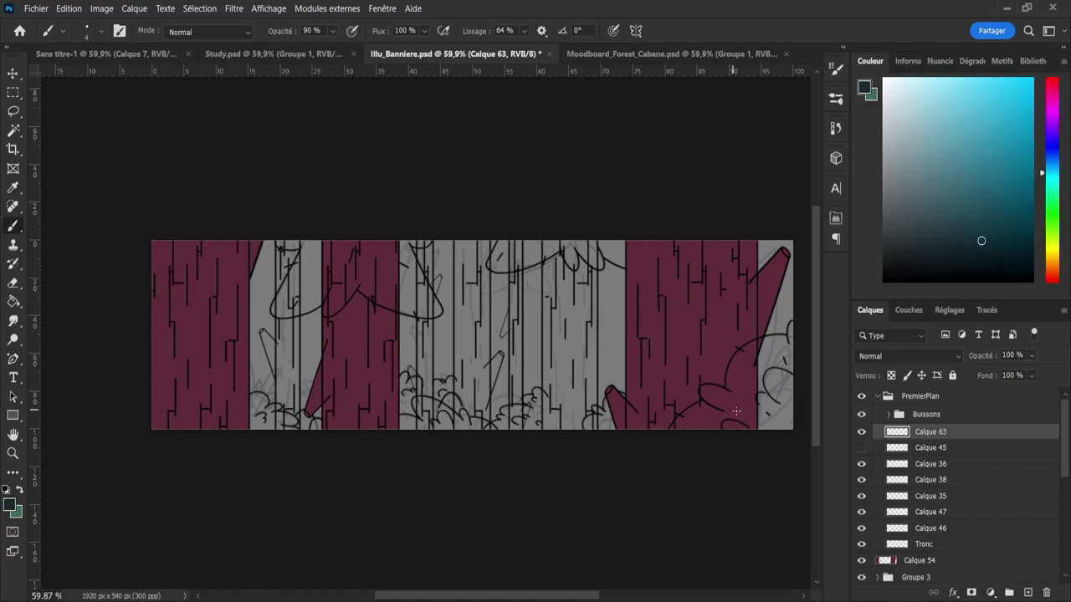
- Fill the foreground bush in the banner's lower-right corner with flat dark teal on Calque 63 at 100% opacity
{"action": "key", "text": "."}
{"action": "mouse_move", "coordinate": [765, 396]}
{"action": "left_mouse_down"}
{"action": "mouse_move", "coordinate": [779, 458]}
{"action": "mouse_move", "coordinate": [780, 367]}
{"action": "mouse_move", "coordinate": [792, 465]}
{"action": "mouse_move", "coordinate": [784, 377]}
{"action": "mouse_move", "coordinate": [764, 389]}
{"action": "mouse_move", "coordinate": [716, 475]}
{"action": "left_mouse_up"}
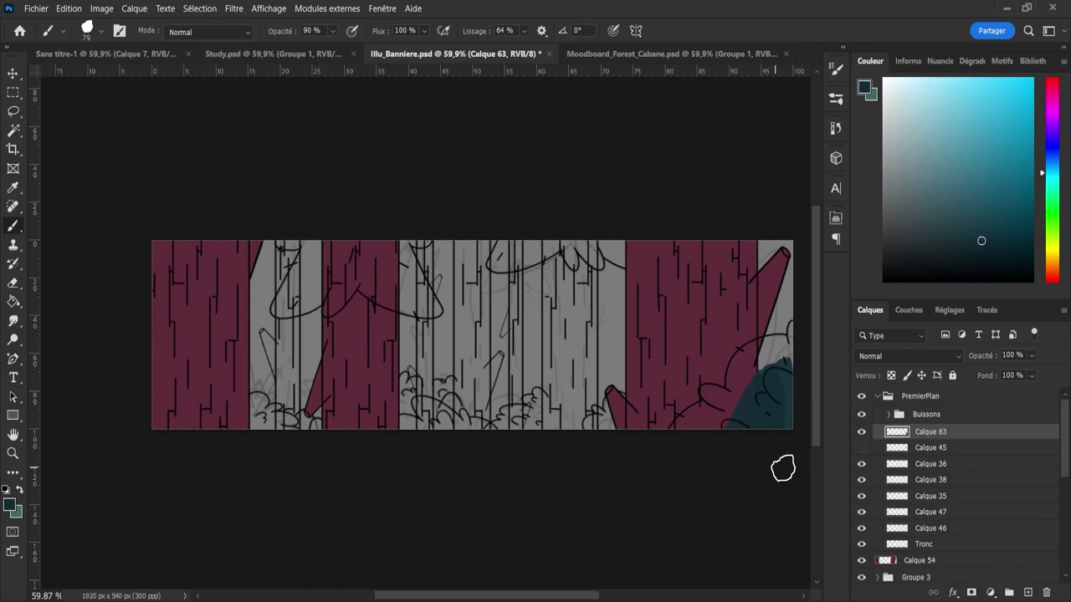
{"action": "key", "text": "0"}
{"action": "mouse_move", "coordinate": [781, 417]}
{"action": "left_mouse_down"}
{"action": "mouse_move", "coordinate": [782, 454]}
{"action": "mouse_move", "coordinate": [781, 363]}
{"action": "mouse_move", "coordinate": [775, 430]}
{"action": "left_mouse_up"}
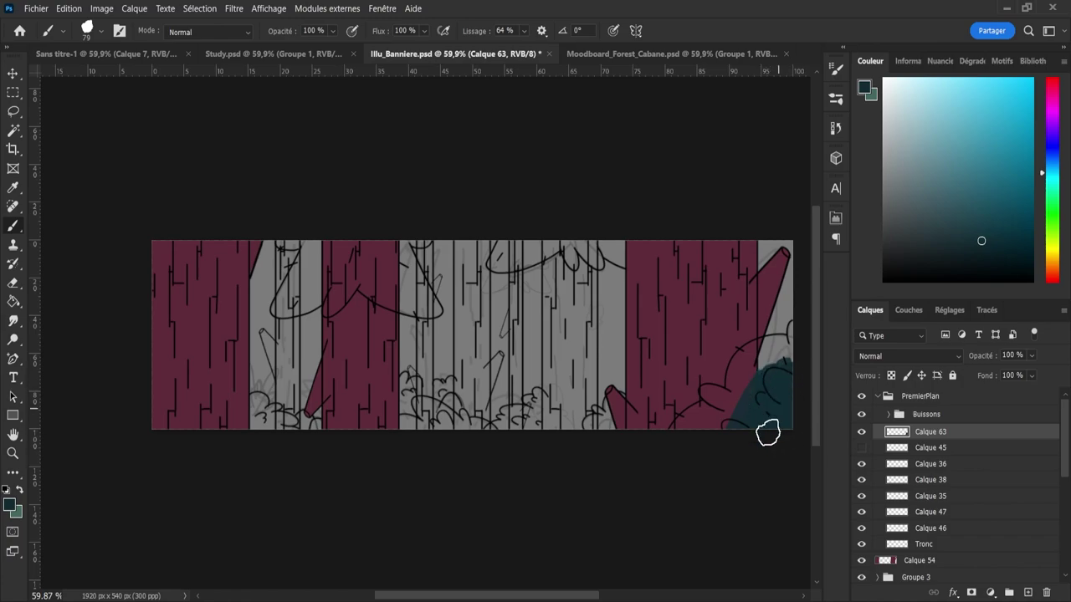
{"action": "mouse_move", "coordinate": [728, 437]}
{"action": "left_mouse_down"}
{"action": "mouse_move", "coordinate": [782, 388]}
{"action": "mouse_move", "coordinate": [768, 391]}
{"action": "mouse_move", "coordinate": [756, 374]}
{"action": "mouse_move", "coordinate": [739, 391]}
{"action": "mouse_move", "coordinate": [752, 411]}
{"action": "mouse_move", "coordinate": [787, 369]}
{"action": "left_mouse_up"}
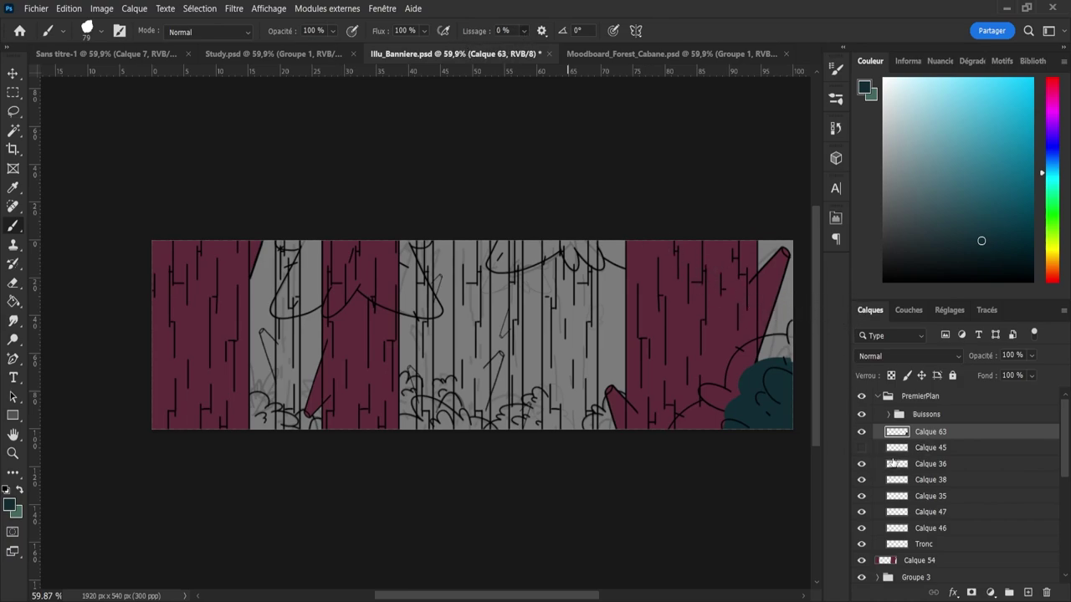
- Collapse and hide the PremierPlan group and hide Calque 54 to isolate the Groupe 3 tree
{"action": "left_click", "coordinate": [877, 397]}
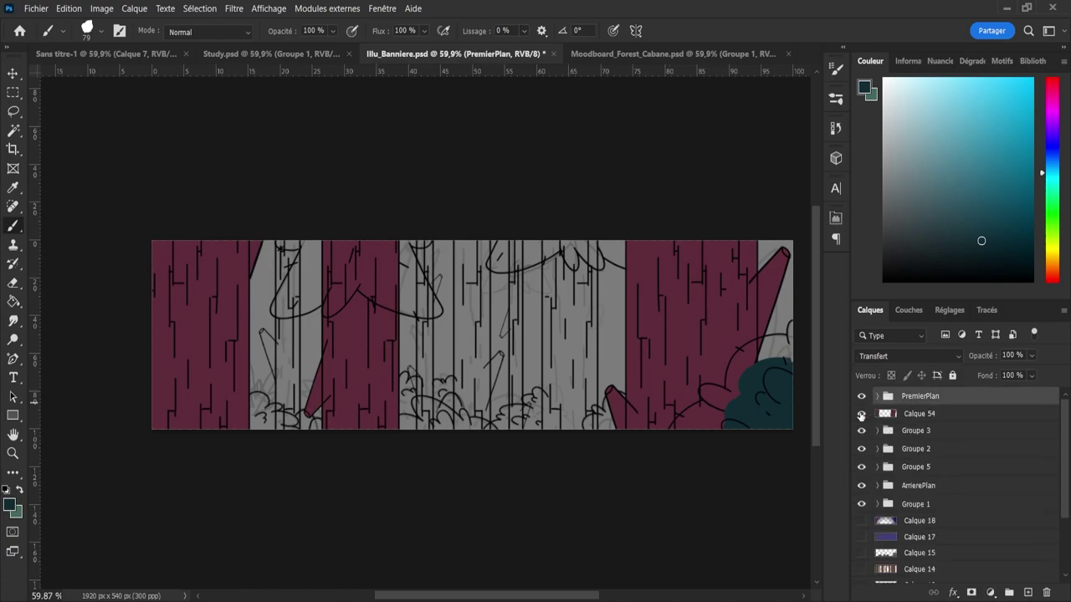
{"action": "left_click", "coordinate": [861, 397]}
{"action": "left_click", "coordinate": [861, 396]}
{"action": "left_click", "coordinate": [861, 414]}
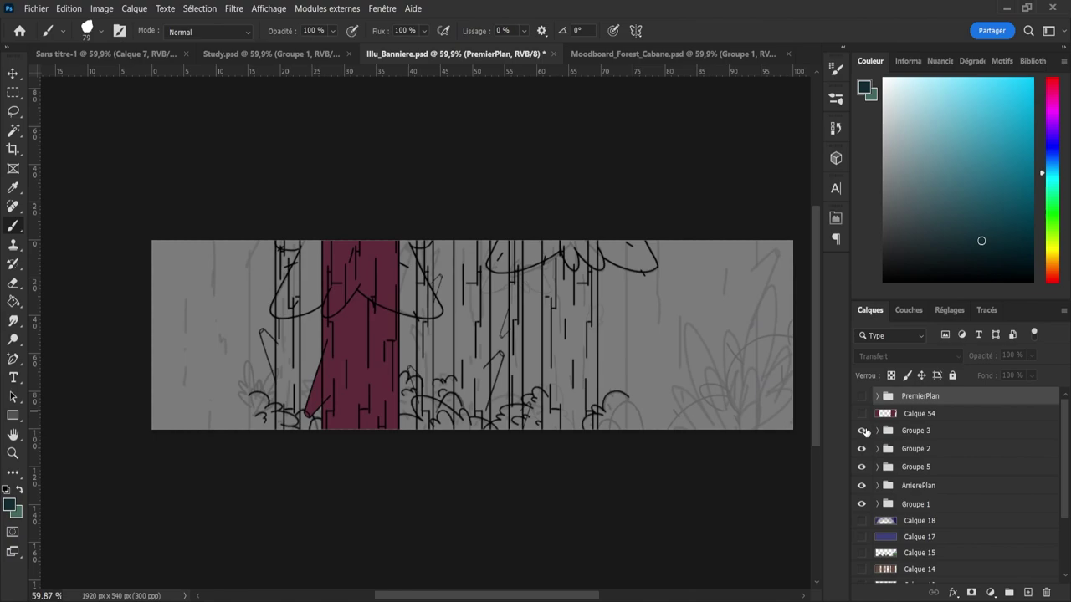
{"action": "left_click", "coordinate": [862, 431]}
{"action": "left_click", "coordinate": [862, 430]}
- Group the foliage line layers Calque 31 and Calque 30 together inside Groupe 3
{"action": "left_click", "coordinate": [877, 431]}
{"action": "left_click", "coordinate": [901, 450]}
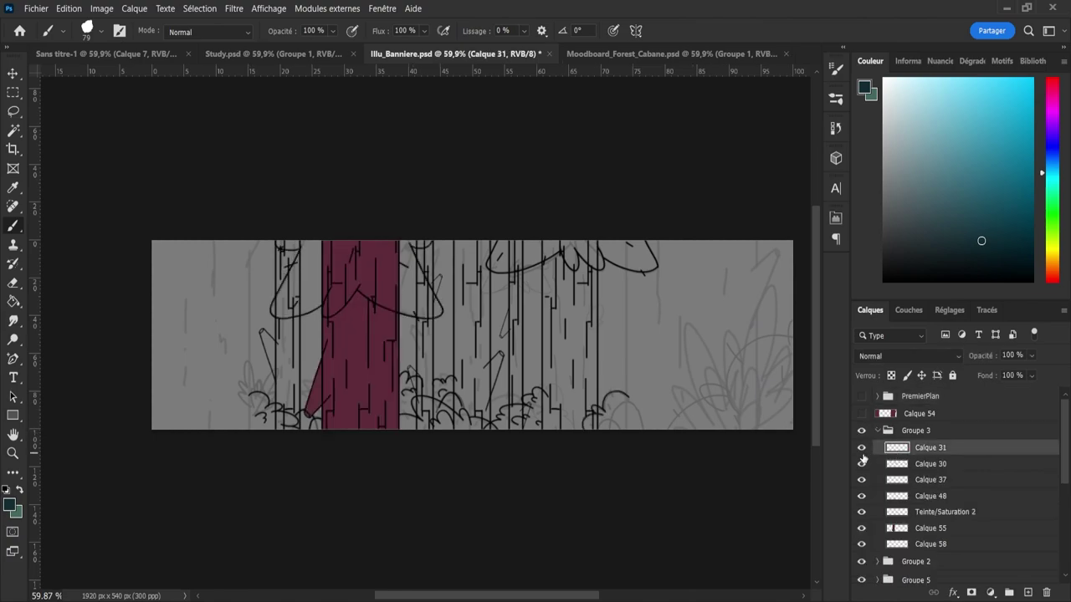
{"action": "left_click", "coordinate": [861, 464]}
{"action": "left_click", "coordinate": [861, 465]}
{"action": "left_click", "coordinate": [905, 468], "text": "shift"}
{"action": "left_click", "coordinate": [1010, 593]}
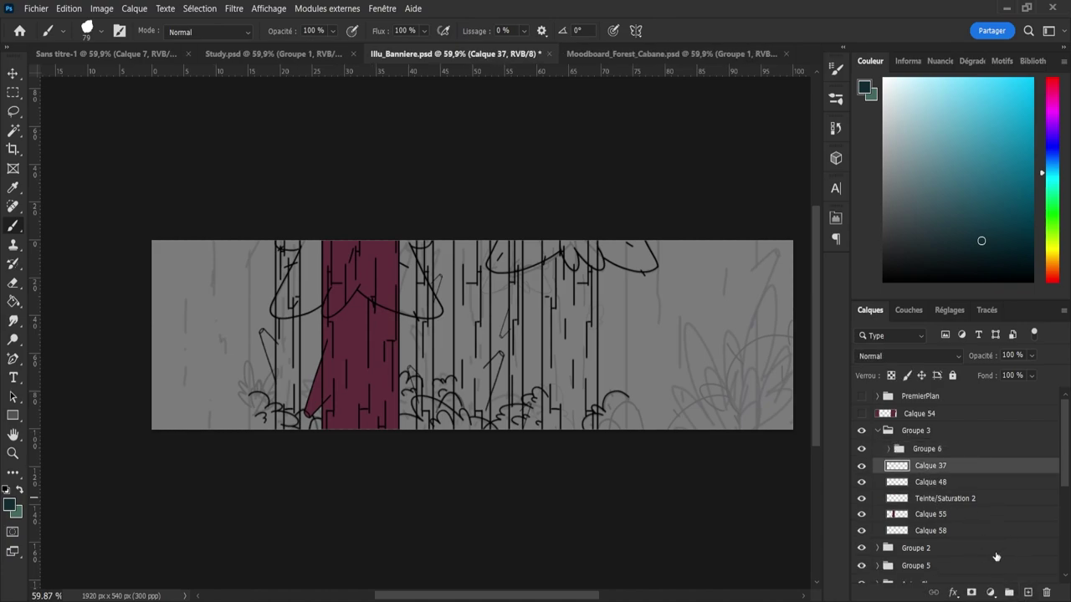
- Add a layer beneath the foliage line group and roughly block in the middle tree's foliage in flat dark teal
{"action": "left_click", "coordinate": [1027, 593]}
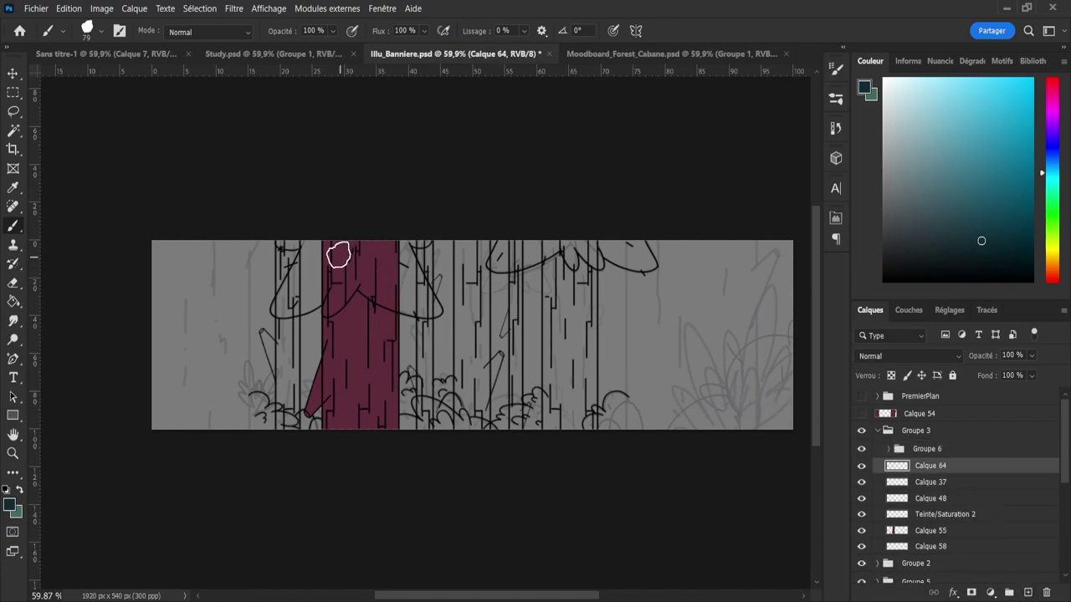
{"action": "mouse_move", "coordinate": [339, 251]}
{"action": "left_mouse_down"}
{"action": "mouse_move", "coordinate": [400, 284]}
{"action": "mouse_move", "coordinate": [372, 225]}
{"action": "mouse_move", "coordinate": [408, 278]}
{"action": "mouse_move", "coordinate": [389, 238]}
{"action": "mouse_move", "coordinate": [368, 232]}
{"action": "mouse_move", "coordinate": [367, 251]}
{"action": "mouse_move", "coordinate": [349, 257]}
{"action": "mouse_move", "coordinate": [352, 241]}
{"action": "mouse_move", "coordinate": [324, 263]}
{"action": "mouse_move", "coordinate": [356, 265]}
{"action": "mouse_move", "coordinate": [351, 233]}
{"action": "mouse_move", "coordinate": [354, 250]}
{"action": "mouse_move", "coordinate": [374, 255]}
{"action": "mouse_move", "coordinate": [408, 303]}
{"action": "left_mouse_up"}
{"action": "key", "text": "z"}
{"action": "key", "text": "b"}
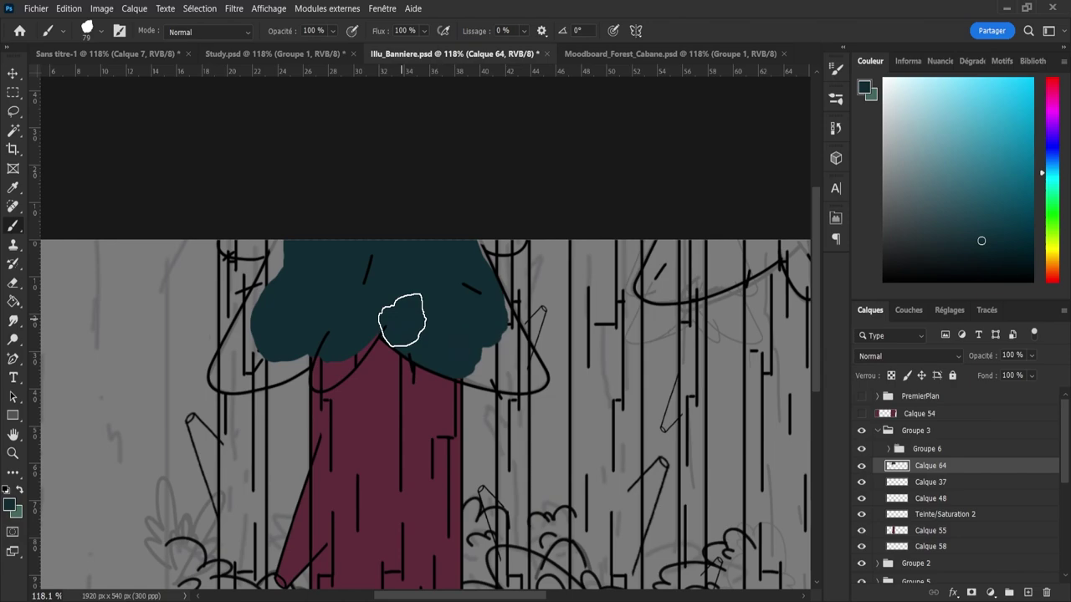
{"action": "mouse_move", "coordinate": [402, 313]}
{"action": "left_mouse_down"}
{"action": "mouse_move", "coordinate": [488, 353]}
{"action": "mouse_move", "coordinate": [472, 311]}
{"action": "mouse_move", "coordinate": [486, 324]}
{"action": "left_mouse_up"}
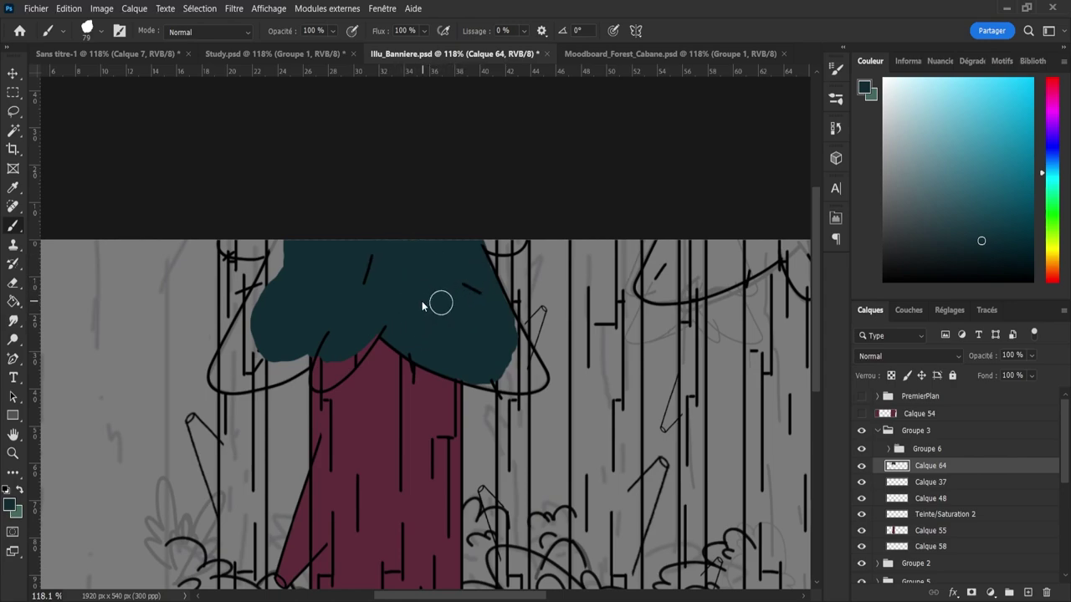
- Reduce the brush to 29 px and fill the foliage's small upper-right lobe, right tip and central lobe up to the outlines
{"action": "key", "text": "bracketleft"}
{"action": "key", "text": "bracketleft"}
{"action": "key", "text": "bracketleft"}
{"action": "key", "text": "bracketleft"}
{"action": "key", "text": "bracketleft"}
{"action": "mouse_move", "coordinate": [486, 291]}
{"action": "left_mouse_down"}
{"action": "mouse_move", "coordinate": [470, 259]}
{"action": "mouse_move", "coordinate": [492, 233]}
{"action": "mouse_move", "coordinate": [519, 237]}
{"action": "left_mouse_up"}
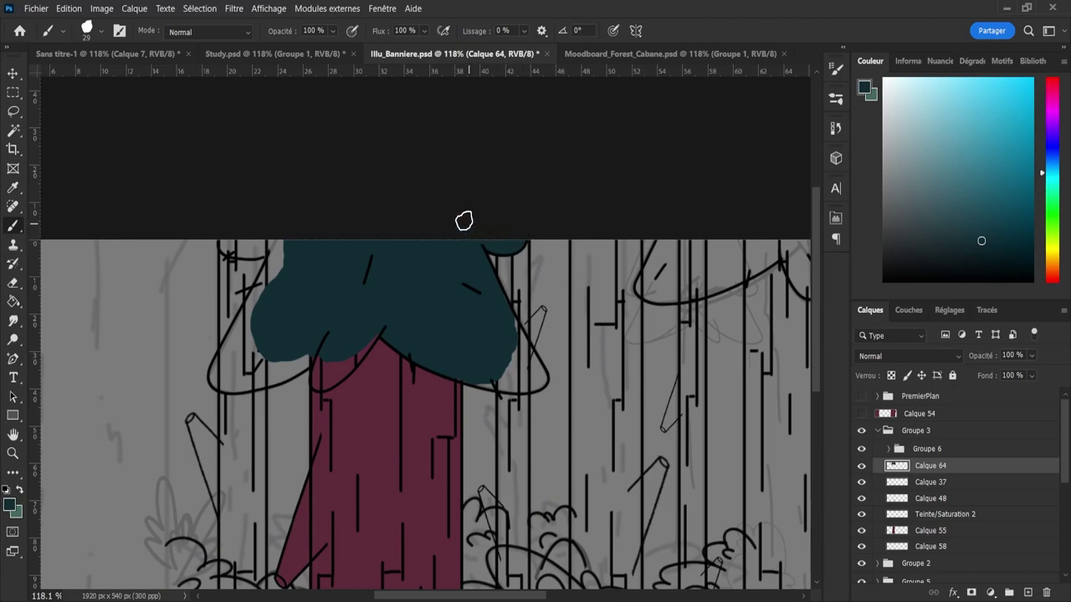
{"action": "mouse_move", "coordinate": [485, 342]}
{"action": "left_mouse_down"}
{"action": "mouse_move", "coordinate": [511, 339]}
{"action": "mouse_move", "coordinate": [522, 354]}
{"action": "mouse_move", "coordinate": [507, 323]}
{"action": "mouse_move", "coordinate": [531, 368]}
{"action": "mouse_move", "coordinate": [509, 353]}
{"action": "mouse_move", "coordinate": [521, 368]}
{"action": "mouse_move", "coordinate": [450, 365]}
{"action": "mouse_move", "coordinate": [534, 380]}
{"action": "left_mouse_up"}
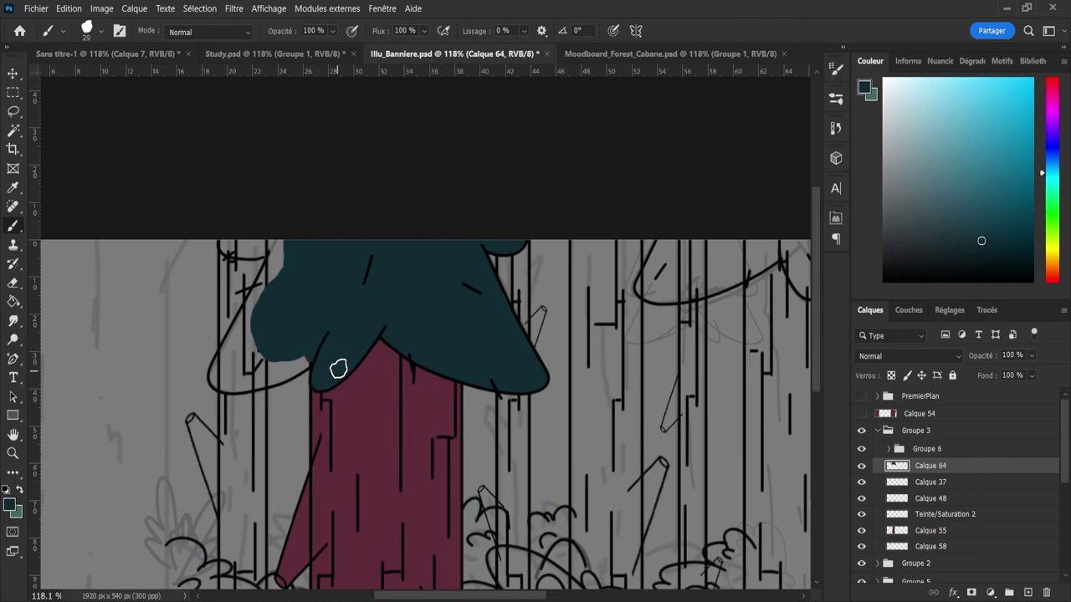
- Fill the foliage's left tip and small upper-left lobe with the same dark teal up to the outlines
{"action": "mouse_move", "coordinate": [306, 356]}
{"action": "left_mouse_down"}
{"action": "mouse_move", "coordinate": [255, 384]}
{"action": "mouse_move", "coordinate": [240, 349]}
{"action": "mouse_move", "coordinate": [284, 272]}
{"action": "mouse_move", "coordinate": [248, 324]}
{"action": "mouse_move", "coordinate": [297, 198]}
{"action": "mouse_move", "coordinate": [231, 232]}
{"action": "mouse_move", "coordinate": [282, 238]}
{"action": "mouse_move", "coordinate": [237, 242]}
{"action": "left_mouse_up"}
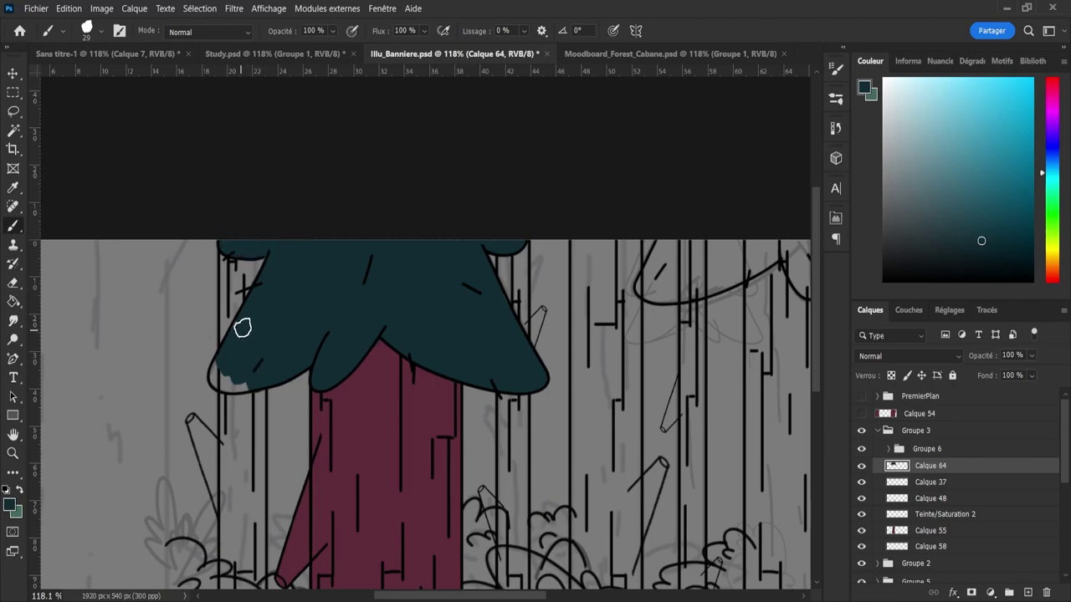
{"action": "mouse_move", "coordinate": [242, 361]}
{"action": "left_mouse_down"}
{"action": "mouse_move", "coordinate": [250, 381]}
{"action": "mouse_move", "coordinate": [220, 375]}
{"action": "left_mouse_up"}
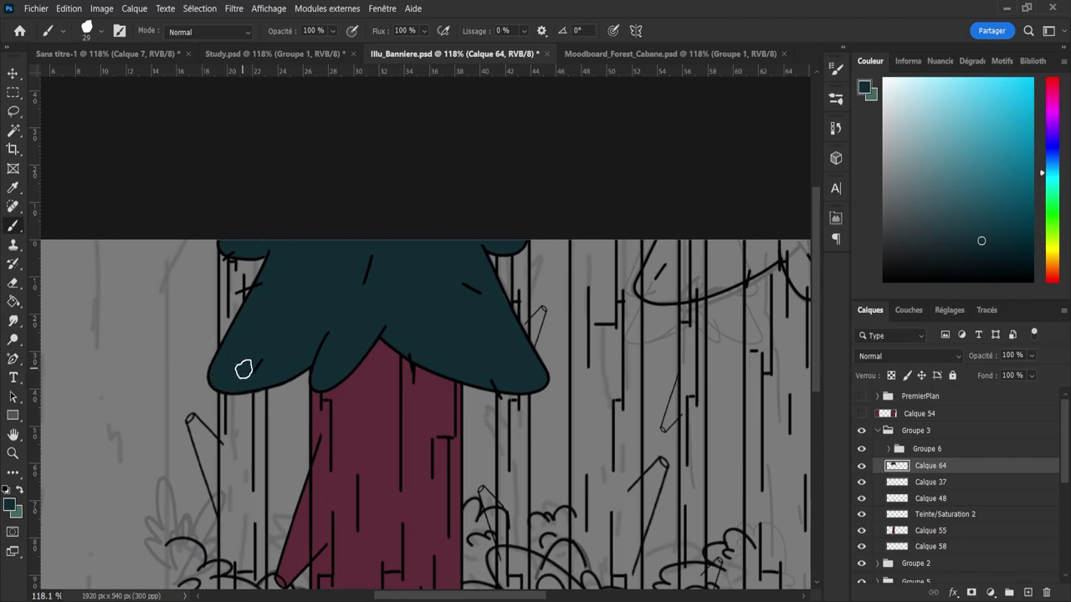
{"action": "key", "text": "z"}
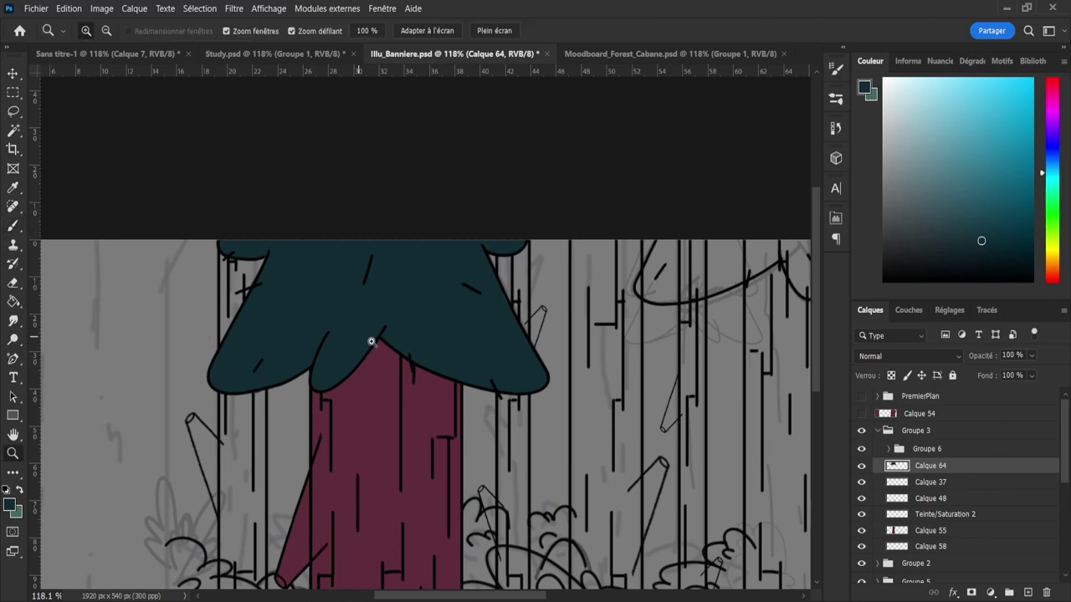
{"action": "scroll", "coordinate": [411, 371], "scroll_direction": "down", "scroll_amount": 4}
{"action": "scroll", "coordinate": [404, 351], "scroll_direction": "down", "scroll_amount": 3}
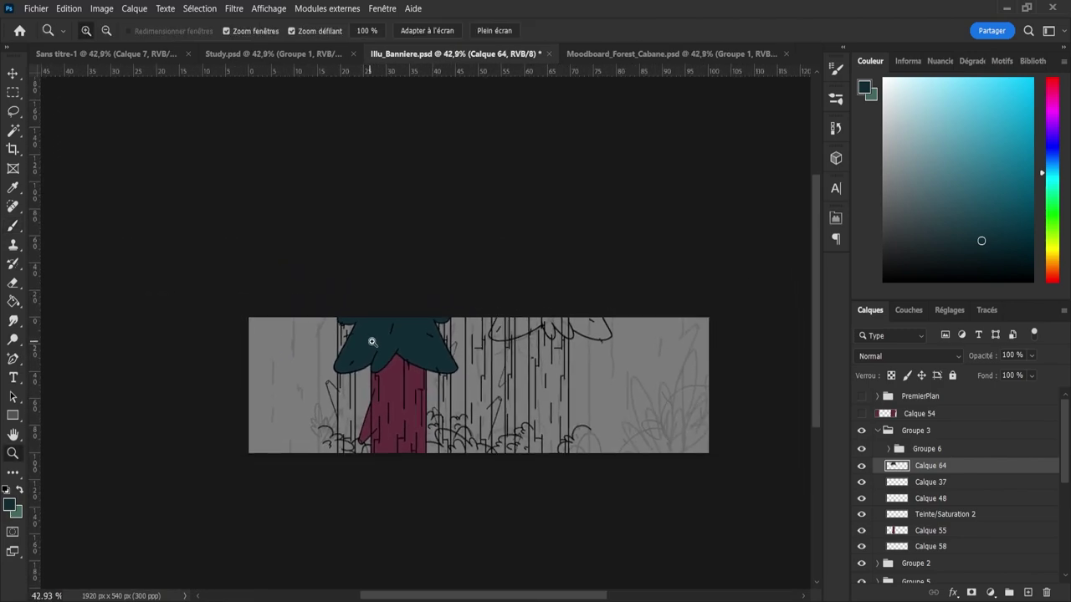
{"action": "scroll", "coordinate": [573, 384], "scroll_direction": "up", "scroll_amount": 2}
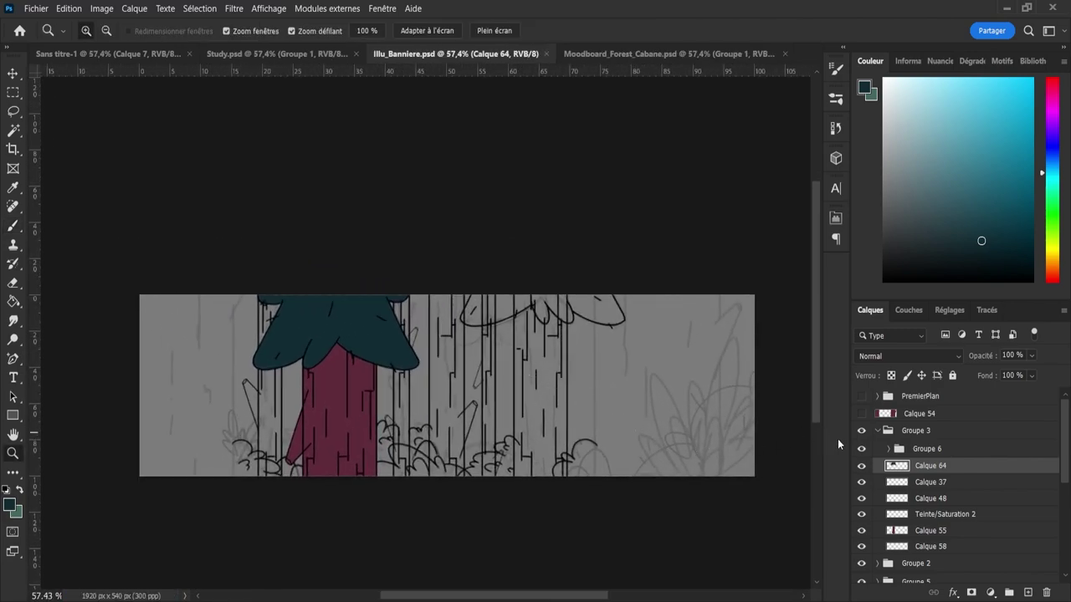
- Toggle the visibility of Calque 37, Calque 48 and Teinte/Saturation 2 to identify the middle trunk's outline layer, and select Teinte/Saturation 2
{"action": "left_click", "coordinate": [861, 483]}
{"action": "left_click", "coordinate": [861, 484]}
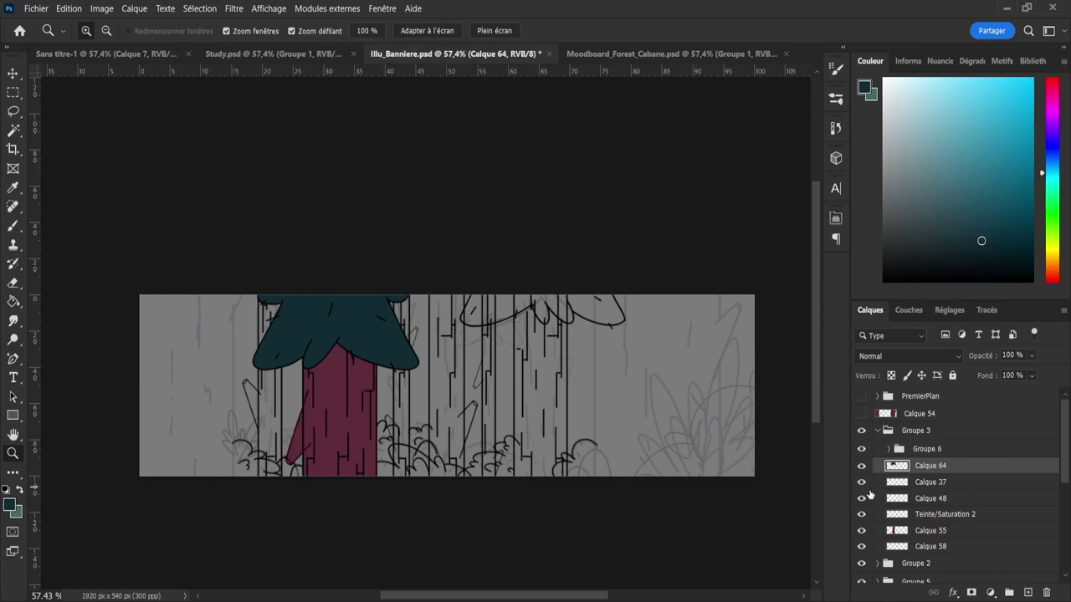
{"action": "left_click", "coordinate": [862, 498]}
{"action": "left_click", "coordinate": [863, 498]}
{"action": "left_click", "coordinate": [861, 516]}
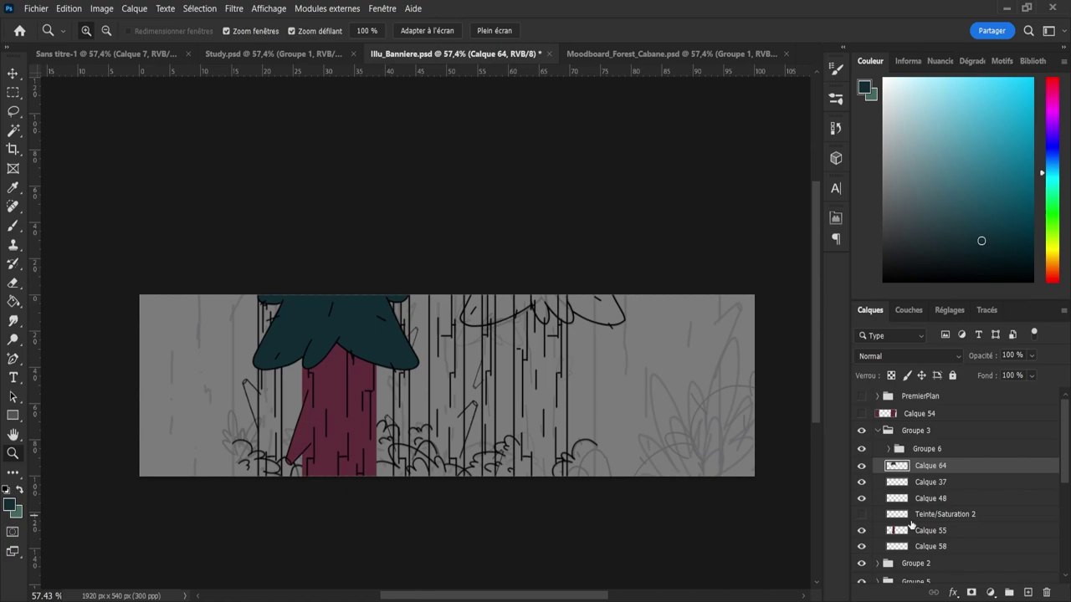
{"action": "left_click", "coordinate": [910, 520]}
{"action": "left_click", "coordinate": [861, 518]}
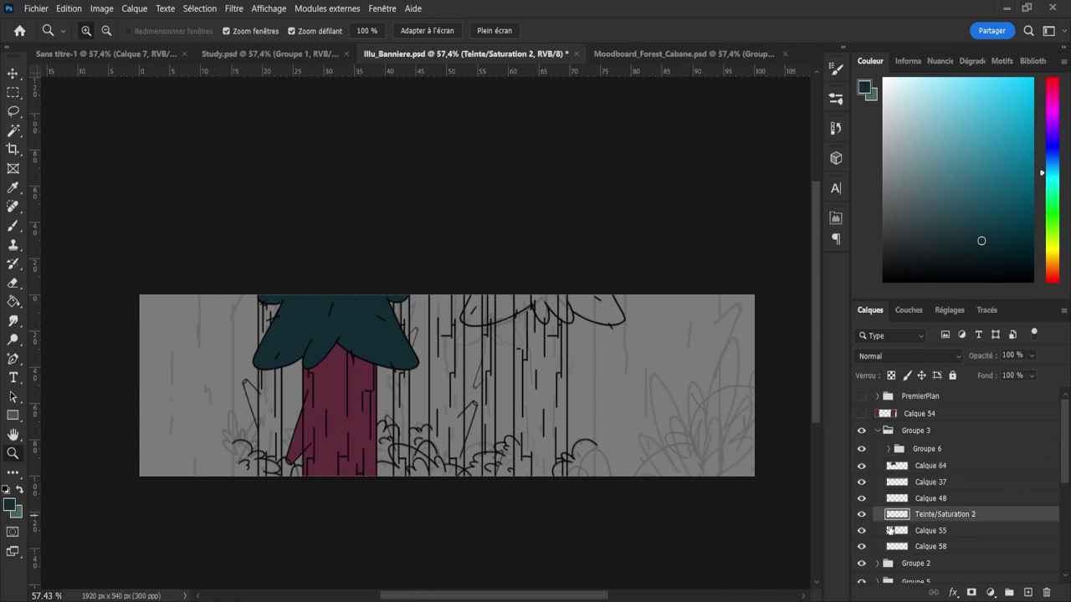
- Erase the middle trunk's outline where the lower branch joins it, fitting the whole tree in view, and save the document
{"action": "left_click_drag", "start_coordinate": [221, 470], "coordinate": [299, 469]}
{"action": "key", "text": "e"}
{"action": "mouse_move", "coordinate": [467, 349]}
{"action": "left_mouse_down"}
{"action": "mouse_move", "coordinate": [482, 306]}
{"action": "mouse_move", "coordinate": [472, 291]}
{"action": "mouse_move", "coordinate": [474, 359]}
{"action": "mouse_move", "coordinate": [480, 285]}
{"action": "left_mouse_up"}
{"action": "key", "text": "ctrl+z"}
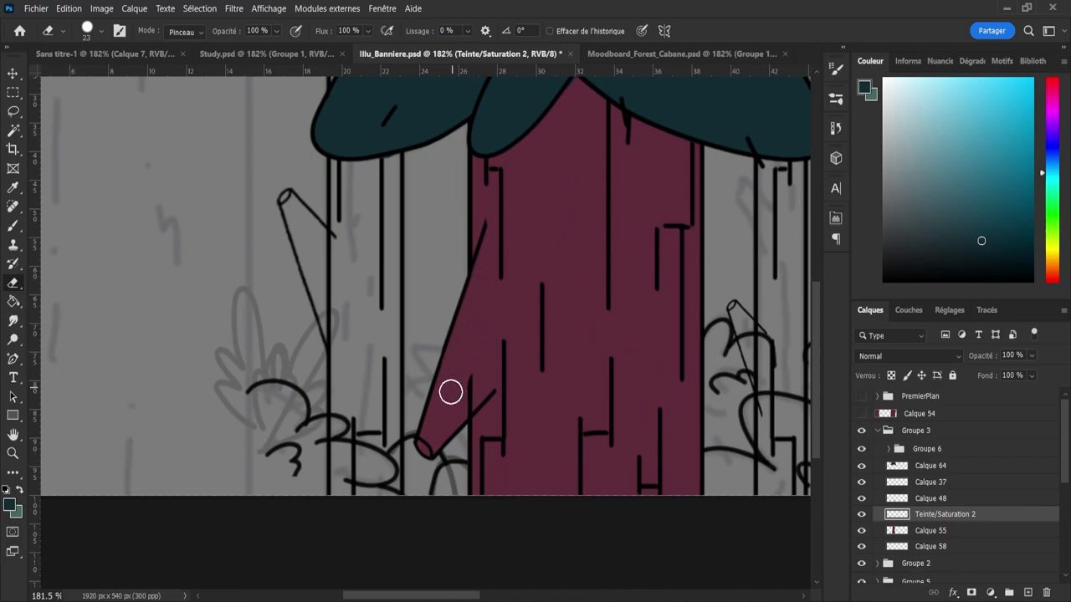
{"action": "key", "text": "z"}
{"action": "mouse_move", "coordinate": [454, 410]}
{"action": "left_mouse_down"}
{"action": "mouse_move", "coordinate": [427, 384]}
{"action": "mouse_move", "coordinate": [382, 369]}
{"action": "left_mouse_up"}
{"action": "left_click_drag", "start_coordinate": [520, 362], "coordinate": [545, 391]}
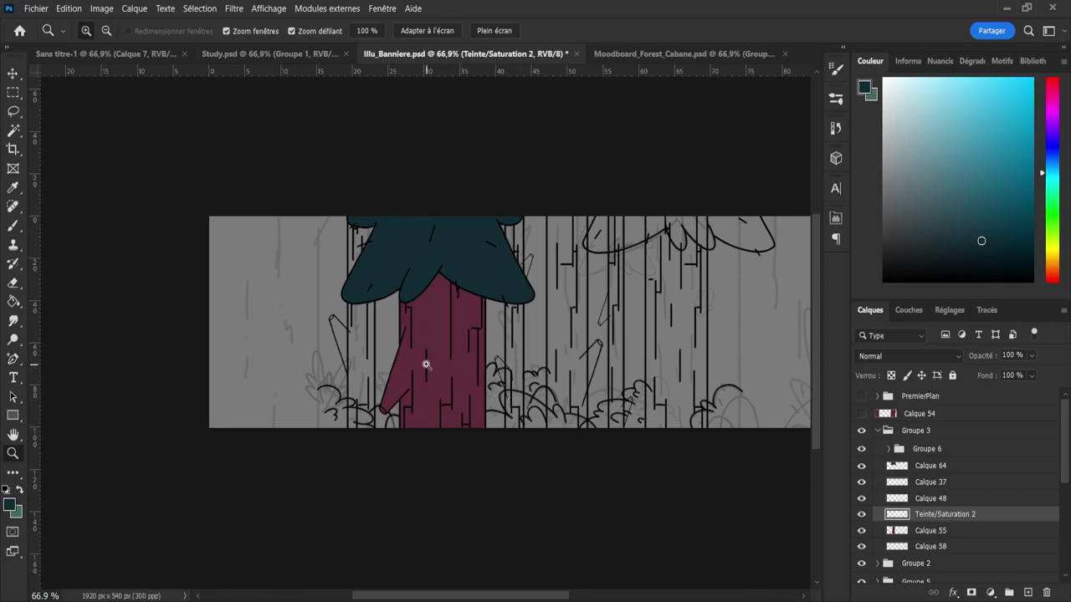
{"action": "key", "text": "ctrl+s"}
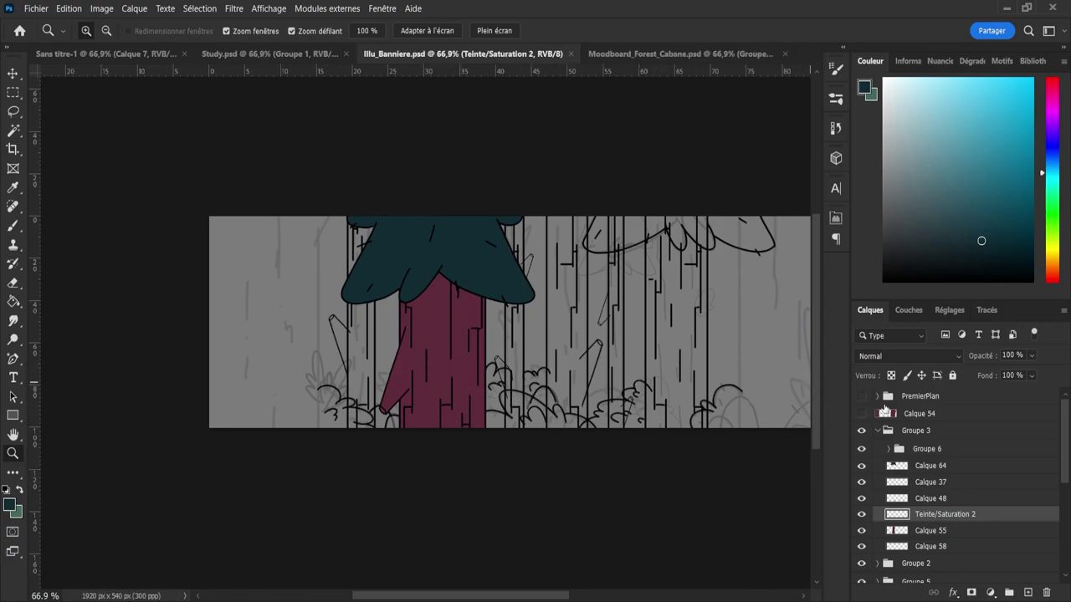
- Check the middle trunk's bark lines by toggling Calque 48 and Teinte/Saturation 2, then collapse Groupe 3
{"action": "left_click", "coordinate": [909, 502]}
{"action": "left_click", "coordinate": [863, 500]}
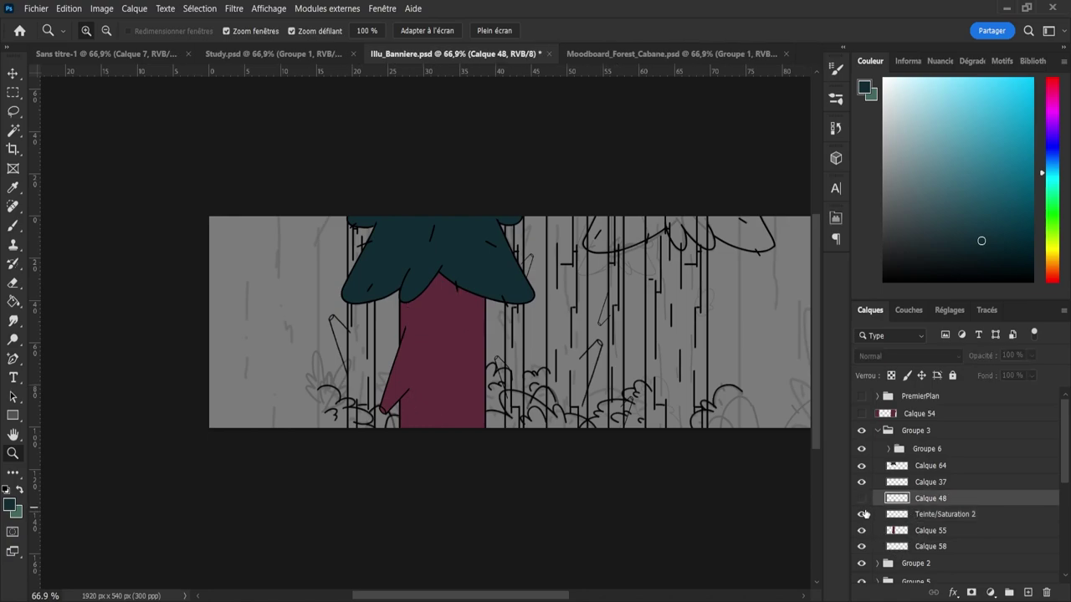
{"action": "left_click", "coordinate": [863, 514]}
{"action": "left_click", "coordinate": [862, 501]}
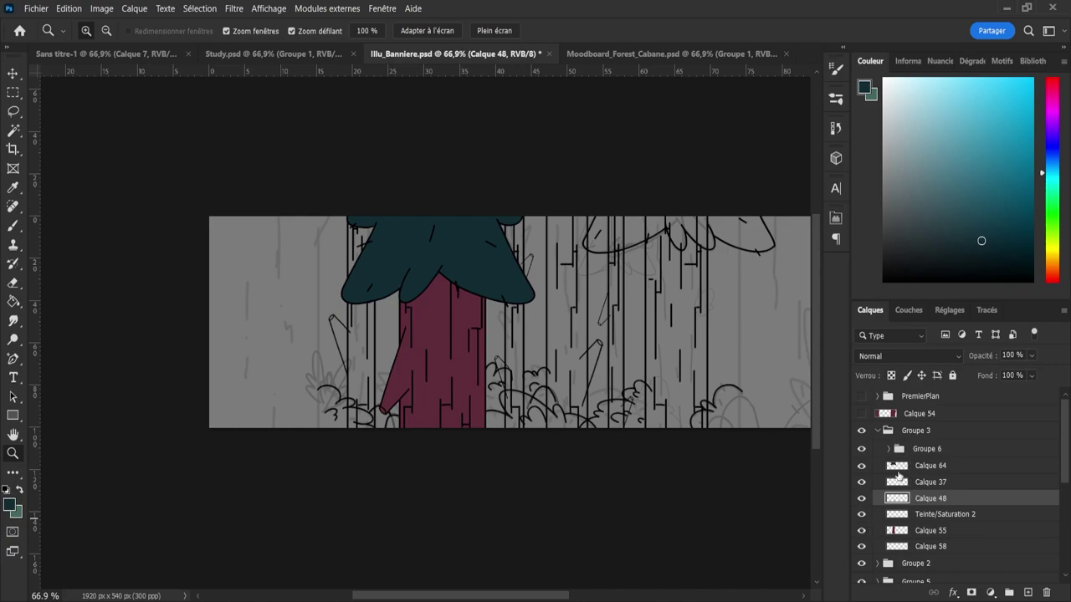
{"action": "left_click", "coordinate": [878, 430]}
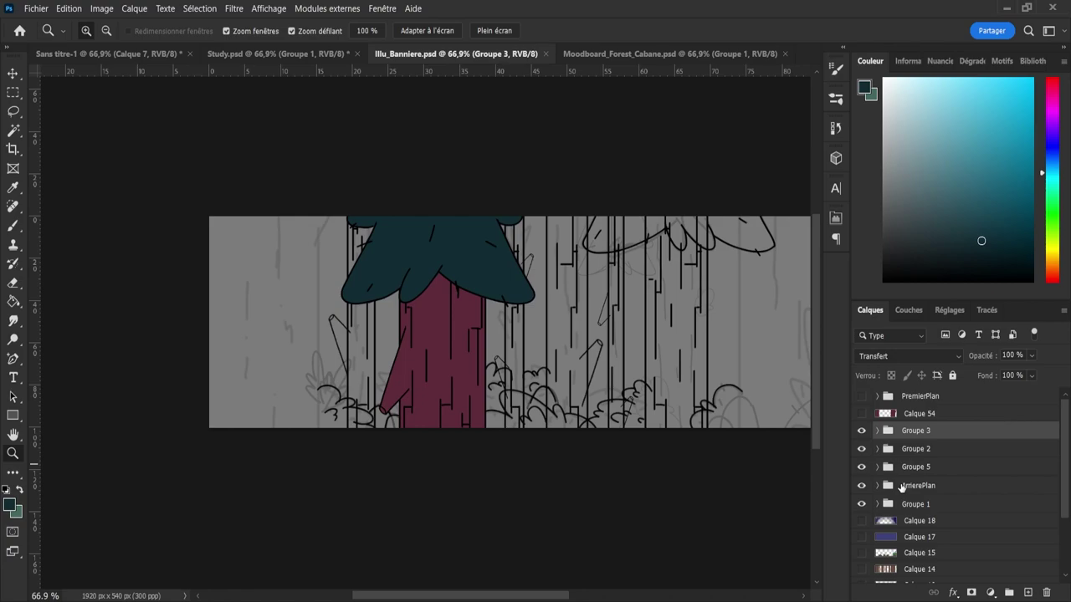
- Show Calque 54 and the PremierPlan group, expand PremierPlan and select its bush fill layer Calque 63
{"action": "left_click_drag", "start_coordinate": [583, 368], "coordinate": [567, 367]}
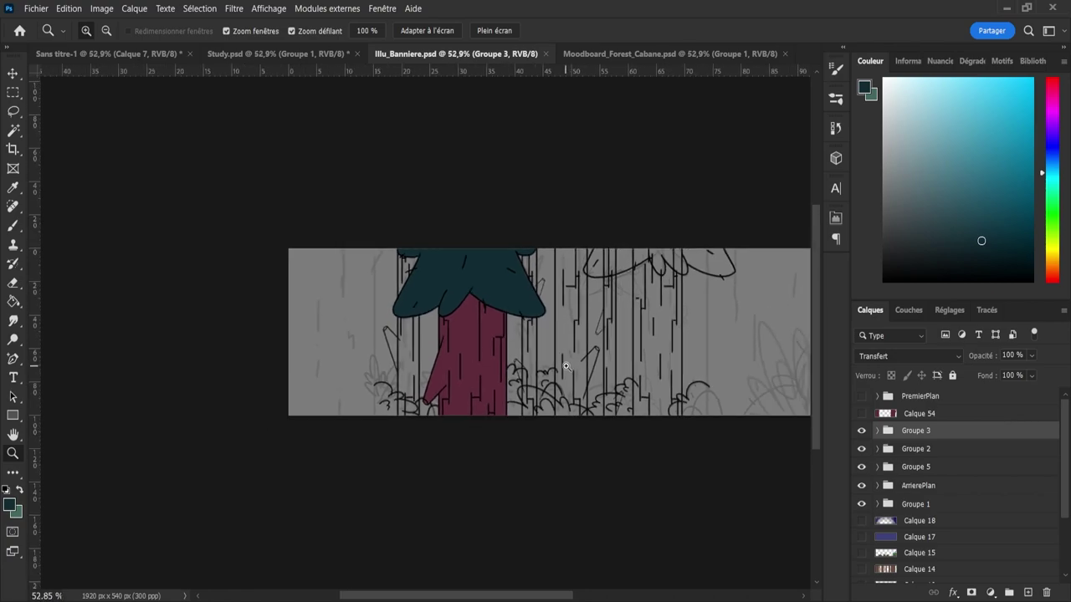
{"action": "left_click_drag", "start_coordinate": [659, 408], "coordinate": [686, 404]}
{"action": "left_click_drag", "start_coordinate": [584, 373], "coordinate": [526, 368]}
{"action": "scroll", "coordinate": [792, 357], "scroll_direction": "up", "scroll_amount": 3}
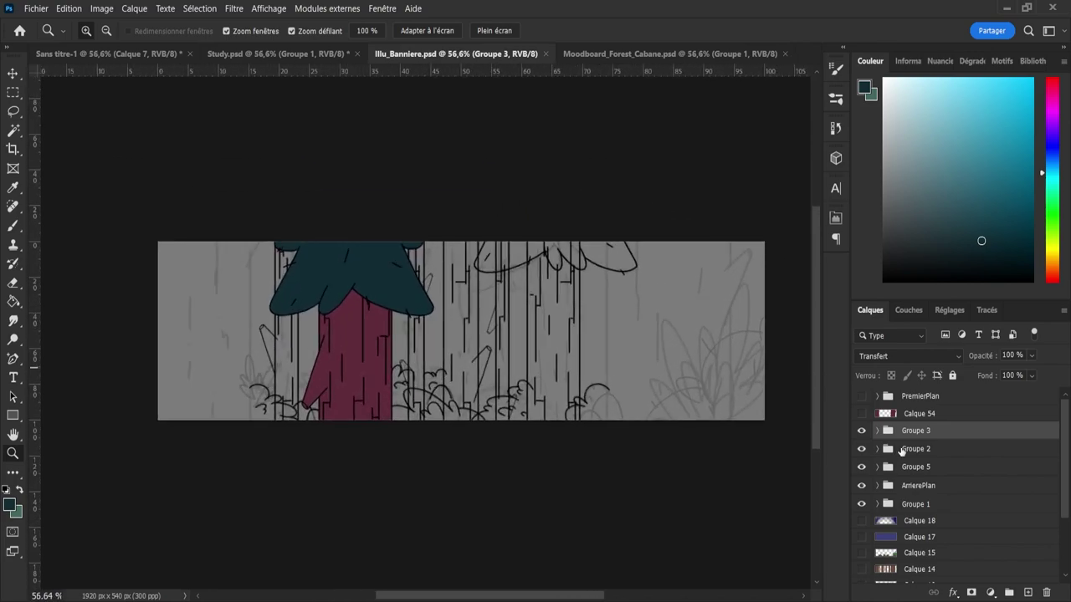
{"action": "left_click", "coordinate": [861, 413]}
{"action": "left_click", "coordinate": [861, 396]}
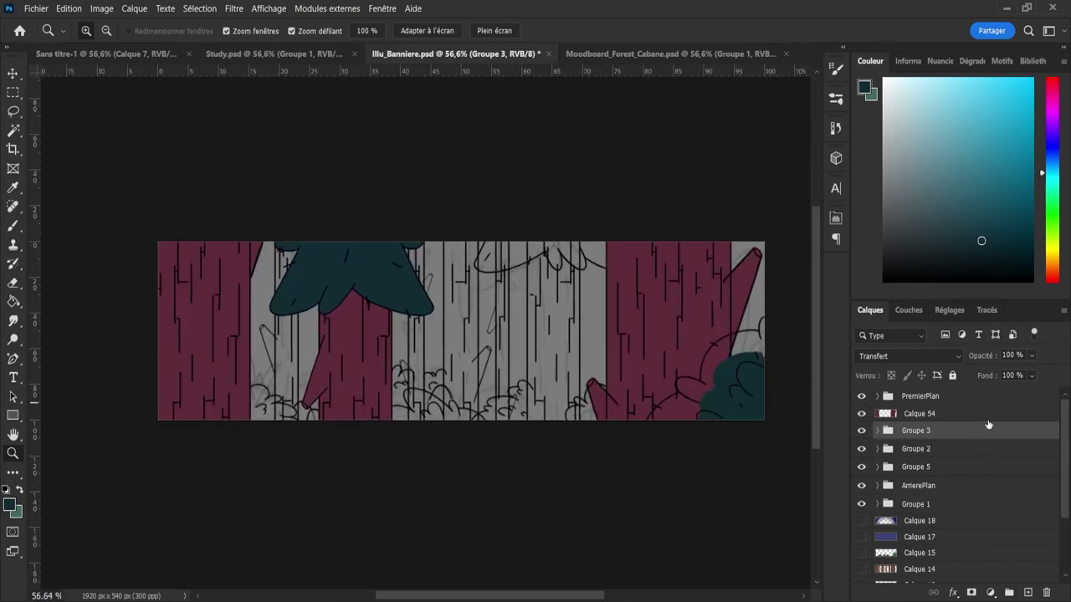
{"action": "left_click", "coordinate": [877, 396]}
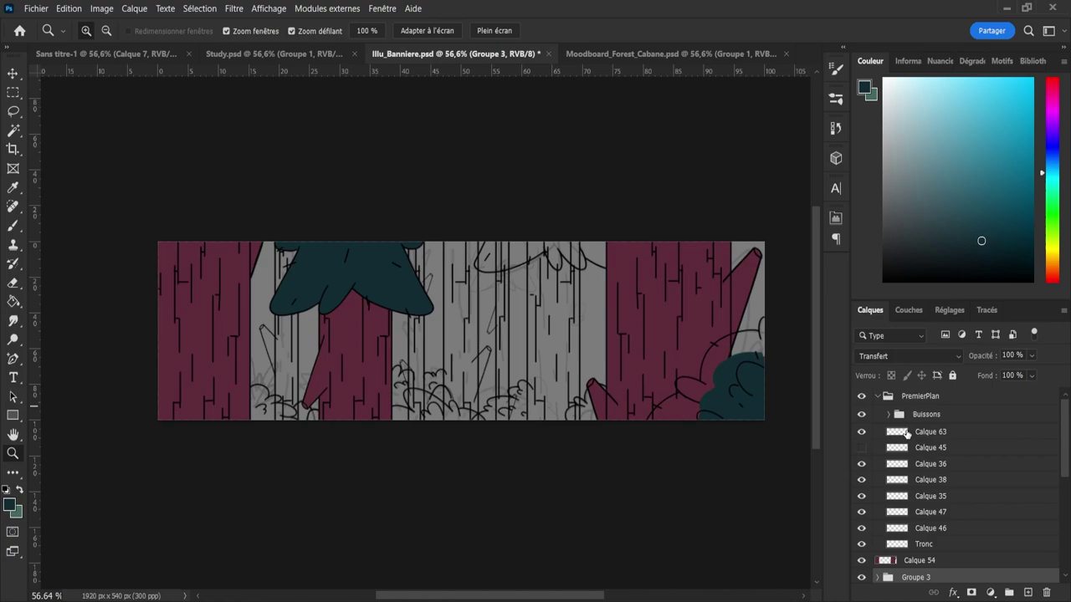
{"action": "left_click", "coordinate": [907, 432]}
{"action": "left_click", "coordinate": [861, 432]}
{"action": "left_click", "coordinate": [861, 432]}
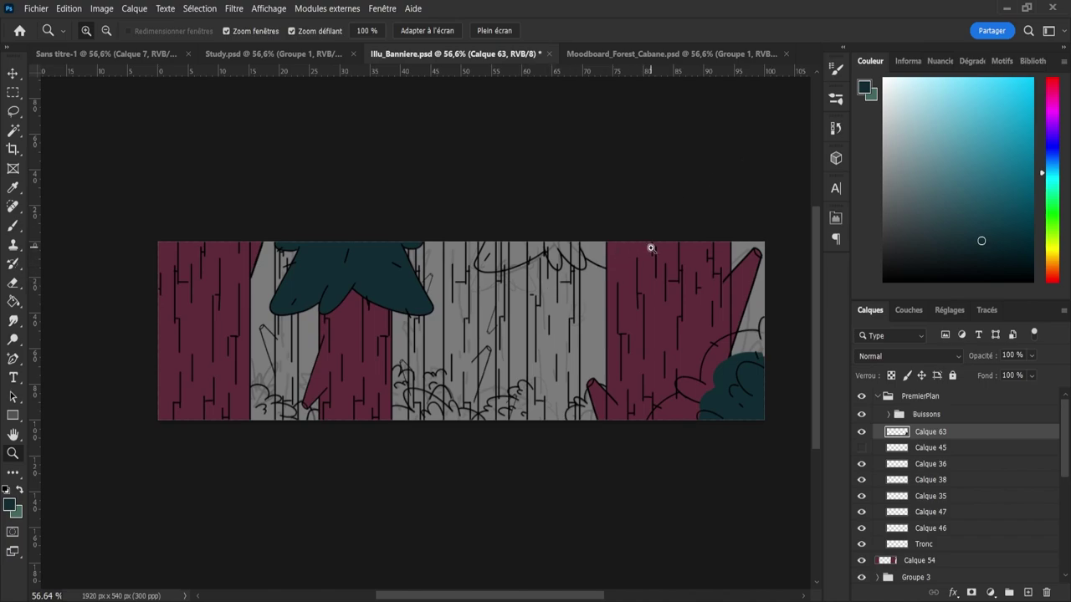
- Sample a light green, enlarge the brush to 153 px and roughly repaint the foreground bush with it
{"action": "key", "text": "x"}
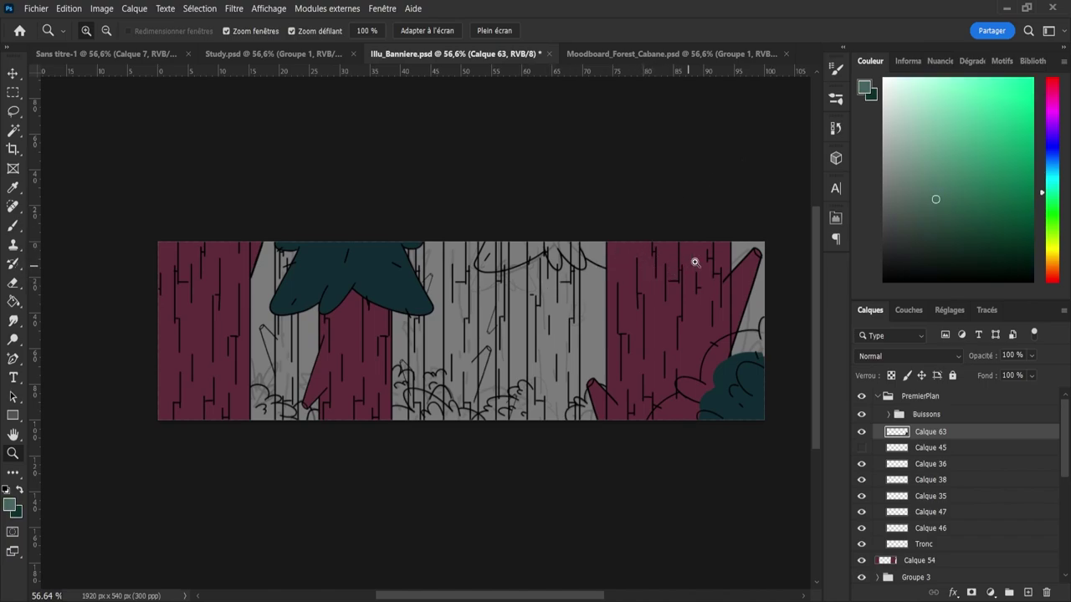
{"action": "key", "text": "b"}
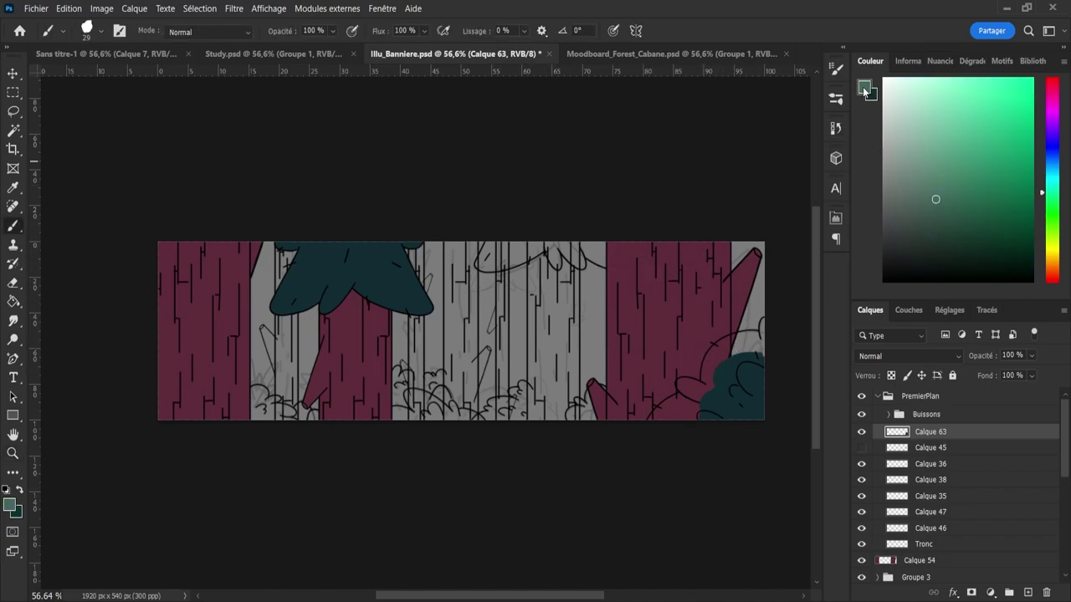
{"action": "key", "text": "i"}
{"action": "key", "text": "b"}
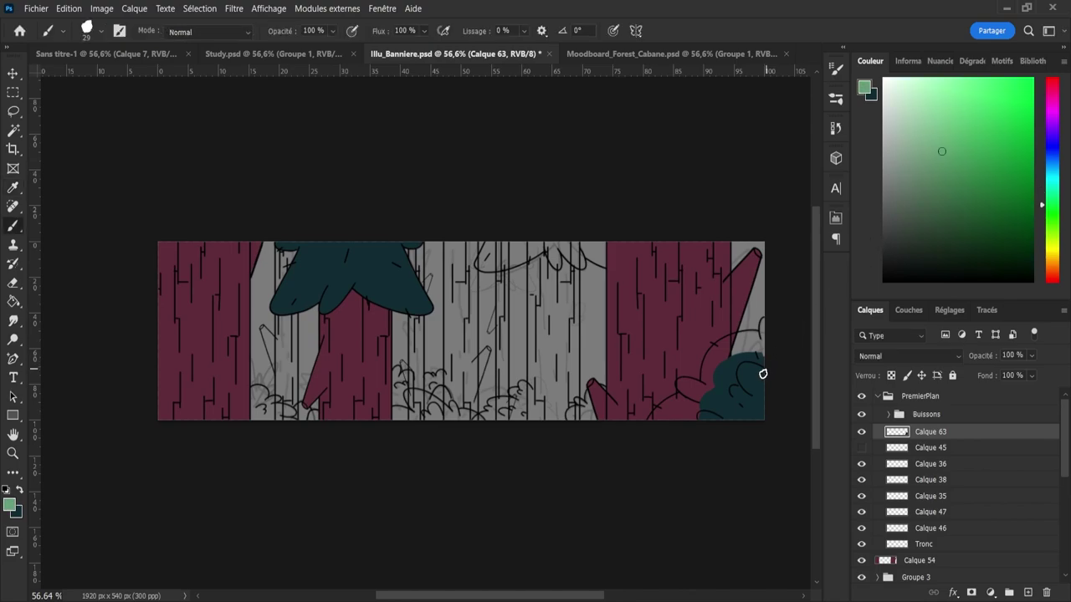
{"action": "right_click", "coordinate": [701, 407], "text": "alt"}
{"action": "mouse_move", "coordinate": [702, 408]}
{"action": "left_mouse_down"}
{"action": "mouse_move", "coordinate": [717, 421]}
{"action": "mouse_move", "coordinate": [751, 369]}
{"action": "mouse_move", "coordinate": [739, 368]}
{"action": "mouse_move", "coordinate": [733, 418]}
{"action": "mouse_move", "coordinate": [700, 426]}
{"action": "left_mouse_up"}
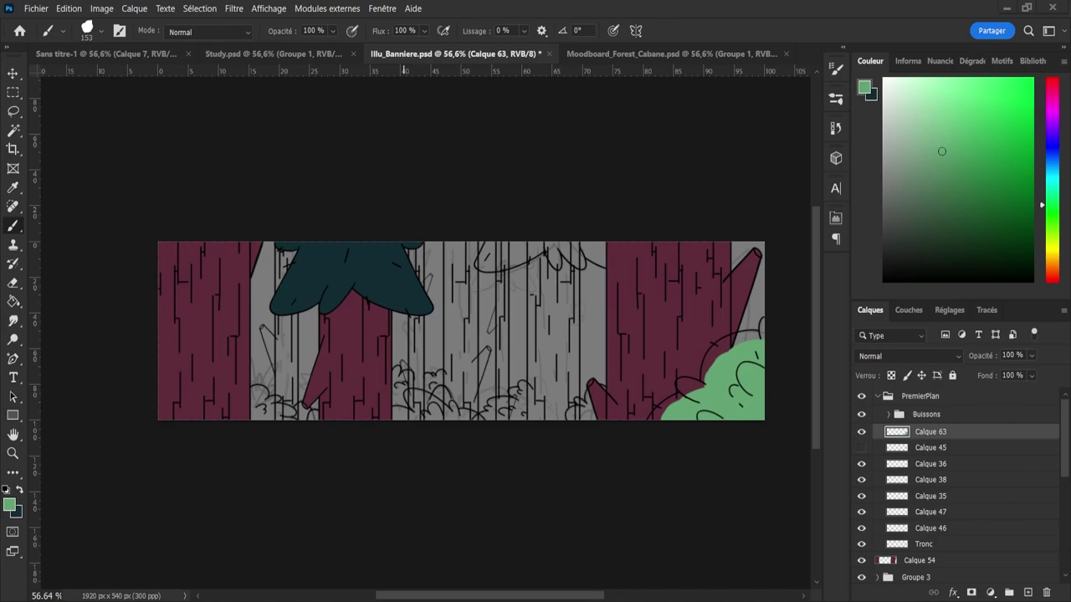
- Pick a medium teal and roughly paint over the foreground bush with the 153 px brush
{"action": "key", "text": "i"}
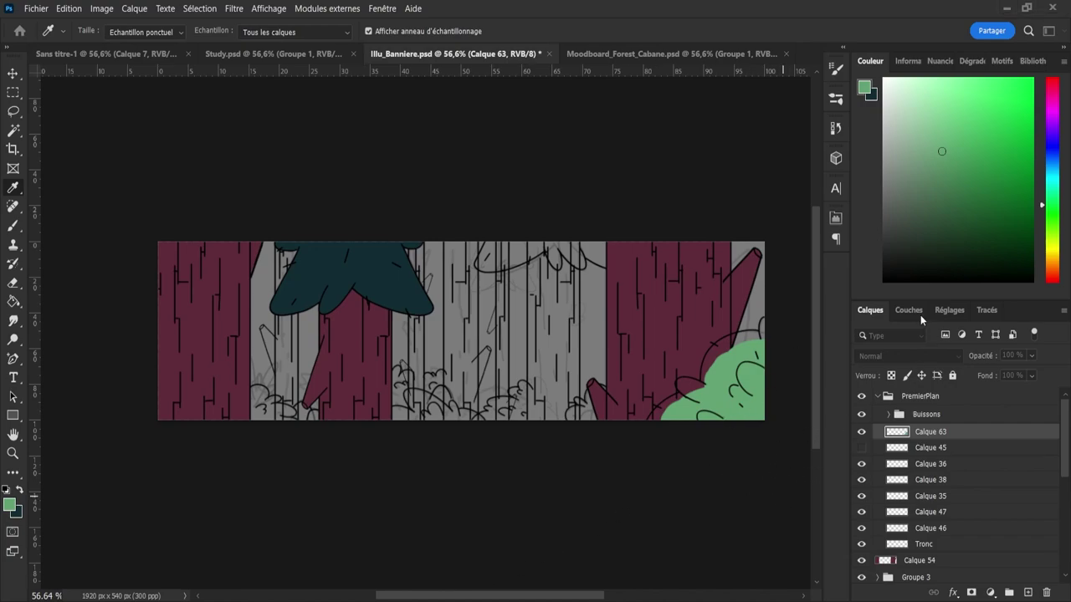
{"action": "key", "text": "b"}
{"action": "left_click", "coordinate": [887, 239]}
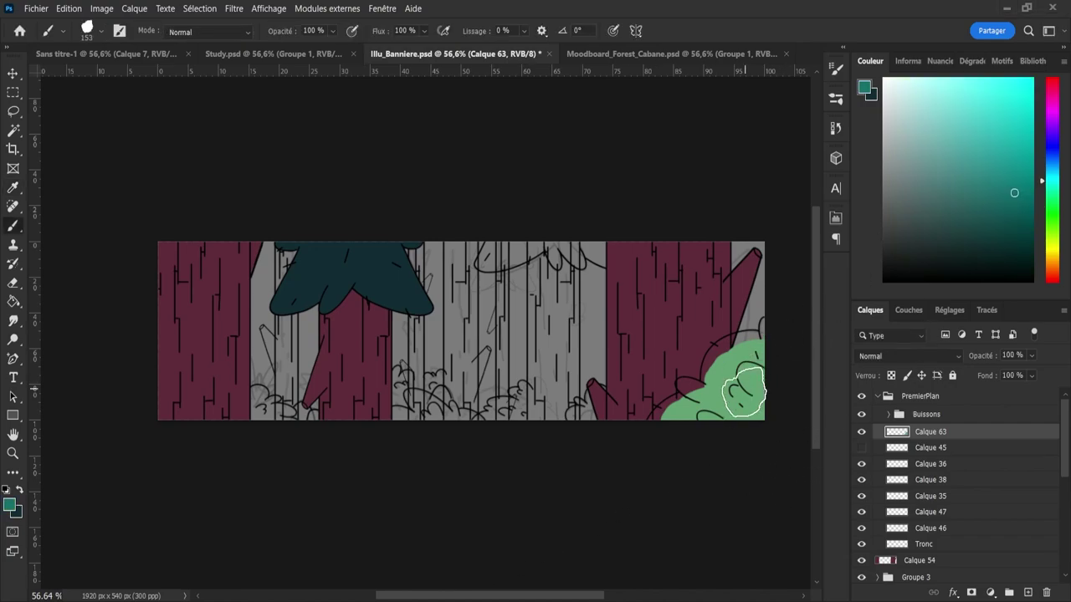
{"action": "mouse_move", "coordinate": [748, 406]}
{"action": "left_mouse_down"}
{"action": "mouse_move", "coordinate": [748, 377]}
{"action": "mouse_move", "coordinate": [739, 397]}
{"action": "mouse_move", "coordinate": [732, 366]}
{"action": "mouse_move", "coordinate": [750, 376]}
{"action": "mouse_move", "coordinate": [762, 351]}
{"action": "mouse_move", "coordinate": [656, 306]}
{"action": "mouse_move", "coordinate": [818, 301]}
{"action": "mouse_move", "coordinate": [787, 302]}
{"action": "left_mouse_up"}
{"action": "key", "text": "z"}
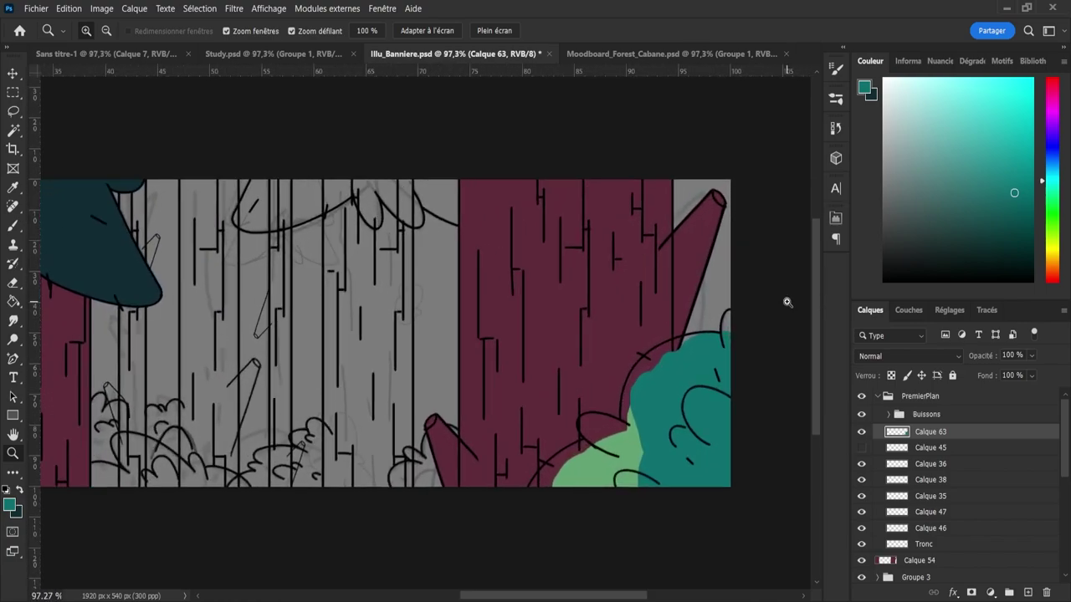
- Fill the foreground bush with the same teal up to its outlines, reducing the brush to 52 px and 23 px
{"action": "key", "text": "b"}
{"action": "mouse_move", "coordinate": [712, 444]}
{"action": "left_mouse_down"}
{"action": "mouse_move", "coordinate": [634, 502]}
{"action": "mouse_move", "coordinate": [619, 501]}
{"action": "mouse_move", "coordinate": [617, 486]}
{"action": "mouse_move", "coordinate": [572, 509]}
{"action": "mouse_move", "coordinate": [569, 494]}
{"action": "mouse_move", "coordinate": [598, 470]}
{"action": "mouse_move", "coordinate": [640, 465]}
{"action": "mouse_move", "coordinate": [669, 400]}
{"action": "left_mouse_up"}
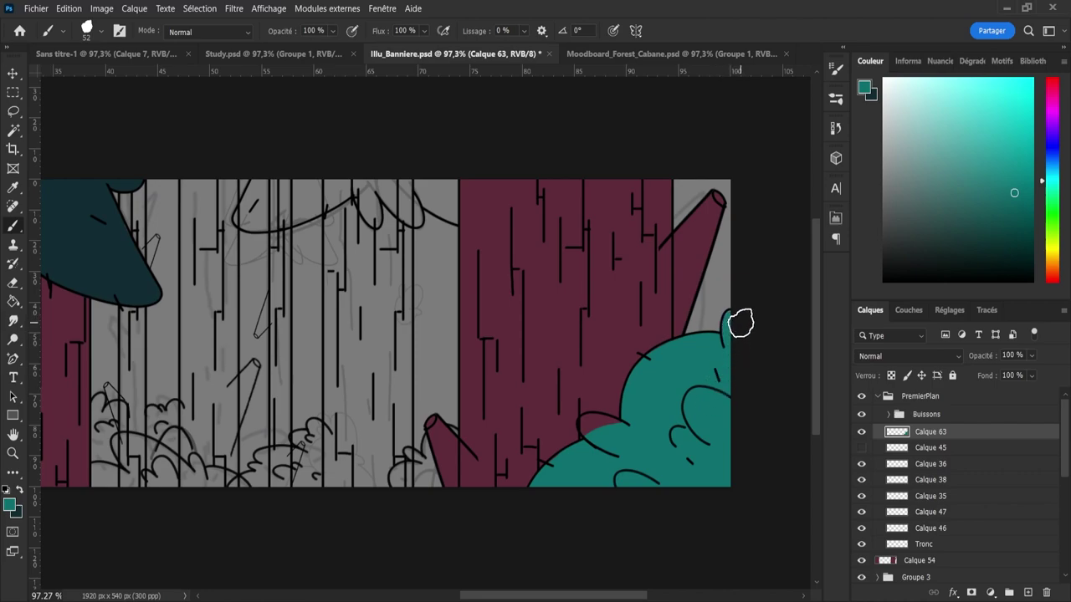
{"action": "mouse_move", "coordinate": [589, 442]}
{"action": "left_mouse_down"}
{"action": "mouse_move", "coordinate": [630, 443]}
{"action": "mouse_move", "coordinate": [589, 427]}
{"action": "left_mouse_up"}
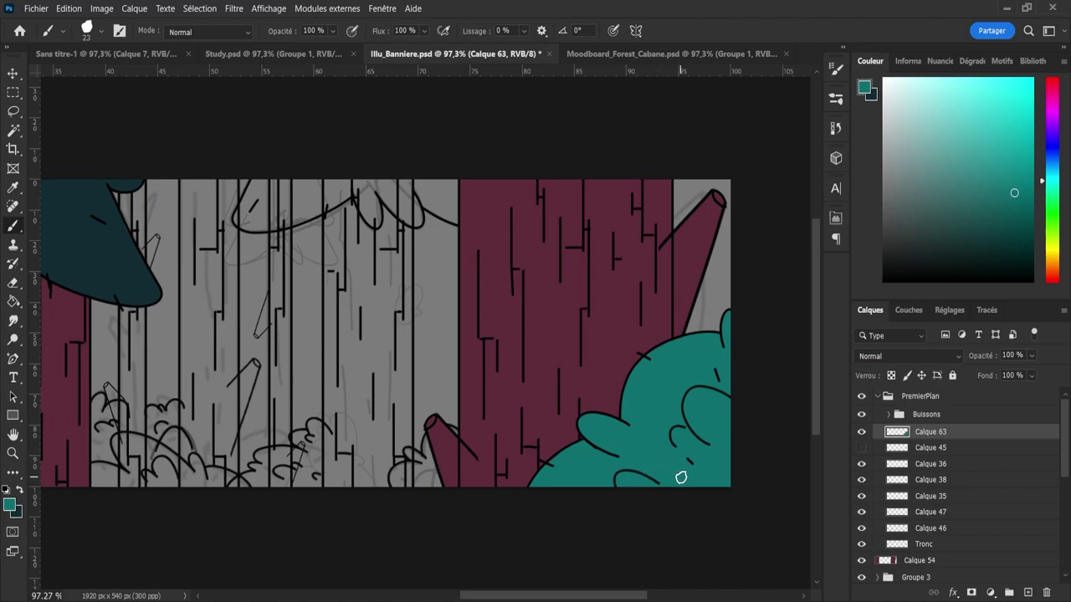
{"action": "key", "text": "z"}
{"action": "left_click_drag", "start_coordinate": [679, 476], "coordinate": [633, 500]}
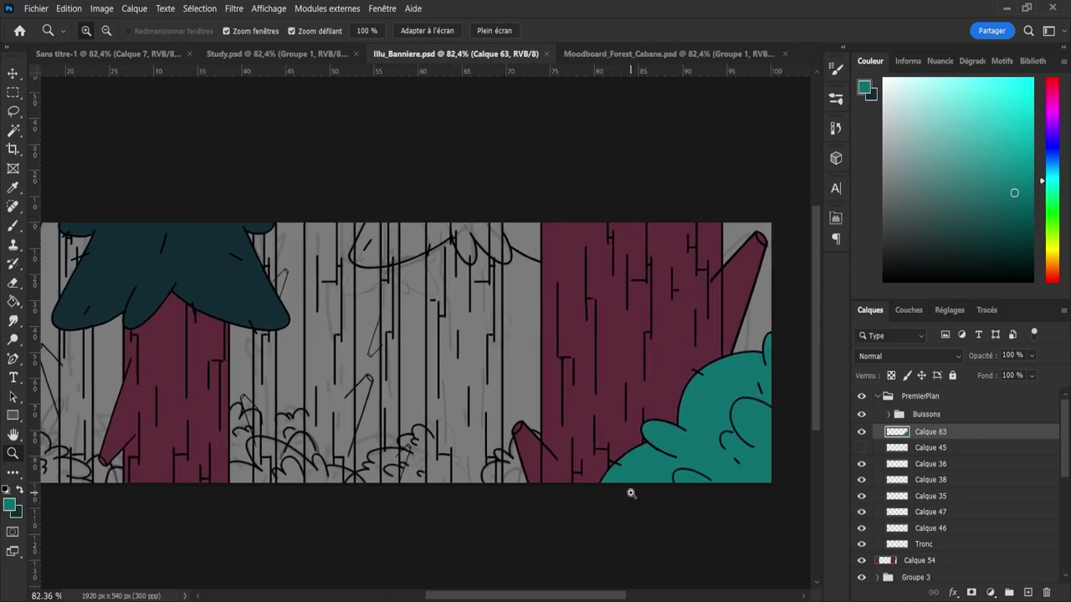
- Rename the bush fill layer Calque 63 to Bush and delete the hidden layer Calque 45
{"action": "double_click", "coordinate": [927, 432]}
{"action": "type", "text": "Bush"}
{"action": "key", "text": "Return"}
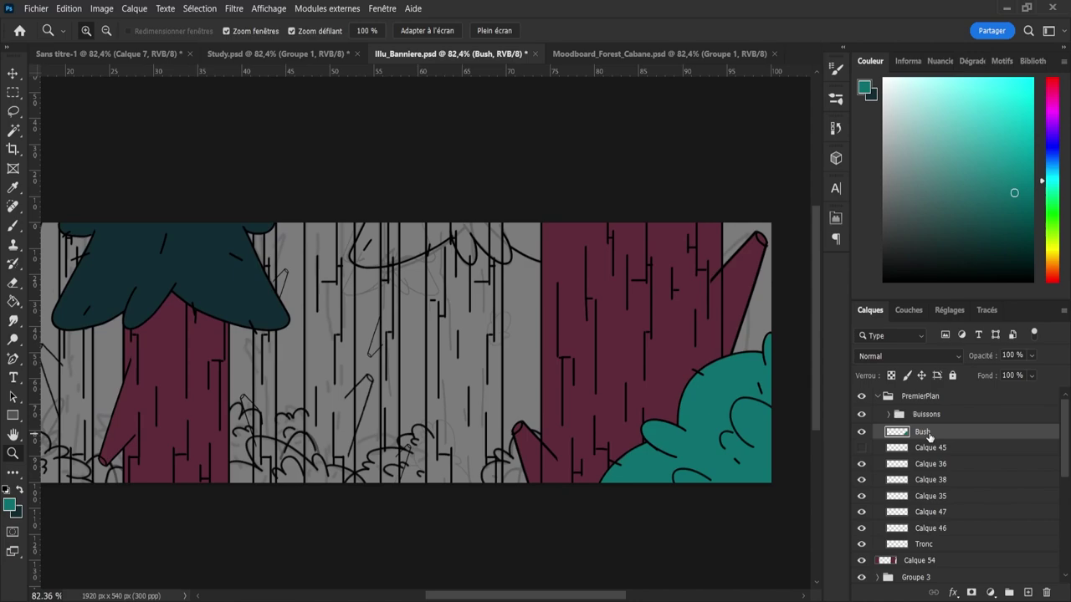
{"action": "left_click", "coordinate": [899, 450]}
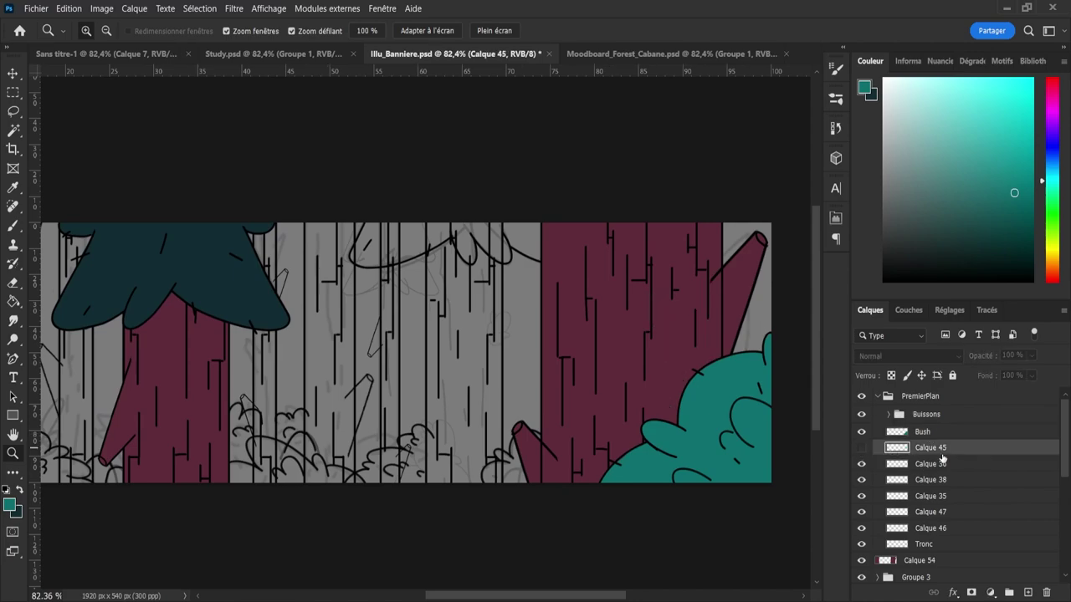
{"action": "key", "text": "Delete"}
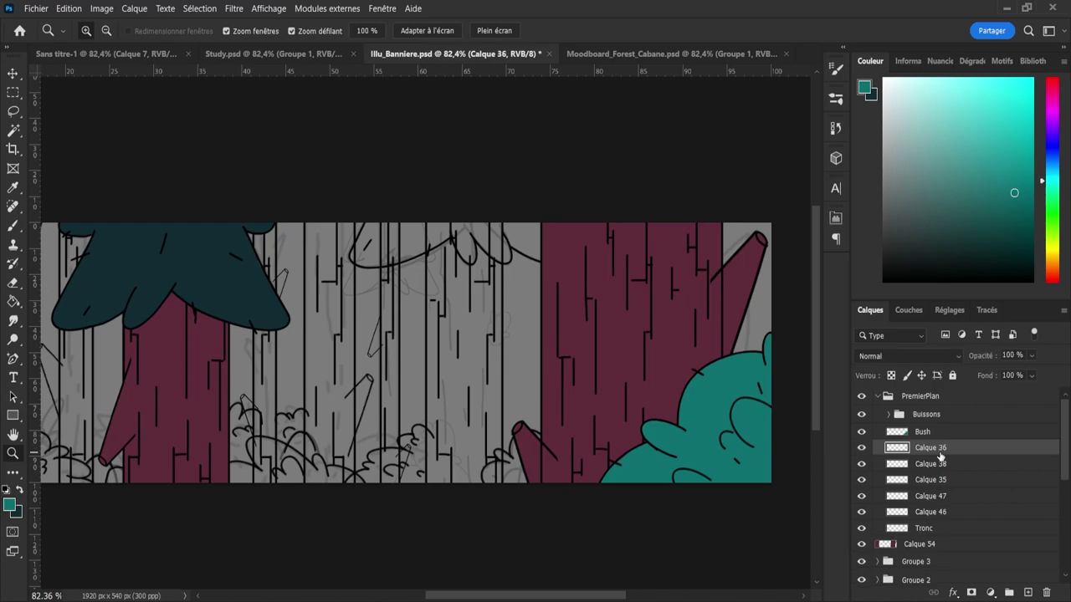
- Select the Tronc layer and erase the right foreground trunk's outline where the upper branch joins it
{"action": "left_click", "coordinate": [862, 458]}
{"action": "left_click", "coordinate": [863, 456]}
{"action": "left_click", "coordinate": [923, 527]}
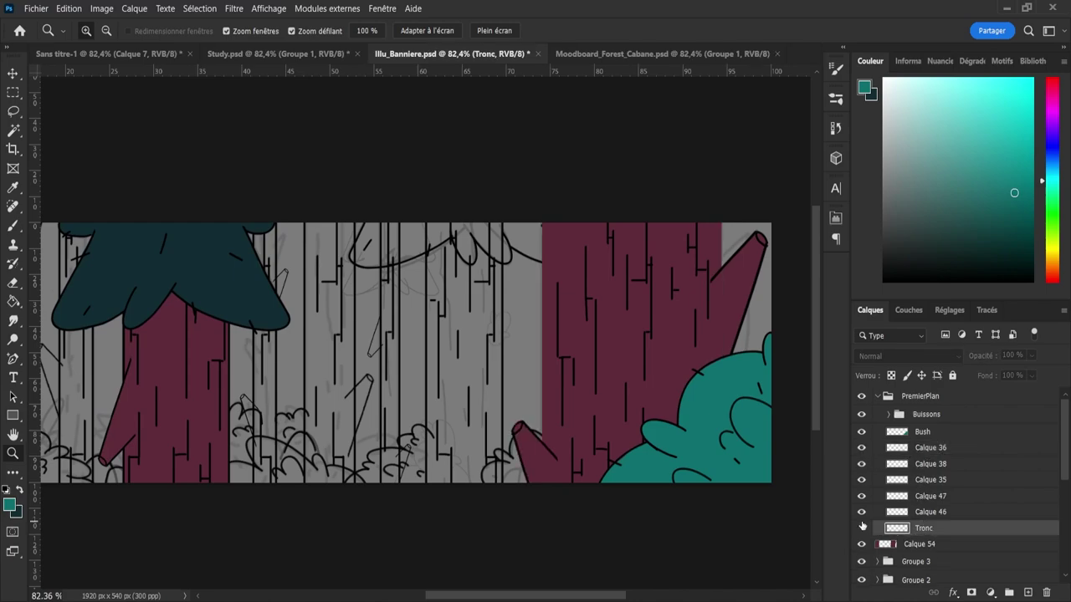
{"action": "key", "text": "e"}
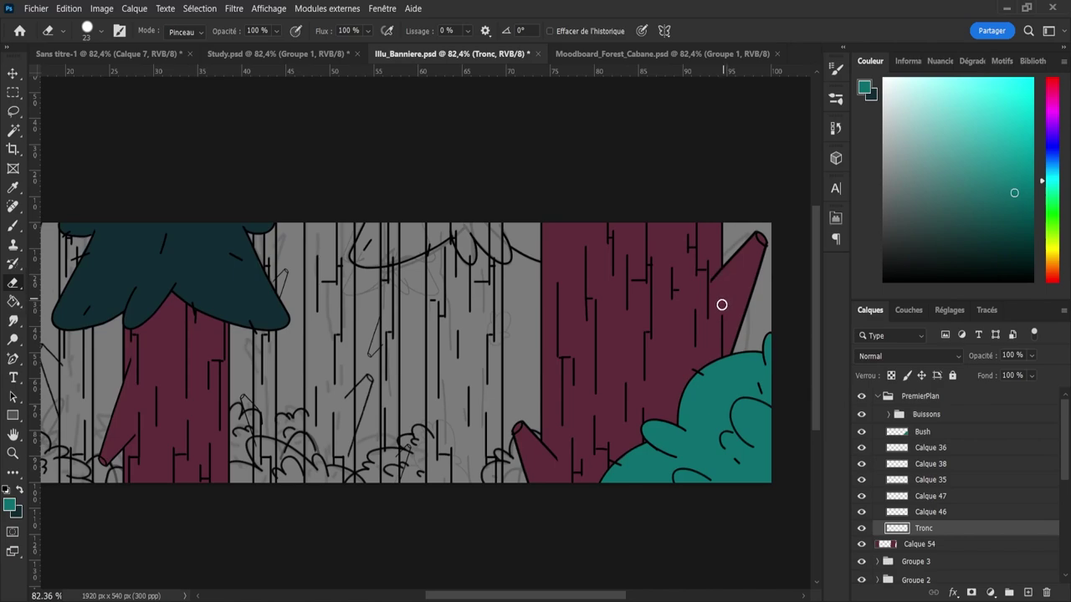
{"action": "key", "text": "z"}
{"action": "left_click_drag", "start_coordinate": [749, 427], "coordinate": [714, 403]}
{"action": "left_click_drag", "start_coordinate": [730, 306], "coordinate": [748, 356]}
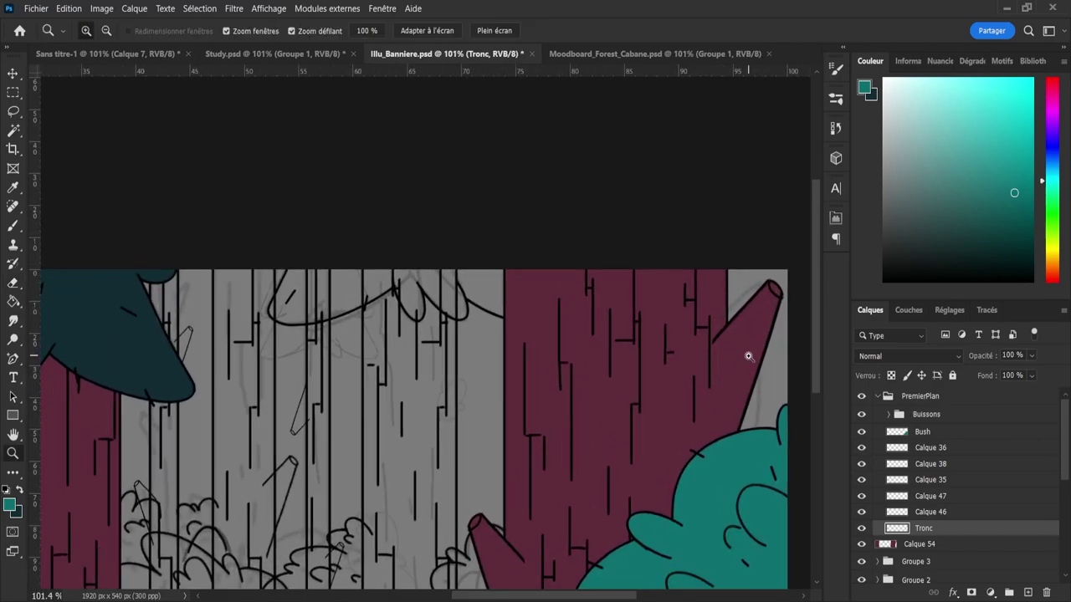
- Select Calque 46, check and clean up the right trunk's bark lines beside the upper branch, and save the document
{"action": "left_click", "coordinate": [920, 513]}
{"action": "left_click", "coordinate": [862, 512]}
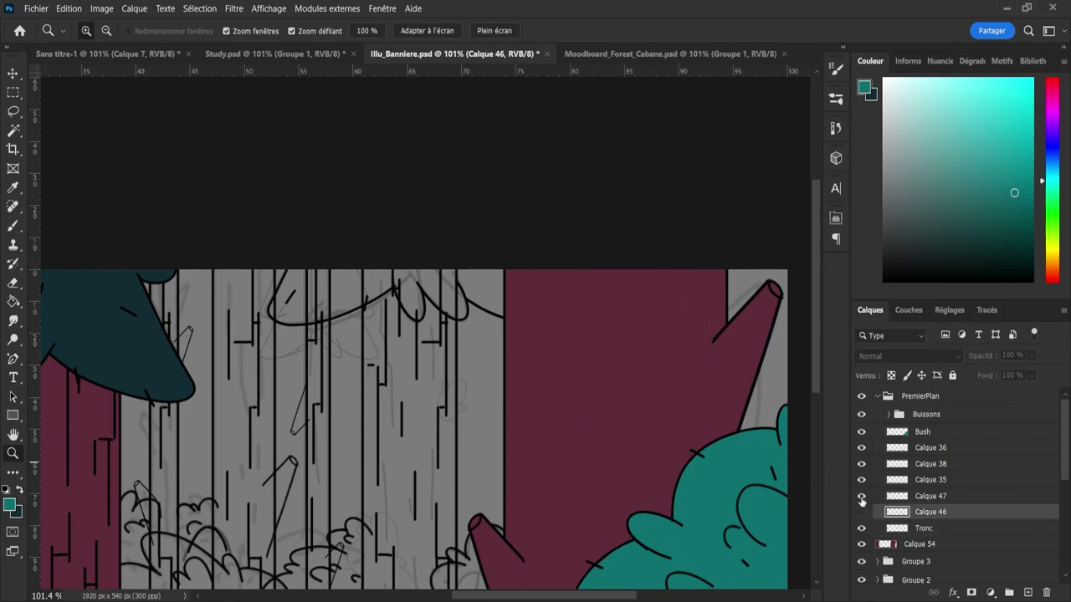
{"action": "left_click", "coordinate": [862, 512]}
{"action": "key", "text": "e"}
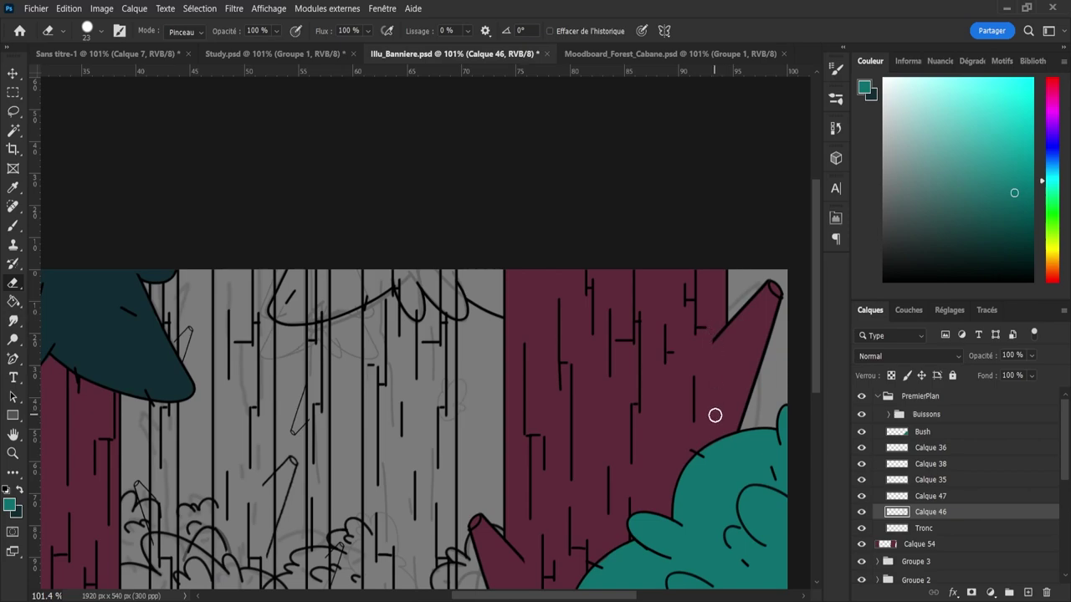
{"action": "key", "text": "z"}
{"action": "left_click_drag", "start_coordinate": [733, 388], "coordinate": [669, 399]}
{"action": "left_click_drag", "start_coordinate": [735, 510], "coordinate": [779, 538]}
{"action": "key", "text": "ctrl+s"}
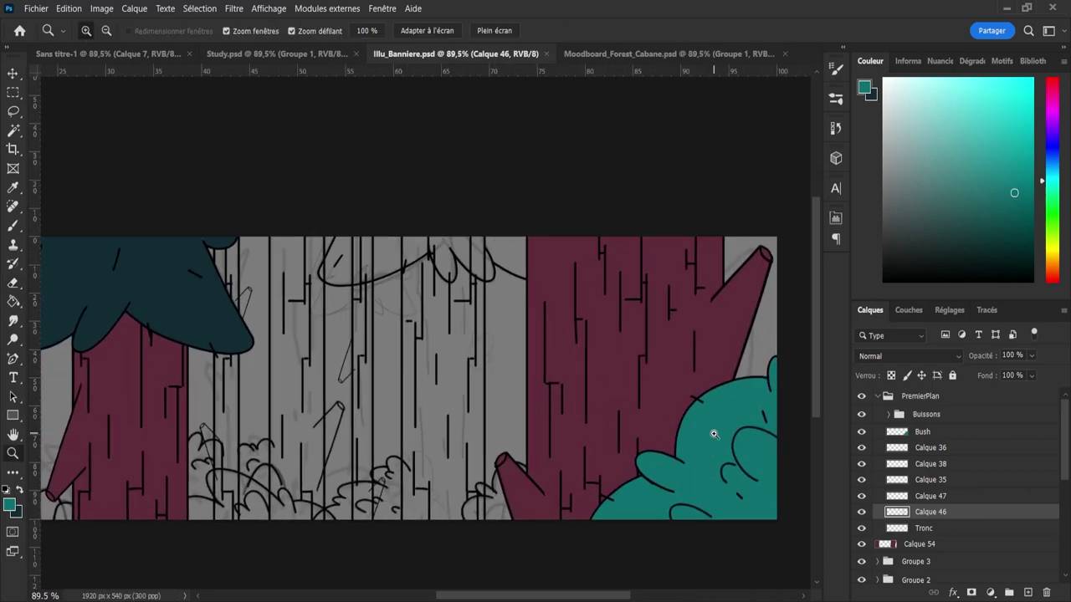
{"action": "left_click_drag", "start_coordinate": [713, 434], "coordinate": [787, 537]}
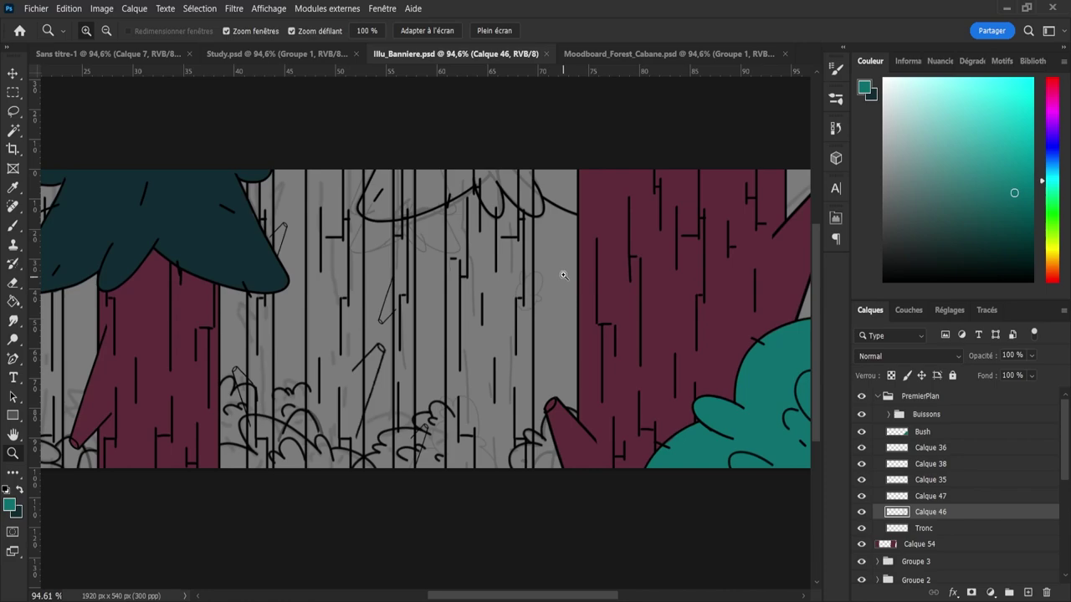
{"action": "left_click_drag", "start_coordinate": [575, 354], "coordinate": [550, 365]}
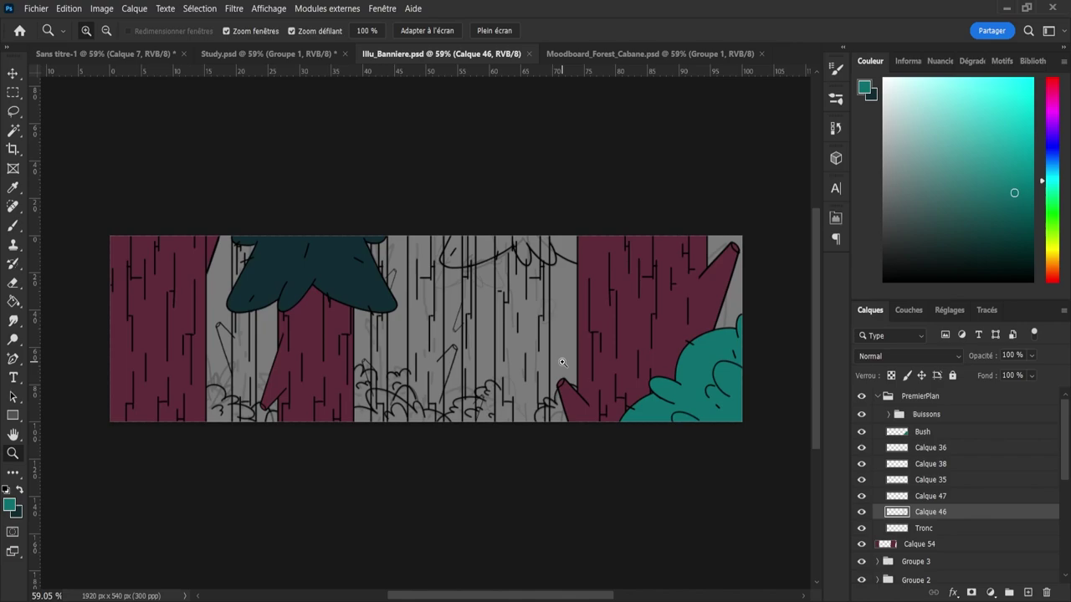
- Move Calque 54 into the PremierPlan group beneath the Tronc layer, save, and check the group by toggling its visibility
{"action": "left_click", "coordinate": [957, 542]}
{"action": "key", "text": "ctrl+s"}
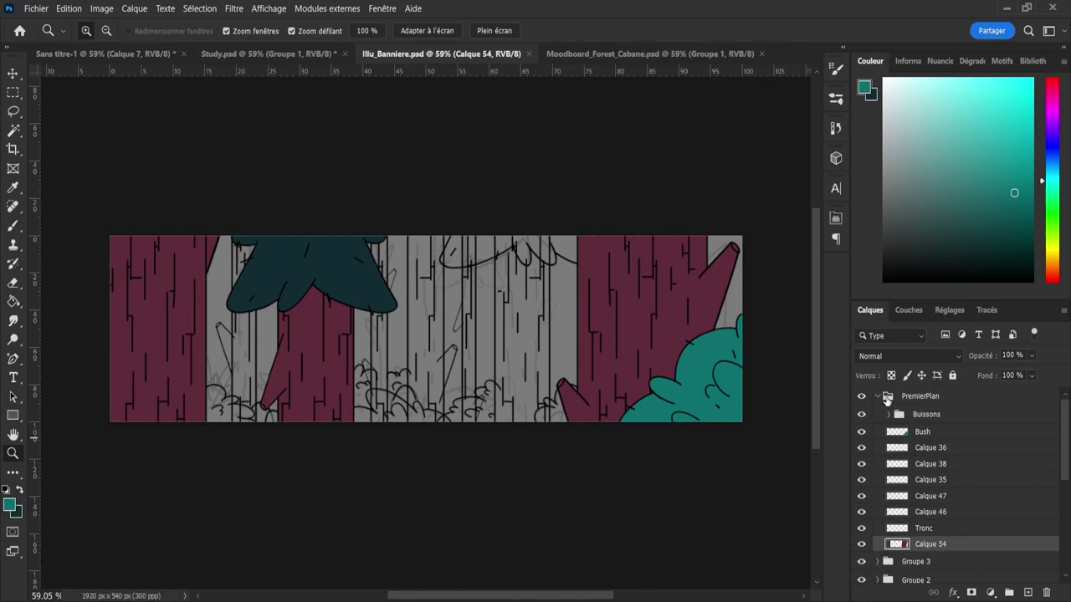
{"action": "left_click", "coordinate": [861, 397]}
{"action": "left_click", "coordinate": [861, 397]}
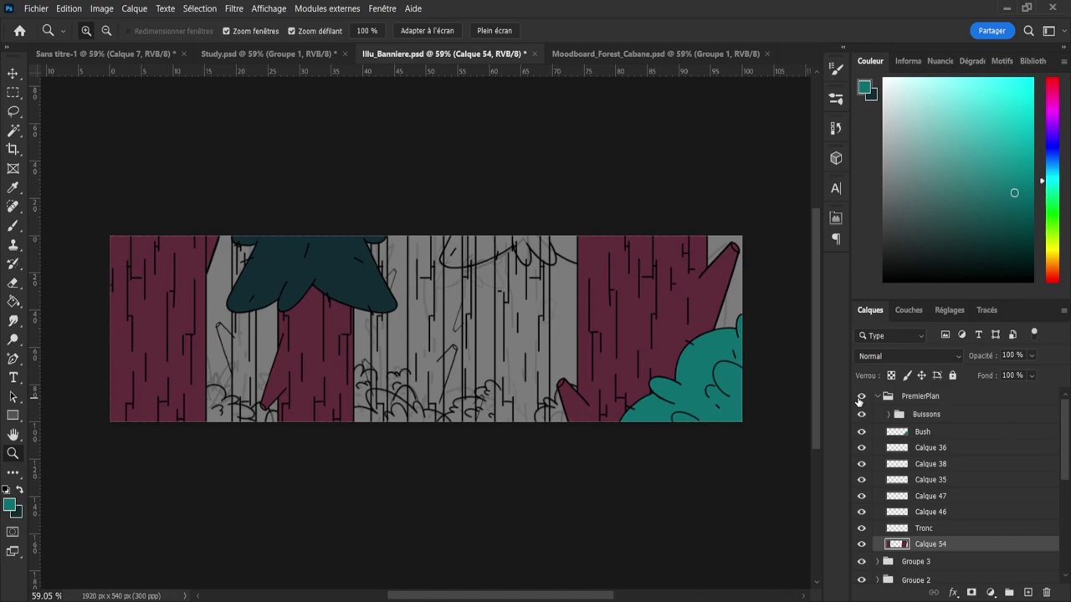
- Erase the left foreground trunk's outline on the Tronc layer where its upper branch joins, and save the document
{"action": "left_click", "coordinate": [946, 528]}
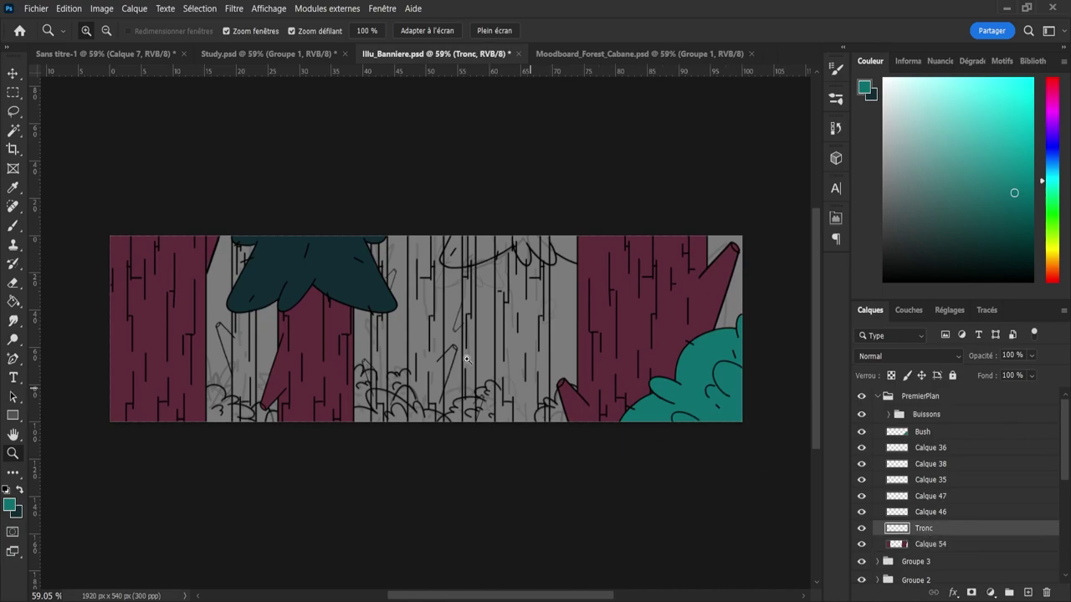
{"action": "left_click_drag", "start_coordinate": [210, 231], "coordinate": [215, 239]}
{"action": "key", "text": "e"}
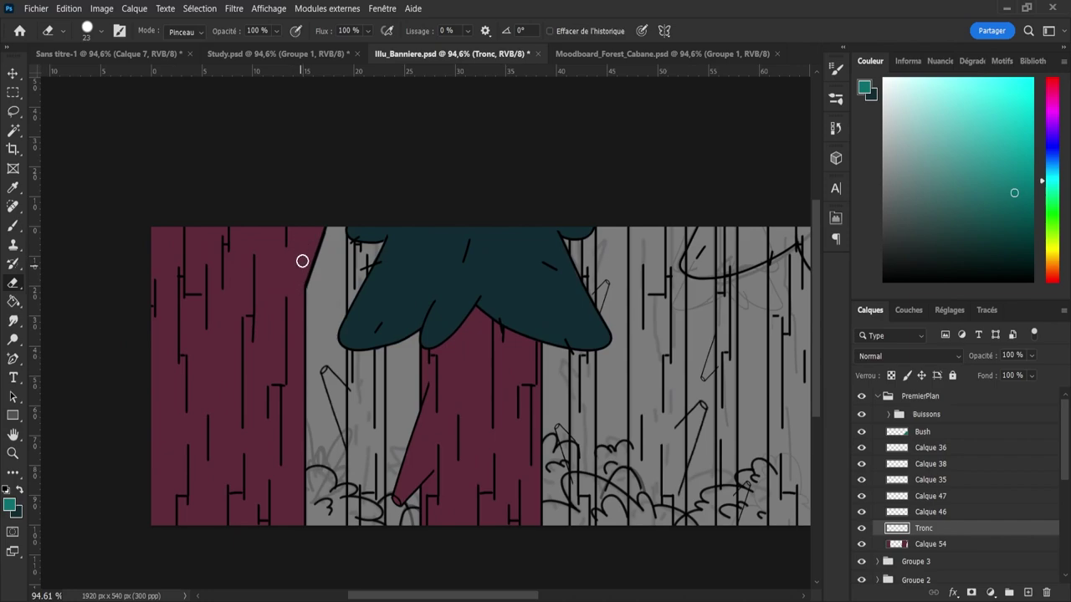
{"action": "key", "text": "z"}
{"action": "mouse_move", "coordinate": [262, 246]}
{"action": "left_mouse_down"}
{"action": "mouse_move", "coordinate": [289, 277]}
{"action": "mouse_move", "coordinate": [238, 280]}
{"action": "left_mouse_up"}
{"action": "key", "text": "ctrl+s"}
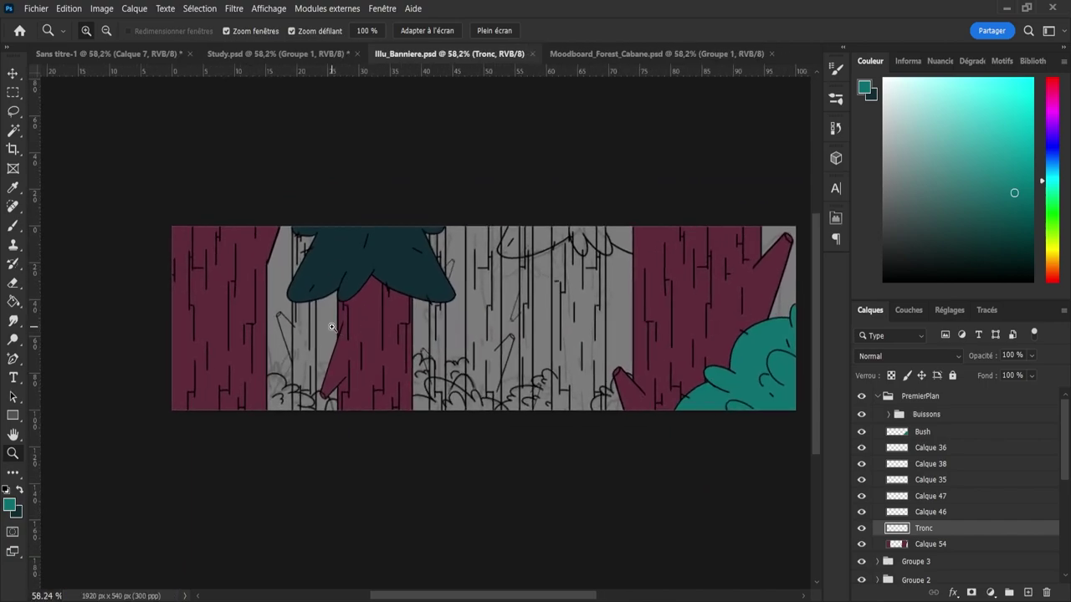
- Collapse the PremierPlan group, check what Groupe 3 contains by toggling its visibility, and expand Groupe 3
{"action": "left_click", "coordinate": [880, 398]}
{"action": "left_click", "coordinate": [877, 396]}
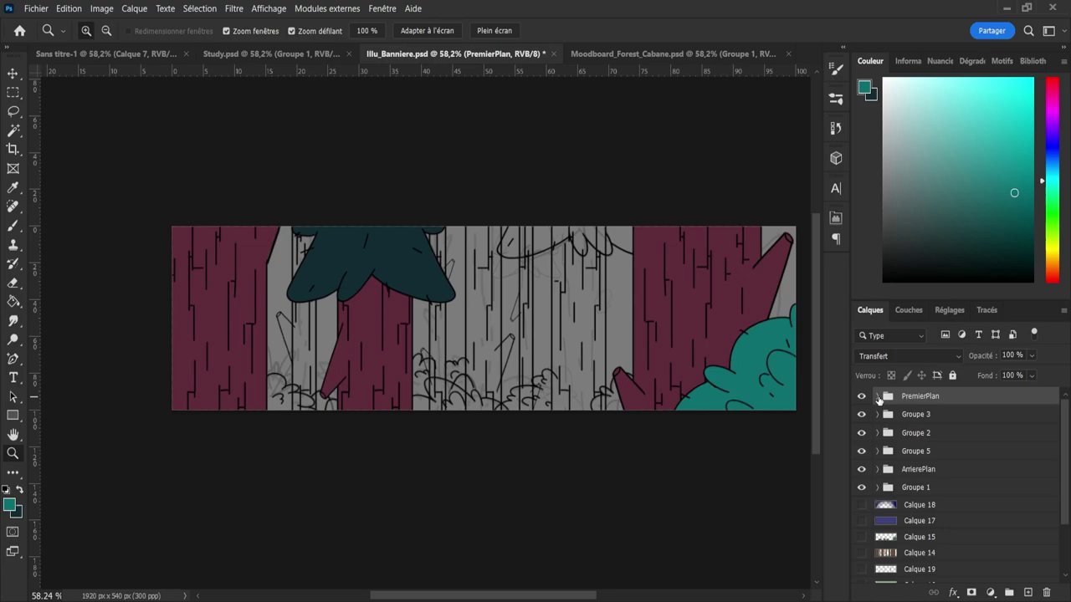
{"action": "left_click", "coordinate": [860, 415]}
{"action": "left_click", "coordinate": [860, 415]}
{"action": "left_click", "coordinate": [879, 415]}
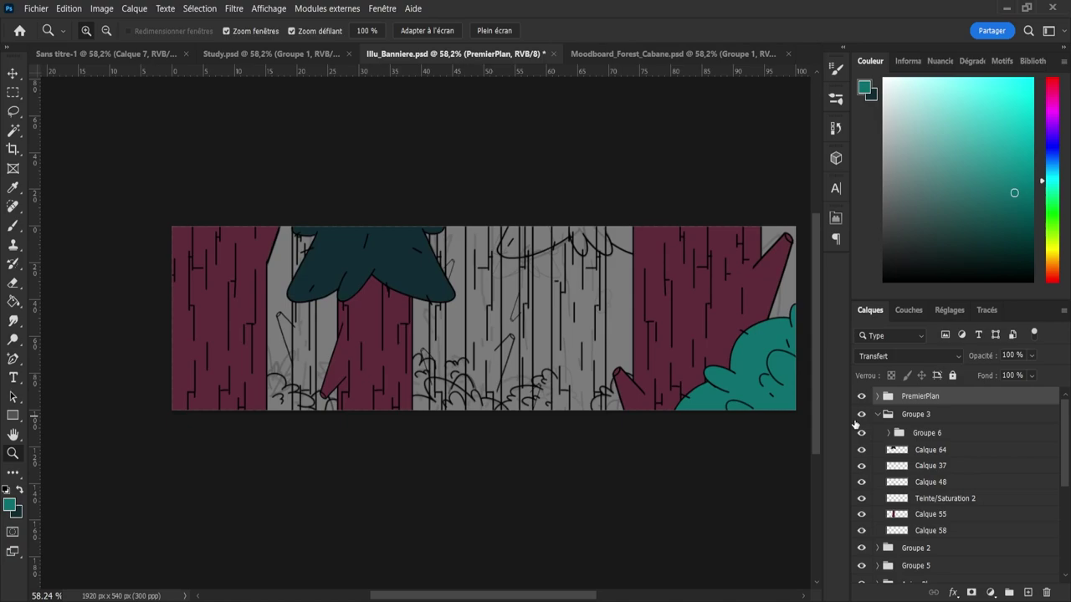
- Add a new layer directly beneath Calque 58 in Groupe 3 and rename Calque 58 to Bush_line
{"action": "left_click", "coordinate": [907, 532]}
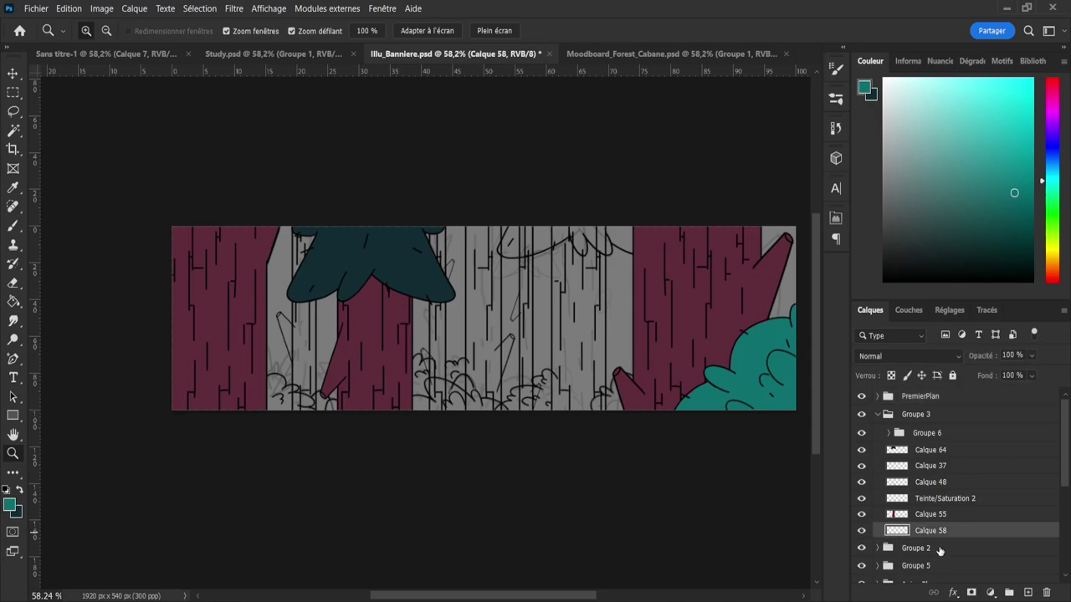
{"action": "left_click", "coordinate": [1027, 592]}
{"action": "left_click_drag", "start_coordinate": [923, 532], "coordinate": [934, 545]}
{"action": "double_click", "coordinate": [930, 531]}
{"action": "type", "text": "Bus"}
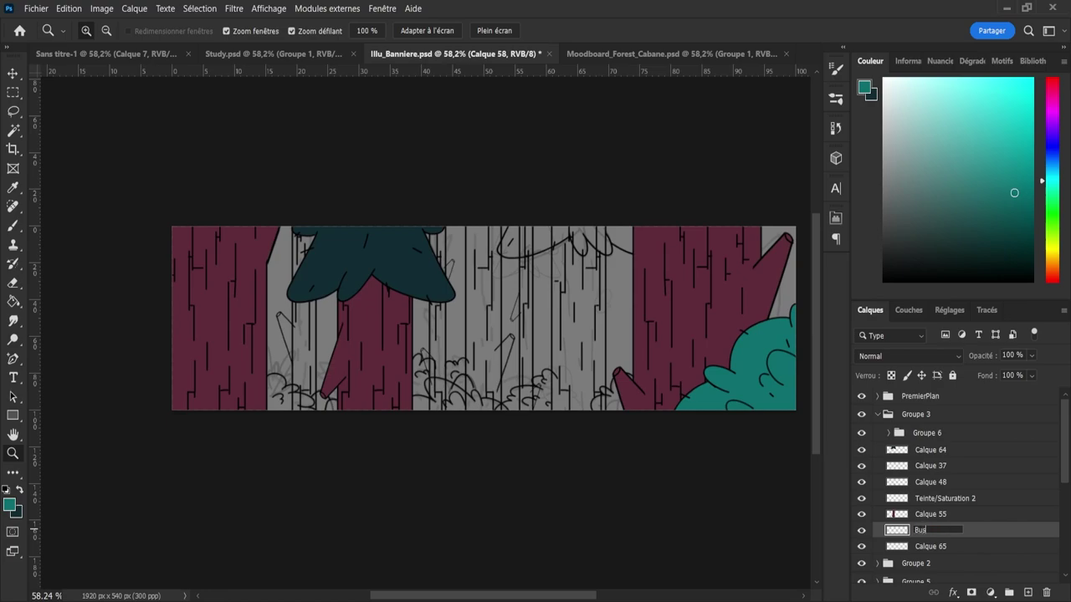
{"action": "type", "text": "h_line"}
{"action": "key", "text": "Return"}
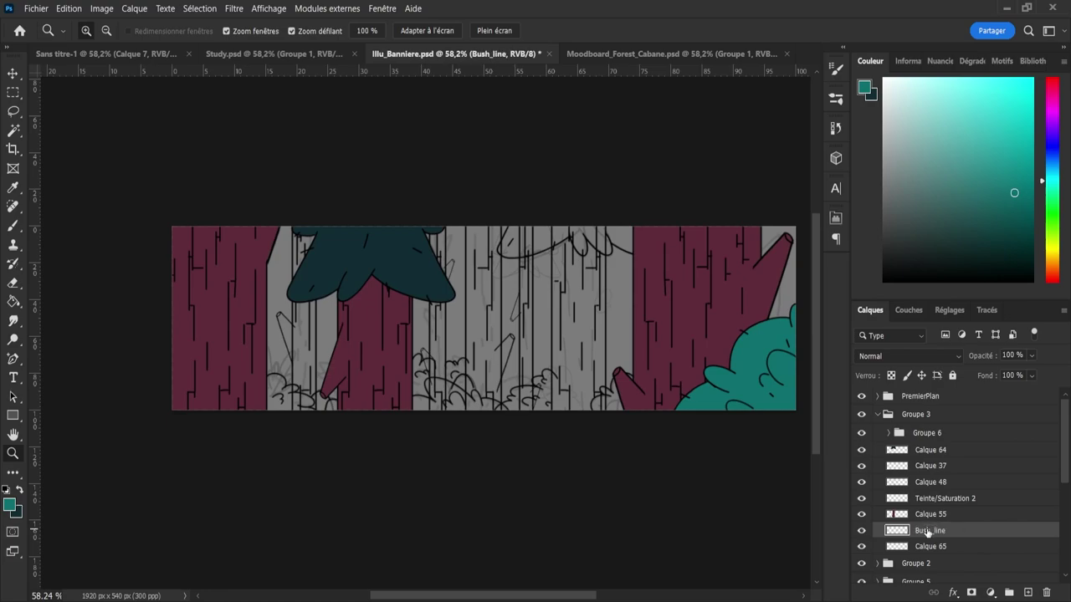
- Paint the main body of the small bush behind the right trunk's lower branch in teal on Calque 65
{"action": "left_click", "coordinate": [931, 546]}
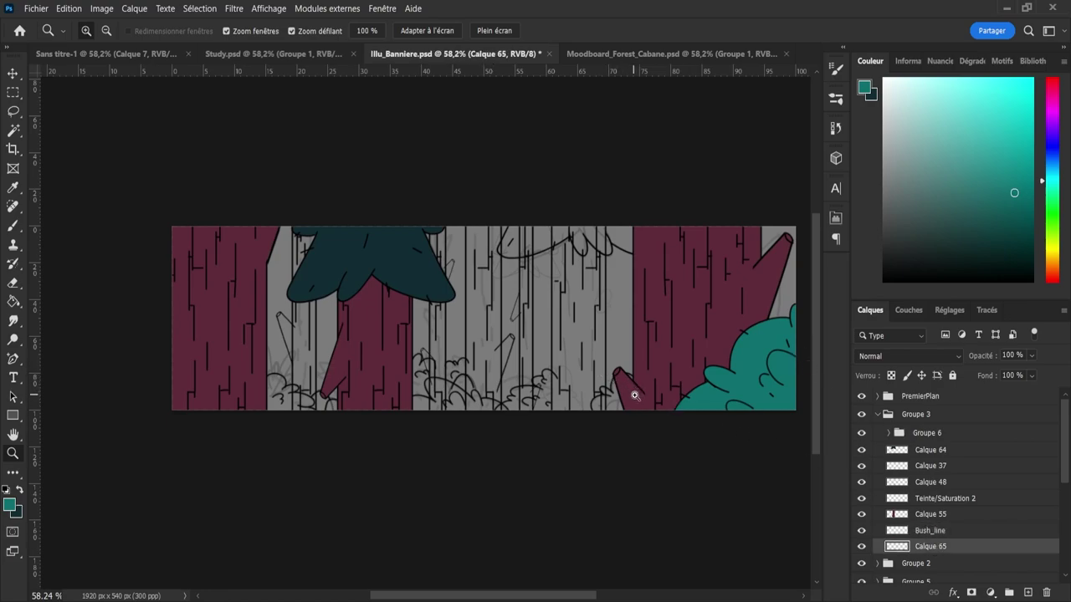
{"action": "left_click_drag", "start_coordinate": [634, 396], "coordinate": [703, 395]}
{"action": "key", "text": "b"}
{"action": "mouse_move", "coordinate": [585, 421]}
{"action": "left_mouse_down"}
{"action": "mouse_move", "coordinate": [597, 428]}
{"action": "mouse_move", "coordinate": [549, 425]}
{"action": "mouse_move", "coordinate": [561, 407]}
{"action": "mouse_move", "coordinate": [552, 407]}
{"action": "mouse_move", "coordinate": [597, 407]}
{"action": "mouse_move", "coordinate": [598, 365]}
{"action": "mouse_move", "coordinate": [631, 371]}
{"action": "mouse_move", "coordinate": [607, 354]}
{"action": "mouse_move", "coordinate": [597, 359]}
{"action": "mouse_move", "coordinate": [620, 363]}
{"action": "mouse_move", "coordinate": [571, 375]}
{"action": "left_mouse_up"}
{"action": "key", "text": "z"}
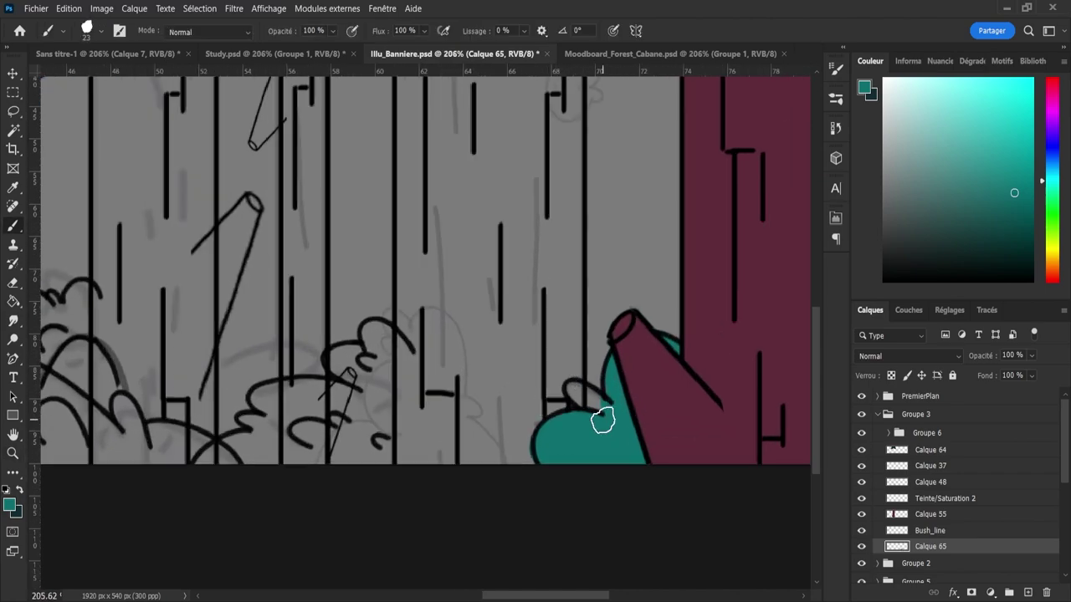
- Fill the small bush's remaining lobe with teal up to its outline, reducing the brush to 10 px, and save the document
{"action": "left_click", "coordinate": [593, 408]}
{"action": "key", "text": "bracketleft"}
{"action": "key", "text": "bracketleft"}
{"action": "key", "text": "bracketleft"}
{"action": "mouse_move", "coordinate": [588, 417]}
{"action": "left_mouse_down"}
{"action": "mouse_move", "coordinate": [573, 390]}
{"action": "mouse_move", "coordinate": [607, 410]}
{"action": "mouse_move", "coordinate": [577, 389]}
{"action": "left_mouse_up"}
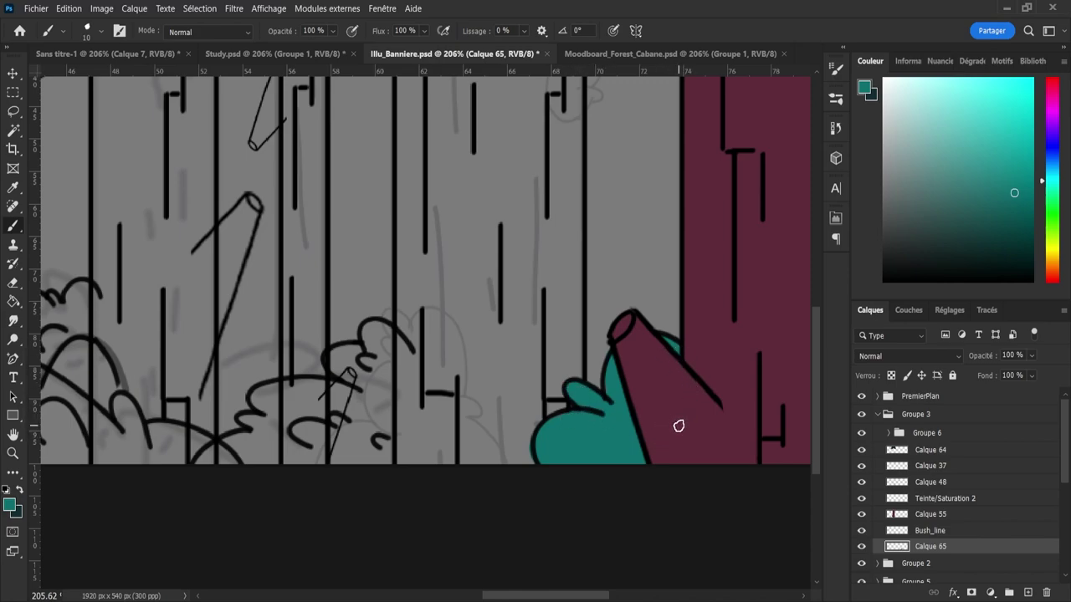
{"action": "key", "text": "z"}
{"action": "left_click_drag", "start_coordinate": [662, 423], "coordinate": [666, 459]}
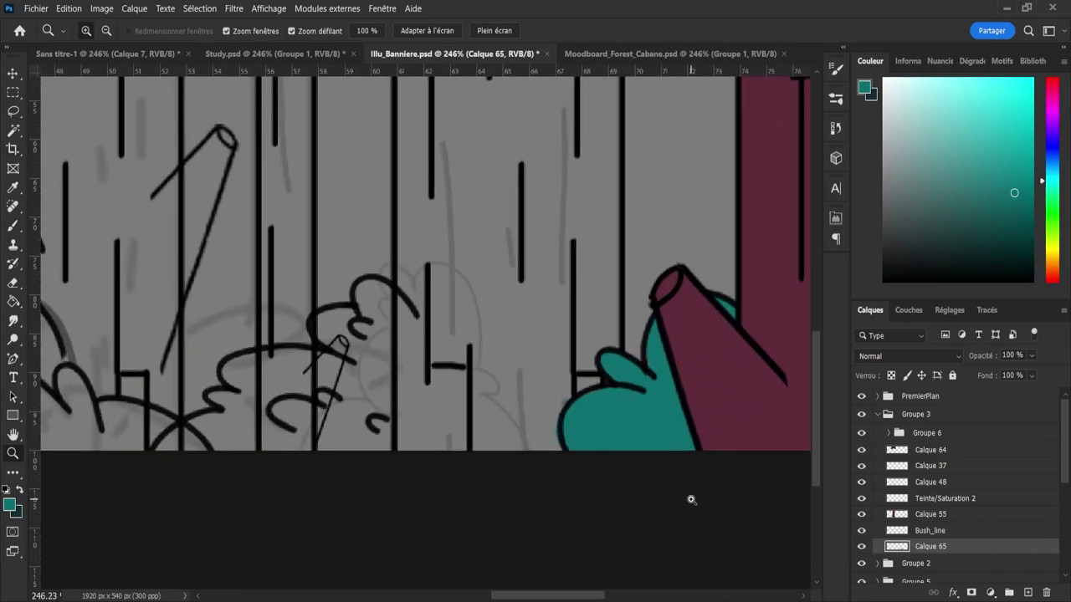
{"action": "left_click_drag", "start_coordinate": [581, 490], "coordinate": [552, 452]}
{"action": "key", "text": "ctrl+s"}
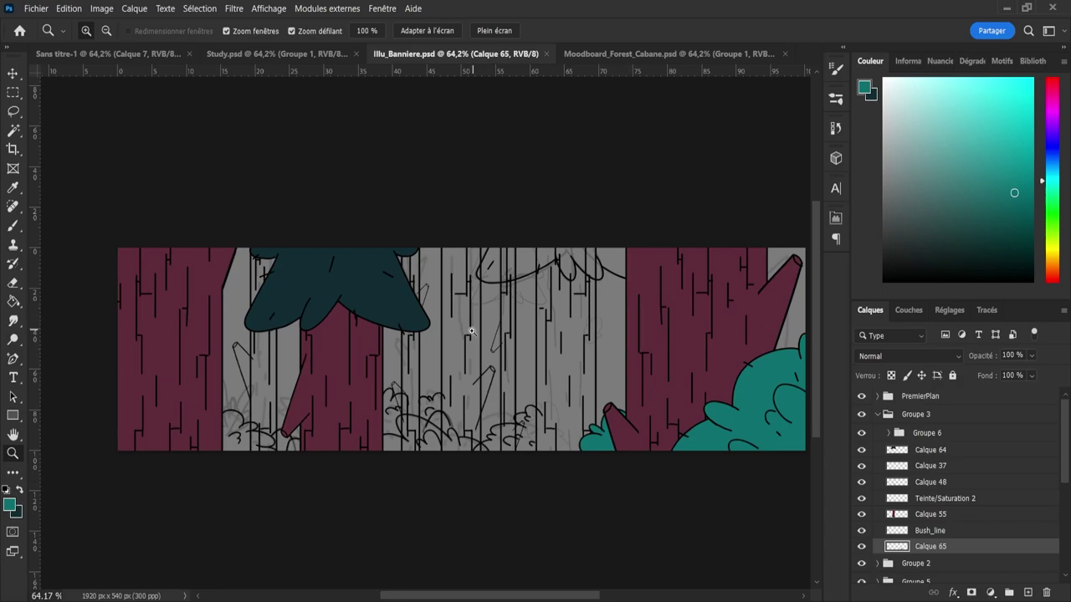
- Add a new layer above Bush_line and set the foreground colour to black
{"action": "left_click_drag", "start_coordinate": [501, 397], "coordinate": [527, 449]}
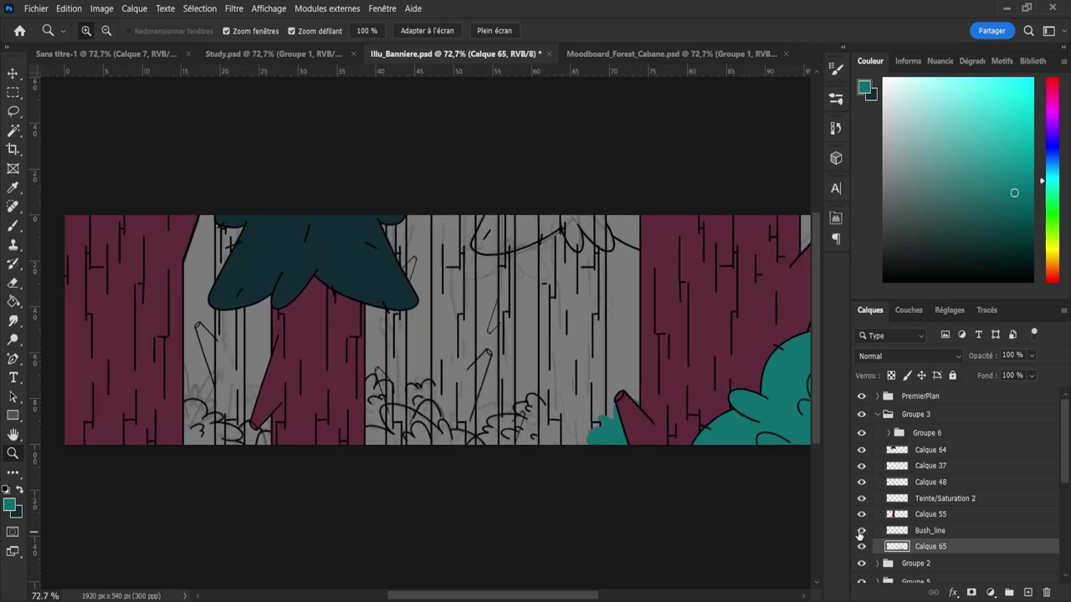
{"action": "left_click", "coordinate": [897, 534]}
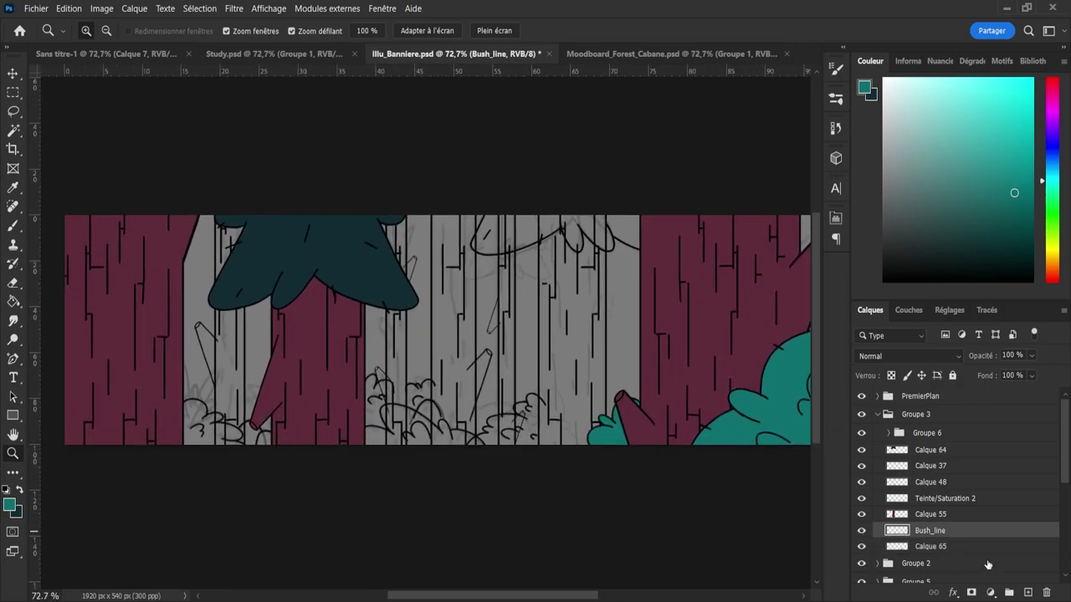
{"action": "left_click", "coordinate": [1026, 592]}
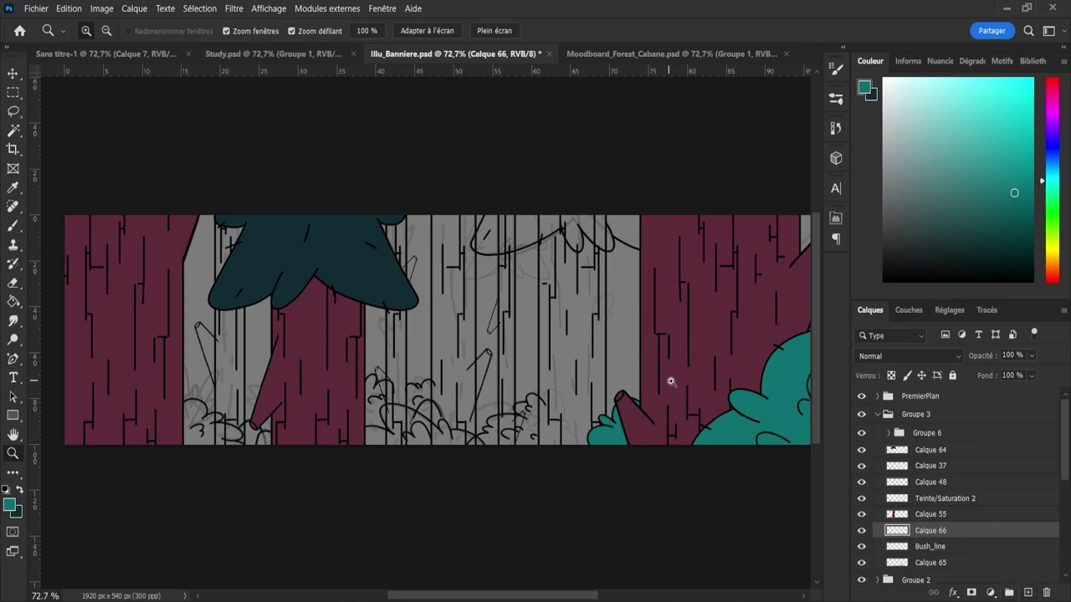
{"action": "key", "text": "x"}
{"action": "left_click_drag", "start_coordinate": [884, 222], "coordinate": [865, 333]}
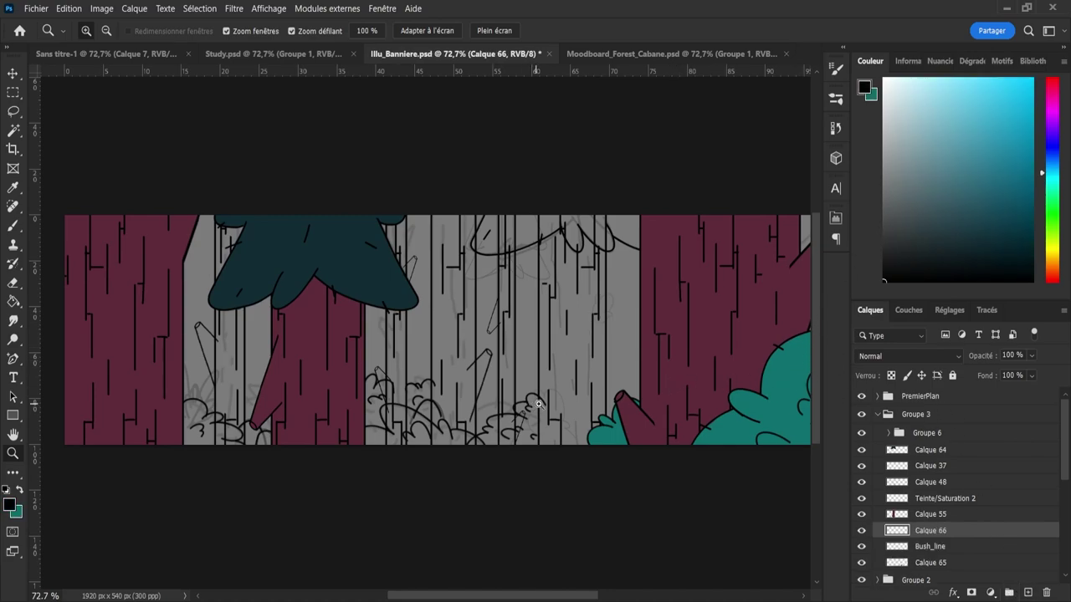
- Draw fine black detail lines on the small bush on Calque 66 with a 3 px brush
{"action": "key", "text": "b"}
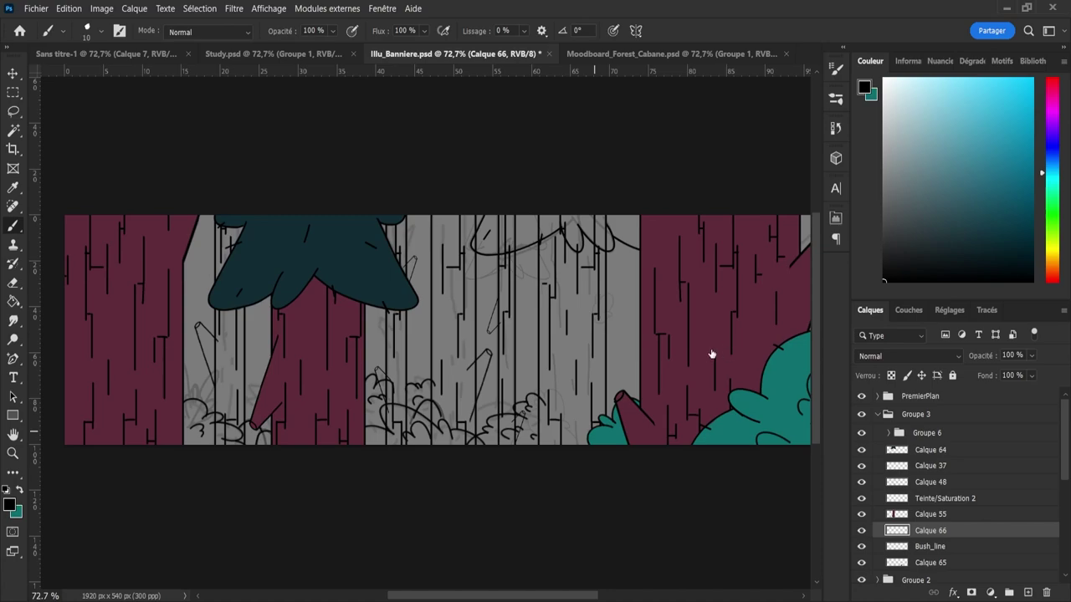
{"action": "left_click", "coordinate": [616, 425]}
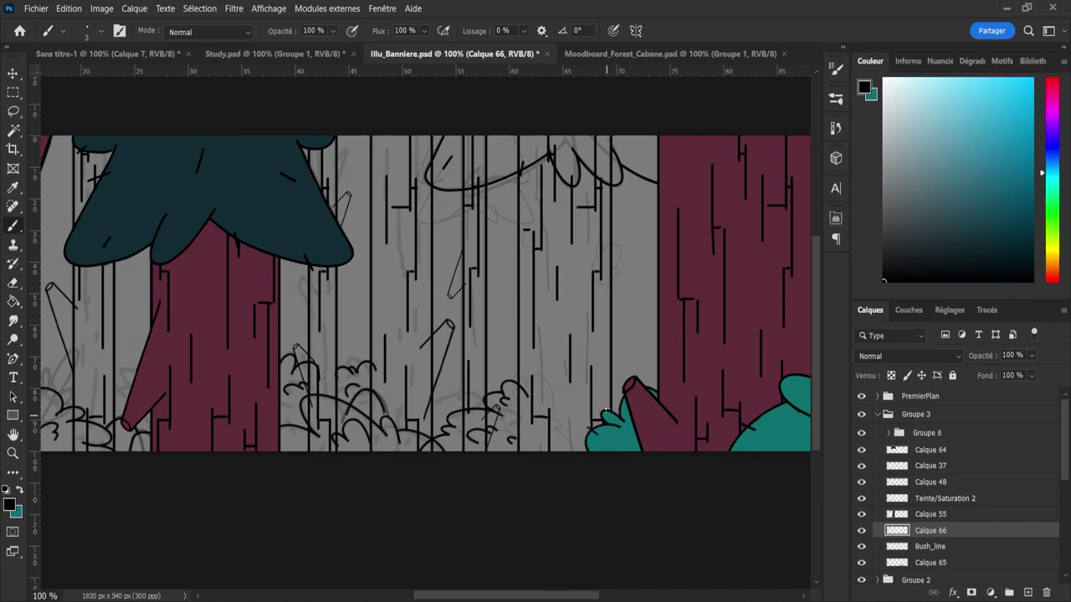
{"action": "left_click_drag", "start_coordinate": [524, 31], "coordinate": [569, 57]}
{"action": "key", "text": "z"}
{"action": "mouse_move", "coordinate": [631, 454]}
{"action": "left_mouse_down"}
{"action": "mouse_move", "coordinate": [550, 450]}
{"action": "mouse_move", "coordinate": [601, 475]}
{"action": "mouse_move", "coordinate": [603, 459]}
{"action": "mouse_move", "coordinate": [540, 444]}
{"action": "mouse_move", "coordinate": [569, 416]}
{"action": "mouse_move", "coordinate": [577, 437]}
{"action": "left_mouse_up"}
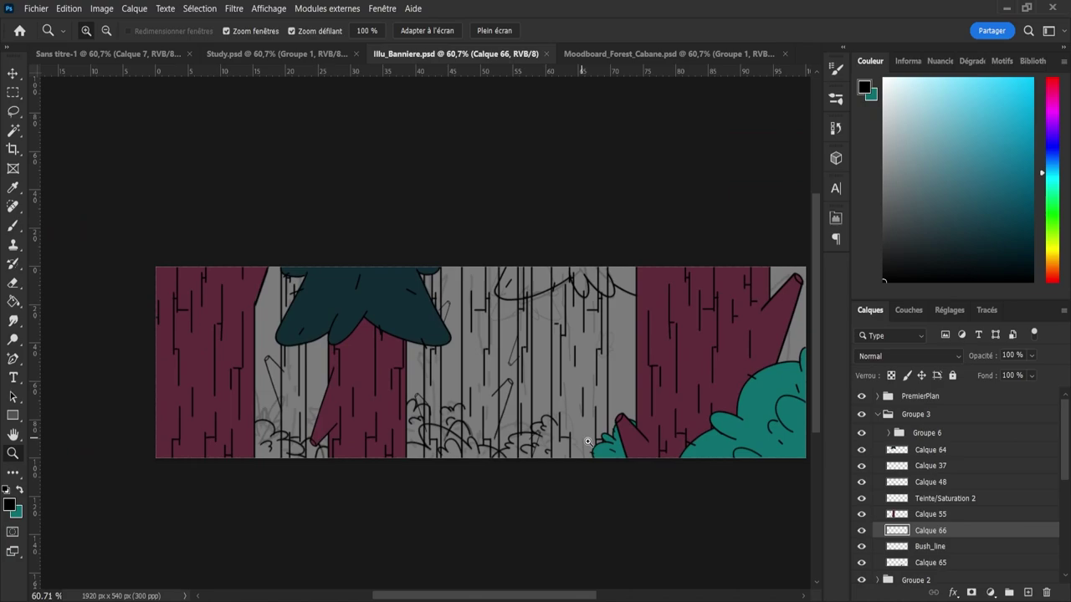
- Group Calque 66 with the Bush_line layer and name the group Bush_line
{"action": "left_click", "coordinate": [923, 548], "text": "shift"}
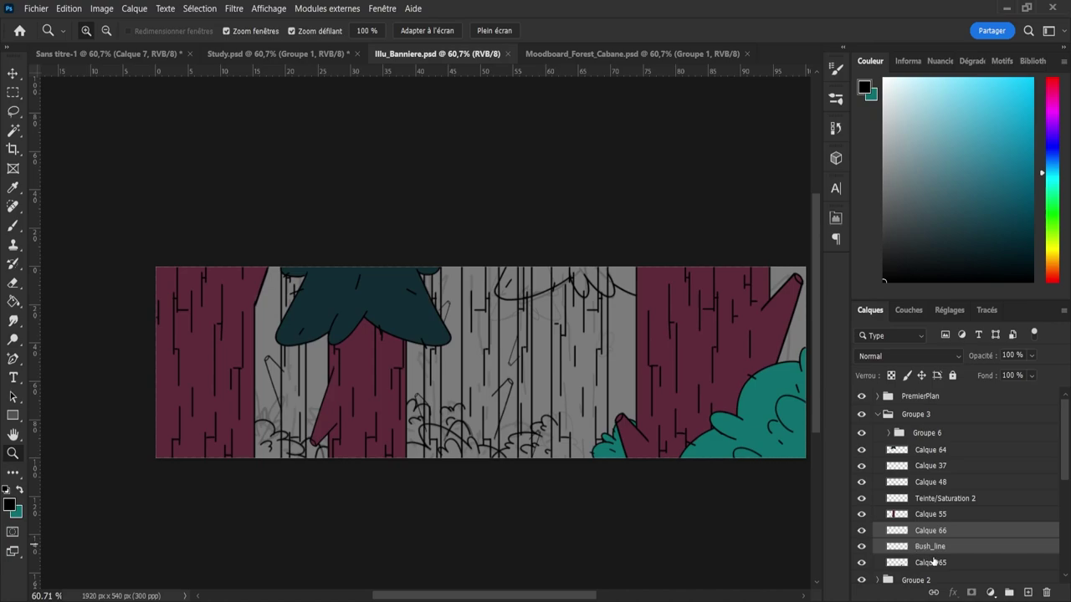
{"action": "left_click", "coordinate": [1008, 593]}
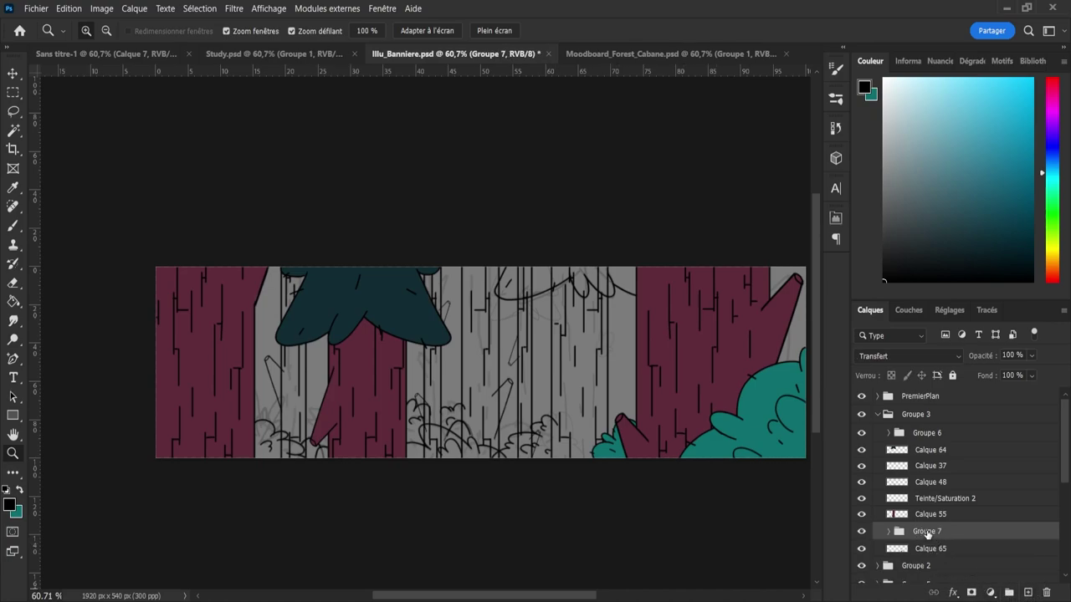
{"action": "double_click", "coordinate": [925, 530]}
{"action": "type", "text": "Bush_line"}
{"action": "key", "text": "Return"}
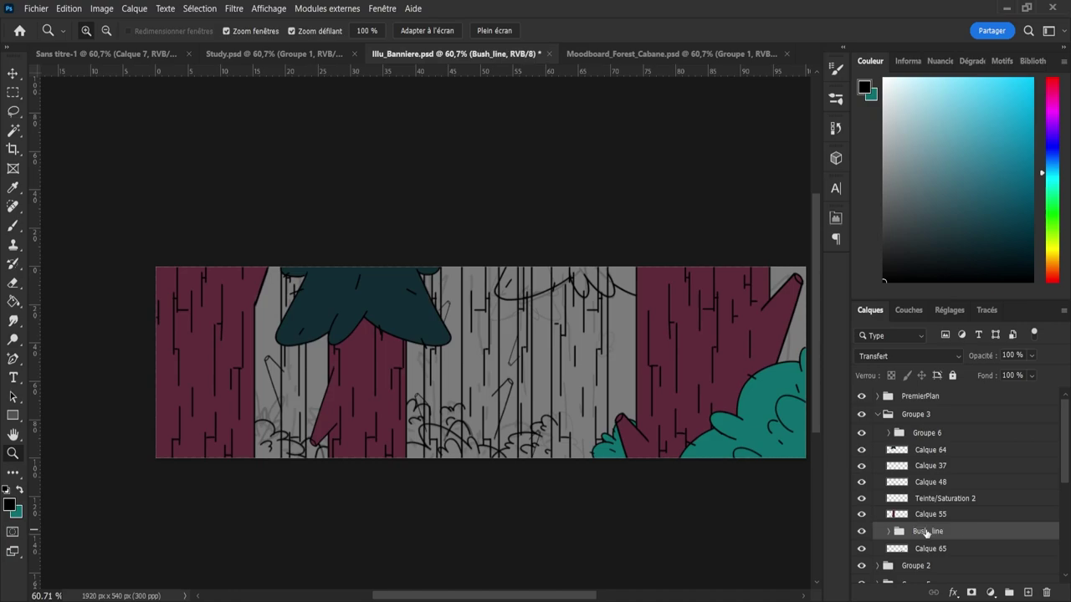
- Rename Calque 65 to Bush and give it and the Bush_line group a green colour label
{"action": "double_click", "coordinate": [932, 549]}
{"action": "type", "text": "Bush"}
{"action": "key", "text": "Return"}
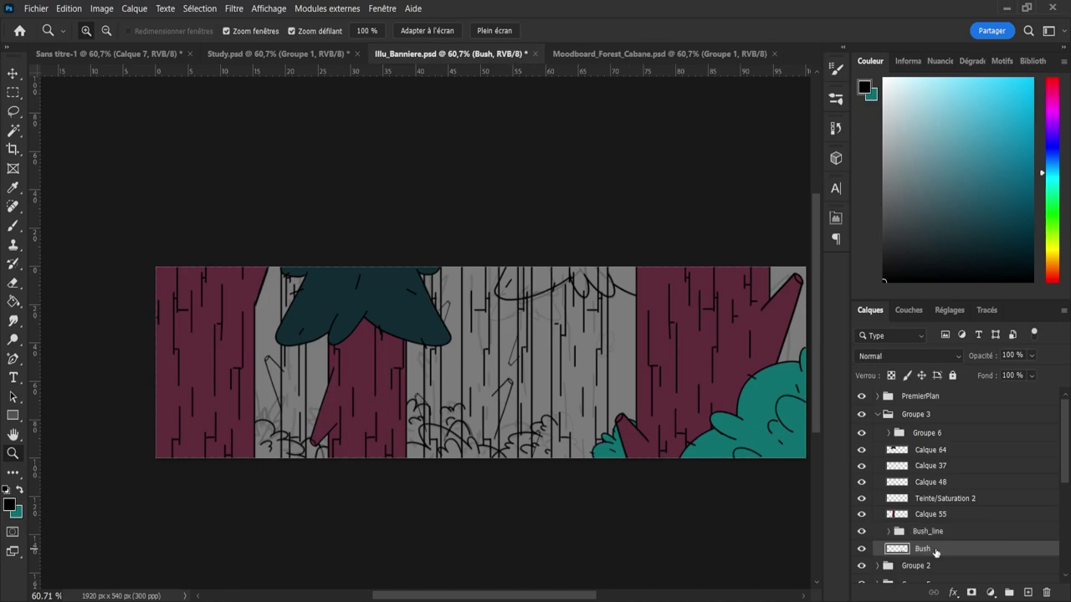
{"action": "left_click", "coordinate": [920, 533], "text": "shift"}
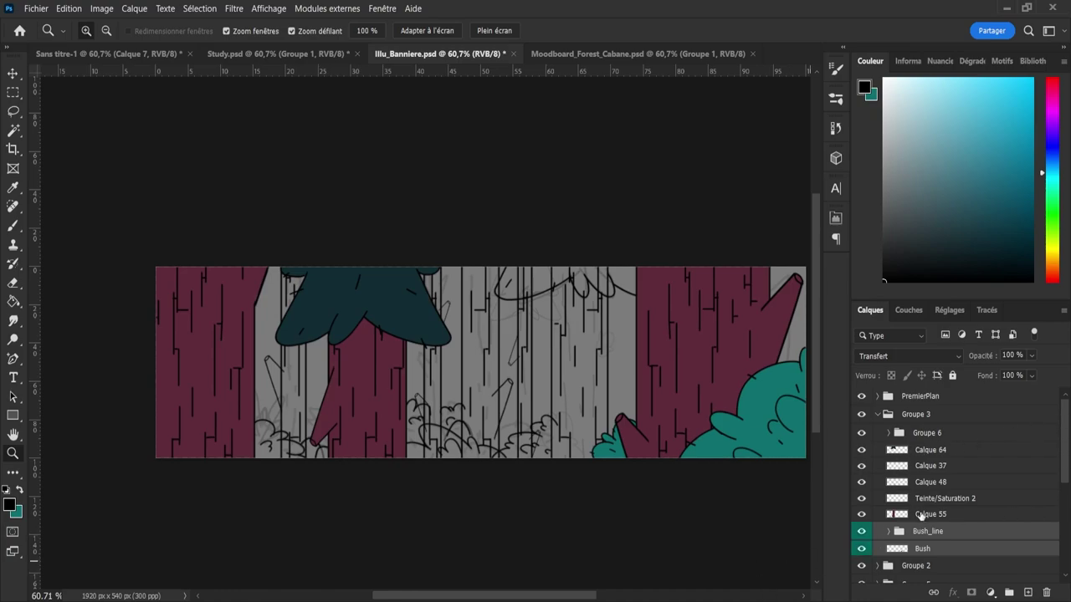
- Toggle the visibility of Calque 48, Calque 37 and Calque 64 to identify what each one contains
{"action": "left_click", "coordinate": [905, 484]}
{"action": "left_click", "coordinate": [862, 482]}
{"action": "left_click", "coordinate": [861, 483]}
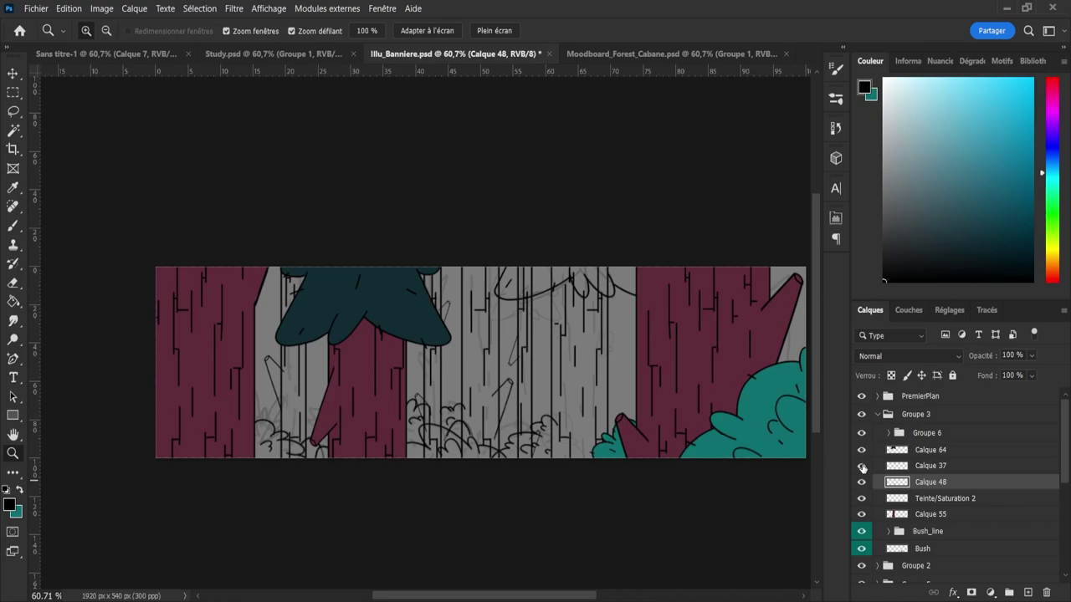
{"action": "left_click", "coordinate": [862, 466]}
{"action": "left_click", "coordinate": [862, 466]}
{"action": "left_click", "coordinate": [862, 450]}
{"action": "left_click", "coordinate": [862, 450]}
- Rename the group Groupe 6 to Feuilles_line
{"action": "double_click", "coordinate": [918, 434]}
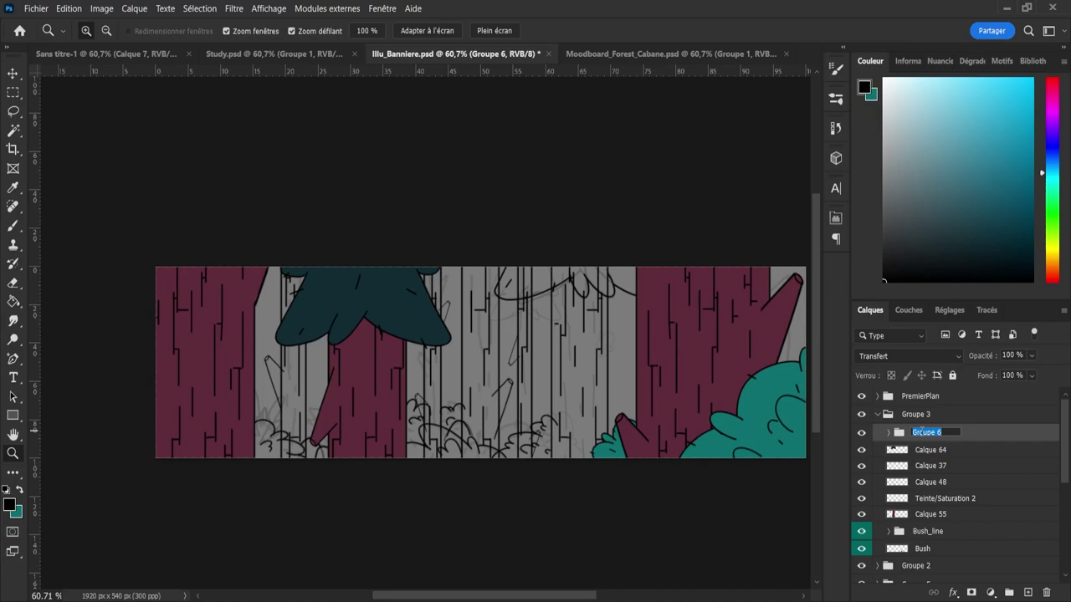
{"action": "type", "text": "Feuilles"}
{"action": "key", "text": "Return"}
{"action": "double_click", "coordinate": [922, 433]}
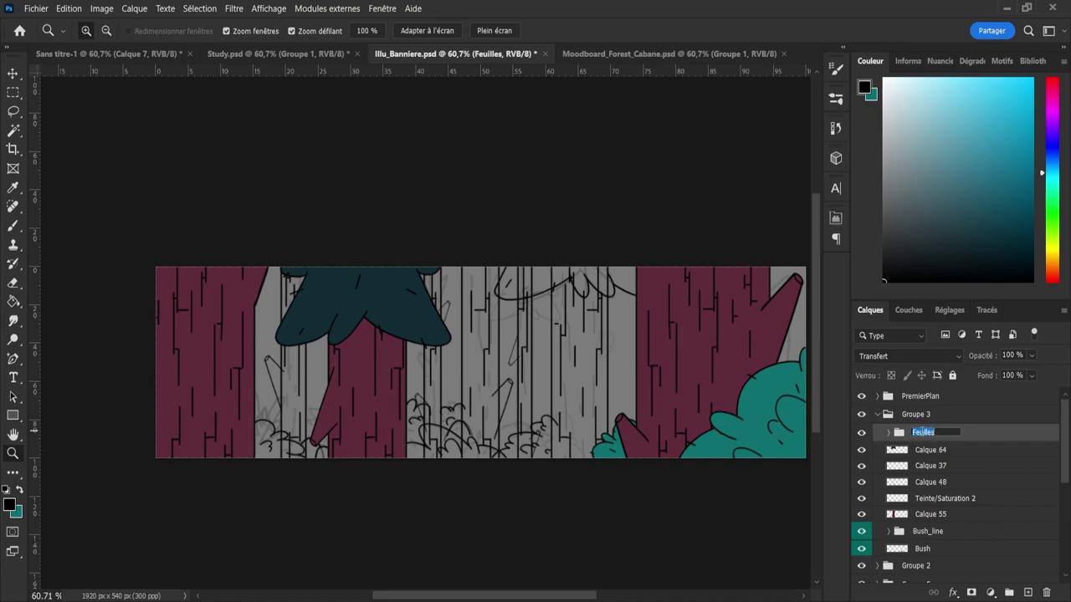
{"action": "key", "text": "Right"}
{"action": "type", "text": "_line"}
{"action": "key", "text": "Return"}
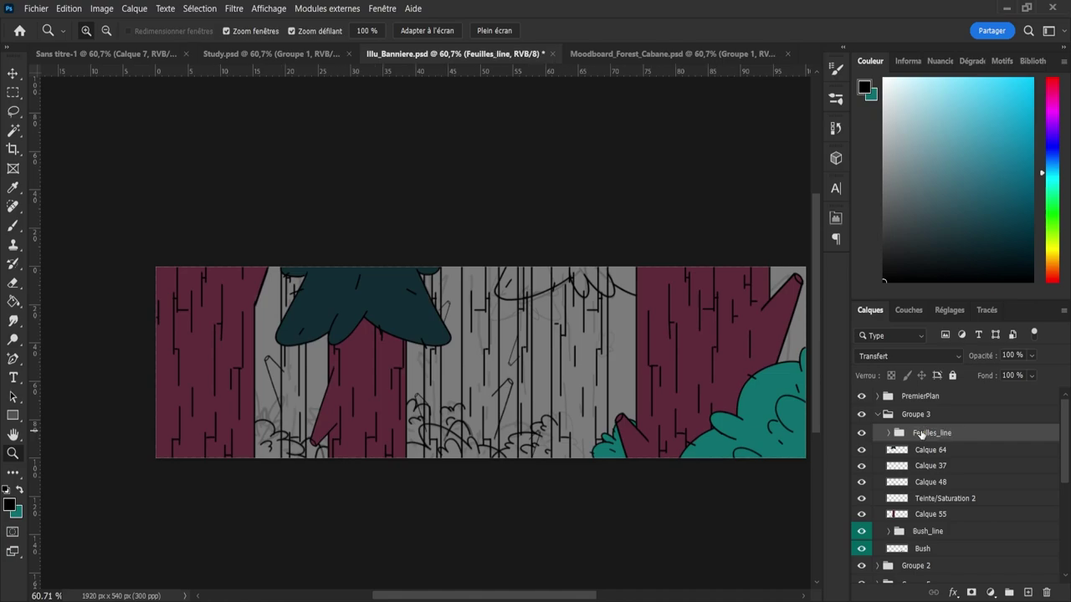
- Rename Calque 64 to feuilles, collapse Groupe 3 and save the document
{"action": "double_click", "coordinate": [942, 450]}
{"action": "type", "text": "feui"}
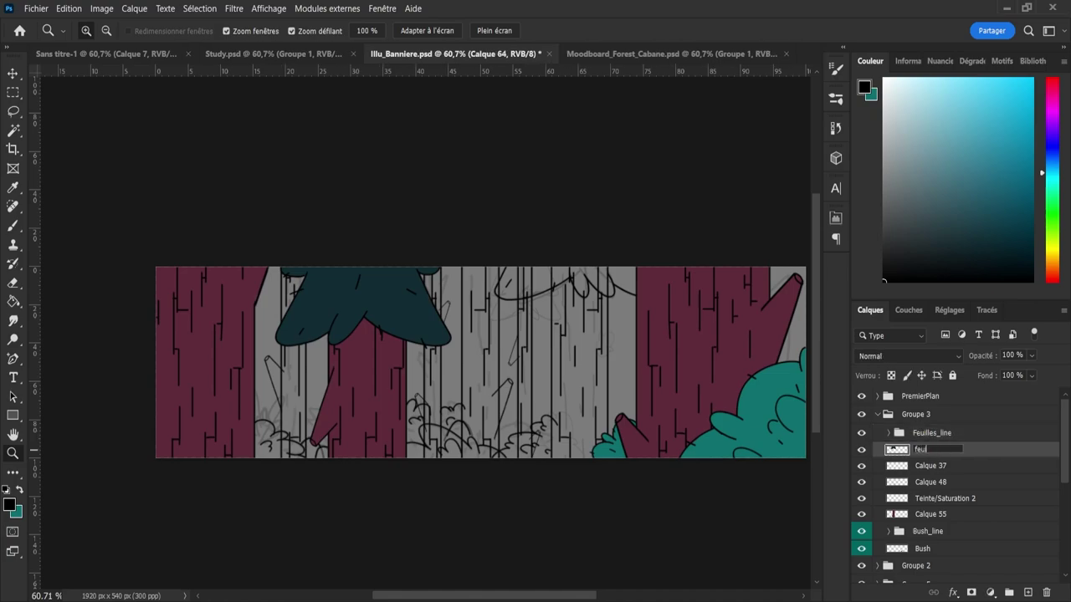
{"action": "type", "text": "lles"}
{"action": "key", "text": "Return"}
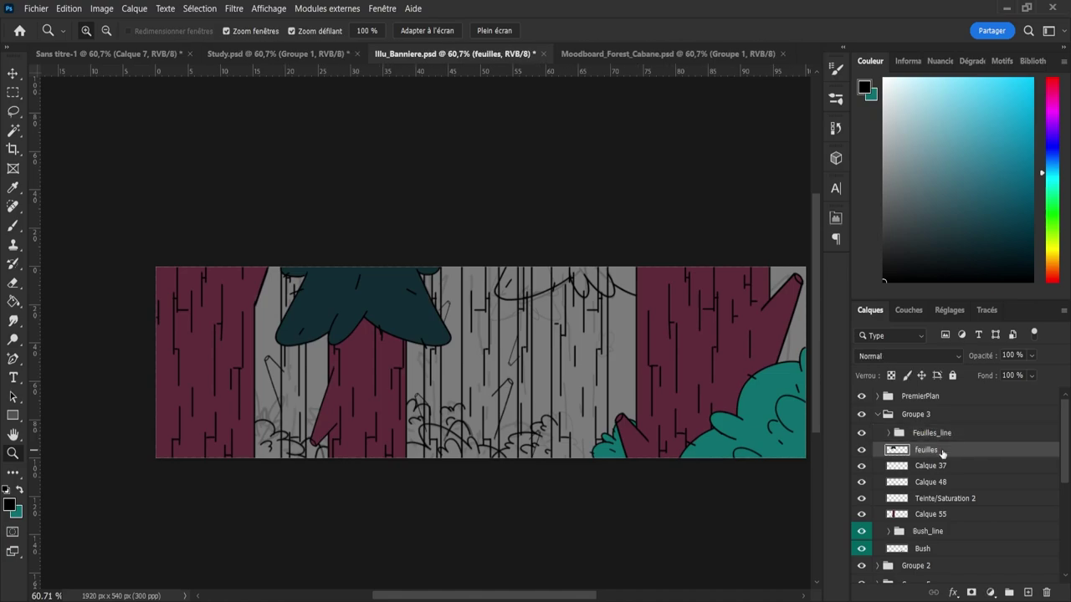
{"action": "left_click", "coordinate": [877, 416]}
{"action": "key", "text": "ctrl+s"}
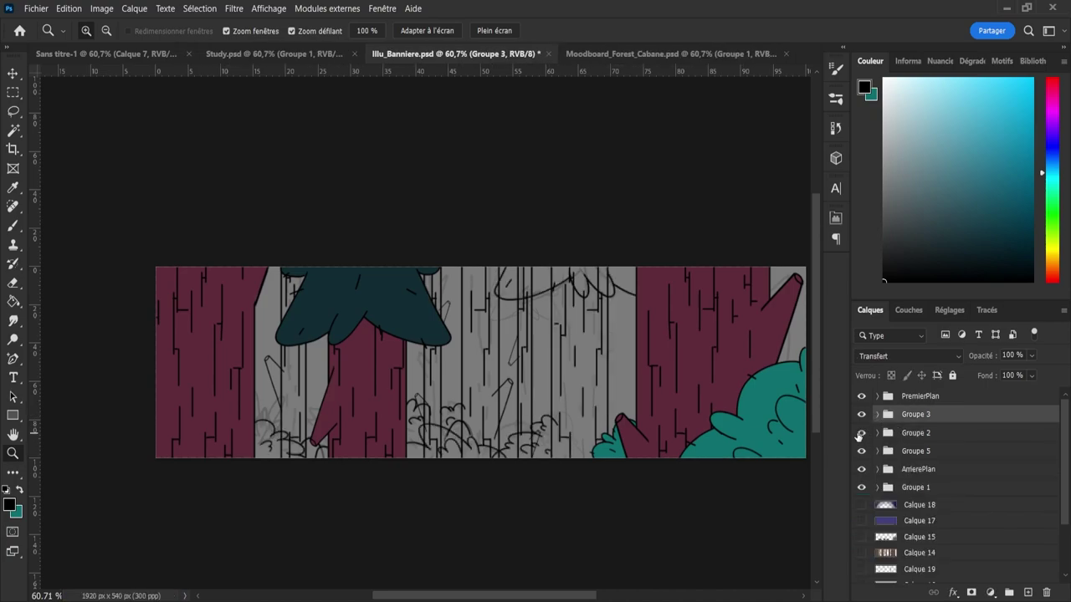
- Expand Groupe 2 and toggle the group's visibility to identify which line art it contains
{"action": "left_click", "coordinate": [858, 437]}
{"action": "left_click", "coordinate": [877, 433]}
{"action": "left_click", "coordinate": [860, 433]}
{"action": "left_click", "coordinate": [860, 433]}
{"action": "left_click", "coordinate": [860, 433]}
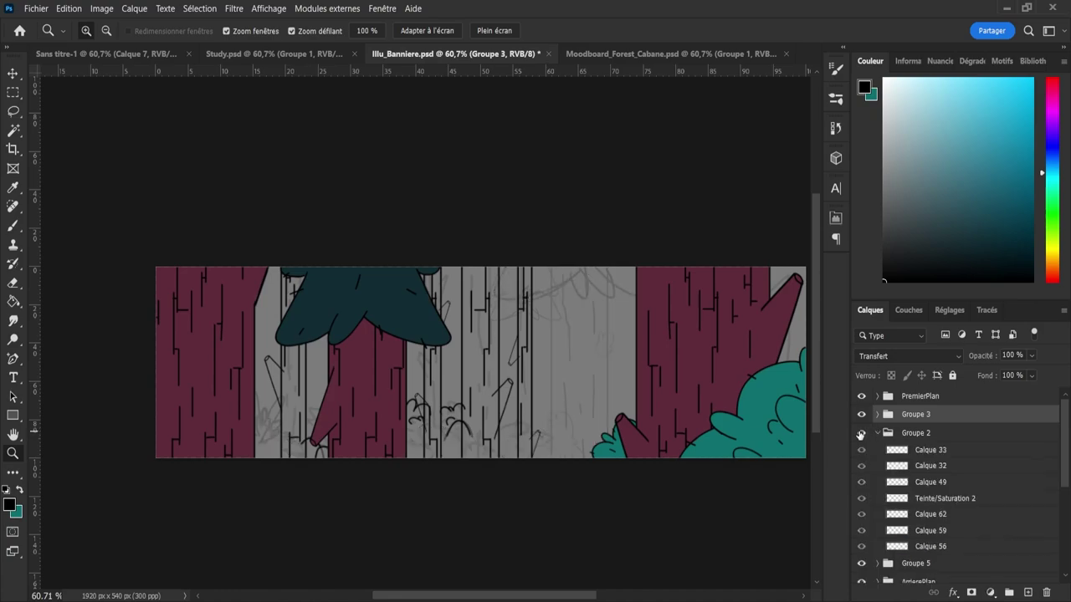
{"action": "left_click", "coordinate": [860, 433]}
{"action": "left_click", "coordinate": [860, 433]}
{"action": "left_click", "coordinate": [860, 433]}
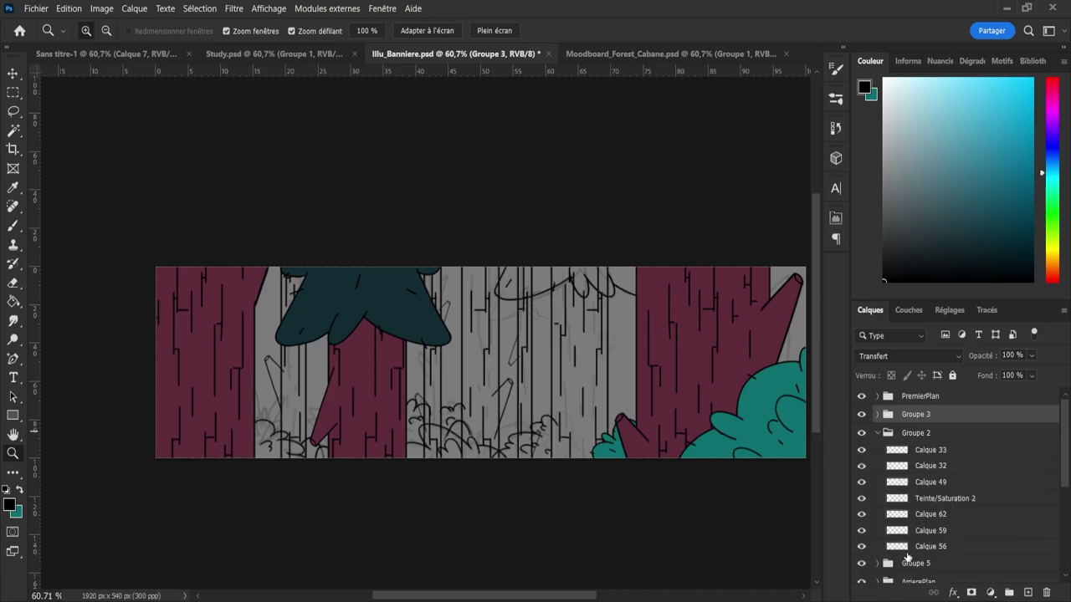
- Toggle the visibility of Calque 56, Calque 59, Calque 62 and Teinte/Saturation 2 to identify each layer's contents
{"action": "left_click", "coordinate": [896, 547]}
{"action": "left_click", "coordinate": [862, 547]}
{"action": "left_click", "coordinate": [862, 545]}
{"action": "left_click", "coordinate": [862, 531]}
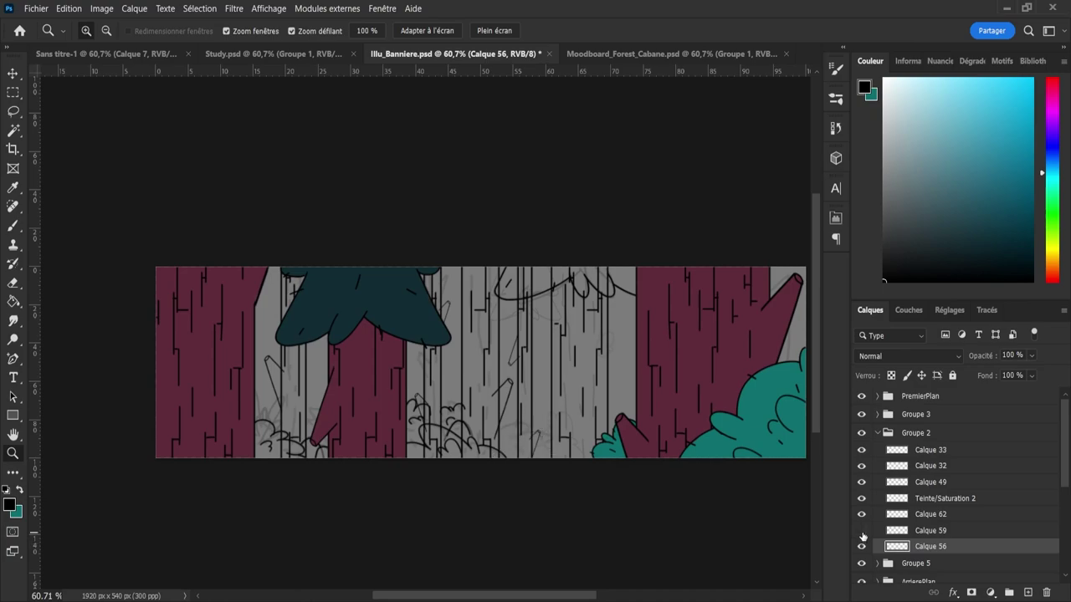
{"action": "left_click", "coordinate": [861, 530]}
{"action": "left_click", "coordinate": [862, 514]}
{"action": "left_click", "coordinate": [861, 514]}
{"action": "left_click", "coordinate": [862, 498]}
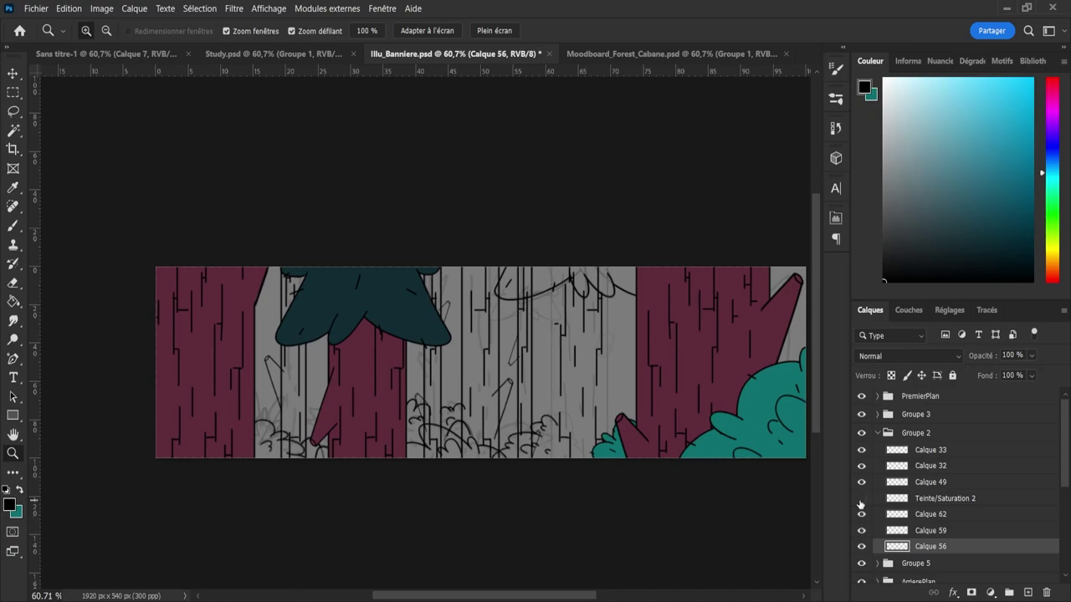
{"action": "left_click", "coordinate": [862, 498]}
- Add a new layer above Calque 62 and sample the burgundy trunk colour for the Brush tool
{"action": "left_click", "coordinate": [897, 498]}
{"action": "left_click", "coordinate": [912, 514]}
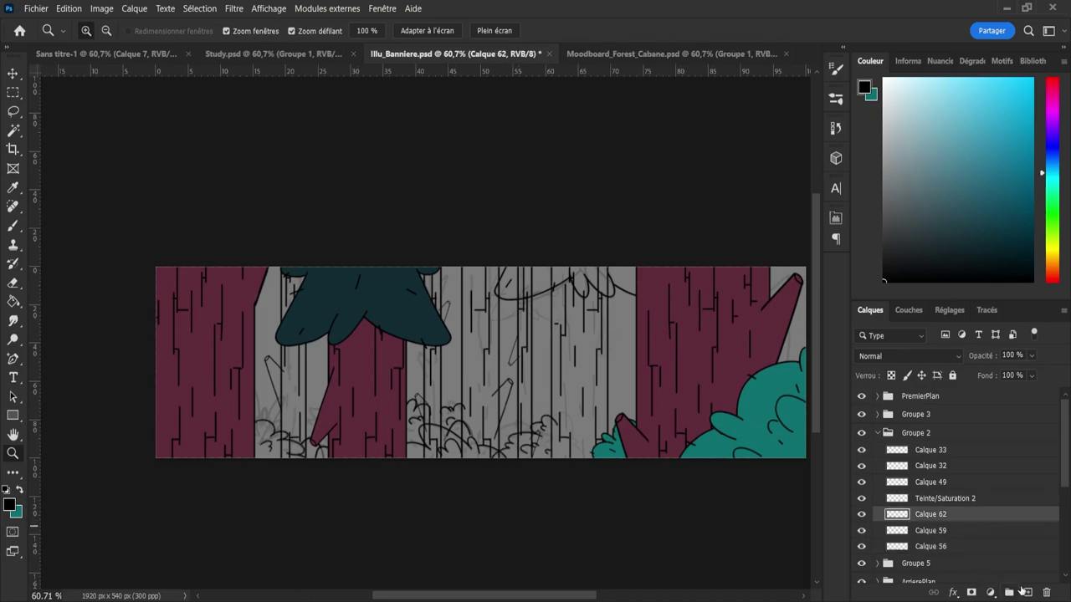
{"action": "left_click", "coordinate": [1025, 593]}
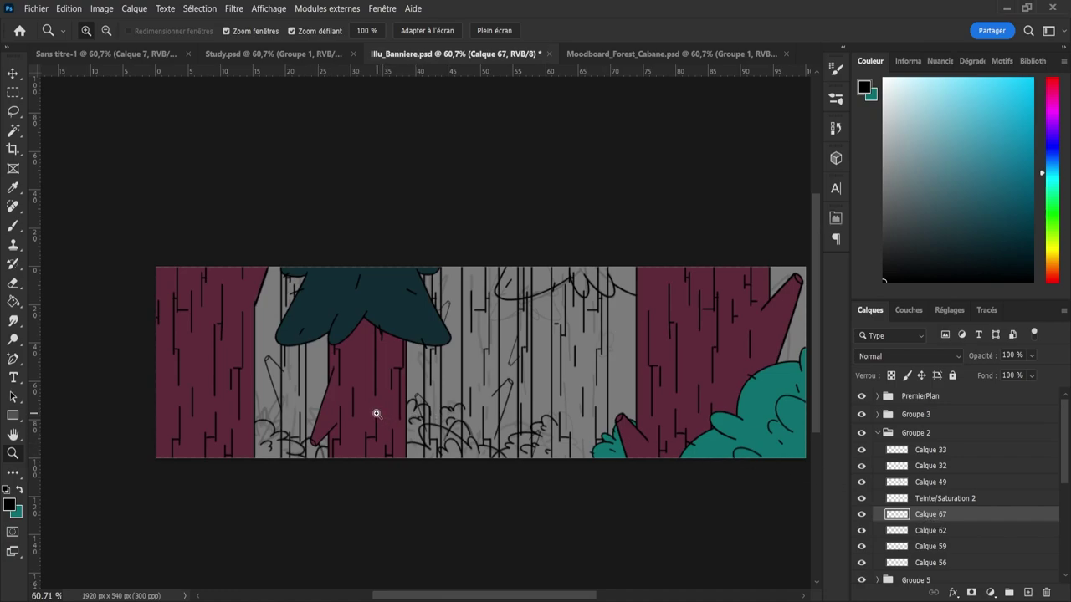
{"action": "key", "text": "i"}
{"action": "left_click", "coordinate": [360, 348]}
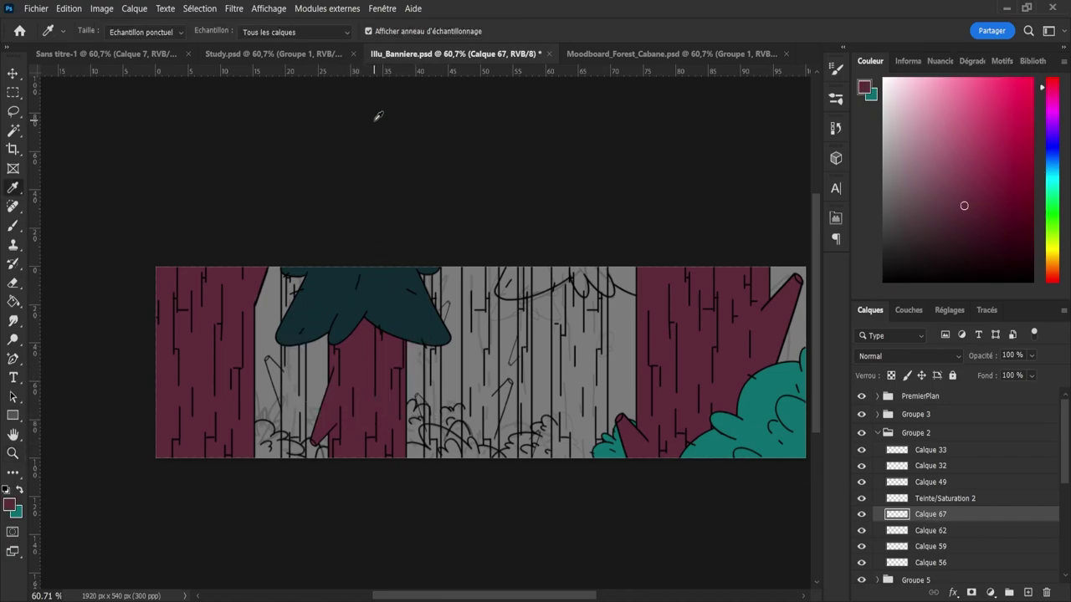
{"action": "key", "text": "b"}
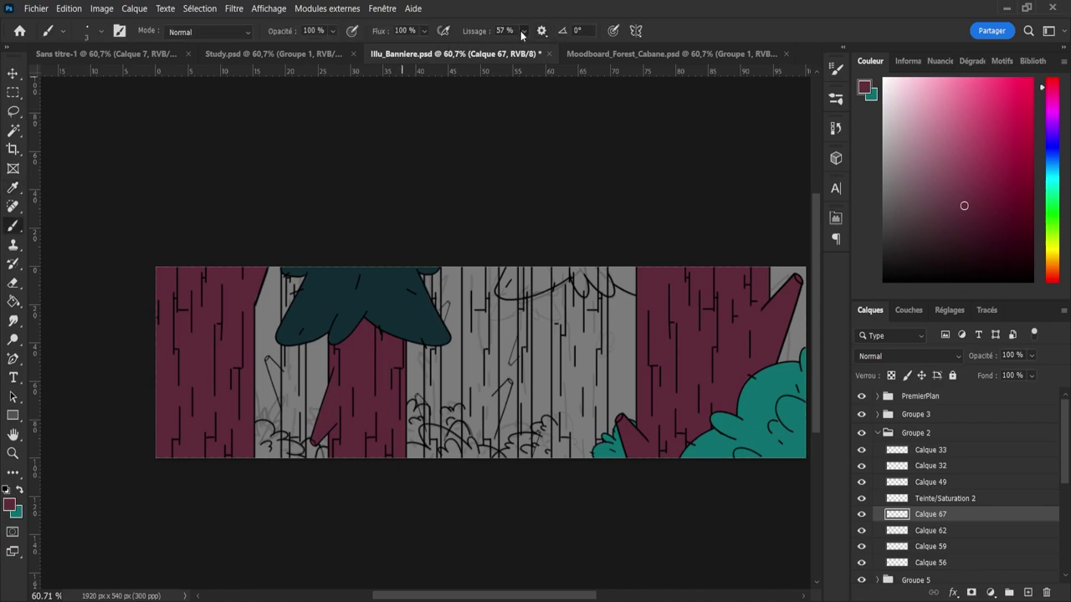
- Set the brush smoothing to 0% and paint the trunk between the central grey trunks and the large right-hand trunk in flat burgundy
{"action": "left_click_drag", "start_coordinate": [522, 34], "coordinate": [468, 48]}
{"action": "left_click_drag", "start_coordinate": [579, 268], "coordinate": [571, 493]}
{"action": "key", "text": "z"}
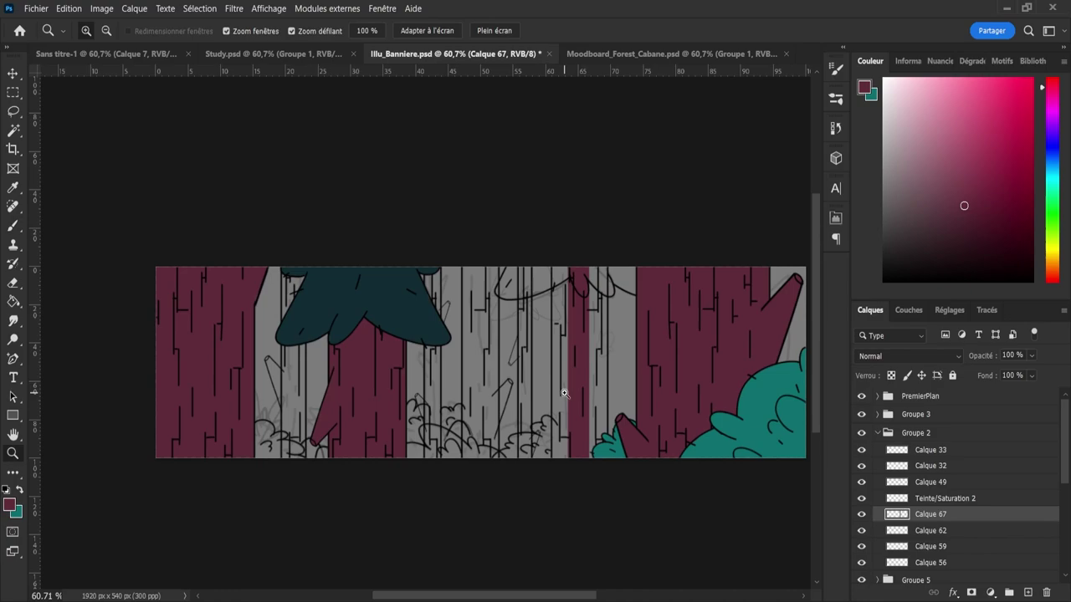
{"action": "left_click_drag", "start_coordinate": [564, 394], "coordinate": [599, 393]}
{"action": "key", "text": "b"}
{"action": "left_click_drag", "start_coordinate": [559, 174], "coordinate": [560, 535]}
{"action": "mouse_move", "coordinate": [601, 265]}
{"action": "left_mouse_down"}
{"action": "mouse_move", "coordinate": [610, 172]}
{"action": "mouse_move", "coordinate": [623, 159]}
{"action": "mouse_move", "coordinate": [600, 519]}
{"action": "left_mouse_up"}
{"action": "scroll", "coordinate": [600, 518], "scroll_direction": "down", "scroll_amount": 5}
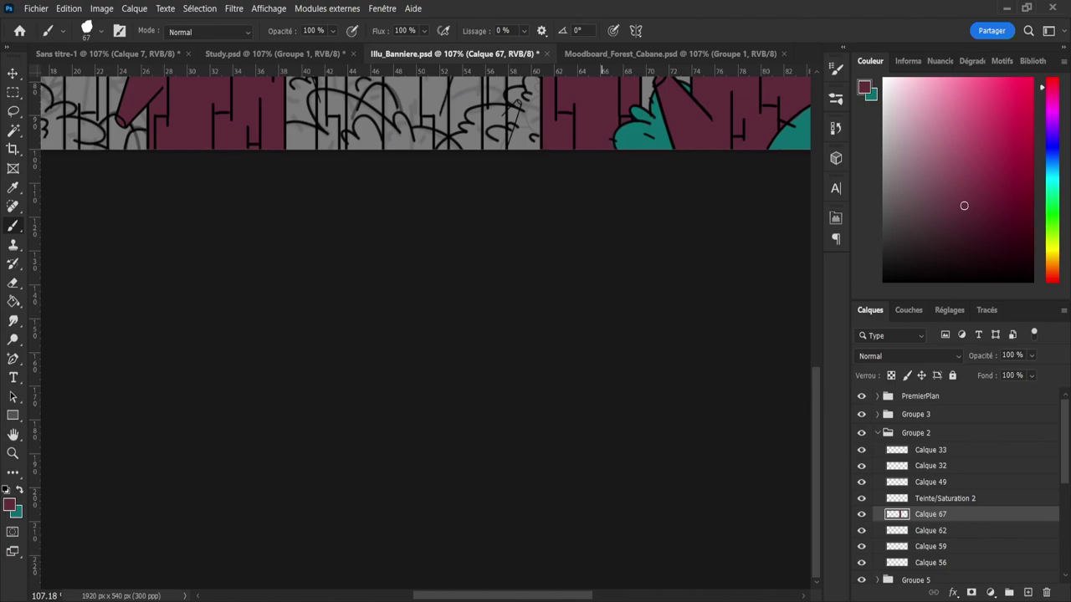
{"action": "key", "text": "z"}
{"action": "scroll", "coordinate": [524, 212], "scroll_direction": "down", "scroll_amount": 6}
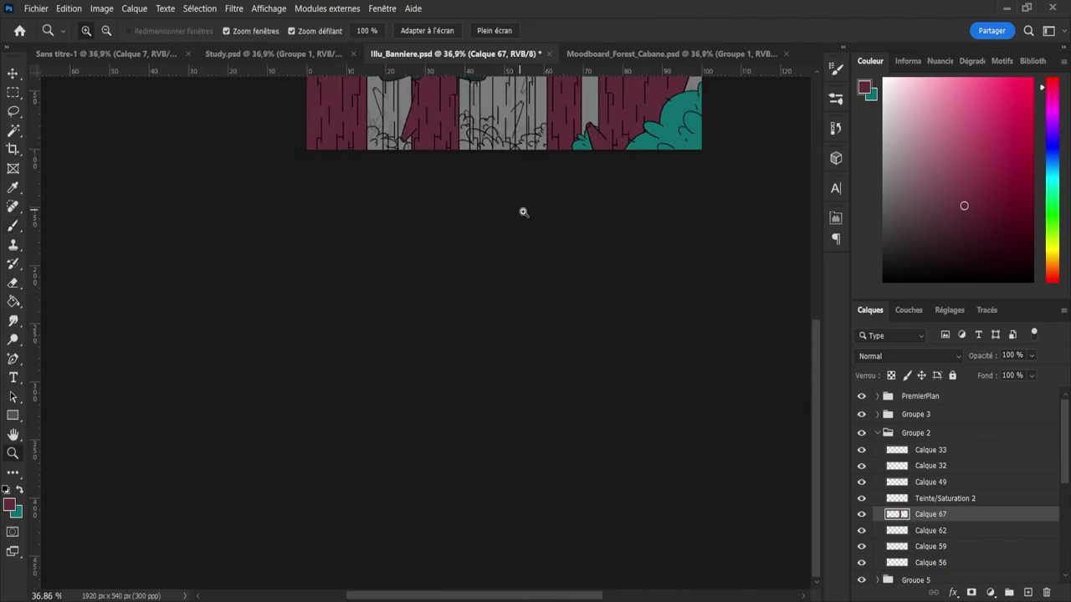
{"action": "left_click_drag", "start_coordinate": [577, 150], "coordinate": [500, 394]}
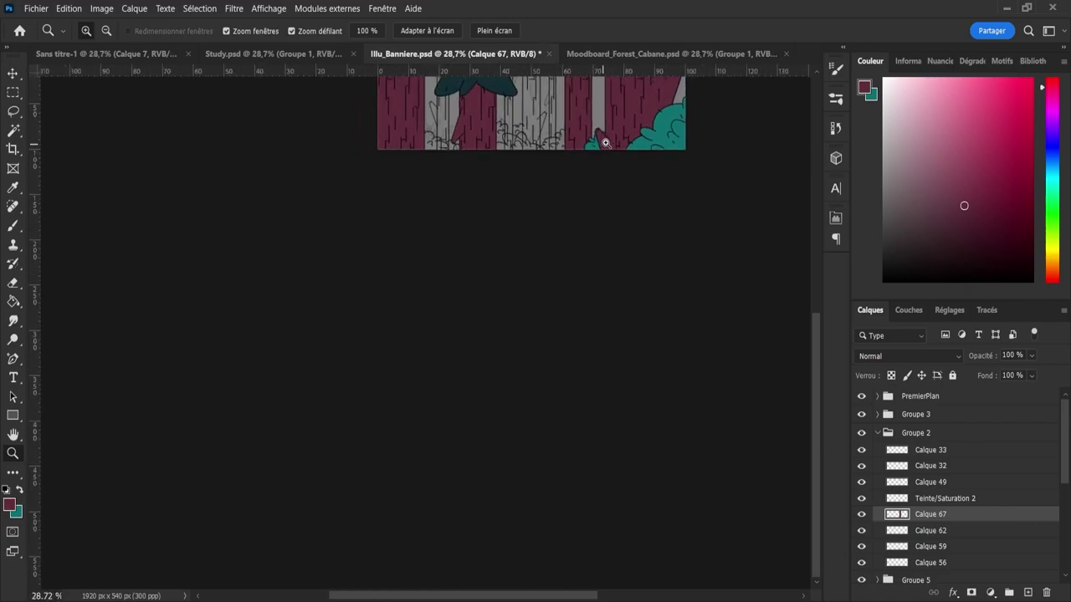
{"action": "left_click_drag", "start_coordinate": [604, 143], "coordinate": [602, 205]}
{"action": "left_click", "coordinate": [602, 205]}
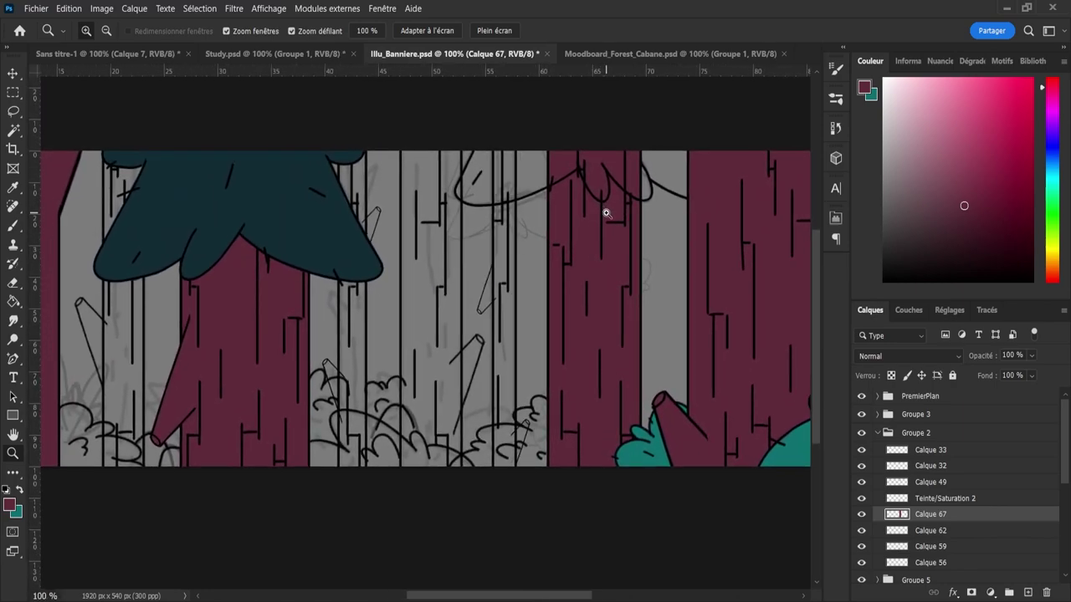
- Rename the painted trunk layer Calque 67 to Tree and the layer Teinte/Saturation 2 to Tree_line
{"action": "double_click", "coordinate": [937, 515]}
{"action": "type", "text": "Tree"}
{"action": "key", "text": "Return"}
{"action": "double_click", "coordinate": [939, 498]}
{"action": "type", "text": "Tr"}
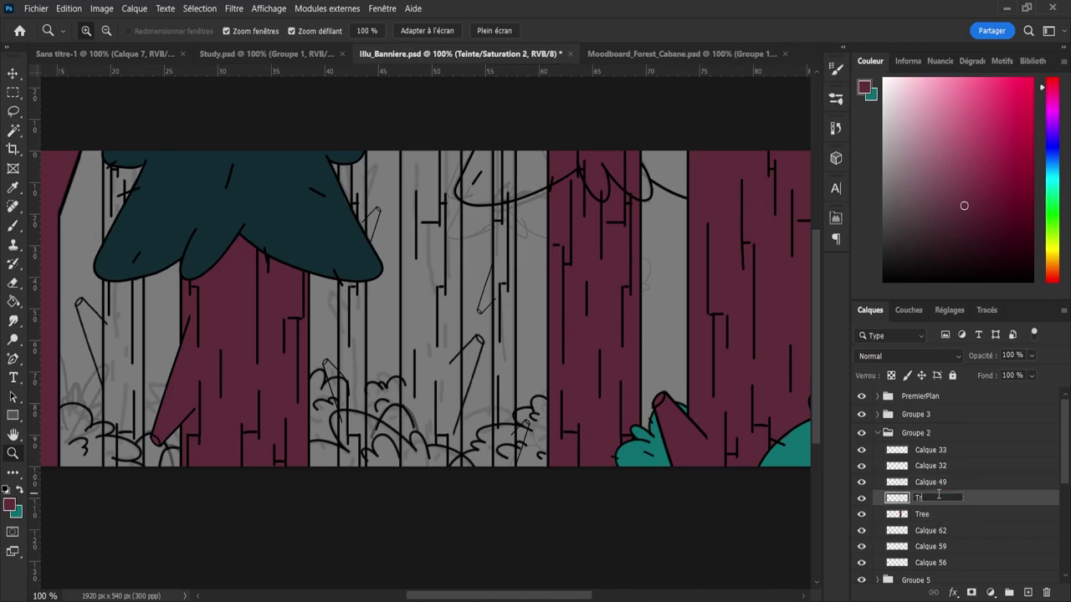
{"action": "type", "text": "ee_line"}
{"action": "key", "text": "Return"}
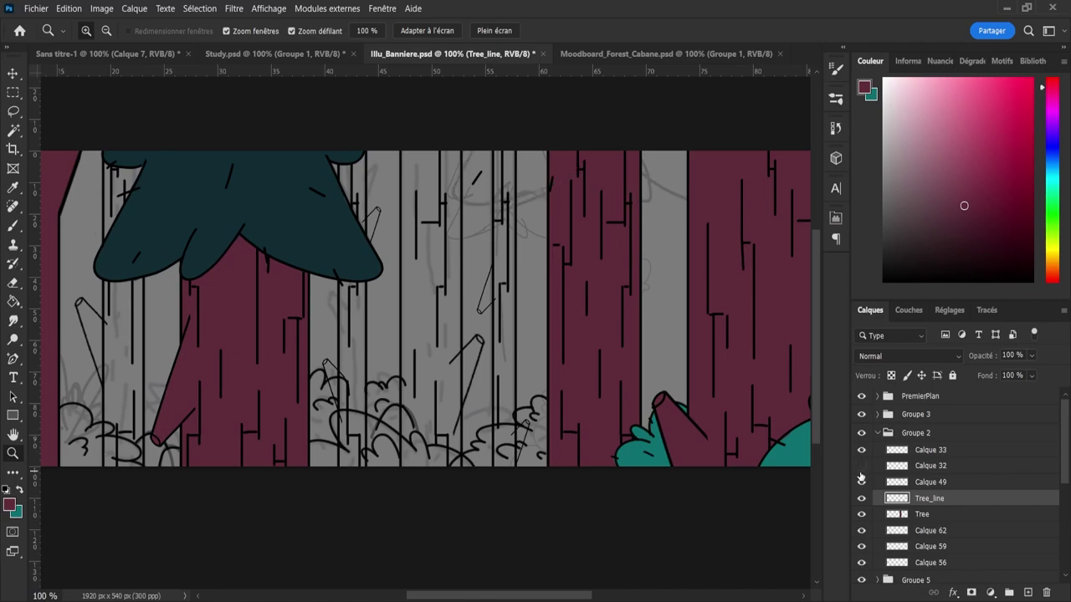
- Check the contents of Calque 32 and Calque 49, add a layer above Calque 49 and sample the dark teal foliage colour for painting
{"action": "left_click", "coordinate": [886, 485]}
{"action": "left_click", "coordinate": [862, 480]}
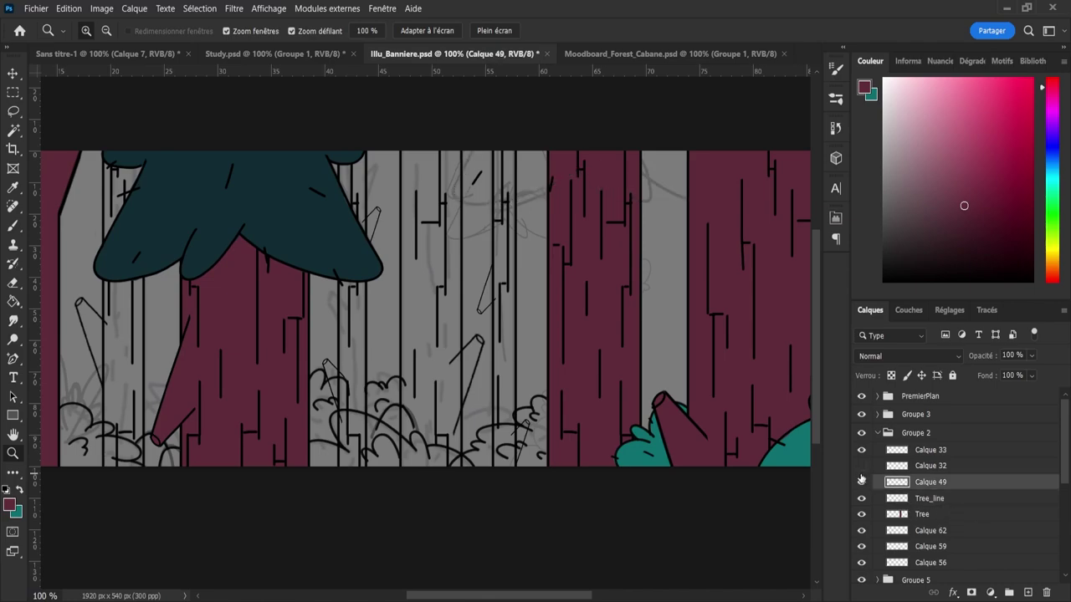
{"action": "left_click", "coordinate": [862, 481]}
{"action": "left_click", "coordinate": [1027, 593]}
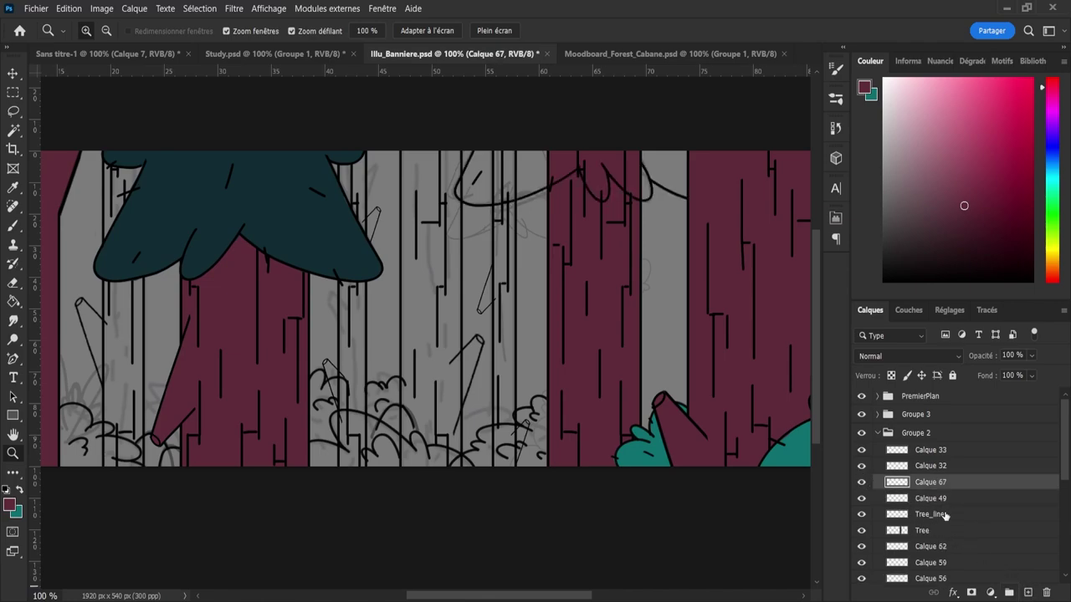
{"action": "left_click", "coordinate": [861, 468]}
{"action": "left_click", "coordinate": [862, 469]}
{"action": "key", "text": "i"}
{"action": "left_click", "coordinate": [274, 205]}
{"action": "key", "text": "b"}
- Paint the large left lobe of the foliage above the newly coloured trunk in flat dark teal
{"action": "mouse_move", "coordinate": [519, 171]}
{"action": "left_mouse_down"}
{"action": "mouse_move", "coordinate": [570, 149]}
{"action": "mouse_move", "coordinate": [538, 170]}
{"action": "mouse_move", "coordinate": [539, 156]}
{"action": "mouse_move", "coordinate": [494, 163]}
{"action": "left_mouse_up"}
{"action": "scroll", "coordinate": [494, 163], "scroll_direction": "up", "scroll_amount": 3}
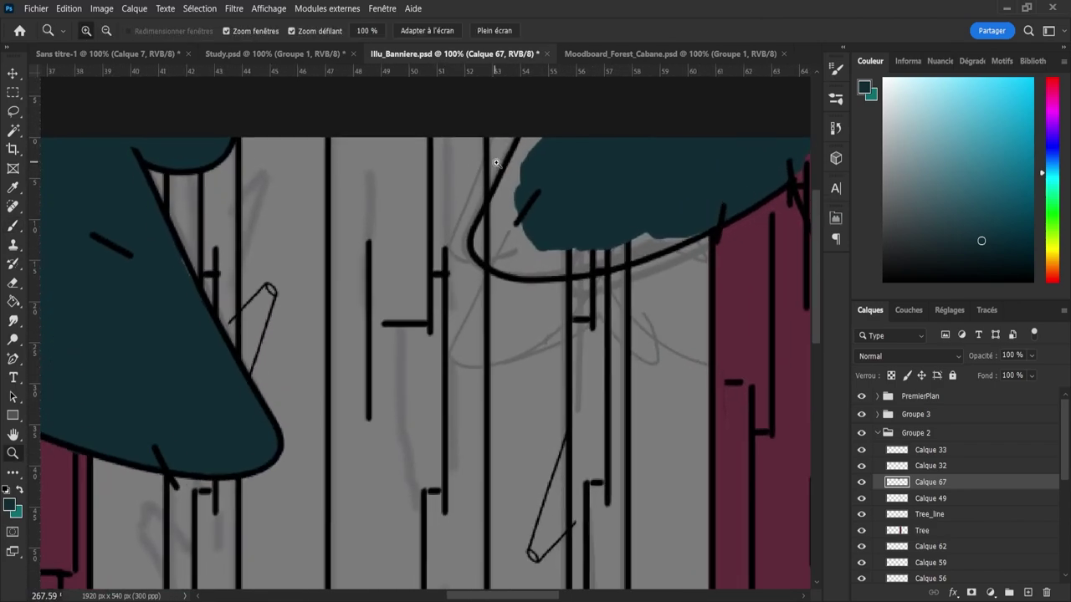
{"action": "mouse_move", "coordinate": [574, 203]}
{"action": "left_mouse_down"}
{"action": "mouse_move", "coordinate": [571, 149]}
{"action": "mouse_move", "coordinate": [543, 217]}
{"action": "mouse_move", "coordinate": [567, 227]}
{"action": "mouse_move", "coordinate": [606, 201]}
{"action": "left_mouse_up"}
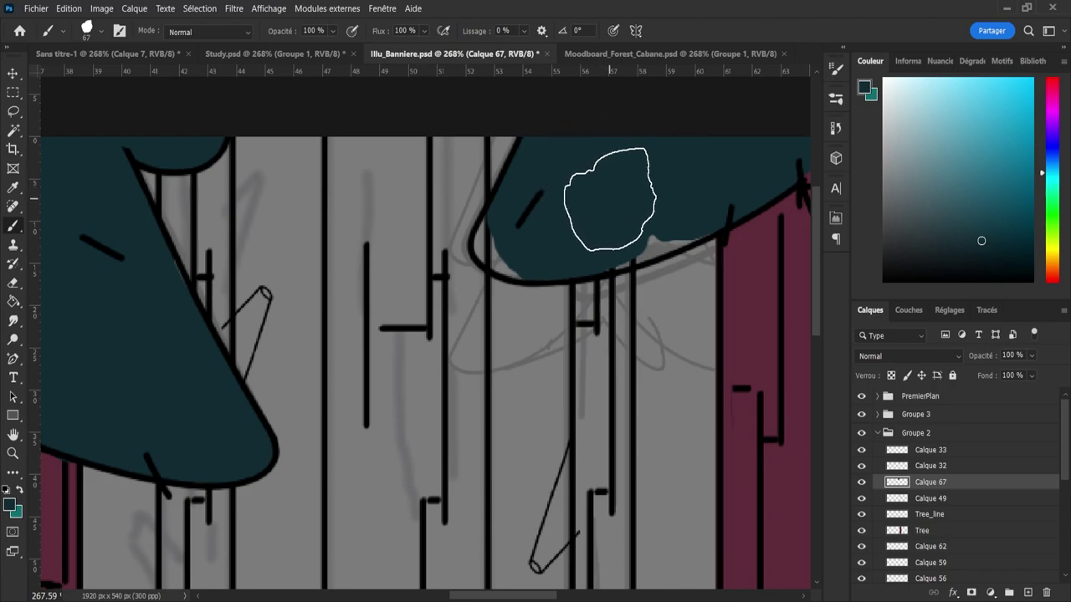
{"action": "left_click_drag", "start_coordinate": [609, 219], "coordinate": [667, 197]}
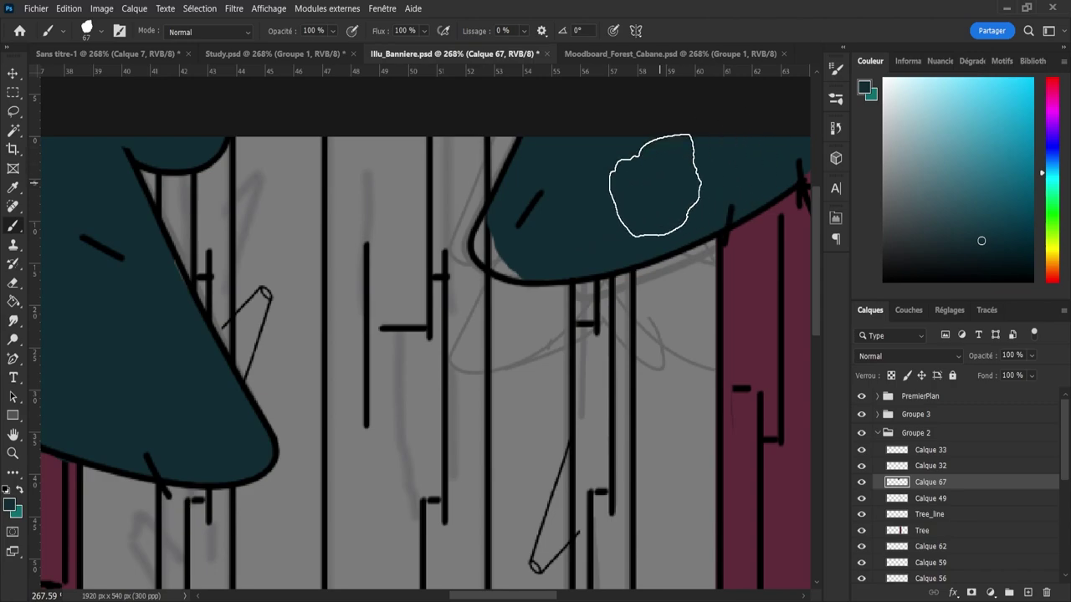
- Reduce the brush size to 10 and fill the remaining gap at the rounded tip of the left foliage lobe
{"action": "key", "text": "bracketleft"}
{"action": "key", "text": "bracketleft"}
{"action": "key", "text": "bracketleft"}
{"action": "key", "text": "bracketleft"}
{"action": "key", "text": "bracketleft"}
{"action": "key", "text": "bracketleft"}
{"action": "key", "text": "bracketleft"}
{"action": "key", "text": "bracketleft"}
{"action": "key", "text": "bracketleft"}
{"action": "key", "text": "bracketleft"}
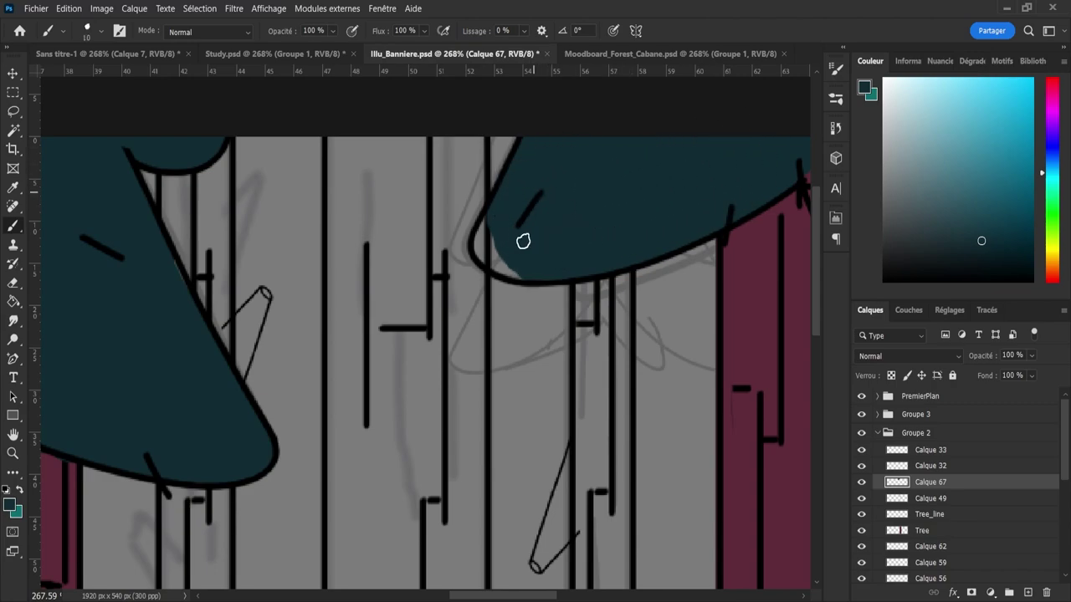
{"action": "left_click_drag", "start_coordinate": [521, 266], "coordinate": [506, 270]}
{"action": "mouse_move", "coordinate": [495, 255]}
{"action": "left_mouse_down"}
{"action": "mouse_move", "coordinate": [489, 220]}
{"action": "mouse_move", "coordinate": [508, 260]}
{"action": "mouse_move", "coordinate": [470, 268]}
{"action": "left_mouse_up"}
- Fill the small middle foliage lobes and the area up to the large right-hand trunk in dark teal
{"action": "scroll", "coordinate": [470, 268], "scroll_direction": "down", "scroll_amount": 3}
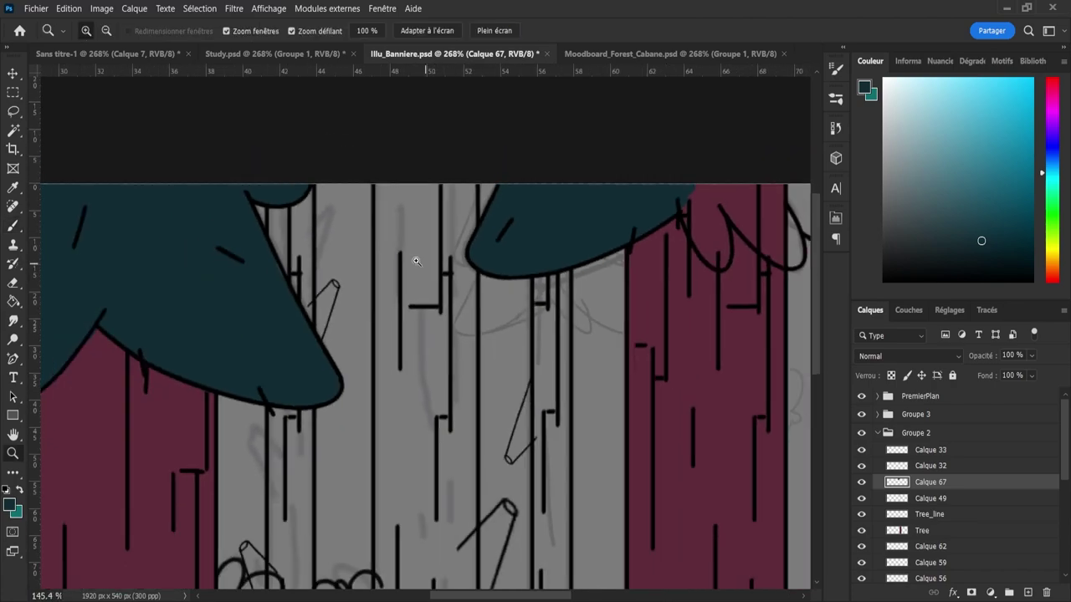
{"action": "scroll", "coordinate": [650, 220], "scroll_direction": "up", "scroll_amount": 2}
{"action": "mouse_move", "coordinate": [579, 271]}
{"action": "left_mouse_down"}
{"action": "mouse_move", "coordinate": [612, 270]}
{"action": "mouse_move", "coordinate": [611, 247]}
{"action": "mouse_move", "coordinate": [635, 206]}
{"action": "mouse_move", "coordinate": [610, 222]}
{"action": "mouse_move", "coordinate": [623, 252]}
{"action": "mouse_move", "coordinate": [598, 285]}
{"action": "mouse_move", "coordinate": [590, 281]}
{"action": "mouse_move", "coordinate": [615, 300]}
{"action": "left_mouse_up"}
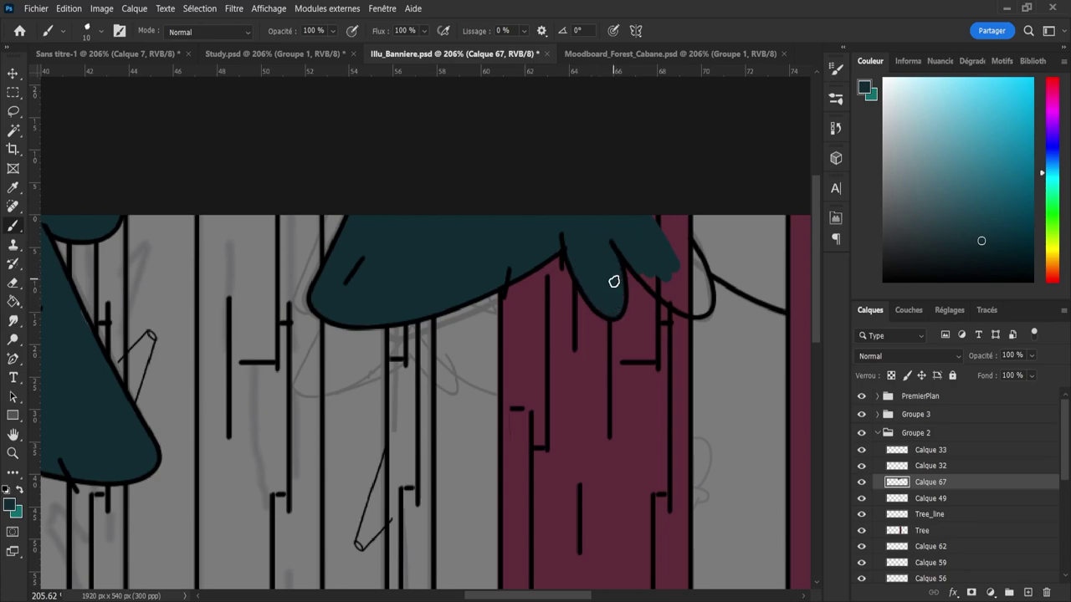
{"action": "mouse_move", "coordinate": [617, 221]}
{"action": "left_mouse_down"}
{"action": "mouse_move", "coordinate": [666, 297]}
{"action": "mouse_move", "coordinate": [702, 310]}
{"action": "mouse_move", "coordinate": [688, 242]}
{"action": "mouse_move", "coordinate": [678, 231]}
{"action": "mouse_move", "coordinate": [672, 249]}
{"action": "mouse_move", "coordinate": [680, 290]}
{"action": "left_mouse_up"}
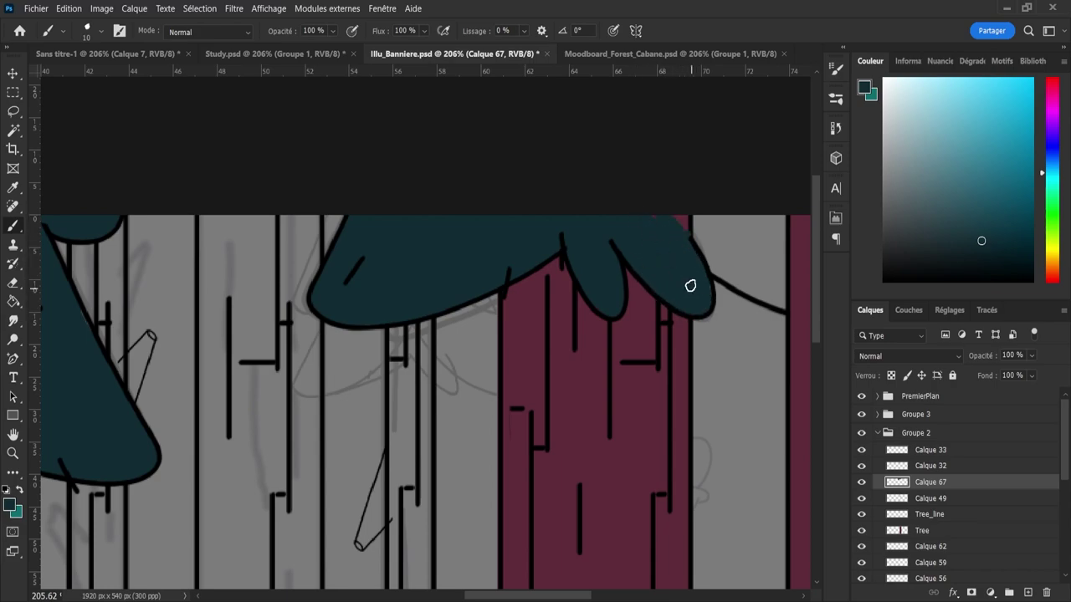
{"action": "mouse_move", "coordinate": [673, 219]}
{"action": "left_mouse_down"}
{"action": "mouse_move", "coordinate": [759, 293]}
{"action": "mouse_move", "coordinate": [757, 284]}
{"action": "mouse_move", "coordinate": [689, 284]}
{"action": "left_mouse_up"}
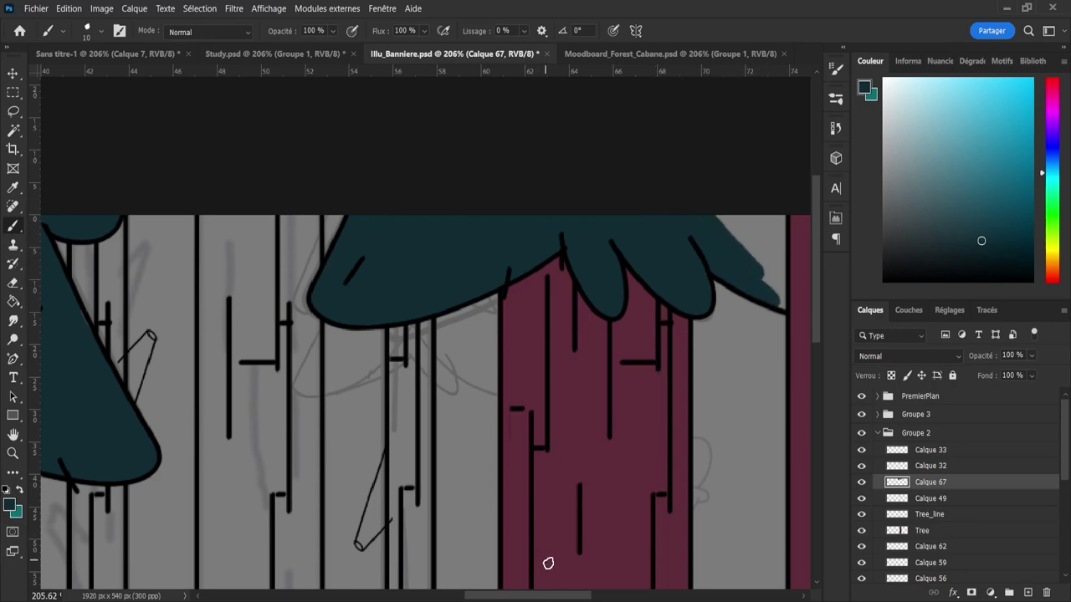
{"action": "left_click_drag", "start_coordinate": [556, 599], "coordinate": [579, 599]}
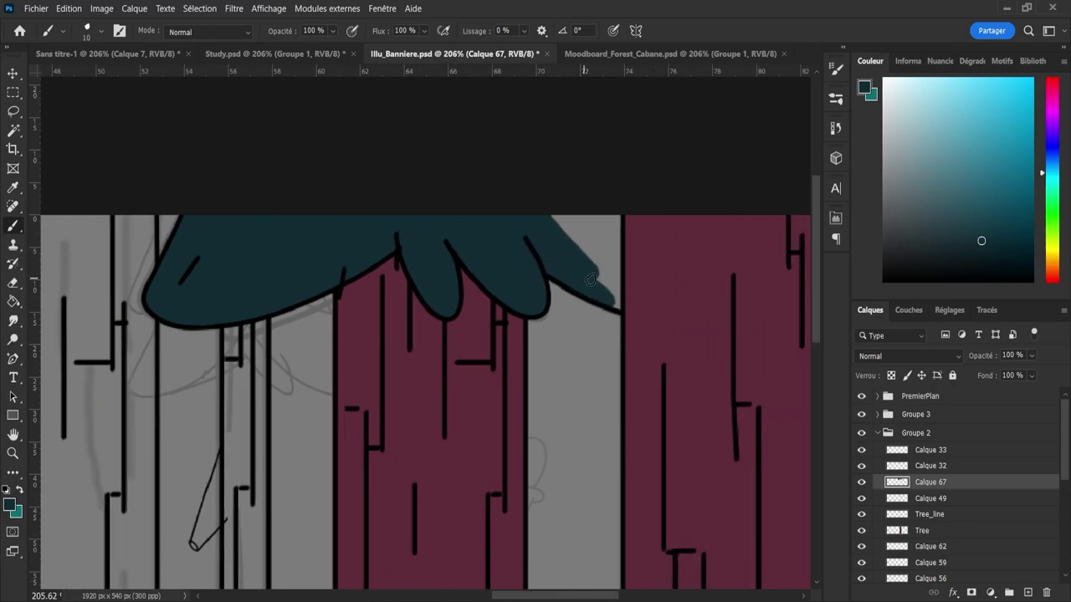
{"action": "mouse_move", "coordinate": [590, 279]}
{"action": "left_mouse_down"}
{"action": "mouse_move", "coordinate": [627, 303]}
{"action": "mouse_move", "coordinate": [620, 310]}
{"action": "mouse_move", "coordinate": [588, 254]}
{"action": "mouse_move", "coordinate": [626, 267]}
{"action": "mouse_move", "coordinate": [586, 243]}
{"action": "mouse_move", "coordinate": [628, 227]}
{"action": "left_mouse_up"}
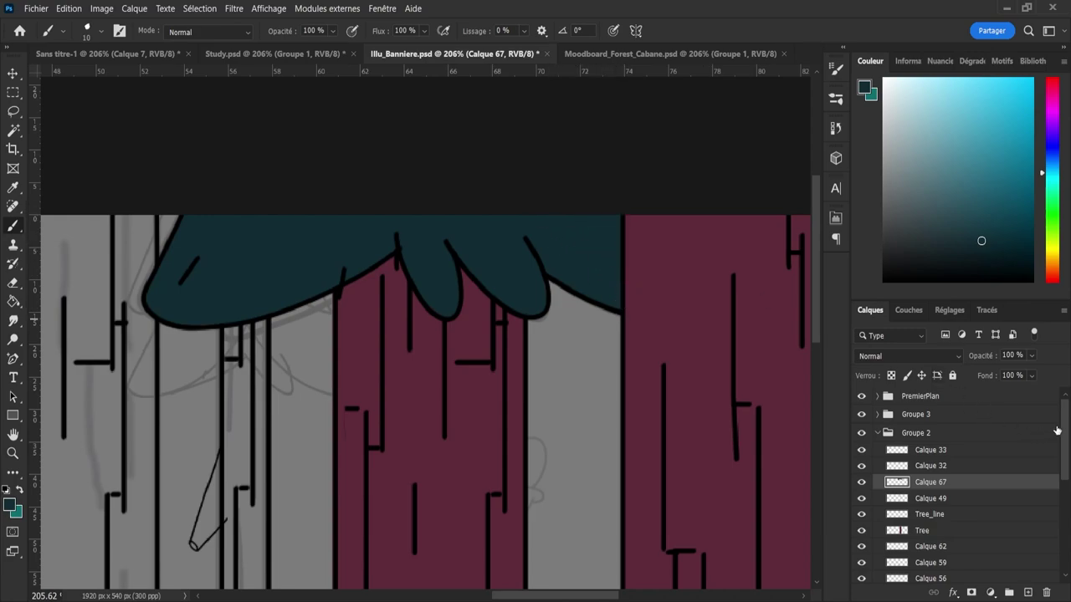
- Hide the PremierPlan group, paint the covered right foliage lobe in dark teal and show the group again
{"action": "left_click", "coordinate": [862, 396]}
{"action": "mouse_move", "coordinate": [629, 217]}
{"action": "left_mouse_down"}
{"action": "mouse_move", "coordinate": [721, 292]}
{"action": "mouse_move", "coordinate": [716, 276]}
{"action": "mouse_move", "coordinate": [724, 300]}
{"action": "mouse_move", "coordinate": [693, 313]}
{"action": "mouse_move", "coordinate": [713, 313]}
{"action": "mouse_move", "coordinate": [638, 310]}
{"action": "mouse_move", "coordinate": [718, 293]}
{"action": "left_mouse_up"}
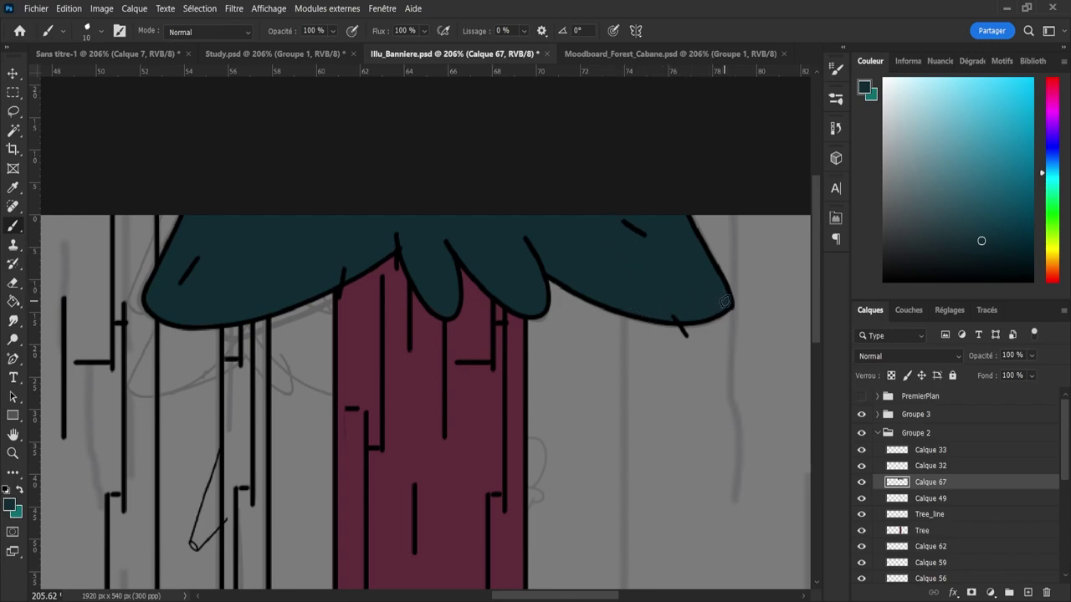
{"action": "scroll", "coordinate": [667, 268], "scroll_direction": "down", "scroll_amount": 1}
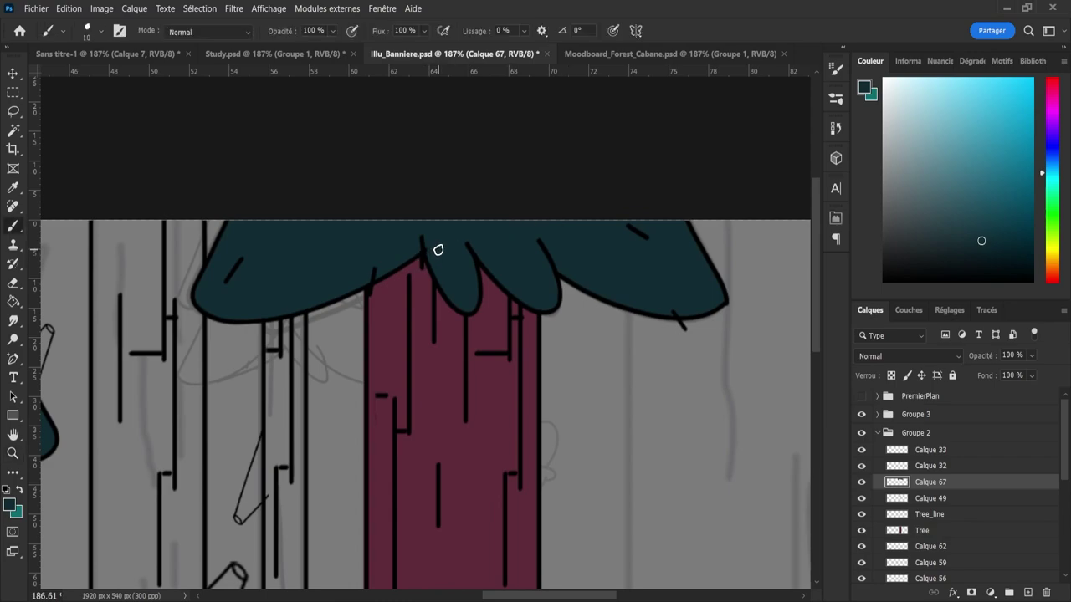
{"action": "key", "text": "z"}
{"action": "left_click_drag", "start_coordinate": [562, 270], "coordinate": [514, 243]}
{"action": "left_click_drag", "start_coordinate": [445, 316], "coordinate": [477, 290]}
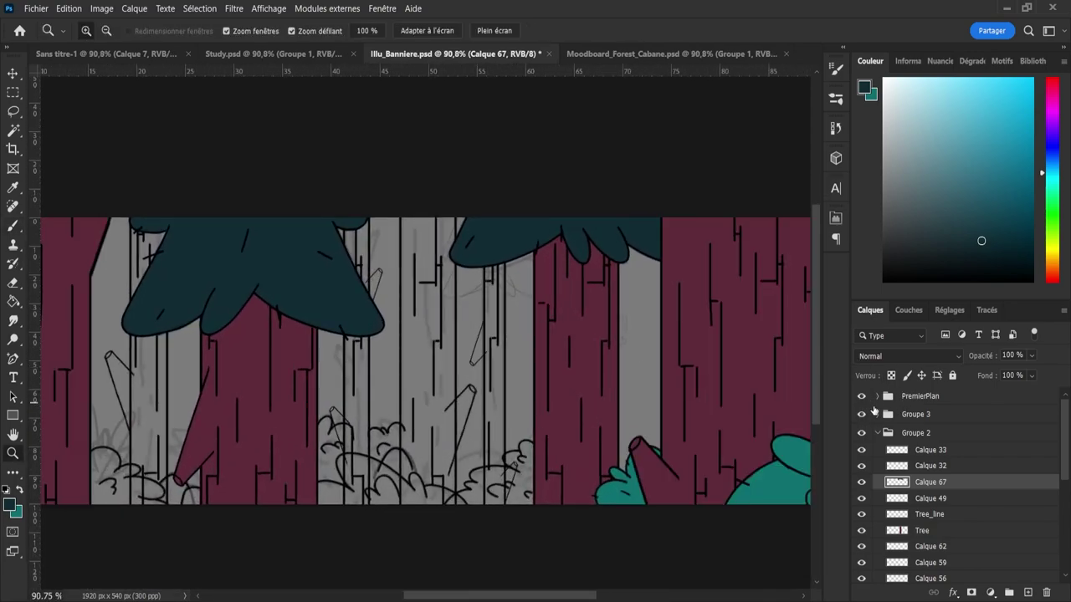
- Group Calque 33 and Calque 32 inside Groupe 2 and name the group Feuilles_line
{"action": "left_click", "coordinate": [860, 468]}
{"action": "left_click", "coordinate": [895, 454]}
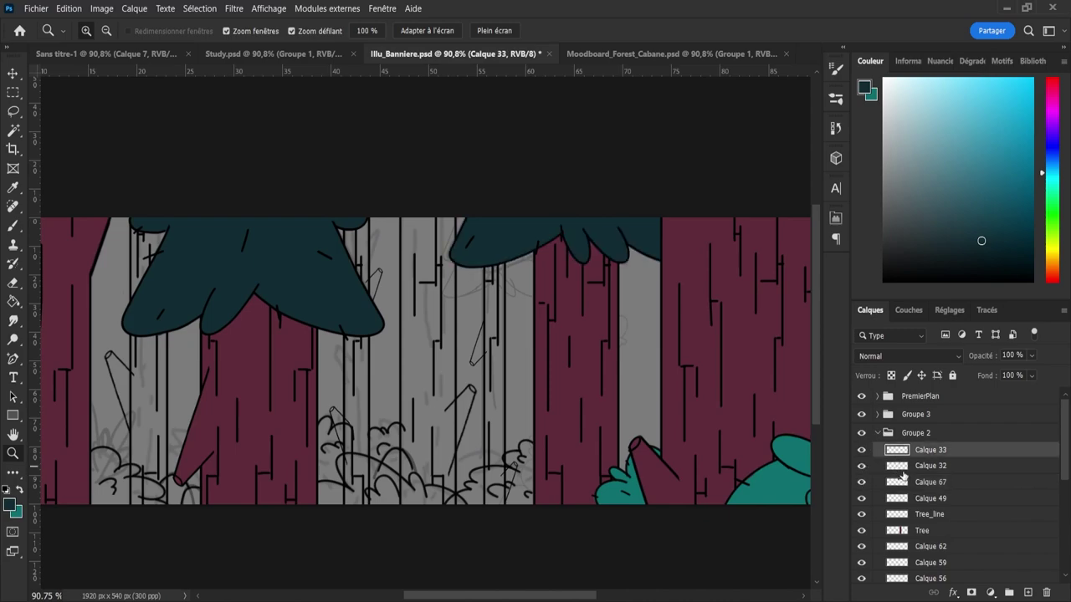
{"action": "left_click", "coordinate": [906, 468], "text": "shift"}
{"action": "left_click", "coordinate": [1008, 592]}
{"action": "double_click", "coordinate": [923, 450]}
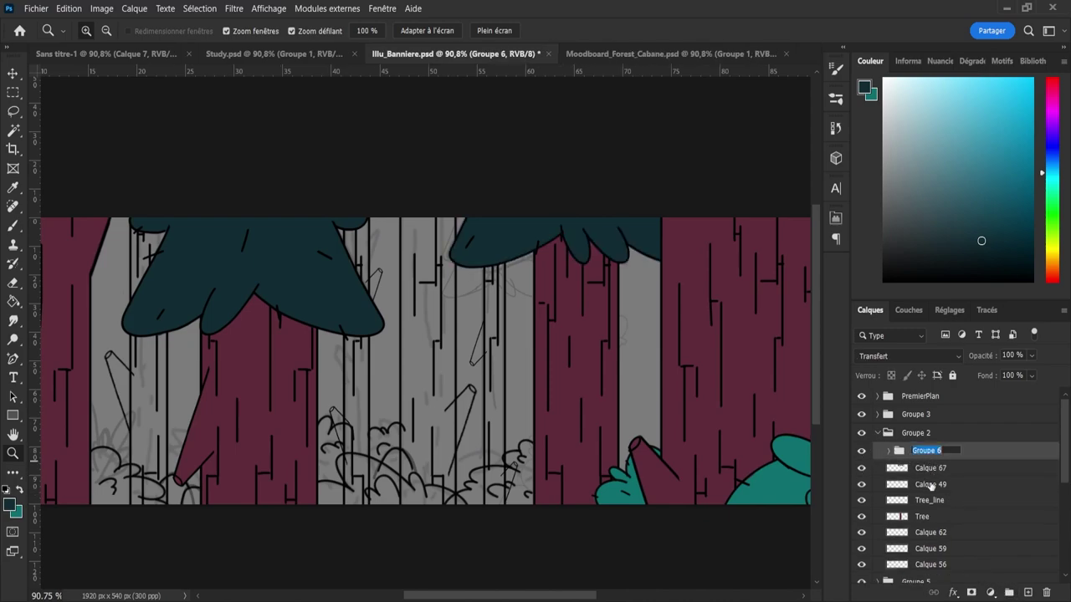
{"action": "type", "text": "Feuilles_line"}
{"action": "key", "text": "Return"}
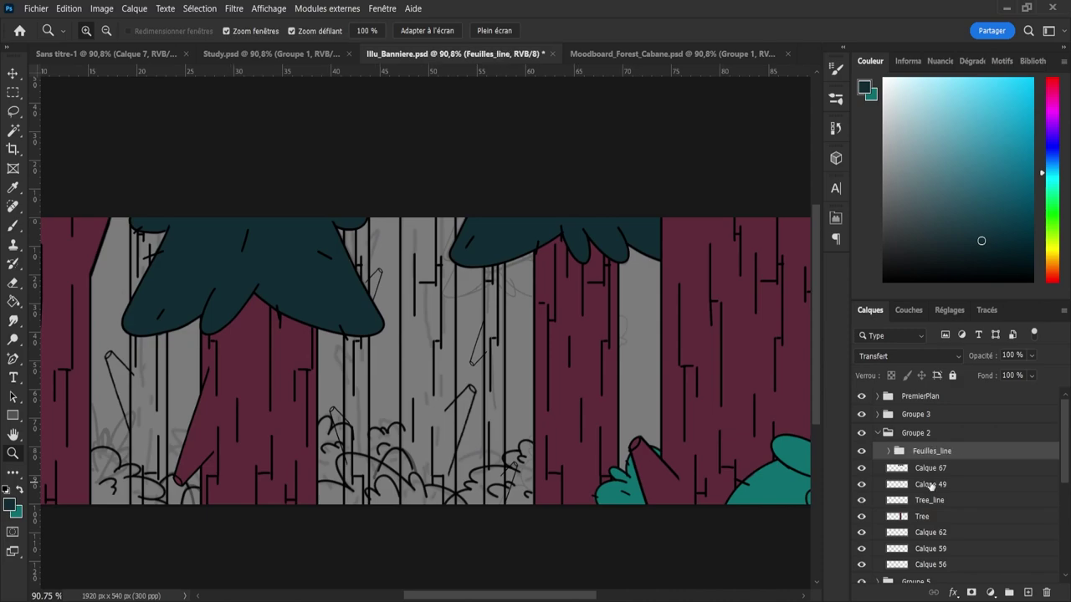
- Rename the foliage colour layer Calque 67 to Feuilles and save the document
{"action": "double_click", "coordinate": [930, 467]}
{"action": "type", "text": "F"}
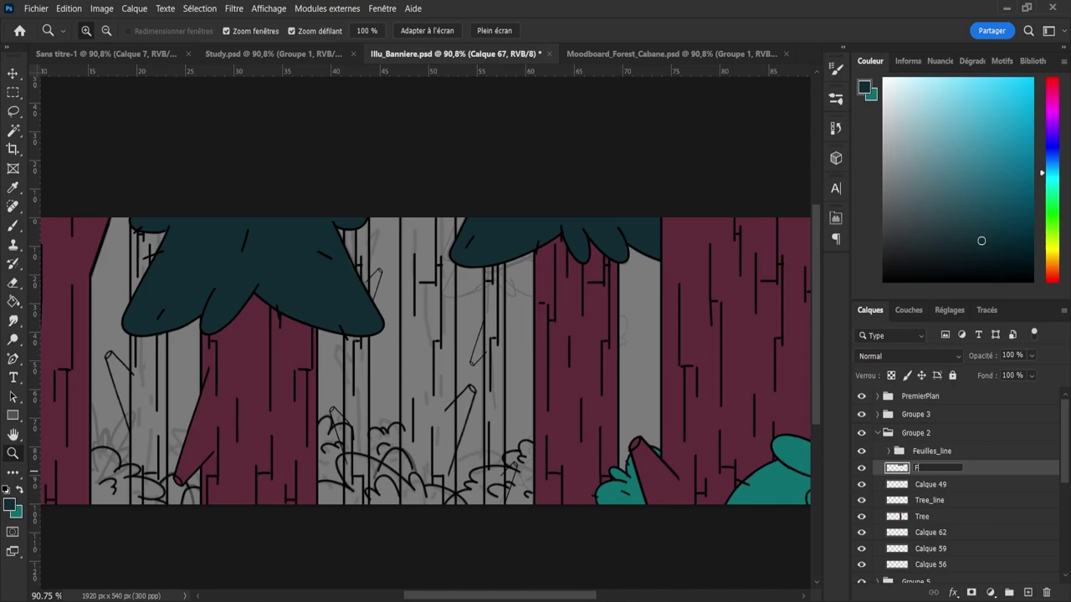
{"action": "type", "text": "euilles"}
{"action": "key", "text": "Return"}
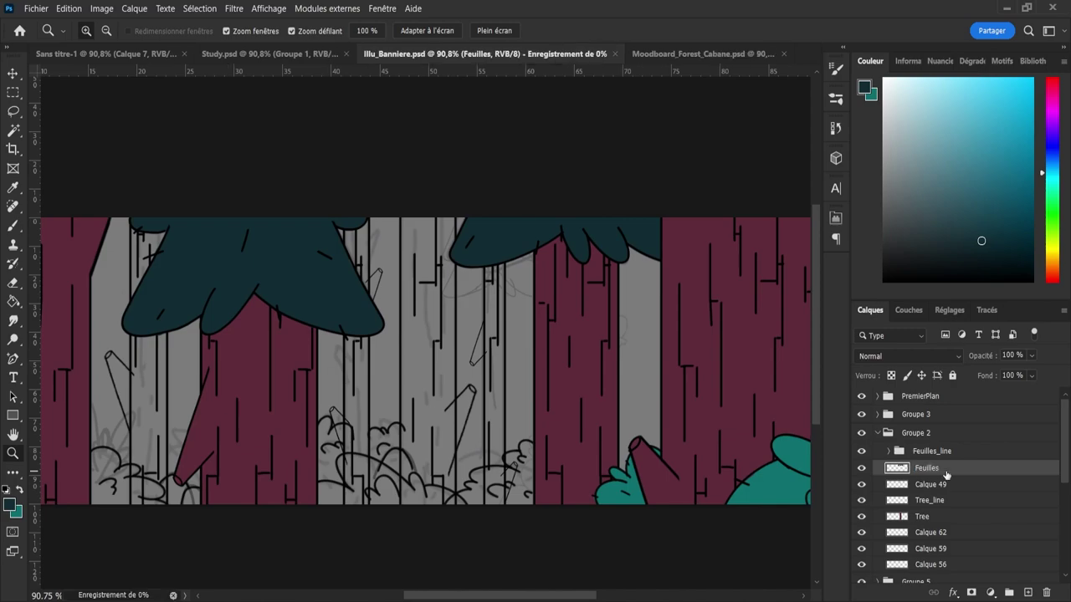
- Toggle Calque 49 and Calque 56 to check their contents, and add a new layer at the bottom of Groupe 2, below Calque 56
{"action": "left_click", "coordinate": [862, 485]}
{"action": "left_click", "coordinate": [861, 485]}
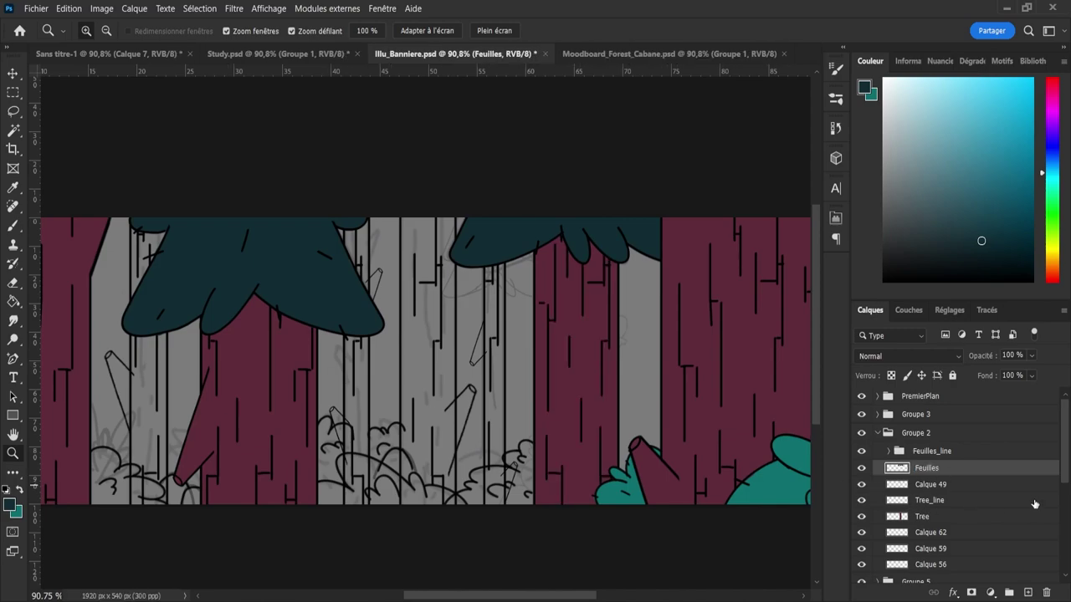
{"action": "left_click", "coordinate": [861, 566]}
{"action": "left_click", "coordinate": [861, 566]}
{"action": "scroll", "coordinate": [990, 521], "scroll_direction": "down", "scroll_amount": 3}
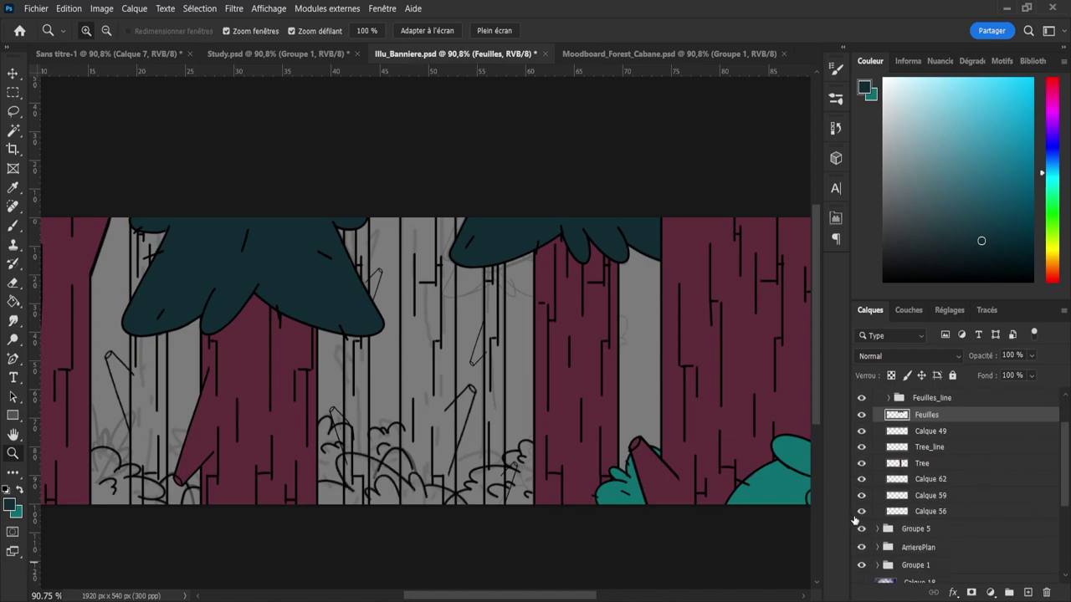
{"action": "left_click", "coordinate": [862, 511]}
{"action": "left_click", "coordinate": [862, 511]}
{"action": "left_click", "coordinate": [928, 529]}
{"action": "left_click", "coordinate": [1027, 593]}
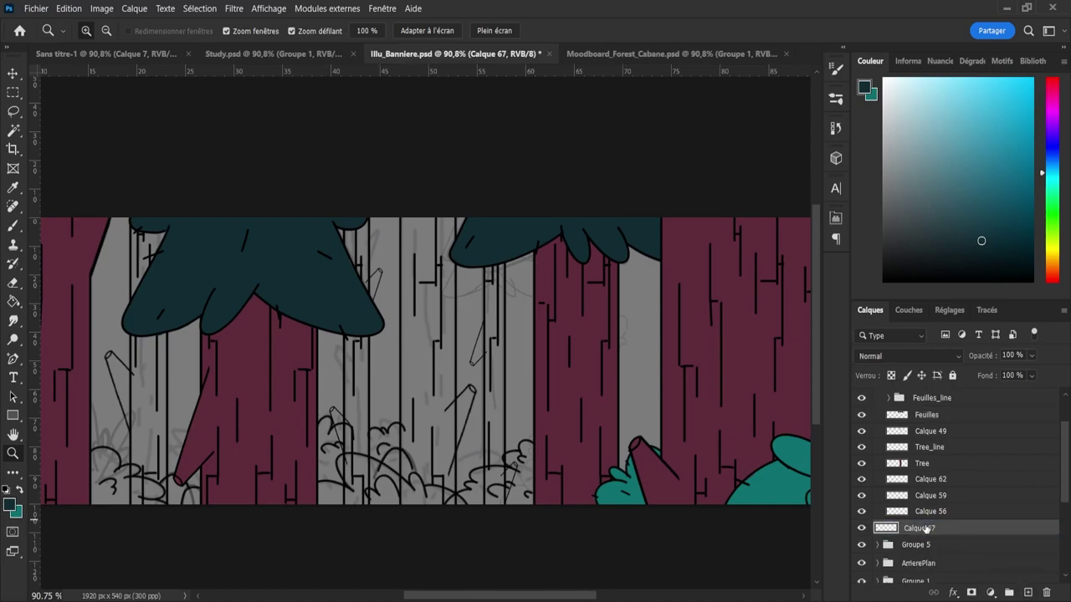
{"action": "left_click_drag", "start_coordinate": [920, 528], "coordinate": [925, 516]}
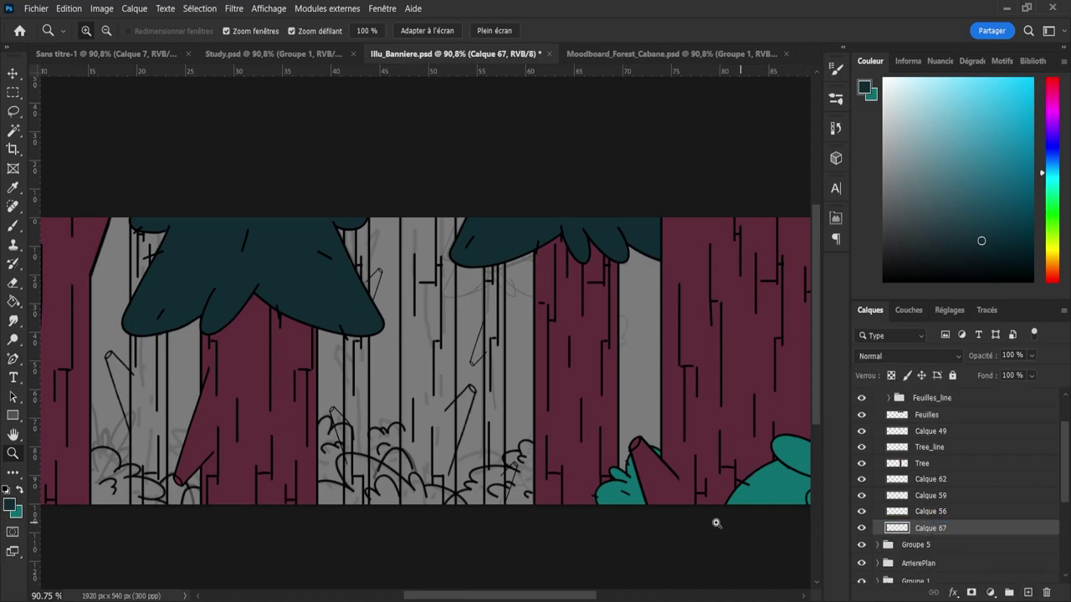
- Block in the base of the front bush right of the middle trunk in teal, up to the trunk's edge
{"action": "left_click", "coordinate": [729, 478], "text": "alt"}
{"action": "mouse_move", "coordinate": [349, 475]}
{"action": "left_mouse_down"}
{"action": "mouse_move", "coordinate": [435, 512]}
{"action": "mouse_move", "coordinate": [392, 479]}
{"action": "mouse_move", "coordinate": [460, 525]}
{"action": "mouse_move", "coordinate": [351, 510]}
{"action": "mouse_move", "coordinate": [350, 529]}
{"action": "left_mouse_up"}
{"action": "key", "text": "b"}
{"action": "key", "text": "bracketright"}
{"action": "key", "text": "bracketright"}
{"action": "key", "text": "bracketright"}
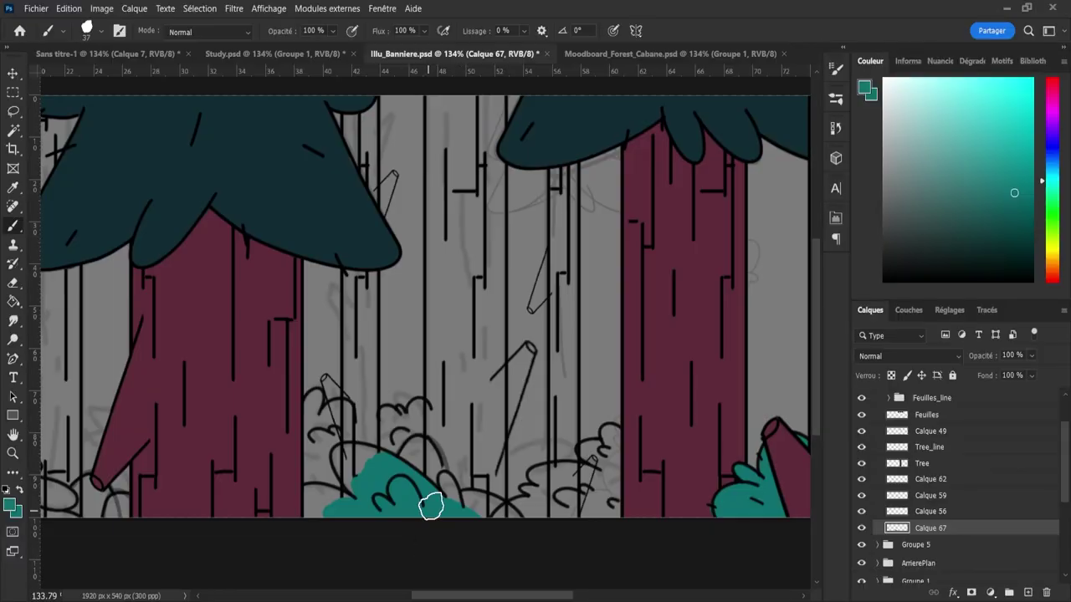
{"action": "key", "text": "ctrl+space"}
{"action": "mouse_move", "coordinate": [304, 513]}
{"action": "left_mouse_down"}
{"action": "mouse_move", "coordinate": [346, 526]}
{"action": "mouse_move", "coordinate": [354, 502]}
{"action": "mouse_move", "coordinate": [367, 507]}
{"action": "mouse_move", "coordinate": [331, 498]}
{"action": "mouse_move", "coordinate": [310, 523]}
{"action": "mouse_move", "coordinate": [321, 521]}
{"action": "mouse_move", "coordinate": [331, 483]}
{"action": "mouse_move", "coordinate": [299, 480]}
{"action": "left_mouse_up"}
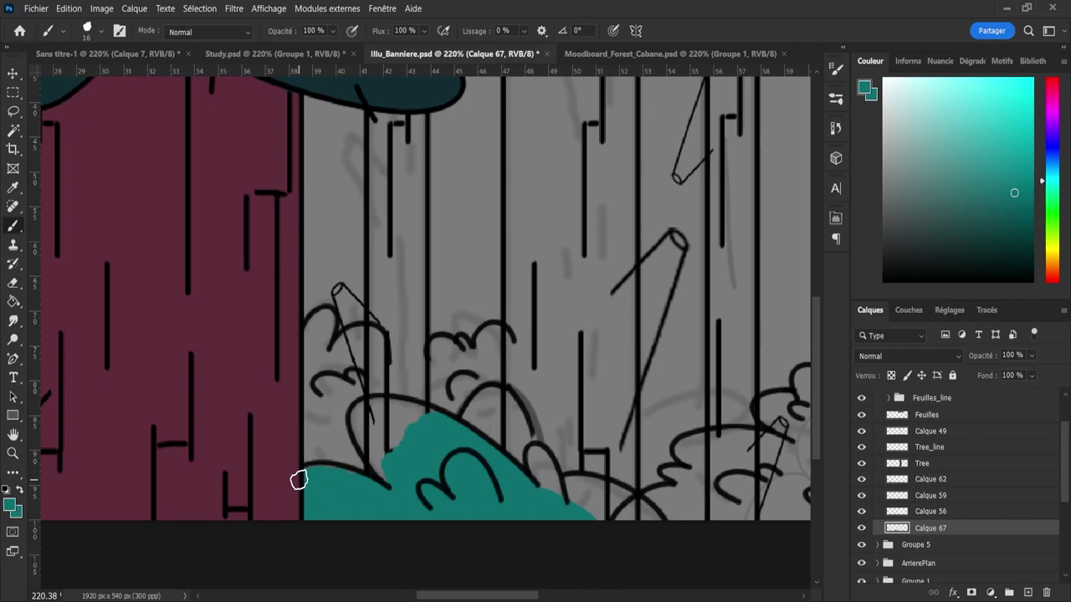
- Fill the front bush's large upper lobe and its small right-hand lobes in teal up to the outlines
{"action": "mouse_move", "coordinate": [394, 504]}
{"action": "left_mouse_down"}
{"action": "mouse_move", "coordinate": [384, 450]}
{"action": "mouse_move", "coordinate": [383, 469]}
{"action": "mouse_move", "coordinate": [371, 448]}
{"action": "mouse_move", "coordinate": [377, 425]}
{"action": "mouse_move", "coordinate": [360, 414]}
{"action": "mouse_move", "coordinate": [411, 463]}
{"action": "mouse_move", "coordinate": [364, 409]}
{"action": "mouse_move", "coordinate": [440, 435]}
{"action": "mouse_move", "coordinate": [432, 422]}
{"action": "mouse_move", "coordinate": [400, 415]}
{"action": "mouse_move", "coordinate": [511, 504]}
{"action": "mouse_move", "coordinate": [500, 528]}
{"action": "mouse_move", "coordinate": [499, 506]}
{"action": "mouse_move", "coordinate": [553, 485]}
{"action": "mouse_move", "coordinate": [537, 461]}
{"action": "mouse_move", "coordinate": [559, 502]}
{"action": "mouse_move", "coordinate": [533, 456]}
{"action": "left_mouse_up"}
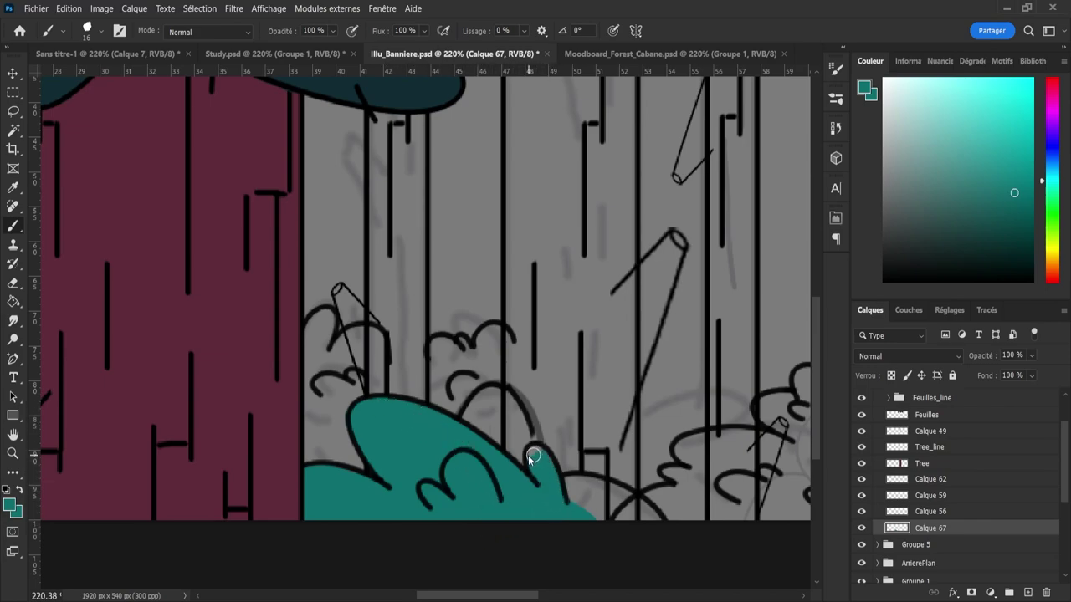
{"action": "key", "text": "bracketleft"}
{"action": "key", "text": "bracketleft"}
{"action": "key", "text": "bracketleft"}
{"action": "key", "text": "bracketleft"}
{"action": "key", "text": "bracketright"}
{"action": "key", "text": "bracketright"}
{"action": "key", "text": "bracketright"}
{"action": "key", "text": "bracketright"}
{"action": "mouse_move", "coordinate": [566, 507]}
{"action": "left_mouse_down"}
{"action": "mouse_move", "coordinate": [578, 493]}
{"action": "mouse_move", "coordinate": [607, 504]}
{"action": "mouse_move", "coordinate": [647, 528]}
{"action": "mouse_move", "coordinate": [647, 541]}
{"action": "mouse_move", "coordinate": [533, 488]}
{"action": "mouse_move", "coordinate": [431, 498]}
{"action": "left_mouse_up"}
{"action": "key", "text": "z"}
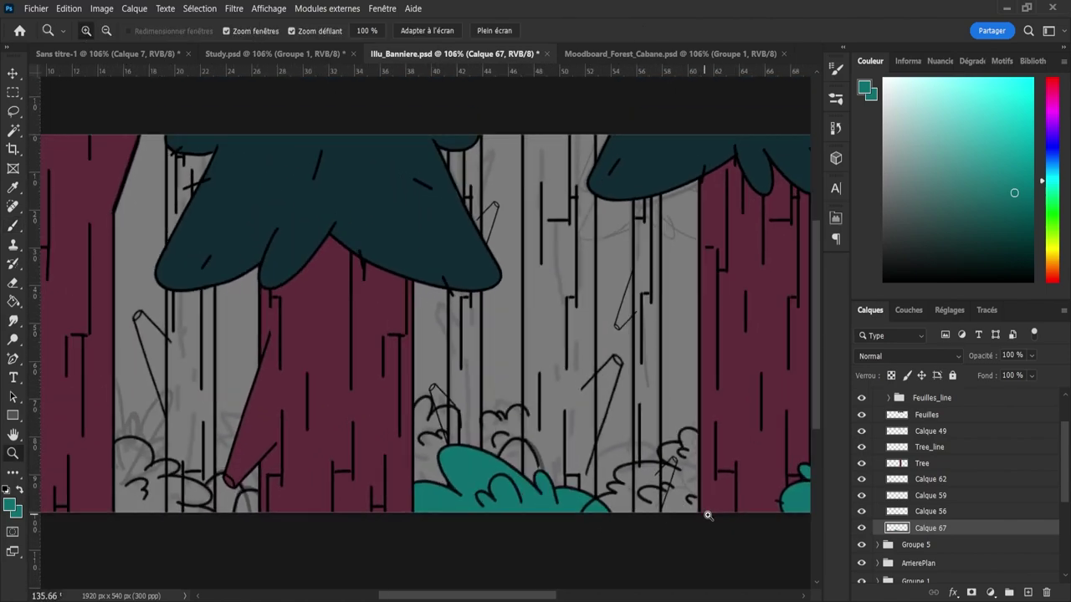
- Add a layer above Calque 56 and block in the body of the bush against the right trunk in teal
{"action": "left_click_drag", "start_coordinate": [705, 514], "coordinate": [853, 502]}
{"action": "left_click", "coordinate": [906, 512]}
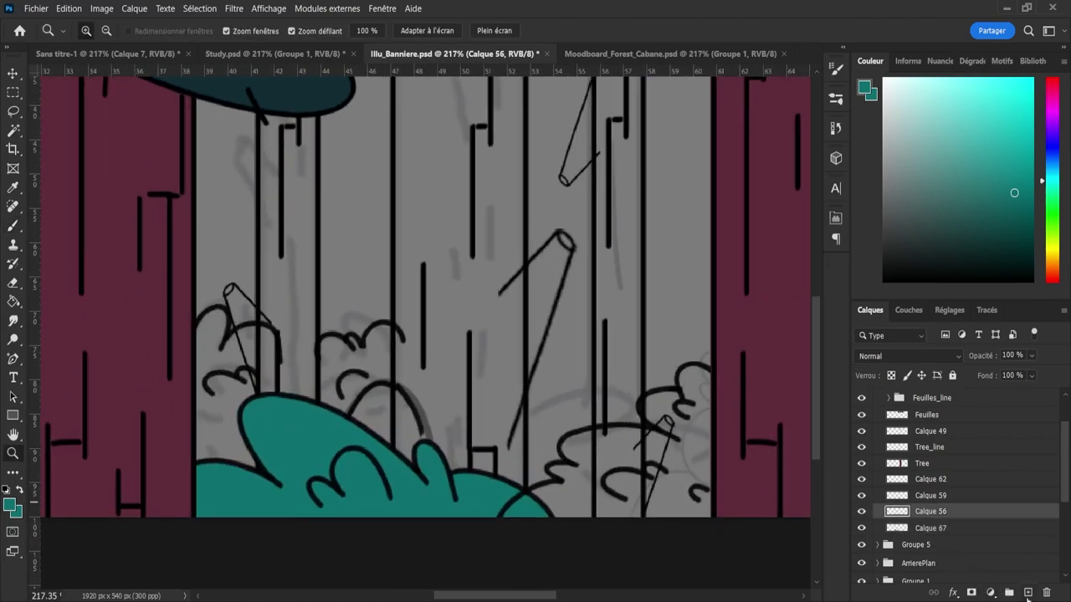
{"action": "left_click", "coordinate": [1028, 593]}
{"action": "left_click", "coordinate": [862, 497]}
{"action": "left_click", "coordinate": [861, 499]}
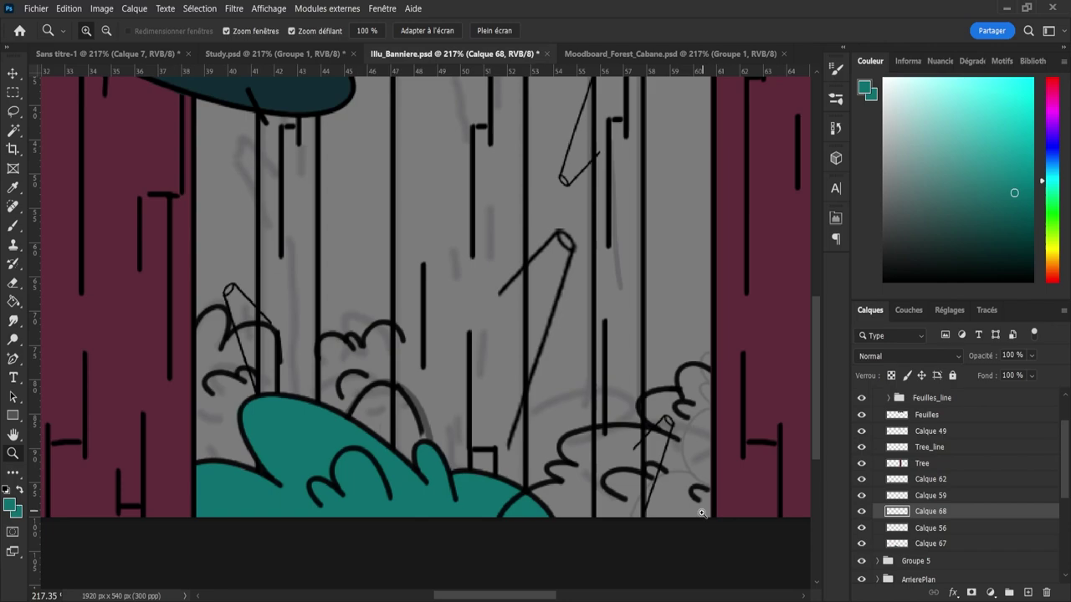
{"action": "key", "text": "b"}
{"action": "mouse_move", "coordinate": [650, 485]}
{"action": "left_mouse_down"}
{"action": "mouse_move", "coordinate": [695, 502]}
{"action": "mouse_move", "coordinate": [530, 530]}
{"action": "mouse_move", "coordinate": [547, 502]}
{"action": "mouse_move", "coordinate": [691, 494]}
{"action": "mouse_move", "coordinate": [696, 410]}
{"action": "mouse_move", "coordinate": [636, 485]}
{"action": "mouse_move", "coordinate": [650, 460]}
{"action": "mouse_move", "coordinate": [634, 446]}
{"action": "mouse_move", "coordinate": [603, 458]}
{"action": "mouse_move", "coordinate": [592, 483]}
{"action": "mouse_move", "coordinate": [691, 430]}
{"action": "left_mouse_up"}
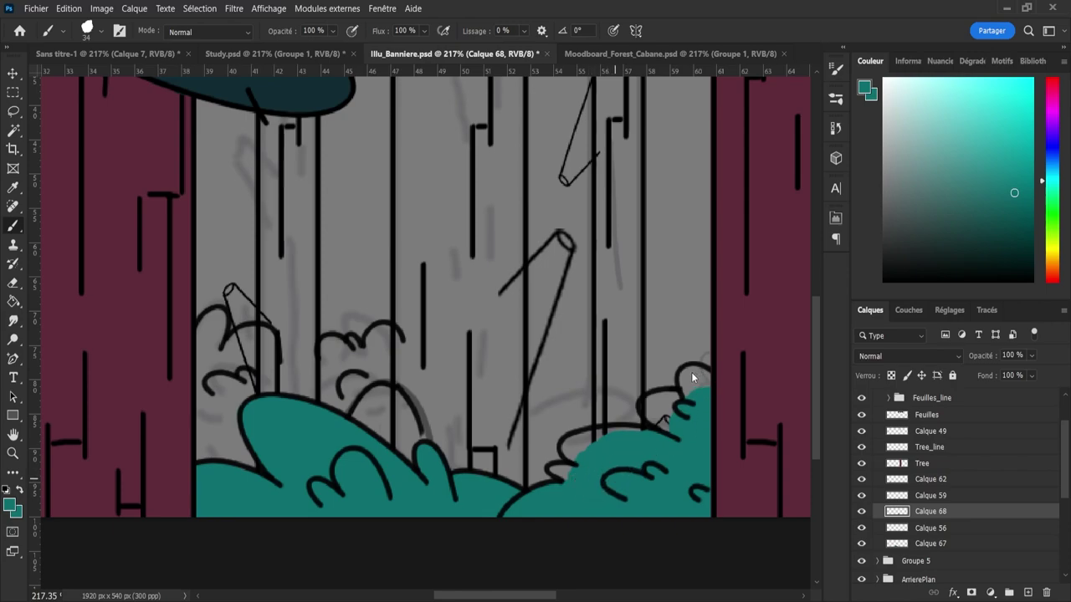
- Fill the right bush's edges and upper lobes in teal up to the line art with a smaller brush
{"action": "key", "text": "bracketleft"}
{"action": "key", "text": "bracketleft"}
{"action": "key", "text": "bracketleft"}
{"action": "key", "text": "bracketleft"}
{"action": "key", "text": "bracketleft"}
{"action": "key", "text": "bracketleft"}
{"action": "mouse_move", "coordinate": [573, 477]}
{"action": "left_mouse_down"}
{"action": "mouse_move", "coordinate": [564, 445]}
{"action": "mouse_move", "coordinate": [609, 439]}
{"action": "left_mouse_up"}
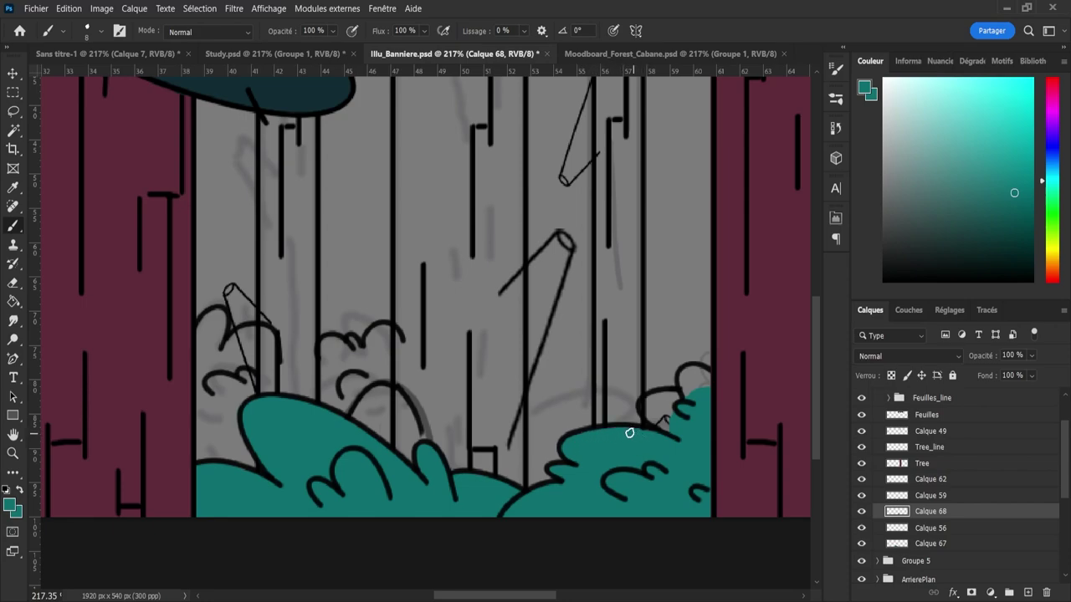
{"action": "mouse_move", "coordinate": [661, 421]}
{"action": "left_mouse_down"}
{"action": "mouse_move", "coordinate": [644, 412]}
{"action": "mouse_move", "coordinate": [668, 421]}
{"action": "left_mouse_up"}
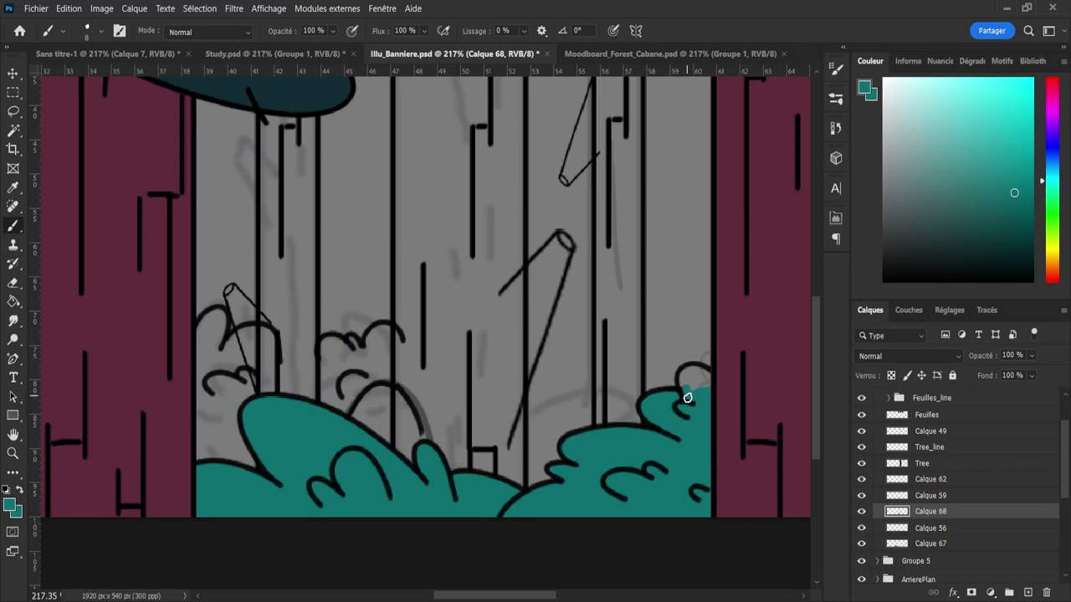
{"action": "mouse_move", "coordinate": [687, 398]}
{"action": "left_mouse_down"}
{"action": "mouse_move", "coordinate": [686, 377]}
{"action": "mouse_move", "coordinate": [695, 386]}
{"action": "left_mouse_up"}
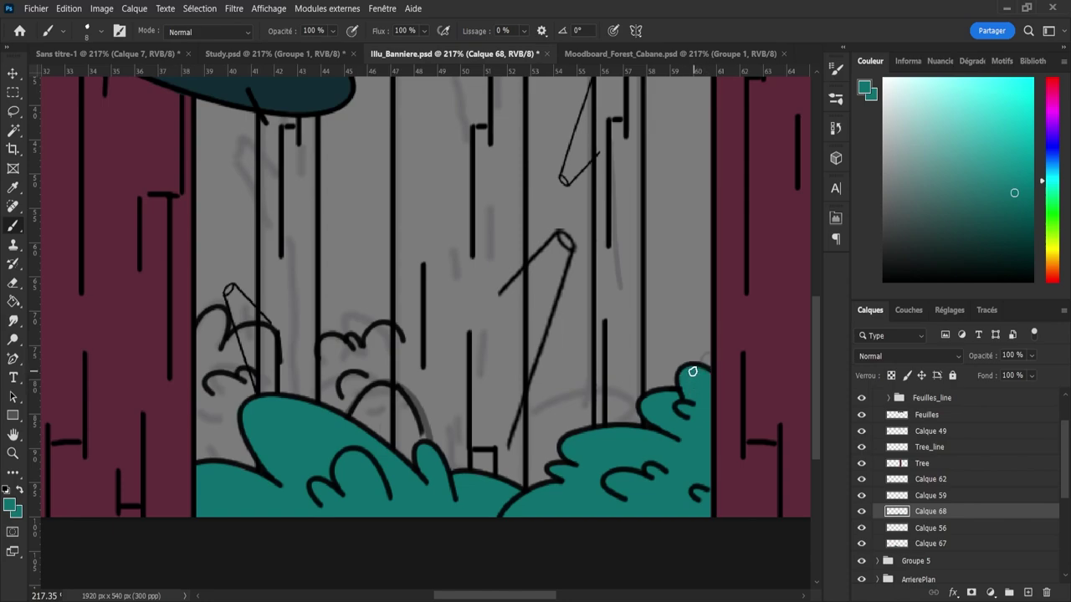
{"action": "key", "text": "z"}
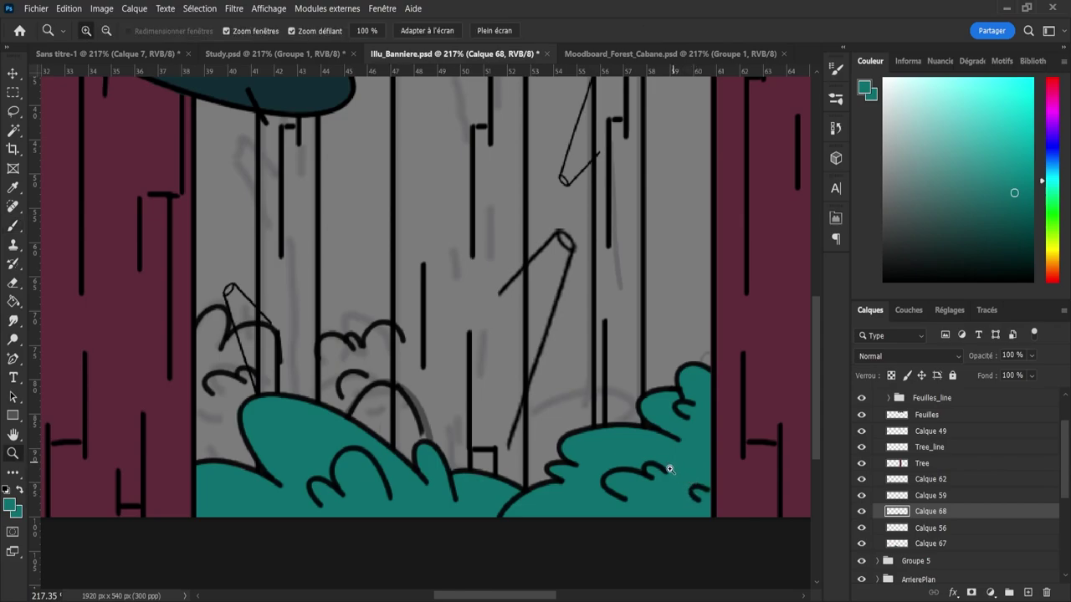
{"action": "left_click_drag", "start_coordinate": [693, 482], "coordinate": [622, 502]}
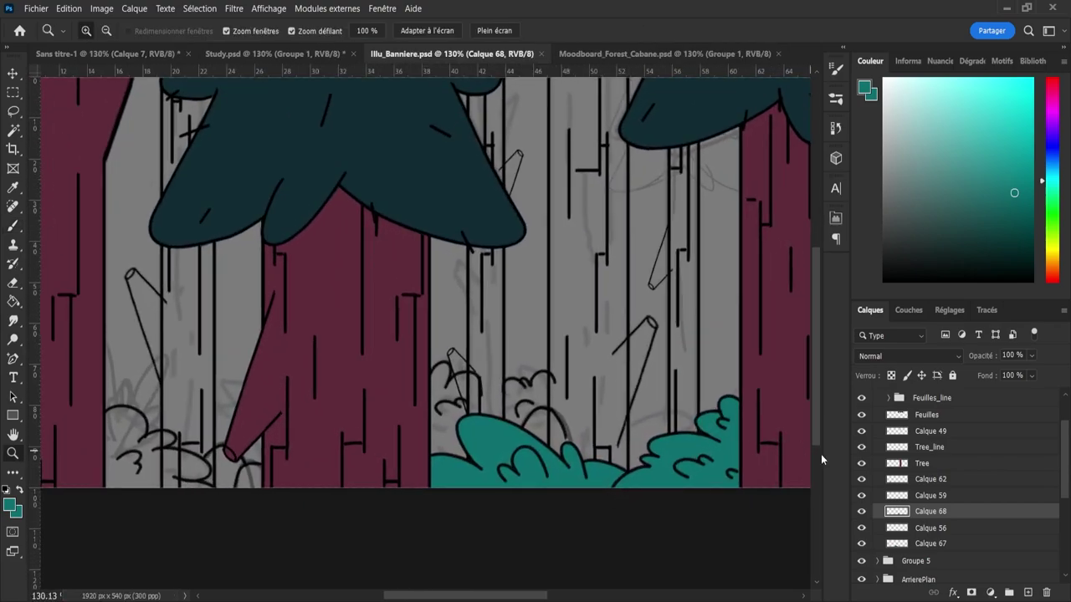
- Toggle Calque 62 to check its contents and add a new layer above Calque 59
{"action": "left_click", "coordinate": [862, 478]}
{"action": "left_click", "coordinate": [862, 479]}
{"action": "left_click", "coordinate": [862, 479]}
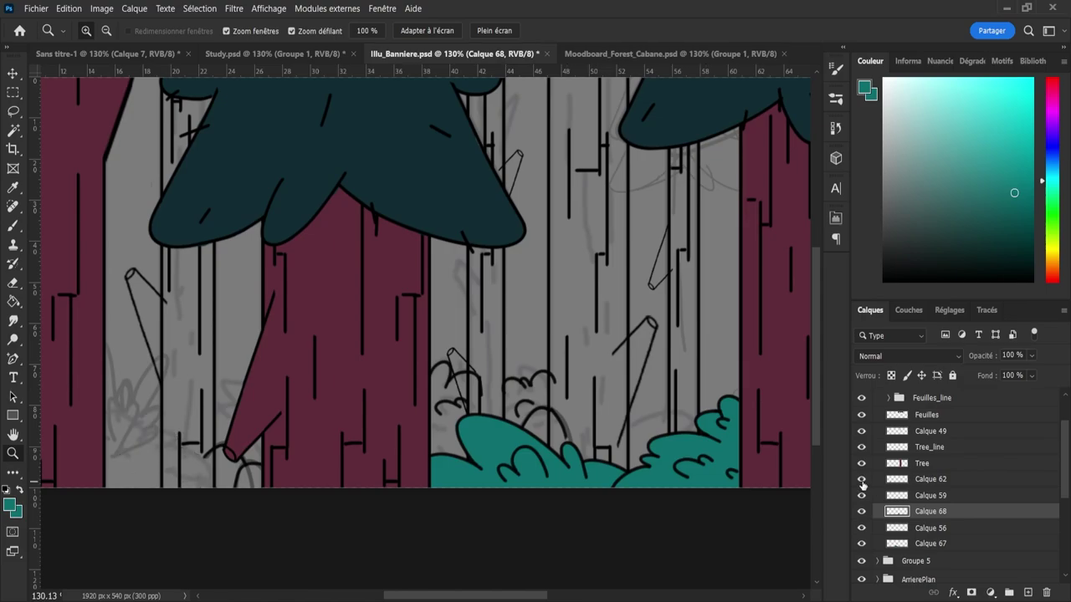
{"action": "left_click", "coordinate": [861, 479]}
{"action": "left_click", "coordinate": [885, 497]}
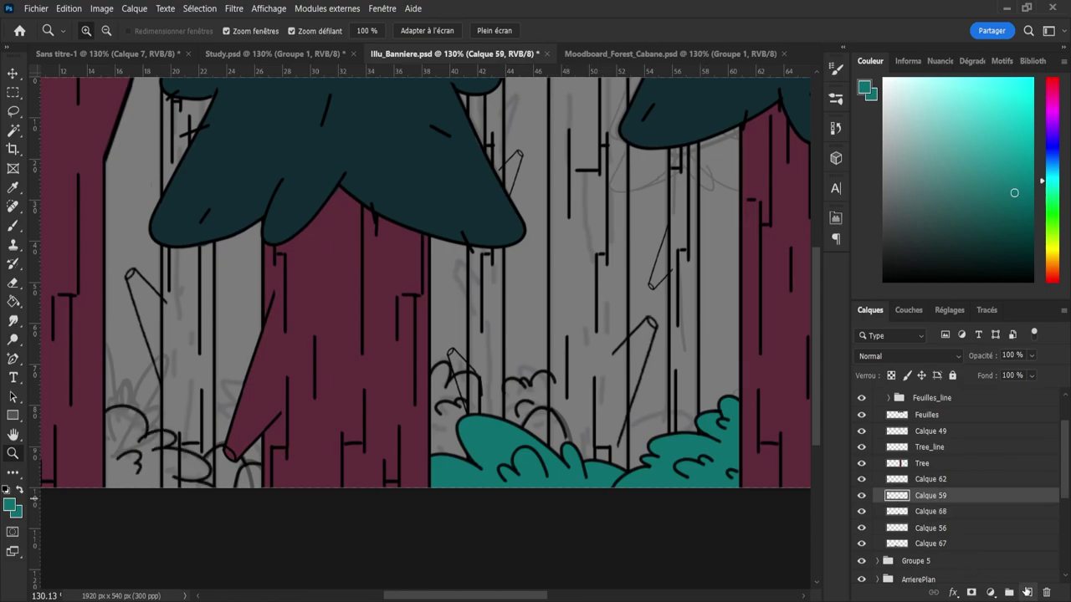
{"action": "left_click", "coordinate": [1027, 591]}
- Fill the bush between the left and middle trunks in teal and save the document
{"action": "mouse_move", "coordinate": [322, 378]}
{"action": "left_mouse_down"}
{"action": "mouse_move", "coordinate": [146, 404]}
{"action": "mouse_move", "coordinate": [382, 455]}
{"action": "mouse_move", "coordinate": [257, 467]}
{"action": "mouse_move", "coordinate": [252, 447]}
{"action": "mouse_move", "coordinate": [278, 433]}
{"action": "mouse_move", "coordinate": [274, 415]}
{"action": "mouse_move", "coordinate": [297, 415]}
{"action": "mouse_move", "coordinate": [266, 386]}
{"action": "mouse_move", "coordinate": [289, 386]}
{"action": "mouse_move", "coordinate": [270, 381]}
{"action": "mouse_move", "coordinate": [297, 407]}
{"action": "mouse_move", "coordinate": [306, 400]}
{"action": "mouse_move", "coordinate": [298, 394]}
{"action": "mouse_move", "coordinate": [289, 427]}
{"action": "mouse_move", "coordinate": [312, 420]}
{"action": "mouse_move", "coordinate": [331, 449]}
{"action": "mouse_move", "coordinate": [360, 440]}
{"action": "mouse_move", "coordinate": [356, 477]}
{"action": "mouse_move", "coordinate": [380, 481]}
{"action": "mouse_move", "coordinate": [373, 452]}
{"action": "left_mouse_up"}
{"action": "key", "text": "b"}
{"action": "right_click", "coordinate": [373, 452], "text": "alt"}
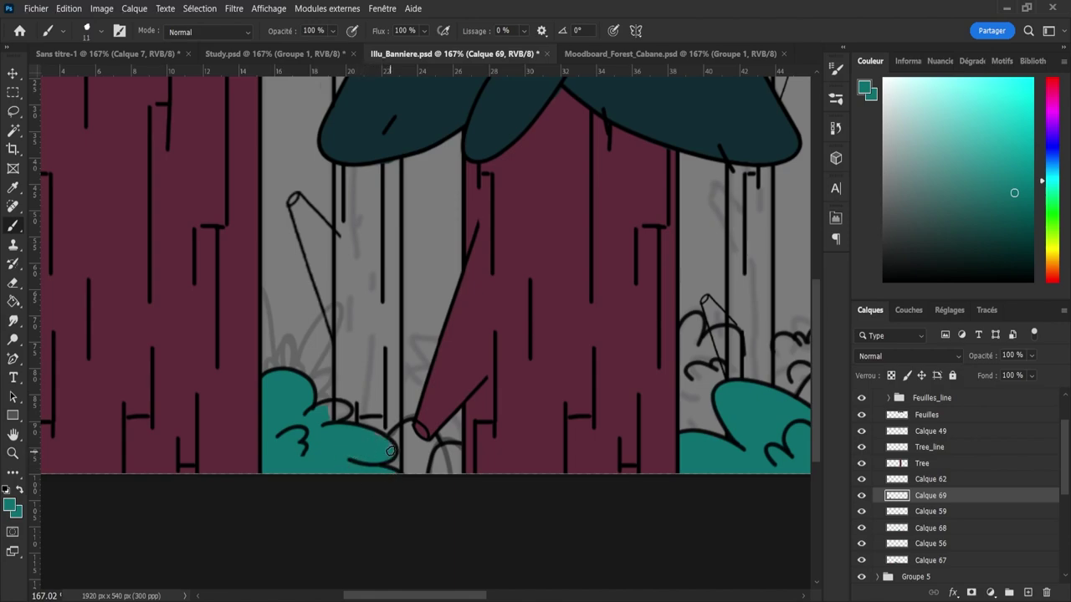
{"action": "left_click_drag", "start_coordinate": [324, 412], "coordinate": [338, 412]}
{"action": "key", "text": "z"}
{"action": "left_click_drag", "start_coordinate": [351, 459], "coordinate": [266, 442]}
{"action": "left_click_drag", "start_coordinate": [382, 454], "coordinate": [423, 450]}
{"action": "key", "text": "ctrl+s"}
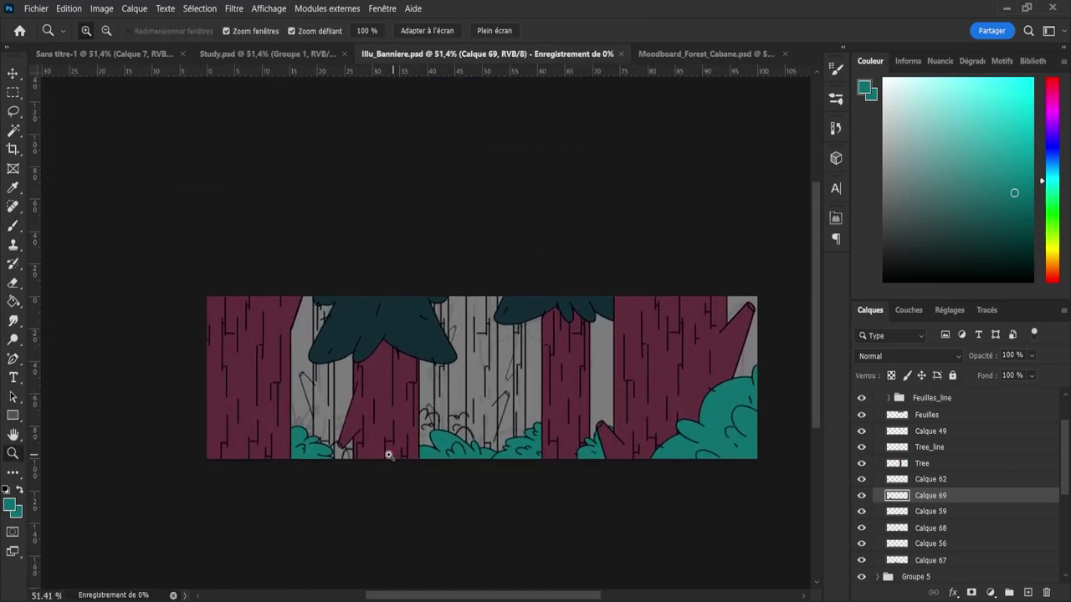
- Add a layer above Calque 62 and set up a 3 px black brush with 65% smoothing
{"action": "scroll", "coordinate": [389, 455], "scroll_direction": "up", "scroll_amount": 2}
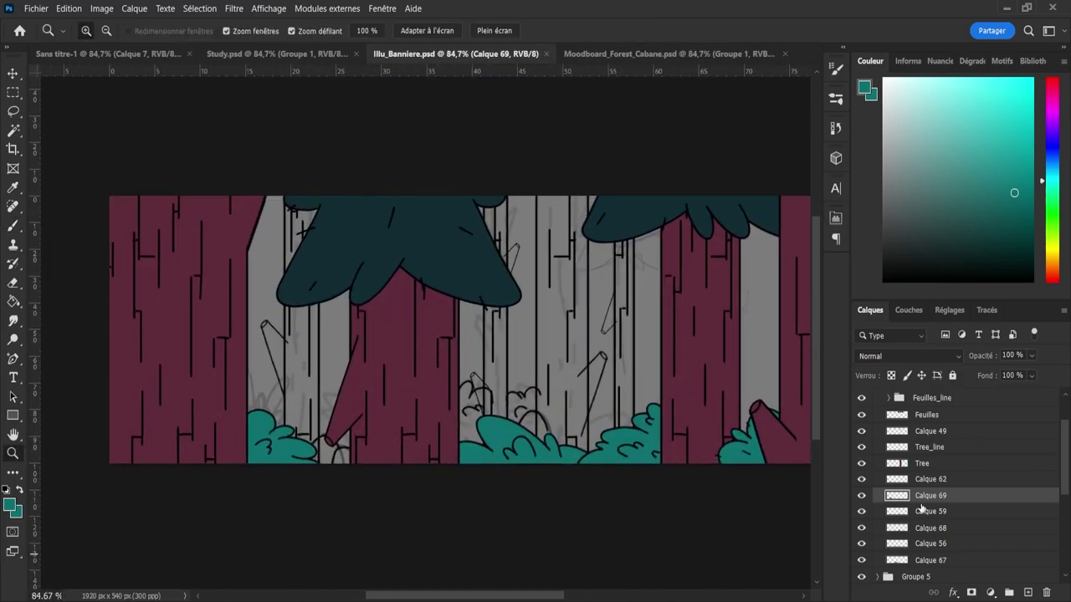
{"action": "left_click", "coordinate": [861, 496]}
{"action": "left_click", "coordinate": [862, 496]}
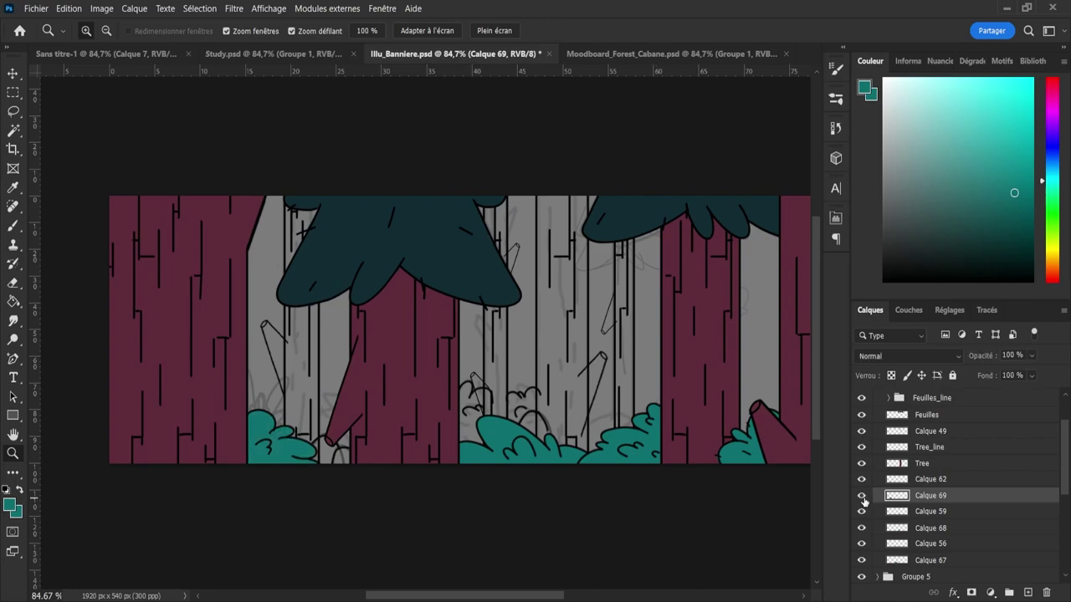
{"action": "left_click", "coordinate": [861, 496]}
{"action": "left_click", "coordinate": [861, 496]}
{"action": "left_click", "coordinate": [889, 481]}
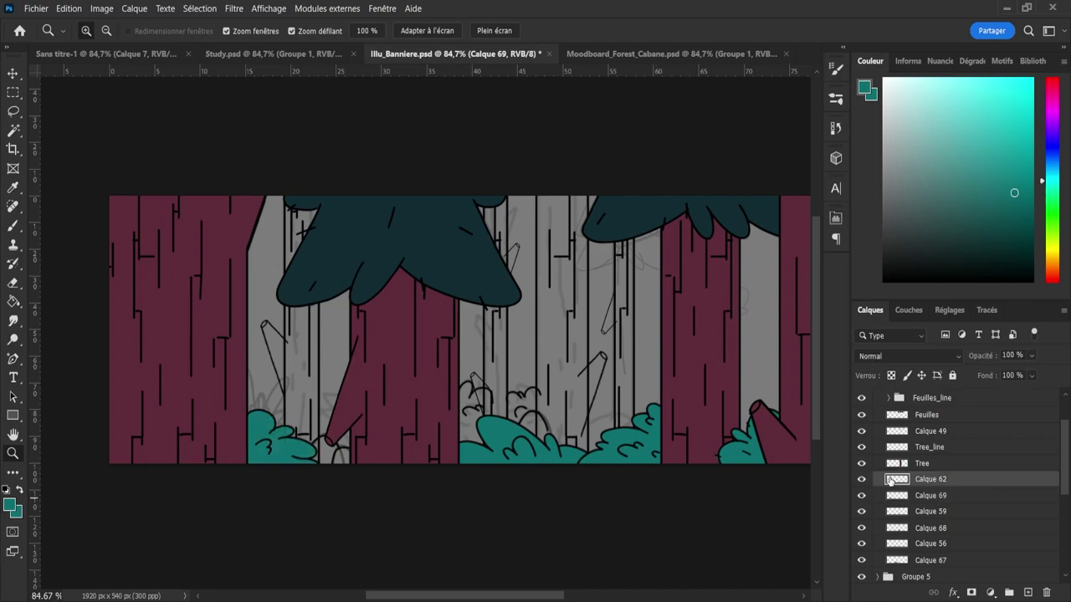
{"action": "left_click", "coordinate": [1028, 592]}
{"action": "key", "text": "d"}
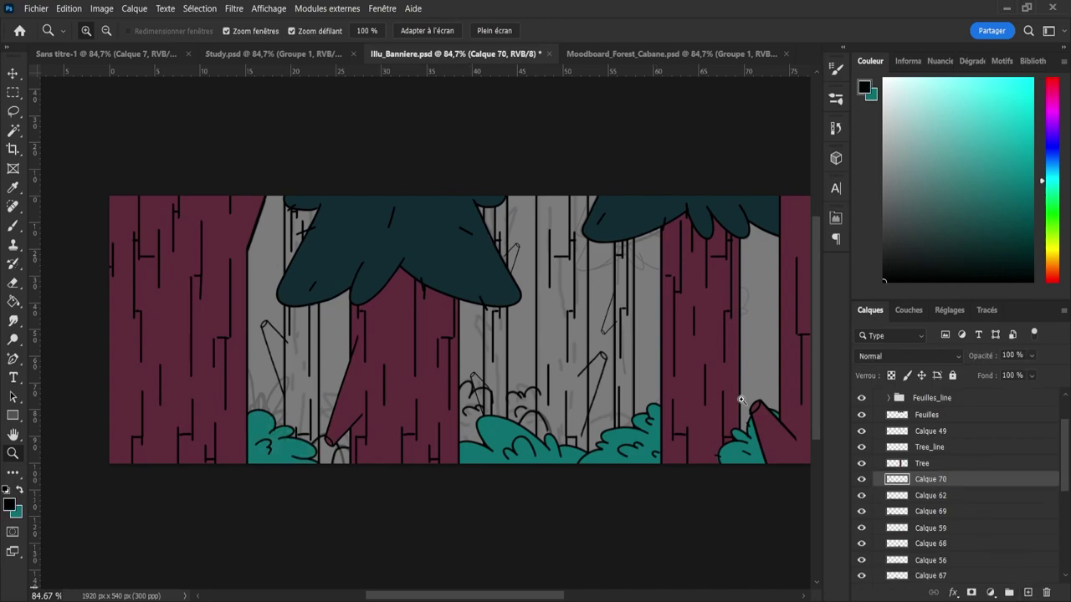
{"action": "key", "text": "b"}
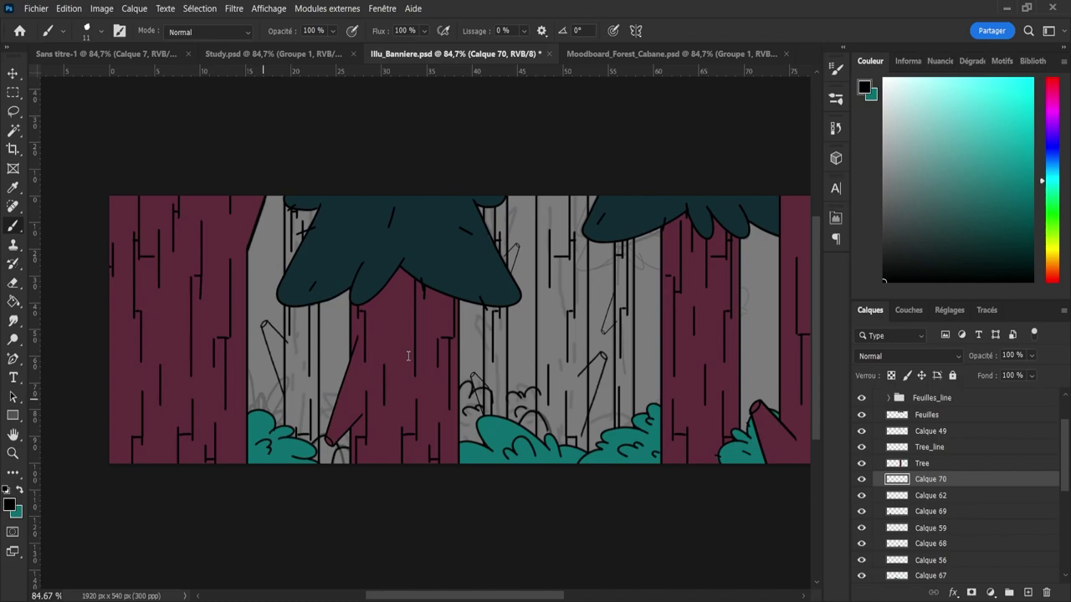
{"action": "key", "text": "bracketleft"}
{"action": "left_click_drag", "start_coordinate": [524, 33], "coordinate": [573, 52]}
- Draw short black leaf-detail strokes inside the left bush, undoing the last two strokes
{"action": "key", "text": "z"}
{"action": "left_click_drag", "start_coordinate": [256, 437], "coordinate": [306, 437]}
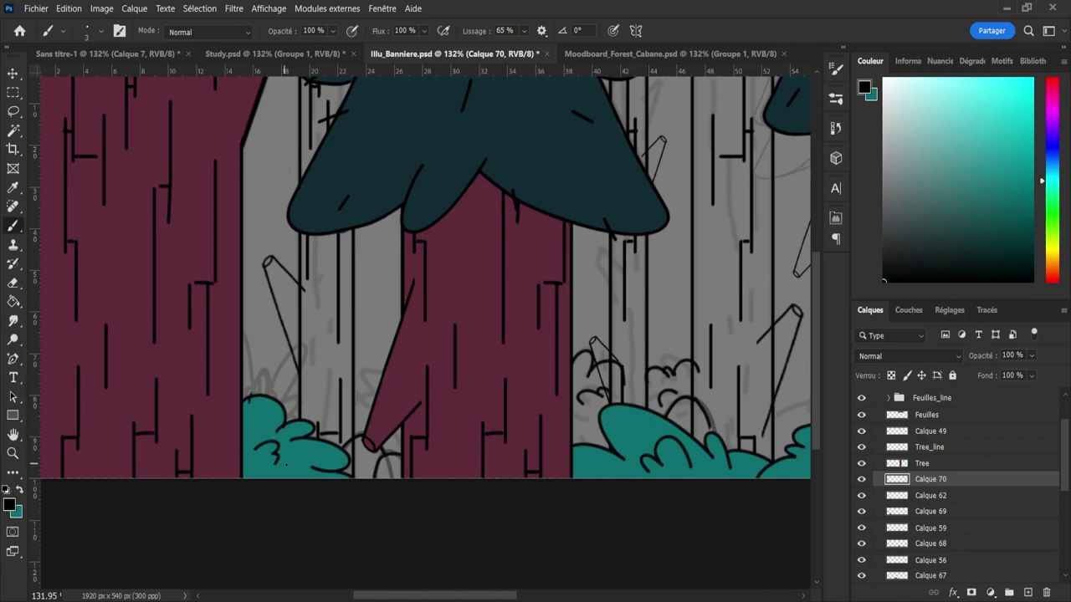
{"action": "left_click_drag", "start_coordinate": [295, 455], "coordinate": [304, 451]}
{"action": "key", "text": "ctrl+z"}
{"action": "key", "text": "ctrl+z"}
{"action": "key", "text": "z"}
{"action": "left_click_drag", "start_coordinate": [276, 470], "coordinate": [229, 459]}
{"action": "left_click_drag", "start_coordinate": [528, 465], "coordinate": [565, 469]}
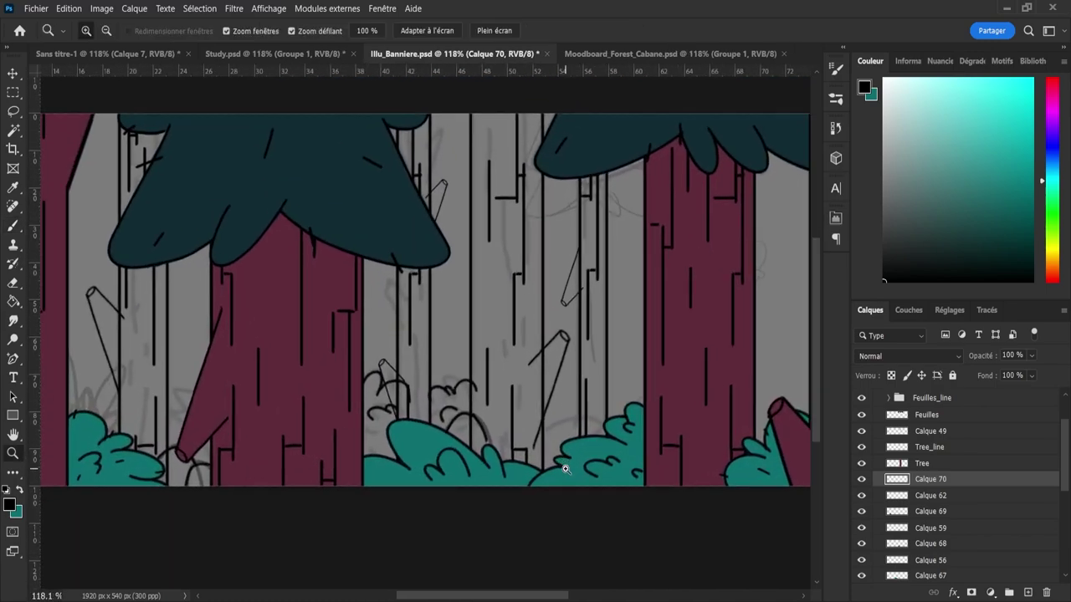
- Group Calque 70 with Calque 62 and add a new layer above Calque 59
{"action": "left_click", "coordinate": [899, 498], "text": "shift"}
{"action": "key", "text": "ctrl+g"}
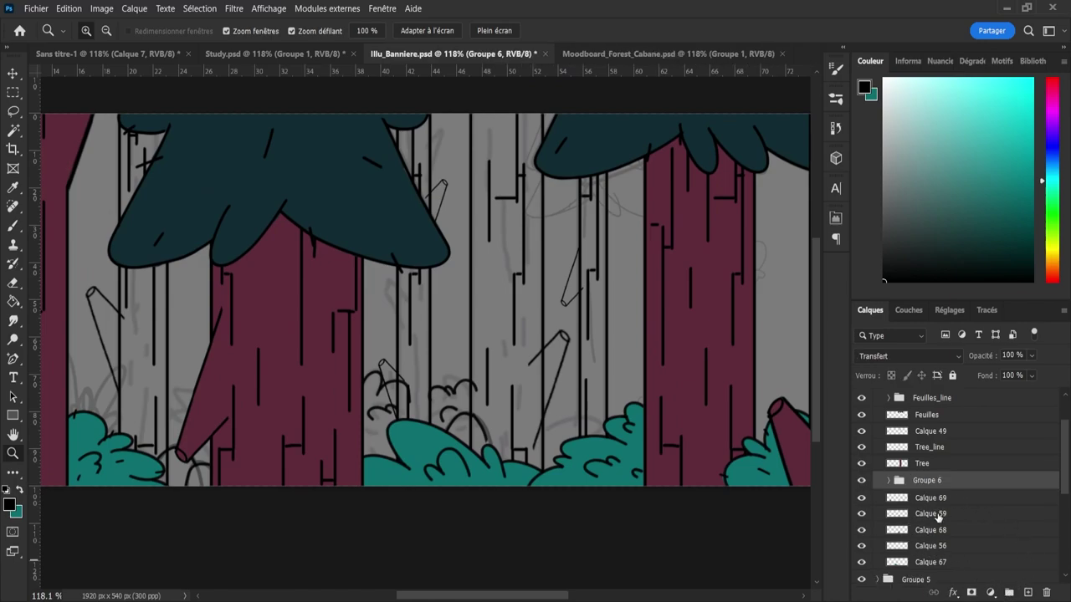
{"action": "left_click", "coordinate": [938, 516]}
{"action": "left_click", "coordinate": [1028, 592]}
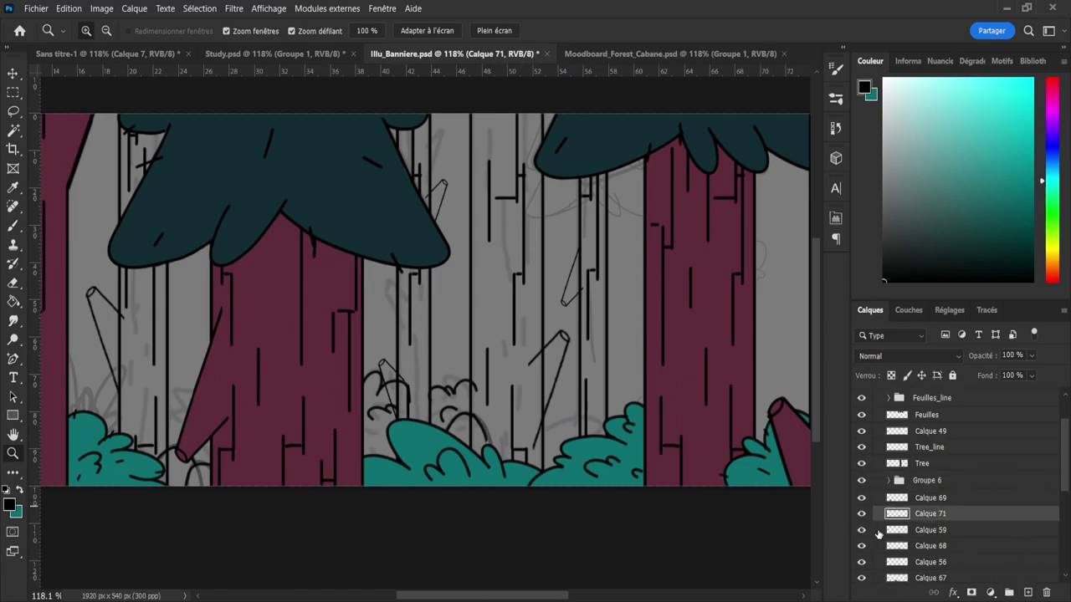
{"action": "left_click", "coordinate": [862, 530]}
{"action": "left_click", "coordinate": [862, 532]}
- Draw black leaf-detail strokes in the right and central bushes, grouping the right bush's line layers and adding a layer above Calque 56
{"action": "key", "text": "b"}
{"action": "key", "text": "z"}
{"action": "scroll", "coordinate": [571, 466], "scroll_direction": "up", "scroll_amount": 3}
{"action": "key", "text": "b"}
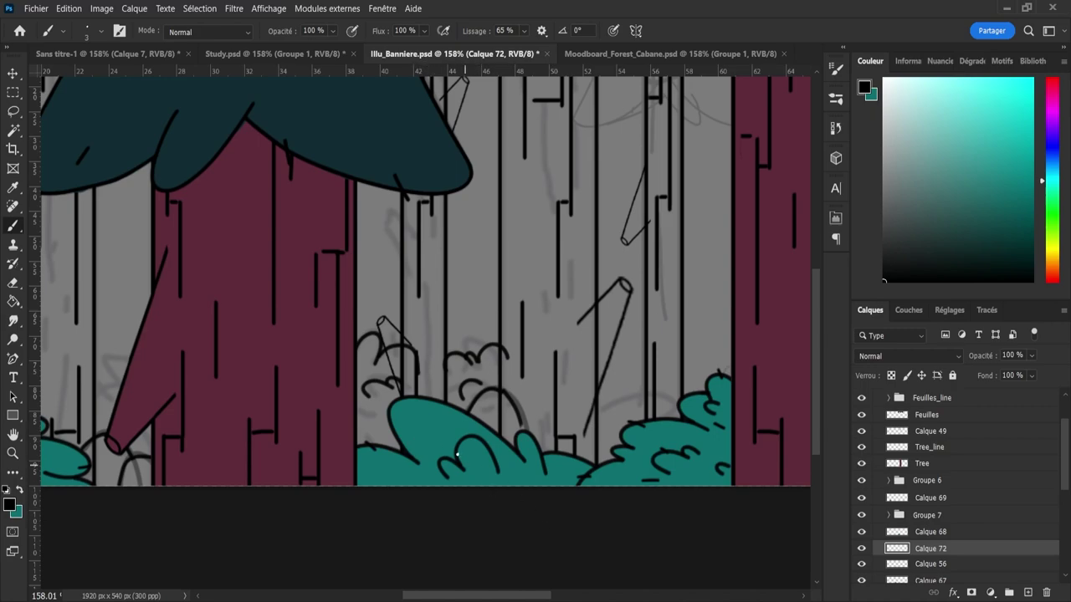
{"action": "key", "text": "e"}
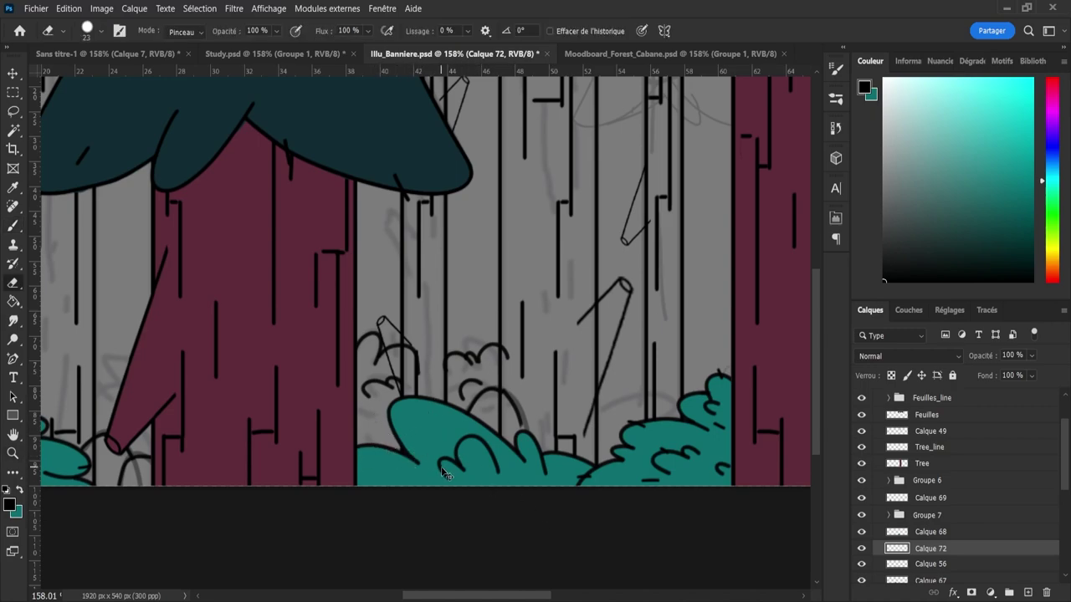
{"action": "key", "text": "b"}
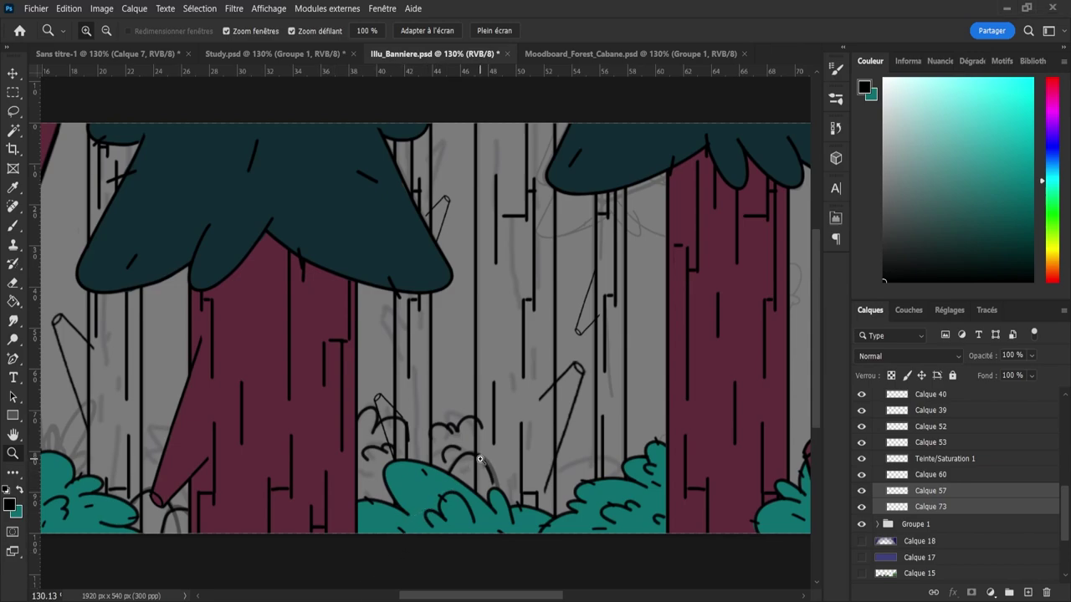
- Make Calque 73 the only active layer and toggle Calque 73 and Calque 57 to check their contents
{"action": "key", "text": "b"}
{"action": "left_click", "coordinate": [913, 507]}
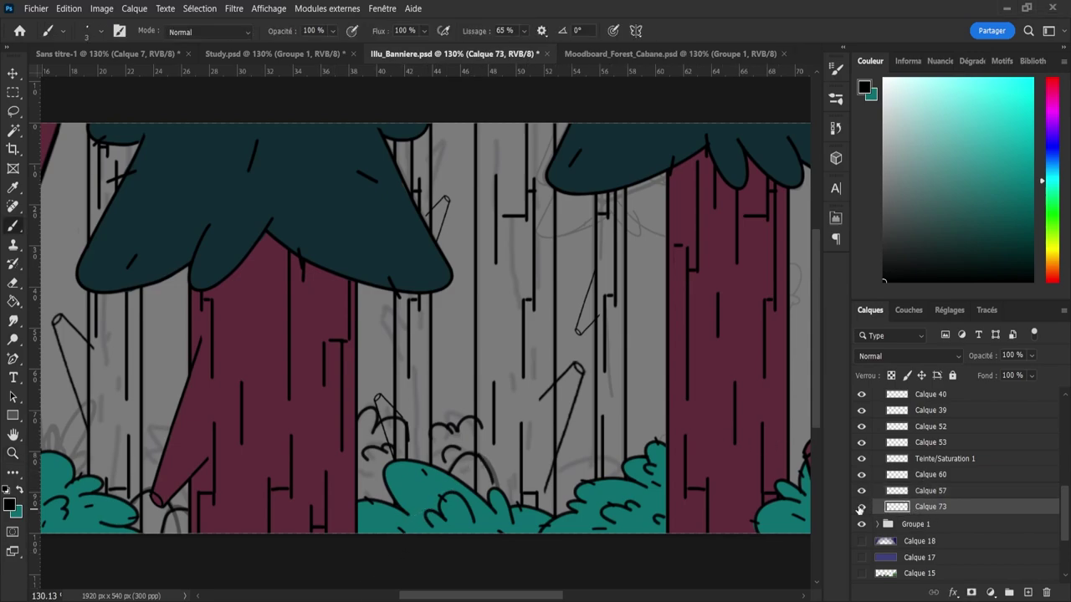
{"action": "left_click", "coordinate": [862, 506]}
{"action": "left_click", "coordinate": [861, 507]}
{"action": "left_click", "coordinate": [862, 507]}
{"action": "left_click", "coordinate": [862, 507]}
{"action": "left_click", "coordinate": [862, 493]}
{"action": "left_click", "coordinate": [861, 491]}
- Paint the back bush clump beside the central trunk teal on Calque 73, with brush smoothing set to 0%
{"action": "right_click", "coordinate": [343, 493], "text": "alt"}
{"action": "key", "text": "x"}
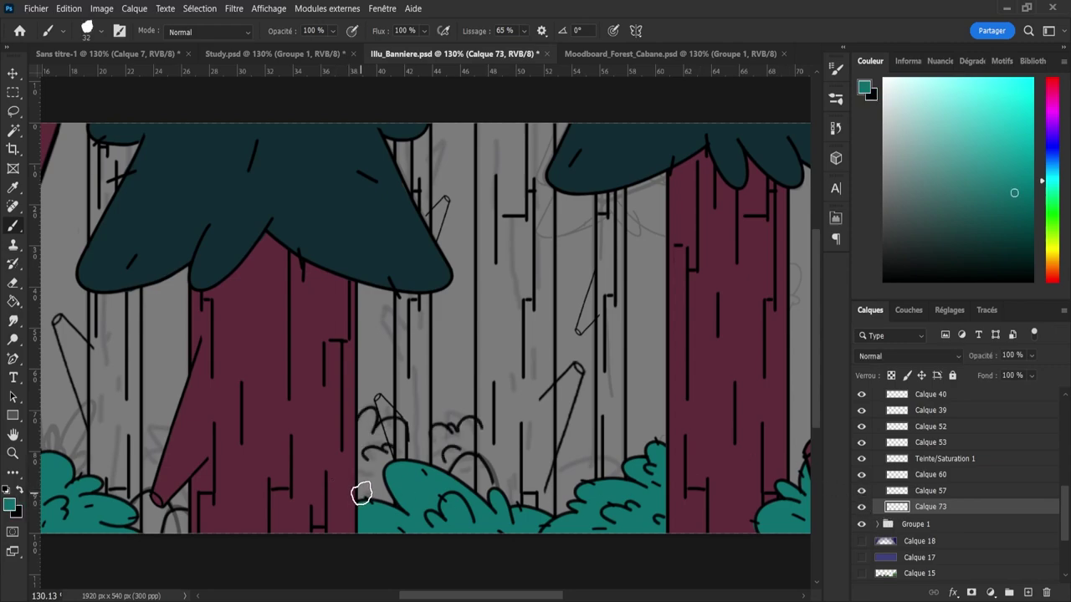
{"action": "mouse_move", "coordinate": [390, 497]}
{"action": "left_mouse_down"}
{"action": "mouse_move", "coordinate": [382, 511]}
{"action": "mouse_move", "coordinate": [363, 501]}
{"action": "mouse_move", "coordinate": [366, 481]}
{"action": "mouse_move", "coordinate": [359, 509]}
{"action": "mouse_move", "coordinate": [368, 414]}
{"action": "left_mouse_up"}
{"action": "left_click", "coordinate": [523, 30]}
{"action": "left_click_drag", "start_coordinate": [507, 48], "coordinate": [459, 64]}
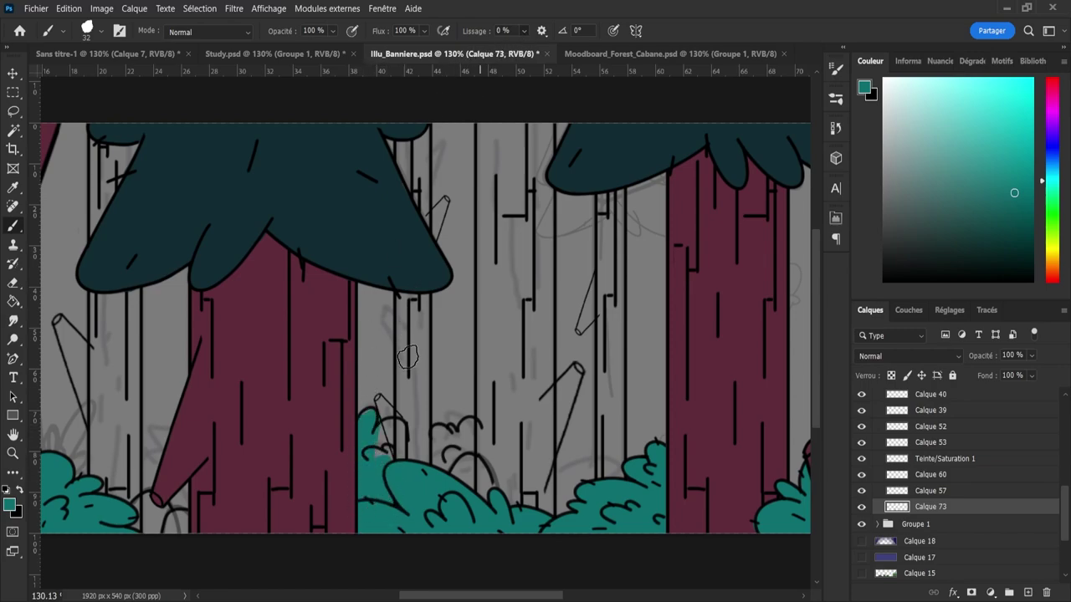
{"action": "mouse_move", "coordinate": [389, 462]}
{"action": "left_mouse_down"}
{"action": "mouse_move", "coordinate": [377, 430]}
{"action": "mouse_move", "coordinate": [400, 463]}
{"action": "mouse_move", "coordinate": [369, 444]}
{"action": "mouse_move", "coordinate": [416, 425]}
{"action": "left_mouse_up"}
{"action": "key", "text": "z"}
{"action": "key", "text": "e"}
{"action": "left_click_drag", "start_coordinate": [462, 333], "coordinate": [456, 357]}
{"action": "key", "text": "b"}
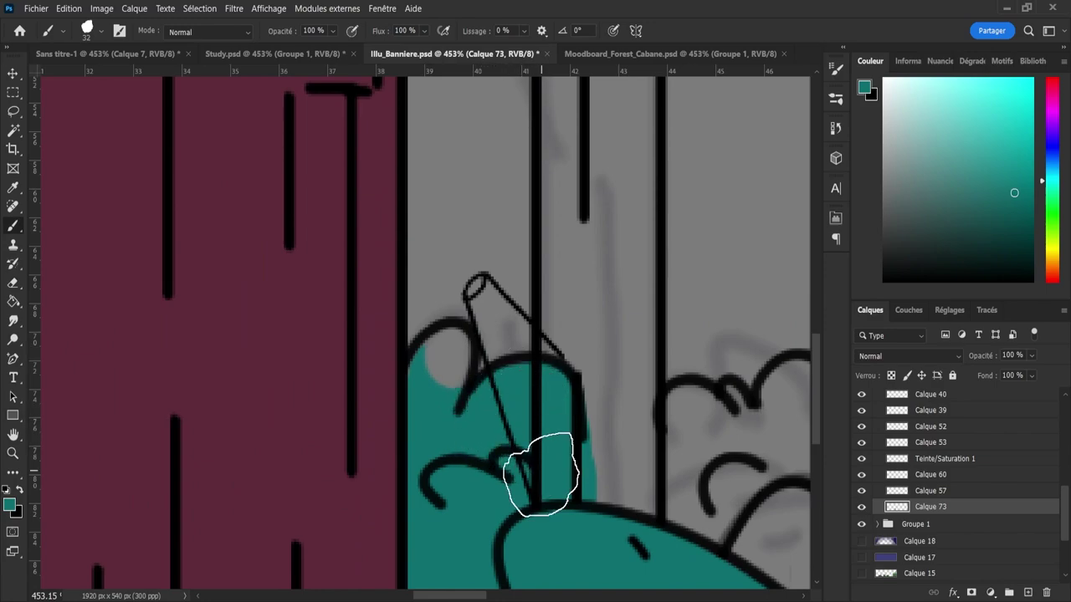
{"action": "mouse_move", "coordinate": [424, 397]}
{"action": "left_mouse_down"}
{"action": "mouse_move", "coordinate": [388, 392]}
{"action": "mouse_move", "coordinate": [430, 358]}
{"action": "mouse_move", "coordinate": [449, 371]}
{"action": "mouse_move", "coordinate": [444, 392]}
{"action": "left_mouse_up"}
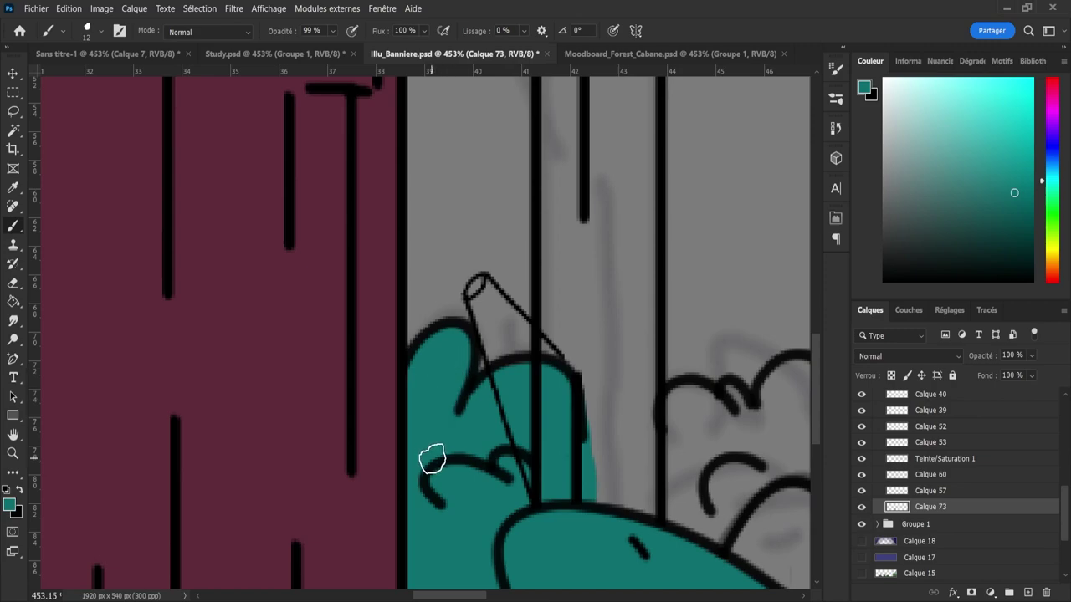
- Paint the second back bush clump, above the large central bush, in the same teal
{"action": "key", "text": "z"}
{"action": "left_click_drag", "start_coordinate": [425, 516], "coordinate": [396, 449]}
{"action": "left_click_drag", "start_coordinate": [446, 502], "coordinate": [409, 466]}
{"action": "left_click_drag", "start_coordinate": [517, 523], "coordinate": [552, 522]}
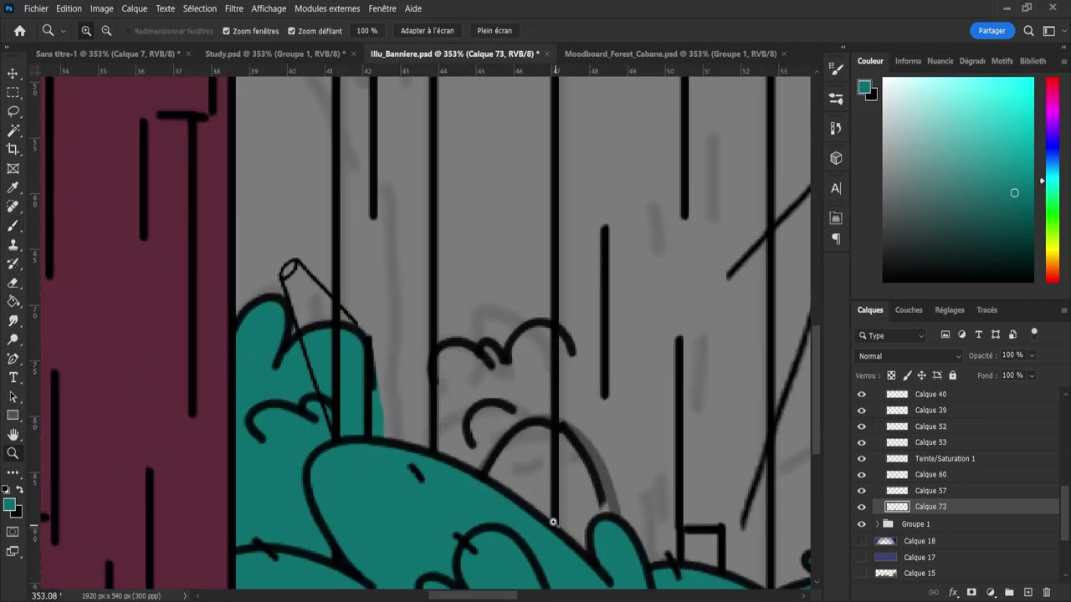
{"action": "key", "text": "b"}
{"action": "mouse_move", "coordinate": [448, 440]}
{"action": "left_mouse_down"}
{"action": "mouse_move", "coordinate": [498, 470]}
{"action": "mouse_move", "coordinate": [450, 427]}
{"action": "mouse_move", "coordinate": [465, 422]}
{"action": "mouse_move", "coordinate": [453, 376]}
{"action": "mouse_move", "coordinate": [493, 396]}
{"action": "mouse_move", "coordinate": [485, 440]}
{"action": "mouse_move", "coordinate": [520, 474]}
{"action": "mouse_move", "coordinate": [567, 483]}
{"action": "mouse_move", "coordinate": [580, 449]}
{"action": "mouse_move", "coordinate": [573, 459]}
{"action": "mouse_move", "coordinate": [518, 423]}
{"action": "mouse_move", "coordinate": [512, 388]}
{"action": "mouse_move", "coordinate": [548, 377]}
{"action": "mouse_move", "coordinate": [517, 359]}
{"action": "mouse_move", "coordinate": [526, 346]}
{"action": "mouse_move", "coordinate": [563, 370]}
{"action": "mouse_move", "coordinate": [576, 516]}
{"action": "mouse_move", "coordinate": [566, 520]}
{"action": "mouse_move", "coordinate": [579, 492]}
{"action": "mouse_move", "coordinate": [564, 411]}
{"action": "left_mouse_up"}
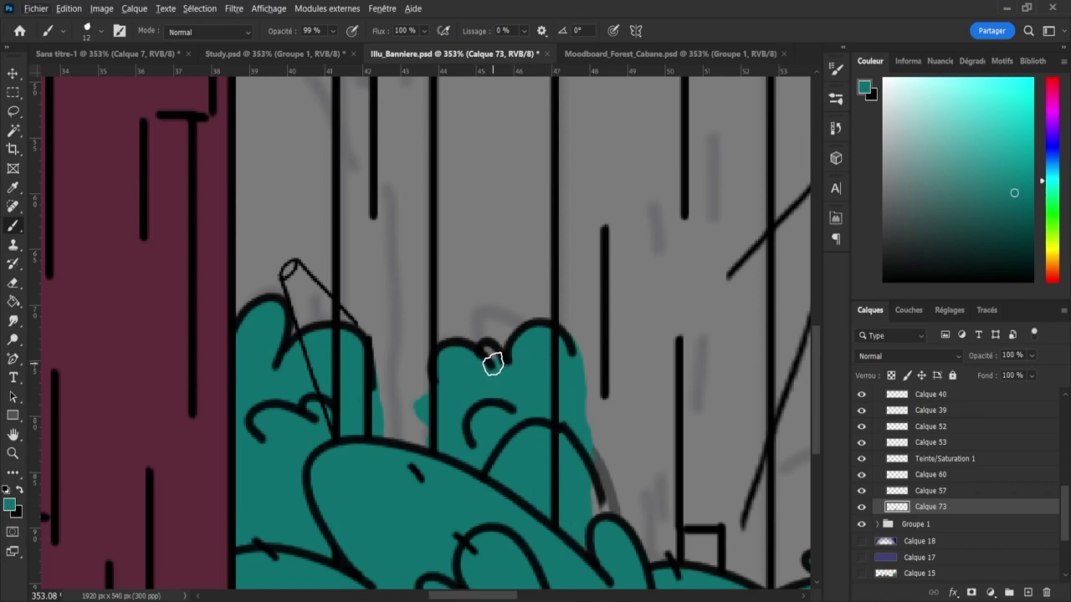
- Fill the gap between the two back bush clumps with teal using a resized brush
{"action": "key", "text": "bracketleft"}
{"action": "key", "text": "bracketleft"}
{"action": "key", "text": "bracketleft"}
{"action": "key", "text": "bracketleft"}
{"action": "key", "text": "bracketleft"}
{"action": "key", "text": "bracketleft"}
{"action": "key", "text": "bracketleft"}
{"action": "key", "text": "bracketleft"}
{"action": "key", "text": "bracketleft"}
{"action": "scroll", "coordinate": [512, 388], "scroll_direction": "down", "scroll_amount": 4}
{"action": "scroll", "coordinate": [518, 381], "scroll_direction": "up", "scroll_amount": 3}
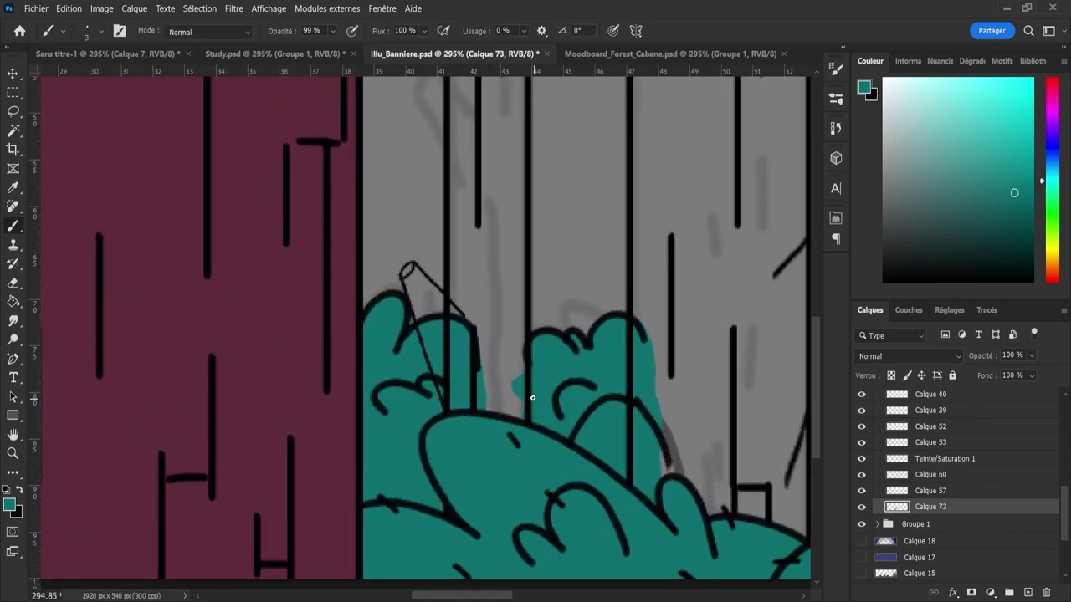
{"action": "key", "text": "bracketright"}
{"action": "key", "text": "bracketright"}
{"action": "key", "text": "bracketright"}
{"action": "key", "text": "bracketright"}
{"action": "key", "text": "bracketright"}
{"action": "key", "text": "bracketright"}
{"action": "key", "text": "bracketright"}
{"action": "key", "text": "bracketright"}
{"action": "key", "text": "bracketright"}
{"action": "key", "text": "bracketright"}
{"action": "mouse_move", "coordinate": [523, 378]}
{"action": "left_mouse_down"}
{"action": "mouse_move", "coordinate": [495, 400]}
{"action": "mouse_move", "coordinate": [490, 385]}
{"action": "mouse_move", "coordinate": [527, 368]}
{"action": "mouse_move", "coordinate": [543, 384]}
{"action": "left_mouse_up"}
{"action": "key", "text": "z"}
{"action": "scroll", "coordinate": [529, 410], "scroll_direction": "down", "scroll_amount": 4}
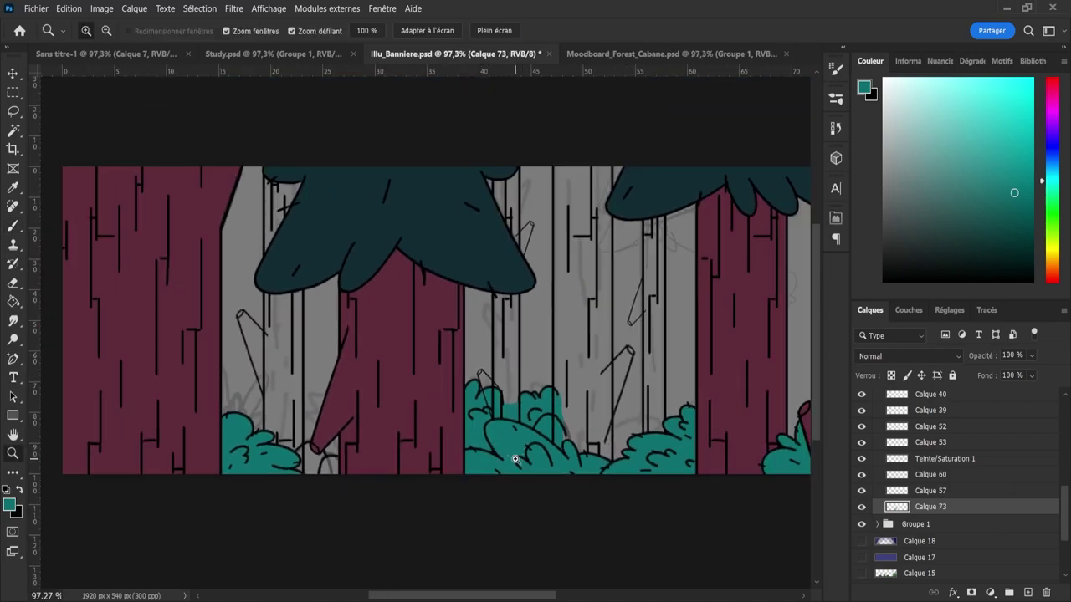
{"action": "scroll", "coordinate": [506, 452], "scroll_direction": "up", "scroll_amount": 2}
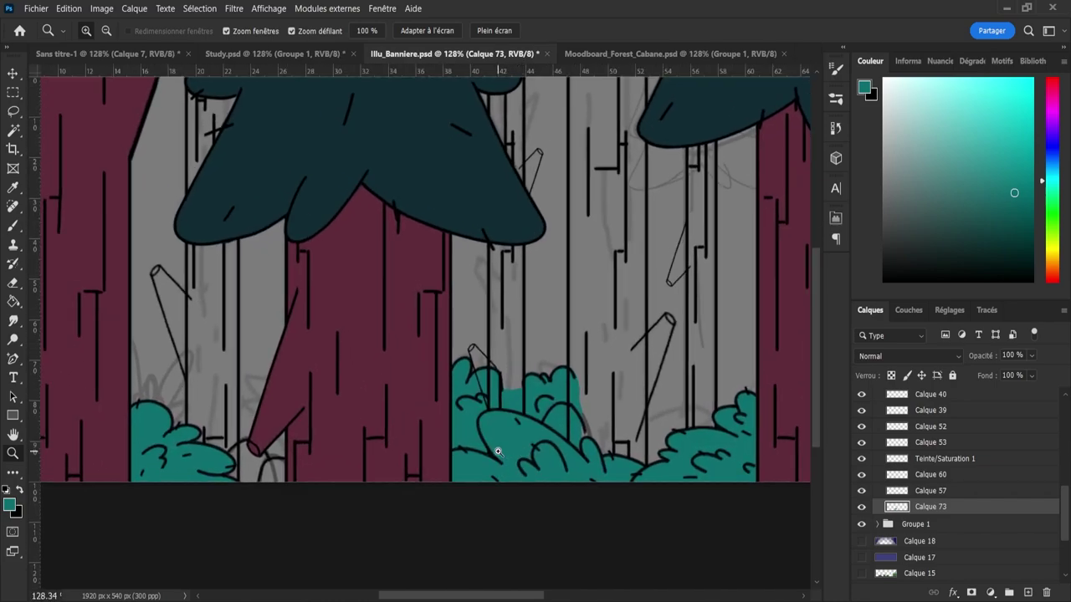
- Check the contents of Calque 57 by toggling its visibility and add a new layer above it
{"action": "left_click", "coordinate": [907, 502]}
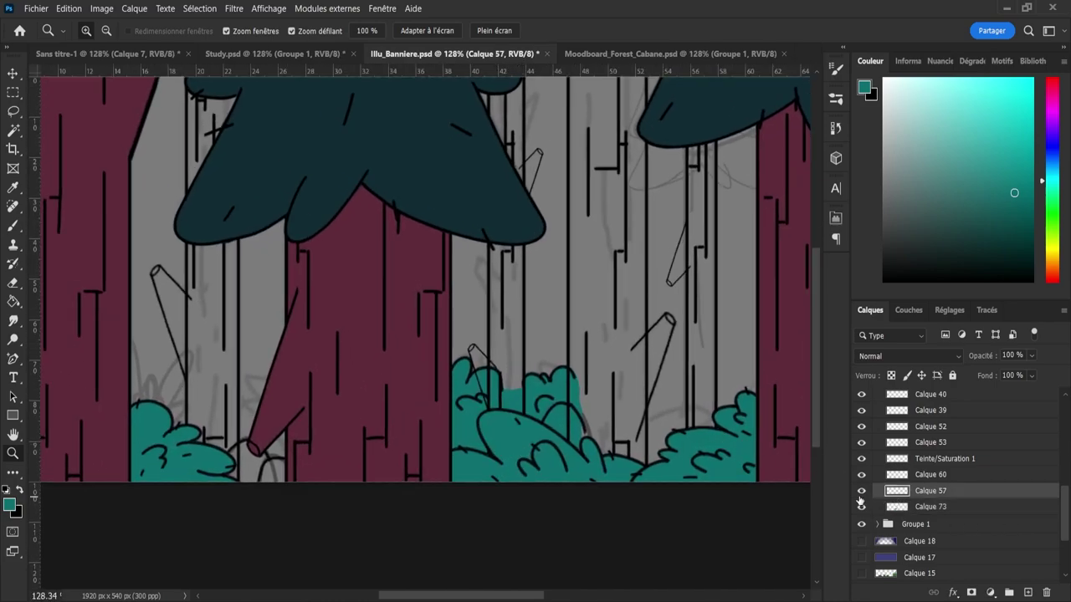
{"action": "left_click", "coordinate": [862, 491]}
{"action": "left_click", "coordinate": [861, 492]}
{"action": "left_click", "coordinate": [1027, 593]}
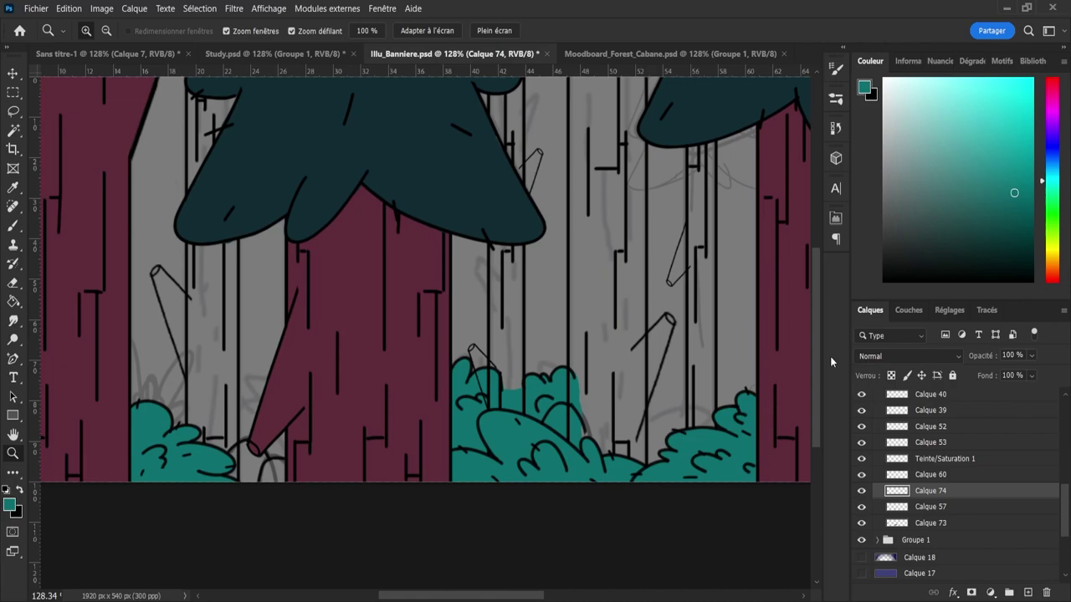
- Choose a muted grey-teal and paint the rounded rock behind the central bush on Calque 74
{"action": "left_click_drag", "start_coordinate": [902, 126], "coordinate": [919, 208]}
{"action": "key", "text": "b"}
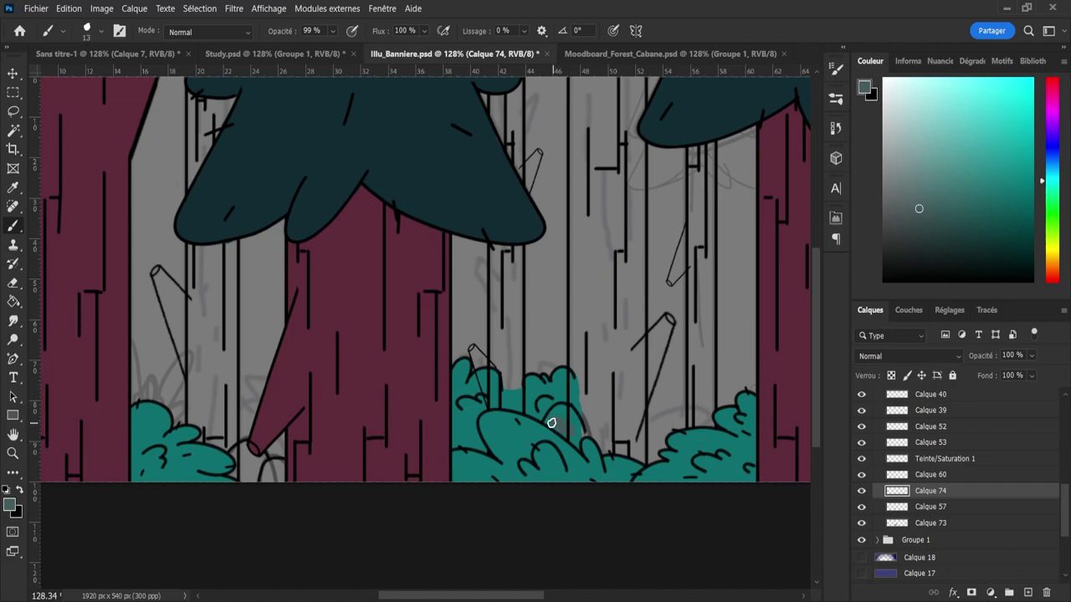
{"action": "key", "text": "z"}
{"action": "mouse_move", "coordinate": [552, 423]}
{"action": "left_mouse_down"}
{"action": "mouse_move", "coordinate": [570, 435]}
{"action": "mouse_move", "coordinate": [585, 423]}
{"action": "mouse_move", "coordinate": [553, 425]}
{"action": "mouse_move", "coordinate": [563, 408]}
{"action": "left_mouse_up"}
{"action": "key", "text": "b"}
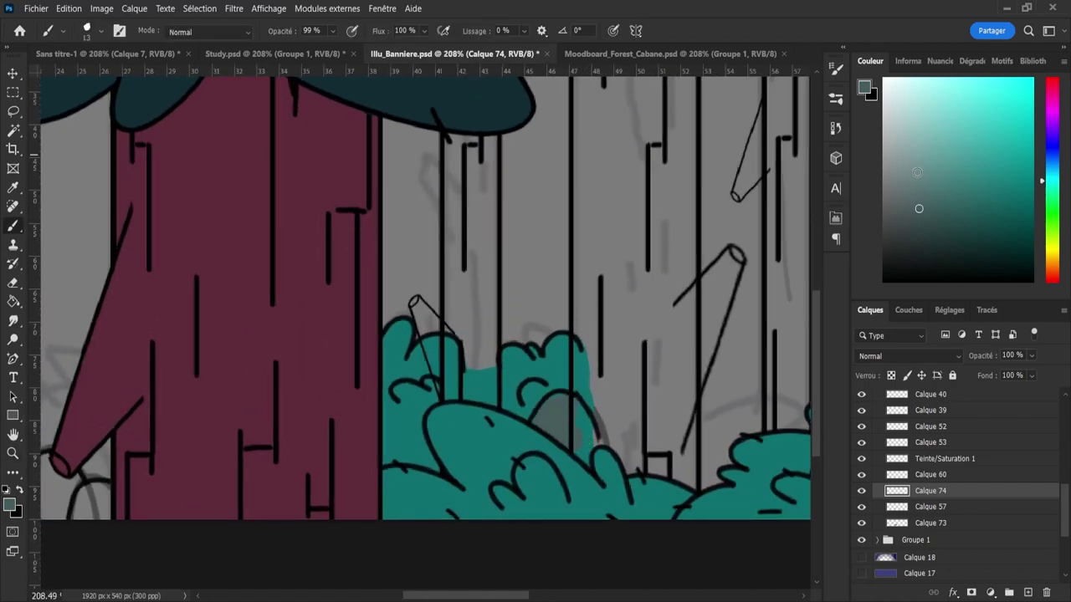
- Lighten the grey-teal slightly and repaint the rock out to its outline
{"action": "mouse_move", "coordinate": [918, 212]}
{"action": "left_mouse_down"}
{"action": "mouse_move", "coordinate": [940, 195]}
{"action": "mouse_move", "coordinate": [926, 201]}
{"action": "left_mouse_up"}
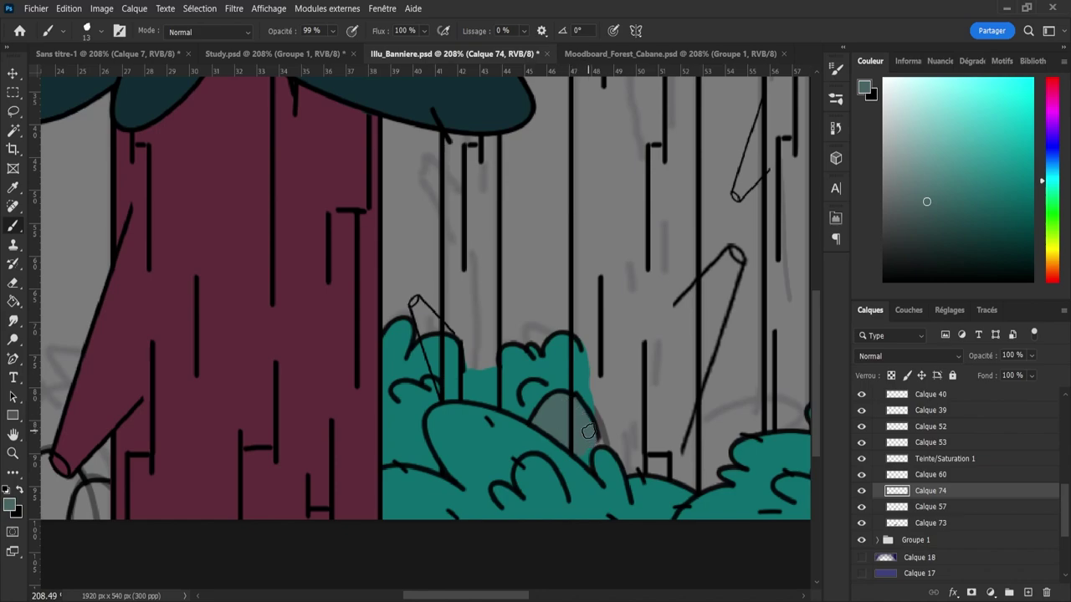
{"action": "left_click_drag", "start_coordinate": [589, 430], "coordinate": [583, 449]}
{"action": "key", "text": "bracketleft"}
{"action": "key", "text": "bracketleft"}
{"action": "key", "text": "bracketleft"}
{"action": "key", "text": "bracketleft"}
{"action": "key", "text": "bracketleft"}
{"action": "key", "text": "bracketleft"}
{"action": "key", "text": "bracketleft"}
{"action": "key", "text": "ctrl+space"}
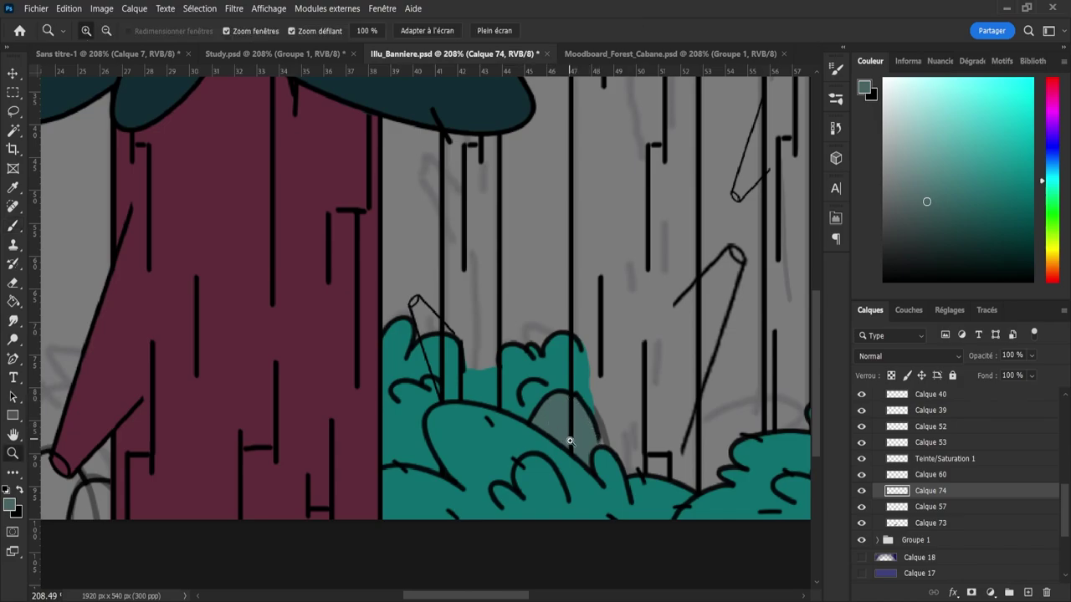
{"action": "mouse_move", "coordinate": [569, 443]}
{"action": "left_mouse_down"}
{"action": "mouse_move", "coordinate": [536, 437]}
{"action": "mouse_move", "coordinate": [554, 454]}
{"action": "mouse_move", "coordinate": [589, 454]}
{"action": "mouse_move", "coordinate": [552, 411]}
{"action": "mouse_move", "coordinate": [552, 435]}
{"action": "mouse_move", "coordinate": [616, 466]}
{"action": "left_mouse_up"}
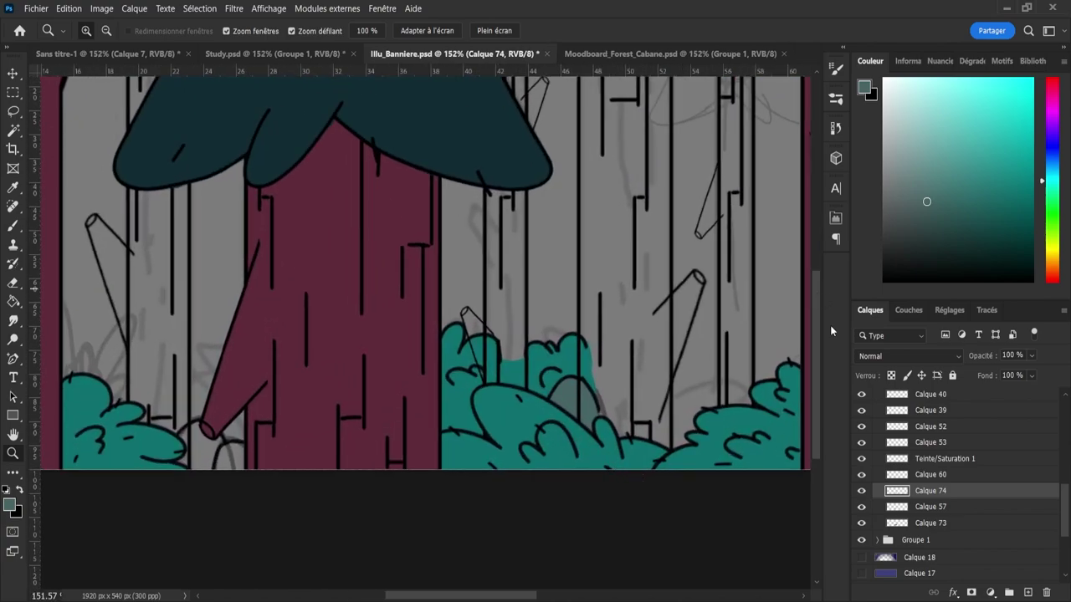
- Check Calque 60, then group it with Calque 74 and name the group Pierre
{"action": "left_click", "coordinate": [862, 475]}
{"action": "left_click", "coordinate": [862, 475]}
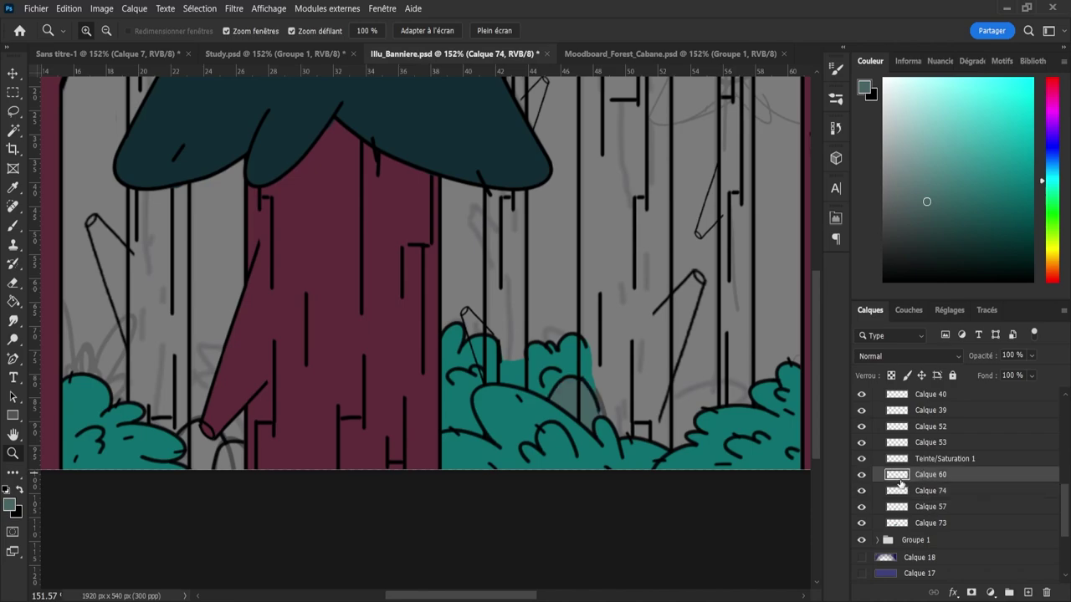
{"action": "left_click", "coordinate": [929, 474], "text": "shift"}
{"action": "left_click", "coordinate": [1009, 594]}
{"action": "double_click", "coordinate": [927, 476]}
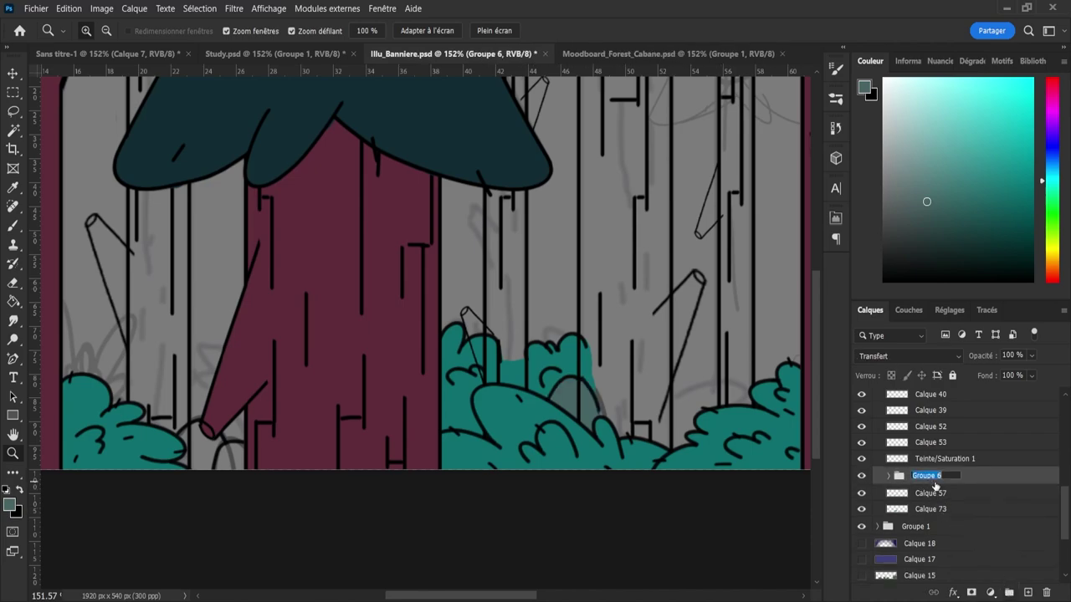
{"action": "type", "text": "Pierre"}
{"action": "key", "text": "Return"}
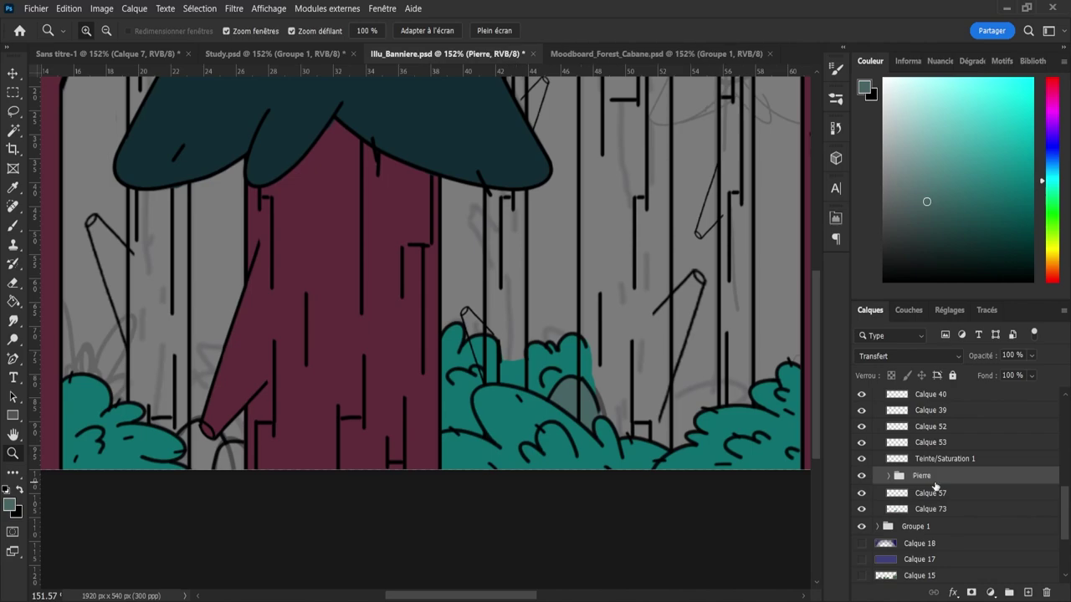
- Group Calque 57 and Calque 73 and name the group Bush
{"action": "left_click", "coordinate": [944, 500]}
{"action": "left_click", "coordinate": [960, 512], "text": "shift"}
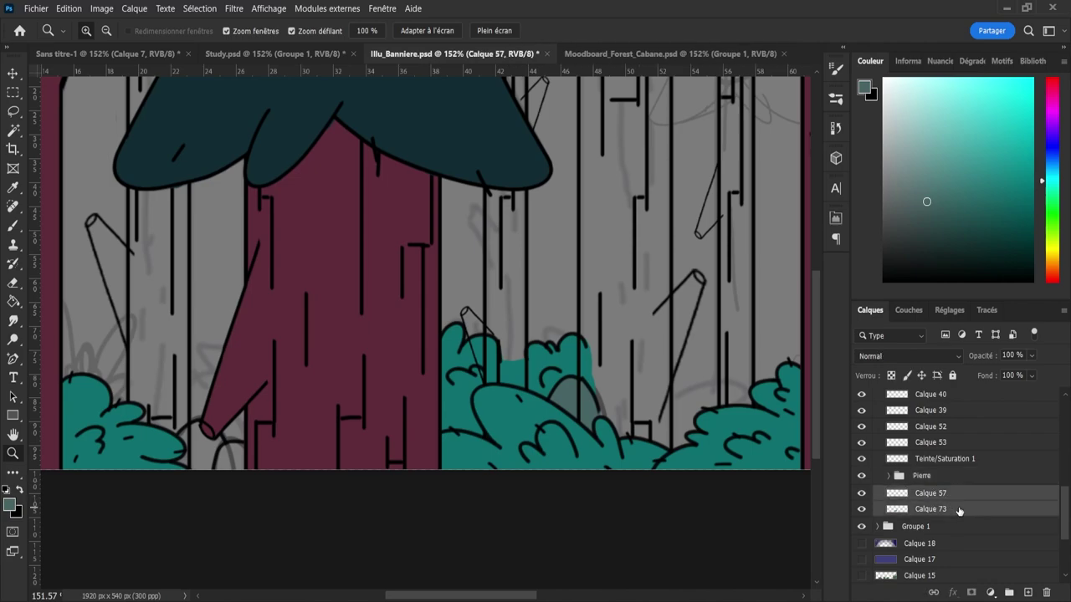
{"action": "left_click", "coordinate": [1009, 592]}
{"action": "double_click", "coordinate": [925, 495]}
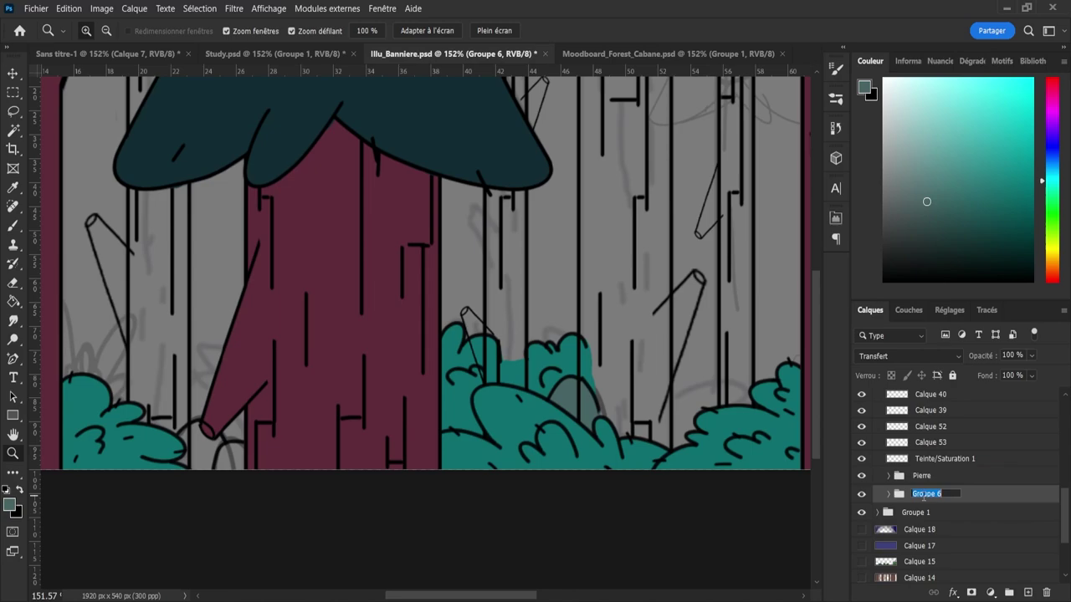
{"action": "type", "text": "Bush"}
{"action": "key", "text": "Return"}
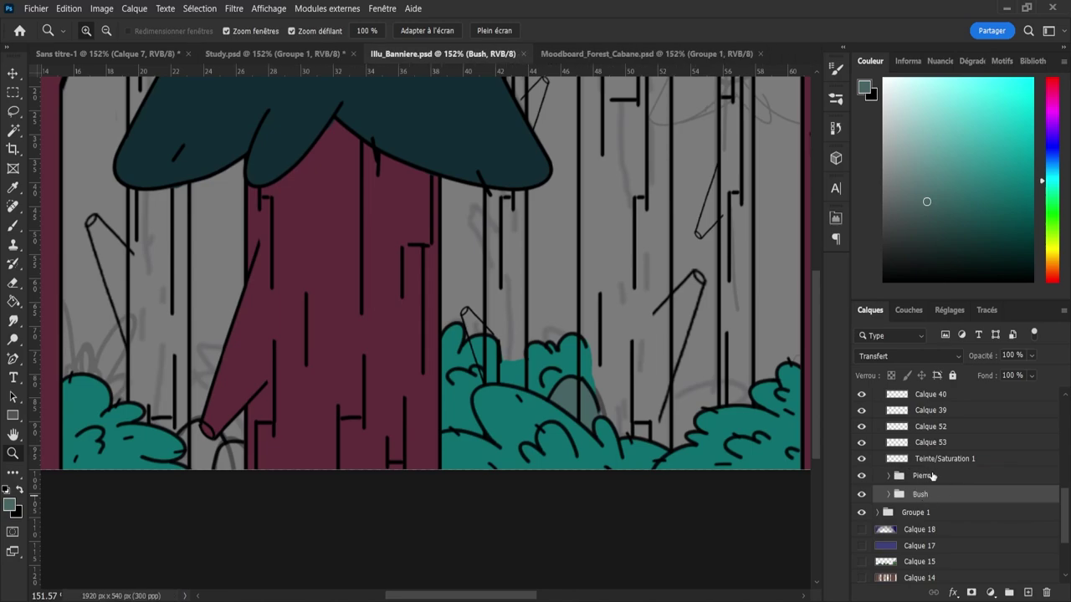
- Add a layer above the Pierre group and fill the narrow trunk behind the bushes with the sampled burgundy
{"action": "left_click", "coordinate": [932, 476]}
{"action": "left_click", "coordinate": [1027, 592]}
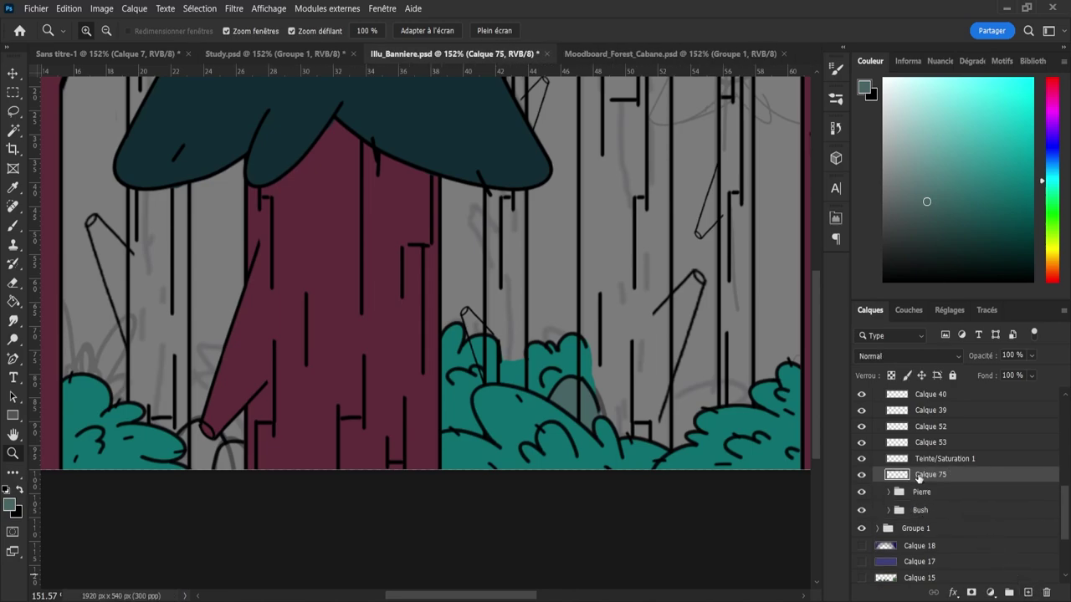
{"action": "key", "text": "i"}
{"action": "left_click", "coordinate": [394, 355]}
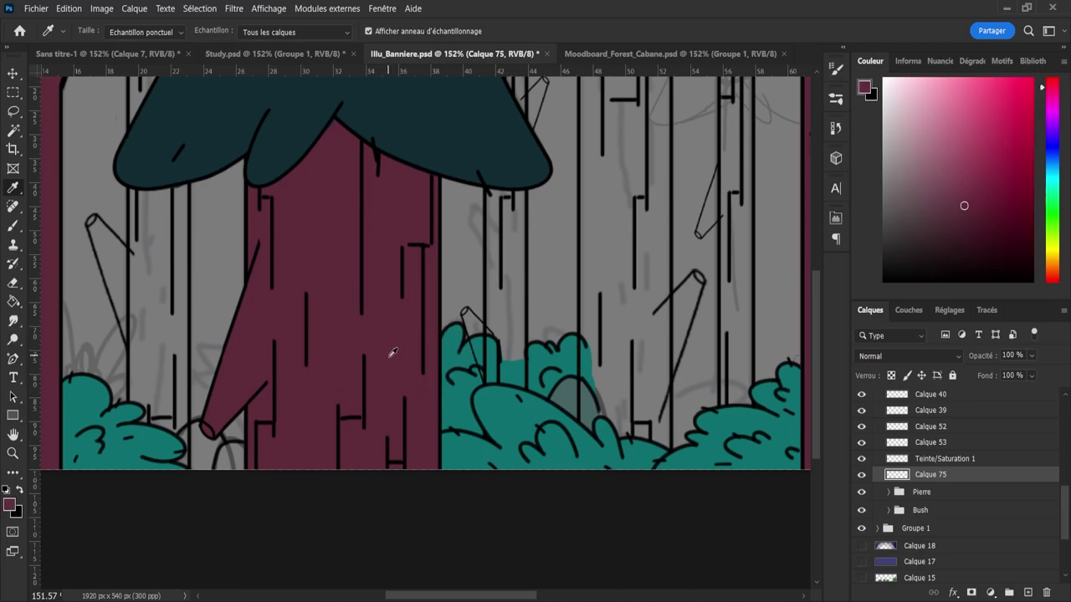
{"action": "key", "text": "z"}
{"action": "left_click_drag", "start_coordinate": [374, 403], "coordinate": [338, 386]}
{"action": "left_click_drag", "start_coordinate": [498, 316], "coordinate": [544, 316]}
{"action": "key", "text": "g"}
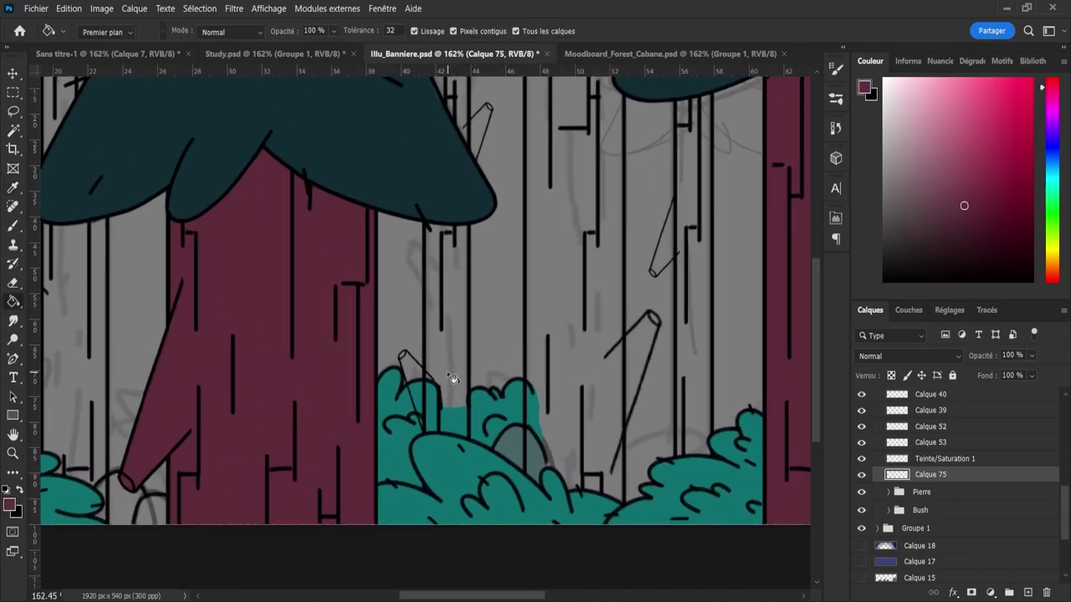
{"action": "left_click", "coordinate": [451, 374]}
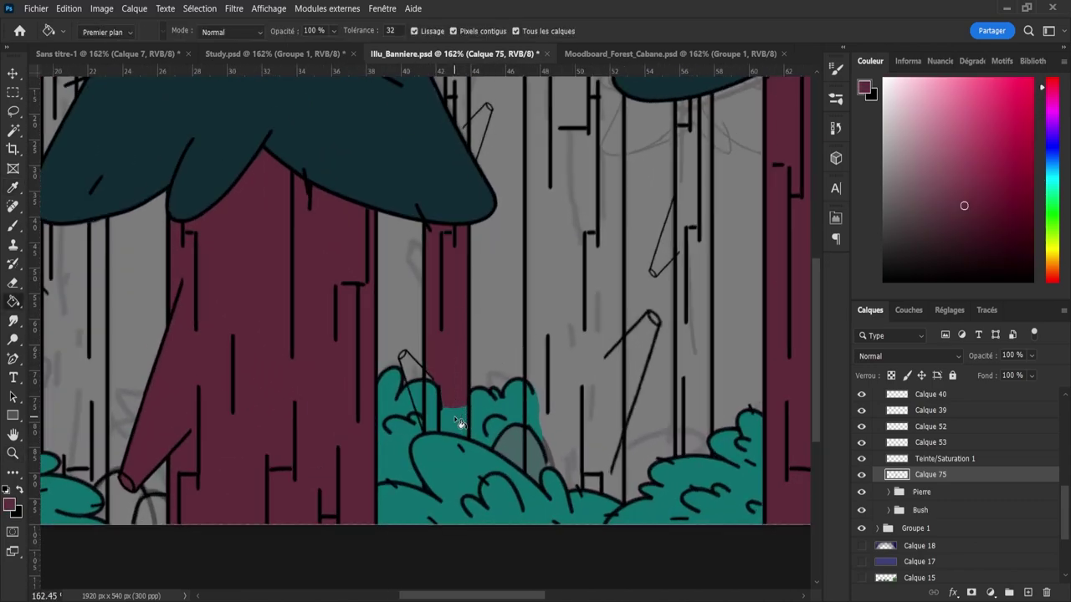
- Paint the narrow trunk's base down to the bush and fill its lower cut branch in burgundy
{"action": "key", "text": "b"}
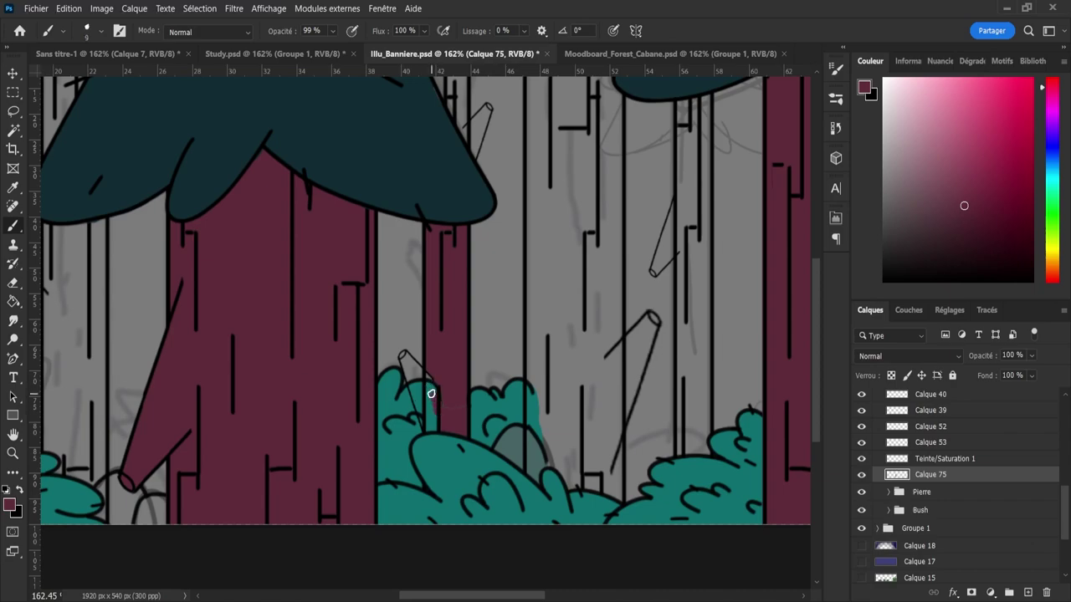
{"action": "mouse_move", "coordinate": [430, 393]}
{"action": "left_mouse_down"}
{"action": "mouse_move", "coordinate": [418, 378]}
{"action": "mouse_move", "coordinate": [433, 386]}
{"action": "mouse_move", "coordinate": [425, 405]}
{"action": "left_mouse_up"}
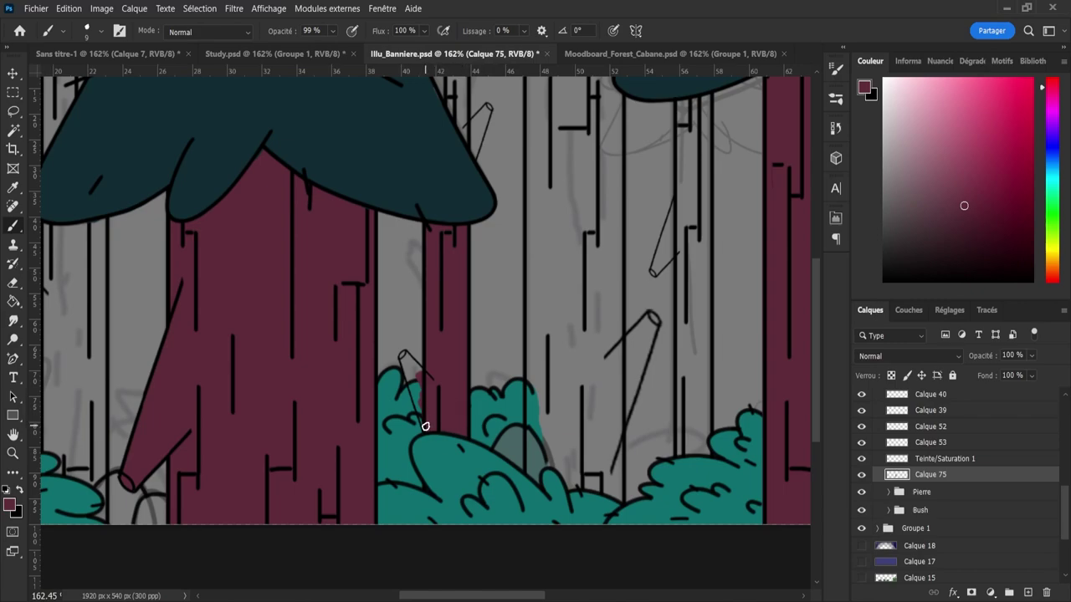
{"action": "mouse_move", "coordinate": [419, 402]}
{"action": "left_mouse_down"}
{"action": "mouse_move", "coordinate": [423, 411]}
{"action": "mouse_move", "coordinate": [415, 370]}
{"action": "left_mouse_up"}
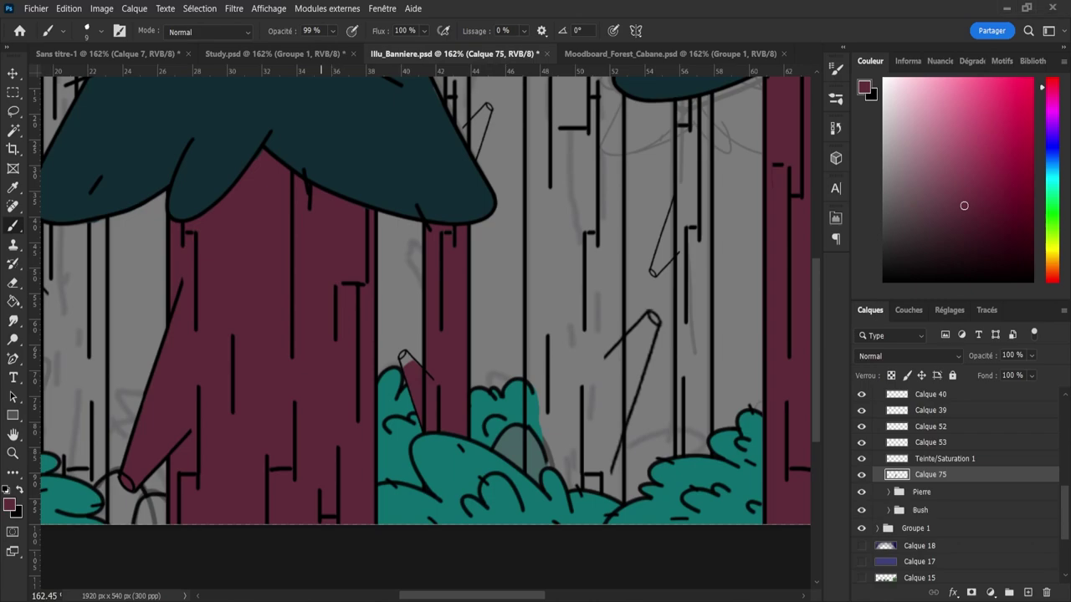
{"action": "scroll", "coordinate": [397, 350], "scroll_direction": "up", "scroll_amount": 5}
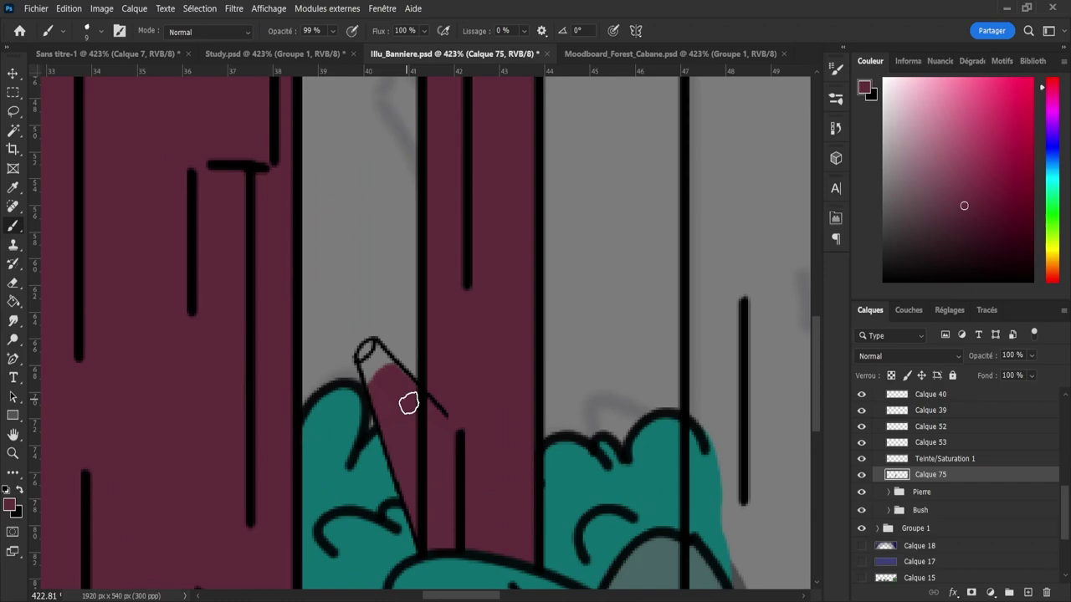
{"action": "mouse_move", "coordinate": [375, 370]}
{"action": "left_mouse_down"}
{"action": "mouse_move", "coordinate": [373, 359]}
{"action": "mouse_move", "coordinate": [382, 382]}
{"action": "mouse_move", "coordinate": [365, 359]}
{"action": "mouse_move", "coordinate": [372, 348]}
{"action": "mouse_move", "coordinate": [378, 358]}
{"action": "mouse_move", "coordinate": [372, 347]}
{"action": "left_mouse_up"}
{"action": "key", "text": "bracketleft"}
{"action": "key", "text": "bracketleft"}
{"action": "key", "text": "bracketleft"}
{"action": "key", "text": "bracketleft"}
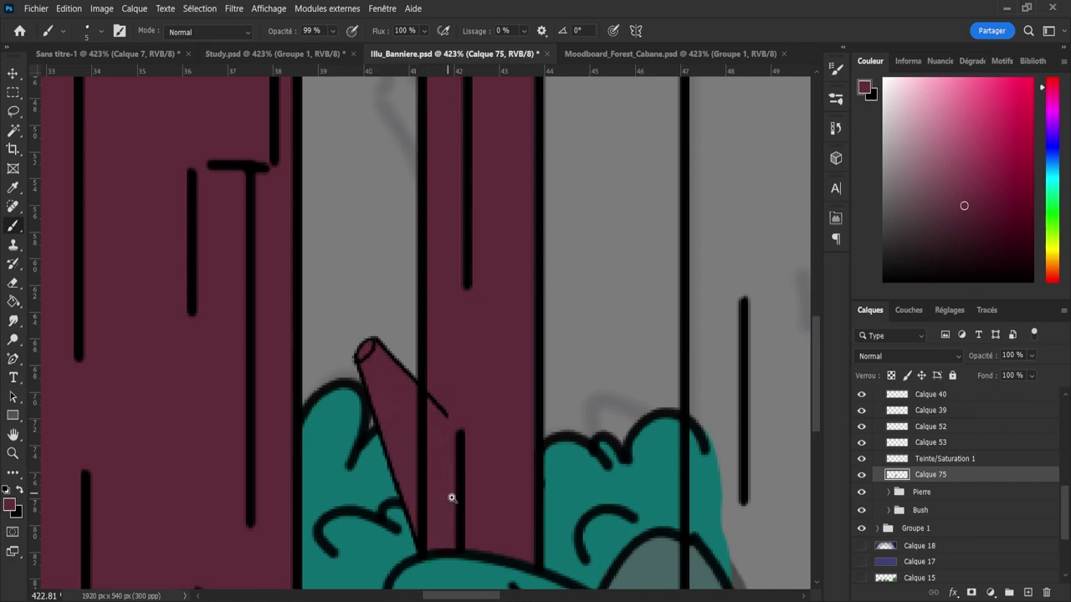
- Fill the narrow trunk's upper sections beside the large dark foliage with burgundy
{"action": "key", "text": "z"}
{"action": "left_click_drag", "start_coordinate": [475, 518], "coordinate": [434, 527]}
{"action": "left_click_drag", "start_coordinate": [457, 460], "coordinate": [416, 412]}
{"action": "left_click_drag", "start_coordinate": [474, 322], "coordinate": [547, 368]}
{"action": "left_click_drag", "start_coordinate": [507, 406], "coordinate": [422, 381]}
{"action": "left_click_drag", "start_coordinate": [539, 494], "coordinate": [568, 490]}
{"action": "scroll", "coordinate": [509, 466], "scroll_direction": "up", "scroll_amount": 4}
{"action": "key", "text": "g"}
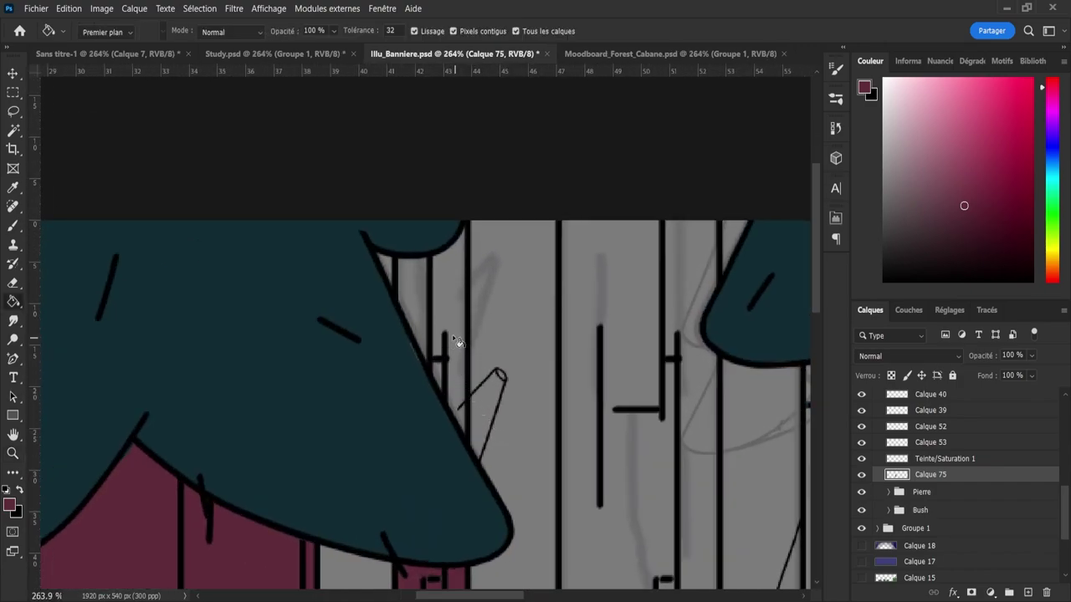
{"action": "left_click", "coordinate": [452, 343]}
{"action": "left_click", "coordinate": [421, 307]}
- Paint the narrow trunk's upper cut branch and the remaining gaps around it in burgundy
{"action": "key", "text": "b"}
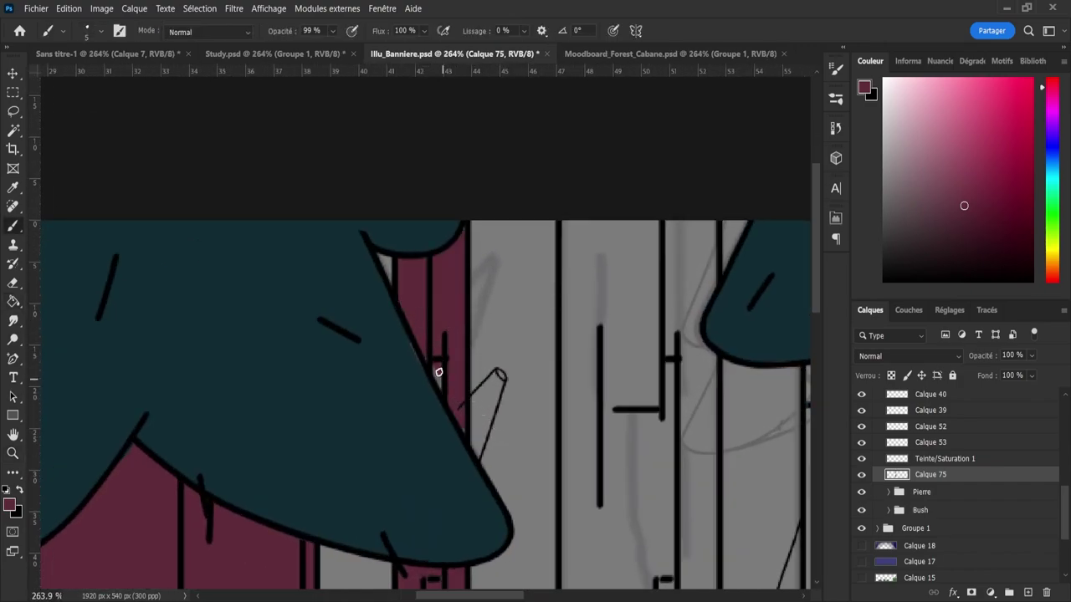
{"action": "mouse_move", "coordinate": [464, 424]}
{"action": "left_mouse_down"}
{"action": "mouse_move", "coordinate": [495, 378]}
{"action": "mouse_move", "coordinate": [487, 412]}
{"action": "mouse_move", "coordinate": [488, 393]}
{"action": "left_mouse_up"}
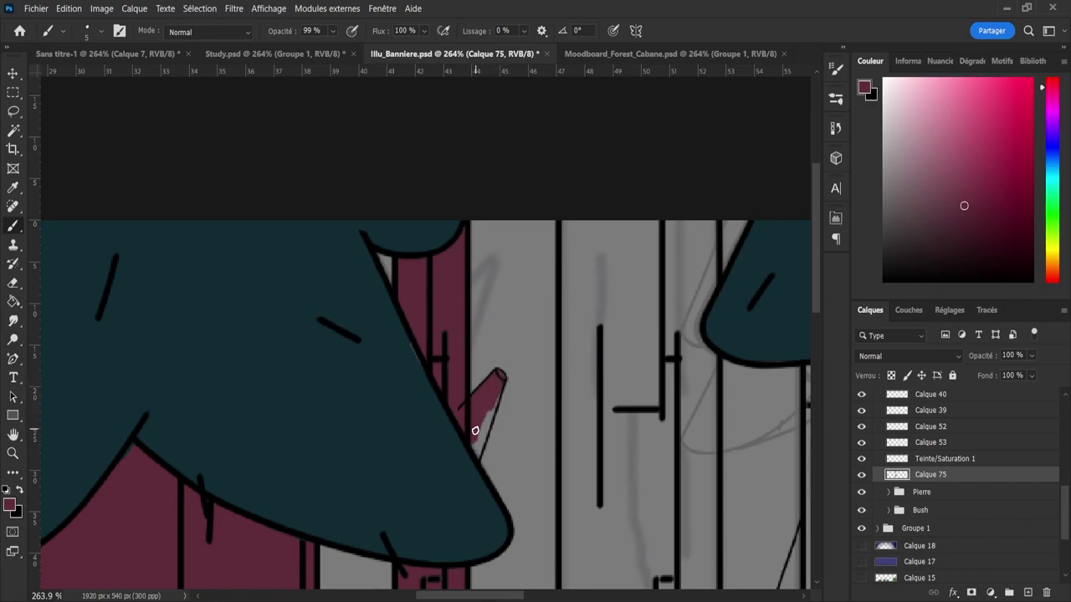
{"action": "left_click_drag", "start_coordinate": [474, 430], "coordinate": [485, 424]}
{"action": "left_click_drag", "start_coordinate": [435, 248], "coordinate": [438, 249]}
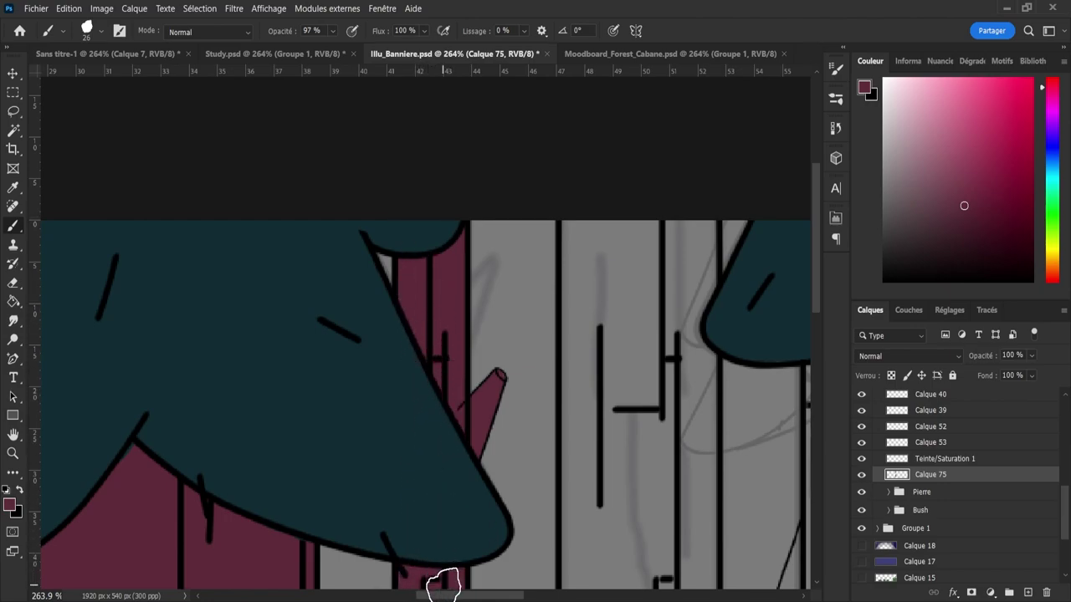
- Finish the narrow trunk below the large foliage and fill the thin trunk beneath the smaller foliage with burgundy down to the bushes
{"action": "left_click_drag", "start_coordinate": [442, 577], "coordinate": [435, 542]}
{"action": "key", "text": "z"}
{"action": "left_click_drag", "start_coordinate": [466, 433], "coordinate": [392, 391]}
{"action": "left_click_drag", "start_coordinate": [446, 570], "coordinate": [483, 553]}
{"action": "scroll", "coordinate": [485, 552], "scroll_direction": "down", "scroll_amount": 1}
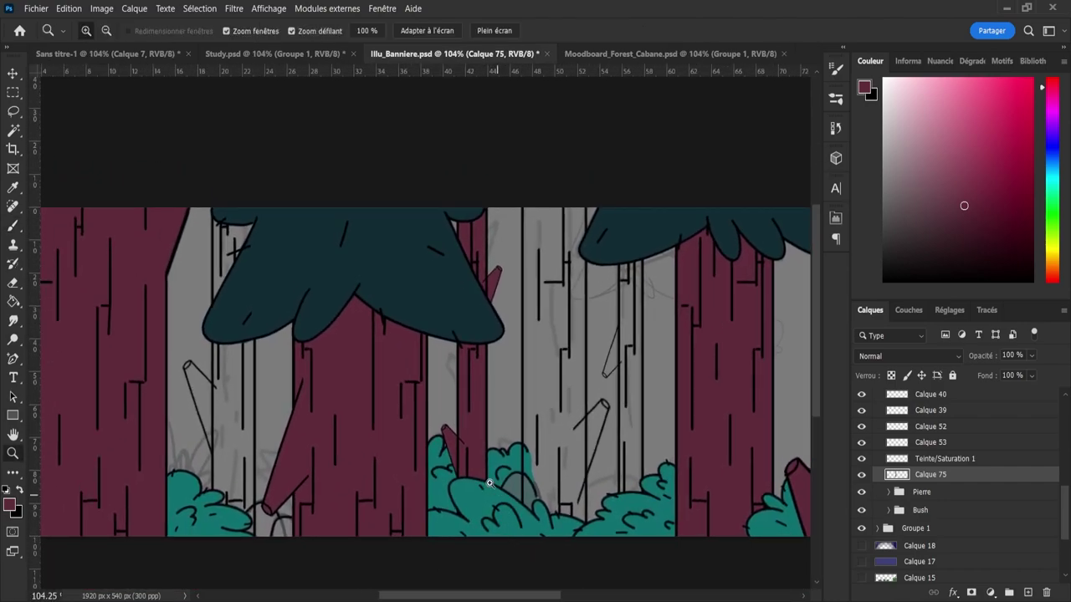
{"action": "scroll", "coordinate": [694, 335], "scroll_direction": "up", "scroll_amount": 2}
{"action": "key", "text": "b"}
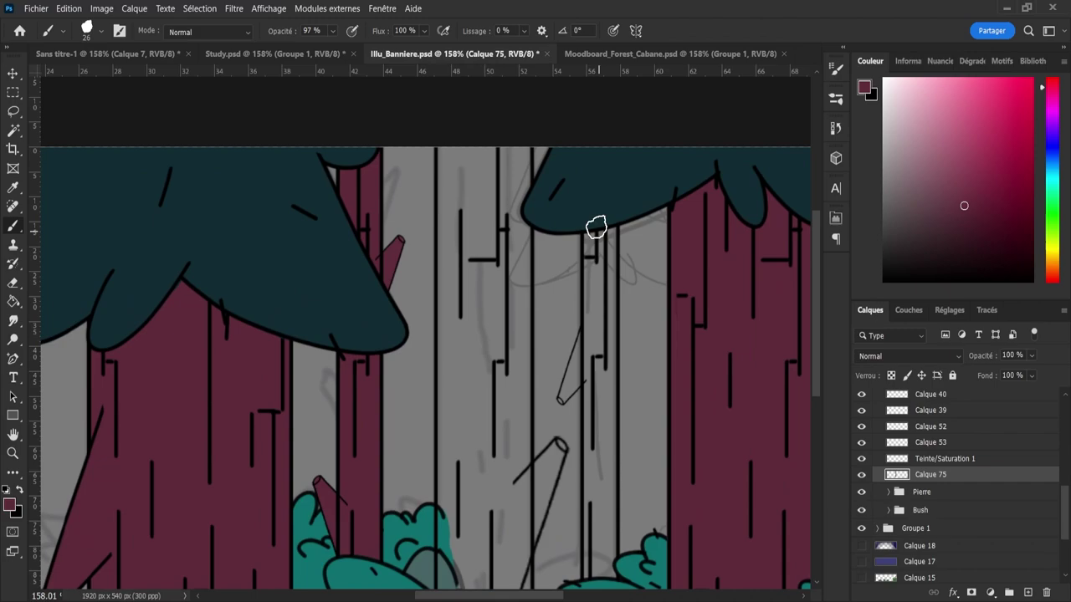
{"action": "left_click_drag", "start_coordinate": [591, 225], "coordinate": [599, 590]}
{"action": "left_click_drag", "start_coordinate": [608, 216], "coordinate": [604, 585]}
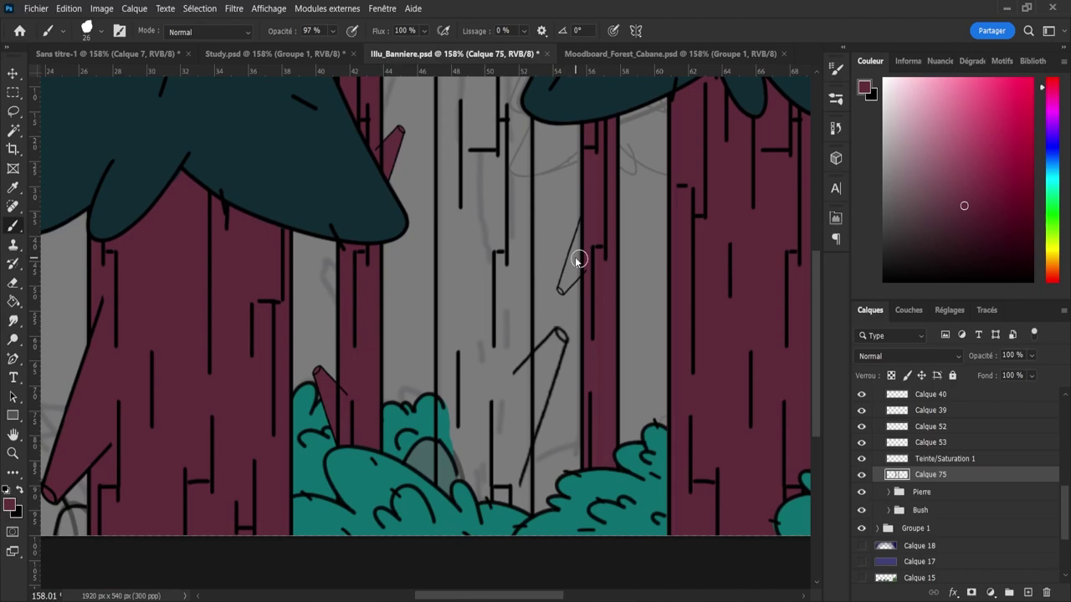
- Paint the thin trunk's small cut branch in burgundy with a finer brush and cover the gap at the trunk's top under the foliage
{"action": "key", "text": "z"}
{"action": "left_click", "coordinate": [573, 268]}
{"action": "key", "text": "b"}
{"action": "mouse_move", "coordinate": [586, 259]}
{"action": "left_mouse_down"}
{"action": "mouse_move", "coordinate": [595, 223]}
{"action": "mouse_move", "coordinate": [562, 296]}
{"action": "mouse_move", "coordinate": [576, 267]}
{"action": "left_mouse_up"}
{"action": "key", "text": "bracketleft"}
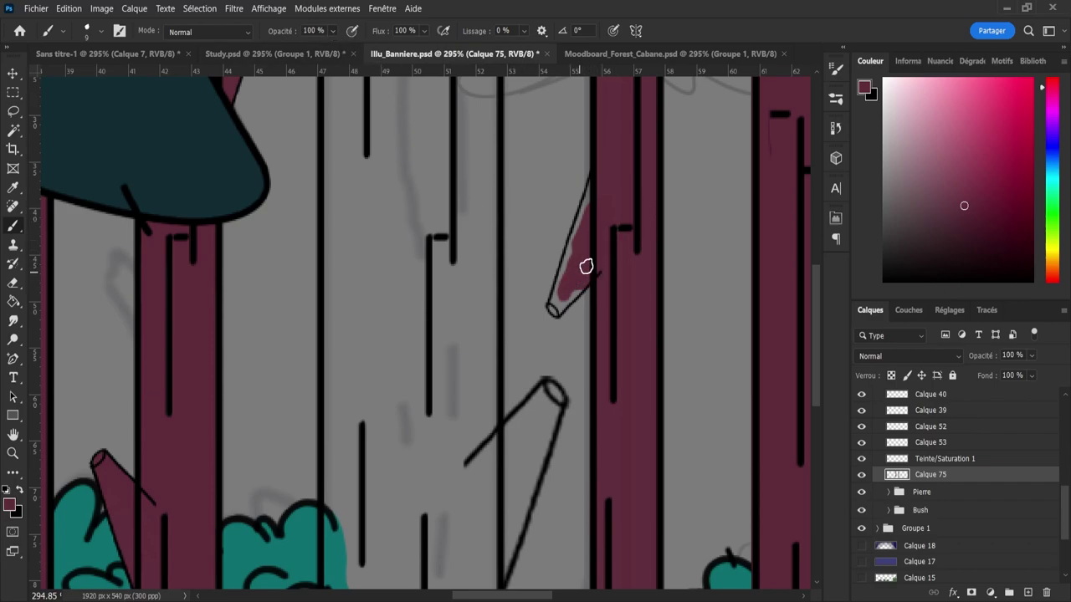
{"action": "mouse_move", "coordinate": [577, 284]}
{"action": "left_mouse_down"}
{"action": "mouse_move", "coordinate": [556, 308]}
{"action": "mouse_move", "coordinate": [567, 293]}
{"action": "mouse_move", "coordinate": [556, 310]}
{"action": "mouse_move", "coordinate": [601, 172]}
{"action": "left_mouse_up"}
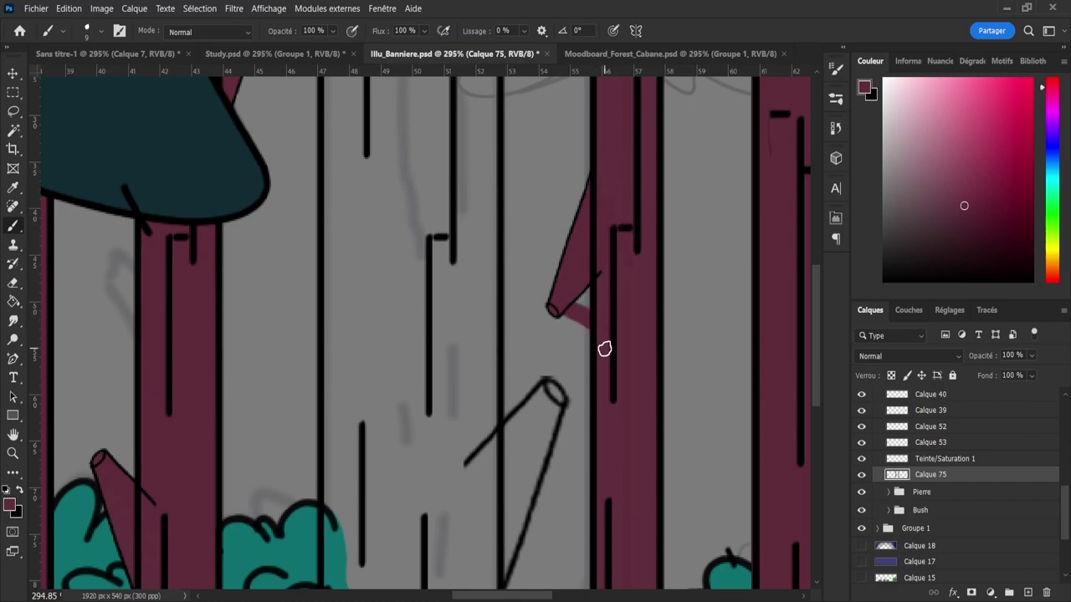
{"action": "scroll", "coordinate": [613, 338], "scroll_direction": "down", "scroll_amount": 5}
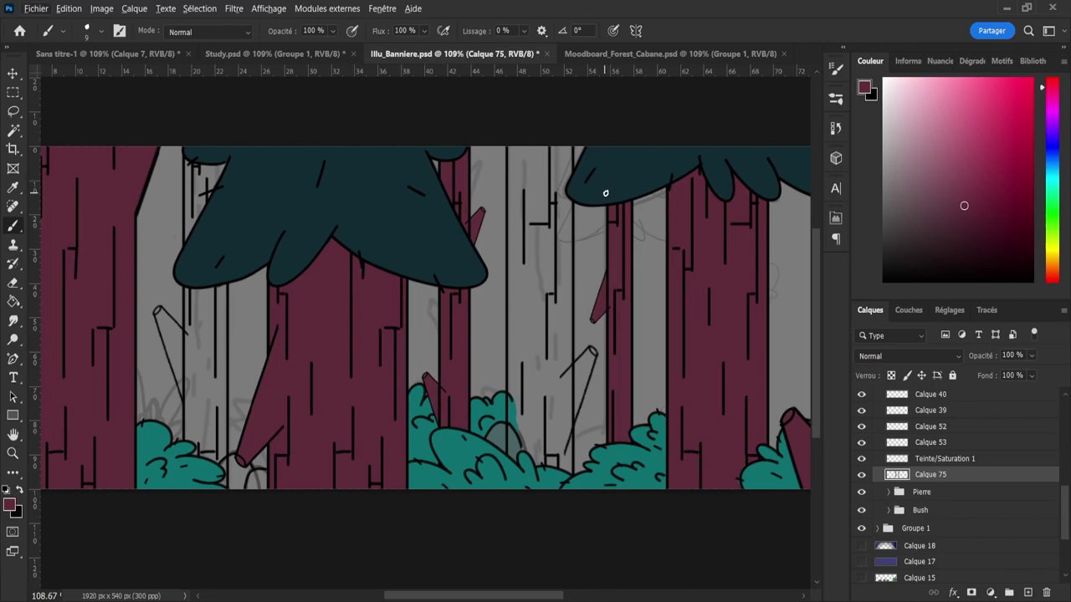
{"action": "left_click_drag", "start_coordinate": [604, 188], "coordinate": [615, 192]}
{"action": "key", "text": "z"}
{"action": "left_click", "coordinate": [600, 356], "text": "alt"}
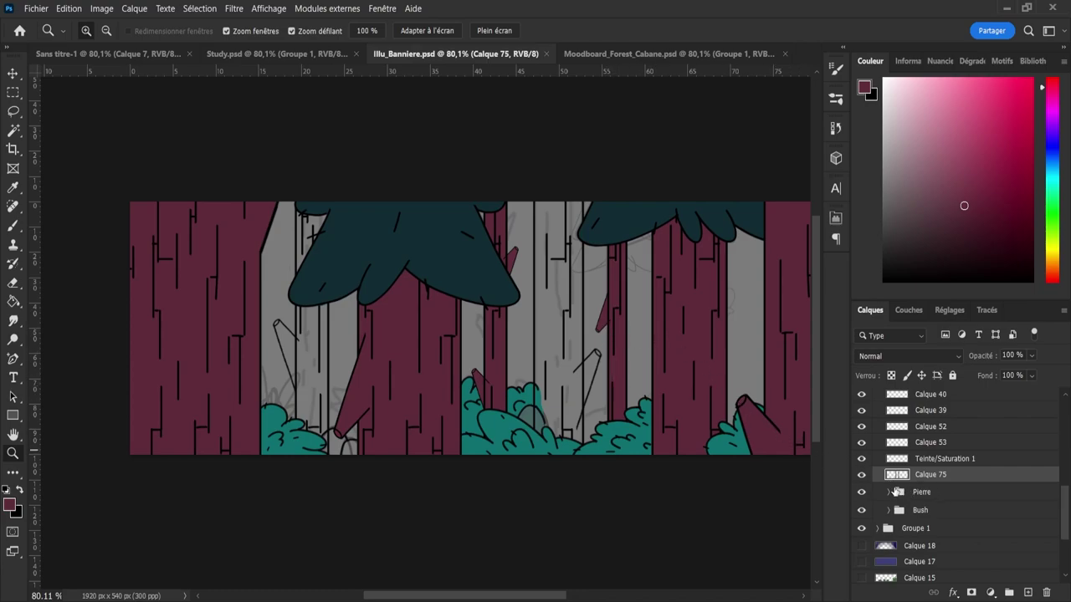
- Toggle the visibility of Calque 75, Teinte/Saturation 1 and the collapsed ArrierePlan group to check what each contains
{"action": "left_click", "coordinate": [860, 475]}
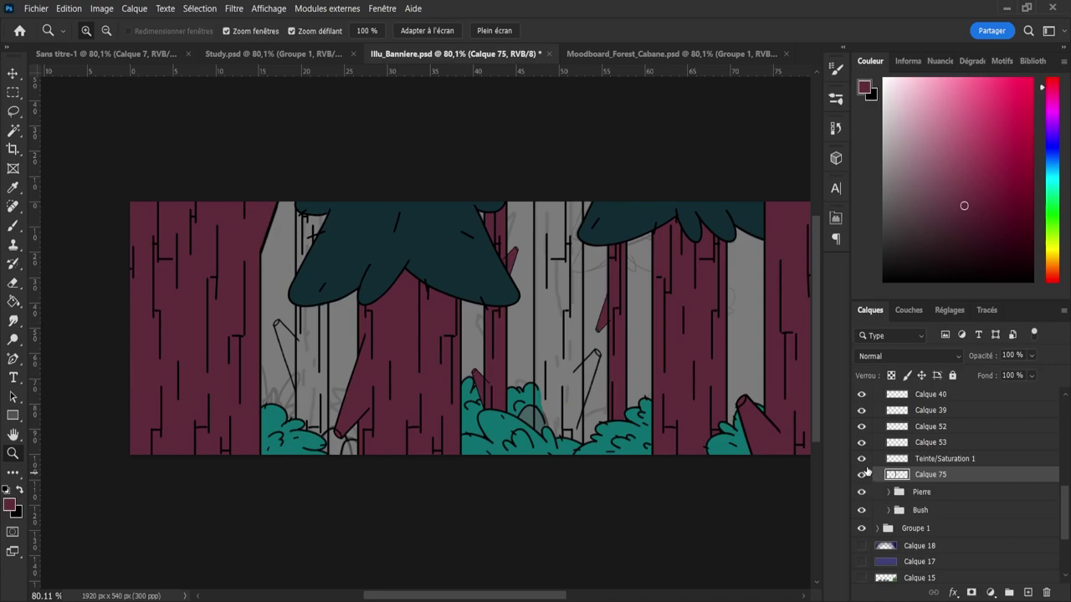
{"action": "left_click", "coordinate": [861, 459]}
{"action": "left_click", "coordinate": [861, 459]}
{"action": "scroll", "coordinate": [1068, 512], "scroll_direction": "up", "scroll_amount": 5}
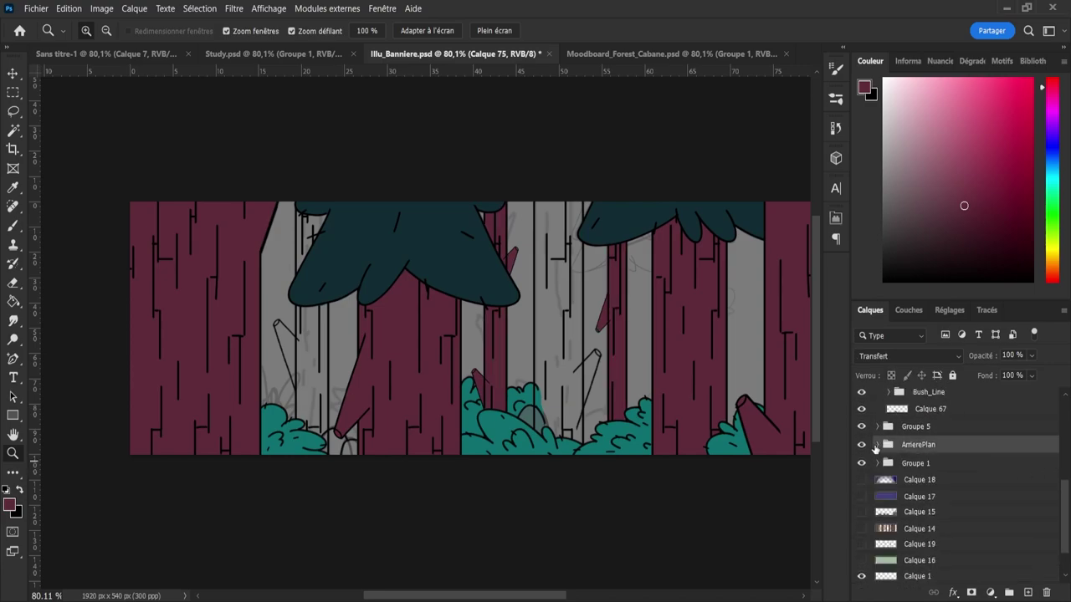
{"action": "left_click", "coordinate": [874, 446]}
{"action": "left_click", "coordinate": [862, 446]}
{"action": "left_click", "coordinate": [861, 445]}
{"action": "left_click", "coordinate": [861, 445]}
{"action": "left_click", "coordinate": [862, 445]}
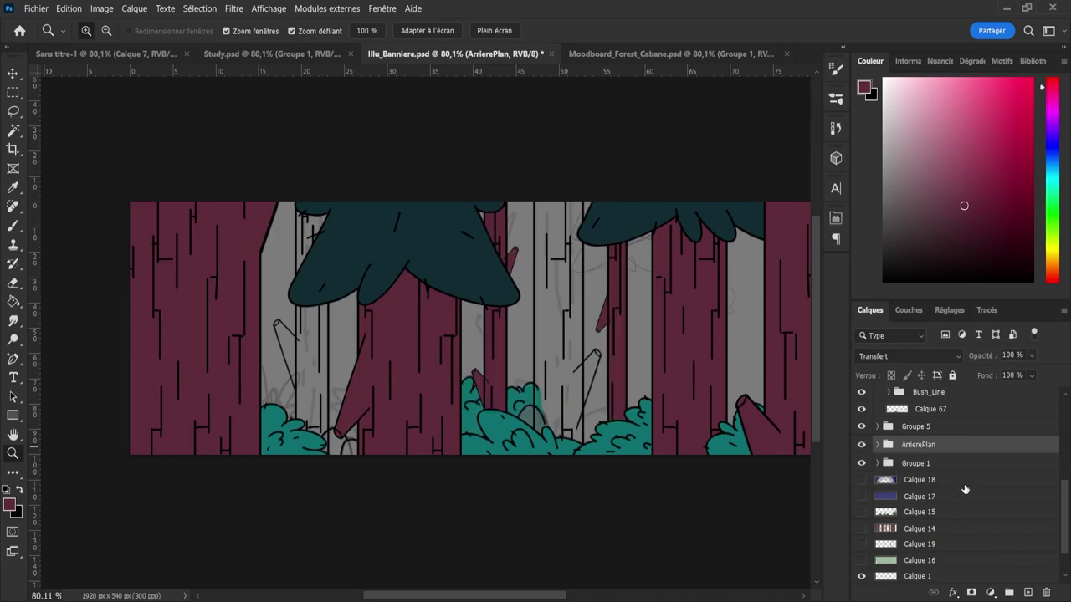
- Check Groupe 5's contents, expand it and add a new layer directly above Calque 61
{"action": "left_click", "coordinate": [862, 427]}
{"action": "left_click", "coordinate": [878, 426]}
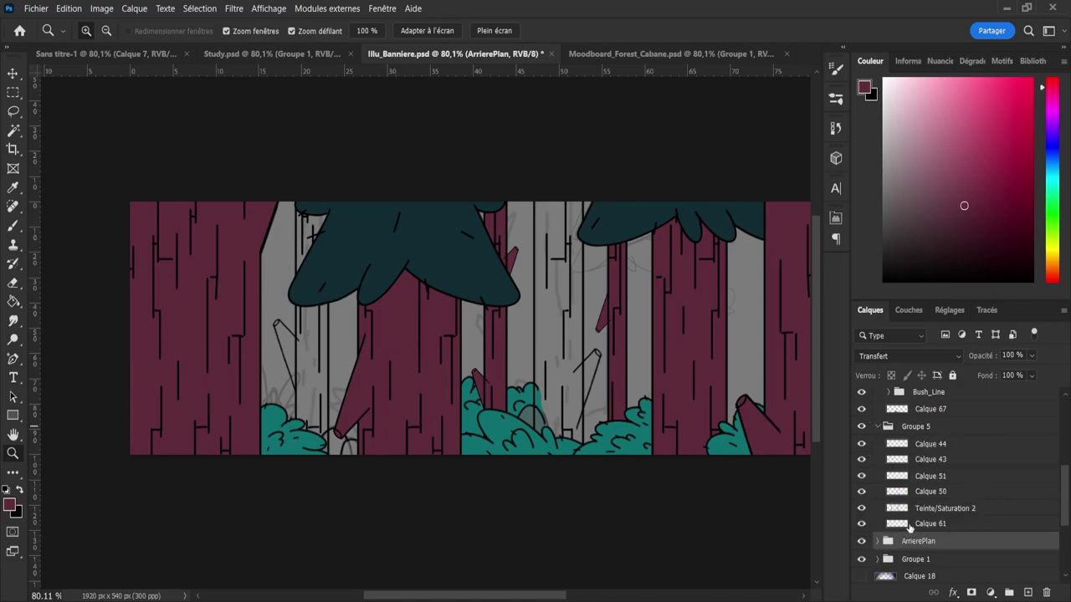
{"action": "left_click", "coordinate": [910, 527]}
{"action": "left_click", "coordinate": [1027, 592]}
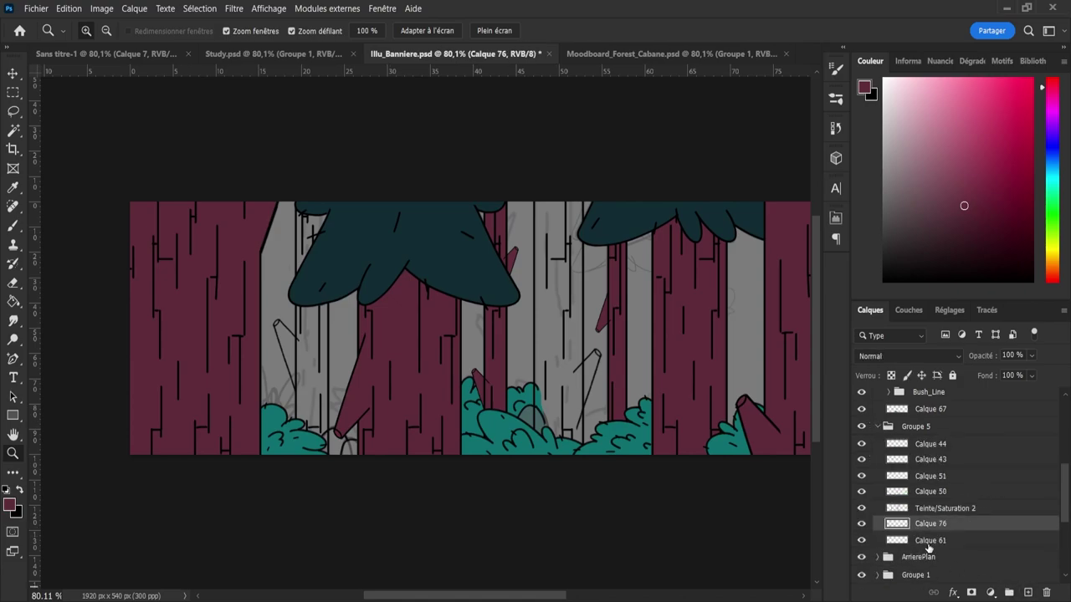
- Paint the background trunk behind the large foliage's outer edge in burgundy from the canvas top down to the bush
{"action": "key", "text": "b"}
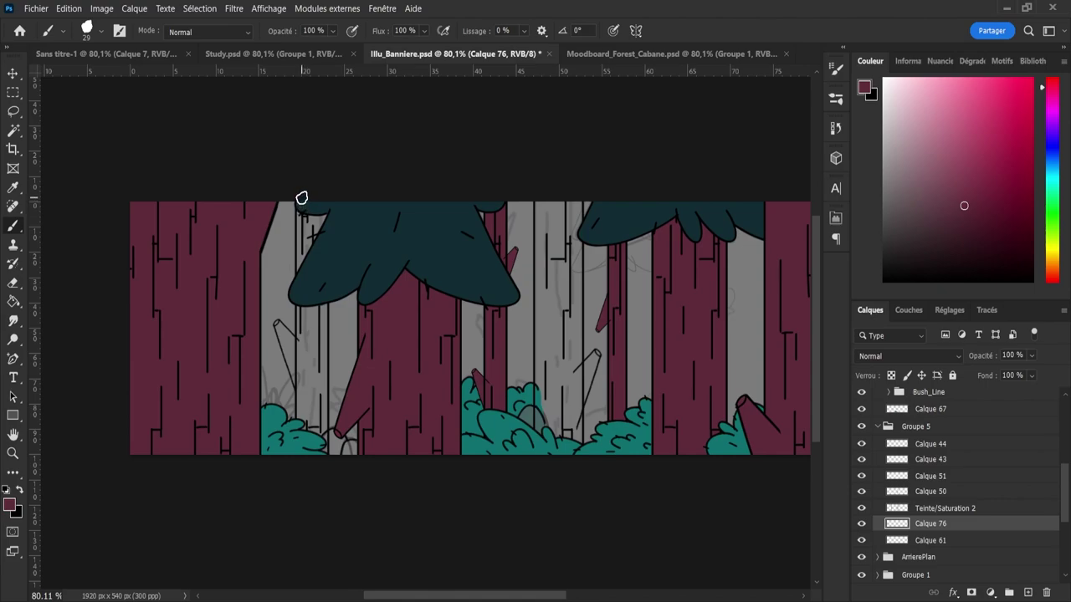
{"action": "mouse_move", "coordinate": [302, 218]}
{"action": "left_mouse_down"}
{"action": "mouse_move", "coordinate": [311, 313]}
{"action": "mouse_move", "coordinate": [305, 457]}
{"action": "left_mouse_up"}
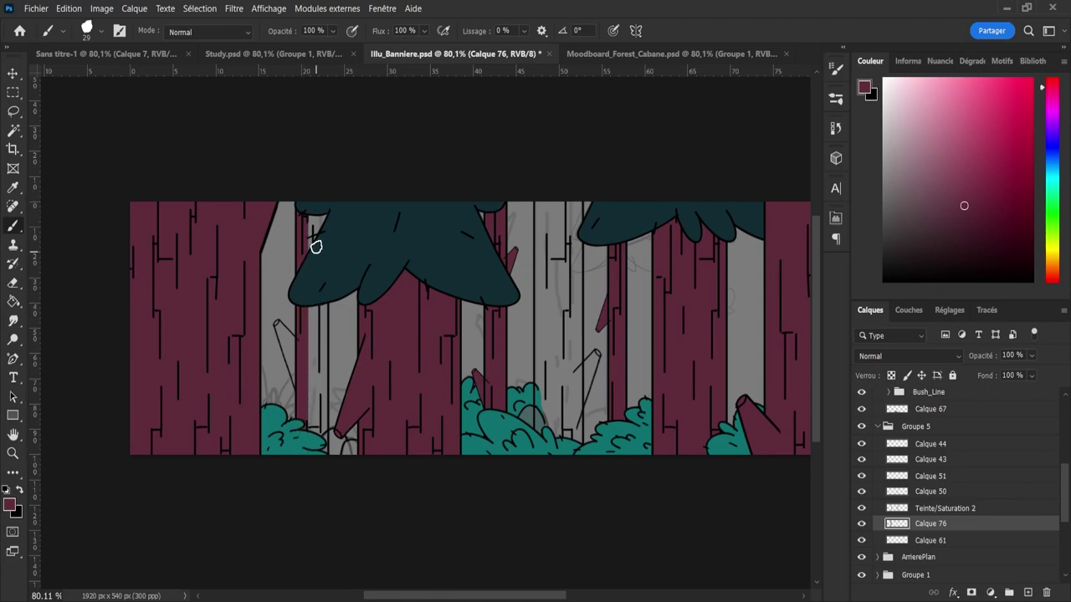
{"action": "left_click_drag", "start_coordinate": [320, 208], "coordinate": [318, 490]}
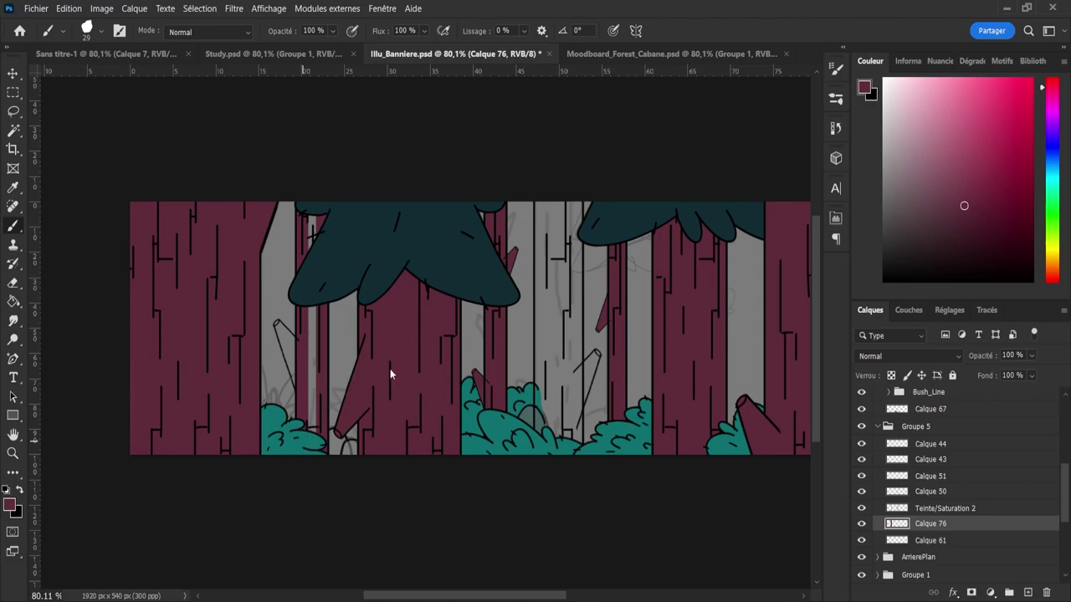
{"action": "left_click_drag", "start_coordinate": [306, 210], "coordinate": [315, 473]}
- Fill the background trunk's remaining gaps and its cut branch above the bush with burgundy using a smaller brush
{"action": "key", "text": "z"}
{"action": "left_click_drag", "start_coordinate": [262, 344], "coordinate": [303, 353]}
{"action": "mouse_move", "coordinate": [353, 394]}
{"action": "left_mouse_down"}
{"action": "mouse_move", "coordinate": [365, 409]}
{"action": "mouse_move", "coordinate": [362, 462]}
{"action": "mouse_move", "coordinate": [325, 339]}
{"action": "mouse_move", "coordinate": [354, 367]}
{"action": "mouse_move", "coordinate": [323, 327]}
{"action": "mouse_move", "coordinate": [339, 345]}
{"action": "left_mouse_up"}
{"action": "right_click", "coordinate": [346, 394], "text": "alt"}
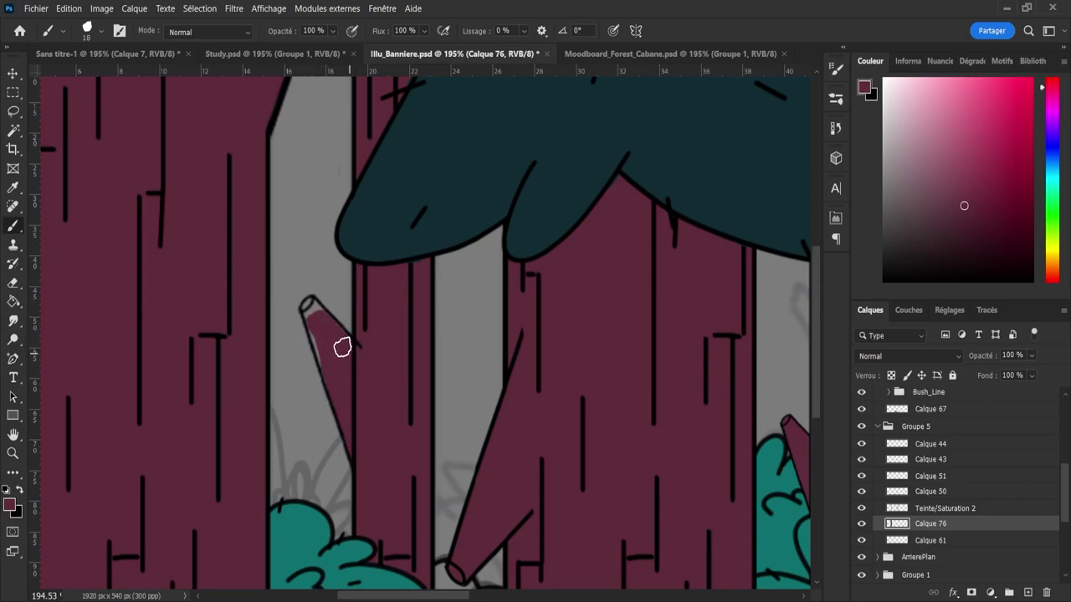
- Fill the unpainted rest of the snapped branch on the first thin trunk with dark red, using an 11 px brush, and save the file
{"action": "right_click", "coordinate": [324, 347], "text": "alt"}
{"action": "mouse_move", "coordinate": [312, 320]}
{"action": "left_mouse_down"}
{"action": "mouse_move", "coordinate": [317, 344]}
{"action": "mouse_move", "coordinate": [309, 309]}
{"action": "mouse_move", "coordinate": [330, 337]}
{"action": "left_mouse_up"}
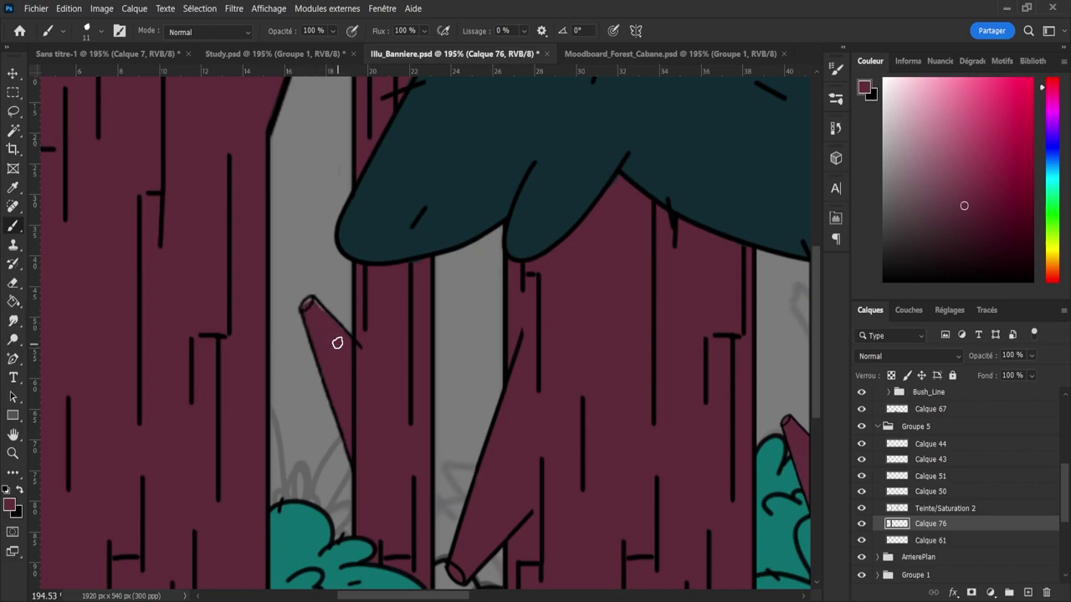
{"action": "key", "text": "bracketleft"}
{"action": "key", "text": "bracketleft"}
{"action": "key", "text": "bracketleft"}
{"action": "key", "text": "bracketleft"}
{"action": "key", "text": "bracketleft"}
{"action": "key", "text": "bracketleft"}
{"action": "key", "text": "e"}
{"action": "key", "text": "b"}
{"action": "key", "text": "z"}
{"action": "left_click_drag", "start_coordinate": [370, 415], "coordinate": [332, 418]}
{"action": "left_click_drag", "start_coordinate": [456, 470], "coordinate": [408, 339]}
{"action": "left_click_drag", "start_coordinate": [475, 287], "coordinate": [478, 309]}
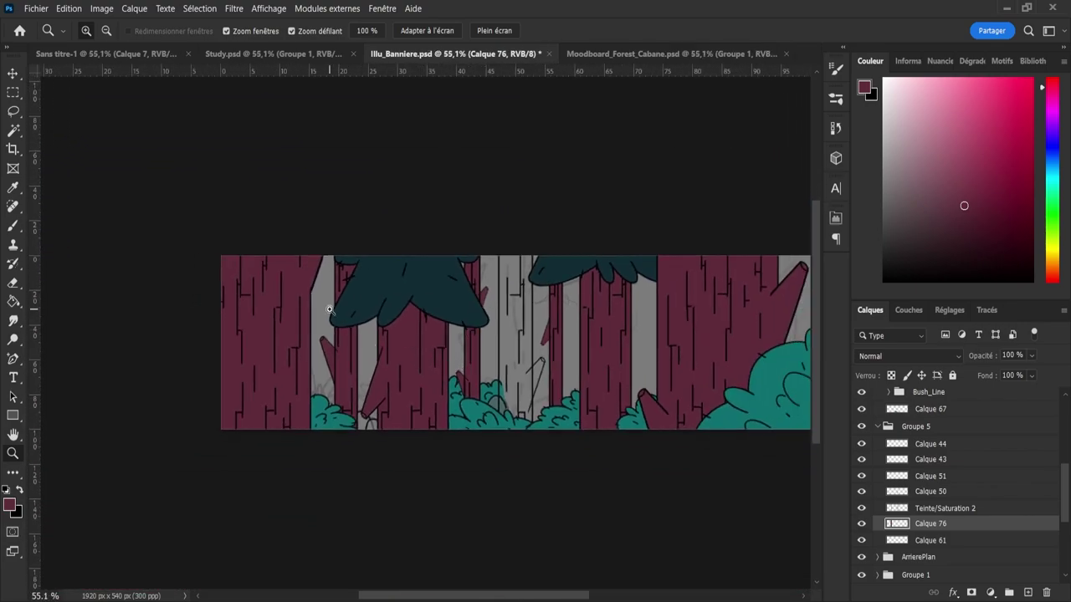
{"action": "key", "text": "ctrl+s"}
- Paint the uncoloured trunk in the middle of the banner dark red over its full height with a 43 px brush
{"action": "left_click", "coordinate": [863, 511]}
{"action": "left_click_drag", "start_coordinate": [502, 296], "coordinate": [519, 272]}
{"action": "key", "text": "b"}
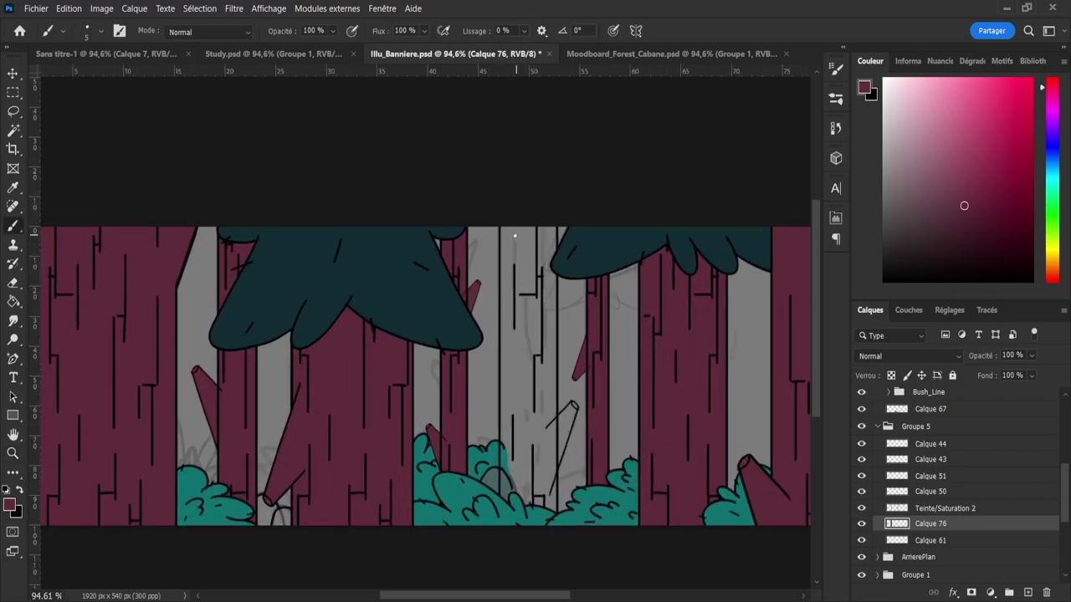
{"action": "right_click", "coordinate": [514, 236], "text": "alt"}
{"action": "mouse_move", "coordinate": [510, 223]}
{"action": "left_mouse_down"}
{"action": "mouse_move", "coordinate": [530, 519]}
{"action": "mouse_move", "coordinate": [534, 244]}
{"action": "mouse_move", "coordinate": [529, 291]}
{"action": "mouse_move", "coordinate": [523, 211]}
{"action": "mouse_move", "coordinate": [538, 252]}
{"action": "mouse_move", "coordinate": [547, 224]}
{"action": "mouse_move", "coordinate": [540, 532]}
{"action": "left_mouse_up"}
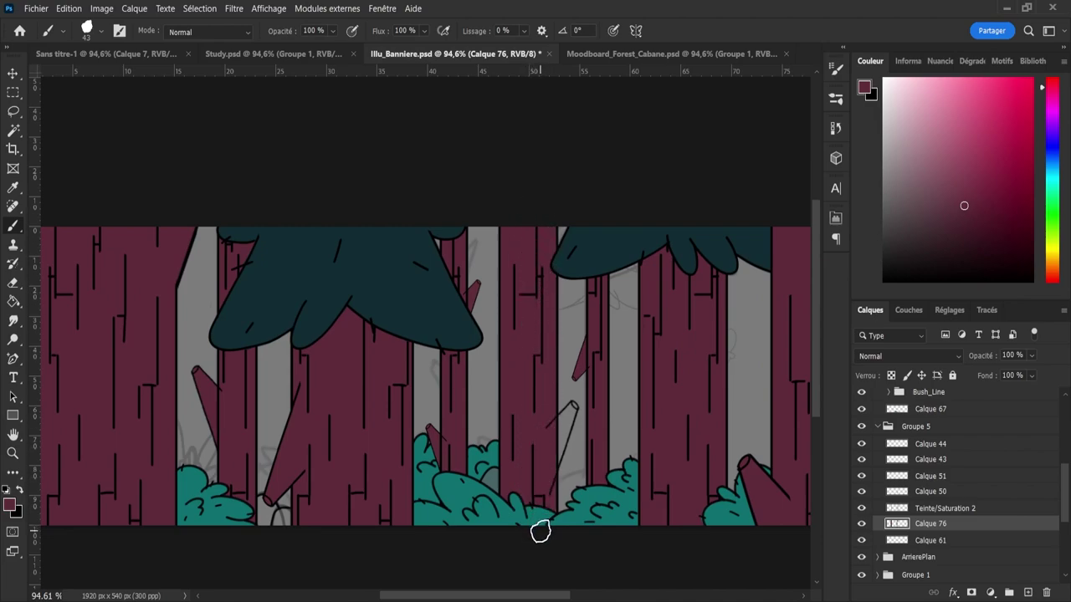
- Fill the snapped branch growing from the middle trunk with dark red using a smaller brush, and save the file
{"action": "key", "text": "z"}
{"action": "left_click_drag", "start_coordinate": [529, 487], "coordinate": [563, 480]}
{"action": "key", "text": "z"}
{"action": "mouse_move", "coordinate": [564, 390]}
{"action": "left_mouse_down"}
{"action": "mouse_move", "coordinate": [586, 390]}
{"action": "mouse_move", "coordinate": [586, 359]}
{"action": "mouse_move", "coordinate": [605, 327]}
{"action": "mouse_move", "coordinate": [576, 451]}
{"action": "mouse_move", "coordinate": [617, 313]}
{"action": "mouse_move", "coordinate": [627, 301]}
{"action": "mouse_move", "coordinate": [636, 310]}
{"action": "left_mouse_up"}
{"action": "key", "text": "b"}
{"action": "key", "text": "bracketleft"}
{"action": "key", "text": "bracketleft"}
{"action": "key", "text": "bracketleft"}
{"action": "key", "text": "ctrl+space"}
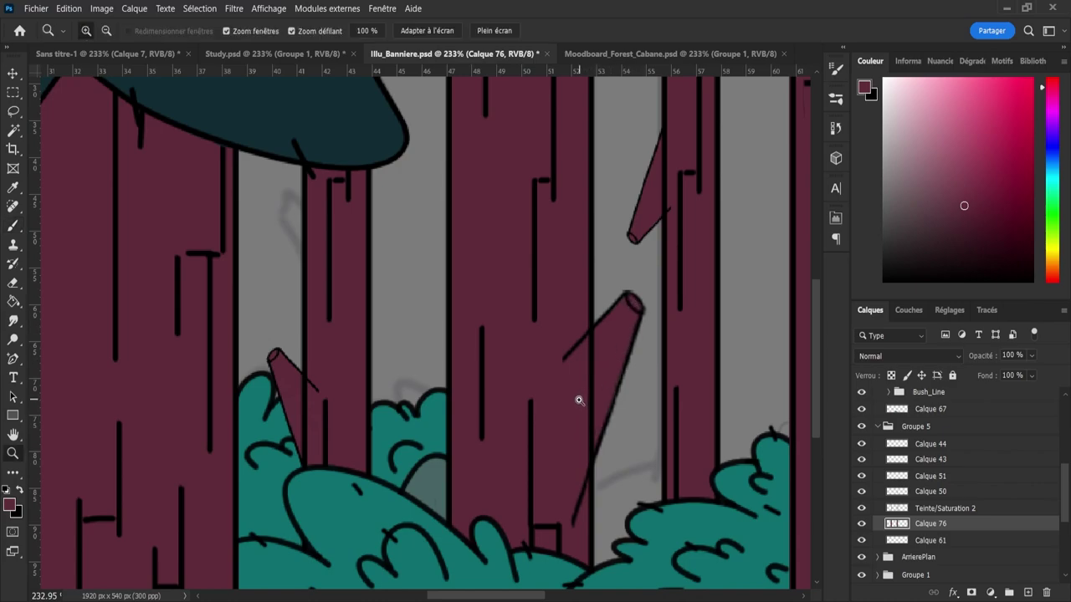
{"action": "key", "text": "z"}
{"action": "left_click_drag", "start_coordinate": [532, 431], "coordinate": [473, 425]}
{"action": "key", "text": "ctrl+s"}
{"action": "left_click_drag", "start_coordinate": [522, 340], "coordinate": [532, 443]}
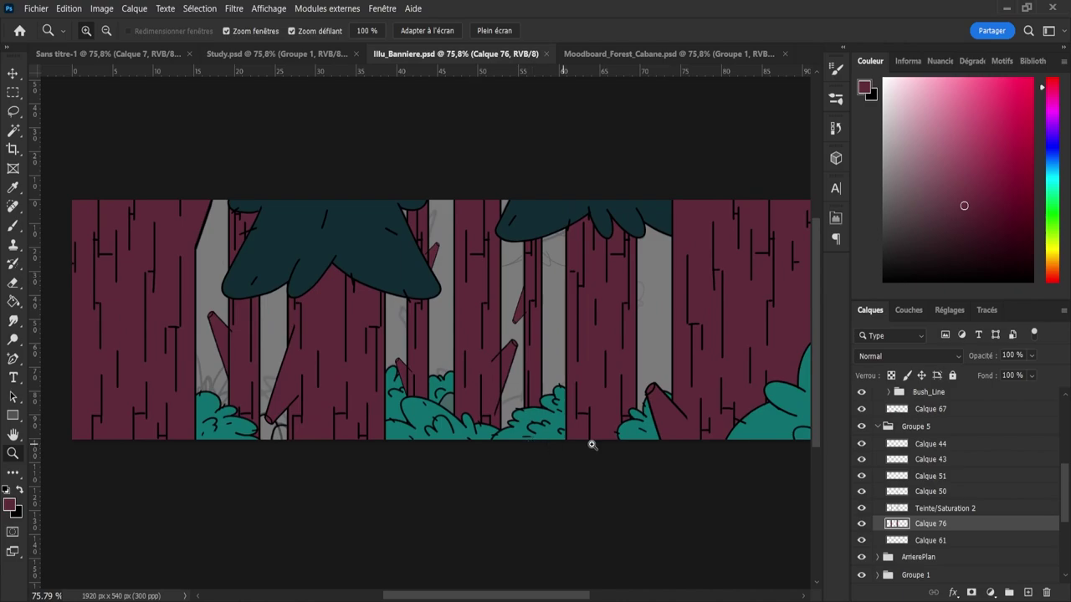
- Check what the Teinte/Saturation 2 layer contains by toggling its visibility, and rename it as Tree_line
{"action": "left_click", "coordinate": [861, 508]}
{"action": "left_click", "coordinate": [861, 509]}
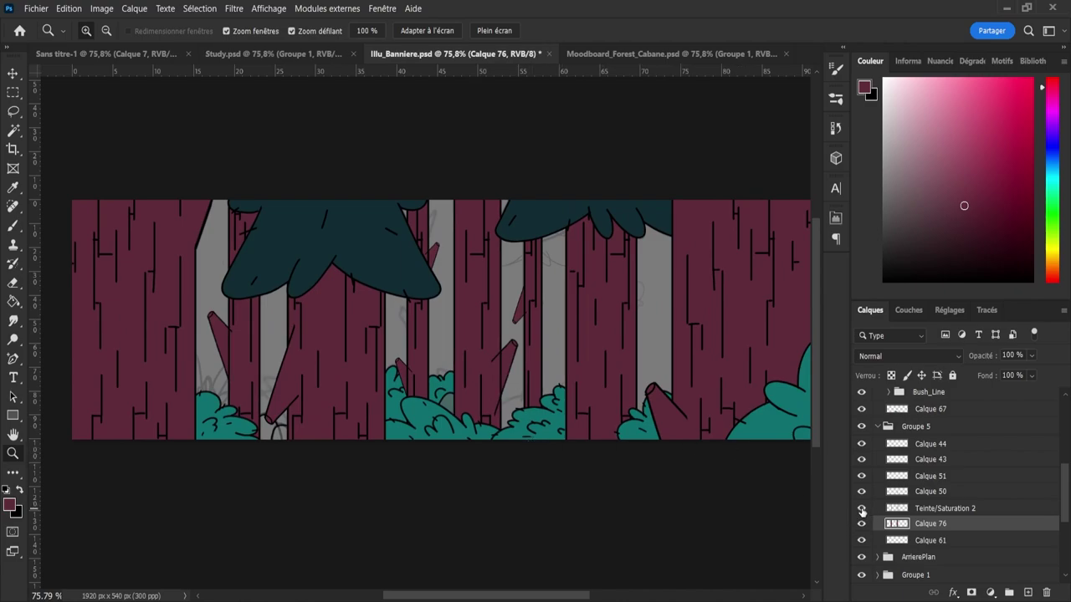
{"action": "left_click", "coordinate": [861, 509]}
{"action": "left_click", "coordinate": [861, 509]}
{"action": "double_click", "coordinate": [928, 511]}
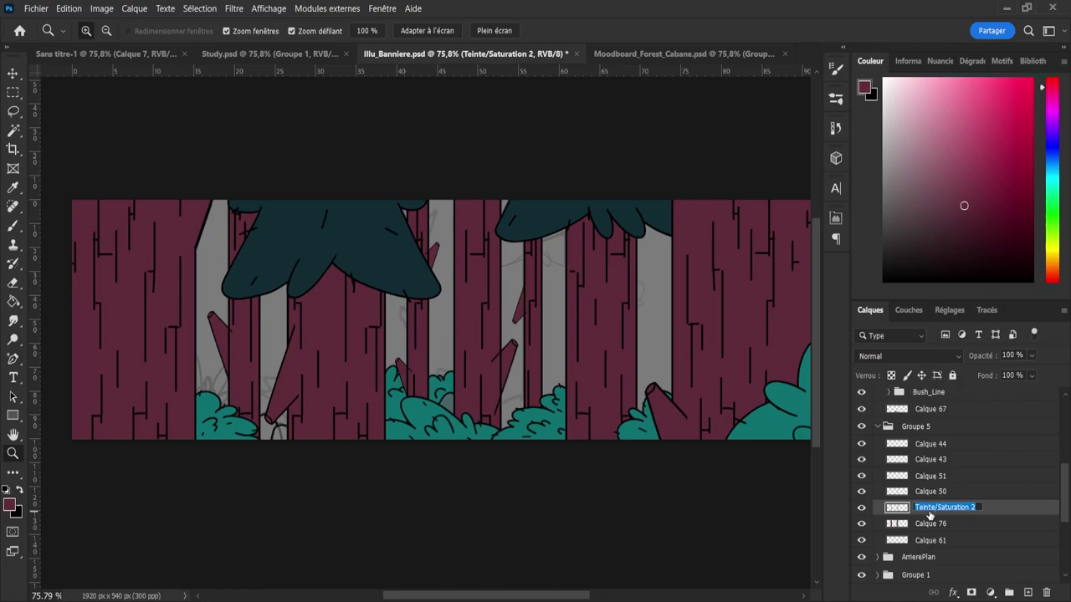
{"action": "type", "text": "Tree_lin"}
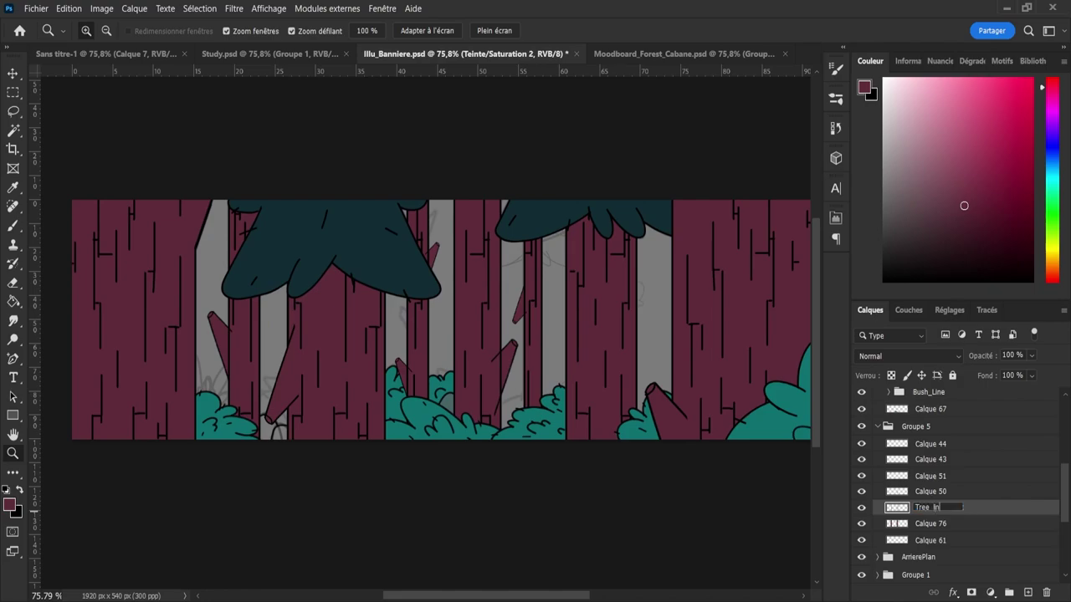
{"action": "type", "text": "e"}
{"action": "key", "text": "Return"}
- Group Calque 76 and Tree_line together inside Groupe 5
{"action": "left_click", "coordinate": [952, 525]}
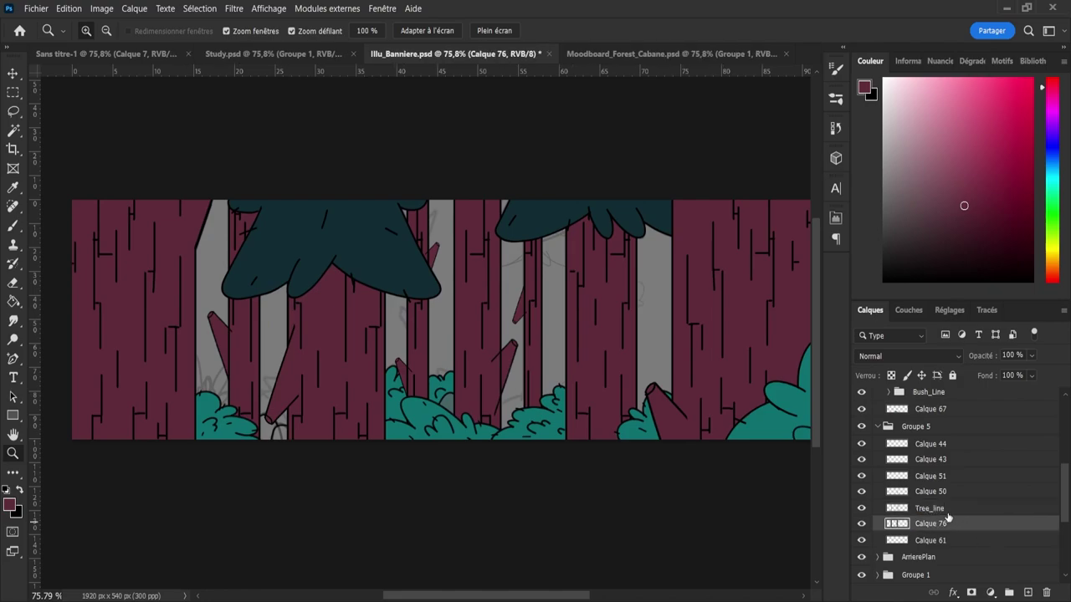
{"action": "left_click", "coordinate": [949, 510], "text": "shift"}
{"action": "left_click", "coordinate": [1009, 592]}
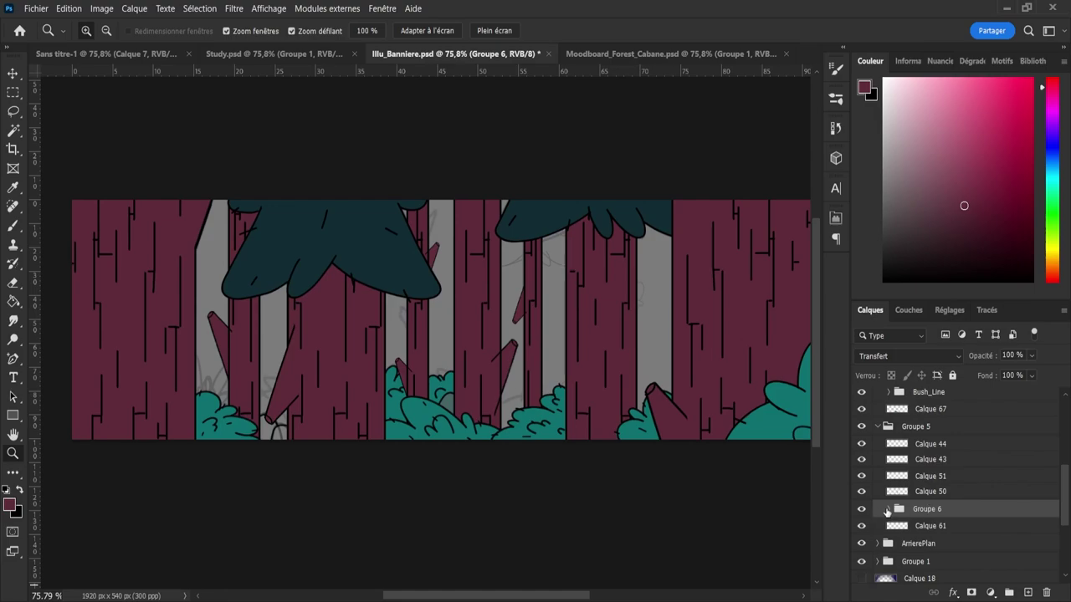
- Rename Calque 76 as tree_colo, collapse its group and save the file
{"action": "left_click", "coordinate": [887, 511]}
{"action": "double_click", "coordinate": [937, 542]}
{"action": "type", "text": "T"}
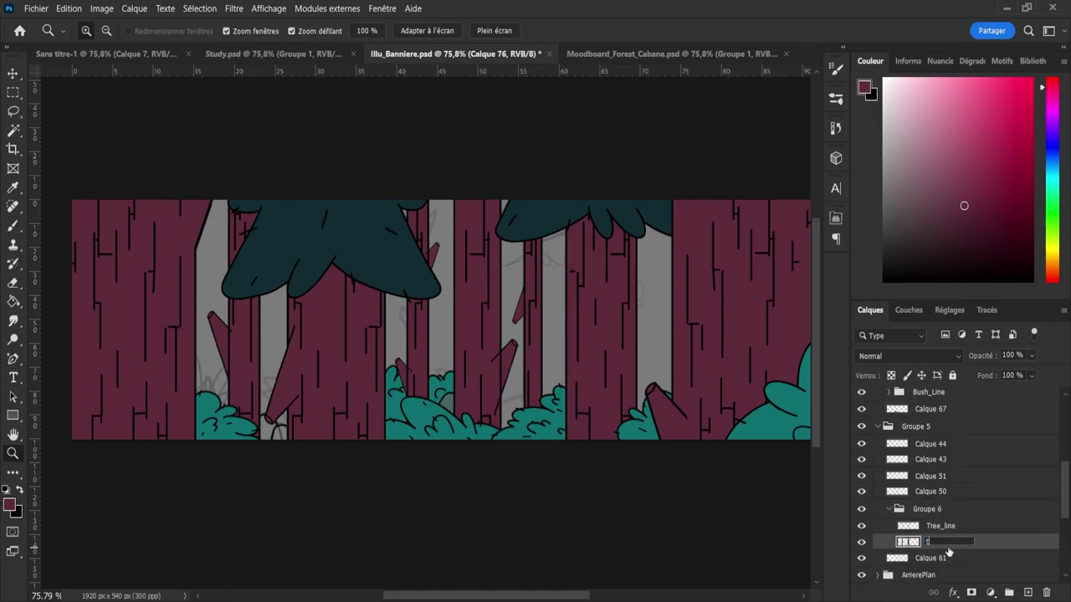
{"action": "key", "text": "Return"}
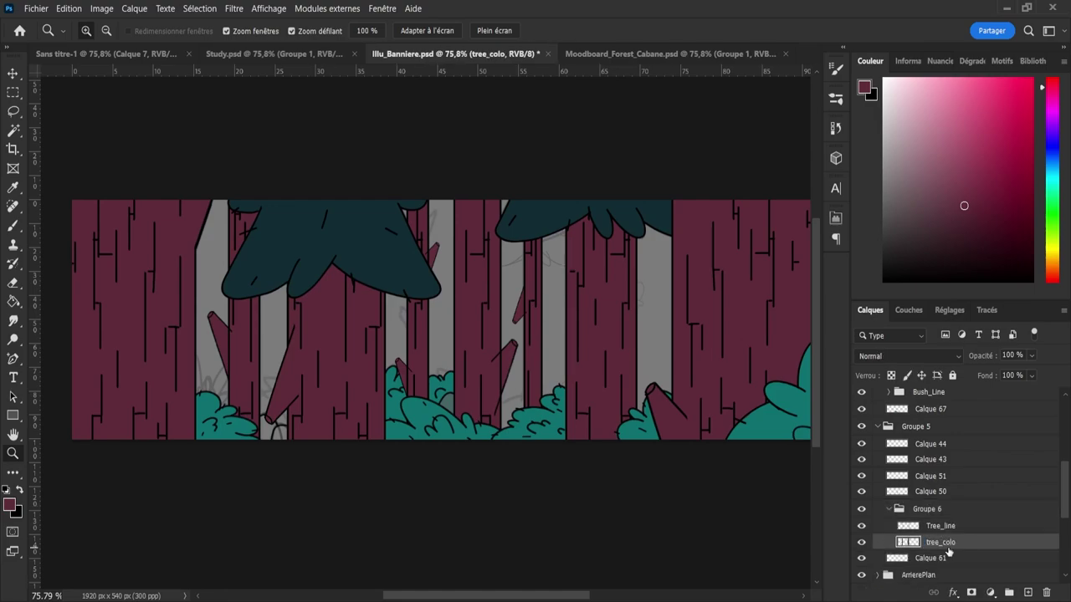
{"action": "left_click", "coordinate": [889, 510]}
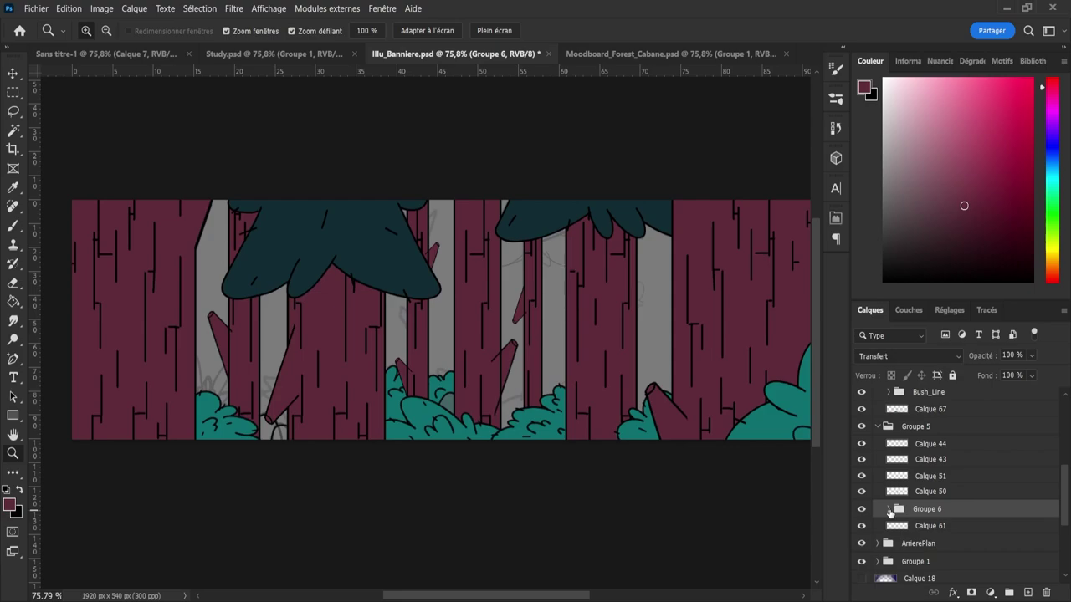
{"action": "key", "text": "ctrl+s"}
- Examine what Groupe 5 and its layers Calque 44, 43, 51 and 50 contain by toggling their visibility
{"action": "left_click_drag", "start_coordinate": [473, 425], "coordinate": [447, 417]}
{"action": "left_click_drag", "start_coordinate": [649, 405], "coordinate": [672, 404]}
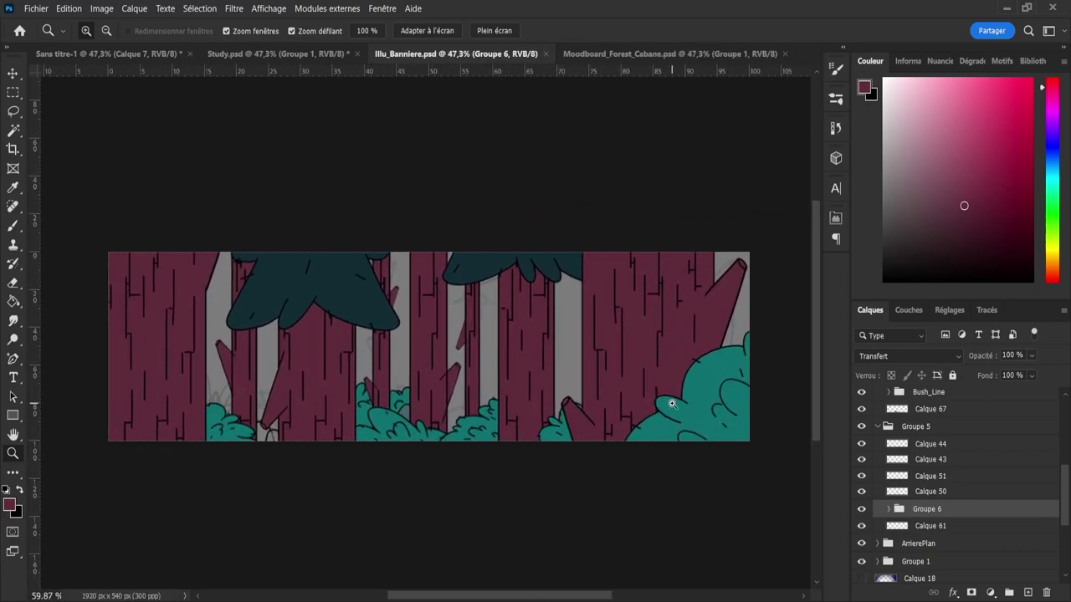
{"action": "scroll", "coordinate": [465, 443], "scroll_direction": "up", "scroll_amount": 2}
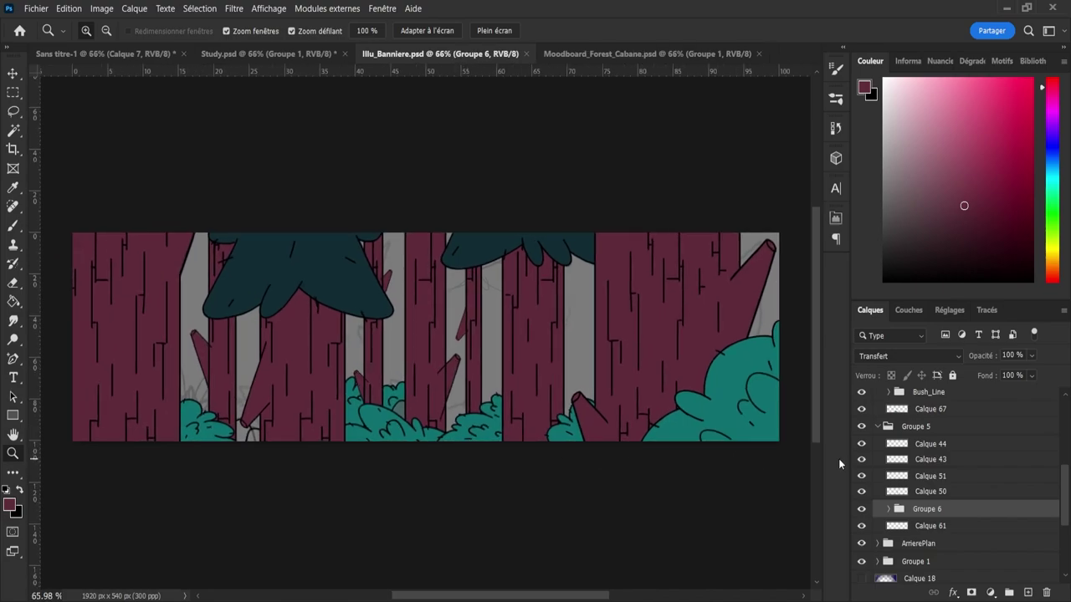
{"action": "left_click", "coordinate": [861, 427]}
{"action": "left_click", "coordinate": [861, 428]}
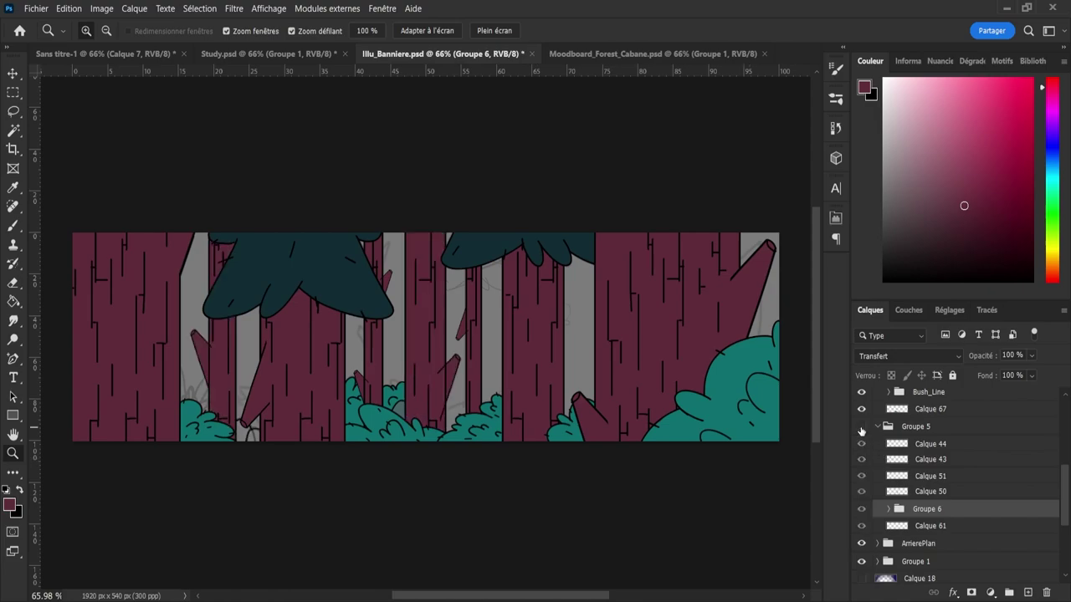
{"action": "left_click", "coordinate": [861, 428]}
{"action": "left_click", "coordinate": [860, 427]}
{"action": "left_click", "coordinate": [861, 427]}
{"action": "left_click", "coordinate": [862, 428]}
{"action": "left_click", "coordinate": [861, 427]}
{"action": "left_click", "coordinate": [861, 427]}
{"action": "left_click", "coordinate": [861, 446]}
{"action": "left_click", "coordinate": [862, 446]}
{"action": "left_click", "coordinate": [862, 460]}
{"action": "left_click", "coordinate": [862, 459]}
{"action": "left_click", "coordinate": [862, 476]}
{"action": "left_click", "coordinate": [862, 476]}
{"action": "left_click", "coordinate": [861, 492]}
{"action": "left_click", "coordinate": [861, 493]}
{"action": "left_click", "coordinate": [861, 491]}
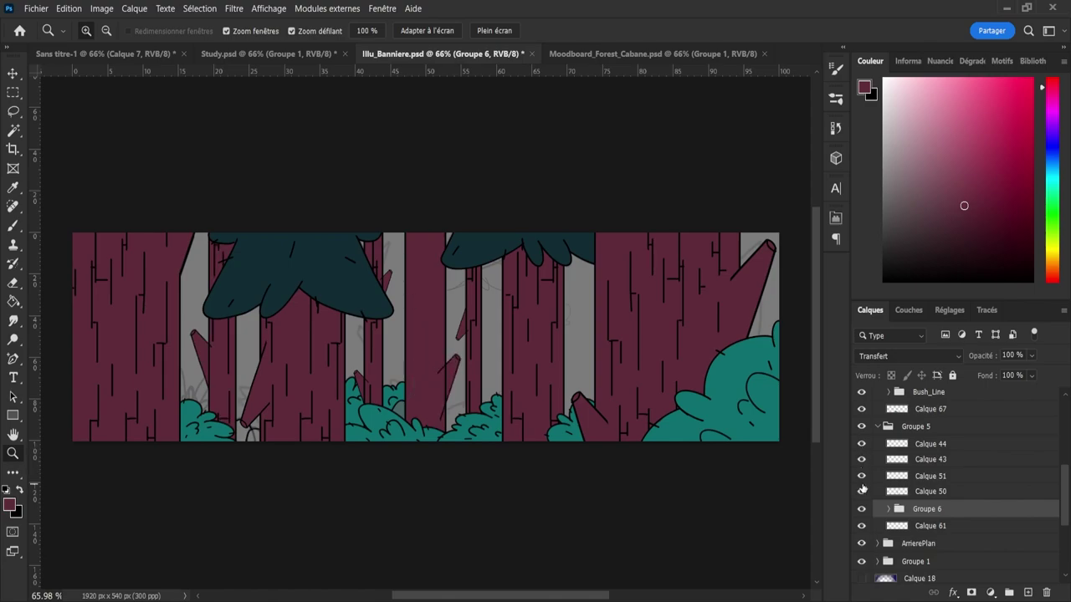
{"action": "left_click", "coordinate": [862, 491]}
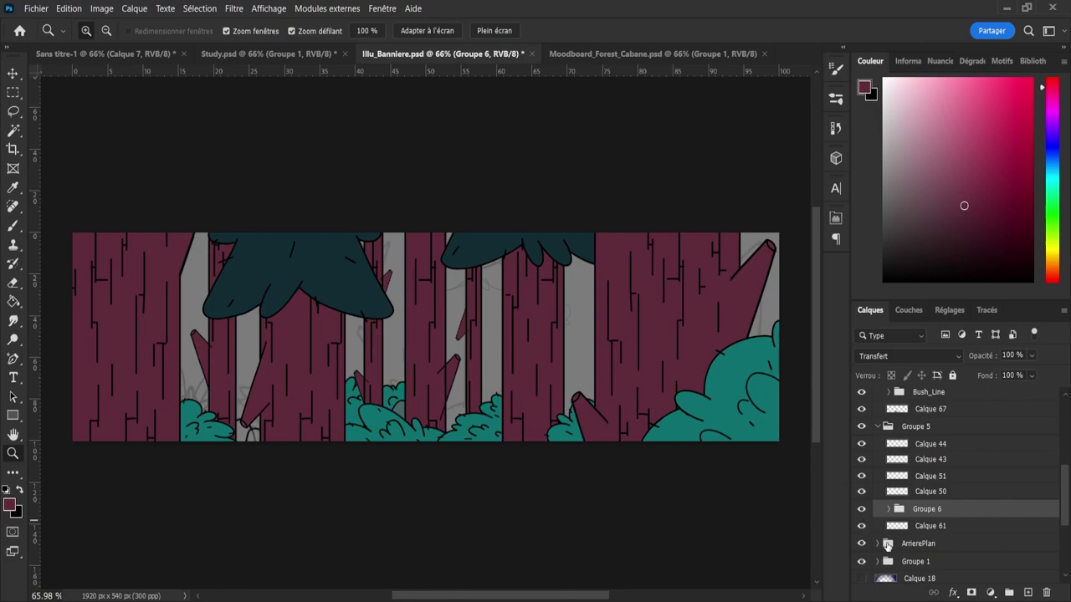
- Create a new layer at the bottom of Groupe 5, below Calque 61, and sample the grey-green of the rock behind the bushes
{"action": "left_click", "coordinate": [888, 545]}
{"action": "left_click", "coordinate": [1027, 592]}
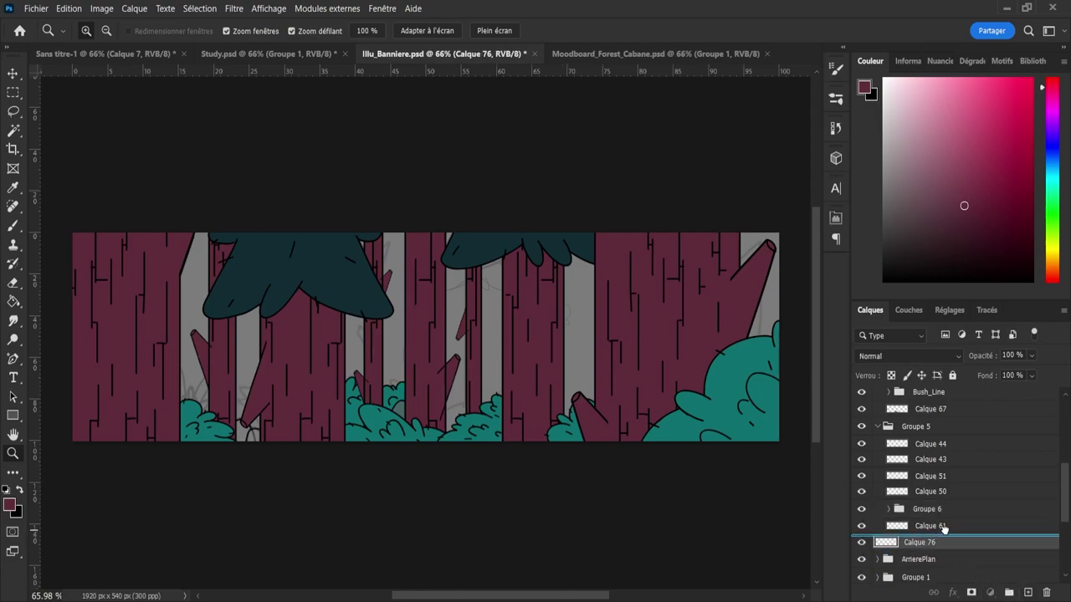
{"action": "left_click_drag", "start_coordinate": [334, 446], "coordinate": [406, 432]}
{"action": "key", "text": "i"}
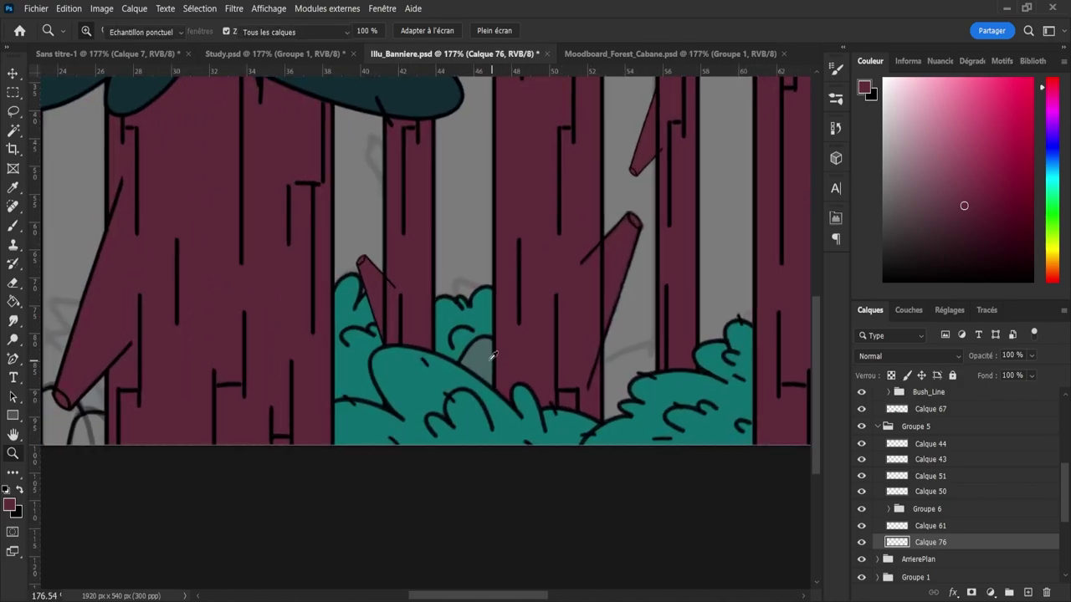
{"action": "left_click", "coordinate": [491, 358]}
- Fill the small rocks at ground level between the second and third trunks with the grey-green colour and save the file
{"action": "key", "text": "z"}
{"action": "left_click_drag", "start_coordinate": [553, 373], "coordinate": [497, 374]}
{"action": "left_click_drag", "start_coordinate": [260, 373], "coordinate": [301, 369]}
{"action": "key", "text": "b"}
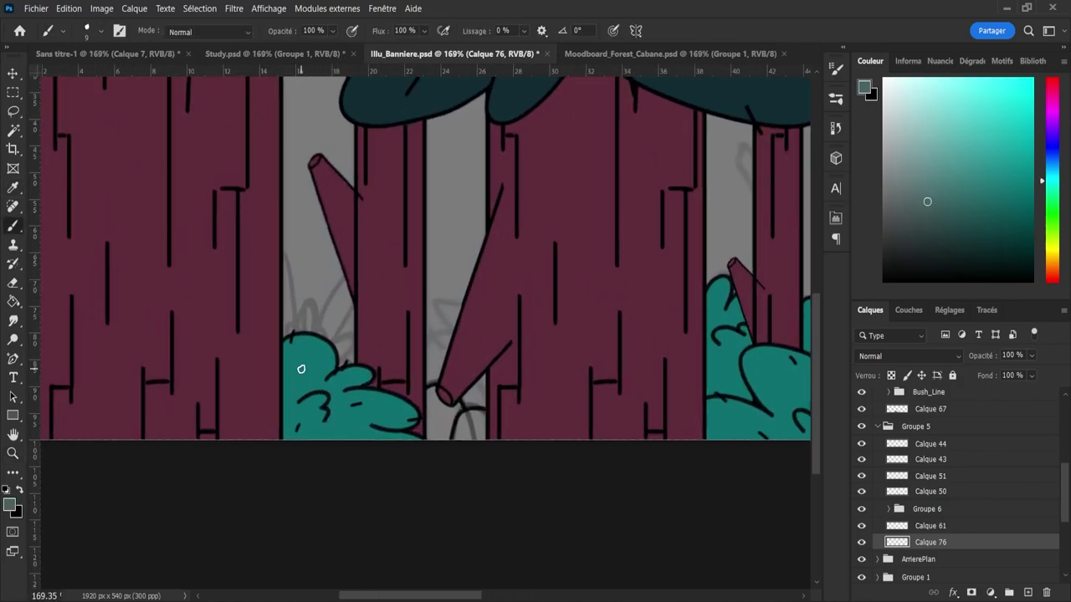
{"action": "right_click", "coordinate": [448, 428], "text": "alt"}
{"action": "mouse_move", "coordinate": [443, 434]}
{"action": "left_mouse_down"}
{"action": "mouse_move", "coordinate": [430, 430]}
{"action": "mouse_move", "coordinate": [432, 402]}
{"action": "mouse_move", "coordinate": [462, 452]}
{"action": "mouse_move", "coordinate": [468, 435]}
{"action": "mouse_move", "coordinate": [480, 438]}
{"action": "mouse_move", "coordinate": [476, 425]}
{"action": "mouse_move", "coordinate": [466, 443]}
{"action": "mouse_move", "coordinate": [471, 426]}
{"action": "mouse_move", "coordinate": [426, 431]}
{"action": "mouse_move", "coordinate": [311, 407]}
{"action": "left_mouse_up"}
{"action": "key", "text": "z"}
{"action": "left_click_drag", "start_coordinate": [414, 361], "coordinate": [366, 349]}
{"action": "left_click_drag", "start_coordinate": [502, 371], "coordinate": [555, 390]}
{"action": "key", "text": "ctrl+s"}
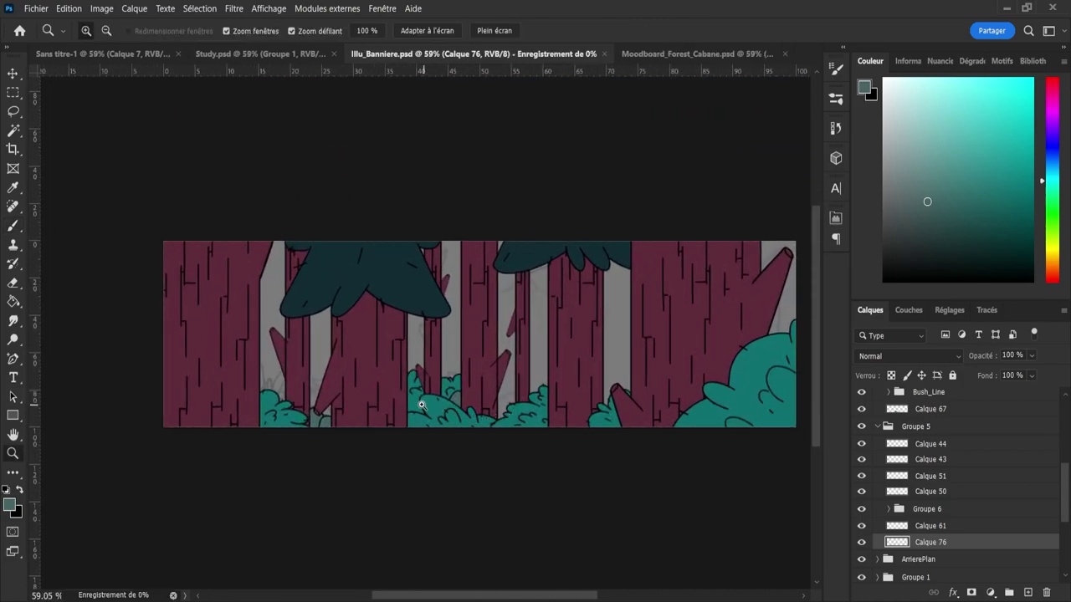
{"action": "left_click_drag", "start_coordinate": [434, 401], "coordinate": [457, 400]}
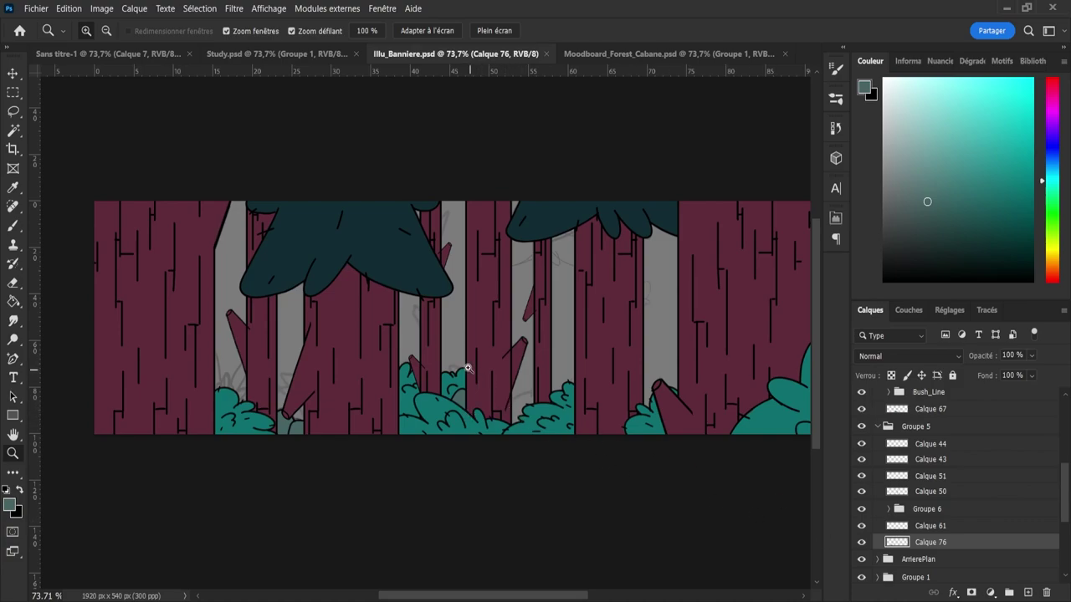
{"action": "left_click_drag", "start_coordinate": [468, 368], "coordinate": [426, 365]}
{"action": "left_click_drag", "start_coordinate": [626, 375], "coordinate": [648, 375]}
{"action": "left_click_drag", "start_coordinate": [408, 363], "coordinate": [447, 362]}
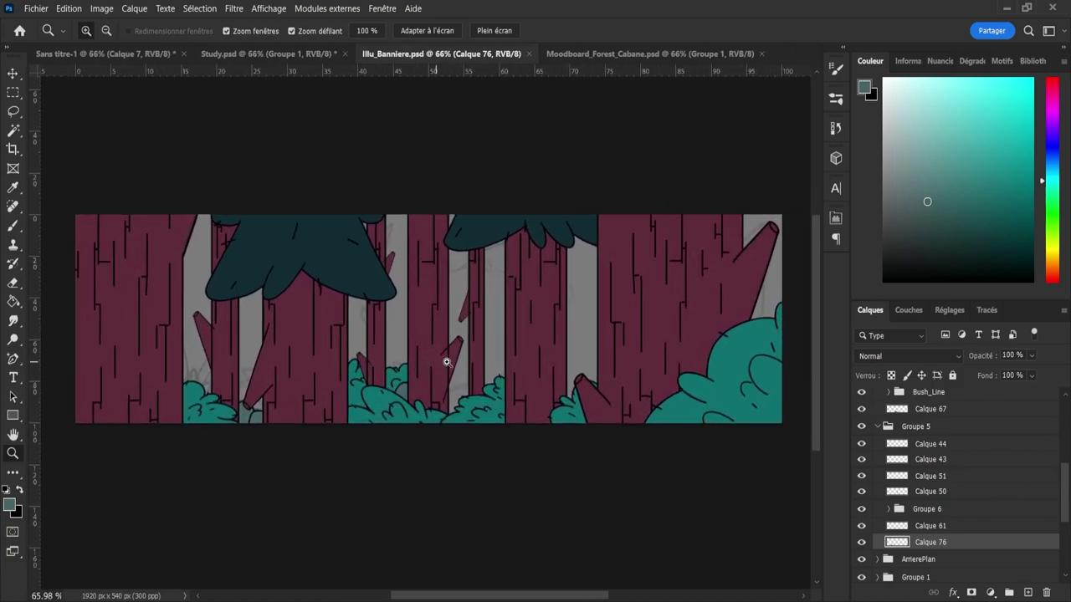
{"action": "left_click", "coordinate": [637, 385], "text": "alt"}
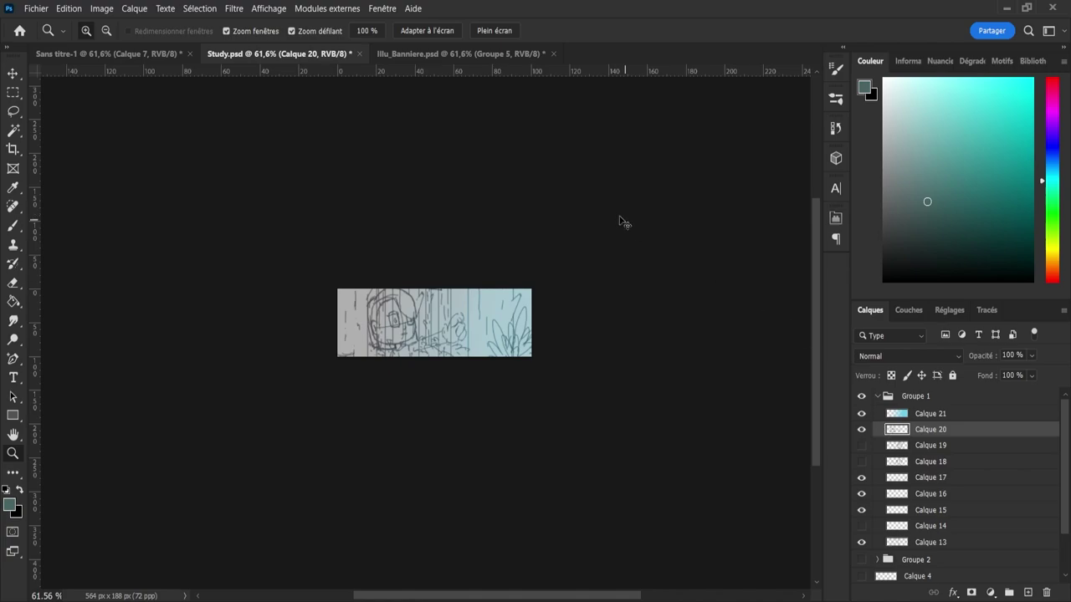
- Paste the copied character sketch from Study.psd into Illu_Banniere.psd as a new layer above the PremierPlan group
{"action": "left_click", "coordinate": [456, 55]}
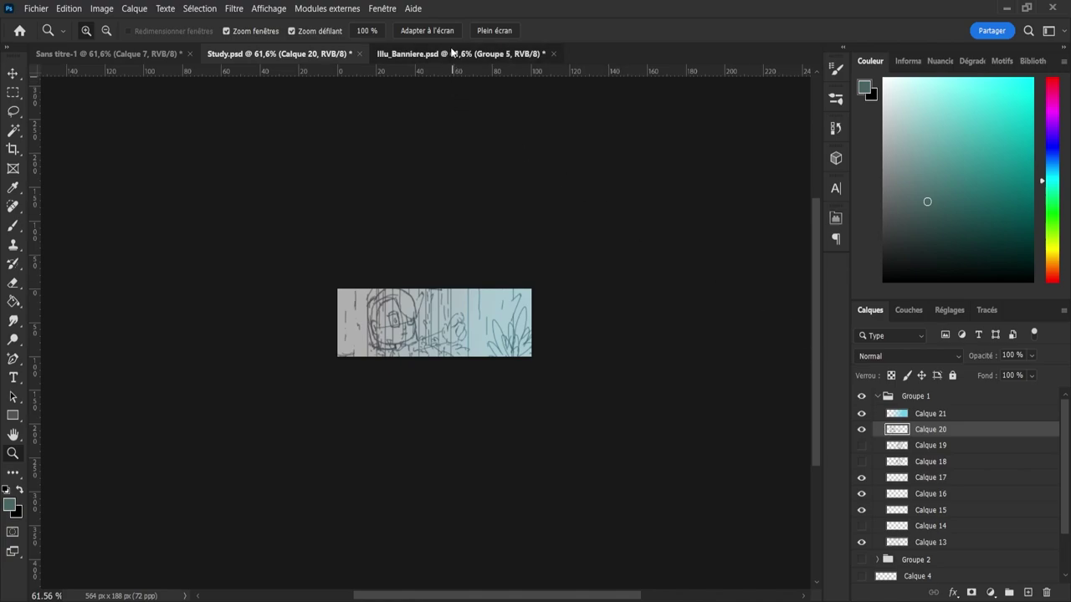
{"action": "left_click", "coordinate": [921, 400]}
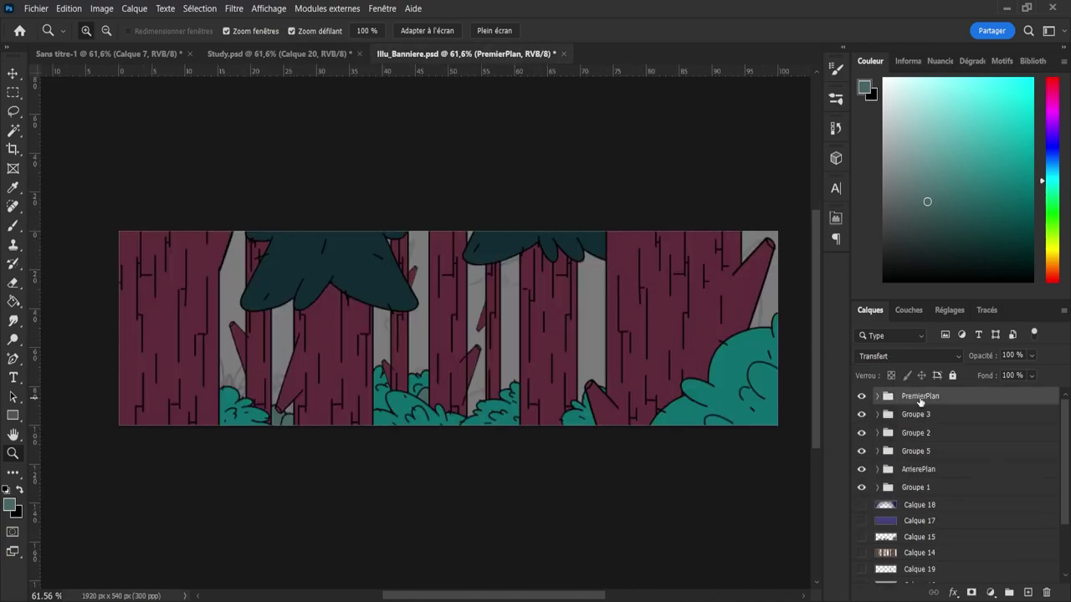
{"action": "key", "text": "ctrl+v"}
{"action": "key", "text": "ctrl+t"}
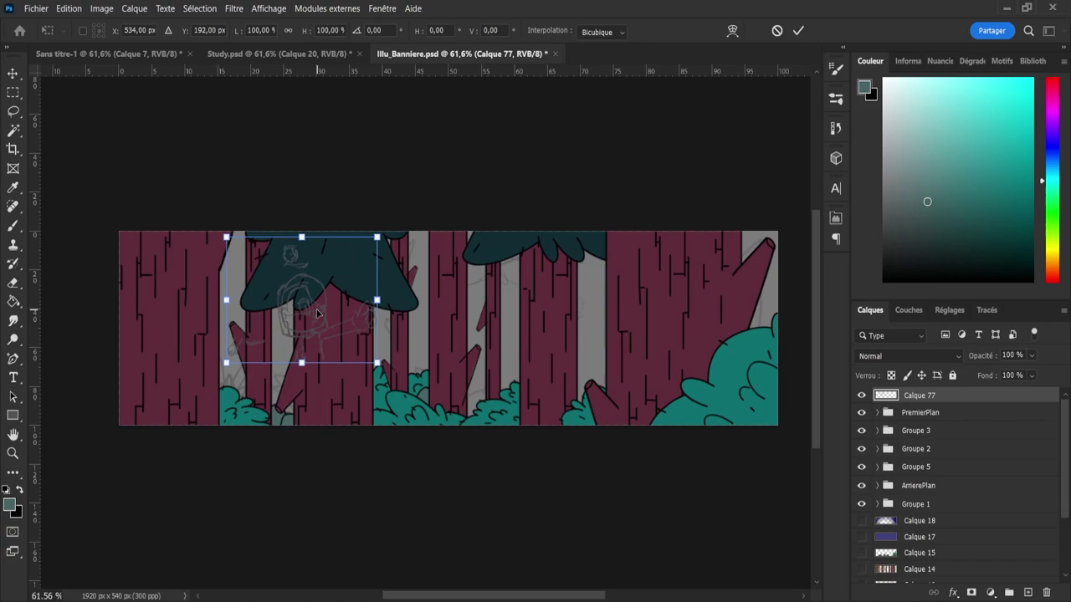
{"action": "key", "text": "Return"}
- Erase the stray marks beside and above the character on the pasted sketch layer
{"action": "key", "text": "e"}
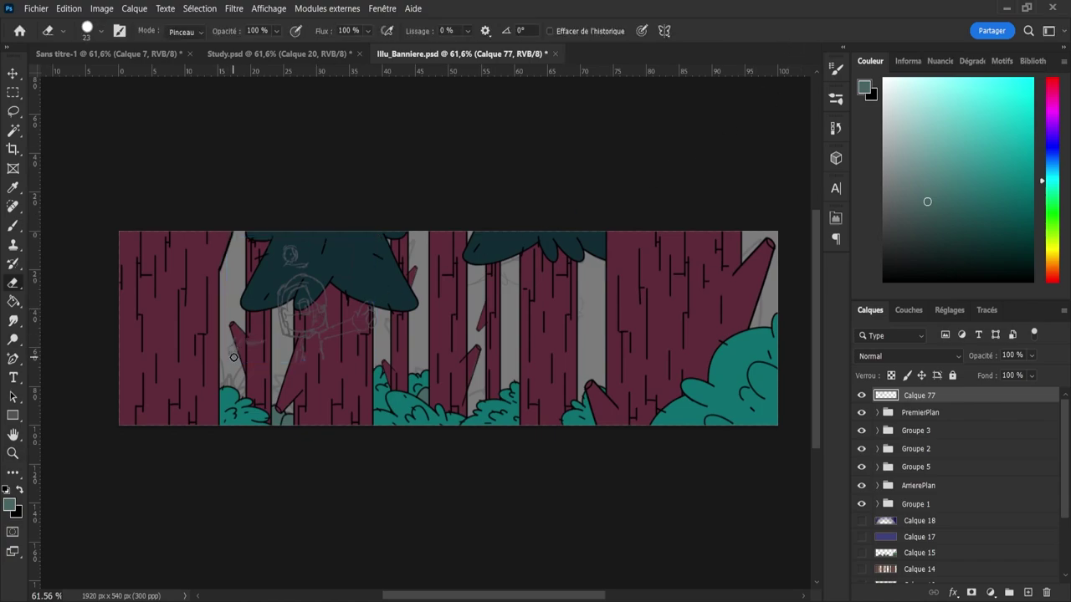
{"action": "left_click_drag", "start_coordinate": [220, 343], "coordinate": [254, 356]}
{"action": "left_click_drag", "start_coordinate": [227, 347], "coordinate": [236, 347]}
{"action": "left_click_drag", "start_coordinate": [258, 256], "coordinate": [313, 247]}
- Darken the sketch lines to black with a Hue/Saturation adjustment clipped to Calque 77, and merge it with the sketch layer
{"action": "left_click", "coordinate": [988, 592]}
{"action": "left_click", "coordinate": [943, 454]}
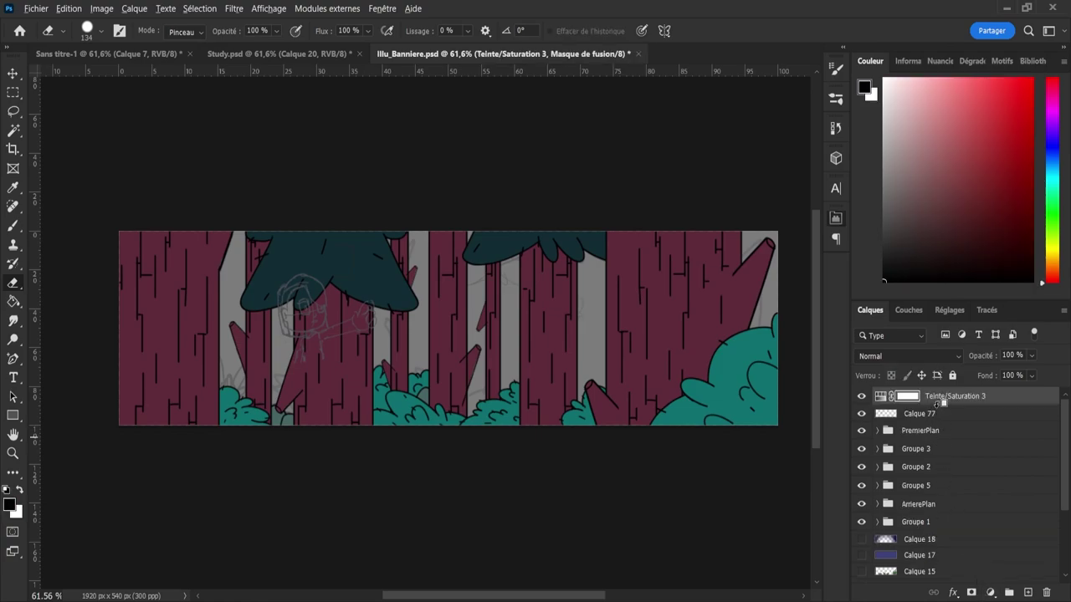
{"action": "left_click", "coordinate": [940, 404], "text": "alt"}
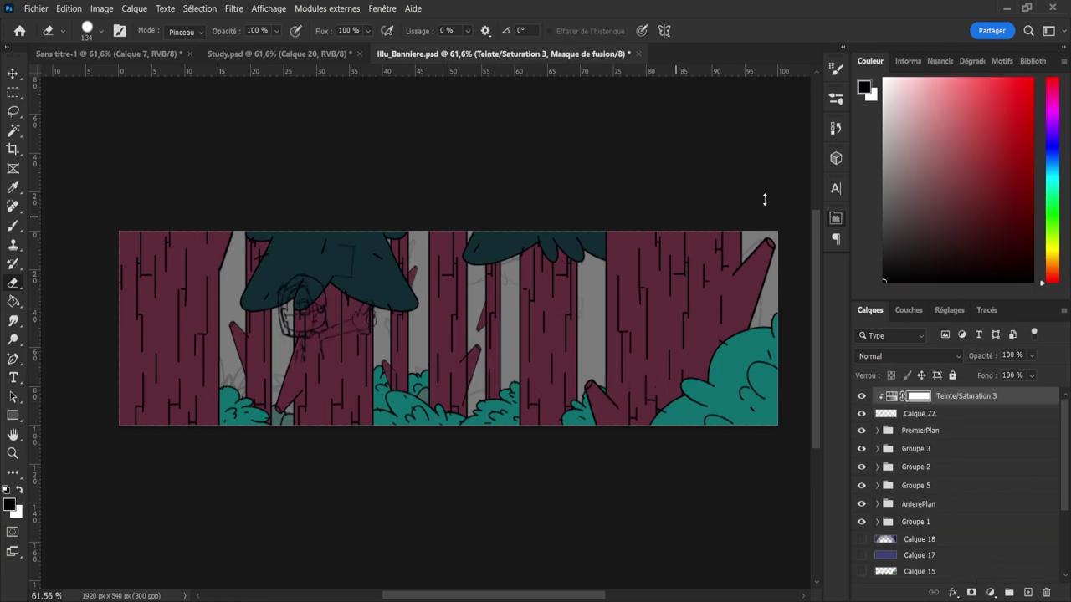
{"action": "left_click", "coordinate": [921, 418]}
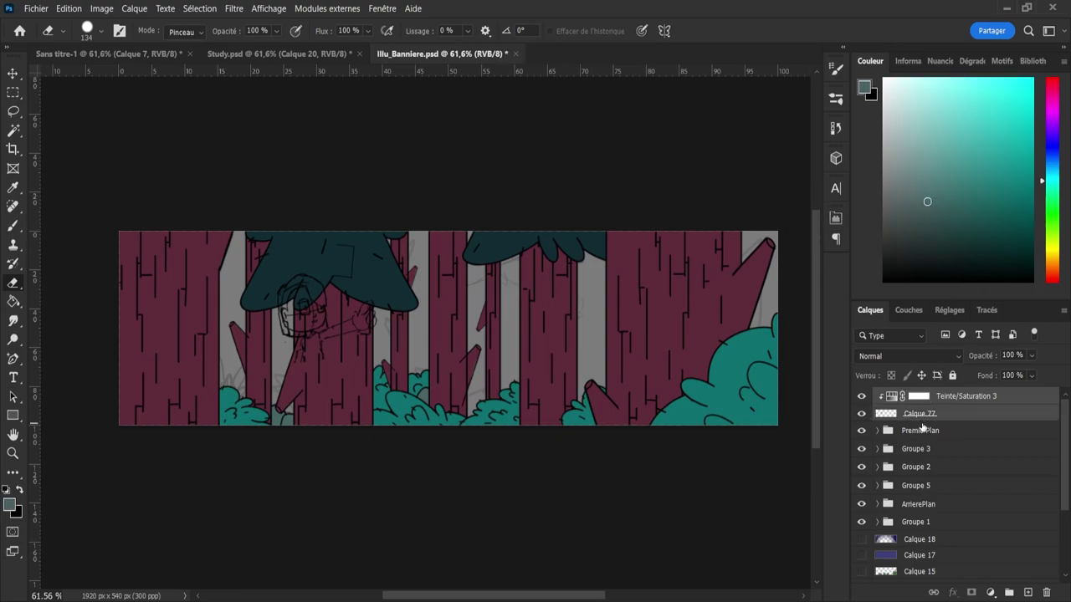
{"action": "key", "text": "ctrl+e"}
- Enlarge the character sketch to about 301 %, position its face over the second trunk, and add a new layer above it
{"action": "key", "text": "ctrl+t"}
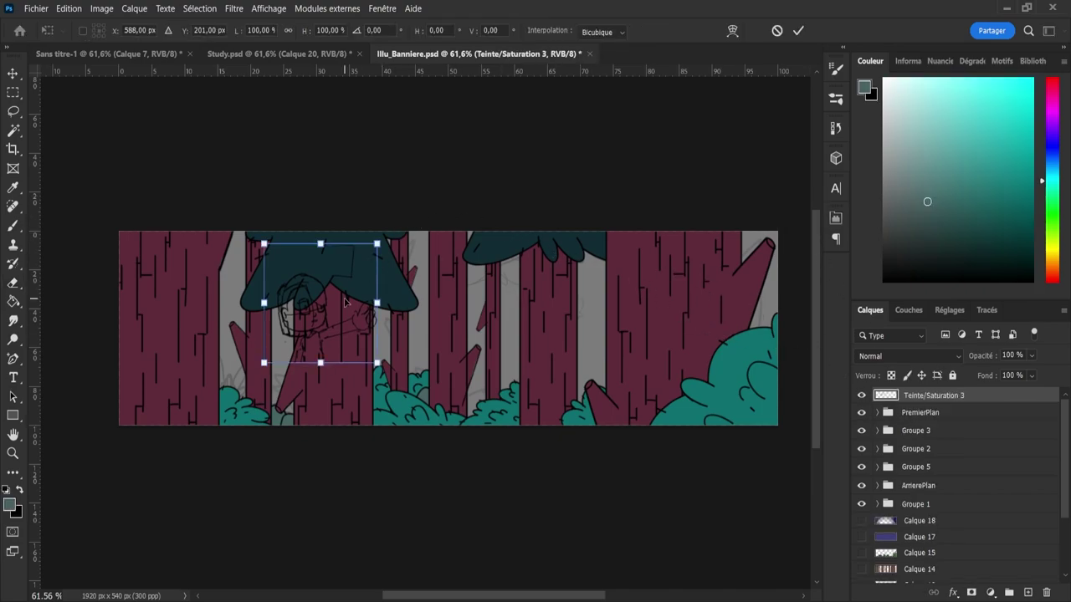
{"action": "left_click_drag", "start_coordinate": [323, 366], "coordinate": [321, 455]}
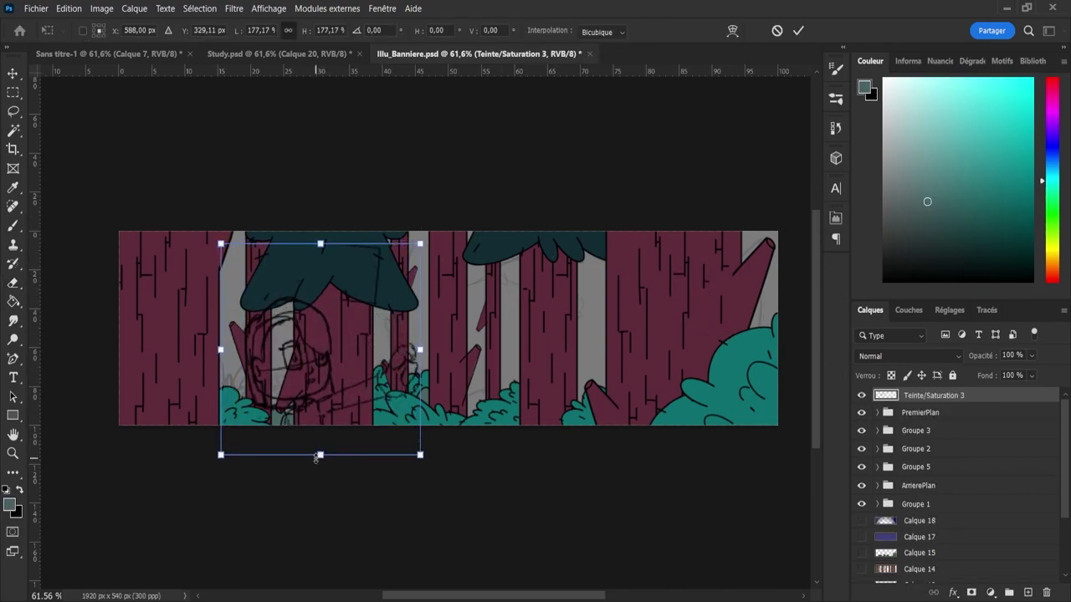
{"action": "left_click_drag", "start_coordinate": [323, 245], "coordinate": [348, 154]}
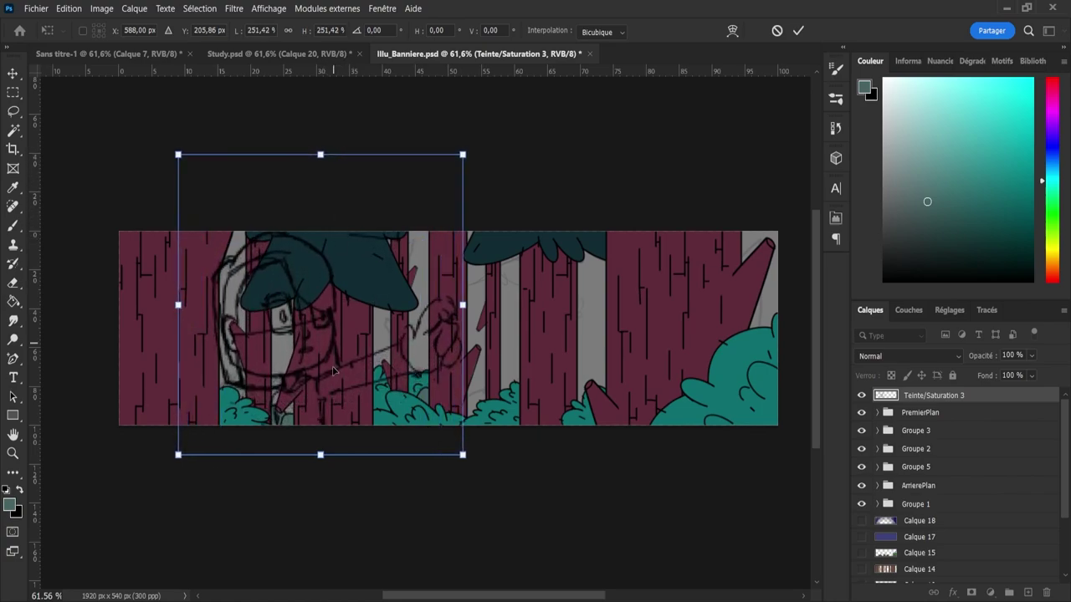
{"action": "left_click_drag", "start_coordinate": [321, 458], "coordinate": [320, 478]}
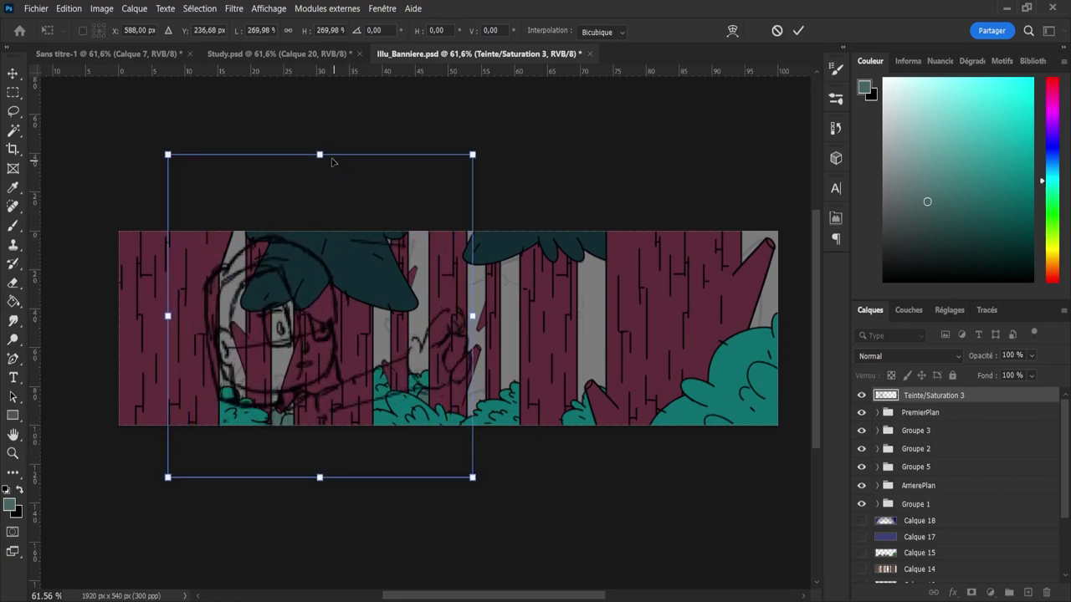
{"action": "left_click_drag", "start_coordinate": [331, 160], "coordinate": [344, 113]}
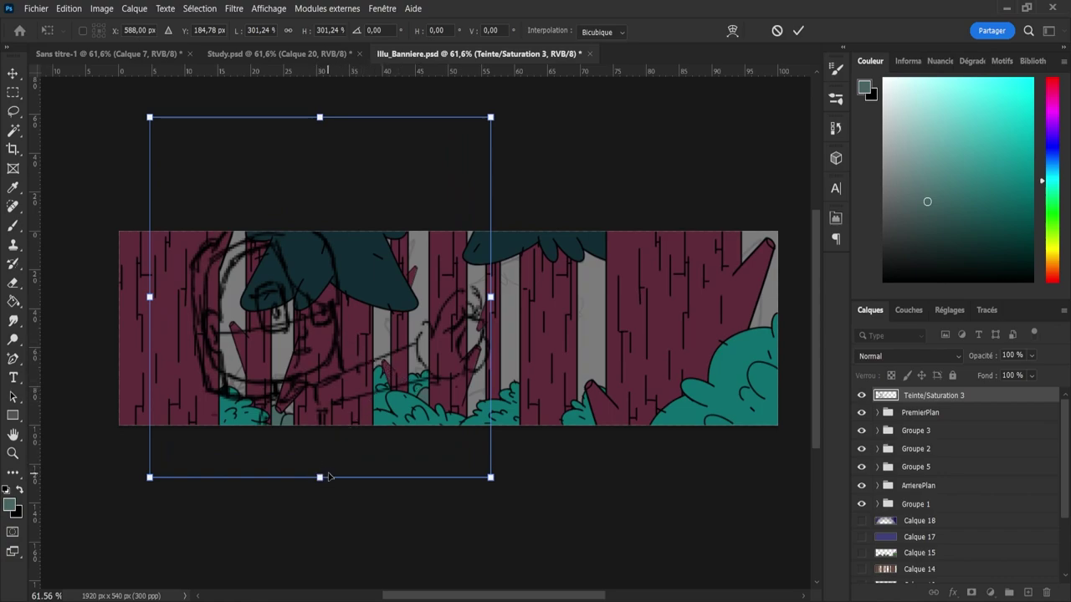
{"action": "left_click_drag", "start_coordinate": [354, 375], "coordinate": [377, 380]}
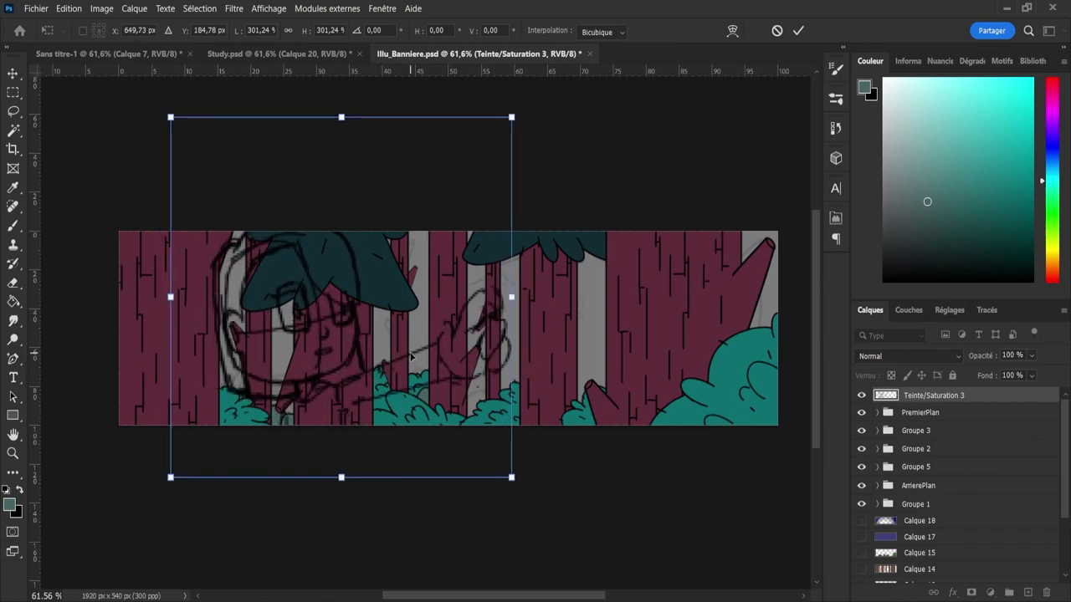
{"action": "left_click", "coordinate": [798, 31]}
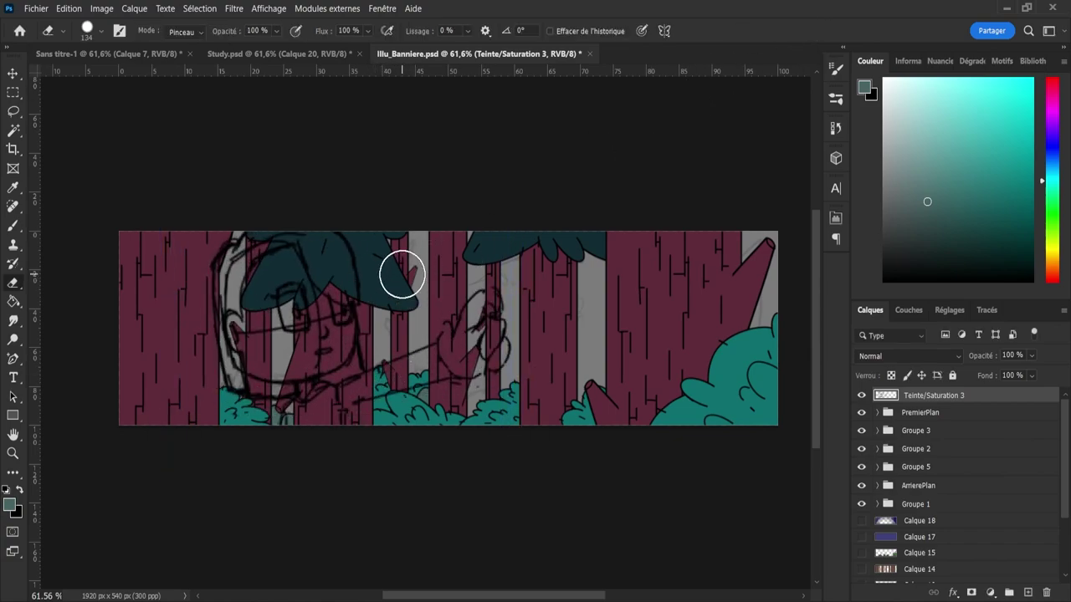
{"action": "key", "text": "l"}
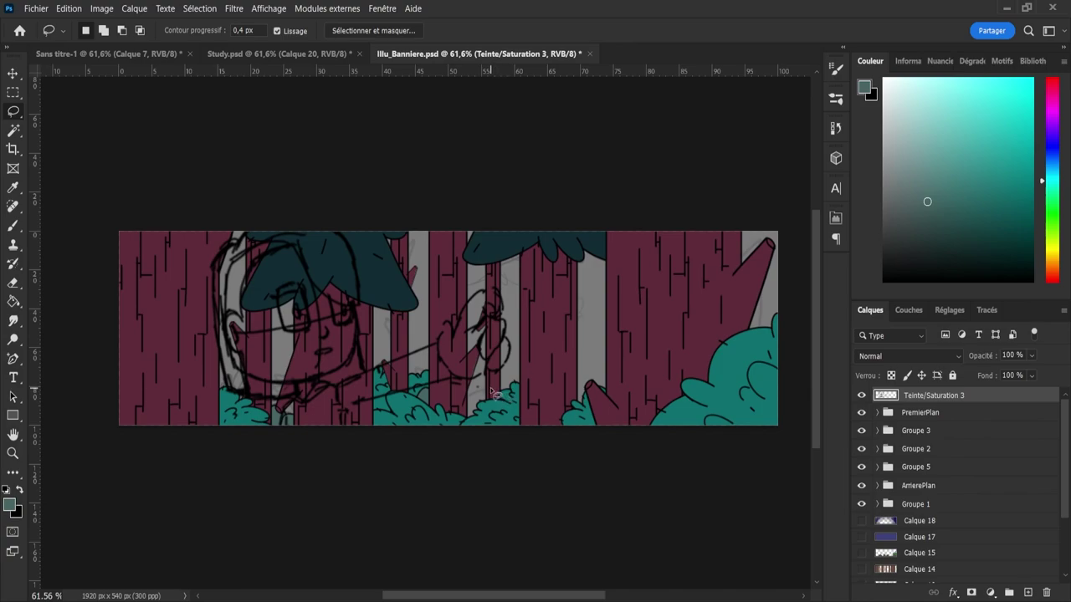
{"action": "left_click", "coordinate": [1029, 592]}
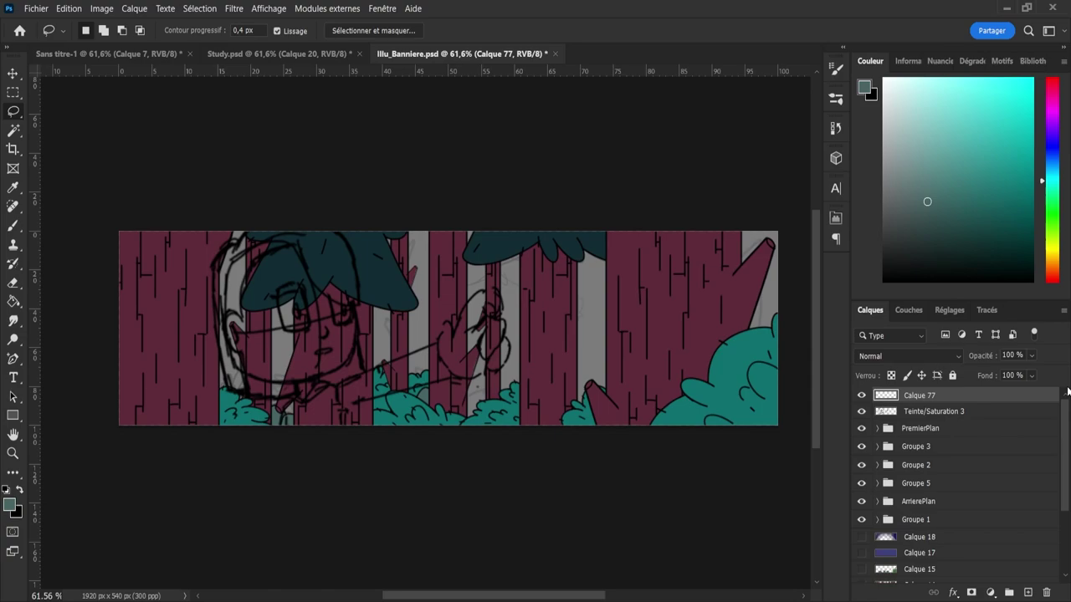
- Change the colour overlay (Incrustation couleur) of background layer Calque 0 to a dark navy blue
{"action": "left_click_drag", "start_coordinate": [1066, 430], "coordinate": [1067, 490]}
{"action": "left_click", "coordinate": [933, 552]}
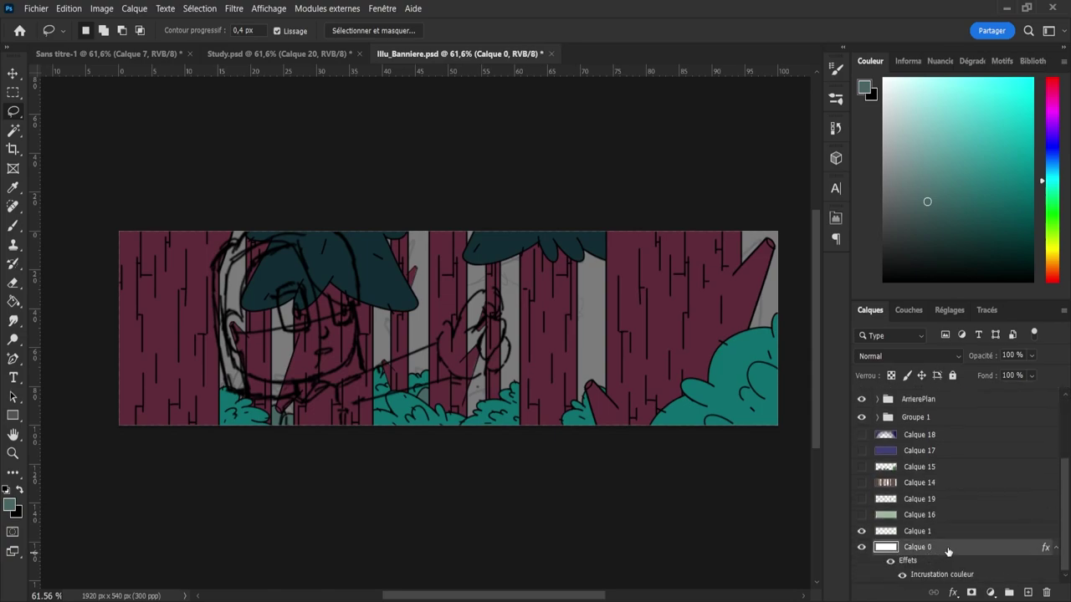
{"action": "key", "text": "space"}
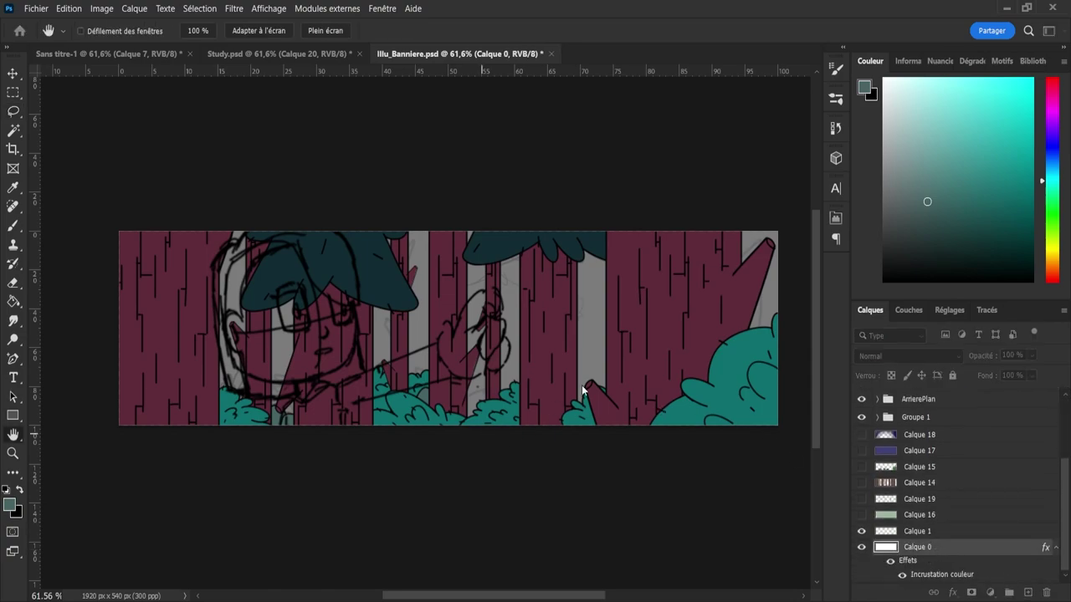
{"action": "key", "text": "i"}
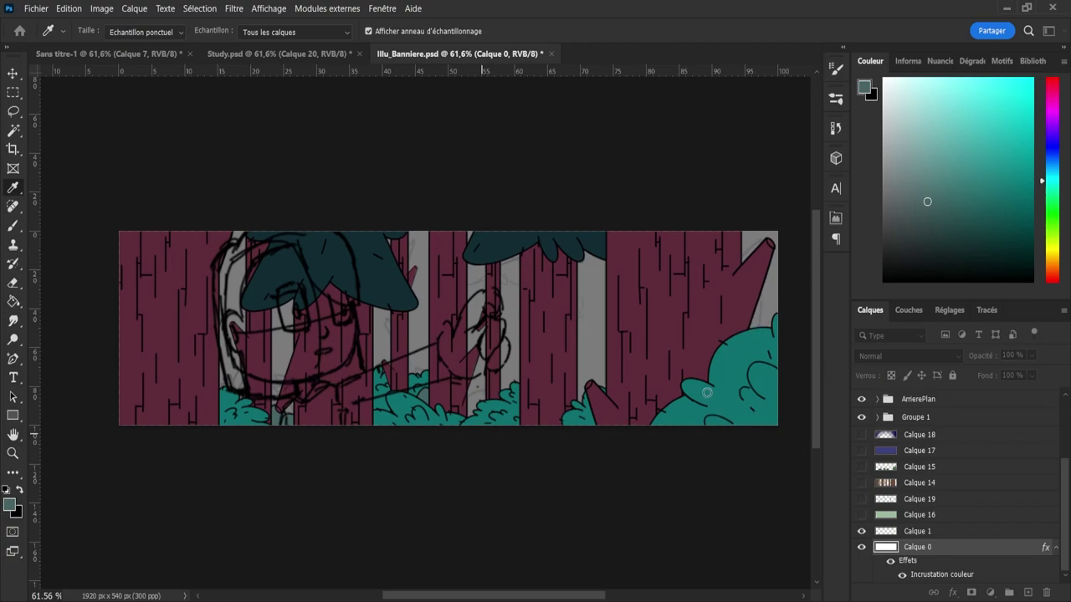
{"action": "left_click", "coordinate": [385, 290]}
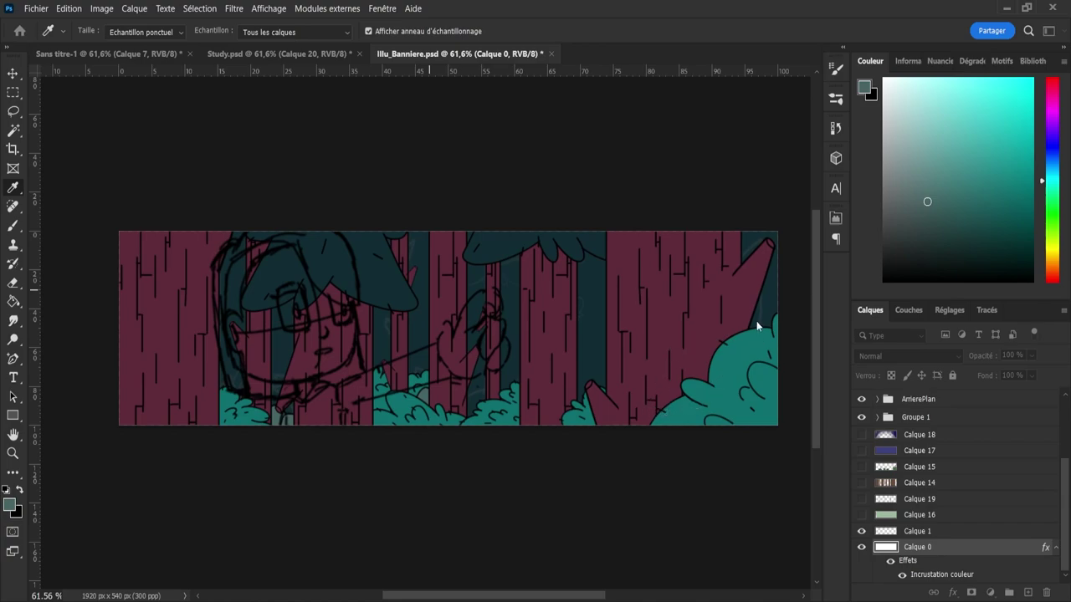
{"action": "left_click", "coordinate": [751, 309]}
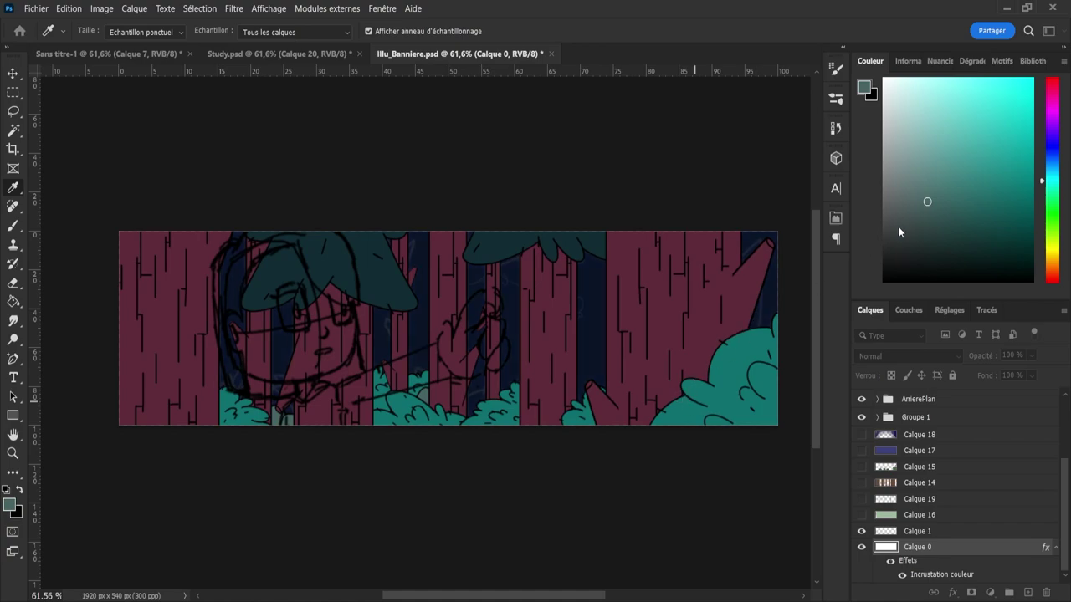
{"action": "key", "text": "h"}
{"action": "key", "text": "l"}
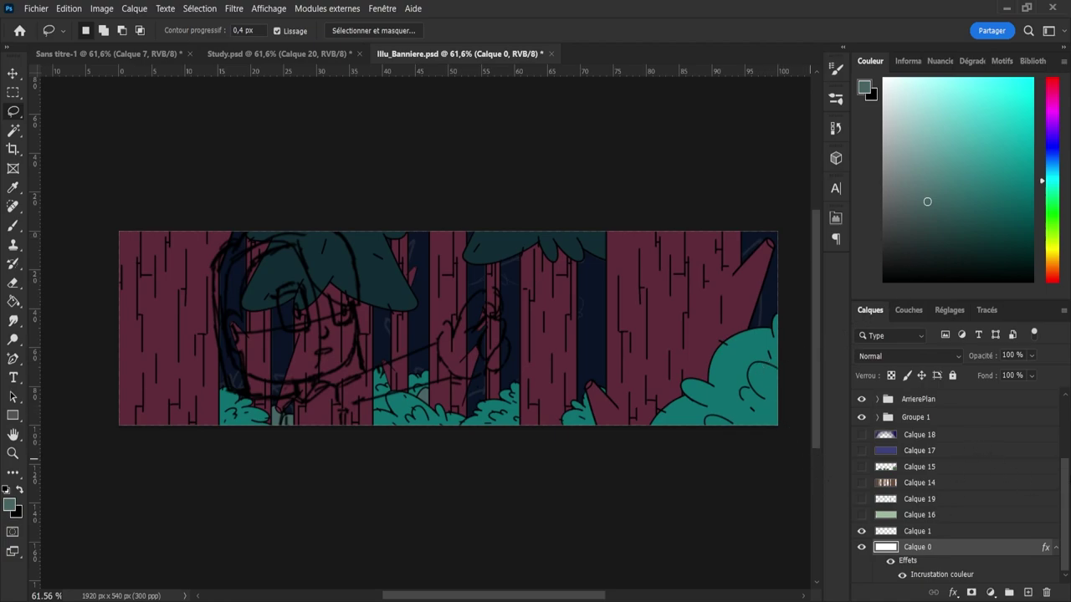
- On Calque 77, paint a bright cyan glow over the banner's right side, fading toward the character, with a large brush at 67 % opacity
{"action": "scroll", "coordinate": [1066, 470], "scroll_direction": "up", "scroll_amount": 5}
{"action": "left_click", "coordinate": [1023, 396]}
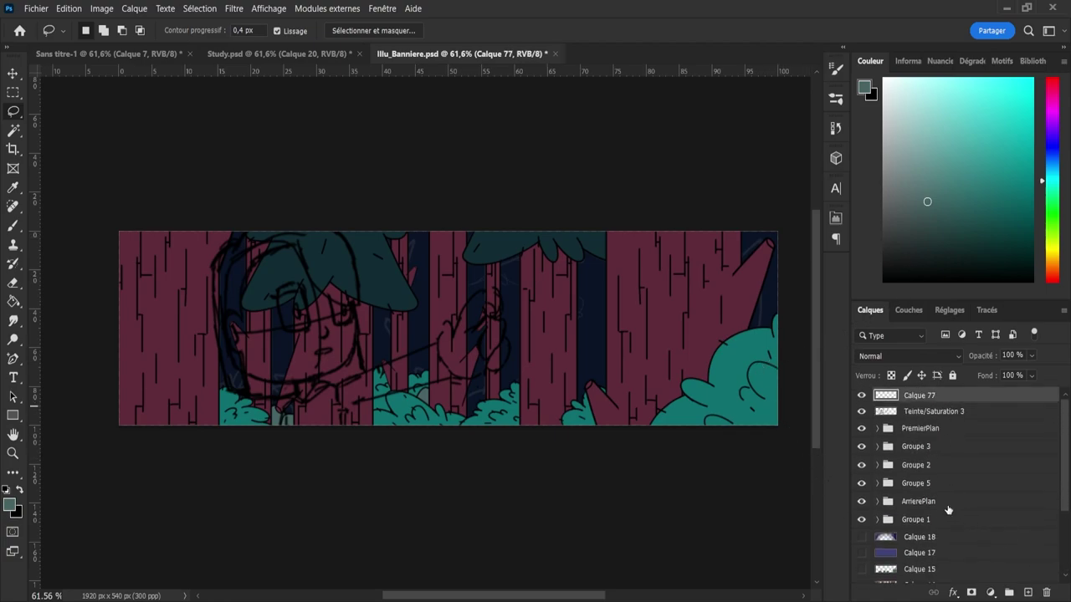
{"action": "left_click", "coordinate": [982, 89]}
{"action": "key", "text": "b"}
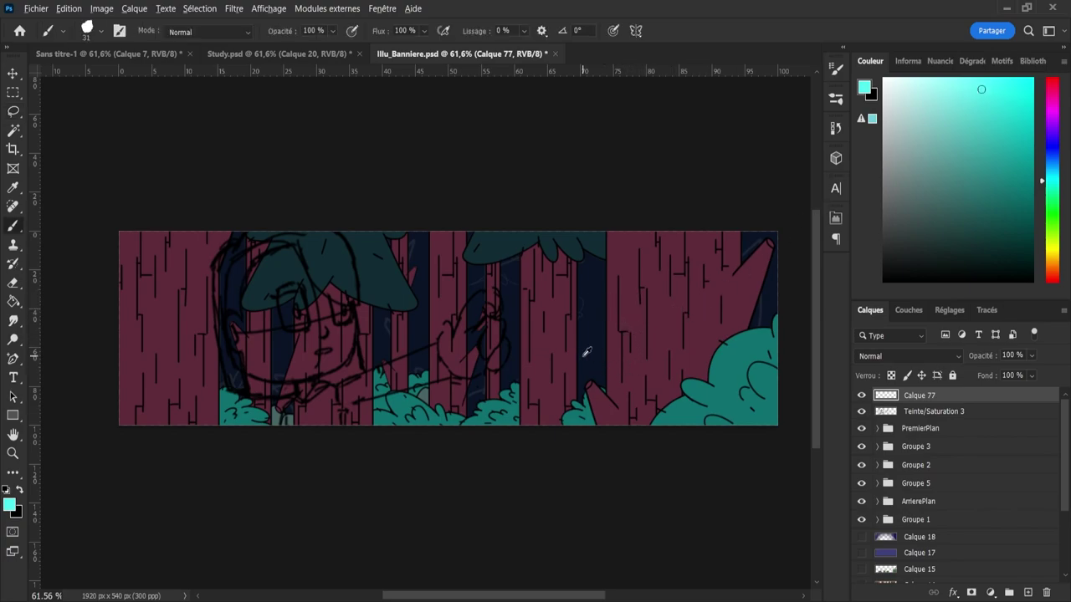
{"action": "left_click_drag", "start_coordinate": [684, 356], "coordinate": [691, 356]}
{"action": "left_click_drag", "start_coordinate": [295, 31], "coordinate": [267, 31]}
{"action": "left_click_drag", "start_coordinate": [698, 255], "coordinate": [696, 459]}
{"action": "left_click_drag", "start_coordinate": [745, 301], "coordinate": [758, 400]}
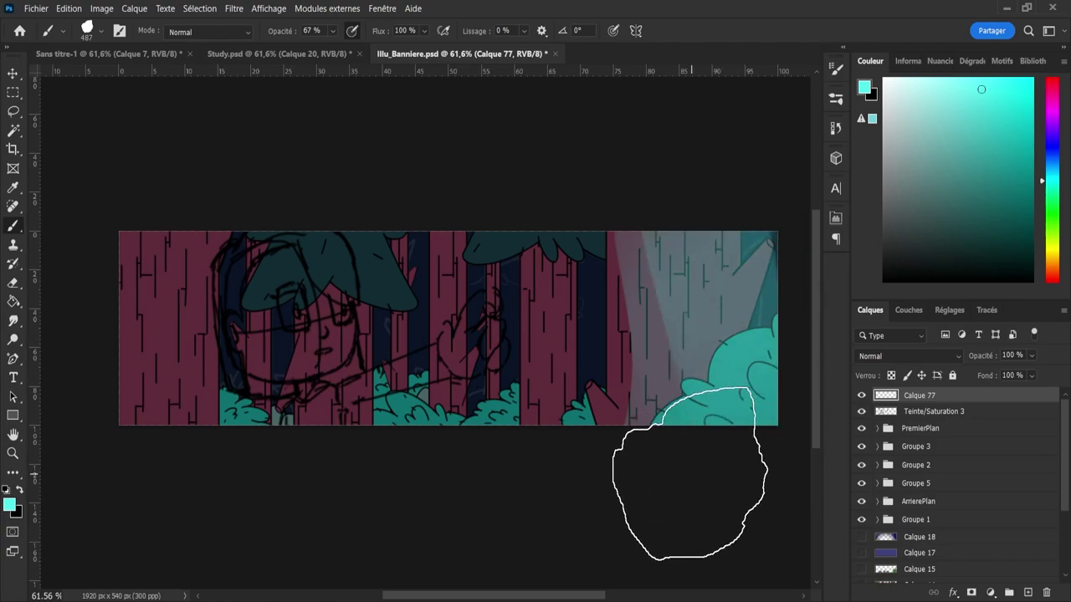
{"action": "mouse_move", "coordinate": [690, 473]}
{"action": "left_mouse_down"}
{"action": "mouse_move", "coordinate": [609, 435]}
{"action": "mouse_move", "coordinate": [633, 343]}
{"action": "mouse_move", "coordinate": [573, 257]}
{"action": "mouse_move", "coordinate": [602, 233]}
{"action": "mouse_move", "coordinate": [645, 486]}
{"action": "mouse_move", "coordinate": [572, 232]}
{"action": "mouse_move", "coordinate": [559, 449]}
{"action": "mouse_move", "coordinate": [537, 441]}
{"action": "mouse_move", "coordinate": [474, 364]}
{"action": "mouse_move", "coordinate": [477, 423]}
{"action": "mouse_move", "coordinate": [435, 255]}
{"action": "mouse_move", "coordinate": [420, 393]}
{"action": "mouse_move", "coordinate": [418, 280]}
{"action": "mouse_move", "coordinate": [531, 268]}
{"action": "mouse_move", "coordinate": [547, 410]}
{"action": "mouse_move", "coordinate": [633, 419]}
{"action": "mouse_move", "coordinate": [659, 303]}
{"action": "mouse_move", "coordinate": [703, 242]}
{"action": "mouse_move", "coordinate": [724, 242]}
{"action": "mouse_move", "coordinate": [630, 323]}
{"action": "mouse_move", "coordinate": [505, 348]}
{"action": "mouse_move", "coordinate": [478, 422]}
{"action": "mouse_move", "coordinate": [457, 224]}
{"action": "mouse_move", "coordinate": [420, 443]}
{"action": "mouse_move", "coordinate": [402, 256]}
{"action": "mouse_move", "coordinate": [410, 451]}
{"action": "mouse_move", "coordinate": [448, 191]}
{"action": "mouse_move", "coordinate": [522, 427]}
{"action": "mouse_move", "coordinate": [604, 301]}
{"action": "mouse_move", "coordinate": [698, 243]}
{"action": "mouse_move", "coordinate": [745, 427]}
{"action": "mouse_move", "coordinate": [759, 387]}
{"action": "mouse_move", "coordinate": [747, 216]}
{"action": "mouse_move", "coordinate": [679, 354]}
{"action": "mouse_move", "coordinate": [696, 454]}
{"action": "mouse_move", "coordinate": [538, 435]}
{"action": "mouse_move", "coordinate": [533, 211]}
{"action": "mouse_move", "coordinate": [490, 300]}
{"action": "mouse_move", "coordinate": [496, 287]}
{"action": "mouse_move", "coordinate": [714, 296]}
{"action": "mouse_move", "coordinate": [760, 369]}
{"action": "mouse_move", "coordinate": [757, 271]}
{"action": "mouse_move", "coordinate": [742, 427]}
{"action": "mouse_move", "coordinate": [751, 360]}
{"action": "mouse_move", "coordinate": [752, 385]}
{"action": "mouse_move", "coordinate": [732, 391]}
{"action": "mouse_move", "coordinate": [673, 348]}
{"action": "mouse_move", "coordinate": [521, 328]}
{"action": "left_mouse_up"}
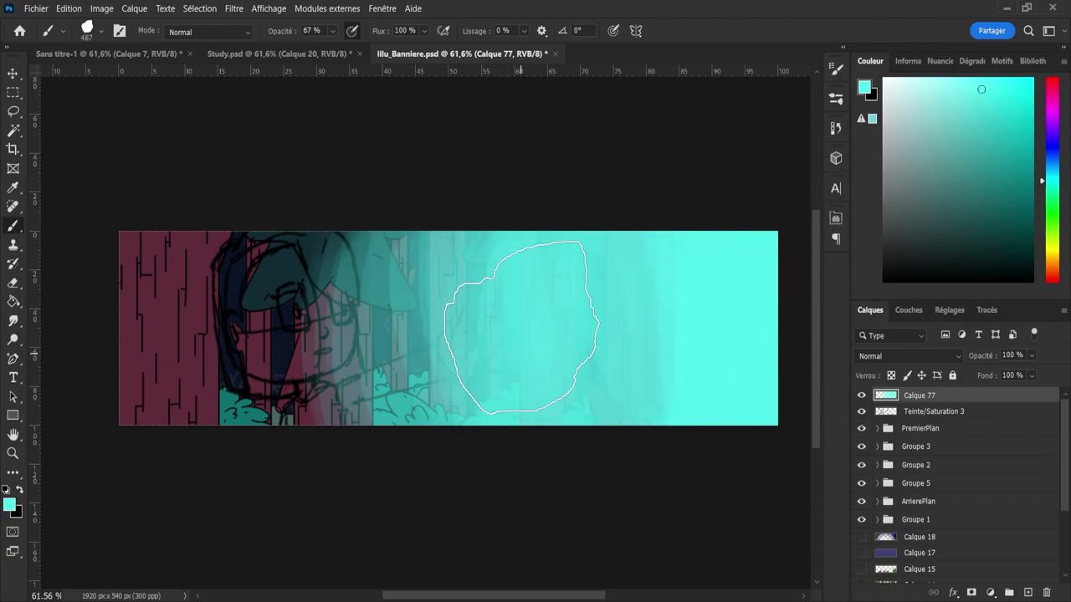
- Soften the cyan glow over the character and middle trunks with a large round eraser at 50 % opacity
{"action": "key", "text": "e"}
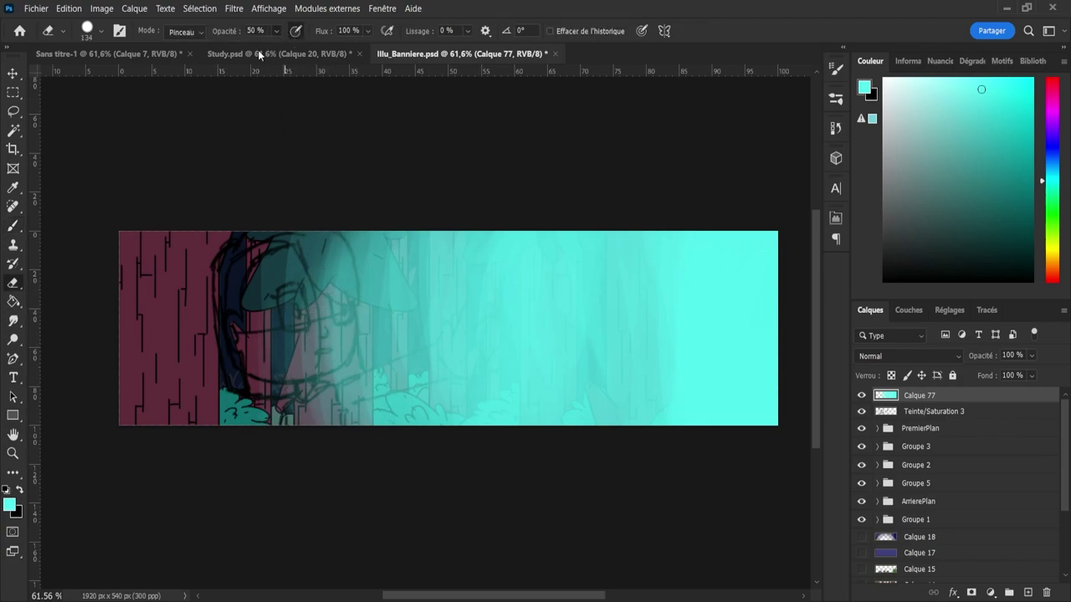
{"action": "key", "text": "period"}
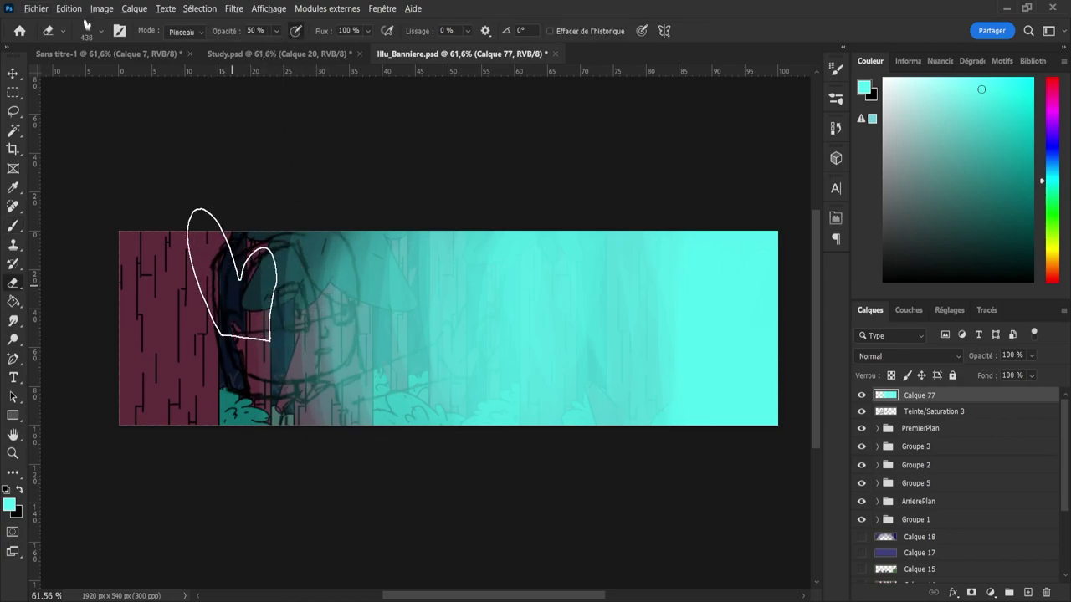
{"action": "key", "text": "comma"}
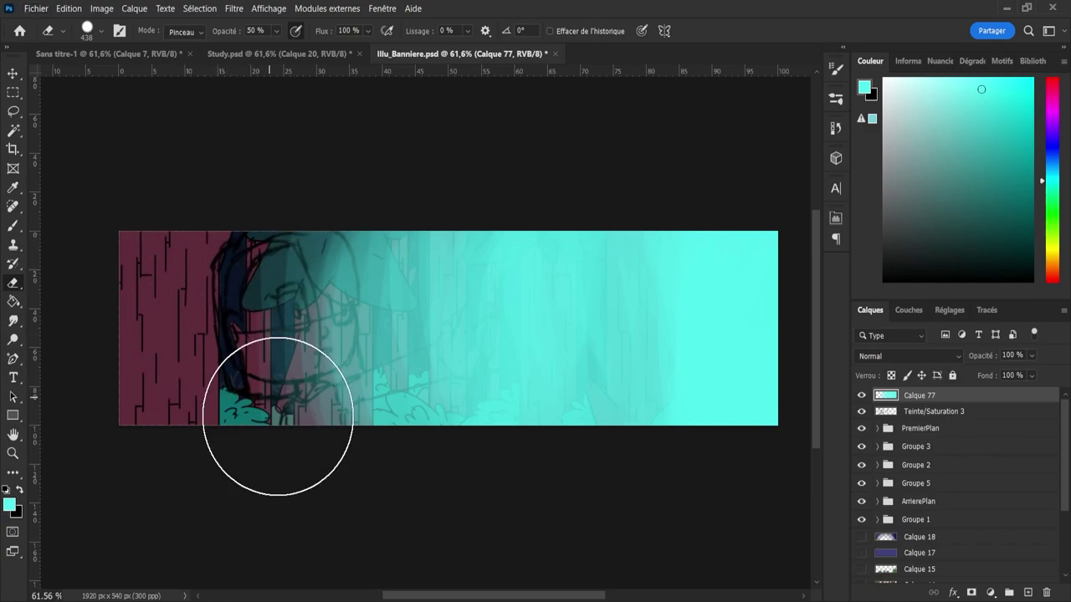
{"action": "left_click_drag", "start_coordinate": [323, 186], "coordinate": [330, 473]}
{"action": "left_click_drag", "start_coordinate": [303, 299], "coordinate": [333, 301]}
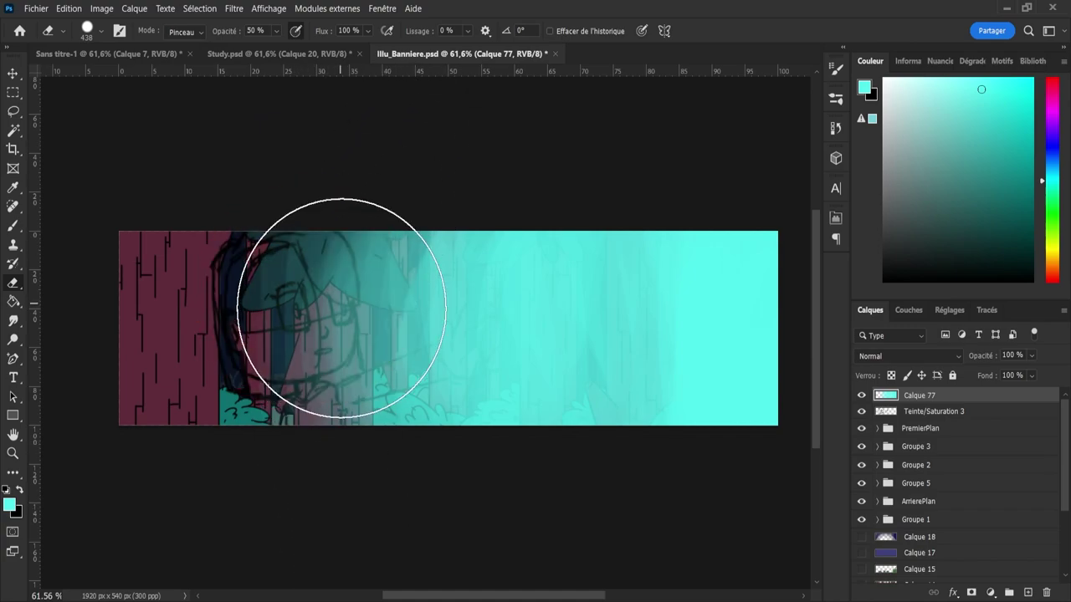
{"action": "mouse_move", "coordinate": [396, 231]}
{"action": "left_mouse_down"}
{"action": "mouse_move", "coordinate": [421, 450]}
{"action": "mouse_move", "coordinate": [394, 264]}
{"action": "mouse_move", "coordinate": [480, 412]}
{"action": "mouse_move", "coordinate": [517, 299]}
{"action": "mouse_move", "coordinate": [570, 424]}
{"action": "left_mouse_up"}
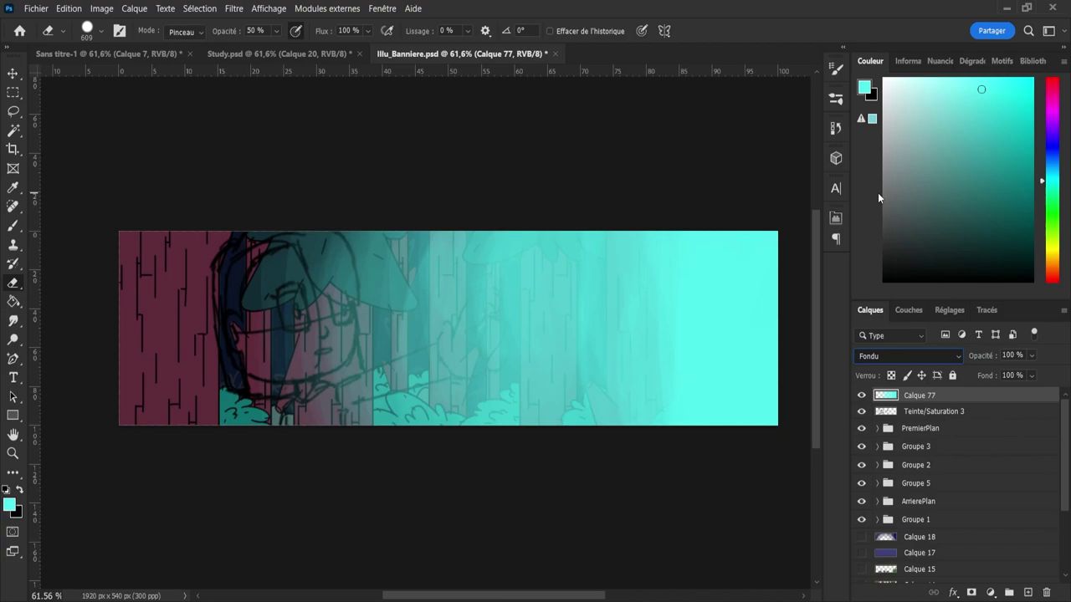
- Set the blend mode of Calque 77 to Densité linéaire - (Ajout) and its opacity to 51 %
{"action": "key", "text": "Down"}
{"action": "key", "text": "Down"}
{"action": "key", "text": "Down"}
{"action": "key", "text": "Down"}
{"action": "key", "text": "Down"}
{"action": "key", "text": "Down"}
{"action": "key", "text": "Down"}
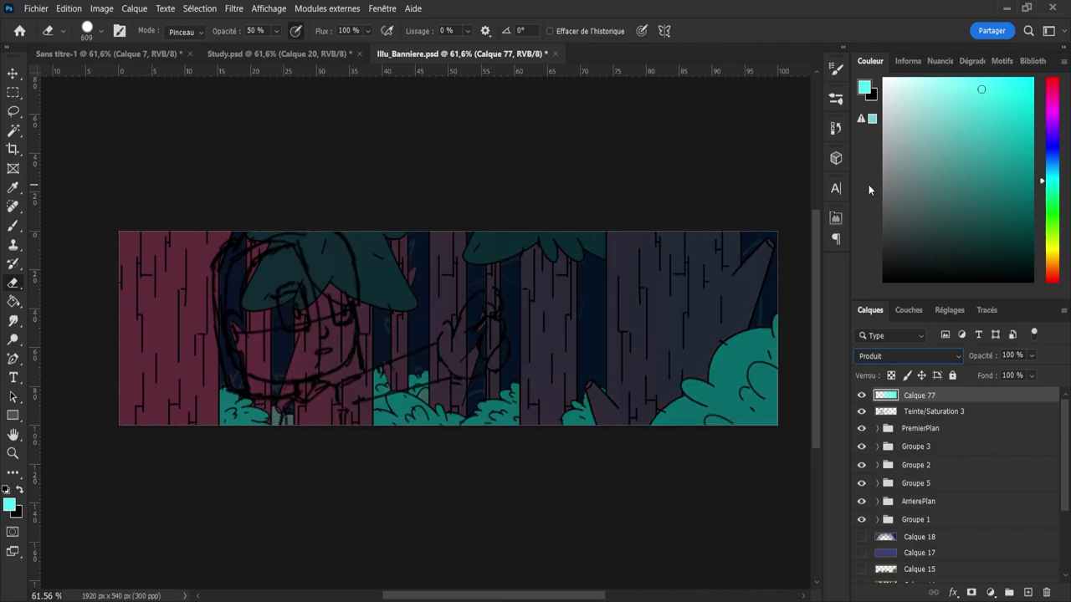
{"action": "key", "text": "Down"}
{"action": "key", "text": "Down"}
{"action": "key", "text": "Down"}
{"action": "key", "text": "Down"}
{"action": "key", "text": "Down"}
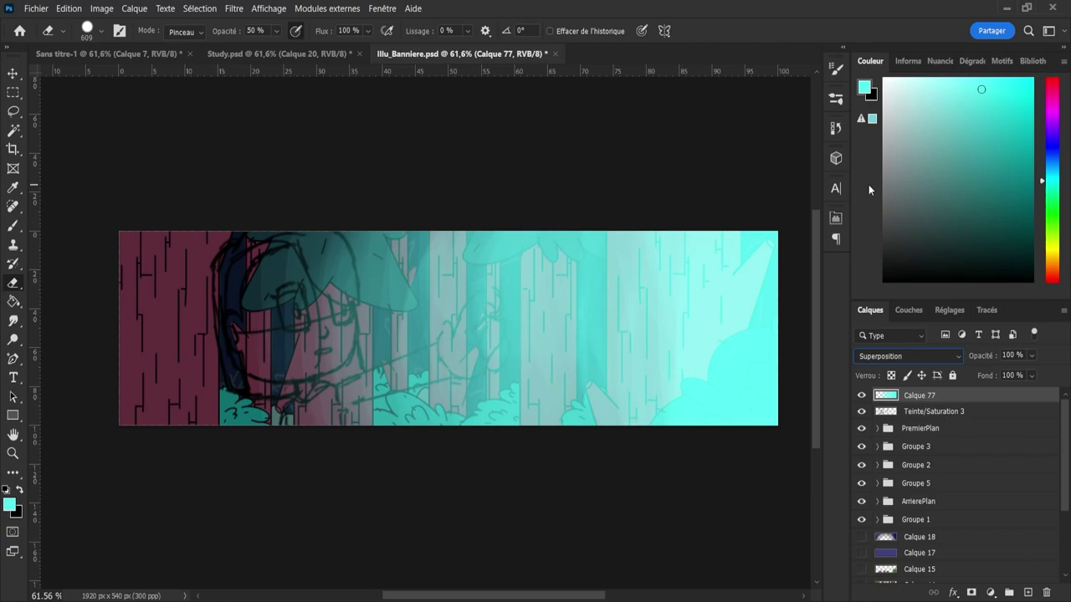
{"action": "key", "text": "Down"}
{"action": "key", "text": "Down"}
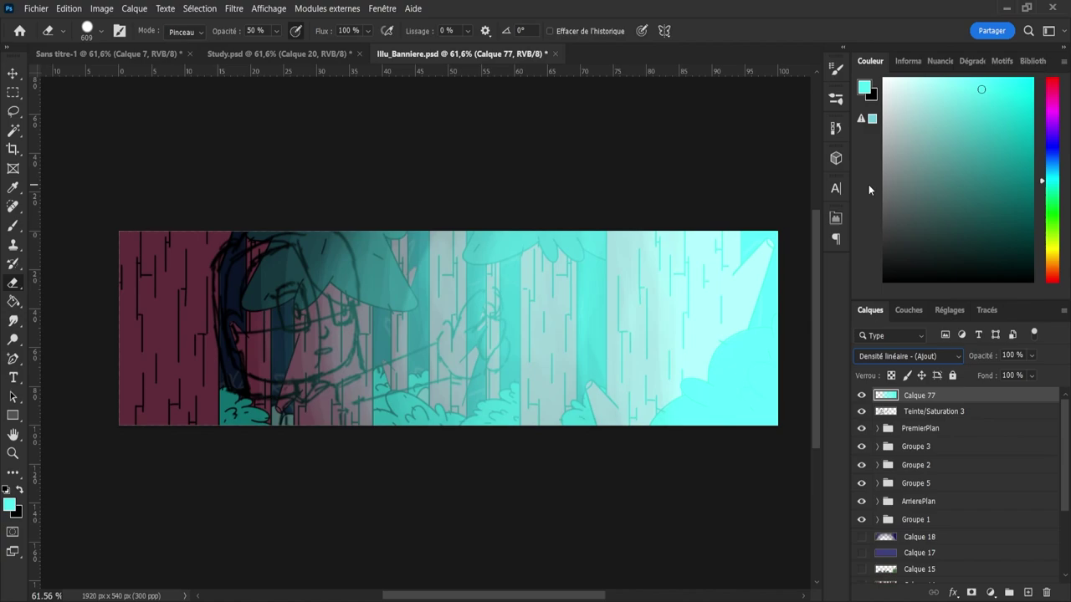
{"action": "left_click", "coordinate": [1030, 356]}
{"action": "left_click_drag", "start_coordinate": [1037, 372], "coordinate": [1020, 375]}
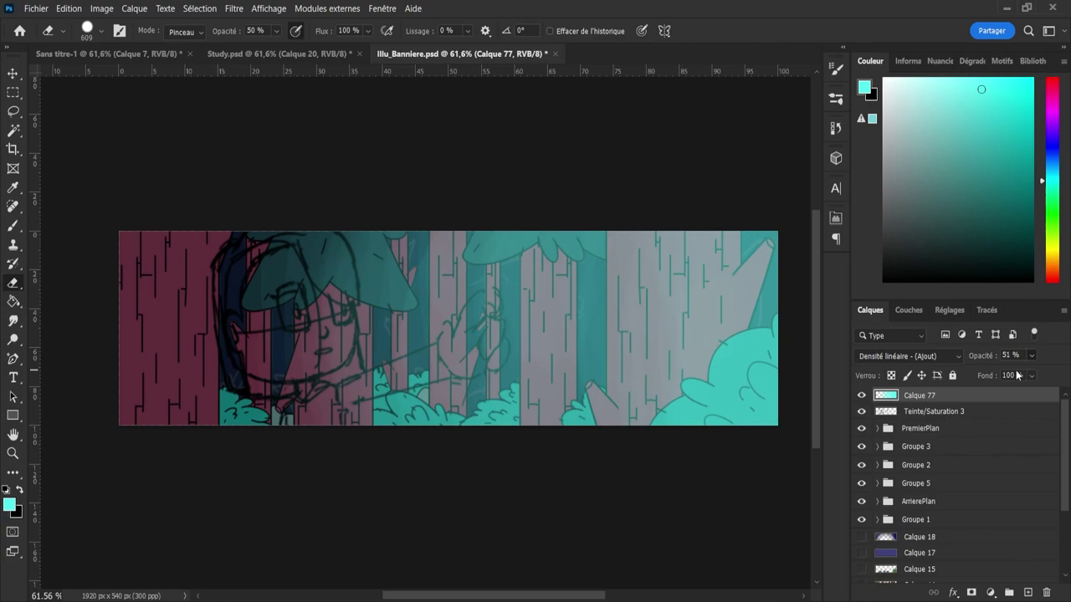
- Duplicate glow layer Calque 77 and set the copy's blend mode to Superposition
{"action": "left_click", "coordinate": [962, 412]}
{"action": "left_click", "coordinate": [953, 399]}
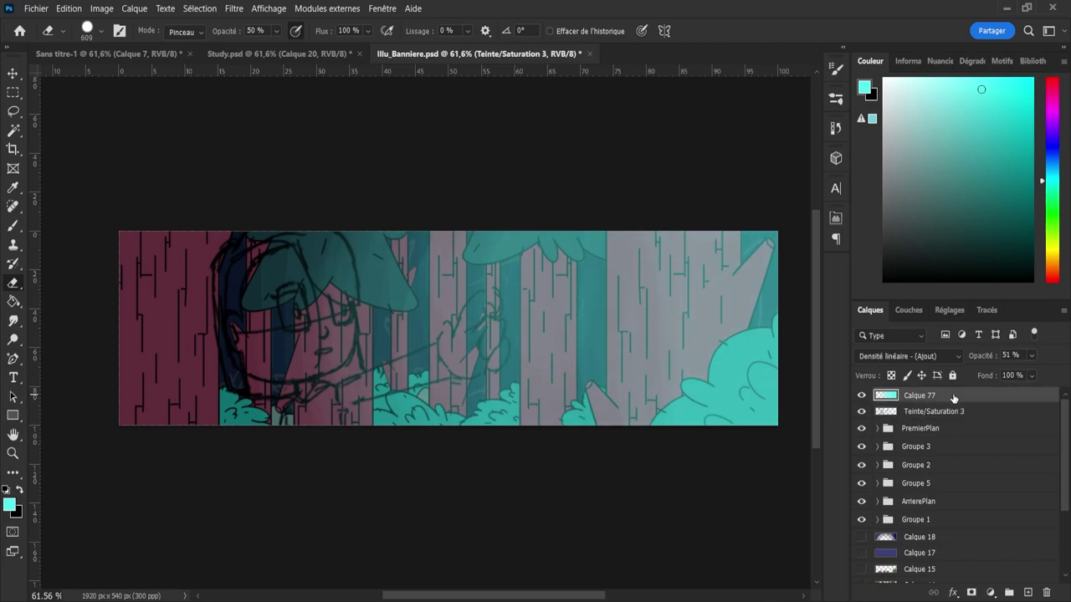
{"action": "key", "text": "ctrl+j"}
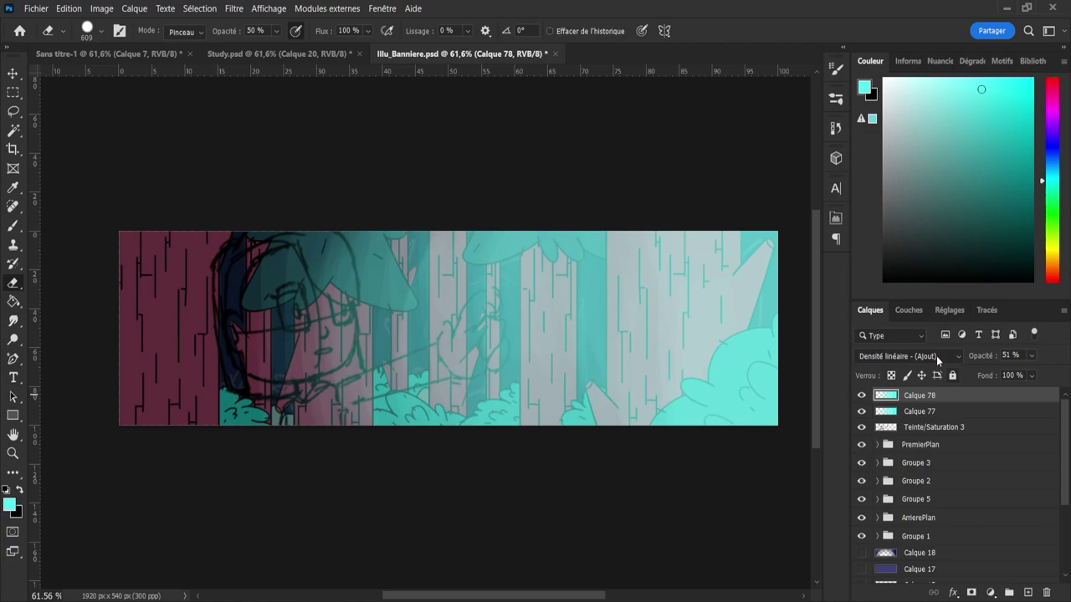
{"action": "key", "text": "Up"}
{"action": "key", "text": "Up"}
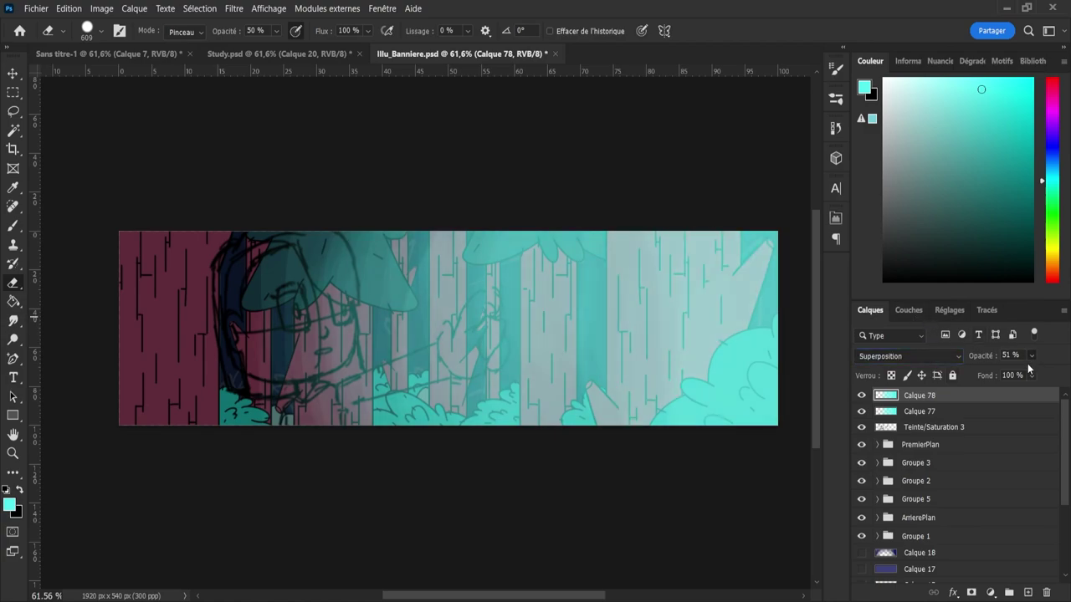
- Duplicate glow layer Calque 77, leaving only the copy visible by hiding Calque 77 and Calque 78
{"action": "left_click", "coordinate": [949, 411]}
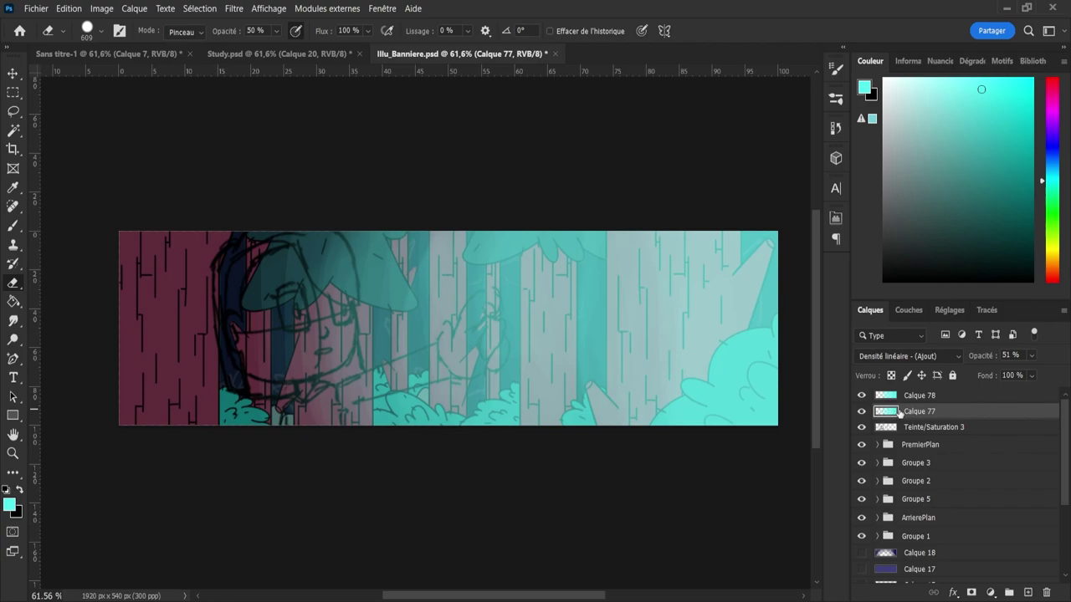
{"action": "key", "text": "ctrl+j"}
{"action": "left_click", "coordinate": [862, 427]}
{"action": "left_click", "coordinate": [861, 394]}
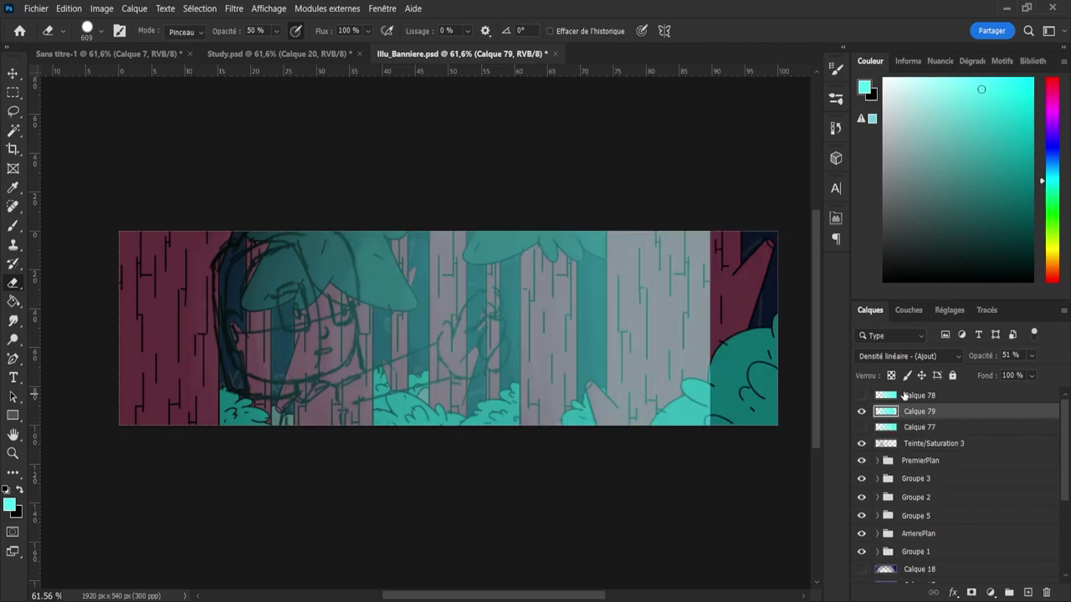
- Raise the opacity of Calque 79 to 100 % and shift its glow until it meets the banner's right edge
{"action": "left_click", "coordinate": [1034, 376]}
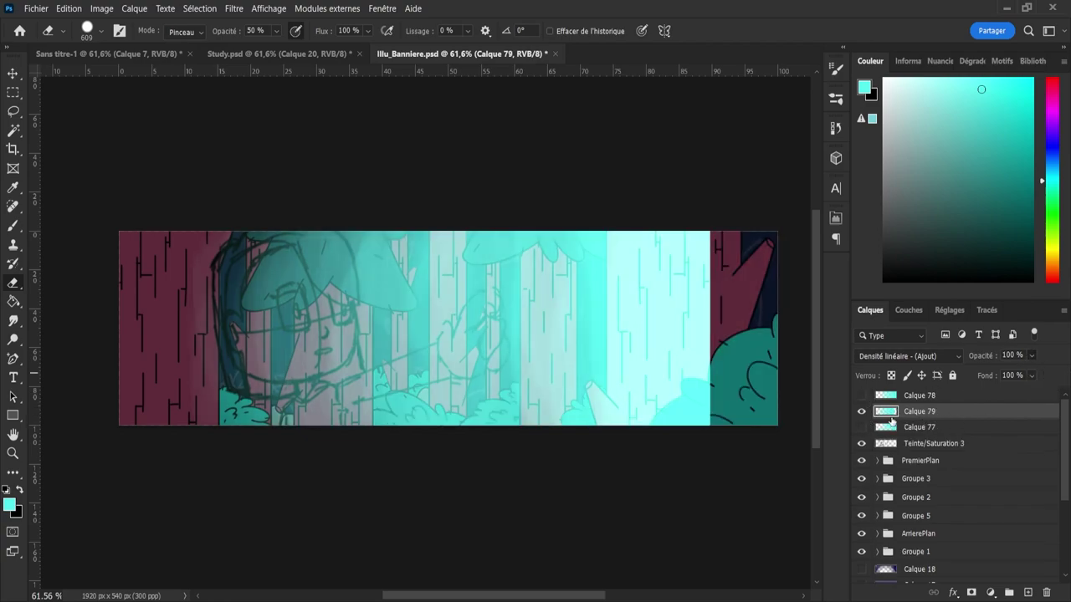
{"action": "key", "text": "v"}
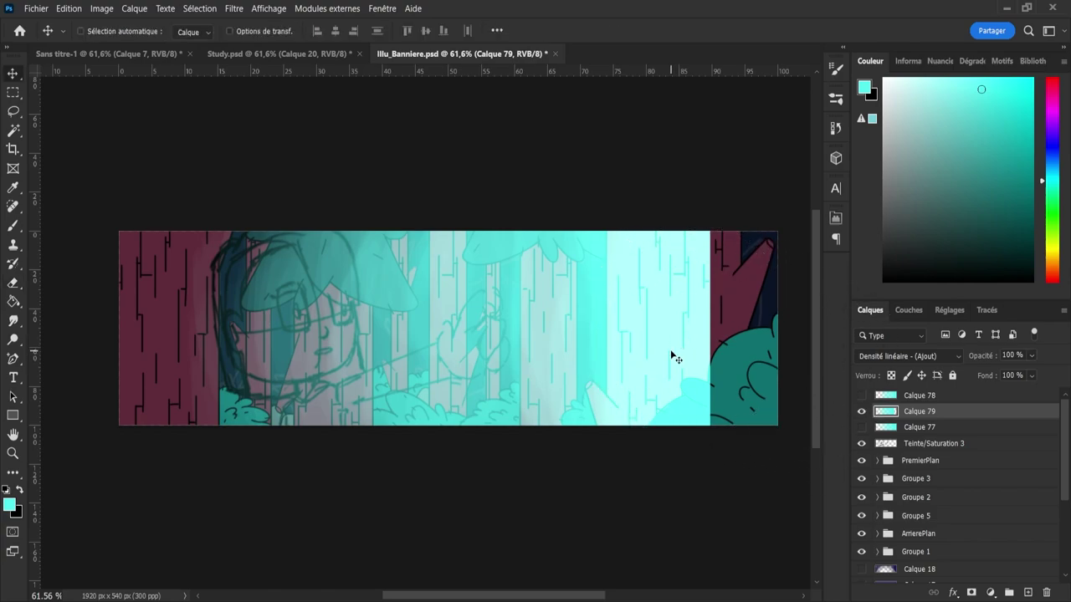
{"action": "mouse_move", "coordinate": [685, 352]}
{"action": "left_mouse_down"}
{"action": "mouse_move", "coordinate": [695, 361]}
{"action": "mouse_move", "coordinate": [684, 335]}
{"action": "mouse_move", "coordinate": [751, 333]}
{"action": "left_mouse_up"}
- Compare different blend modes on Calque 79 and settle on Soustraction
{"action": "key", "text": "Down"}
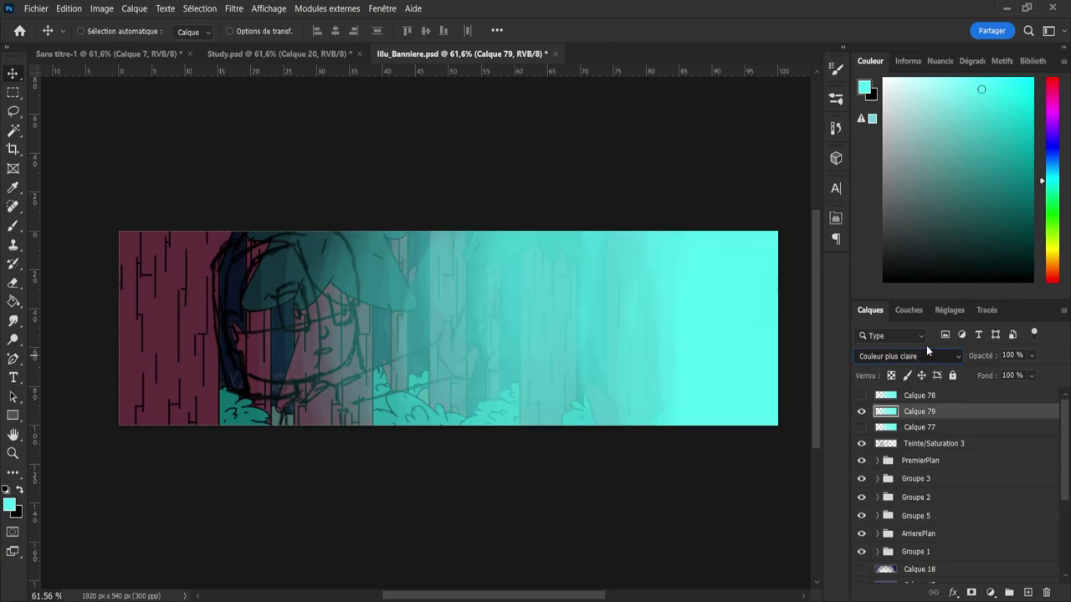
{"action": "key", "text": "Up"}
{"action": "key", "text": "Down"}
{"action": "key", "text": "shift+plus"}
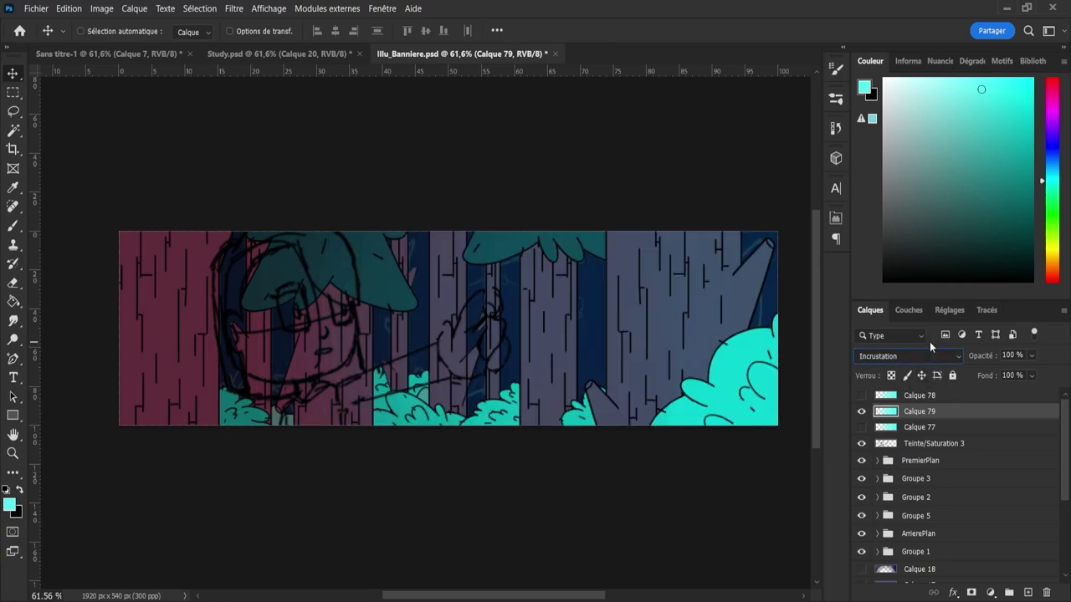
{"action": "key", "text": "shift+plus"}
{"action": "key", "text": "shift+plus"}
{"action": "key", "text": "shift+plus"}
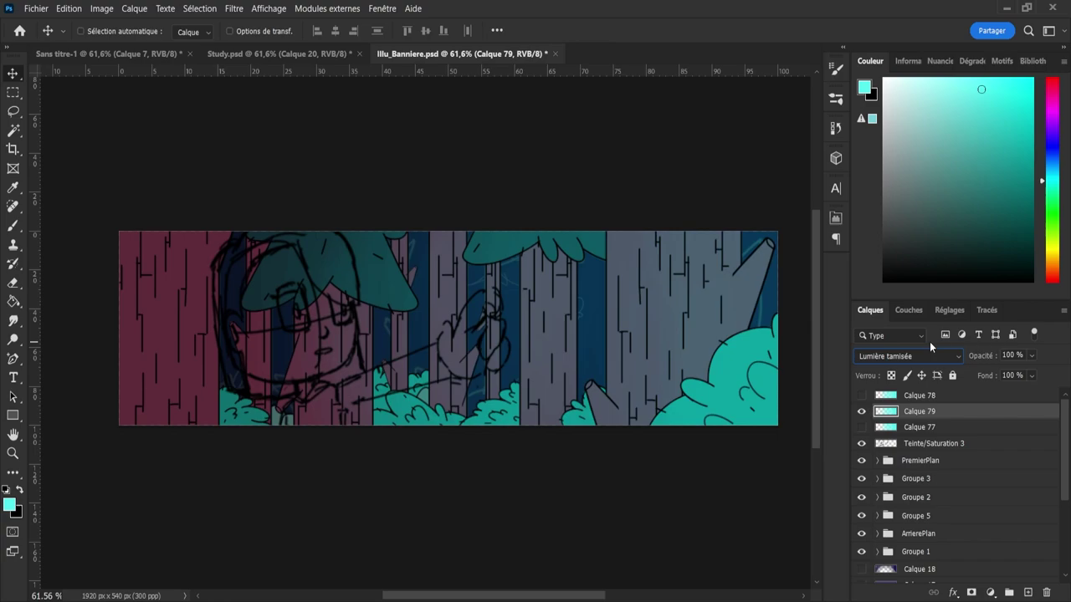
{"action": "key", "text": "shift+plus"}
{"action": "key", "text": "shift+plus"}
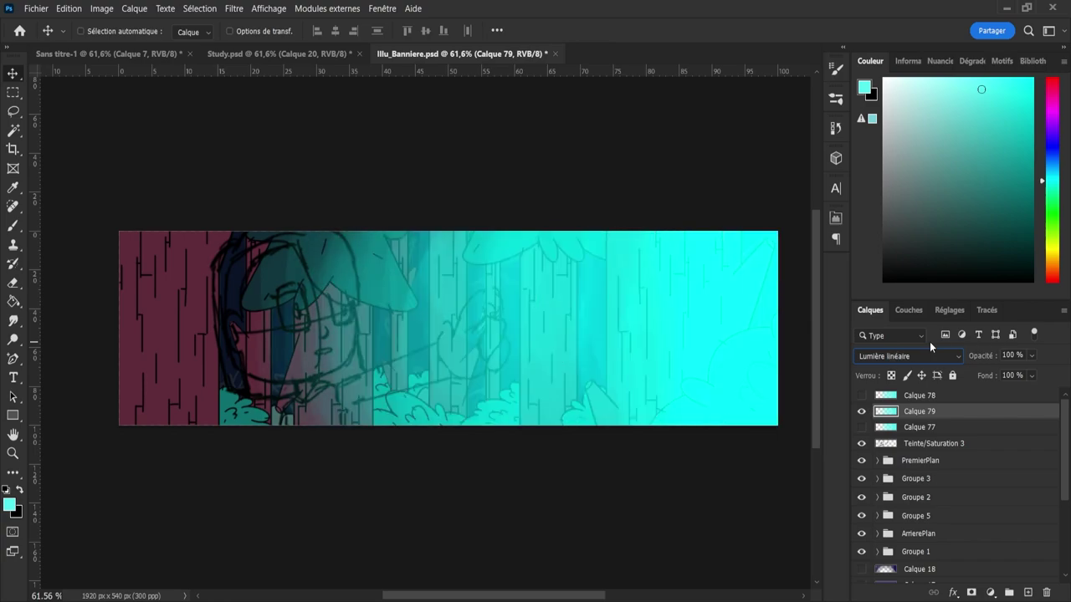
{"action": "key", "text": "shift+plus"}
{"action": "key", "text": "shift+plus"}
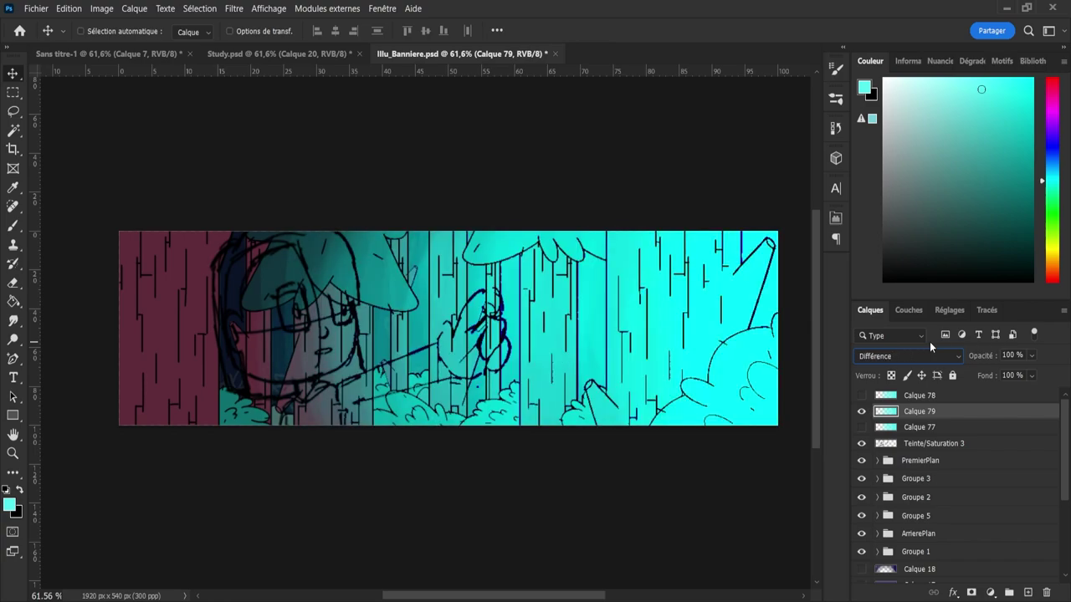
{"action": "key", "text": "shift+plus"}
{"action": "key", "text": "shift+plus"}
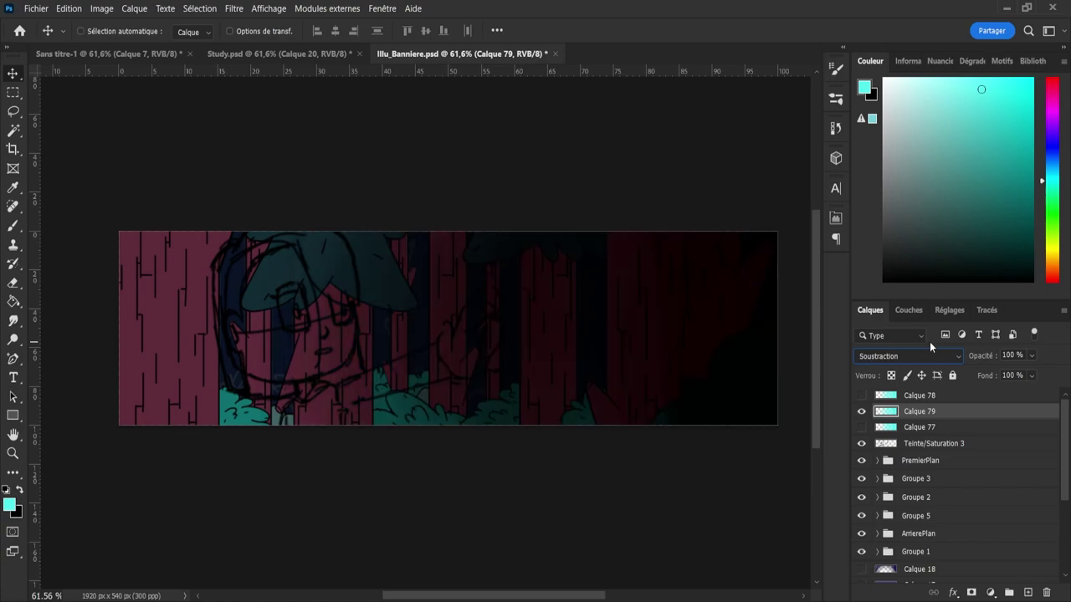
{"action": "key", "text": "shift+plus"}
{"action": "key", "text": "shift+minus"}
{"action": "key", "text": "shift+plus"}
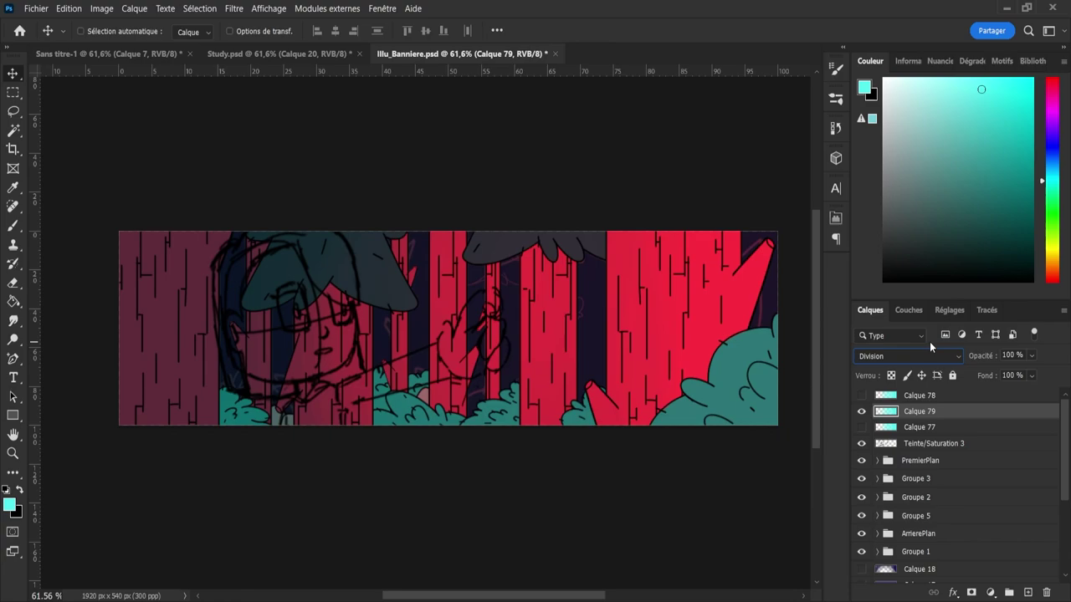
{"action": "key", "text": "shift+plus"}
{"action": "key", "text": "shift+plus"}
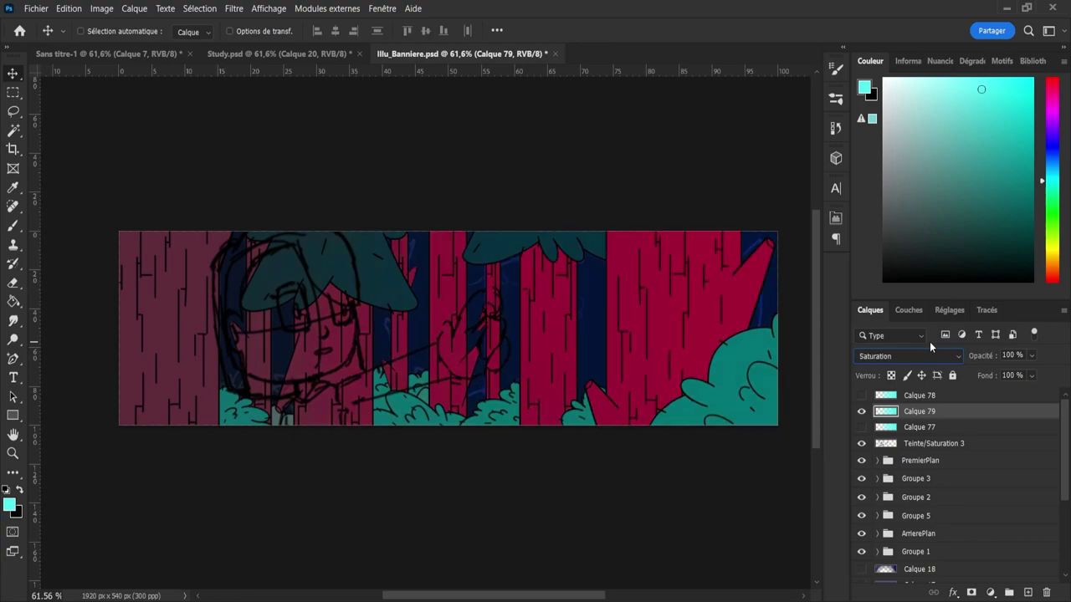
{"action": "key", "text": "shift+plus"}
{"action": "key", "text": "shift+plus"}
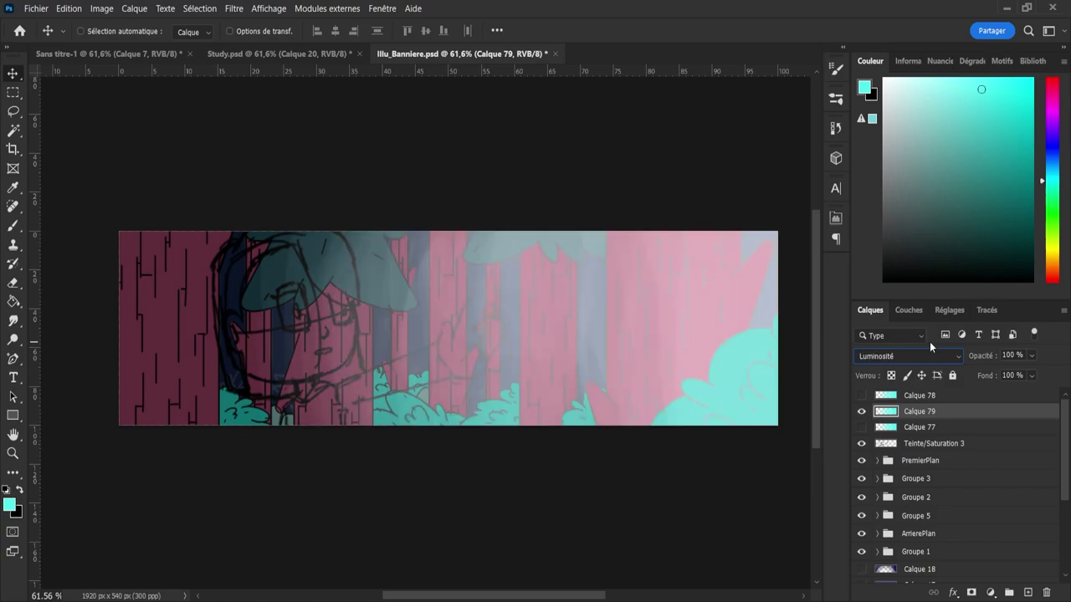
{"action": "key", "text": "shift+minus"}
{"action": "key", "text": "shift+minus"}
{"action": "key", "text": "shift+minus"}
{"action": "key", "text": "shift+minus"}
{"action": "key", "text": "shift+minus"}
{"action": "key", "text": "shift+minus"}
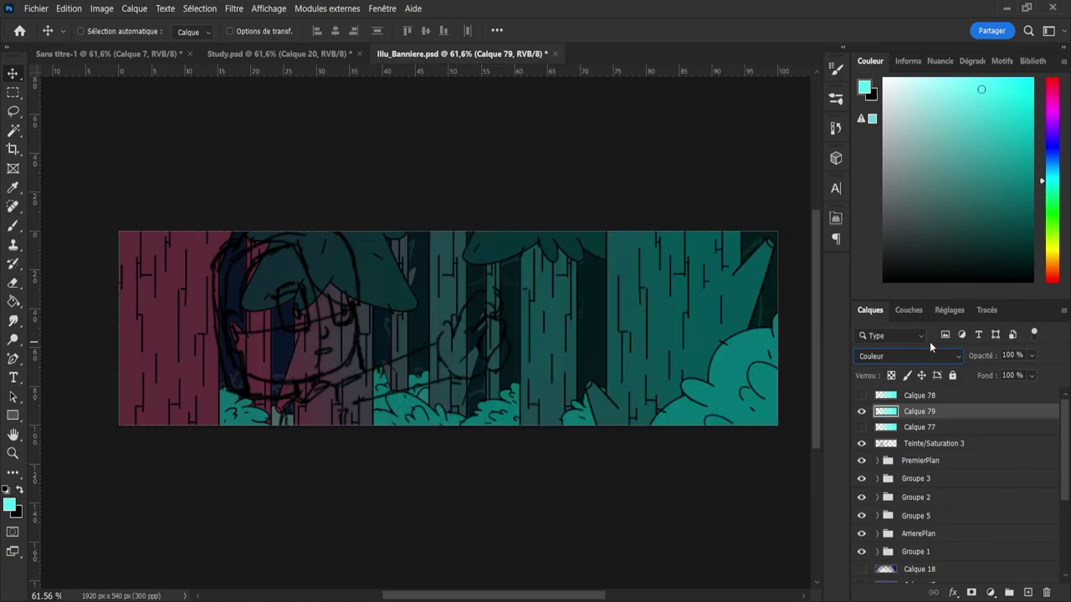
{"action": "key", "text": "shift+plus"}
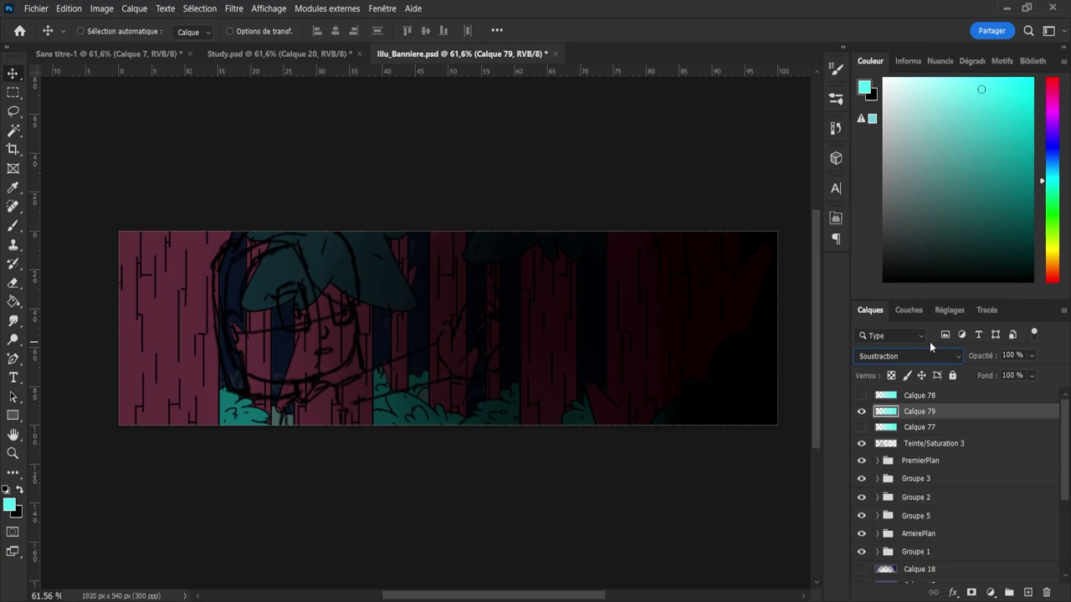
- Flip Calque 79 horizontally and move it to the banner's left edge so it darkens the character's side
{"action": "key", "text": "ctrl+t"}
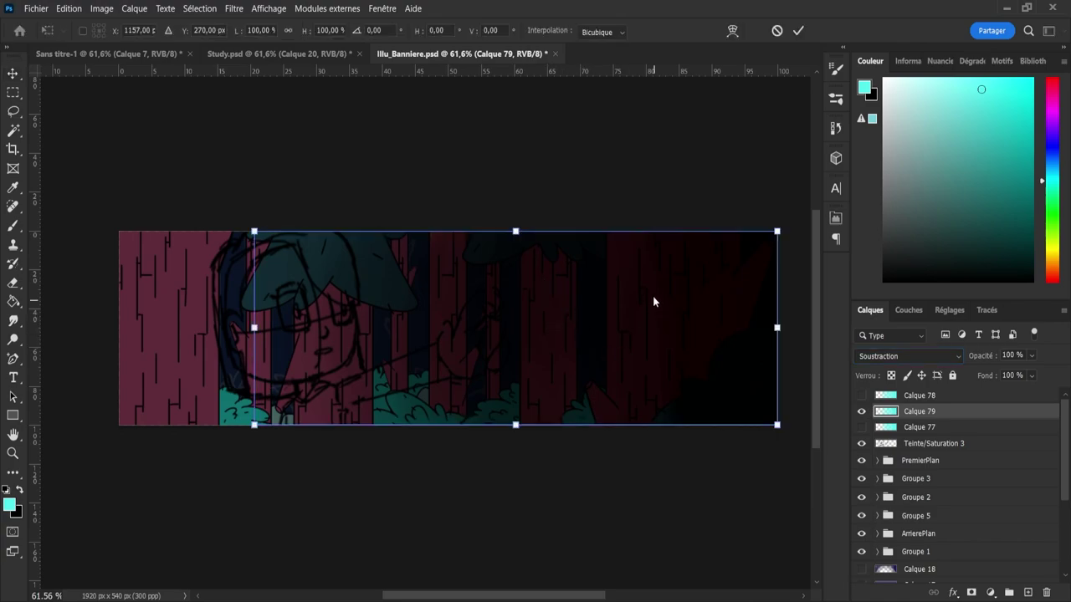
{"action": "key", "text": "ctrl+shift+h"}
{"action": "left_click_drag", "start_coordinate": [654, 333], "coordinate": [520, 312]}
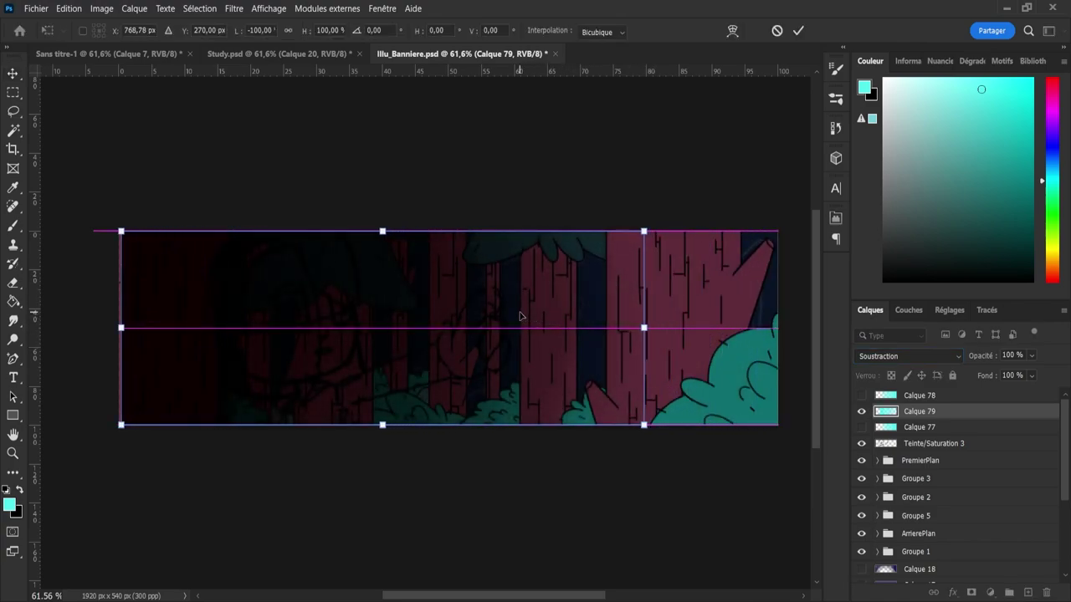
{"action": "key", "text": "Return"}
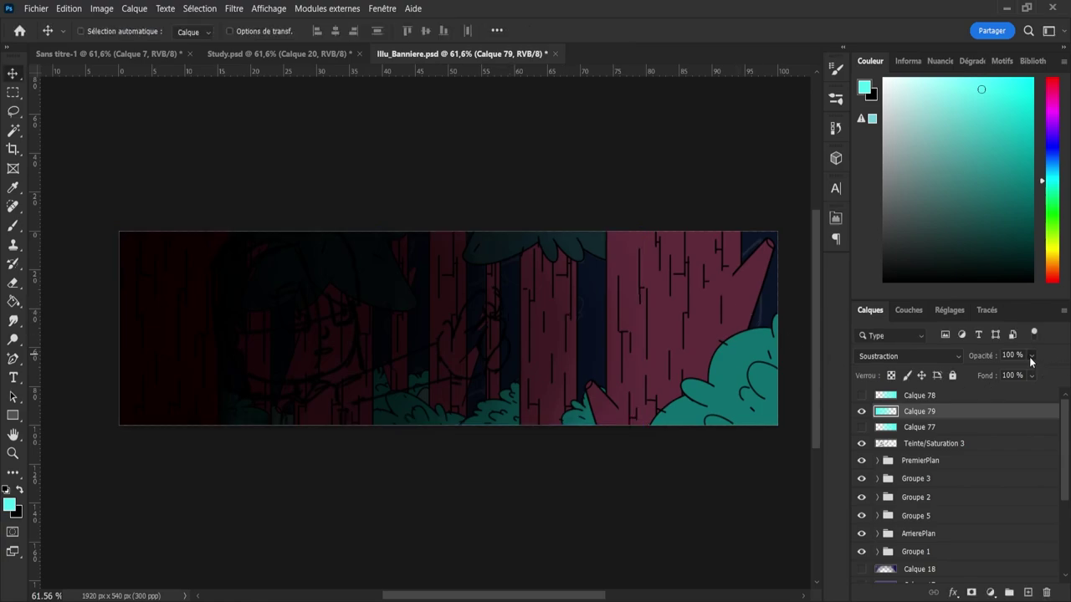
- Lower the opacity of Calque 79 to 59 %
{"action": "key", "text": "4"}
{"action": "key", "text": "5"}
{"action": "key", "text": "4"}
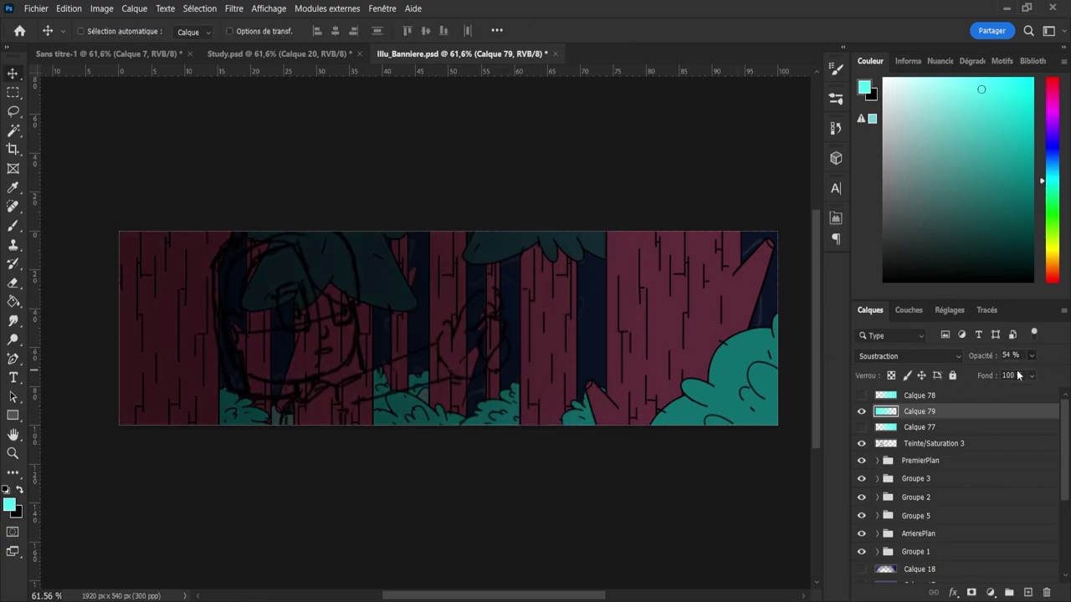
- Show Calque 77 and Calque 78 again and stack both above the darkening layer Calque 79
{"action": "left_click", "coordinate": [860, 395]}
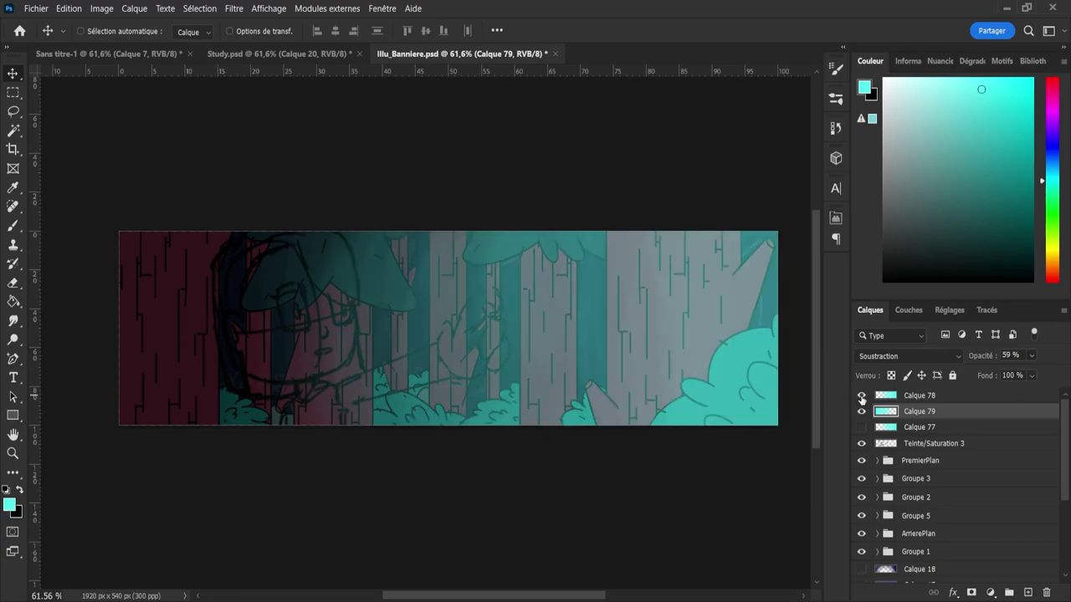
{"action": "left_click", "coordinate": [861, 395]}
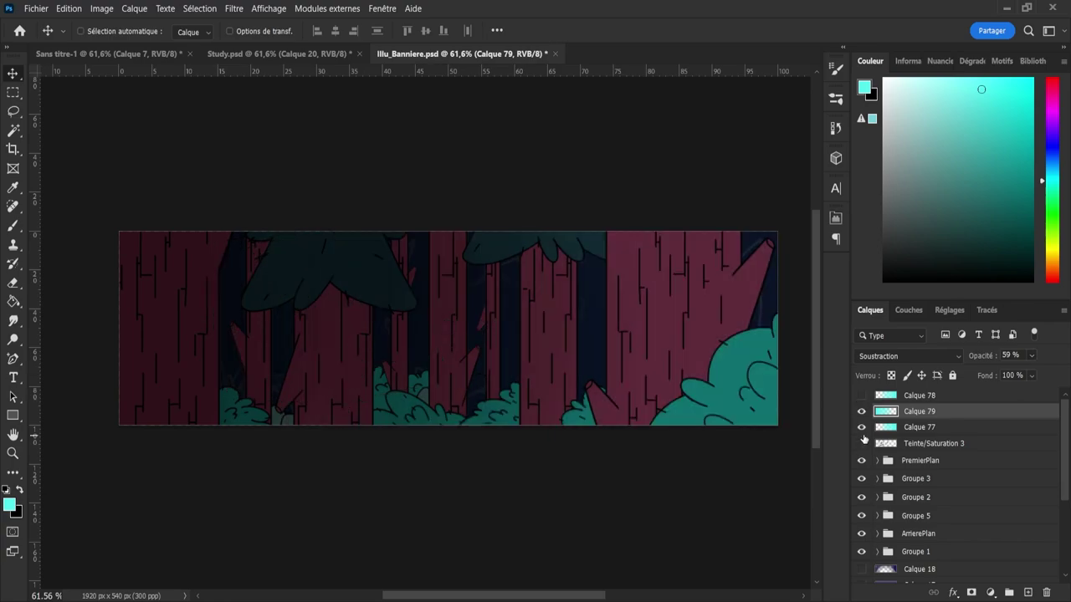
{"action": "left_click", "coordinate": [862, 443]}
{"action": "left_click", "coordinate": [861, 428]}
{"action": "left_click", "coordinate": [861, 429]}
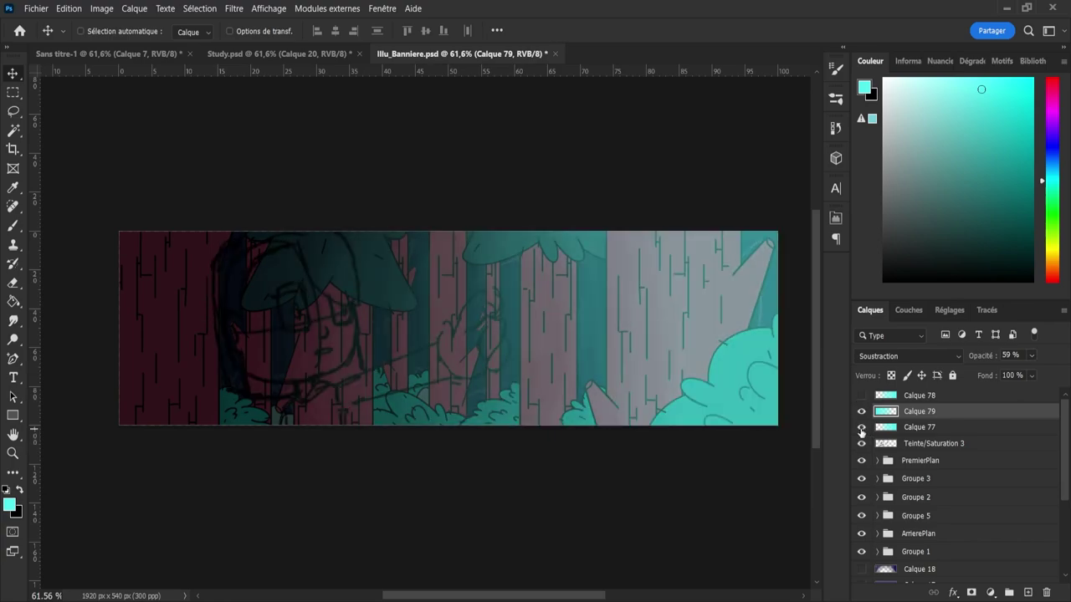
{"action": "left_click", "coordinate": [861, 395]}
{"action": "mouse_move", "coordinate": [916, 396]}
{"action": "left_mouse_down"}
{"action": "mouse_move", "coordinate": [911, 420]}
{"action": "mouse_move", "coordinate": [905, 390]}
{"action": "left_mouse_up"}
{"action": "left_click", "coordinate": [913, 427], "text": "shift"}
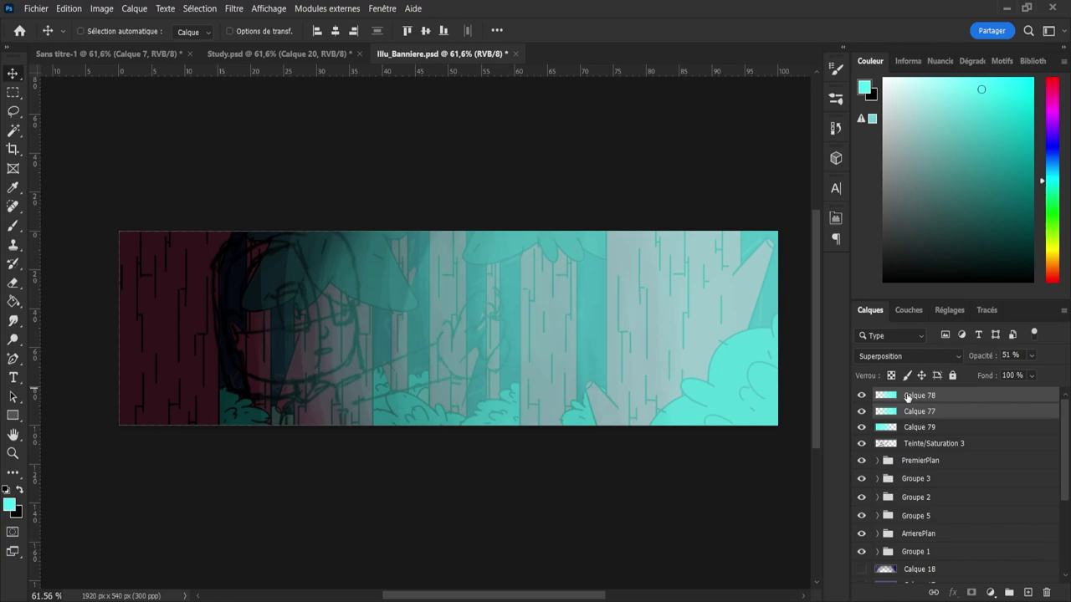
- Check the effect of Calque 78 and reduce the opacity of Calque 77 to 46 %
{"action": "left_click", "coordinate": [914, 411]}
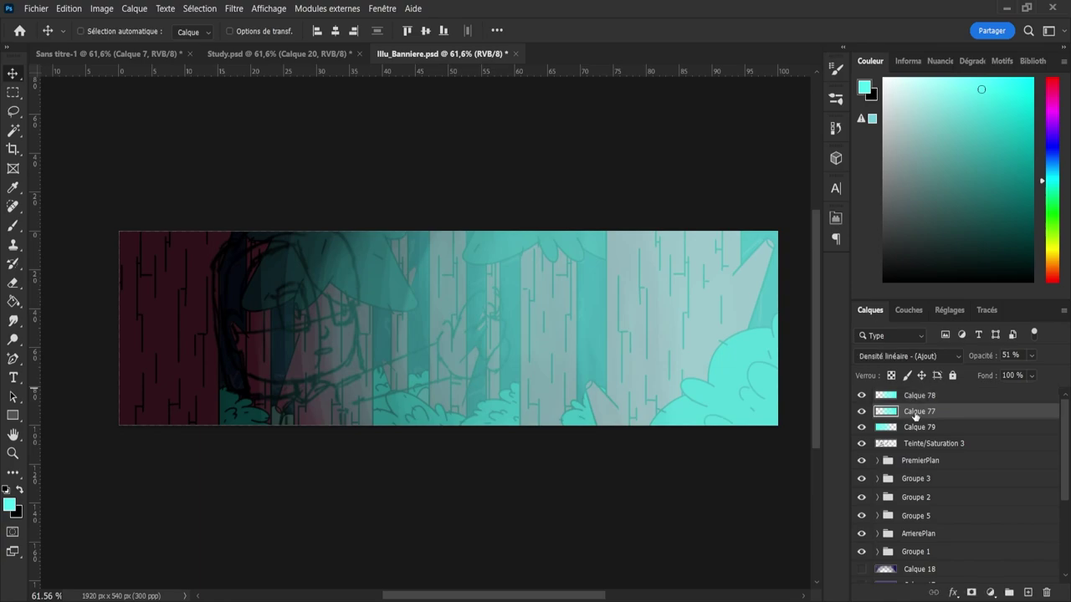
{"action": "left_click", "coordinate": [862, 397]}
{"action": "left_click", "coordinate": [861, 397]}
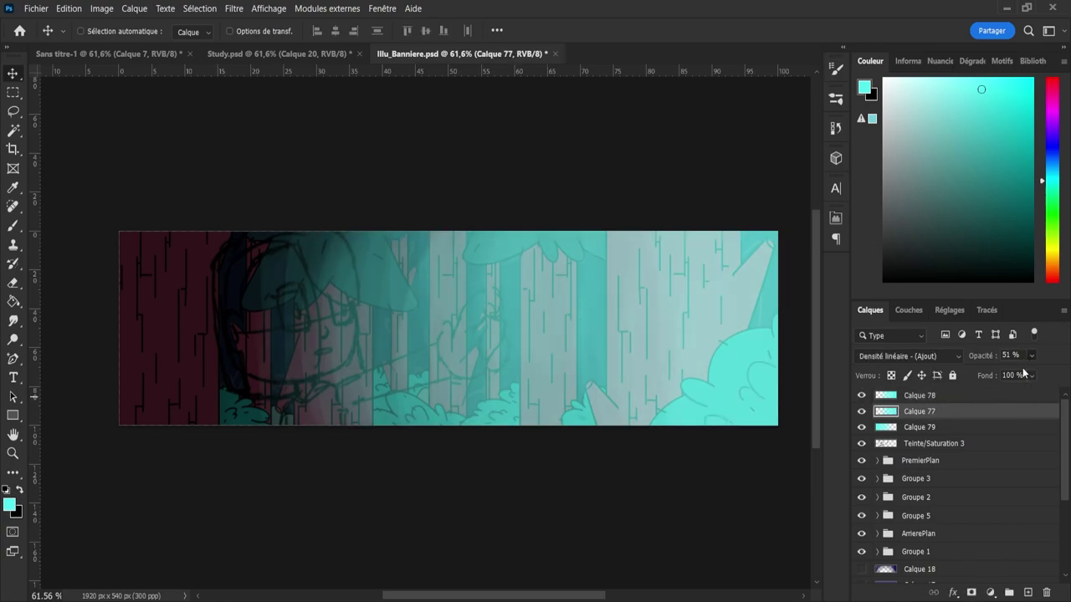
{"action": "left_click_drag", "start_coordinate": [1022, 368], "coordinate": [1021, 373]}
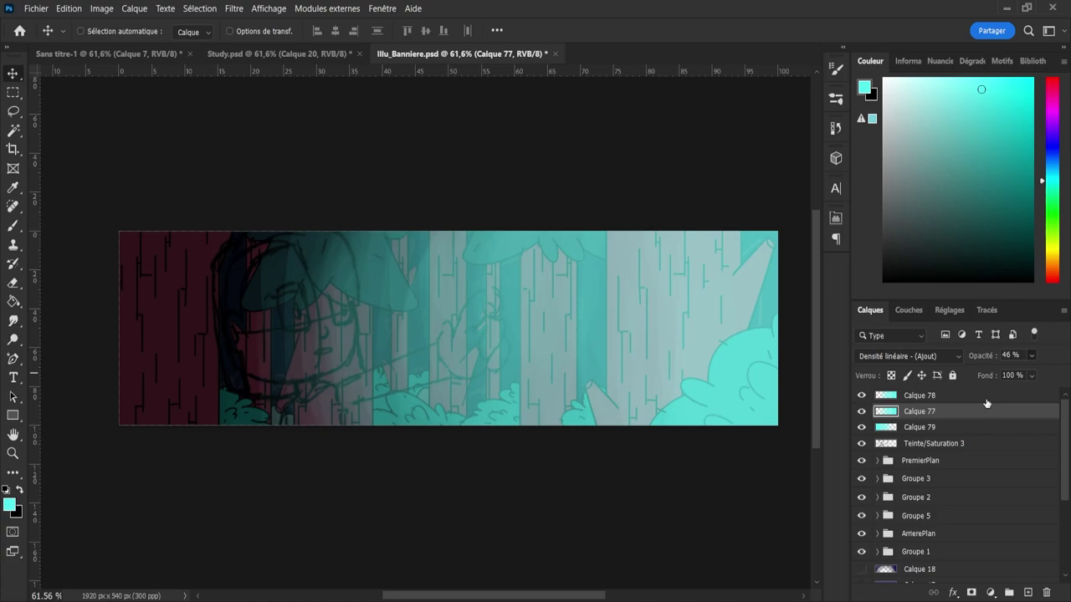
- Lower the opacity of Calque 78 to 8 % and that of Calque 77 to 23 %
{"action": "left_click", "coordinate": [928, 396]}
{"action": "key", "text": "2"}
{"action": "key", "text": "5"}
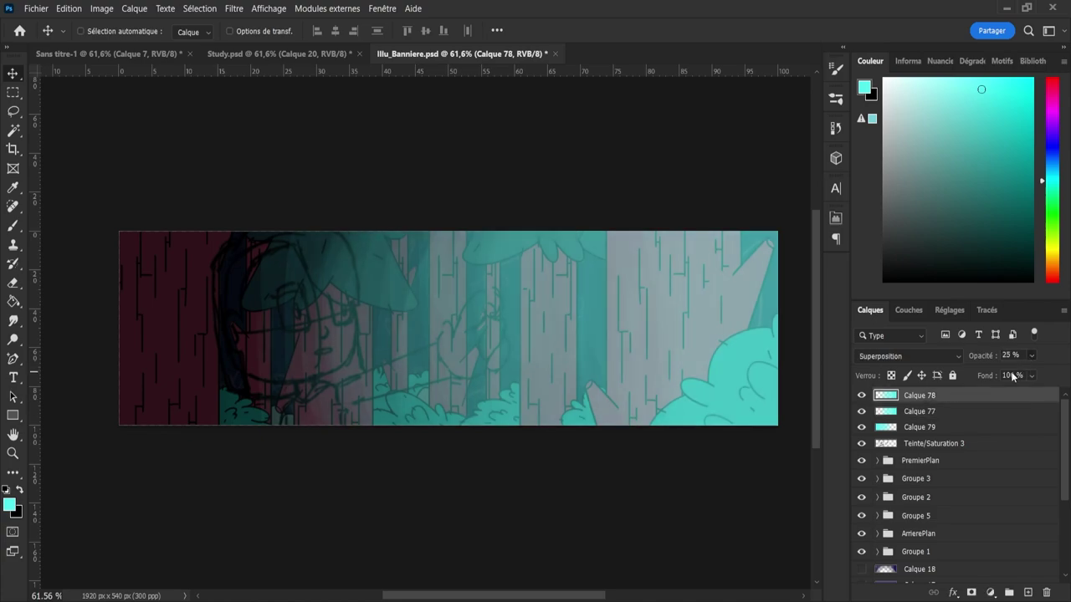
{"action": "key", "text": "1"}
{"action": "key", "text": "4"}
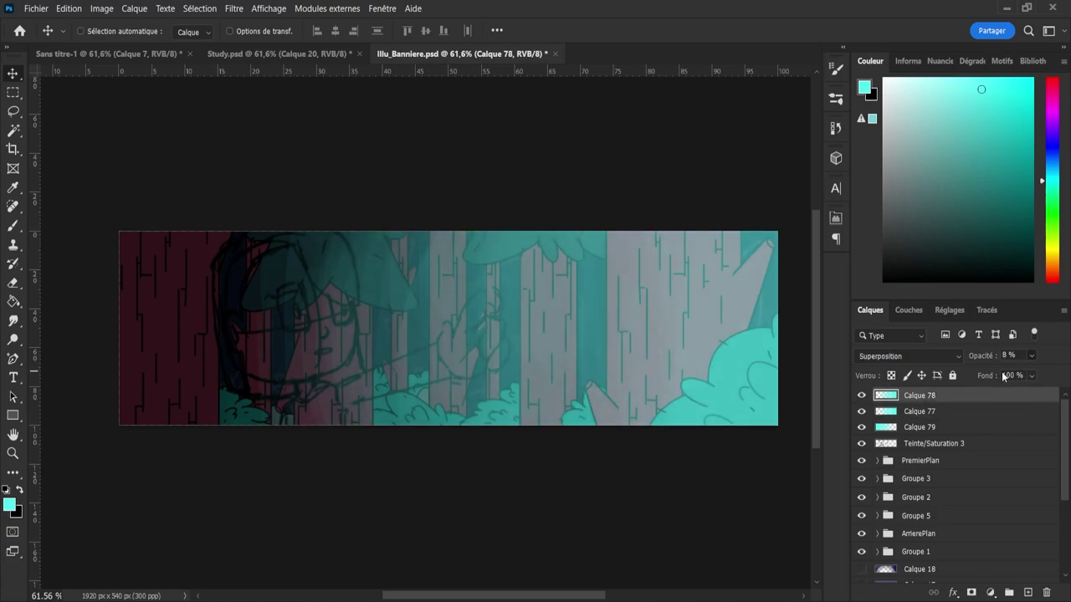
{"action": "key", "text": "alt+bracketleft"}
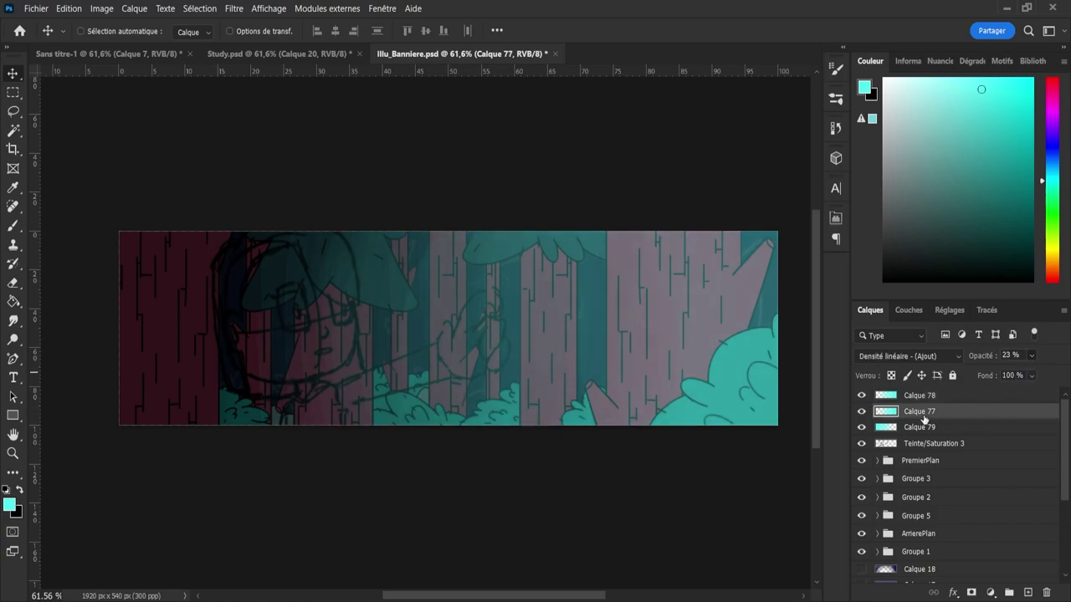
- Duplicate Calque 77 to the top of the layer stack and clip a Teinte/Saturation adjustment to the copy
{"action": "key", "text": "ctrl+j"}
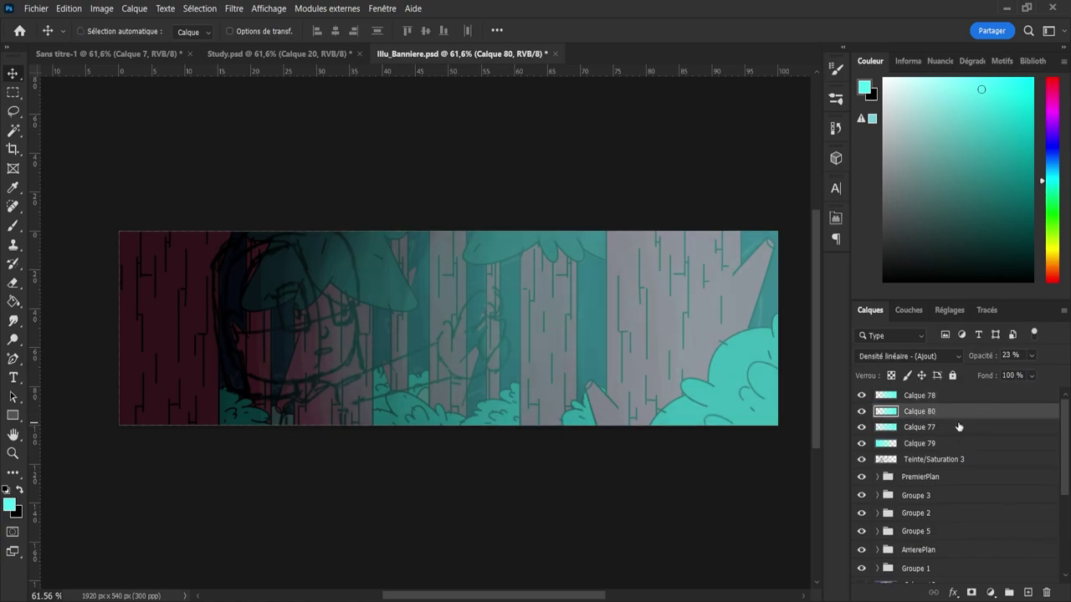
{"action": "key", "text": "ctrl+bracketright"}
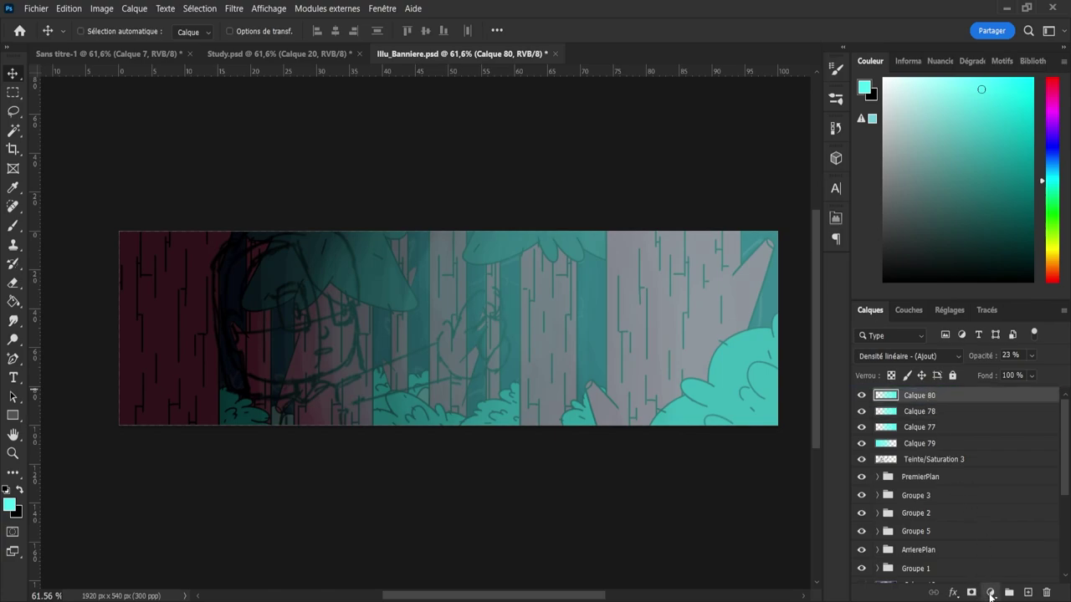
{"action": "left_click", "coordinate": [936, 406]}
{"action": "left_click", "coordinate": [934, 404], "text": "alt"}
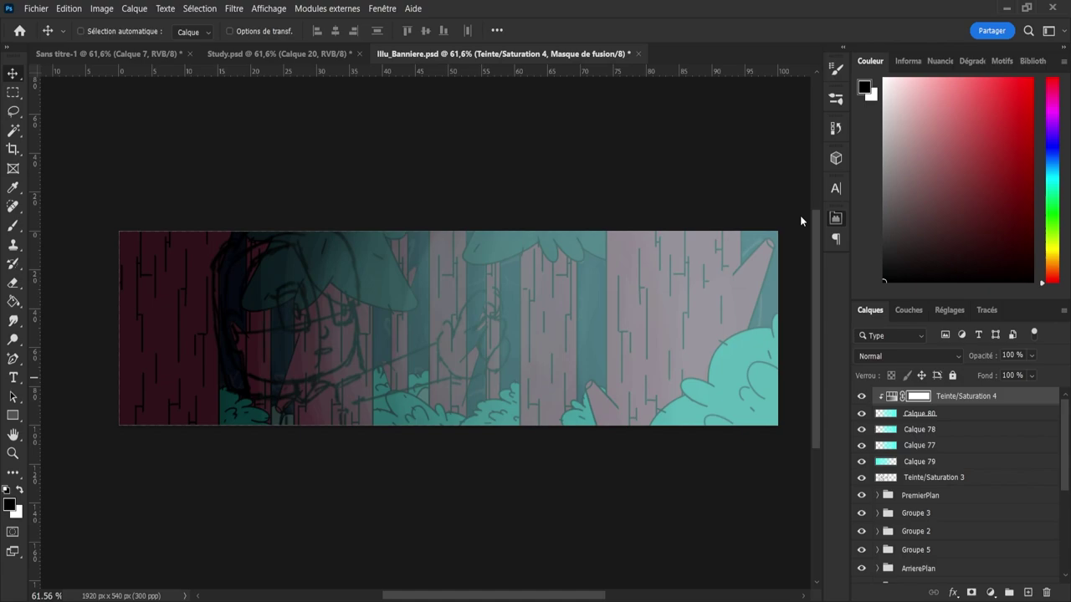
- Set Calque 80 to Normal blend mode at 100 % opacity and select it together with its clipped Teinte/Saturation adjustment
{"action": "left_click", "coordinate": [918, 413]}
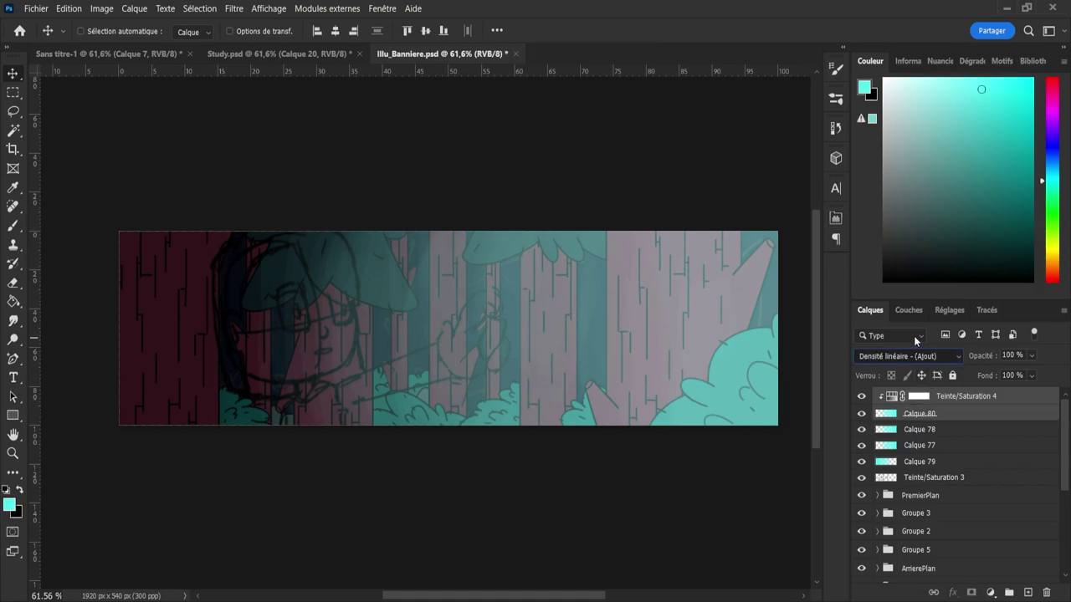
{"action": "key", "text": "ctrl+z"}
{"action": "left_click", "coordinate": [968, 415]}
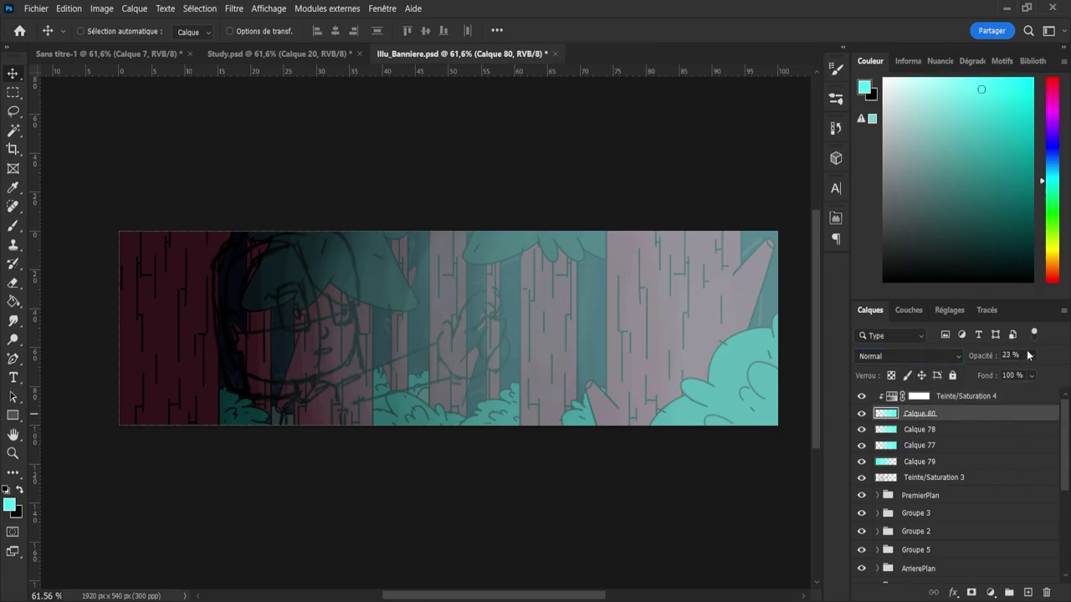
{"action": "left_click", "coordinate": [1029, 356]}
{"action": "left_click_drag", "start_coordinate": [1036, 369], "coordinate": [1062, 376]}
{"action": "left_click", "coordinate": [935, 402], "text": "shift"}
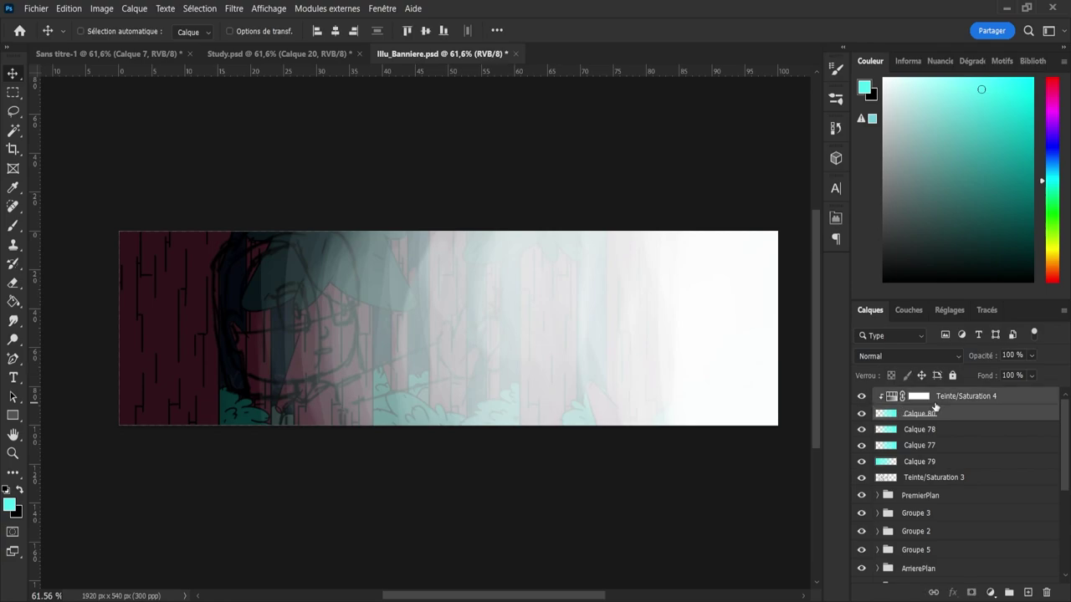
- Merge Calque 80 with its clipped Teinte/Saturation adjustment and try the Densité linéaire + blend mode on the result
{"action": "key", "text": "ctrl+e"}
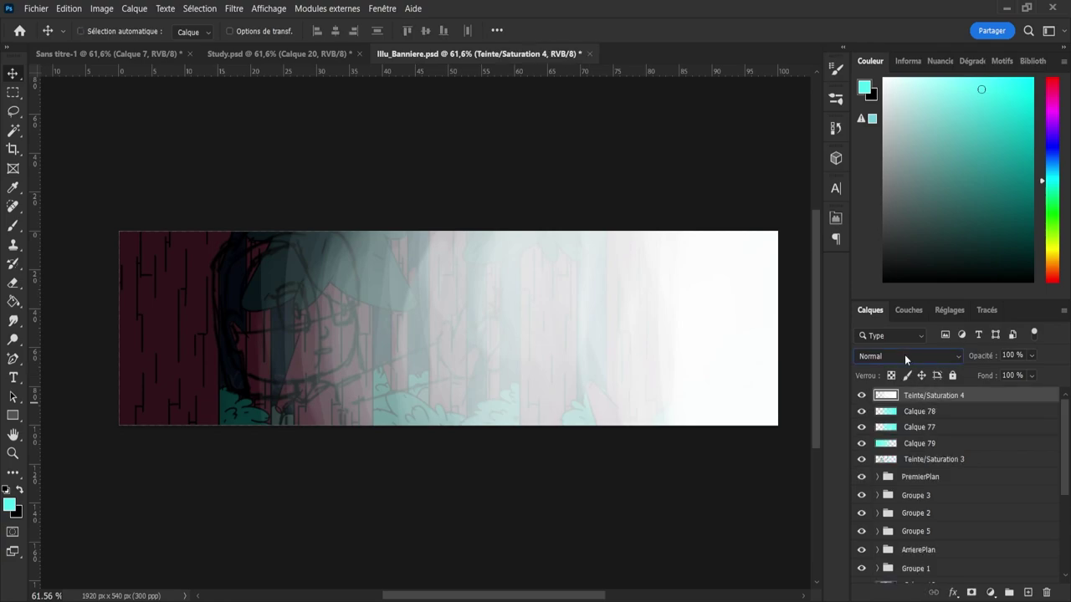
{"action": "key", "text": "shift+alt+i"}
{"action": "key", "text": "shift+alt+n"}
{"action": "key", "text": "shift+alt+i"}
{"action": "key", "text": "shift+alt+k"}
{"action": "key", "text": "Down"}
{"action": "key", "text": "Down"}
{"action": "key", "text": "Down"}
{"action": "key", "text": "Down"}
{"action": "key", "text": "Down"}
{"action": "key", "text": "Down"}
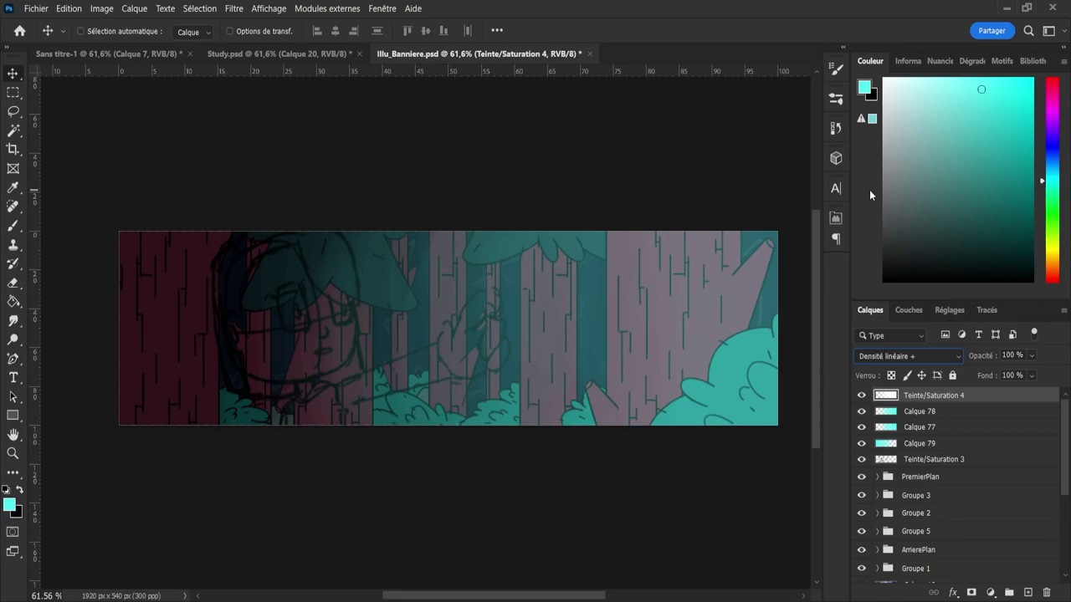
- Set the merged Teinte/Saturation 4 layer to Incrustation blend mode at 42 % opacity
{"action": "key", "text": "shift+plus"}
{"action": "key", "text": "shift+plus"}
{"action": "key", "text": "shift+plus"}
{"action": "key", "text": "shift+plus"}
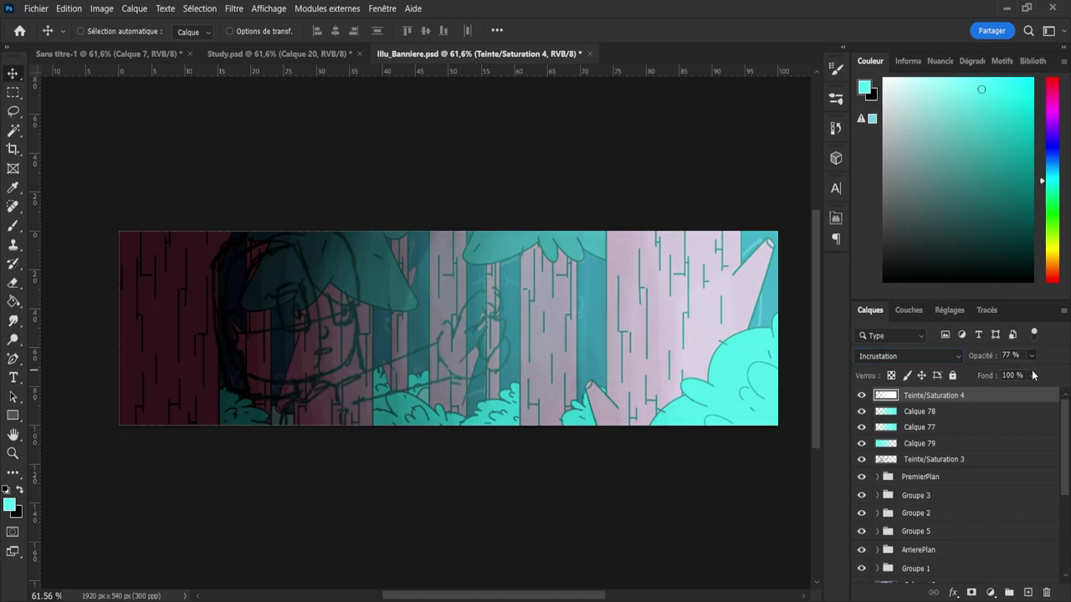
{"action": "left_click_drag", "start_coordinate": [1033, 376], "coordinate": [1015, 376]}
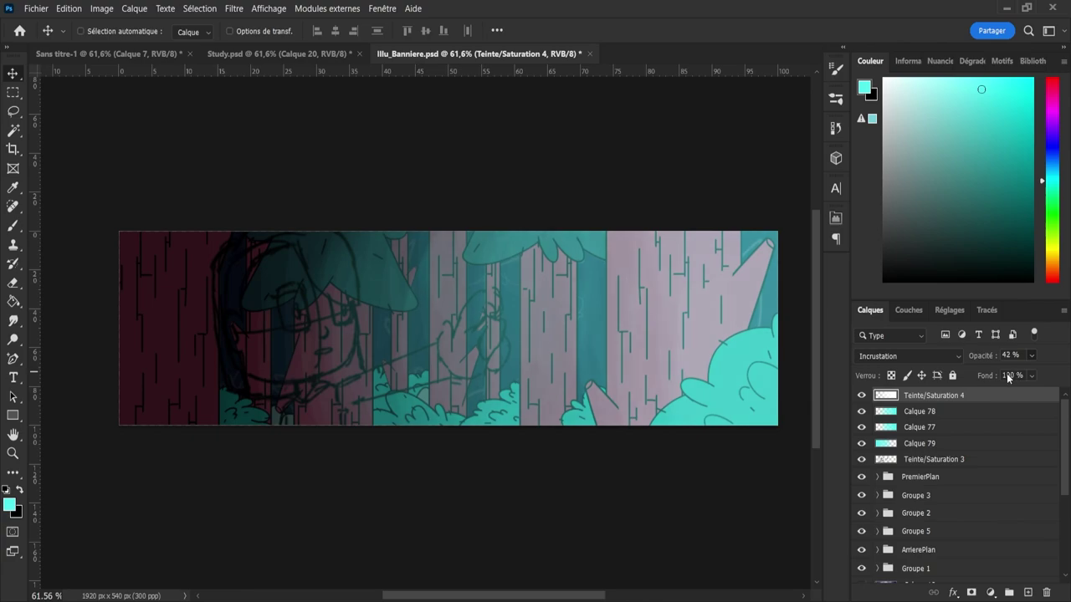
- Save Illu_Banniere.psd and close the open documents, saving the changes in Study.psd
{"action": "key", "text": "ctrl+s"}
{"action": "left_click", "coordinate": [264, 55]}
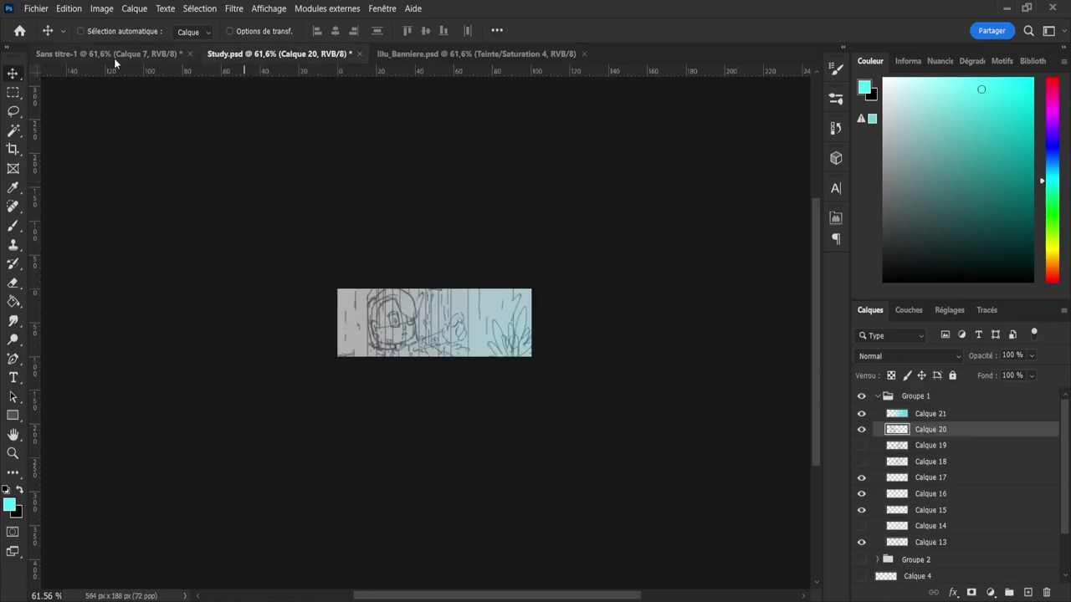
{"action": "left_click", "coordinate": [106, 55]}
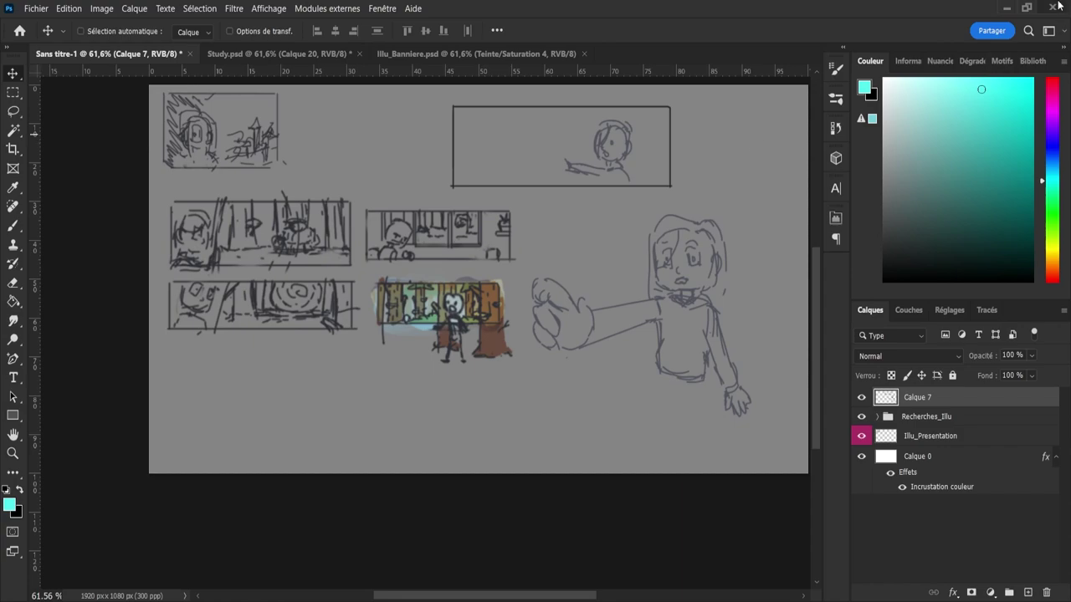
{"action": "left_click", "coordinate": [1058, 5]}
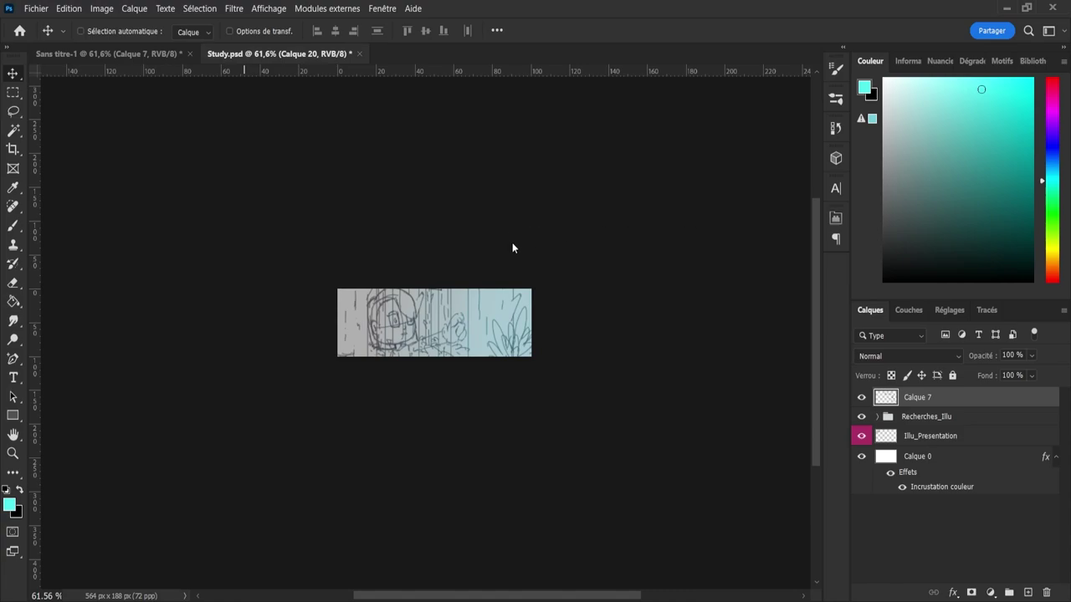
{"action": "key", "text": "ctrl+s"}
{"action": "key", "text": "ctrl+Tab"}
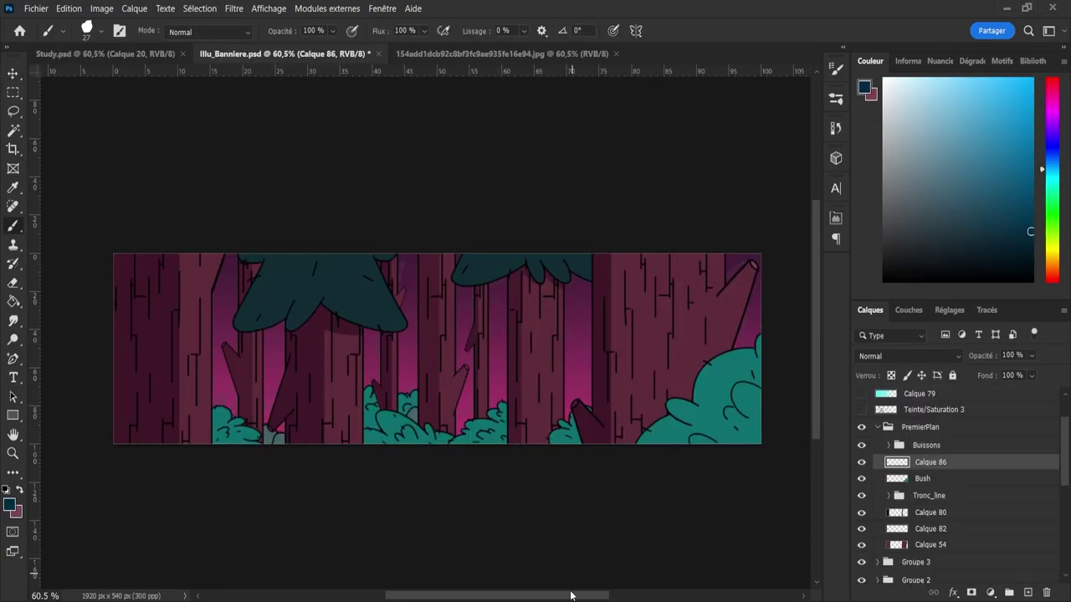
- Load the outline of the Bush layer as a selection and prepare a 32 px brush with 53 % smoothing for Calque 86
{"action": "left_click_drag", "start_coordinate": [575, 597], "coordinate": [605, 597]}
{"action": "key", "text": "z"}
{"action": "mouse_move", "coordinate": [658, 430]}
{"action": "left_mouse_down"}
{"action": "mouse_move", "coordinate": [688, 443]}
{"action": "mouse_move", "coordinate": [654, 426]}
{"action": "left_mouse_up"}
{"action": "key", "text": "b"}
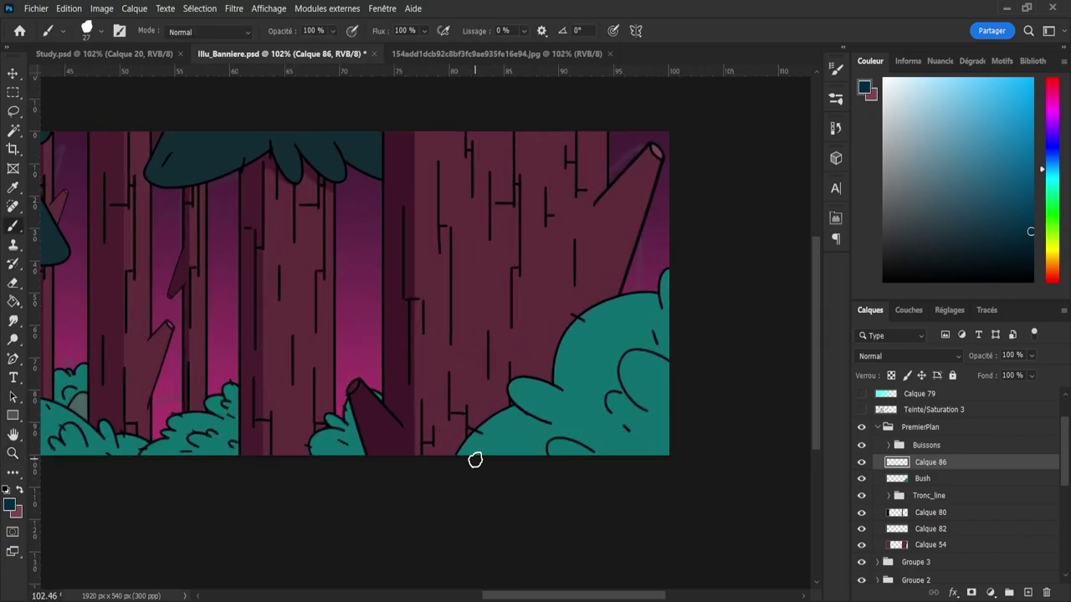
{"action": "left_click", "coordinate": [897, 480], "text": "ctrl"}
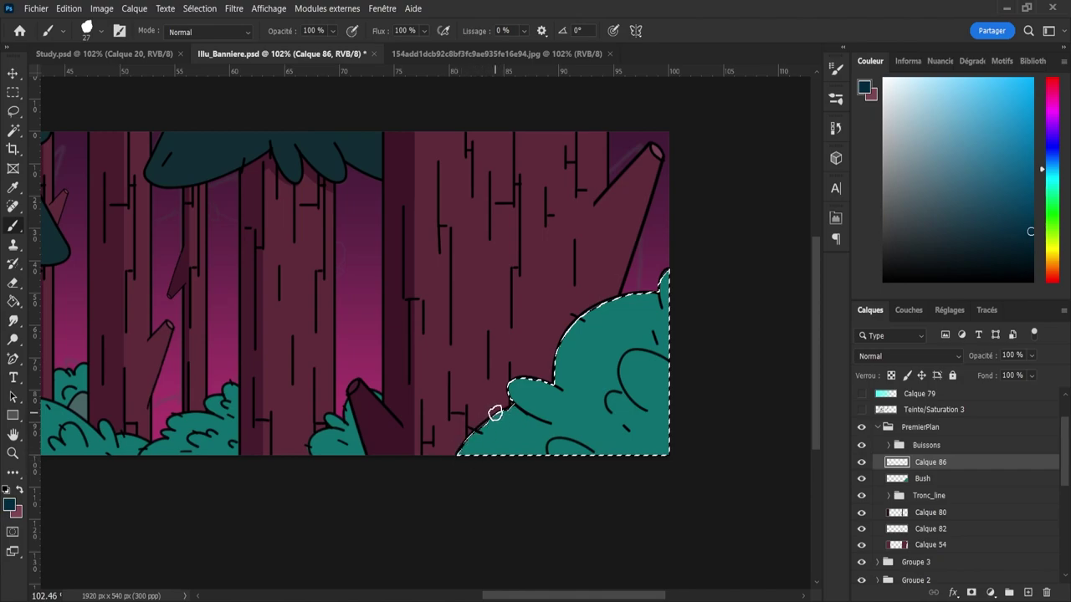
{"action": "key", "text": "bracketright"}
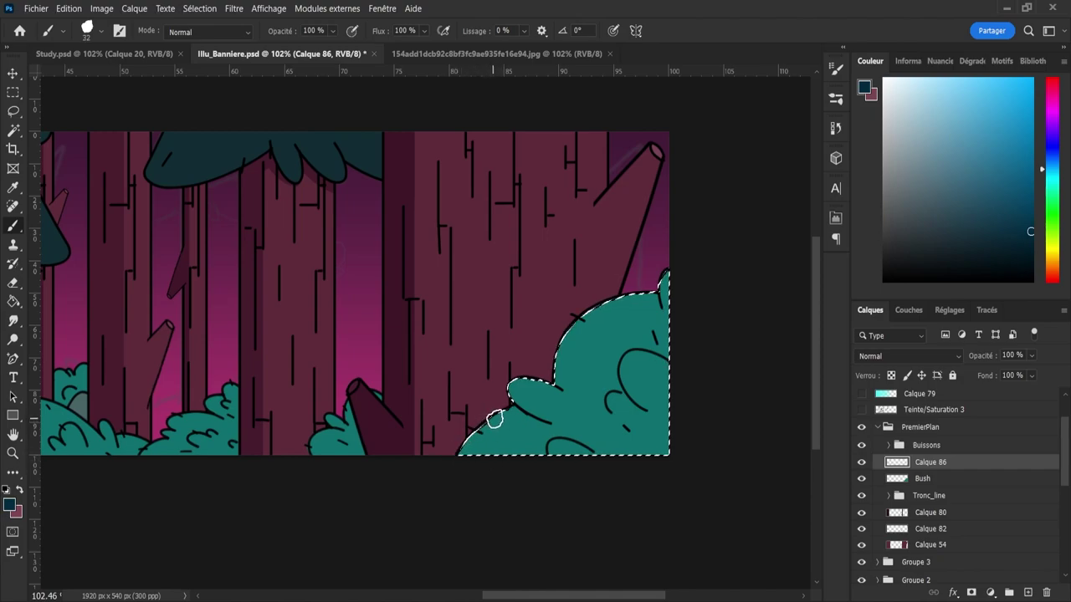
{"action": "key", "text": "z"}
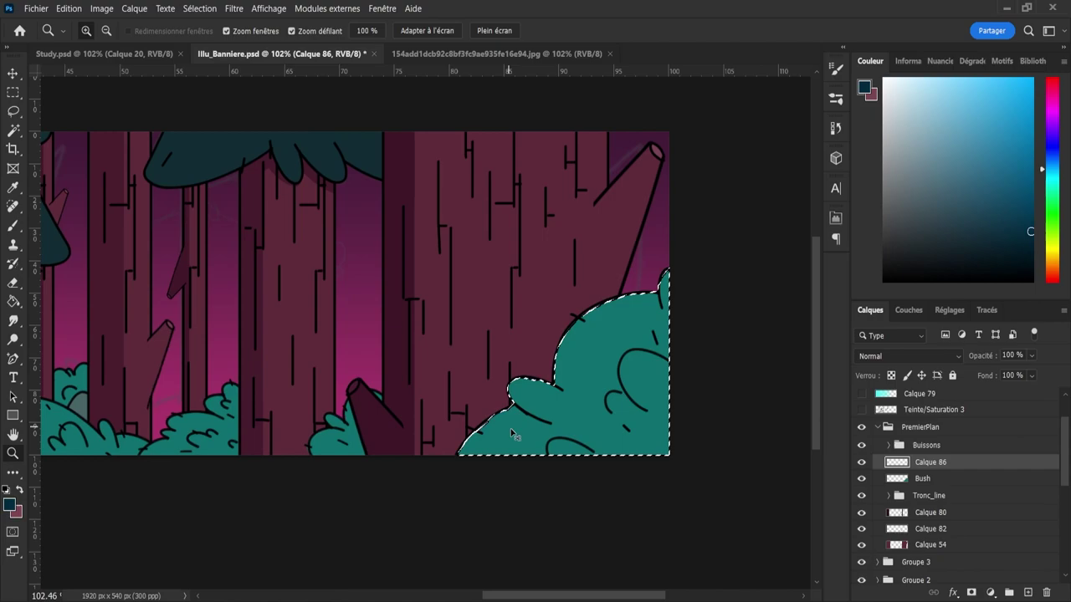
{"action": "key", "text": "b"}
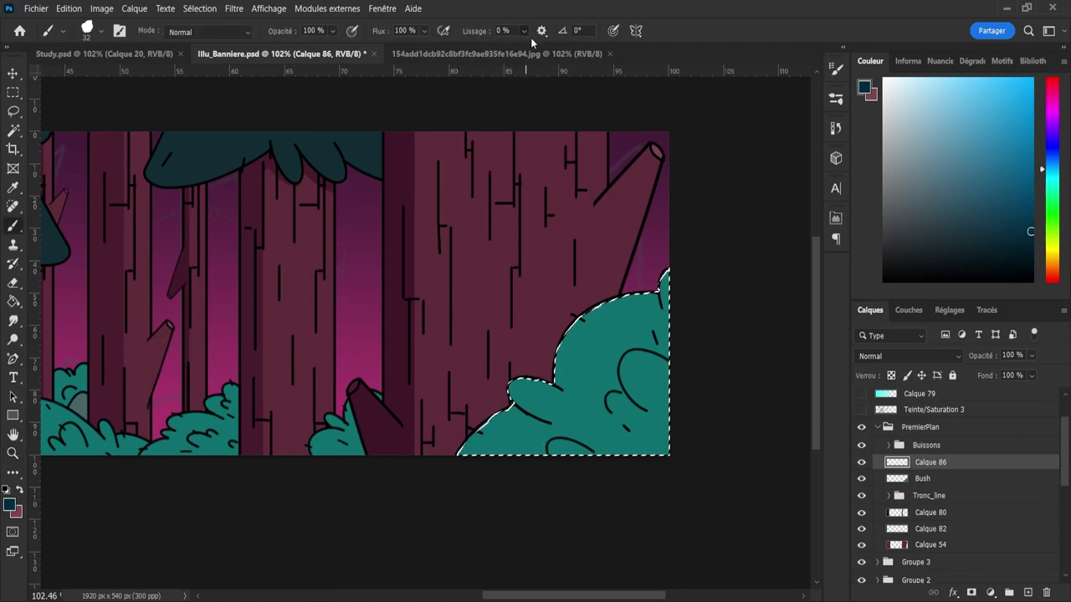
{"action": "left_click_drag", "start_coordinate": [561, 58], "coordinate": [570, 56]}
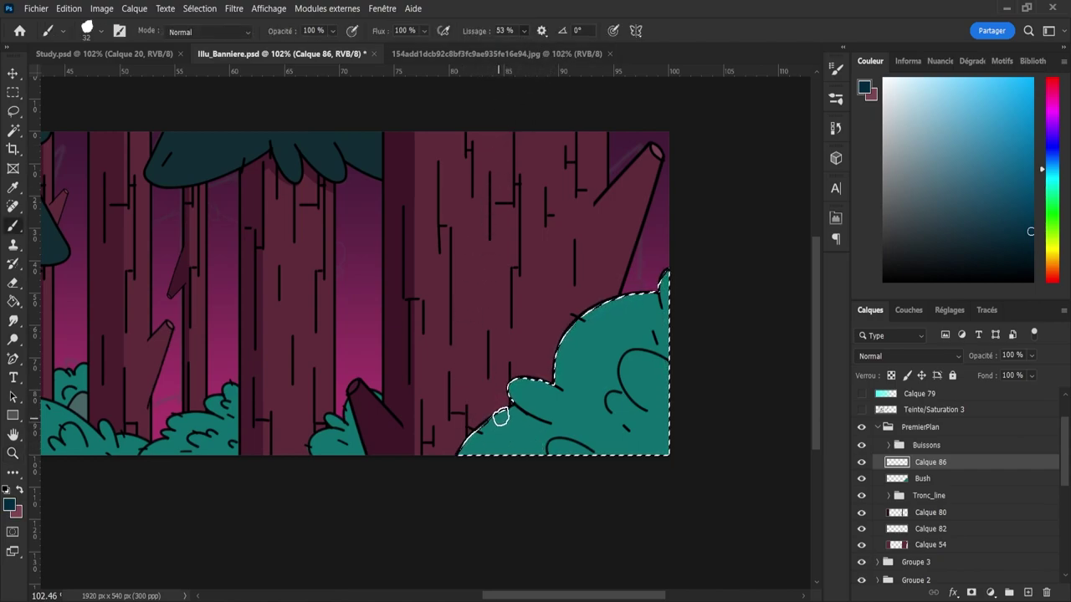
- Paint a dark blue shadow on the lower-left edge of the large bush and trim it to a curve with the eraser
{"action": "left_click_drag", "start_coordinate": [501, 416], "coordinate": [478, 463]}
{"action": "left_click_drag", "start_coordinate": [510, 416], "coordinate": [447, 495]}
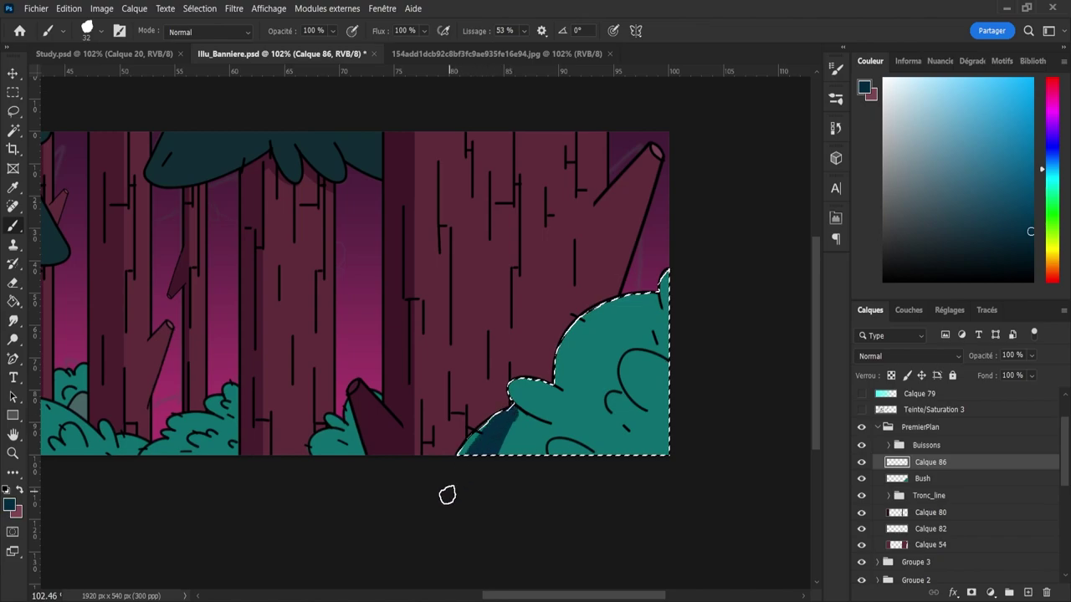
{"action": "key", "text": "e"}
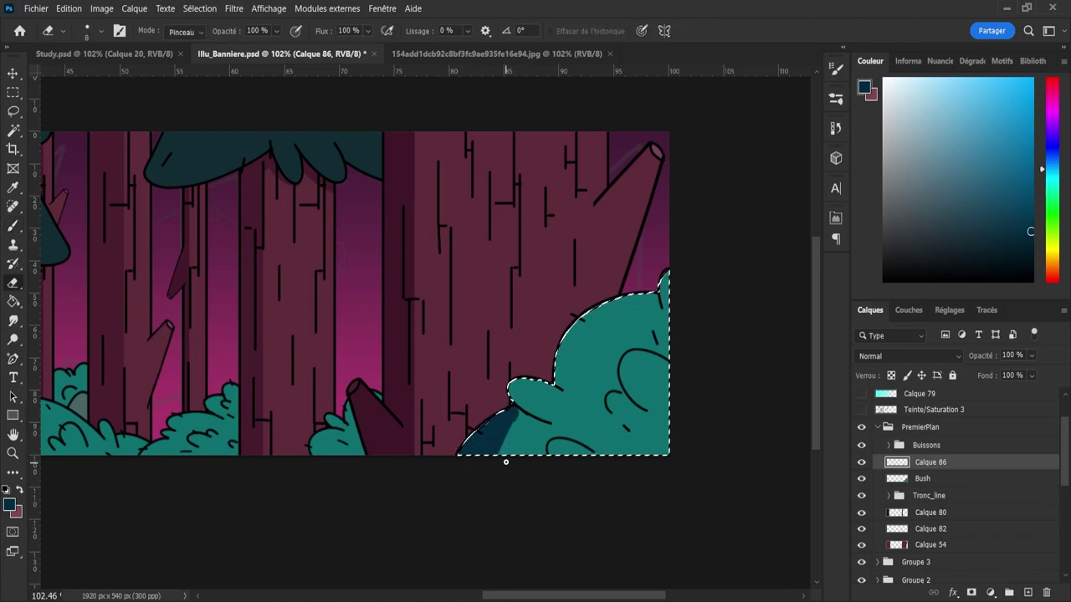
{"action": "right_click", "coordinate": [527, 435], "text": "alt"}
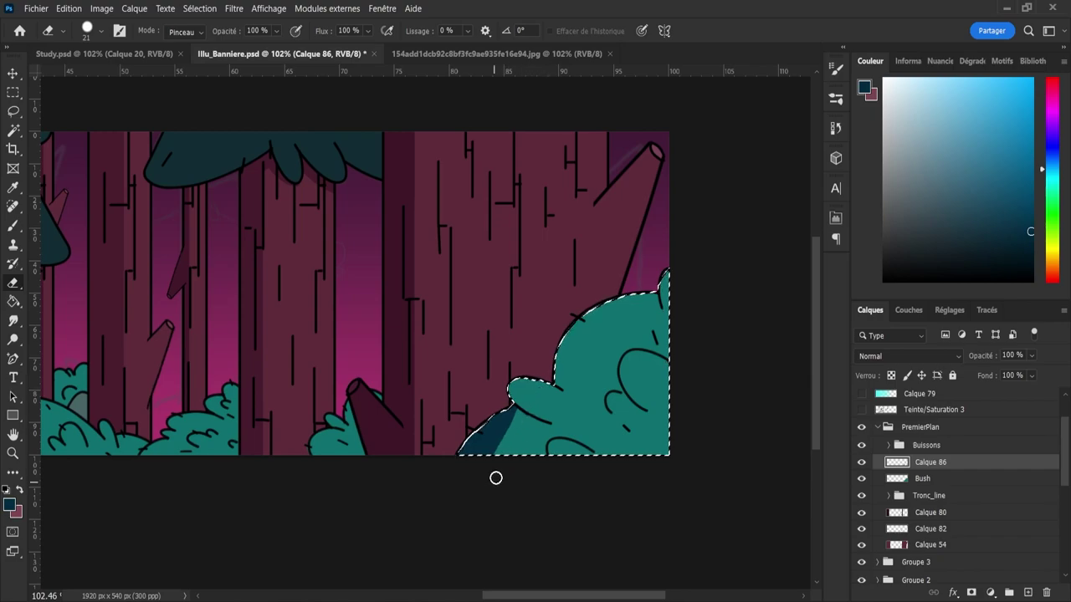
{"action": "left_click", "coordinate": [511, 435]}
{"action": "key", "text": "bracketright"}
{"action": "key", "text": "bracketright"}
{"action": "key", "text": "bracketright"}
{"action": "key", "text": "bracketright"}
{"action": "key", "text": "bracketright"}
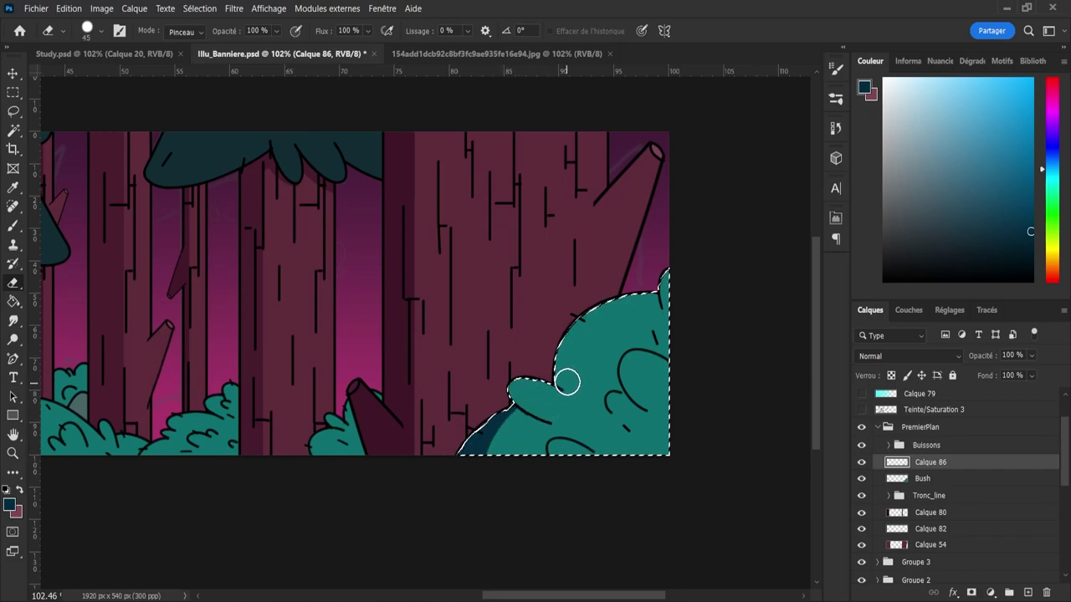
- Shade the left edge of the large bush's small lobe in dark blue with a smaller brush
{"action": "key", "text": "b"}
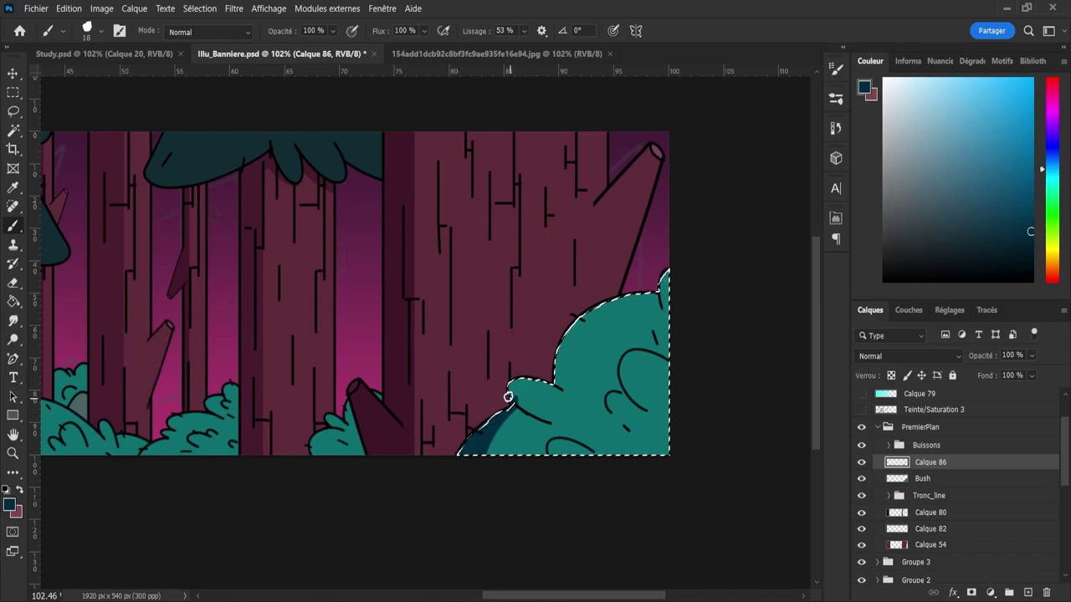
{"action": "key", "text": "bracketleft"}
{"action": "key", "text": "bracketleft"}
{"action": "key", "text": "e"}
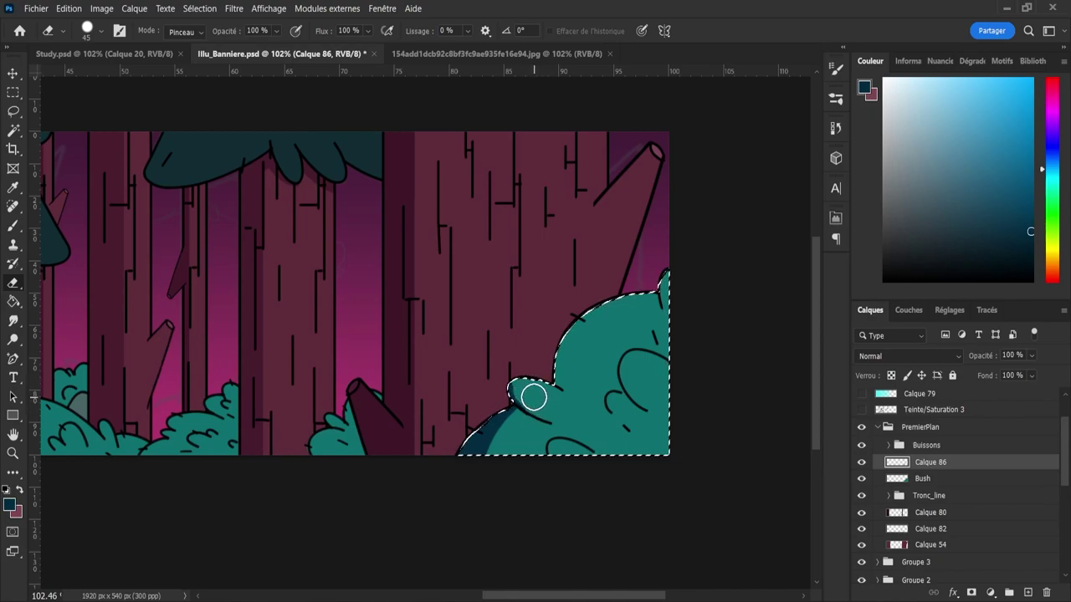
- Paint thin dark blue shadows beside the inner curls of the large bush and set the eraser's smoothing to 53 %
{"action": "key", "text": "b"}
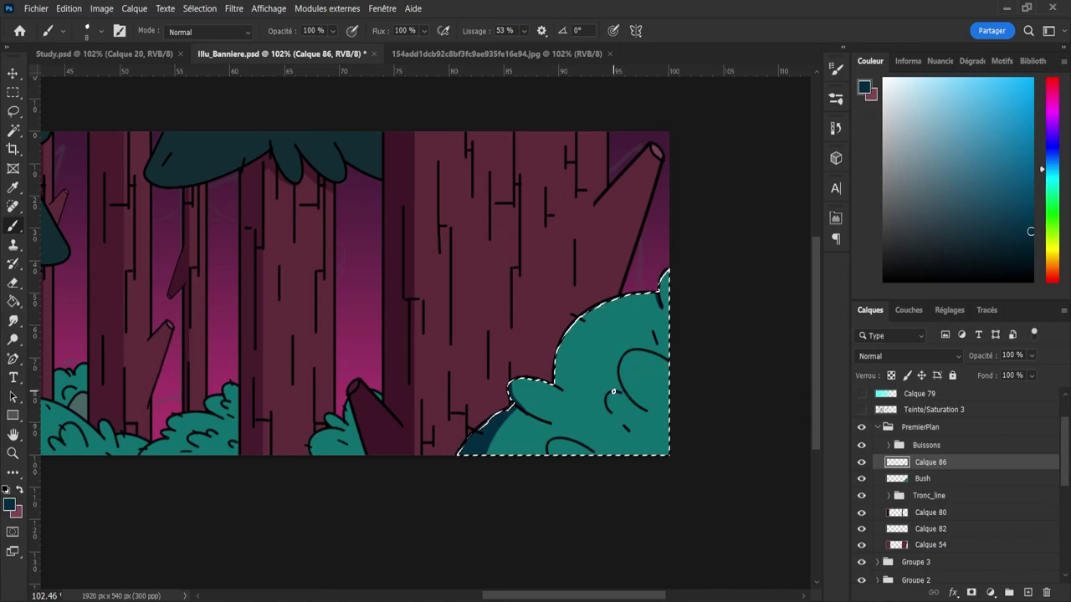
{"action": "mouse_move", "coordinate": [625, 393]}
{"action": "left_mouse_down"}
{"action": "mouse_move", "coordinate": [618, 365]}
{"action": "mouse_move", "coordinate": [627, 352]}
{"action": "left_mouse_up"}
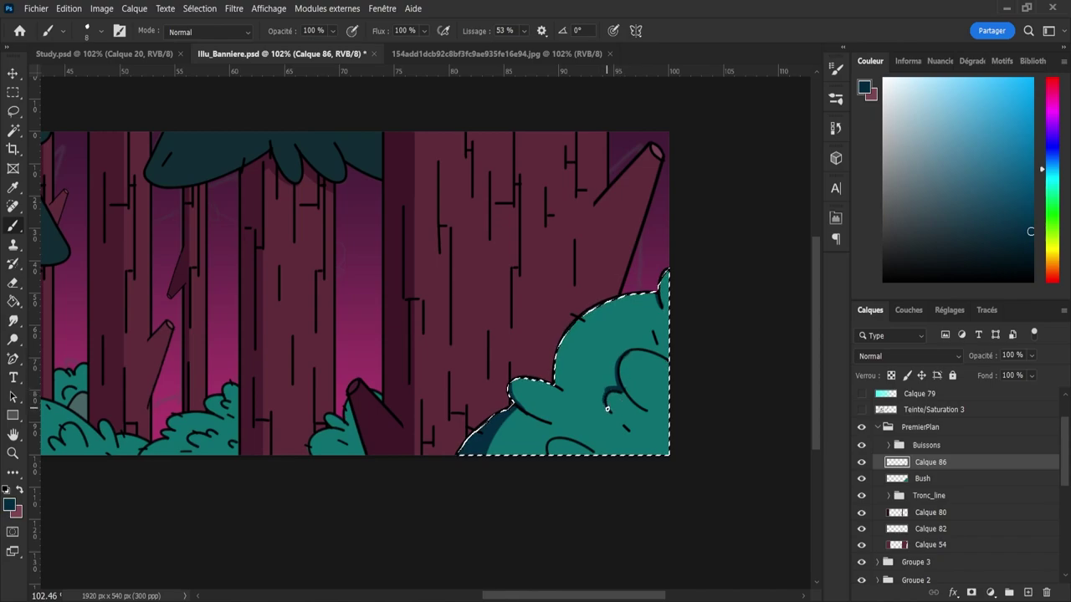
{"action": "key", "text": "e"}
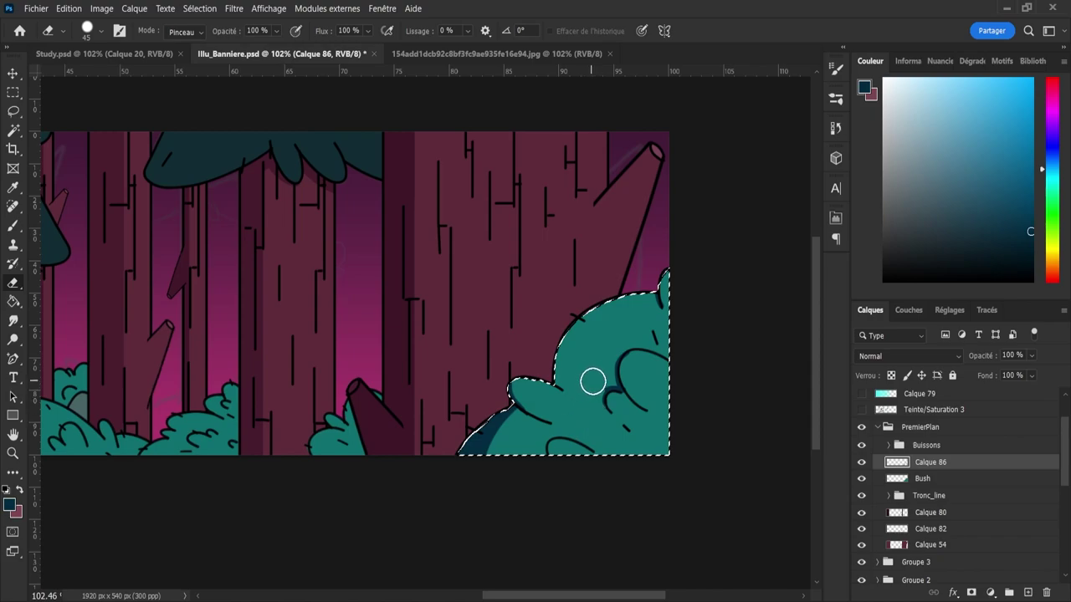
{"action": "left_click_drag", "start_coordinate": [608, 391], "coordinate": [596, 388]}
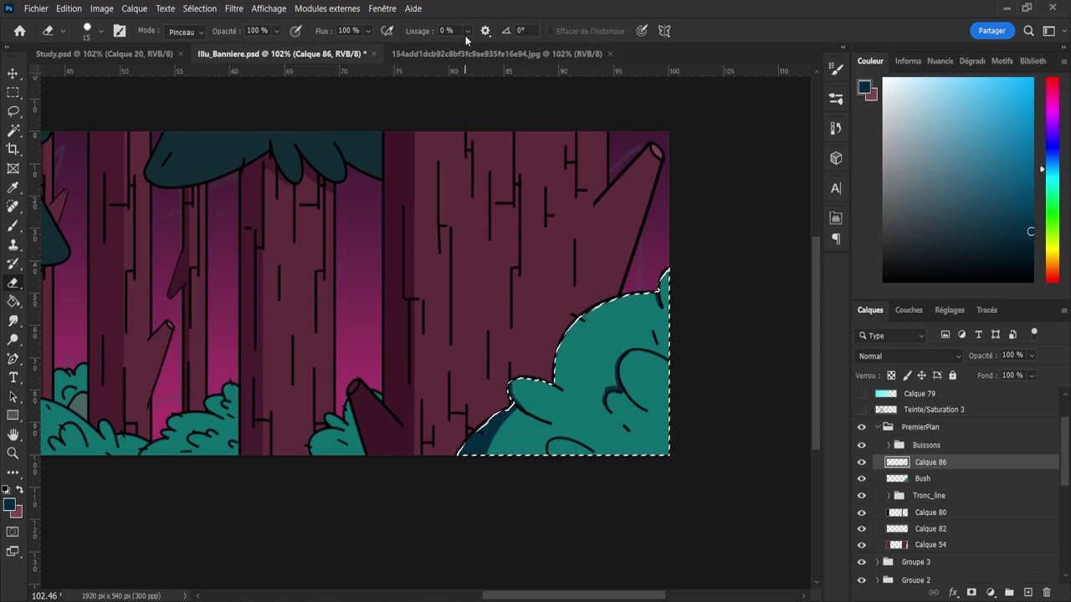
{"action": "left_click_drag", "start_coordinate": [469, 32], "coordinate": [502, 50]}
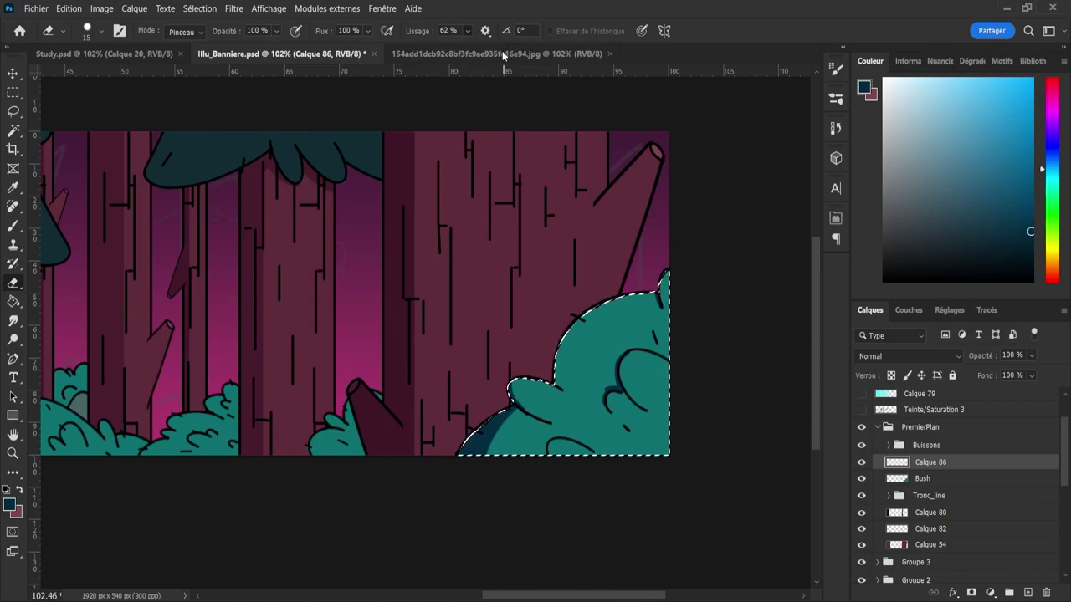
{"action": "scroll", "coordinate": [653, 406], "scroll_direction": "up", "scroll_amount": 5}
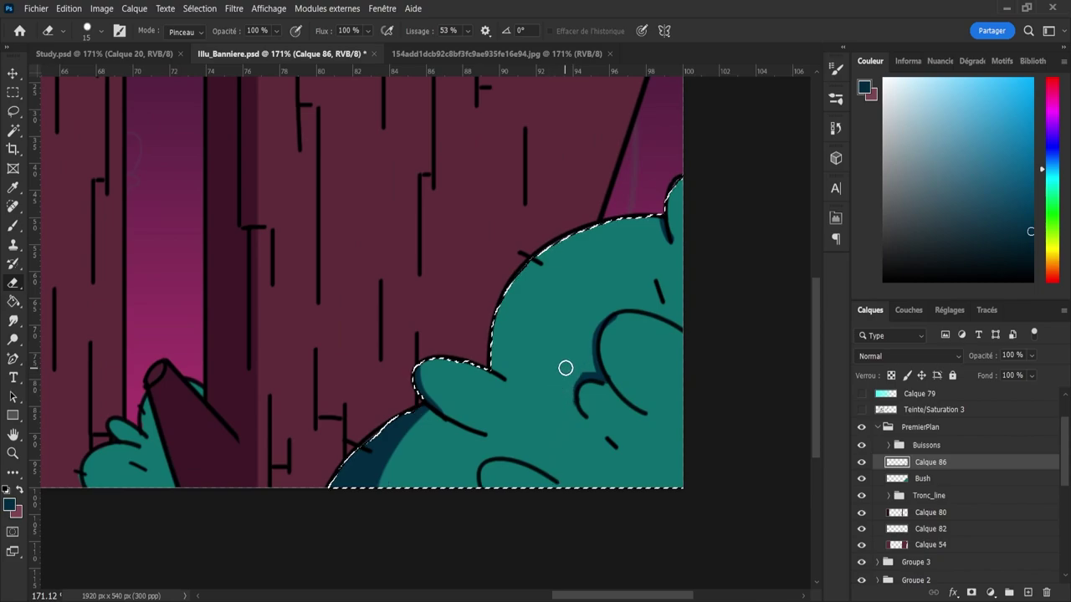
- Extend the shadow around the small inner curl of the bush and thin it with a 6 px eraser
{"action": "right_click", "coordinate": [581, 368], "text": "alt"}
{"action": "key", "text": "bracketleft"}
{"action": "key", "text": "bracketleft"}
{"action": "key", "text": "bracketleft"}
{"action": "key", "text": "bracketleft"}
{"action": "key", "text": "bracketleft"}
{"action": "key", "text": "b"}
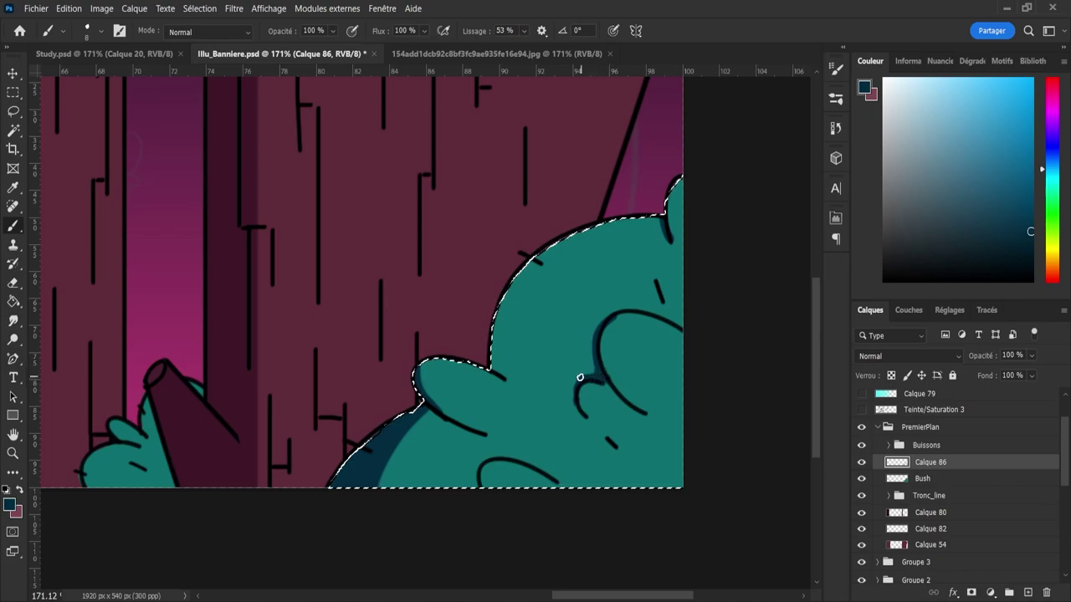
{"action": "mouse_move", "coordinate": [578, 377]}
{"action": "left_mouse_down"}
{"action": "mouse_move", "coordinate": [569, 406]}
{"action": "mouse_move", "coordinate": [586, 420]}
{"action": "left_mouse_up"}
{"action": "key", "text": "e"}
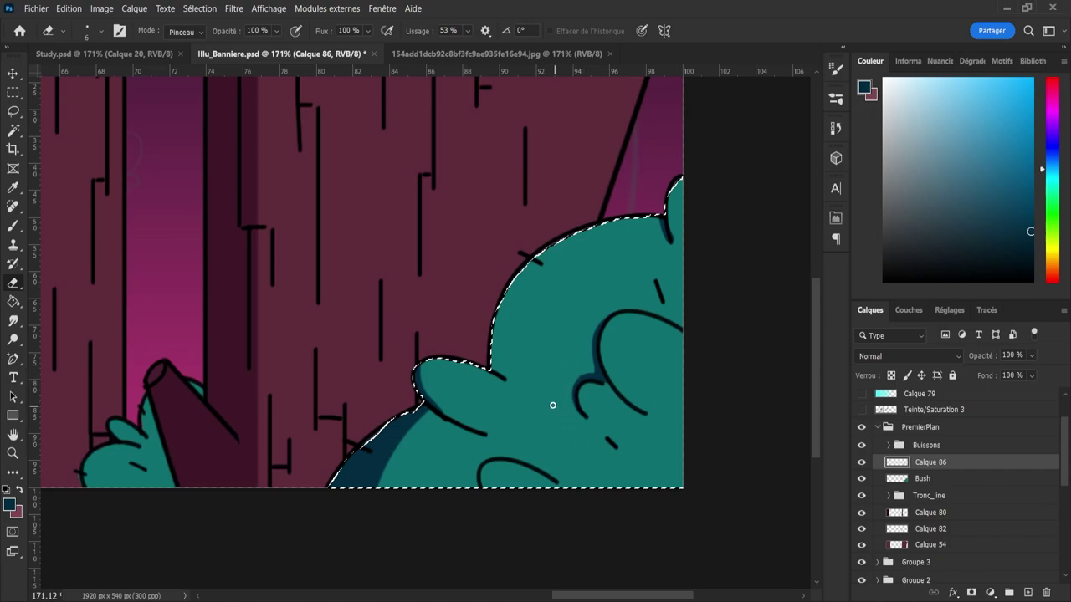
- Add a dark blue shadow along the lowest inner curl of the large bush and erase its excess along the upper line
{"action": "key", "text": "b"}
{"action": "scroll", "coordinate": [586, 414], "scroll_direction": "down", "scroll_amount": 4}
{"action": "scroll", "coordinate": [502, 438], "scroll_direction": "up", "scroll_amount": 5}
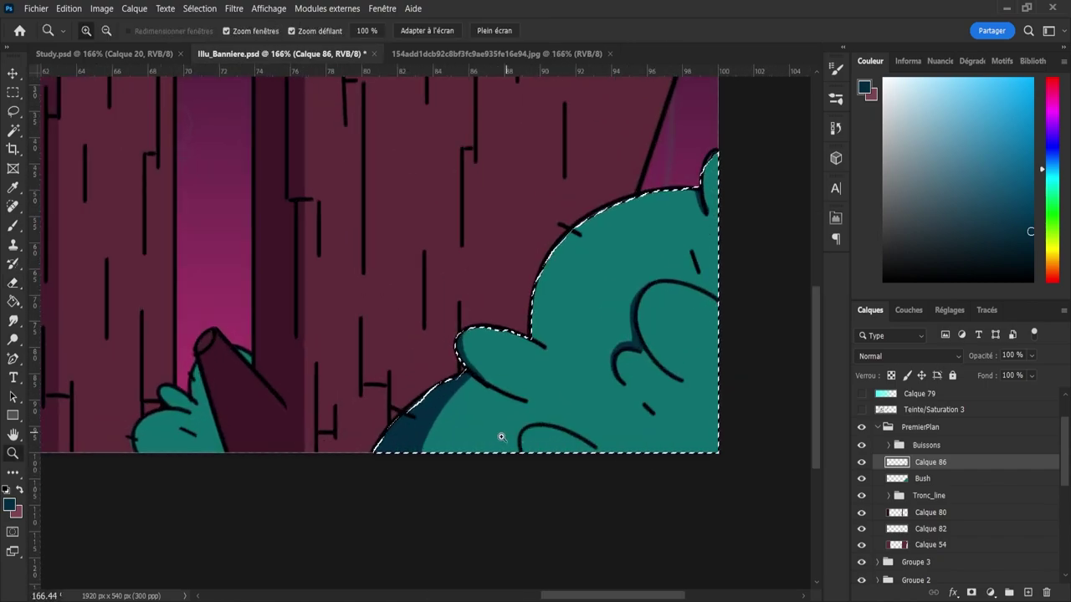
{"action": "left_click_drag", "start_coordinate": [517, 426], "coordinate": [585, 429]}
{"action": "key", "text": "e"}
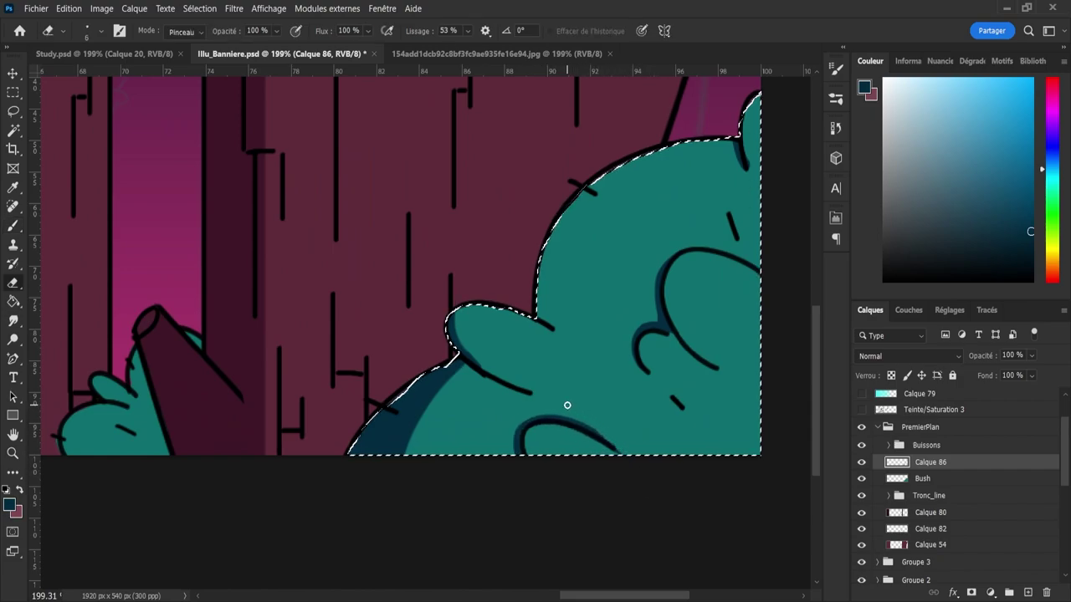
{"action": "left_click_drag", "start_coordinate": [545, 409], "coordinate": [622, 451]}
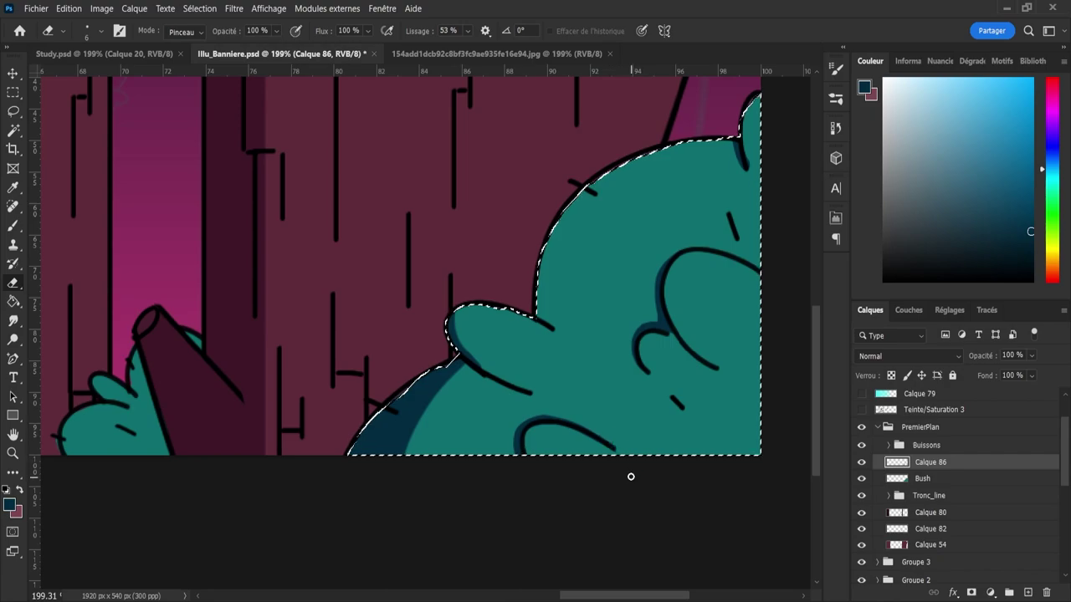
{"action": "mouse_move", "coordinate": [530, 416]}
{"action": "left_mouse_down"}
{"action": "mouse_move", "coordinate": [563, 415]}
{"action": "mouse_move", "coordinate": [610, 447]}
{"action": "left_mouse_up"}
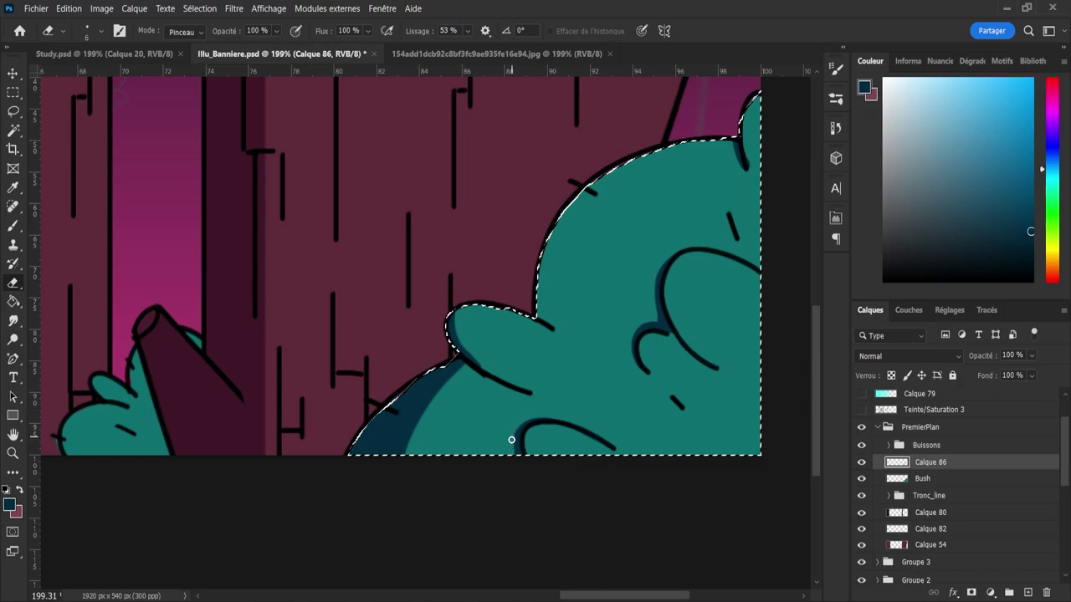
- Clean up the shadow edge around the bush's small left lobe with the eraser
{"action": "key", "text": "z"}
{"action": "left_click_drag", "start_coordinate": [591, 454], "coordinate": [555, 454]}
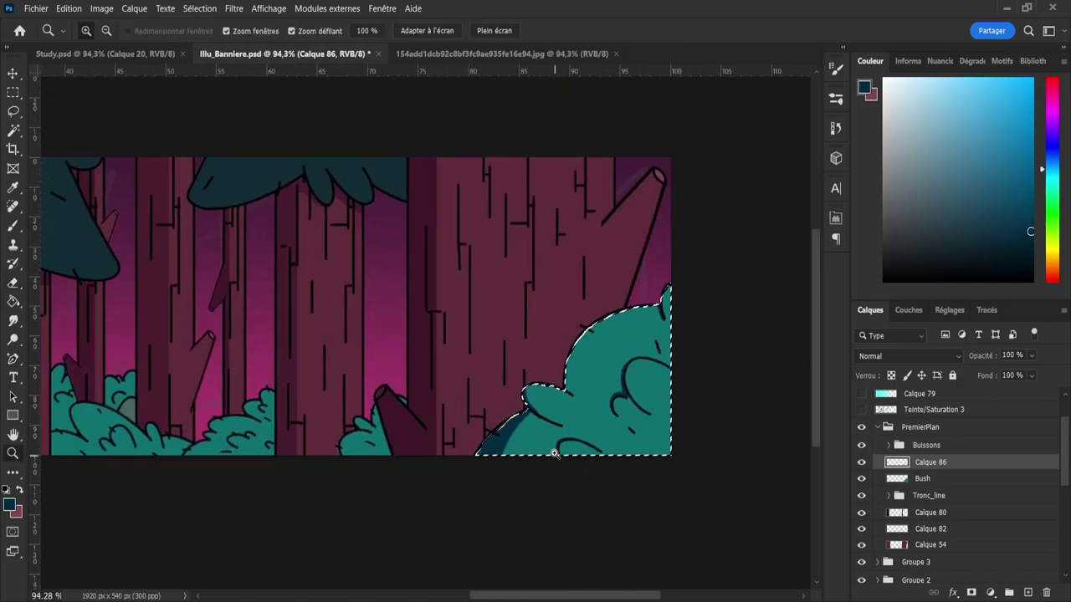
{"action": "left_click_drag", "start_coordinate": [546, 404], "coordinate": [605, 430]}
{"action": "key", "text": "e"}
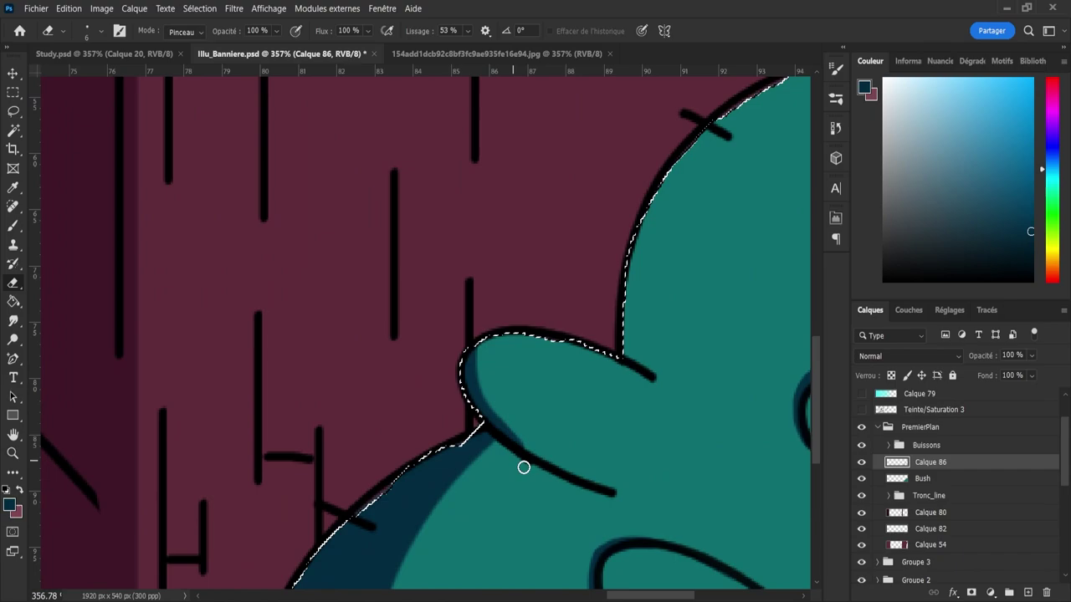
{"action": "key", "text": "z"}
{"action": "left_click_drag", "start_coordinate": [615, 447], "coordinate": [582, 446]}
{"action": "scroll", "coordinate": [582, 446], "scroll_direction": "down", "scroll_amount": 3}
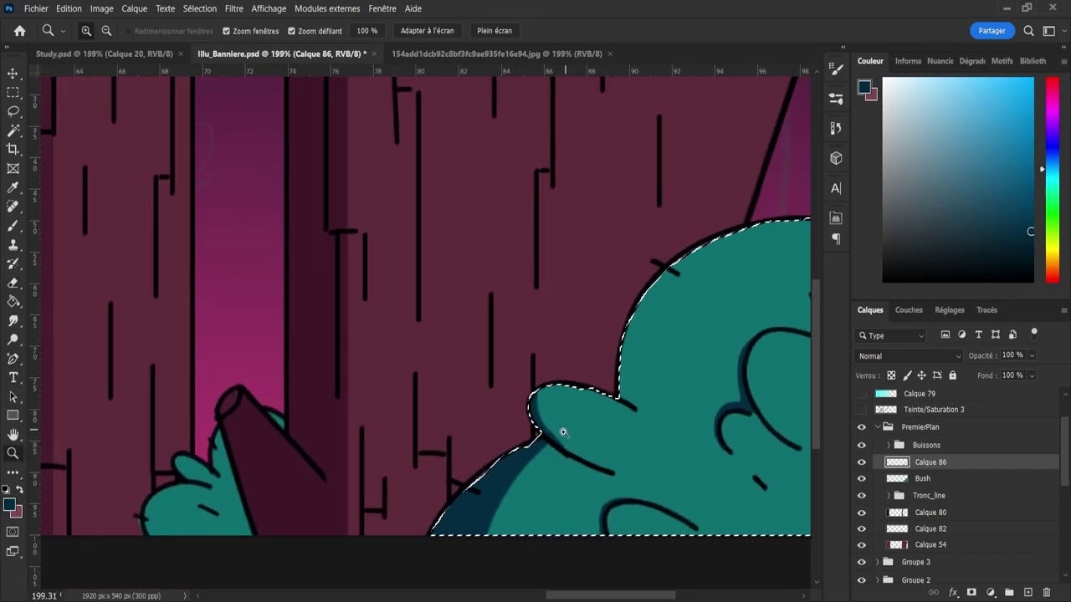
- Clear the selection around the large bush and save the document
{"action": "key", "text": "l"}
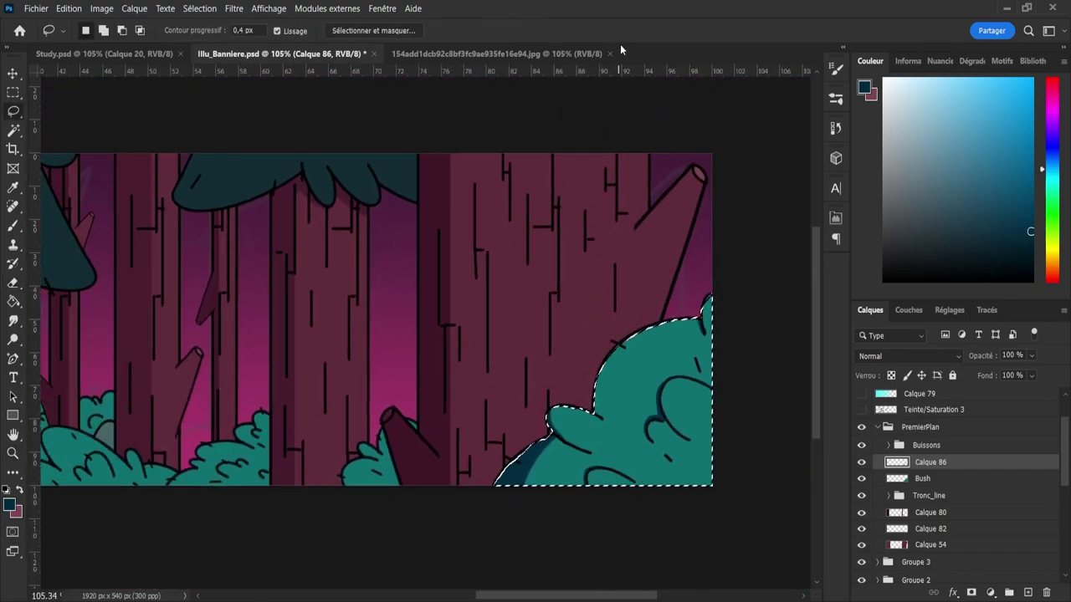
{"action": "key", "text": "ctrl+d"}
{"action": "key", "text": "z"}
{"action": "scroll", "coordinate": [661, 377], "scroll_direction": "down", "scroll_amount": 3}
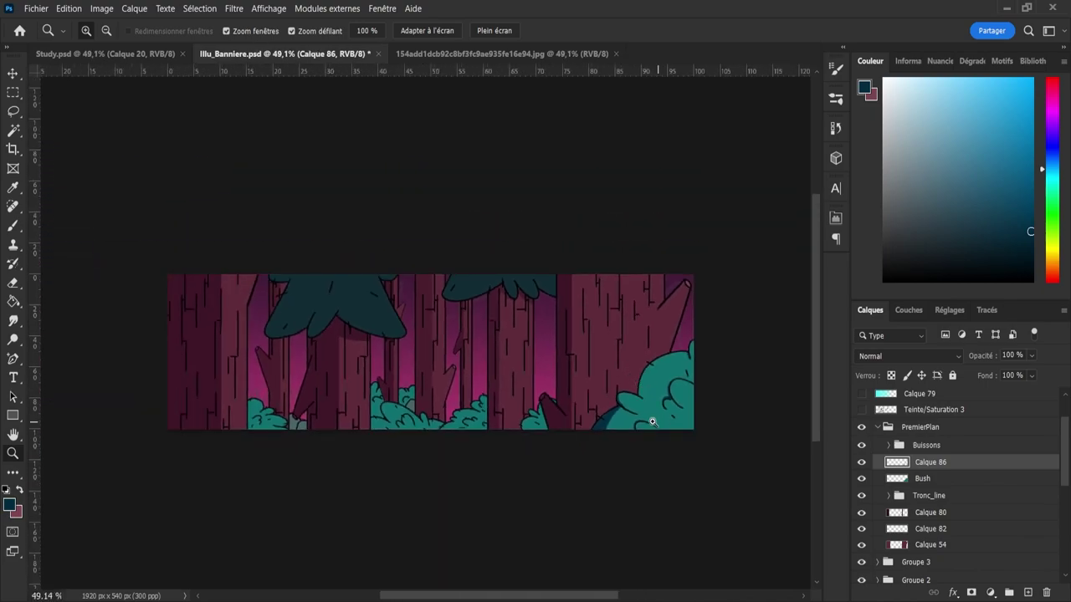
{"action": "scroll", "coordinate": [650, 421], "scroll_direction": "up", "scroll_amount": 3}
{"action": "key", "text": "ctrl+s"}
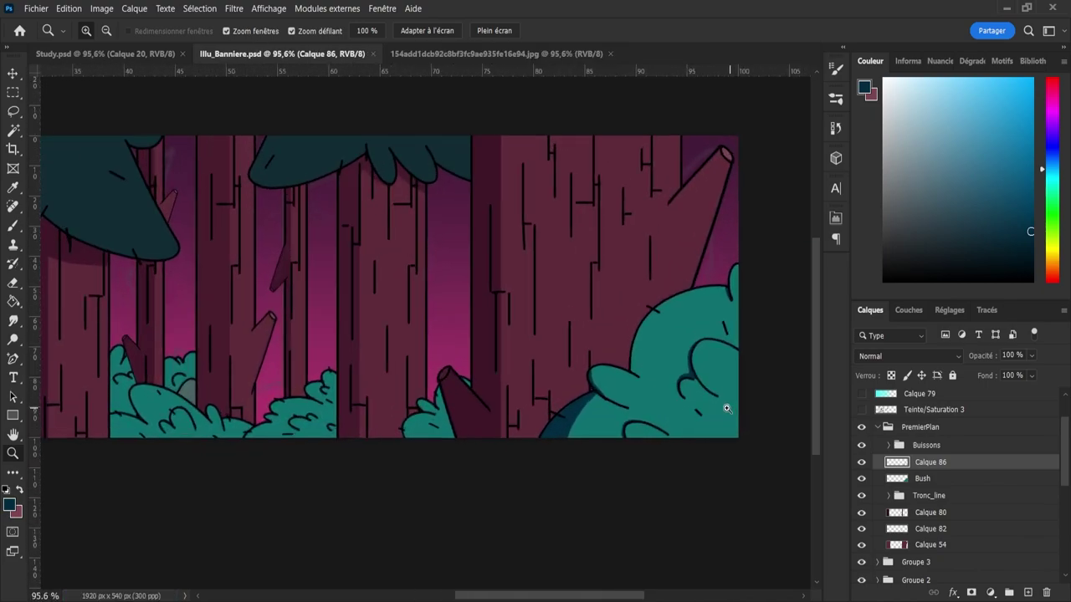
{"action": "scroll", "coordinate": [669, 423], "scroll_direction": "down", "scroll_amount": 3}
{"action": "scroll", "coordinate": [638, 428], "scroll_direction": "up", "scroll_amount": 3}
{"action": "scroll", "coordinate": [531, 366], "scroll_direction": "down", "scroll_amount": 4}
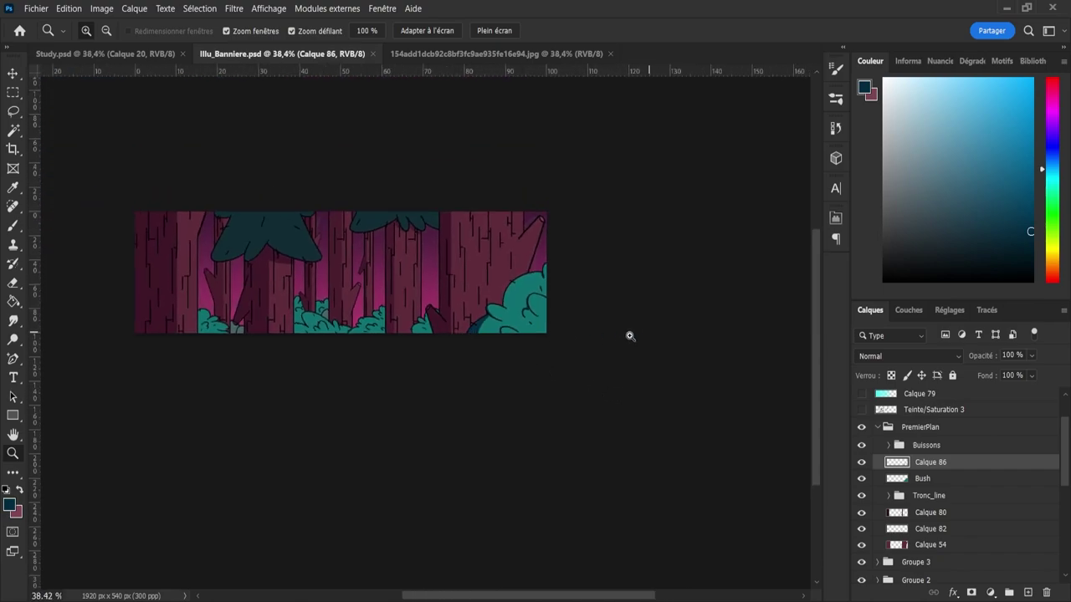
{"action": "scroll", "coordinate": [497, 310], "scroll_direction": "up", "scroll_amount": 4}
{"action": "scroll", "coordinate": [694, 316], "scroll_direction": "down", "scroll_amount": 3}
- Paint a dark blue shadow along the left edge of the large bush's upper lobe, down to the small lobe
{"action": "scroll", "coordinate": [692, 307], "scroll_direction": "up", "scroll_amount": 3}
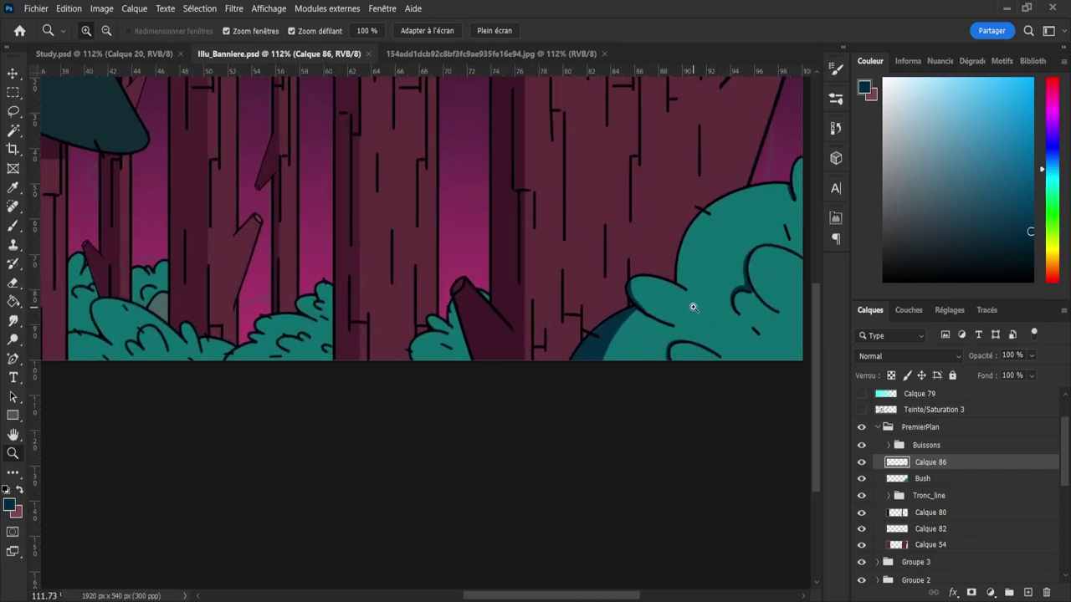
{"action": "scroll", "coordinate": [693, 307], "scroll_direction": "up", "scroll_amount": 2}
{"action": "key", "text": "b"}
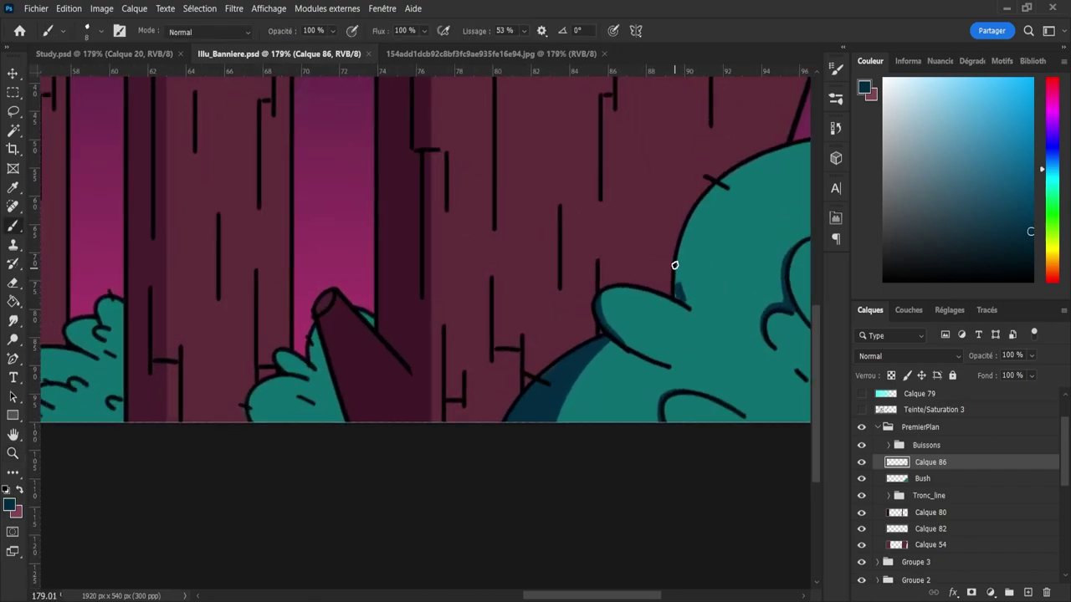
{"action": "mouse_move", "coordinate": [674, 265]}
{"action": "left_mouse_down"}
{"action": "mouse_move", "coordinate": [698, 198]}
{"action": "mouse_move", "coordinate": [716, 184]}
{"action": "mouse_move", "coordinate": [689, 221]}
{"action": "mouse_move", "coordinate": [676, 306]}
{"action": "left_mouse_up"}
{"action": "key", "text": "ctrl+z"}
{"action": "mouse_move", "coordinate": [719, 187]}
{"action": "left_mouse_down"}
{"action": "mouse_move", "coordinate": [690, 242]}
{"action": "mouse_move", "coordinate": [684, 310]}
{"action": "left_mouse_up"}
{"action": "mouse_move", "coordinate": [714, 189]}
{"action": "left_mouse_down"}
{"action": "mouse_move", "coordinate": [692, 317]}
{"action": "mouse_move", "coordinate": [689, 251]}
{"action": "mouse_move", "coordinate": [716, 183]}
{"action": "left_mouse_up"}
{"action": "key", "text": "ctrl+z"}
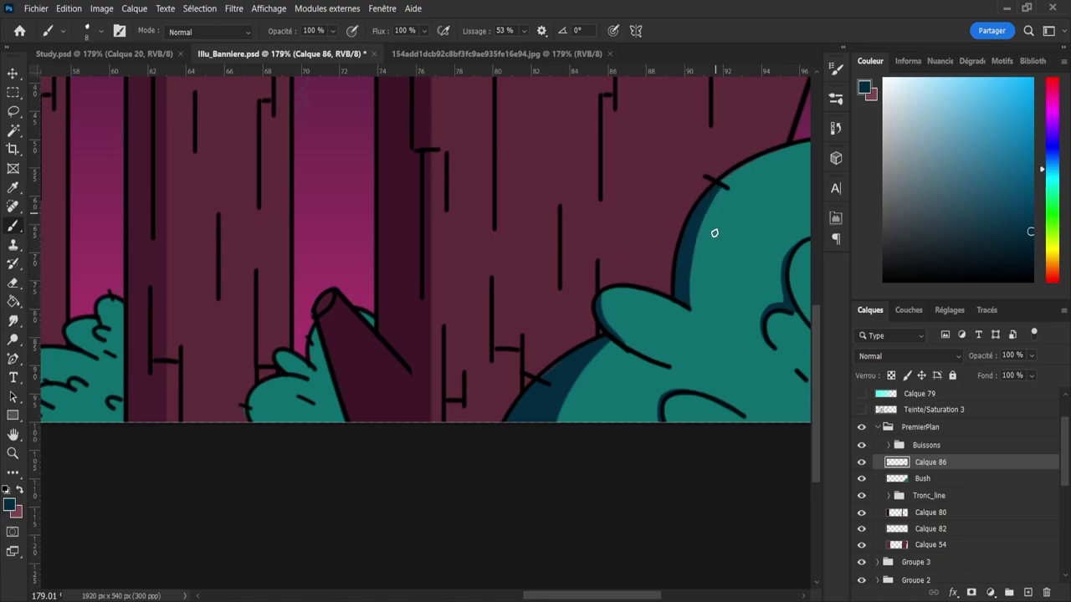
- Refine the inner edge of the upper lobe's shadow with the eraser and save the document
{"action": "key", "text": "e"}
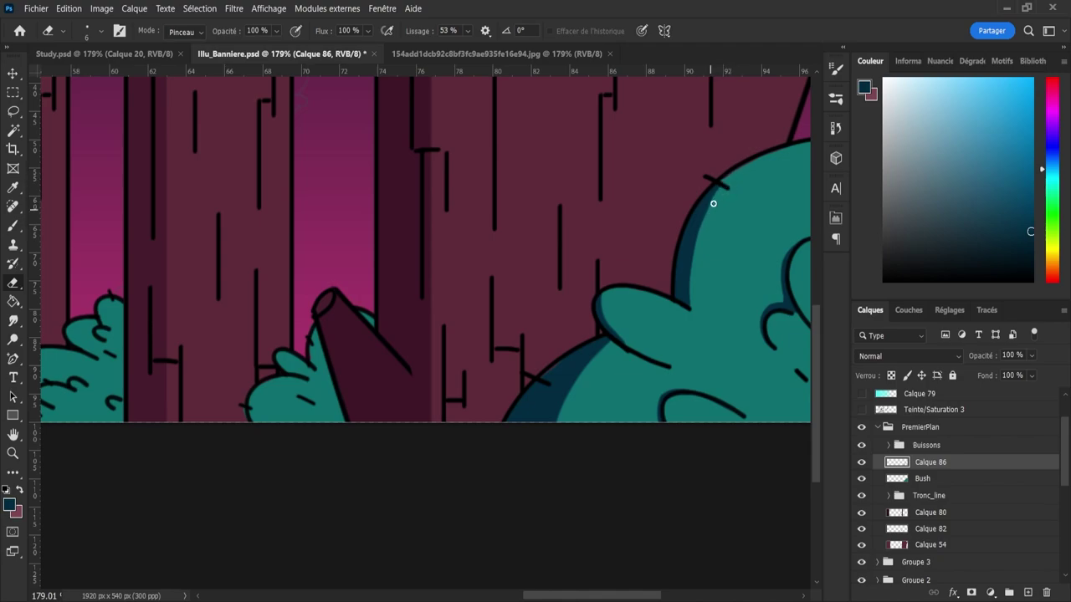
{"action": "key", "text": "b"}
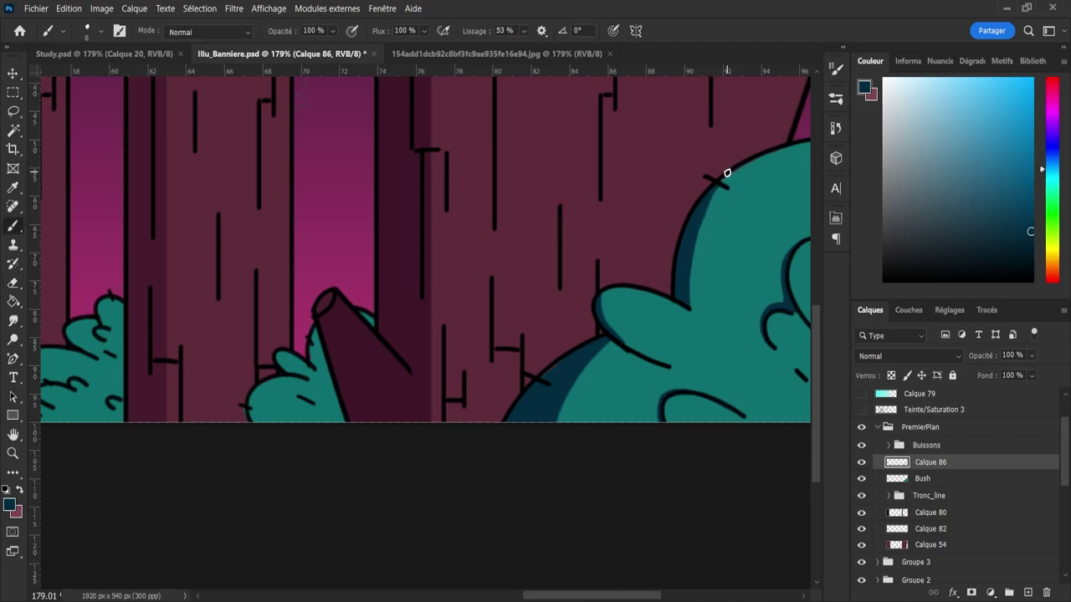
{"action": "key", "text": "e"}
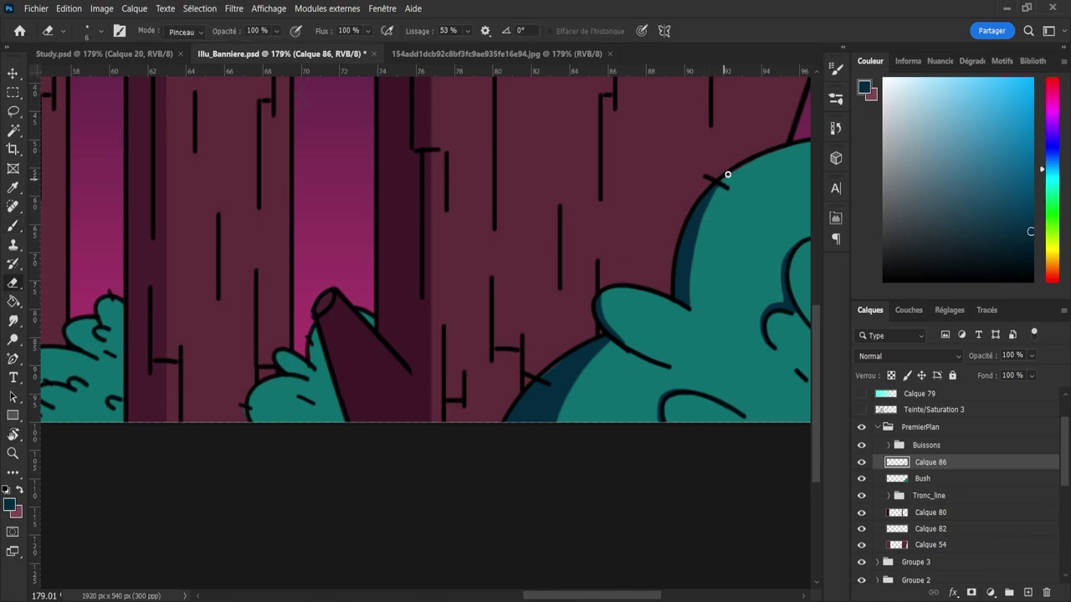
{"action": "mouse_move", "coordinate": [723, 182]}
{"action": "left_mouse_down"}
{"action": "mouse_move", "coordinate": [694, 276]}
{"action": "mouse_move", "coordinate": [654, 253]}
{"action": "mouse_move", "coordinate": [683, 273]}
{"action": "left_mouse_up"}
{"action": "key", "text": "z"}
{"action": "key", "text": "ctrl+s"}
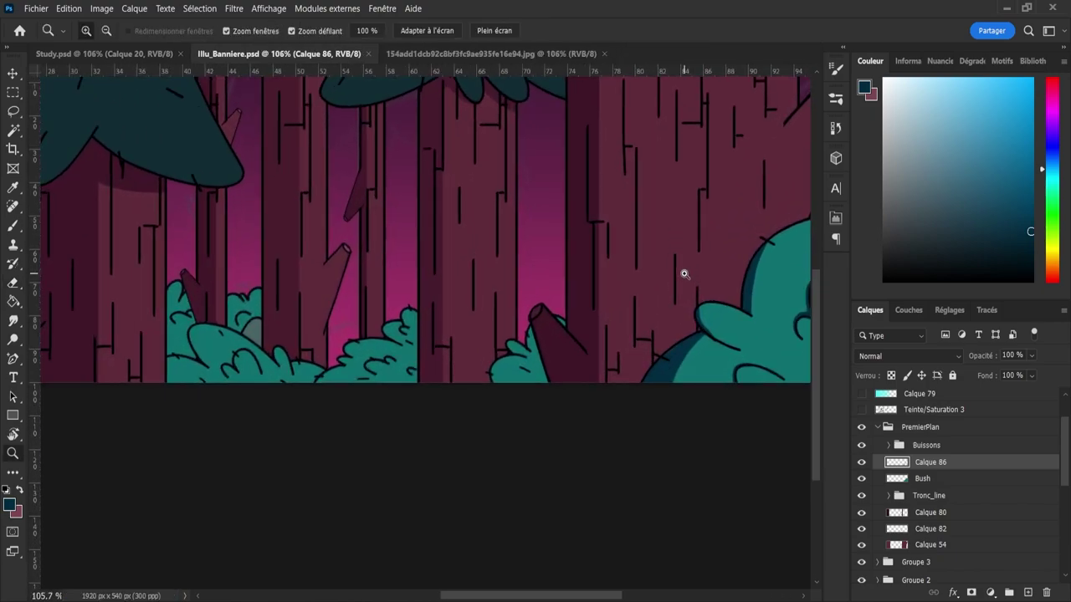
- Thin the shadow on the large bush's lower left edge, below the small lobe, with the 6 px eraser
{"action": "key", "text": "e"}
{"action": "key", "text": "z"}
{"action": "key", "text": "e"}
{"action": "left_click_drag", "start_coordinate": [704, 350], "coordinate": [718, 349]}
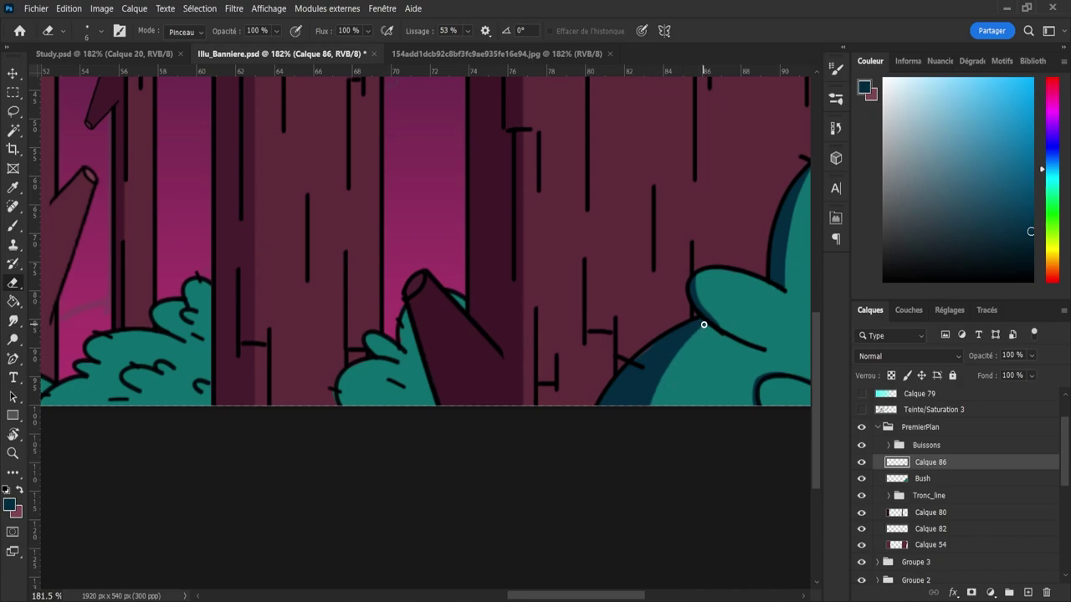
{"action": "left_click_drag", "start_coordinate": [671, 358], "coordinate": [633, 470]}
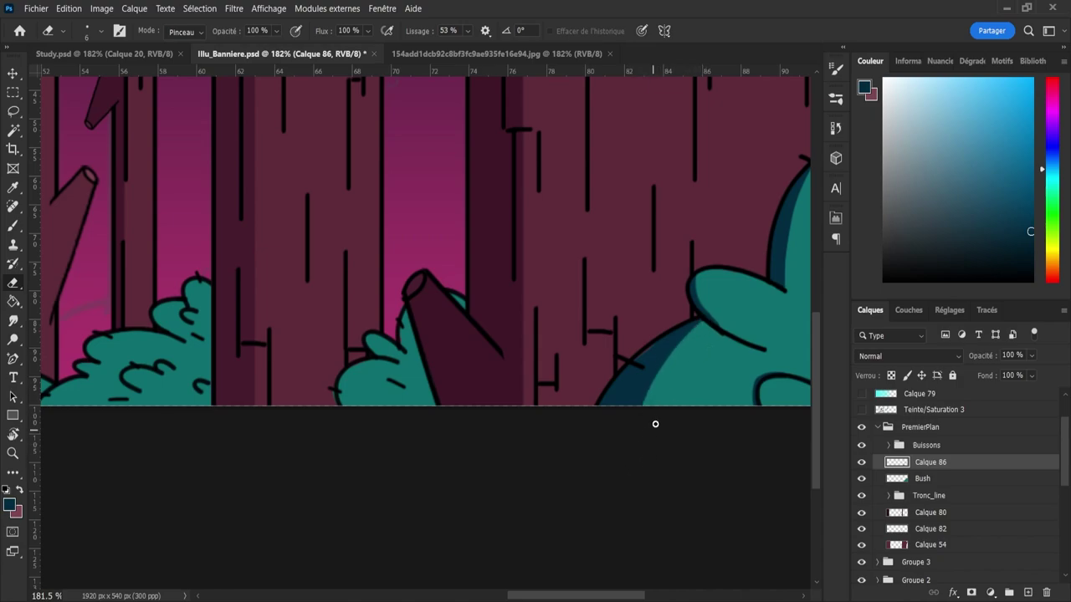
- Select the Bush layer and sample the large bush's teal as the brush colour
{"action": "key", "text": "b"}
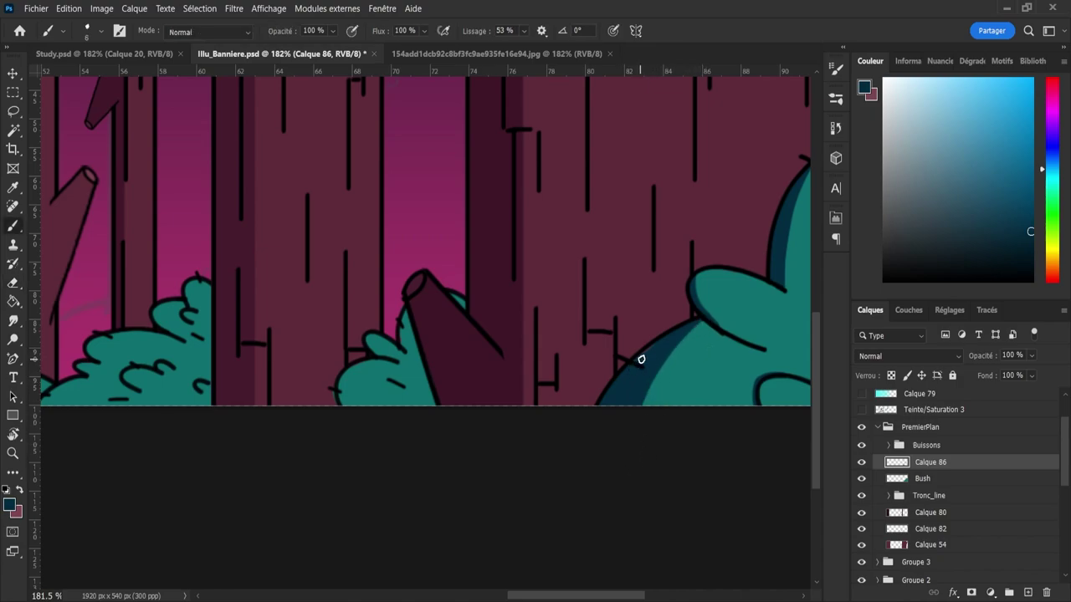
{"action": "left_click", "coordinate": [899, 481]}
{"action": "key", "text": "x"}
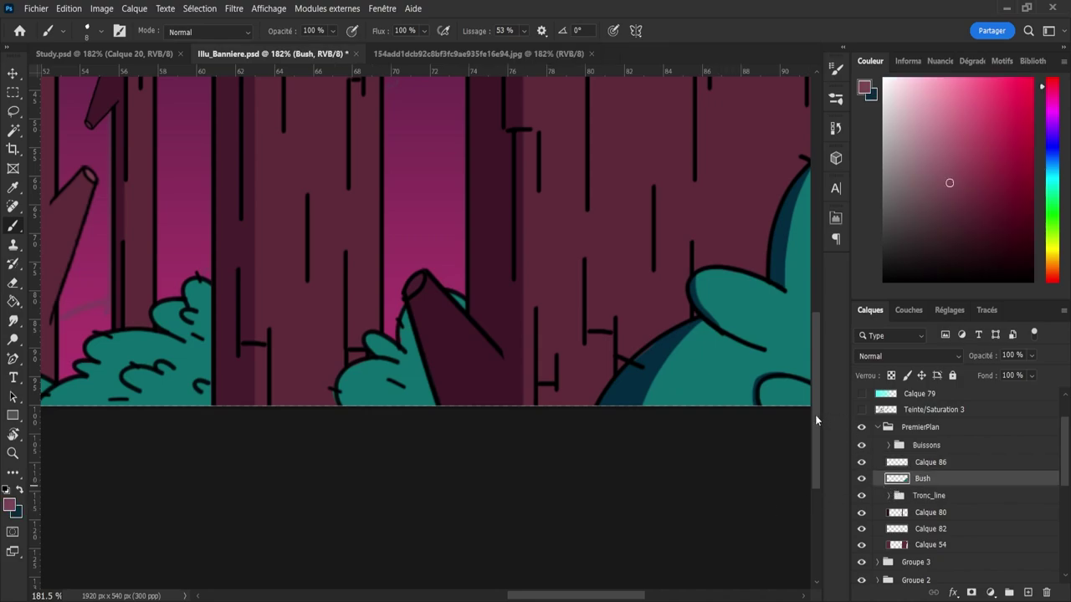
{"action": "key", "text": "i"}
{"action": "left_click", "coordinate": [698, 383]}
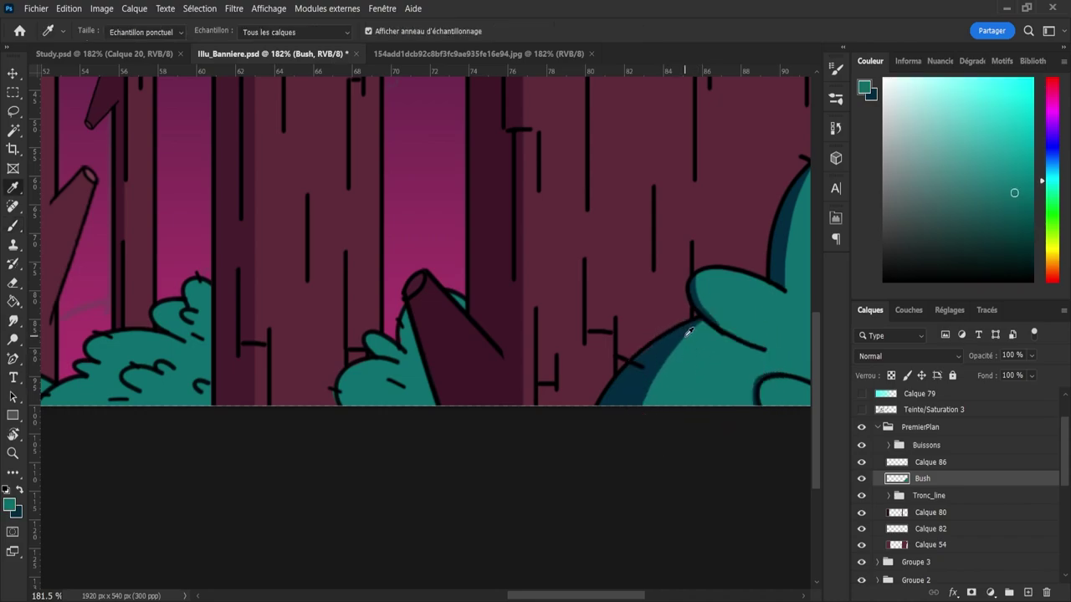
{"action": "key", "text": "b"}
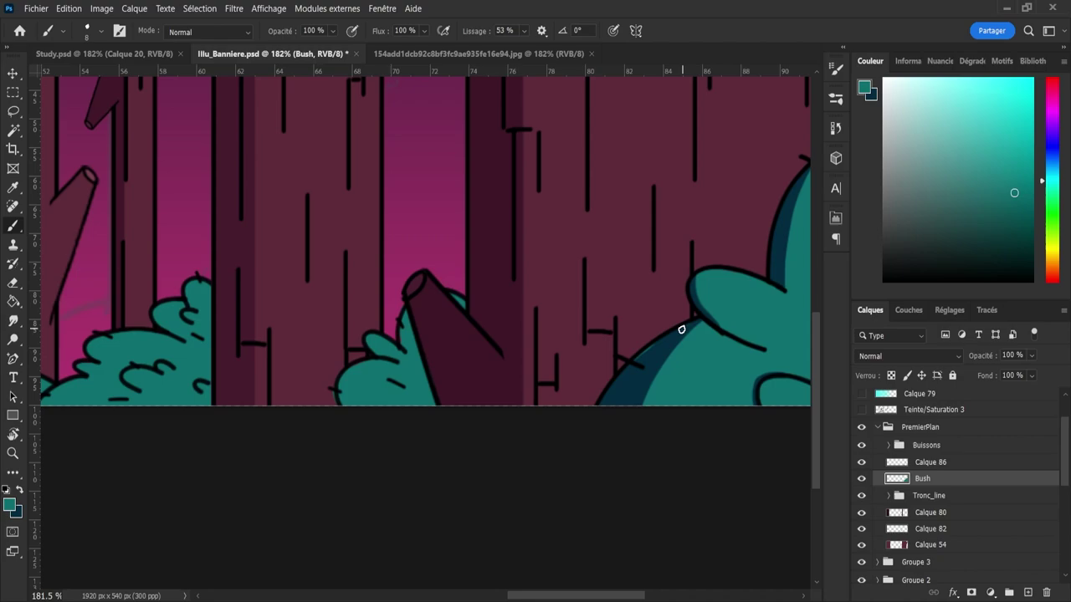
- Return to the shadow layer Calque 86 with dark blue as the foreground colour and save the document
{"action": "left_click", "coordinate": [929, 463]}
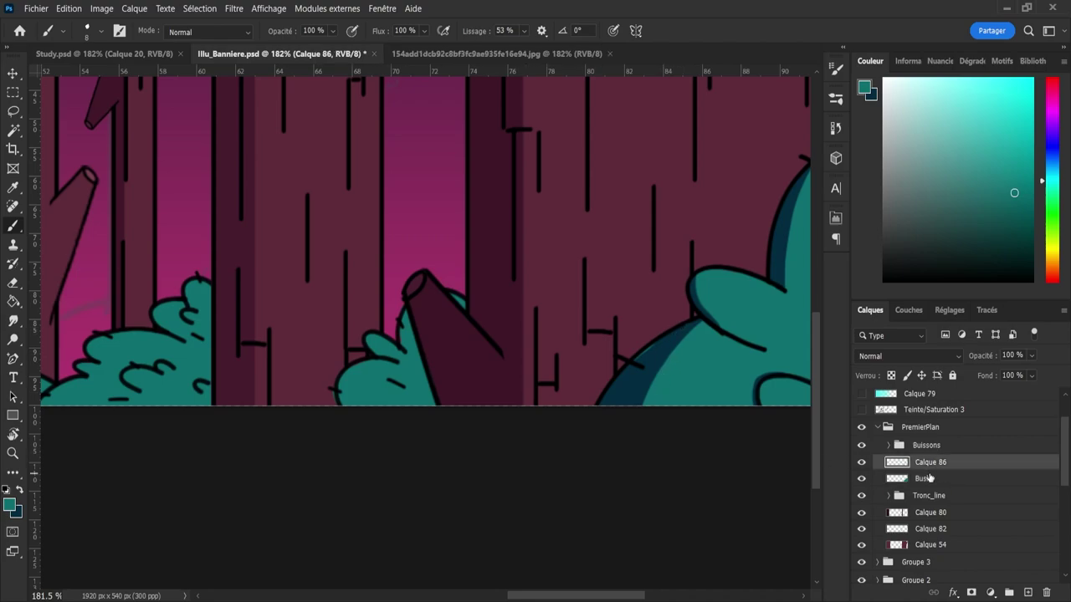
{"action": "left_click", "coordinate": [623, 398], "text": "alt"}
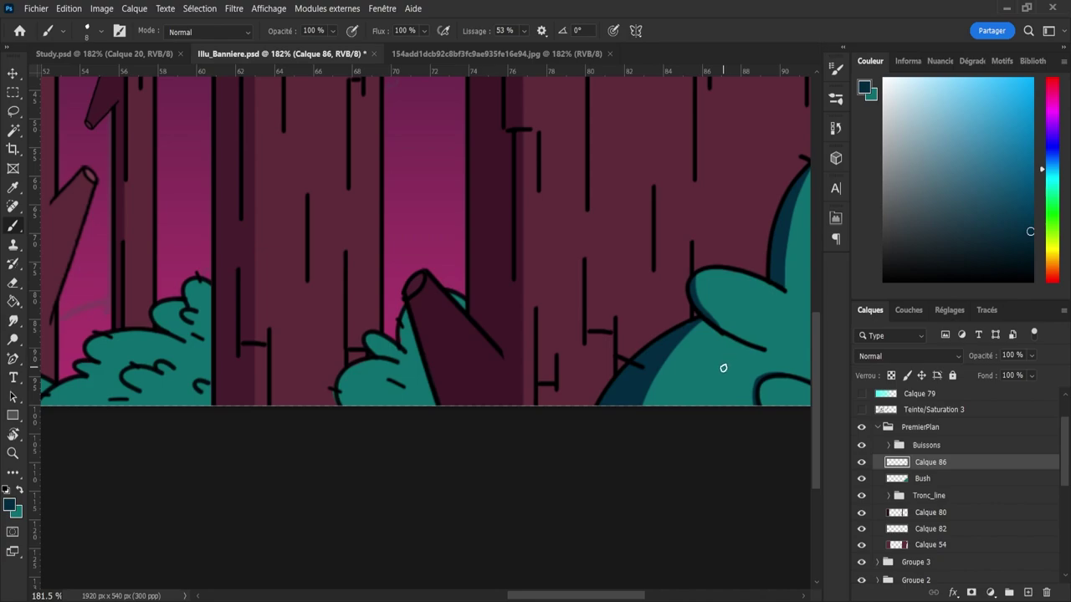
{"action": "key", "text": "z"}
{"action": "mouse_move", "coordinate": [732, 380]}
{"action": "left_mouse_down"}
{"action": "mouse_move", "coordinate": [679, 387]}
{"action": "mouse_move", "coordinate": [789, 392]}
{"action": "mouse_move", "coordinate": [778, 386]}
{"action": "left_mouse_up"}
{"action": "key", "text": "e"}
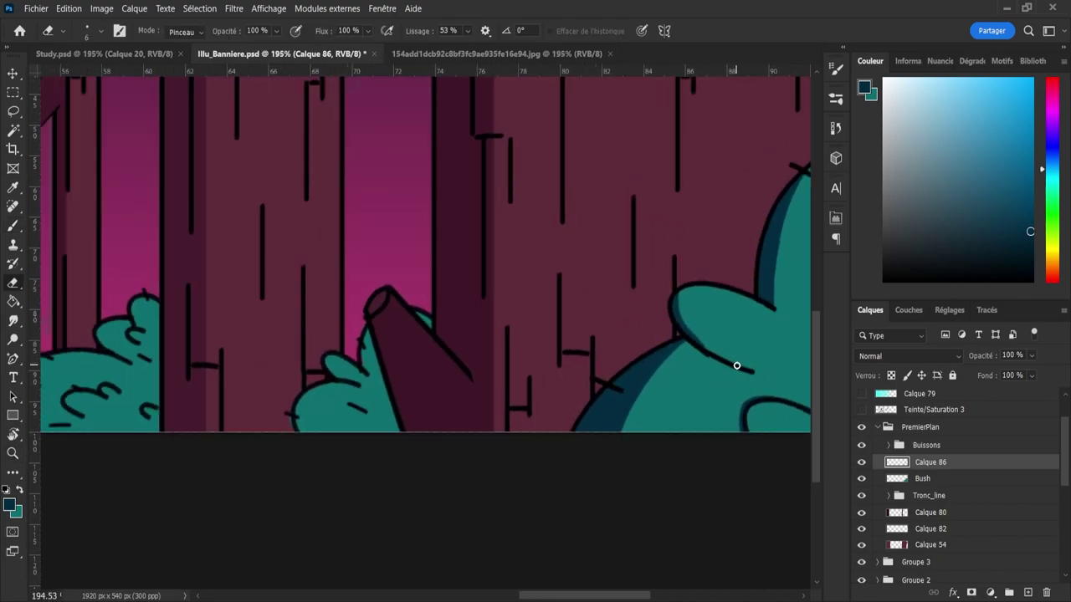
{"action": "key", "text": "z"}
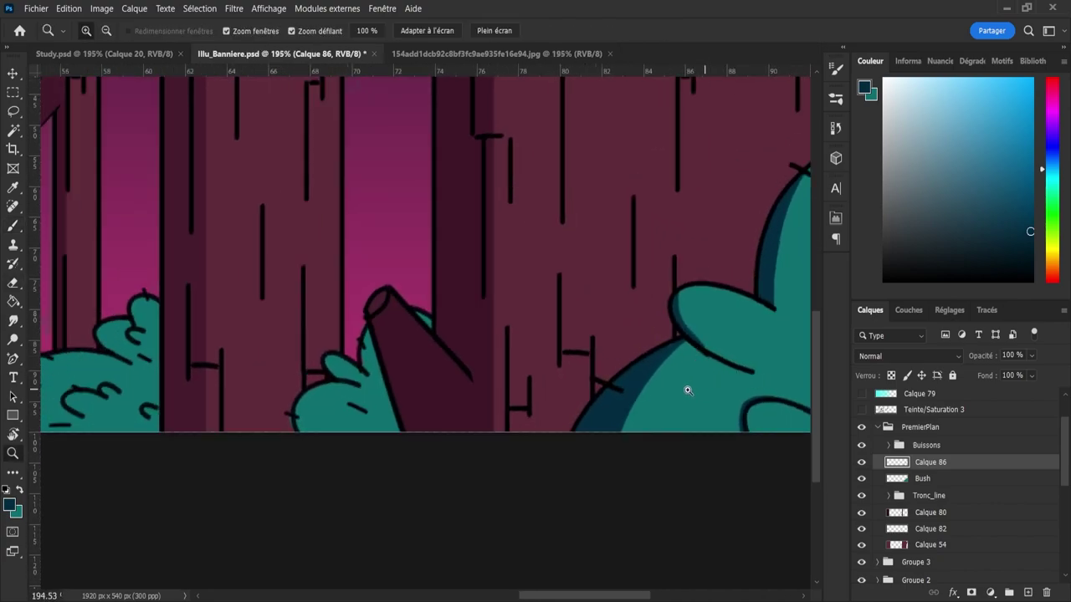
{"action": "left_click_drag", "start_coordinate": [688, 387], "coordinate": [617, 356]}
{"action": "left_click_drag", "start_coordinate": [705, 361], "coordinate": [730, 372]}
{"action": "key", "text": "ctrl+s"}
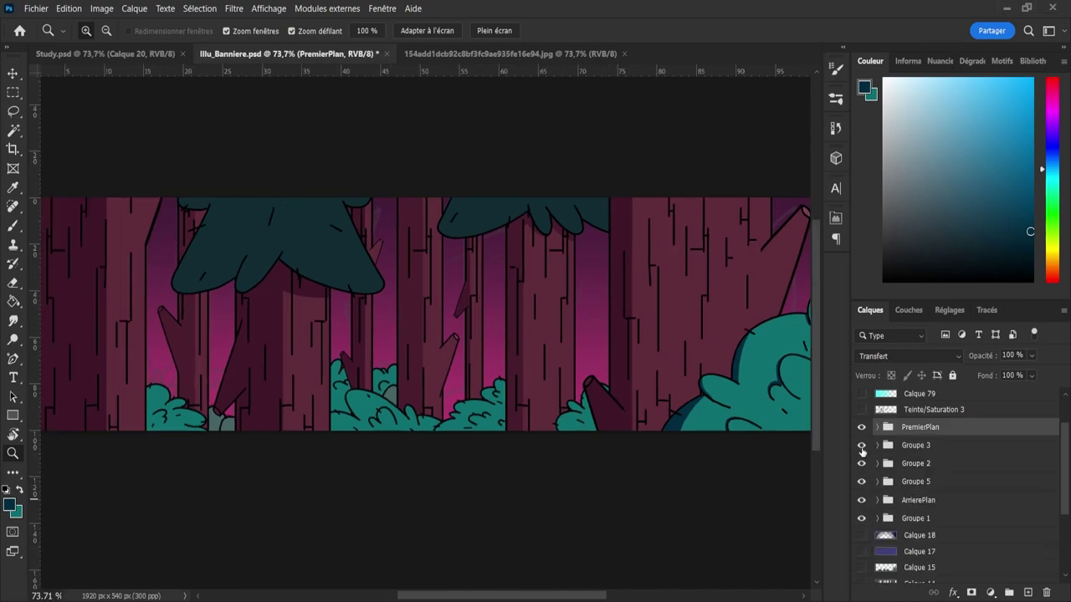
- Toggle the visibility of Groupe 3 to check which parts of the scene it contains
{"action": "left_click", "coordinate": [861, 450]}
{"action": "left_click", "coordinate": [862, 450]}
{"action": "left_click", "coordinate": [861, 450]}
{"action": "left_click", "coordinate": [861, 450]}
{"action": "left_click", "coordinate": [861, 449]}
{"action": "left_click", "coordinate": [862, 450]}
- Expand Groupe 3 and toggle its bush layers to check which bush they hold
{"action": "left_click", "coordinate": [877, 445]}
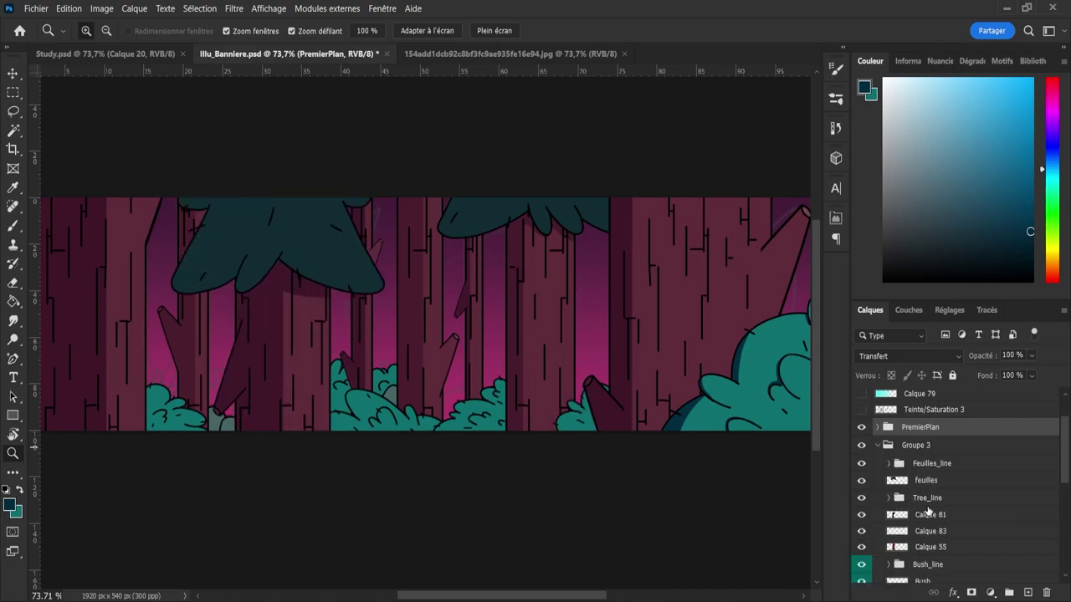
{"action": "left_click_drag", "start_coordinate": [1060, 475], "coordinate": [1048, 500]}
{"action": "left_click", "coordinate": [862, 508]}
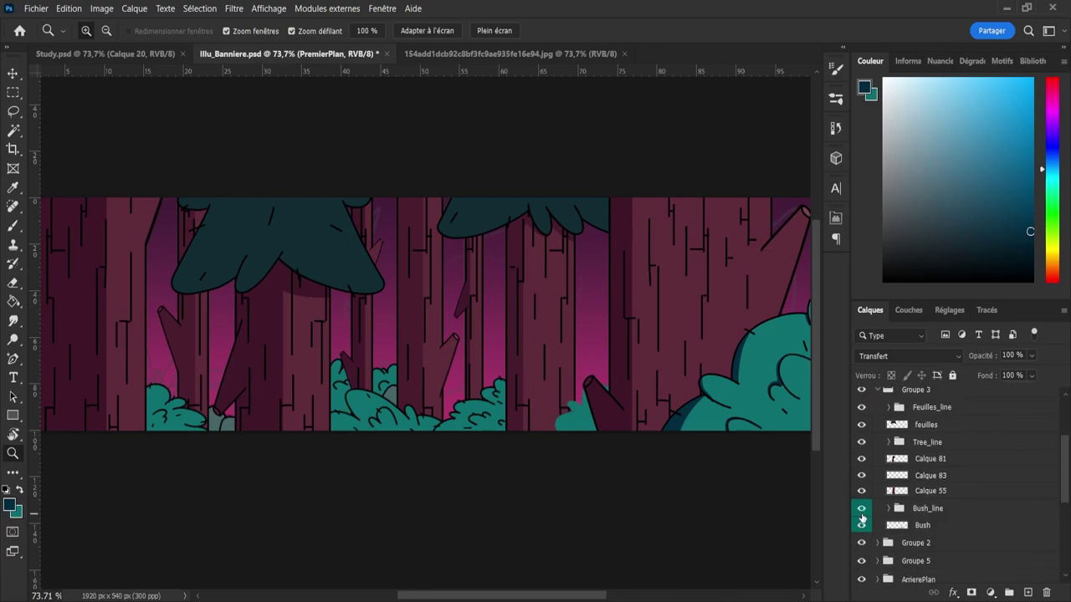
{"action": "left_click", "coordinate": [861, 527]}
{"action": "left_click", "coordinate": [861, 527]}
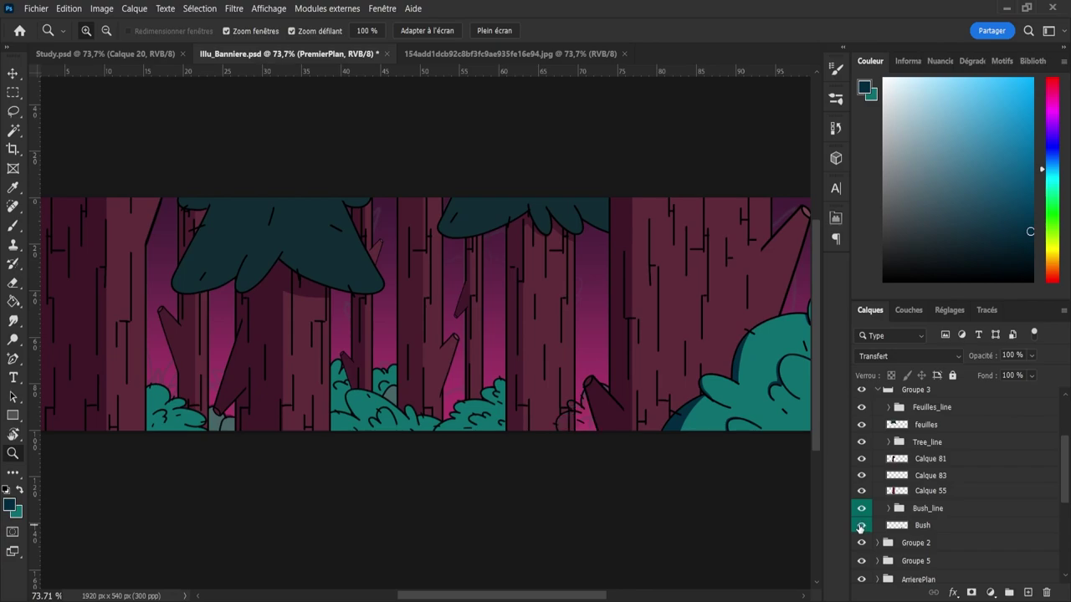
- Add a new layer above Bush in Groupe 3 and load the Bush layer's outline as a selection for it
{"action": "left_click", "coordinate": [946, 529]}
{"action": "left_click", "coordinate": [1028, 593]}
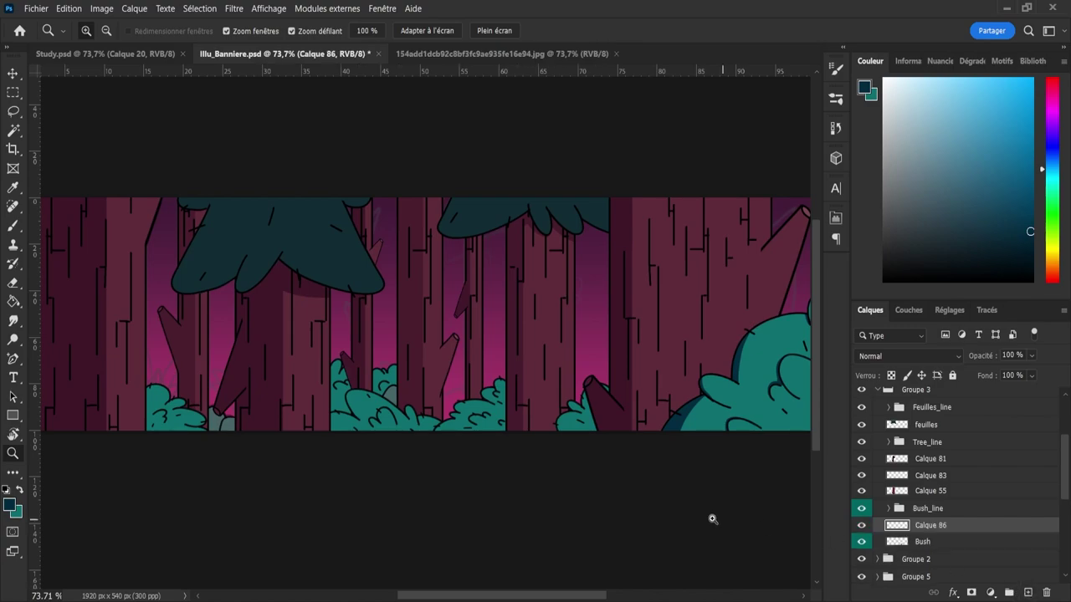
{"action": "left_click", "coordinate": [903, 549]}
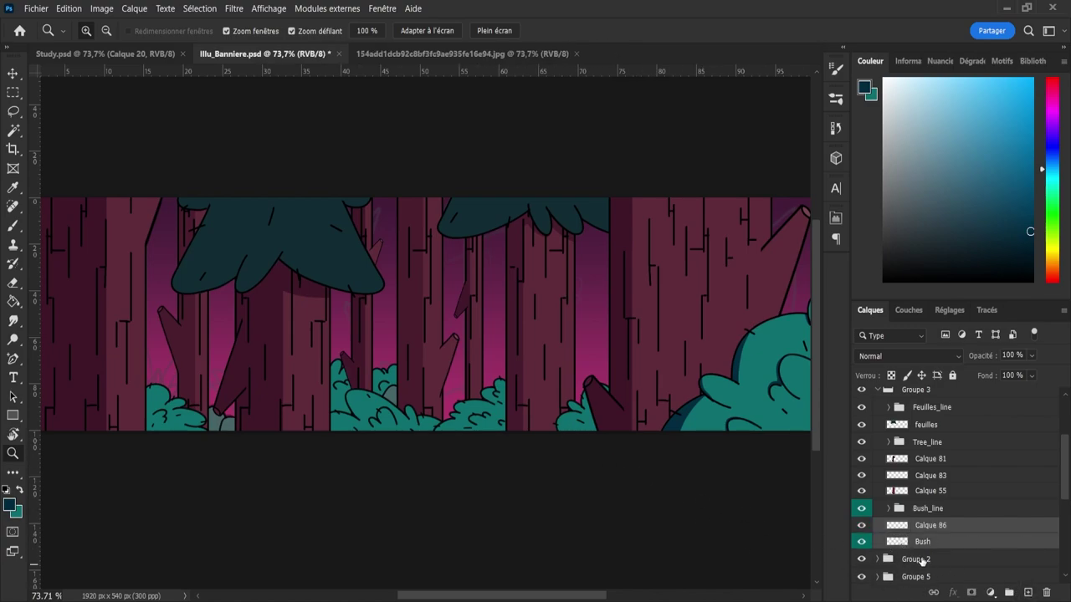
{"action": "left_click", "coordinate": [900, 544], "text": "ctrl"}
{"action": "left_click", "coordinate": [904, 527]}
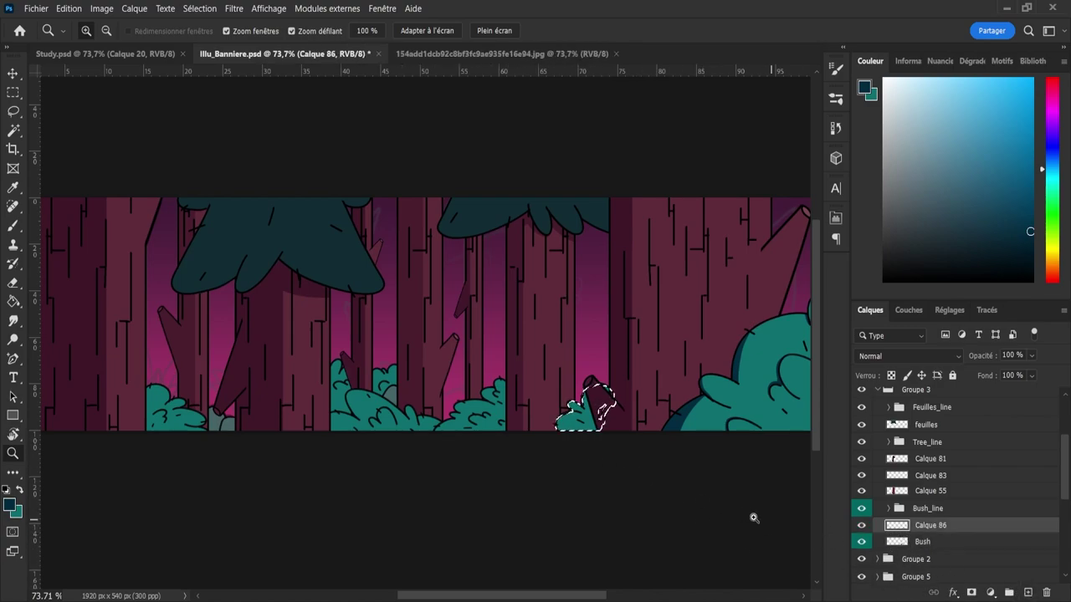
- Paint dark blue shadows on the small bush, along its left edge and beside the broken branch, with a 49 px brush
{"action": "left_click_drag", "start_coordinate": [608, 451], "coordinate": [647, 445]}
{"action": "key", "text": "b"}
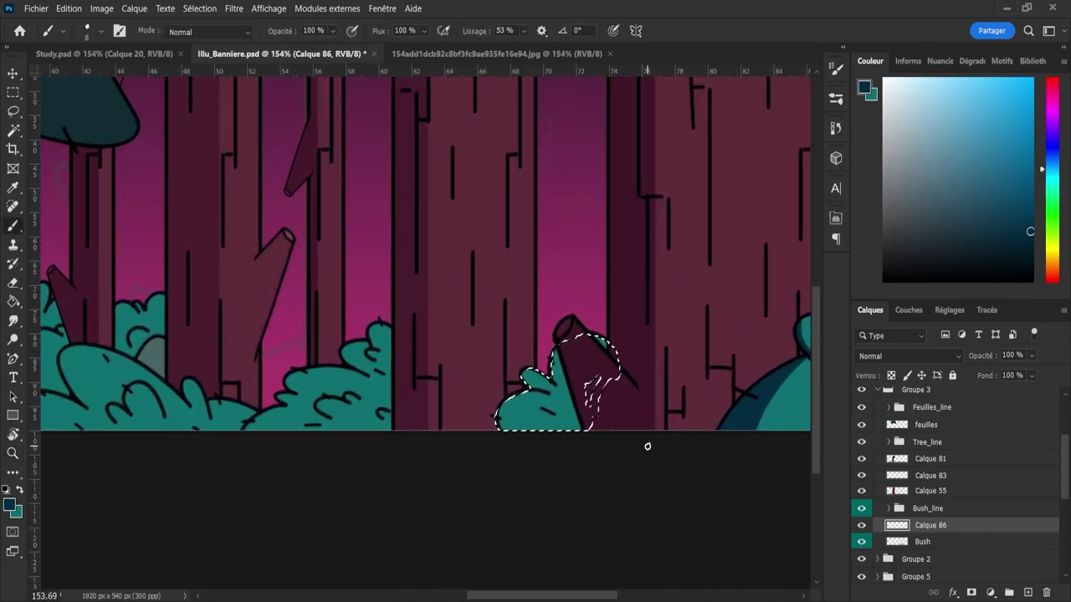
{"action": "key", "text": "bracketright"}
{"action": "key", "text": "bracketright"}
{"action": "key", "text": "bracketright"}
{"action": "key", "text": "bracketright"}
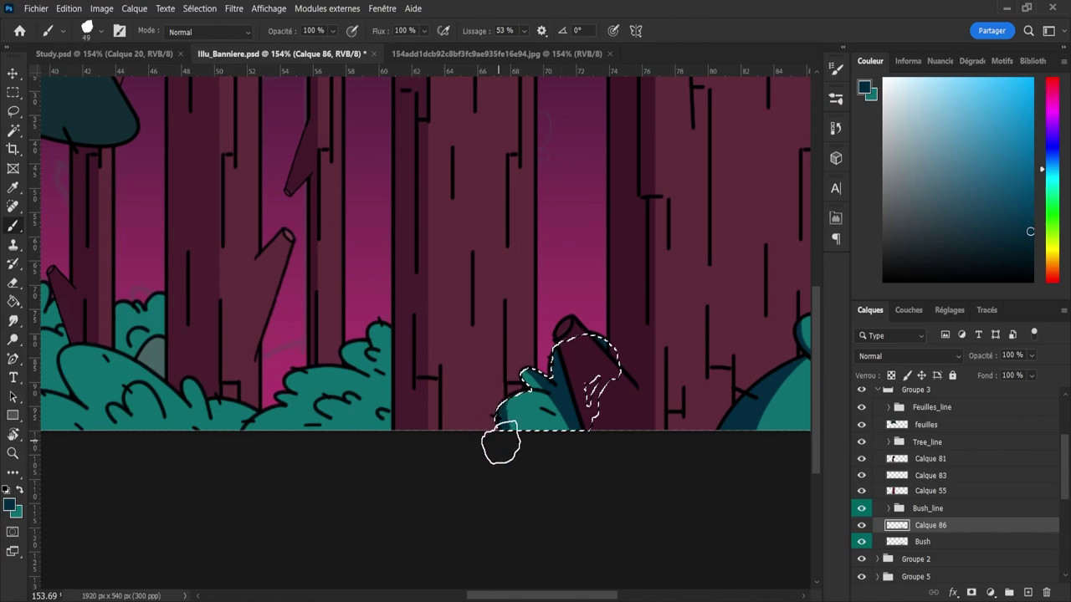
- Erase part of the dark blue shadow beside the broken branch on the small bush, leaving a narrow strip along the branch
{"action": "key", "text": "z"}
{"action": "left_click_drag", "start_coordinate": [494, 425], "coordinate": [531, 440]}
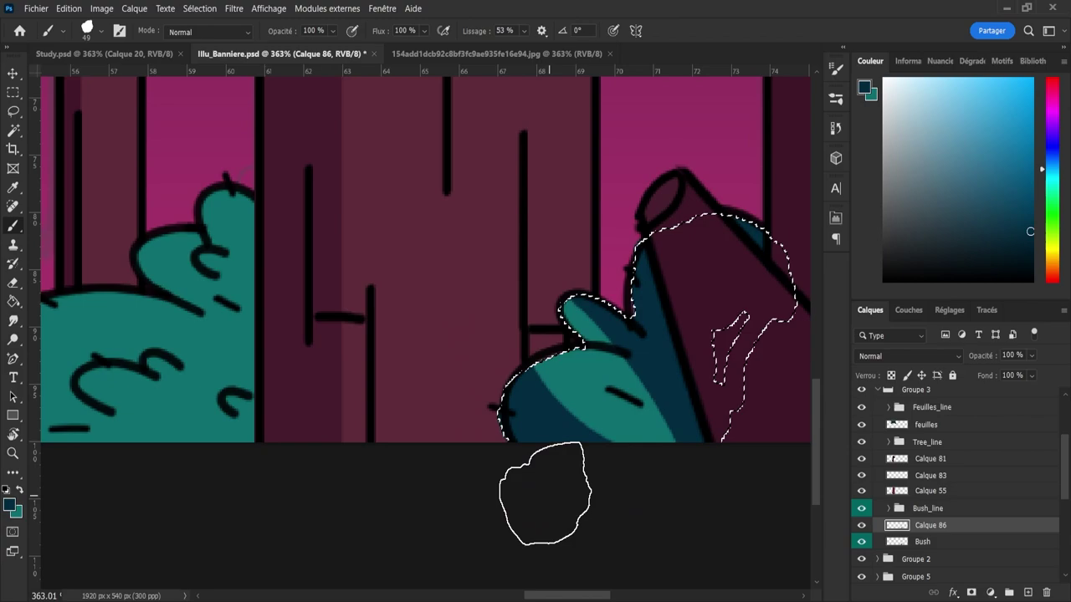
{"action": "key", "text": "e"}
{"action": "left_click", "coordinate": [556, 319]}
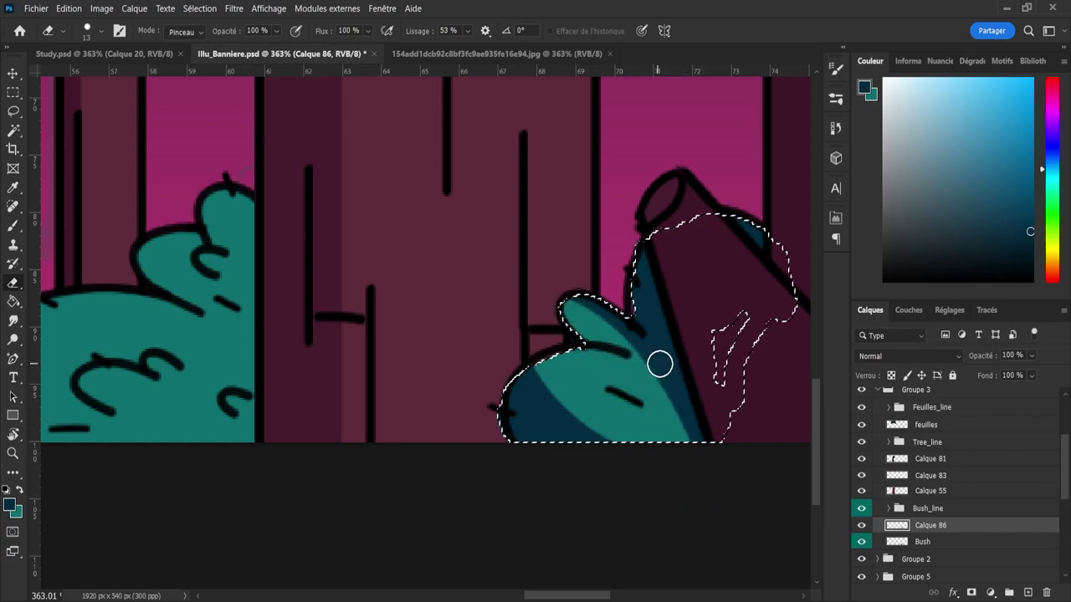
{"action": "left_click_drag", "start_coordinate": [662, 371], "coordinate": [676, 493]}
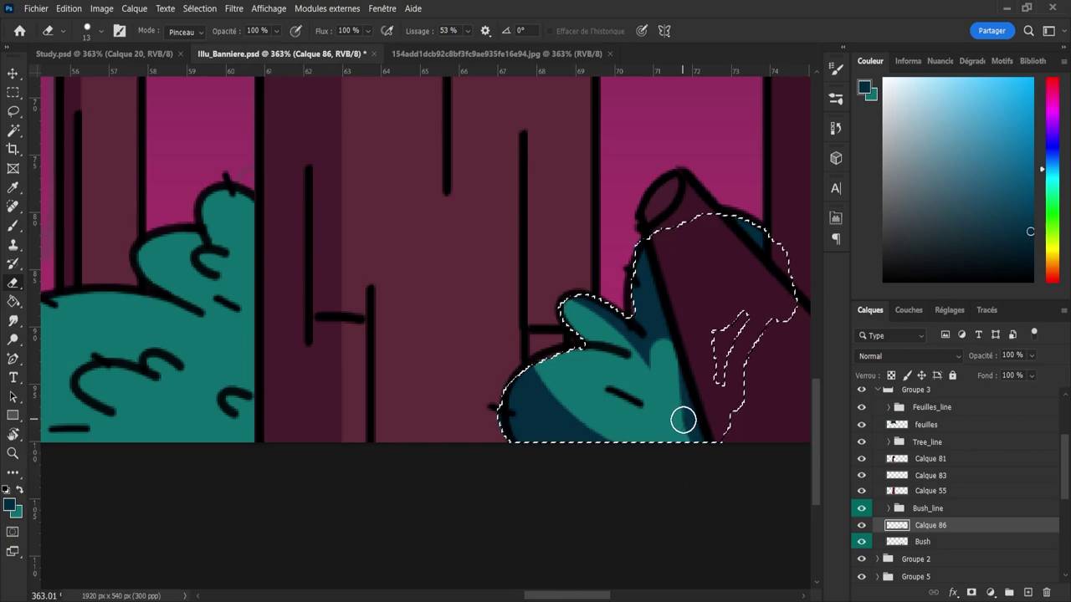
{"action": "key", "text": "b"}
{"action": "key", "text": "ctrl+z"}
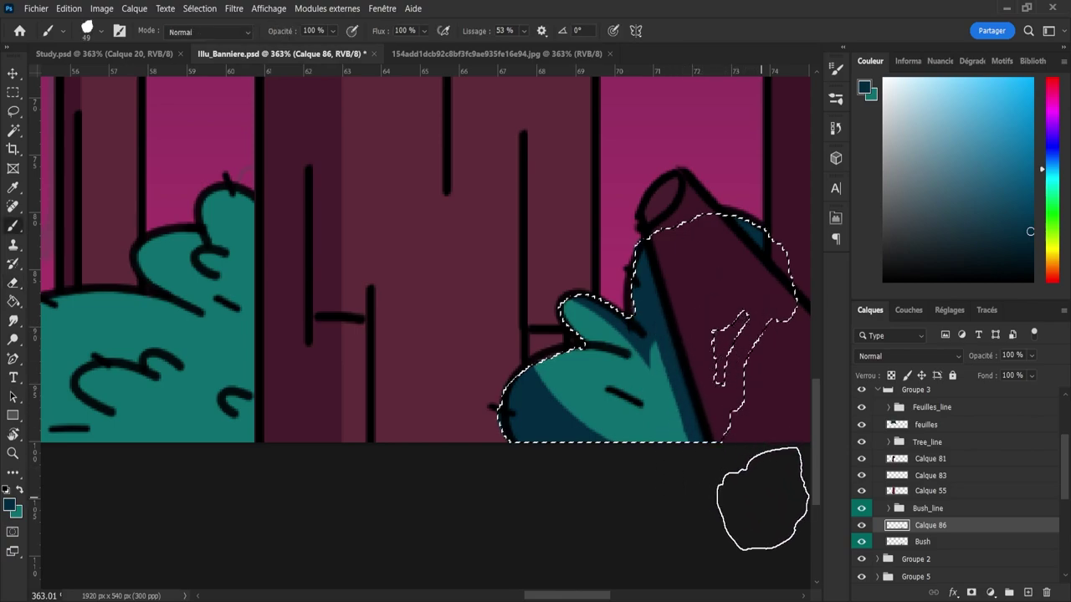
{"action": "key", "text": "e"}
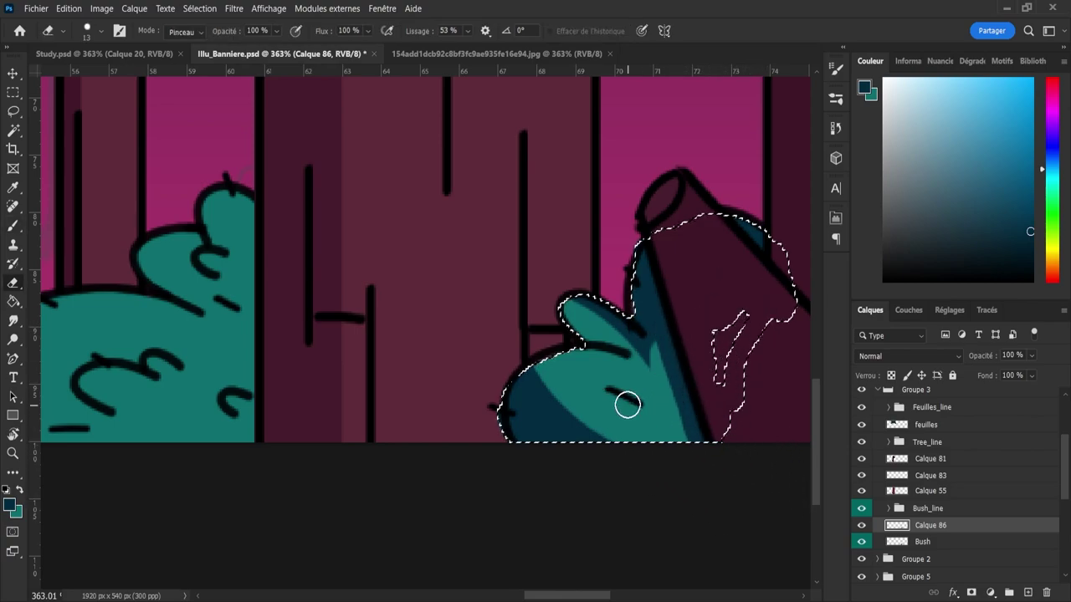
{"action": "right_click", "coordinate": [651, 364], "text": "alt"}
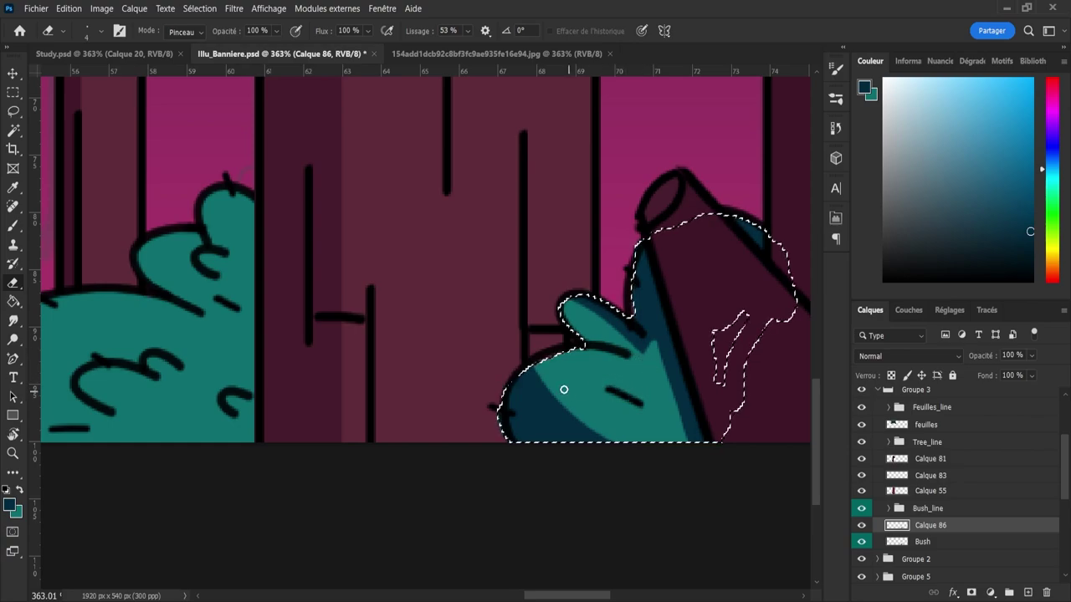
- Slim the shadow on the small bush's left edge with a 28 px eraser, leaving a thin curved band
{"action": "right_click", "coordinate": [541, 376], "text": "alt"}
{"action": "mouse_move", "coordinate": [535, 365]}
{"action": "left_mouse_down"}
{"action": "mouse_move", "coordinate": [607, 458]}
{"action": "mouse_move", "coordinate": [662, 463]}
{"action": "left_mouse_up"}
{"action": "key", "text": "ctrl+z"}
{"action": "mouse_move", "coordinate": [555, 353]}
{"action": "left_mouse_down"}
{"action": "mouse_move", "coordinate": [552, 397]}
{"action": "mouse_move", "coordinate": [613, 455]}
{"action": "mouse_move", "coordinate": [656, 457]}
{"action": "left_mouse_up"}
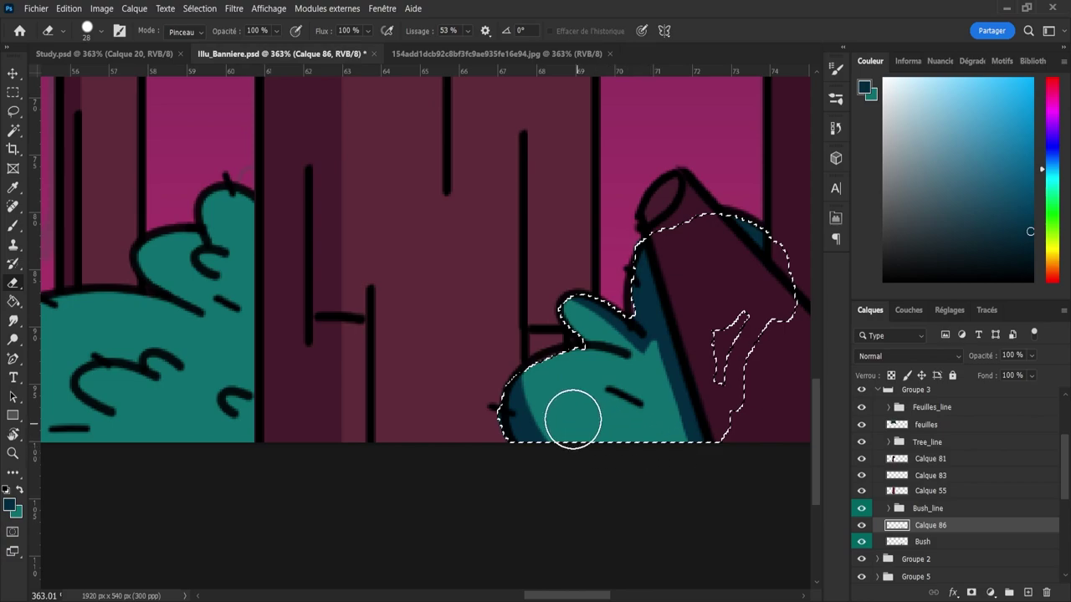
{"action": "key", "text": "ctrl+z"}
{"action": "mouse_move", "coordinate": [545, 354]}
{"action": "left_mouse_down"}
{"action": "mouse_move", "coordinate": [579, 435]}
{"action": "mouse_move", "coordinate": [631, 446]}
{"action": "left_mouse_up"}
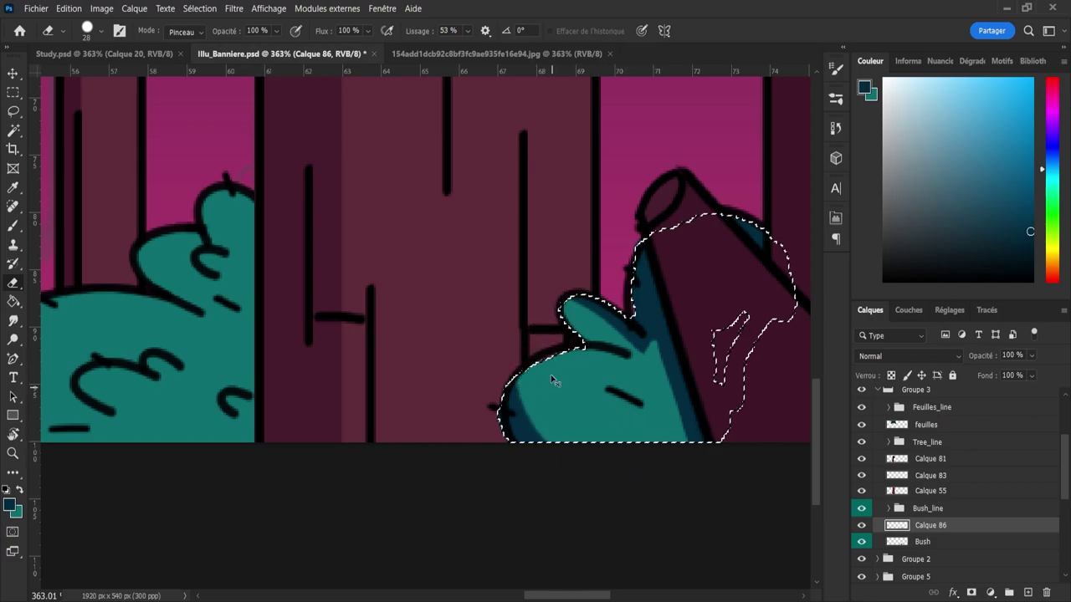
{"action": "key", "text": "ctrl+z"}
{"action": "mouse_move", "coordinate": [559, 347]}
{"action": "left_mouse_down"}
{"action": "mouse_move", "coordinate": [560, 389]}
{"action": "mouse_move", "coordinate": [634, 427]}
{"action": "mouse_move", "coordinate": [562, 409]}
{"action": "mouse_move", "coordinate": [553, 380]}
{"action": "mouse_move", "coordinate": [575, 367]}
{"action": "mouse_move", "coordinate": [582, 375]}
{"action": "mouse_move", "coordinate": [552, 376]}
{"action": "mouse_move", "coordinate": [559, 406]}
{"action": "mouse_move", "coordinate": [588, 414]}
{"action": "mouse_move", "coordinate": [551, 386]}
{"action": "mouse_move", "coordinate": [550, 365]}
{"action": "mouse_move", "coordinate": [560, 401]}
{"action": "mouse_move", "coordinate": [616, 418]}
{"action": "mouse_move", "coordinate": [618, 435]}
{"action": "mouse_move", "coordinate": [573, 380]}
{"action": "left_mouse_up"}
- Try a dark blue shadow along the top of the small bush's large rounded lobe with a 13 px brush
{"action": "key", "text": "b"}
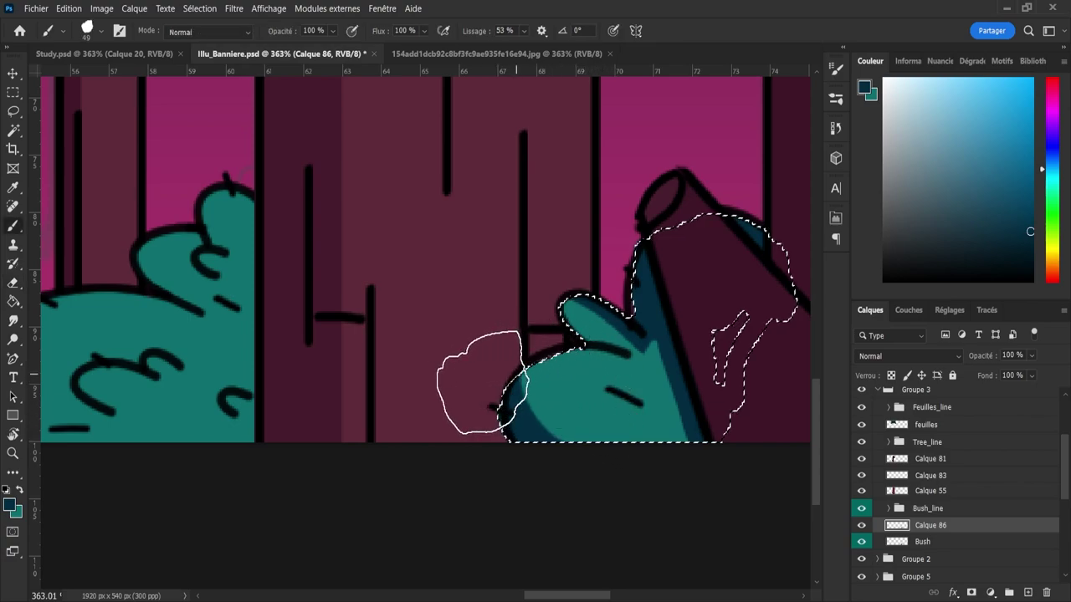
{"action": "key", "text": "bracketleft"}
{"action": "key", "text": "bracketleft"}
{"action": "key", "text": "bracketleft"}
{"action": "key", "text": "bracketleft"}
{"action": "key", "text": "bracketleft"}
{"action": "mouse_move", "coordinate": [510, 382]}
{"action": "left_mouse_down"}
{"action": "mouse_move", "coordinate": [521, 368]}
{"action": "mouse_move", "coordinate": [579, 354]}
{"action": "mouse_move", "coordinate": [628, 368]}
{"action": "mouse_move", "coordinate": [622, 394]}
{"action": "left_mouse_up"}
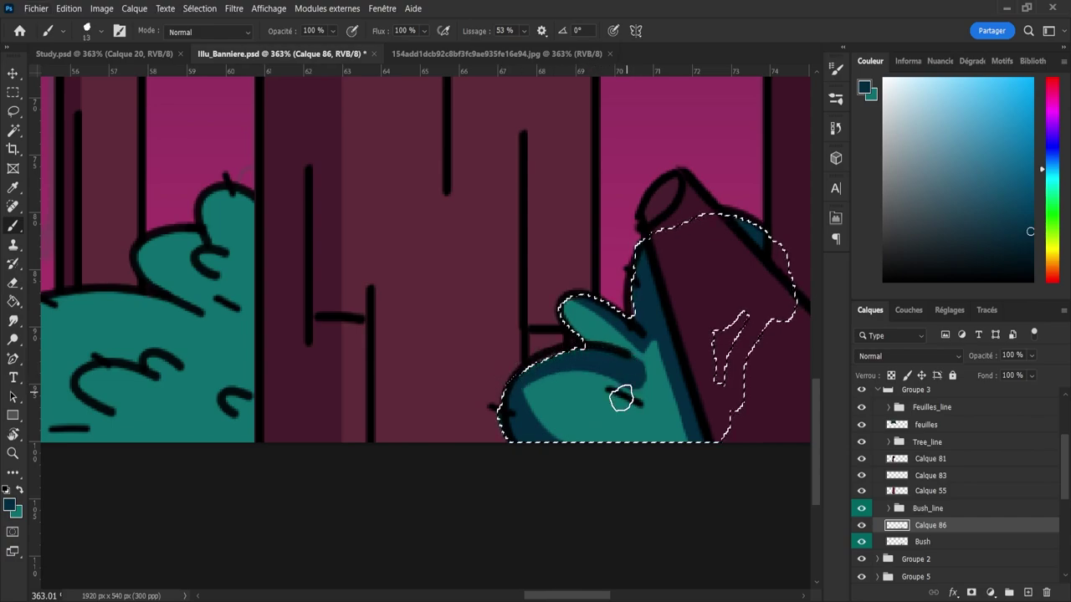
- Erase the shadow along the top of the large rounded lobe, keeping the band on its left edge
{"action": "key", "text": "e"}
{"action": "left_click_drag", "start_coordinate": [553, 398], "coordinate": [536, 396]}
{"action": "mouse_move", "coordinate": [543, 392]}
{"action": "left_mouse_down"}
{"action": "mouse_move", "coordinate": [531, 389]}
{"action": "mouse_move", "coordinate": [542, 379]}
{"action": "left_mouse_up"}
{"action": "mouse_move", "coordinate": [586, 368]}
{"action": "left_mouse_down"}
{"action": "mouse_move", "coordinate": [645, 392]}
{"action": "mouse_move", "coordinate": [655, 414]}
{"action": "left_mouse_up"}
{"action": "mouse_move", "coordinate": [648, 372]}
{"action": "left_mouse_down"}
{"action": "mouse_move", "coordinate": [611, 351]}
{"action": "mouse_move", "coordinate": [629, 368]}
{"action": "left_mouse_up"}
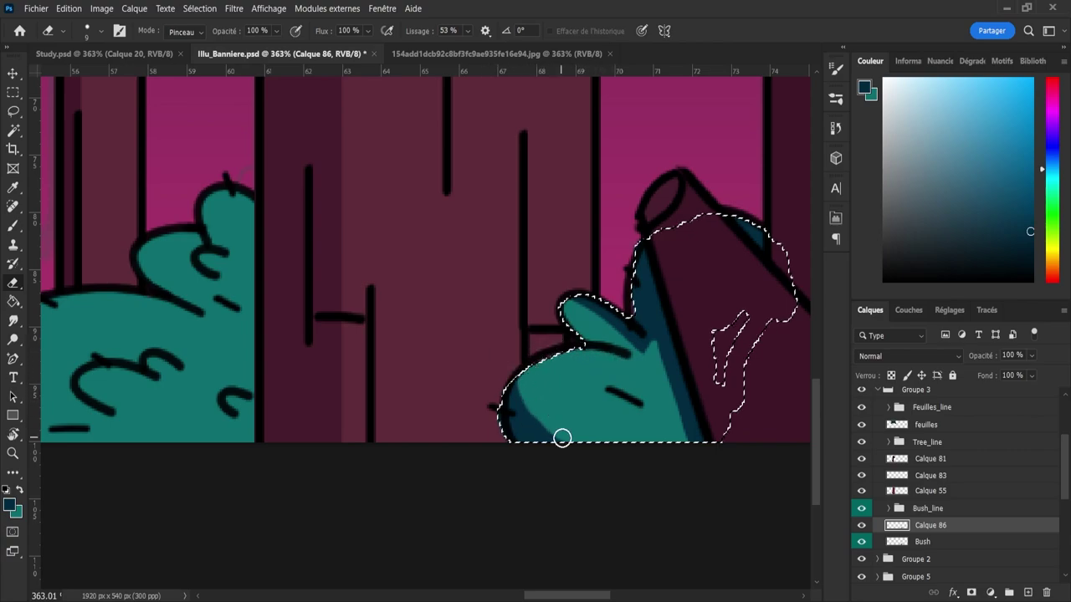
- Clear the selection around the small bush
{"action": "key", "text": "z"}
{"action": "mouse_move", "coordinate": [583, 399]}
{"action": "left_mouse_down"}
{"action": "mouse_move", "coordinate": [558, 394]}
{"action": "mouse_move", "coordinate": [548, 359]}
{"action": "left_mouse_up"}
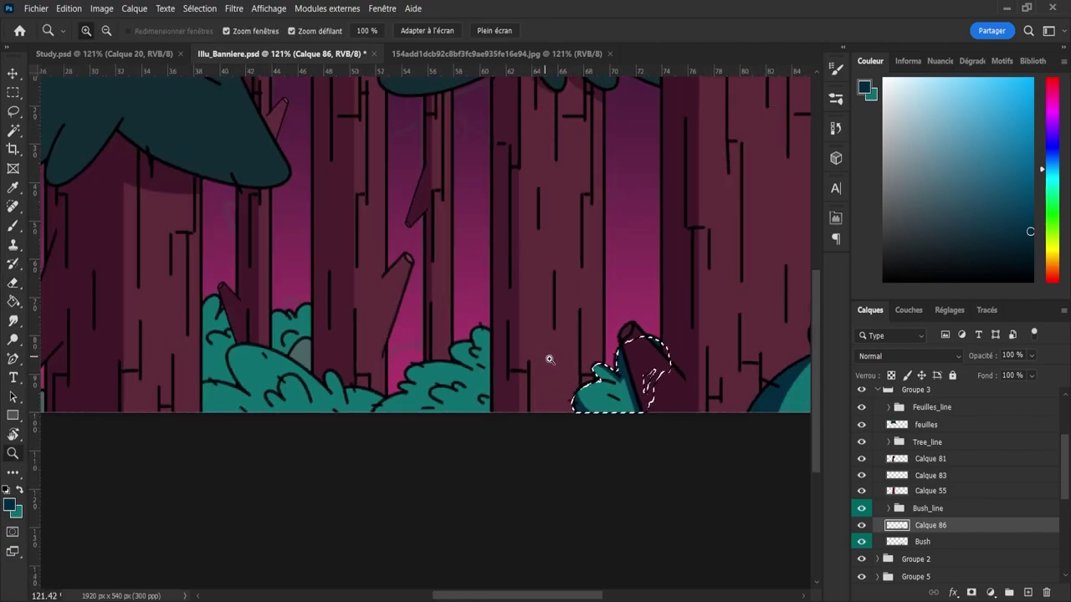
{"action": "key", "text": "l"}
{"action": "key", "text": "ctrl+d"}
{"action": "key", "text": "z"}
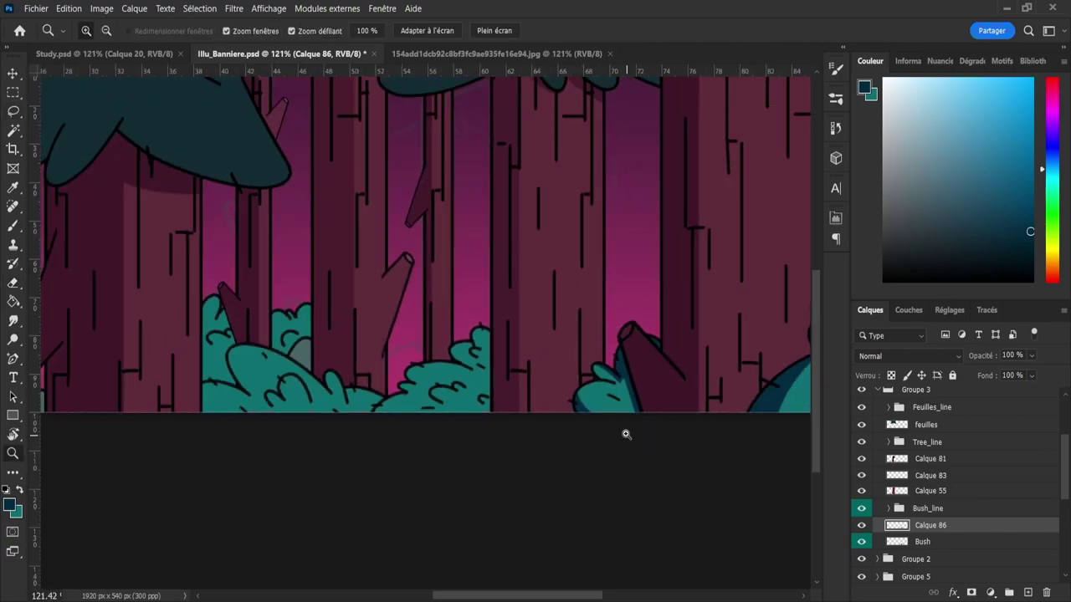
{"action": "mouse_move", "coordinate": [624, 432]}
{"action": "left_mouse_down"}
{"action": "mouse_move", "coordinate": [602, 426]}
{"action": "mouse_move", "coordinate": [559, 377]}
{"action": "mouse_move", "coordinate": [610, 354]}
{"action": "mouse_move", "coordinate": [755, 376]}
{"action": "mouse_move", "coordinate": [696, 368]}
{"action": "mouse_move", "coordinate": [731, 376]}
{"action": "left_mouse_up"}
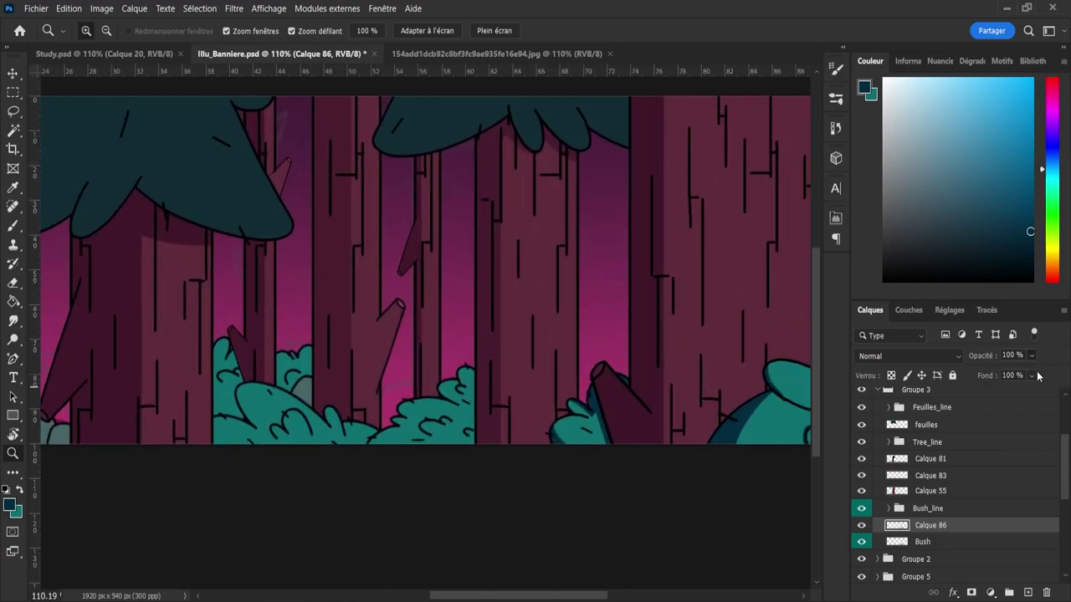
- Set the opacity of the small bush's shadow layer, Calque 86, to 71 % and save the document
{"action": "key", "text": "7"}
{"action": "key", "text": "3"}
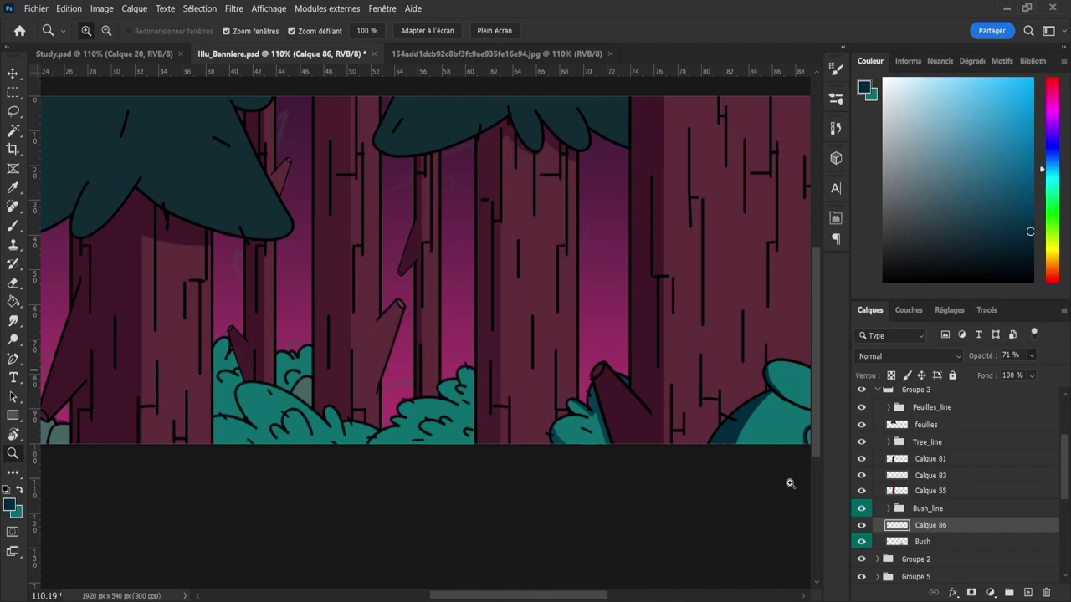
{"action": "key", "text": "ctrl+s"}
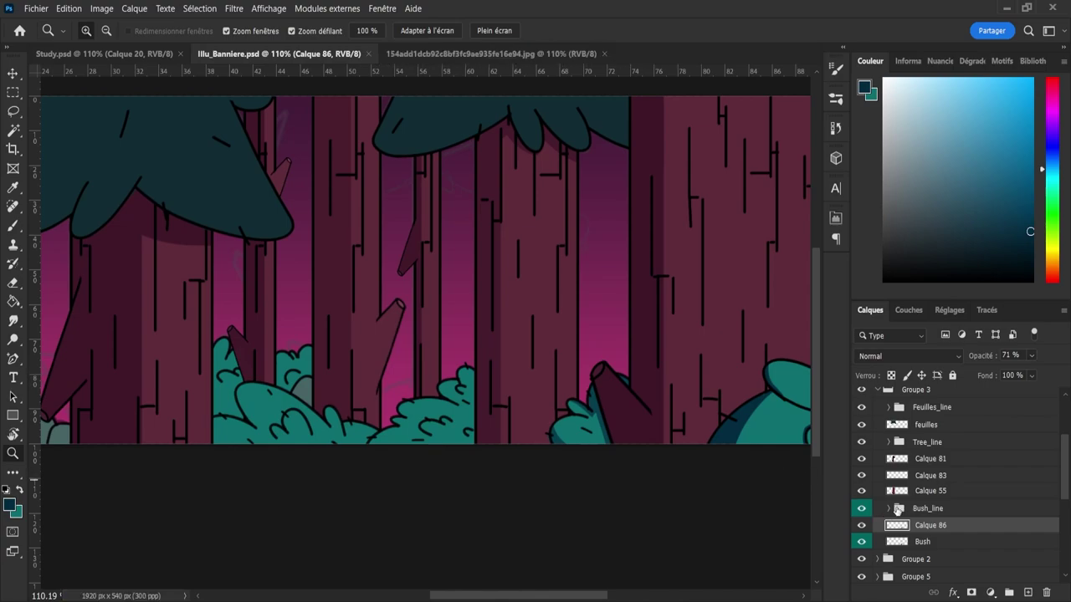
- Toggle the visibility of Bush_line, Calque 55 and Calque 81 in Groupe 3 to check what each contains
{"action": "left_click", "coordinate": [861, 508]}
{"action": "left_click", "coordinate": [861, 509]}
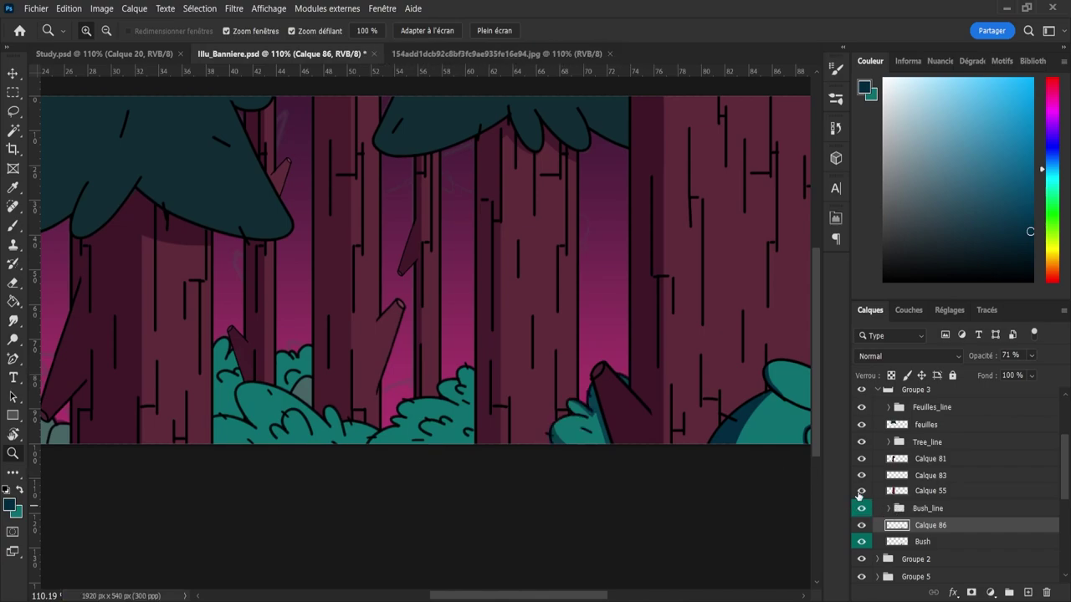
{"action": "left_click", "coordinate": [860, 491]}
{"action": "left_click", "coordinate": [861, 491]}
{"action": "left_click", "coordinate": [861, 458]}
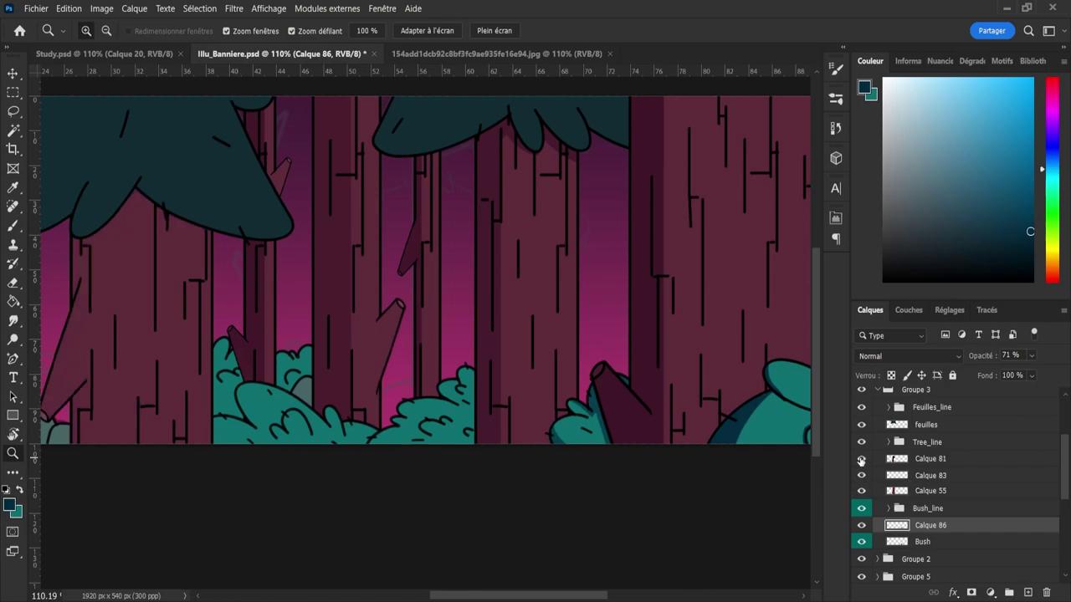
{"action": "left_click", "coordinate": [861, 459]}
{"action": "left_click_drag", "start_coordinate": [566, 359], "coordinate": [558, 382]}
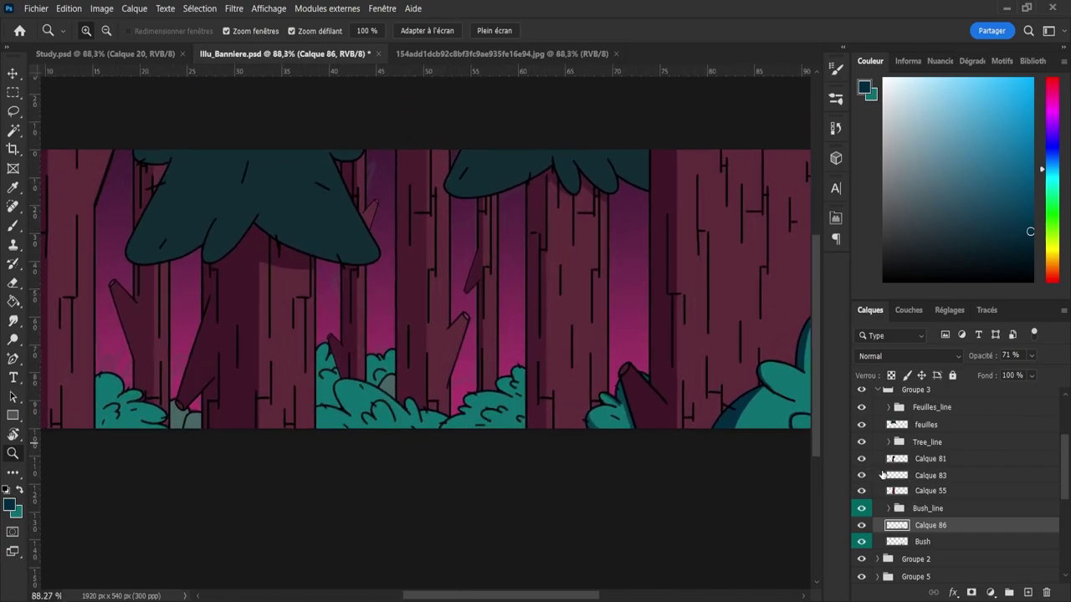
- In Groupe 2, add a new layer above Calque 69 and load Calque 69's outline as a selection for it
{"action": "left_click", "coordinate": [878, 390]}
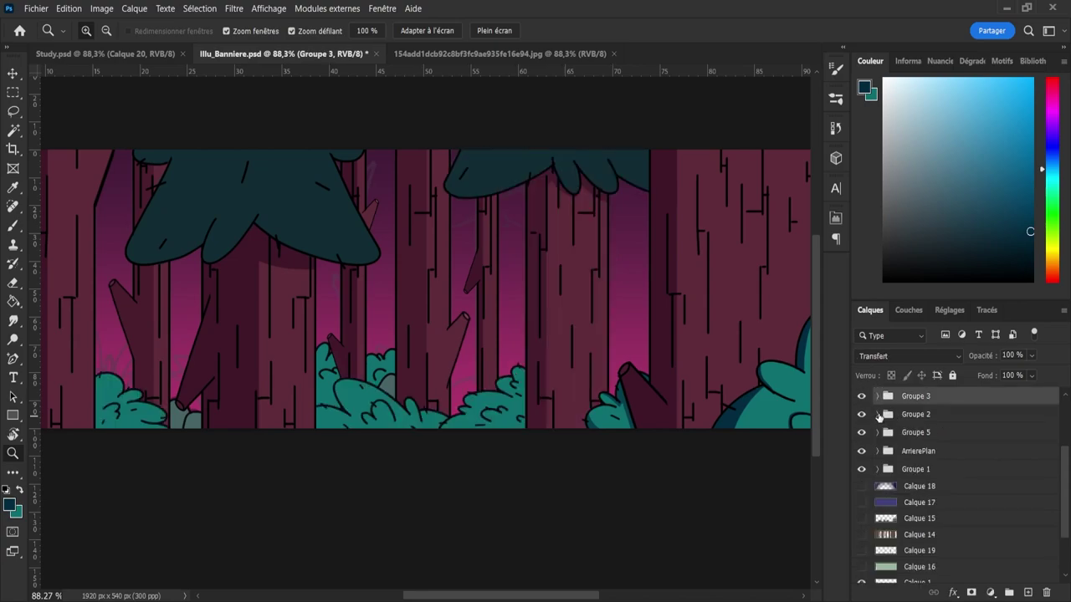
{"action": "left_click", "coordinate": [877, 415]}
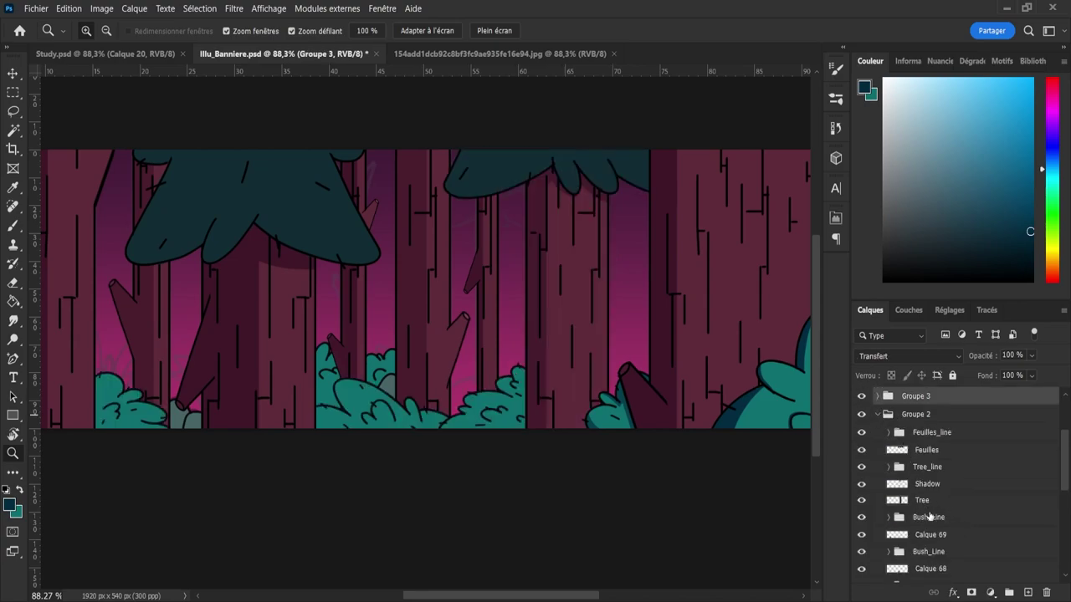
{"action": "left_click", "coordinate": [927, 535]}
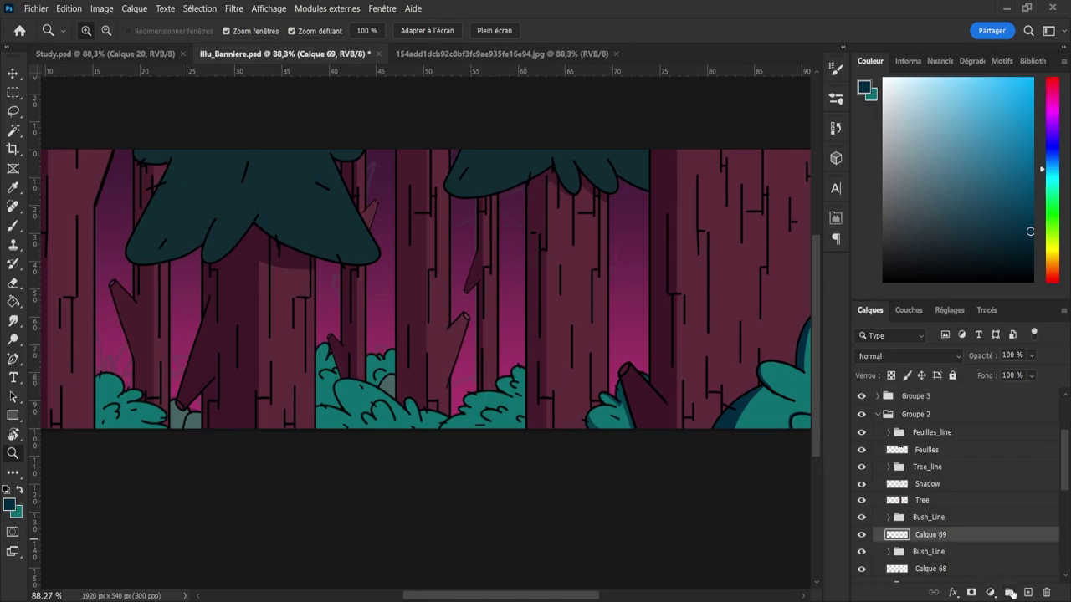
{"action": "left_click", "coordinate": [1027, 592]}
{"action": "left_click", "coordinate": [895, 550]}
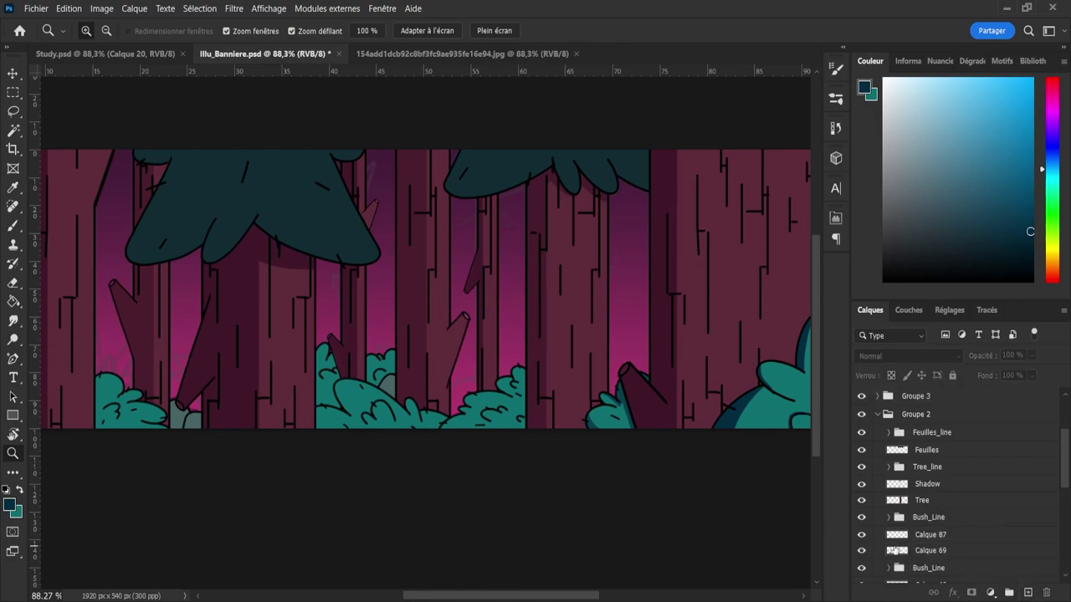
{"action": "left_click", "coordinate": [897, 552], "text": "ctrl"}
{"action": "left_click", "coordinate": [923, 536]}
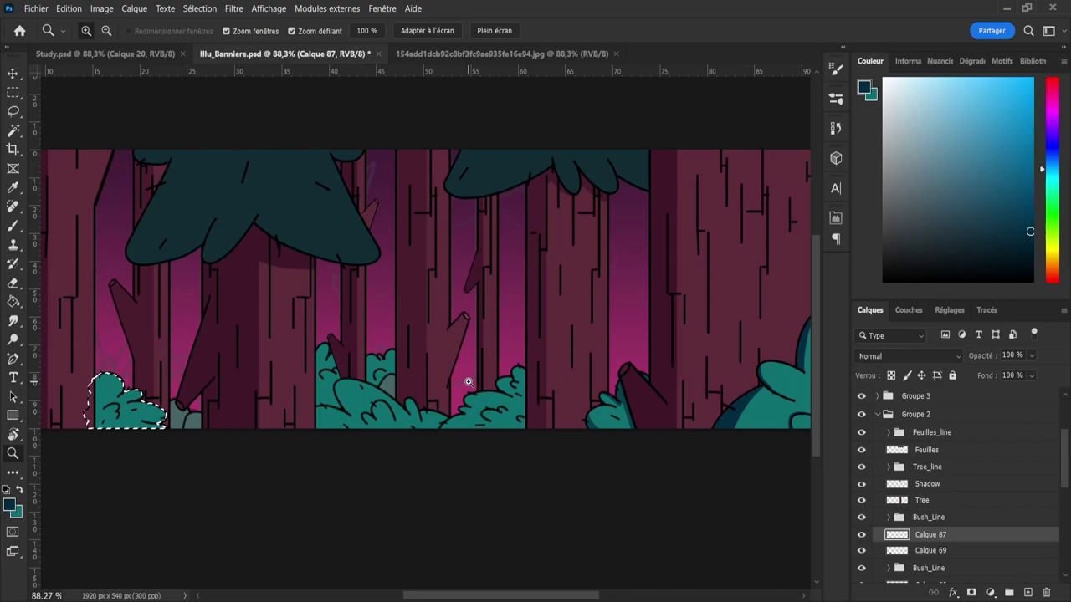
- Paint a vertical dark blue shadow along the bush's left side, next to the tree trunk, with a 35 px brush
{"action": "left_click_drag", "start_coordinate": [468, 377], "coordinate": [430, 383]}
{"action": "left_click_drag", "start_coordinate": [162, 383], "coordinate": [272, 402]}
{"action": "left_click_drag", "start_coordinate": [616, 443], "coordinate": [641, 450]}
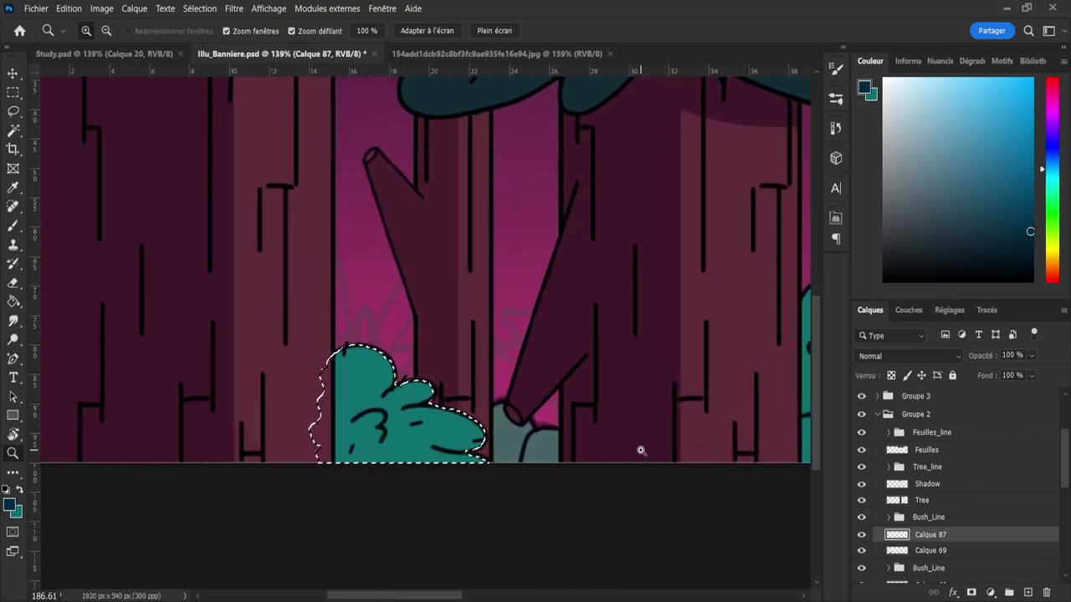
{"action": "left_click_drag", "start_coordinate": [379, 384], "coordinate": [392, 393]}
{"action": "key", "text": "b"}
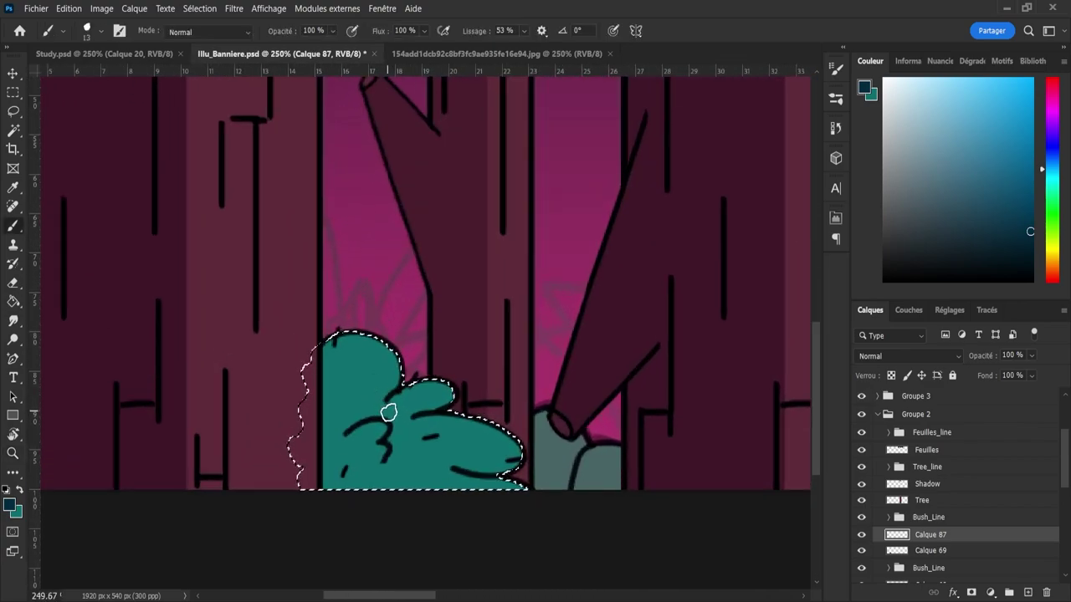
{"action": "key", "text": "bracketright"}
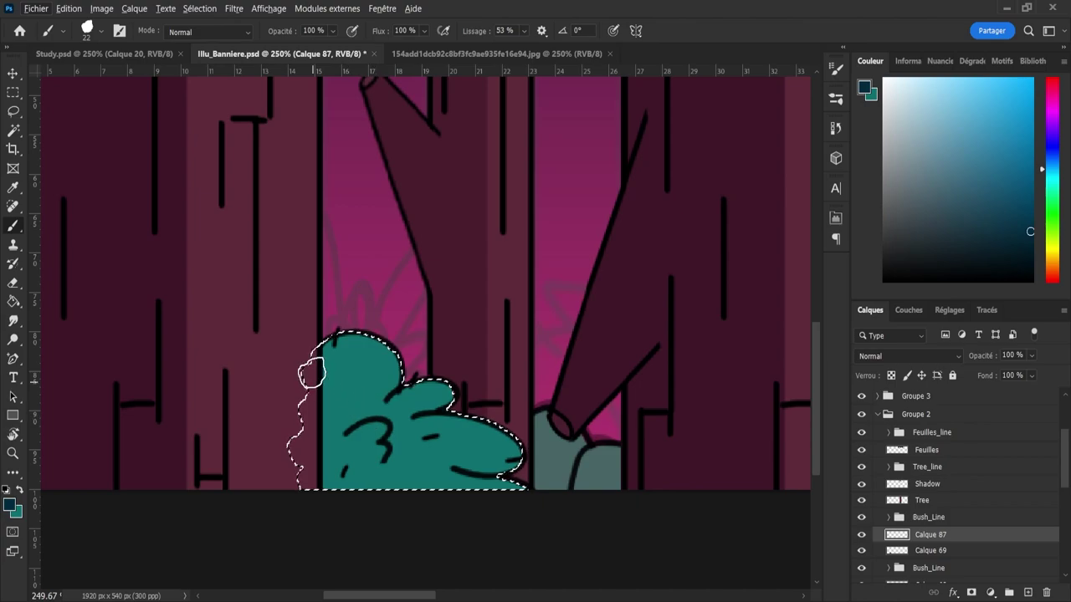
{"action": "left_click_drag", "start_coordinate": [332, 336], "coordinate": [328, 511]}
{"action": "key", "text": "]"}
{"action": "key", "text": "]"}
{"action": "key", "text": "]"}
{"action": "key", "text": "ctrl+z"}
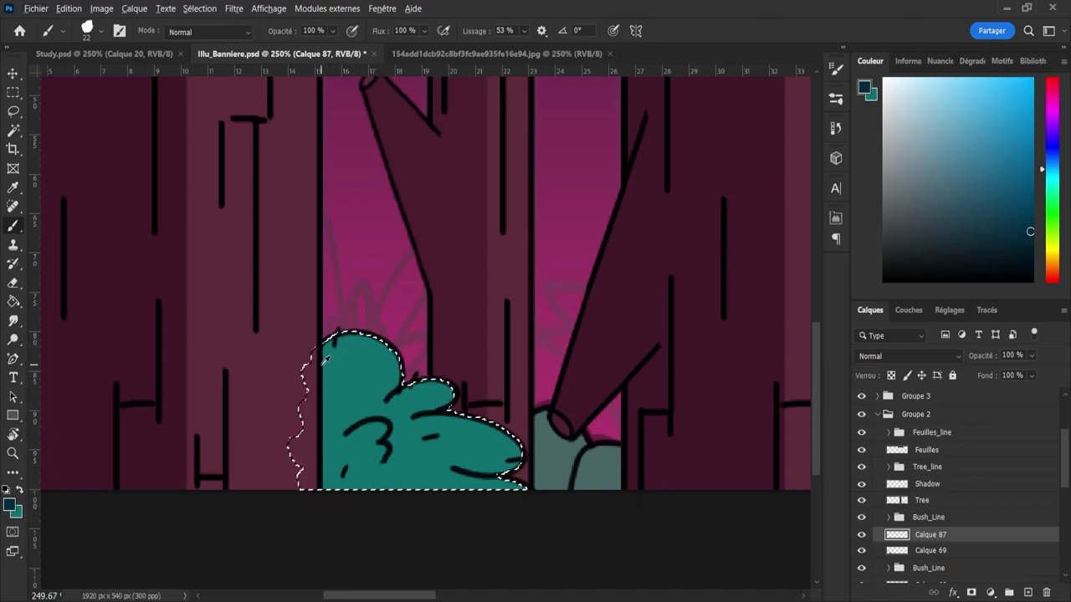
{"action": "mouse_move", "coordinate": [336, 350]}
{"action": "left_mouse_down"}
{"action": "mouse_move", "coordinate": [331, 466]}
{"action": "mouse_move", "coordinate": [363, 564]}
{"action": "left_mouse_up"}
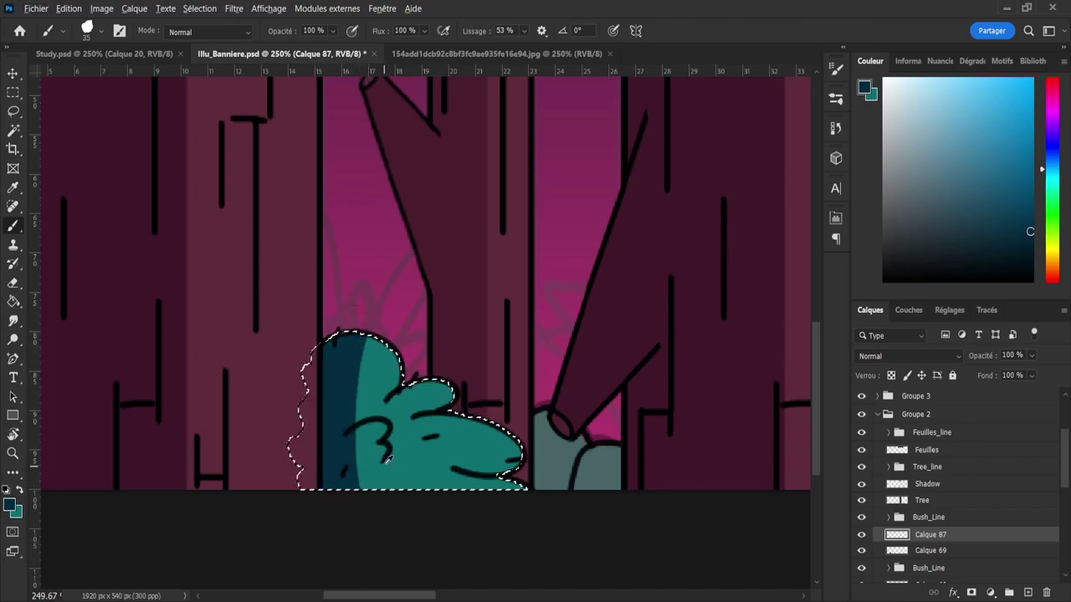
- Add thin dark blue shadows under the bush's small middle lobe and lower right lobe with a 4 px brush
{"action": "key", "text": "bracketleft"}
{"action": "key", "text": "bracketleft"}
{"action": "key", "text": "bracketleft"}
{"action": "key", "text": "bracketleft"}
{"action": "key", "text": "bracketleft"}
{"action": "key", "text": "bracketleft"}
{"action": "mouse_move", "coordinate": [457, 477]}
{"action": "left_mouse_down"}
{"action": "mouse_move", "coordinate": [515, 488]}
{"action": "mouse_move", "coordinate": [500, 485]}
{"action": "mouse_move", "coordinate": [533, 478]}
{"action": "left_mouse_up"}
{"action": "key", "text": "ctrl+z"}
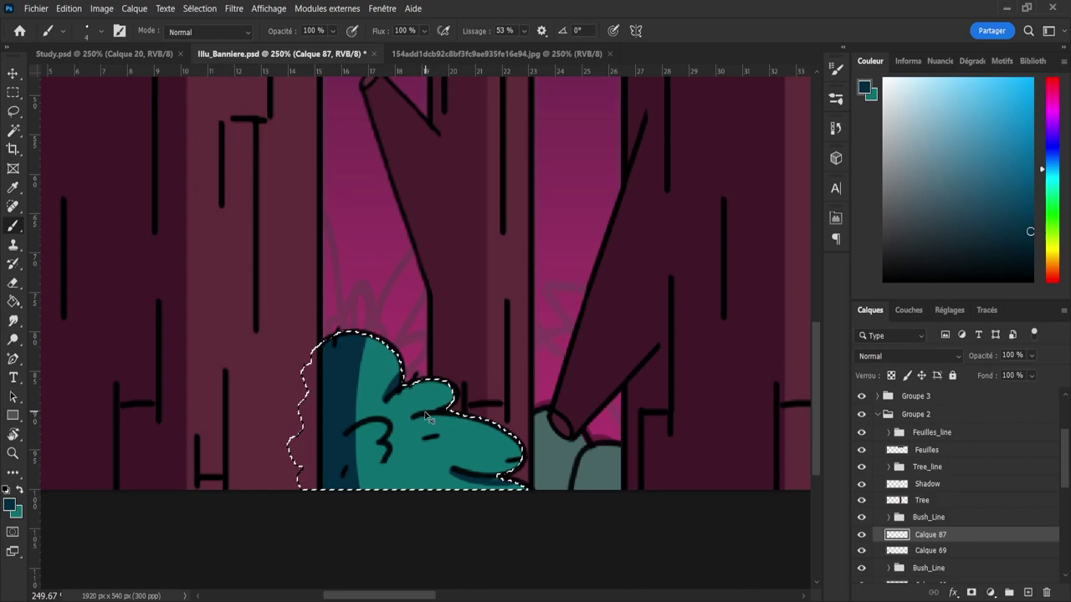
{"action": "key", "text": "ctrl+z"}
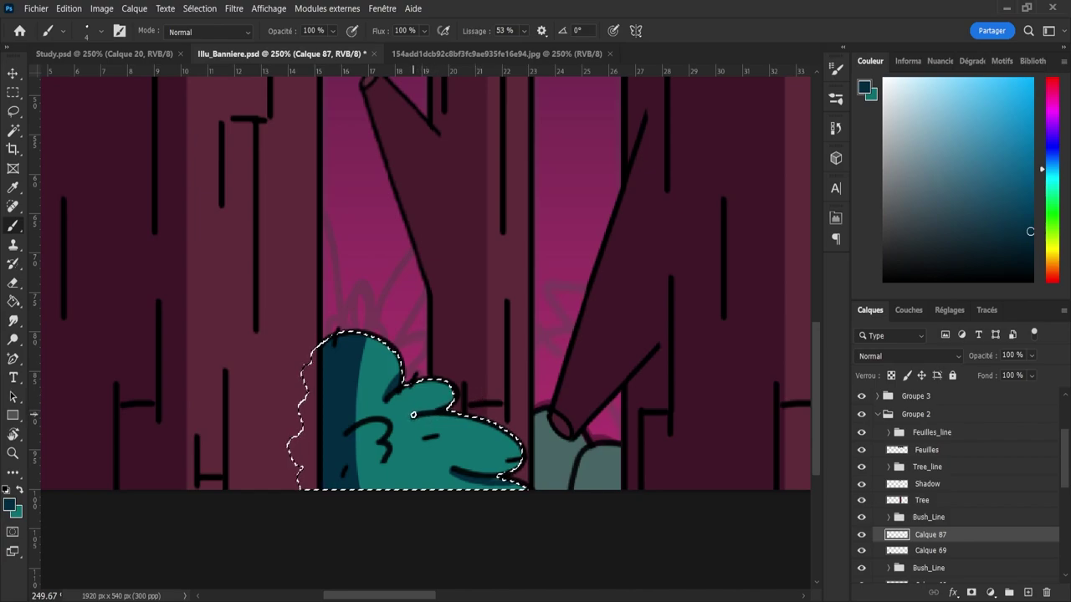
{"action": "mouse_move", "coordinate": [414, 415]}
{"action": "left_mouse_down"}
{"action": "mouse_move", "coordinate": [473, 398]}
{"action": "mouse_move", "coordinate": [456, 396]}
{"action": "left_mouse_up"}
{"action": "key", "text": "ctrl+z"}
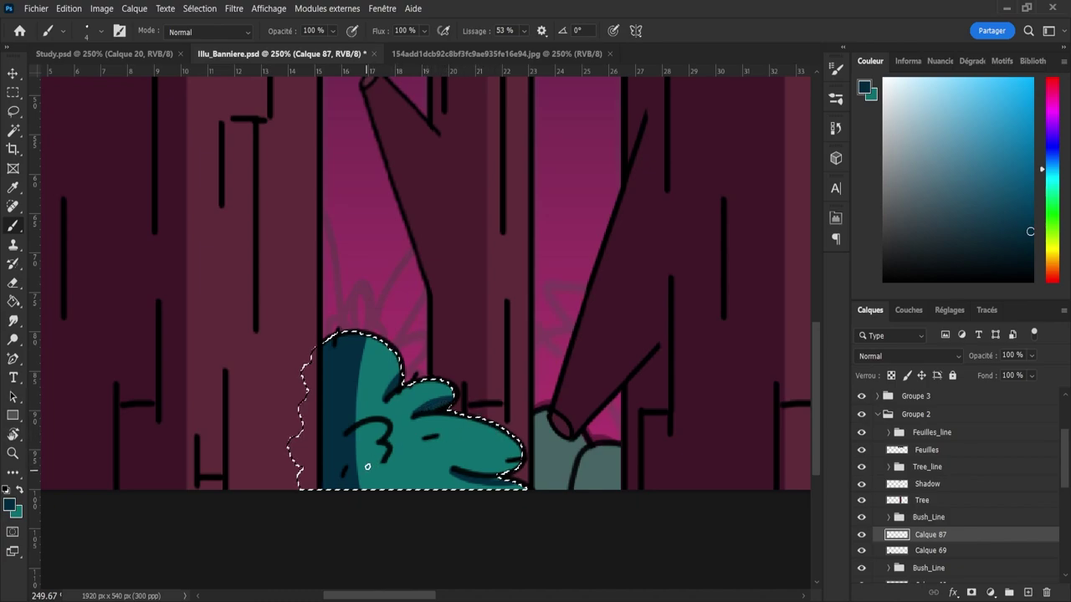
- Widen the bush's left shadow at its base with a 26 px brush, curving it outward along the ground
{"action": "key", "text": "z"}
{"action": "left_click_drag", "start_coordinate": [386, 429], "coordinate": [343, 430]}
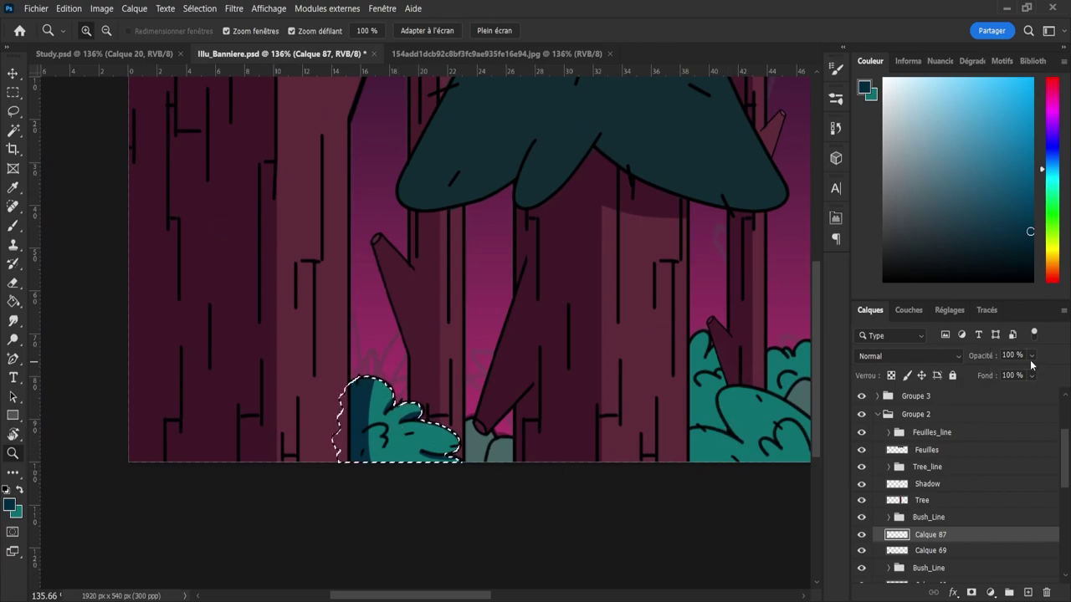
{"action": "key", "text": "b"}
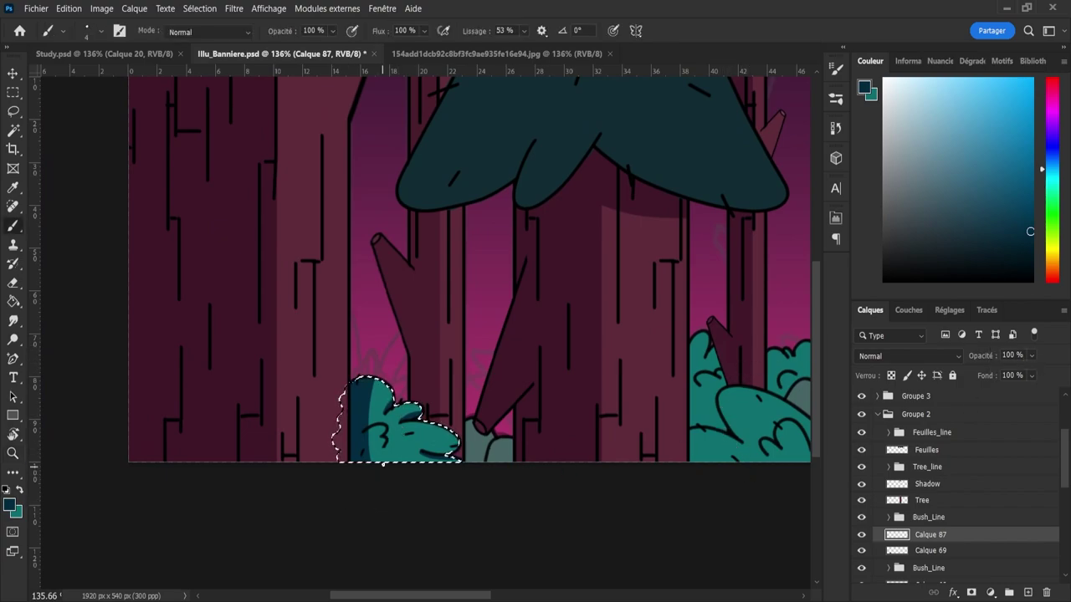
{"action": "right_click", "coordinate": [366, 459], "text": "alt"}
{"action": "left_click_drag", "start_coordinate": [362, 440], "coordinate": [385, 465]}
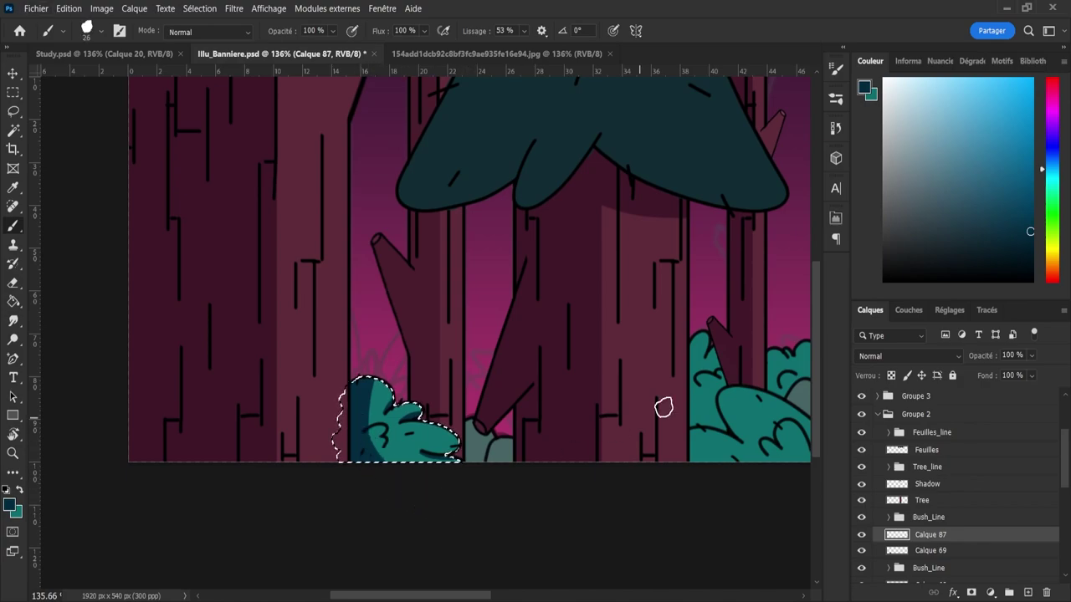
- Set Calque 87's opacity to 60 %, save the document, and clear the selection around the bush
{"action": "left_click", "coordinate": [1034, 358]}
{"action": "left_click_drag", "start_coordinate": [1042, 375], "coordinate": [1021, 377]}
{"action": "key", "text": "ctrl+s"}
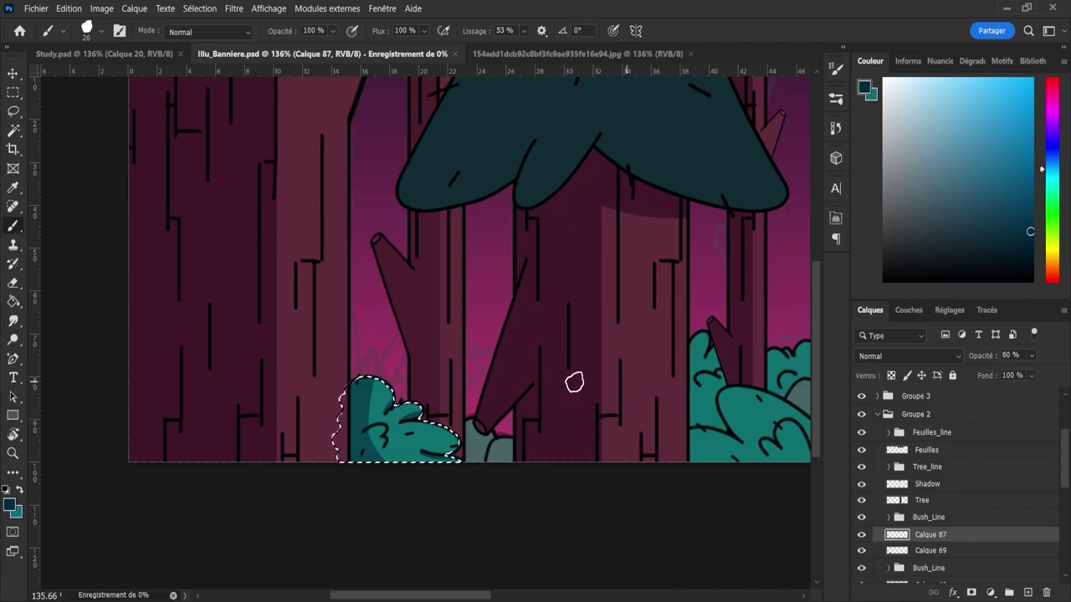
{"action": "key", "text": "z"}
{"action": "left_click_drag", "start_coordinate": [329, 382], "coordinate": [307, 371]}
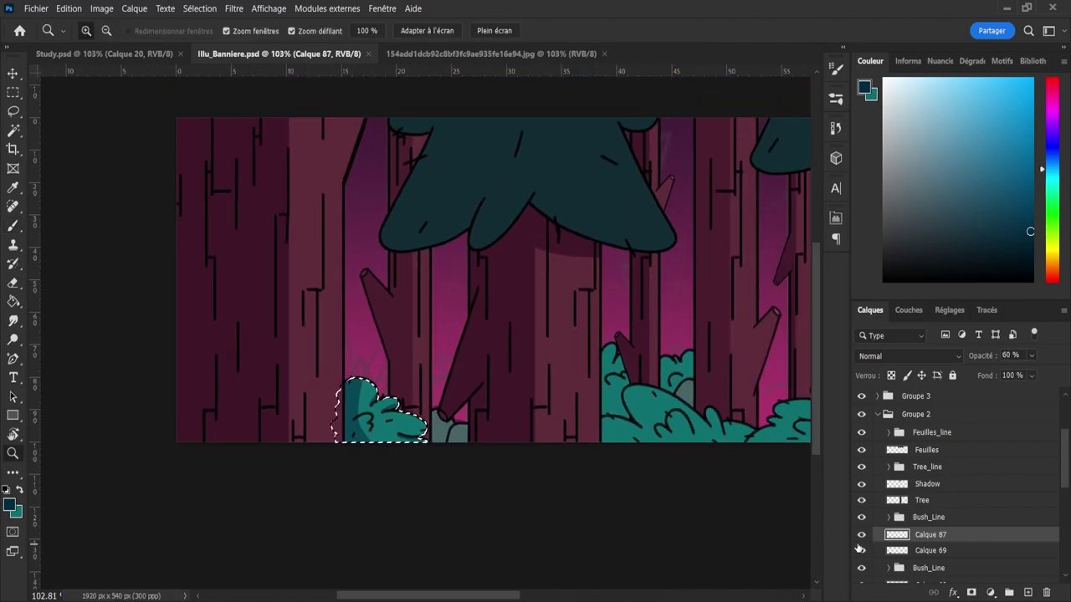
{"action": "key", "text": "l"}
{"action": "key", "text": "ctrl+d"}
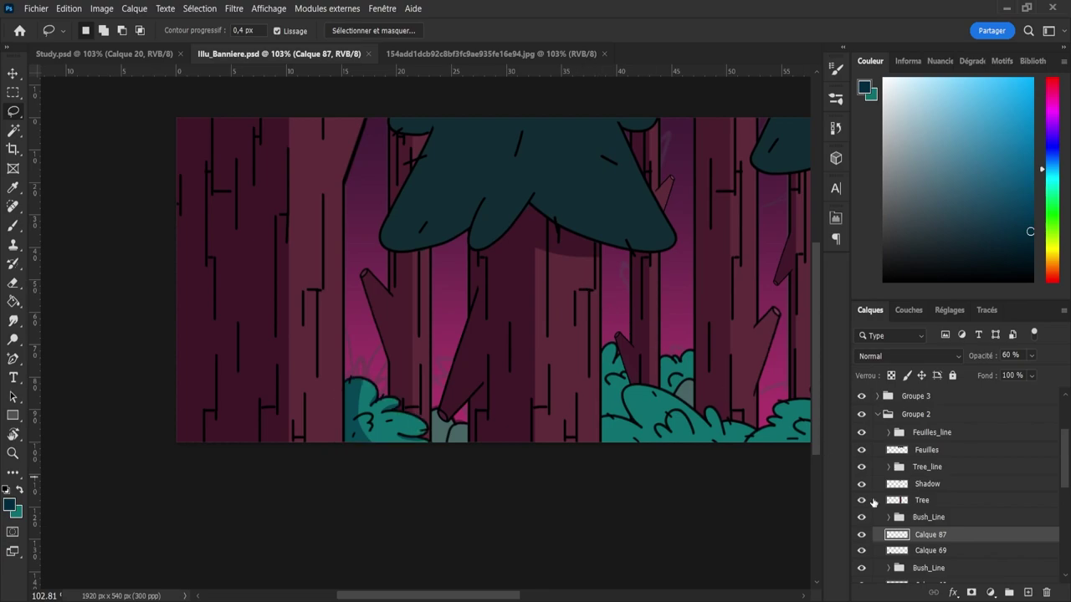
- Toggle the visibility of the upper Bush_Line, the Tree layer and Groupe 2 to check the bush shading against its surroundings
{"action": "left_click", "coordinate": [861, 517]}
{"action": "left_click", "coordinate": [861, 517]}
{"action": "key", "text": "z"}
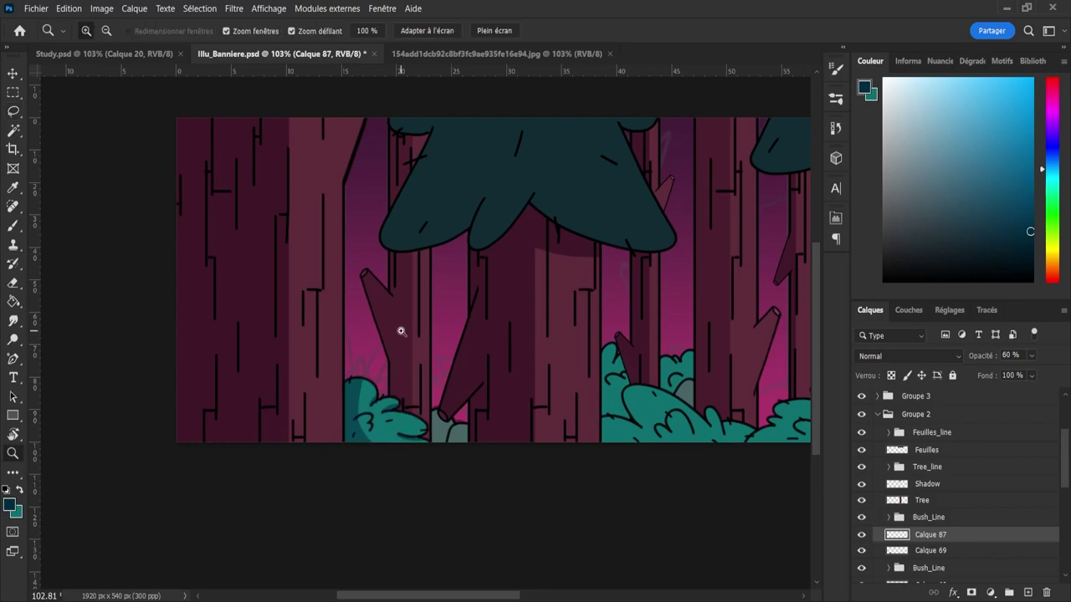
{"action": "left_click_drag", "start_coordinate": [400, 331], "coordinate": [368, 330]}
{"action": "left_click_drag", "start_coordinate": [679, 382], "coordinate": [665, 381]}
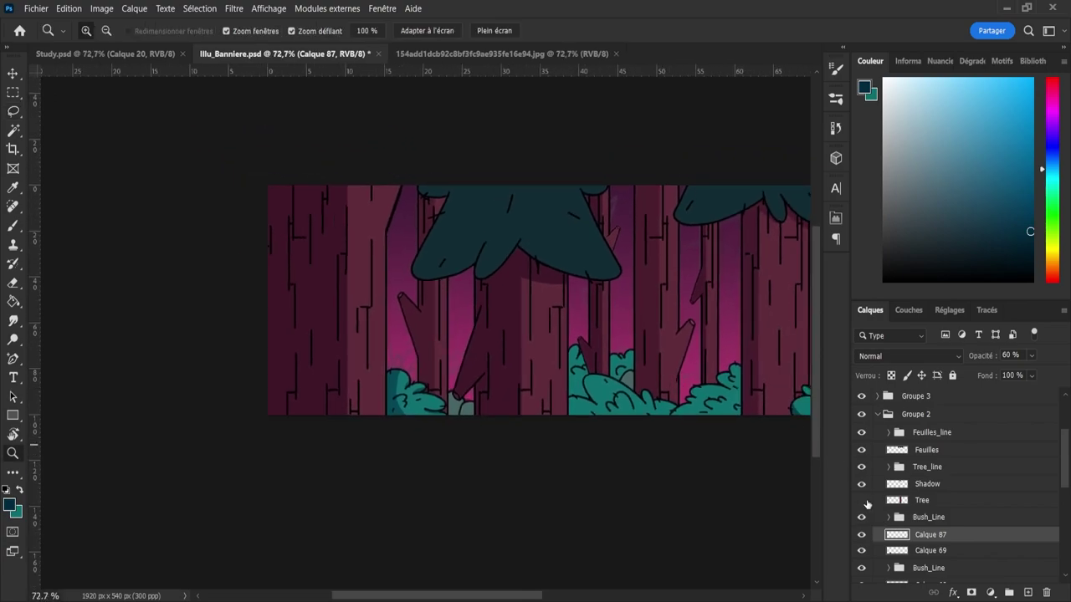
{"action": "left_click", "coordinate": [862, 501]}
{"action": "left_click_drag", "start_coordinate": [442, 311], "coordinate": [378, 313]}
{"action": "left_click_drag", "start_coordinate": [633, 342], "coordinate": [692, 368]}
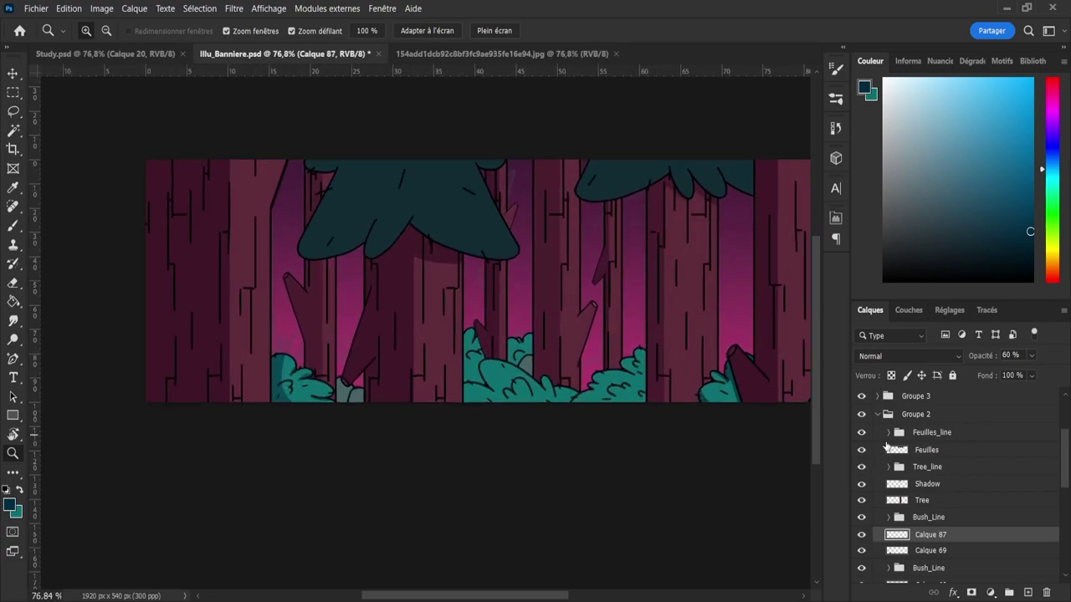
{"action": "left_click", "coordinate": [861, 414]}
{"action": "left_click", "coordinate": [862, 414]}
{"action": "left_click", "coordinate": [862, 414]}
{"action": "left_click", "coordinate": [862, 414]}
- Add a new layer above Calque 68 and load Calque 68's outline as a selection for it
{"action": "scroll", "coordinate": [1064, 477], "scroll_direction": "down", "scroll_amount": 2}
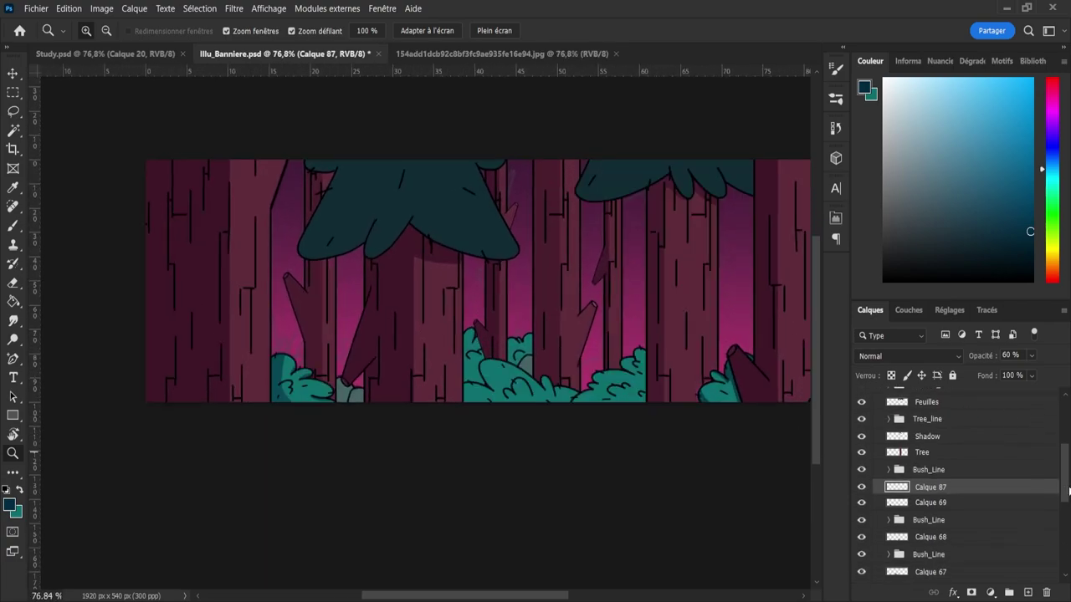
{"action": "left_click", "coordinate": [943, 538]}
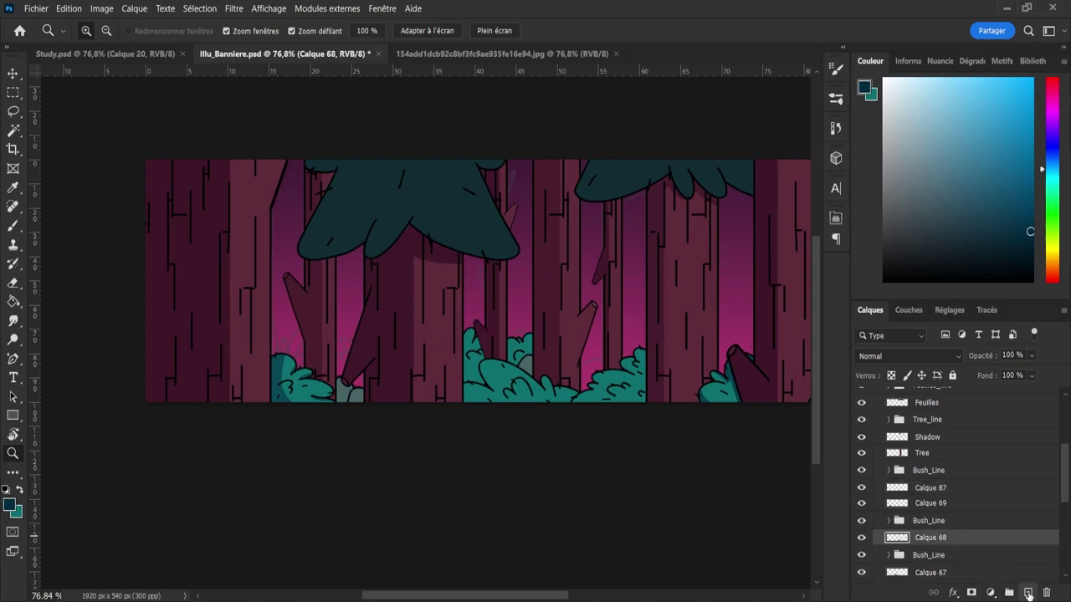
{"action": "left_click", "coordinate": [1027, 592]}
{"action": "left_click", "coordinate": [898, 556], "text": "ctrl"}
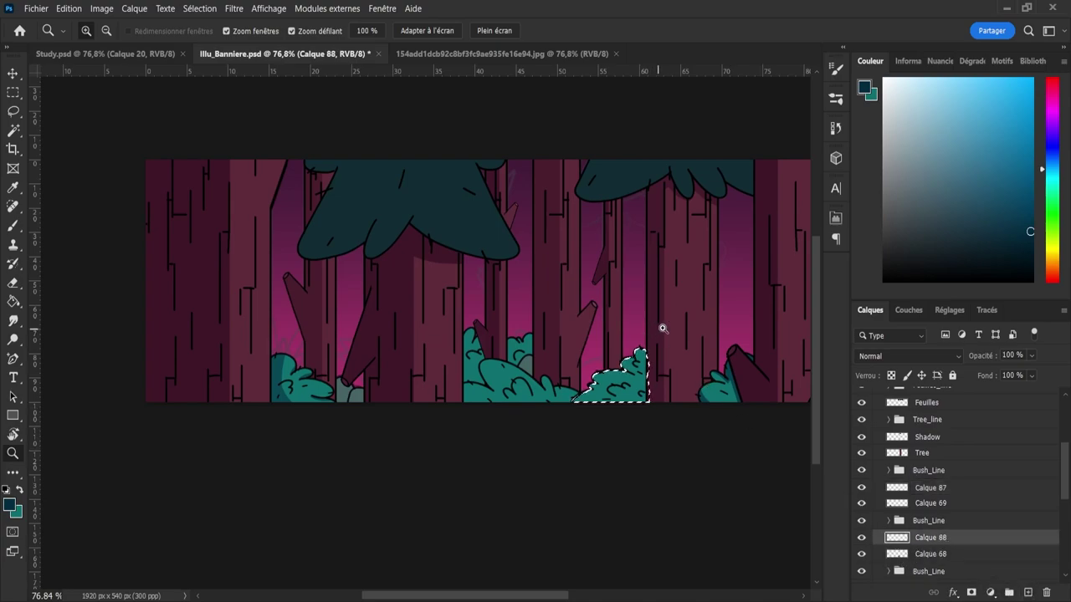
- Paint a vertical dark blue shadow along the bush's right side, next to the tree trunk, with a 38 px brush
{"action": "left_click_drag", "start_coordinate": [661, 329], "coordinate": [696, 327]}
{"action": "mouse_move", "coordinate": [632, 347]}
{"action": "left_mouse_down"}
{"action": "mouse_move", "coordinate": [588, 359]}
{"action": "mouse_move", "coordinate": [677, 449]}
{"action": "left_mouse_up"}
{"action": "key", "text": "b"}
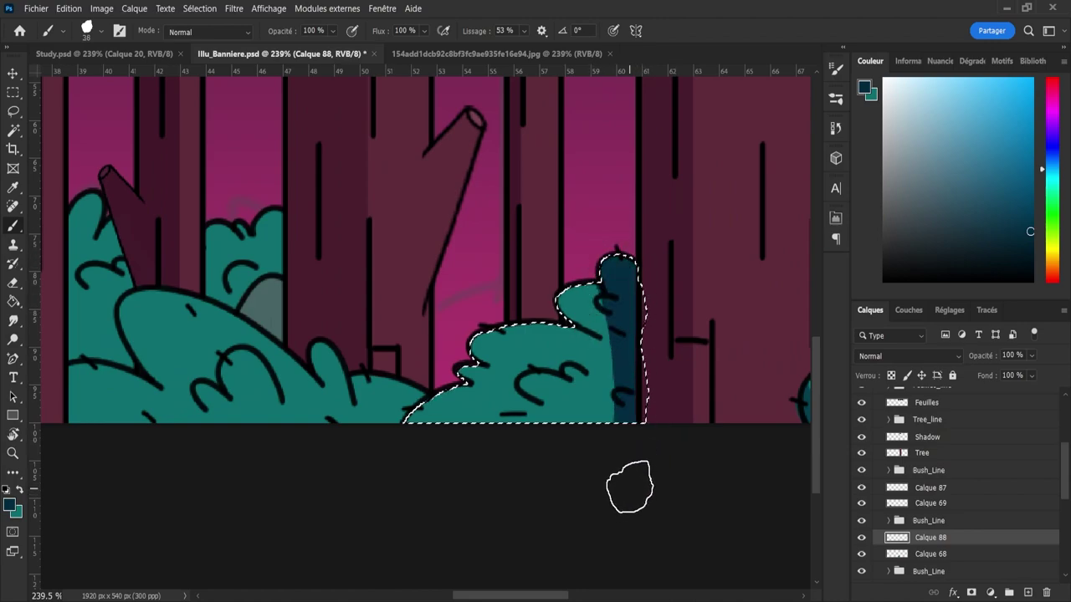
{"action": "left_click_drag", "start_coordinate": [617, 267], "coordinate": [641, 508]}
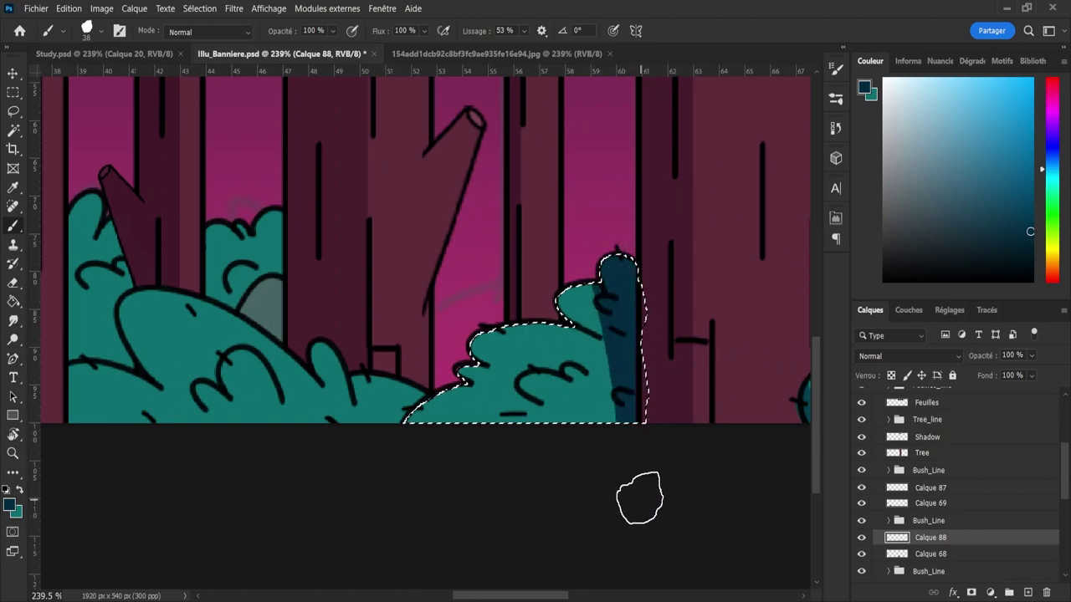
{"action": "key", "text": "ctrl+z"}
{"action": "mouse_move", "coordinate": [608, 238]}
{"action": "left_mouse_down"}
{"action": "mouse_move", "coordinate": [659, 387]}
{"action": "mouse_move", "coordinate": [648, 545]}
{"action": "mouse_move", "coordinate": [634, 442]}
{"action": "mouse_move", "coordinate": [615, 529]}
{"action": "left_mouse_up"}
{"action": "key", "text": "ctrl+z"}
{"action": "key", "text": "ctrl+z"}
{"action": "mouse_move", "coordinate": [610, 251]}
{"action": "left_mouse_down"}
{"action": "mouse_move", "coordinate": [646, 412]}
{"action": "mouse_move", "coordinate": [627, 526]}
{"action": "left_mouse_up"}
- Add thin dark blue shadows under the bush's upper and middle left lobes with a 7 px brush
{"action": "key", "text": "bracketleft"}
{"action": "key", "text": "bracketleft"}
{"action": "key", "text": "bracketleft"}
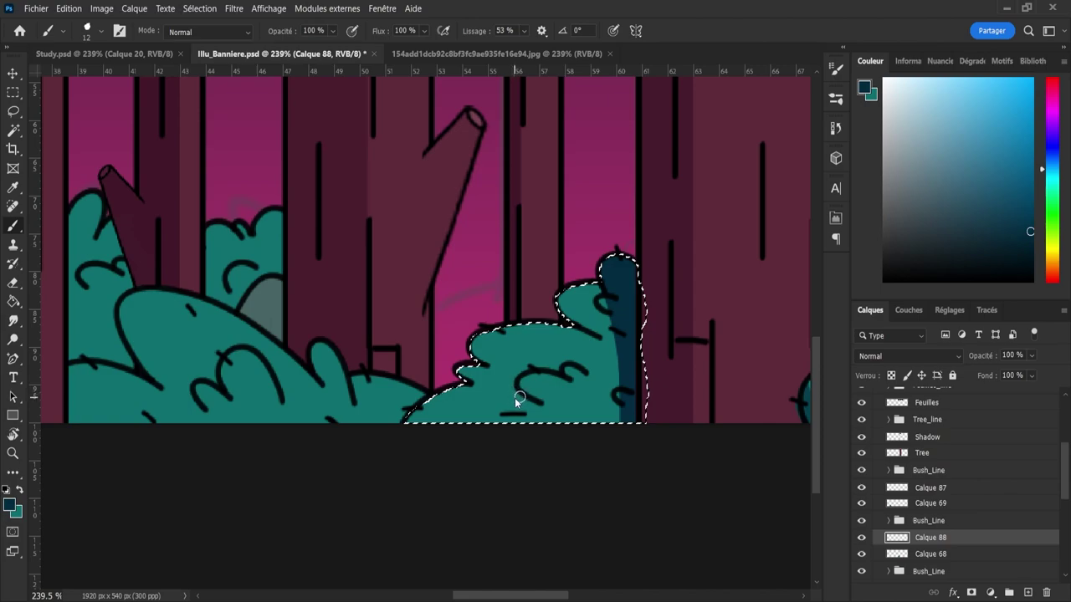
{"action": "key", "text": "bracketleft"}
{"action": "key", "text": "bracketleft"}
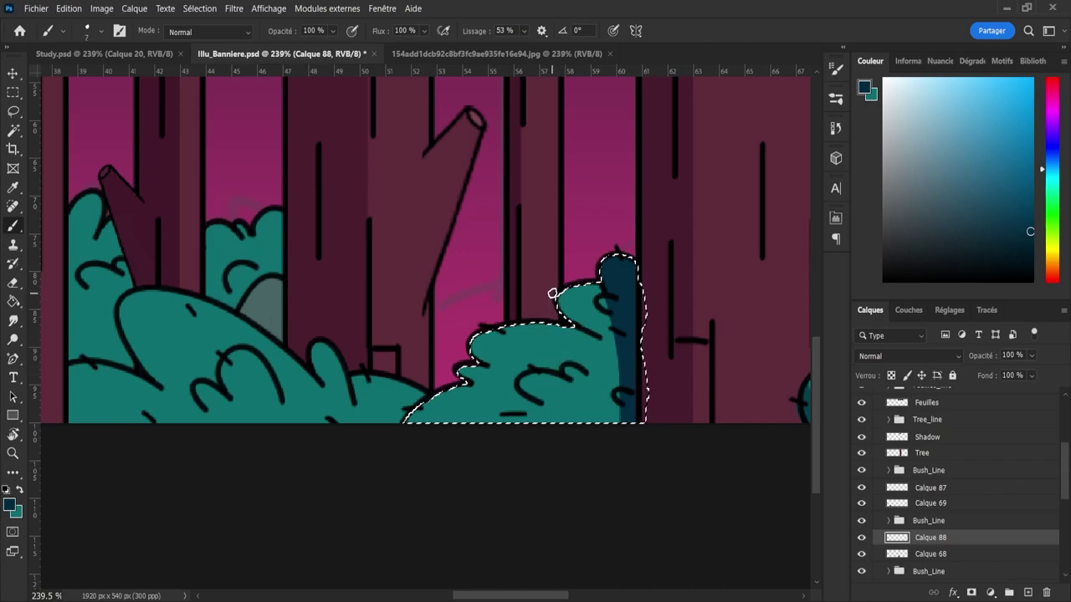
{"action": "key", "text": "bracketleft"}
{"action": "left_click_drag", "start_coordinate": [552, 298], "coordinate": [607, 342]}
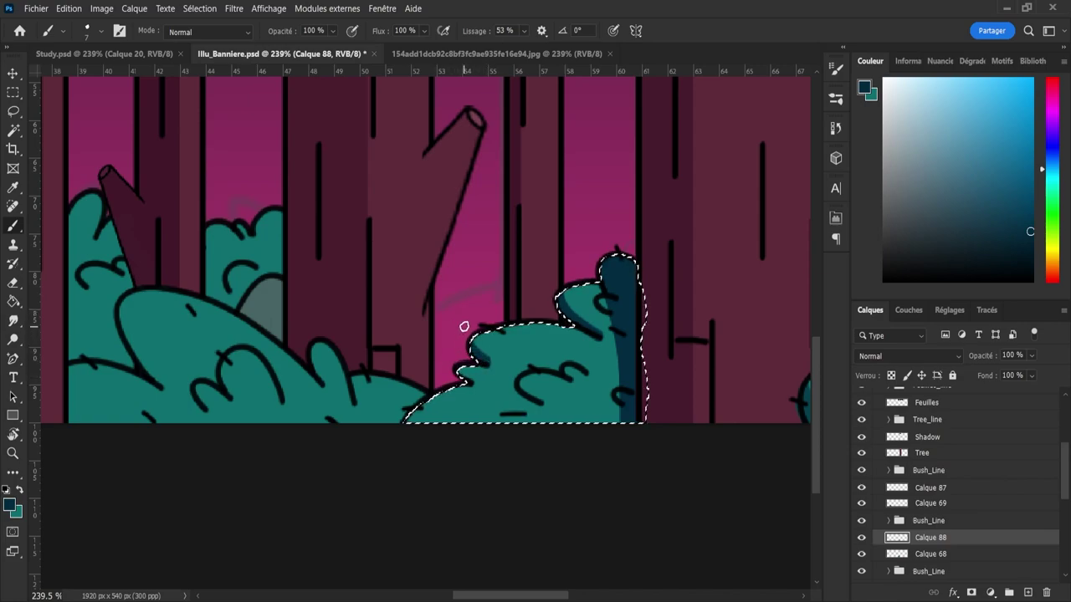
- Add thin dark blue shadows along the curled leaf lines inside the bush with a 6 px brush
{"action": "key", "text": "bracketleft"}
{"action": "key", "text": "bracketleft"}
{"action": "key", "text": "bracketleft"}
{"action": "left_click_drag", "start_coordinate": [544, 407], "coordinate": [516, 393]}
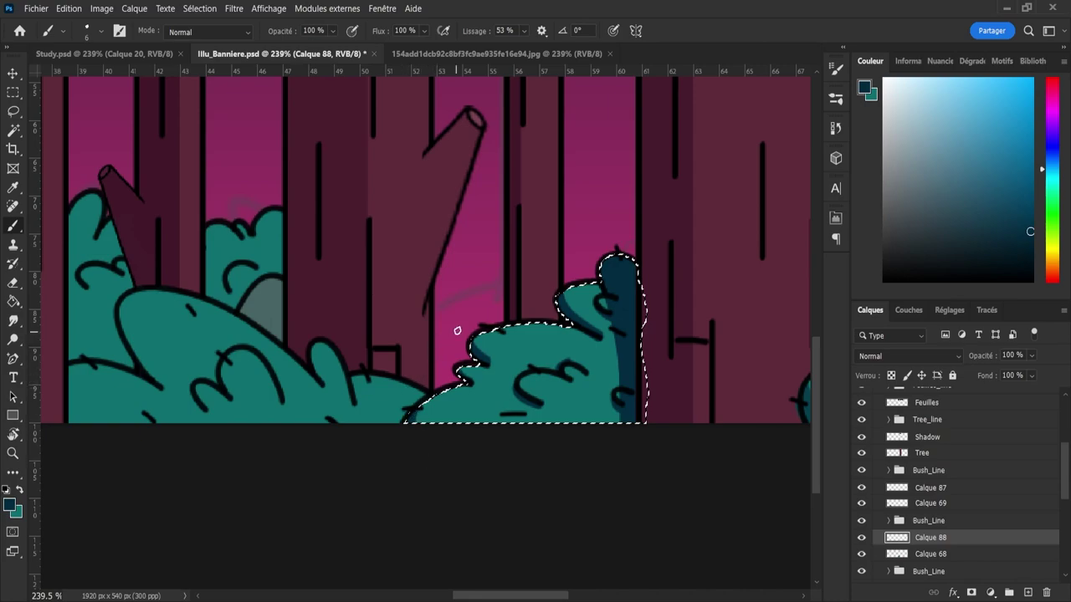
- Clear the selection and widen the bush's right shadow at its base with a 24 px brush
{"action": "key", "text": "l"}
{"action": "key", "text": "ctrl+d"}
{"action": "key", "text": "z"}
{"action": "left_click_drag", "start_coordinate": [531, 329], "coordinate": [515, 337]}
{"action": "key", "text": "b"}
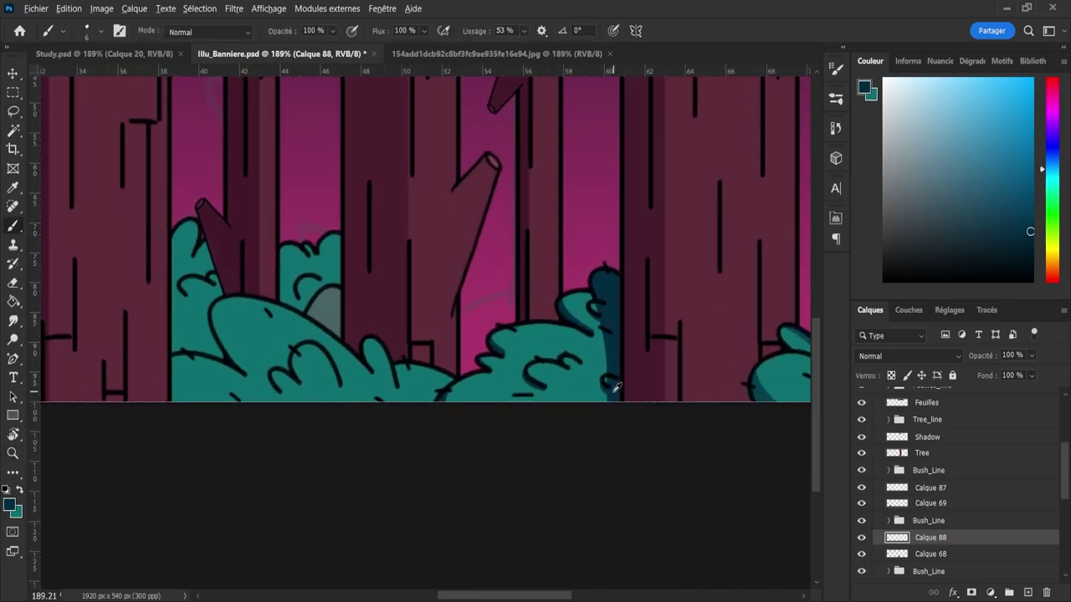
{"action": "left_click_drag", "start_coordinate": [613, 391], "coordinate": [628, 390]}
{"action": "left_click_drag", "start_coordinate": [617, 343], "coordinate": [611, 400]}
{"action": "key", "text": "ctrl+z"}
- Lower Calque 88's opacity to 67 % and save the document
{"action": "left_click", "coordinate": [1029, 358]}
{"action": "left_click", "coordinate": [1028, 376]}
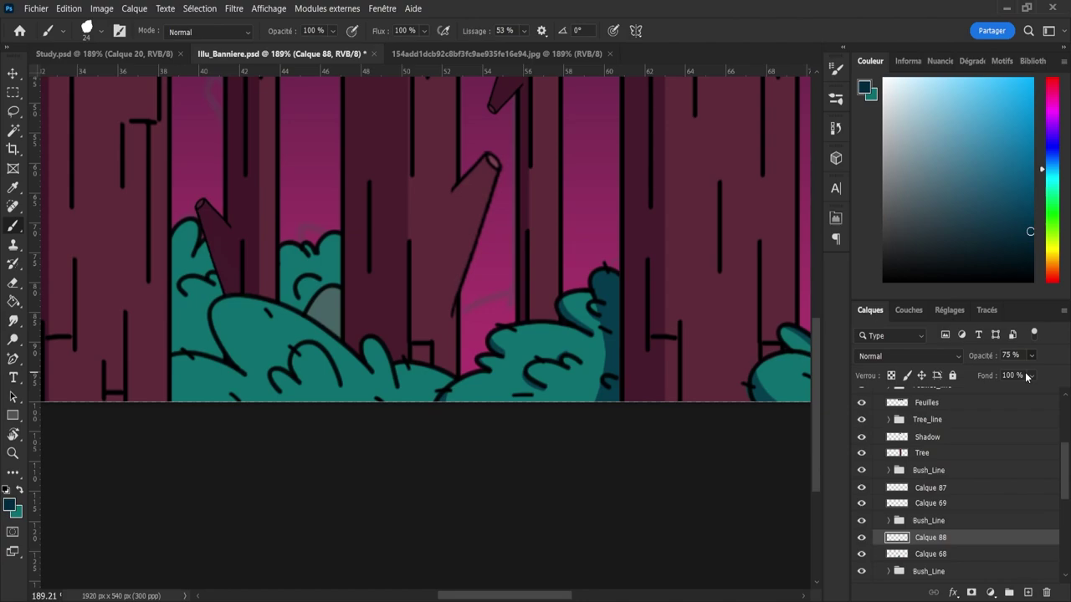
{"action": "key", "text": "z"}
{"action": "key", "text": "ctrl+s"}
- Add a new layer above Calque 67 and load Calque 67's outline as a selection for it
{"action": "left_click_drag", "start_coordinate": [701, 415], "coordinate": [669, 440]}
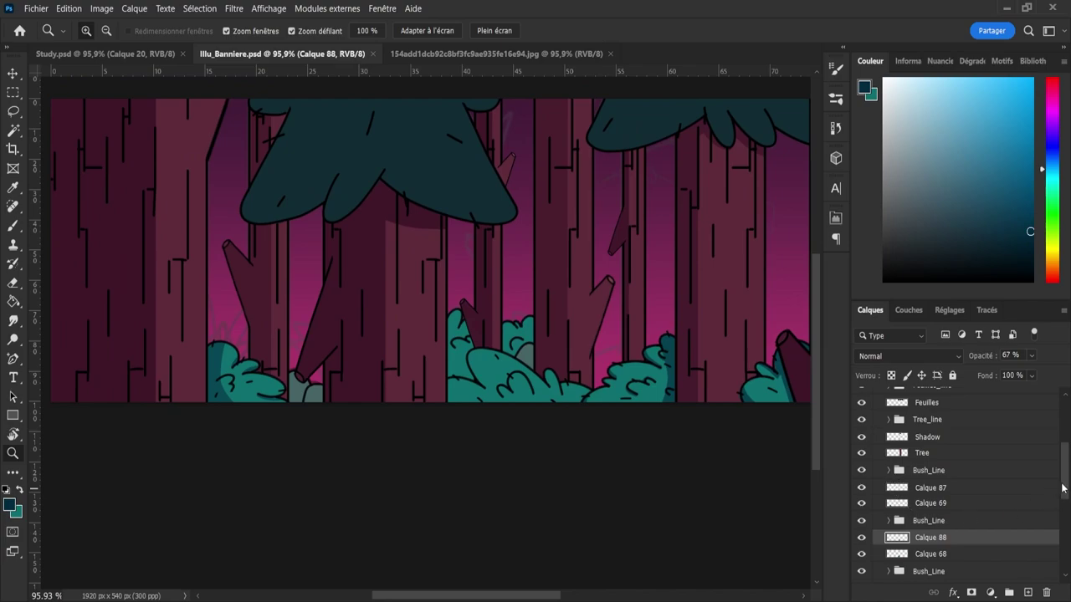
{"action": "scroll", "coordinate": [1064, 488], "scroll_direction": "down", "scroll_amount": 4}
{"action": "left_click", "coordinate": [930, 517]}
{"action": "left_click", "coordinate": [1026, 592]}
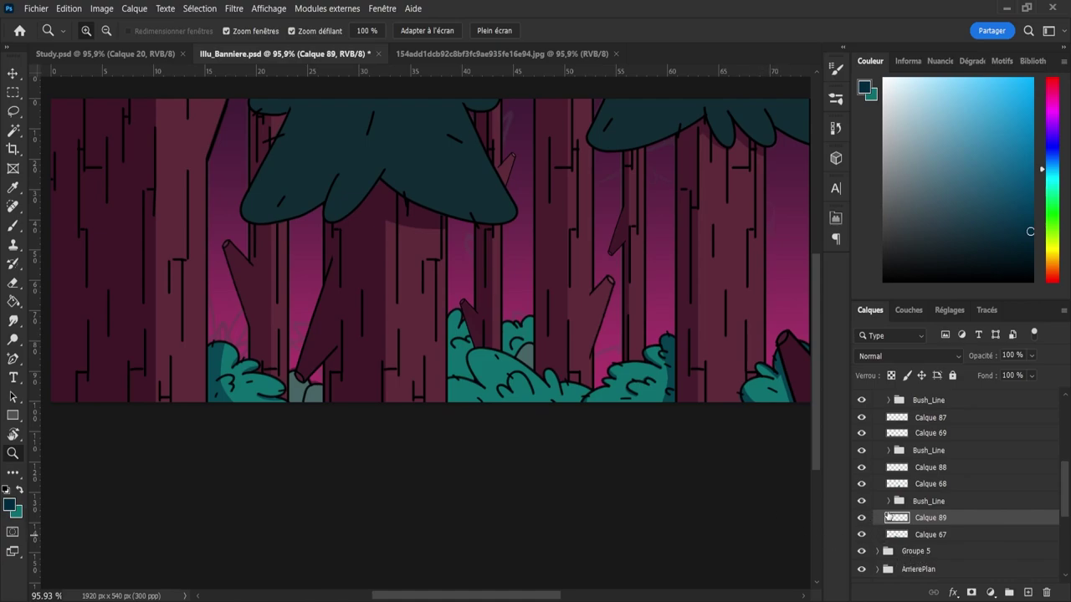
{"action": "left_click", "coordinate": [898, 535], "text": "ctrl"}
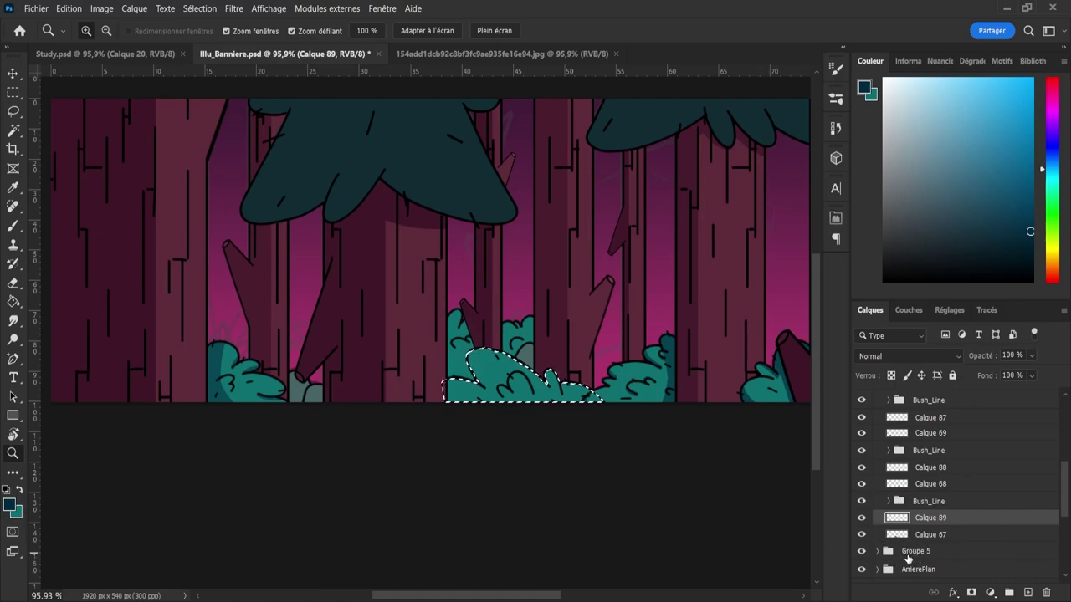
- Paint a vertical dark blue shadow at the wide bush's left edge, beside the tree trunk, with a 38 px brush
{"action": "left_click", "coordinate": [530, 412]}
{"action": "key", "text": "b"}
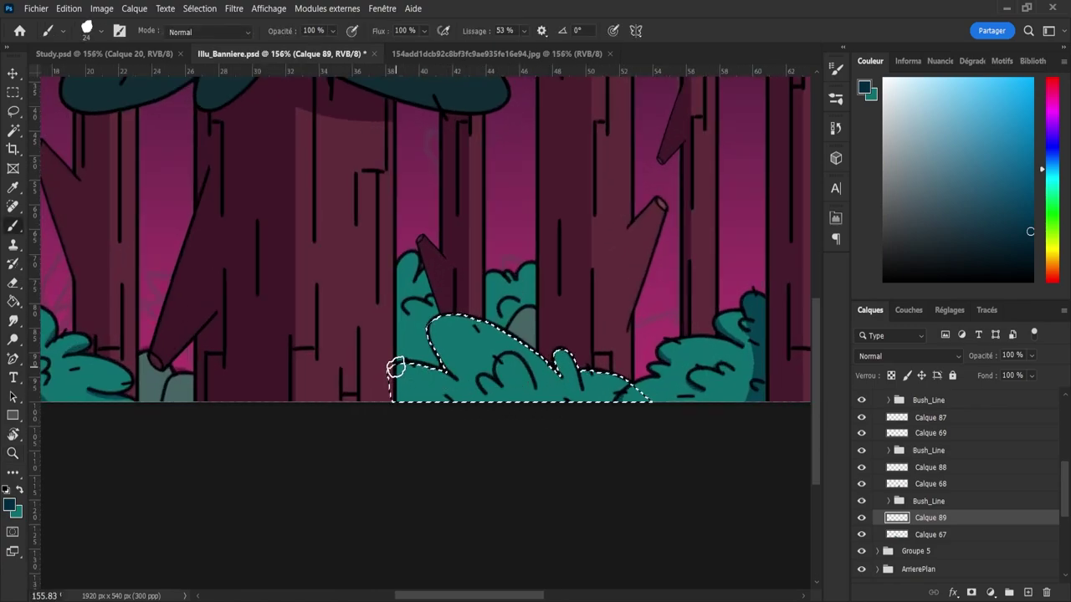
{"action": "left_click_drag", "start_coordinate": [396, 368], "coordinate": [400, 414]}
{"action": "key", "text": "ctrl+z"}
{"action": "right_click", "coordinate": [392, 376], "text": "alt"}
{"action": "left_click_drag", "start_coordinate": [398, 361], "coordinate": [403, 443]}
{"action": "key", "text": "ctrl+z"}
{"action": "left_click_drag", "start_coordinate": [392, 356], "coordinate": [402, 443]}
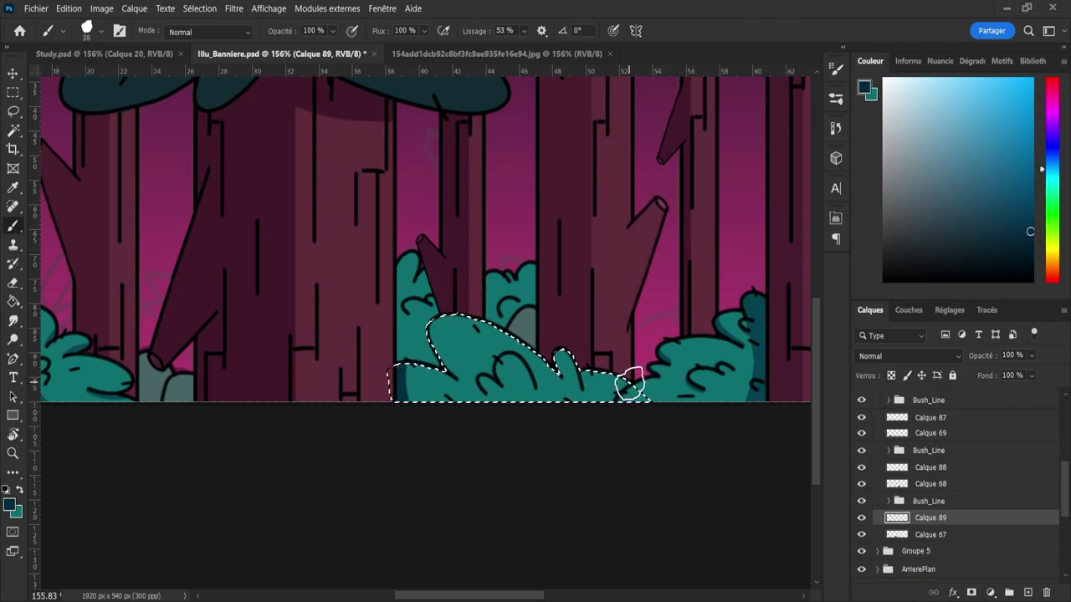
- Paint a small dark blue shadow on the wide bush's lower right tip, where it meets the neighbouring bush, with a 38 px brush
{"action": "left_click_drag", "start_coordinate": [631, 380], "coordinate": [581, 435]}
{"action": "key", "text": "ctrl+z"}
{"action": "key", "text": "ctrl+z"}
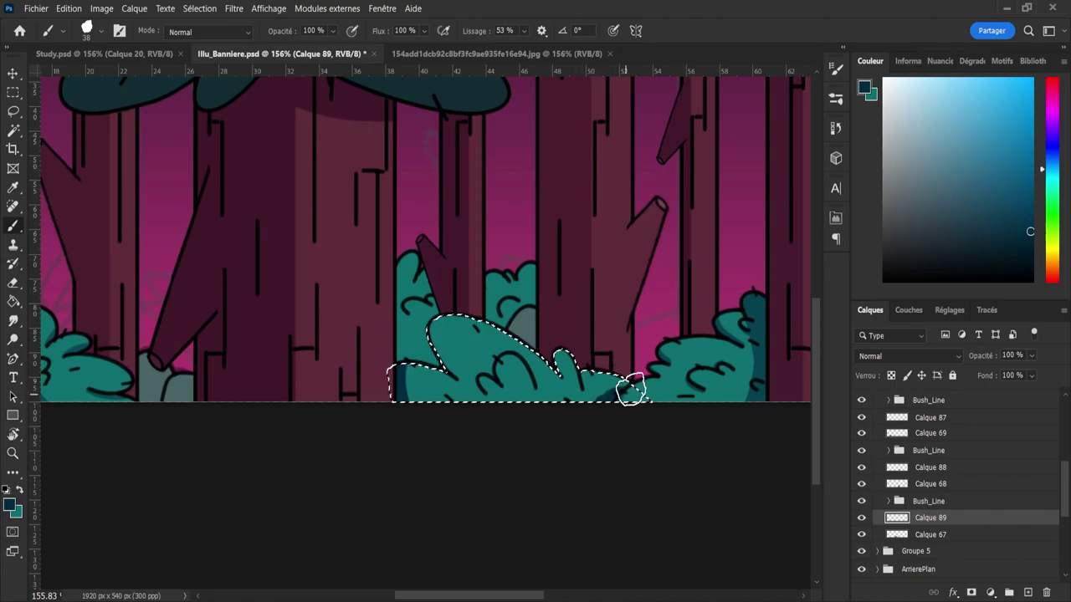
{"action": "left_click_drag", "start_coordinate": [617, 402], "coordinate": [635, 343]}
{"action": "key", "text": "ctrl+z"}
{"action": "left_click_drag", "start_coordinate": [610, 409], "coordinate": [629, 332]}
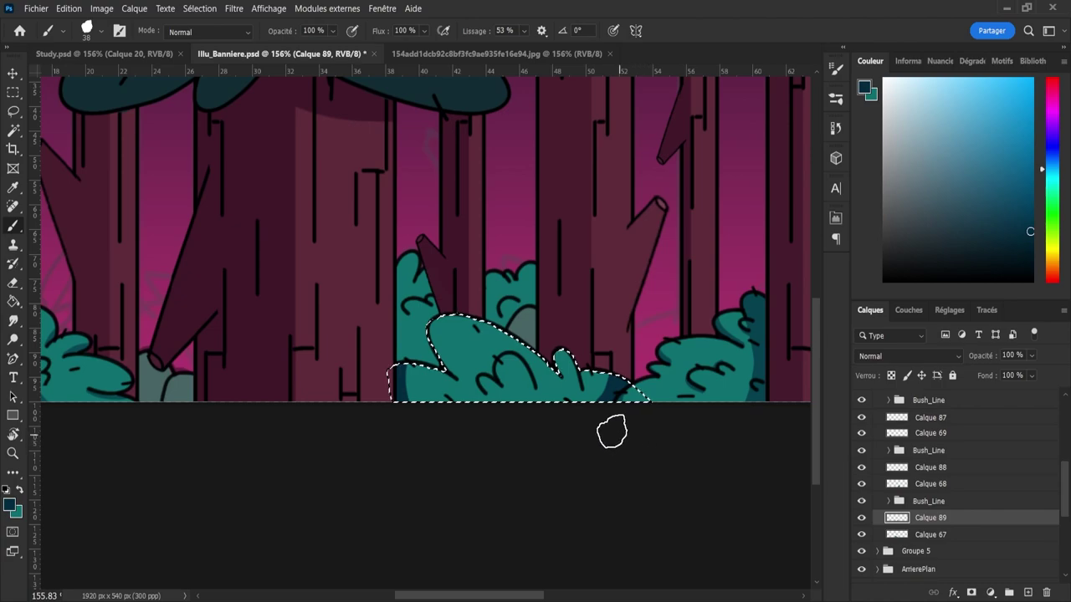
{"action": "key", "text": "ctrl+z"}
{"action": "left_click_drag", "start_coordinate": [620, 405], "coordinate": [646, 383]}
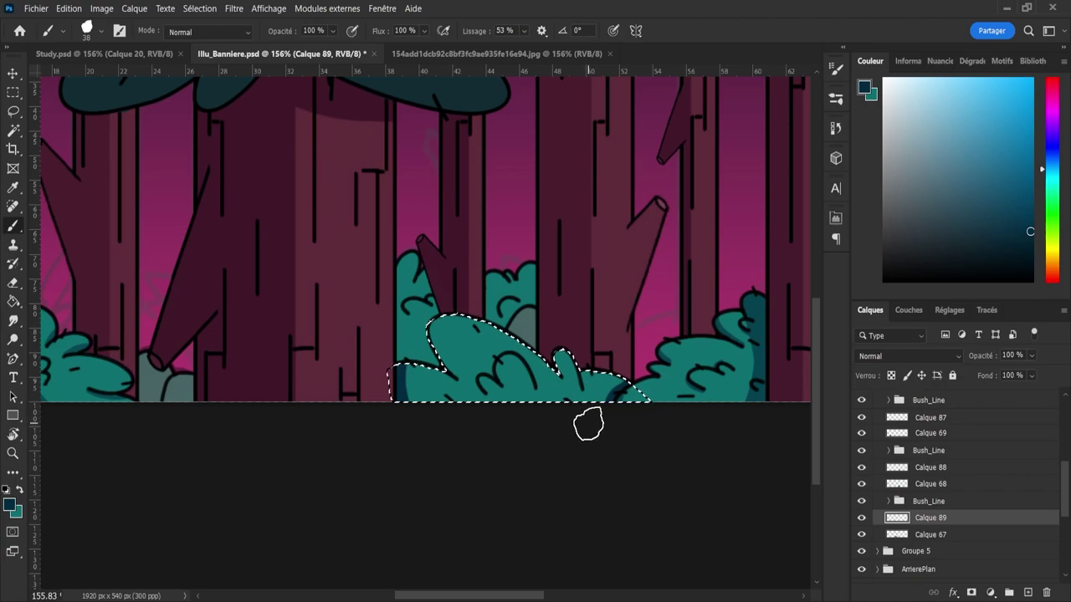
- Fill the wide bush's low left lobe with dark blue shadow and shade the large lobe's left edge with a 38 px brush
{"action": "mouse_move", "coordinate": [387, 368]}
{"action": "left_mouse_down"}
{"action": "mouse_move", "coordinate": [444, 441]}
{"action": "mouse_move", "coordinate": [460, 449]}
{"action": "mouse_move", "coordinate": [403, 374]}
{"action": "mouse_move", "coordinate": [466, 412]}
{"action": "mouse_move", "coordinate": [491, 445]}
{"action": "left_mouse_up"}
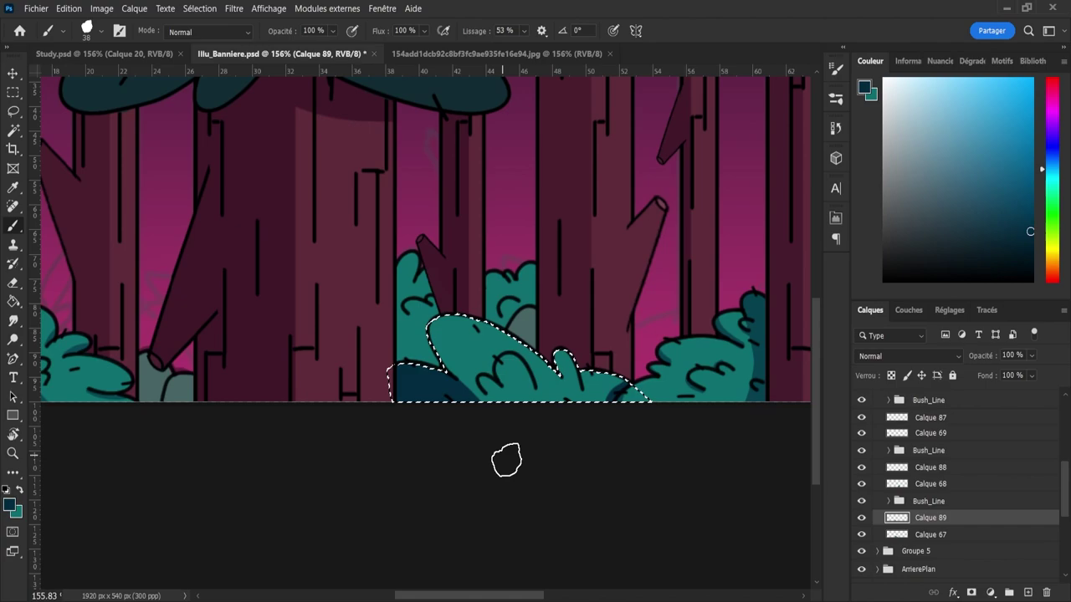
{"action": "key", "text": "ctrl+space"}
{"action": "left_click_drag", "start_coordinate": [414, 368], "coordinate": [445, 381]}
{"action": "mouse_move", "coordinate": [409, 301]}
{"action": "left_mouse_down"}
{"action": "mouse_move", "coordinate": [443, 373]}
{"action": "mouse_move", "coordinate": [511, 456]}
{"action": "mouse_move", "coordinate": [579, 486]}
{"action": "mouse_move", "coordinate": [507, 460]}
{"action": "left_mouse_up"}
- Add thin dark blue shadows along the left sides of the large lobe's inner curls with a 6 px brush
{"action": "key", "text": "bracketleft"}
{"action": "key", "text": "bracketleft"}
{"action": "key", "text": "bracketleft"}
{"action": "key", "text": "bracketleft"}
{"action": "key", "text": "bracketleft"}
{"action": "key", "text": "bracketleft"}
{"action": "key", "text": "bracketleft"}
{"action": "key", "text": "bracketleft"}
{"action": "key", "text": "bracketleft"}
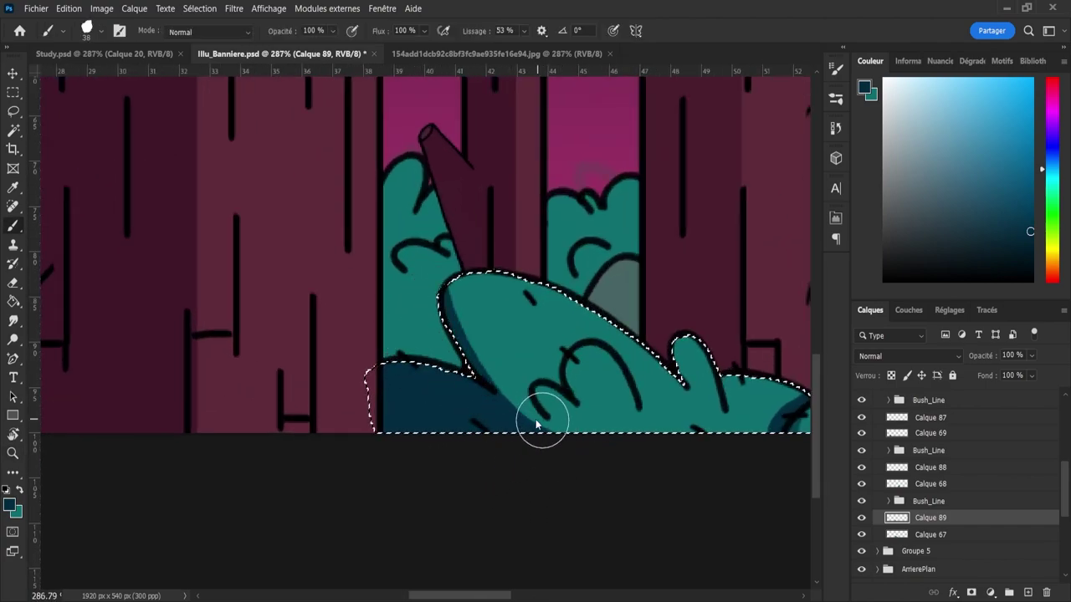
{"action": "key", "text": "bracketleft"}
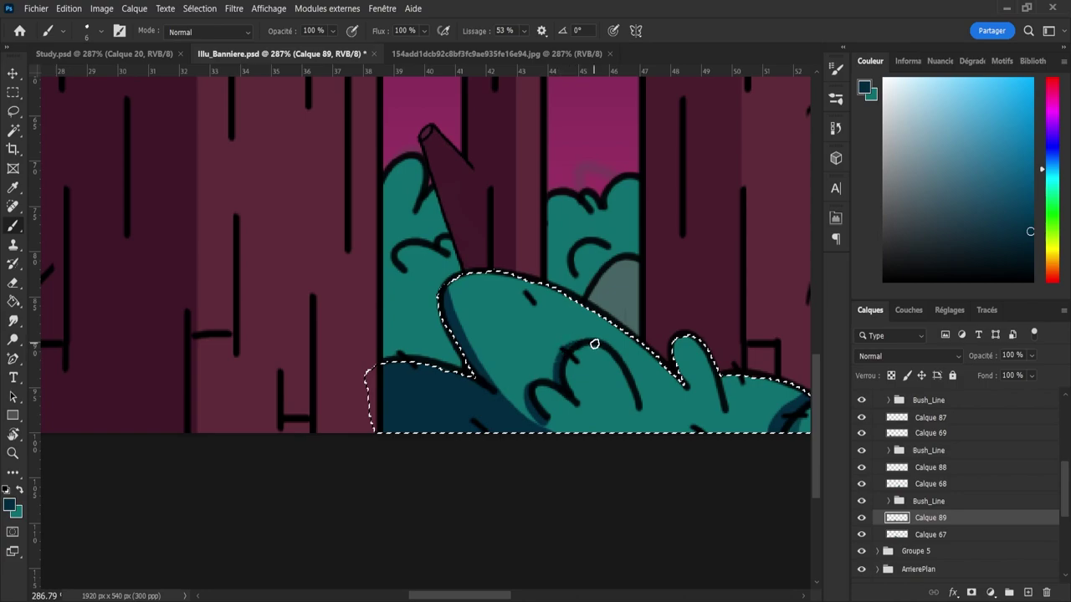
{"action": "key", "text": "e"}
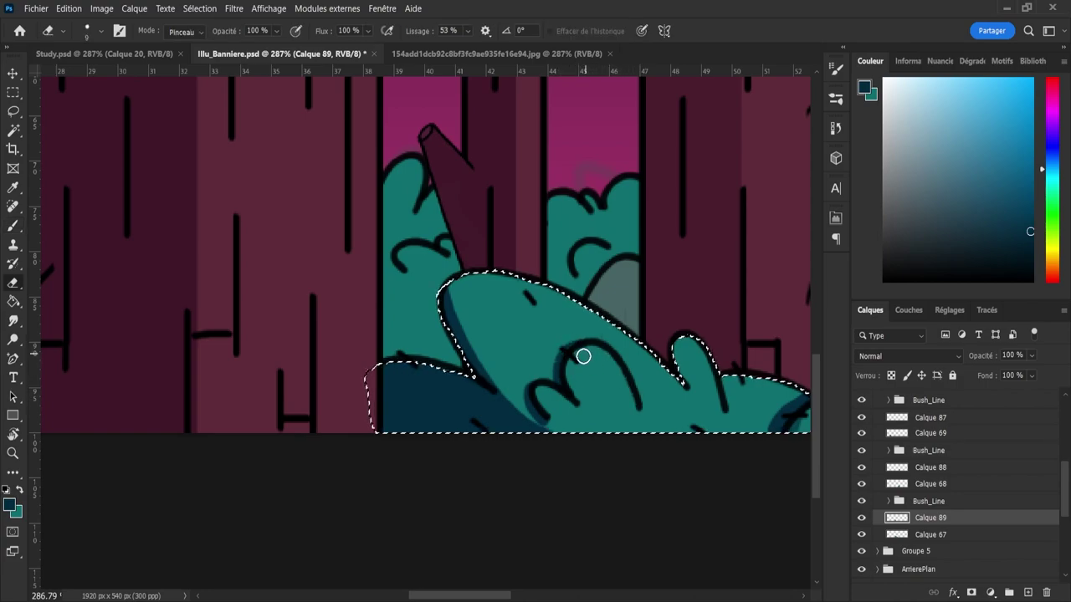
{"action": "key", "text": "b"}
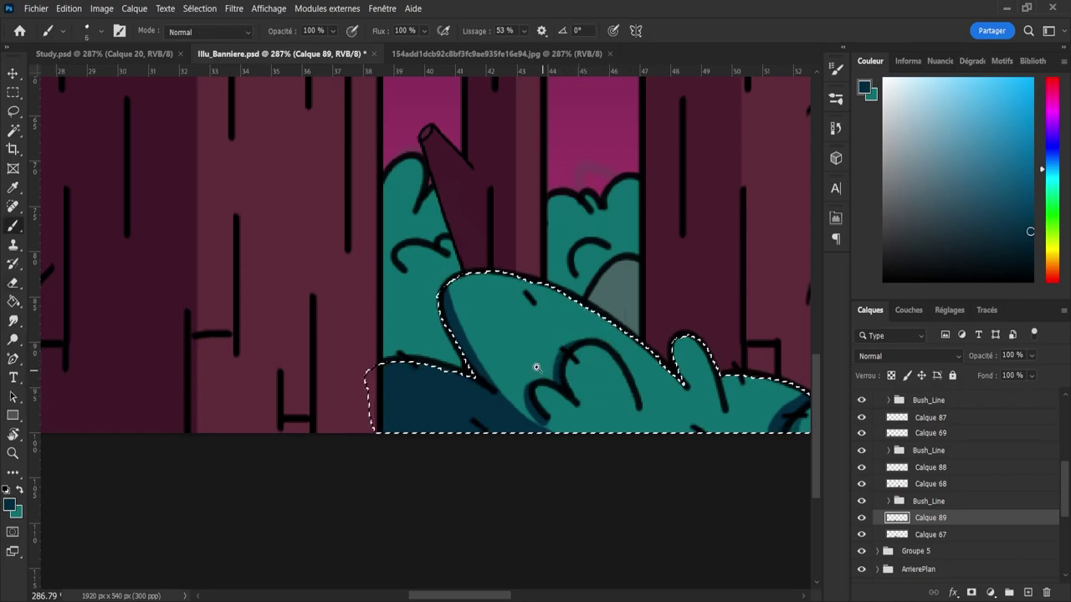
- Trim the shadow on the large lobe's left edge with an 18 px eraser and refine its contour with a 6 px brush
{"action": "key", "text": "z"}
{"action": "left_click_drag", "start_coordinate": [504, 356], "coordinate": [475, 341]}
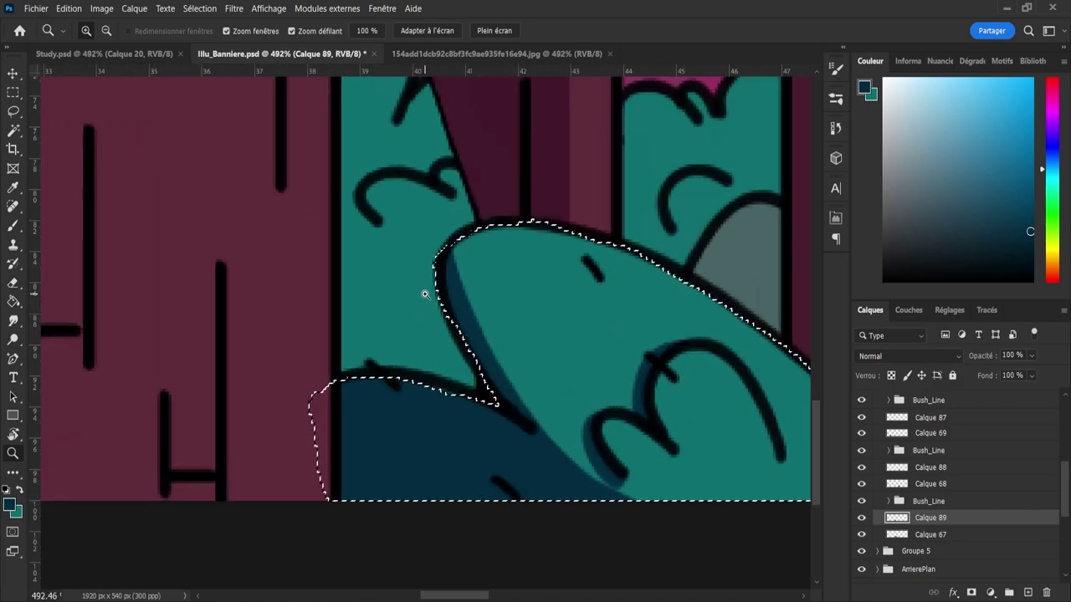
{"action": "key", "text": "b"}
{"action": "key", "text": "e"}
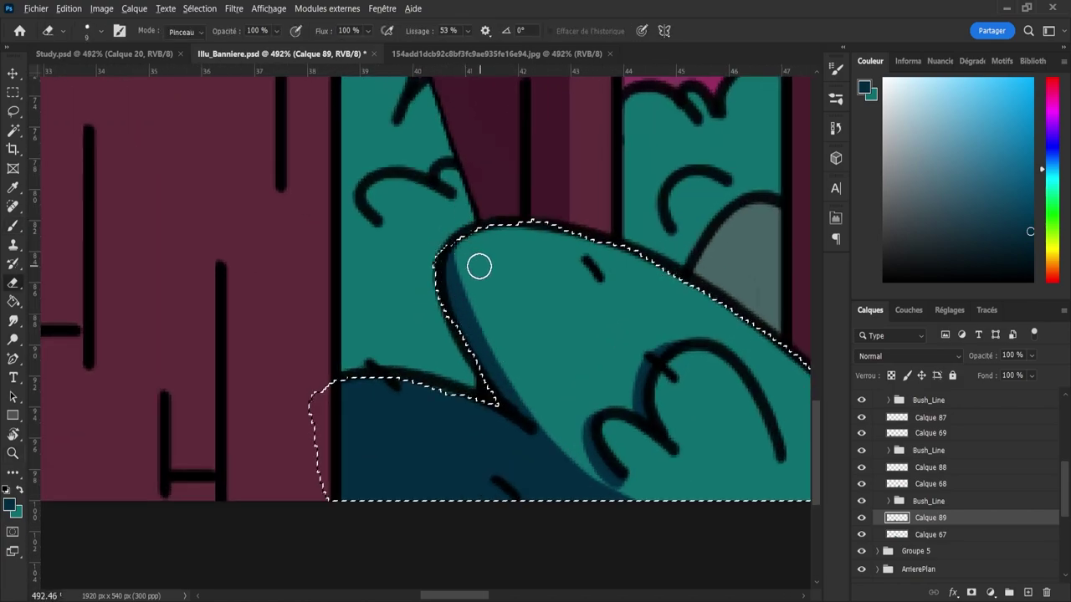
{"action": "right_click", "coordinate": [471, 262], "text": "alt"}
{"action": "mouse_move", "coordinate": [480, 234]}
{"action": "left_mouse_down"}
{"action": "mouse_move", "coordinate": [484, 280]}
{"action": "mouse_move", "coordinate": [550, 387]}
{"action": "left_mouse_up"}
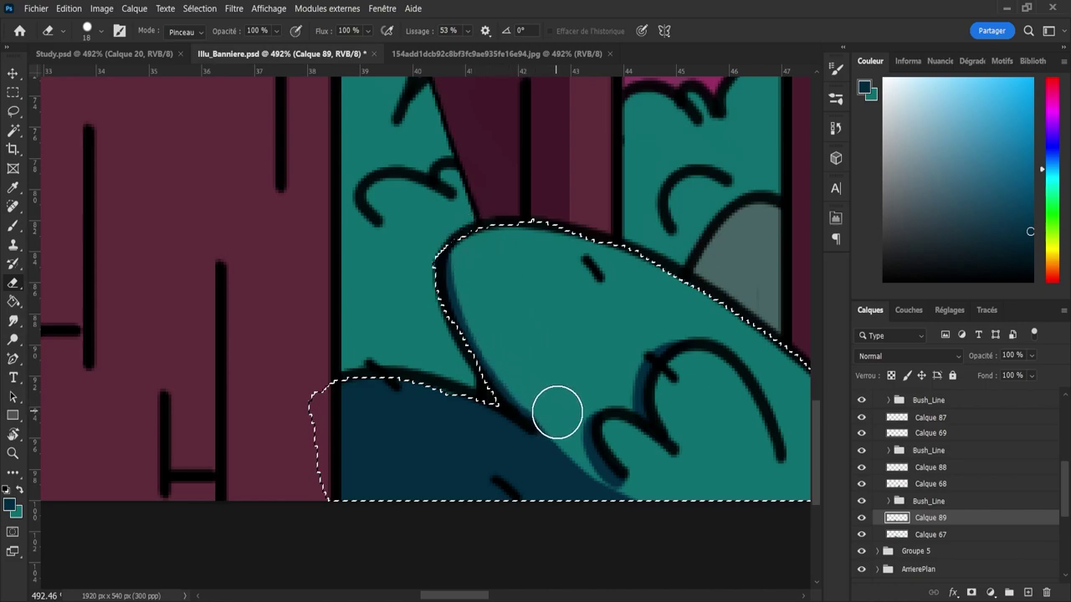
{"action": "key", "text": "b"}
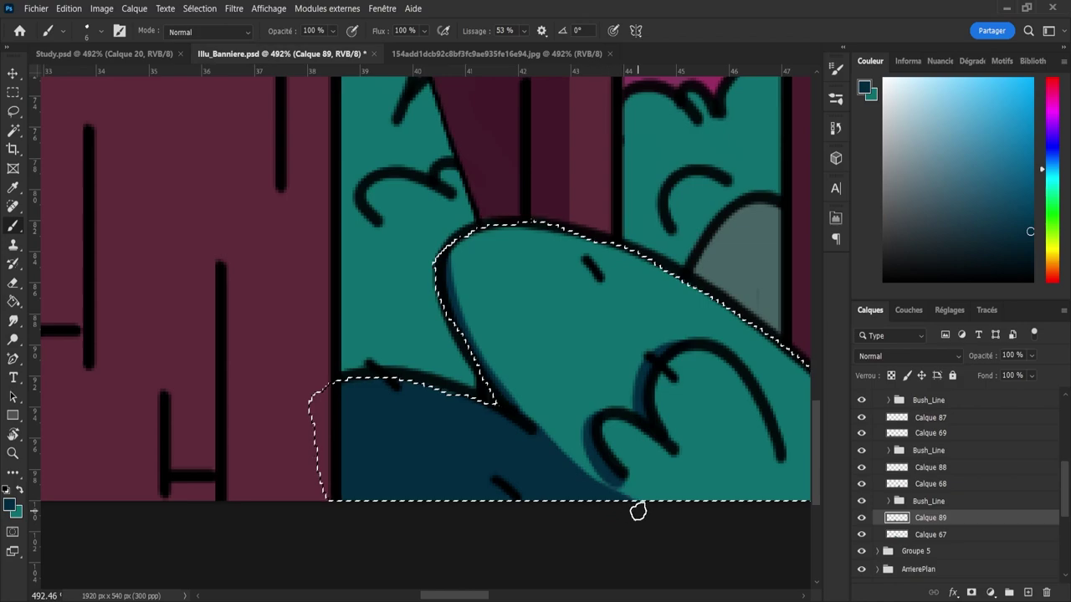
{"action": "mouse_move", "coordinate": [637, 510]}
{"action": "left_mouse_down"}
{"action": "mouse_move", "coordinate": [526, 422]}
{"action": "mouse_move", "coordinate": [440, 285]}
{"action": "left_mouse_up"}
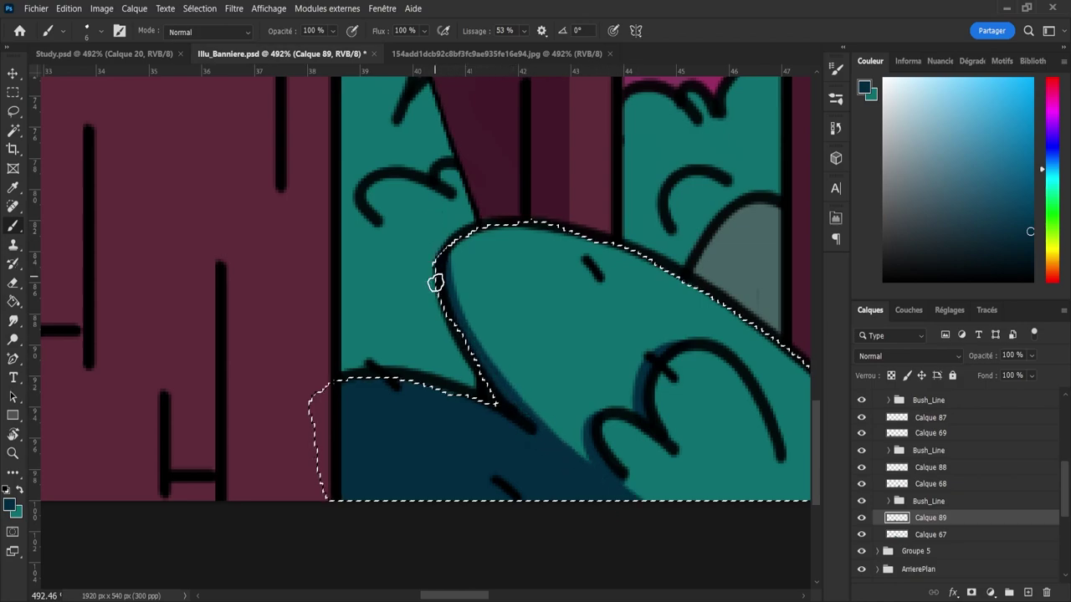
- Clear the selection around the wide bush and set its shadow layer Calque 89 to 63% opacity
{"action": "key", "text": "ctrl+space"}
{"action": "left_click_drag", "start_coordinate": [446, 343], "coordinate": [351, 331]}
{"action": "mouse_move", "coordinate": [510, 377]}
{"action": "left_mouse_down"}
{"action": "mouse_move", "coordinate": [552, 394]}
{"action": "mouse_move", "coordinate": [603, 364]}
{"action": "left_mouse_up"}
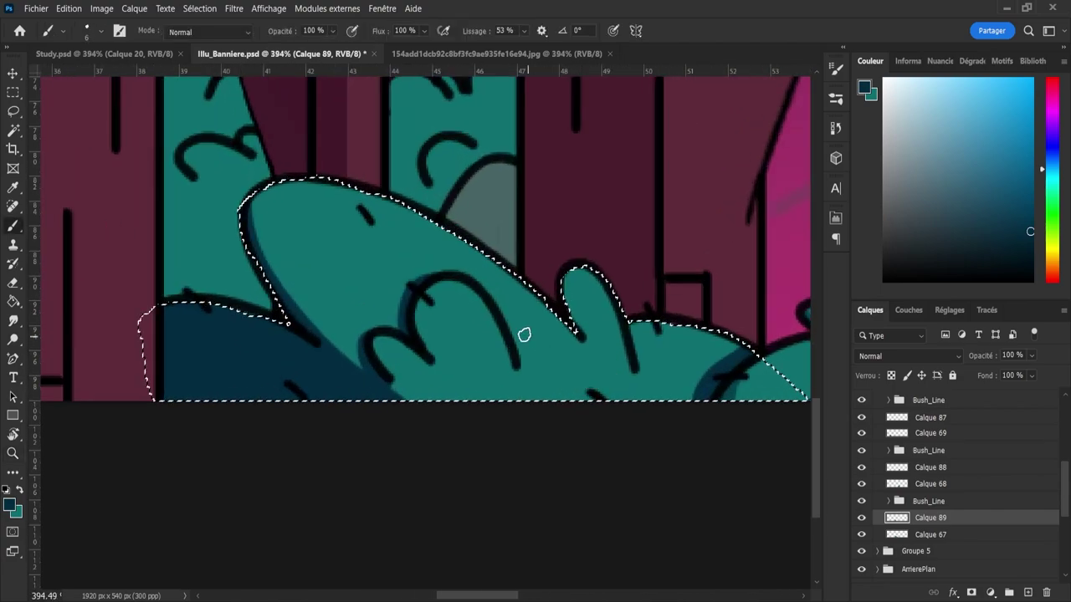
{"action": "mouse_move", "coordinate": [555, 285]}
{"action": "left_mouse_down"}
{"action": "mouse_move", "coordinate": [581, 333]}
{"action": "mouse_move", "coordinate": [560, 340]}
{"action": "mouse_move", "coordinate": [584, 345]}
{"action": "mouse_move", "coordinate": [556, 251]}
{"action": "left_mouse_up"}
{"action": "key", "text": "z"}
{"action": "left_click_drag", "start_coordinate": [573, 353], "coordinate": [552, 350]}
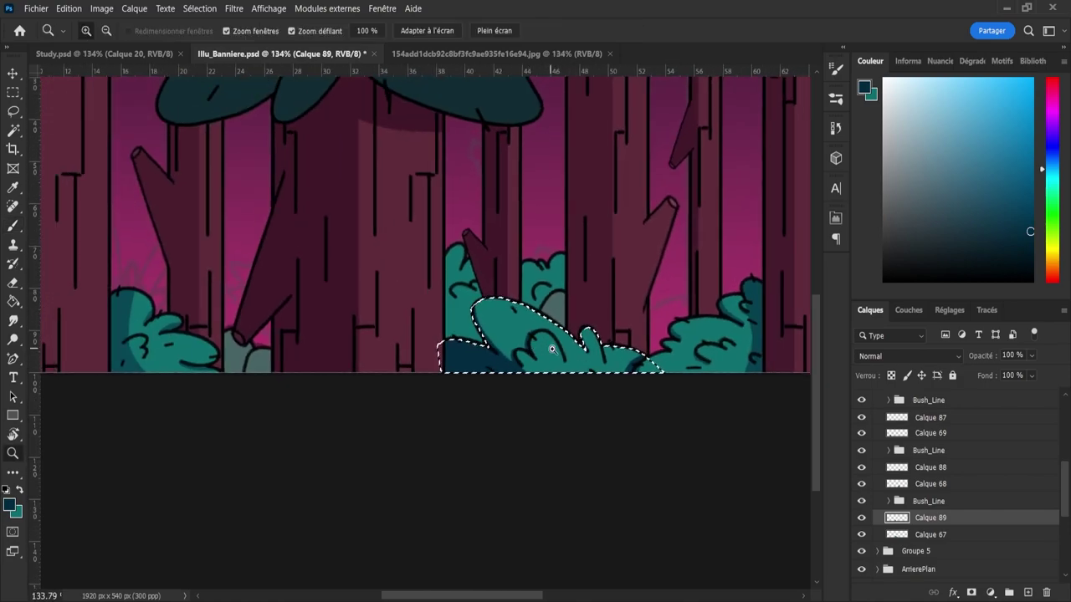
{"action": "key", "text": "l"}
{"action": "key", "text": "ctrl+d"}
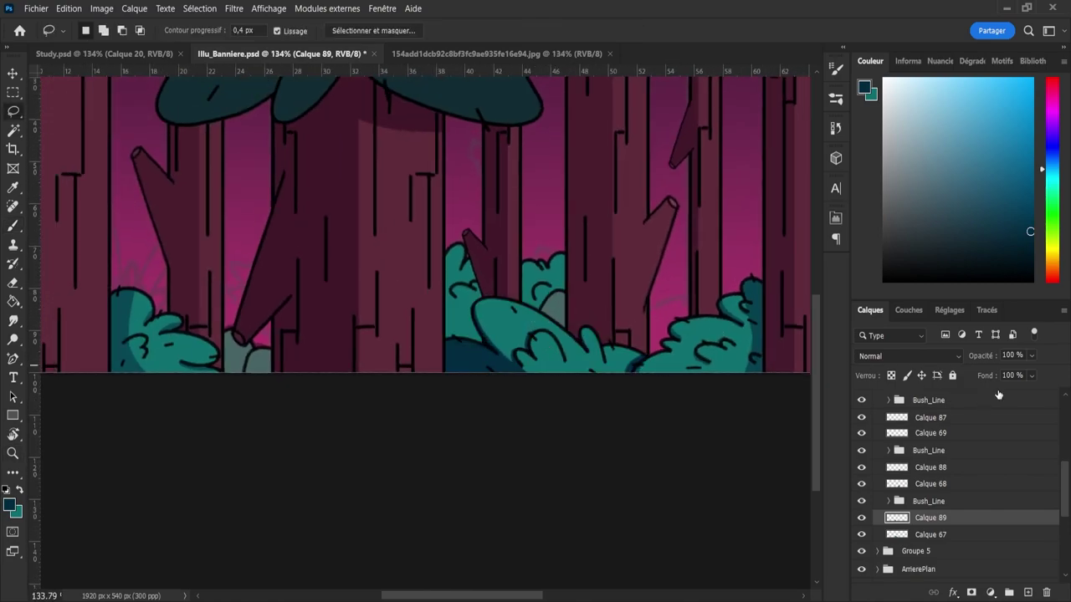
{"action": "key", "text": "6"}
{"action": "key", "text": "3"}
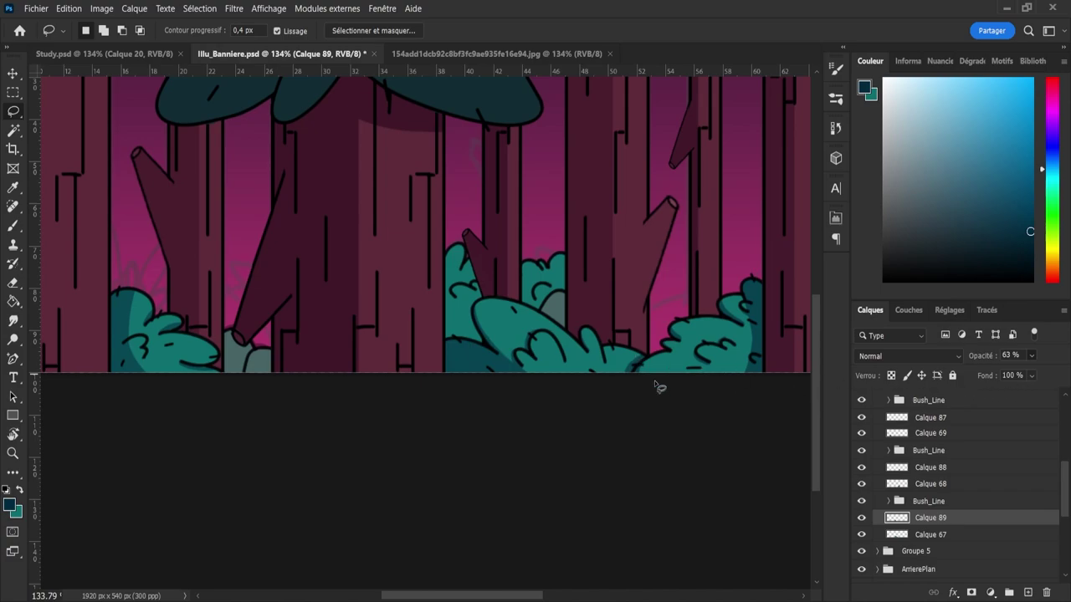
{"action": "key", "text": "z"}
{"action": "left_click_drag", "start_coordinate": [655, 385], "coordinate": [629, 384]}
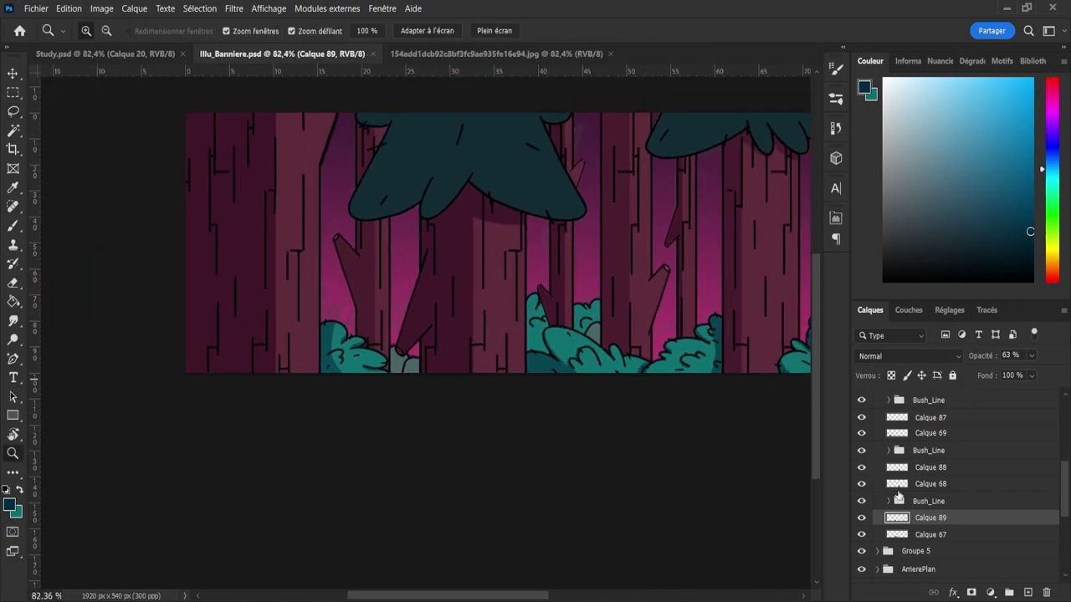
- Compare the opacity settings of the bush shadow layers Calque 89, Calque 88 and Calque 87
{"action": "left_click", "coordinate": [935, 536]}
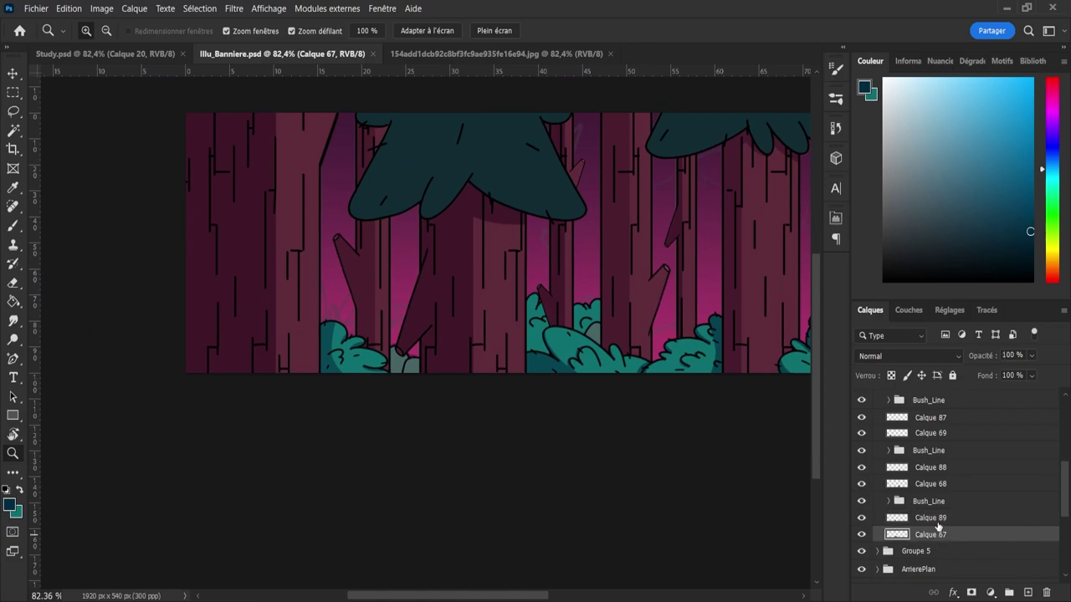
{"action": "left_click", "coordinate": [939, 519]}
{"action": "left_click", "coordinate": [926, 473]}
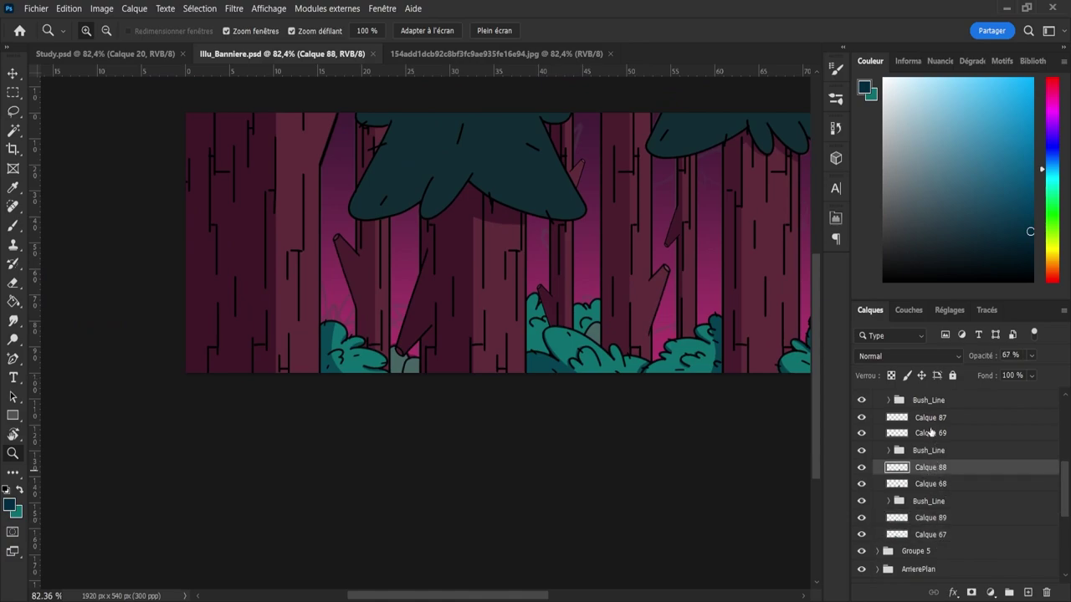
{"action": "left_click", "coordinate": [928, 420]}
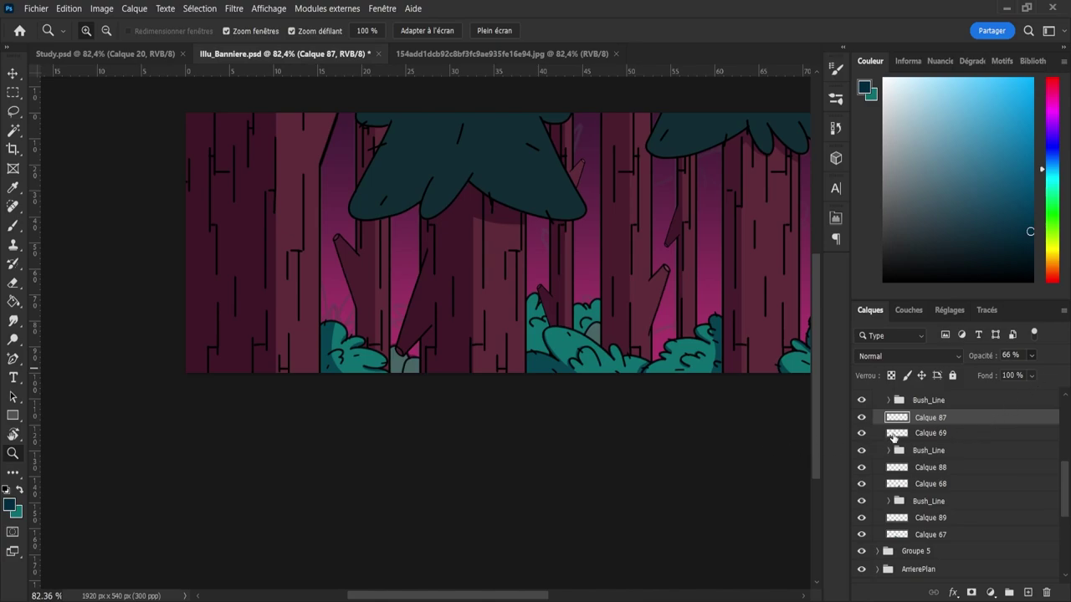
{"action": "left_click", "coordinate": [908, 434]}
- Collapse Groupe 2, then hide and show Groupe 2, Groupe 5 and ArrierePlan in turn to identify their contents
{"action": "scroll", "coordinate": [1063, 500], "scroll_direction": "up", "scroll_amount": 3}
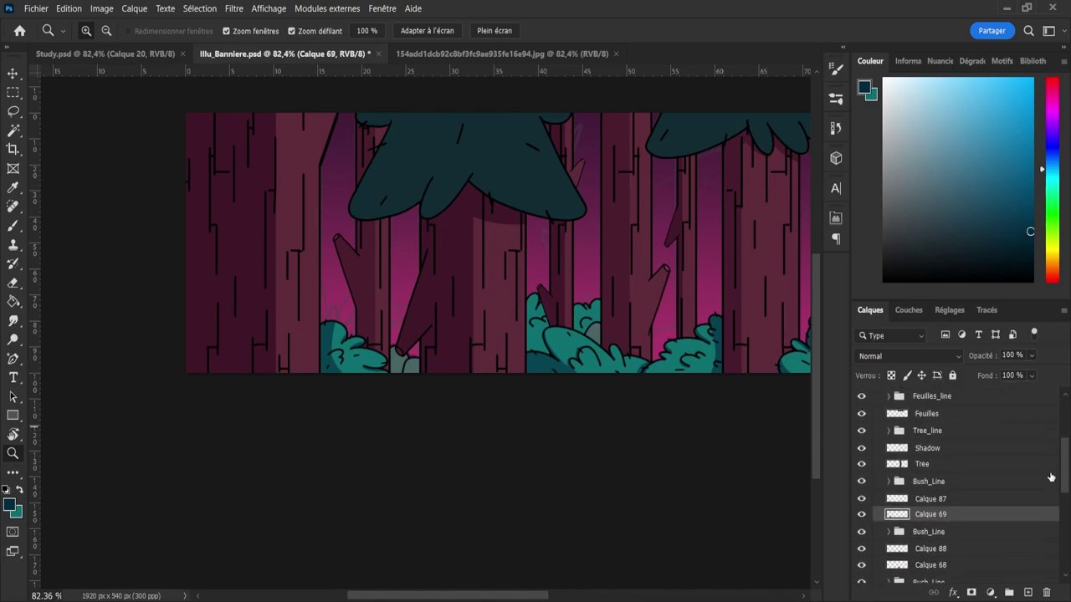
{"action": "scroll", "coordinate": [1063, 480], "scroll_direction": "up", "scroll_amount": 2}
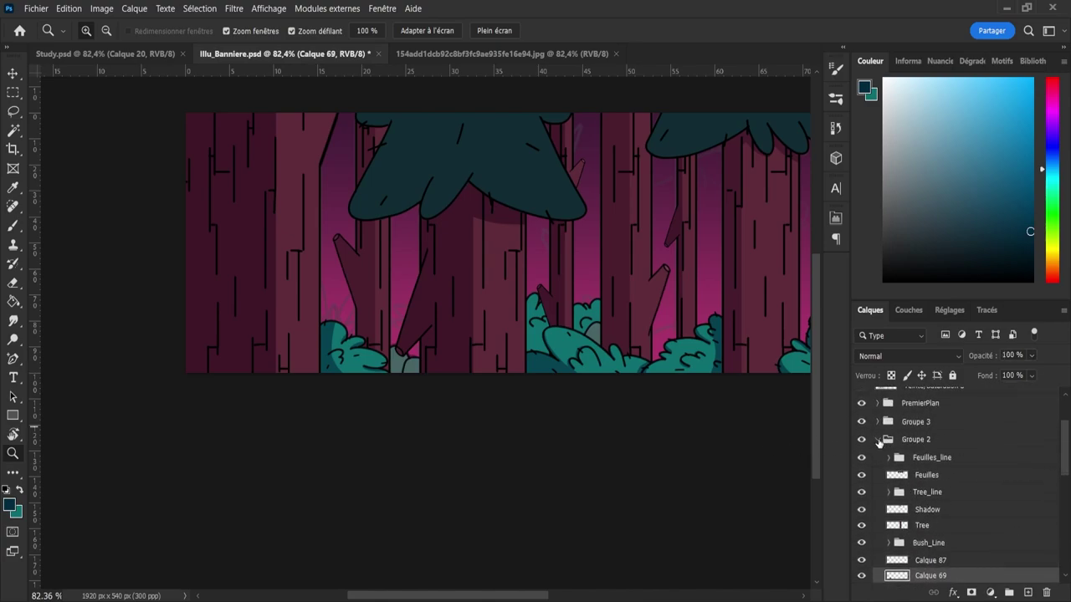
{"action": "left_click", "coordinate": [877, 441]}
{"action": "left_click", "coordinate": [860, 439]}
{"action": "left_click", "coordinate": [861, 439]}
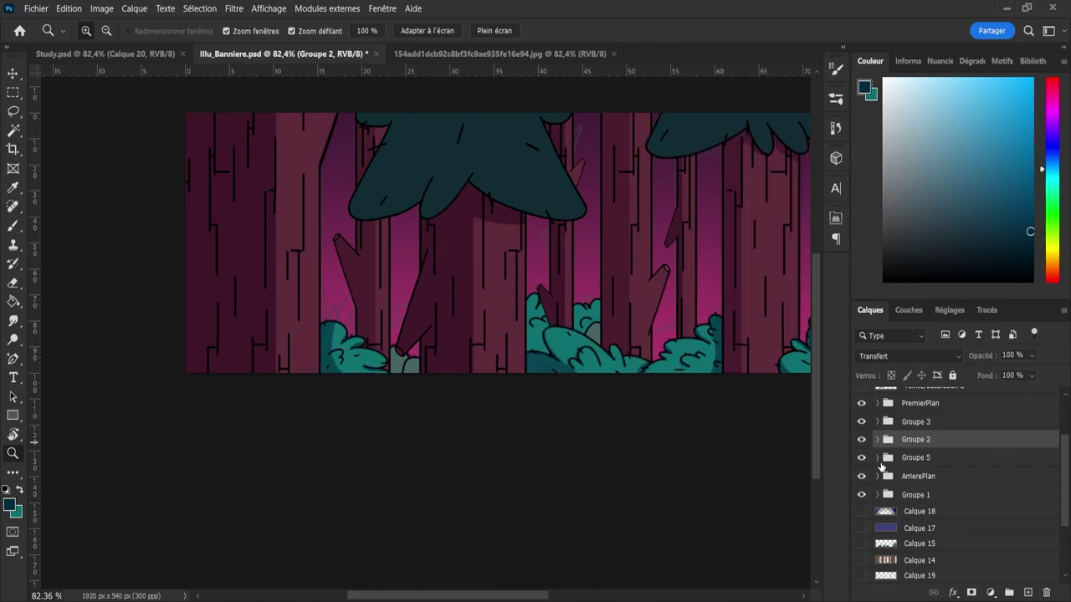
{"action": "left_click", "coordinate": [861, 458]}
{"action": "left_click", "coordinate": [862, 458]}
{"action": "left_click", "coordinate": [861, 477]}
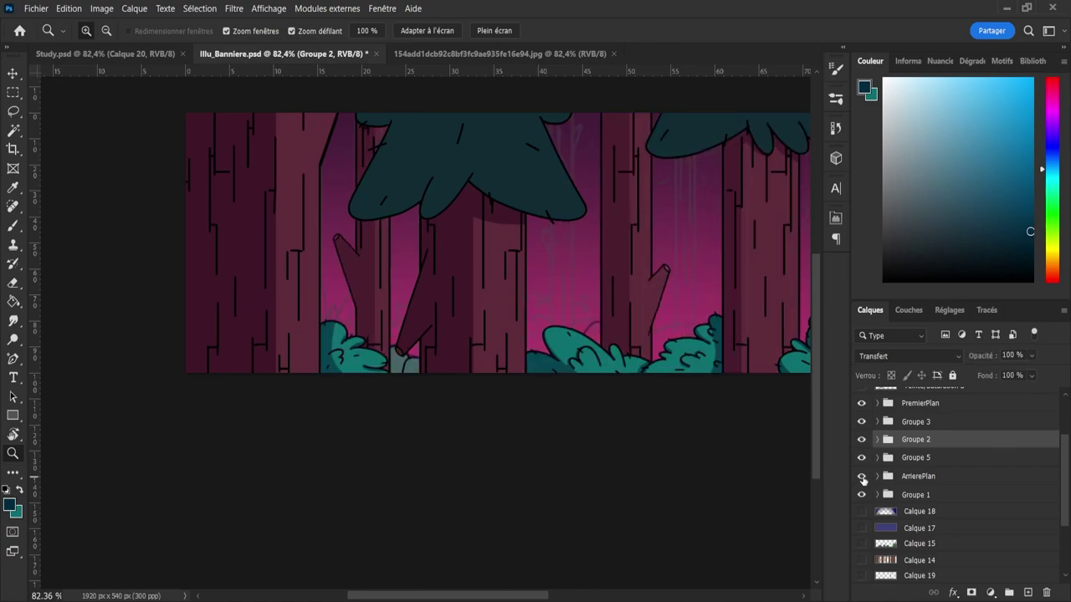
{"action": "left_click", "coordinate": [862, 477]}
- Expand the ArrierePlan group and its Bush subgroup, select Calque 73 and toggle its visibility to check its contents
{"action": "left_click", "coordinate": [877, 476]}
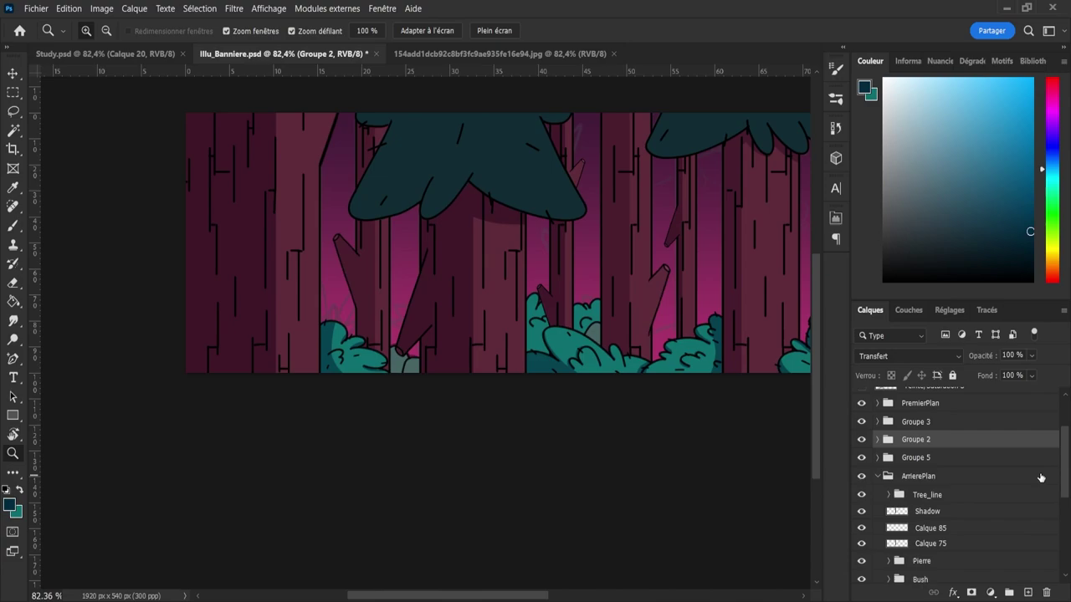
{"action": "scroll", "coordinate": [1059, 494], "scroll_direction": "down", "scroll_amount": 3}
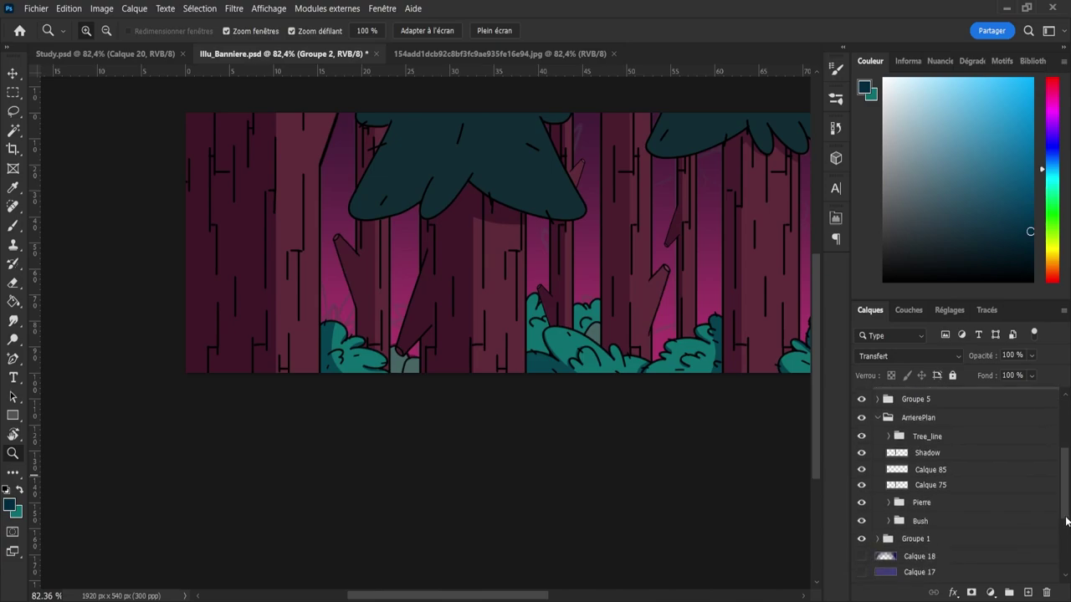
{"action": "left_click", "coordinate": [929, 470]}
{"action": "left_click", "coordinate": [888, 521]}
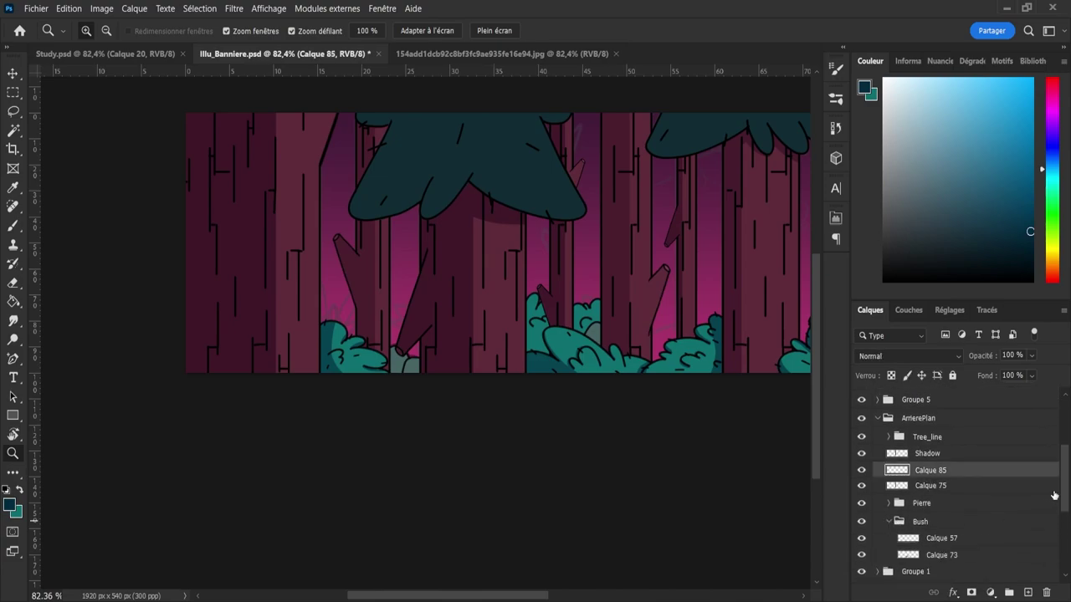
{"action": "scroll", "coordinate": [920, 514], "scroll_direction": "down", "scroll_amount": 3}
{"action": "left_click", "coordinate": [937, 505]}
{"action": "left_click", "coordinate": [861, 506]}
{"action": "left_click", "coordinate": [860, 505]}
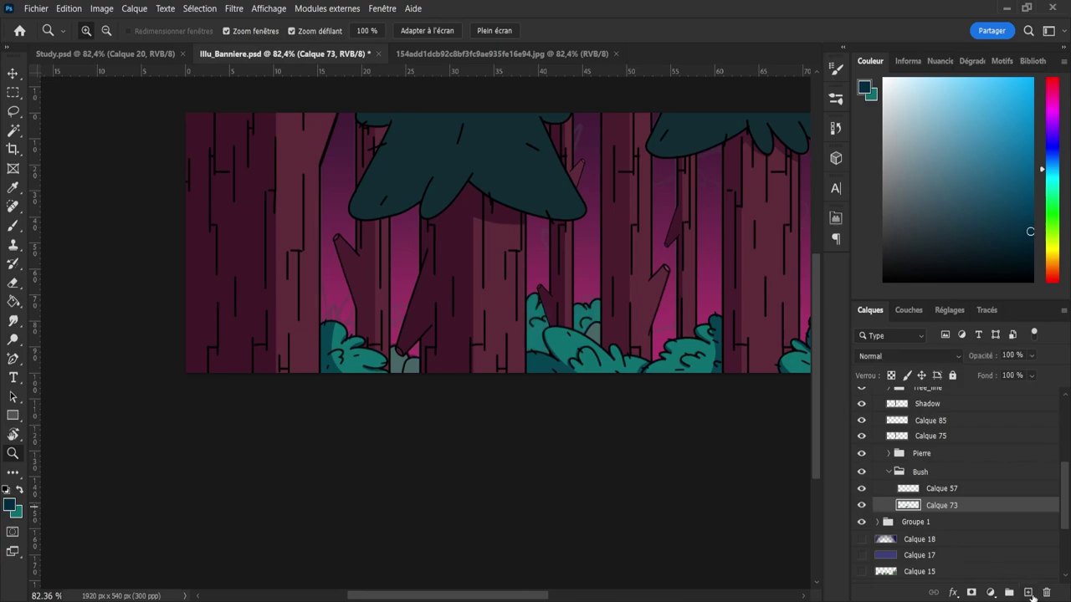
- Add a layer named Shadow above Calque 73, load Calque 73's pixels as a selection and make Shadow the active layer
{"action": "left_click", "coordinate": [1028, 593]}
{"action": "double_click", "coordinate": [945, 507]}
{"action": "type", "text": "Shadow"}
{"action": "left_click", "coordinate": [975, 523]}
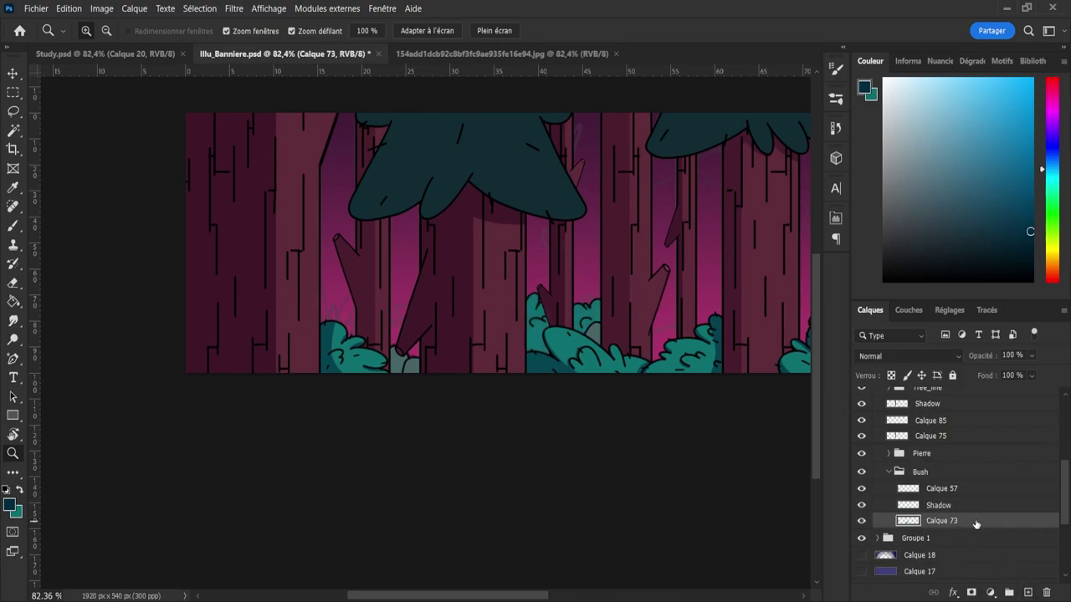
{"action": "left_click", "coordinate": [908, 522], "text": "ctrl"}
{"action": "left_click", "coordinate": [937, 506]}
- Paint dark blue shadows beside the broken branch on the left background bush and along both sides of the right one with a 24 px brush
{"action": "scroll", "coordinate": [640, 318], "scroll_direction": "up", "scroll_amount": 5}
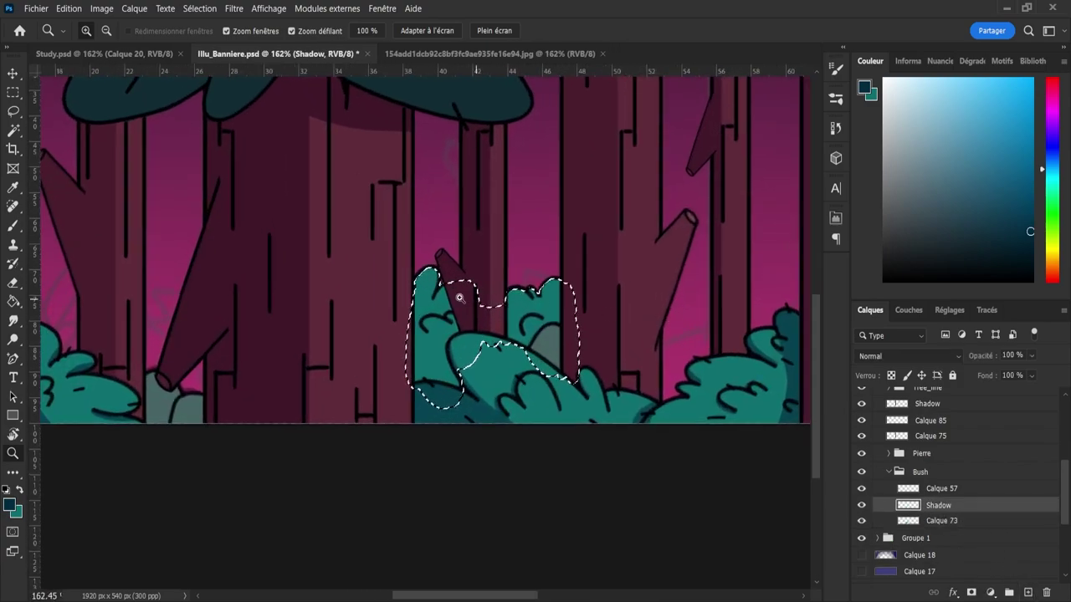
{"action": "key", "text": "b"}
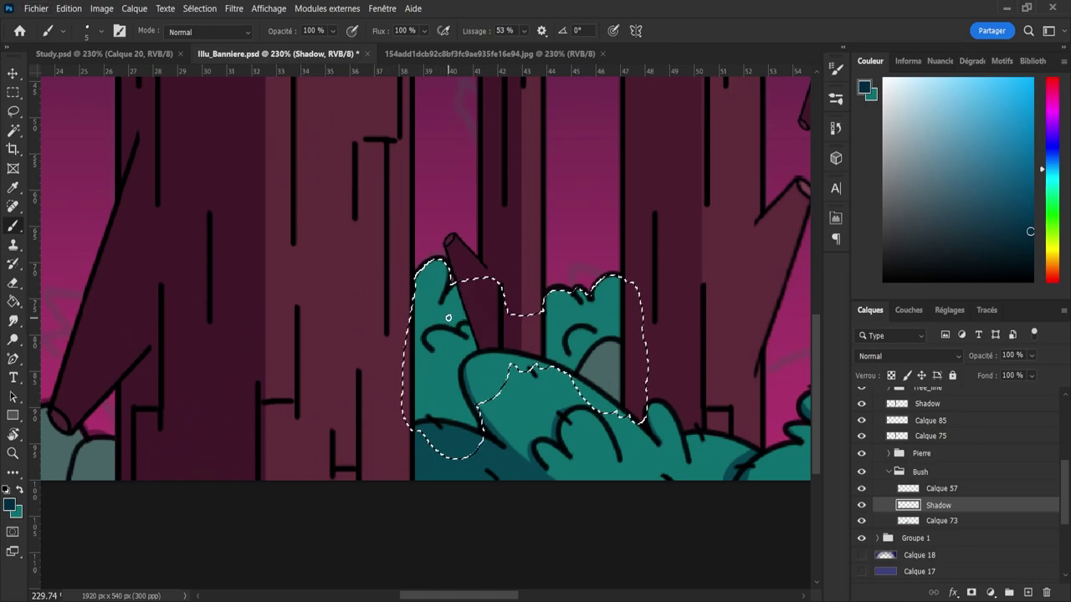
{"action": "right_click", "coordinate": [439, 316], "text": "alt"}
{"action": "mouse_move", "coordinate": [450, 276]}
{"action": "left_mouse_down"}
{"action": "mouse_move", "coordinate": [463, 322]}
{"action": "mouse_move", "coordinate": [483, 385]}
{"action": "left_mouse_up"}
{"action": "key", "text": "ctrl+z"}
{"action": "left_click_drag", "start_coordinate": [456, 288], "coordinate": [464, 401]}
{"action": "key", "text": "ctrl+z"}
{"action": "left_click_drag", "start_coordinate": [460, 289], "coordinate": [469, 473]}
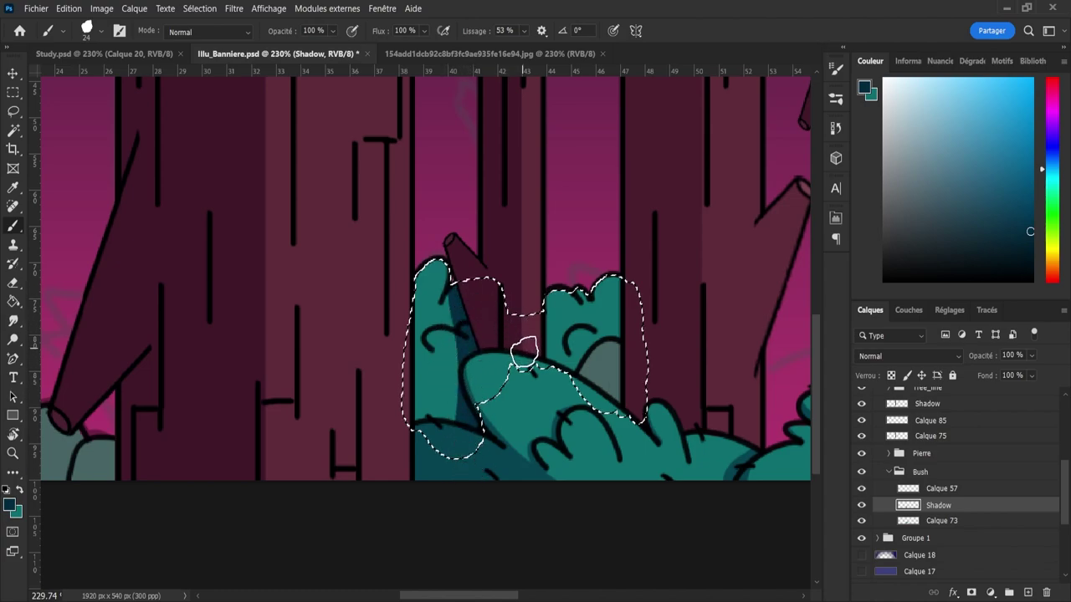
{"action": "mouse_move", "coordinate": [544, 286]}
{"action": "left_mouse_down"}
{"action": "mouse_move", "coordinate": [543, 366]}
{"action": "mouse_move", "coordinate": [560, 445]}
{"action": "left_mouse_up"}
{"action": "left_click_drag", "start_coordinate": [613, 264], "coordinate": [636, 482]}
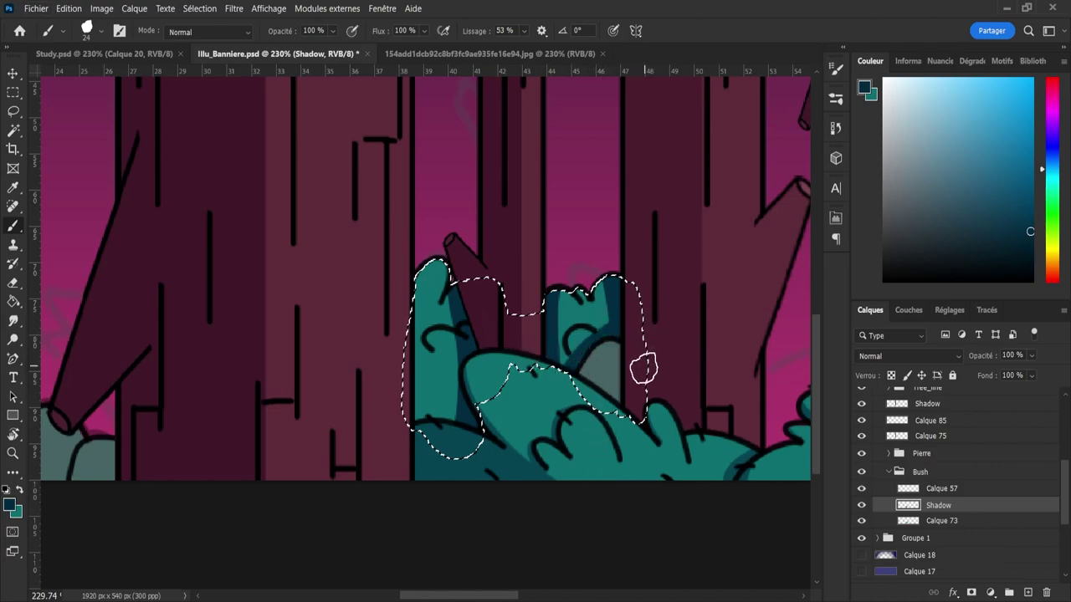
- Add thin dark blue shadows along the inner curls of both background bushes with a 5 px brush
{"action": "key", "text": "bracketleft"}
{"action": "key", "text": "bracketleft"}
{"action": "key", "text": "bracketleft"}
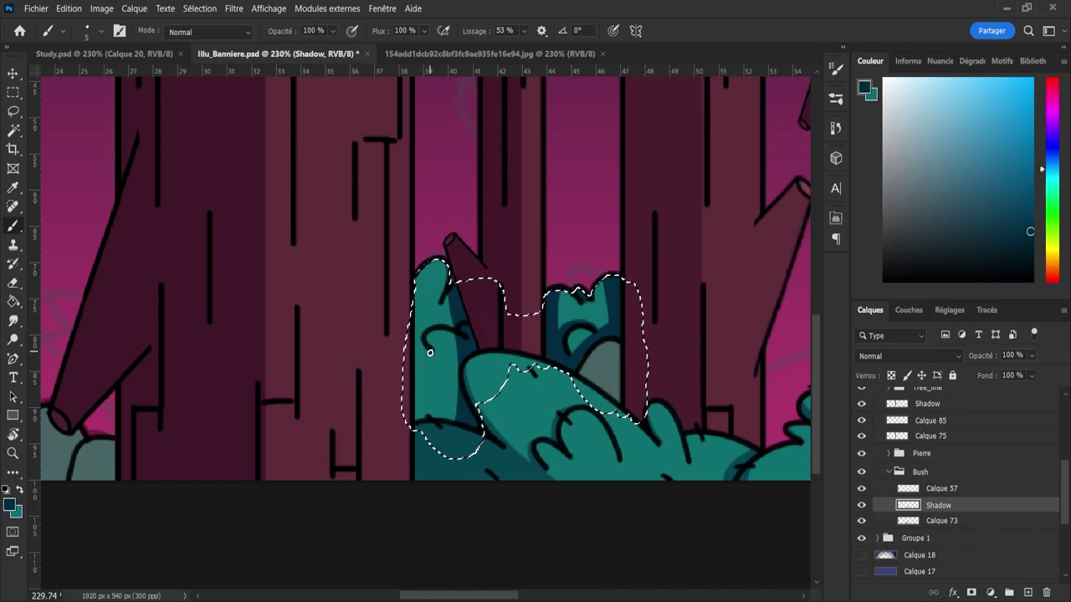
{"action": "left_click_drag", "start_coordinate": [418, 343], "coordinate": [424, 330]}
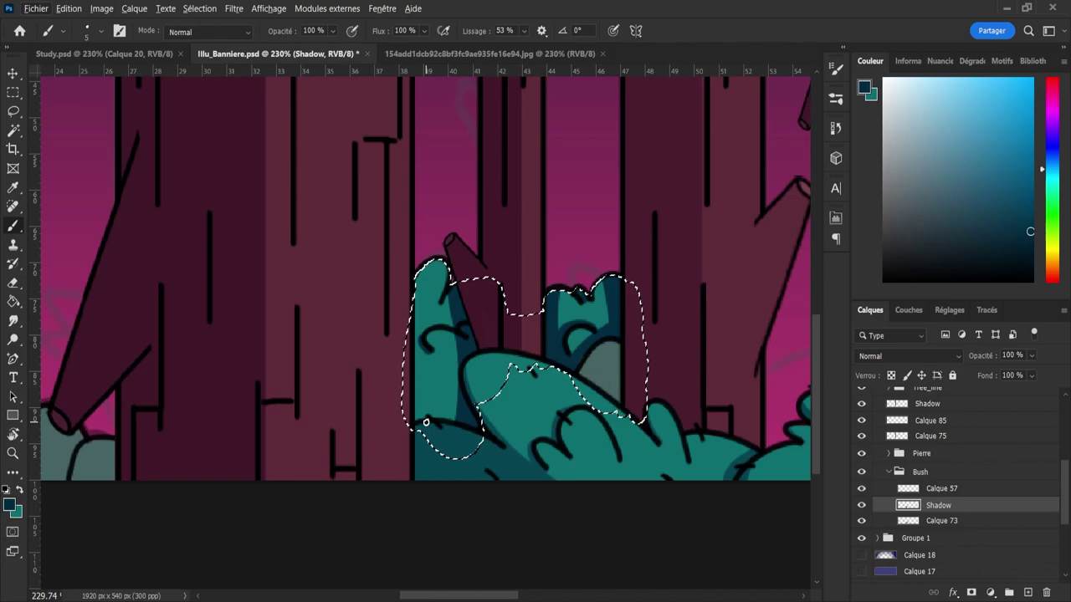
- Widen the dark blue shadow down the right side of the left background bush with a 13 px brush
{"action": "key", "text": "bracketright"}
{"action": "key", "text": "bracketright"}
{"action": "key", "text": "bracketright"}
{"action": "key", "text": "bracketright"}
{"action": "key", "text": "bracketright"}
{"action": "key", "text": "bracketright"}
{"action": "key", "text": "bracketright"}
{"action": "key", "text": "bracketright"}
{"action": "left_click_drag", "start_coordinate": [407, 430], "coordinate": [476, 425]}
{"action": "key", "text": "ctrl+z"}
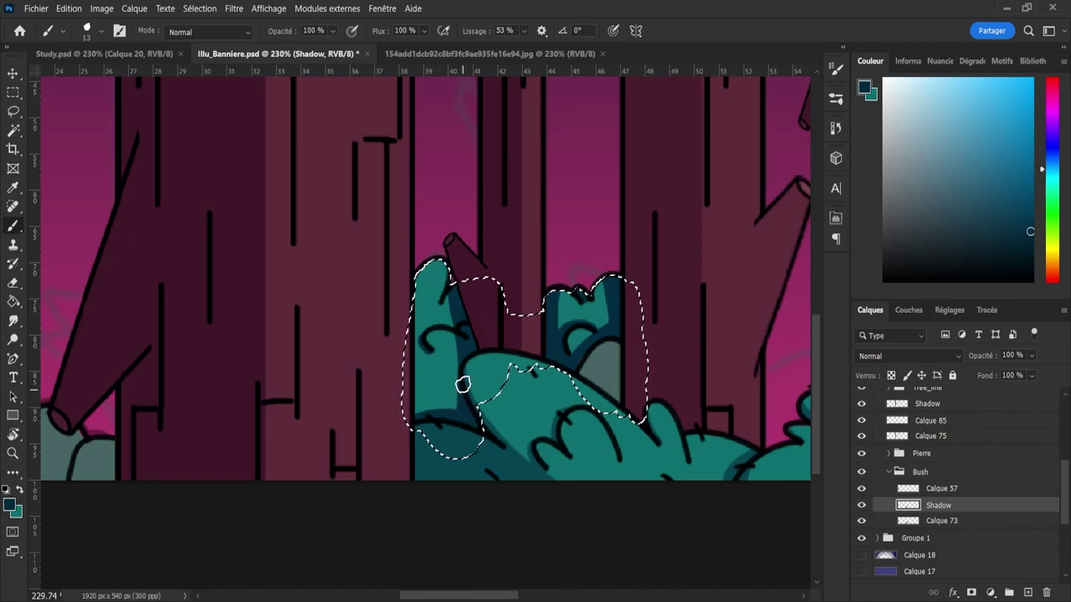
{"action": "left_click_drag", "start_coordinate": [444, 304], "coordinate": [452, 443]}
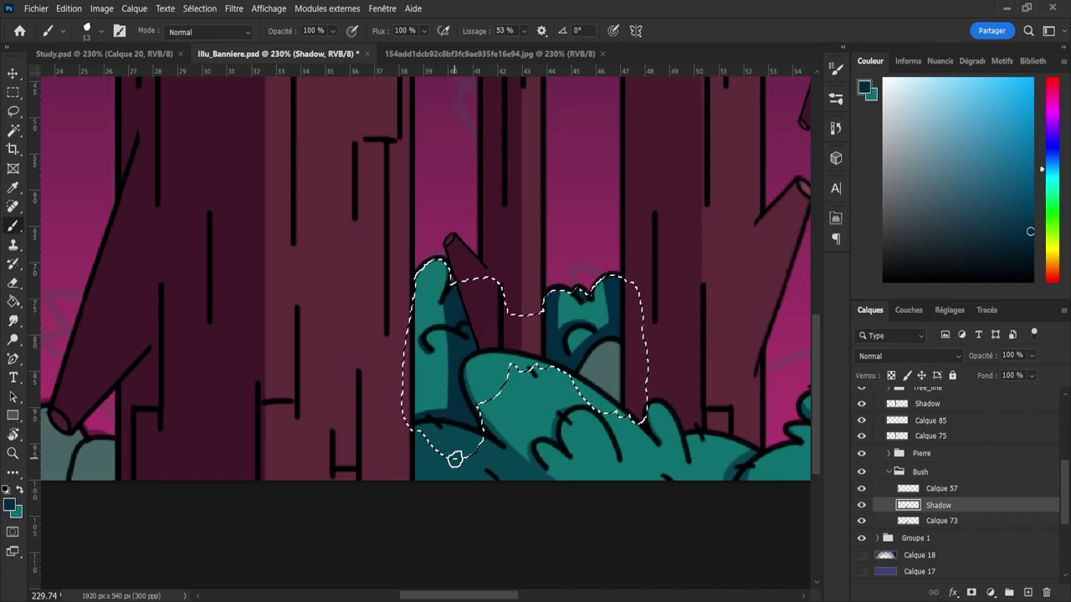
- Paint a thin dark blue shadow down the left background bush's edge against the large trunk with a 13 px brush
{"action": "key", "text": "z"}
{"action": "left_click_drag", "start_coordinate": [424, 386], "coordinate": [415, 376]}
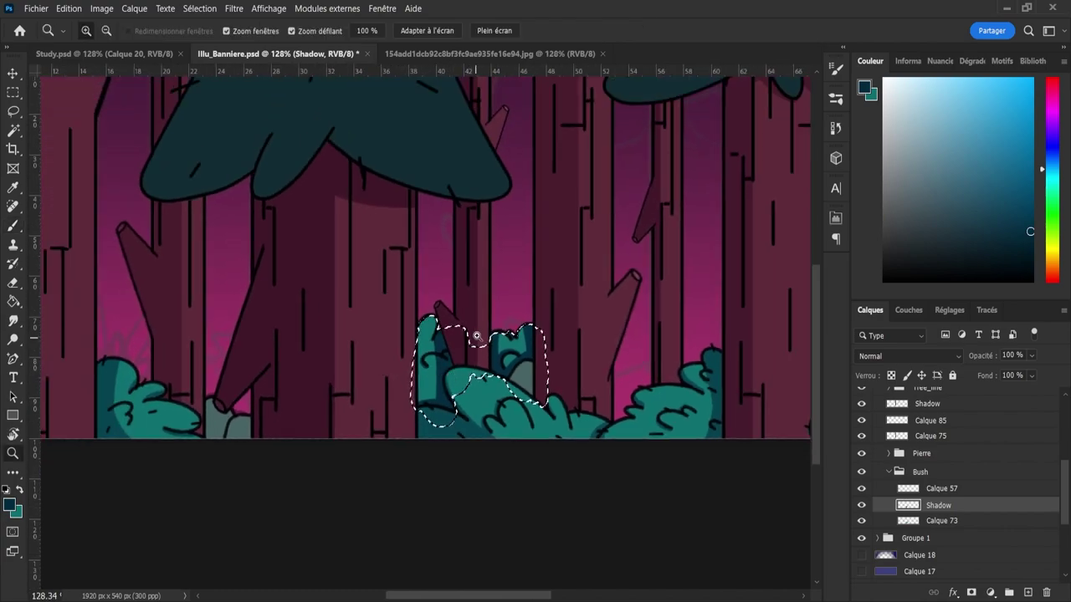
{"action": "key", "text": "l"}
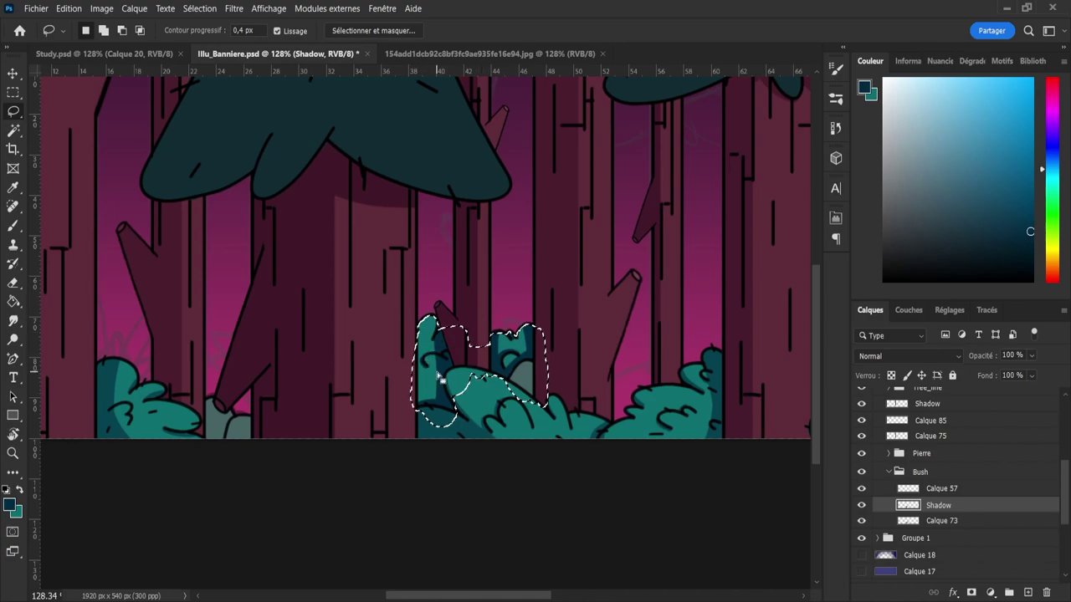
{"action": "key", "text": "z"}
{"action": "left_click_drag", "start_coordinate": [405, 355], "coordinate": [436, 358]}
{"action": "key", "text": "b"}
{"action": "left_click_drag", "start_coordinate": [430, 299], "coordinate": [425, 408]}
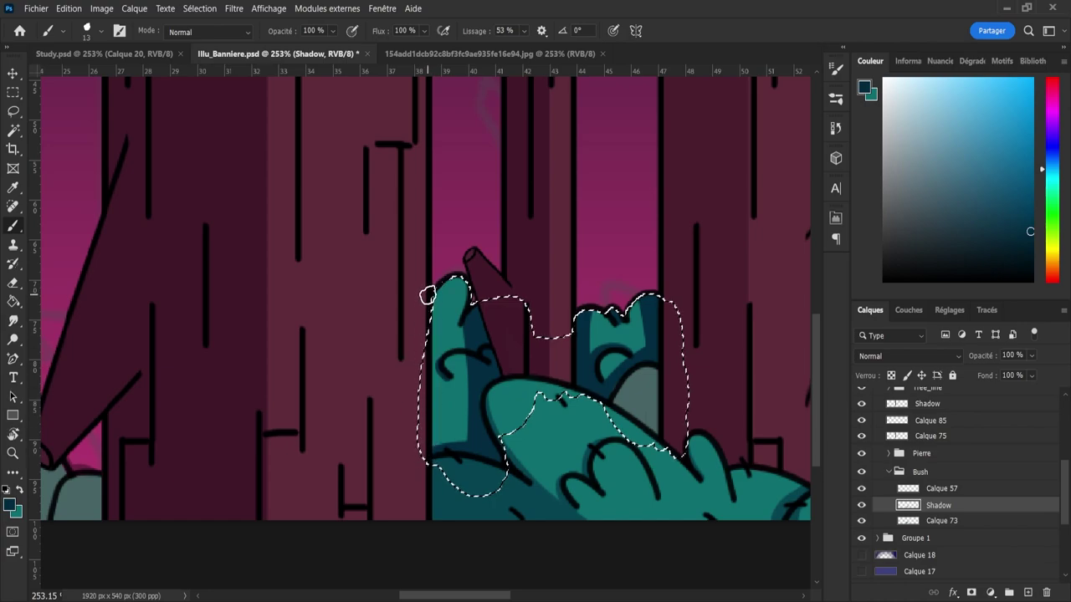
- Clear the selection around the background bushes and save the document
{"action": "key", "text": "l"}
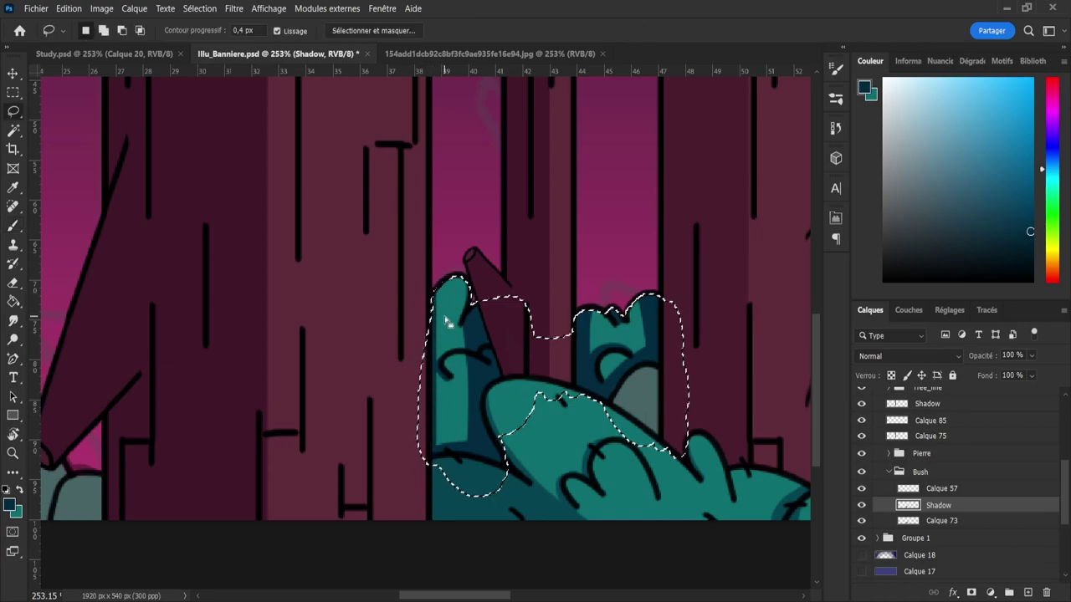
{"action": "key", "text": "ctrl+d"}
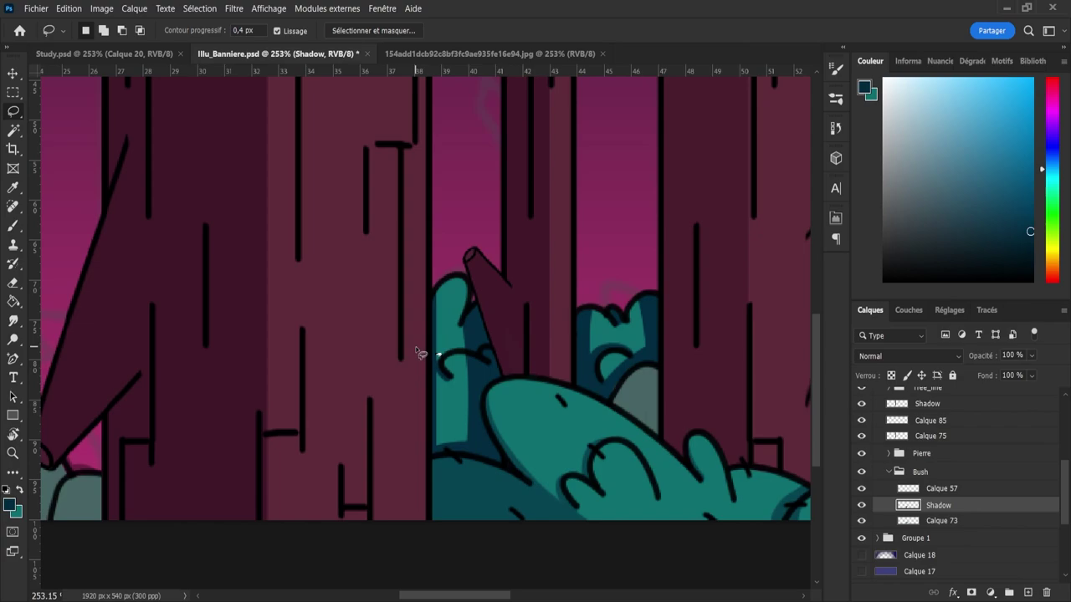
{"action": "key", "text": "z"}
{"action": "left_click_drag", "start_coordinate": [460, 351], "coordinate": [393, 336]}
{"action": "key", "text": "ctrl+s"}
- Reduce the background bushes' Shadow layer to 38% opacity and save the document
{"action": "scroll", "coordinate": [535, 345], "scroll_direction": "up", "scroll_amount": 3}
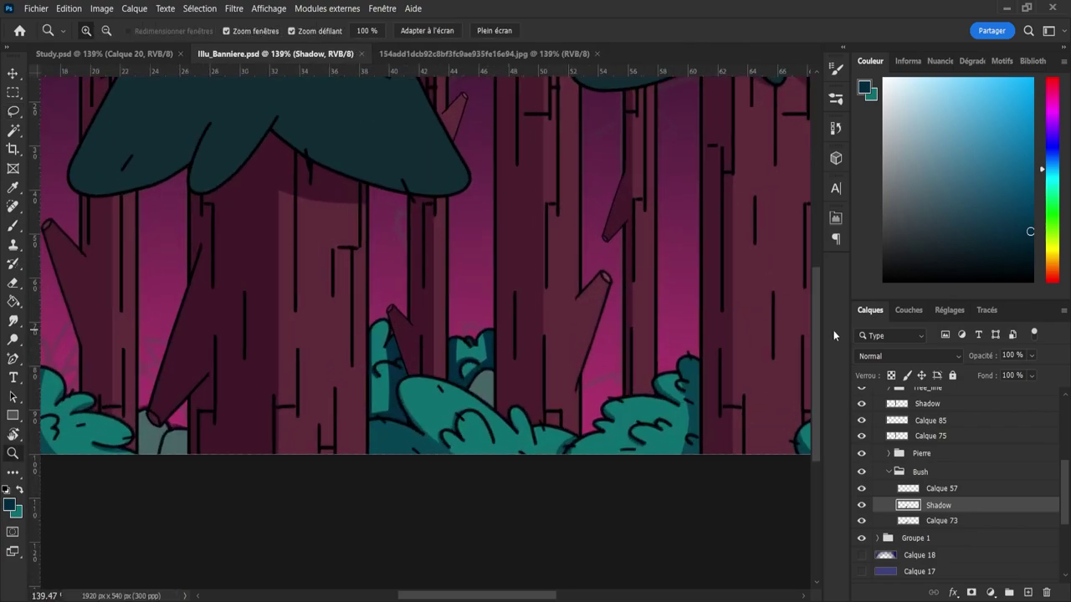
{"action": "key", "text": "7"}
{"action": "key", "text": "2"}
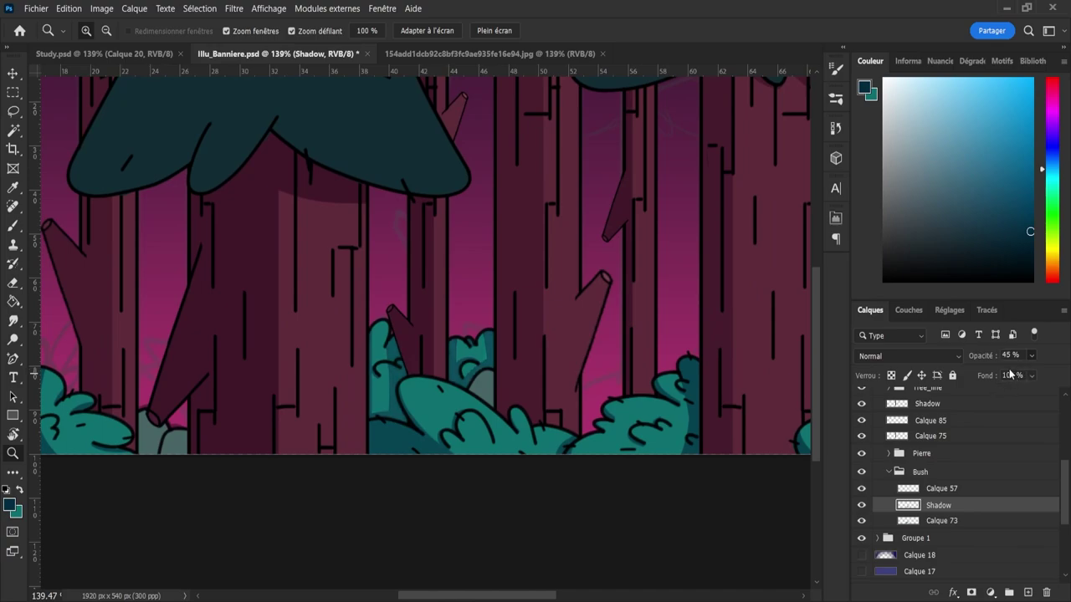
{"action": "scroll", "coordinate": [485, 335], "scroll_direction": "down", "scroll_amount": 3}
{"action": "key", "text": "ctrl+s"}
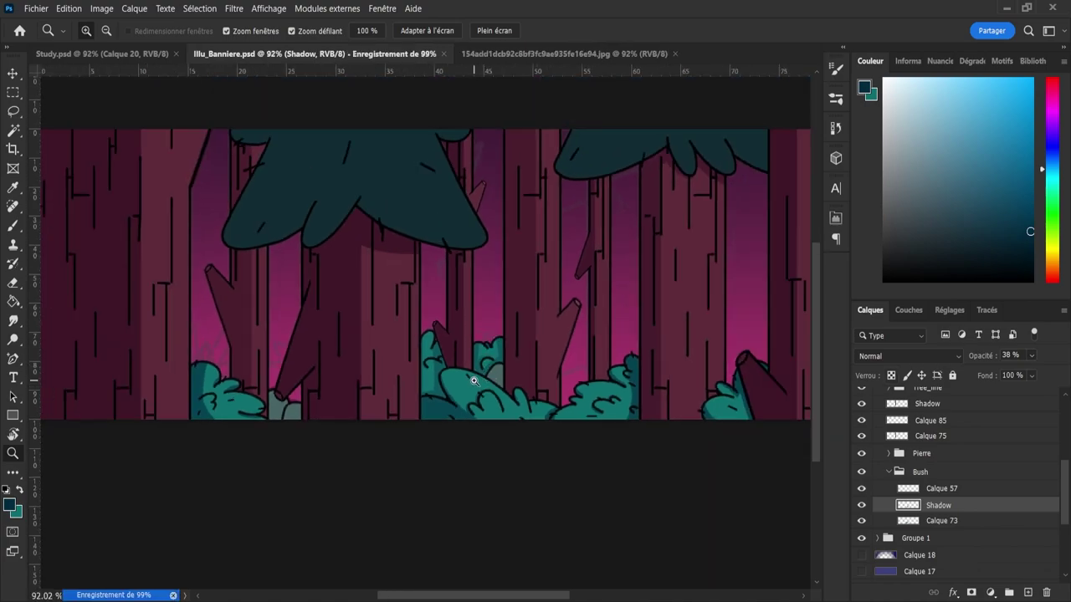
{"action": "scroll", "coordinate": [481, 347], "scroll_direction": "up", "scroll_amount": 1}
{"action": "scroll", "coordinate": [481, 347], "scroll_direction": "down", "scroll_amount": 2}
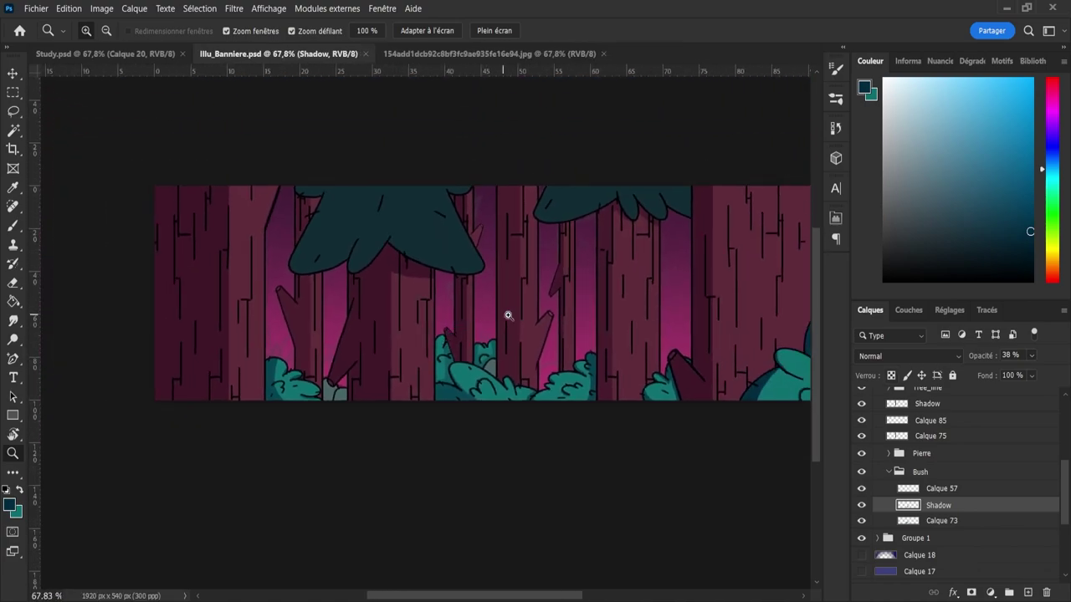
{"action": "scroll", "coordinate": [507, 313], "scroll_direction": "up", "scroll_amount": 1}
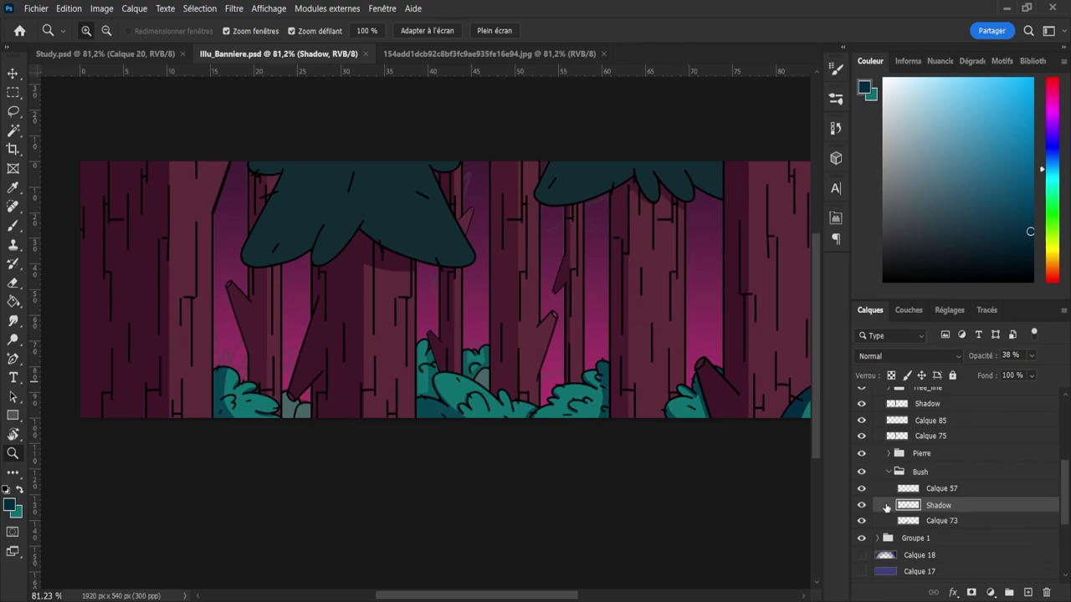
- Rename the background bushes' colour layer to Bush and their outline layer to Bush_line, and save the document
{"action": "double_click", "coordinate": [935, 520]}
{"action": "type", "text": "B"}
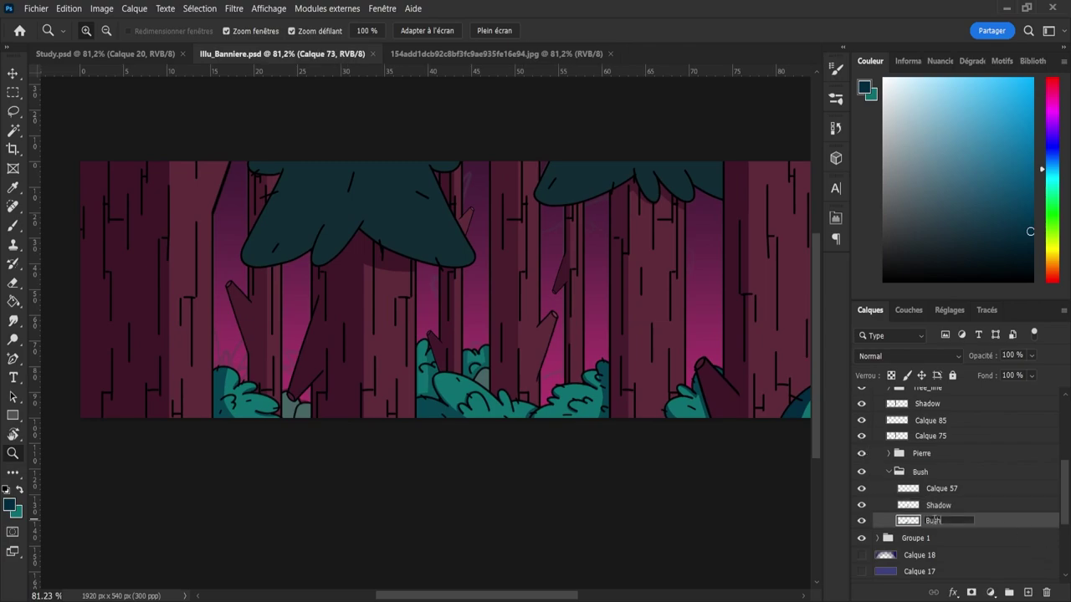
{"action": "type", "text": "ush"}
{"action": "key", "text": "Return"}
{"action": "double_click", "coordinate": [937, 490]}
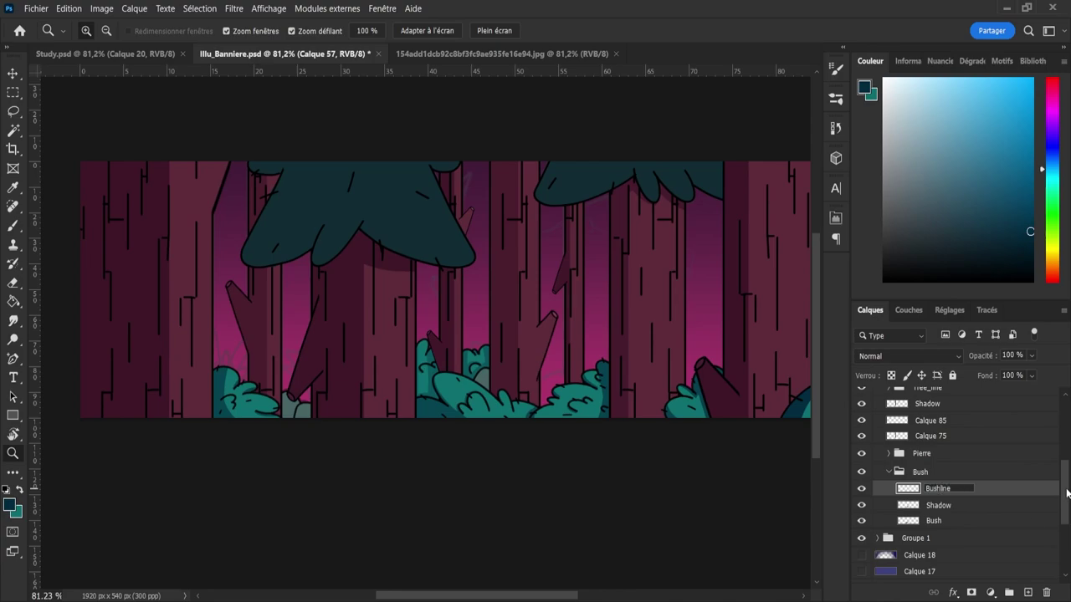
{"action": "type", "text": "Bush_line"}
{"action": "key", "text": "Return"}
{"action": "key", "text": "ctrl+s"}
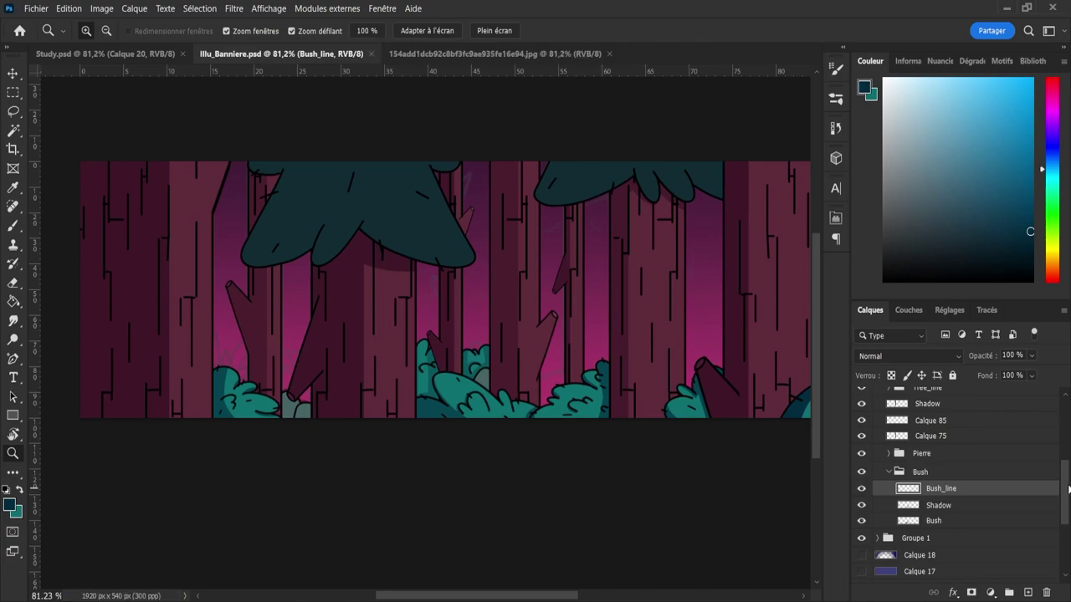
- Add a Hue/Saturation adjustment clipped to the pink gradient background layer, mute its colour, and compare with the adjustment off and on
{"action": "left_click_drag", "start_coordinate": [480, 301], "coordinate": [564, 307]}
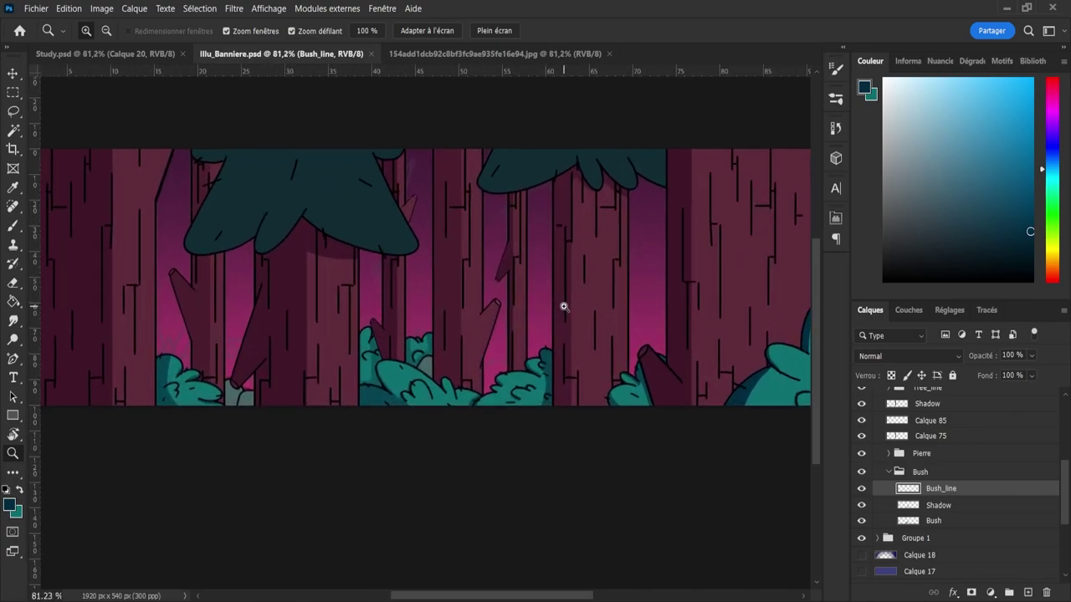
{"action": "left_click_drag", "start_coordinate": [564, 307], "coordinate": [526, 314]}
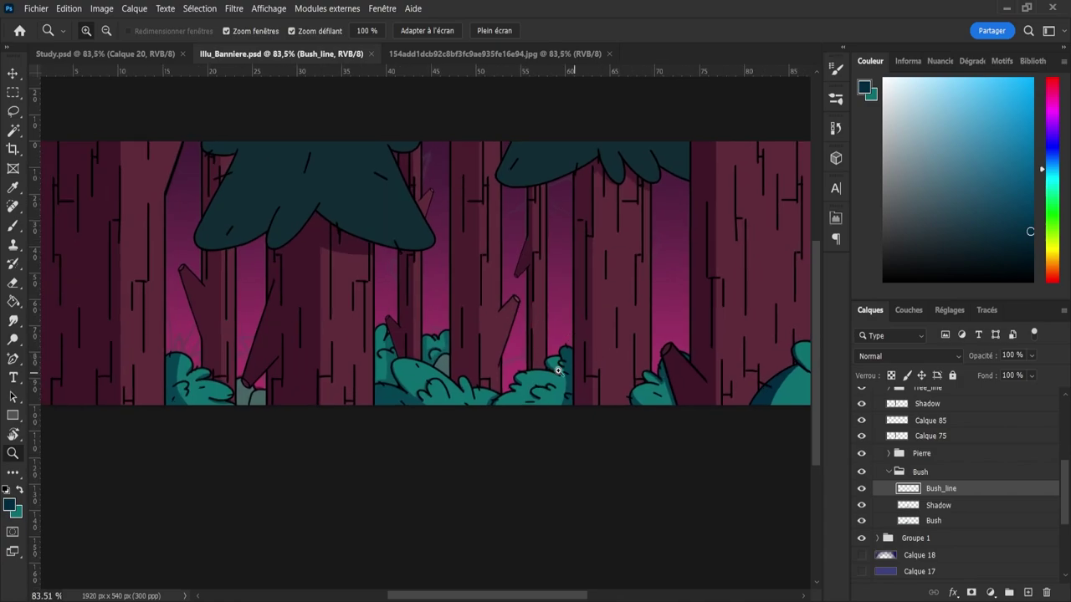
{"action": "left_click_drag", "start_coordinate": [558, 371], "coordinate": [425, 318]}
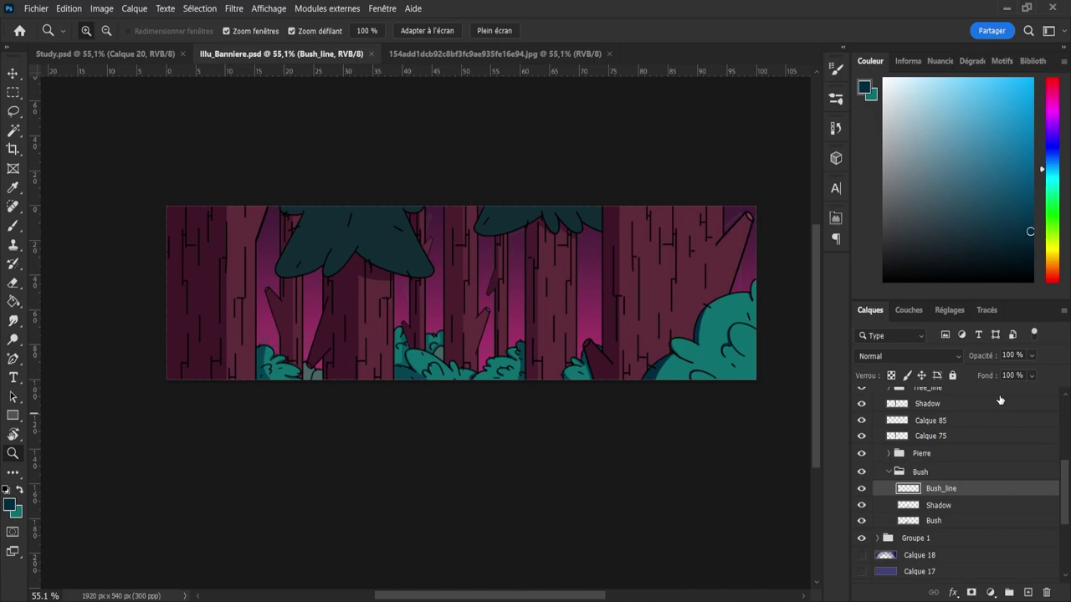
{"action": "scroll", "coordinate": [953, 486], "scroll_direction": "down", "scroll_amount": 5}
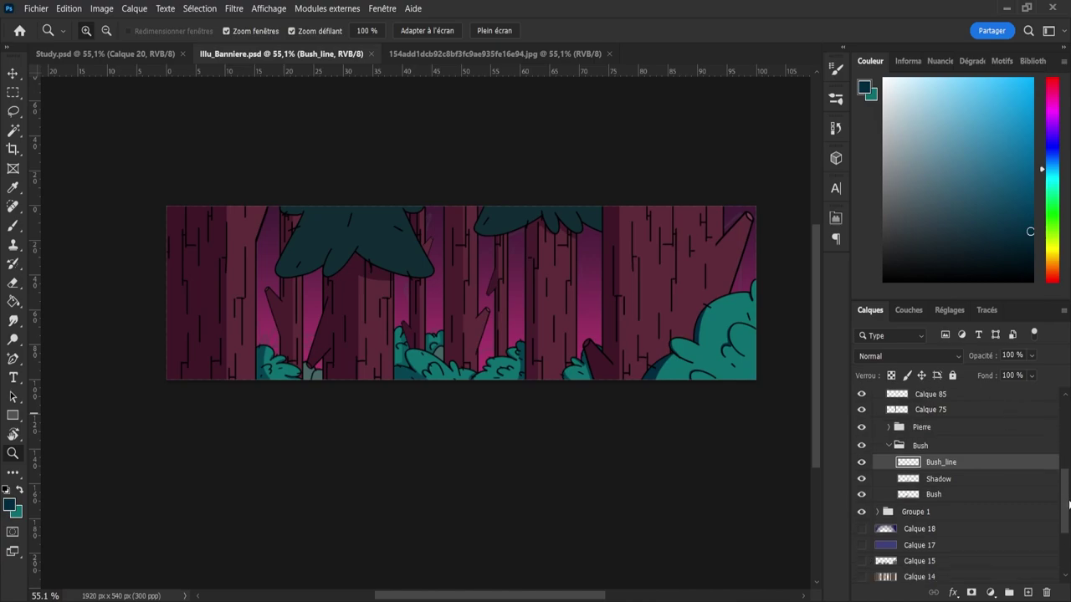
{"action": "left_click", "coordinate": [917, 533]}
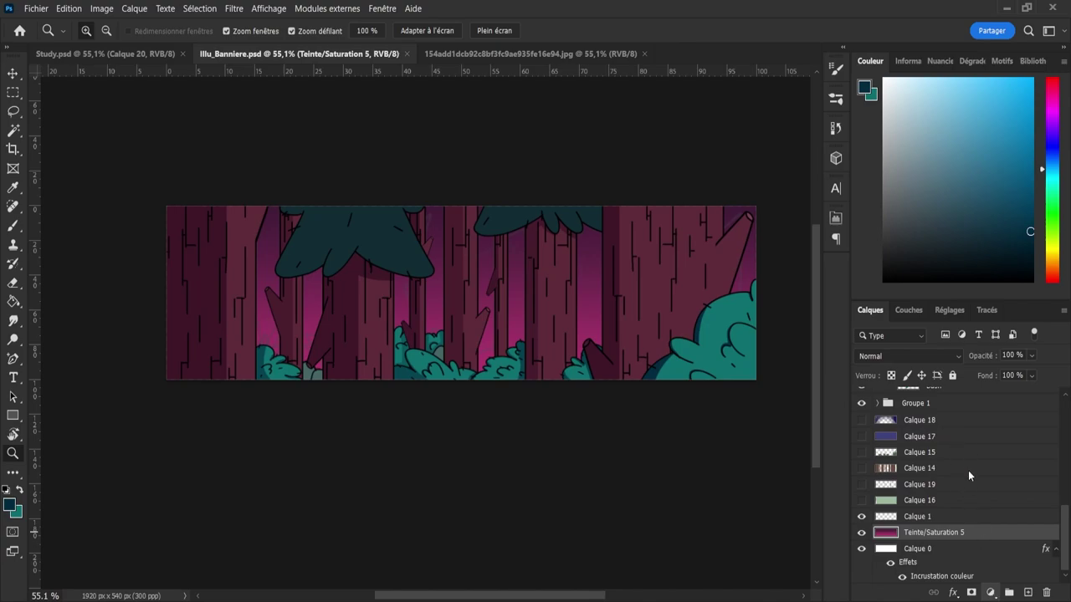
{"action": "left_click", "coordinate": [943, 457]}
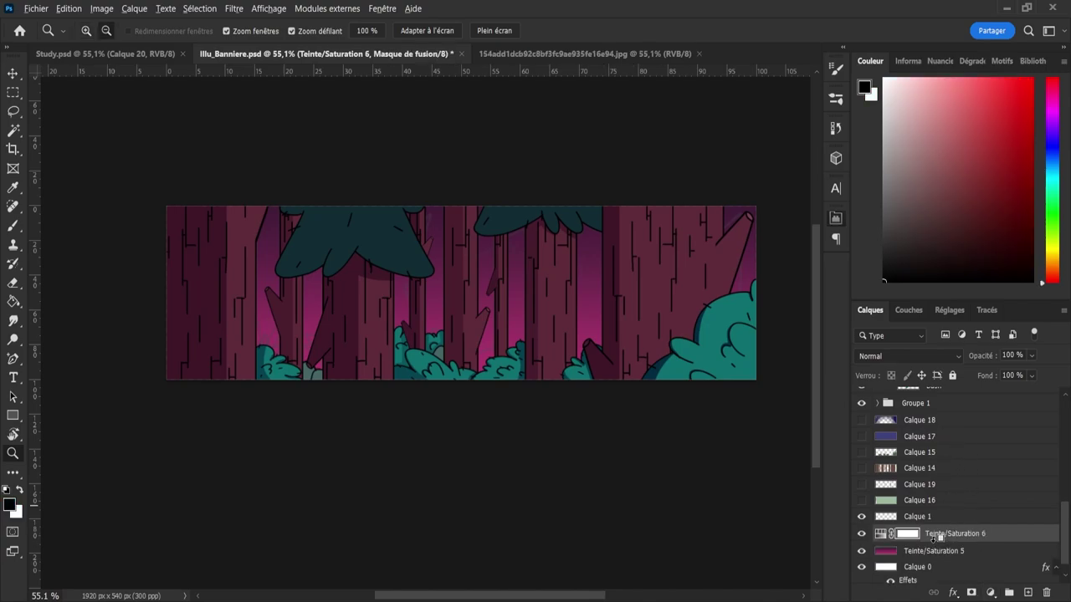
{"action": "left_click", "coordinate": [935, 541], "text": "alt"}
{"action": "left_click_drag", "start_coordinate": [681, 376], "coordinate": [694, 377]}
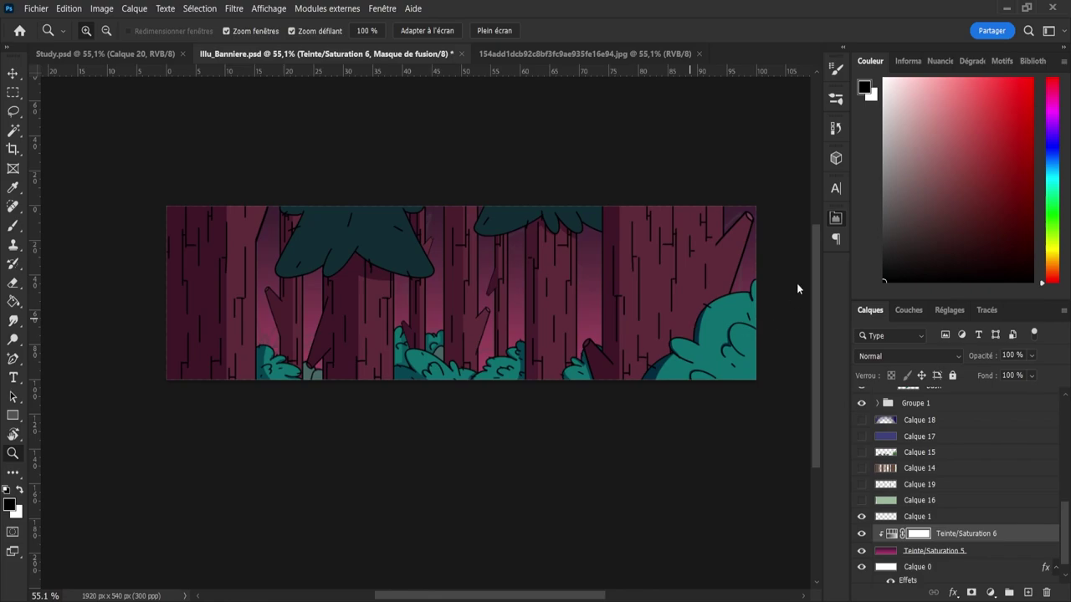
{"action": "left_click", "coordinate": [862, 534]}
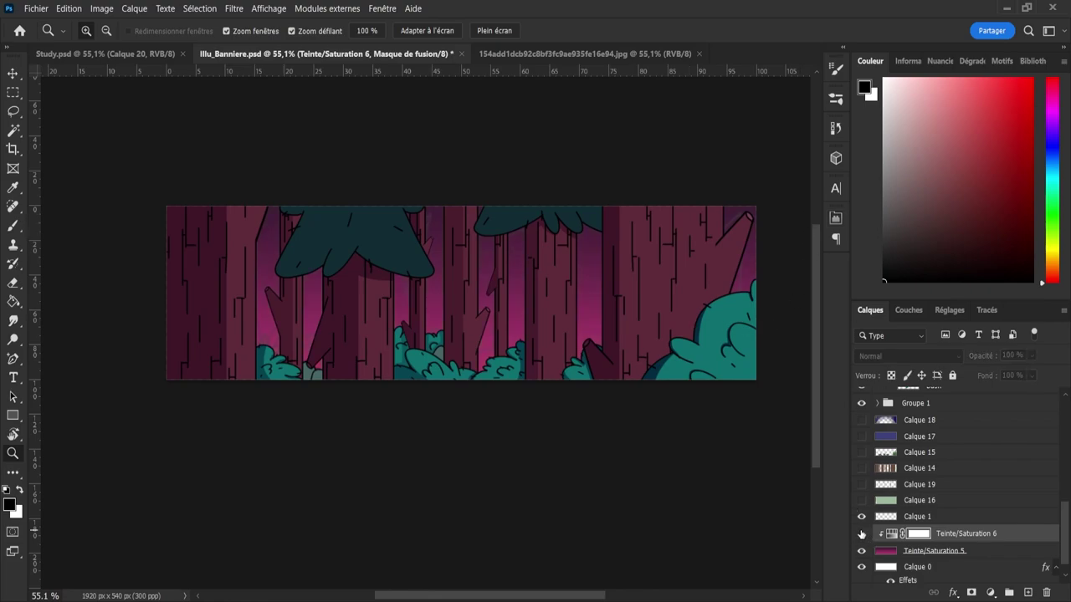
{"action": "left_click", "coordinate": [862, 534]}
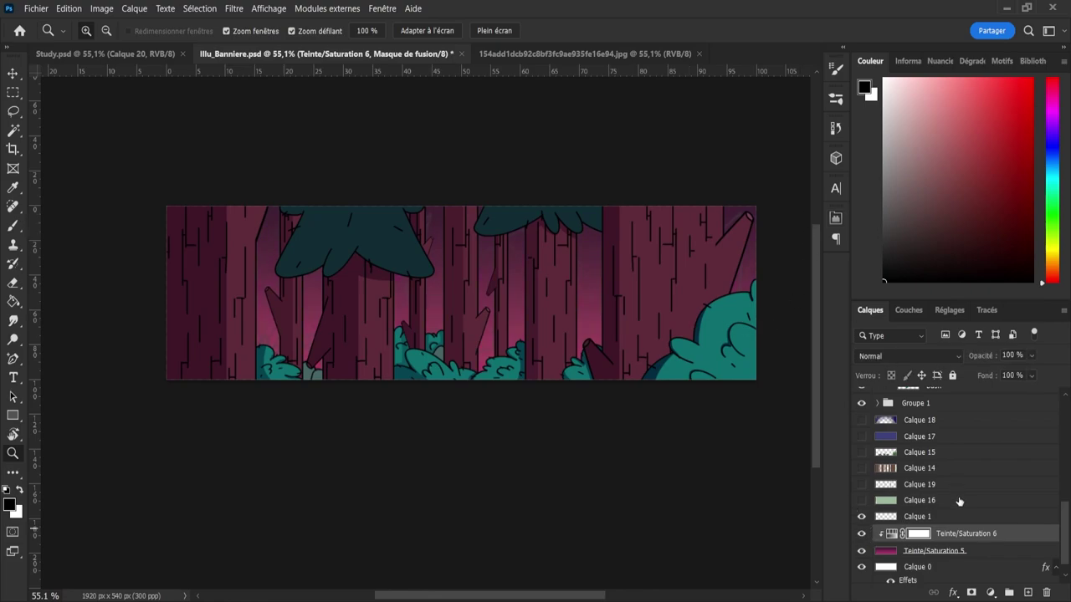
- Hide Groupe 1 and collapse the background Bush group
{"action": "mouse_move", "coordinate": [1065, 520]}
{"action": "left_mouse_down"}
{"action": "mouse_move", "coordinate": [1067, 448]}
{"action": "mouse_move", "coordinate": [1066, 508]}
{"action": "left_mouse_up"}
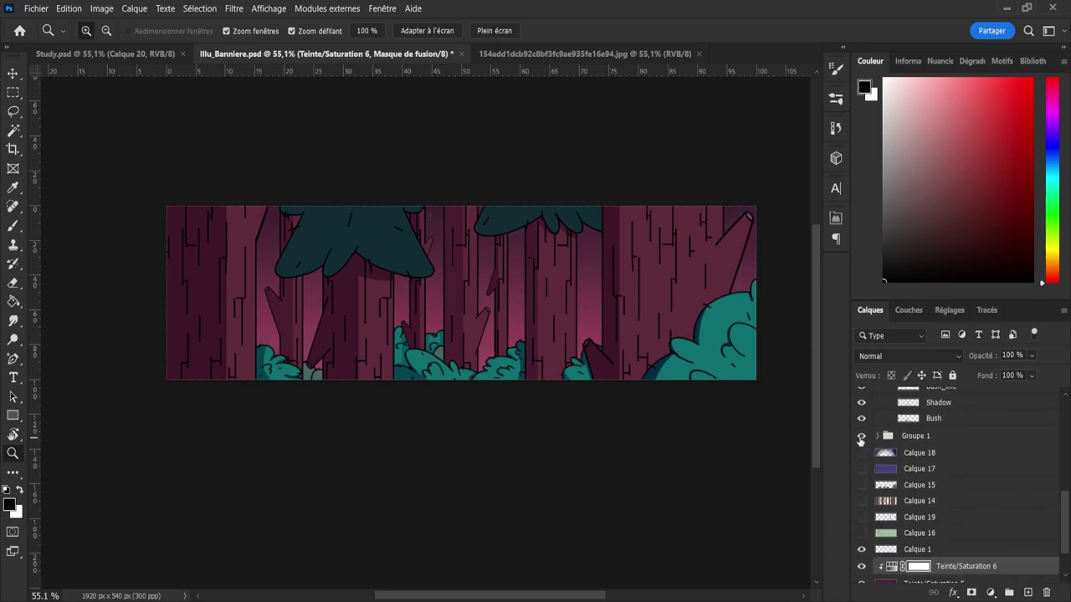
{"action": "left_click_drag", "start_coordinate": [1067, 520], "coordinate": [1058, 479]}
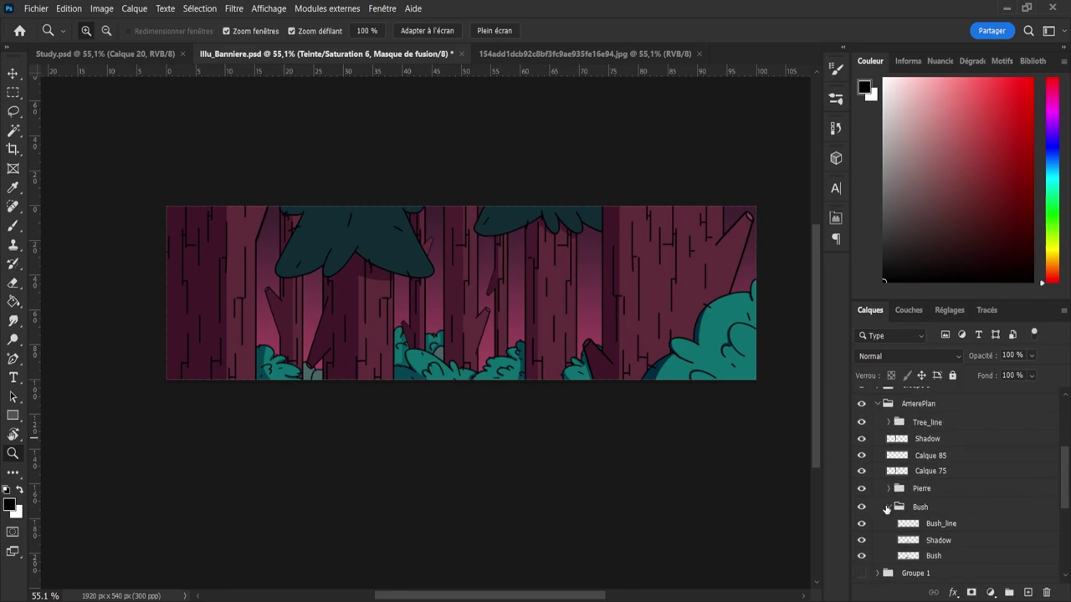
{"action": "left_click", "coordinate": [888, 507]}
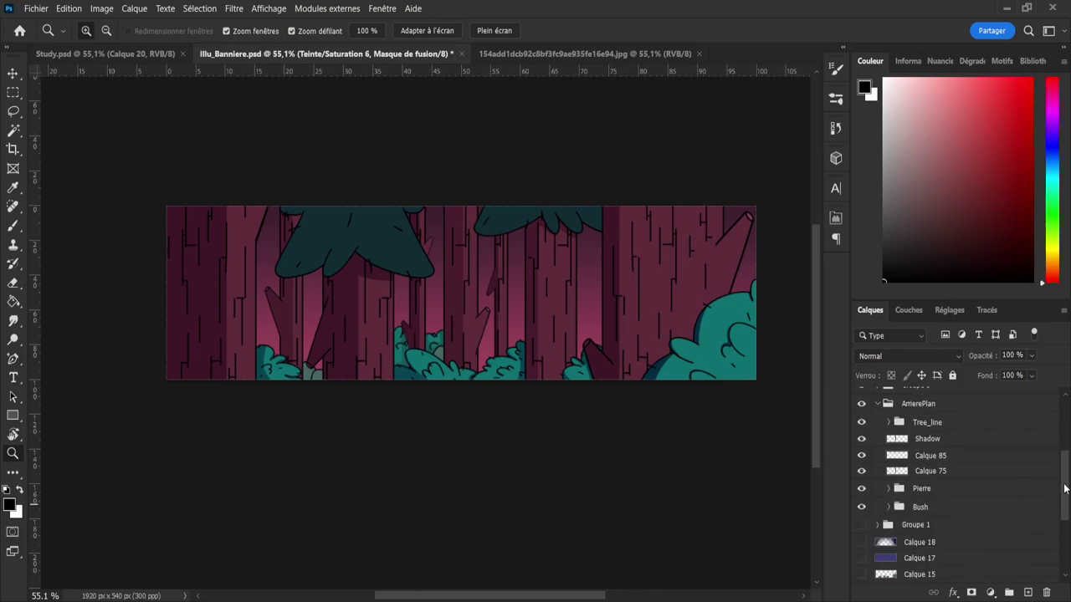
- Set the foreground group's bush Shadow layer to 84% opacity and save the document
{"action": "left_click_drag", "start_coordinate": [1065, 488], "coordinate": [1063, 418]}
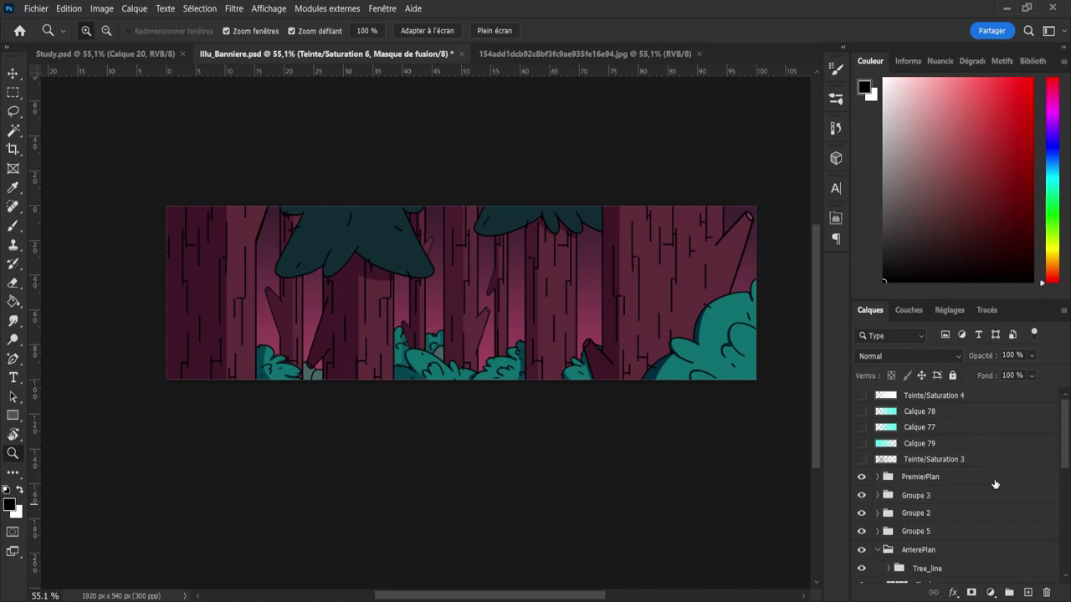
{"action": "left_click", "coordinate": [877, 477]}
{"action": "left_click", "coordinate": [920, 495]}
{"action": "left_click", "coordinate": [888, 495]}
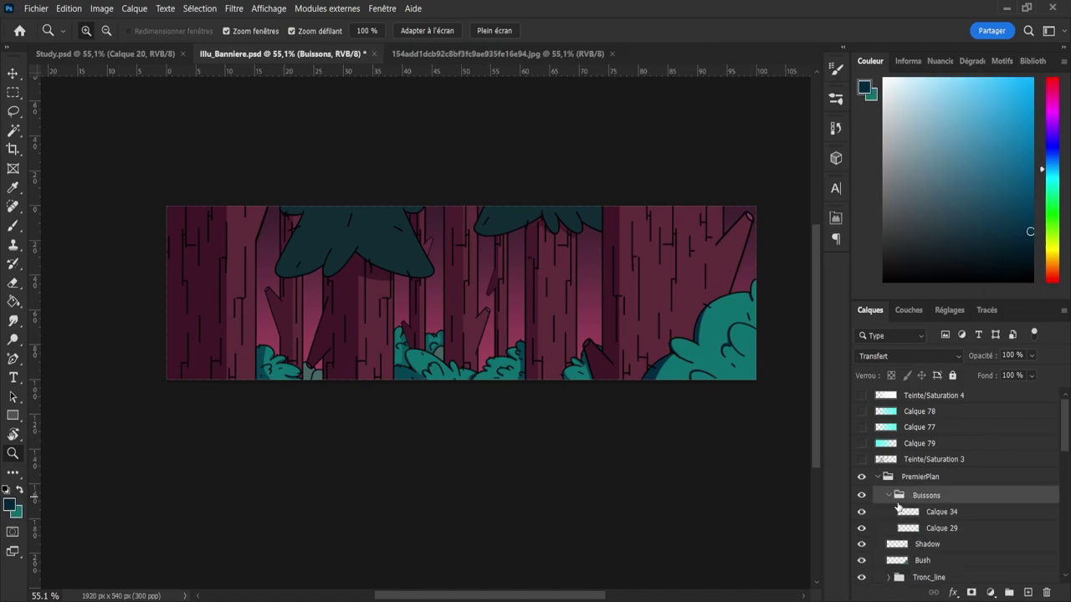
{"action": "left_click", "coordinate": [926, 515]}
{"action": "left_click", "coordinate": [888, 495]}
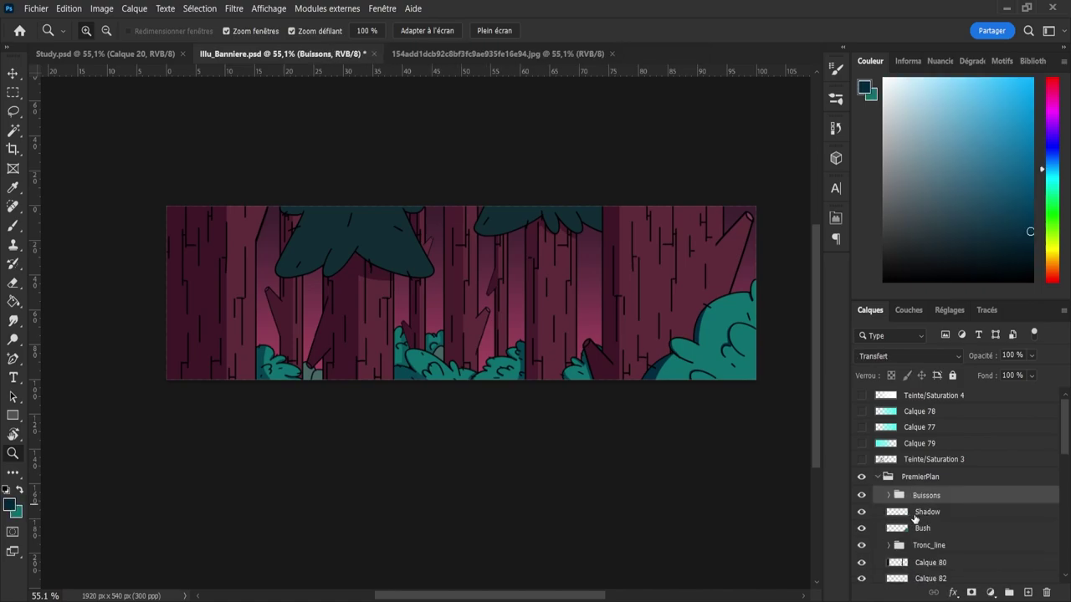
{"action": "left_click", "coordinate": [926, 511]}
{"action": "key", "text": "8"}
{"action": "key", "text": "9"}
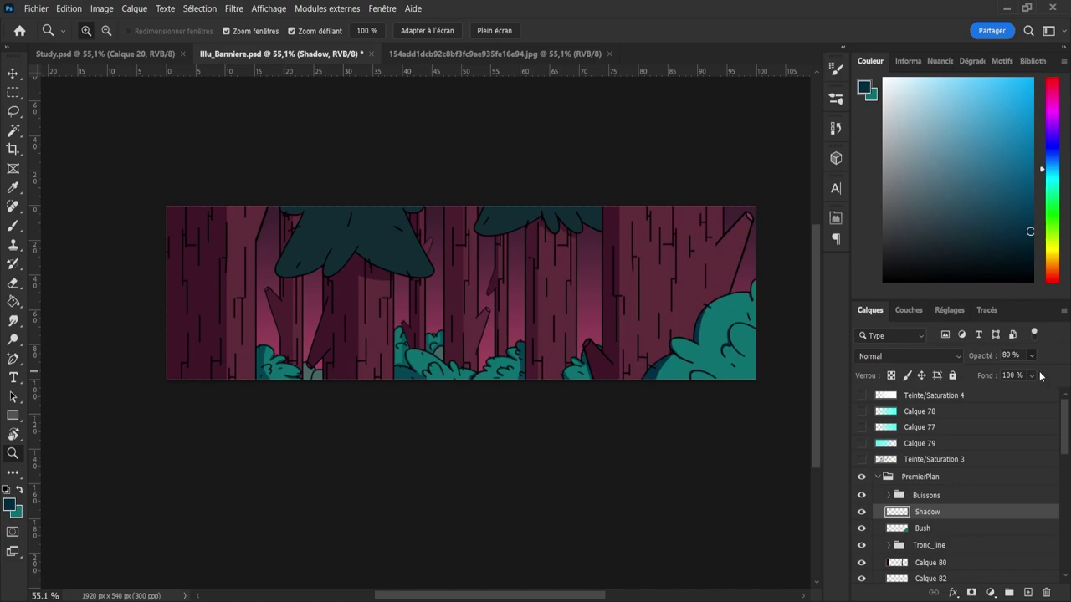
{"action": "key", "text": "ctrl+s"}
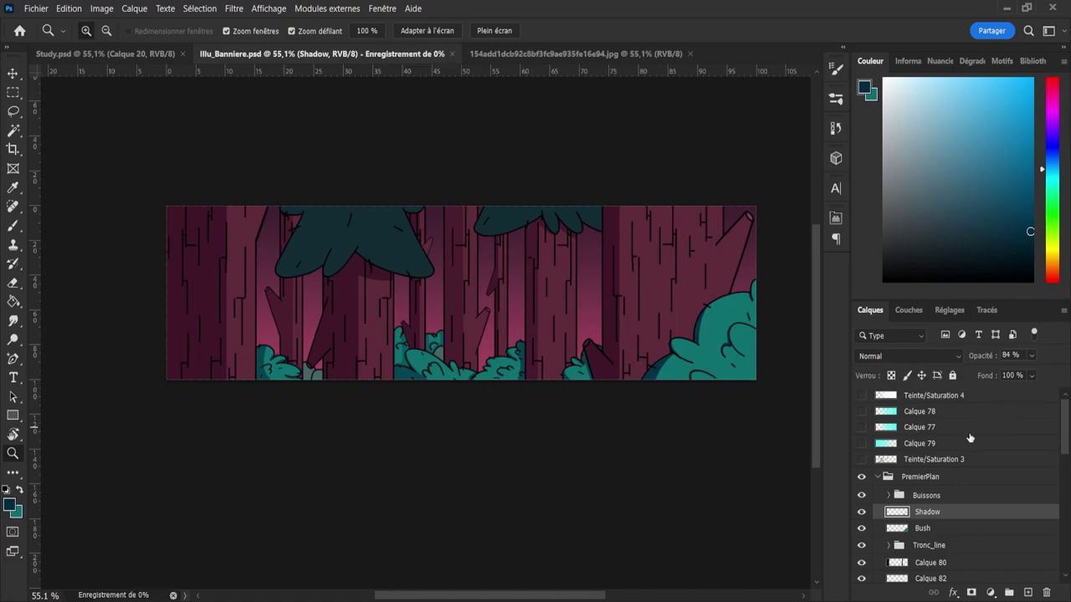
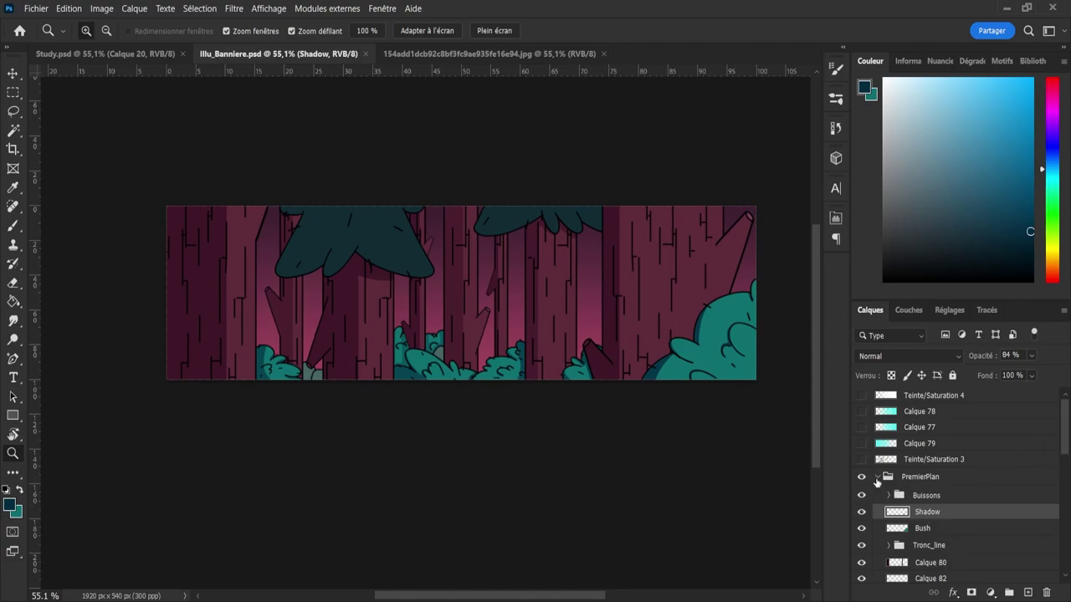
- Collapse PremierPlan and switch PremierPlan and Groupe 3 off and on to check which trees each group holds
{"action": "left_click", "coordinate": [877, 478]}
{"action": "left_click", "coordinate": [861, 477]}
{"action": "left_click", "coordinate": [861, 478]}
{"action": "left_click", "coordinate": [861, 496]}
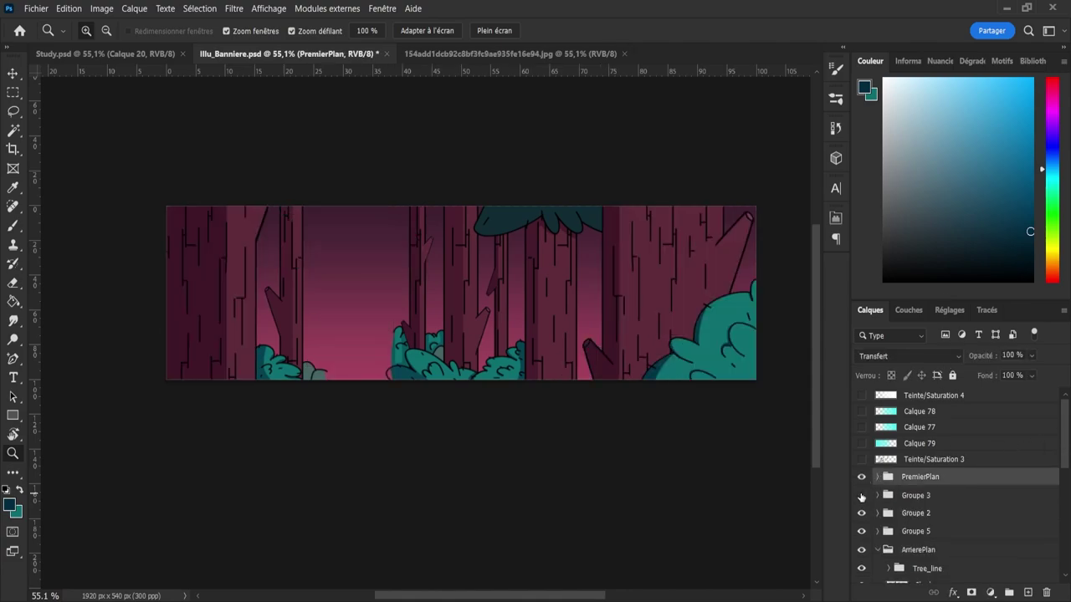
{"action": "left_click", "coordinate": [861, 495]}
{"action": "left_click", "coordinate": [862, 495]}
{"action": "left_click", "coordinate": [861, 495]}
- Add a new layer directly above the feuilles layer in Groupe 3
{"action": "left_click", "coordinate": [877, 496]}
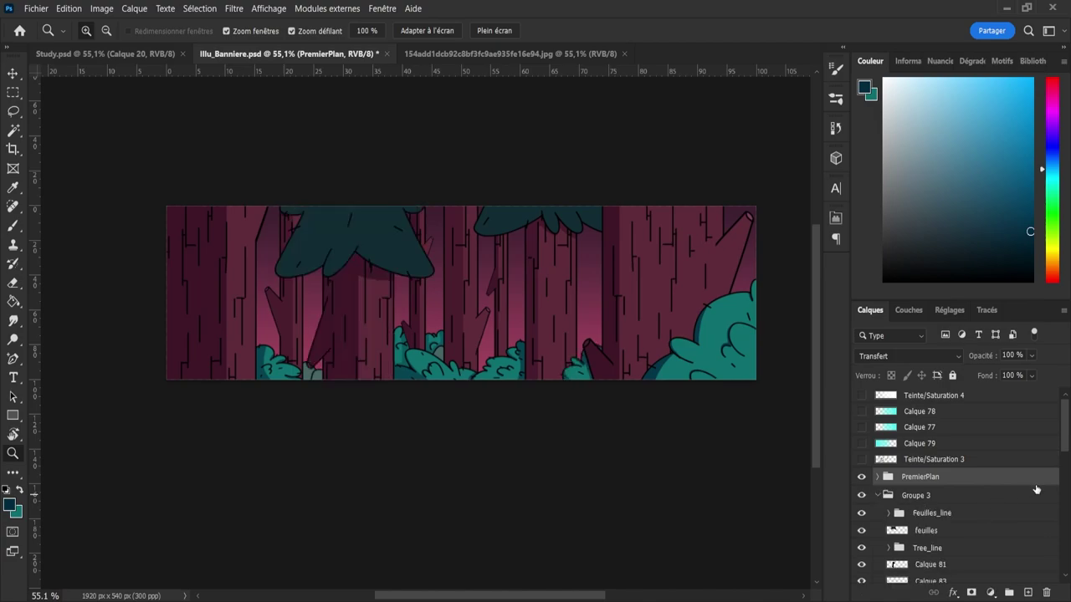
{"action": "left_click_drag", "start_coordinate": [1064, 431], "coordinate": [1064, 461]}
{"action": "left_click", "coordinate": [895, 475]}
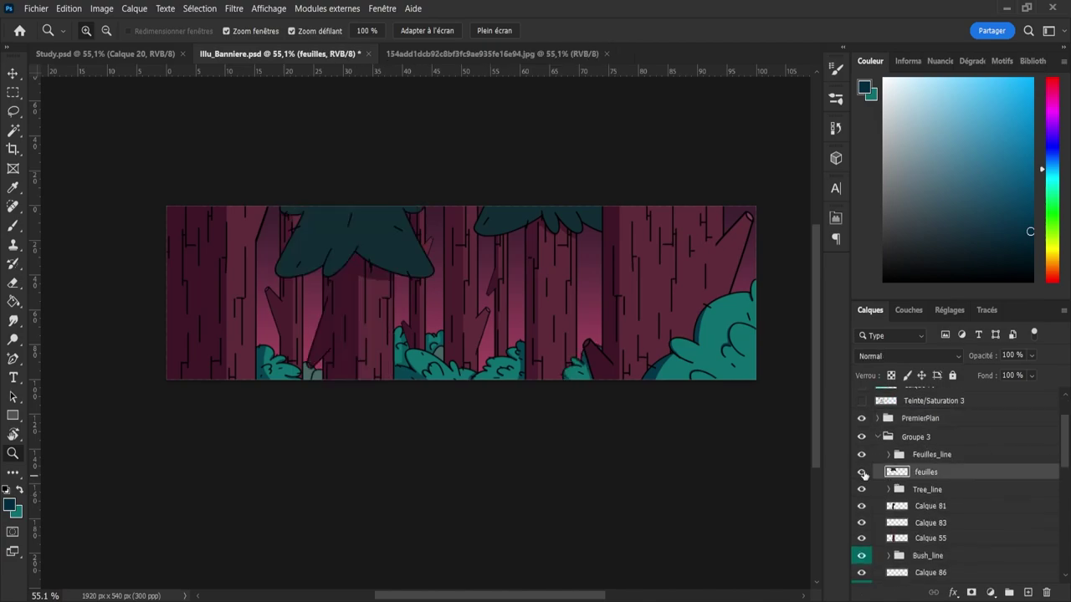
{"action": "left_click", "coordinate": [1027, 592]}
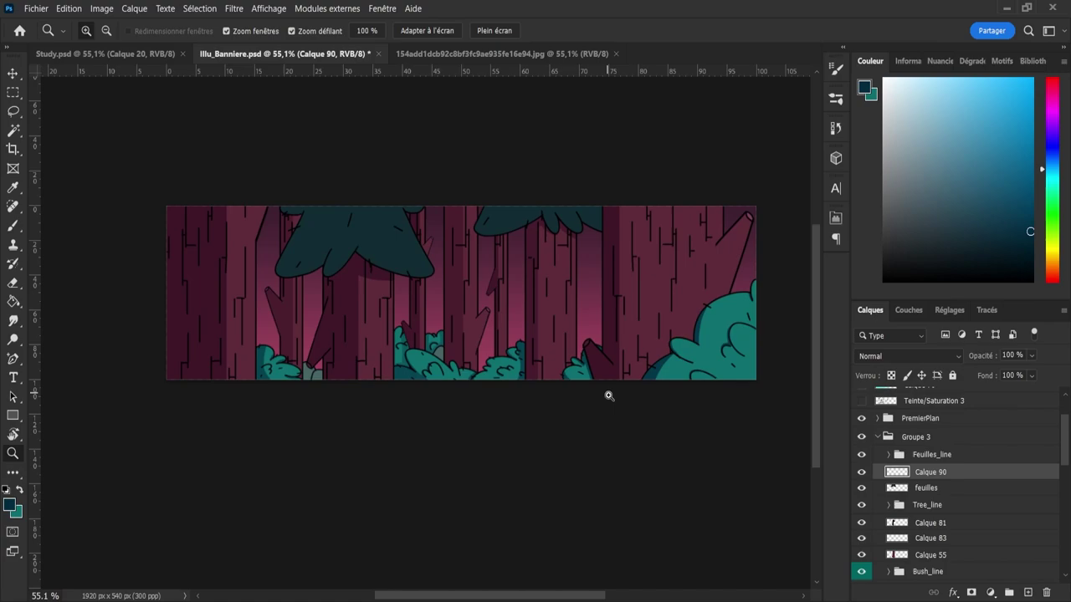
- Sample the large foliage's dark teal and shift it to a near-black blue for the shadow colour
{"action": "key", "text": "i"}
{"action": "left_click", "coordinate": [332, 220]}
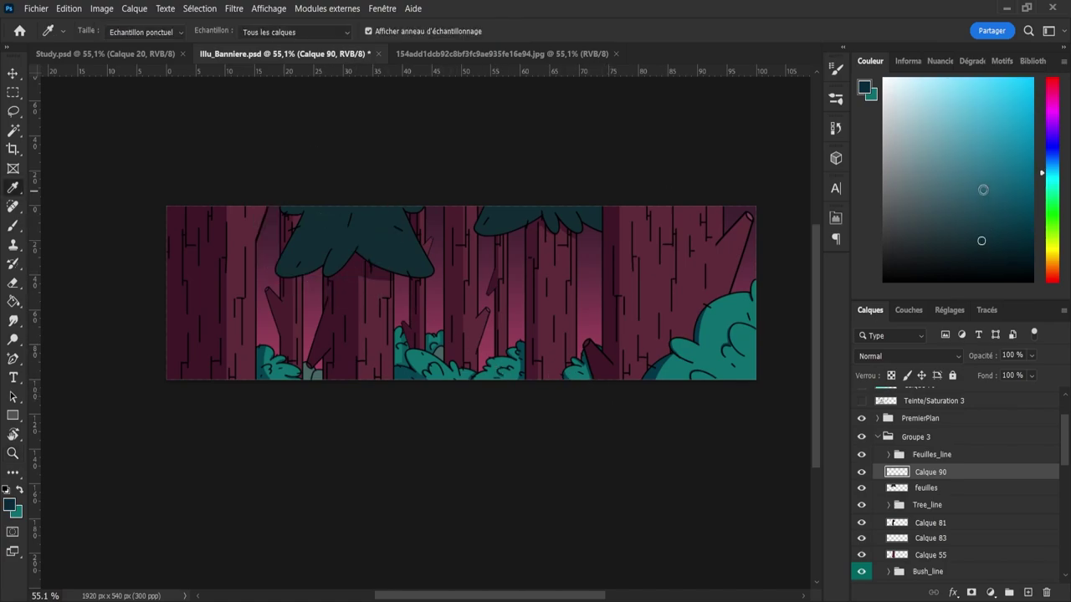
{"action": "left_click", "coordinate": [984, 258]}
{"action": "left_click_drag", "start_coordinate": [1049, 178], "coordinate": [1051, 171]}
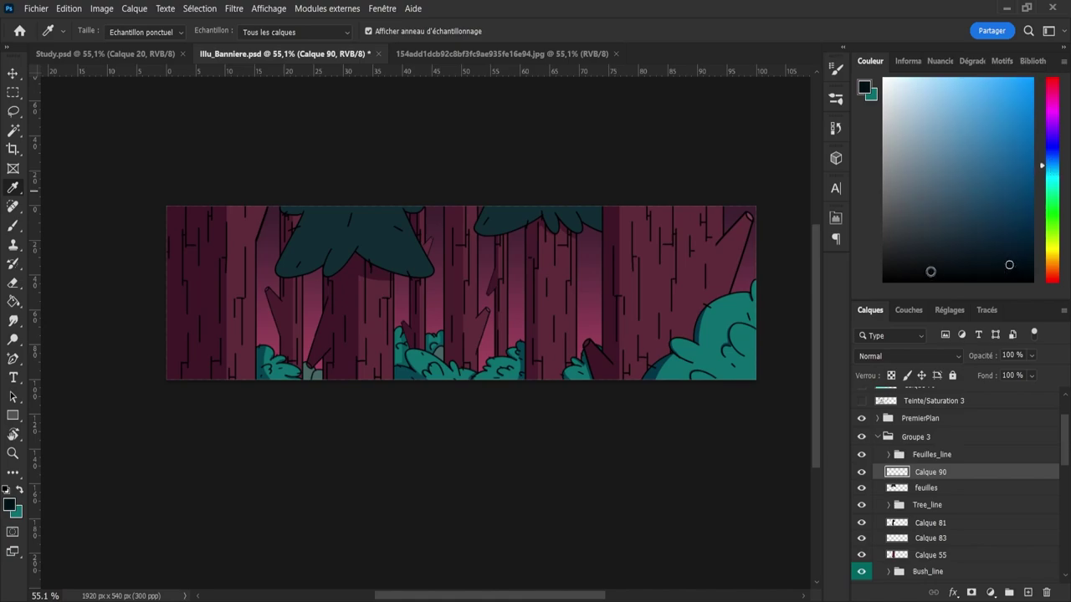
- Load the feuilles layer's shape as a selection and paint the left half of the large foliage near-black blue with a 75 px brush
{"action": "key", "text": "z"}
{"action": "left_click", "coordinate": [290, 245]}
{"action": "left_click_drag", "start_coordinate": [291, 246], "coordinate": [298, 239]}
{"action": "key", "text": "b"}
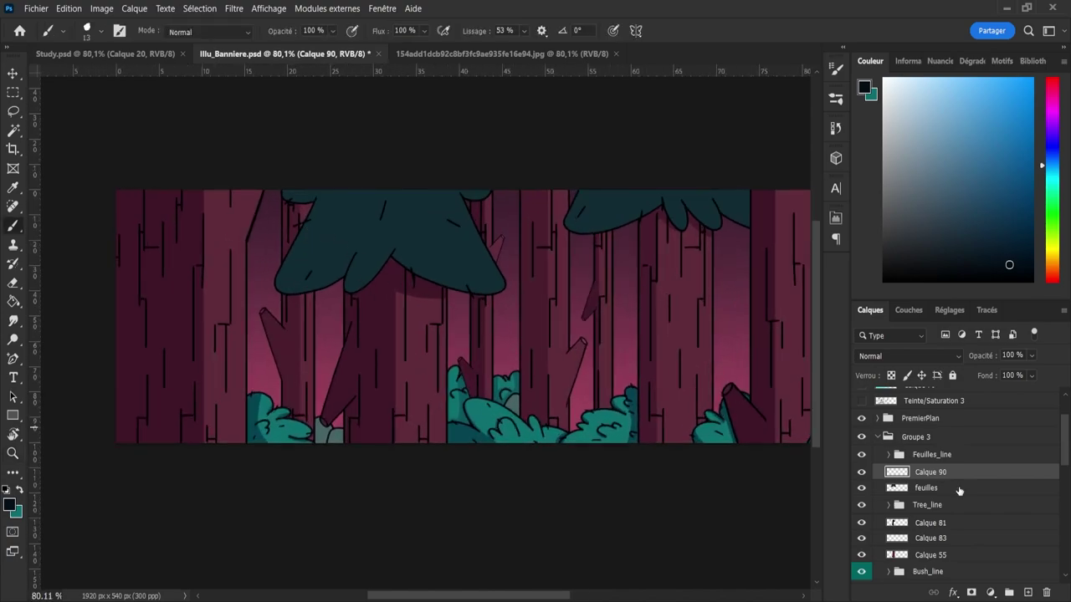
{"action": "left_click", "coordinate": [897, 488], "text": "ctrl"}
{"action": "right_click", "coordinate": [298, 201], "text": "alt"}
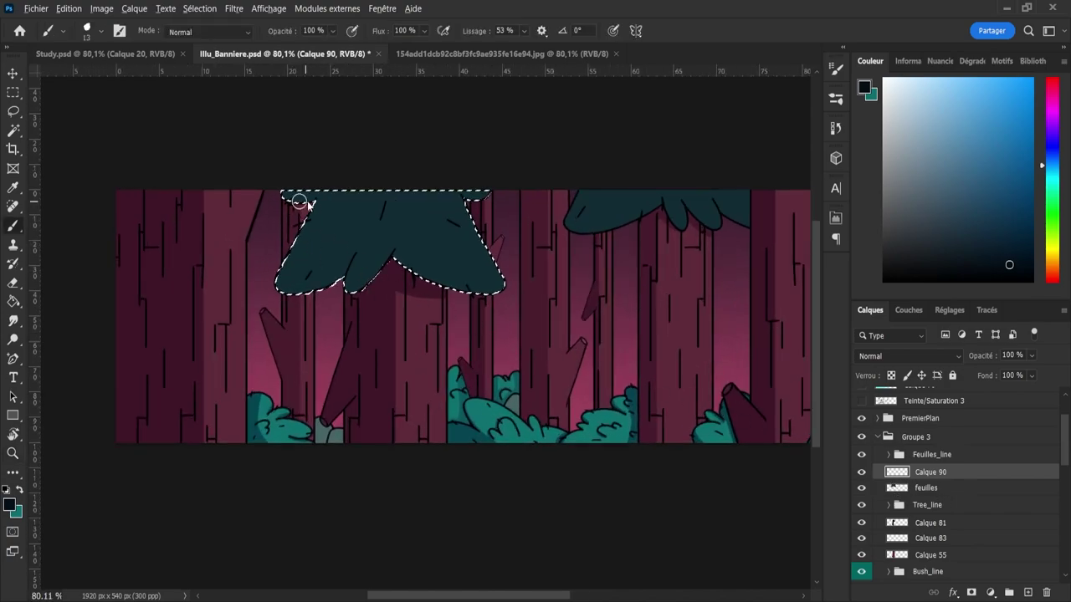
{"action": "left_click_drag", "start_coordinate": [286, 177], "coordinate": [291, 303]}
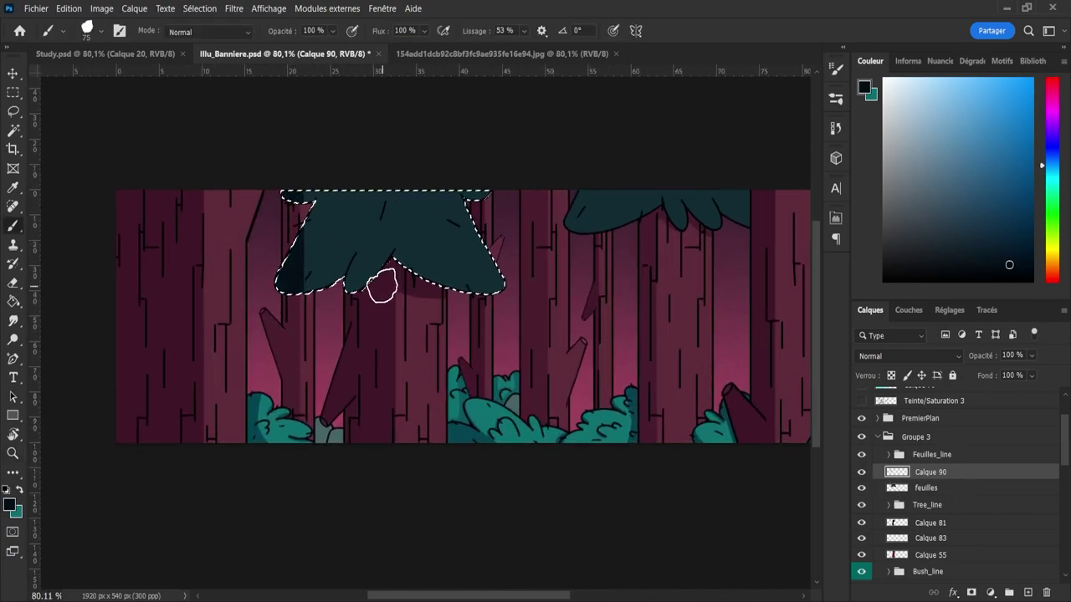
{"action": "mouse_move", "coordinate": [378, 314]}
{"action": "left_mouse_down"}
{"action": "mouse_move", "coordinate": [382, 158]}
{"action": "mouse_move", "coordinate": [354, 260]}
{"action": "mouse_move", "coordinate": [322, 312]}
{"action": "mouse_move", "coordinate": [282, 299]}
{"action": "mouse_move", "coordinate": [277, 172]}
{"action": "mouse_move", "coordinate": [341, 149]}
{"action": "mouse_move", "coordinate": [298, 220]}
{"action": "mouse_move", "coordinate": [290, 149]}
{"action": "mouse_move", "coordinate": [290, 303]}
{"action": "mouse_move", "coordinate": [296, 209]}
{"action": "left_mouse_up"}
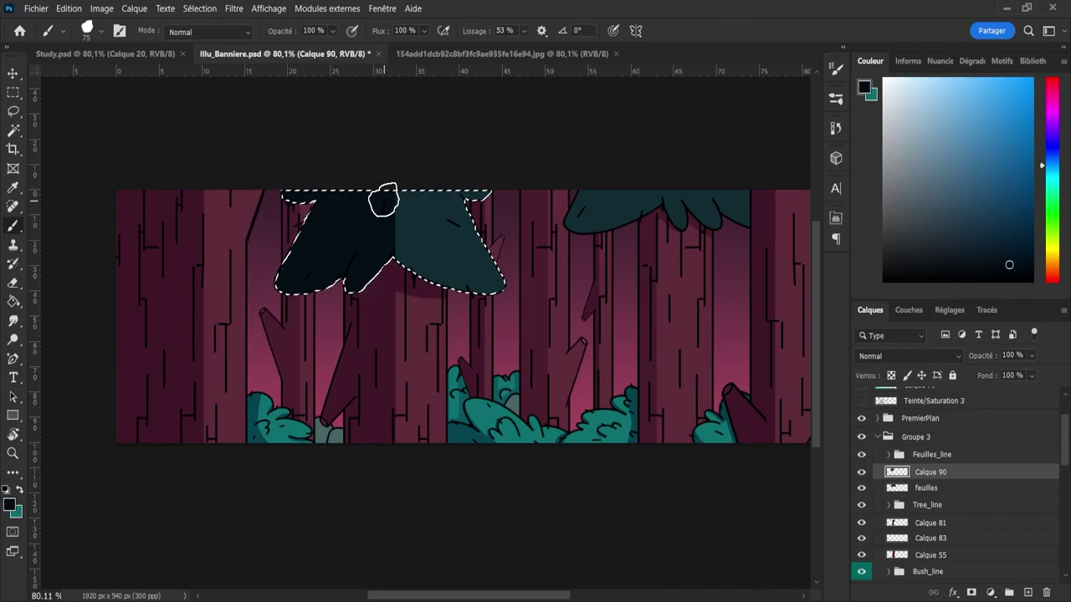
- Reduce the brush size to 26 px for finer work on the foliage shadow
{"action": "key", "text": "bracketleft"}
{"action": "key", "text": "bracketleft"}
{"action": "key", "text": "bracketleft"}
{"action": "key", "text": "bracketleft"}
{"action": "key", "text": "bracketleft"}
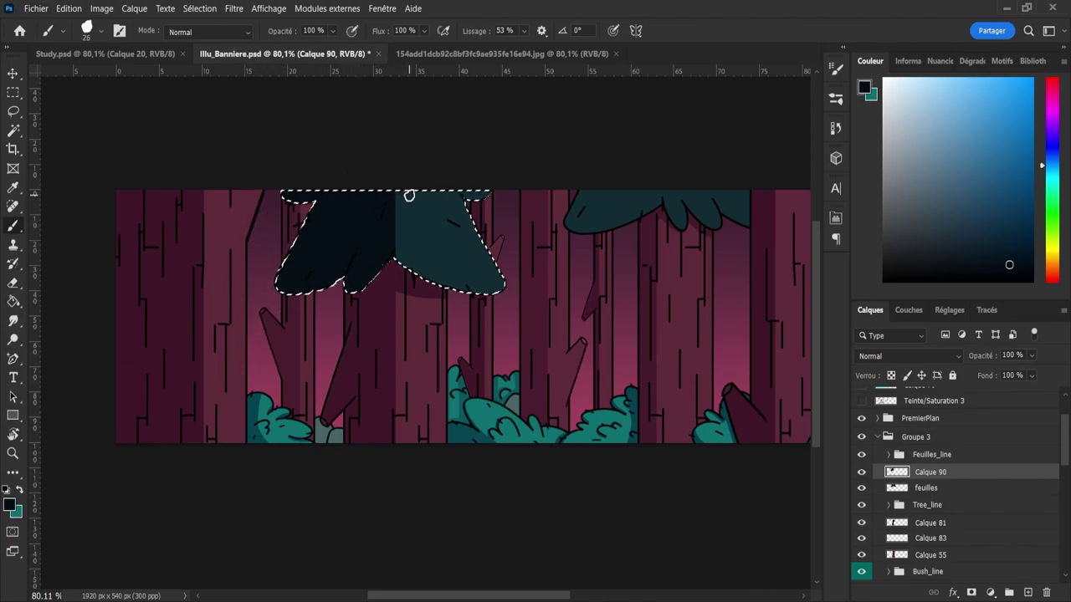
- Try to erase part of the foliage shadow near its upper edge with an 18 px eraser, and undo it
{"action": "key", "text": "e"}
{"action": "left_click_drag", "start_coordinate": [389, 187], "coordinate": [436, 164]}
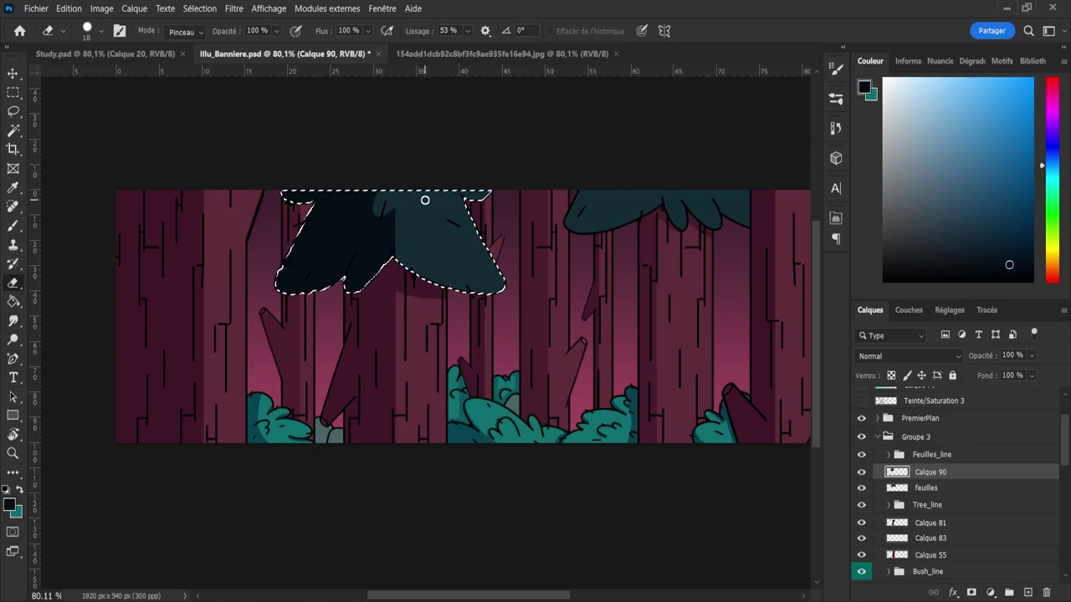
{"action": "key", "text": "ctrl+z"}
- Repaint the large foliage shadow near its upper edge, and try carving its inner edge with an 18 px eraser
{"action": "key", "text": "b"}
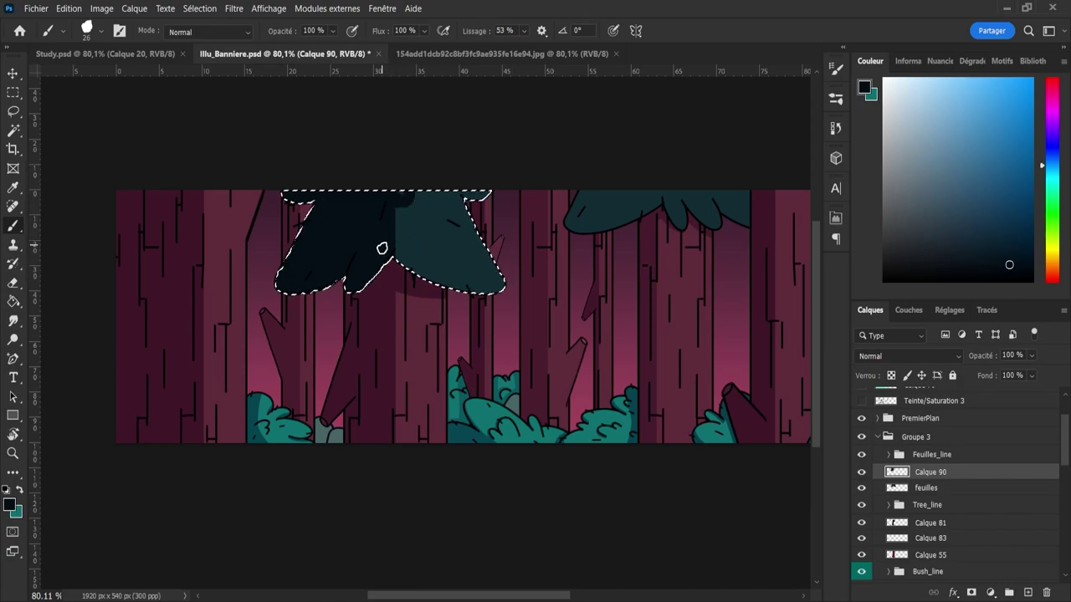
{"action": "key", "text": "e"}
{"action": "key", "text": "b"}
{"action": "key", "text": "bracketleft"}
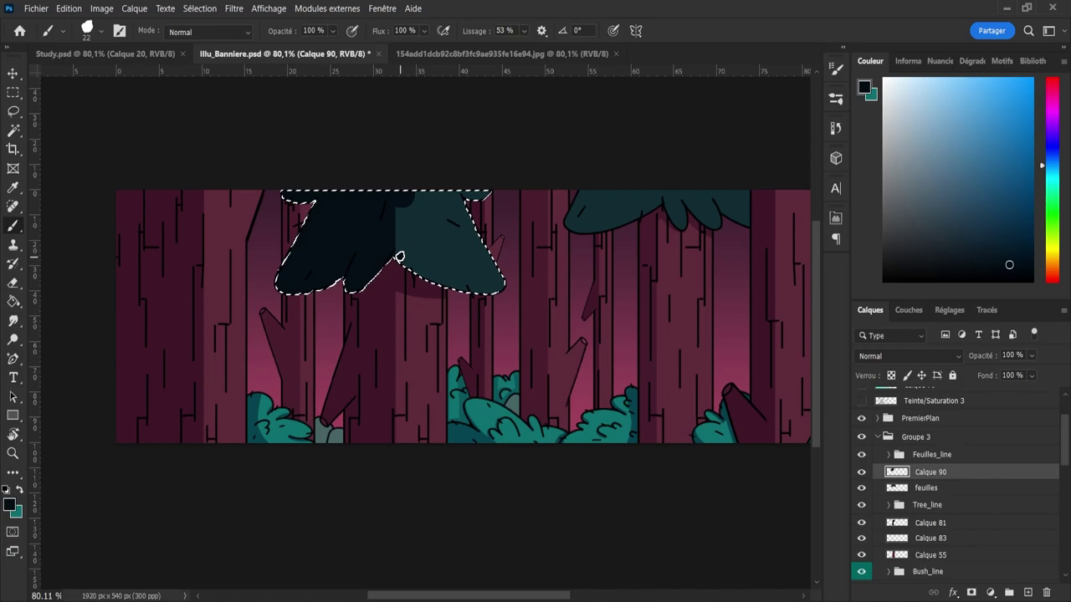
{"action": "key", "text": "e"}
{"action": "key", "text": "e"}
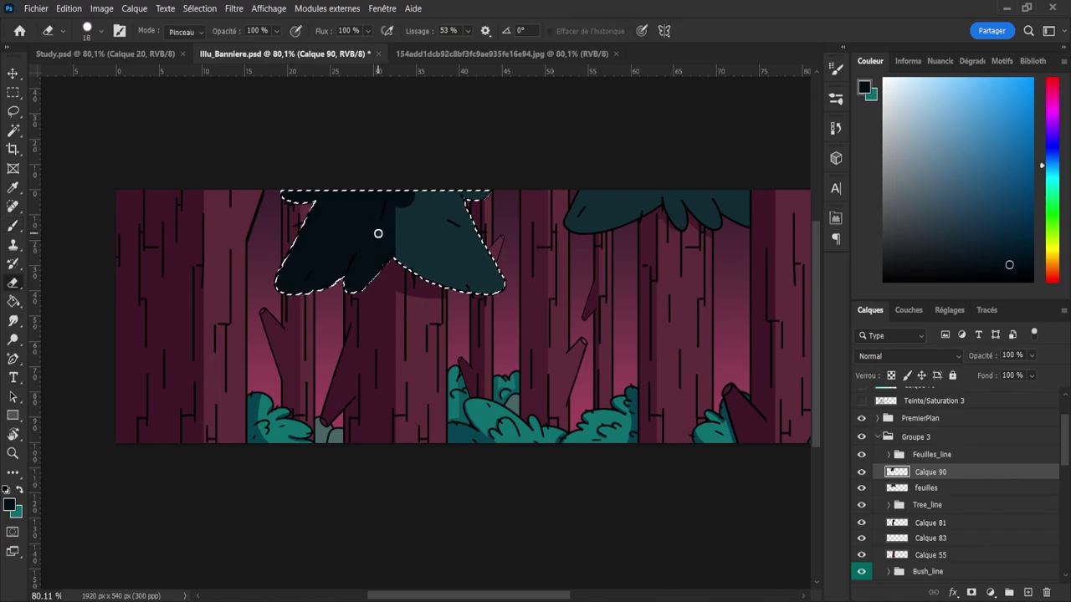
{"action": "mouse_move", "coordinate": [401, 235]}
{"action": "left_mouse_down"}
{"action": "mouse_move", "coordinate": [382, 228]}
{"action": "mouse_move", "coordinate": [402, 217]}
{"action": "mouse_move", "coordinate": [382, 237]}
{"action": "mouse_move", "coordinate": [410, 226]}
{"action": "mouse_move", "coordinate": [379, 228]}
{"action": "left_mouse_up"}
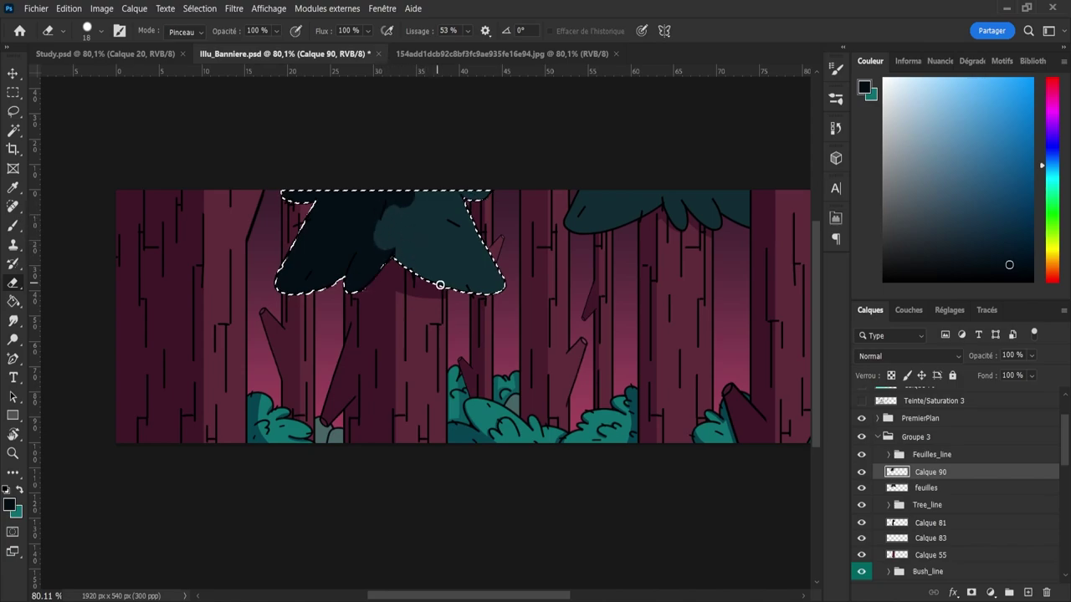
- Repaint the inner edge of the large foliage shadow with a 38 px brush and trim it straight with a 28 px eraser
{"action": "key", "text": "b"}
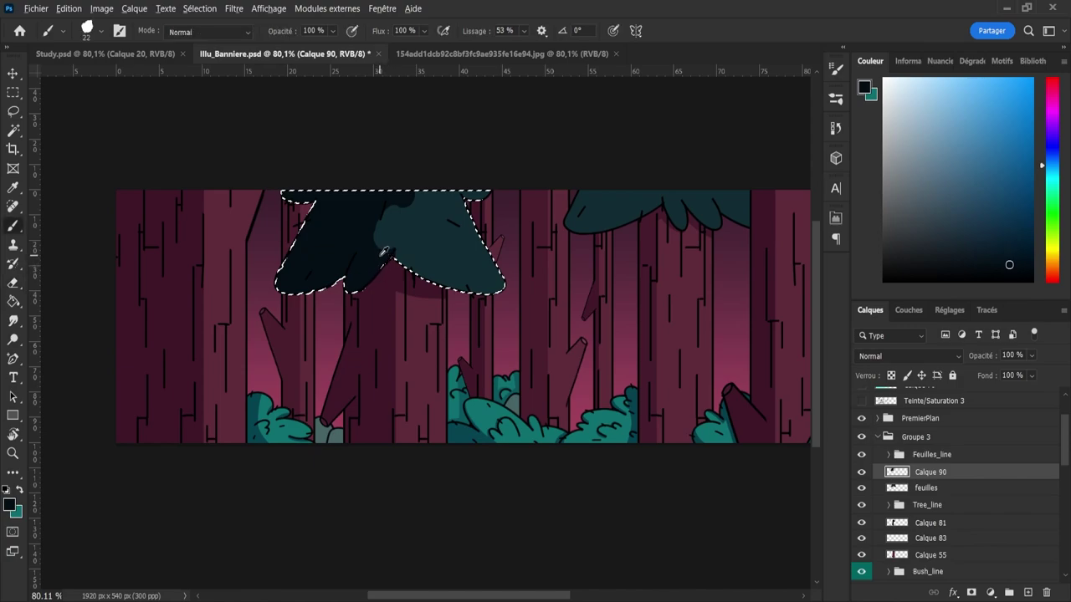
{"action": "right_click", "coordinate": [384, 252], "text": "alt"}
{"action": "left_click_drag", "start_coordinate": [387, 255], "coordinate": [390, 172]}
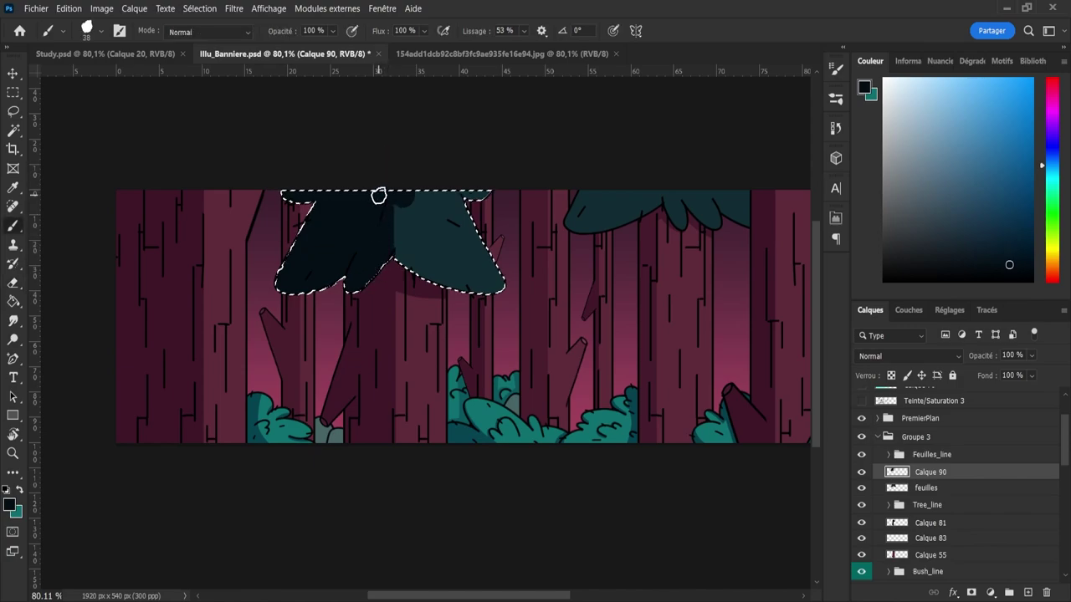
{"action": "key", "text": "e"}
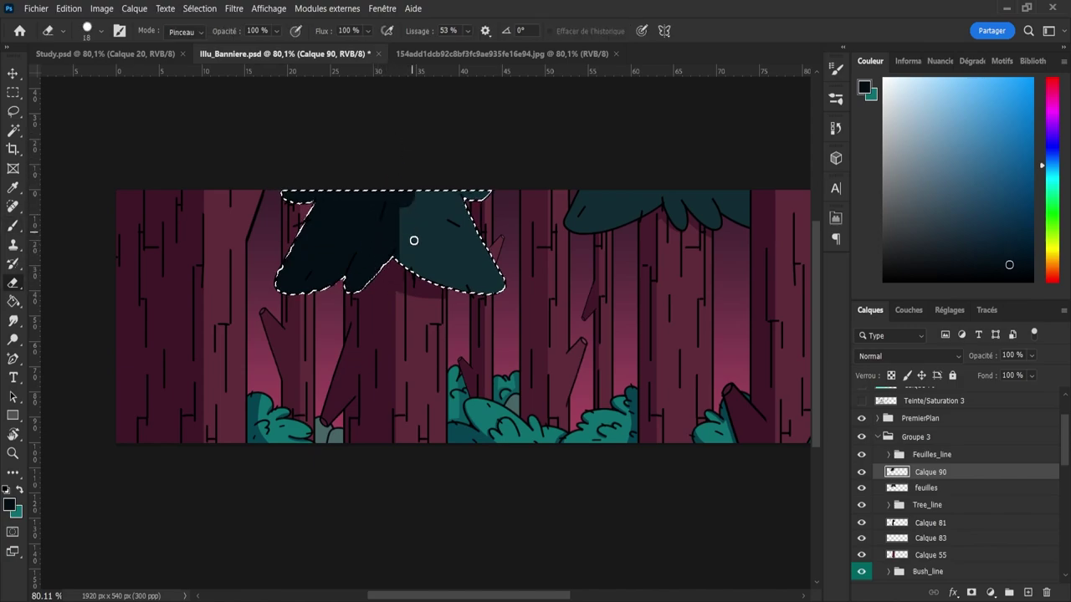
{"action": "key", "text": "bracketright"}
{"action": "left_click_drag", "start_coordinate": [394, 275], "coordinate": [411, 125]}
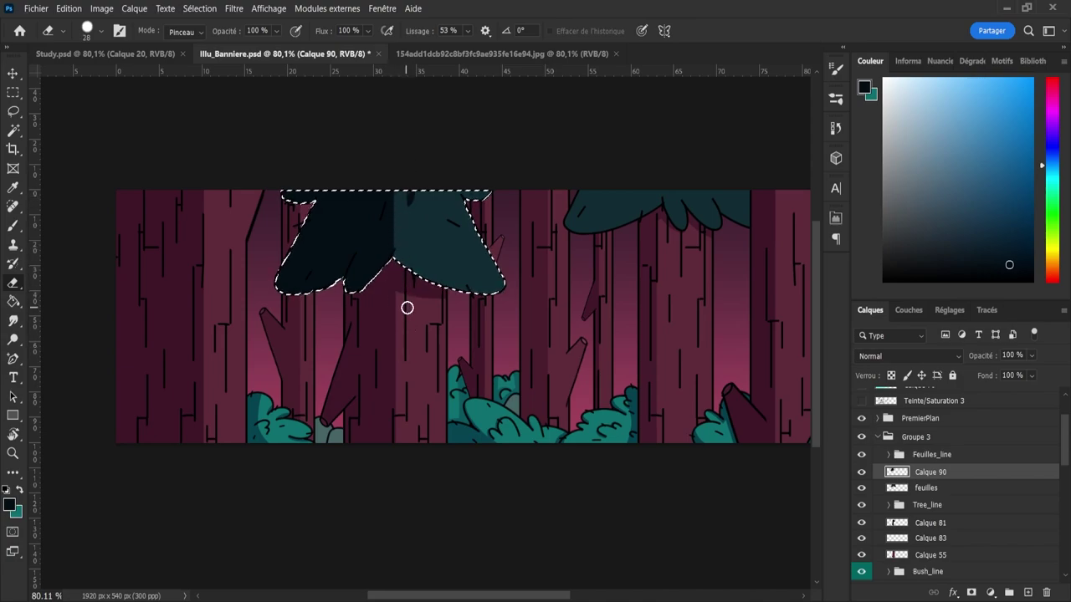
- Paint a small shadow bulge at the upper end of the large foliage's inner edge with the 38 px brush, and deselect
{"action": "key", "text": "b"}
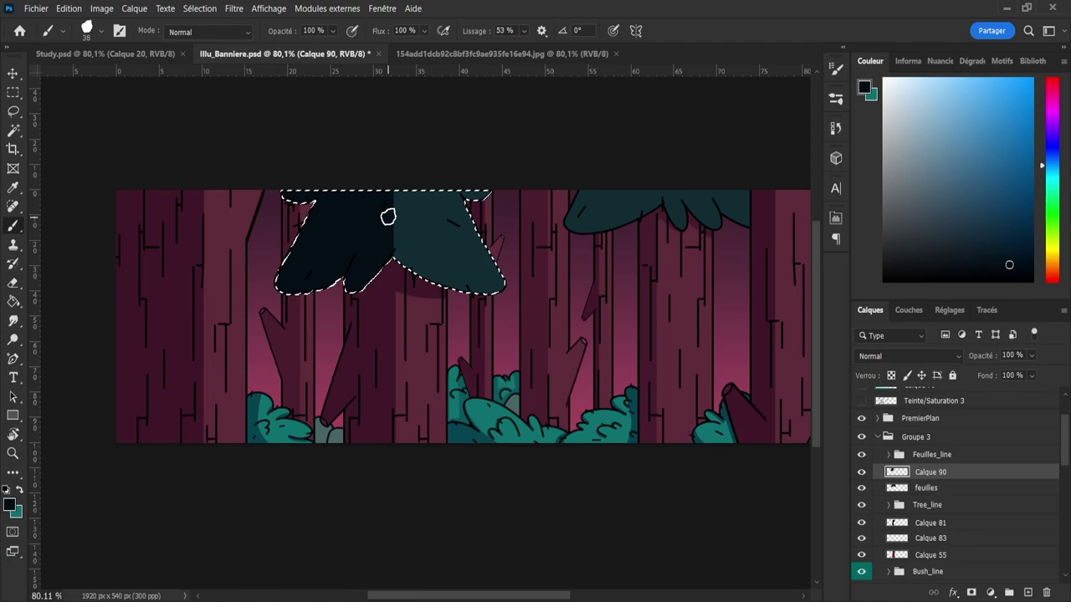
{"action": "left_click_drag", "start_coordinate": [388, 196], "coordinate": [396, 168]}
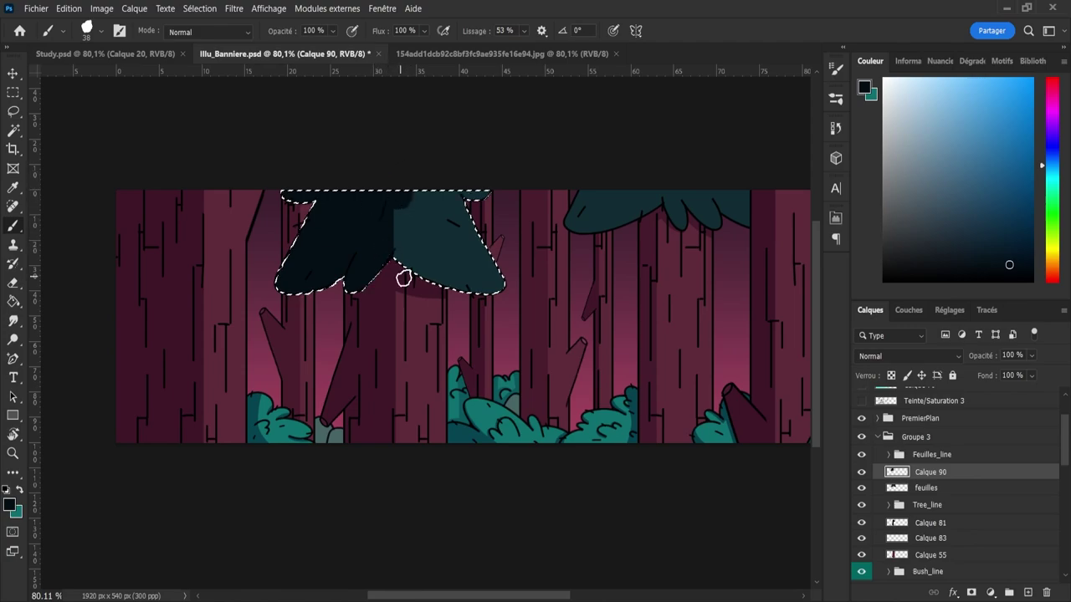
{"action": "key", "text": "l"}
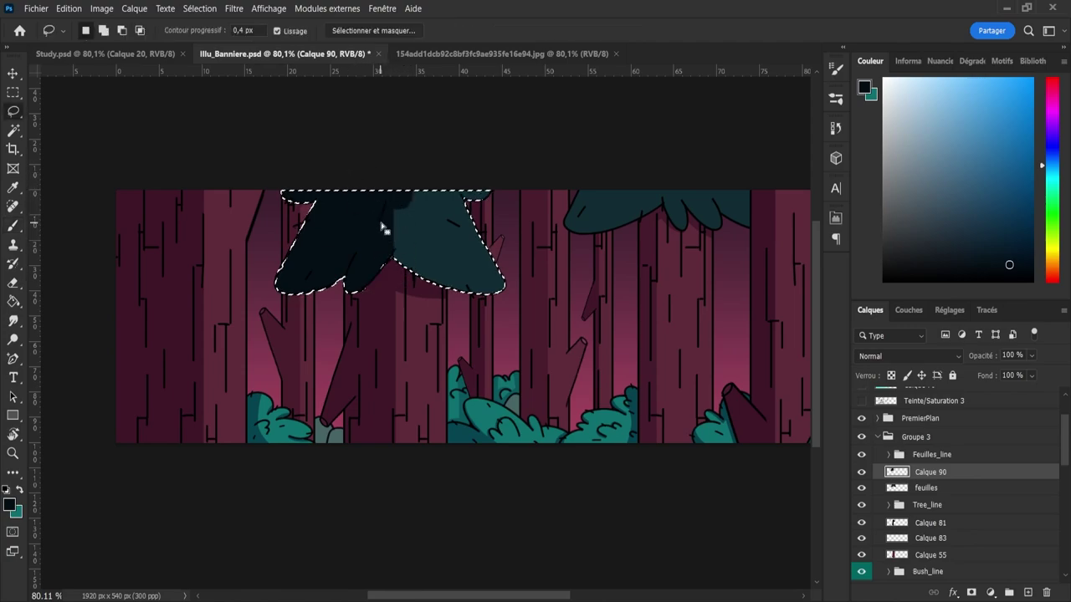
{"action": "key", "text": "ctrl+d"}
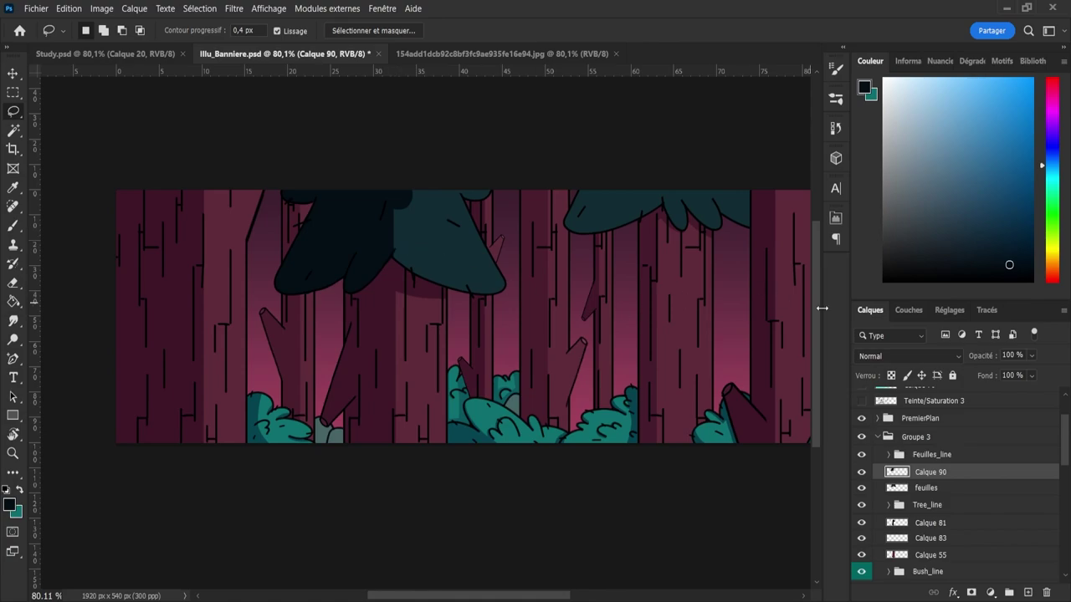
- Set the large foliage shadow layer's opacity to 77% and save the file
{"action": "key", "text": "7"}
{"action": "key", "text": "7"}
{"action": "key", "text": "ctrl+s"}
{"action": "key", "text": "z"}
{"action": "scroll", "coordinate": [576, 277], "scroll_direction": "right", "scroll_amount": 3}
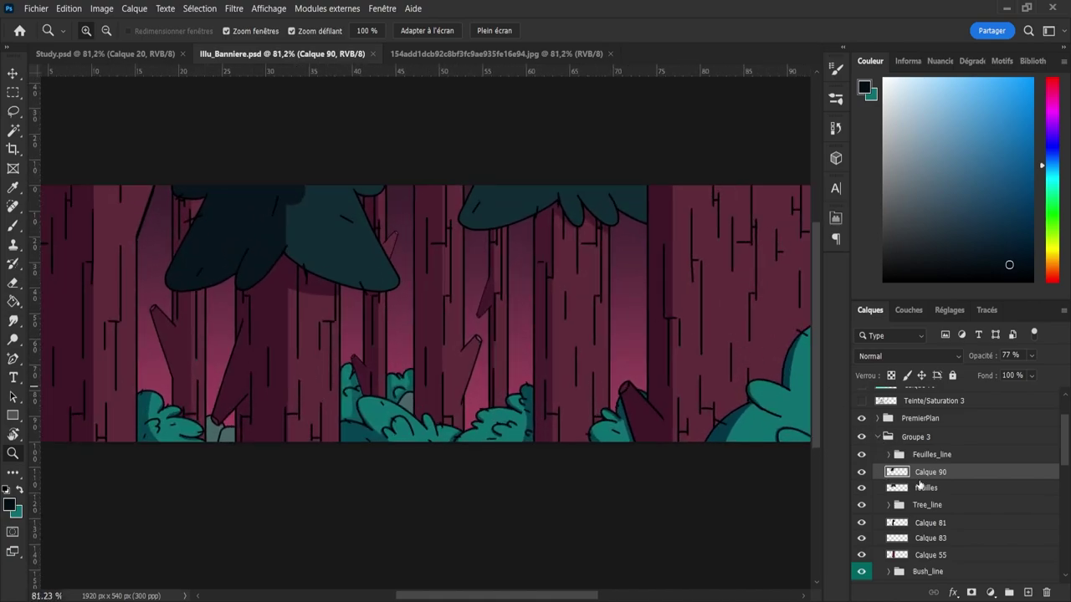
- Rename the Calque 90 layer in Groupe 3 as Shadow and collapse the group
{"action": "double_click", "coordinate": [926, 474]}
{"action": "type", "text": "o"}
{"action": "key", "text": "BackSpace"}
{"action": "type", "text": "Shadow"}
{"action": "key", "text": "Return"}
{"action": "left_click", "coordinate": [876, 437]}
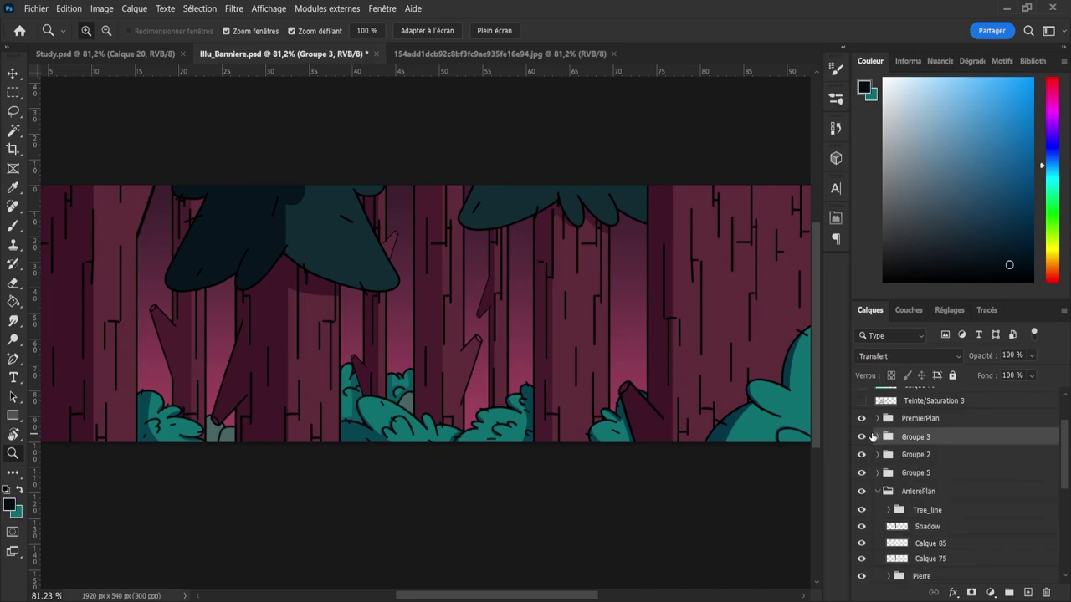
- Hide and show Groupe 3 and Groupe 2 in turn to check their contents, saving the file in between
{"action": "left_click", "coordinate": [861, 437]}
{"action": "left_click", "coordinate": [862, 437]}
{"action": "key", "text": "ctrl+s"}
{"action": "left_click", "coordinate": [861, 454]}
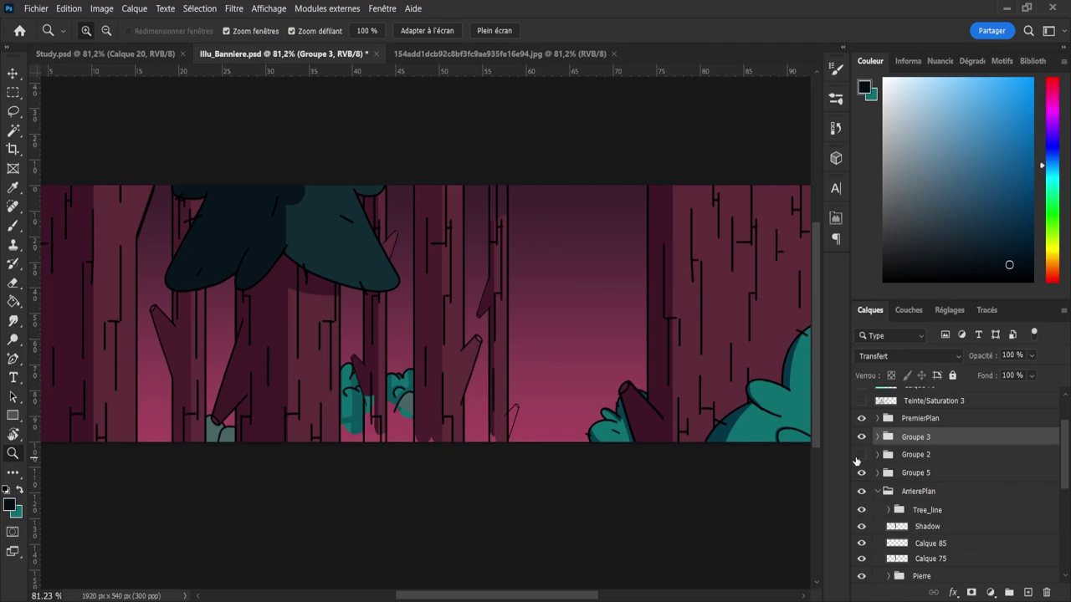
{"action": "left_click", "coordinate": [862, 454]}
- Collapse ArrierePlan, expand Groupe 2 and add a new layer above its Feuilles layer
{"action": "left_click", "coordinate": [877, 491]}
{"action": "left_click", "coordinate": [877, 454]}
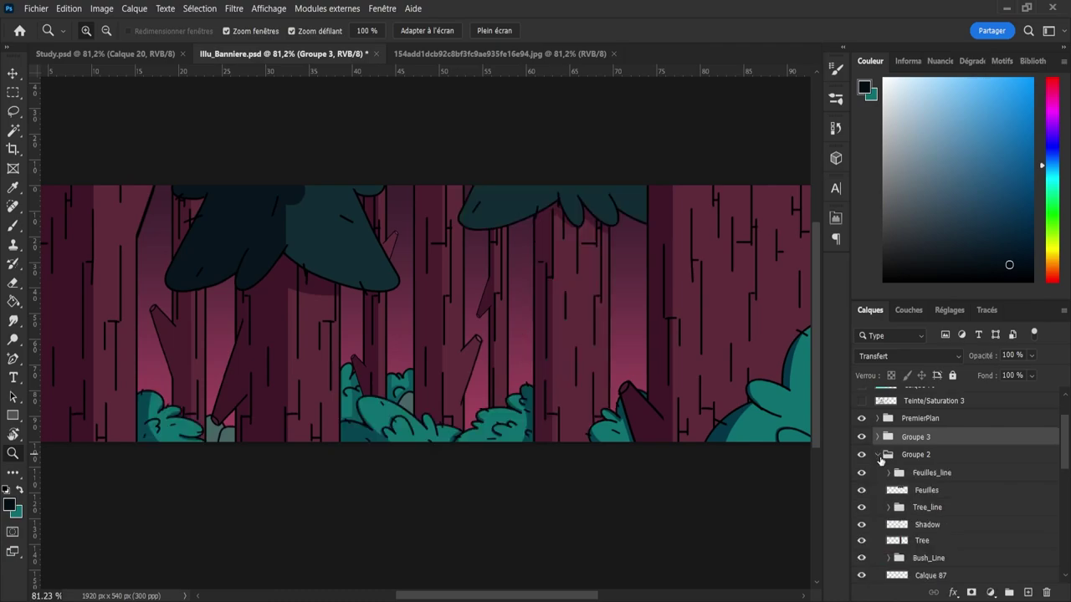
{"action": "left_click", "coordinate": [946, 494]}
{"action": "left_click", "coordinate": [1028, 592]}
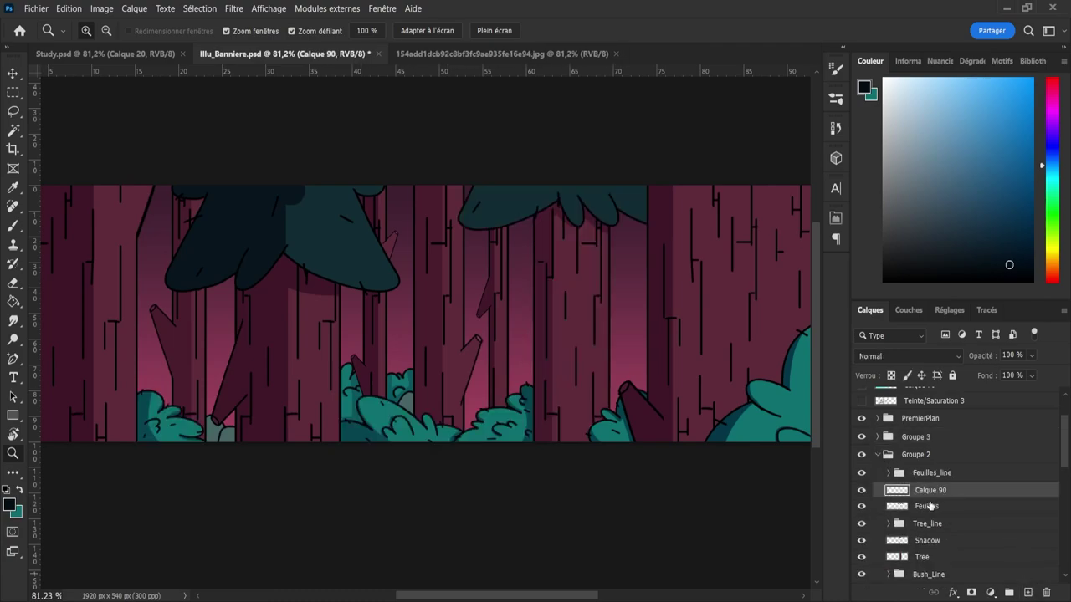
- Load the Feuilles layer's shape as a selection and paint the left part of its foliage near-black blue with a 96 px brush
{"action": "left_click", "coordinate": [897, 507], "text": "ctrl"}
{"action": "key", "text": "b"}
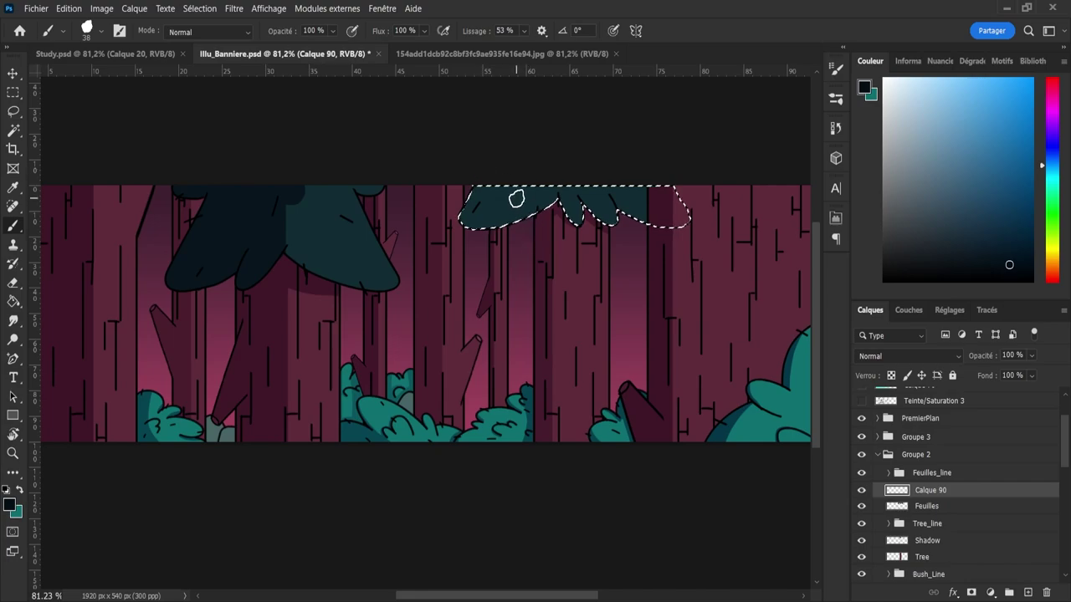
{"action": "right_click", "coordinate": [494, 206], "text": "alt"}
{"action": "mouse_move", "coordinate": [476, 210]}
{"action": "left_mouse_down"}
{"action": "mouse_move", "coordinate": [511, 163]}
{"action": "mouse_move", "coordinate": [492, 220]}
{"action": "left_mouse_up"}
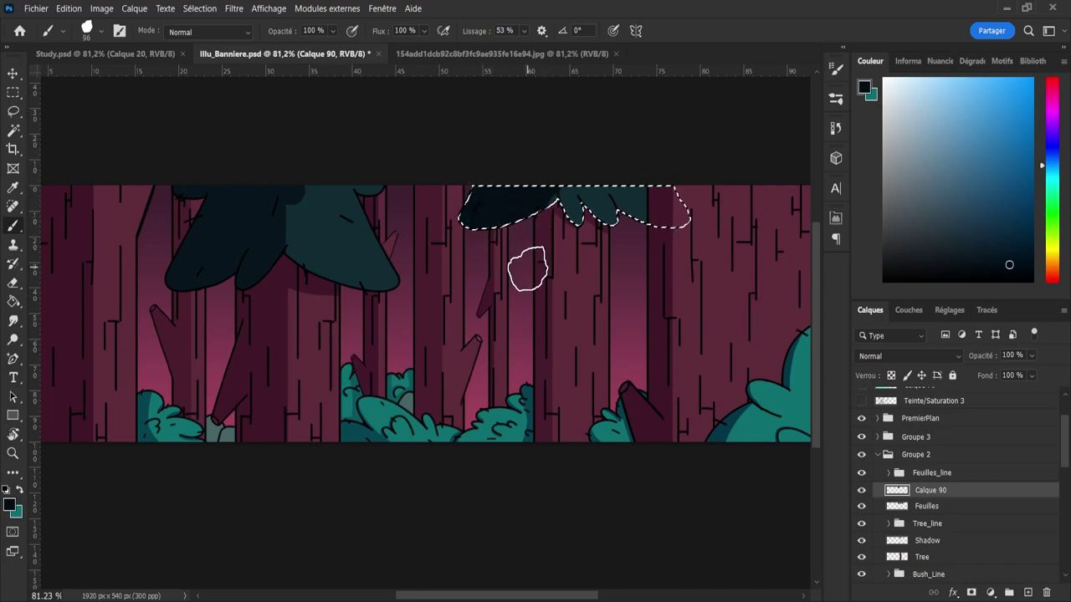
{"action": "key", "text": "e"}
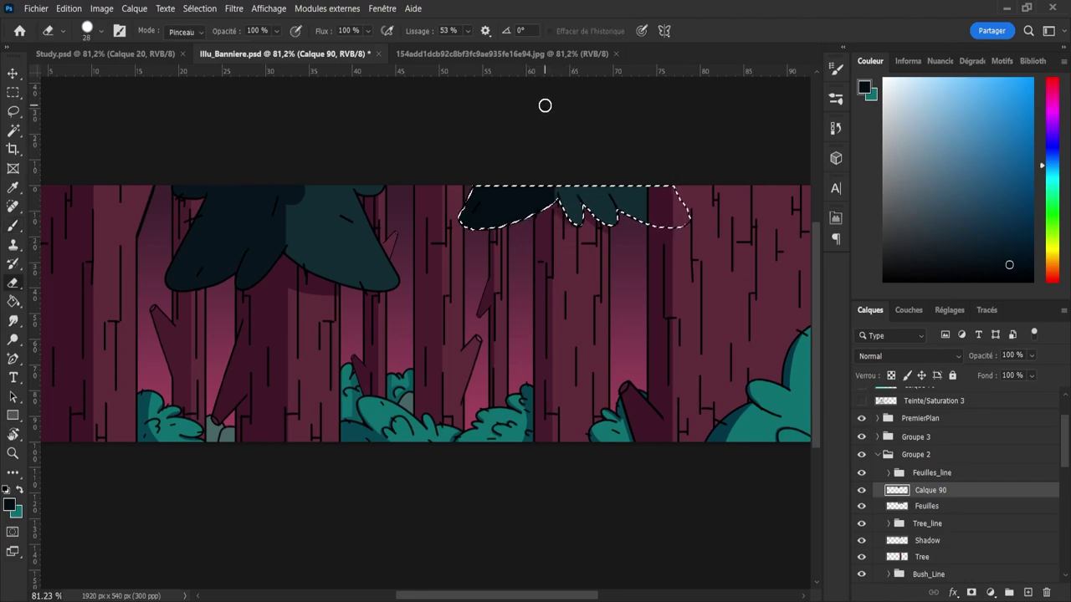
- Paint a thin shadow below the first crease of the Groupe 2 foliage with an 11 px brush, redoing unsatisfactory strokes
{"action": "key", "text": "b"}
{"action": "key", "text": "ctrl+space"}
{"action": "mouse_move", "coordinate": [539, 186]}
{"action": "left_mouse_down"}
{"action": "mouse_move", "coordinate": [575, 188]}
{"action": "mouse_move", "coordinate": [522, 213]}
{"action": "mouse_move", "coordinate": [569, 223]}
{"action": "mouse_move", "coordinate": [565, 177]}
{"action": "left_mouse_up"}
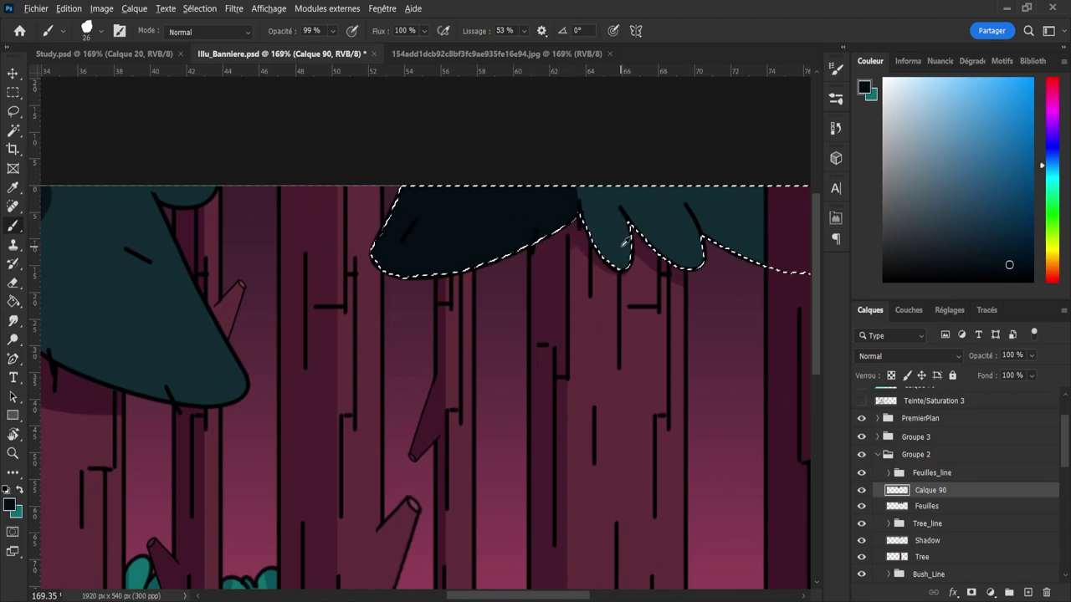
{"action": "key", "text": "bracketleft"}
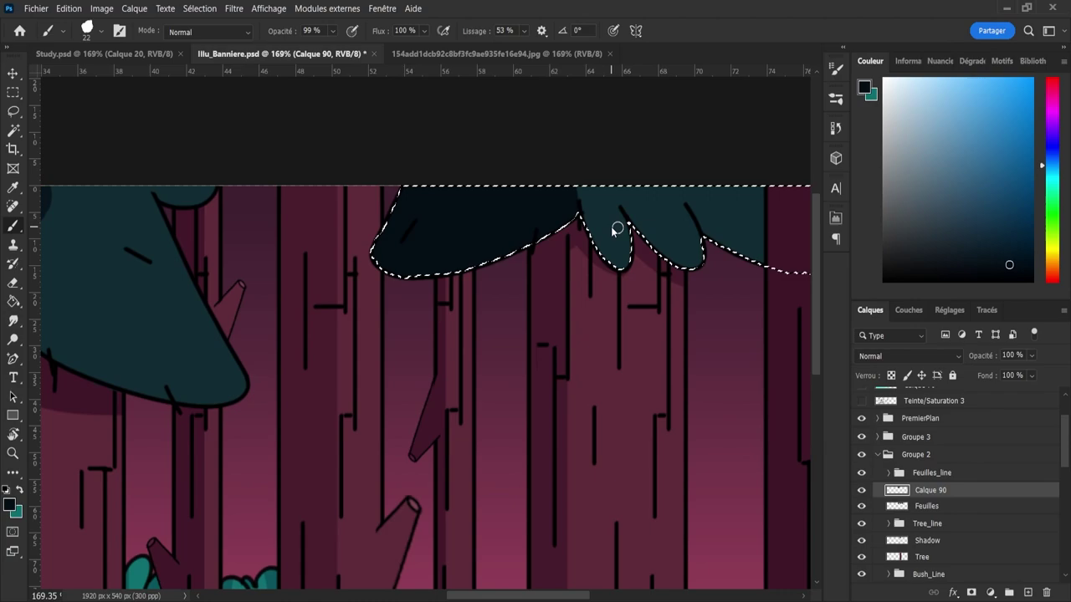
{"action": "key", "text": "bracketleft"}
{"action": "key", "text": "bracketleft"}
{"action": "left_click_drag", "start_coordinate": [619, 217], "coordinate": [638, 283]}
{"action": "key", "text": "ctrl+z"}
{"action": "left_click_drag", "start_coordinate": [618, 212], "coordinate": [633, 294]}
{"action": "left_click_drag", "start_coordinate": [619, 214], "coordinate": [631, 279]}
{"action": "key", "text": "ctrl+z"}
{"action": "left_click_drag", "start_coordinate": [619, 214], "coordinate": [625, 295]}
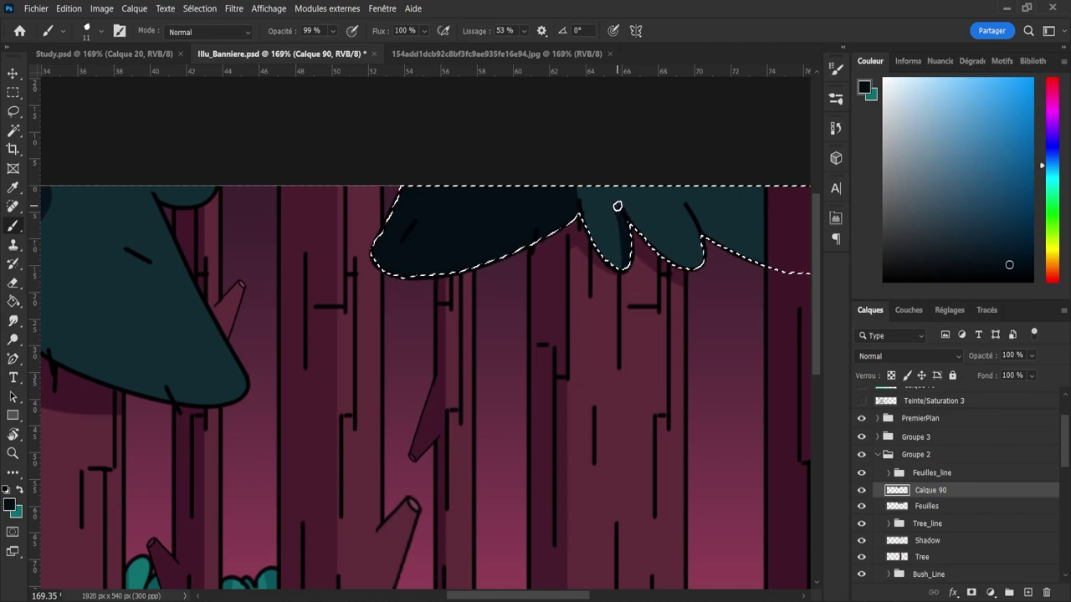
- Paint a matching thin shadow along the second crease of the Groupe 2 foliage with the 11 px brush
{"action": "key", "text": "e"}
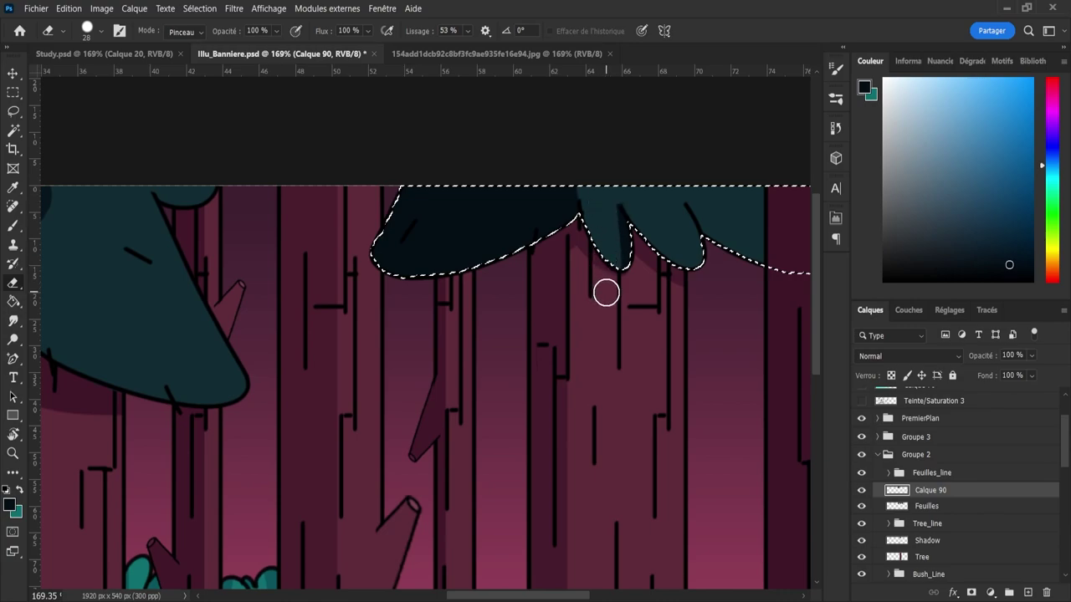
{"action": "key", "text": "z"}
{"action": "mouse_move", "coordinate": [605, 292]}
{"action": "left_mouse_down"}
{"action": "mouse_move", "coordinate": [587, 277]}
{"action": "mouse_move", "coordinate": [700, 281]}
{"action": "left_mouse_up"}
{"action": "key", "text": "b"}
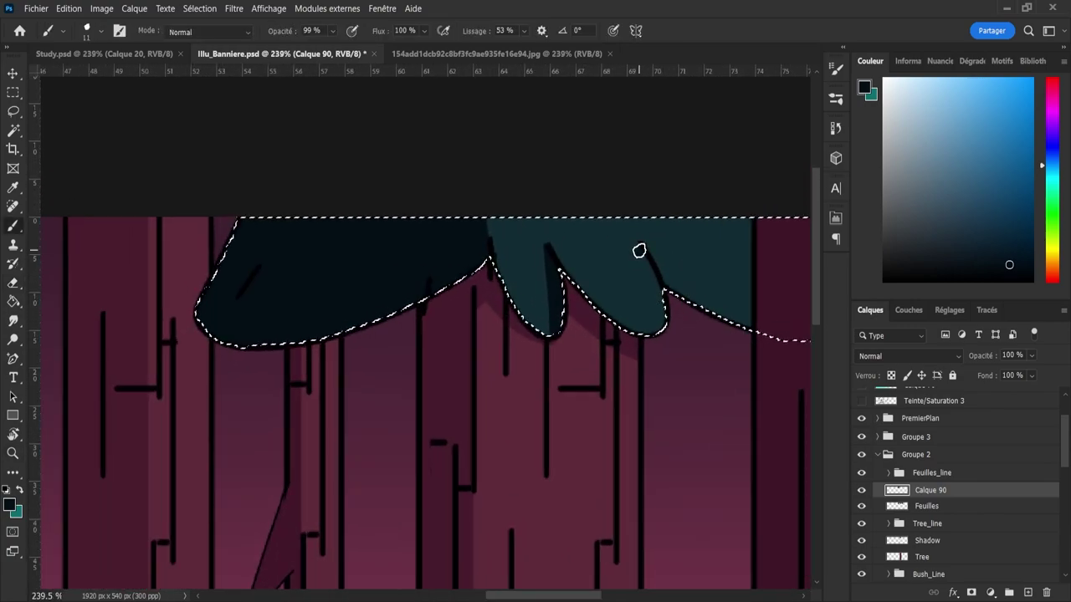
{"action": "key", "text": "ctrl+z"}
{"action": "mouse_move", "coordinate": [638, 249]}
{"action": "left_mouse_down"}
{"action": "mouse_move", "coordinate": [663, 350]}
{"action": "mouse_move", "coordinate": [598, 310]}
{"action": "mouse_move", "coordinate": [636, 280]}
{"action": "left_mouse_up"}
{"action": "key", "text": "z"}
{"action": "key", "text": "e"}
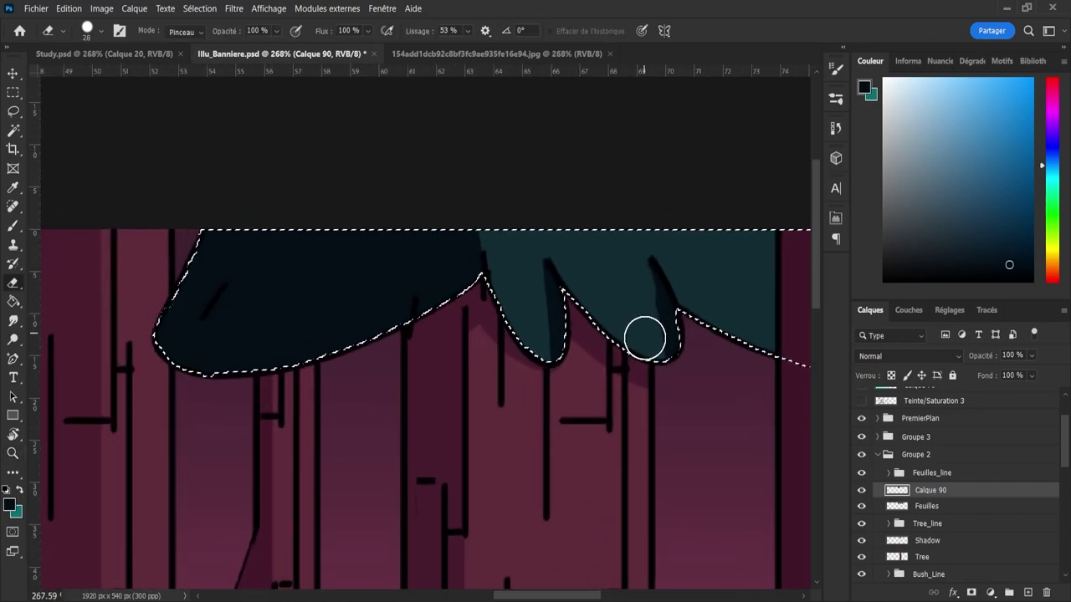
- Save the file and clear the foliage selection
{"action": "key", "text": "z"}
{"action": "left_click_drag", "start_coordinate": [633, 335], "coordinate": [550, 289]}
{"action": "mouse_move", "coordinate": [651, 367]}
{"action": "left_mouse_down"}
{"action": "mouse_move", "coordinate": [580, 349]}
{"action": "mouse_move", "coordinate": [640, 366]}
{"action": "left_mouse_up"}
{"action": "key", "text": "ctrl+s"}
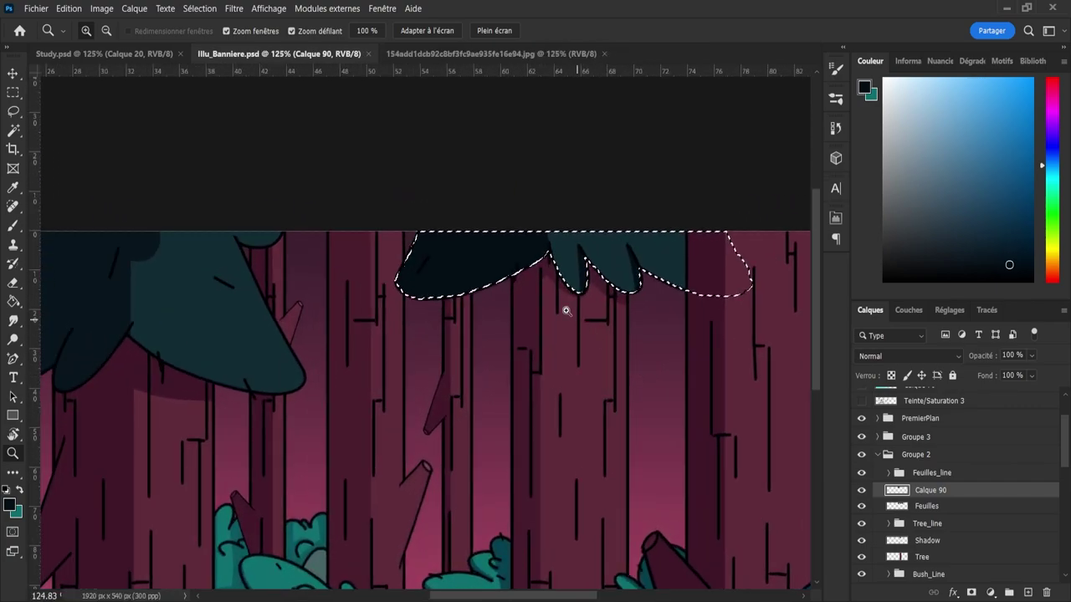
{"action": "key", "text": "l"}
{"action": "key", "text": "ctrl+d"}
{"action": "key", "text": "z"}
{"action": "mouse_move", "coordinate": [578, 308]}
{"action": "left_mouse_down"}
{"action": "mouse_move", "coordinate": [550, 310]}
{"action": "mouse_move", "coordinate": [568, 314]}
{"action": "mouse_move", "coordinate": [597, 352]}
{"action": "left_mouse_up"}
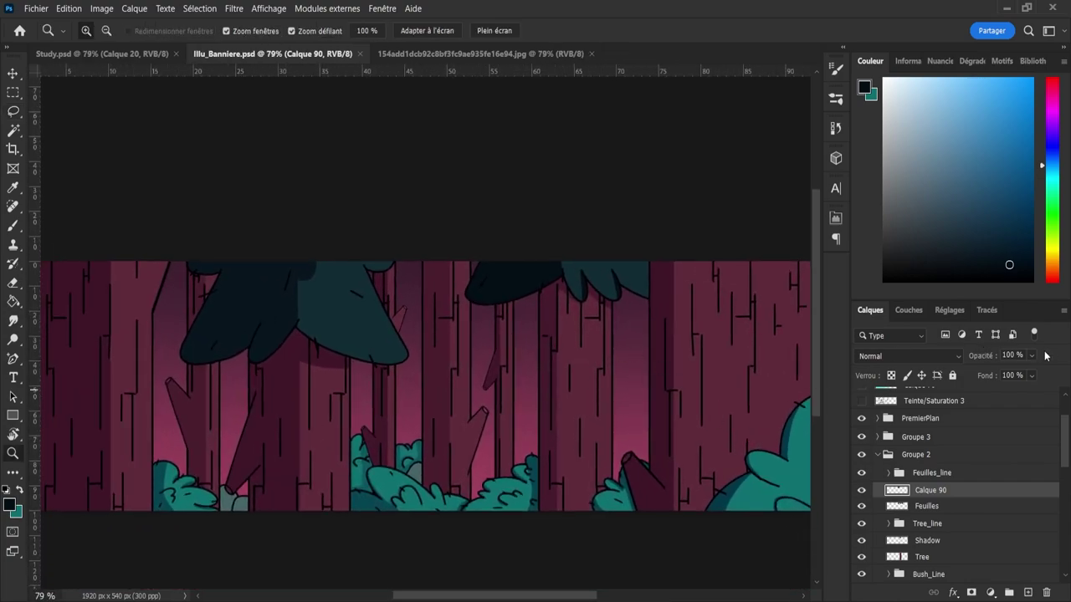
- Set the Calque 90 shadow layer's opacity to 52% and save the file
{"action": "key", "text": "6"}
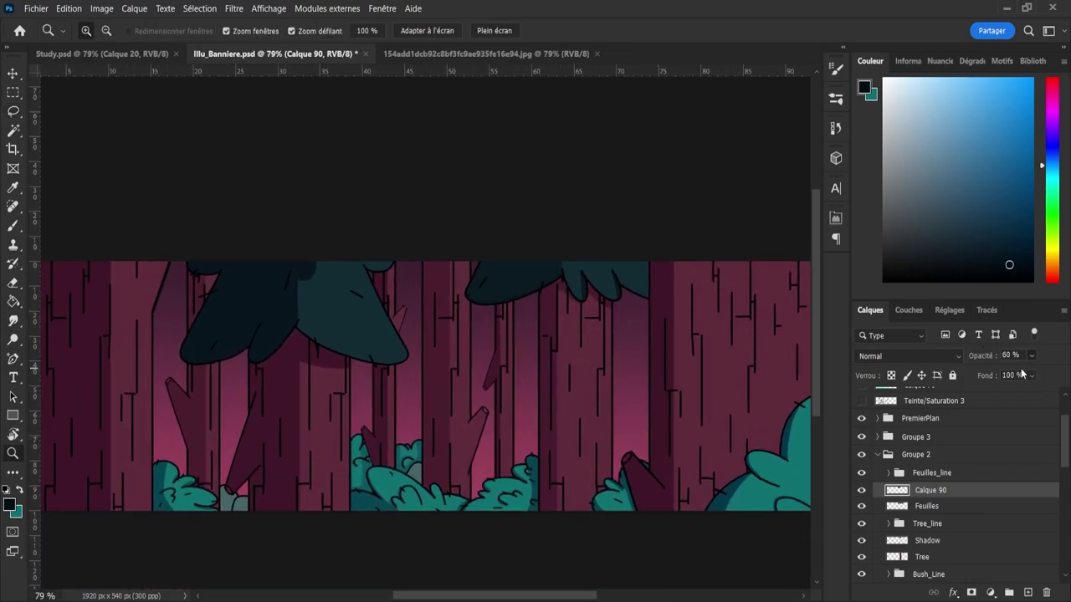
{"action": "key", "text": "5"}
{"action": "key", "text": "2"}
{"action": "key", "text": "ctrl+s"}
- Review the whole banner and hide and show Calque 90 to compare the foliage with and without its shadow
{"action": "left_click_drag", "start_coordinate": [657, 339], "coordinate": [335, 321]}
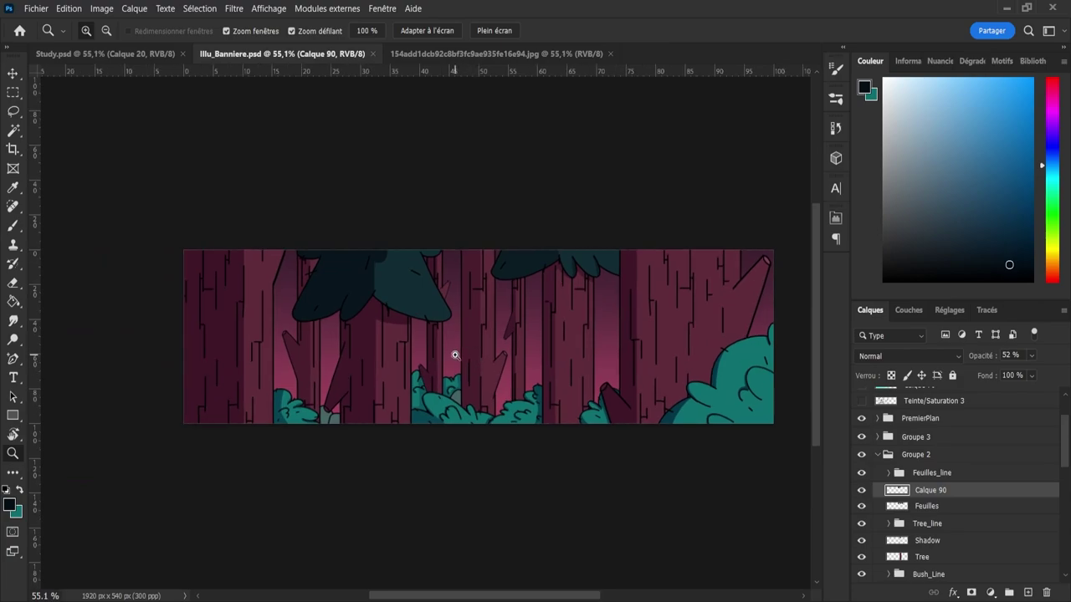
{"action": "left_click_drag", "start_coordinate": [455, 356], "coordinate": [527, 350]}
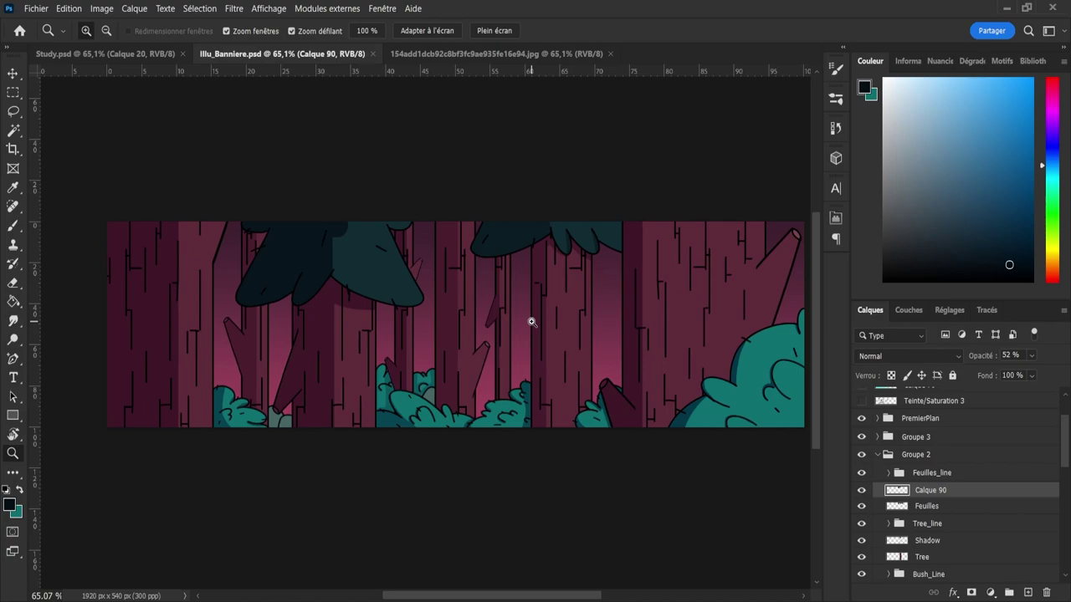
{"action": "left_click_drag", "start_coordinate": [531, 322], "coordinate": [377, 336]}
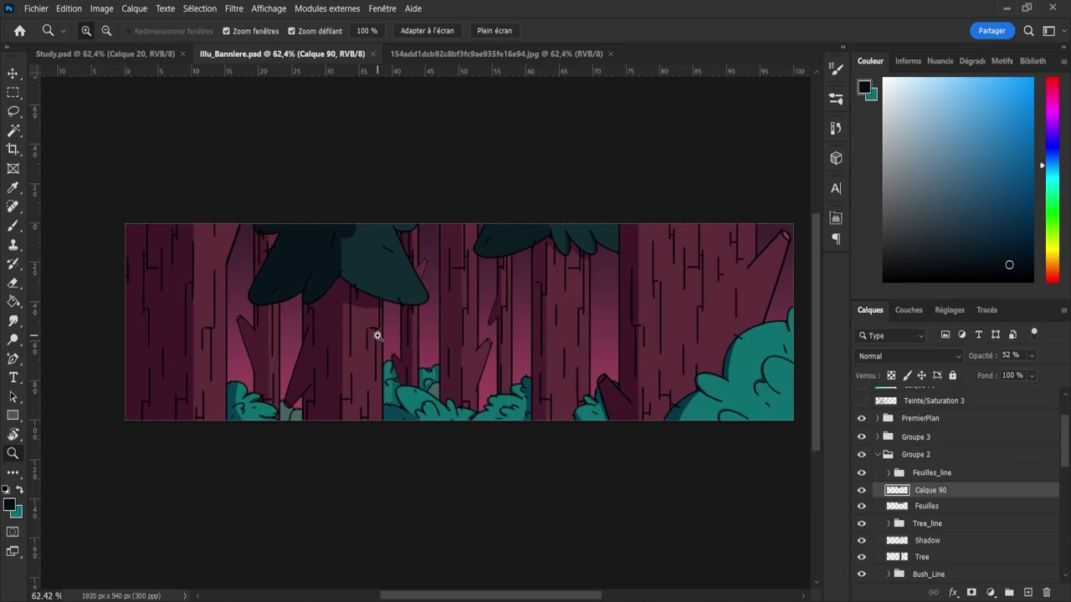
{"action": "left_click", "coordinate": [861, 490]}
{"action": "left_click", "coordinate": [861, 490]}
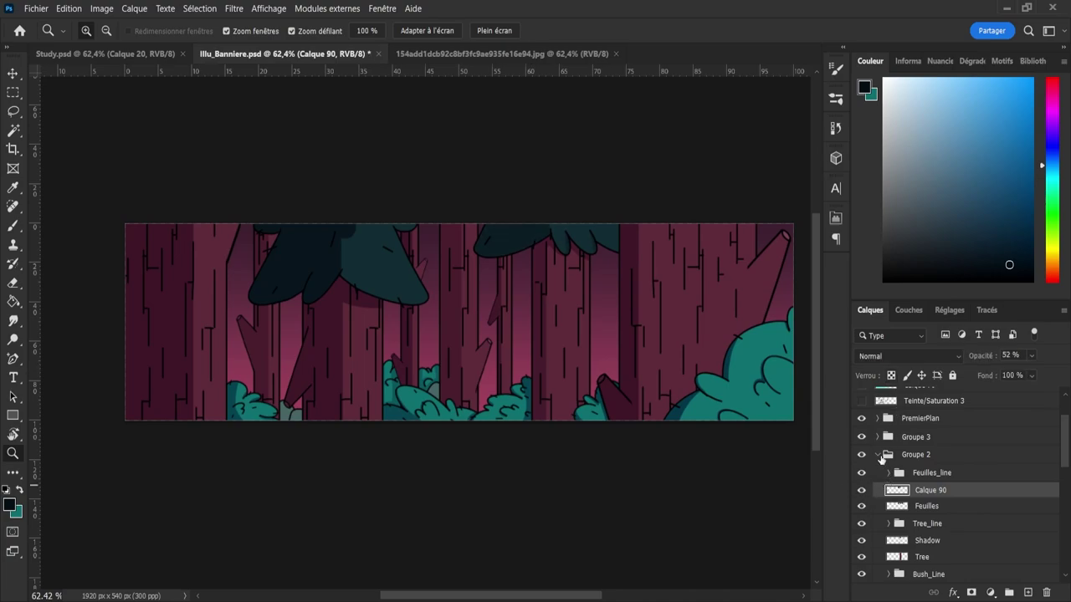
- Collapse Groupe 2, save the file, and hide and show the group to check its content
{"action": "left_click", "coordinate": [880, 456]}
{"action": "key", "text": "ctrl+s"}
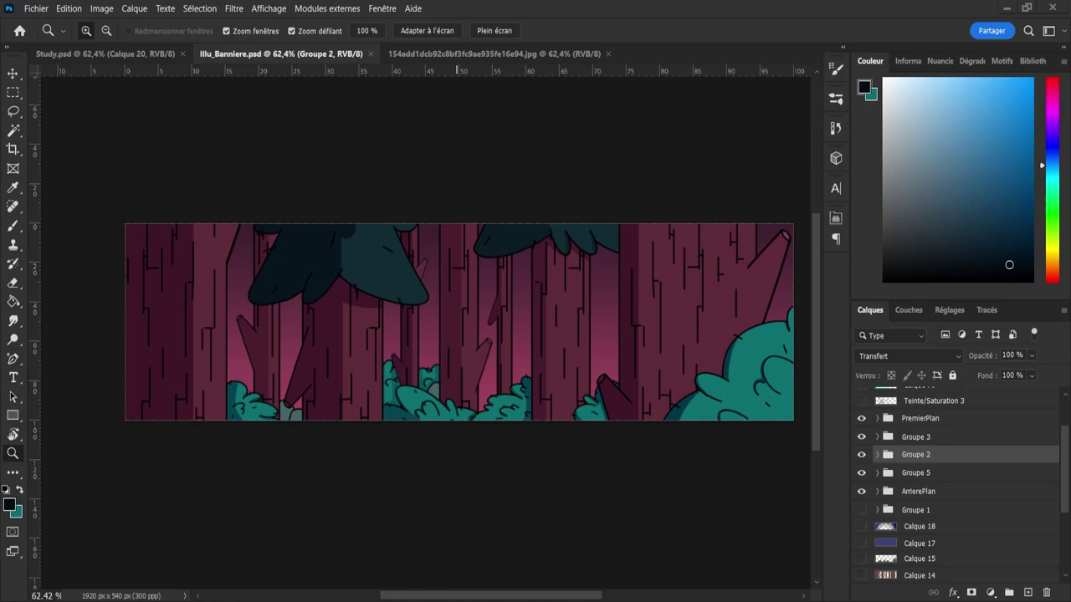
{"action": "left_click", "coordinate": [863, 455]}
{"action": "left_click", "coordinate": [862, 455]}
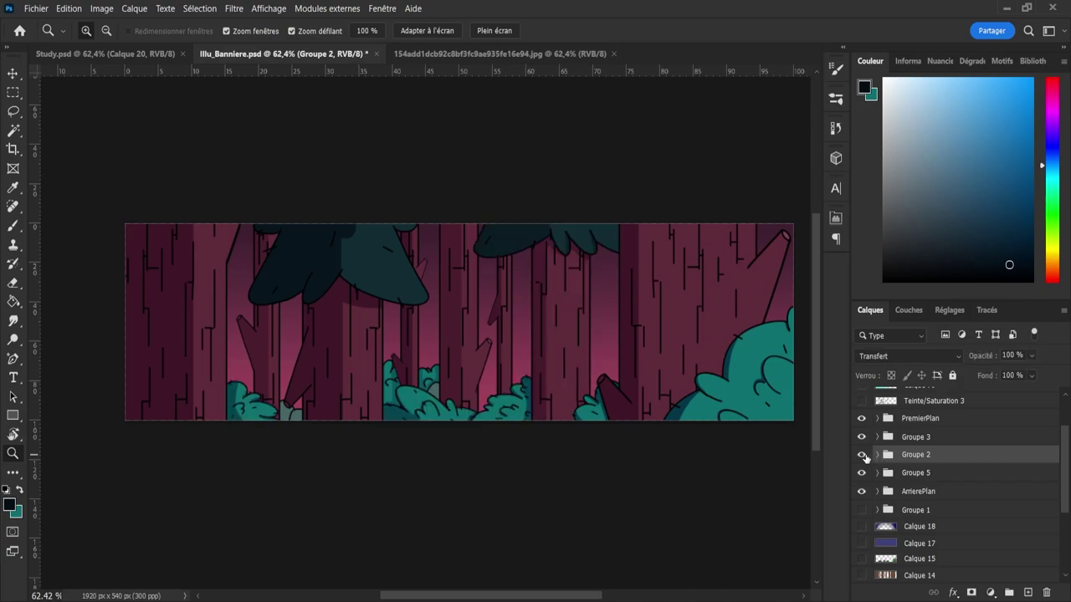
- Hide and show Groupe 2 and Groupe 5 to check which scene elements each group contains
{"action": "left_click", "coordinate": [863, 455]}
{"action": "left_click", "coordinate": [863, 455]}
{"action": "left_click", "coordinate": [862, 455]}
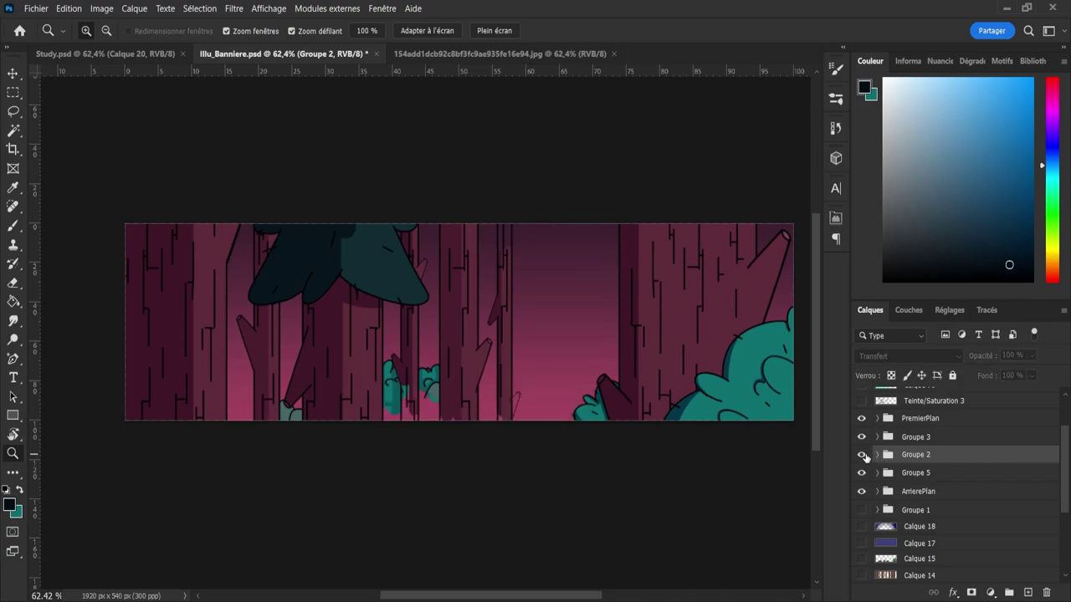
{"action": "left_click", "coordinate": [863, 455]}
{"action": "left_click", "coordinate": [862, 473]}
{"action": "left_click", "coordinate": [863, 473]}
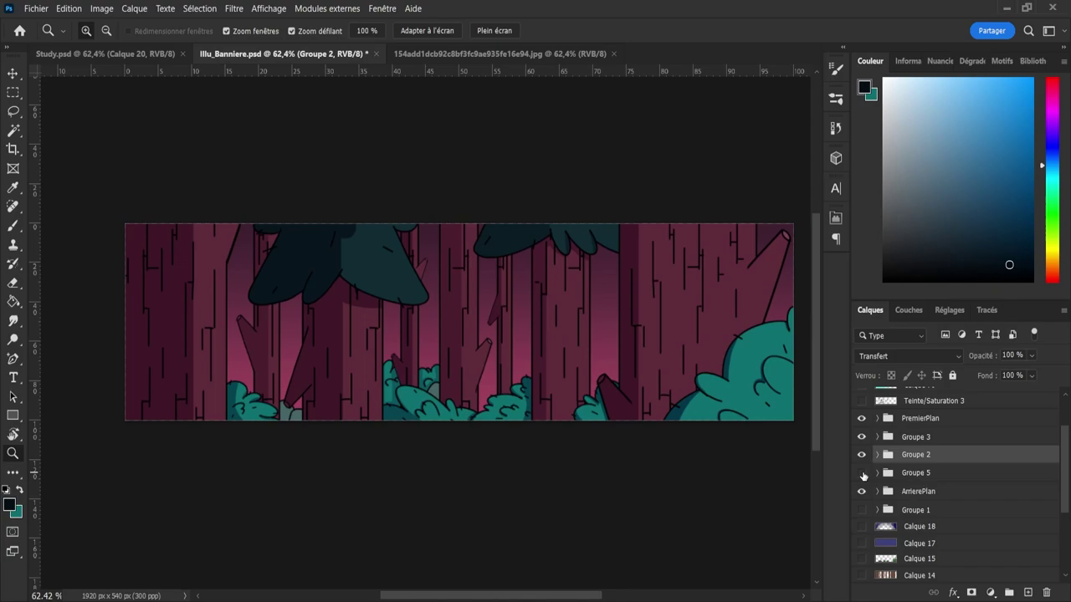
{"action": "left_click", "coordinate": [862, 473]}
{"action": "left_click", "coordinate": [862, 474]}
- Expand Groupe 5, check the content of its nested Groupe 6, and rename that nested group as Tree
{"action": "left_click", "coordinate": [875, 474]}
{"action": "left_click", "coordinate": [877, 473]}
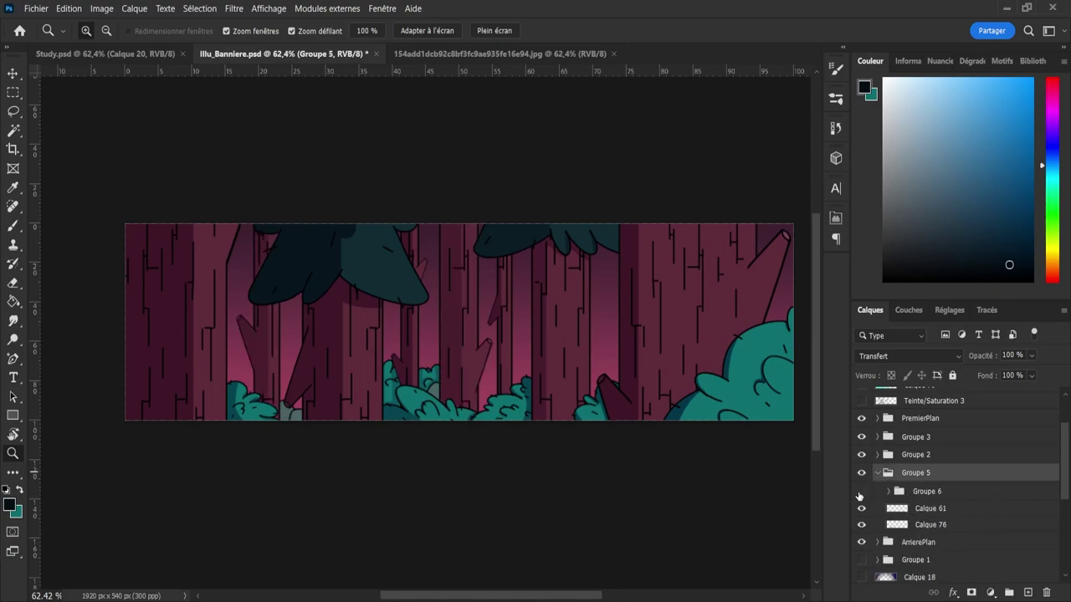
{"action": "left_click", "coordinate": [862, 491]}
{"action": "left_click", "coordinate": [862, 491]}
{"action": "left_click", "coordinate": [890, 510]}
{"action": "double_click", "coordinate": [923, 491]}
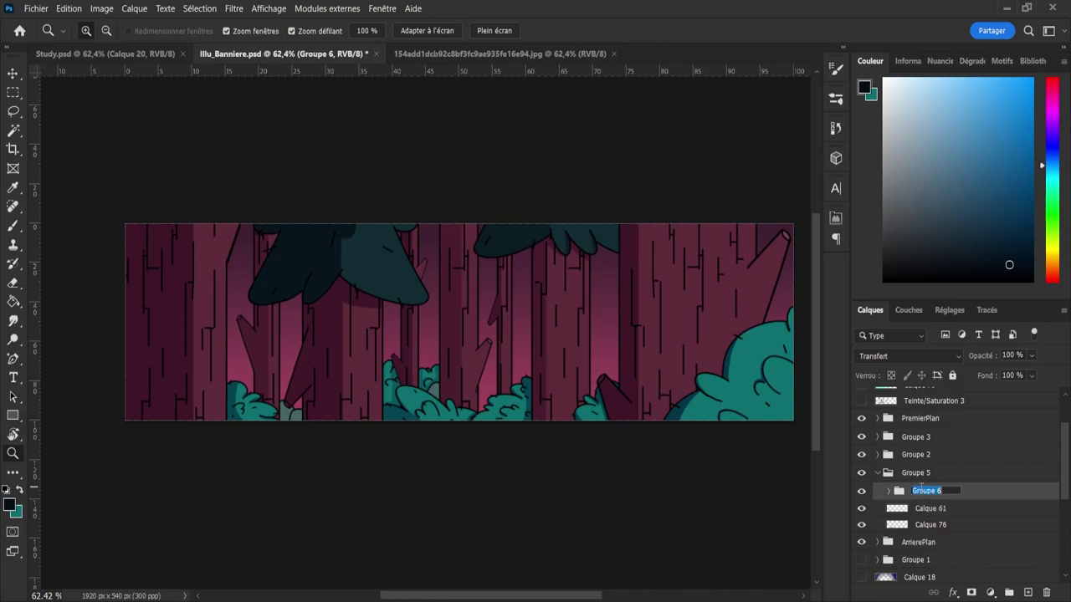
{"action": "type", "text": "Tree"}
- Create a new layer directly above Calque 76 in Groupe 5 and load the rock shapes of Calque 76 as a selection
{"action": "left_click", "coordinate": [930, 524]}
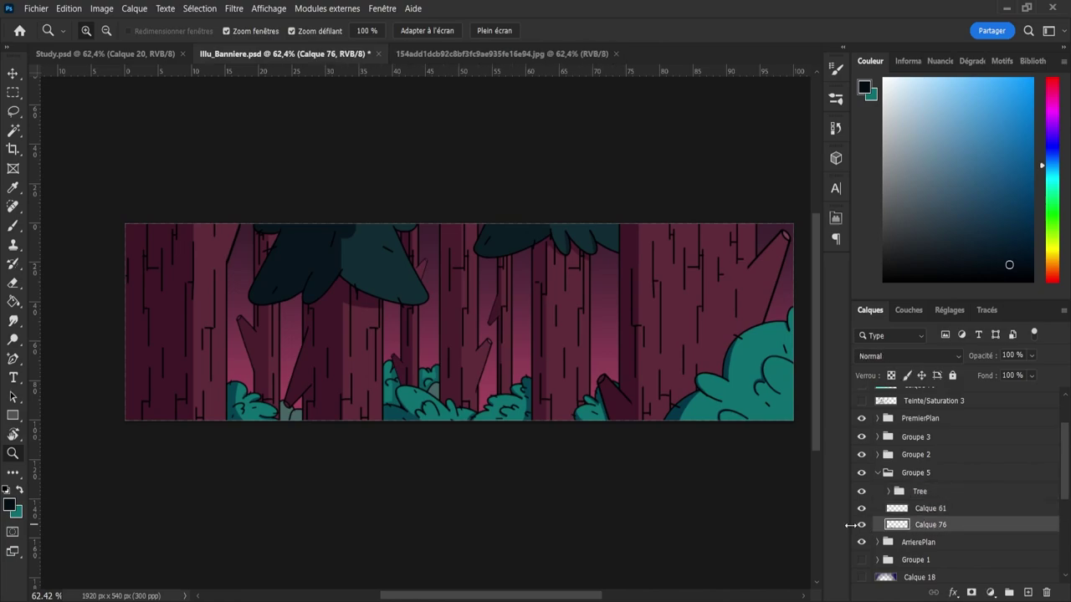
{"action": "left_click", "coordinate": [862, 525]}
{"action": "left_click", "coordinate": [1028, 592]}
{"action": "left_click", "coordinate": [898, 542], "text": "ctrl"}
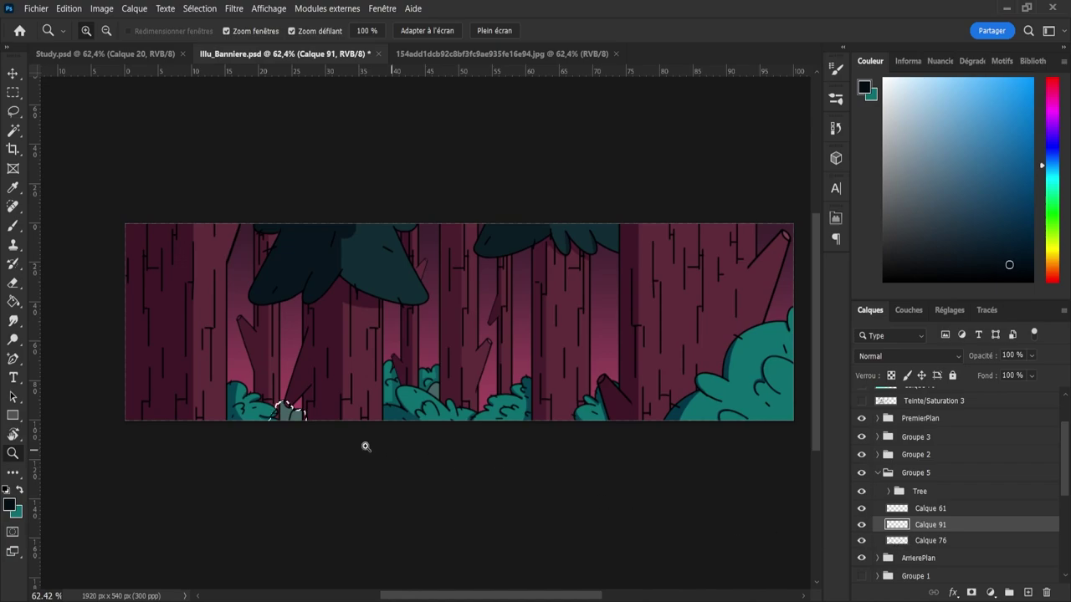
- Sample the rocks' grey and adjust it to a darker, bluer shade for painting the shadow
{"action": "left_click_drag", "start_coordinate": [327, 445], "coordinate": [363, 445]}
{"action": "left_click_drag", "start_coordinate": [189, 401], "coordinate": [225, 401]}
{"action": "key", "text": "i"}
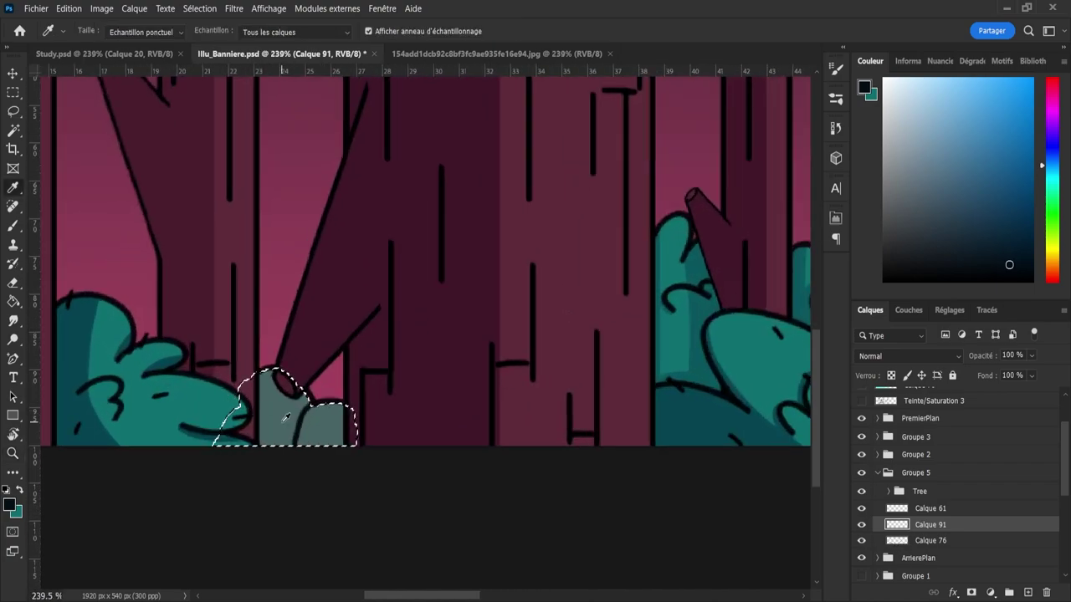
{"action": "left_click", "coordinate": [327, 425]}
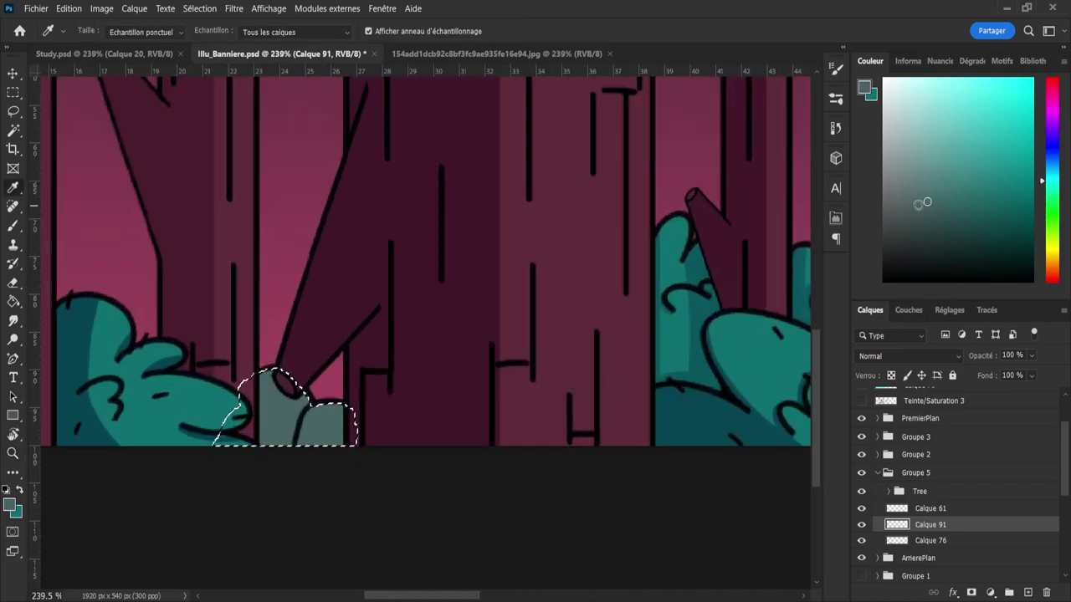
{"action": "left_click", "coordinate": [929, 209]}
{"action": "left_click_drag", "start_coordinate": [928, 209], "coordinate": [953, 224]}
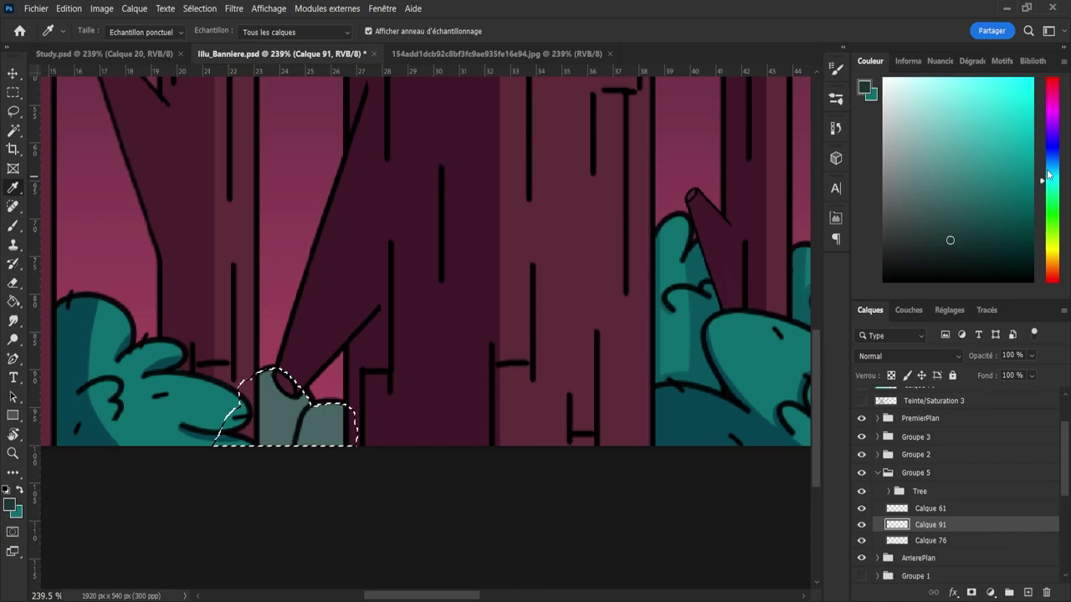
{"action": "left_click", "coordinate": [1055, 173]}
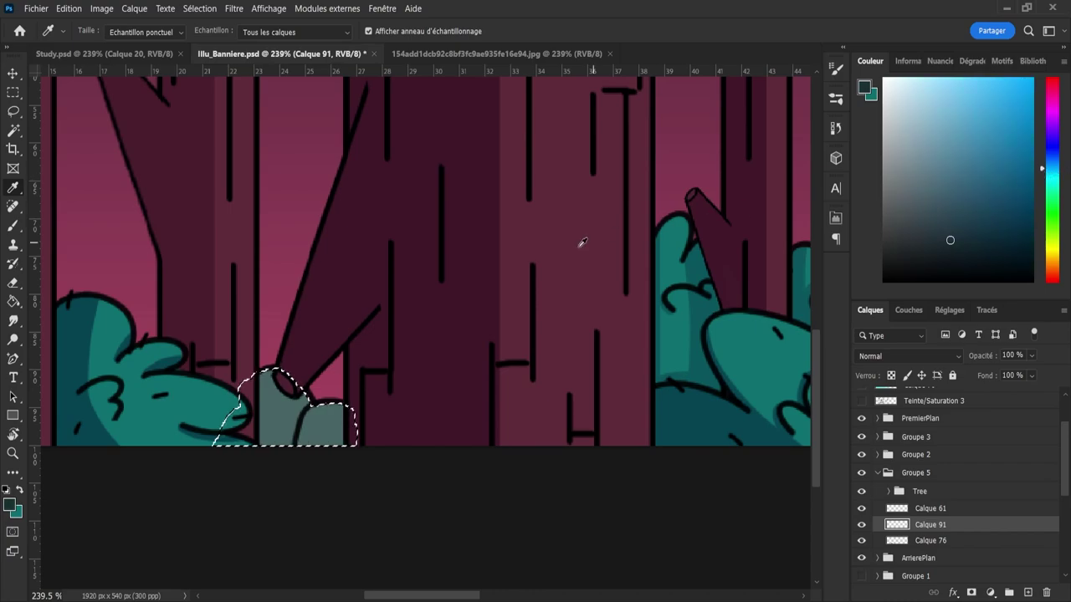
{"action": "key", "text": "b"}
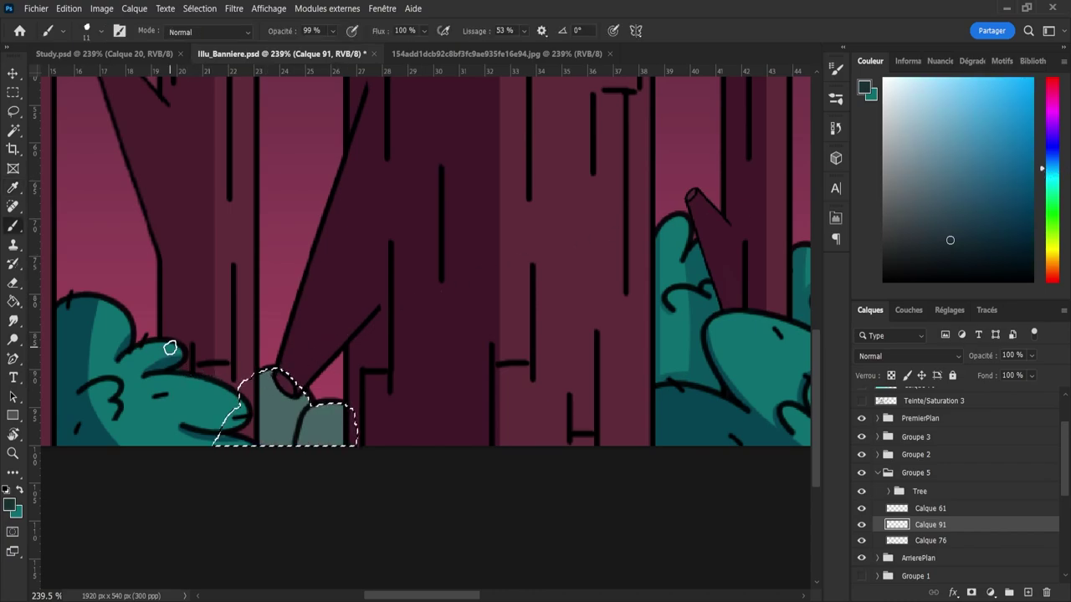
{"action": "key", "text": "bracketright"}
{"action": "key", "text": "bracketright"}
{"action": "left_click_drag", "start_coordinate": [259, 363], "coordinate": [247, 478]}
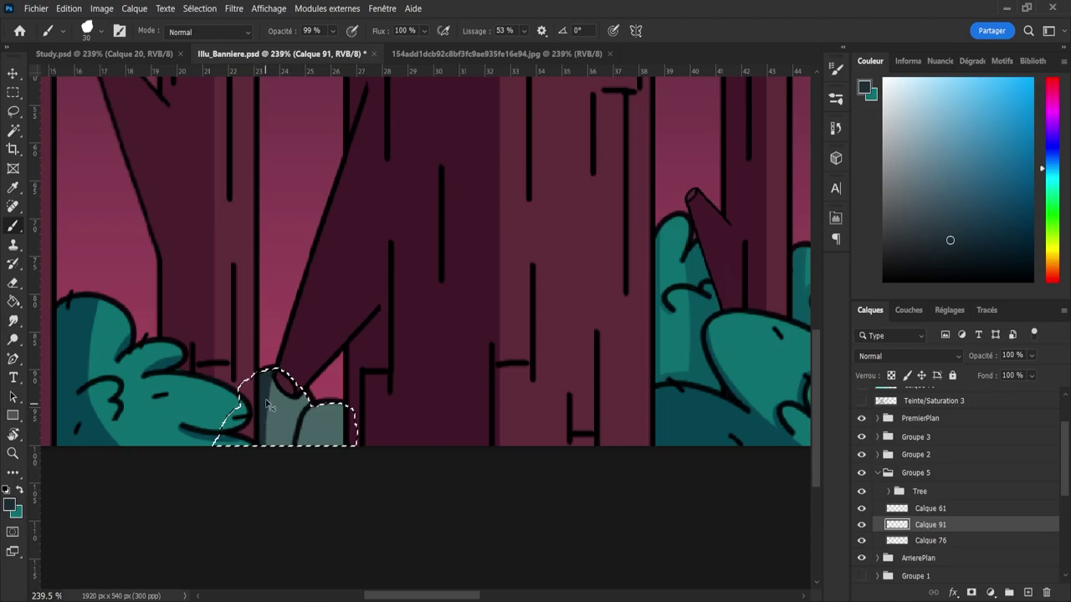
{"action": "key", "text": "ctrl+z"}
{"action": "left_click_drag", "start_coordinate": [255, 387], "coordinate": [267, 519]}
{"action": "key", "text": "bracketleft"}
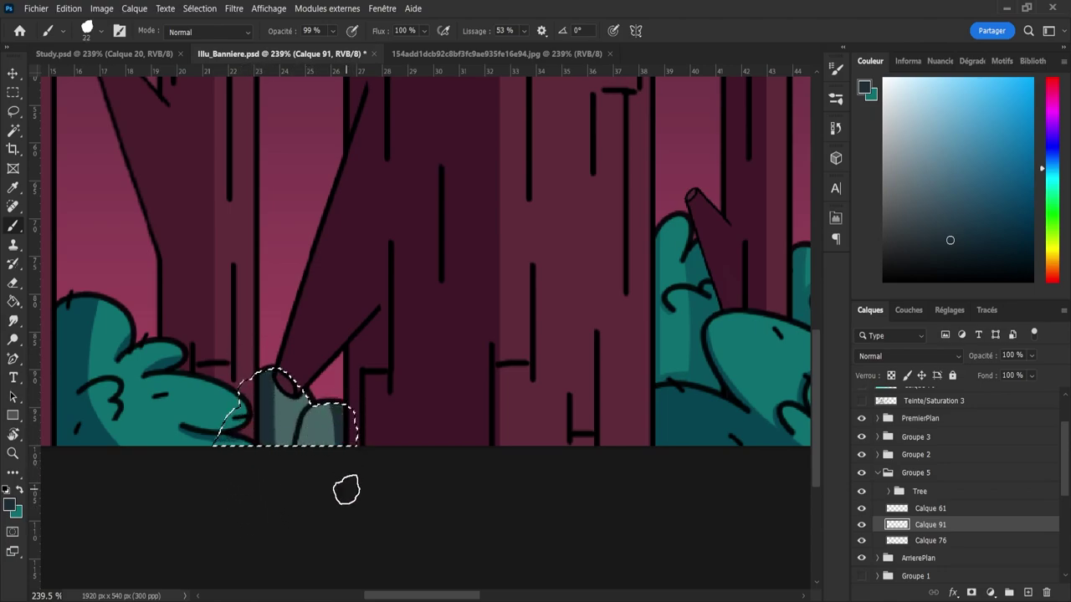
{"action": "key", "text": "bracketleft"}
{"action": "key", "text": "bracketleft"}
{"action": "key", "text": "bracketleft"}
{"action": "left_click_drag", "start_coordinate": [301, 398], "coordinate": [286, 444]}
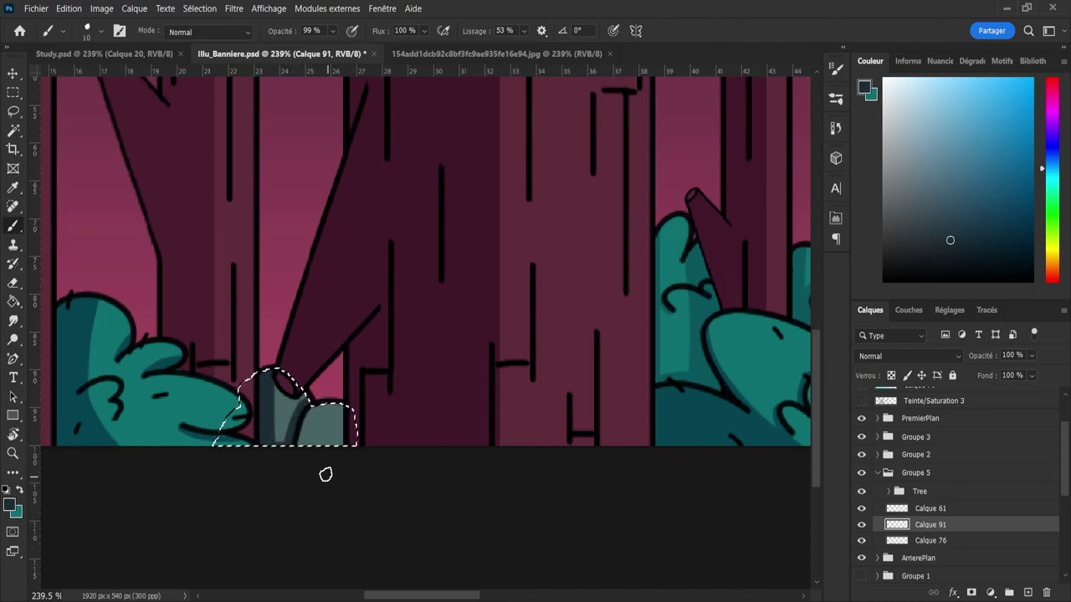
{"action": "key", "text": "e"}
{"action": "mouse_move", "coordinate": [277, 364]}
{"action": "left_mouse_down"}
{"action": "mouse_move", "coordinate": [270, 433]}
{"action": "mouse_move", "coordinate": [284, 516]}
{"action": "mouse_move", "coordinate": [293, 443]}
{"action": "left_mouse_up"}
- Paint narrow dark blue-grey shadow strips along the edges of the two selected rocks with the Brush
{"action": "key", "text": "b"}
{"action": "left_click_drag", "start_coordinate": [302, 404], "coordinate": [279, 485]}
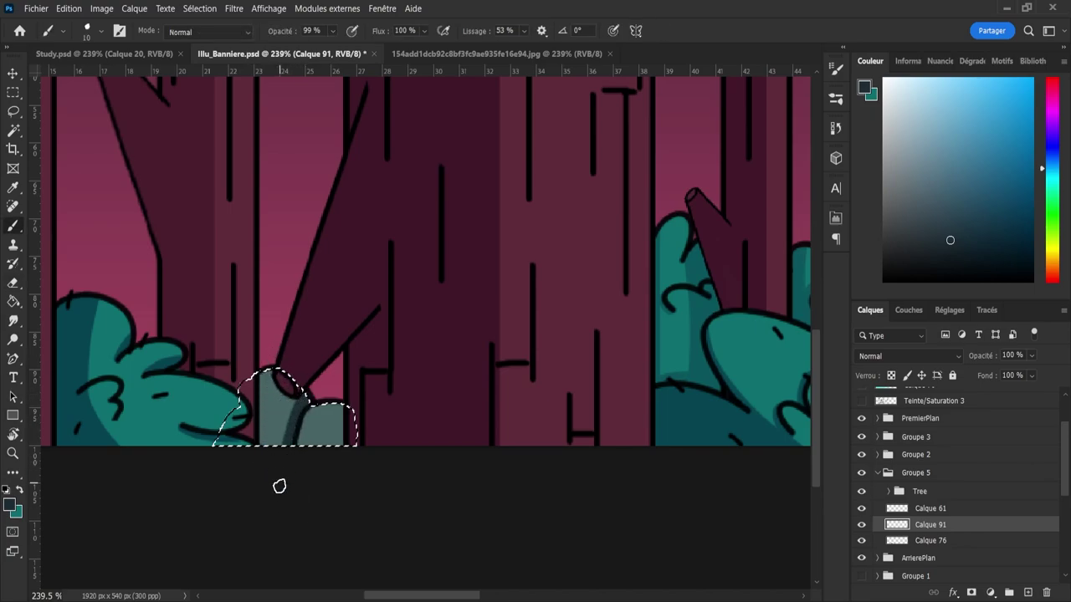
{"action": "key", "text": "ctrl+z"}
{"action": "mouse_move", "coordinate": [303, 403]}
{"action": "left_mouse_down"}
{"action": "mouse_move", "coordinate": [280, 464]}
{"action": "mouse_move", "coordinate": [289, 509]}
{"action": "left_mouse_up"}
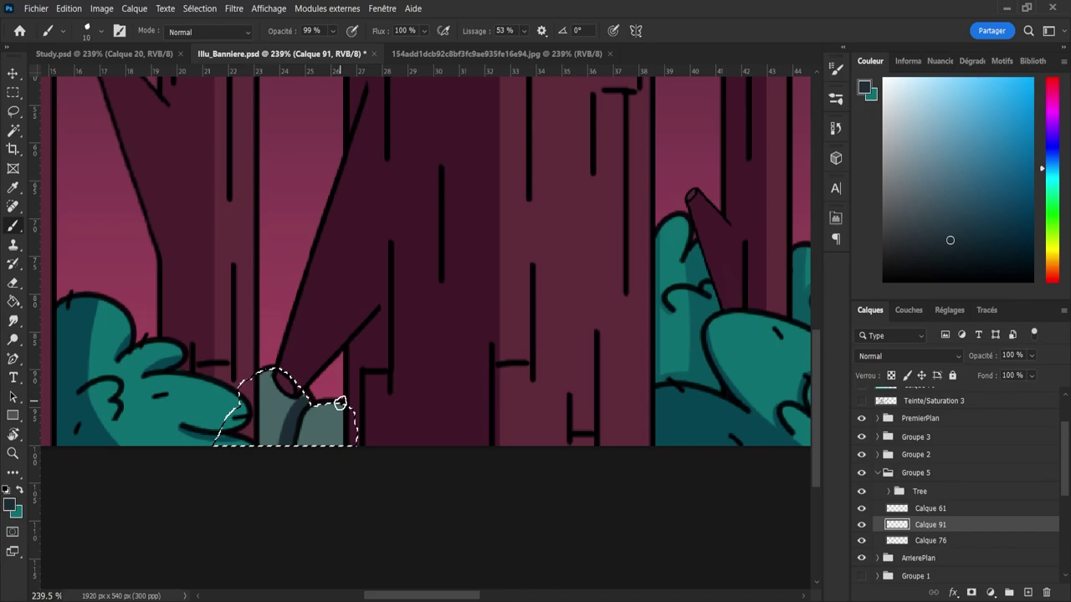
{"action": "left_click_drag", "start_coordinate": [264, 369], "coordinate": [267, 502]}
{"action": "key", "text": "ctrl+z"}
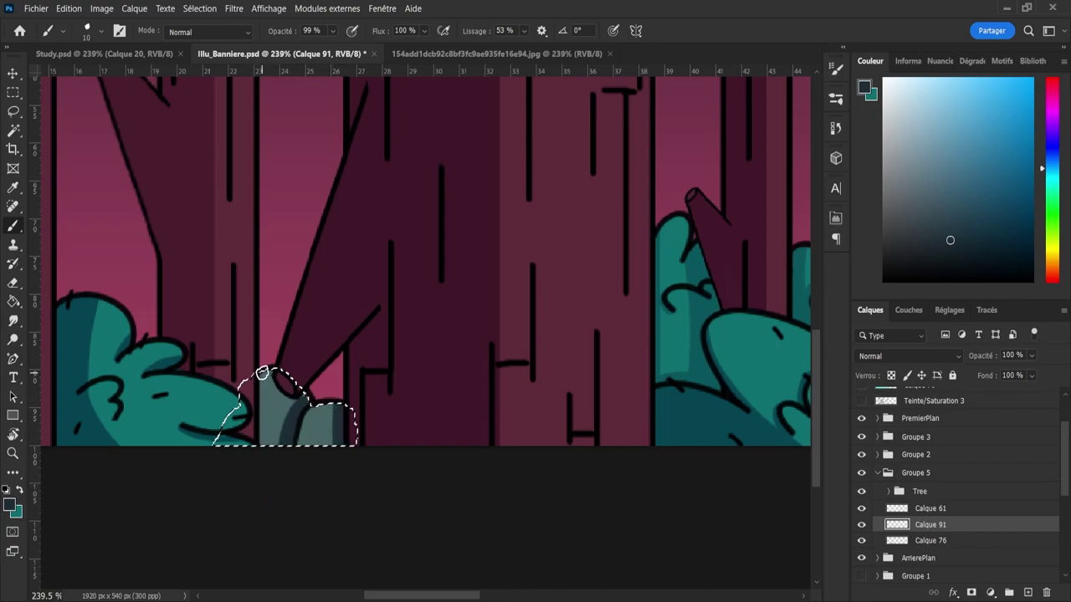
{"action": "left_click_drag", "start_coordinate": [263, 372], "coordinate": [267, 495]}
- Clear the rock selection, set the Calque 91 shadow layer's opacity to 57%, and save the file
{"action": "key", "text": "ctrl+0"}
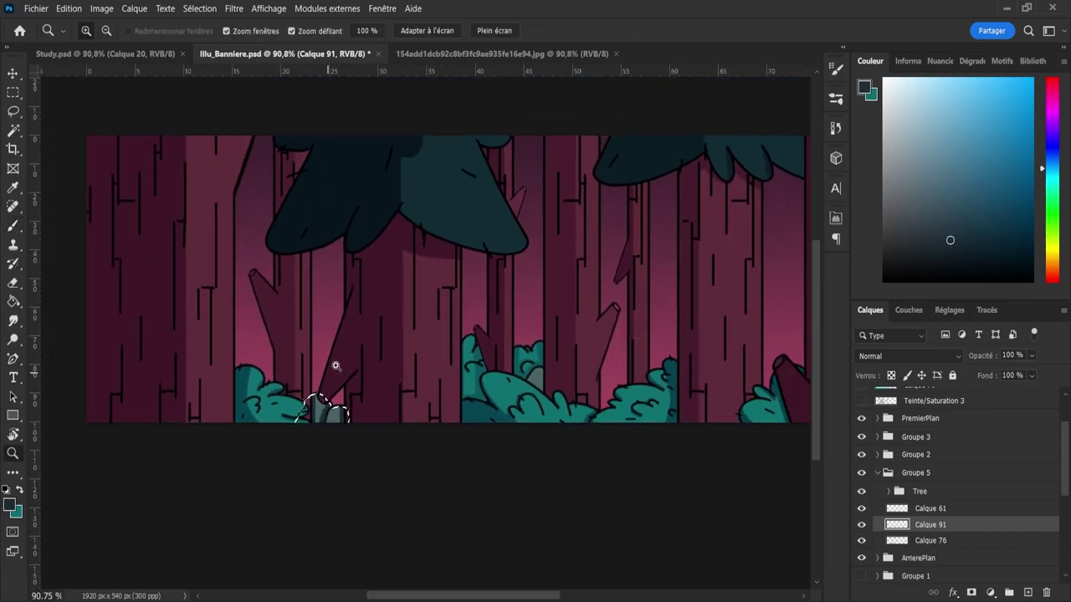
{"action": "key", "text": "l"}
{"action": "key", "text": "ctrl+d"}
{"action": "key", "text": "z"}
{"action": "left_click_drag", "start_coordinate": [325, 422], "coordinate": [363, 437]}
{"action": "key", "text": "b"}
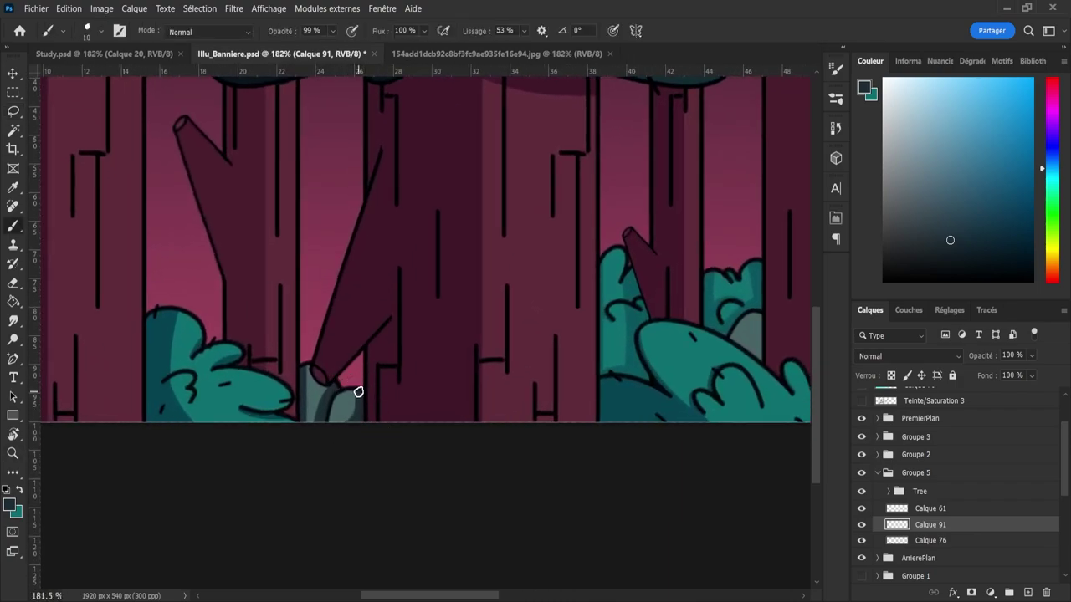
{"action": "key", "text": "z"}
{"action": "left_click_drag", "start_coordinate": [309, 439], "coordinate": [234, 444]}
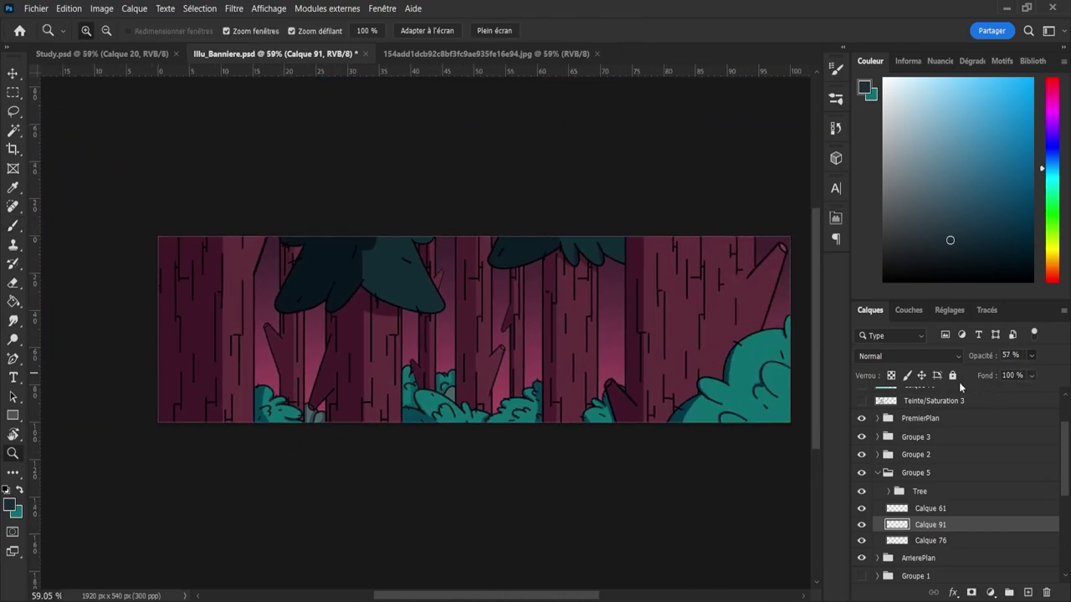
{"action": "left_click_drag", "start_coordinate": [518, 464], "coordinate": [537, 466]}
{"action": "key", "text": "ctrl+s"}
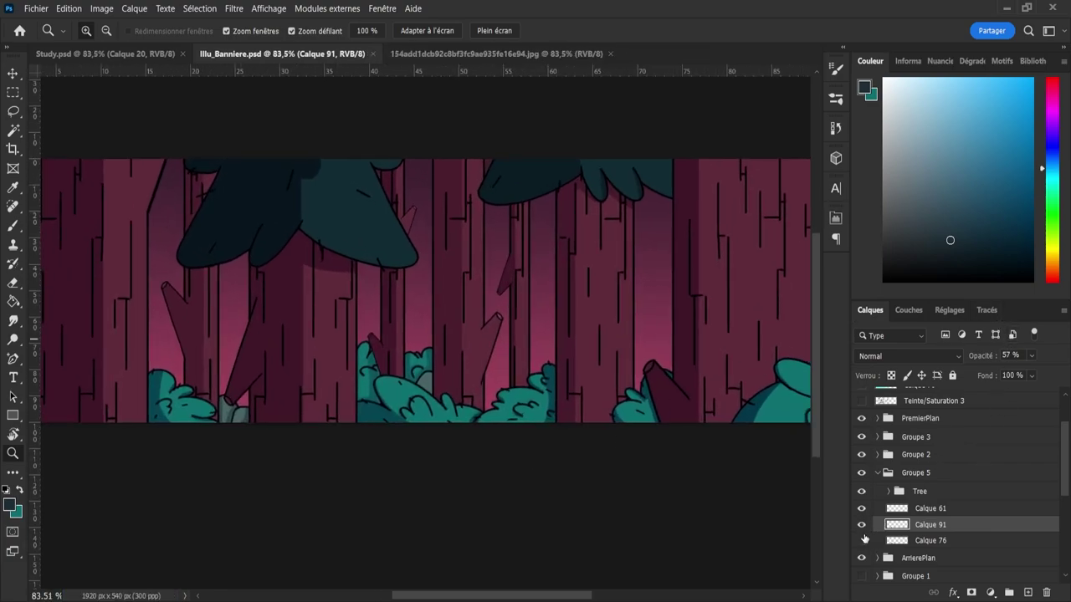
- Hide and show Calque 76 and Groupe 5 to check the shaded rocks, and select Groupe 5
{"action": "left_click", "coordinate": [862, 541]}
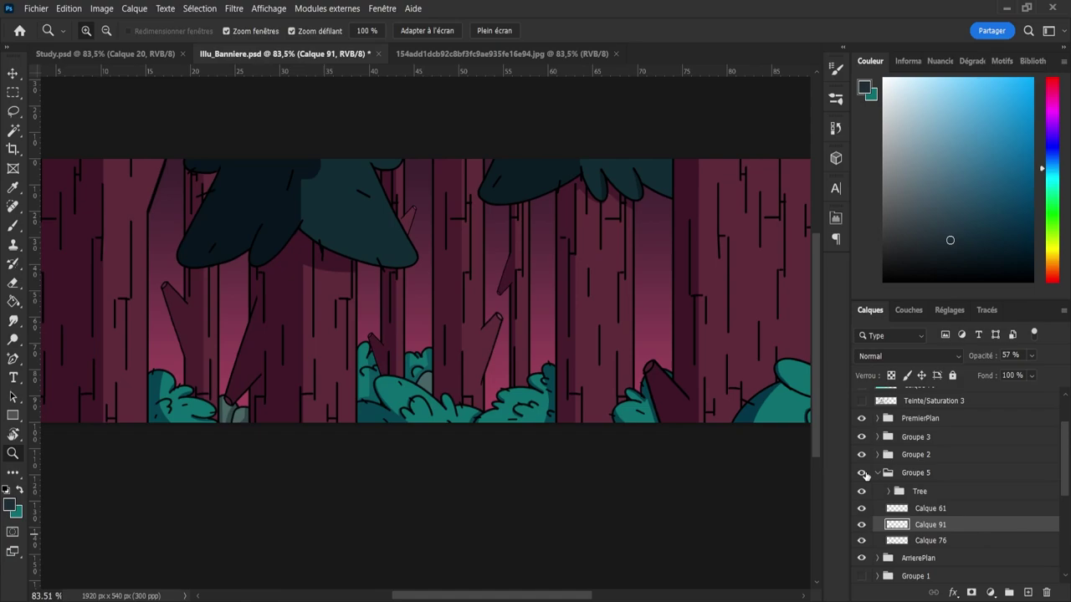
{"action": "left_click", "coordinate": [861, 473]}
{"action": "left_click", "coordinate": [861, 473]}
{"action": "left_click", "coordinate": [884, 474]}
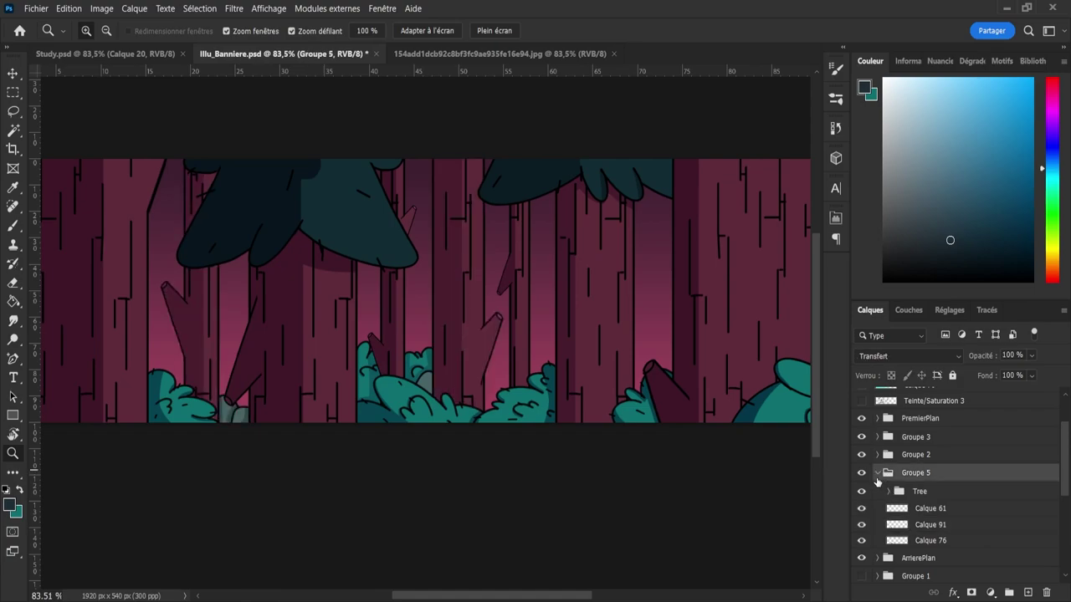
- Rename the layer Calque 91 in Groupe 5 as Shadow and collapse the group
{"action": "left_click", "coordinate": [927, 525]}
{"action": "double_click", "coordinate": [927, 525]}
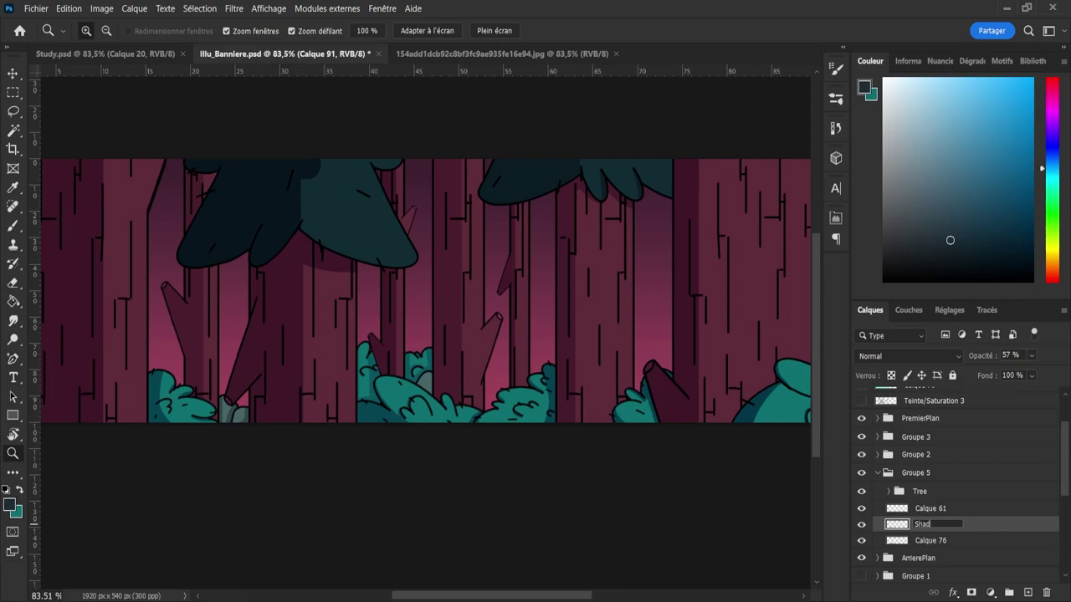
{"action": "double_click", "coordinate": [928, 524]}
{"action": "left_click", "coordinate": [968, 508]}
{"action": "left_click", "coordinate": [878, 474]}
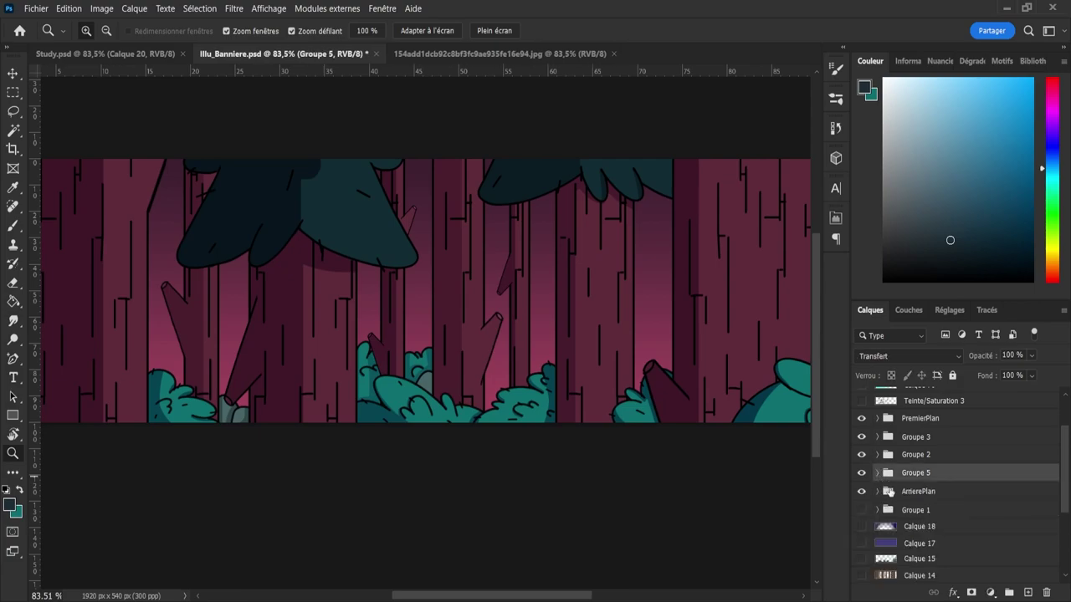
- Expand the ArrierePlan and Pierre groups and load the stone shape on Calque 74 as a selection
{"action": "left_click", "coordinate": [881, 493]}
{"action": "left_click", "coordinate": [877, 492]}
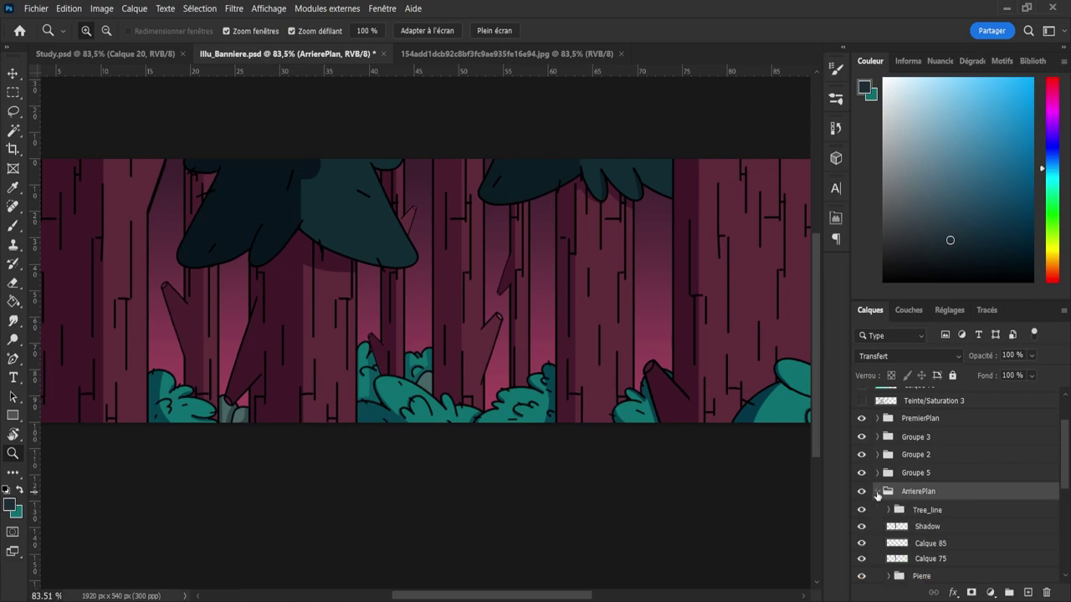
{"action": "scroll", "coordinate": [1053, 479], "scroll_direction": "down", "scroll_amount": 3}
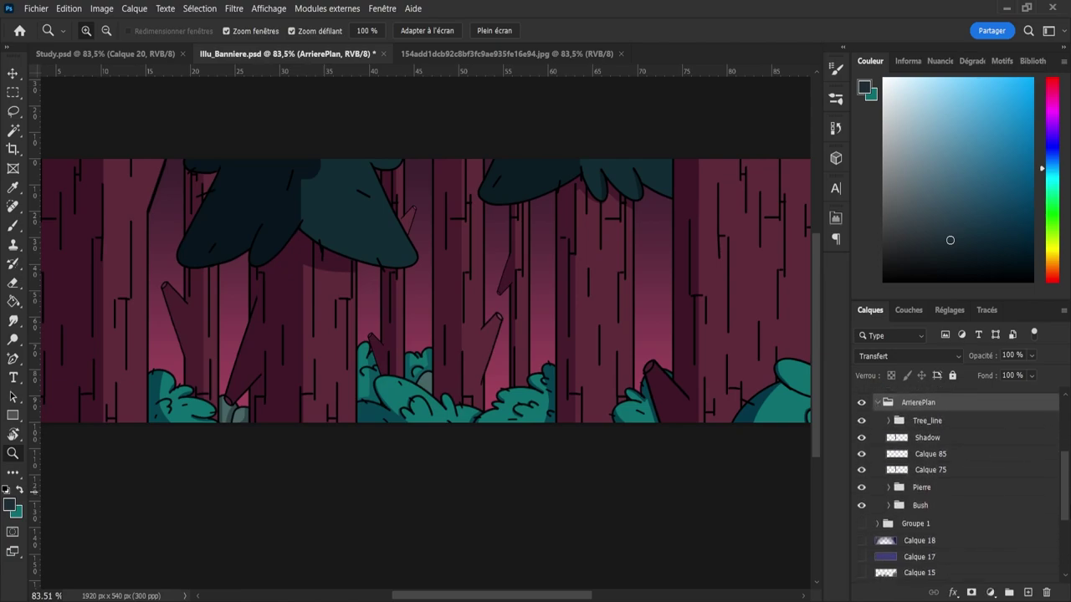
{"action": "left_click", "coordinate": [894, 490]}
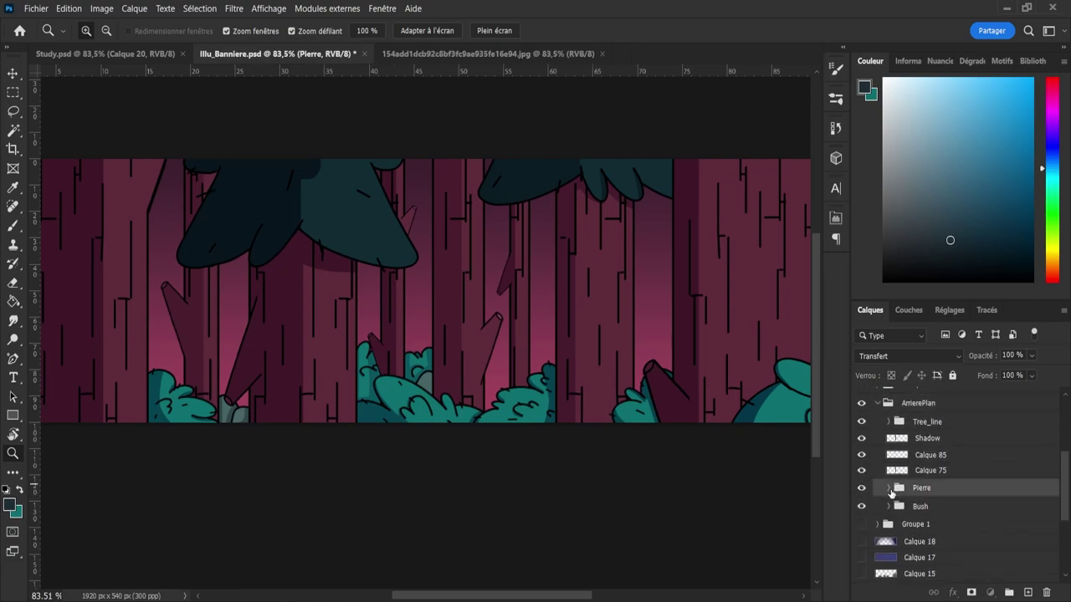
{"action": "left_click", "coordinate": [889, 490]}
{"action": "left_click", "coordinate": [939, 504]}
{"action": "left_click", "coordinate": [939, 521]}
{"action": "left_click", "coordinate": [908, 521], "text": "ctrl"}
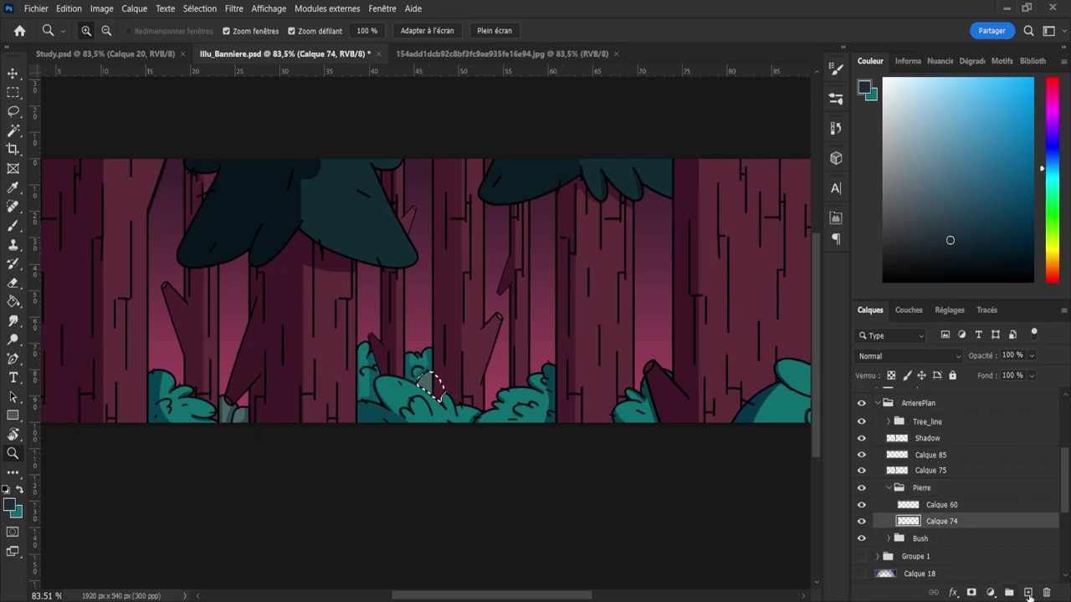
- Add a new layer above Calque 74 in the Pierre group and name it Shadow
{"action": "left_click", "coordinate": [1028, 593]}
{"action": "double_click", "coordinate": [939, 521]}
{"action": "type", "text": "Shadow"}
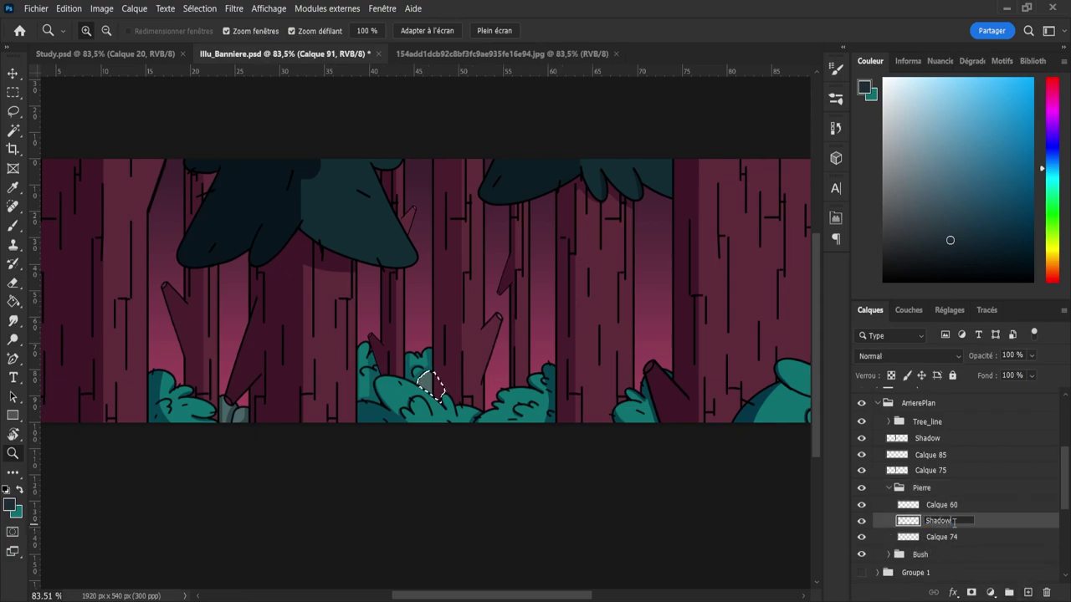
{"action": "left_click", "coordinate": [978, 523]}
- Paint a dark shadow on the right part of the selected stone with an enlarged brush, setting the layer opacity to 65 %
{"action": "mouse_move", "coordinate": [375, 401]}
{"action": "left_mouse_down"}
{"action": "mouse_move", "coordinate": [452, 399]}
{"action": "mouse_move", "coordinate": [438, 400]}
{"action": "left_mouse_up"}
{"action": "key", "text": "b"}
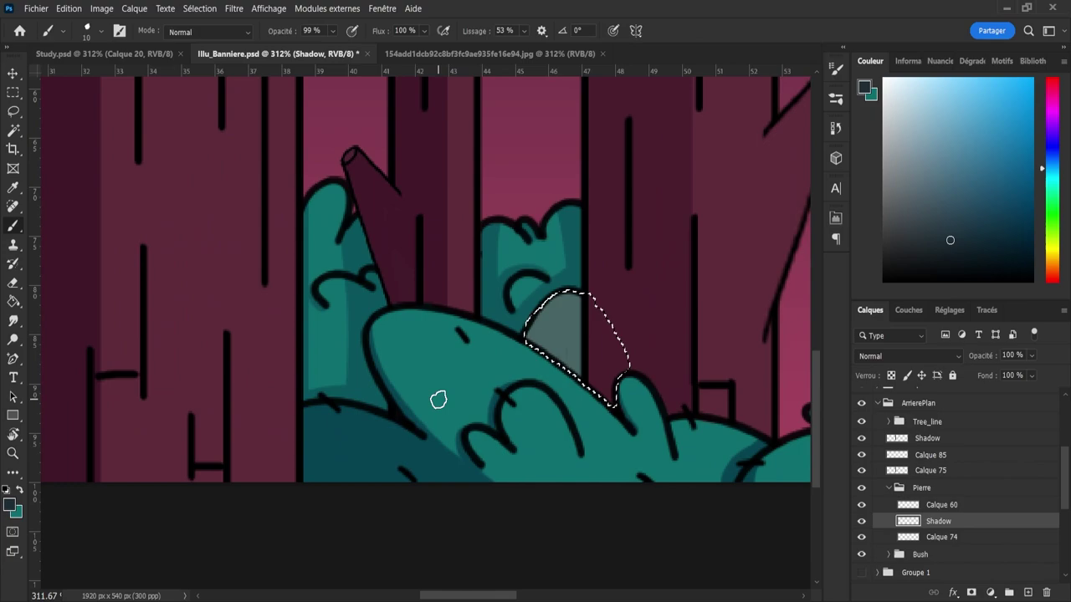
{"action": "key", "text": "bracketright"}
{"action": "key", "text": "bracketright"}
{"action": "mouse_move", "coordinate": [577, 301]}
{"action": "left_mouse_down"}
{"action": "mouse_move", "coordinate": [592, 348]}
{"action": "mouse_move", "coordinate": [575, 453]}
{"action": "left_mouse_up"}
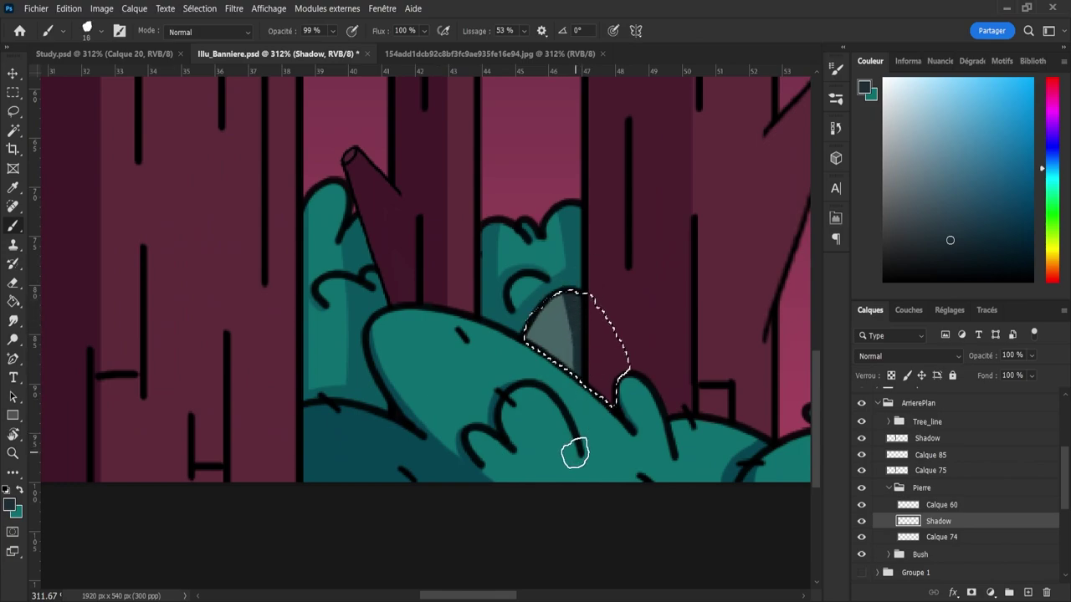
{"action": "key", "text": "ctrl+z"}
{"action": "left_click_drag", "start_coordinate": [576, 294], "coordinate": [567, 446]}
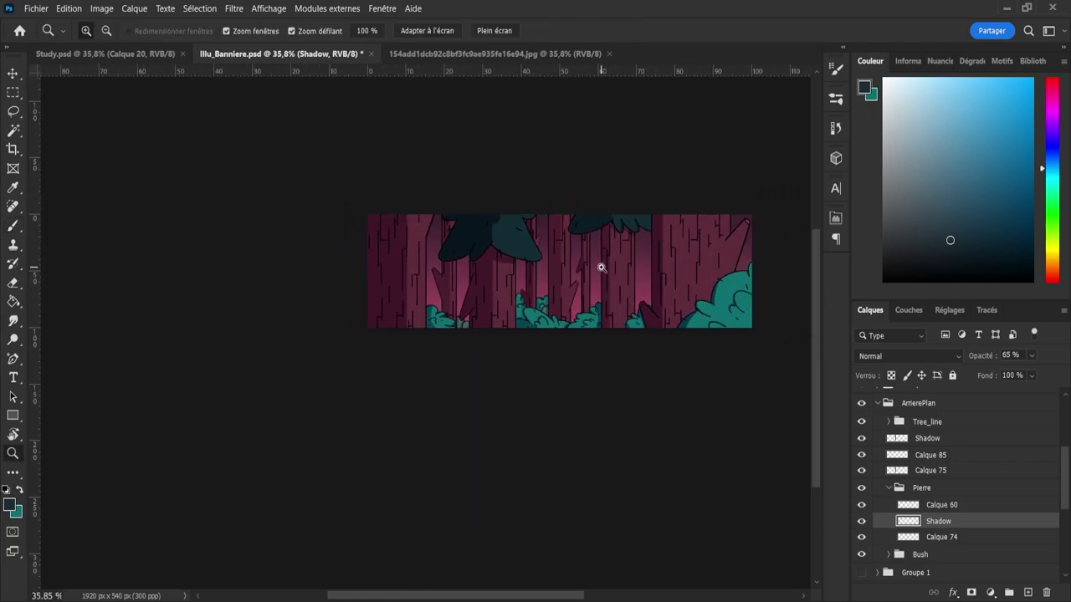
{"action": "left_click_drag", "start_coordinate": [605, 268], "coordinate": [624, 268]}
{"action": "left_click_drag", "start_coordinate": [434, 292], "coordinate": [393, 292]}
{"action": "left_click_drag", "start_coordinate": [619, 247], "coordinate": [660, 247]}
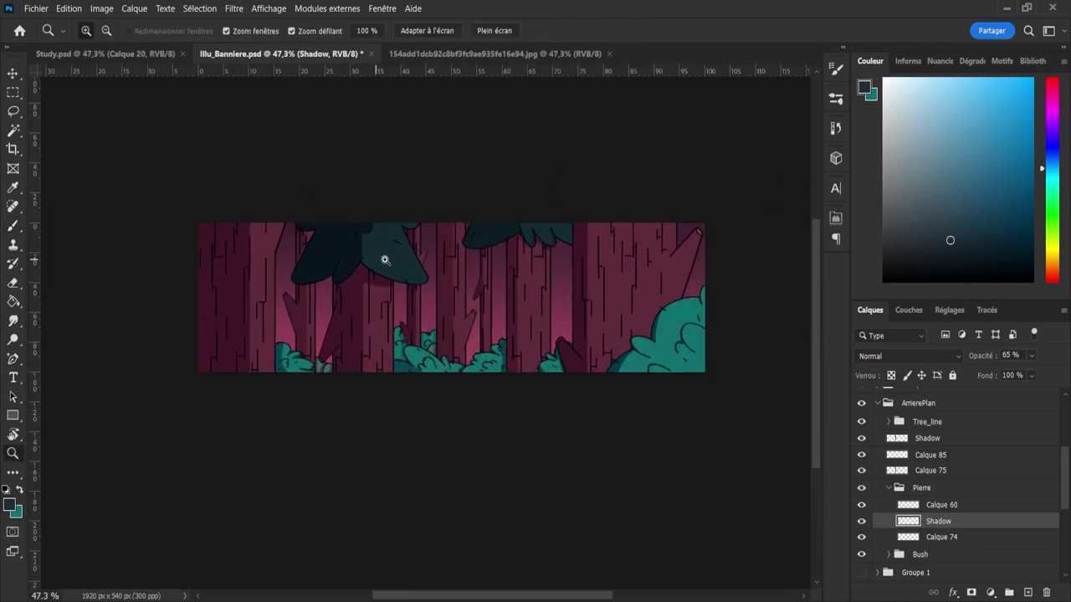
{"action": "scroll", "coordinate": [385, 261], "scroll_direction": "up", "scroll_amount": 1}
{"action": "scroll", "coordinate": [502, 263], "scroll_direction": "down", "scroll_amount": 2}
{"action": "scroll", "coordinate": [505, 265], "scroll_direction": "up", "scroll_amount": 2}
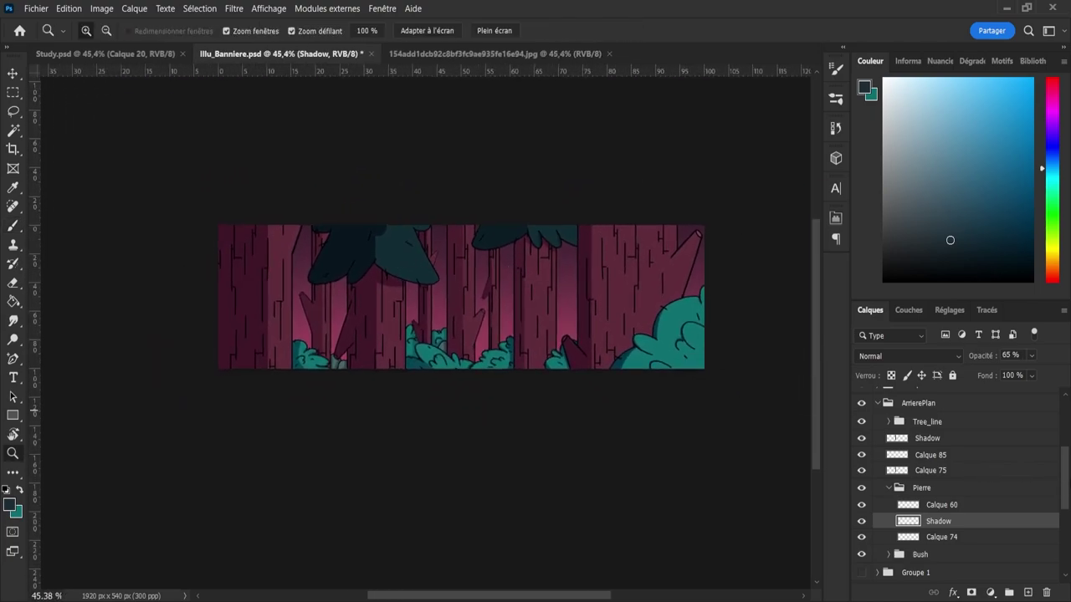
- Show the layers from Teinte/Saturation 4 down to Teinte/Saturation 3 and compare the image without Teinte/Saturation 4, Calque 78 and Calque 77 individually
{"action": "left_click_drag", "start_coordinate": [1066, 481], "coordinate": [1056, 405]}
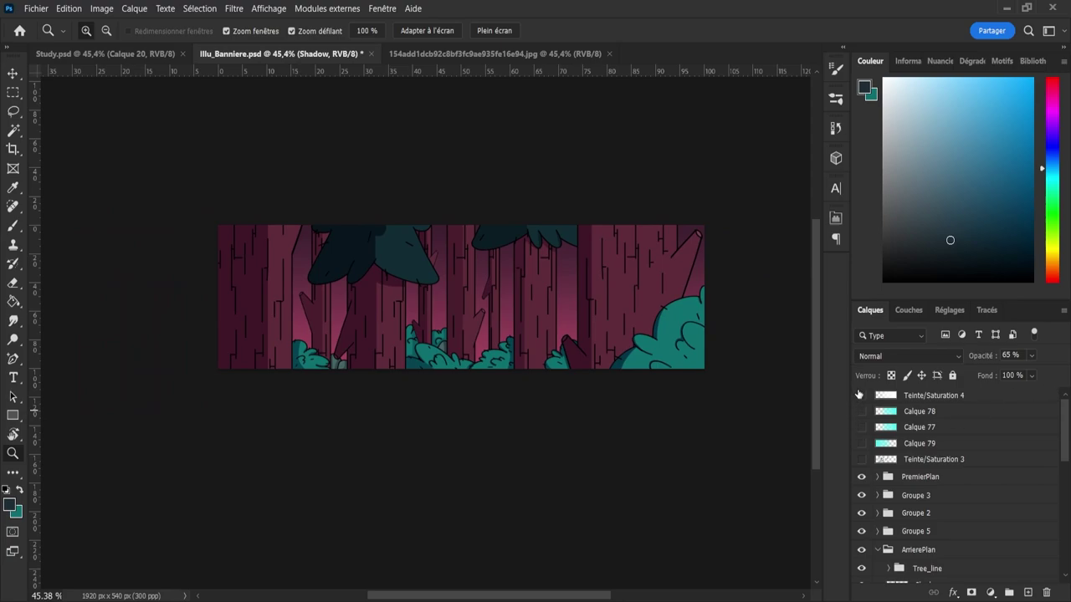
{"action": "left_click_drag", "start_coordinate": [858, 394], "coordinate": [860, 462]}
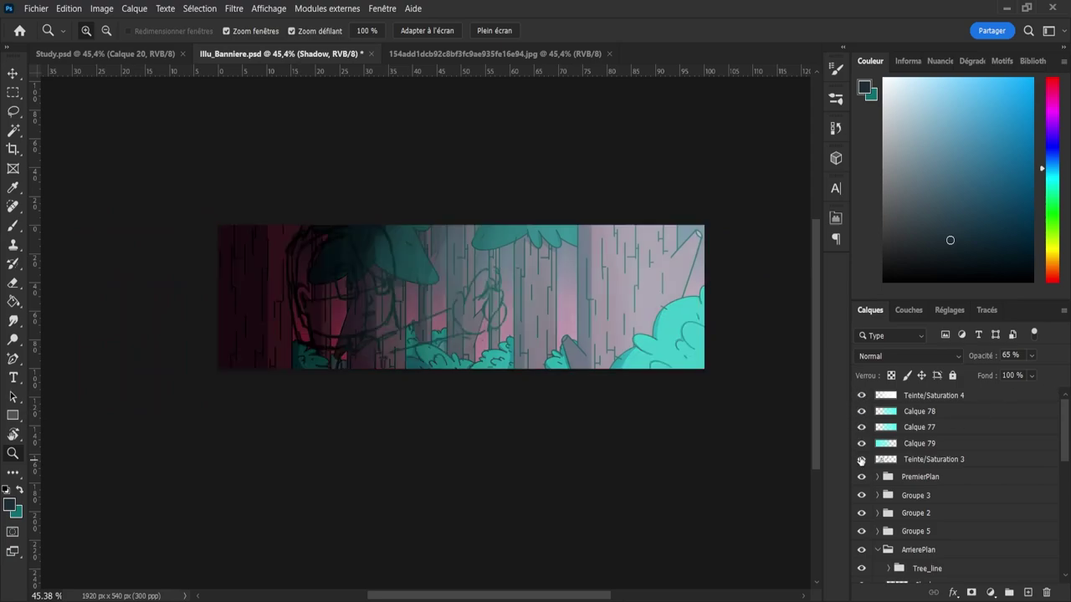
{"action": "left_click", "coordinate": [860, 396]}
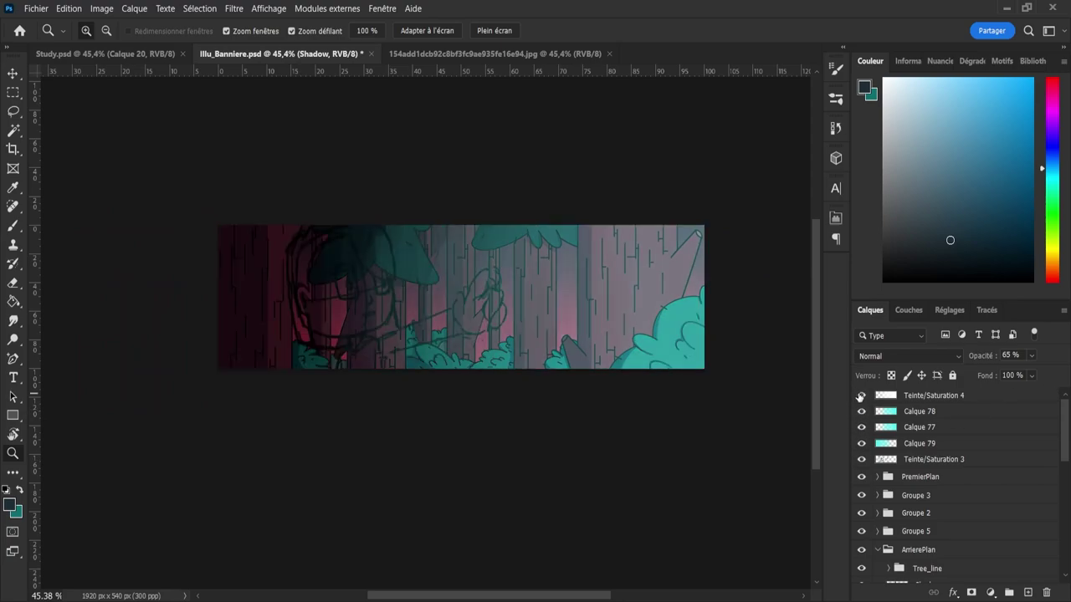
{"action": "left_click", "coordinate": [860, 396]}
{"action": "left_click", "coordinate": [858, 412]}
{"action": "left_click", "coordinate": [857, 412]}
{"action": "left_click", "coordinate": [858, 411]}
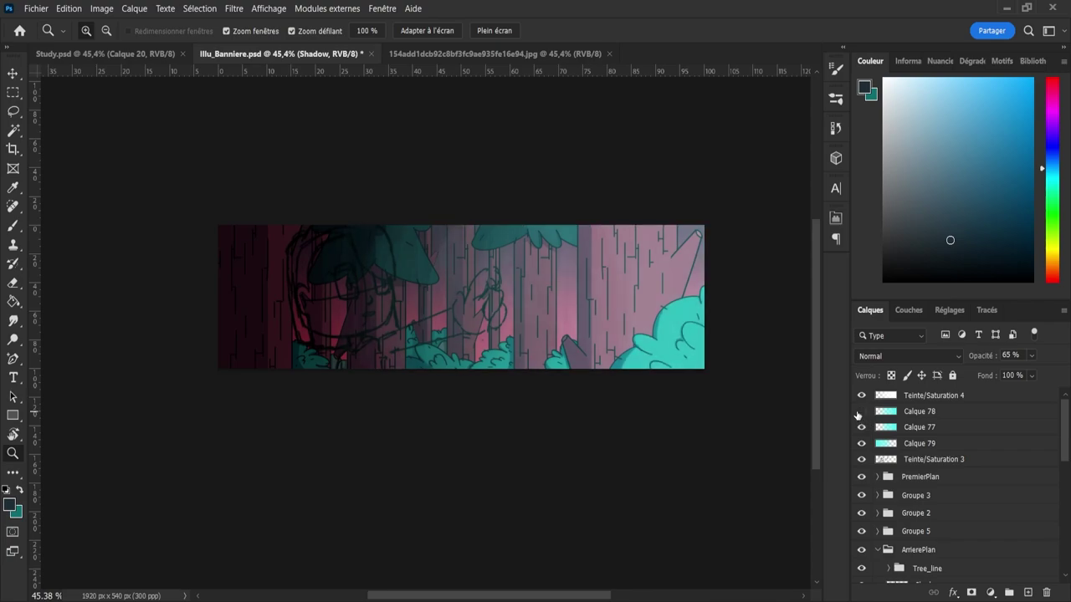
{"action": "left_click", "coordinate": [858, 413]}
{"action": "left_click", "coordinate": [861, 428]}
{"action": "left_click", "coordinate": [861, 429]}
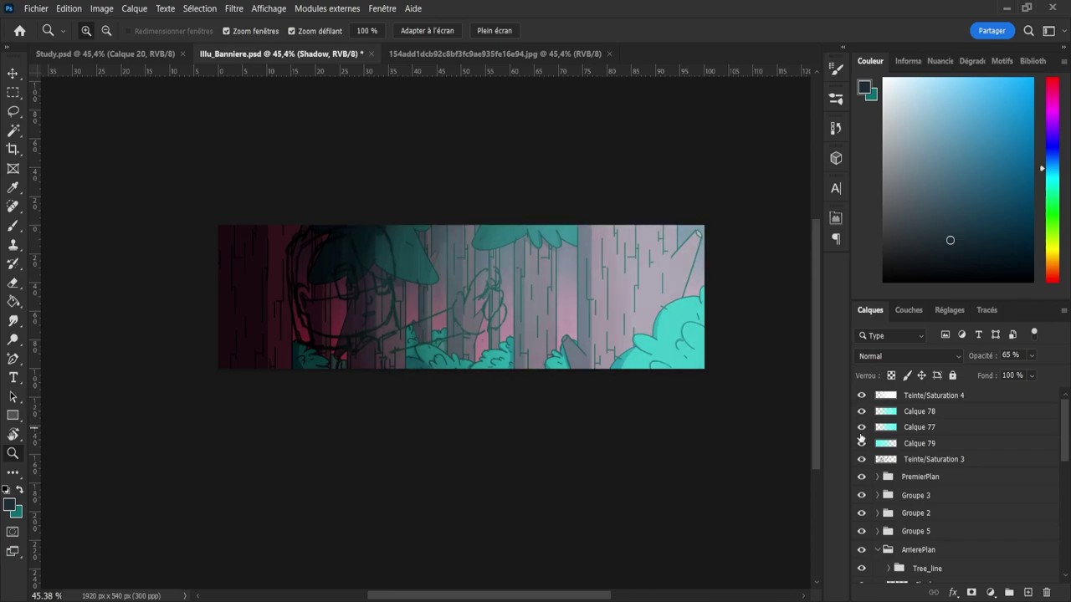
- Compare the image with and without Calque 79 and Teinte/Saturation 3, and hide all five effect layers again
{"action": "left_click", "coordinate": [862, 441]}
{"action": "left_click", "coordinate": [863, 441]}
{"action": "left_click", "coordinate": [863, 441]}
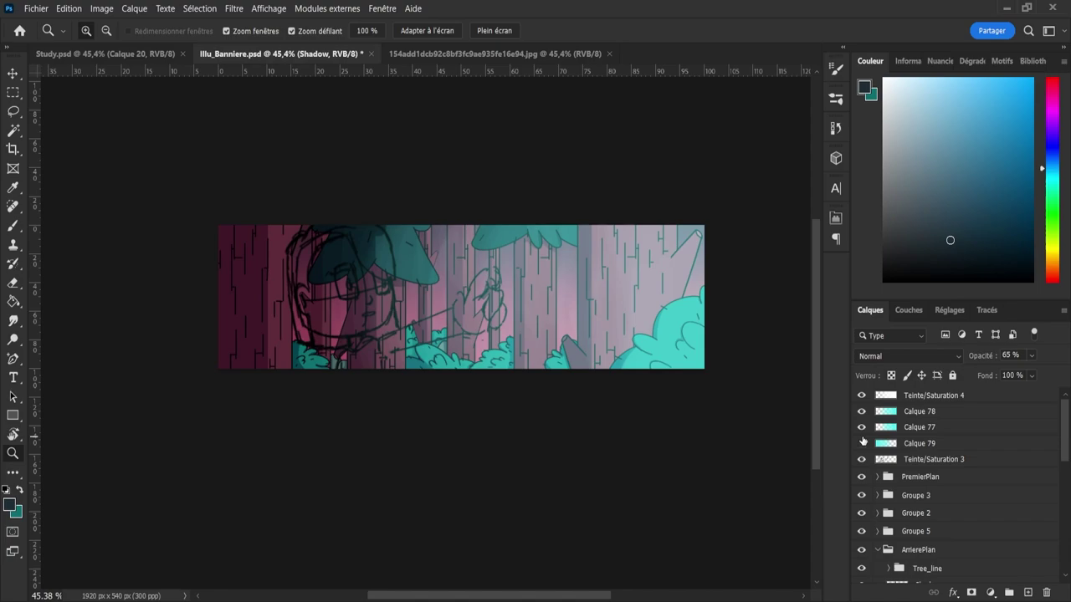
{"action": "left_click", "coordinate": [862, 440]}
{"action": "left_click", "coordinate": [863, 441]}
{"action": "left_click", "coordinate": [862, 440]}
{"action": "left_click", "coordinate": [862, 441]}
{"action": "left_click", "coordinate": [861, 459]}
{"action": "left_click", "coordinate": [861, 459]}
{"action": "left_click_drag", "start_coordinate": [860, 459], "coordinate": [860, 399]}
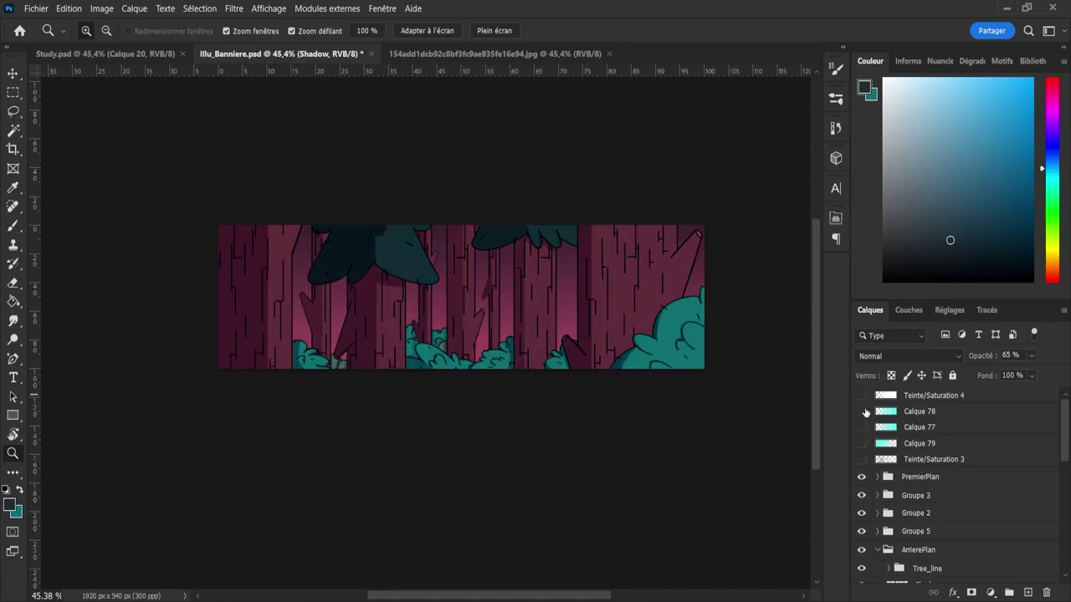
- Compare the background gradient with and without the Teinte/Saturation 6 adjustment
{"action": "left_click_drag", "start_coordinate": [1068, 446], "coordinate": [1064, 504]}
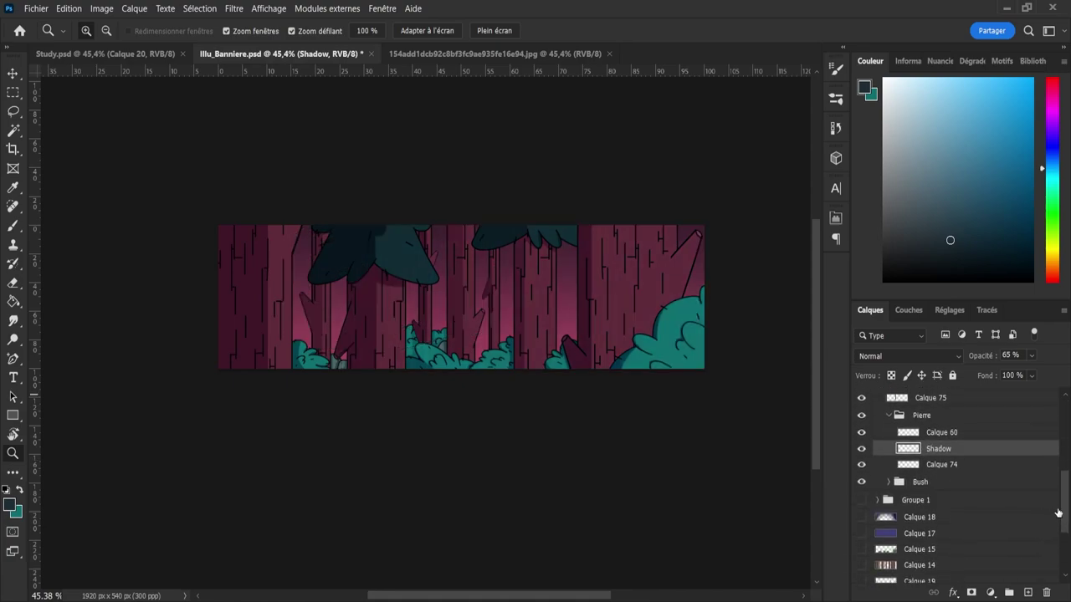
{"action": "scroll", "coordinate": [1056, 513], "scroll_direction": "down", "scroll_amount": 4}
{"action": "left_click", "coordinate": [861, 514]}
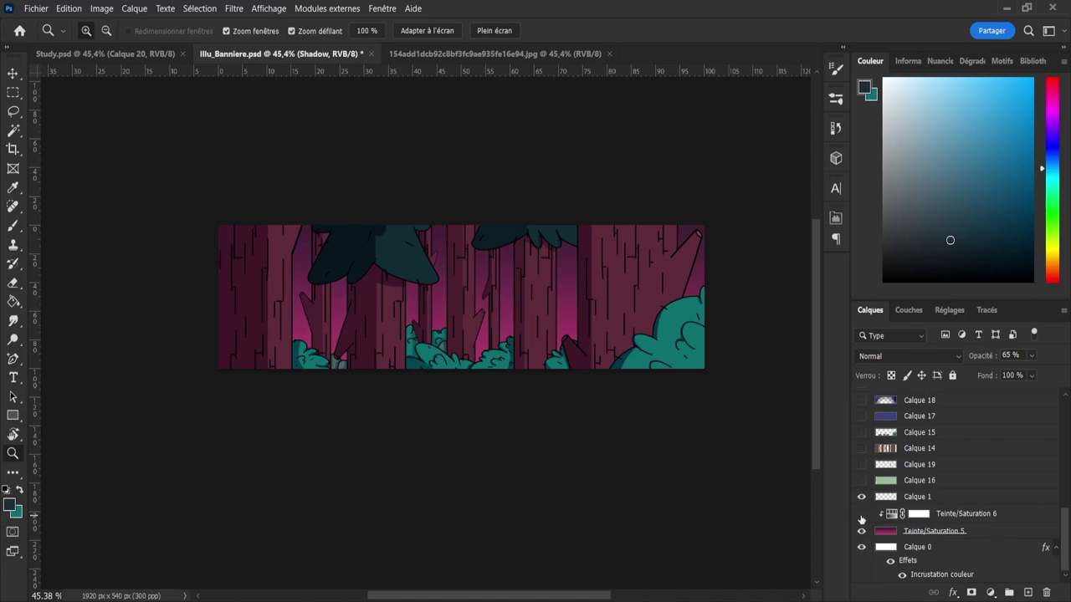
- Collapse the Pierre and ArrierePlan groups and save the document
{"action": "left_click_drag", "start_coordinate": [1059, 529], "coordinate": [1056, 468]}
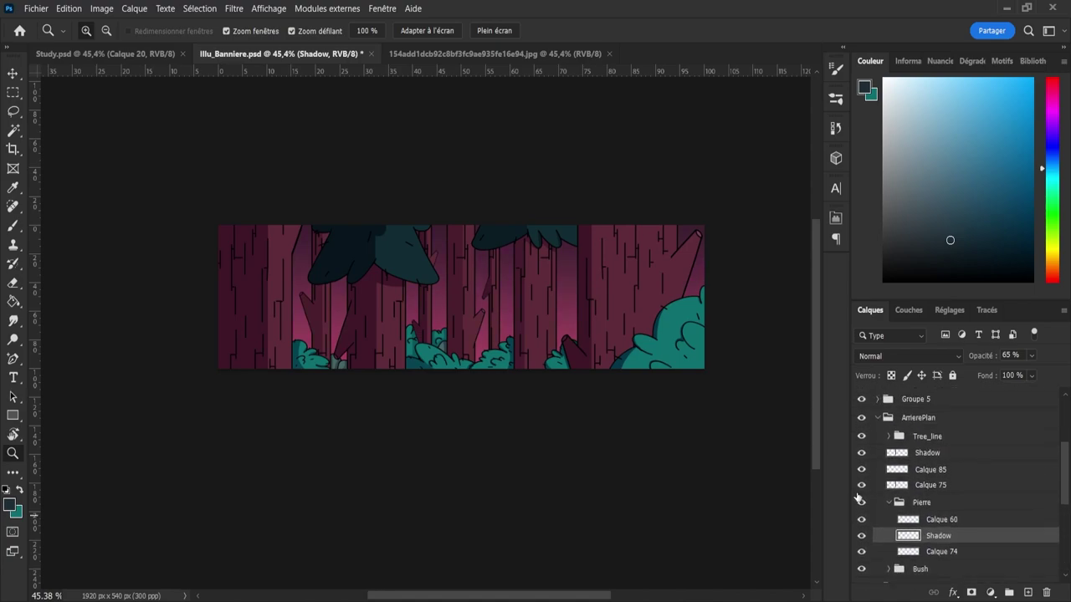
{"action": "left_click", "coordinate": [889, 506]}
{"action": "left_click", "coordinate": [877, 417]}
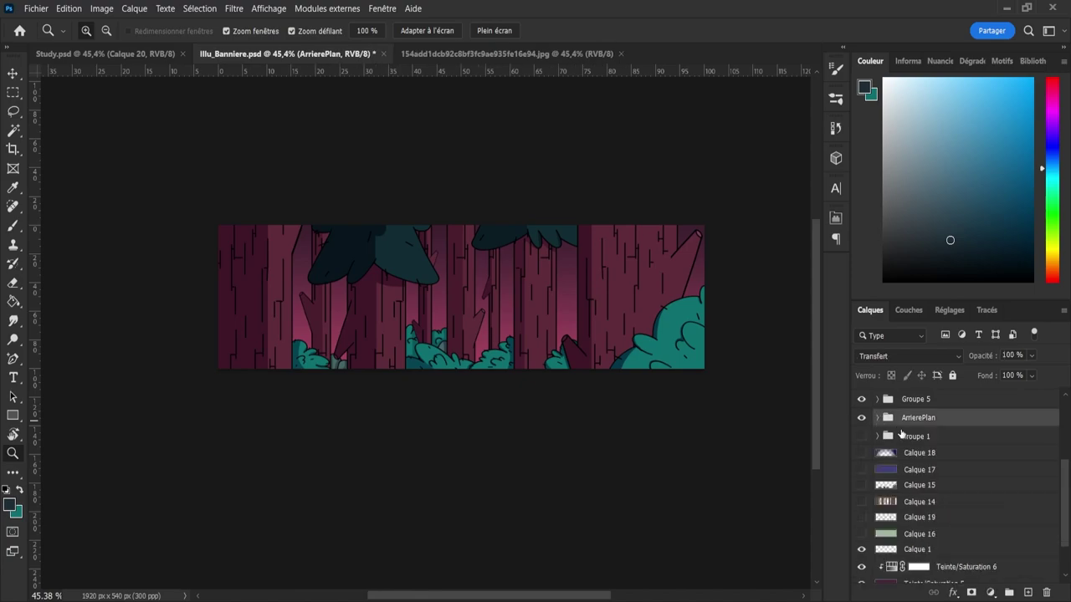
{"action": "key", "text": "ctrl+s"}
- Add a Hue/Saturation adjustment layer above the PremierPlan group and clip it to that group
{"action": "scroll", "coordinate": [1052, 473], "scroll_direction": "up", "scroll_amount": 5}
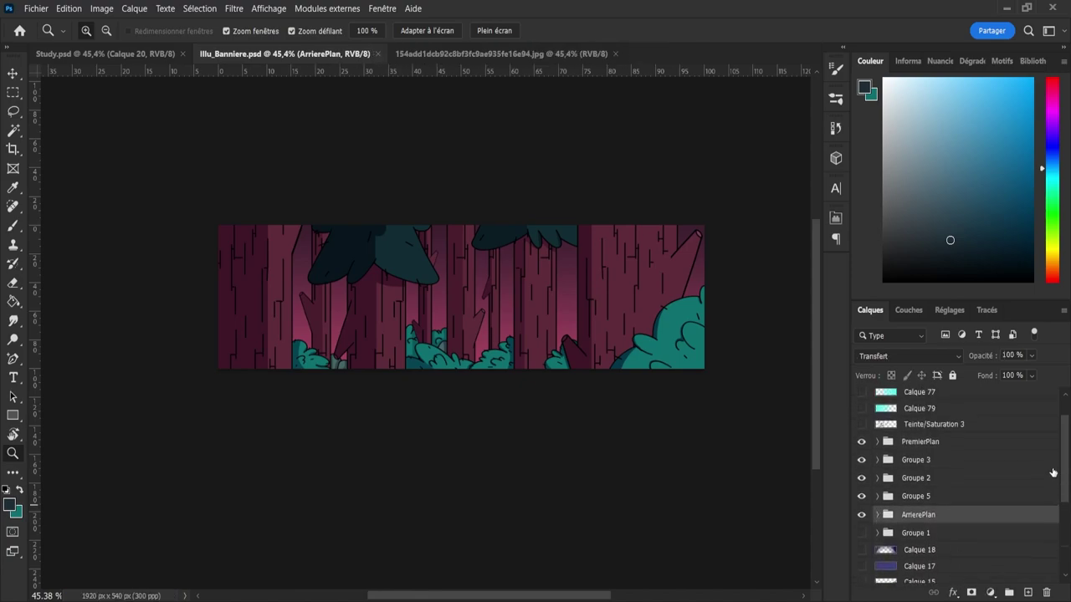
{"action": "scroll", "coordinate": [1052, 474], "scroll_direction": "up", "scroll_amount": 2}
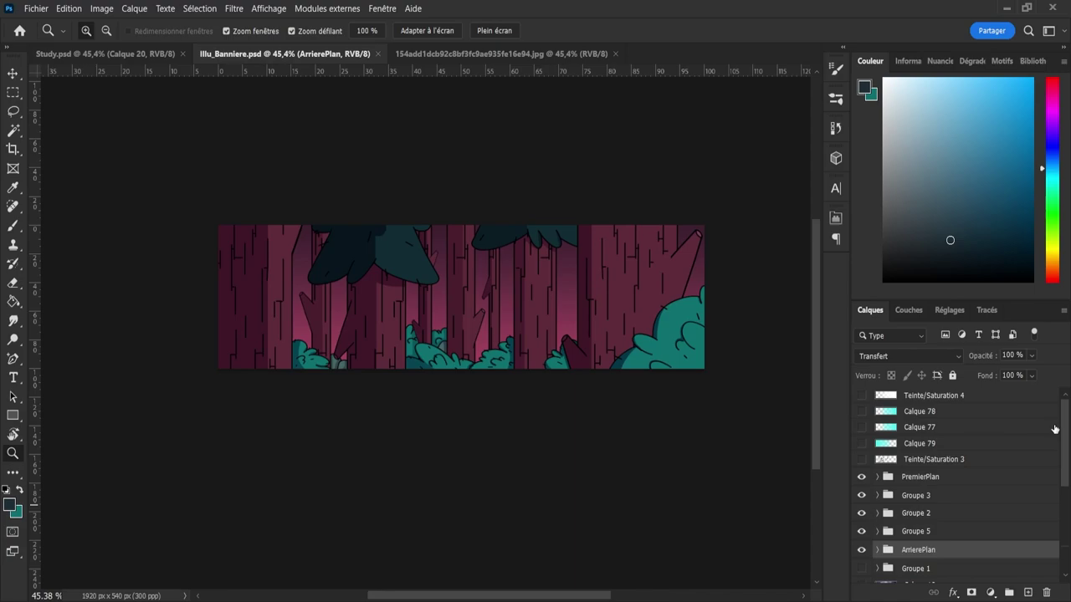
{"action": "left_click", "coordinate": [940, 476]}
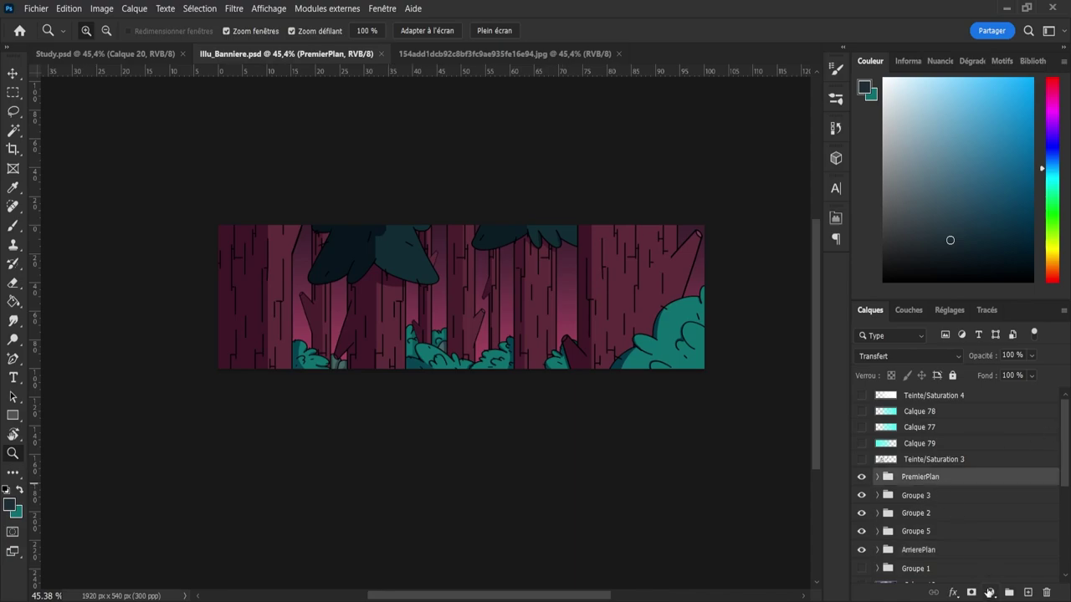
{"action": "left_click", "coordinate": [957, 454]}
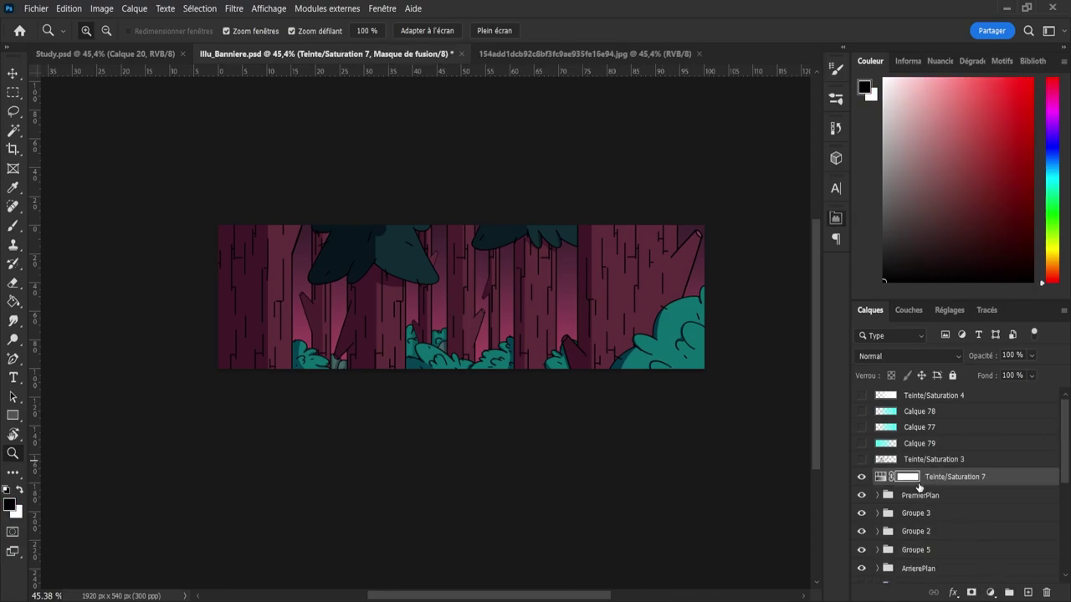
{"action": "left_click", "coordinate": [914, 482], "text": "alt"}
- Check the foreground by switching the PremierPlan group and its clipped Teinte/Saturation 7 adjustment off and on
{"action": "left_click_drag", "start_coordinate": [526, 596], "coordinate": [583, 597]}
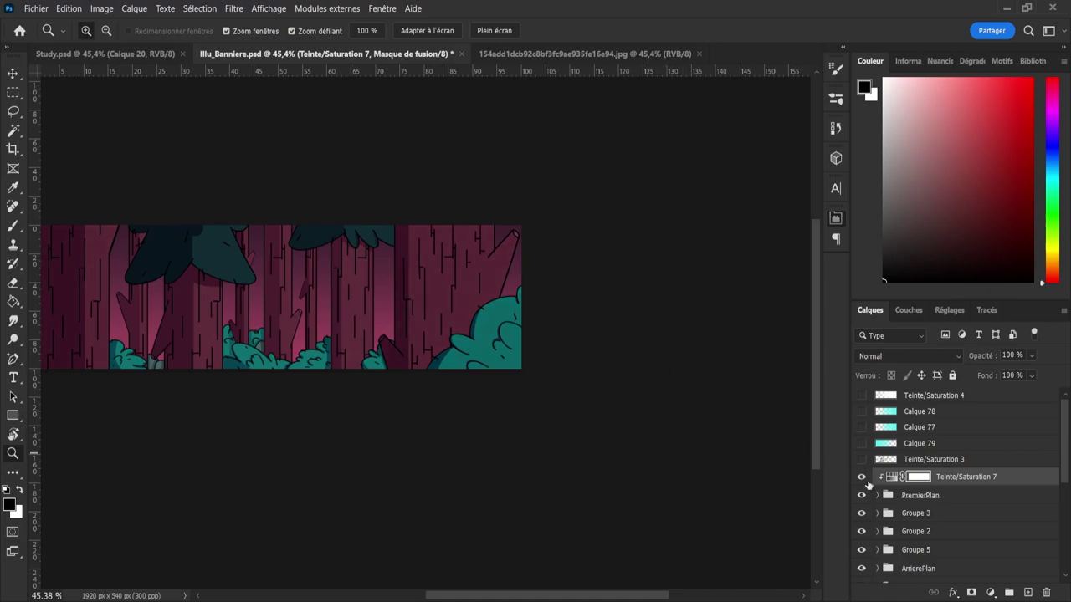
{"action": "left_click", "coordinate": [916, 513]}
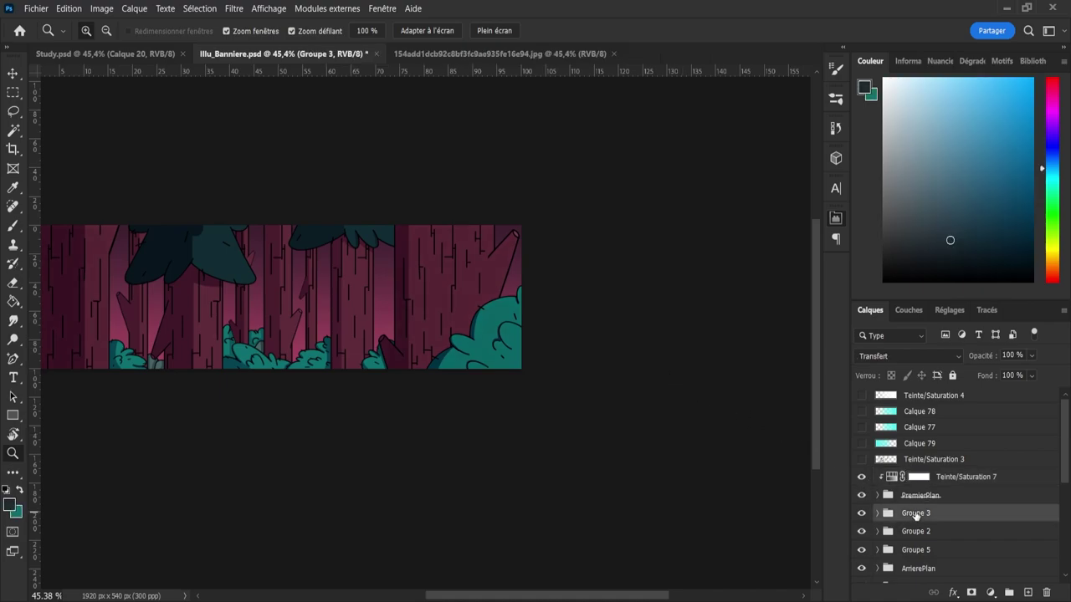
{"action": "left_click", "coordinate": [861, 495]}
{"action": "left_click", "coordinate": [861, 495]}
{"action": "left_click", "coordinate": [919, 477]}
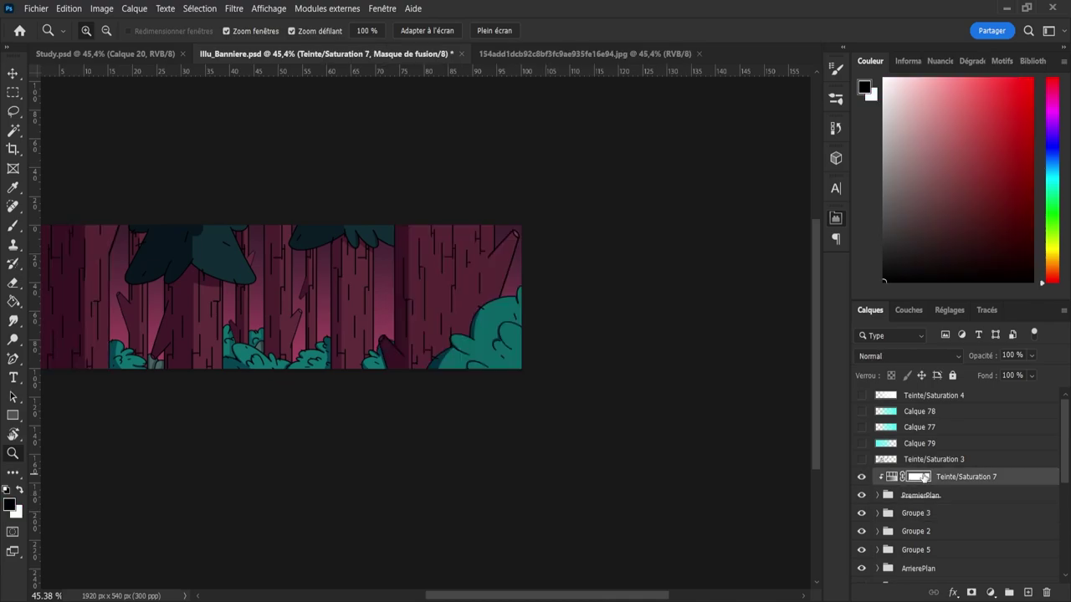
{"action": "left_click", "coordinate": [860, 477]}
{"action": "left_click", "coordinate": [861, 477]}
{"action": "left_click", "coordinate": [861, 478]}
{"action": "left_click", "coordinate": [861, 478]}
- Darken the foreground trees and bushes through the settings of the Teinte/Saturation 7 adjustment layer
{"action": "left_click", "coordinate": [892, 477]}
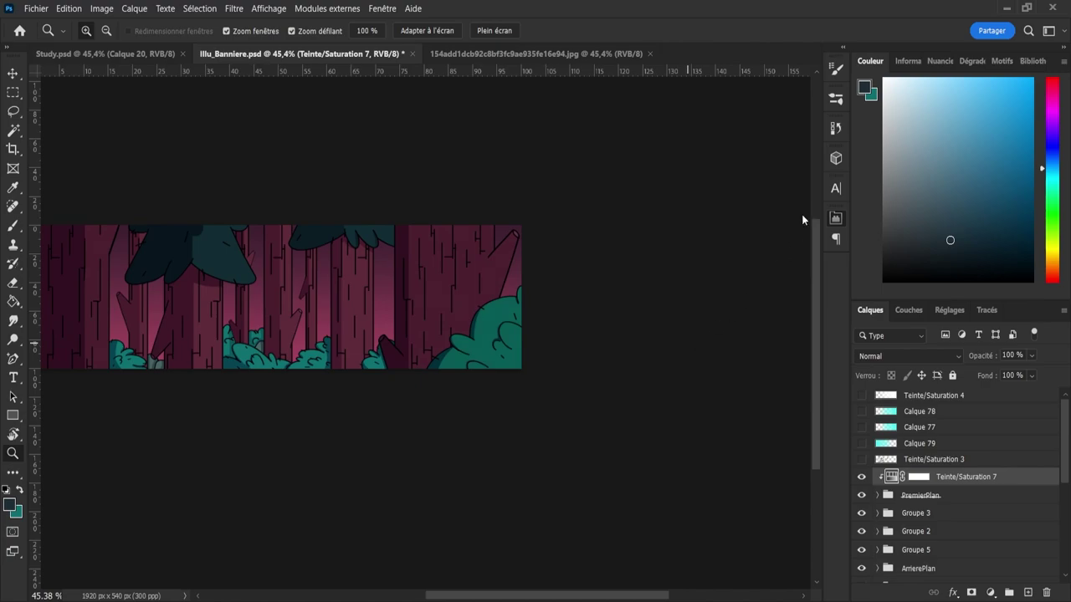
{"action": "left_click_drag", "start_coordinate": [691, 265], "coordinate": [579, 355]}
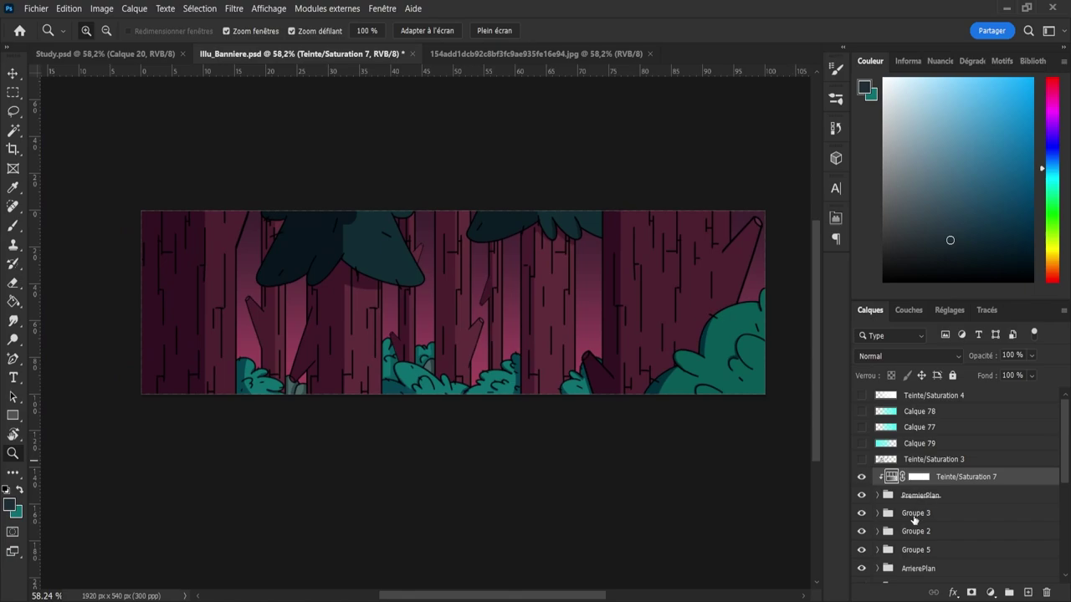
- Add a Hue/Saturation adjustment layer above the ArrierePlan group and clip it to that group
{"action": "scroll", "coordinate": [928, 527], "scroll_direction": "down", "scroll_amount": 2}
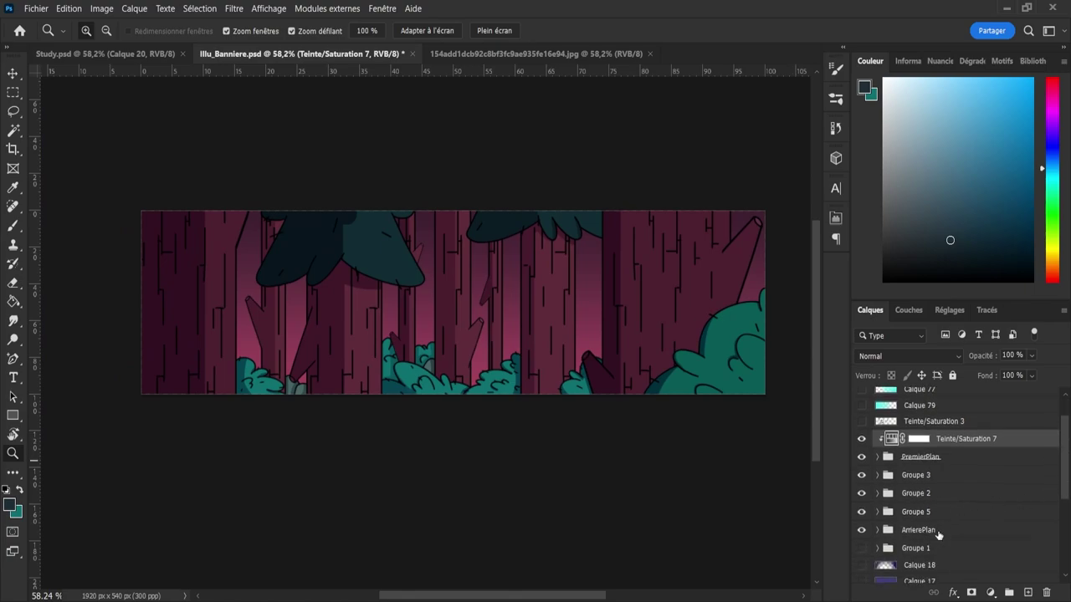
{"action": "left_click", "coordinate": [936, 531]}
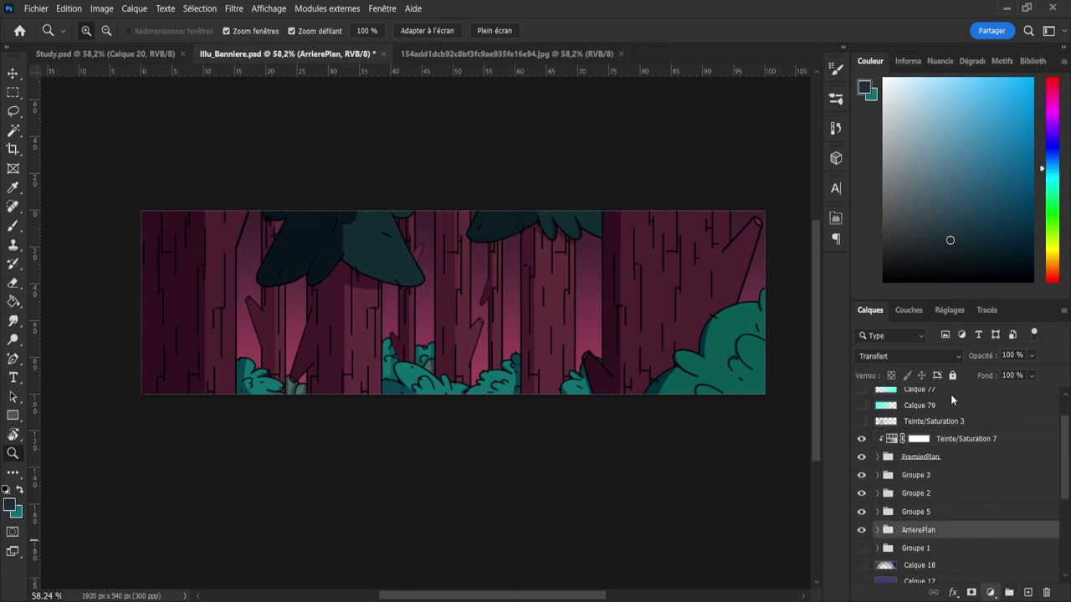
{"action": "left_click", "coordinate": [956, 459]}
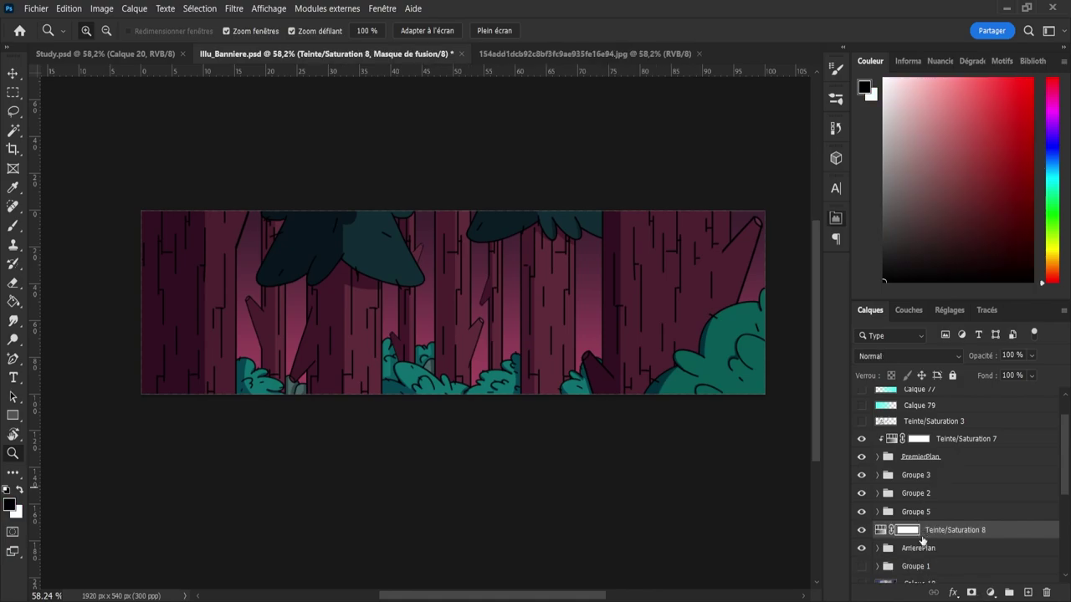
{"action": "left_click", "coordinate": [926, 537], "text": "alt"}
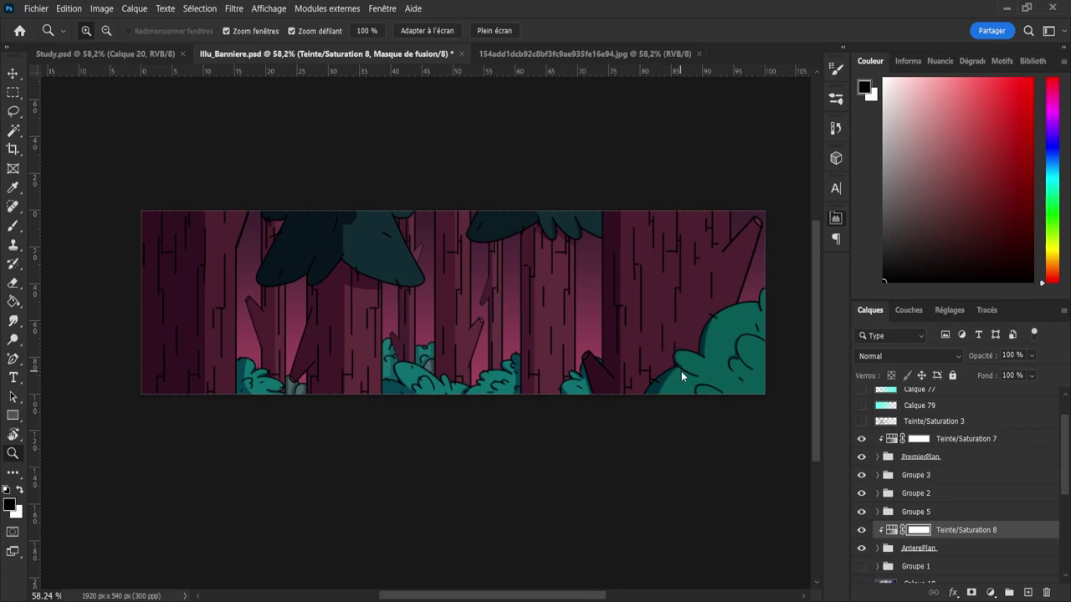
{"action": "key", "text": "ctrl+z"}
{"action": "left_click_drag", "start_coordinate": [517, 590], "coordinate": [564, 589]}
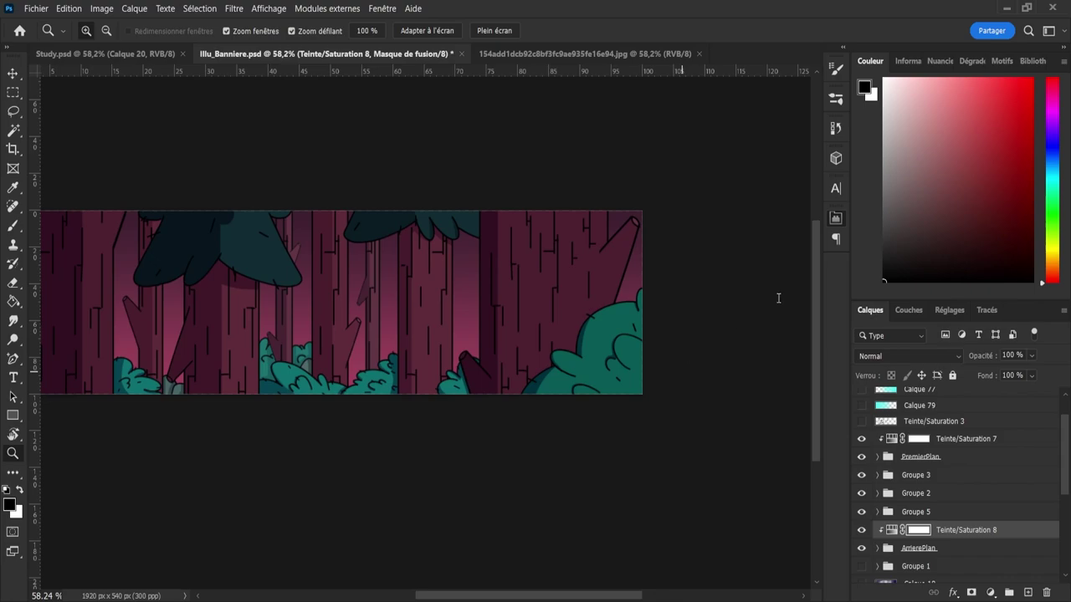
- Check which trees Groupe 5 holds, then add a Hue/Saturation adjustment layer above that group and clip it
{"action": "left_click", "coordinate": [862, 529]}
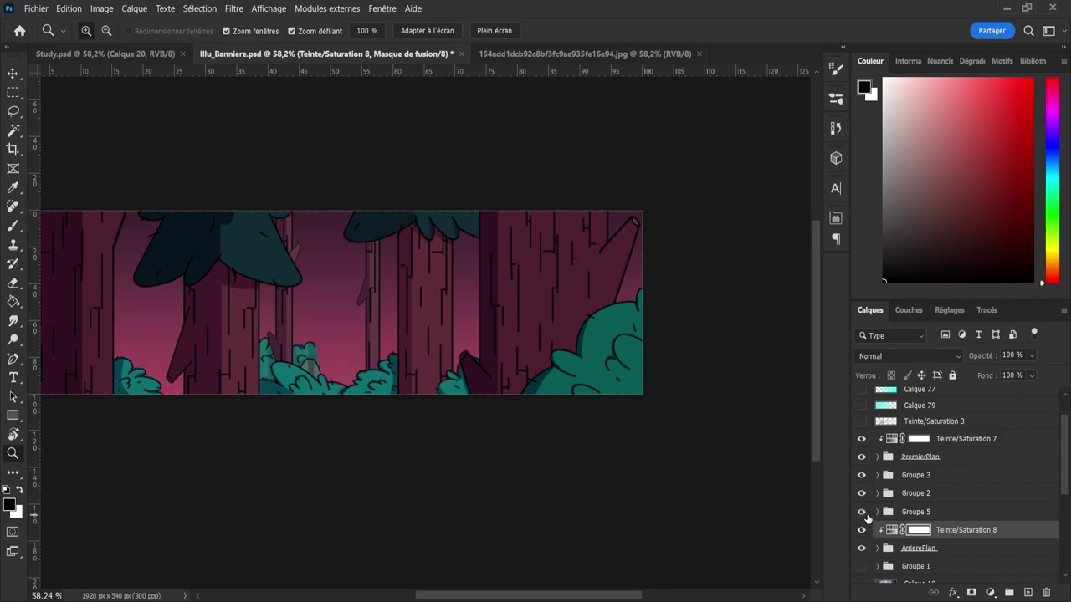
{"action": "left_click", "coordinate": [862, 529]}
{"action": "left_click", "coordinate": [925, 511]}
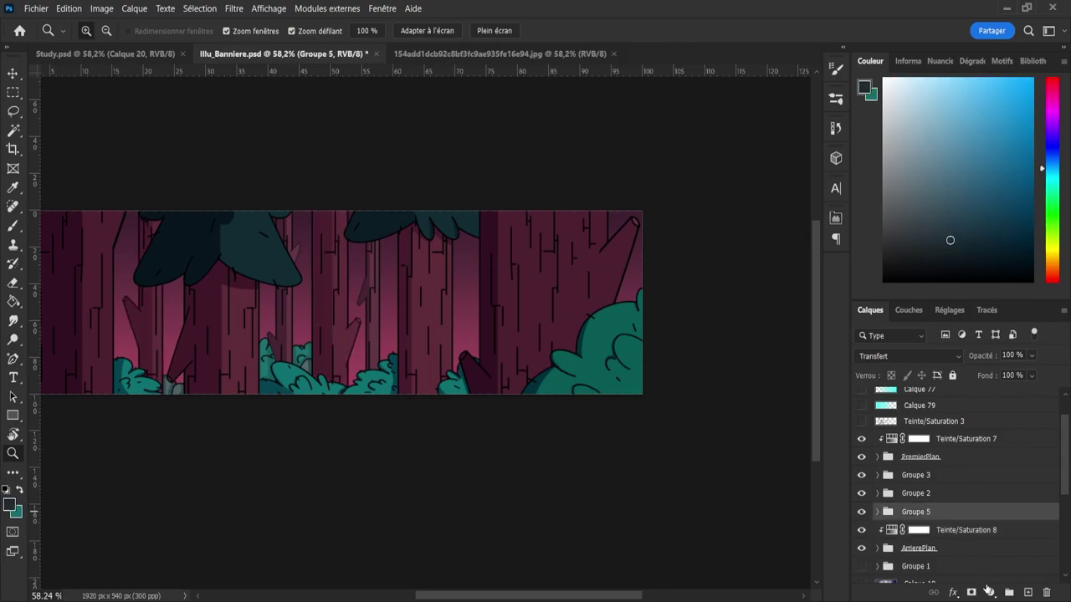
{"action": "left_click", "coordinate": [974, 460]}
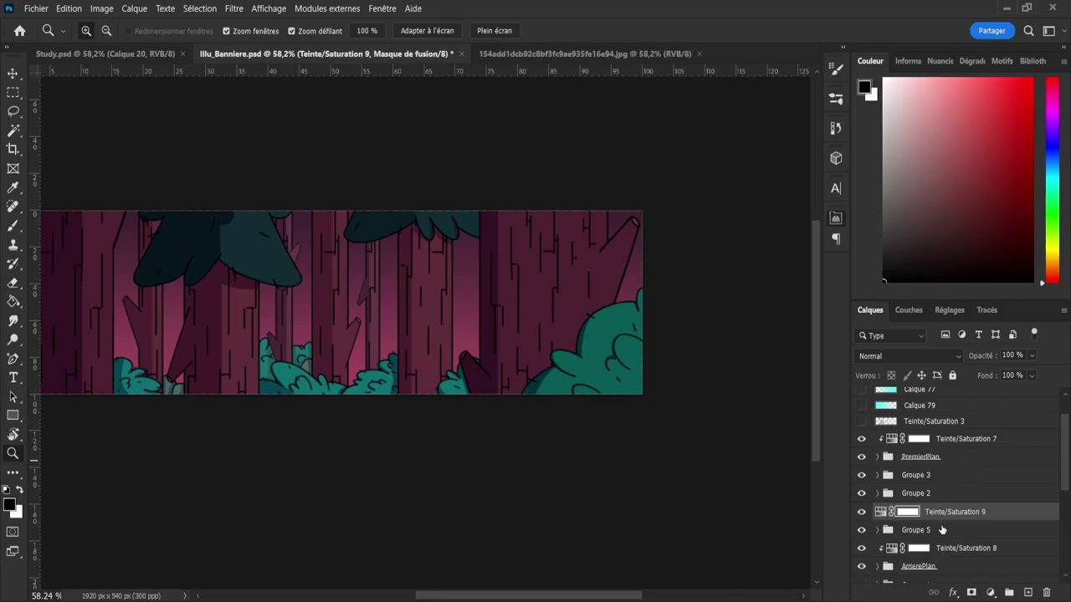
{"action": "left_click", "coordinate": [945, 518], "text": "alt"}
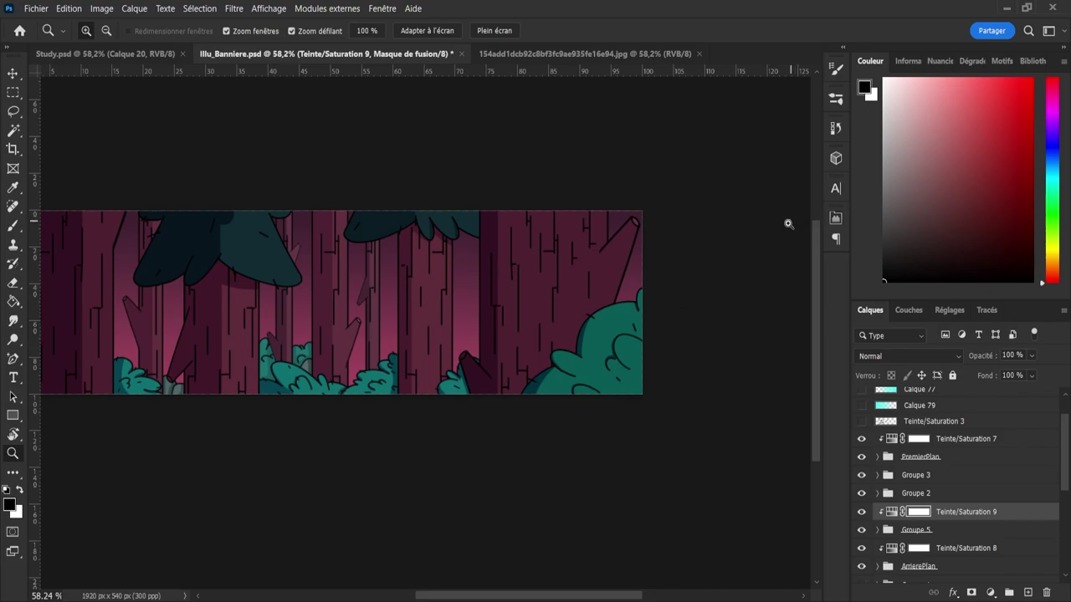
- Save the banner document and view the whole illustration
{"action": "left_click_drag", "start_coordinate": [746, 243], "coordinate": [705, 246]}
{"action": "left_click_drag", "start_coordinate": [517, 256], "coordinate": [534, 255]}
{"action": "left_click_drag", "start_coordinate": [395, 222], "coordinate": [408, 222]}
{"action": "key", "text": "ctrl+s"}
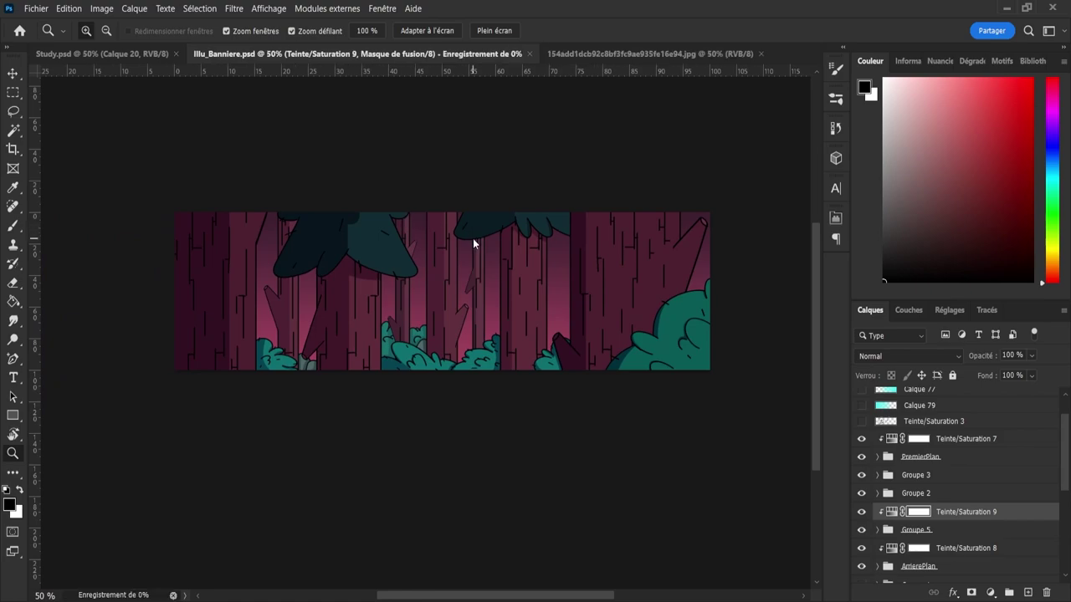
{"action": "scroll", "coordinate": [611, 229], "scroll_direction": "up", "scroll_amount": 1}
{"action": "scroll", "coordinate": [590, 236], "scroll_direction": "down", "scroll_amount": 1}
{"action": "scroll", "coordinate": [557, 263], "scroll_direction": "up", "scroll_amount": 1}
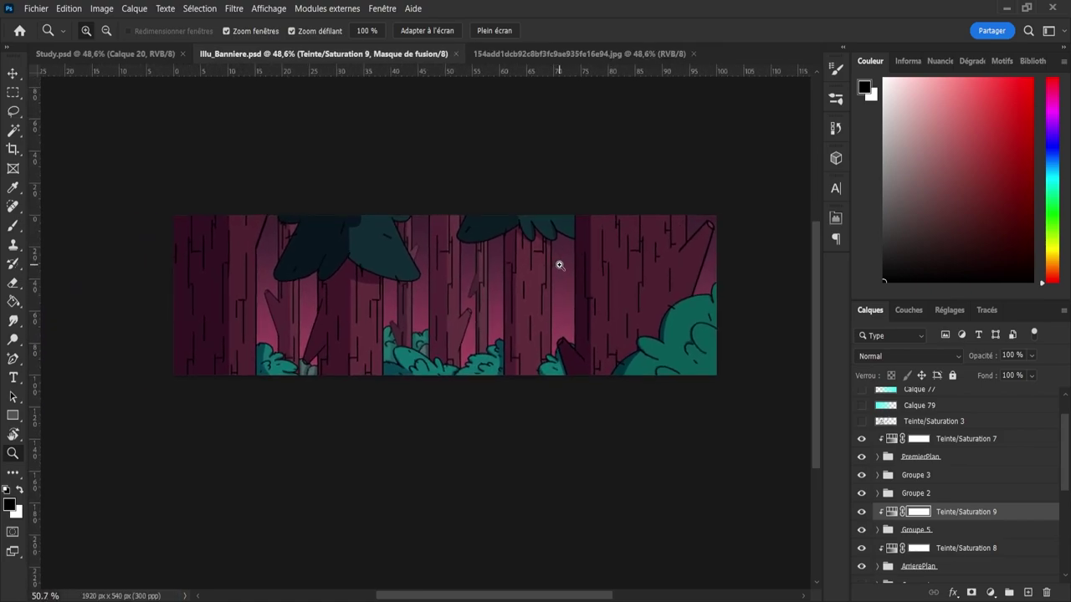
{"action": "scroll", "coordinate": [562, 259], "scroll_direction": "up", "scroll_amount": 1}
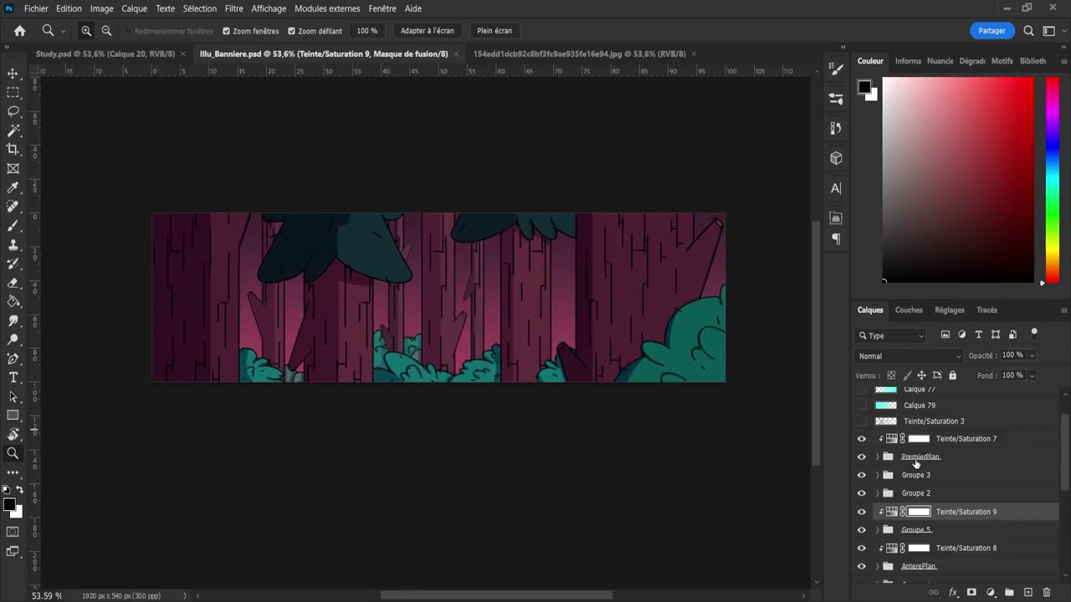
- Check the background by switching the ArrierePlan group and its clipped Teinte/Saturation 8 adjustment off and on, and save the document
{"action": "left_click", "coordinate": [860, 567]}
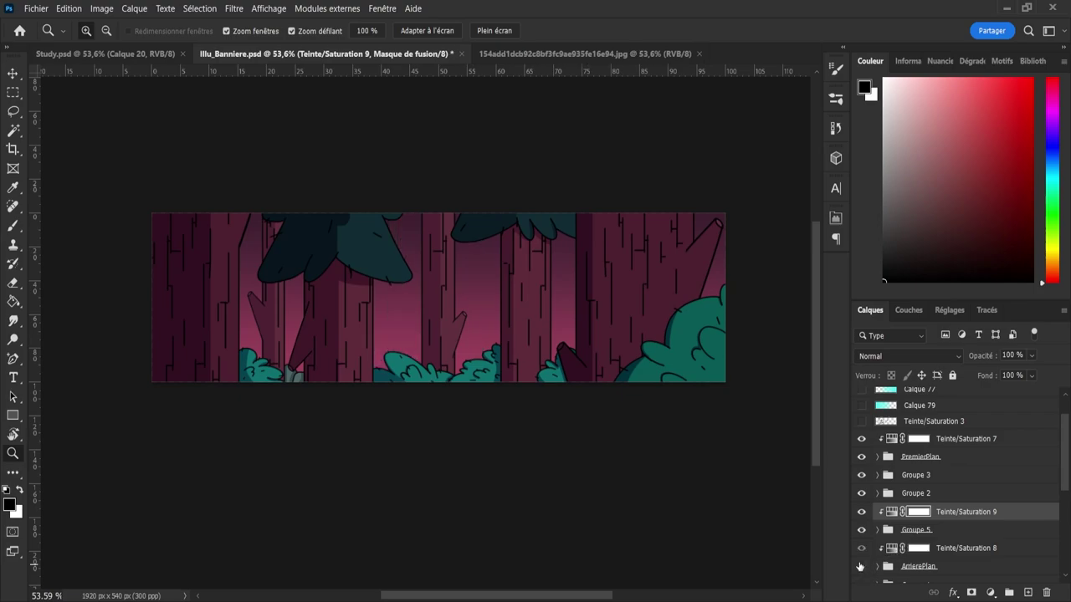
{"action": "left_click", "coordinate": [860, 567]}
{"action": "left_click", "coordinate": [860, 548]}
{"action": "left_click", "coordinate": [861, 549]}
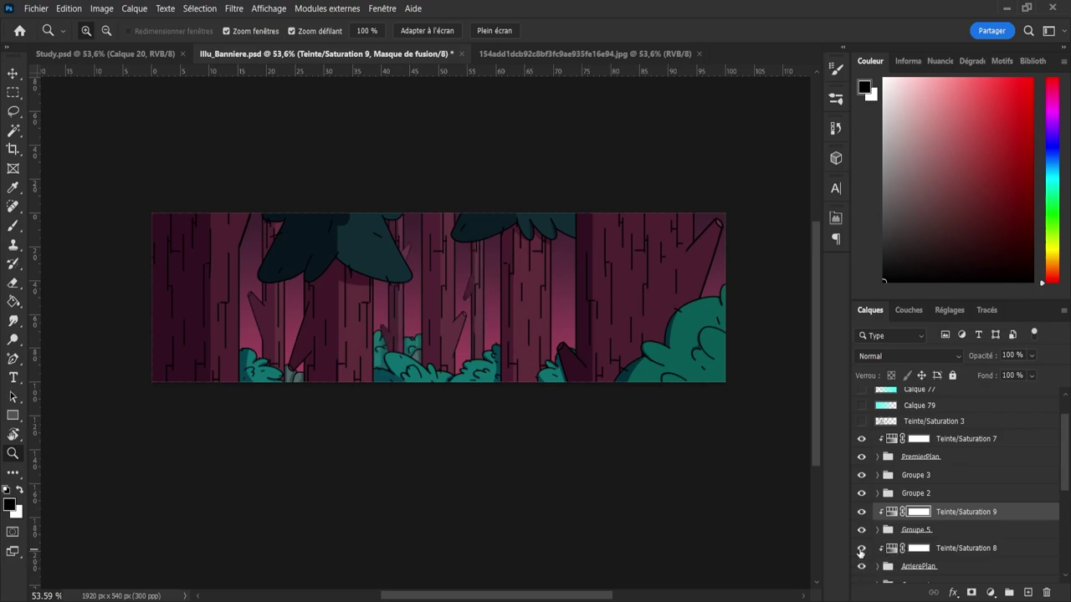
{"action": "left_click", "coordinate": [861, 549]}
{"action": "left_click", "coordinate": [861, 549]}
{"action": "key", "text": "ctrl+s"}
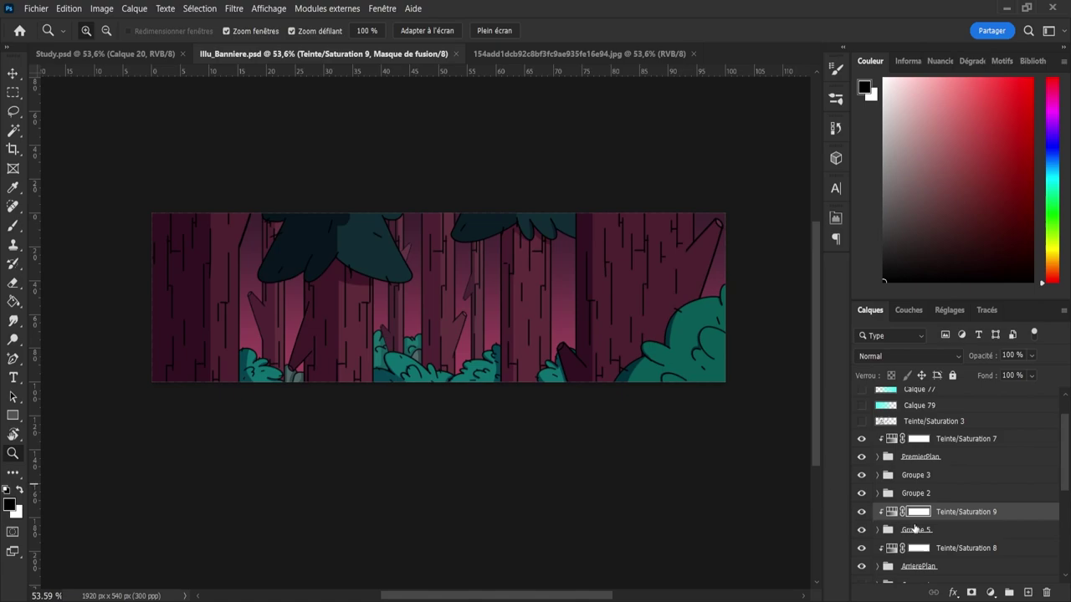
- Hide the clipped adjustment layers Teinte/Saturation 8, 9 and 7, comparing the foreground with and without its adjustment
{"action": "scroll", "coordinate": [1068, 491], "scroll_direction": "down", "scroll_amount": 2}
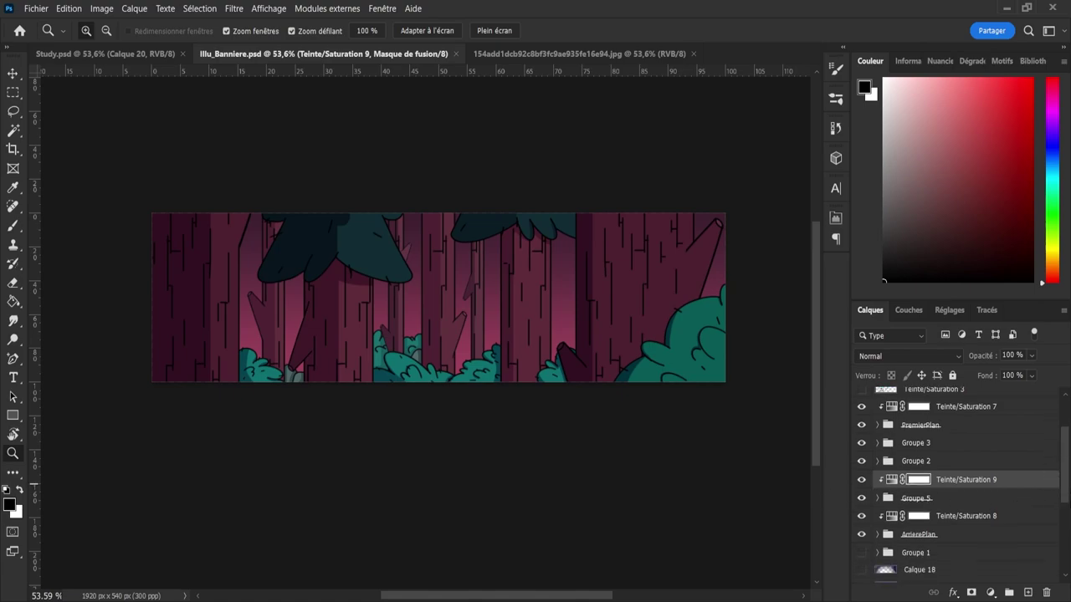
{"action": "left_click", "coordinate": [986, 517]}
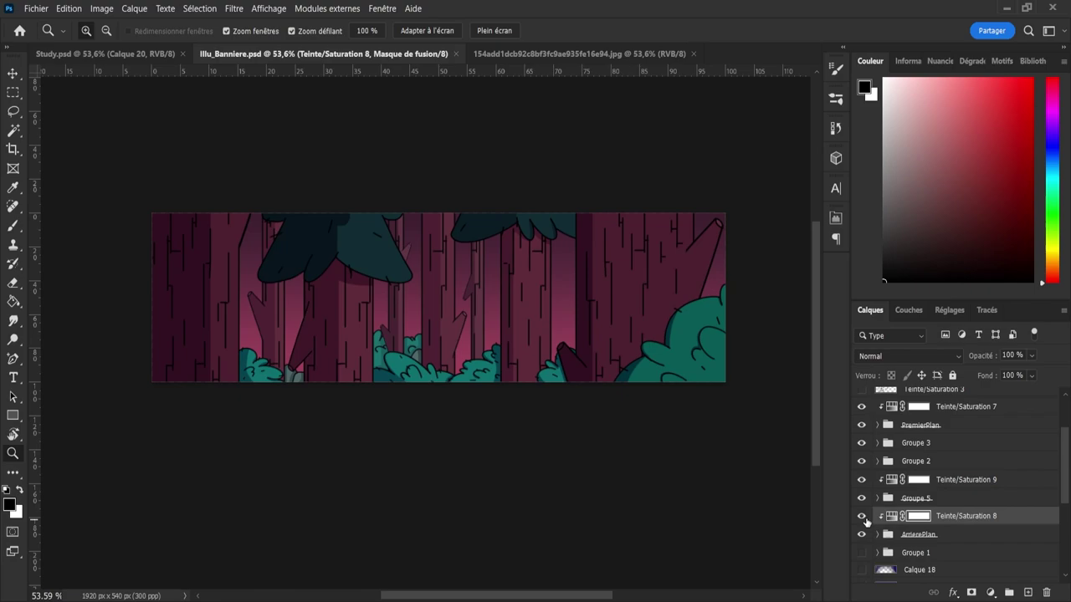
{"action": "left_click", "coordinate": [862, 517]}
{"action": "left_click", "coordinate": [861, 479]}
{"action": "left_click", "coordinate": [861, 407]}
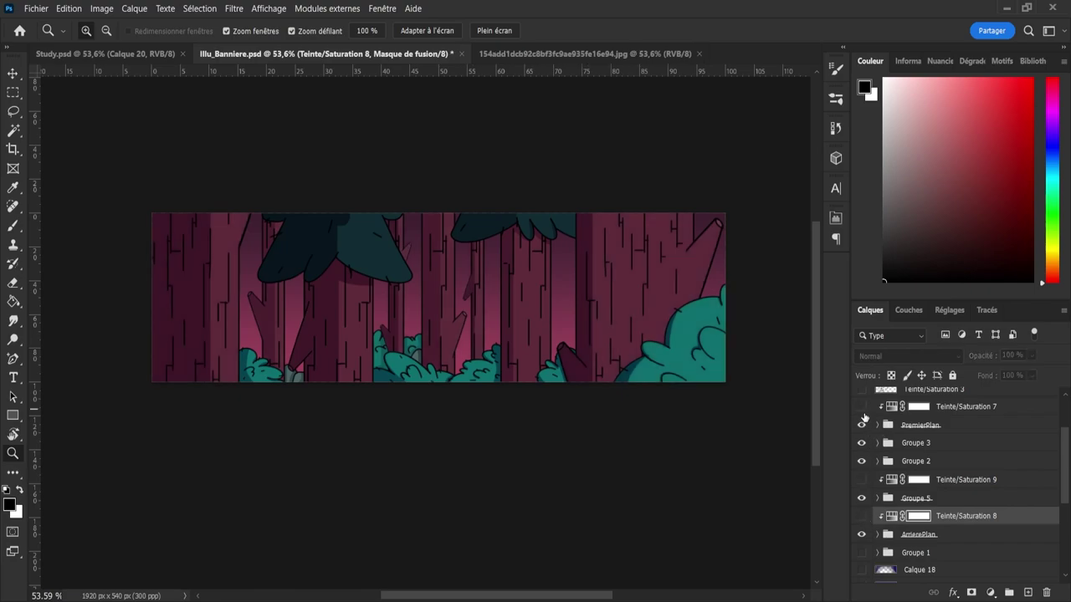
{"action": "left_click", "coordinate": [862, 406]}
{"action": "left_click", "coordinate": [862, 407]}
{"action": "left_click", "coordinate": [862, 407]}
{"action": "left_click", "coordinate": [862, 407]}
- Expand the PremierPlan group and create a new layer directly above Calque 54
{"action": "left_click", "coordinate": [878, 426]}
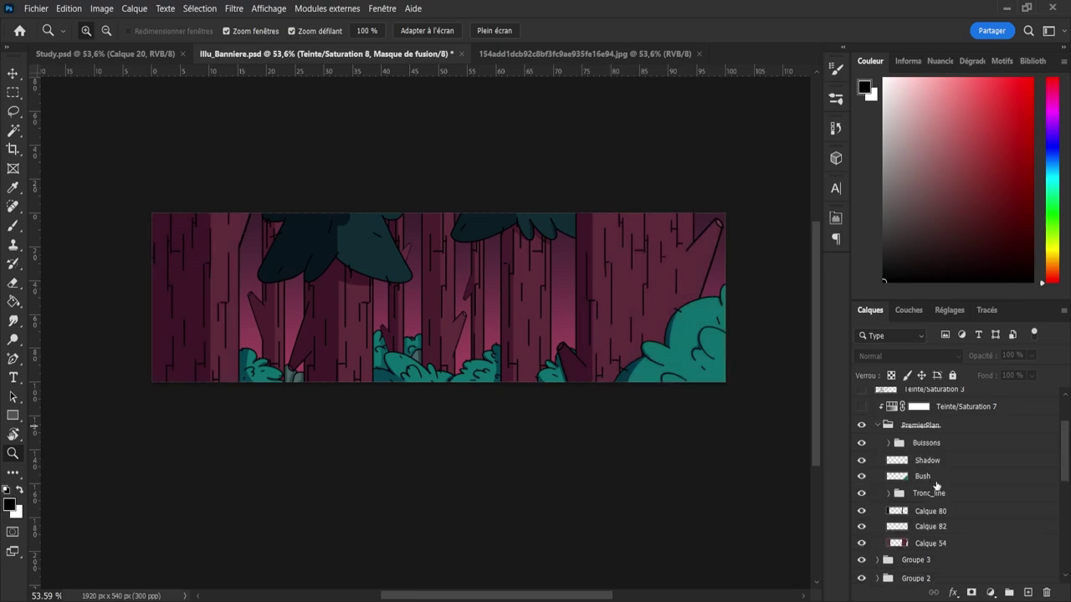
{"action": "left_click", "coordinate": [944, 529]}
{"action": "left_click", "coordinate": [946, 542]}
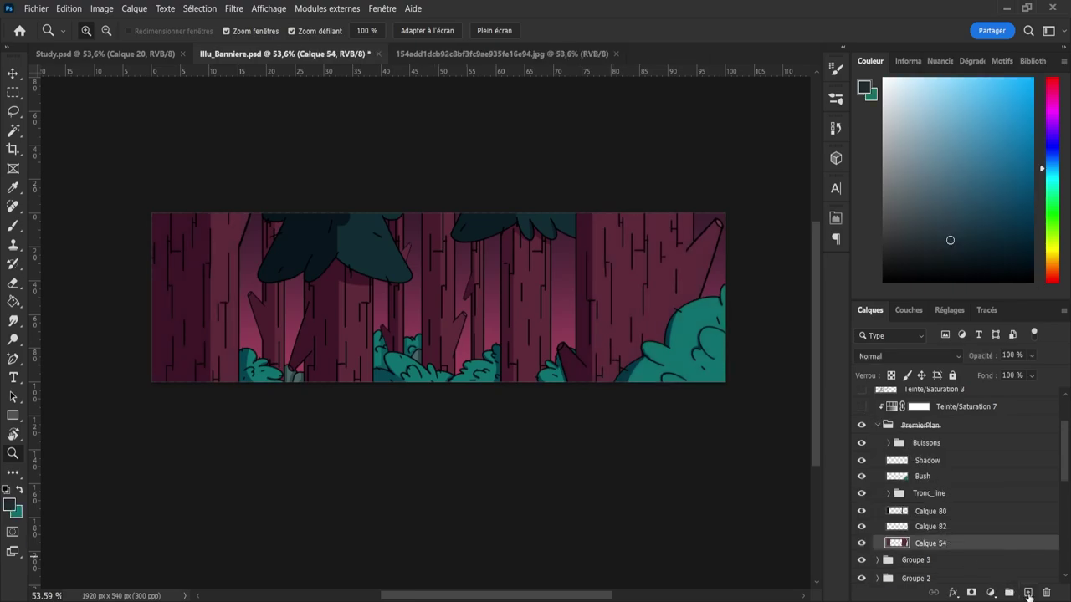
{"action": "left_click", "coordinate": [1028, 593]}
- Choose a brighter pink based on the large foreground trunk's colour and set the brush to 100% opacity and 0% smoothing
{"action": "left_click", "coordinate": [640, 299]}
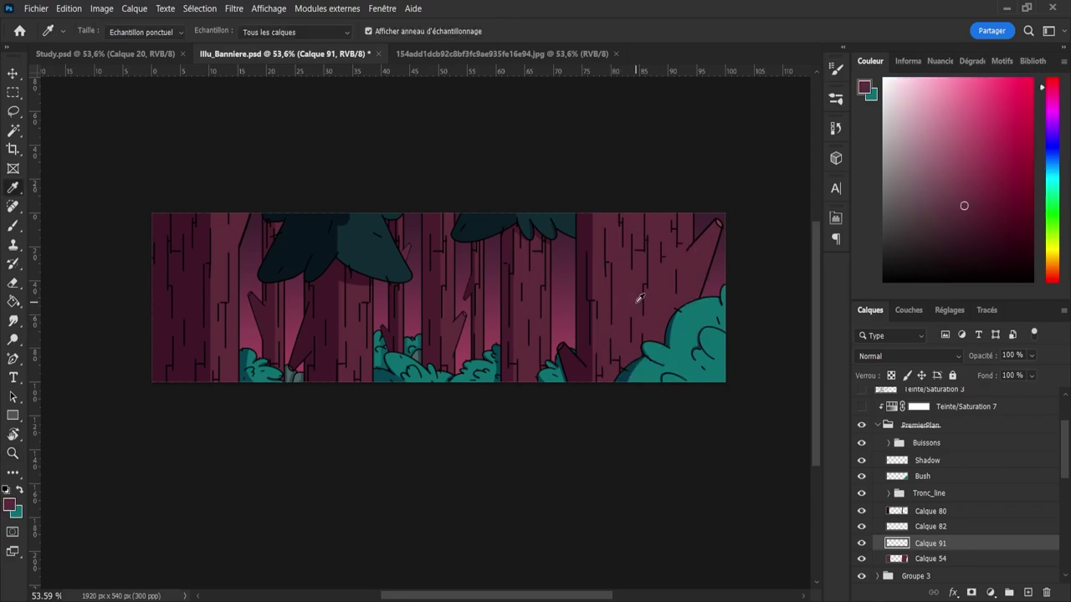
{"action": "key", "text": "b"}
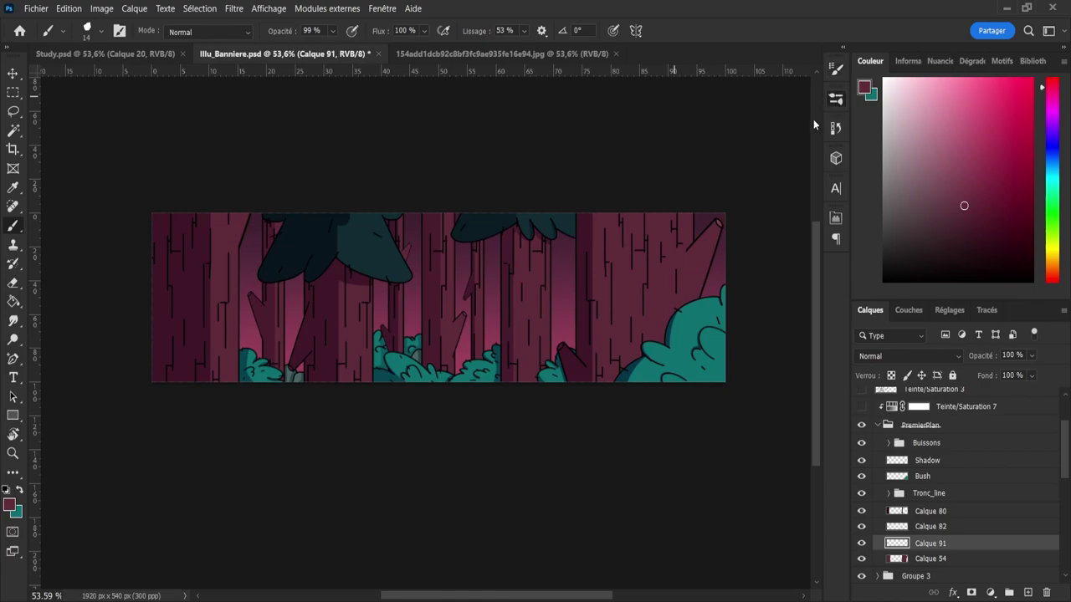
{"action": "key", "text": "0"}
{"action": "key", "text": "i"}
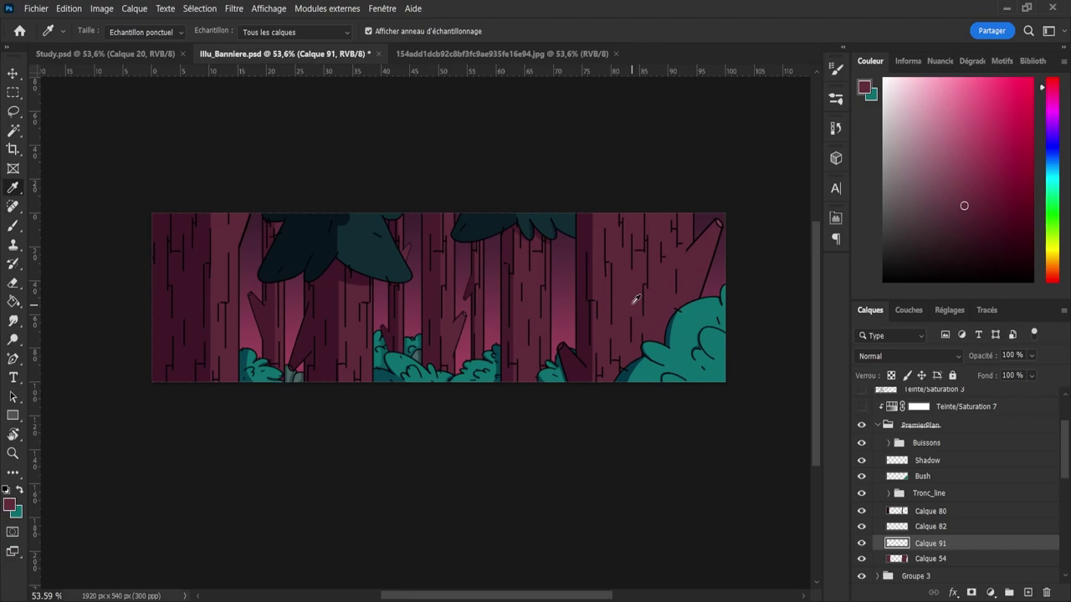
{"action": "left_click", "coordinate": [632, 292]}
{"action": "key", "text": "b"}
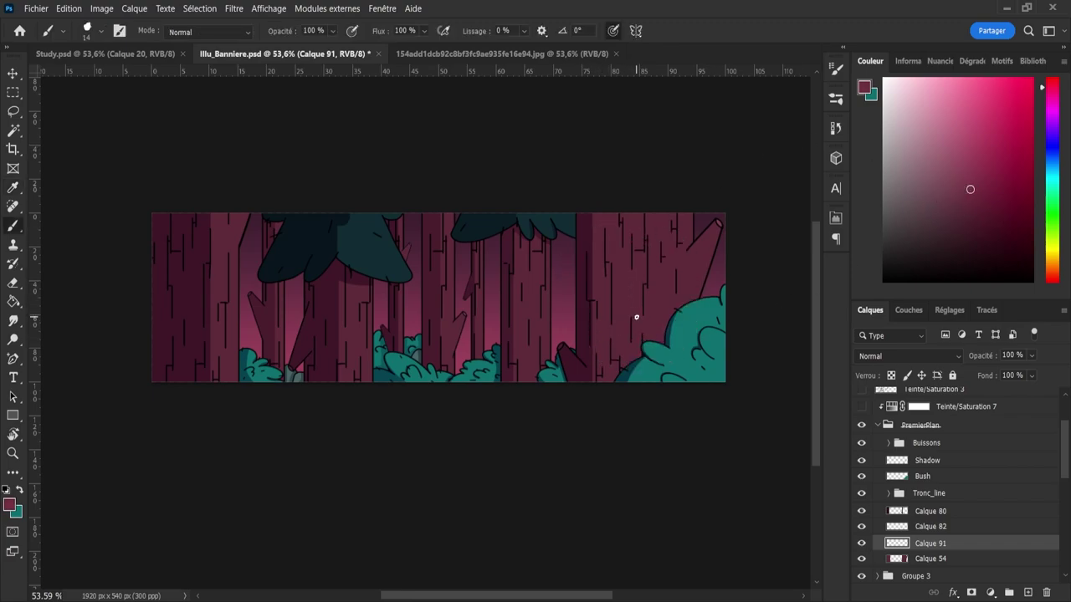
- Paint the foreground trunks brighter pink with a 198 px brush, confining the paint to Calque 54's outline with Calque 80 hidden
{"action": "mouse_move", "coordinate": [646, 323]}
{"action": "left_mouse_down"}
{"action": "mouse_move", "coordinate": [636, 377]}
{"action": "mouse_move", "coordinate": [619, 274]}
{"action": "mouse_move", "coordinate": [624, 373]}
{"action": "left_mouse_up"}
{"action": "left_click_drag", "start_coordinate": [619, 298], "coordinate": [617, 352]}
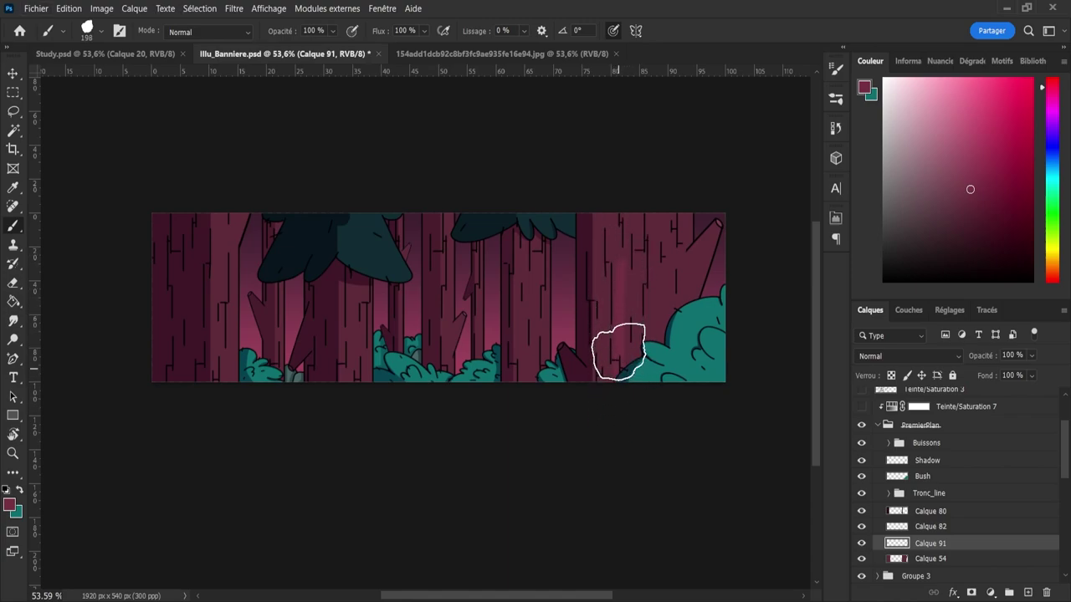
{"action": "left_click_drag", "start_coordinate": [622, 268], "coordinate": [639, 375]}
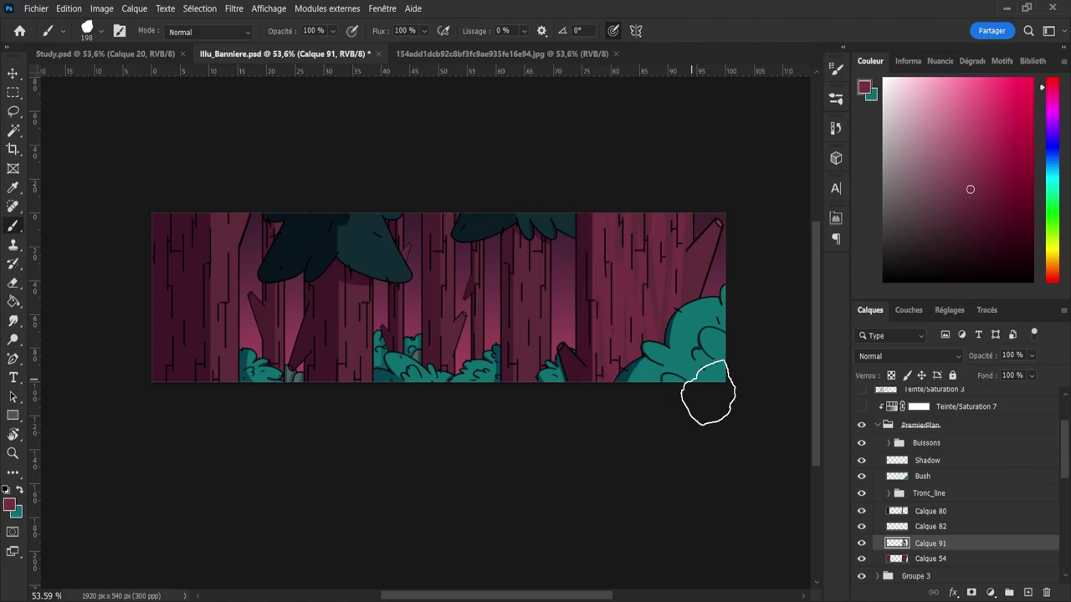
{"action": "left_click", "coordinate": [897, 560], "text": "ctrl"}
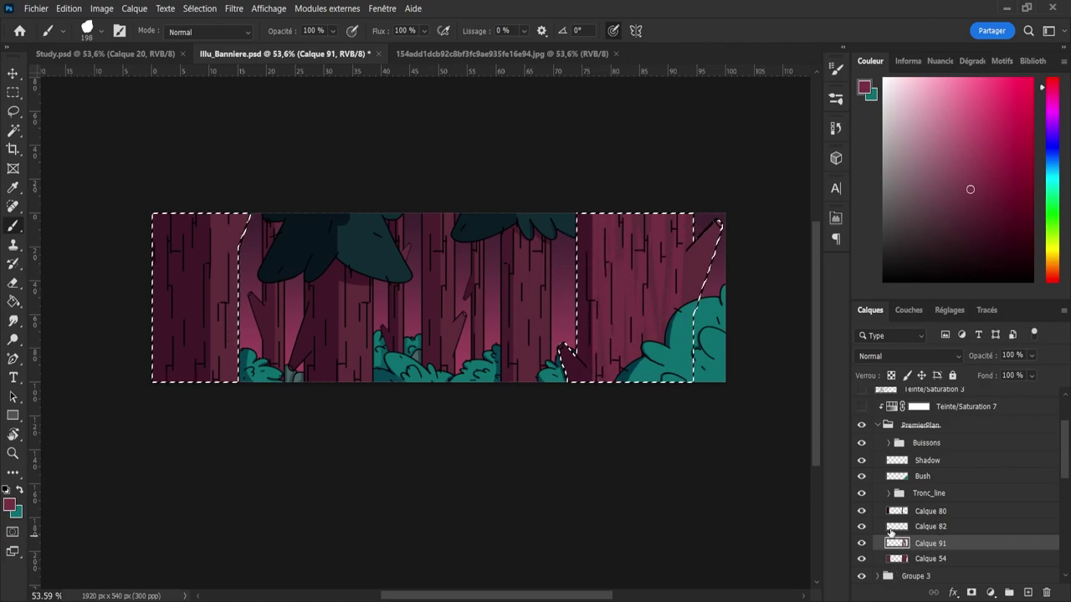
{"action": "left_click", "coordinate": [861, 511]}
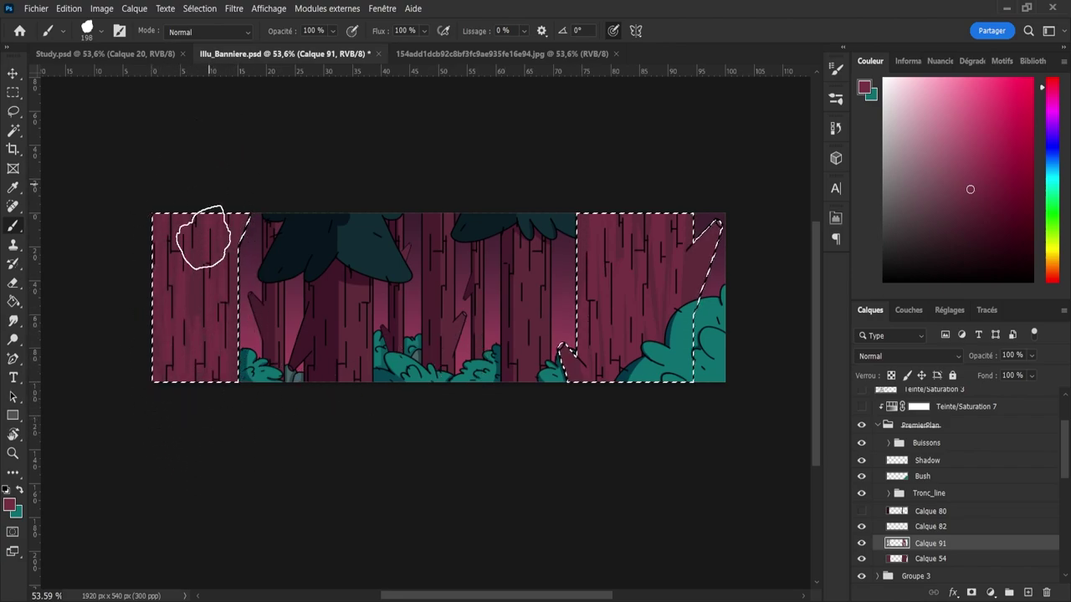
- Erase vertical streaks from the pink paint on the foreground trunks with a 92 px eraser at -90° and 16% smoothing
{"action": "key", "text": "e"}
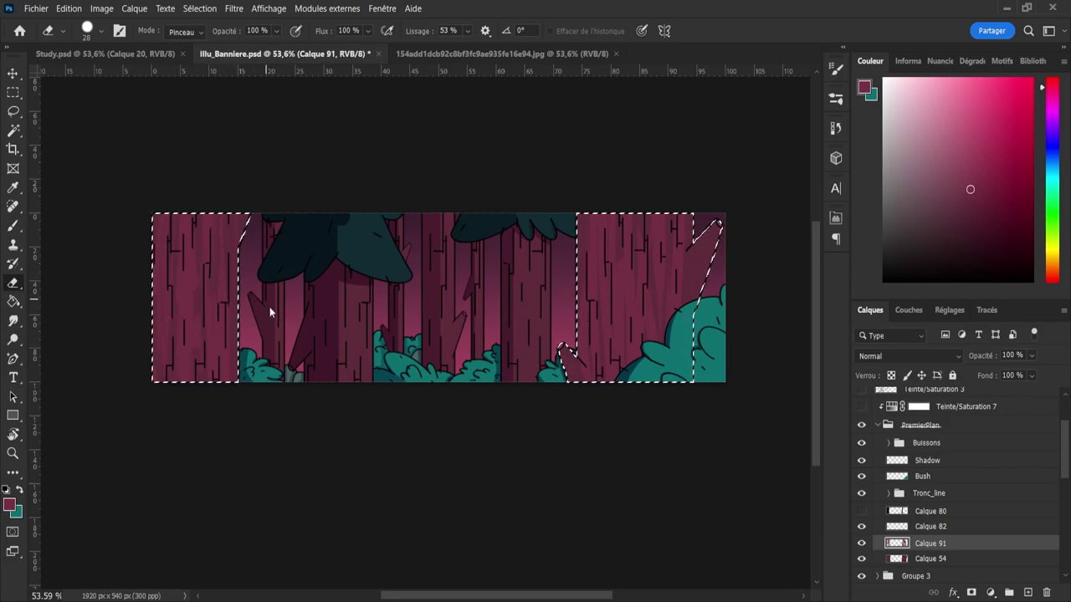
{"action": "left_click_drag", "start_coordinate": [279, 311], "coordinate": [258, 339]}
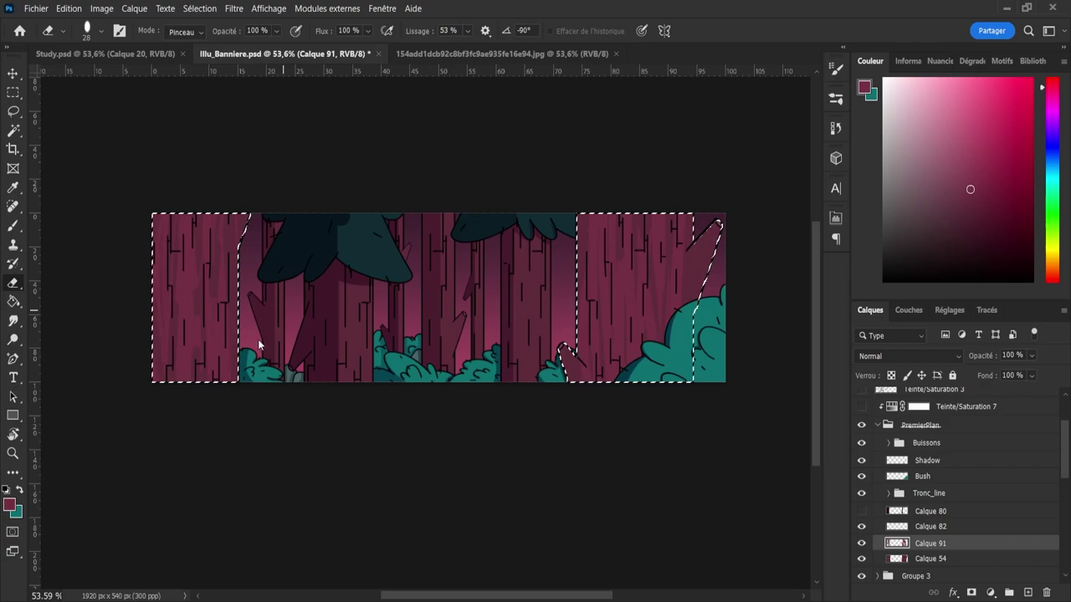
{"action": "left_click", "coordinate": [468, 31]}
{"action": "left_click_drag", "start_coordinate": [471, 46], "coordinate": [447, 46]}
{"action": "left_click_drag", "start_coordinate": [207, 313], "coordinate": [229, 325]}
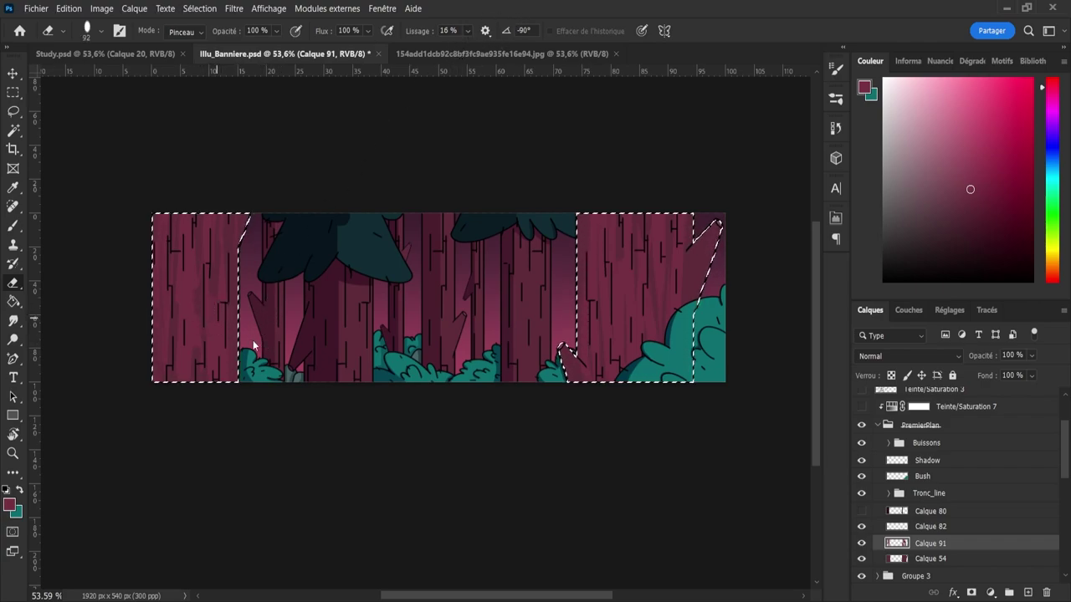
{"action": "key", "text": "ctrl+z"}
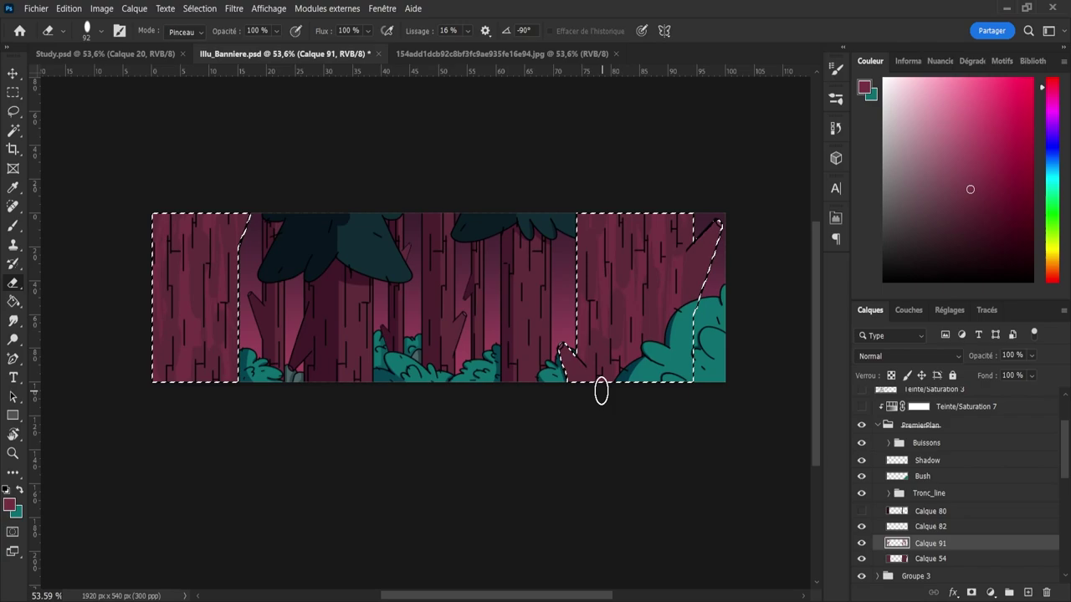
- Try the Superposition, Luminosité, Incrustation and Densité linéaire - (Ajout) blend modes on Calque 91, and Normal at reduced opacity
{"action": "left_click", "coordinate": [890, 354]}
{"action": "left_click", "coordinate": [877, 177]}
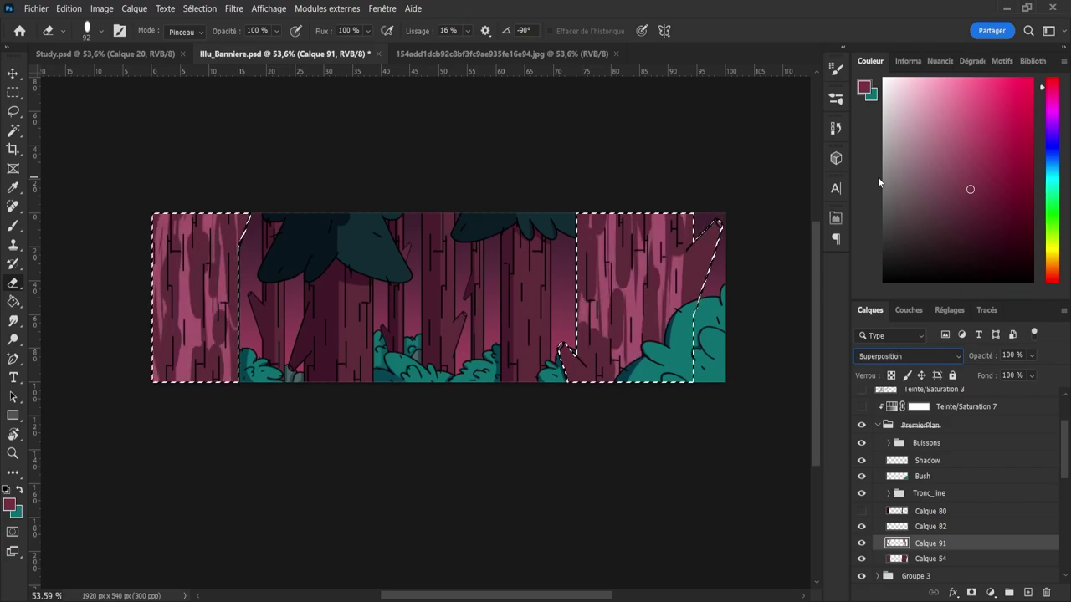
{"action": "key", "text": "Down"}
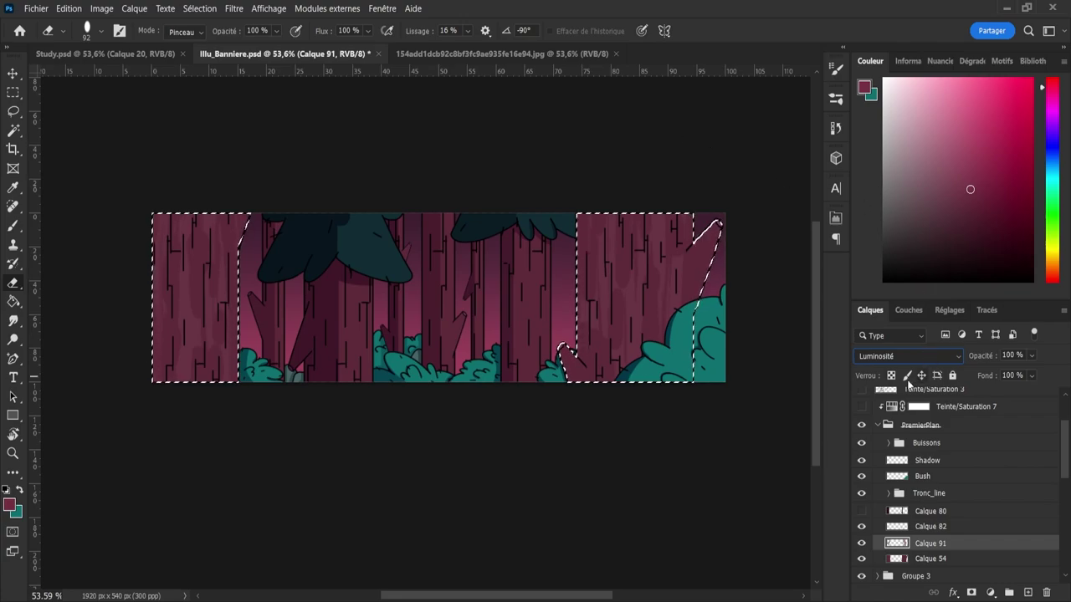
{"action": "scroll", "coordinate": [892, 382], "scroll_direction": "up", "scroll_amount": 14}
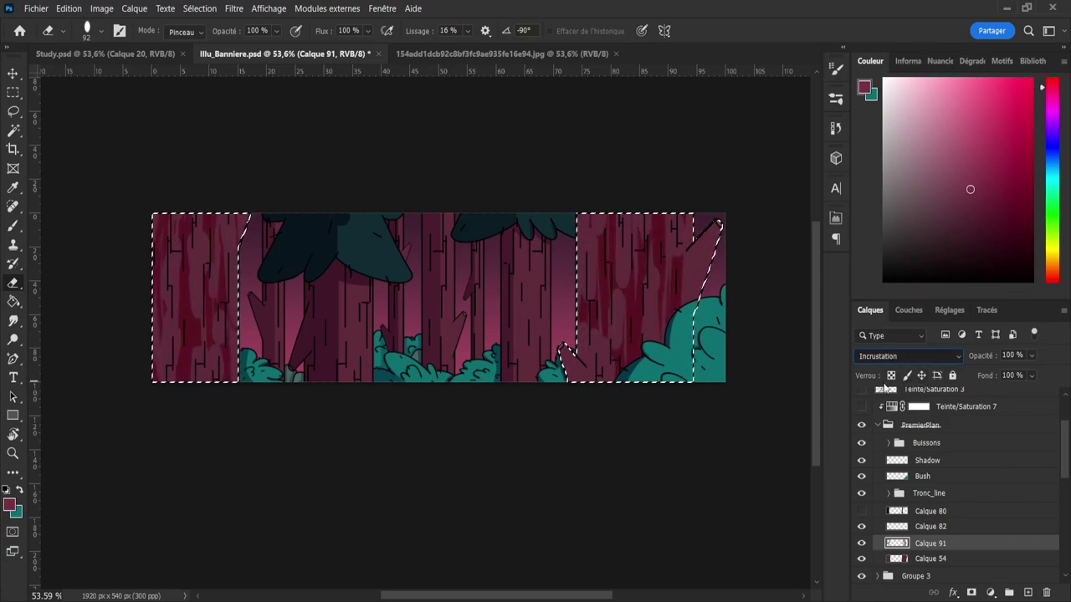
{"action": "scroll", "coordinate": [887, 356], "scroll_direction": "up", "scroll_amount": 2}
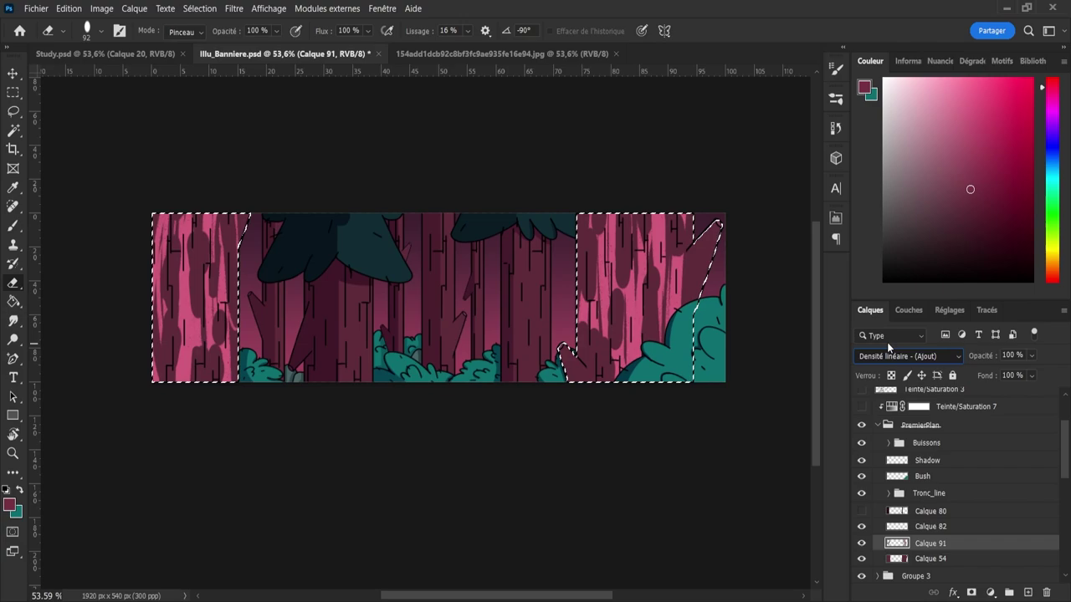
{"action": "key", "text": "Up"}
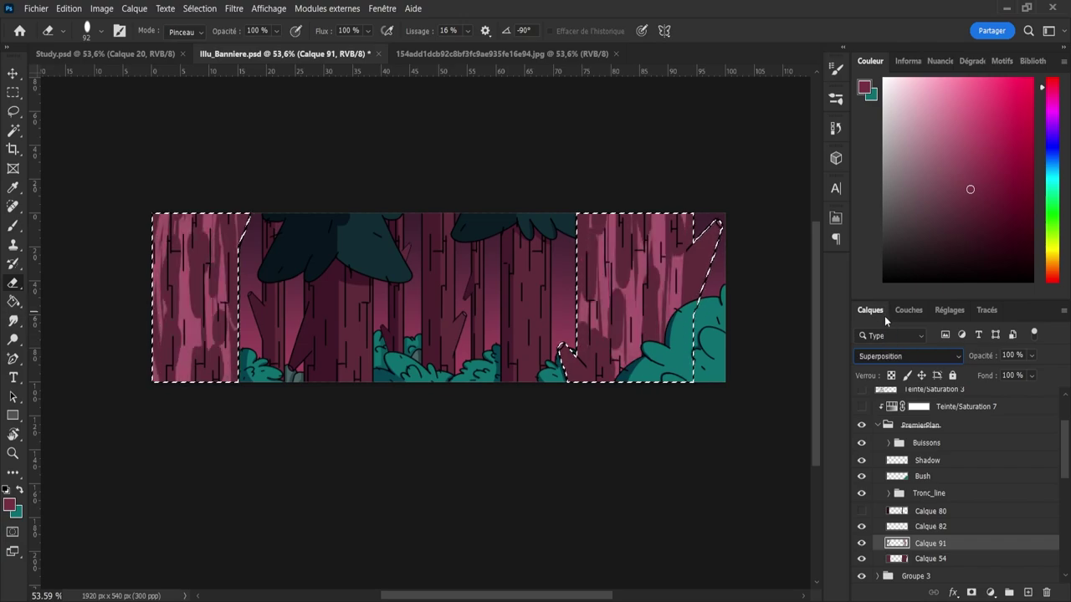
{"action": "key", "text": "Up"}
{"action": "key", "text": "Up"}
{"action": "key", "text": "Up"}
{"action": "key", "text": "Up"}
{"action": "key", "text": "Up"}
{"action": "key", "text": "Up"}
{"action": "key", "text": "Up"}
{"action": "key", "text": "Up"}
{"action": "key", "text": "Up"}
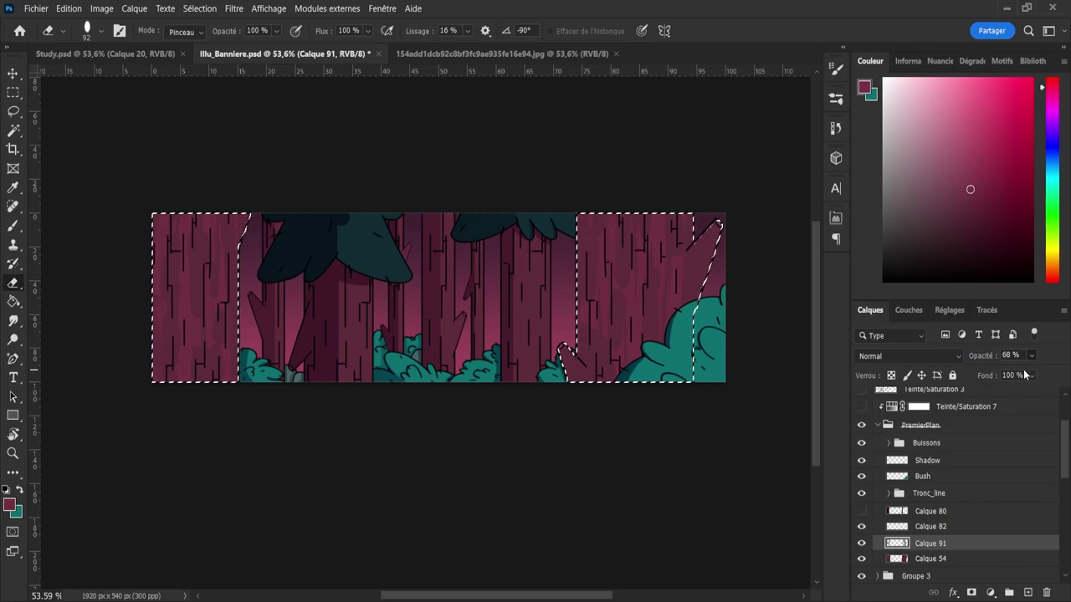
{"action": "left_click_drag", "start_coordinate": [1023, 372], "coordinate": [1020, 372]}
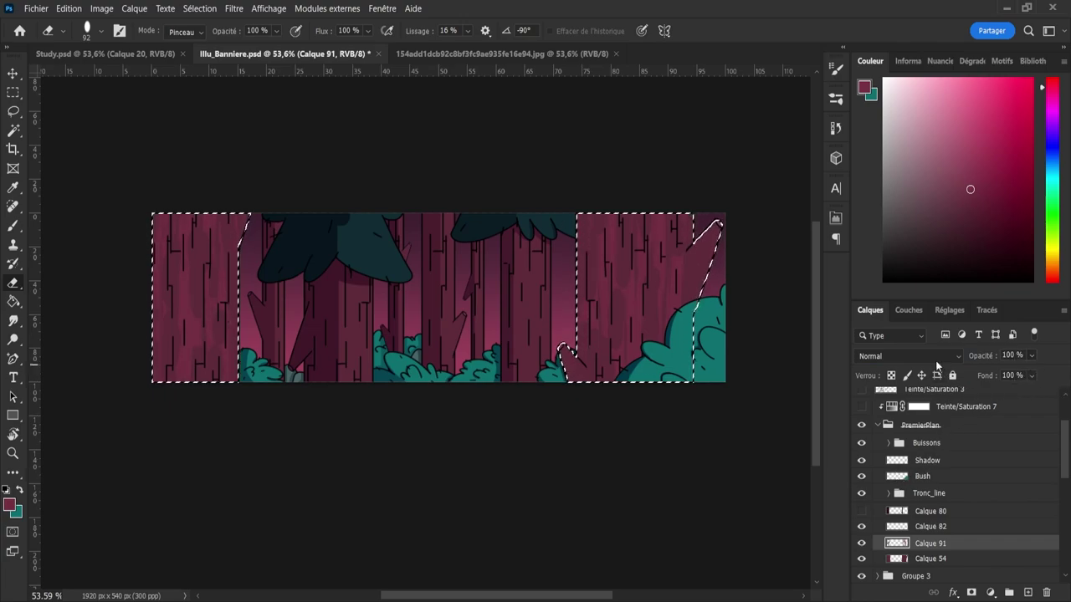
- Set Calque 91's blend mode to Superposition and its opacity to 27%
{"action": "key", "text": "Down"}
{"action": "key", "text": "Down"}
{"action": "key", "text": "Down"}
{"action": "key", "text": "Down"}
{"action": "key", "text": "Down"}
{"action": "key", "text": "Down"}
{"action": "key", "text": "Down"}
{"action": "left_click", "coordinate": [1031, 357]}
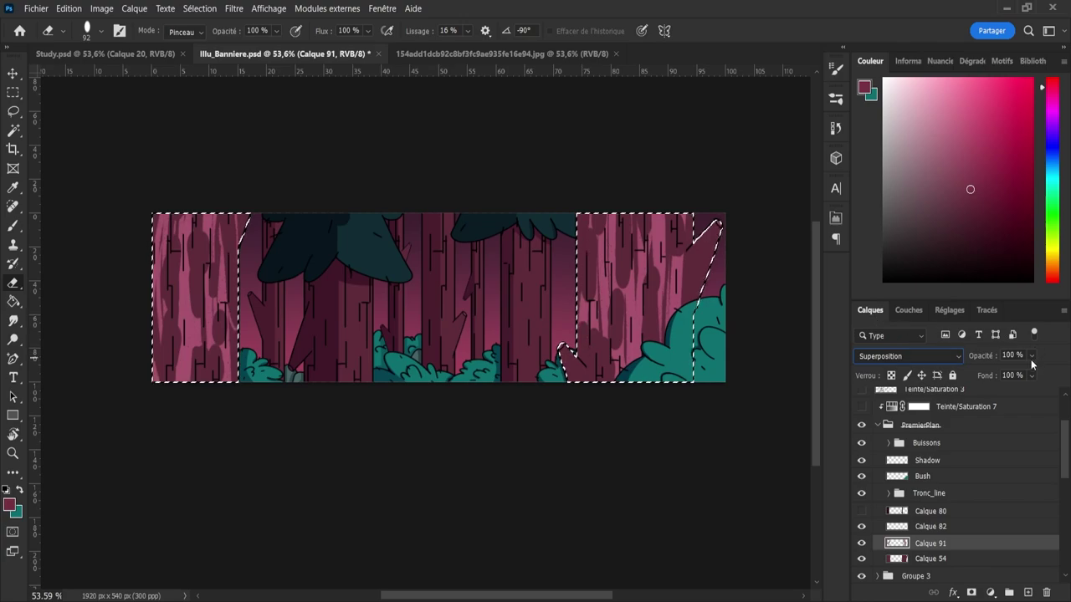
{"action": "mouse_move", "coordinate": [1030, 368]}
{"action": "left_mouse_down"}
{"action": "mouse_move", "coordinate": [992, 374]}
{"action": "mouse_move", "coordinate": [1003, 377]}
{"action": "left_mouse_up"}
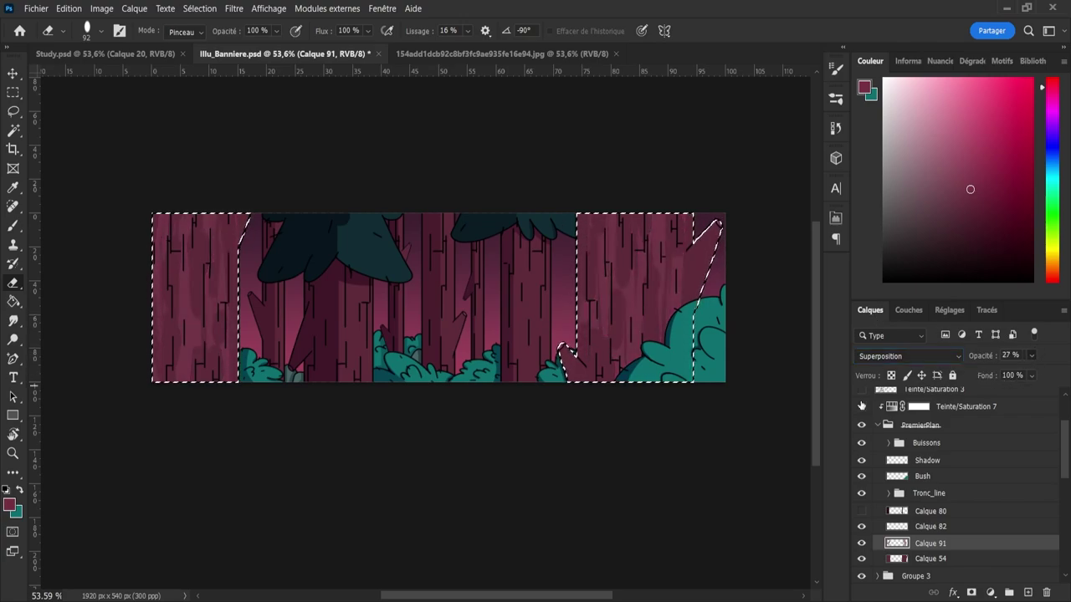
- Repaint the right foreground trunk with the 198 px brush and cut thin vertical bark streaks into it with the narrowed 92 px eraser
{"action": "key", "text": "b"}
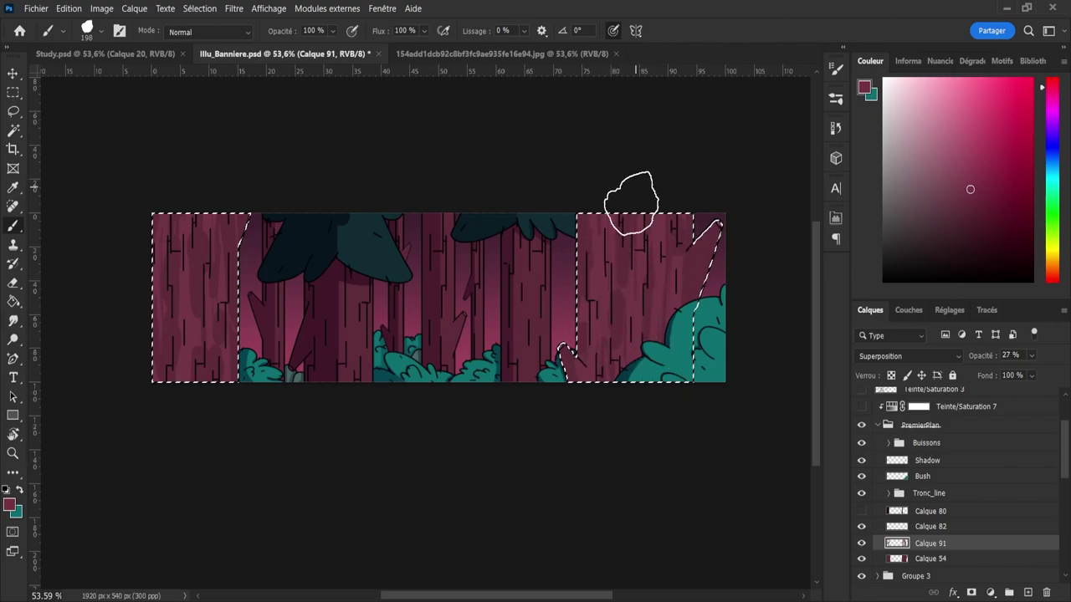
{"action": "key", "text": "e"}
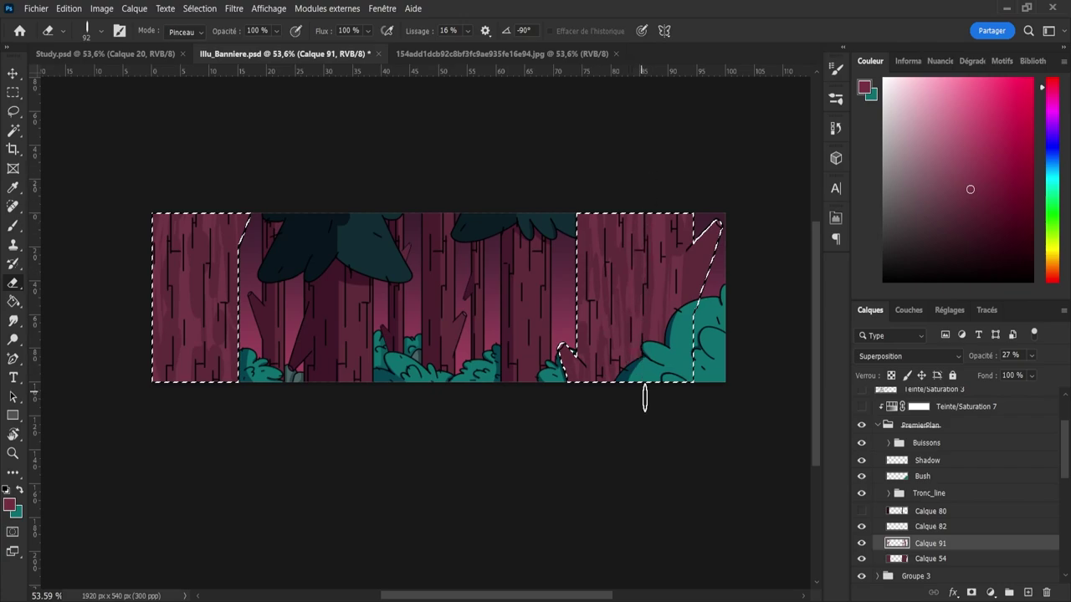
{"action": "key", "text": "b"}
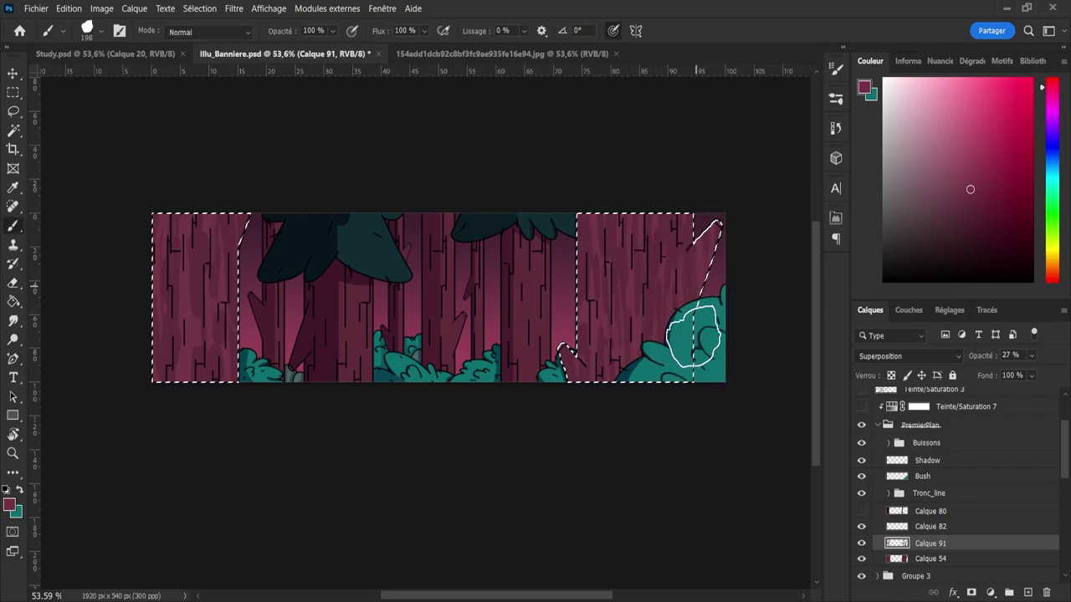
{"action": "key", "text": "e"}
{"action": "key", "text": "b"}
{"action": "key", "text": "e"}
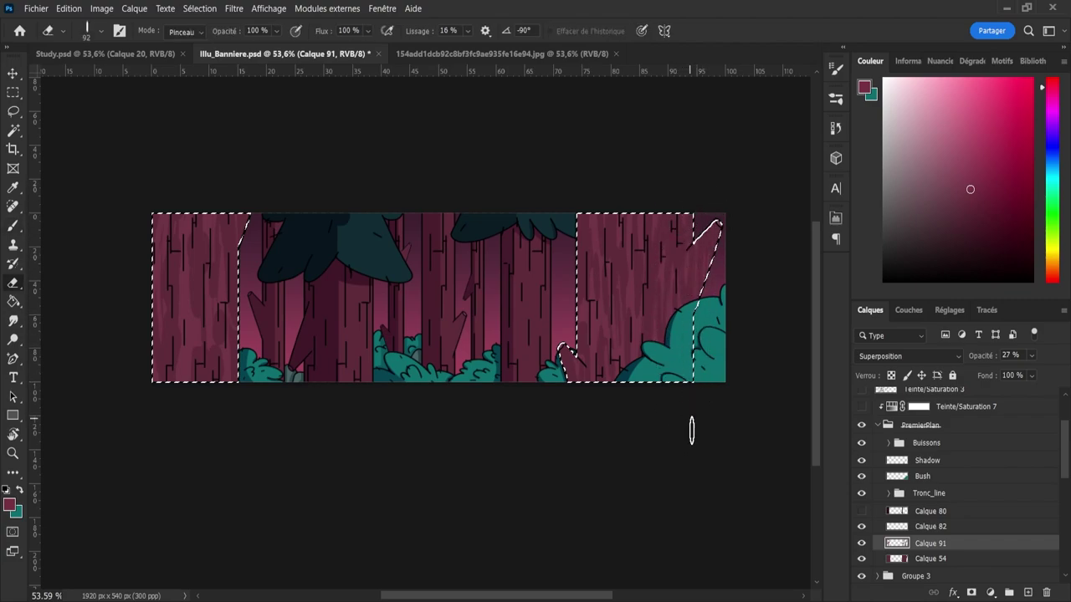
- With Calque 91 at 54% opacity, repaint the left foreground trunk pink and erase thin vertical bark streaks from it
{"action": "left_click", "coordinate": [1031, 356]}
{"action": "left_click_drag", "start_coordinate": [1008, 369], "coordinate": [1027, 372]}
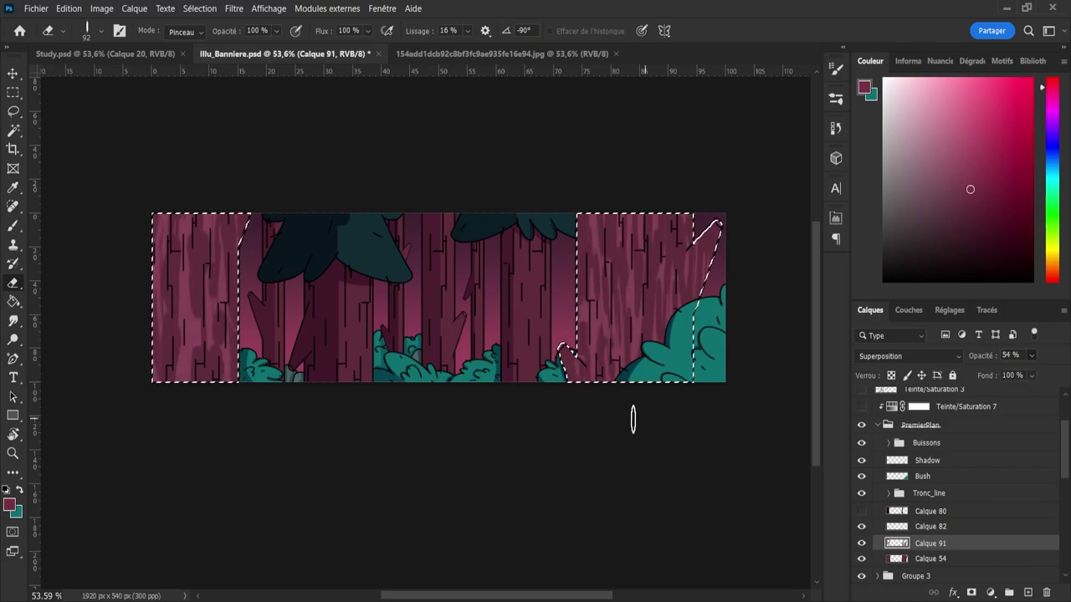
{"action": "key", "text": "b"}
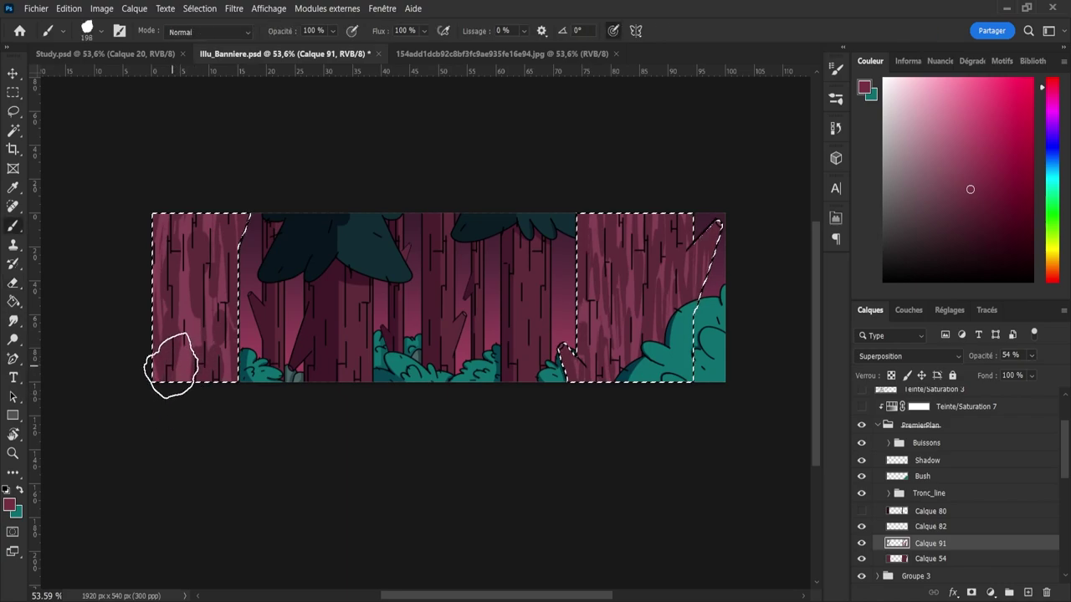
{"action": "left_click_drag", "start_coordinate": [169, 345], "coordinate": [178, 199]}
{"action": "left_click_drag", "start_coordinate": [184, 373], "coordinate": [188, 174]}
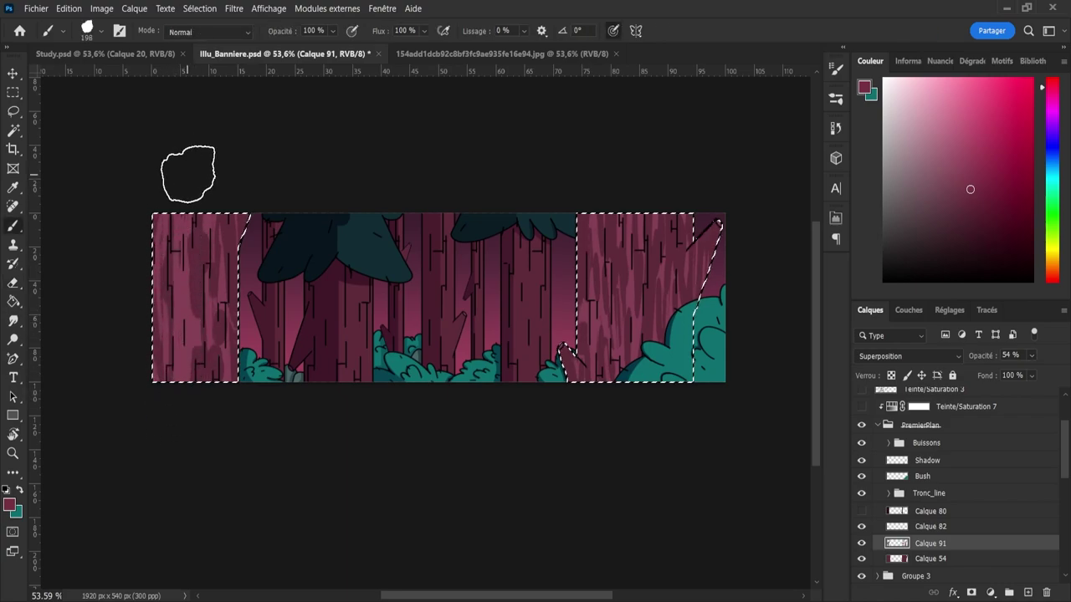
{"action": "mouse_move", "coordinate": [212, 415]}
{"action": "left_mouse_down"}
{"action": "mouse_move", "coordinate": [210, 194]}
{"action": "mouse_move", "coordinate": [204, 347]}
{"action": "mouse_move", "coordinate": [194, 198]}
{"action": "mouse_move", "coordinate": [204, 184]}
{"action": "mouse_move", "coordinate": [219, 433]}
{"action": "mouse_move", "coordinate": [216, 235]}
{"action": "mouse_move", "coordinate": [235, 309]}
{"action": "mouse_move", "coordinate": [232, 239]}
{"action": "left_mouse_up"}
{"action": "key", "text": "e"}
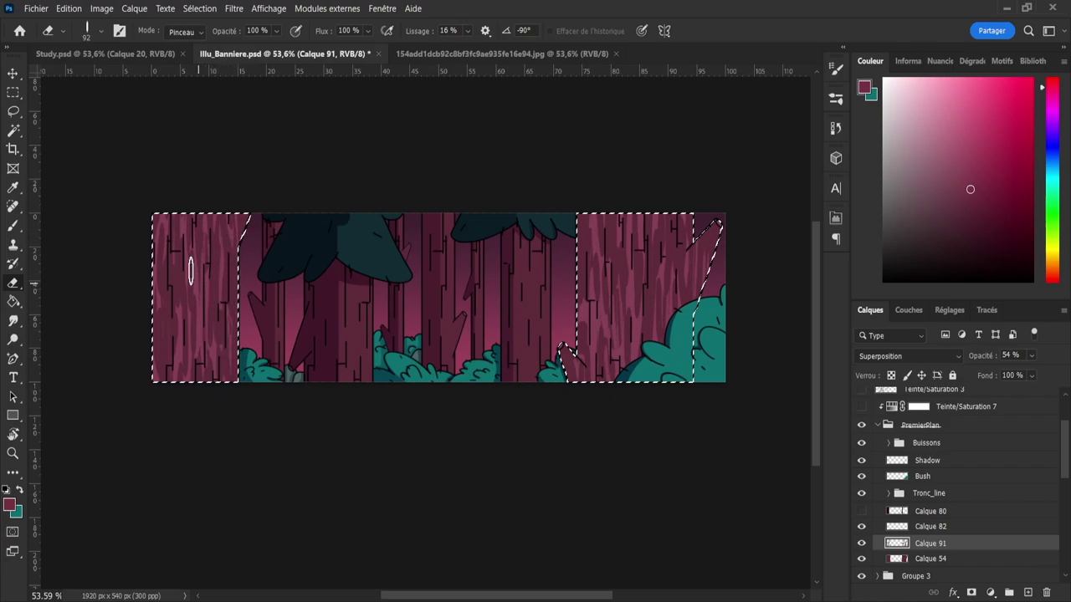
- Lower Calque 91's opacity to 10% and show the Calque 80 shadow layer again
{"action": "key", "text": "b"}
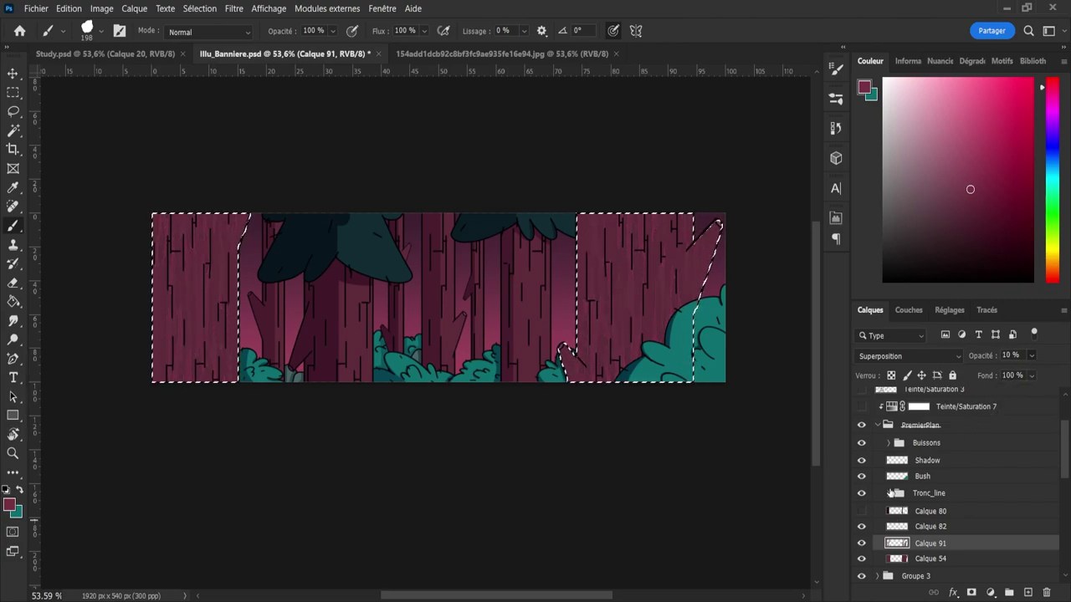
{"action": "left_click", "coordinate": [862, 511]}
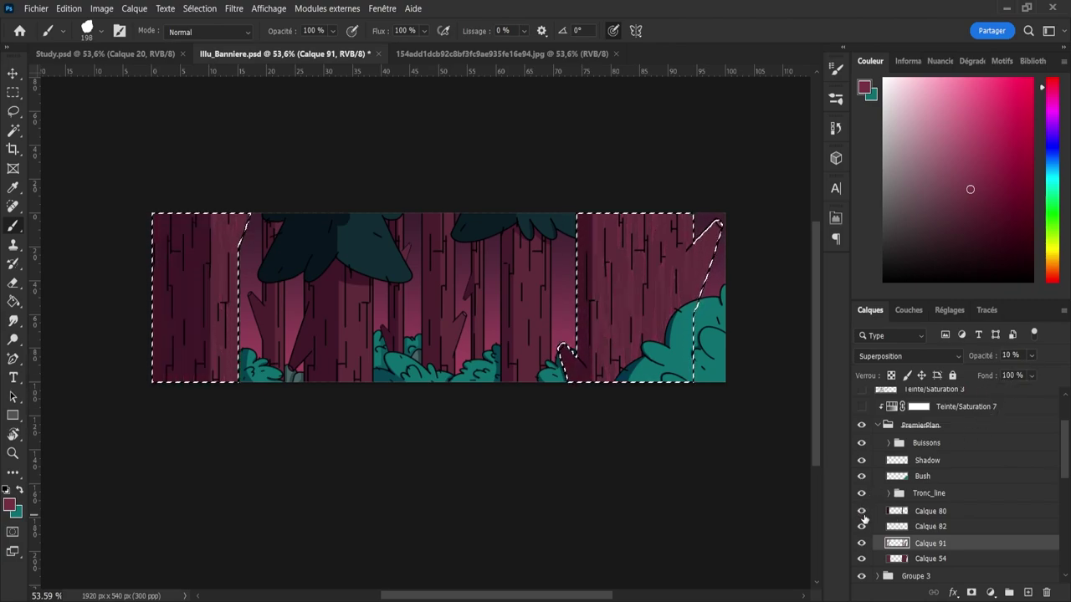
- Create a layer above Calque 91 and paint lighter, duller pink bark streaks on both foreground trunks, hiding Calque 80
{"action": "left_click", "coordinate": [1028, 593]}
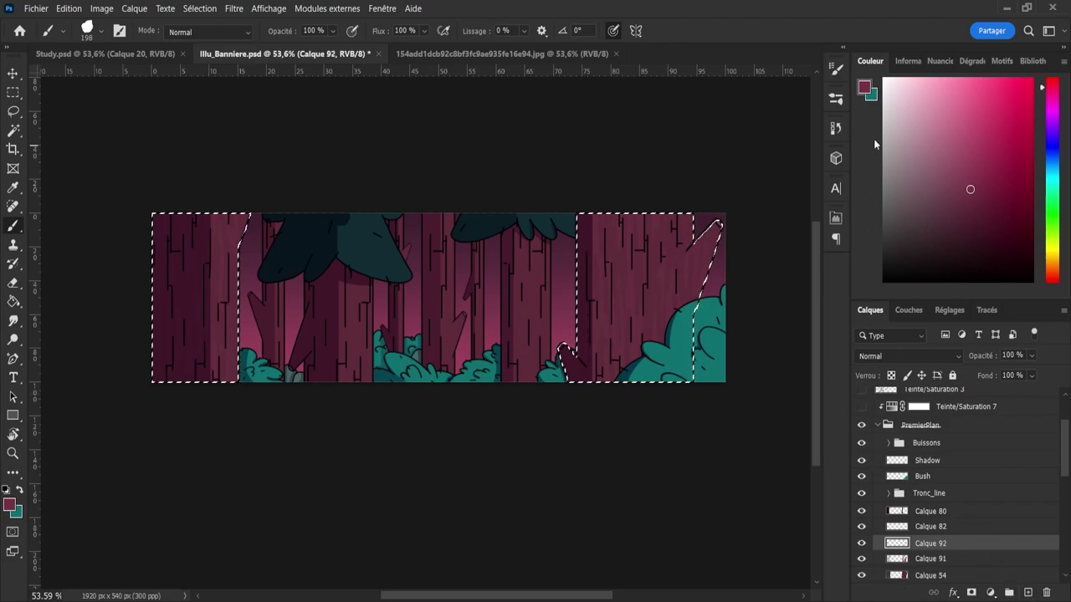
{"action": "left_click", "coordinate": [947, 185]}
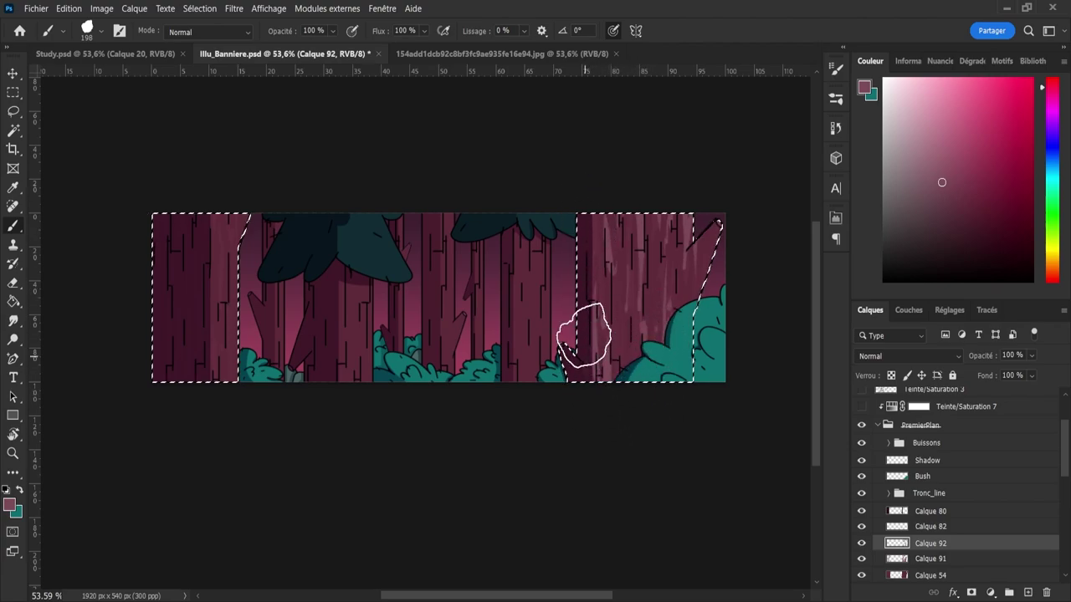
{"action": "left_click", "coordinate": [863, 512]}
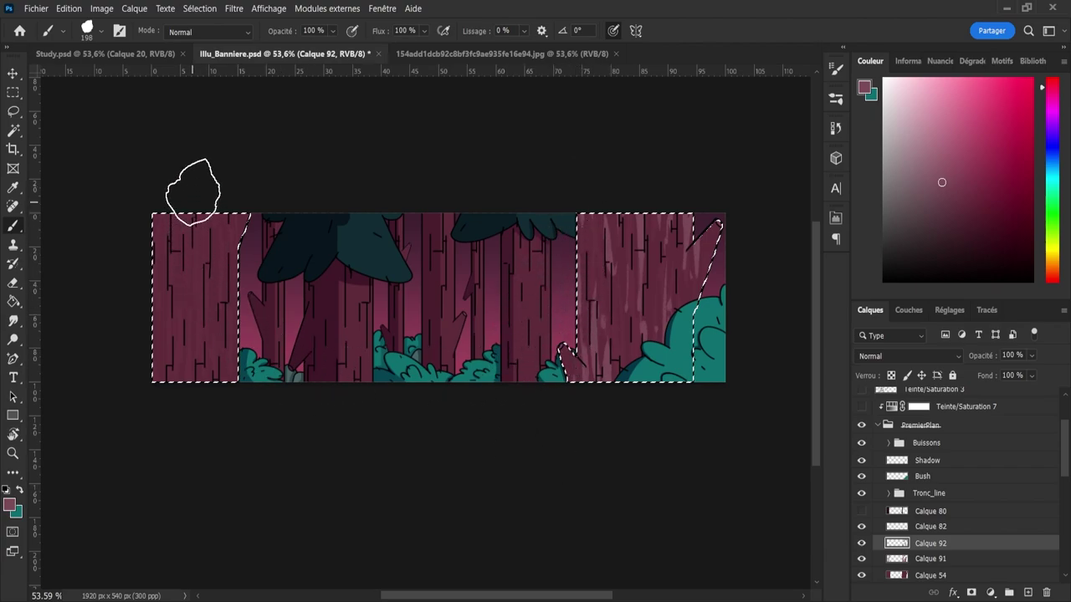
{"action": "left_click_drag", "start_coordinate": [195, 213], "coordinate": [203, 416]}
{"action": "left_click_drag", "start_coordinate": [212, 192], "coordinate": [228, 401]}
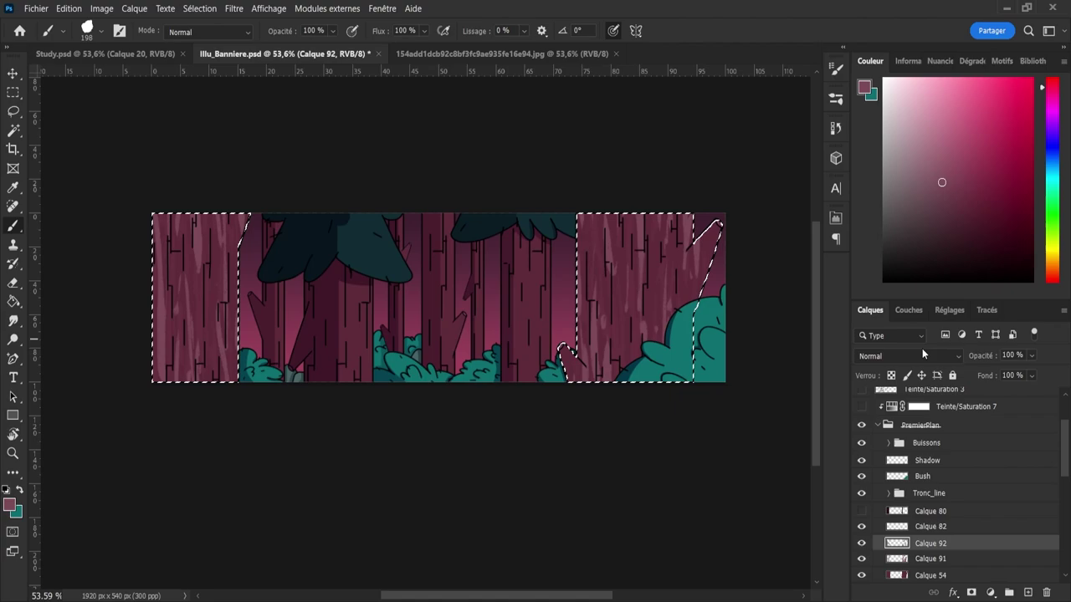
- Compare blend modes such as Densité couleur -, Lumière crue, Division and Luminosité on Calque 92's bark streaks
{"action": "scroll", "coordinate": [905, 352], "scroll_direction": "down", "scroll_amount": 2}
{"action": "key", "text": "ctrl+z"}
{"action": "key", "text": "Down"}
{"action": "key", "text": "Down"}
{"action": "key", "text": "Down"}
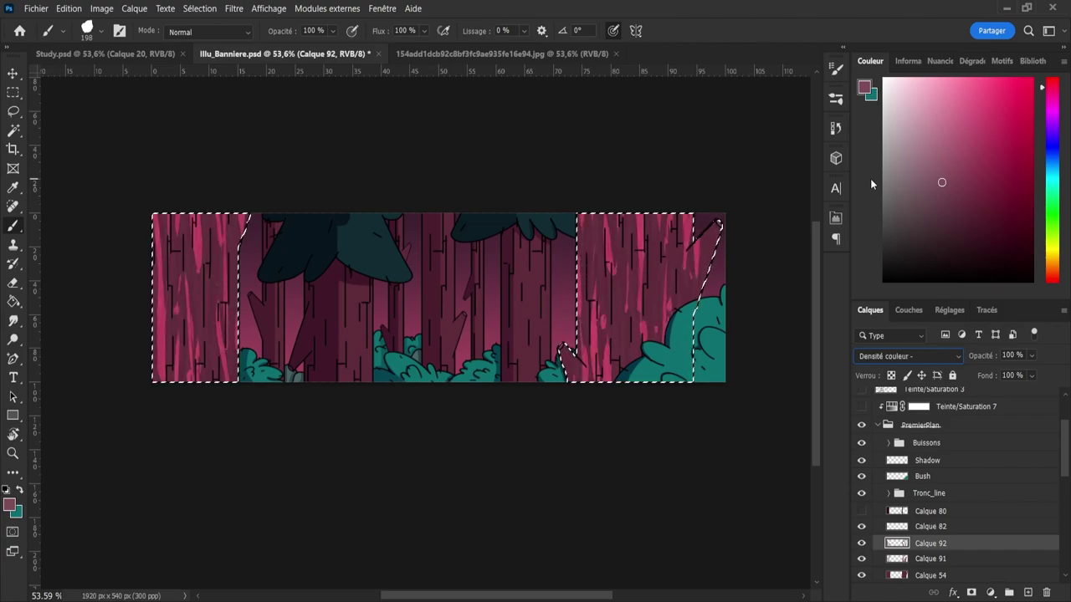
{"action": "key", "text": "Up"}
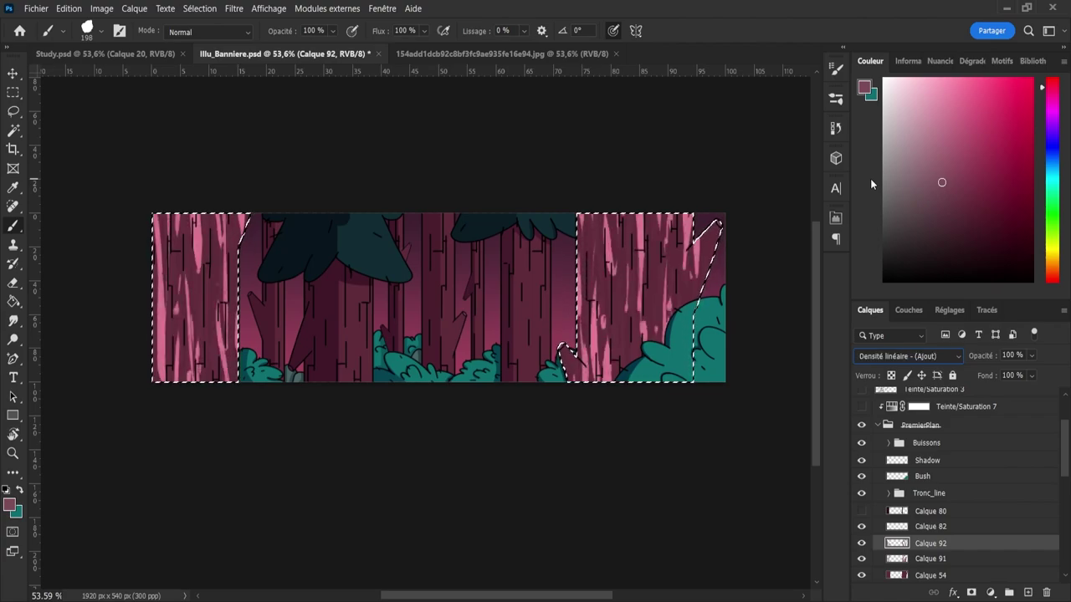
{"action": "key", "text": "Down"}
{"action": "key", "text": "Down"}
{"action": "key", "text": "Down"}
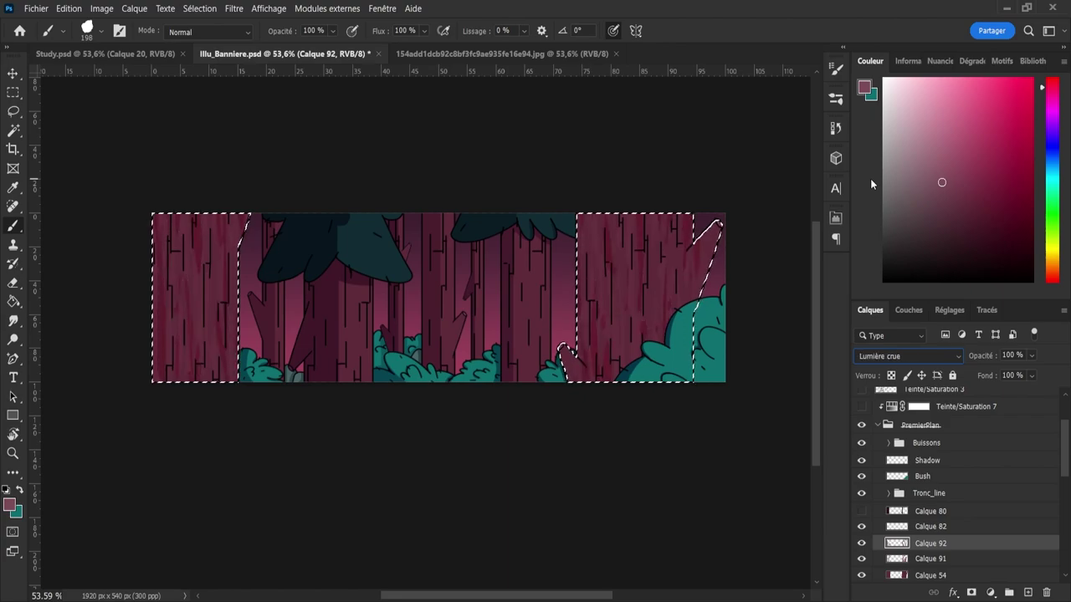
{"action": "key", "text": "Down"}
{"action": "key", "text": "Down"}
{"action": "key", "text": "Down"}
{"action": "key", "text": "Down"}
{"action": "key", "text": "Down"}
{"action": "key", "text": "Down"}
{"action": "key", "text": "Down"}
{"action": "key", "text": "Down"}
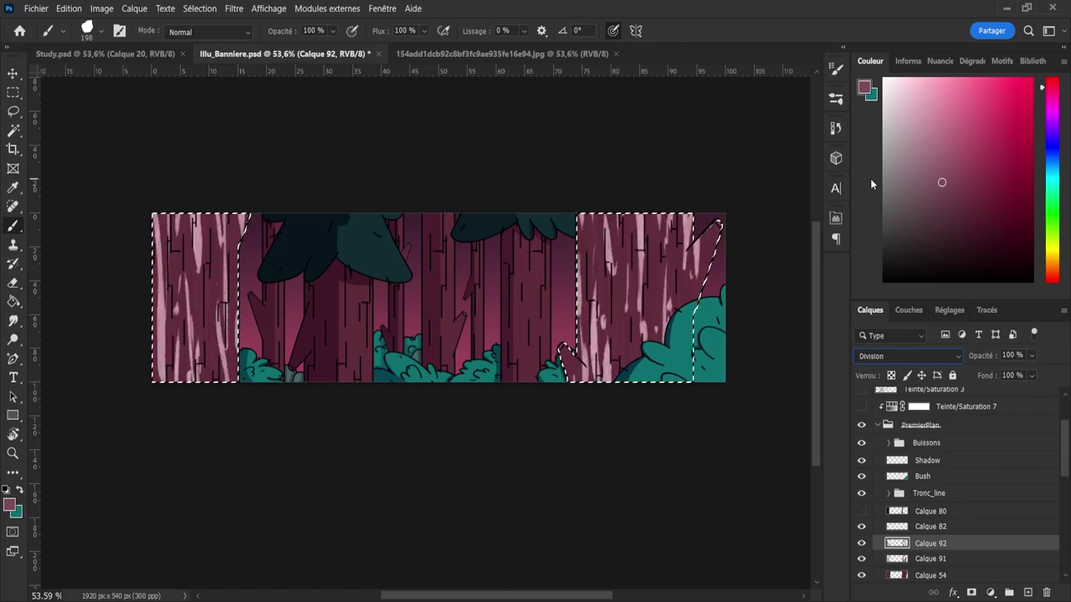
{"action": "key", "text": "Down"}
{"action": "key", "text": "Down"}
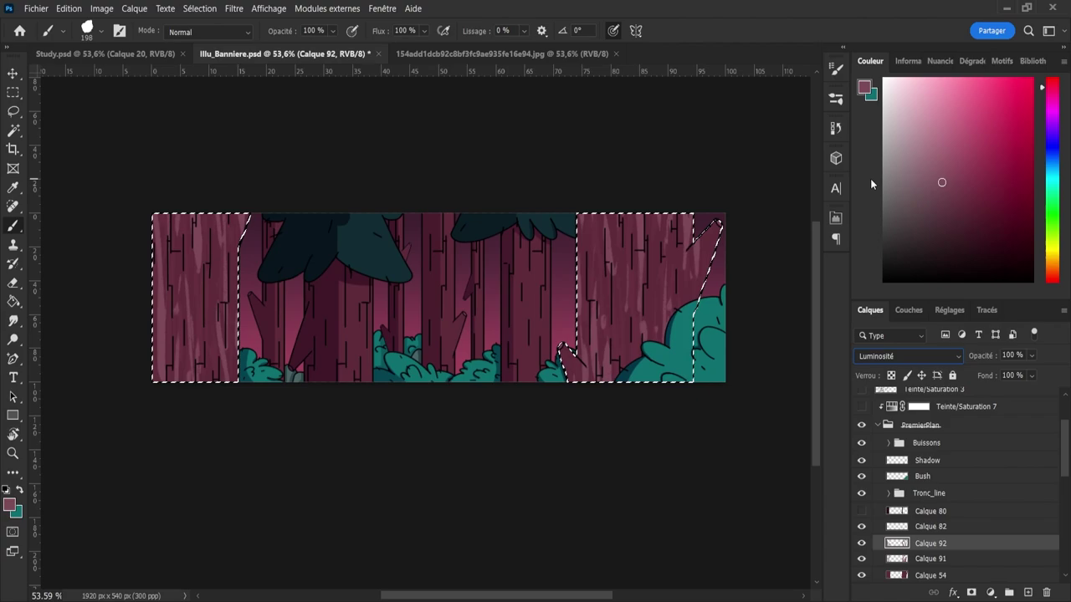
- Set Calque 92 to Densité linéaire - (Ajout) at 10% opacity with Calque 80 shown again
{"action": "scroll", "coordinate": [896, 361], "scroll_direction": "up", "scroll_amount": 16}
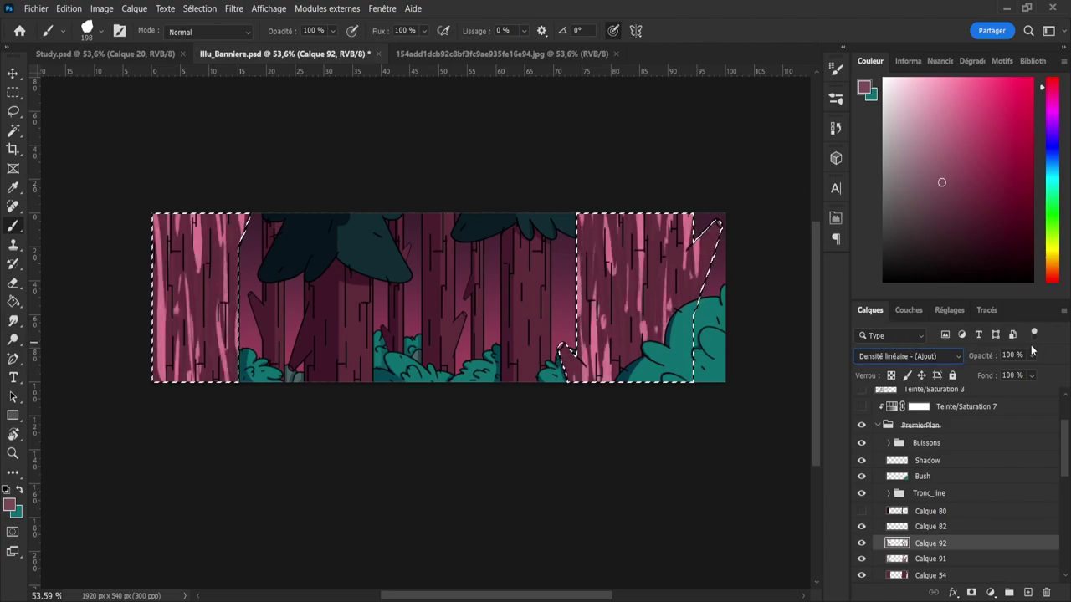
{"action": "left_click_drag", "start_coordinate": [997, 372], "coordinate": [988, 376]}
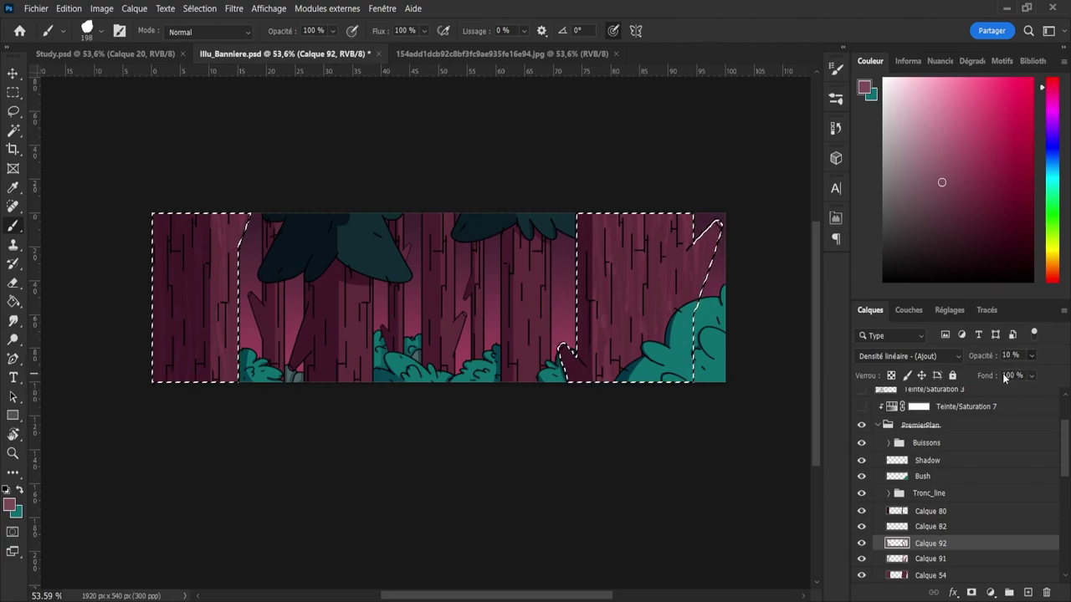
- Save the banner and clear the selection around the foreground trunks
{"action": "key", "text": "ctrl+s"}
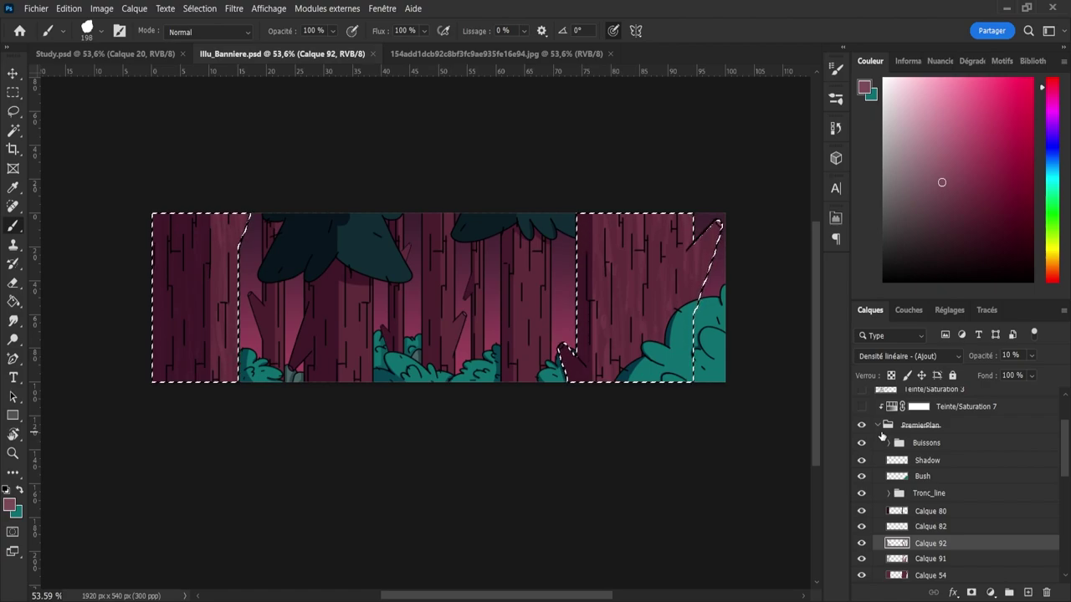
{"action": "key", "text": "ctrl+d"}
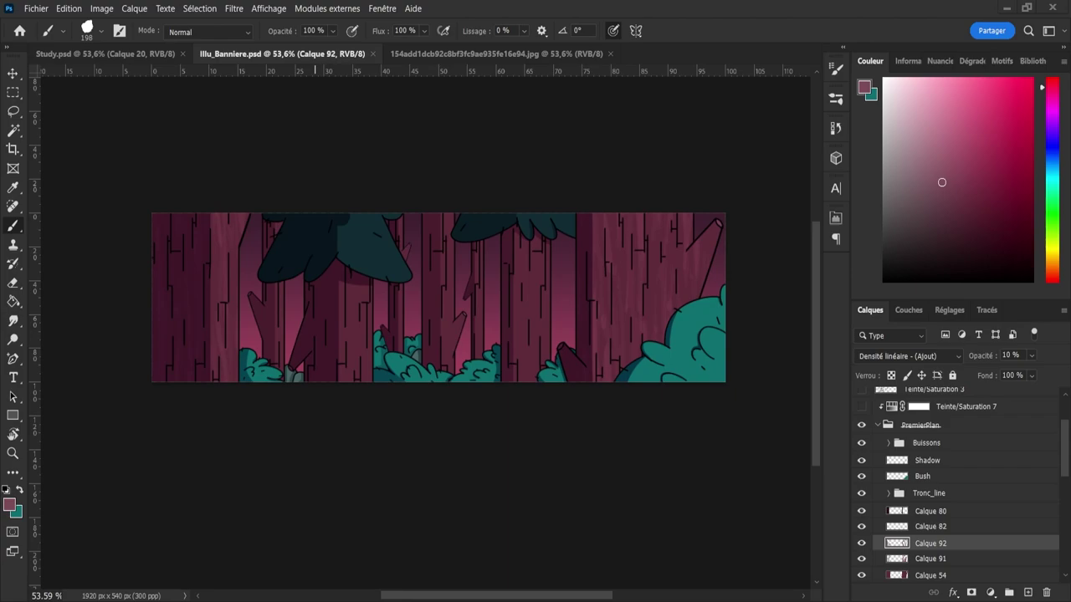
{"action": "key", "text": "ctrl+shift+d"}
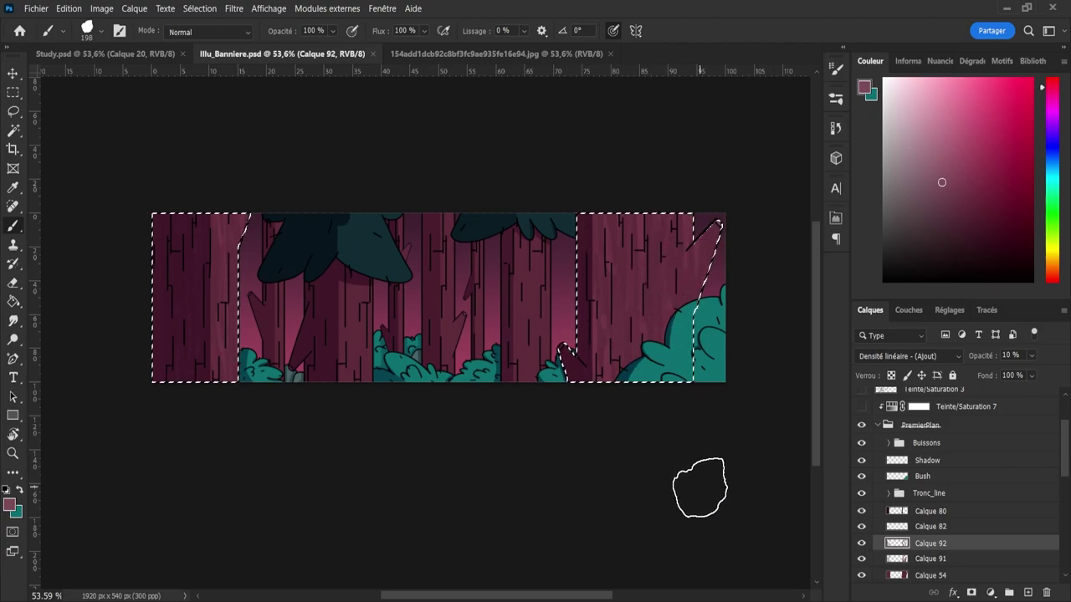
{"action": "key", "text": "l"}
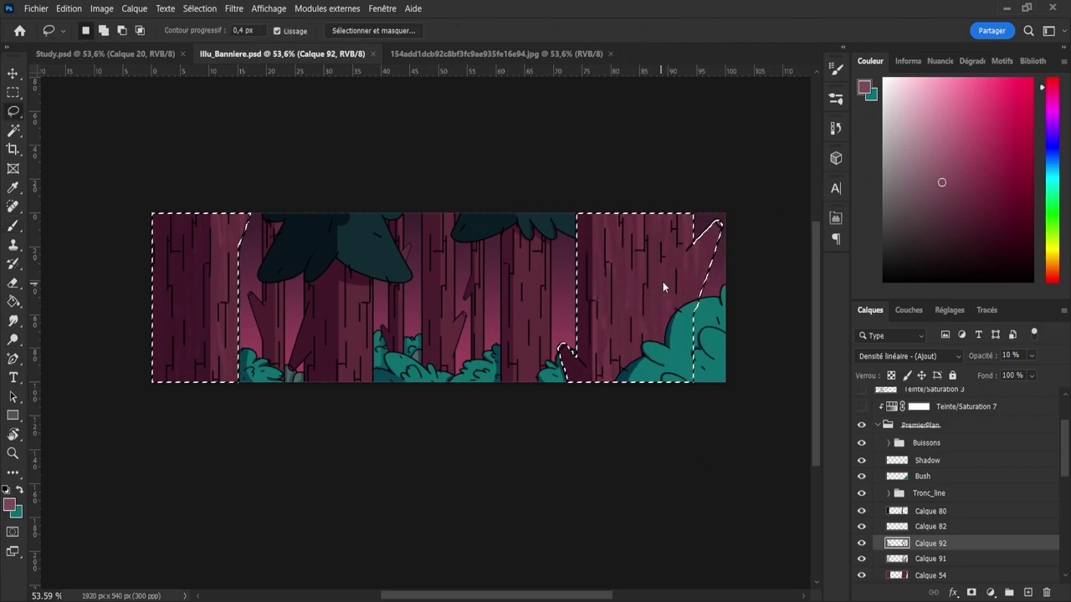
{"action": "left_click", "coordinate": [662, 285]}
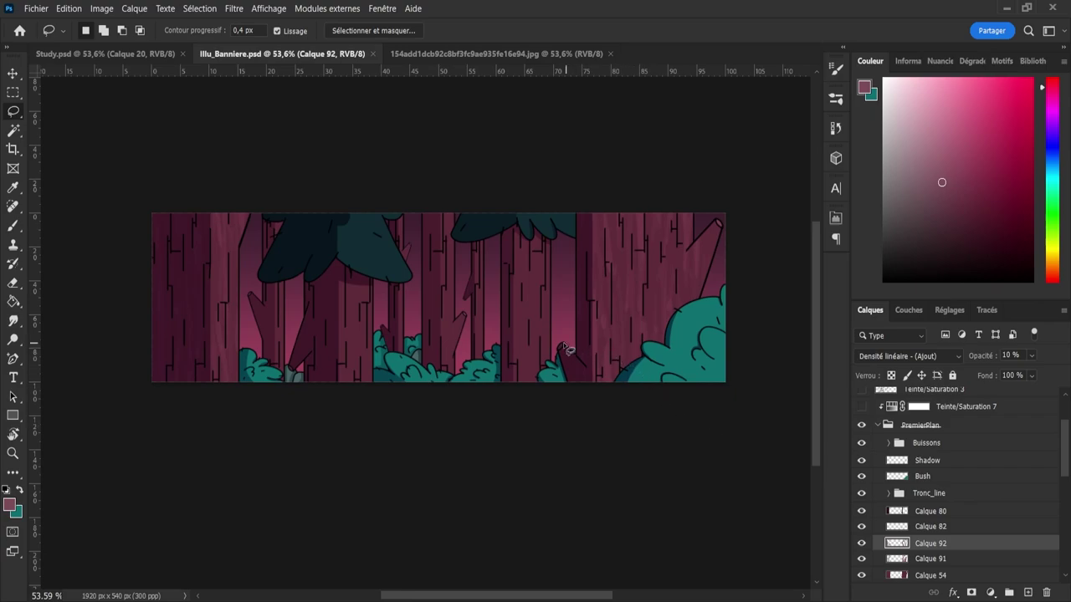
- Duplicate the bark texture layers Calque 91 and Calque 92 from PremierPlan into Groupe 3, directly above Calque 55
{"action": "key", "text": "z"}
{"action": "left_click_drag", "start_coordinate": [474, 311], "coordinate": [366, 272]}
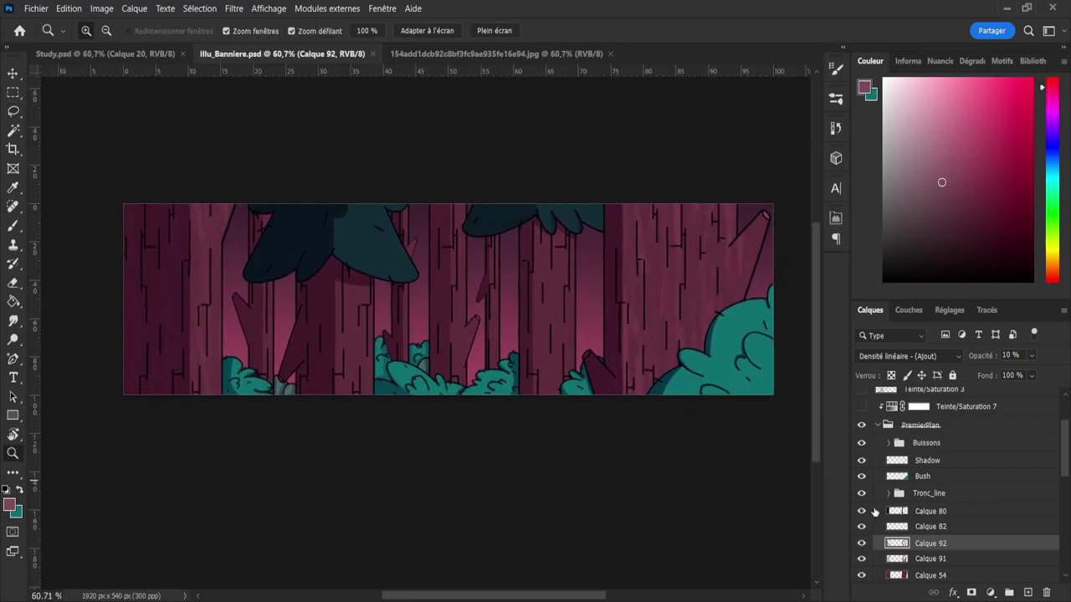
{"action": "left_click_drag", "start_coordinate": [1065, 469], "coordinate": [1064, 489]}
{"action": "left_click", "coordinate": [943, 501], "text": "shift"}
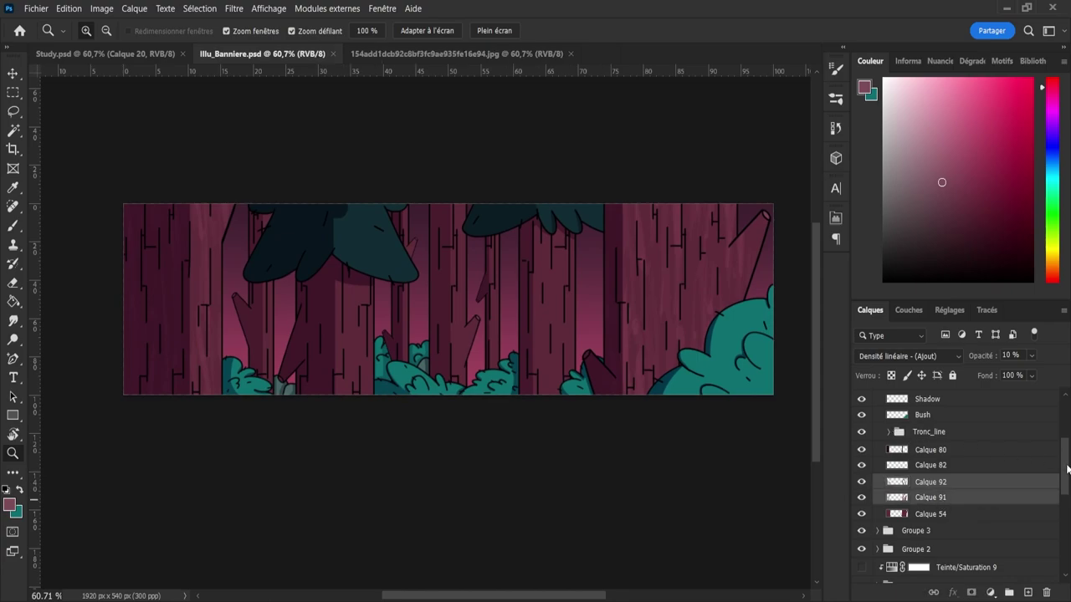
{"action": "scroll", "coordinate": [1068, 470], "scroll_direction": "up", "scroll_amount": 2}
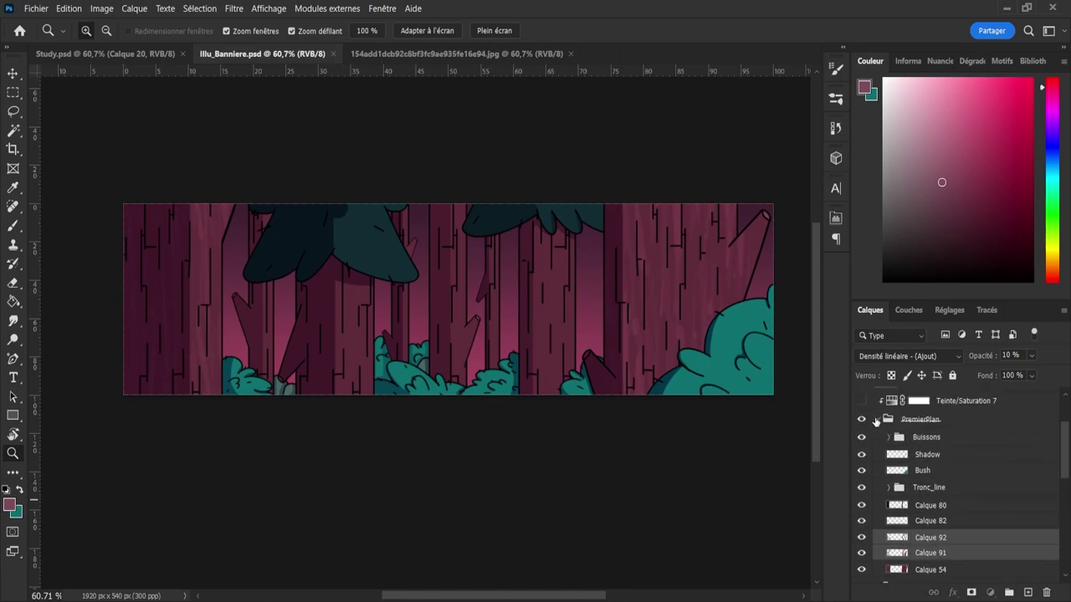
{"action": "left_click", "coordinate": [876, 420]}
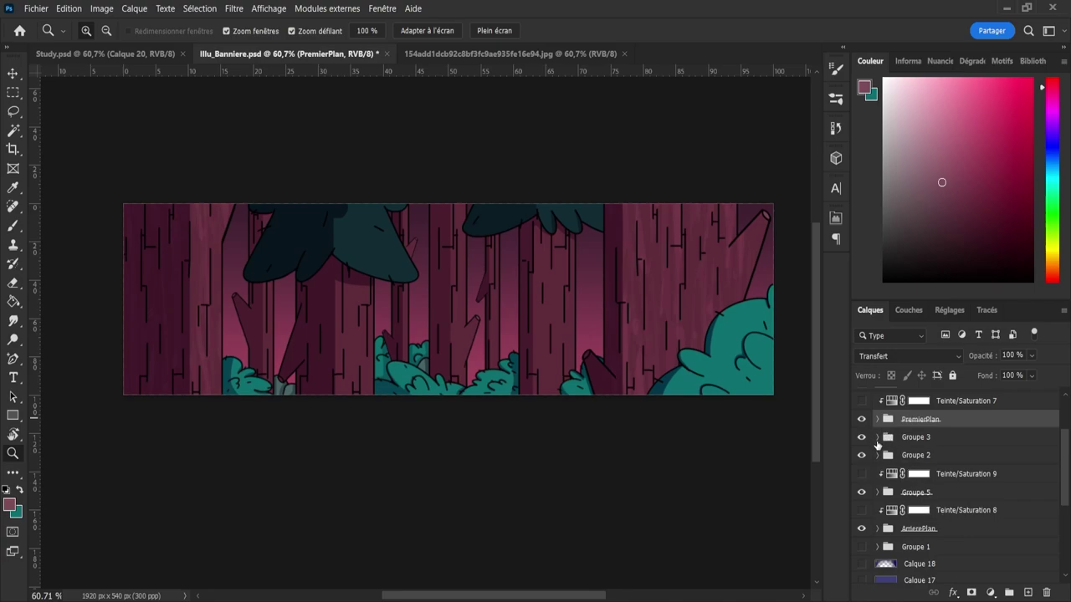
{"action": "left_click", "coordinate": [876, 438]}
{"action": "left_click", "coordinate": [926, 556]}
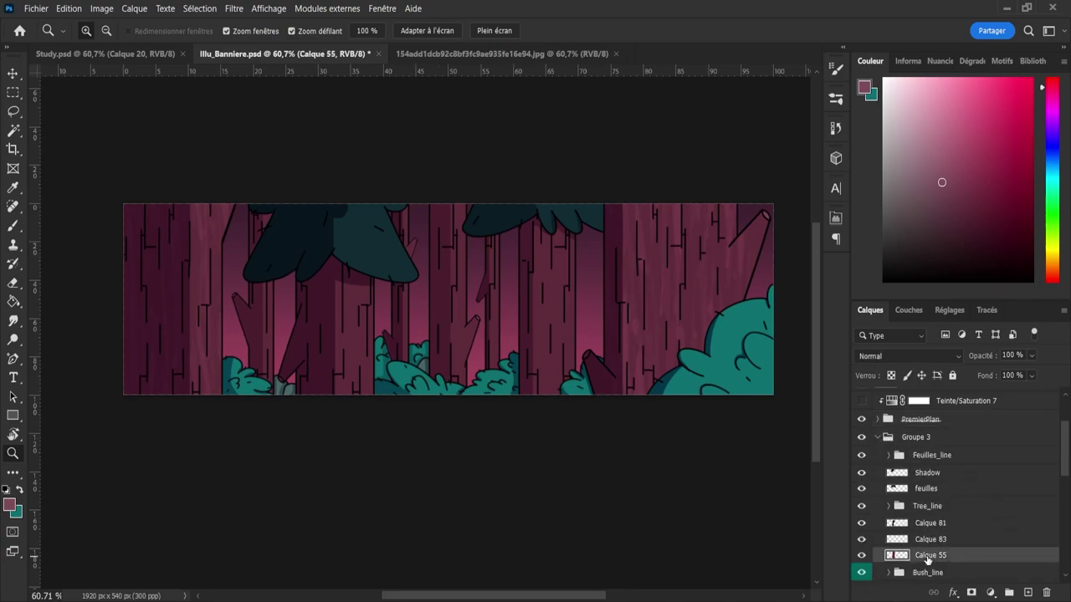
{"action": "key", "text": "ctrl+v"}
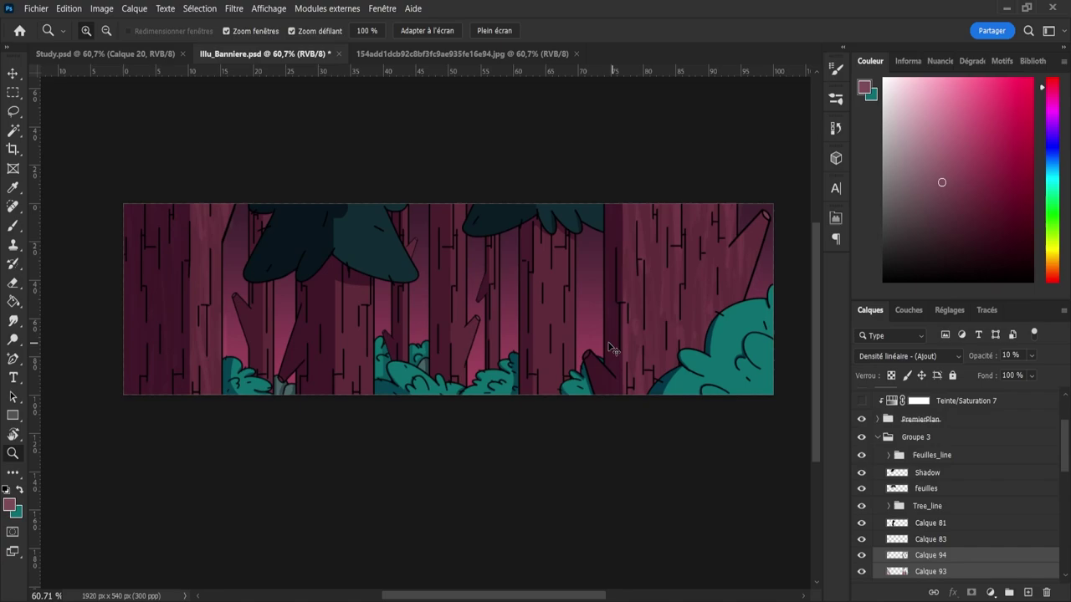
- Free-transform the two duplicated bark texture layers in Groupe 3, narrowing them horizontally and shifting them within the banner
{"action": "key", "text": "ctrl+t"}
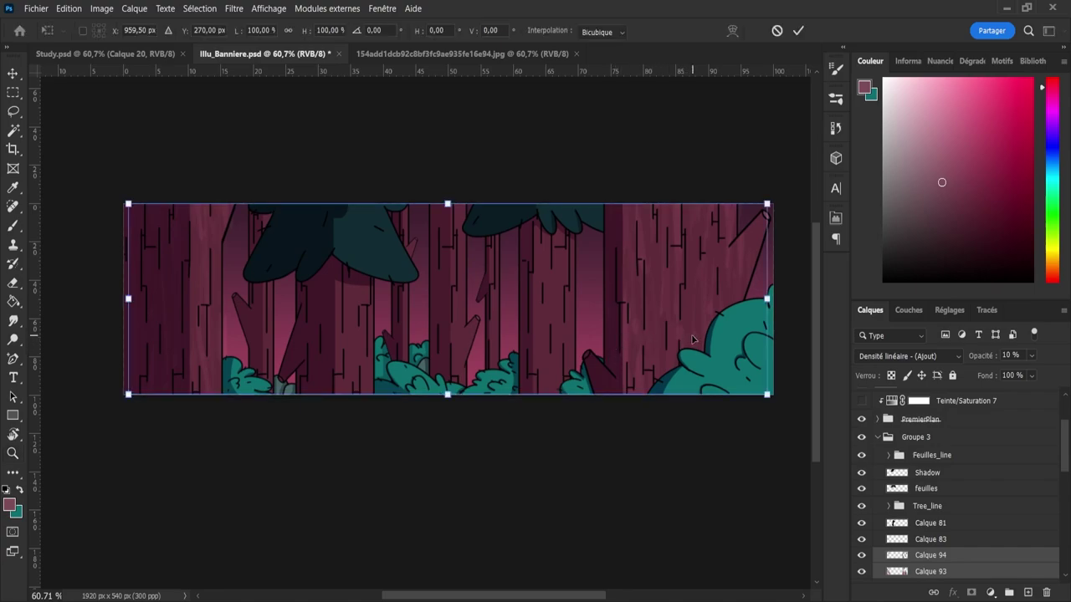
{"action": "left_click_drag", "start_coordinate": [684, 339], "coordinate": [573, 345]}
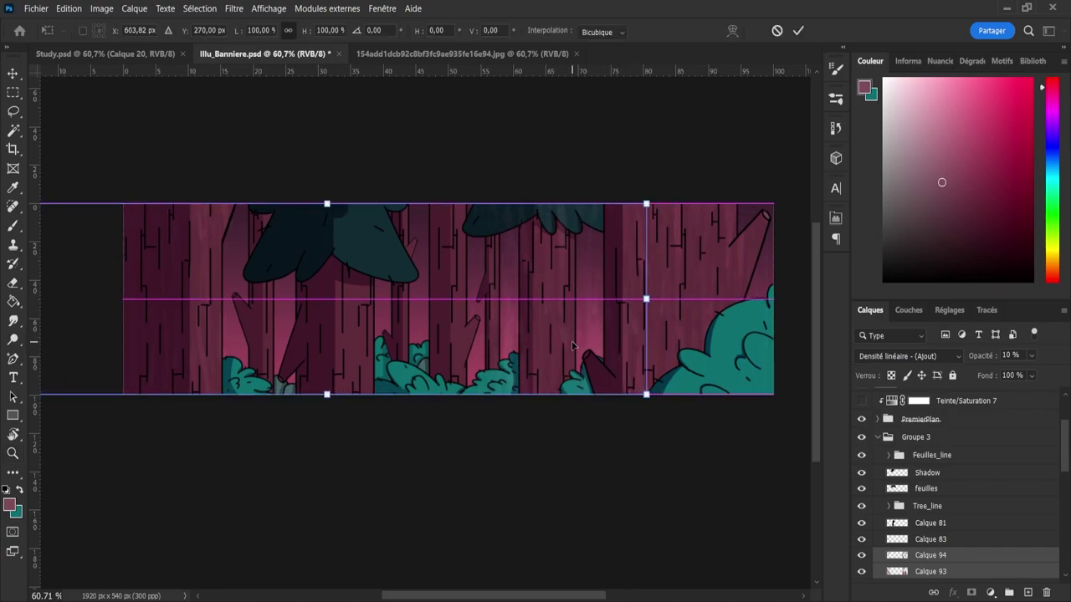
{"action": "left_click_drag", "start_coordinate": [646, 301], "coordinate": [552, 311]}
{"action": "left_click_drag", "start_coordinate": [490, 341], "coordinate": [575, 359]}
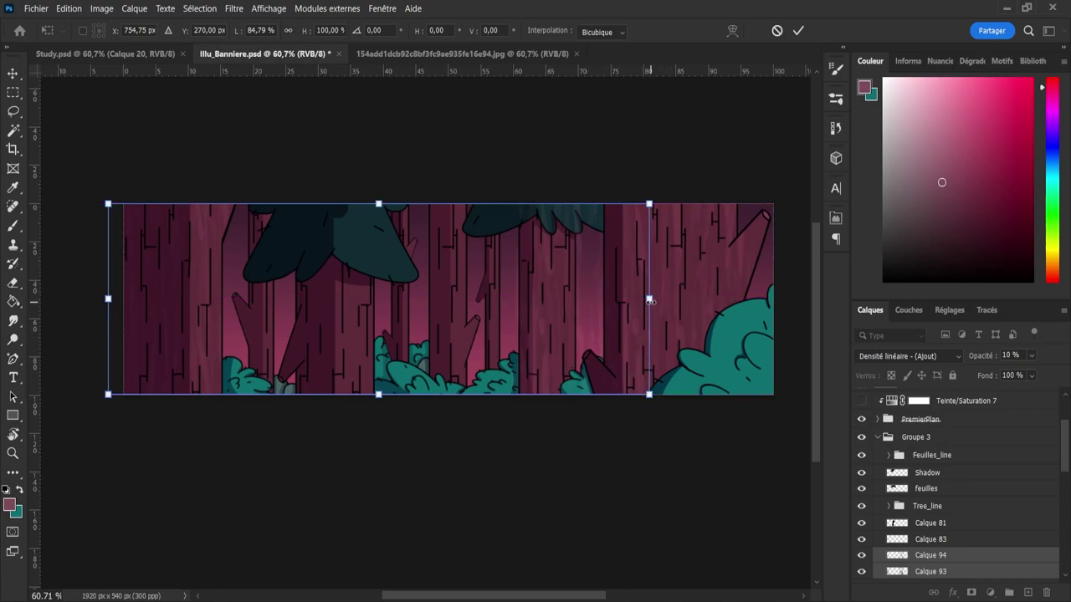
{"action": "left_click_drag", "start_coordinate": [650, 299], "coordinate": [521, 299]}
{"action": "left_click_drag", "start_coordinate": [473, 337], "coordinate": [552, 337]}
{"action": "left_click", "coordinate": [798, 30]}
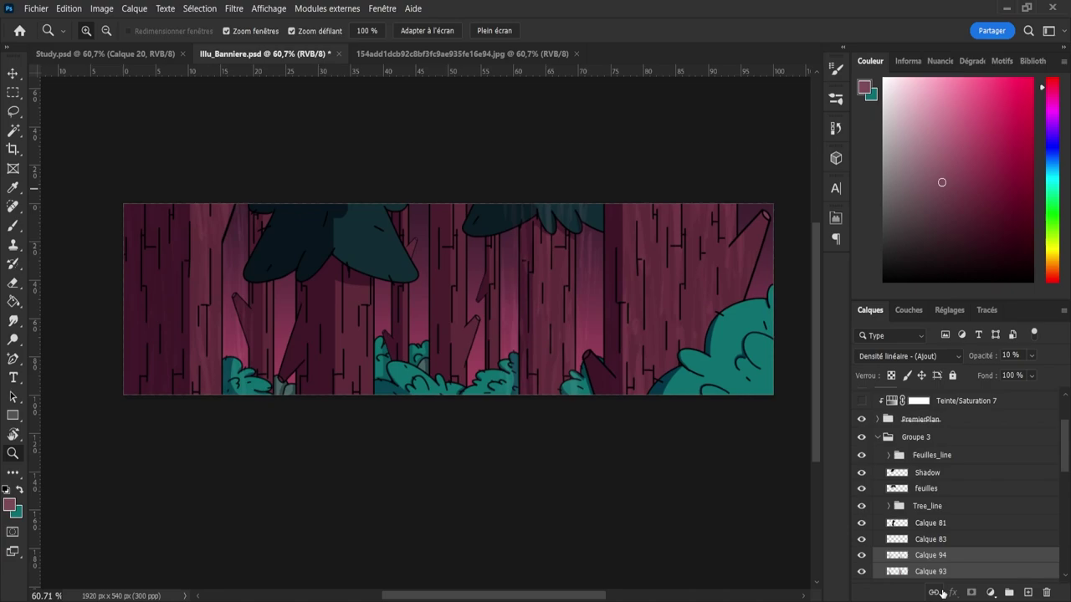
- Outline Calque 55's trunk as a selection and move texture layers Calque 93 and Calque 94 over that trunk
{"action": "scroll", "coordinate": [946, 502], "scroll_direction": "down", "scroll_amount": 5}
{"action": "left_click", "coordinate": [870, 485]}
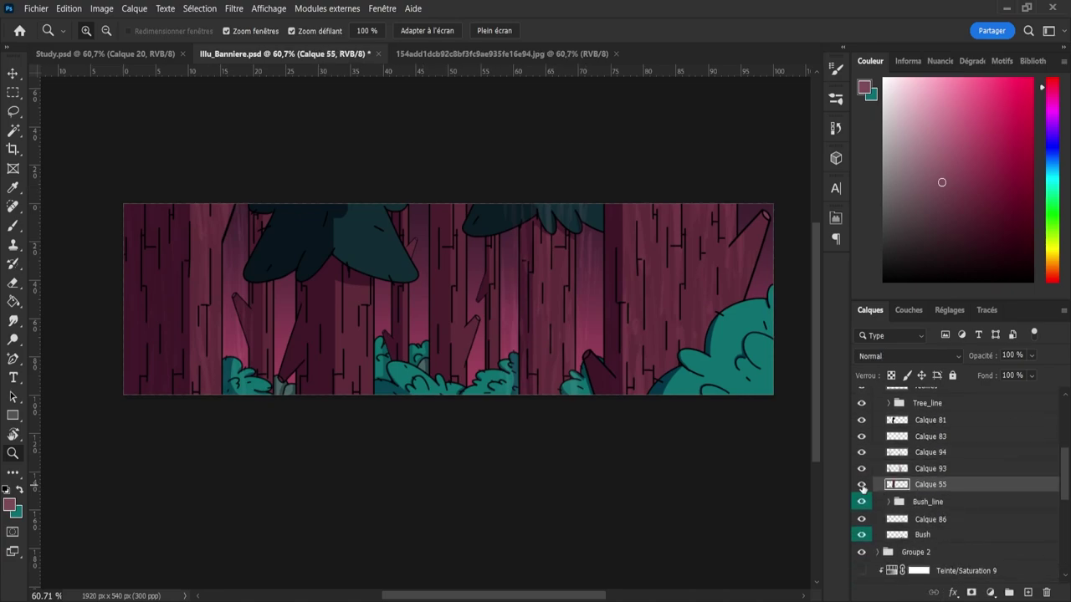
{"action": "left_click", "coordinate": [897, 485], "text": "ctrl"}
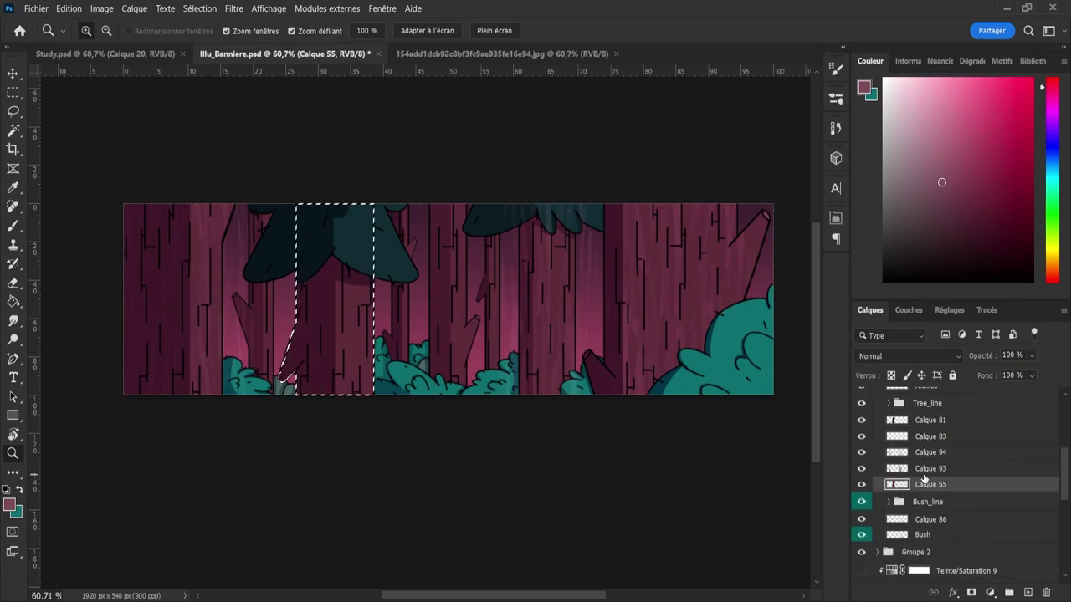
{"action": "left_click", "coordinate": [924, 469]}
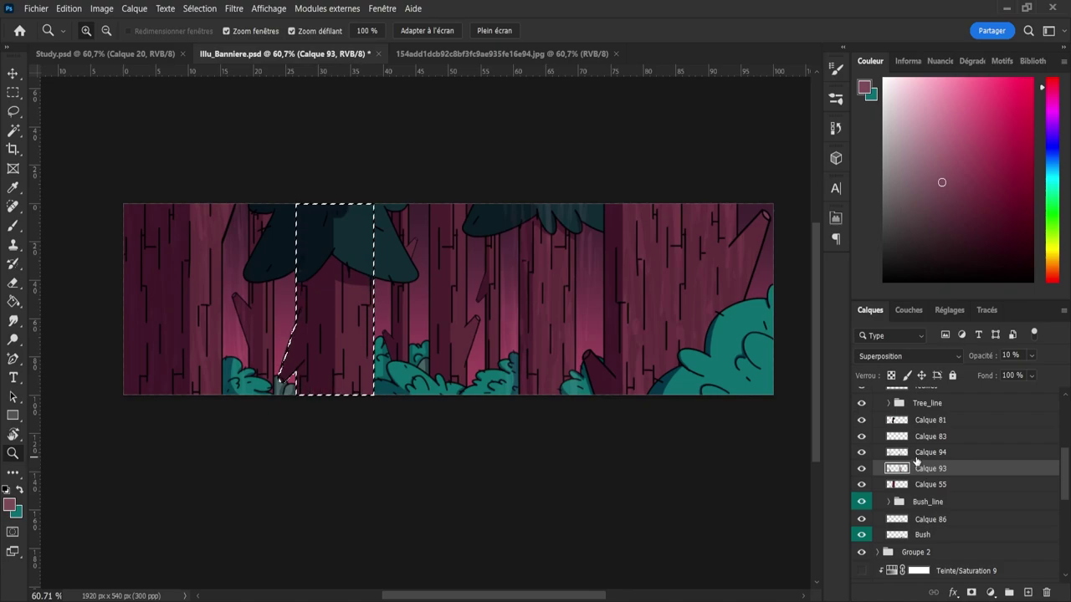
{"action": "left_click", "coordinate": [921, 452], "text": "shift"}
{"action": "key", "text": "ctrl+t"}
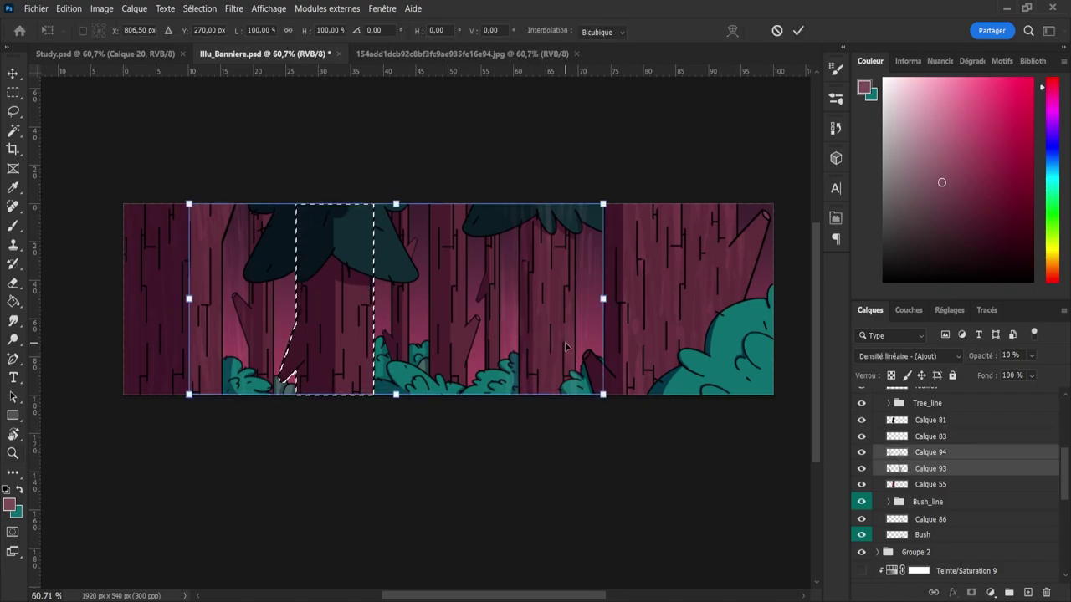
{"action": "left_click_drag", "start_coordinate": [565, 346], "coordinate": [363, 329]}
{"action": "key", "text": "Return"}
{"action": "key", "text": "z"}
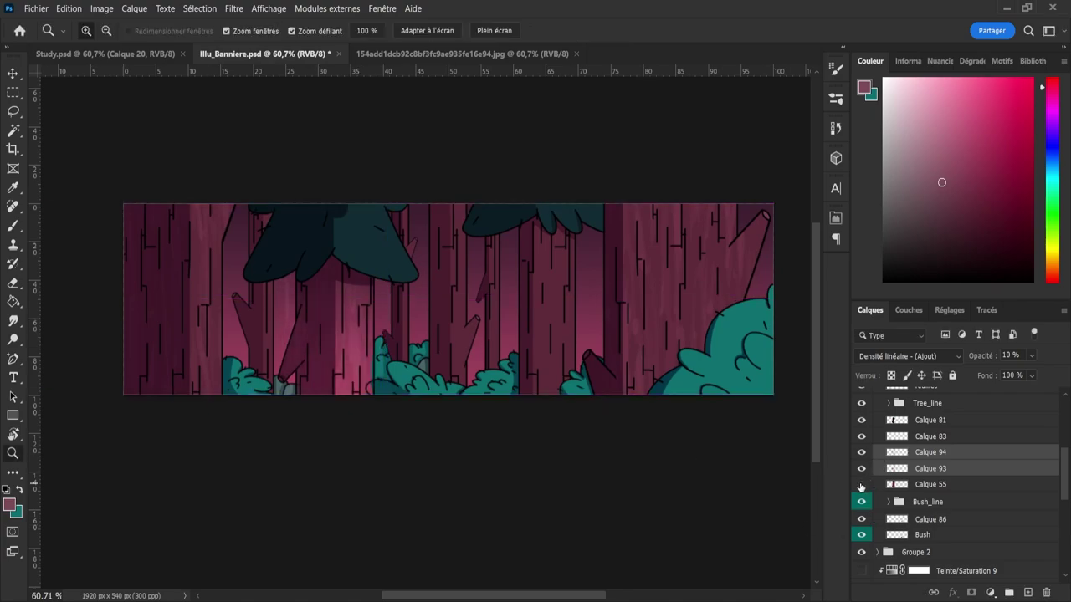
- Hide the shadow layer Calque 81 and refine the transform of the bark texture so it covers Groupe 3's trunk
{"action": "left_click", "coordinate": [861, 420]}
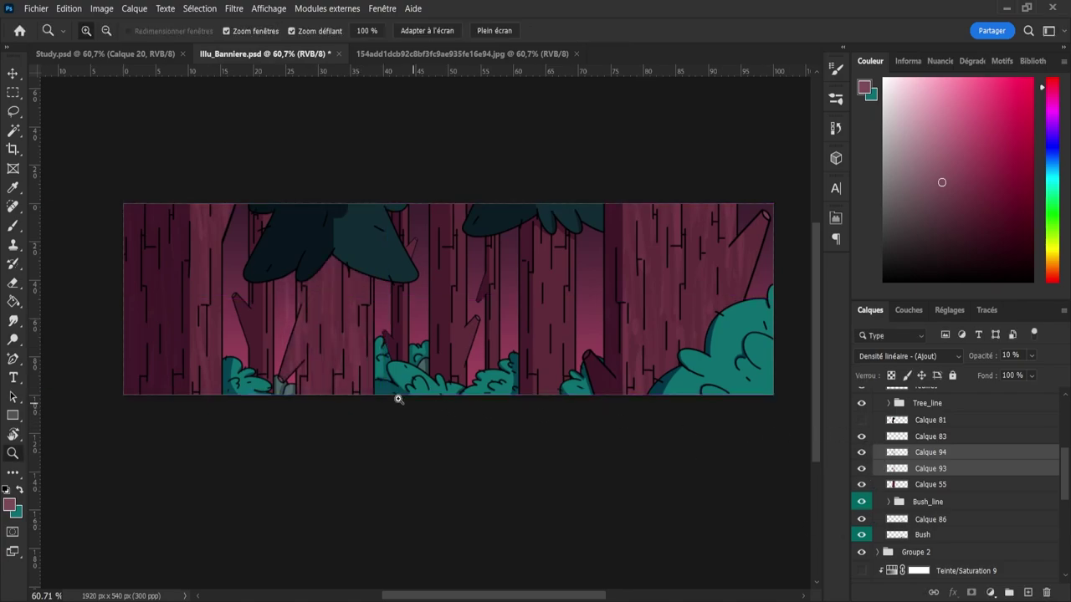
{"action": "key", "text": "ctrl+t"}
{"action": "left_click_drag", "start_coordinate": [350, 357], "coordinate": [355, 357]}
{"action": "left_click_drag", "start_coordinate": [390, 303], "coordinate": [355, 335]}
{"action": "left_click", "coordinate": [798, 30]}
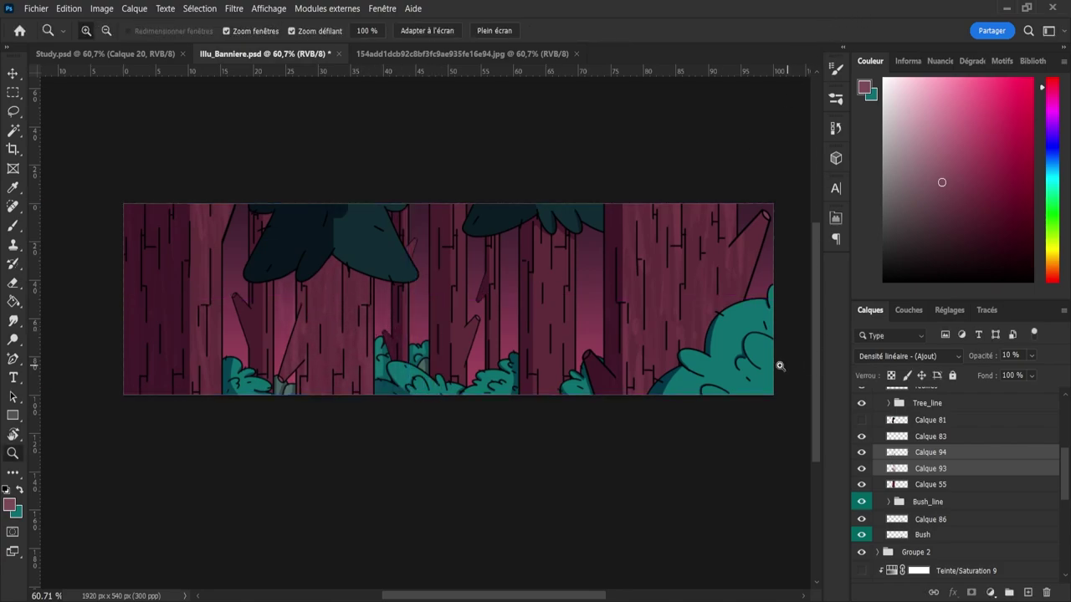
- Erase the Calque 93 and Calque 94 streaks outside Calque 55's trunk using its inverted selection, then deselect
{"action": "left_click", "coordinate": [925, 468]}
{"action": "left_click", "coordinate": [896, 468], "text": "ctrl"}
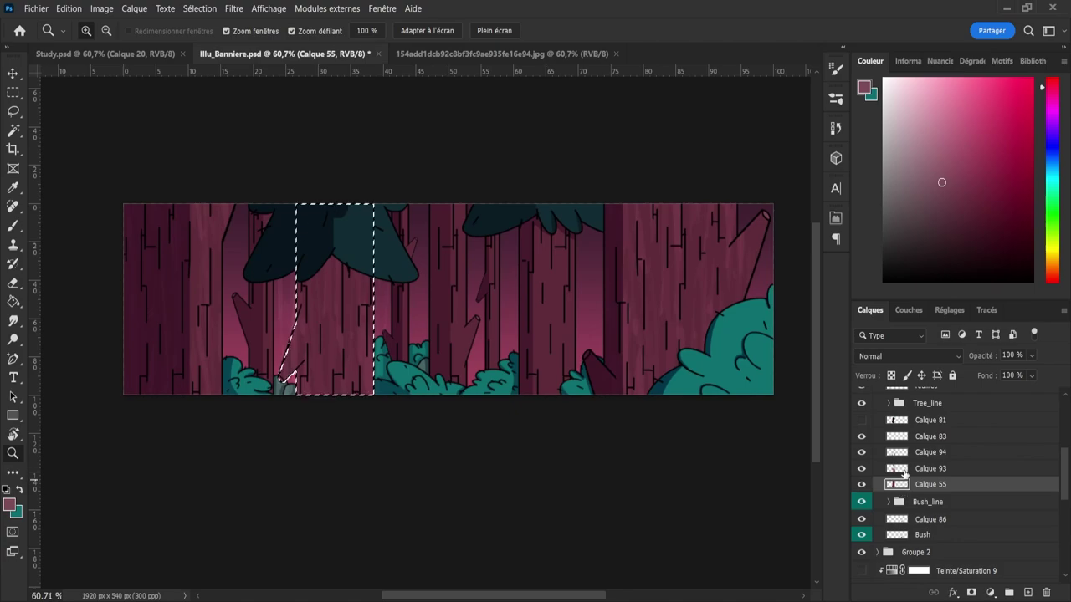
{"action": "key", "text": "l"}
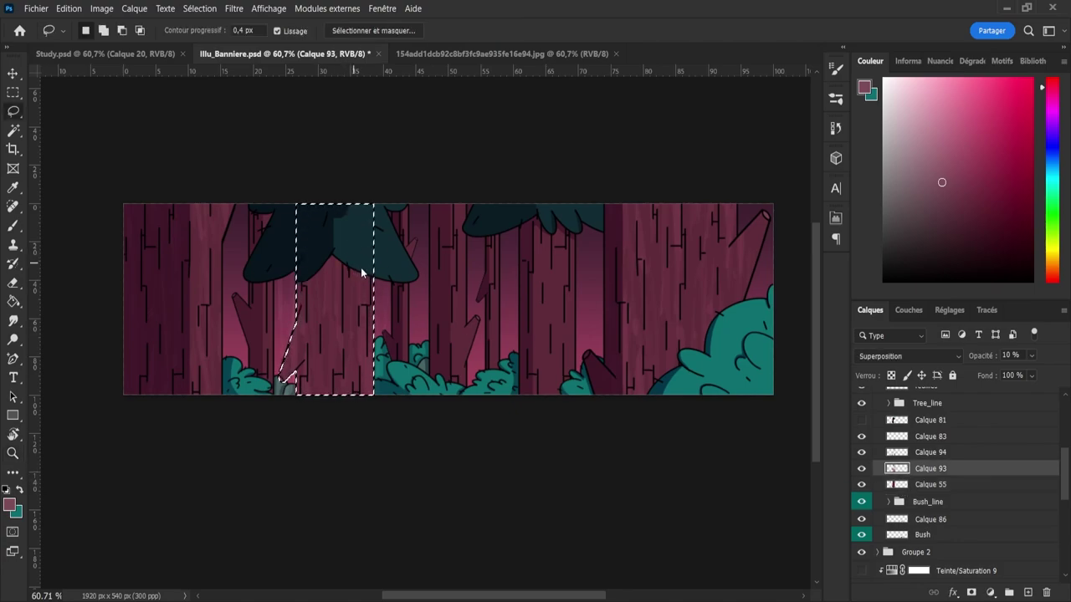
{"action": "key", "text": "ctrl+shift+i"}
{"action": "key", "text": "e"}
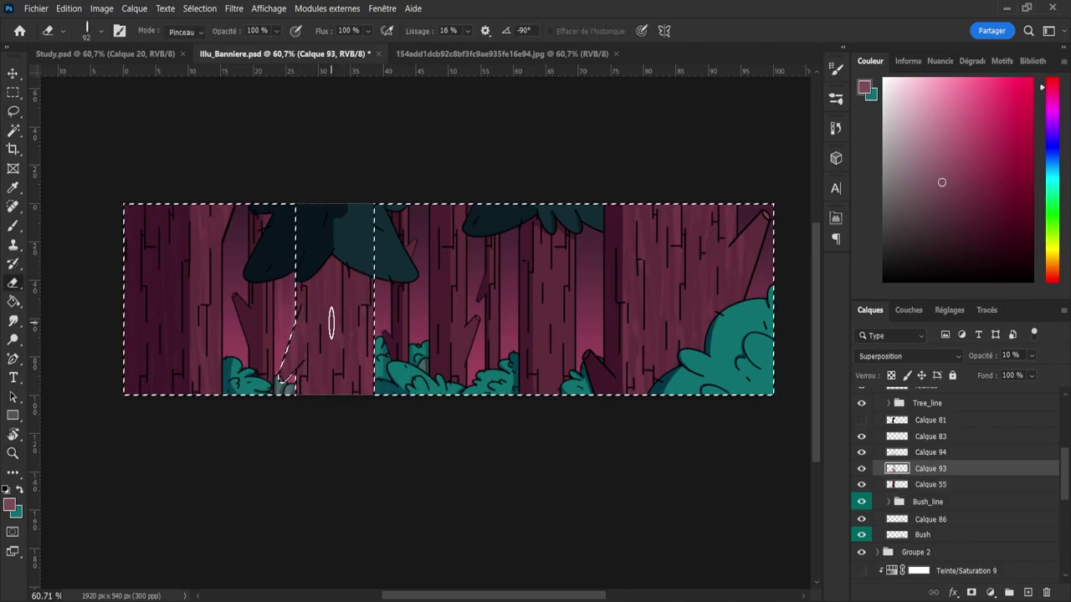
{"action": "mouse_move", "coordinate": [233, 311]}
{"action": "left_mouse_down"}
{"action": "mouse_move", "coordinate": [301, 320]}
{"action": "mouse_move", "coordinate": [290, 352]}
{"action": "left_mouse_up"}
{"action": "key", "text": "alt+bracketright"}
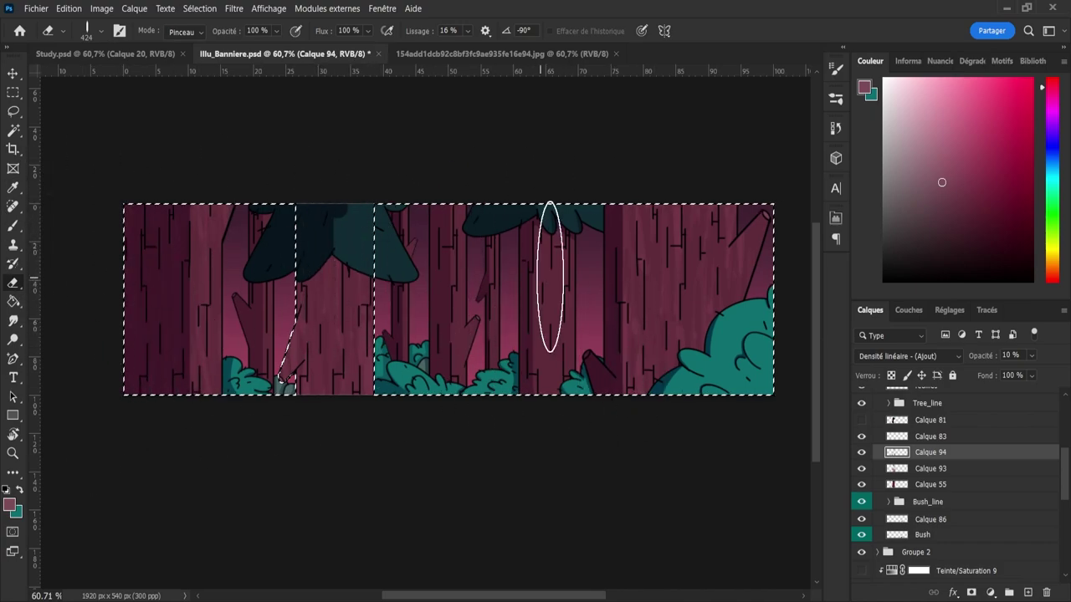
{"action": "key", "text": "l"}
{"action": "key", "text": "ctrl+d"}
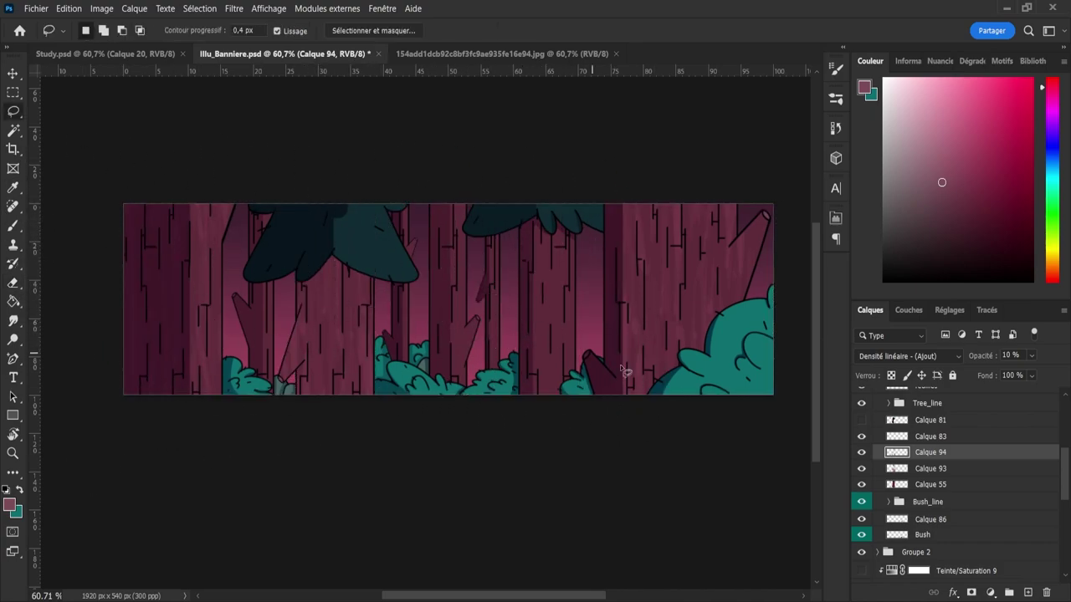
- Check Calque 94's painted area, fine-tune that layer's opacity and show Calque 81 again
{"action": "left_click", "coordinate": [899, 455], "text": "ctrl"}
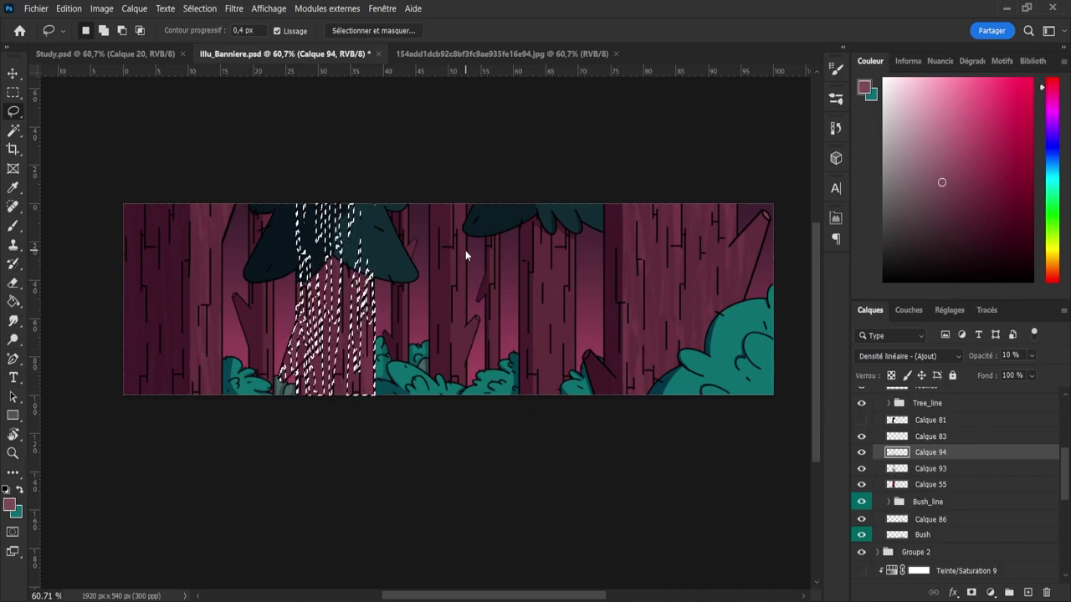
{"action": "key", "text": "ctrl+d"}
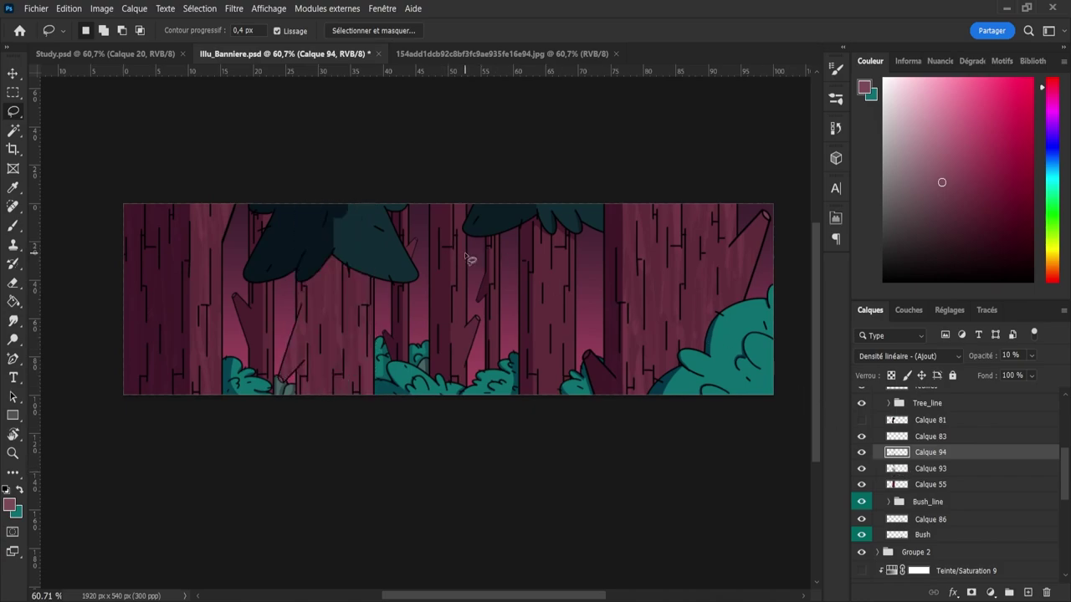
{"action": "left_click", "coordinate": [937, 469]}
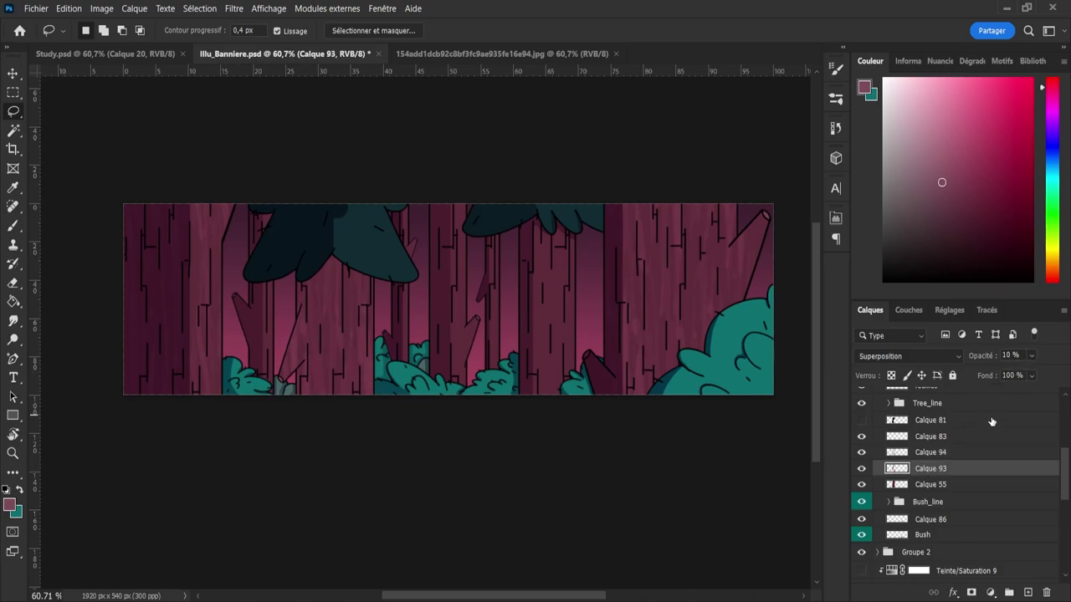
{"action": "left_click", "coordinate": [936, 453]}
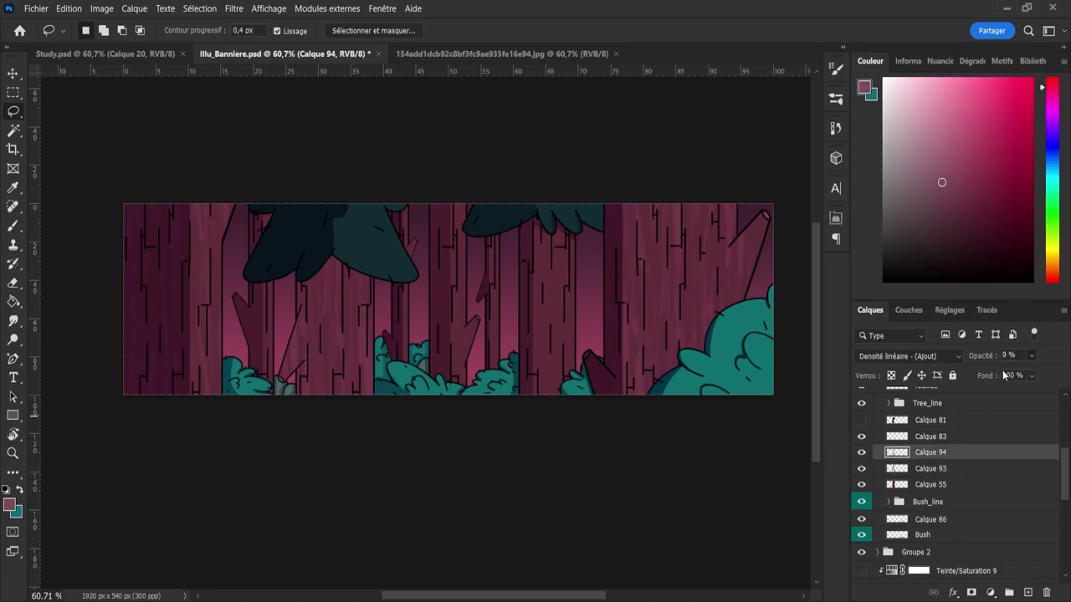
{"action": "left_click_drag", "start_coordinate": [1002, 370], "coordinate": [1011, 371]}
{"action": "left_click", "coordinate": [920, 490]}
{"action": "left_click", "coordinate": [861, 420]}
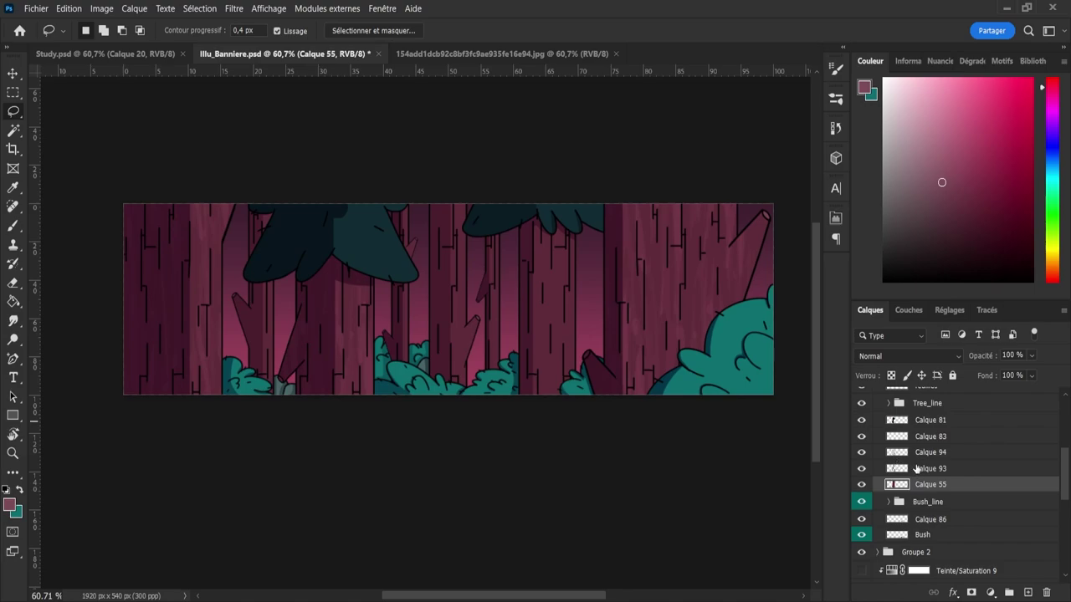
- Collapse Groupe 3 and compare the banner with Groupe 3, Teinte/Saturation 7, Groupe 5 and Groupe 2 shown and hidden
{"action": "left_click_drag", "start_coordinate": [1065, 489], "coordinate": [1065, 481]}
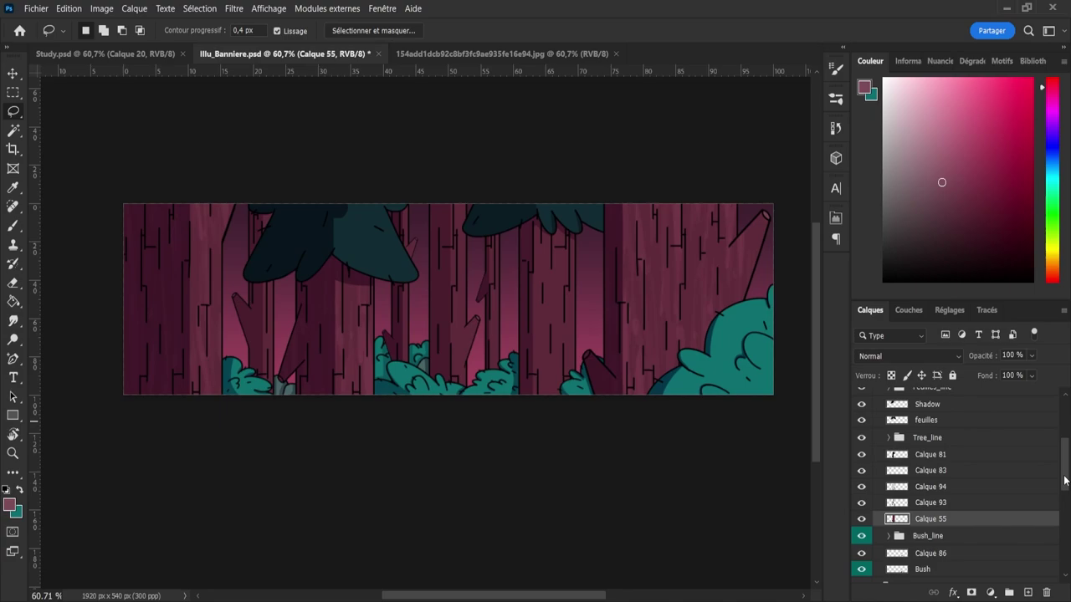
{"action": "left_click_drag", "start_coordinate": [1065, 481], "coordinate": [1061, 454]}
{"action": "left_click", "coordinate": [877, 438]}
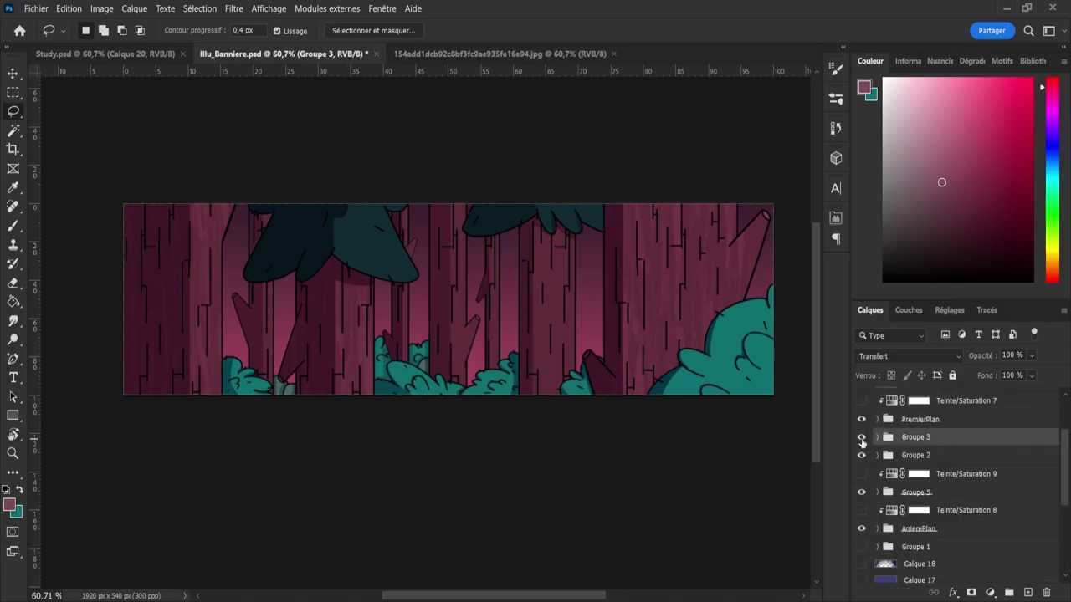
{"action": "left_click", "coordinate": [862, 438]}
{"action": "left_click", "coordinate": [861, 437]}
{"action": "left_click", "coordinate": [862, 402]}
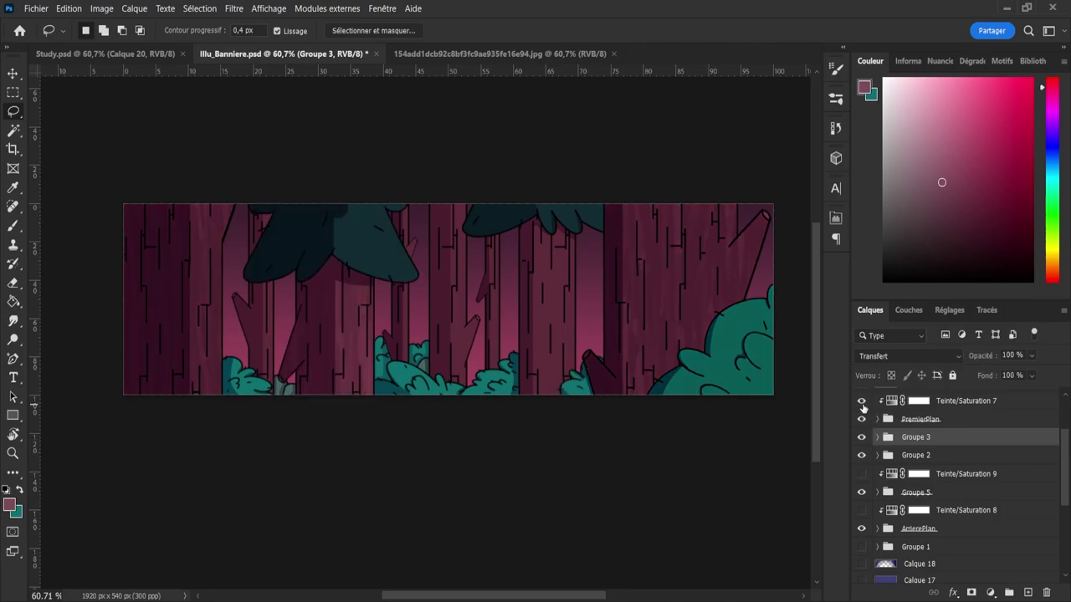
{"action": "left_click", "coordinate": [862, 402]}
{"action": "left_click", "coordinate": [862, 402]}
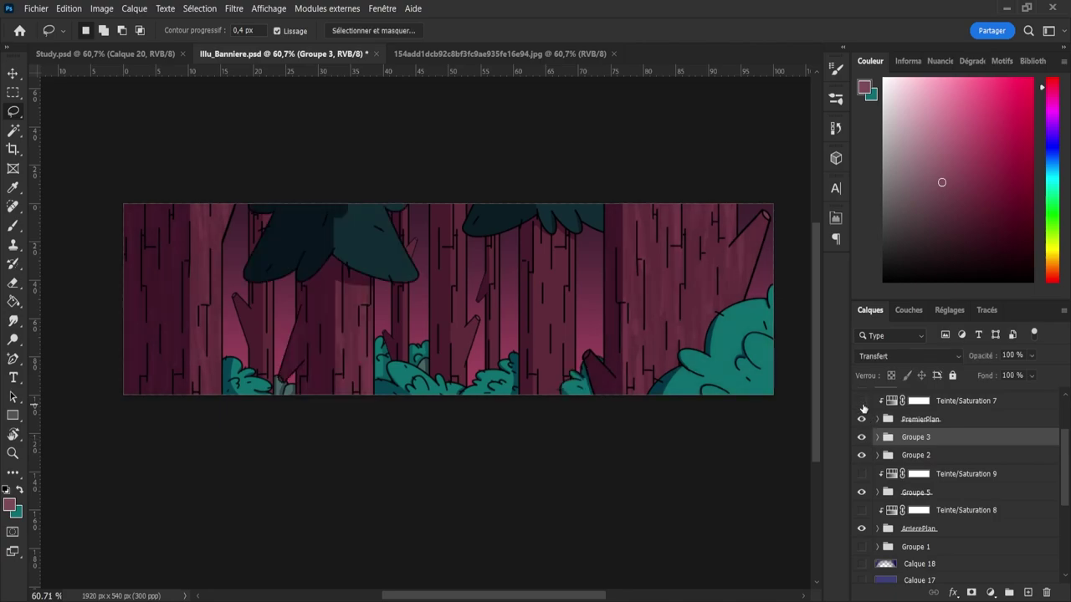
{"action": "left_click", "coordinate": [862, 402]}
{"action": "left_click", "coordinate": [862, 401]}
{"action": "left_click", "coordinate": [862, 493]}
{"action": "left_click", "coordinate": [862, 493]}
{"action": "left_click", "coordinate": [863, 457]}
{"action": "left_click", "coordinate": [863, 457]}
{"action": "left_click", "coordinate": [863, 457]}
{"action": "left_click", "coordinate": [862, 457]}
- Paste the two bark texture layers directly above the Tree layer inside Groupe 2
{"action": "left_click", "coordinate": [877, 455]}
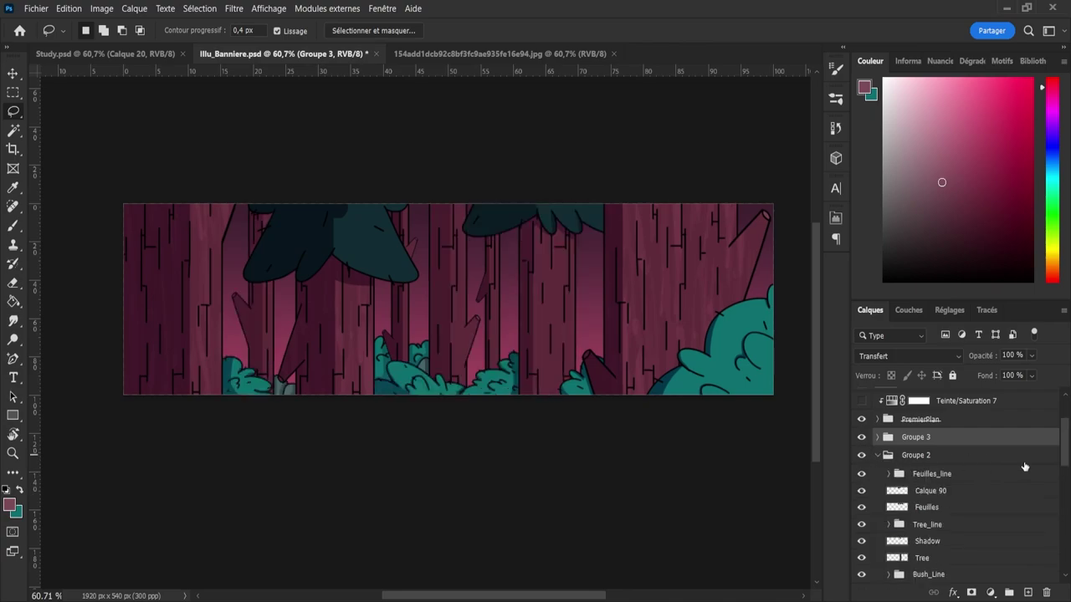
{"action": "left_click_drag", "start_coordinate": [1066, 459], "coordinate": [1064, 473]}
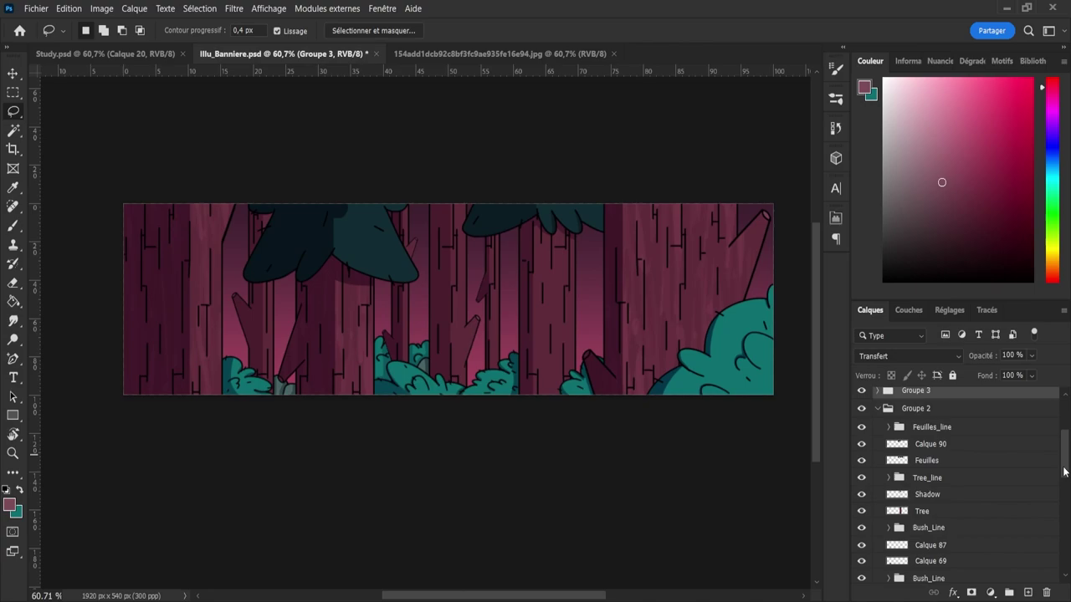
{"action": "left_click", "coordinate": [937, 501]}
{"action": "left_click", "coordinate": [948, 513]}
{"action": "key", "text": "ctrl+v"}
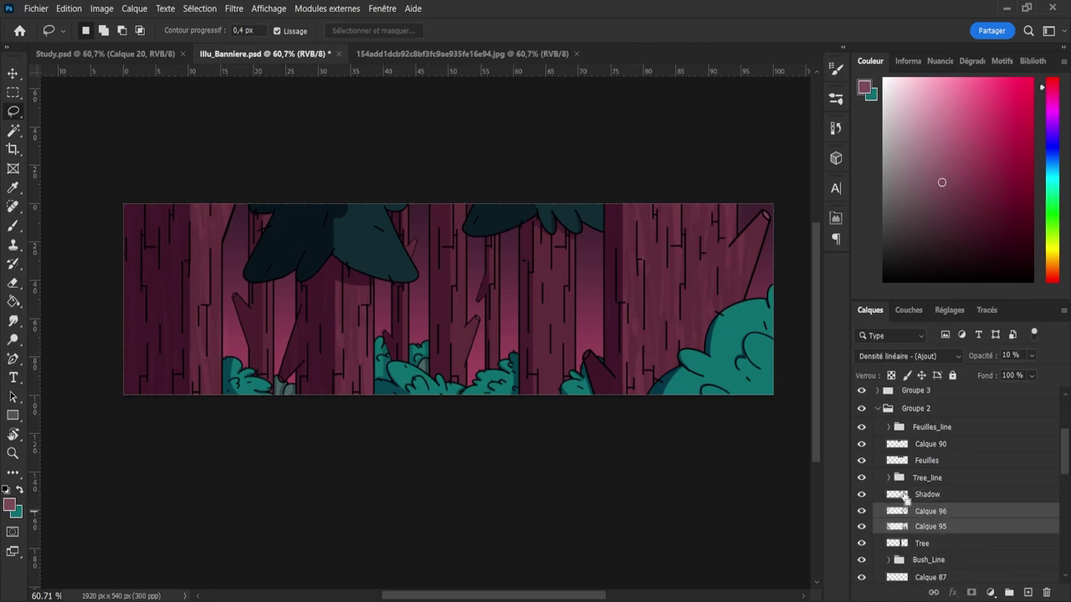
- Narrow Calque 96 and Calque 95, place them over Groupe 2's trunk and hide that group's Shadow layer
{"action": "key", "text": "ctrl+t"}
{"action": "left_click_drag", "start_coordinate": [619, 318], "coordinate": [587, 319]}
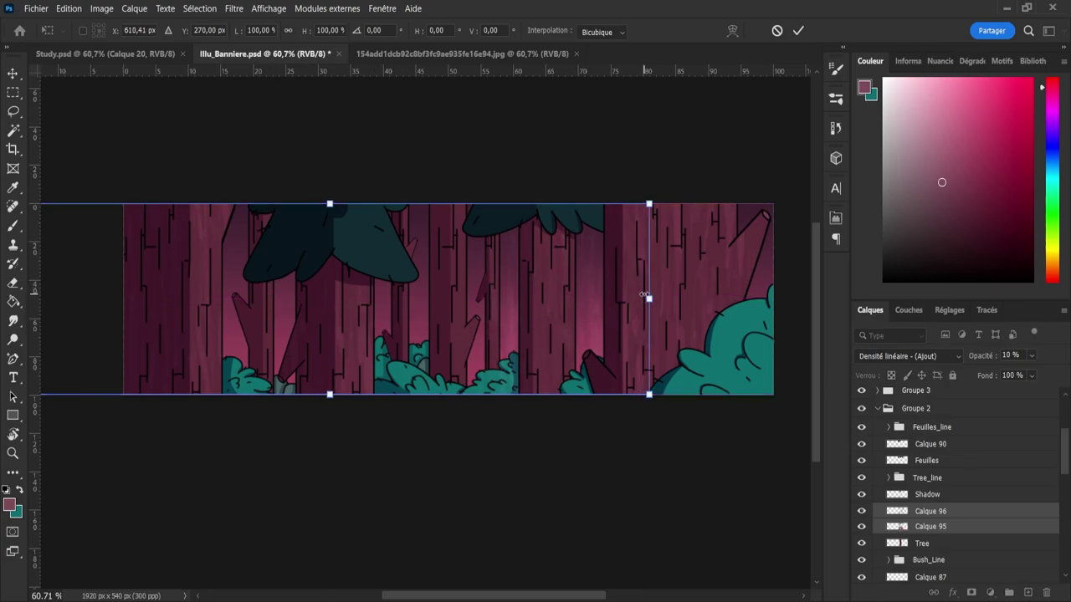
{"action": "left_click_drag", "start_coordinate": [644, 295], "coordinate": [566, 297]}
{"action": "left_click_drag", "start_coordinate": [497, 334], "coordinate": [562, 359]}
{"action": "left_click", "coordinate": [861, 494]}
{"action": "key", "text": "l"}
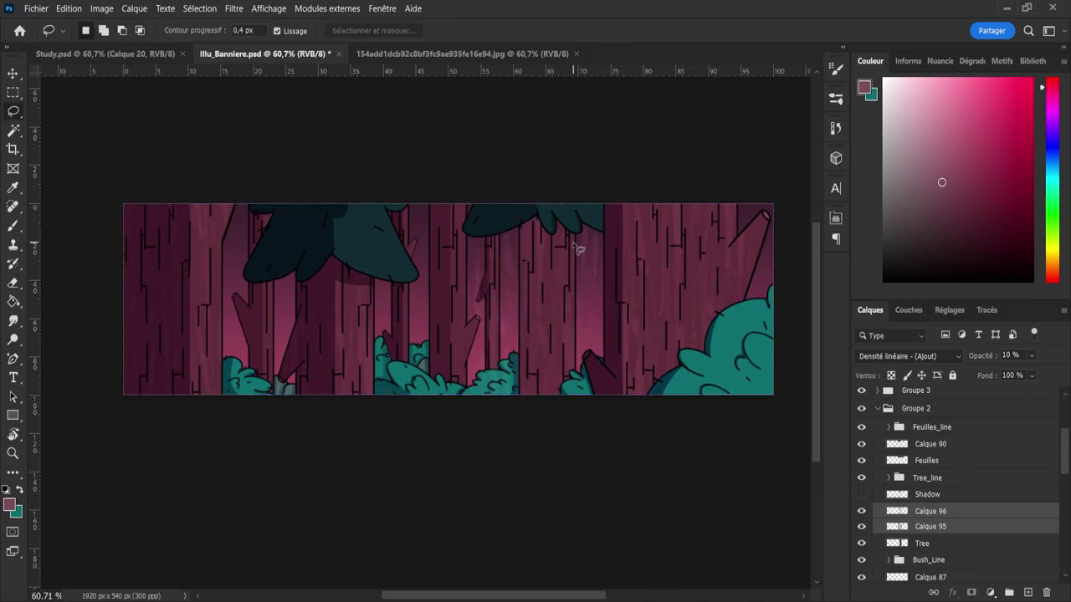
- Nudge the Calque 96 and Calque 95 bark texture slightly left on Groupe 2's trunk and apply the transform
{"action": "key", "text": "ctrl+t"}
{"action": "key", "text": "Left"}
{"action": "key", "text": "Left"}
{"action": "key", "text": "Left"}
{"action": "key", "text": "Left"}
{"action": "key", "text": "Left"}
{"action": "key", "text": "Left"}
{"action": "key", "text": "Left"}
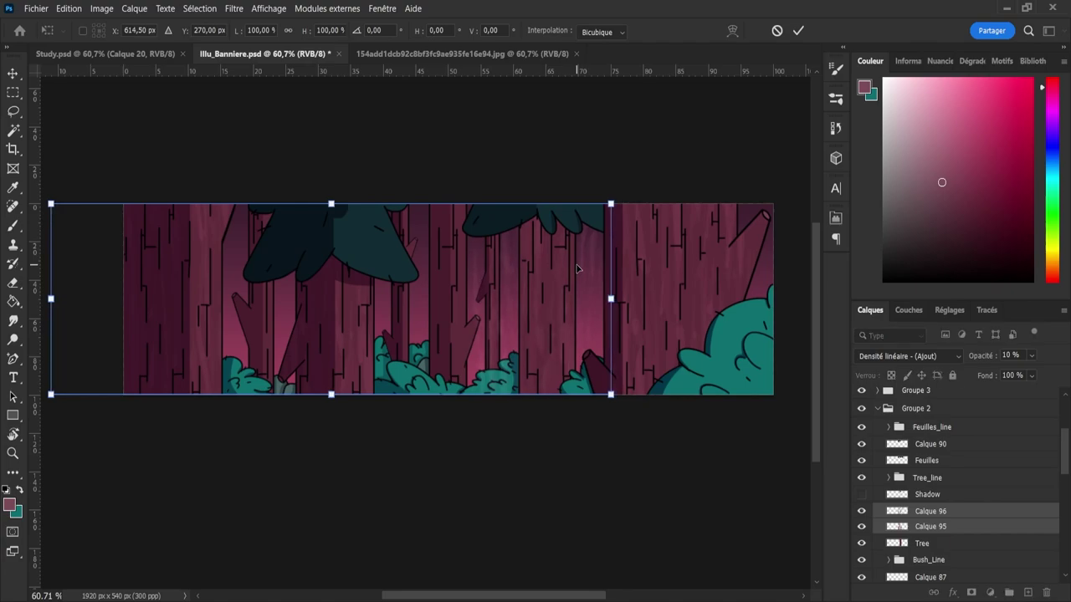
{"action": "key", "text": "Return"}
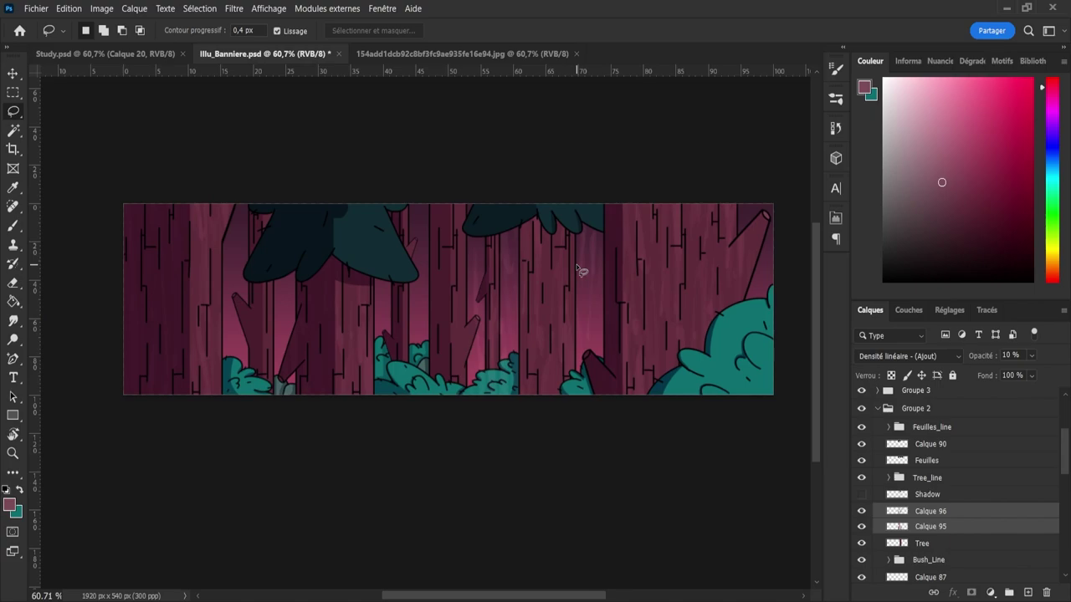
- Save the banner, collapse Groupe 2 and compare the illustration with that group hidden and shown
{"action": "left_click", "coordinate": [920, 512]}
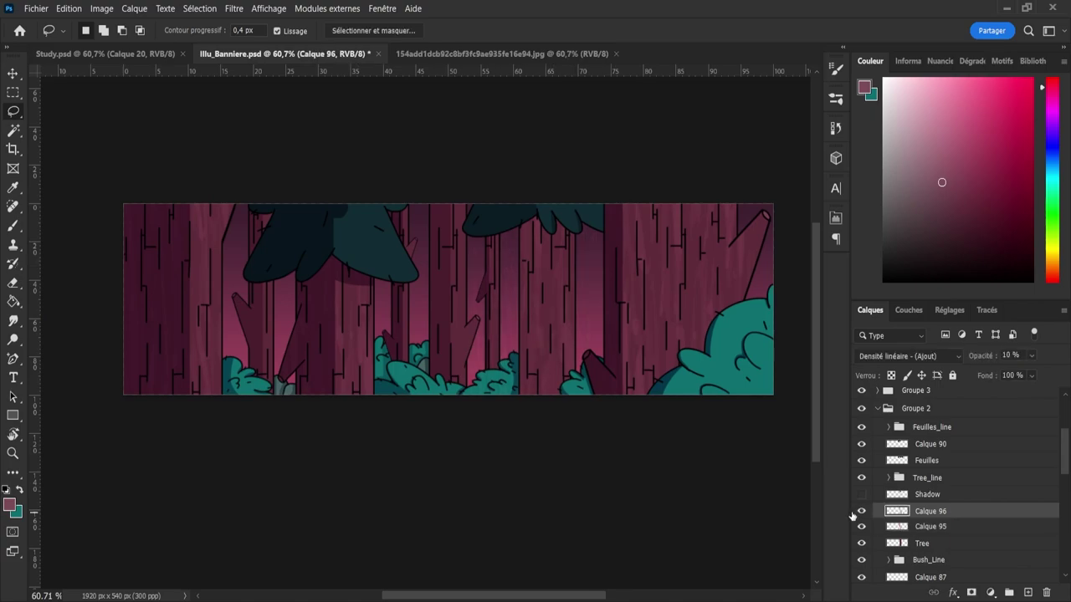
{"action": "key", "text": "ctrl+s"}
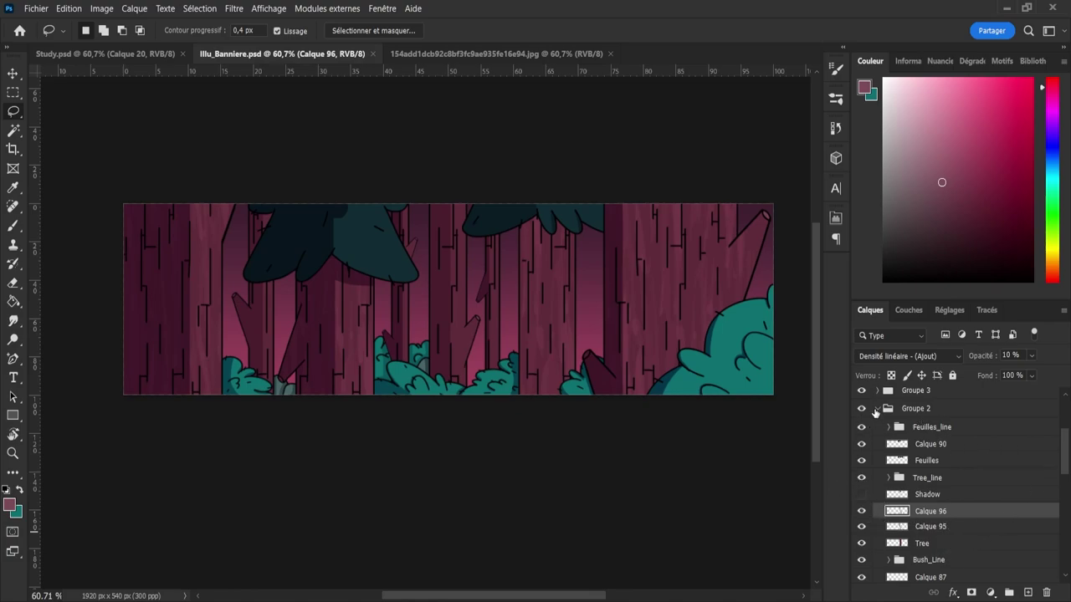
{"action": "left_click", "coordinate": [878, 409]}
{"action": "left_click", "coordinate": [862, 409]}
{"action": "left_click", "coordinate": [861, 408]}
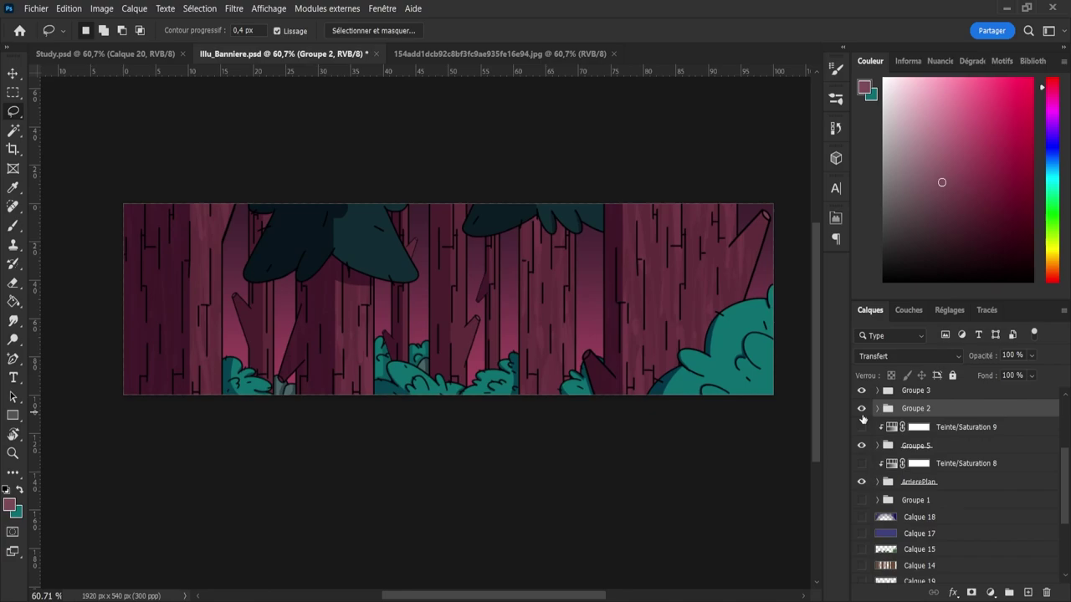
- Paste the two bark texture layers above tree_colo in Groupe 5's Tree group and toggle tree_colo to check its trunks
{"action": "left_click_drag", "start_coordinate": [1066, 467], "coordinate": [1066, 469]}
{"action": "left_click", "coordinate": [876, 440]}
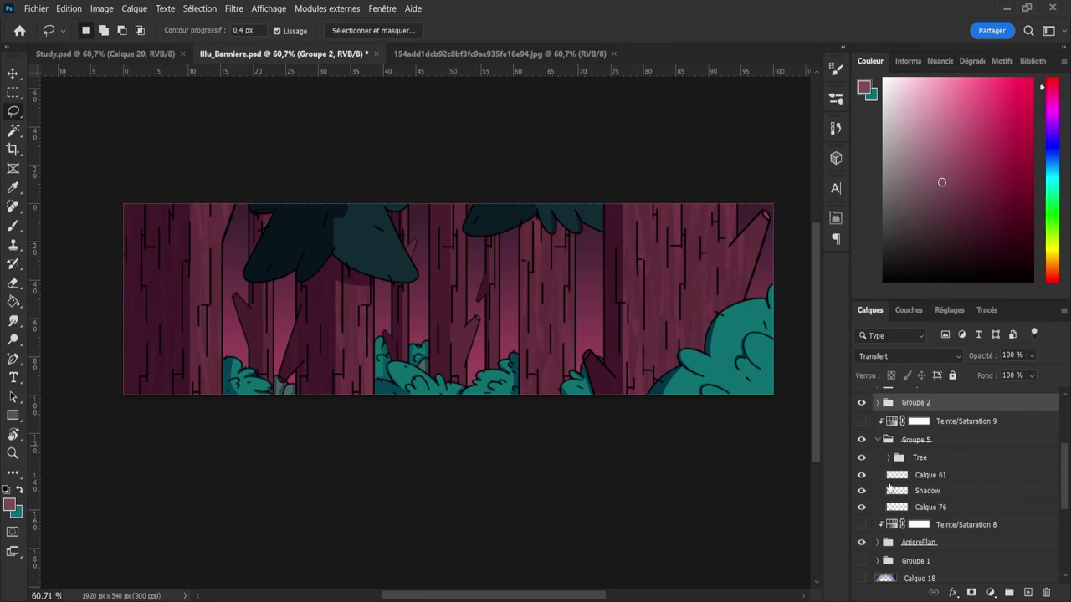
{"action": "left_click", "coordinate": [887, 458]}
{"action": "left_click", "coordinate": [938, 527]}
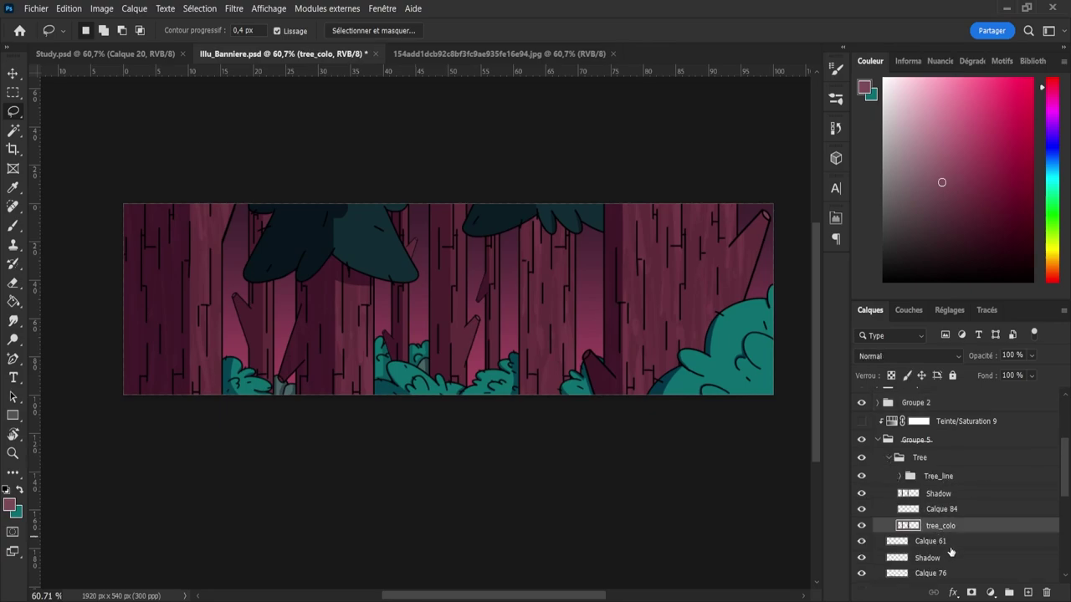
{"action": "key", "text": "ctrl+v"}
{"action": "left_click", "coordinate": [860, 559]}
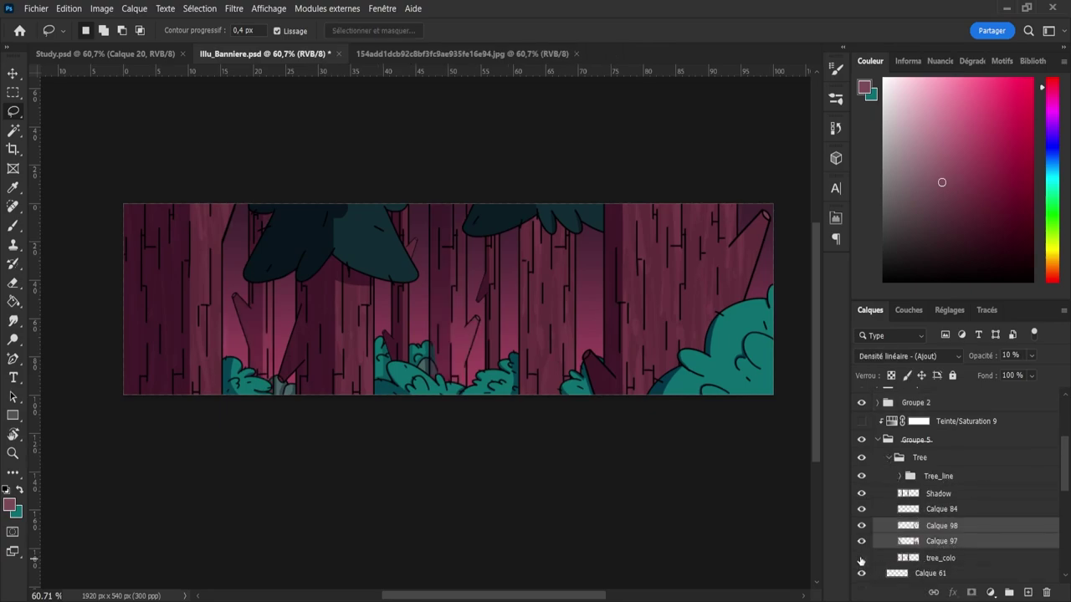
{"action": "left_click", "coordinate": [861, 559]}
- Narrow Calque 98 and Calque 97 to about 49% width, place them over Groupe 5's central trunk and hide the Shadow layer
{"action": "key", "text": "ctrl+t"}
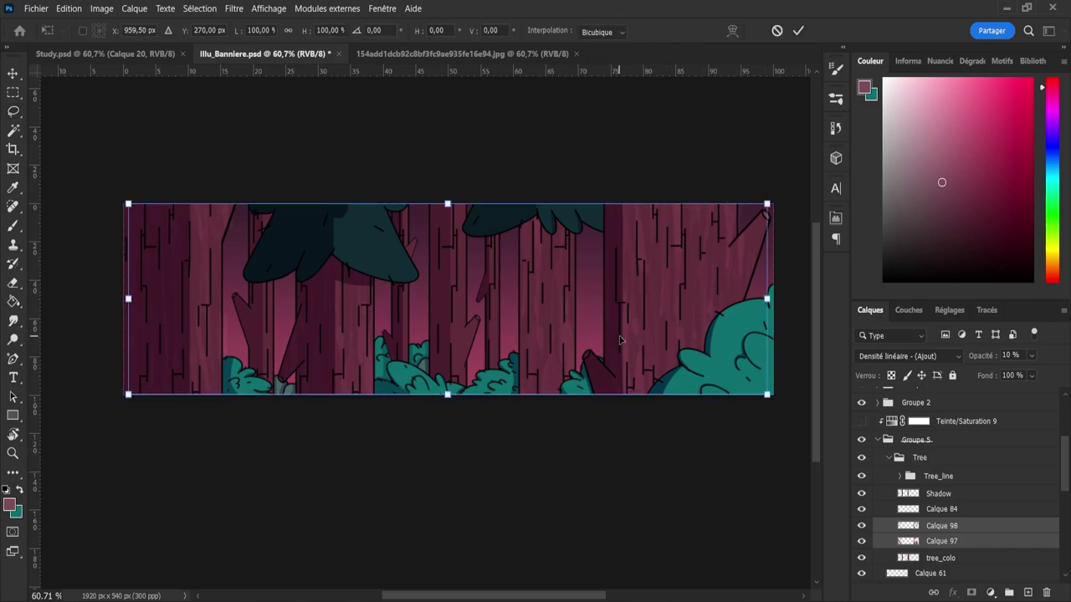
{"action": "left_click_drag", "start_coordinate": [620, 339], "coordinate": [388, 346]}
{"action": "left_click_drag", "start_coordinate": [470, 339], "coordinate": [459, 338]}
{"action": "left_click_drag", "start_coordinate": [518, 303], "coordinate": [410, 302]}
{"action": "left_click_drag", "start_coordinate": [376, 339], "coordinate": [458, 338]}
{"action": "left_click_drag", "start_coordinate": [494, 298], "coordinate": [419, 298]}
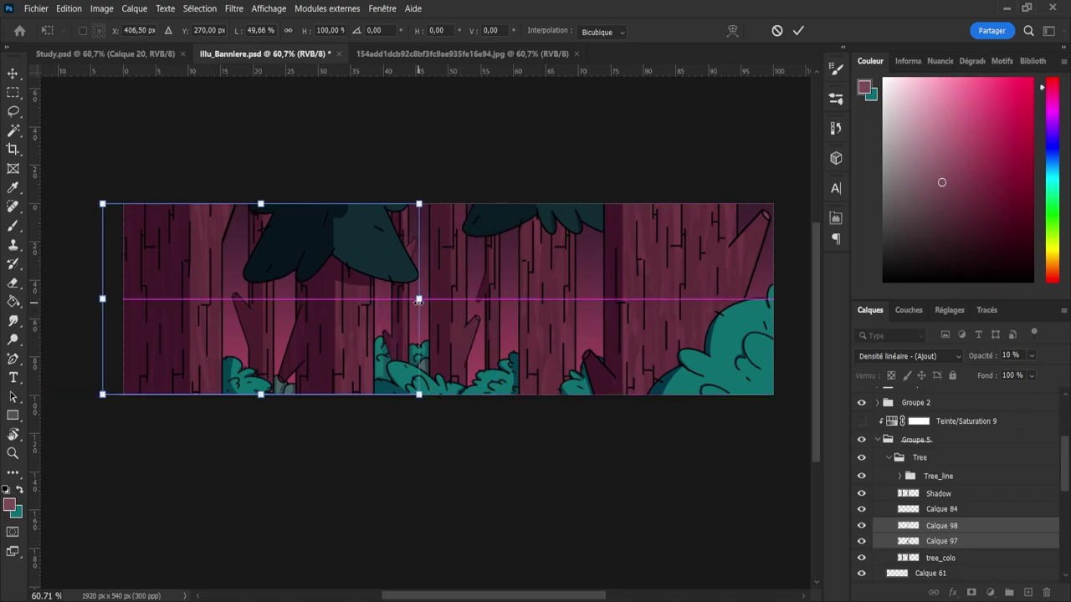
{"action": "left_click_drag", "start_coordinate": [390, 334], "coordinate": [466, 346]}
{"action": "left_click", "coordinate": [862, 494]}
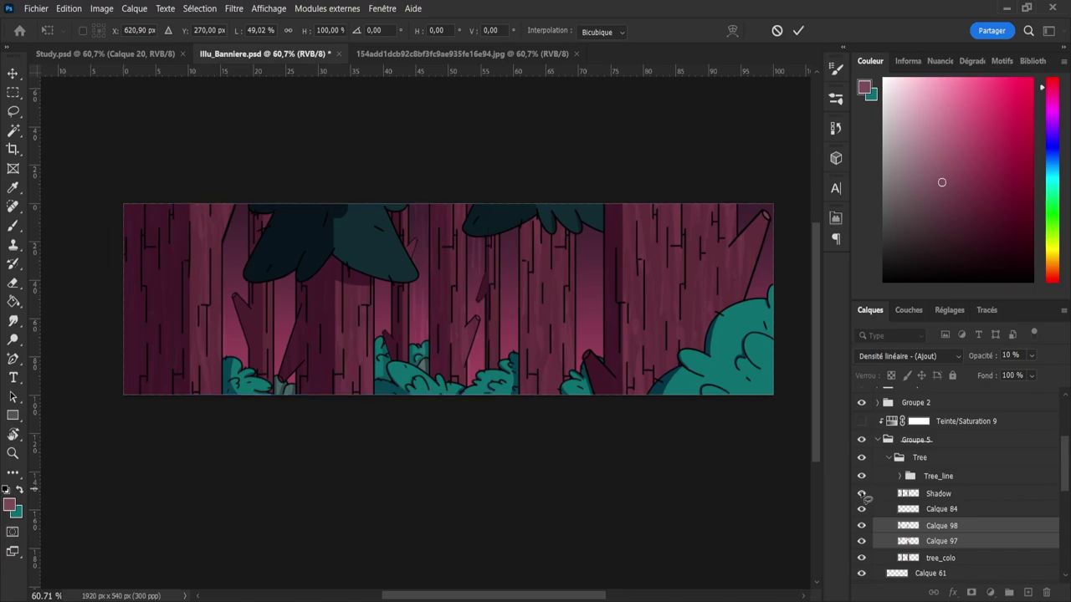
{"action": "key", "text": "l"}
{"action": "key", "text": "v"}
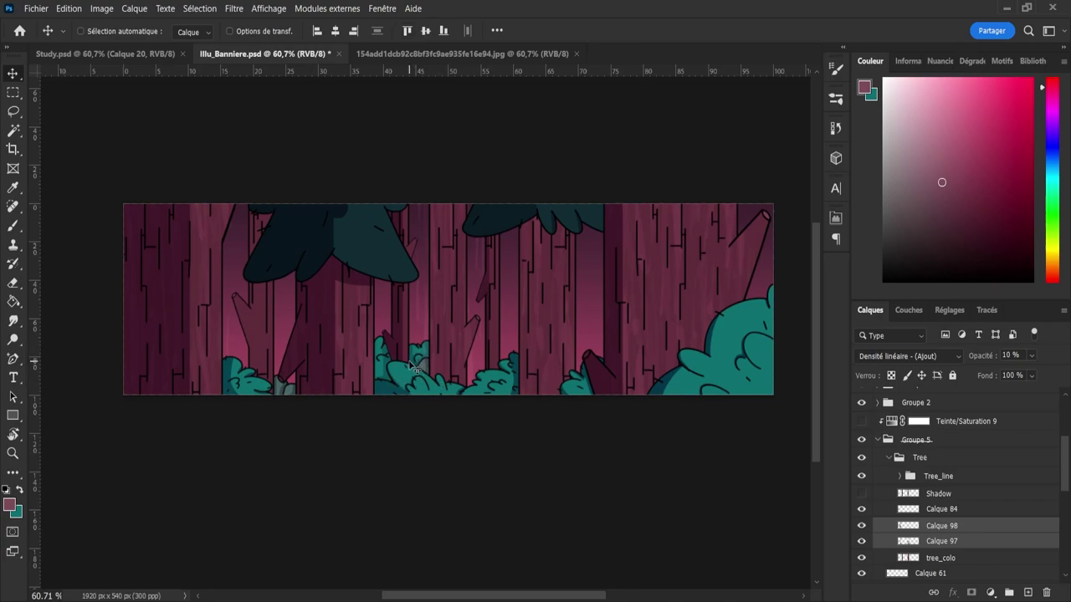
- Erase the Calque 97 and Calque 98 streaks outside the tree_colo trunks using their inverted selection, then deselect
{"action": "left_click", "coordinate": [912, 559]}
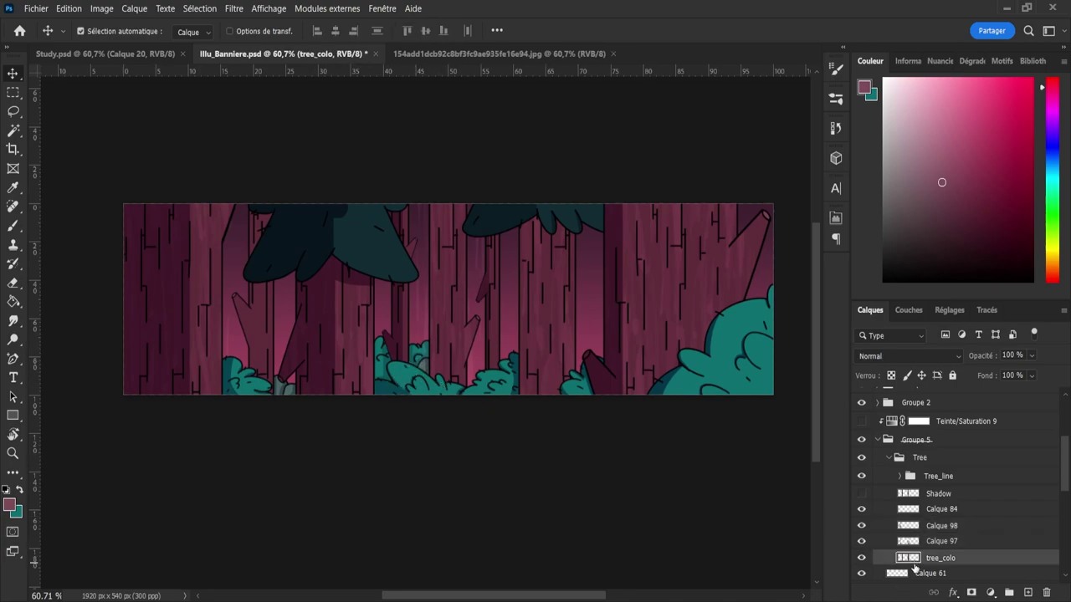
{"action": "left_click", "coordinate": [912, 560], "text": "ctrl"}
{"action": "left_click", "coordinate": [911, 541]}
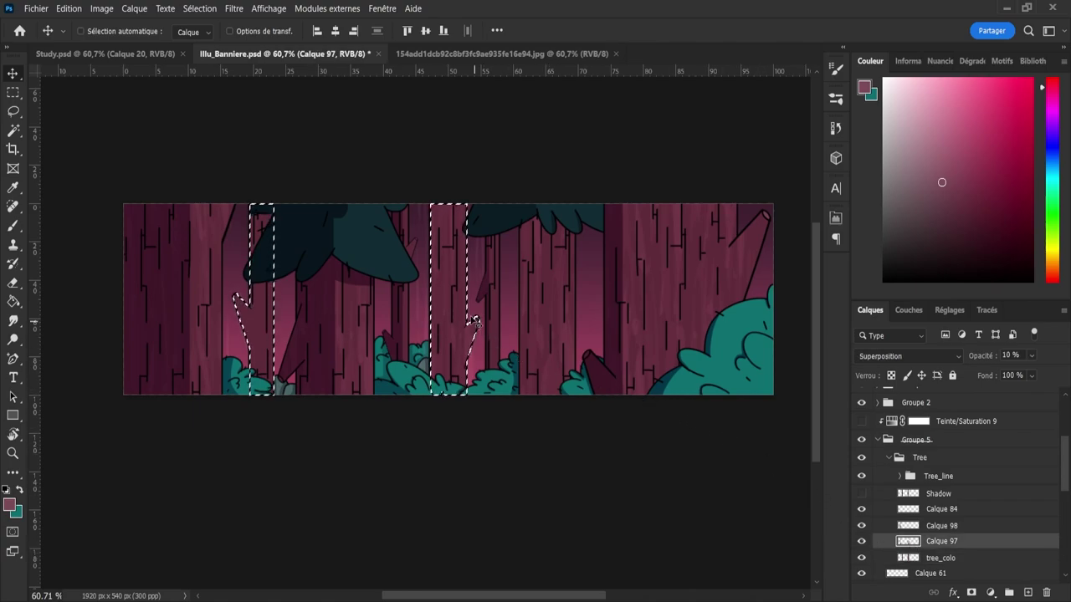
{"action": "key", "text": "l"}
{"action": "key", "text": "ctrl+shift+i"}
{"action": "key", "text": "e"}
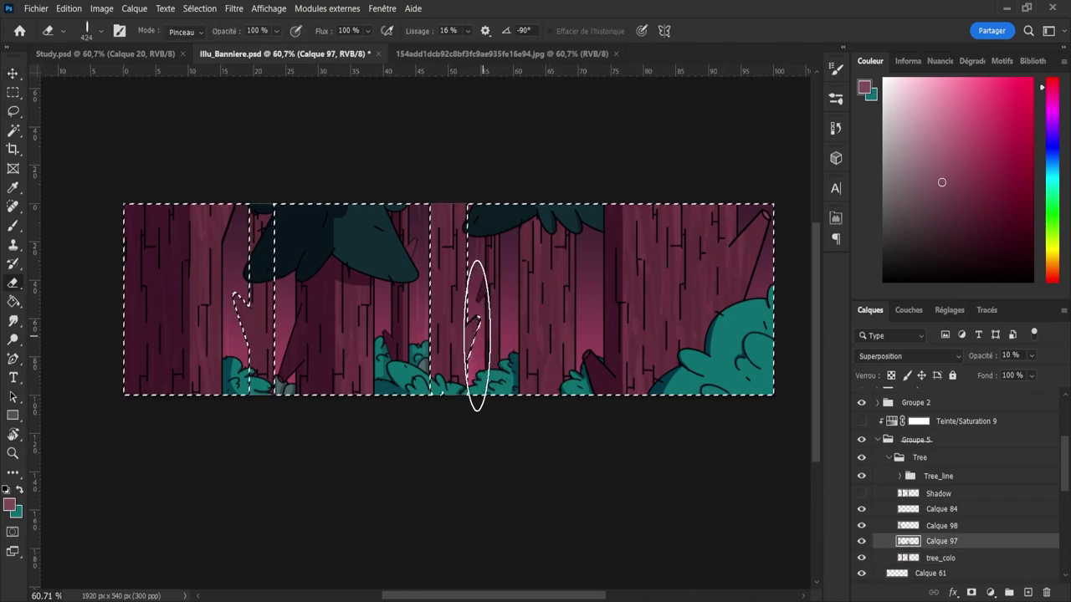
{"action": "mouse_move", "coordinate": [414, 326]}
{"action": "left_mouse_down"}
{"action": "mouse_move", "coordinate": [452, 253]}
{"action": "mouse_move", "coordinate": [373, 292]}
{"action": "mouse_move", "coordinate": [455, 353]}
{"action": "mouse_move", "coordinate": [546, 299]}
{"action": "mouse_move", "coordinate": [429, 250]}
{"action": "mouse_move", "coordinate": [418, 333]}
{"action": "mouse_move", "coordinate": [430, 374]}
{"action": "left_mouse_up"}
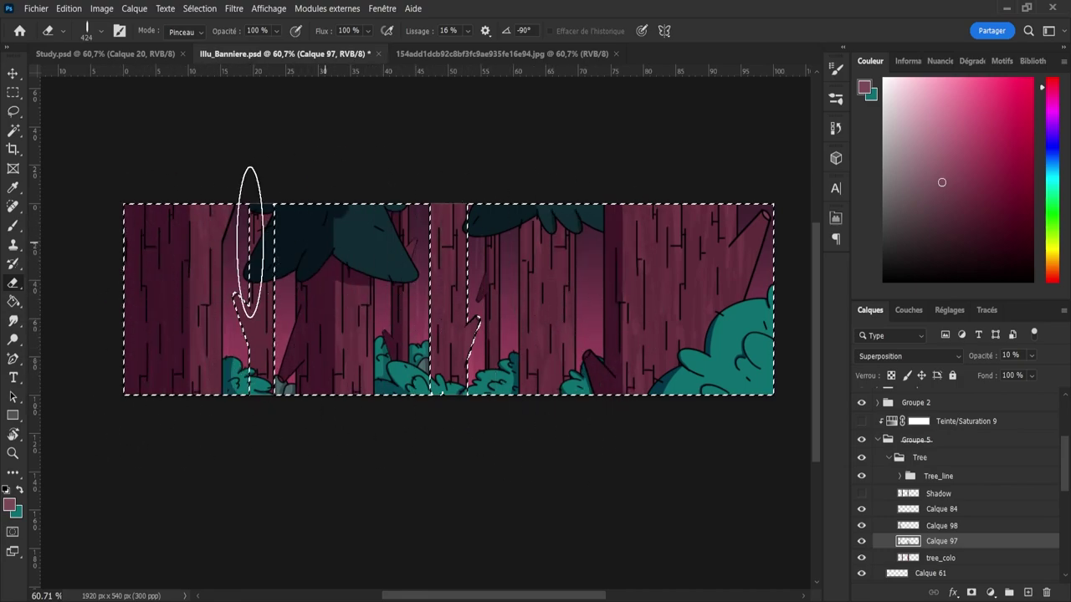
{"action": "left_click", "coordinate": [941, 525]}
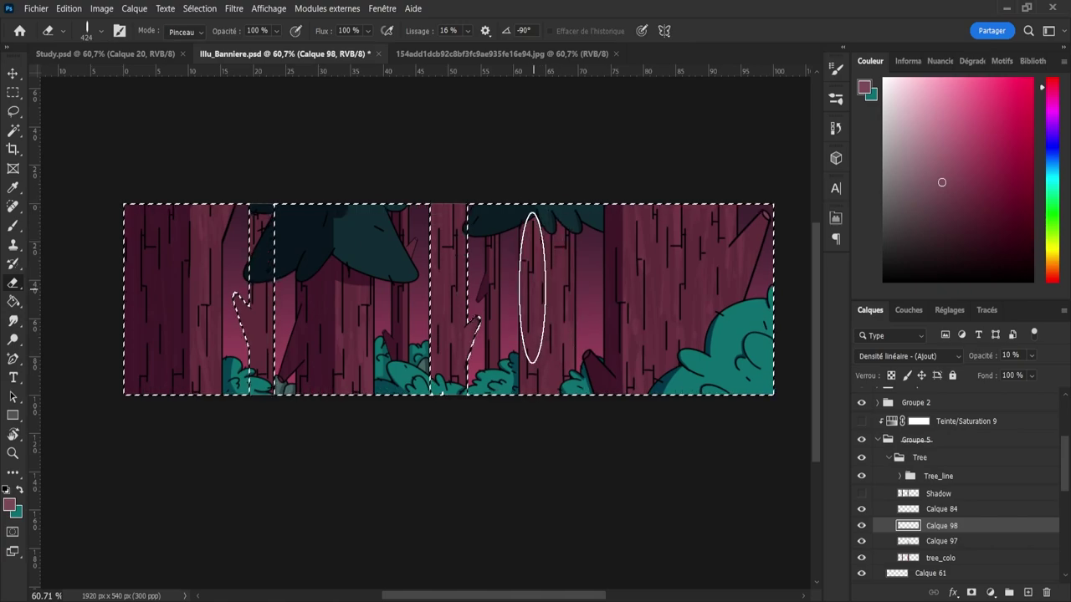
{"action": "key", "text": "l"}
{"action": "key", "text": "ctrl+d"}
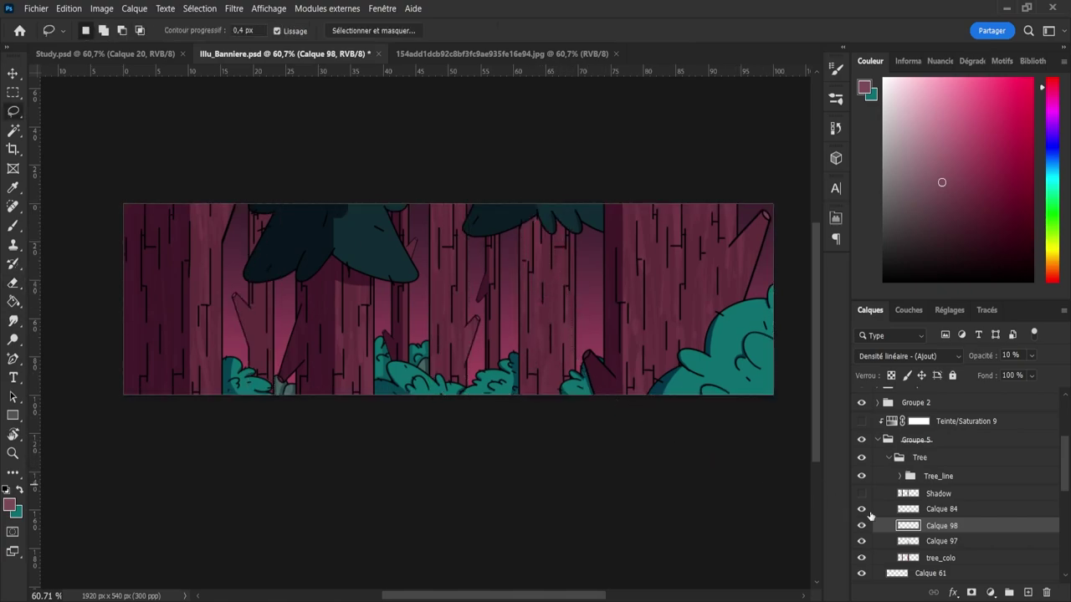
- Paste another copy of the two bark texture layers directly above tree_colo
{"action": "left_click", "coordinate": [924, 545], "text": "shift"}
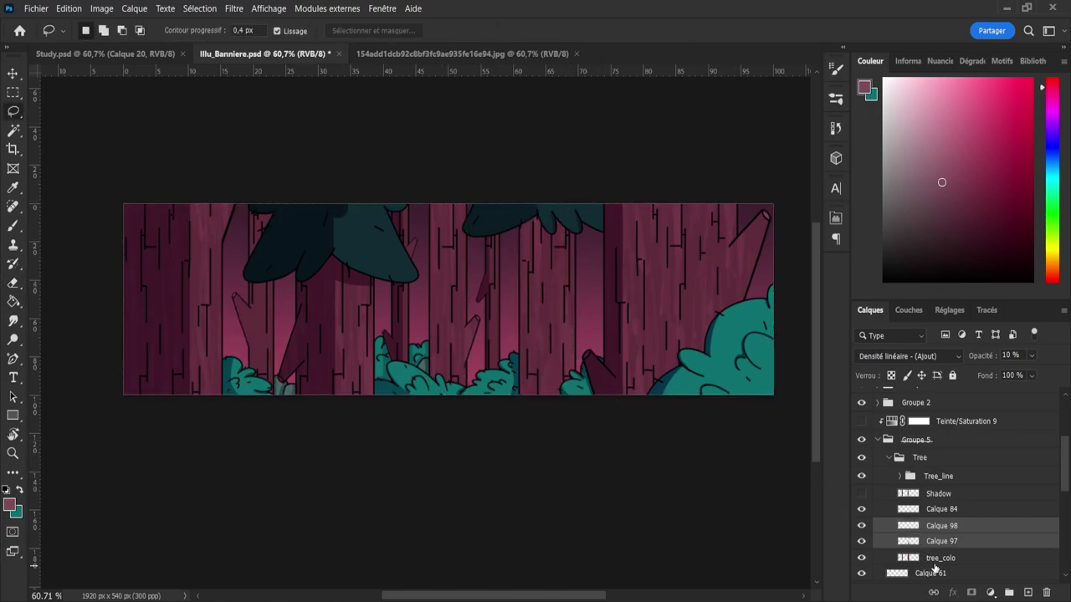
{"action": "left_click", "coordinate": [935, 558]}
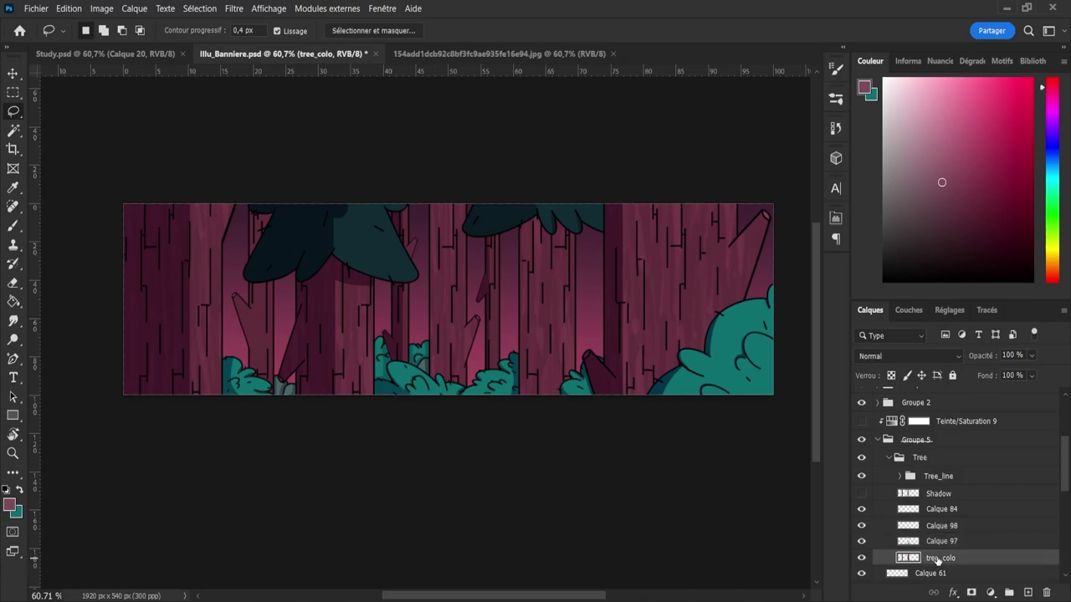
{"action": "key", "text": "ctrl+z"}
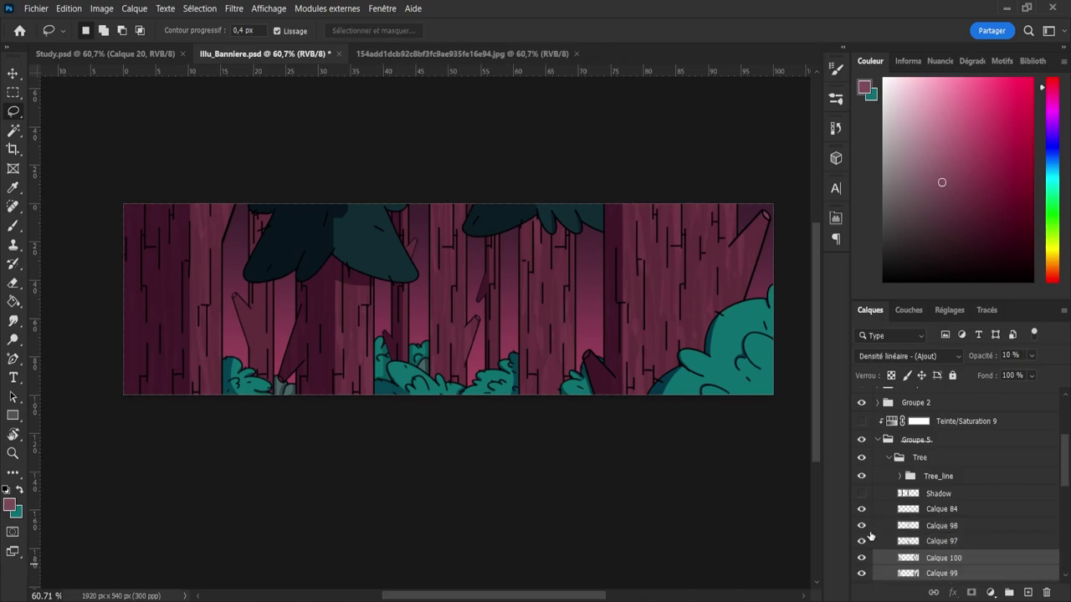
- Flip Calque 100 and Calque 99 vertically, narrow them to about 64% width and move them over Groupe 5's left trunk
{"action": "key", "text": "ctrl+t"}
{"action": "left_click_drag", "start_coordinate": [680, 340], "coordinate": [660, 340]}
{"action": "left_click_drag", "start_coordinate": [273, 339], "coordinate": [361, 337]}
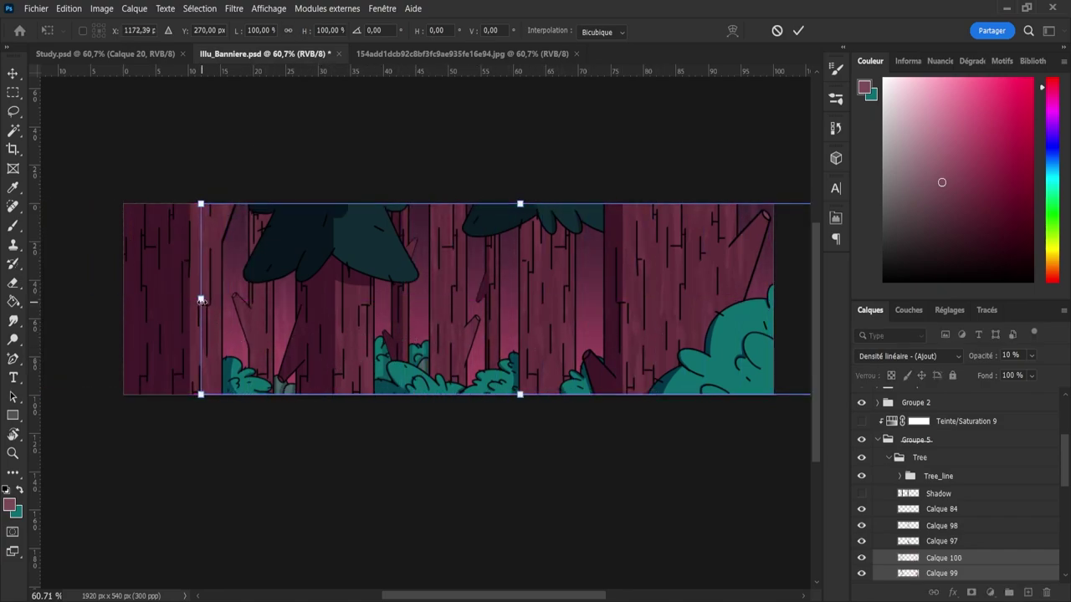
{"action": "left_click_drag", "start_coordinate": [200, 300], "coordinate": [305, 321]}
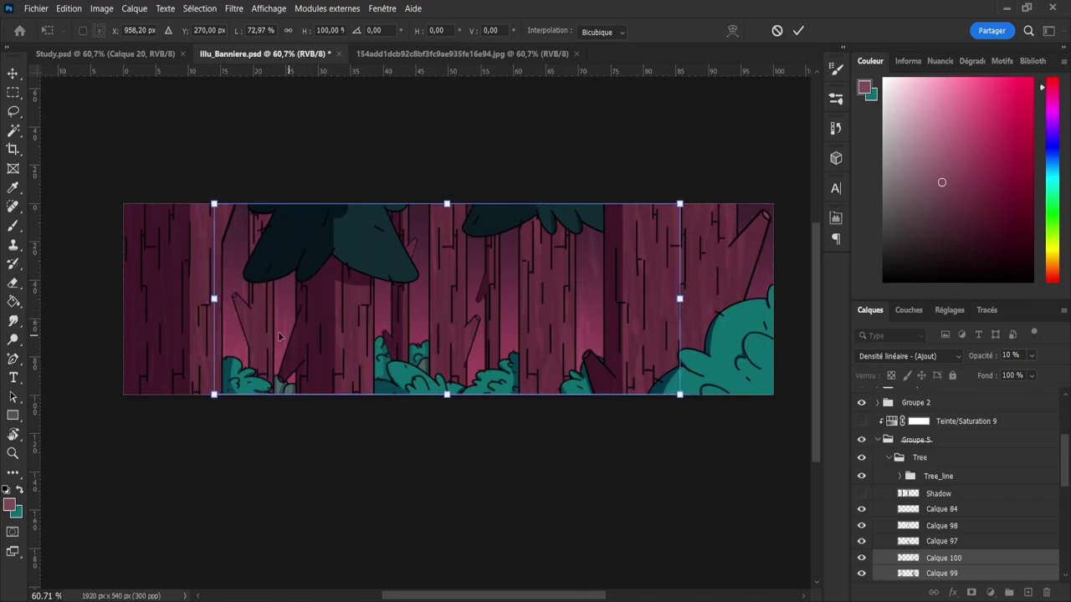
{"action": "left_click_drag", "start_coordinate": [215, 305], "coordinate": [269, 305]}
{"action": "left_click_drag", "start_coordinate": [332, 320], "coordinate": [297, 346]}
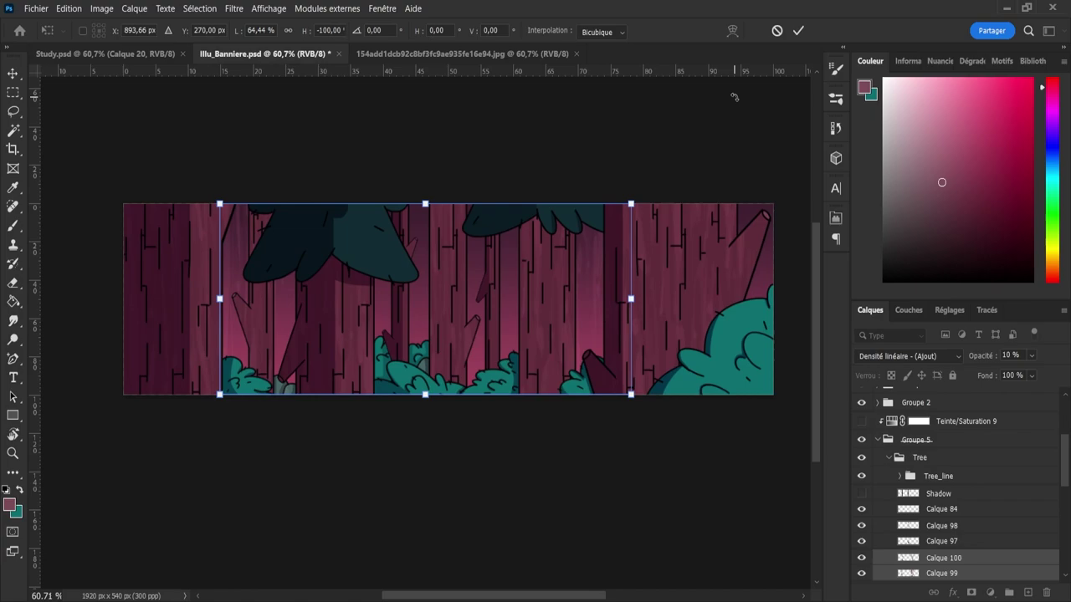
{"action": "key", "text": "Return"}
{"action": "key", "text": "l"}
- Narrow Calque 100 and Calque 99 by a further transform to about 90% width and realign them on the left trunk
{"action": "key", "text": "ctrl+t"}
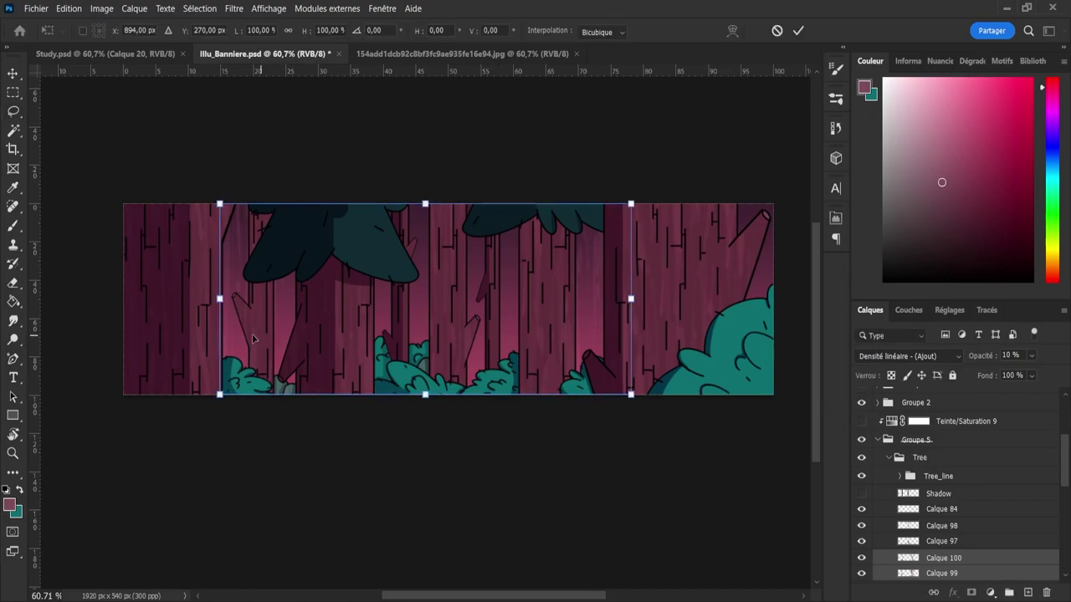
{"action": "left_click_drag", "start_coordinate": [219, 299], "coordinate": [244, 299]}
{"action": "left_click_drag", "start_coordinate": [289, 328], "coordinate": [267, 328]}
{"action": "left_click_drag", "start_coordinate": [219, 298], "coordinate": [251, 313]}
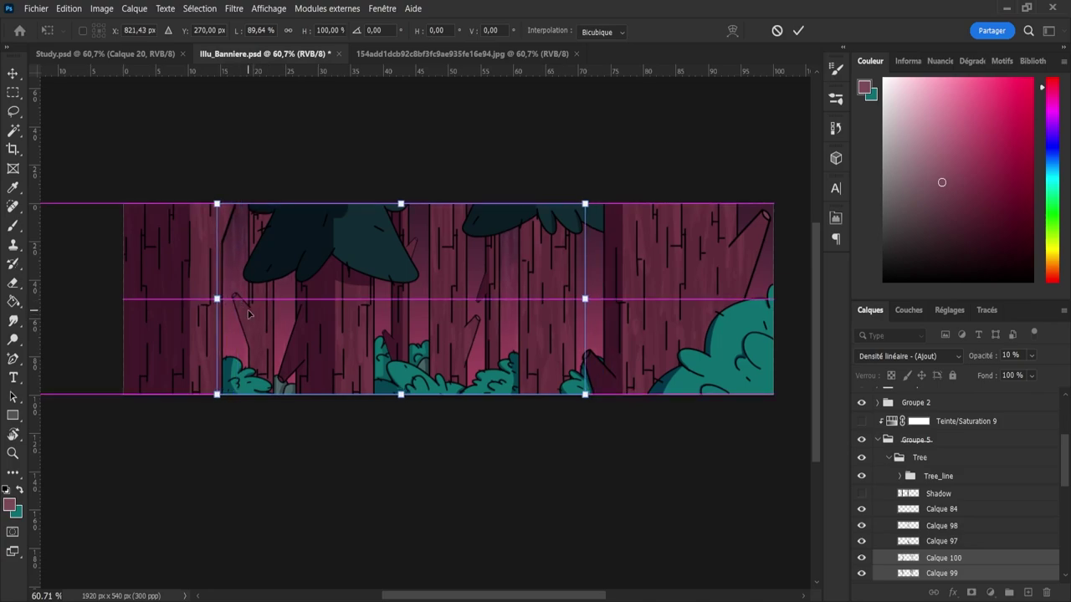
{"action": "key", "text": "Return"}
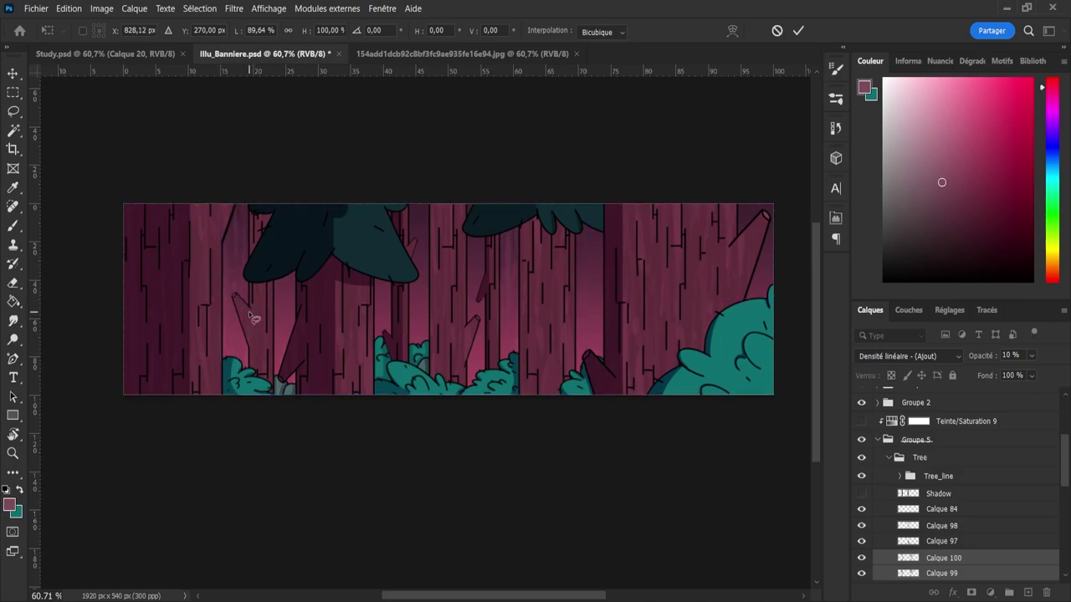
{"action": "key", "text": "l"}
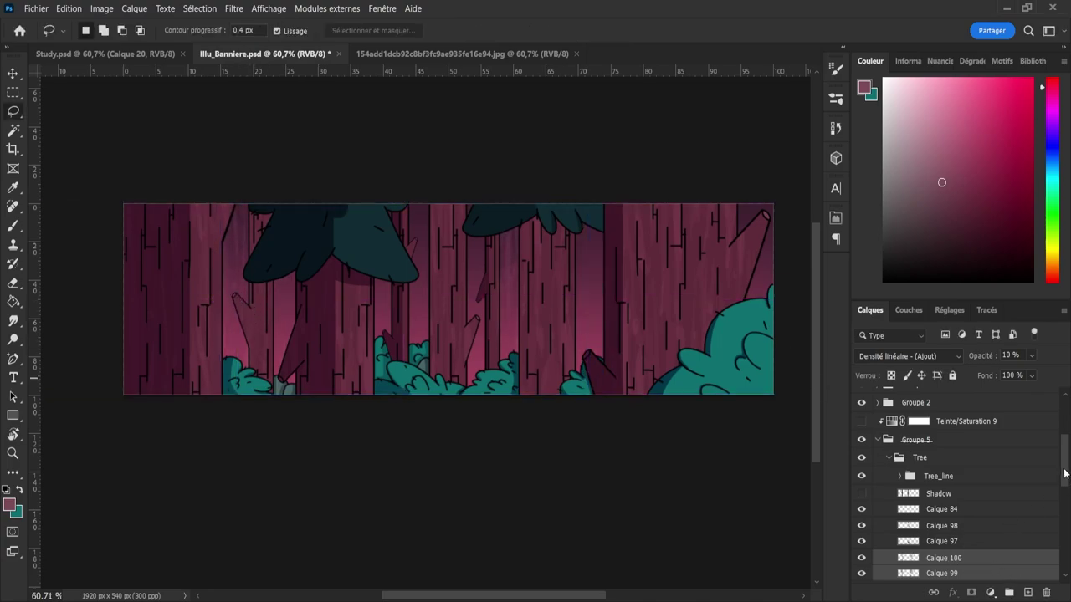
- Erase the Calque 99 and Calque 100 streaks outside the tree_colo trunks using their inverted selection, then deselect and save the banner
{"action": "left_click_drag", "start_coordinate": [1064, 474], "coordinate": [1063, 484]}
{"action": "left_click", "coordinate": [910, 551], "text": "ctrl"}
{"action": "left_click", "coordinate": [942, 535]}
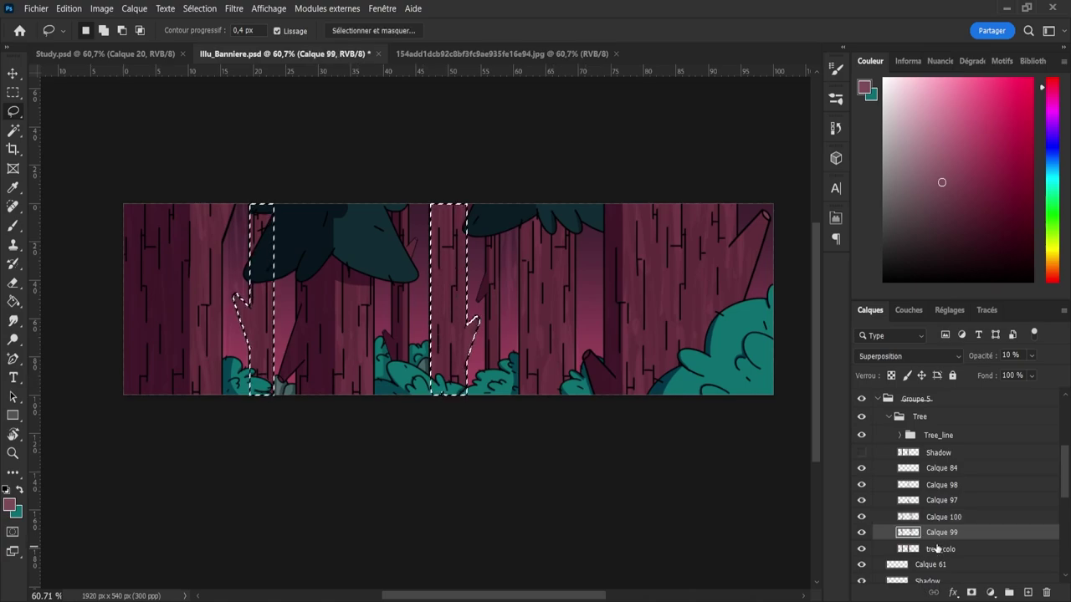
{"action": "key", "text": "e"}
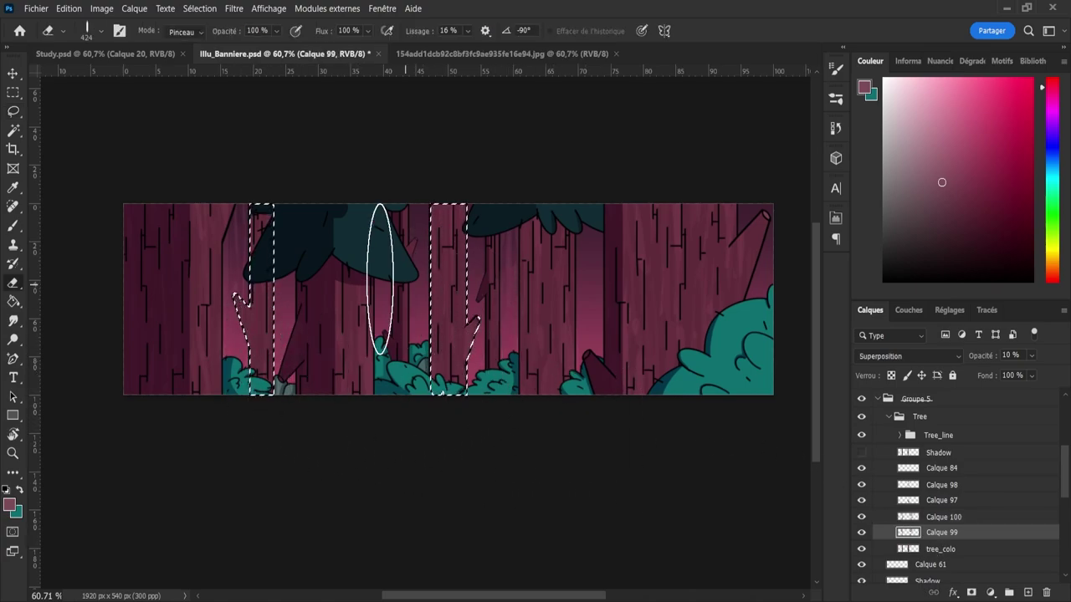
{"action": "key", "text": "ctrl+shift+i"}
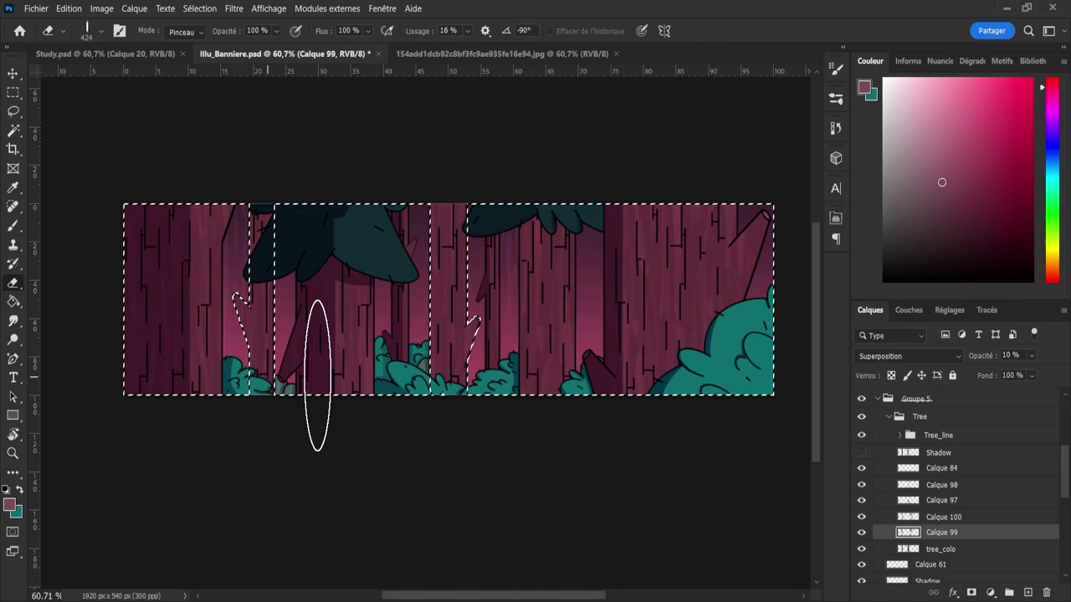
{"action": "left_click", "coordinate": [944, 517]}
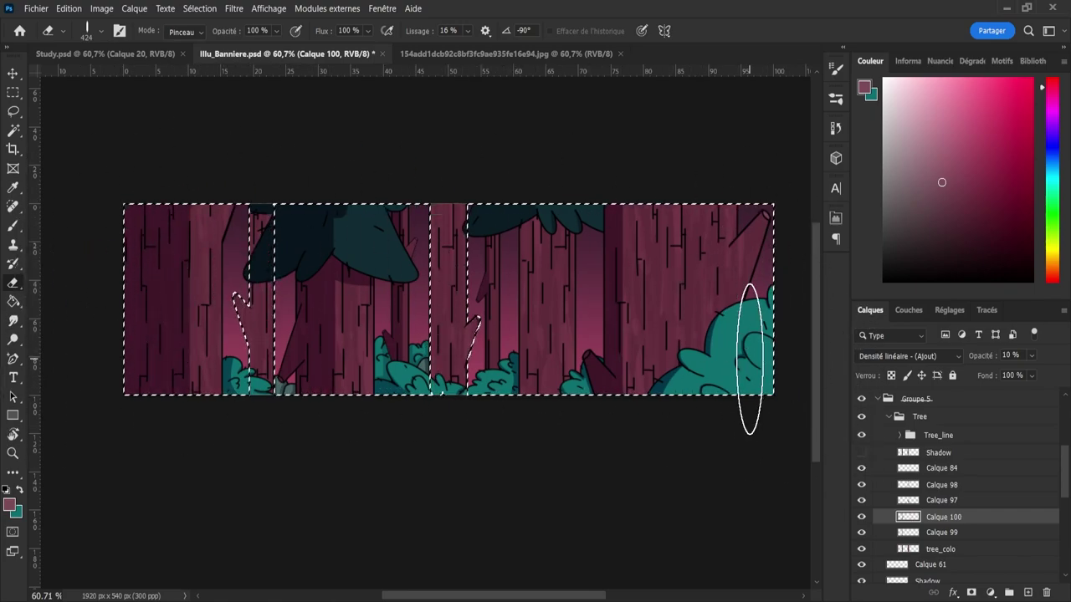
{"action": "key", "text": "l"}
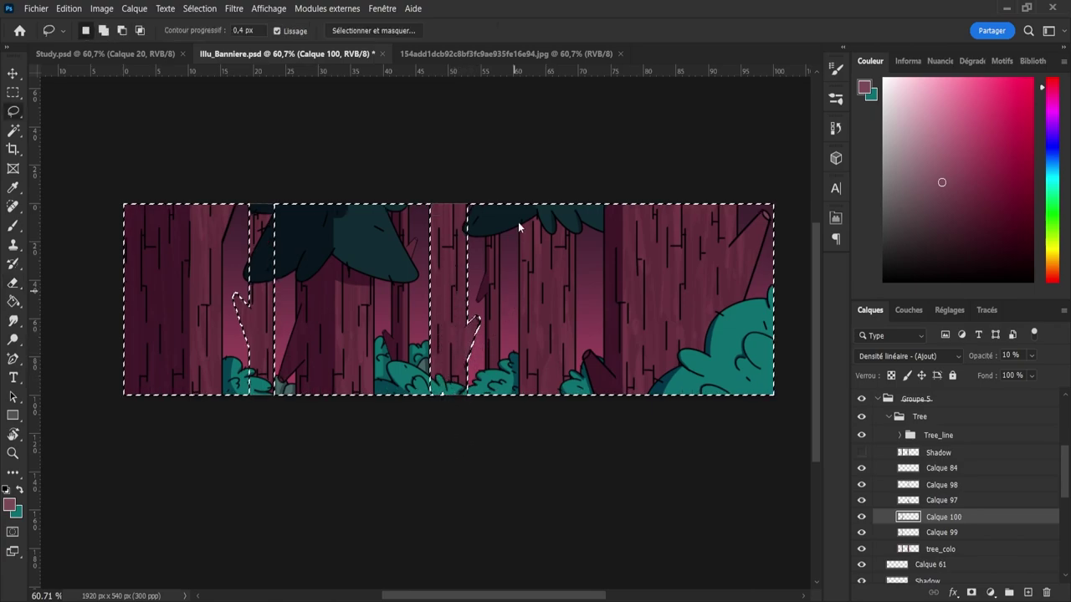
{"action": "left_click", "coordinate": [536, 105]}
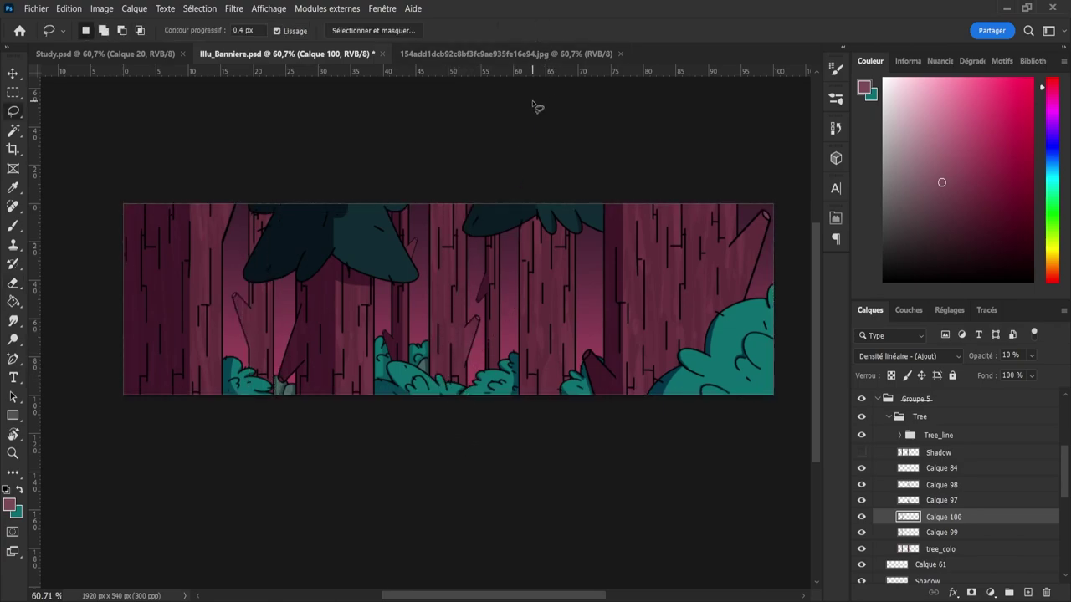
{"action": "key", "text": "ctrl+s"}
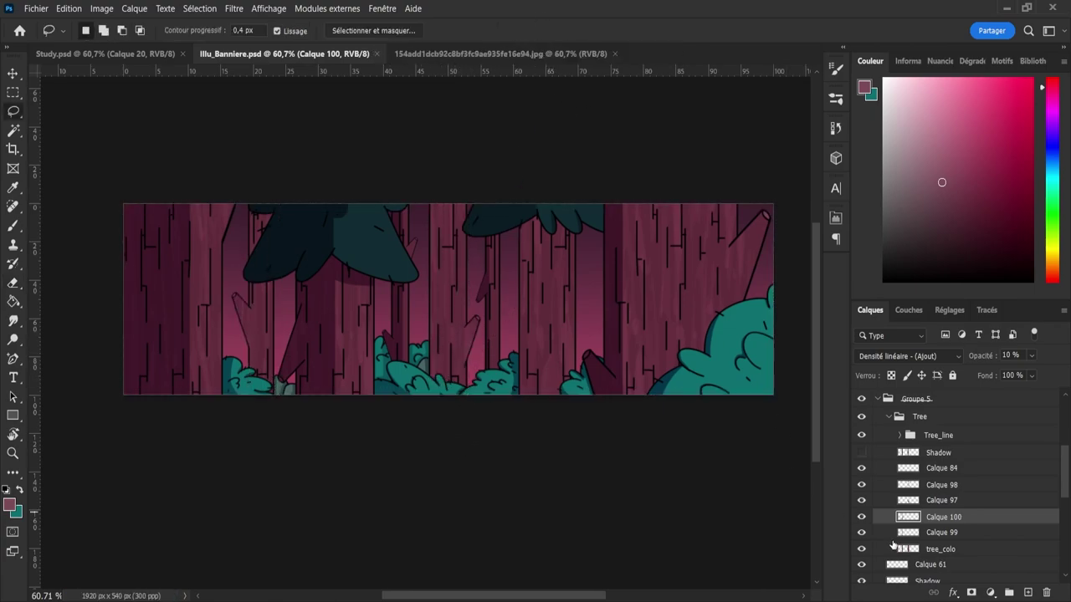
- Move Calque 100 directly beneath Calque 98 in Groupe 5's layer stack
{"action": "left_click", "coordinate": [911, 535]}
{"action": "left_click", "coordinate": [914, 519]}
{"action": "left_click_drag", "start_coordinate": [918, 518], "coordinate": [920, 497]}
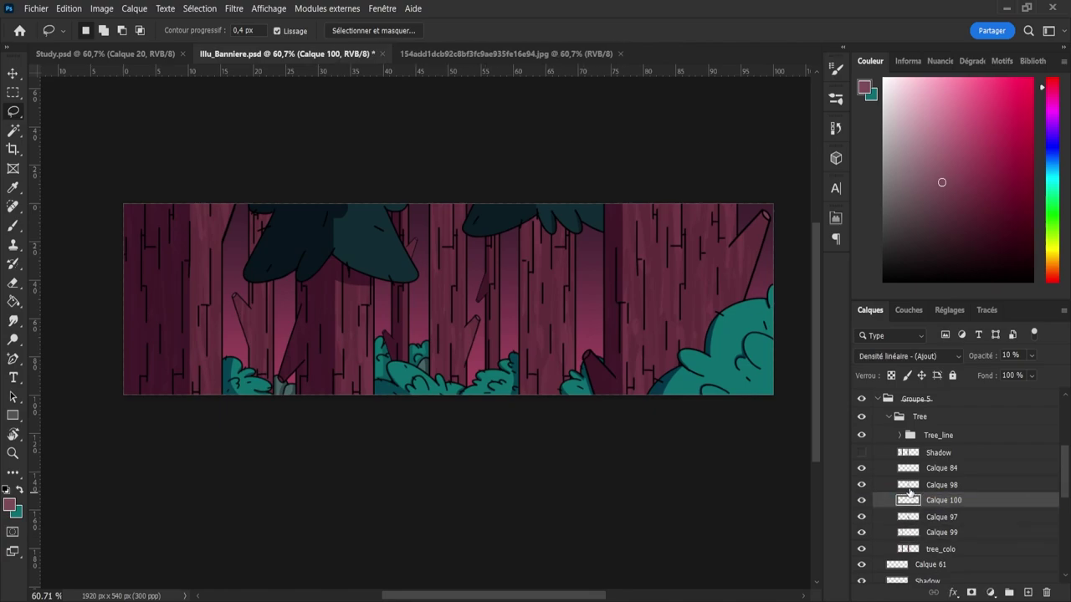
- Try to merge Calque 98 and Calque 100 into a single layer
{"action": "left_click", "coordinate": [910, 492]}
{"action": "left_click", "coordinate": [924, 502], "text": "shift"}
{"action": "key", "text": "ctrl+e"}
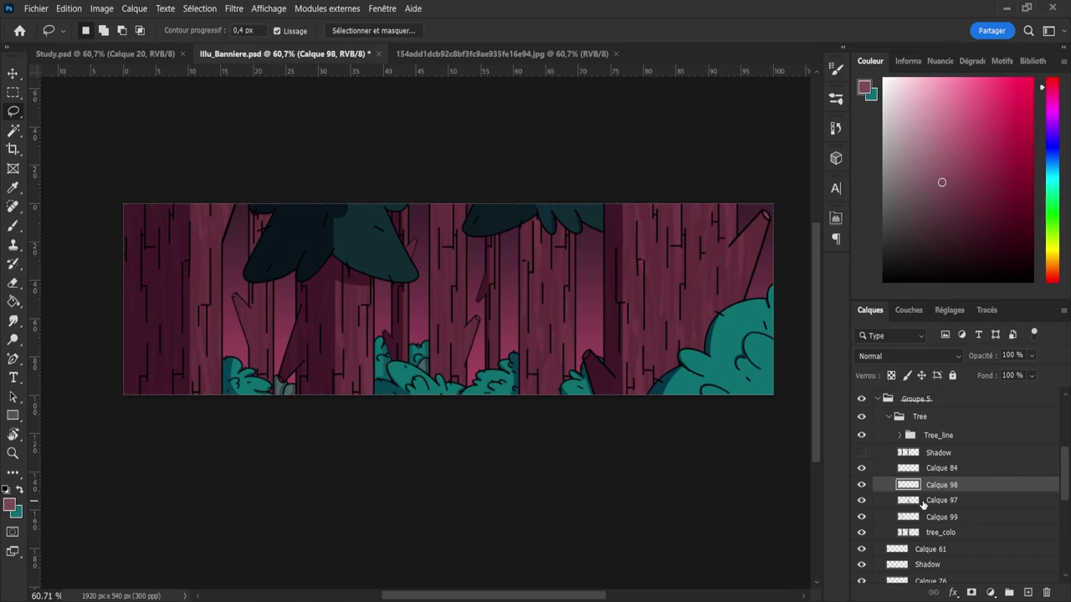
{"action": "key", "text": "ctrl+z"}
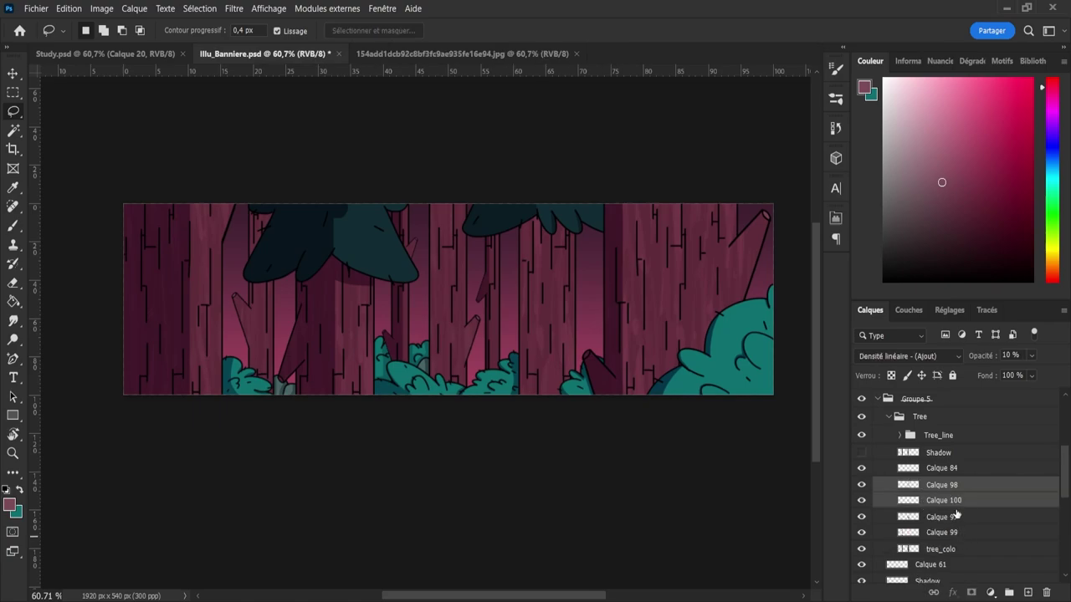
- Group Calque 97 with Calque 99 and Calque 98 with Calque 100 in two separate groups, and save the banner
{"action": "left_click", "coordinate": [949, 518]}
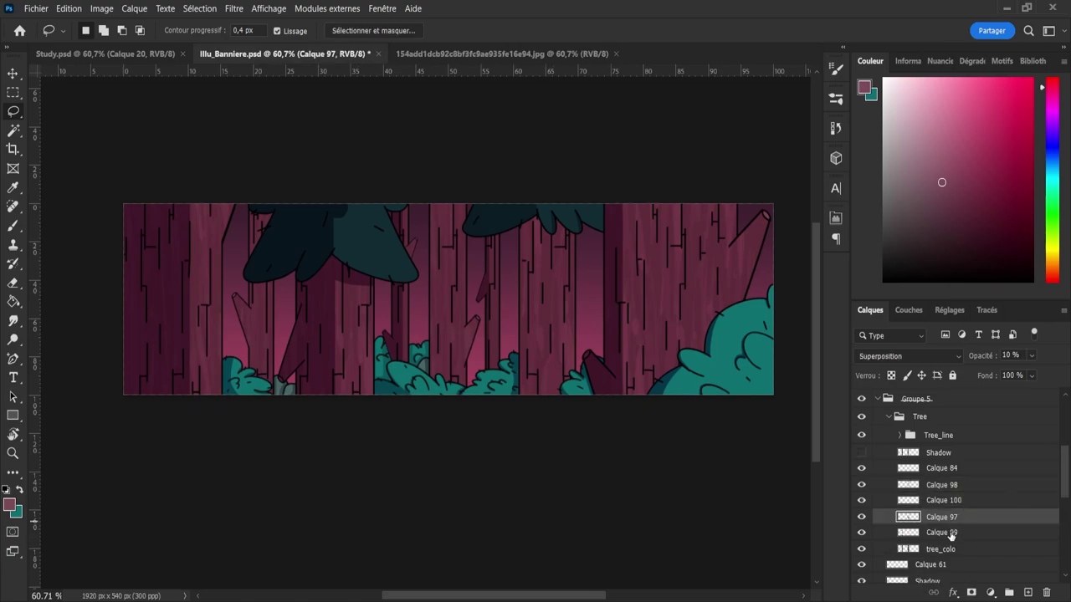
{"action": "left_click", "coordinate": [951, 533], "text": "ctrl"}
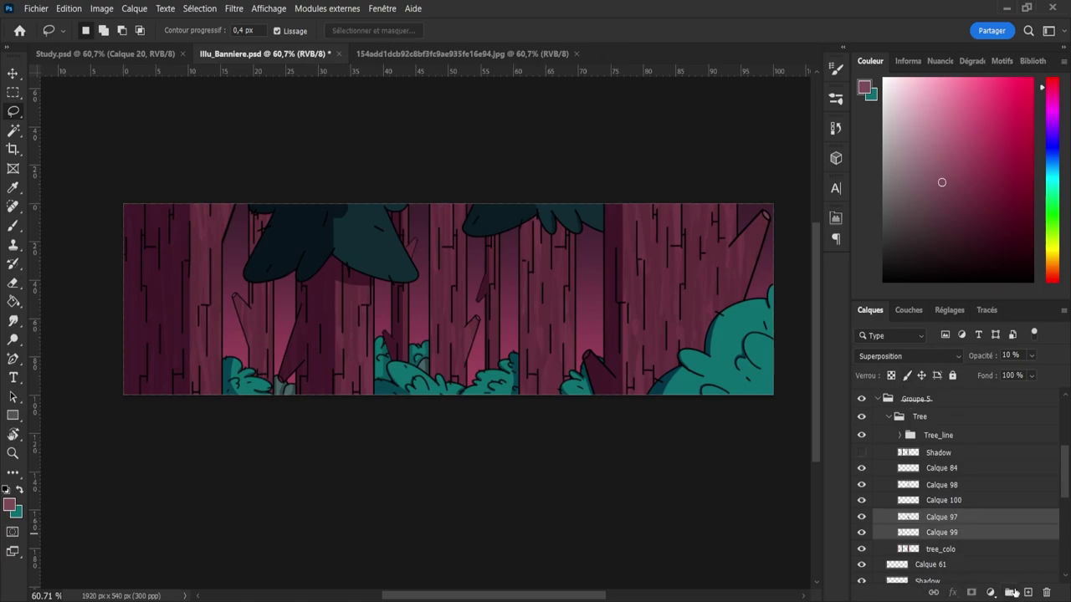
{"action": "left_click", "coordinate": [1011, 592]}
{"action": "left_click", "coordinate": [943, 500]}
{"action": "left_click", "coordinate": [944, 485], "text": "ctrl"}
{"action": "left_click", "coordinate": [1009, 593]}
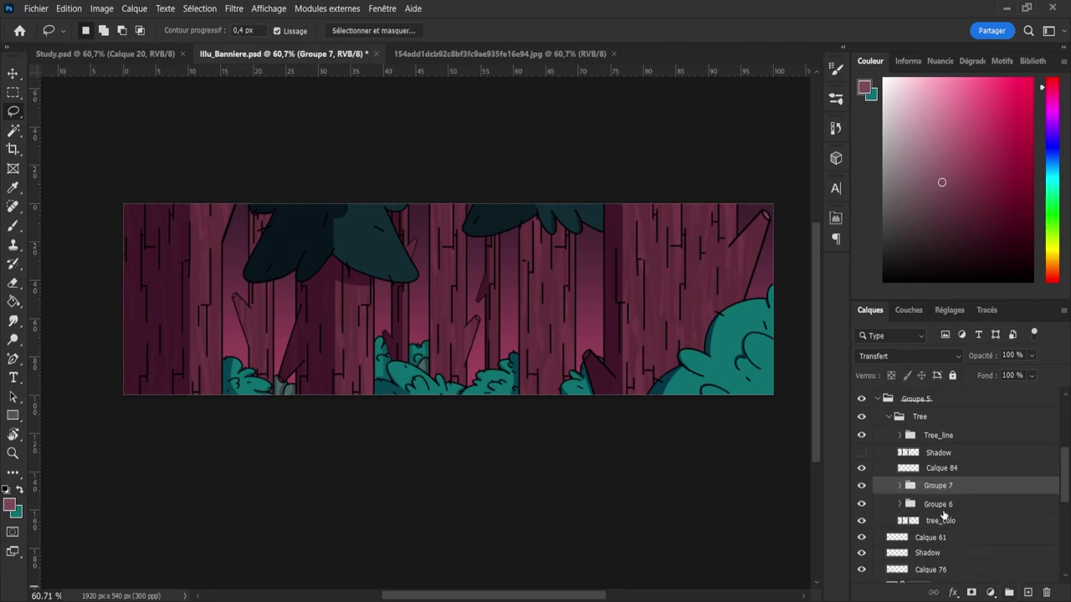
{"action": "left_click", "coordinate": [939, 521]}
{"action": "key", "text": "ctrl+s"}
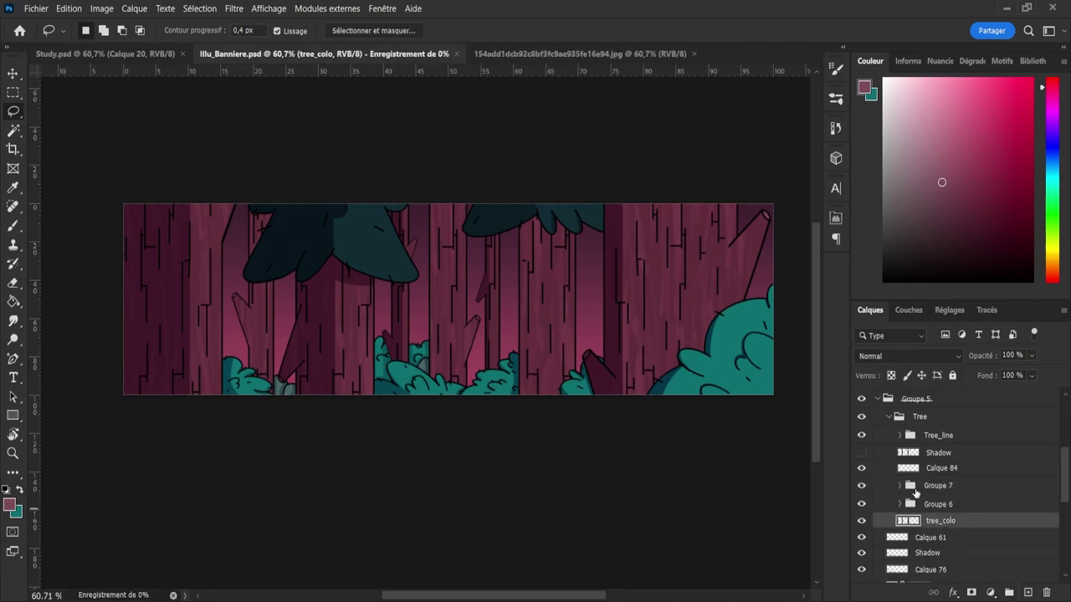
- Collapse Groupe 5, expand the ArrierePlan group and paste the two bark texture layers directly above Calque 75
{"action": "left_click", "coordinate": [888, 418]}
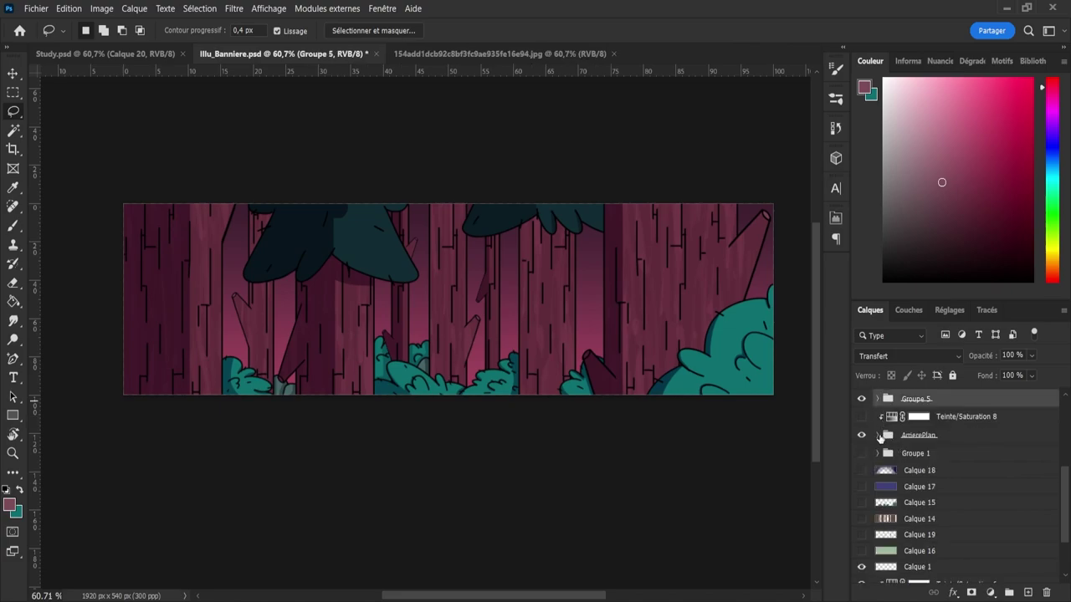
{"action": "left_click", "coordinate": [878, 435]}
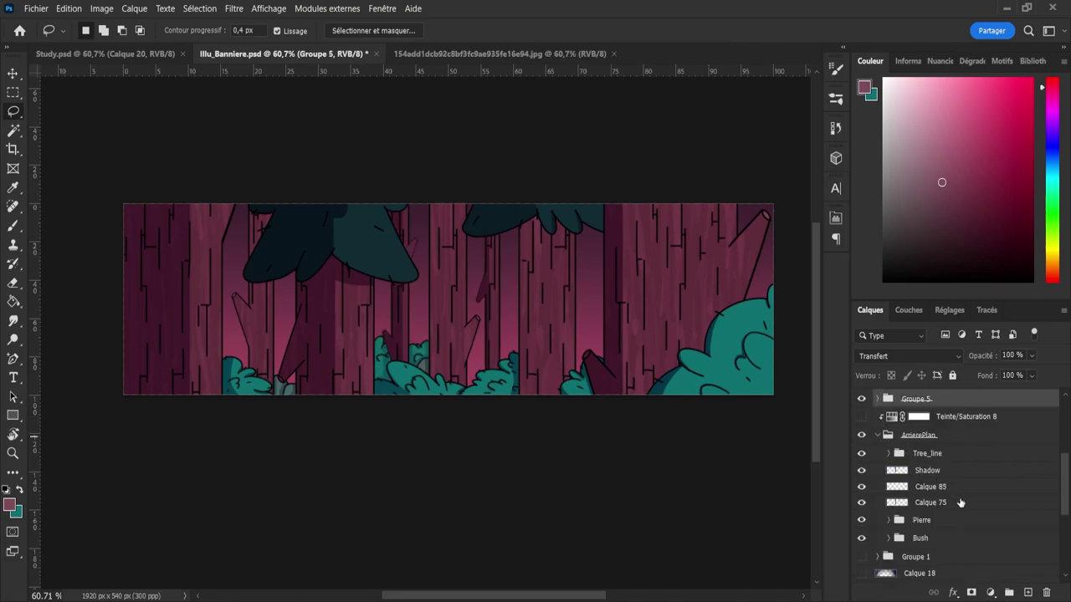
{"action": "left_click", "coordinate": [933, 487]}
{"action": "left_click", "coordinate": [921, 503]}
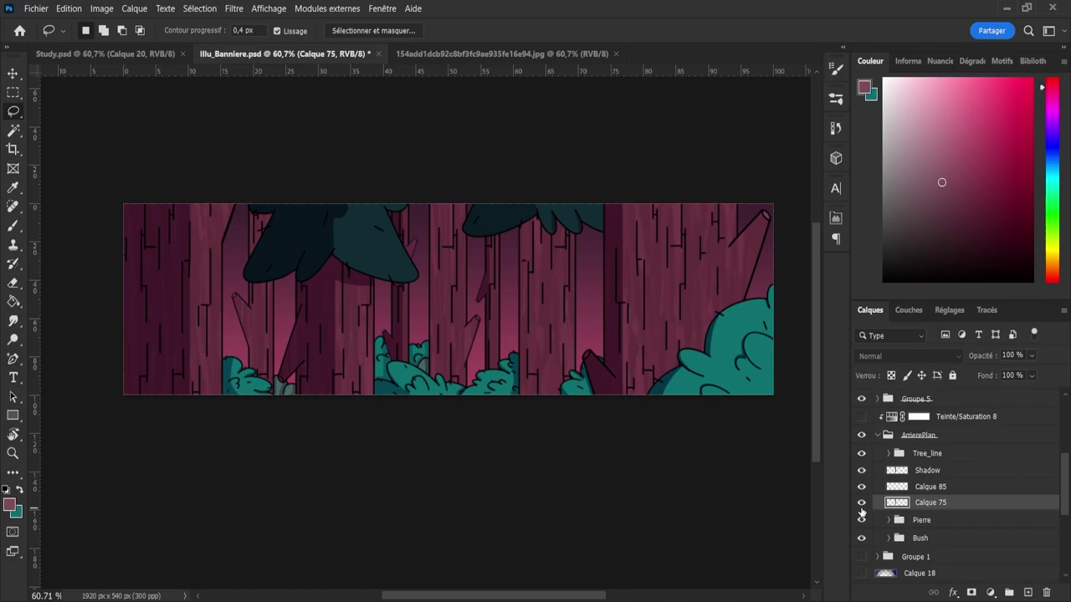
{"action": "key", "text": "ctrl+v"}
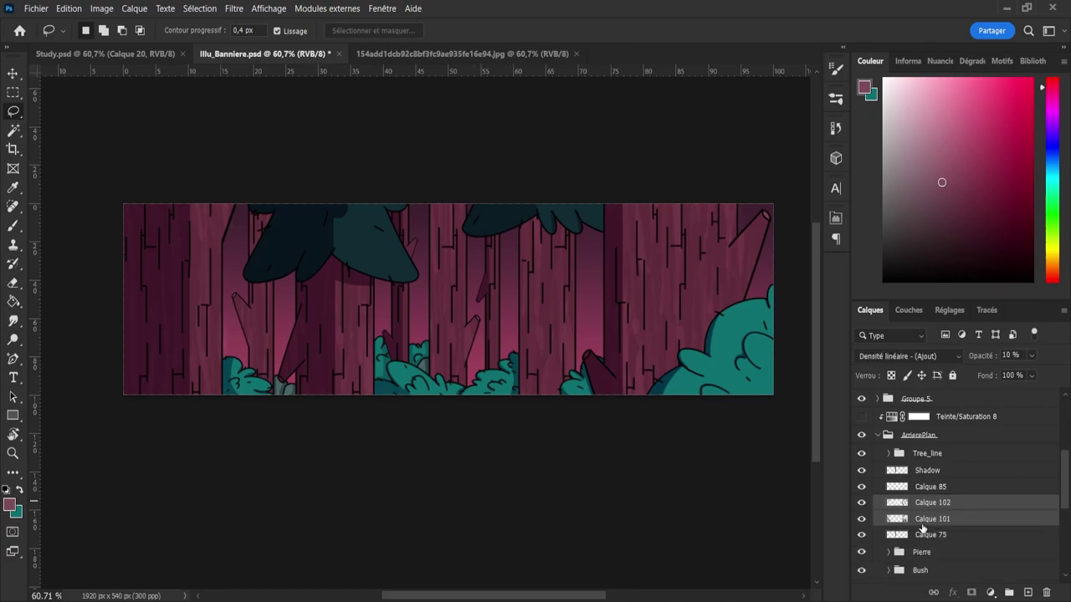
- Narrow Calque 102 and Calque 101 to about 22% width and place them over the thin background trunks near the banner's centre
{"action": "key", "text": "ctrl+t"}
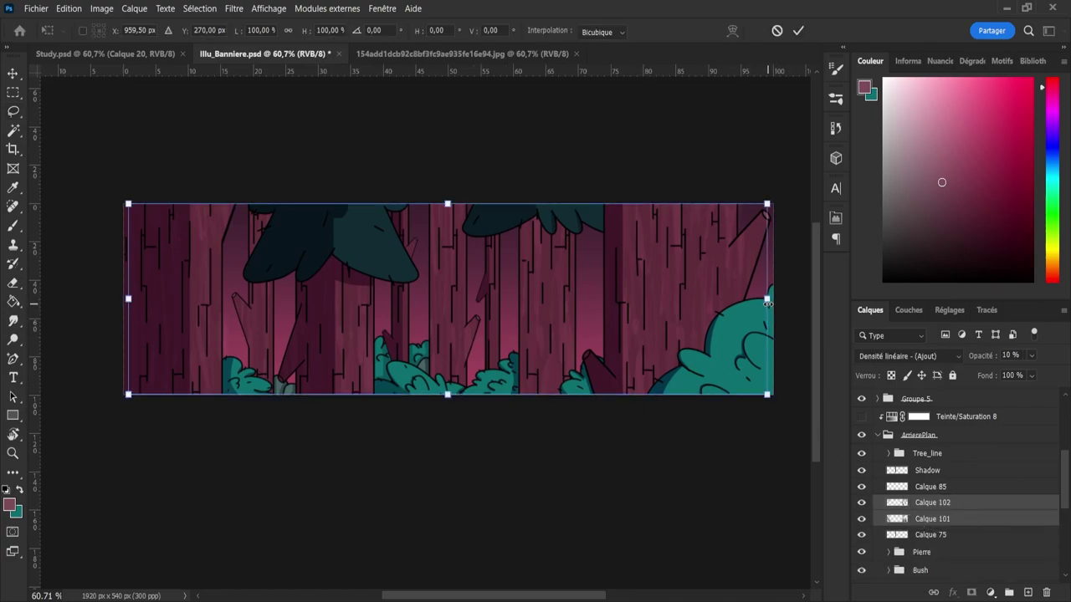
{"action": "left_click_drag", "start_coordinate": [767, 303], "coordinate": [369, 298]}
{"action": "left_click_drag", "start_coordinate": [331, 318], "coordinate": [538, 378]}
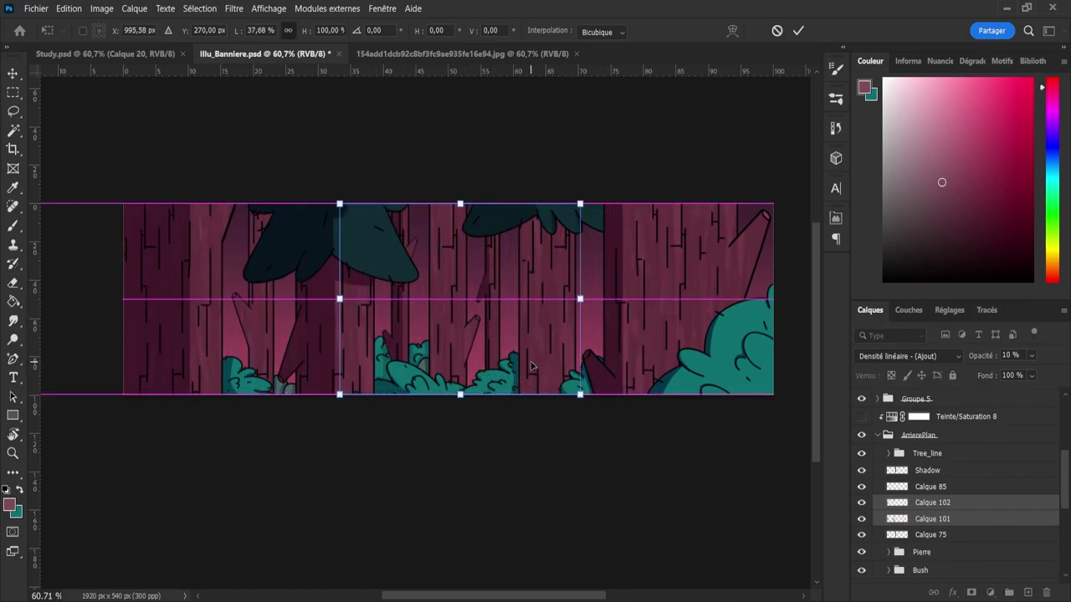
{"action": "left_click_drag", "start_coordinate": [578, 302], "coordinate": [481, 306]}
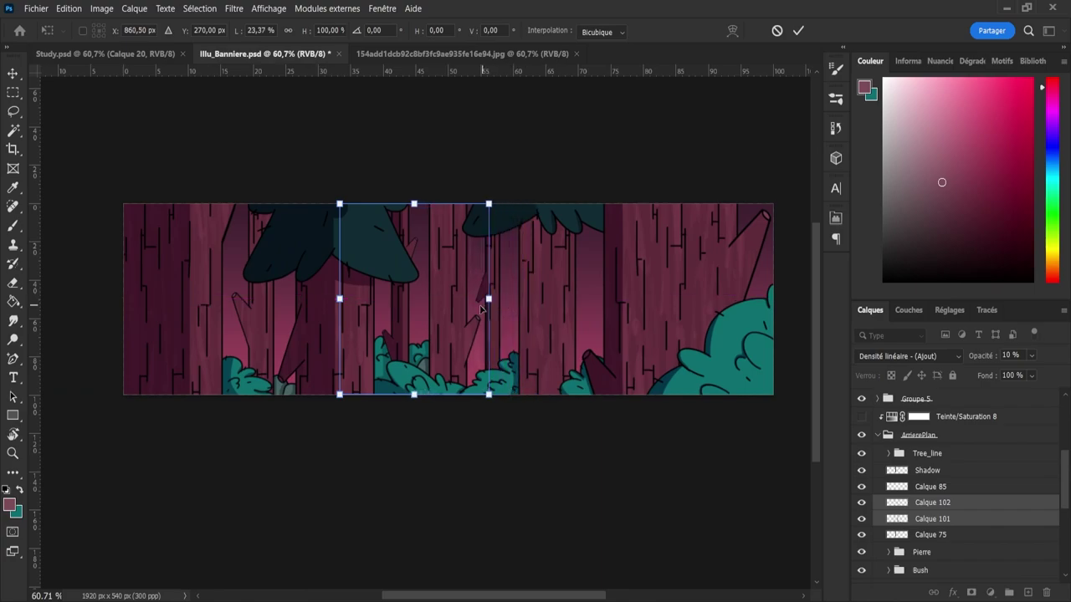
{"action": "left_click_drag", "start_coordinate": [447, 345], "coordinate": [475, 346]}
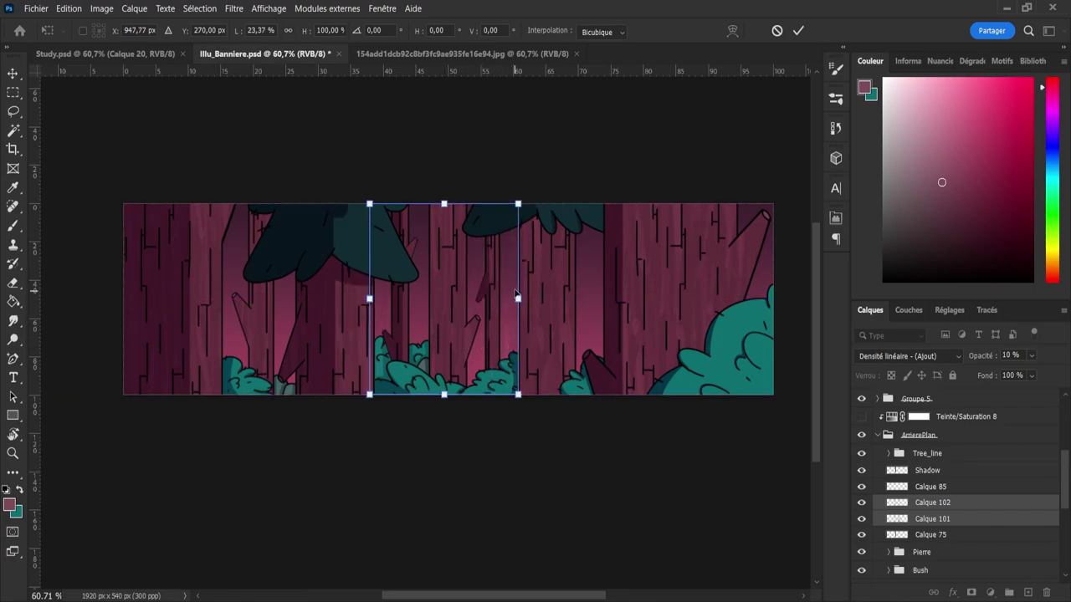
{"action": "left_click_drag", "start_coordinate": [517, 294], "coordinate": [513, 290]}
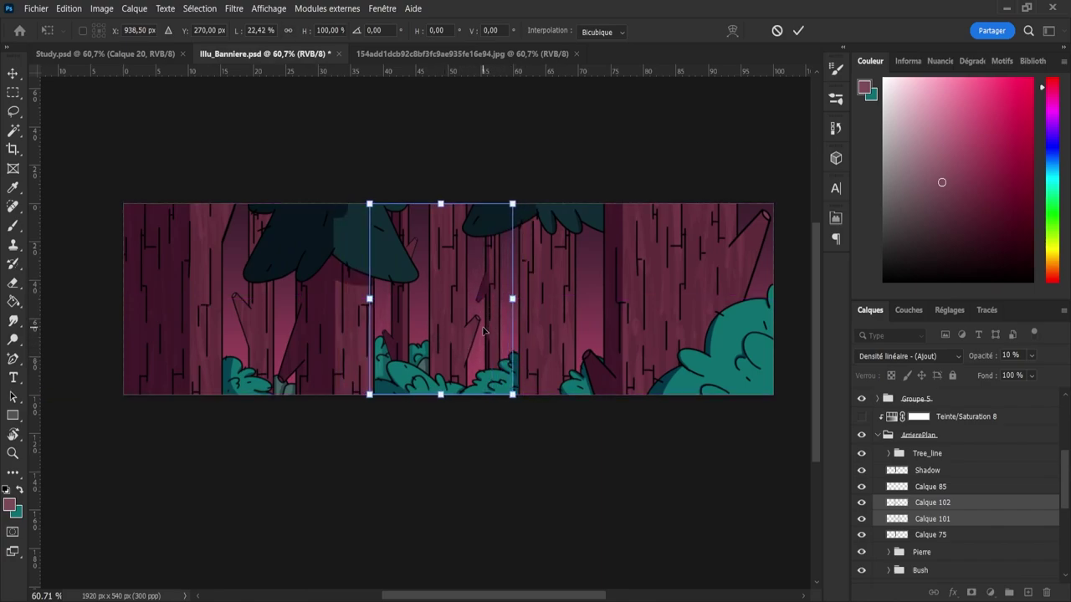
{"action": "left_click_drag", "start_coordinate": [483, 331], "coordinate": [483, 330]}
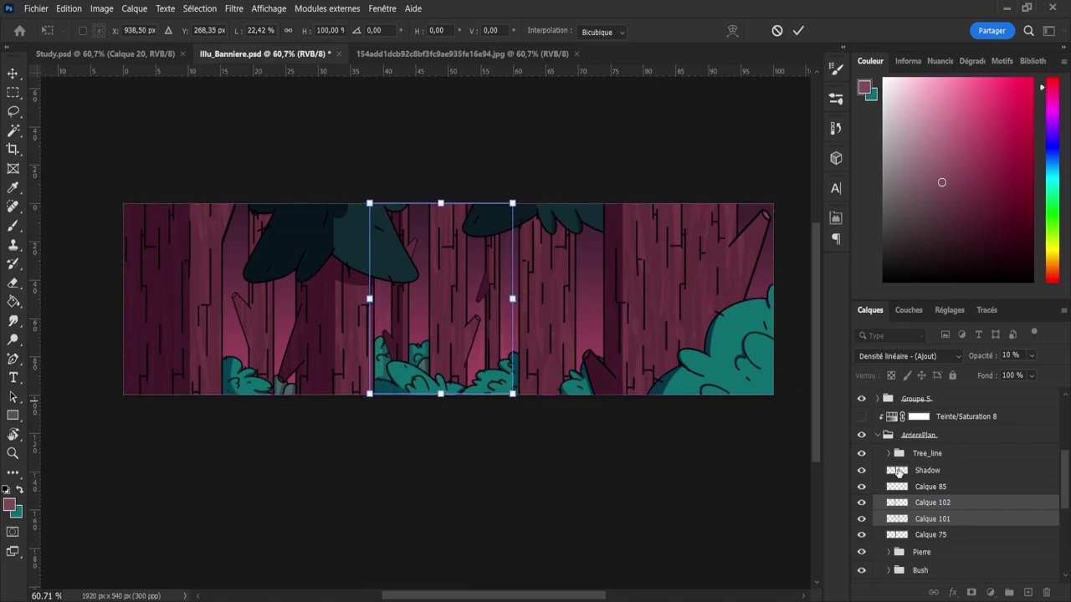
- Hide ArrierePlan's Shadow layer and narrow Calque 102 and Calque 101 by a further transform to about 86% width, fitted to the background trunks
{"action": "left_click", "coordinate": [862, 470]}
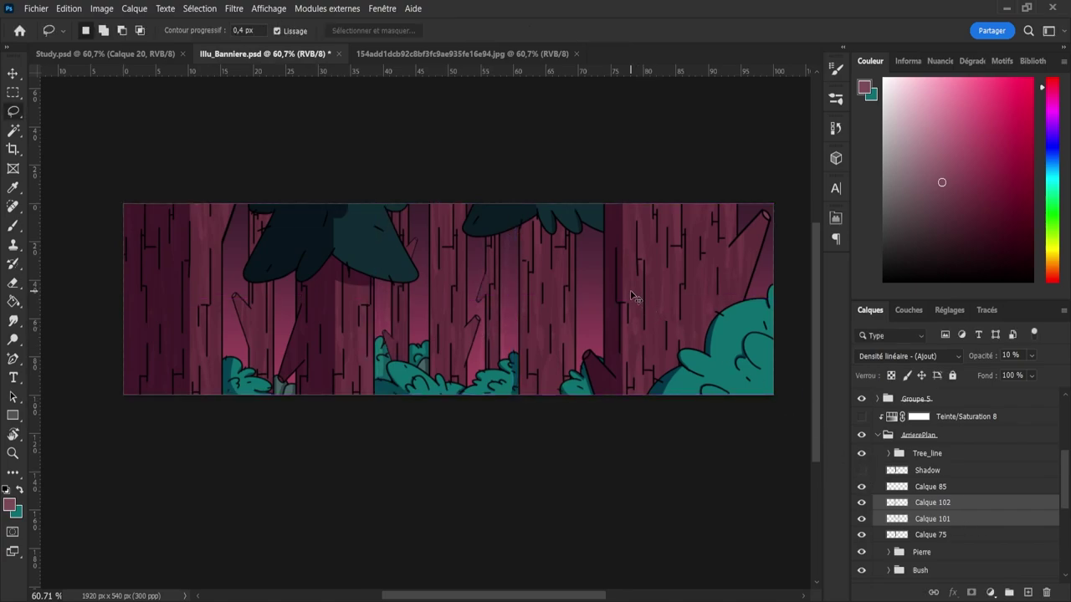
{"action": "left_click_drag", "start_coordinate": [369, 299], "coordinate": [383, 308]}
{"action": "left_click_drag", "start_coordinate": [514, 303], "coordinate": [508, 303]}
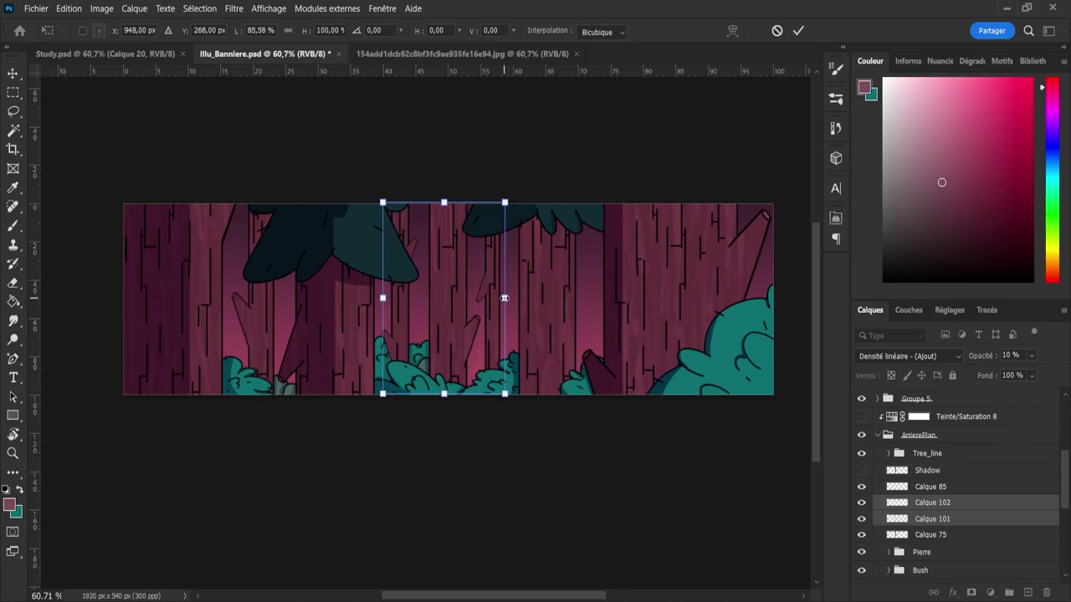
{"action": "left_click", "coordinate": [795, 31]}
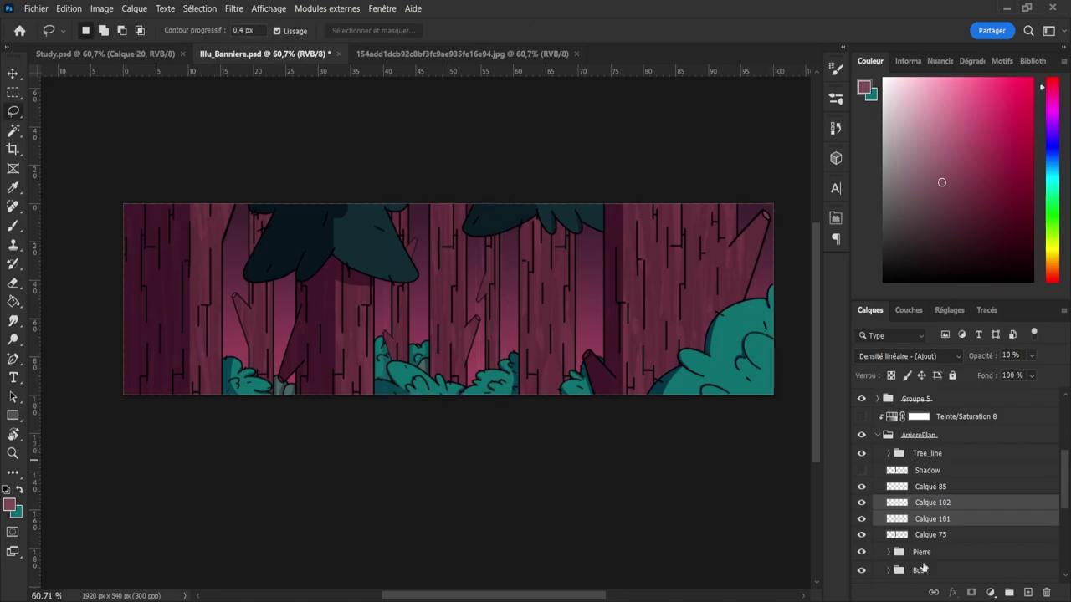
- Erase the Calque 101 and Calque 102 streaks outside the Calque 75 trunks using their inverted selection, then deselect
{"action": "left_click", "coordinate": [907, 539], "text": "shift"}
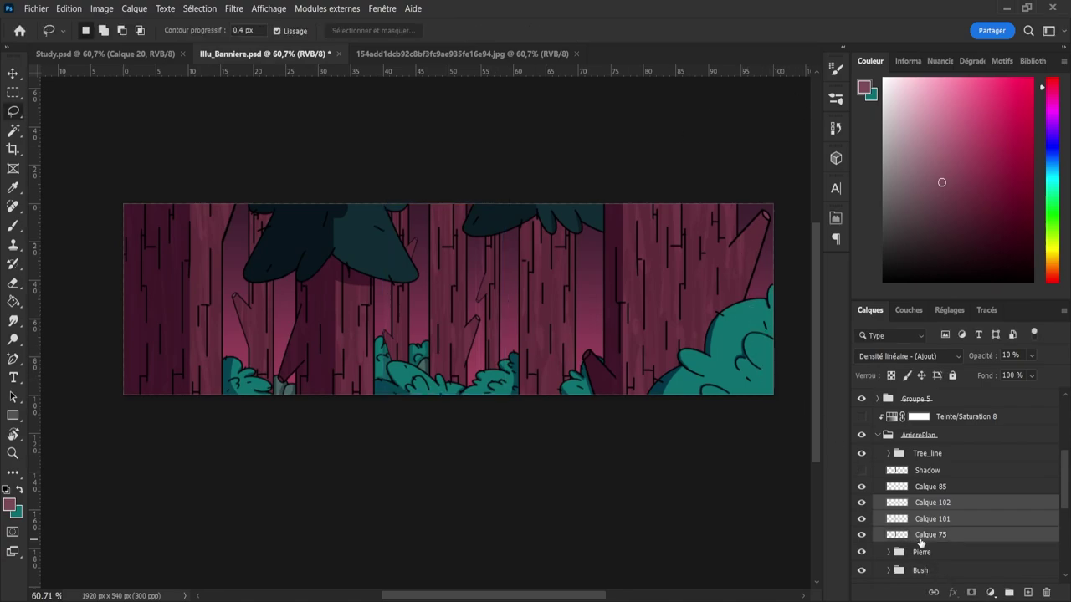
{"action": "left_click", "coordinate": [920, 537]}
{"action": "left_click", "coordinate": [897, 535], "text": "ctrl"}
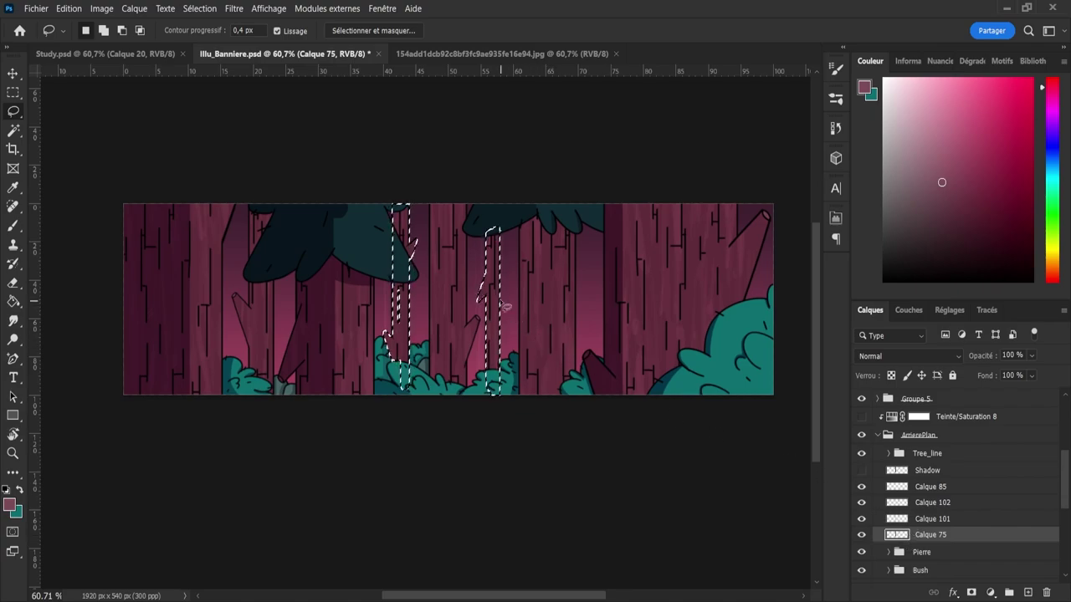
{"action": "key", "text": "ctrl+shift+i"}
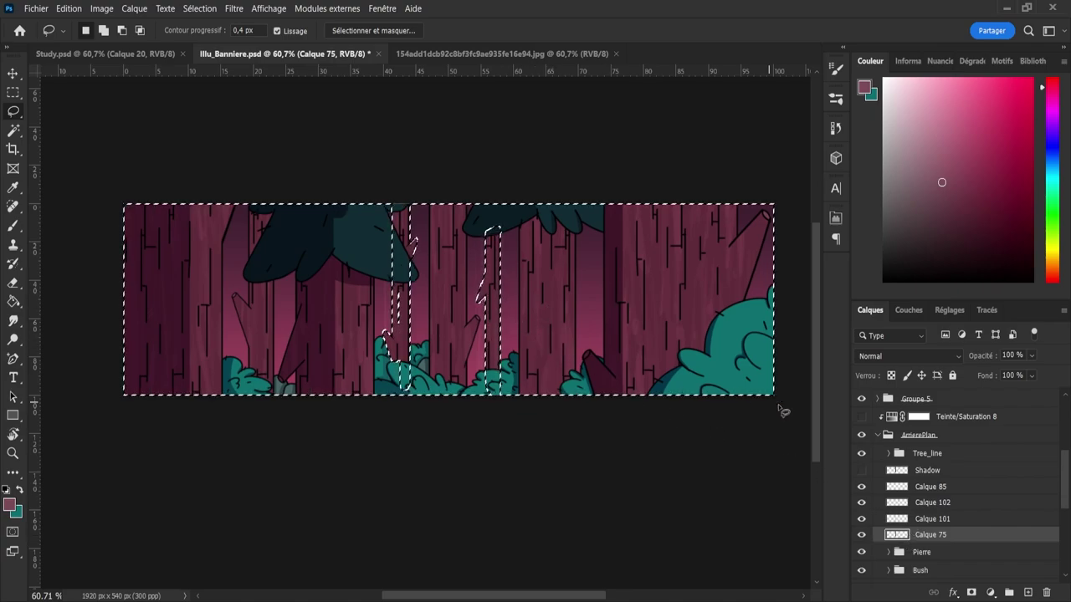
{"action": "left_click", "coordinate": [907, 519]}
{"action": "key", "text": "e"}
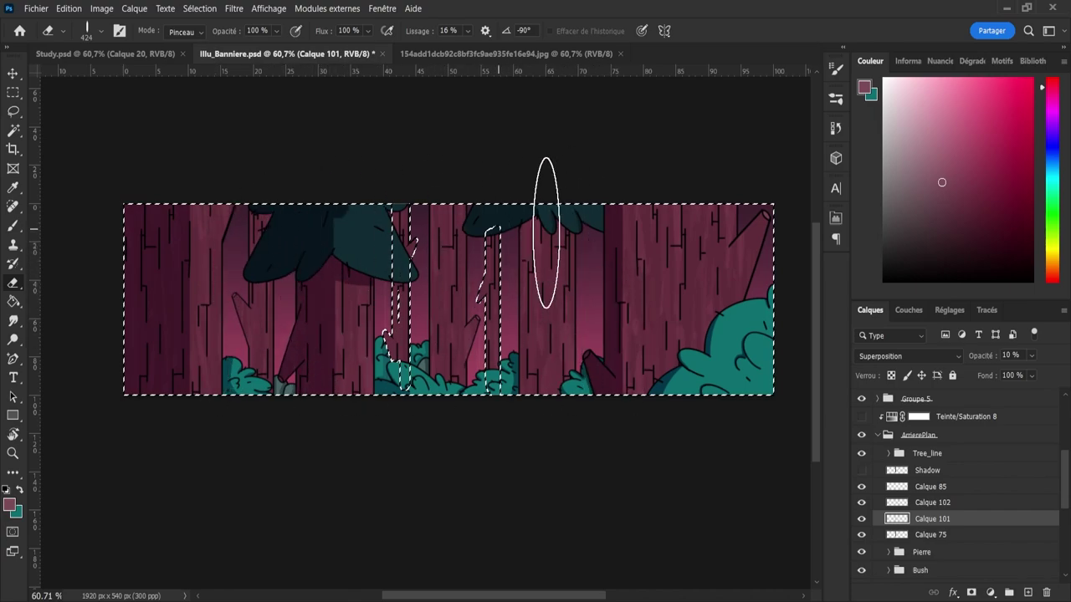
{"action": "left_click", "coordinate": [978, 504]}
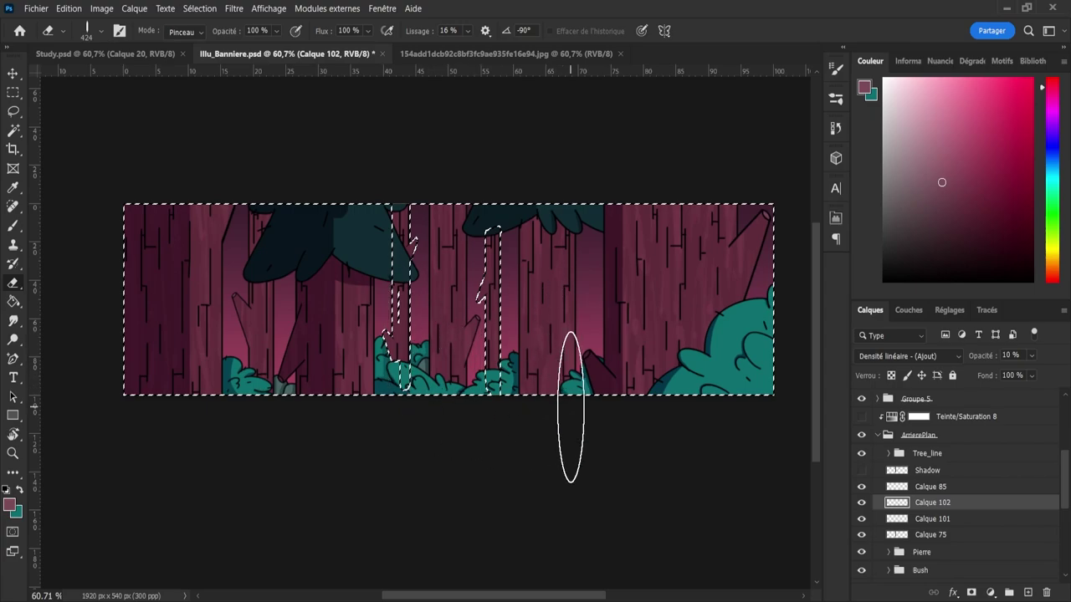
{"action": "key", "text": "z"}
{"action": "key", "text": "ctrl+d"}
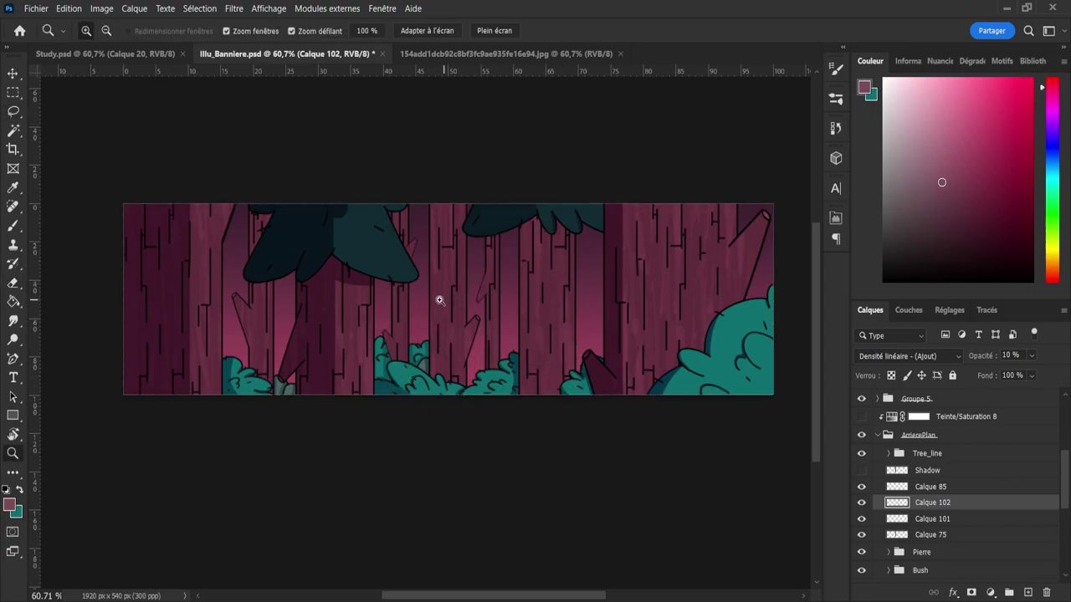
- Check the ArrierePlan trunks by switching Calque 85 off and back on
{"action": "left_click_drag", "start_coordinate": [439, 300], "coordinate": [419, 292]}
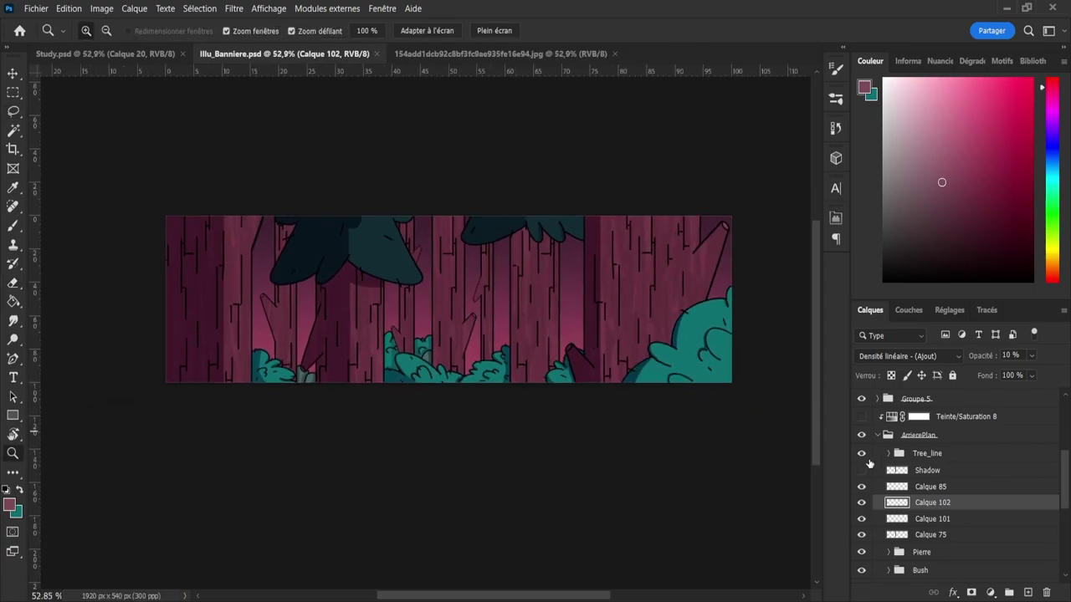
{"action": "left_click", "coordinate": [859, 492]}
{"action": "left_click", "coordinate": [859, 492]}
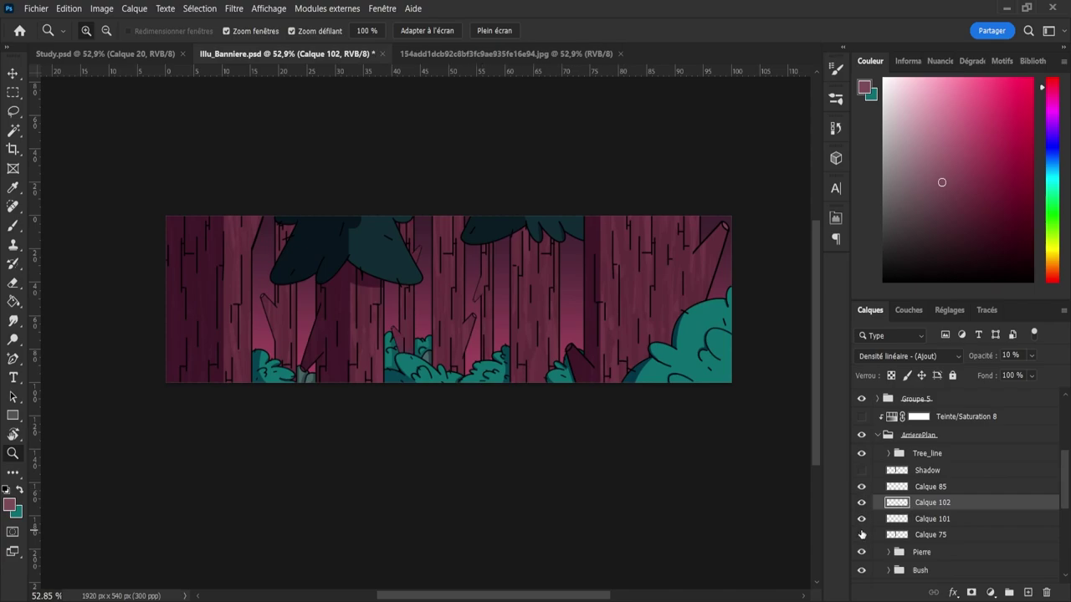
- Show ArrierePlan's Shadow layer again, collapse the group and save the banner
{"action": "left_click", "coordinate": [860, 472]}
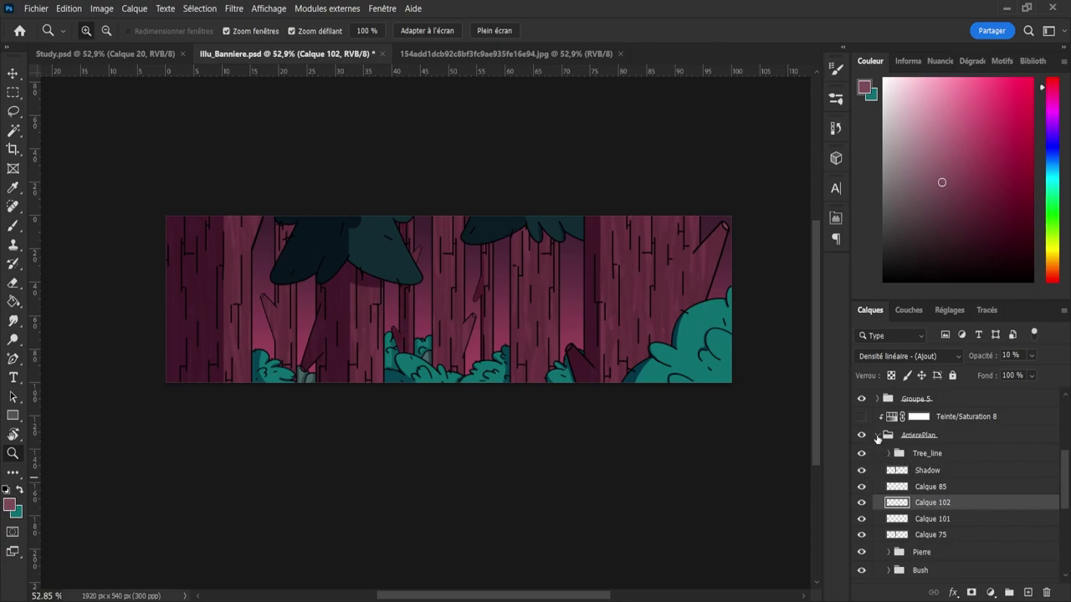
{"action": "left_click", "coordinate": [877, 436]}
{"action": "key", "text": "ctrl+s"}
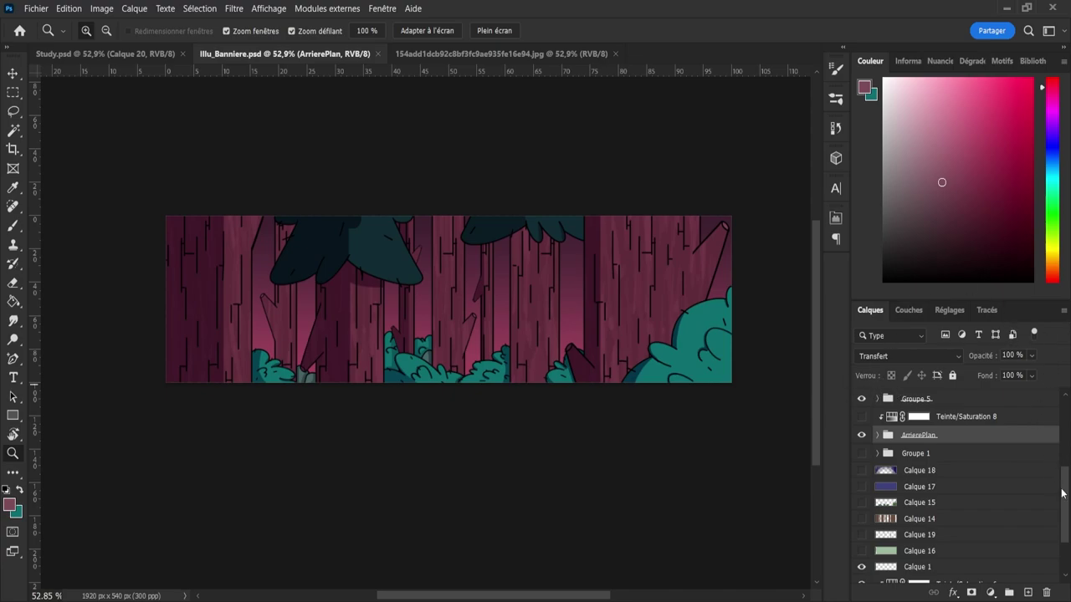
- Turn on the Teinte/Saturation 8, Teinte/Saturation 9 and Teinte/Saturation 7 adjustments, comparing the ArrierePlan tint with and without its adjustment
{"action": "left_click_drag", "start_coordinate": [1066, 501], "coordinate": [1066, 442]}
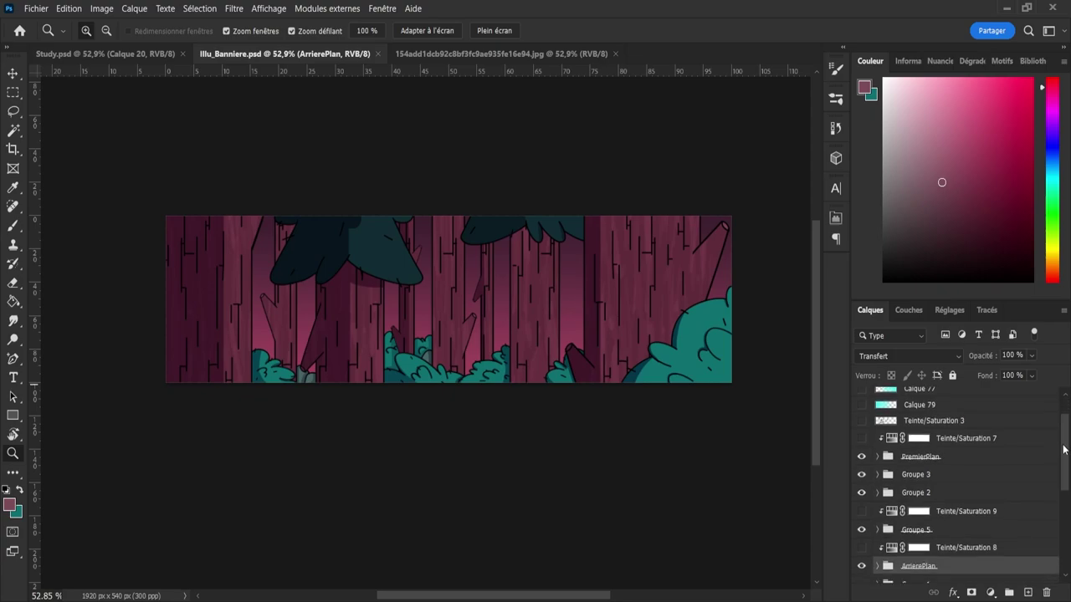
{"action": "left_click", "coordinate": [860, 547]}
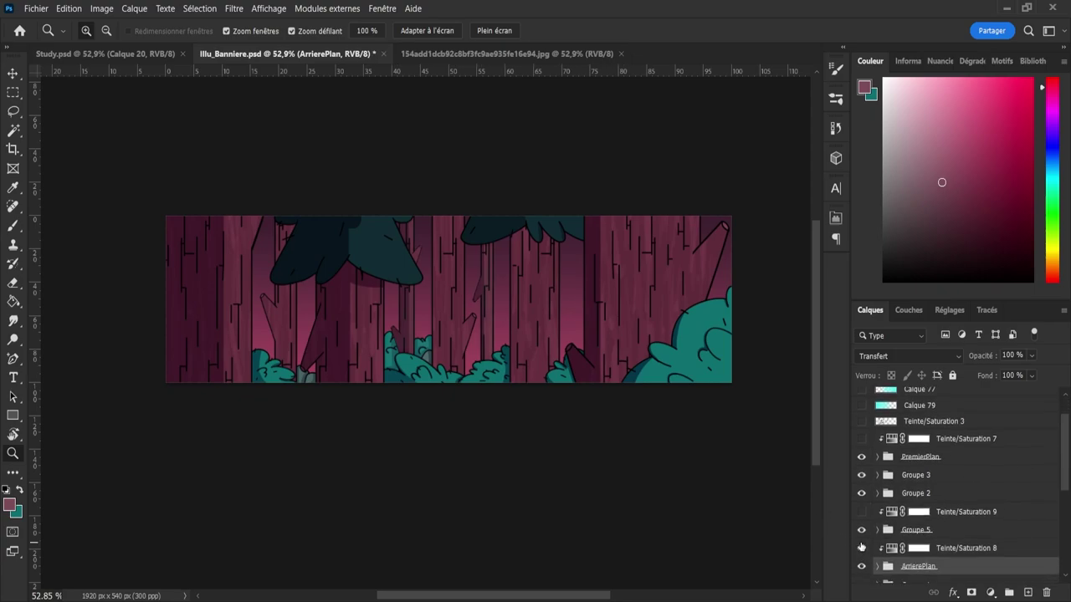
{"action": "left_click", "coordinate": [862, 511]}
{"action": "left_click", "coordinate": [861, 439]}
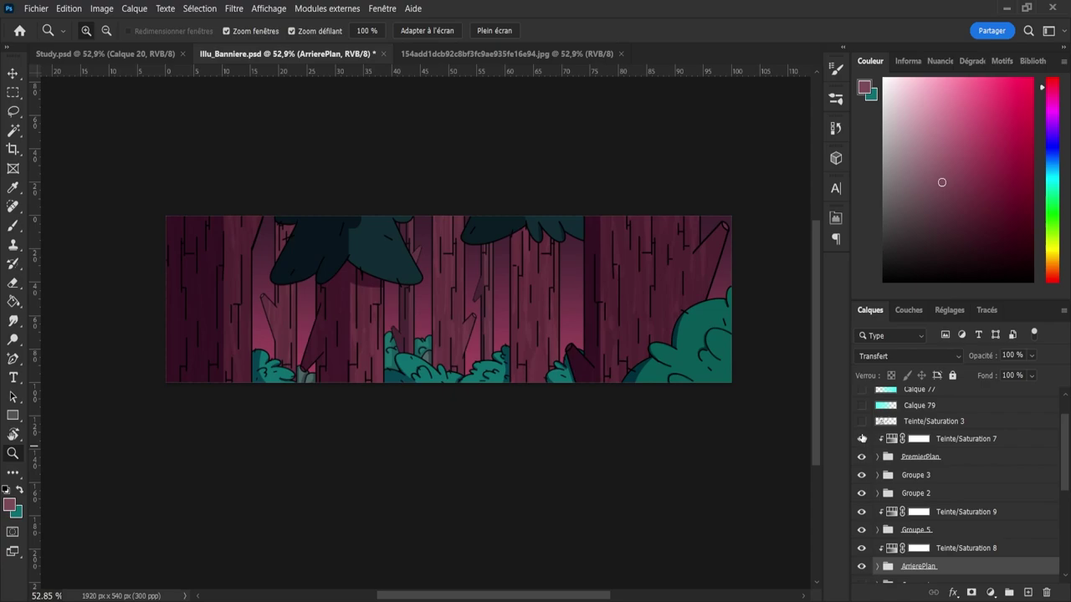
{"action": "left_click", "coordinate": [861, 549]}
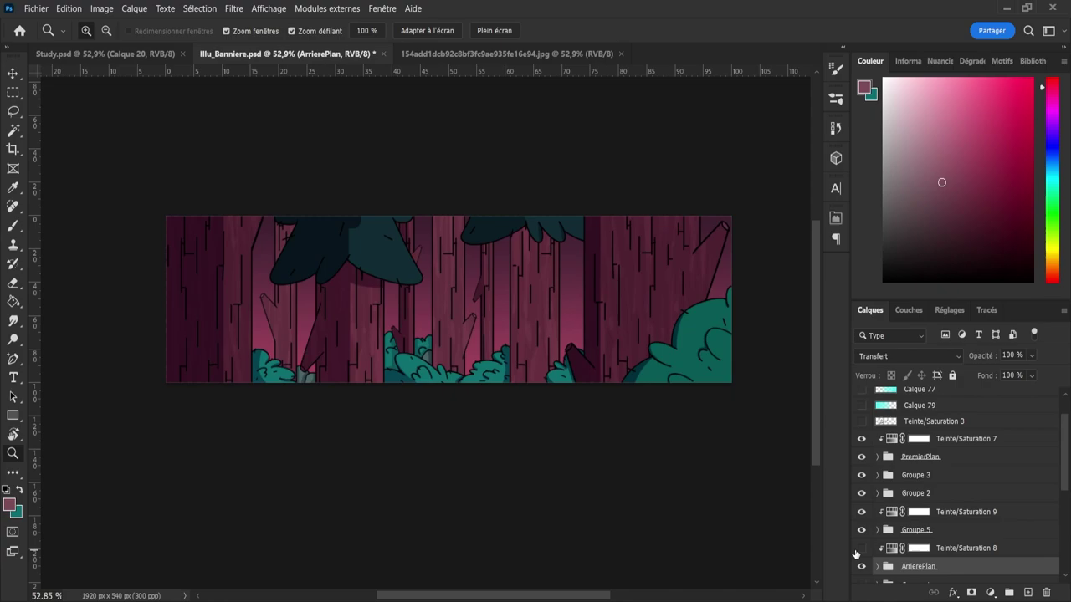
{"action": "left_click", "coordinate": [856, 550]}
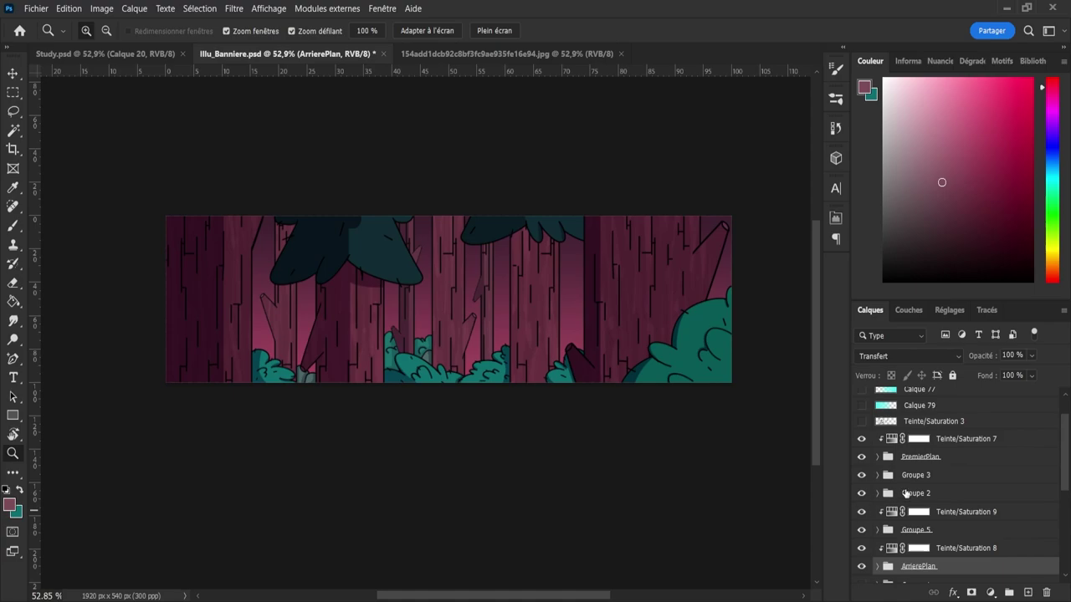
- Check the layers of Groupe 3 and turn on the hidden Shadow layer in Groupe 2
{"action": "left_click", "coordinate": [876, 475]}
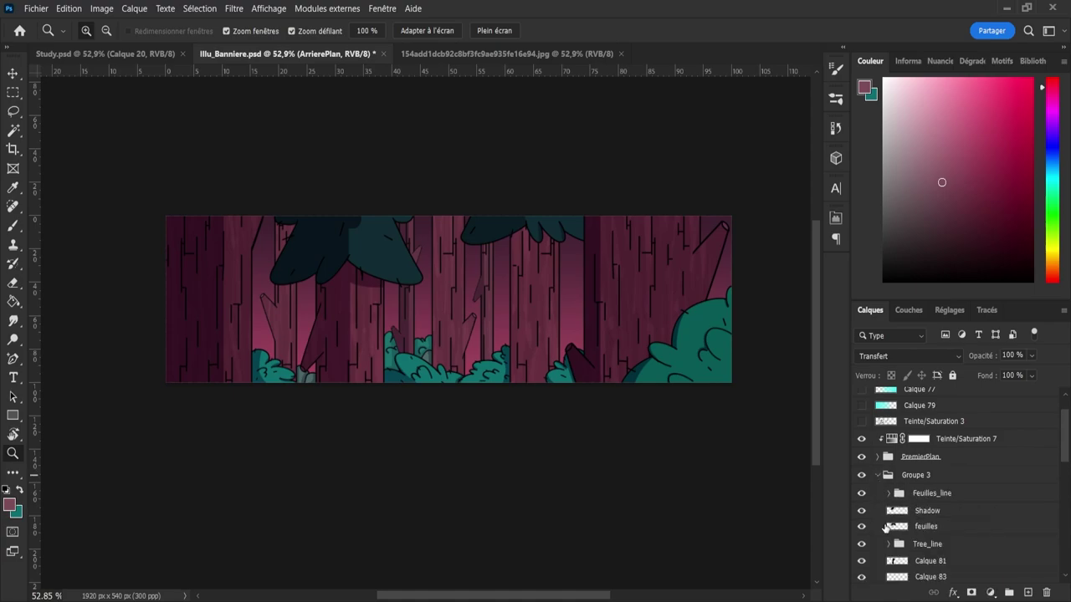
{"action": "left_click", "coordinate": [877, 475]}
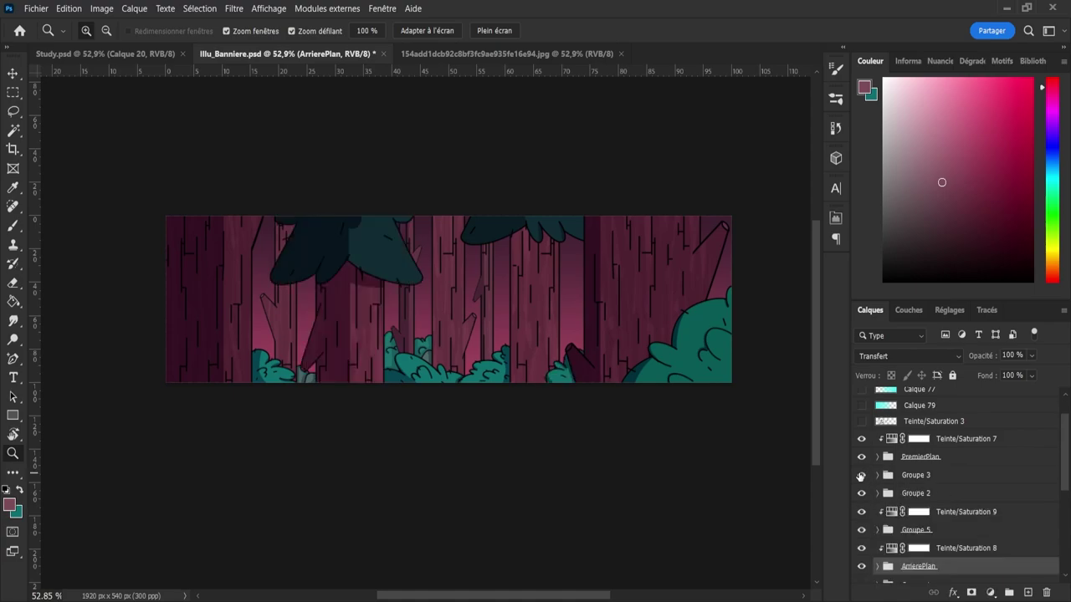
{"action": "left_click", "coordinate": [877, 493]}
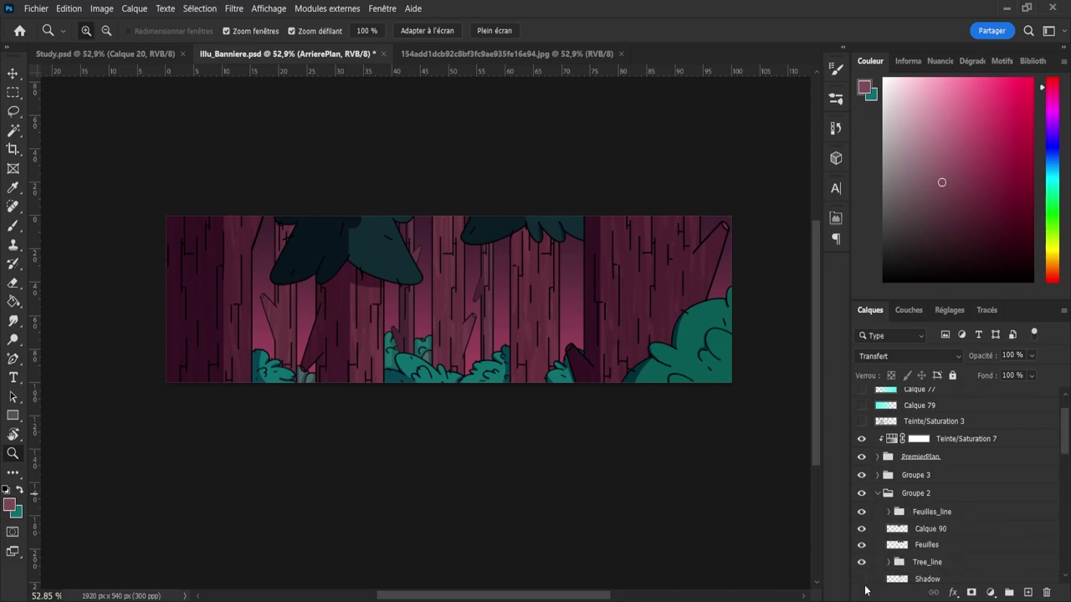
{"action": "left_click", "coordinate": [877, 493]}
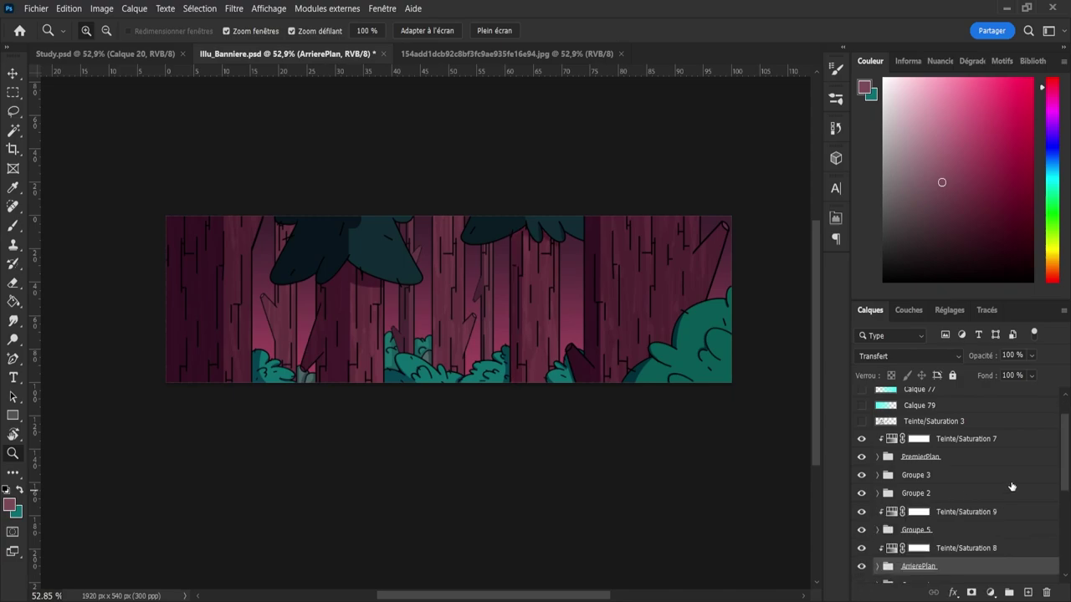
- Look through the contents of Groupe 5 and Groupe 2 for layers that are still hidden
{"action": "scroll", "coordinate": [1036, 500], "scroll_direction": "down", "scroll_amount": 2}
{"action": "left_click", "coordinate": [876, 475]}
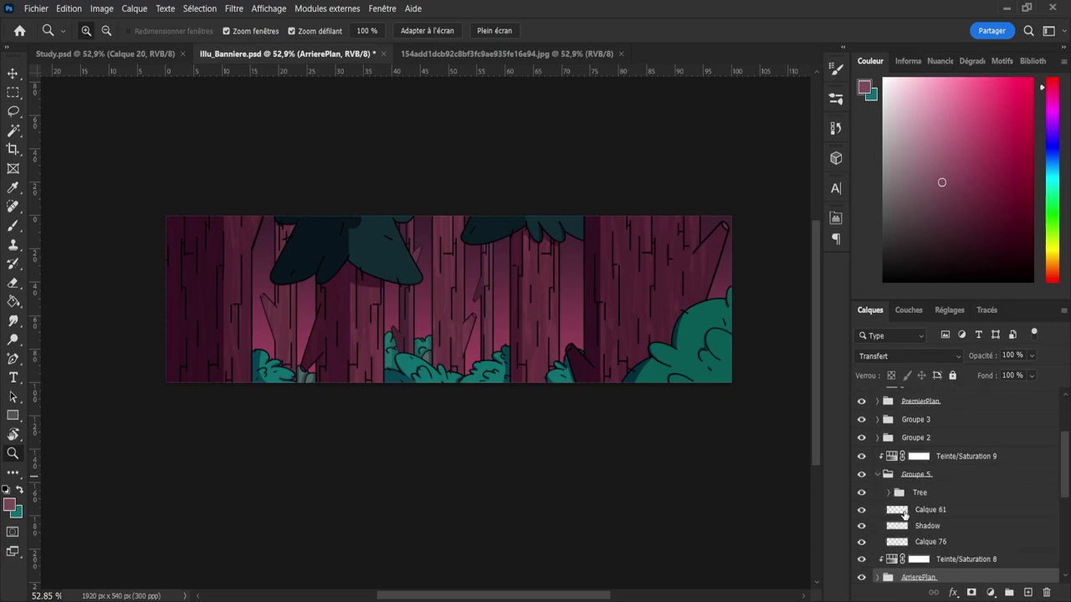
{"action": "left_click", "coordinate": [887, 477]}
{"action": "left_click", "coordinate": [877, 438]}
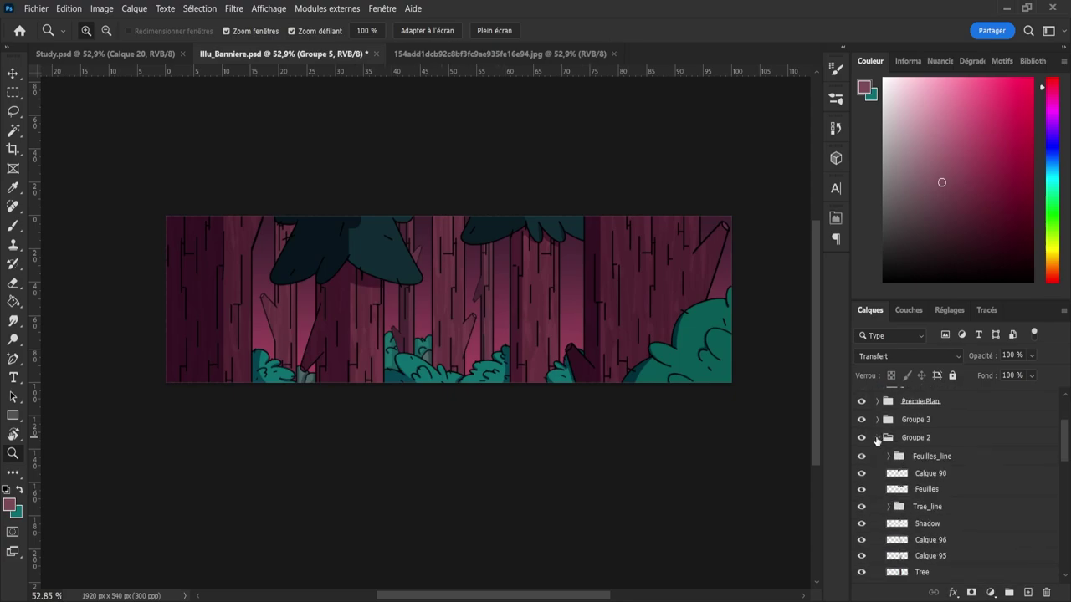
{"action": "left_click", "coordinate": [886, 508]}
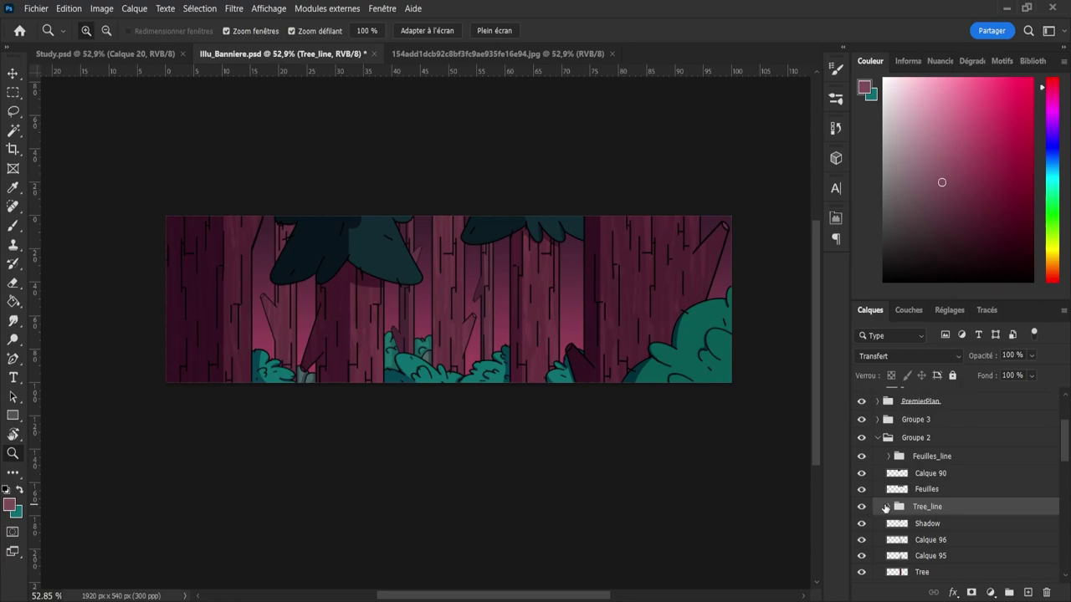
{"action": "left_click", "coordinate": [877, 439]}
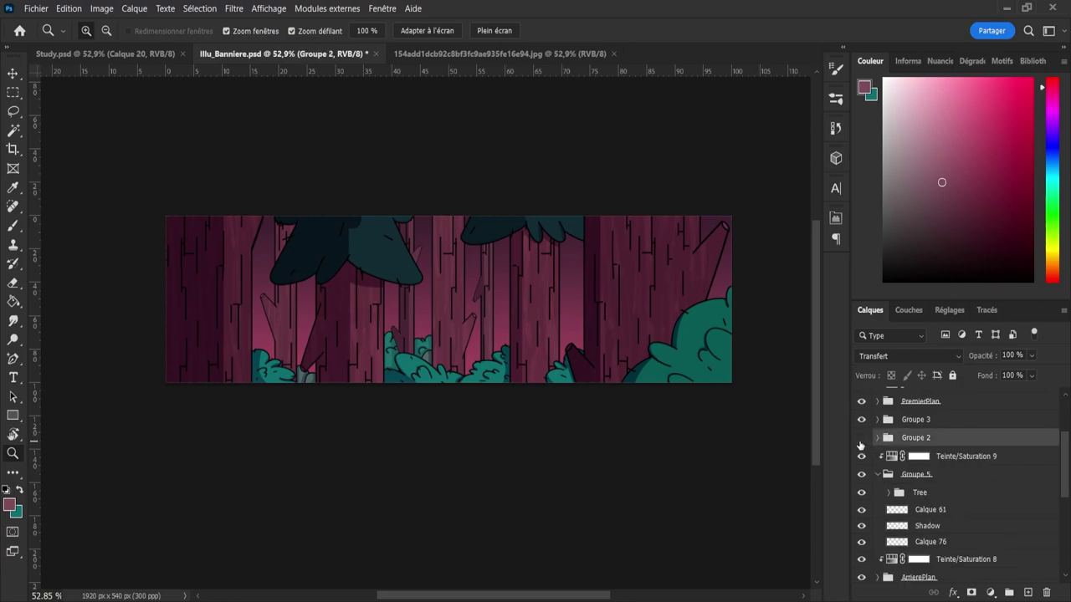
{"action": "left_click", "coordinate": [861, 438]}
{"action": "left_click", "coordinate": [861, 439]}
{"action": "left_click", "coordinate": [878, 474]}
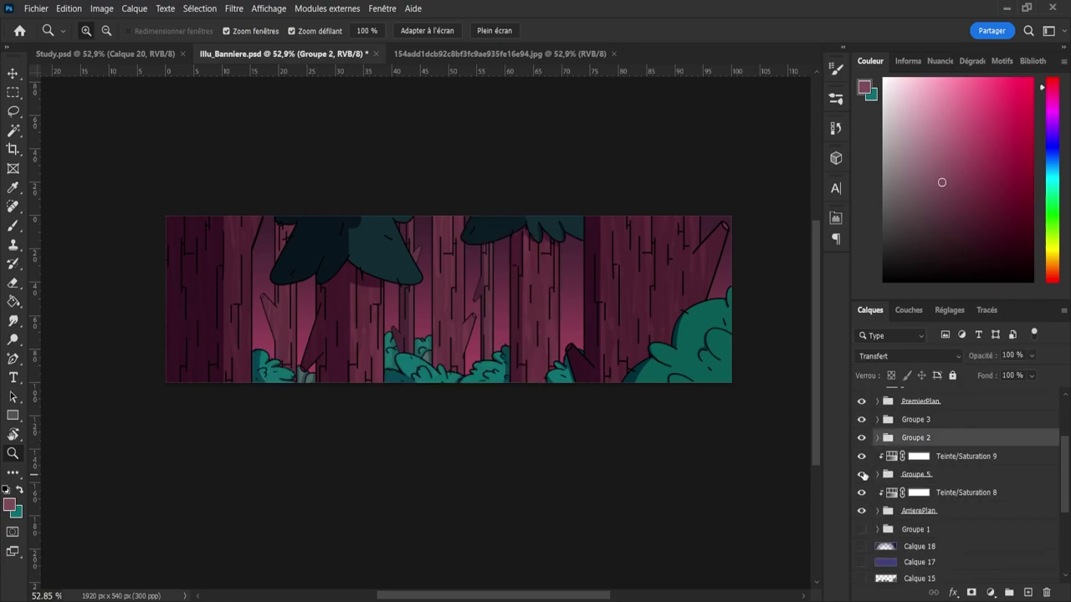
{"action": "left_click", "coordinate": [877, 475]}
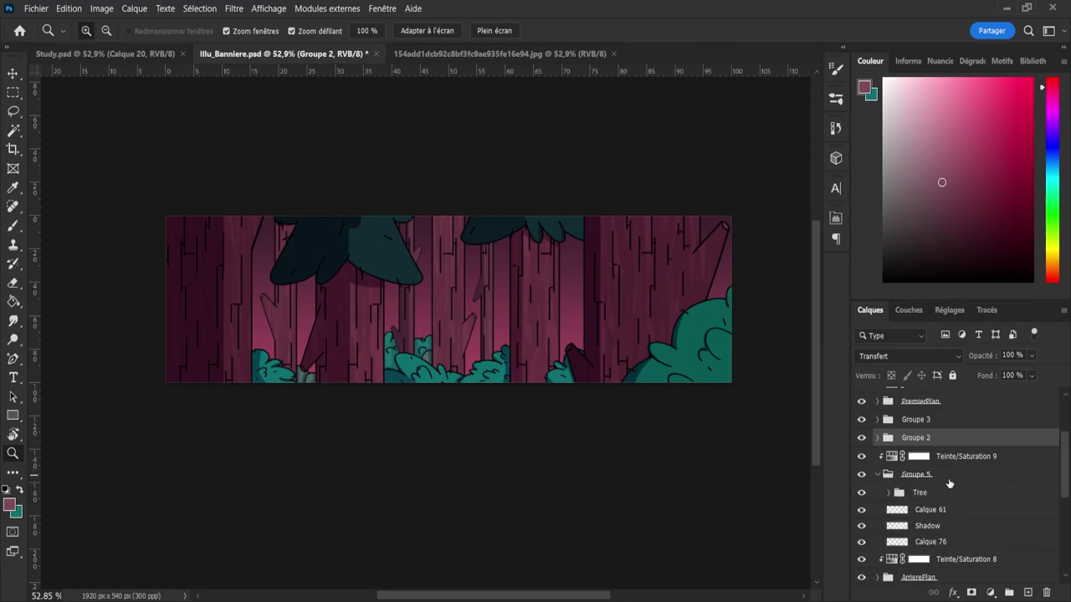
{"action": "scroll", "coordinate": [1065, 482], "scroll_direction": "down", "scroll_amount": 3}
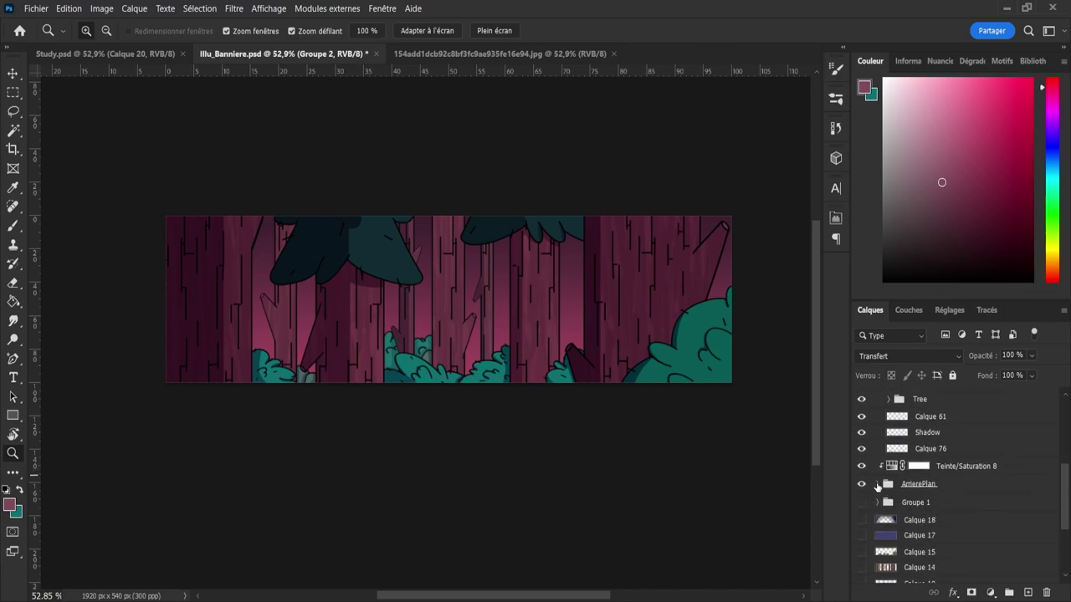
{"action": "scroll", "coordinate": [1023, 485], "scroll_direction": "up", "scroll_amount": 2}
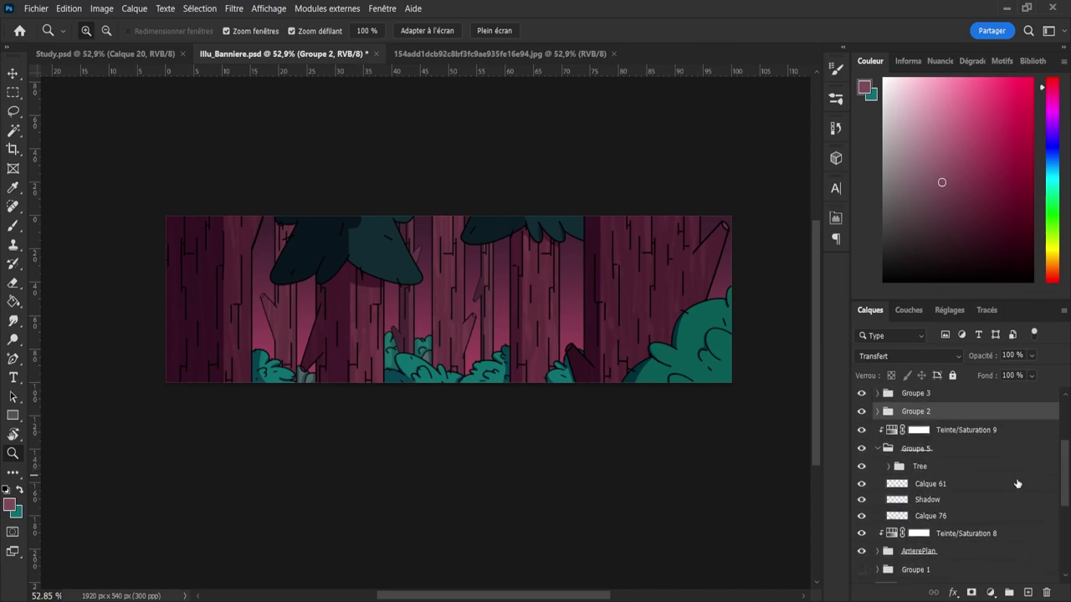
- Turn on the Shadow layer inside Groupe 5's Tree group, collapse Groupe 5 and save the banner
{"action": "left_click", "coordinate": [934, 484]}
{"action": "left_click", "coordinate": [861, 485]}
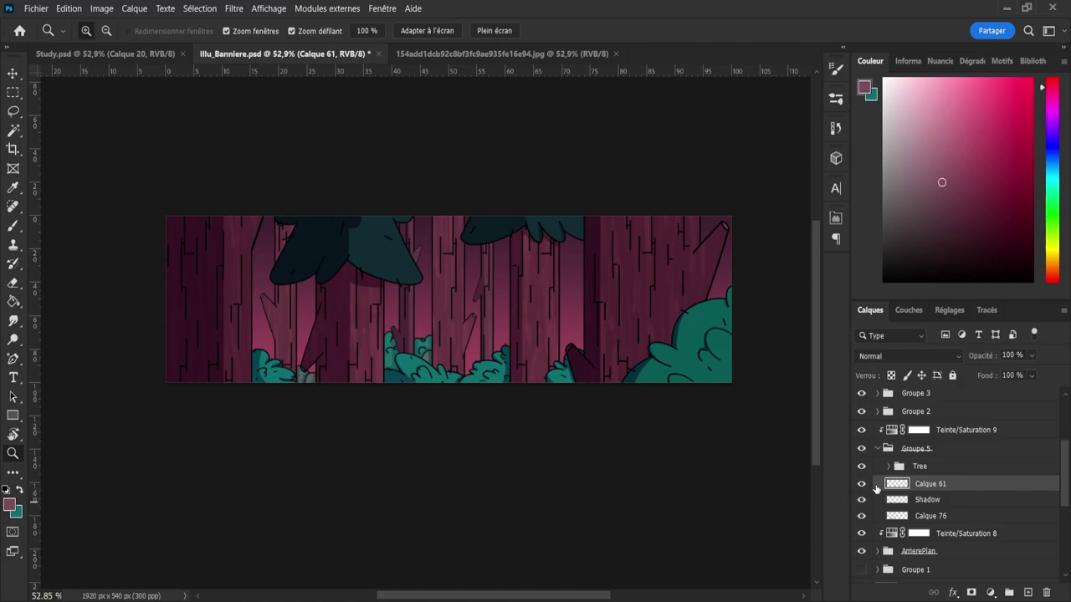
{"action": "left_click", "coordinate": [888, 465]}
{"action": "left_click", "coordinate": [889, 466]}
{"action": "left_click", "coordinate": [889, 466]}
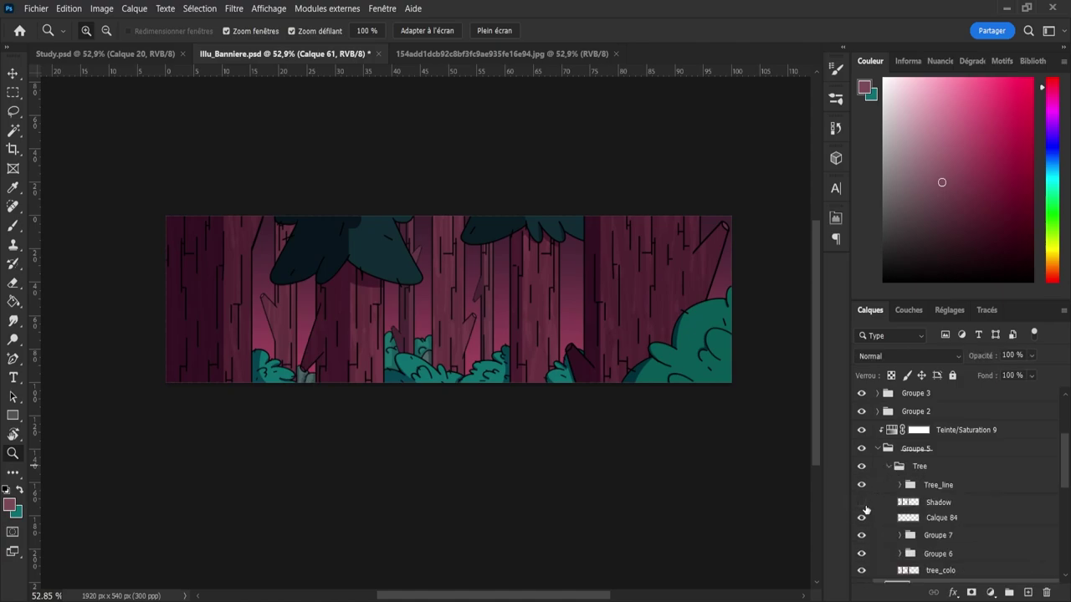
{"action": "left_click", "coordinate": [889, 466]}
{"action": "left_click", "coordinate": [876, 449]}
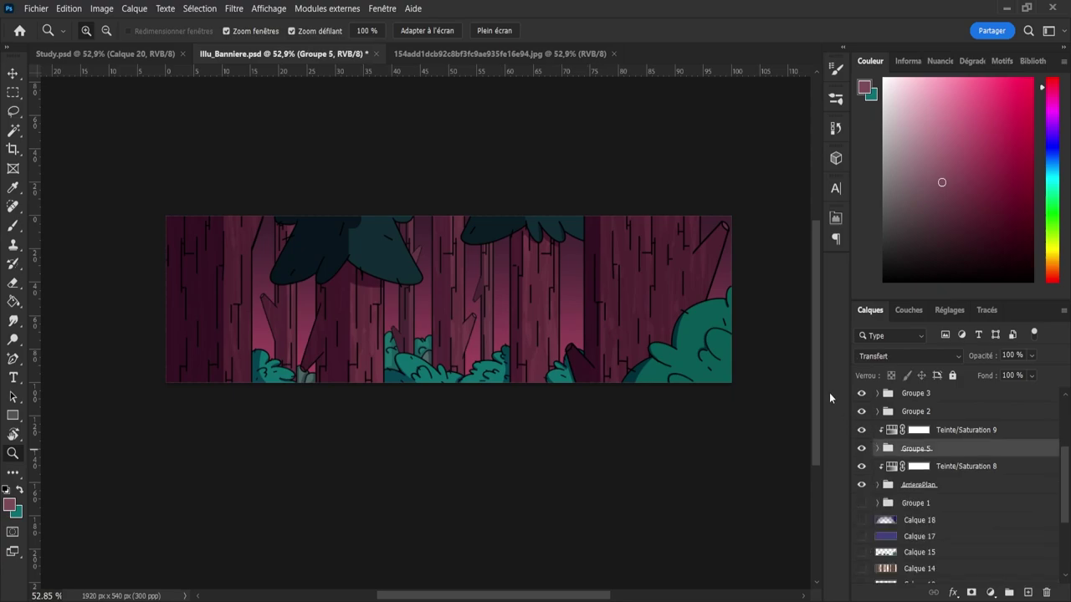
{"action": "key", "text": "ctrl+s"}
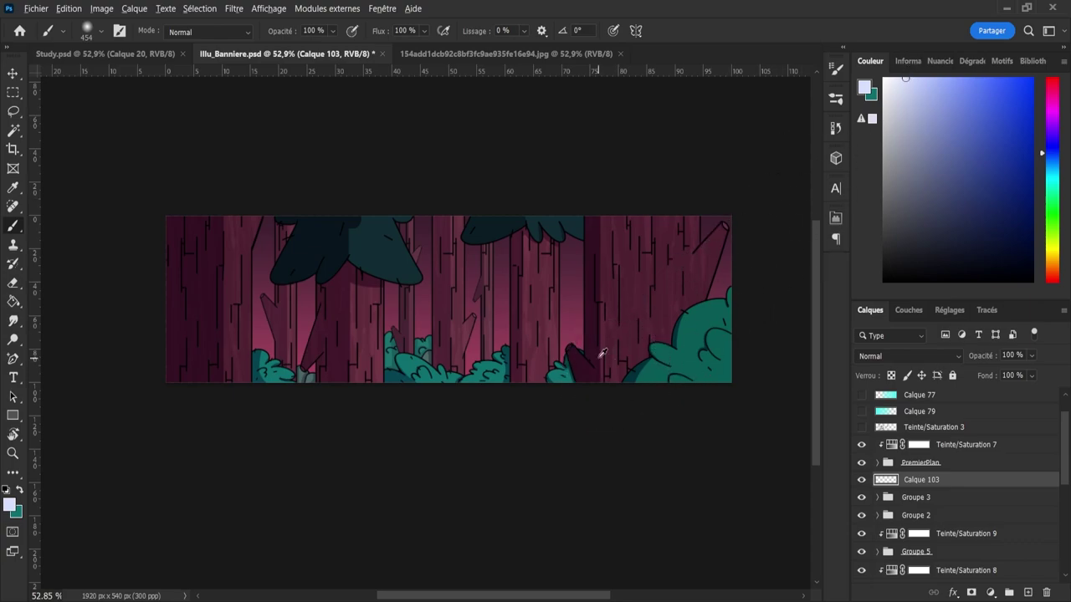
- Paint soft pale cyan mist along the foot of the forest on Calque 103 with a pressure-controlled opacity brush of about 526 px
{"action": "right_click", "coordinate": [592, 355], "text": "alt"}
{"action": "mouse_move", "coordinate": [1049, 166]}
{"action": "left_mouse_down"}
{"action": "mouse_move", "coordinate": [1047, 194]}
{"action": "mouse_move", "coordinate": [1047, 176]}
{"action": "left_mouse_up"}
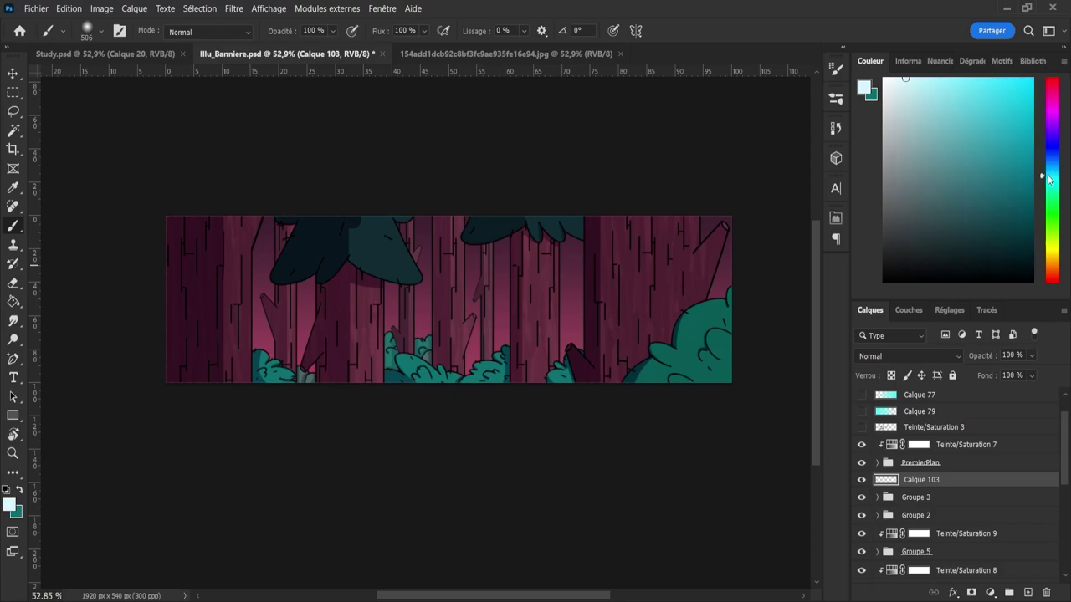
{"action": "left_click", "coordinate": [502, 393]}
{"action": "key", "text": "ctrl+z"}
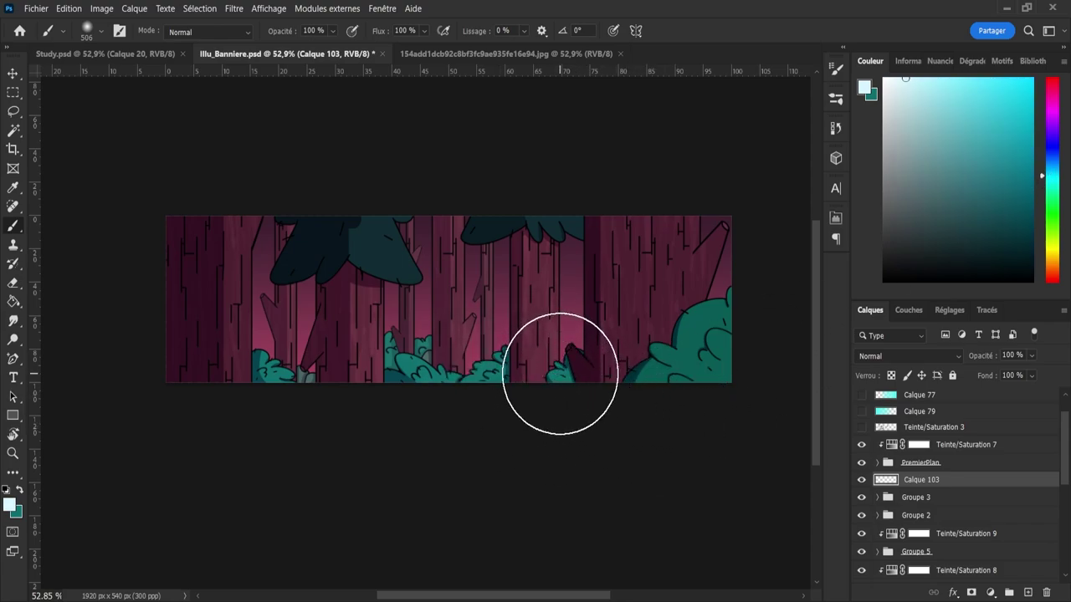
{"action": "left_click", "coordinate": [350, 32]}
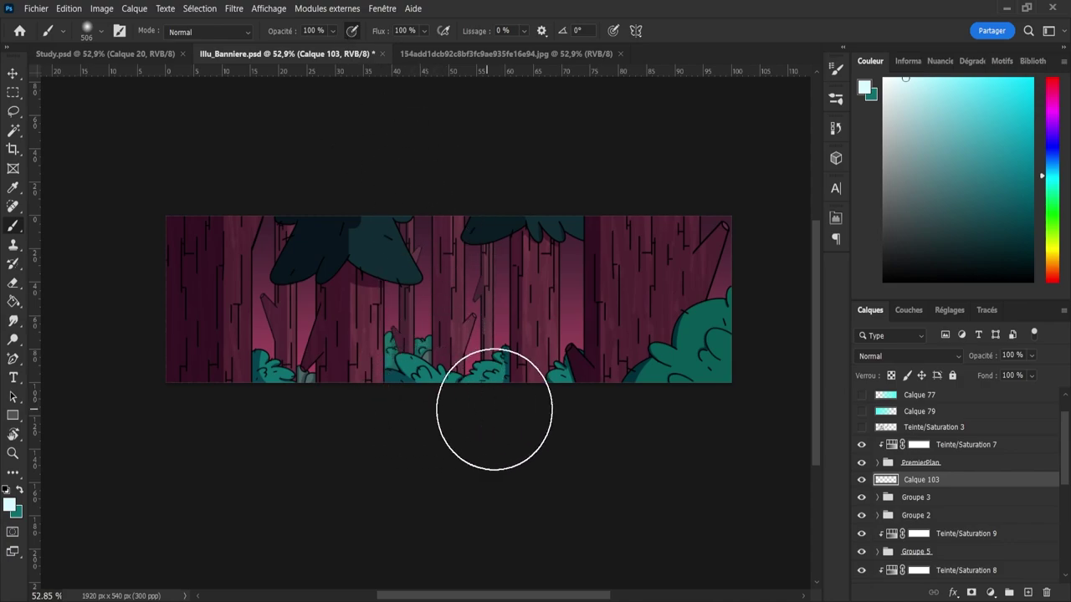
{"action": "right_click", "coordinate": [242, 376], "text": "alt"}
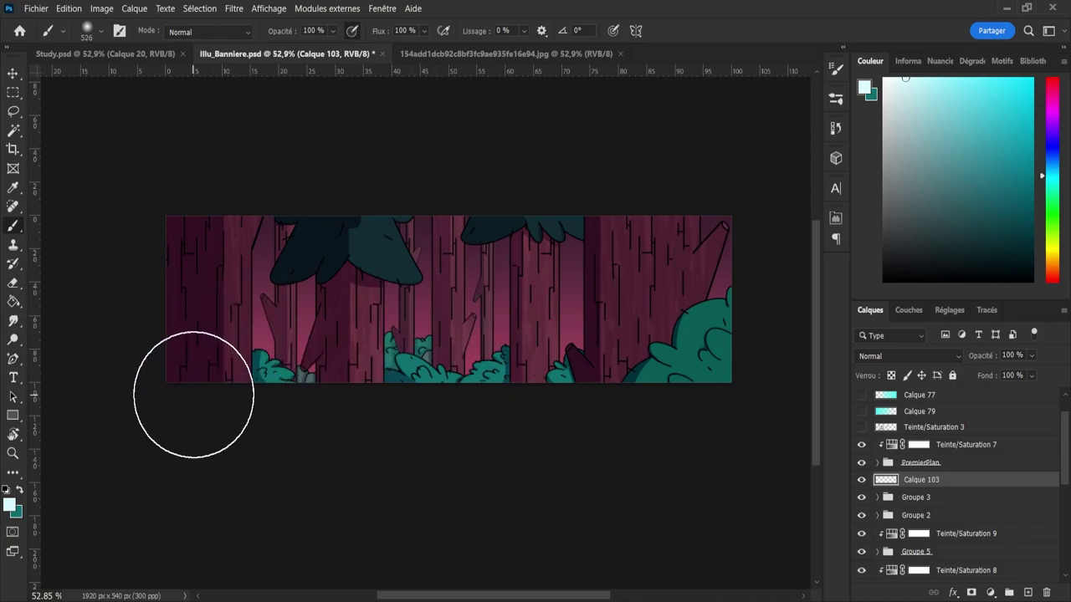
{"action": "left_click_drag", "start_coordinate": [451, 426], "coordinate": [215, 451]}
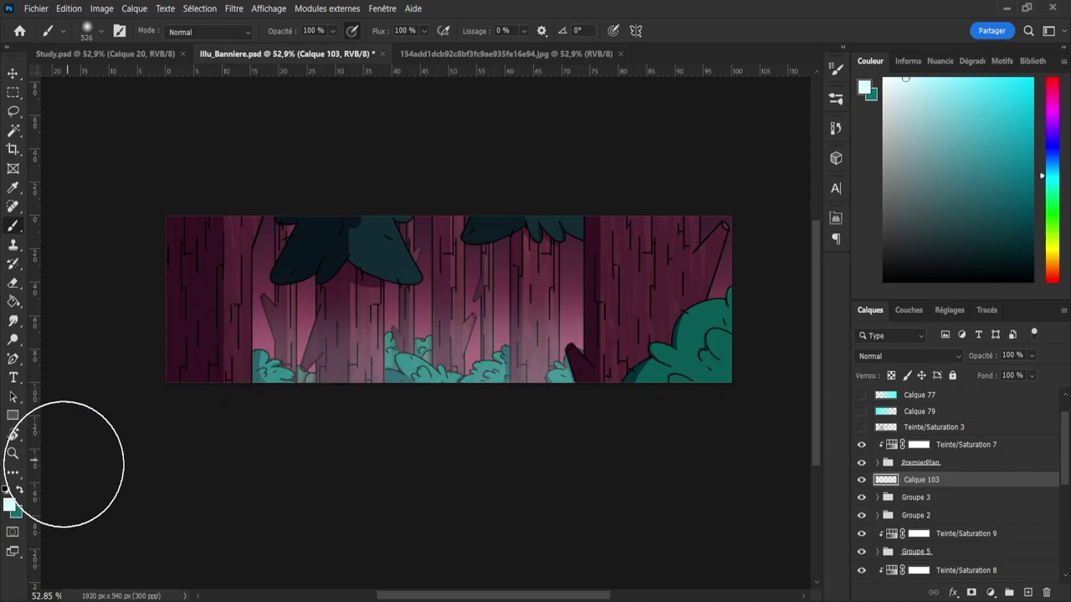
{"action": "left_click_drag", "start_coordinate": [213, 402], "coordinate": [407, 376]}
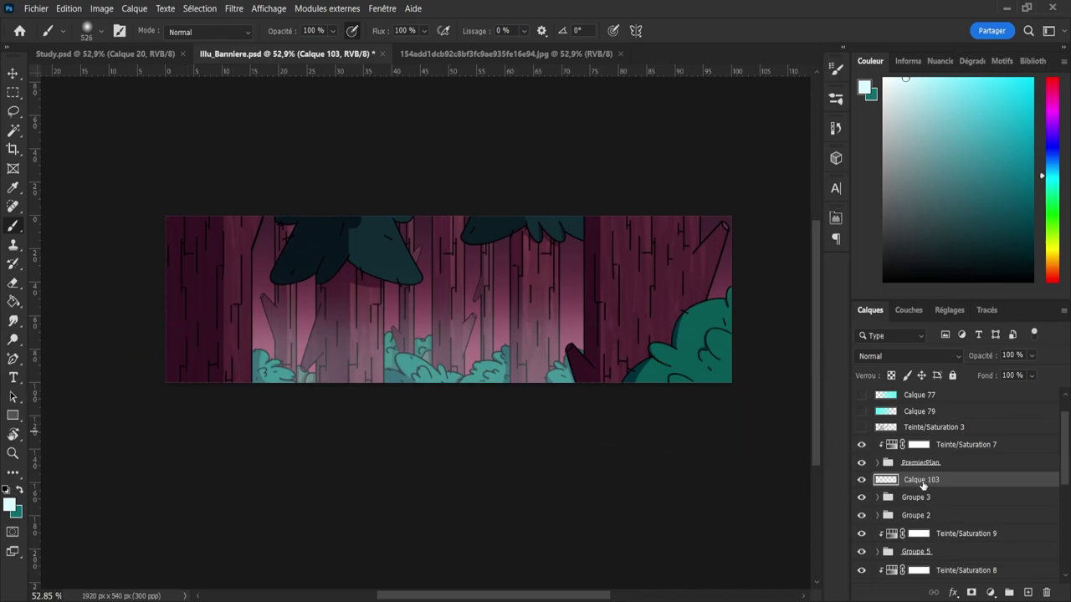
- Duplicate the Calque 103 mist layer and place the copy between Groupe 3 and Groupe 2
{"action": "left_click_drag", "start_coordinate": [920, 483], "coordinate": [926, 517]}
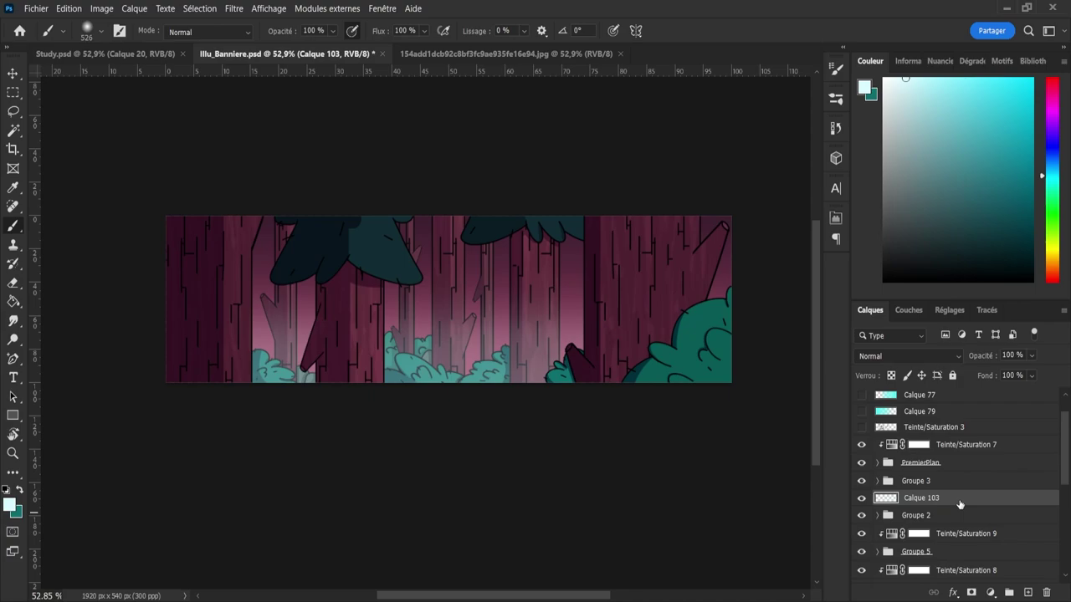
{"action": "key", "text": "ctrl+z"}
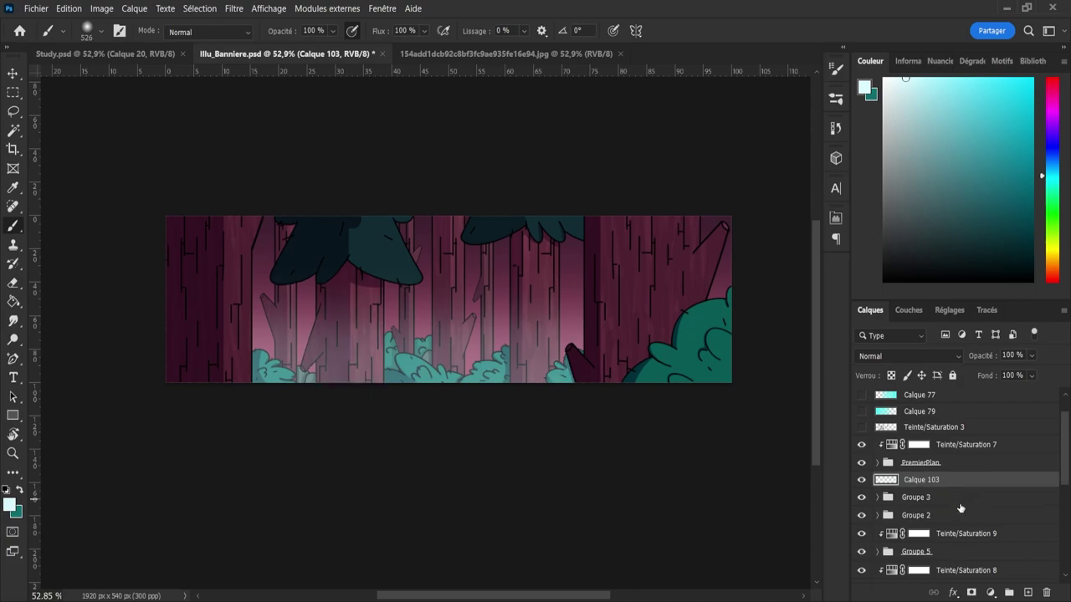
{"action": "key", "text": "ctrl+j"}
{"action": "key", "text": "v"}
{"action": "left_click_drag", "start_coordinate": [937, 488], "coordinate": [940, 527]}
- Duplicate the mist twice more, placing one copy directly beneath Groupe 2 and the other beneath Groupe 5
{"action": "key", "text": "ctrl"}
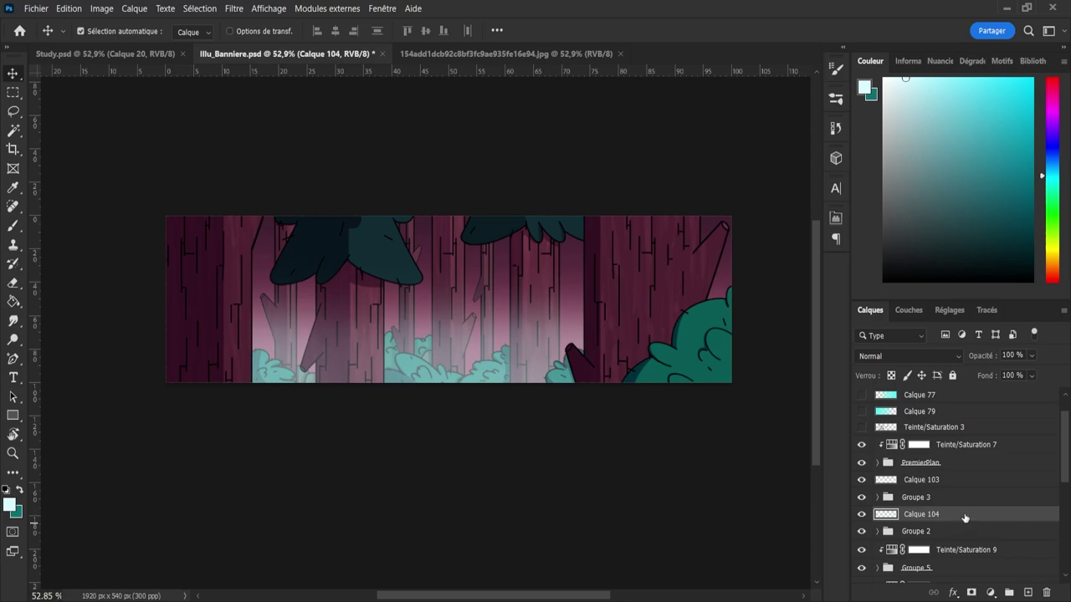
{"action": "key", "text": "ctrl+j"}
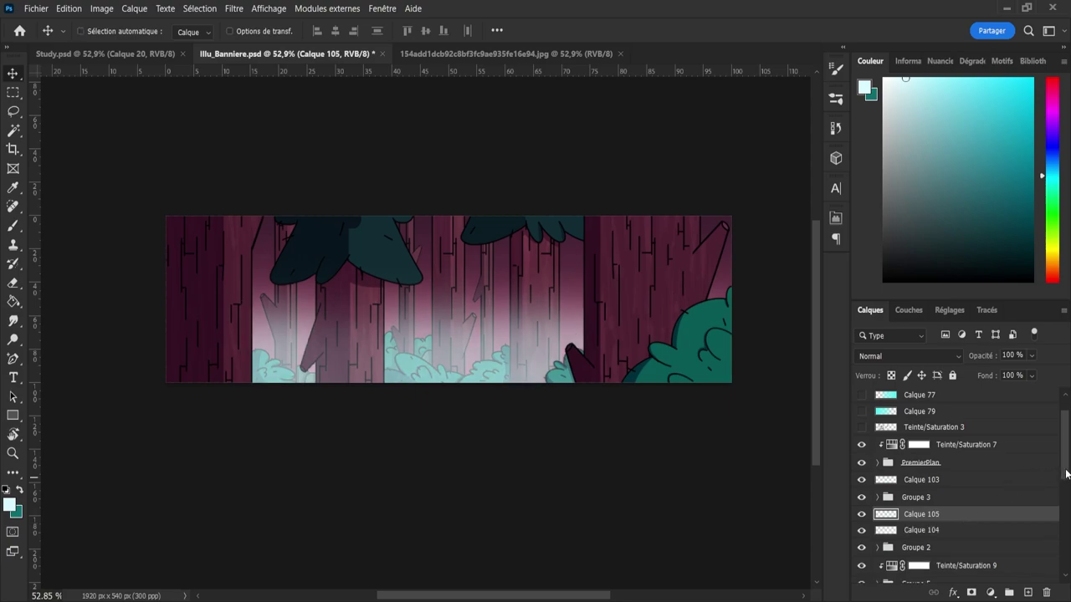
{"action": "scroll", "coordinate": [977, 481], "scroll_direction": "down", "scroll_amount": 3}
{"action": "left_click_drag", "start_coordinate": [955, 465], "coordinate": [962, 506]}
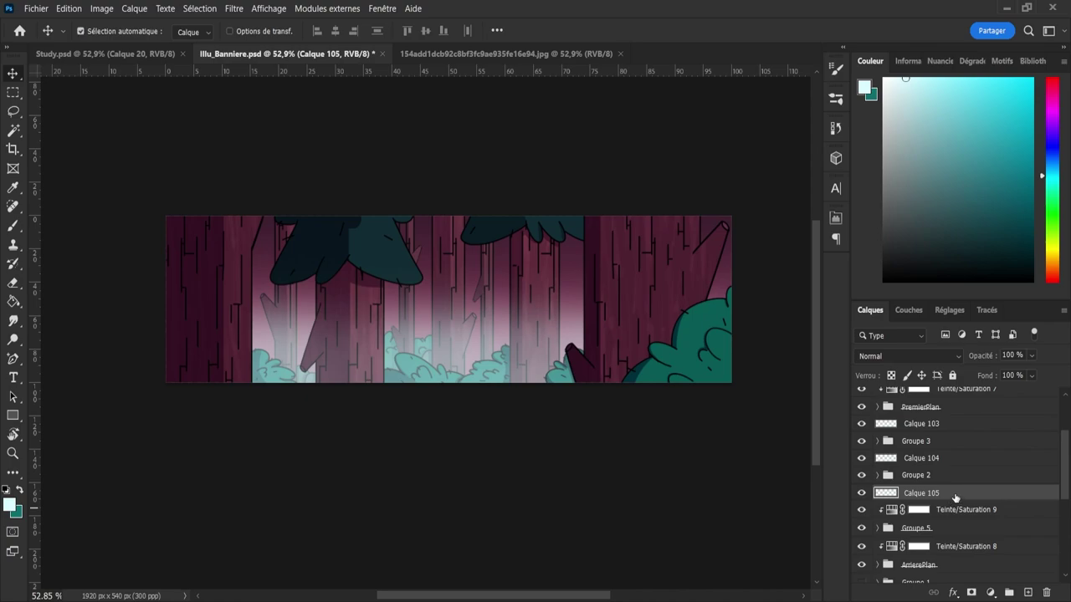
{"action": "key", "text": "ctrl+j"}
{"action": "left_click_drag", "start_coordinate": [952, 499], "coordinate": [966, 561]}
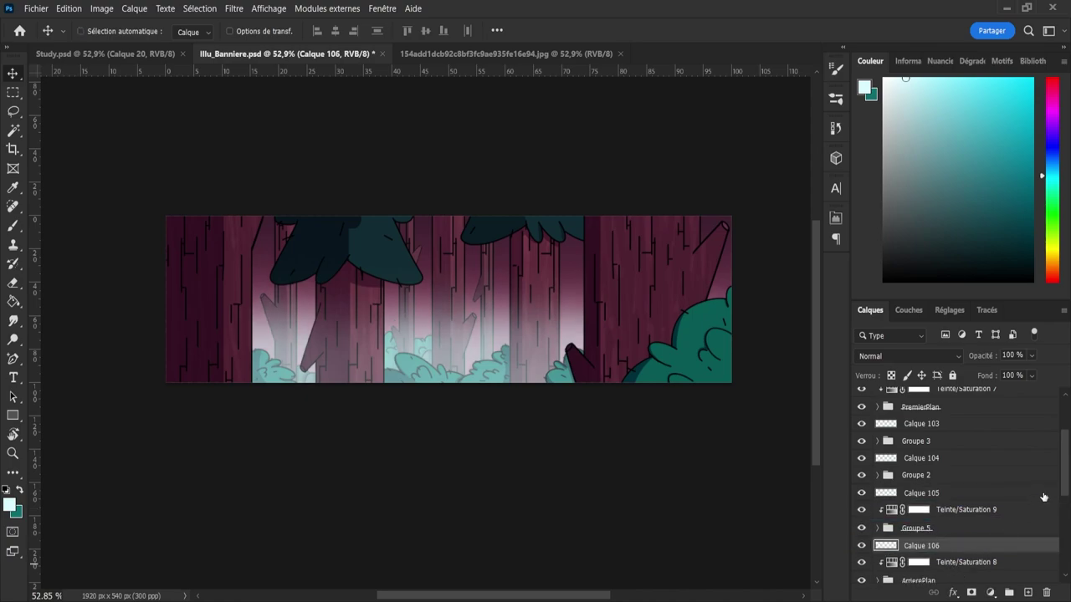
- Try out the blend modes on the Calque 103 mist layer, then return it to Normal
{"action": "left_click_drag", "start_coordinate": [1064, 492], "coordinate": [1064, 459]}
{"action": "scroll", "coordinate": [1056, 495], "scroll_direction": "up", "scroll_amount": 2}
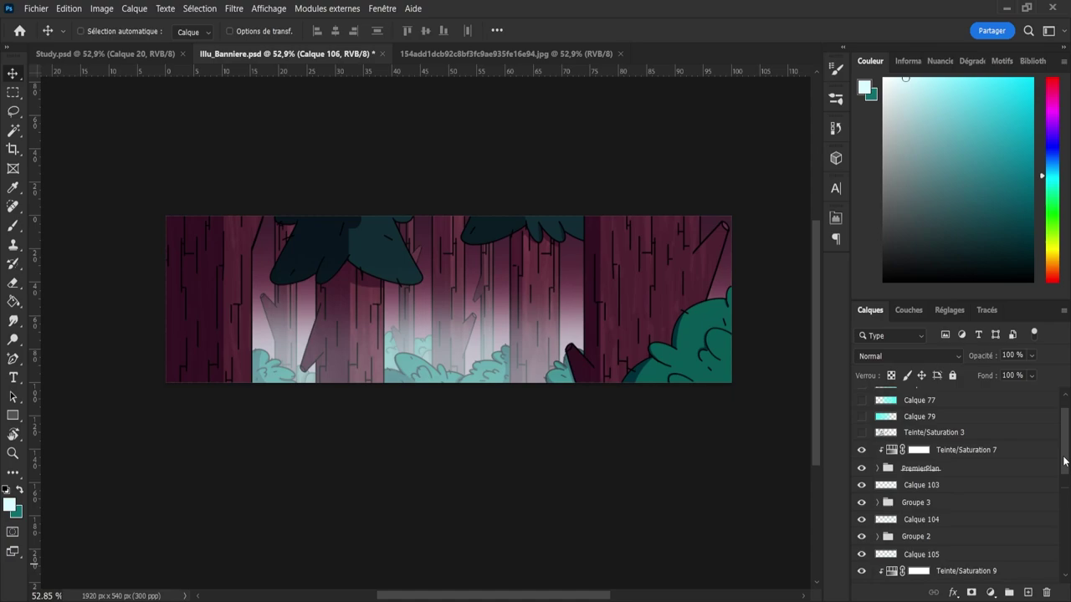
{"action": "left_click", "coordinate": [928, 486]}
{"action": "left_click", "coordinate": [905, 356]}
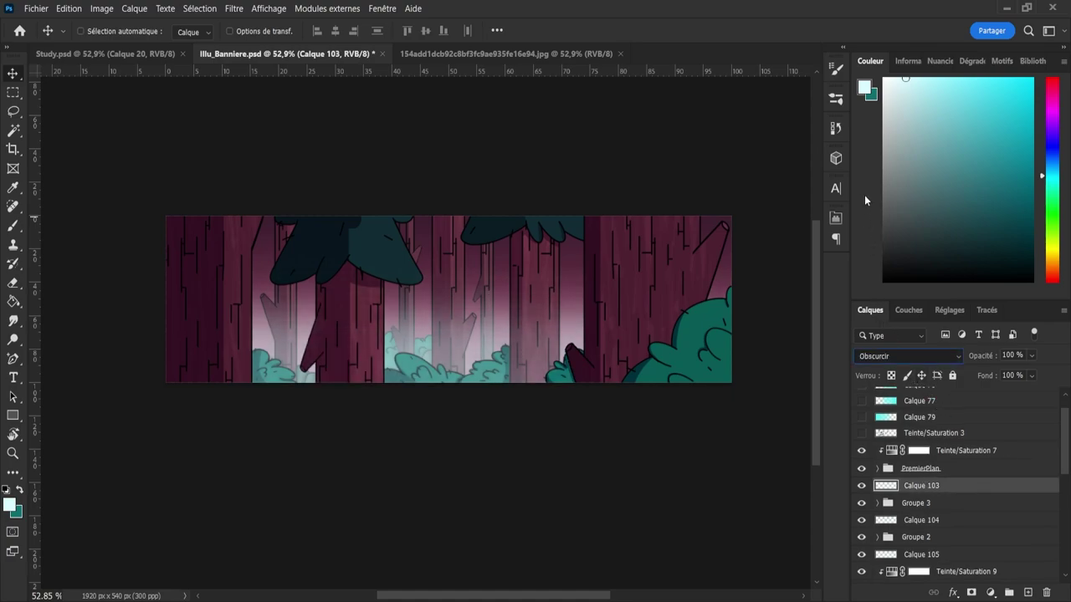
{"action": "left_click", "coordinate": [865, 187]}
{"action": "key", "text": "Down"}
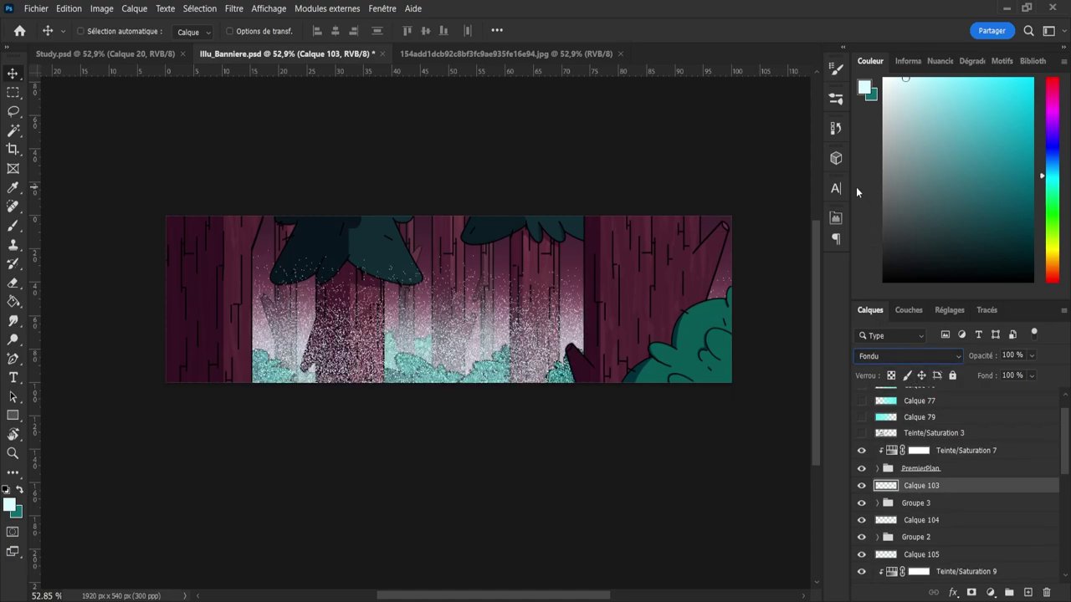
{"action": "key", "text": "Down"}
{"action": "key", "text": "Down"}
{"action": "key", "text": "Down"}
{"action": "key", "text": "Down"}
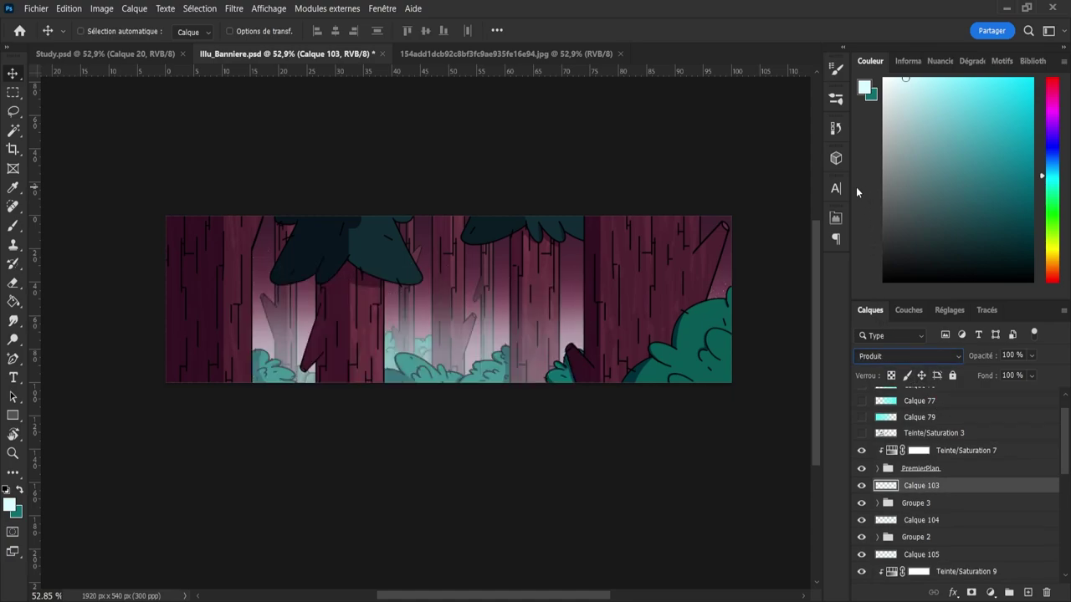
{"action": "key", "text": "Up"}
{"action": "key", "text": "Up"}
{"action": "key", "text": "Down"}
{"action": "key", "text": "Down"}
{"action": "key", "text": "Down"}
{"action": "key", "text": "Down"}
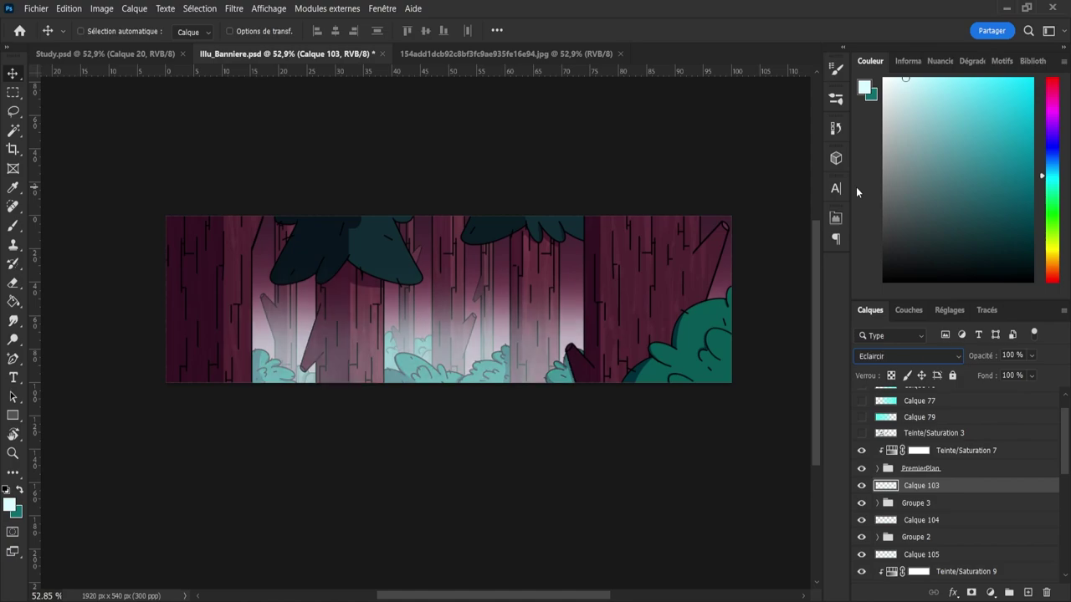
{"action": "key", "text": "Down"}
{"action": "key", "text": "Down"}
{"action": "key", "text": "Up"}
{"action": "key", "text": "Down"}
{"action": "key", "text": "Down"}
{"action": "key", "text": "Down"}
{"action": "key", "text": "Down"}
{"action": "key", "text": "Up"}
{"action": "key", "text": "Down"}
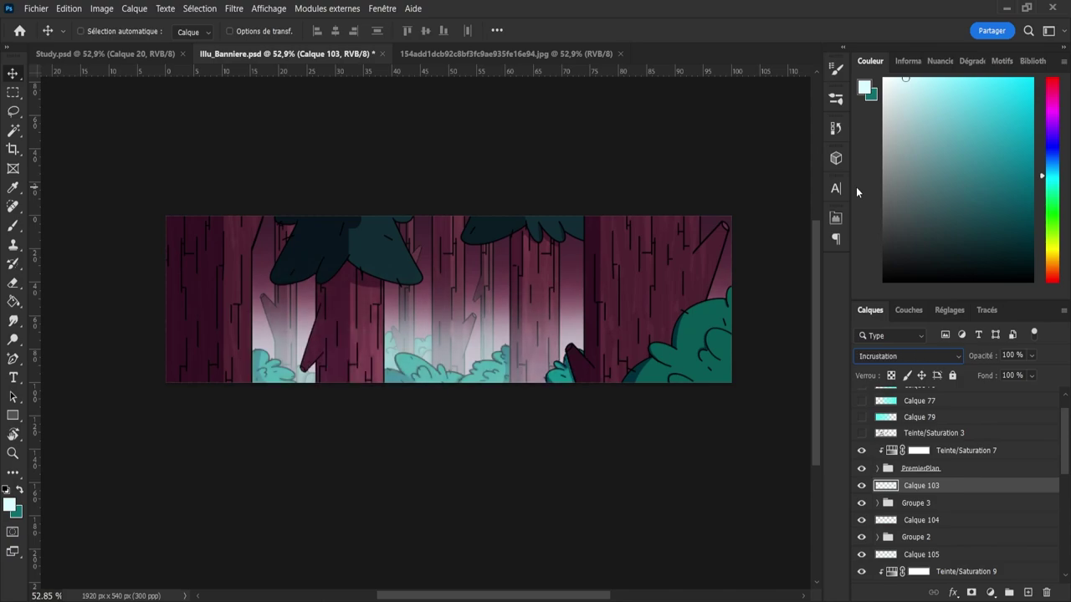
{"action": "key", "text": "Down"}
{"action": "key", "text": "Down"}
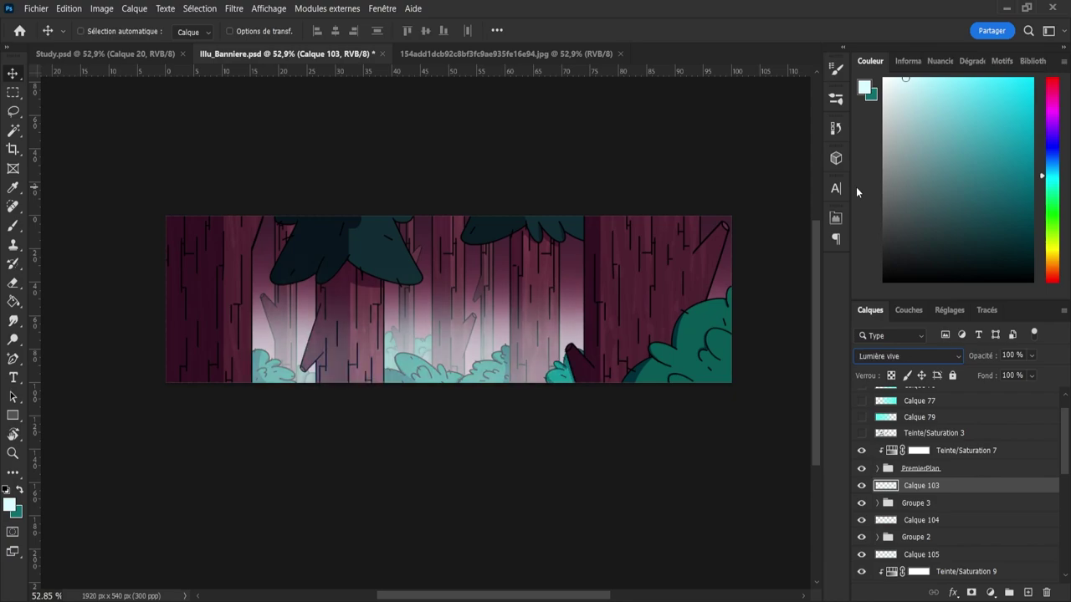
{"action": "key", "text": "Down"}
{"action": "key", "text": "Up"}
{"action": "key", "text": "Down"}
{"action": "key", "text": "Down"}
{"action": "key", "text": "Down"}
{"action": "key", "text": "Down"}
{"action": "key", "text": "Down"}
{"action": "key", "text": "Down"}
{"action": "key", "text": "Up"}
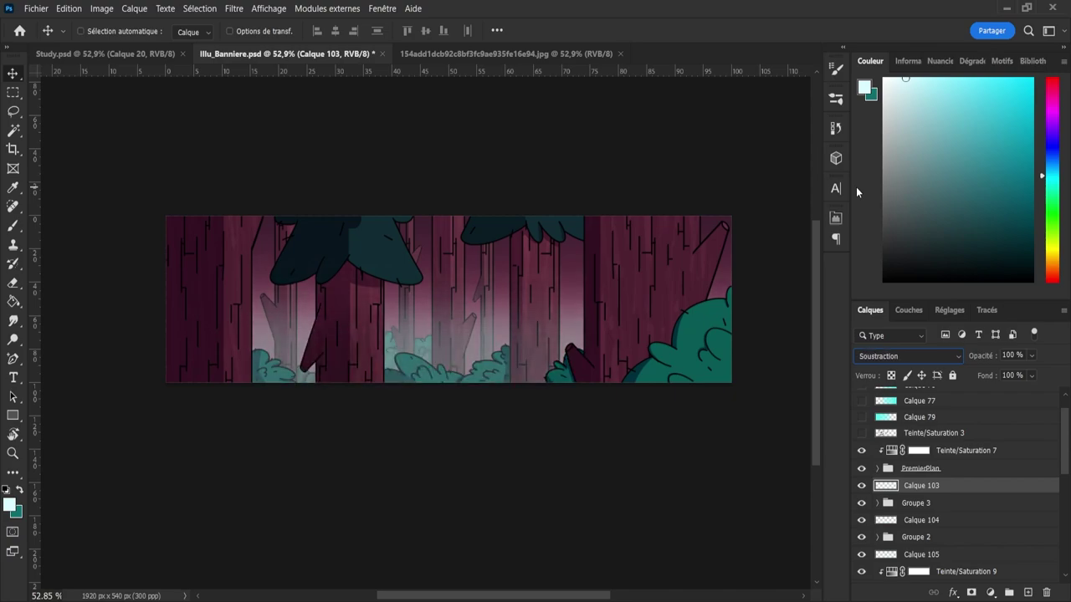
{"action": "key", "text": "Down"}
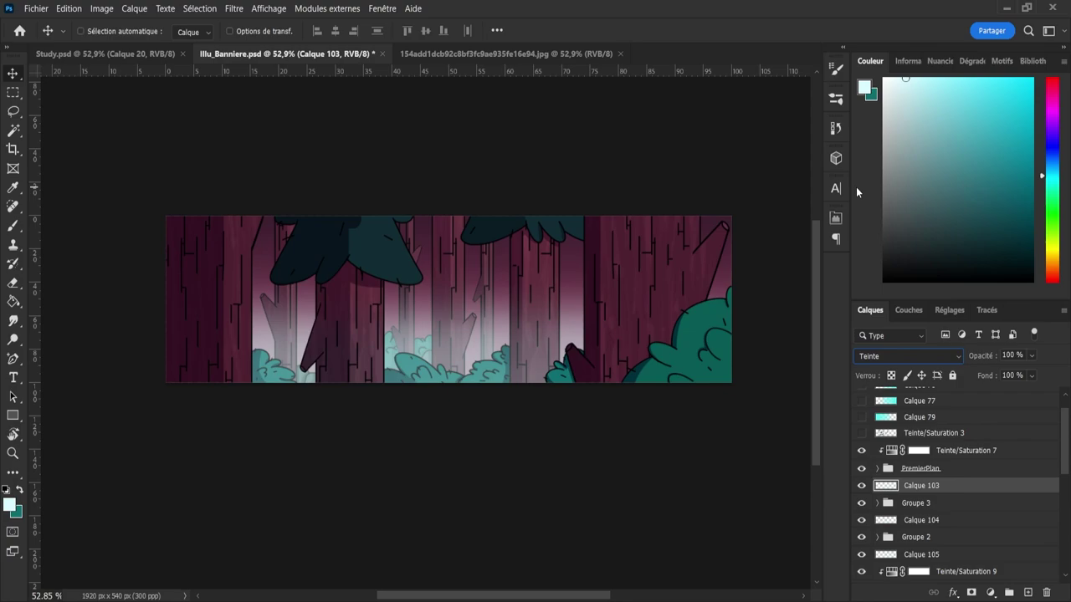
{"action": "key", "text": "Down"}
{"action": "key", "text": "Down"}
{"action": "key", "text": "Down"}
{"action": "key", "text": "Up"}
{"action": "key", "text": "Down"}
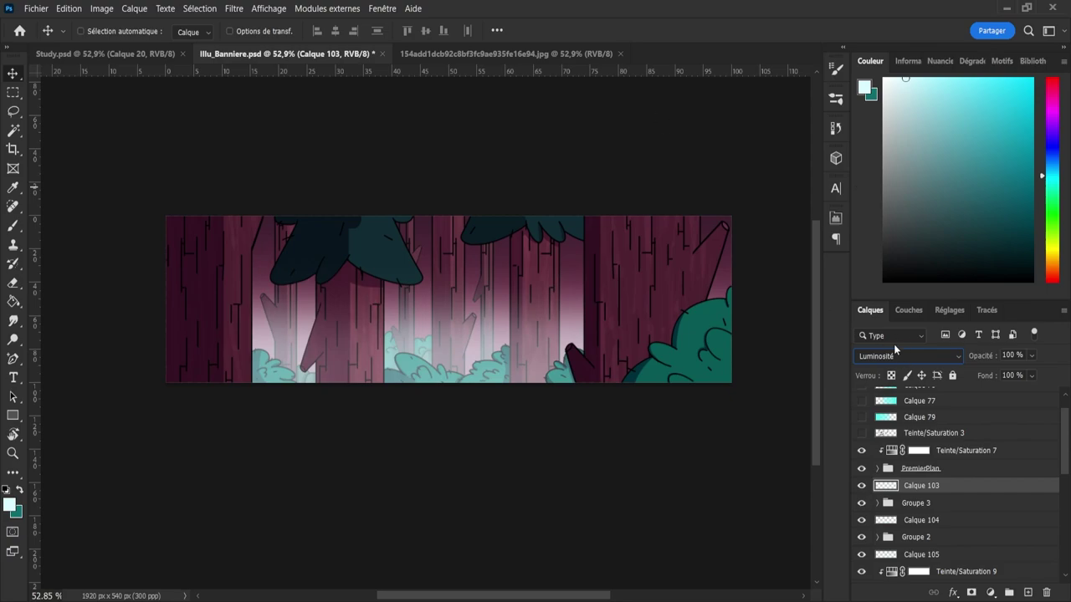
{"action": "scroll", "coordinate": [927, 353], "scroll_direction": "up", "scroll_amount": 20}
{"action": "key", "text": "Up"}
{"action": "key", "text": "Up"}
{"action": "key", "text": "Up"}
{"action": "key", "text": "Up"}
{"action": "key", "text": "Down"}
{"action": "key", "text": "Down"}
{"action": "key", "text": "Down"}
{"action": "key", "text": "Down"}
{"action": "key", "text": "Down"}
{"action": "key", "text": "Down"}
{"action": "key", "text": "Down"}
{"action": "key", "text": "Down"}
{"action": "key", "text": "Down"}
{"action": "key", "text": "Down"}
{"action": "key", "text": "Down"}
{"action": "key", "text": "Down"}
{"action": "key", "text": "Down"}
{"action": "key", "text": "Down"}
{"action": "key", "text": "Down"}
{"action": "key", "text": "Down"}
{"action": "key", "text": "Down"}
{"action": "key", "text": "Down"}
{"action": "key", "text": "Down"}
{"action": "key", "text": "Down"}
{"action": "key", "text": "Up"}
{"action": "key", "text": "Up"}
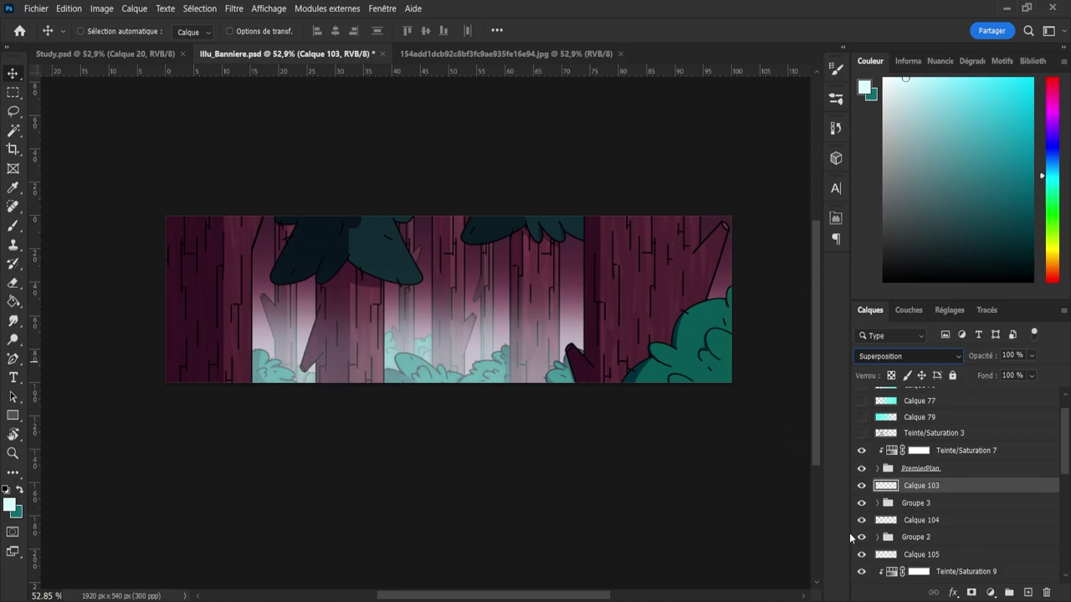
{"action": "key", "text": "Down"}
{"action": "key", "text": "Down"}
{"action": "left_click", "coordinate": [888, 191]}
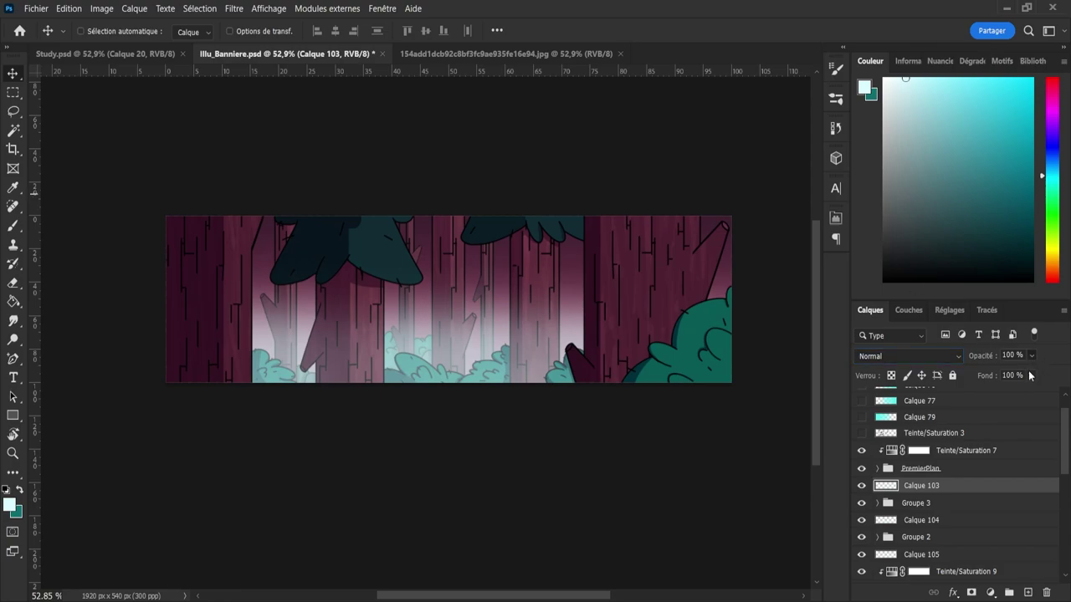
- Lower the mist's opacity to 24% on Calque 103 and 37% on Calque 104
{"action": "key", "text": "7"}
{"action": "key", "text": "2"}
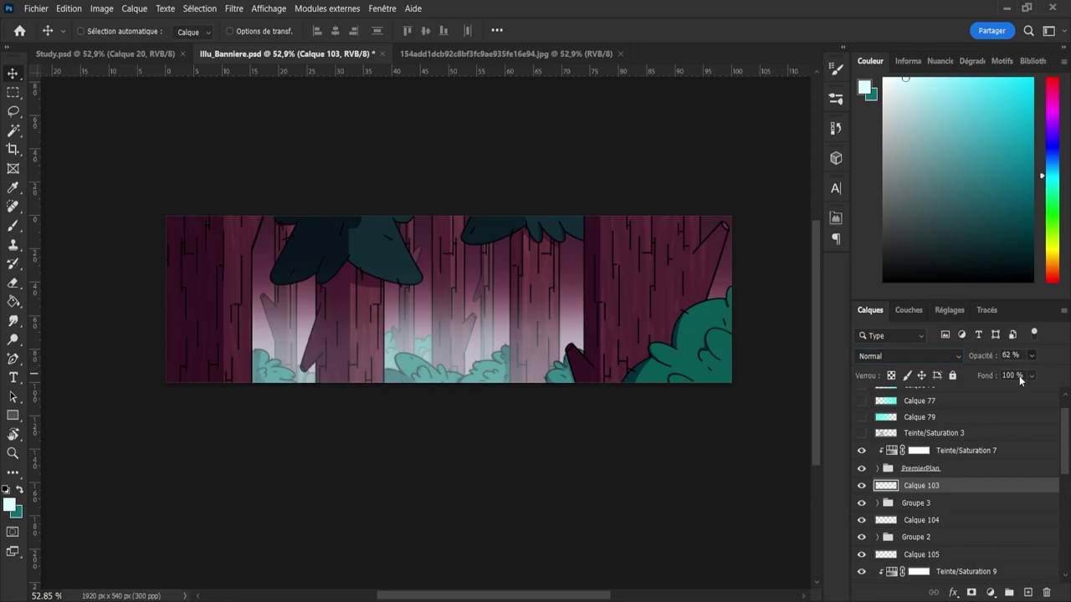
{"action": "key", "text": "5"}
{"action": "key", "text": "1"}
{"action": "left_click_drag", "start_coordinate": [1067, 443], "coordinate": [1069, 454]}
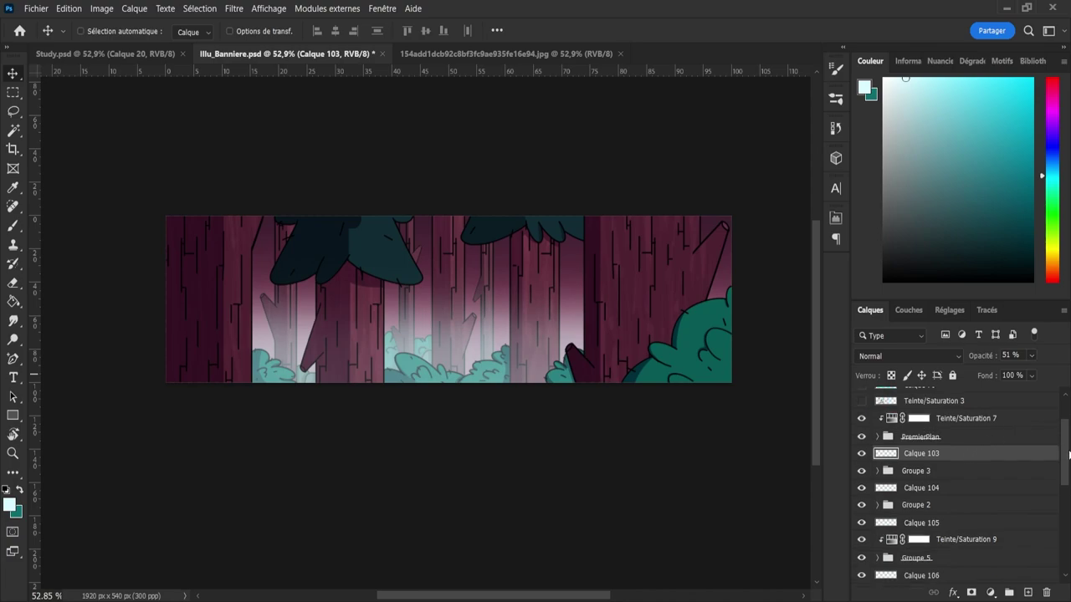
{"action": "left_click_drag", "start_coordinate": [1070, 454], "coordinate": [1069, 461]}
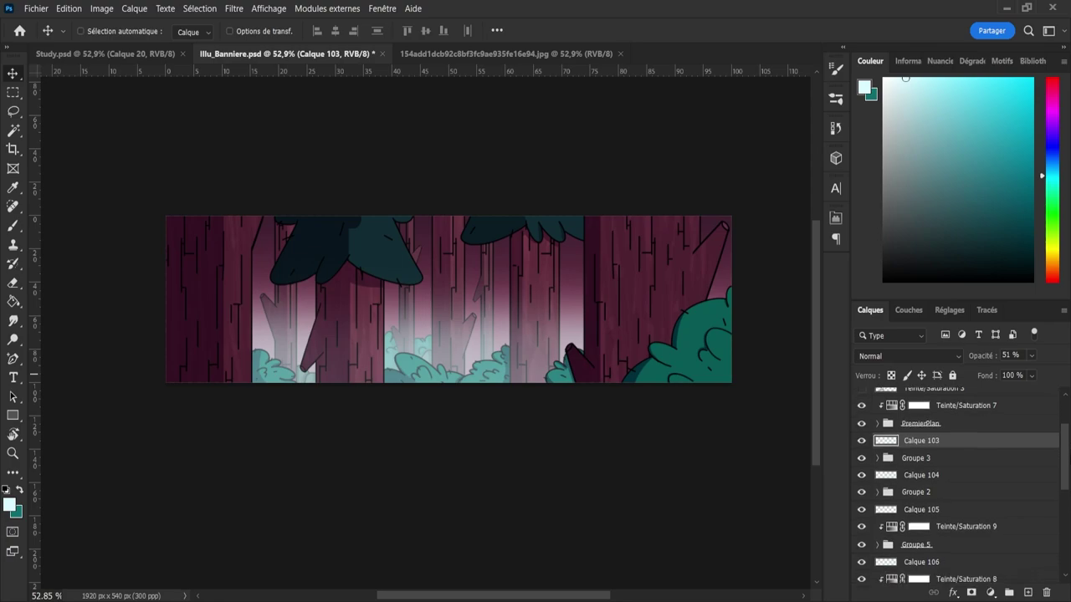
{"action": "key", "text": "2"}
{"action": "key", "text": "4"}
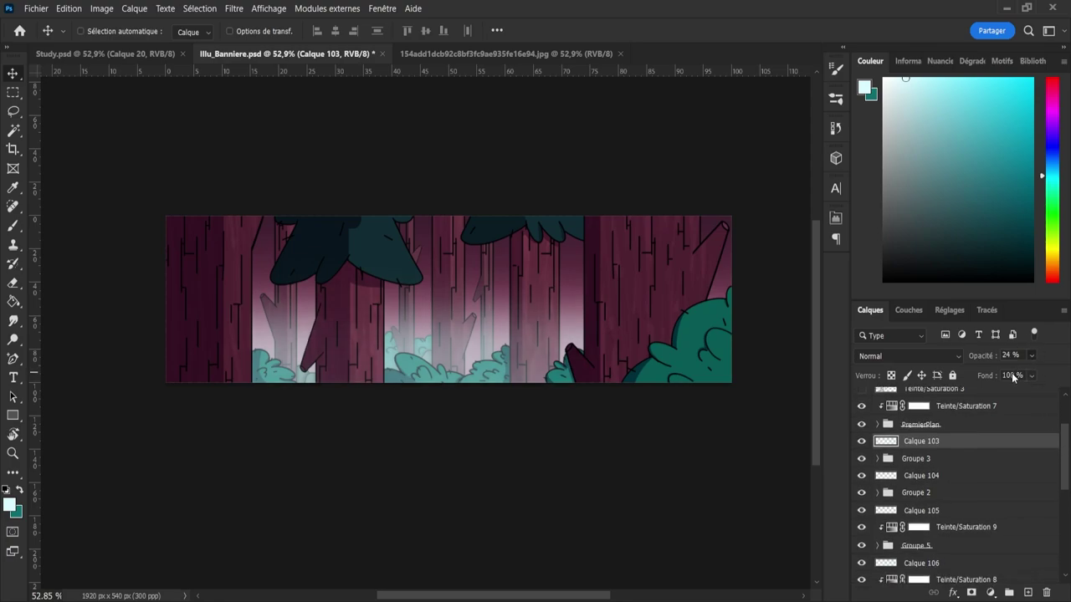
{"action": "left_click", "coordinate": [928, 477]}
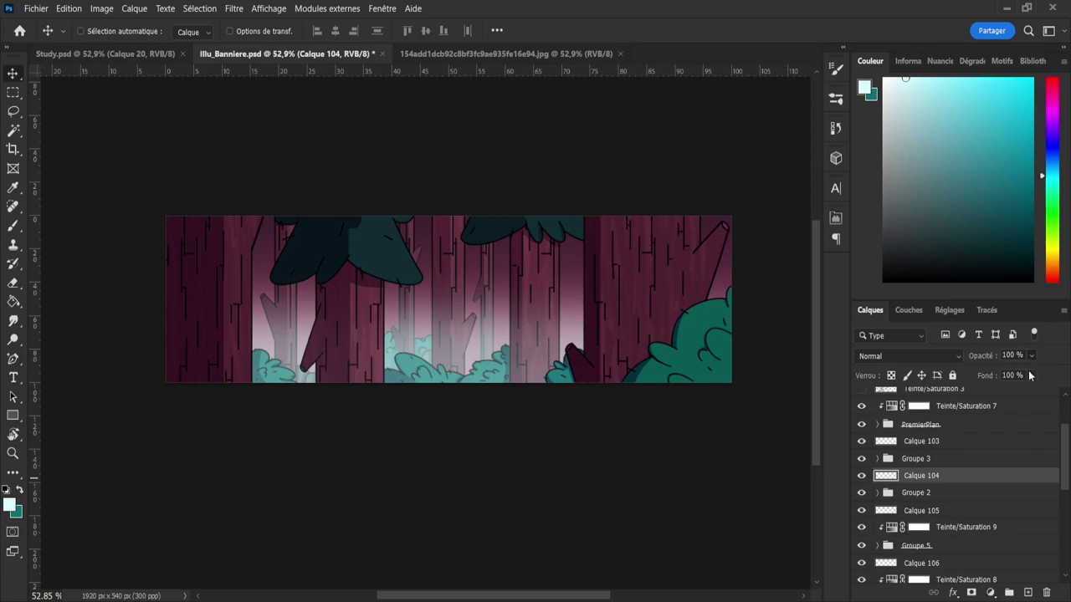
{"action": "key", "text": "6"}
{"action": "key", "text": "8"}
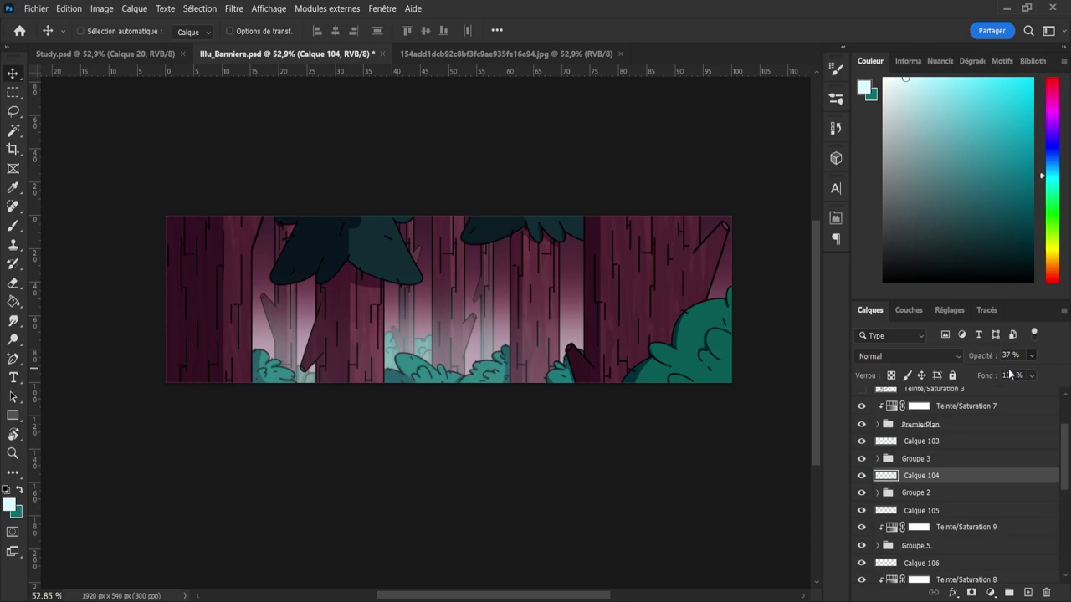
- Lower the opacity of the rear mist copies to 51% on Calque 105 and 54% on Calque 106
{"action": "scroll", "coordinate": [982, 469], "scroll_direction": "down", "scroll_amount": 2}
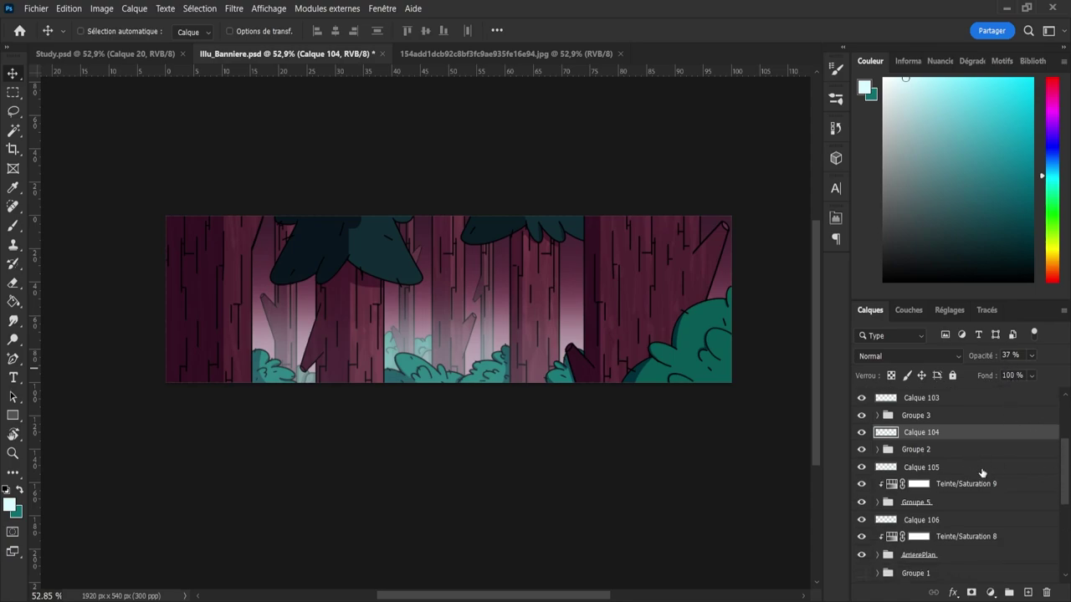
{"action": "left_click", "coordinate": [982, 471]}
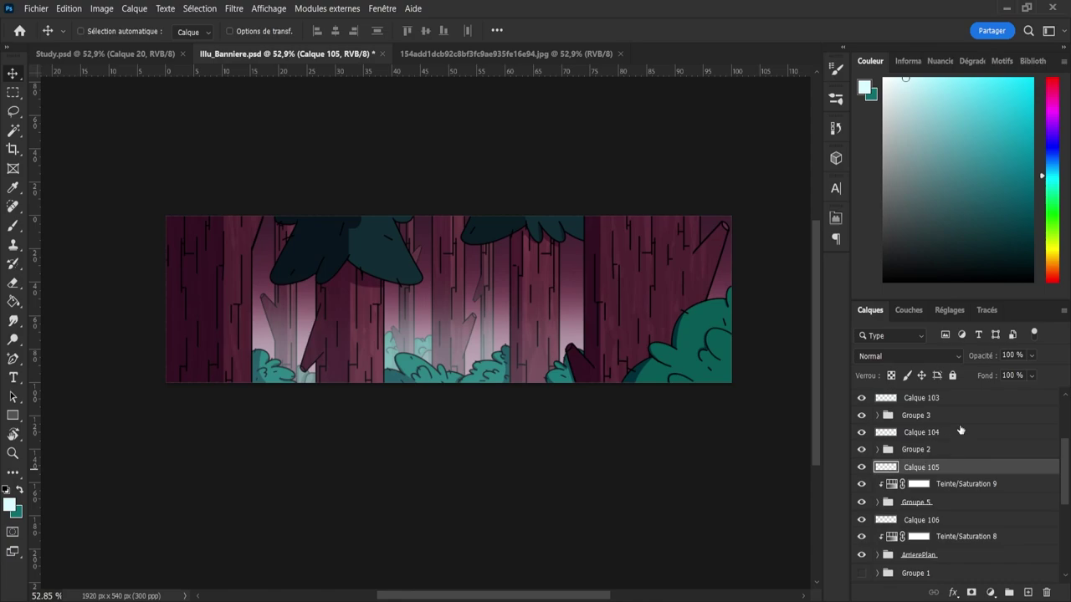
{"action": "key", "text": "6"}
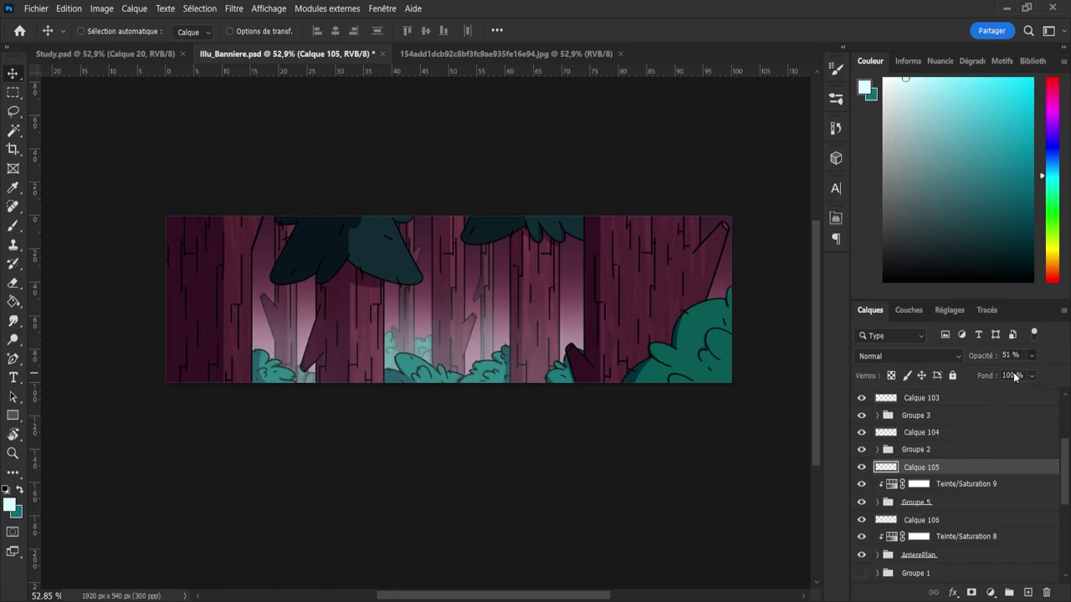
{"action": "left_click", "coordinate": [949, 519]}
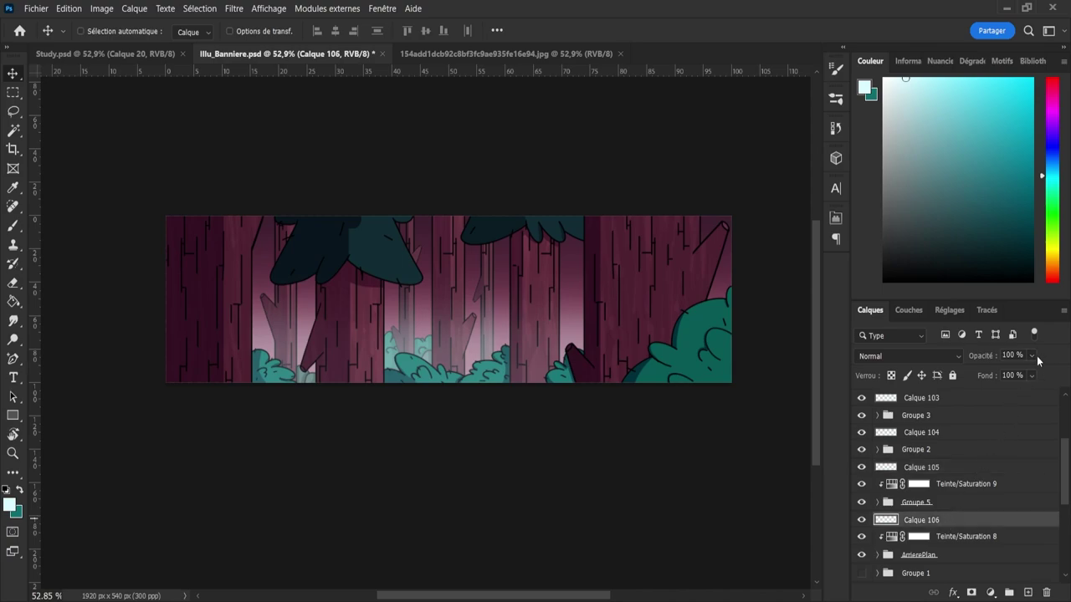
{"action": "key", "text": "7"}
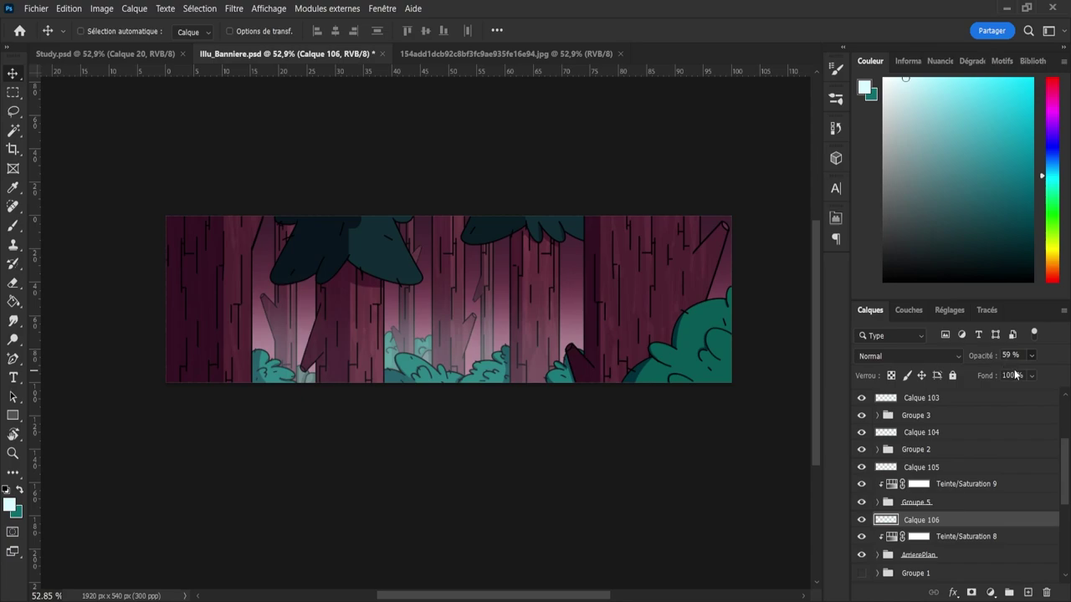
- Try out the blend modes on the Calque 106 mist layer, then return it to Normal
{"action": "left_click", "coordinate": [928, 354]}
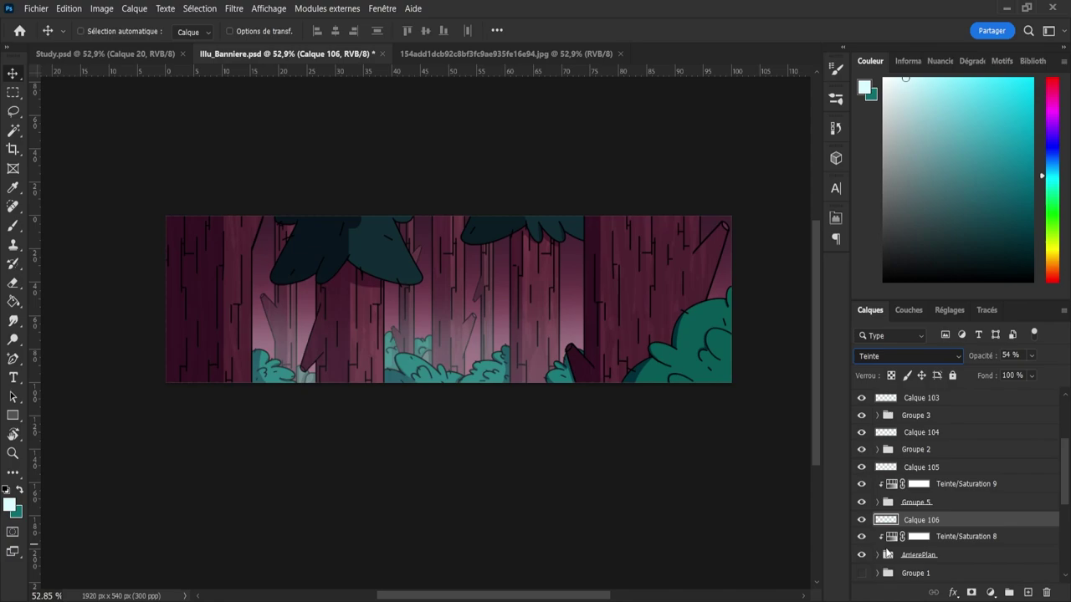
{"action": "key", "text": "Down"}
{"action": "key", "text": "Down"}
{"action": "key", "text": "Down"}
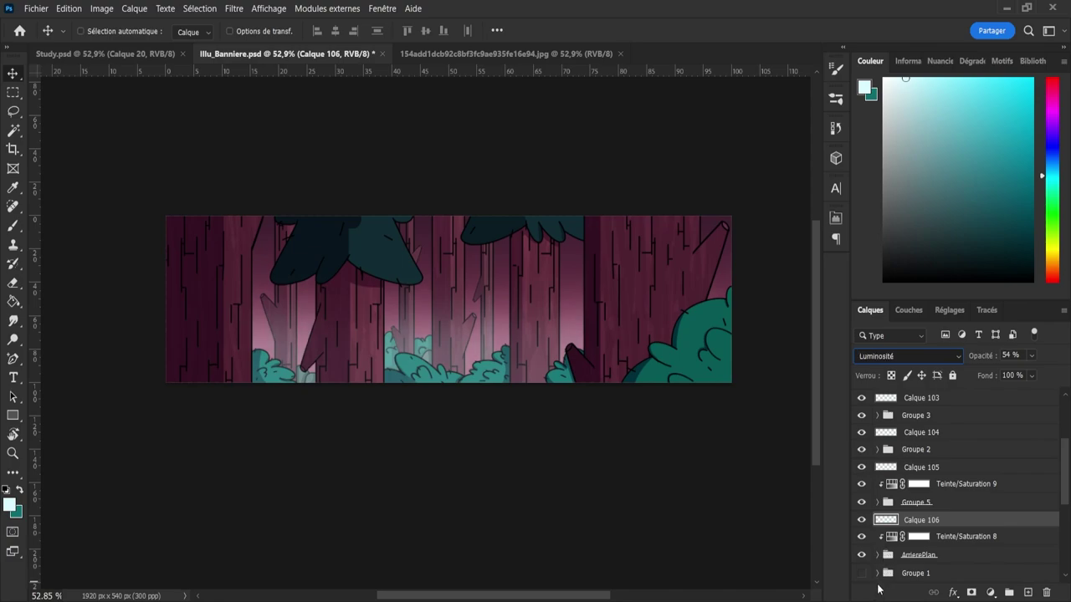
{"action": "key", "text": "Up"}
{"action": "key", "text": "Up"}
{"action": "key", "text": "Up"}
{"action": "key", "text": "Up"}
{"action": "key", "text": "Up"}
{"action": "key", "text": "Up"}
{"action": "key", "text": "Up"}
{"action": "key", "text": "Up"}
{"action": "key", "text": "Up"}
{"action": "key", "text": "Up"}
{"action": "key", "text": "Down"}
{"action": "key", "text": "Down"}
{"action": "key", "text": "Up"}
{"action": "key", "text": "Up"}
{"action": "key", "text": "Up"}
{"action": "key", "text": "Up"}
{"action": "key", "text": "Up"}
{"action": "key", "text": "Up"}
{"action": "key", "text": "Up"}
{"action": "key", "text": "Up"}
{"action": "key", "text": "Up"}
{"action": "key", "text": "Up"}
{"action": "key", "text": "Up"}
{"action": "key", "text": "Up"}
{"action": "key", "text": "Up"}
{"action": "key", "text": "Up"}
{"action": "key", "text": "Up"}
{"action": "key", "text": "Up"}
{"action": "key", "text": "Up"}
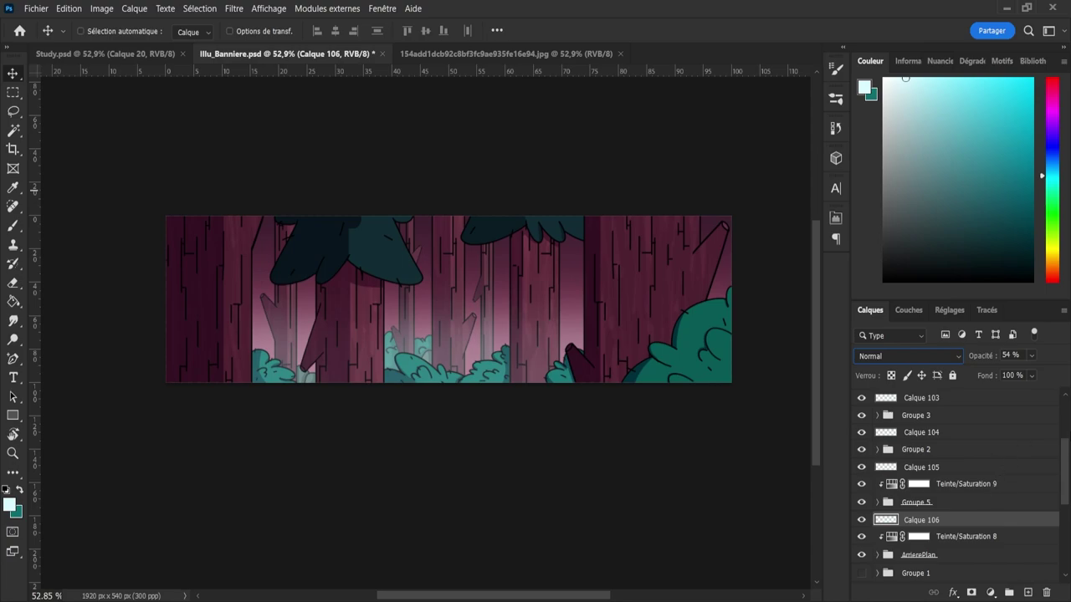
- Add a new layer directly above Teinte/Saturation 7 and set the foreground colour to pure white
{"action": "scroll", "coordinate": [1066, 467], "scroll_direction": "down", "scroll_amount": 5}
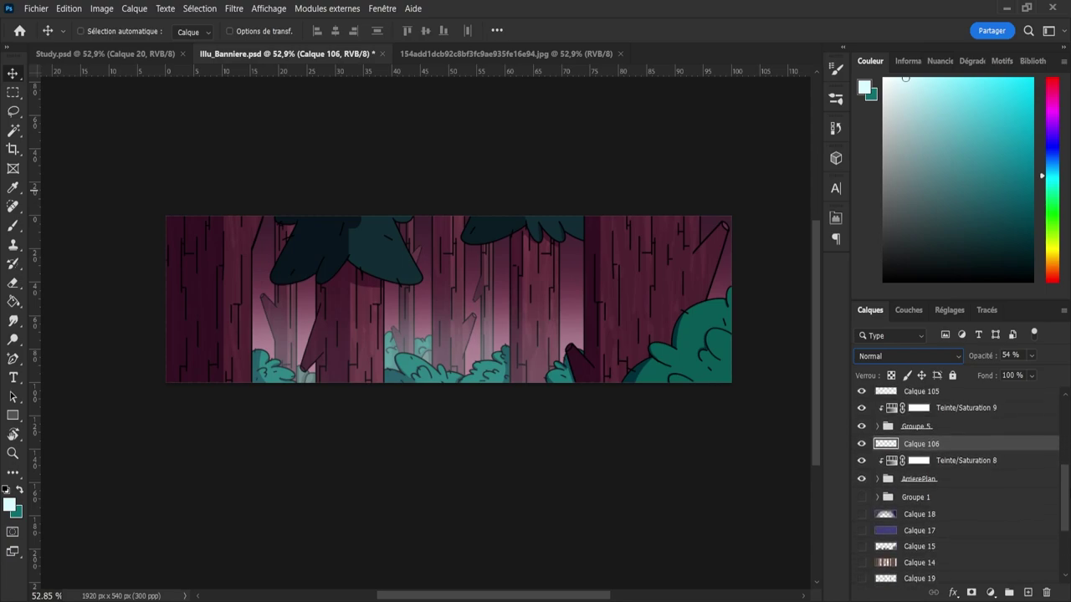
{"action": "scroll", "coordinate": [958, 485], "scroll_direction": "up", "scroll_amount": 1}
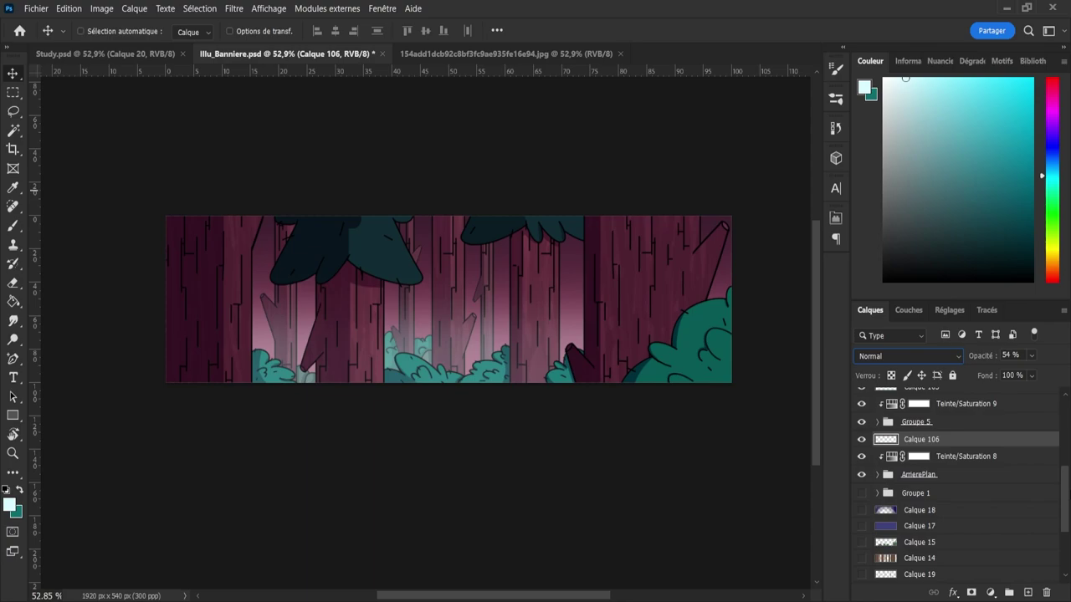
{"action": "scroll", "coordinate": [1066, 403], "scroll_direction": "up", "scroll_amount": 5}
{"action": "left_click", "coordinate": [966, 478]}
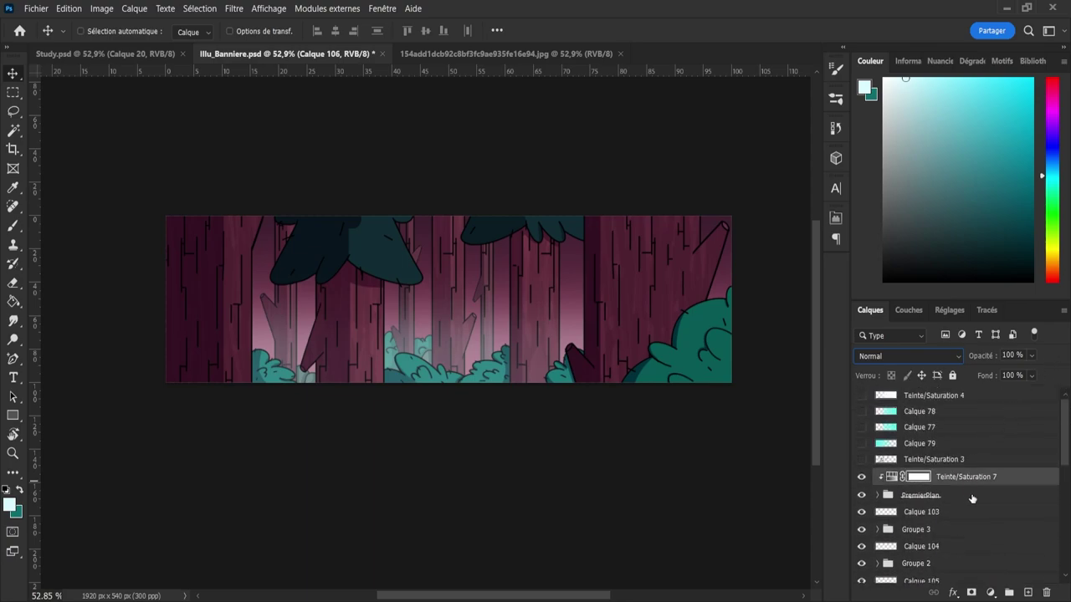
{"action": "left_click", "coordinate": [1028, 593]}
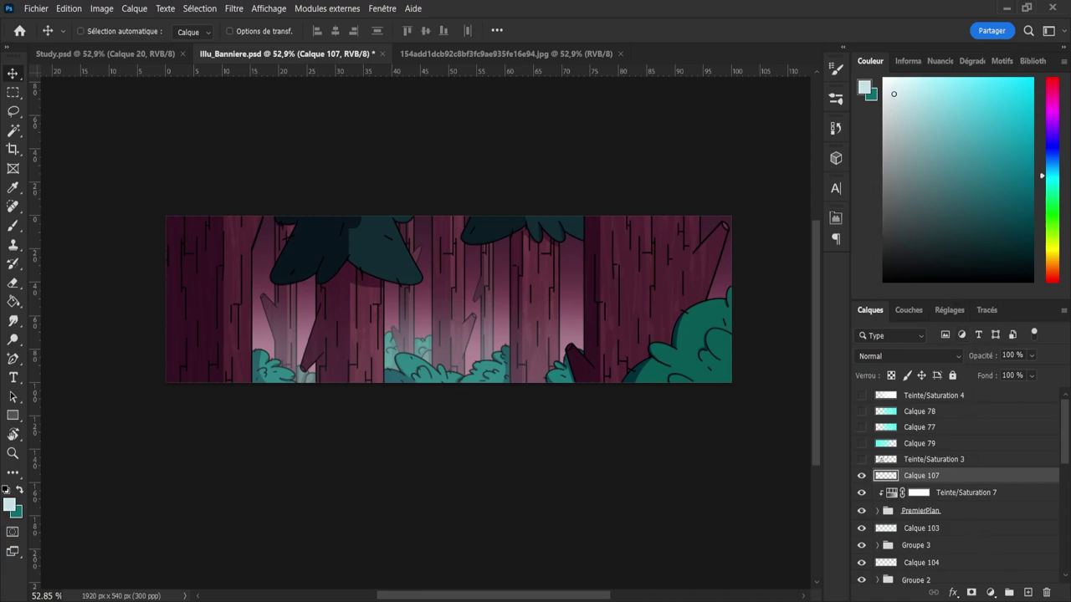
{"action": "left_click", "coordinate": [884, 78]}
{"action": "key", "text": "g"}
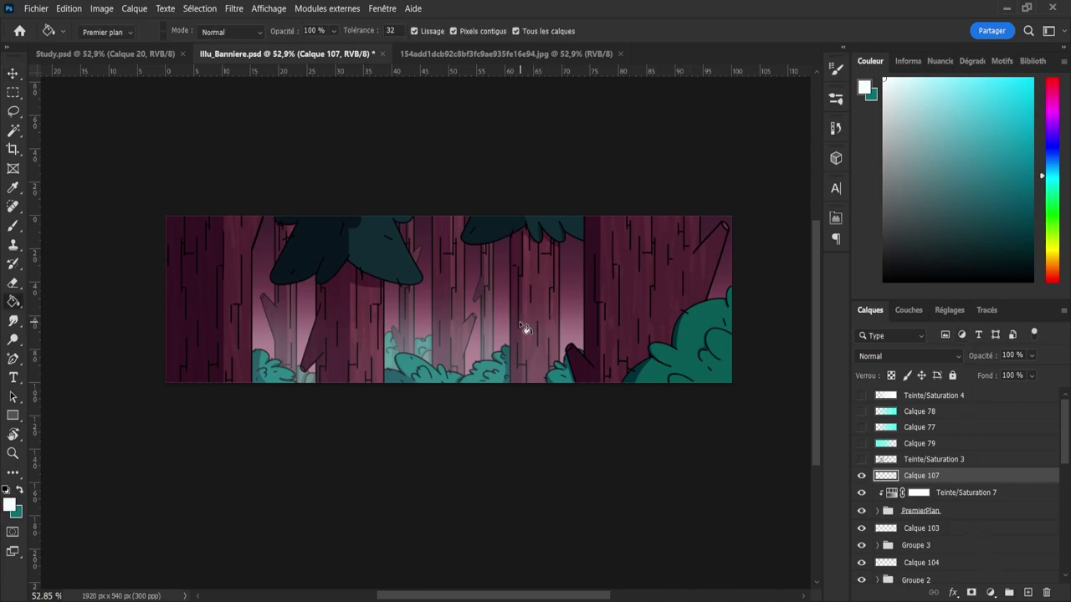
- Paint a solid white cloud-shaped patch across the right-hand trunks on the new layer with a soft 78 px brush
{"action": "key", "text": "b"}
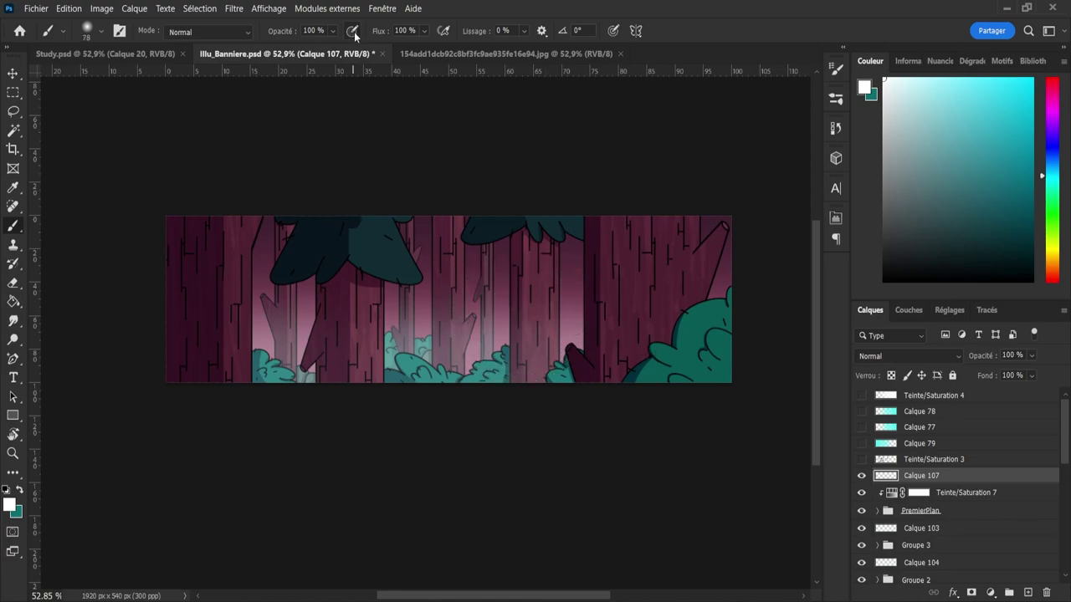
{"action": "left_click_drag", "start_coordinate": [500, 311], "coordinate": [659, 312]}
{"action": "mouse_move", "coordinate": [548, 308]}
{"action": "left_mouse_down"}
{"action": "mouse_move", "coordinate": [579, 297]}
{"action": "mouse_move", "coordinate": [548, 302]}
{"action": "mouse_move", "coordinate": [627, 307]}
{"action": "left_mouse_up"}
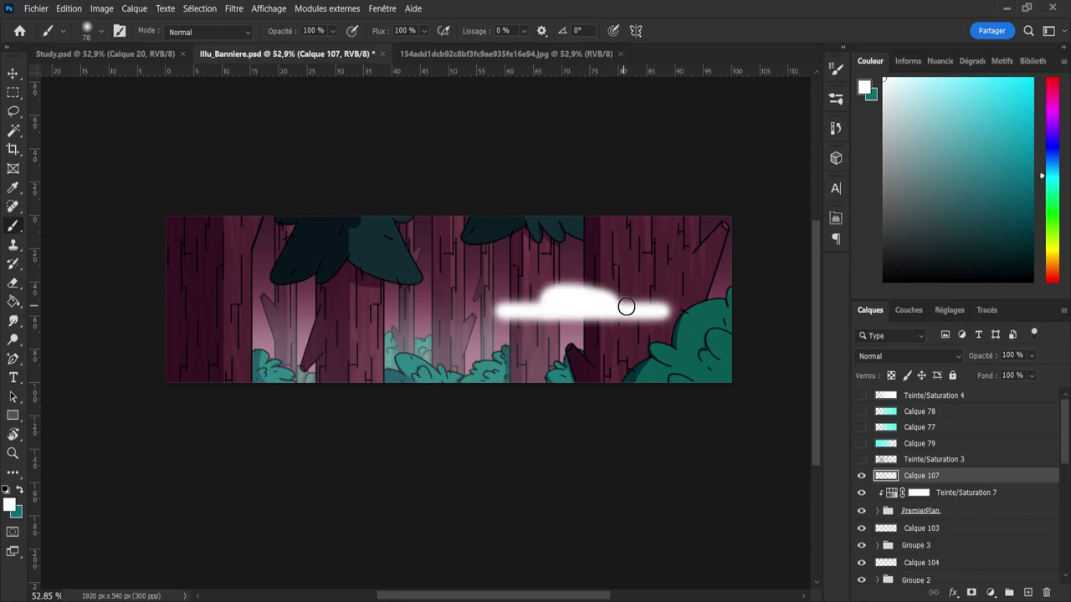
{"action": "mouse_move", "coordinate": [513, 310]}
{"action": "left_mouse_down"}
{"action": "mouse_move", "coordinate": [678, 307]}
{"action": "mouse_move", "coordinate": [594, 302]}
{"action": "mouse_move", "coordinate": [679, 309]}
{"action": "mouse_move", "coordinate": [526, 311]}
{"action": "left_mouse_up"}
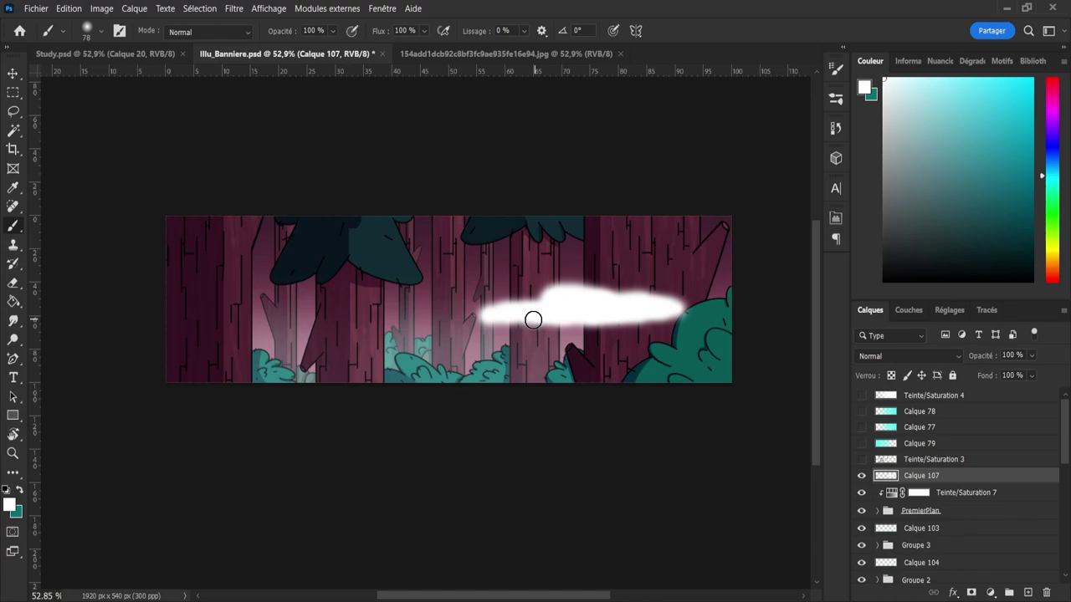
- Fade the underside of the white cloud on Calque 107 with a soft eraser using pressure-controlled opacity
{"action": "key", "text": "e"}
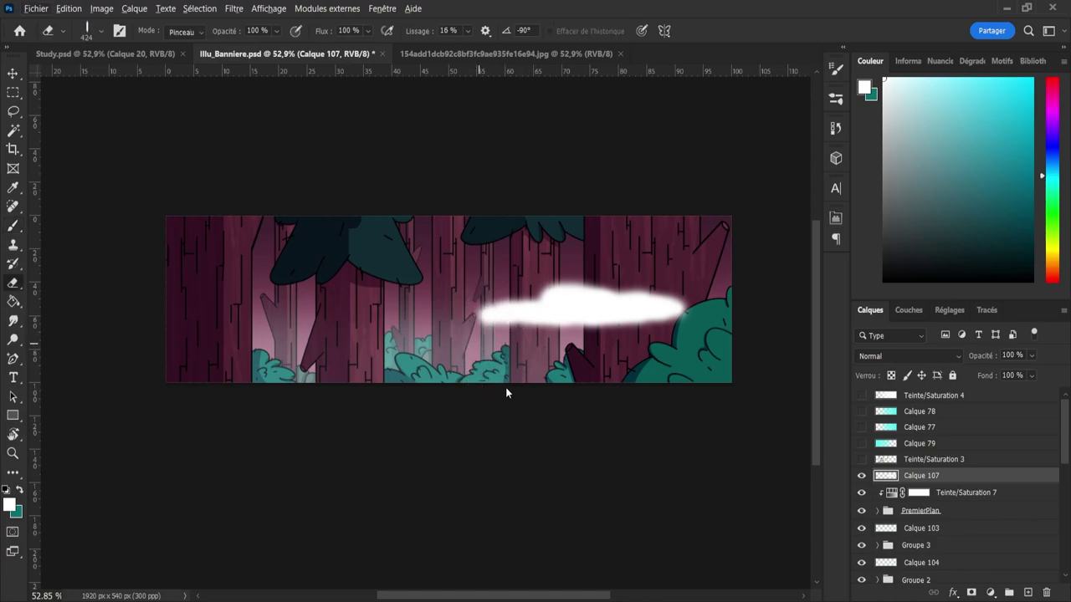
{"action": "key", "text": "shift+Right"}
{"action": "key", "text": "shift+Right"}
{"action": "key", "text": "shift+Right"}
{"action": "key", "text": "shift+Right"}
{"action": "key", "text": "shift+Right"}
{"action": "key", "text": "shift+Right"}
{"action": "left_click", "coordinate": [690, 157]}
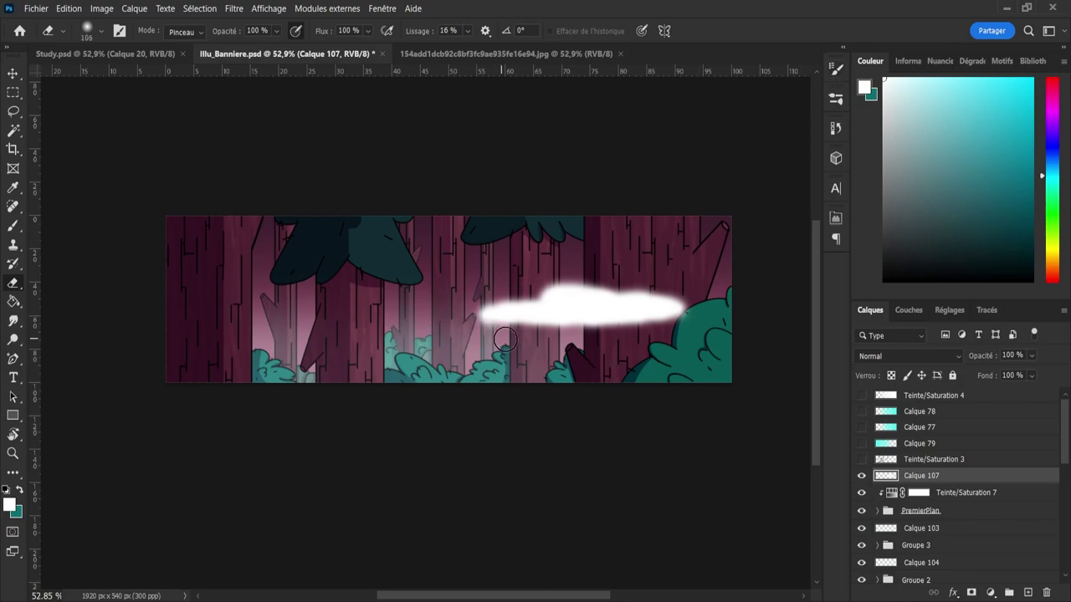
{"action": "right_click", "coordinate": [467, 332], "text": "alt"}
{"action": "mouse_move", "coordinate": [471, 335]}
{"action": "left_mouse_down"}
{"action": "mouse_move", "coordinate": [680, 337]}
{"action": "mouse_move", "coordinate": [518, 336]}
{"action": "mouse_move", "coordinate": [694, 325]}
{"action": "mouse_move", "coordinate": [723, 307]}
{"action": "mouse_move", "coordinate": [671, 281]}
{"action": "mouse_move", "coordinate": [560, 270]}
{"action": "mouse_move", "coordinate": [574, 270]}
{"action": "mouse_move", "coordinate": [480, 287]}
{"action": "mouse_move", "coordinate": [646, 275]}
{"action": "mouse_move", "coordinate": [714, 311]}
{"action": "mouse_move", "coordinate": [544, 355]}
{"action": "mouse_move", "coordinate": [616, 327]}
{"action": "mouse_move", "coordinate": [575, 337]}
{"action": "mouse_move", "coordinate": [626, 333]}
{"action": "mouse_move", "coordinate": [579, 342]}
{"action": "mouse_move", "coordinate": [472, 330]}
{"action": "mouse_move", "coordinate": [680, 345]}
{"action": "mouse_move", "coordinate": [531, 346]}
{"action": "left_mouse_up"}
- Soften the white cloud and extend its right tip with pressure-controlled brush opacity, reducing the brush to 48 px
{"action": "key", "text": "b"}
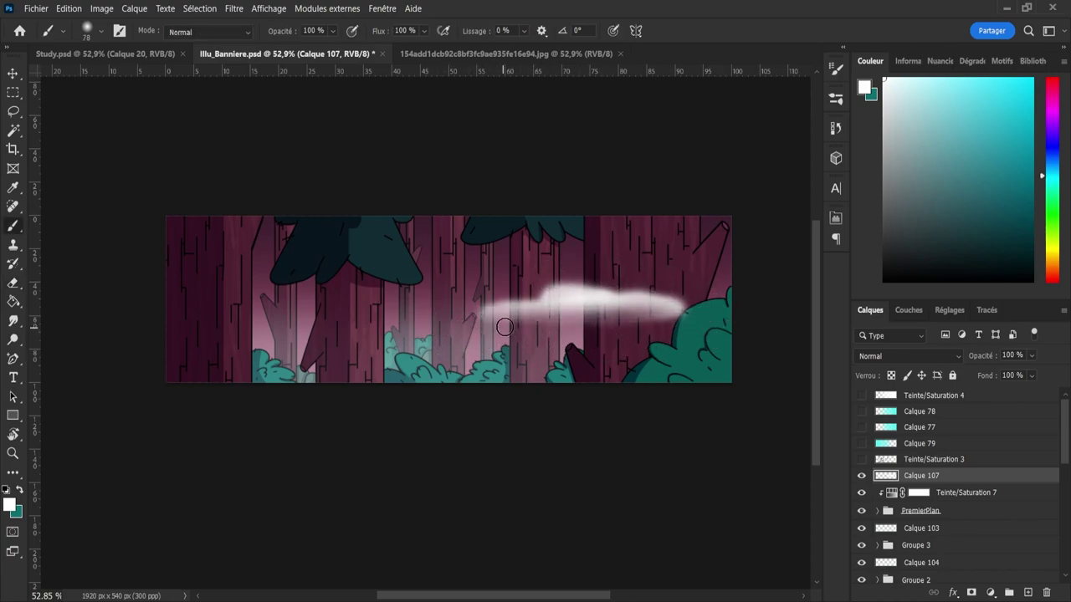
{"action": "left_click_drag", "start_coordinate": [502, 310], "coordinate": [598, 313]}
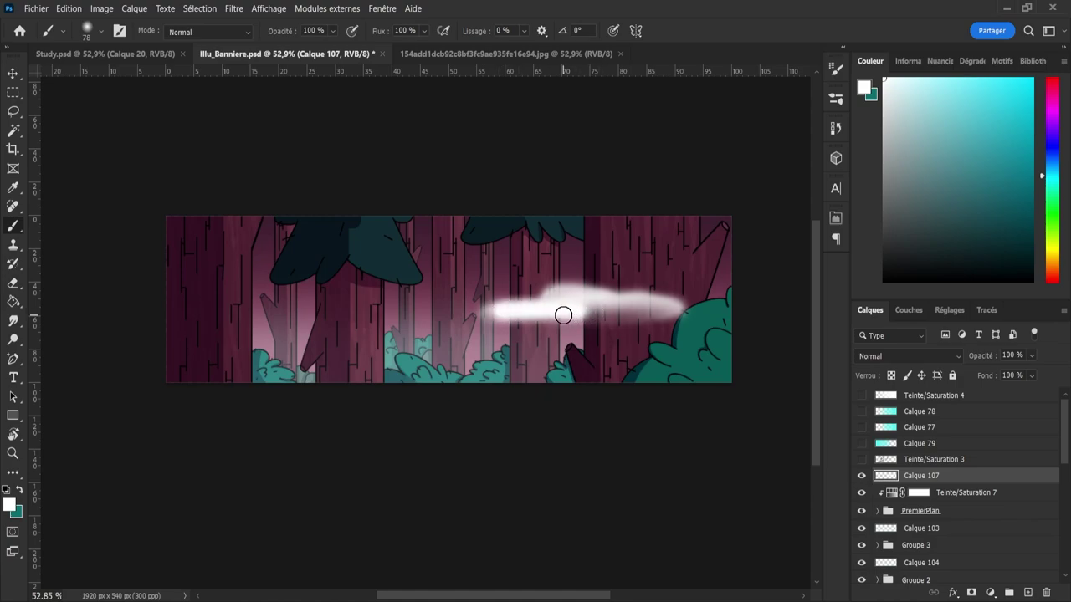
{"action": "key", "text": "ctrl+z"}
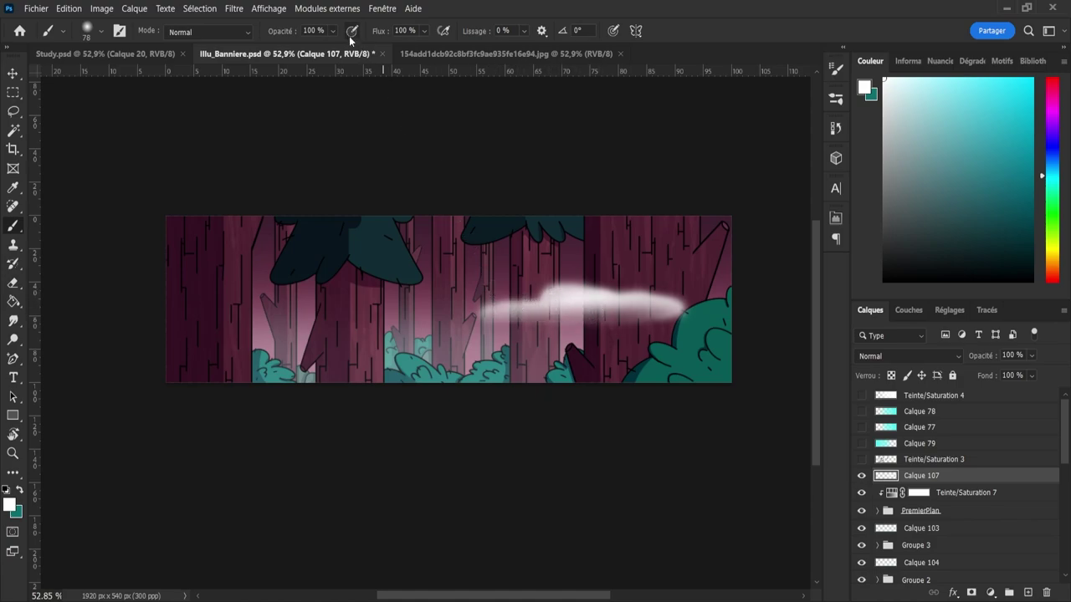
{"action": "mouse_move", "coordinate": [545, 304]}
{"action": "left_mouse_down"}
{"action": "mouse_move", "coordinate": [630, 309]}
{"action": "mouse_move", "coordinate": [494, 309]}
{"action": "mouse_move", "coordinate": [673, 305]}
{"action": "mouse_move", "coordinate": [535, 309]}
{"action": "mouse_move", "coordinate": [657, 308]}
{"action": "mouse_move", "coordinate": [608, 305]}
{"action": "mouse_move", "coordinate": [632, 297]}
{"action": "mouse_move", "coordinate": [699, 309]}
{"action": "mouse_move", "coordinate": [669, 312]}
{"action": "mouse_move", "coordinate": [709, 310]}
{"action": "mouse_move", "coordinate": [613, 309]}
{"action": "left_mouse_up"}
{"action": "right_click", "coordinate": [684, 309], "text": "alt"}
{"action": "mouse_move", "coordinate": [684, 310]}
{"action": "left_mouse_down"}
{"action": "mouse_move", "coordinate": [701, 309]}
{"action": "mouse_move", "coordinate": [644, 307]}
{"action": "mouse_move", "coordinate": [678, 308]}
{"action": "mouse_move", "coordinate": [653, 314]}
{"action": "left_mouse_up"}
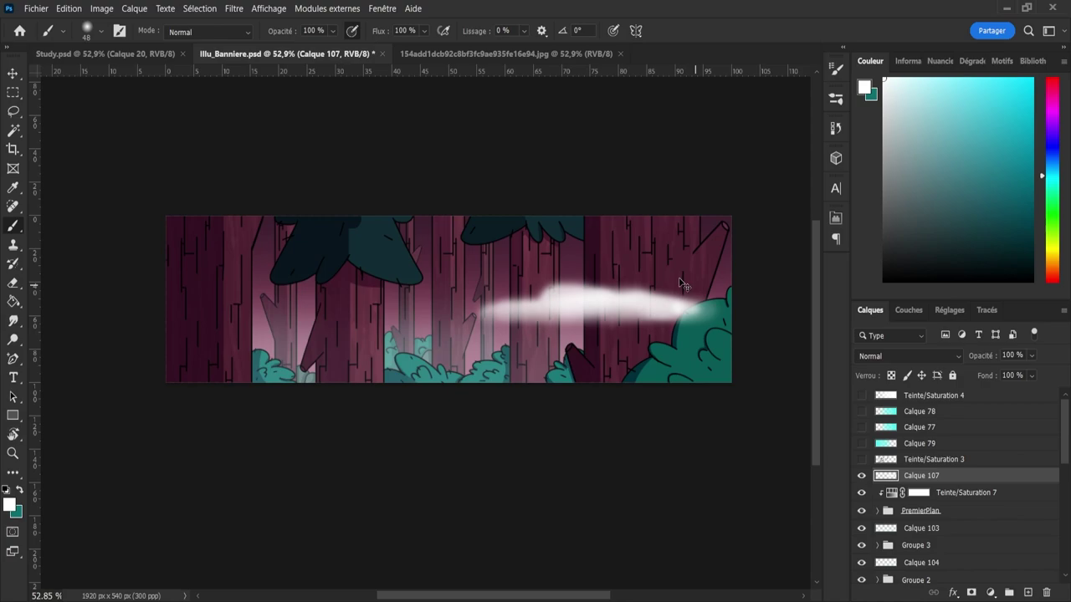
{"action": "key", "text": "ctrl+t"}
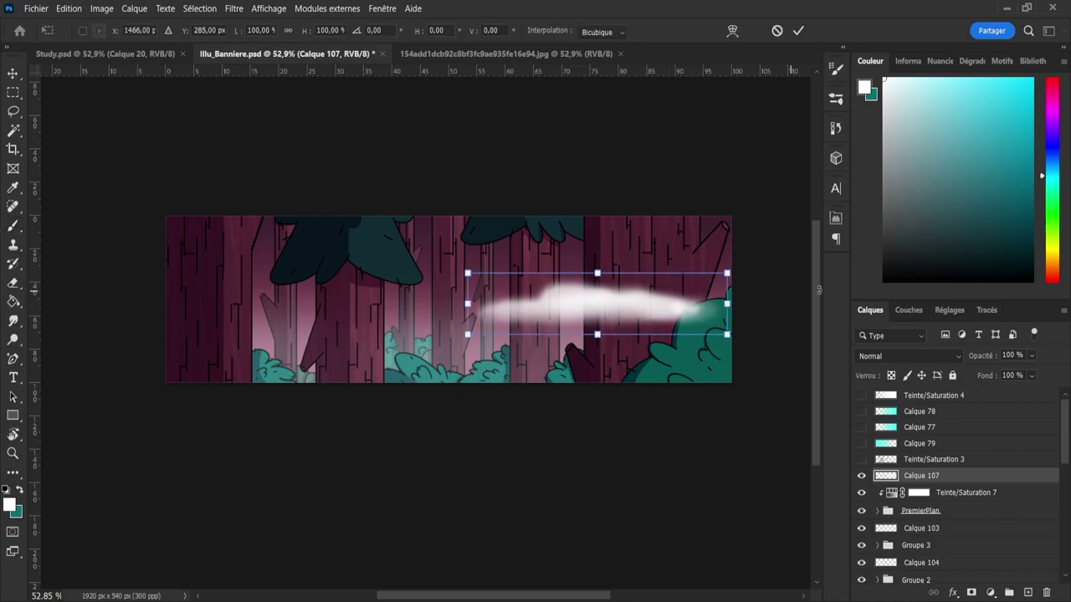
{"action": "left_click", "coordinate": [798, 30]}
- Try out the blend modes on the Calque 107 cloud layer, then return it to Normal
{"action": "left_click", "coordinate": [895, 356]}
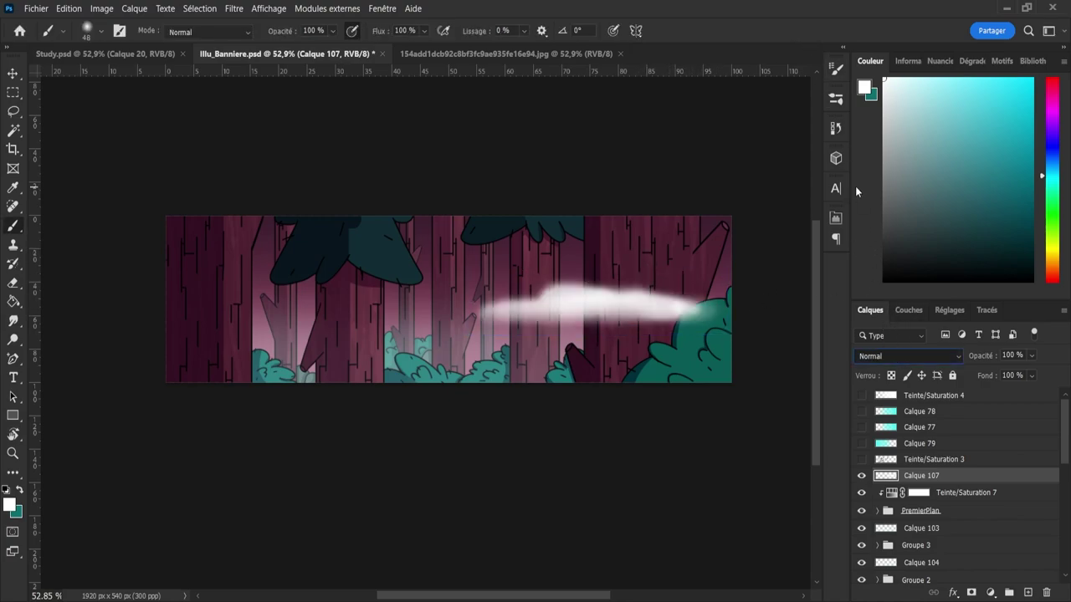
{"action": "key", "text": "Down"}
{"action": "key", "text": "Down"}
{"action": "key", "text": "Down"}
{"action": "key", "text": "Down"}
{"action": "key", "text": "Down"}
{"action": "key", "text": "Down"}
{"action": "key", "text": "Down"}
{"action": "key", "text": "Down"}
{"action": "key", "text": "Down"}
{"action": "key", "text": "Down"}
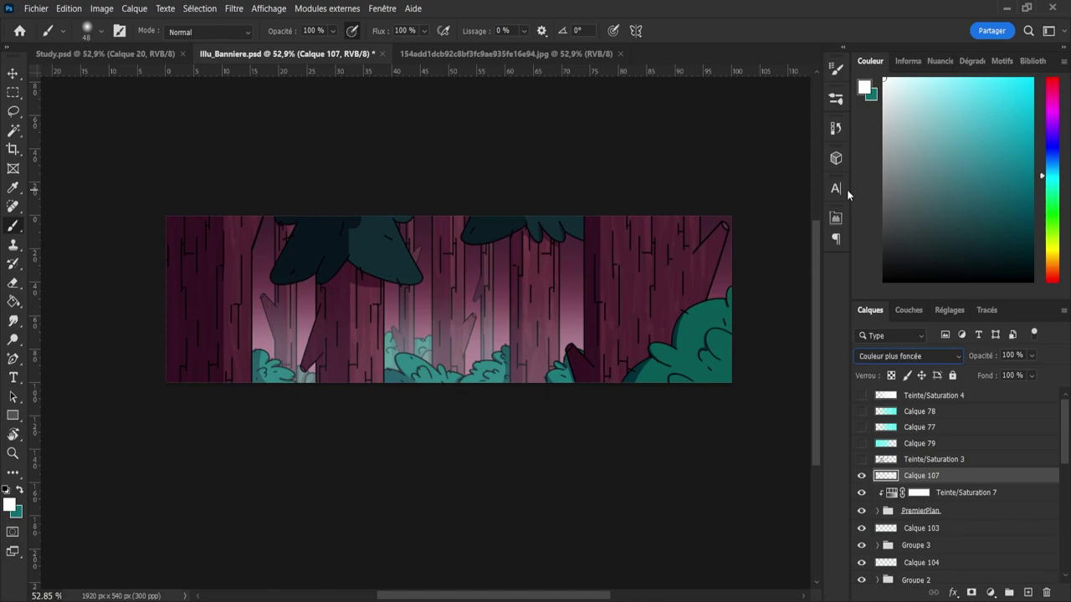
{"action": "key", "text": "Down"}
{"action": "key", "text": "Down"}
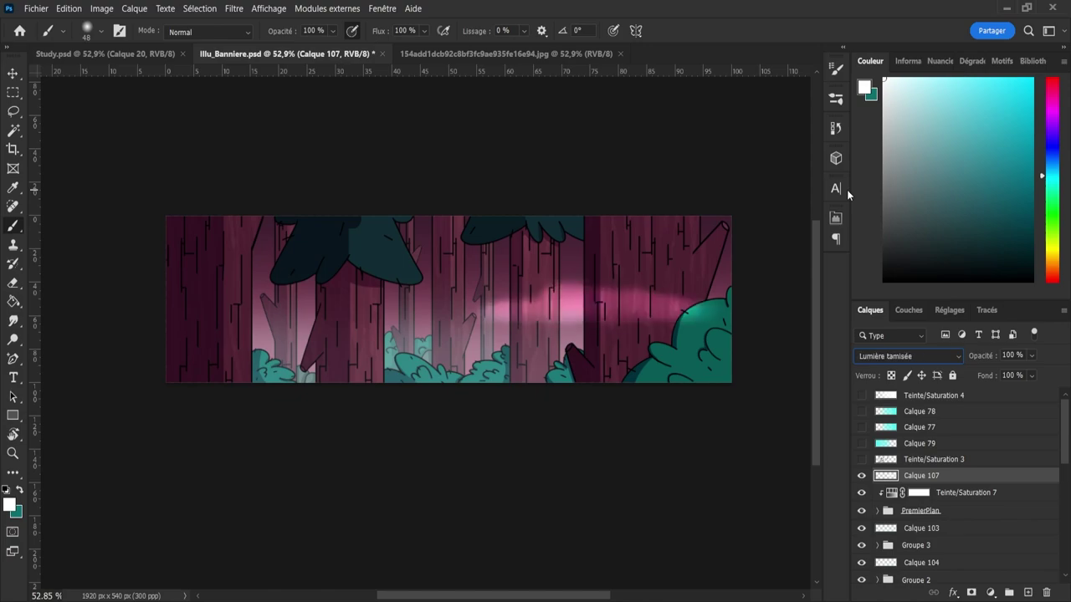
{"action": "key", "text": "Down"}
{"action": "key", "text": "Down"}
{"action": "key", "text": "Down"}
{"action": "key", "text": "Down"}
{"action": "key", "text": "Down"}
{"action": "key", "text": "Down"}
{"action": "key", "text": "Down"}
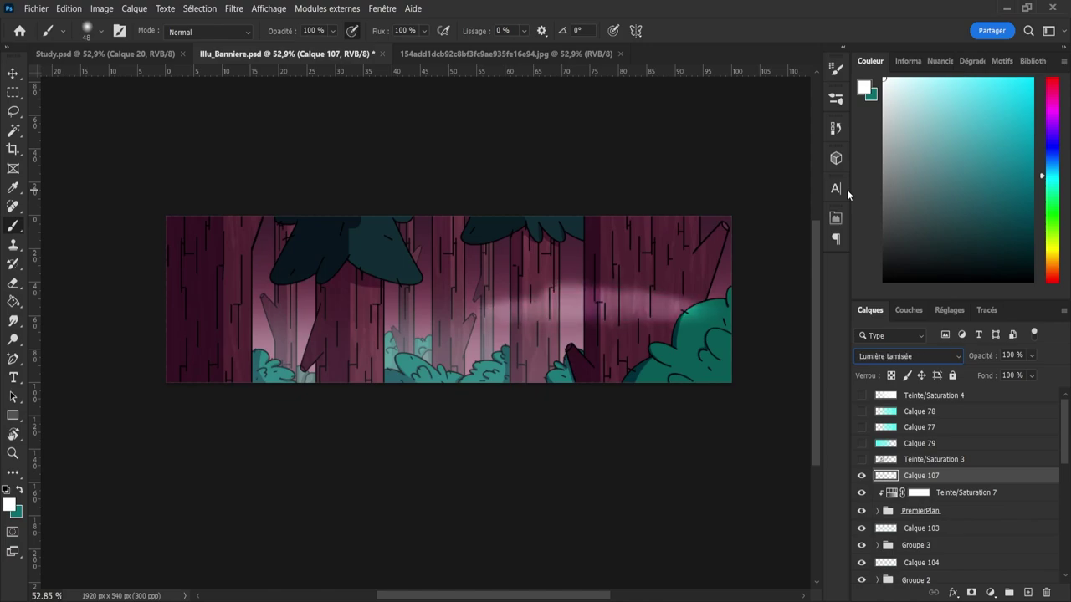
{"action": "key", "text": "Down"}
{"action": "key", "text": "Down"}
{"action": "key", "text": "Down"}
{"action": "key", "text": "Down"}
{"action": "key", "text": "Down"}
{"action": "key", "text": "Down"}
{"action": "key", "text": "Down"}
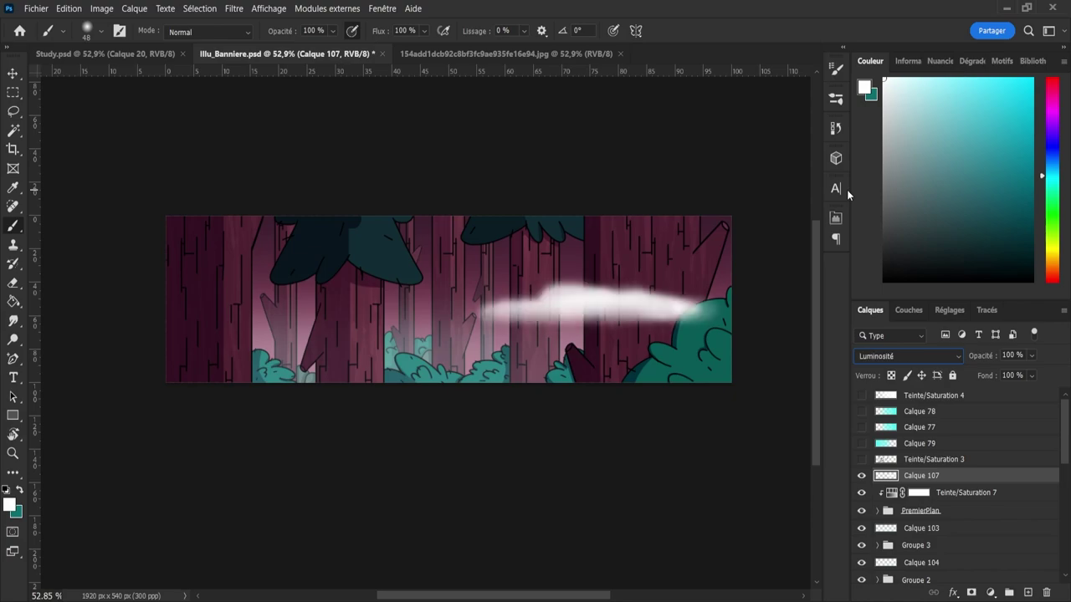
{"action": "left_click", "coordinate": [888, 356]}
{"action": "left_click", "coordinate": [876, 183]}
- Lower the opacity of the Calque 107 cloud layer to 70%
{"action": "left_click", "coordinate": [1031, 358]}
{"action": "left_click", "coordinate": [1033, 376]}
{"action": "left_click_drag", "start_coordinate": [1031, 378], "coordinate": [991, 432]}
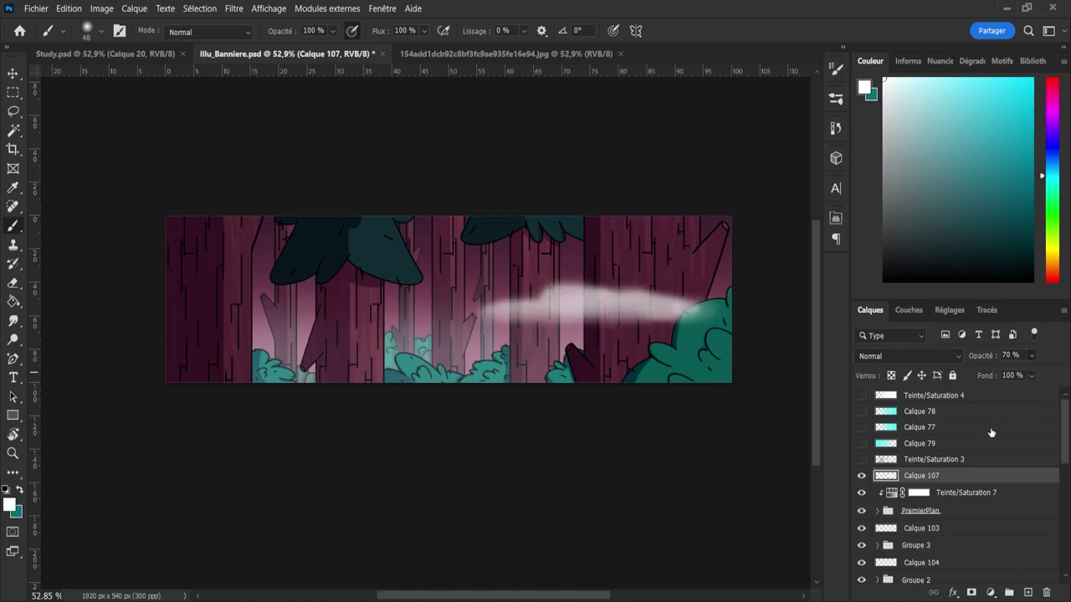
- Try the cloud behind the foreground trunks, then restack Calque 107 directly below Calque 106 and above Teinte/Saturation 8
{"action": "mouse_move", "coordinate": [947, 483]}
{"action": "left_mouse_down"}
{"action": "mouse_move", "coordinate": [956, 555]}
{"action": "mouse_move", "coordinate": [958, 517]}
{"action": "mouse_move", "coordinate": [943, 534]}
{"action": "left_mouse_up"}
{"action": "key", "text": "v"}
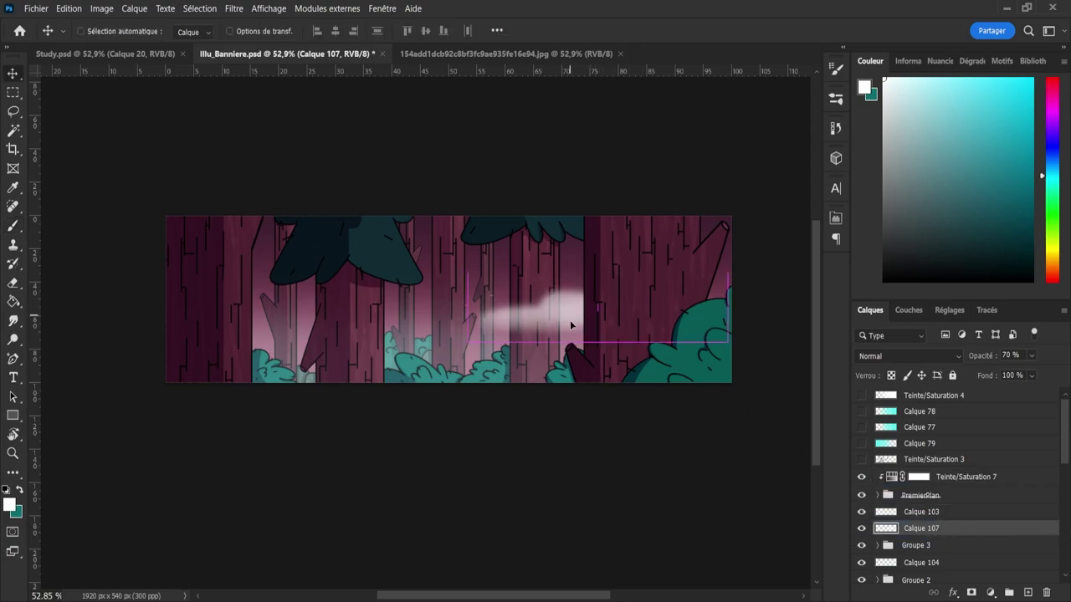
{"action": "left_click_drag", "start_coordinate": [571, 326], "coordinate": [570, 302]}
{"action": "left_click_drag", "start_coordinate": [945, 531], "coordinate": [947, 461]}
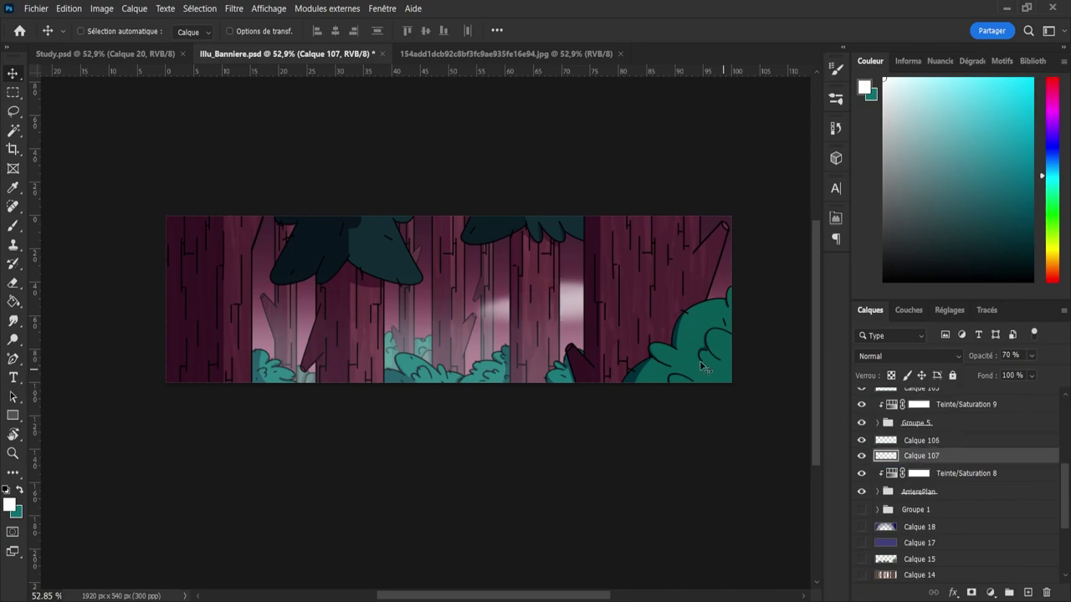
- Move the cloud behind the left-centre trunk and scale it down proportionally to 57.52%
{"action": "left_click_drag", "start_coordinate": [575, 304], "coordinate": [403, 308]}
{"action": "key", "text": "ctrl+t"}
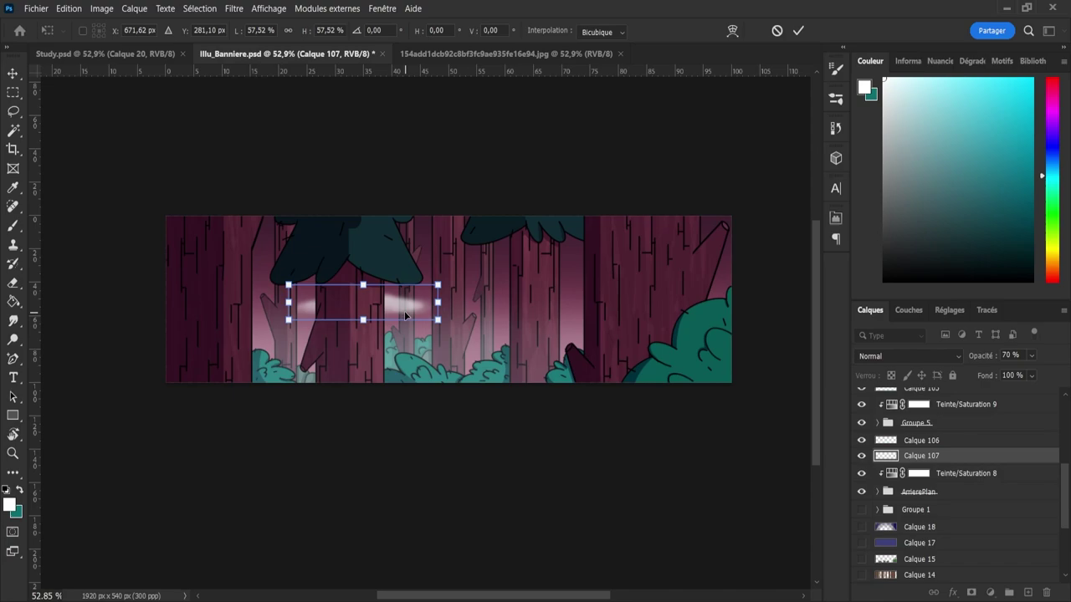
{"action": "mouse_move", "coordinate": [397, 306]}
{"action": "left_mouse_down"}
{"action": "mouse_move", "coordinate": [420, 307]}
{"action": "mouse_move", "coordinate": [396, 306]}
{"action": "left_mouse_up"}
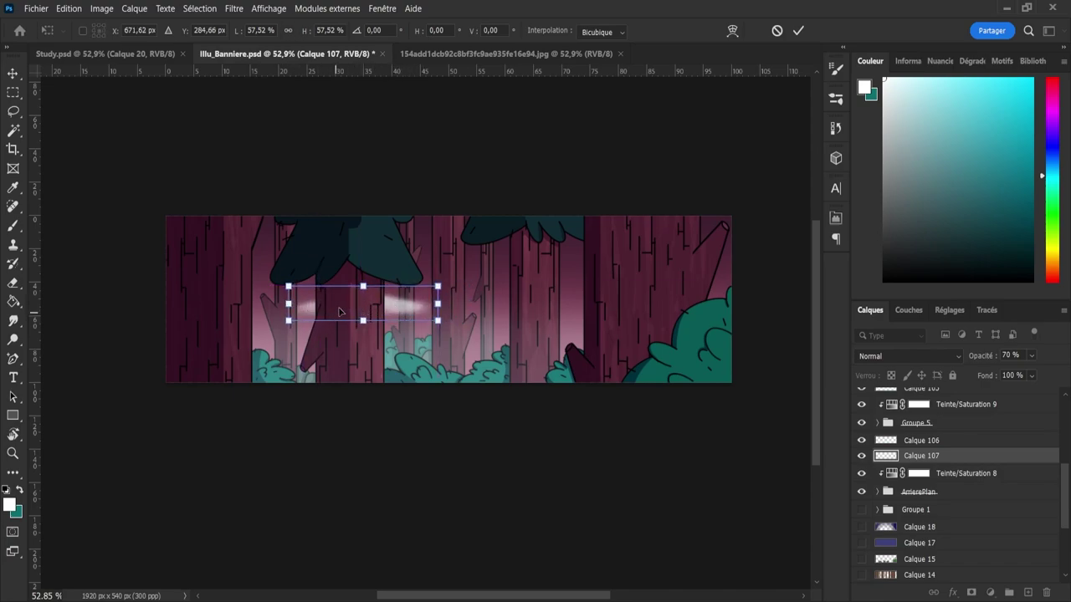
{"action": "left_click", "coordinate": [799, 30]}
- Duplicate the small cloud, mirror it horizontally and place the copy lower behind the right-centre trunk, around X 1262 px, Y 357 px
{"action": "key", "text": "ctrl+j"}
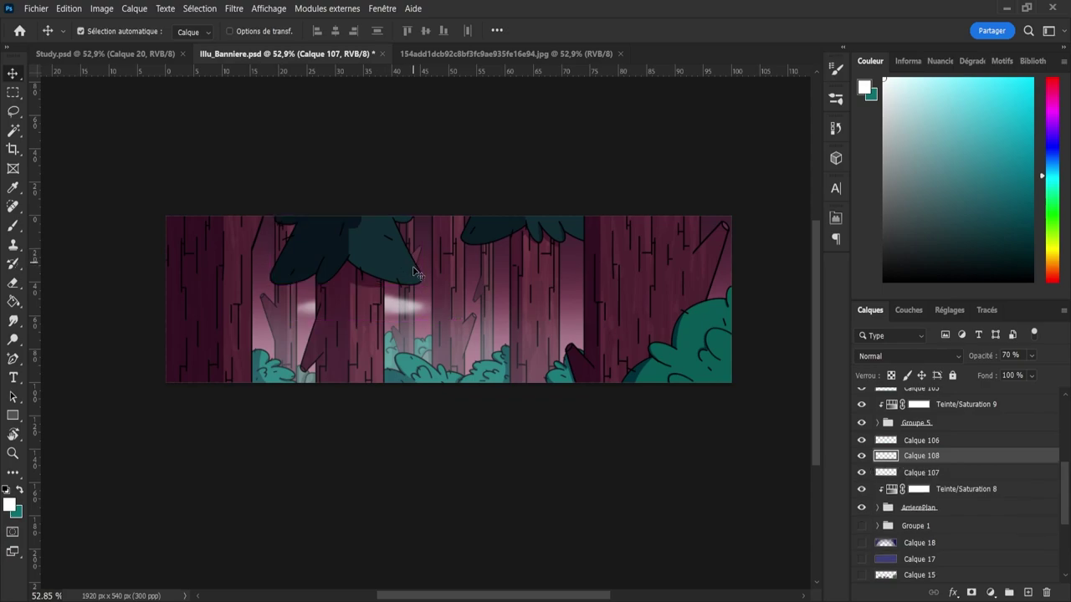
{"action": "key", "text": "ctrl+t"}
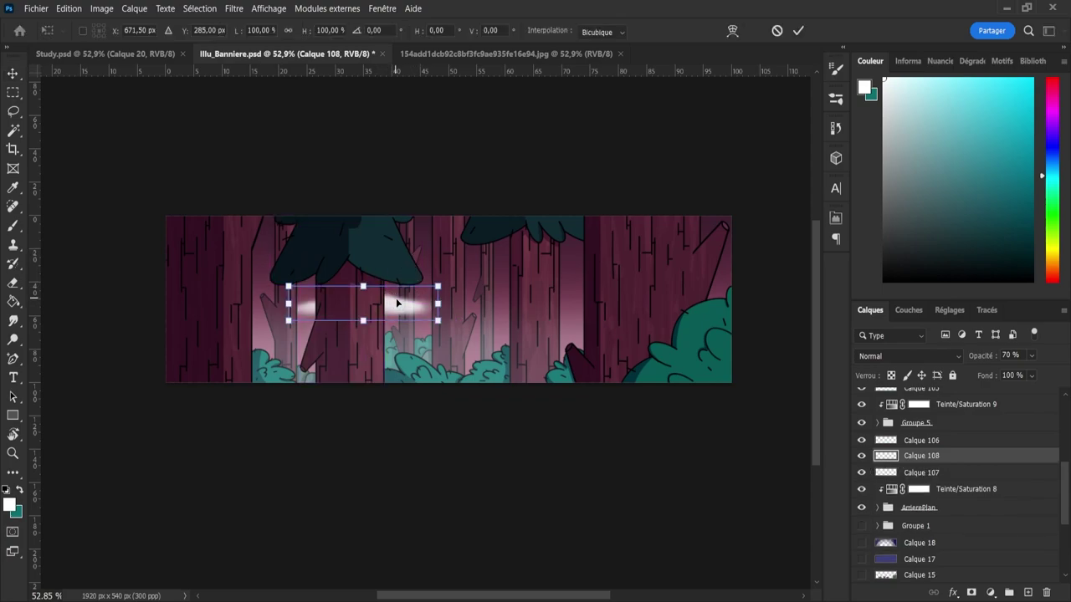
{"action": "left_click", "coordinate": [514, 586]}
{"action": "left_click_drag", "start_coordinate": [396, 303], "coordinate": [522, 329]}
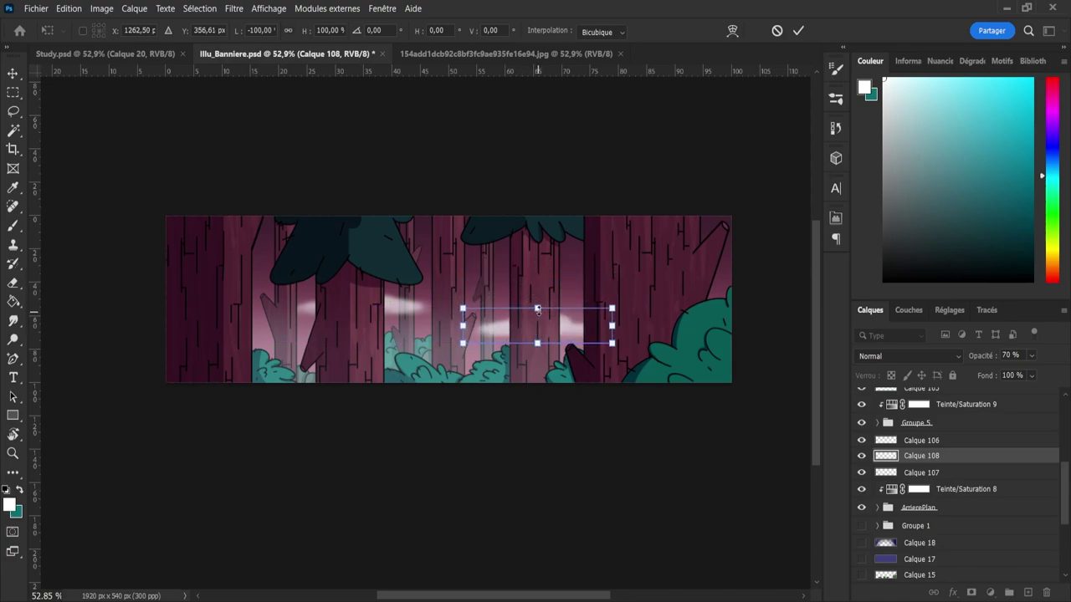
{"action": "left_click", "coordinate": [799, 30]}
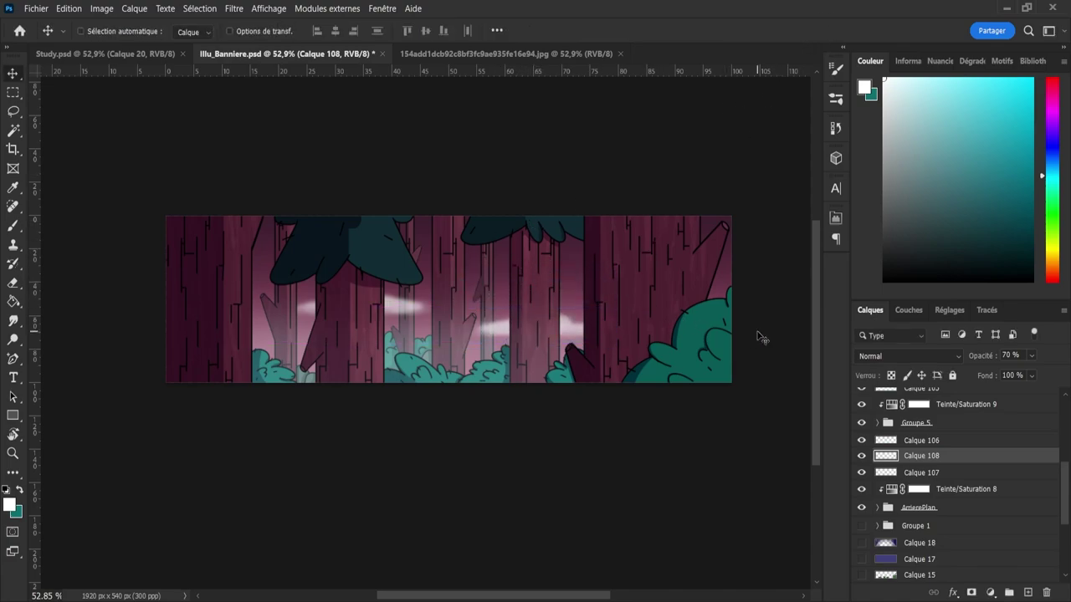
- Lower the opacity of both cloud layers, Calque 107 and Calque 108, to 24%
{"action": "left_click", "coordinate": [923, 475], "text": "shift"}
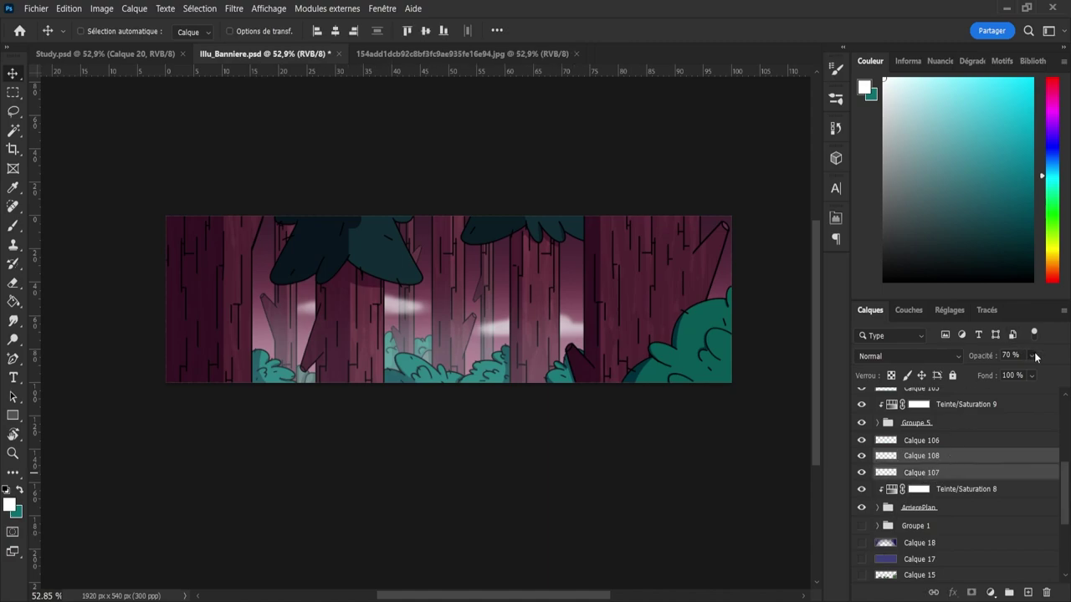
{"action": "left_click_drag", "start_coordinate": [1031, 356], "coordinate": [1013, 373]}
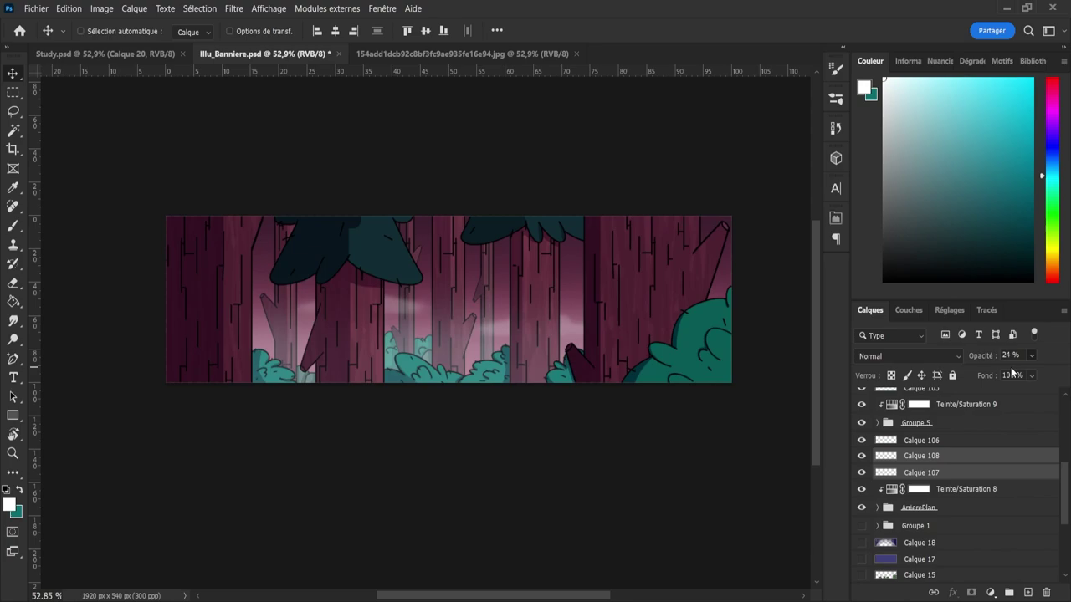
- Duplicate the Calque 108 cloud into the gap between the left trunks and stack the copy directly below Calque 105
{"action": "left_click", "coordinate": [971, 458]}
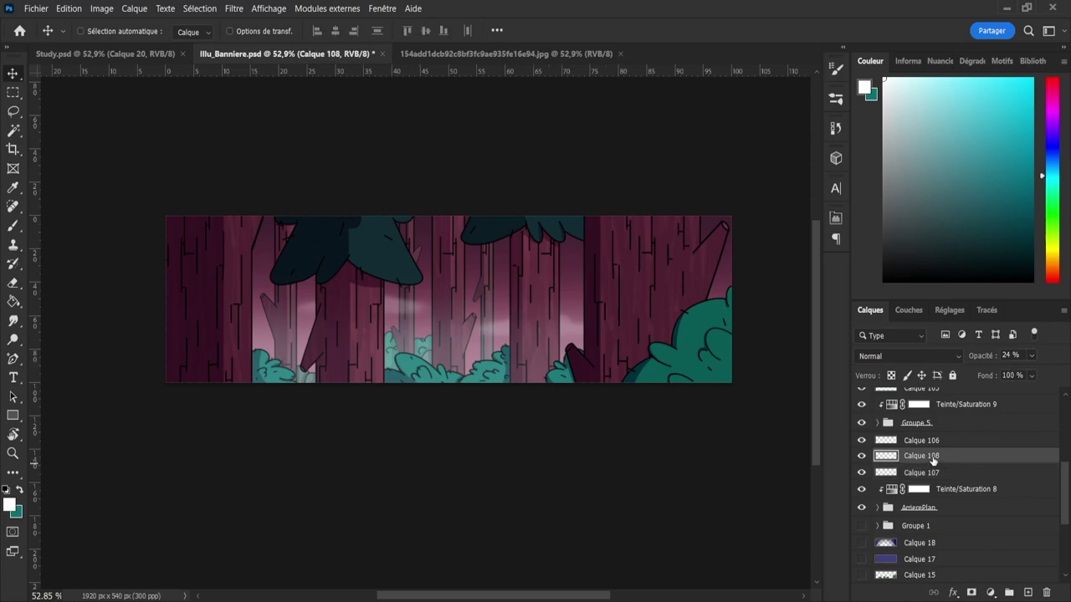
{"action": "key", "text": "ctrl"}
{"action": "left_click_drag", "start_coordinate": [654, 337], "coordinate": [540, 295], "text": "alt"}
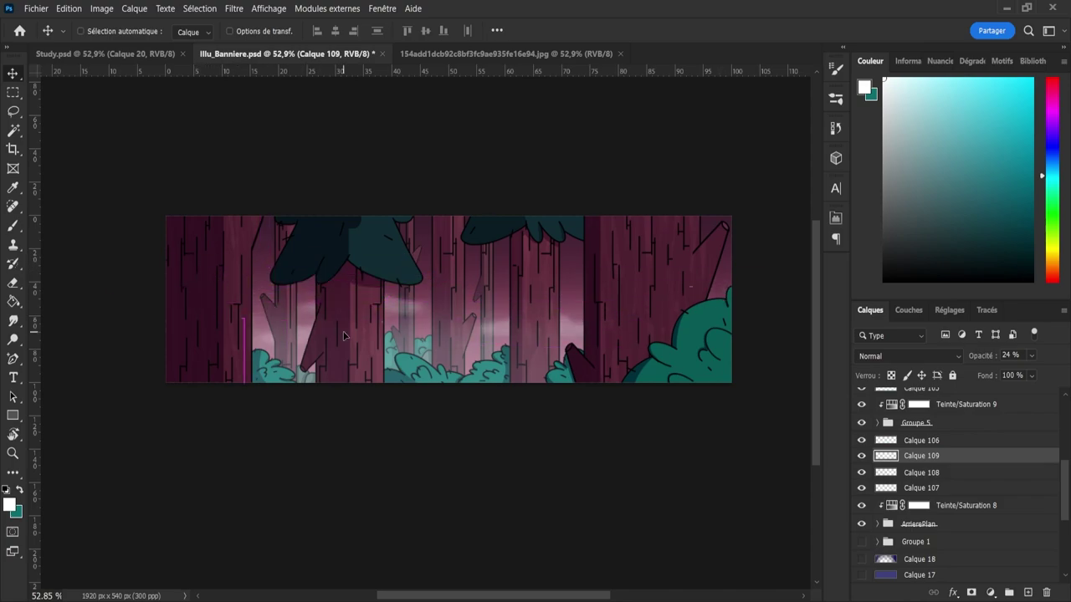
{"action": "left_click_drag", "start_coordinate": [920, 456], "coordinate": [939, 427]}
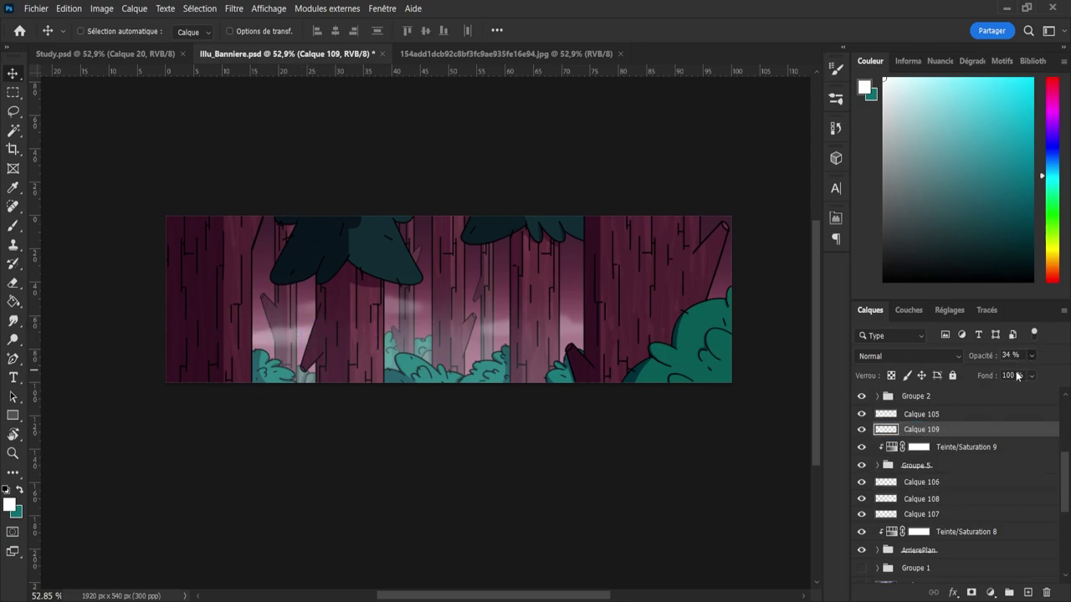
- Mirror the Calque 109 cloud horizontally, stretch its height to 142.98% and set its opacity to 42%
{"action": "key", "text": "ctrl+t"}
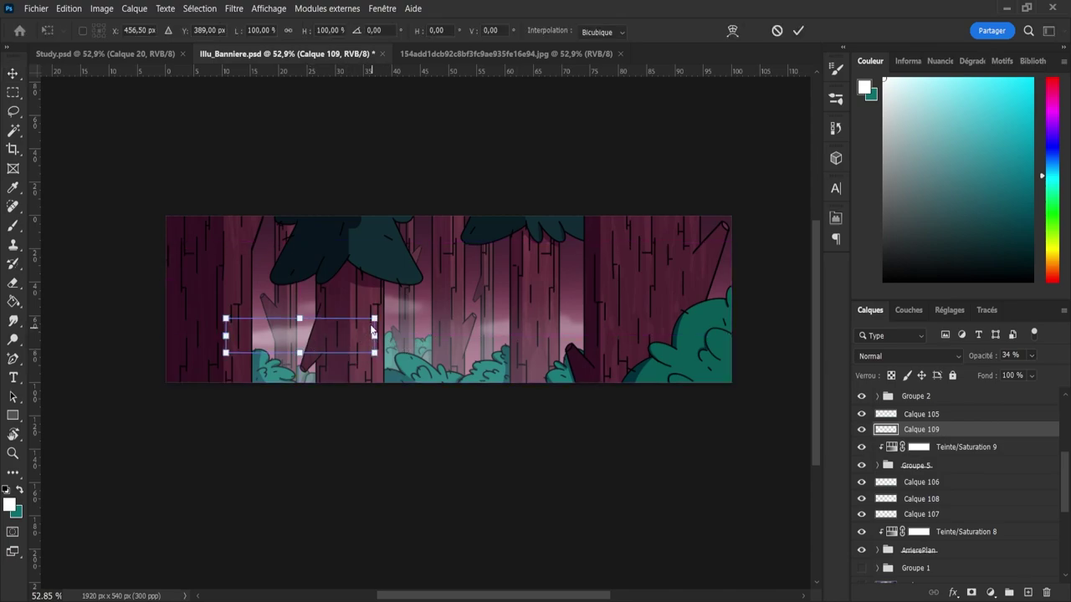
{"action": "key", "text": "ctrl+shift+h"}
{"action": "mouse_move", "coordinate": [314, 341]}
{"action": "left_mouse_down"}
{"action": "mouse_move", "coordinate": [278, 342]}
{"action": "mouse_move", "coordinate": [264, 369]}
{"action": "mouse_move", "coordinate": [273, 335]}
{"action": "mouse_move", "coordinate": [300, 335]}
{"action": "left_mouse_up"}
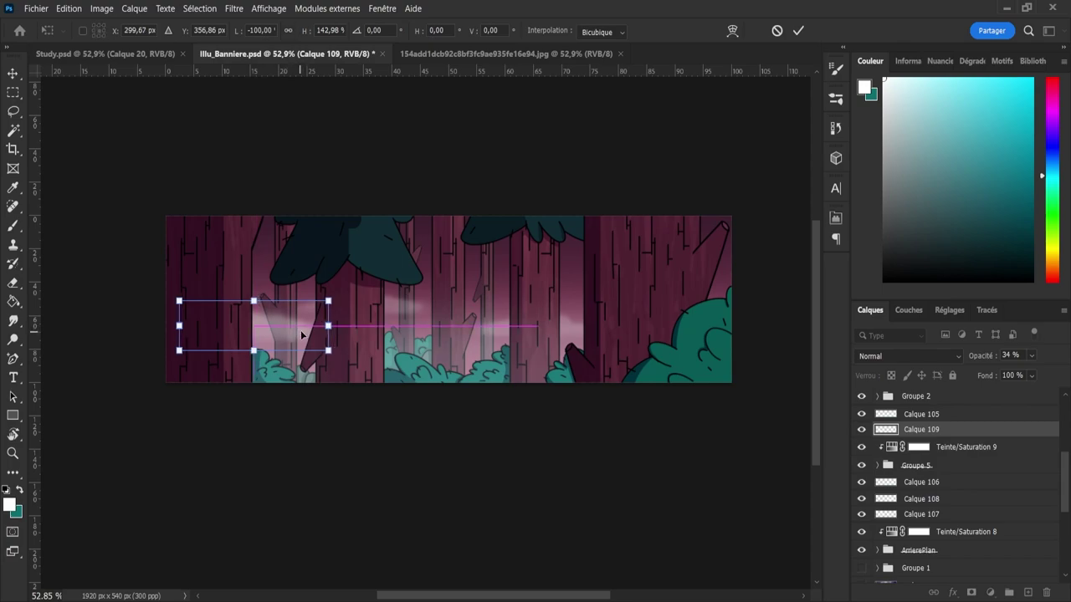
{"action": "left_click", "coordinate": [1031, 355]}
{"action": "left_click_drag", "start_coordinate": [1021, 370], "coordinate": [1025, 370]}
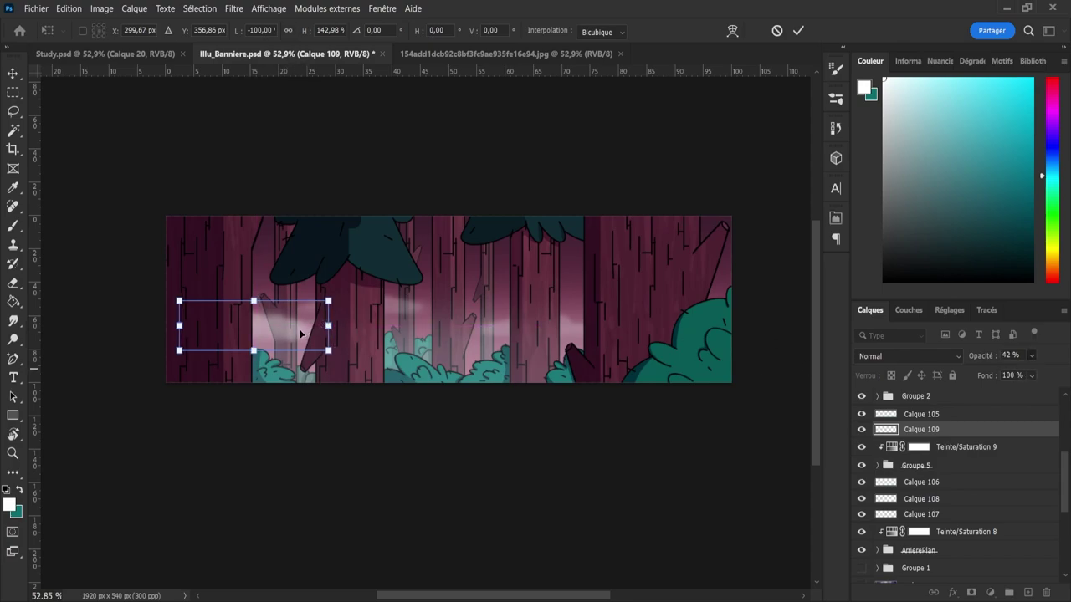
- Reposition the stretched cloud between the left trunks at about X 336 px, Y 378 px, and save the file
{"action": "key", "text": "Down"}
{"action": "key", "text": "Down"}
{"action": "key", "text": "Down"}
{"action": "key", "text": "Down"}
{"action": "key", "text": "Down"}
{"action": "key", "text": "Down"}
{"action": "key", "text": "Down"}
{"action": "key", "text": "Down"}
{"action": "key", "text": "Down"}
{"action": "key", "text": "Down"}
{"action": "key", "text": "Down"}
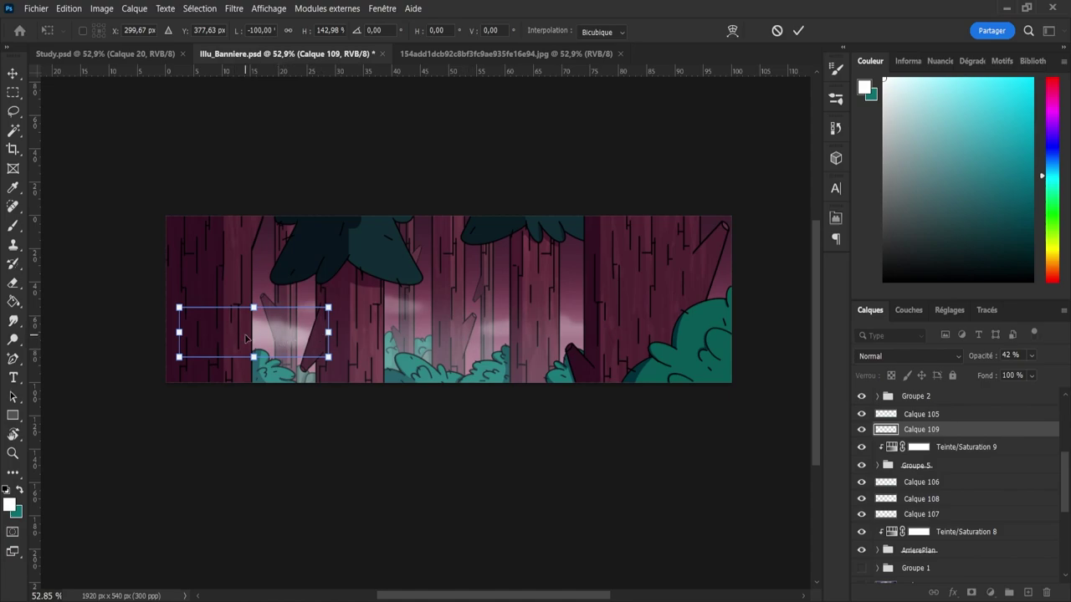
{"action": "mouse_move", "coordinate": [281, 339]}
{"action": "left_mouse_down"}
{"action": "mouse_move", "coordinate": [514, 345]}
{"action": "mouse_move", "coordinate": [448, 334]}
{"action": "mouse_move", "coordinate": [224, 338]}
{"action": "mouse_move", "coordinate": [303, 347]}
{"action": "mouse_move", "coordinate": [293, 346]}
{"action": "left_mouse_up"}
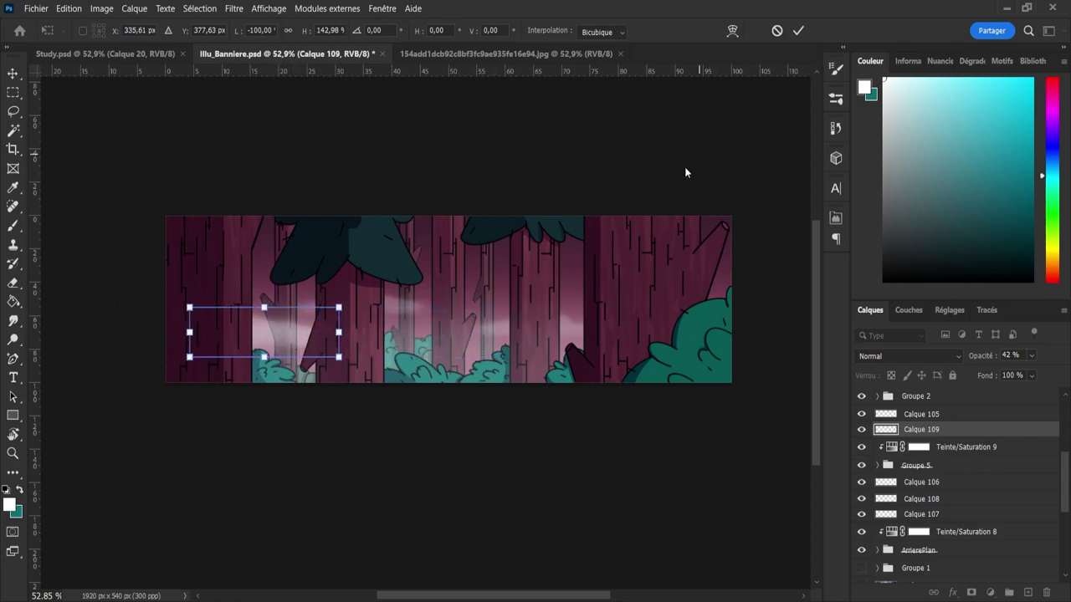
{"action": "left_click", "coordinate": [798, 31]}
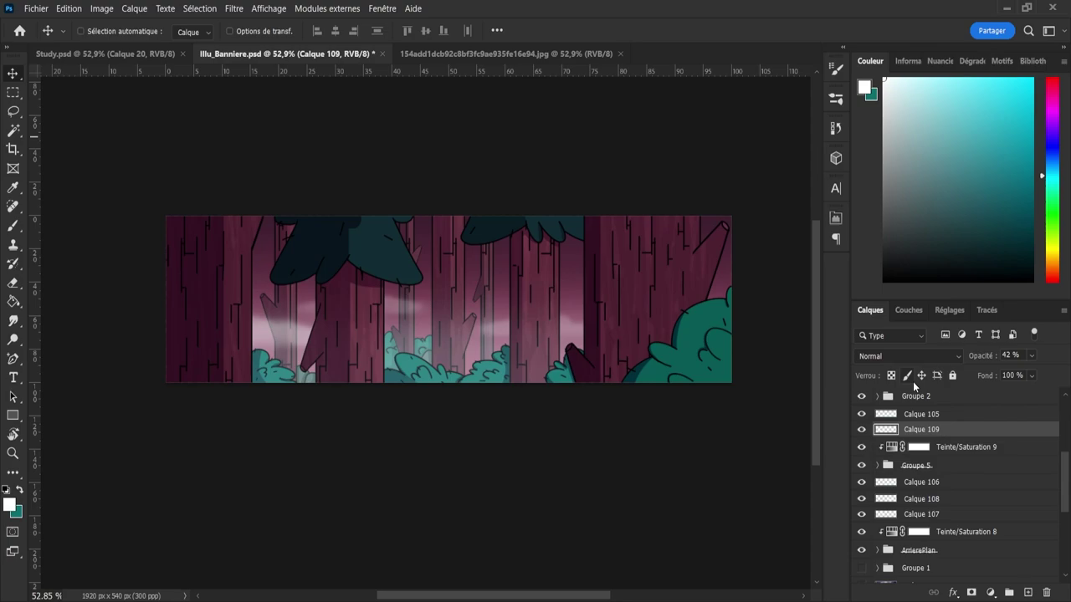
{"action": "key", "text": "ctrl+s"}
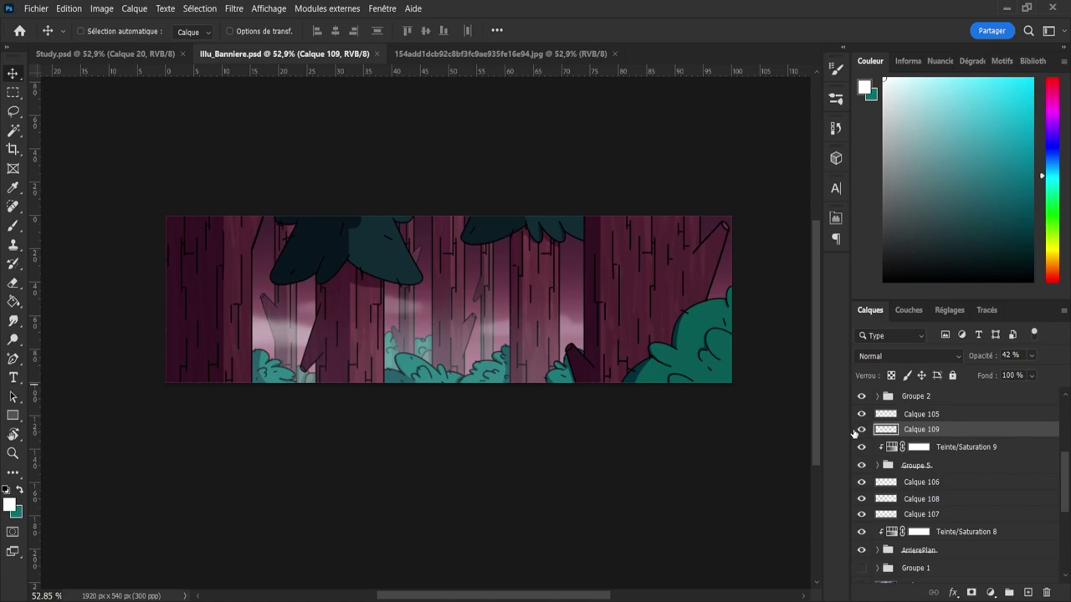
- Compare the banner with and without the Calque 109 cloud and the Calque 105 mist
{"action": "left_click", "coordinate": [861, 429]}
{"action": "left_click", "coordinate": [860, 429]}
{"action": "scroll", "coordinate": [962, 485], "scroll_direction": "up", "scroll_amount": 1}
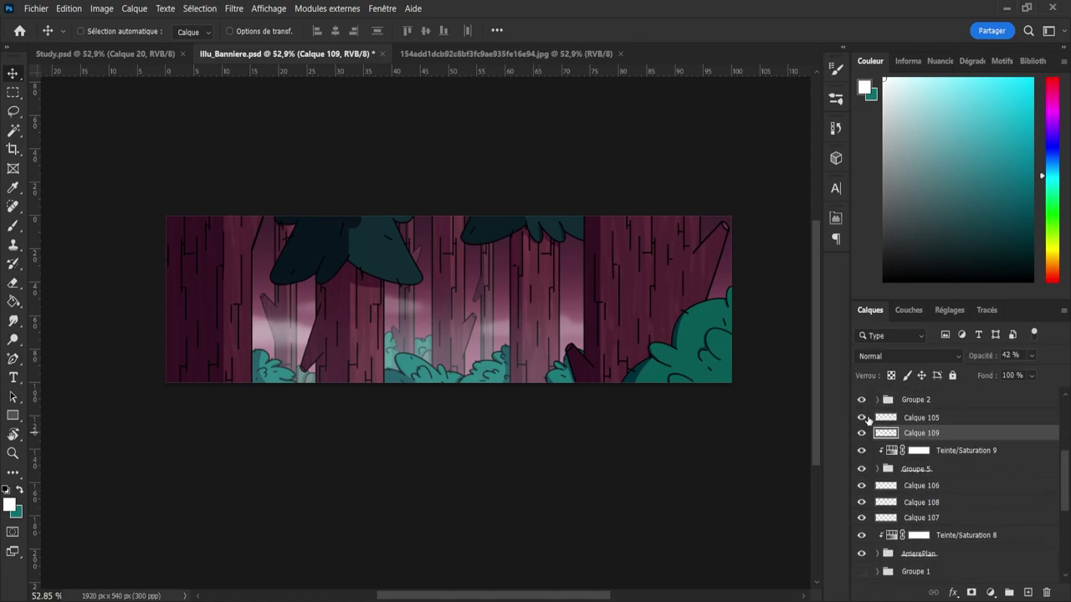
{"action": "left_click", "coordinate": [863, 417]}
{"action": "left_click", "coordinate": [863, 417]}
{"action": "left_click", "coordinate": [890, 506]}
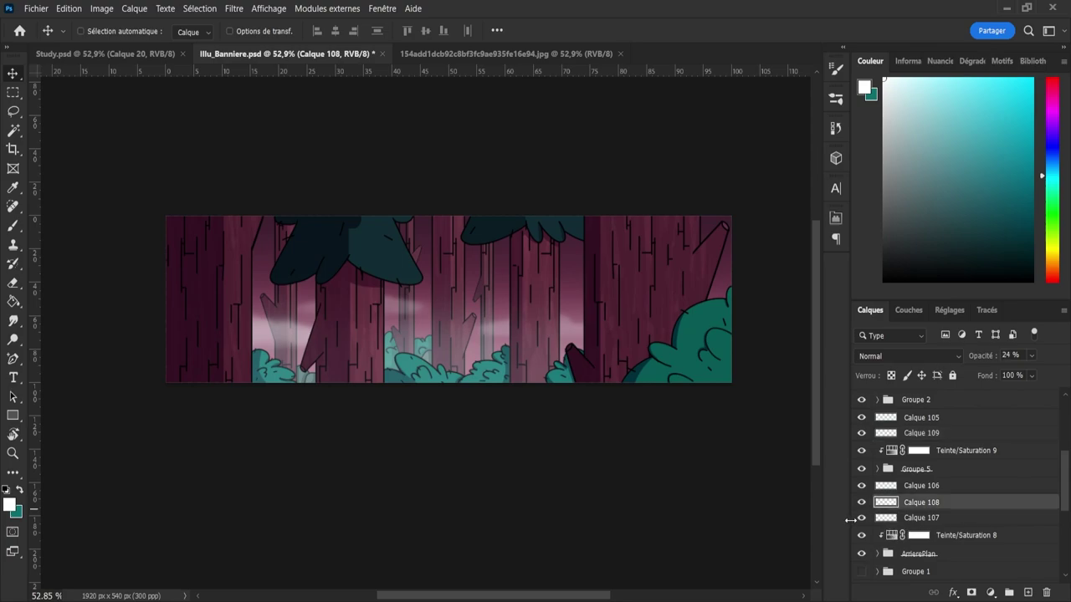
- Transform the Calque 107 cloud behind the middle trunks, shifting it slightly to the right
{"action": "left_click", "coordinate": [878, 518]}
{"action": "key", "text": "ctrl+t"}
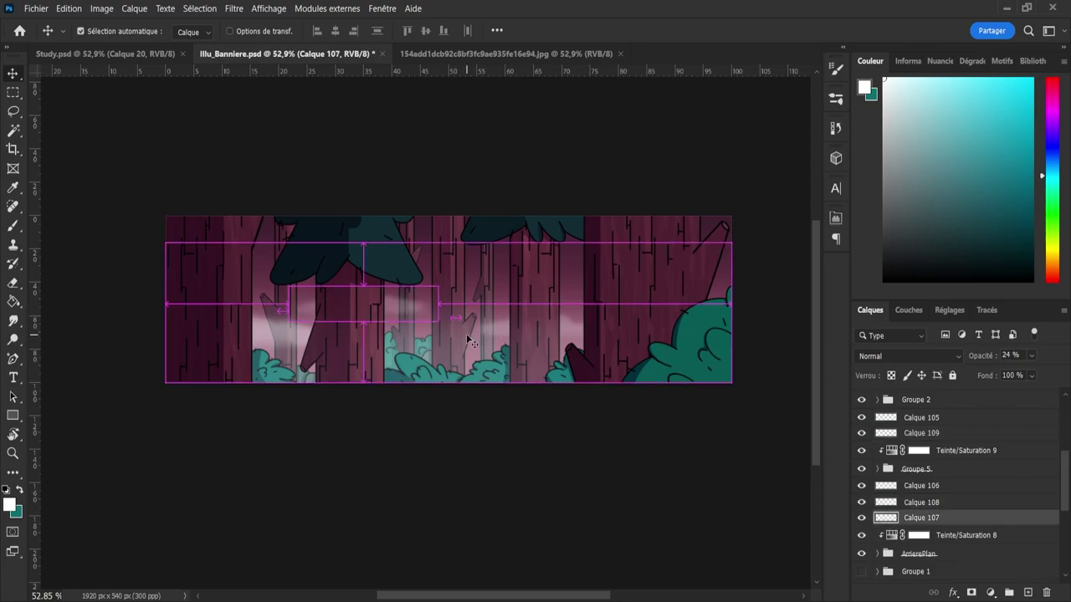
{"action": "left_click_drag", "start_coordinate": [289, 304], "coordinate": [321, 309]}
{"action": "left_click", "coordinate": [797, 32]}
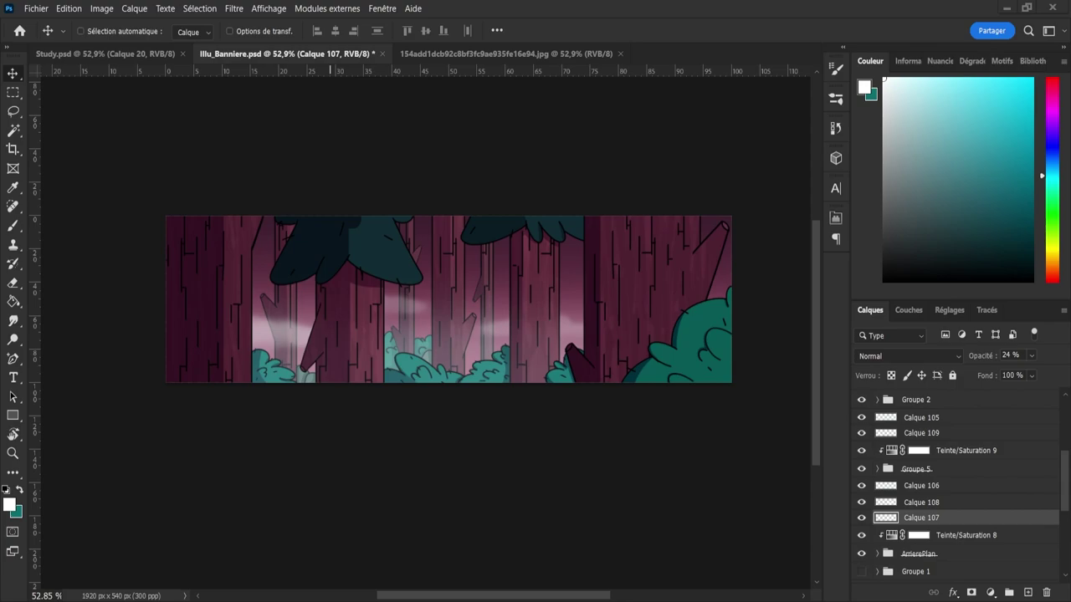
- Compare the banner with and without the Calque 107, Calque 108 and Calque 106 mist layers
{"action": "left_click", "coordinate": [857, 523]}
{"action": "left_click", "coordinate": [857, 522]}
{"action": "left_click", "coordinate": [923, 504]}
{"action": "left_click", "coordinate": [861, 502]}
{"action": "left_click", "coordinate": [862, 502]}
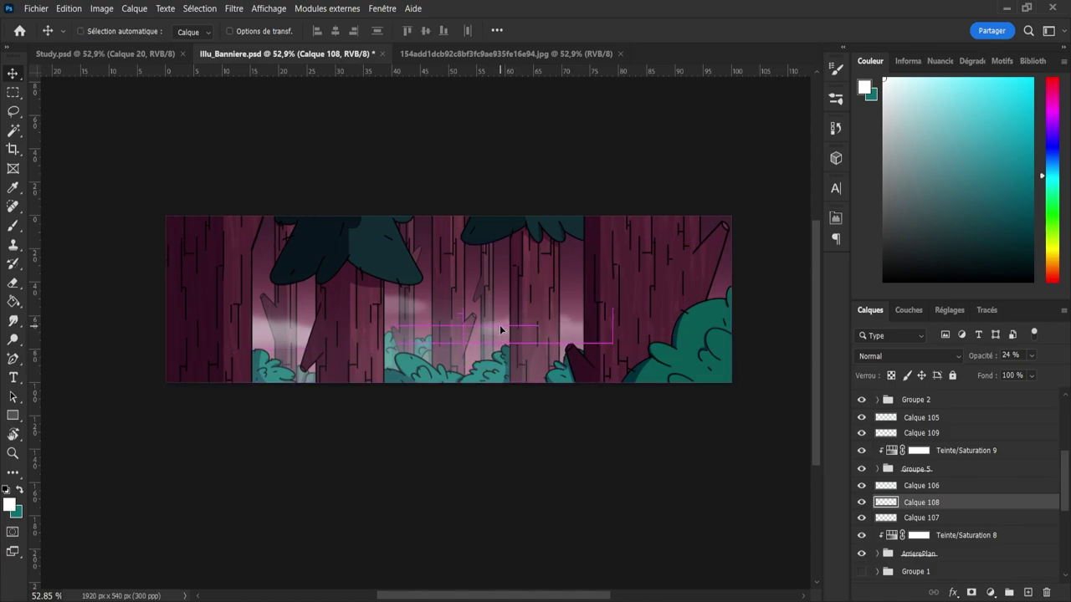
{"action": "scroll", "coordinate": [1066, 480], "scroll_direction": "up", "scroll_amount": 1}
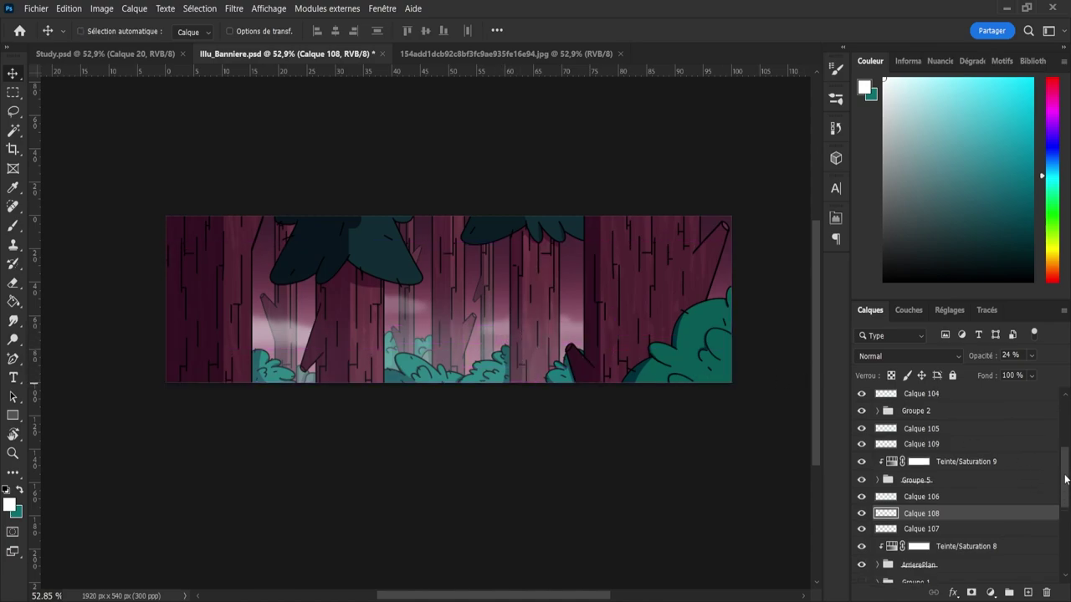
{"action": "mouse_move", "coordinate": [1066, 480]}
{"action": "left_mouse_down"}
{"action": "mouse_move", "coordinate": [1066, 465]}
{"action": "mouse_move", "coordinate": [1065, 500]}
{"action": "left_mouse_up"}
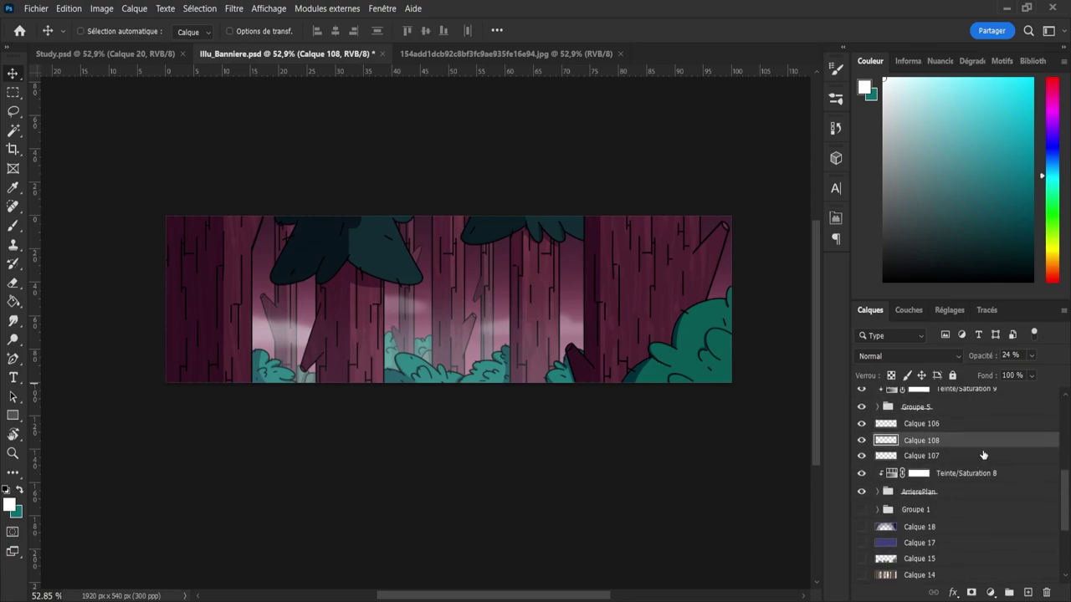
{"action": "left_click", "coordinate": [919, 422]}
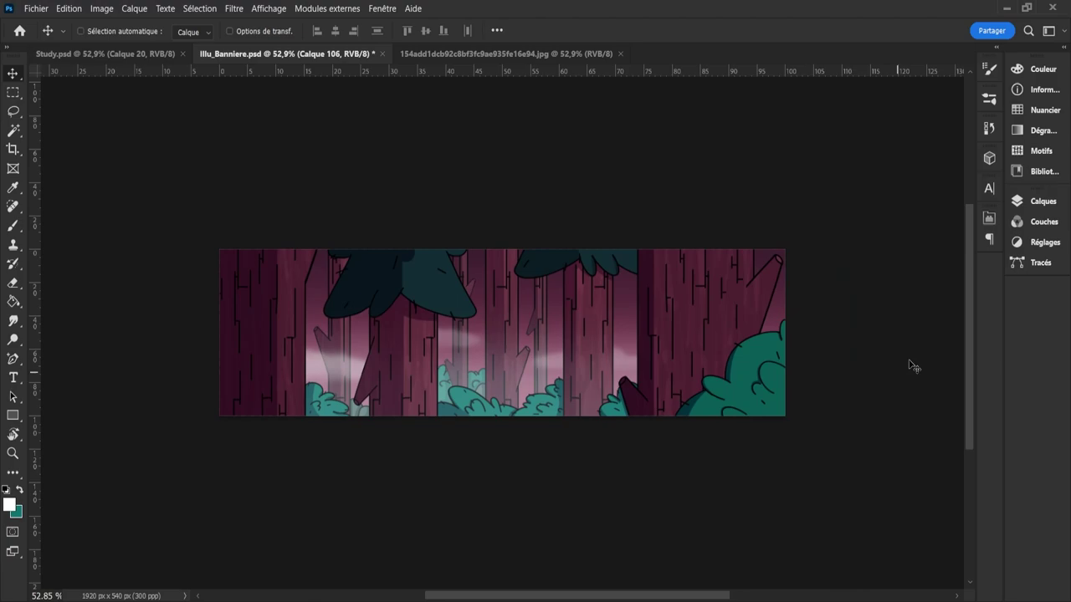
{"action": "left_click", "coordinate": [1064, 48]}
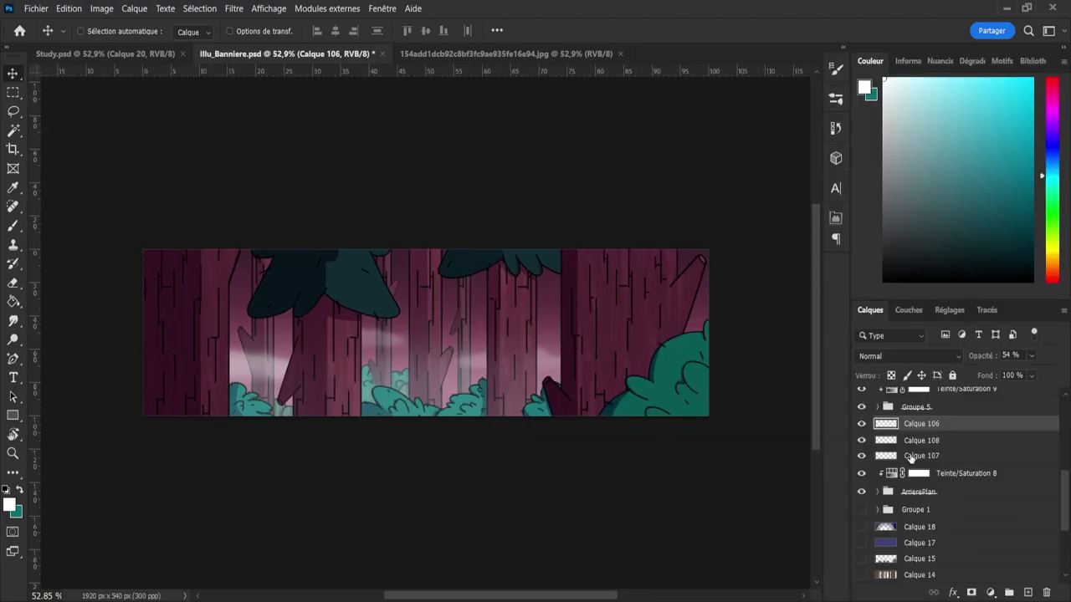
{"action": "left_click", "coordinate": [863, 424]}
{"action": "left_click", "coordinate": [863, 424]}
- Duplicate Calque 106, stack the copy directly below the ArrierePlan group, set its opacity to 65% and compare it on and off
{"action": "key", "text": "ctrl+j"}
{"action": "left_click_drag", "start_coordinate": [946, 427], "coordinate": [953, 519]}
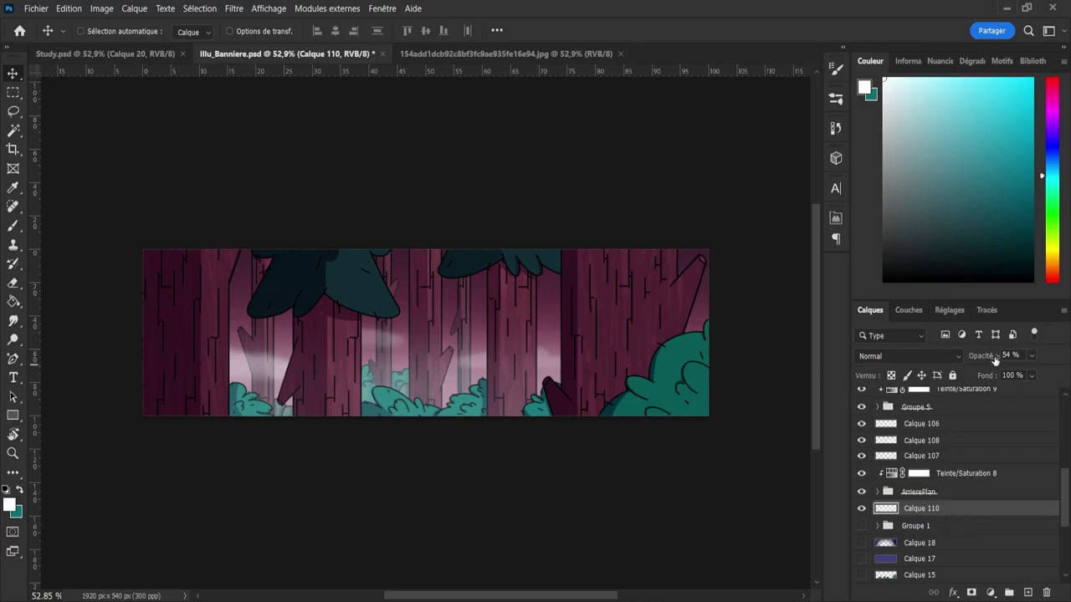
{"action": "left_click", "coordinate": [1031, 357]}
{"action": "left_click_drag", "start_coordinate": [1030, 376], "coordinate": [1043, 374]}
{"action": "key", "text": "6"}
{"action": "key", "text": "5"}
{"action": "left_click", "coordinate": [863, 510]}
{"action": "left_click", "coordinate": [861, 508]}
- Add a layer above Groupe 1 and paint a soft distant trunk beside the large right tree in burgundy sampled from the bark
{"action": "left_click", "coordinate": [930, 527]}
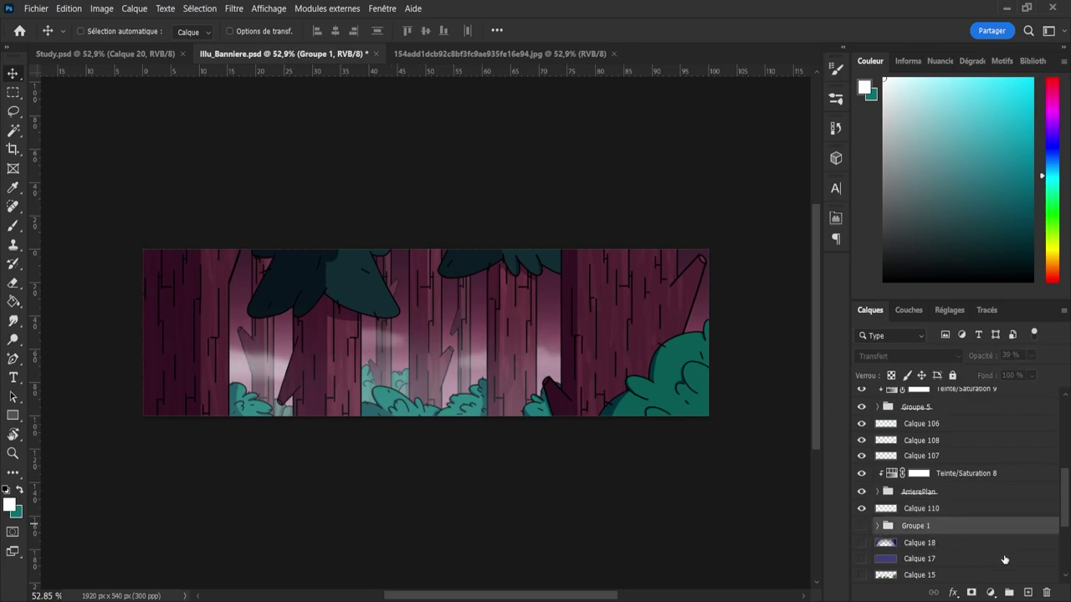
{"action": "left_click", "coordinate": [1028, 592]}
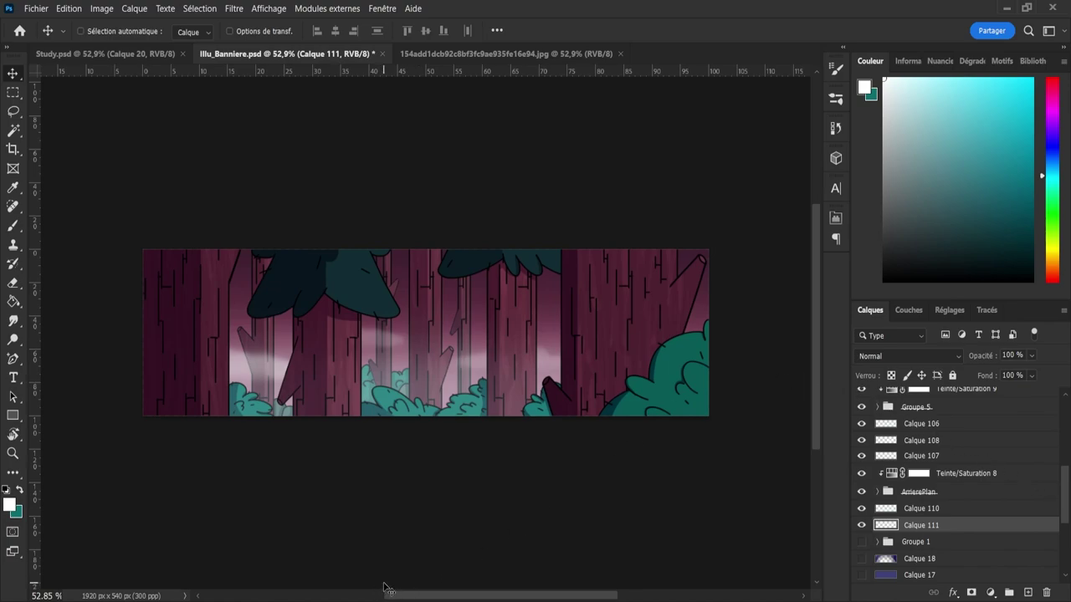
{"action": "key", "text": "i"}
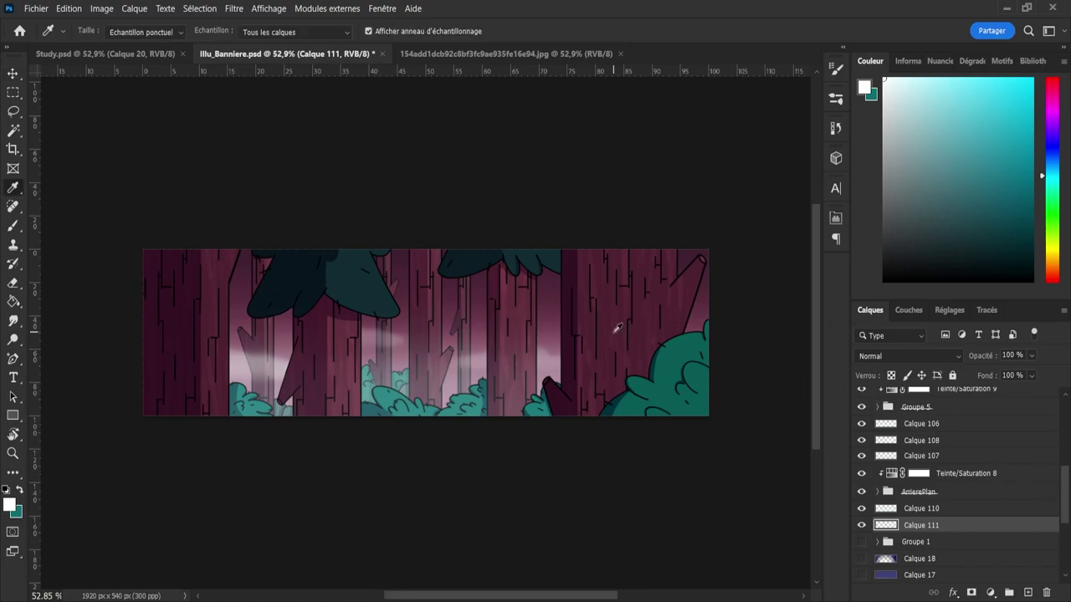
{"action": "left_click", "coordinate": [514, 287]}
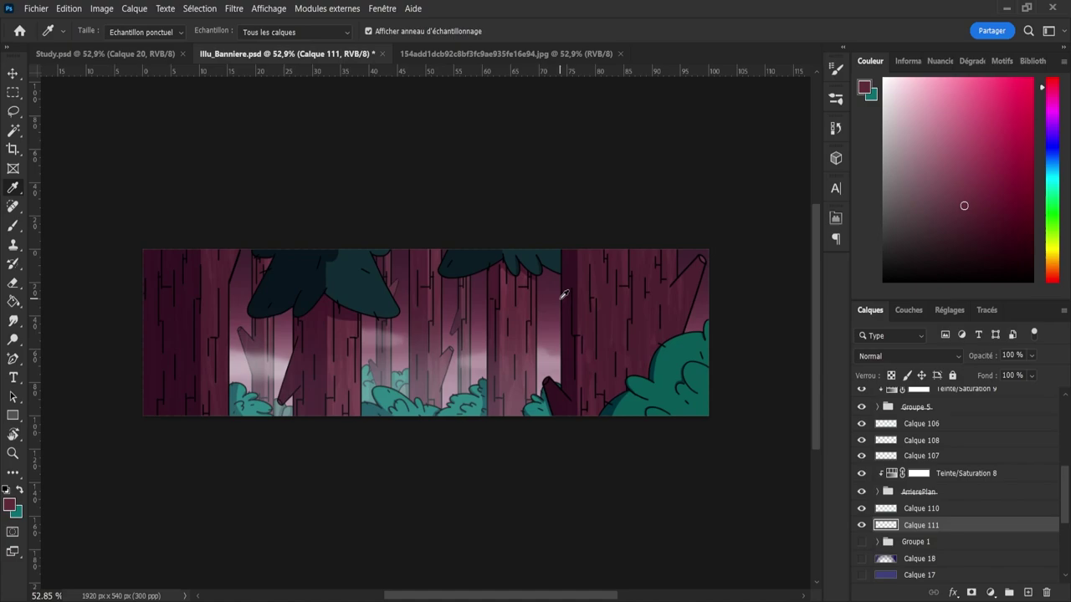
{"action": "key", "text": "b"}
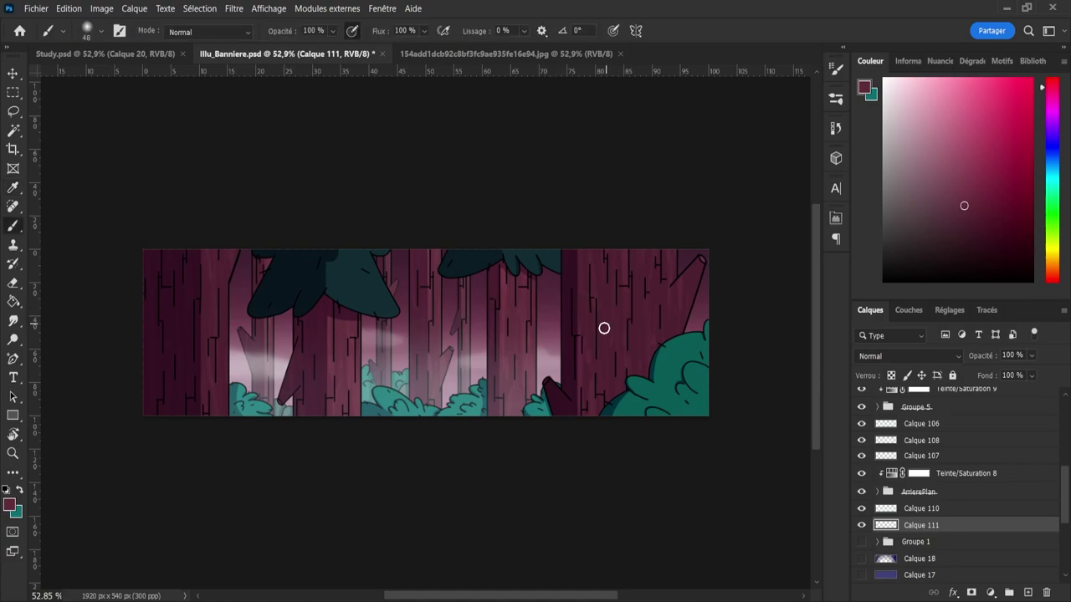
{"action": "right_click", "coordinate": [549, 331], "text": "alt"}
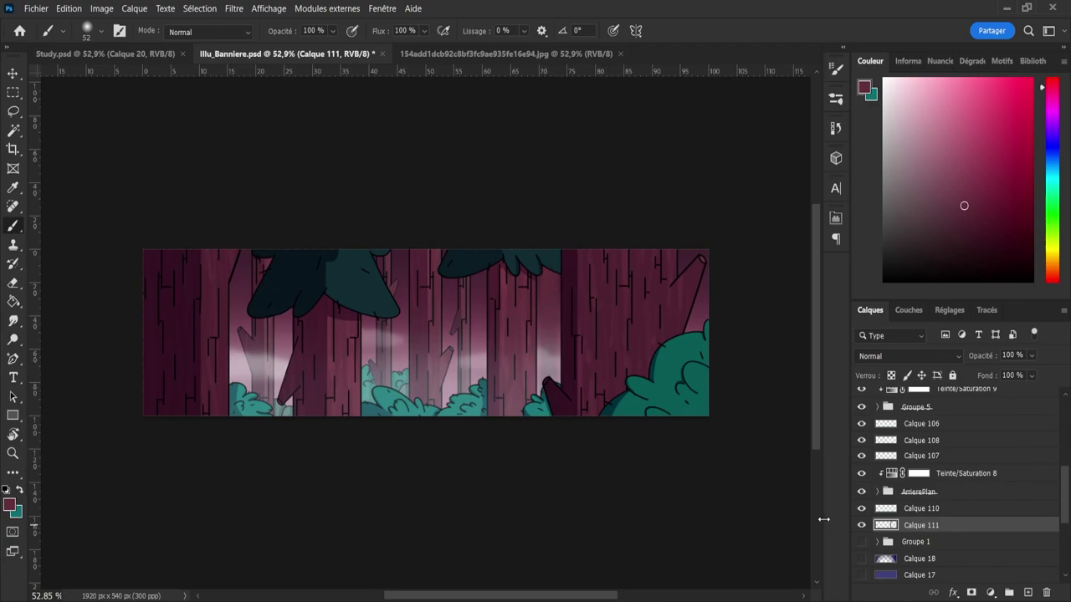
- Hide the Calque 106, 107, 108 and 110 mist layers and check the banner with and without the new trunk
{"action": "left_click_drag", "start_coordinate": [861, 456], "coordinate": [862, 423]}
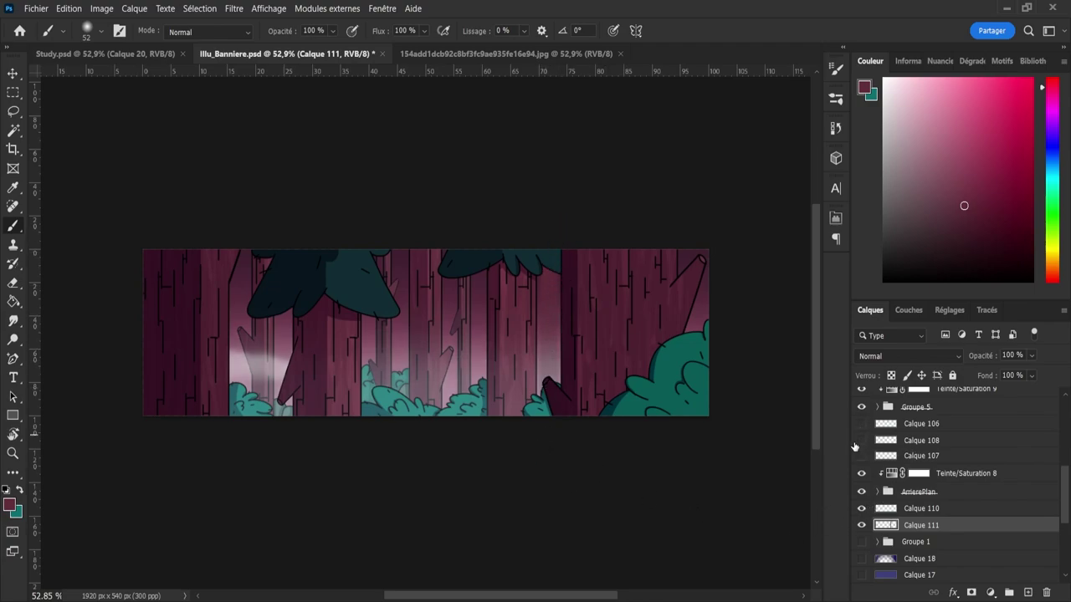
{"action": "left_click", "coordinate": [861, 526]}
{"action": "left_click", "coordinate": [861, 526]}
{"action": "left_click", "coordinate": [862, 509]}
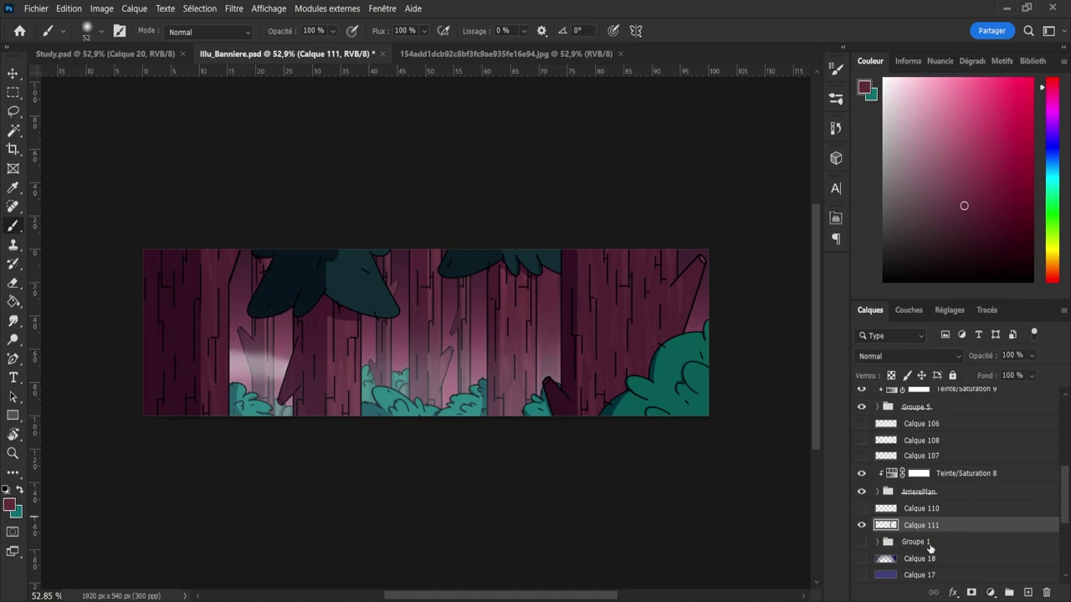
- Hide the pink Teinte/Saturation 5 background gradient and reselect the visible Calque 111 trunk layer
{"action": "left_click_drag", "start_coordinate": [1054, 523], "coordinate": [1059, 517]}
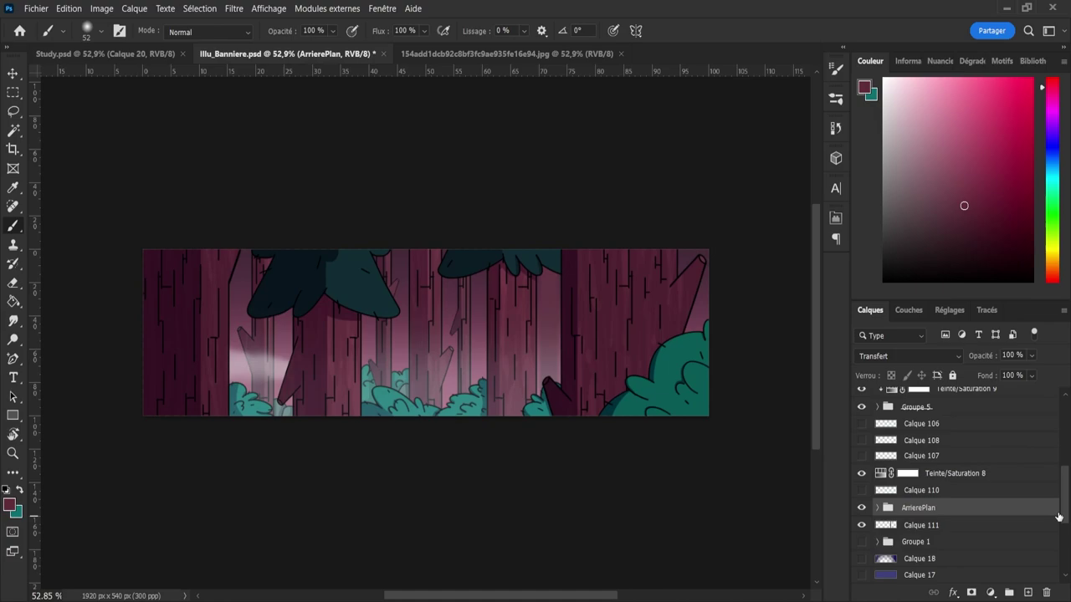
{"action": "scroll", "coordinate": [957, 483], "scroll_direction": "down", "scroll_amount": 3}
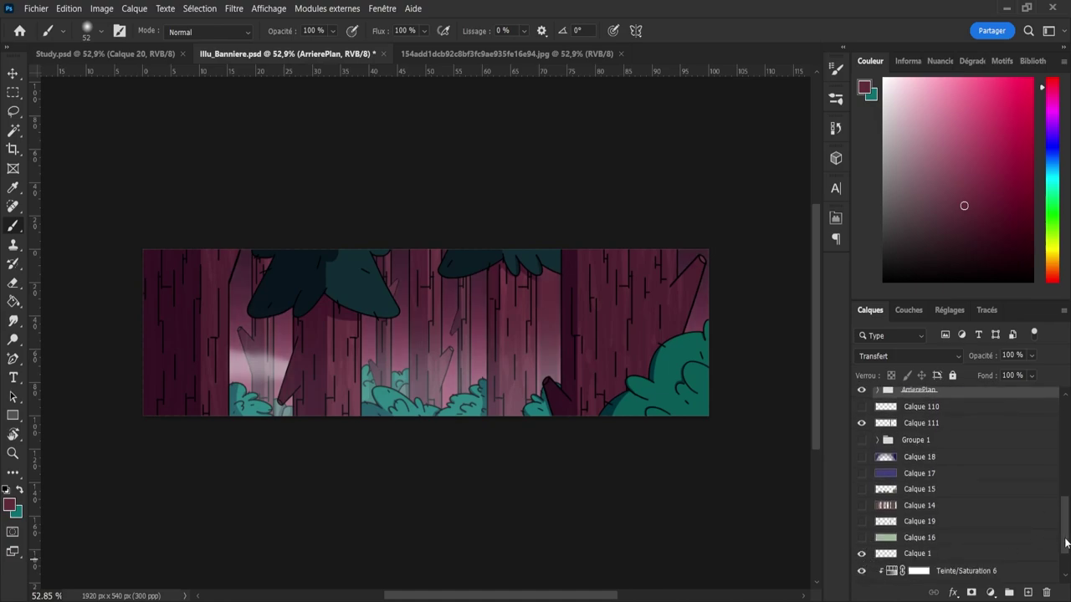
{"action": "scroll", "coordinate": [1056, 554], "scroll_direction": "down", "scroll_amount": 1}
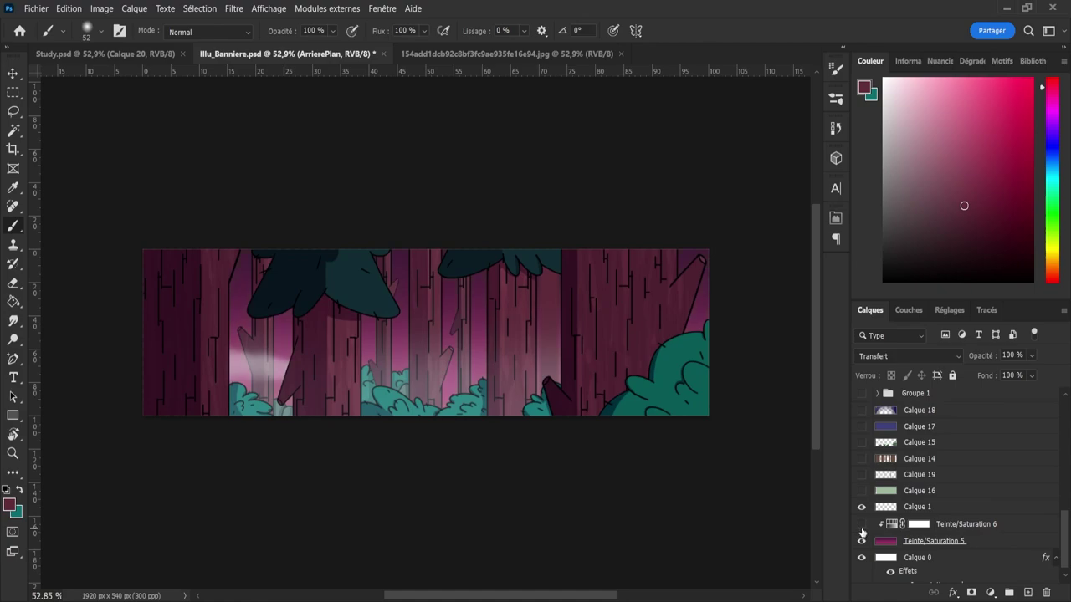
{"action": "left_click", "coordinate": [862, 556]}
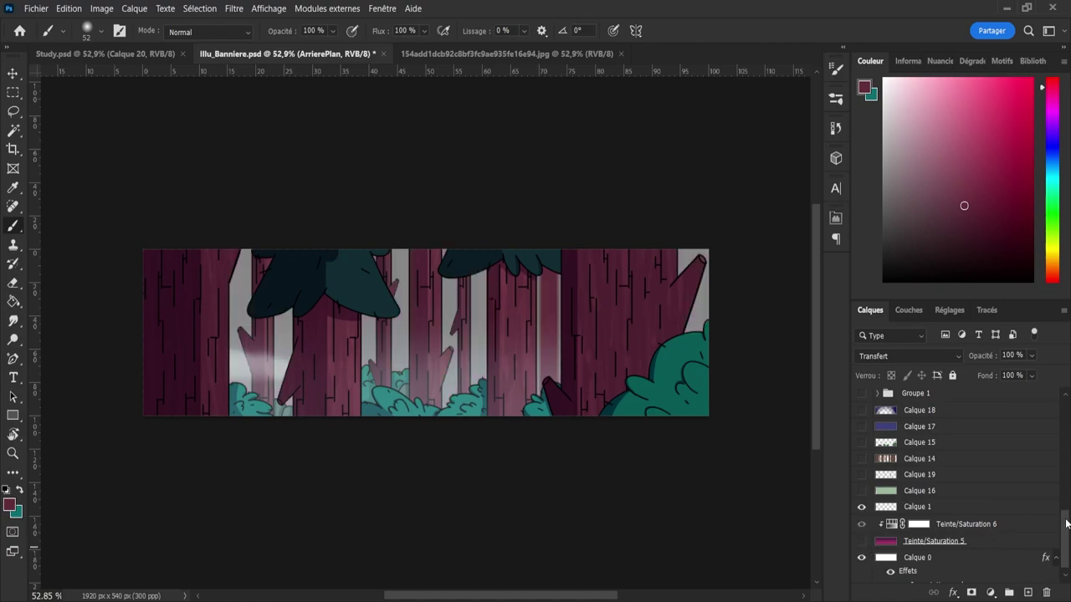
{"action": "left_click_drag", "start_coordinate": [1067, 524], "coordinate": [1064, 495]}
{"action": "left_click", "coordinate": [893, 475]}
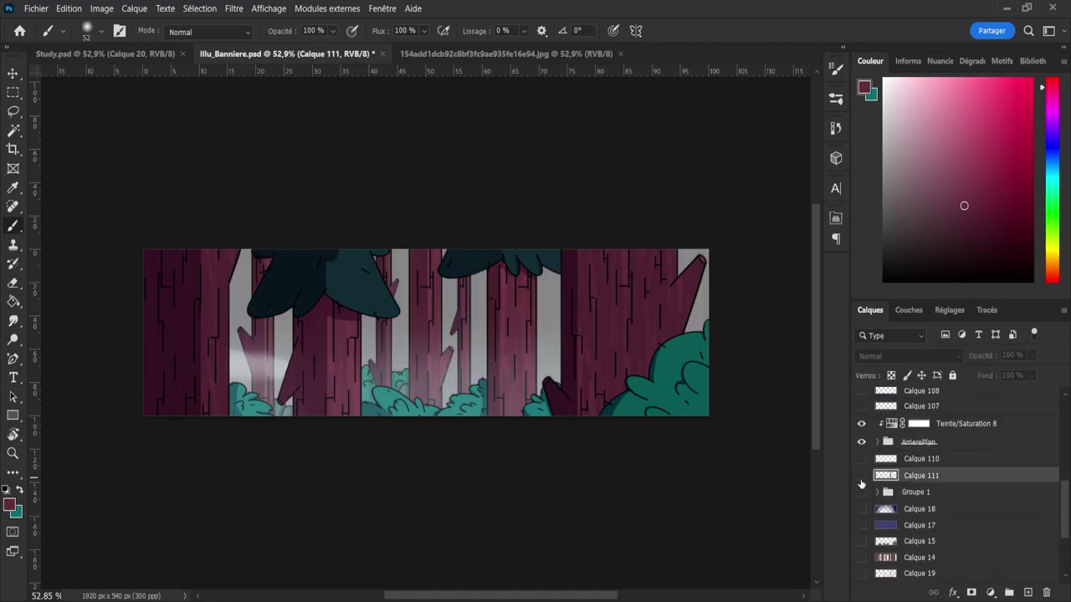
{"action": "left_click", "coordinate": [862, 477]}
- Narrow the Calque 111 trunk to 72.73% of its width by pulling in its right edge
{"action": "key", "text": "ctrl+t"}
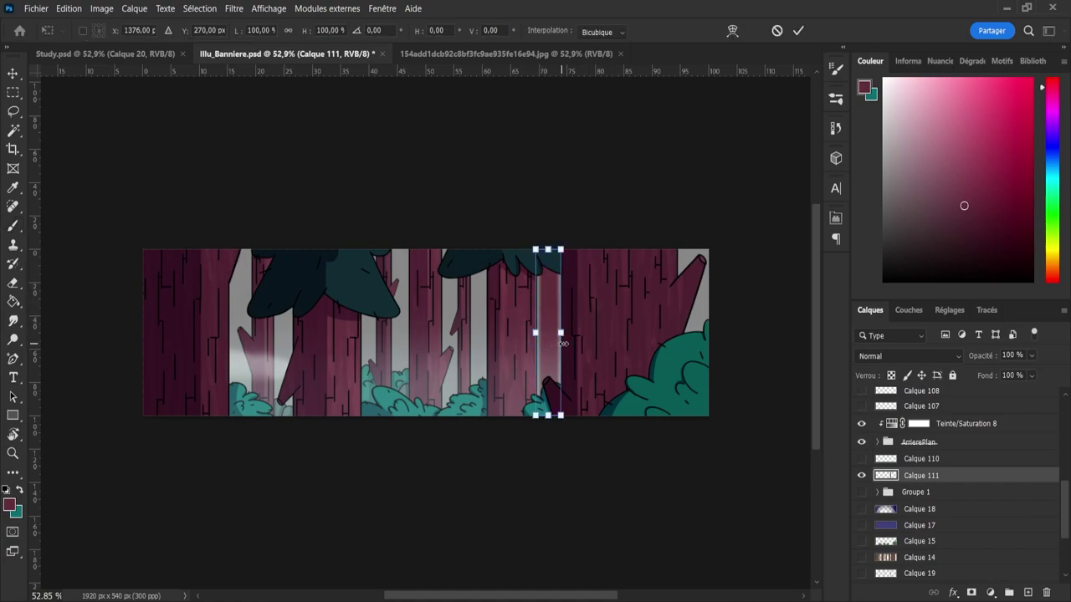
{"action": "left_click_drag", "start_coordinate": [563, 336], "coordinate": [552, 334]}
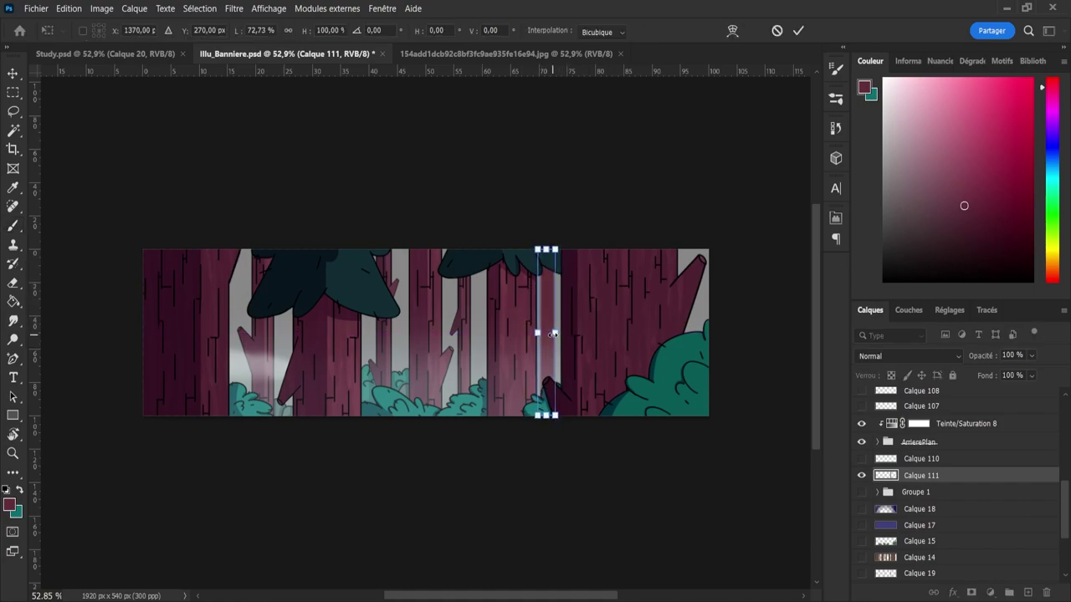
{"action": "key", "text": "Return"}
- Duplicate the Calque 111 trunk into the gap left of the neighbouring tree and narrow the copy to 70.31% width at X 1142.5 px
{"action": "key", "text": "v"}
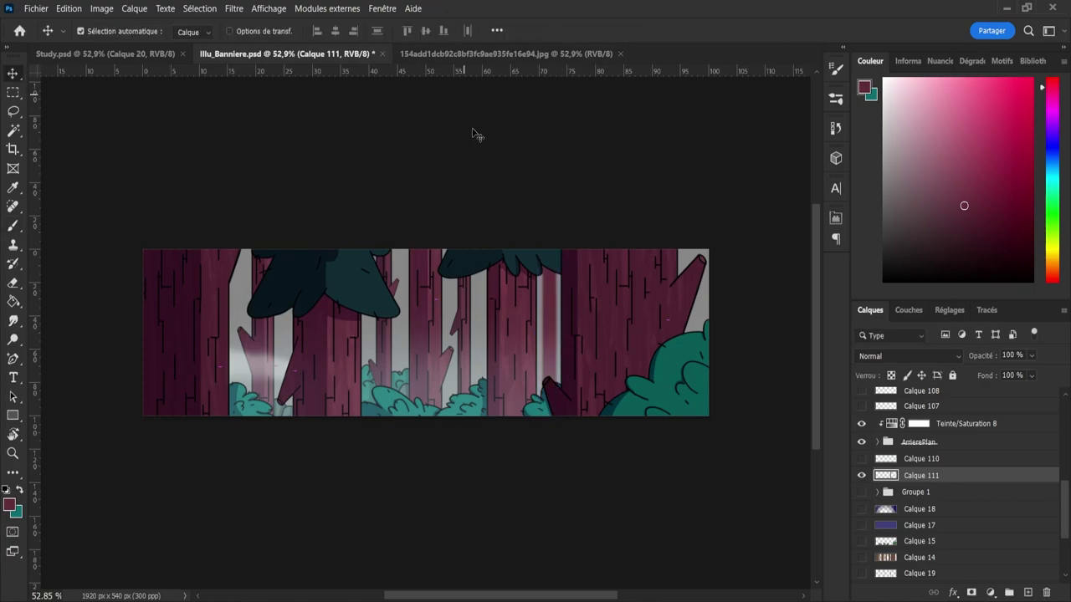
{"action": "left_click_drag", "start_coordinate": [569, 302], "coordinate": [489, 360], "text": "alt"}
{"action": "key", "text": "ctrl+t"}
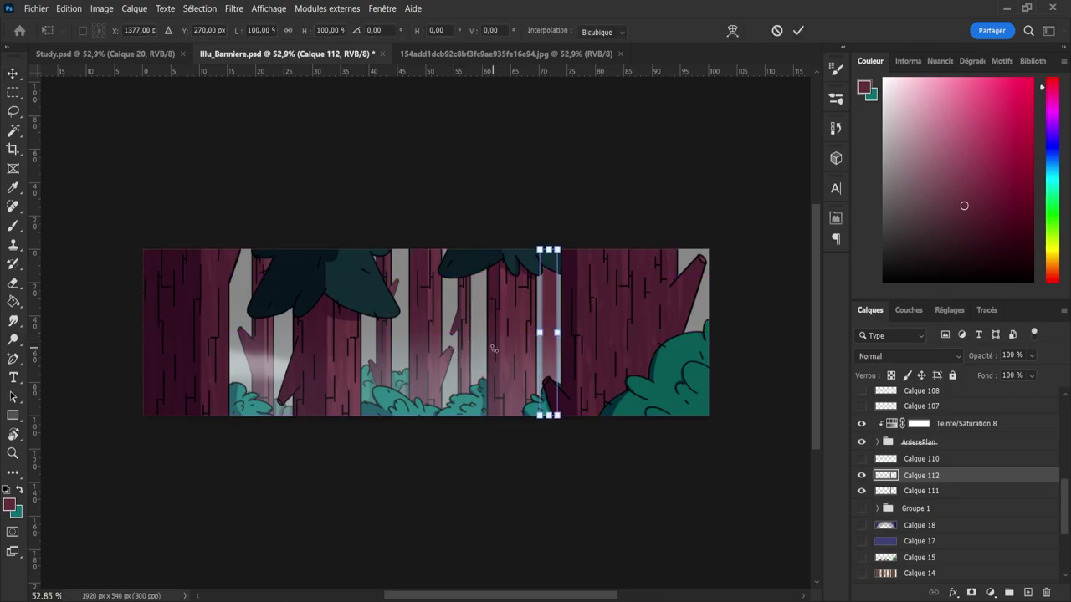
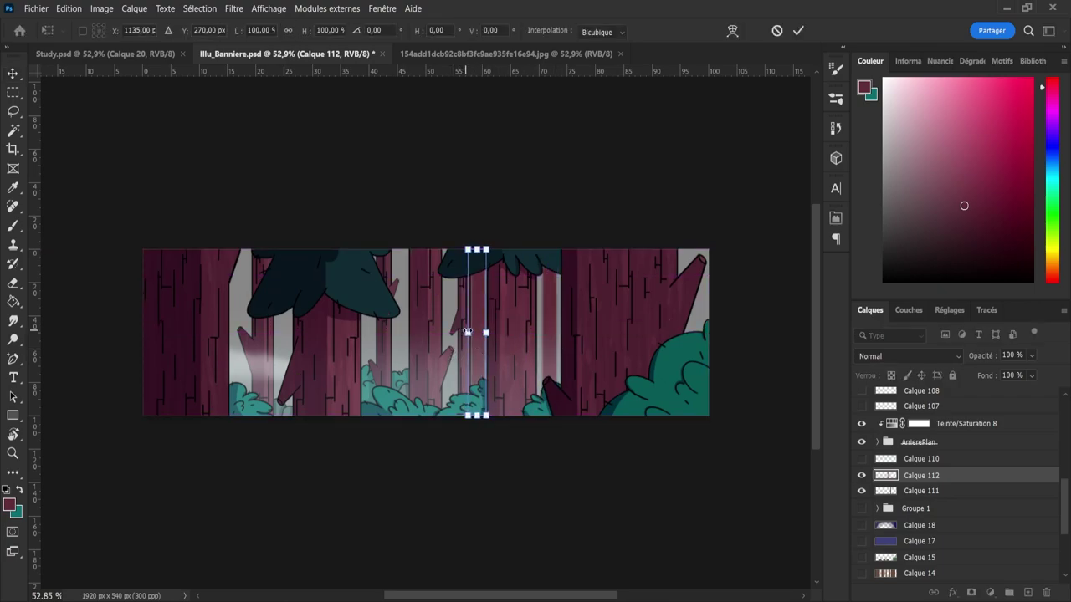
{"action": "key", "text": "Left"}
{"action": "key", "text": "Left"}
{"action": "key", "text": "Left"}
{"action": "key", "text": "Left"}
{"action": "key", "text": "Left"}
{"action": "key", "text": "Left"}
{"action": "key", "text": "Left"}
{"action": "key", "text": "Left"}
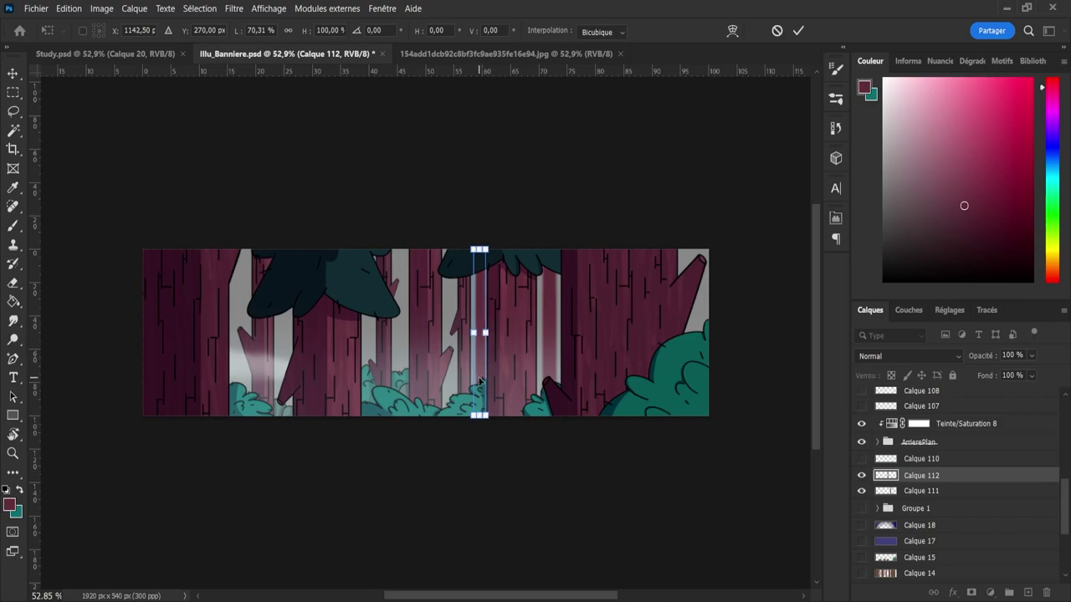
{"action": "key", "text": "Return"}
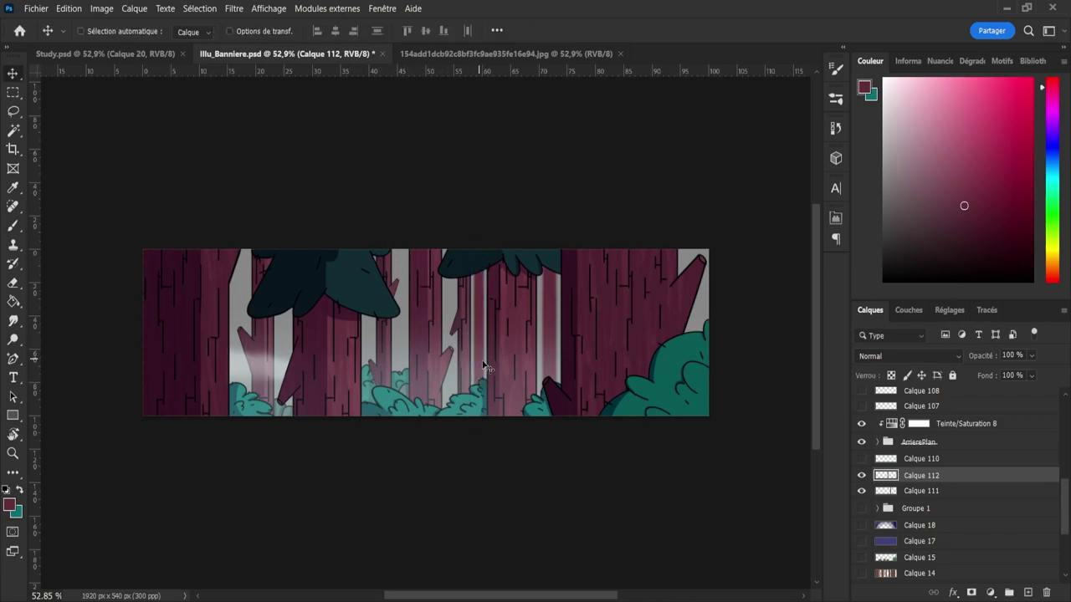
- Place two more trunk copies in the gaps between the left trees, narrowing the second to about 60.94% width near X 476.5 px
{"action": "key", "text": "ctrl+alt+shift+n"}
{"action": "mouse_move", "coordinate": [556, 348]}
{"action": "left_mouse_down"}
{"action": "mouse_move", "coordinate": [514, 341]}
{"action": "mouse_move", "coordinate": [528, 340]}
{"action": "mouse_move", "coordinate": [363, 357]}
{"action": "left_mouse_up"}
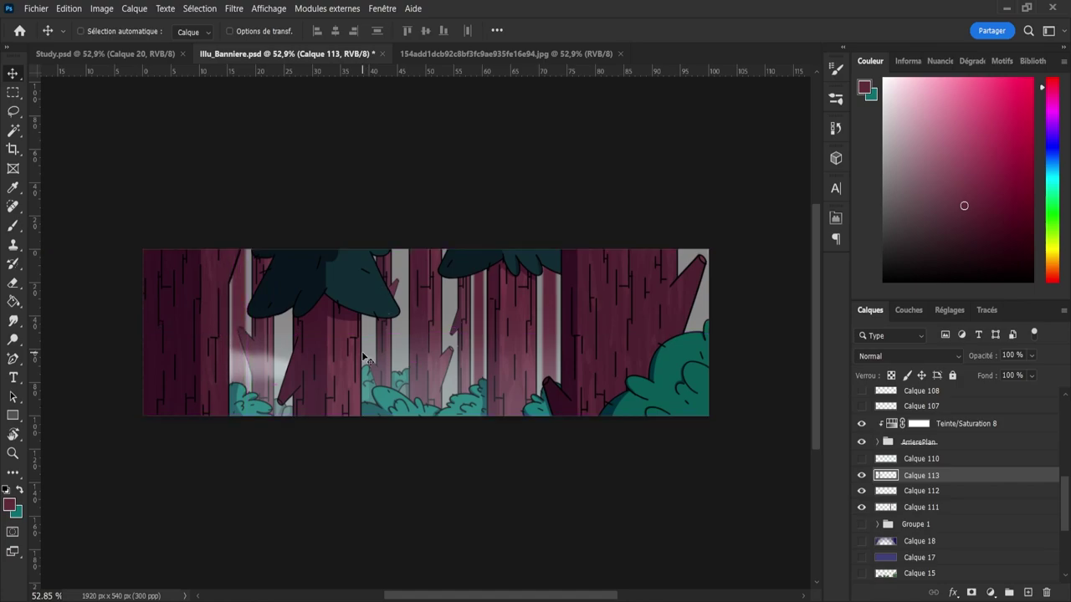
{"action": "key", "text": "ctrl+shift+alt+n"}
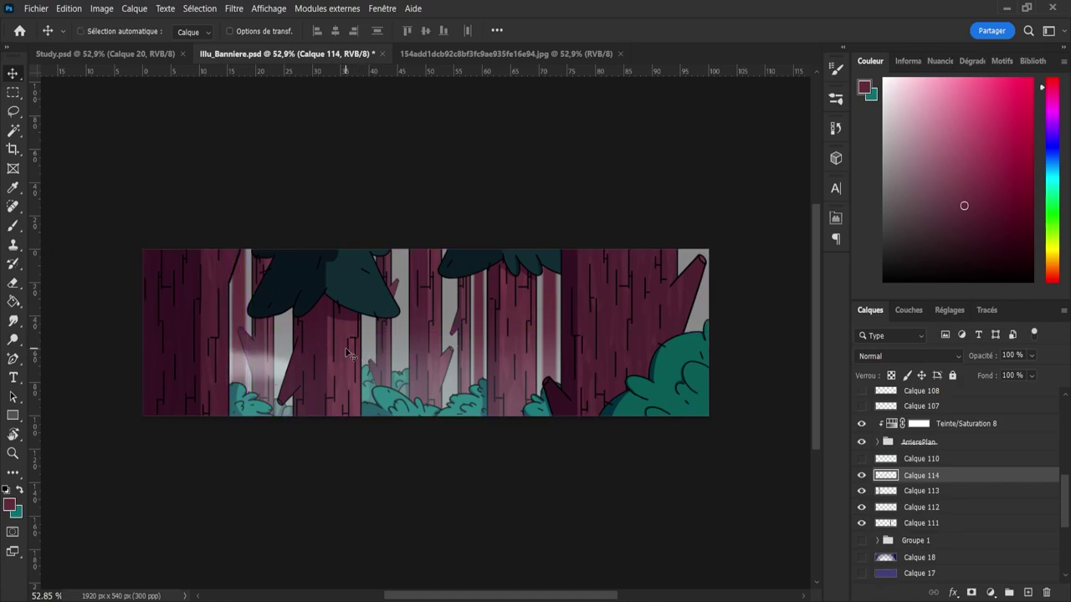
{"action": "left_click_drag", "start_coordinate": [349, 353], "coordinate": [211, 351]}
{"action": "key", "text": "ctrl+t"}
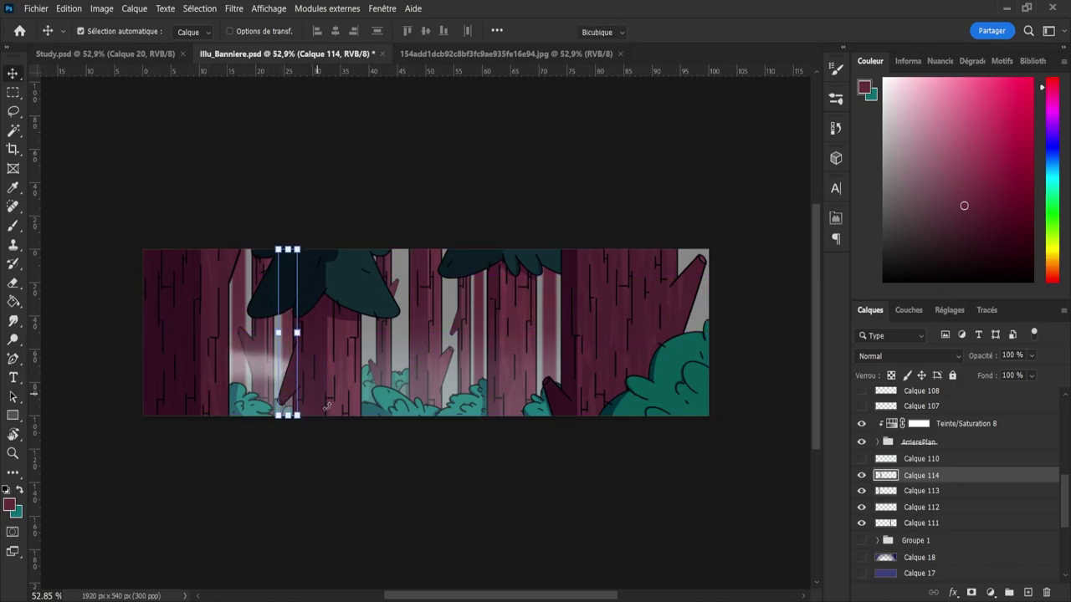
{"action": "key", "text": "ctrl+t"}
{"action": "left_click_drag", "start_coordinate": [297, 333], "coordinate": [290, 335]}
{"action": "key", "text": "Left"}
{"action": "key", "text": "Left"}
{"action": "key", "text": "Left"}
{"action": "key", "text": "Left"}
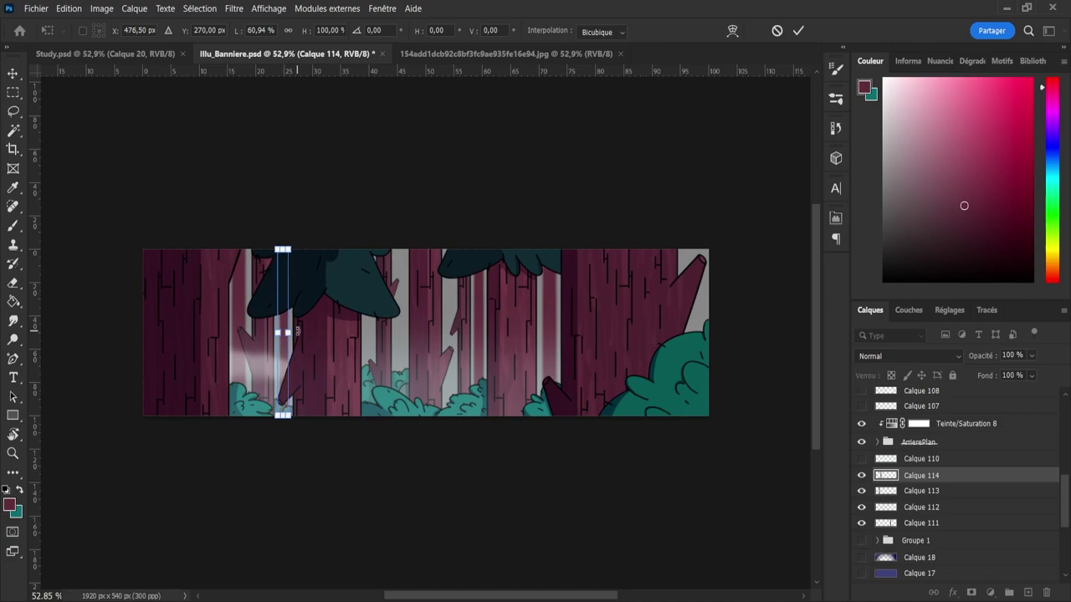
{"action": "left_click_drag", "start_coordinate": [288, 335], "coordinate": [288, 338]}
{"action": "key", "text": "Return"}
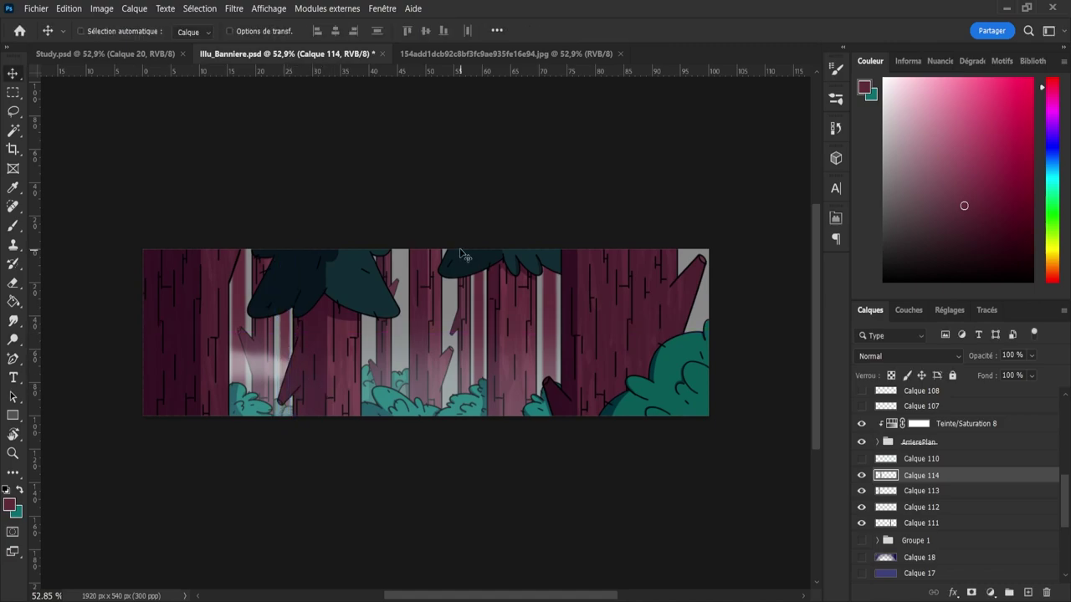
- Duplicate the soft trunk into the gap left of the central tree and narrow the copy to 76.56% width at X 869.5 px
{"action": "key", "text": "ctrl+alt+shift+n"}
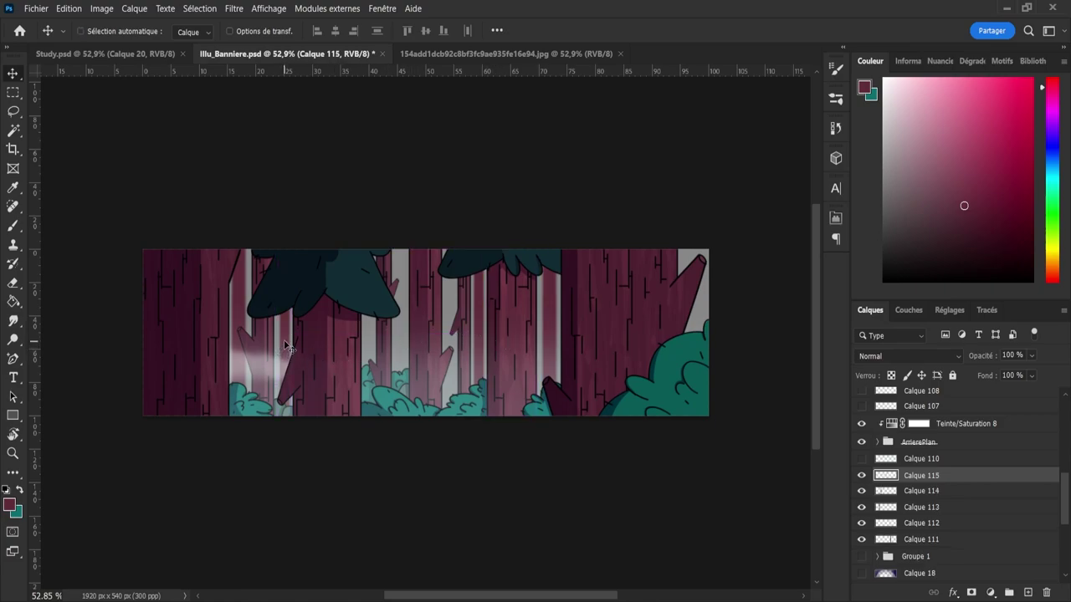
{"action": "left_click_drag", "start_coordinate": [391, 344], "coordinate": [260, 342]}
{"action": "key", "text": "ctrl+t"}
{"action": "left_click_drag", "start_coordinate": [411, 332], "coordinate": [405, 333]}
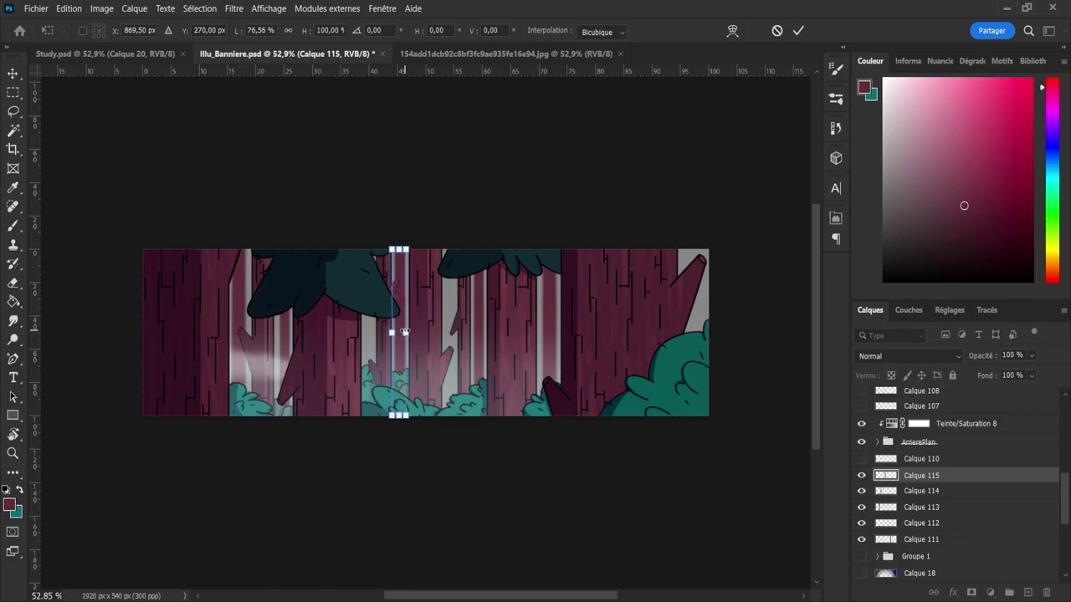
{"action": "key", "text": "Return"}
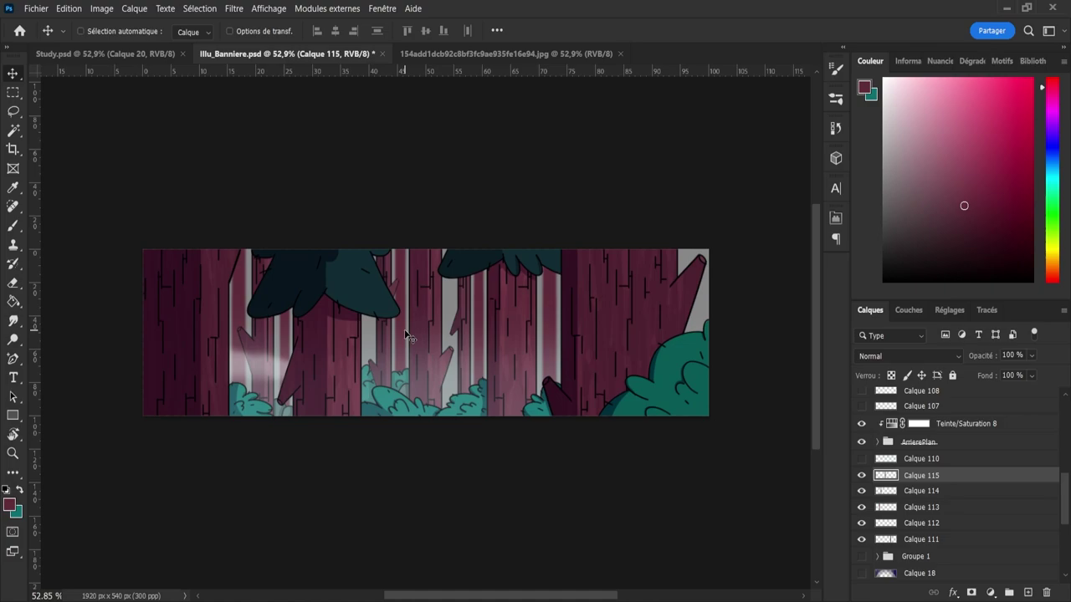
- Place another trunk copy behind the broken branch at the banner's right edge and widen it to 161.22% at X 1867.5 px
{"action": "key", "text": "ctrl+shift+alt+n"}
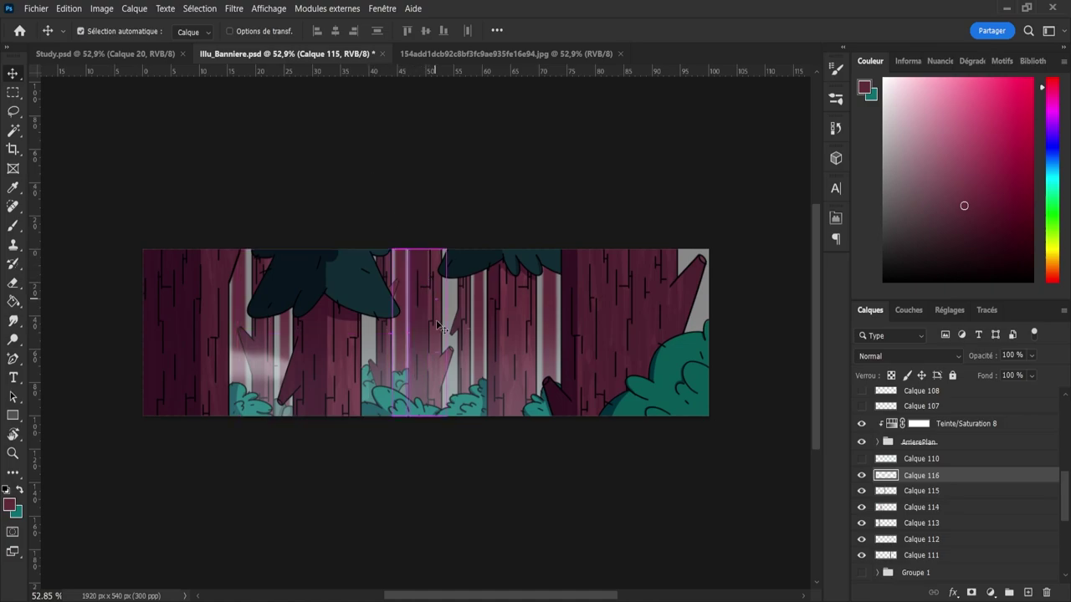
{"action": "left_click_drag", "start_coordinate": [410, 351], "coordinate": [681, 333]}
{"action": "key", "text": "ctrl+t"}
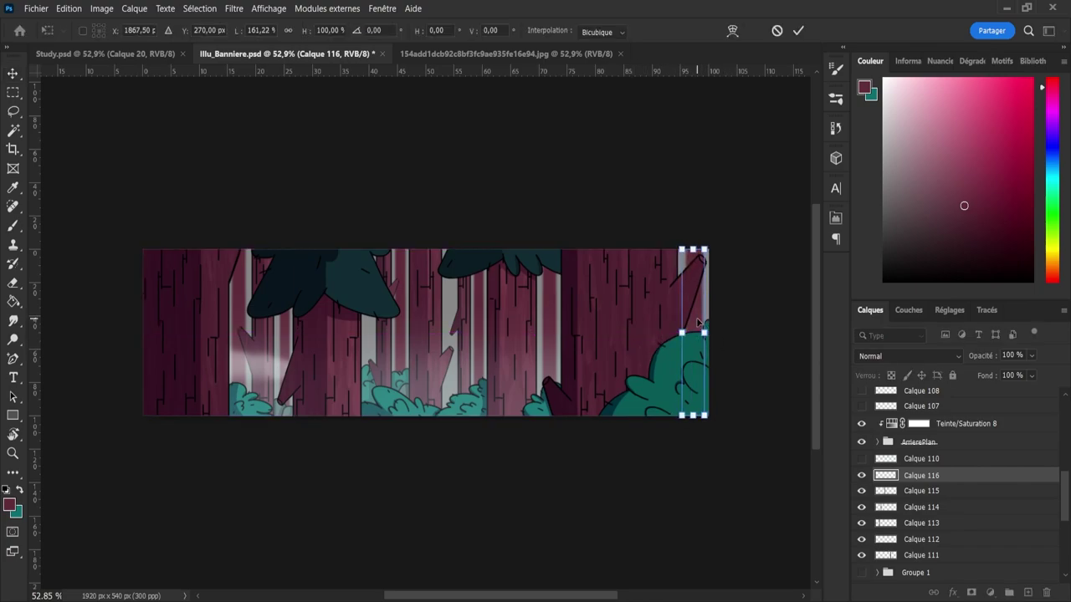
{"action": "key", "text": "Return"}
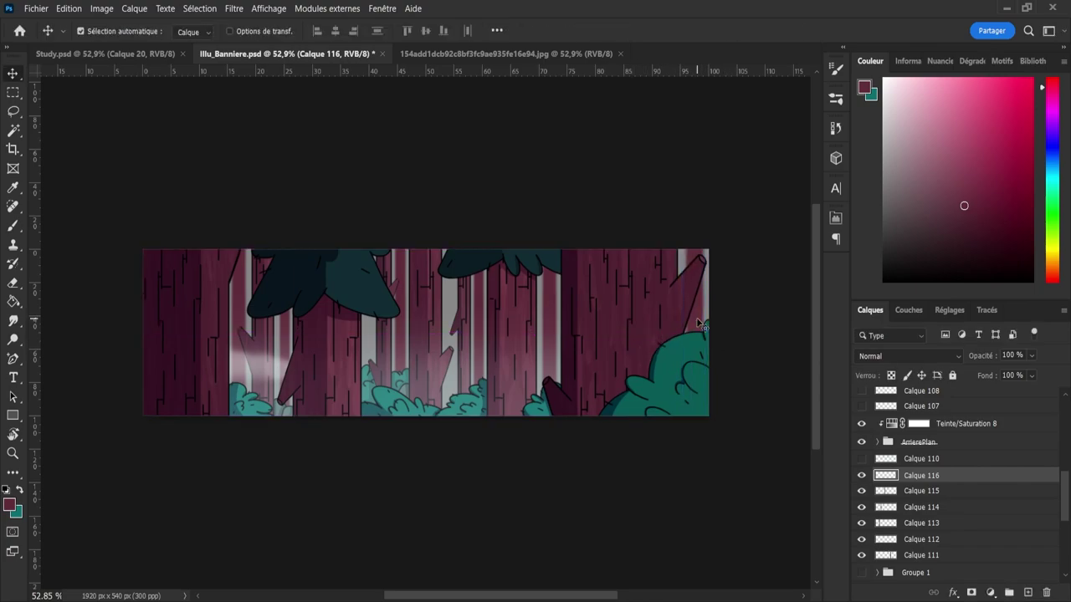
- Add two more soft trunk copies in the remaining gaps between the middle trees
{"action": "key", "text": "ctrl+v"}
{"action": "left_click_drag", "start_coordinate": [627, 334], "coordinate": [576, 346]}
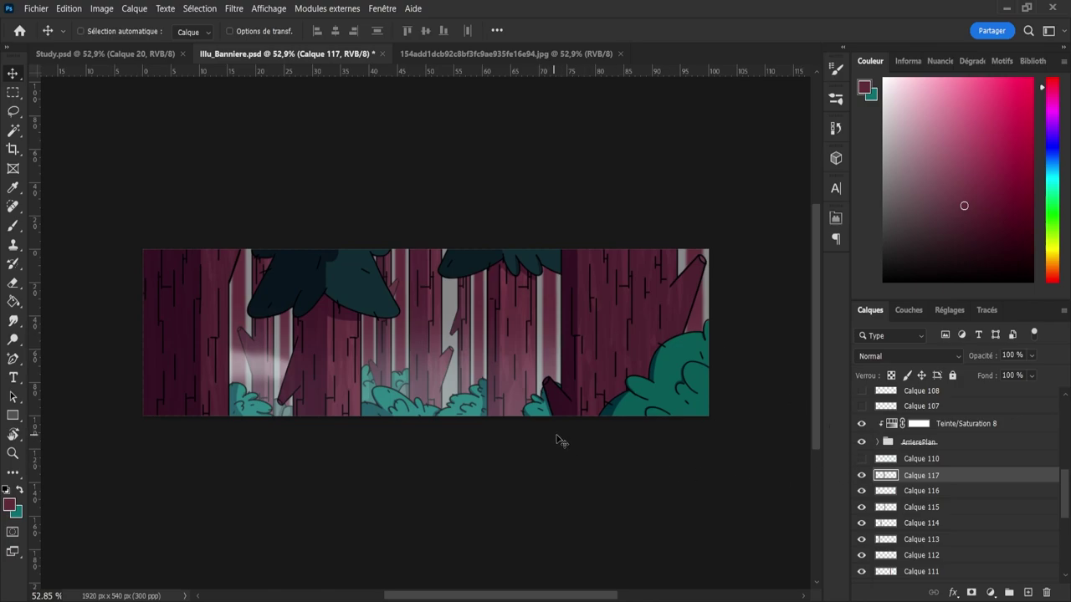
{"action": "key", "text": "ctrl+v"}
{"action": "left_click_drag", "start_coordinate": [370, 357], "coordinate": [393, 363]}
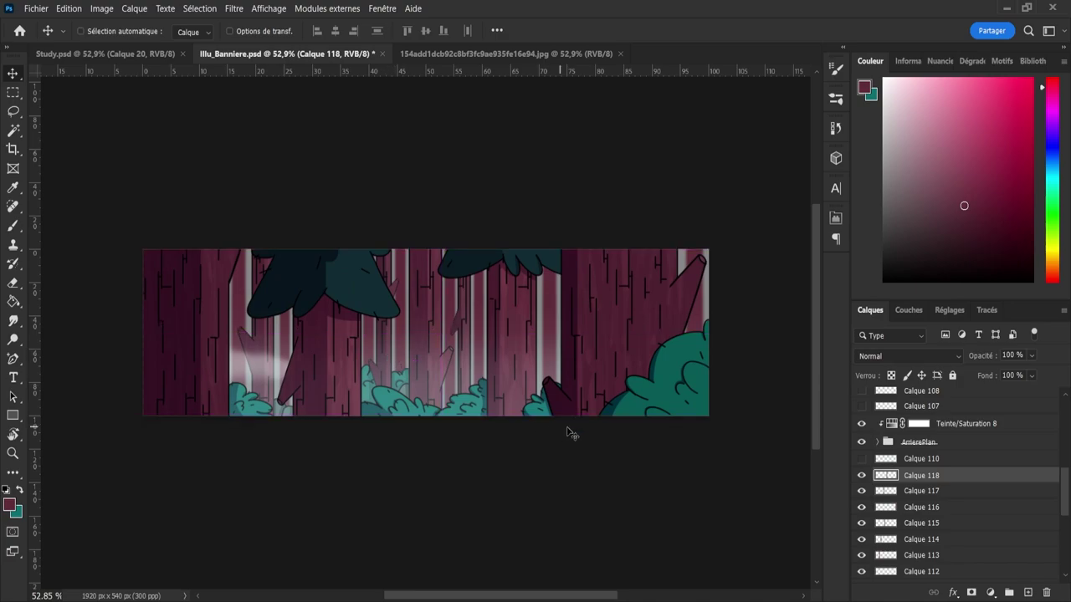
- Merge the trunk copies from Calque 111 to Calque 118 into one layer, compare with it hidden, and show the Calque 110 mist
{"action": "mouse_move", "coordinate": [1065, 499]}
{"action": "left_mouse_down"}
{"action": "mouse_move", "coordinate": [1065, 521]}
{"action": "mouse_move", "coordinate": [1065, 496]}
{"action": "left_mouse_up"}
{"action": "left_click", "coordinate": [937, 498], "text": "shift"}
{"action": "key", "text": "ctrl+e"}
{"action": "left_click", "coordinate": [861, 517]}
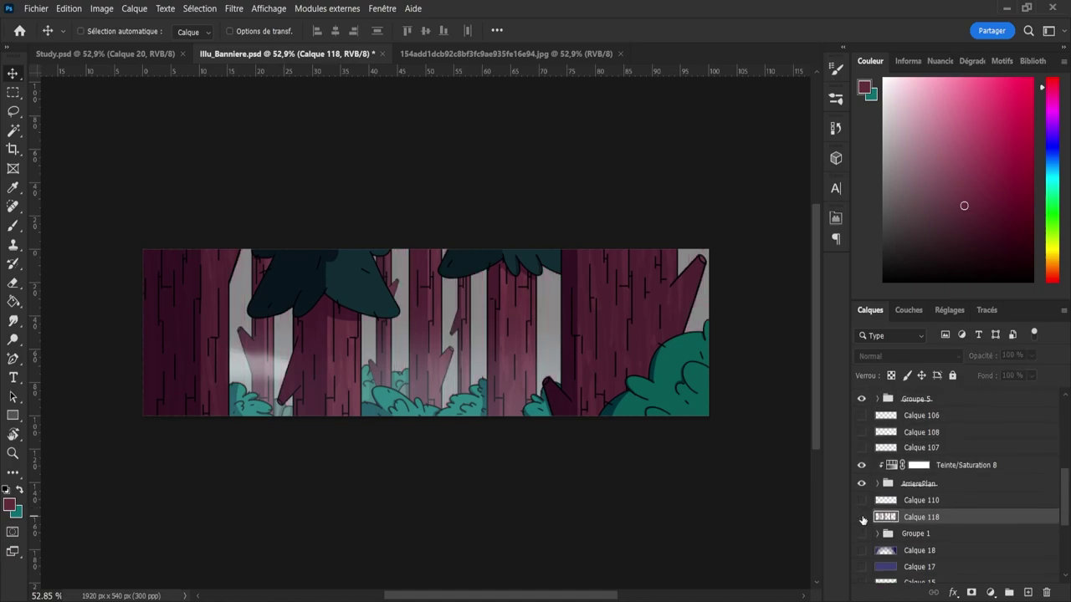
{"action": "left_click", "coordinate": [861, 517]}
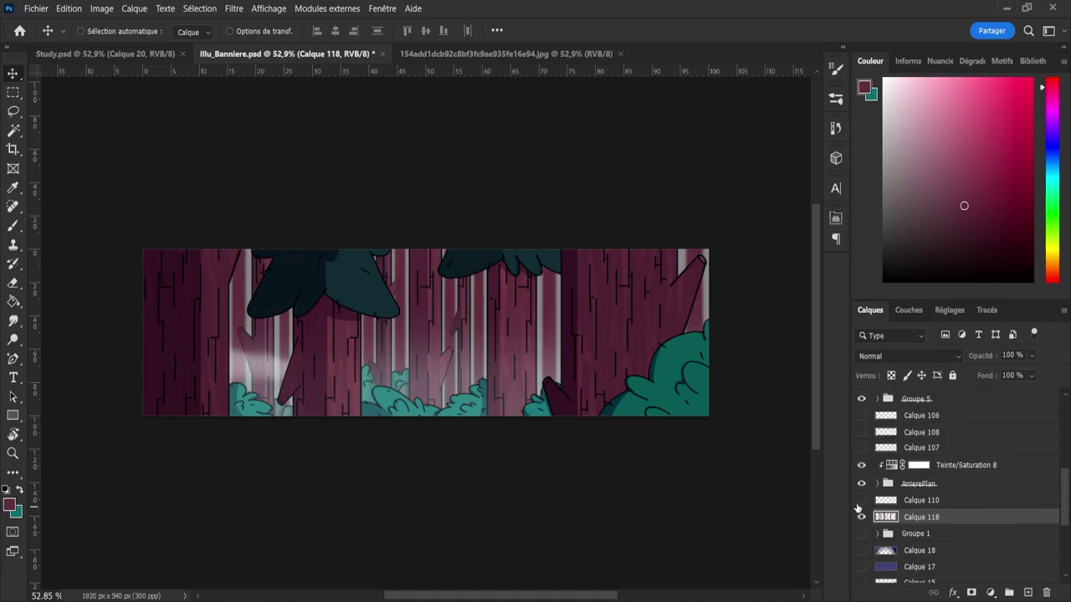
{"action": "left_click", "coordinate": [954, 500]}
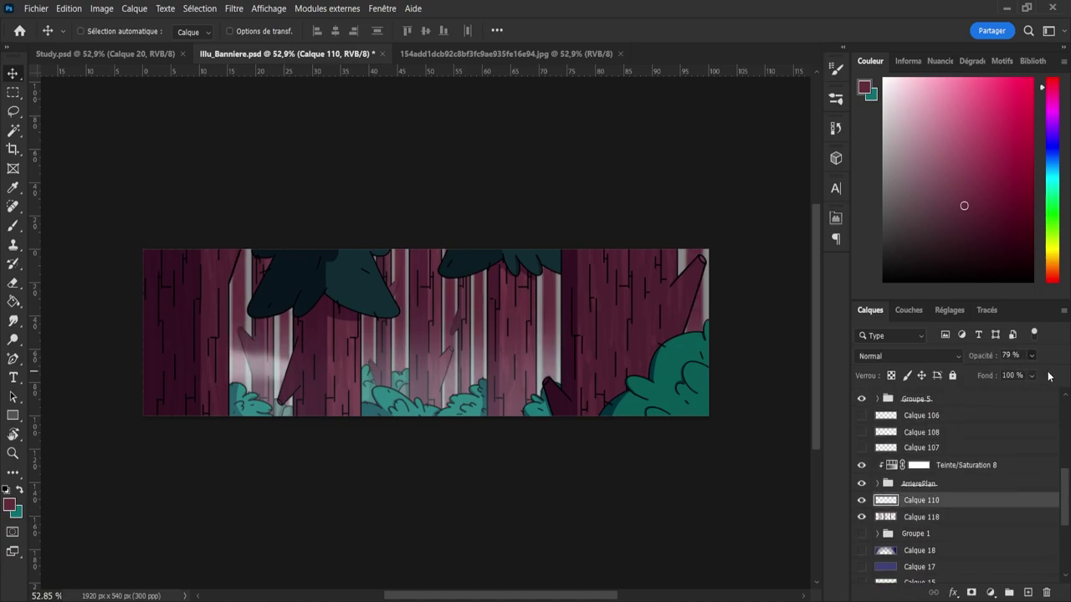
- Duplicate the Teinte/Saturation 8 adjustment, place it directly above the merged Calque 118 trunks and clip it to them
{"action": "left_click", "coordinate": [937, 467]}
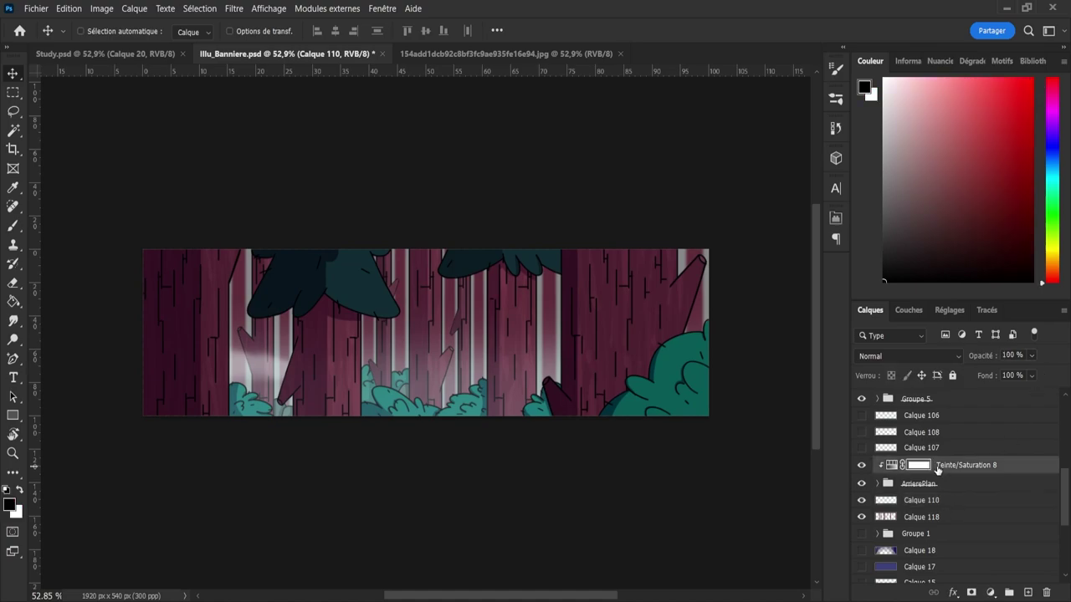
{"action": "key", "text": "ctrl+j"}
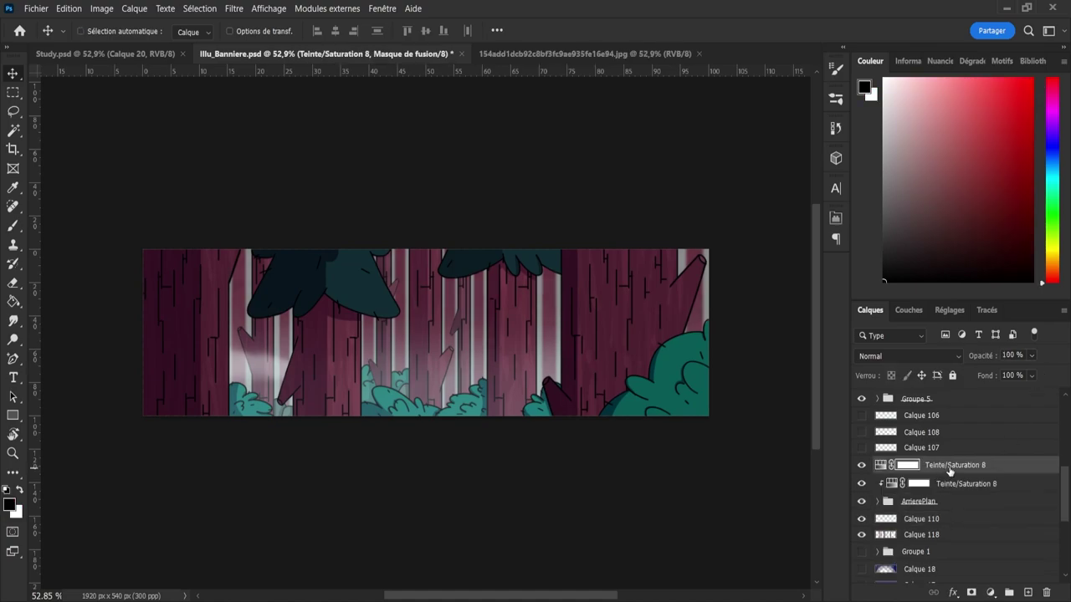
{"action": "left_click_drag", "start_coordinate": [947, 470], "coordinate": [950, 524]}
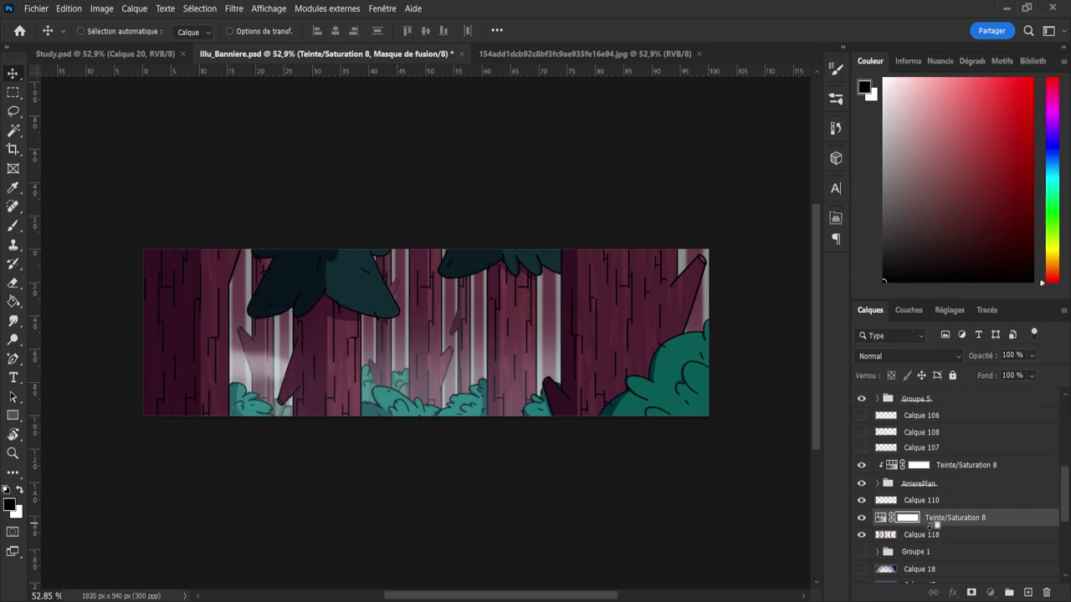
{"action": "left_click", "coordinate": [903, 526], "text": "alt"}
{"action": "left_click", "coordinate": [891, 520]}
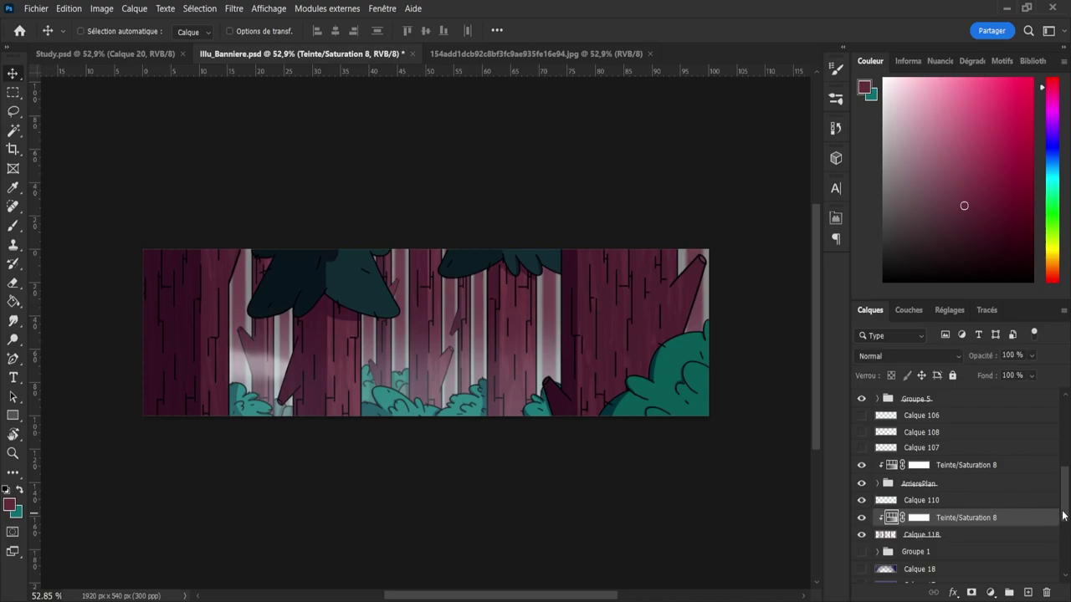
- Show the pink Teinte/Saturation 5 background gradient again and select its layer
{"action": "scroll", "coordinate": [962, 517], "scroll_direction": "down", "scroll_amount": 3}
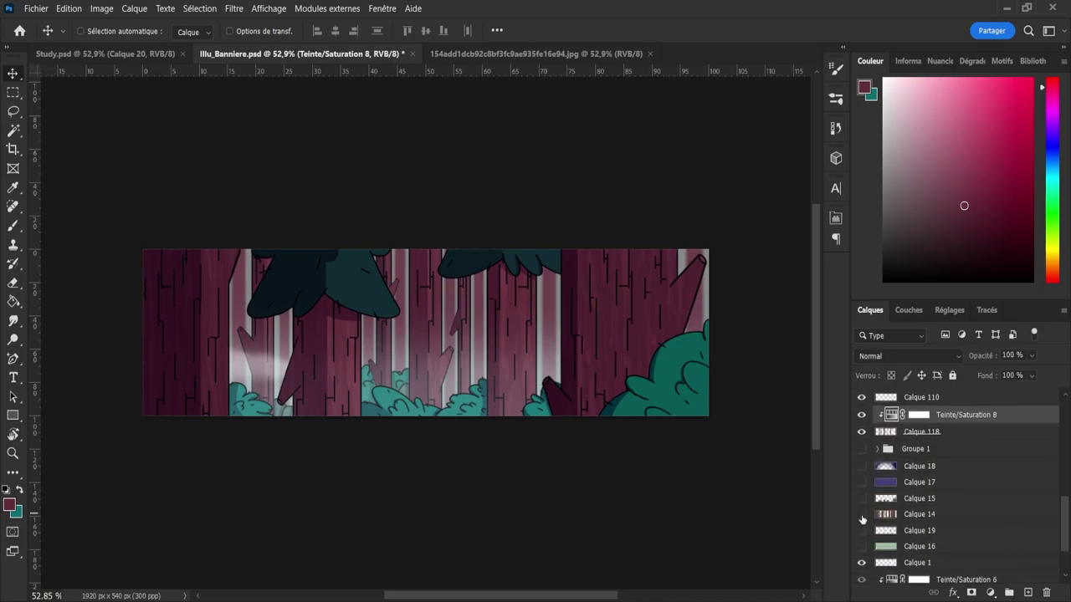
{"action": "left_click", "coordinate": [862, 514]}
{"action": "scroll", "coordinate": [1032, 550], "scroll_direction": "down", "scroll_amount": 2}
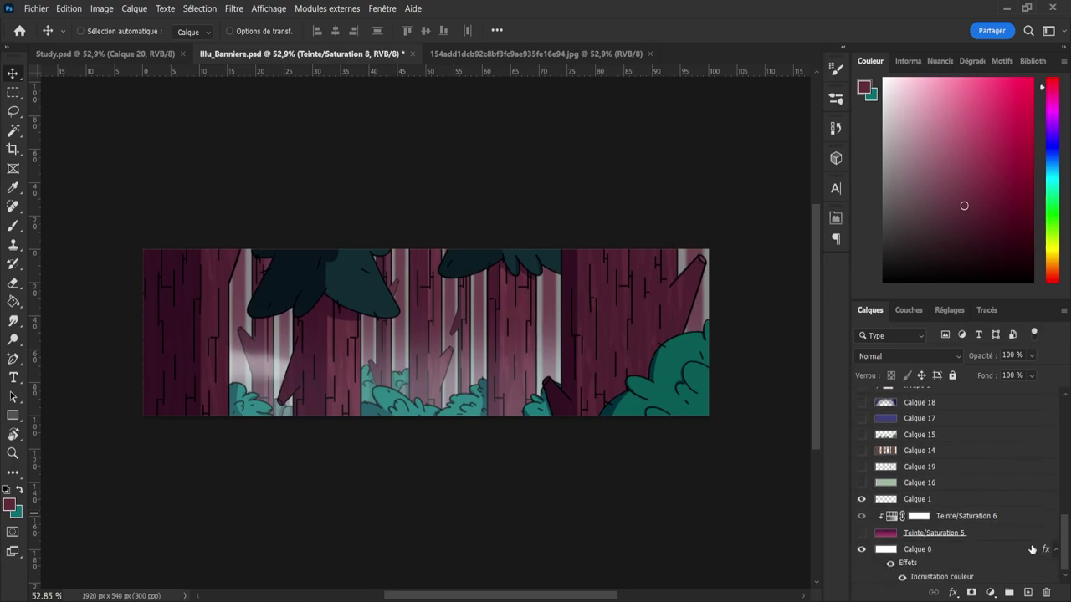
{"action": "left_click", "coordinate": [861, 533]}
{"action": "left_click", "coordinate": [890, 532]}
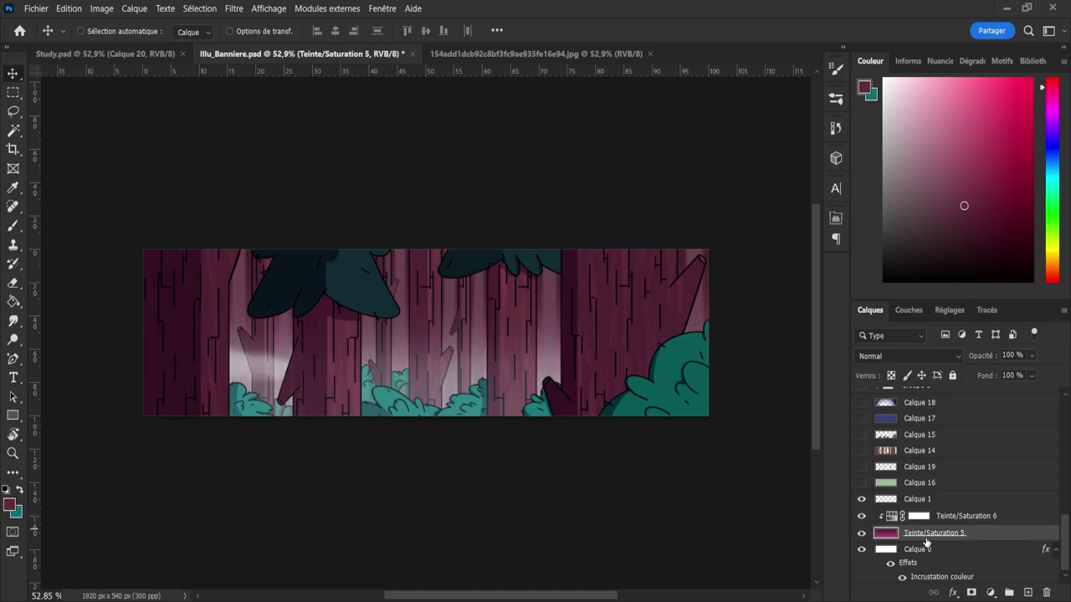
- Shift the hue of the Teinte/Saturation 6 adjustment to turn the background gradient teal
{"action": "left_click", "coordinate": [891, 519]}
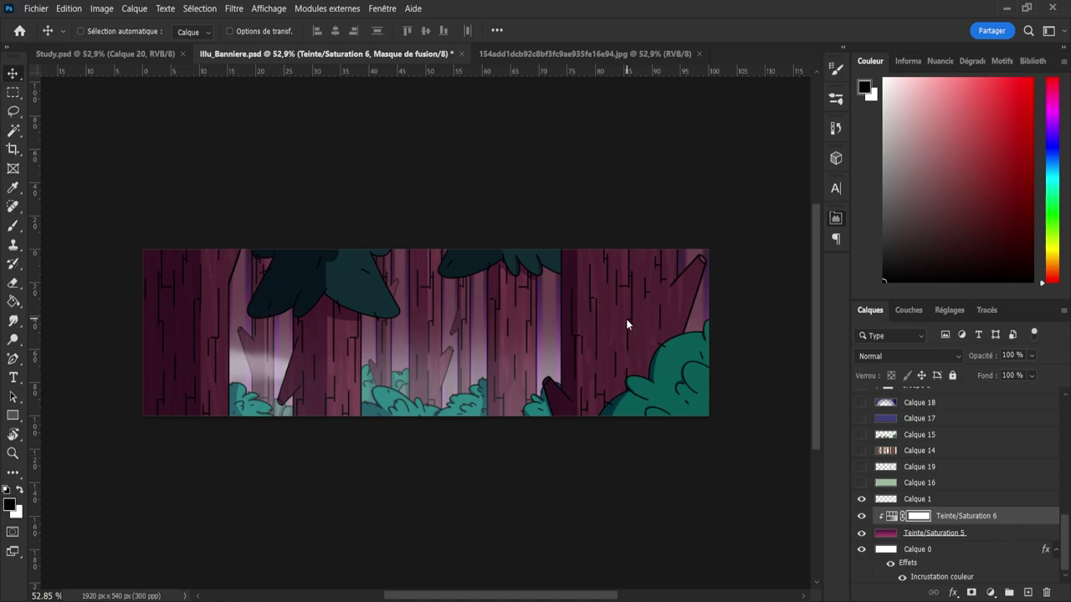
{"action": "key", "text": "ctrl+z"}
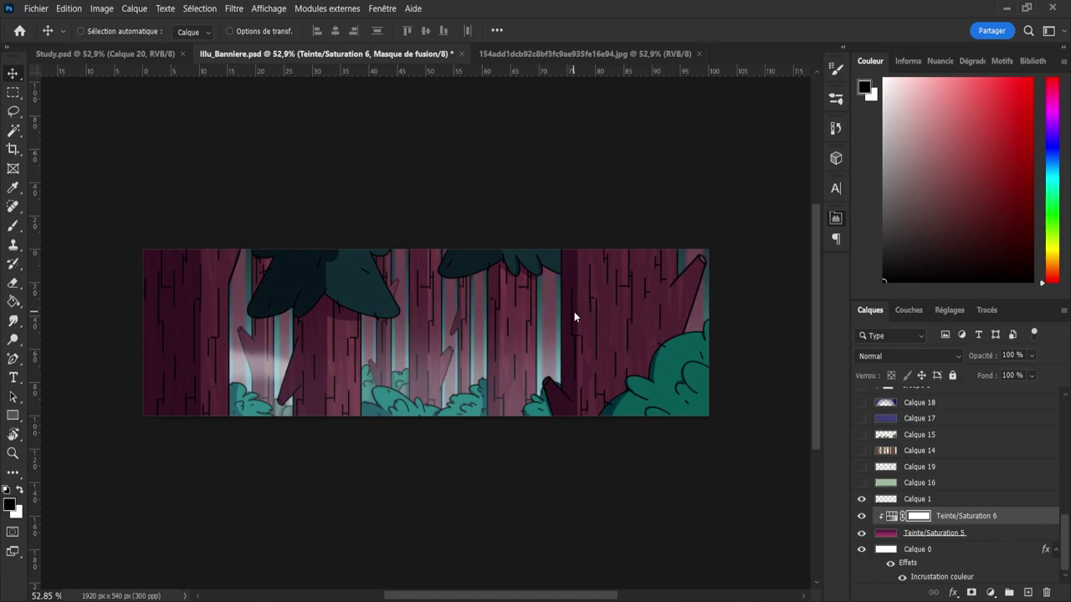
{"action": "mouse_move", "coordinate": [574, 311]}
{"action": "left_mouse_down"}
{"action": "mouse_move", "coordinate": [593, 310]}
{"action": "mouse_move", "coordinate": [553, 307]}
{"action": "mouse_move", "coordinate": [584, 318]}
{"action": "left_mouse_up"}
{"action": "left_click_drag", "start_coordinate": [691, 374], "coordinate": [675, 372]}
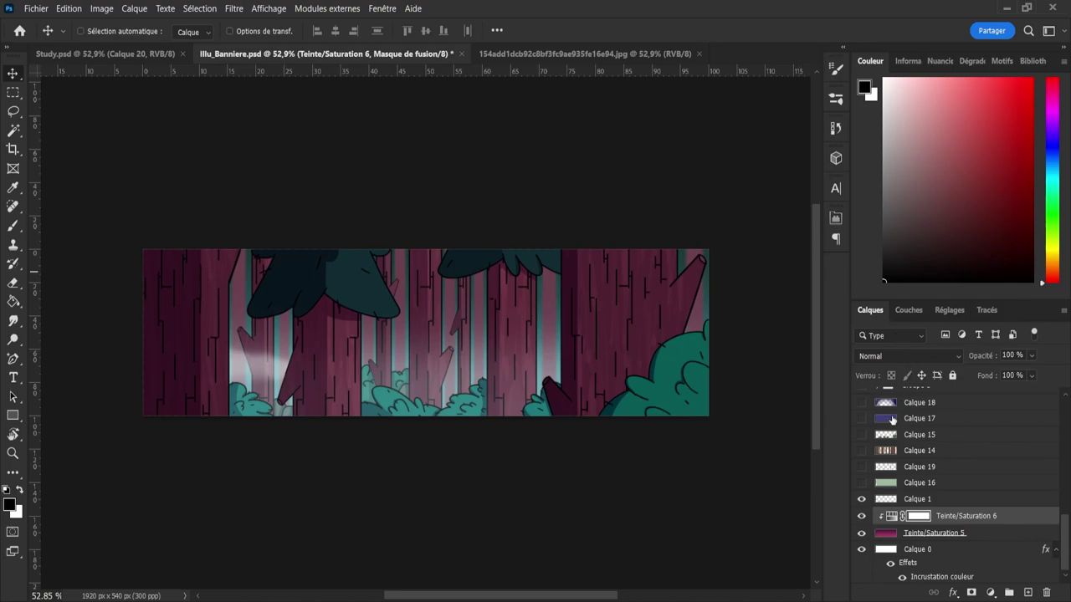
{"action": "left_click", "coordinate": [891, 534]}
{"action": "left_click", "coordinate": [892, 516]}
{"action": "left_click", "coordinate": [892, 516]}
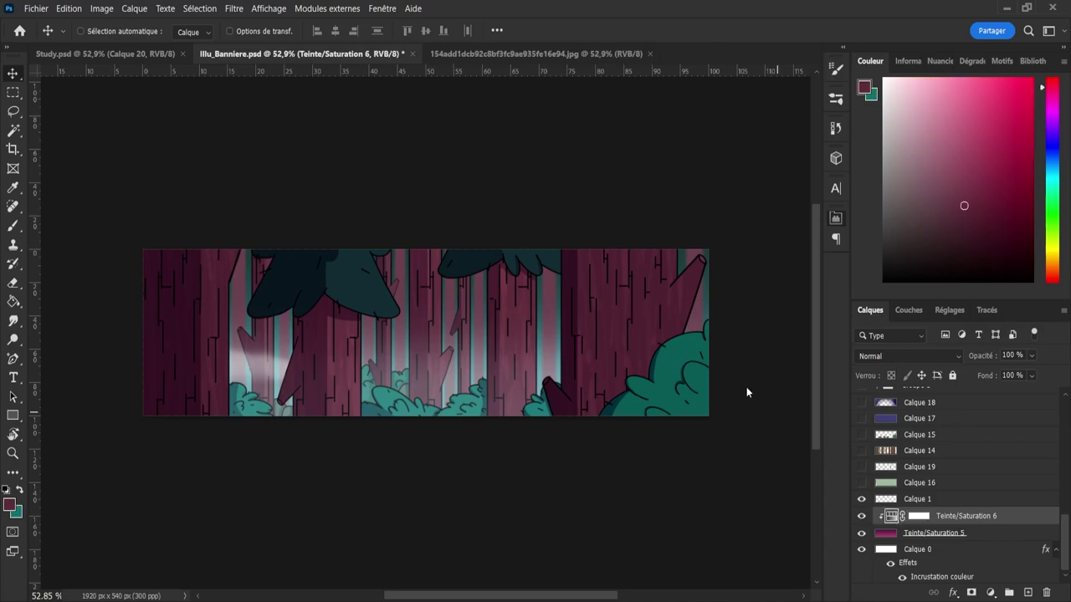
- Compare the background with and without Teinte/Saturation 6, and show the Calque 107 and Calque 108 mist layers
{"action": "key", "text": "i"}
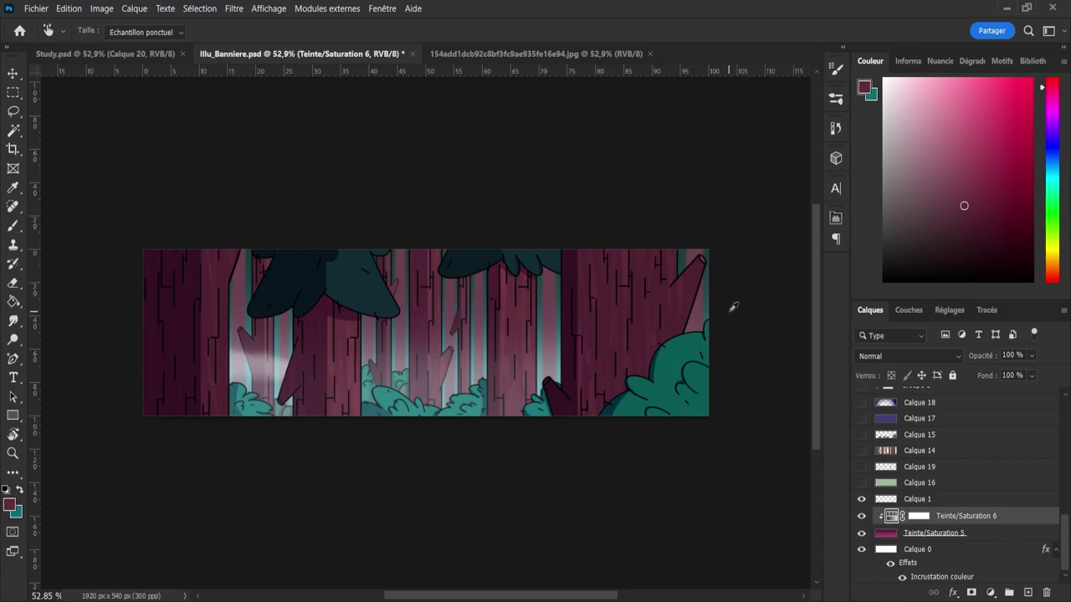
{"action": "left_click", "coordinate": [861, 516]}
{"action": "left_click", "coordinate": [862, 517]}
{"action": "left_click_drag", "start_coordinate": [1062, 522], "coordinate": [1063, 466]}
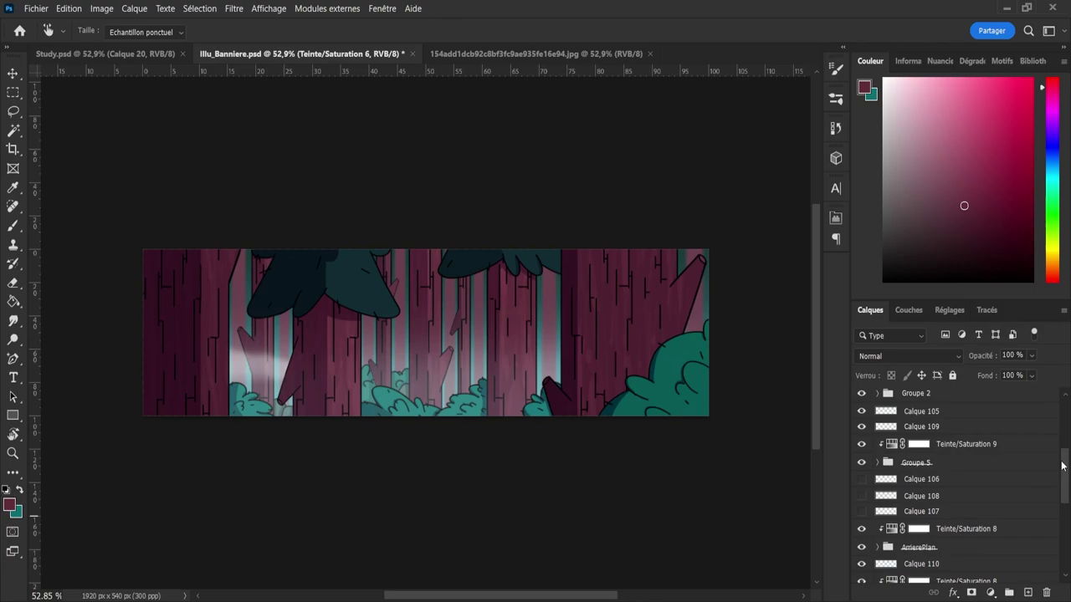
{"action": "left_click_drag", "start_coordinate": [862, 512], "coordinate": [859, 496]}
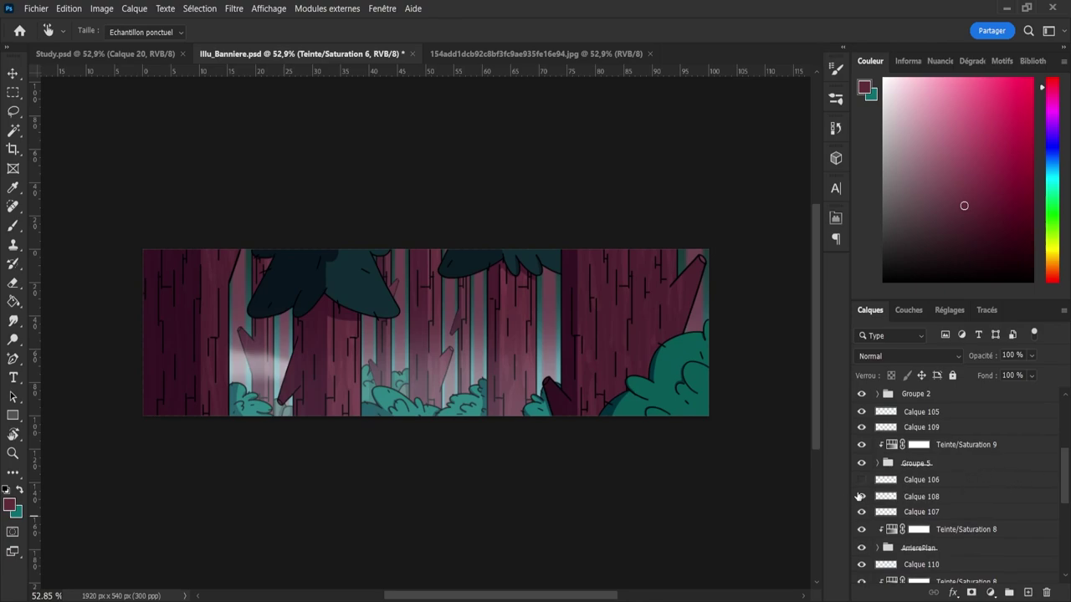
- Show layer Calque 106 and hide the mist layers Calque 108, Calque 107 and Calque 109
{"action": "left_click", "coordinate": [861, 479]}
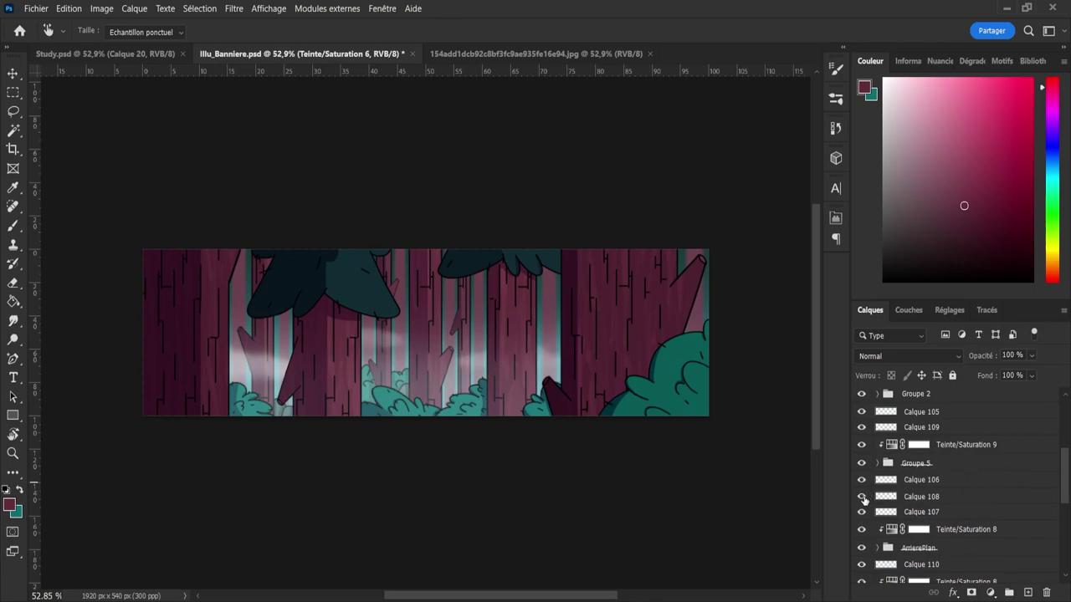
{"action": "left_click", "coordinate": [862, 496]}
{"action": "left_click", "coordinate": [862, 512]}
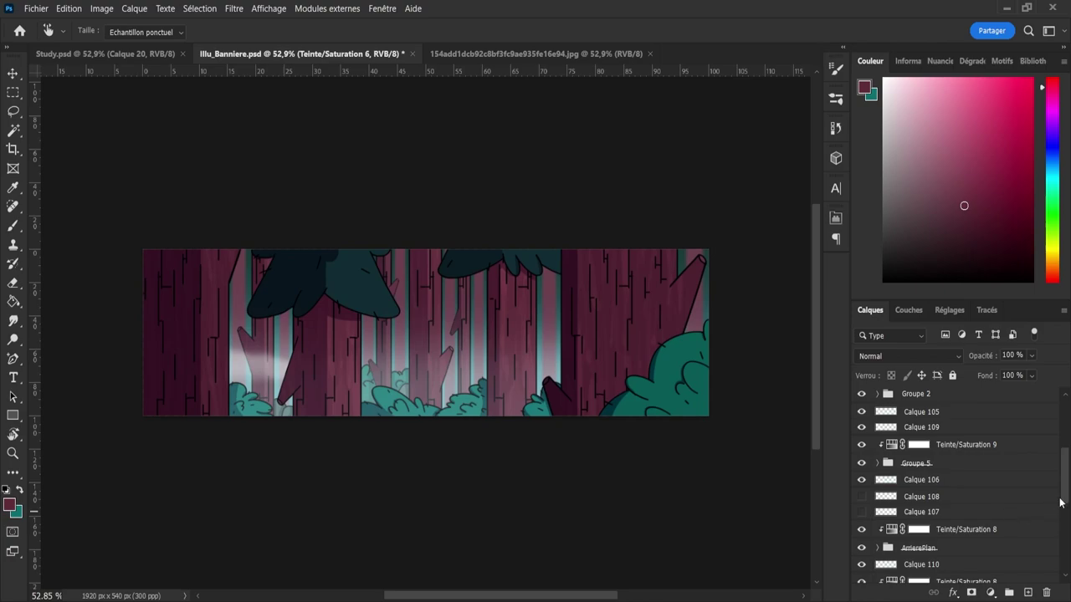
{"action": "scroll", "coordinate": [1060, 500], "scroll_direction": "up", "scroll_amount": 2}
{"action": "left_click", "coordinate": [862, 465]}
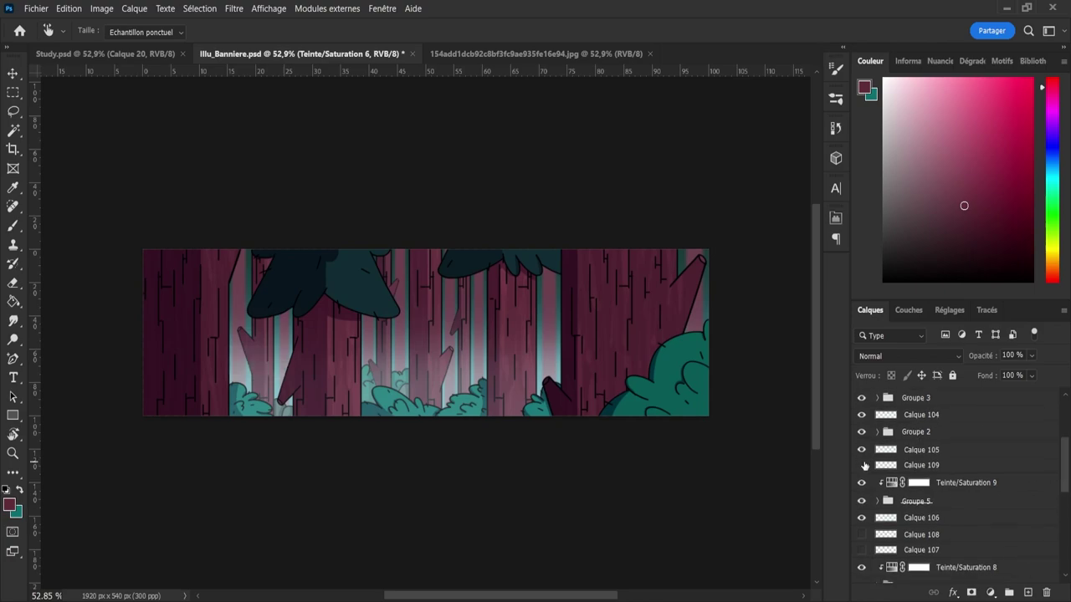
- Hide the Teinte/Saturation 8 adjustment clipped to Calque 118
{"action": "scroll", "coordinate": [954, 535], "scroll_direction": "down", "scroll_amount": 10}
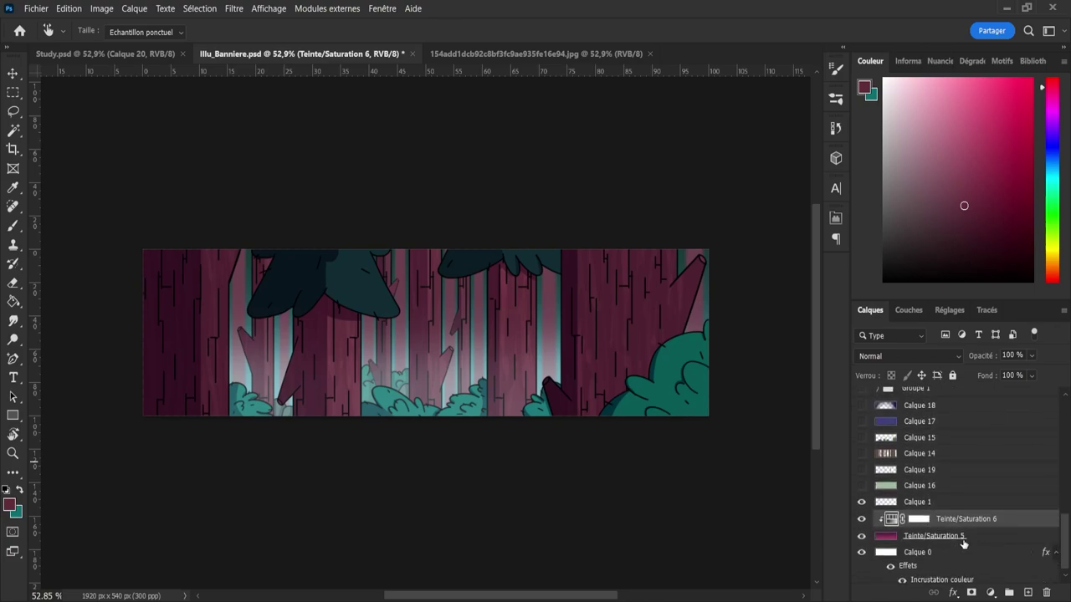
{"action": "scroll", "coordinate": [959, 559], "scroll_direction": "down", "scroll_amount": 1}
{"action": "left_click_drag", "start_coordinate": [1064, 535], "coordinate": [1065, 507]}
{"action": "left_click", "coordinate": [920, 468]}
{"action": "left_click", "coordinate": [941, 451]}
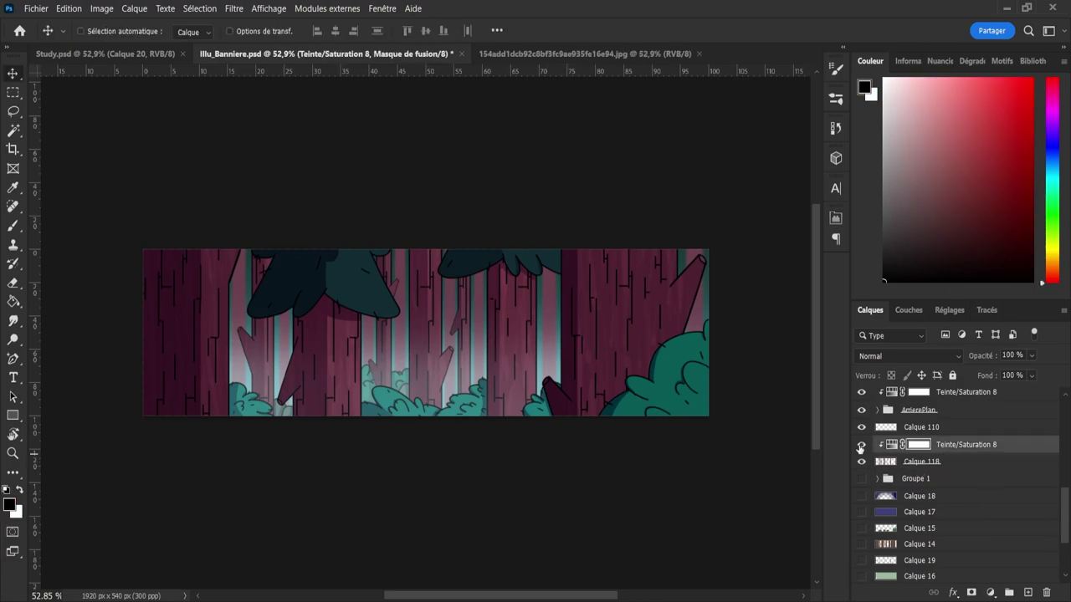
{"action": "left_click", "coordinate": [862, 444]}
- Add a new unclipped layer above the hidden adjustment and load the outline of Calque 118's trunks as a selection
{"action": "left_click", "coordinate": [1029, 592]}
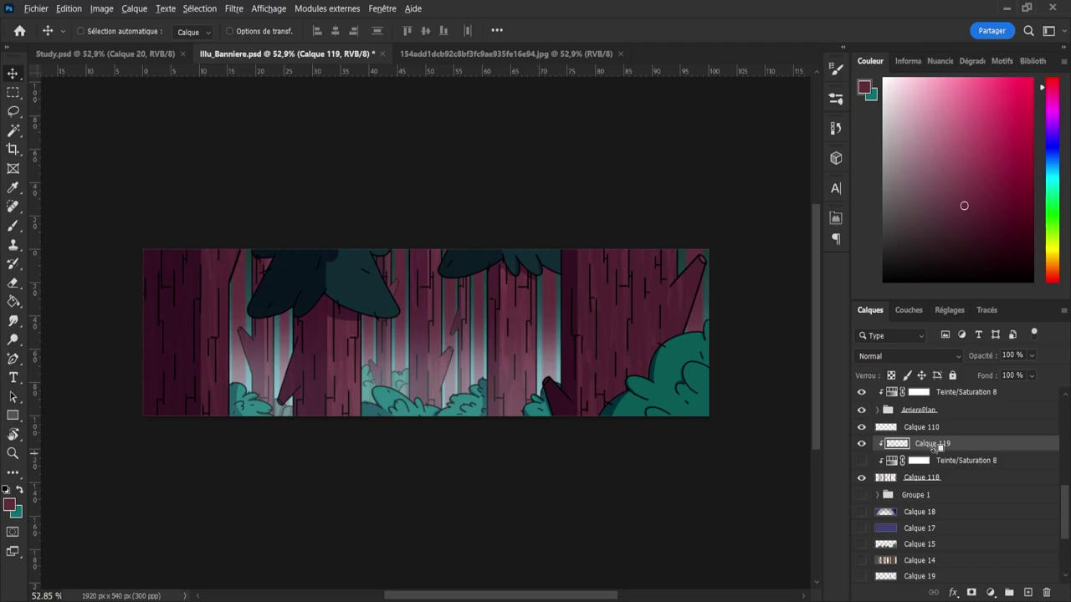
{"action": "left_click", "coordinate": [885, 477], "text": "ctrl"}
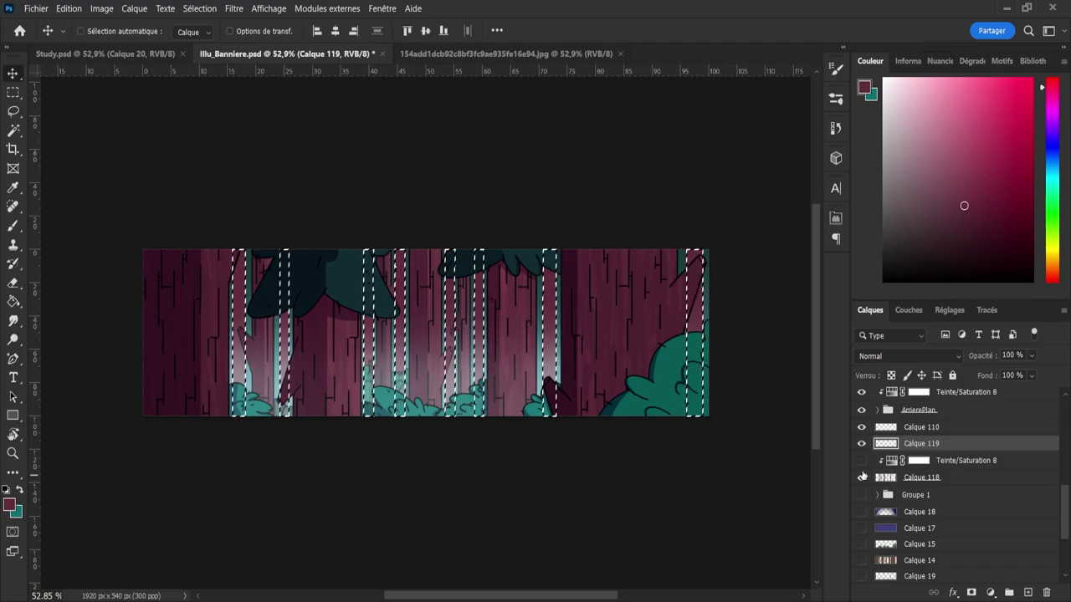
{"action": "key", "text": "z"}
{"action": "left_click_drag", "start_coordinate": [560, 364], "coordinate": [586, 361]}
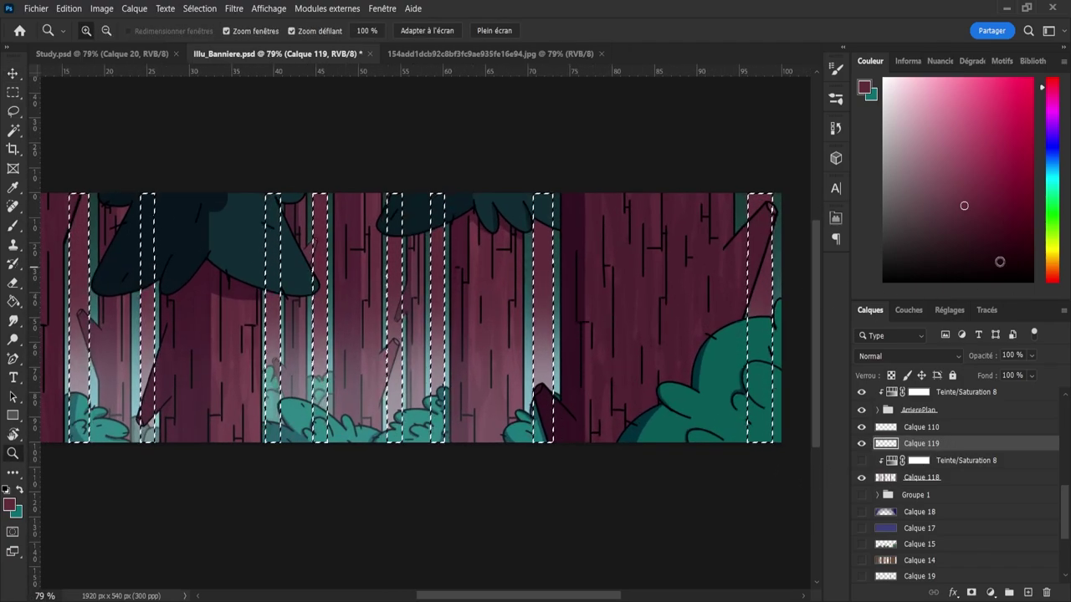
- Choose a darker plum colour and brush soft shadows down the selected background trunks in the banner's right half on Calque 119
{"action": "mouse_move", "coordinate": [965, 207]}
{"action": "left_mouse_down"}
{"action": "mouse_move", "coordinate": [967, 232]}
{"action": "mouse_move", "coordinate": [984, 240]}
{"action": "left_mouse_up"}
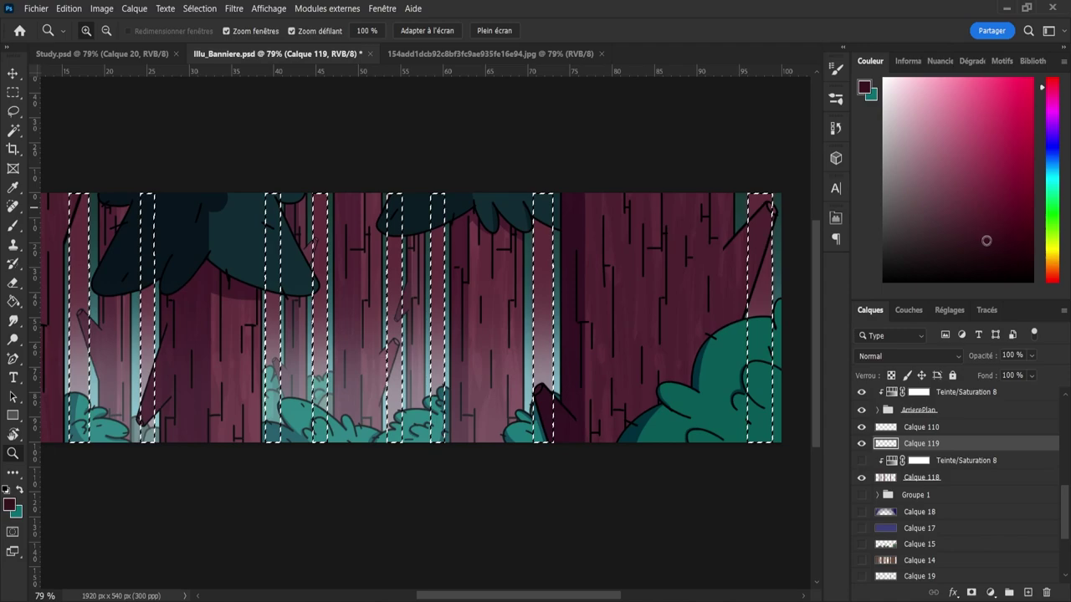
{"action": "left_click", "coordinate": [1049, 95]}
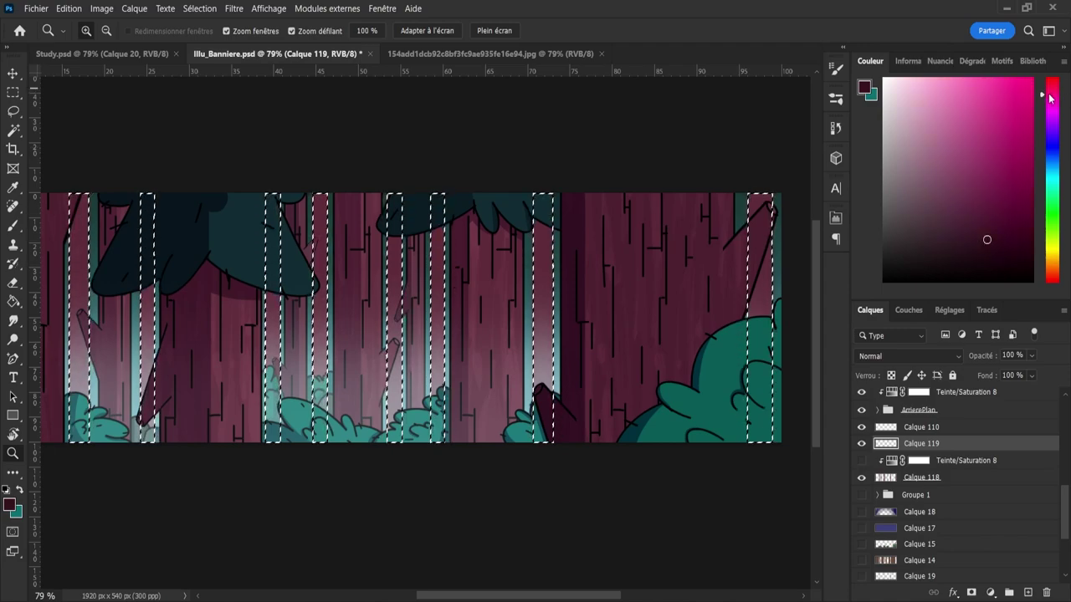
{"action": "key", "text": "b"}
{"action": "left_click_drag", "start_coordinate": [528, 186], "coordinate": [519, 344]}
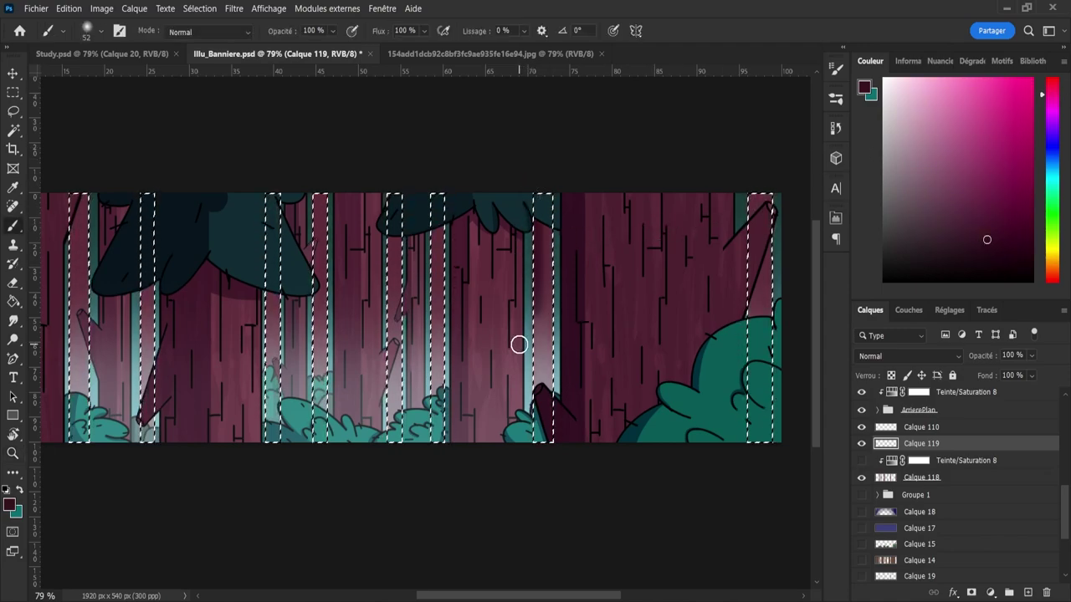
{"action": "left_click_drag", "start_coordinate": [746, 196], "coordinate": [747, 318]}
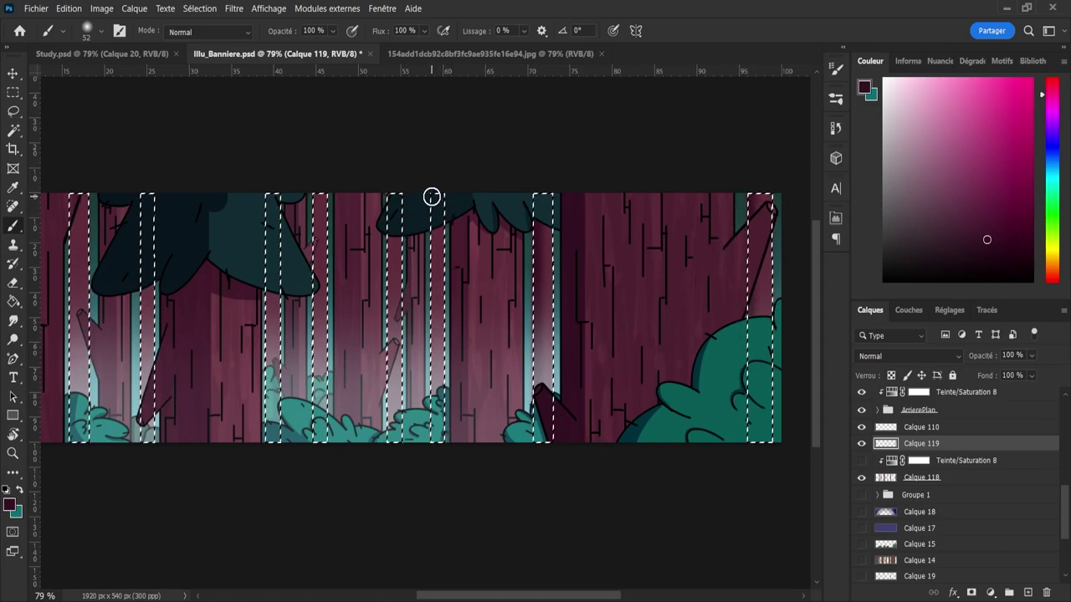
{"action": "left_click_drag", "start_coordinate": [430, 194], "coordinate": [433, 394]}
{"action": "key", "text": "ctrl+z"}
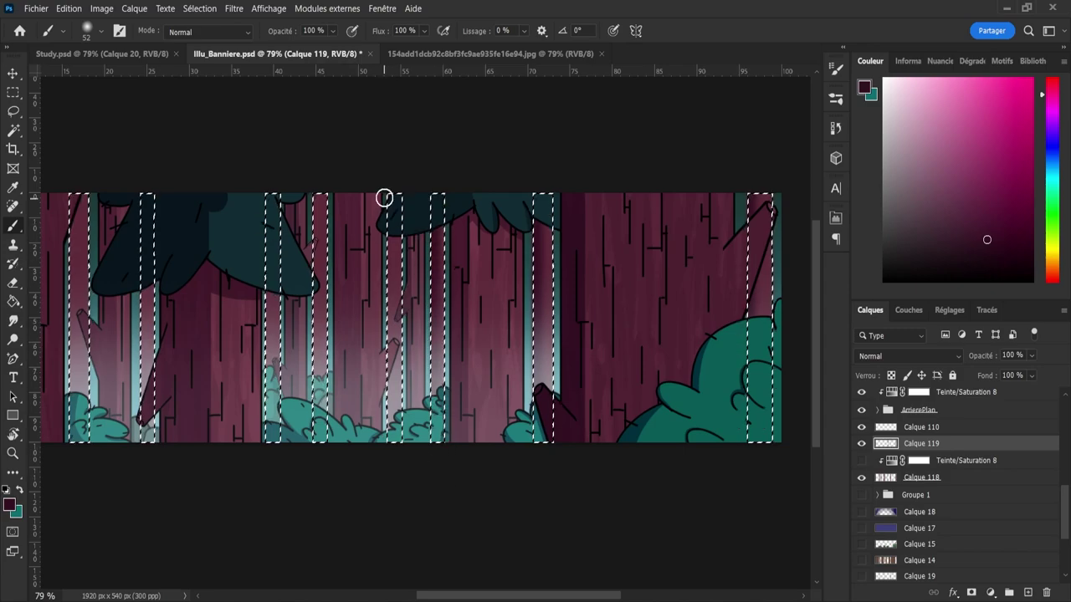
{"action": "left_click_drag", "start_coordinate": [384, 195], "coordinate": [395, 457]}
- Continue the dark plum shadows on the background trunks in the banner's left half and deselect
{"action": "key", "text": "z"}
{"action": "left_click_drag", "start_coordinate": [580, 381], "coordinate": [549, 381]}
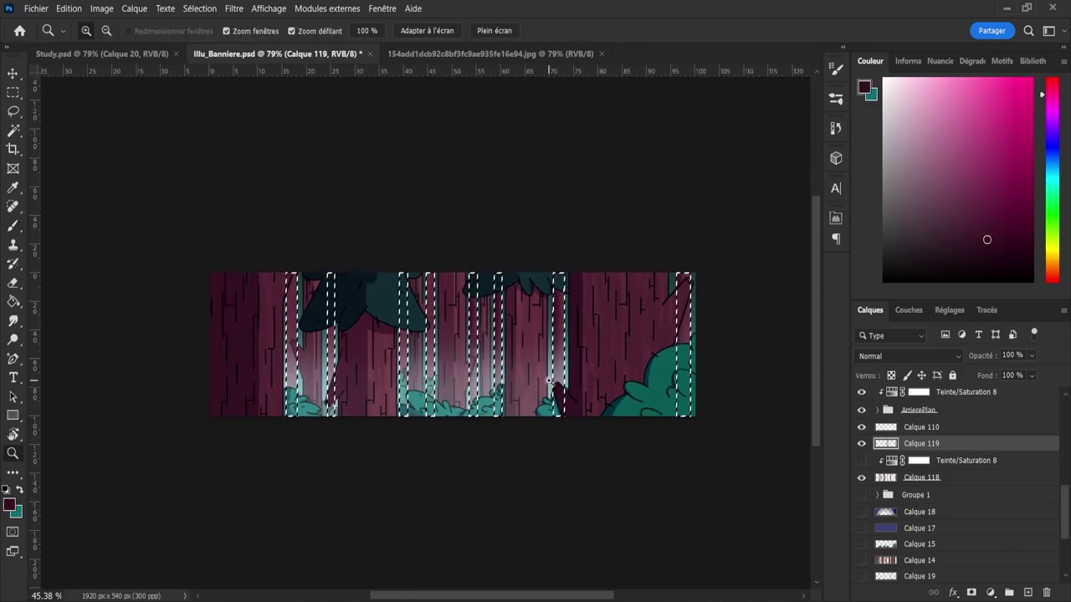
{"action": "left_click_drag", "start_coordinate": [309, 345], "coordinate": [355, 344]}
{"action": "key", "text": "b"}
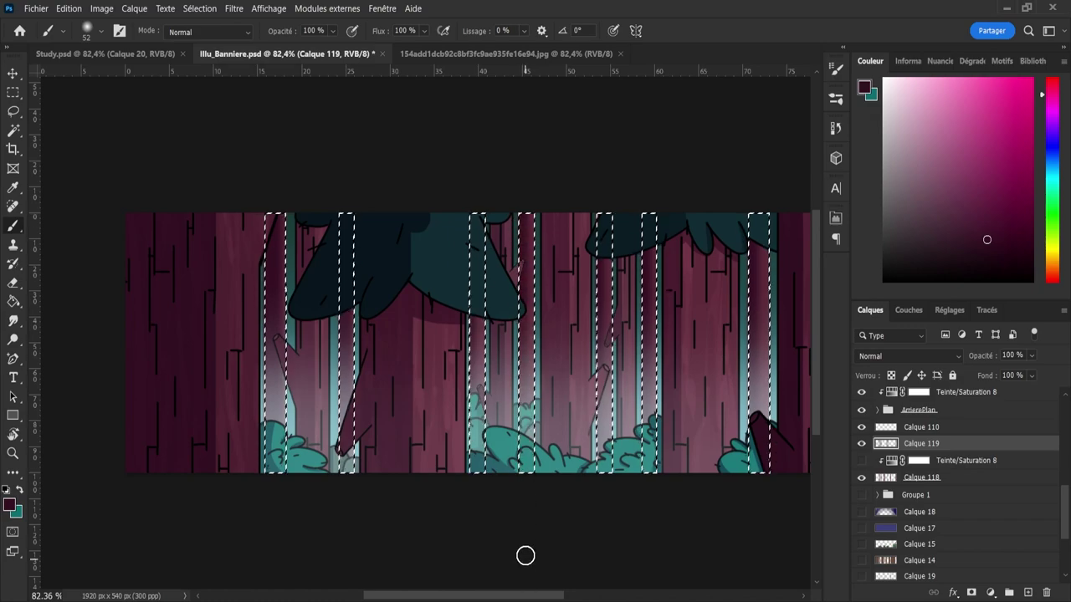
{"action": "key", "text": "z"}
{"action": "key", "text": "ctrl+d"}
{"action": "scroll", "coordinate": [441, 352], "scroll_direction": "down", "scroll_amount": 2}
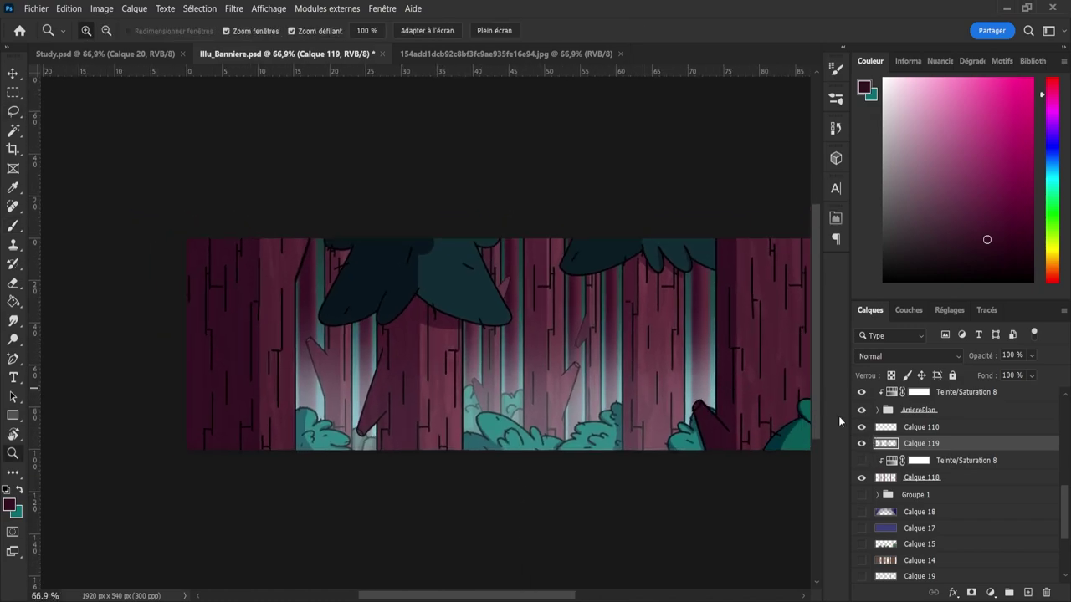
{"action": "scroll", "coordinate": [529, 355], "scroll_direction": "down", "scroll_amount": 1}
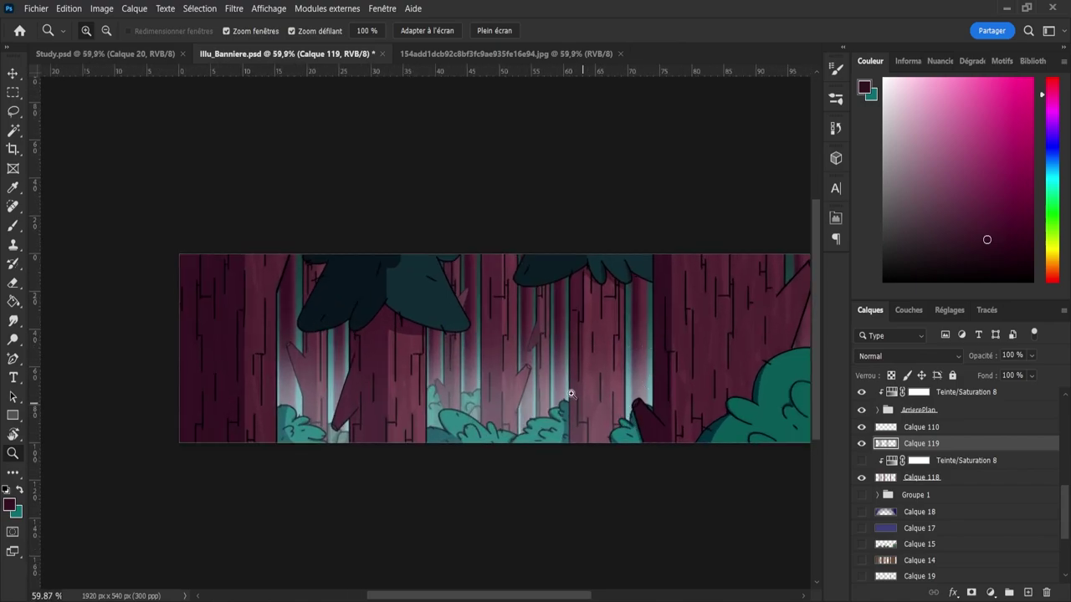
{"action": "scroll", "coordinate": [571, 393], "scroll_direction": "up", "scroll_amount": 1}
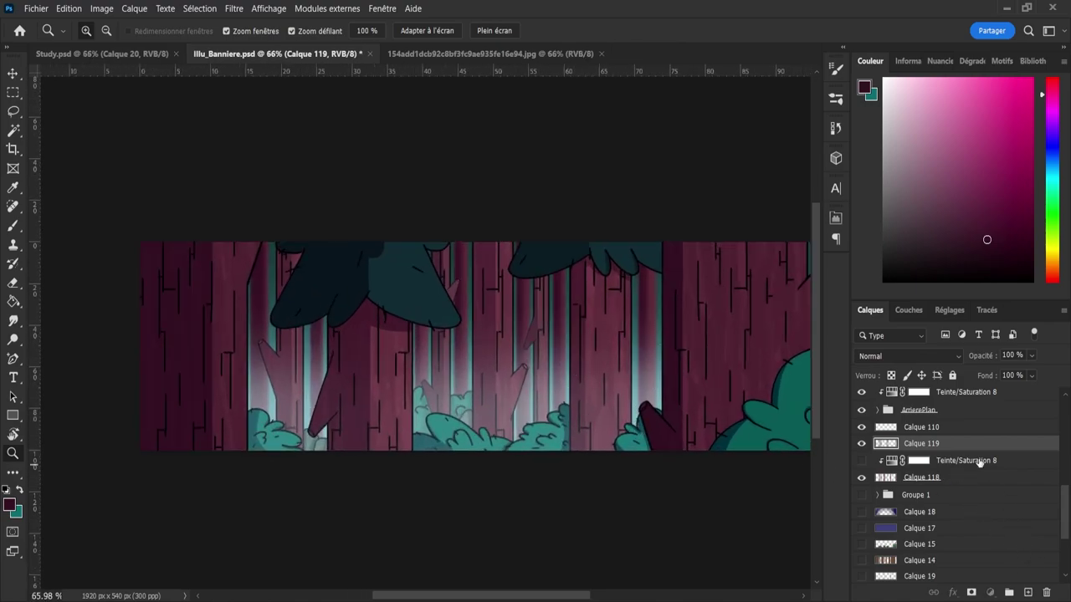
- Add a new layer directly above Calque 118, below Teinte/Saturation 8, and release its clipping mask
{"action": "left_click", "coordinate": [979, 461]}
{"action": "left_click", "coordinate": [1028, 592]}
{"action": "left_click_drag", "start_coordinate": [924, 469], "coordinate": [932, 487]}
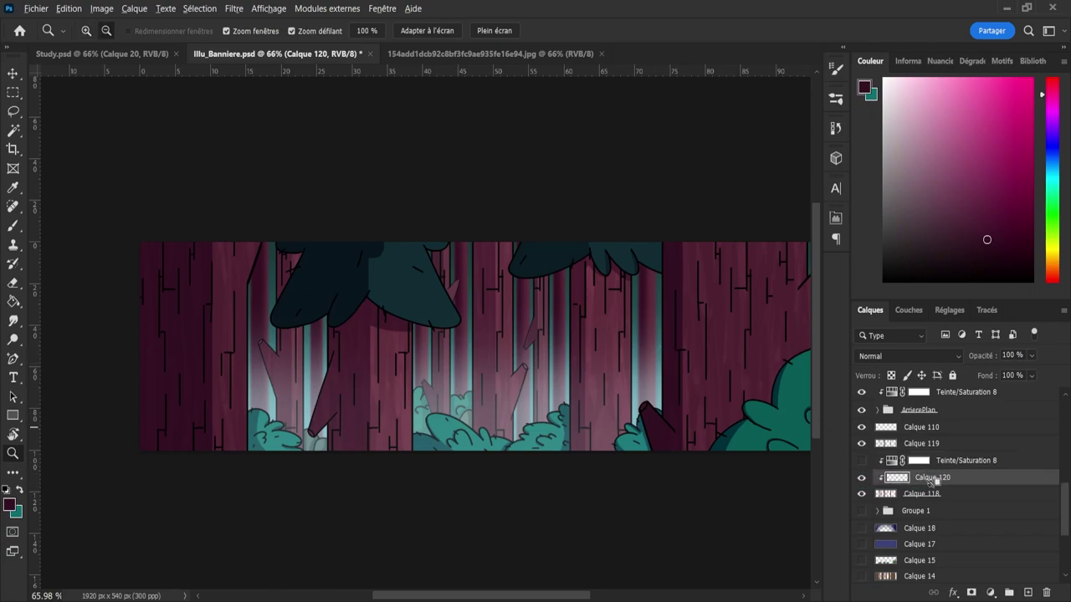
{"action": "left_click", "coordinate": [928, 485], "text": "alt"}
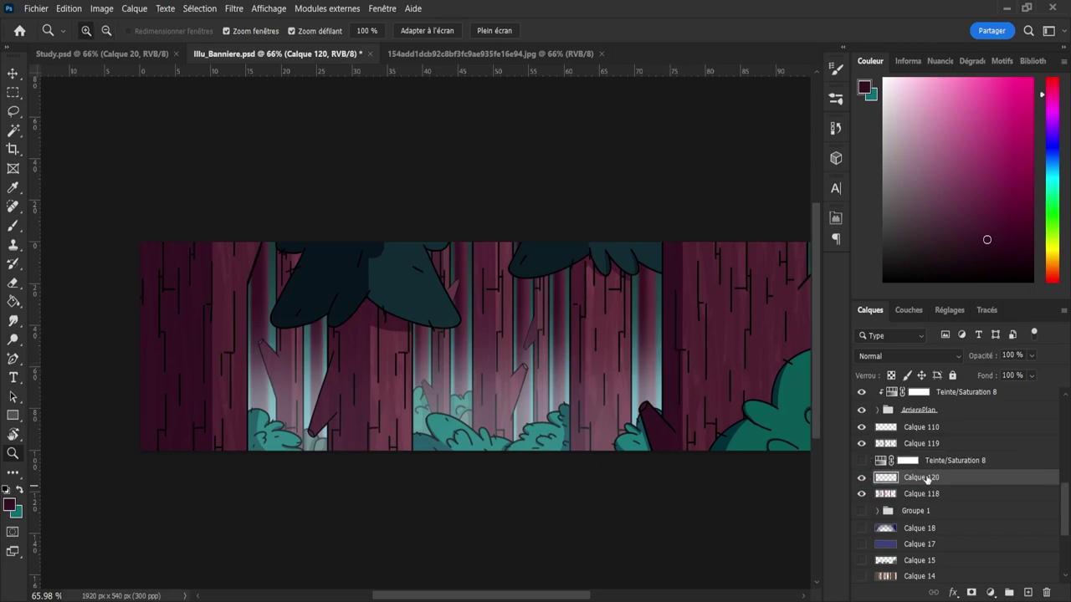
- Sample the plum bark colour from a foreground trunk and brush small bark marks on the right background trunks with a small brush
{"action": "left_click_drag", "start_coordinate": [657, 348], "coordinate": [672, 352]}
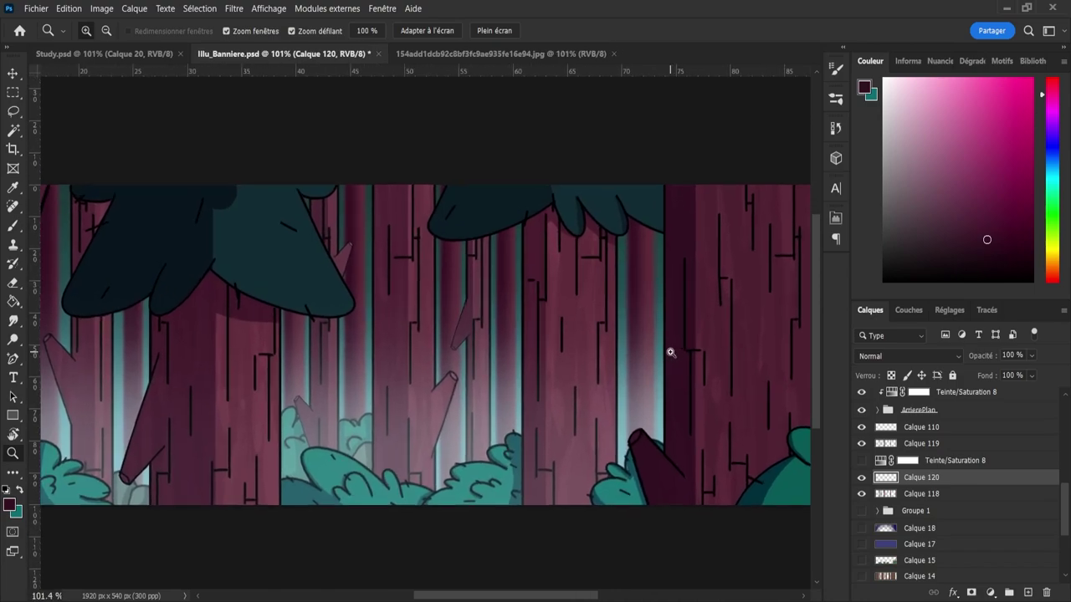
{"action": "key", "text": "i"}
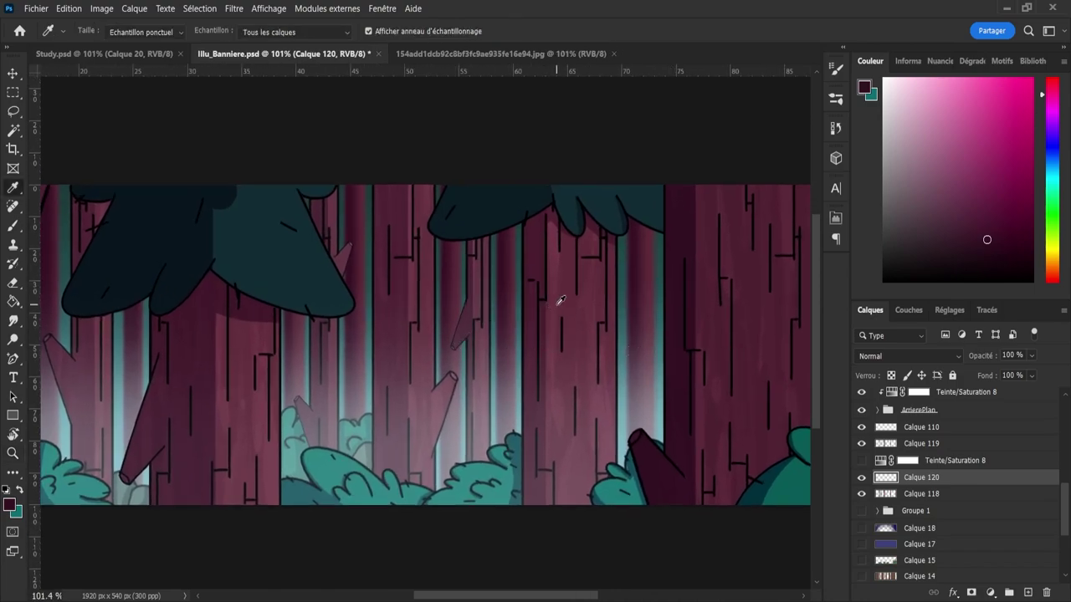
{"action": "left_click", "coordinate": [574, 266]}
{"action": "key", "text": "b"}
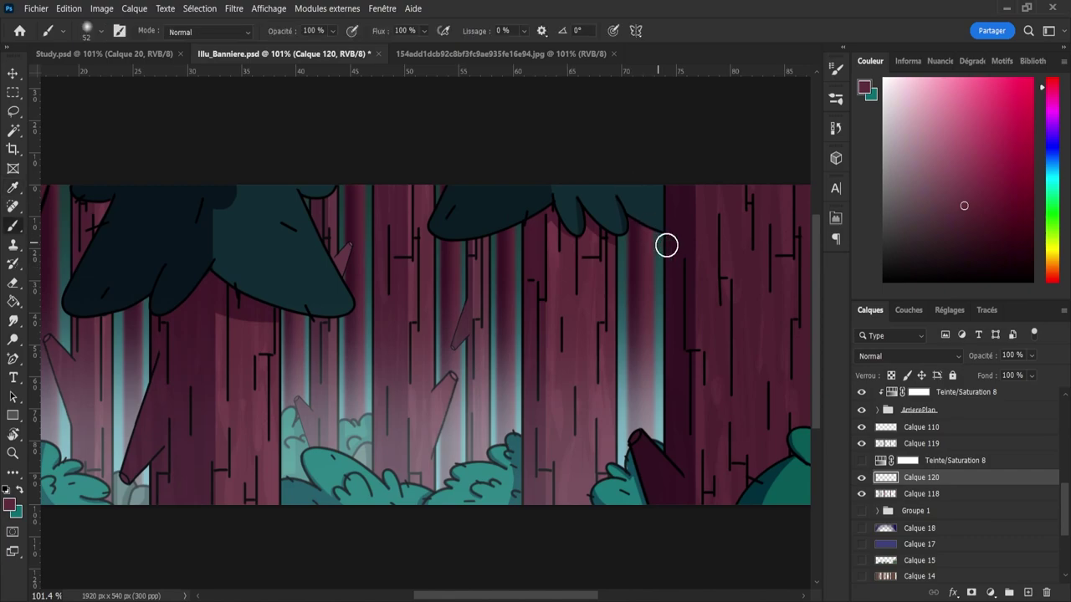
{"action": "left_click_drag", "start_coordinate": [646, 287], "coordinate": [631, 289]}
{"action": "key", "text": "bracketright"}
{"action": "key", "text": "bracketright"}
{"action": "key", "text": "bracketright"}
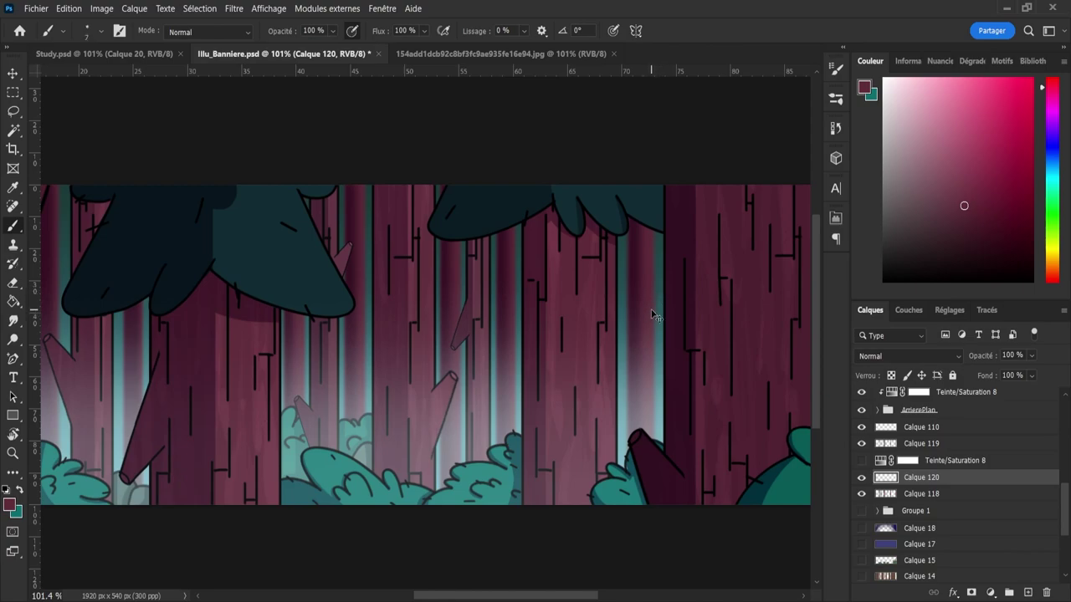
{"action": "key", "text": "bracketright"}
{"action": "key", "text": "bracketright"}
{"action": "key", "text": "bracketright"}
{"action": "key", "text": "bracketright"}
- Paint plum bark marks along the edges of the middle background trunks on Calque 120 with the 15 px brush
{"action": "key", "text": "z"}
{"action": "mouse_move", "coordinate": [517, 380]}
{"action": "left_mouse_down"}
{"action": "mouse_move", "coordinate": [457, 382]}
{"action": "mouse_move", "coordinate": [481, 385]}
{"action": "mouse_move", "coordinate": [444, 406]}
{"action": "mouse_move", "coordinate": [470, 396]}
{"action": "mouse_move", "coordinate": [476, 296]}
{"action": "left_mouse_up"}
{"action": "key", "text": "b"}
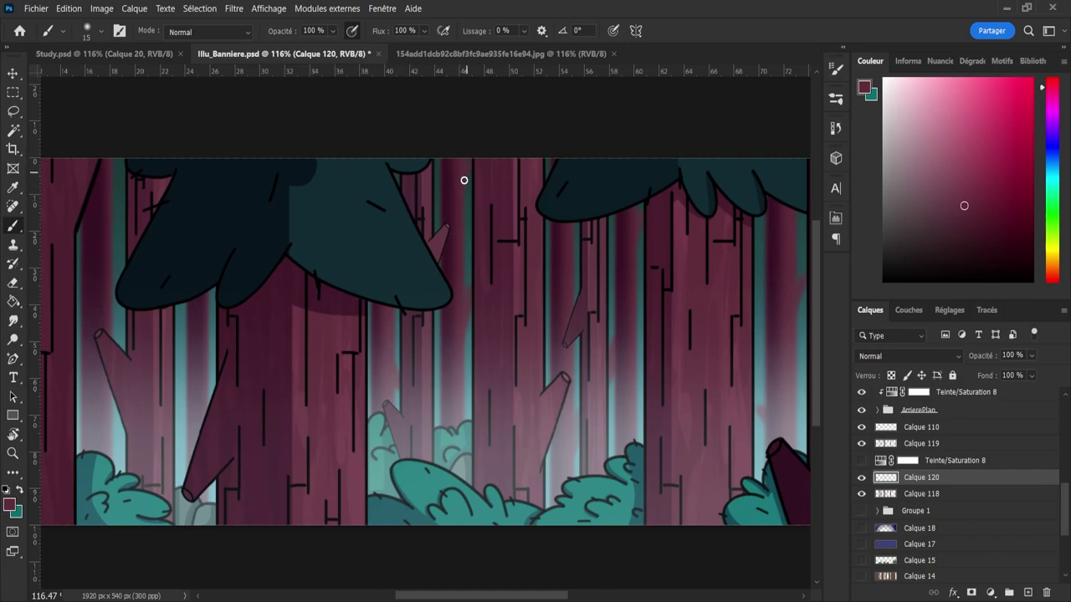
{"action": "key", "text": "z"}
{"action": "left_click_drag", "start_coordinate": [500, 269], "coordinate": [444, 312]}
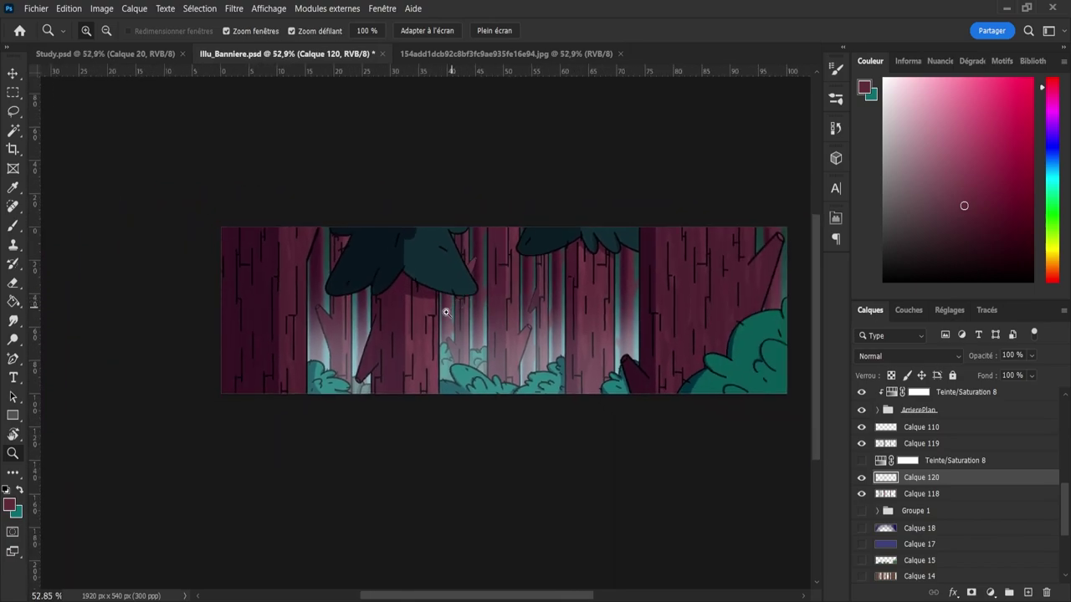
- Paint plum bark marks on the leftmost background trunks with the 15 px brush and save the document
{"action": "left_click_drag", "start_coordinate": [330, 349], "coordinate": [358, 358]}
{"action": "mouse_move", "coordinate": [491, 382]}
{"action": "left_mouse_down"}
{"action": "mouse_move", "coordinate": [451, 378]}
{"action": "mouse_move", "coordinate": [433, 308]}
{"action": "left_mouse_up"}
{"action": "key", "text": "b"}
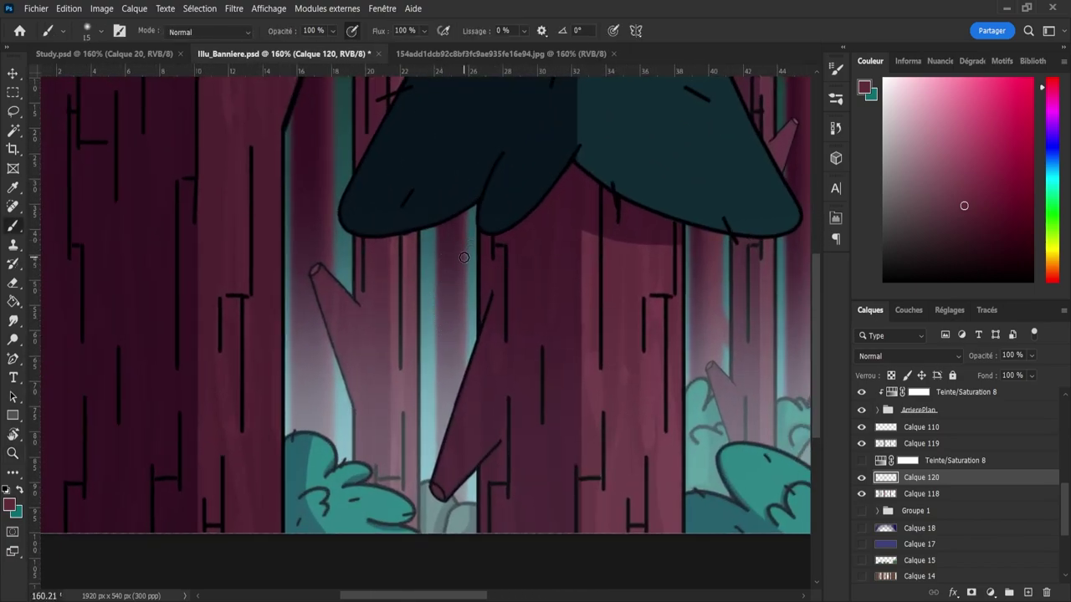
{"action": "left_click_drag", "start_coordinate": [471, 238], "coordinate": [476, 227]}
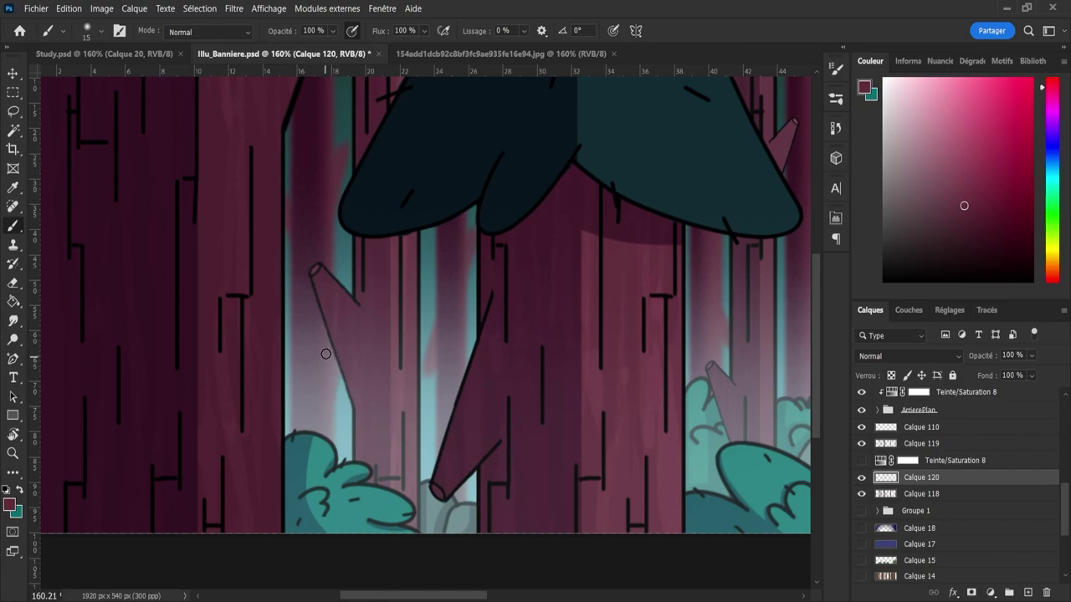
{"action": "key", "text": "z"}
{"action": "left_click_drag", "start_coordinate": [307, 368], "coordinate": [283, 358]}
{"action": "key", "text": "ctrl+s"}
{"action": "left_click_drag", "start_coordinate": [452, 402], "coordinate": [465, 411]}
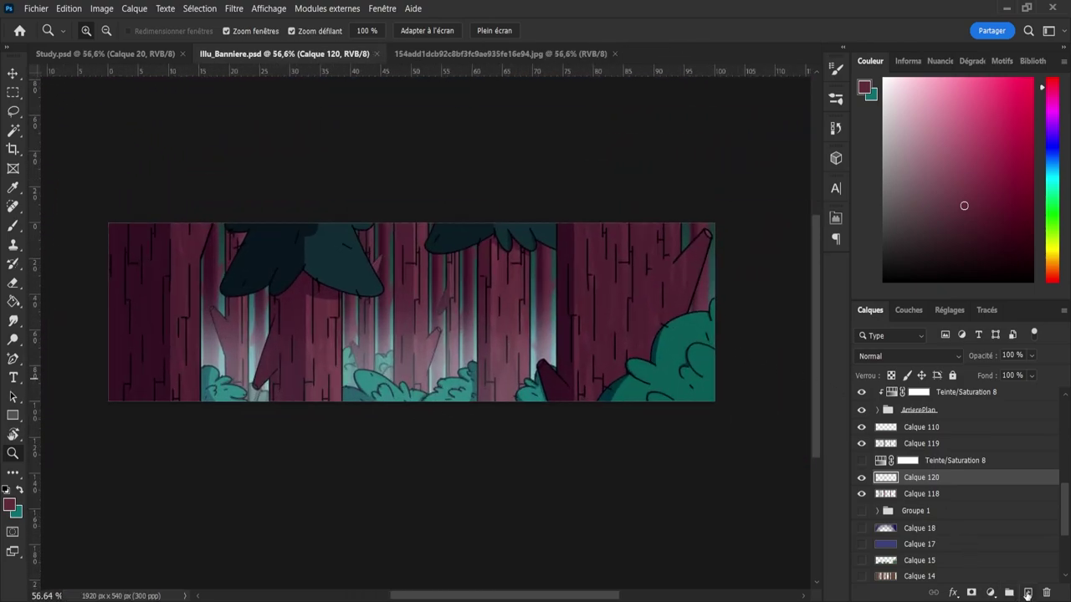
- Add a new layer above Calque 120 and sample the dark teal of the large hanging foliage as the brush colour
{"action": "left_click", "coordinate": [1028, 593]}
{"action": "key", "text": "i"}
{"action": "left_click", "coordinate": [343, 259]}
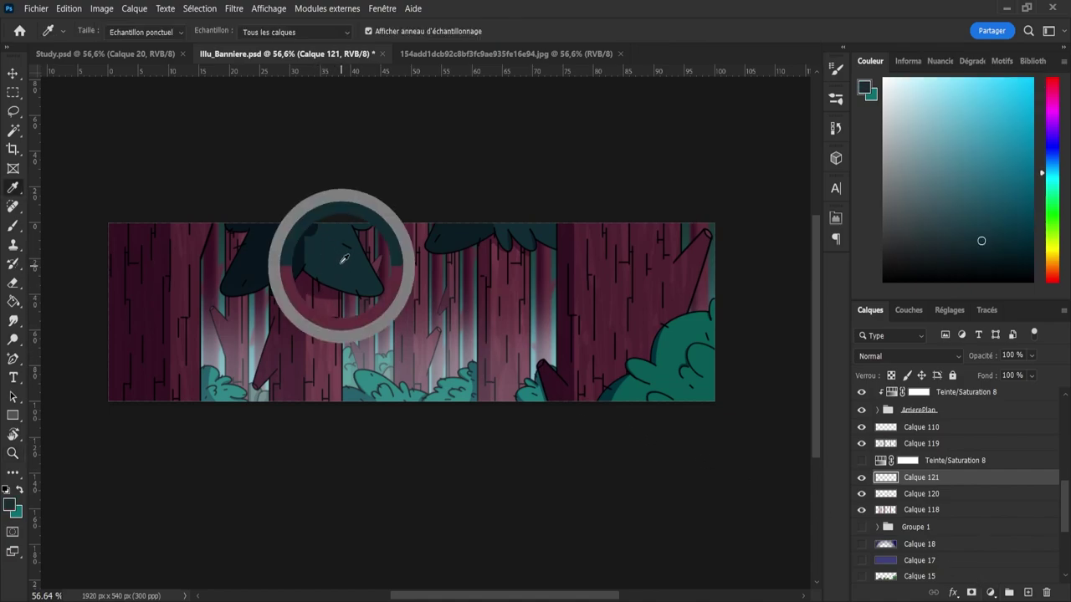
{"action": "key", "text": "b"}
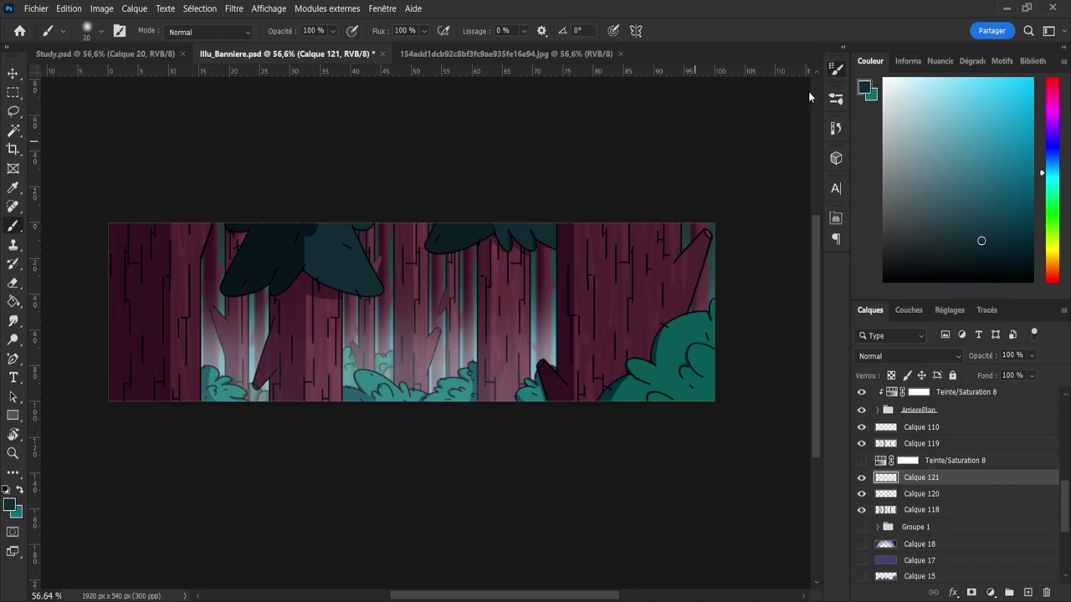
- Set the brush size to 36 px, move Calque 119 beneath Calque 121 and make Calque 121 active
{"action": "key", "text": "z"}
{"action": "left_click", "coordinate": [486, 265]}
{"action": "key", "text": "b"}
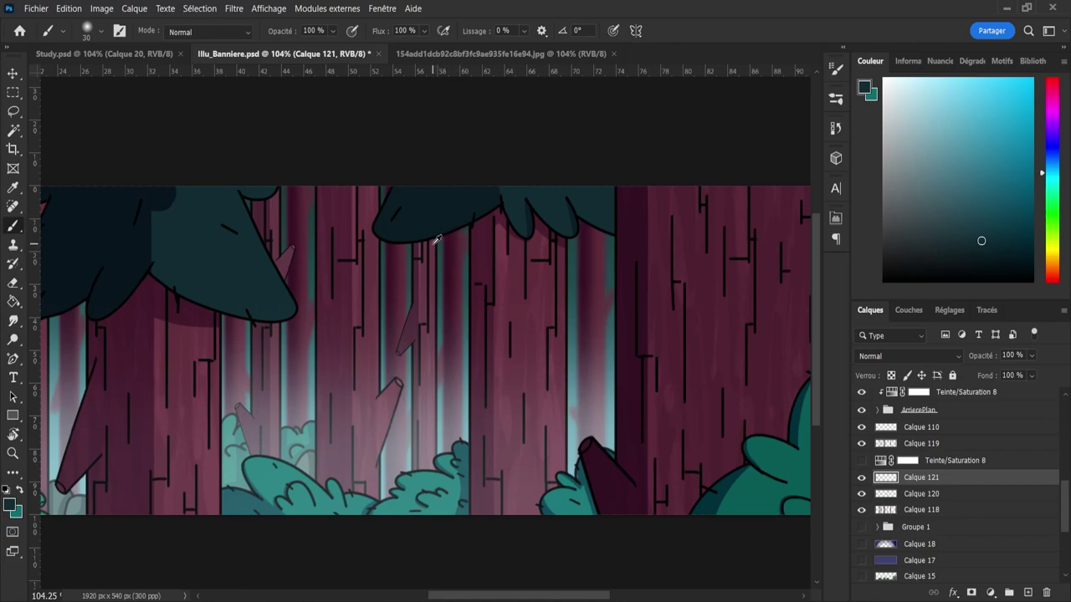
{"action": "right_click", "coordinate": [433, 241], "text": "alt"}
{"action": "left_click_drag", "start_coordinate": [904, 444], "coordinate": [918, 473]}
{"action": "left_click", "coordinate": [908, 465]}
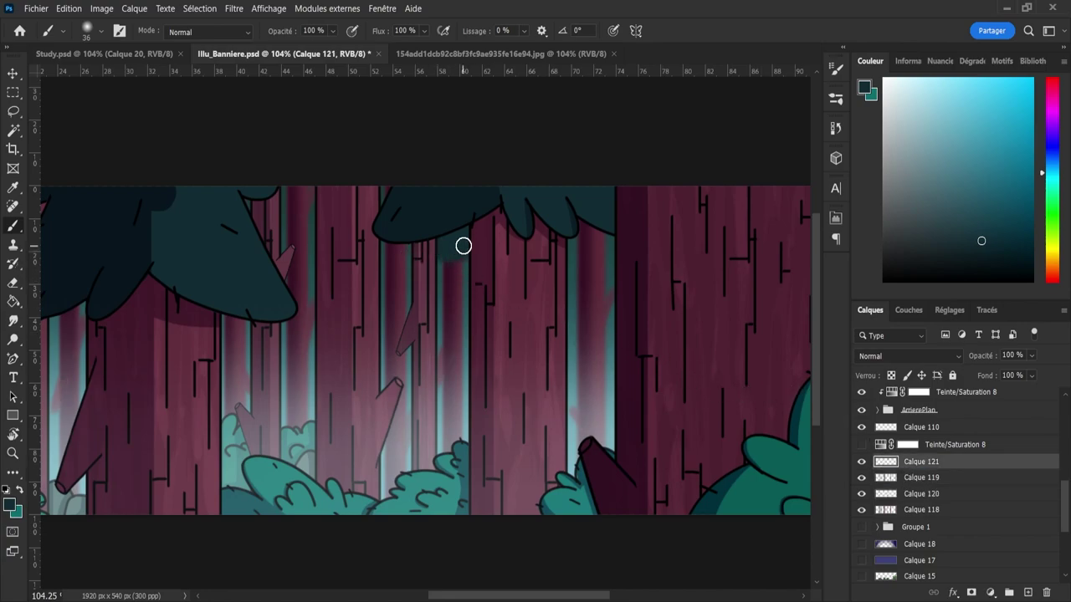
- Paint a dark teal shadow on Calque 121 below the middle hanging foliage with the 36 px brush and soften its lower edge
{"action": "mouse_move", "coordinate": [464, 246]}
{"action": "left_mouse_down"}
{"action": "mouse_move", "coordinate": [469, 255]}
{"action": "mouse_move", "coordinate": [440, 268]}
{"action": "mouse_move", "coordinate": [454, 251]}
{"action": "left_mouse_up"}
{"action": "key", "text": "e"}
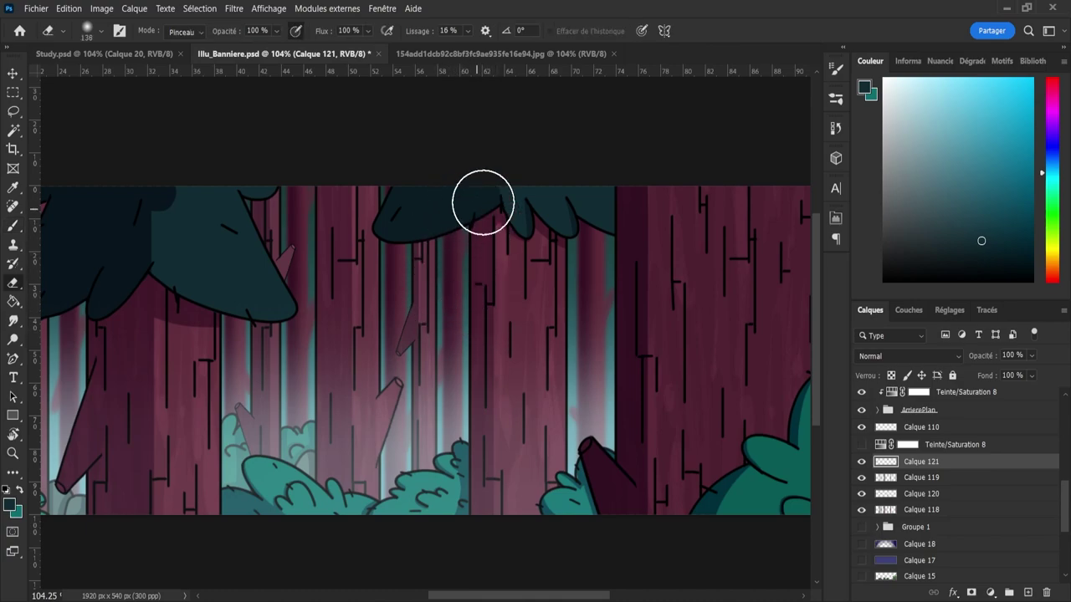
{"action": "key", "text": "b"}
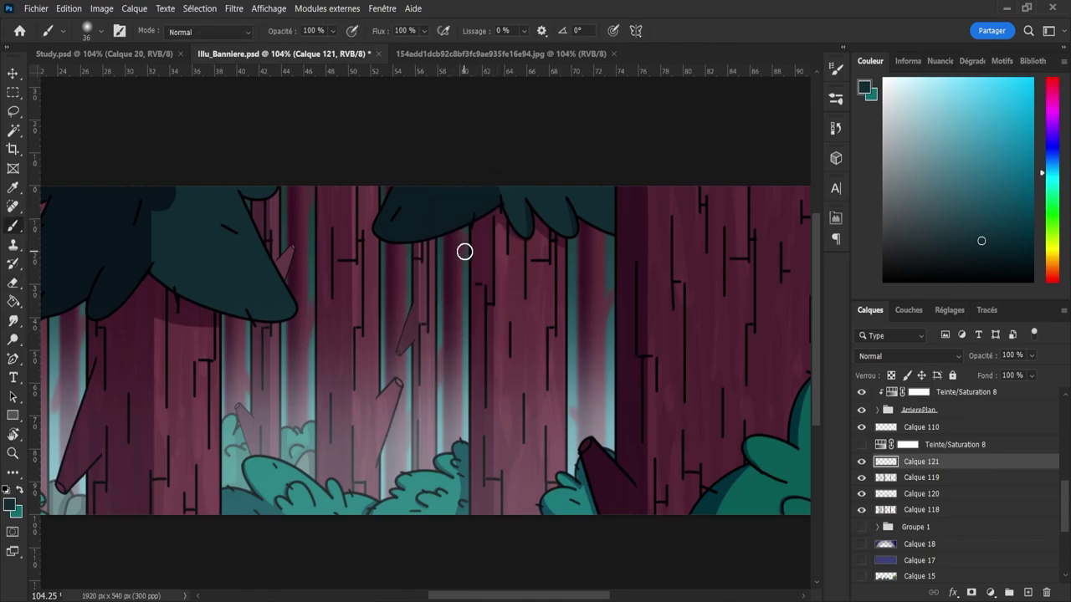
- Paint a dark teal shadow at the top of the gap beside the large right trunk at 22 px and soften its lower edge
{"action": "right_click", "coordinate": [573, 259], "text": "alt"}
{"action": "left_click_drag", "start_coordinate": [570, 255], "coordinate": [618, 250]}
{"action": "key", "text": "ctrl+z"}
{"action": "right_click", "coordinate": [590, 260], "text": "alt"}
{"action": "mouse_move", "coordinate": [572, 262]}
{"action": "left_mouse_down"}
{"action": "mouse_move", "coordinate": [626, 271]}
{"action": "mouse_move", "coordinate": [578, 270]}
{"action": "mouse_move", "coordinate": [571, 255]}
{"action": "mouse_move", "coordinate": [581, 249]}
{"action": "mouse_move", "coordinate": [560, 261]}
{"action": "mouse_move", "coordinate": [585, 218]}
{"action": "mouse_move", "coordinate": [600, 226]}
{"action": "mouse_move", "coordinate": [596, 242]}
{"action": "mouse_move", "coordinate": [603, 233]}
{"action": "mouse_move", "coordinate": [584, 267]}
{"action": "mouse_move", "coordinate": [605, 228]}
{"action": "mouse_move", "coordinate": [617, 258]}
{"action": "left_mouse_up"}
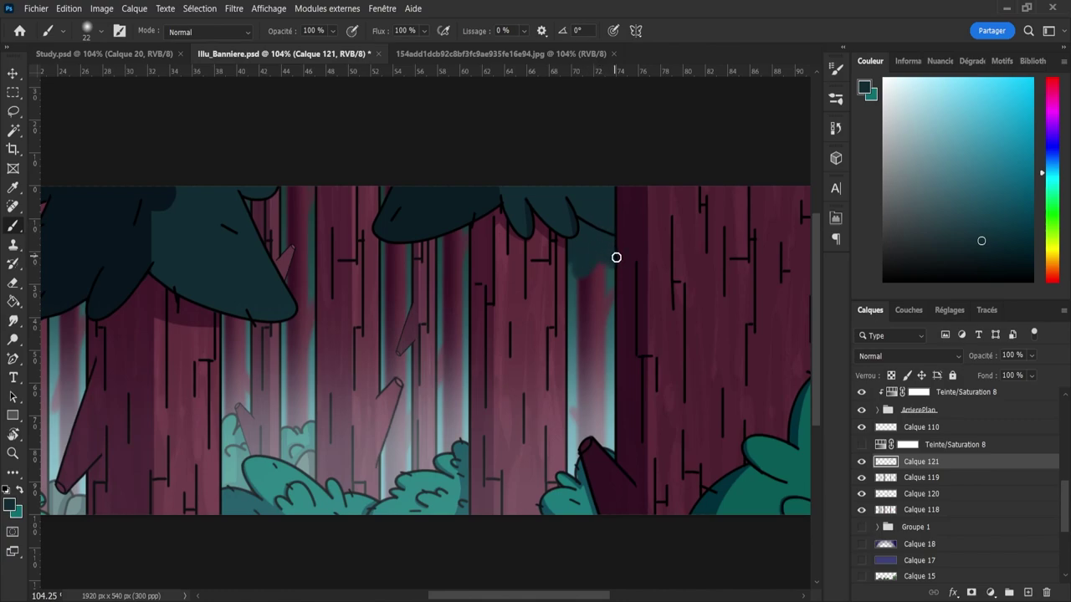
{"action": "key", "text": "e"}
{"action": "mouse_move", "coordinate": [594, 303]}
{"action": "left_mouse_down"}
{"action": "mouse_move", "coordinate": [549, 291]}
{"action": "mouse_move", "coordinate": [608, 294]}
{"action": "mouse_move", "coordinate": [619, 309]}
{"action": "left_mouse_up"}
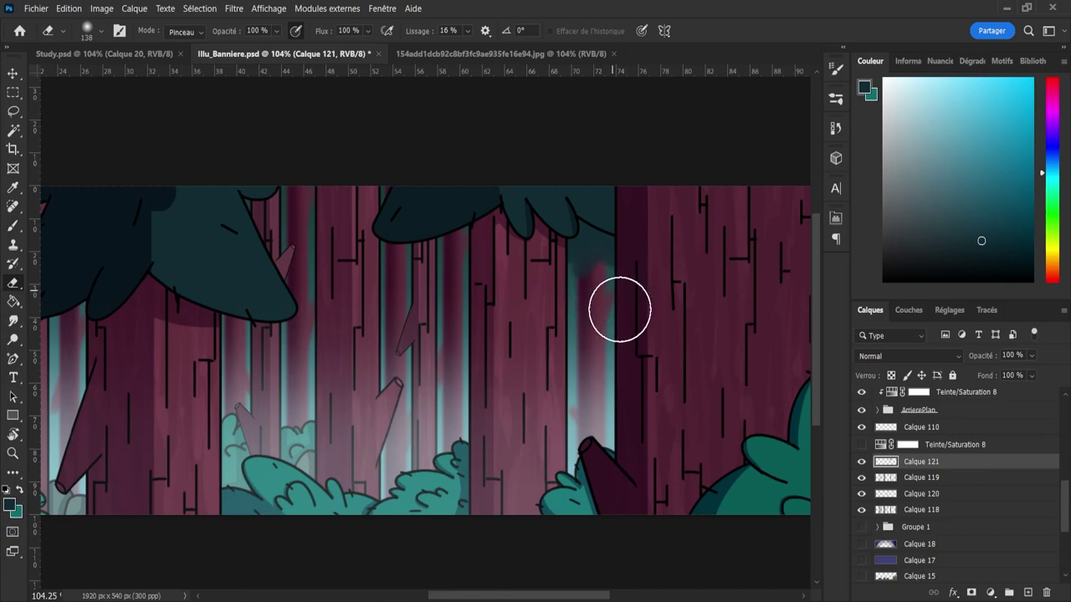
- Paint the top of the background gap just right of the largest hanging foliage dark teal at 22 px and fade its lower edge
{"action": "key", "text": "b"}
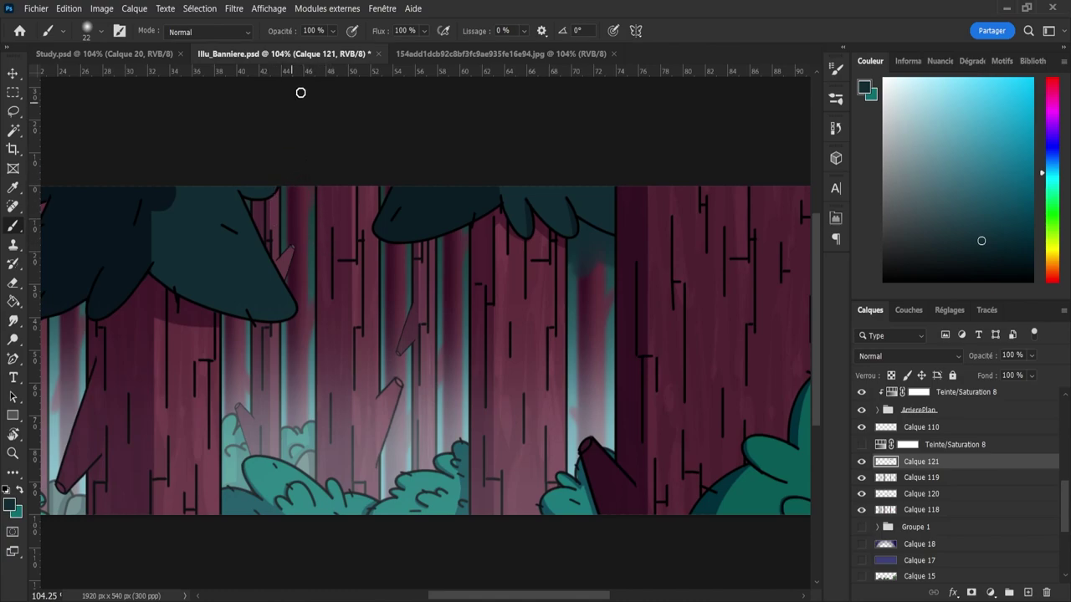
{"action": "left_click", "coordinate": [352, 31]}
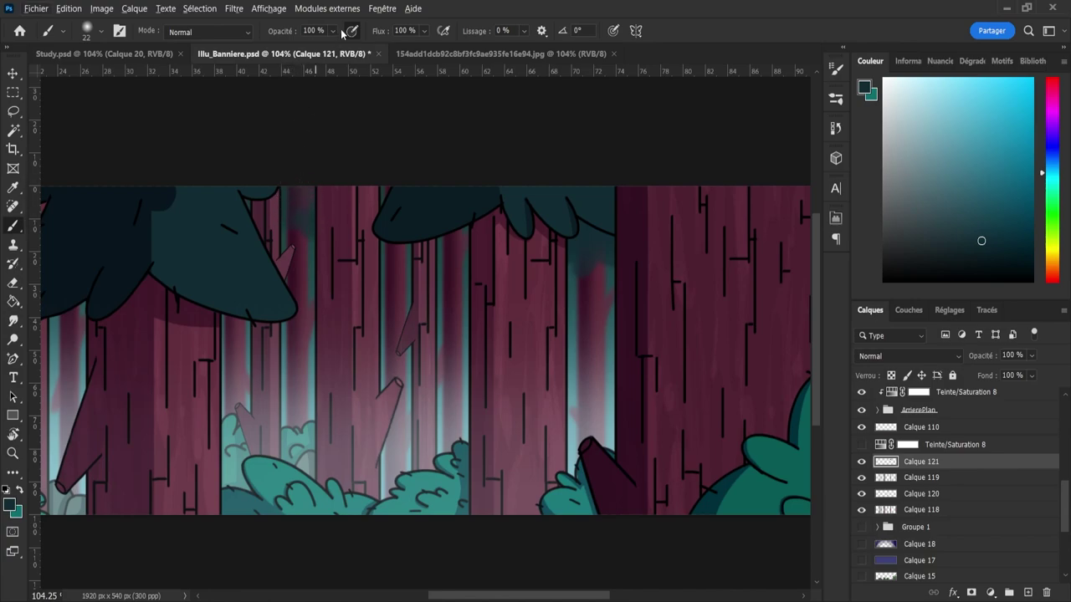
{"action": "mouse_move", "coordinate": [316, 176]}
{"action": "left_mouse_down"}
{"action": "mouse_move", "coordinate": [308, 206]}
{"action": "mouse_move", "coordinate": [282, 185]}
{"action": "mouse_move", "coordinate": [313, 224]}
{"action": "mouse_move", "coordinate": [293, 197]}
{"action": "mouse_move", "coordinate": [284, 226]}
{"action": "mouse_move", "coordinate": [293, 174]}
{"action": "left_mouse_up"}
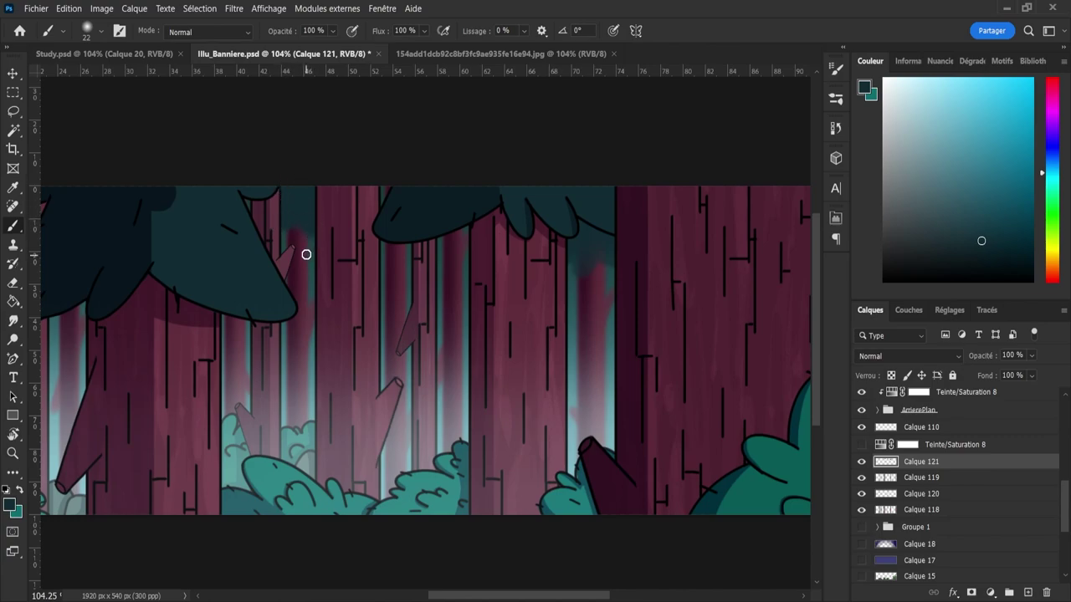
{"action": "left_click_drag", "start_coordinate": [300, 237], "coordinate": [309, 245]}
{"action": "key", "text": "e"}
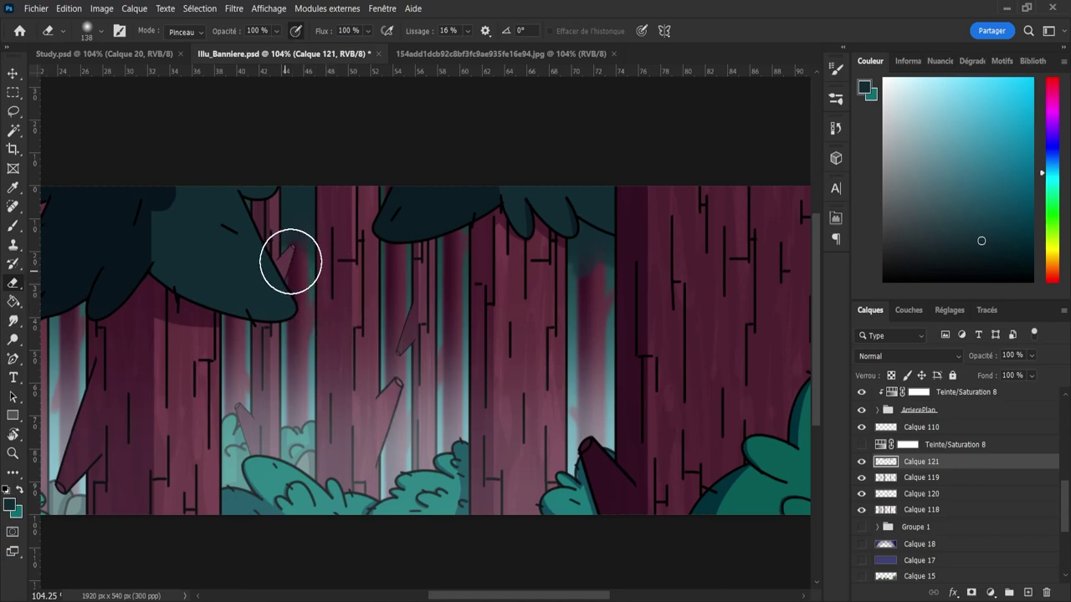
- Shade the top of the leftmost background gap dark teal with a 36 px brush, soften the lower edge and save the document
{"action": "key", "text": "z"}
{"action": "left_click_drag", "start_coordinate": [404, 327], "coordinate": [348, 340]}
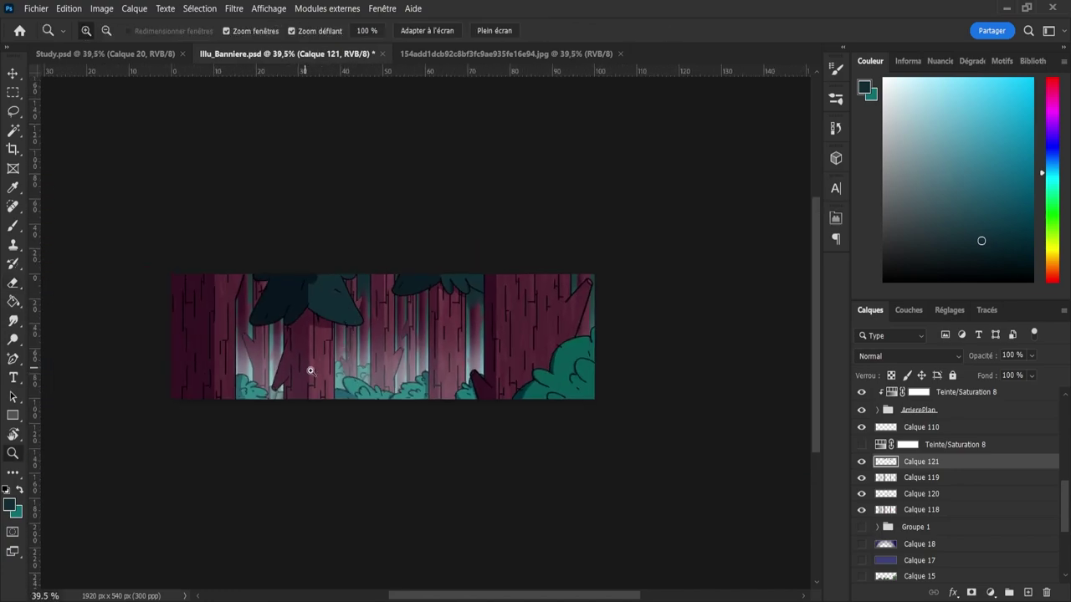
{"action": "left_click_drag", "start_coordinate": [310, 370], "coordinate": [343, 374]}
{"action": "left_click", "coordinate": [389, 382]}
{"action": "scroll", "coordinate": [262, 354], "scroll_direction": "up", "scroll_amount": 3}
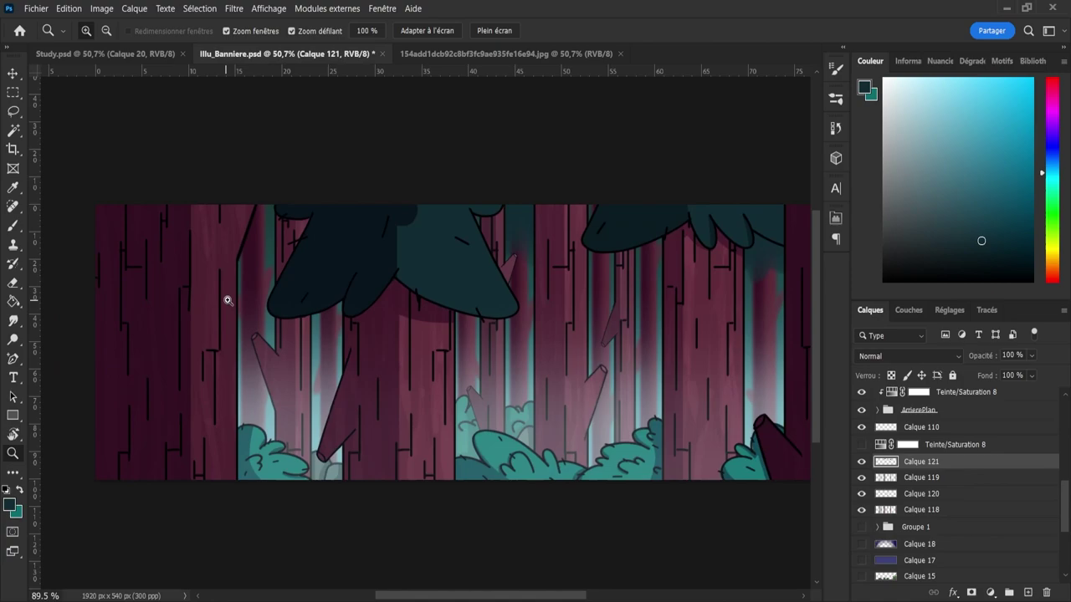
{"action": "key", "text": "b"}
{"action": "right_click", "coordinate": [268, 210], "text": "alt"}
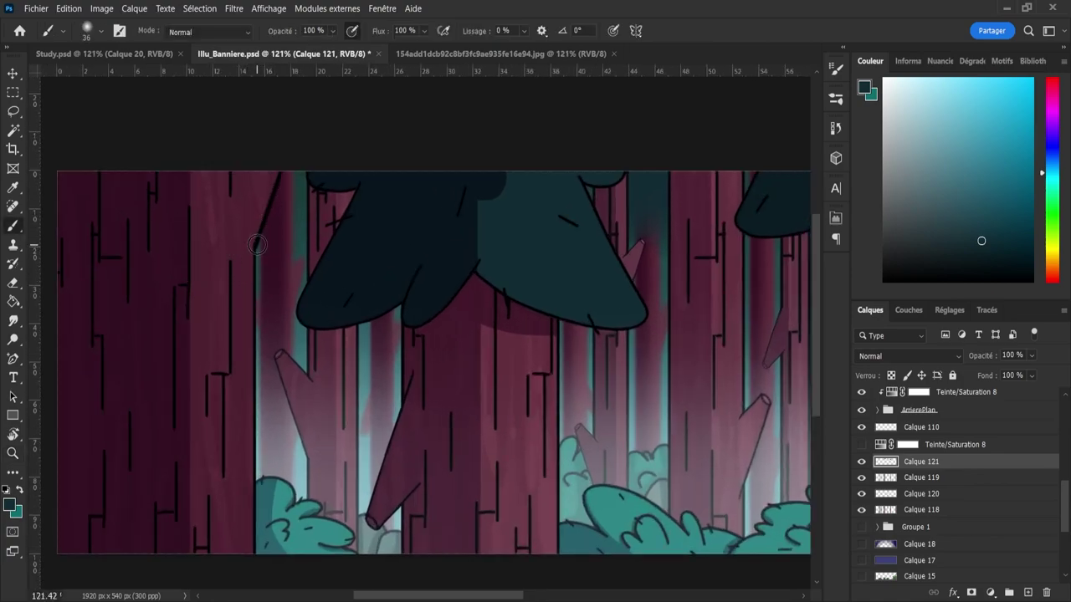
{"action": "left_click_drag", "start_coordinate": [256, 254], "coordinate": [289, 237]}
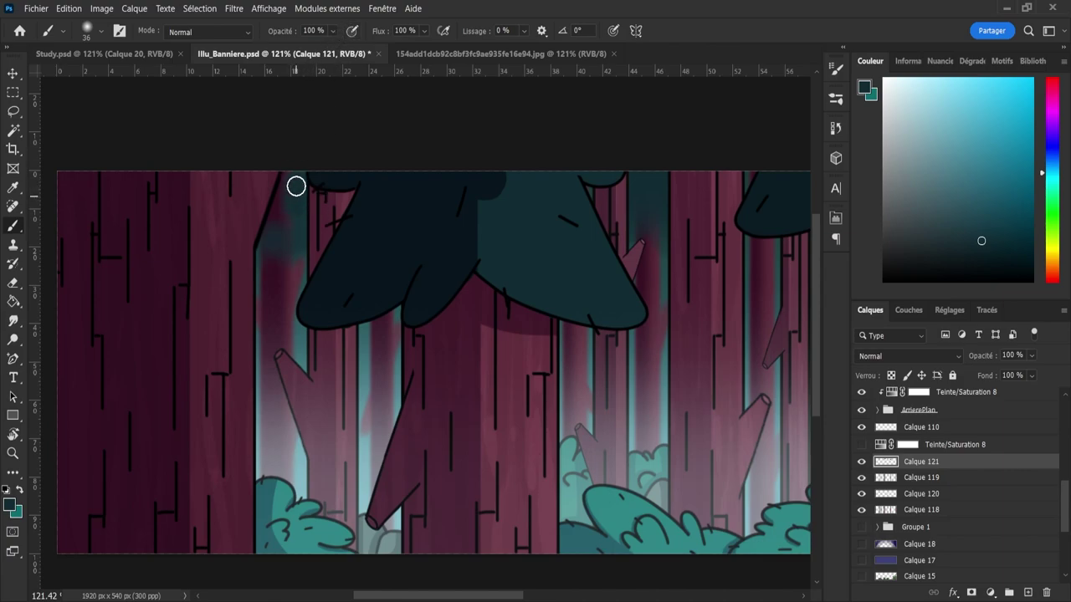
{"action": "mouse_move", "coordinate": [296, 186]}
{"action": "left_mouse_down"}
{"action": "mouse_move", "coordinate": [279, 186]}
{"action": "mouse_move", "coordinate": [269, 229]}
{"action": "mouse_move", "coordinate": [294, 209]}
{"action": "left_mouse_up"}
{"action": "mouse_move", "coordinate": [254, 251]}
{"action": "left_mouse_down"}
{"action": "mouse_move", "coordinate": [256, 260]}
{"action": "mouse_move", "coordinate": [290, 223]}
{"action": "mouse_move", "coordinate": [296, 251]}
{"action": "mouse_move", "coordinate": [289, 241]}
{"action": "left_mouse_up"}
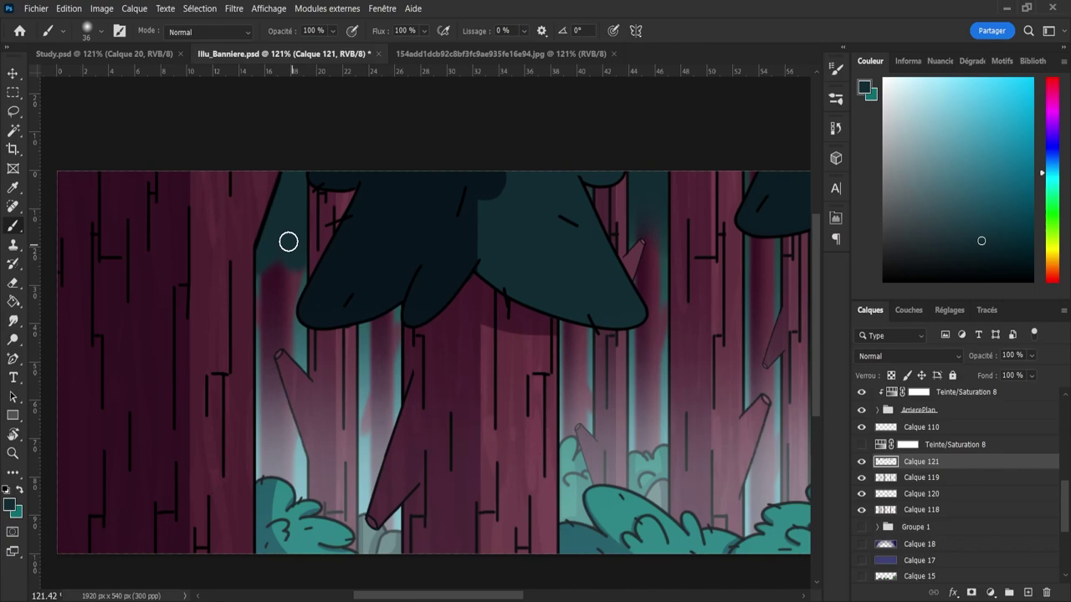
{"action": "key", "text": "e"}
{"action": "mouse_move", "coordinate": [258, 282]}
{"action": "left_mouse_down"}
{"action": "mouse_move", "coordinate": [275, 262]}
{"action": "mouse_move", "coordinate": [291, 328]}
{"action": "mouse_move", "coordinate": [258, 331]}
{"action": "mouse_move", "coordinate": [280, 334]}
{"action": "left_mouse_up"}
{"action": "key", "text": "z"}
{"action": "key", "text": "ctrl+s"}
- Paint dark teal shading behind the broken branch in the banner's upper right corner with the 36 px brush and save the document
{"action": "left_click_drag", "start_coordinate": [420, 341], "coordinate": [434, 341]}
{"action": "left_click_drag", "start_coordinate": [374, 324], "coordinate": [365, 324]}
{"action": "left_click_drag", "start_coordinate": [477, 341], "coordinate": [491, 340]}
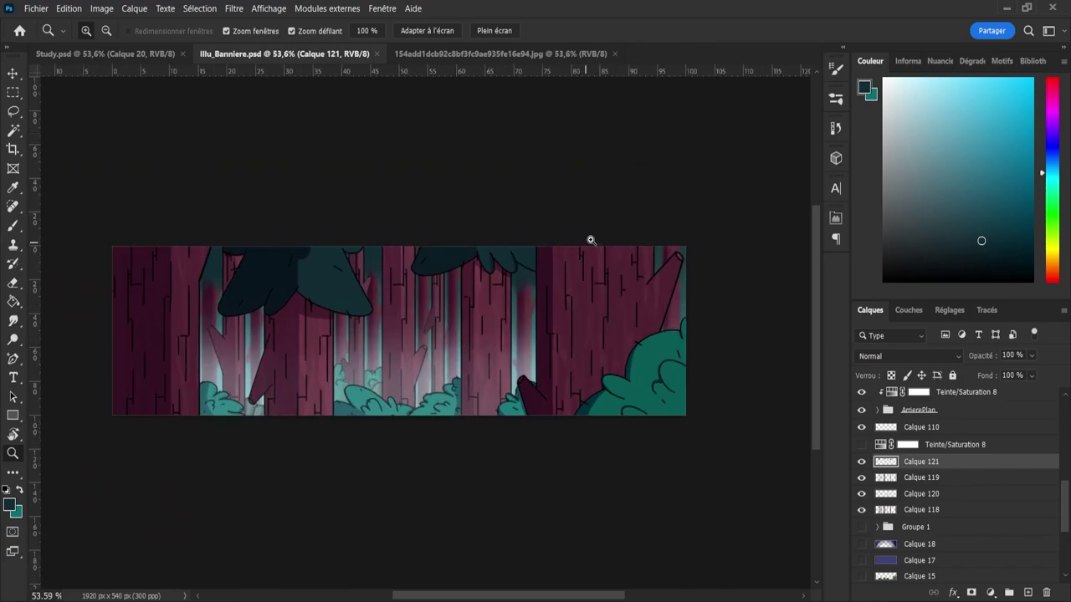
{"action": "key", "text": "b"}
{"action": "mouse_move", "coordinate": [669, 251]}
{"action": "left_mouse_down"}
{"action": "mouse_move", "coordinate": [658, 249]}
{"action": "mouse_move", "coordinate": [673, 246]}
{"action": "left_mouse_up"}
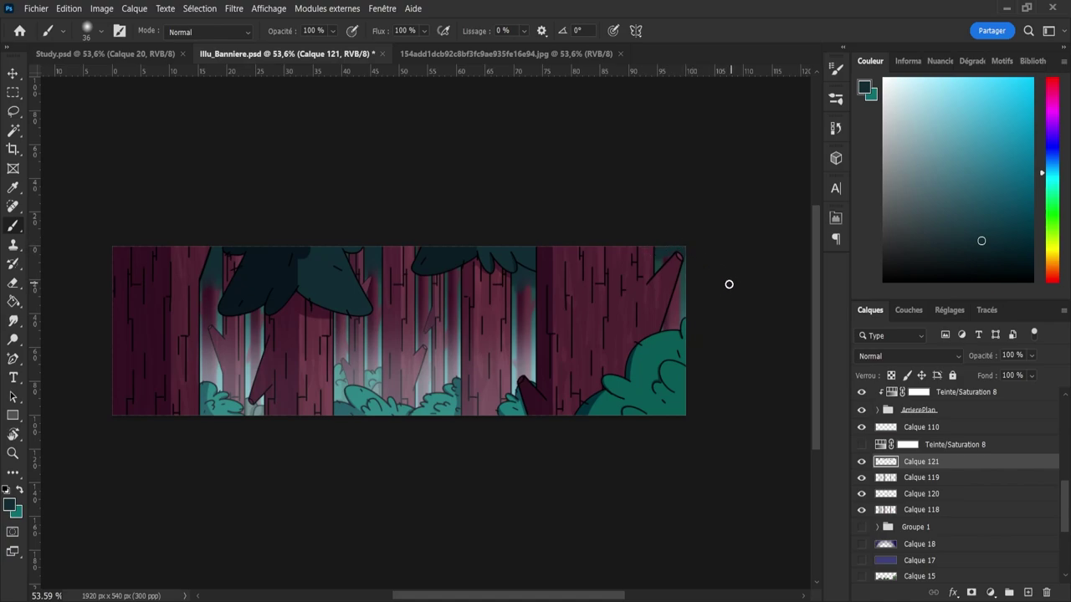
{"action": "key", "text": "e"}
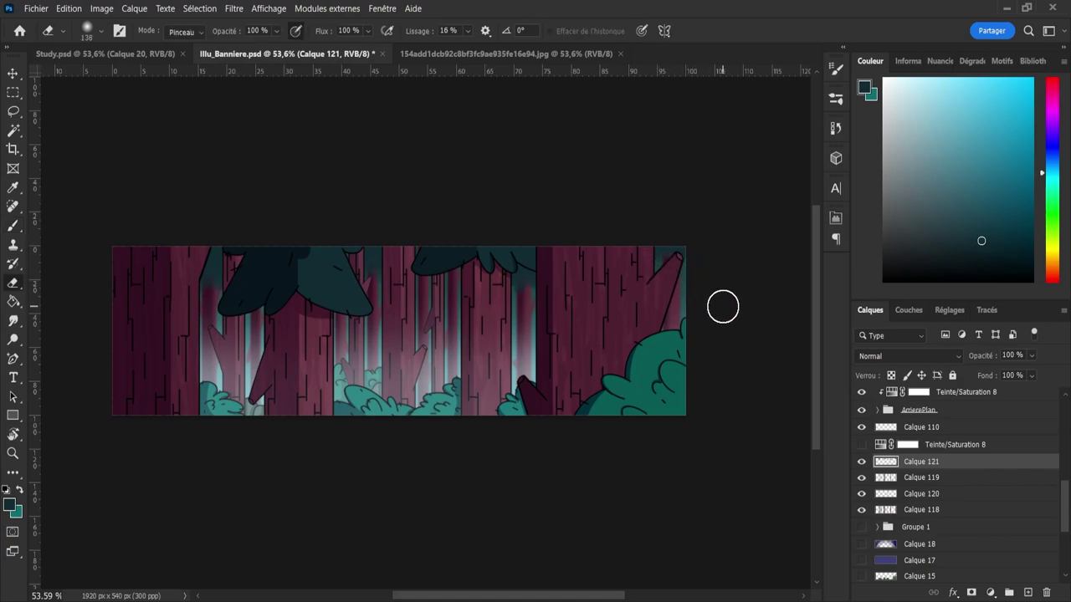
{"action": "key", "text": "z"}
{"action": "key", "text": "ctrl+s"}
- Add a new layer above Calque 118 and sample the plum of the middle trunk's bark as the brush colour
{"action": "mouse_move", "coordinate": [648, 323]}
{"action": "left_mouse_down"}
{"action": "mouse_move", "coordinate": [665, 325]}
{"action": "mouse_move", "coordinate": [651, 331]}
{"action": "left_mouse_up"}
{"action": "left_click_drag", "start_coordinate": [553, 361], "coordinate": [595, 344]}
{"action": "mouse_move", "coordinate": [469, 329]}
{"action": "left_mouse_down"}
{"action": "mouse_move", "coordinate": [393, 310]}
{"action": "mouse_move", "coordinate": [469, 308]}
{"action": "left_mouse_up"}
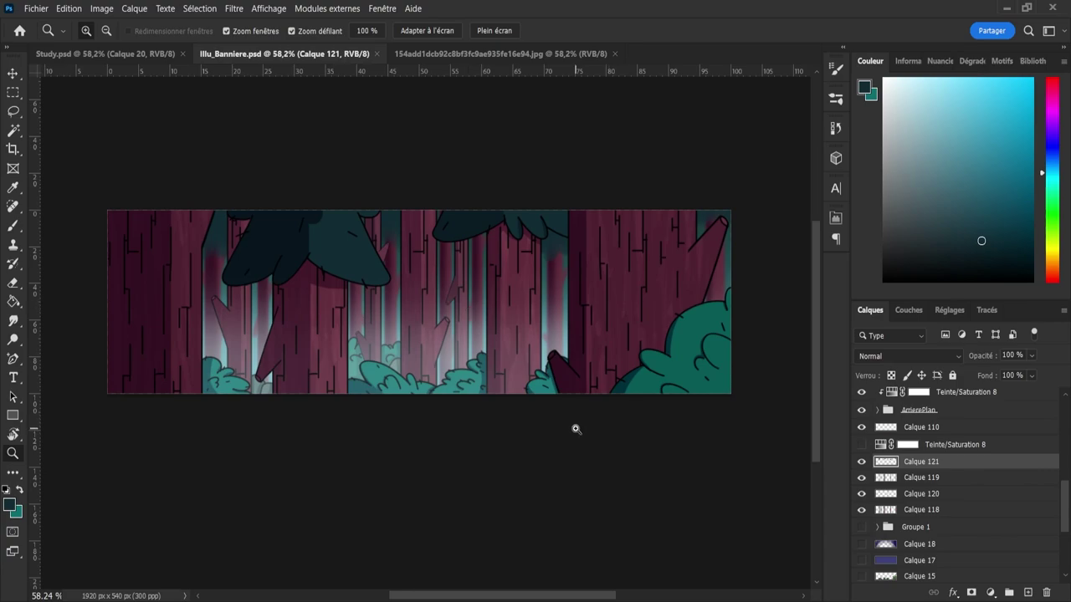
{"action": "left_click", "coordinate": [884, 510]}
{"action": "left_click", "coordinate": [861, 511]}
{"action": "left_click", "coordinate": [861, 510]}
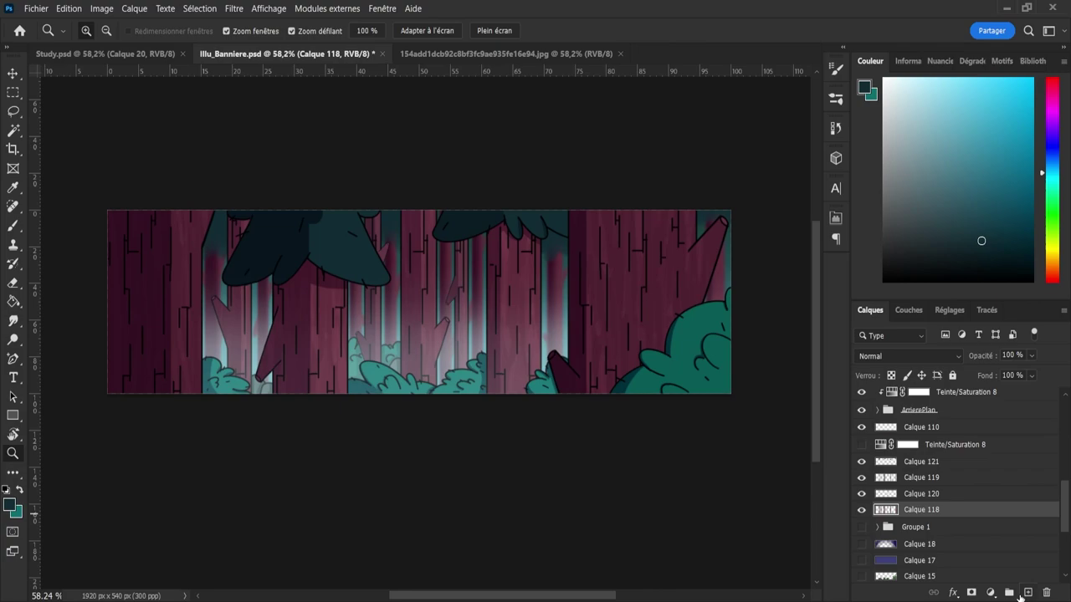
{"action": "left_click", "coordinate": [1026, 593]}
{"action": "key", "text": "i"}
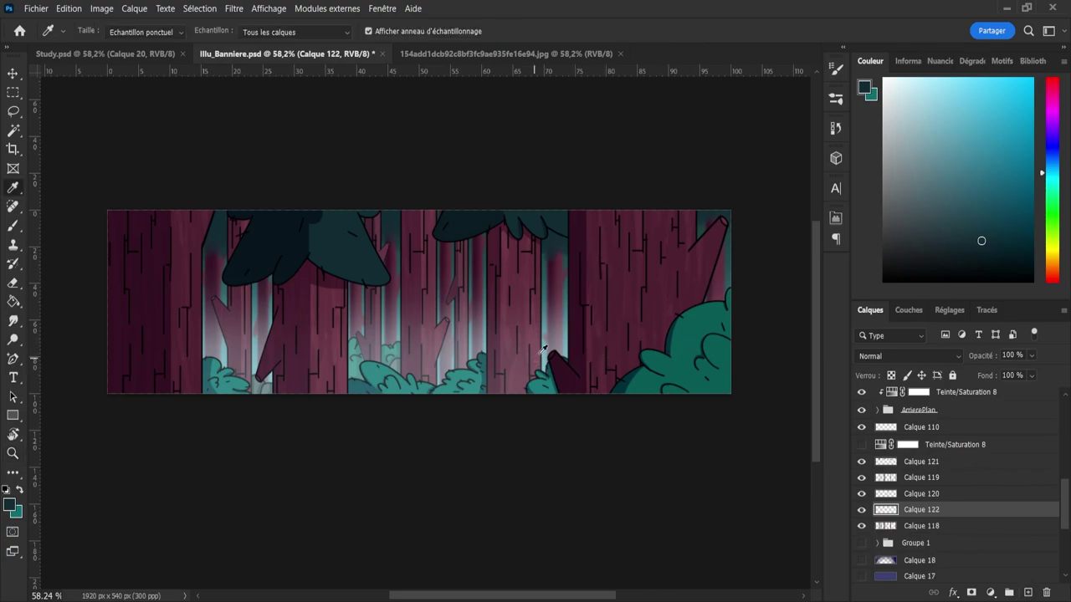
{"action": "left_click", "coordinate": [507, 336]}
- Switch to a textured 14 px brush and paint plum highlights on the background trunk beside the large right trunk on Calque 122
{"action": "key", "text": "z"}
{"action": "left_click_drag", "start_coordinate": [552, 310], "coordinate": [562, 310]}
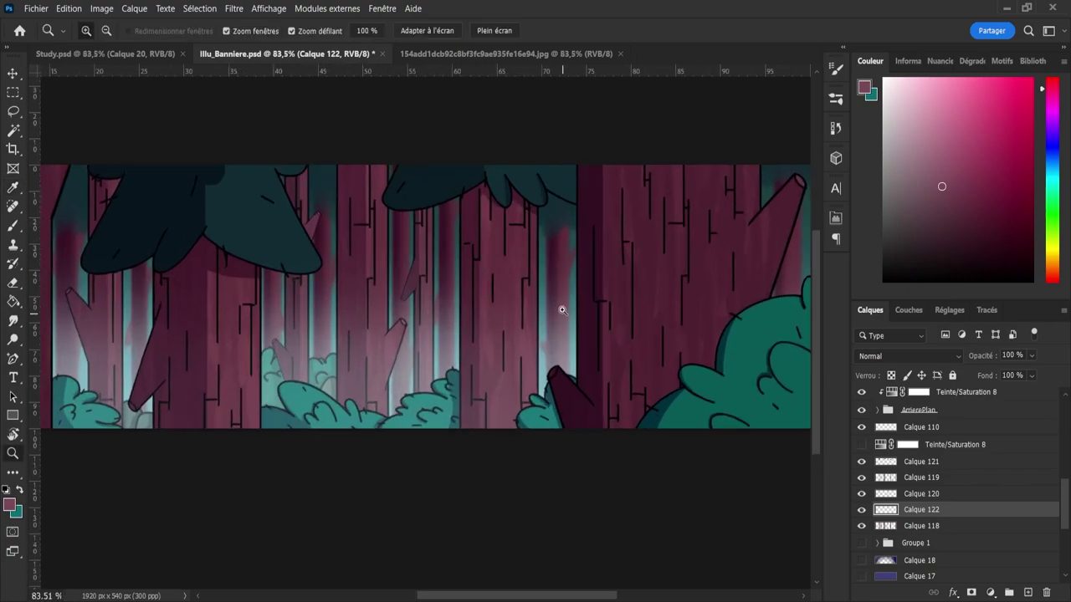
{"action": "key", "text": "b"}
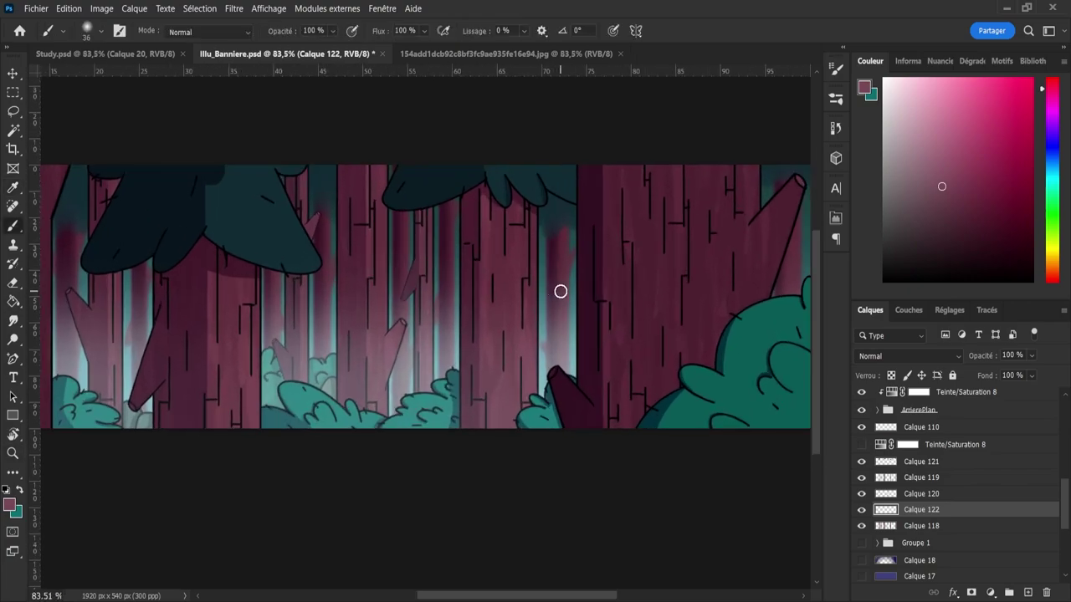
{"action": "left_click", "coordinate": [680, 92]}
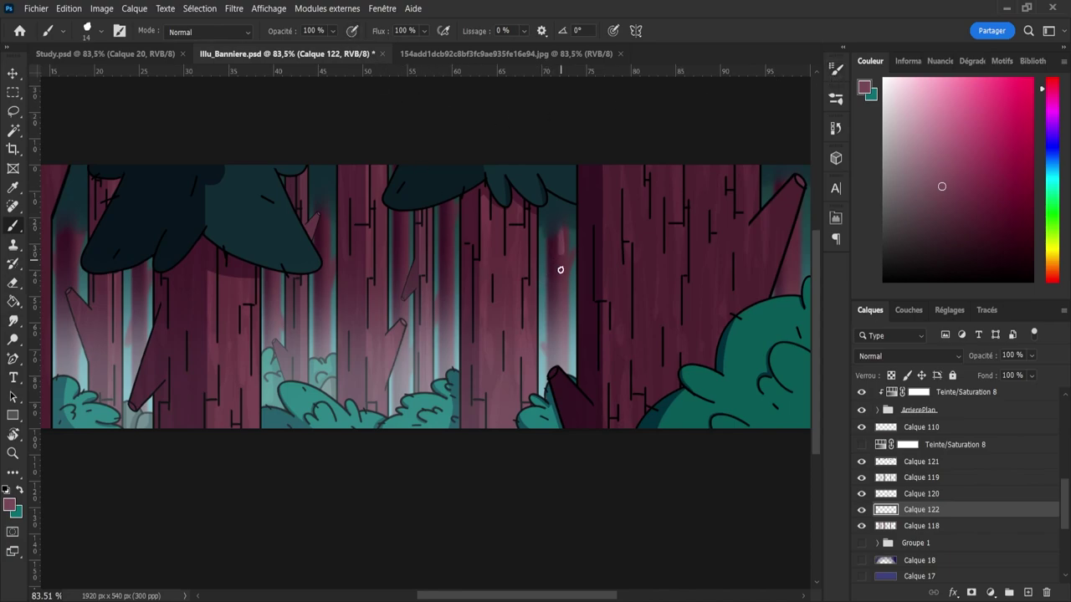
- Reduce the brush to 6 px and paint fine plum bark marks on the remaining background trunks on Calque 122
{"action": "key", "text": "z"}
{"action": "key", "text": "b"}
{"action": "key", "text": "bracketleft"}
{"action": "key", "text": "bracketleft"}
{"action": "key", "text": "bracketleft"}
{"action": "key", "text": "bracketleft"}
{"action": "key", "text": "bracketleft"}
{"action": "left_click_drag", "start_coordinate": [437, 596], "coordinate": [404, 596]}
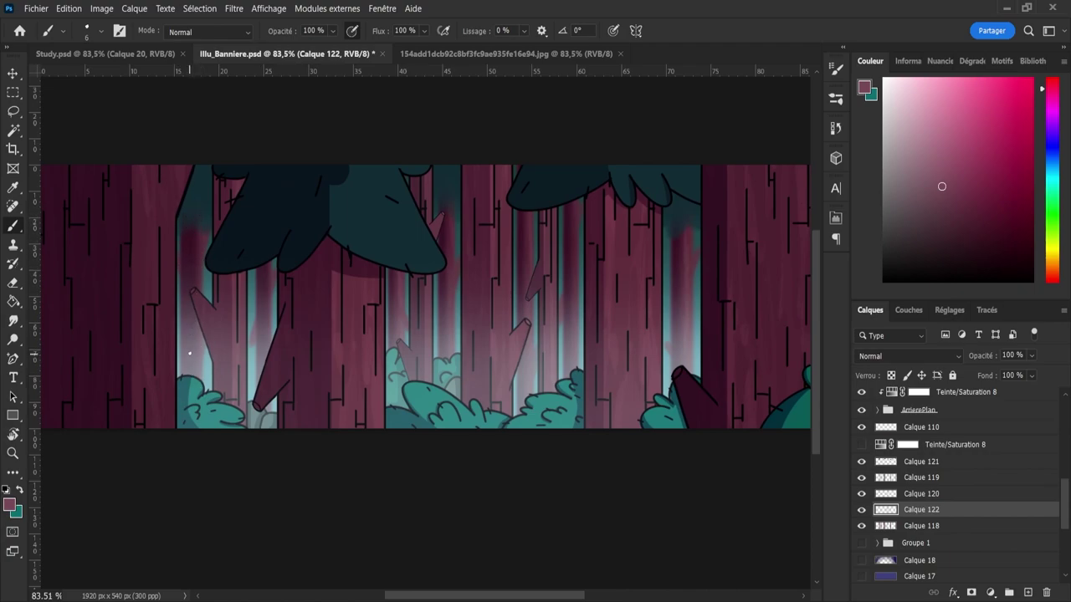
- Soften the plum bark marks on the leftmost background trunk with the 138 px eraser
{"action": "key", "text": "e"}
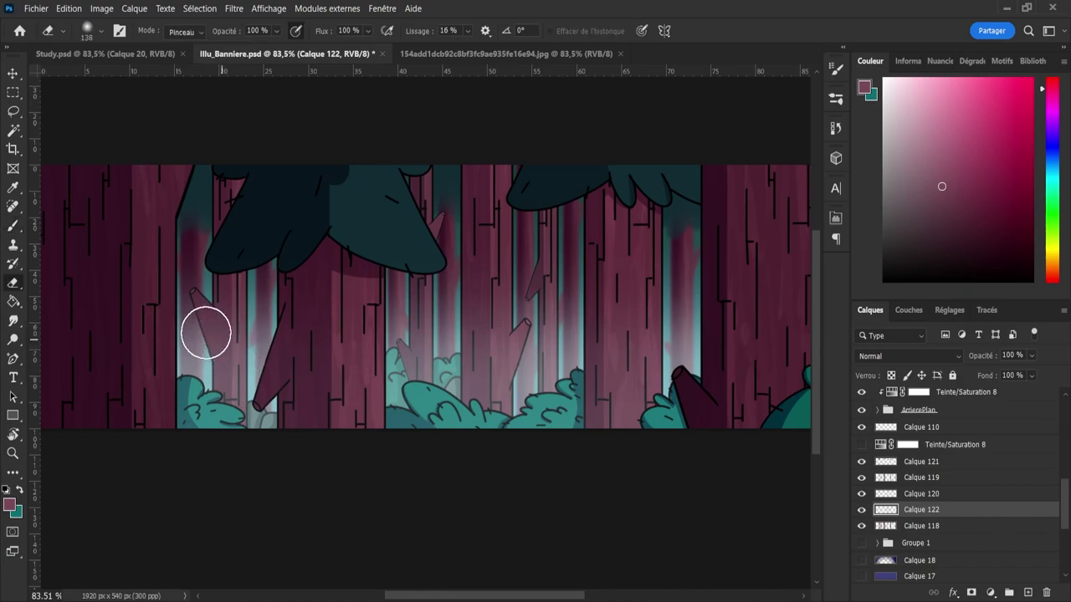
{"action": "left_click_drag", "start_coordinate": [212, 328], "coordinate": [173, 313]}
{"action": "key", "text": "z"}
{"action": "left_click_drag", "start_coordinate": [205, 363], "coordinate": [161, 335]}
{"action": "left_click_drag", "start_coordinate": [323, 395], "coordinate": [334, 396]}
- Set Calque 122 to Densité linéaire - (Ajout) at 21% opacity and compare the image with Calque 119 and Calque 121 hidden and shown
{"action": "key", "text": "s"}
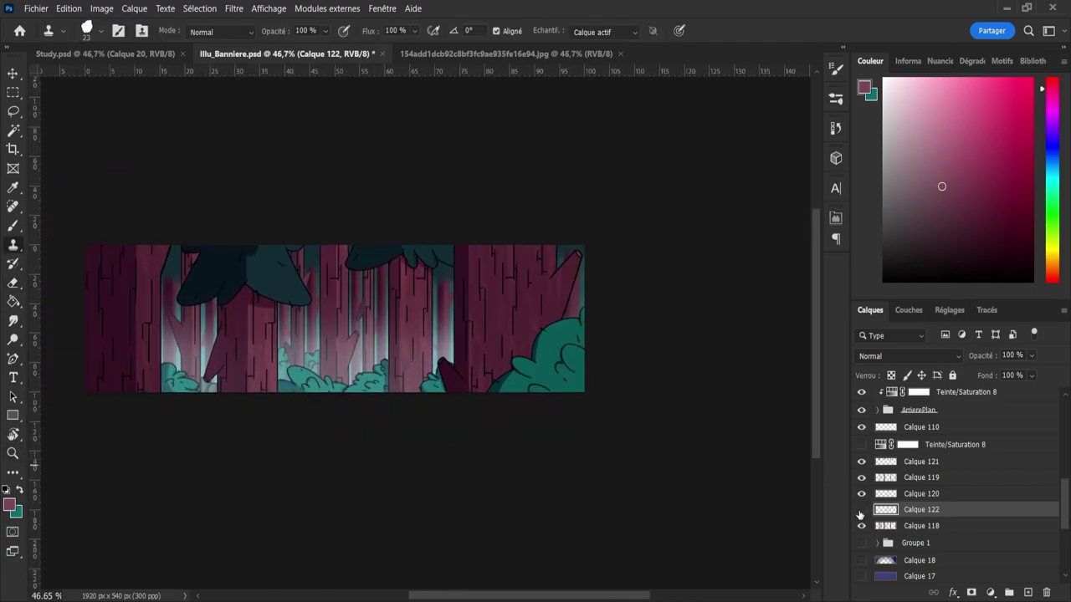
{"action": "scroll", "coordinate": [885, 358], "scroll_direction": "down", "scroll_amount": 10}
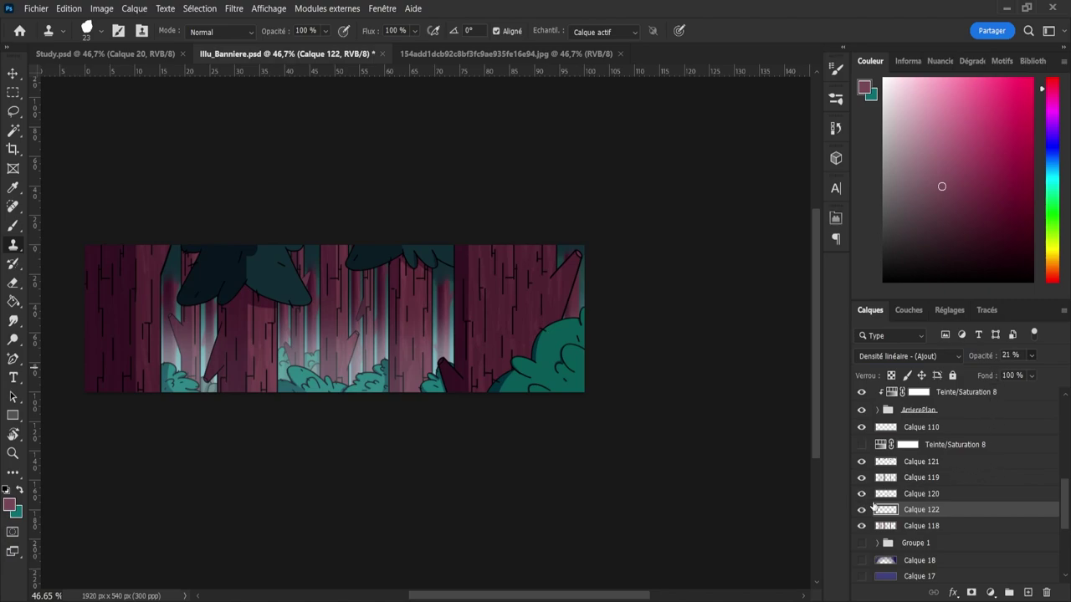
{"action": "left_click", "coordinate": [862, 478]}
{"action": "left_click", "coordinate": [862, 478]}
{"action": "left_click", "coordinate": [862, 461]}
{"action": "left_click", "coordinate": [861, 461]}
{"action": "left_click", "coordinate": [862, 461]}
{"action": "left_click", "coordinate": [862, 461]}
- Group the layers from Calque 121 down to Calque 118 and name the group Tree_back
{"action": "left_click", "coordinate": [909, 465]}
{"action": "left_click", "coordinate": [917, 526], "text": "shift"}
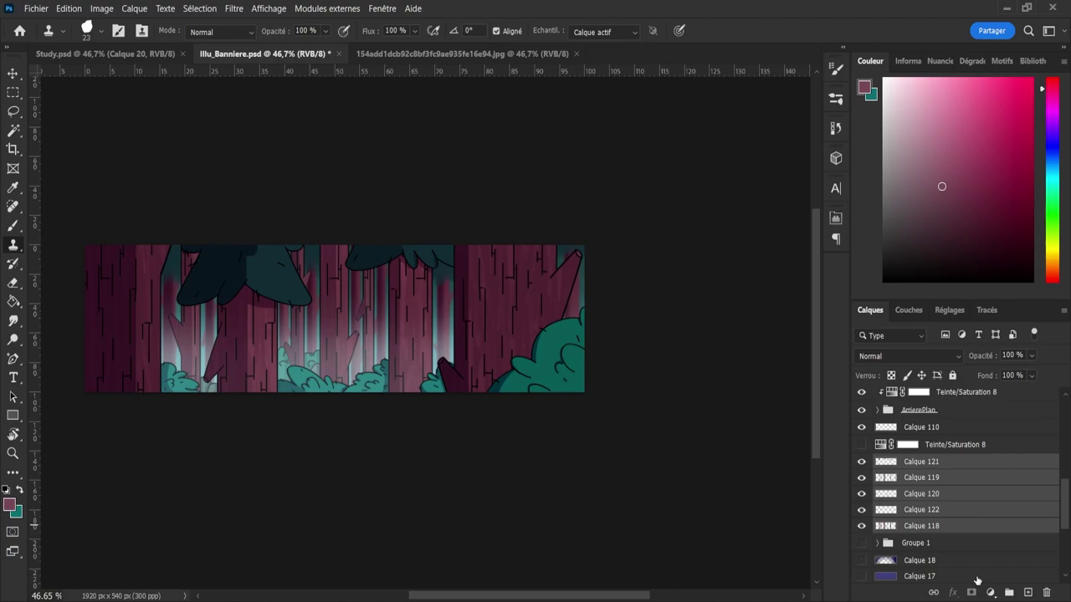
{"action": "left_click", "coordinate": [1000, 592]}
{"action": "double_click", "coordinate": [915, 463]}
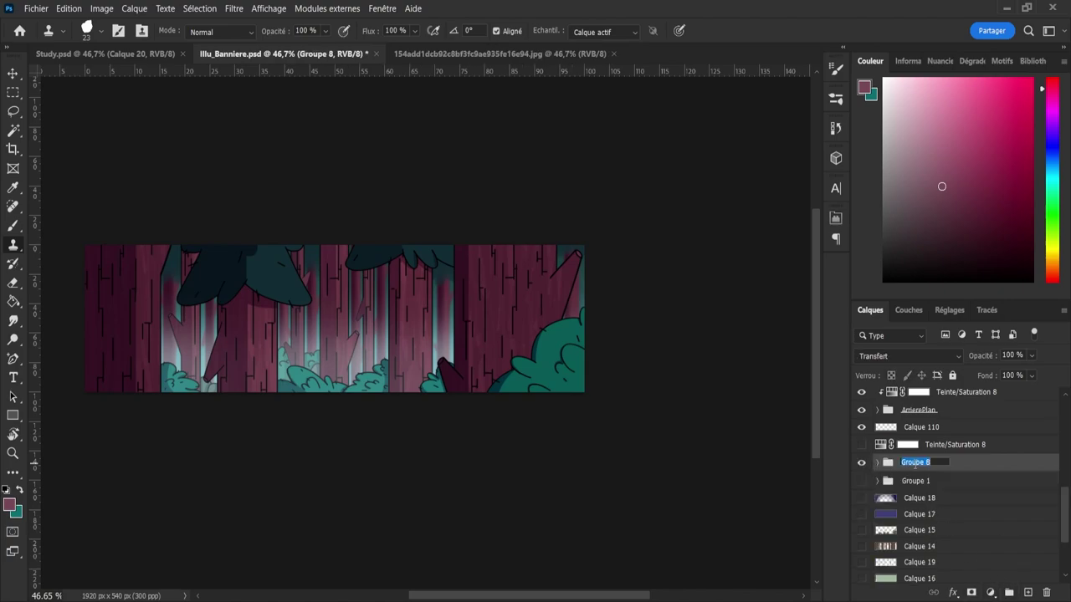
{"action": "type", "text": "Tree_back"}
{"action": "key", "text": "Return"}
- Compare the banner with the Teinte/Saturation 8 adjustment above Tree_back shown and hidden
{"action": "left_click", "coordinate": [861, 445]}
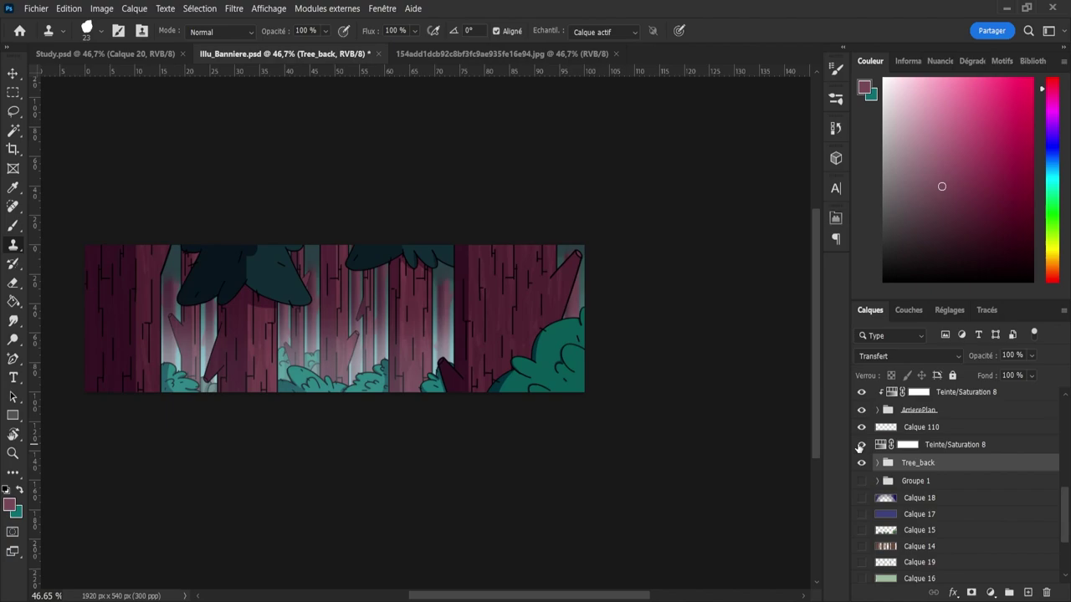
{"action": "left_click", "coordinate": [861, 445]}
{"action": "left_click", "coordinate": [861, 445]}
{"action": "left_click", "coordinate": [860, 446]}
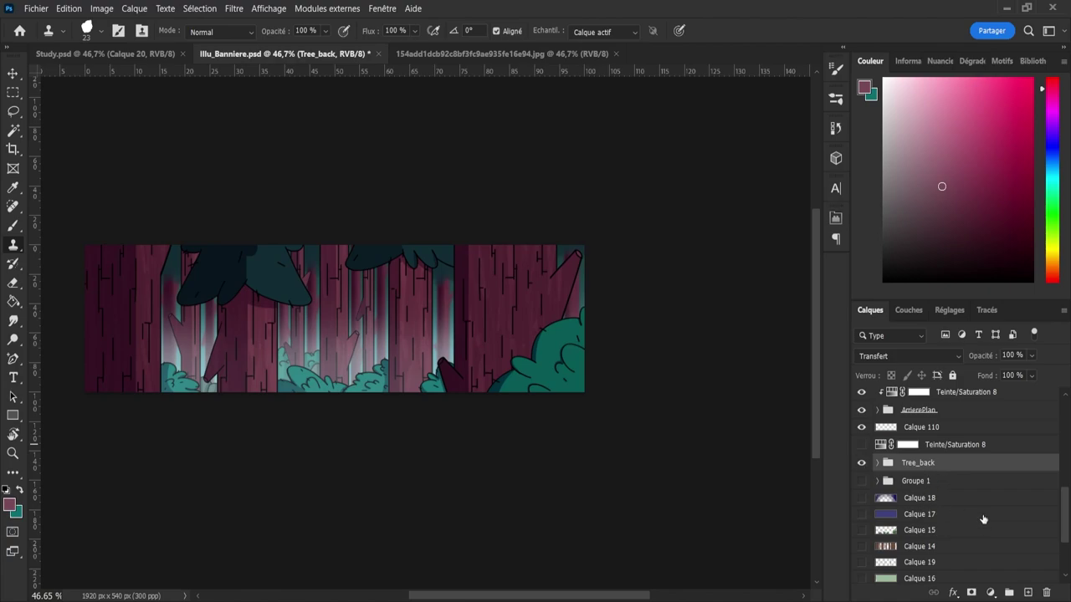
- Add a new layer above Tree_back and sample the teal of the small bush beside the dark stump as the brush colour
{"action": "left_click", "coordinate": [1029, 592]}
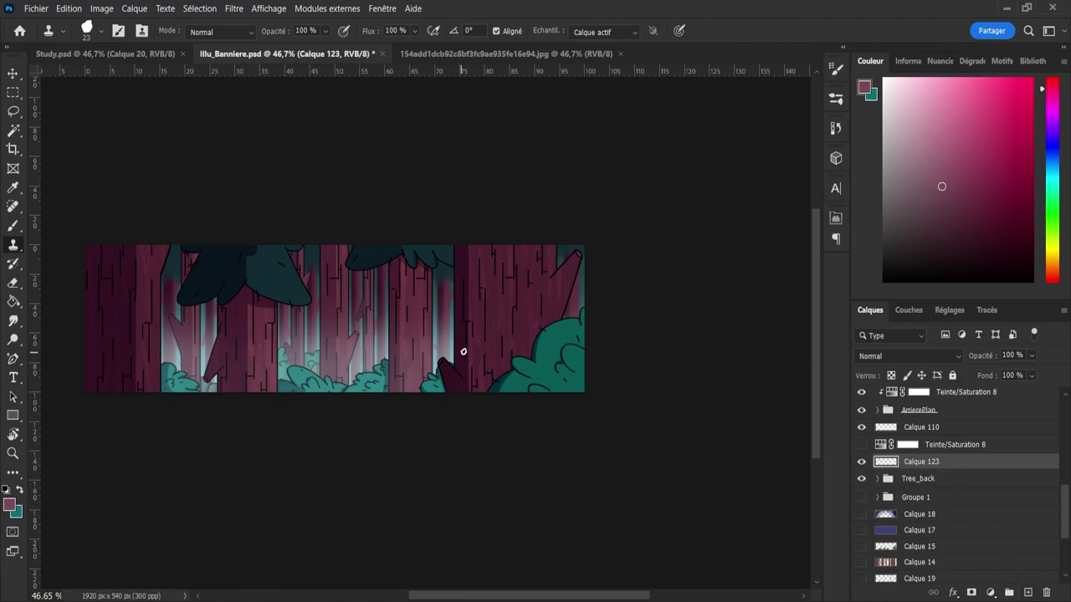
{"action": "key", "text": "i"}
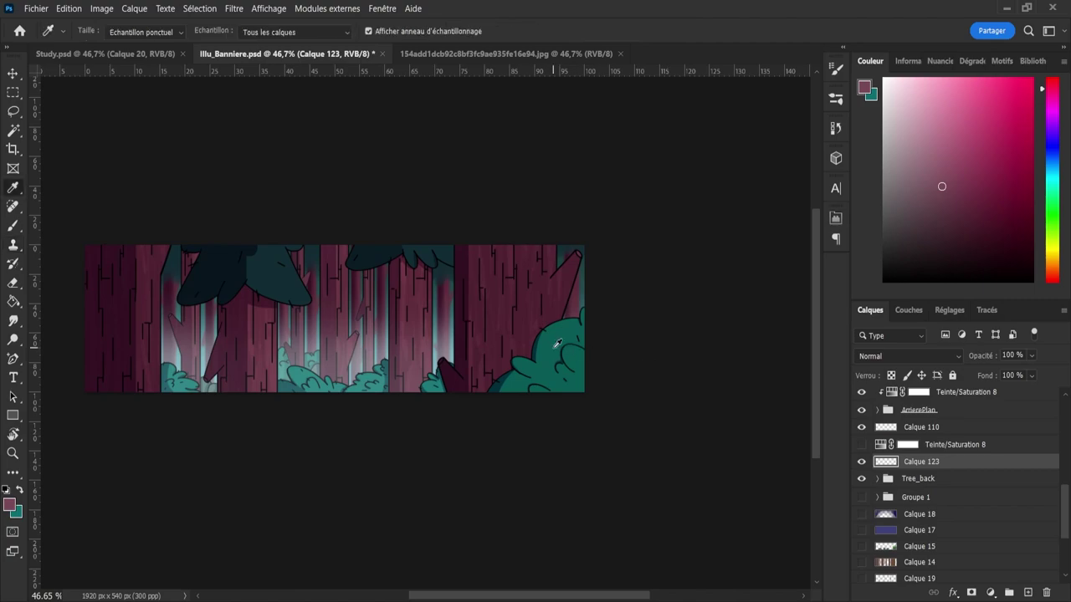
{"action": "left_click", "coordinate": [558, 343]}
{"action": "key", "text": "z"}
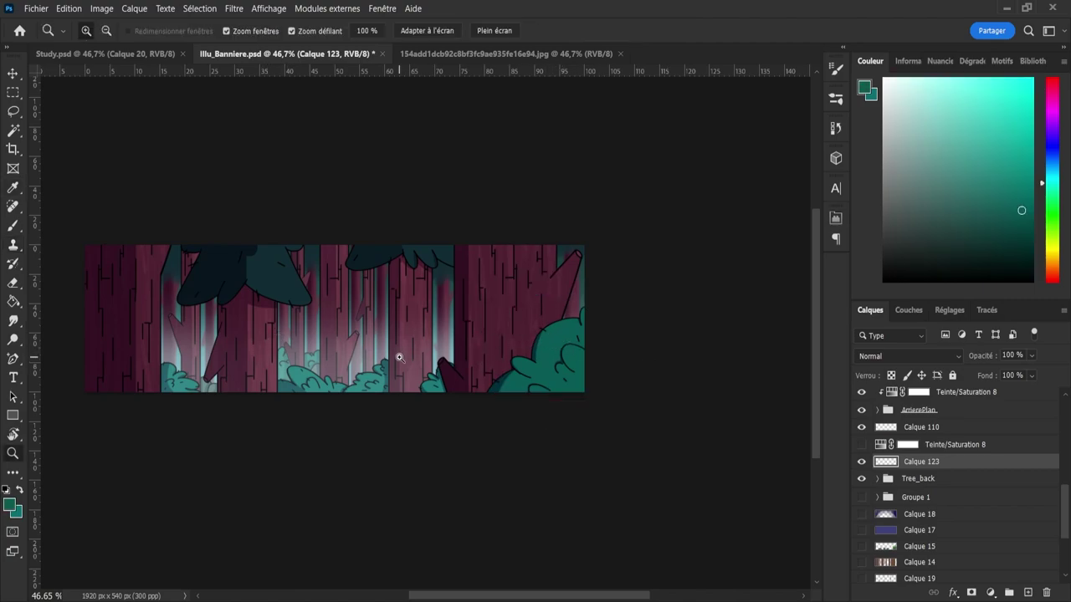
{"action": "left_click_drag", "start_coordinate": [399, 357], "coordinate": [377, 374]}
{"action": "key", "text": "i"}
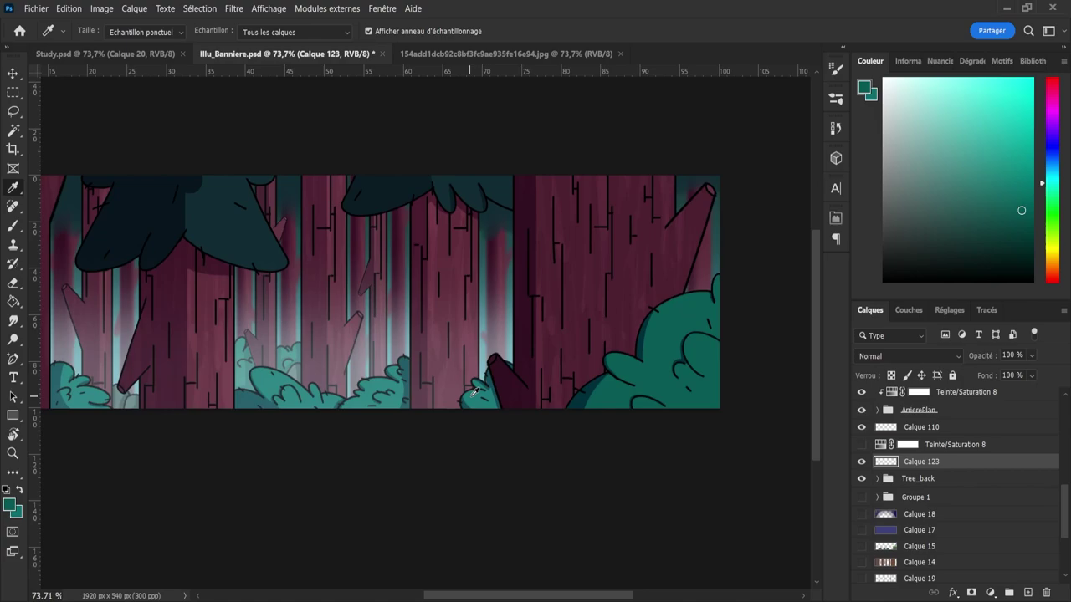
{"action": "left_click", "coordinate": [472, 395]}
{"action": "key", "text": "z"}
{"action": "left_click_drag", "start_coordinate": [502, 328], "coordinate": [451, 333]}
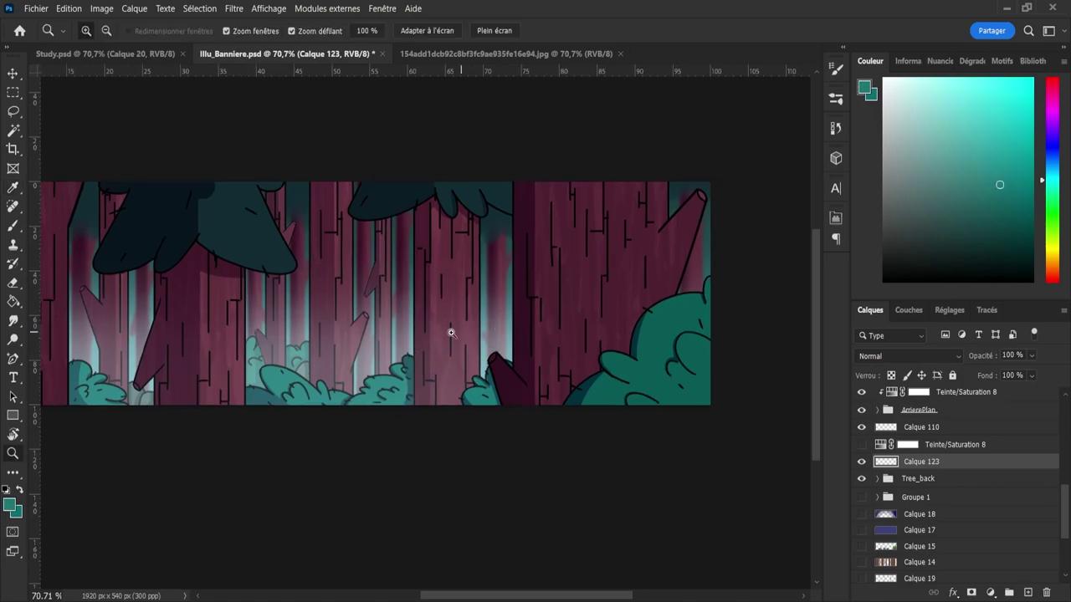
- Brush teal undergrowth on Calque 123 over the bases of the far trunks, starting in the gap beside the dark stump
{"action": "left_click_drag", "start_coordinate": [364, 335], "coordinate": [386, 338]}
{"action": "left_click_drag", "start_coordinate": [524, 363], "coordinate": [434, 450]}
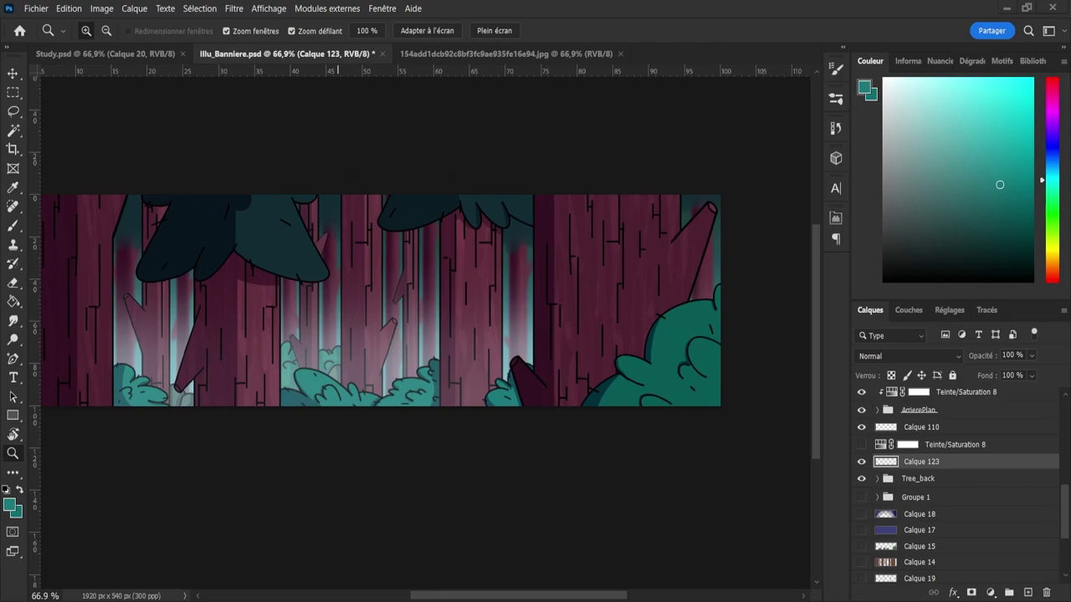
{"action": "key", "text": "b"}
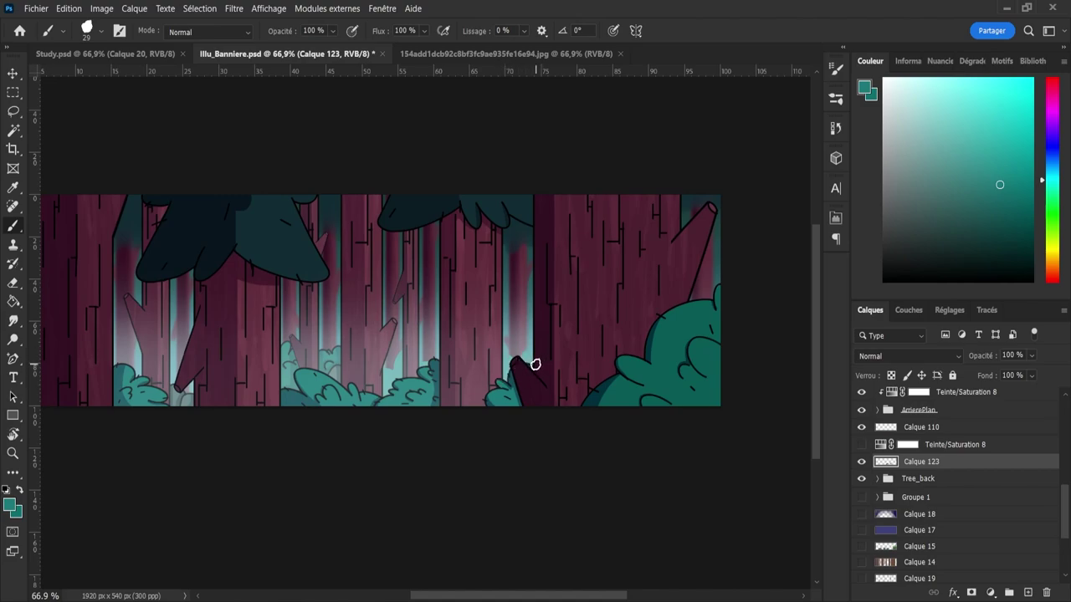
{"action": "key", "text": "z"}
{"action": "left_click_drag", "start_coordinate": [567, 399], "coordinate": [535, 394]}
{"action": "left_click_drag", "start_coordinate": [357, 401], "coordinate": [406, 410]}
{"action": "key", "text": "b"}
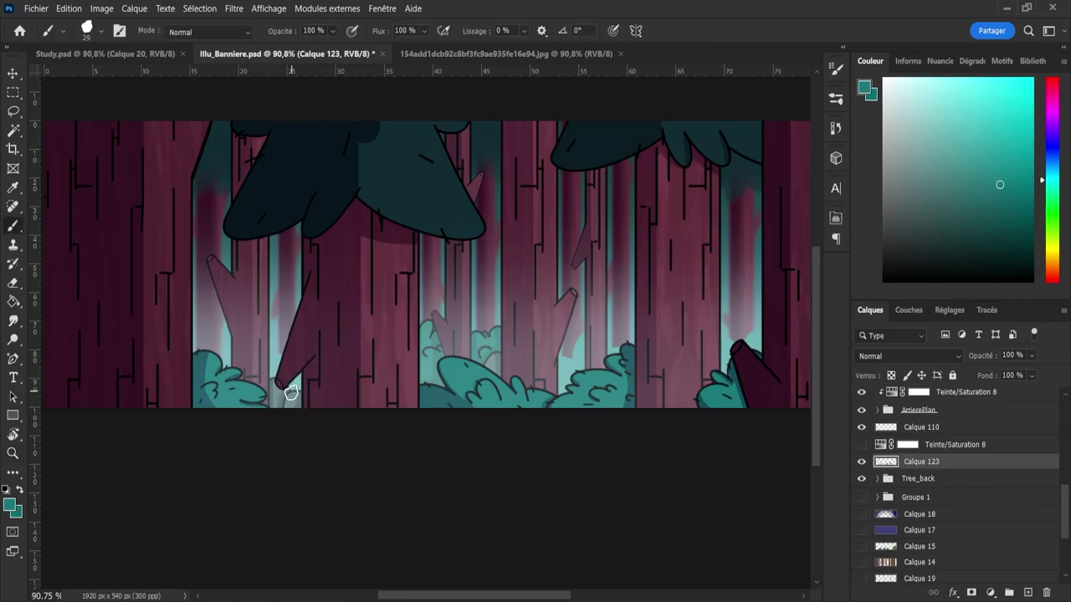
- Hide Calque 110 and compare the banner with the ArrierePlan group hidden and shown
{"action": "left_click", "coordinate": [861, 426]}
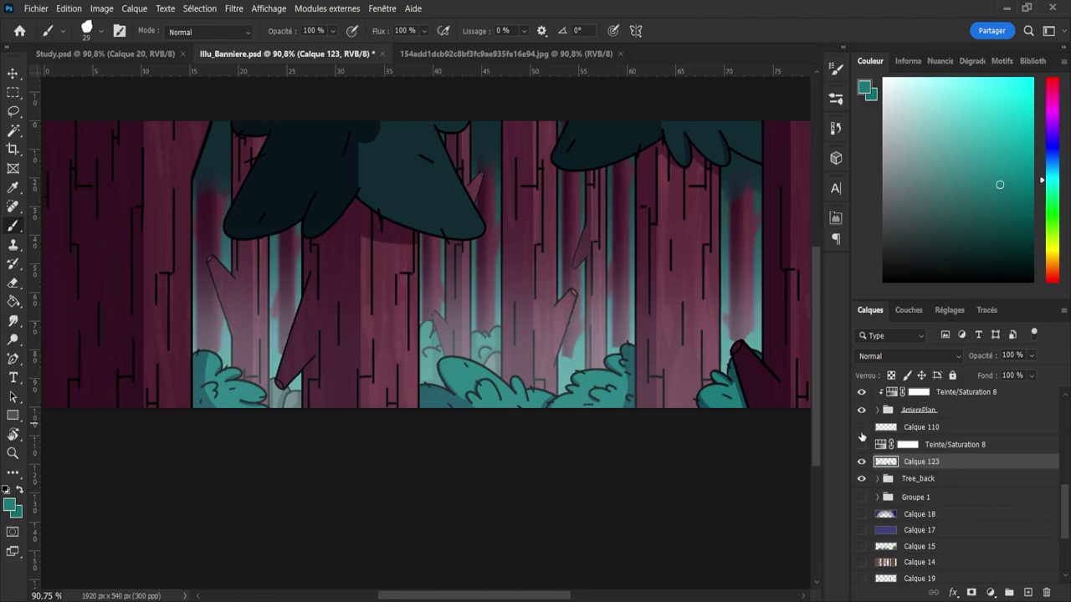
{"action": "left_click", "coordinate": [862, 412]}
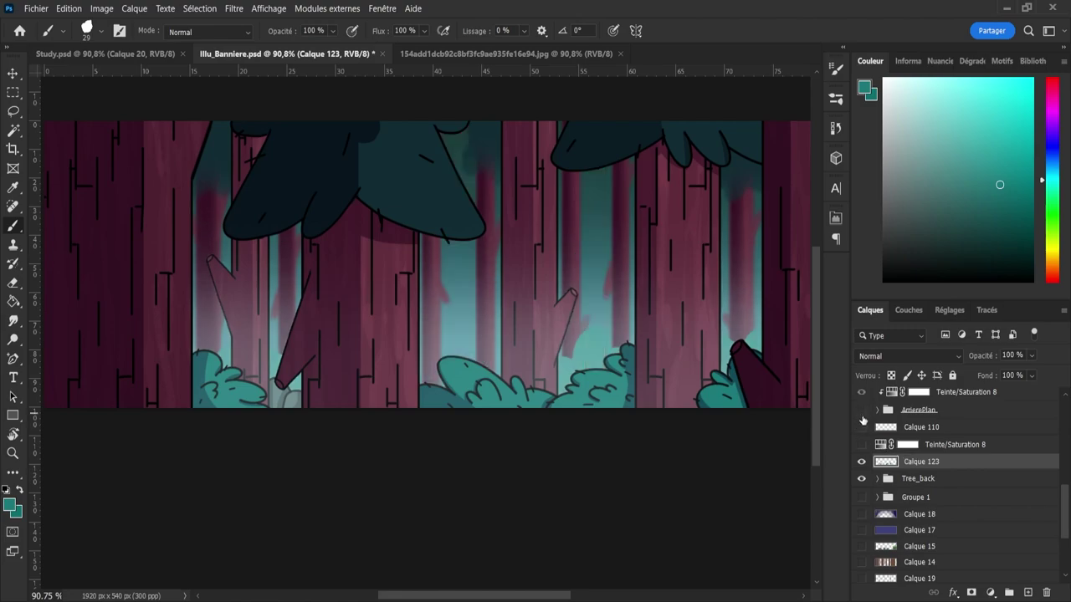
{"action": "left_click", "coordinate": [862, 415]}
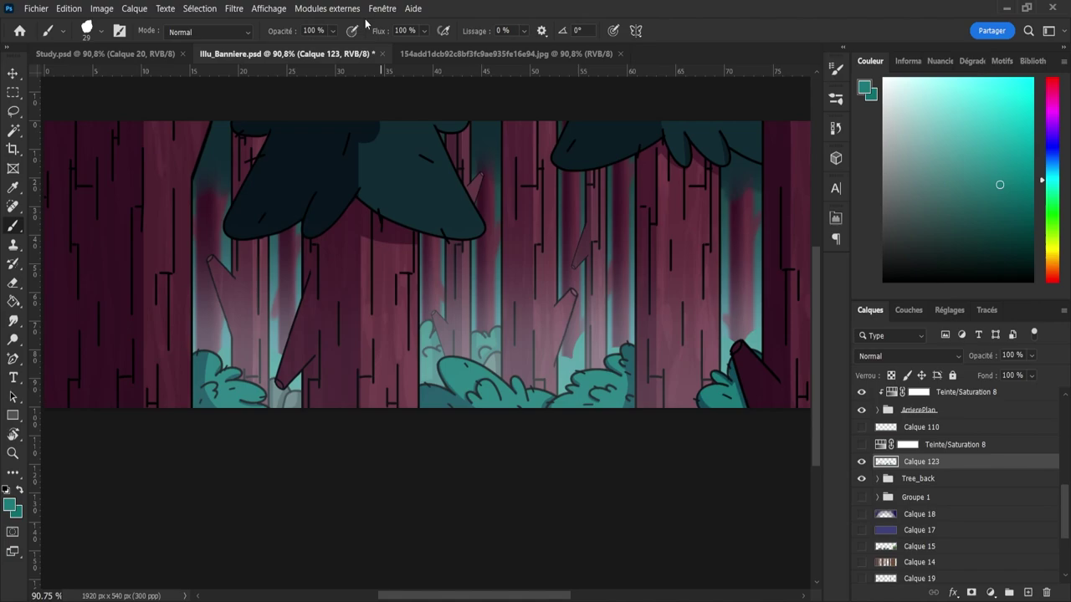
- Paint teal undergrowth in the gaps above the central bushes and soften its edges with the Eraser
{"action": "key", "text": "z"}
{"action": "mouse_move", "coordinate": [547, 378]}
{"action": "left_mouse_down"}
{"action": "mouse_move", "coordinate": [604, 379]}
{"action": "mouse_move", "coordinate": [541, 352]}
{"action": "mouse_move", "coordinate": [572, 358]}
{"action": "mouse_move", "coordinate": [563, 352]}
{"action": "mouse_move", "coordinate": [588, 316]}
{"action": "mouse_move", "coordinate": [577, 323]}
{"action": "mouse_move", "coordinate": [573, 349]}
{"action": "mouse_move", "coordinate": [595, 317]}
{"action": "mouse_move", "coordinate": [561, 326]}
{"action": "mouse_move", "coordinate": [547, 311]}
{"action": "mouse_move", "coordinate": [558, 324]}
{"action": "mouse_move", "coordinate": [573, 304]}
{"action": "mouse_move", "coordinate": [562, 336]}
{"action": "mouse_move", "coordinate": [577, 307]}
{"action": "mouse_move", "coordinate": [539, 337]}
{"action": "mouse_move", "coordinate": [556, 341]}
{"action": "mouse_move", "coordinate": [546, 344]}
{"action": "mouse_move", "coordinate": [587, 309]}
{"action": "left_mouse_up"}
{"action": "key", "text": "e"}
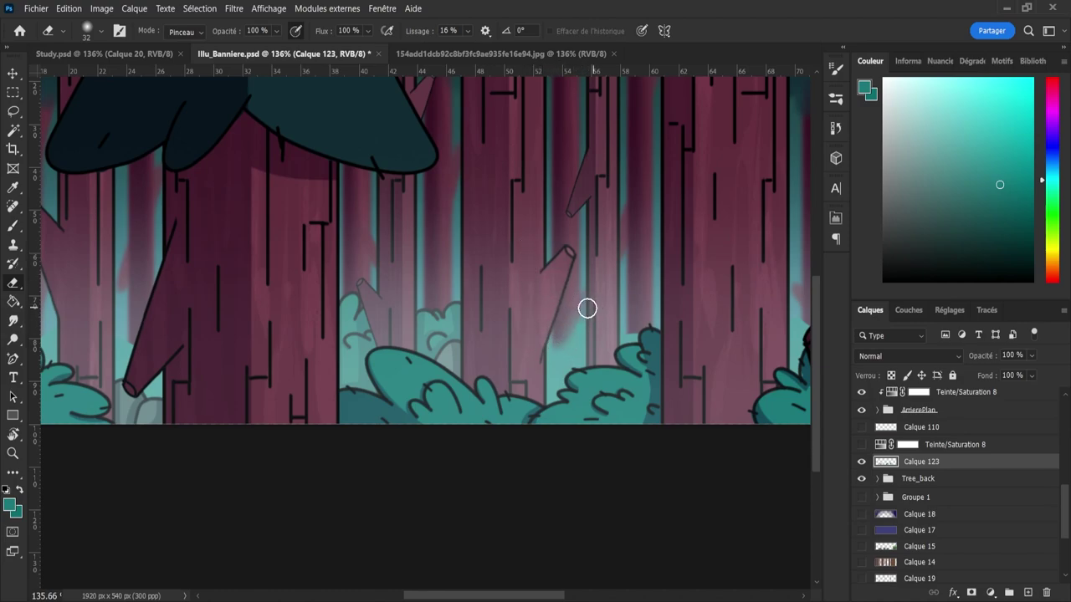
{"action": "key", "text": "b"}
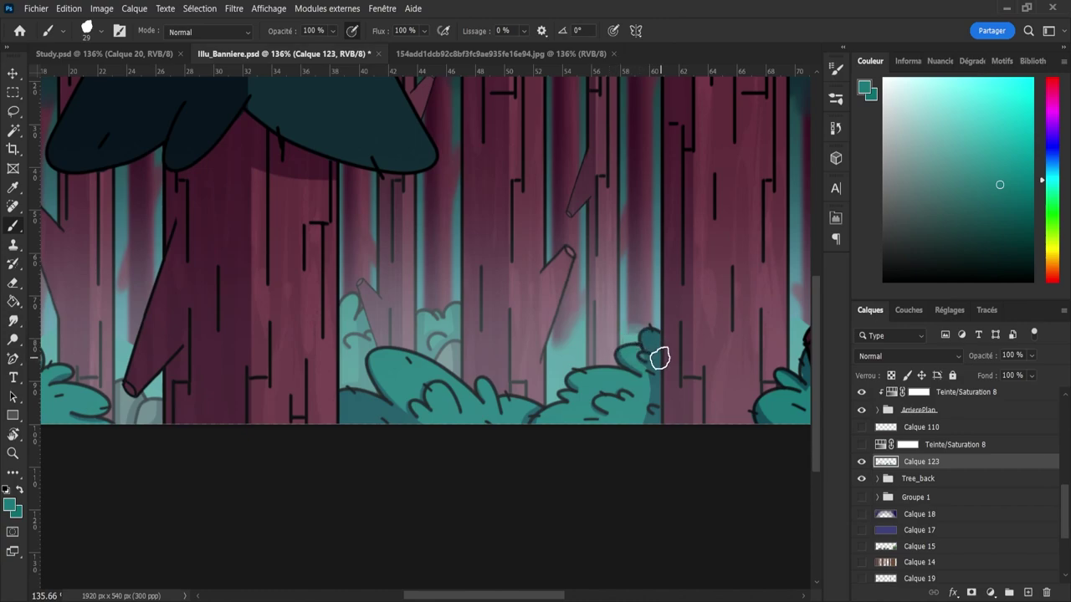
{"action": "key", "text": "e"}
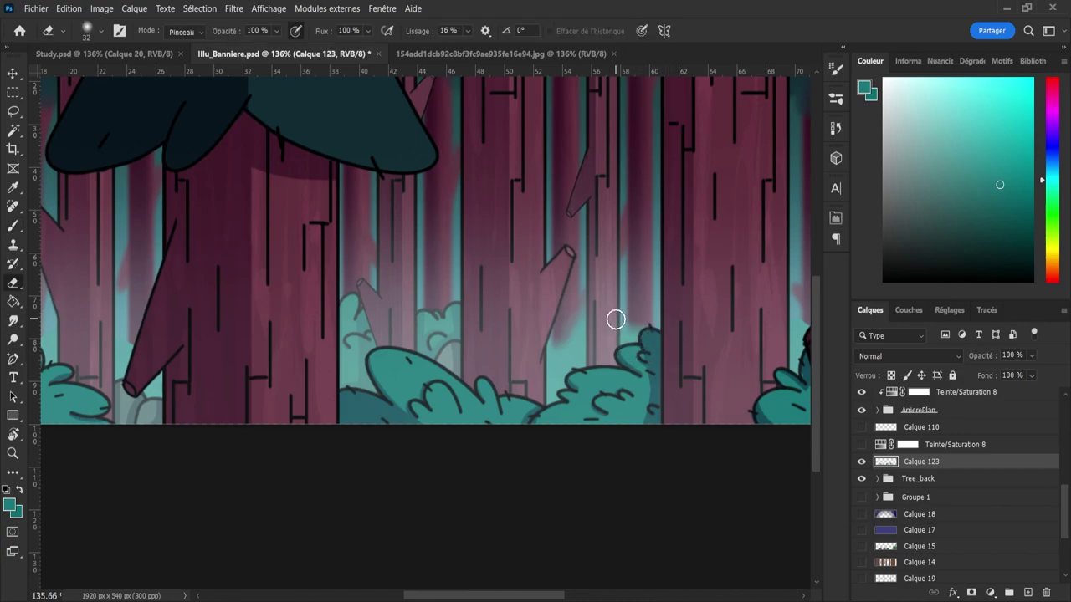
- Paint teal undergrowth behind the dark stump and fade it with the Eraser at the far trunk's base
{"action": "key", "text": "z"}
{"action": "left_click_drag", "start_coordinate": [658, 338], "coordinate": [634, 326]}
{"action": "left_click_drag", "start_coordinate": [715, 314], "coordinate": [737, 346]}
{"action": "mouse_move", "coordinate": [674, 321]}
{"action": "left_mouse_down"}
{"action": "mouse_move", "coordinate": [648, 317]}
{"action": "mouse_move", "coordinate": [749, 335]}
{"action": "mouse_move", "coordinate": [766, 353]}
{"action": "left_mouse_up"}
{"action": "key", "text": "b"}
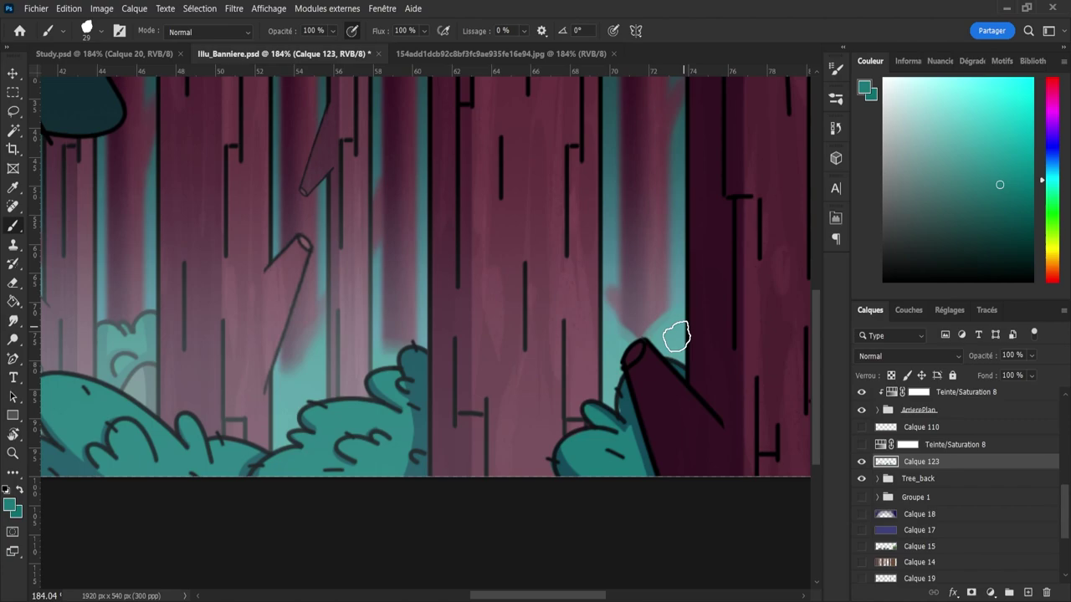
{"action": "key", "text": "e"}
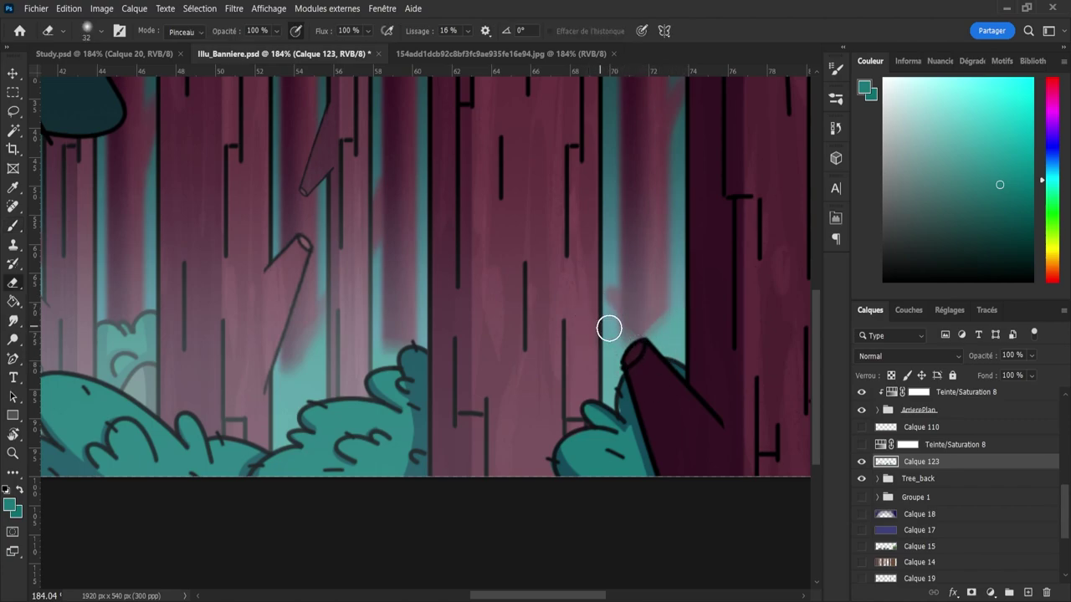
- Paint and soften teal undergrowth above the leftmost bush and in the gap beside the slanted broken branch
{"action": "key", "text": "z"}
{"action": "left_click_drag", "start_coordinate": [701, 397], "coordinate": [609, 395]}
{"action": "left_click_drag", "start_coordinate": [323, 412], "coordinate": [419, 408]}
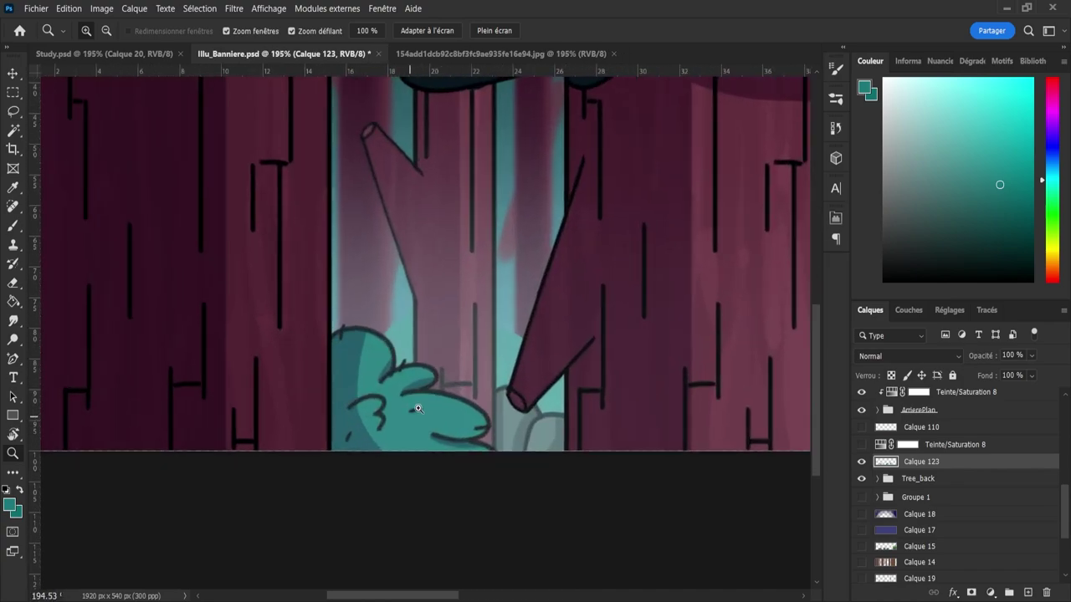
{"action": "scroll", "coordinate": [419, 408], "scroll_direction": "up", "scroll_amount": 3}
{"action": "key", "text": "b"}
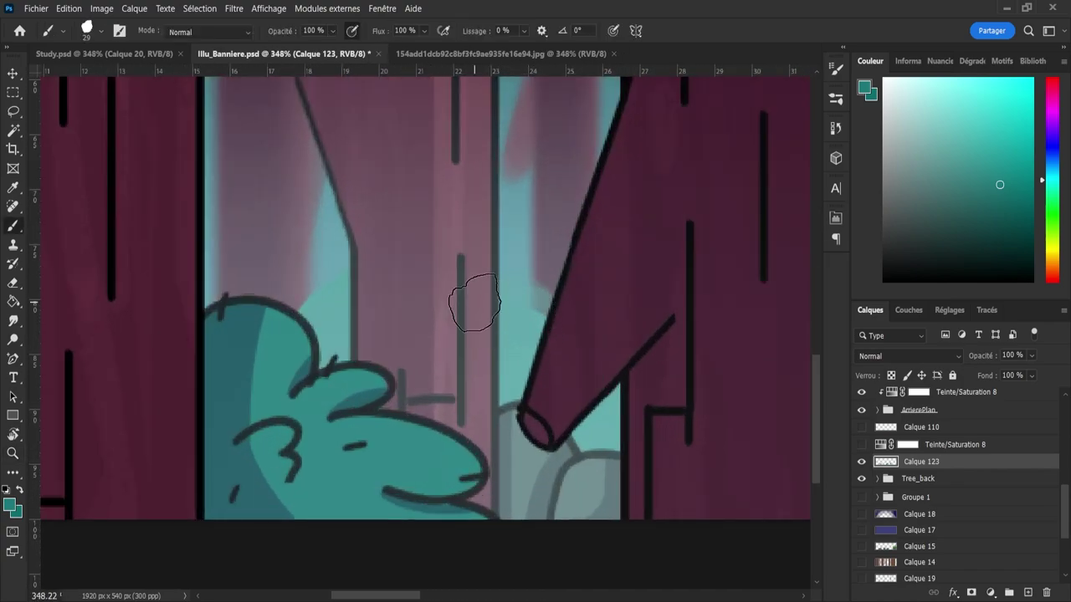
{"action": "key", "text": "e"}
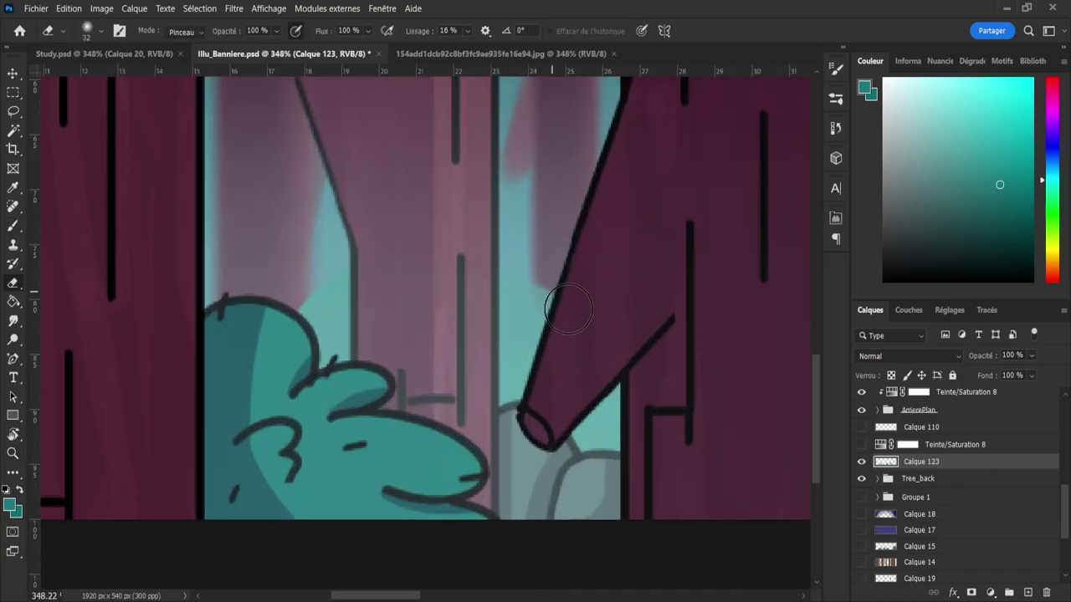
{"action": "key", "text": "b"}
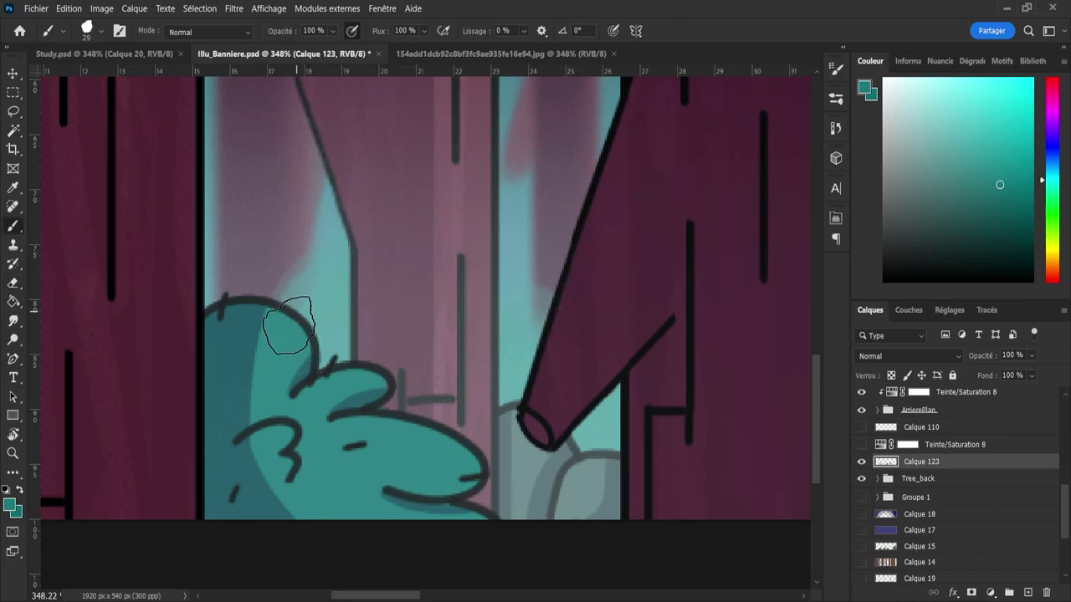
{"action": "key", "text": "e"}
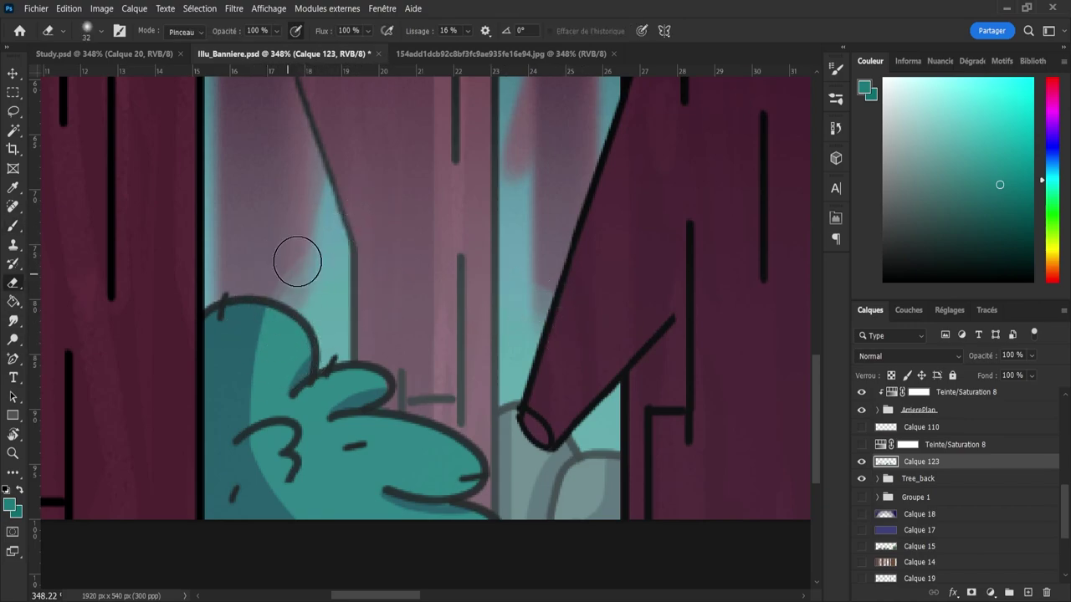
- Save the banner, show Calque 110 again and save once more
{"action": "key", "text": "z"}
{"action": "left_click_drag", "start_coordinate": [302, 368], "coordinate": [270, 358]}
{"action": "left_click_drag", "start_coordinate": [335, 381], "coordinate": [322, 381]}
{"action": "left_click_drag", "start_coordinate": [477, 388], "coordinate": [449, 395]}
{"action": "key", "text": "ctrl+s"}
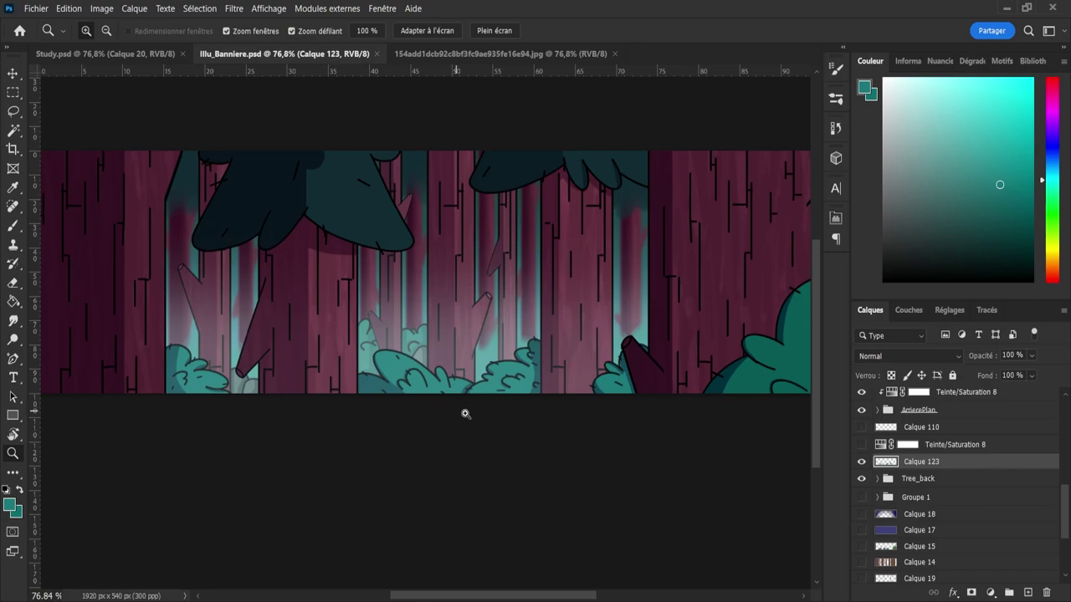
{"action": "left_click", "coordinate": [865, 427]}
{"action": "left_click", "coordinate": [866, 427]}
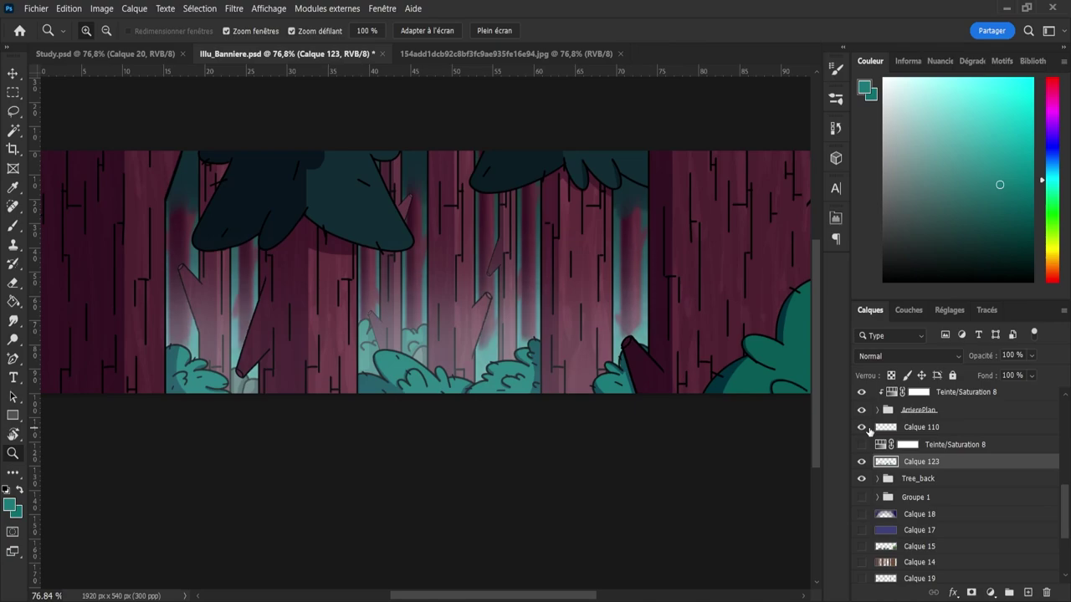
{"action": "key", "text": "ctrl+s"}
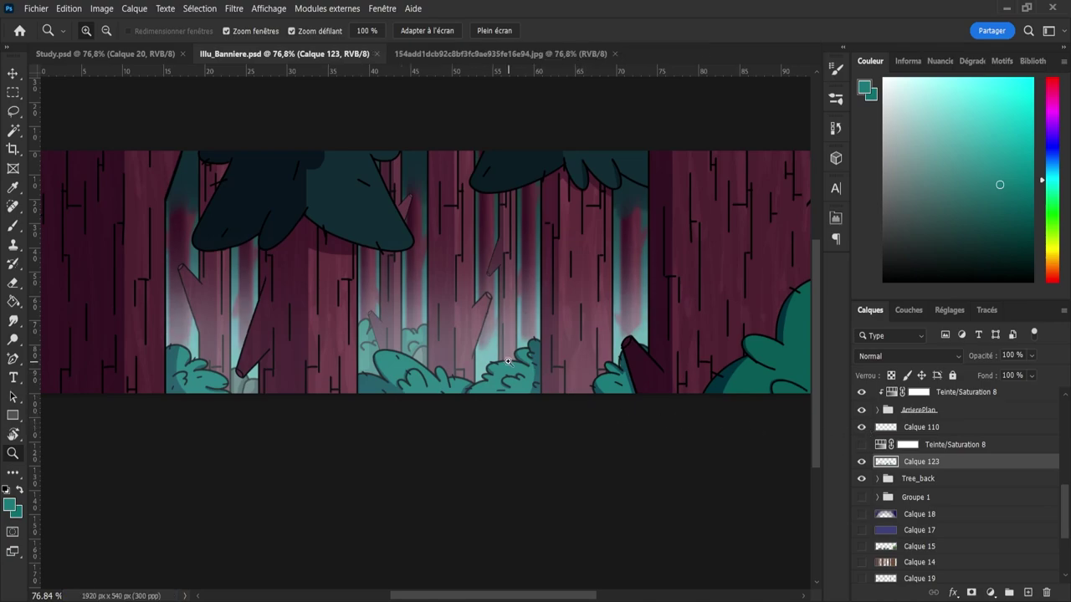
- Hide Calque 110, add a new layer above Calque 123 and sample the small stump-side bush's dark teal shadow colour
{"action": "left_click_drag", "start_coordinate": [508, 362], "coordinate": [476, 361]}
{"action": "left_click_drag", "start_coordinate": [562, 353], "coordinate": [582, 354]}
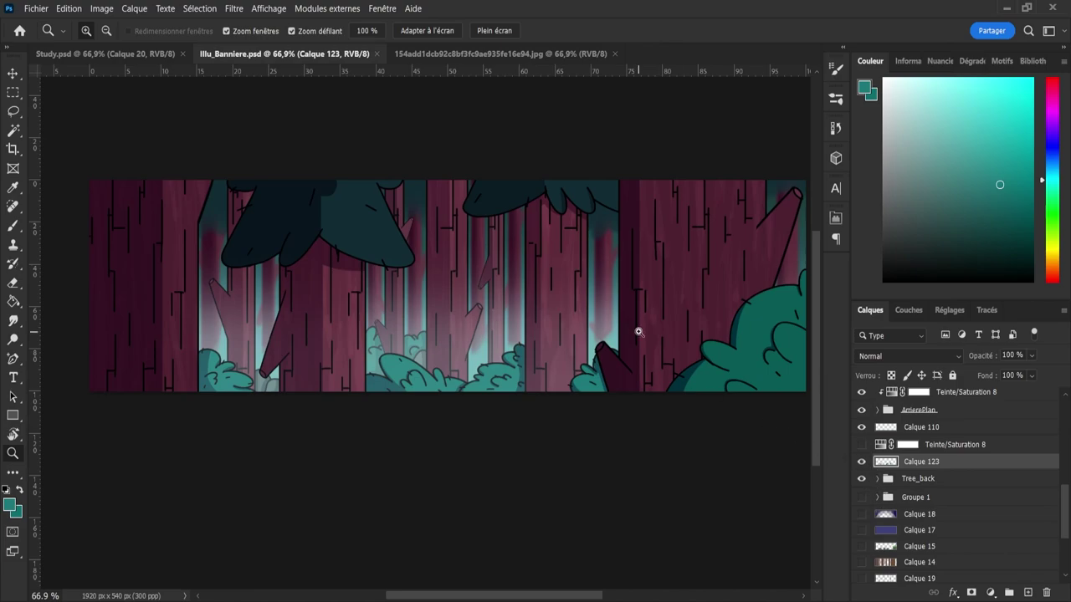
{"action": "left_click_drag", "start_coordinate": [638, 332], "coordinate": [813, 435]}
{"action": "left_click", "coordinate": [862, 429]}
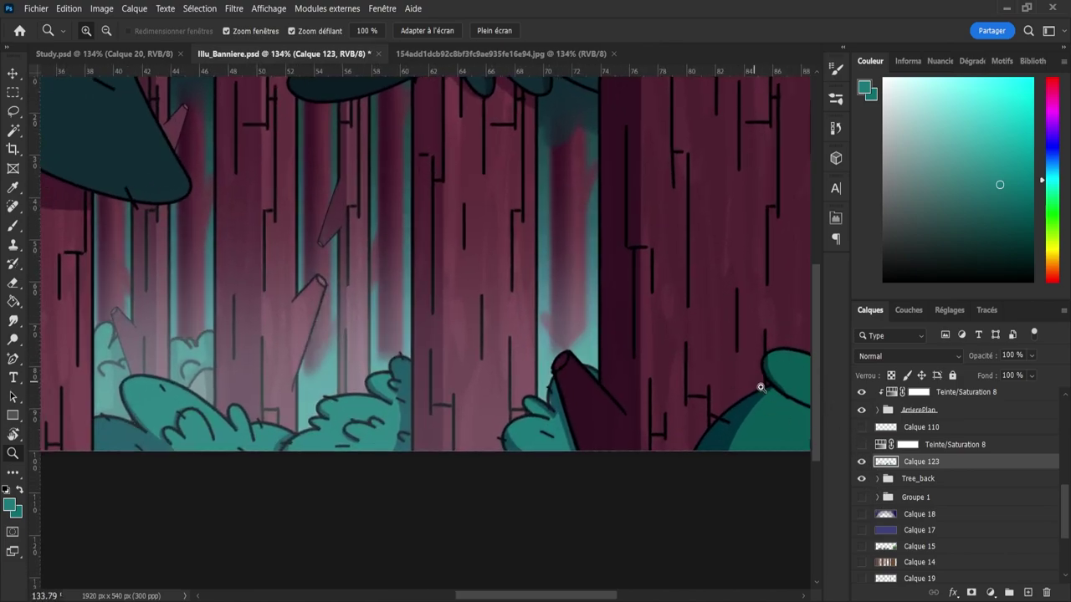
{"action": "left_click", "coordinate": [1027, 592]}
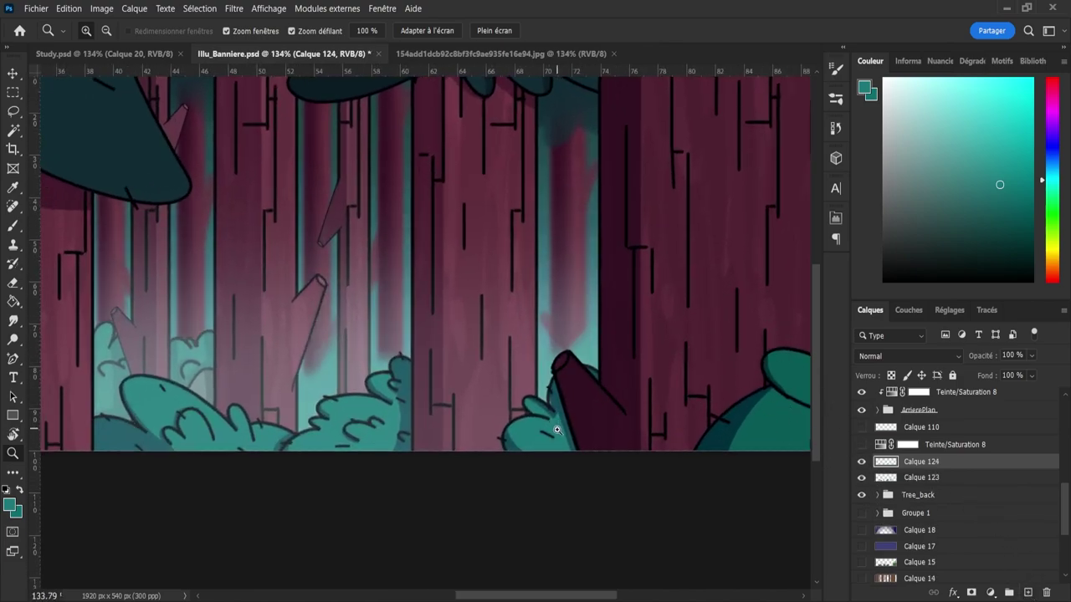
{"action": "key", "text": "i"}
{"action": "left_click", "coordinate": [511, 439]}
- Paint dark teal foliage behind the stump and above the central bush, softening it with the Eraser enlarged to 56 px
{"action": "key", "text": "b"}
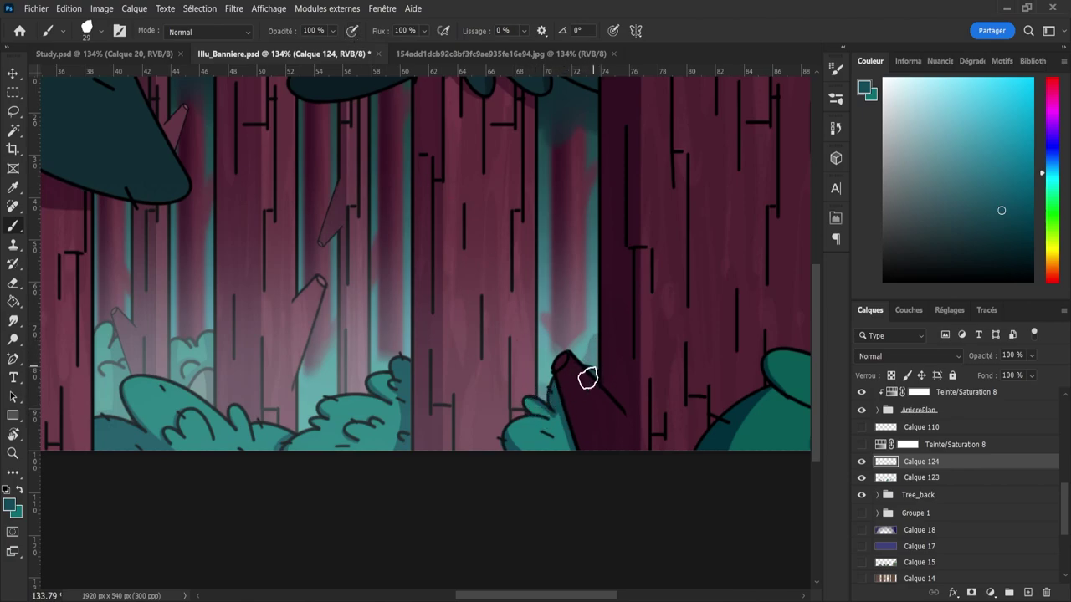
{"action": "key", "text": "e"}
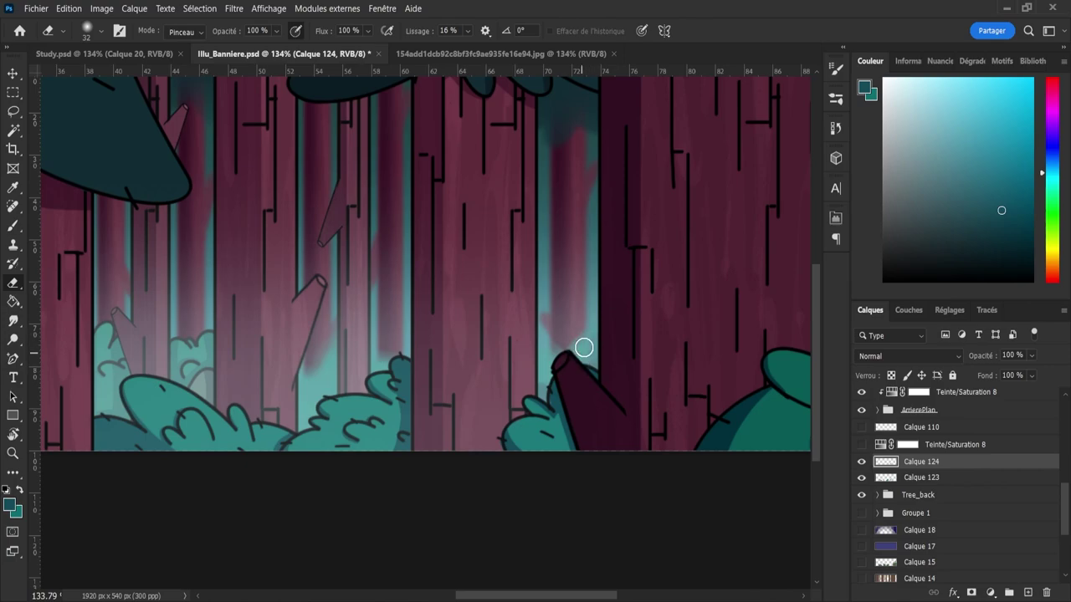
{"action": "key", "text": "b"}
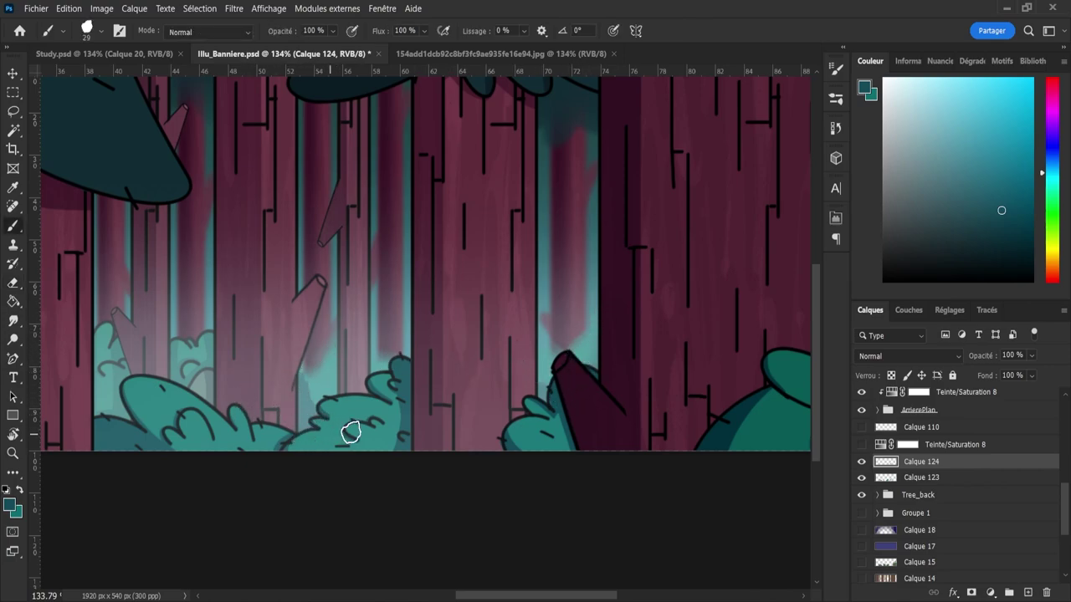
{"action": "key", "text": "e"}
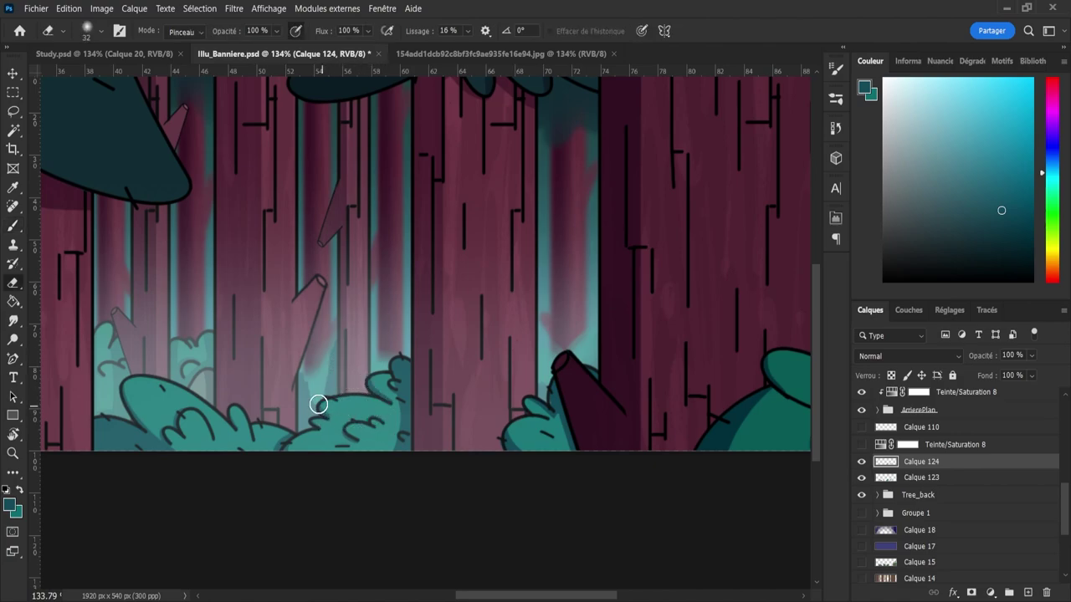
{"action": "right_click", "coordinate": [311, 396], "text": "alt"}
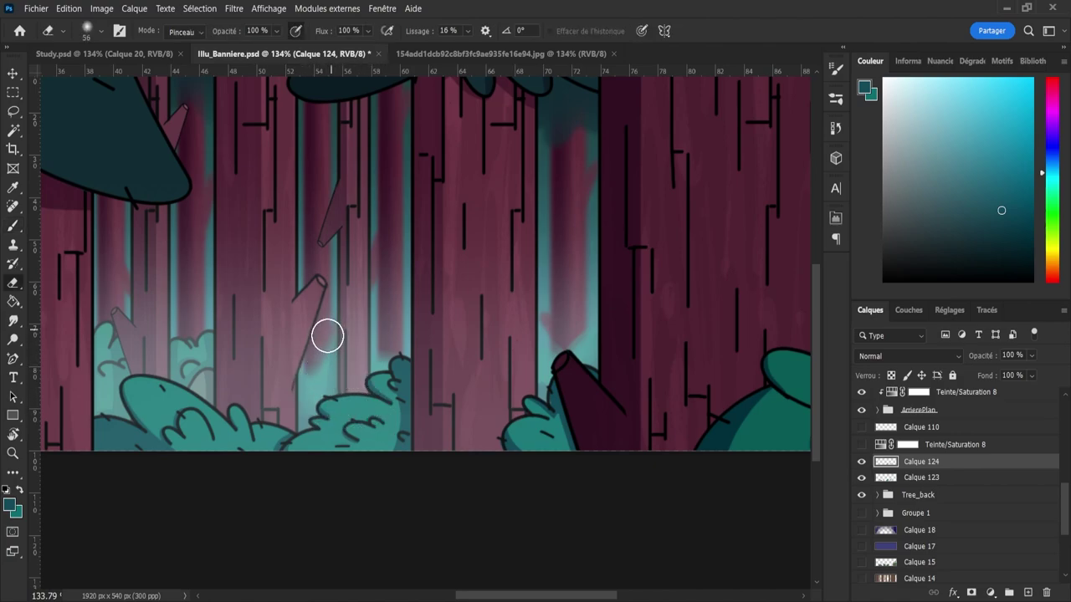
- Paint dark teal foliage in the gap above the leftmost bush and blend it with the Eraser
{"action": "key", "text": "z"}
{"action": "mouse_move", "coordinate": [390, 363]}
{"action": "left_mouse_down"}
{"action": "mouse_move", "coordinate": [250, 383]}
{"action": "mouse_move", "coordinate": [376, 392]}
{"action": "mouse_move", "coordinate": [302, 405]}
{"action": "mouse_move", "coordinate": [401, 401]}
{"action": "mouse_move", "coordinate": [286, 417]}
{"action": "left_mouse_up"}
{"action": "left_click_drag", "start_coordinate": [181, 396], "coordinate": [233, 404]}
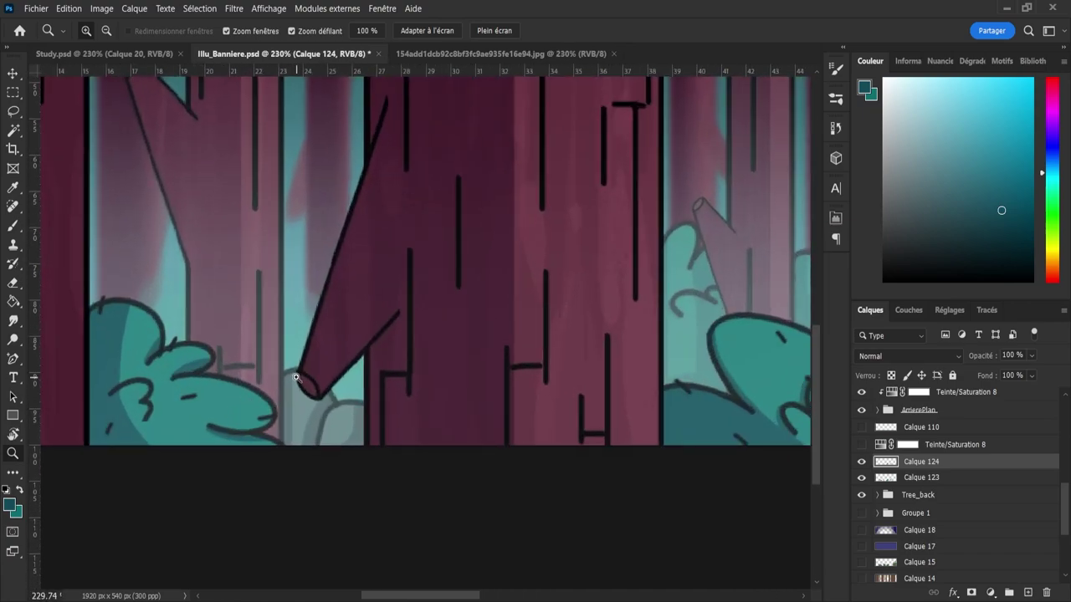
{"action": "key", "text": "b"}
{"action": "key", "text": "e"}
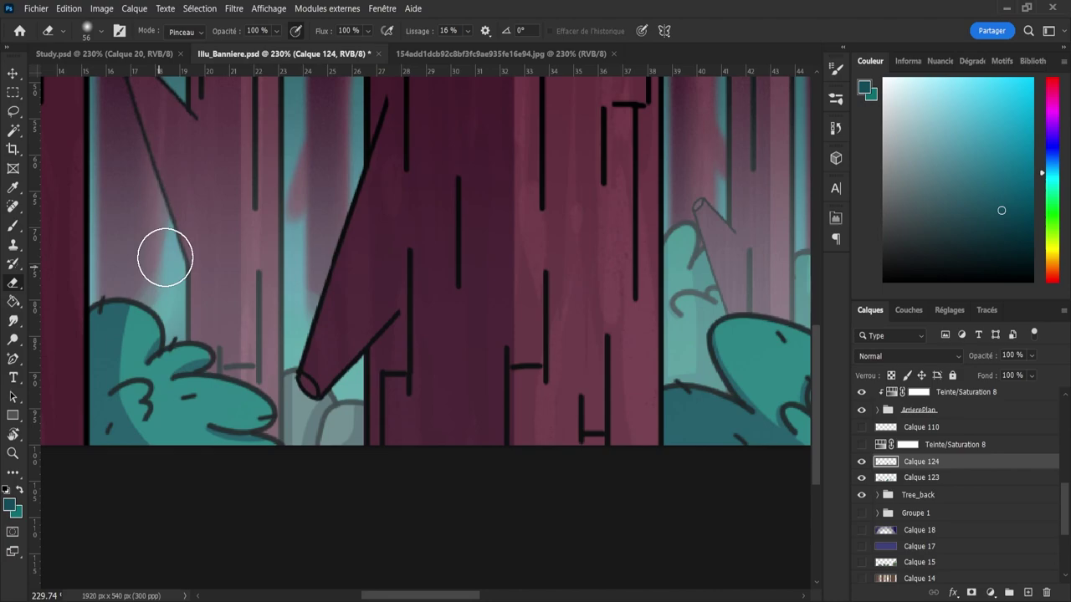
{"action": "key", "text": "b"}
{"action": "key", "text": "e"}
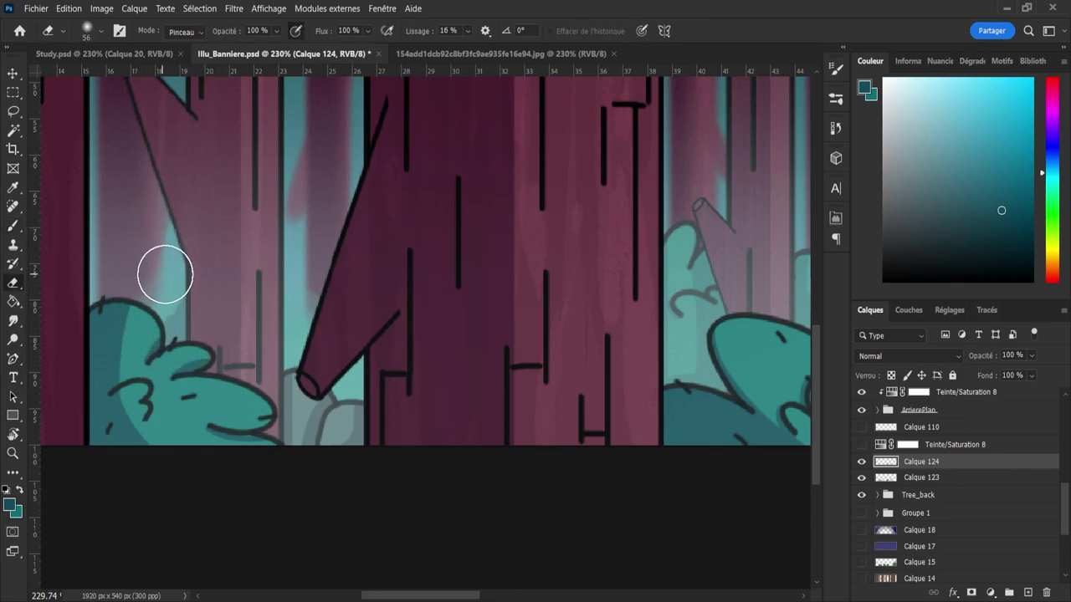
- Paint dark teal foliage above the grey rocks behind the slanted branch and fade it with the Eraser
{"action": "key", "text": "b"}
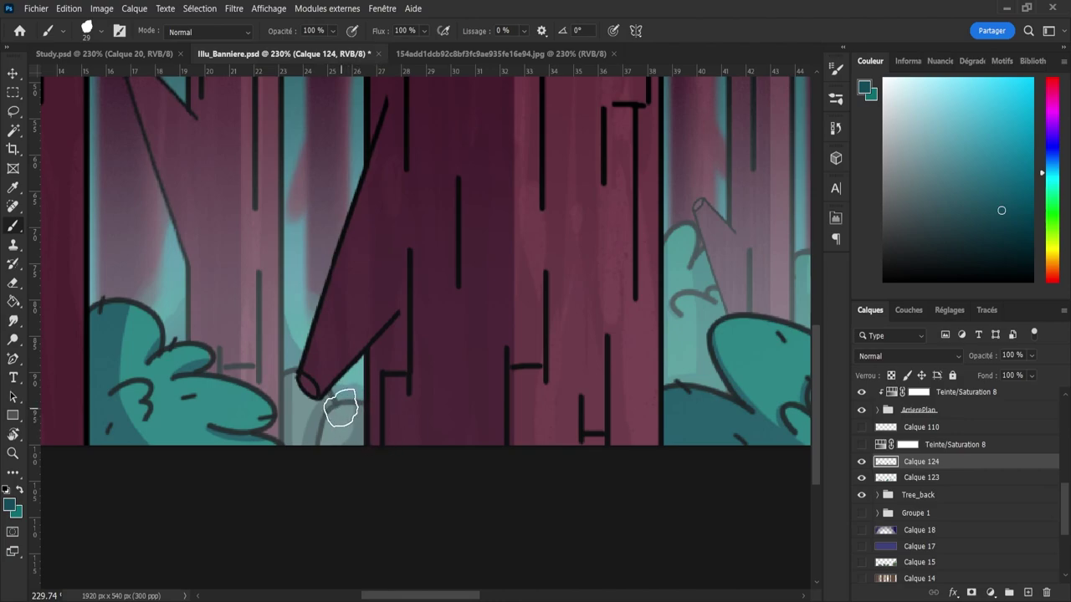
{"action": "key", "text": "ctrl+s"}
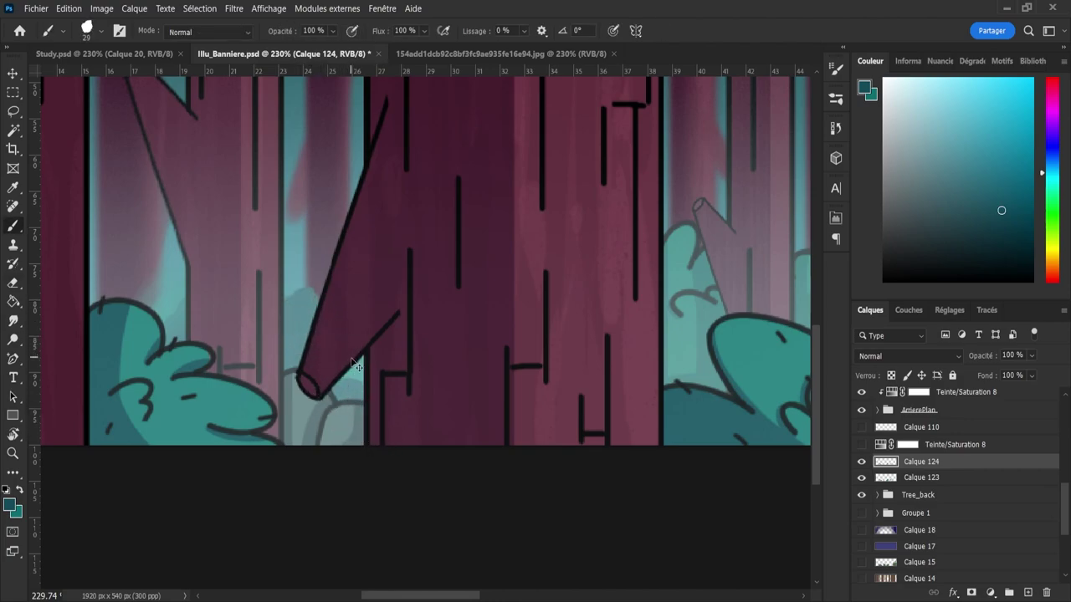
{"action": "key", "text": "e"}
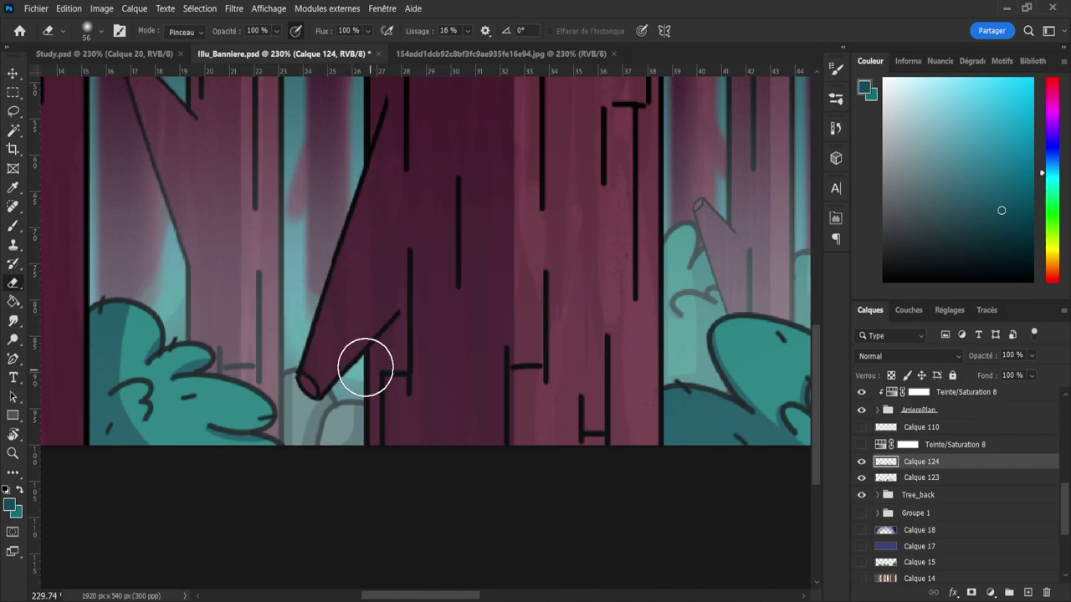
- Save the banner and review the painted undergrowth across the whole image
{"action": "key", "text": "z"}
{"action": "left_click_drag", "start_coordinate": [400, 387], "coordinate": [267, 314]}
{"action": "left_click_drag", "start_coordinate": [390, 299], "coordinate": [404, 316]}
{"action": "key", "text": "ctrl+s"}
{"action": "left_click_drag", "start_coordinate": [309, 308], "coordinate": [280, 306]}
{"action": "left_click_drag", "start_coordinate": [382, 288], "coordinate": [409, 292]}
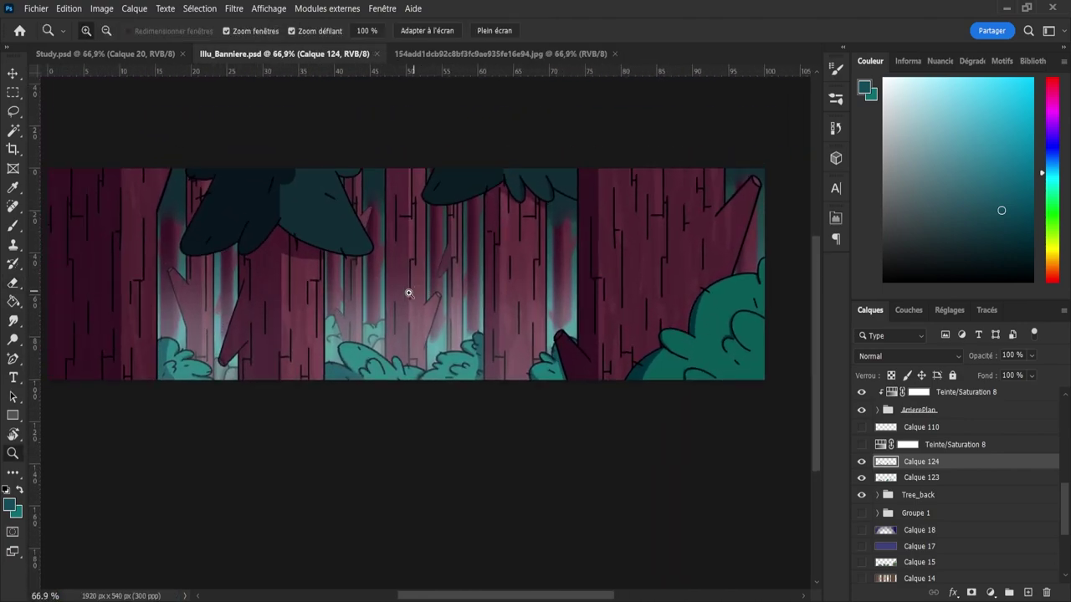
{"action": "left_click_drag", "start_coordinate": [303, 303], "coordinate": [316, 300]}
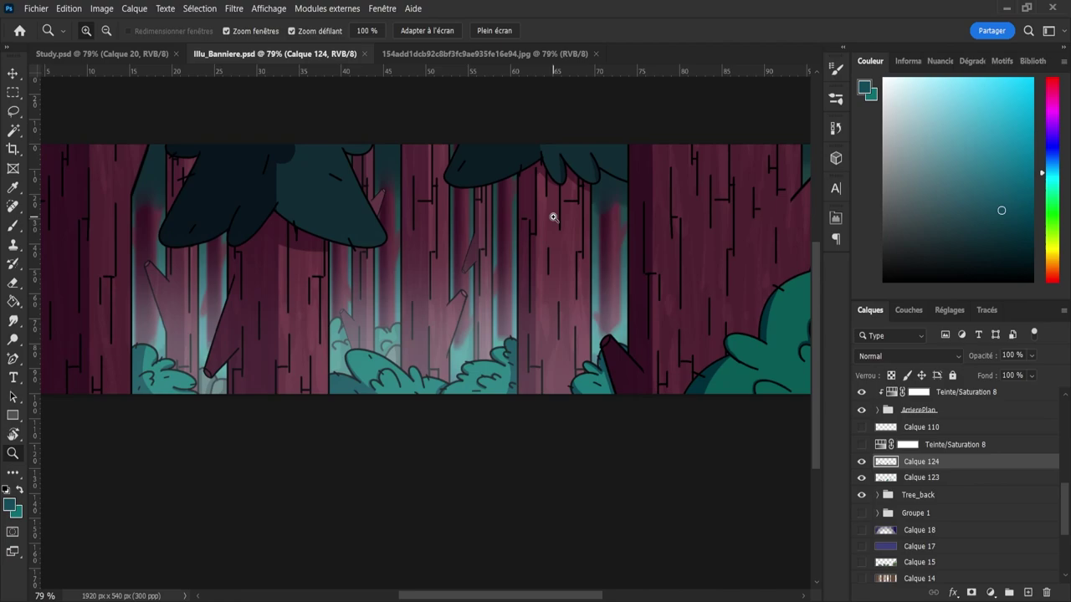
- Compare the banner with and without the Teinte/Saturation 8 adjustment above Calque 124
{"action": "left_click", "coordinate": [860, 450]}
{"action": "left_click", "coordinate": [860, 450]}
{"action": "left_click", "coordinate": [860, 449]}
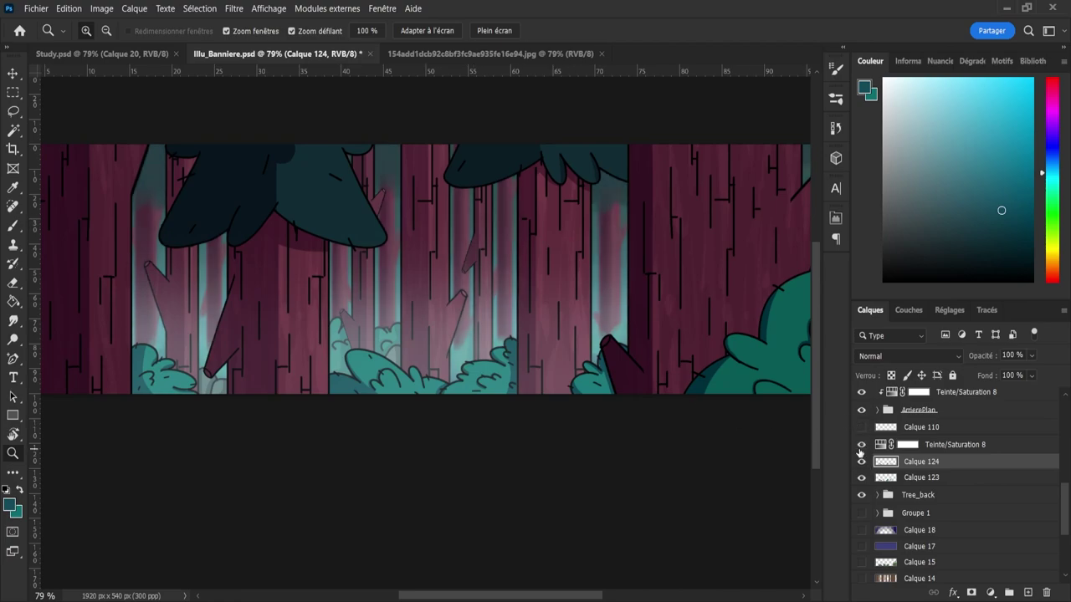
{"action": "left_click", "coordinate": [860, 448]}
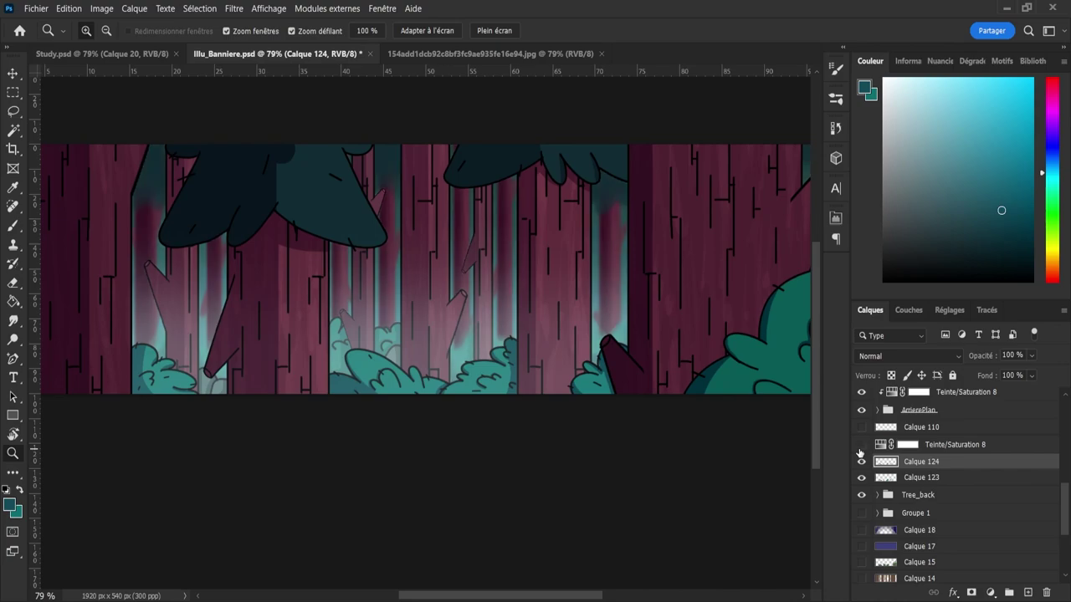
{"action": "left_click", "coordinate": [859, 449]}
{"action": "left_click", "coordinate": [860, 448]}
- Add a new layer above Calque 124 and sample the teal of the bush beside the stump for painting
{"action": "left_click", "coordinate": [1027, 592]}
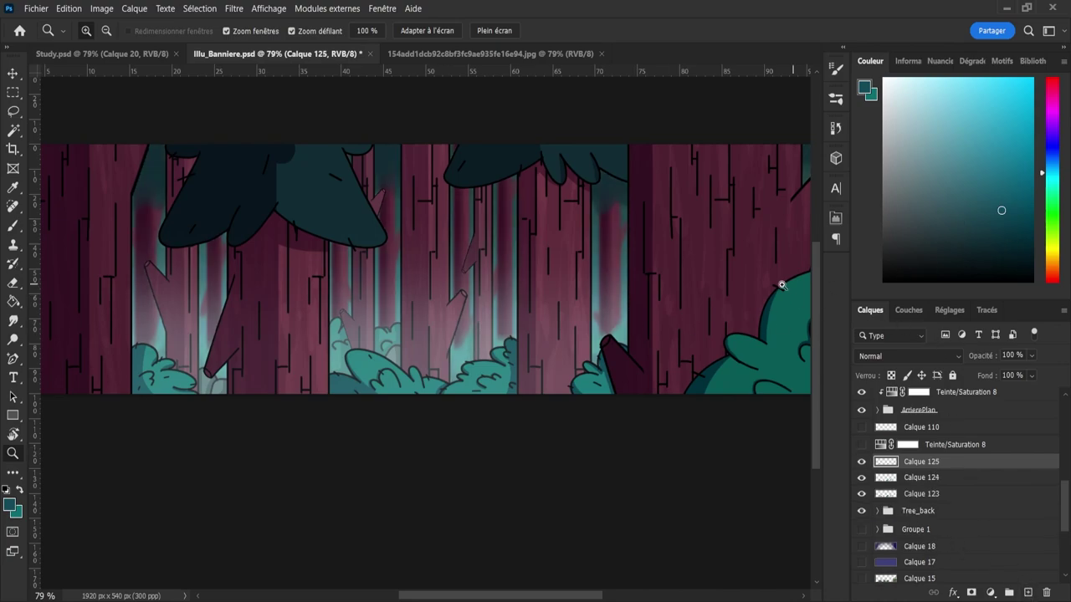
{"action": "key", "text": "i"}
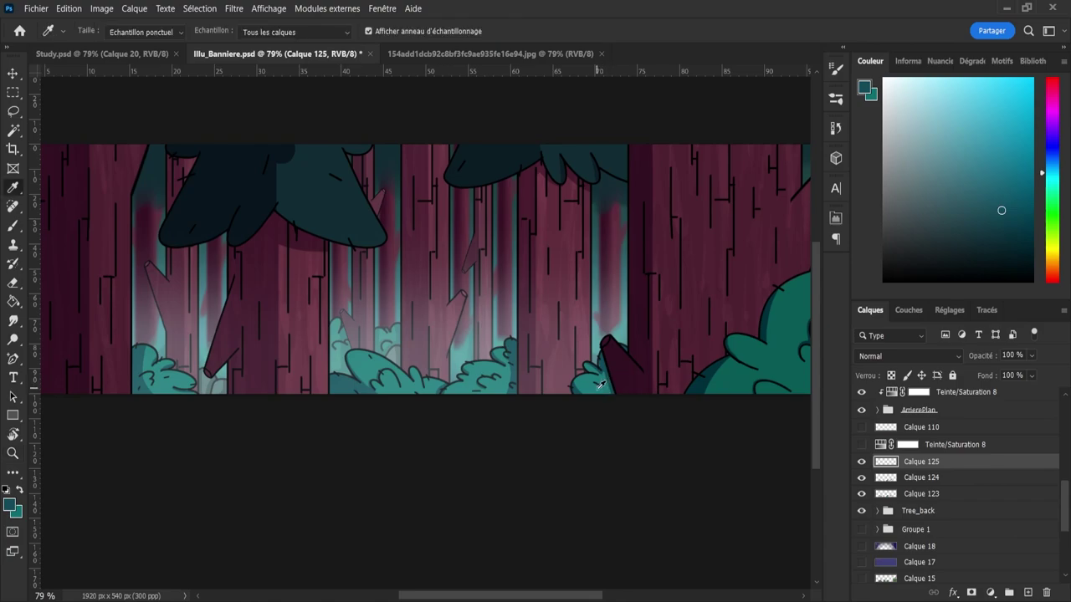
{"action": "left_click", "coordinate": [592, 388]}
{"action": "key", "text": "z"}
{"action": "left_click_drag", "start_coordinate": [568, 299], "coordinate": [593, 304]}
{"action": "key", "text": "b"}
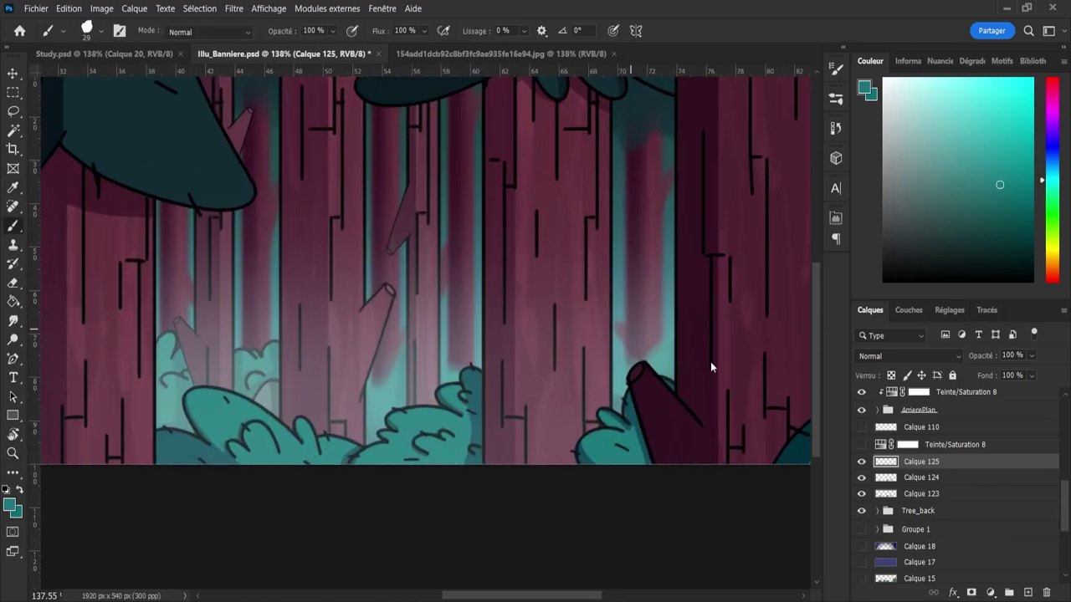
- Shrink the brush to 3 px, darken the teal, and draw fine leaf marks in the foliage behind the stump and above the central bush
{"action": "key", "text": "bracketleft"}
{"action": "key", "text": "bracketleft"}
{"action": "key", "text": "bracketleft"}
{"action": "key", "text": "bracketleft"}
{"action": "key", "text": "bracketleft"}
{"action": "key", "text": "bracketleft"}
{"action": "key", "text": "bracketleft"}
{"action": "left_click_drag", "start_coordinate": [1002, 189], "coordinate": [1018, 210]}
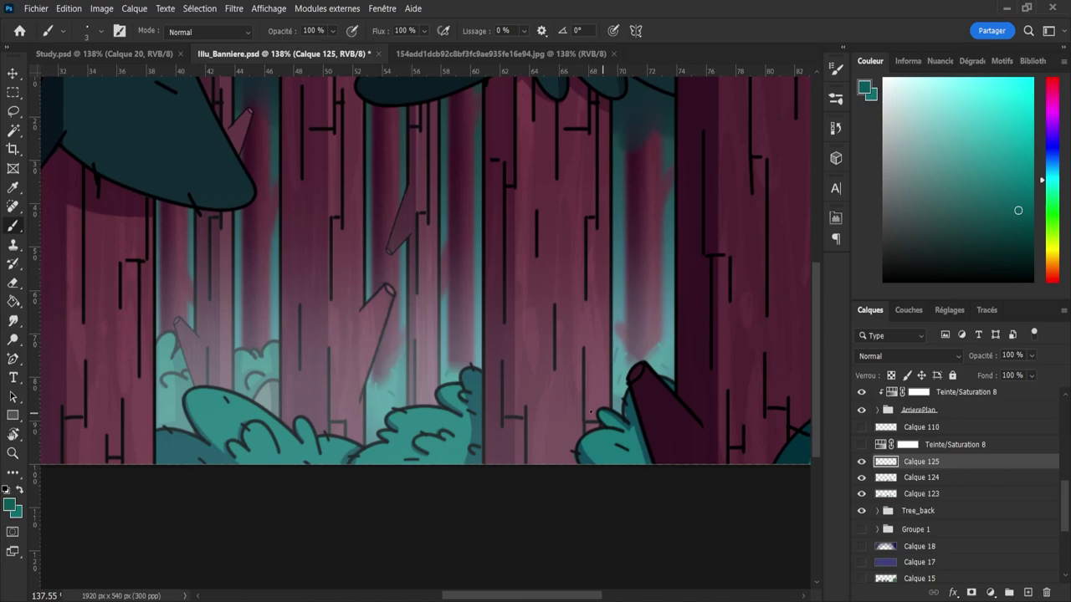
- Draw fine dark teal leaf marks in the soft foliage above the leftmost bush and behind the slanted branch, rechecking the central undergrowth
{"action": "key", "text": "z"}
{"action": "left_click_drag", "start_coordinate": [423, 432], "coordinate": [293, 434]}
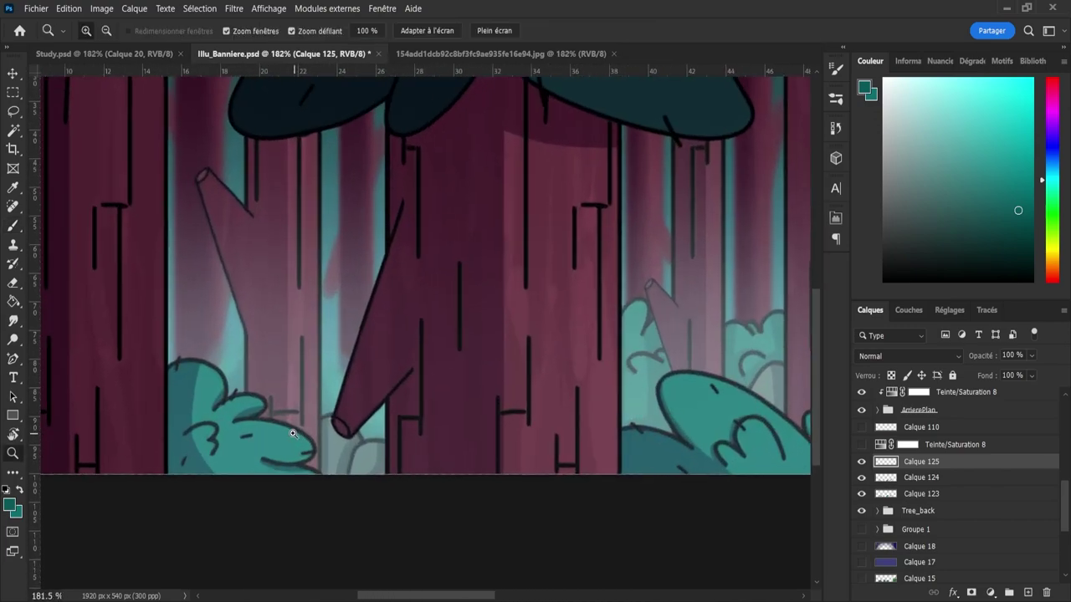
{"action": "key", "text": "b"}
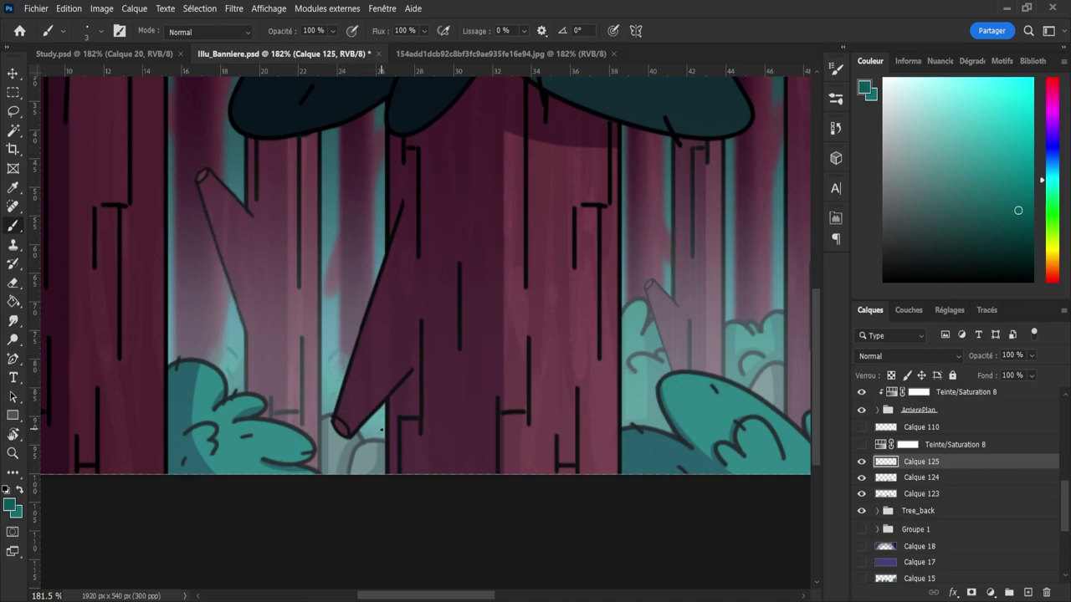
{"action": "key", "text": "z"}
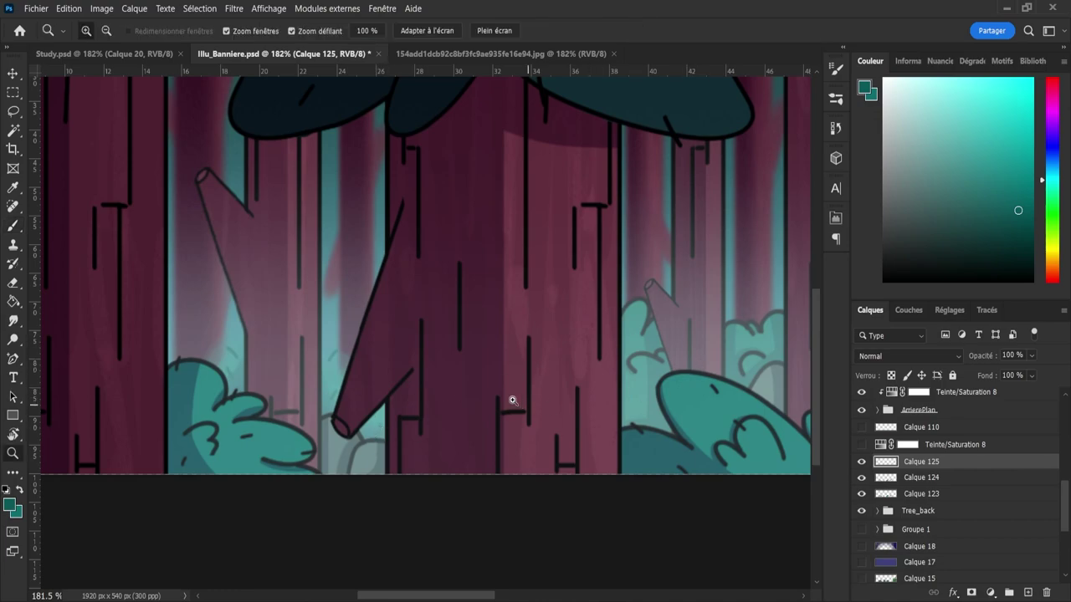
{"action": "left_click_drag", "start_coordinate": [509, 399], "coordinate": [452, 399]}
{"action": "left_click_drag", "start_coordinate": [626, 370], "coordinate": [635, 433]}
{"action": "key", "text": "b"}
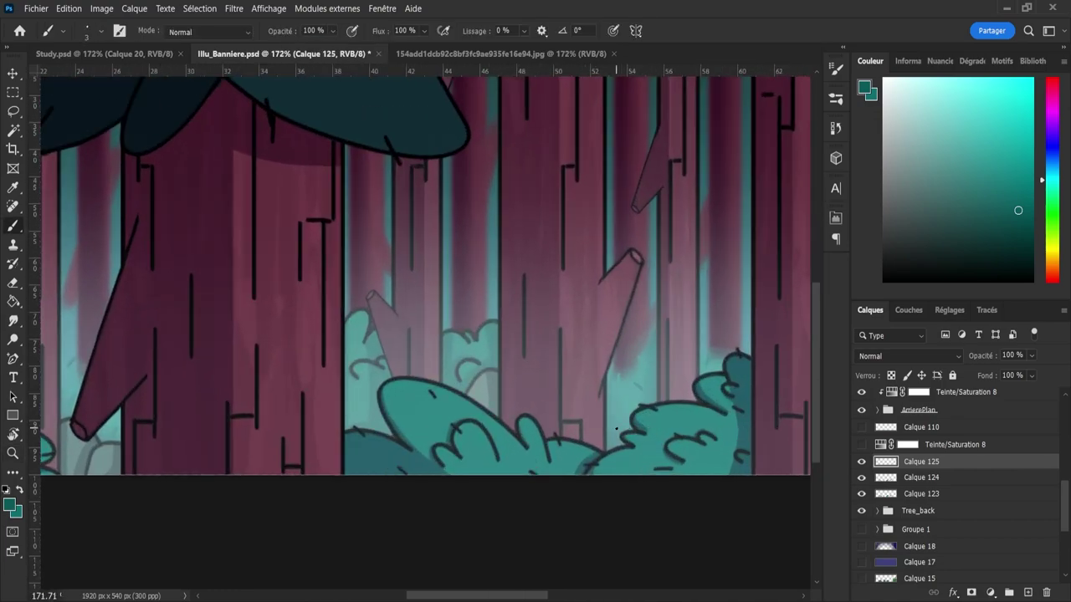
- Show the Teinte/Saturation 8 adjustment and Calque 110 above the painted undergrowth, and save the banner
{"action": "key", "text": "z"}
{"action": "left_click_drag", "start_coordinate": [567, 415], "coordinate": [493, 396]}
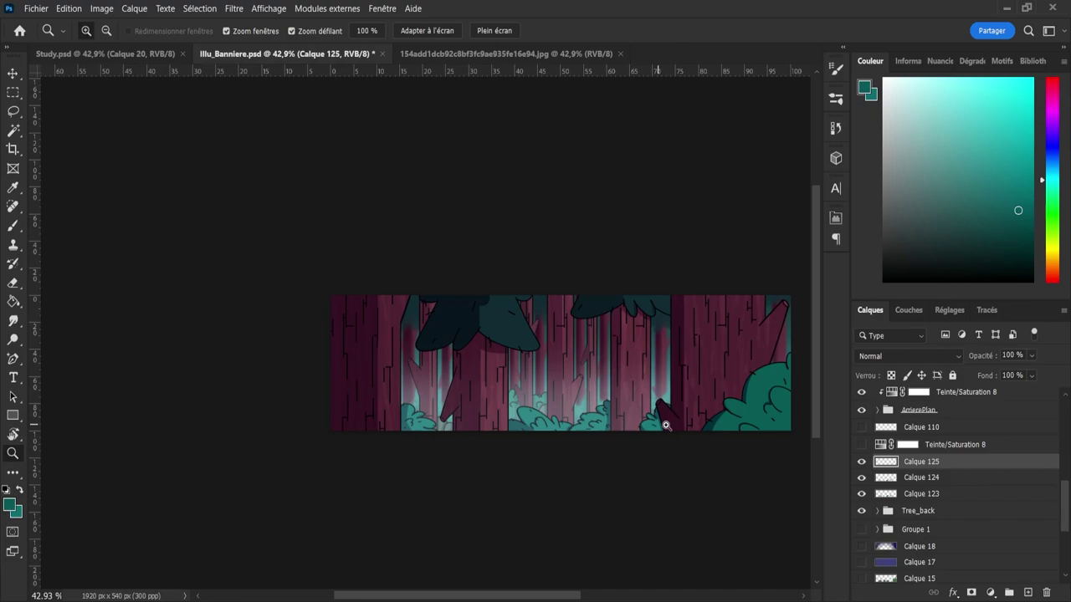
{"action": "left_click_drag", "start_coordinate": [674, 428], "coordinate": [702, 439]}
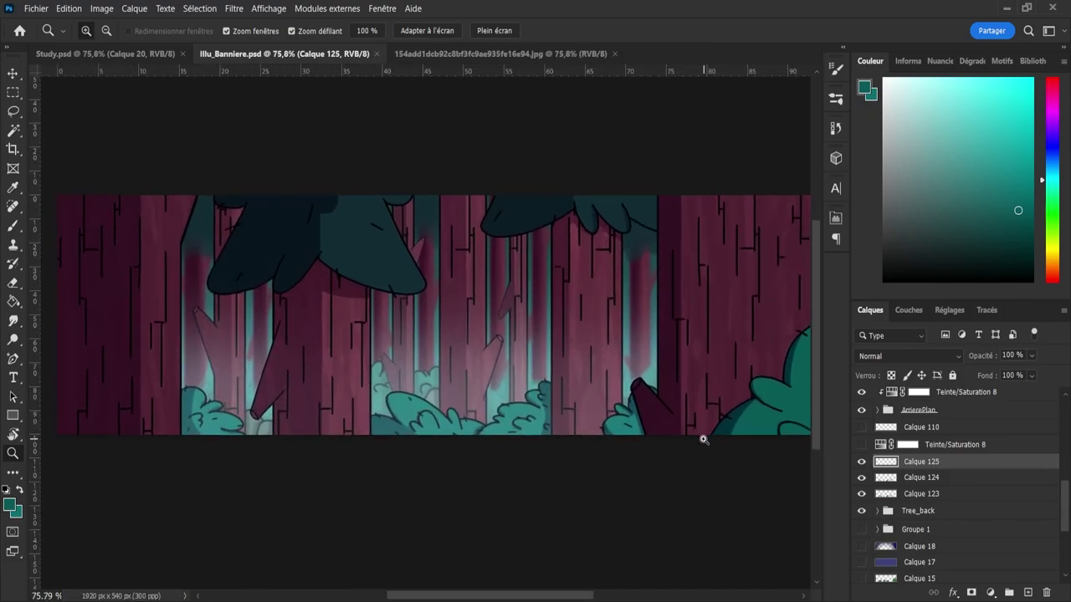
{"action": "left_click_drag", "start_coordinate": [861, 449], "coordinate": [854, 432]}
{"action": "key", "text": "ctrl+s"}
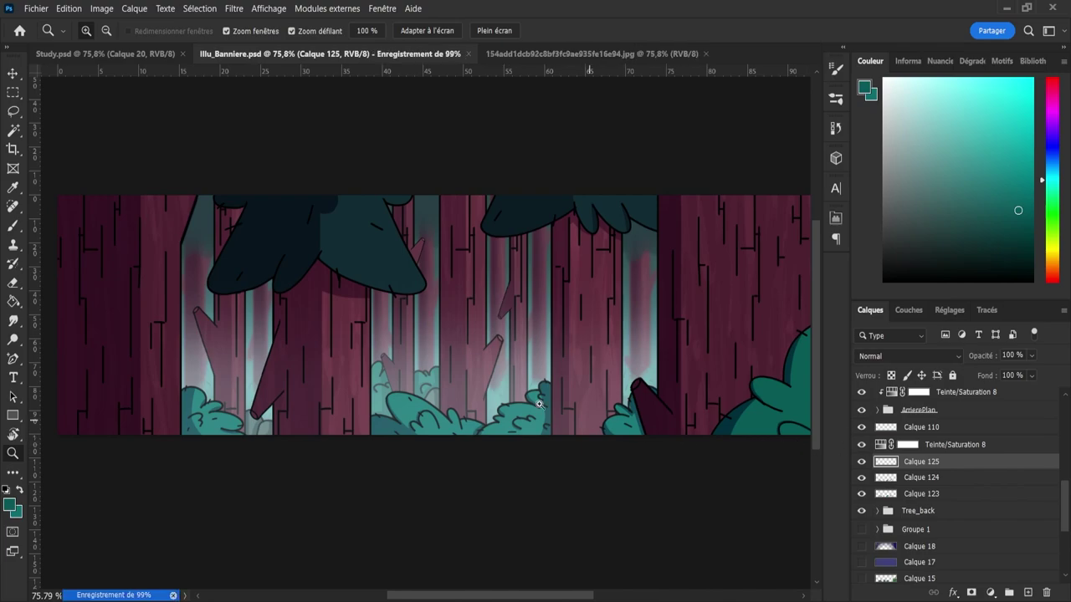
- Examine the effect of Calque 107, Calque 108 and the Teinte/Saturation 8 adjustments on the whole banner
{"action": "left_click_drag", "start_coordinate": [522, 349], "coordinate": [412, 347]}
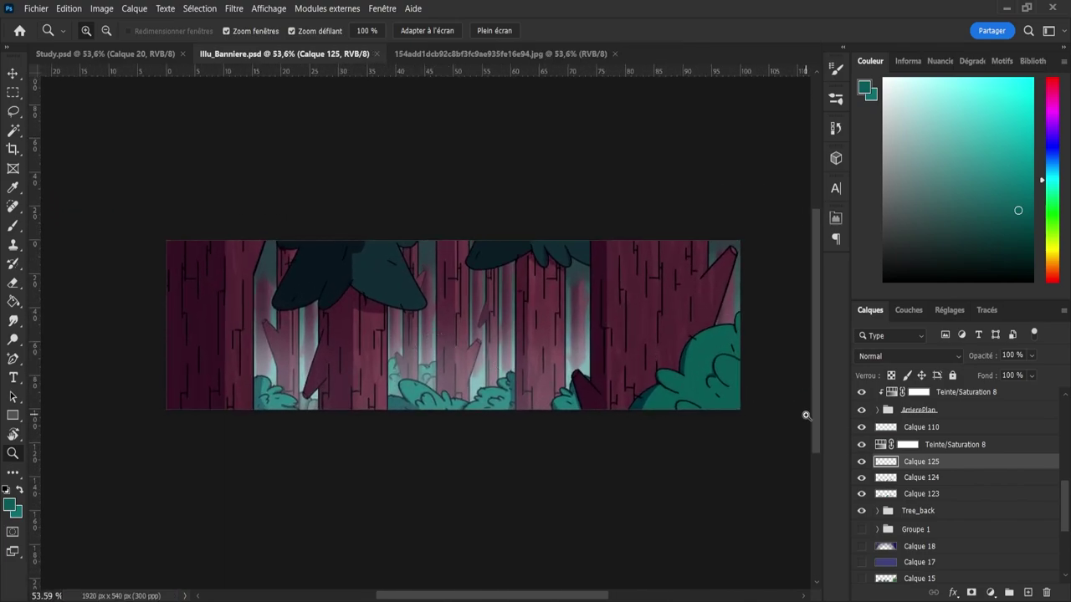
{"action": "scroll", "coordinate": [1062, 518], "scroll_direction": "up", "scroll_amount": 5}
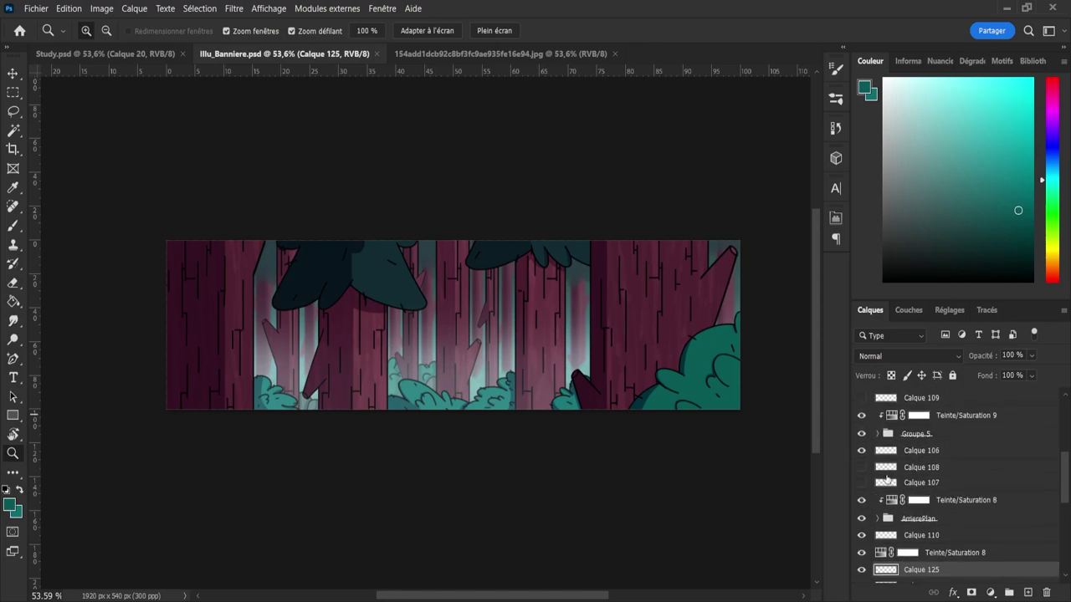
{"action": "left_click", "coordinate": [861, 483]}
{"action": "left_click", "coordinate": [859, 485]}
{"action": "left_click", "coordinate": [860, 469]}
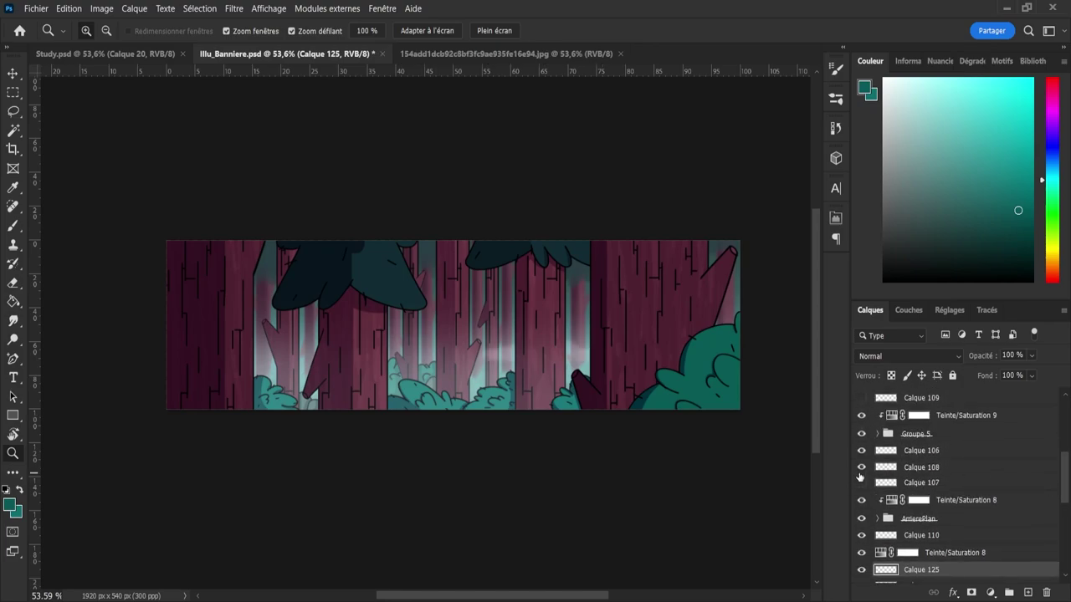
{"action": "left_click", "coordinate": [860, 469]}
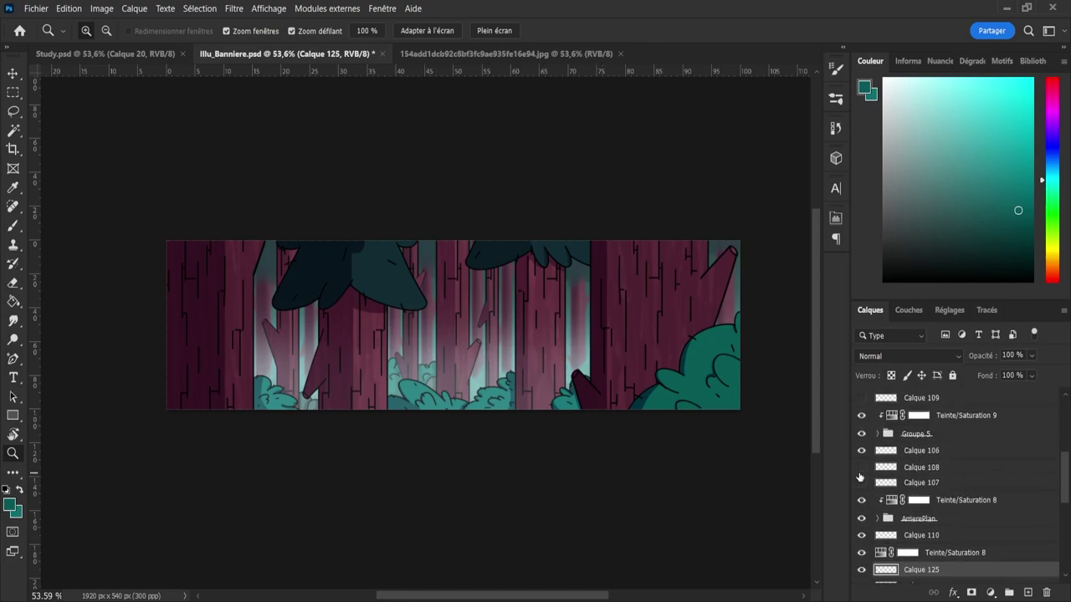
{"action": "left_click", "coordinate": [862, 501]}
{"action": "left_click", "coordinate": [862, 503]}
{"action": "left_click_drag", "start_coordinate": [1067, 487], "coordinate": [1068, 498]}
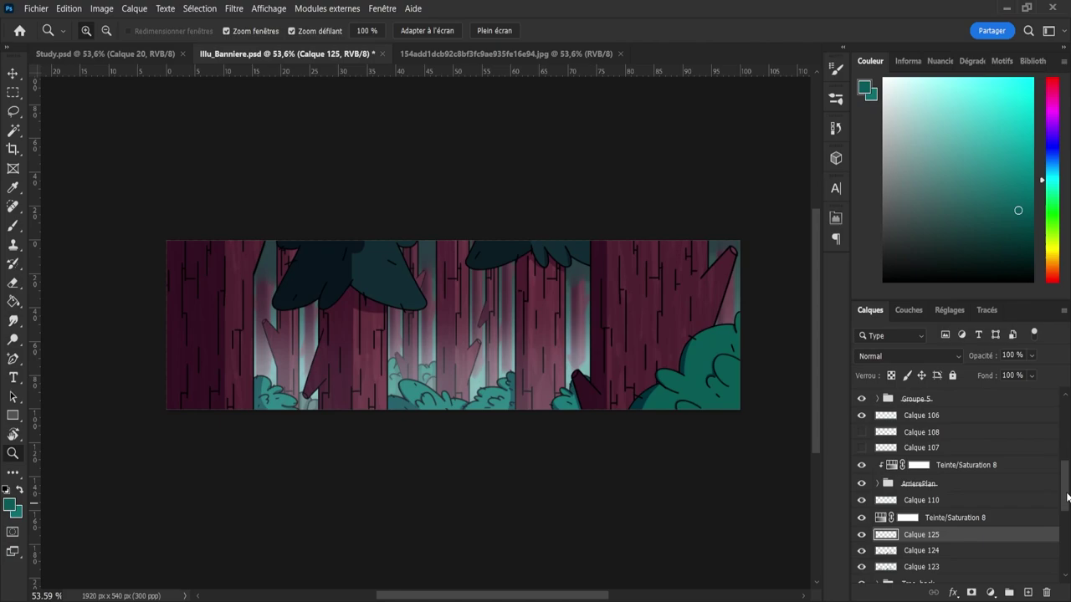
{"action": "left_click", "coordinate": [880, 520]}
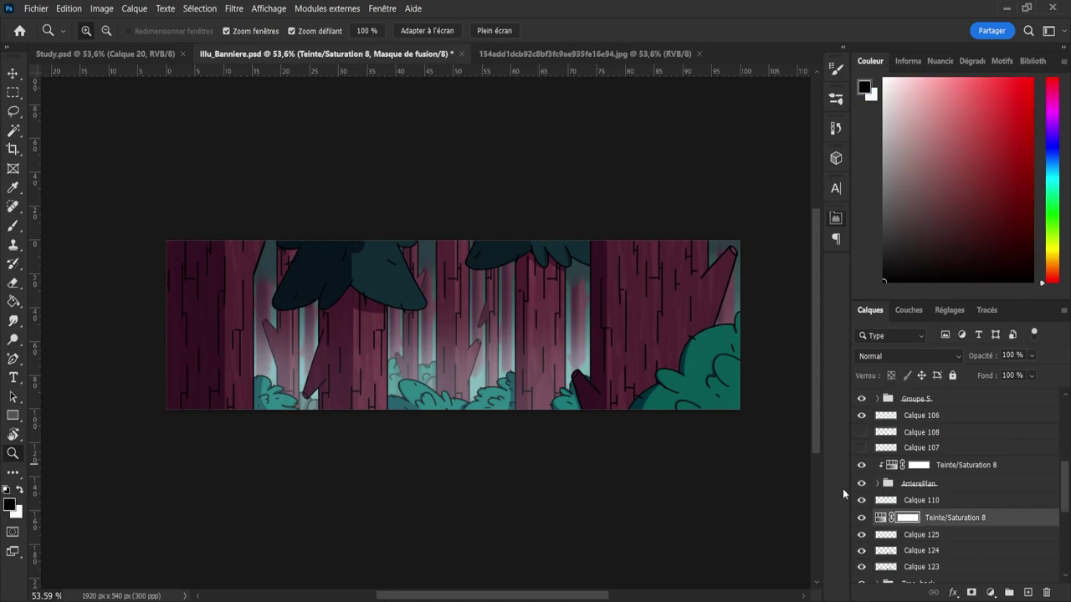
- Group Calque 123, Calque 124 and Calque 125 and name the group Bush
{"action": "left_click", "coordinate": [966, 538]}
{"action": "left_click_drag", "start_coordinate": [1063, 506], "coordinate": [1066, 522]}
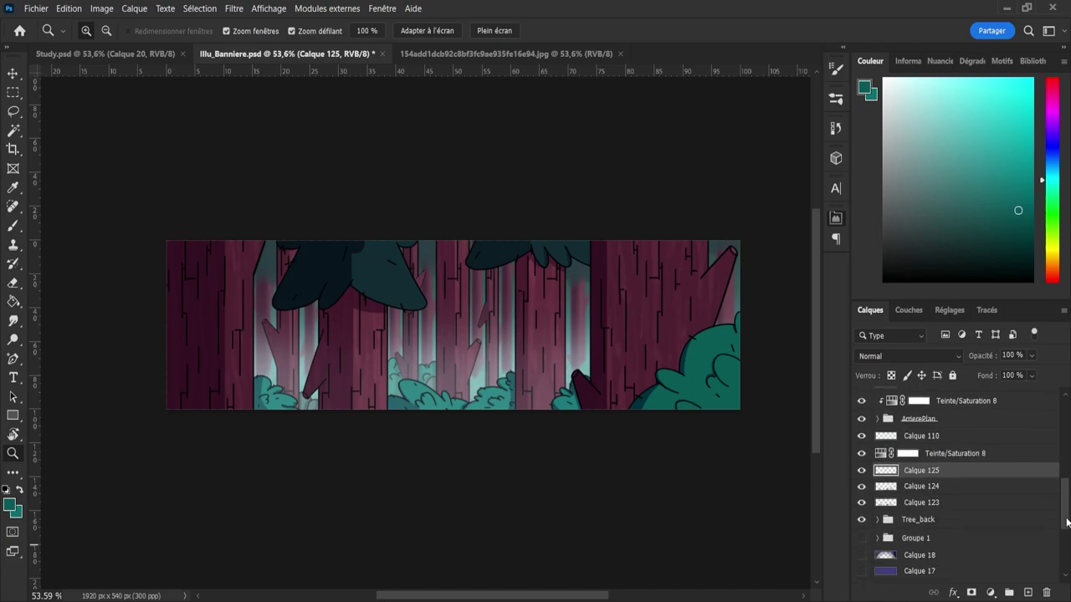
{"action": "left_click", "coordinate": [912, 502], "text": "shift"}
{"action": "left_click", "coordinate": [1008, 591]}
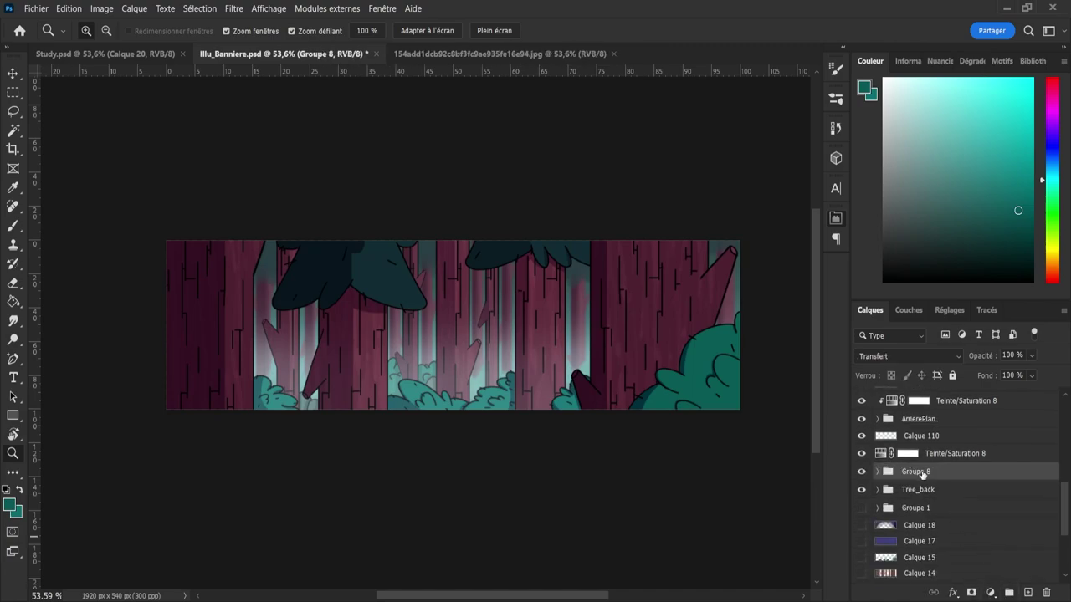
{"action": "double_click", "coordinate": [922, 471]}
{"action": "type", "text": "Bush"}
{"action": "key", "text": "Return"}
- Group Bush and Tree_back together and clip the Teinte/Saturation 8 adjustment directly above to that new group
{"action": "left_click", "coordinate": [942, 495], "text": "shift"}
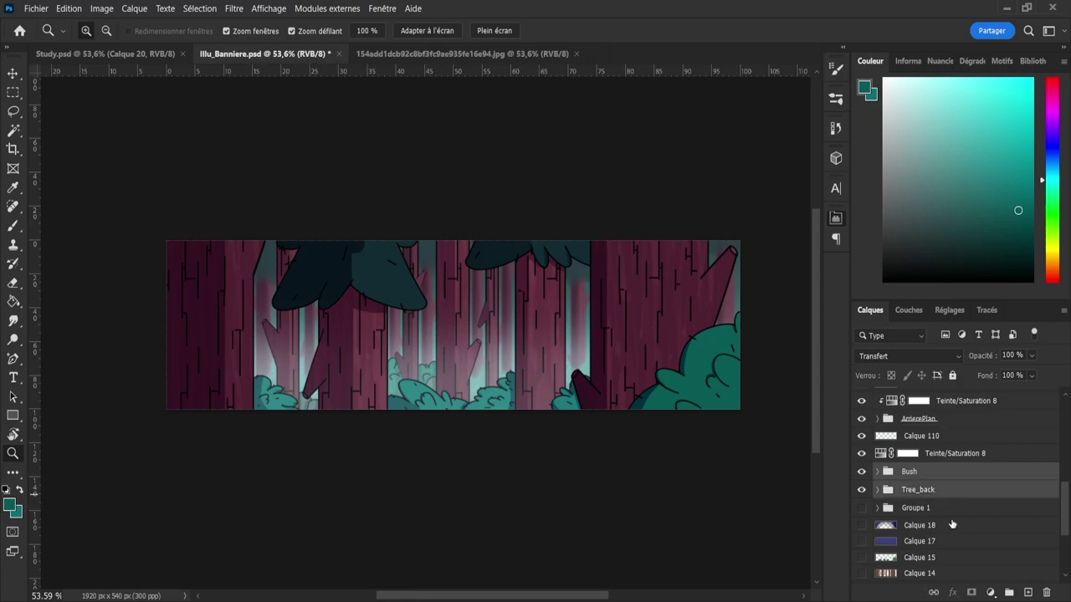
{"action": "left_click", "coordinate": [1008, 592]}
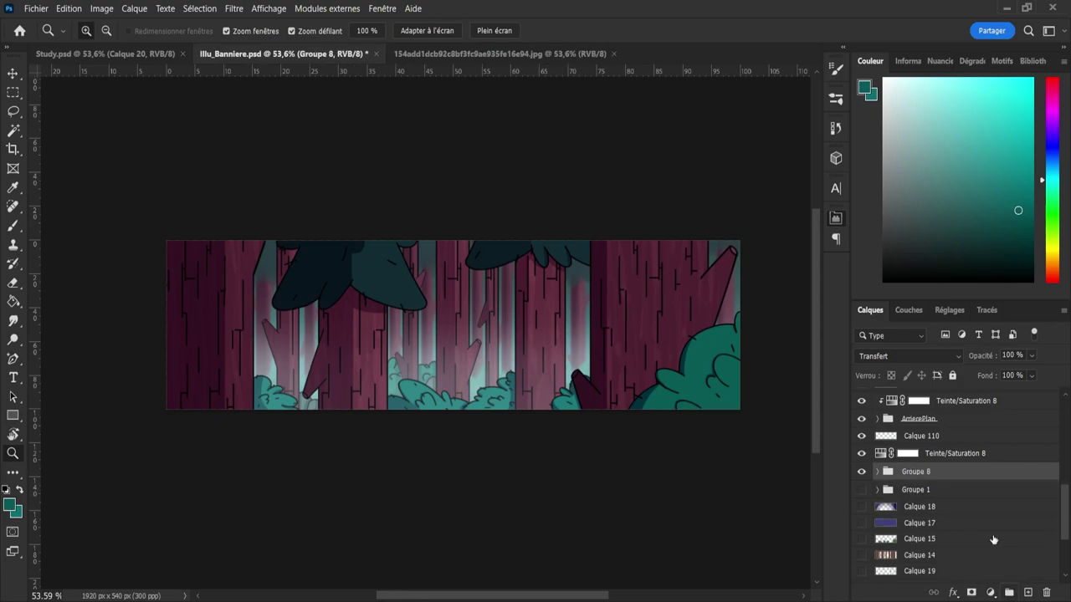
{"action": "left_click", "coordinate": [932, 464], "text": "alt"}
{"action": "left_click", "coordinate": [937, 456]}
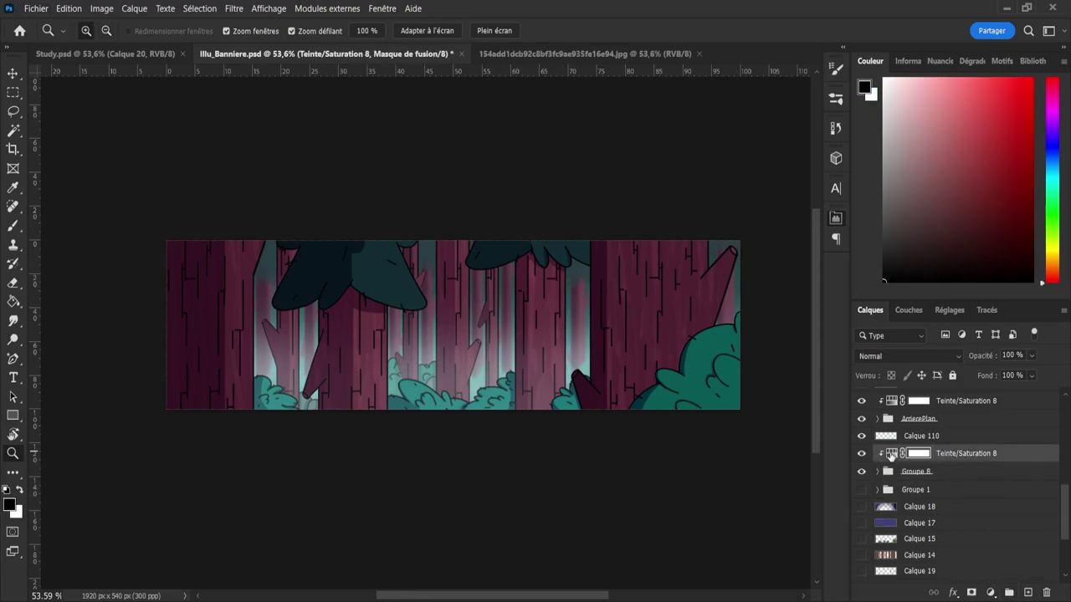
- Open the settings of the newly clipped Teinte/Saturation 8 adjustment and save the banner
{"action": "left_click", "coordinate": [891, 454]}
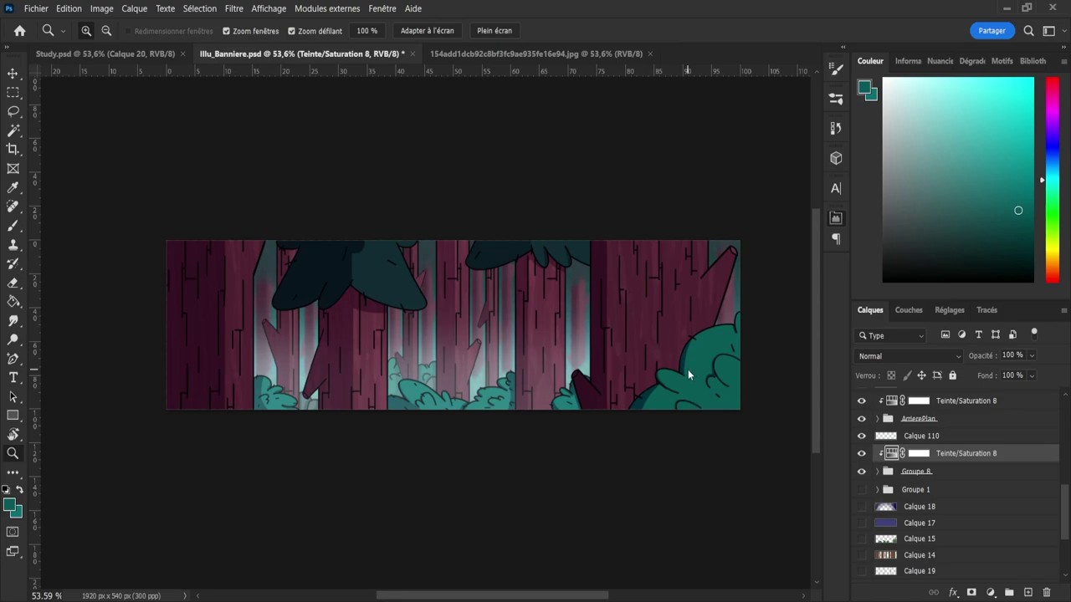
{"action": "key", "text": "ctrl+s"}
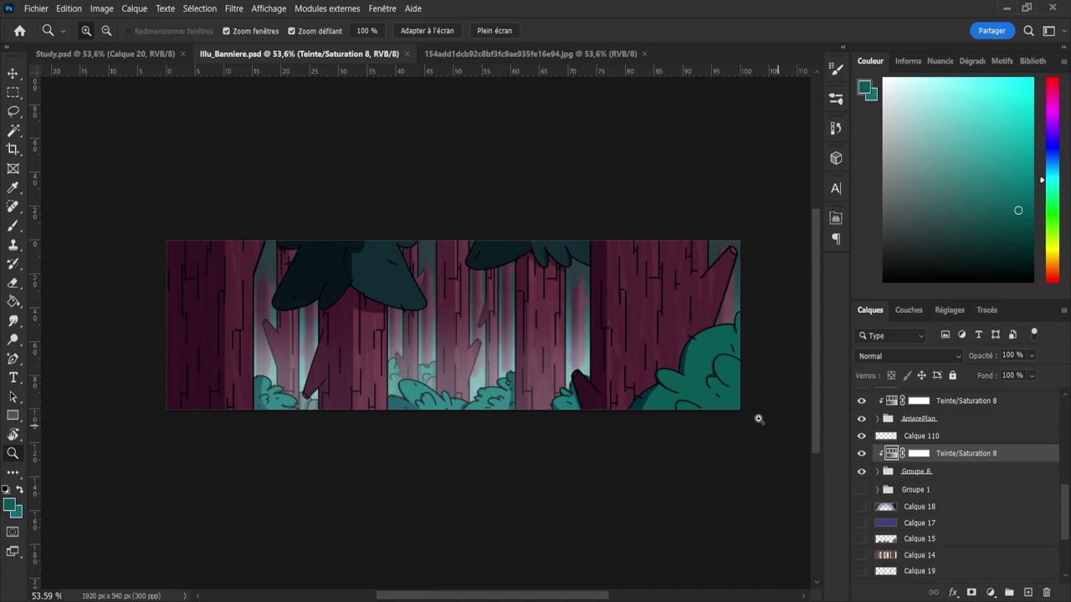
{"action": "left_click_drag", "start_coordinate": [388, 343], "coordinate": [445, 342]}
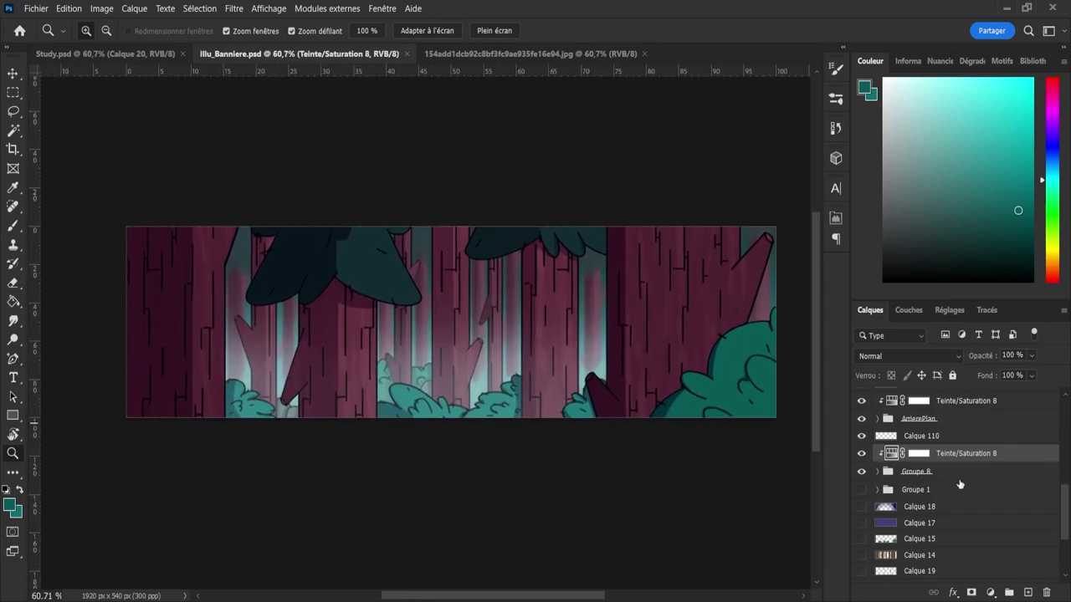
- Merge the Teinte/Saturation 6 adjustment with the Teinte/Saturation 5 gradient layer beneath it
{"action": "scroll", "coordinate": [1061, 499], "scroll_direction": "up", "scroll_amount": 3}
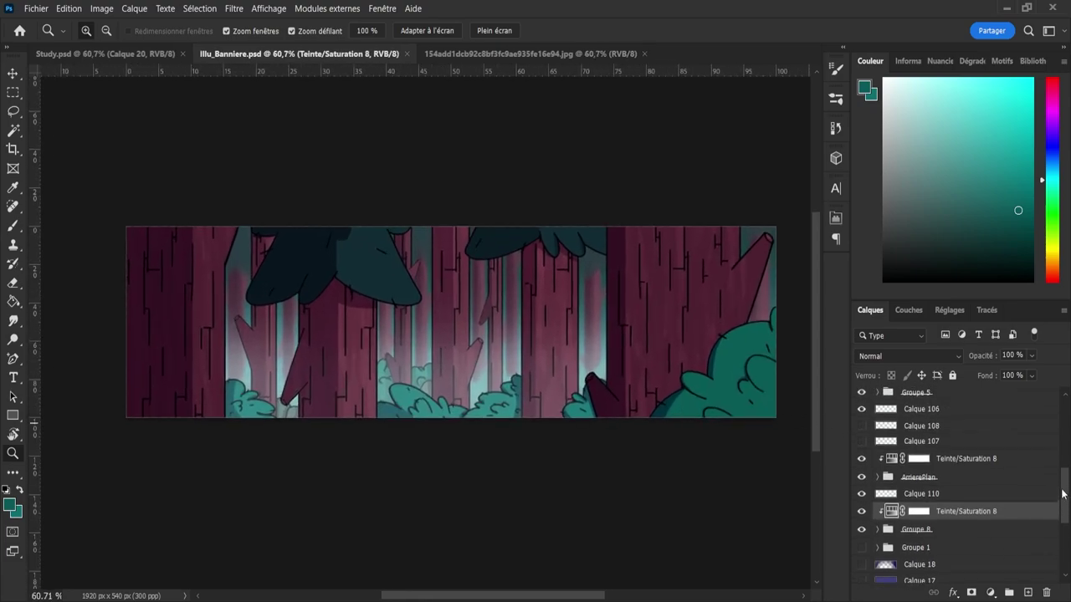
{"action": "scroll", "coordinate": [1063, 494], "scroll_direction": "up", "scroll_amount": 1}
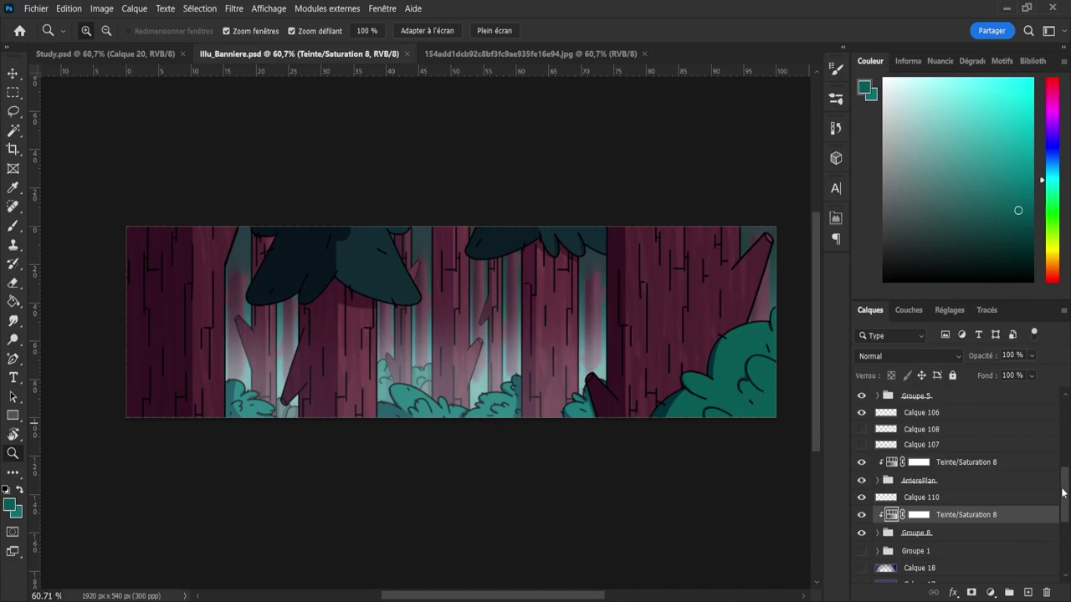
{"action": "scroll", "coordinate": [1063, 494], "scroll_direction": "down", "scroll_amount": 5}
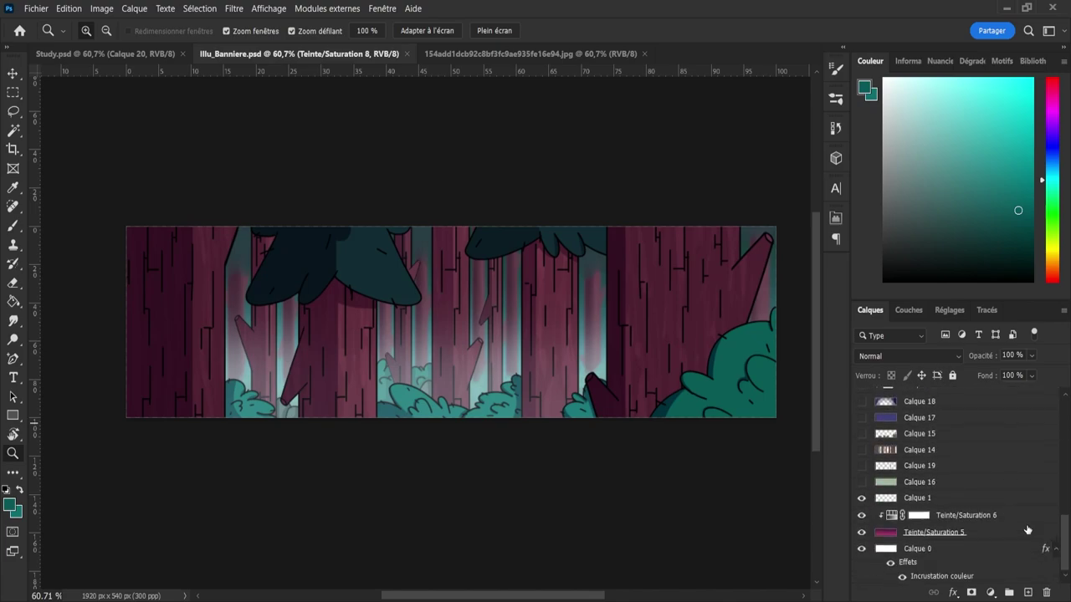
{"action": "left_click", "coordinate": [943, 517]}
{"action": "left_click", "coordinate": [892, 516]}
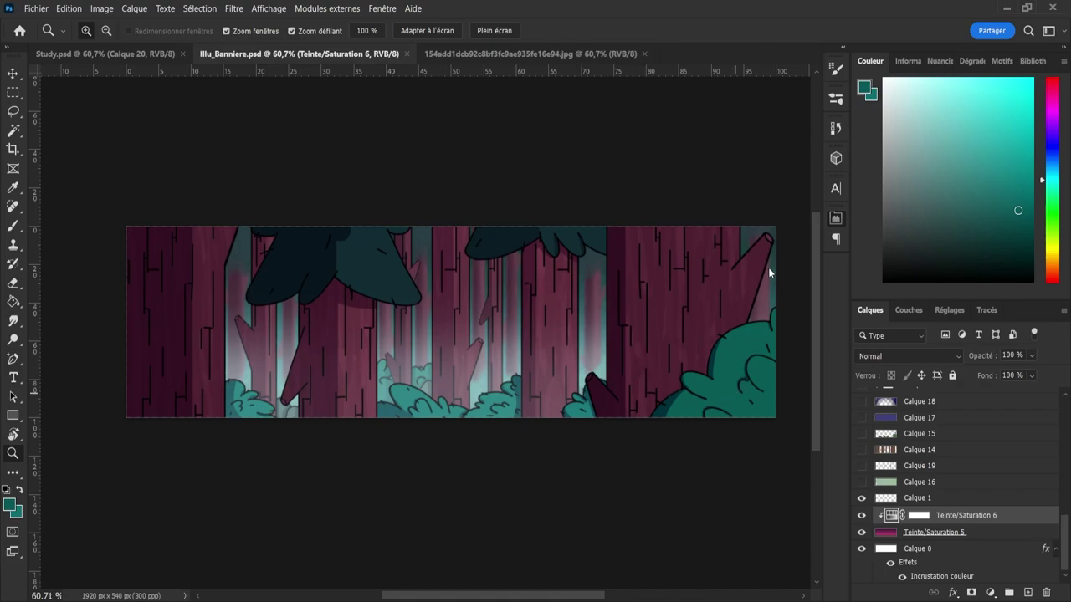
{"action": "left_click", "coordinate": [935, 534], "text": "shift"}
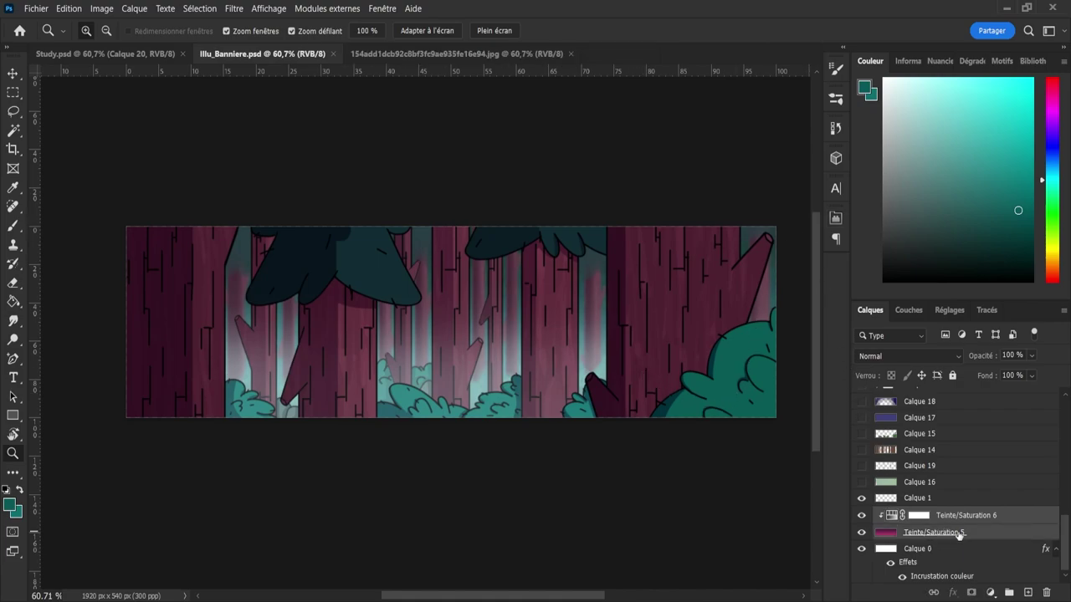
{"action": "key", "text": "ctrl+e"}
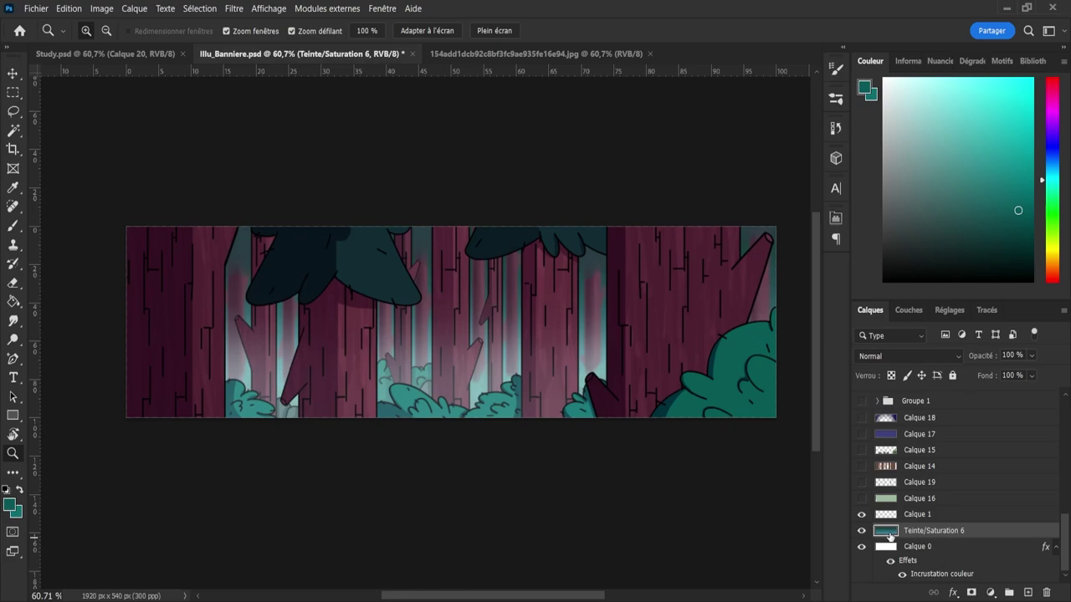
- Add a layer above the Teinte/Saturation 6 gradient and paint broad teal areas across the backdrop with a 309 px brush
{"action": "left_click", "coordinate": [1028, 592]}
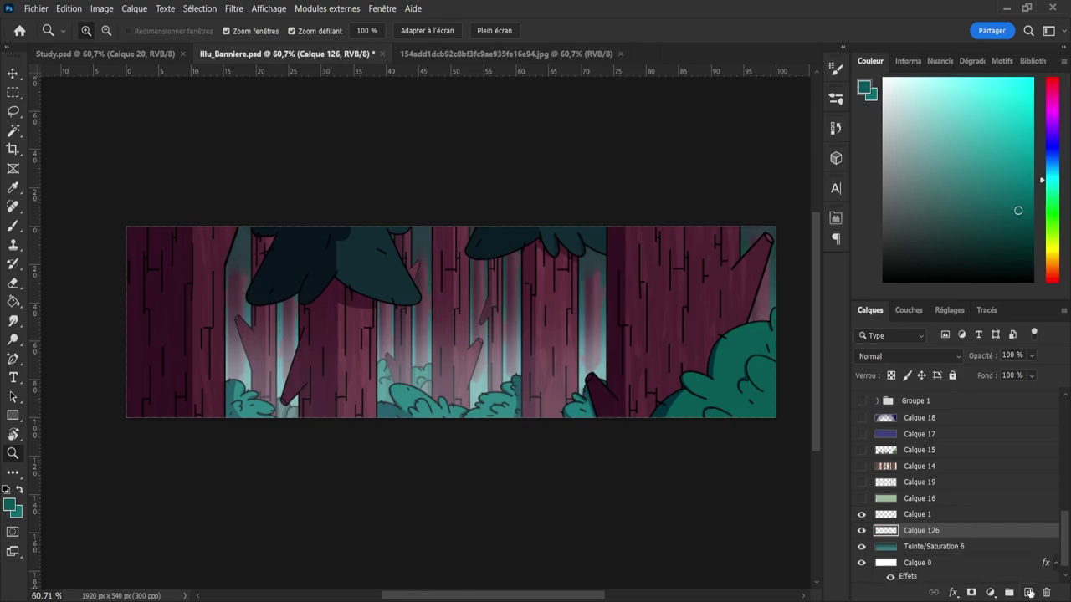
{"action": "key", "text": "b"}
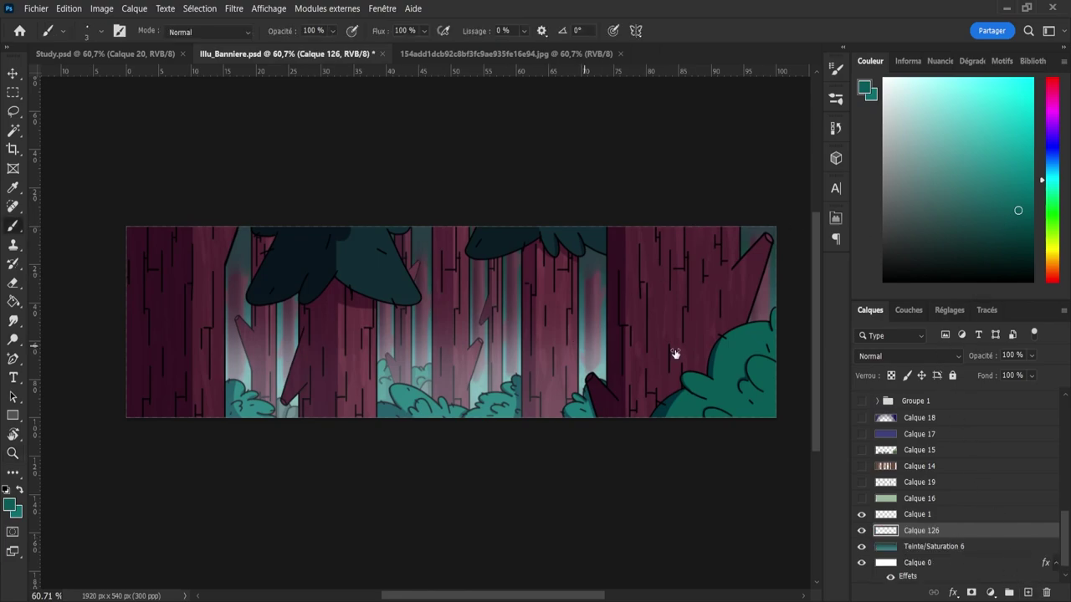
{"action": "left_click_drag", "start_coordinate": [703, 370], "coordinate": [728, 366]}
{"action": "mouse_move", "coordinate": [527, 327]}
{"action": "left_mouse_down"}
{"action": "mouse_move", "coordinate": [570, 325]}
{"action": "mouse_move", "coordinate": [581, 346]}
{"action": "mouse_move", "coordinate": [536, 317]}
{"action": "left_mouse_up"}
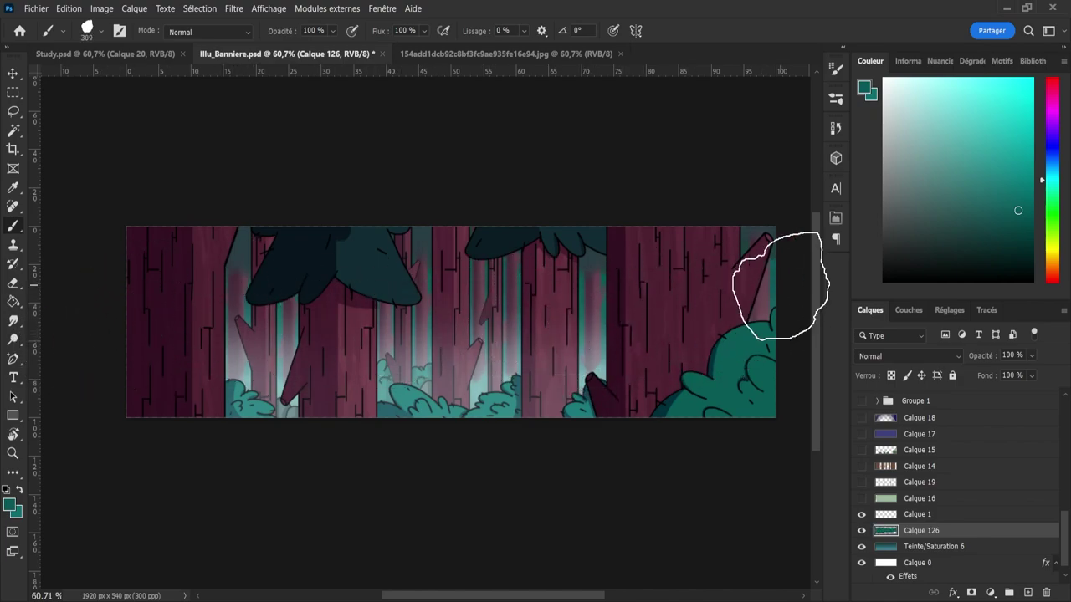
- Set the new teal layer's blend mode to Produit and move its paint down to about Y 371 px
{"action": "left_click", "coordinate": [927, 358]}
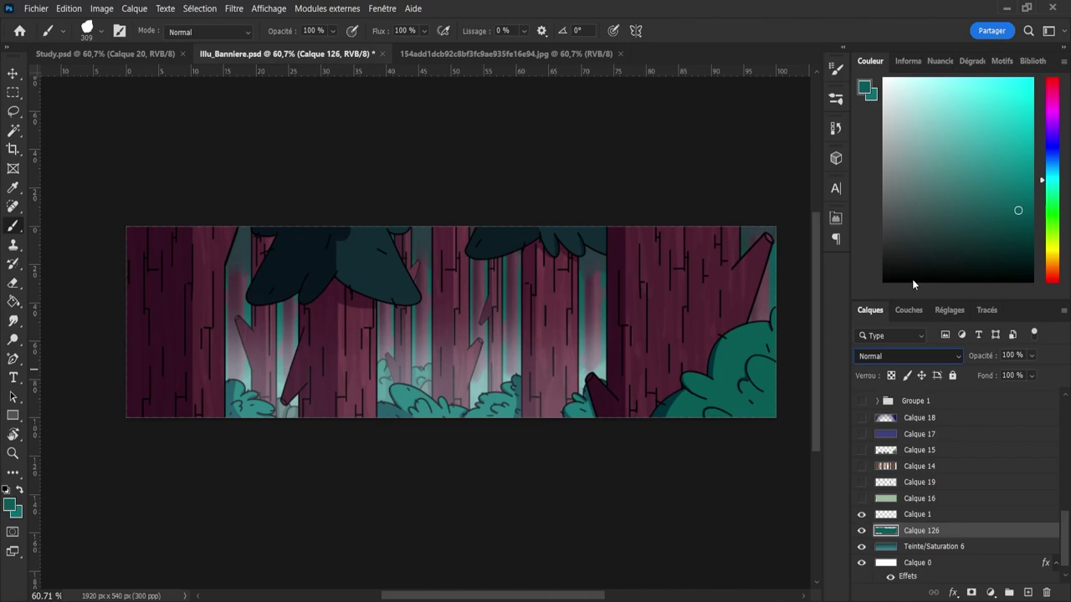
{"action": "left_click", "coordinate": [891, 245]}
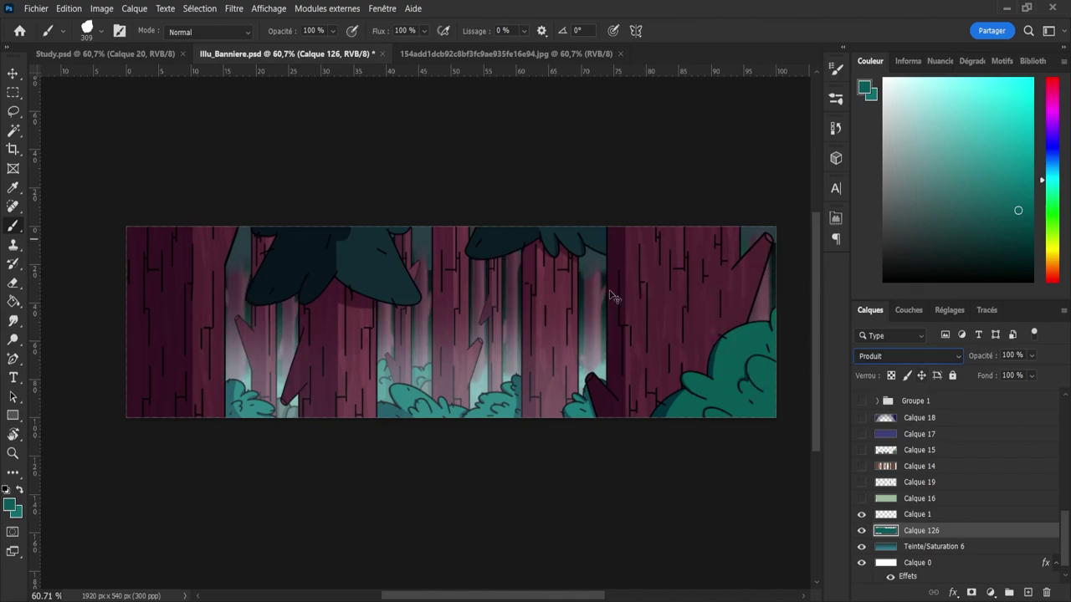
{"action": "key", "text": "ctrl+t"}
{"action": "left_click_drag", "start_coordinate": [614, 302], "coordinate": [611, 324]}
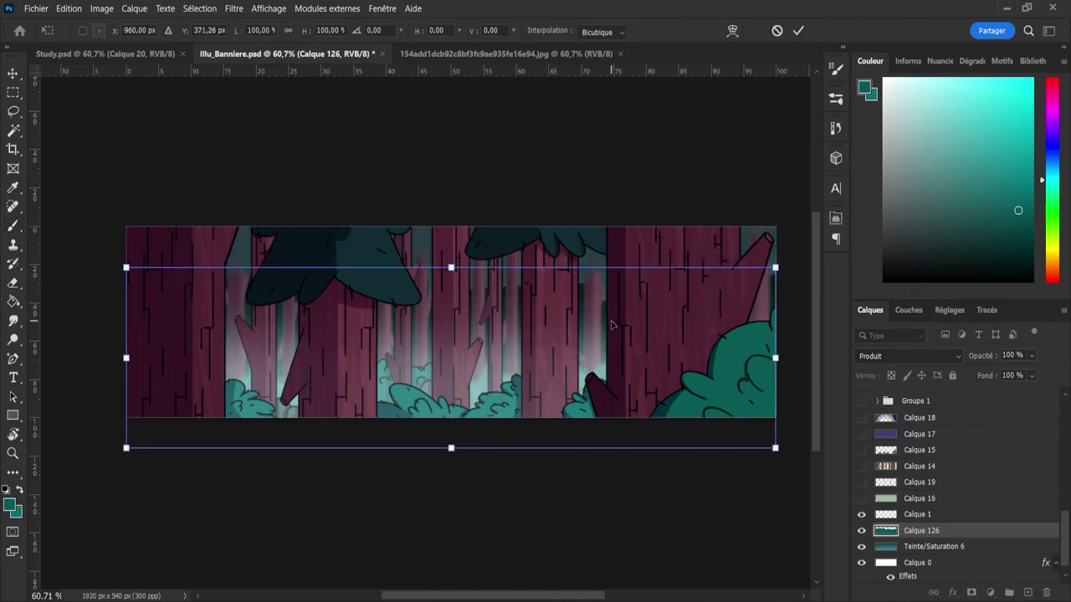
{"action": "left_click", "coordinate": [798, 30]}
- Erase along the upper part of the teal paint with a soft eraser enlarged to 129 px
{"action": "key", "text": "e"}
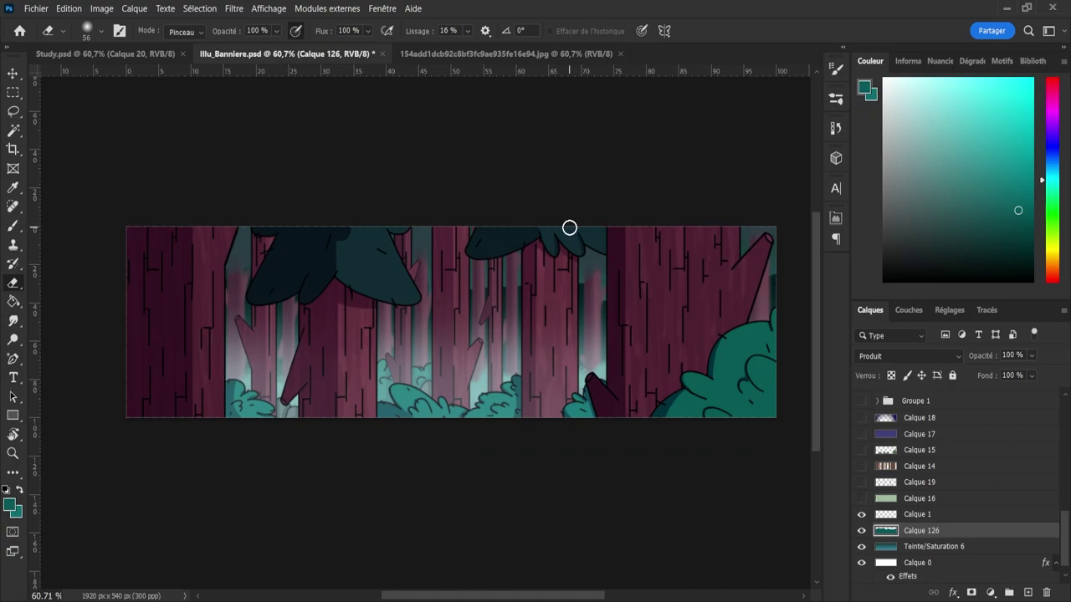
{"action": "key", "text": "]"}
{"action": "key", "text": "]"}
{"action": "key", "text": "]"}
{"action": "key", "text": "]"}
{"action": "key", "text": "]"}
{"action": "key", "text": "]"}
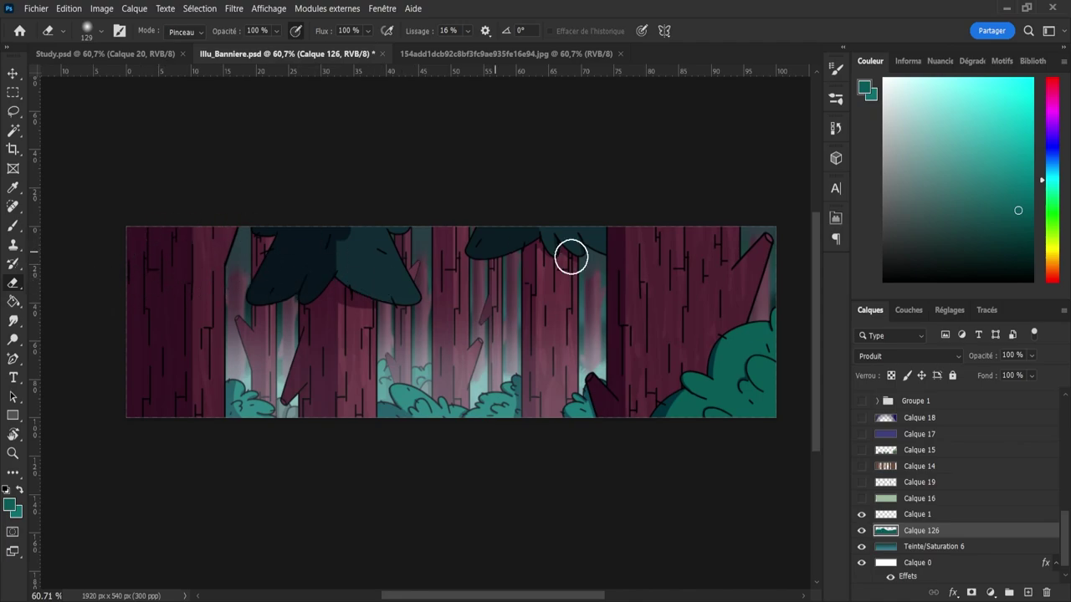
- Stretch the teal layer vertically beyond the banner's upper and lower edges
{"action": "key", "text": "ctrl+t"}
{"action": "left_click_drag", "start_coordinate": [450, 267], "coordinate": [450, 96]}
{"action": "left_click", "coordinate": [799, 32]}
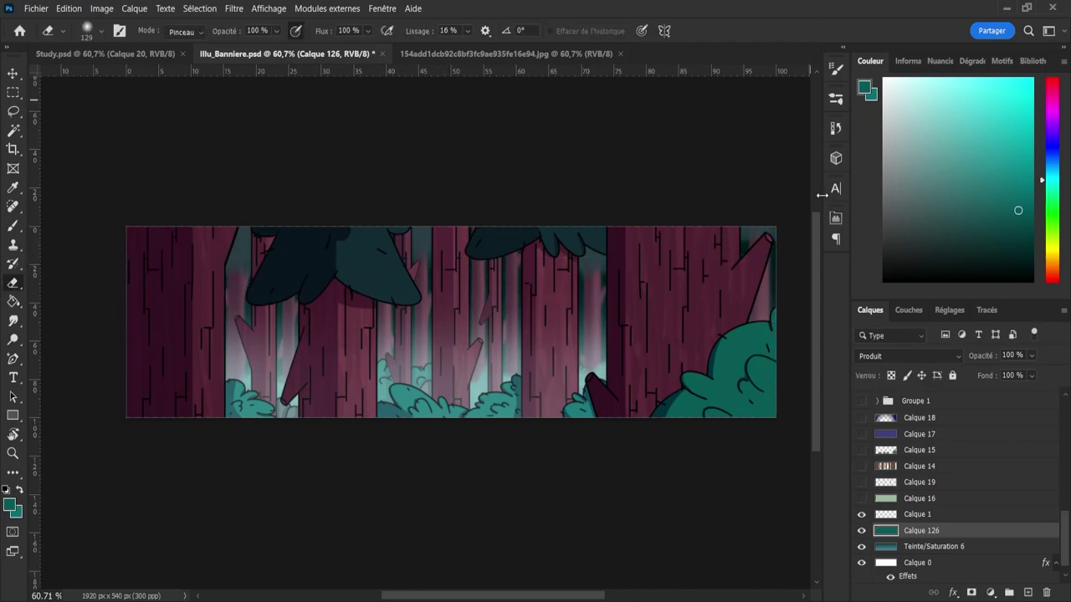
{"action": "key", "text": "ctrl+t"}
{"action": "left_click_drag", "start_coordinate": [465, 449], "coordinate": [465, 464]}
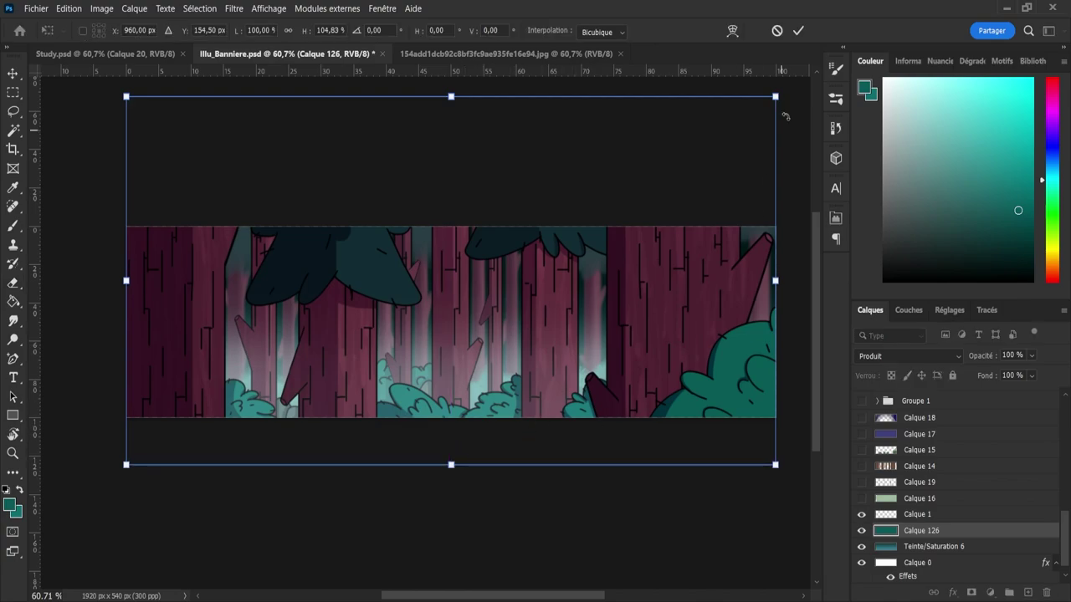
{"action": "left_click", "coordinate": [799, 31]}
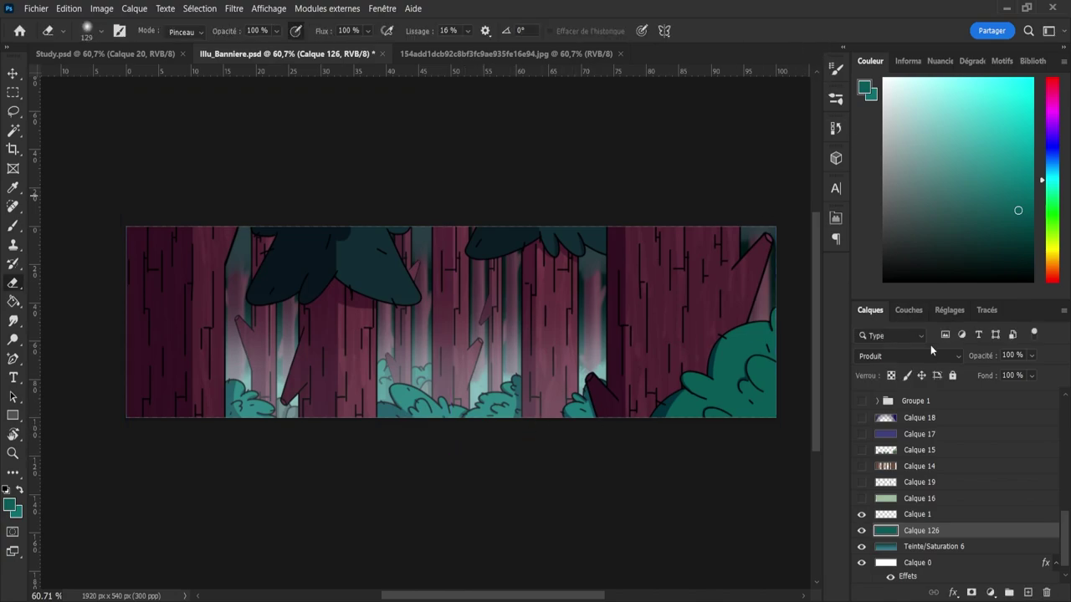
- Reduce the teal layer's opacity to 60 % and save the banner
{"action": "left_click", "coordinate": [1031, 357]}
{"action": "left_click_drag", "start_coordinate": [1042, 374], "coordinate": [1017, 371]}
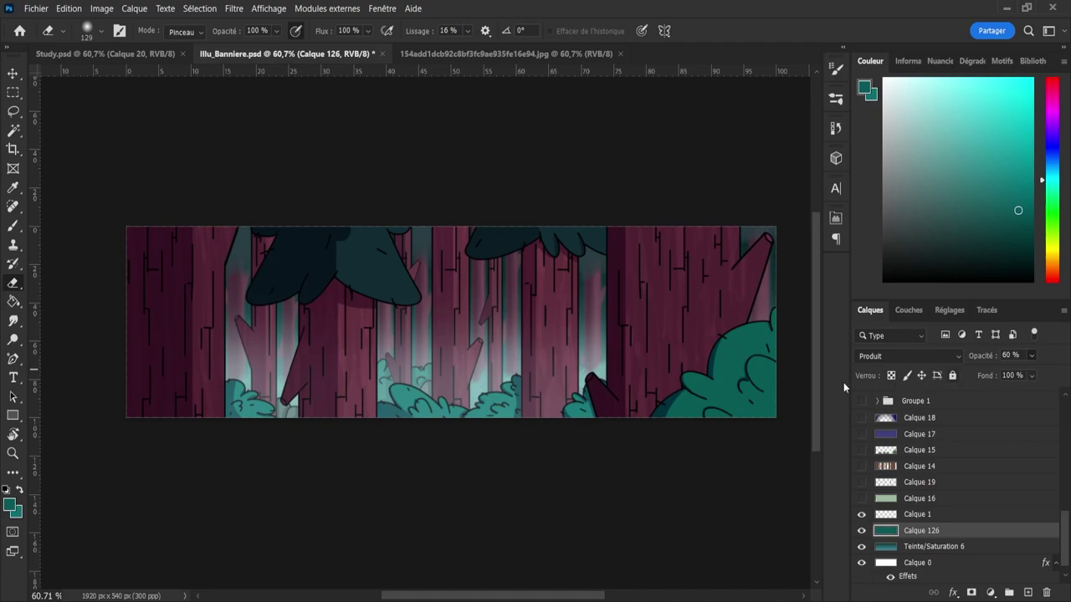
{"action": "key", "text": "z"}
{"action": "left_click_drag", "start_coordinate": [586, 335], "coordinate": [521, 311]}
{"action": "key", "text": "ctrl+s"}
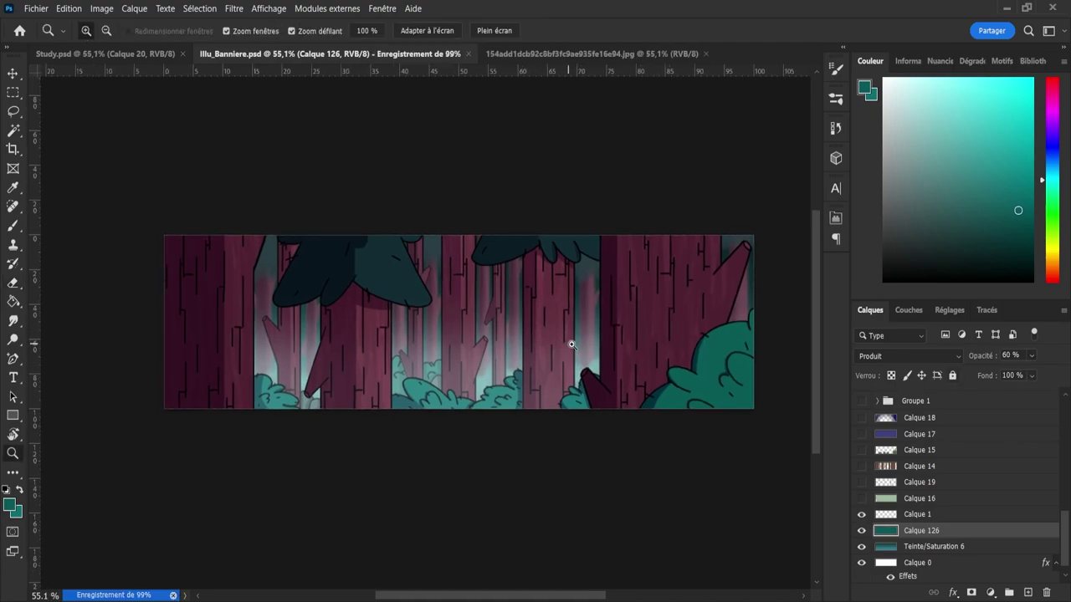
{"action": "left_click_drag", "start_coordinate": [572, 344], "coordinate": [583, 343]}
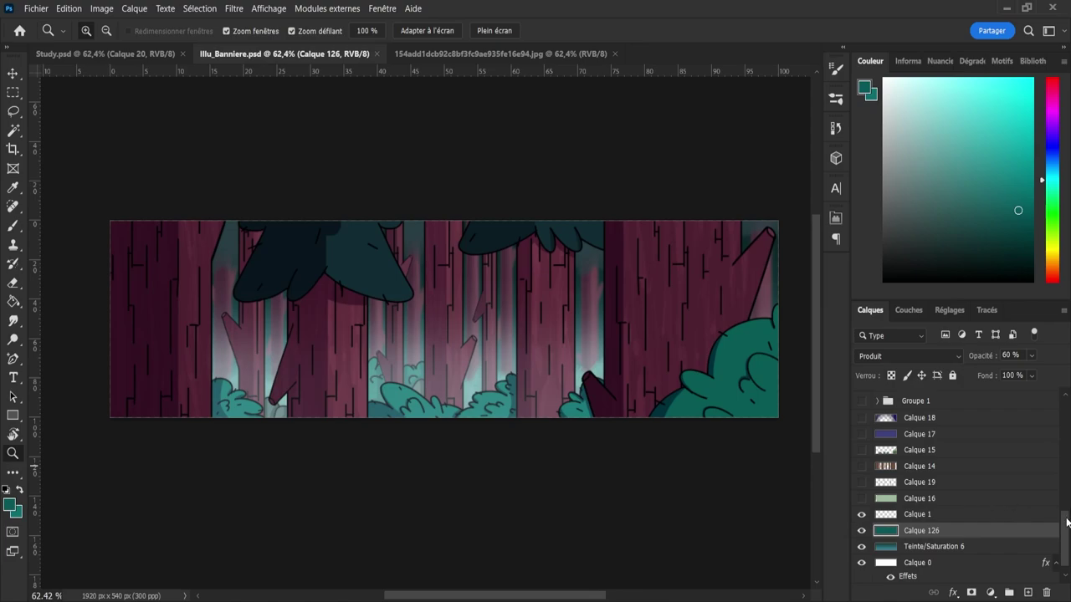
- Preview the banner with the light overlays and character sketch, from Teinte/Saturation 4 down to Teinte/Saturation 3, then hide them again
{"action": "left_click_drag", "start_coordinate": [1064, 522], "coordinate": [1043, 400]}
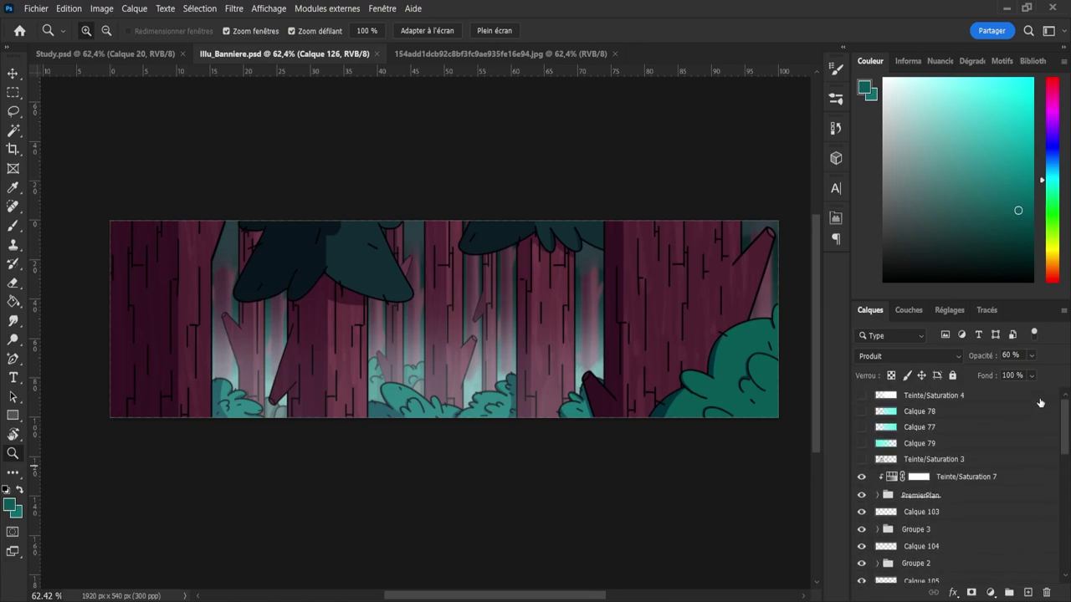
{"action": "left_click", "coordinate": [862, 413]}
{"action": "mouse_move", "coordinate": [862, 413]}
{"action": "left_mouse_down"}
{"action": "mouse_move", "coordinate": [862, 400]}
{"action": "mouse_move", "coordinate": [862, 459]}
{"action": "left_mouse_up"}
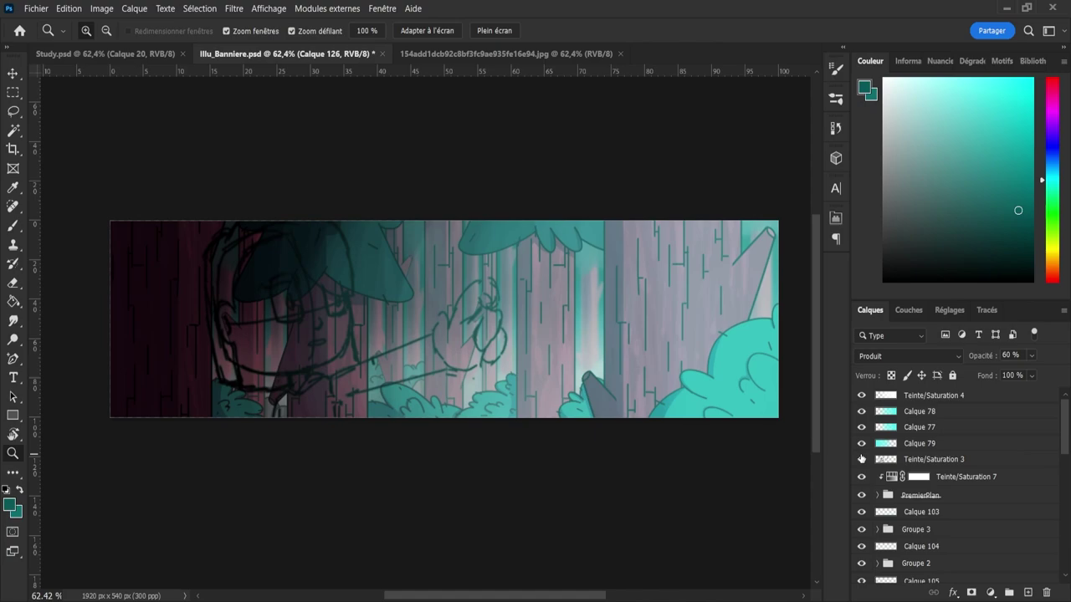
{"action": "left_click", "coordinate": [862, 460]}
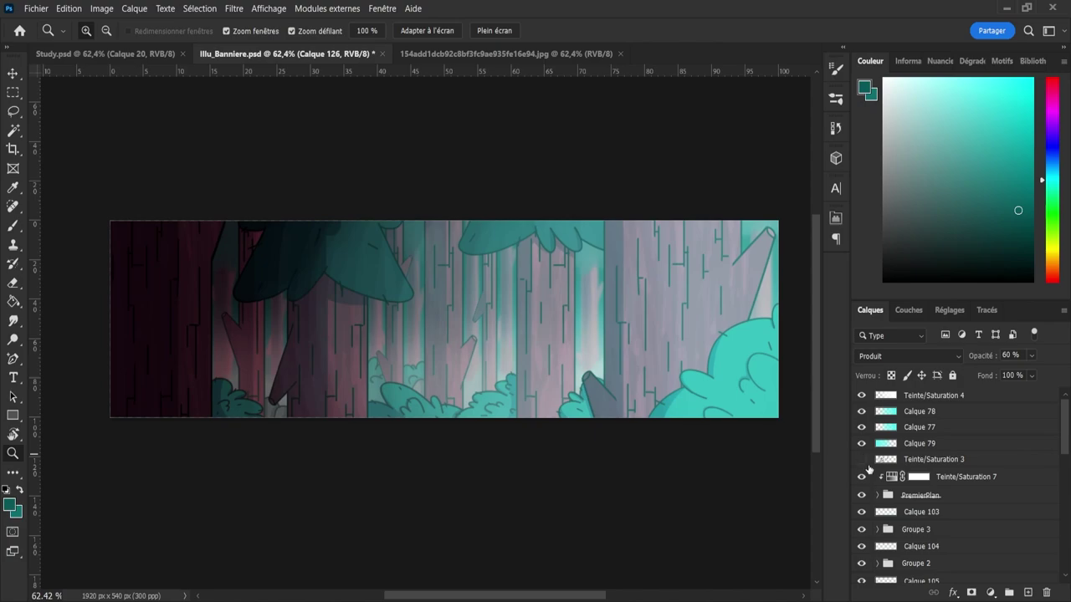
{"action": "left_click_drag", "start_coordinate": [862, 443], "coordinate": [859, 387]}
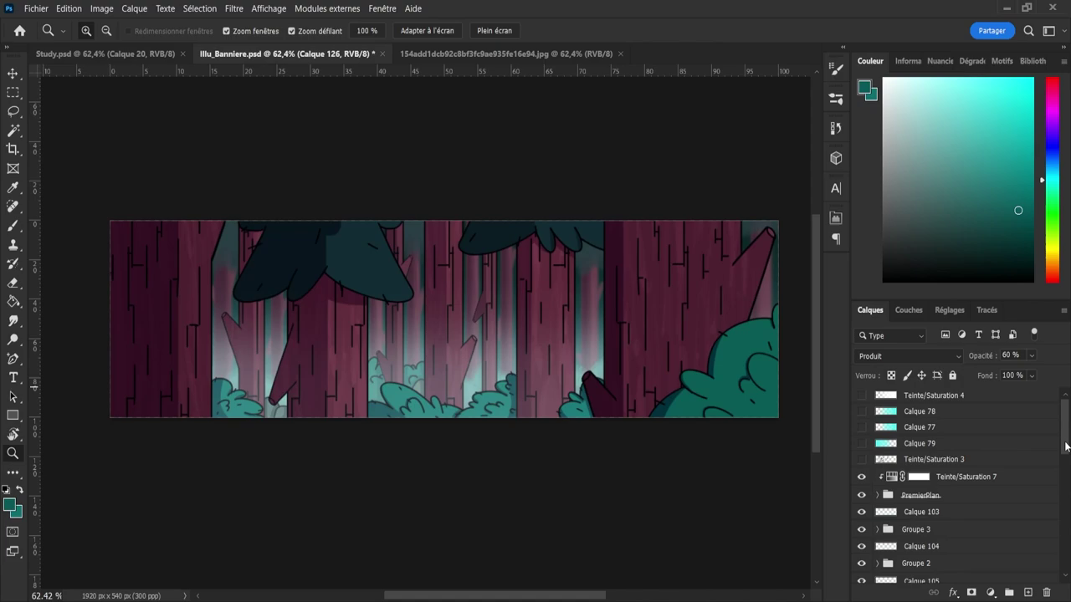
- Toggle the PremierPlan group's visibility to examine which trees and bushes it contains
{"action": "left_click_drag", "start_coordinate": [1066, 446], "coordinate": [1066, 452]}
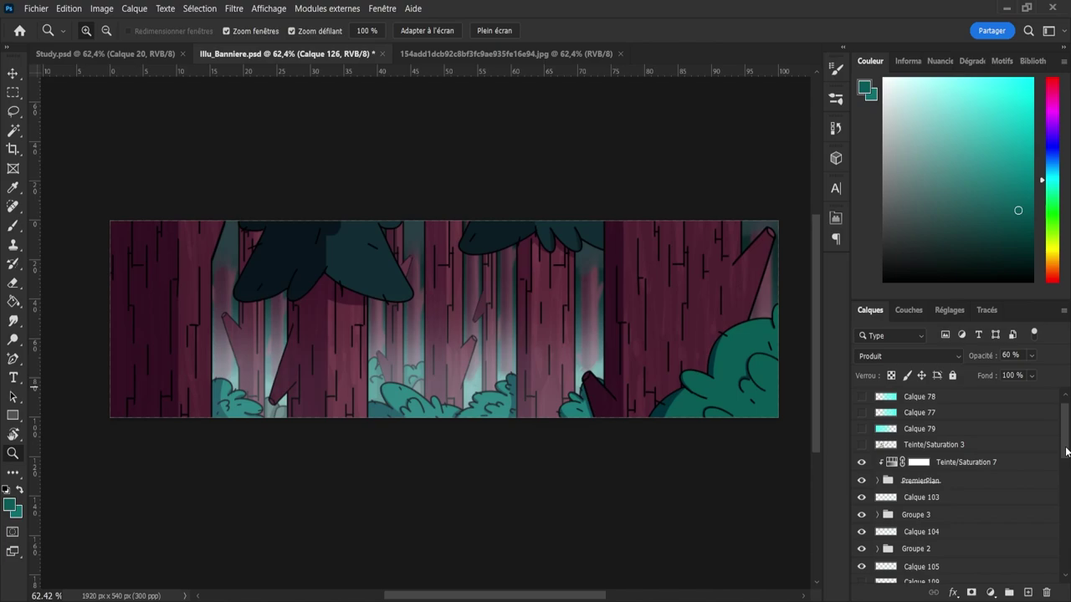
{"action": "left_click_drag", "start_coordinate": [1066, 452], "coordinate": [1061, 467]}
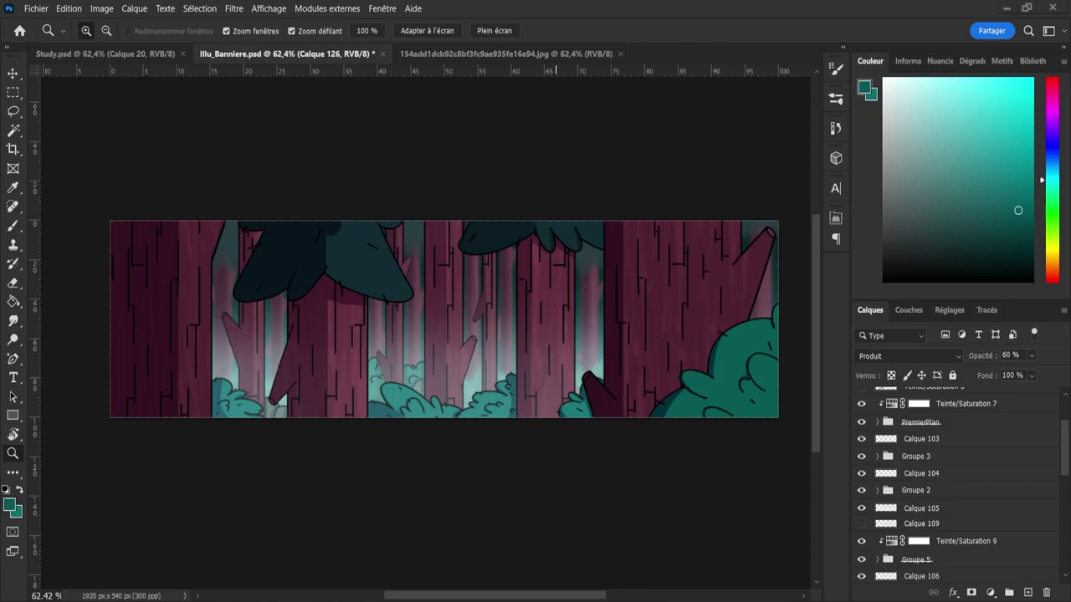
{"action": "mouse_move", "coordinate": [1066, 463]}
{"action": "left_mouse_down"}
{"action": "mouse_move", "coordinate": [1066, 436]}
{"action": "mouse_move", "coordinate": [1066, 470]}
{"action": "left_mouse_up"}
{"action": "left_click", "coordinate": [862, 495]}
{"action": "left_click", "coordinate": [861, 495]}
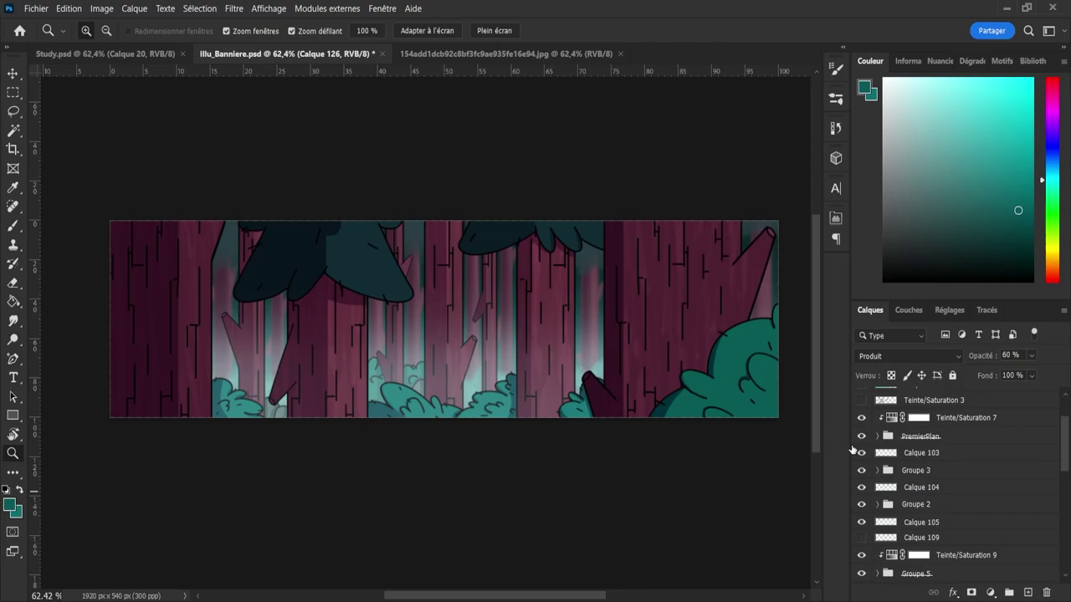
{"action": "left_click", "coordinate": [861, 436]}
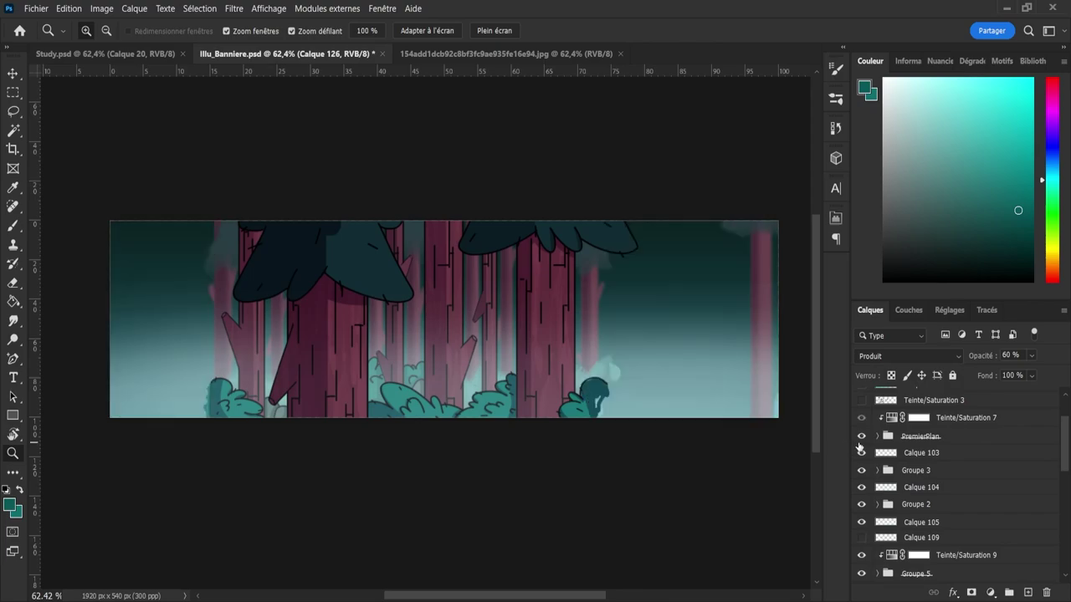
{"action": "left_click", "coordinate": [861, 439]}
{"action": "left_click_drag", "start_coordinate": [1066, 466], "coordinate": [1067, 470]}
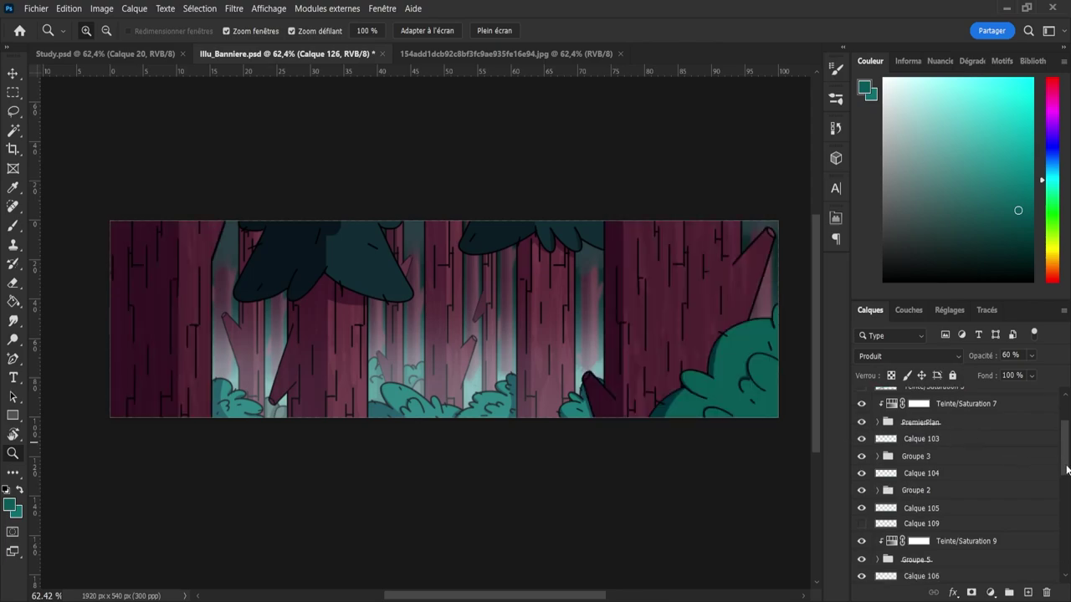
- Expand Groupe 3 and toggle it and Calque 103 off and on to examine what they contain
{"action": "left_click", "coordinate": [862, 438]}
{"action": "left_click", "coordinate": [862, 438]}
{"action": "left_click", "coordinate": [861, 456]}
{"action": "left_click", "coordinate": [862, 456]}
{"action": "left_click", "coordinate": [876, 456]}
{"action": "left_click", "coordinate": [862, 456]}
{"action": "left_click", "coordinate": [862, 456]}
{"action": "left_click", "coordinate": [862, 456]}
{"action": "left_click", "coordinate": [862, 456]}
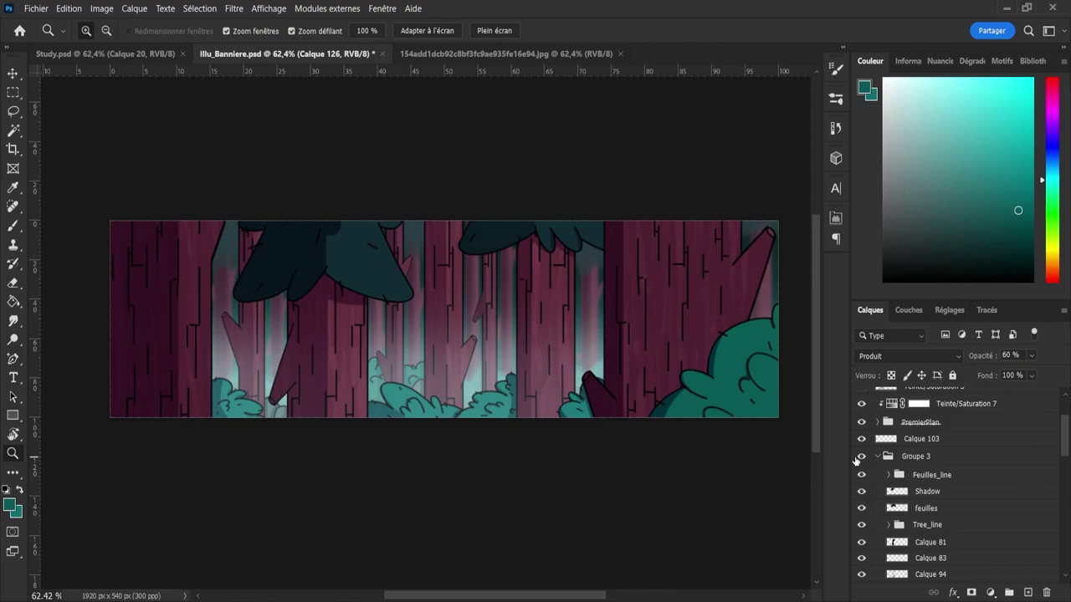
{"action": "left_click", "coordinate": [860, 457]}
{"action": "left_click", "coordinate": [859, 457]}
- Add a layer above feuilles in Groupe 3 and hide the Shadow layer
{"action": "left_click", "coordinate": [959, 510]}
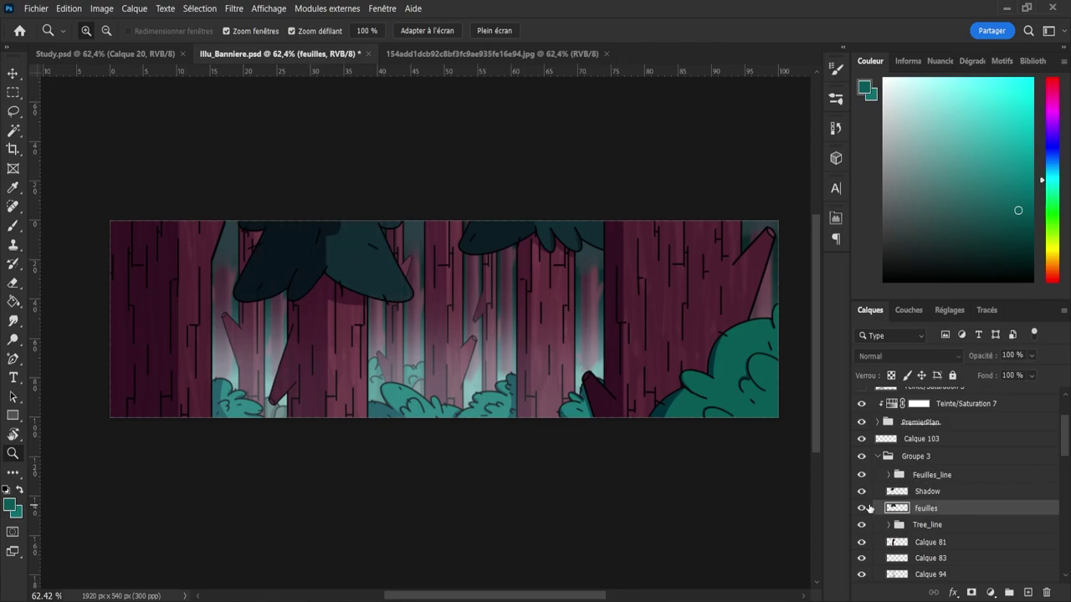
{"action": "left_click", "coordinate": [1027, 592]}
{"action": "left_click", "coordinate": [863, 492]}
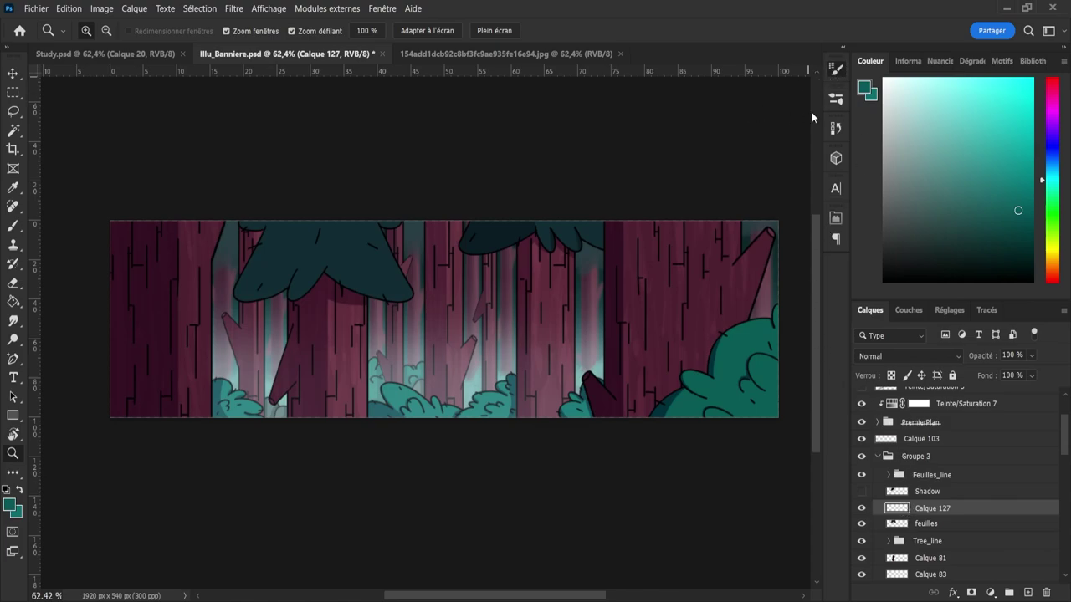
- Sample the large hanging foliage's dark teal and choose a lighter blue-teal as the painting colour
{"action": "key", "text": "b"}
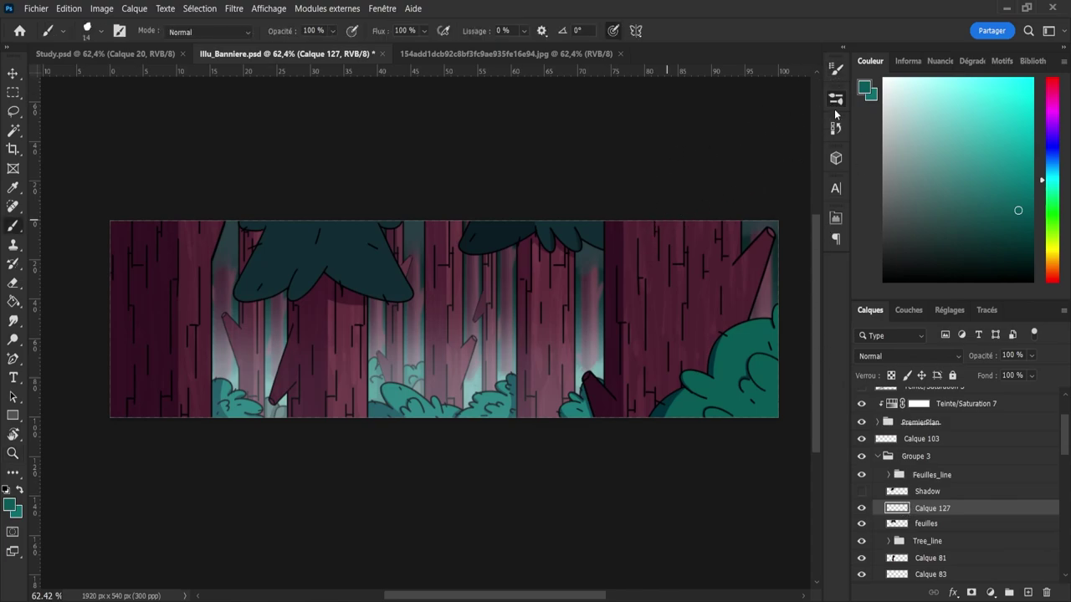
{"action": "key", "text": "i"}
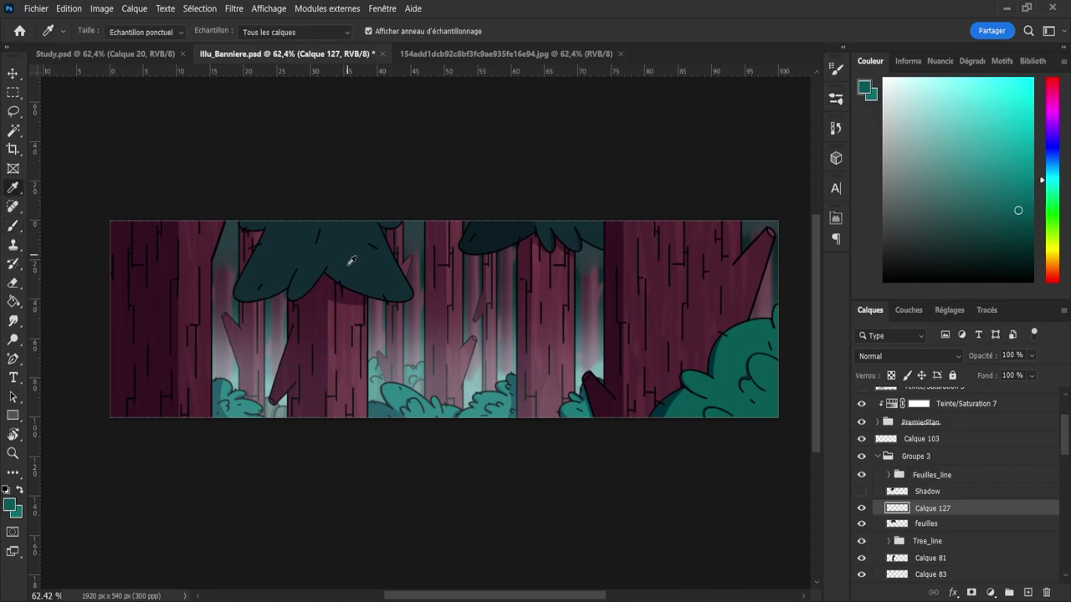
{"action": "left_click_drag", "start_coordinate": [351, 259], "coordinate": [353, 248]}
{"action": "left_click_drag", "start_coordinate": [982, 241], "coordinate": [988, 215]}
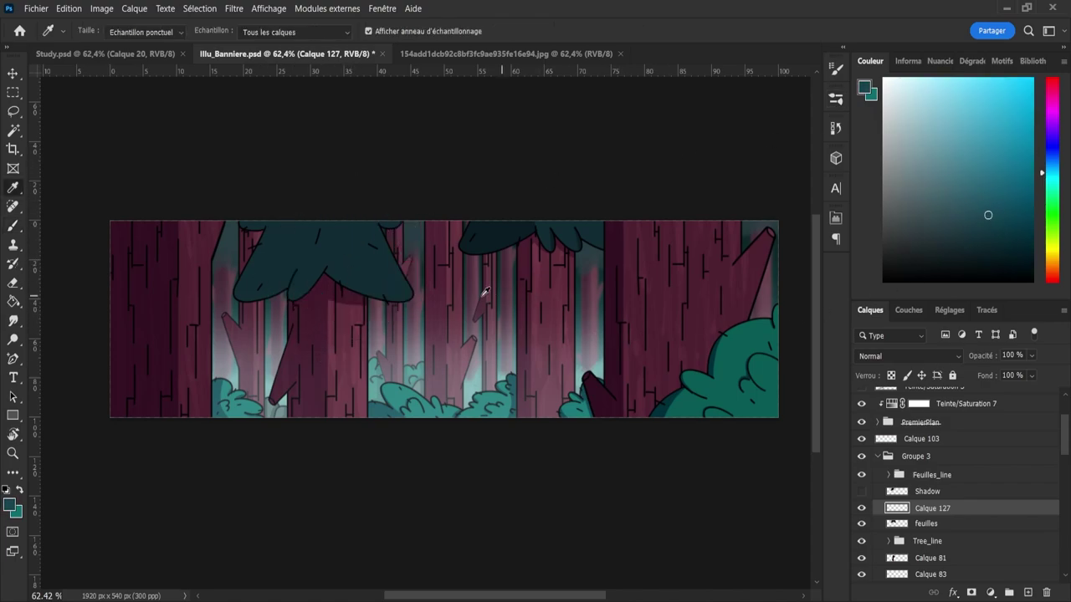
- Enlarge the brush to 90 px and paint lighter streaks over the right half of the large hanging foliage
{"action": "key", "text": "b"}
{"action": "key", "text": "bracketright"}
{"action": "key", "text": "bracketright"}
{"action": "key", "text": "bracketright"}
{"action": "key", "text": "bracketright"}
{"action": "key", "text": "bracketright"}
{"action": "key", "text": "bracketright"}
{"action": "key", "text": "bracketright"}
{"action": "key", "text": "bracketright"}
{"action": "left_click_drag", "start_coordinate": [333, 233], "coordinate": [370, 280]}
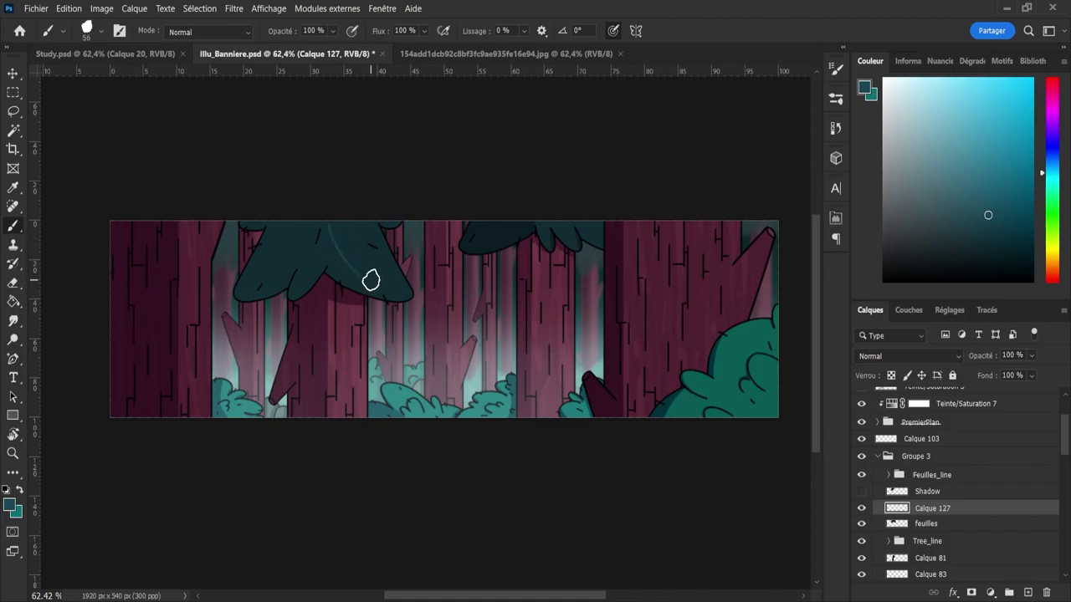
{"action": "key", "text": "ctrl+z"}
{"action": "key", "text": "bracketright"}
{"action": "key", "text": "bracketright"}
{"action": "key", "text": "bracketright"}
{"action": "key", "text": "bracketright"}
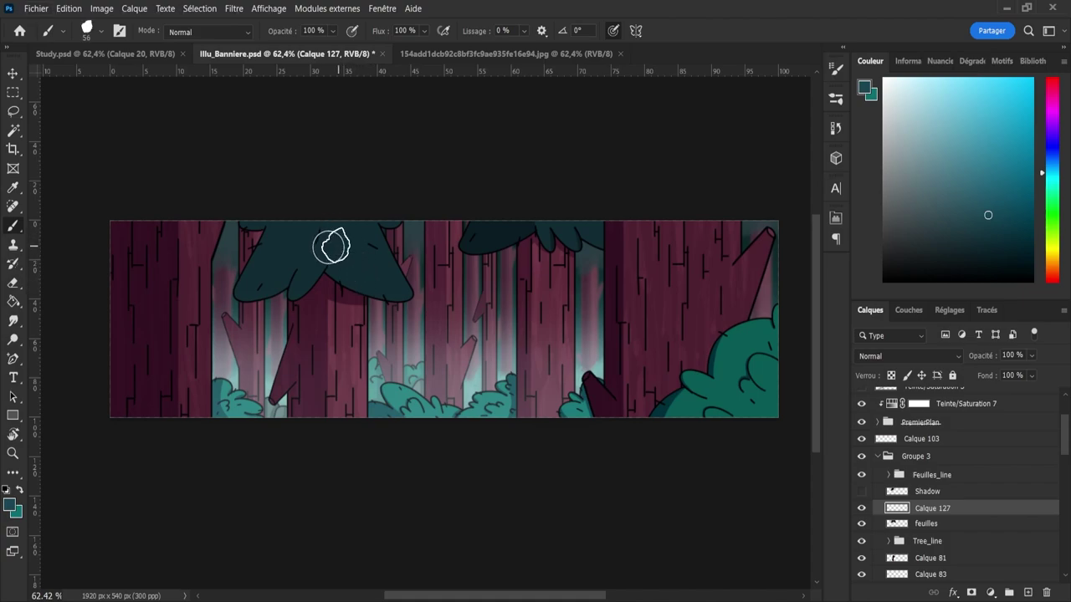
{"action": "mouse_move", "coordinate": [371, 278]}
{"action": "left_mouse_down"}
{"action": "mouse_move", "coordinate": [330, 216]}
{"action": "mouse_move", "coordinate": [387, 277]}
{"action": "mouse_move", "coordinate": [355, 215]}
{"action": "mouse_move", "coordinate": [380, 275]}
{"action": "mouse_move", "coordinate": [354, 264]}
{"action": "mouse_move", "coordinate": [328, 218]}
{"action": "mouse_move", "coordinate": [352, 273]}
{"action": "mouse_move", "coordinate": [317, 224]}
{"action": "mouse_move", "coordinate": [385, 283]}
{"action": "mouse_move", "coordinate": [365, 220]}
{"action": "left_mouse_up"}
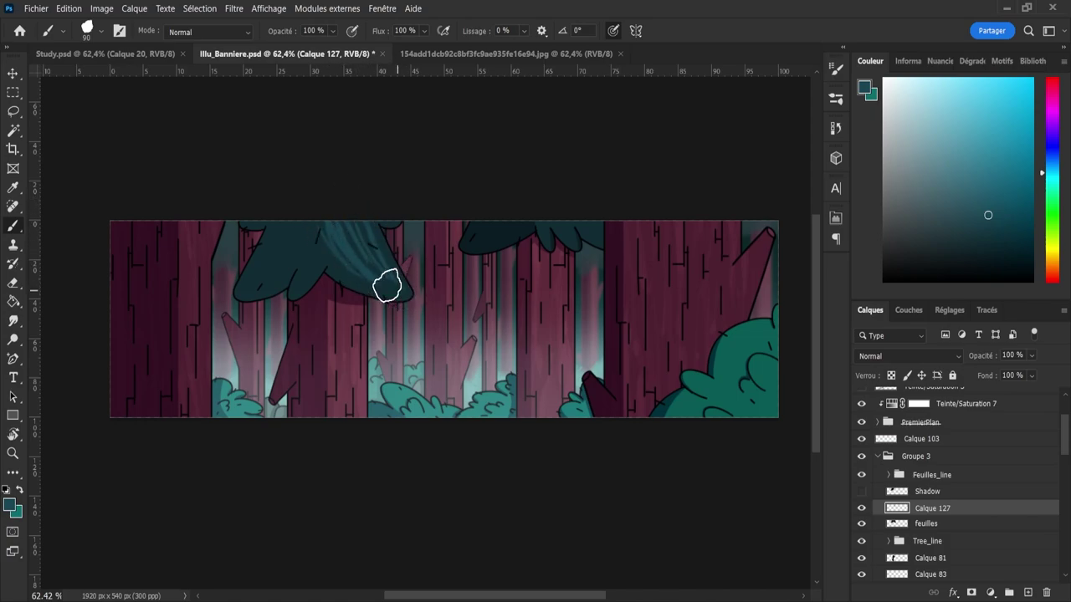
- Load the feuilles layer's outline as a selection and paint lighter streaks over the foliage's left half
{"action": "left_click", "coordinate": [900, 527], "text": "ctrl"}
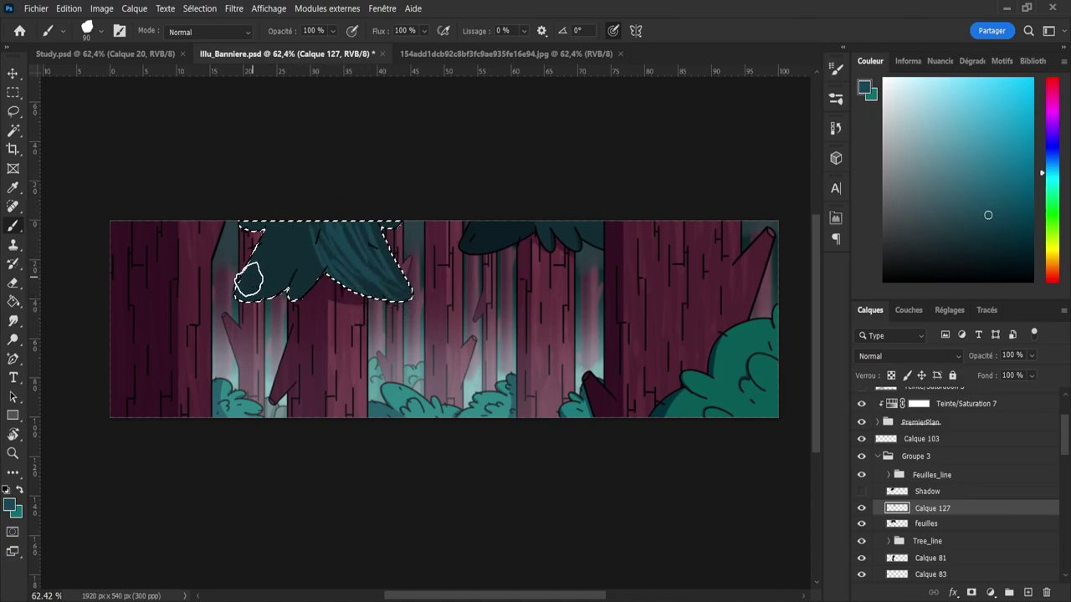
{"action": "left_click_drag", "start_coordinate": [250, 279], "coordinate": [287, 208]}
{"action": "mouse_move", "coordinate": [233, 295]}
{"action": "left_mouse_down"}
{"action": "mouse_move", "coordinate": [288, 212]}
{"action": "mouse_move", "coordinate": [235, 317]}
{"action": "mouse_move", "coordinate": [318, 192]}
{"action": "mouse_move", "coordinate": [248, 314]}
{"action": "mouse_move", "coordinate": [311, 240]}
{"action": "mouse_move", "coordinate": [278, 309]}
{"action": "mouse_move", "coordinate": [313, 277]}
{"action": "mouse_move", "coordinate": [330, 227]}
{"action": "mouse_move", "coordinate": [325, 191]}
{"action": "left_mouse_up"}
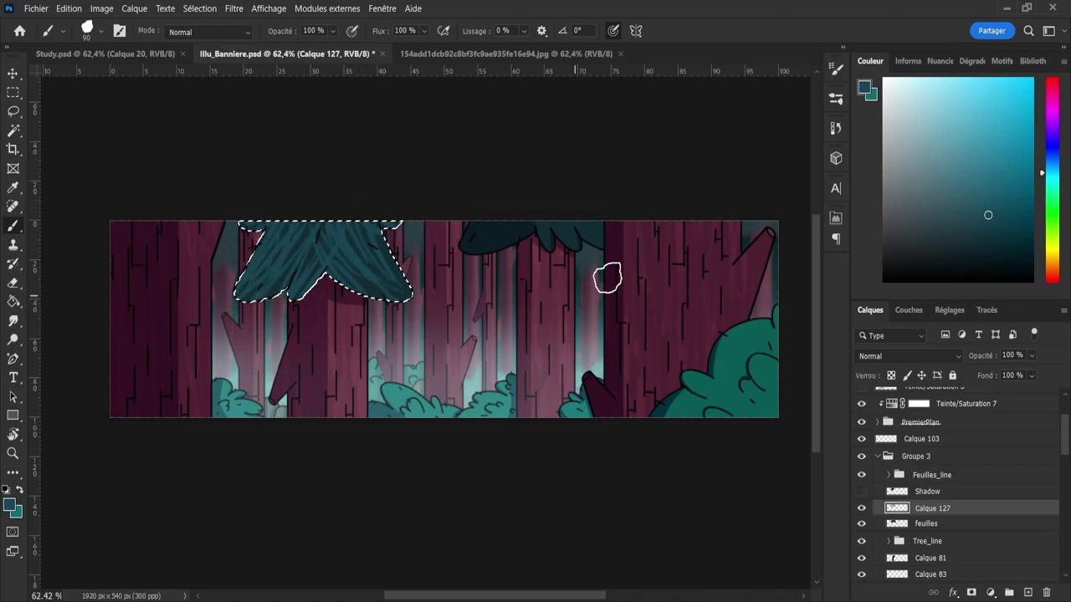
- Thin out and soften the lighter streaks on Calque 127 across both halves of the large hanging foliage with the angled eraser
{"action": "key", "text": "ctrl+z"}
{"action": "key", "text": "ctrl+z"}
{"action": "key", "text": "ctrl+z"}
{"action": "key", "text": "e"}
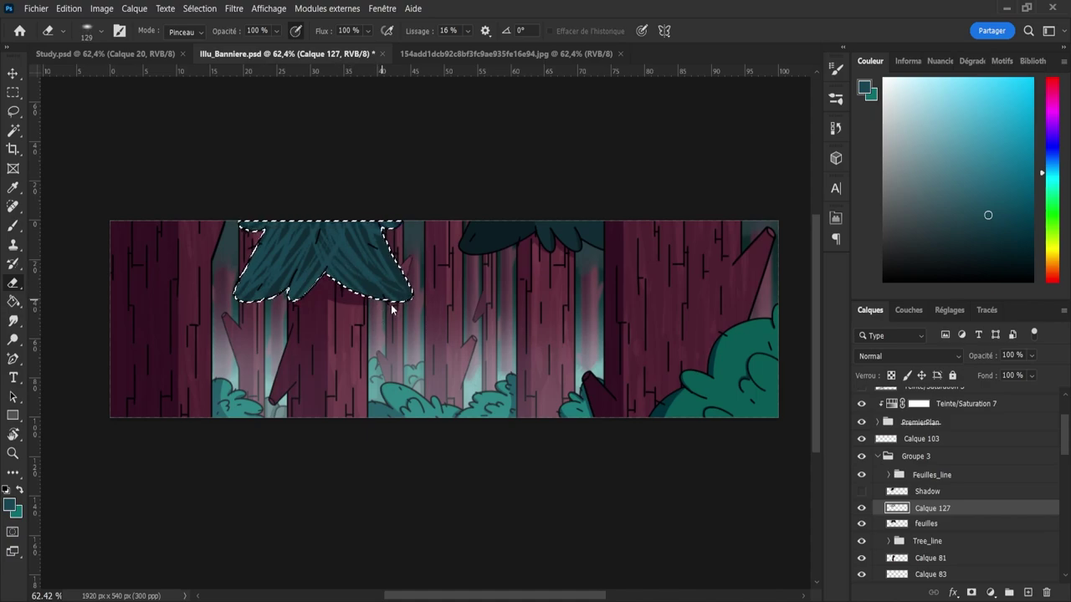
{"action": "left_click", "coordinate": [427, 285]}
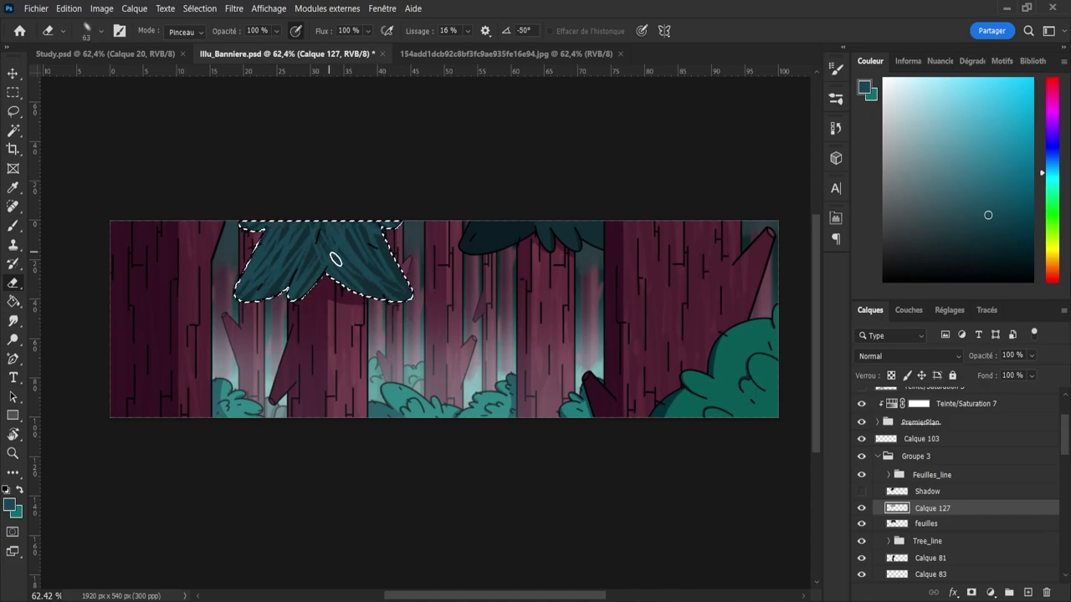
{"action": "key", "text": "]"}
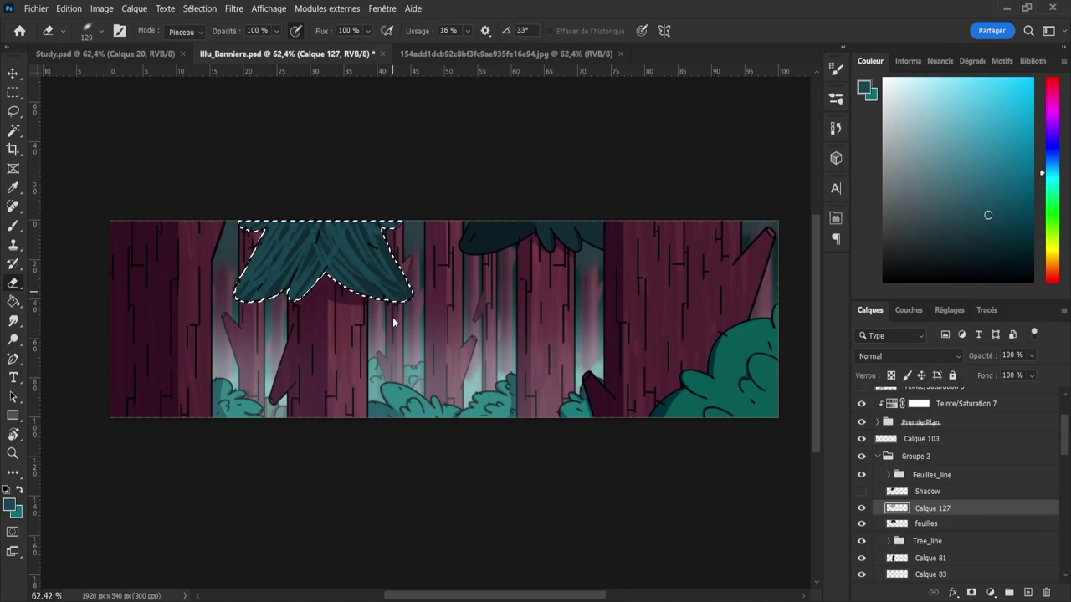
{"action": "key", "text": "Right"}
{"action": "key", "text": "Right"}
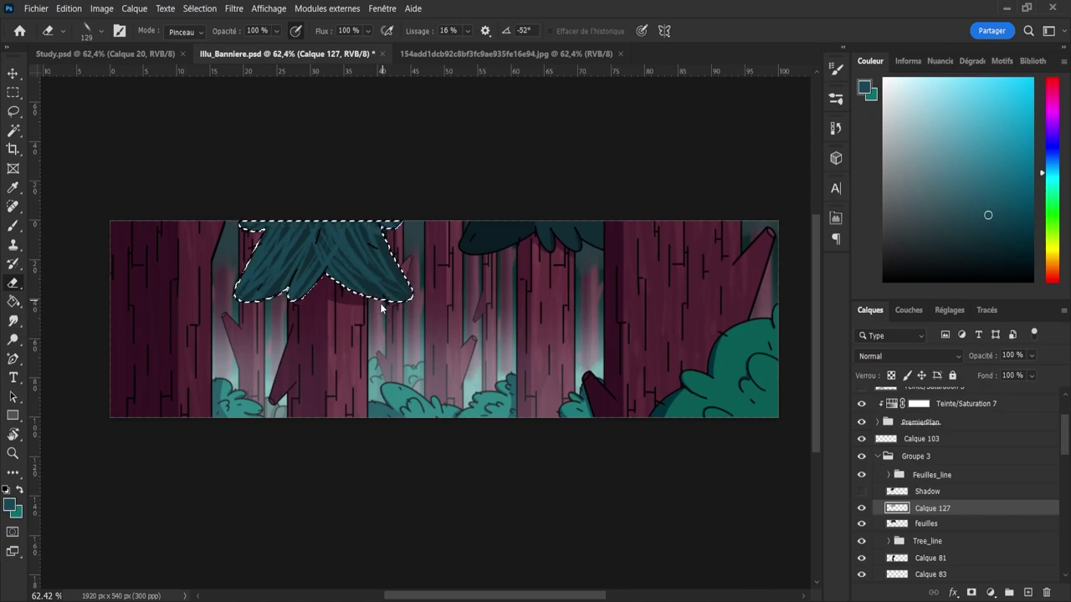
{"action": "key", "text": "Right"}
{"action": "key", "text": "Right"}
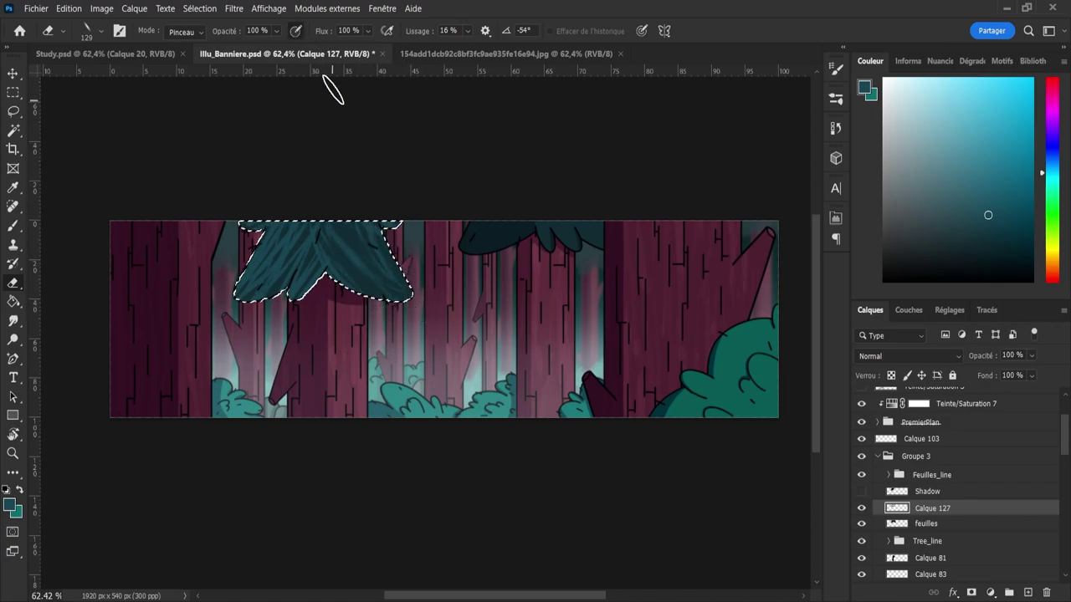
{"action": "key", "text": "Right"}
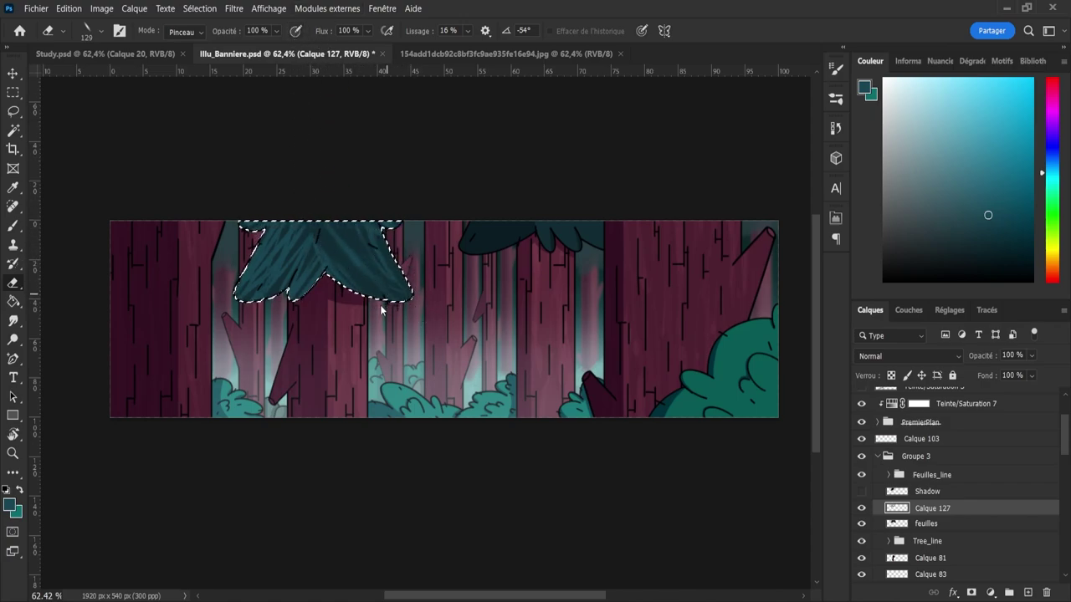
{"action": "left_click_drag", "start_coordinate": [279, 246], "coordinate": [248, 246]}
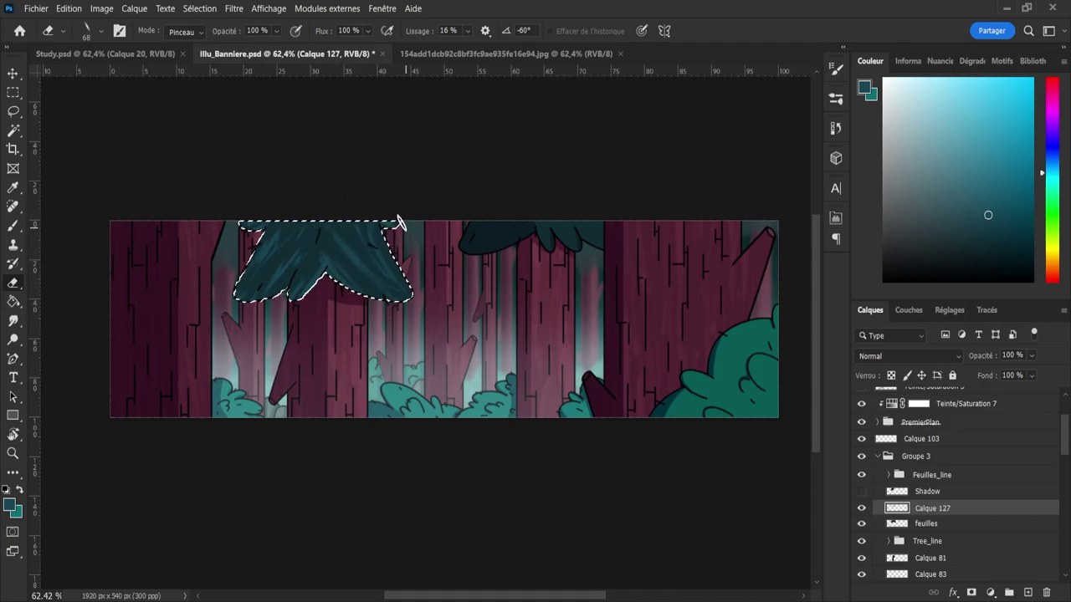
- Compare the available blend modes on Calque 127 and set it to Superposition
{"action": "left_click", "coordinate": [918, 357]}
{"action": "key", "text": "Up"}
{"action": "key", "text": "Up"}
{"action": "key", "text": "Up"}
{"action": "key", "text": "Up"}
{"action": "key", "text": "Up"}
{"action": "key", "text": "Up"}
{"action": "key", "text": "Up"}
{"action": "key", "text": "Up"}
{"action": "key", "text": "Up"}
{"action": "key", "text": "Down"}
{"action": "key", "text": "Down"}
{"action": "key", "text": "Down"}
{"action": "key", "text": "Down"}
{"action": "key", "text": "Down"}
{"action": "key", "text": "Down"}
{"action": "key", "text": "Down"}
{"action": "key", "text": "Down"}
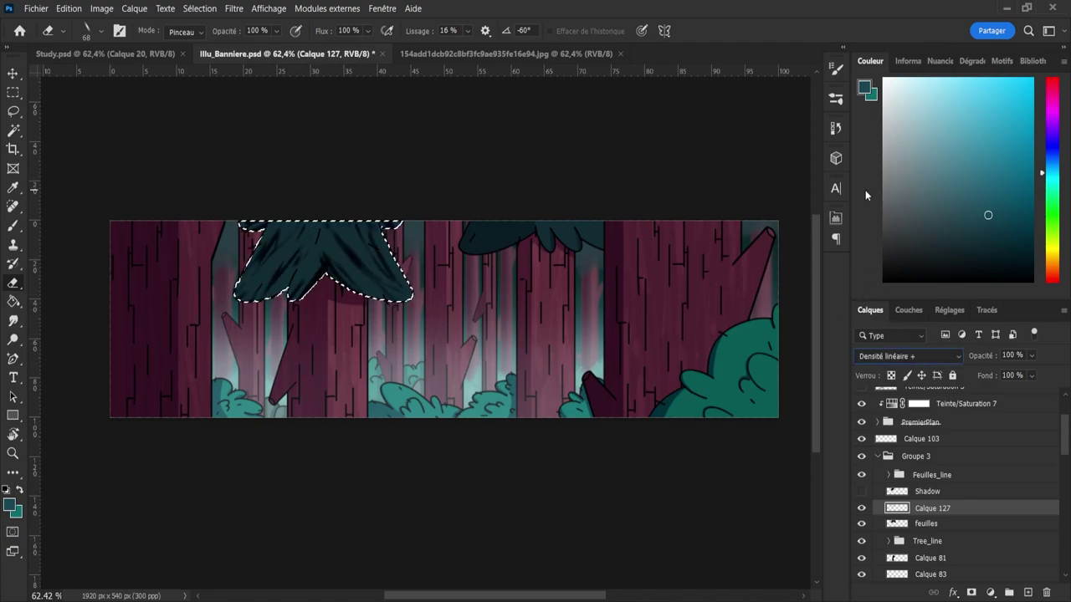
{"action": "key", "text": "Down"}
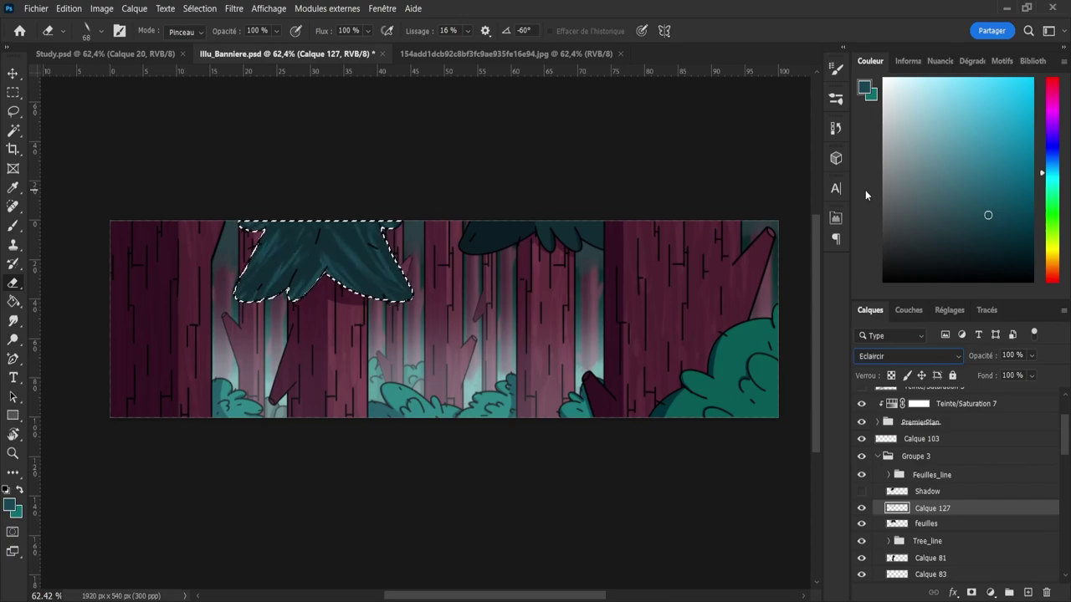
{"action": "key", "text": "Down"}
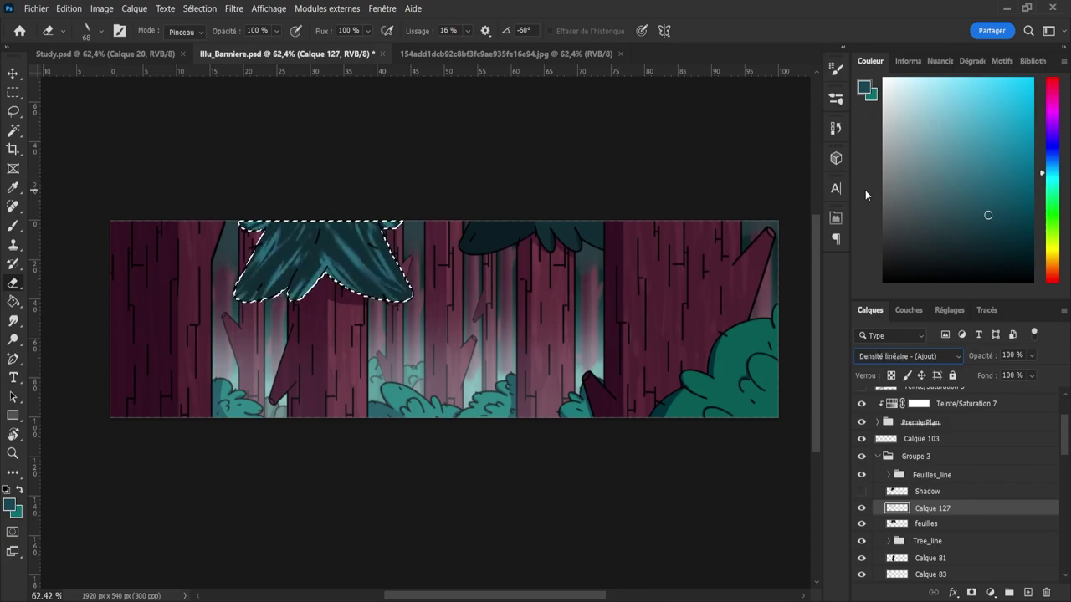
{"action": "key", "text": "Down"}
{"action": "key", "text": "Down"}
{"action": "key", "text": "Up"}
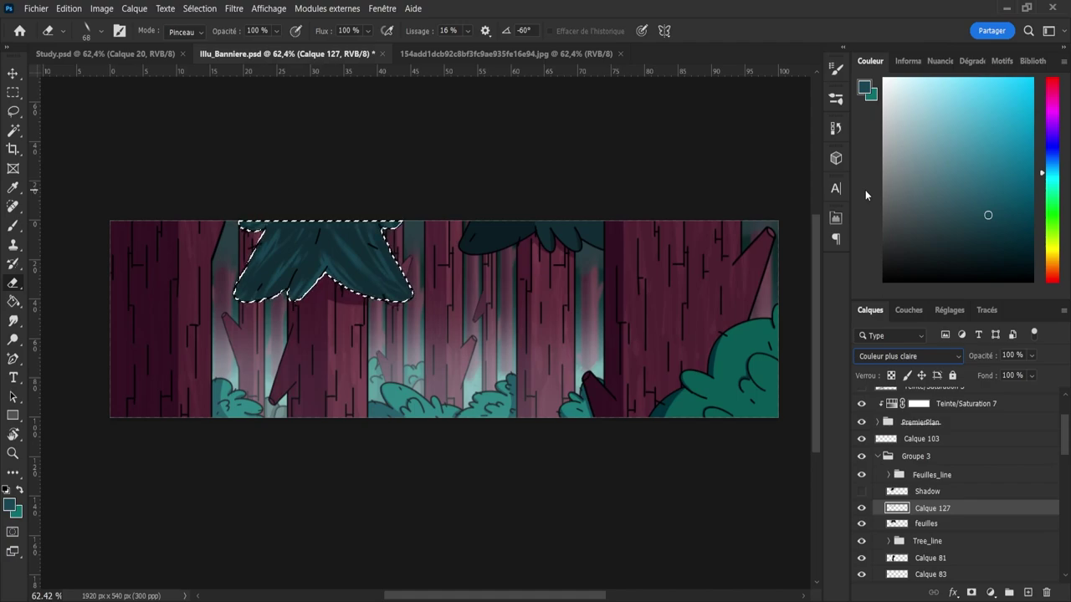
{"action": "key", "text": "Down"}
{"action": "key", "text": "Down"}
{"action": "key", "text": "Down"}
{"action": "key", "text": "Down"}
{"action": "key", "text": "Down"}
{"action": "key", "text": "Down"}
{"action": "key", "text": "Down"}
{"action": "key", "text": "Down"}
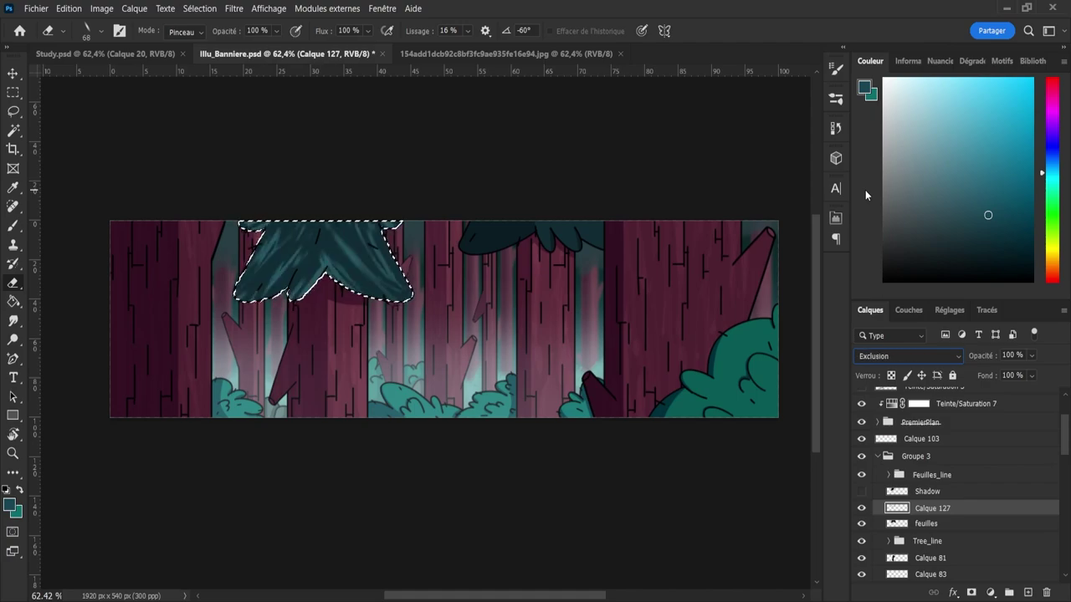
{"action": "key", "text": "Down"}
{"action": "key", "text": "Down"}
{"action": "key", "text": "Down"}
{"action": "key", "text": "Down"}
{"action": "key", "text": "Down"}
{"action": "key", "text": "Down"}
{"action": "key", "text": "Down"}
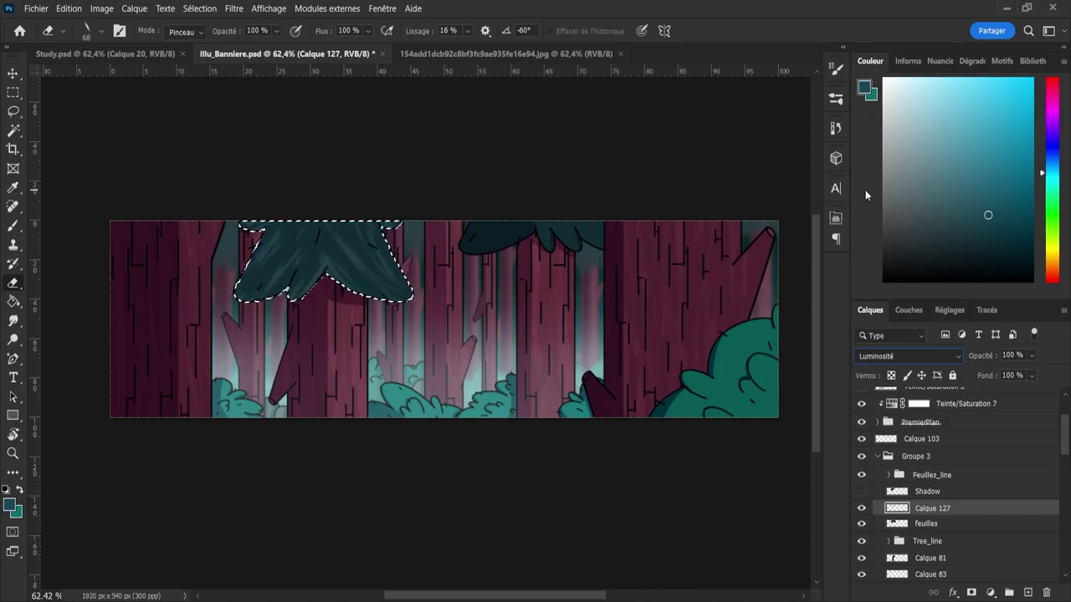
{"action": "key", "text": "Up"}
{"action": "key", "text": "Up"}
{"action": "key", "text": "Up"}
{"action": "key", "text": "Up"}
{"action": "key", "text": "Up"}
{"action": "key", "text": "Up"}
{"action": "key", "text": "Up"}
{"action": "key", "text": "Up"}
{"action": "key", "text": "Up"}
{"action": "key", "text": "Up"}
{"action": "key", "text": "Up"}
{"action": "key", "text": "Up"}
{"action": "key", "text": "Up"}
{"action": "key", "text": "Up"}
{"action": "key", "text": "Up"}
{"action": "key", "text": "Up"}
{"action": "key", "text": "Up"}
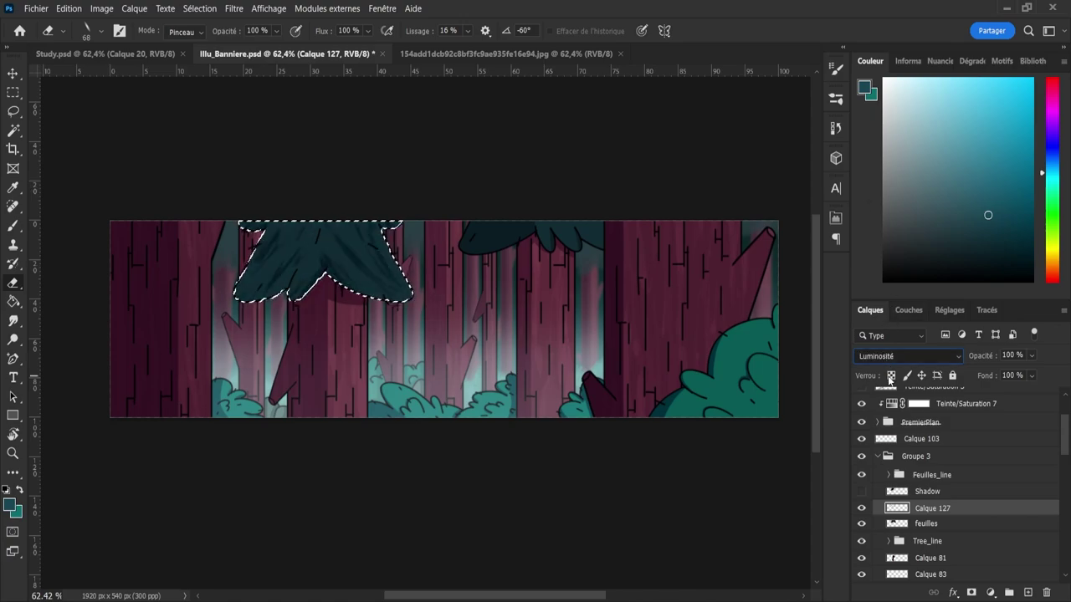
{"action": "key", "text": "Up"}
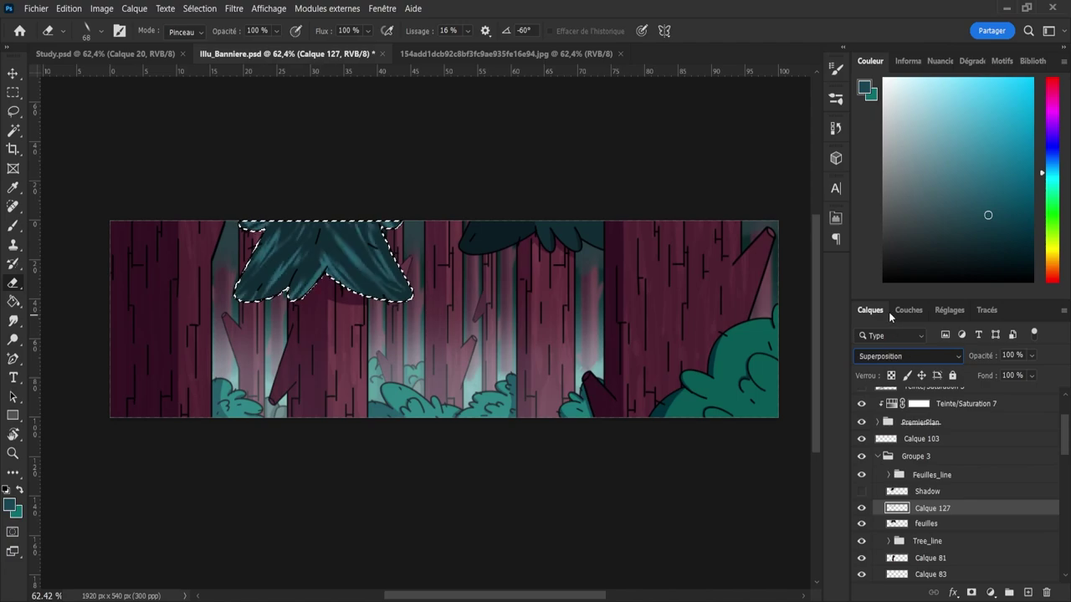
- Lower Calque 127's opacity to 10% and clear the selection around the foliage
{"action": "left_click", "coordinate": [1032, 356]}
{"action": "left_click_drag", "start_coordinate": [1034, 369], "coordinate": [985, 371]}
{"action": "type", "text": "0"}
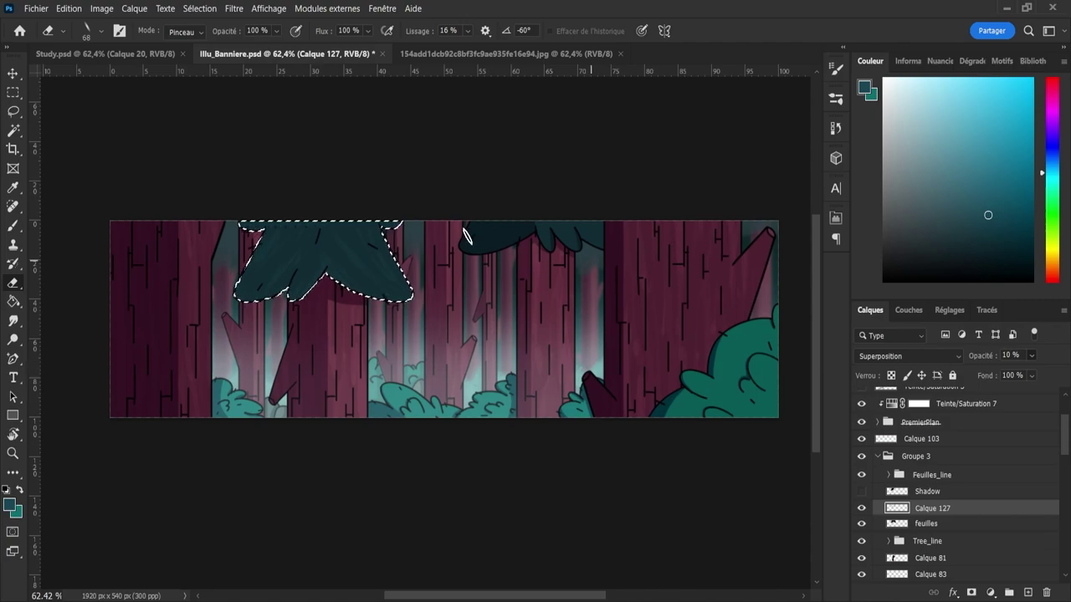
{"action": "type", "text": "l"}
{"action": "key", "text": "ctrl+d"}
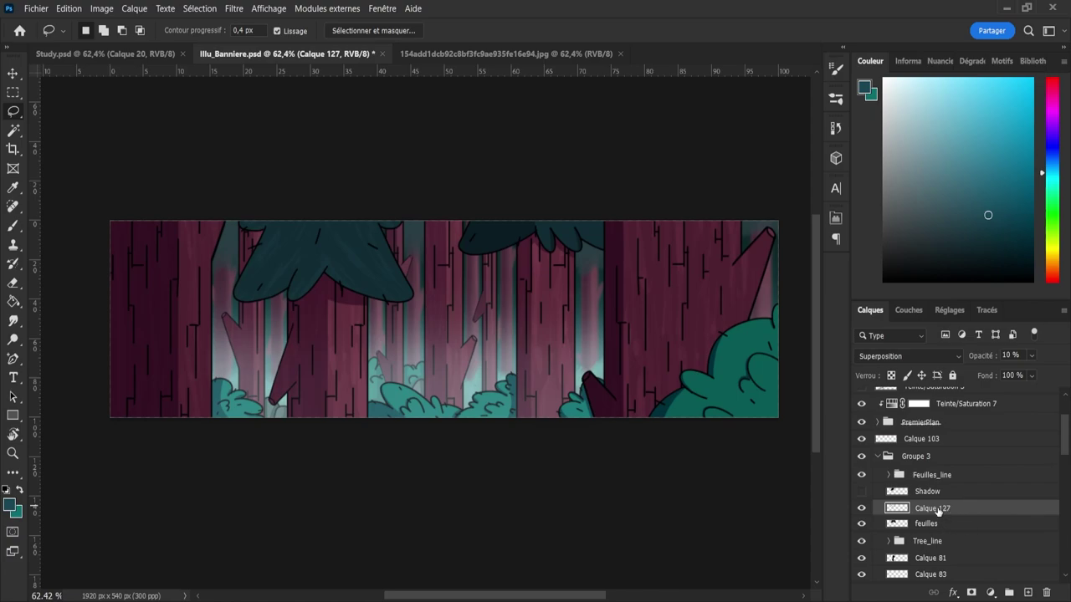
- On a new layer above Calque 127, paint lighter grey-blue streaks across the large hanging foliage, confined to the feuilles layer's outline
{"action": "left_click", "coordinate": [1027, 593]}
{"action": "key", "text": "b"}
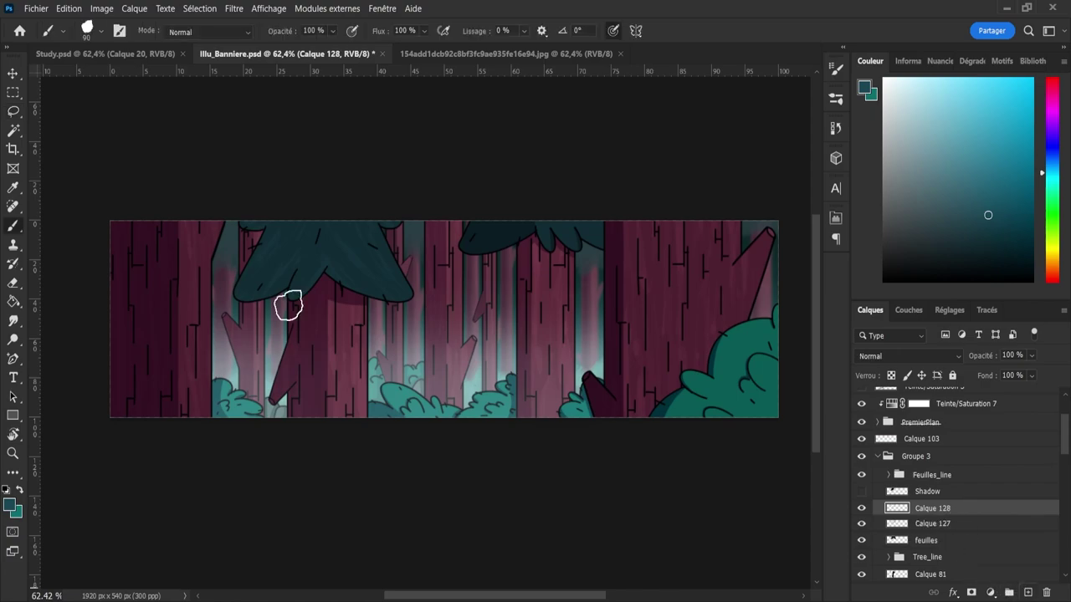
{"action": "left_click", "coordinate": [892, 539], "text": "ctrl"}
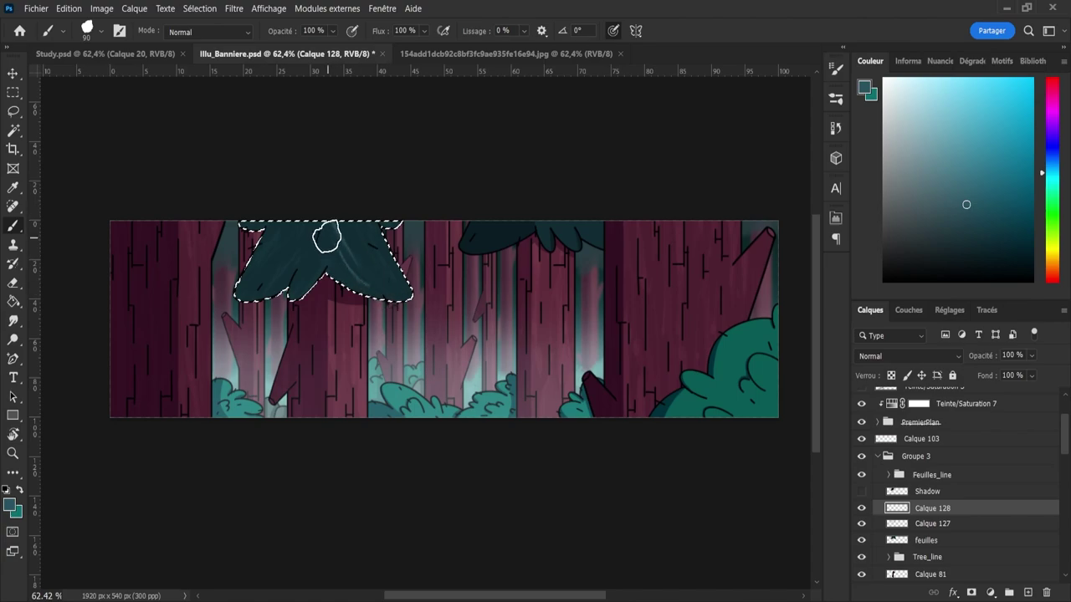
{"action": "mouse_move", "coordinate": [326, 238]}
{"action": "left_mouse_down"}
{"action": "mouse_move", "coordinate": [404, 307]}
{"action": "mouse_move", "coordinate": [333, 235]}
{"action": "mouse_move", "coordinate": [407, 300]}
{"action": "mouse_move", "coordinate": [343, 228]}
{"action": "mouse_move", "coordinate": [427, 300]}
{"action": "mouse_move", "coordinate": [373, 236]}
{"action": "mouse_move", "coordinate": [425, 308]}
{"action": "left_mouse_up"}
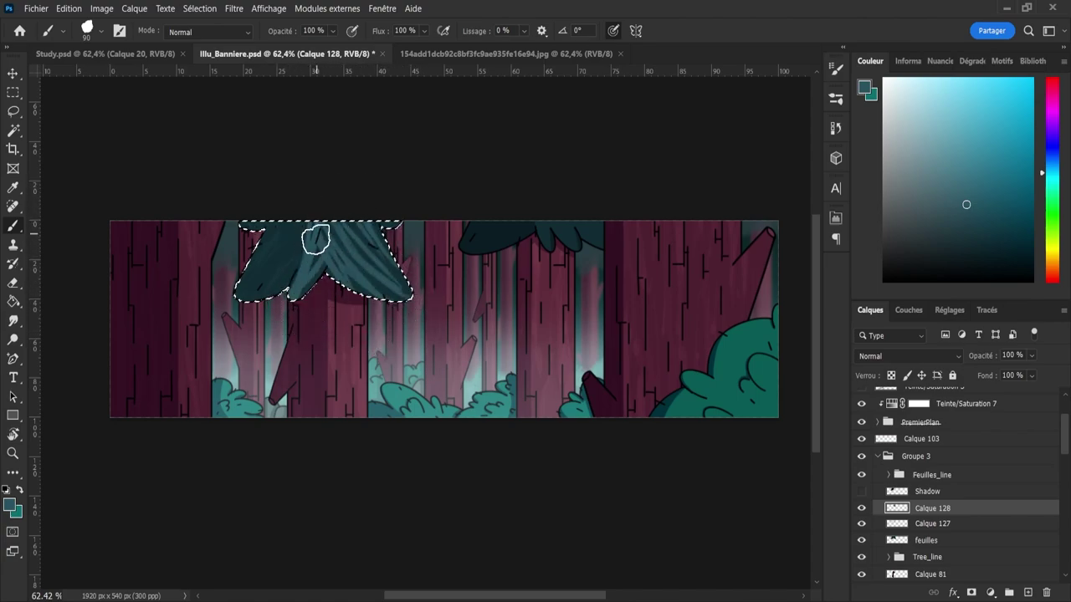
{"action": "mouse_move", "coordinate": [315, 240]}
{"action": "left_mouse_down"}
{"action": "mouse_move", "coordinate": [266, 283]}
{"action": "mouse_move", "coordinate": [326, 197]}
{"action": "mouse_move", "coordinate": [245, 312]}
{"action": "mouse_move", "coordinate": [328, 233]}
{"action": "mouse_move", "coordinate": [246, 285]}
{"action": "mouse_move", "coordinate": [291, 231]}
{"action": "mouse_move", "coordinate": [231, 303]}
{"action": "left_mouse_up"}
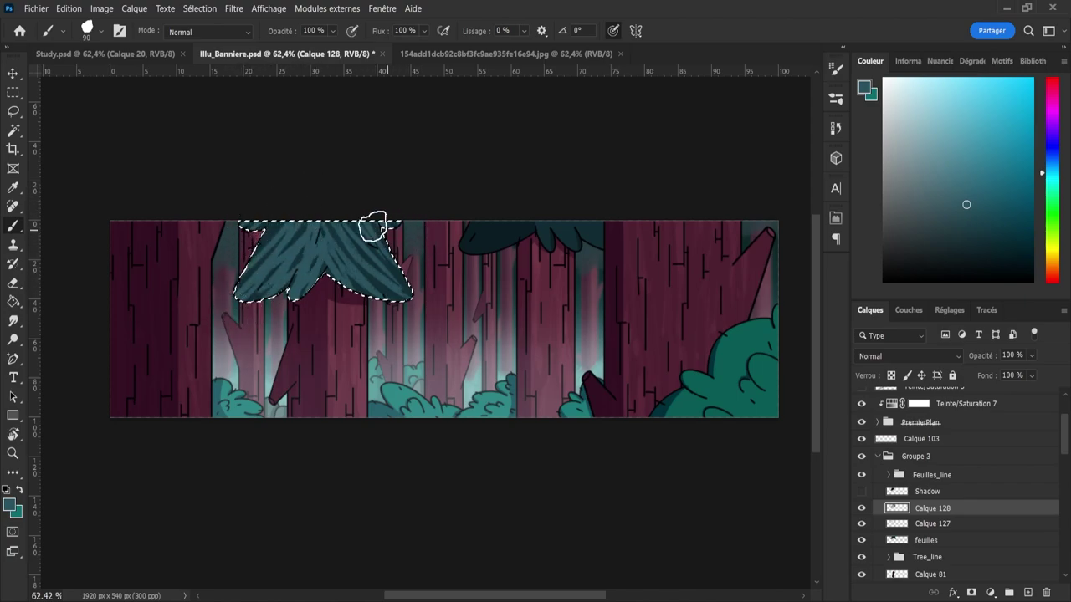
- Erase most of the grey-blue streaks on Calque 128 down to thin highlights and clear the selection
{"action": "key", "text": "e"}
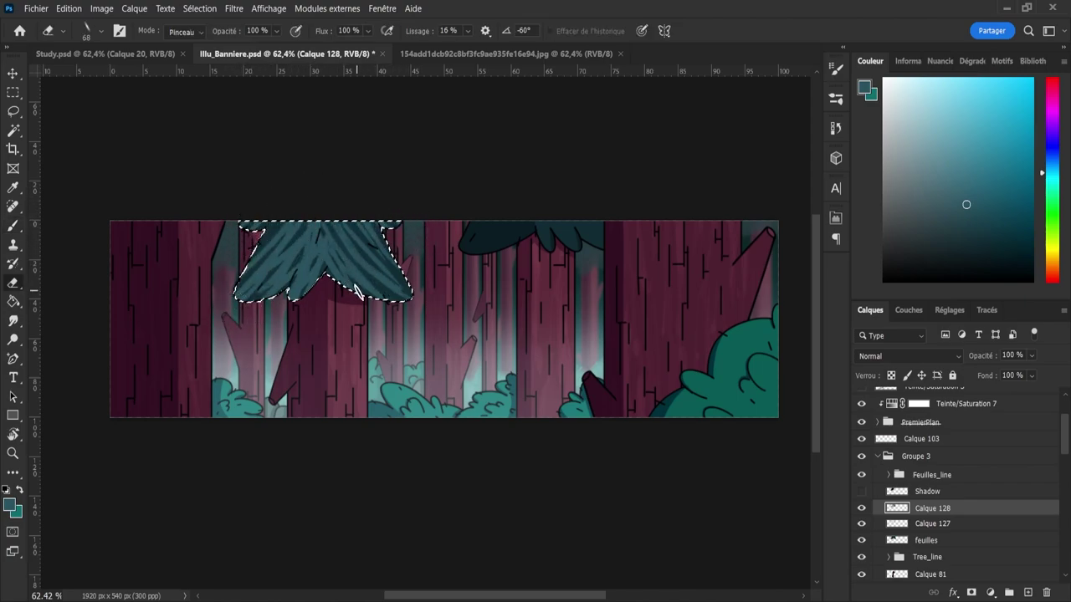
{"action": "mouse_move", "coordinate": [356, 290]}
{"action": "left_mouse_down"}
{"action": "mouse_move", "coordinate": [338, 262]}
{"action": "mouse_move", "coordinate": [350, 256]}
{"action": "mouse_move", "coordinate": [389, 303]}
{"action": "mouse_move", "coordinate": [363, 293]}
{"action": "mouse_move", "coordinate": [380, 303]}
{"action": "mouse_move", "coordinate": [332, 221]}
{"action": "mouse_move", "coordinate": [352, 226]}
{"action": "mouse_move", "coordinate": [418, 290]}
{"action": "mouse_move", "coordinate": [349, 214]}
{"action": "mouse_move", "coordinate": [372, 223]}
{"action": "mouse_move", "coordinate": [379, 243]}
{"action": "mouse_move", "coordinate": [323, 197]}
{"action": "left_mouse_up"}
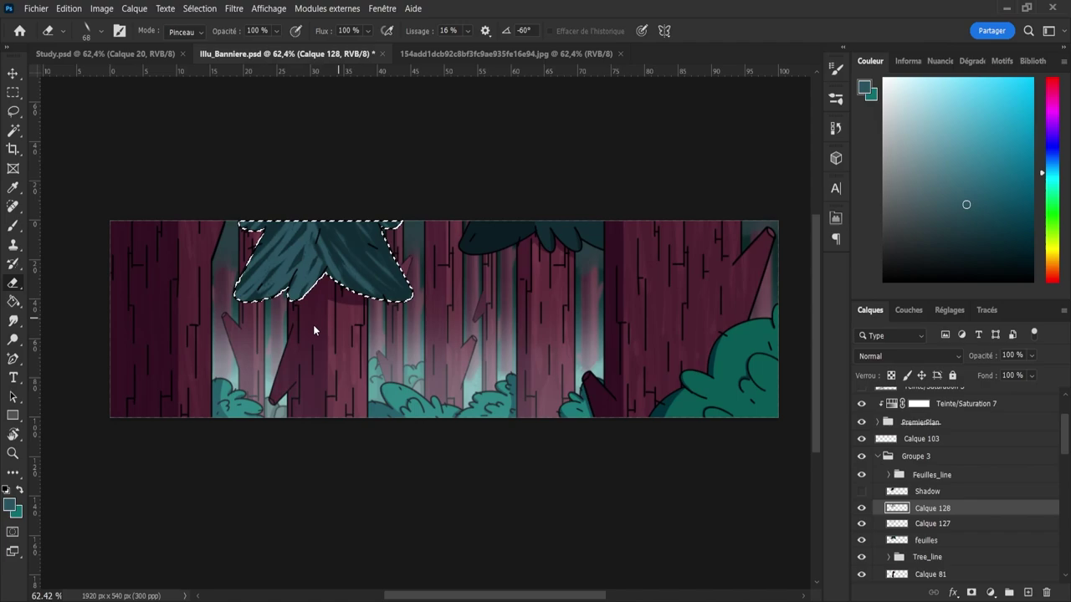
{"action": "mouse_move", "coordinate": [284, 215]}
{"action": "left_mouse_down"}
{"action": "mouse_move", "coordinate": [284, 241]}
{"action": "mouse_move", "coordinate": [263, 258]}
{"action": "mouse_move", "coordinate": [307, 220]}
{"action": "mouse_move", "coordinate": [295, 239]}
{"action": "mouse_move", "coordinate": [321, 229]}
{"action": "left_mouse_up"}
{"action": "mouse_move", "coordinate": [252, 295]}
{"action": "left_mouse_down"}
{"action": "mouse_move", "coordinate": [280, 283]}
{"action": "mouse_move", "coordinate": [311, 230]}
{"action": "mouse_move", "coordinate": [296, 276]}
{"action": "mouse_move", "coordinate": [293, 259]}
{"action": "mouse_move", "coordinate": [322, 244]}
{"action": "mouse_move", "coordinate": [306, 308]}
{"action": "mouse_move", "coordinate": [316, 248]}
{"action": "left_mouse_up"}
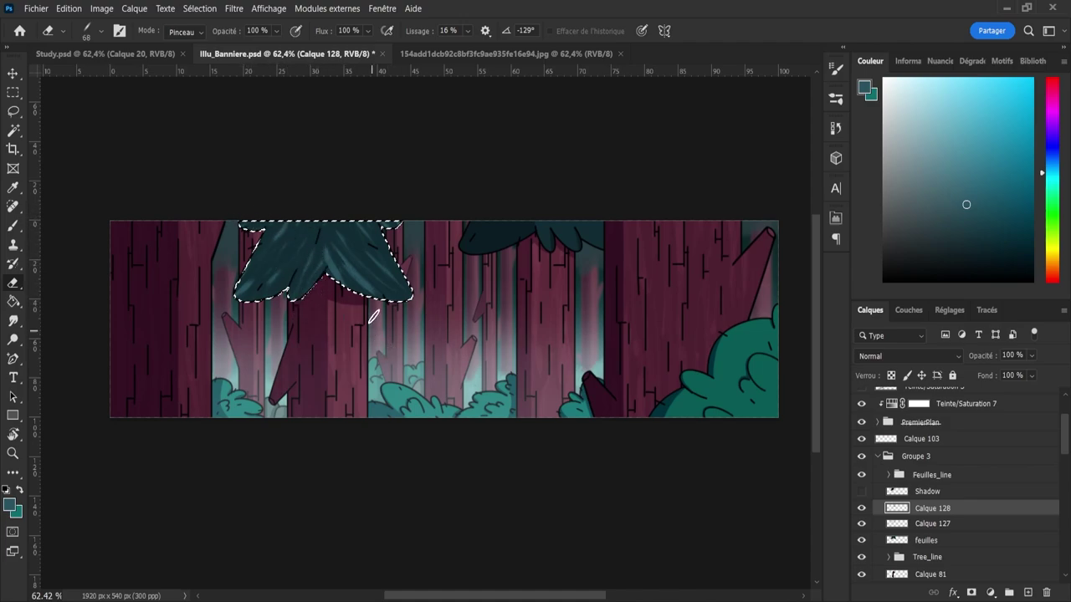
{"action": "key", "text": "l"}
{"action": "key", "text": "ctrl+d"}
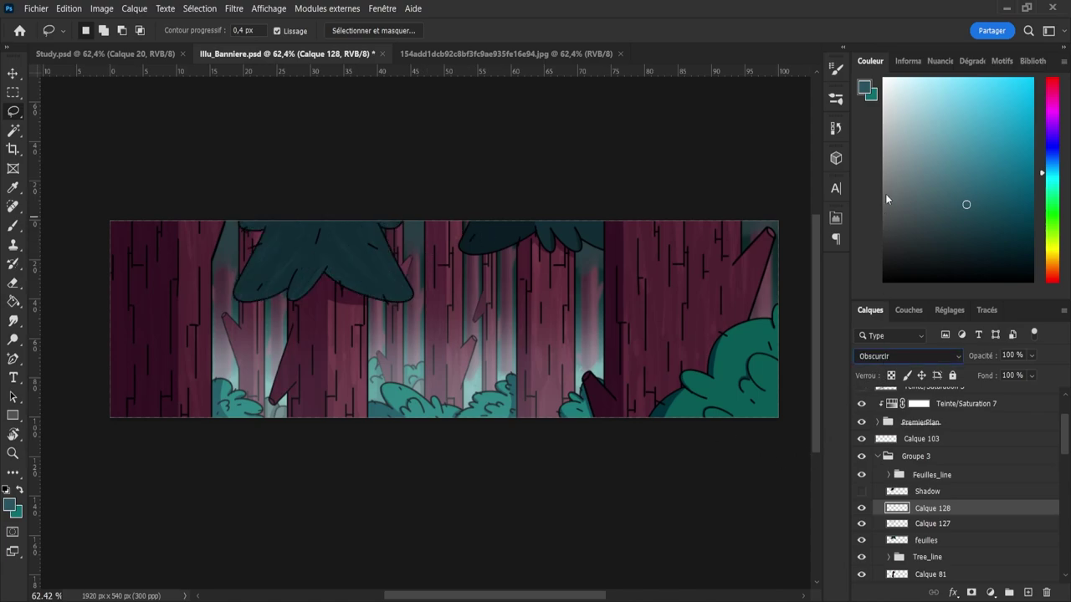
- Set Calque 128's blend mode to Densité linéaire - (Ajout) and its opacity to 12%
{"action": "key", "text": "Down"}
{"action": "key", "text": "Down"}
{"action": "key", "text": "Down"}
{"action": "key", "text": "Down"}
{"action": "key", "text": "Down"}
{"action": "key", "text": "Down"}
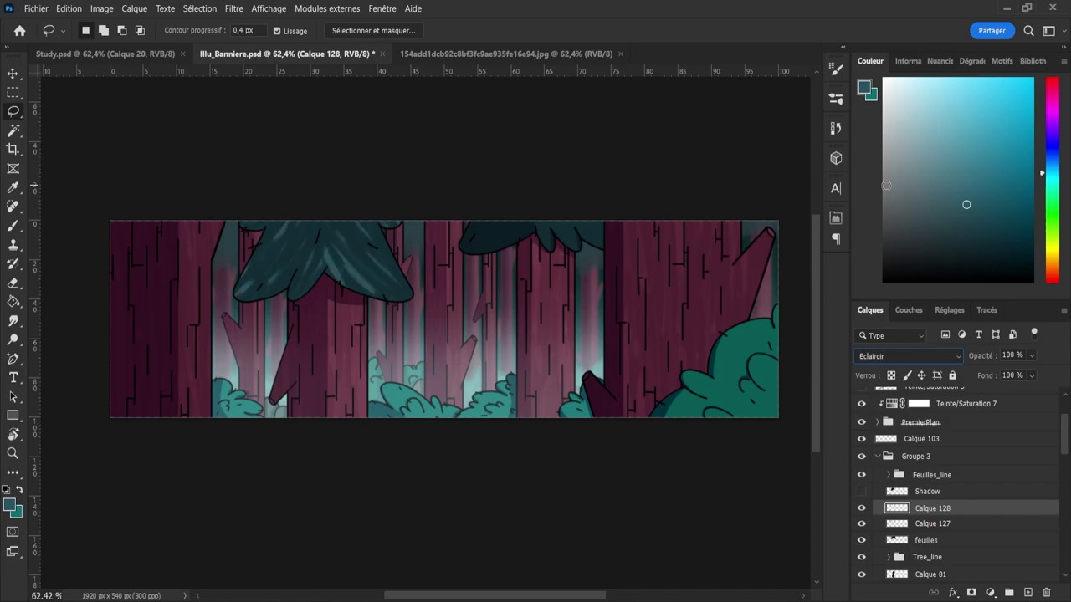
{"action": "key", "text": "Down"}
{"action": "key", "text": "Down"}
{"action": "key", "text": "Down"}
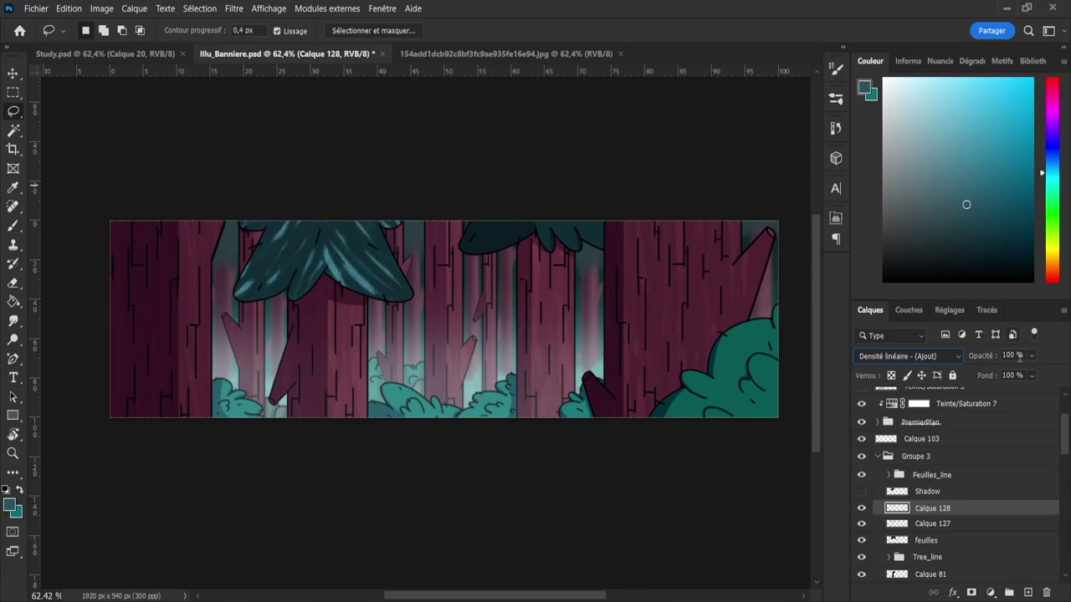
{"action": "left_click_drag", "start_coordinate": [1007, 375], "coordinate": [994, 374]}
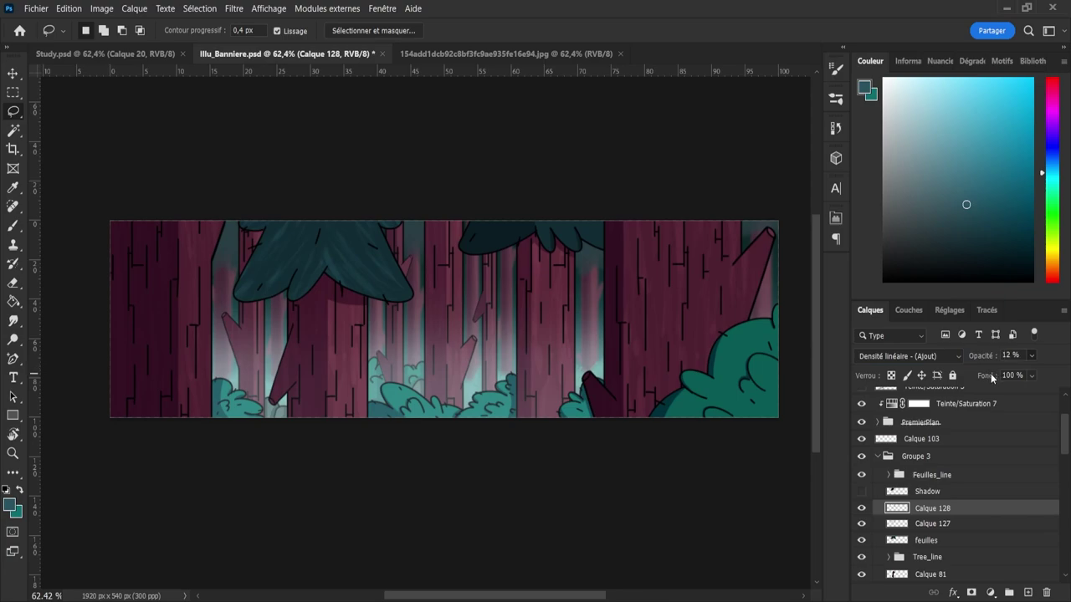
- Show the Shadow layer again and compare the effect of Calque 127 and Calque 128 on the shaded foliage
{"action": "left_click", "coordinate": [899, 524]}
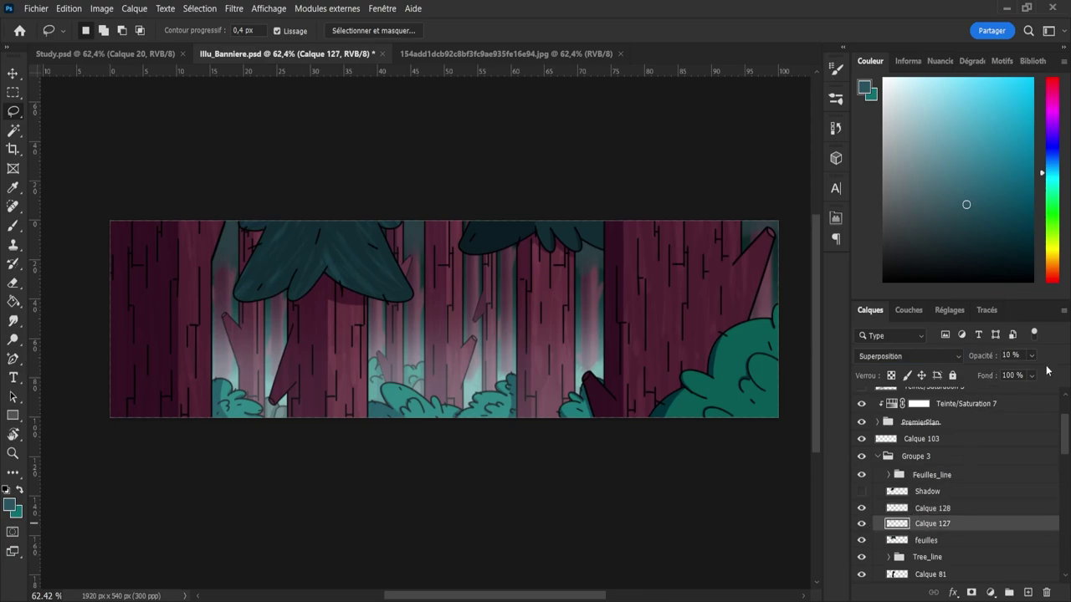
{"action": "left_click", "coordinate": [935, 508]}
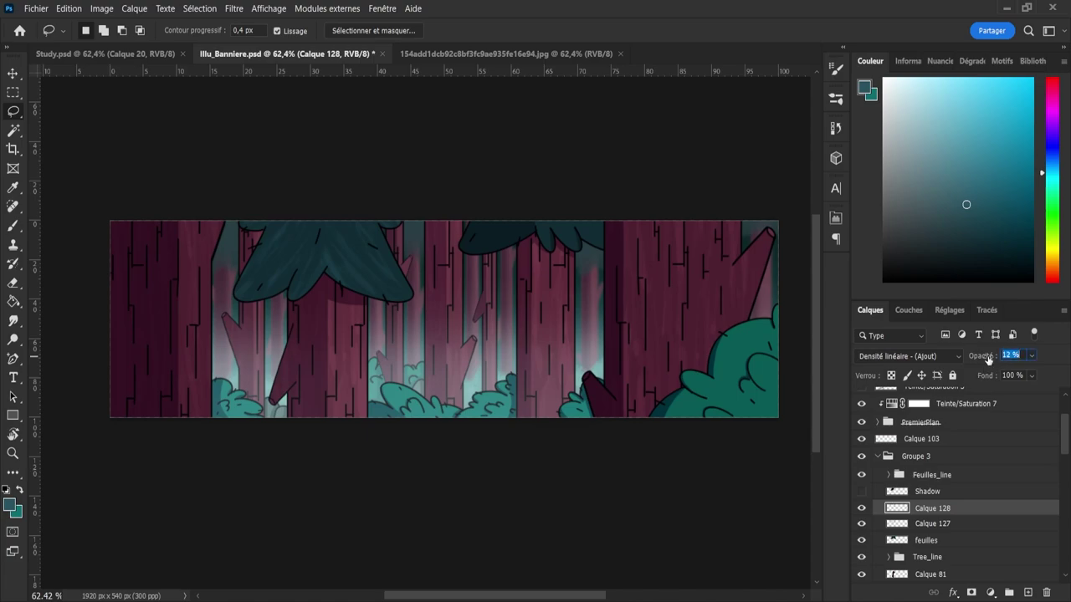
{"action": "left_click", "coordinate": [936, 527]}
{"action": "left_click", "coordinate": [860, 497]}
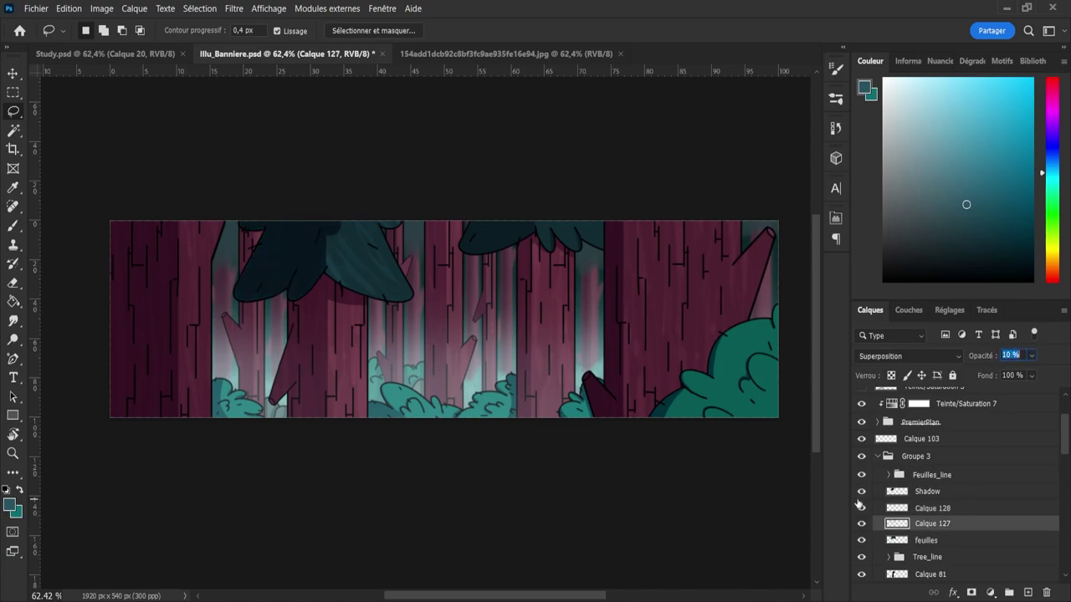
{"action": "left_click", "coordinate": [899, 497]}
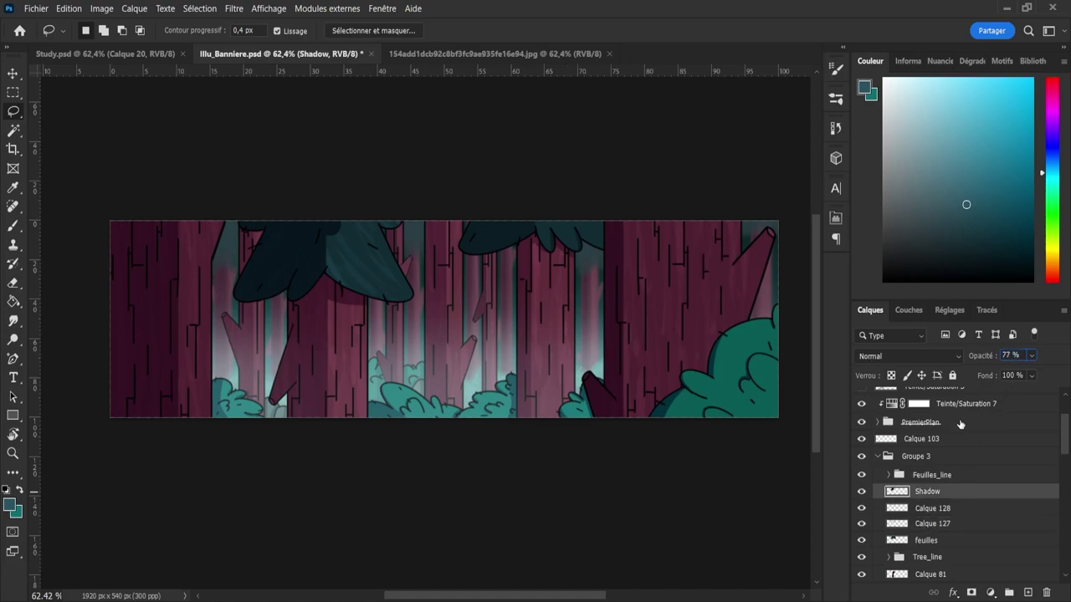
{"action": "left_click", "coordinate": [927, 514]}
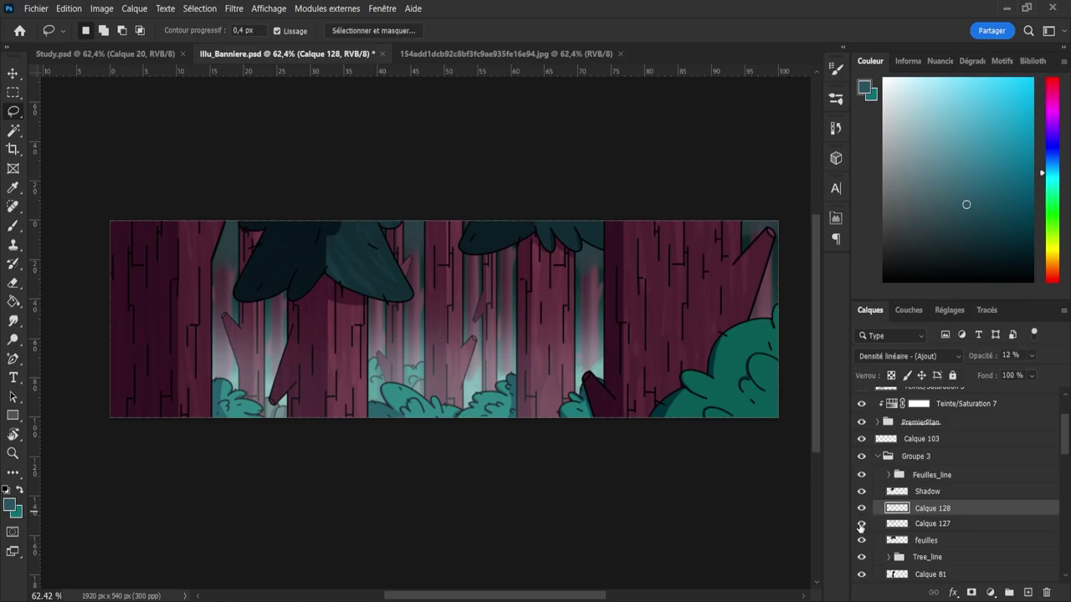
{"action": "left_click", "coordinate": [906, 527]}
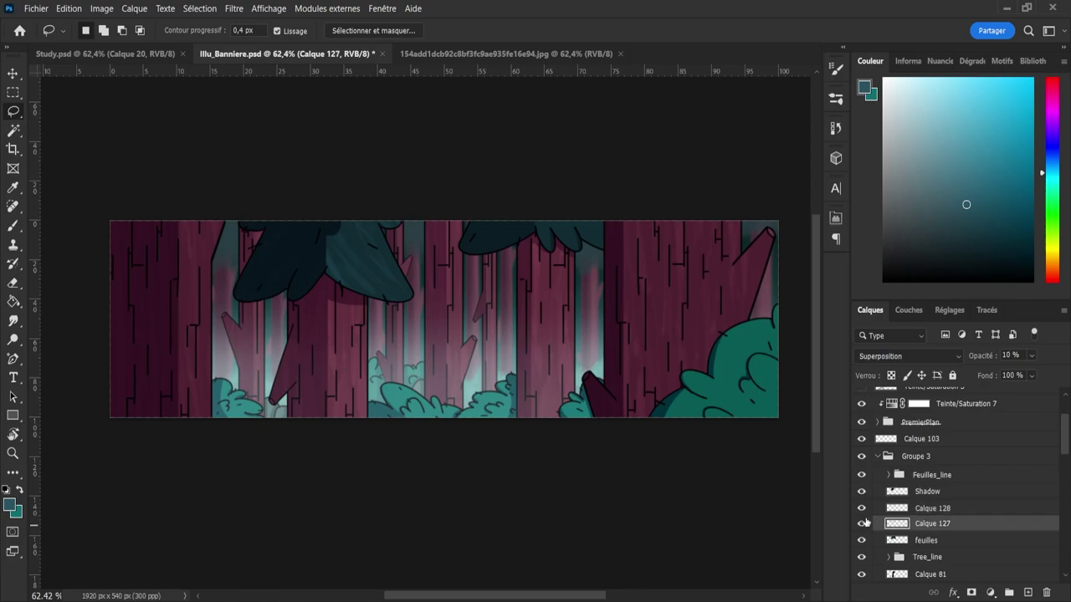
{"action": "left_click", "coordinate": [931, 509]}
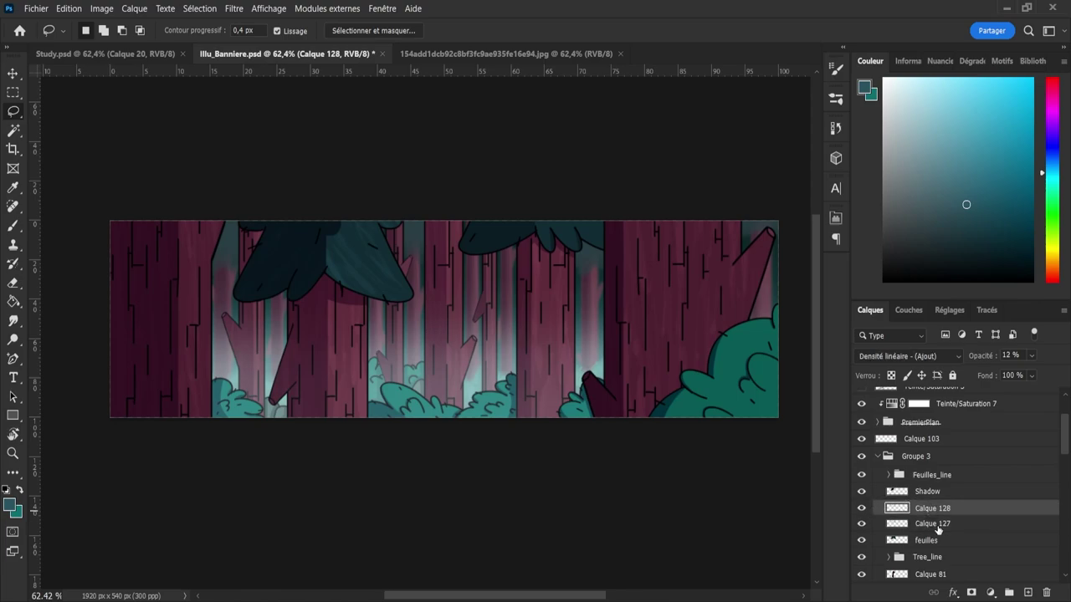
- Copy Calque 128 and Calque 127 from Groupe 3, and expand Groupe 2 after toggling its visibility to check its contents
{"action": "left_click", "coordinate": [931, 524], "text": "shift"}
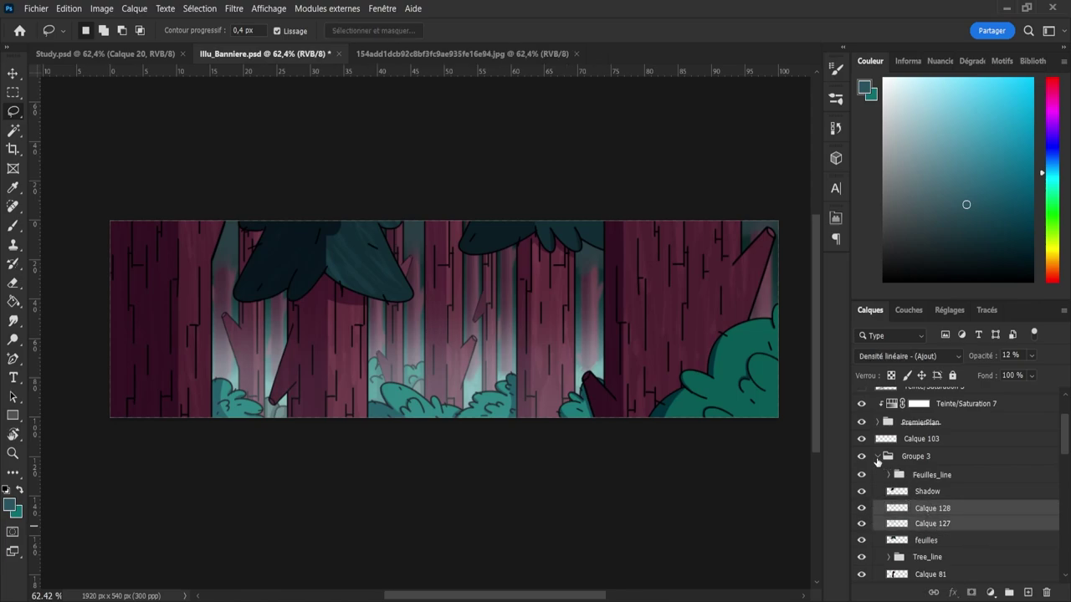
{"action": "left_click", "coordinate": [877, 457]}
{"action": "left_click", "coordinate": [861, 457]}
{"action": "left_click", "coordinate": [862, 457]}
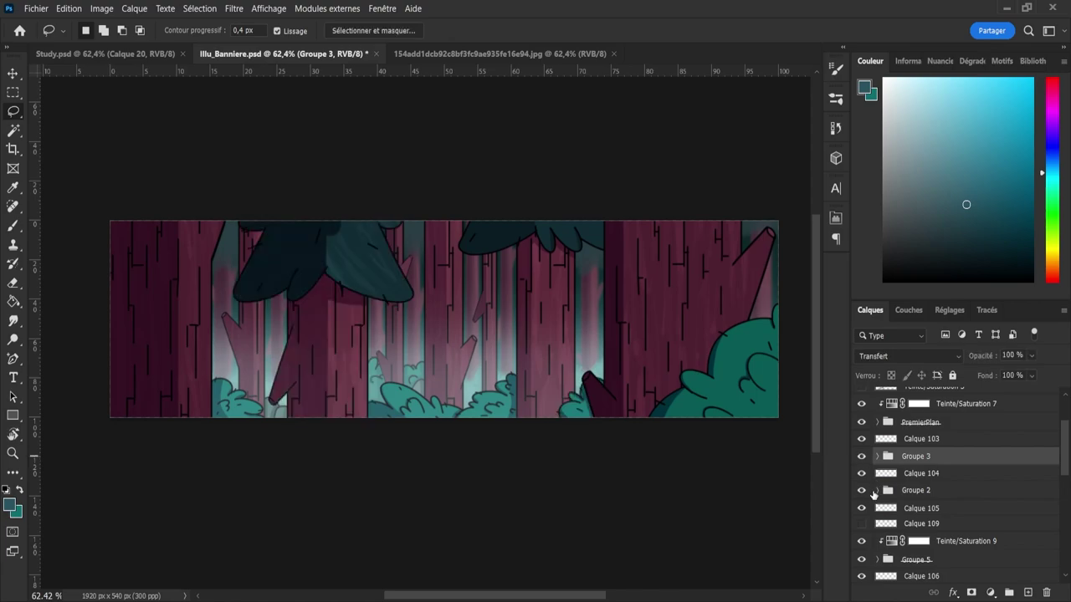
{"action": "left_click", "coordinate": [874, 492]}
{"action": "left_click", "coordinate": [861, 490]}
{"action": "left_click", "coordinate": [861, 491]}
{"action": "left_click", "coordinate": [877, 490]}
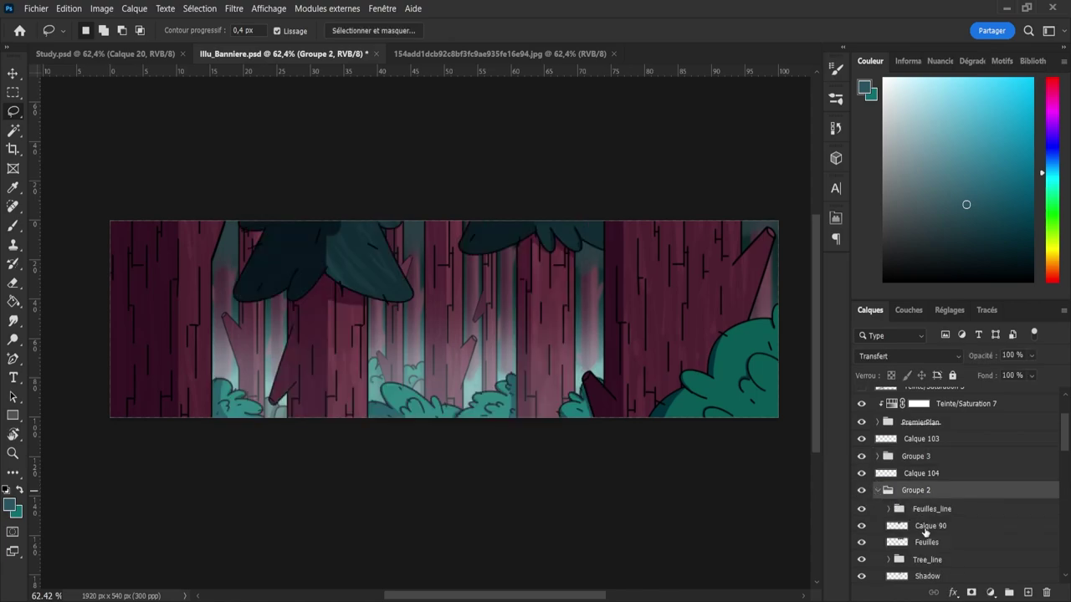
- Paste the two copied texture layers into Groupe 2, between Calque 90 and Feuilles
{"action": "left_click", "coordinate": [927, 526]}
{"action": "left_click", "coordinate": [890, 509]}
{"action": "left_click", "coordinate": [929, 532]}
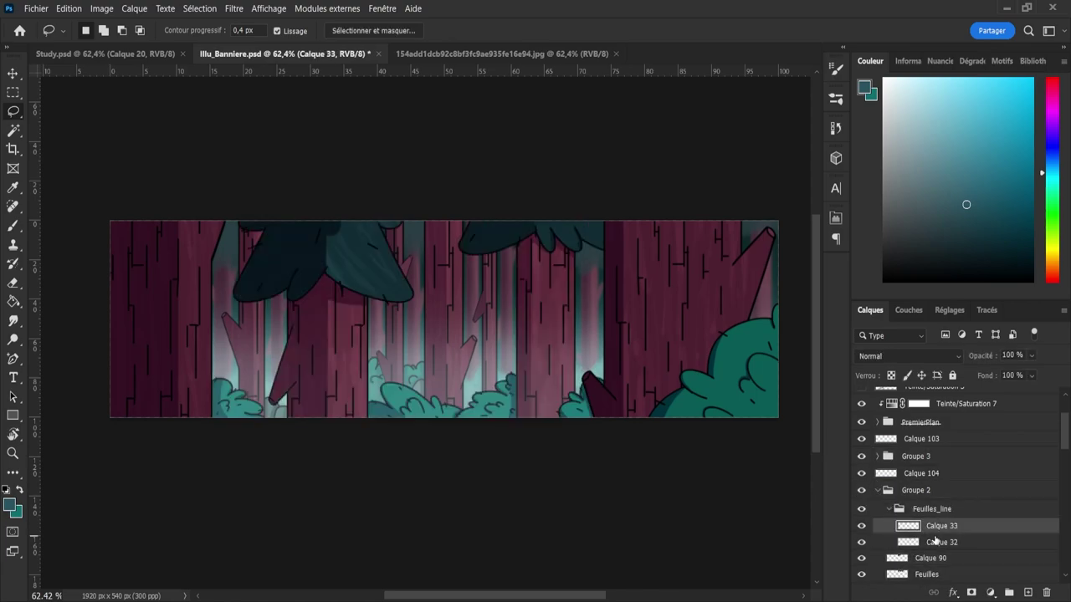
{"action": "left_click", "coordinate": [890, 509]}
{"action": "left_click", "coordinate": [937, 529]}
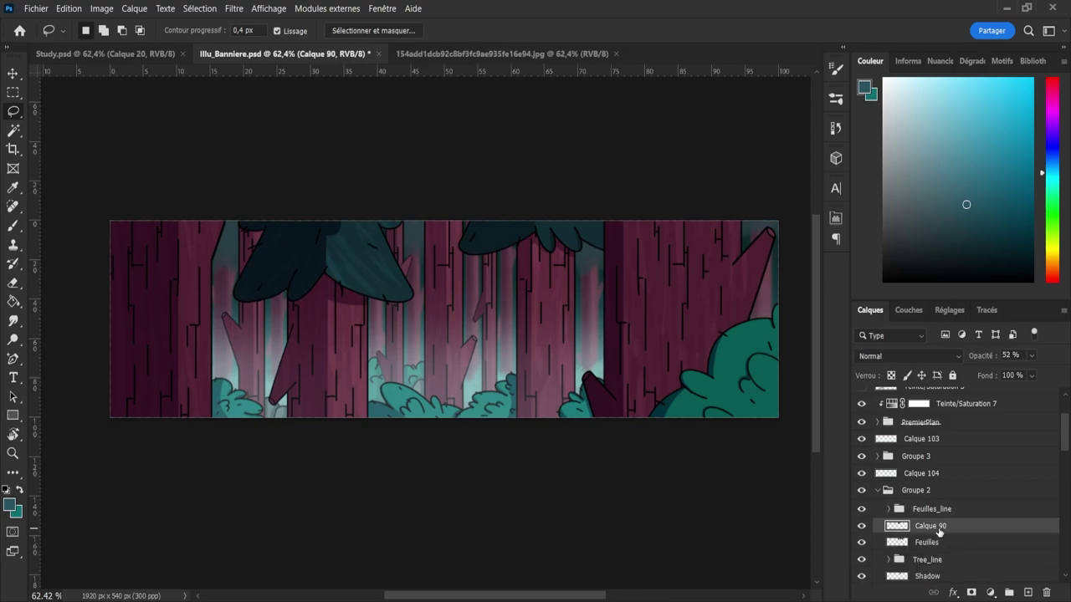
{"action": "key", "text": "ctrl+v"}
{"action": "left_click_drag", "start_coordinate": [931, 548], "coordinate": [910, 556]}
- Move the pasted Calque 129 and Calque 130 together onto the smaller hanging foliage right of the banner's centre
{"action": "key", "text": "ctrl+t"}
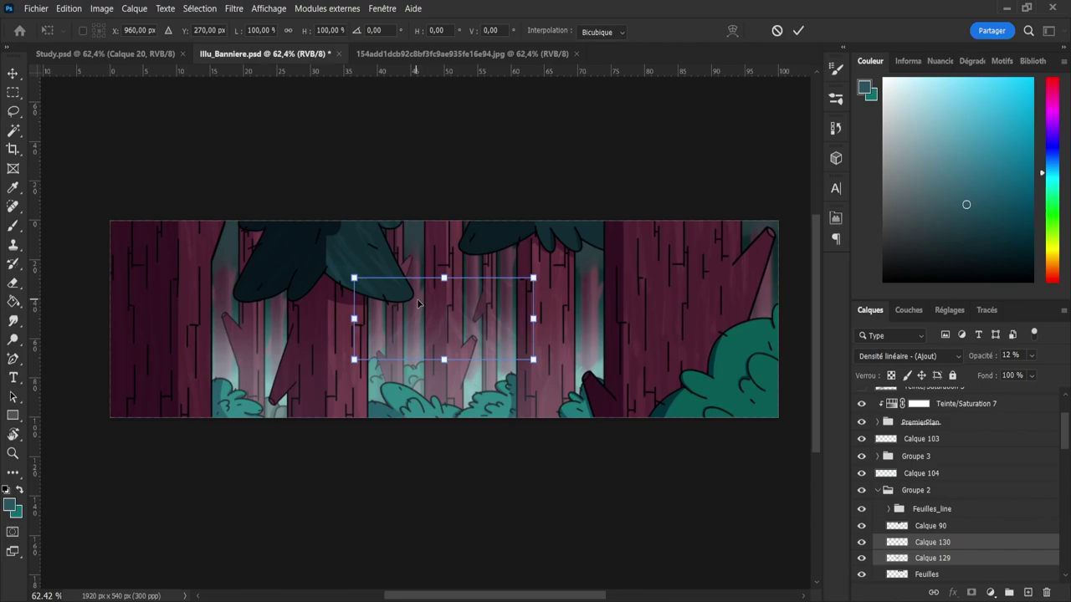
{"action": "left_click_drag", "start_coordinate": [468, 315], "coordinate": [591, 224]}
{"action": "key", "text": "Return"}
{"action": "left_click", "coordinate": [642, 510]}
{"action": "left_click", "coordinate": [798, 30]}
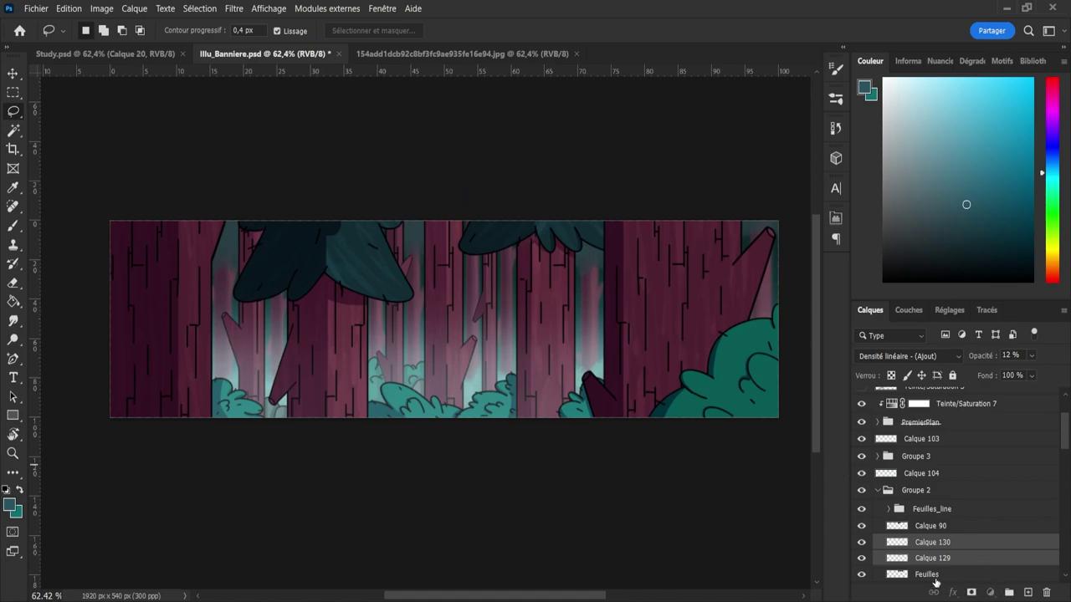
- Load the Feuilles layer's outline as a selection, invert it, and erase Calque 129's texture outside the foliage
{"action": "left_click", "coordinate": [904, 574]}
{"action": "left_click", "coordinate": [899, 575], "text": "ctrl"}
{"action": "left_click", "coordinate": [933, 558]}
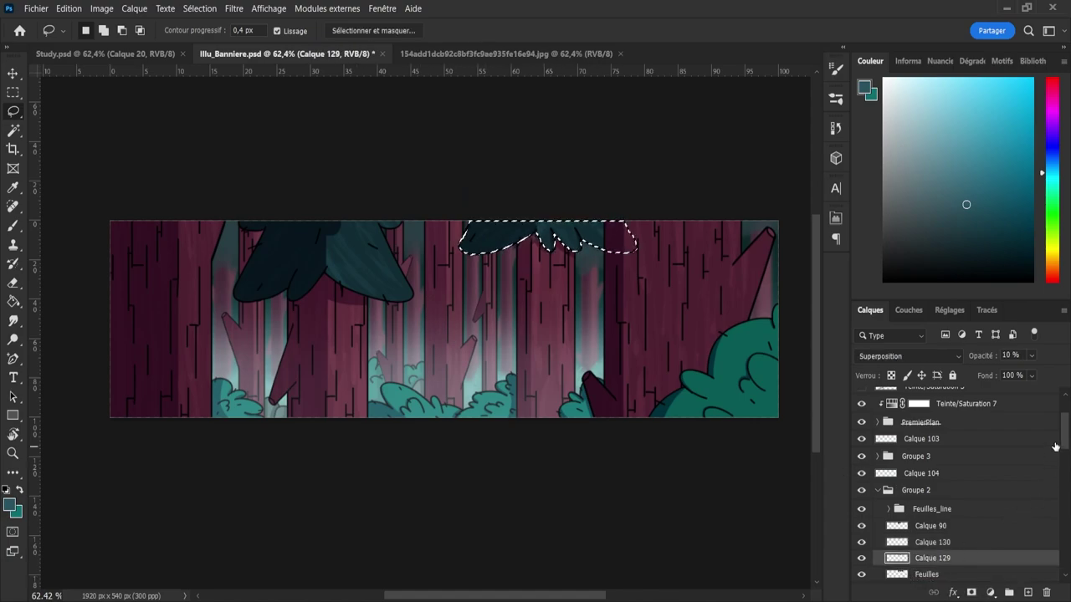
{"action": "scroll", "coordinate": [962, 502], "scroll_direction": "down", "scroll_amount": 2}
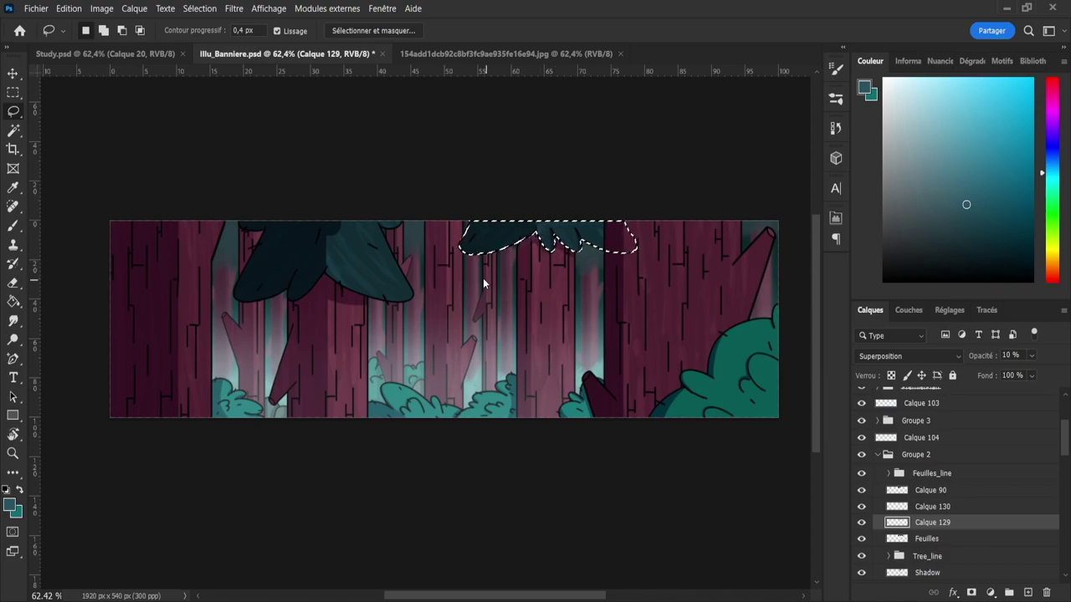
{"action": "key", "text": "ctrl+d"}
{"action": "key", "text": "e"}
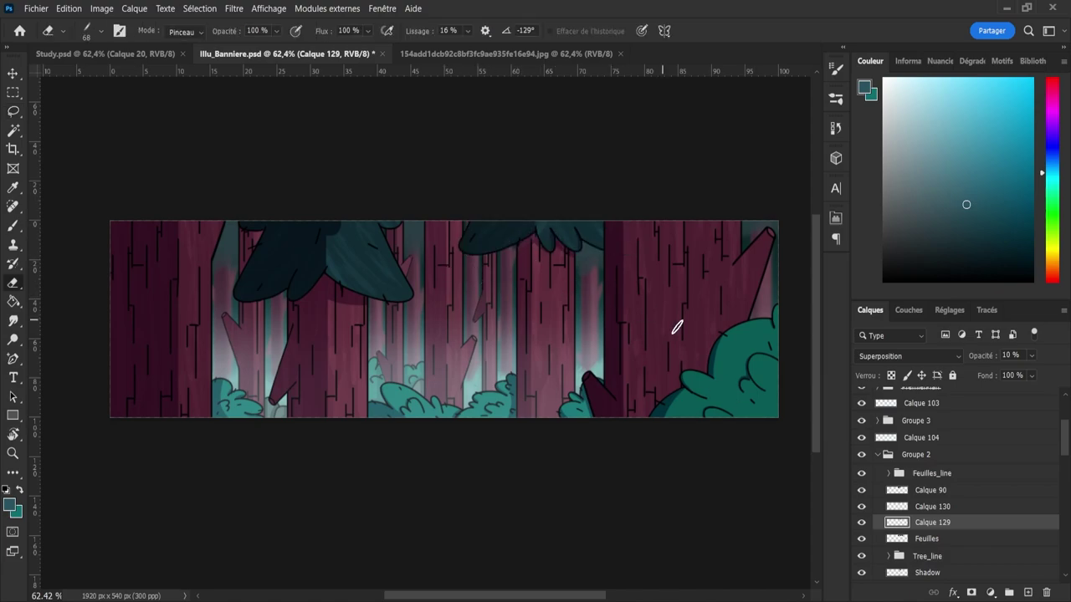
{"action": "left_click", "coordinate": [900, 542], "text": "shift"}
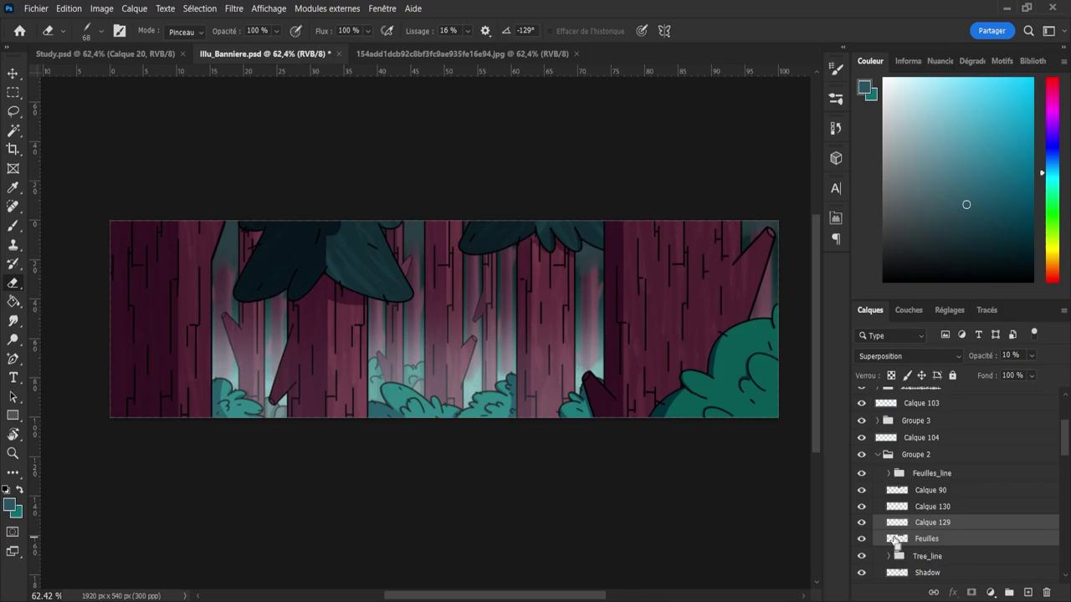
{"action": "left_click", "coordinate": [894, 539], "text": "ctrl"}
{"action": "key", "text": "l"}
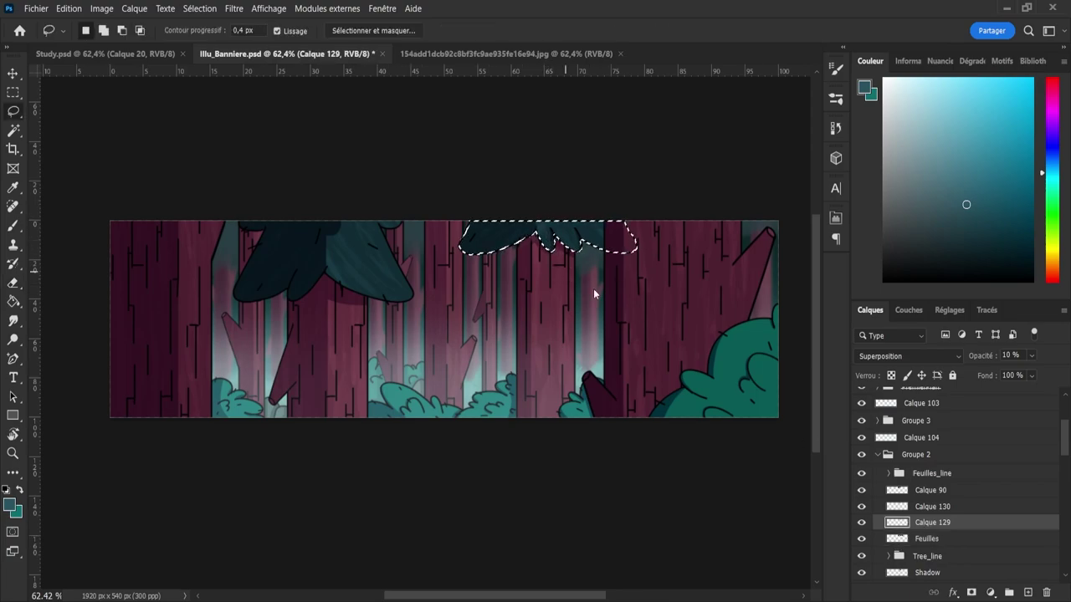
{"action": "key", "text": "ctrl+shift+i"}
{"action": "key", "text": "e"}
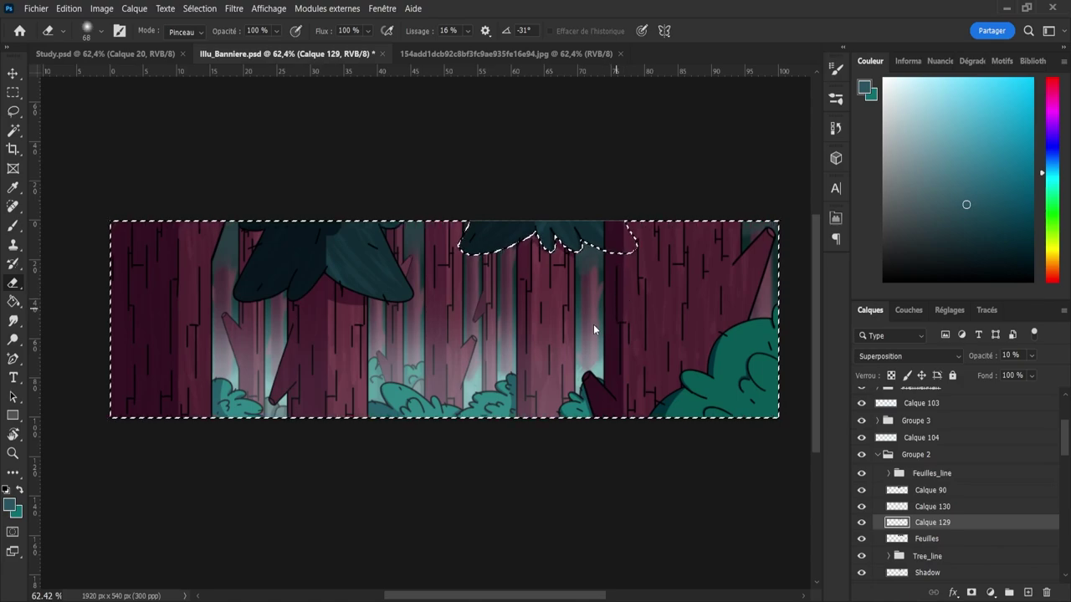
{"action": "left_click", "coordinate": [678, 294]}
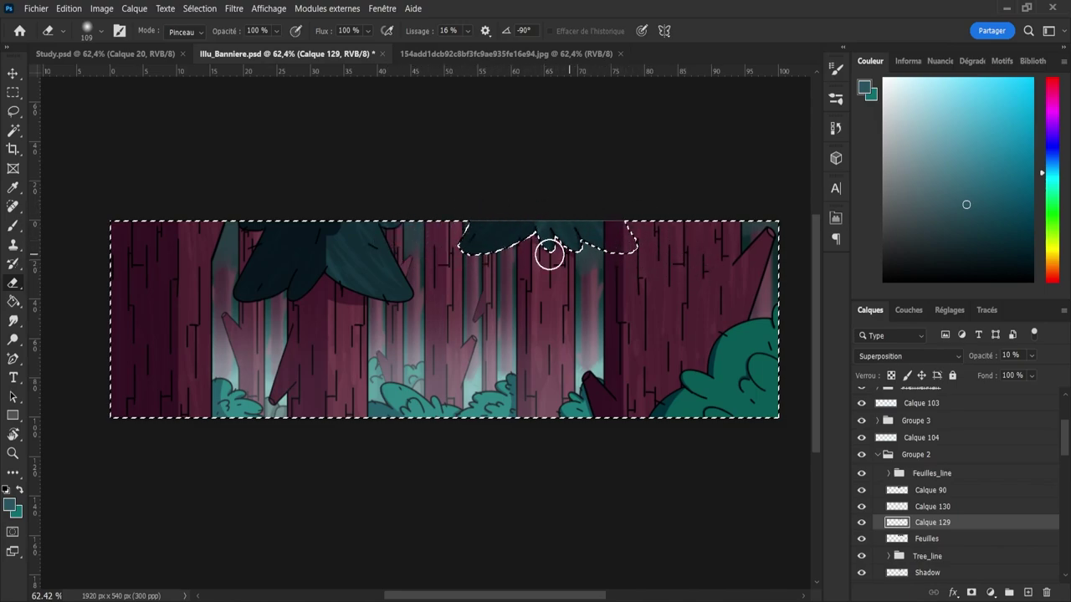
- Erase Calque 130's streaks outside the Feuilles outline and clear the selection
{"action": "left_click", "coordinate": [930, 506]}
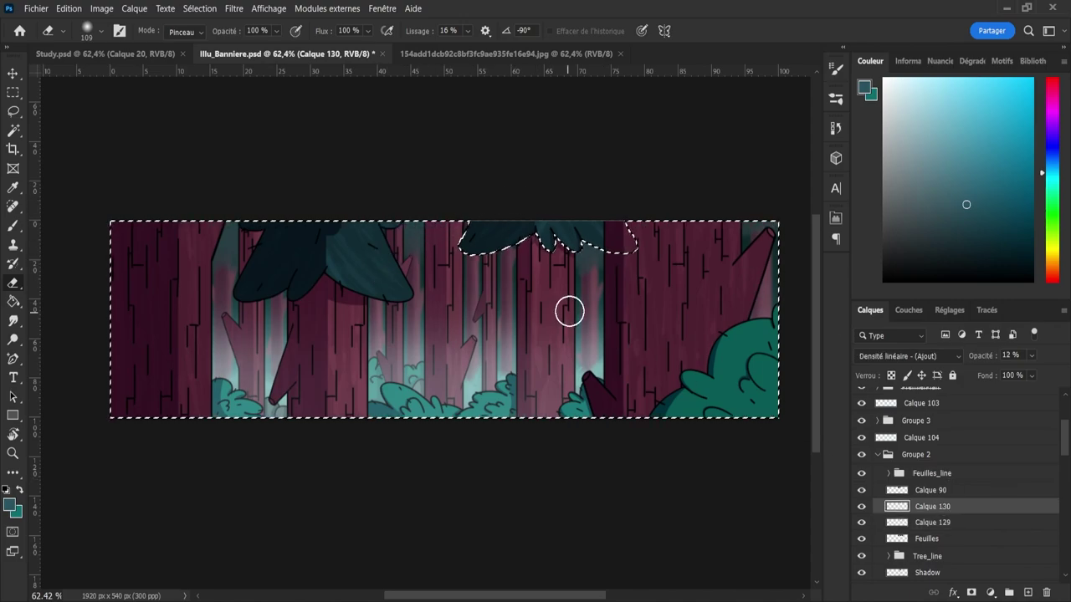
{"action": "mouse_move", "coordinate": [485, 251]}
{"action": "left_mouse_down"}
{"action": "mouse_move", "coordinate": [697, 222]}
{"action": "mouse_move", "coordinate": [452, 270]}
{"action": "mouse_move", "coordinate": [611, 239]}
{"action": "mouse_move", "coordinate": [590, 220]}
{"action": "mouse_move", "coordinate": [466, 246]}
{"action": "mouse_move", "coordinate": [591, 239]}
{"action": "mouse_move", "coordinate": [615, 291]}
{"action": "left_mouse_up"}
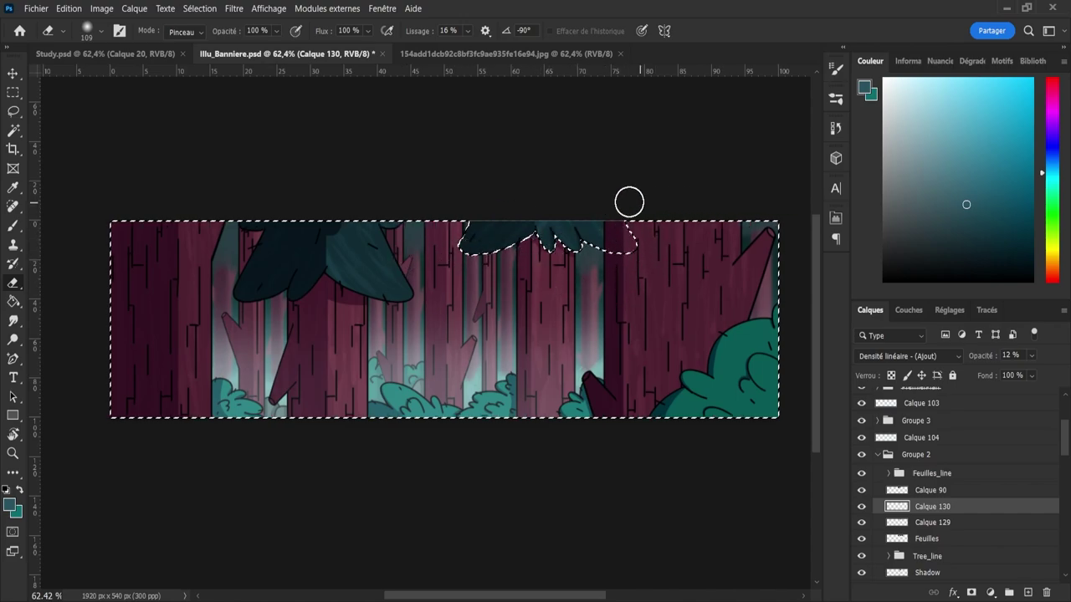
{"action": "key", "text": "l"}
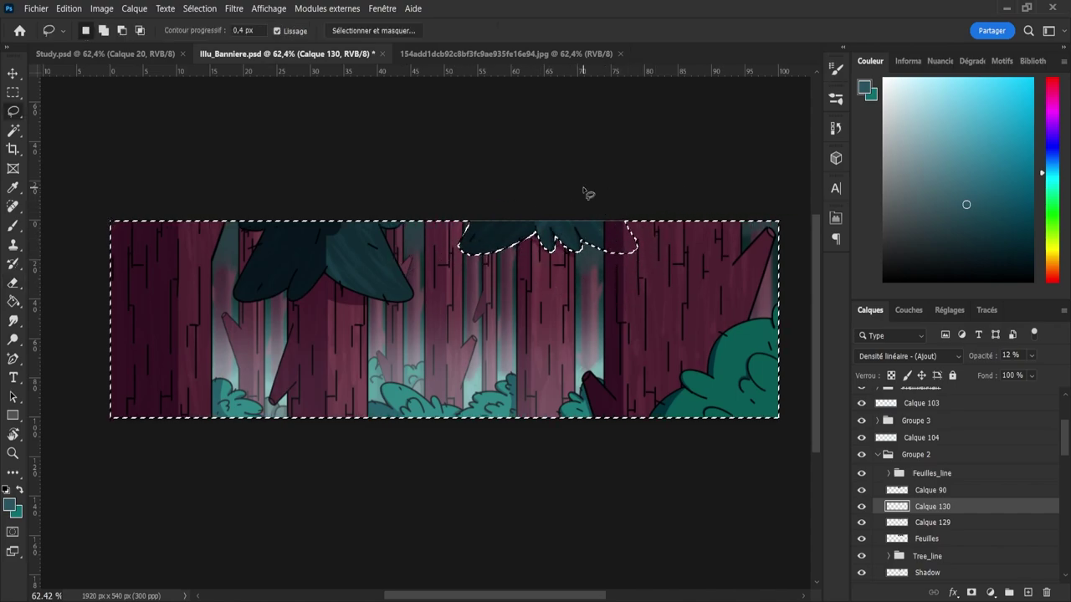
{"action": "left_click", "coordinate": [548, 280]}
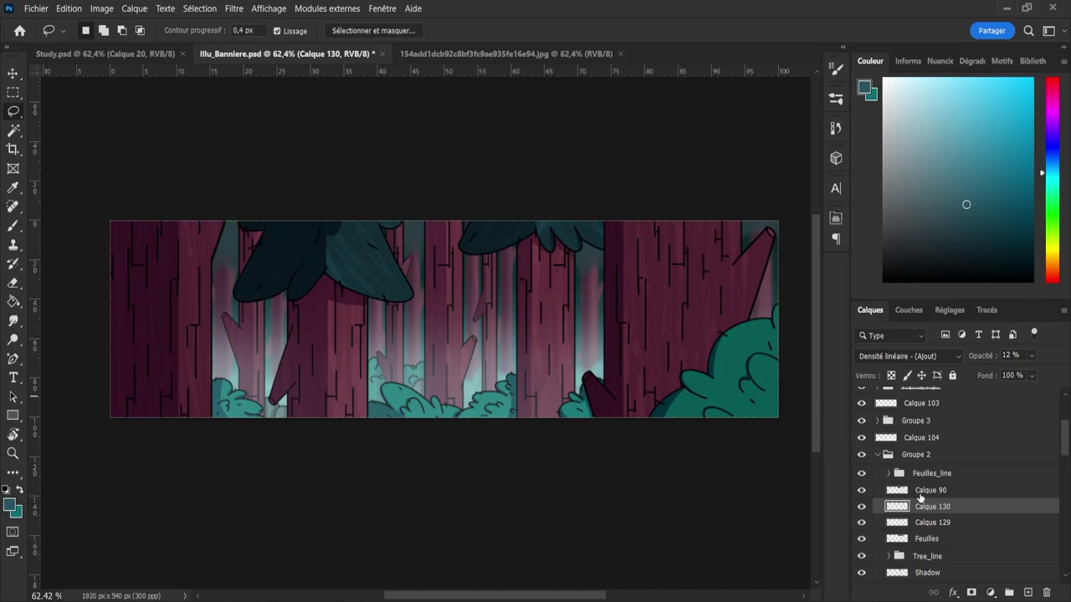
- Collapse Groupe 2, expand the PremierPlan group, and add a new layer directly above Bush
{"action": "left_click", "coordinate": [879, 454]}
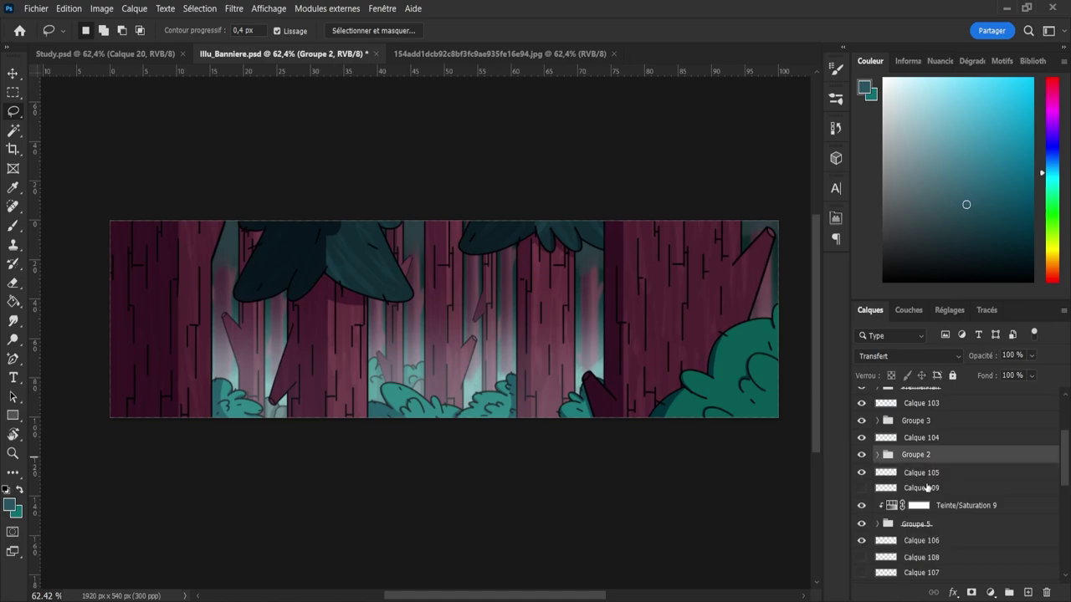
{"action": "key", "text": "z"}
{"action": "left_click_drag", "start_coordinate": [534, 318], "coordinate": [519, 320]}
{"action": "left_click_drag", "start_coordinate": [481, 351], "coordinate": [500, 350]}
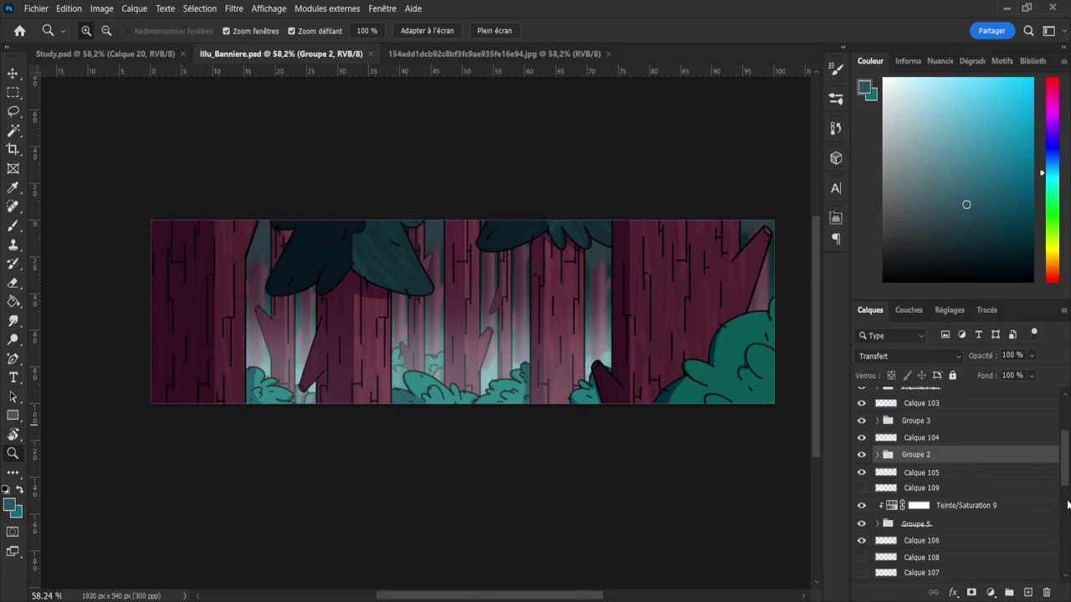
{"action": "scroll", "coordinate": [1062, 486], "scroll_direction": "up", "scroll_amount": 5}
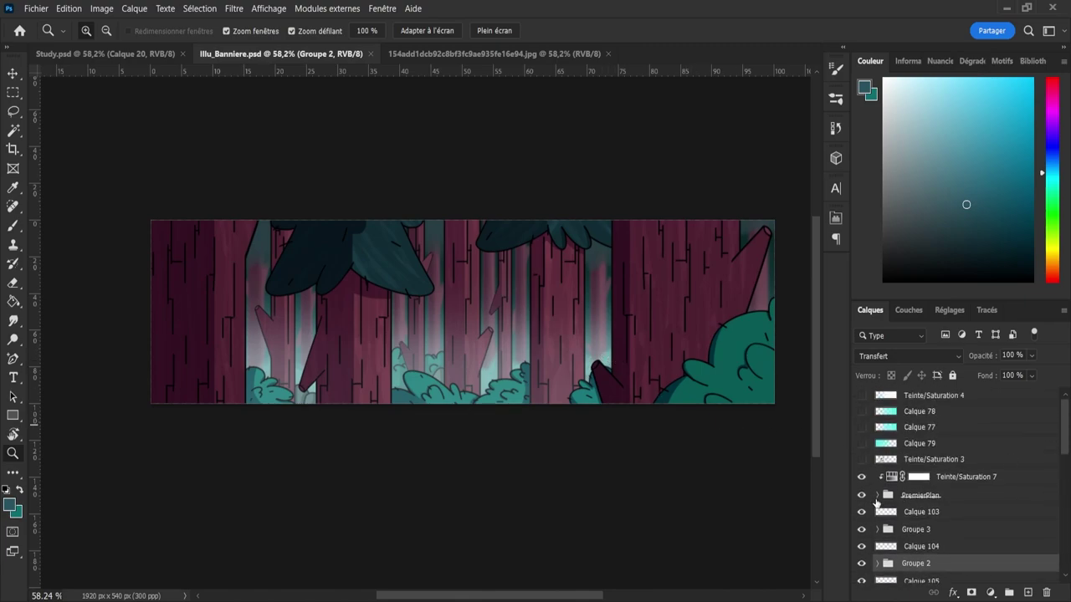
{"action": "left_click", "coordinate": [877, 496]}
{"action": "scroll", "coordinate": [1063, 444], "scroll_direction": "down", "scroll_amount": 4}
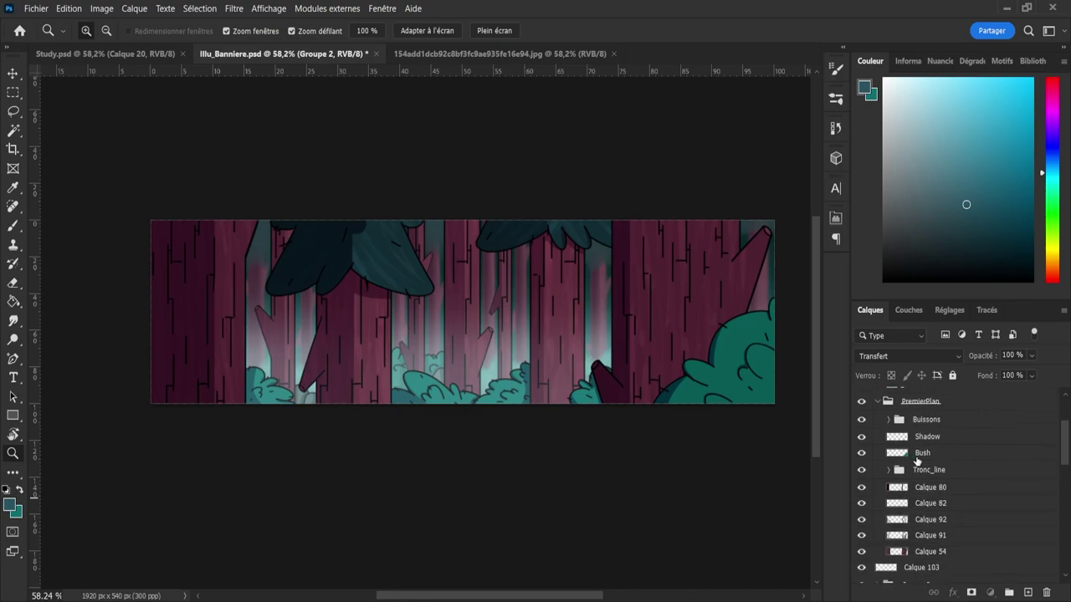
{"action": "left_click", "coordinate": [920, 459]}
{"action": "left_click", "coordinate": [1028, 592]}
- Hide the Teinte/Saturation 7 adjustment and sample the teal of the large foreground bush
{"action": "key", "text": "i"}
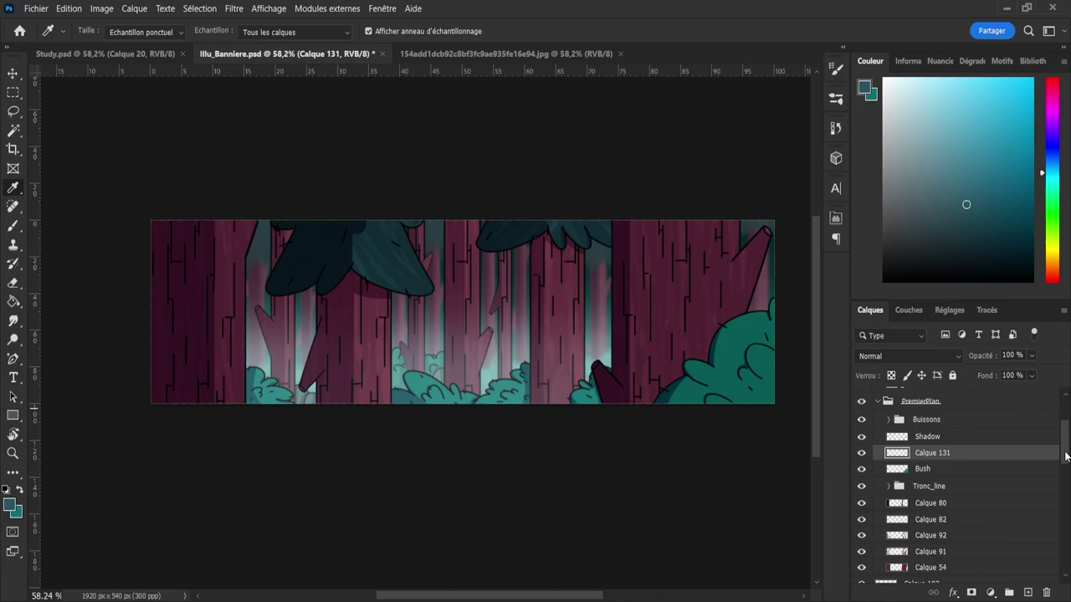
{"action": "scroll", "coordinate": [1066, 456], "scroll_direction": "up", "scroll_amount": 1}
{"action": "left_click", "coordinate": [861, 402]}
{"action": "left_click", "coordinate": [734, 353]}
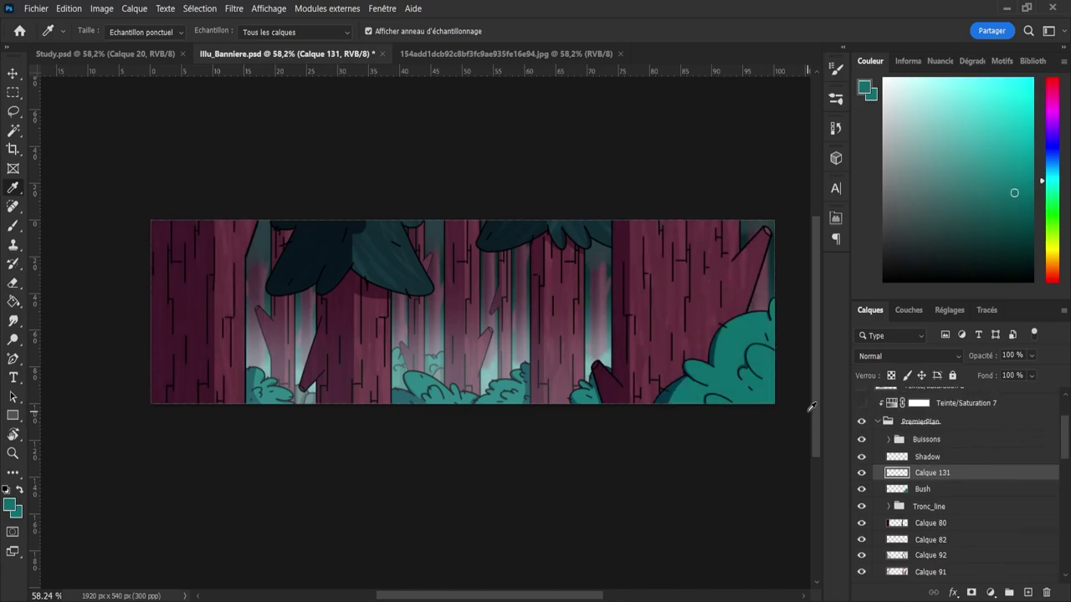
- Paint lighter teal streaks across the large bush on Calque 131, confined to Bush's outline, and erase them down to thin highlights
{"action": "key", "text": "b"}
{"action": "left_click", "coordinate": [899, 490], "text": "ctrl"}
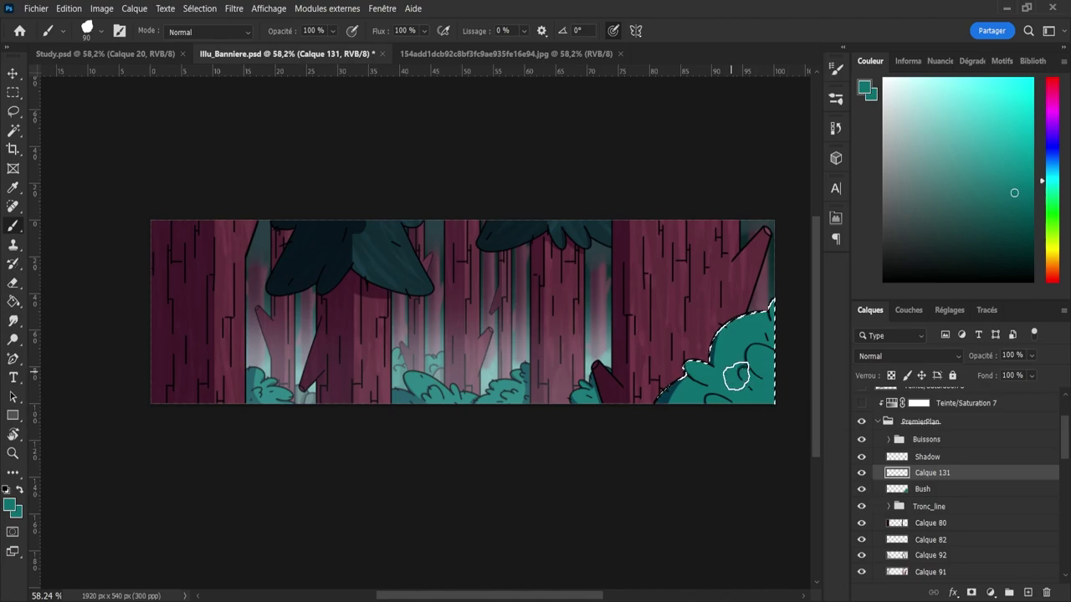
{"action": "left_click", "coordinate": [1016, 167]}
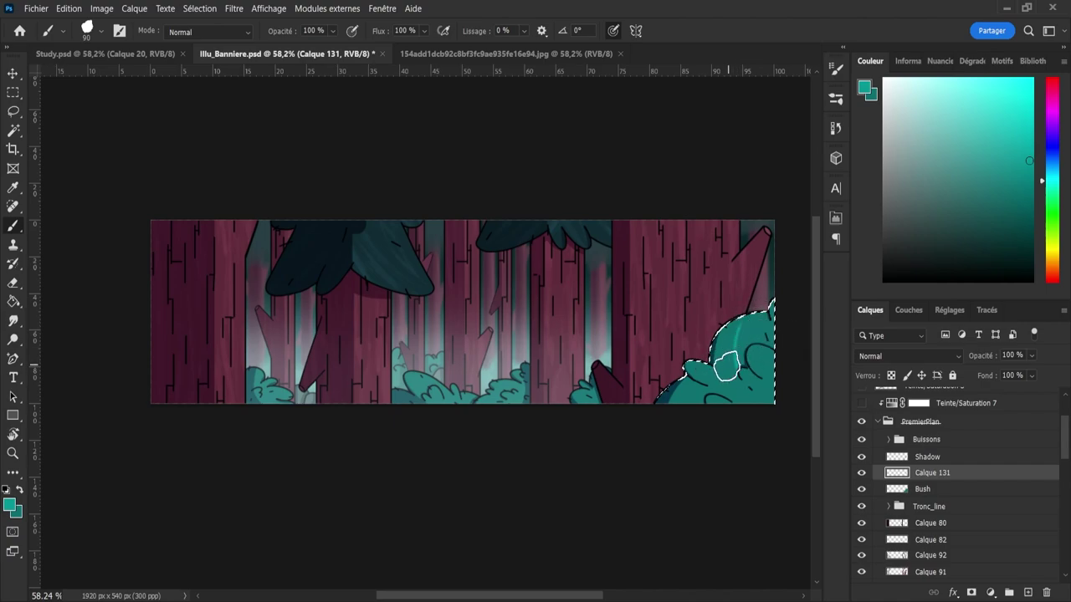
{"action": "mouse_move", "coordinate": [747, 320]}
{"action": "left_mouse_down"}
{"action": "mouse_move", "coordinate": [720, 412]}
{"action": "mouse_move", "coordinate": [726, 337]}
{"action": "mouse_move", "coordinate": [737, 396]}
{"action": "mouse_move", "coordinate": [758, 322]}
{"action": "mouse_move", "coordinate": [708, 397]}
{"action": "left_mouse_up"}
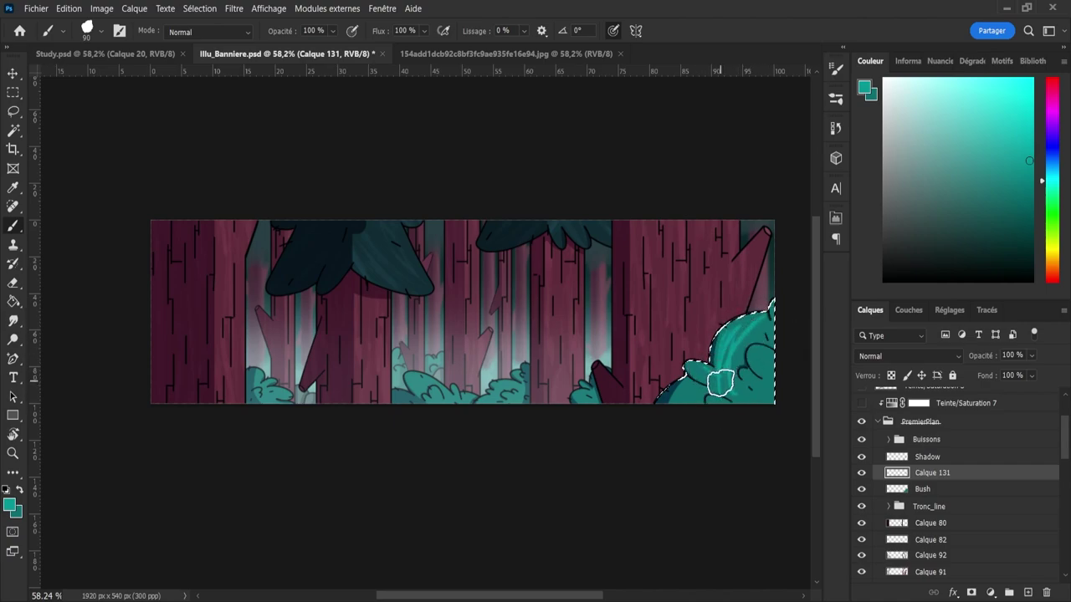
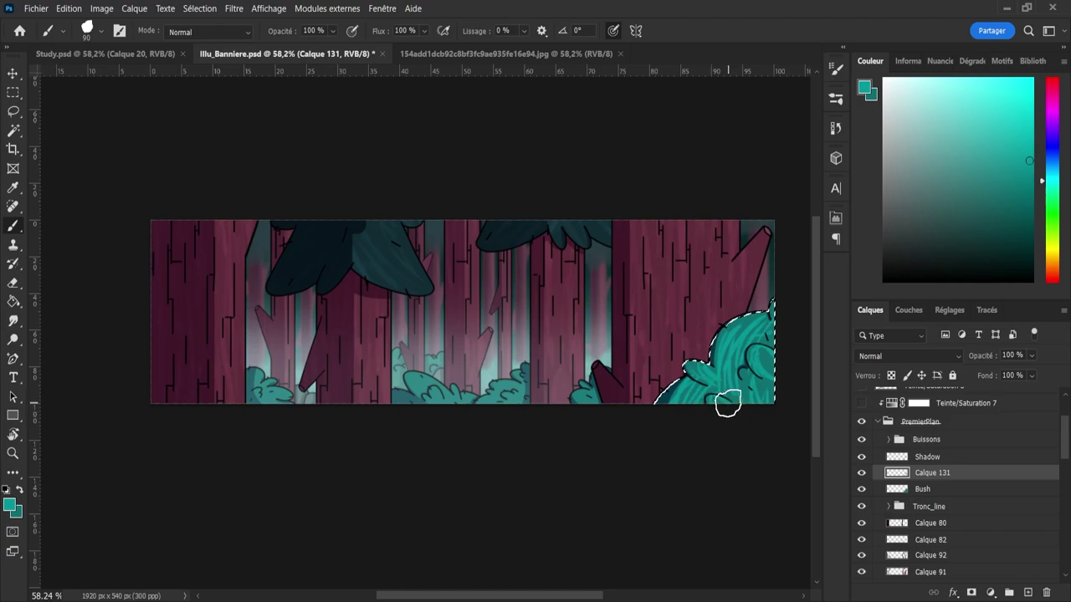
{"action": "key", "text": "e"}
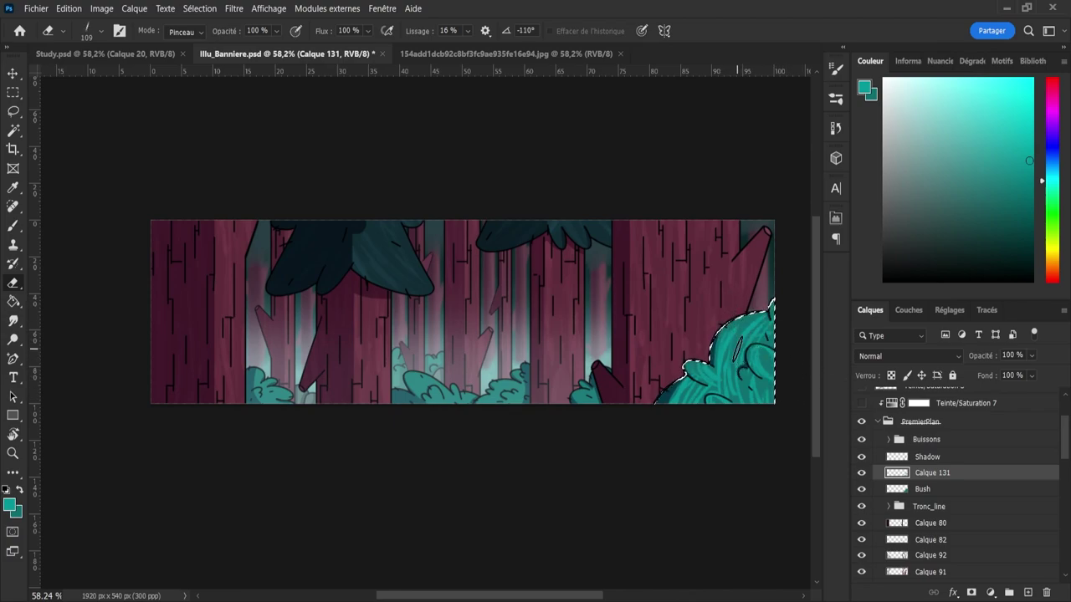
{"action": "left_click_drag", "start_coordinate": [735, 348], "coordinate": [718, 366], "text": "alt"}
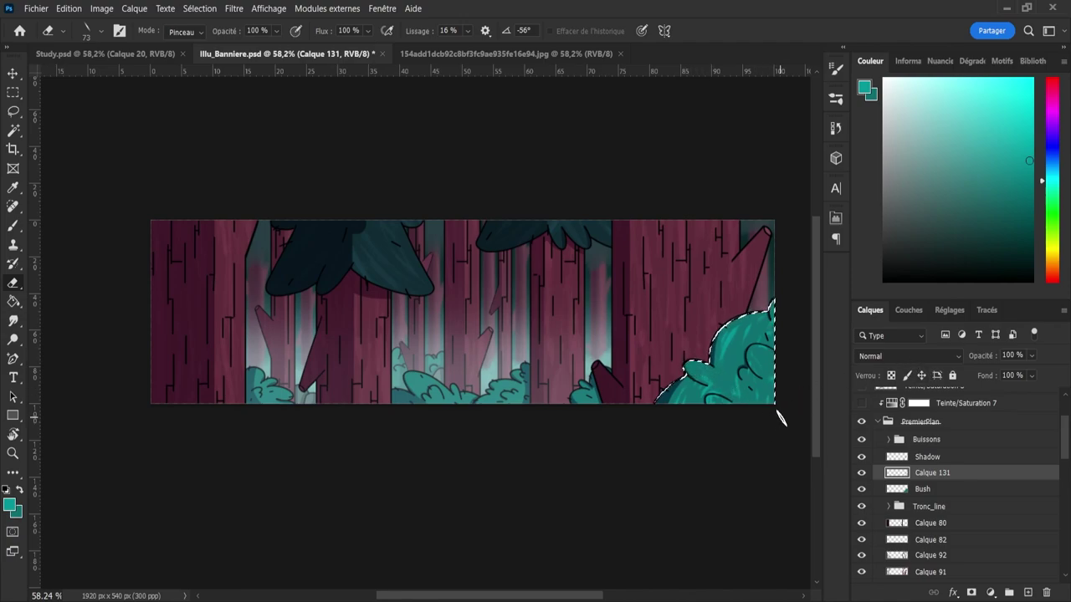
- Set Calque 131's blend mode to Superposition and its opacity to 11%
{"action": "scroll", "coordinate": [891, 354], "scroll_direction": "down", "scroll_amount": 11}
{"action": "scroll", "coordinate": [890, 353], "scroll_direction": "down", "scroll_amount": 1}
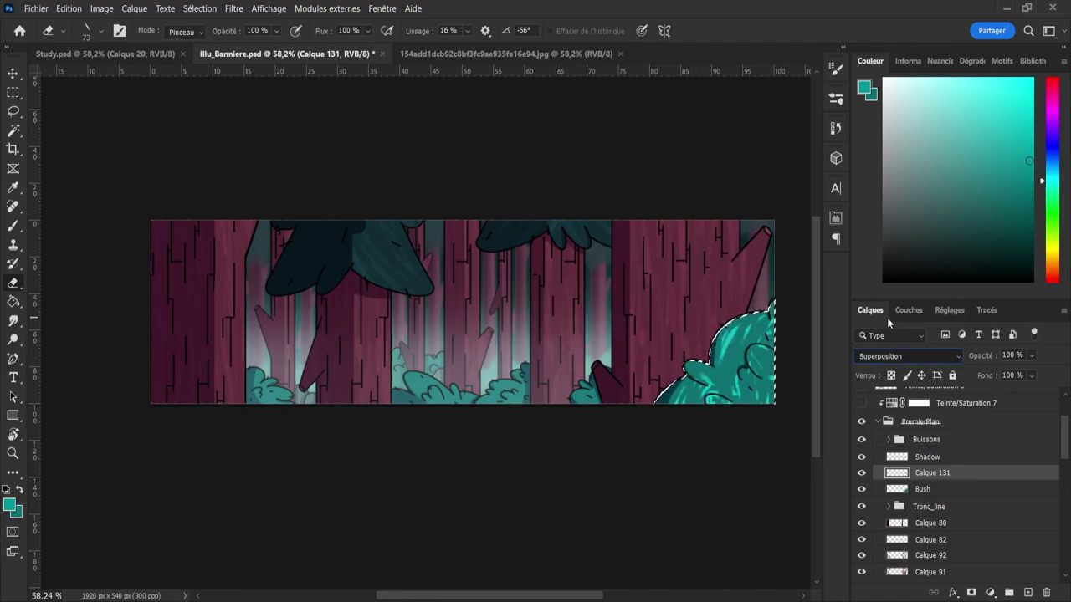
{"action": "left_click_drag", "start_coordinate": [1015, 369], "coordinate": [992, 378]}
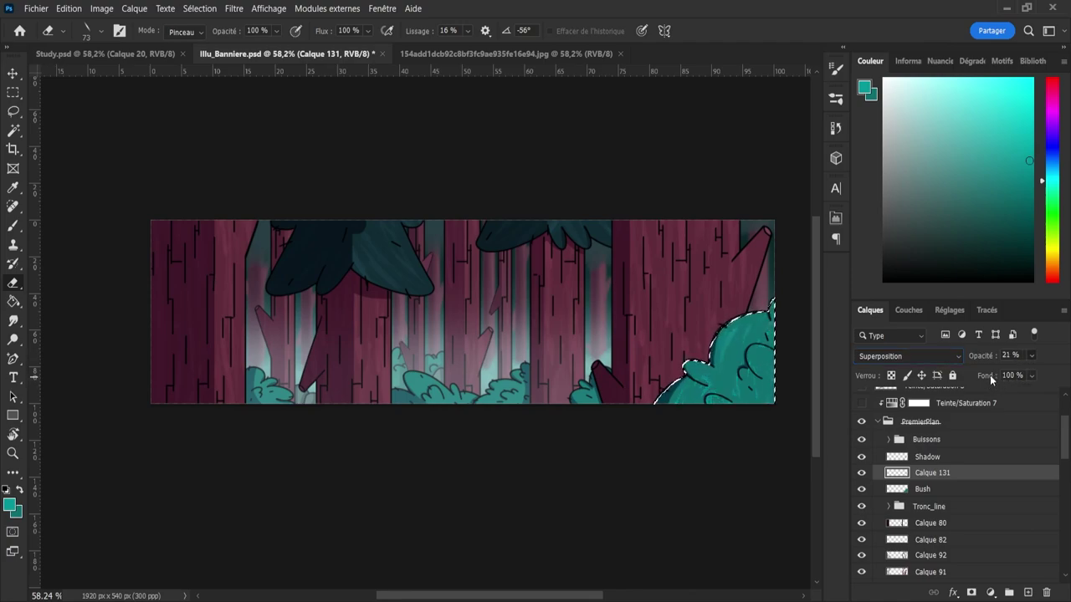
{"action": "left_click_drag", "start_coordinate": [990, 374], "coordinate": [992, 368]}
{"action": "key", "text": "1"}
{"action": "key", "text": "1"}
- Add a layer directly above Calque 131, sample the large foreground bush's teal and shift it to a lighter, slightly greyer shade
{"action": "left_click", "coordinate": [1029, 592]}
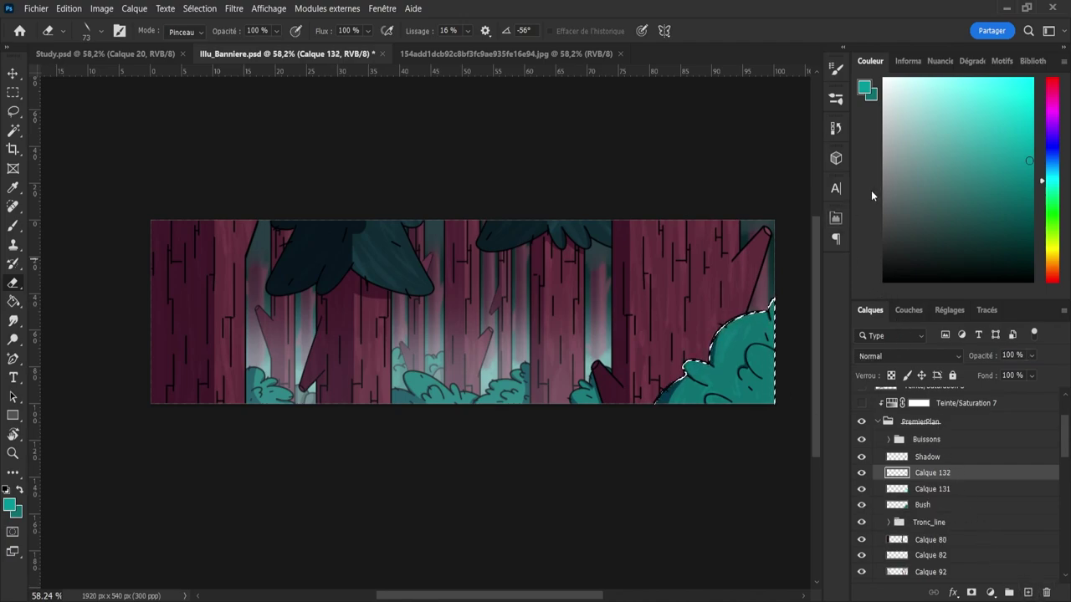
{"action": "key", "text": "i"}
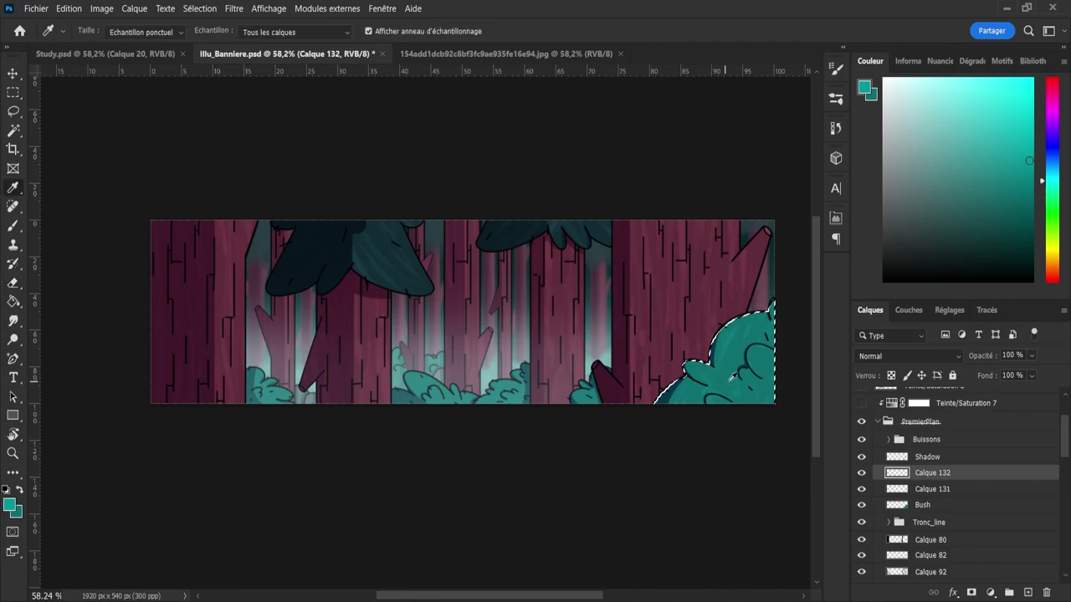
{"action": "left_click", "coordinate": [716, 378]}
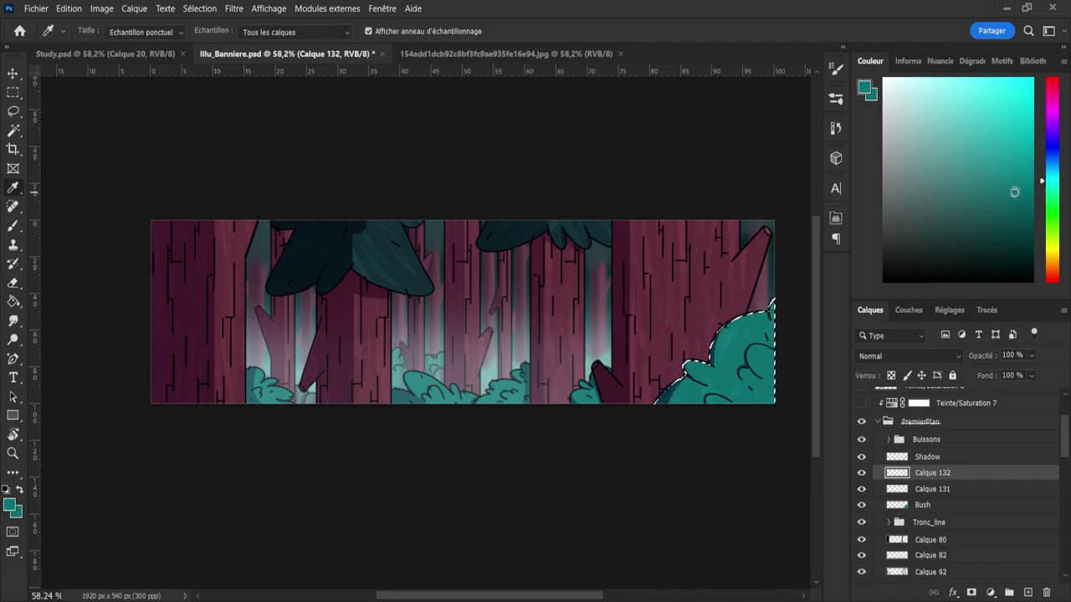
{"action": "left_click_drag", "start_coordinate": [1014, 192], "coordinate": [1011, 174]}
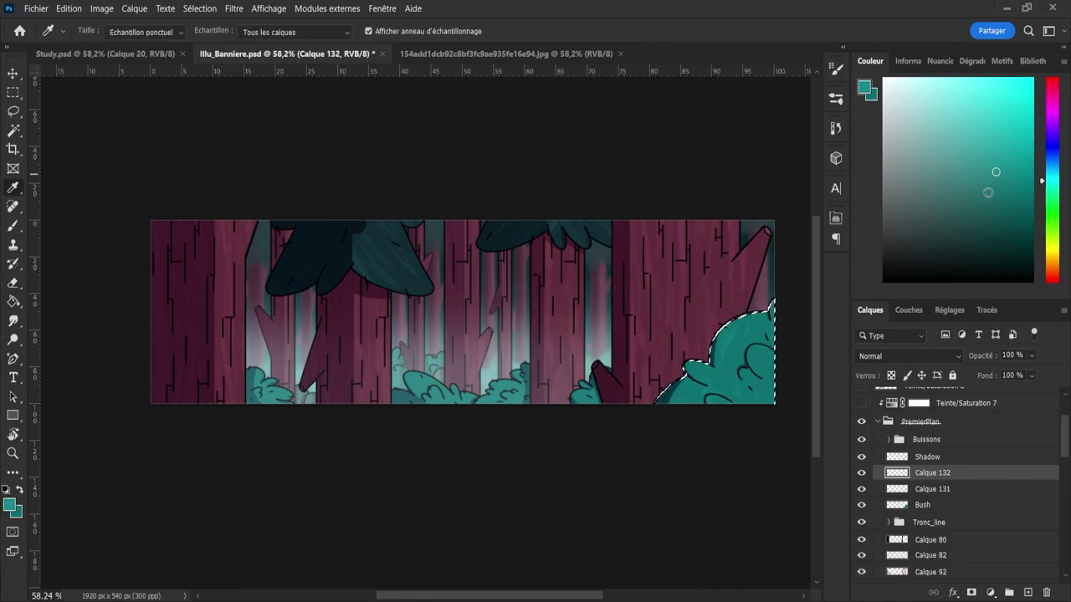
- Paint lighter teal streaks over the large bush on Calque 132, erase them down to thin highlights, and rotate the eraser tip to -108°
{"action": "key", "text": "b"}
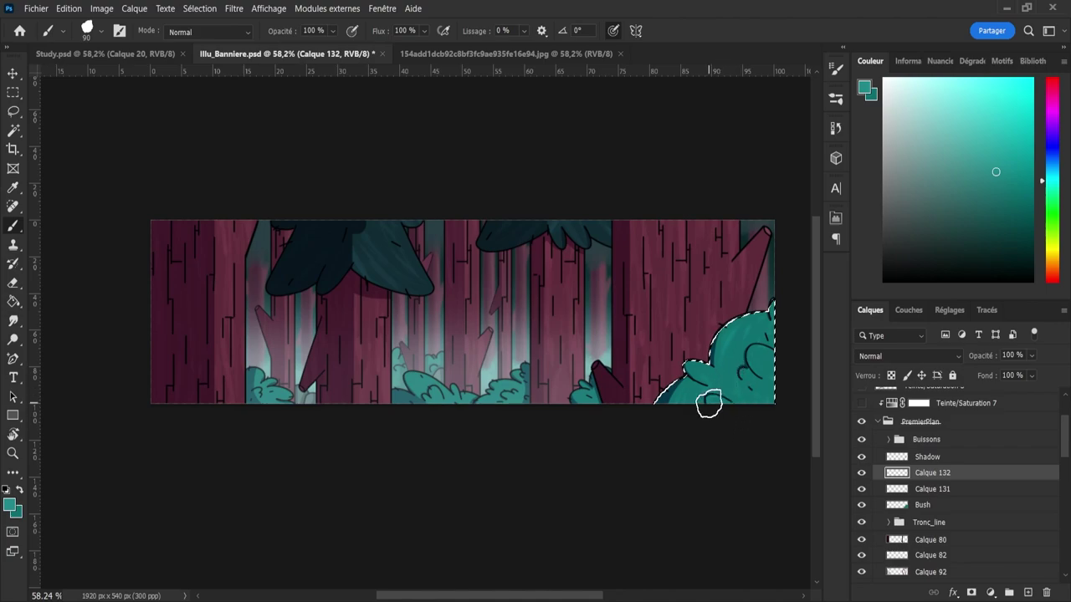
{"action": "mouse_move", "coordinate": [721, 379]}
{"action": "left_mouse_down"}
{"action": "mouse_move", "coordinate": [745, 333]}
{"action": "mouse_move", "coordinate": [721, 384]}
{"action": "left_mouse_up"}
{"action": "key", "text": "ctrl+z"}
{"action": "mouse_move", "coordinate": [742, 333]}
{"action": "left_mouse_down"}
{"action": "mouse_move", "coordinate": [729, 398]}
{"action": "mouse_move", "coordinate": [748, 335]}
{"action": "mouse_move", "coordinate": [717, 392]}
{"action": "mouse_move", "coordinate": [694, 366]}
{"action": "mouse_move", "coordinate": [747, 389]}
{"action": "mouse_move", "coordinate": [749, 405]}
{"action": "mouse_move", "coordinate": [731, 359]}
{"action": "mouse_move", "coordinate": [776, 307]}
{"action": "mouse_move", "coordinate": [754, 412]}
{"action": "mouse_move", "coordinate": [788, 327]}
{"action": "mouse_move", "coordinate": [764, 363]}
{"action": "left_mouse_up"}
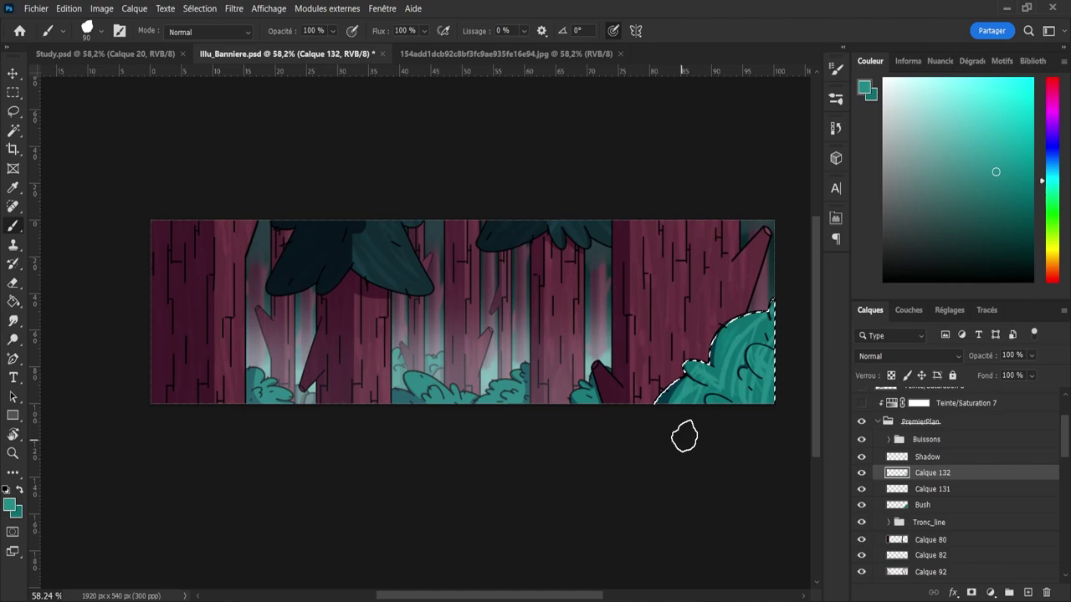
{"action": "key", "text": "e"}
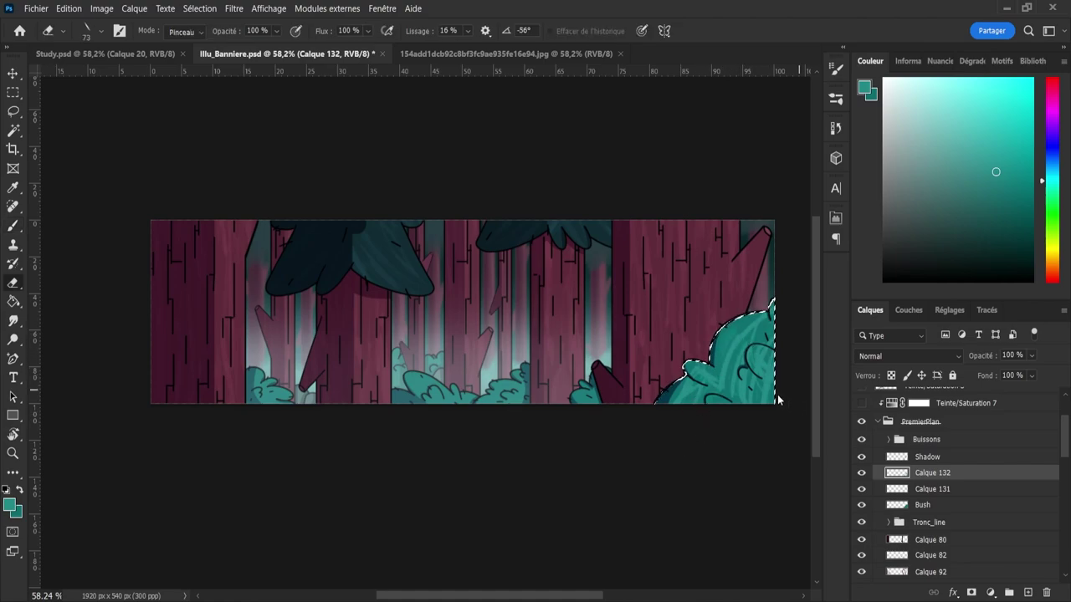
{"action": "mouse_move", "coordinate": [720, 360]}
{"action": "left_mouse_down"}
{"action": "mouse_move", "coordinate": [748, 321]}
{"action": "mouse_move", "coordinate": [766, 352]}
{"action": "mouse_move", "coordinate": [741, 361]}
{"action": "mouse_move", "coordinate": [755, 402]}
{"action": "mouse_move", "coordinate": [750, 359]}
{"action": "mouse_move", "coordinate": [776, 361]}
{"action": "mouse_move", "coordinate": [768, 393]}
{"action": "left_mouse_up"}
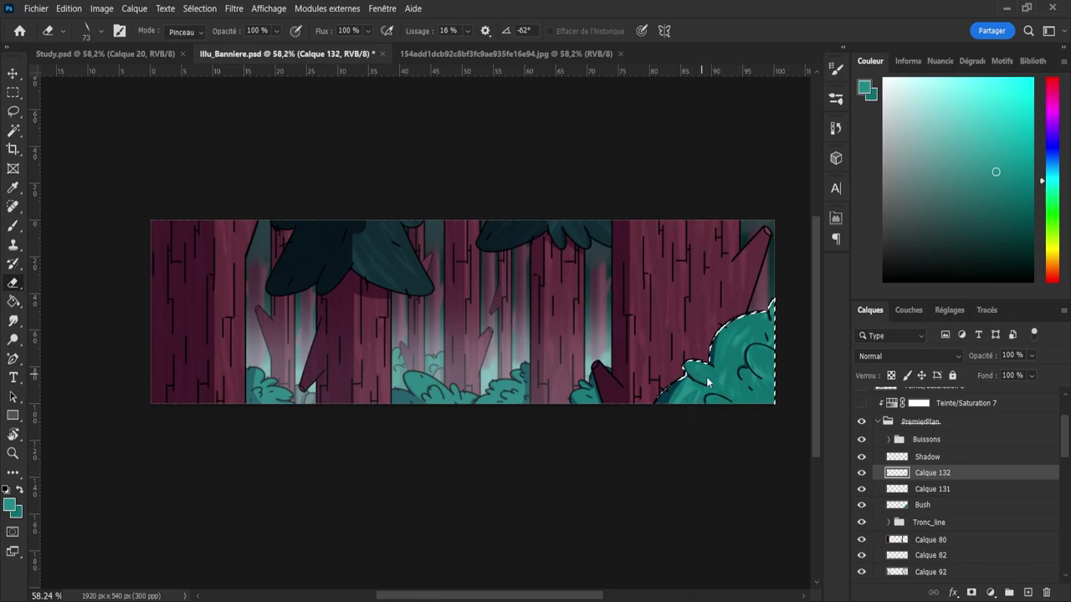
{"action": "key", "text": "shift+Right"}
{"action": "key", "text": "shift+Right"}
{"action": "key", "text": "shift+Right"}
{"action": "key", "text": "Right"}
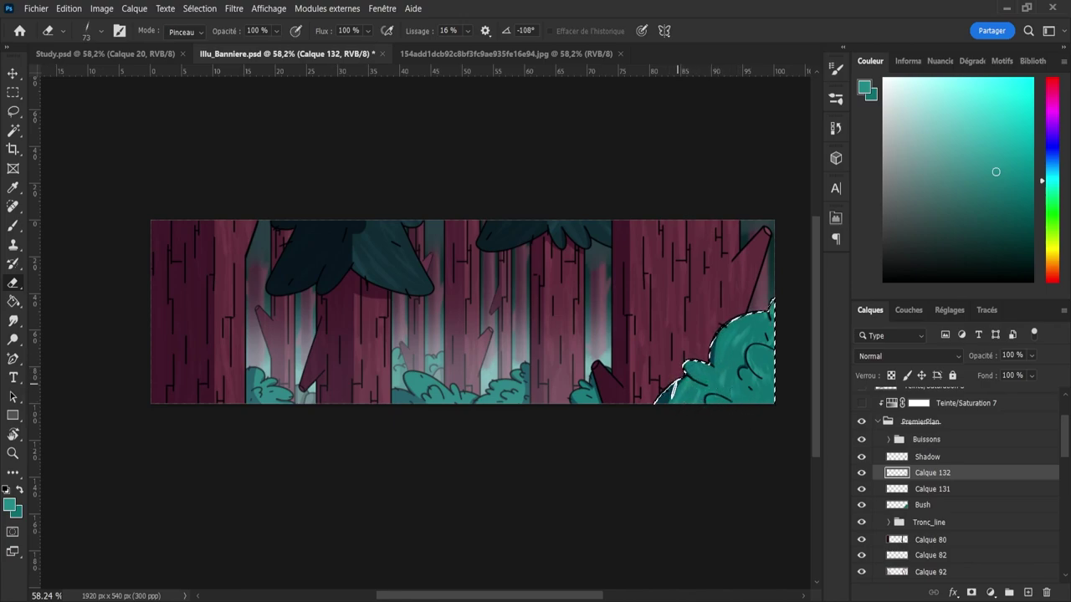
- Set Calque 132's blend mode to Densité linéaire - (Ajout) and its opacity to 10%
{"action": "left_click", "coordinate": [898, 356]}
{"action": "left_click", "coordinate": [912, 339]}
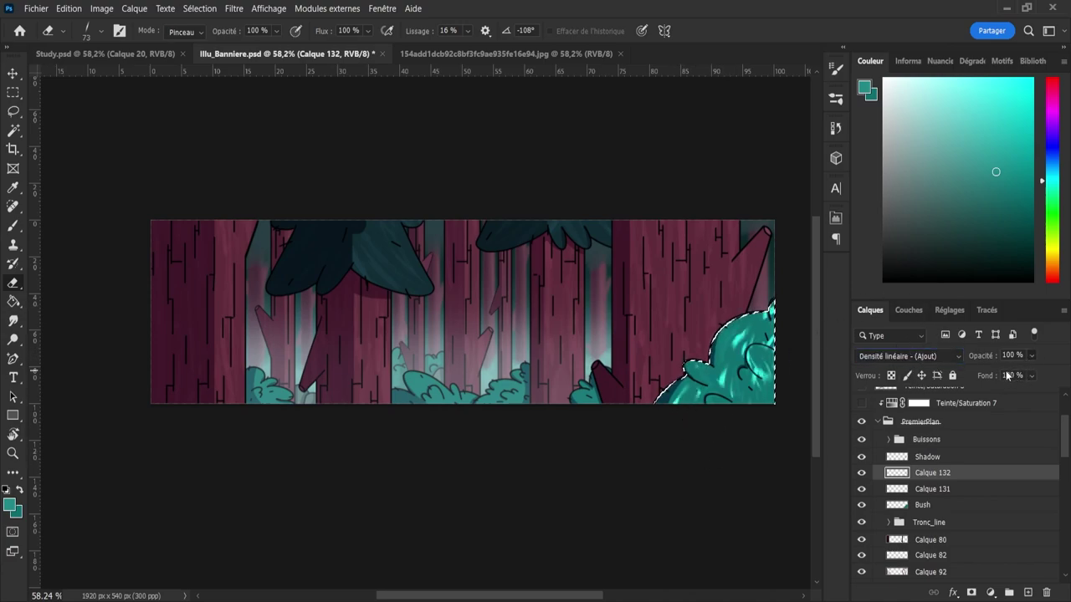
{"action": "left_click_drag", "start_coordinate": [1006, 371], "coordinate": [912, 338]}
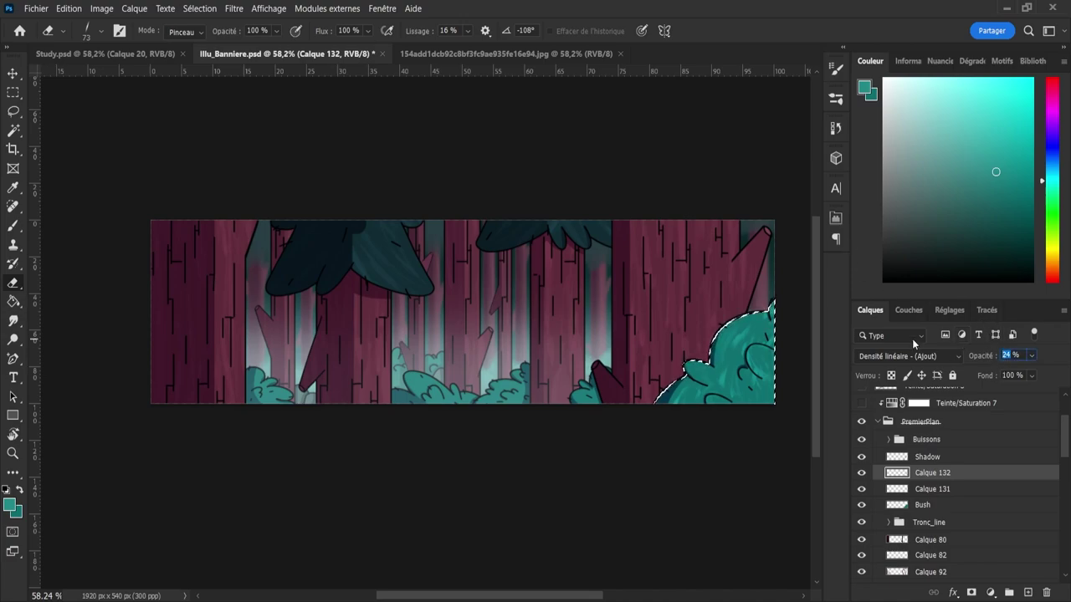
{"action": "type", "text": "13"}
{"action": "key", "text": "Return"}
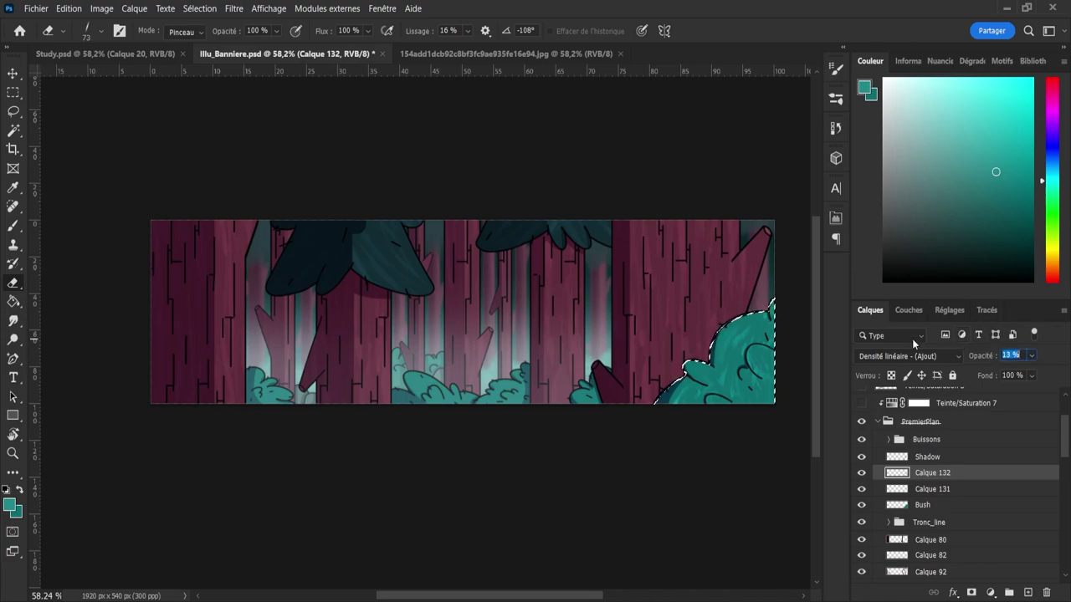
{"action": "type", "text": "10"}
{"action": "key", "text": "Return"}
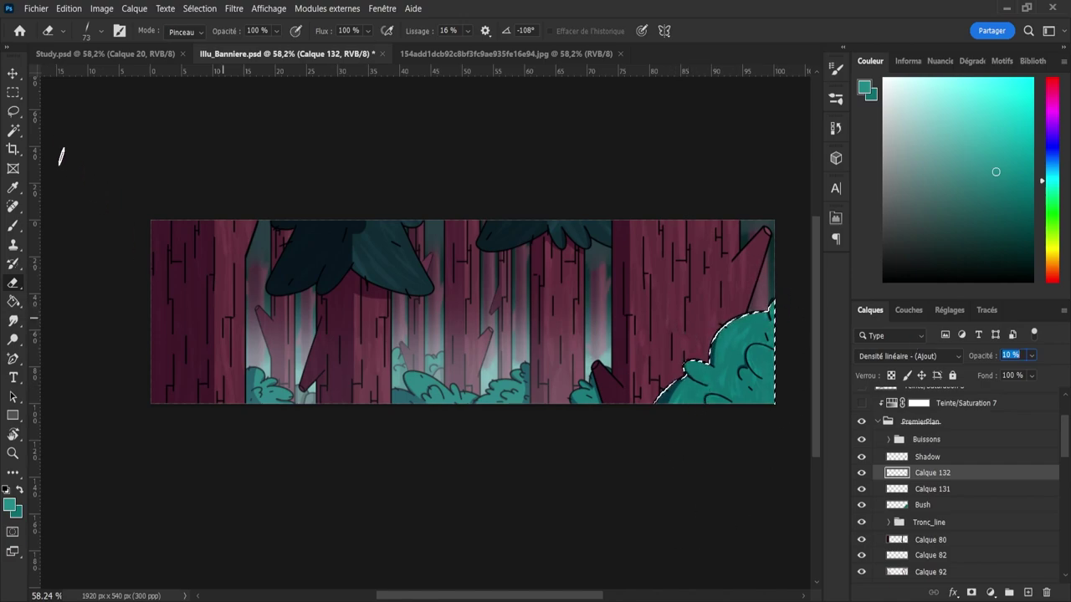
- Clear the selection around the large bush's outline
{"action": "key", "text": "v"}
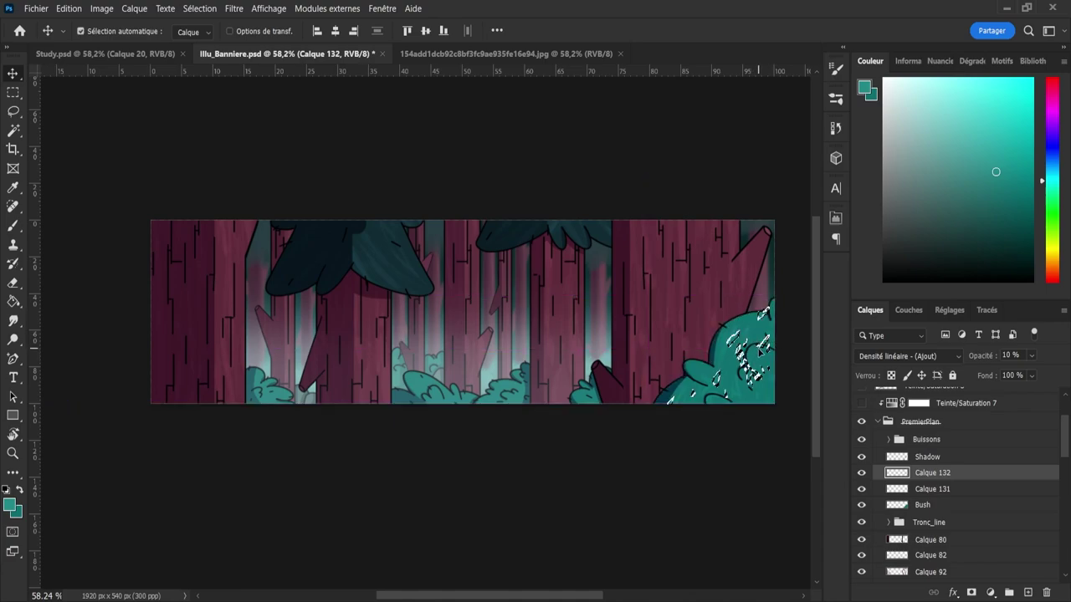
{"action": "key", "text": "l"}
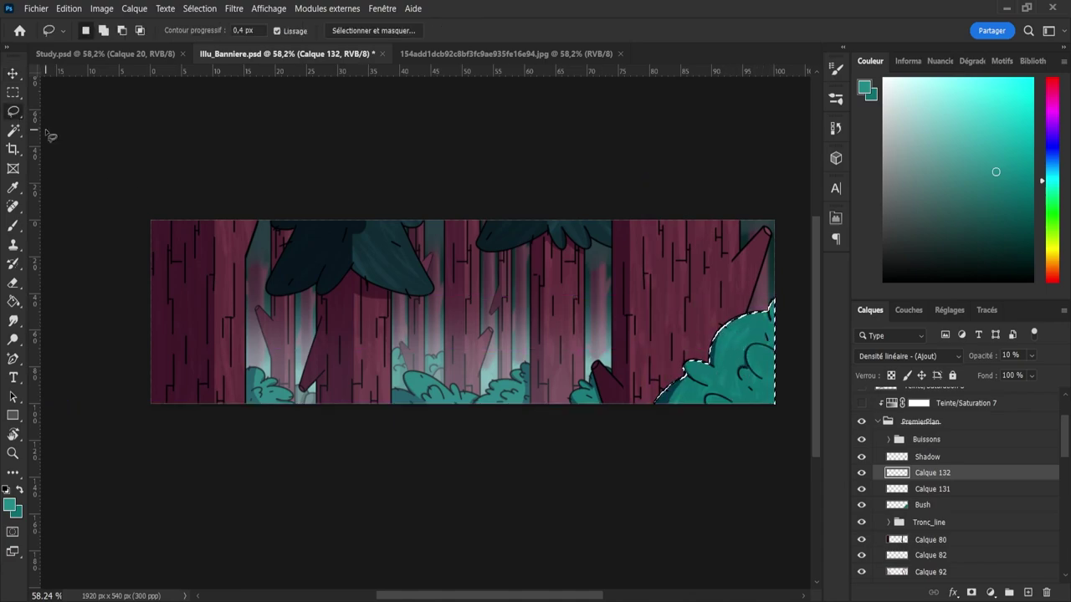
{"action": "left_click", "coordinate": [731, 278]}
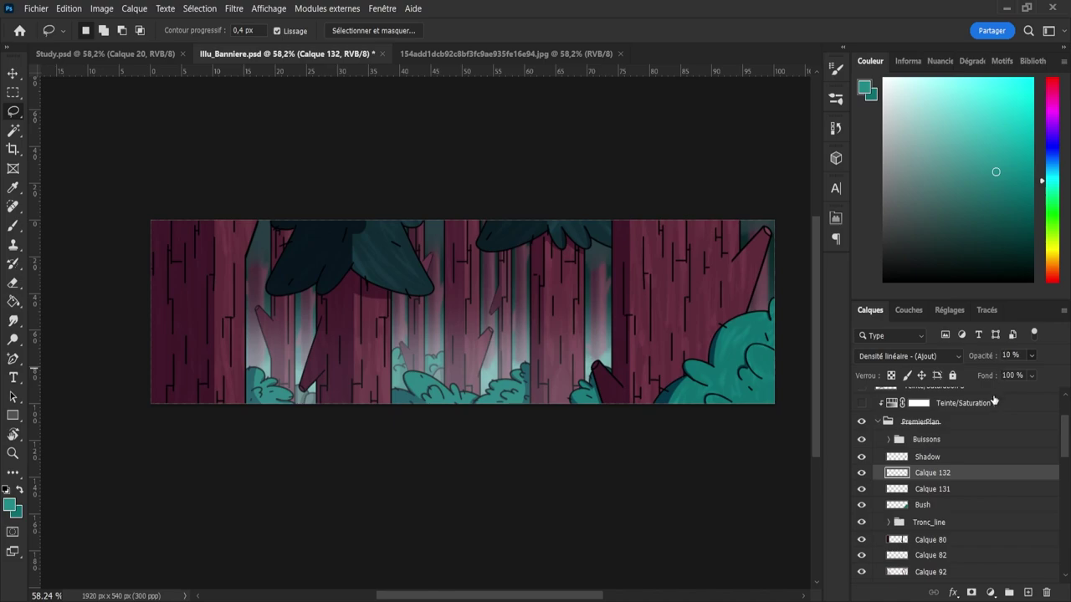
- Try balancing the bush highlights with Calque 131 at 10% and 18% opacity and Calque 132 at 12%
{"action": "left_click", "coordinate": [935, 487]}
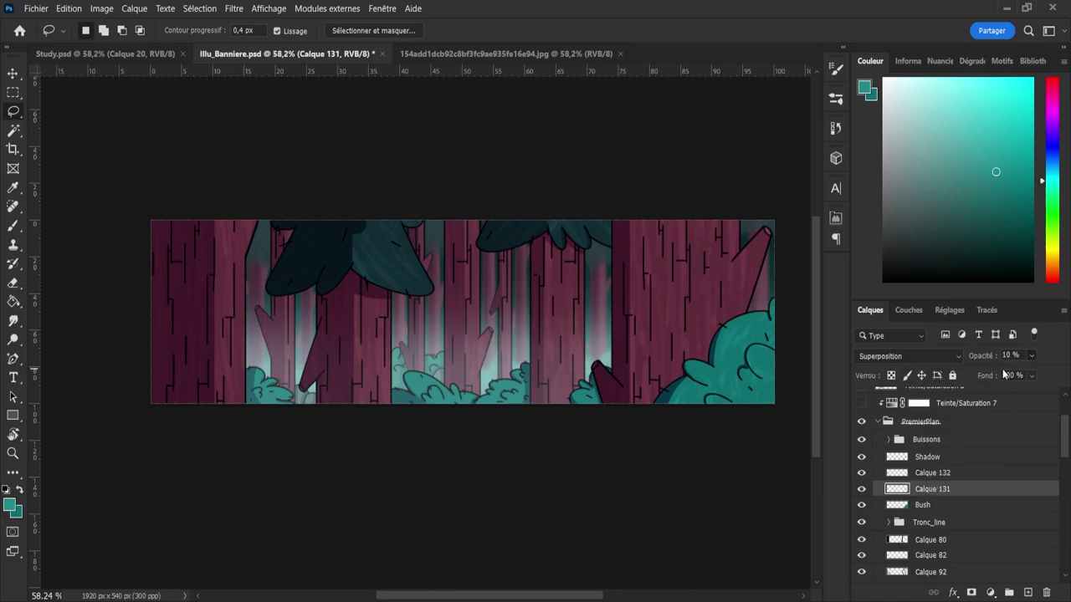
{"action": "left_click", "coordinate": [945, 472]}
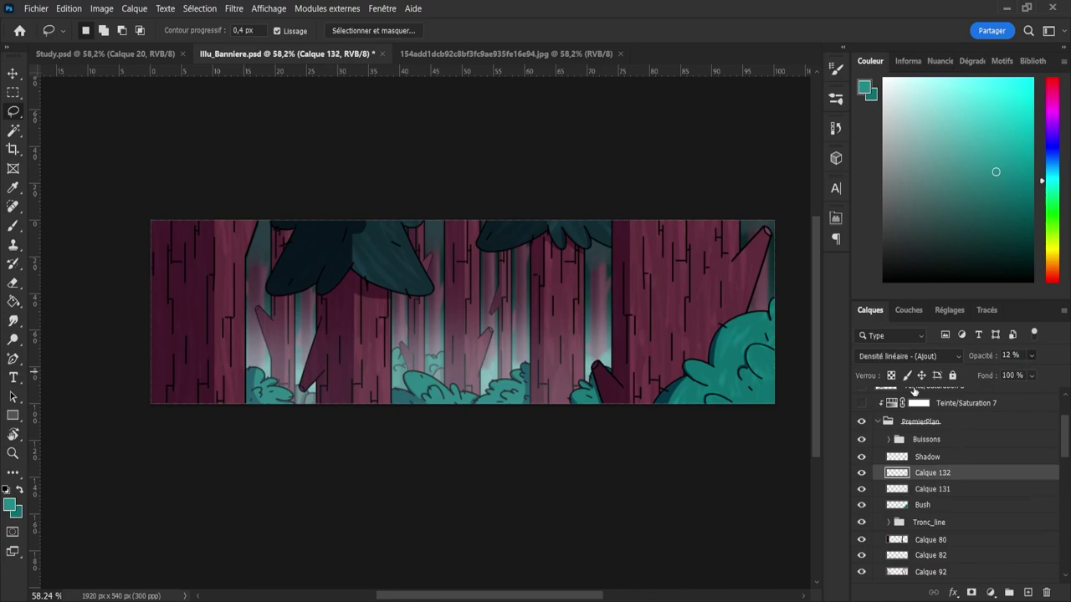
{"action": "key", "text": "e"}
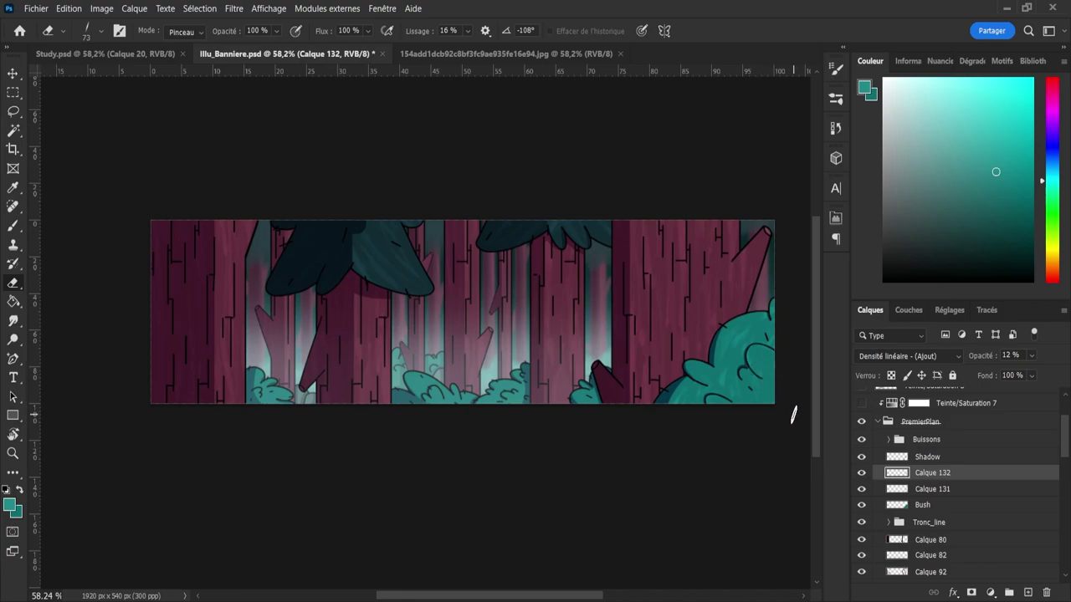
{"action": "key", "text": "z"}
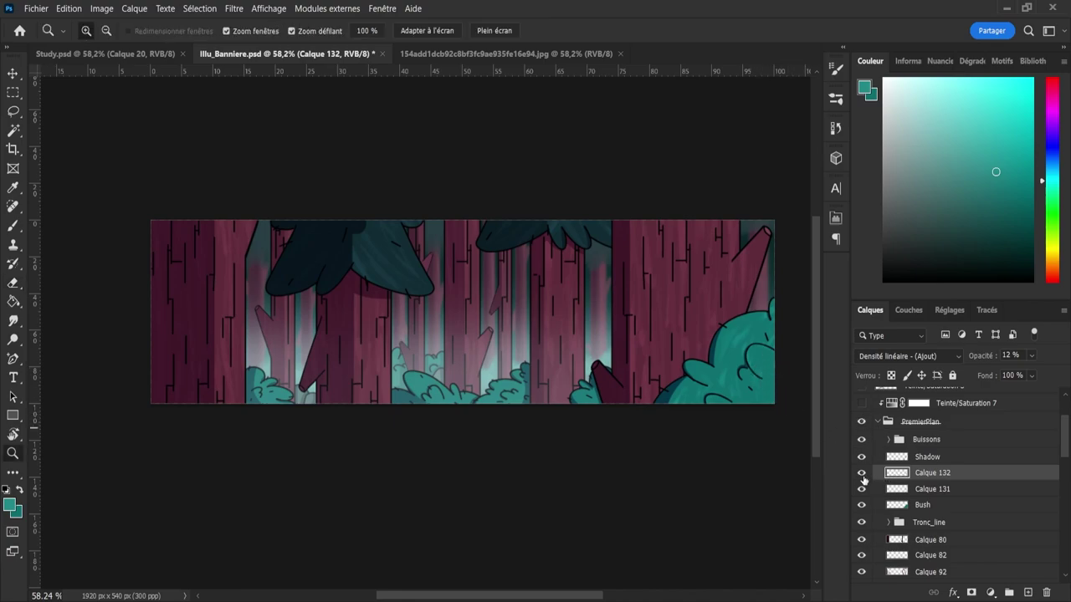
{"action": "left_click", "coordinate": [916, 489]}
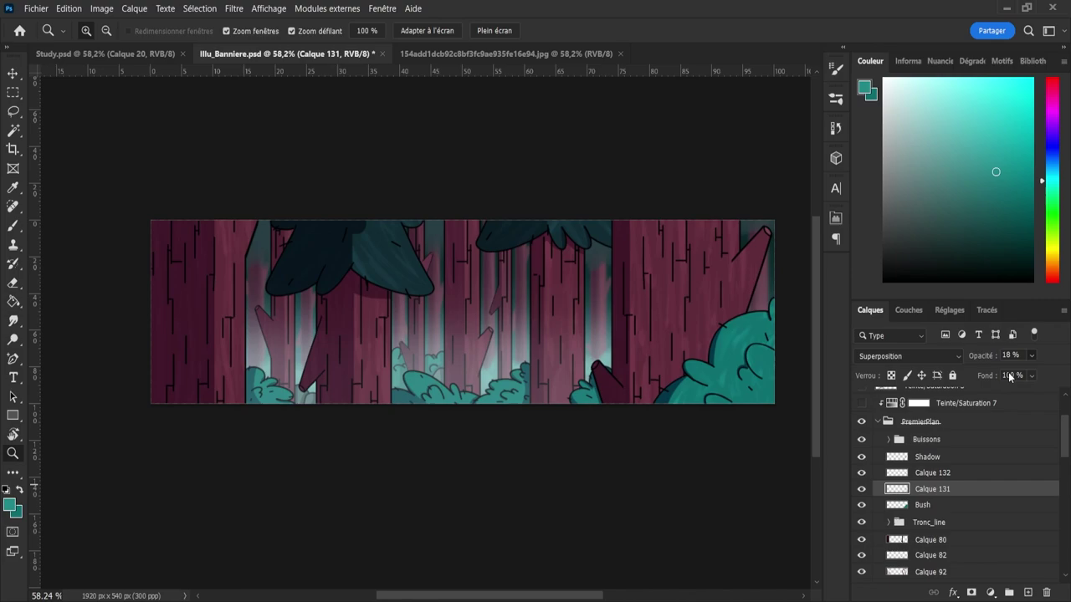
- Set Calque 132 to Superposition at 8% opacity and Calque 131 to Densité linéaire - (Ajout) at 10% opacity
{"action": "left_click", "coordinate": [930, 474]}
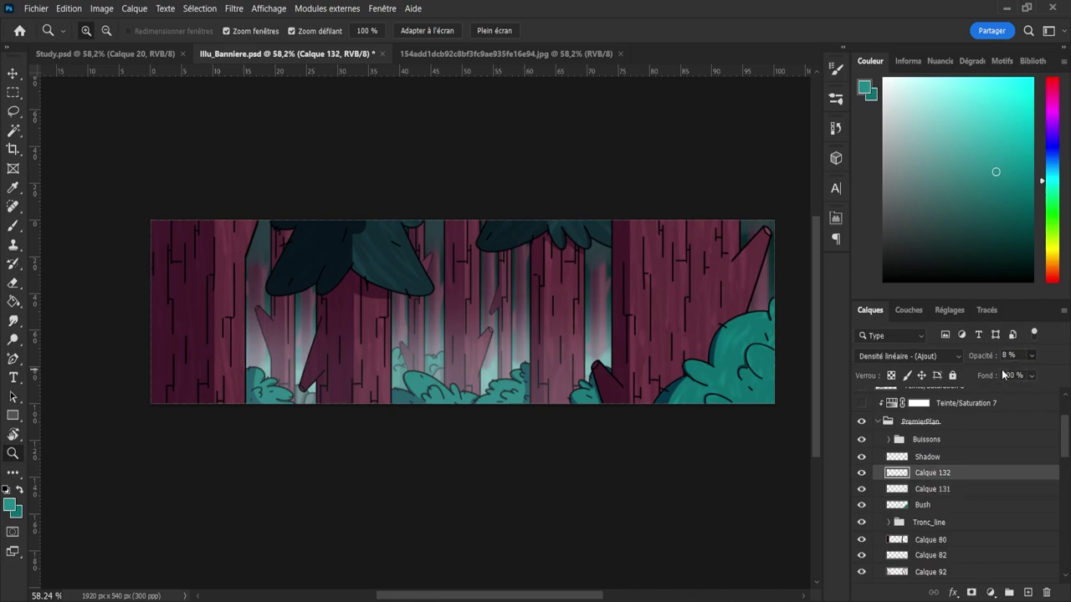
{"action": "scroll", "coordinate": [908, 355], "scroll_direction": "up", "scroll_amount": 2}
{"action": "left_click", "coordinate": [911, 492]}
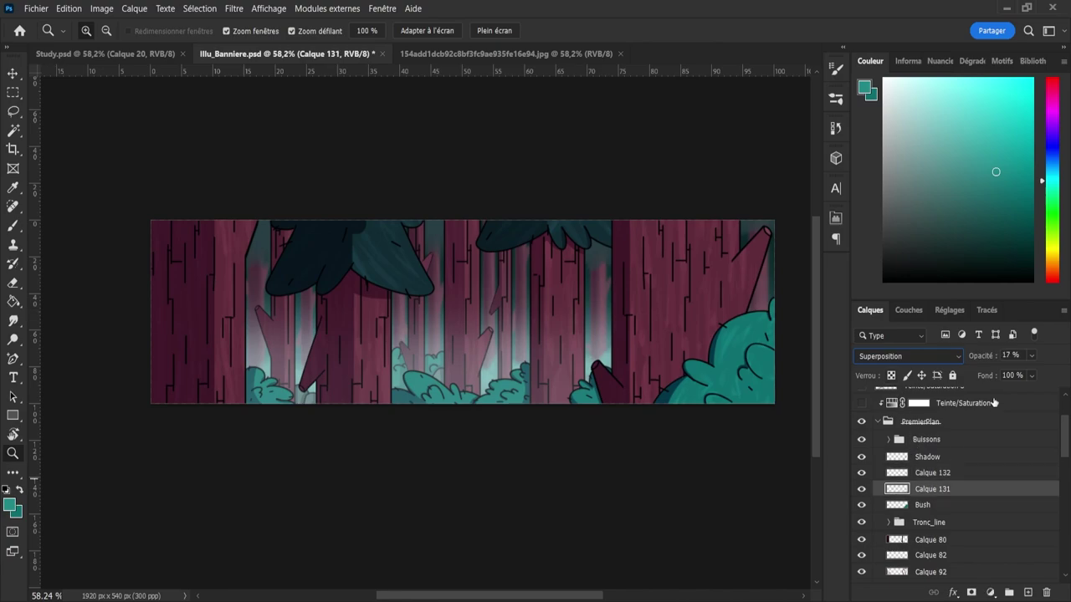
{"action": "scroll", "coordinate": [909, 355], "scroll_direction": "down", "scroll_amount": 2}
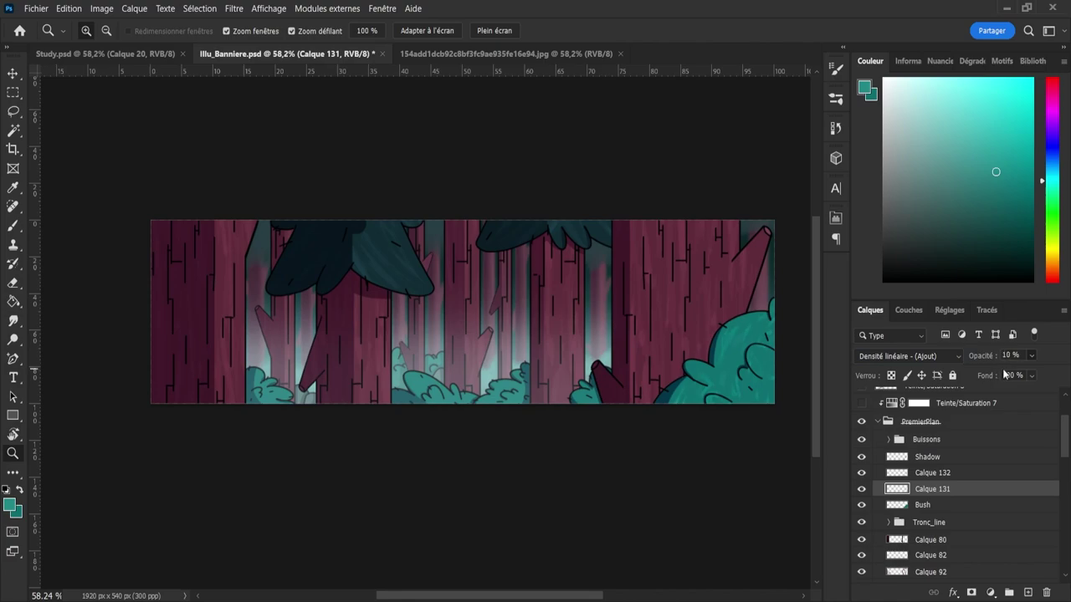
{"action": "key", "text": "alt+bracketright"}
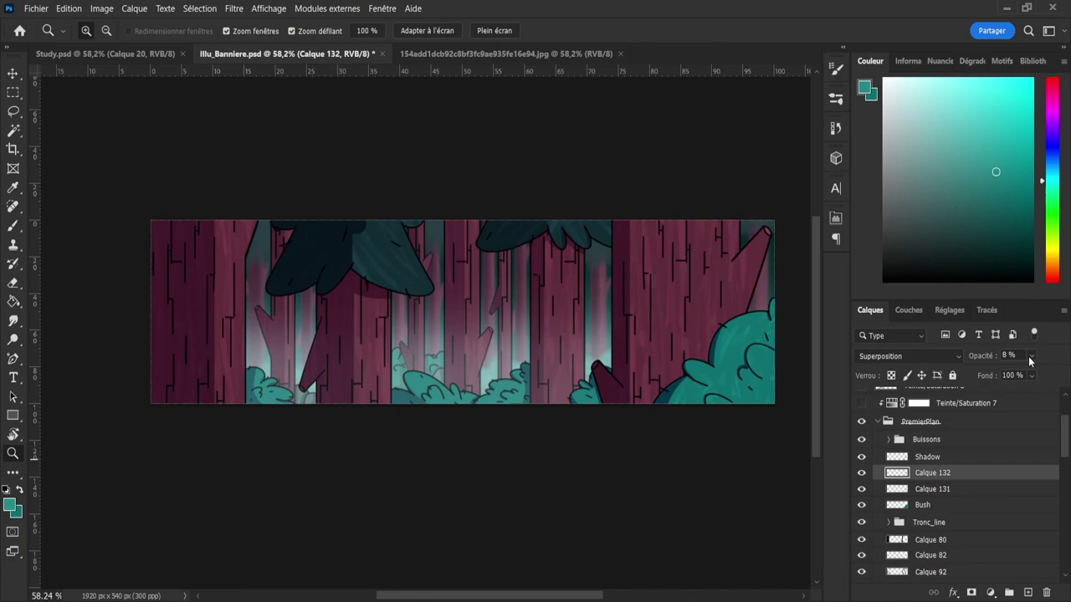
- Save the banner file and collapse the PremierPlan group
{"action": "left_click", "coordinate": [940, 490]}
{"action": "key", "text": "ctrl+s"}
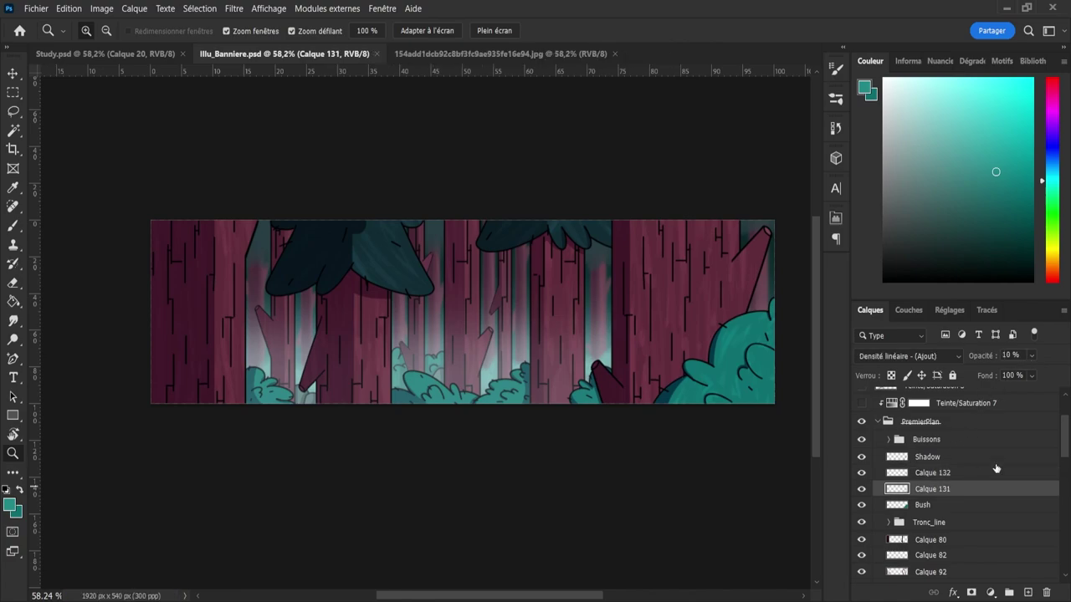
{"action": "scroll", "coordinate": [1066, 447], "scroll_direction": "up", "scroll_amount": 1}
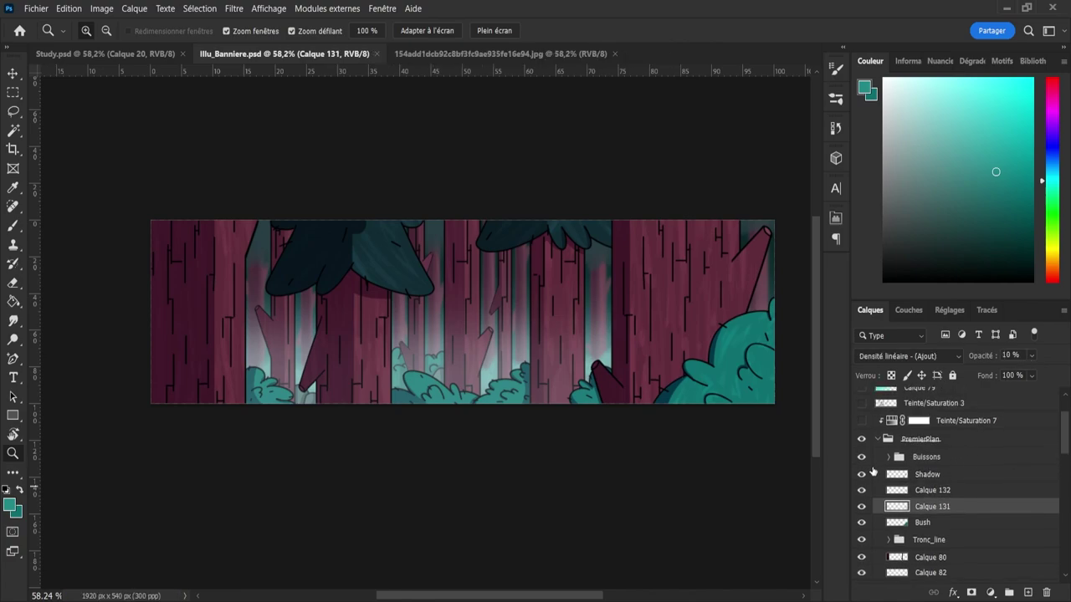
{"action": "left_click", "coordinate": [877, 439]}
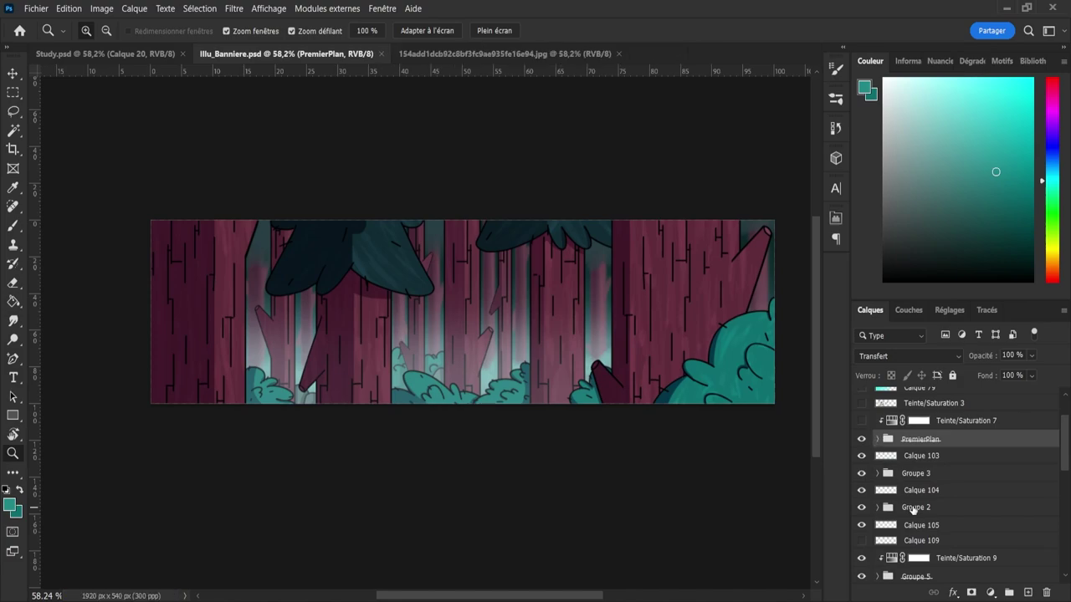
- Reopen the PremierPlan group to review Calque 131 and Calque 132, and collapse it again
{"action": "left_click", "coordinate": [876, 439]}
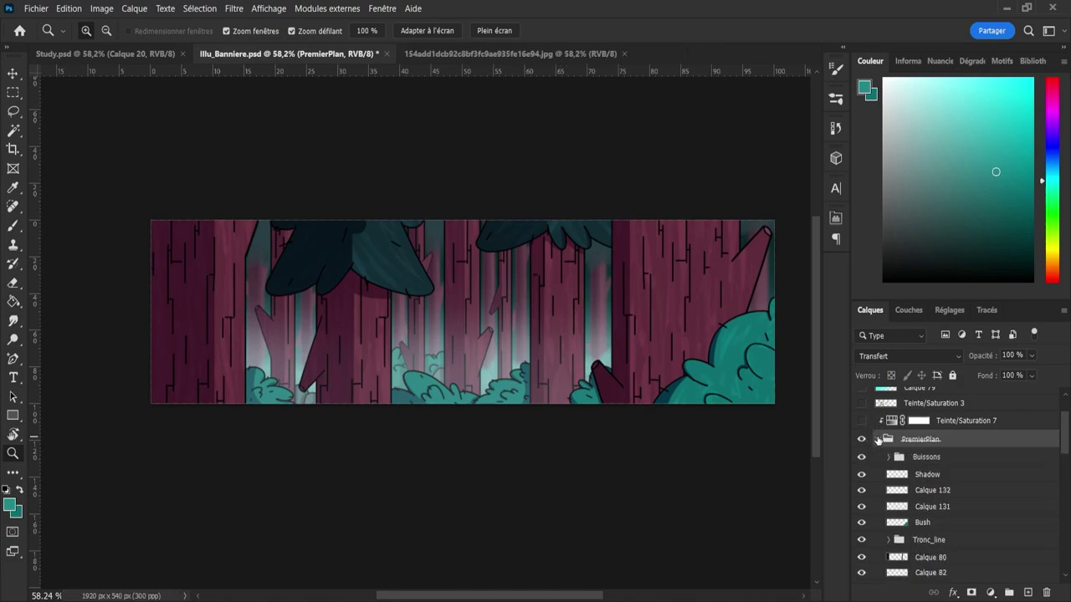
{"action": "left_click", "coordinate": [933, 506]}
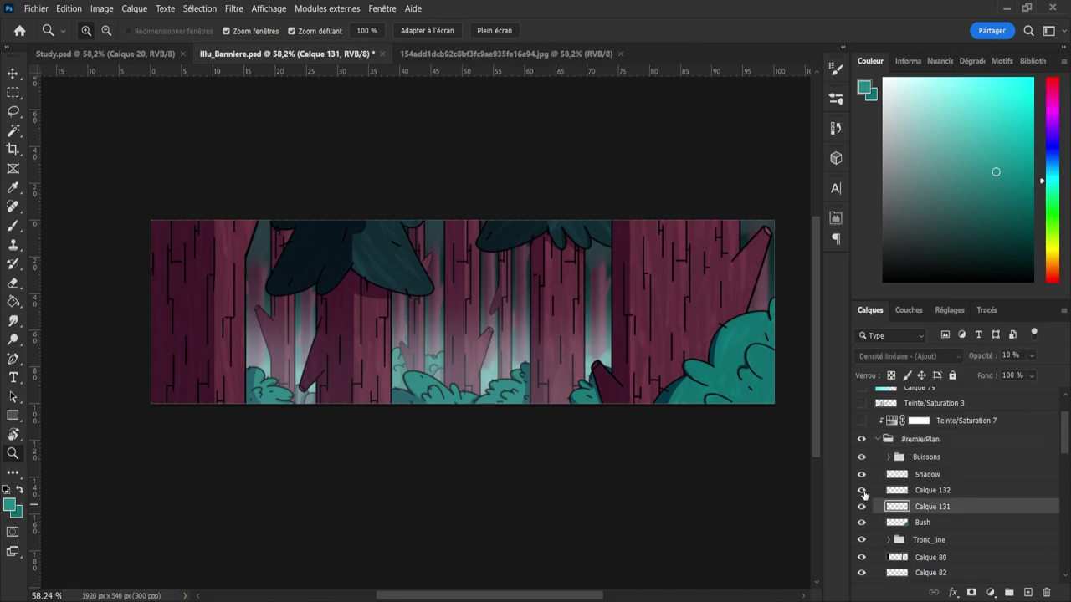
{"action": "left_click", "coordinate": [910, 493], "text": "shift"}
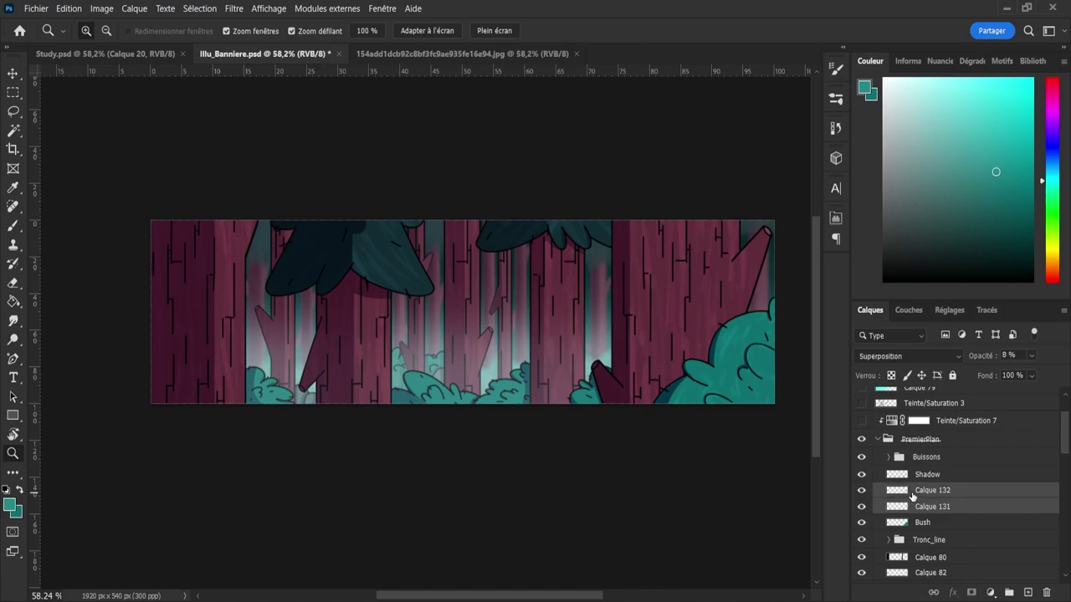
{"action": "left_click", "coordinate": [877, 440]}
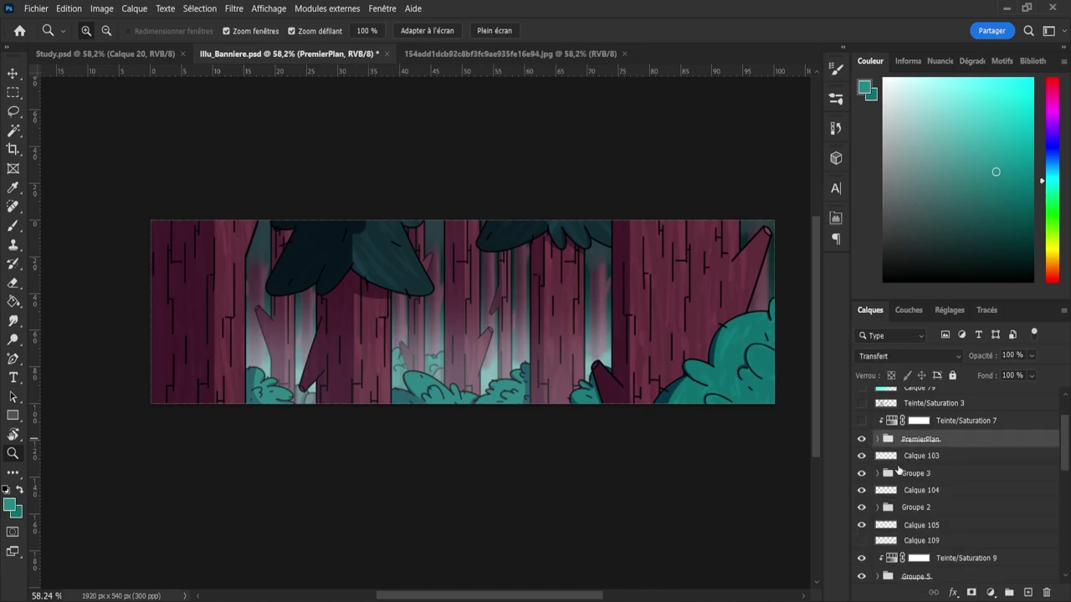
- Toggle Groupe 3's visibility to identify its tree, and expand the group to reach its layers
{"action": "left_click", "coordinate": [861, 473]}
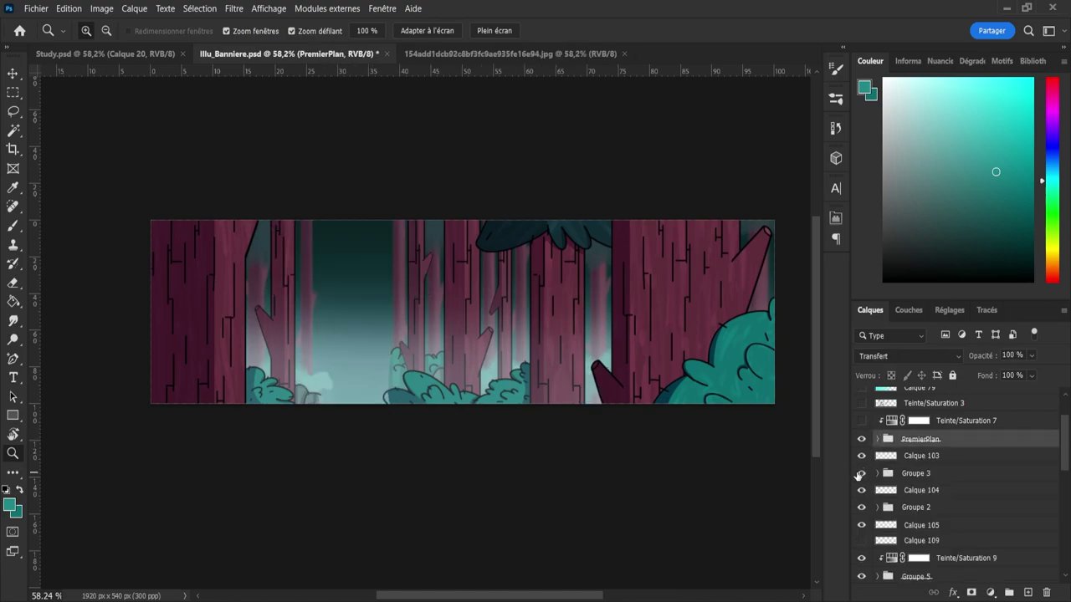
{"action": "left_click", "coordinate": [861, 474]}
{"action": "left_click", "coordinate": [876, 474]}
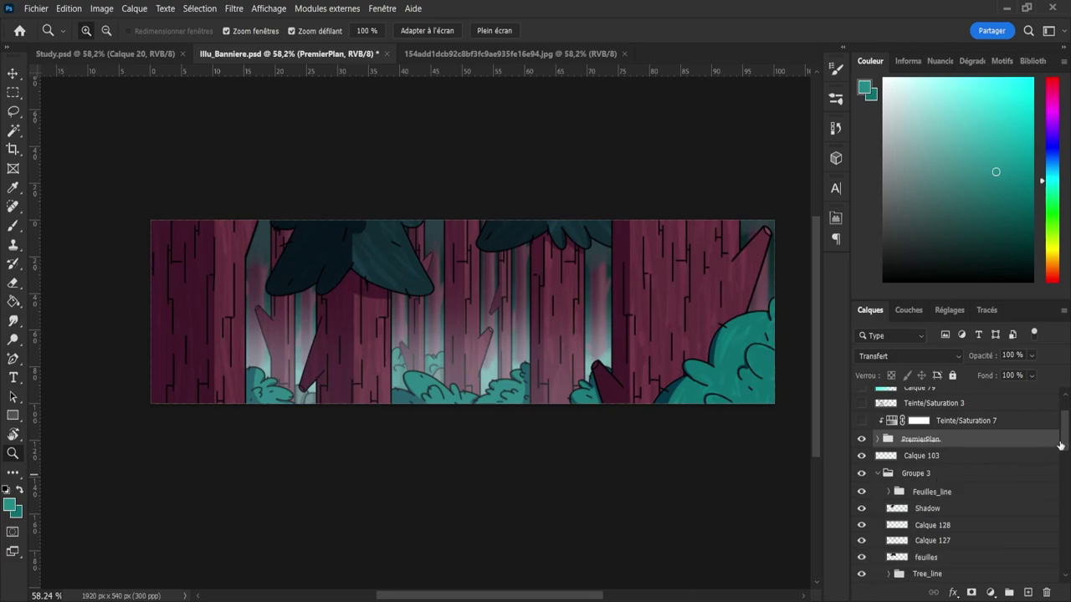
{"action": "scroll", "coordinate": [1060, 445], "scroll_direction": "down", "scroll_amount": 3}
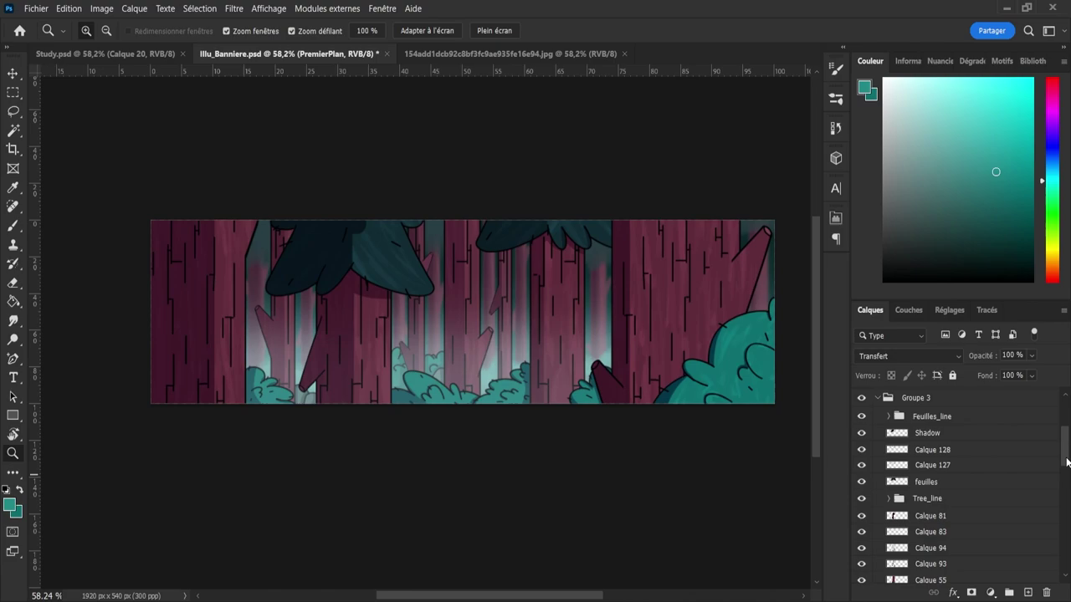
- Toggle Calque 86 in Groupe 3 to identify it, and paste the two copied texture layers directly above the Bush layer
{"action": "left_click_drag", "start_coordinate": [1067, 462], "coordinate": [1066, 494]}
{"action": "left_click", "coordinate": [899, 475]}
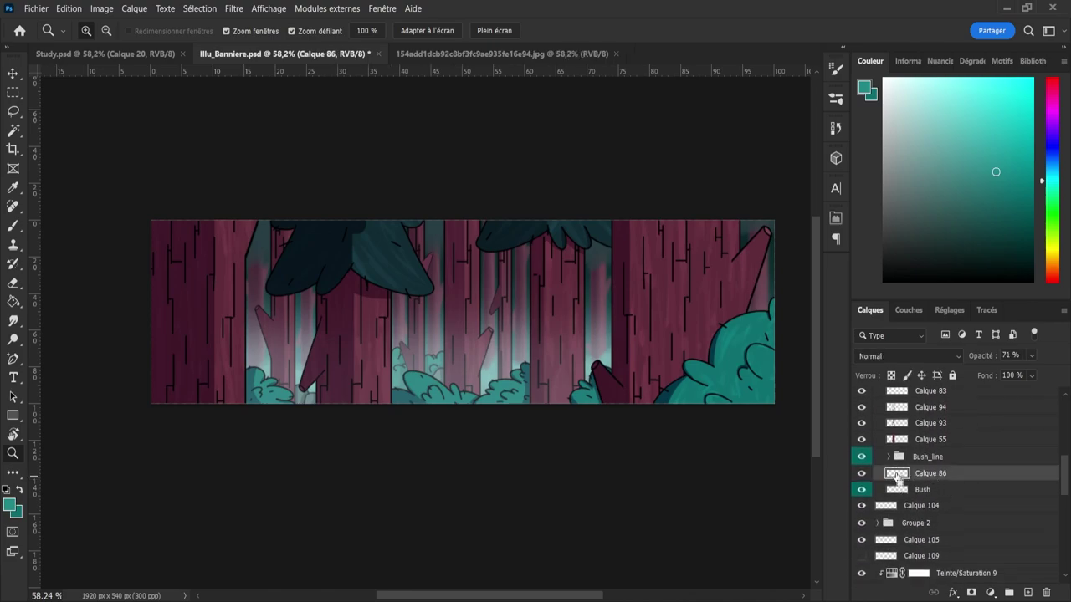
{"action": "left_click", "coordinate": [861, 474]}
{"action": "left_click", "coordinate": [861, 474]}
{"action": "left_click", "coordinate": [881, 496]}
{"action": "key", "text": "ctrl+v"}
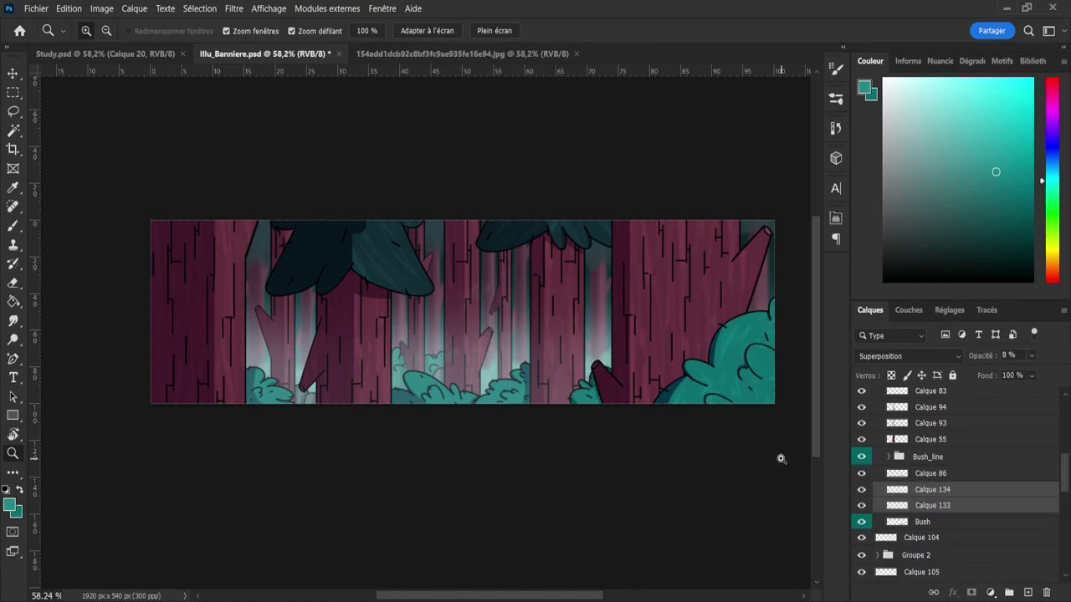
- Move the two pasted texture layers over the small bush beside the cut branch and scale them to about 54%
{"action": "key", "text": "v"}
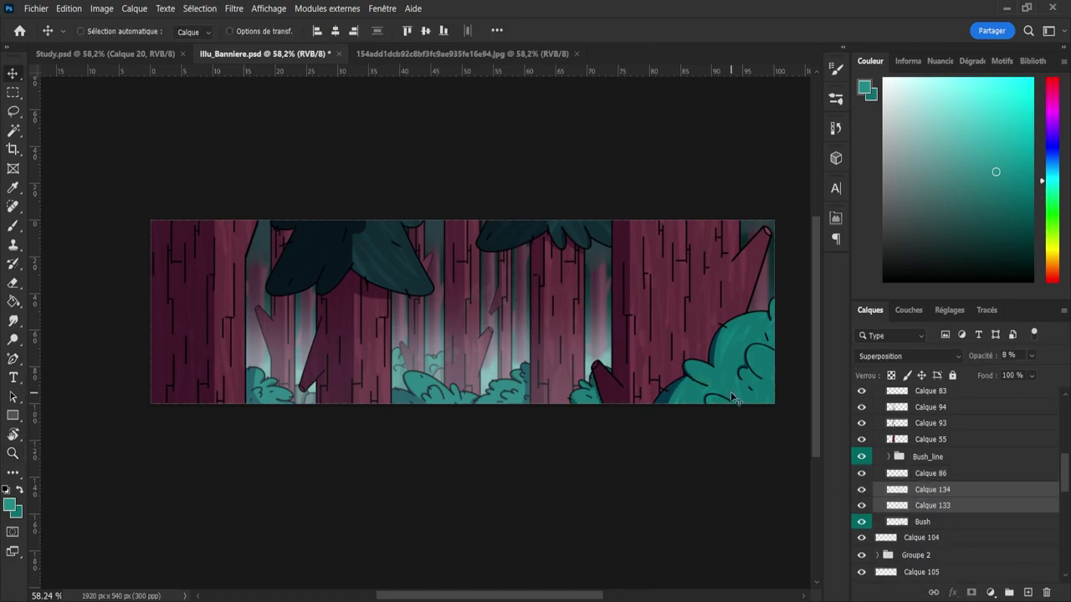
{"action": "left_click_drag", "start_coordinate": [740, 400], "coordinate": [600, 400]}
{"action": "scroll", "coordinate": [600, 400], "scroll_direction": "up", "scroll_amount": 5}
{"action": "left_click_drag", "start_coordinate": [576, 265], "coordinate": [579, 385]}
{"action": "key", "text": "ctrl+t"}
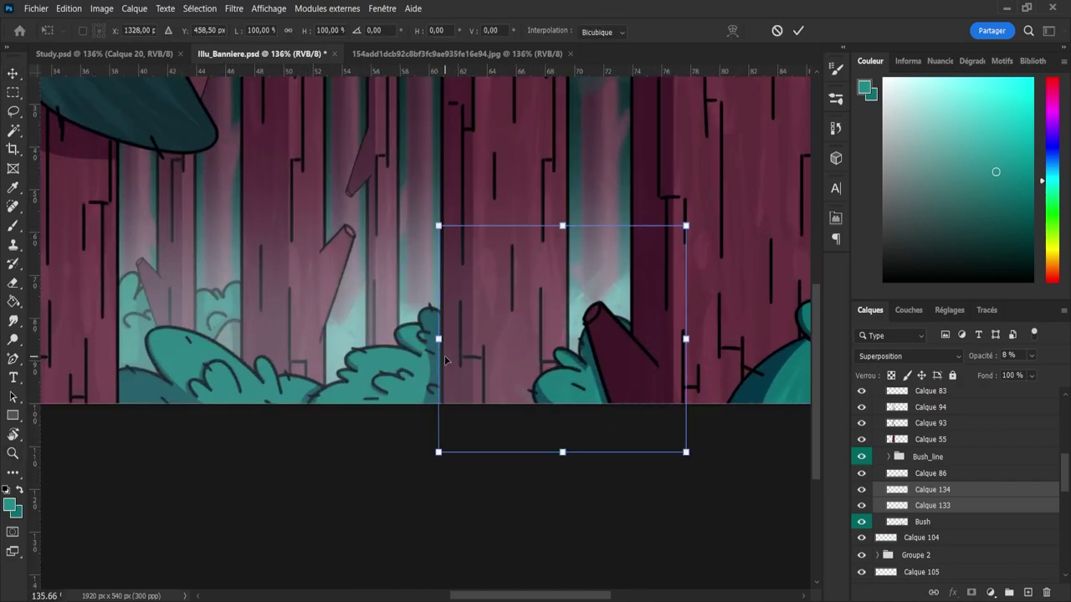
{"action": "left_click_drag", "start_coordinate": [447, 360], "coordinate": [514, 340]}
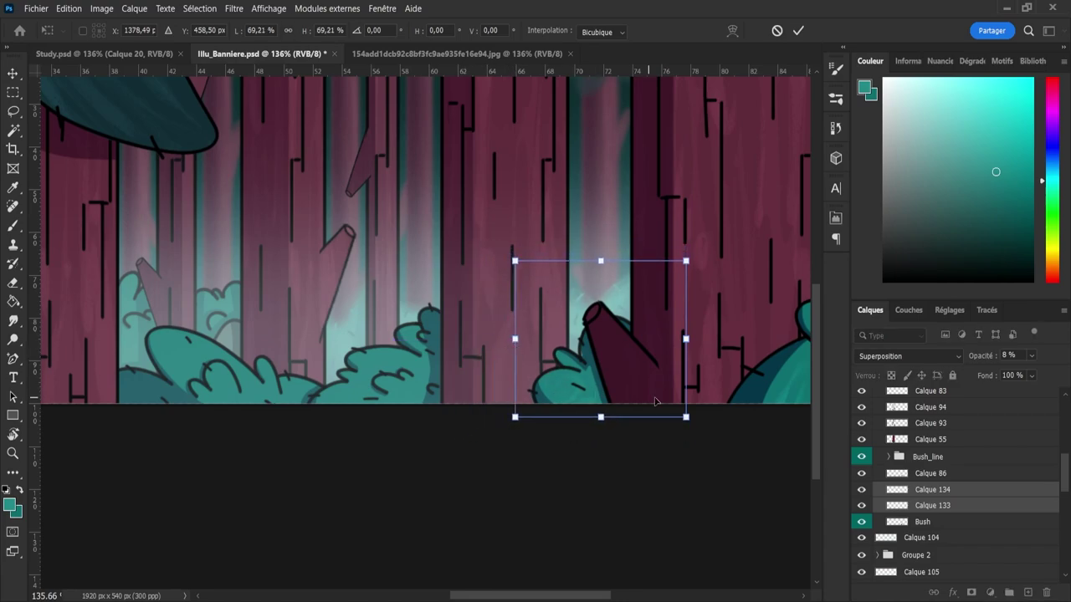
{"action": "left_click_drag", "start_coordinate": [687, 339], "coordinate": [653, 346]}
{"action": "left_click_drag", "start_coordinate": [623, 386], "coordinate": [626, 391]}
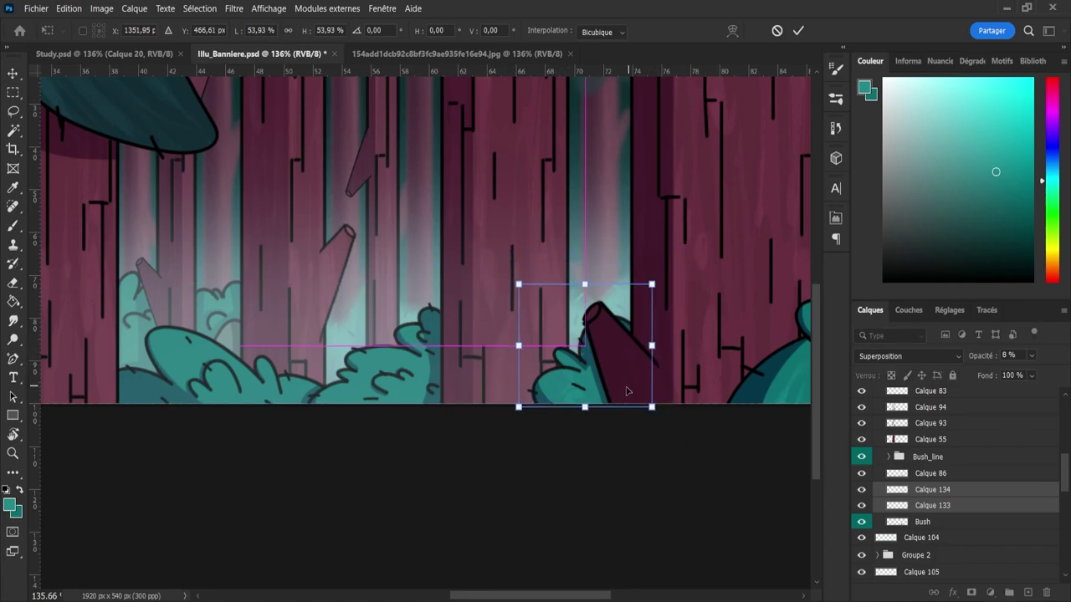
{"action": "left_click", "coordinate": [798, 30]}
- Hide Calque 86 and fit the pasted texture layers to the small bush at about 93.79% width and 74.19% height
{"action": "left_click", "coordinate": [862, 476]}
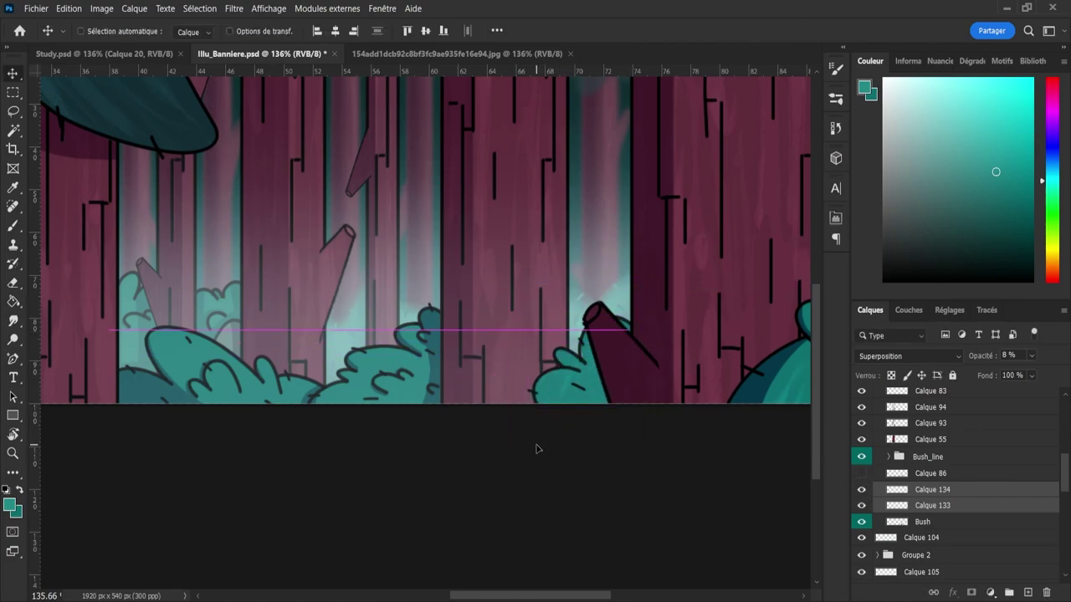
{"action": "key", "text": "ctrl+t"}
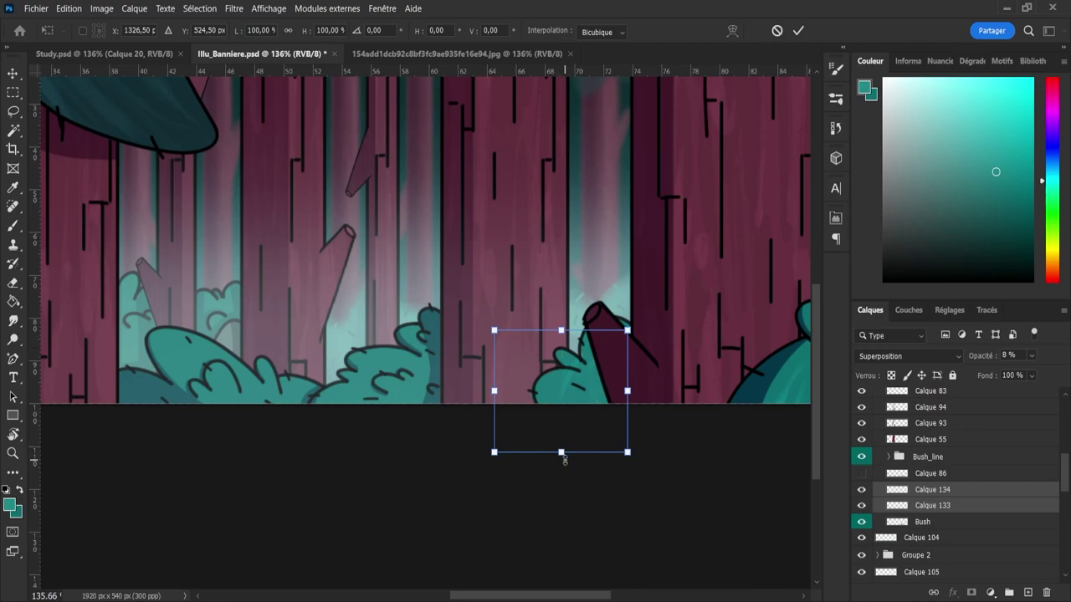
{"action": "left_click_drag", "start_coordinate": [560, 451], "coordinate": [562, 408]}
{"action": "key", "text": "Return"}
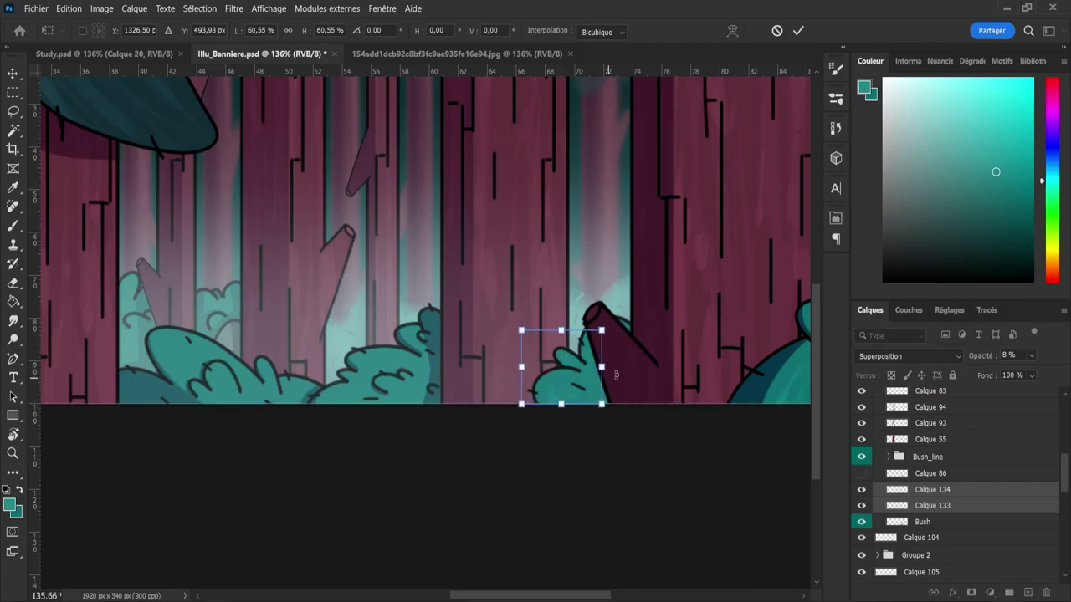
{"action": "left_click_drag", "start_coordinate": [606, 367], "coordinate": [649, 366]}
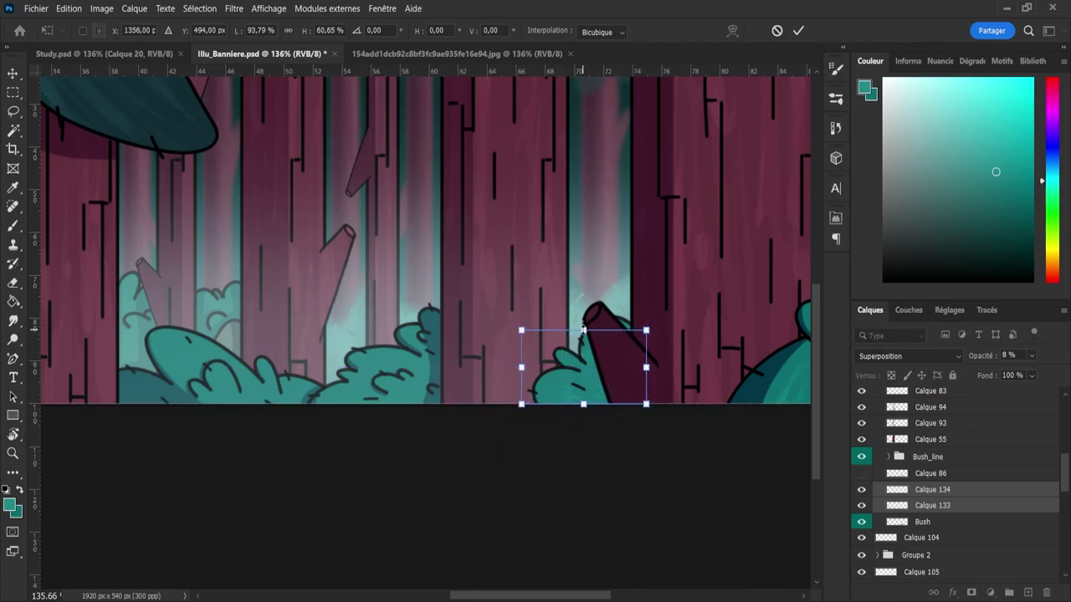
{"action": "left_click_drag", "start_coordinate": [583, 330], "coordinate": [584, 313]}
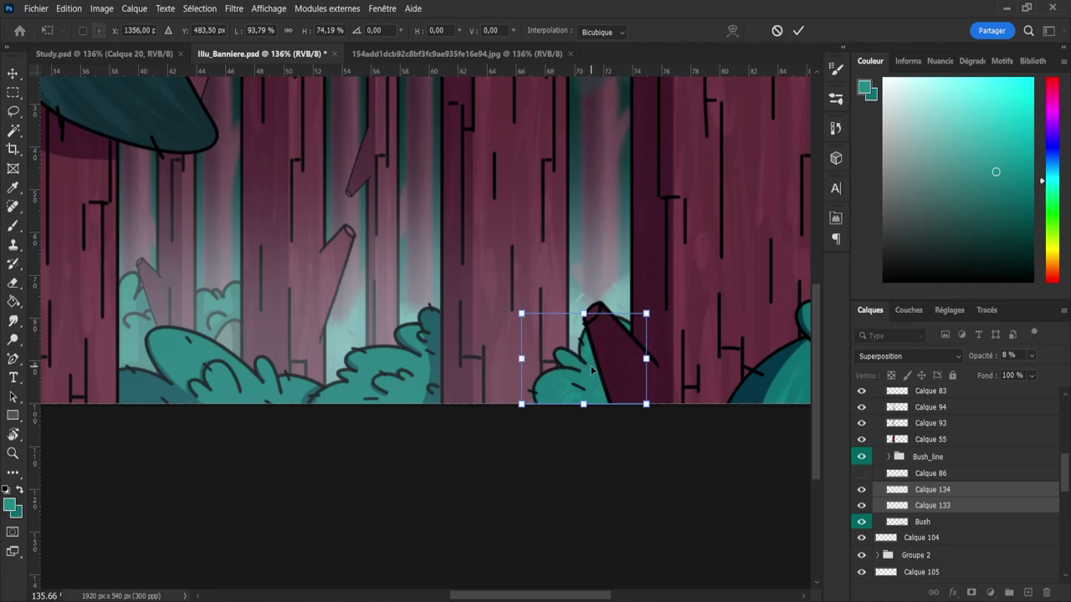
{"action": "mouse_move", "coordinate": [591, 370]}
{"action": "left_mouse_down"}
{"action": "mouse_move", "coordinate": [591, 361]}
{"action": "mouse_move", "coordinate": [591, 370]}
{"action": "left_mouse_up"}
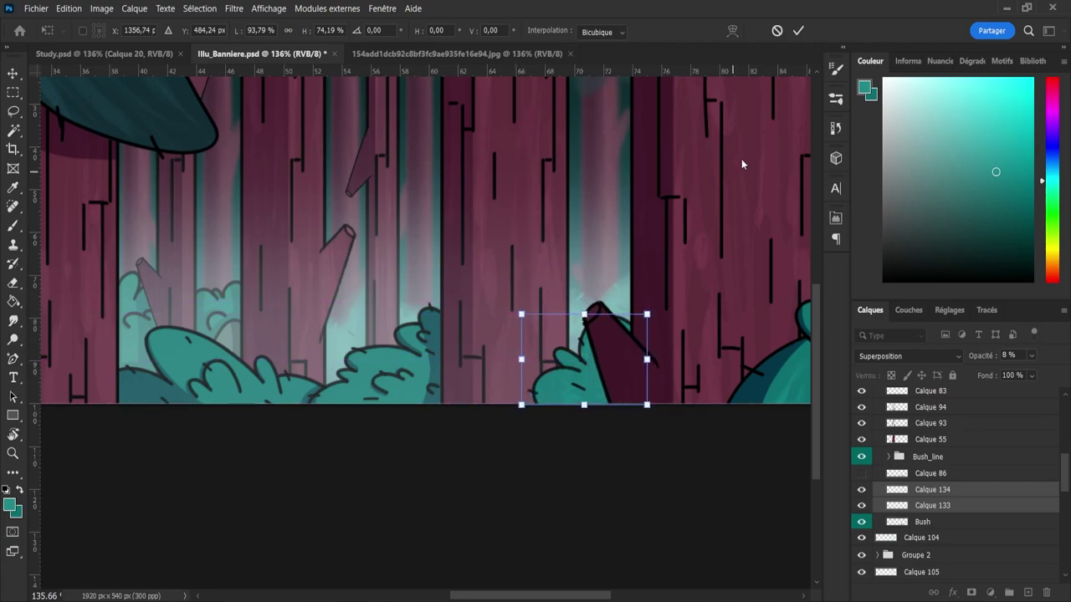
{"action": "left_click", "coordinate": [798, 30]}
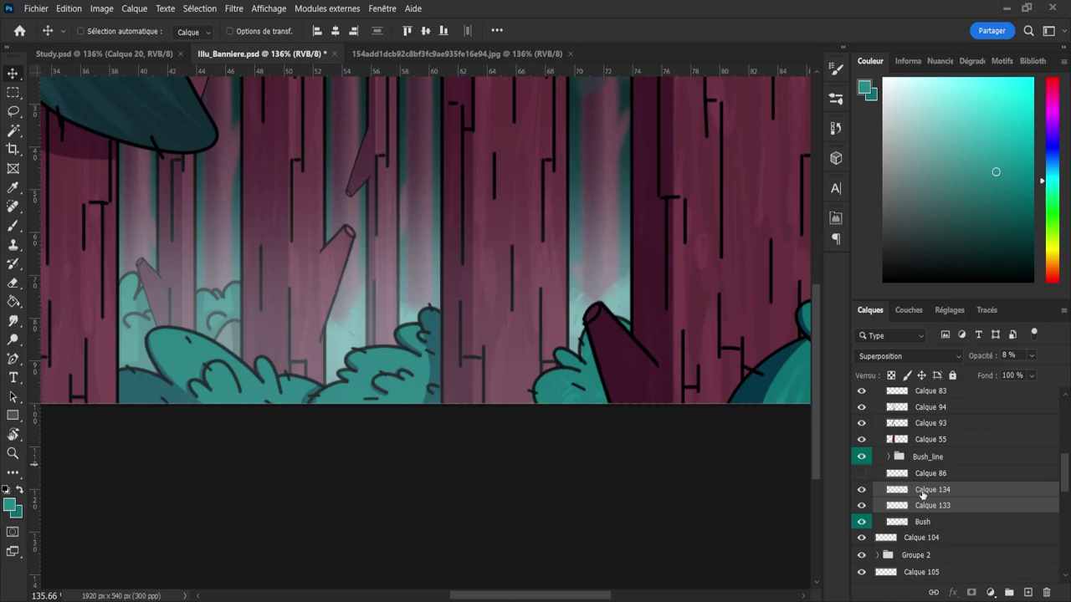
- Replace the pasted texture layers with a new empty layer above Bush, and choose a brighter teal sampled from the foreground bush for the brush
{"action": "key", "text": "Delete"}
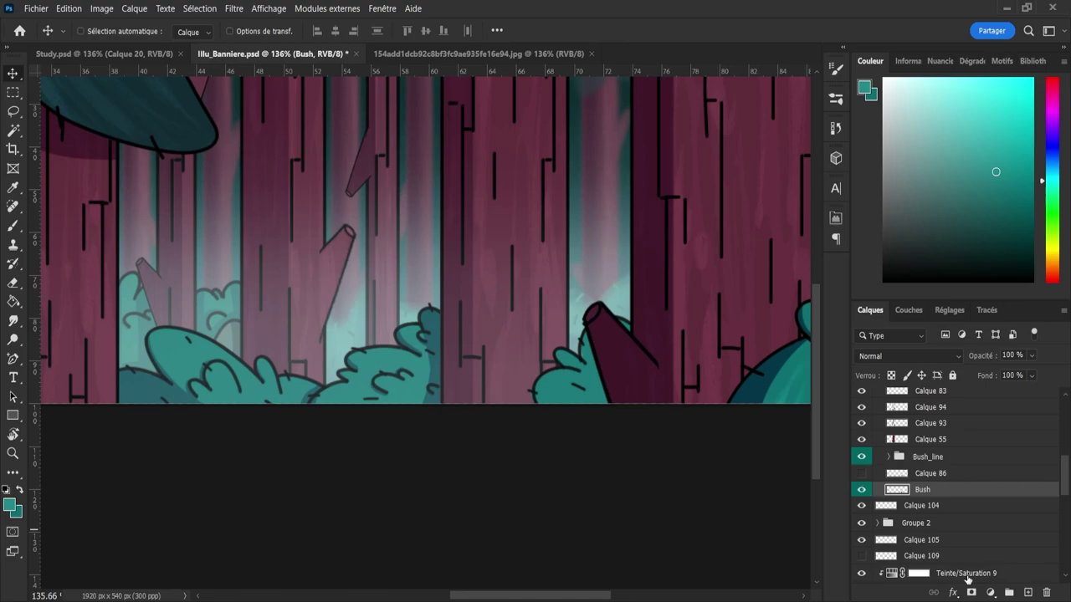
{"action": "left_click", "coordinate": [1028, 593]}
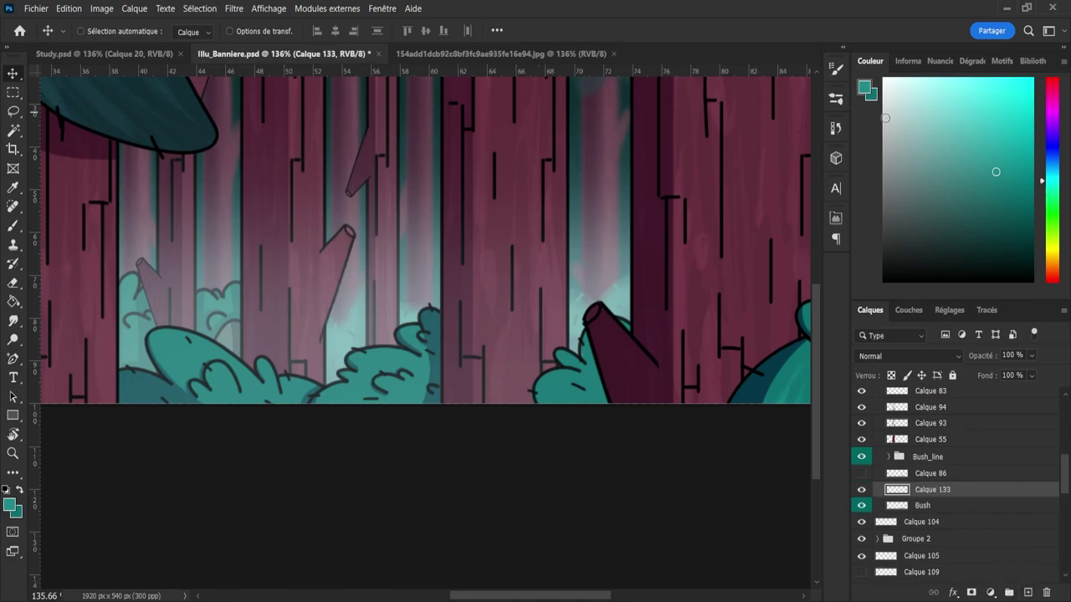
{"action": "key", "text": "i"}
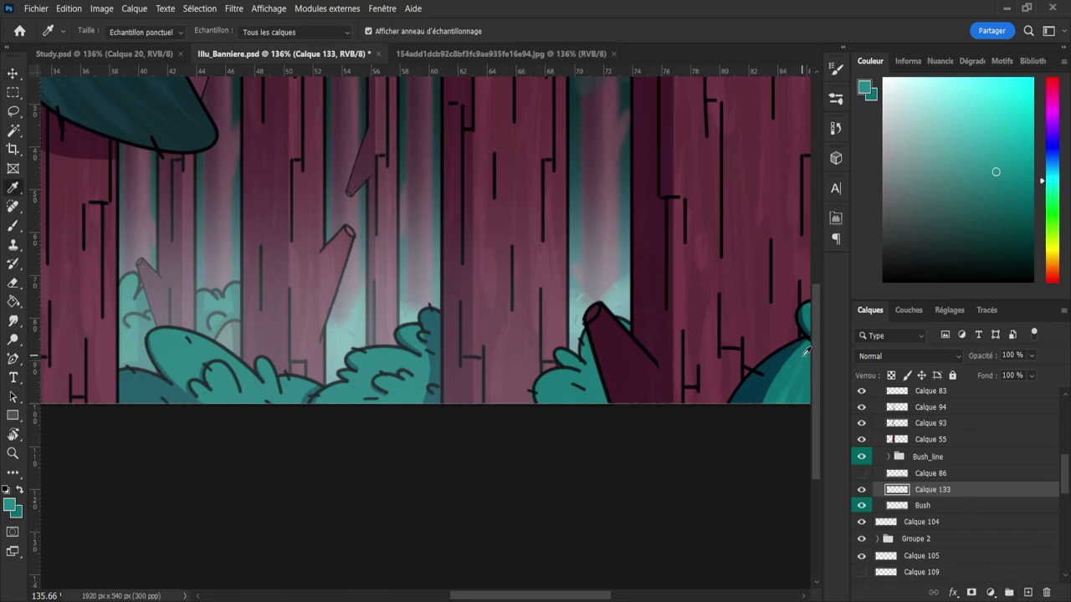
{"action": "left_click", "coordinate": [781, 336]}
{"action": "left_click_drag", "start_coordinate": [1014, 190], "coordinate": [1019, 166]}
{"action": "key", "text": "b"}
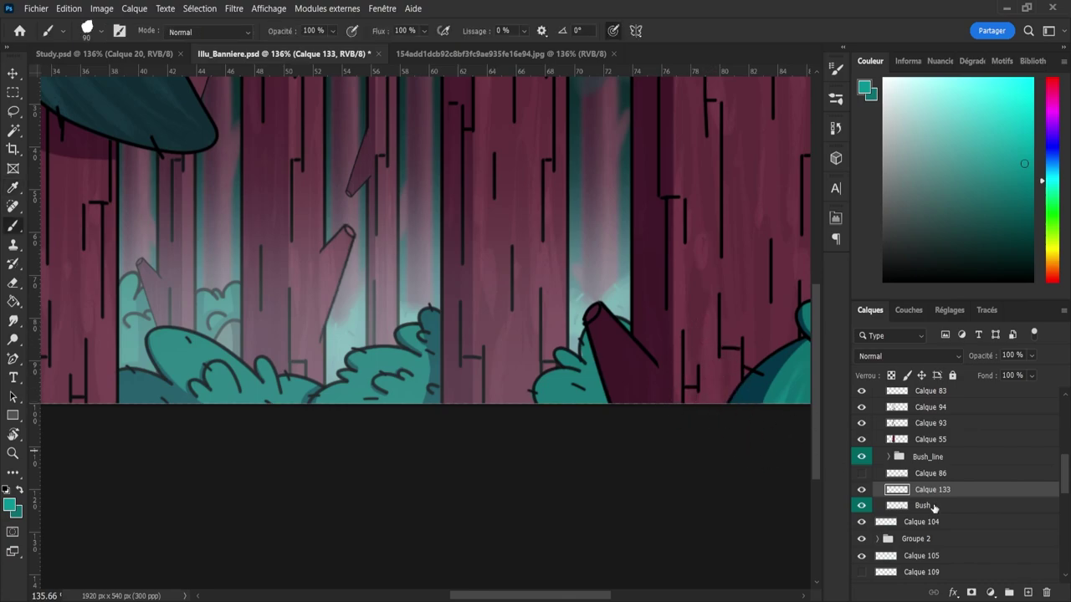
- Load the Bush layer's shape as a selection and paint teal texture inside it on Calque 133
{"action": "left_click", "coordinate": [910, 508], "text": "ctrl"}
{"action": "left_click", "coordinate": [904, 507]}
{"action": "left_click", "coordinate": [900, 506], "text": "ctrl"}
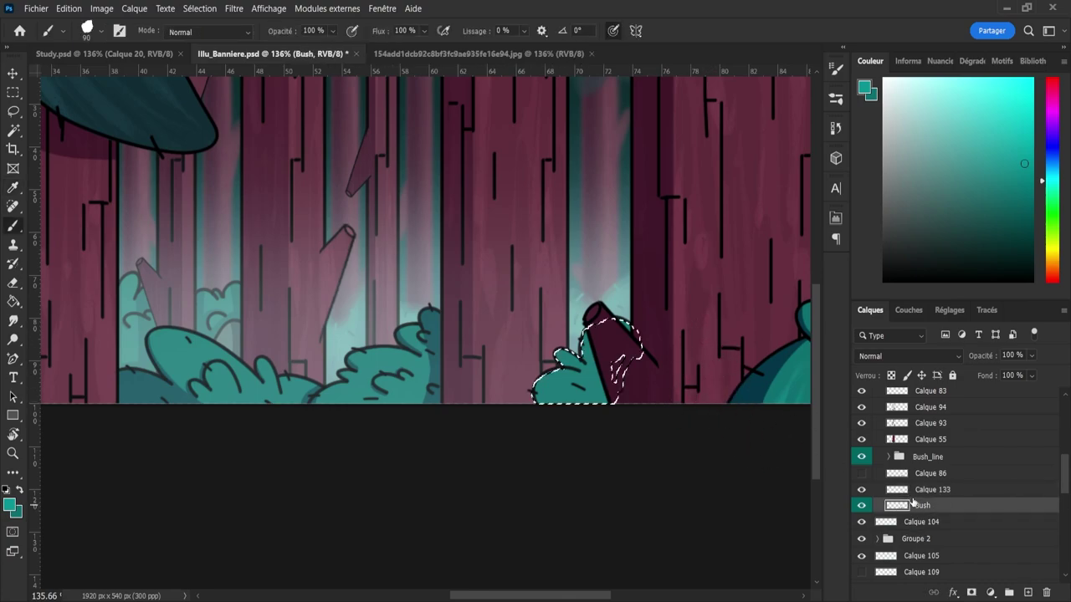
{"action": "left_click", "coordinate": [912, 490]}
{"action": "mouse_move", "coordinate": [602, 363]}
{"action": "left_mouse_down"}
{"action": "mouse_move", "coordinate": [575, 409]}
{"action": "mouse_move", "coordinate": [554, 400]}
{"action": "mouse_move", "coordinate": [560, 372]}
{"action": "mouse_move", "coordinate": [567, 388]}
{"action": "mouse_move", "coordinate": [554, 388]}
{"action": "mouse_move", "coordinate": [567, 398]}
{"action": "mouse_move", "coordinate": [554, 388]}
{"action": "mouse_move", "coordinate": [543, 410]}
{"action": "mouse_move", "coordinate": [558, 381]}
{"action": "mouse_move", "coordinate": [564, 416]}
{"action": "mouse_move", "coordinate": [575, 378]}
{"action": "mouse_move", "coordinate": [570, 420]}
{"action": "mouse_move", "coordinate": [595, 368]}
{"action": "mouse_move", "coordinate": [596, 428]}
{"action": "mouse_move", "coordinate": [592, 359]}
{"action": "mouse_move", "coordinate": [590, 409]}
{"action": "mouse_move", "coordinate": [618, 335]}
{"action": "mouse_move", "coordinate": [574, 415]}
{"action": "mouse_move", "coordinate": [604, 343]}
{"action": "mouse_move", "coordinate": [570, 363]}
{"action": "mouse_move", "coordinate": [562, 356]}
{"action": "mouse_move", "coordinate": [607, 380]}
{"action": "mouse_move", "coordinate": [642, 335]}
{"action": "left_mouse_up"}
{"action": "key", "text": "bracketleft"}
{"action": "key", "text": "bracketleft"}
{"action": "key", "text": "bracketleft"}
{"action": "key", "text": "bracketleft"}
- Erase parts of the teal paint on Calque 133 with a size 30 eraser, changing its angle to break the paint into streaks
{"action": "key", "text": "e"}
{"action": "mouse_move", "coordinate": [565, 385]}
{"action": "left_mouse_down"}
{"action": "mouse_move", "coordinate": [561, 416]}
{"action": "mouse_move", "coordinate": [587, 427]}
{"action": "mouse_move", "coordinate": [557, 396]}
{"action": "left_mouse_up"}
{"action": "right_click", "coordinate": [571, 402], "text": "alt"}
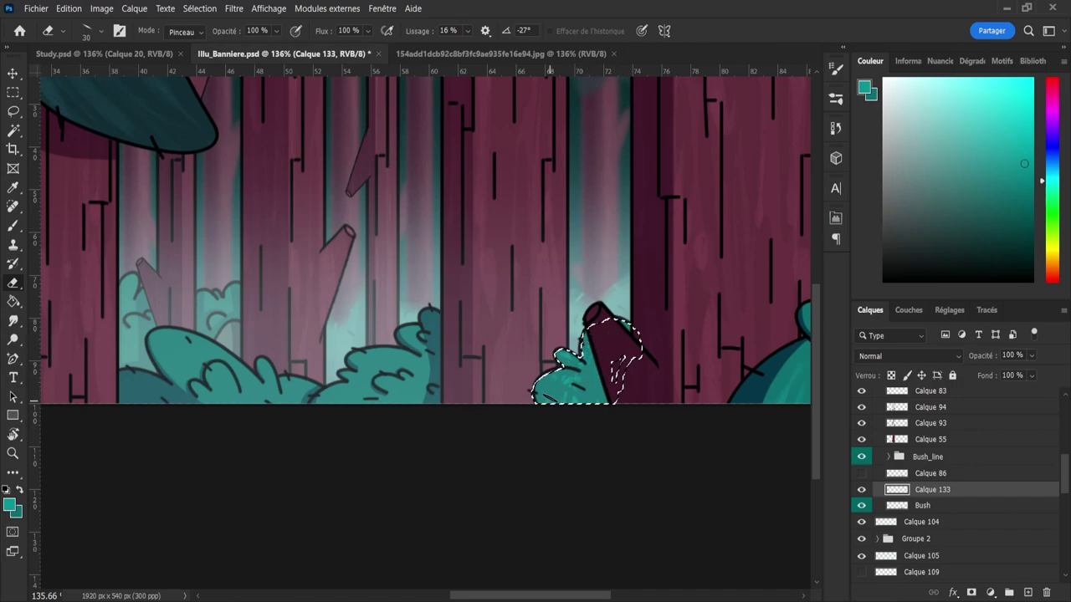
{"action": "key", "text": "b"}
{"action": "key", "text": "e"}
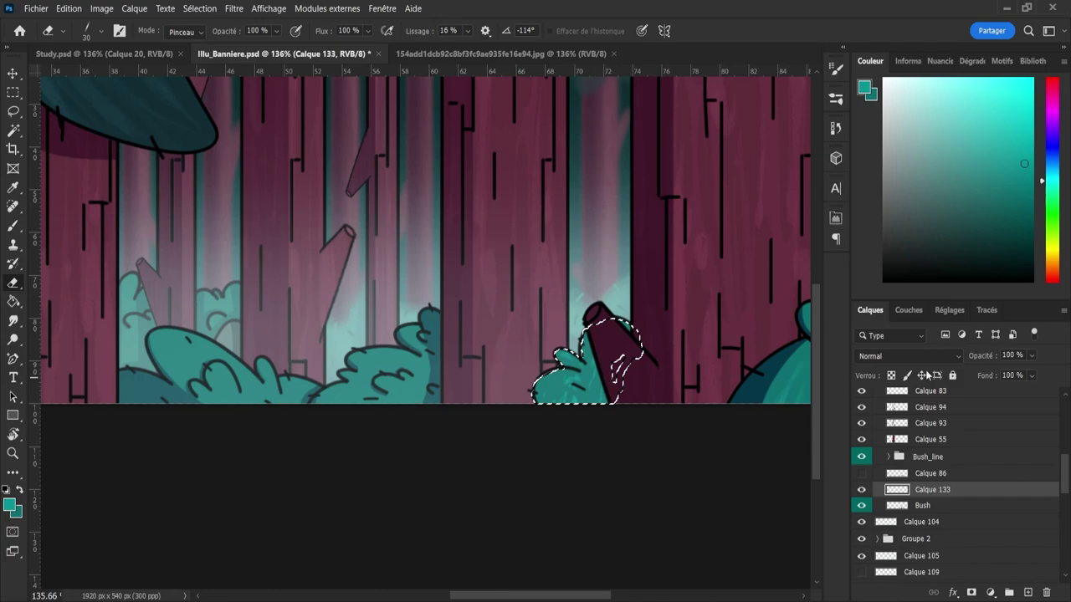
- Set Calque 133 to Densité linéaire - (Ajout) at 16% opacity and clear the bush selection
{"action": "scroll", "coordinate": [894, 355], "scroll_direction": "down", "scroll_amount": 10}
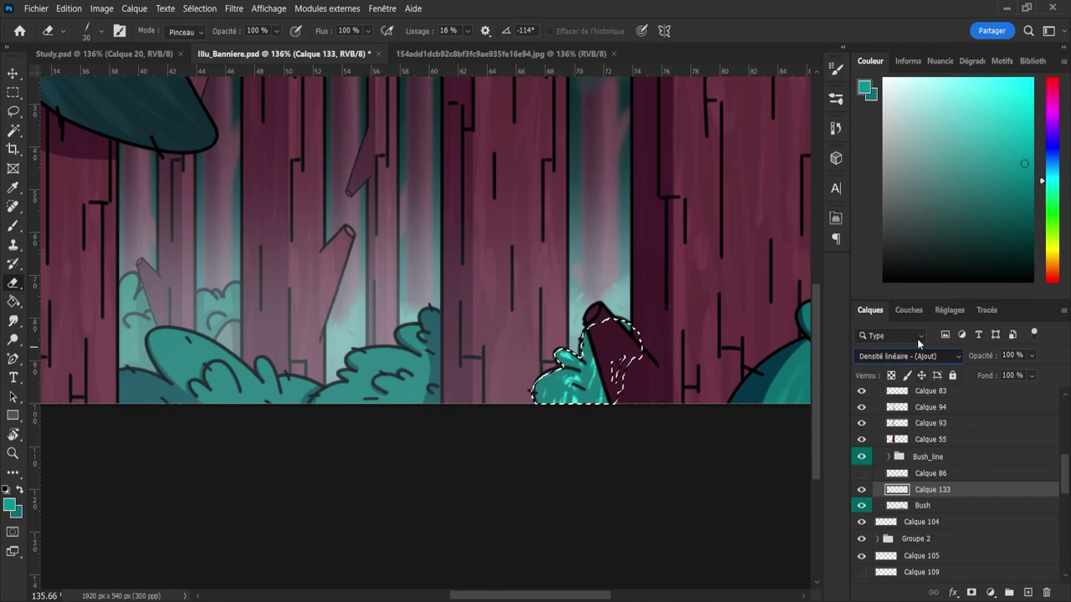
{"action": "left_click", "coordinate": [1031, 355]}
{"action": "left_click_drag", "start_coordinate": [1030, 370], "coordinate": [995, 370]}
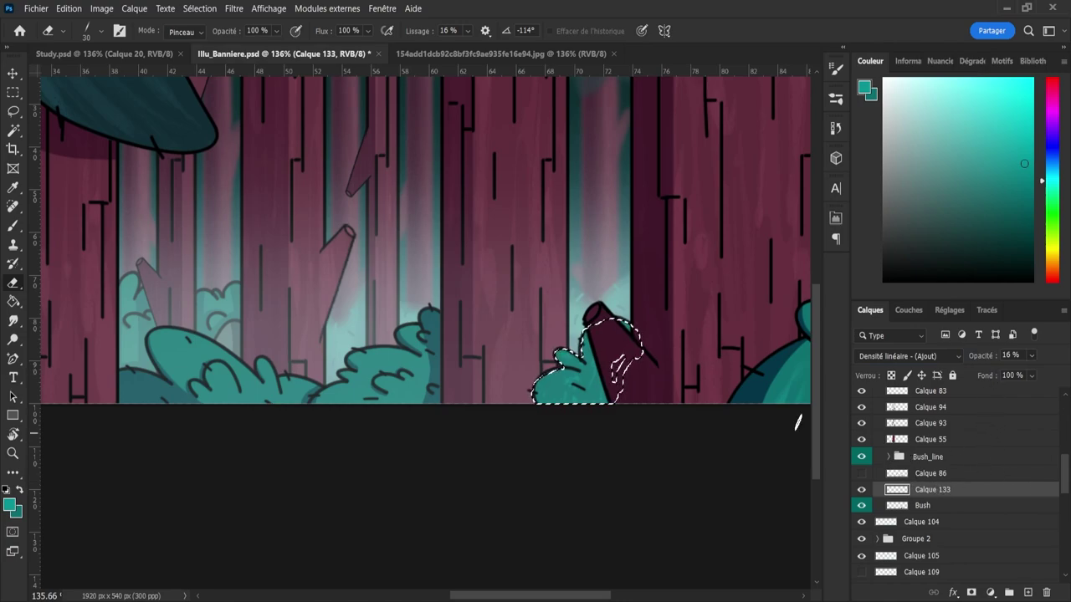
{"action": "key", "text": "z"}
{"action": "left_click_drag", "start_coordinate": [686, 332], "coordinate": [657, 327]}
{"action": "key", "text": "l"}
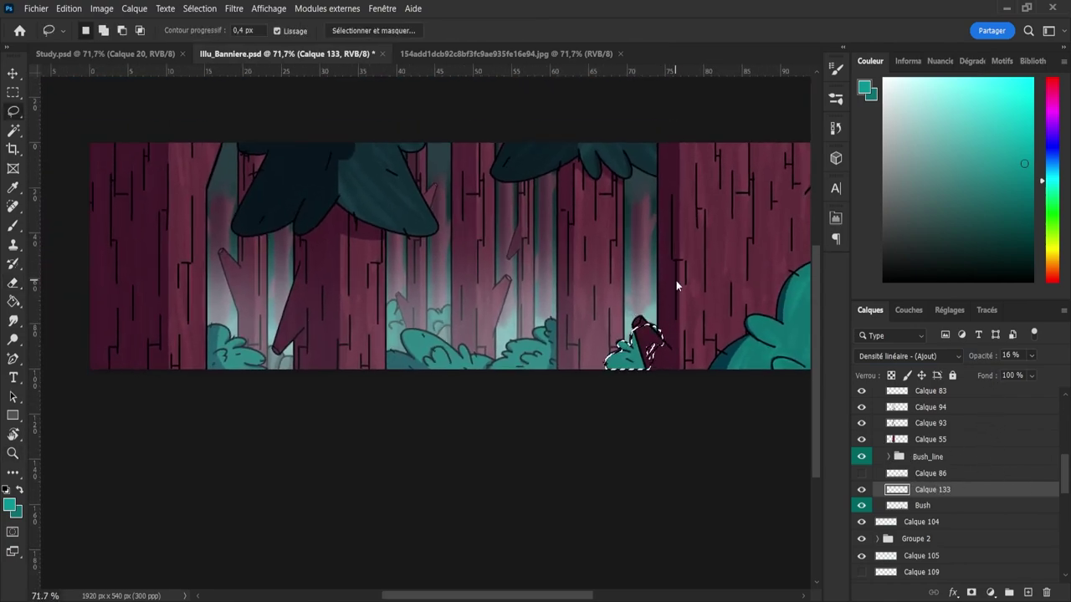
{"action": "key", "text": "ctrl+d"}
- Show Calque 86 again and save the banner file
{"action": "left_click", "coordinate": [861, 475]}
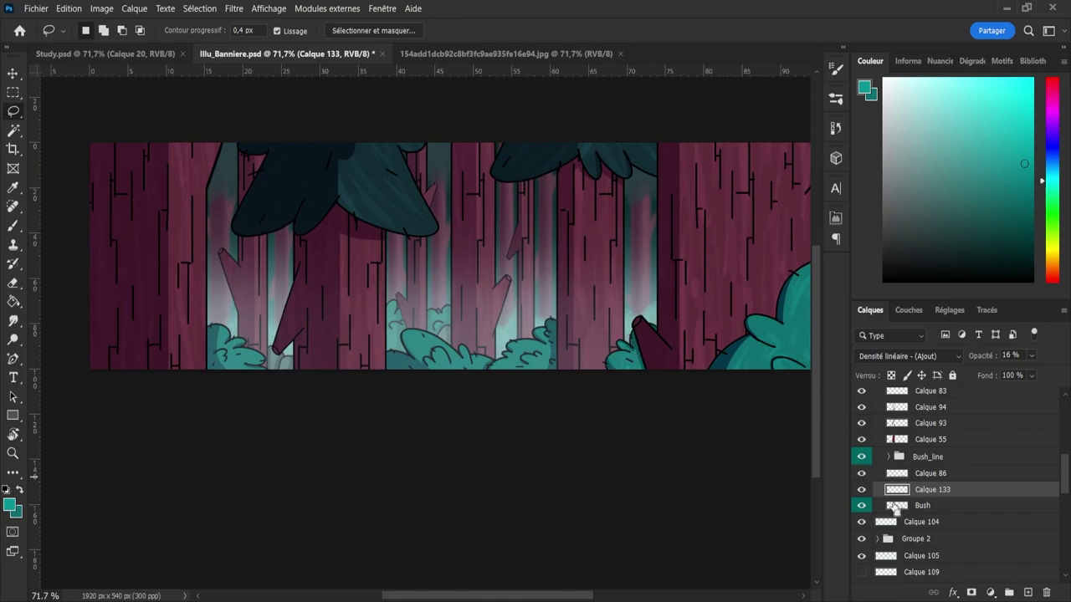
{"action": "key", "text": "z"}
{"action": "left_click_drag", "start_coordinate": [652, 335], "coordinate": [552, 333]}
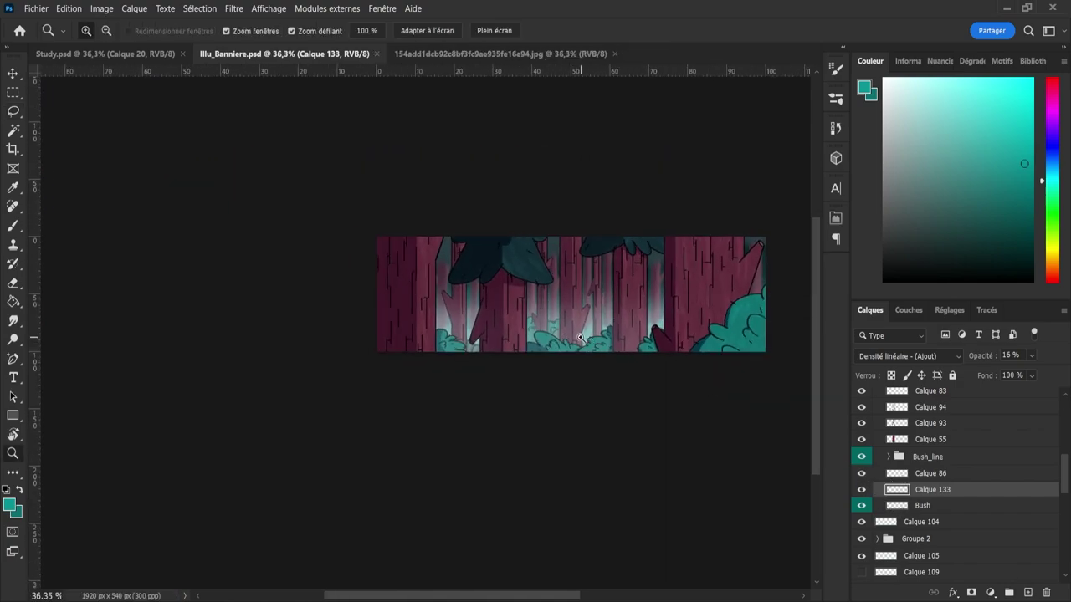
{"action": "left_click", "coordinate": [580, 337]}
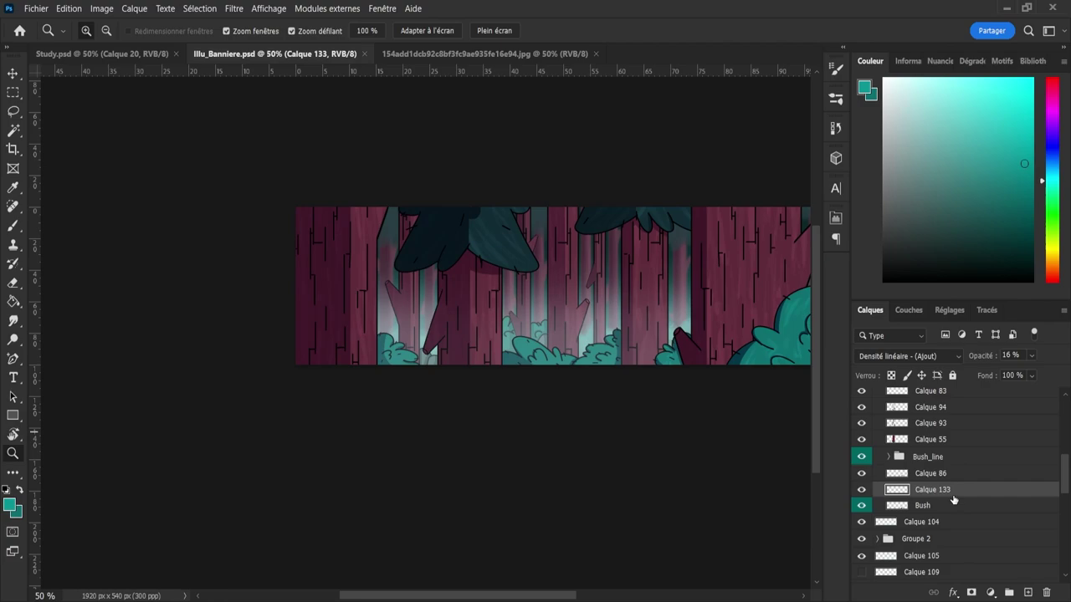
- Toggle Calque 104's visibility below Groupe 3 to check what it contributes to the scene
{"action": "mouse_move", "coordinate": [1065, 484]}
{"action": "left_mouse_down"}
{"action": "mouse_move", "coordinate": [1060, 462]}
{"action": "mouse_move", "coordinate": [1059, 491]}
{"action": "left_mouse_up"}
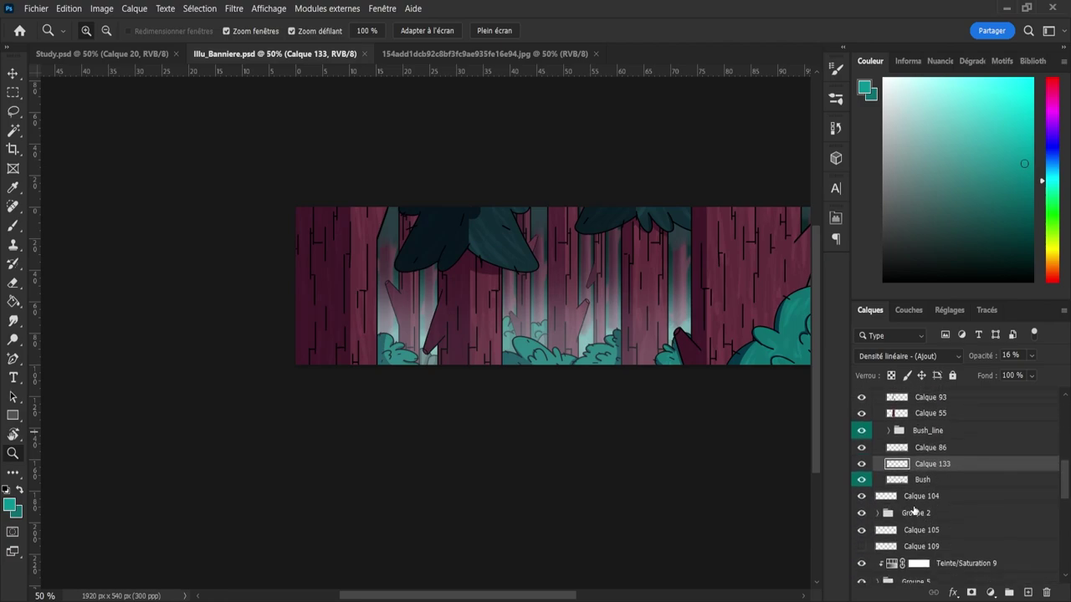
{"action": "left_click", "coordinate": [902, 498]}
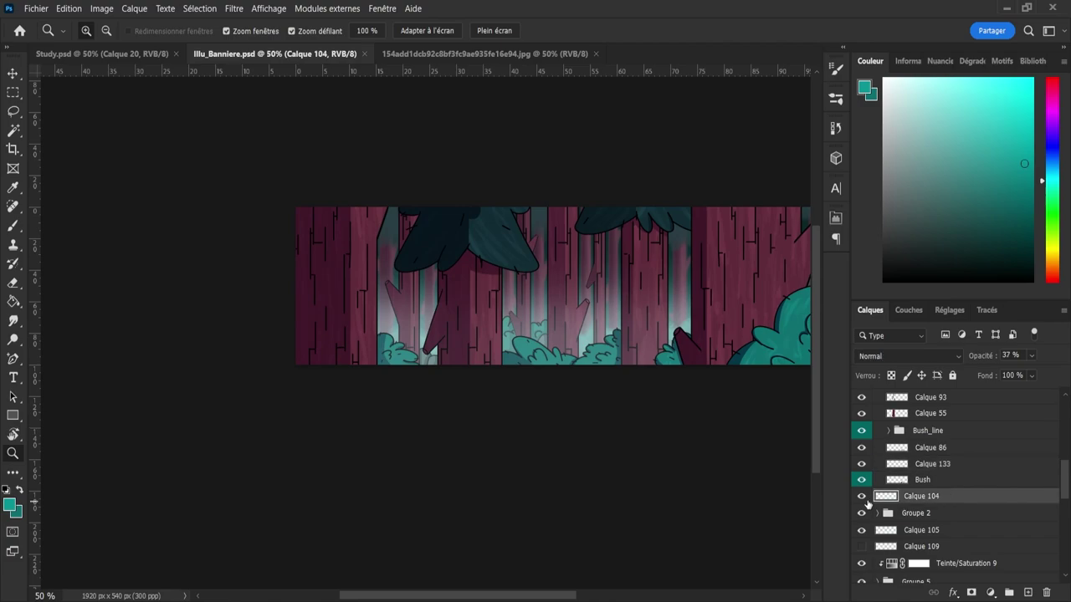
{"action": "left_click", "coordinate": [861, 496]}
{"action": "left_click", "coordinate": [862, 496]}
- Collapse Groupe 3 and expand Groupe 2 to reach its bush layers
{"action": "scroll", "coordinate": [966, 444], "scroll_direction": "up", "scroll_amount": 5}
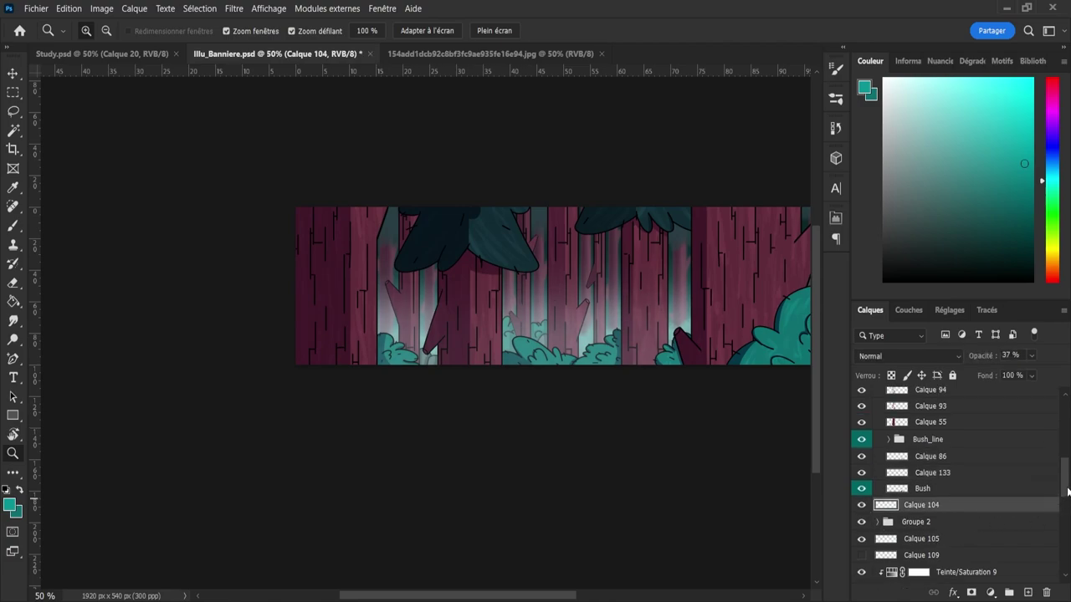
{"action": "scroll", "coordinate": [1069, 468], "scroll_direction": "up", "scroll_amount": 3}
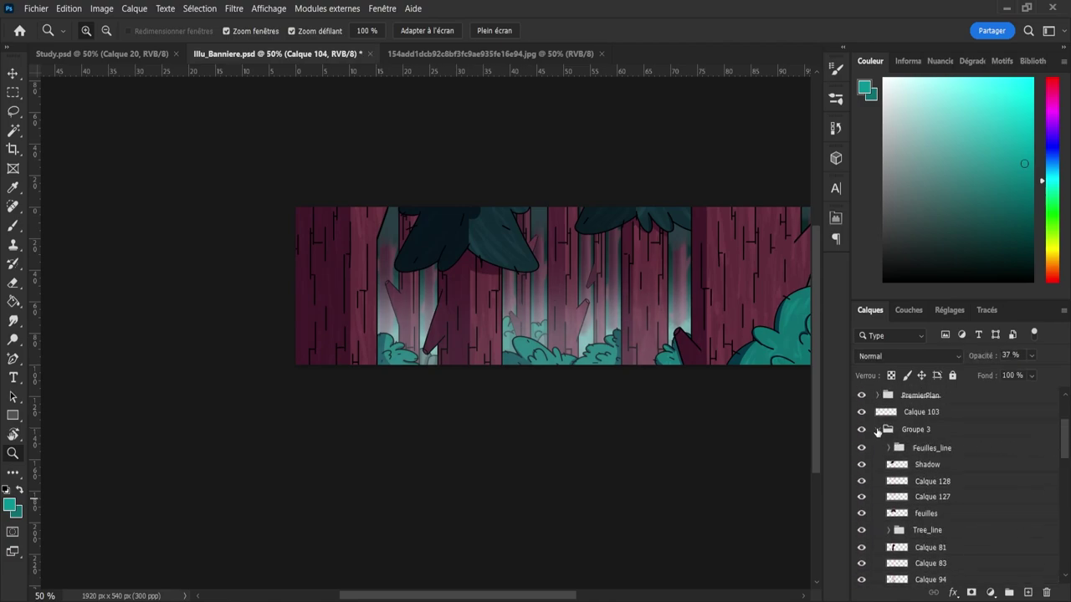
{"action": "left_click", "coordinate": [878, 429]}
{"action": "left_click", "coordinate": [878, 465]}
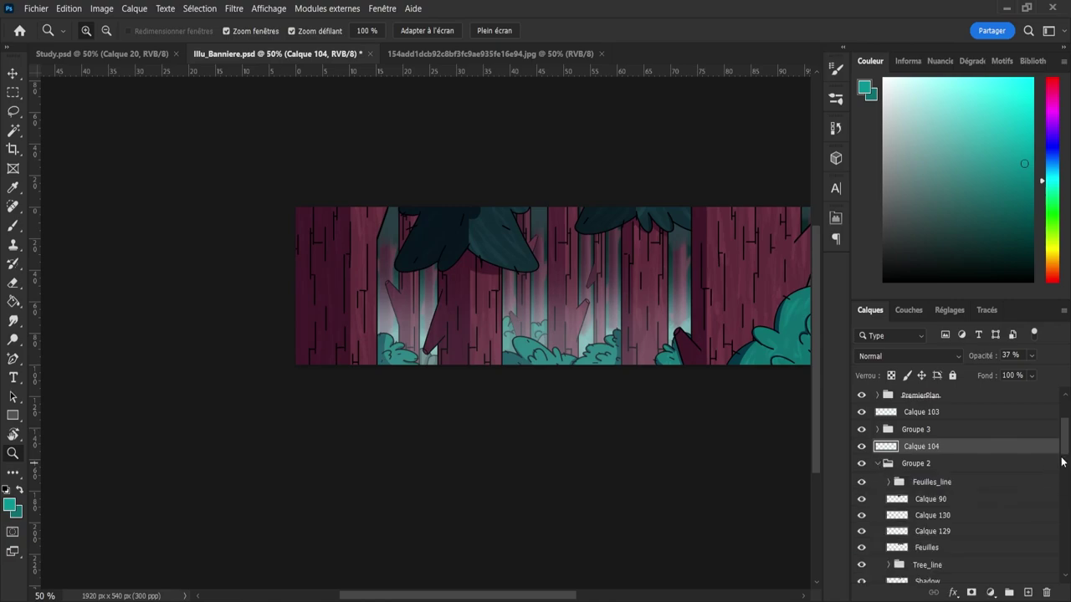
- Add a new layer above Calque 69 in Groupe 2 and load Calque 69's bush shape as a selection
{"action": "scroll", "coordinate": [1062, 462], "scroll_direction": "down", "scroll_amount": 5}
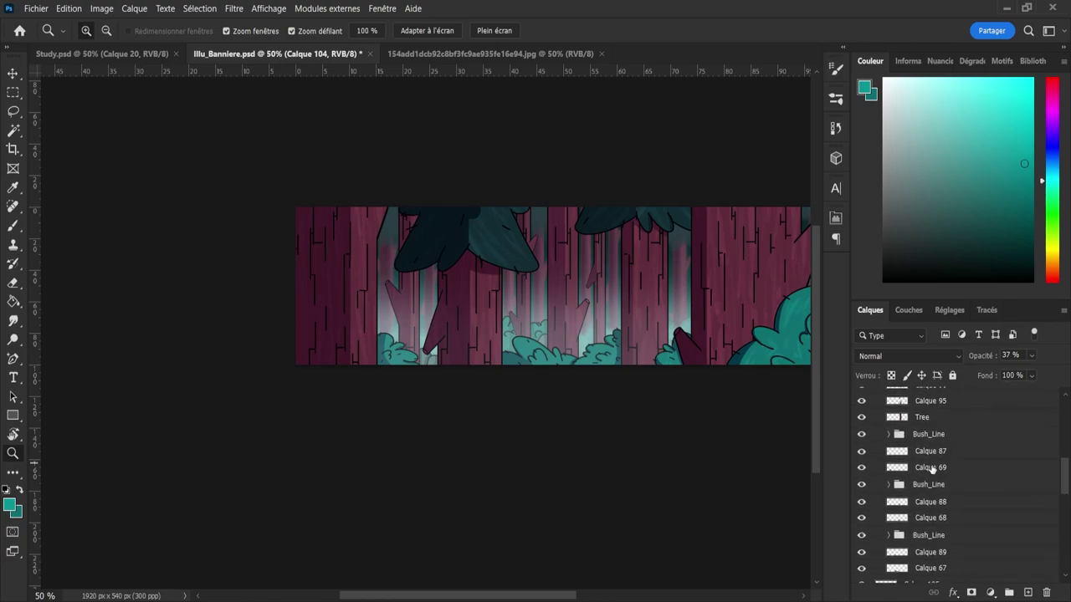
{"action": "left_click", "coordinate": [931, 469]}
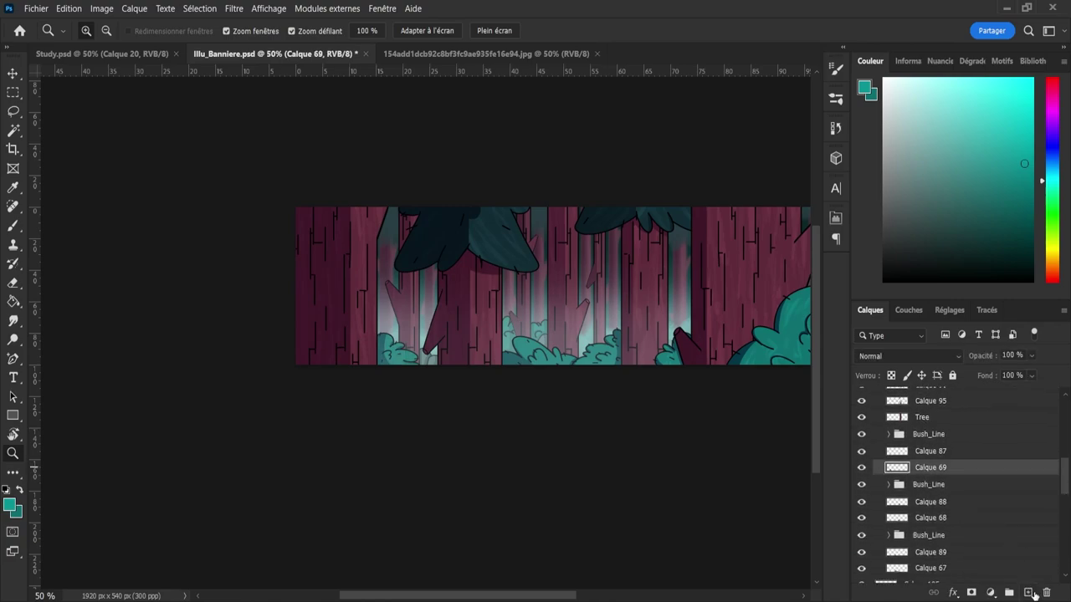
{"action": "left_click", "coordinate": [1028, 592]}
{"action": "left_click_drag", "start_coordinate": [368, 315], "coordinate": [394, 330]}
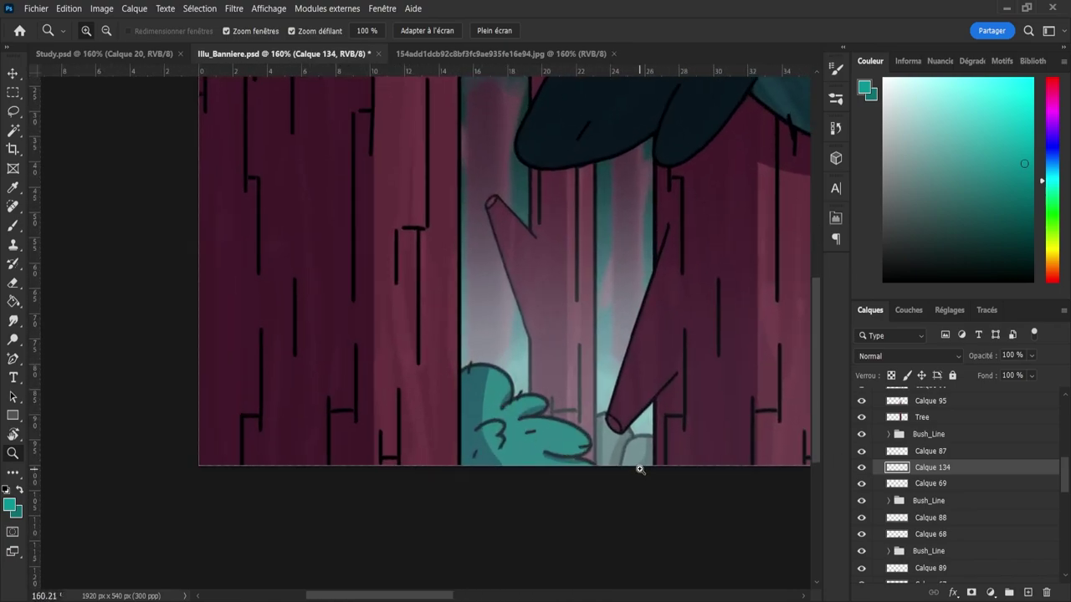
{"action": "left_click", "coordinate": [897, 485], "text": "ctrl"}
- Brush teal texture strokes inside the selected bush on Calque 134 and thin them out with the Eraser
{"action": "key", "text": "b"}
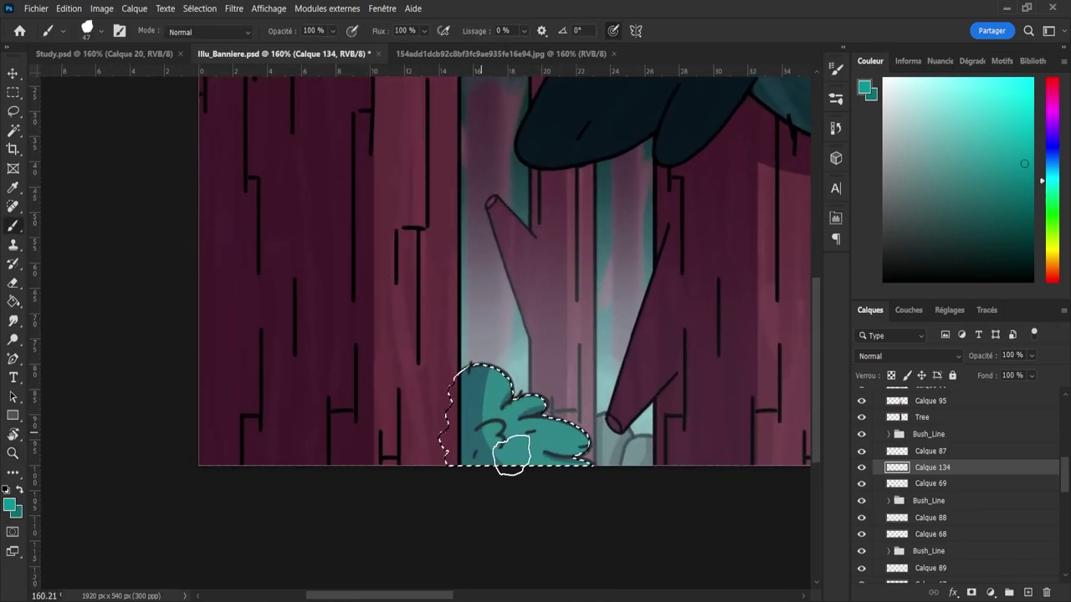
{"action": "mouse_move", "coordinate": [484, 377]}
{"action": "left_mouse_down"}
{"action": "mouse_move", "coordinate": [483, 495]}
{"action": "mouse_move", "coordinate": [476, 384]}
{"action": "mouse_move", "coordinate": [490, 441]}
{"action": "mouse_move", "coordinate": [484, 416]}
{"action": "mouse_move", "coordinate": [498, 374]}
{"action": "mouse_move", "coordinate": [509, 474]}
{"action": "mouse_move", "coordinate": [510, 365]}
{"action": "mouse_move", "coordinate": [504, 461]}
{"action": "mouse_move", "coordinate": [508, 405]}
{"action": "mouse_move", "coordinate": [510, 414]}
{"action": "mouse_move", "coordinate": [536, 406]}
{"action": "mouse_move", "coordinate": [495, 451]}
{"action": "mouse_move", "coordinate": [559, 440]}
{"action": "mouse_move", "coordinate": [585, 449]}
{"action": "mouse_move", "coordinate": [525, 425]}
{"action": "mouse_move", "coordinate": [583, 462]}
{"action": "mouse_move", "coordinate": [519, 465]}
{"action": "mouse_move", "coordinate": [551, 461]}
{"action": "mouse_move", "coordinate": [528, 459]}
{"action": "mouse_move", "coordinate": [573, 497]}
{"action": "mouse_move", "coordinate": [476, 442]}
{"action": "mouse_move", "coordinate": [515, 430]}
{"action": "mouse_move", "coordinate": [533, 444]}
{"action": "mouse_move", "coordinate": [508, 389]}
{"action": "mouse_move", "coordinate": [490, 393]}
{"action": "mouse_move", "coordinate": [481, 375]}
{"action": "mouse_move", "coordinate": [475, 396]}
{"action": "mouse_move", "coordinate": [487, 412]}
{"action": "mouse_move", "coordinate": [493, 395]}
{"action": "mouse_move", "coordinate": [479, 451]}
{"action": "mouse_move", "coordinate": [466, 414]}
{"action": "mouse_move", "coordinate": [528, 420]}
{"action": "mouse_move", "coordinate": [500, 427]}
{"action": "mouse_move", "coordinate": [555, 447]}
{"action": "mouse_move", "coordinate": [548, 412]}
{"action": "mouse_move", "coordinate": [532, 430]}
{"action": "mouse_move", "coordinate": [546, 436]}
{"action": "mouse_move", "coordinate": [531, 453]}
{"action": "left_mouse_up"}
{"action": "key", "text": "e"}
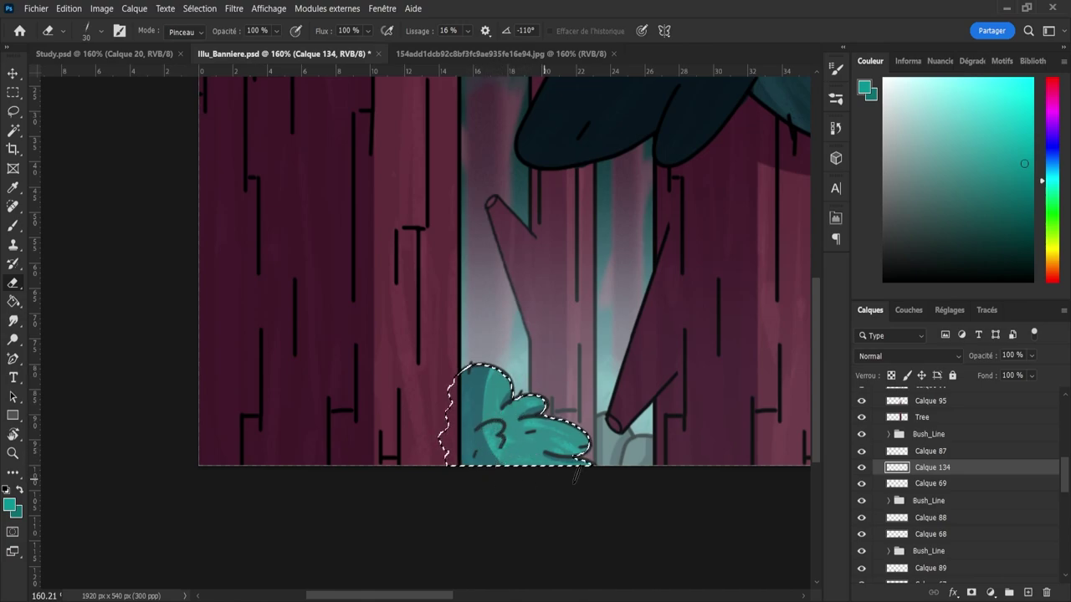
- Set Calque 134's blend mode to Densité linéaire - (Ajout) and its opacity to 20%
{"action": "scroll", "coordinate": [926, 353], "scroll_direction": "down", "scroll_amount": 10}
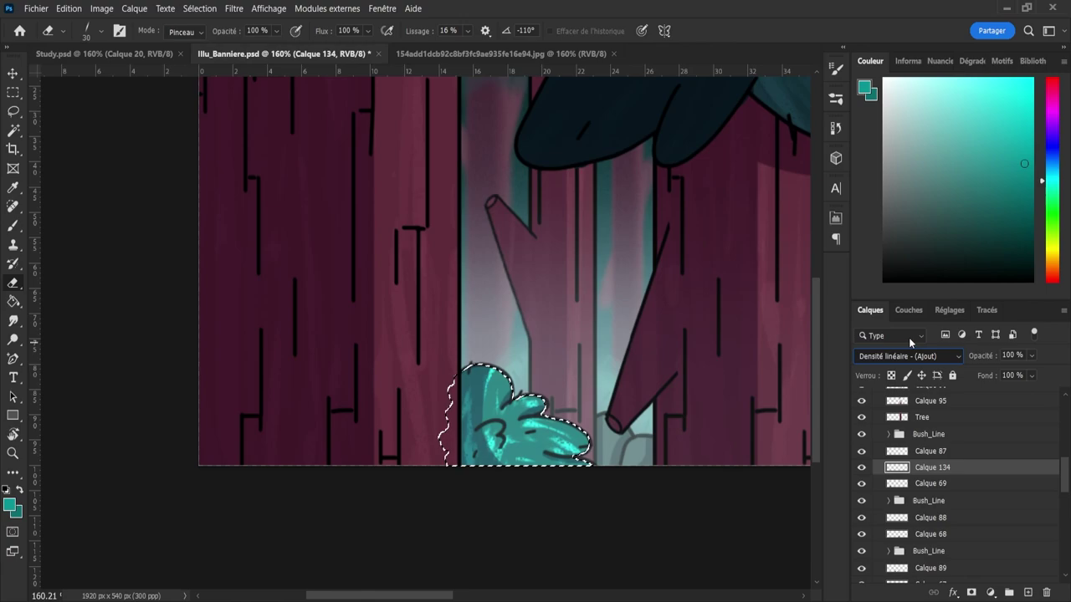
{"action": "left_click", "coordinate": [1030, 358]}
{"action": "left_click_drag", "start_coordinate": [1011, 375], "coordinate": [996, 376]}
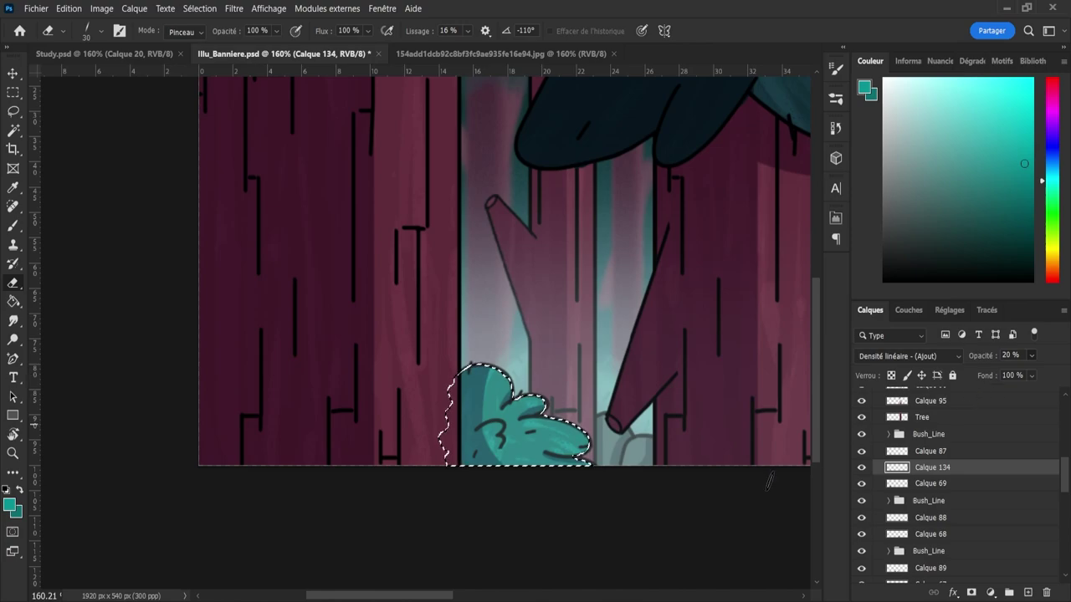
- Clear the selection around Calque 69's bush and save the banner file
{"action": "key", "text": "z"}
{"action": "left_click_drag", "start_coordinate": [424, 395], "coordinate": [368, 393]}
{"action": "left_click_drag", "start_coordinate": [560, 376], "coordinate": [610, 376]}
{"action": "key", "text": "l"}
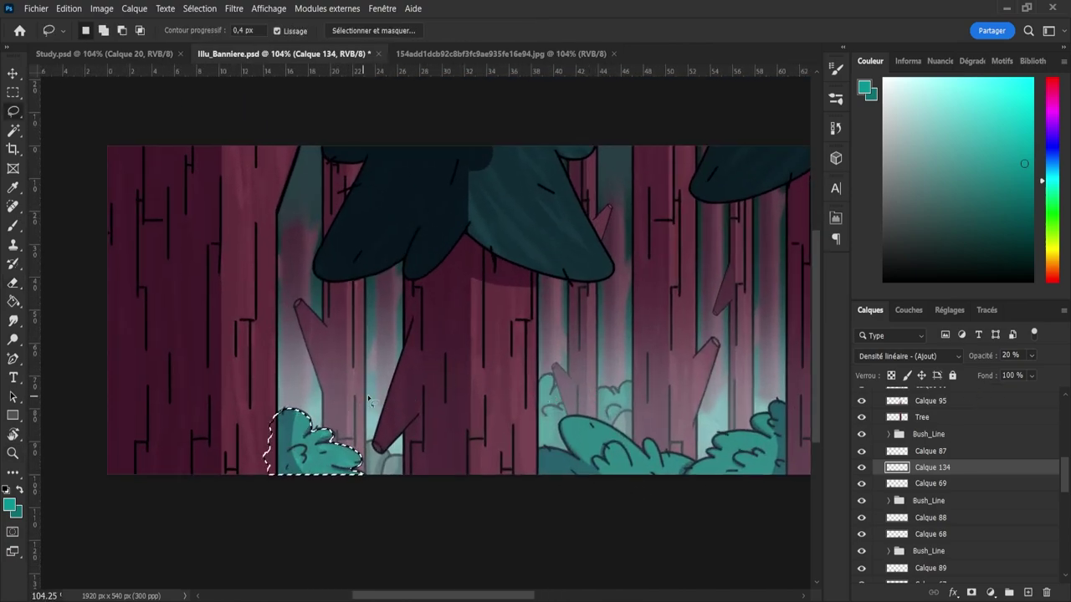
{"action": "key", "text": "ctrl+d"}
{"action": "key", "text": "z"}
{"action": "scroll", "coordinate": [501, 401], "scroll_direction": "down", "scroll_amount": 4}
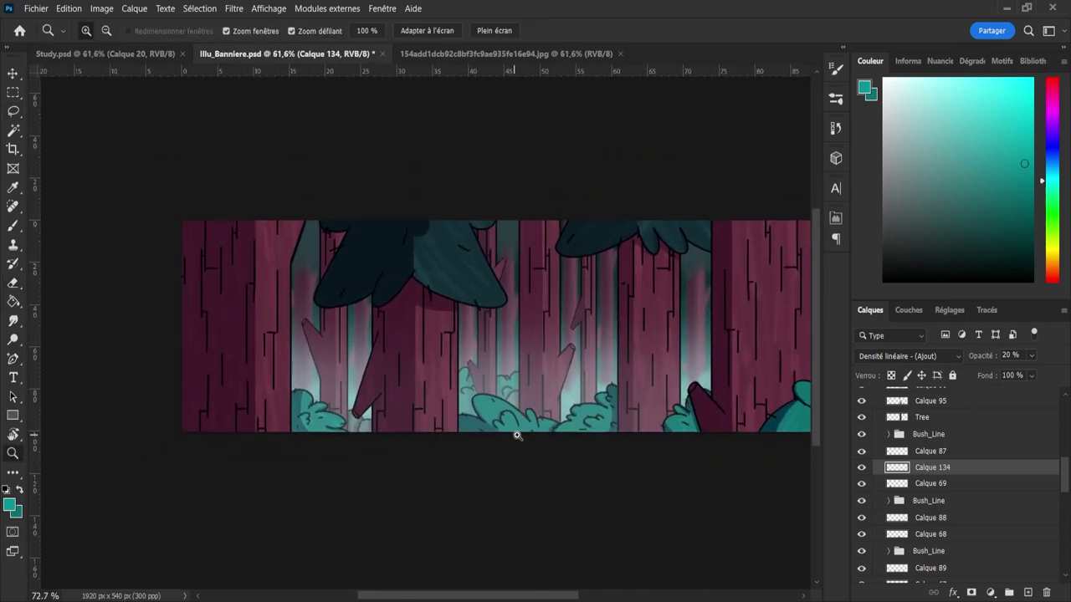
{"action": "scroll", "coordinate": [451, 423], "scroll_direction": "up", "scroll_amount": 2}
{"action": "key", "text": "ctrl+s"}
{"action": "scroll", "coordinate": [569, 430], "scroll_direction": "down", "scroll_amount": 4}
{"action": "scroll", "coordinate": [578, 449], "scroll_direction": "up", "scroll_amount": 3}
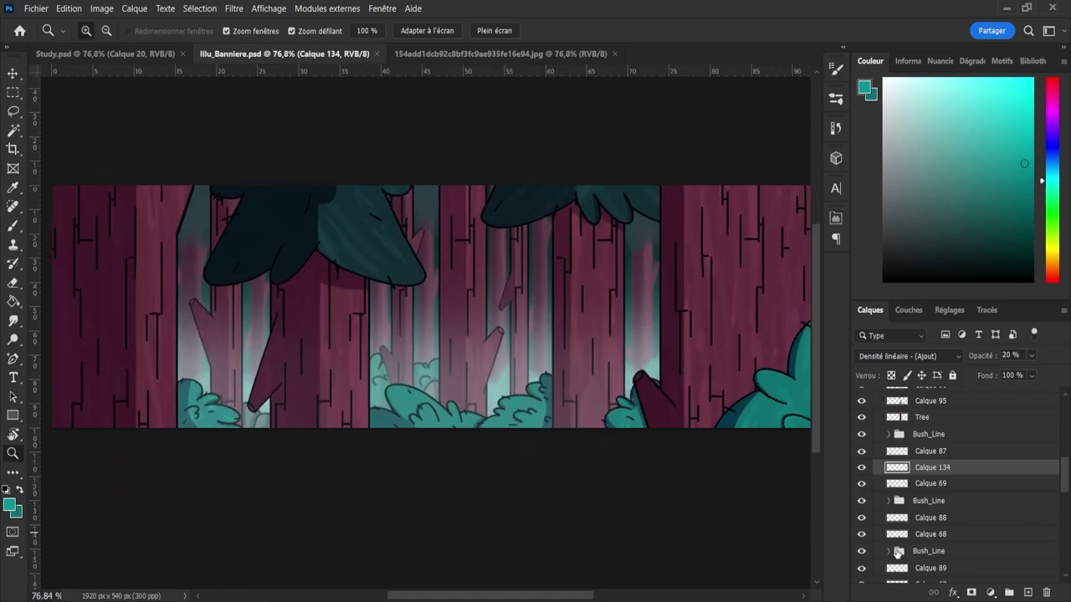
- Add a new layer above Calque 68 and load Calque 68's bush shape as a selection
{"action": "left_click", "coordinate": [940, 536]}
{"action": "left_click", "coordinate": [1025, 592]}
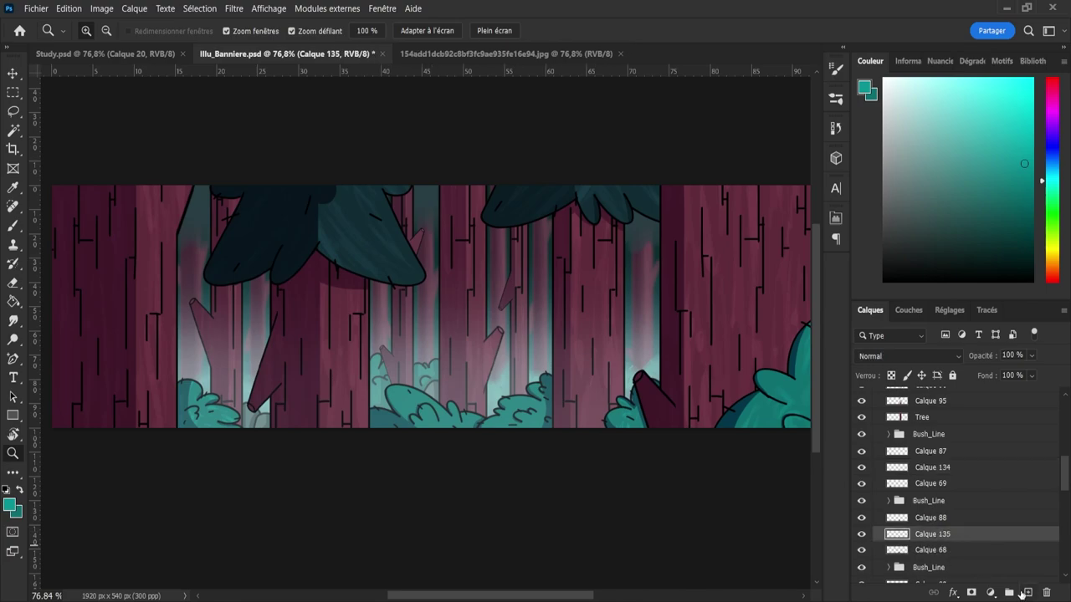
{"action": "left_click", "coordinate": [899, 551], "text": "ctrl"}
{"action": "left_click_drag", "start_coordinate": [491, 383], "coordinate": [533, 447]}
{"action": "scroll", "coordinate": [533, 448], "scroll_direction": "up", "scroll_amount": 2}
- Paint lighter teal strokes across the selected bush on Calque 135 and break them up with the Eraser
{"action": "key", "text": "b"}
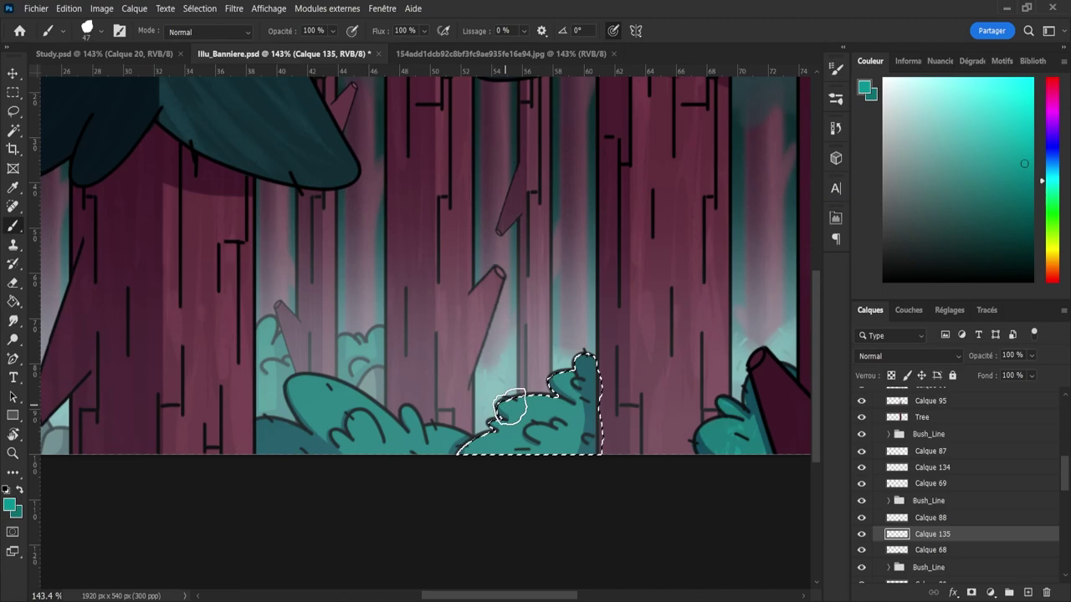
{"action": "mouse_move", "coordinate": [503, 406]}
{"action": "left_mouse_down"}
{"action": "mouse_move", "coordinate": [598, 420]}
{"action": "mouse_move", "coordinate": [593, 474]}
{"action": "left_mouse_up"}
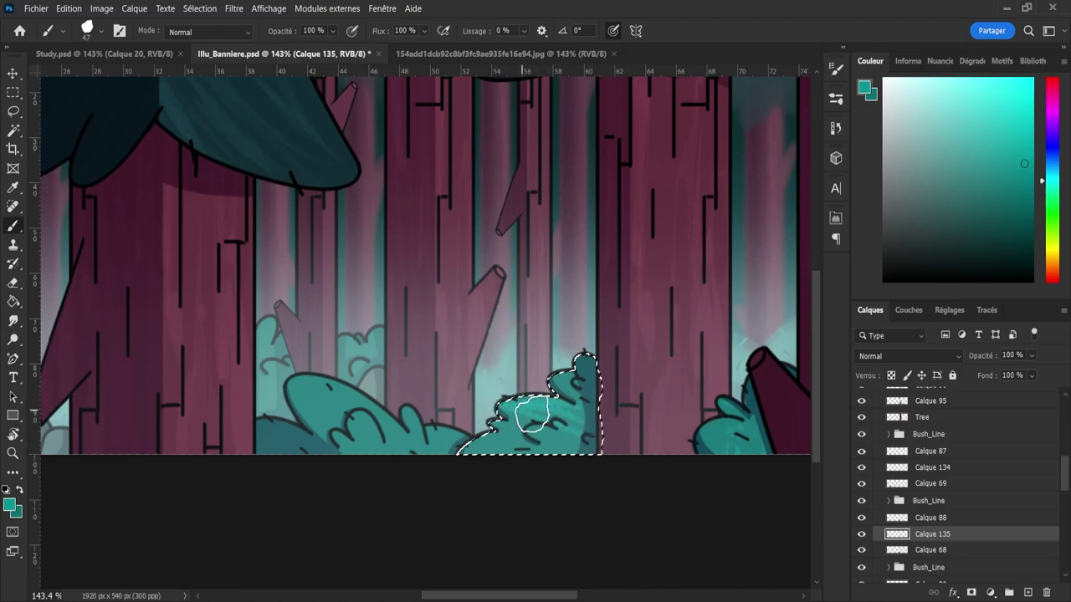
{"action": "left_click_drag", "start_coordinate": [533, 413], "coordinate": [618, 484]}
{"action": "mouse_move", "coordinate": [555, 375]}
{"action": "left_mouse_down"}
{"action": "mouse_move", "coordinate": [618, 453]}
{"action": "mouse_move", "coordinate": [581, 423]}
{"action": "mouse_move", "coordinate": [608, 424]}
{"action": "left_mouse_up"}
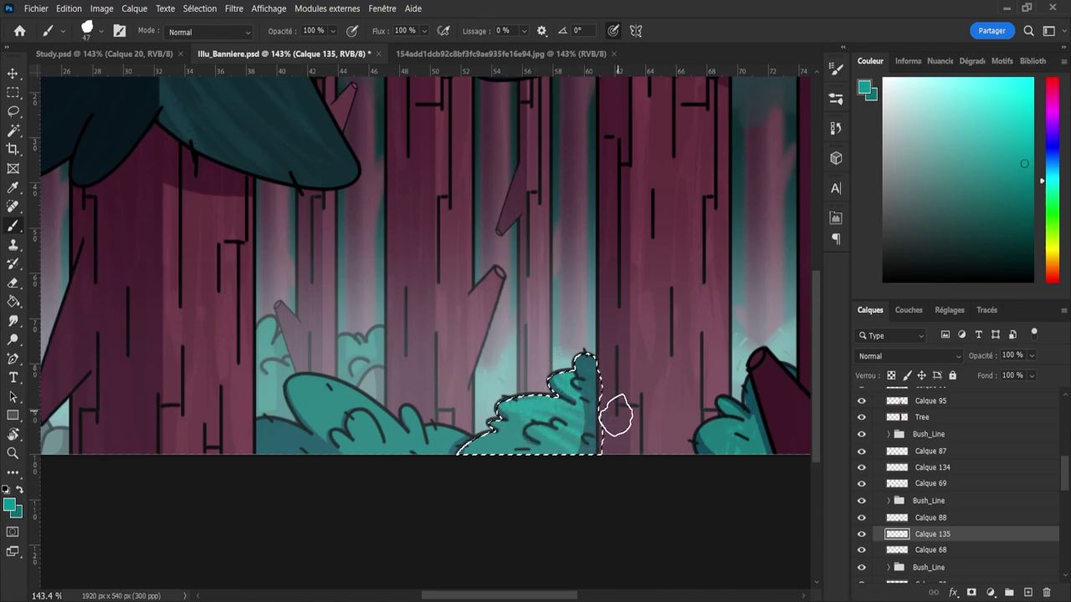
{"action": "left_click_drag", "start_coordinate": [504, 460], "coordinate": [580, 441]}
{"action": "left_click_drag", "start_coordinate": [470, 463], "coordinate": [582, 470]}
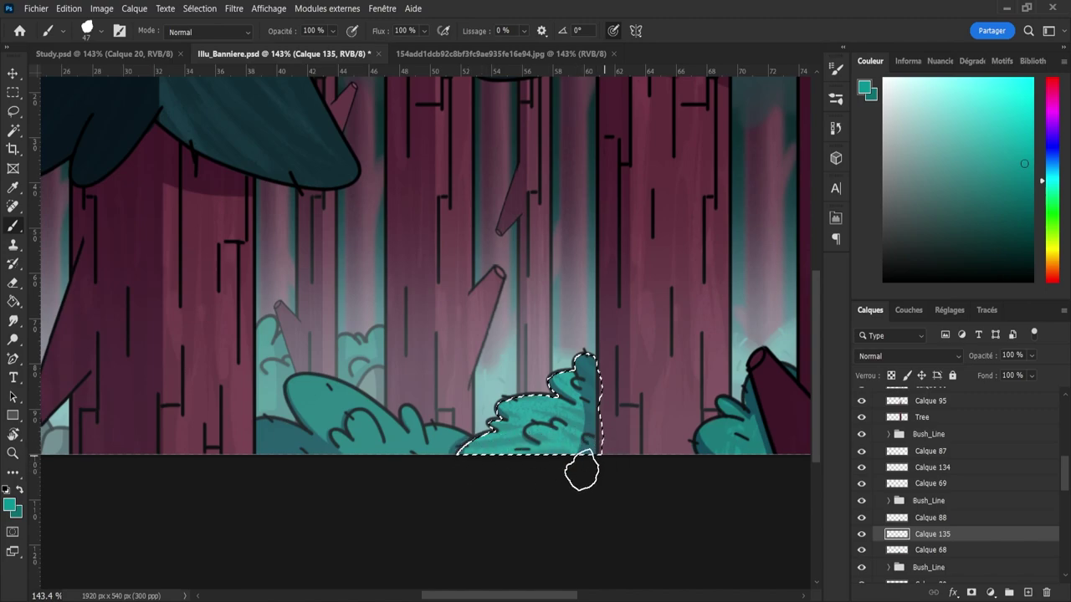
{"action": "left_click_drag", "start_coordinate": [532, 438], "coordinate": [586, 447]}
{"action": "key", "text": "e"}
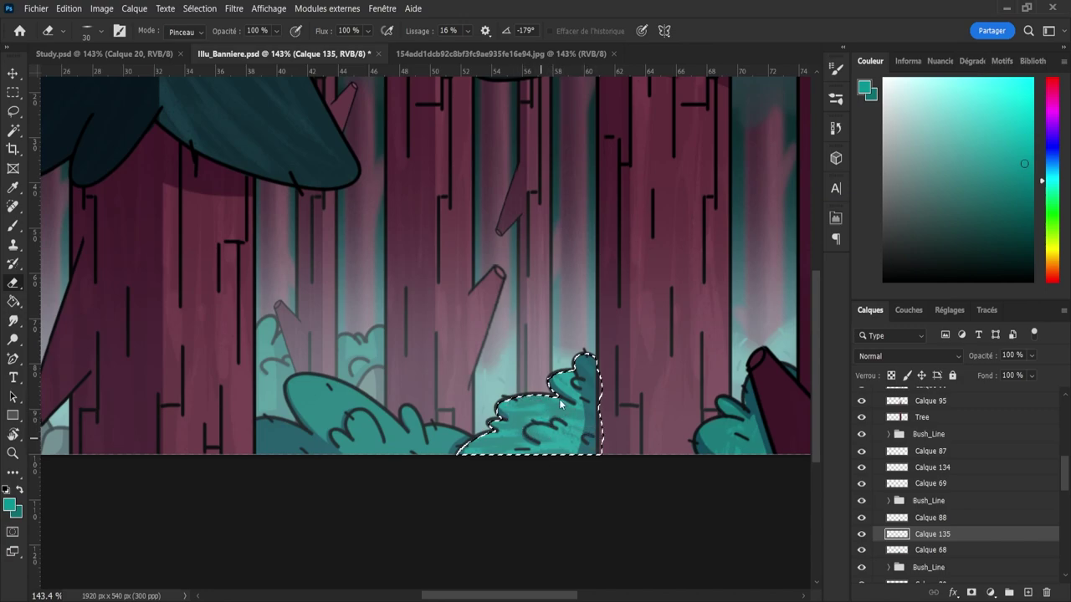
{"action": "key", "text": "Left"}
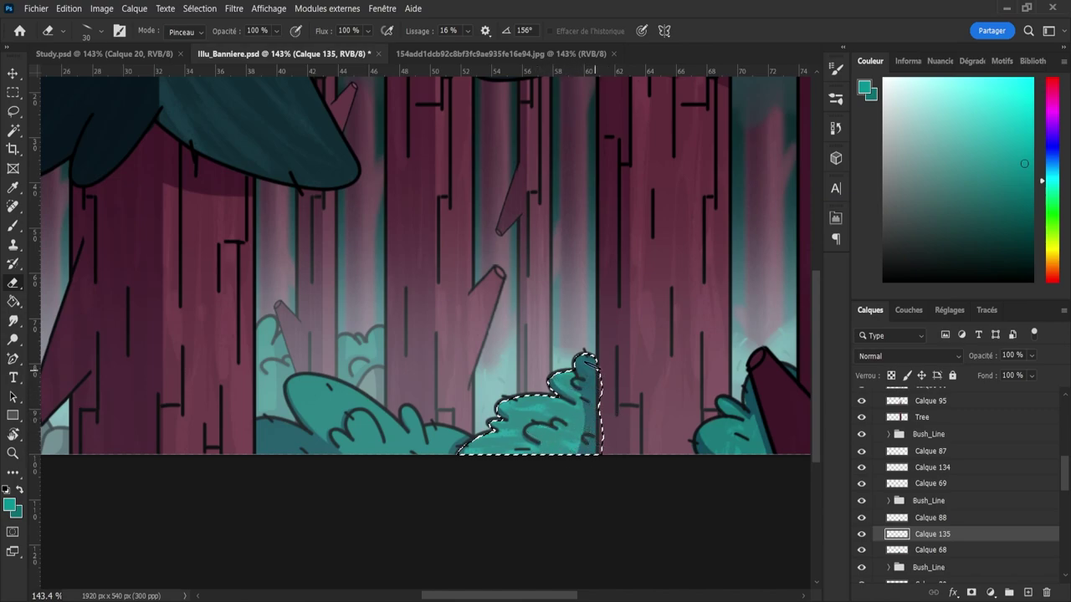
- Set Calque 135's blend mode to Densité linéaire - (Ajout) and its opacity to 16%
{"action": "left_click", "coordinate": [900, 357]}
{"action": "left_click", "coordinate": [898, 338]}
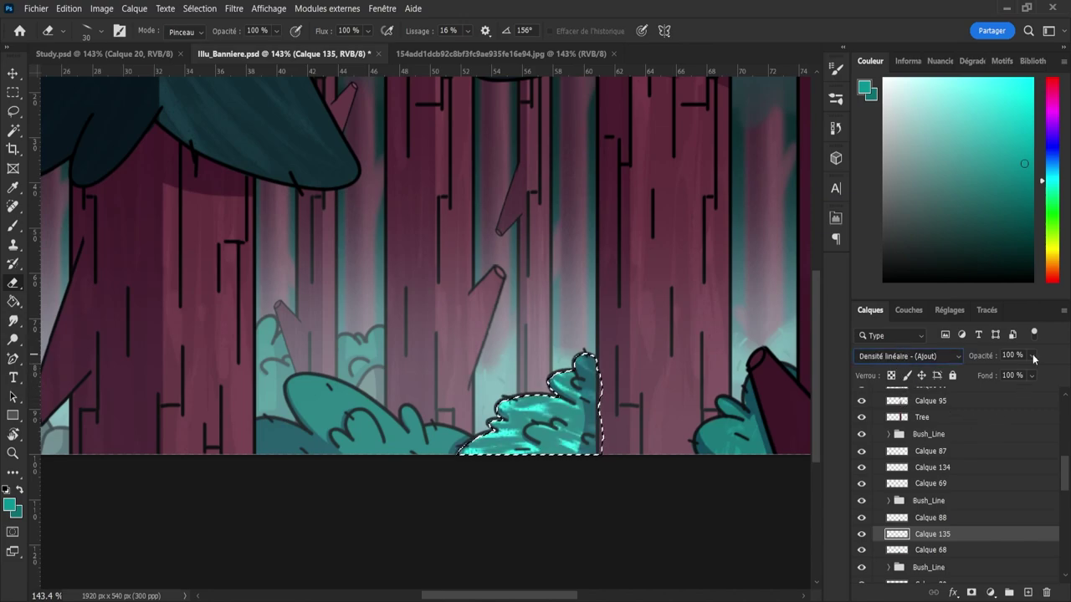
{"action": "left_click_drag", "start_coordinate": [1031, 357], "coordinate": [994, 373]}
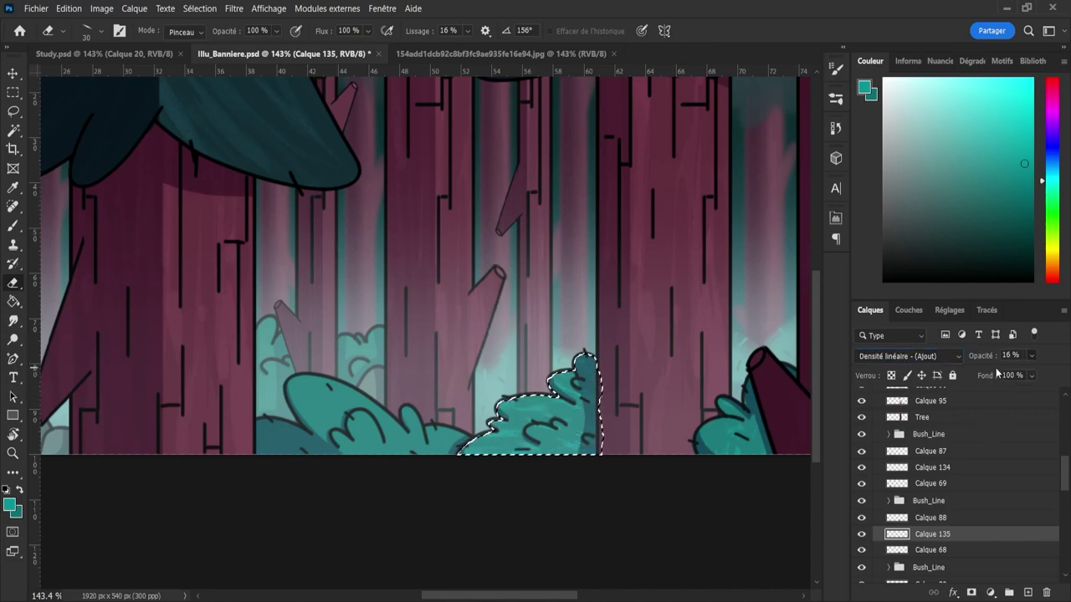
- Clear the selection around Calque 68's bush and save the banner file
{"action": "key", "text": "z"}
{"action": "scroll", "coordinate": [675, 404], "scroll_direction": "down", "scroll_amount": 2}
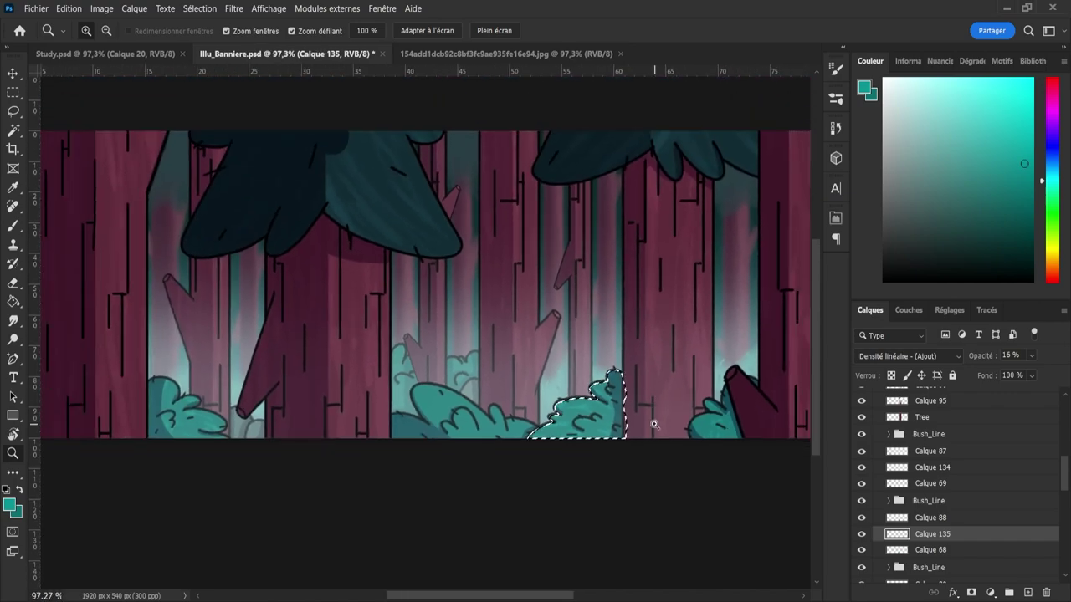
{"action": "key", "text": "l"}
{"action": "key", "text": "ctrl+d"}
{"action": "key", "text": "z"}
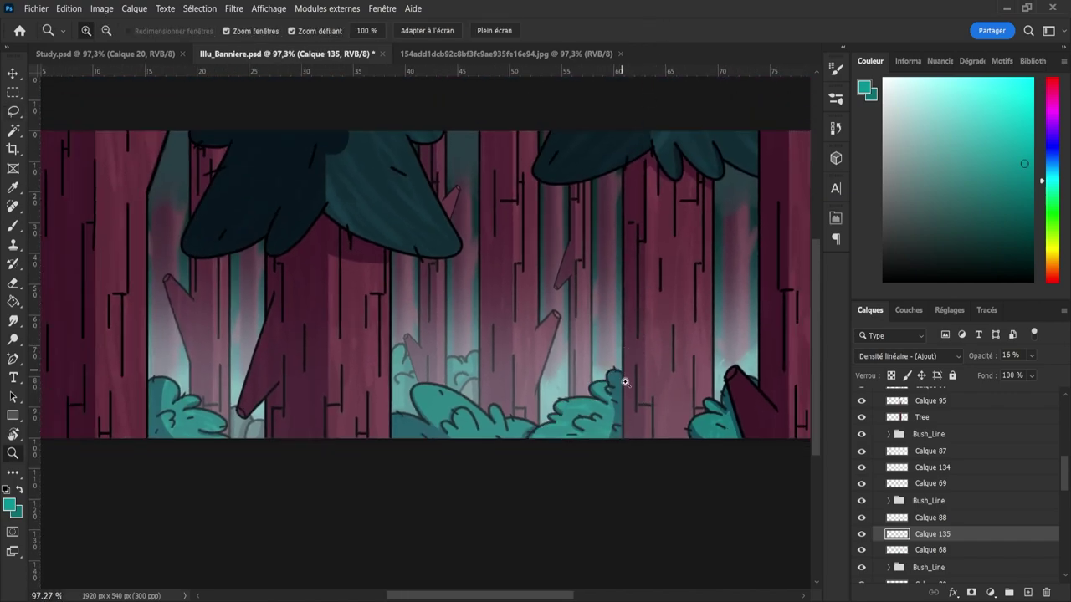
{"action": "left_click_drag", "start_coordinate": [646, 403], "coordinate": [701, 513]}
{"action": "key", "text": "ctrl+s"}
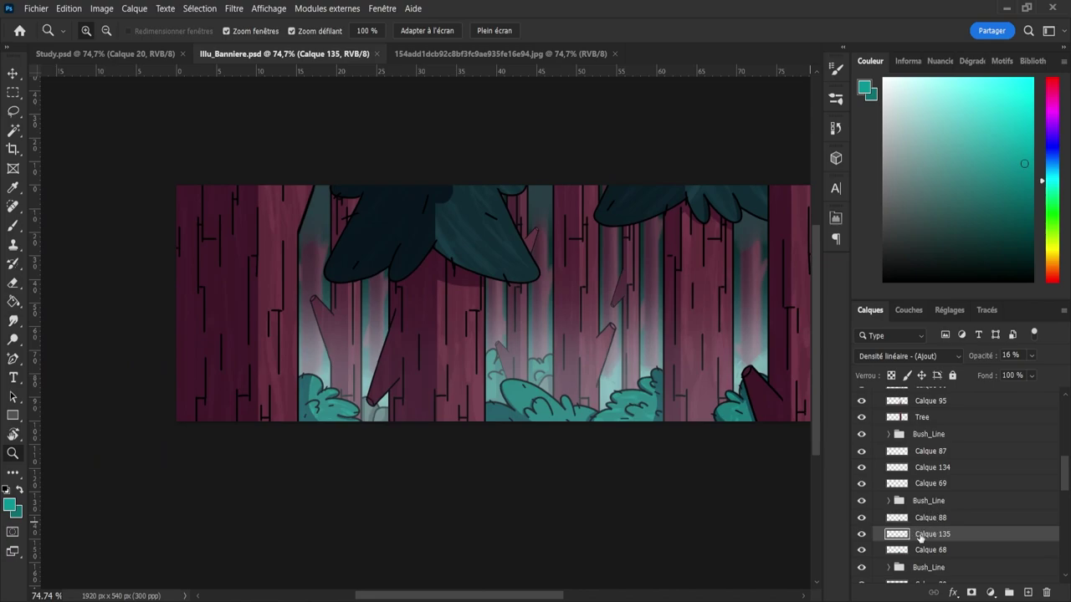
- Add a new layer above Calque 67 and load Calque 67's bush shape as a selection
{"action": "scroll", "coordinate": [1055, 473], "scroll_direction": "down", "scroll_amount": 3}
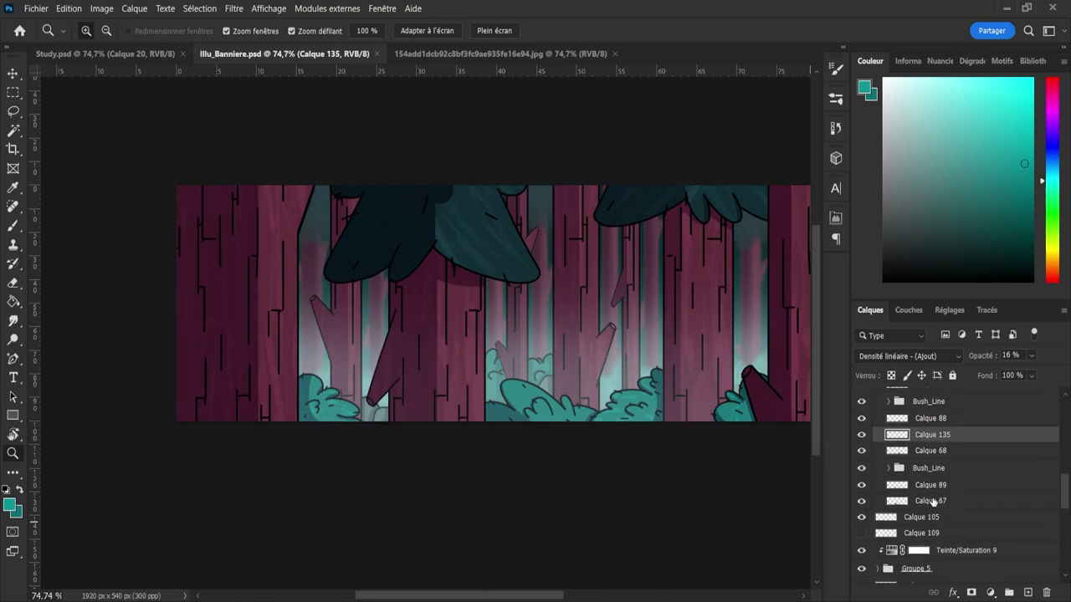
{"action": "left_click", "coordinate": [933, 500]}
{"action": "left_click", "coordinate": [1028, 592]}
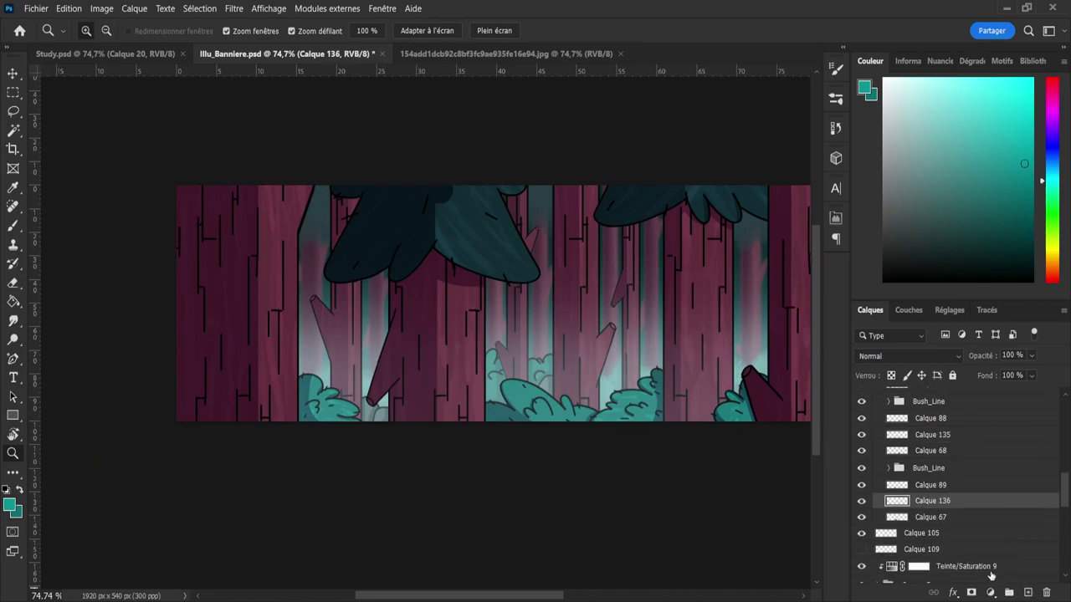
{"action": "left_click", "coordinate": [897, 517], "text": "ctrl"}
{"action": "scroll", "coordinate": [504, 414], "scroll_direction": "up", "scroll_amount": 3}
- Paint teal texture over the selected bush on Calque 136 and carve it into leafy streaks with the Eraser
{"action": "key", "text": "b"}
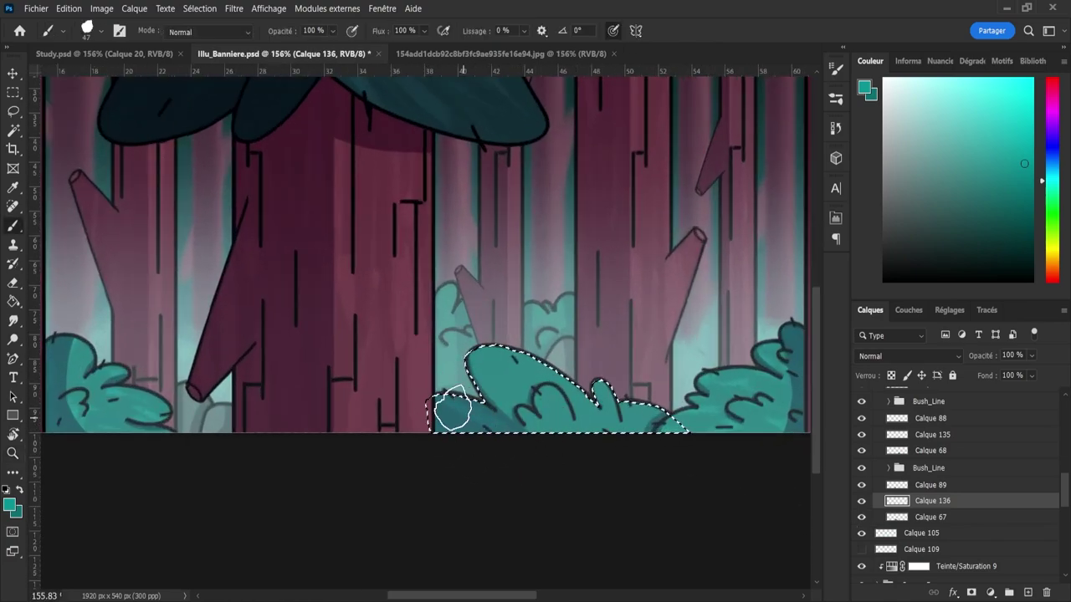
{"action": "left_click_drag", "start_coordinate": [485, 376], "coordinate": [540, 445]}
{"action": "mouse_move", "coordinate": [473, 344]}
{"action": "left_mouse_down"}
{"action": "mouse_move", "coordinate": [555, 436]}
{"action": "mouse_move", "coordinate": [505, 377]}
{"action": "mouse_move", "coordinate": [521, 371]}
{"action": "mouse_move", "coordinate": [587, 430]}
{"action": "mouse_move", "coordinate": [628, 449]}
{"action": "mouse_move", "coordinate": [614, 432]}
{"action": "mouse_move", "coordinate": [633, 411]}
{"action": "mouse_move", "coordinate": [627, 397]}
{"action": "mouse_move", "coordinate": [641, 405]}
{"action": "left_mouse_up"}
{"action": "key", "text": "e"}
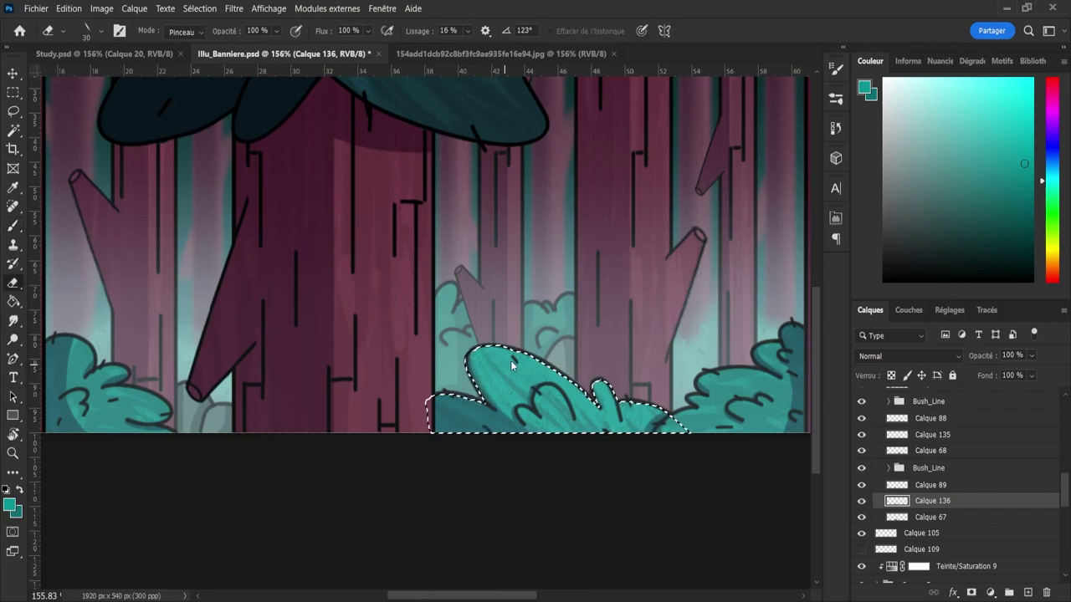
{"action": "left_click_drag", "start_coordinate": [468, 363], "coordinate": [508, 383]}
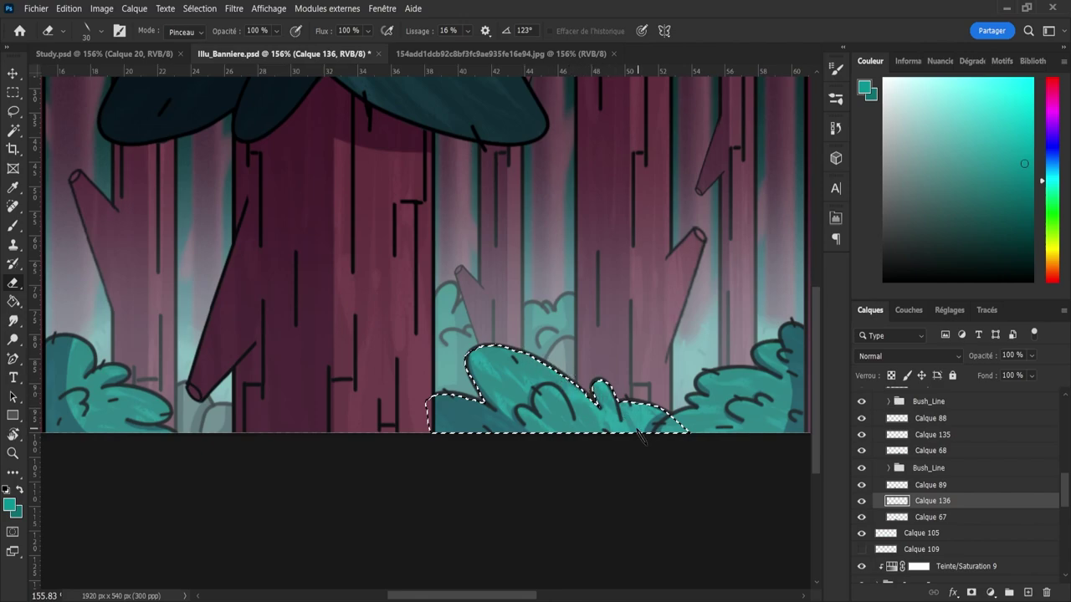
- Set Calque 136's blend mode to Densité linéaire - (Ajout) and its opacity to 10%
{"action": "key", "text": "z"}
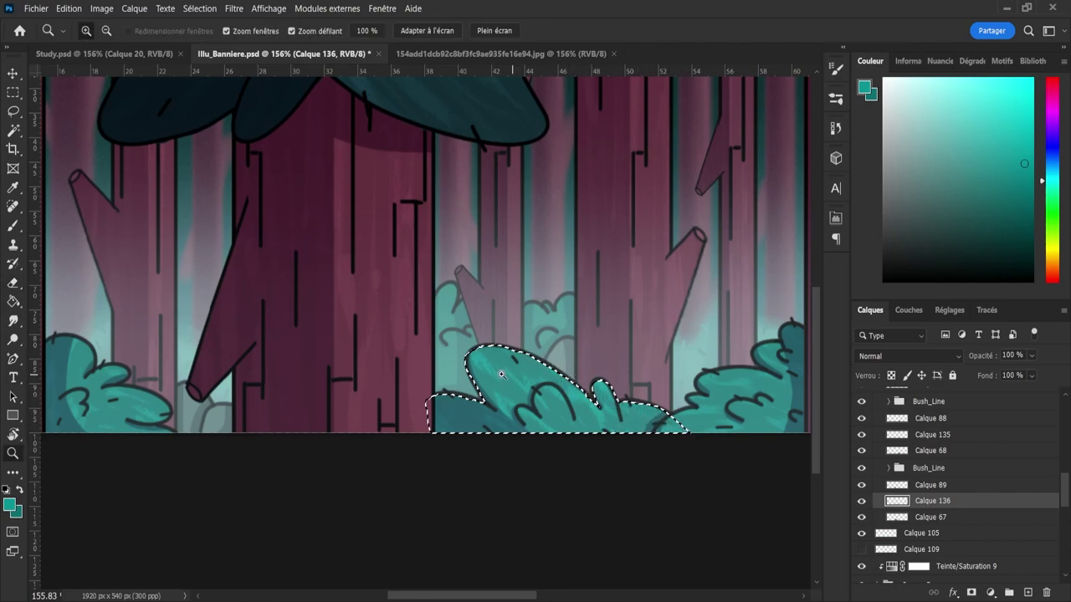
{"action": "left_click_drag", "start_coordinate": [516, 375], "coordinate": [477, 375]}
{"action": "left_click", "coordinate": [892, 355]}
{"action": "key", "text": "Down"}
{"action": "key", "text": "Down"}
{"action": "key", "text": "Down"}
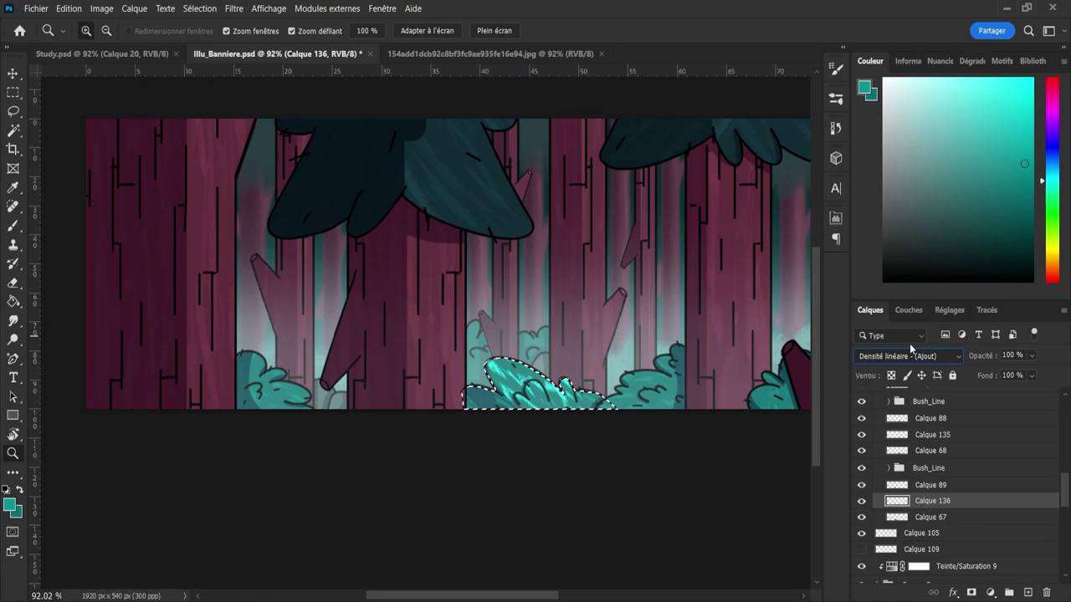
{"action": "key", "text": "1"}
{"action": "key", "text": "6"}
{"action": "left_click_drag", "start_coordinate": [995, 375], "coordinate": [989, 378]}
- Clear the selection around Calque 67's bush and save the banner file
{"action": "key", "text": "l"}
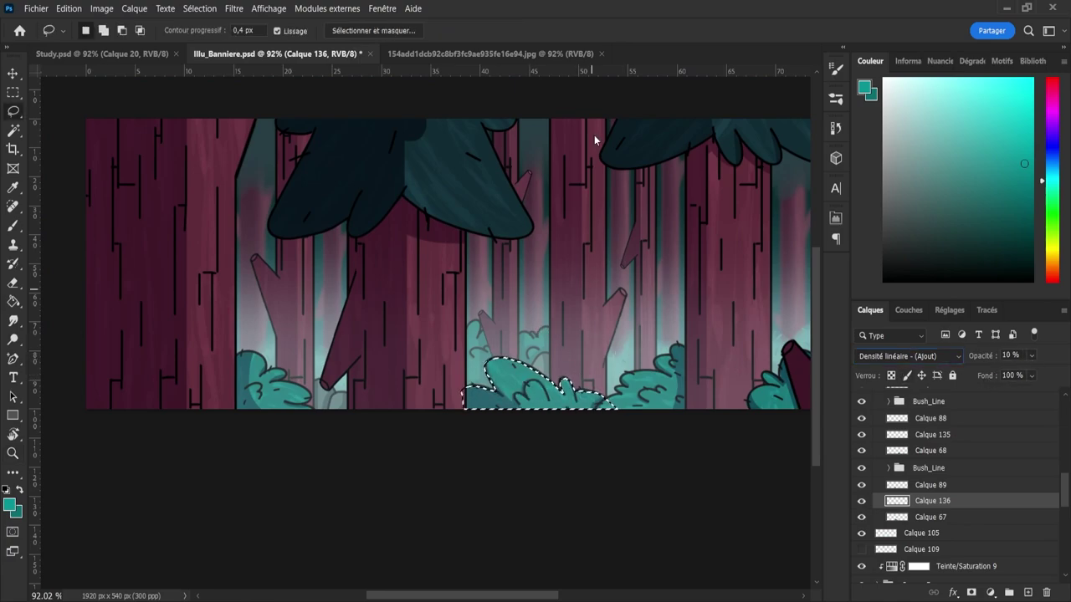
{"action": "key", "text": "z"}
{"action": "scroll", "coordinate": [629, 303], "scroll_direction": "down", "scroll_amount": 5}
{"action": "key", "text": "ctrl+s"}
{"action": "scroll", "coordinate": [629, 304], "scroll_direction": "up", "scroll_amount": 4}
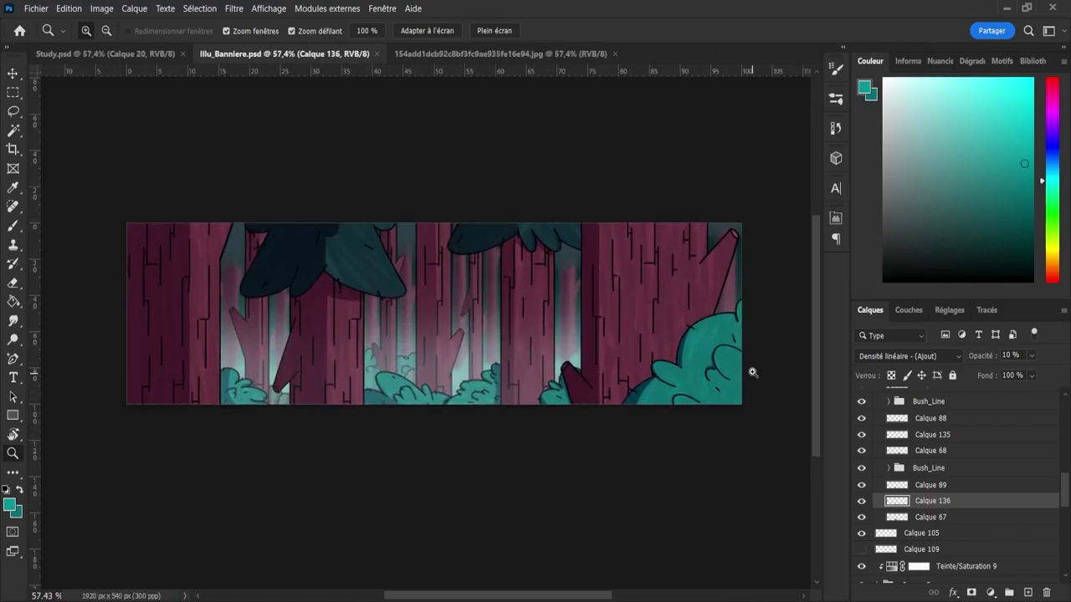
- Collapse Groupe 2 in the layer stack and save the banner file
{"action": "left_click_drag", "start_coordinate": [1065, 502], "coordinate": [1057, 491]}
{"action": "scroll", "coordinate": [1057, 491], "scroll_direction": "up", "scroll_amount": 5}
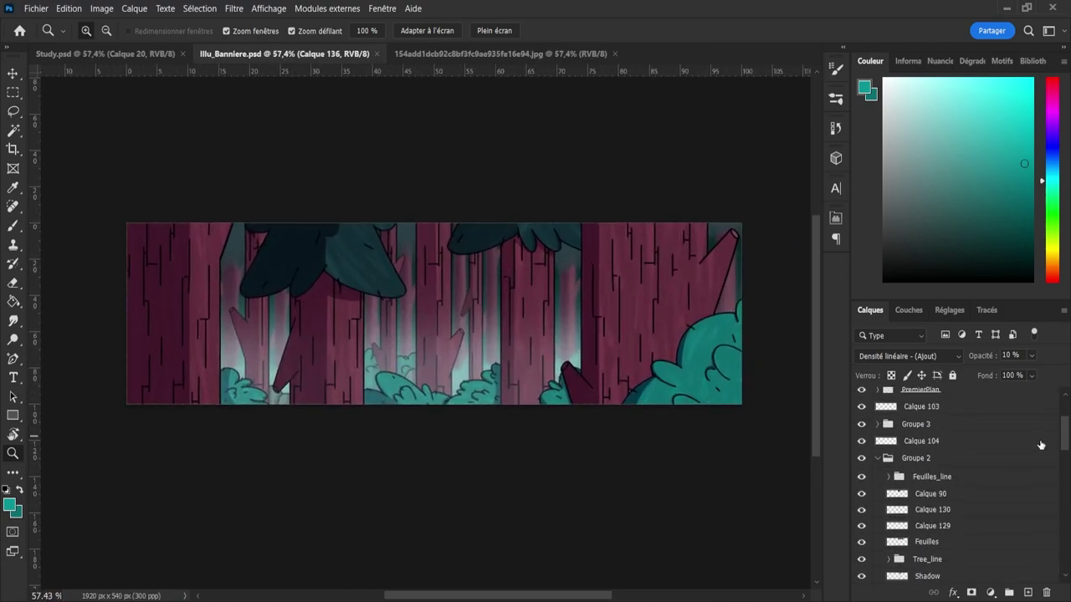
{"action": "left_click", "coordinate": [912, 508]}
{"action": "key", "text": "ctrl+s"}
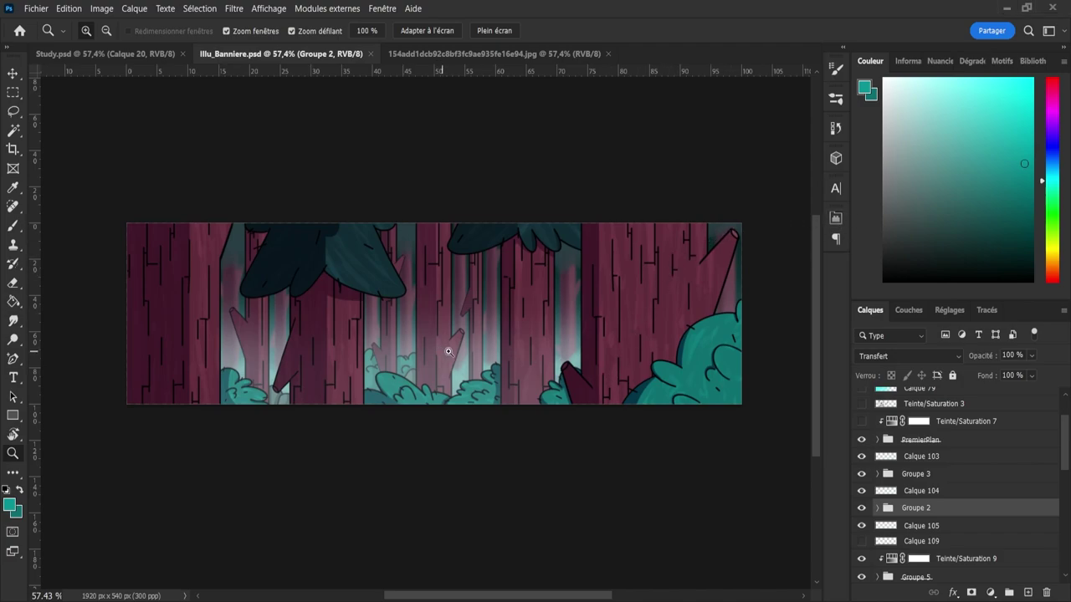
- Show the Teinte/Saturation 7 adjustment above the PremierPlan group and save the banner file
{"action": "scroll", "coordinate": [448, 353], "scroll_direction": "up", "scroll_amount": 2}
{"action": "left_click", "coordinate": [861, 420]}
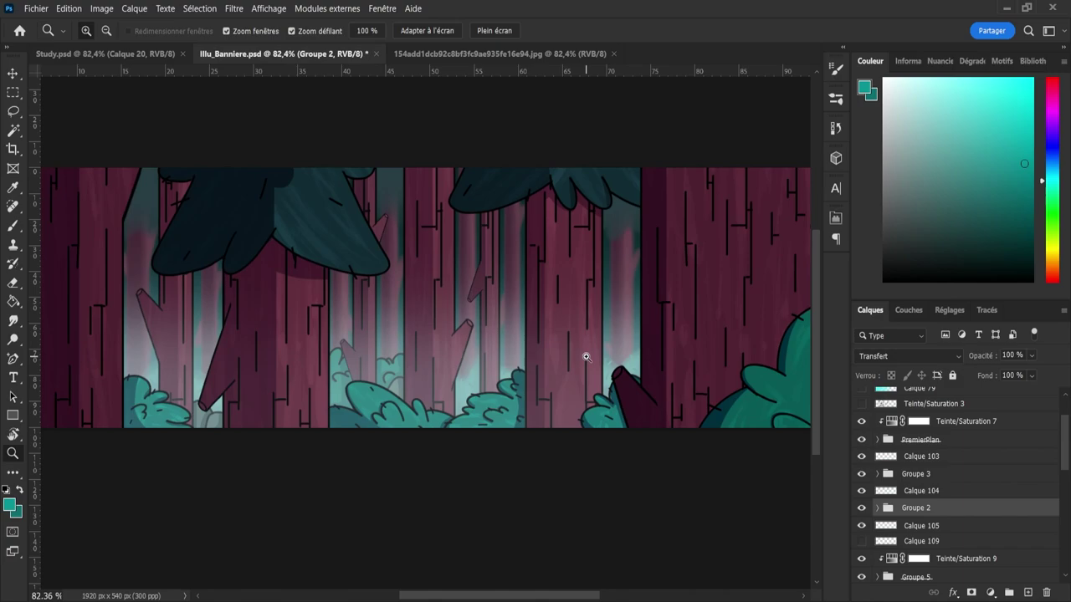
{"action": "scroll", "coordinate": [585, 357], "scroll_direction": "down", "scroll_amount": 2}
{"action": "key", "text": "ctrl+s"}
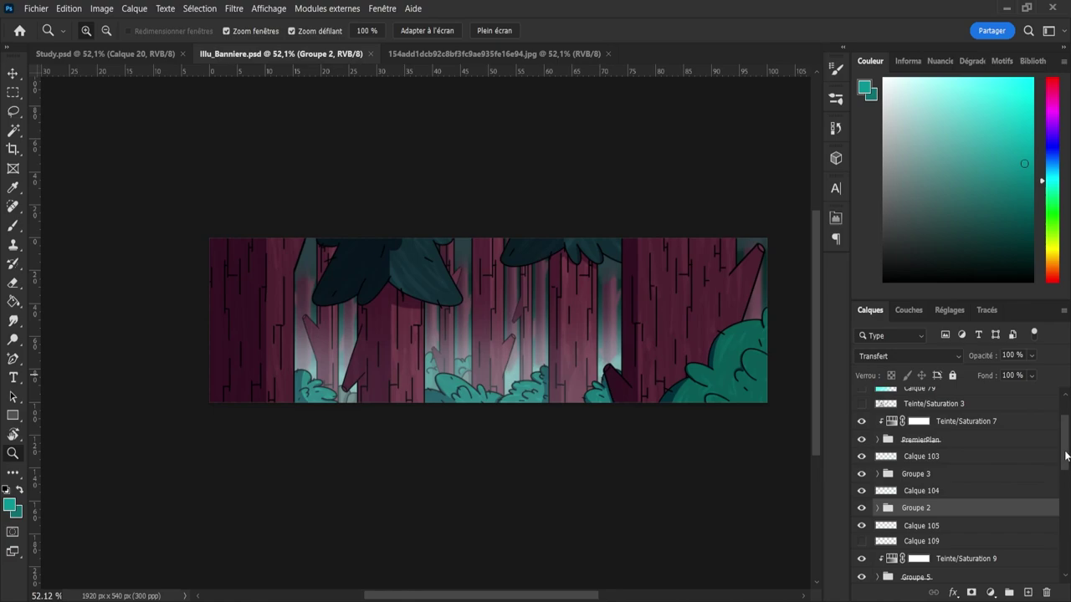
- Expand the PremierPlan group in the layer stack to reach its line and colour layers
{"action": "left_click_drag", "start_coordinate": [1063, 454], "coordinate": [1061, 433]}
{"action": "scroll", "coordinate": [1061, 432], "scroll_direction": "down", "scroll_amount": 2}
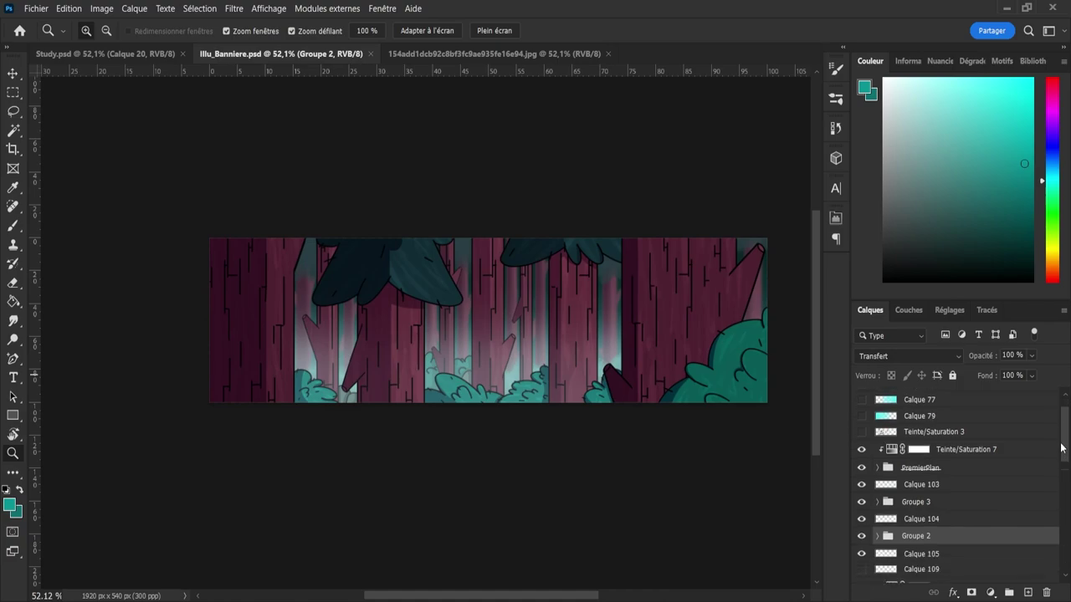
{"action": "left_click", "coordinate": [877, 463]}
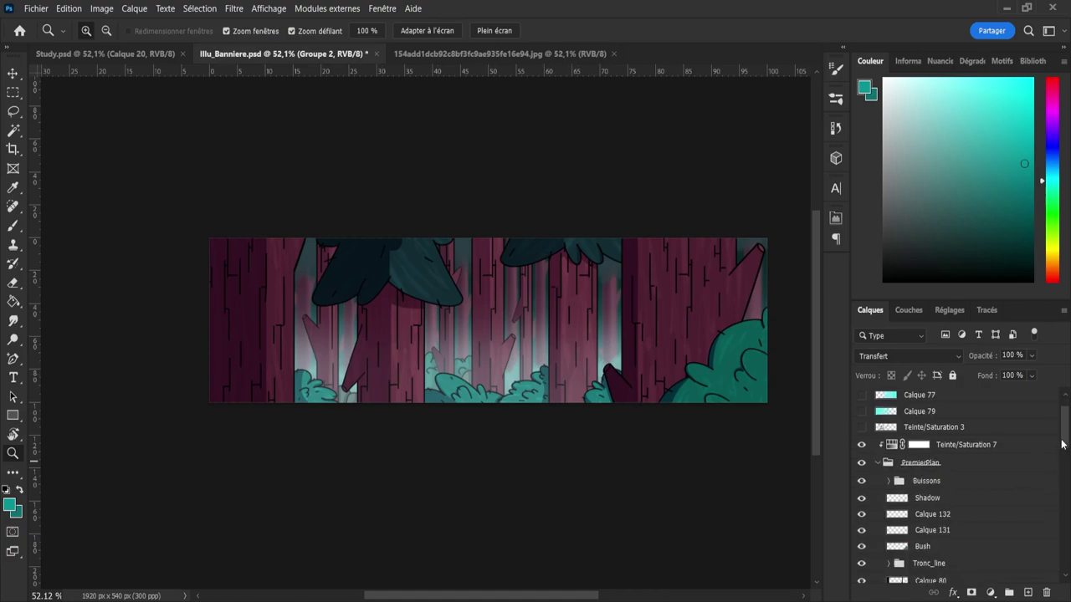
{"action": "scroll", "coordinate": [1067, 448], "scroll_direction": "down", "scroll_amount": 2}
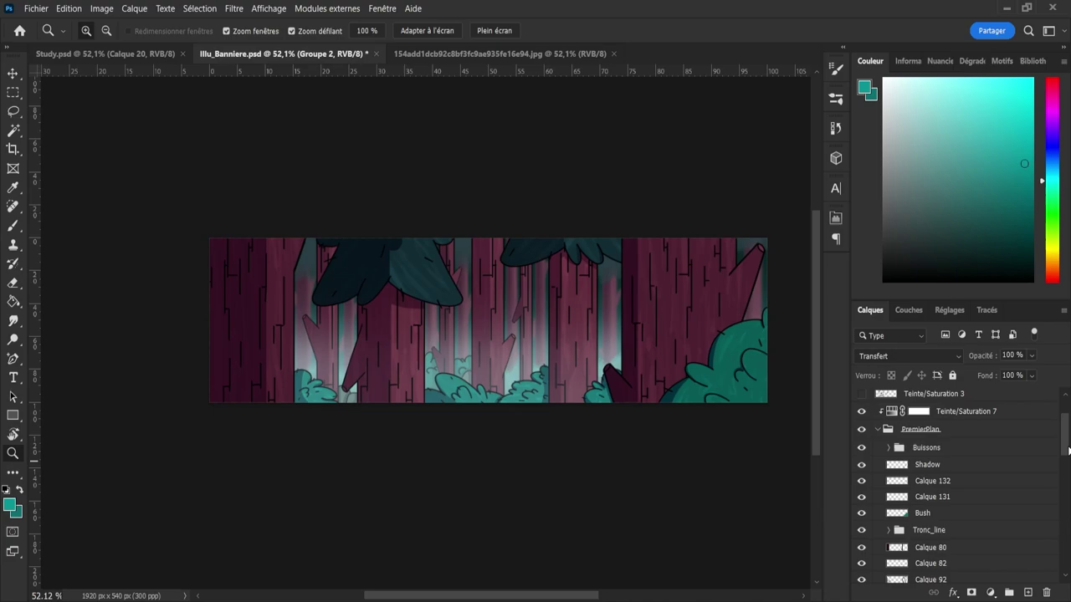
- Add a Teinte/Saturation adjustment above the Buissons group inside PremierPlan and clip it to that group
{"action": "left_click", "coordinate": [922, 450]}
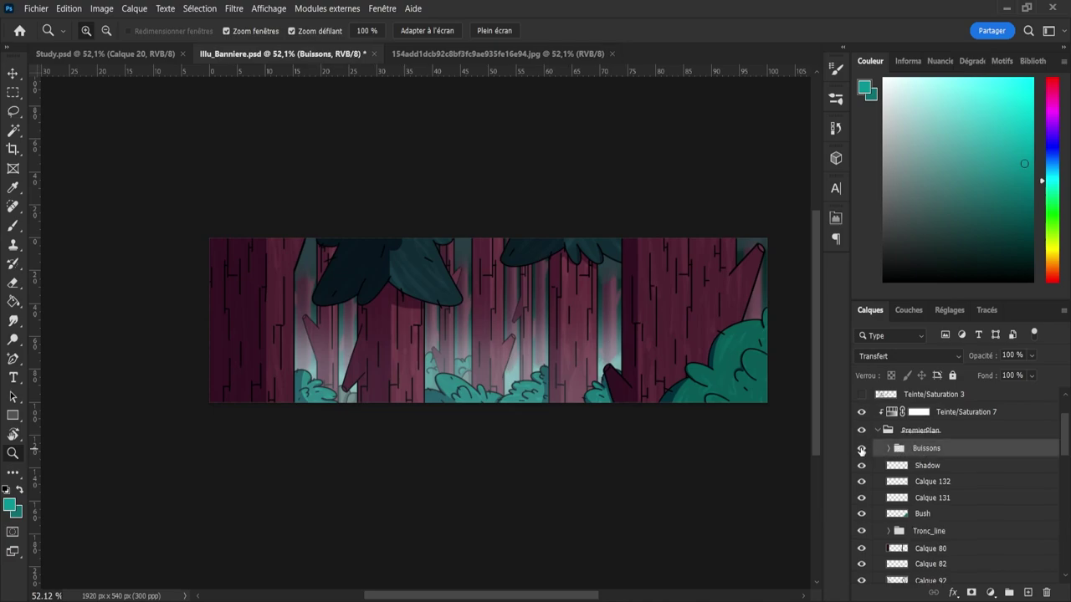
{"action": "left_click", "coordinate": [862, 450]}
{"action": "left_click", "coordinate": [862, 450]}
{"action": "left_click", "coordinate": [890, 449]}
{"action": "left_click", "coordinate": [890, 449]}
{"action": "left_click", "coordinate": [972, 455]}
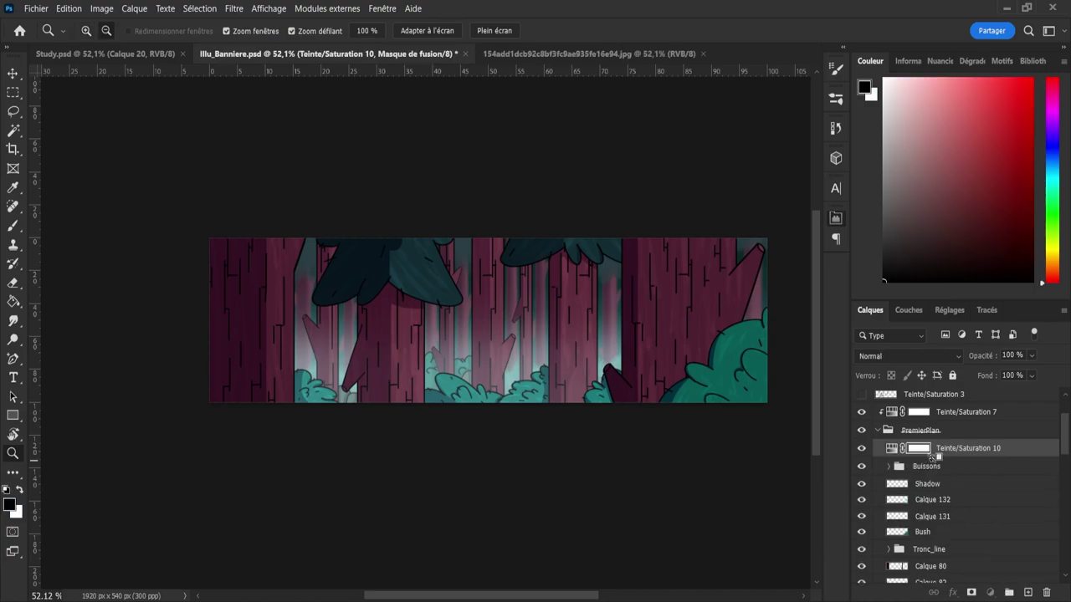
{"action": "left_click", "coordinate": [932, 457], "text": "alt"}
- Tint the foreground bush outlines dark blue with the Teinte/Saturation adjustment clipped to Buissons
{"action": "left_click_drag", "start_coordinate": [549, 594], "coordinate": [648, 593]}
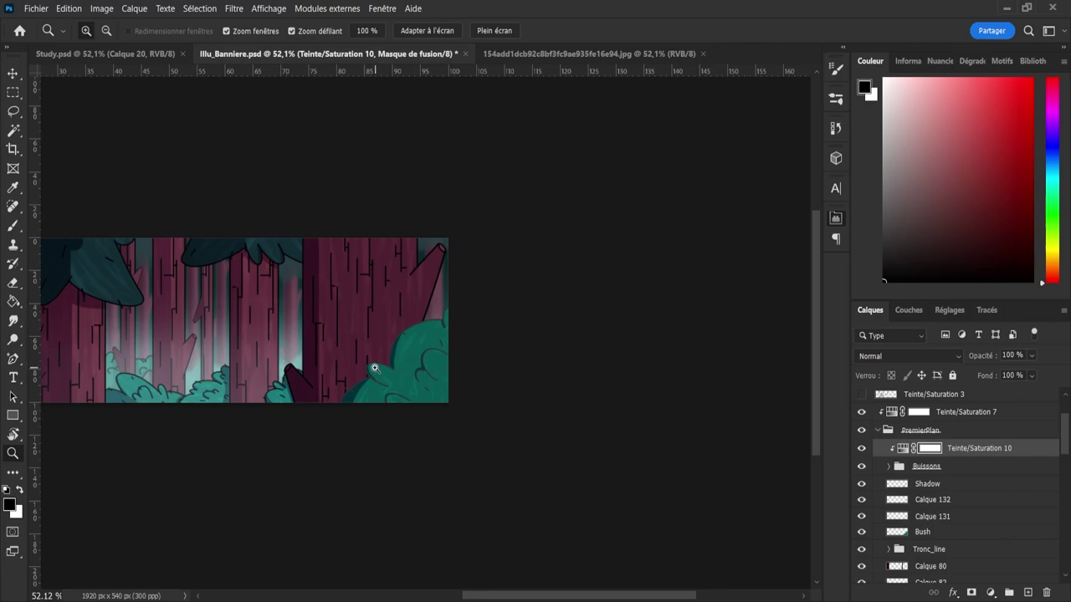
{"action": "left_click_drag", "start_coordinate": [386, 373], "coordinate": [421, 365]}
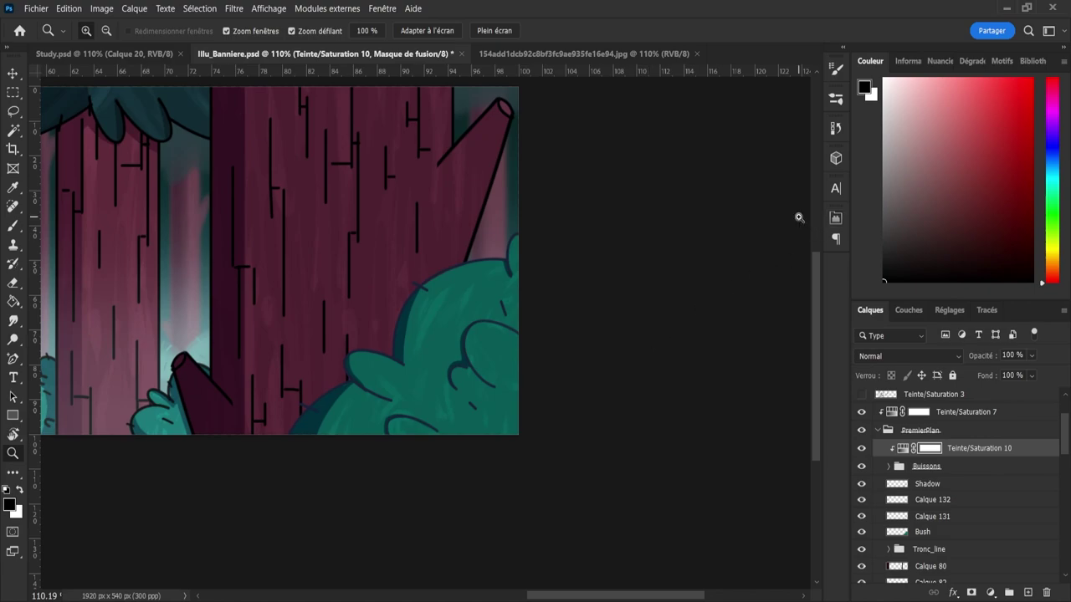
{"action": "left_click_drag", "start_coordinate": [757, 277], "coordinate": [686, 274]}
{"action": "left_click_drag", "start_coordinate": [398, 246], "coordinate": [450, 256]}
{"action": "left_click_drag", "start_coordinate": [588, 297], "coordinate": [696, 387]}
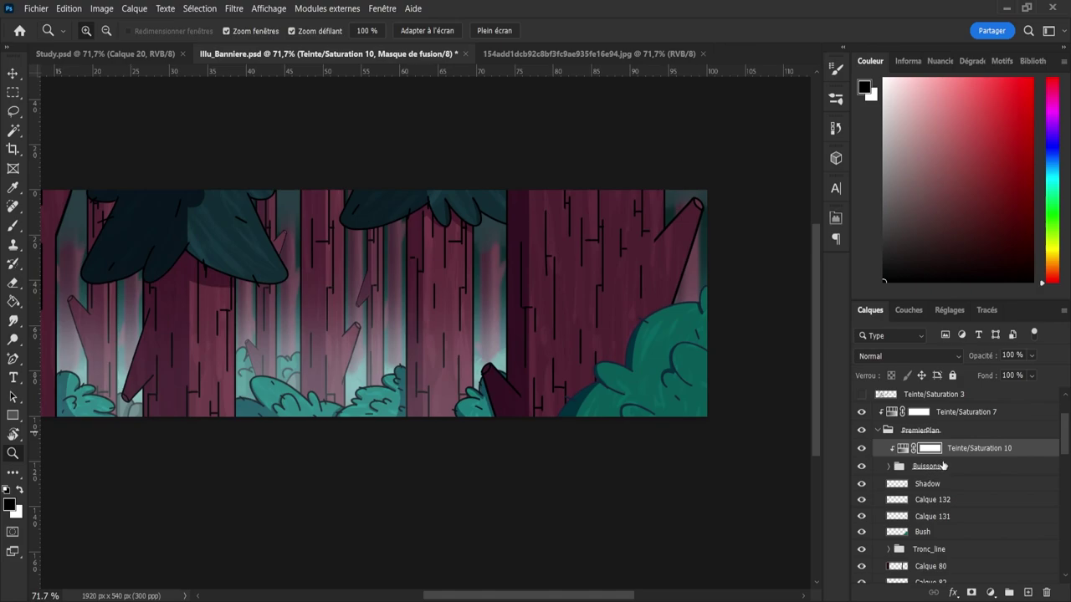
- Paste a copy of the Teinte/Saturation 10 adjustment above the Tronc_line group and clip it to that group
{"action": "left_click", "coordinate": [934, 552]}
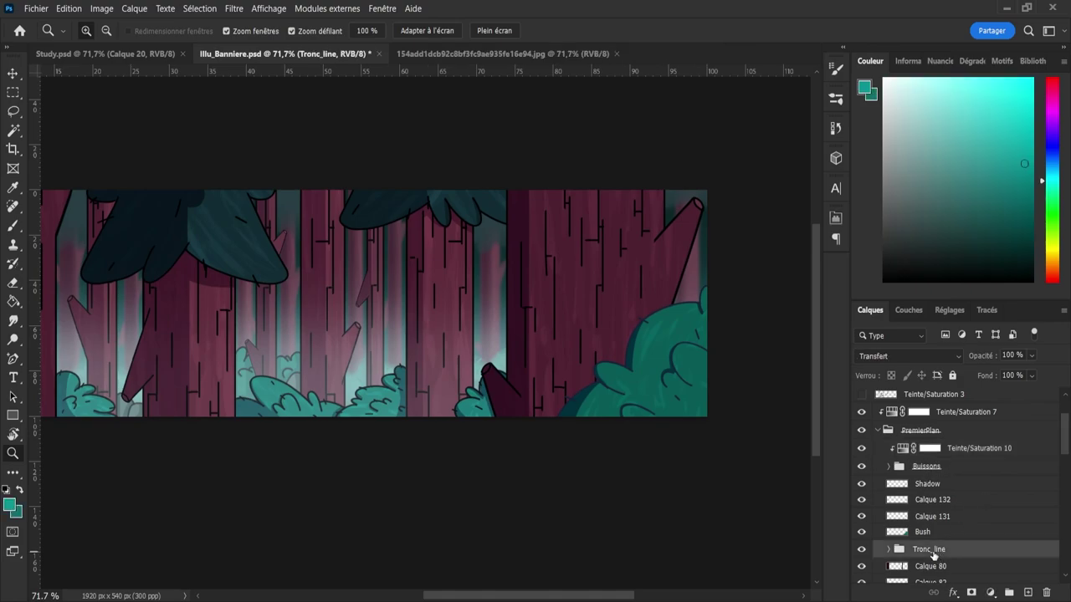
{"action": "key", "text": "ctrl+v"}
{"action": "left_click", "coordinate": [956, 557], "text": "alt"}
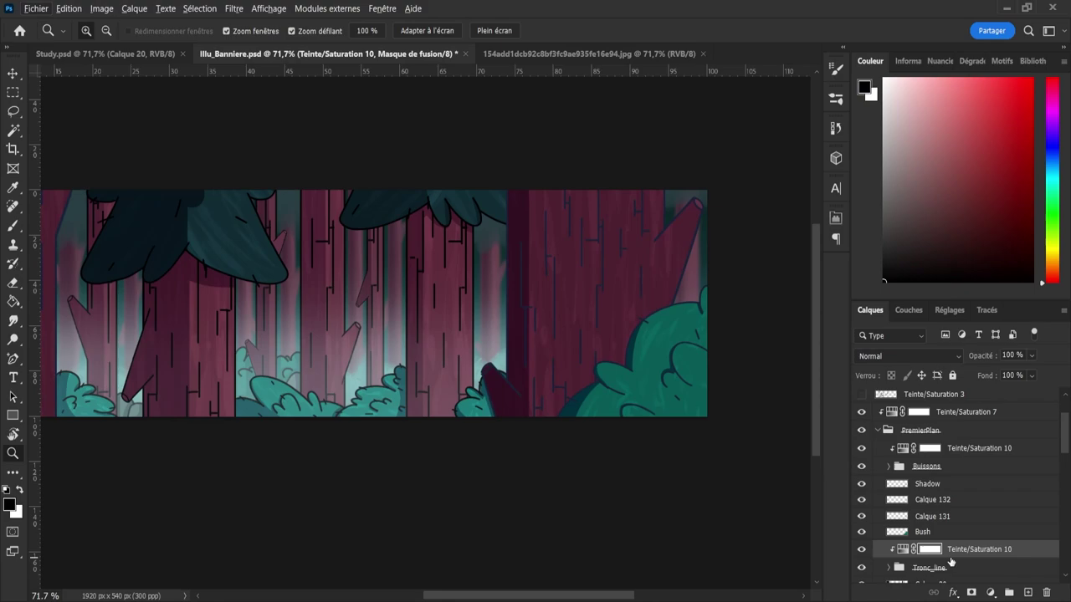
{"action": "left_click_drag", "start_coordinate": [654, 358], "coordinate": [553, 353]}
{"action": "scroll", "coordinate": [666, 341], "scroll_direction": "up", "scroll_amount": 2}
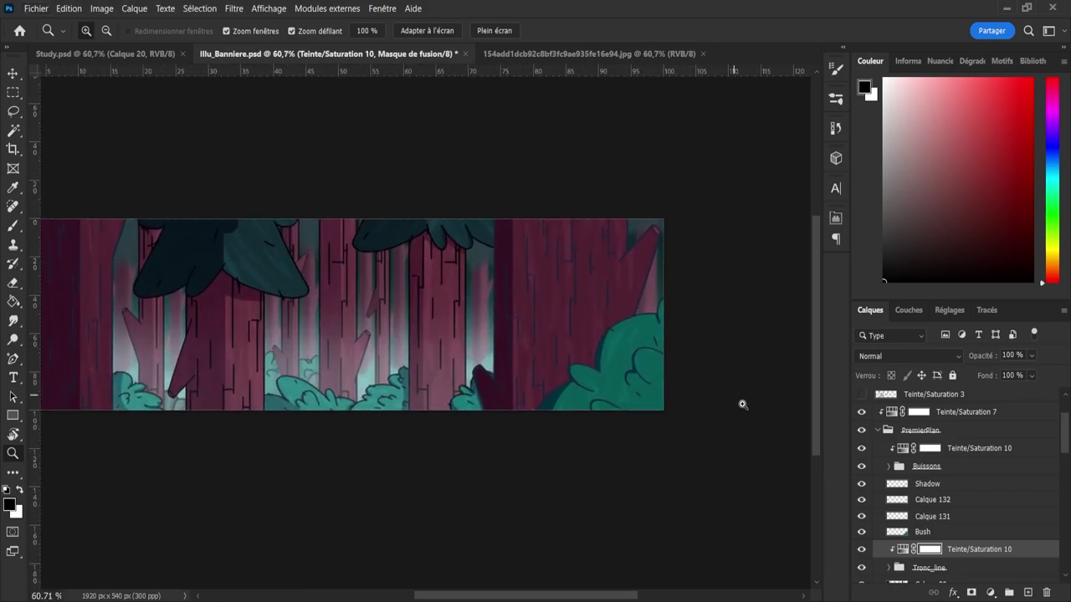
{"action": "scroll", "coordinate": [545, 310], "scroll_direction": "up", "scroll_amount": 5}
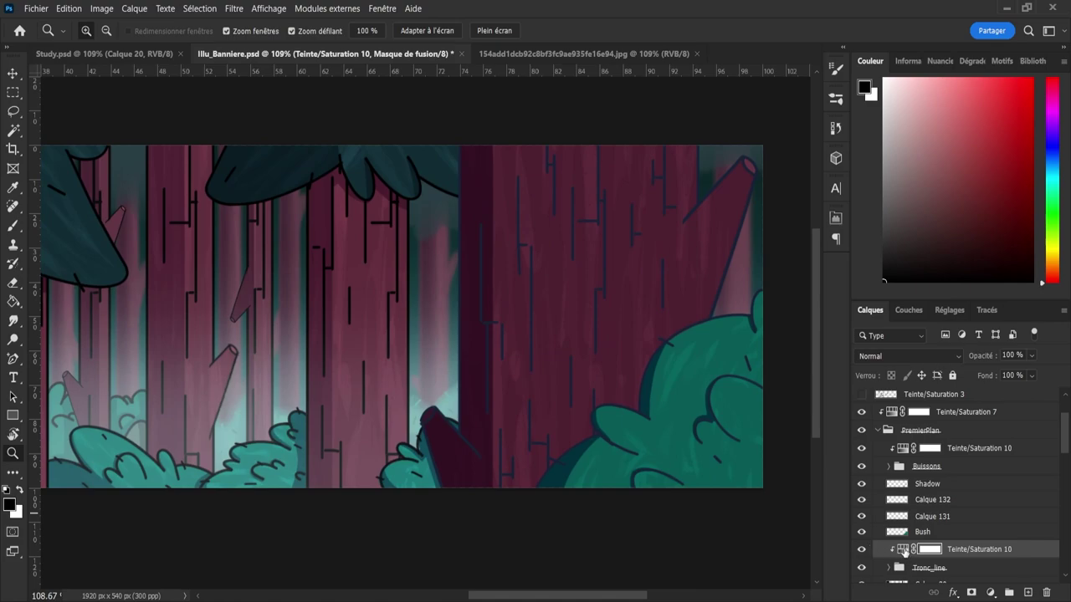
- Retint the foreground trunk outlines dark purple with the Teinte/Saturation adjustment clipped to Tronc_line, and save the banner file
{"action": "left_click", "coordinate": [902, 549]}
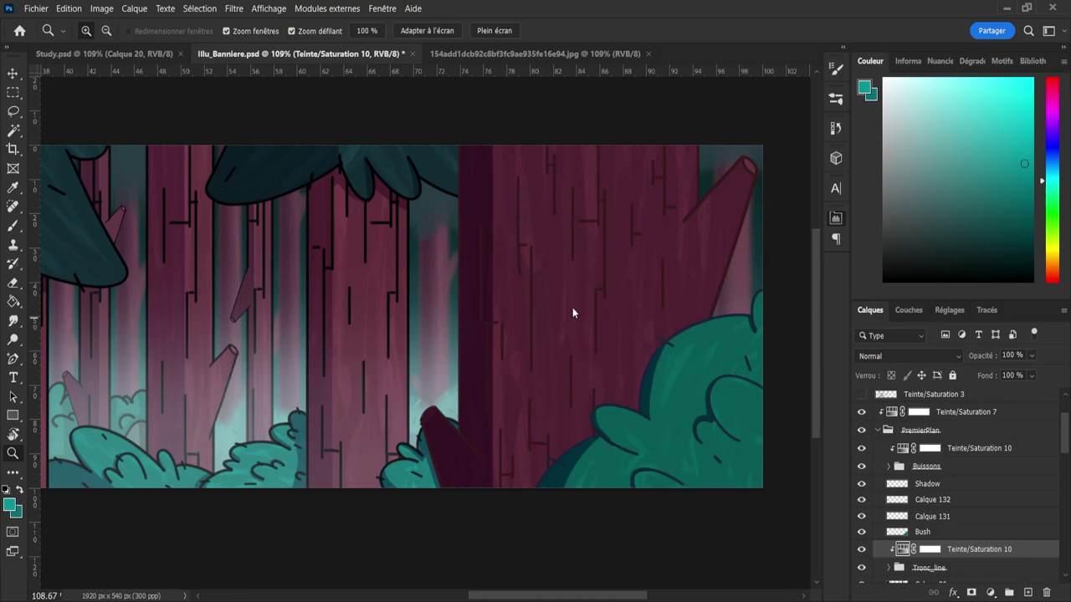
{"action": "key", "text": "ctrl+z"}
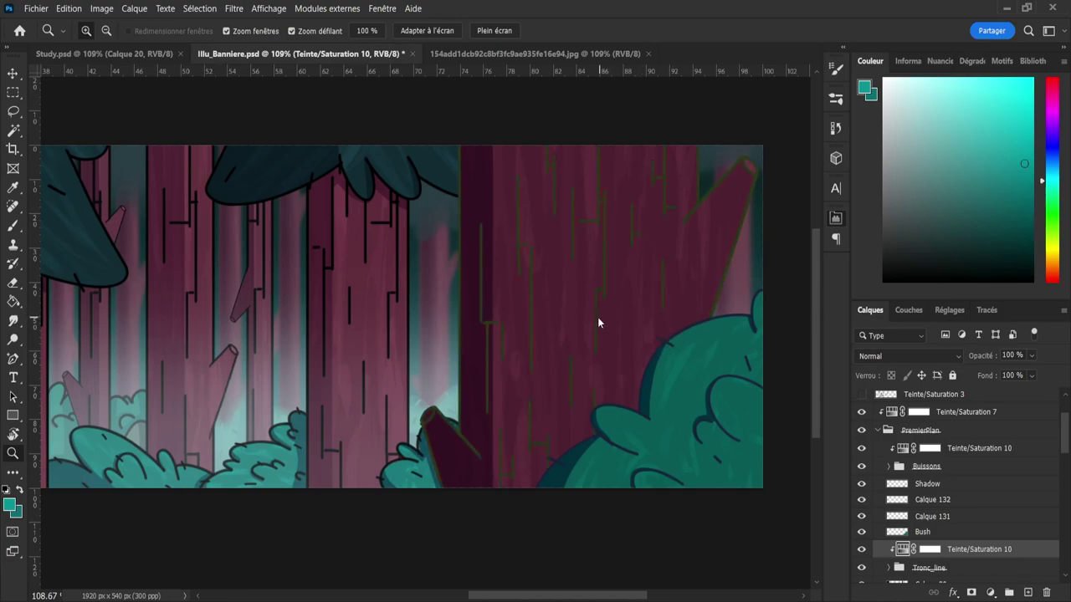
{"action": "key", "text": "ctrl+shift+z"}
{"action": "key", "text": "ctrl+z"}
{"action": "key", "text": "ctrl+z"}
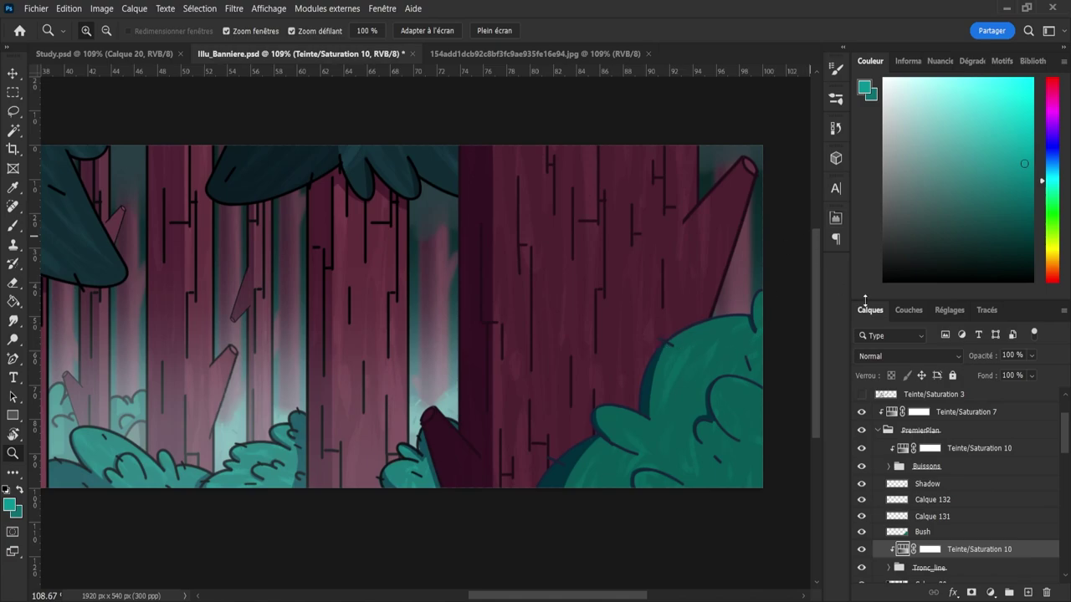
{"action": "left_click_drag", "start_coordinate": [676, 311], "coordinate": [460, 360]}
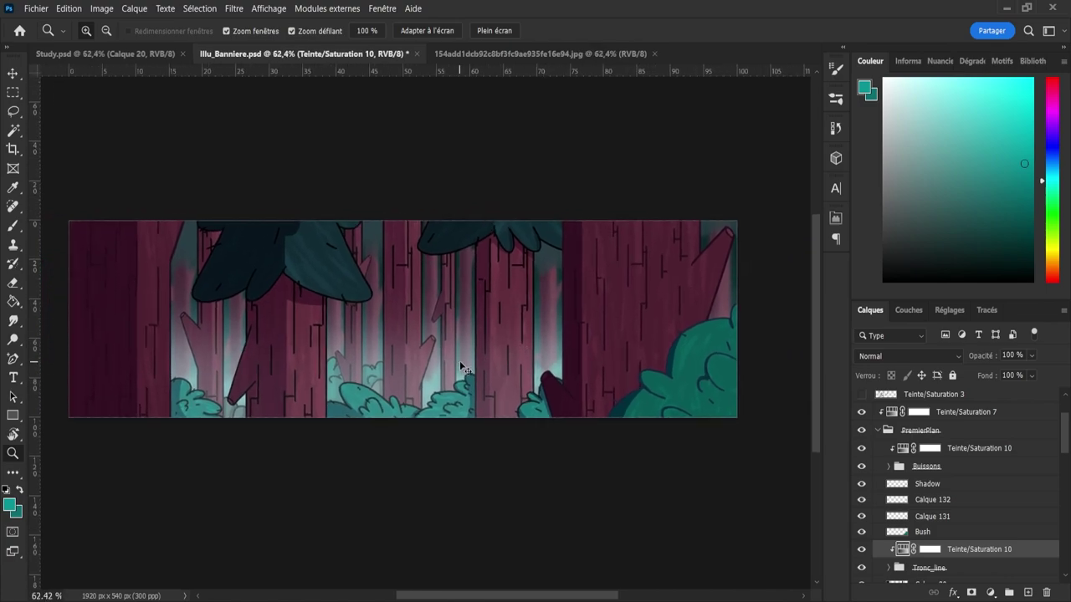
{"action": "key", "text": "ctrl+s"}
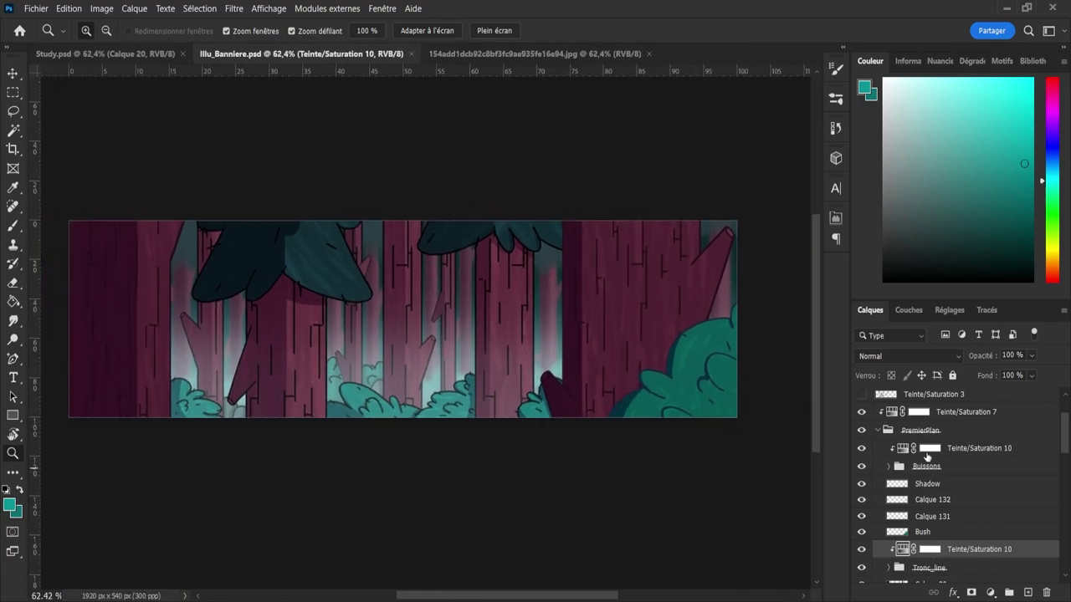
- Collapse the PremierPlan group and expand Groupe 3 to reach its Feuilles_line and Tree_line groups
{"action": "scroll", "coordinate": [1038, 460], "scroll_direction": "down", "scroll_amount": 5}
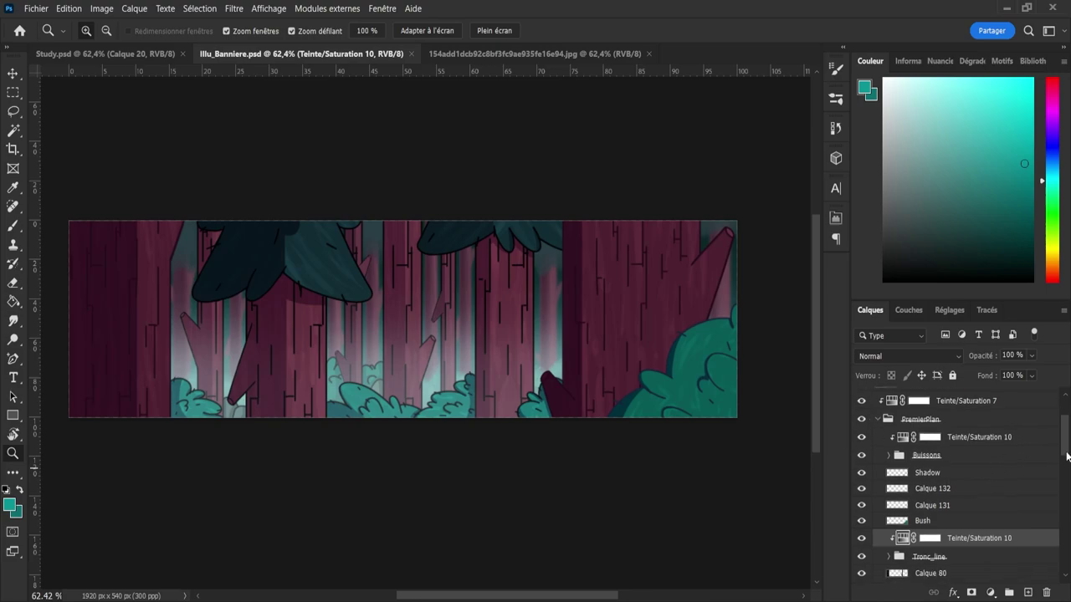
{"action": "scroll", "coordinate": [1046, 469], "scroll_direction": "up", "scroll_amount": 4}
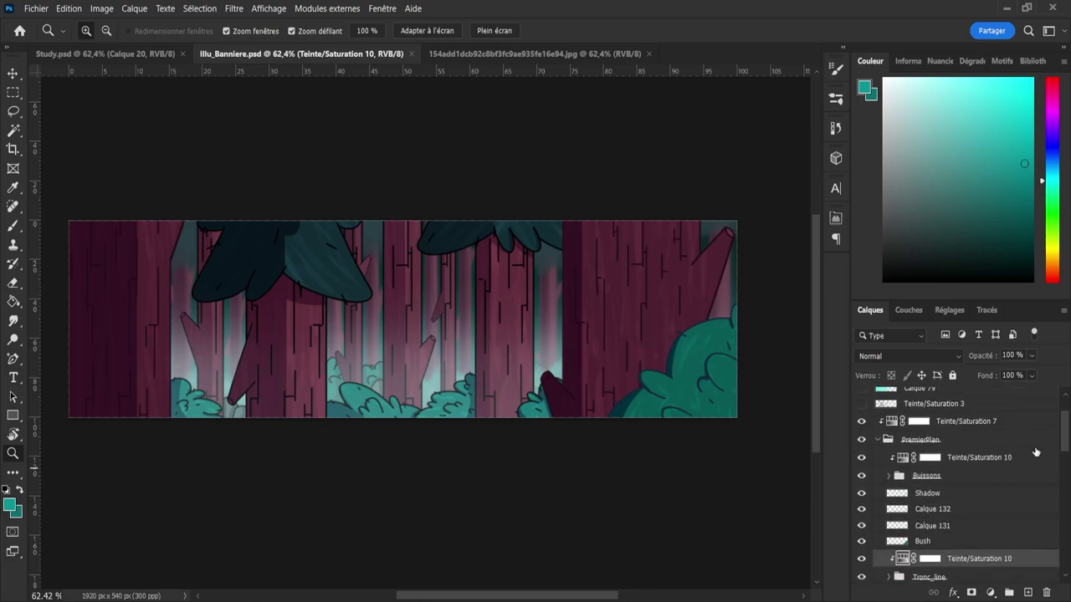
{"action": "left_click", "coordinate": [876, 442]}
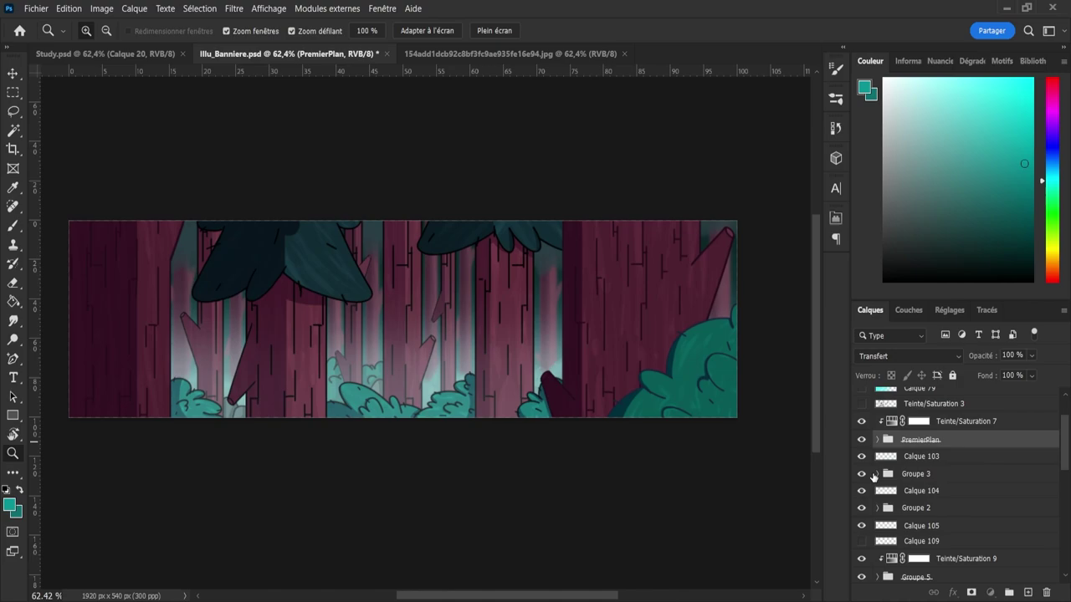
{"action": "left_click", "coordinate": [879, 475]}
{"action": "left_click", "coordinate": [877, 475]}
{"action": "scroll", "coordinate": [1060, 473], "scroll_direction": "down", "scroll_amount": 5}
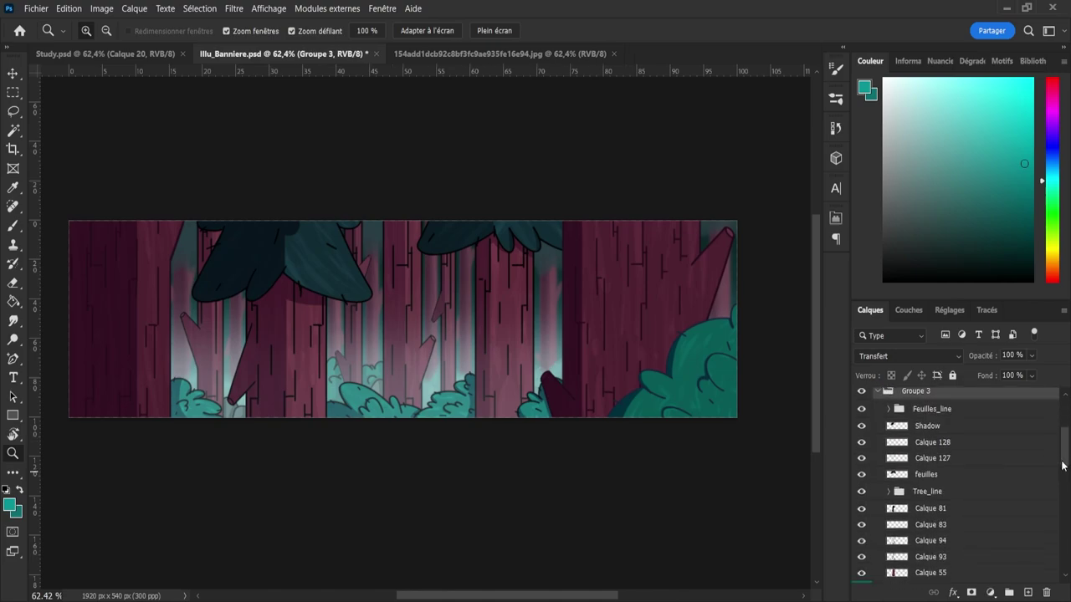
- Paste the copied Teinte/Saturation 10 adjustment above the Tree_line group in Groupe 3, clip it to that group, and collapse Groupe 3
{"action": "left_click", "coordinate": [931, 457]}
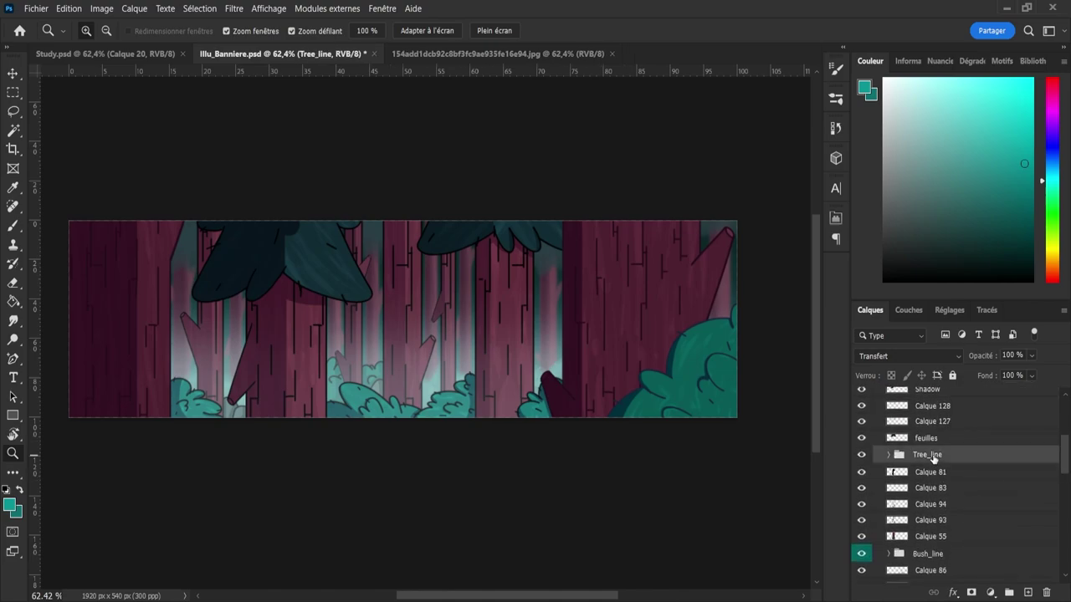
{"action": "key", "text": "ctrl+v"}
{"action": "left_click", "coordinate": [938, 469], "text": "alt"}
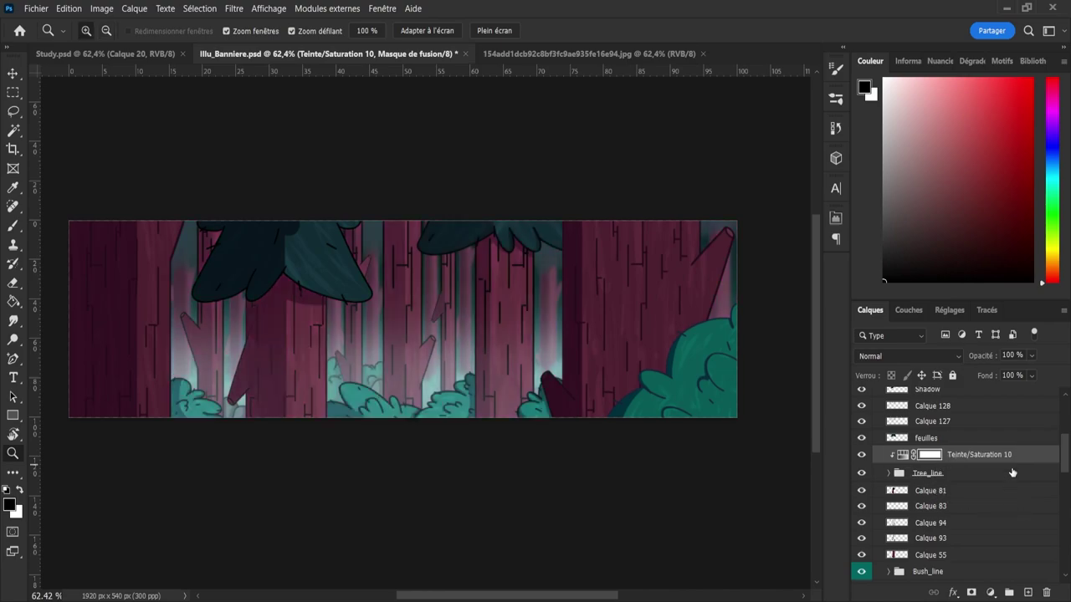
{"action": "scroll", "coordinate": [1064, 462], "scroll_direction": "up", "scroll_amount": 5}
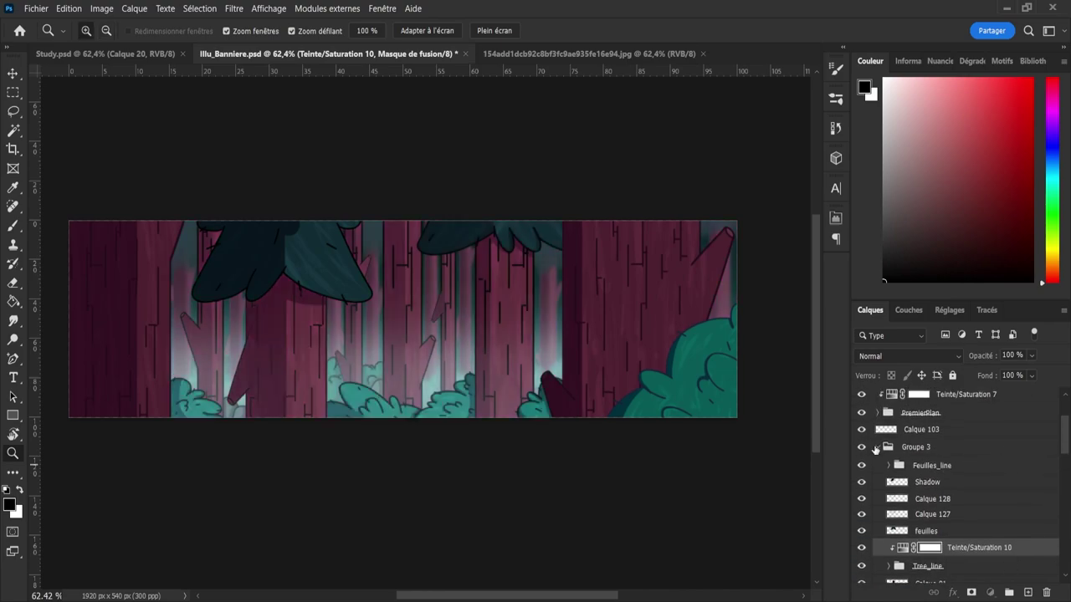
{"action": "left_click", "coordinate": [875, 450]}
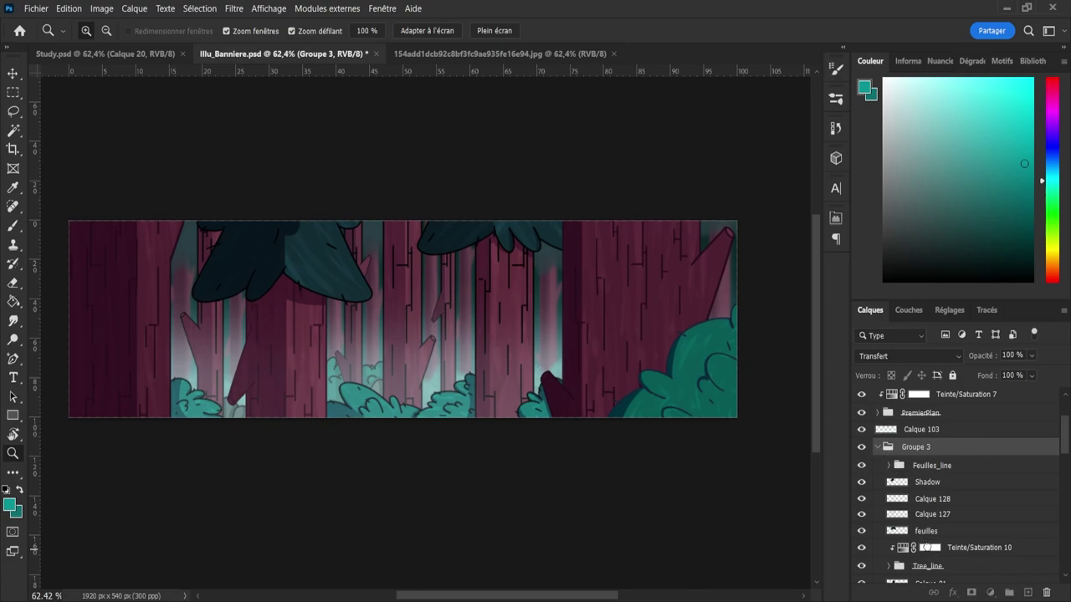
{"action": "left_click", "coordinate": [930, 548]}
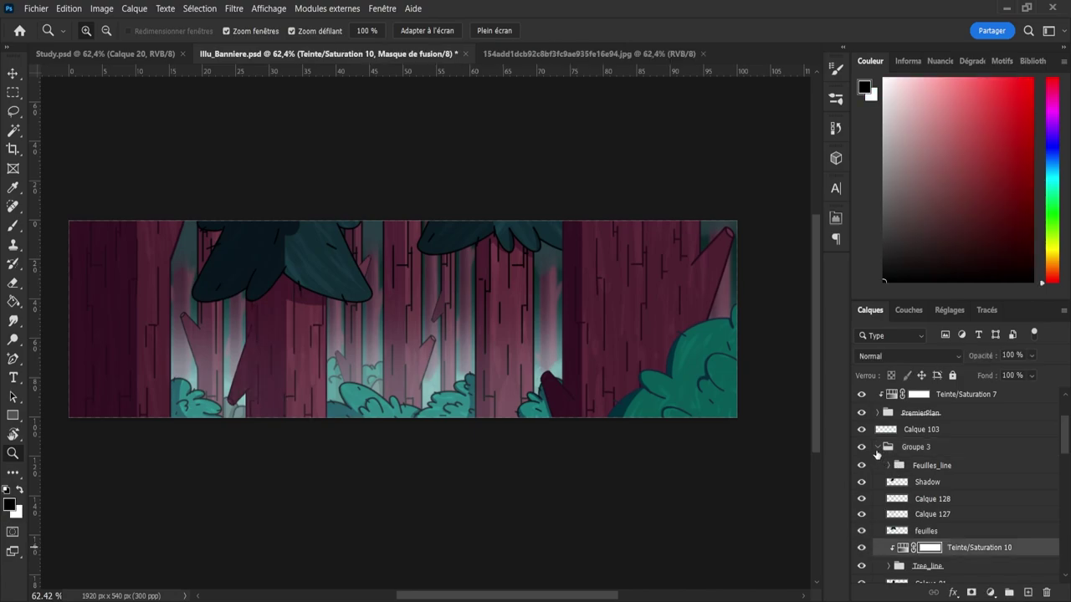
{"action": "left_click", "coordinate": [877, 447]}
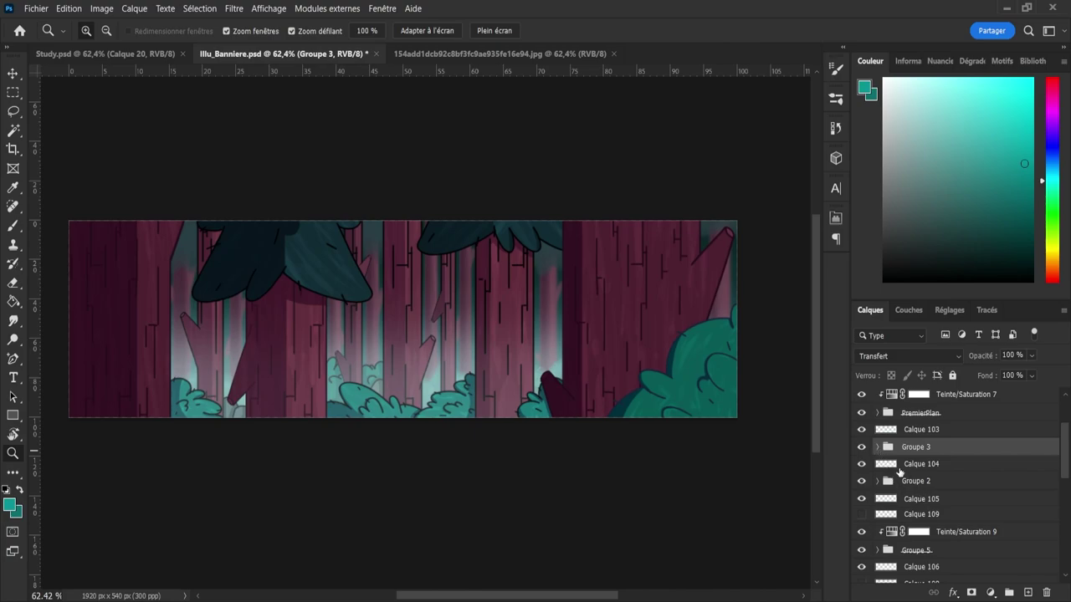
- Paste the Teinte/Saturation 10 adjustment above Tree_line in Groupe 2, clip it to that group, and collapse Groupe 2
{"action": "left_click", "coordinate": [878, 481]}
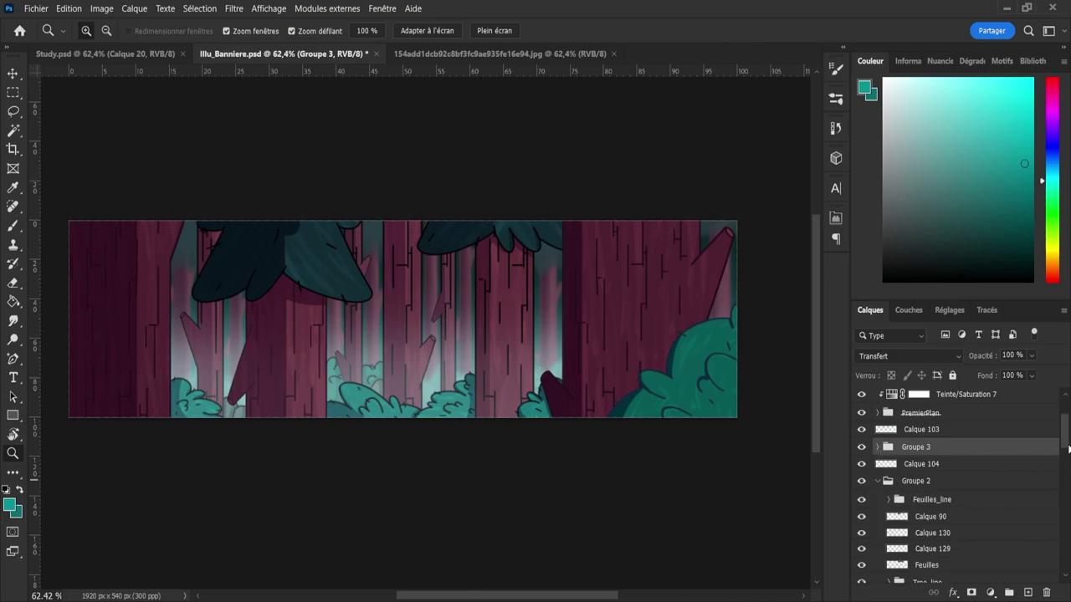
{"action": "left_click_drag", "start_coordinate": [1067, 445], "coordinate": [1066, 468]}
{"action": "left_click", "coordinate": [949, 448]}
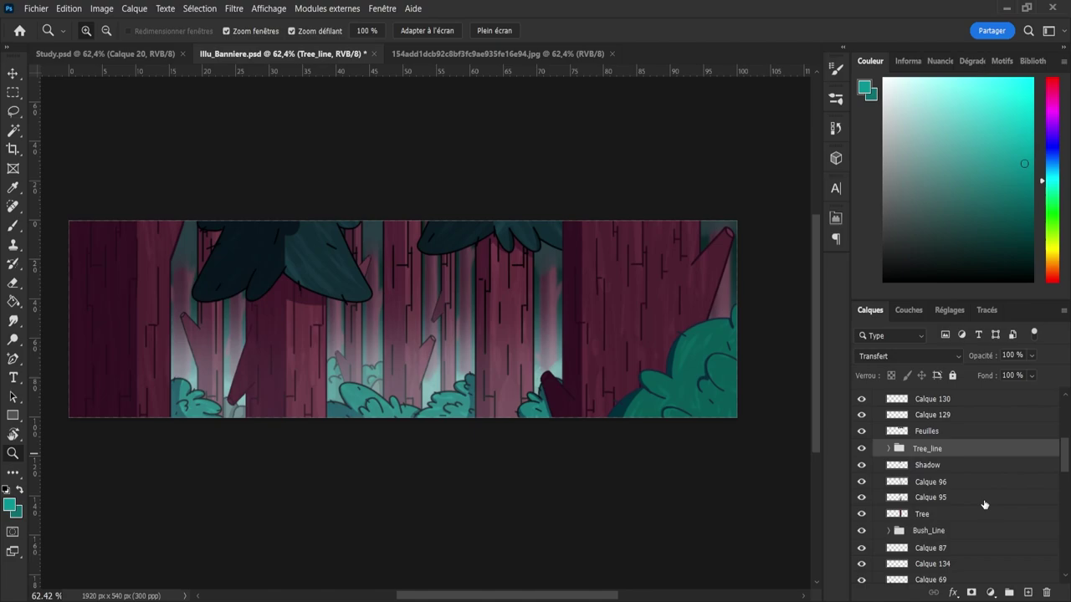
{"action": "key", "text": "ctrl+v"}
{"action": "left_click", "coordinate": [936, 458], "text": "alt"}
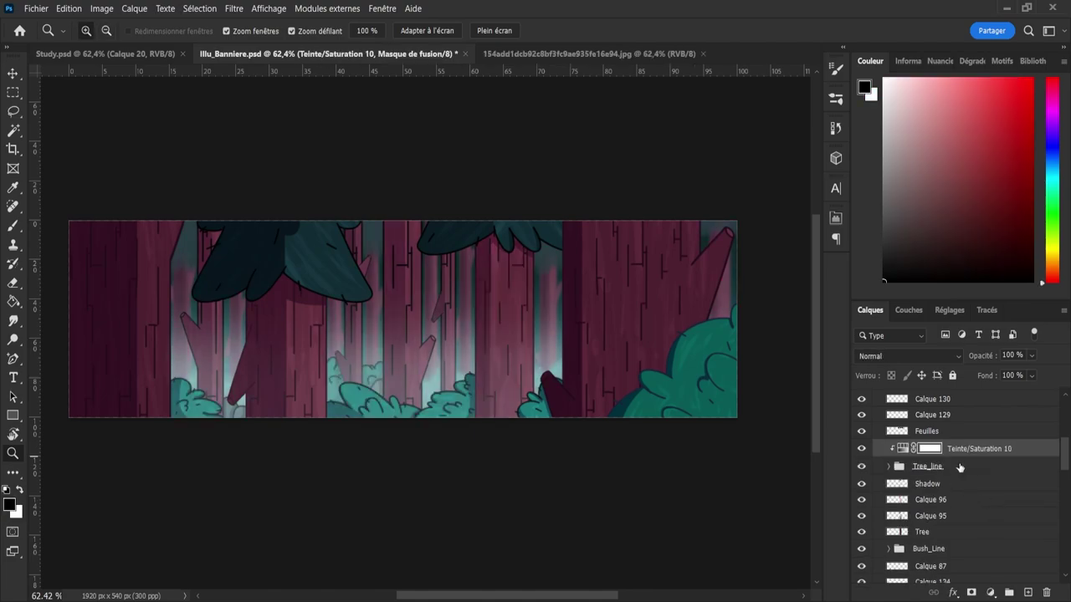
{"action": "left_click_drag", "start_coordinate": [1068, 464], "coordinate": [1061, 441]}
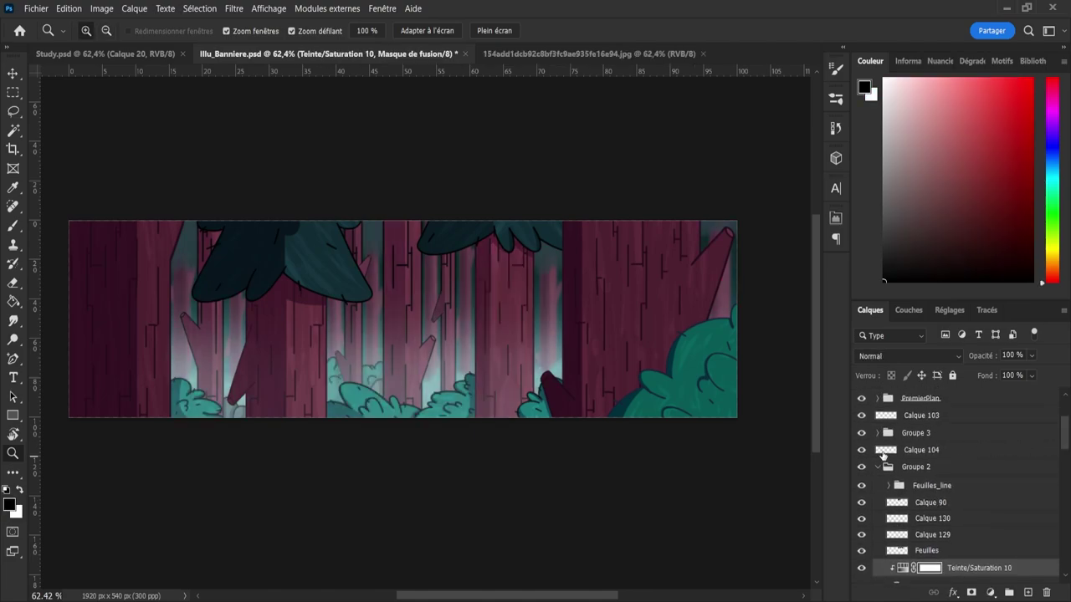
{"action": "left_click", "coordinate": [877, 467]}
- Add the Teinte/Saturation 10 adjustment above Tree_line inside Groupe 5's Tree group, clip it to Tree_line, and collapse both parent groups
{"action": "scroll", "coordinate": [877, 467], "scroll_direction": "down", "scroll_amount": 3}
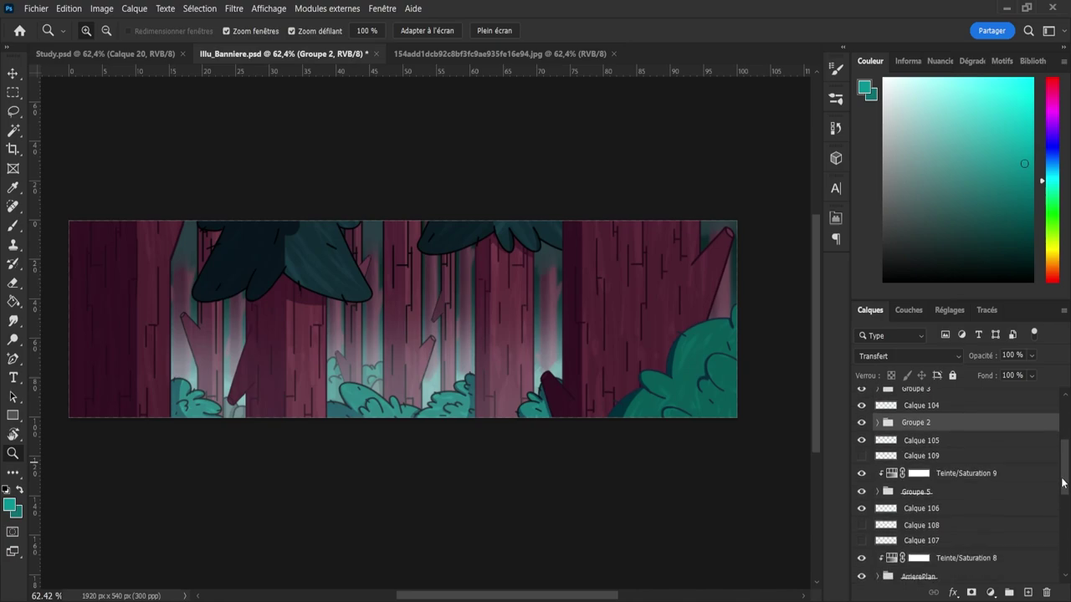
{"action": "left_click", "coordinate": [877, 463]}
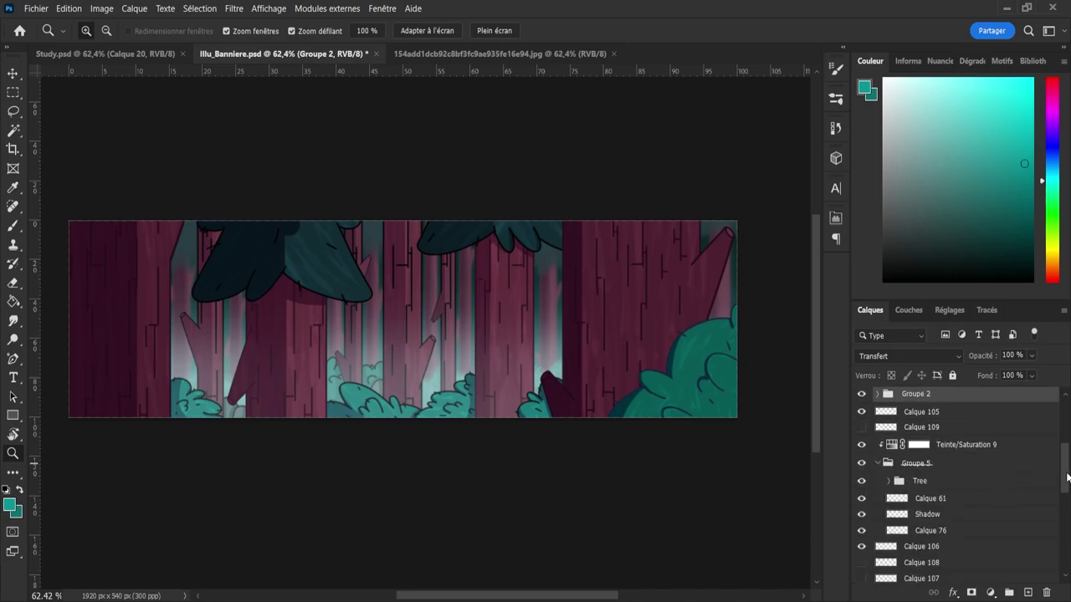
{"action": "scroll", "coordinate": [1067, 476], "scroll_direction": "down", "scroll_amount": 1}
{"action": "left_click", "coordinate": [895, 445]}
{"action": "left_click", "coordinate": [888, 443]}
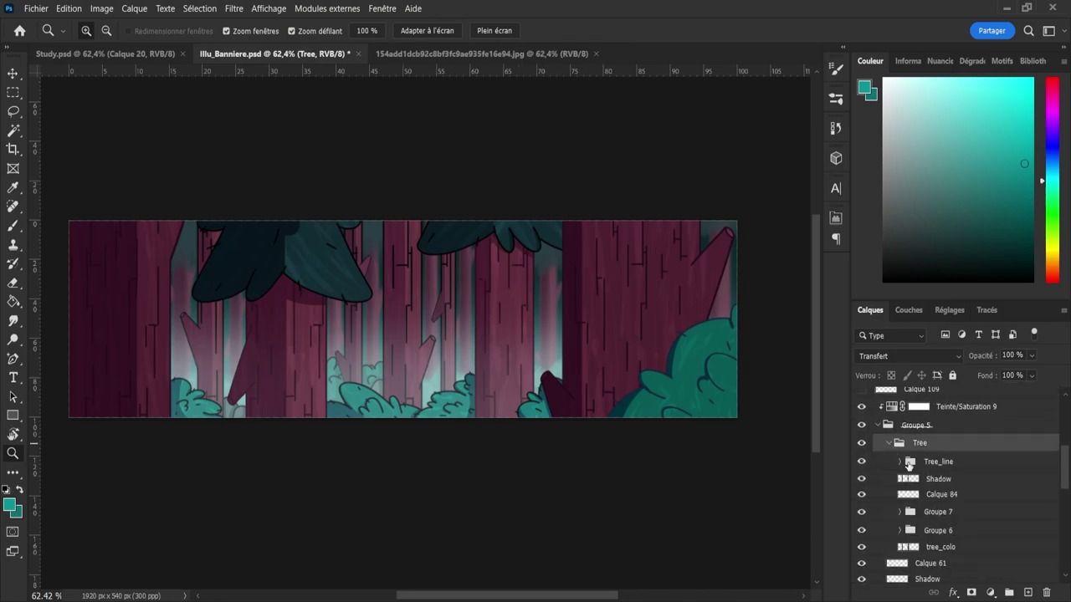
{"action": "left_click", "coordinate": [937, 465]}
{"action": "left_click", "coordinate": [990, 592]}
{"action": "left_click", "coordinate": [1001, 539]}
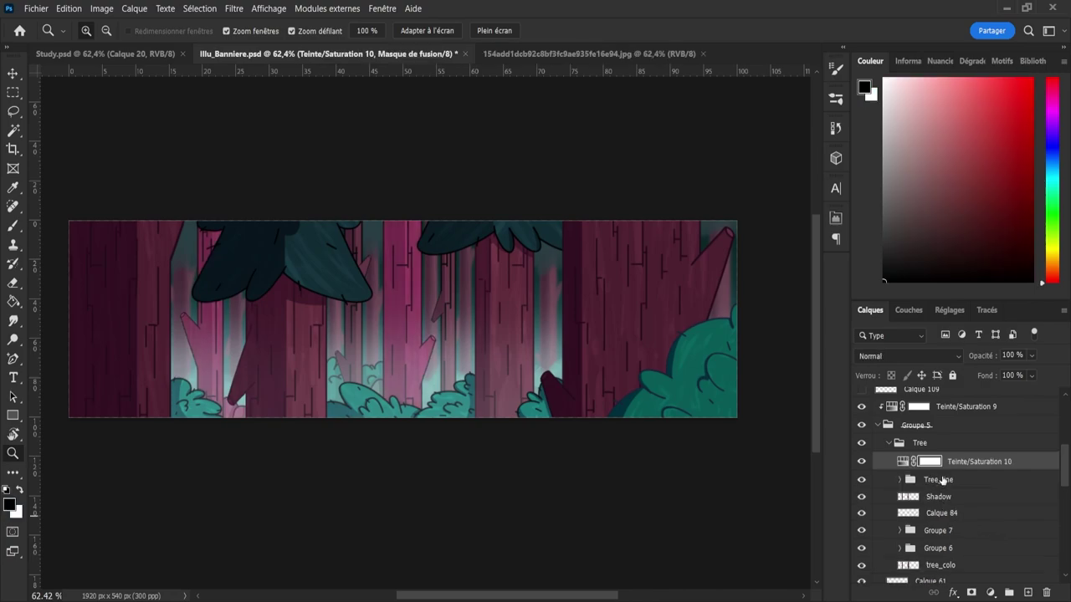
{"action": "left_click", "coordinate": [943, 470], "text": "alt"}
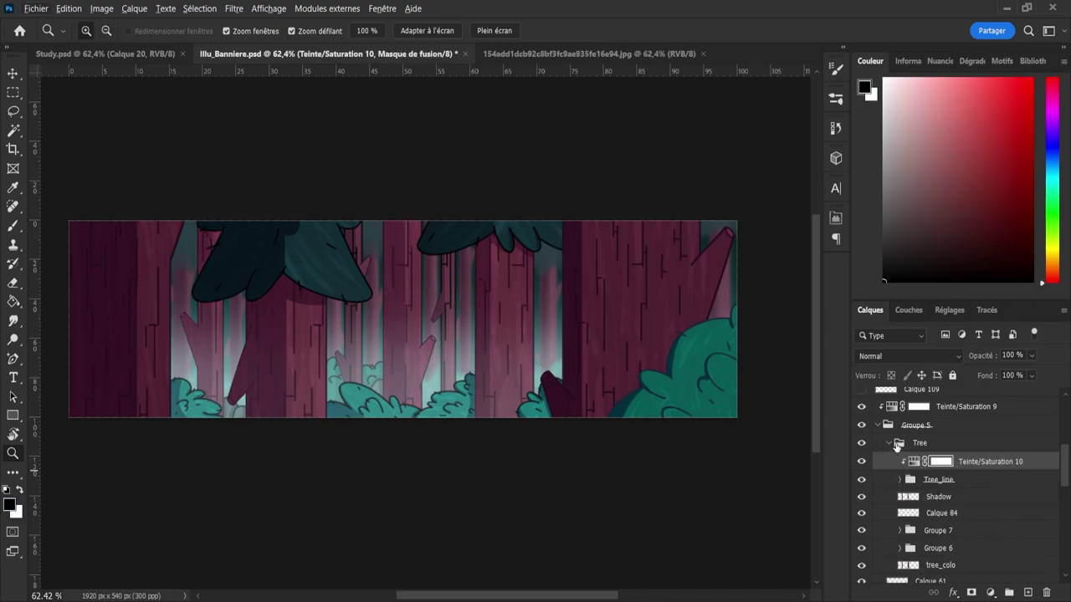
{"action": "left_click", "coordinate": [889, 444]}
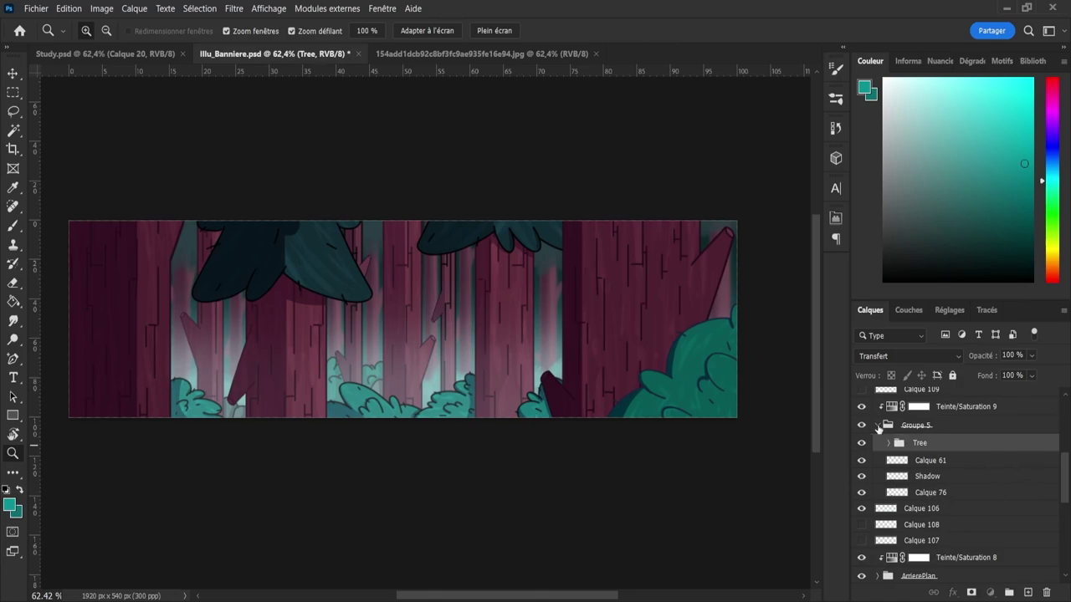
{"action": "left_click", "coordinate": [877, 427]}
- Add the Teinte/Saturation 10 adjustment above Tree_line in the ArrierePlan group and clip it to Tree_line
{"action": "left_click", "coordinate": [877, 510]}
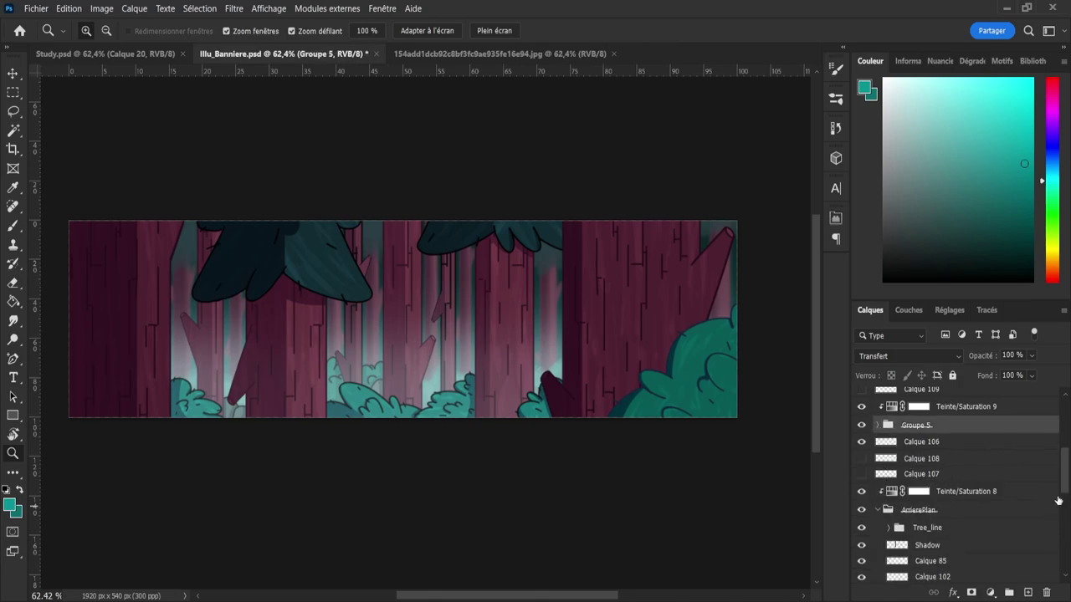
{"action": "scroll", "coordinate": [1058, 500], "scroll_direction": "down", "scroll_amount": 3}
{"action": "left_click", "coordinate": [919, 449]}
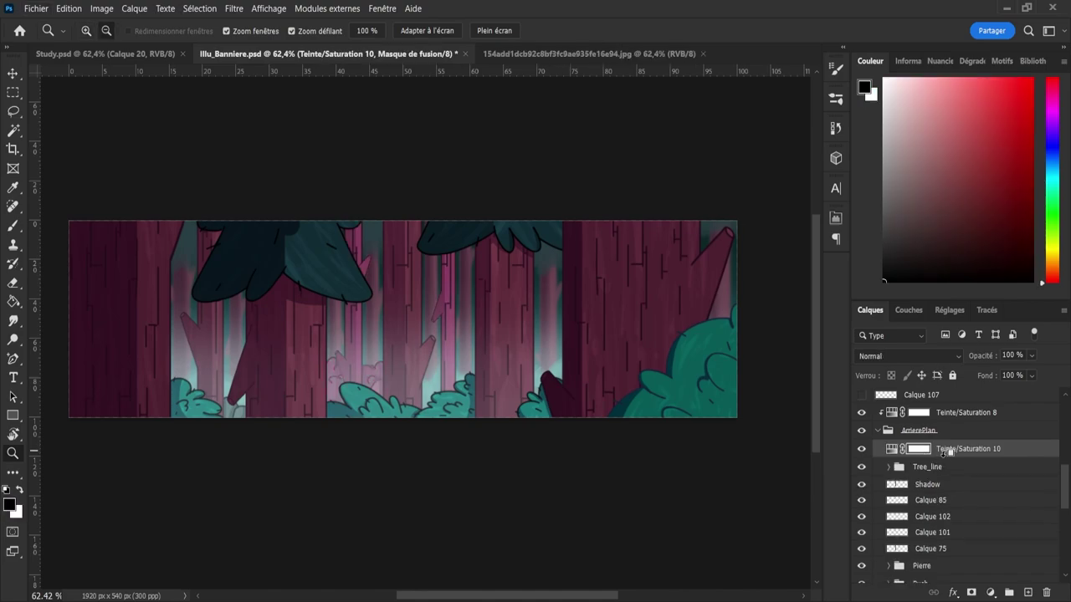
{"action": "left_click", "coordinate": [943, 458], "text": "alt"}
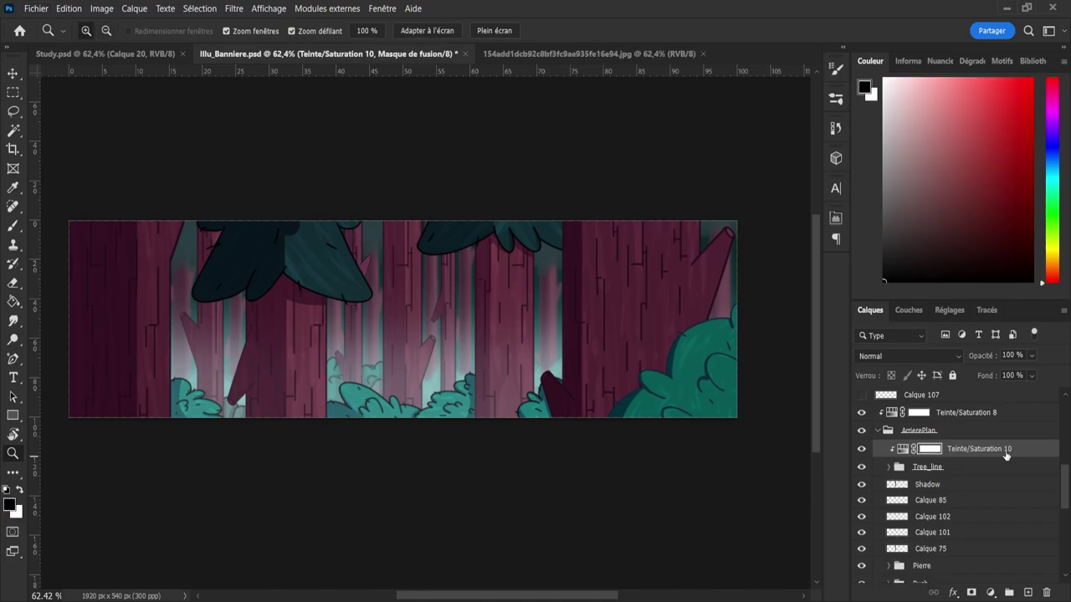
- Check the PremierPlan group for a clipped Teinte/Saturation adjustment on its line work
{"action": "left_click_drag", "start_coordinate": [1067, 489], "coordinate": [1065, 463]}
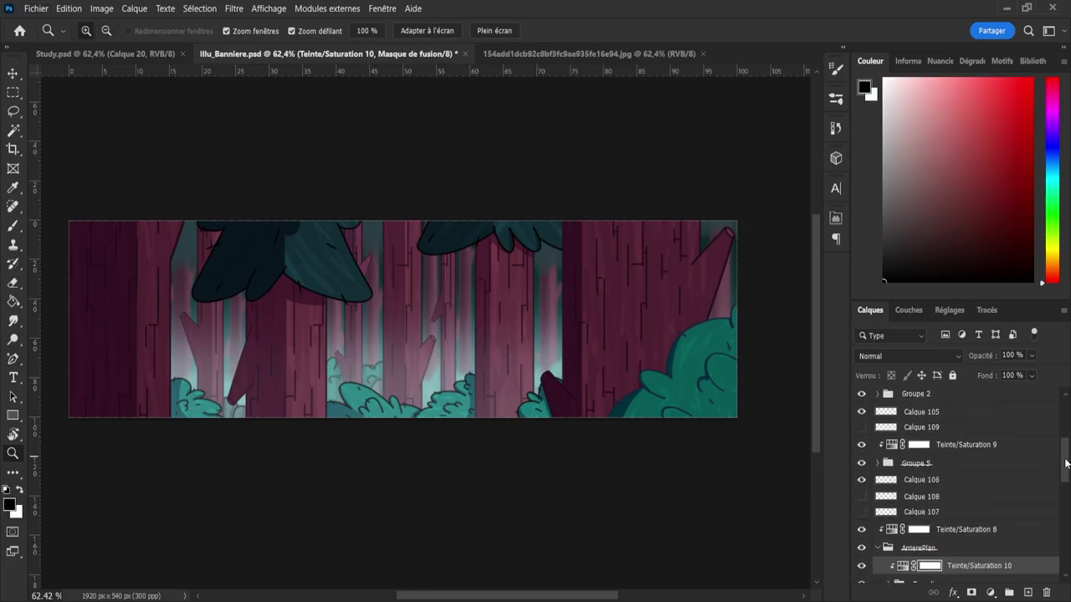
{"action": "scroll", "coordinate": [889, 489], "scroll_direction": "up", "scroll_amount": 5}
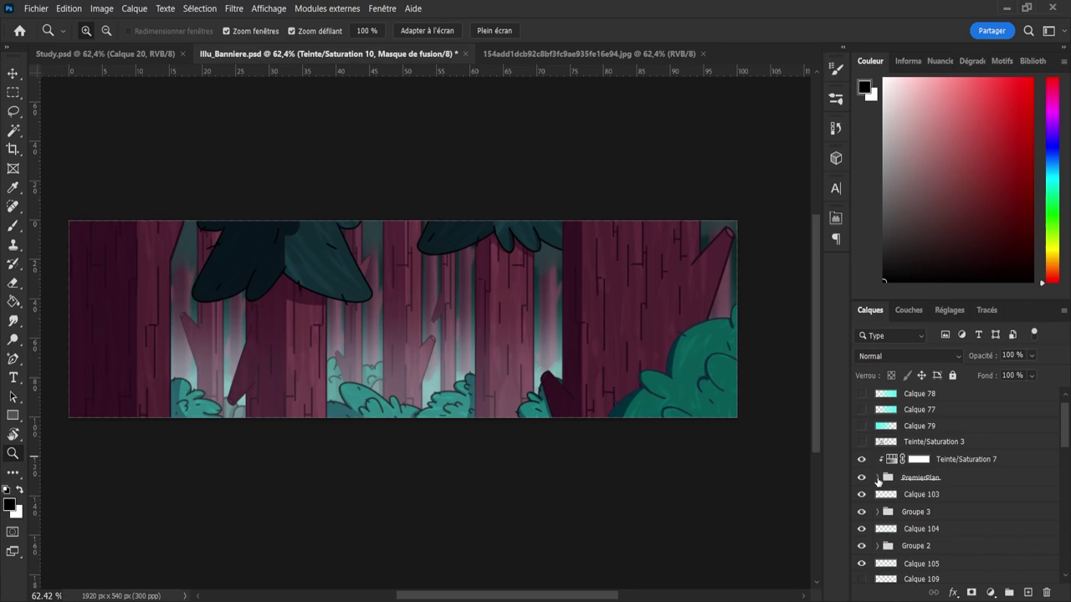
{"action": "left_click", "coordinate": [876, 478]}
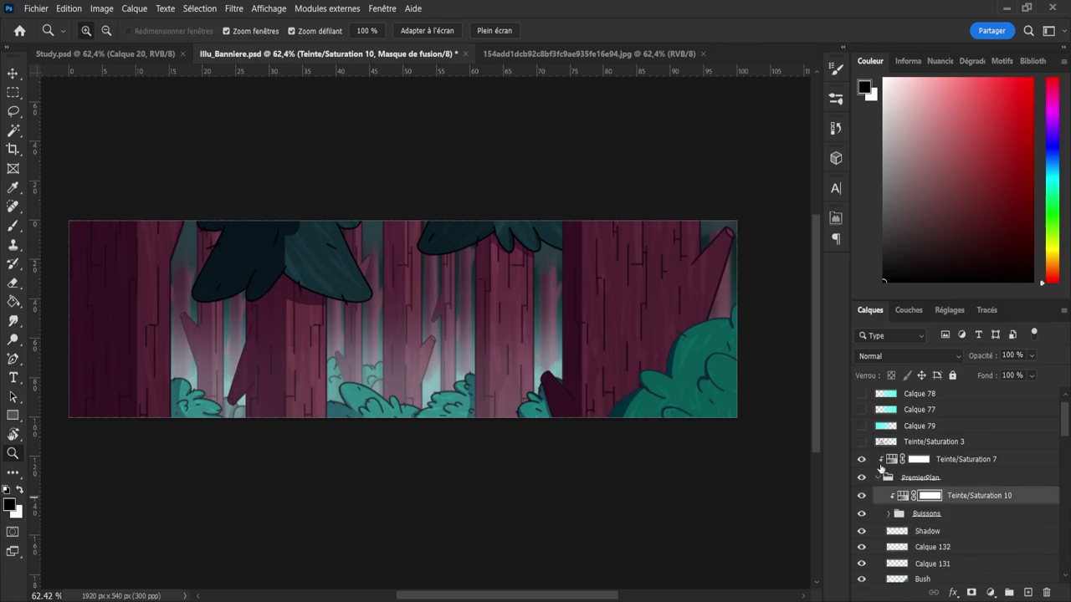
{"action": "left_click", "coordinate": [877, 478]}
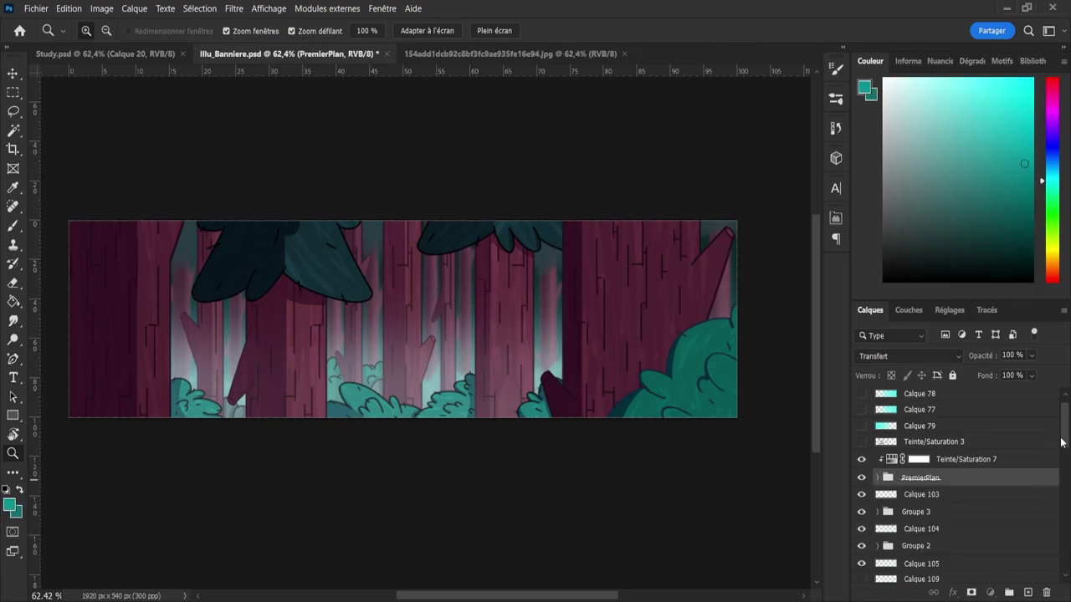
{"action": "left_click_drag", "start_coordinate": [1056, 443], "coordinate": [1058, 445]}
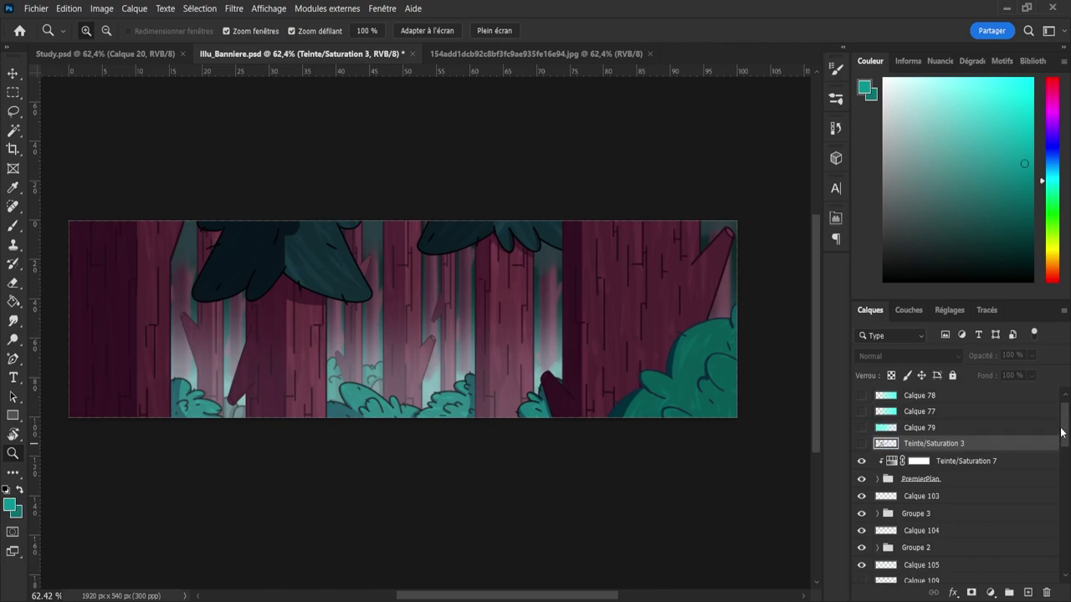
- Paste the Teinte/Saturation 10 adjustment above Bush_line in Groupe 3, keep it clipped to that group, and collapse Groupe 3
{"action": "scroll", "coordinate": [1058, 447], "scroll_direction": "down", "scroll_amount": 3}
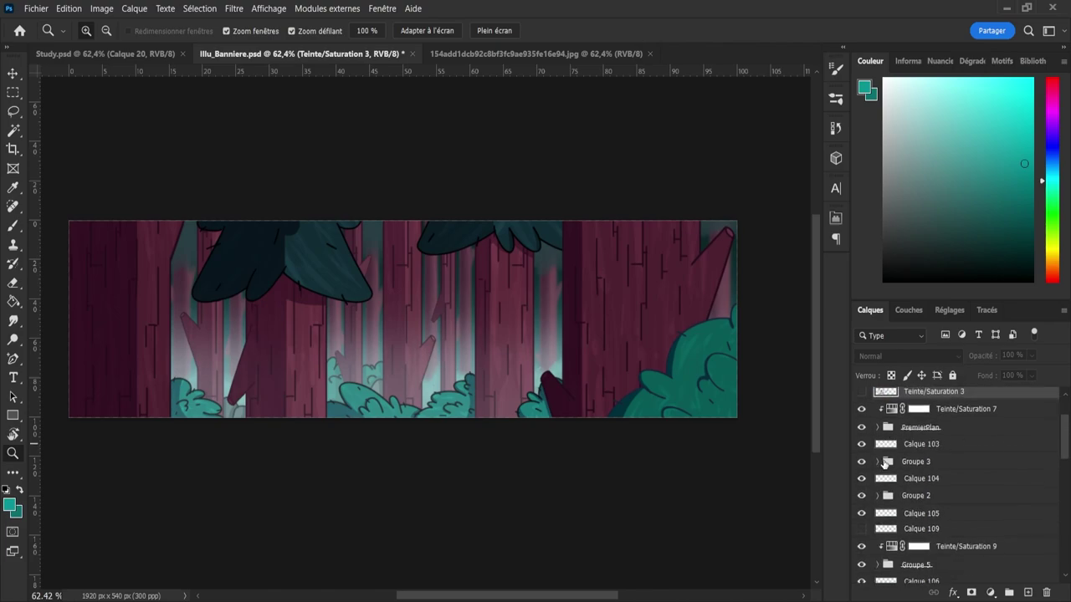
{"action": "left_click", "coordinate": [877, 462]}
{"action": "left_click_drag", "start_coordinate": [1065, 437], "coordinate": [1058, 471]}
{"action": "left_click", "coordinate": [939, 476]}
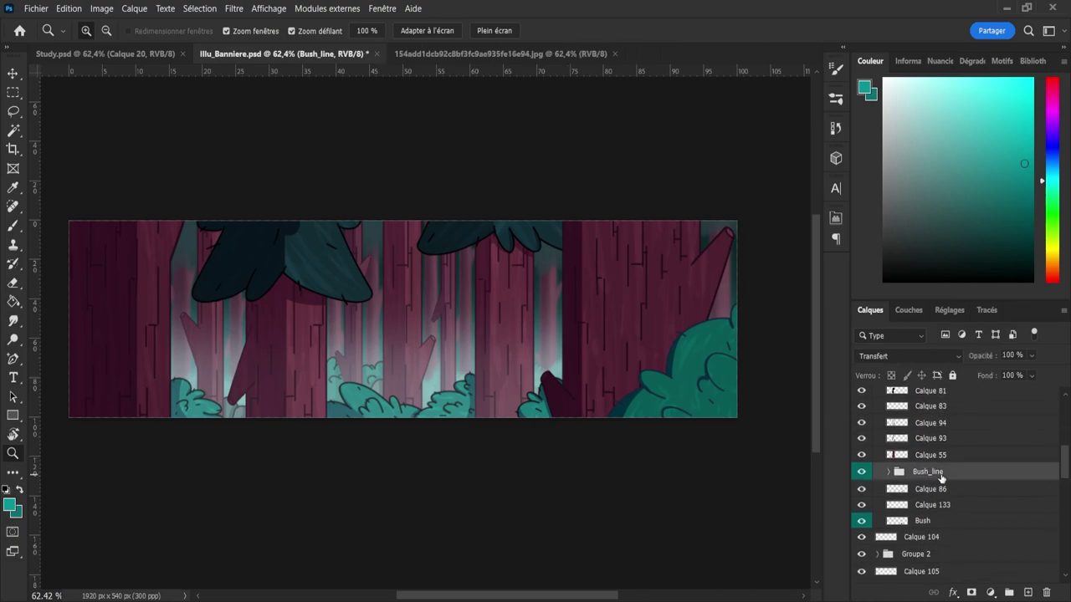
{"action": "key", "text": "ctrl+v"}
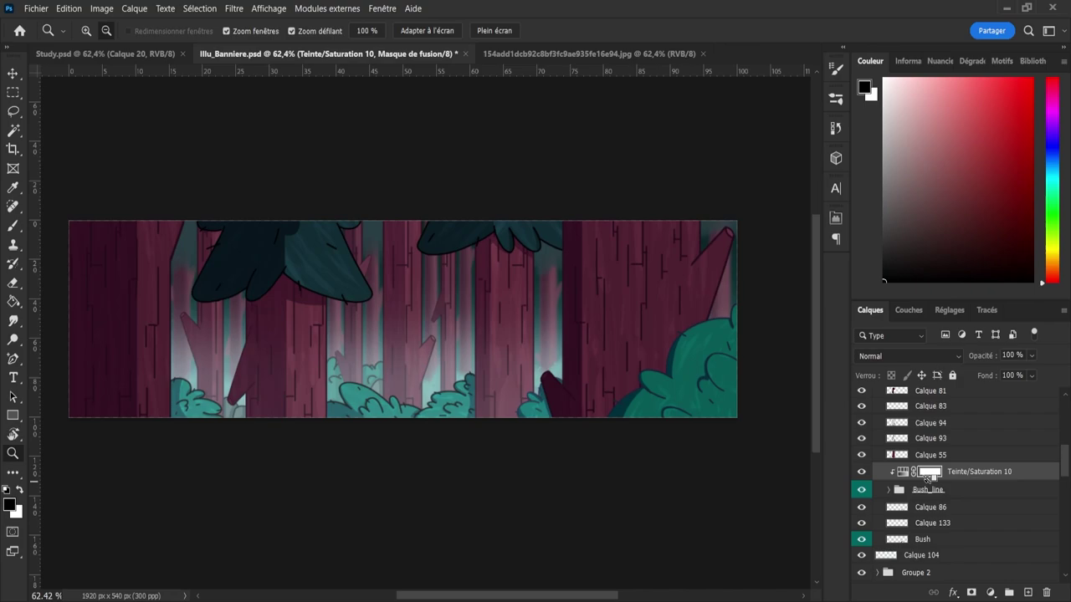
{"action": "left_click", "coordinate": [926, 482], "text": "alt"}
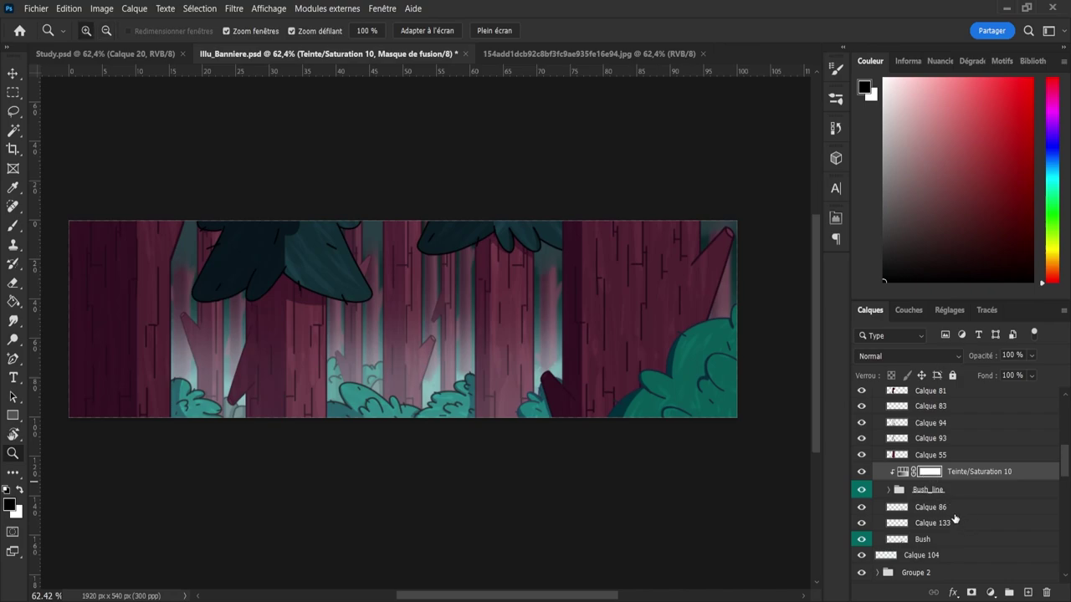
{"action": "left_click", "coordinate": [923, 539]}
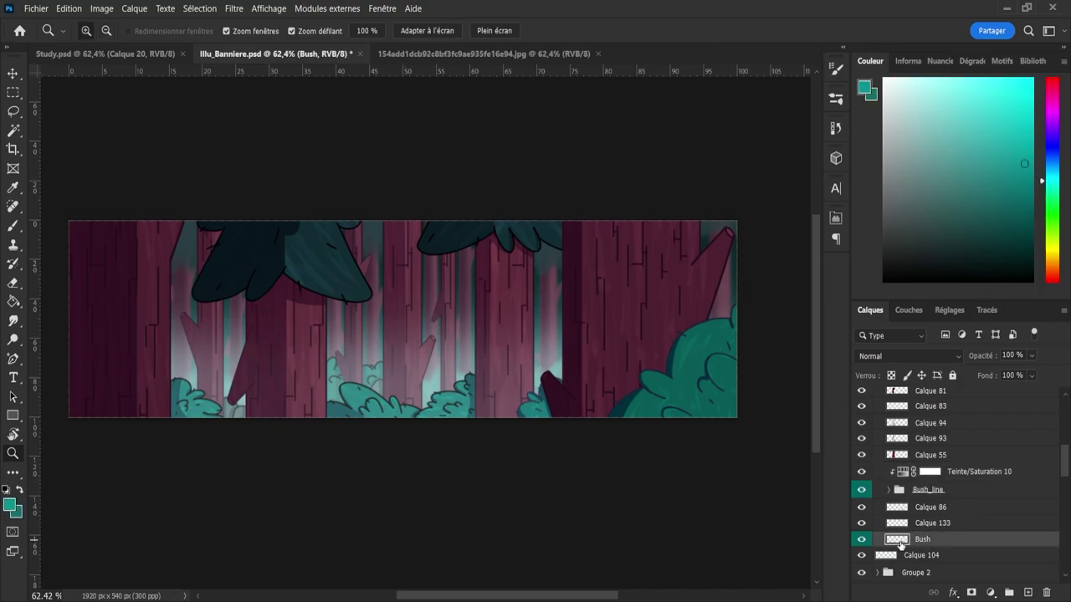
{"action": "scroll", "coordinate": [870, 498], "scroll_direction": "up", "scroll_amount": 3}
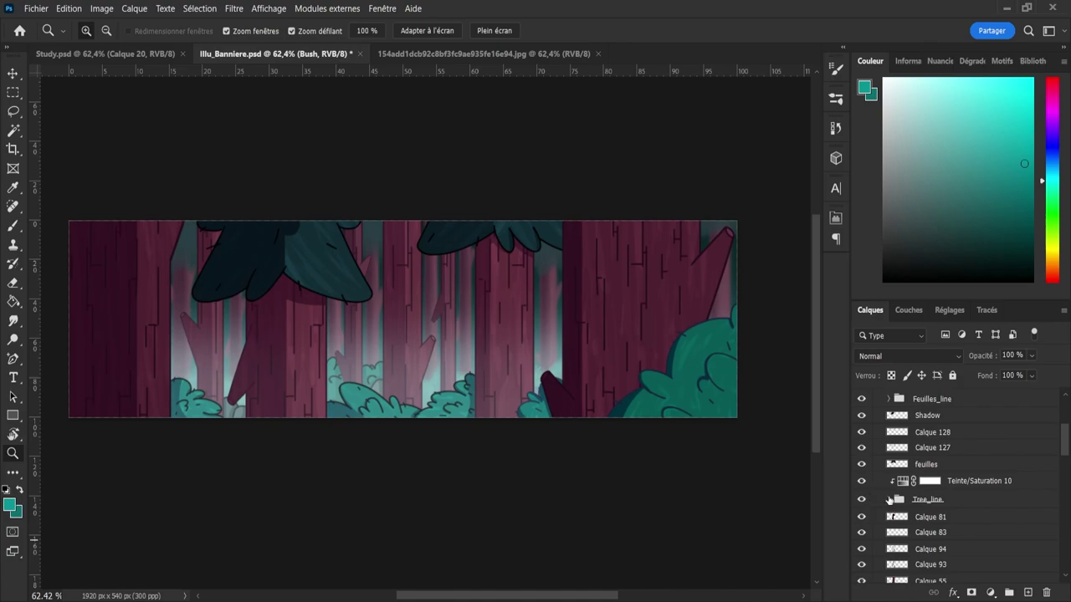
{"action": "scroll", "coordinate": [1064, 456], "scroll_direction": "up", "scroll_amount": 3}
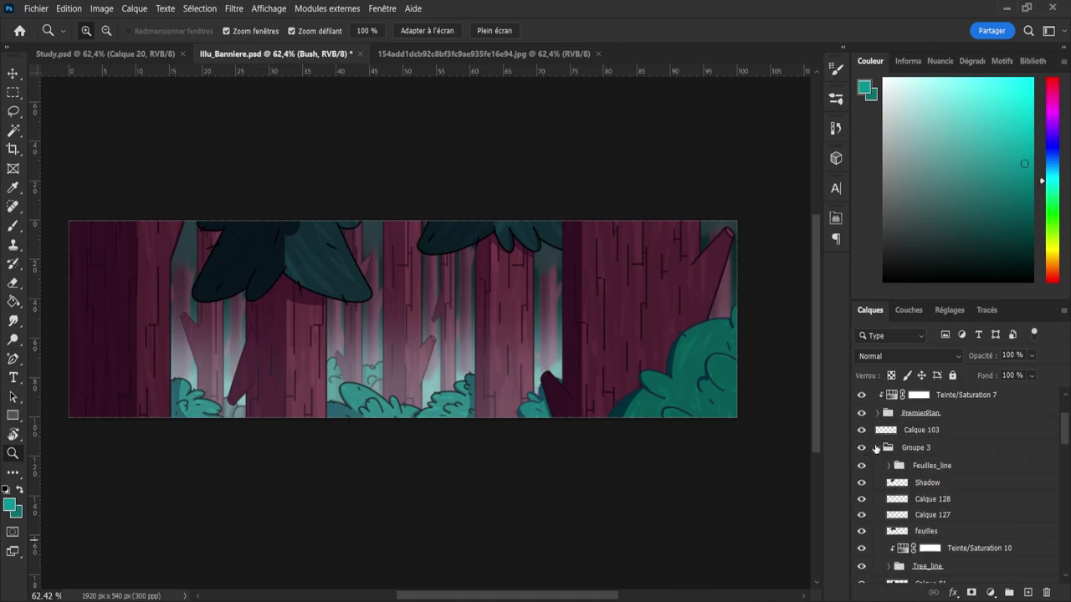
{"action": "left_click", "coordinate": [876, 449]}
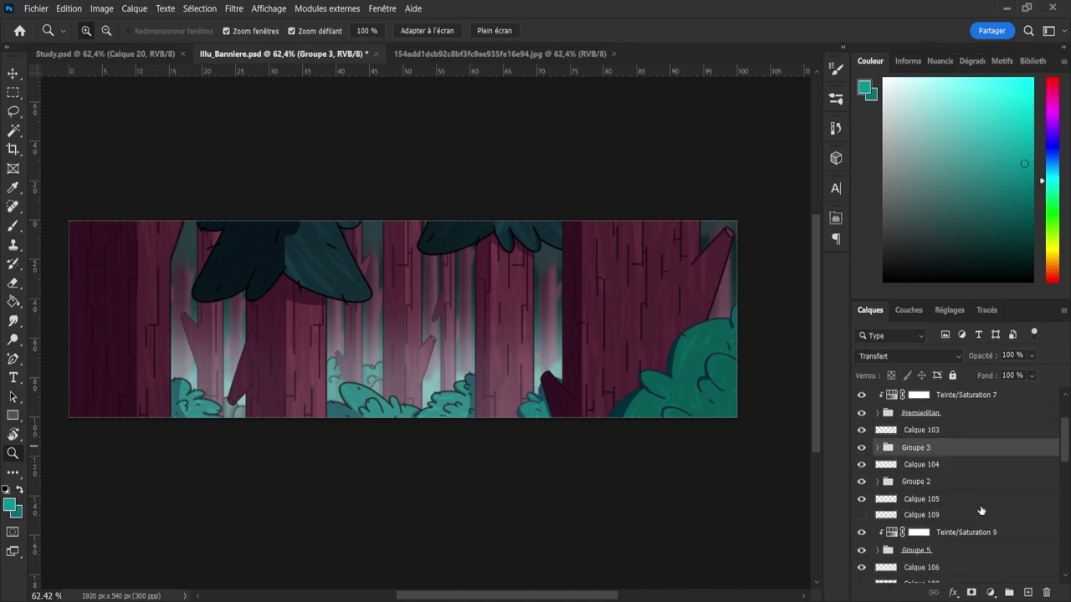
- Paste the Teinte/Saturation 10 adjustment above the first Bush_Line group in Groupe 2 and clip it to that group
{"action": "left_click", "coordinate": [879, 482]}
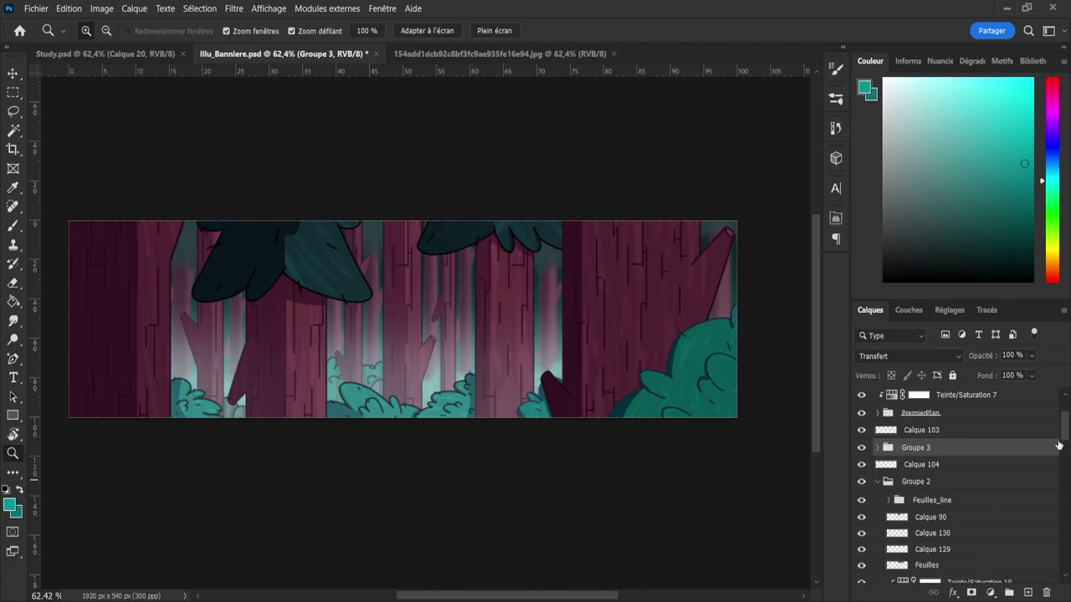
{"action": "scroll", "coordinate": [1059, 446], "scroll_direction": "down", "scroll_amount": 3}
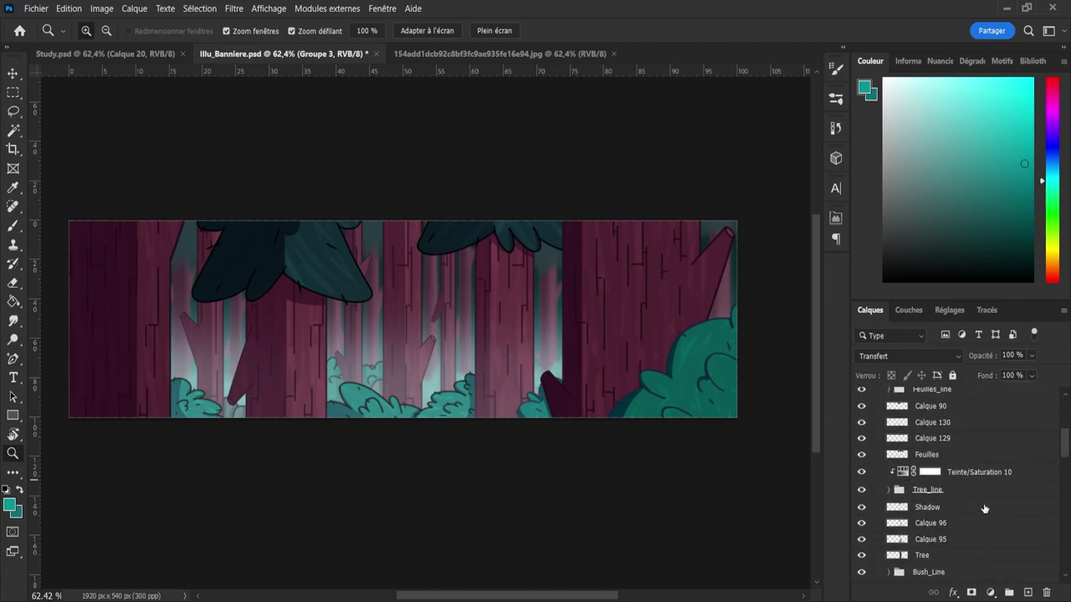
{"action": "scroll", "coordinate": [1068, 472], "scroll_direction": "down", "scroll_amount": 1}
{"action": "left_click", "coordinate": [962, 535]}
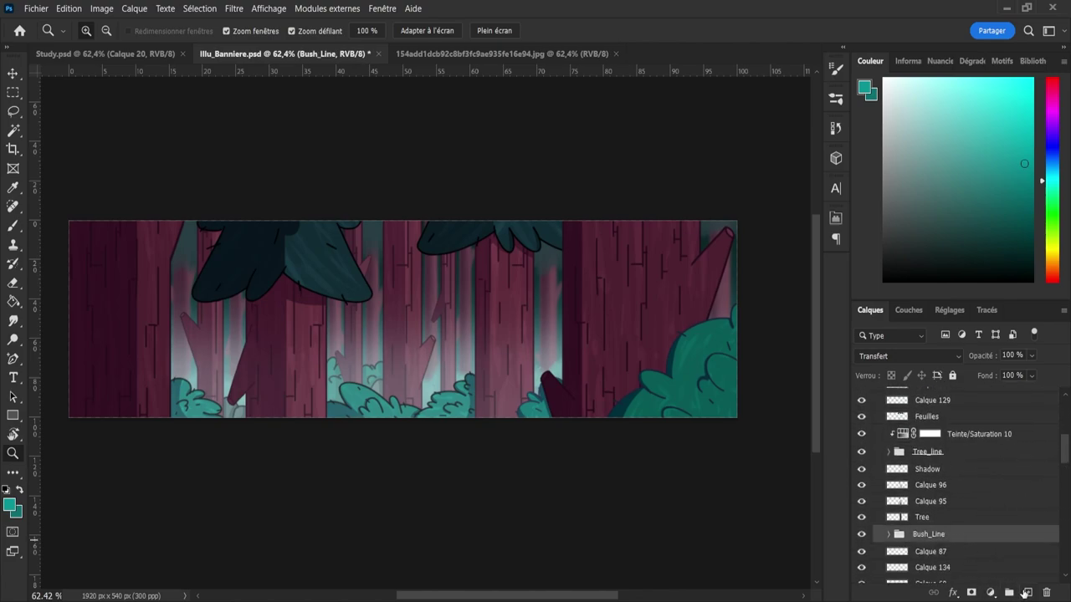
{"action": "left_click", "coordinate": [1028, 592]}
{"action": "key", "text": "ctrl+z"}
{"action": "key", "text": "ctrl+v"}
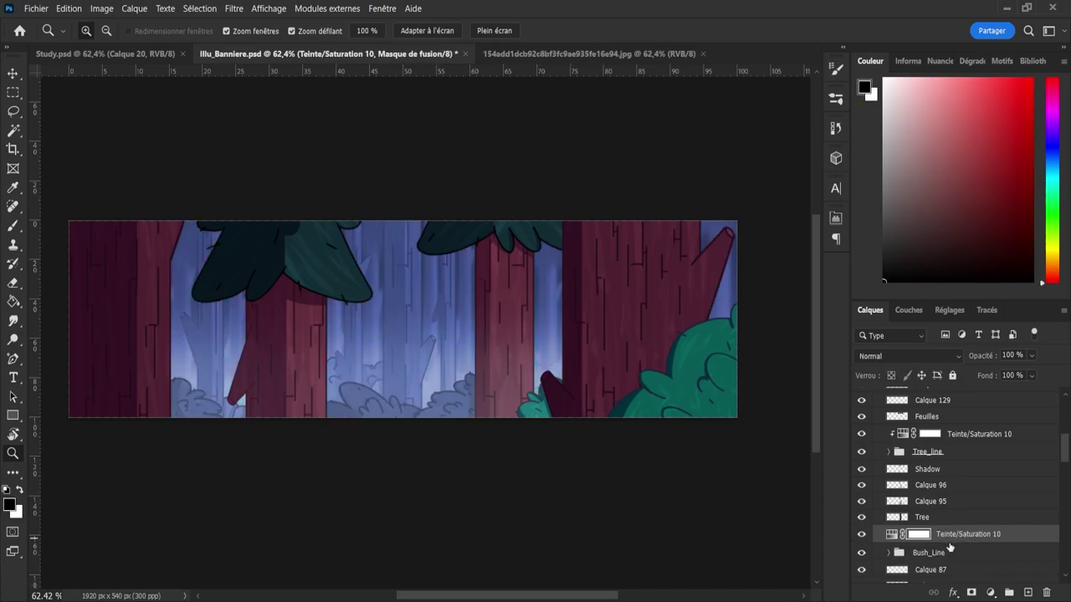
{"action": "left_click", "coordinate": [947, 542], "text": "alt"}
- Add clipped copies of Teinte/Saturation 10 above the other Bush_Line groups in Groupe 2, and collapse Groupe 2
{"action": "left_click_drag", "start_coordinate": [1058, 458], "coordinate": [1068, 477]}
{"action": "left_click_drag", "start_coordinate": [955, 497], "coordinate": [955, 494]}
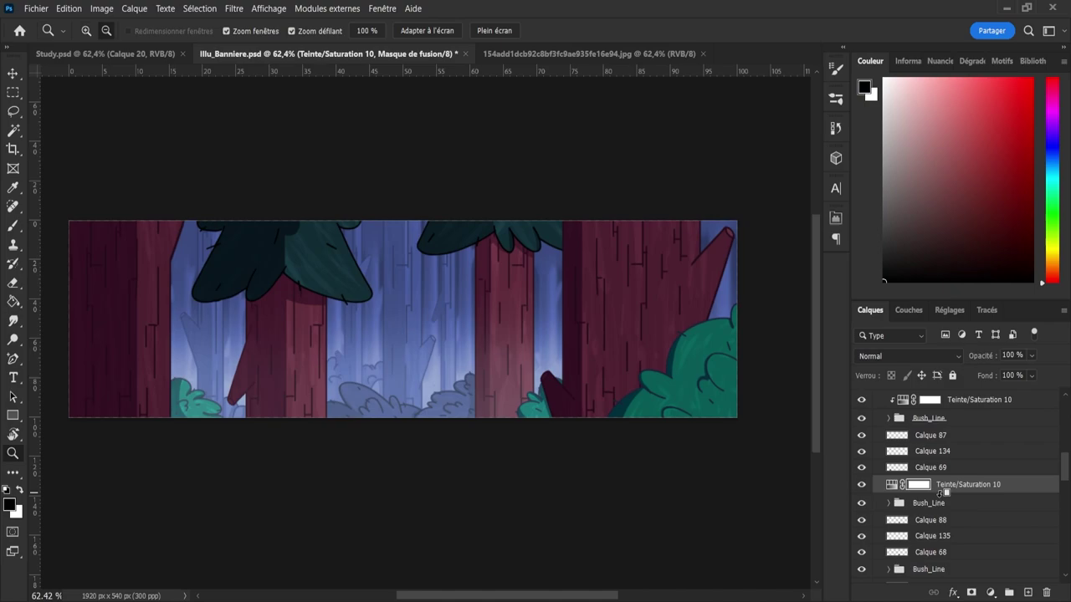
{"action": "key", "text": "ctrl+alt+g"}
{"action": "left_click_drag", "start_coordinate": [1064, 482], "coordinate": [1069, 441]}
{"action": "left_click", "coordinate": [943, 486]}
{"action": "key", "text": "ctrl+v"}
{"action": "key", "text": "ctrl+alt+g"}
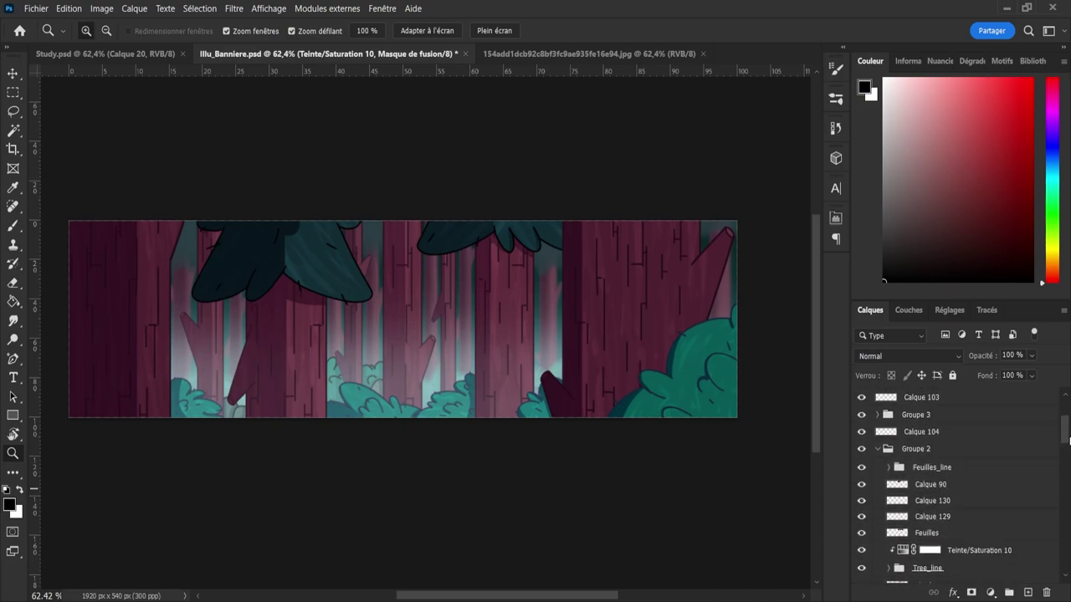
{"action": "left_click", "coordinate": [878, 451]}
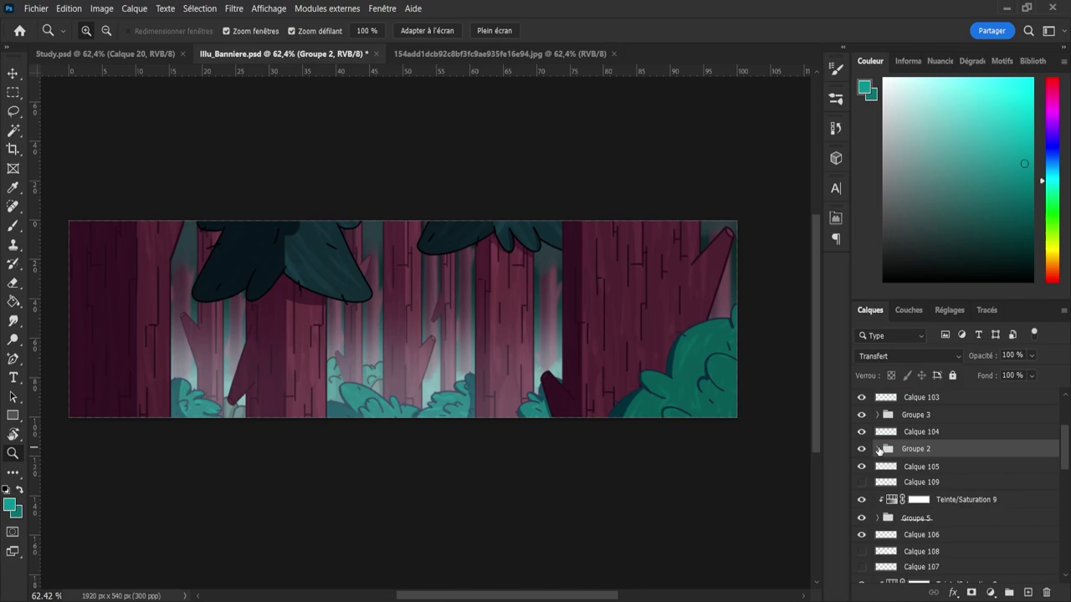
- Toggle the visibility of Groupe 5 to examine what it contributes to the scene, leaving it visible and collapsed
{"action": "left_click", "coordinate": [877, 518]}
{"action": "left_click_drag", "start_coordinate": [1067, 445], "coordinate": [1068, 473]}
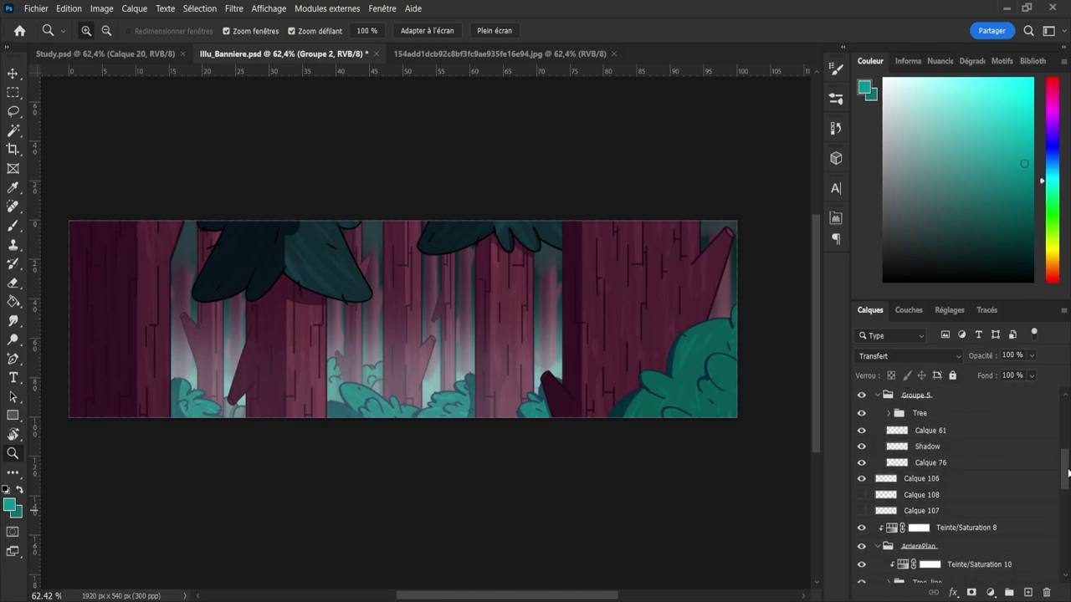
{"action": "left_click", "coordinate": [862, 480]}
{"action": "left_click_drag", "start_coordinate": [1065, 471], "coordinate": [1065, 459]}
{"action": "left_click", "coordinate": [861, 452]}
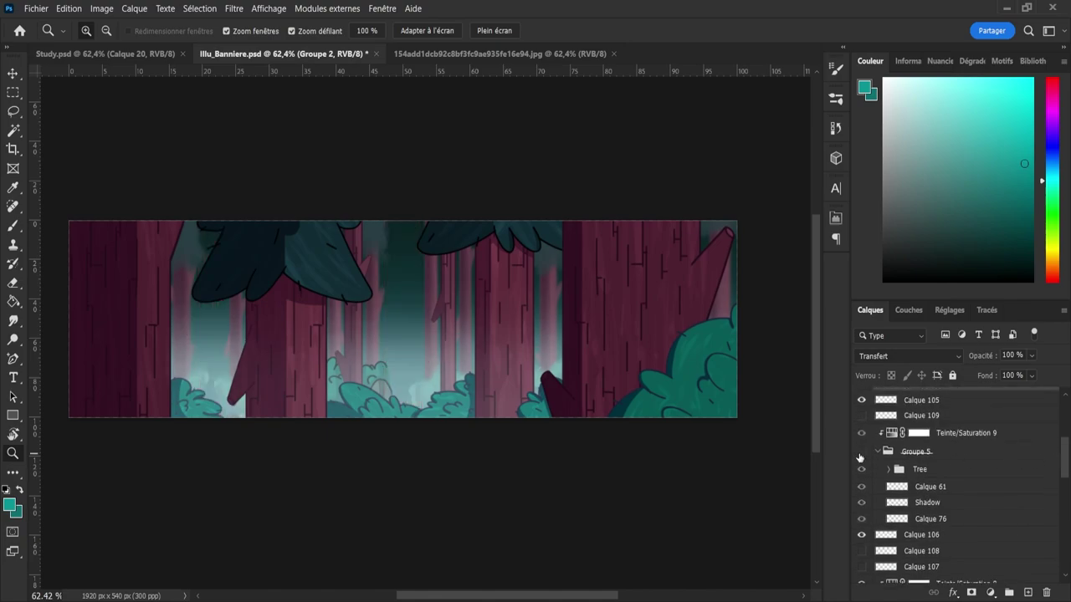
{"action": "left_click", "coordinate": [861, 452]}
{"action": "left_click", "coordinate": [862, 452]}
{"action": "left_click", "coordinate": [861, 451]}
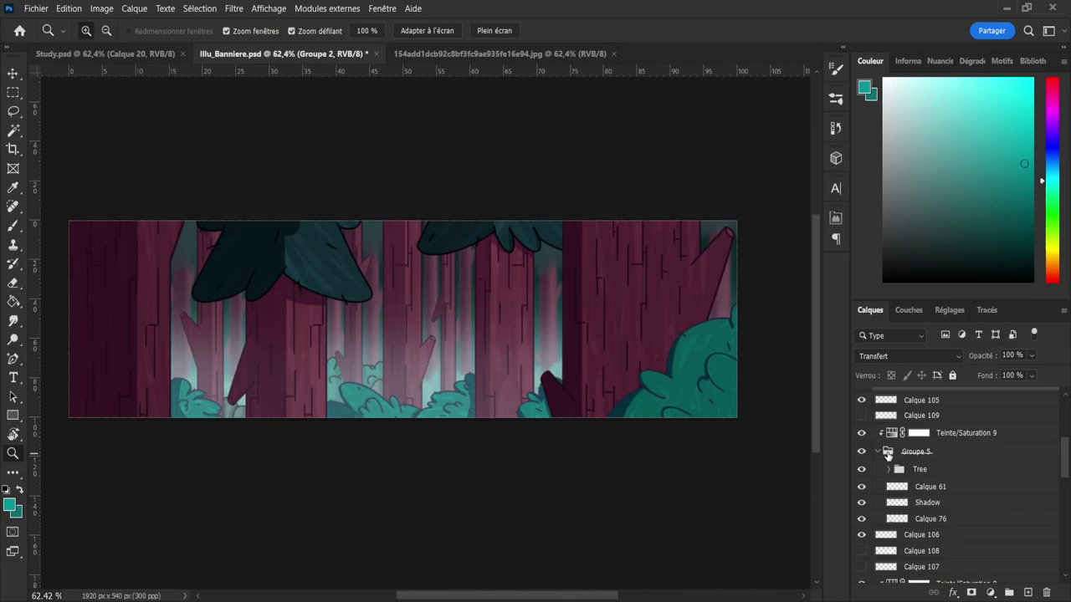
{"action": "left_click", "coordinate": [877, 452]}
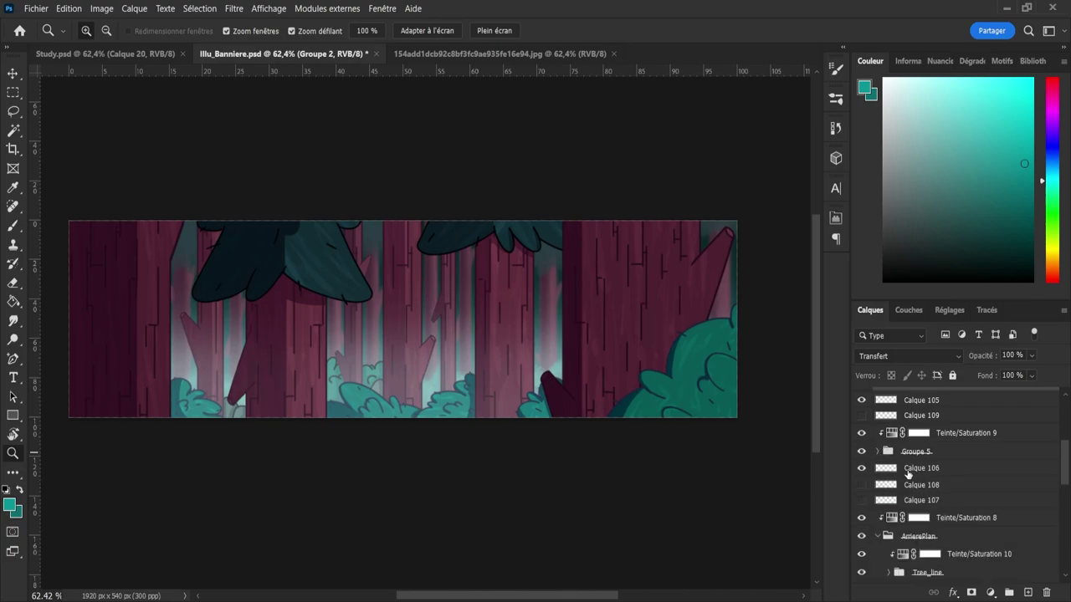
- Paste Teinte/Saturation 10 above Bush_line in ArrierePlan's Bush group, clip it to that layer, collapse Bush, and save the file
{"action": "left_click", "coordinate": [877, 535]}
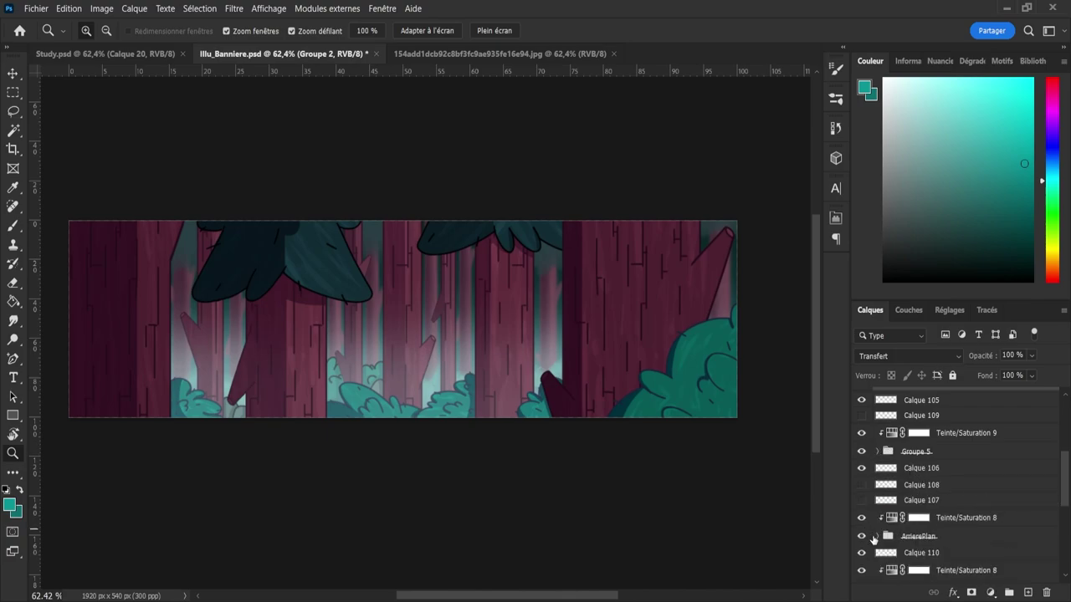
{"action": "left_click", "coordinate": [878, 536]}
{"action": "left_click_drag", "start_coordinate": [1064, 481], "coordinate": [1063, 523]}
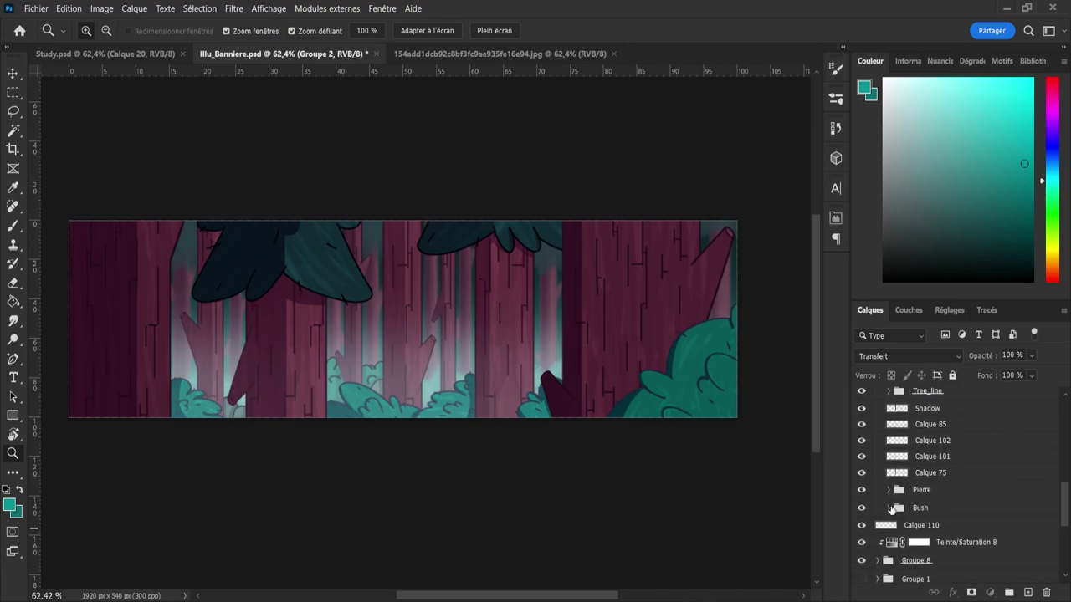
{"action": "left_click", "coordinate": [889, 508]}
{"action": "left_click", "coordinate": [984, 525]}
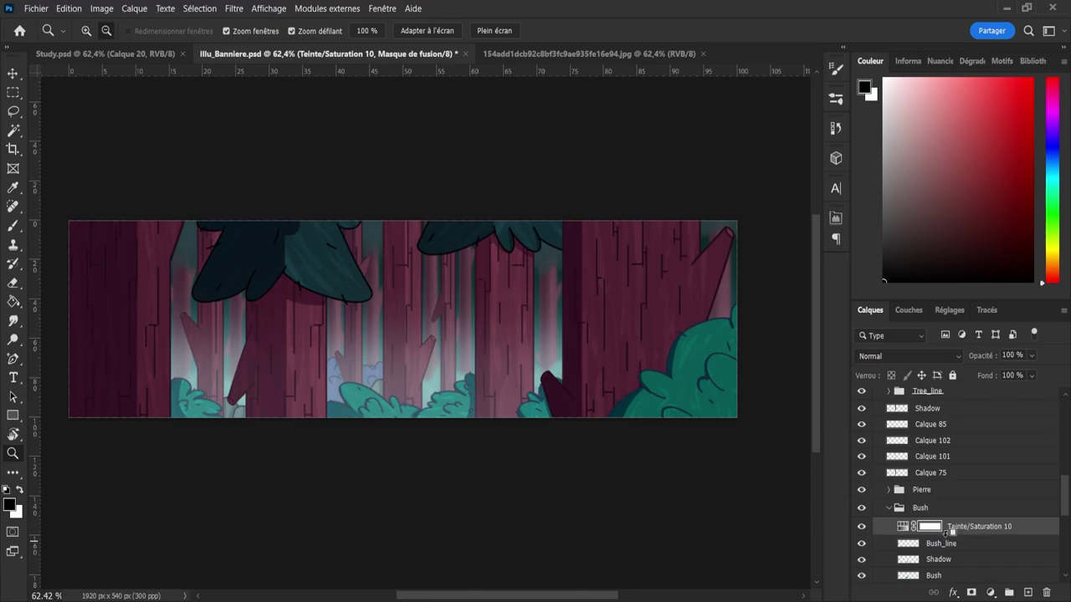
{"action": "left_click", "coordinate": [950, 534], "text": "alt"}
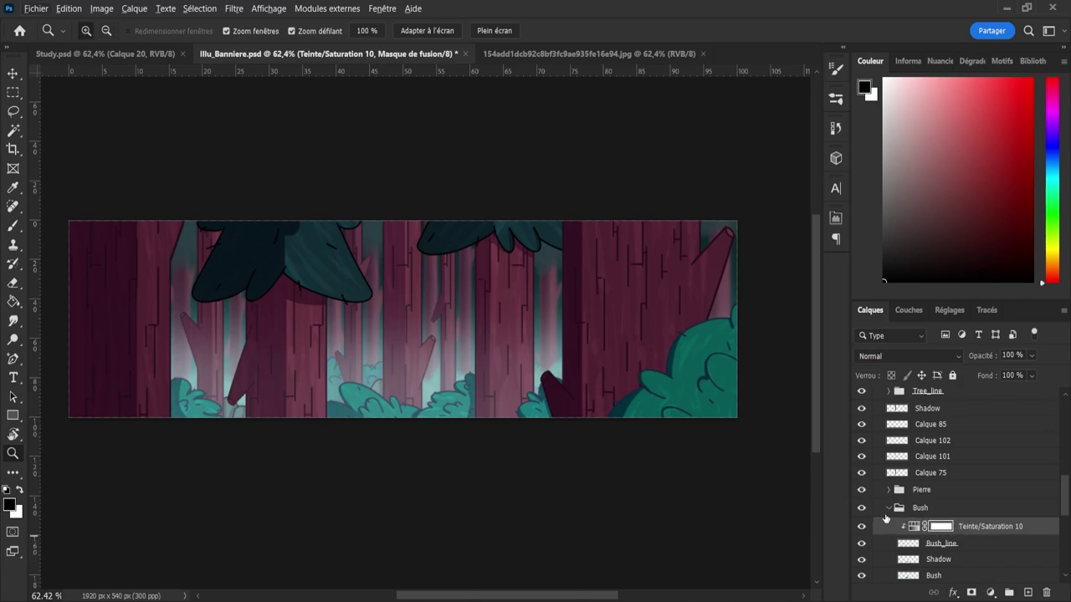
{"action": "left_click", "coordinate": [889, 508]}
{"action": "key", "text": "ctrl+s"}
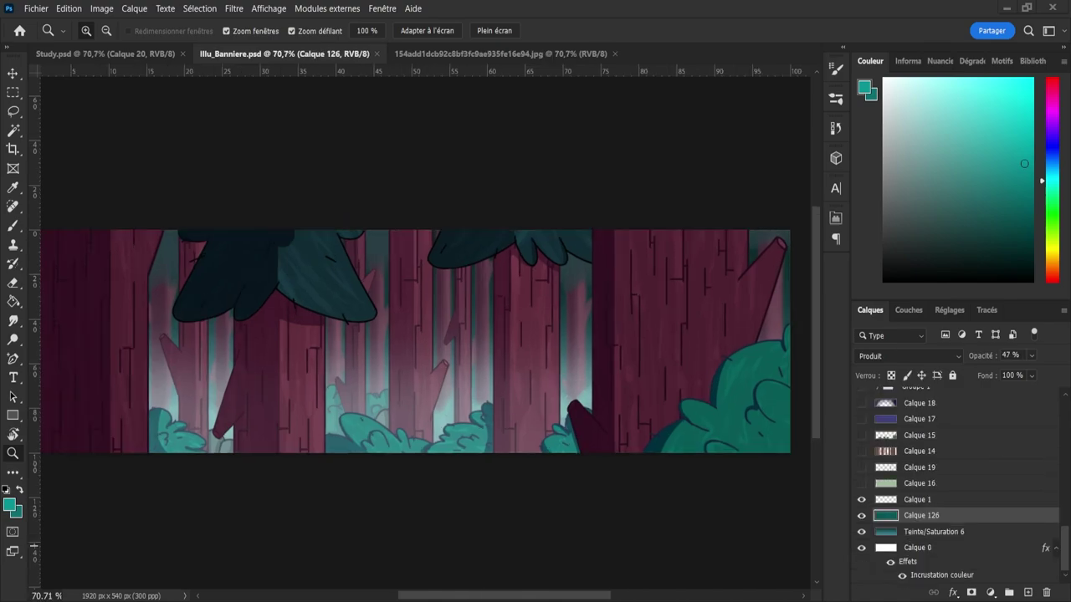
- Show the gradient layer Calque 79 and lower its opacity to 21%
{"action": "left_click_drag", "start_coordinate": [377, 354], "coordinate": [431, 358]}
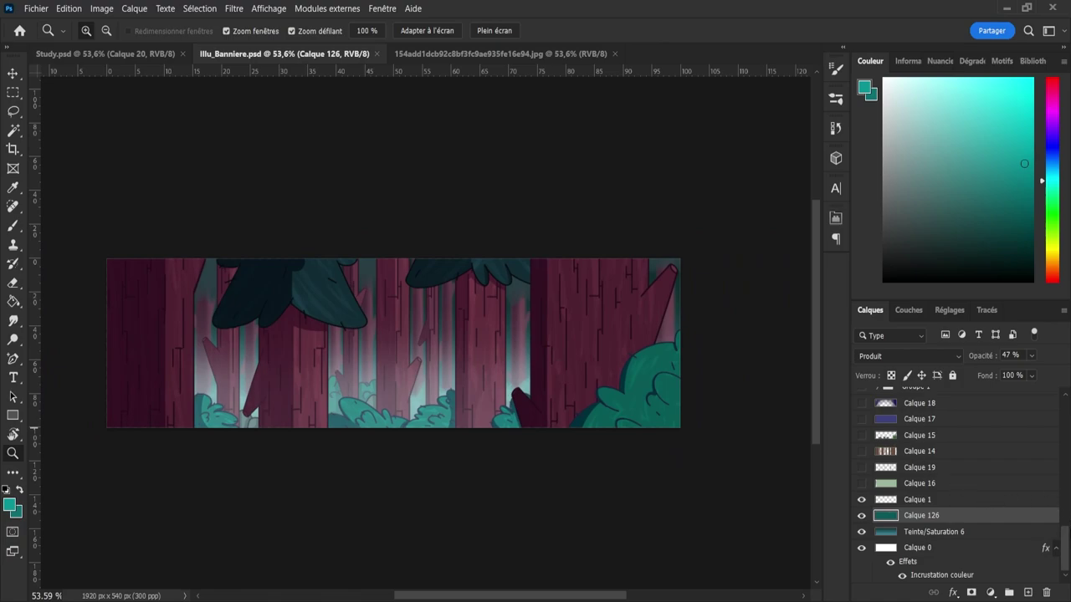
{"action": "left_click_drag", "start_coordinate": [1066, 552], "coordinate": [1060, 422]}
{"action": "left_click", "coordinate": [860, 444]}
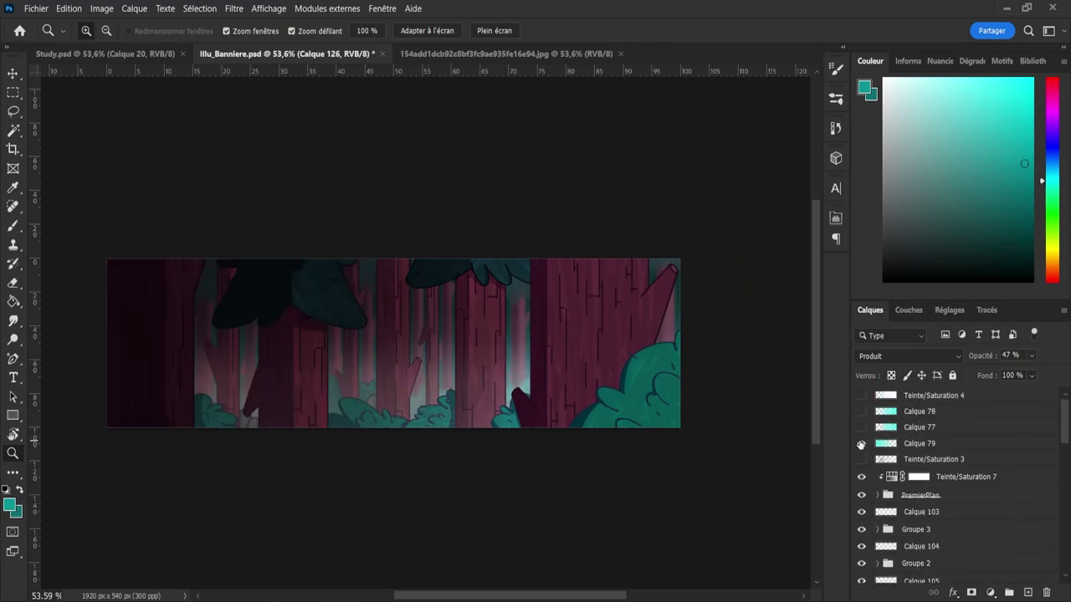
{"action": "left_click", "coordinate": [899, 445]}
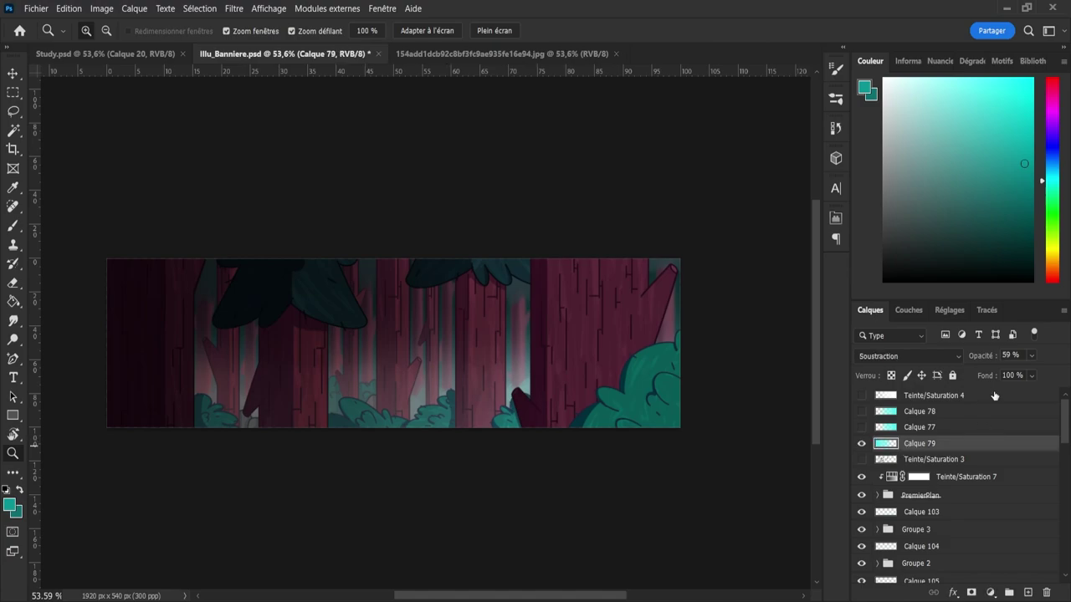
{"action": "left_click_drag", "start_coordinate": [1028, 375], "coordinate": [1010, 375]}
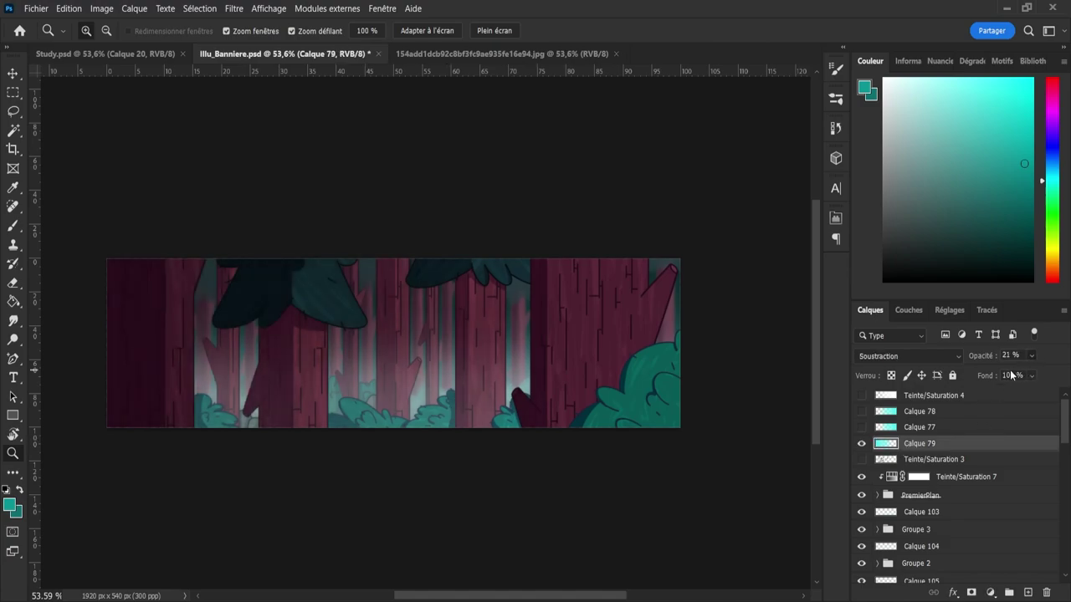
- Show the gradient layer Calque 77, change its blend mode to Incrustation, and set its opacity to 49%
{"action": "left_click", "coordinate": [861, 427]}
{"action": "left_click", "coordinate": [883, 427]}
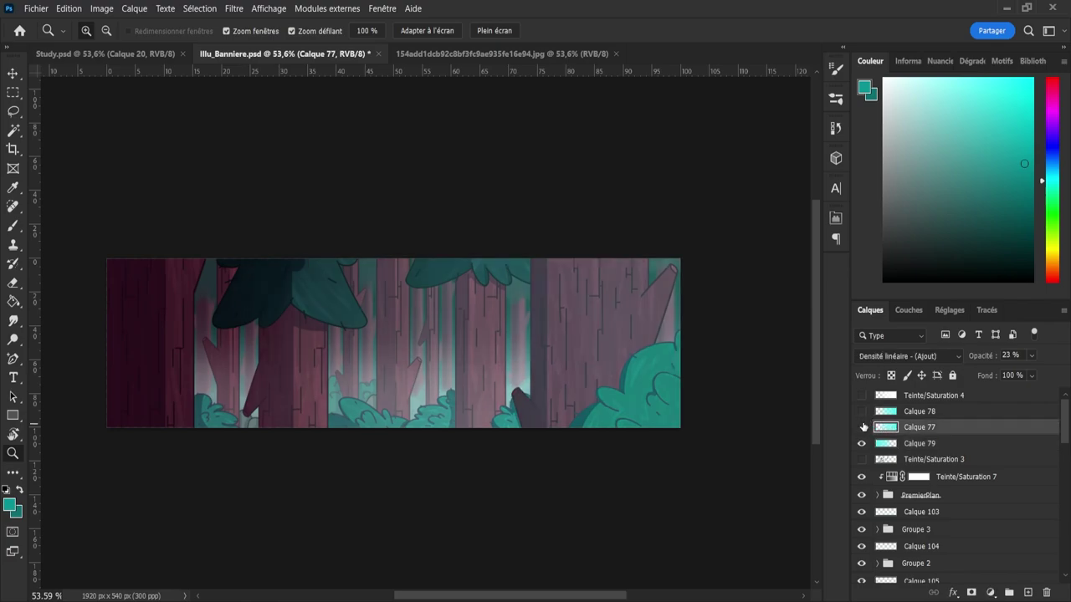
{"action": "left_click", "coordinate": [862, 427]}
{"action": "left_click", "coordinate": [862, 410]}
{"action": "left_click", "coordinate": [862, 411]}
{"action": "left_click", "coordinate": [862, 426]}
{"action": "scroll", "coordinate": [891, 358], "scroll_direction": "up", "scroll_amount": 3}
{"action": "scroll", "coordinate": [878, 356], "scroll_direction": "down", "scroll_amount": 5}
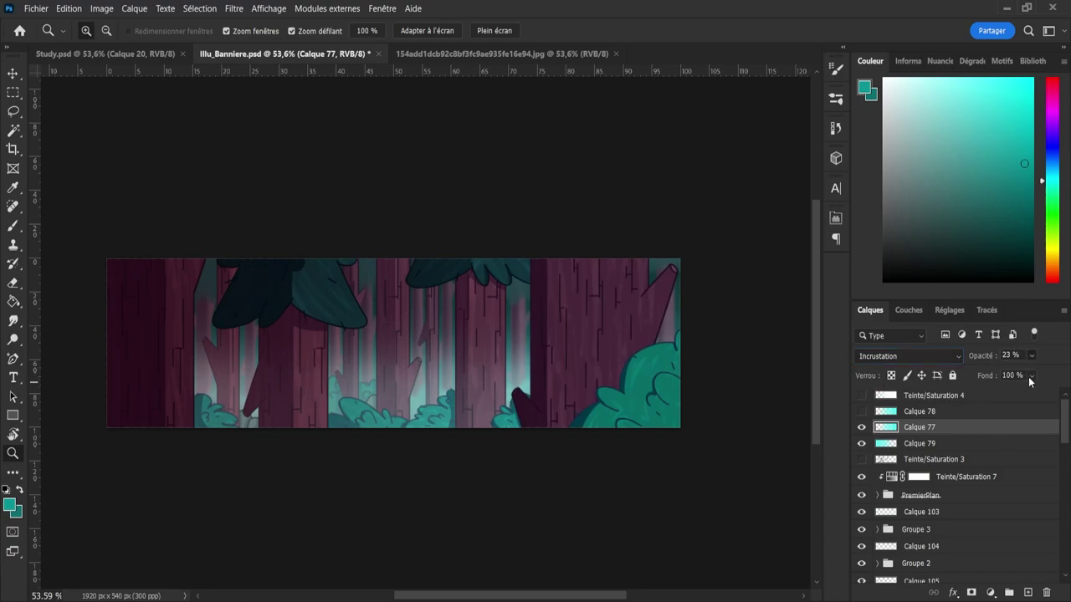
{"action": "left_click_drag", "start_coordinate": [1034, 375], "coordinate": [1025, 374]}
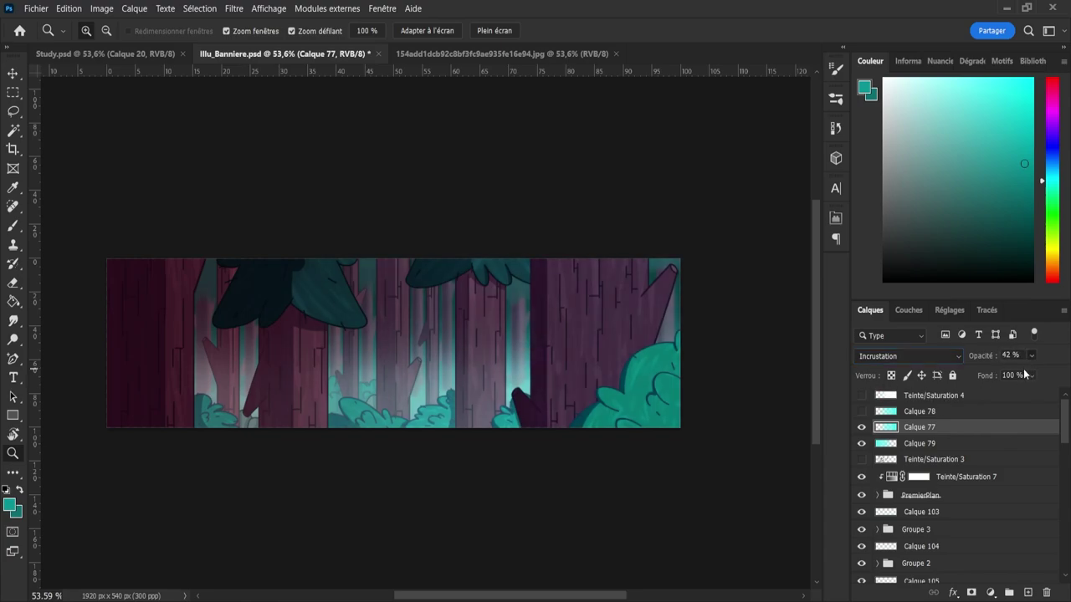
- Show the Calque 78 gradient layer and view its effect on the whole banner
{"action": "left_click", "coordinate": [862, 412]}
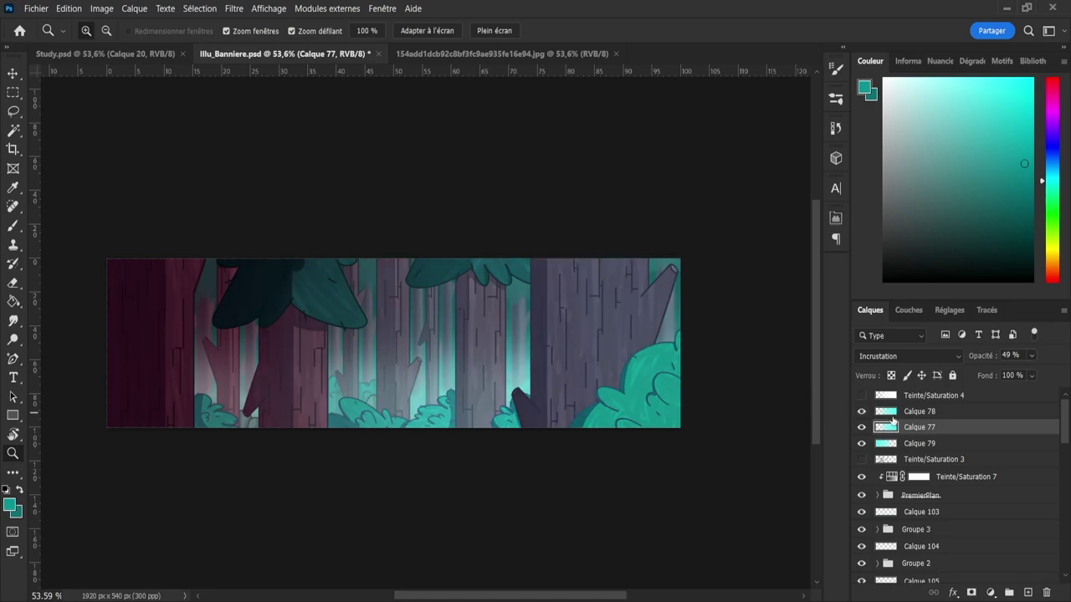
{"action": "left_click_drag", "start_coordinate": [717, 358], "coordinate": [631, 361]}
{"action": "left_click_drag", "start_coordinate": [722, 389], "coordinate": [735, 388]}
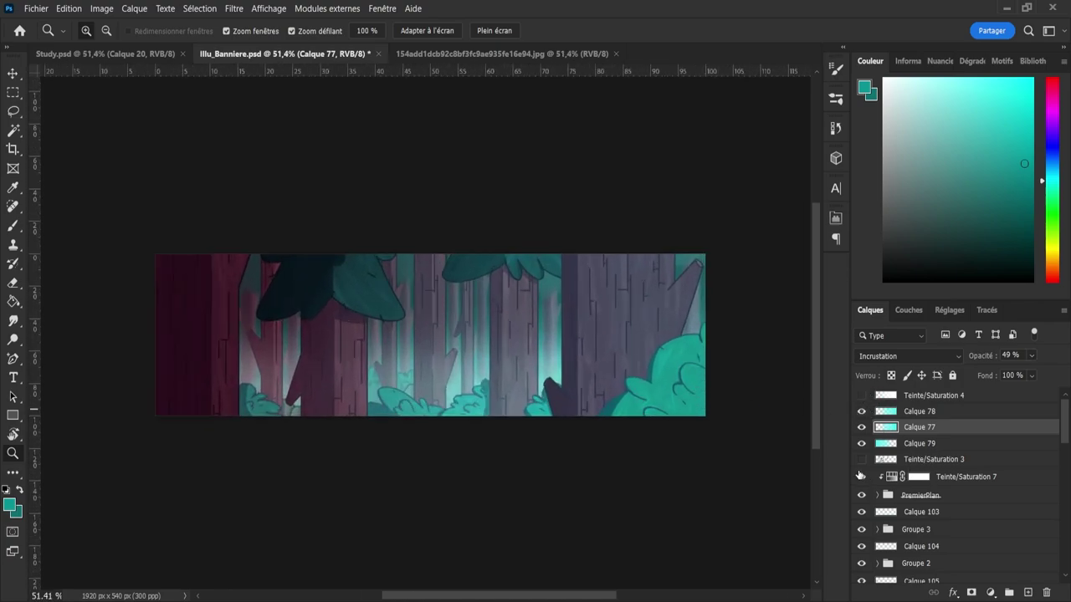
- Briefly show the Teinte/Saturation 3 layer to check its content, hide it again, and inspect Calque 78's blend settings
{"action": "left_click", "coordinate": [861, 460]}
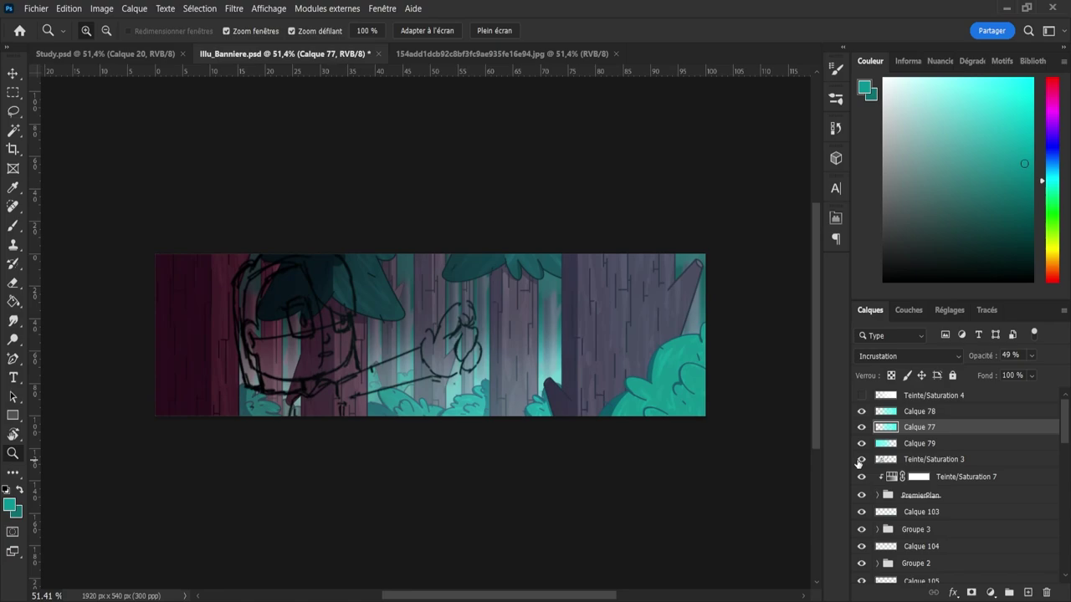
{"action": "left_click", "coordinate": [859, 461]}
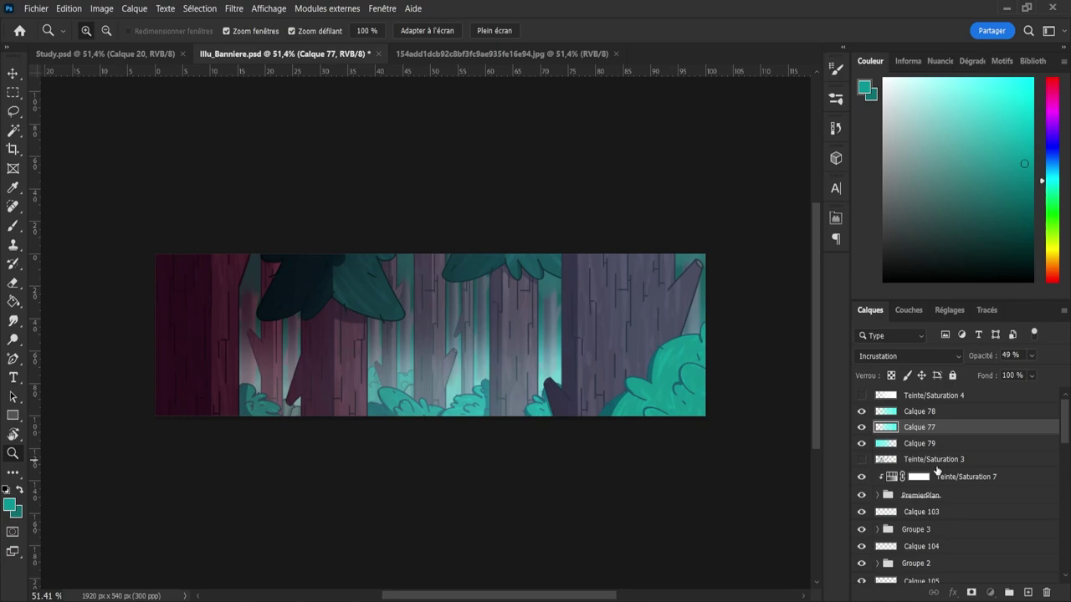
{"action": "left_click", "coordinate": [937, 465]}
{"action": "left_click", "coordinate": [900, 413]}
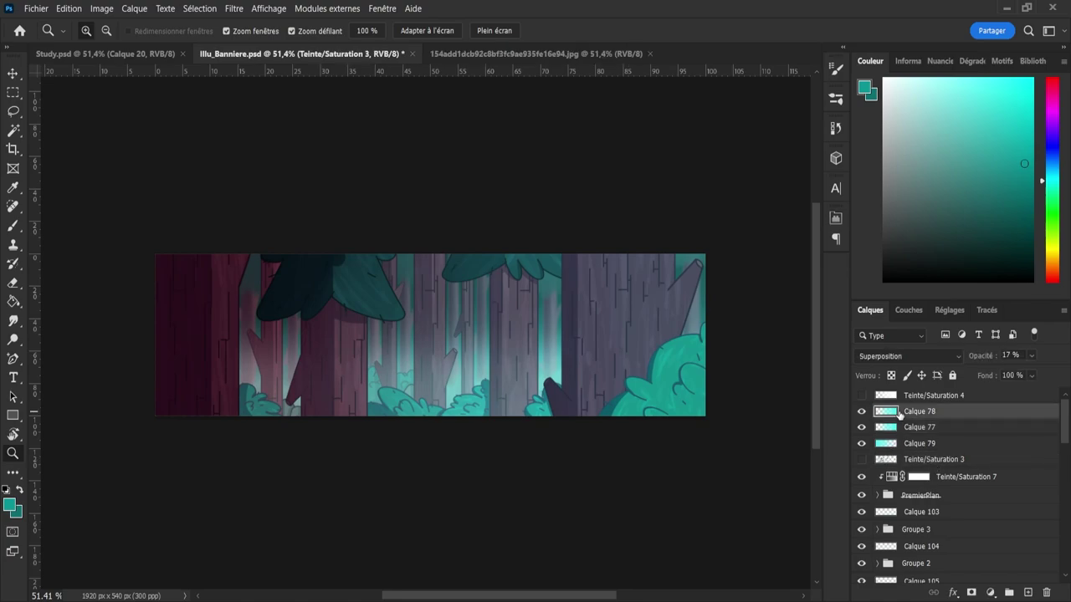
{"action": "left_click", "coordinate": [862, 428]}
- Compare blend modes such as Obscurcir on Calque 79, keep Soustraction, and set the layer's opacity to 37%
{"action": "left_click", "coordinate": [931, 443]}
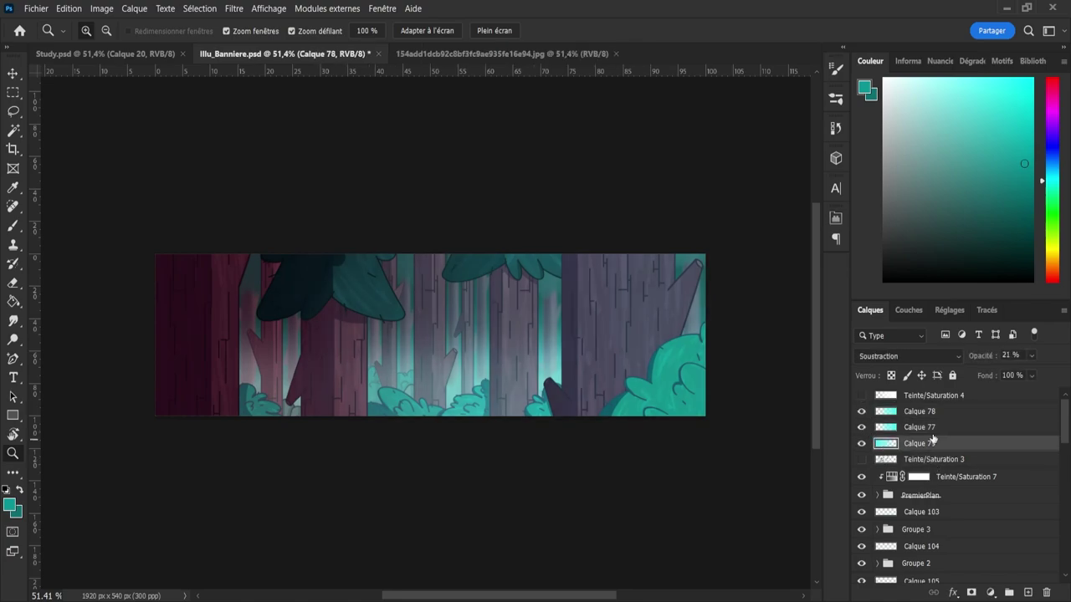
{"action": "left_click", "coordinate": [931, 356]}
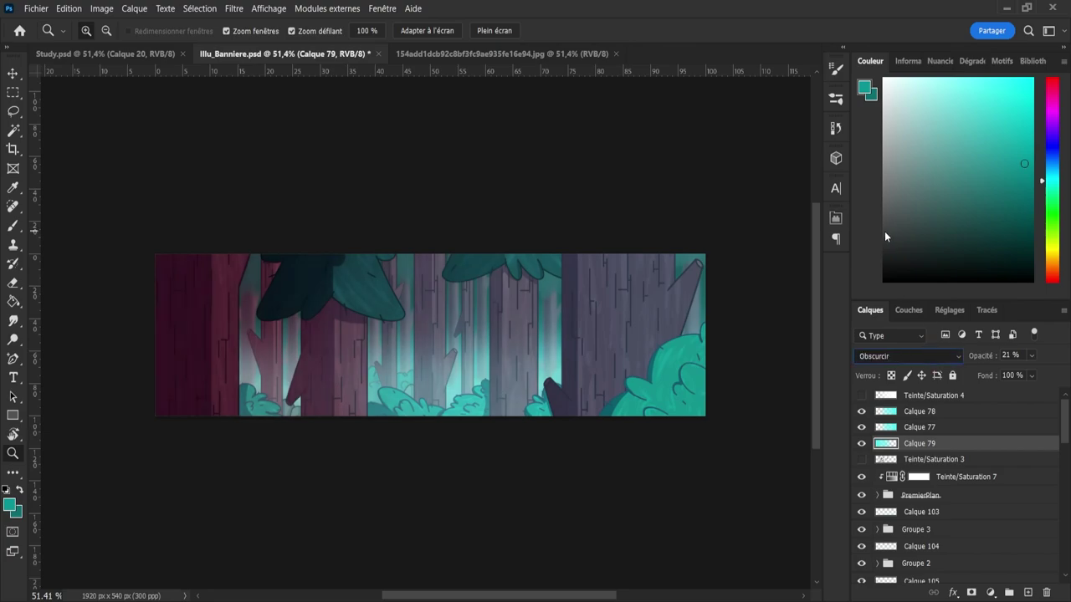
{"action": "scroll", "coordinate": [874, 356], "scroll_direction": "down", "scroll_amount": 20}
{"action": "key", "text": "Down"}
{"action": "key", "text": "shift+minus"}
{"action": "key", "text": "shift+minus"}
{"action": "key", "text": "shift+minus"}
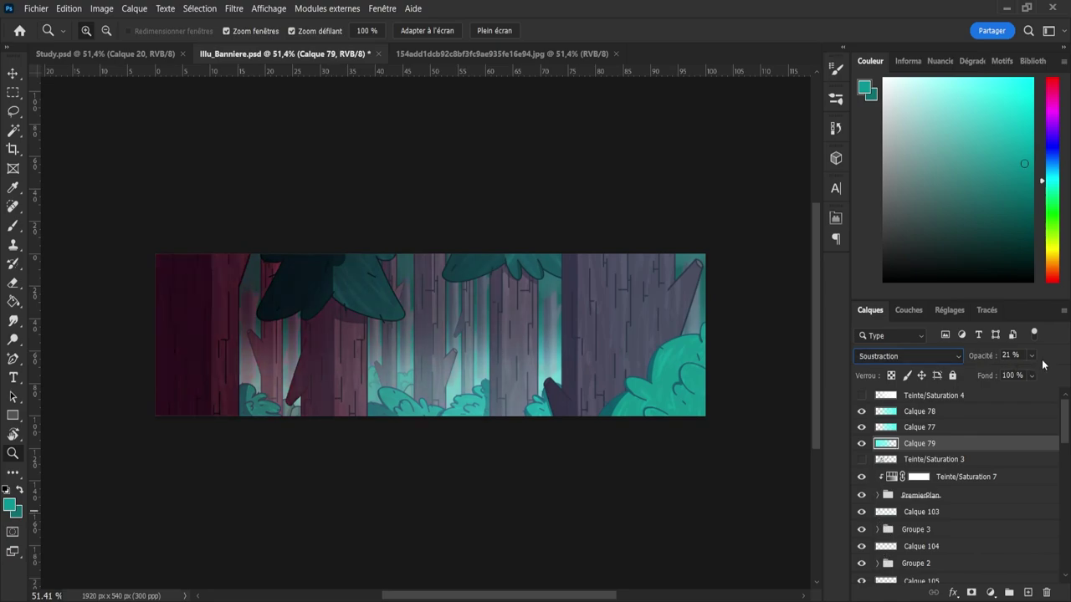
{"action": "key", "text": "4"}
{"action": "key", "text": "5"}
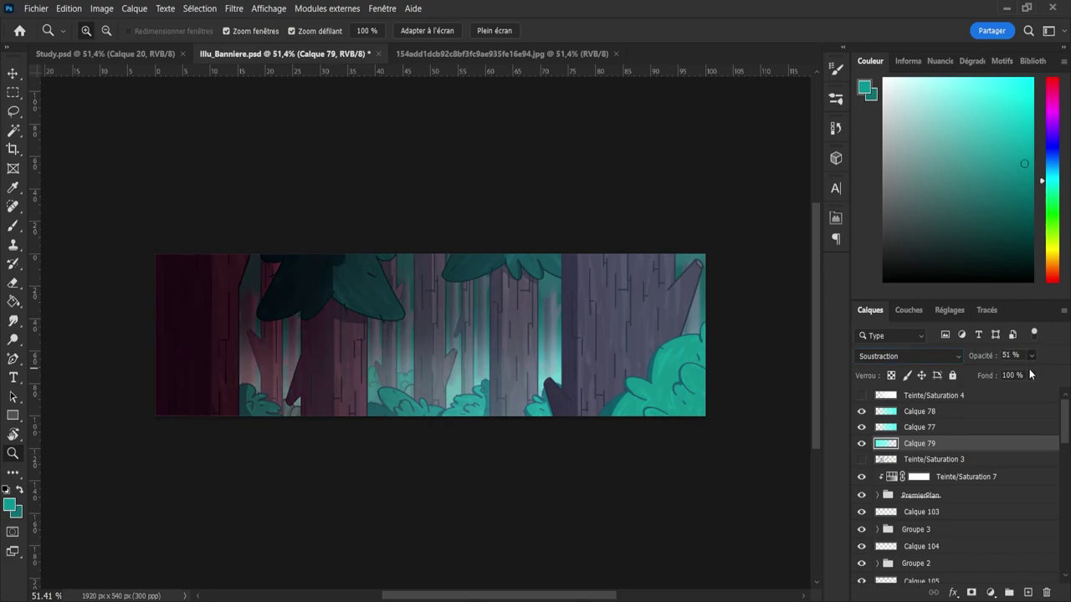
{"action": "key", "text": "4"}
{"action": "key", "text": "2"}
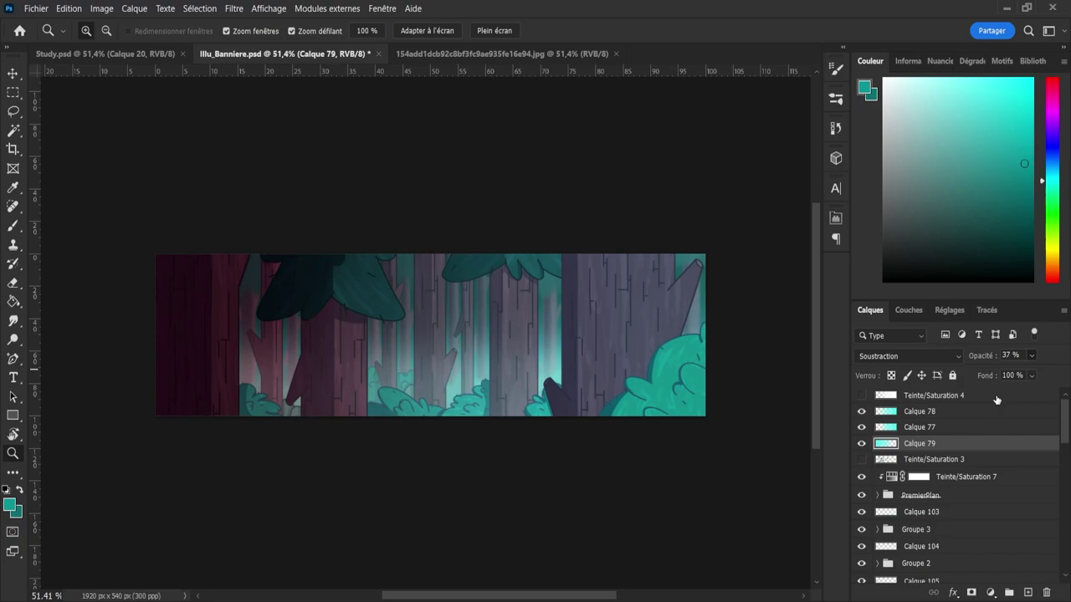
- Hide the gradient layers Calque 79, Calque 77 and Calque 78
{"action": "left_click", "coordinate": [863, 445]}
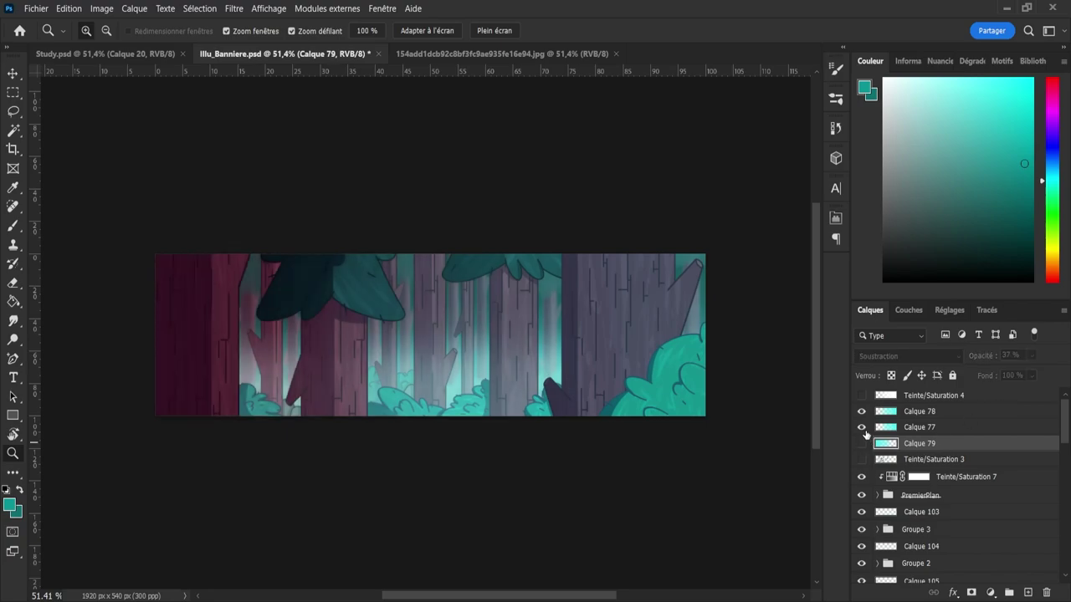
{"action": "left_click_drag", "start_coordinate": [862, 426], "coordinate": [861, 412]}
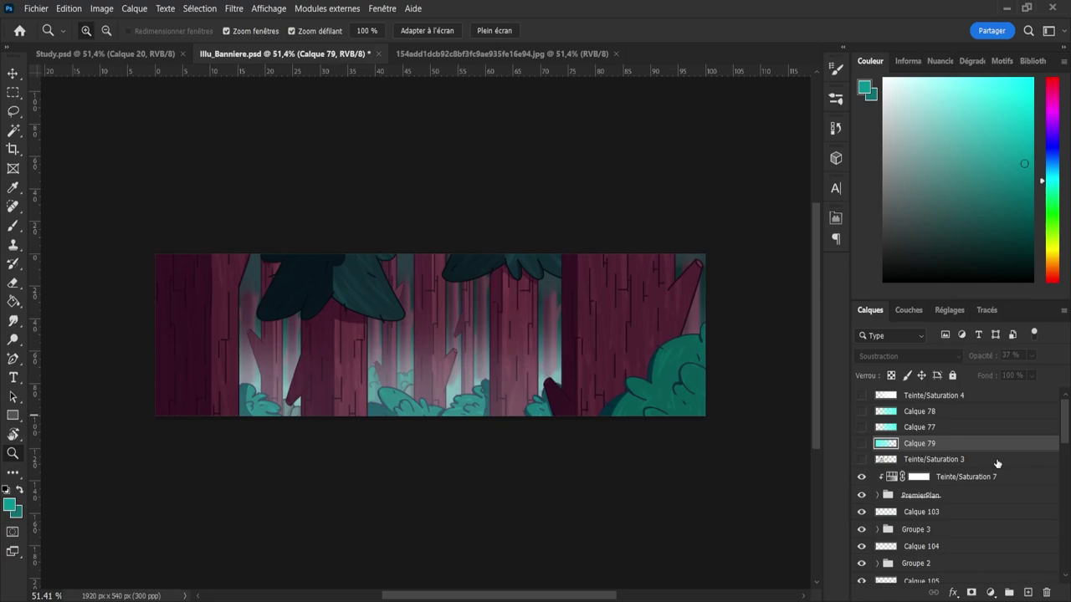
- Add a solid-colour fill layer in bright cyan, sampled from the banner's hue range, directly above the Teinte/Saturation 7 layer
{"action": "left_click", "coordinate": [964, 477]}
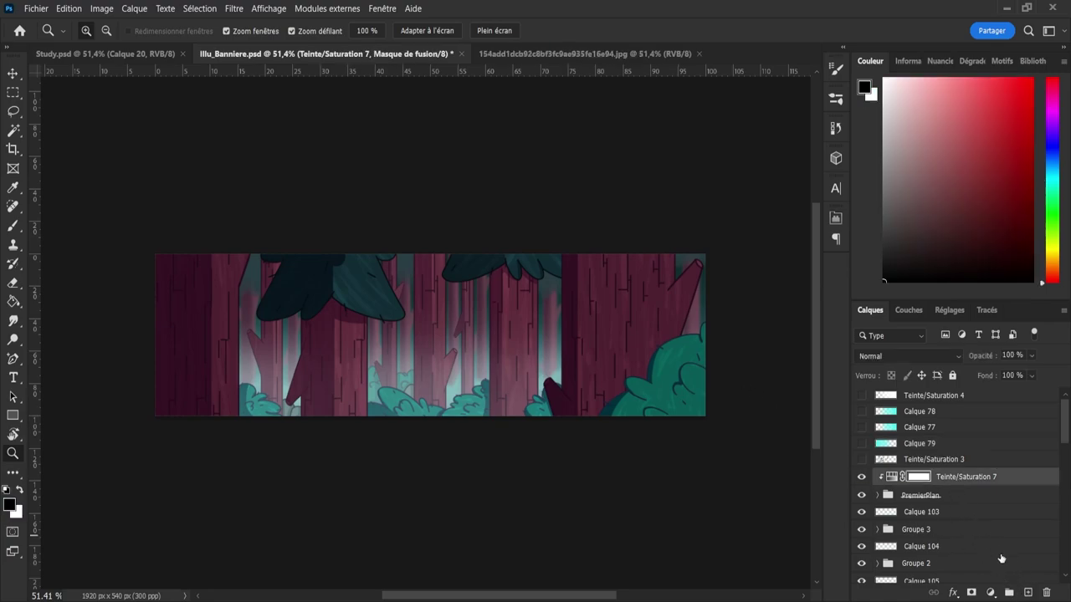
{"action": "left_click", "coordinate": [1028, 592]}
{"action": "key", "text": "ctrl+z"}
{"action": "left_click", "coordinate": [991, 594]}
{"action": "left_click", "coordinate": [951, 336]}
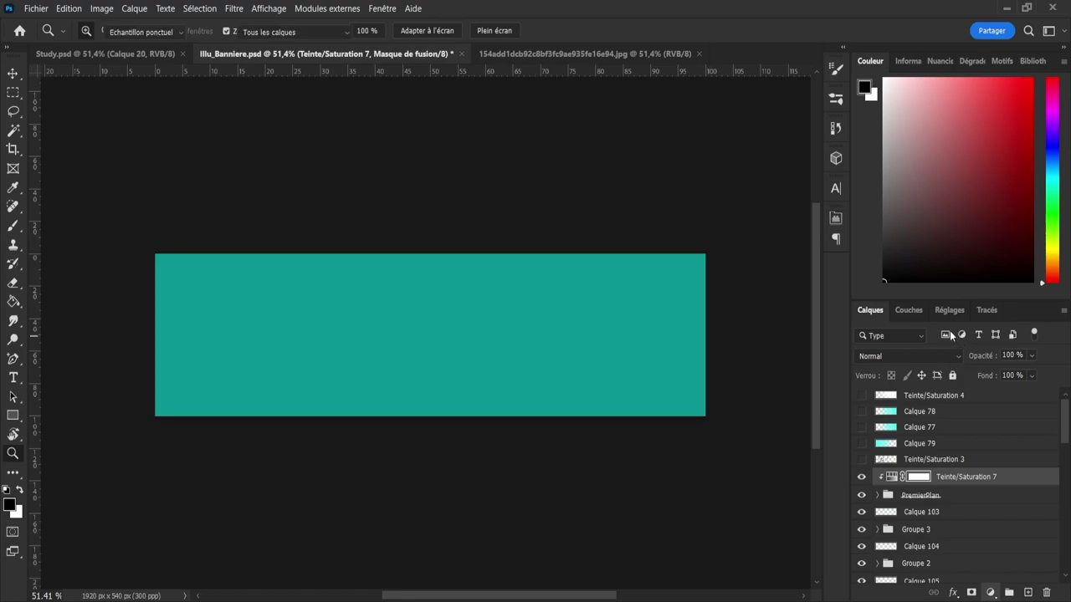
{"action": "mouse_move", "coordinate": [698, 253]}
{"action": "left_mouse_down"}
{"action": "mouse_move", "coordinate": [689, 272]}
{"action": "mouse_move", "coordinate": [693, 255]}
{"action": "left_mouse_up"}
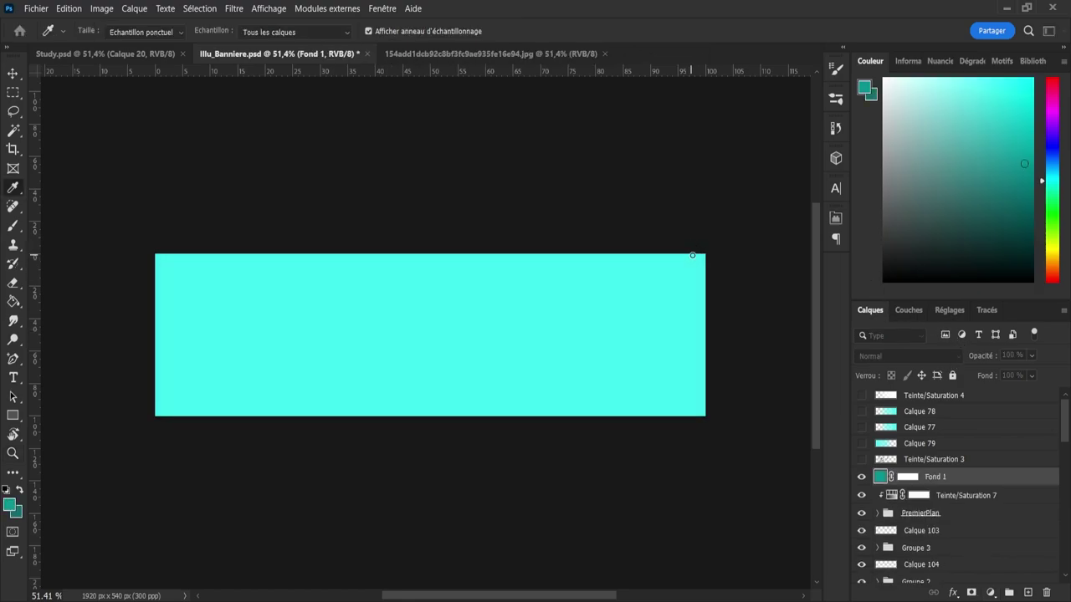
{"action": "key", "text": "Return"}
{"action": "key", "text": "z"}
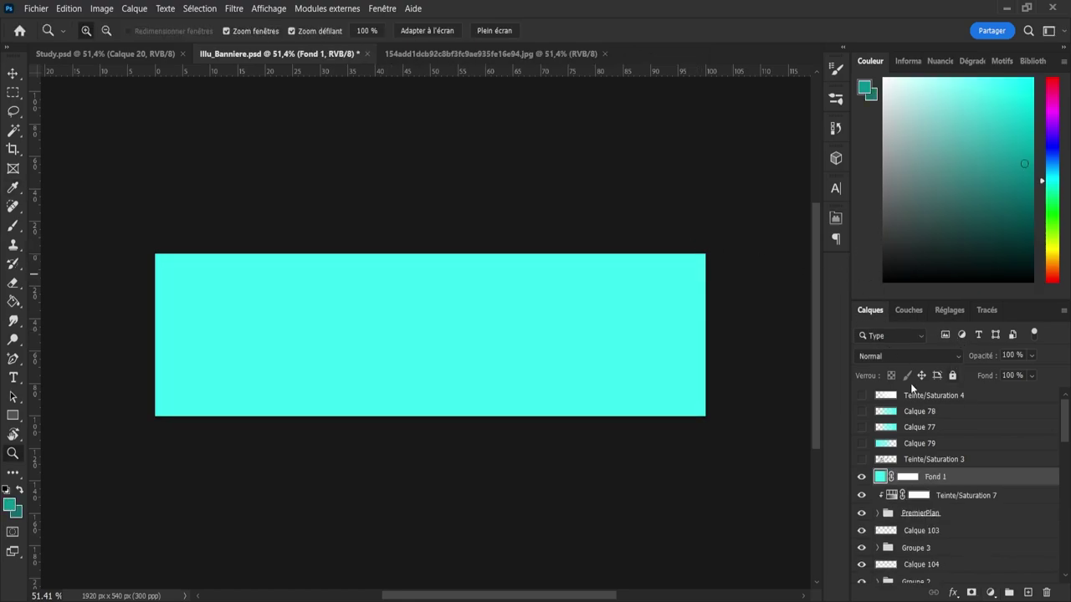
- Compare blend modes from Obscurcir through Luminosité on the cyan Fond 1 fill layer
{"action": "left_click", "coordinate": [880, 358]}
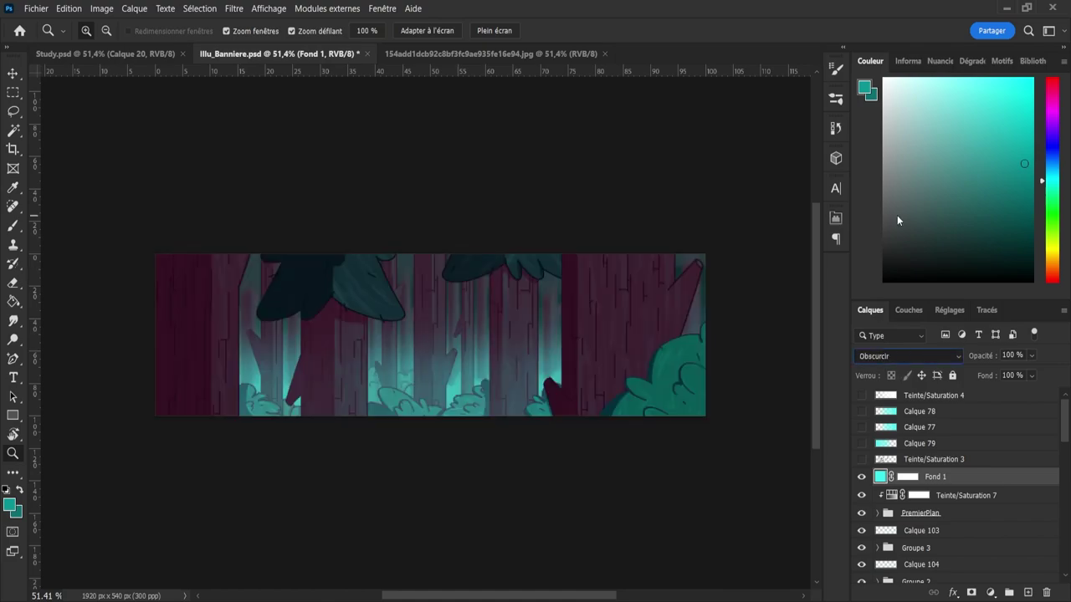
{"action": "left_click", "coordinate": [893, 190]}
{"action": "key", "text": "Down"}
{"action": "key", "text": "Down"}
{"action": "key", "text": "Down"}
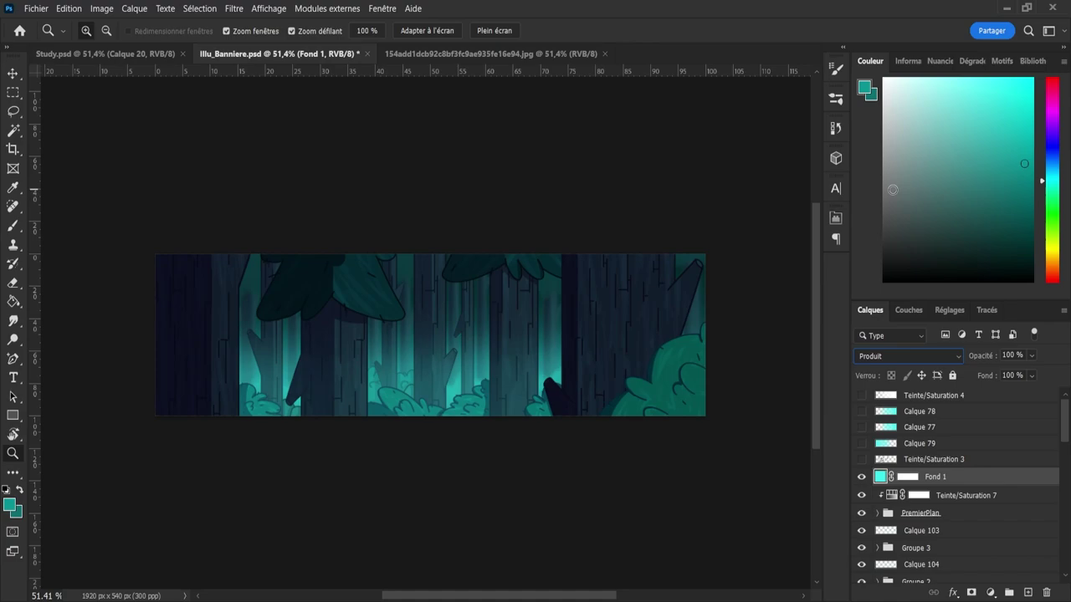
{"action": "key", "text": "Down"}
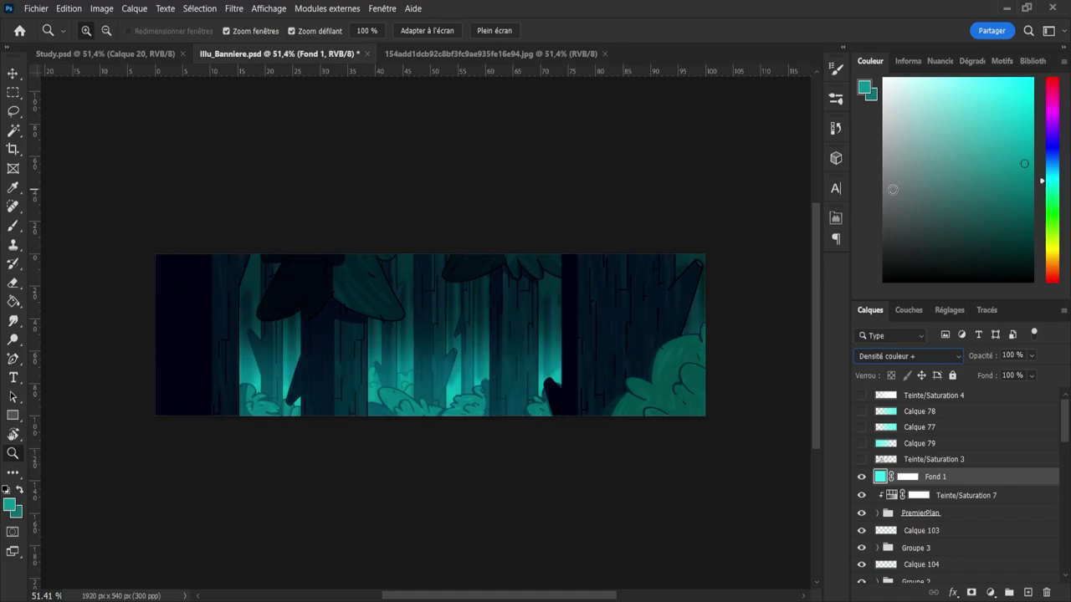
{"action": "key", "text": "Down"}
{"action": "key", "text": "Down"}
{"action": "key", "text": "Down"}
{"action": "key", "text": "Down"}
{"action": "key", "text": "Down"}
{"action": "key", "text": "Down"}
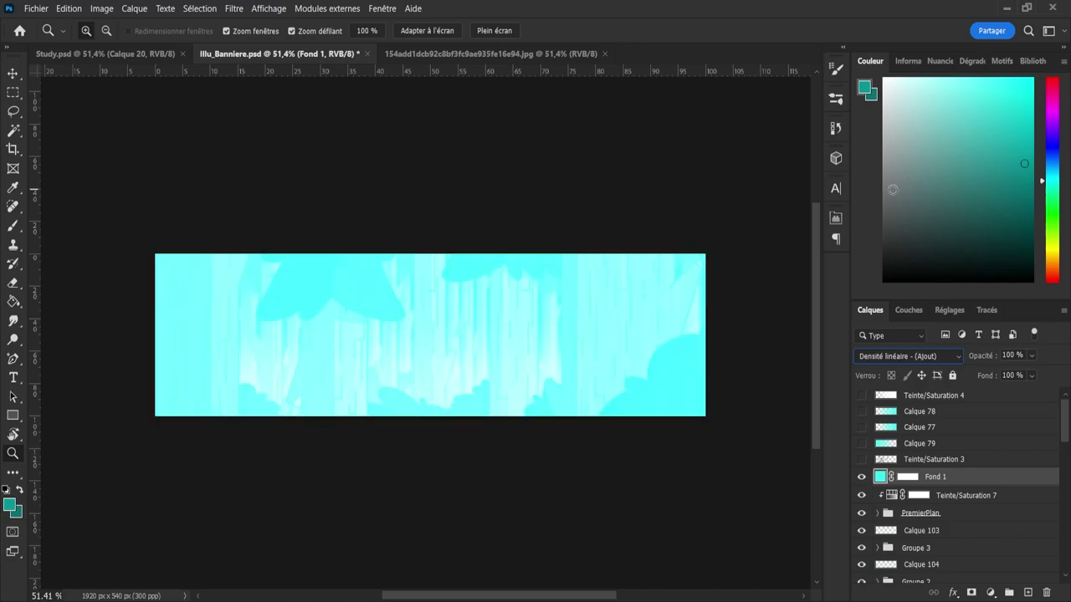
{"action": "key", "text": "Down"}
{"action": "key", "text": "Down"}
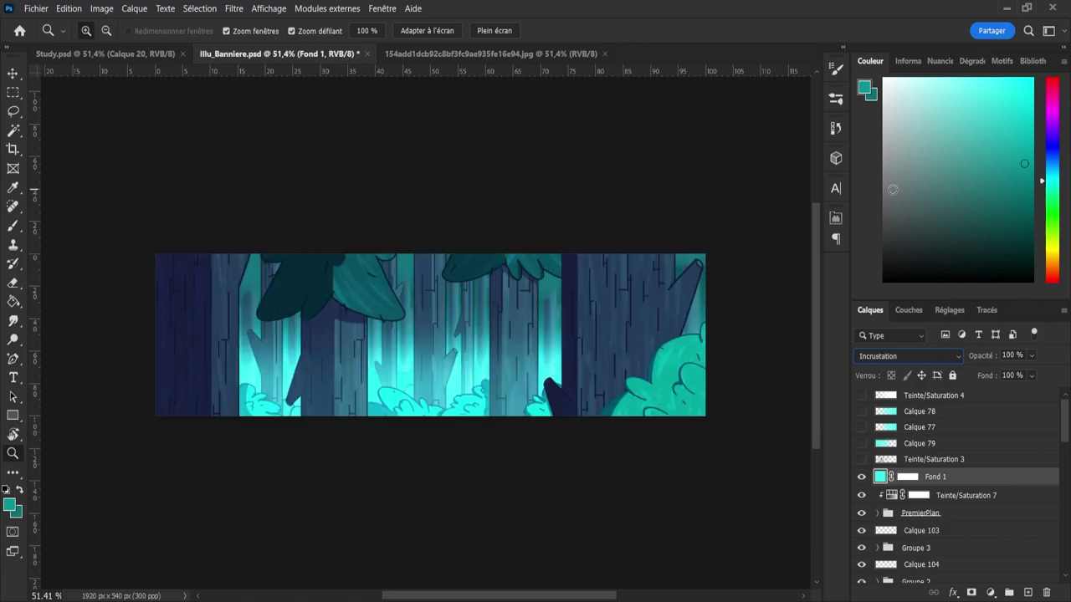
{"action": "key", "text": "Down"}
{"action": "key", "text": "Up"}
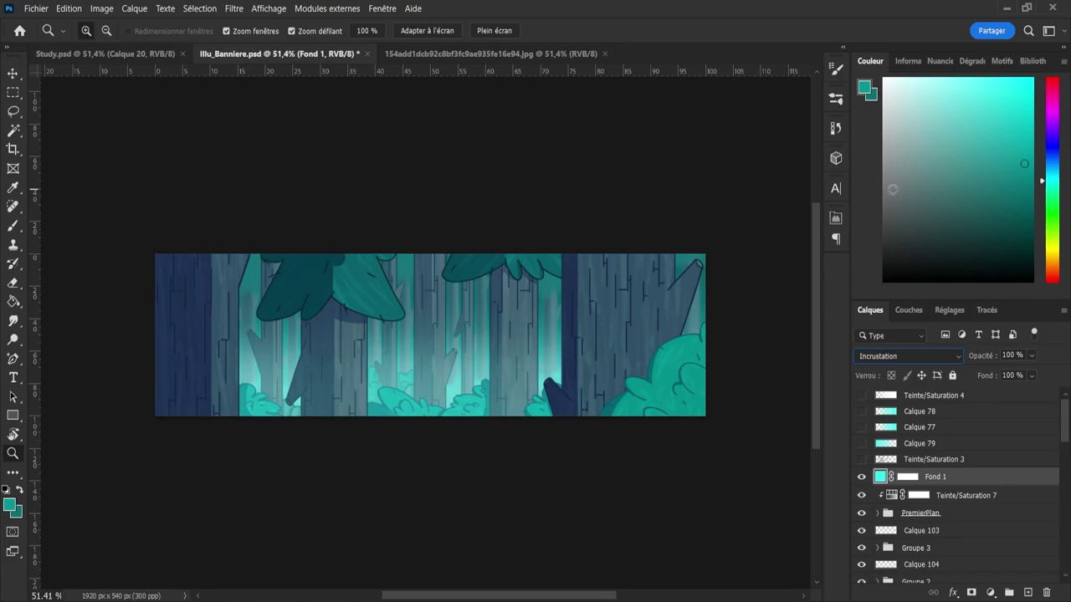
{"action": "key", "text": "Down"}
{"action": "key", "text": "Down"}
{"action": "key", "text": "Down"}
{"action": "key", "text": "Down"}
{"action": "key", "text": "Down"}
{"action": "key", "text": "Down"}
{"action": "key", "text": "Down"}
{"action": "key", "text": "Down"}
{"action": "key", "text": "Down"}
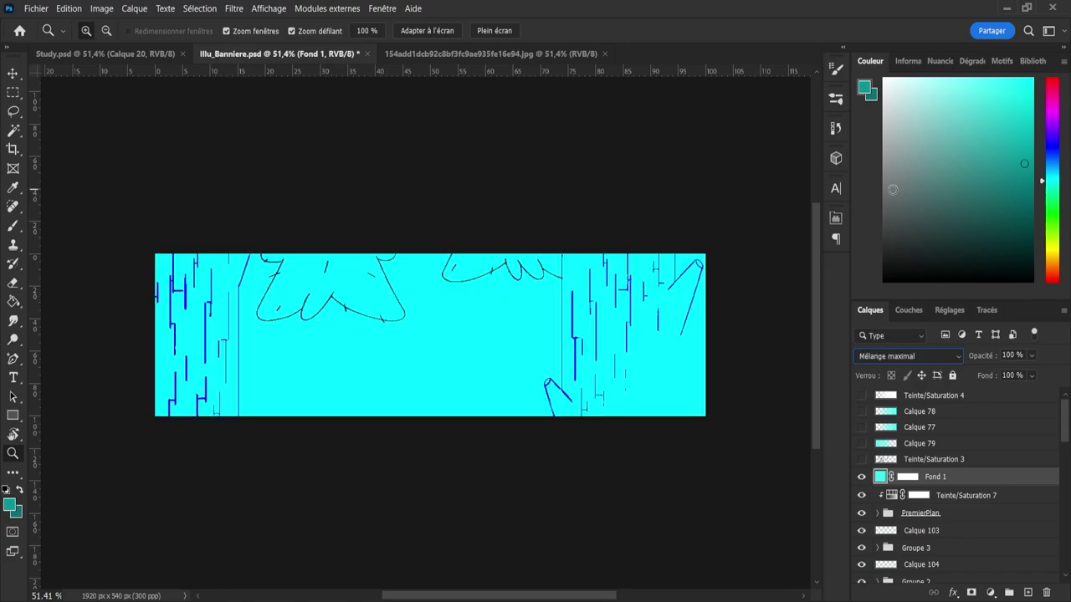
{"action": "key", "text": "Up"}
{"action": "key", "text": "Down"}
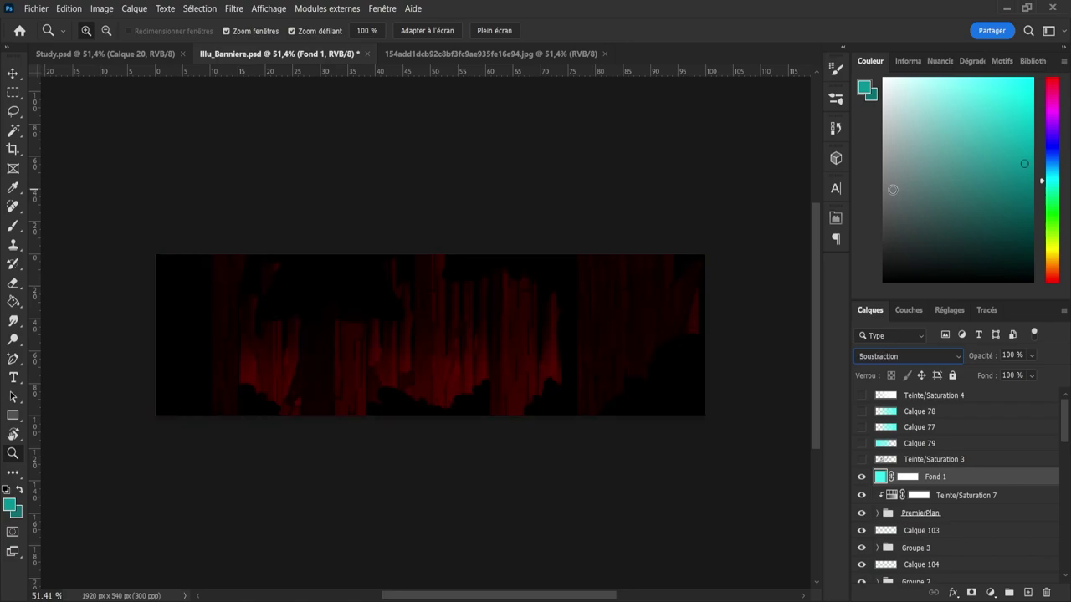
{"action": "key", "text": "Down"}
{"action": "key", "text": "Down"}
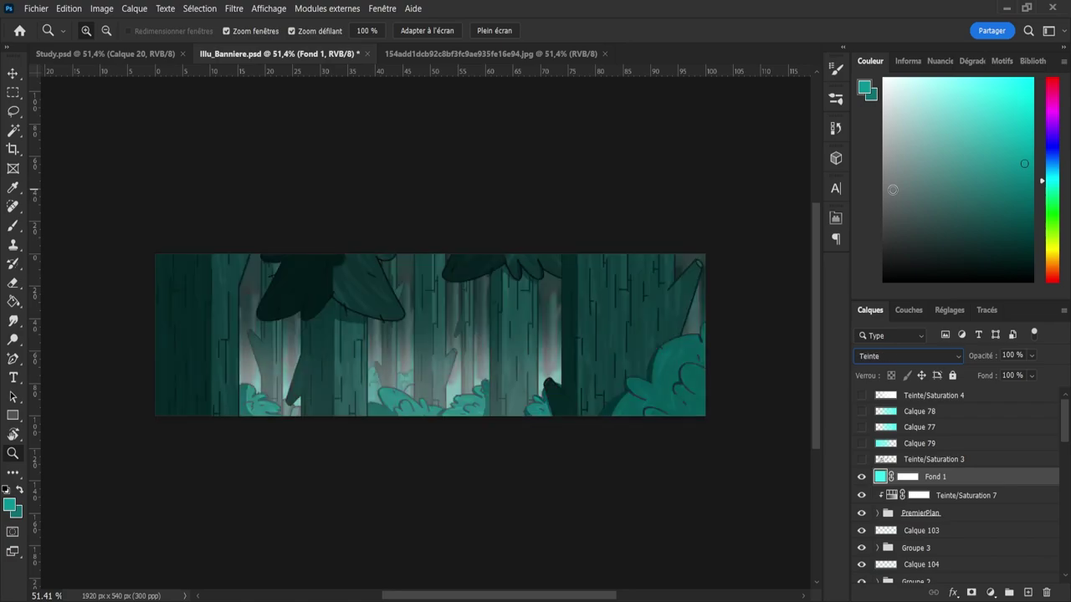
{"action": "key", "text": "Down"}
{"action": "key", "text": "Down"}
{"action": "key", "text": "Up"}
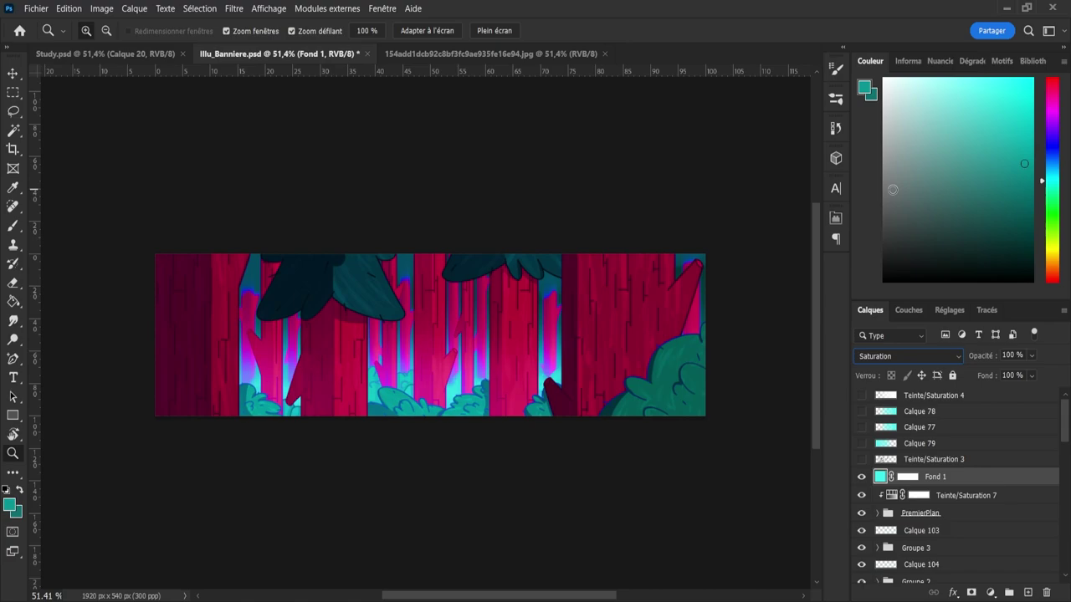
{"action": "key", "text": "Down"}
{"action": "key", "text": "Up"}
{"action": "key", "text": "Down"}
{"action": "key", "text": "Down"}
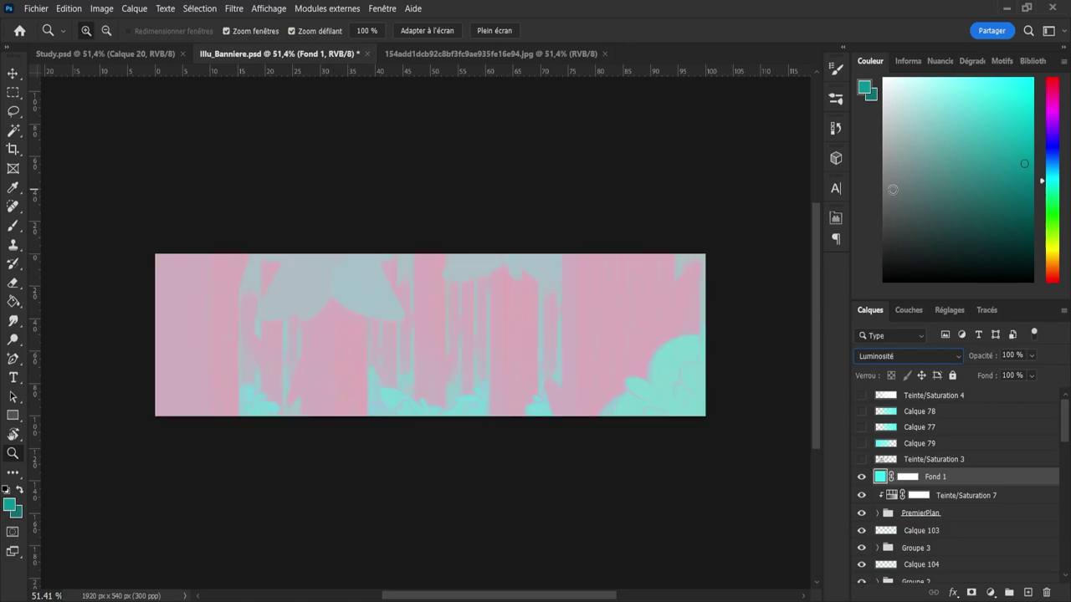
{"action": "key", "text": "Up"}
{"action": "key", "text": "Up"}
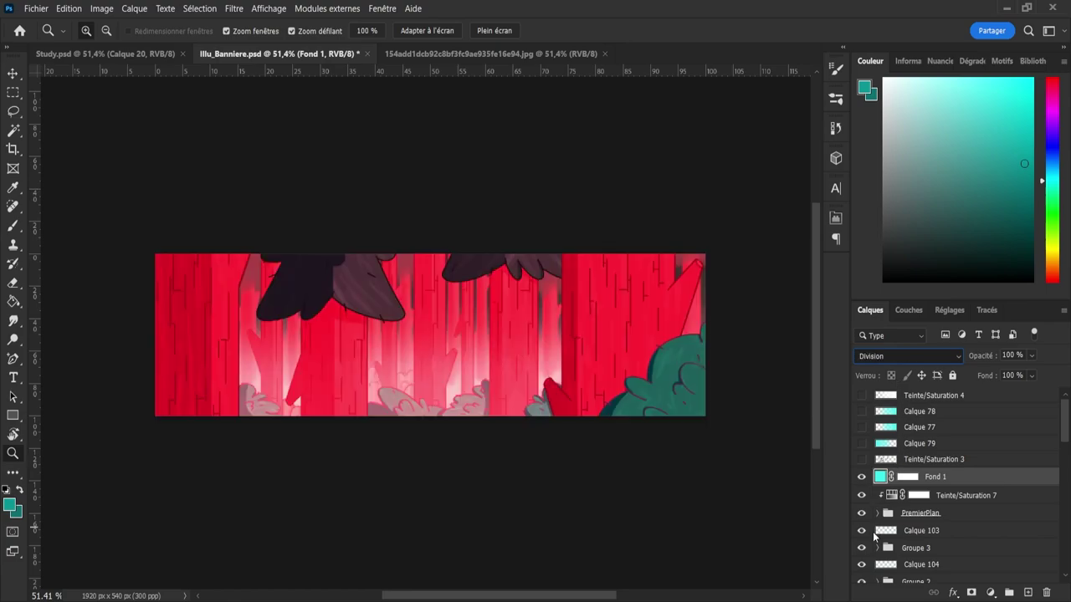
- Set the Fond 1 fill layer's blend mode to Incrustation and its opacity to 29%
{"action": "key", "text": "Up"}
{"action": "key", "text": "Up"}
{"action": "key", "text": "Up"}
{"action": "key", "text": "Up"}
{"action": "key", "text": "Up"}
{"action": "key", "text": "Up"}
{"action": "key", "text": "Up"}
{"action": "key", "text": "Up"}
{"action": "key", "text": "Up"}
{"action": "key", "text": "Up"}
{"action": "key", "text": "Up"}
{"action": "key", "text": "Up"}
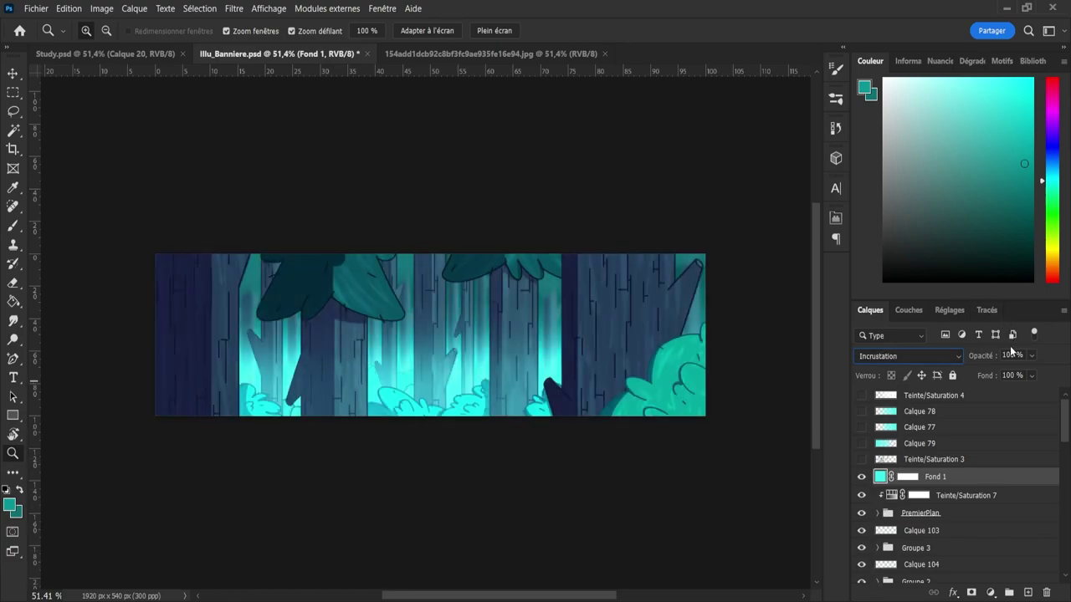
{"action": "key", "text": "Down"}
{"action": "key", "text": "Up"}
{"action": "key", "text": "Up"}
{"action": "key", "text": "Up"}
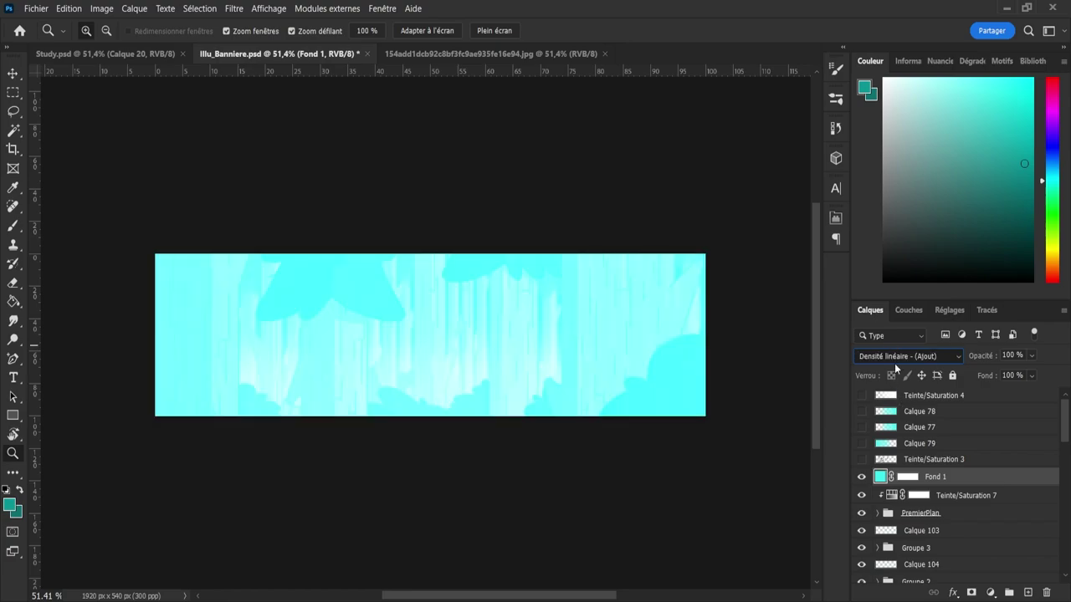
{"action": "key", "text": "Down"}
{"action": "key", "text": "Down"}
{"action": "left_click_drag", "start_coordinate": [1033, 358], "coordinate": [1001, 367]}
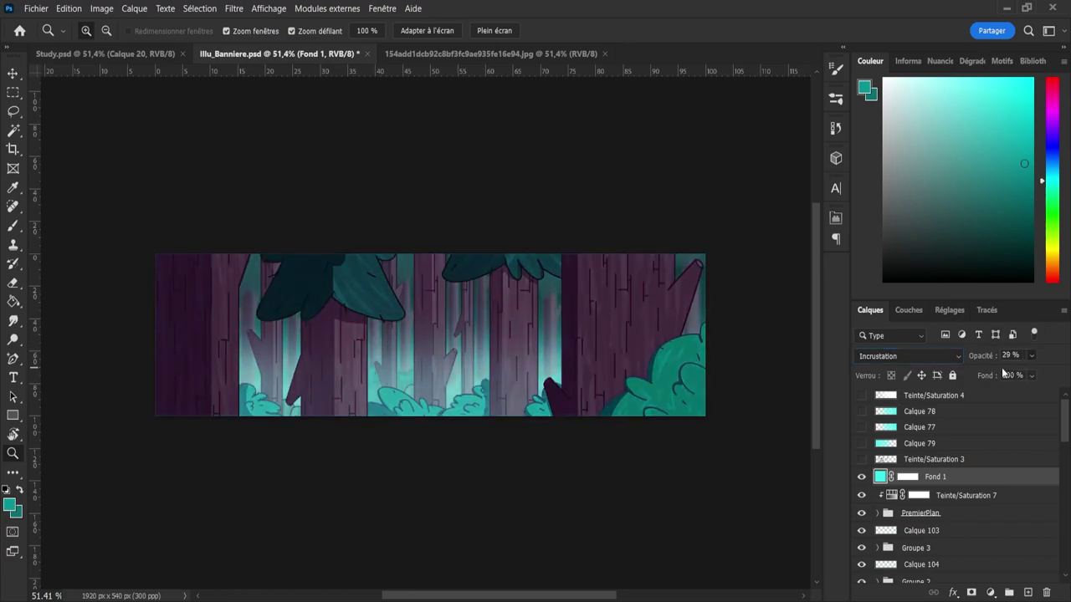
- Compare the banner with and without the Fond 1 layer, and leave that layer hidden
{"action": "left_click", "coordinate": [862, 478]}
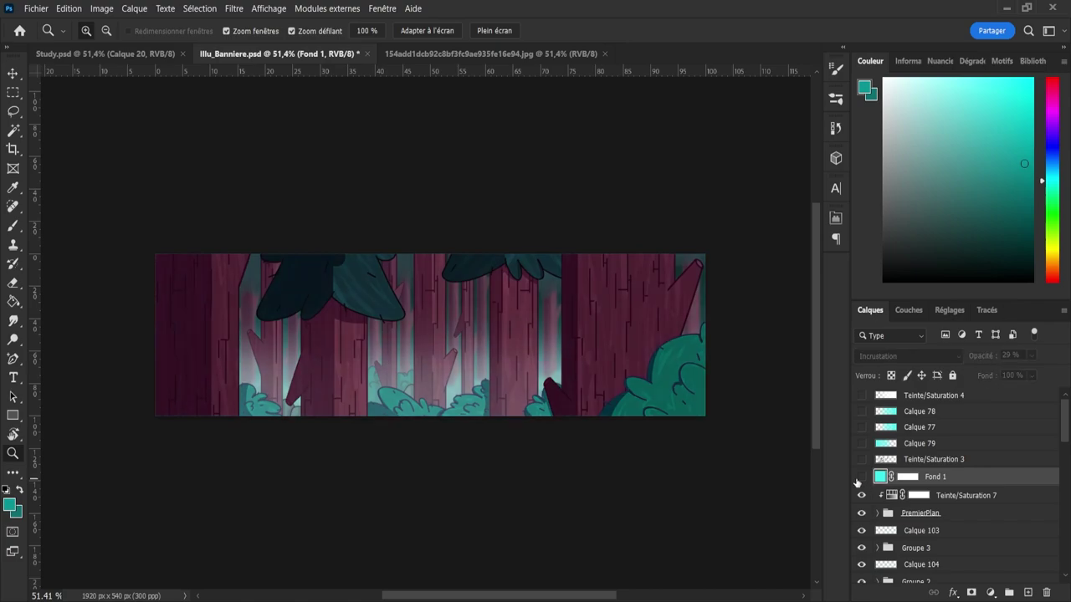
{"action": "left_click", "coordinate": [859, 478]}
{"action": "left_click", "coordinate": [859, 478]}
{"action": "left_click", "coordinate": [859, 477]}
{"action": "left_click", "coordinate": [859, 478]}
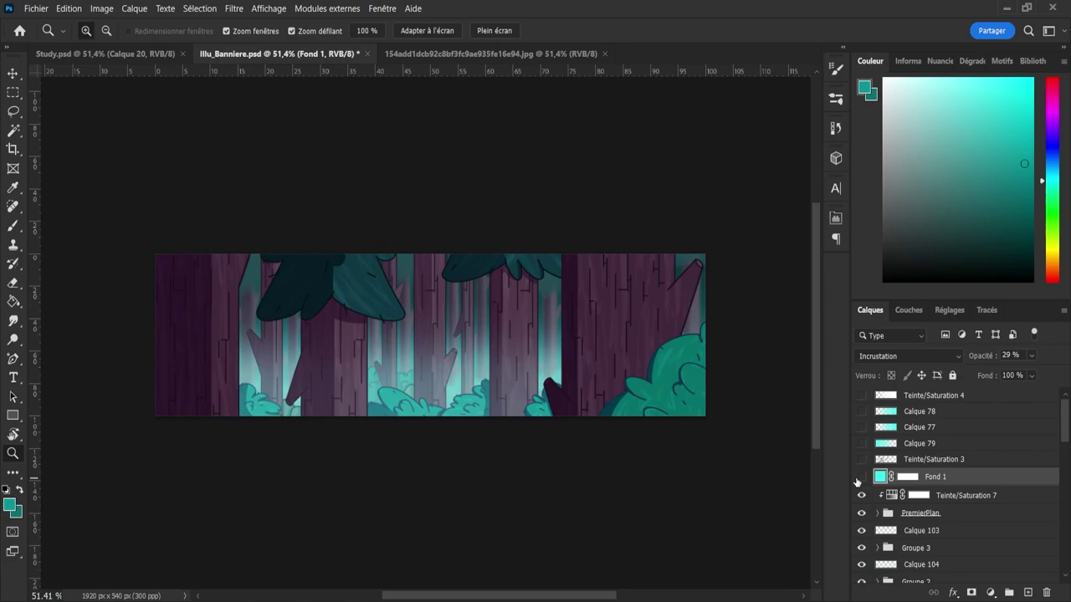
- Add a Niveaux adjustment layer above Teinte/Saturation 7 that brightens the image, and a Luminosité/Contraste adjustment layer above it
{"action": "left_click", "coordinate": [952, 503]}
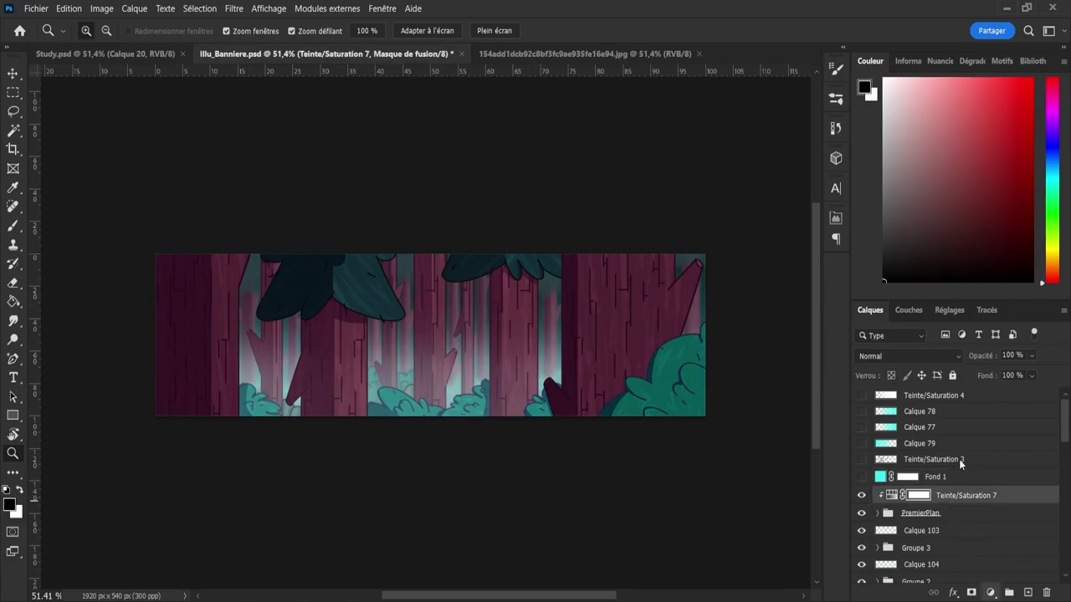
{"action": "left_click", "coordinate": [962, 393]}
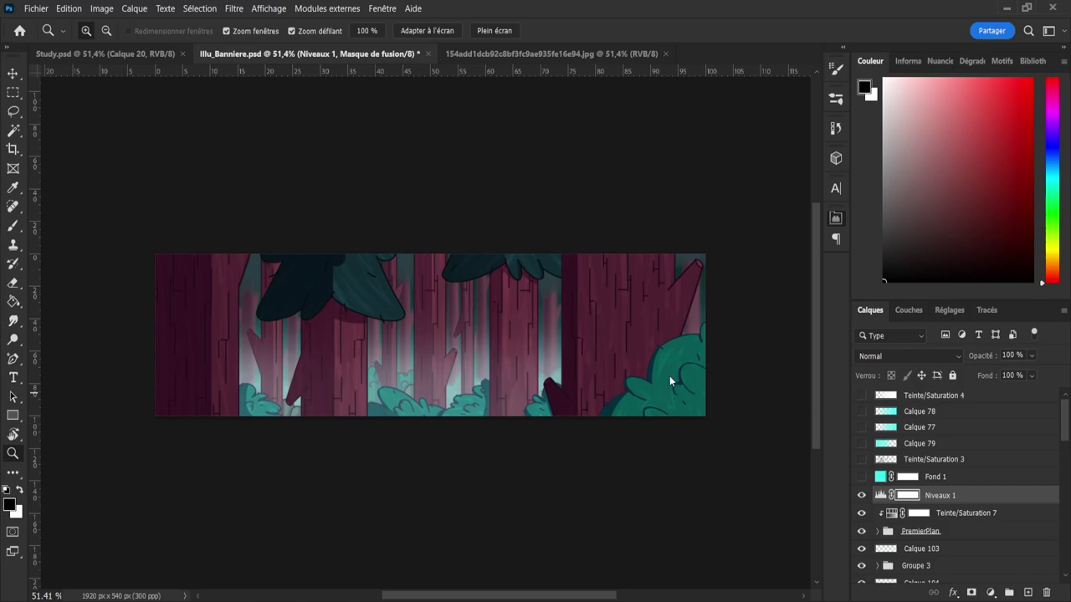
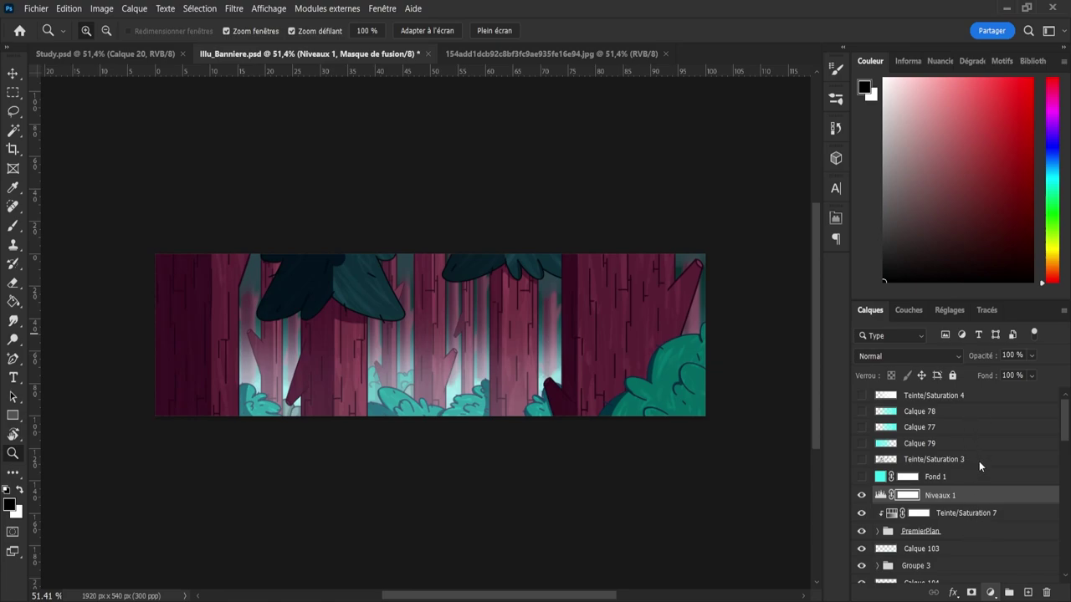
{"action": "left_click", "coordinate": [988, 387]}
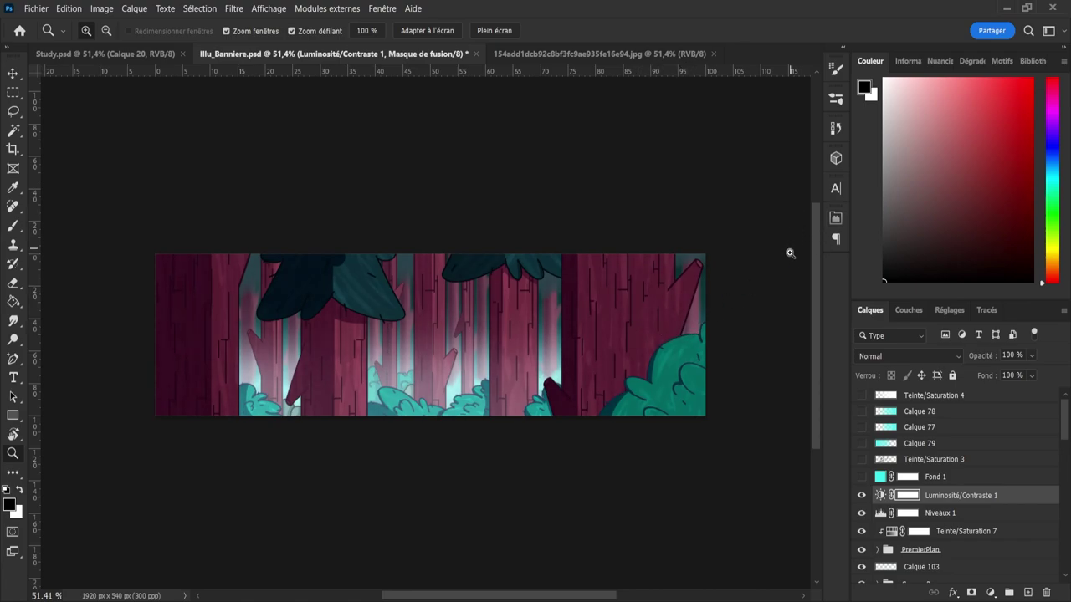
- Compare the banner with and without the Luminosité/Contraste 1, Fond 1 and Teinte/Saturation 4 layers
{"action": "left_click", "coordinate": [861, 496]}
{"action": "left_click", "coordinate": [862, 496]}
{"action": "left_click", "coordinate": [862, 477]}
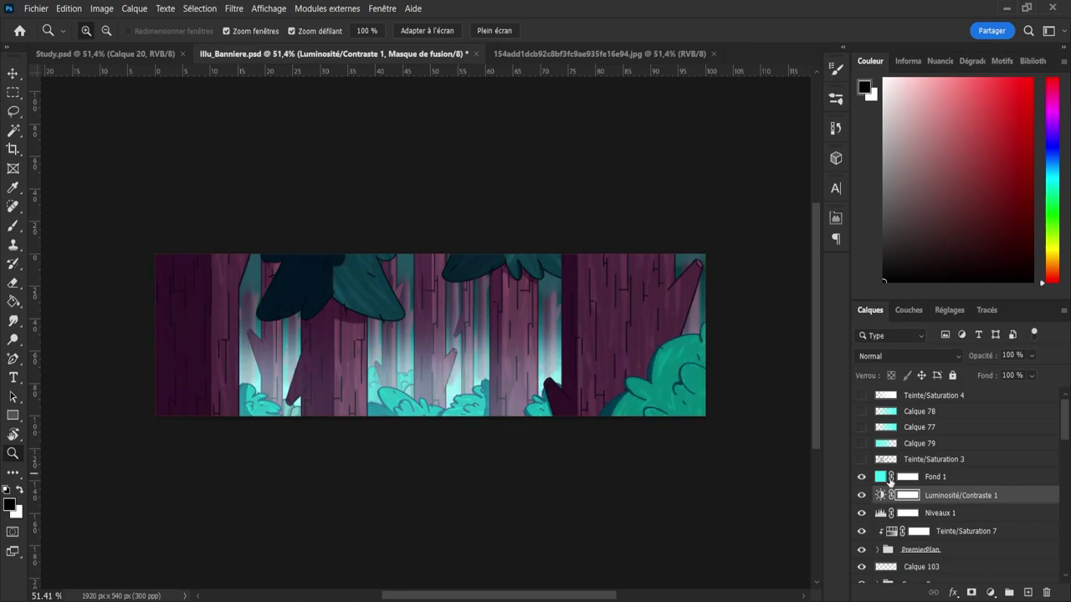
{"action": "left_click", "coordinate": [861, 477]}
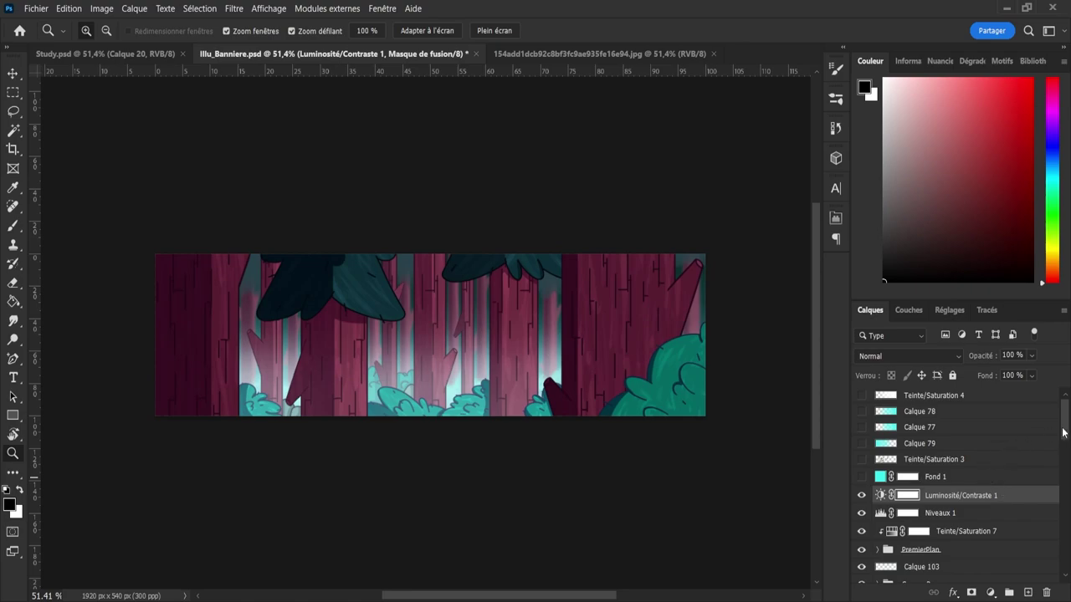
{"action": "left_click", "coordinate": [862, 399]}
{"action": "left_click", "coordinate": [862, 398]}
{"action": "left_click", "coordinate": [861, 398]}
{"action": "left_click", "coordinate": [861, 398]}
- Add an Exposition adjustment layer that darkens the shadows, directly above Luminosité/Contraste 1
{"action": "left_click", "coordinate": [1028, 593]}
{"action": "key", "text": "ctrl+z"}
{"action": "left_click", "coordinate": [990, 593]}
{"action": "left_click", "coordinate": [948, 428]}
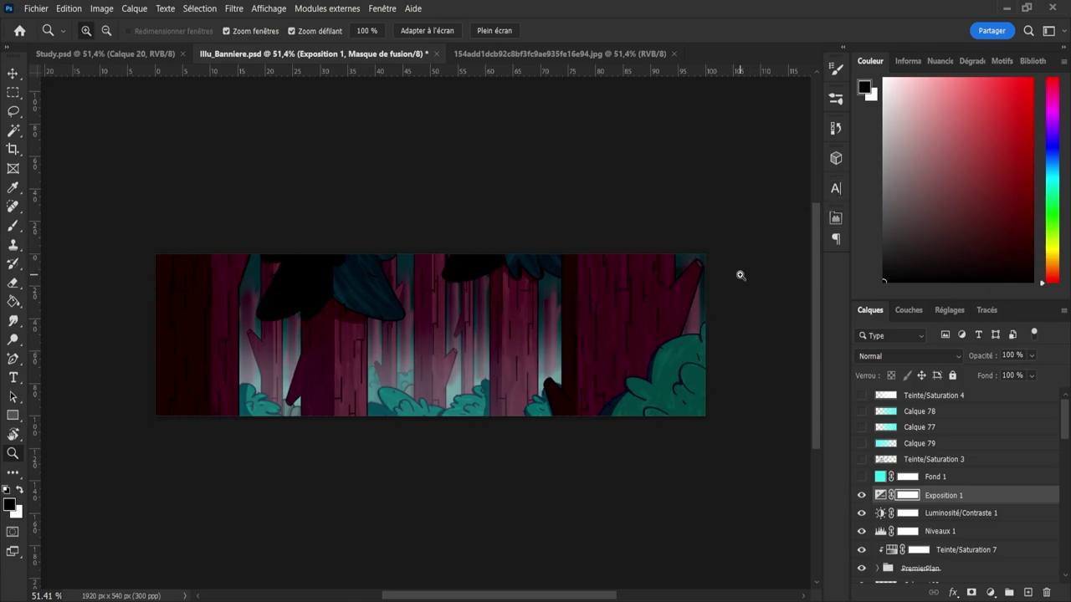
{"action": "key", "text": "ctrl+i"}
{"action": "key", "text": "x"}
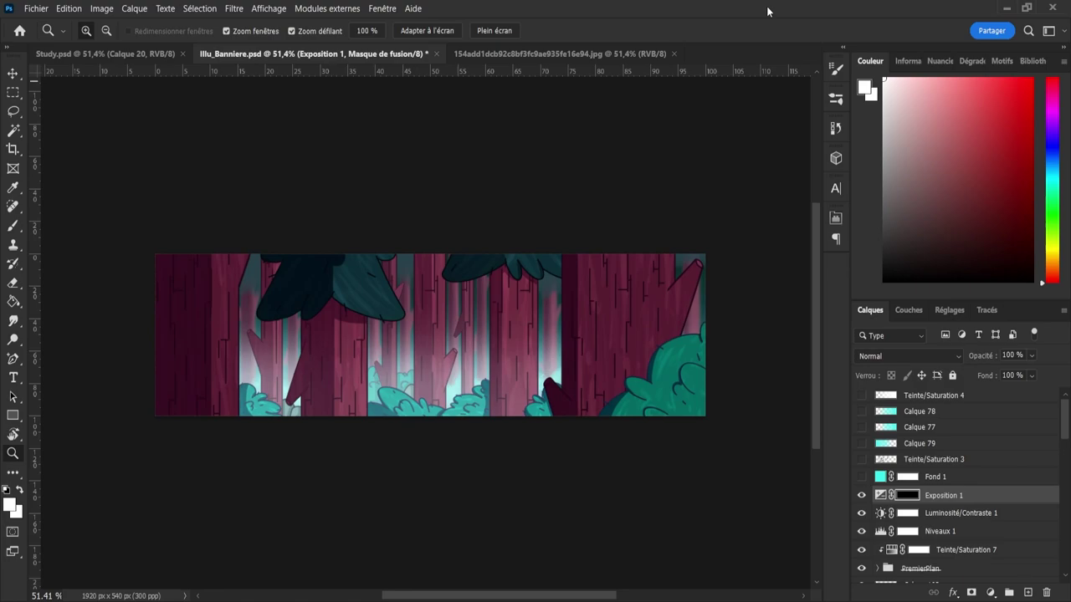
{"action": "key", "text": "b"}
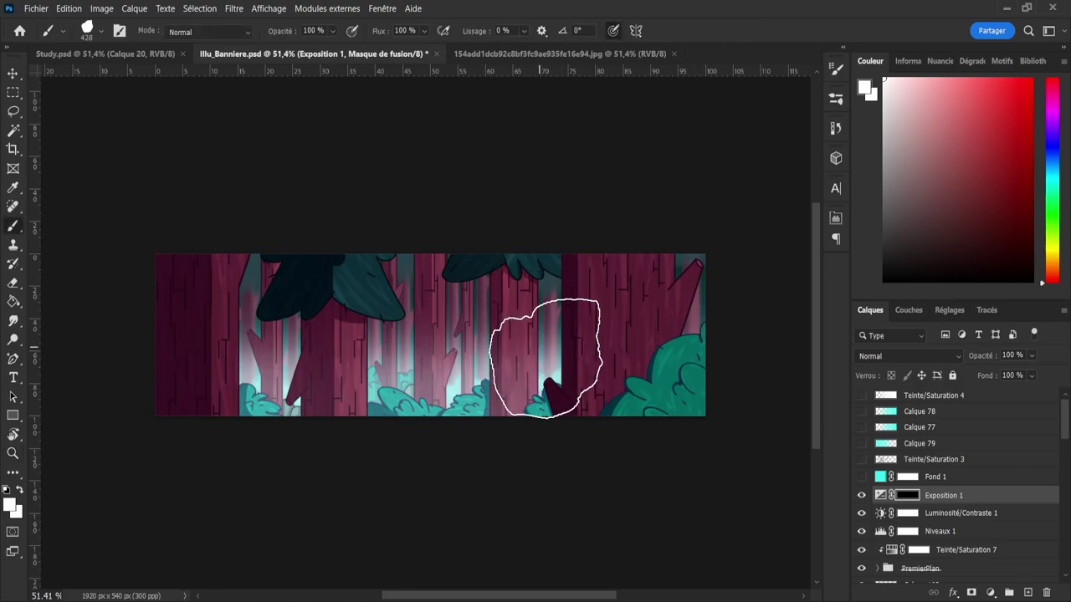
{"action": "key", "text": "ctrl+i"}
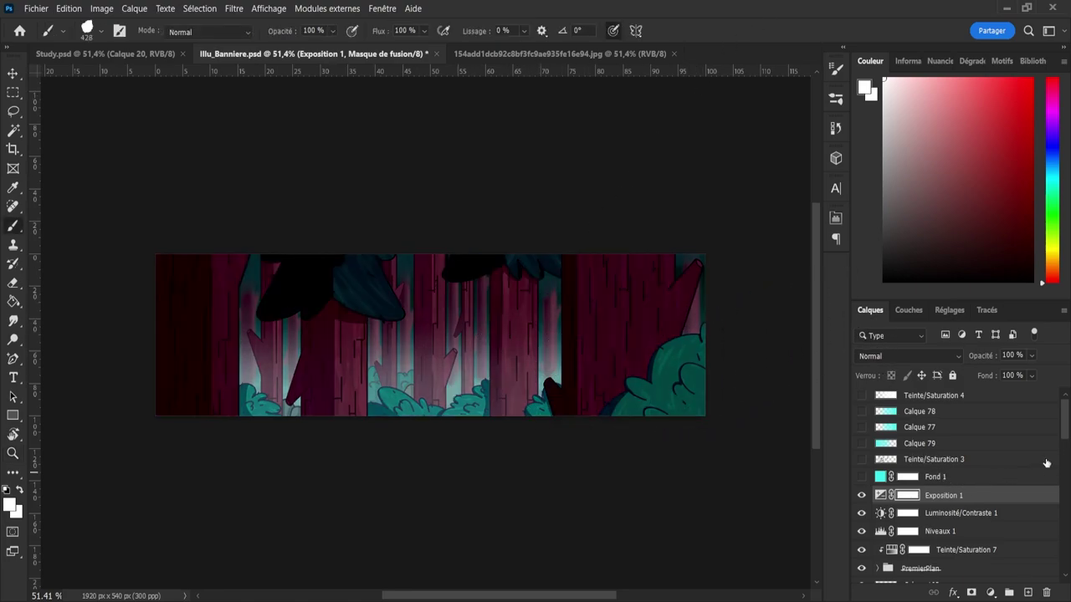
- Move the Exposition 1 layer between Groupe 2 and Calque 105, and set its opacity to 51%
{"action": "scroll", "coordinate": [1037, 452], "scroll_direction": "down", "scroll_amount": 3}
{"action": "scroll", "coordinate": [970, 447], "scroll_direction": "down", "scroll_amount": 1}
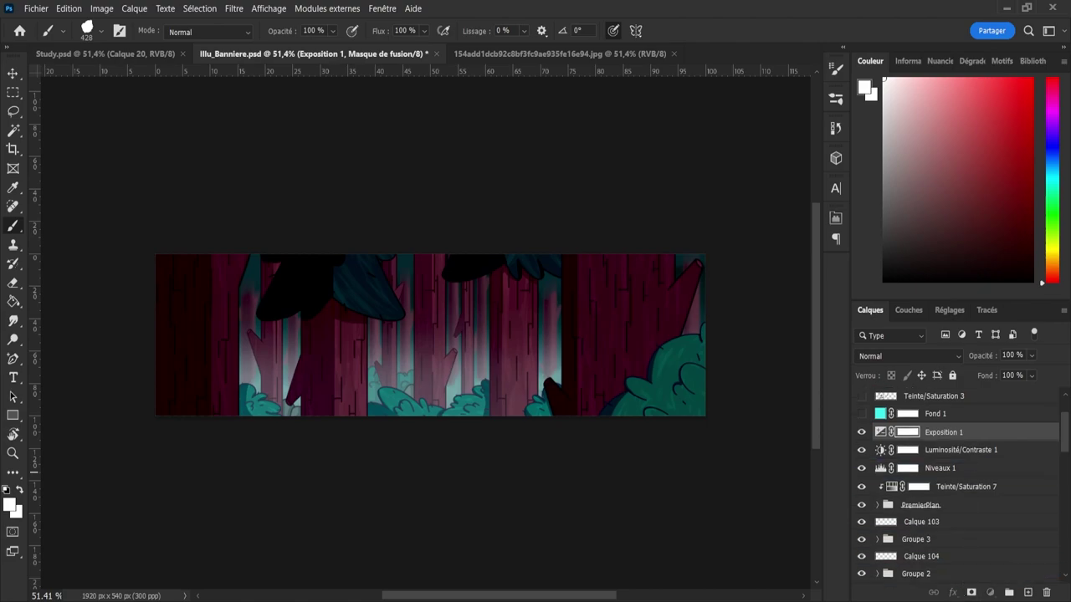
{"action": "left_click_drag", "start_coordinate": [944, 407], "coordinate": [963, 551]}
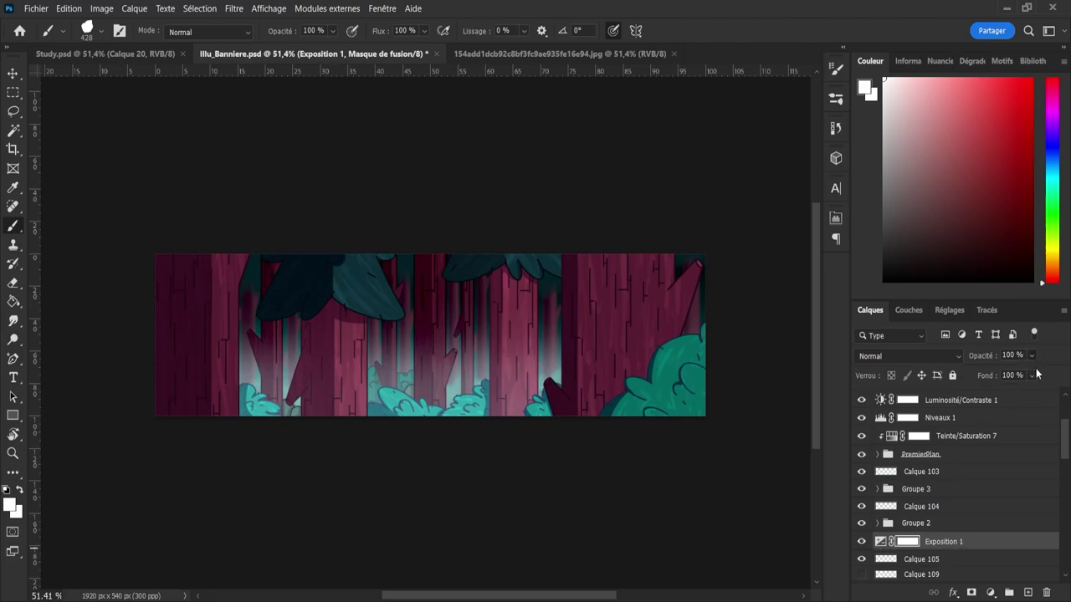
{"action": "left_click_drag", "start_coordinate": [1035, 372], "coordinate": [1028, 374]}
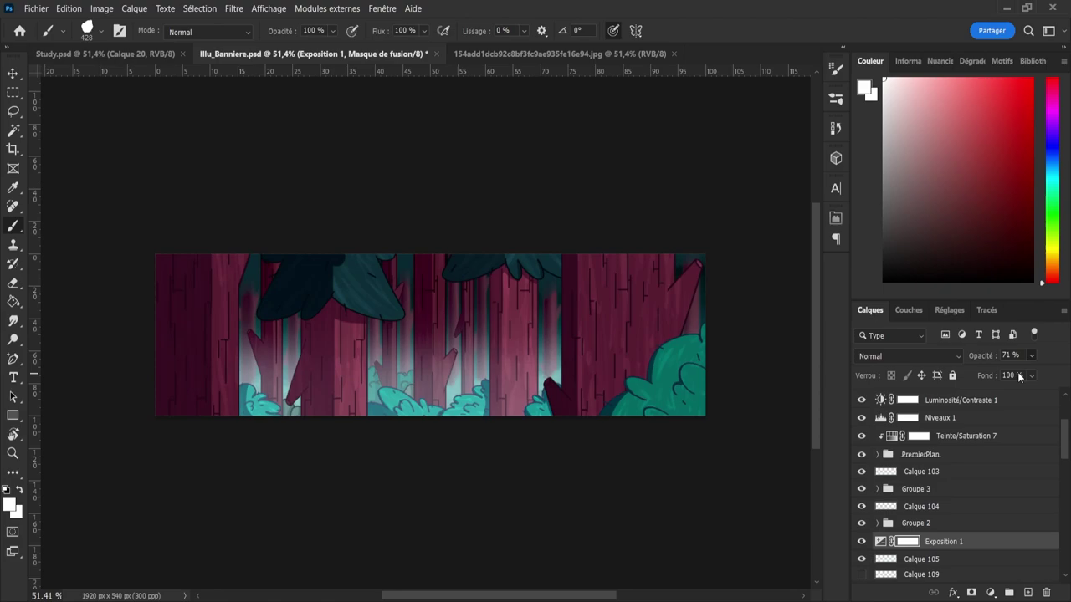
{"action": "key", "text": "5"}
{"action": "key", "text": "5"}
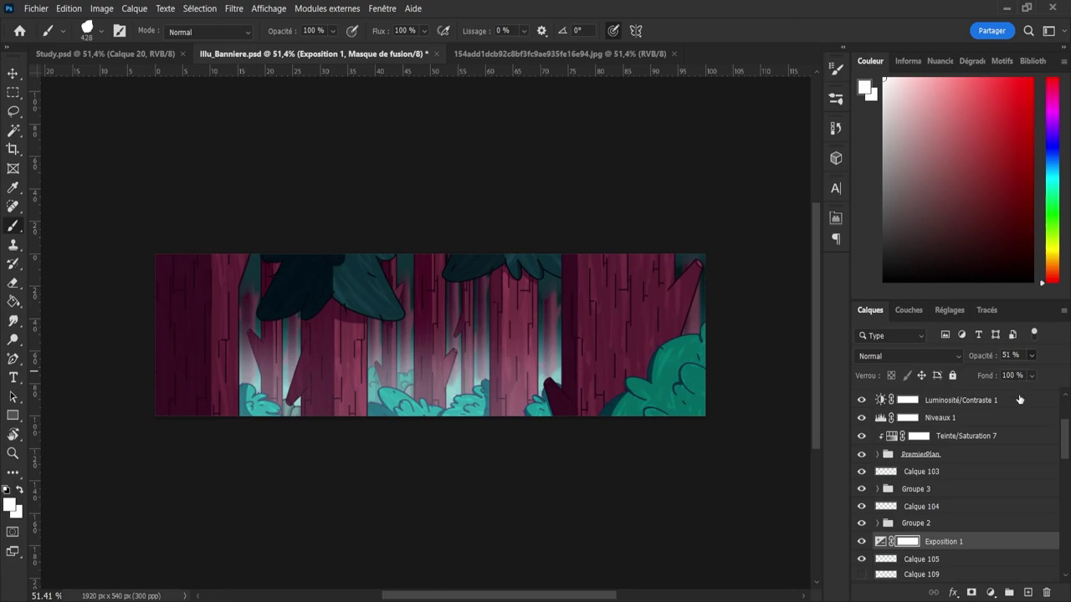
- Compare the banner with and without the Exposition 1 adjustment layer
{"action": "left_click", "coordinate": [862, 542]}
{"action": "left_click", "coordinate": [861, 544]}
{"action": "left_click", "coordinate": [862, 544]}
{"action": "left_click", "coordinate": [862, 544]}
- Add a new layer above Fond 1, brush a dark yellow test stroke over the right trunks, and set its blend mode to Densité linéaire - (Ajout)
{"action": "left_click_drag", "start_coordinate": [1065, 432], "coordinate": [1065, 410]}
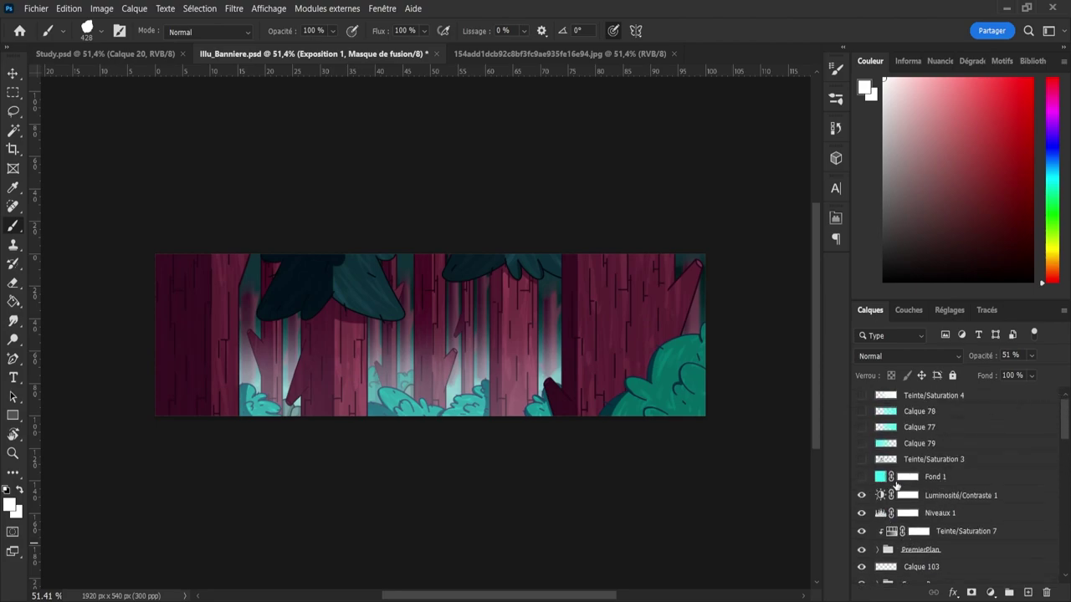
{"action": "left_click", "coordinate": [954, 483]}
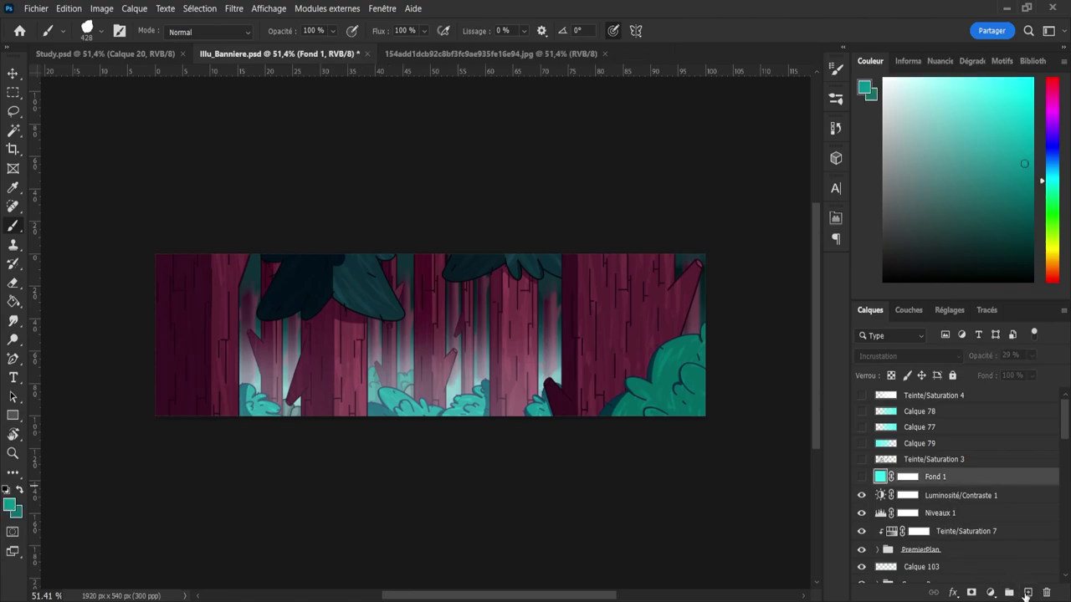
{"action": "left_click", "coordinate": [1026, 593]}
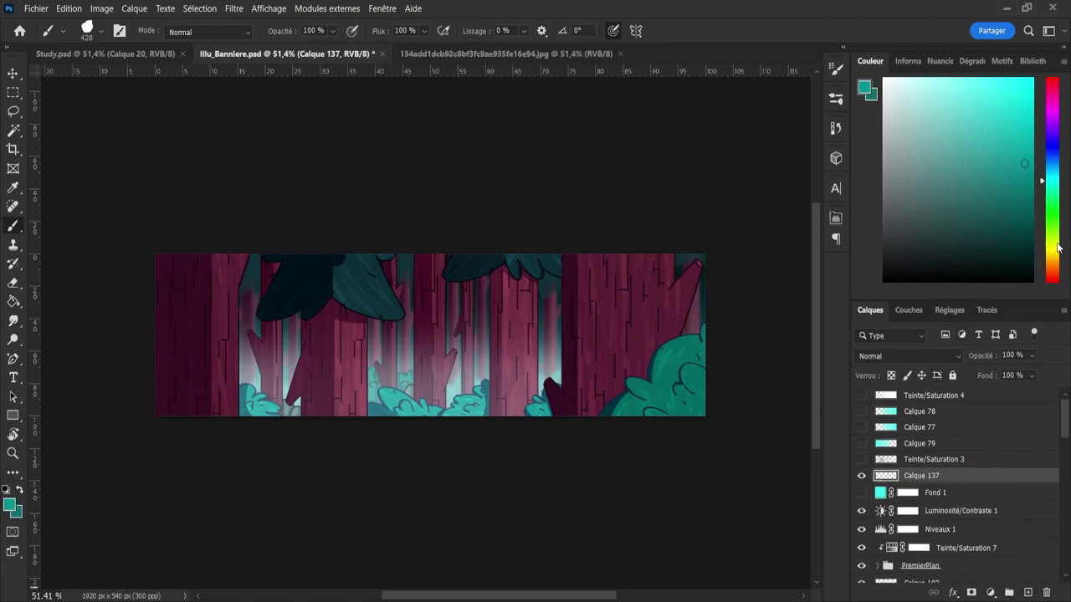
{"action": "left_click_drag", "start_coordinate": [1053, 258], "coordinate": [1042, 252]}
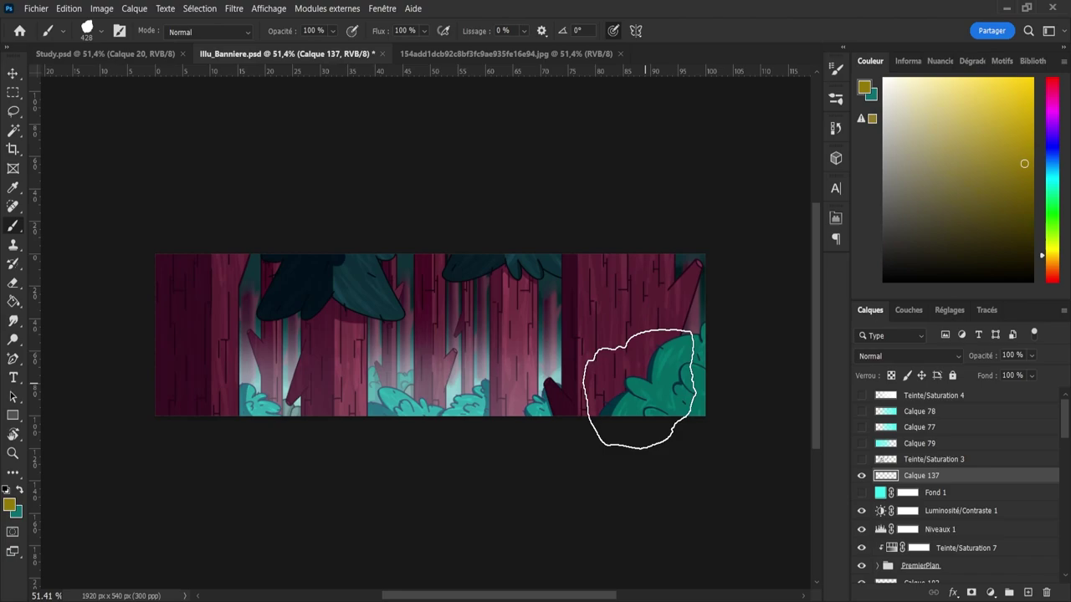
{"action": "mouse_move", "coordinate": [640, 255]}
{"action": "left_mouse_down"}
{"action": "mouse_move", "coordinate": [550, 419]}
{"action": "mouse_move", "coordinate": [681, 287]}
{"action": "mouse_move", "coordinate": [711, 335]}
{"action": "left_mouse_up"}
{"action": "left_click", "coordinate": [898, 355]}
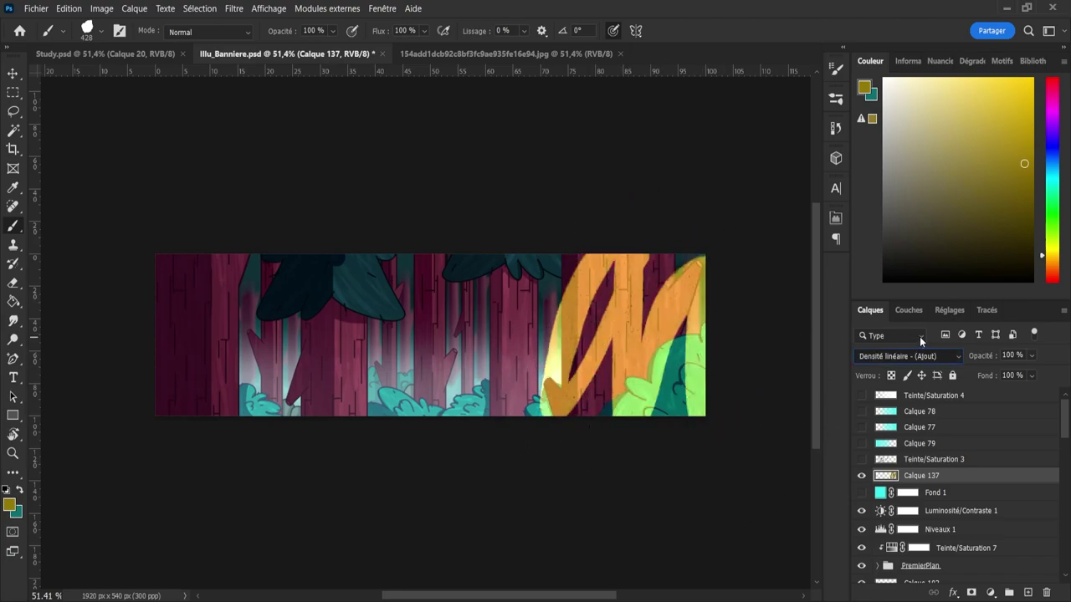
{"action": "left_click", "coordinate": [922, 338]}
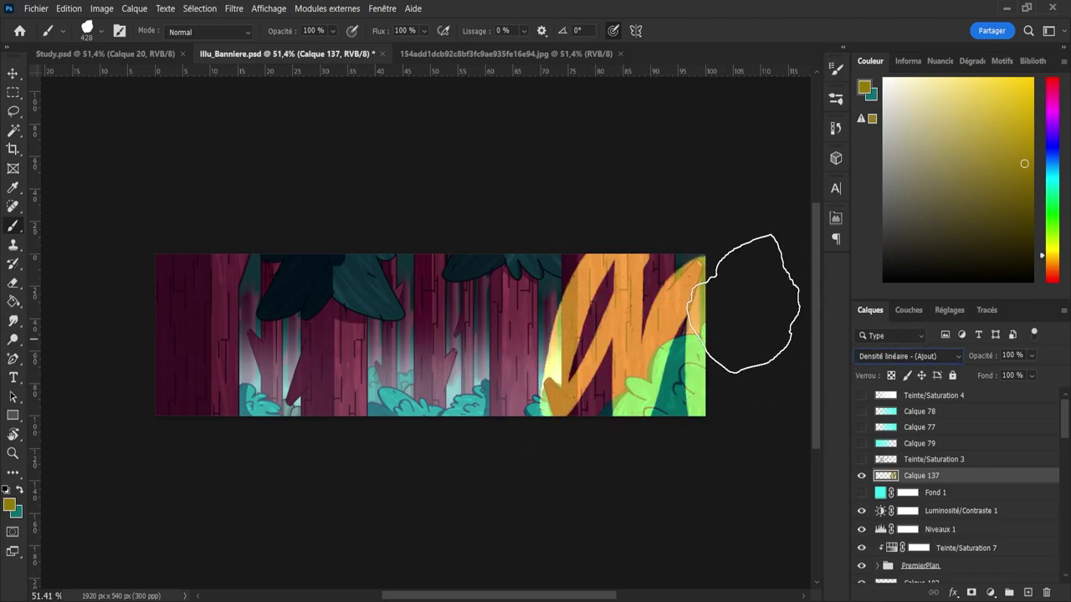
- Switch to a soft round brush enlarged to 685 px and paint a smooth dark yellow glow over the banner's right half on Calque 137
{"action": "left_click", "coordinate": [834, 69]}
{"action": "left_click", "coordinate": [708, 140]}
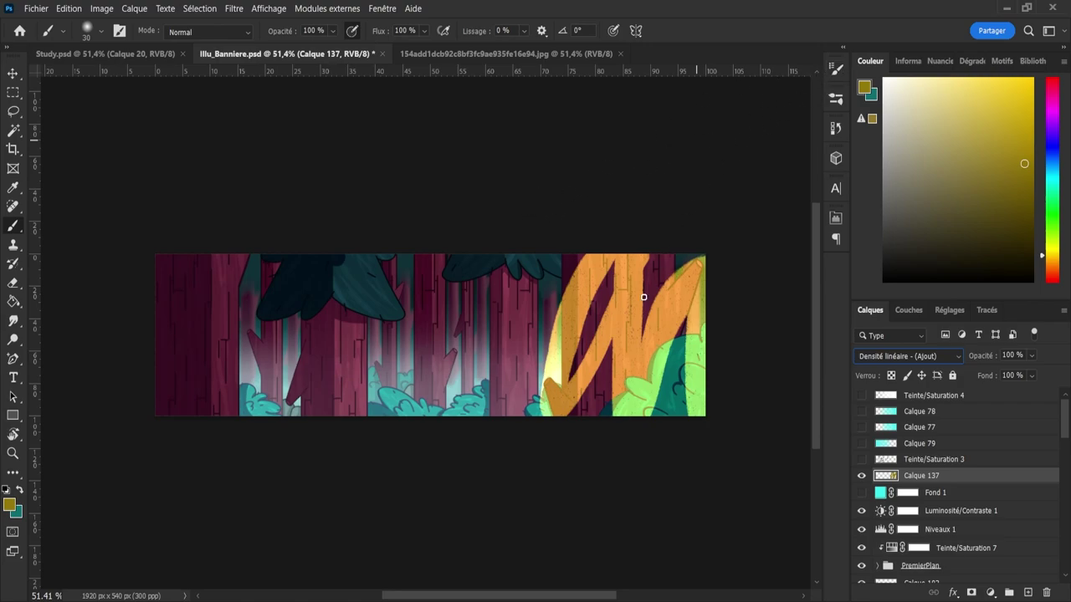
{"action": "mouse_move", "coordinate": [631, 301]}
{"action": "left_mouse_down"}
{"action": "mouse_move", "coordinate": [708, 330]}
{"action": "mouse_move", "coordinate": [686, 275]}
{"action": "mouse_move", "coordinate": [681, 415]}
{"action": "mouse_move", "coordinate": [669, 293]}
{"action": "mouse_move", "coordinate": [705, 318]}
{"action": "mouse_move", "coordinate": [624, 302]}
{"action": "mouse_move", "coordinate": [593, 325]}
{"action": "left_mouse_up"}
{"action": "mouse_move", "coordinate": [645, 371]}
{"action": "left_mouse_down"}
{"action": "mouse_move", "coordinate": [662, 420]}
{"action": "mouse_move", "coordinate": [674, 313]}
{"action": "mouse_move", "coordinate": [582, 286]}
{"action": "mouse_move", "coordinate": [568, 290]}
{"action": "mouse_move", "coordinate": [551, 371]}
{"action": "mouse_move", "coordinate": [564, 231]}
{"action": "mouse_move", "coordinate": [613, 446]}
{"action": "mouse_move", "coordinate": [670, 408]}
{"action": "mouse_move", "coordinate": [670, 262]}
{"action": "mouse_move", "coordinate": [704, 462]}
{"action": "mouse_move", "coordinate": [641, 205]}
{"action": "mouse_move", "coordinate": [494, 321]}
{"action": "mouse_move", "coordinate": [542, 285]}
{"action": "mouse_move", "coordinate": [711, 442]}
{"action": "left_mouse_up"}
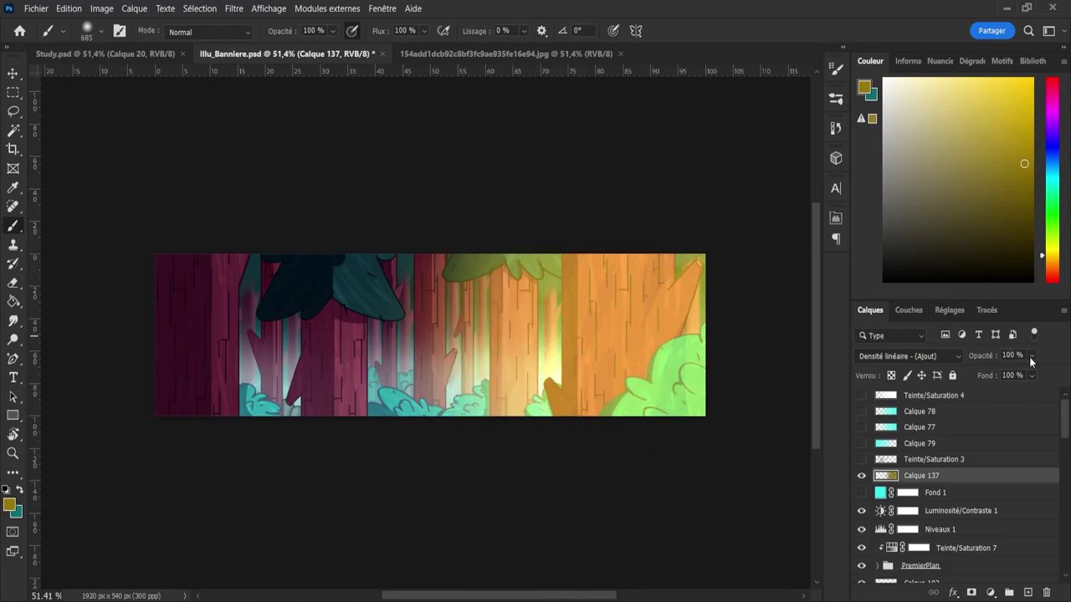
- Lower the opacity of the yellow light layer Calque 137 to 49%
{"action": "left_click_drag", "start_coordinate": [1021, 373], "coordinate": [1004, 375]}
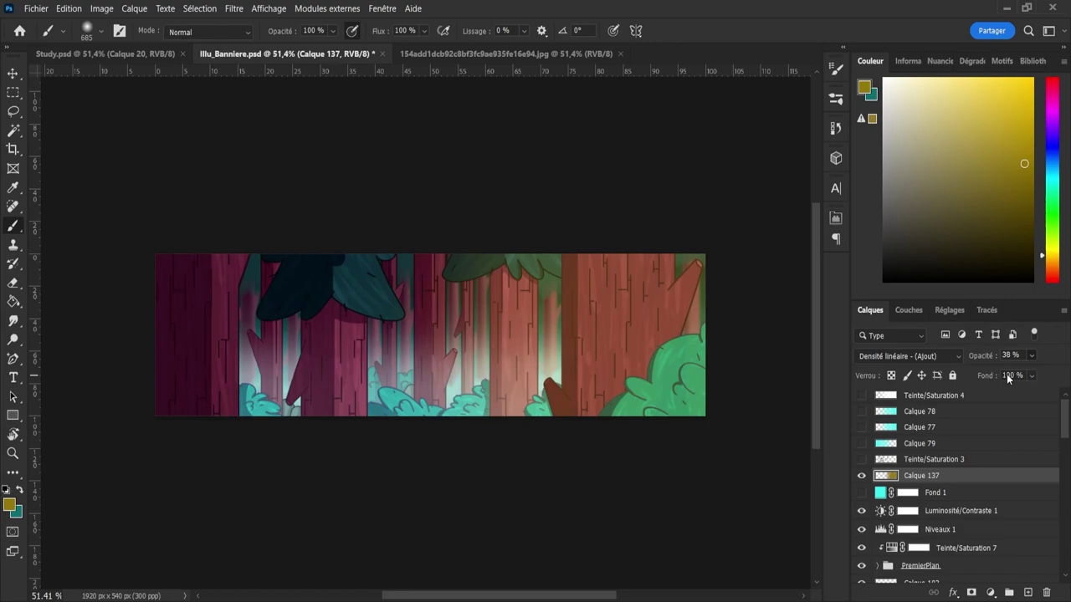
{"action": "key", "text": "3"}
{"action": "key", "text": "5"}
{"action": "key", "text": "Up"}
{"action": "key", "text": "Down"}
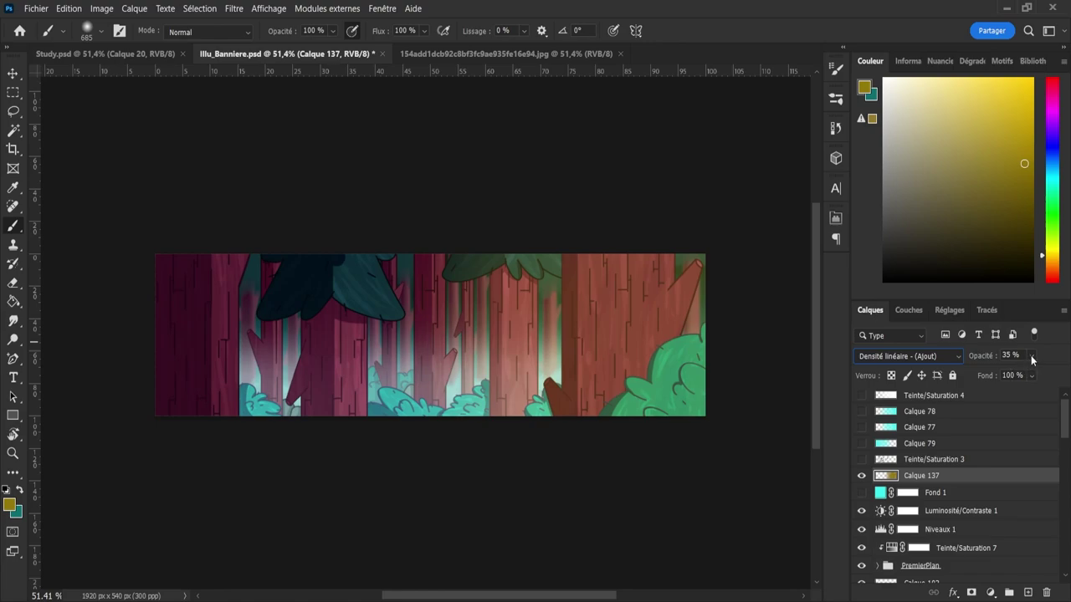
{"action": "key", "text": "5"}
{"action": "key", "text": "5"}
{"action": "left_click_drag", "start_coordinate": [1030, 376], "coordinate": [1026, 376]}
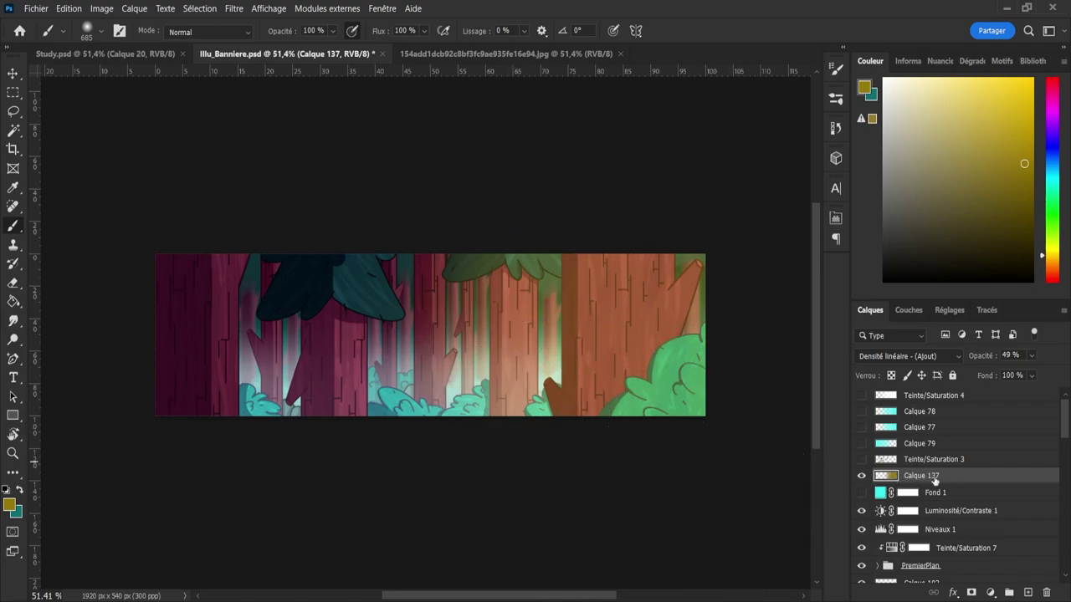
- Hide Calque 137 and paint soft blue over the banner's right side on a new layer above it, enlarging the brush to 1151 px
{"action": "left_click", "coordinate": [1027, 592]}
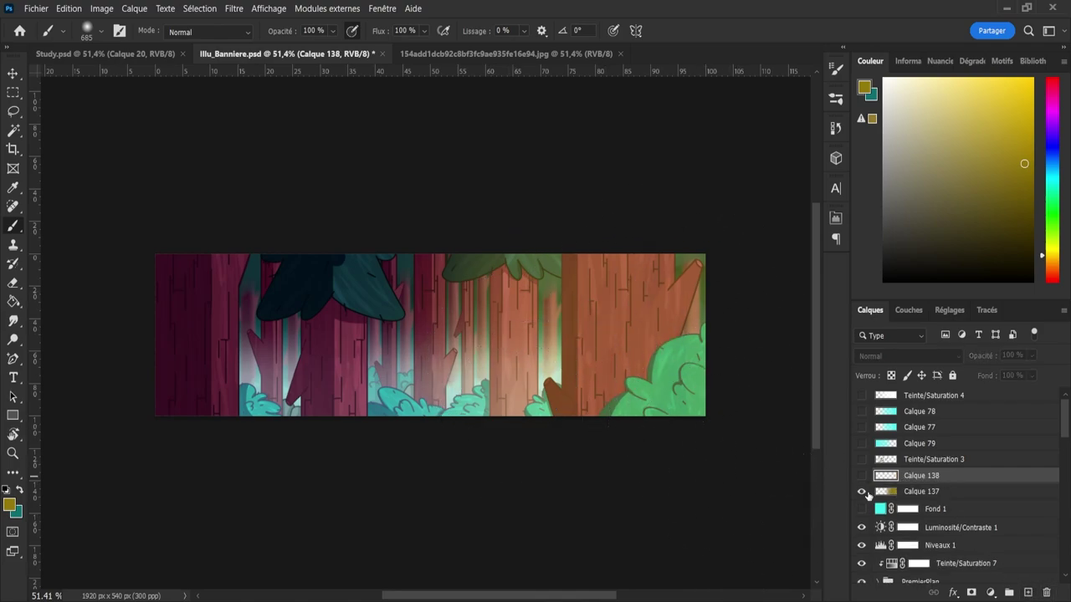
{"action": "left_click", "coordinate": [861, 491]}
{"action": "left_click_drag", "start_coordinate": [1065, 194], "coordinate": [1056, 175]}
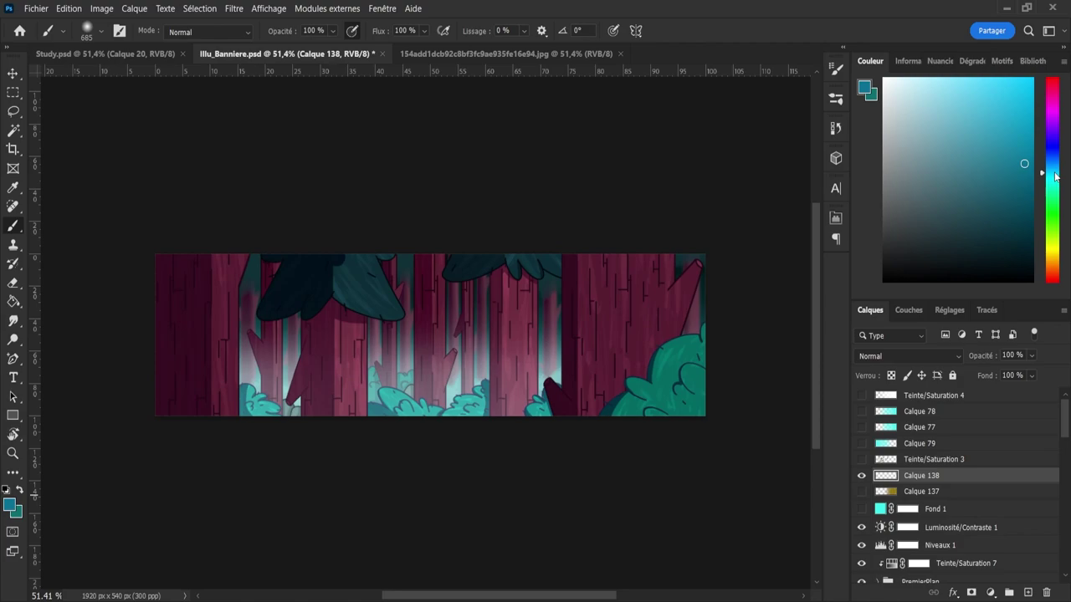
{"action": "mouse_move", "coordinate": [698, 277]}
{"action": "left_mouse_down"}
{"action": "mouse_move", "coordinate": [695, 443]}
{"action": "mouse_move", "coordinate": [665, 399]}
{"action": "mouse_move", "coordinate": [665, 279]}
{"action": "mouse_move", "coordinate": [656, 393]}
{"action": "left_mouse_up"}
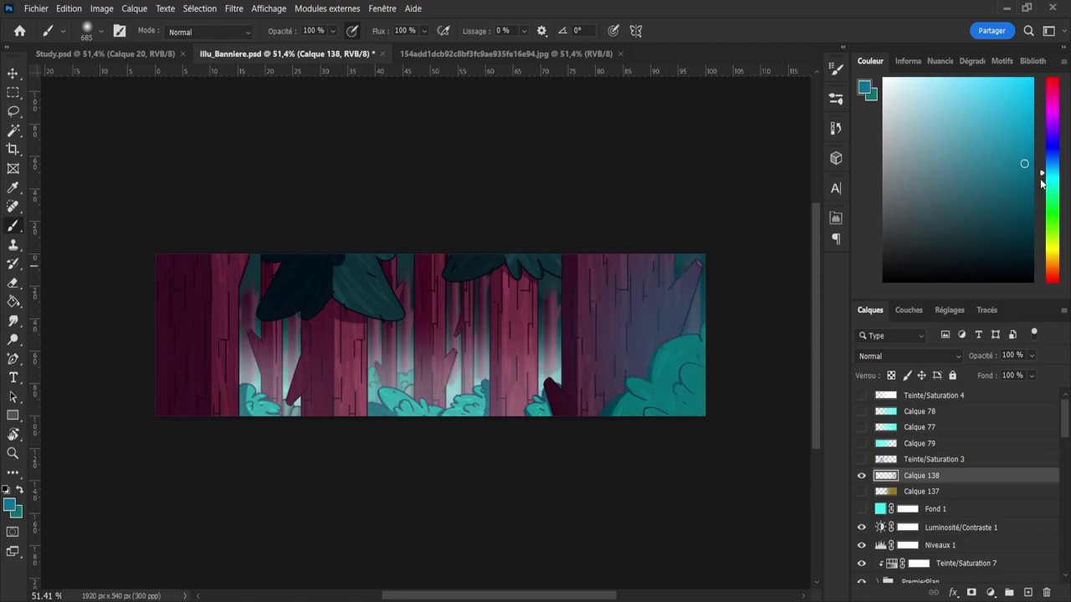
{"action": "right_click", "coordinate": [609, 346], "text": "alt"}
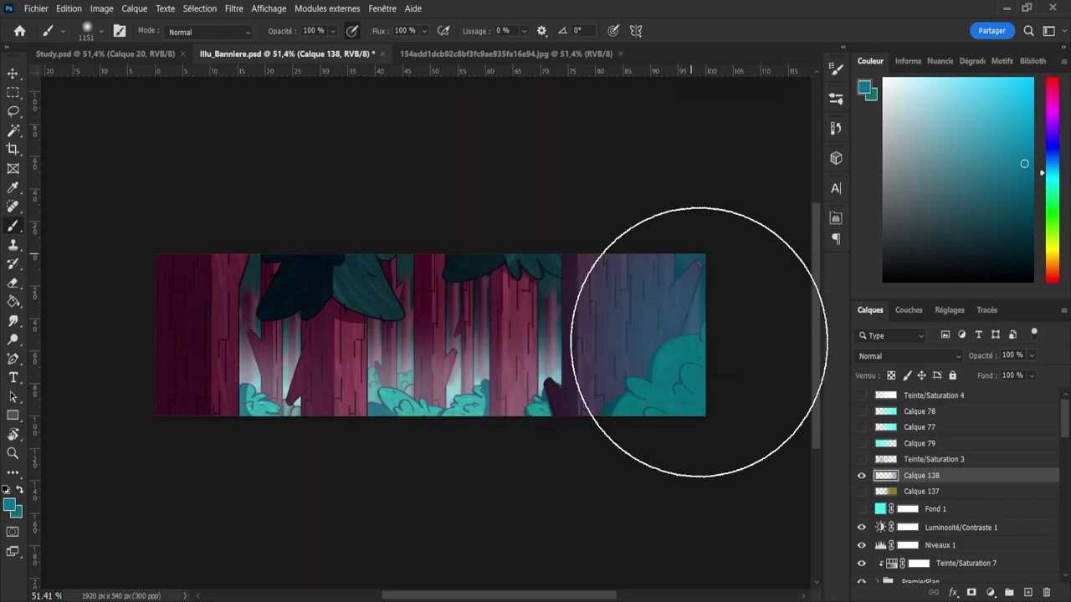
{"action": "mouse_move", "coordinate": [679, 355]}
{"action": "left_mouse_down"}
{"action": "mouse_move", "coordinate": [612, 421]}
{"action": "mouse_move", "coordinate": [554, 247]}
{"action": "mouse_move", "coordinate": [532, 452]}
{"action": "mouse_move", "coordinate": [497, 416]}
{"action": "mouse_move", "coordinate": [448, 308]}
{"action": "mouse_move", "coordinate": [486, 452]}
{"action": "mouse_move", "coordinate": [504, 250]}
{"action": "mouse_move", "coordinate": [621, 237]}
{"action": "mouse_move", "coordinate": [722, 467]}
{"action": "mouse_move", "coordinate": [605, 290]}
{"action": "mouse_move", "coordinate": [482, 469]}
{"action": "mouse_move", "coordinate": [674, 266]}
{"action": "mouse_move", "coordinate": [692, 545]}
{"action": "mouse_move", "coordinate": [721, 429]}
{"action": "mouse_move", "coordinate": [681, 304]}
{"action": "left_mouse_up"}
- Try several blend modes on the blue layer Calque 138, settling on Densité couleur - at 58% opacity
{"action": "scroll", "coordinate": [897, 355], "scroll_direction": "down", "scroll_amount": 1}
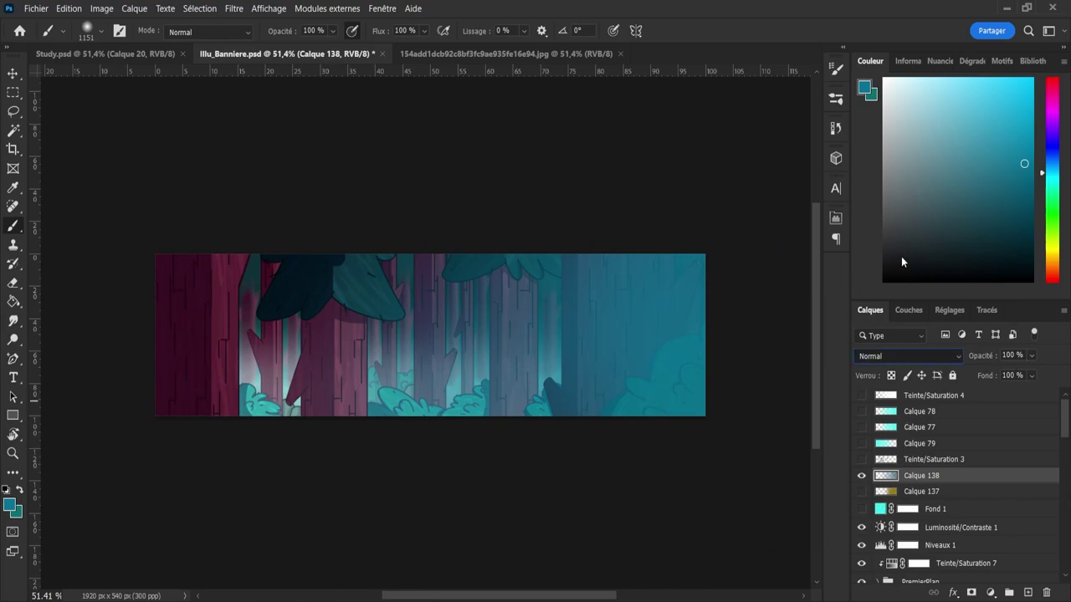
{"action": "key", "text": "Down"}
{"action": "key", "text": "Down"}
{"action": "key", "text": "Down"}
{"action": "key", "text": "Down"}
{"action": "key", "text": "Down"}
{"action": "key", "text": "Down"}
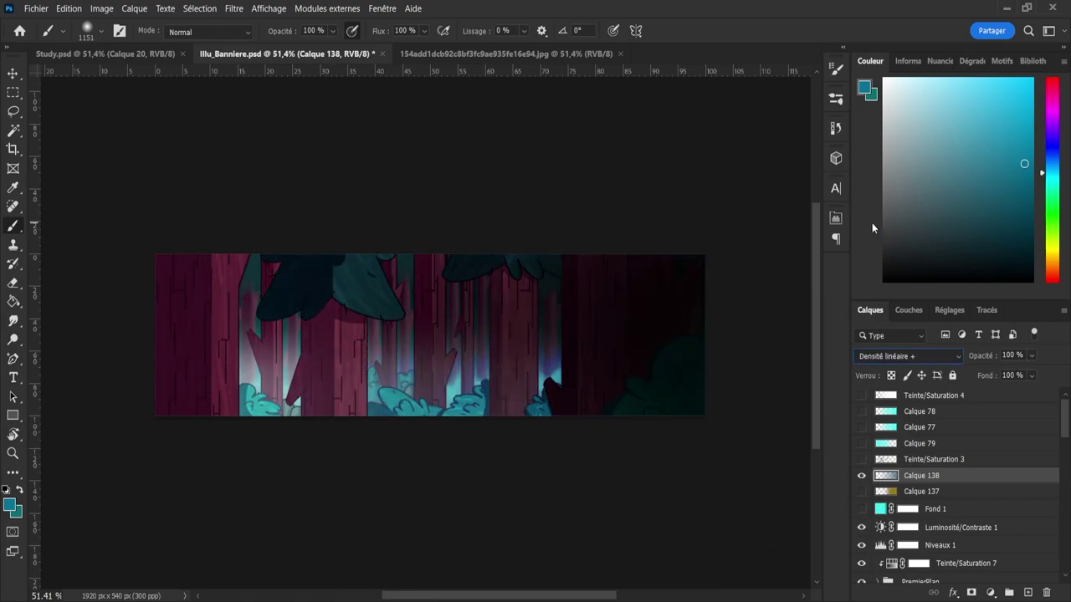
{"action": "key", "text": "Down"}
{"action": "key", "text": "Down"}
{"action": "key", "text": "Down"}
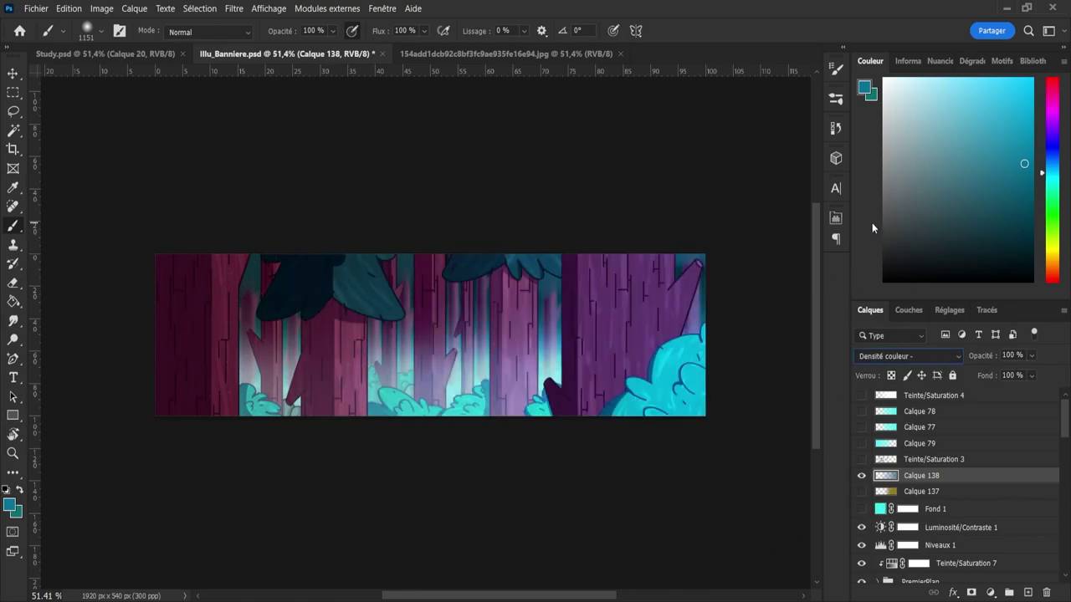
{"action": "key", "text": "Down"}
{"action": "key", "text": "Up"}
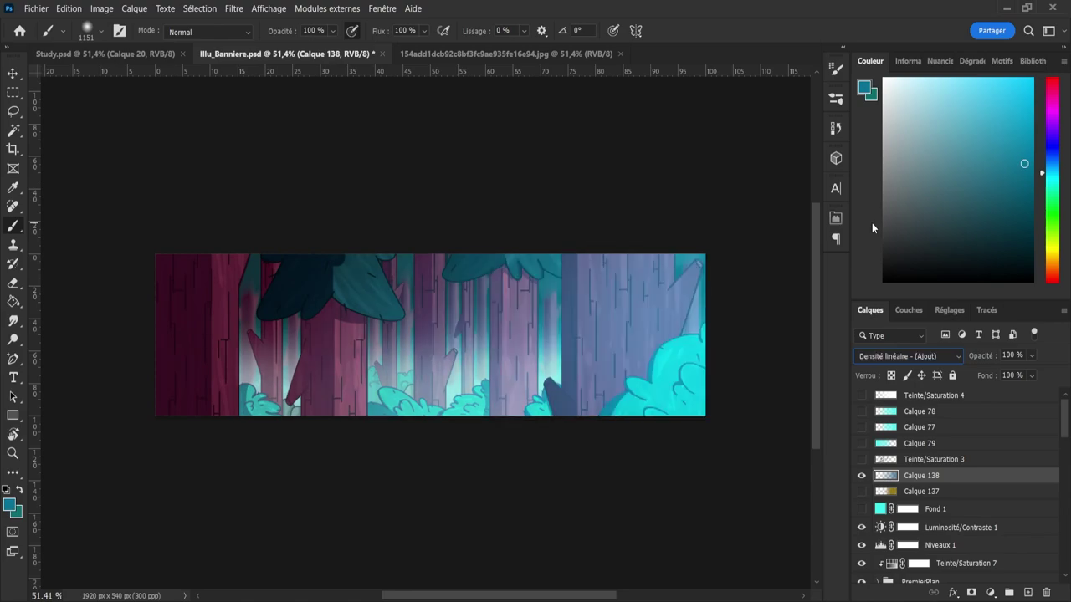
{"action": "key", "text": "Up"}
{"action": "key", "text": "Down"}
{"action": "key", "text": "Down"}
{"action": "key", "text": "Up"}
{"action": "left_click", "coordinate": [1030, 358]}
{"action": "left_click_drag", "start_coordinate": [1038, 369], "coordinate": [1059, 371]}
{"action": "key", "text": "Up"}
{"action": "left_click_drag", "start_coordinate": [1034, 358], "coordinate": [1019, 371]}
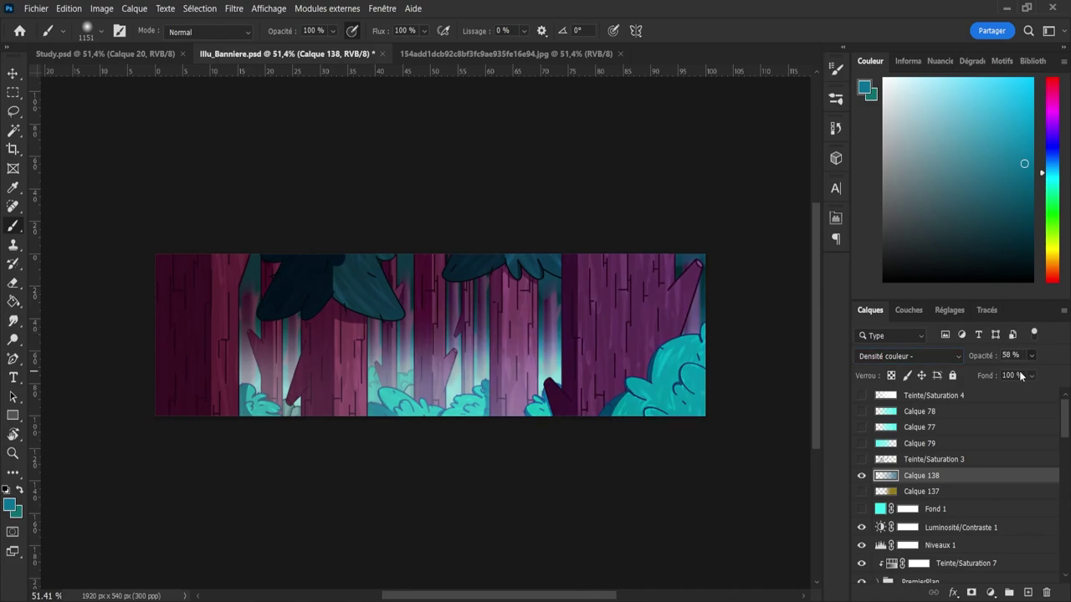
- Paint soft teal over the banner's right side on a new layer above Calque 138, blended as Densité linéaire - (Ajout) at 29% opacity
{"action": "left_click", "coordinate": [1024, 592]}
{"action": "left_click_drag", "start_coordinate": [1051, 182], "coordinate": [1055, 185]}
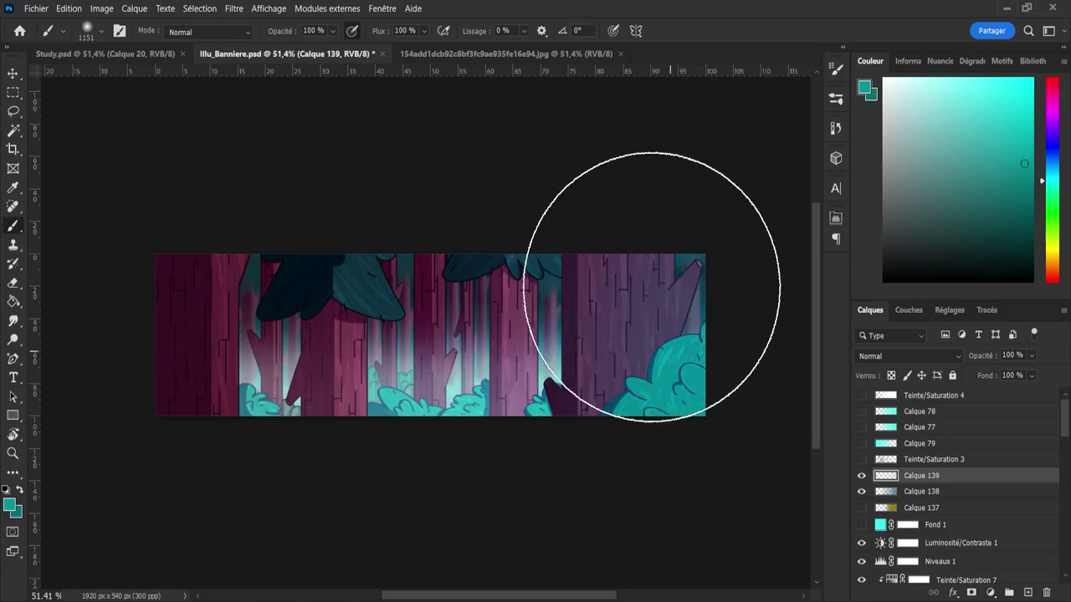
{"action": "mouse_move", "coordinate": [650, 262]}
{"action": "left_mouse_down"}
{"action": "mouse_move", "coordinate": [558, 323]}
{"action": "mouse_move", "coordinate": [525, 380]}
{"action": "mouse_move", "coordinate": [459, 348]}
{"action": "mouse_move", "coordinate": [475, 433]}
{"action": "mouse_move", "coordinate": [394, 315]}
{"action": "mouse_move", "coordinate": [600, 375]}
{"action": "mouse_move", "coordinate": [708, 437]}
{"action": "mouse_move", "coordinate": [731, 399]}
{"action": "mouse_move", "coordinate": [735, 498]}
{"action": "left_mouse_up"}
{"action": "left_click", "coordinate": [881, 362]}
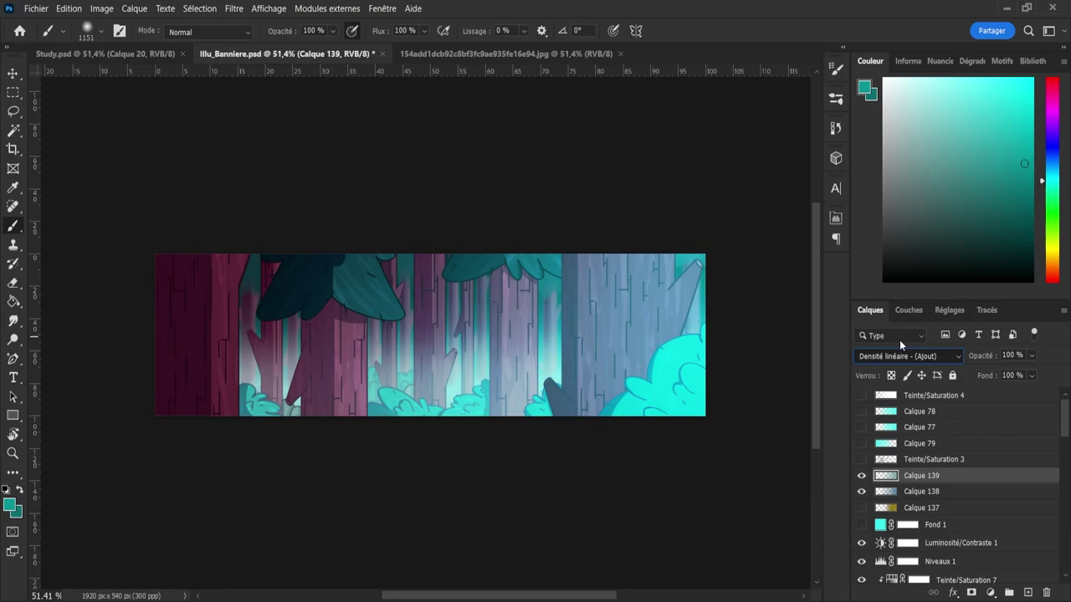
{"action": "left_click", "coordinate": [899, 342]}
{"action": "left_click_drag", "start_coordinate": [1016, 373], "coordinate": [991, 375]}
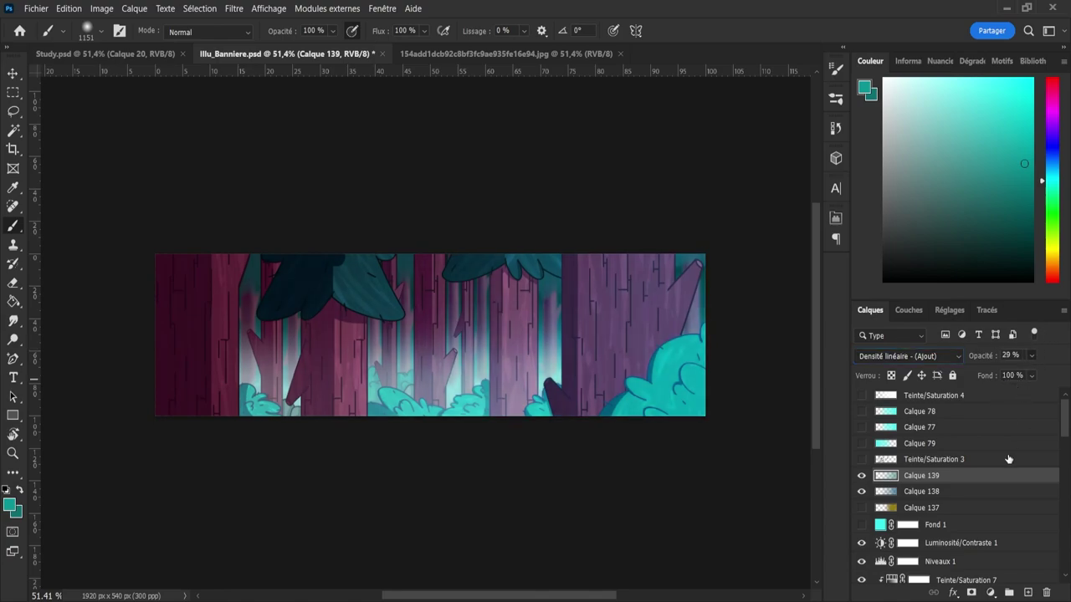
- Paint soft white over the banner's right side on a new layer above Calque 139, blended as Densité linéaire - (Ajout) at 17% opacity
{"action": "left_click", "coordinate": [1028, 593]}
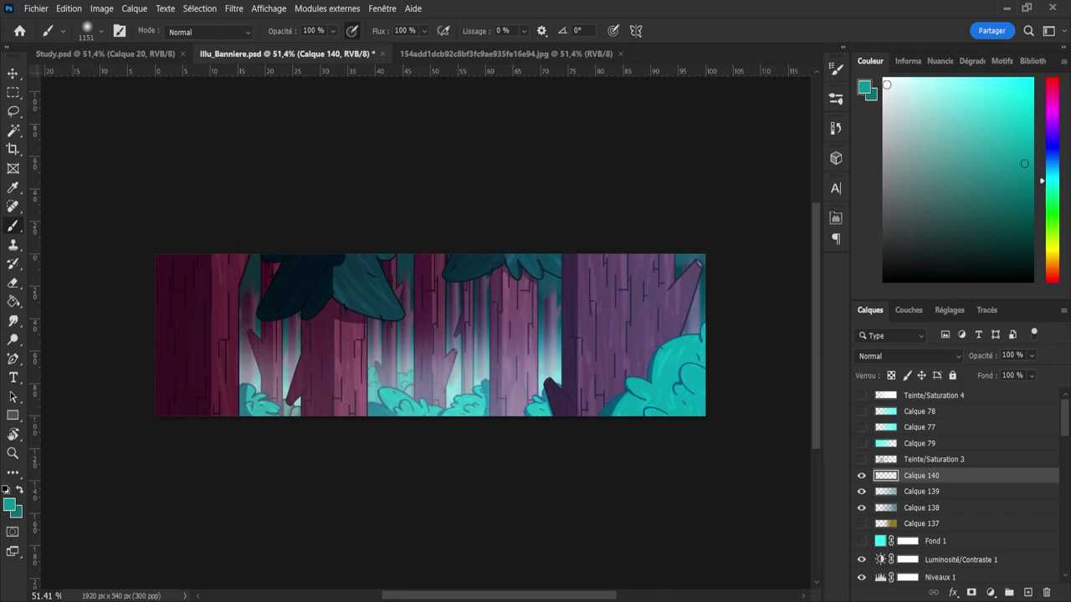
{"action": "key", "text": "x"}
{"action": "mouse_move", "coordinate": [670, 272]}
{"action": "left_mouse_down"}
{"action": "mouse_move", "coordinate": [681, 192]}
{"action": "mouse_move", "coordinate": [610, 466]}
{"action": "mouse_move", "coordinate": [574, 454]}
{"action": "mouse_move", "coordinate": [689, 297]}
{"action": "mouse_move", "coordinate": [739, 523]}
{"action": "left_mouse_up"}
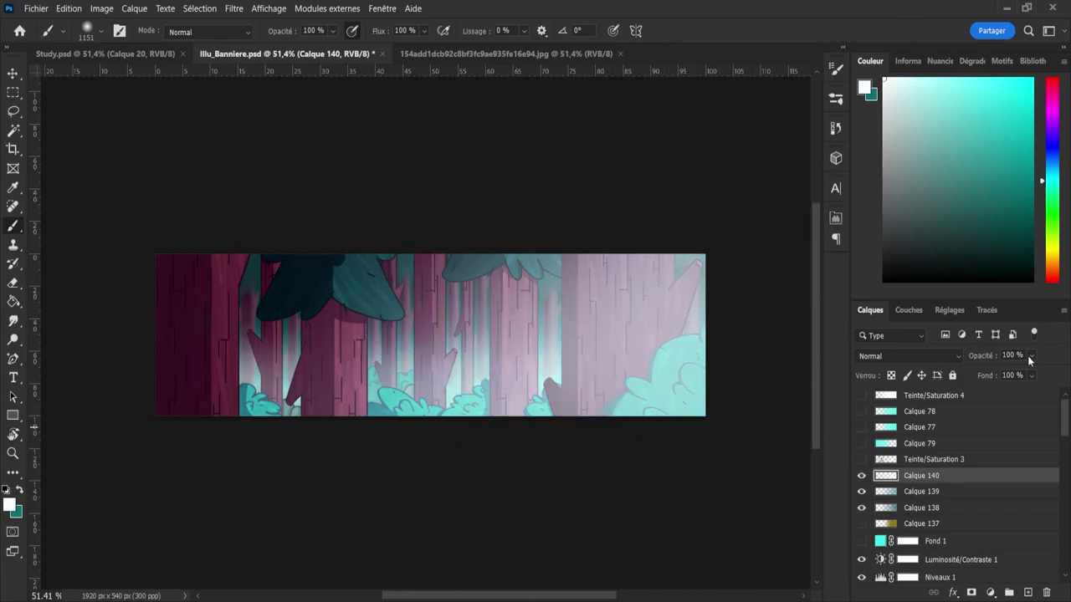
{"action": "left_click", "coordinate": [888, 358]}
{"action": "scroll", "coordinate": [899, 310], "scroll_direction": "down", "scroll_amount": 2}
{"action": "left_click_drag", "start_coordinate": [1013, 373], "coordinate": [997, 375]}
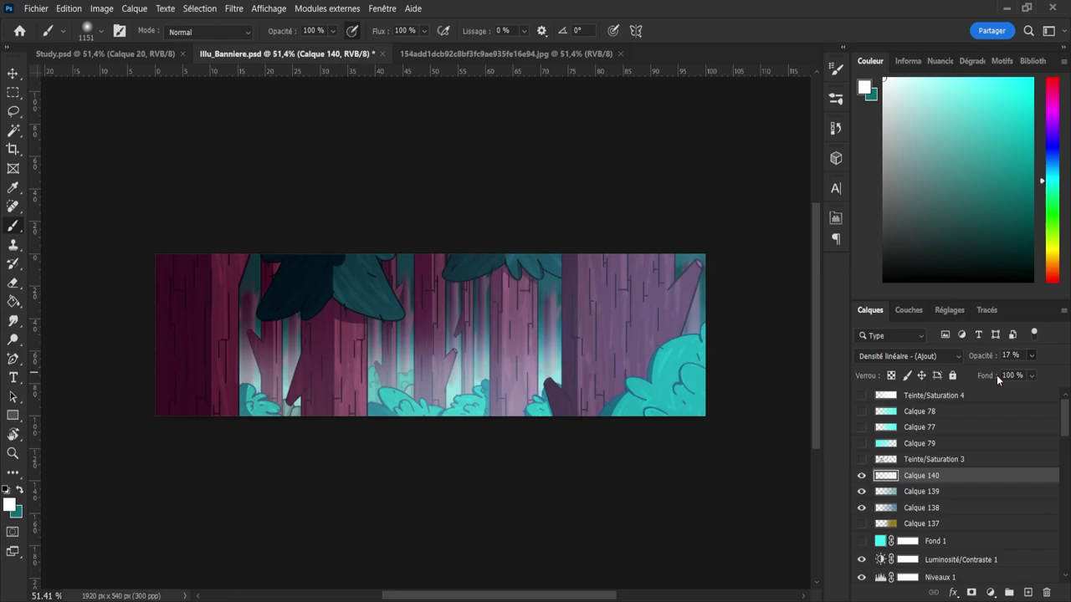
- Compare the banner with and without each of the light layers Calque 140, Calque 139 and Calque 138
{"action": "left_click", "coordinate": [861, 476]}
{"action": "left_click", "coordinate": [861, 476]}
{"action": "left_click", "coordinate": [861, 492]}
{"action": "left_click", "coordinate": [861, 492]}
{"action": "left_click", "coordinate": [860, 507]}
{"action": "left_click", "coordinate": [861, 507]}
- Show the yellow layer Calque 137 to judge its effect, set its opacity to 15%, and hide it again
{"action": "left_click", "coordinate": [861, 524]}
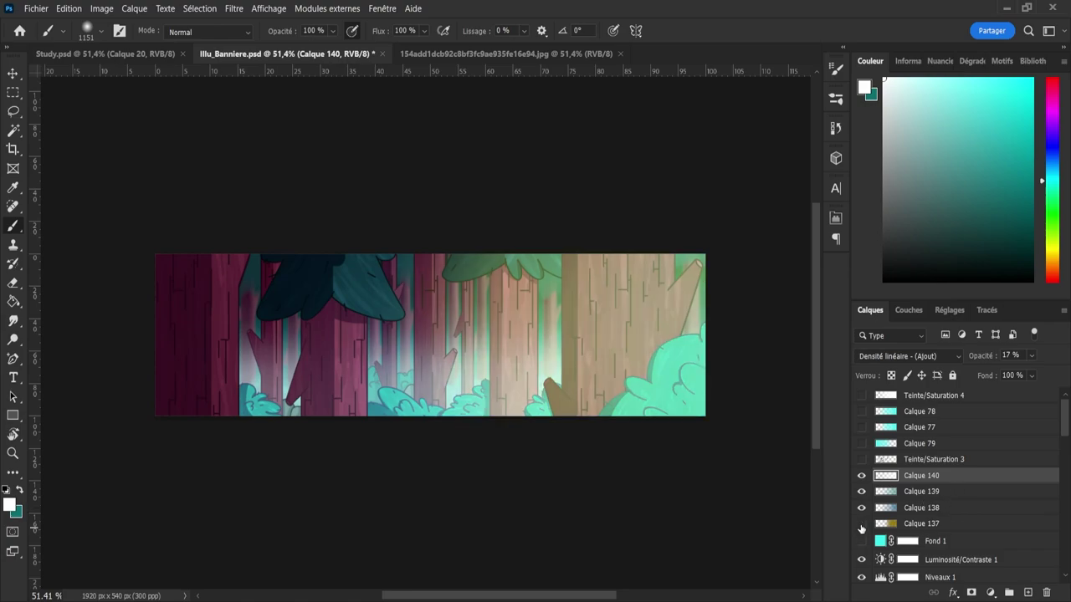
{"action": "left_click", "coordinate": [861, 525]}
{"action": "left_click", "coordinate": [861, 525]}
{"action": "left_click", "coordinate": [911, 524]}
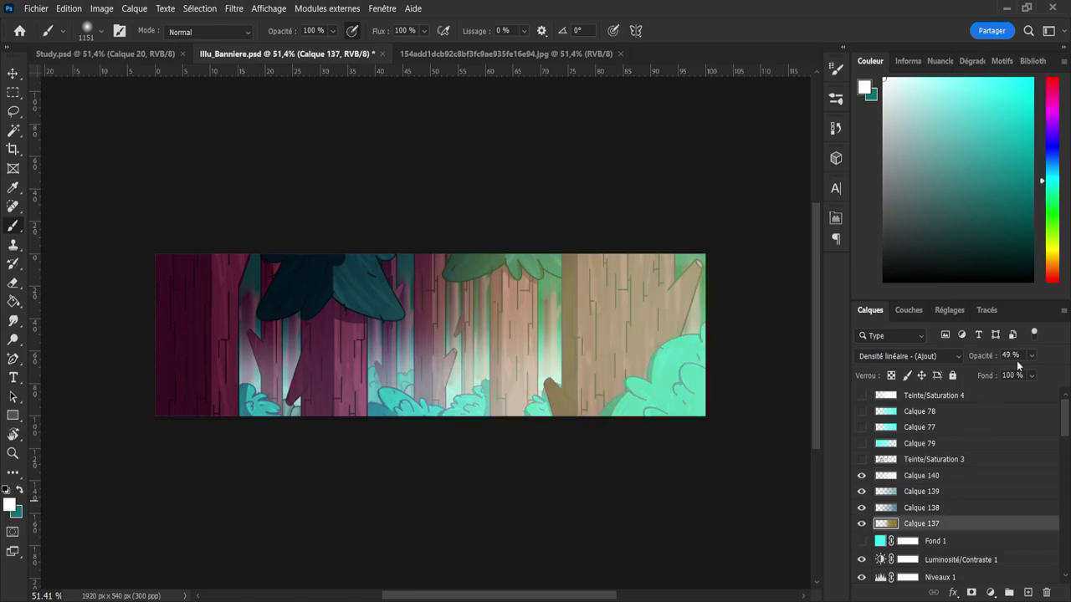
{"action": "left_click_drag", "start_coordinate": [1021, 367], "coordinate": [1010, 372]}
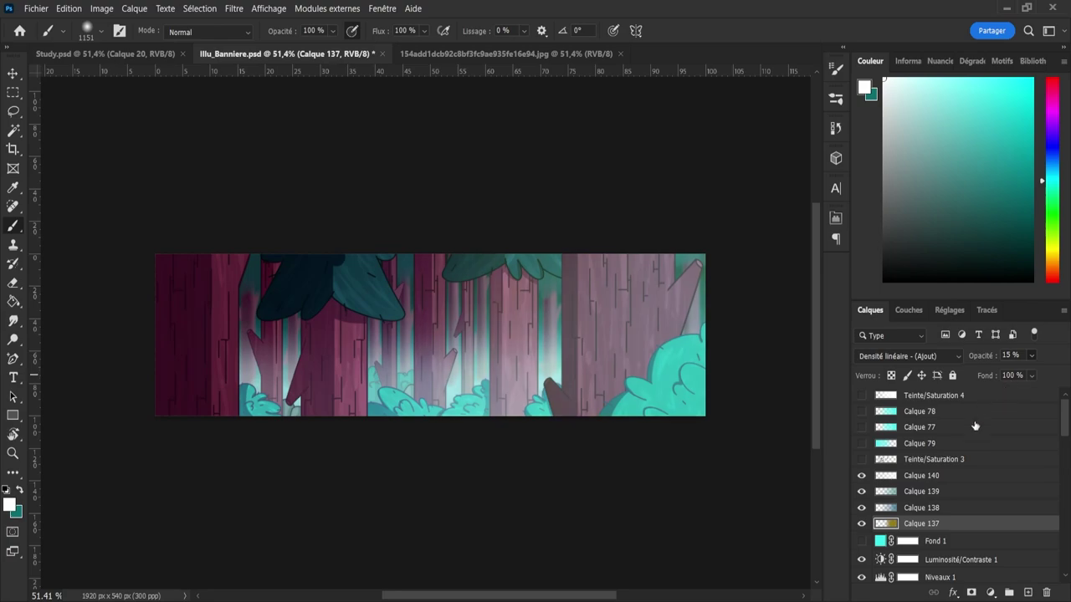
{"action": "left_click", "coordinate": [862, 523]}
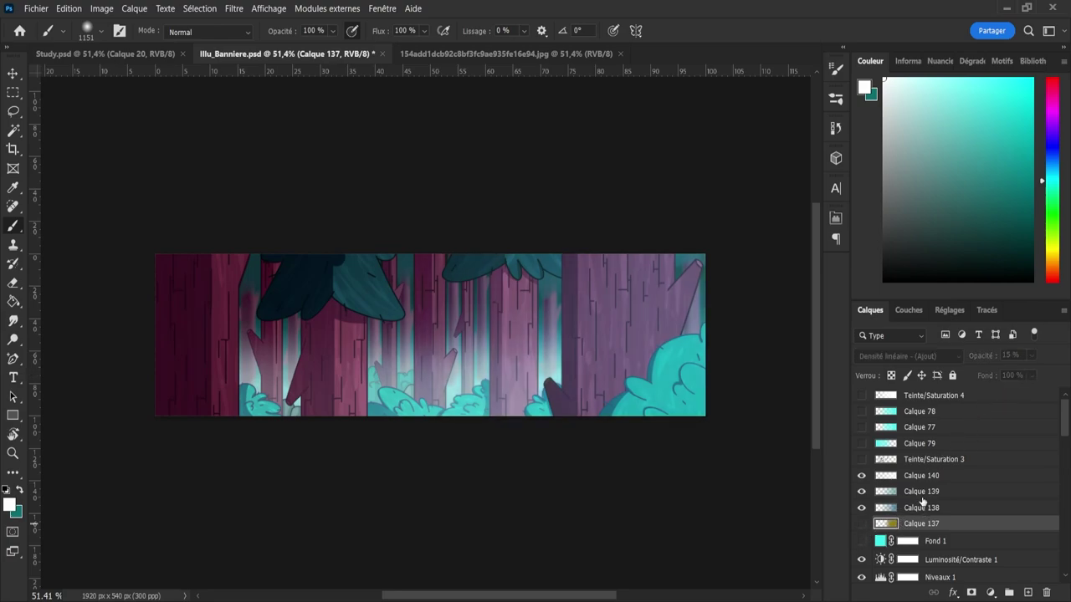
- Paint light teal across the banner's right and middle on a new layer above Calque 140, blended as Densité linéaire - (Ajout) at 45% opacity
{"action": "left_click", "coordinate": [928, 482]}
{"action": "left_click", "coordinate": [1028, 592]}
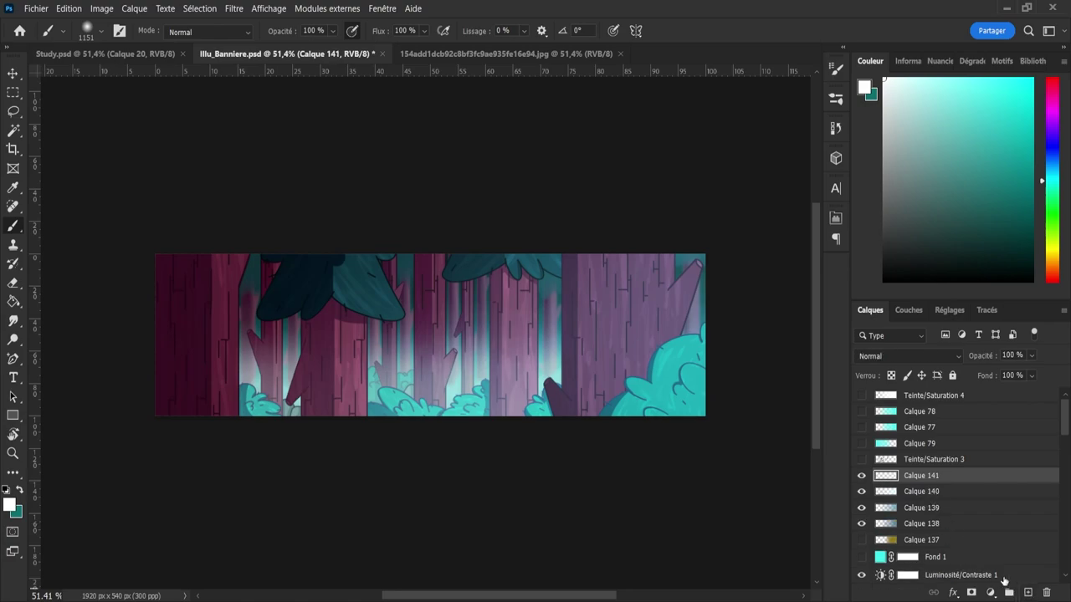
{"action": "left_click_drag", "start_coordinate": [987, 152], "coordinate": [1014, 149]}
{"action": "mouse_move", "coordinate": [641, 239]}
{"action": "left_mouse_down"}
{"action": "mouse_move", "coordinate": [717, 478]}
{"action": "mouse_move", "coordinate": [641, 436]}
{"action": "mouse_move", "coordinate": [702, 485]}
{"action": "mouse_move", "coordinate": [700, 390]}
{"action": "mouse_move", "coordinate": [577, 227]}
{"action": "mouse_move", "coordinate": [496, 473]}
{"action": "left_mouse_up"}
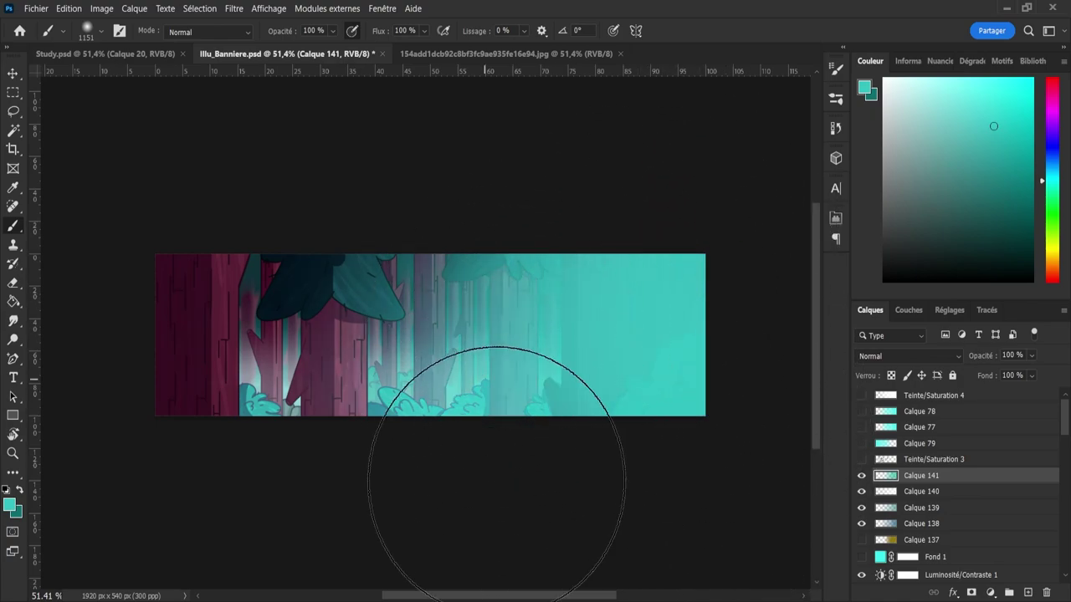
{"action": "left_click_drag", "start_coordinate": [464, 297], "coordinate": [382, 455]}
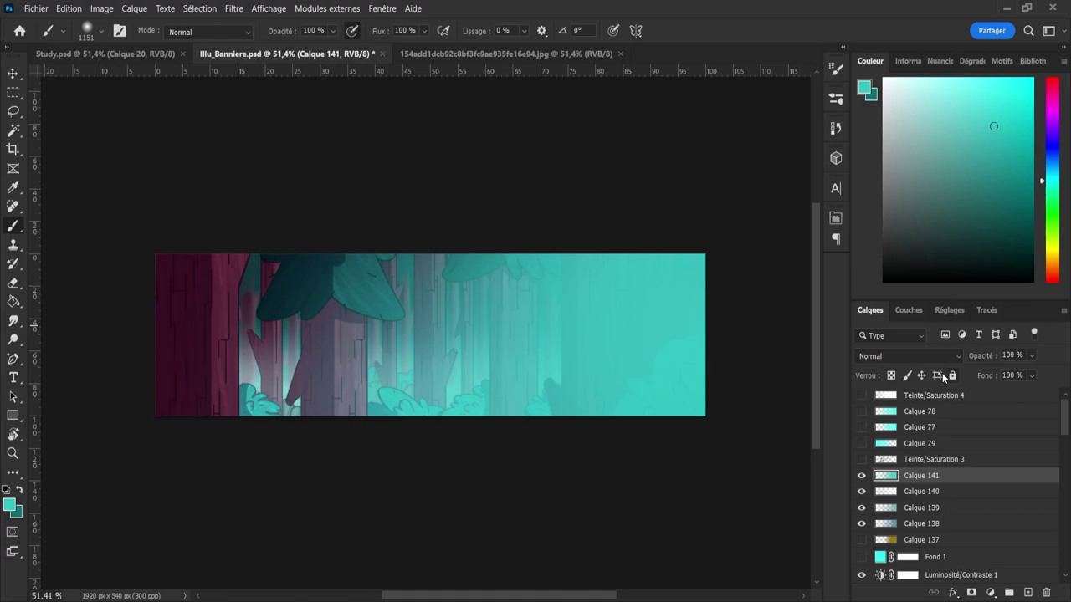
{"action": "scroll", "coordinate": [915, 351], "scroll_direction": "down", "scroll_amount": 10}
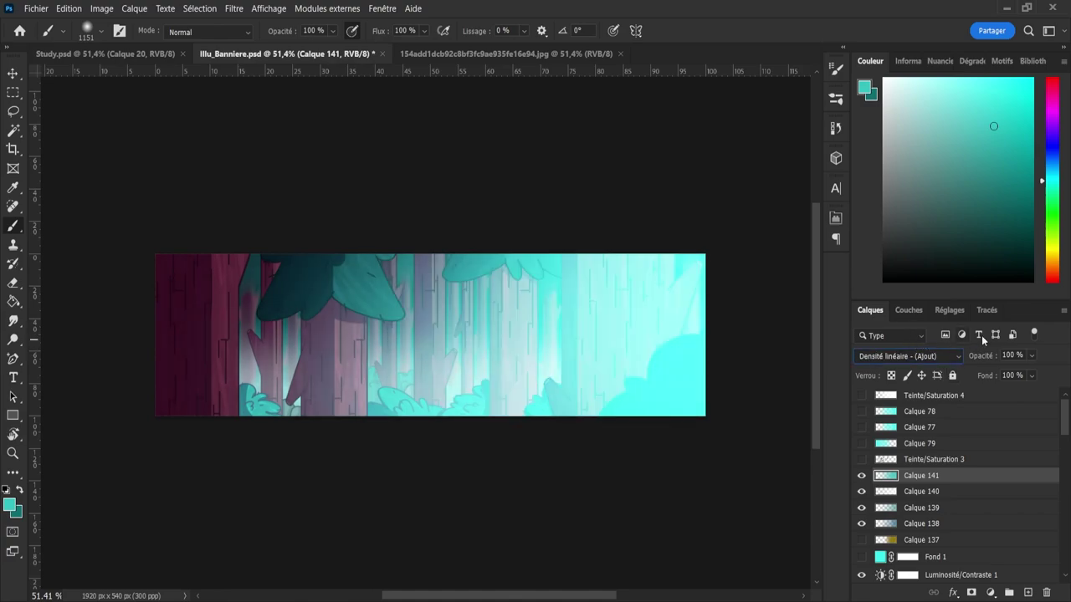
{"action": "left_click", "coordinate": [1004, 376]}
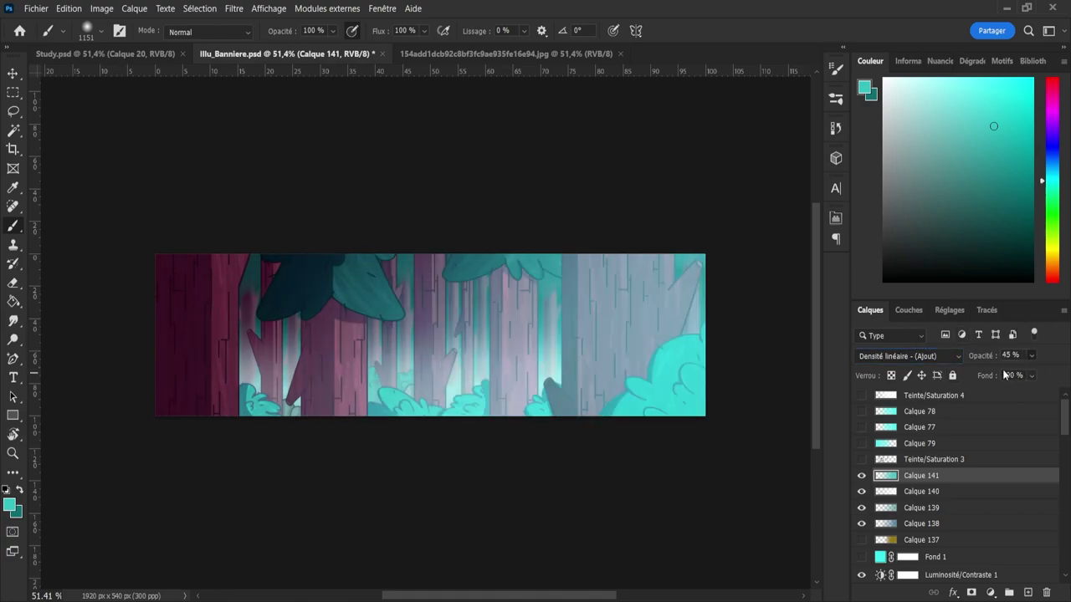
- Lower the opacity of the teal light layer Calque 141 to 38%
{"action": "key", "text": "3"}
{"action": "key", "text": "4"}
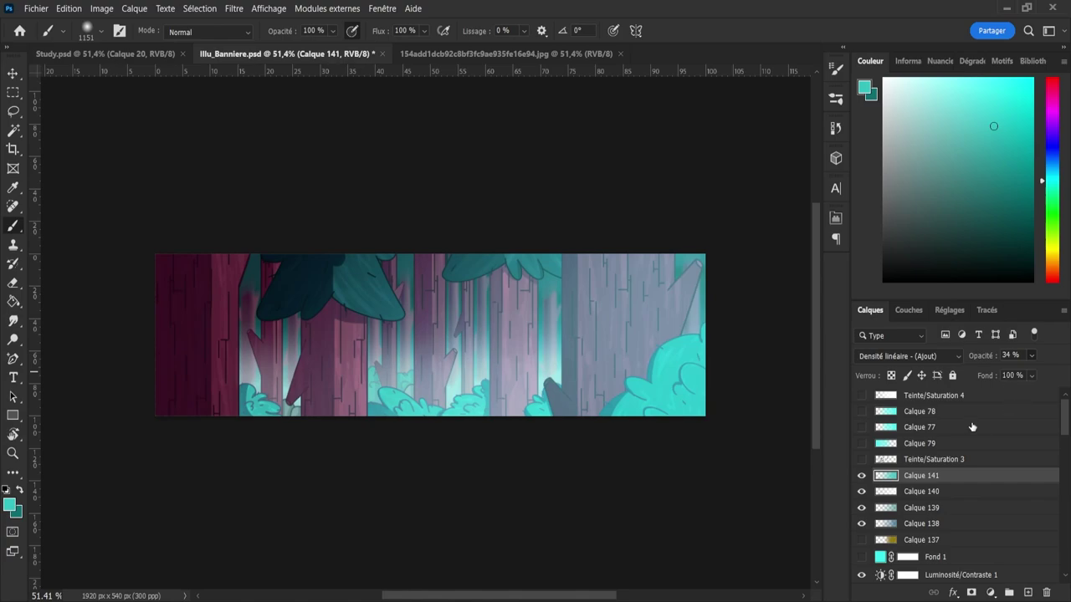
{"action": "key", "text": "3"}
{"action": "key", "text": "8"}
- Compare the banner with and without the light layers Calque 140, Calque 139 and Calque 138 in turn
{"action": "left_click", "coordinate": [862, 492]}
{"action": "left_click", "coordinate": [863, 493]}
{"action": "left_click", "coordinate": [860, 509]}
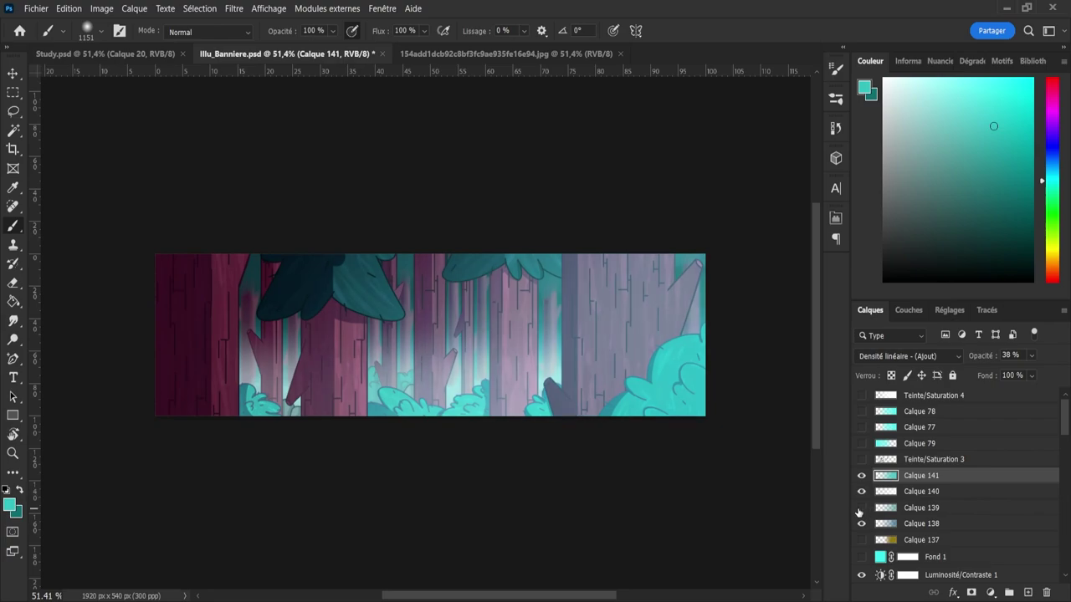
{"action": "left_click", "coordinate": [860, 509]}
{"action": "left_click", "coordinate": [860, 510]}
{"action": "left_click", "coordinate": [860, 509]}
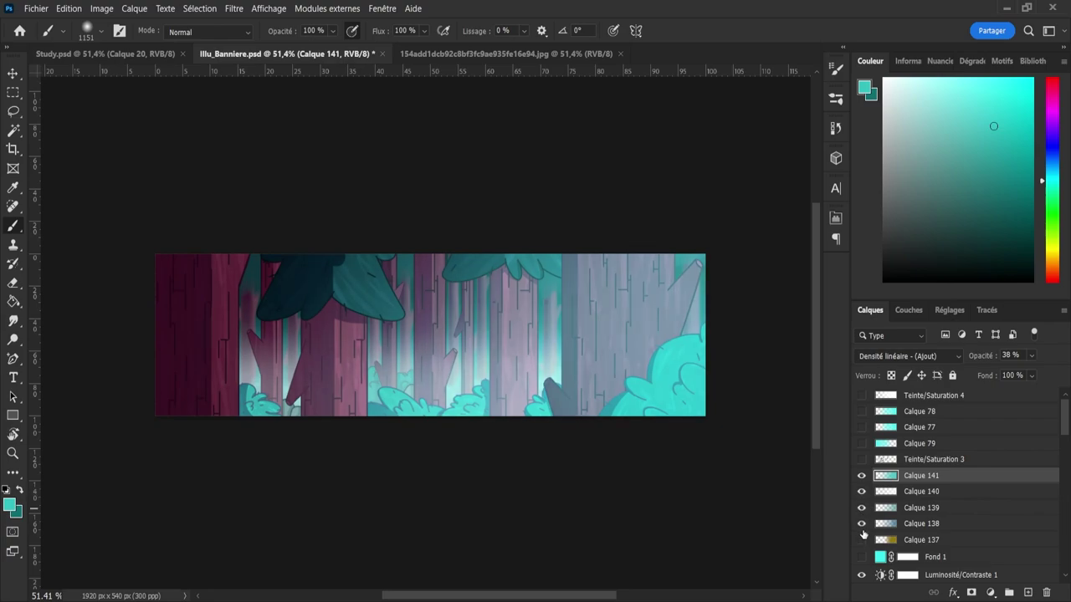
{"action": "left_click", "coordinate": [861, 524]}
{"action": "left_click", "coordinate": [862, 524]}
{"action": "left_click", "coordinate": [861, 524]}
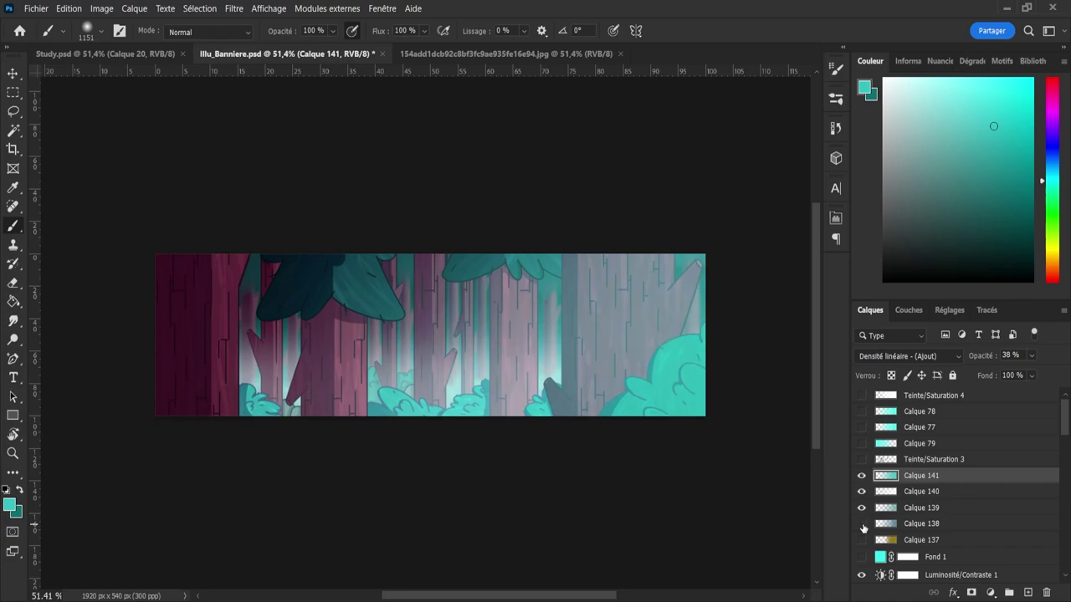
{"action": "left_click", "coordinate": [862, 524]}
{"action": "left_click", "coordinate": [861, 525]}
{"action": "left_click", "coordinate": [861, 524]}
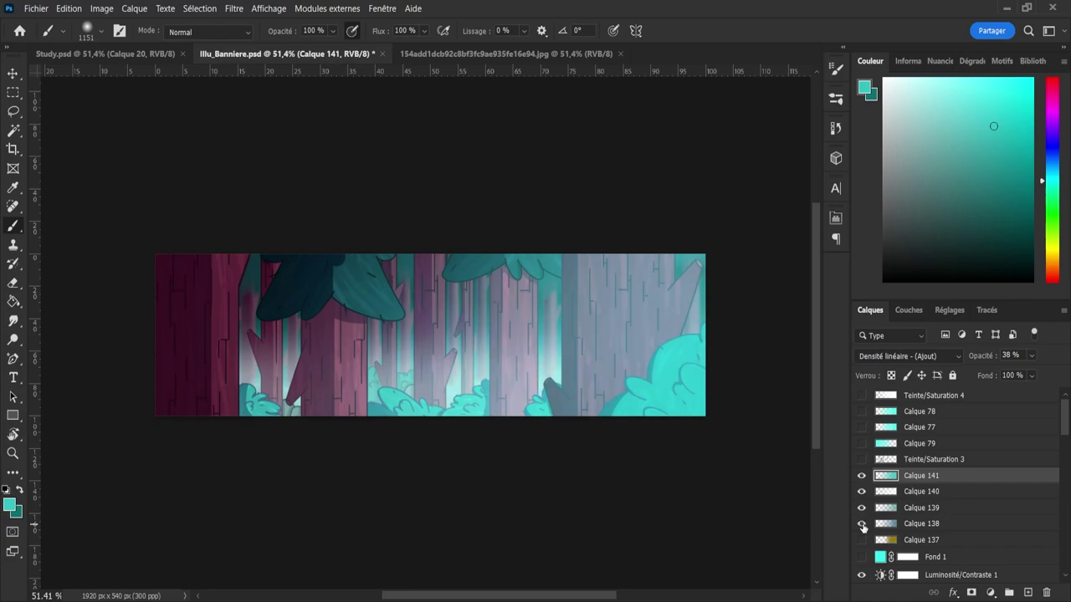
- Briefly show and hide the hidden layers Calque 79, Teinte/Saturation 3, Calque 77, Calque 78 and Teinte/Saturation 4 to judge each one
{"action": "left_click", "coordinate": [862, 444]}
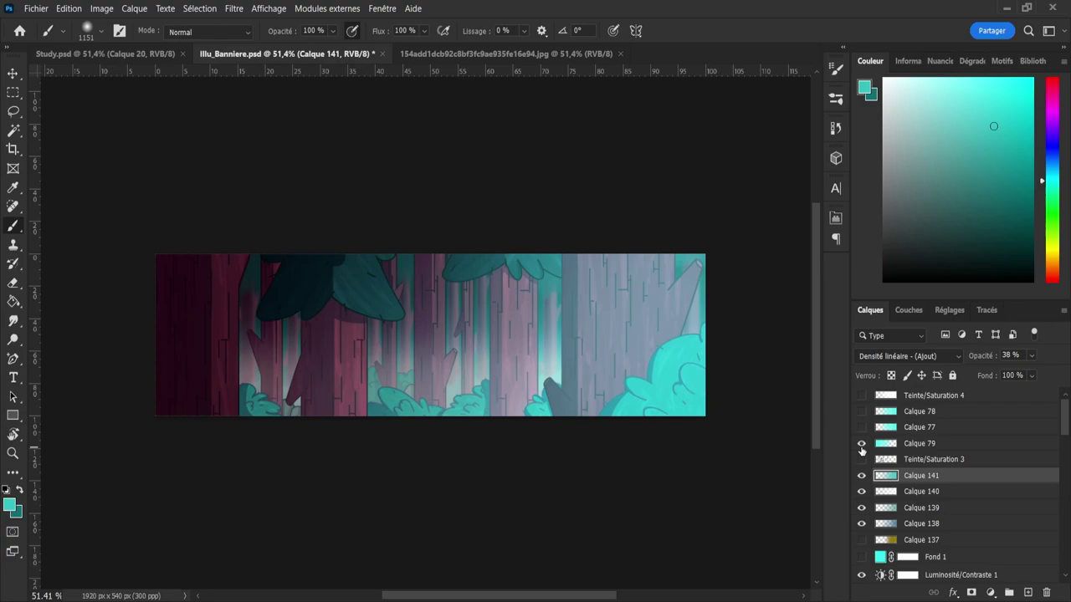
{"action": "left_click", "coordinate": [862, 443]}
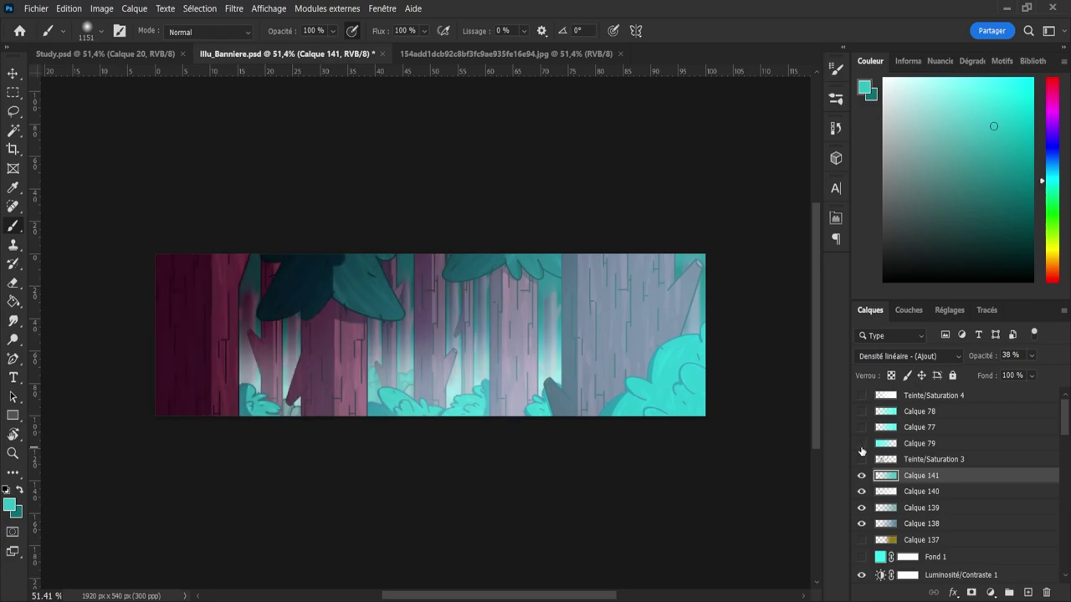
{"action": "left_click", "coordinate": [862, 443]}
{"action": "left_click", "coordinate": [862, 460]}
{"action": "left_click", "coordinate": [862, 461]}
{"action": "left_click", "coordinate": [862, 460]}
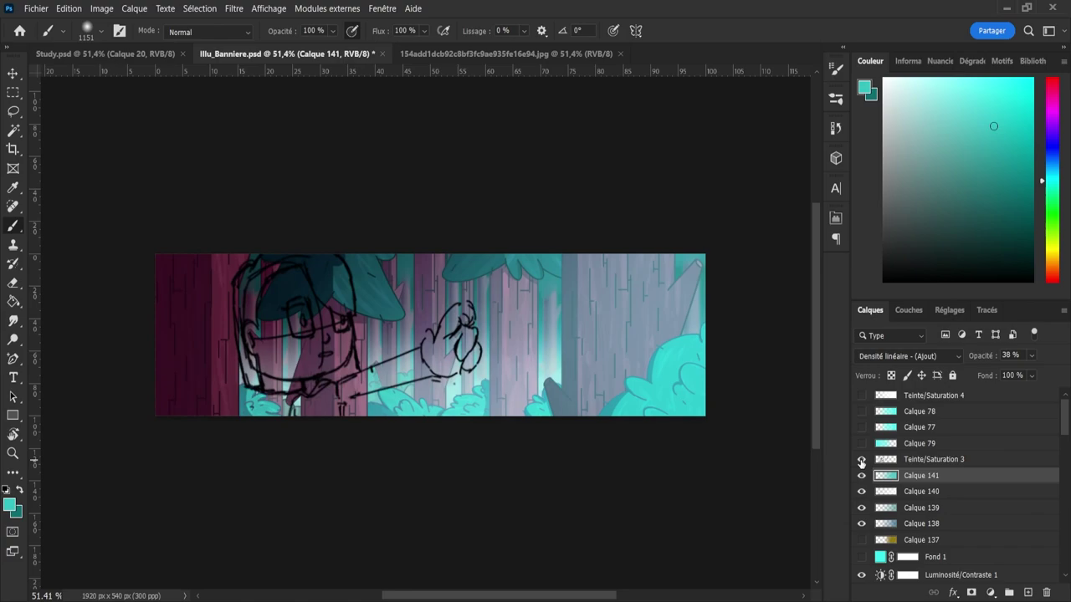
{"action": "left_click", "coordinate": [862, 461]}
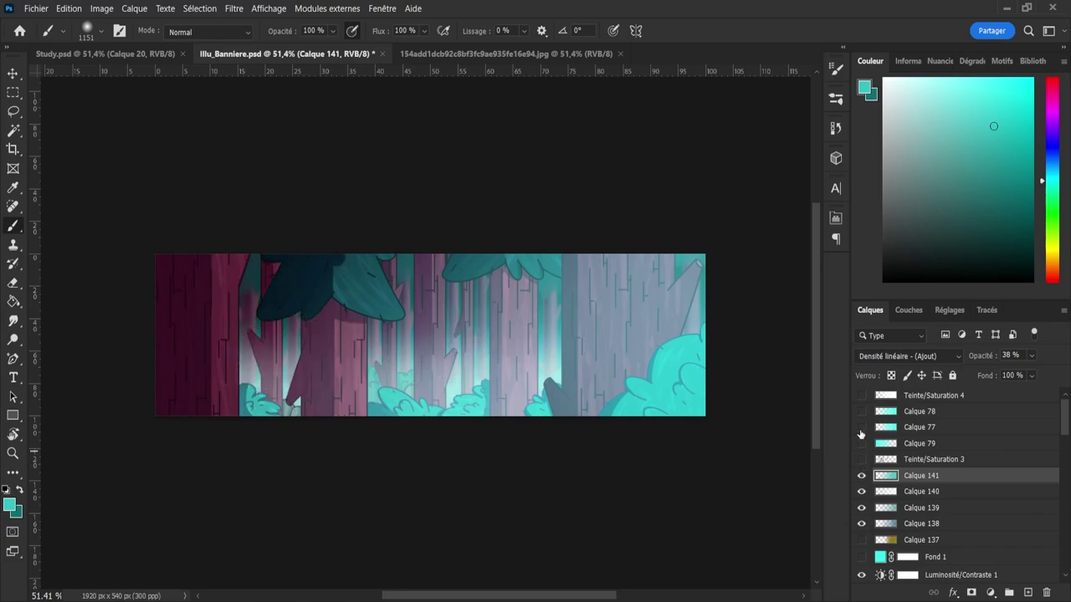
{"action": "left_click", "coordinate": [862, 427]}
{"action": "left_click", "coordinate": [861, 427]}
{"action": "left_click", "coordinate": [862, 427]}
{"action": "left_click", "coordinate": [862, 427]}
{"action": "left_click", "coordinate": [861, 411]}
{"action": "left_click", "coordinate": [862, 412]}
{"action": "left_click", "coordinate": [862, 395]}
{"action": "left_click", "coordinate": [862, 396]}
{"action": "left_click", "coordinate": [862, 396]}
{"action": "left_click", "coordinate": [862, 396]}
- Move Calque 141 below Calque 140, lower its opacity to 24%, and save the banner
{"action": "left_click_drag", "start_coordinate": [896, 483], "coordinate": [900, 498]}
{"action": "left_click", "coordinate": [862, 475]}
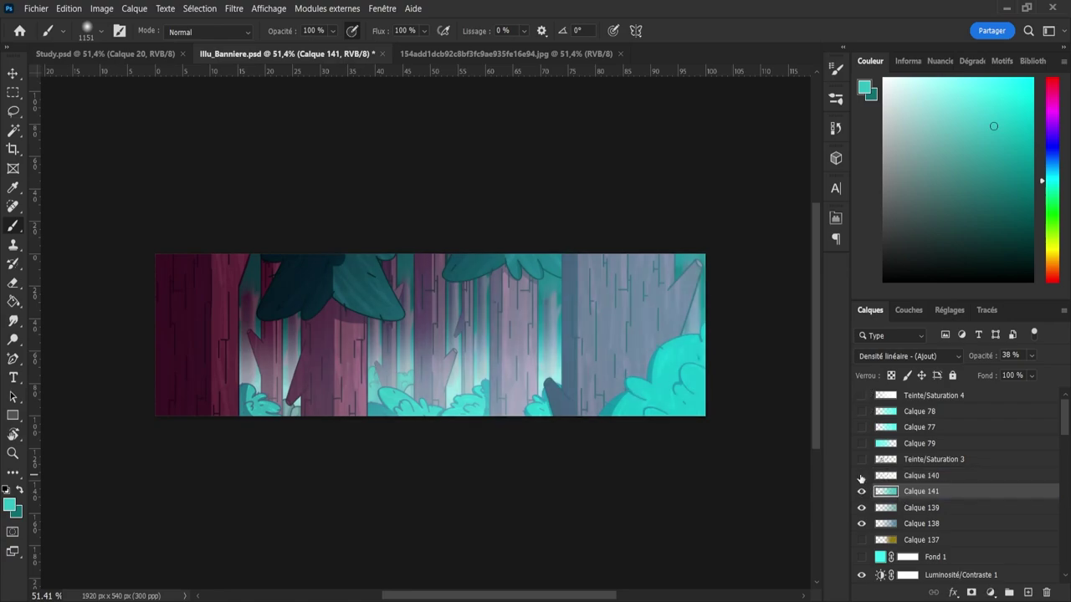
{"action": "left_click", "coordinate": [861, 475]}
{"action": "left_click", "coordinate": [862, 491]}
{"action": "left_click", "coordinate": [862, 491]}
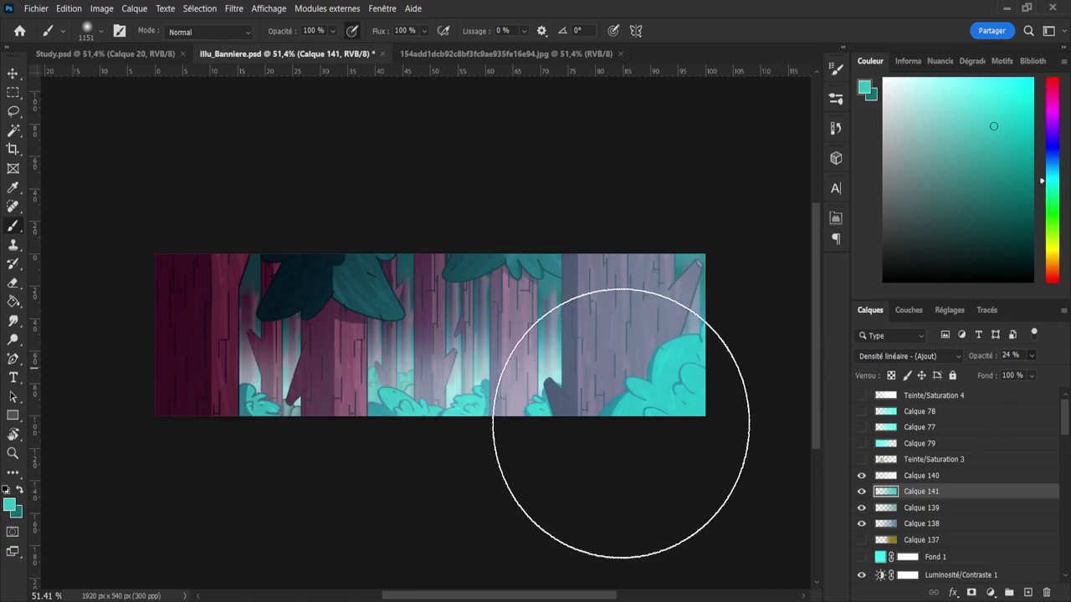
{"action": "key", "text": "ctrl+s"}
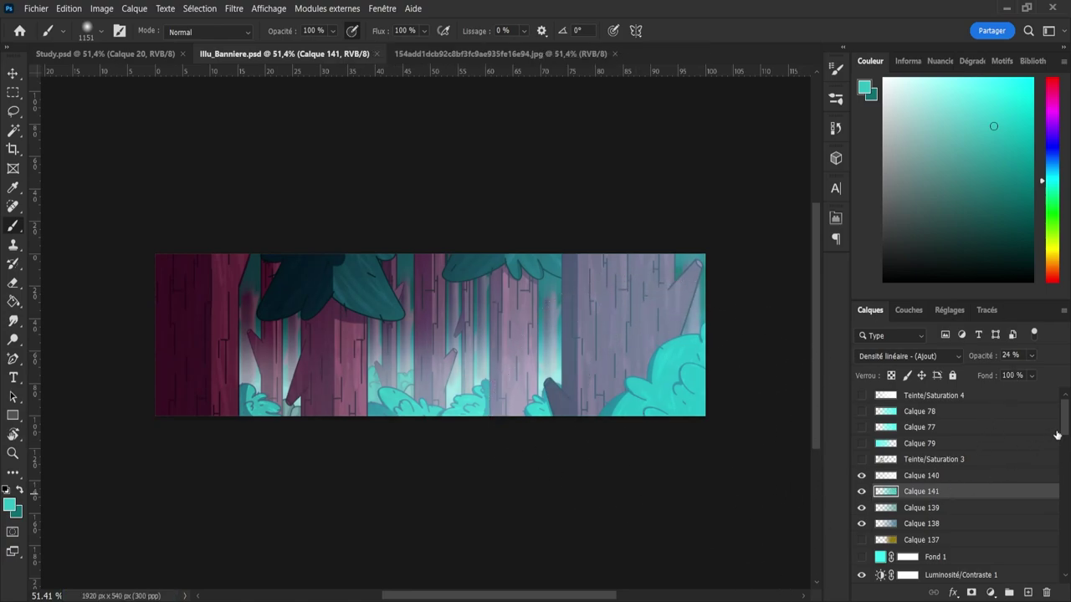
- Group the layers from Calque 140 down to Niveaux 1 and expand the new group
{"action": "left_click_drag", "start_coordinate": [1066, 435], "coordinate": [1044, 440]}
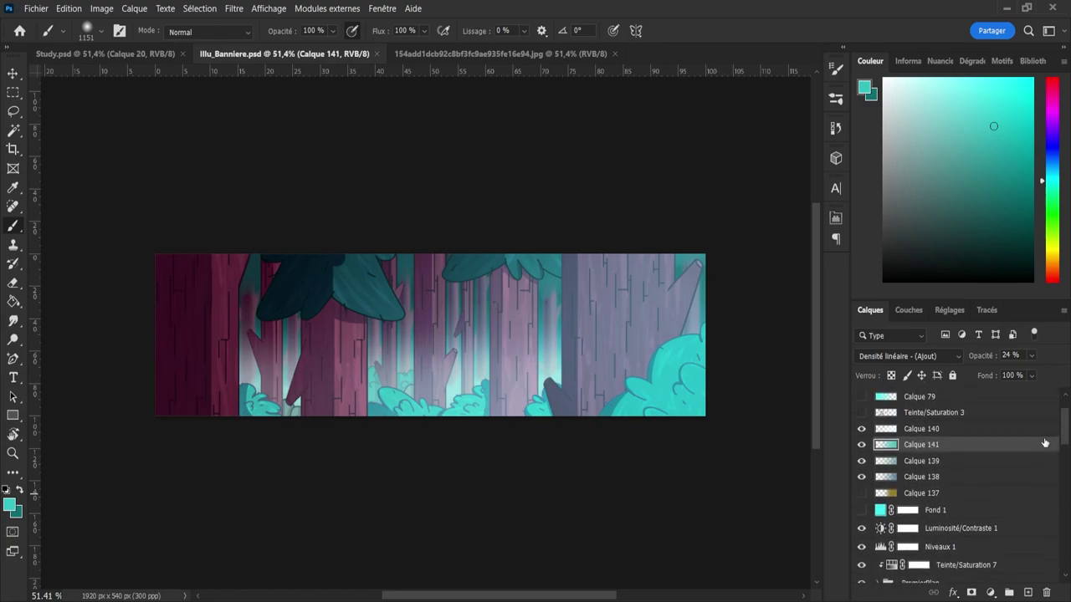
{"action": "left_click", "coordinate": [906, 432]}
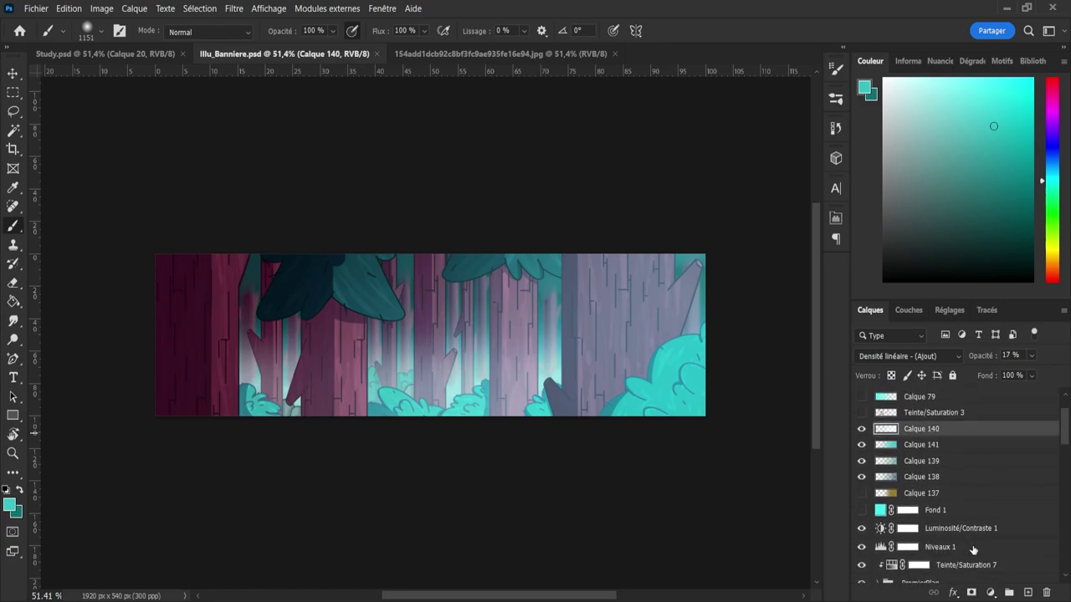
{"action": "left_click", "coordinate": [968, 553], "text": "shift"}
{"action": "left_click", "coordinate": [1009, 593]}
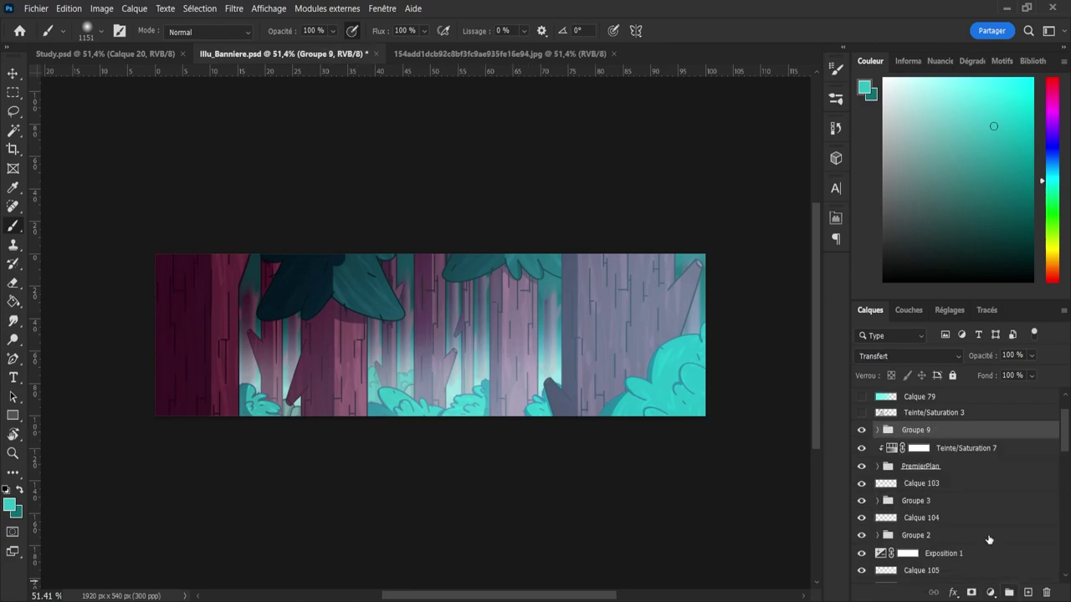
{"action": "left_click", "coordinate": [877, 431]}
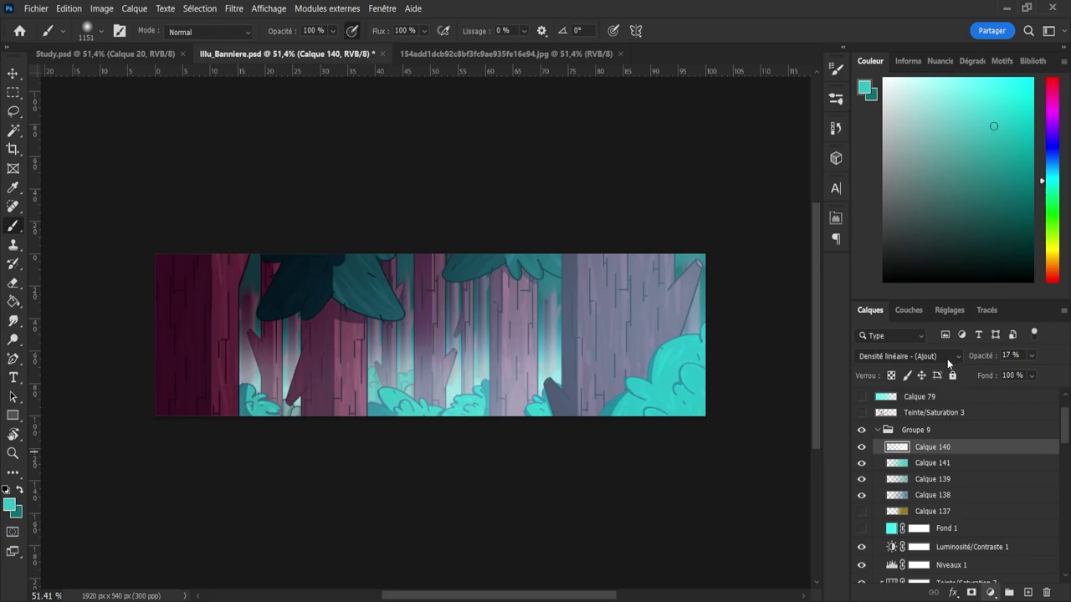
- Add a Filtre photo adjustment layer above Calque 140 inside the group, comparing blue tints and settling on a softer cyan one
{"action": "left_click", "coordinate": [967, 490]}
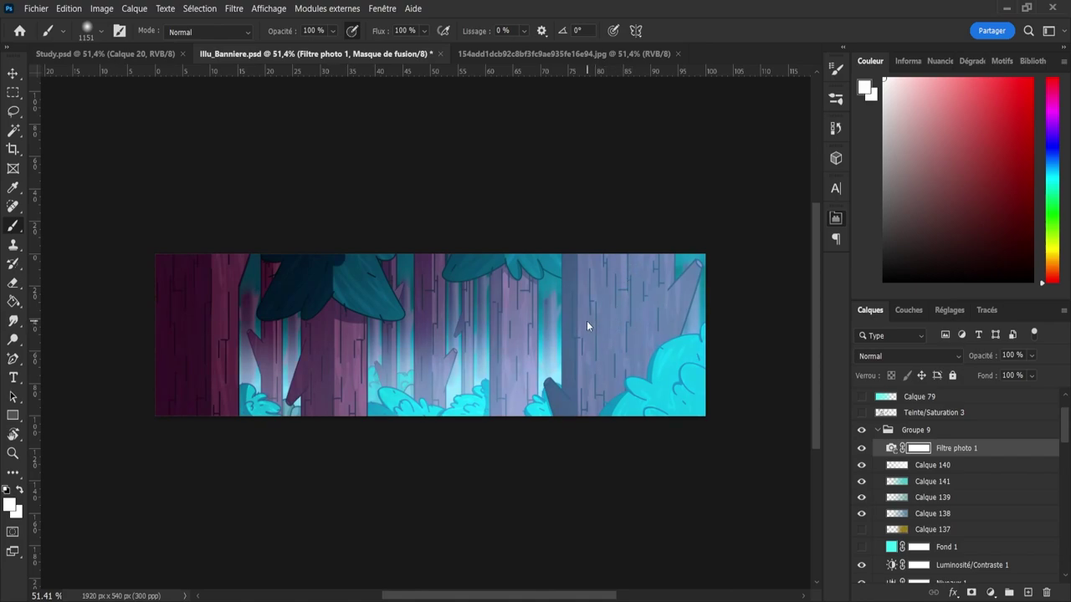
{"action": "key", "text": "ctrl+z"}
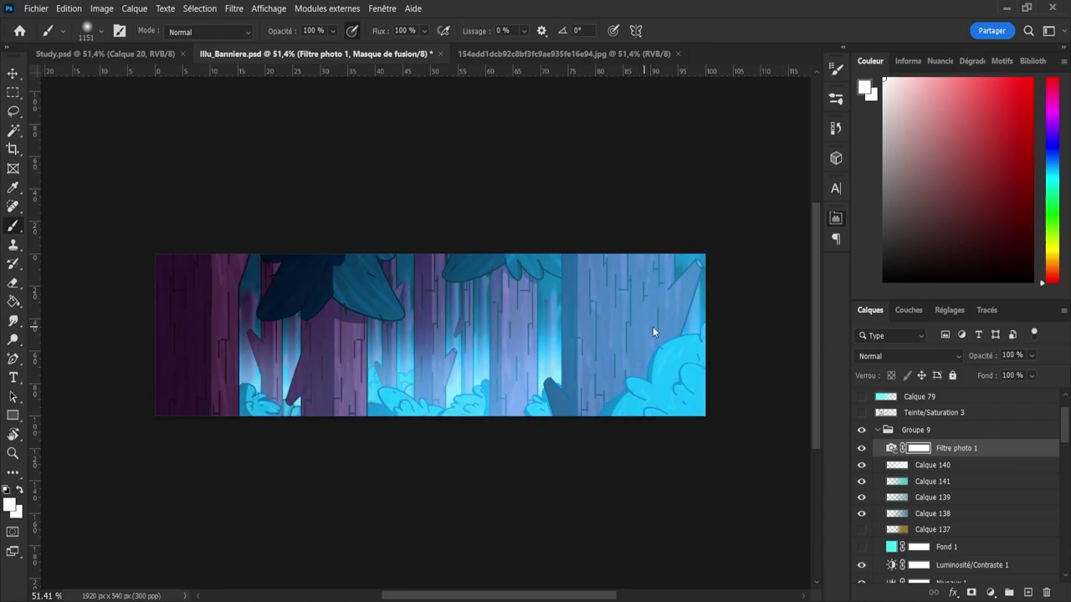
{"action": "key", "text": "ctrl+z"}
{"action": "key", "text": "ctrl+shift+z"}
{"action": "key", "text": "ctrl+shift+z"}
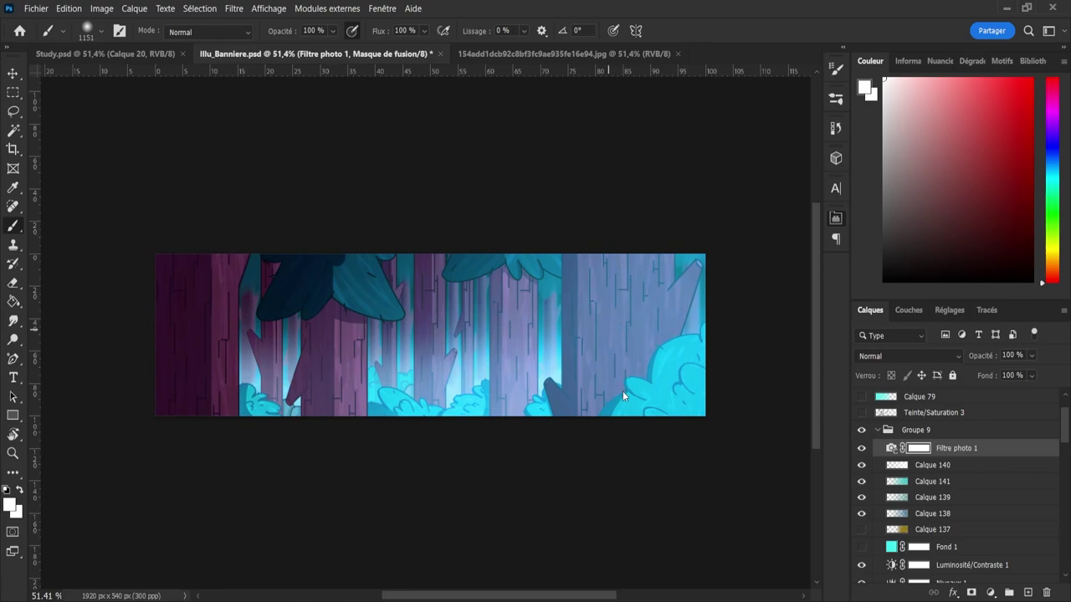
{"action": "key", "text": "ctrl+shift+z"}
{"action": "mouse_move", "coordinate": [437, 595]}
{"action": "left_mouse_down"}
{"action": "mouse_move", "coordinate": [502, 595]}
{"action": "mouse_move", "coordinate": [484, 594]}
{"action": "left_mouse_up"}
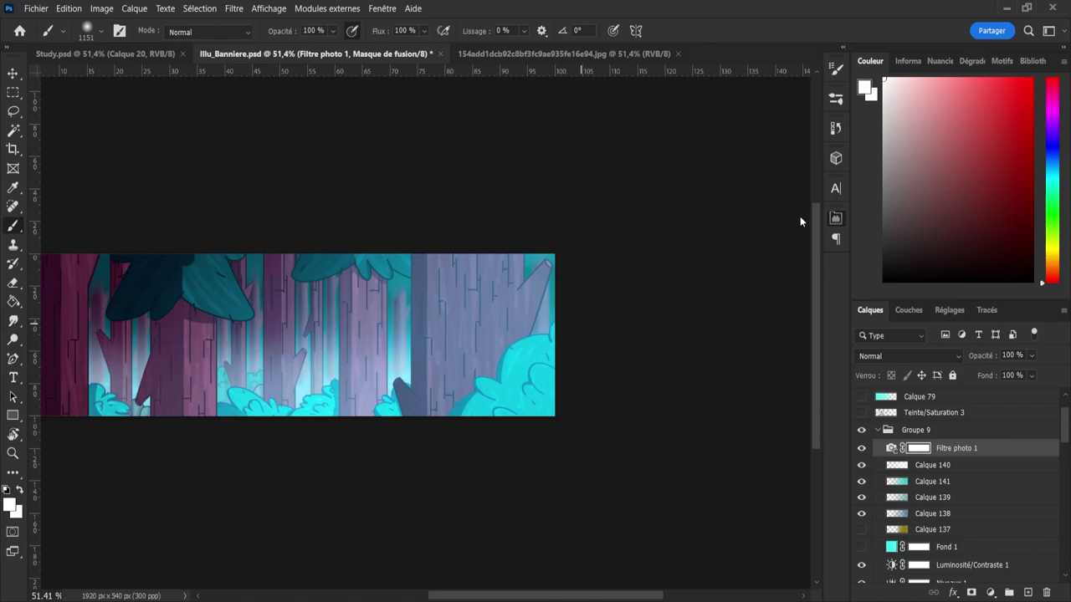
{"action": "left_click_drag", "start_coordinate": [564, 596], "coordinate": [539, 596]}
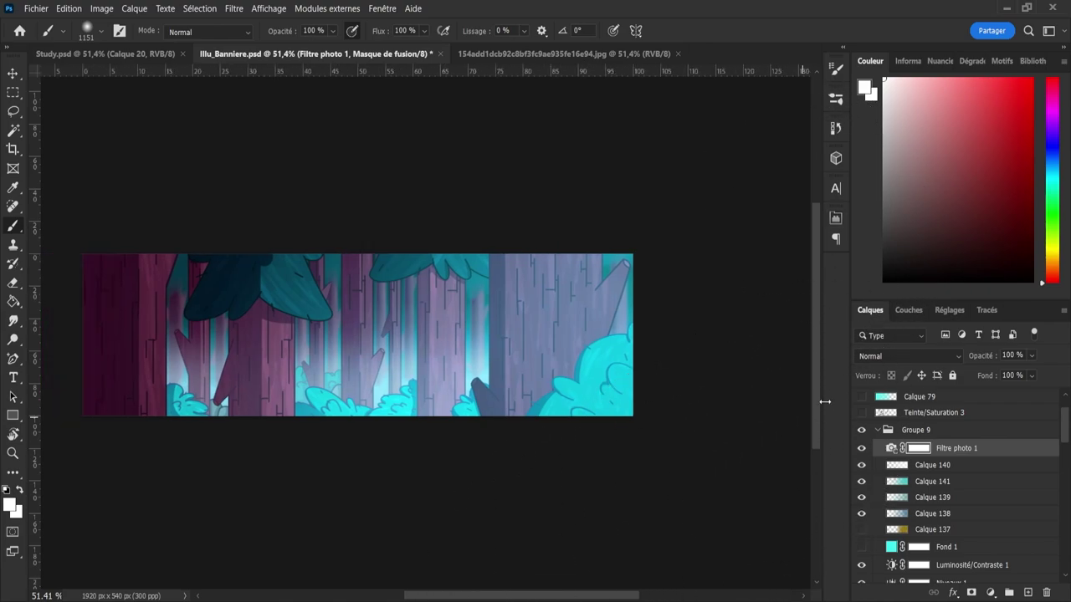
- Try the Produit, Densité linéaire - (Ajout) and Densité couleur - blend modes on the Filtre photo layer, and return it to Normal
{"action": "left_click", "coordinate": [894, 354]}
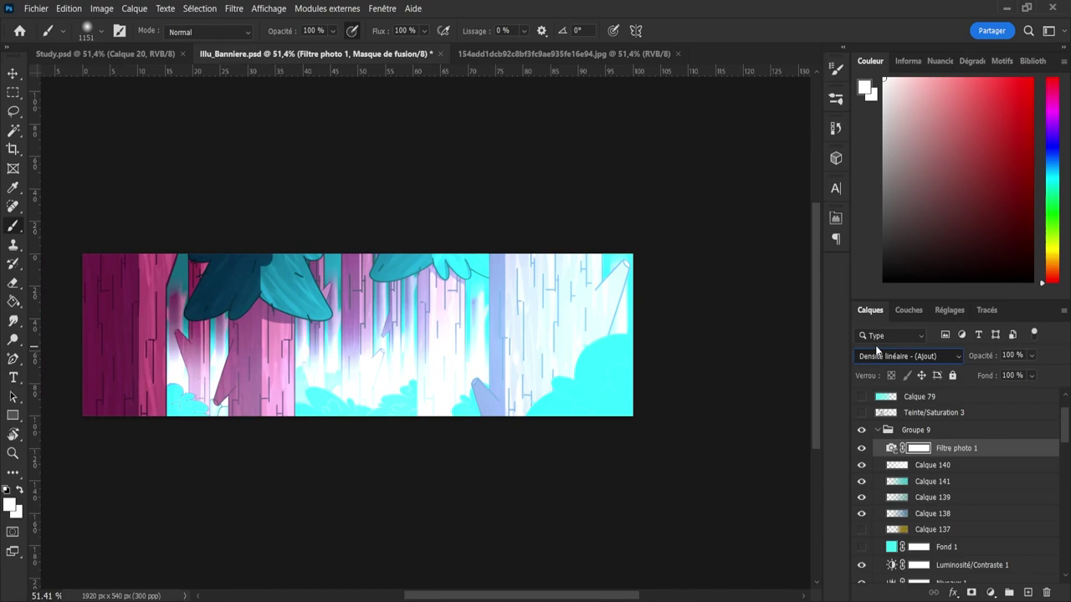
{"action": "scroll", "coordinate": [877, 355], "scroll_direction": "up", "scroll_amount": 7}
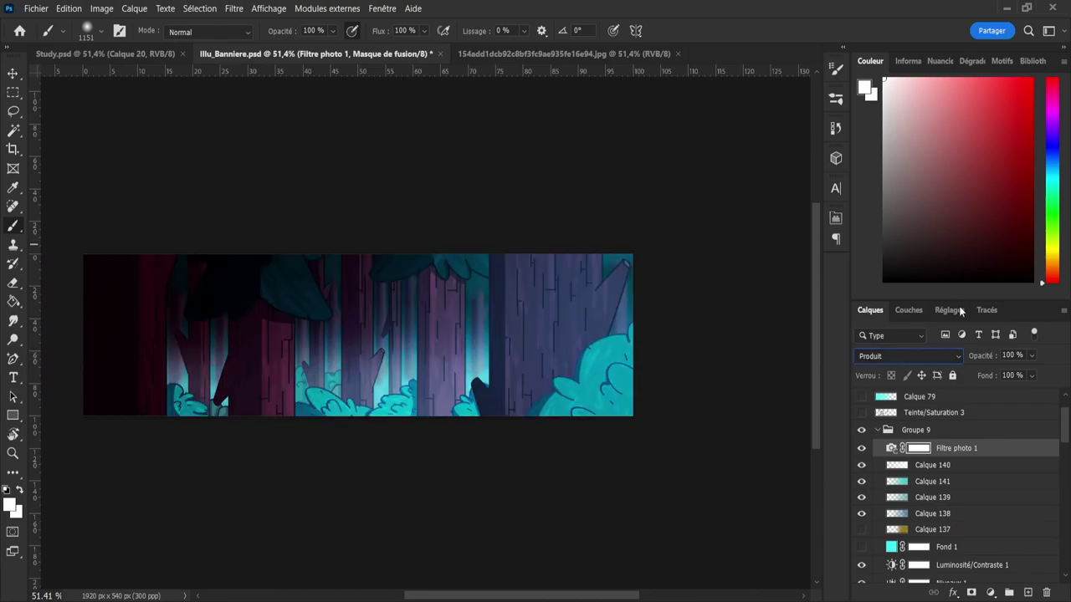
{"action": "left_click", "coordinate": [1032, 357]}
{"action": "mouse_move", "coordinate": [1032, 368]}
{"action": "left_mouse_down"}
{"action": "mouse_move", "coordinate": [1008, 366]}
{"action": "mouse_move", "coordinate": [1053, 373]}
{"action": "left_mouse_up"}
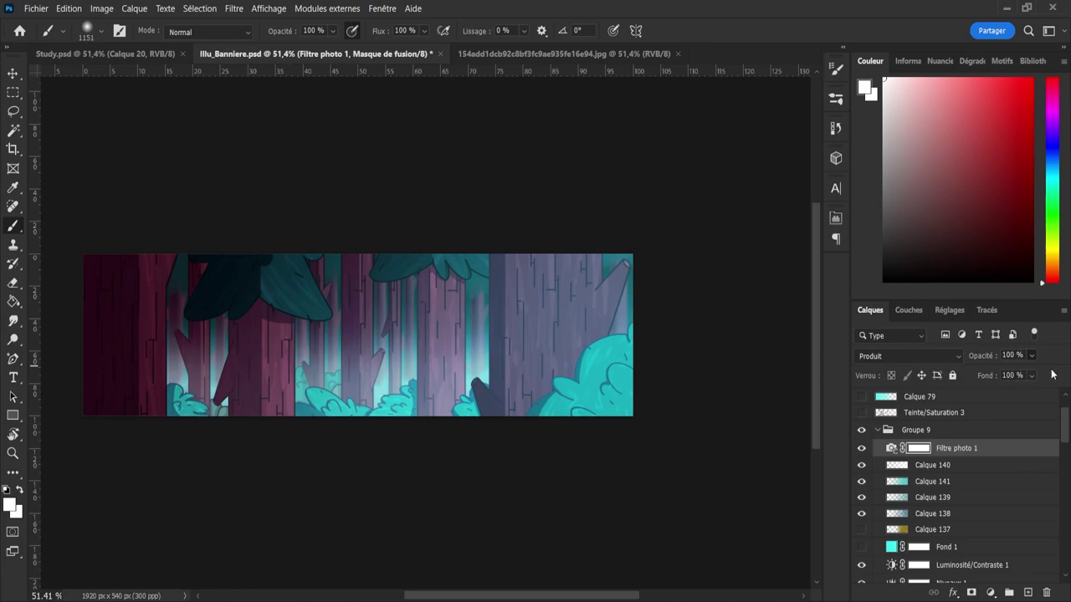
{"action": "scroll", "coordinate": [885, 356], "scroll_direction": "down", "scroll_amount": 7}
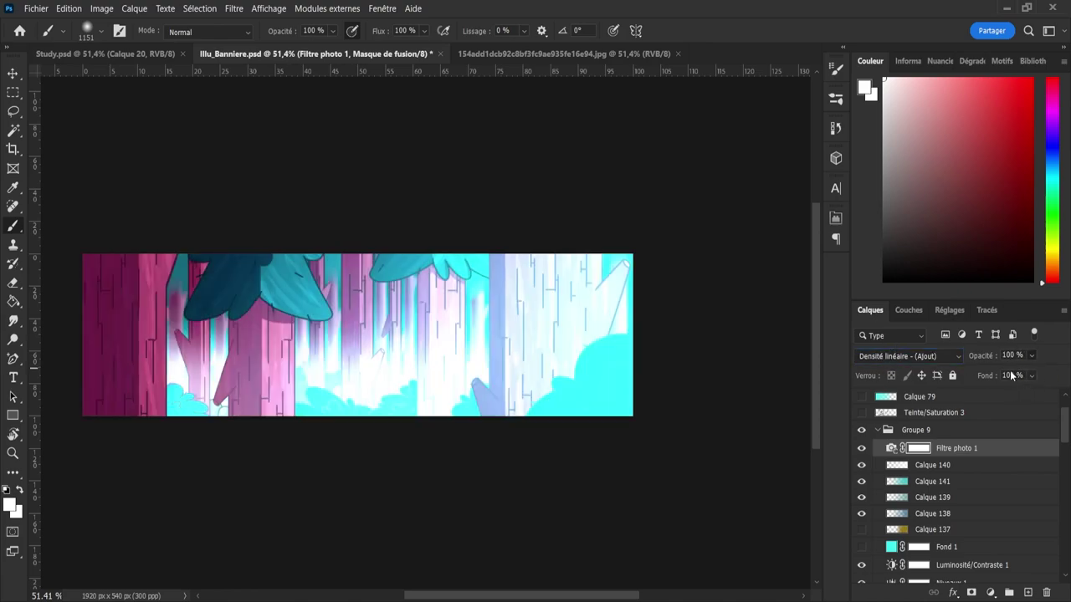
{"action": "left_click", "coordinate": [1009, 372]}
{"action": "left_click_drag", "start_coordinate": [994, 371], "coordinate": [991, 371]}
{"action": "key", "text": "ctrl+z"}
{"action": "left_click", "coordinate": [906, 358]}
{"action": "key", "text": "Up"}
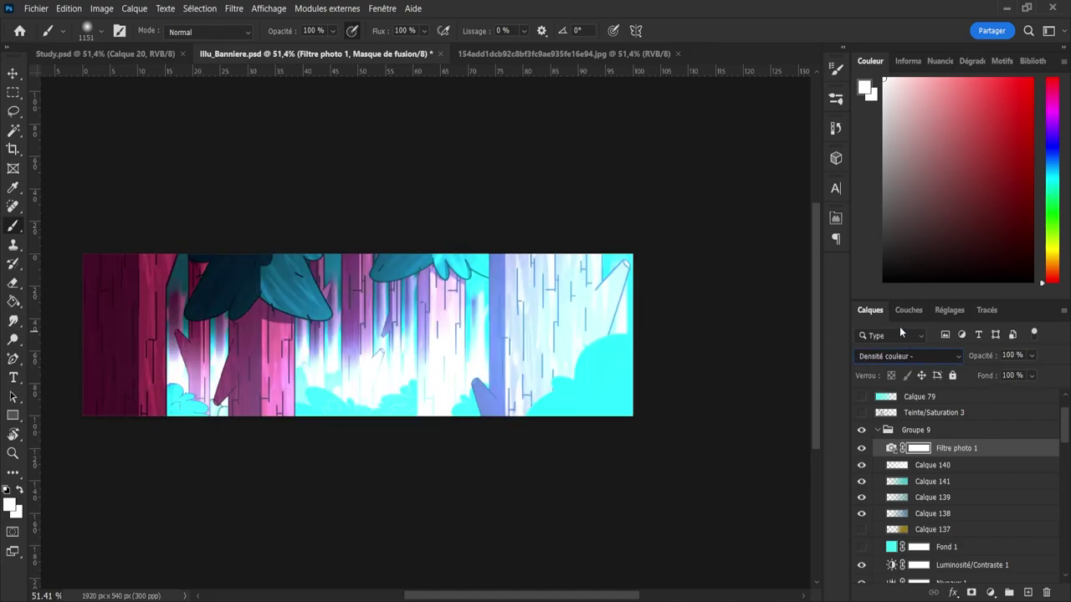
{"action": "key", "text": "Home"}
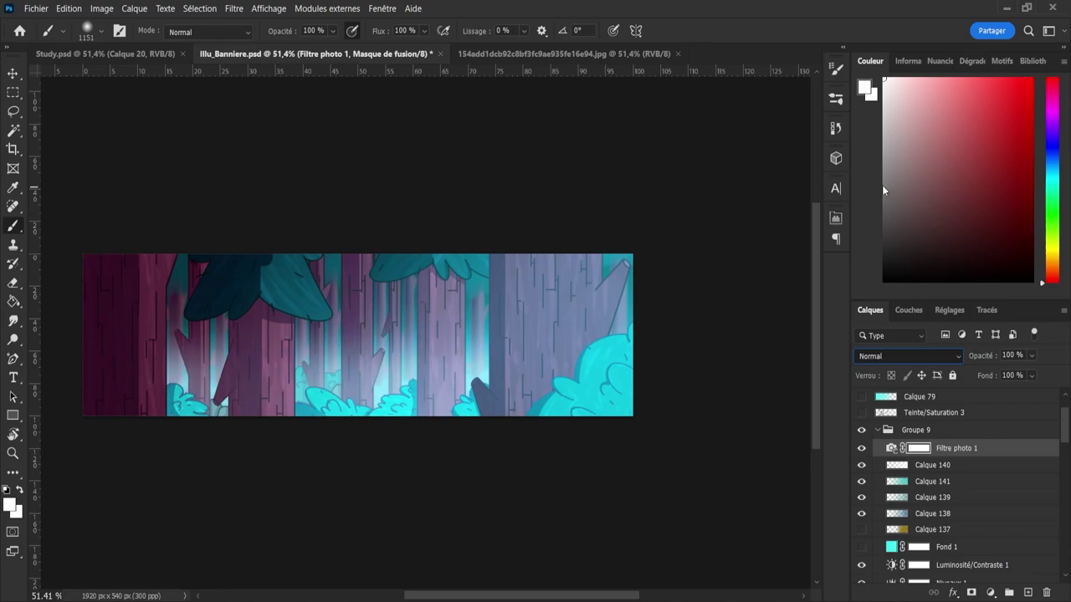
- Lower the Filtre photo adjustment layer's opacity to 68%
{"action": "left_click", "coordinate": [1032, 358]}
{"action": "left_click_drag", "start_coordinate": [1040, 373], "coordinate": [1030, 376]}
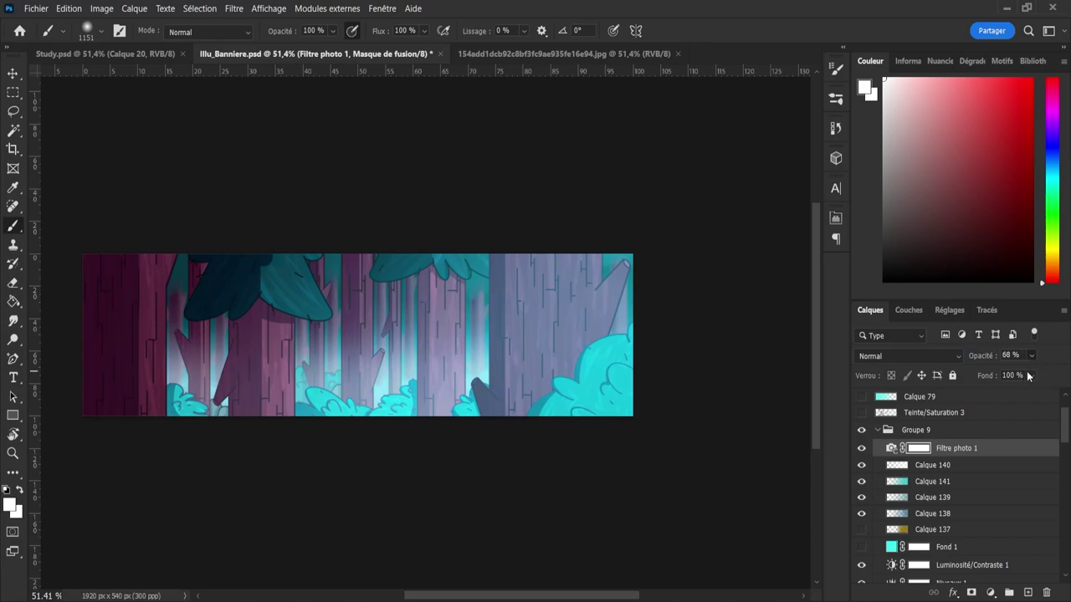
{"action": "left_click", "coordinate": [891, 447]}
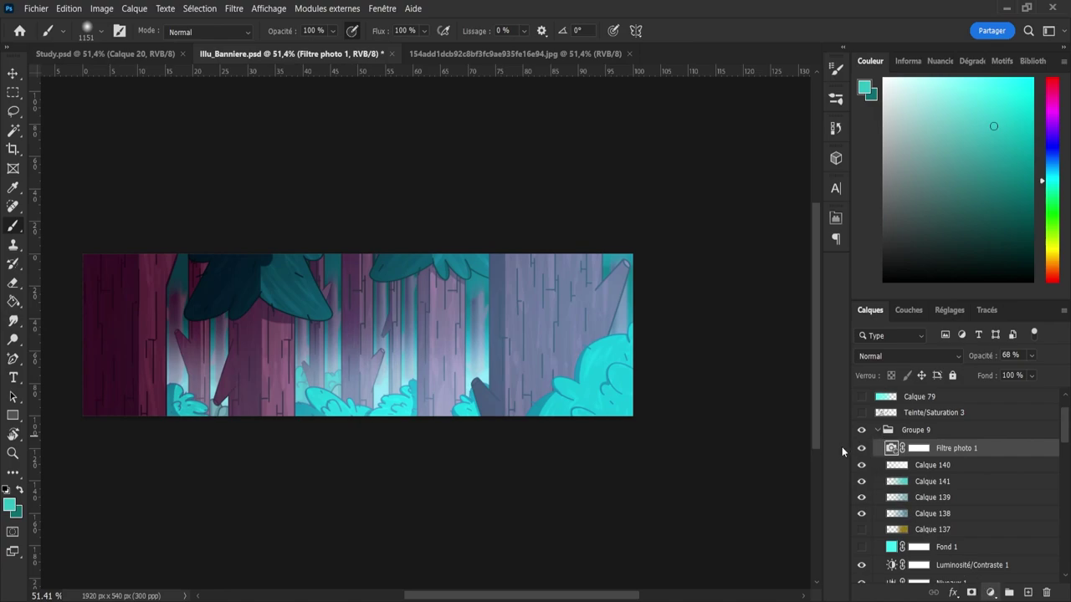
- Collapse the group of light and adjustment layers, check the whole banner, and save it
{"action": "left_click", "coordinate": [876, 430]}
{"action": "key", "text": "z"}
{"action": "left_click_drag", "start_coordinate": [555, 363], "coordinate": [530, 369]}
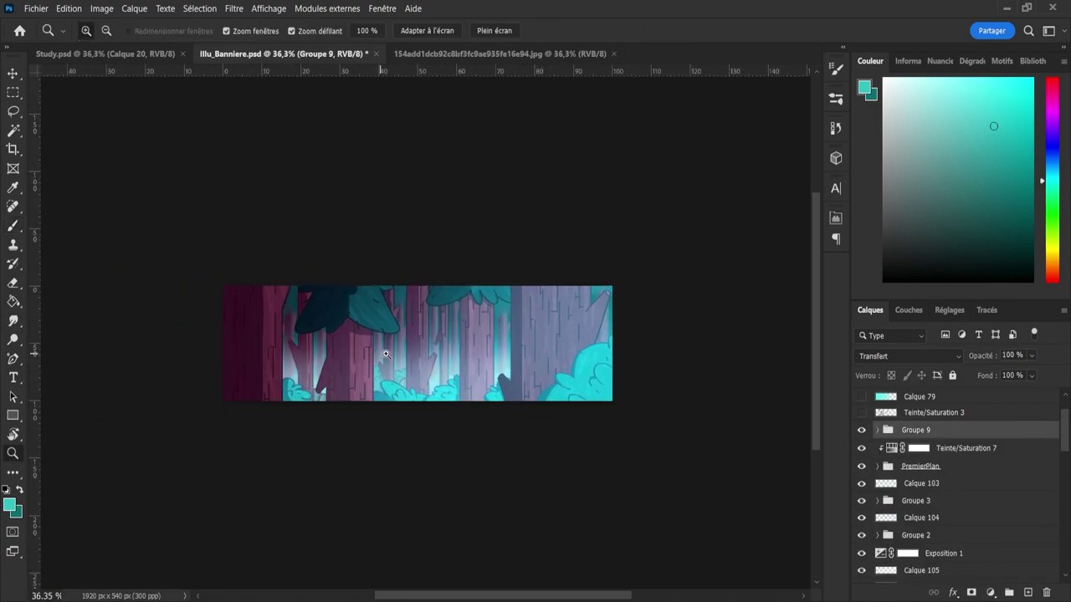
{"action": "left_click_drag", "start_coordinate": [376, 353], "coordinate": [411, 354]}
{"action": "key", "text": "ctrl+s"}
{"action": "mouse_move", "coordinate": [553, 382]}
{"action": "left_mouse_down"}
{"action": "mouse_move", "coordinate": [531, 380]}
{"action": "mouse_move", "coordinate": [557, 378]}
{"action": "left_mouse_up"}
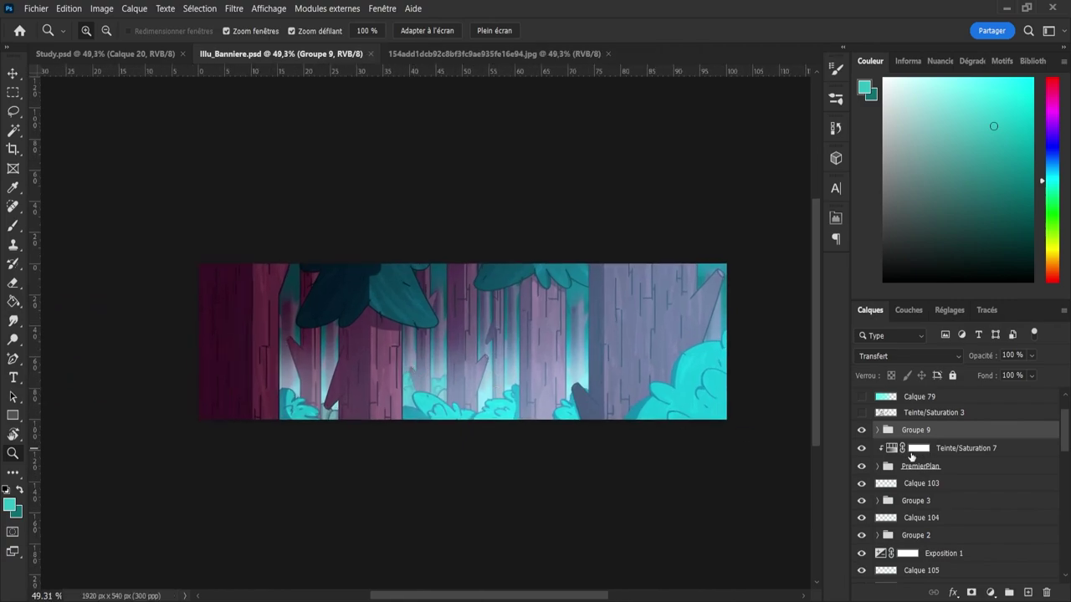
- Rename the group of light and adjustment layers as EFFECTS
{"action": "double_click", "coordinate": [915, 430]}
{"action": "type", "text": "EFFECTS"}
{"action": "key", "text": "Return"}
{"action": "double_click", "coordinate": [905, 430]}
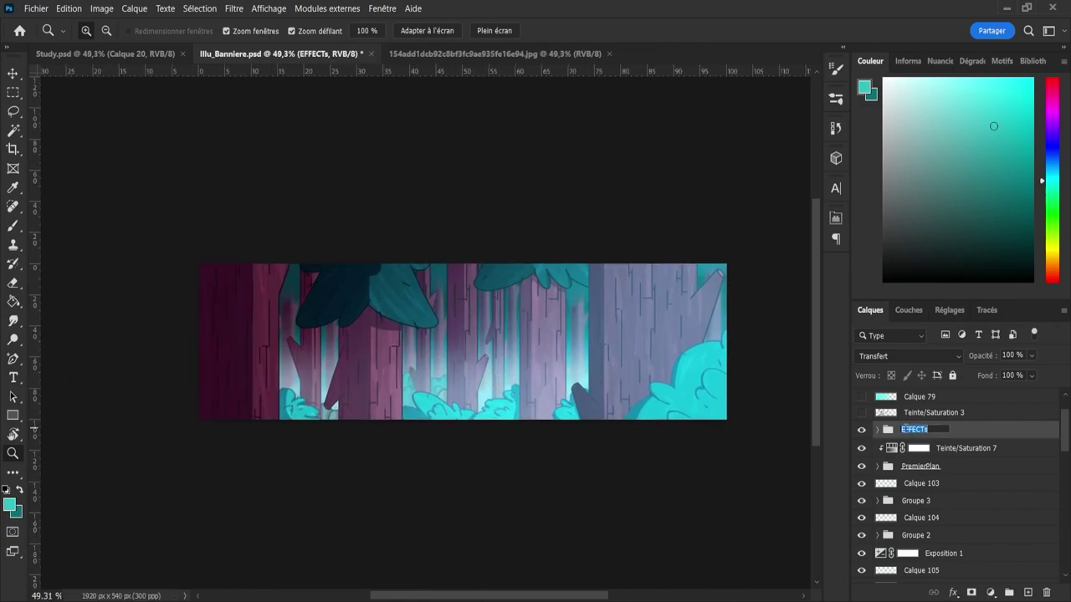
{"action": "key", "text": "Right"}
{"action": "key", "text": "BackSpace"}
{"action": "type", "text": "S"}
{"action": "key", "text": "Return"}
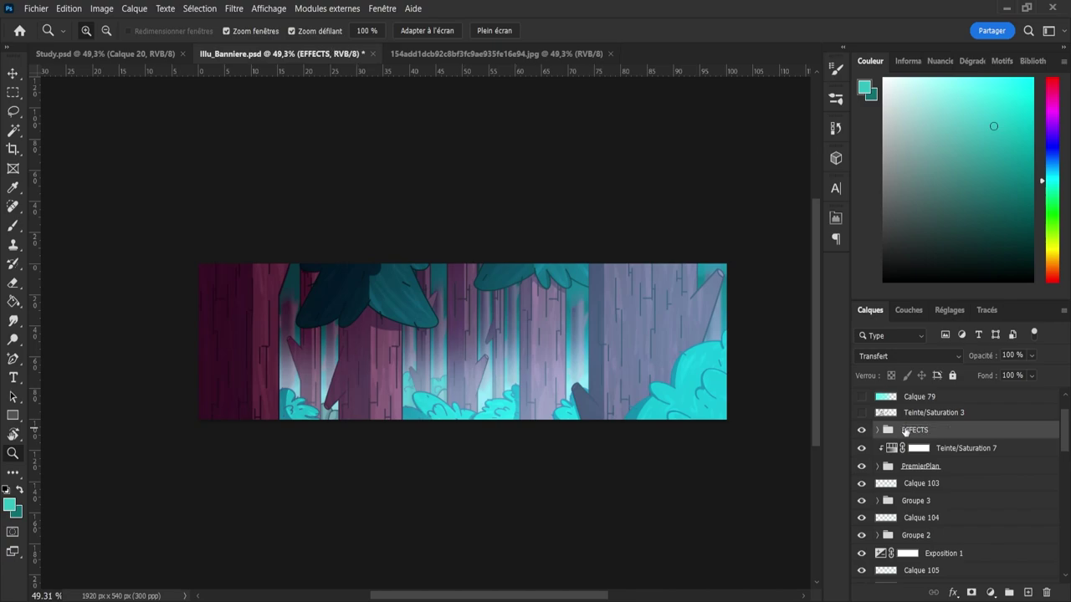
- Compare the banner with and without the whole EFFECTS group
{"action": "left_click", "coordinate": [862, 430]}
{"action": "left_click", "coordinate": [861, 430]}
{"action": "left_click", "coordinate": [862, 430]}
{"action": "left_click", "coordinate": [861, 430]}
- Create a new empty layer directly above Teinte/Saturation 7, beneath the EFFECTS group
{"action": "left_click_drag", "start_coordinate": [1064, 446], "coordinate": [1064, 441]}
{"action": "left_click", "coordinate": [912, 482]}
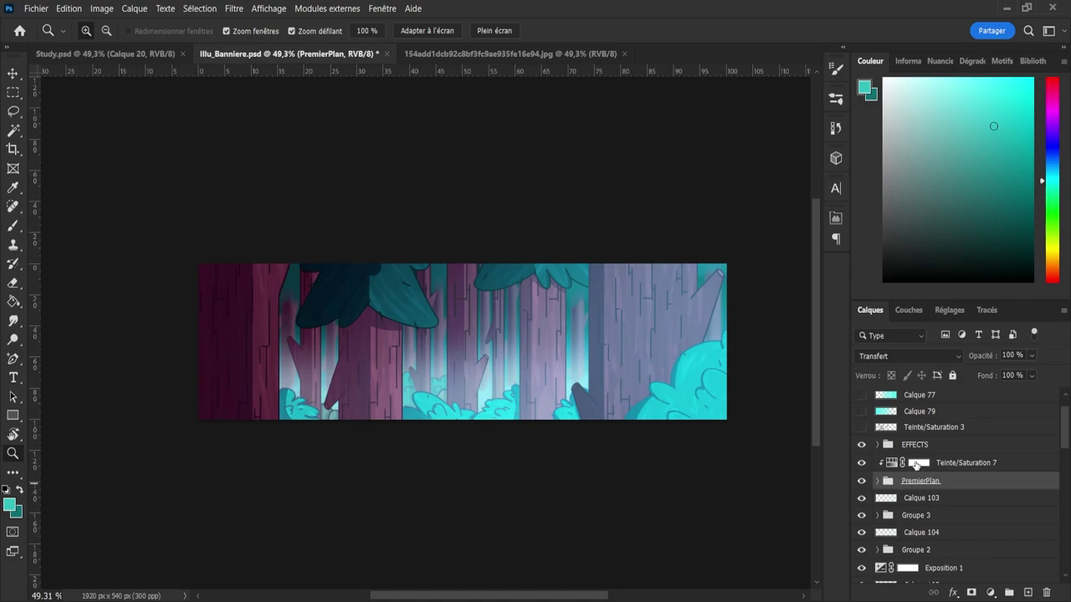
{"action": "left_click", "coordinate": [916, 465]}
{"action": "left_click", "coordinate": [1029, 592]}
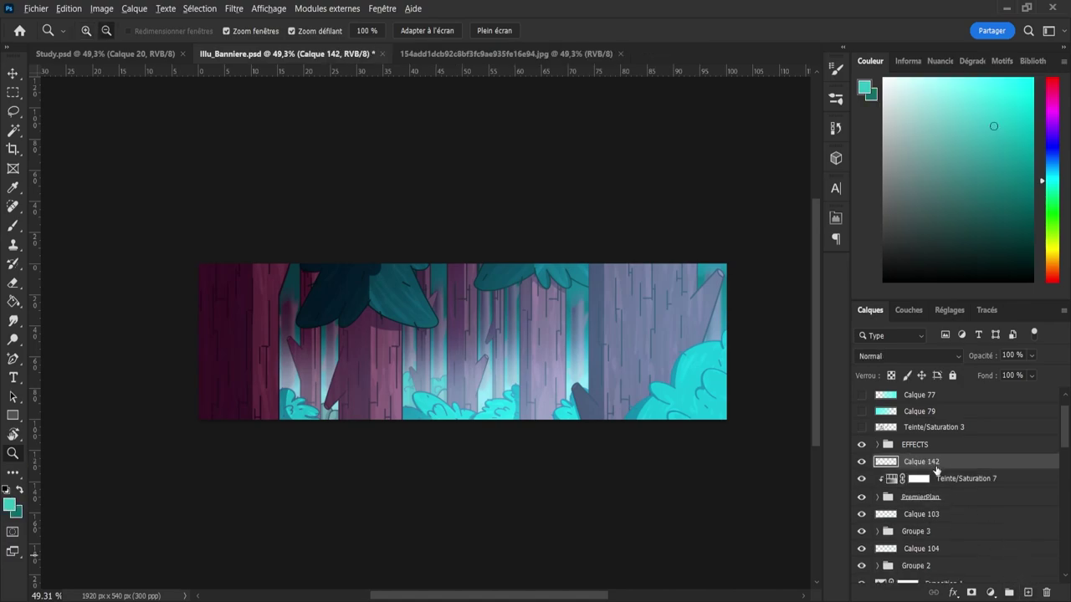
- Clip Calque 142 to the foreground below and paint a soft turquoise glow over the large right-hand trunk and bush
{"action": "left_click", "coordinate": [935, 470], "text": "alt"}
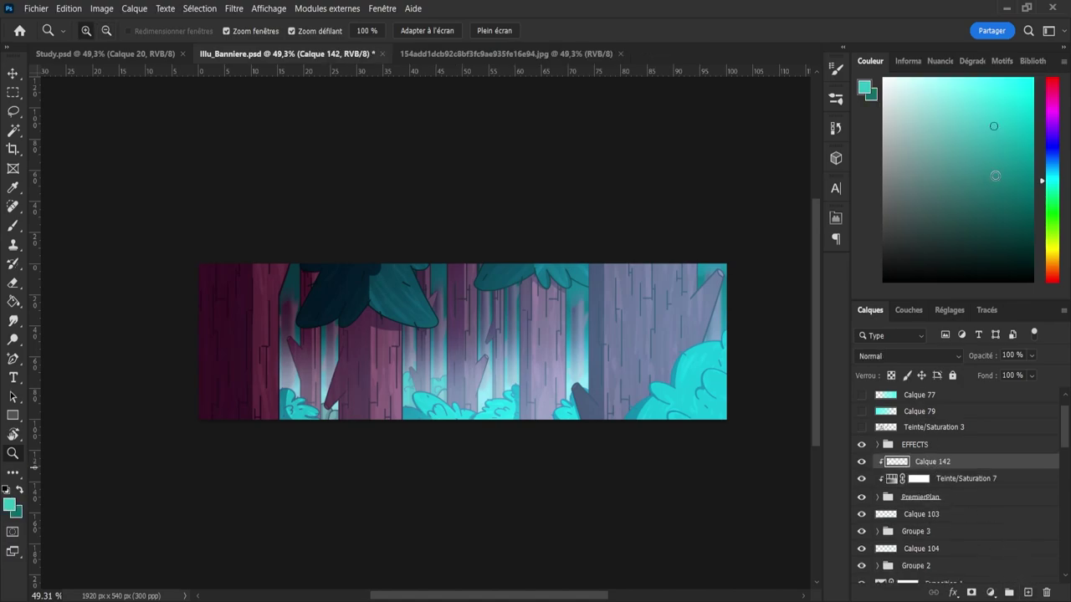
{"action": "key", "text": "b"}
{"action": "mouse_move", "coordinate": [742, 269]}
{"action": "left_mouse_down"}
{"action": "mouse_move", "coordinate": [762, 361]}
{"action": "mouse_move", "coordinate": [736, 380]}
{"action": "left_mouse_up"}
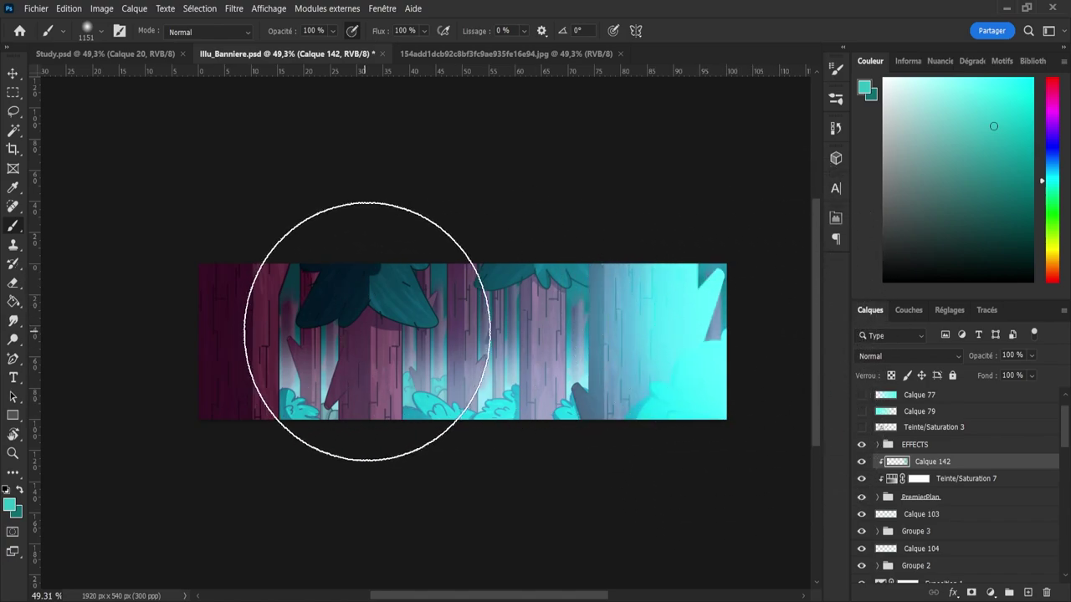
- Set Calque 142's blend mode to Densité couleur - and its opacity to 45%
{"action": "left_click", "coordinate": [928, 356]}
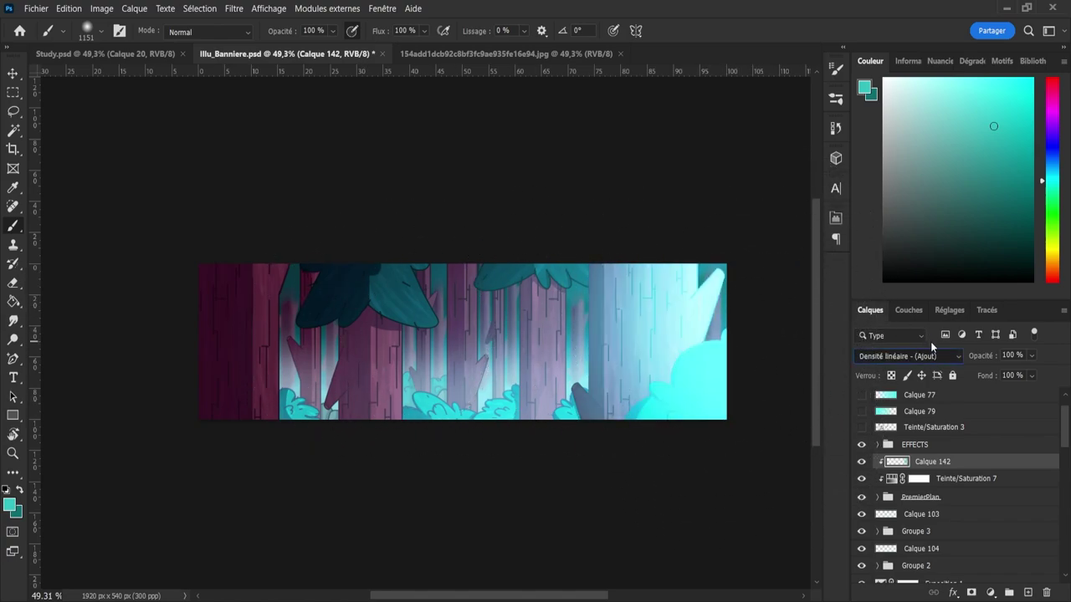
{"action": "key", "text": "Up"}
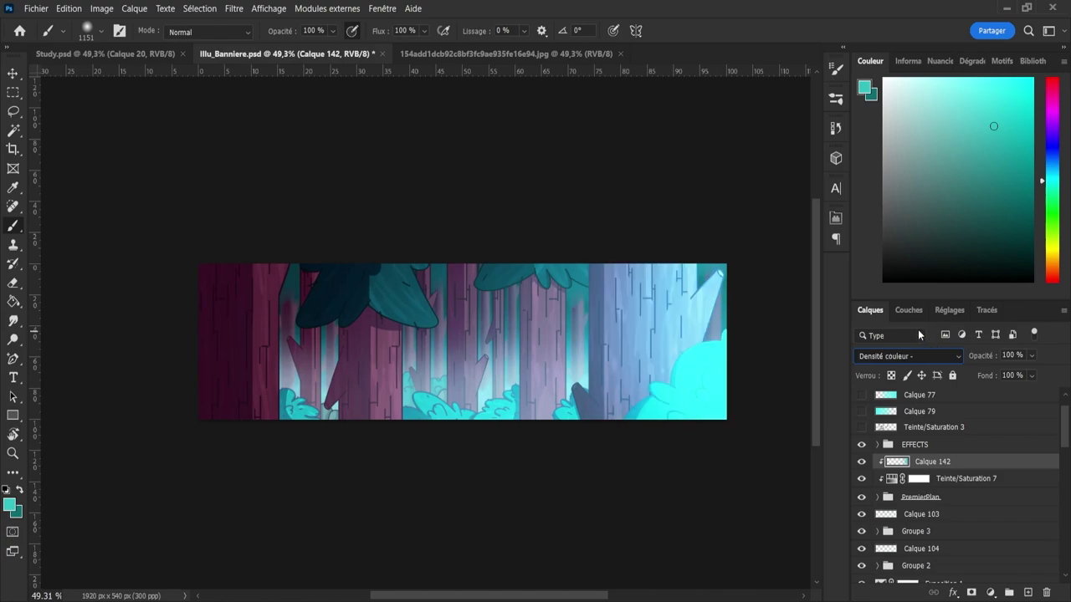
{"action": "left_click", "coordinate": [1031, 357]}
{"action": "left_click_drag", "start_coordinate": [1036, 375], "coordinate": [1012, 375]}
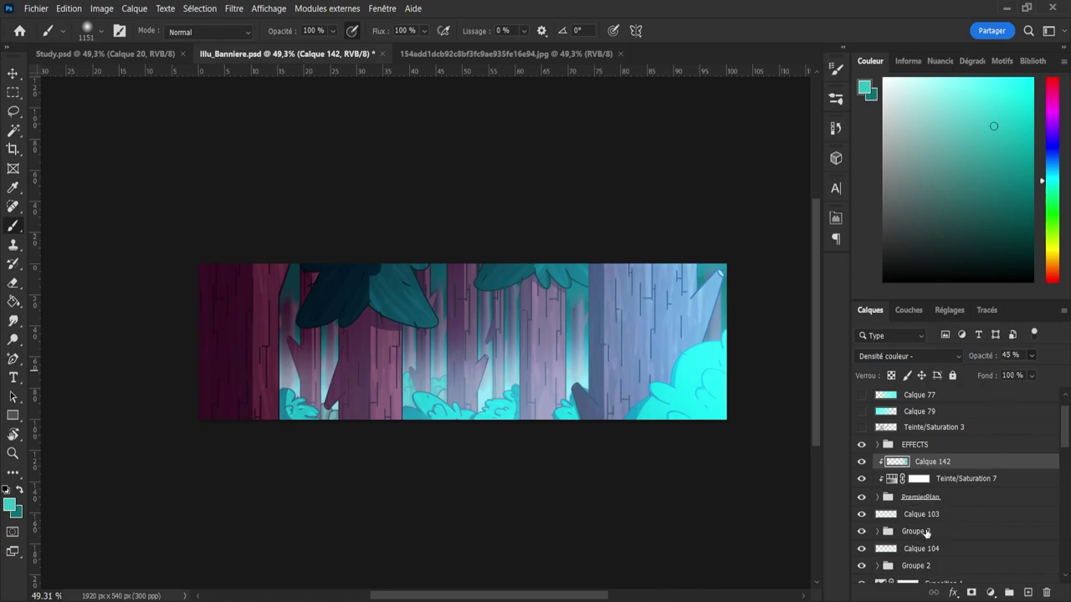
- Create a new layer directly above Groupe 3 and clip it to that group
{"action": "left_click", "coordinate": [927, 532]}
{"action": "left_click", "coordinate": [1028, 592]}
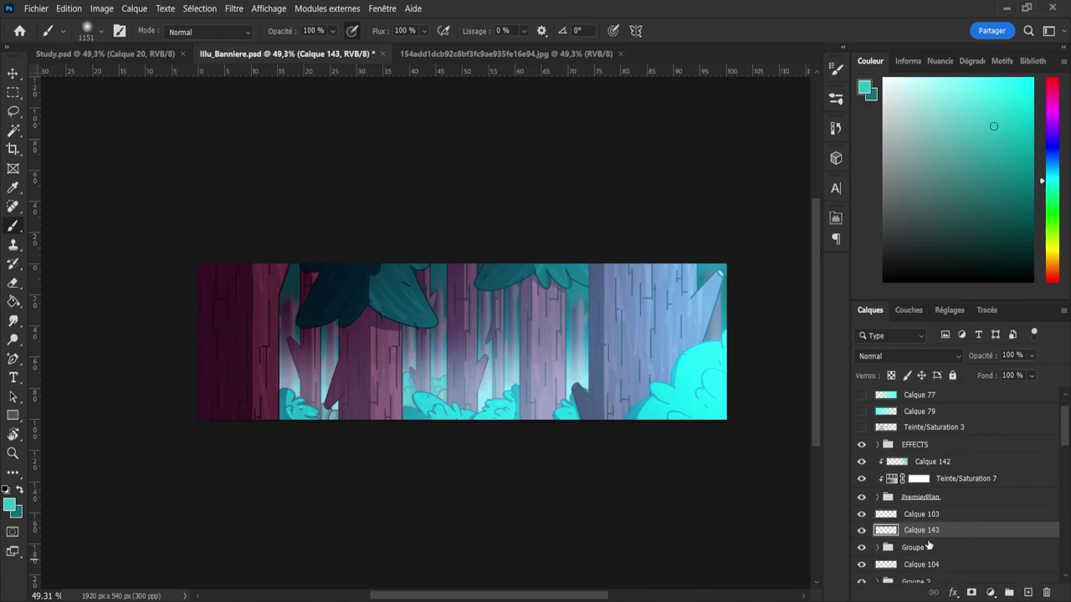
{"action": "key", "text": "ctrl+alt+g"}
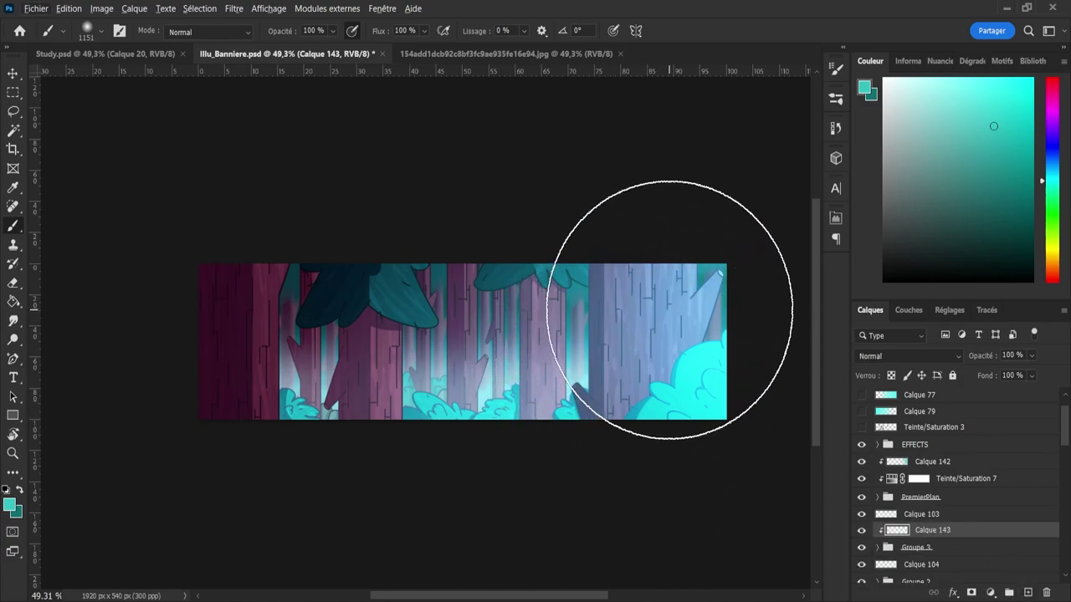
- Paint a soft turquoise glow down the right side of the fir's foliage and trunk with a brush size of 323
{"action": "key", "text": "bracketleft"}
{"action": "key", "text": "bracketleft"}
{"action": "key", "text": "bracketleft"}
{"action": "key", "text": "bracketleft"}
{"action": "key", "text": "bracketleft"}
{"action": "key", "text": "bracketleft"}
{"action": "key", "text": "bracketleft"}
{"action": "key", "text": "bracketleft"}
{"action": "key", "text": "bracketleft"}
{"action": "key", "text": "bracketleft"}
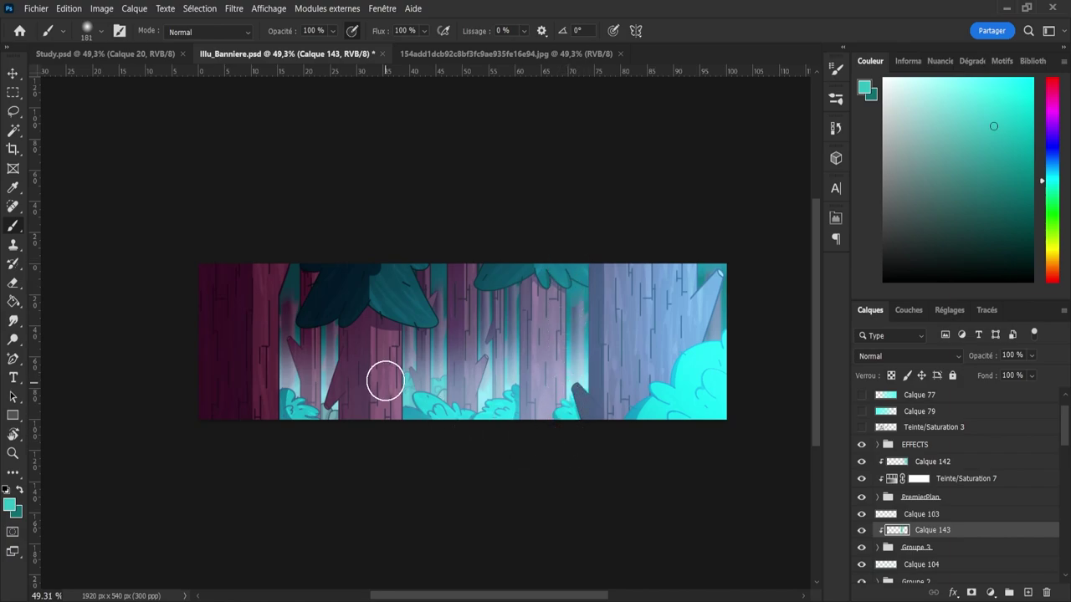
{"action": "left_click_drag", "start_coordinate": [400, 311], "coordinate": [400, 439]}
{"action": "key", "text": "ctrl+z"}
{"action": "key", "text": "bracketright"}
{"action": "key", "text": "bracketright"}
{"action": "key", "text": "bracketright"}
{"action": "mouse_move", "coordinate": [427, 275]}
{"action": "left_mouse_down"}
{"action": "mouse_move", "coordinate": [418, 268]}
{"action": "mouse_move", "coordinate": [421, 444]}
{"action": "left_mouse_up"}
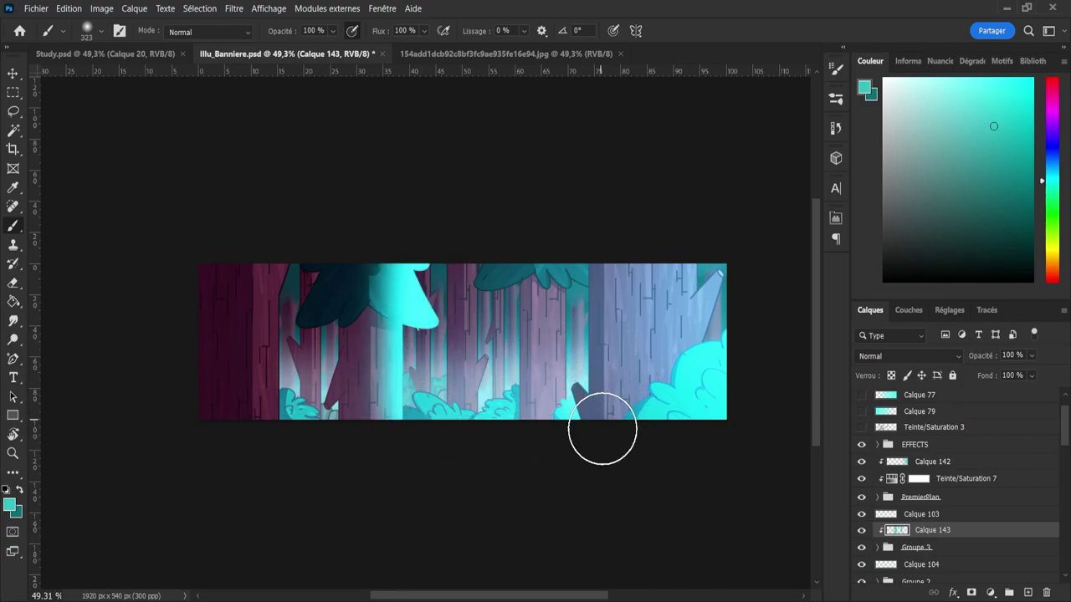
- Set Calque 143's blend mode to Densité couleur - and its opacity to 25%
{"action": "left_click", "coordinate": [941, 354]}
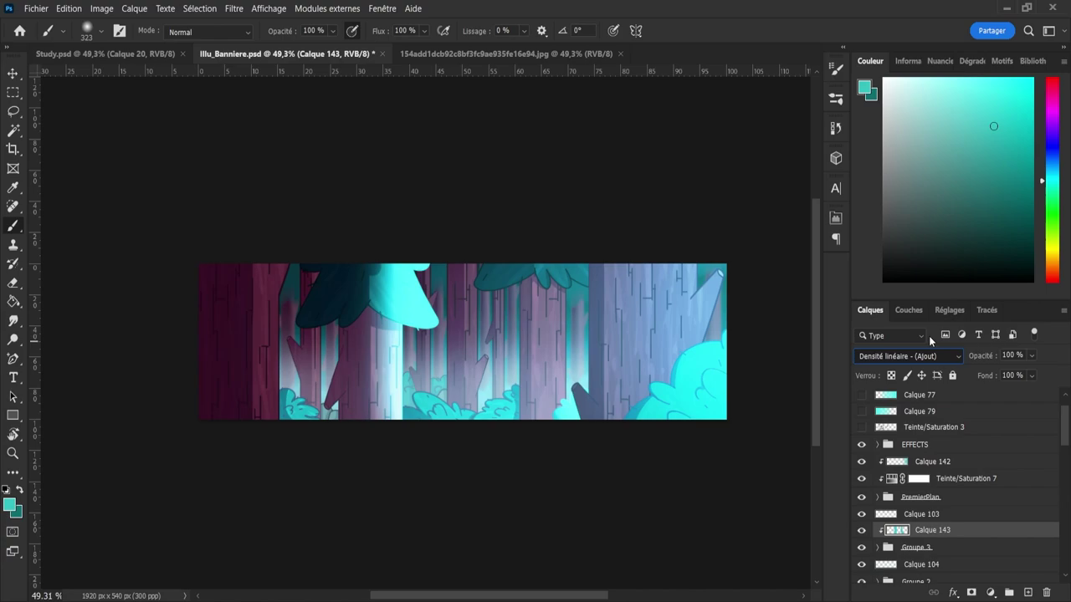
{"action": "left_click", "coordinate": [915, 328]}
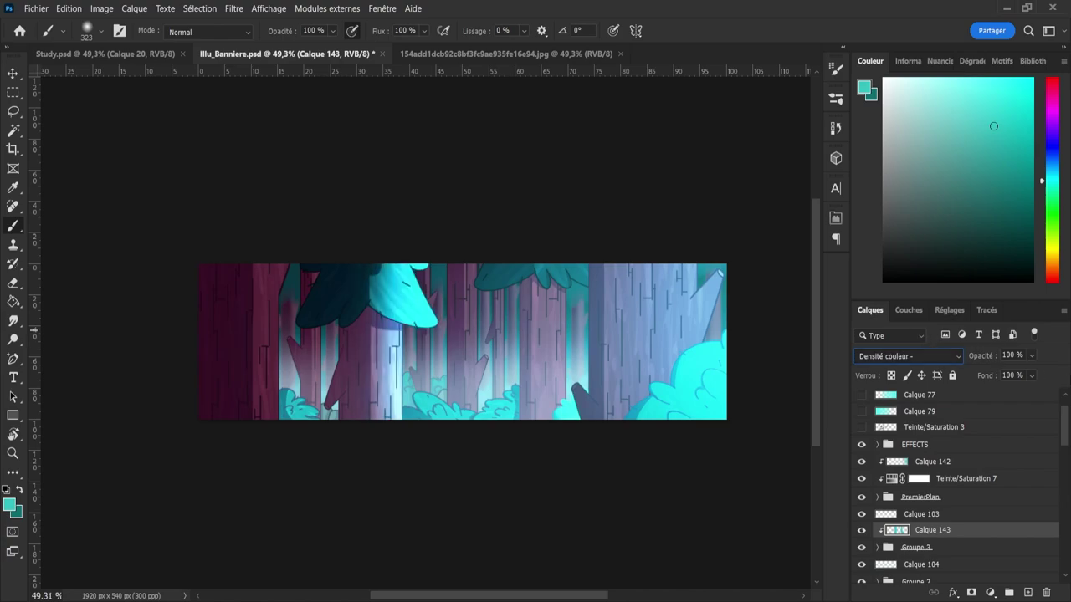
{"action": "left_click", "coordinate": [1033, 358]}
{"action": "left_click", "coordinate": [1033, 376]}
{"action": "left_click_drag", "start_coordinate": [1034, 376], "coordinate": [998, 375]}
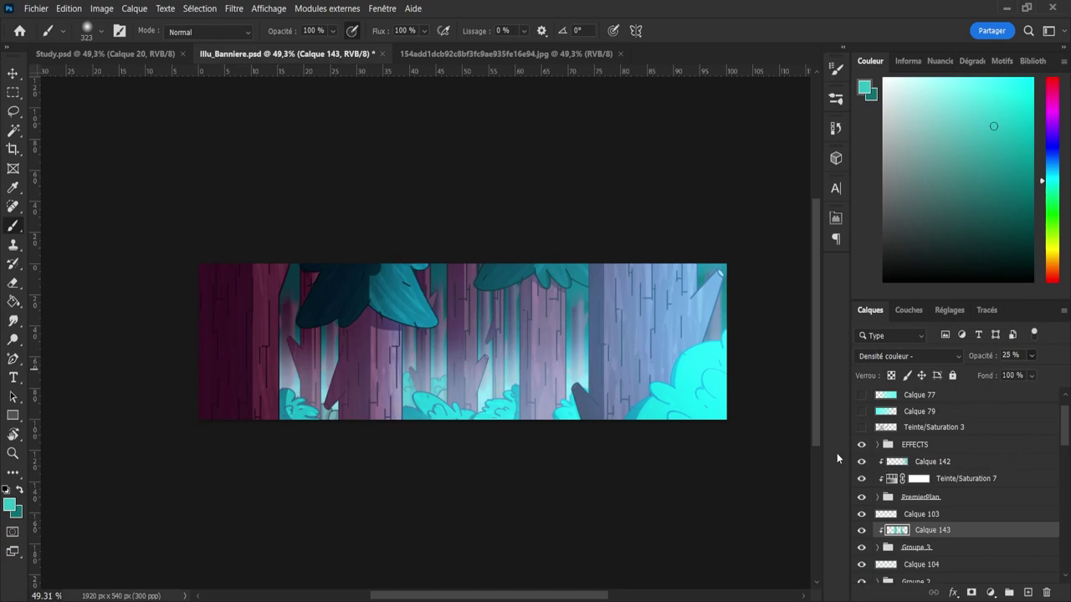
- Lower the opacity of Calque 142 to 36%
{"action": "left_click", "coordinate": [887, 467]}
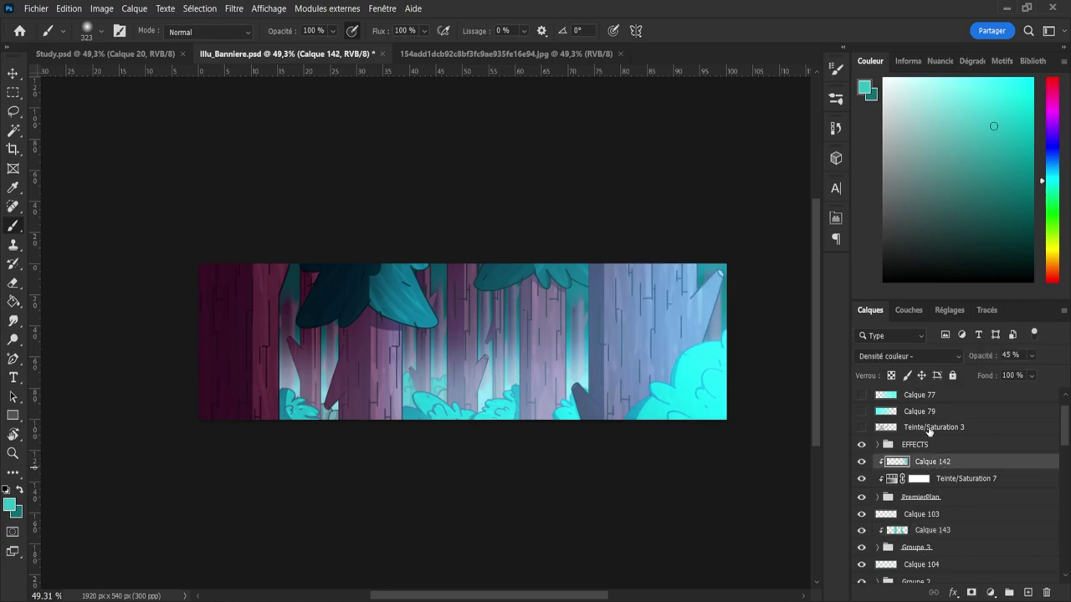
{"action": "left_click", "coordinate": [1019, 373]}
{"action": "left_click", "coordinate": [938, 531]}
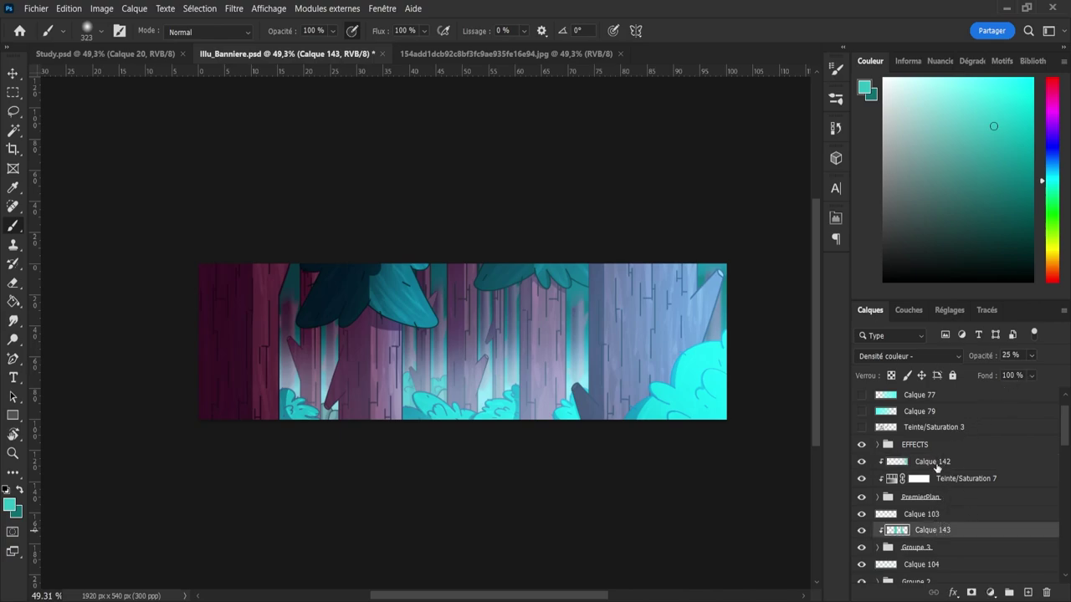
- Compare the banner with and without Calque 142, and save the file
{"action": "left_click", "coordinate": [937, 462]}
{"action": "left_click", "coordinate": [861, 462]}
{"action": "left_click", "coordinate": [860, 461]}
{"action": "left_click", "coordinate": [860, 462]}
{"action": "left_click", "coordinate": [860, 462]}
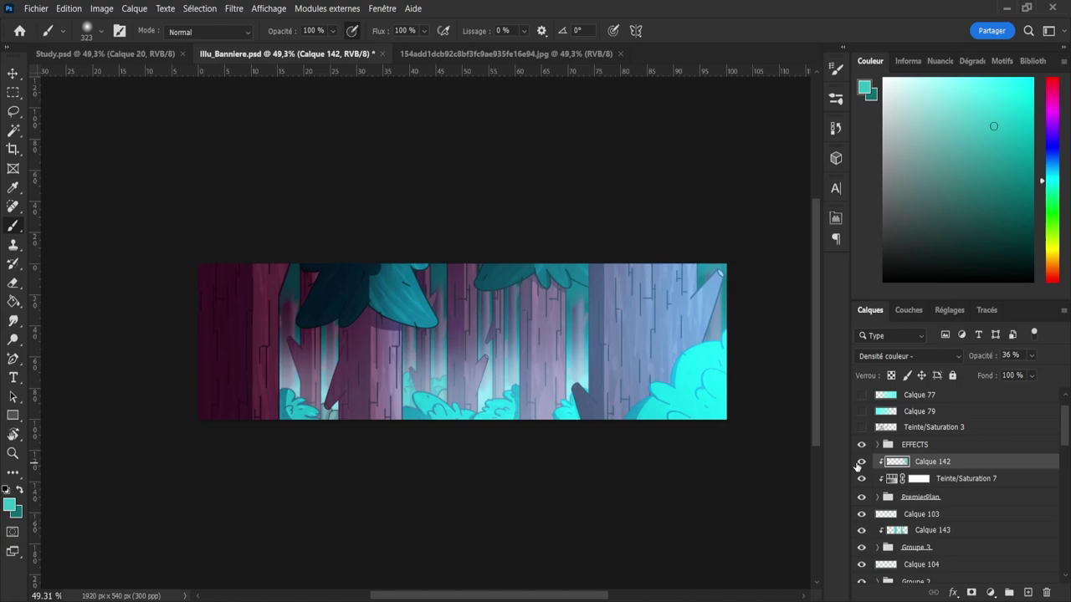
{"action": "key", "text": "ctrl+s"}
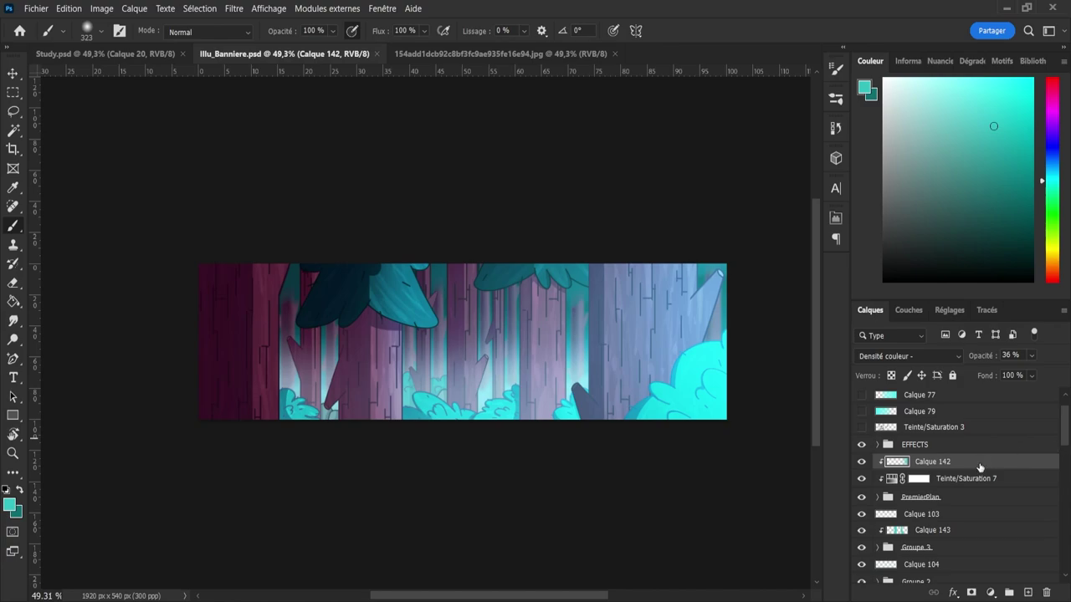
- Hide the EFFECTS group, then show and select the character sketch layer Teinte/Saturation 3
{"action": "left_click", "coordinate": [860, 445]}
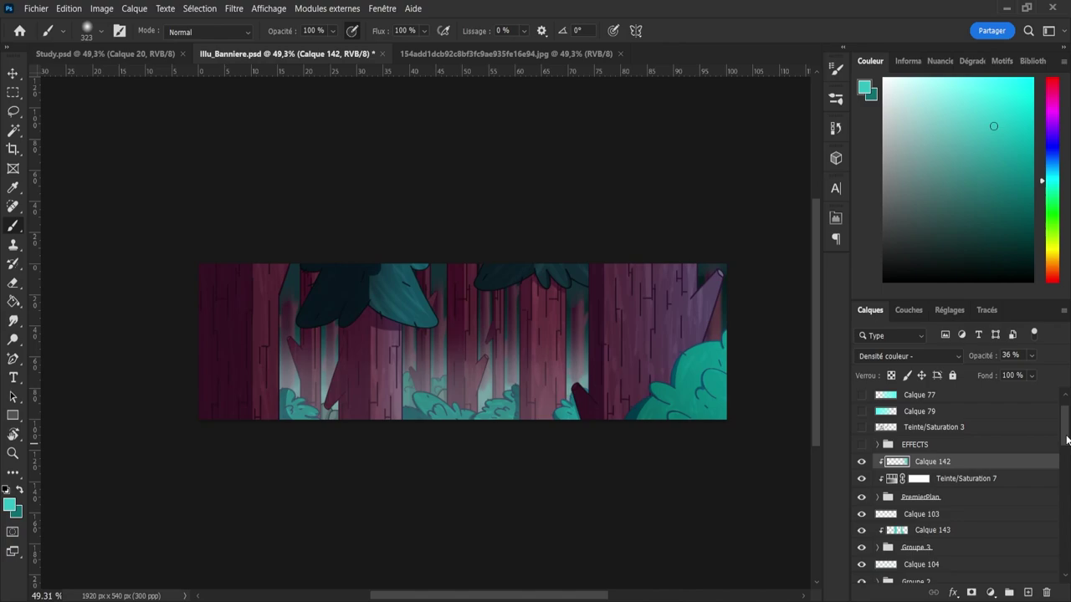
{"action": "scroll", "coordinate": [1068, 439], "scroll_direction": "up", "scroll_amount": 2}
{"action": "left_click", "coordinate": [862, 459]}
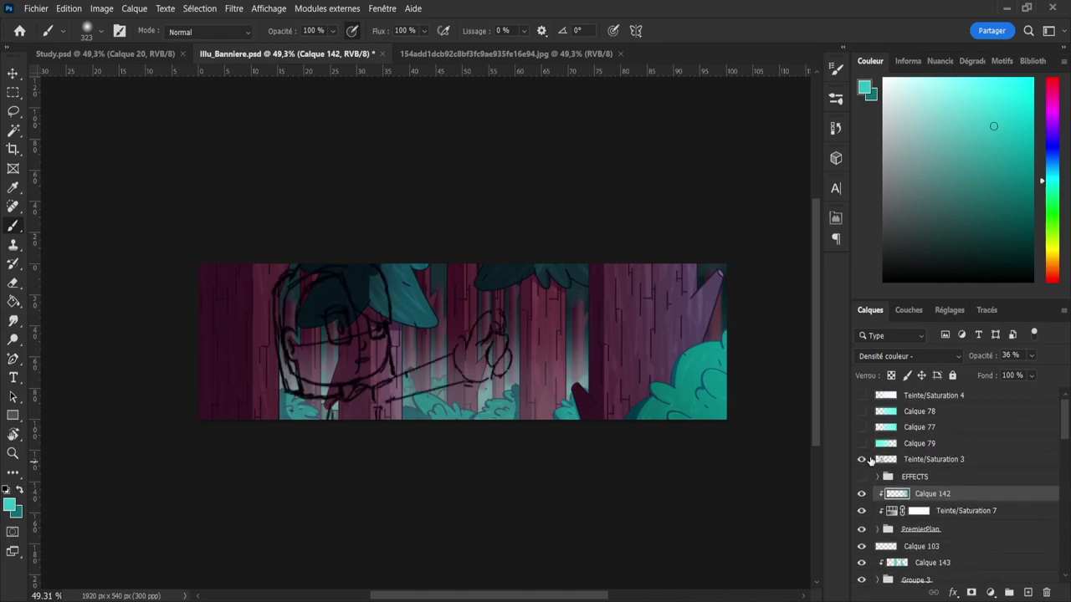
{"action": "left_click", "coordinate": [871, 461]}
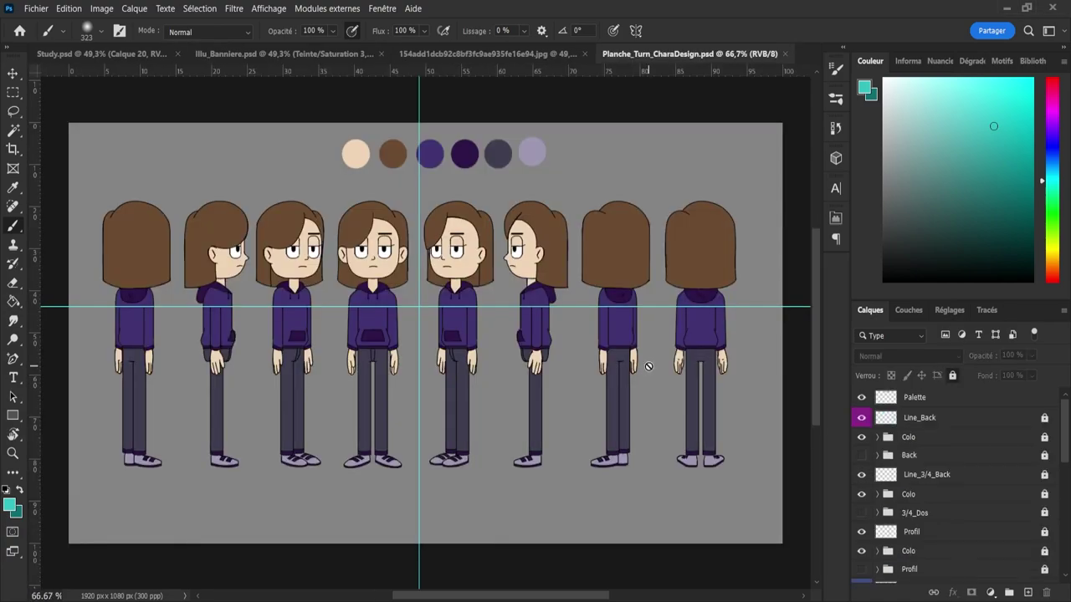
- In Planche_Turn_CharaDesign.psd, identify the three-quarter view's layers and select 3/4 together with the Colo_3/4 group
{"action": "left_click_drag", "start_coordinate": [1062, 449], "coordinate": [1057, 554]}
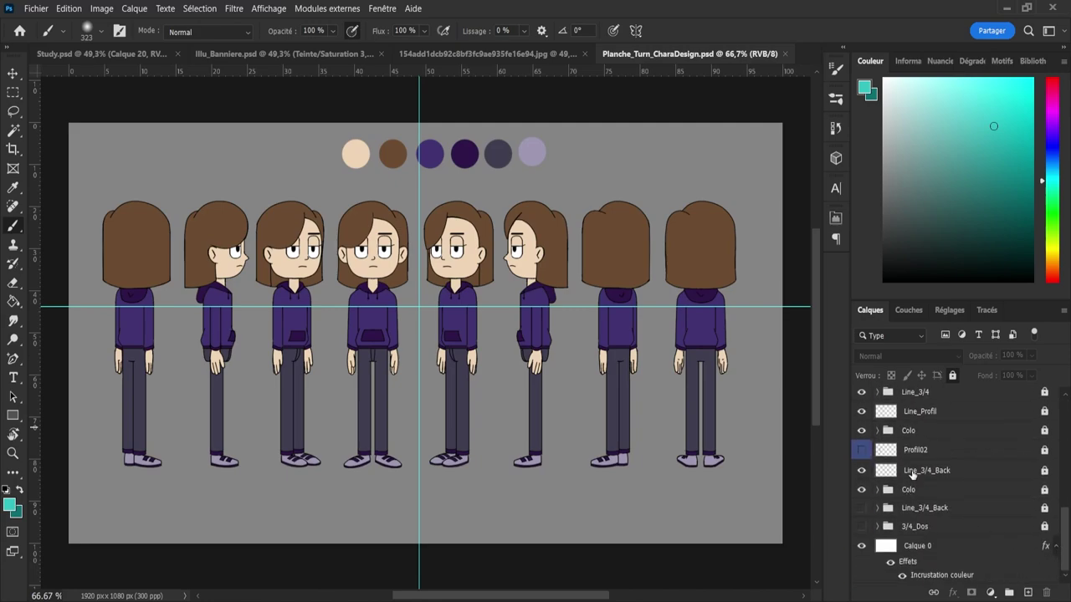
{"action": "left_click", "coordinate": [912, 473]}
{"action": "left_click", "coordinate": [861, 470]}
{"action": "left_click", "coordinate": [861, 470]}
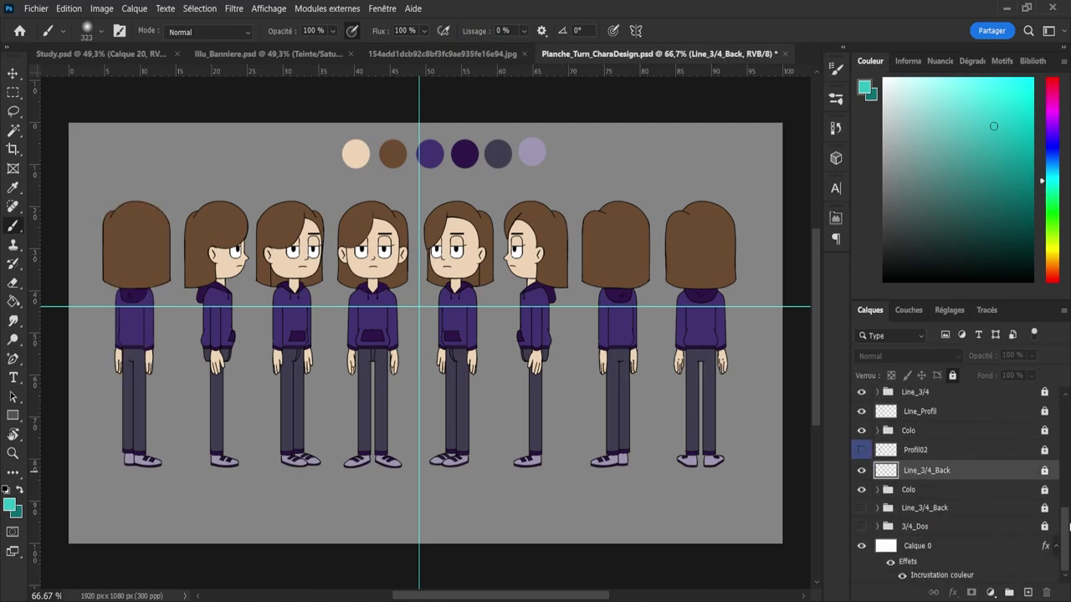
{"action": "scroll", "coordinate": [1064, 526], "scroll_direction": "up", "scroll_amount": 3}
{"action": "left_click", "coordinate": [924, 435]}
{"action": "left_click", "coordinate": [862, 435]}
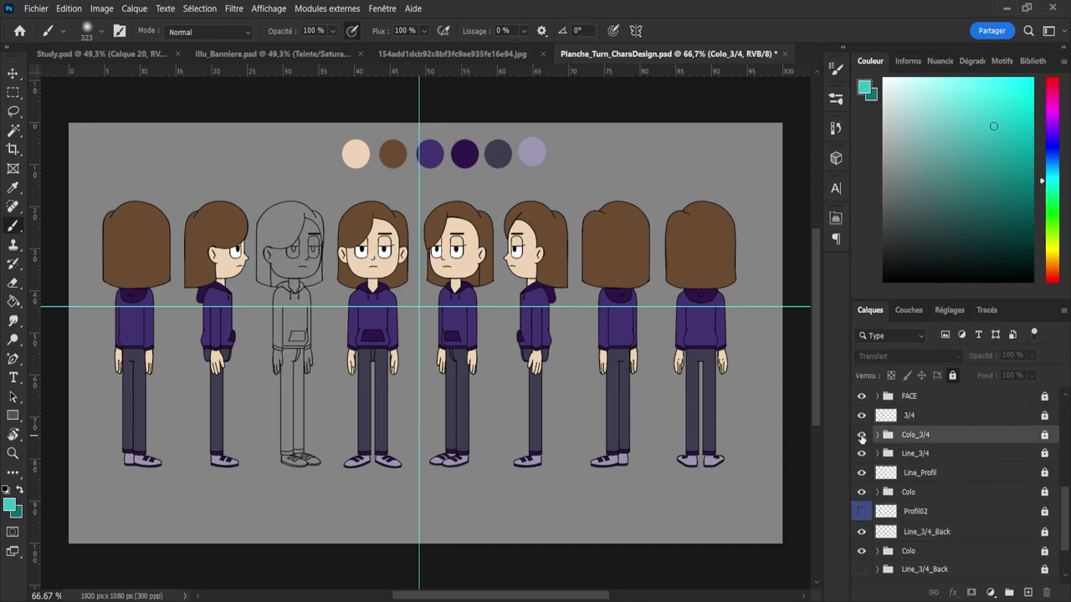
{"action": "left_click", "coordinate": [862, 435]}
{"action": "left_click", "coordinate": [909, 417], "text": "ctrl"}
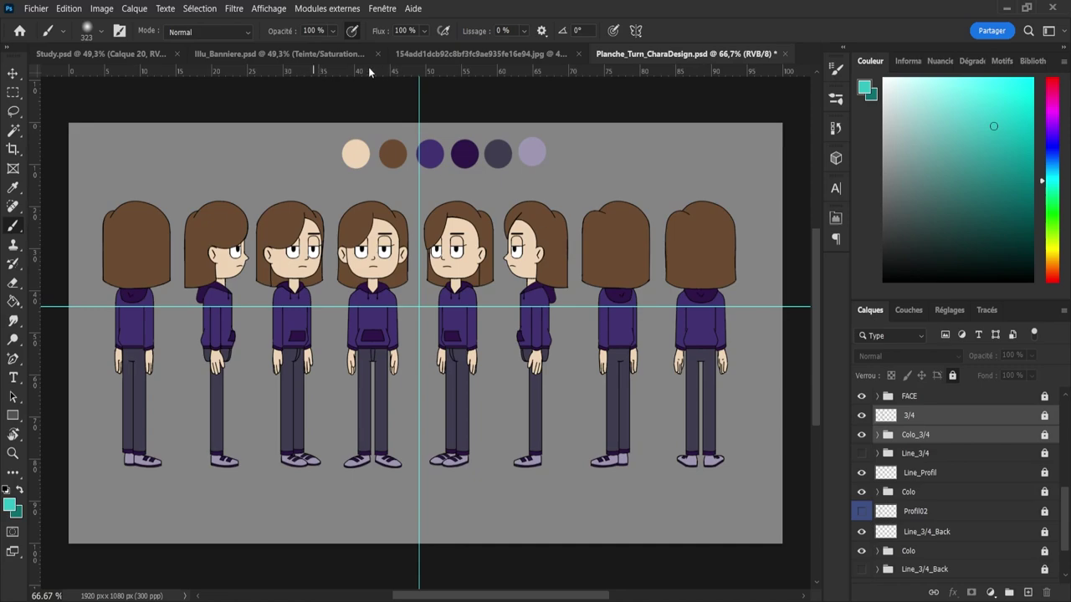
- Copy the selected three-quarter character layers into Illu_Banniere.psd above Teinte/Saturation 3 and unlock them
{"action": "left_click", "coordinate": [455, 54]}
{"action": "left_click", "coordinate": [222, 55]}
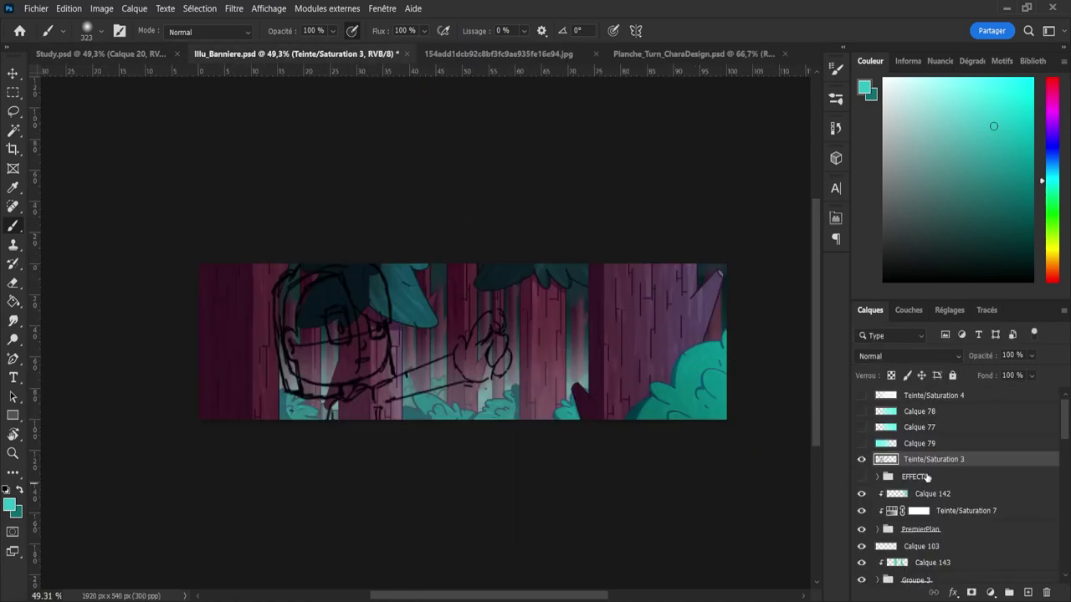
{"action": "left_click_drag", "start_coordinate": [927, 476], "coordinate": [925, 476]}
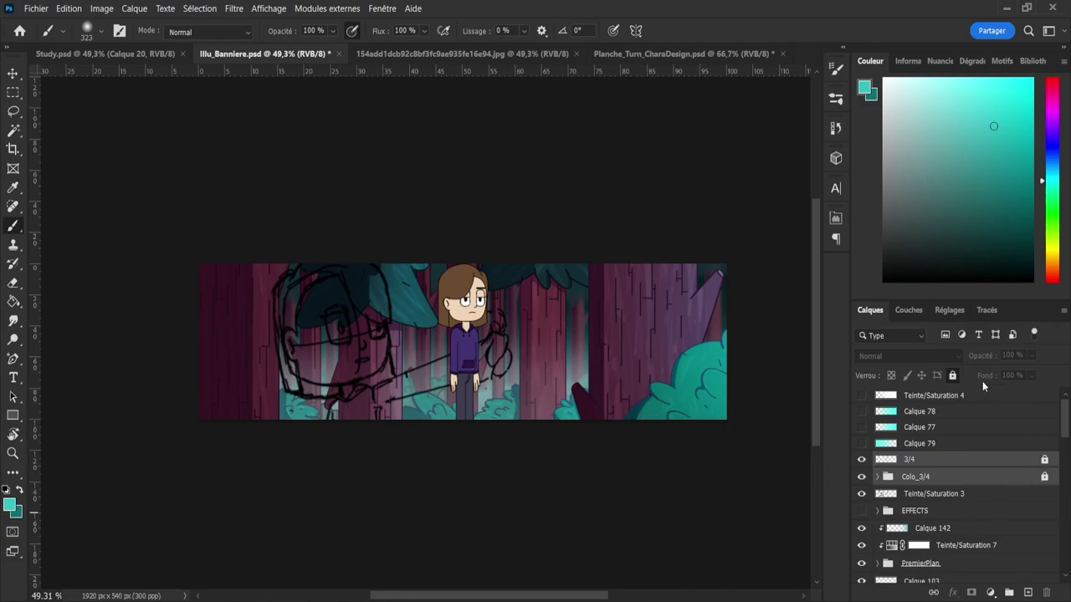
{"action": "left_click", "coordinate": [952, 375]}
- Scale the character up to about 228% and place its head over the sketched head in the banner
{"action": "key", "text": "ctrl+t"}
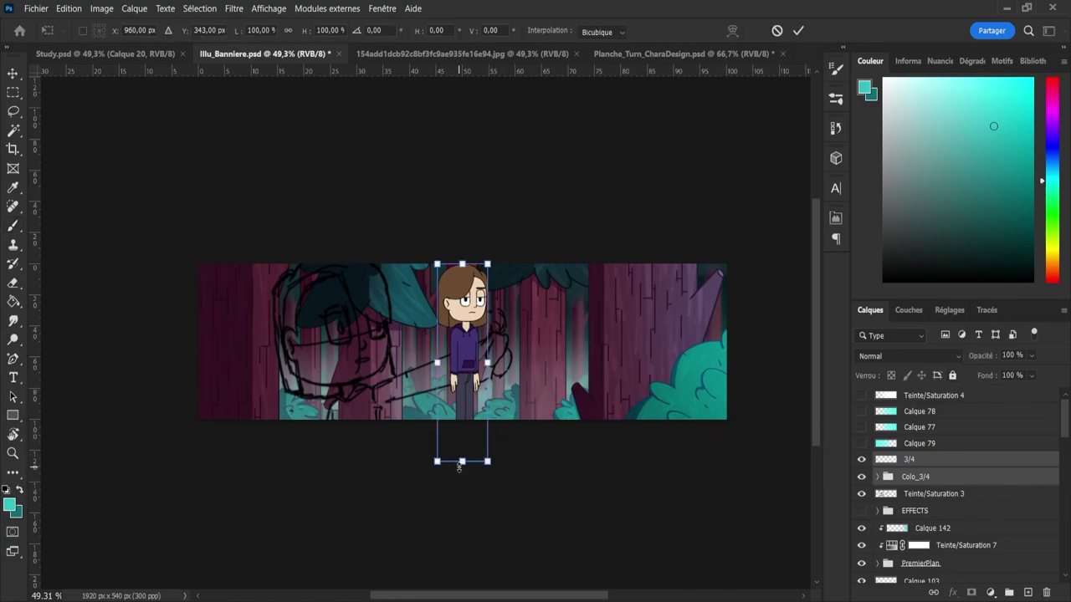
{"action": "left_click_drag", "start_coordinate": [459, 467], "coordinate": [461, 552]}
{"action": "left_click_drag", "start_coordinate": [454, 354], "coordinate": [358, 355]}
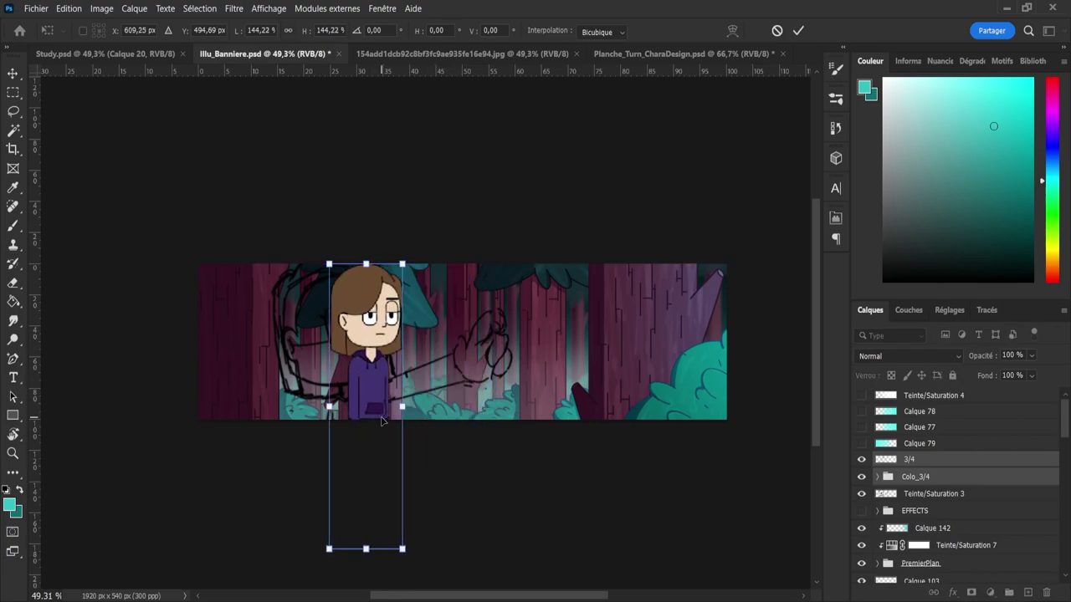
{"action": "mouse_move", "coordinate": [370, 544]}
{"action": "left_mouse_down"}
{"action": "mouse_move", "coordinate": [363, 563]}
{"action": "mouse_move", "coordinate": [373, 562]}
{"action": "left_mouse_up"}
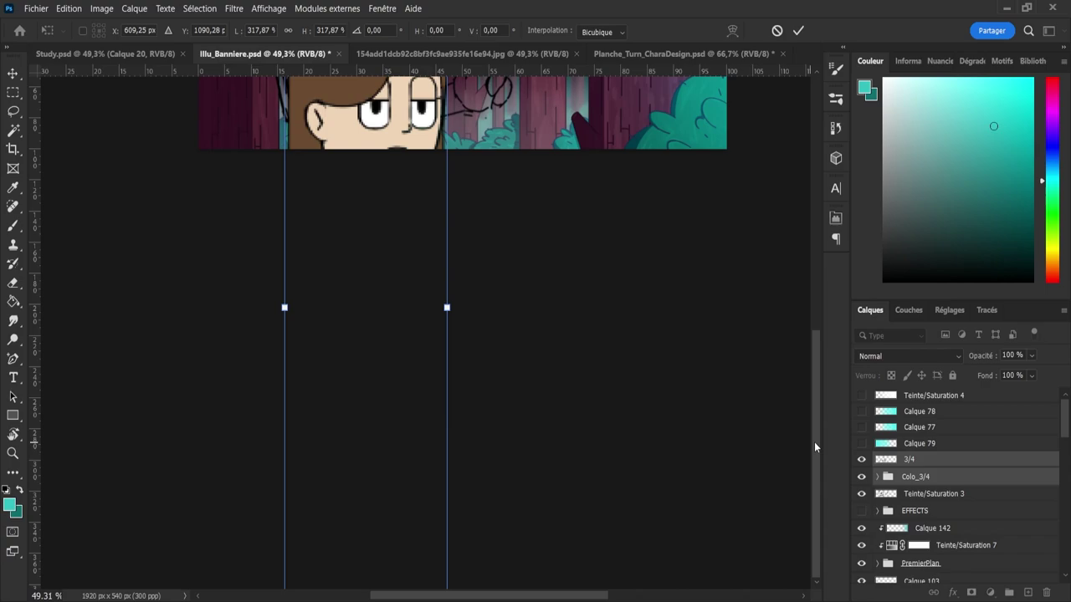
{"action": "left_click_drag", "start_coordinate": [814, 442], "coordinate": [811, 338]}
{"action": "mouse_move", "coordinate": [366, 204]}
{"action": "left_mouse_down"}
{"action": "mouse_move", "coordinate": [349, 297]}
{"action": "mouse_move", "coordinate": [376, 195]}
{"action": "left_mouse_up"}
{"action": "left_click_drag", "start_coordinate": [368, 156], "coordinate": [362, 200]}
{"action": "left_click_drag", "start_coordinate": [376, 262], "coordinate": [380, 263]}
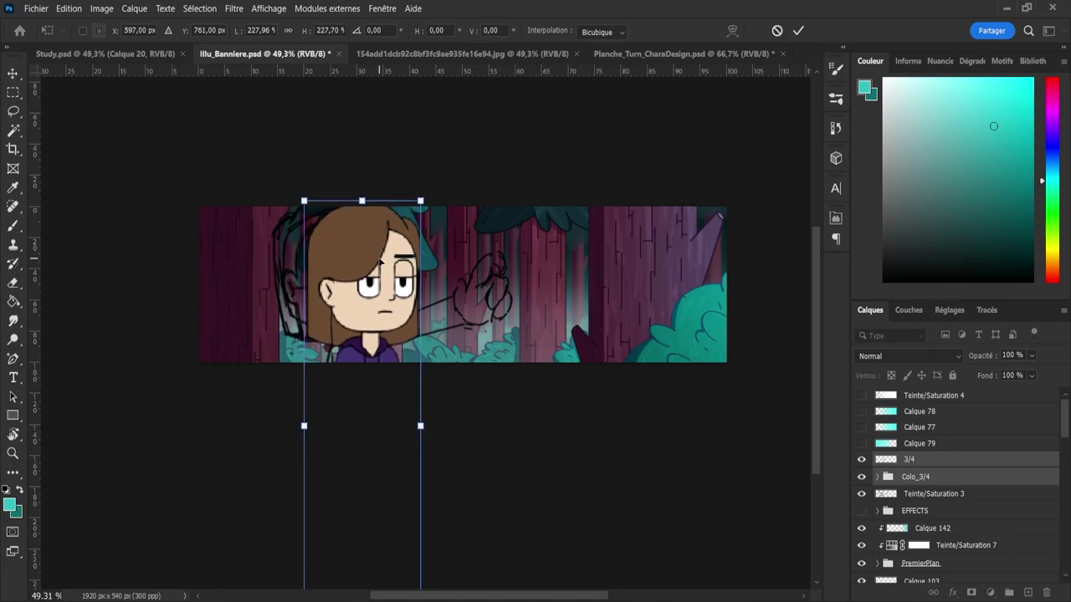
{"action": "left_click", "coordinate": [799, 31]}
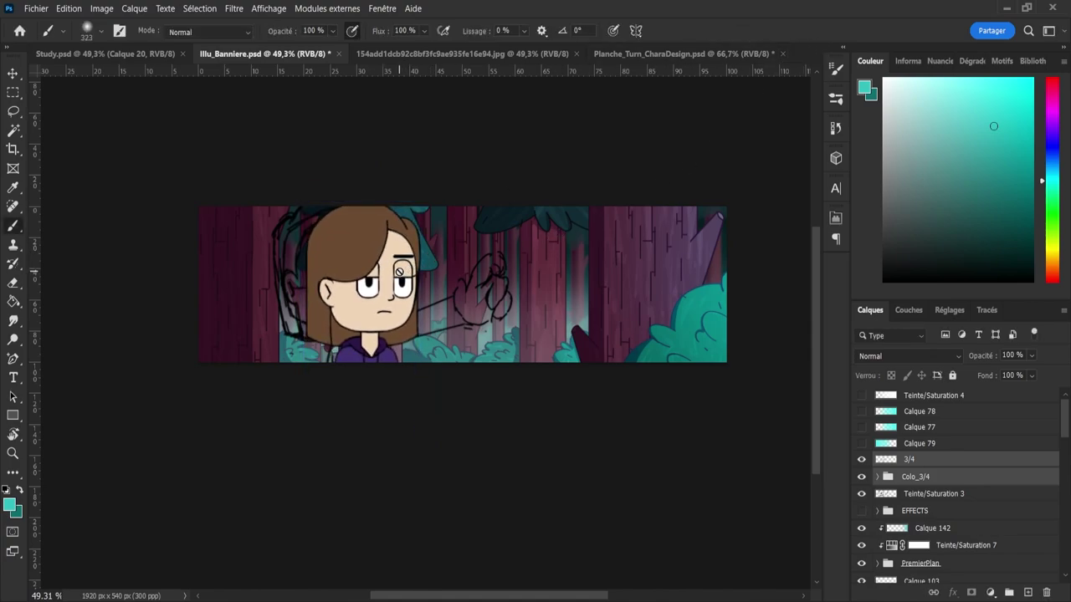
- Move the character to the right of the sketched head so that the sketch is uncovered
{"action": "key", "text": "z"}
{"action": "left_click_drag", "start_coordinate": [642, 295], "coordinate": [622, 296]}
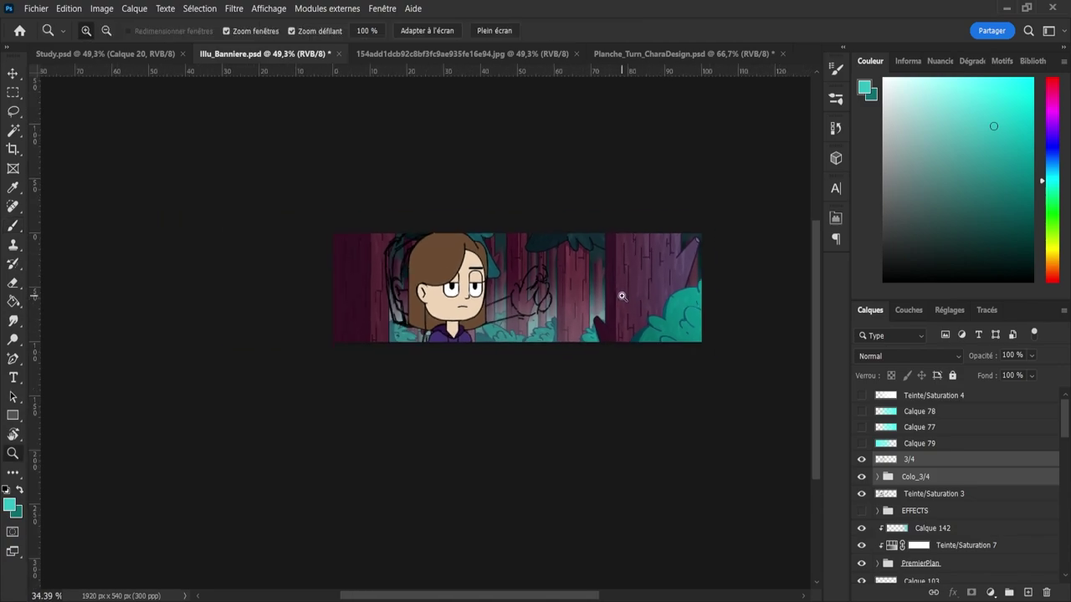
{"action": "left_click_drag", "start_coordinate": [401, 238], "coordinate": [446, 237]}
{"action": "left_click_drag", "start_coordinate": [528, 311], "coordinate": [490, 312]}
{"action": "left_click_drag", "start_coordinate": [686, 356], "coordinate": [703, 355]}
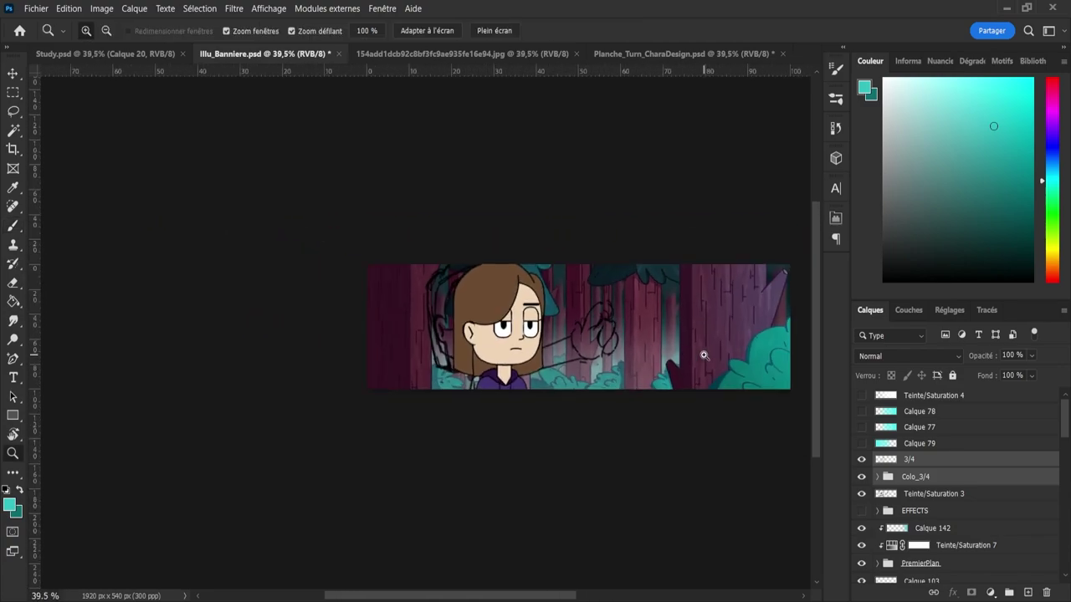
{"action": "scroll", "coordinate": [676, 350], "scroll_direction": "up", "scroll_amount": 3}
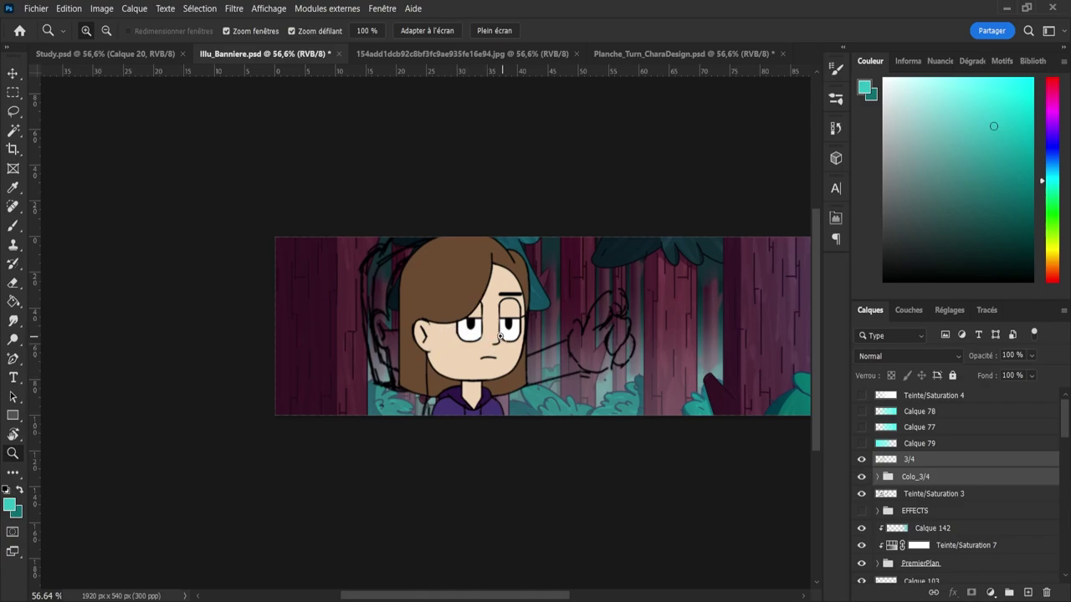
{"action": "key", "text": "v"}
{"action": "left_click_drag", "start_coordinate": [474, 331], "coordinate": [559, 346]}
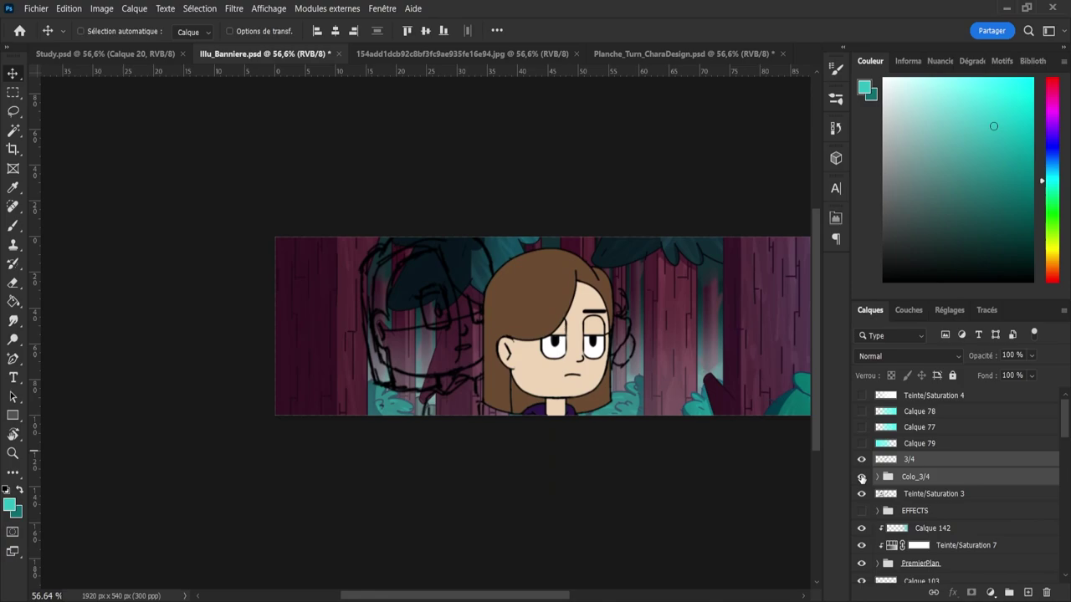
- Hide the Colo_3/4 group and select the layer Calque 79
{"action": "left_click", "coordinate": [861, 477]}
{"action": "left_click_drag", "start_coordinate": [693, 408], "coordinate": [427, 293]}
{"action": "left_click", "coordinate": [919, 444]}
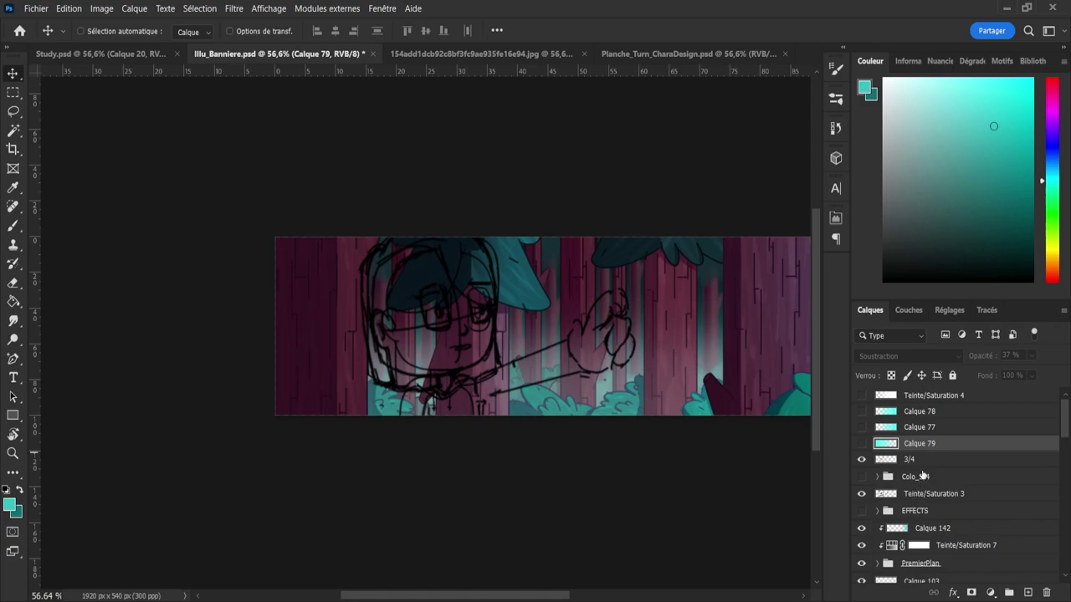
- Lower the opacity of the Teinte/Saturation 3 sketch layer to 34%
{"action": "left_click", "coordinate": [945, 497]}
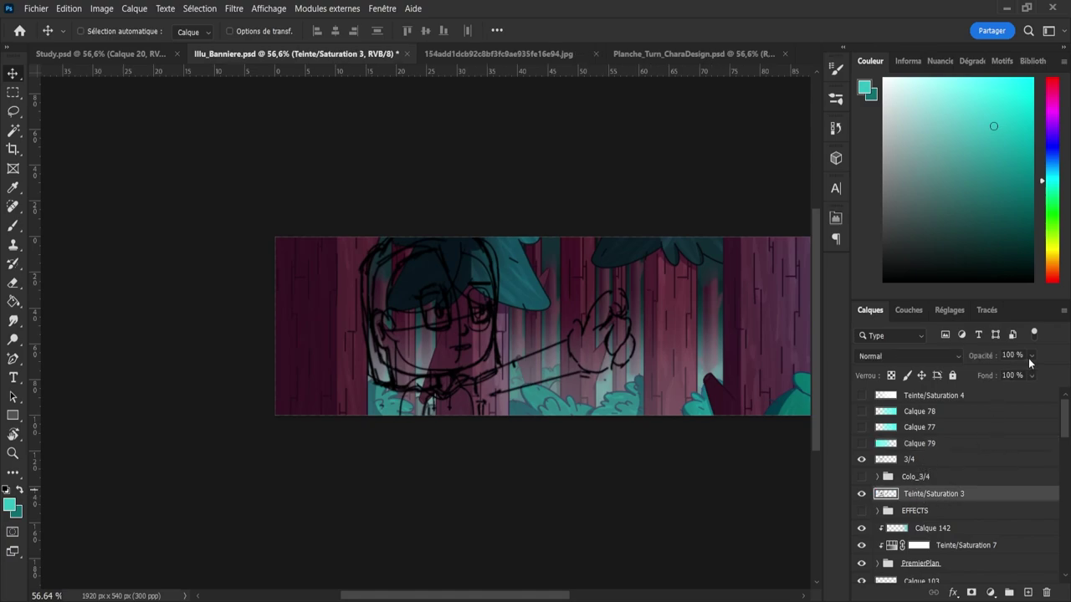
{"action": "key", "text": "3"}
{"action": "key", "text": "5"}
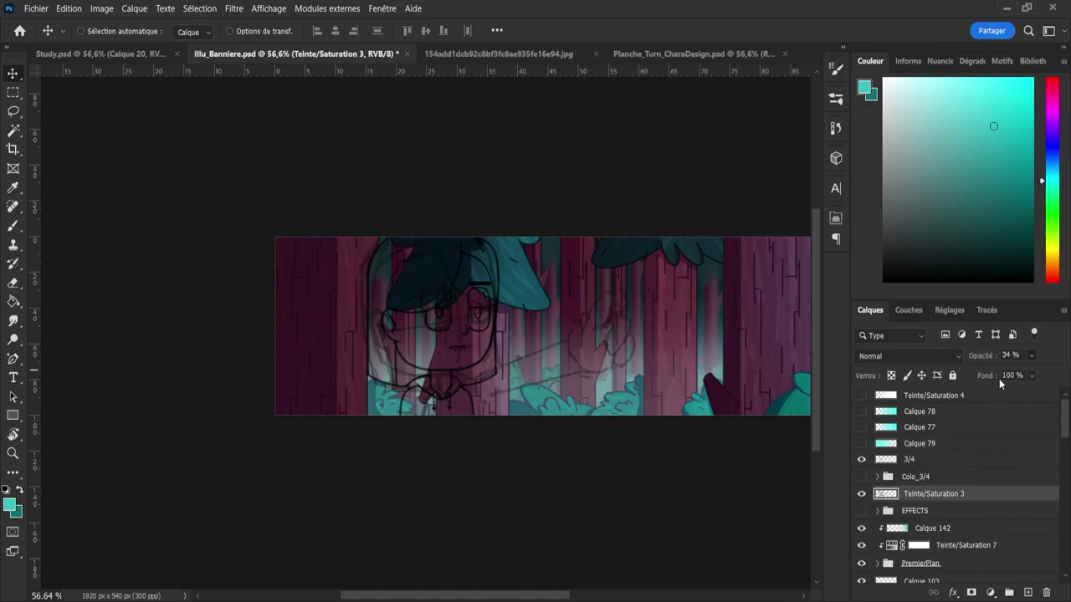
{"action": "left_click", "coordinate": [921, 480]}
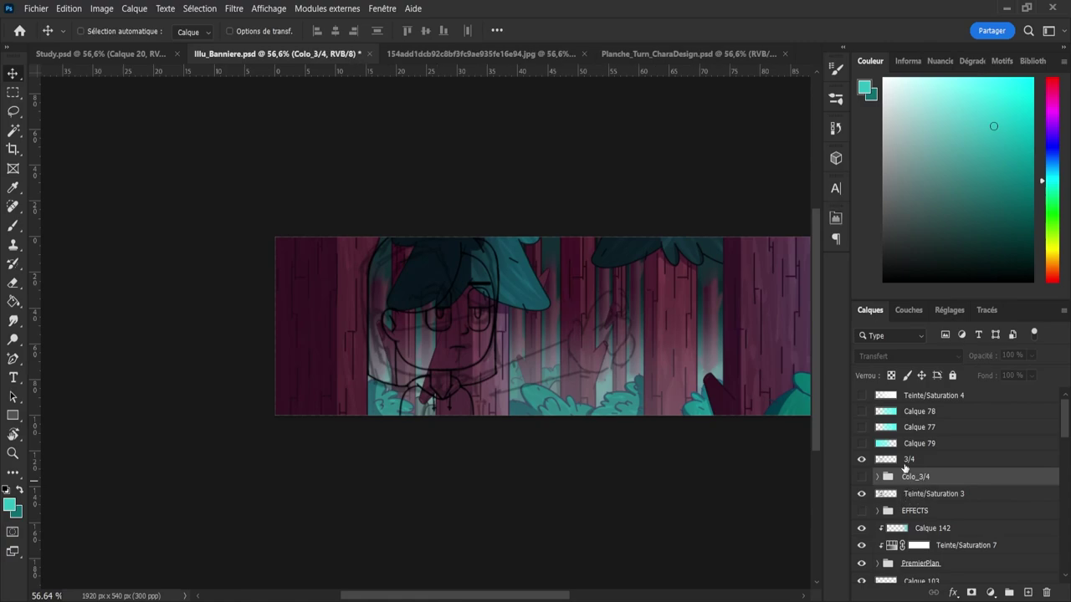
{"action": "left_click", "coordinate": [904, 462]}
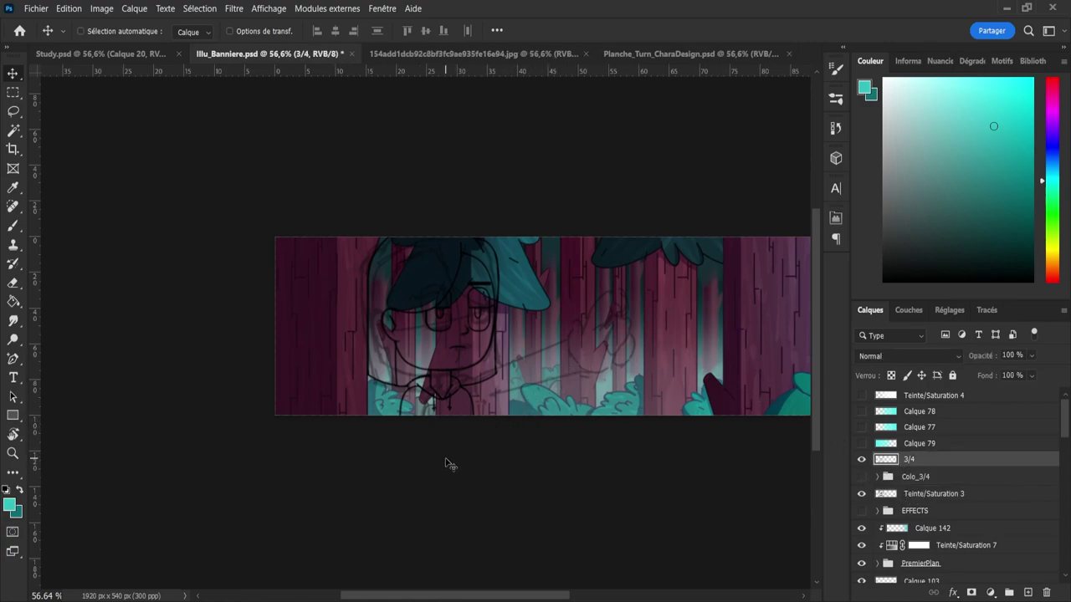
{"action": "key", "text": "l"}
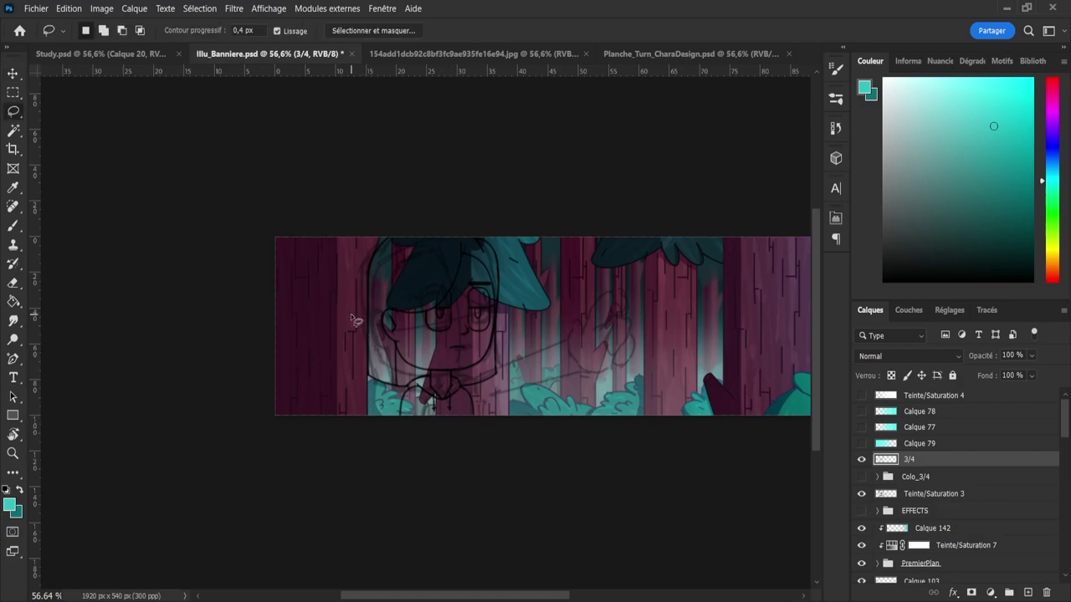
{"action": "mouse_move", "coordinate": [352, 316]}
{"action": "left_mouse_down"}
{"action": "mouse_move", "coordinate": [474, 230]}
{"action": "mouse_move", "coordinate": [523, 258]}
{"action": "mouse_move", "coordinate": [535, 304]}
{"action": "mouse_move", "coordinate": [518, 356]}
{"action": "left_mouse_up"}
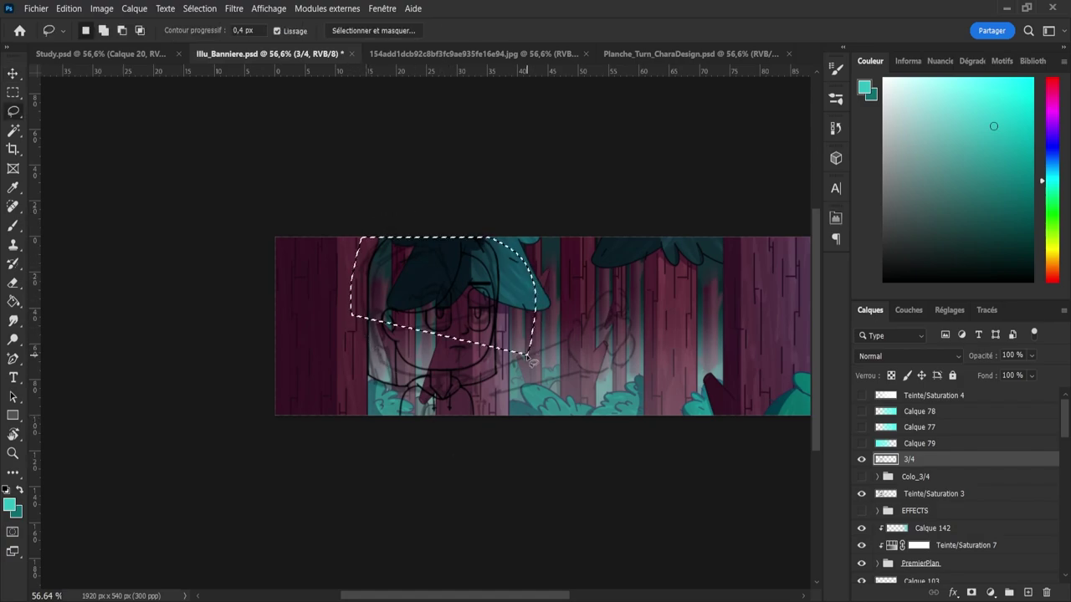
{"action": "key", "text": "ctrl+d"}
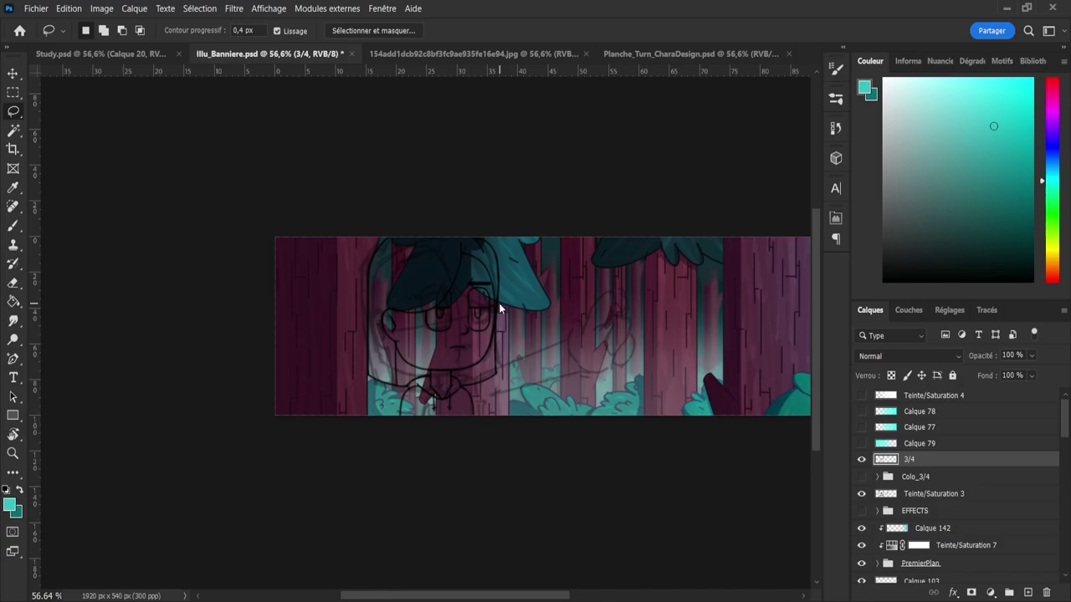
- Rotate the 3/4 layer and Colo_3/4 group together by about -4.6° and align them with the sketched head
{"action": "left_click", "coordinate": [912, 478], "text": "shift"}
{"action": "key", "text": "ctrl+t"}
{"action": "left_click_drag", "start_coordinate": [554, 252], "coordinate": [536, 243]}
{"action": "left_click_drag", "start_coordinate": [448, 314], "coordinate": [457, 318]}
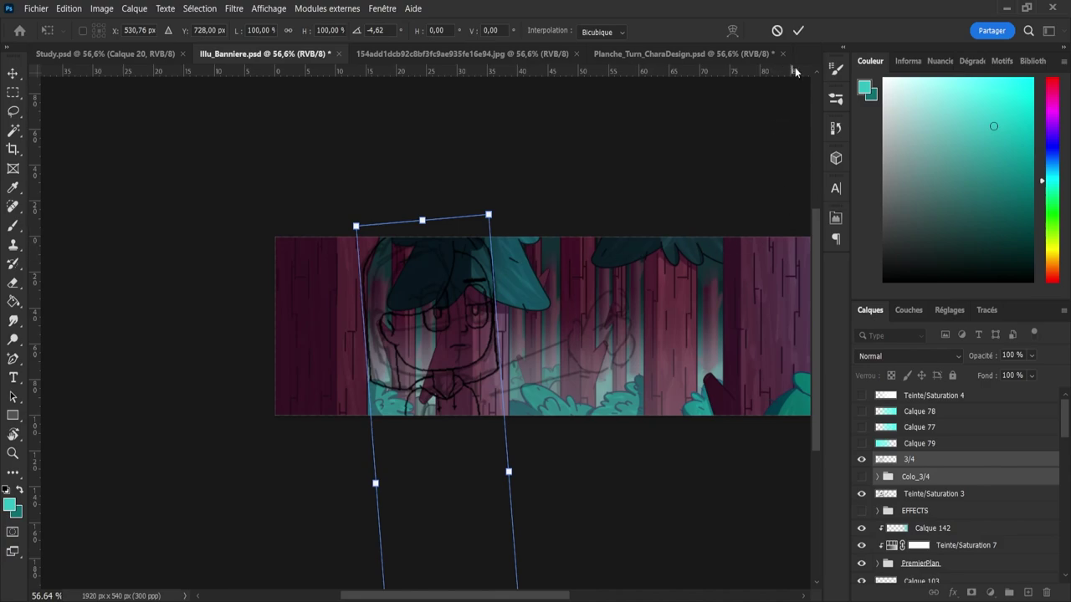
{"action": "left_click", "coordinate": [799, 30]}
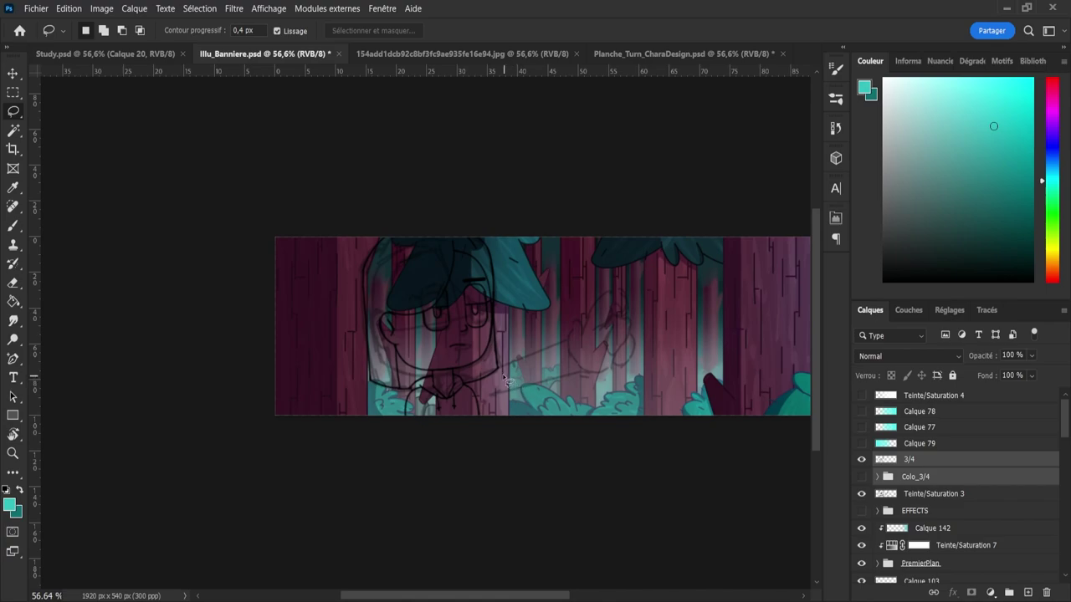
- Compare the 3/4 line art with the underlying head sketch by switching the layer's visibility off and on
{"action": "key", "text": "z"}
{"action": "left_click_drag", "start_coordinate": [445, 353], "coordinate": [468, 348]}
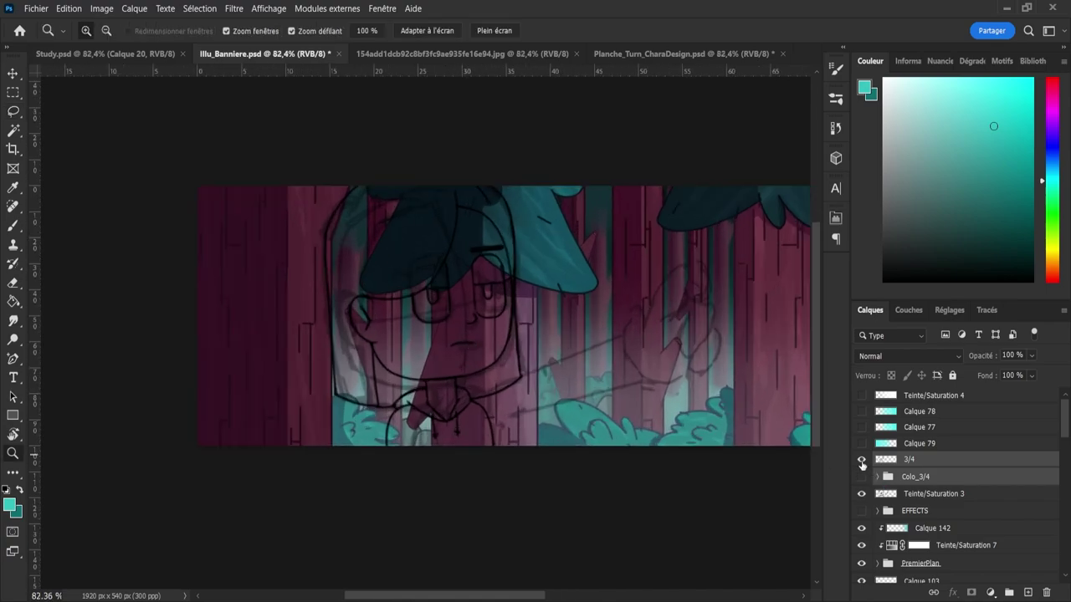
{"action": "left_click", "coordinate": [862, 460]}
{"action": "left_click", "coordinate": [861, 460]}
{"action": "left_click", "coordinate": [861, 460]}
{"action": "left_click", "coordinate": [862, 460]}
{"action": "left_click", "coordinate": [862, 460]}
{"action": "left_click", "coordinate": [862, 460]}
- Lasso the collar and shoulders on the 3/4 layer and flip them horizontally
{"action": "left_click", "coordinate": [966, 460]}
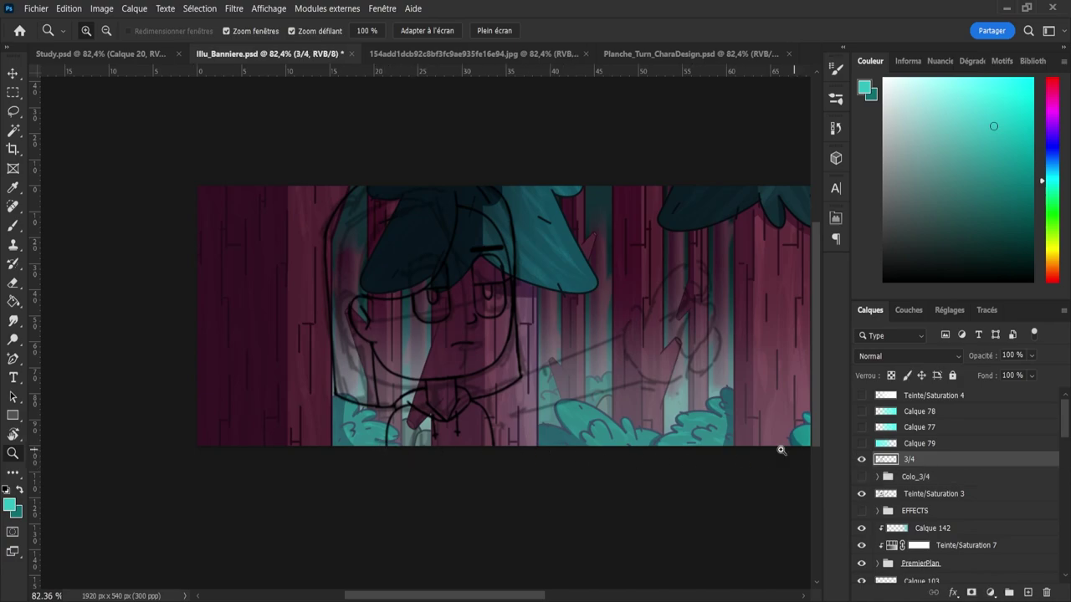
{"action": "key", "text": "l"}
{"action": "mouse_move", "coordinate": [356, 425]}
{"action": "left_mouse_down"}
{"action": "mouse_move", "coordinate": [370, 459]}
{"action": "mouse_move", "coordinate": [538, 461]}
{"action": "mouse_move", "coordinate": [498, 414]}
{"action": "mouse_move", "coordinate": [434, 386]}
{"action": "mouse_move", "coordinate": [396, 399]}
{"action": "mouse_move", "coordinate": [360, 444]}
{"action": "left_mouse_up"}
{"action": "key", "text": "ctrl+t"}
{"action": "right_click", "coordinate": [482, 426]}
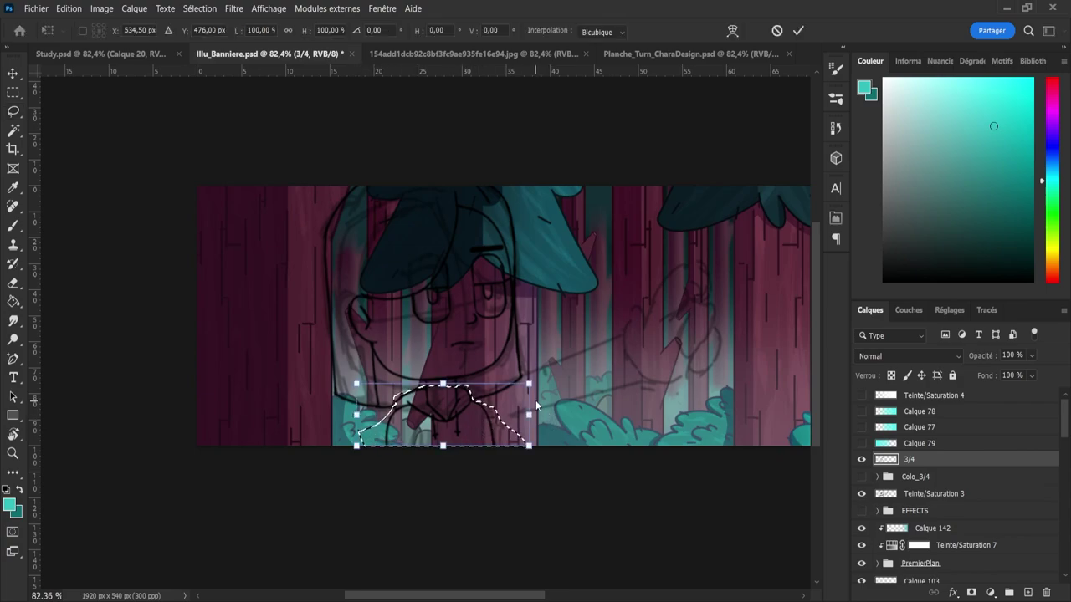
{"action": "left_click", "coordinate": [535, 400]}
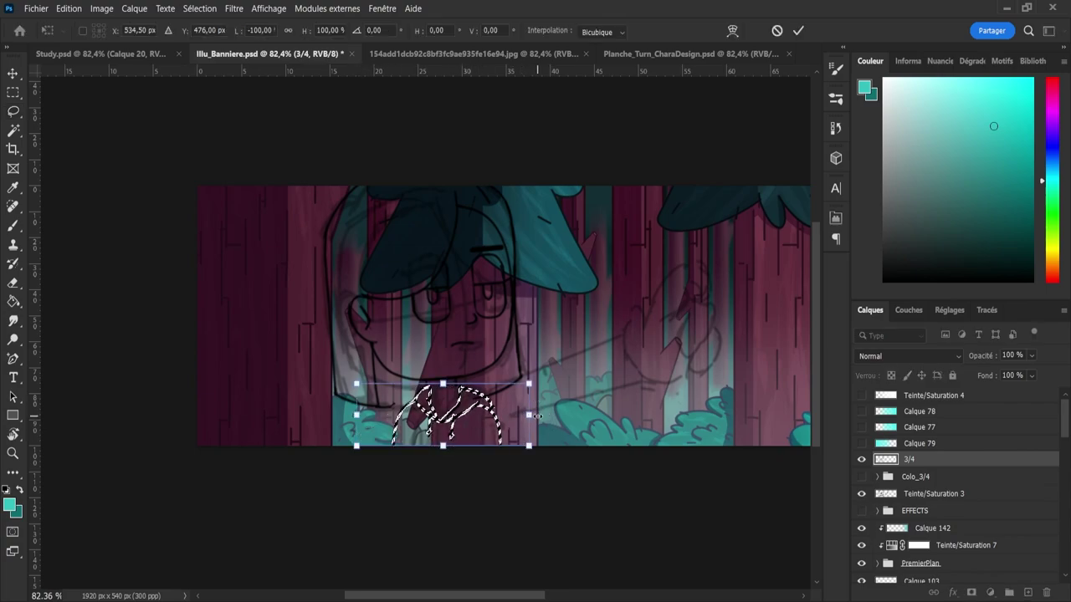
- Rotate the flipped collar and shoulders about 8° counterclockwise, nudge them into place under the chin, apply and deselect
{"action": "left_click_drag", "start_coordinate": [569, 382], "coordinate": [567, 373]}
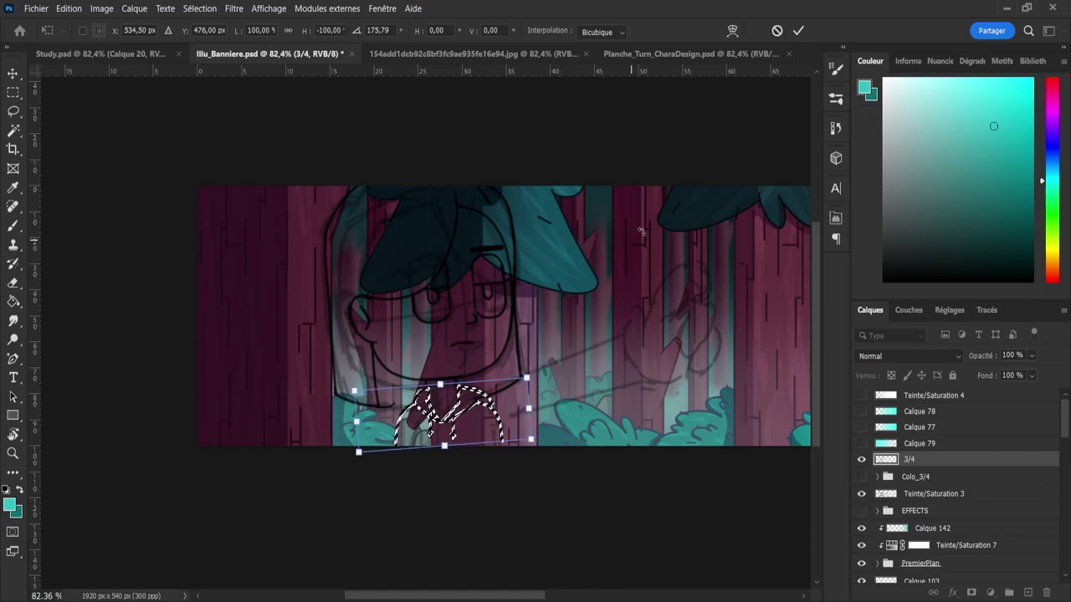
{"action": "key", "text": "Left"}
{"action": "key", "text": "Left"}
{"action": "key", "text": "Left"}
{"action": "key", "text": "Left"}
{"action": "key", "text": "Left"}
{"action": "key", "text": "Left"}
{"action": "key", "text": "Left"}
{"action": "key", "text": "Left"}
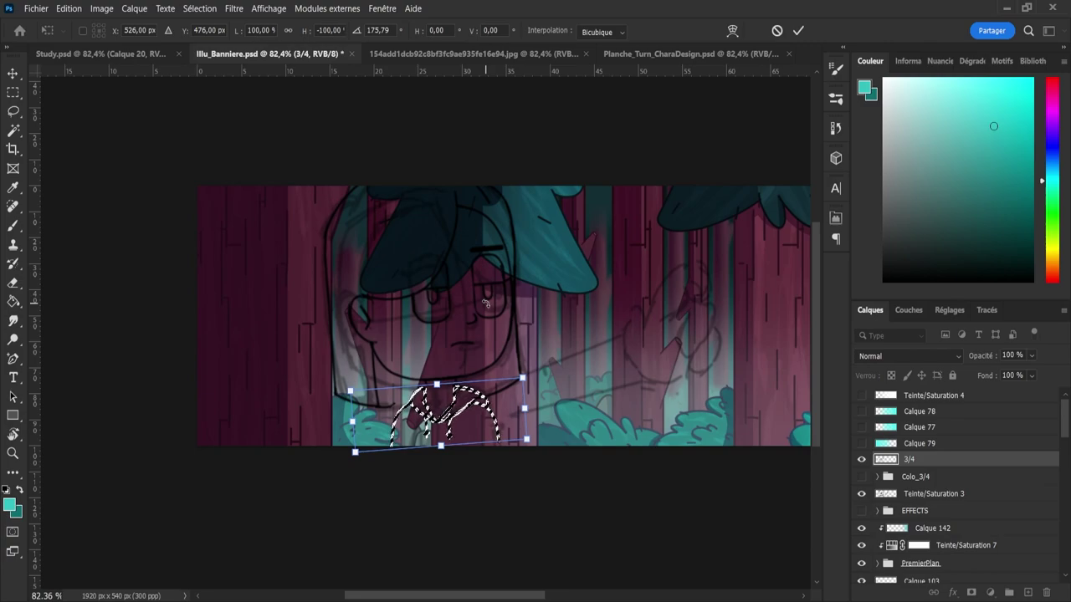
{"action": "left_click_drag", "start_coordinate": [550, 382], "coordinate": [566, 368]}
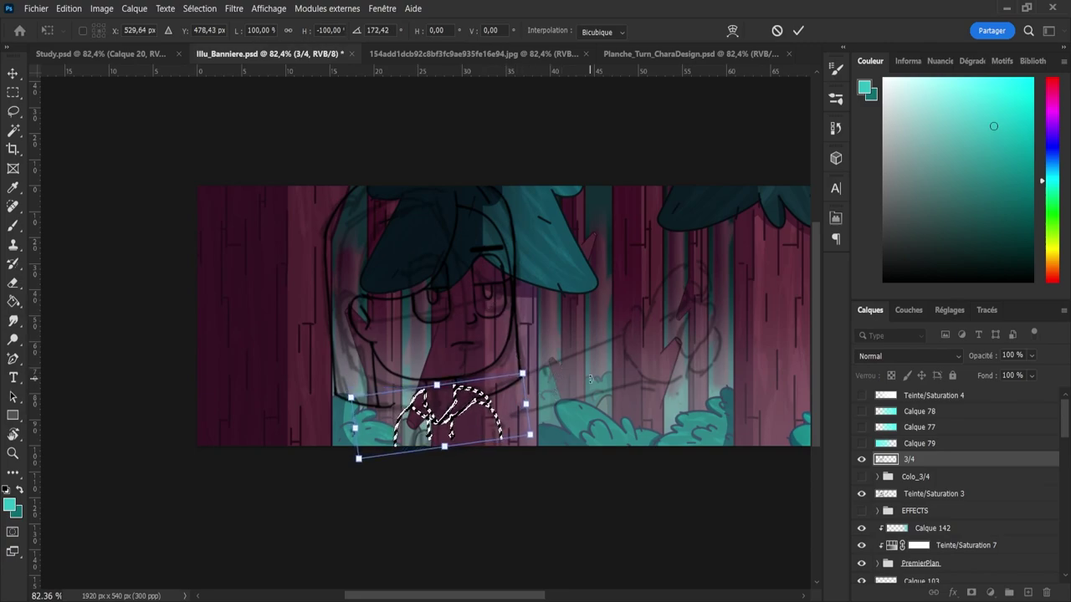
{"action": "key", "text": "Right"}
{"action": "key", "text": "Up"}
{"action": "key", "text": "Up"}
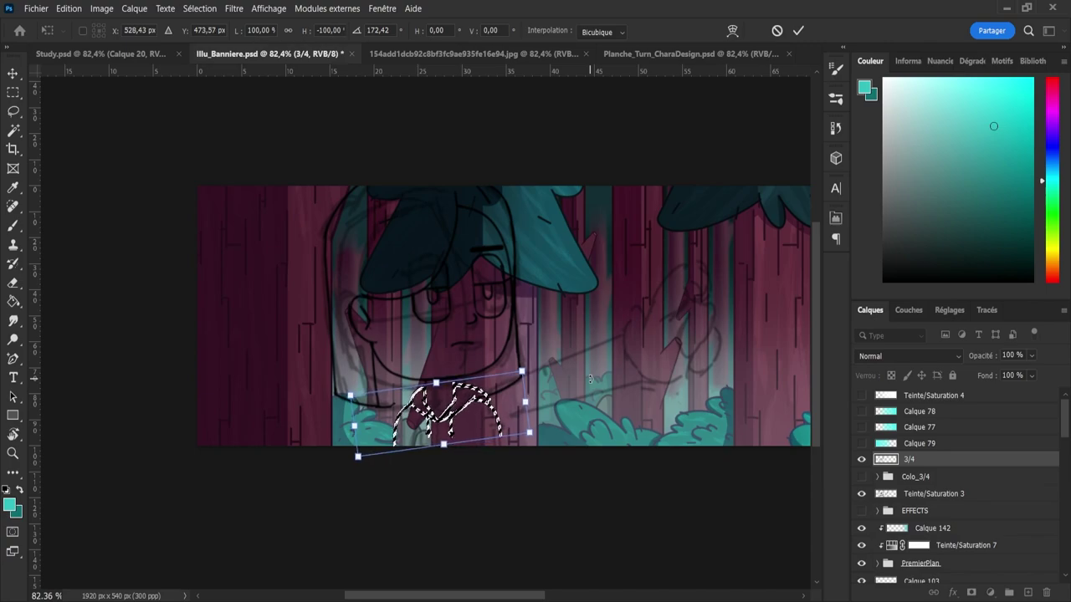
{"action": "key", "text": "Return"}
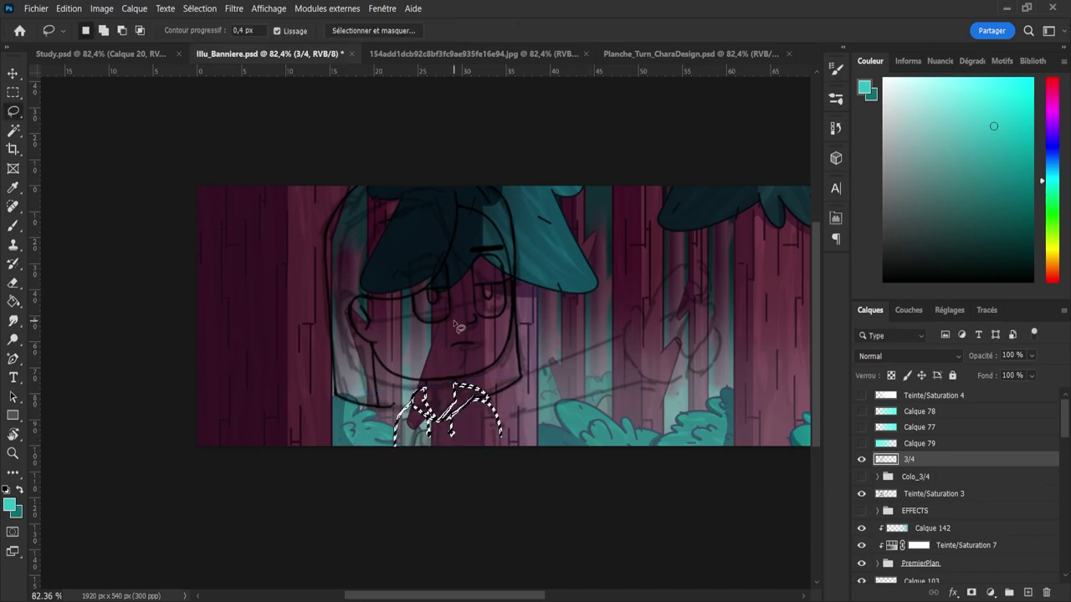
{"action": "key", "text": "ctrl+d"}
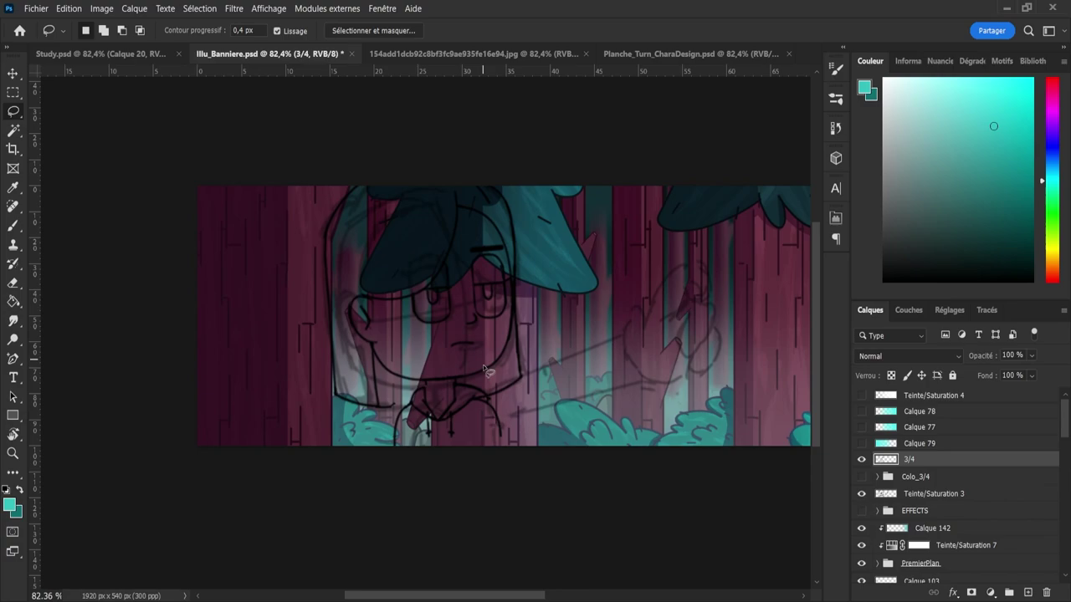
- Erase the shoulder line where the extended arm attaches, and add a new layer above 3/4 for a black size 25 brush
{"action": "key", "text": "e"}
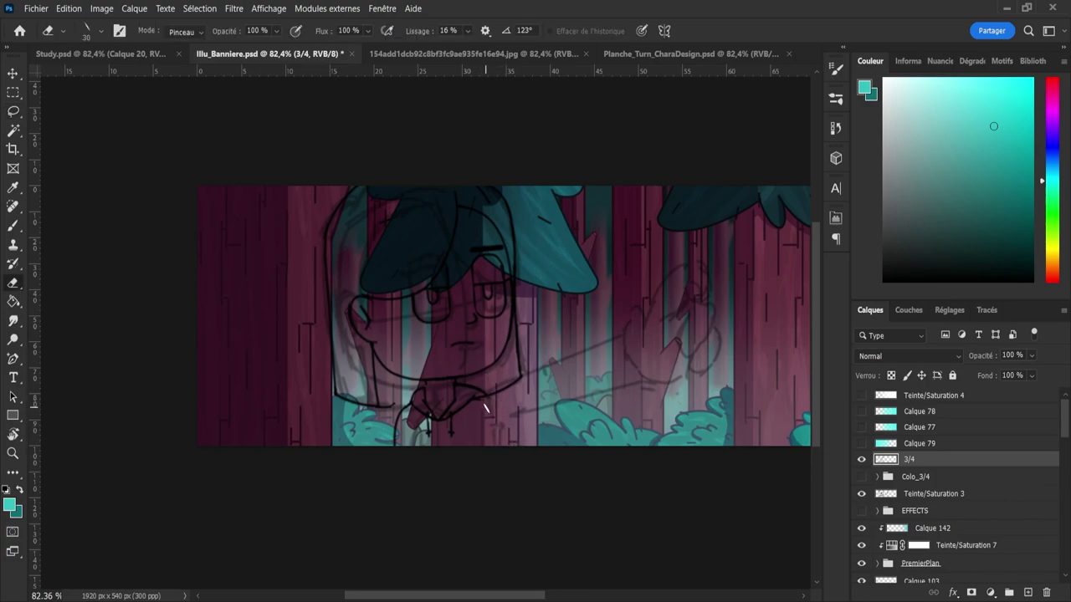
{"action": "key", "text": "x"}
{"action": "key", "text": "b"}
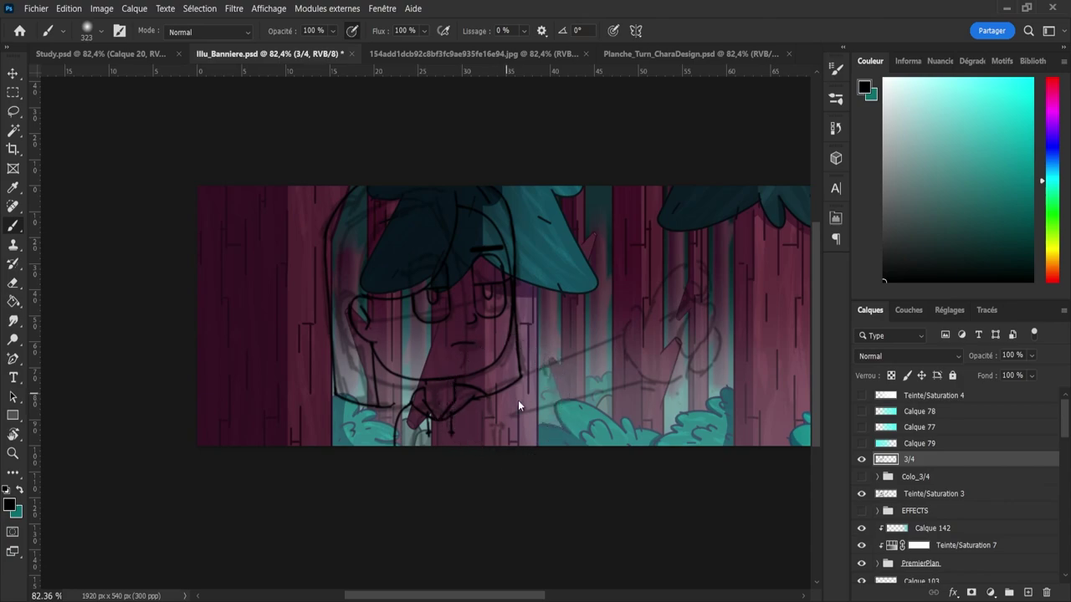
{"action": "left_click", "coordinate": [618, 556]}
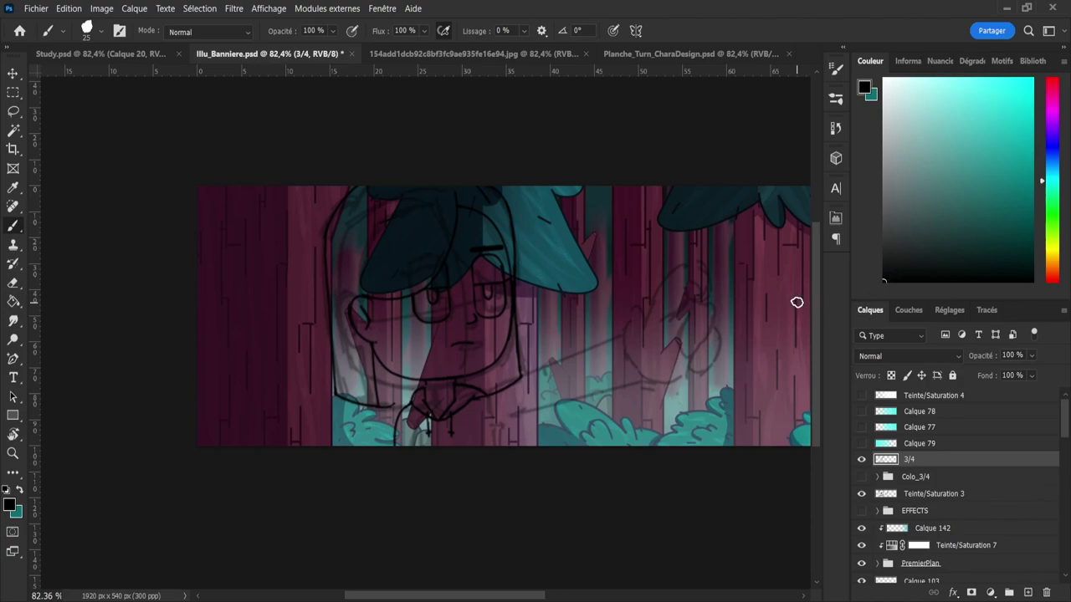
{"action": "left_click", "coordinate": [1028, 592]}
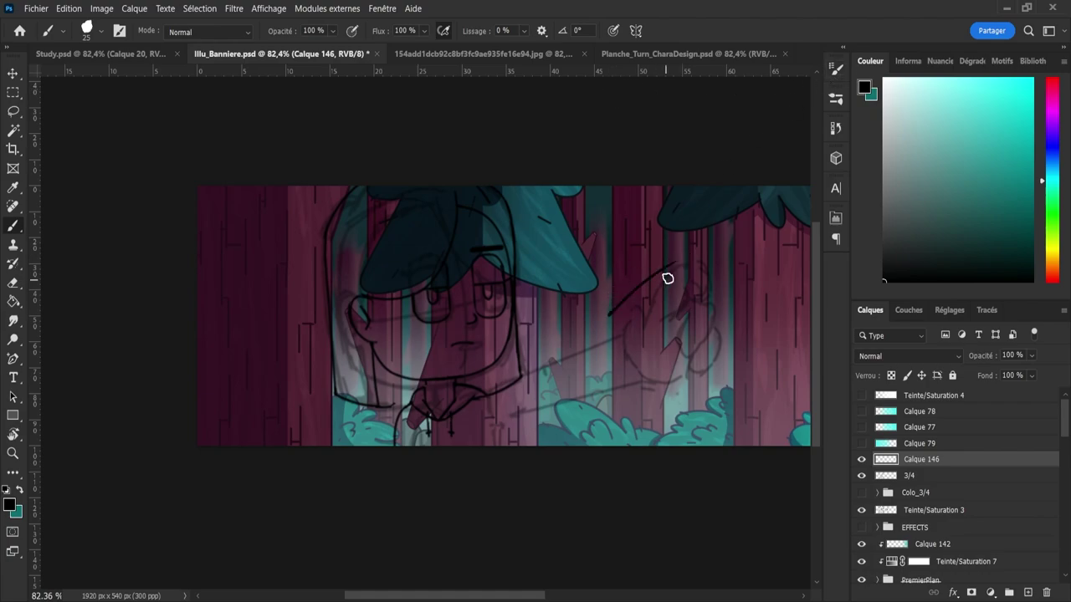
- Draw the upper contour of the extended arm from the collar to the sketched wrist, redoing the stroke until it is clean
{"action": "left_click_drag", "start_coordinate": [484, 398], "coordinate": [597, 352]}
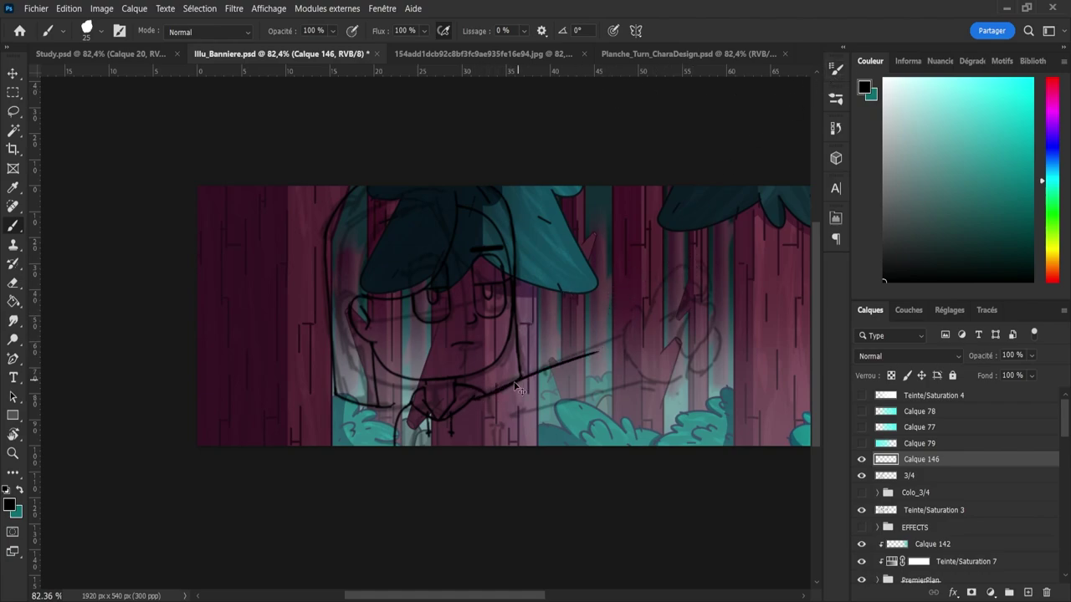
{"action": "key", "text": "ctrl+z"}
{"action": "left_click_drag", "start_coordinate": [489, 395], "coordinate": [619, 339]}
{"action": "key", "text": "ctrl+z"}
{"action": "left_click_drag", "start_coordinate": [490, 394], "coordinate": [594, 348]}
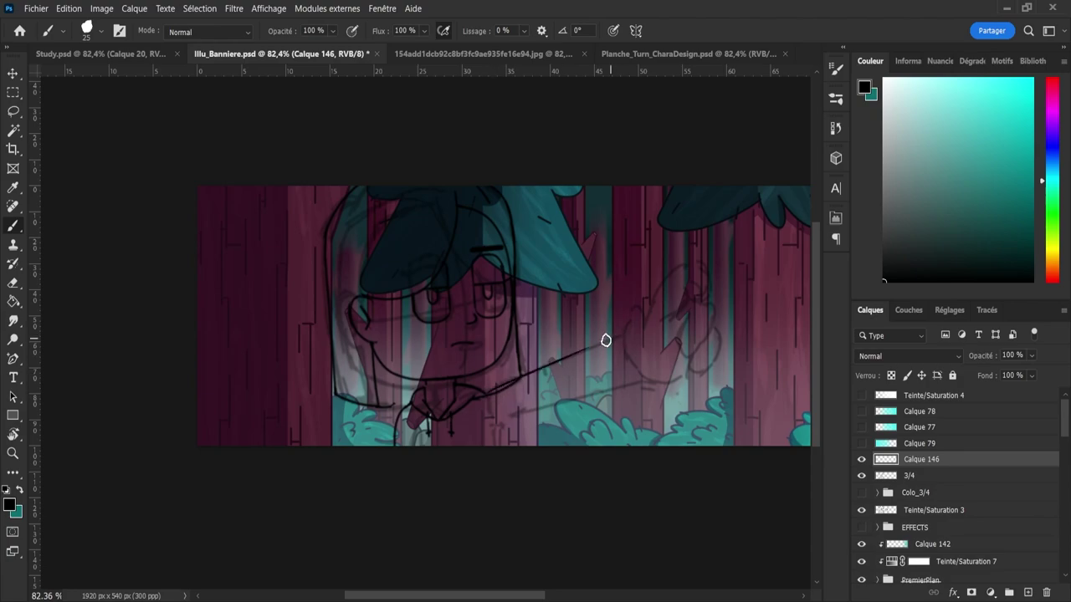
{"action": "key", "text": "ctrl+z"}
{"action": "left_click_drag", "start_coordinate": [487, 395], "coordinate": [589, 354]}
{"action": "key", "text": "ctrl+z"}
{"action": "left_click_drag", "start_coordinate": [480, 398], "coordinate": [619, 340]}
{"action": "key", "text": "ctrl+z"}
{"action": "left_click_drag", "start_coordinate": [599, 345], "coordinate": [625, 331]}
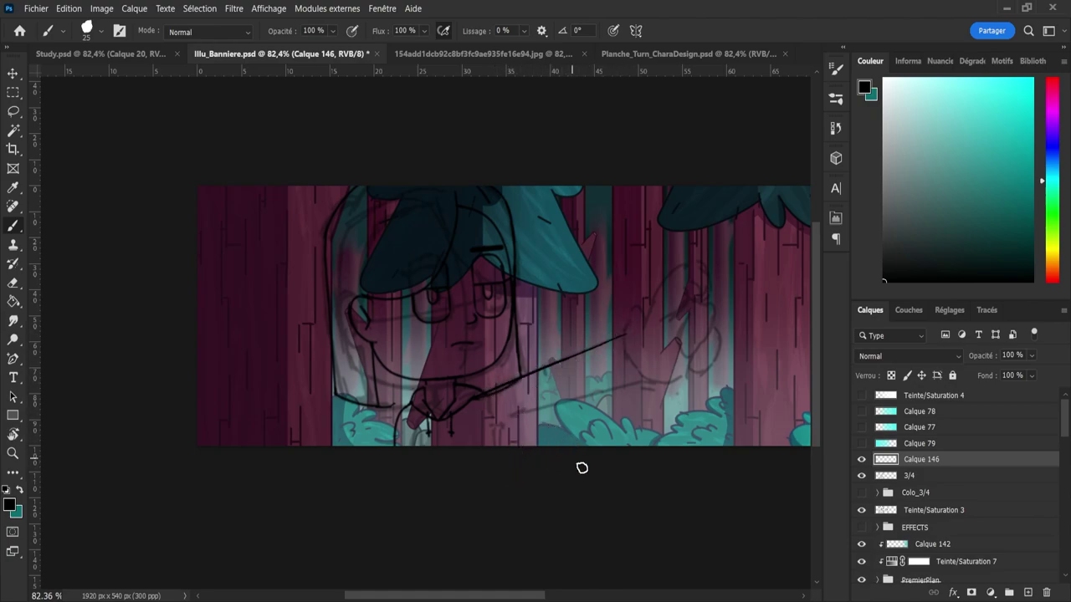
- Check the arm line without the 3/4 layer, draw the arm's lower contour along the sketch, and trim its wrist end
{"action": "left_click", "coordinate": [861, 476]}
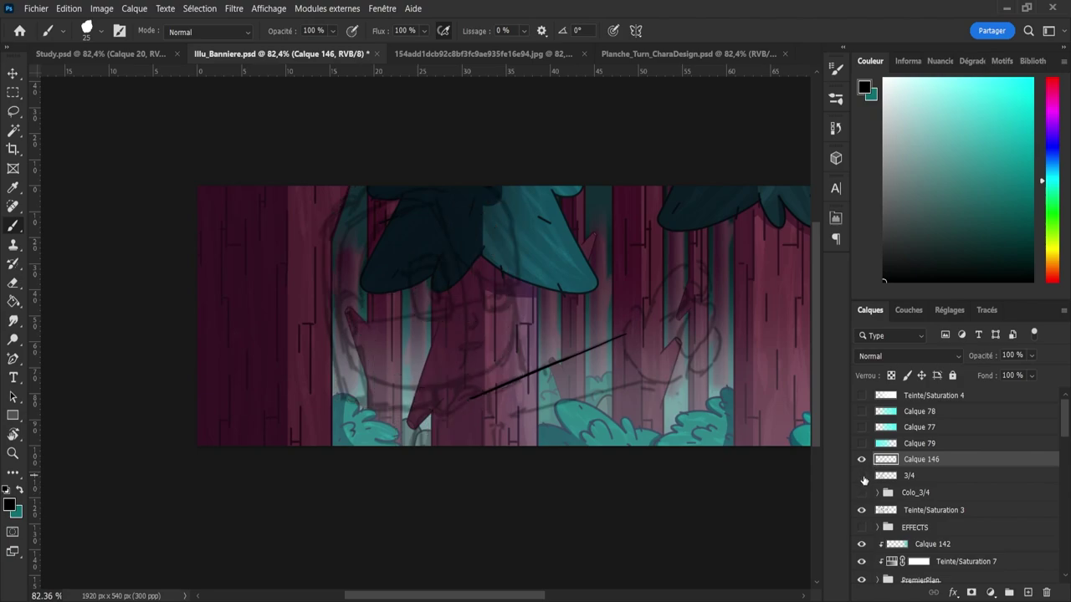
{"action": "left_click", "coordinate": [862, 491]}
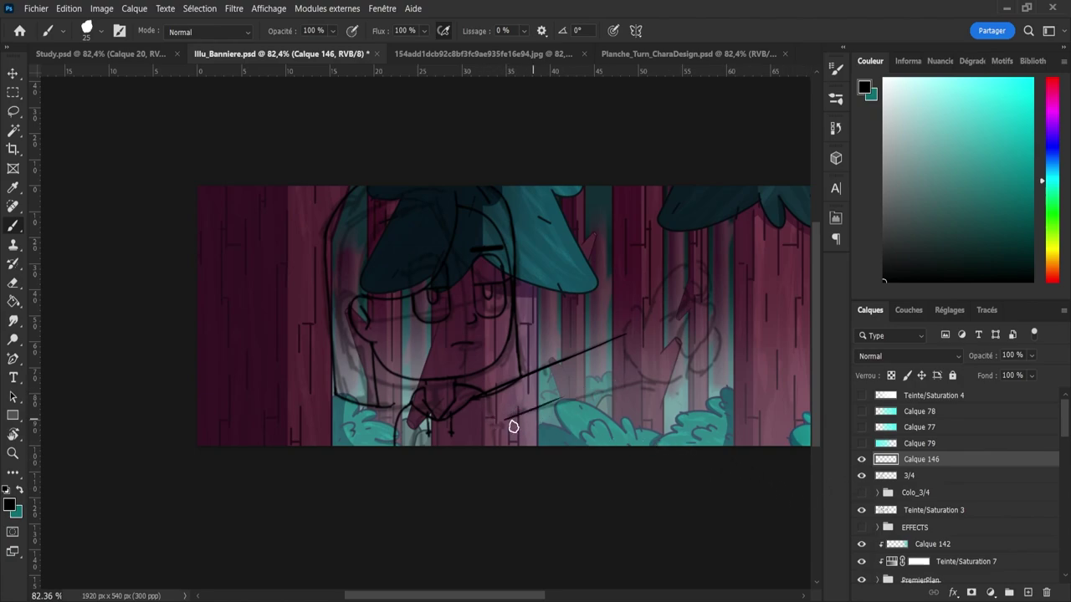
{"action": "left_click_drag", "start_coordinate": [503, 420], "coordinate": [682, 373]}
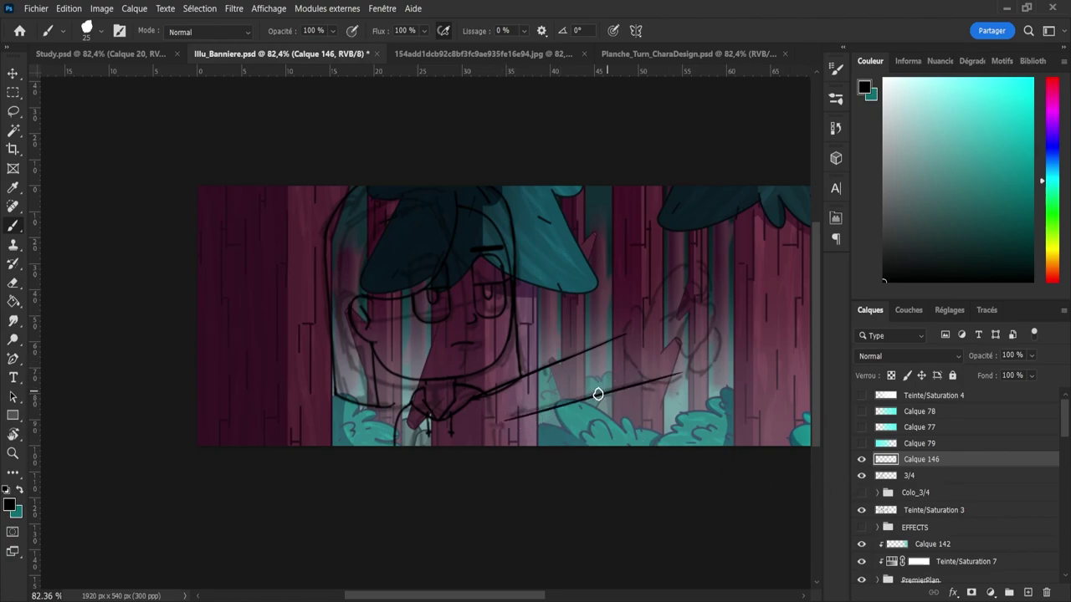
{"action": "key", "text": "e"}
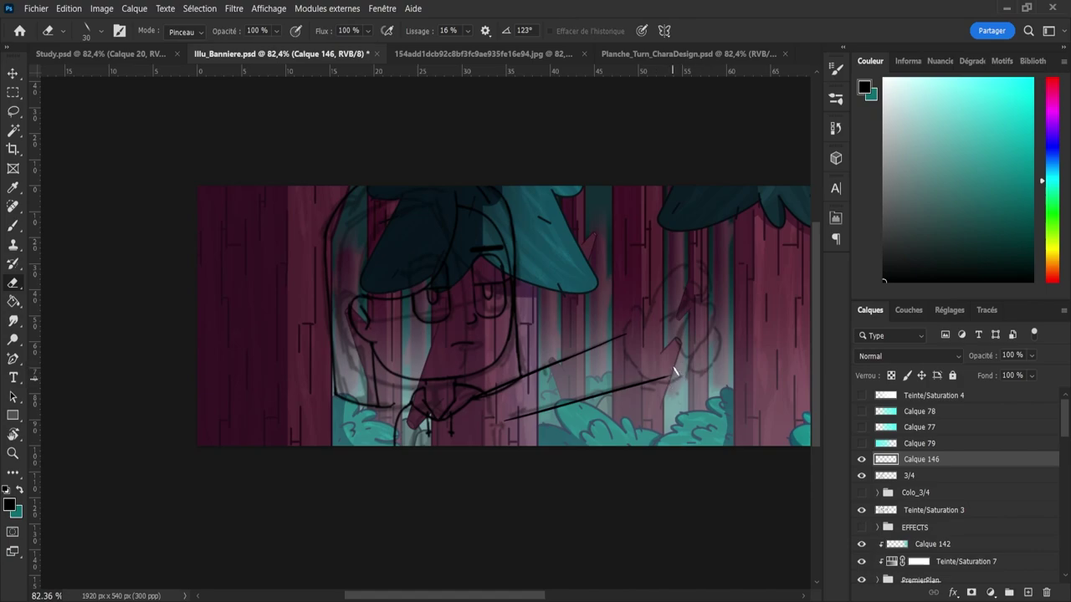
{"action": "key", "text": "b"}
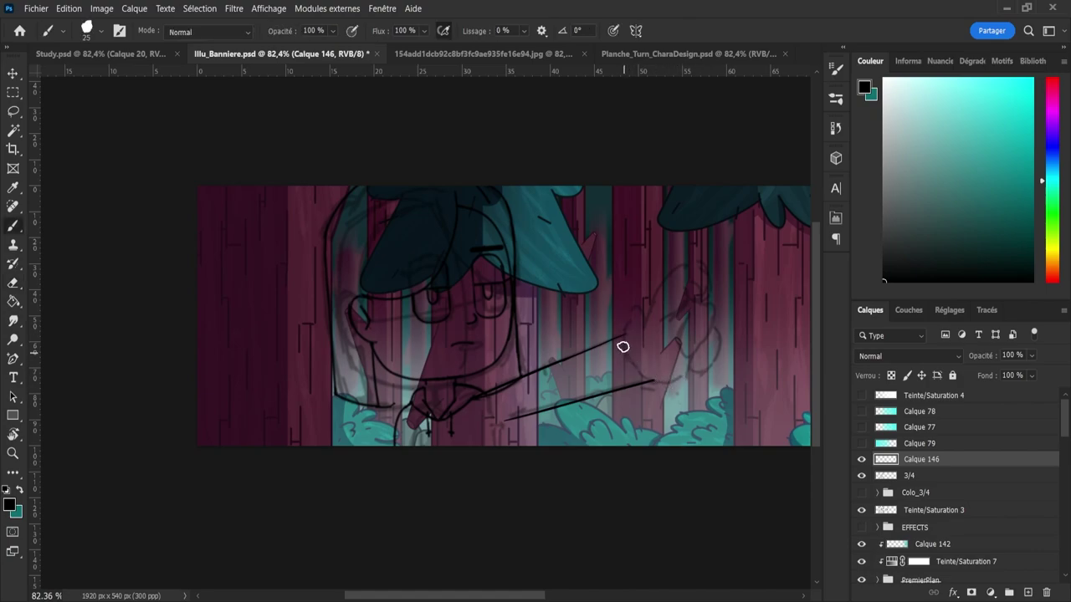
- Draw the outlines of the hand's upper fingers over the sketch, redoing unsatisfactory strokes
{"action": "key", "text": "z"}
{"action": "key", "text": "b"}
{"action": "mouse_move", "coordinate": [629, 317]}
{"action": "left_mouse_down"}
{"action": "mouse_move", "coordinate": [645, 290]}
{"action": "mouse_move", "coordinate": [655, 304]}
{"action": "mouse_move", "coordinate": [645, 343]}
{"action": "mouse_move", "coordinate": [654, 296]}
{"action": "mouse_move", "coordinate": [639, 339]}
{"action": "mouse_move", "coordinate": [674, 281]}
{"action": "mouse_move", "coordinate": [679, 304]}
{"action": "mouse_move", "coordinate": [654, 316]}
{"action": "mouse_move", "coordinate": [672, 273]}
{"action": "left_mouse_up"}
{"action": "key", "text": "ctrl+z"}
{"action": "key", "text": "ctrl+z"}
{"action": "mouse_move", "coordinate": [647, 327]}
{"action": "left_mouse_down"}
{"action": "mouse_move", "coordinate": [668, 276]}
{"action": "mouse_move", "coordinate": [661, 284]}
{"action": "mouse_move", "coordinate": [696, 264]}
{"action": "mouse_move", "coordinate": [685, 264]}
{"action": "mouse_move", "coordinate": [706, 287]}
{"action": "left_mouse_up"}
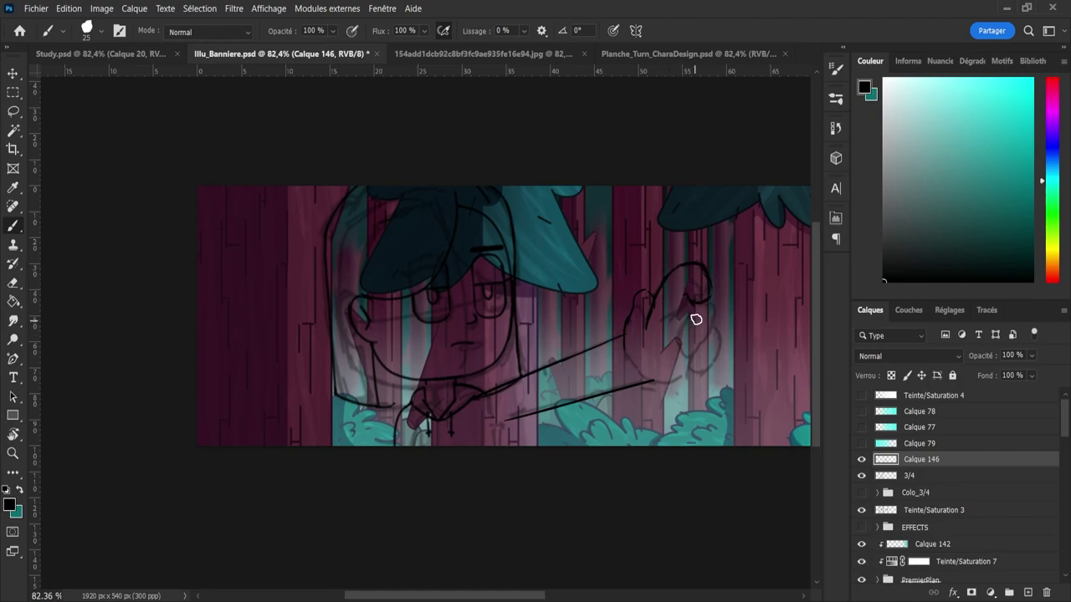
- Draw the curled lower fingers and the bottom edge of the palm, joining the hand to the arm
{"action": "left_click_drag", "start_coordinate": [713, 308], "coordinate": [714, 318]}
{"action": "key", "text": "ctrl+z"}
{"action": "key", "text": "ctrl+z"}
{"action": "mouse_move", "coordinate": [714, 314]}
{"action": "left_mouse_down"}
{"action": "mouse_move", "coordinate": [691, 357]}
{"action": "mouse_move", "coordinate": [689, 339]}
{"action": "left_mouse_up"}
{"action": "mouse_move", "coordinate": [715, 332]}
{"action": "left_mouse_down"}
{"action": "mouse_move", "coordinate": [704, 369]}
{"action": "mouse_move", "coordinate": [719, 345]}
{"action": "mouse_move", "coordinate": [691, 374]}
{"action": "mouse_move", "coordinate": [700, 377]}
{"action": "mouse_move", "coordinate": [691, 359]}
{"action": "mouse_move", "coordinate": [699, 381]}
{"action": "mouse_move", "coordinate": [659, 386]}
{"action": "mouse_move", "coordinate": [685, 375]}
{"action": "mouse_move", "coordinate": [655, 384]}
{"action": "left_mouse_up"}
{"action": "key", "text": "ctrl+z"}
{"action": "key", "text": "ctrl+z"}
{"action": "key", "text": "ctrl+z"}
{"action": "key", "text": "ctrl+z"}
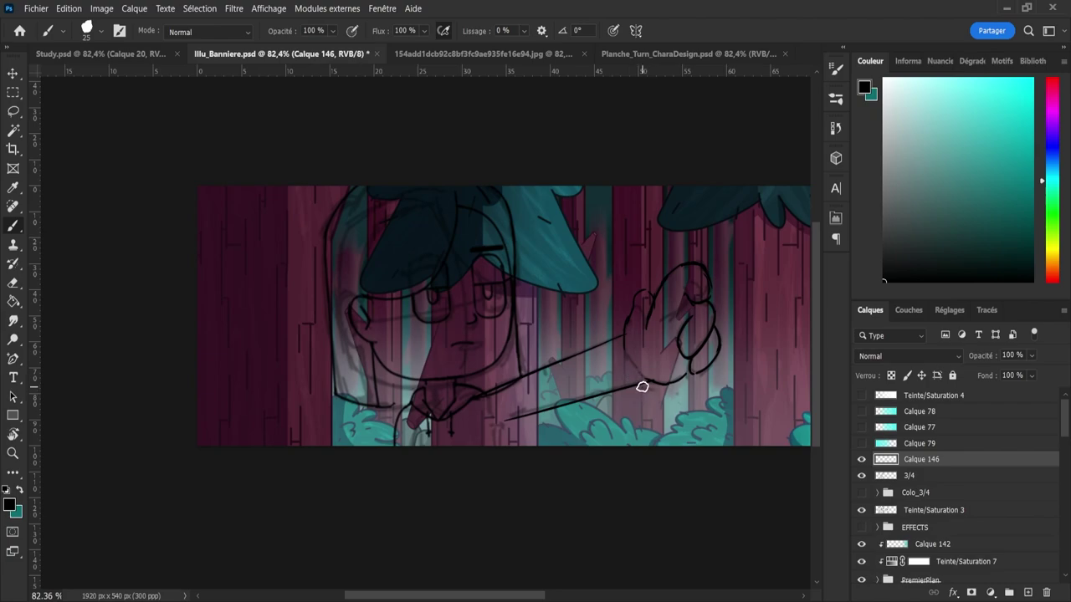
- Try to draw a curved cuff line across the wrist between the two arm contours
{"action": "left_click_drag", "start_coordinate": [617, 344], "coordinate": [649, 400]}
{"action": "key", "text": "ctrl+z"}
{"action": "left_click_drag", "start_coordinate": [617, 339], "coordinate": [645, 396]}
{"action": "key", "text": "ctrl+z"}
{"action": "key", "text": "ctrl+z"}
{"action": "left_click_drag", "start_coordinate": [616, 337], "coordinate": [650, 396]}
{"action": "key", "text": "ctrl+z"}
- Trim the wrist end of the arm's upper contour
{"action": "key", "text": "e"}
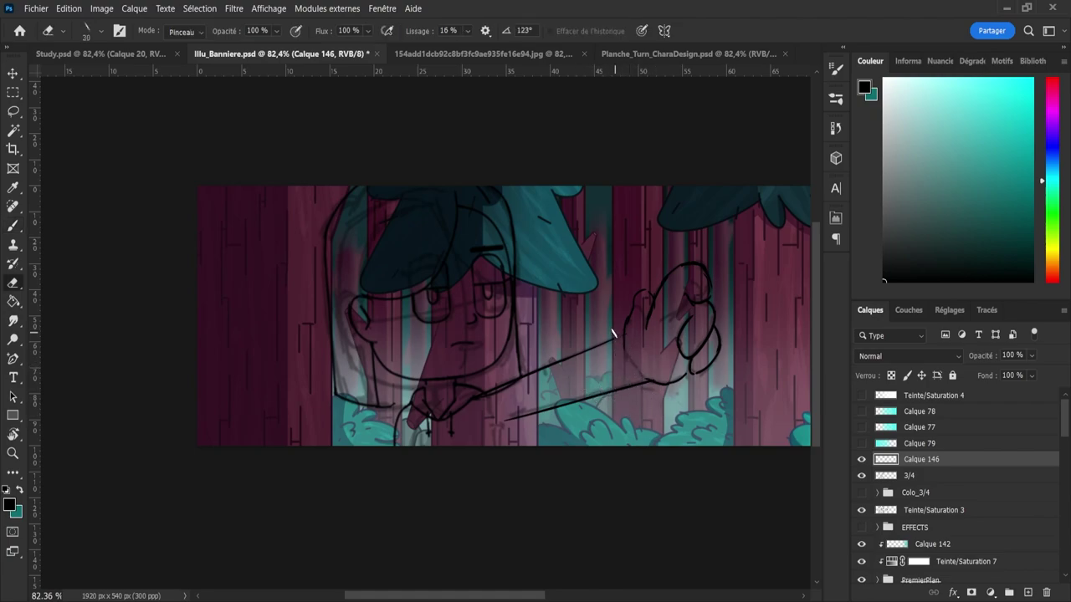
{"action": "key", "text": "b"}
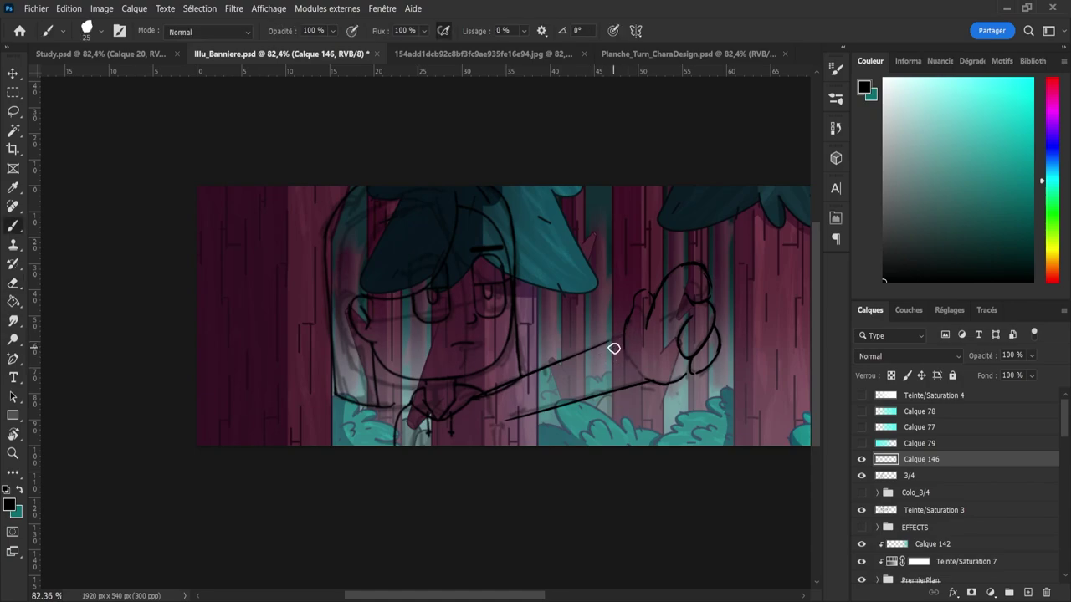
- Draw two curved cuff lines across the wrist between the upper and lower arm contours
{"action": "left_click_drag", "start_coordinate": [618, 339], "coordinate": [628, 380]}
{"action": "key", "text": "ctrl+z"}
{"action": "left_click_drag", "start_coordinate": [617, 339], "coordinate": [630, 383]}
{"action": "key", "text": "e"}
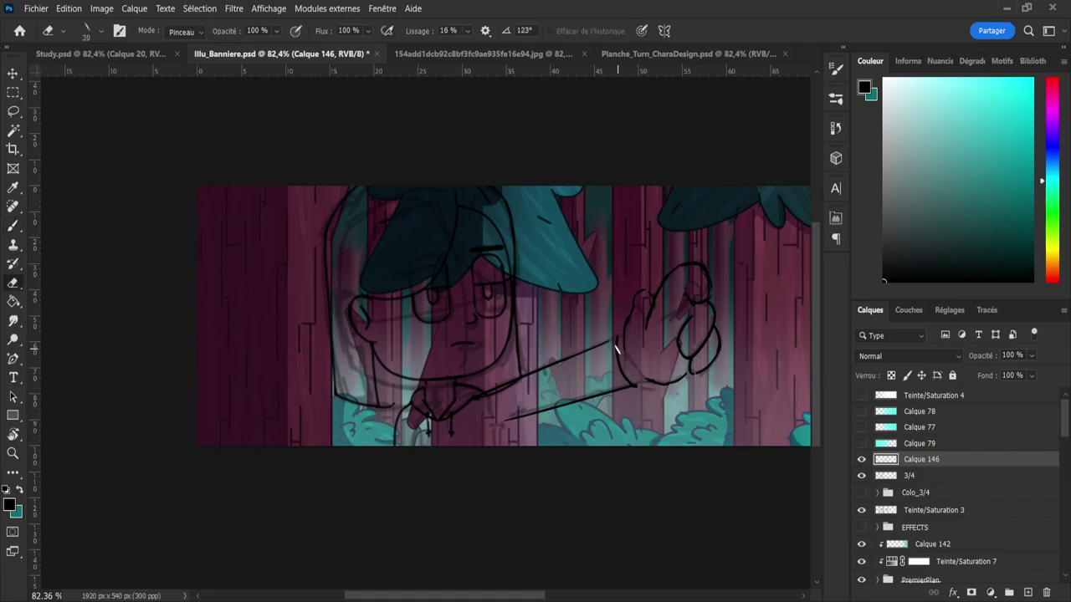
{"action": "key", "text": "b"}
{"action": "left_click_drag", "start_coordinate": [609, 339], "coordinate": [619, 387]}
{"action": "key", "text": "ctrl+z"}
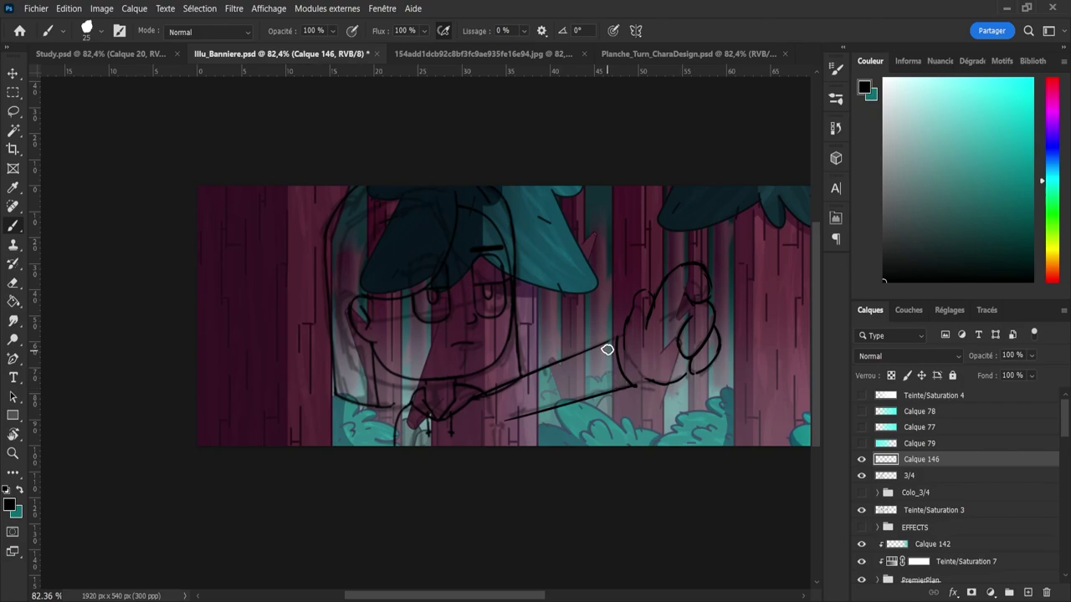
{"action": "left_click_drag", "start_coordinate": [607, 342], "coordinate": [623, 387]}
- Draw the body's side line from the inner end of the lower arm contour down to the canvas edge
{"action": "left_click_drag", "start_coordinate": [502, 424], "coordinate": [509, 455]}
{"action": "key", "text": "ctrl+z"}
{"action": "left_click_drag", "start_coordinate": [498, 424], "coordinate": [503, 455]}
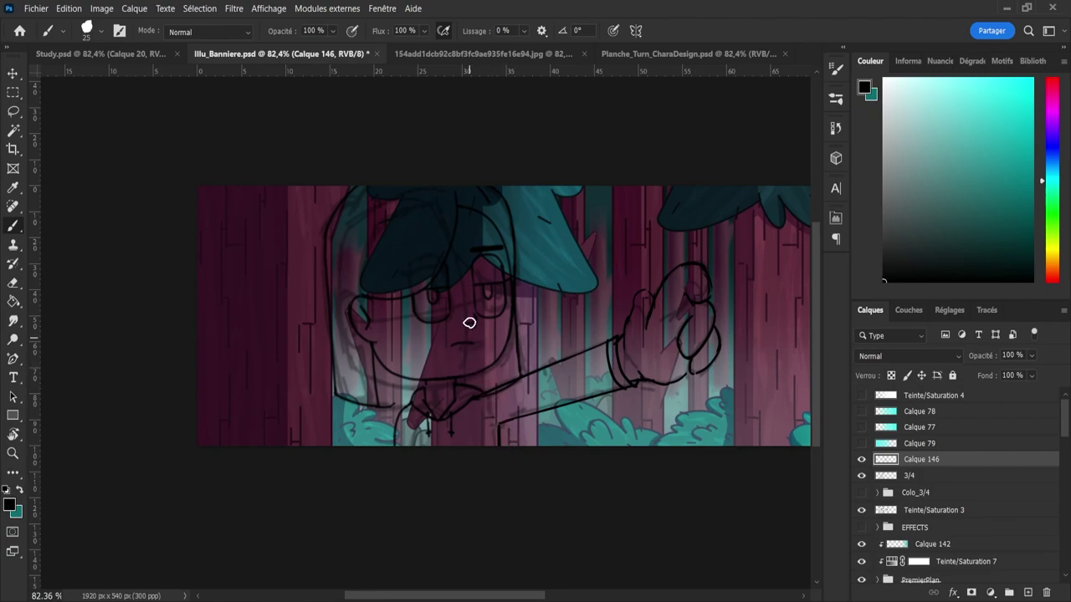
- Erase the mouth line on the 3/4 layer and shift both pupils slightly toward the right side of the face
{"action": "key", "text": "e"}
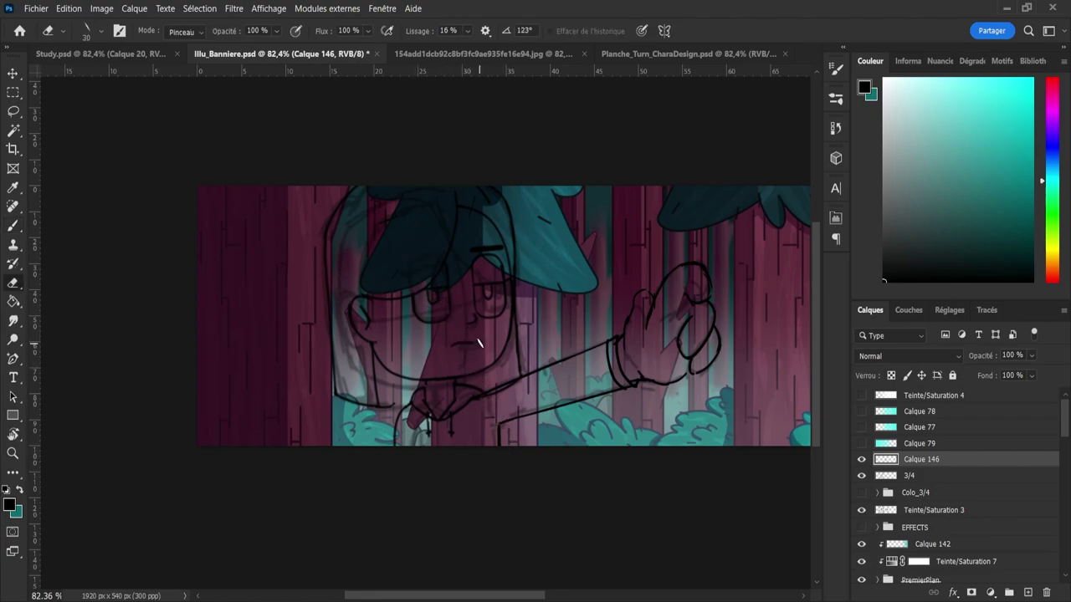
{"action": "left_click", "coordinate": [927, 476]}
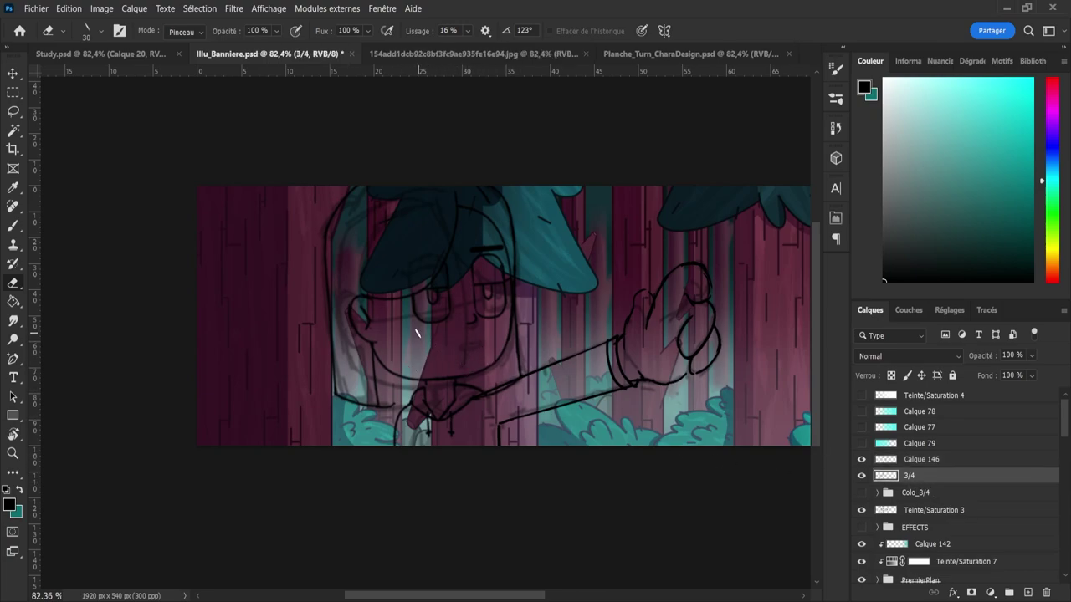
{"action": "key", "text": "l"}
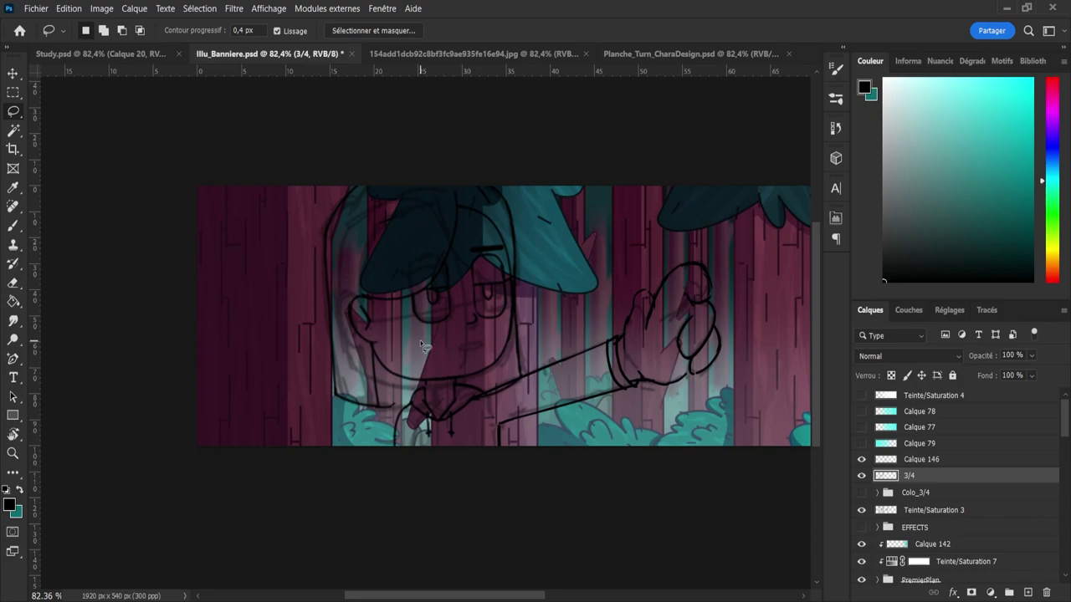
{"action": "mouse_move", "coordinate": [416, 330]}
{"action": "left_mouse_down"}
{"action": "mouse_move", "coordinate": [454, 348]}
{"action": "mouse_move", "coordinate": [502, 324]}
{"action": "mouse_move", "coordinate": [508, 275]}
{"action": "mouse_move", "coordinate": [493, 304]}
{"action": "mouse_move", "coordinate": [488, 286]}
{"action": "mouse_move", "coordinate": [487, 307]}
{"action": "mouse_move", "coordinate": [489, 293]}
{"action": "mouse_move", "coordinate": [517, 310]}
{"action": "left_mouse_up"}
{"action": "key", "text": "z"}
{"action": "key", "text": "l"}
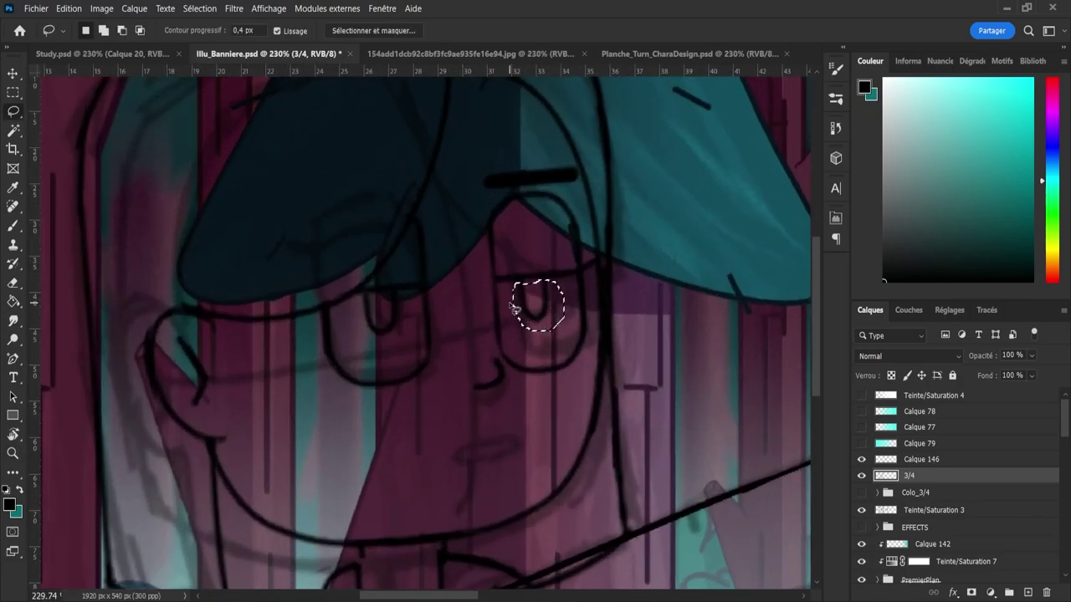
{"action": "mouse_move", "coordinate": [517, 289]}
{"action": "left_mouse_down"}
{"action": "mouse_move", "coordinate": [542, 282]}
{"action": "mouse_move", "coordinate": [564, 306]}
{"action": "mouse_move", "coordinate": [513, 290]}
{"action": "left_mouse_up"}
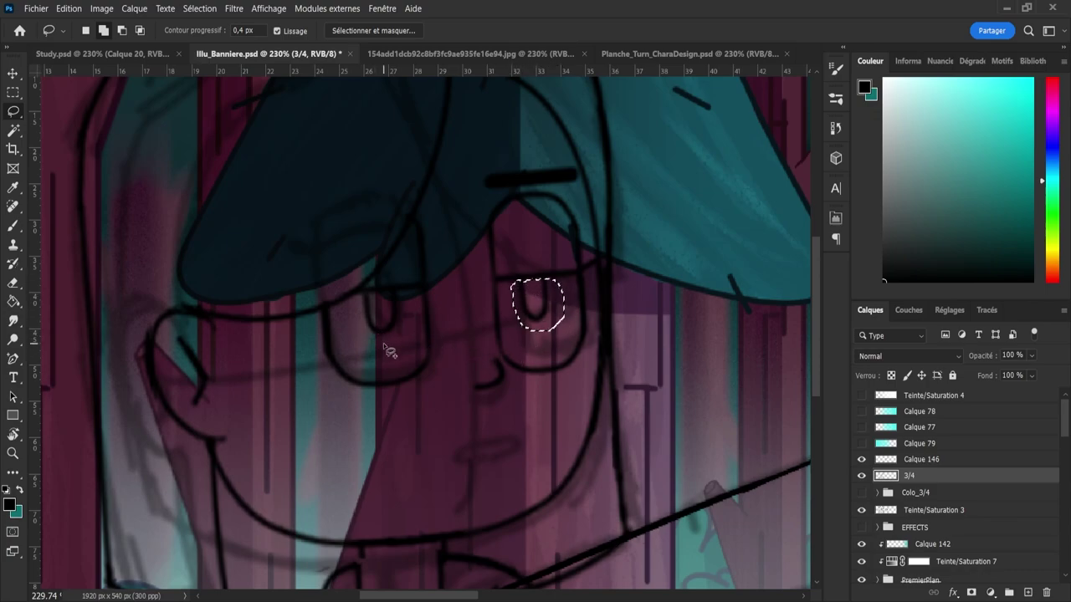
{"action": "mouse_move", "coordinate": [381, 348]}
{"action": "left_mouse_down"}
{"action": "mouse_move", "coordinate": [363, 305]}
{"action": "mouse_move", "coordinate": [405, 296]}
{"action": "mouse_move", "coordinate": [383, 352]}
{"action": "mouse_move", "coordinate": [415, 324]}
{"action": "left_mouse_up"}
{"action": "key", "text": "ctrl+t"}
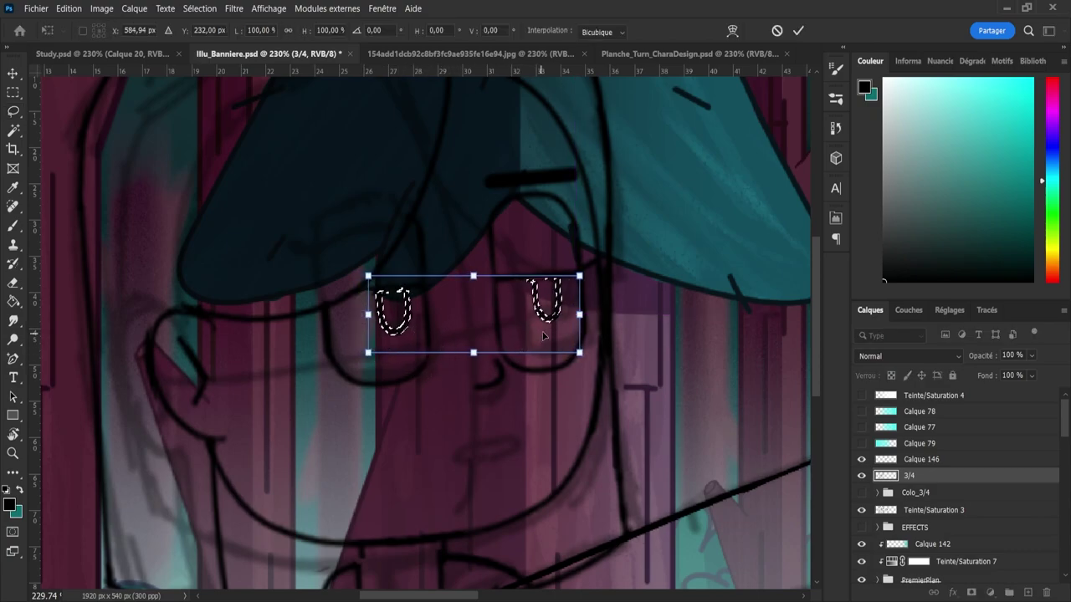
{"action": "left_click", "coordinate": [798, 30]}
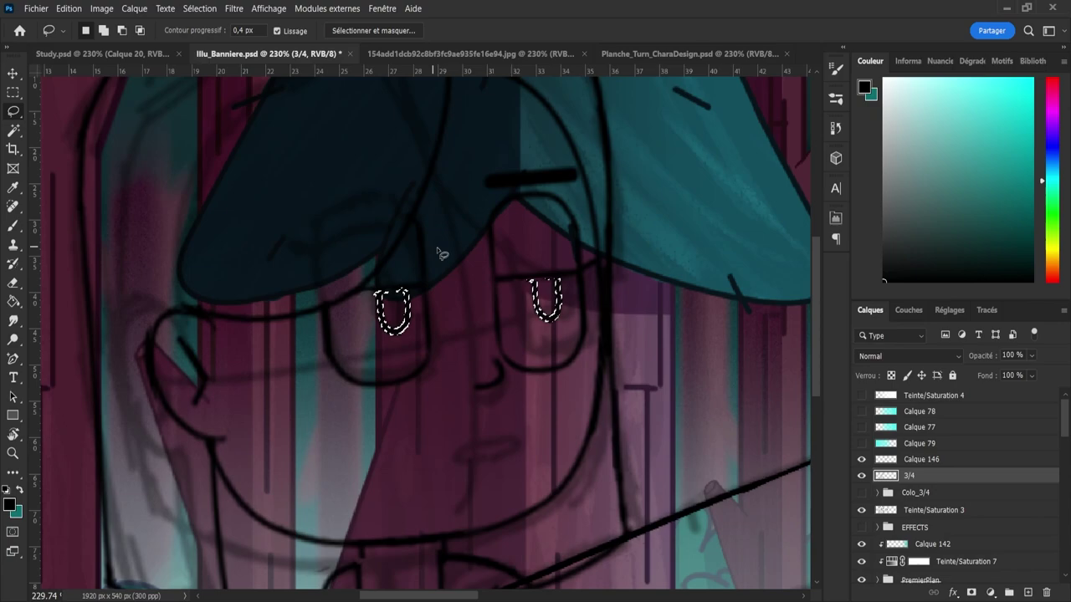
{"action": "key", "text": "ctrl+d"}
- Scale the right-hand eye's pupil down to about 68% and place it just under the eyelid
{"action": "mouse_move", "coordinate": [535, 326]}
{"action": "left_mouse_down"}
{"action": "mouse_move", "coordinate": [567, 301]}
{"action": "mouse_move", "coordinate": [559, 280]}
{"action": "mouse_move", "coordinate": [528, 286]}
{"action": "mouse_move", "coordinate": [552, 345]}
{"action": "left_mouse_up"}
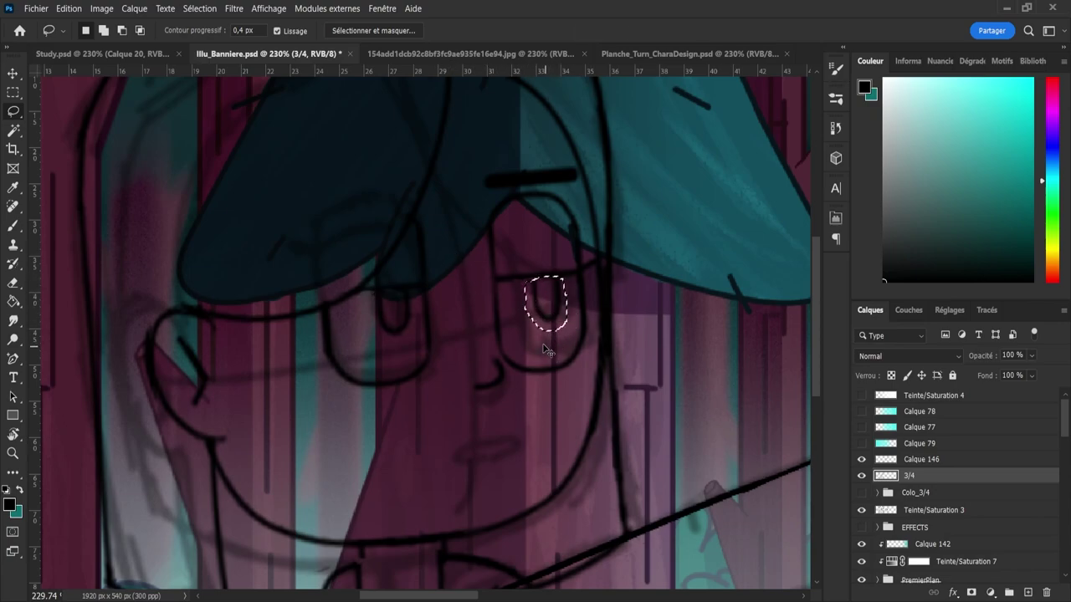
{"action": "key", "text": "ctrl+t"}
{"action": "left_click_drag", "start_coordinate": [546, 276], "coordinate": [544, 291]}
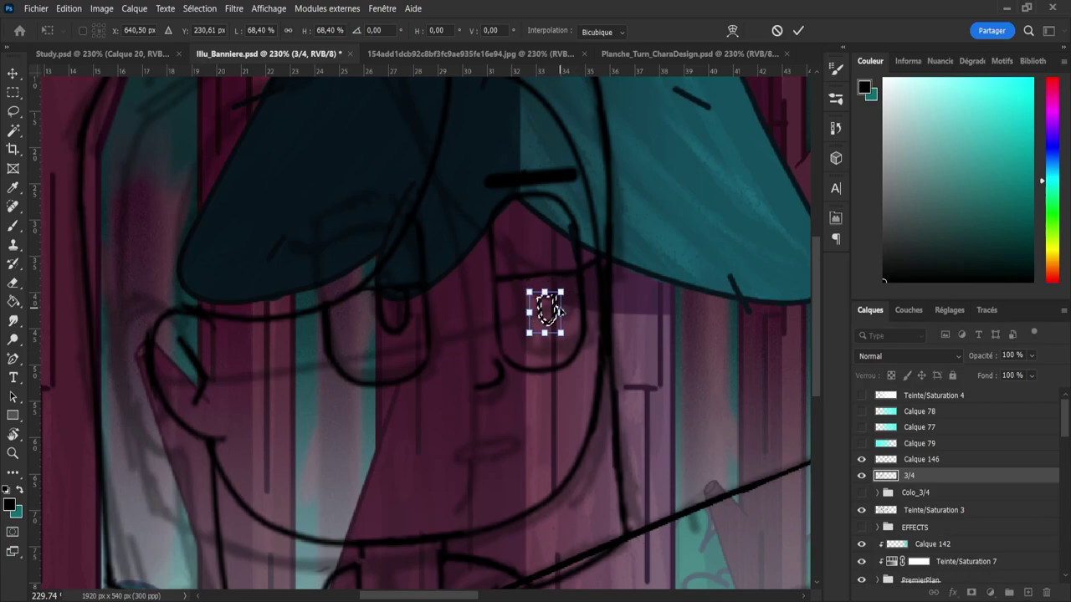
{"action": "left_click", "coordinate": [798, 30]}
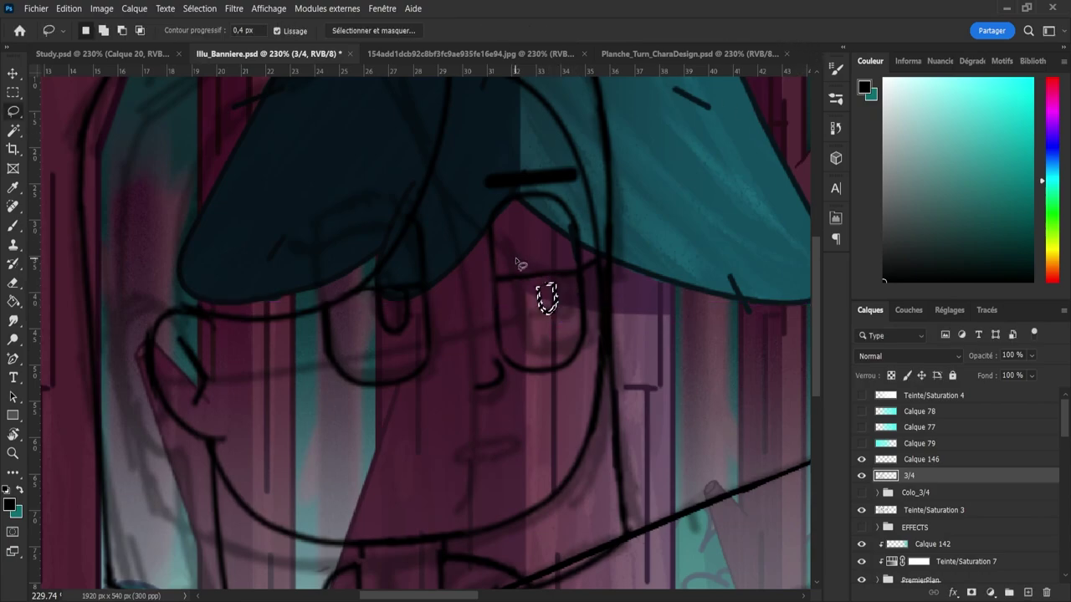
{"action": "key", "text": "ctrl+d"}
- Erase the right-hand eye's low eyelid line and redraw its pupil as a small closed oval
{"action": "key", "text": "e"}
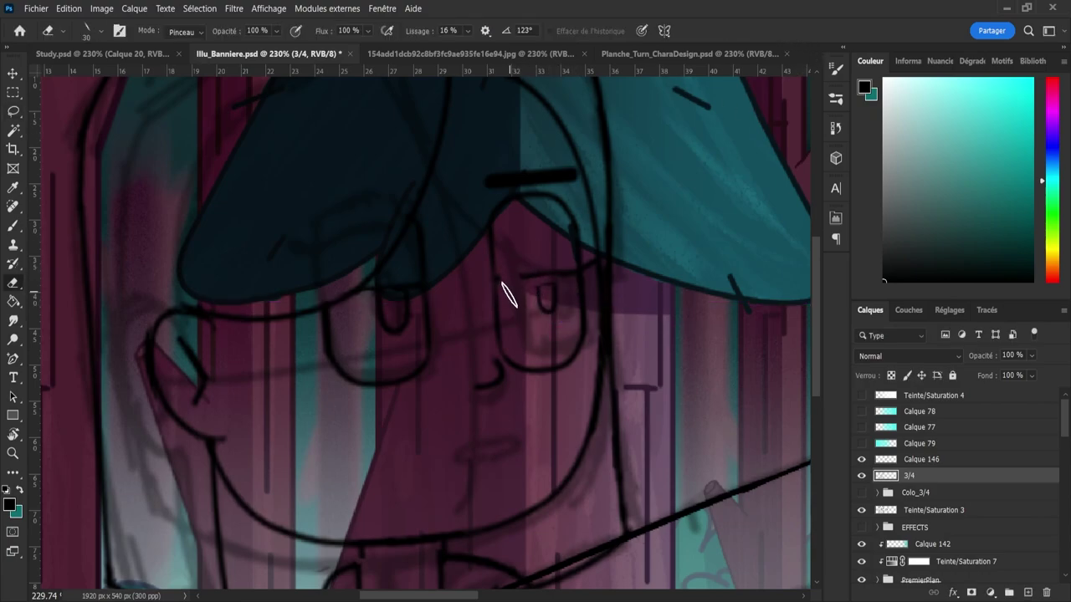
{"action": "mouse_move", "coordinate": [519, 279]}
{"action": "left_mouse_down"}
{"action": "mouse_move", "coordinate": [535, 260]}
{"action": "mouse_move", "coordinate": [540, 282]}
{"action": "mouse_move", "coordinate": [552, 262]}
{"action": "mouse_move", "coordinate": [560, 268]}
{"action": "left_mouse_up"}
{"action": "key", "text": "b"}
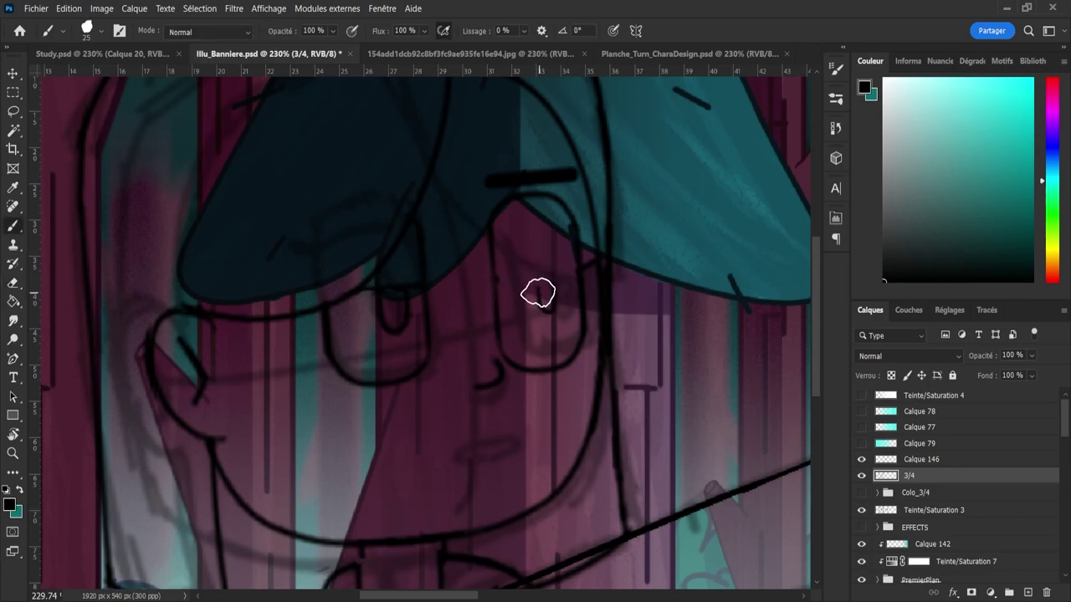
{"action": "left_click_drag", "start_coordinate": [537, 282], "coordinate": [558, 306]}
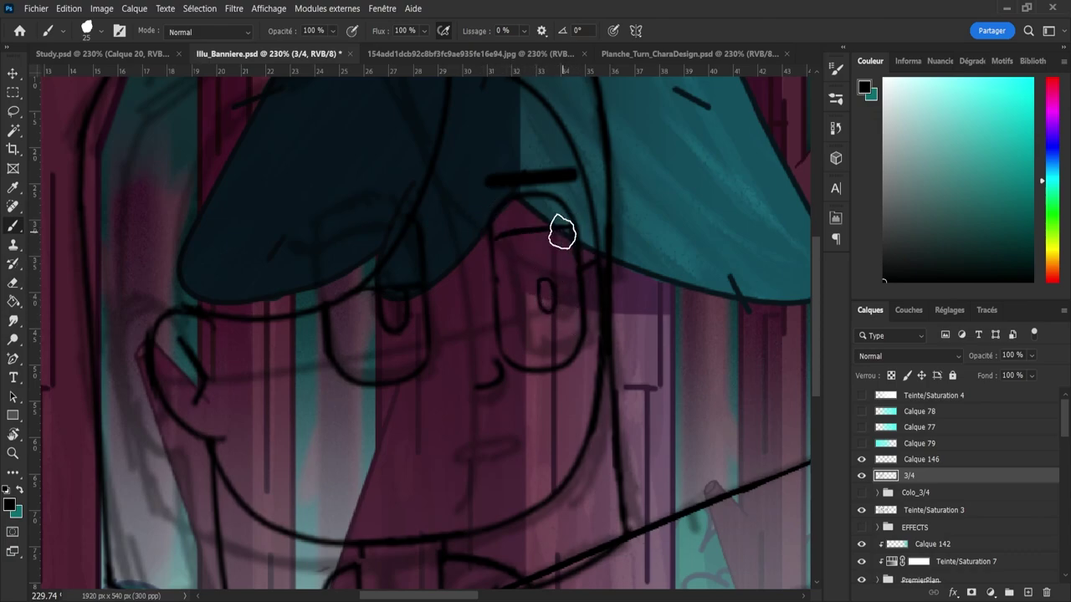
- Draw a higher upper eyelid across the right-hand eye, ending in a short lash at the outer corner
{"action": "left_click_drag", "start_coordinate": [500, 240], "coordinate": [574, 231]}
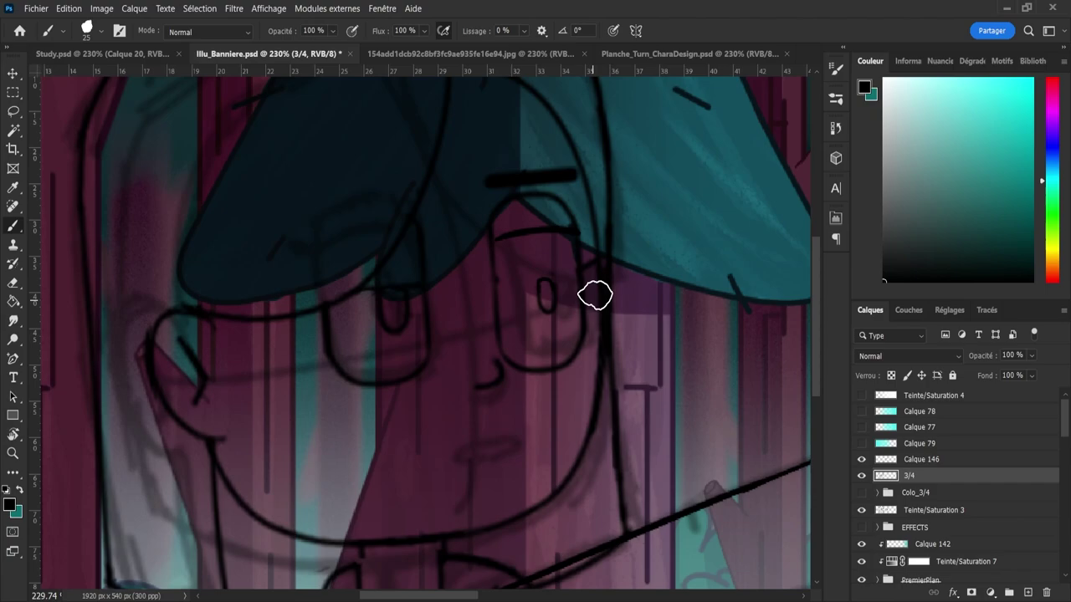
{"action": "key", "text": "e"}
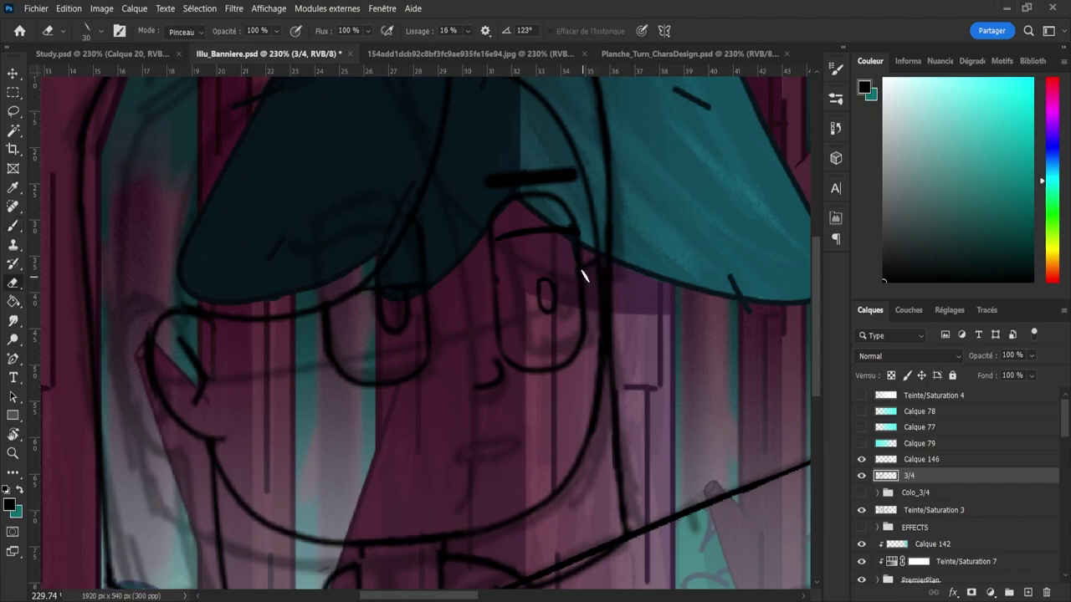
{"action": "key", "text": "b"}
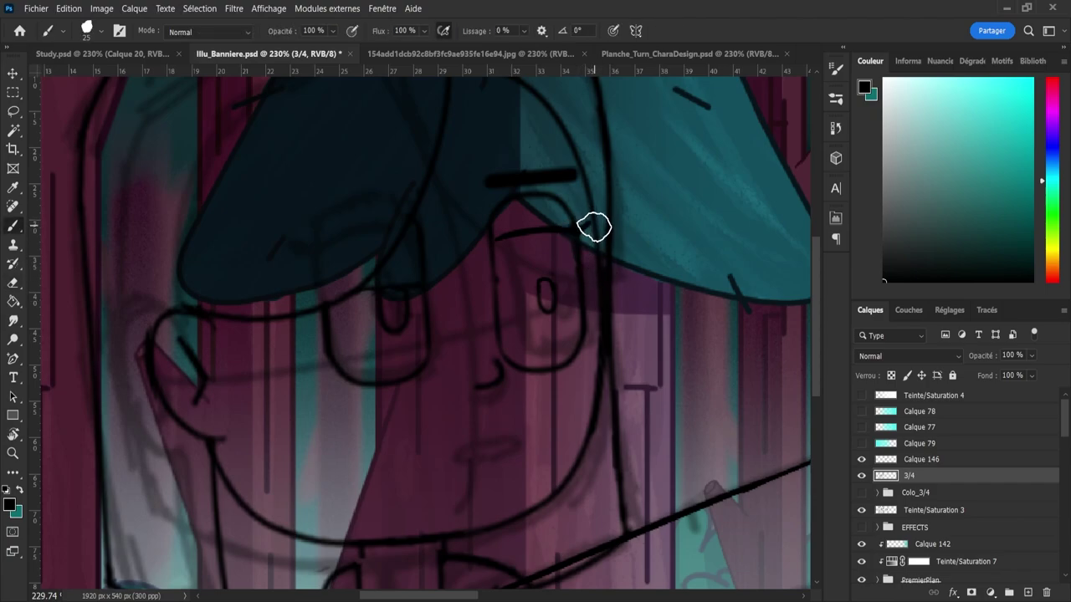
- Move the right-hand eye's oval pupil slightly upward within the eye
{"action": "key", "text": "l"}
{"action": "mouse_move", "coordinate": [535, 287]}
{"action": "left_mouse_down"}
{"action": "mouse_move", "coordinate": [547, 302]}
{"action": "mouse_move", "coordinate": [540, 289]}
{"action": "mouse_move", "coordinate": [552, 300]}
{"action": "mouse_move", "coordinate": [552, 290]}
{"action": "left_mouse_up"}
{"action": "key", "text": "ctrl+t"}
{"action": "left_click", "coordinate": [798, 30]}
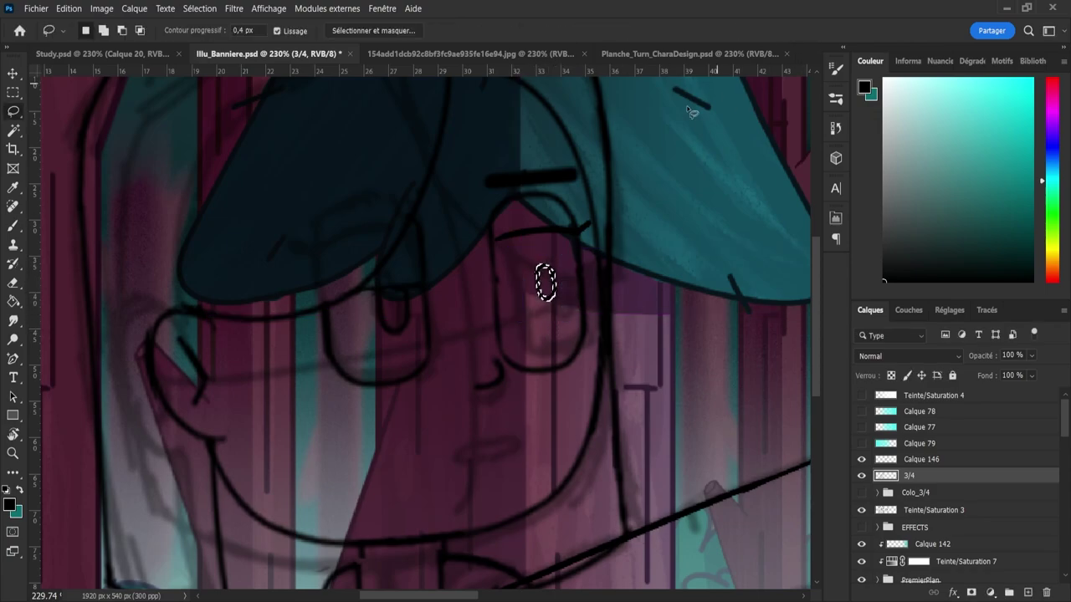
{"action": "key", "text": "ctrl+d"}
- Erase the left-hand eye's pupil and low eyelid line, and draw a higher eyelid in its place
{"action": "key", "text": "e"}
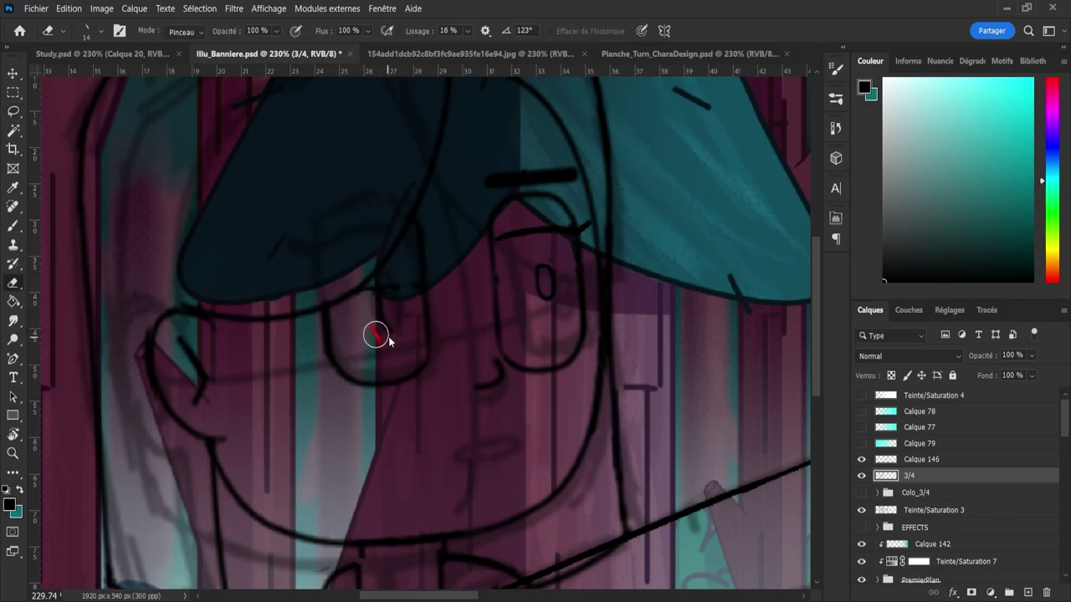
{"action": "mouse_move", "coordinate": [394, 298]}
{"action": "left_mouse_down"}
{"action": "mouse_move", "coordinate": [398, 284]}
{"action": "mouse_move", "coordinate": [370, 300]}
{"action": "left_mouse_up"}
{"action": "key", "text": "b"}
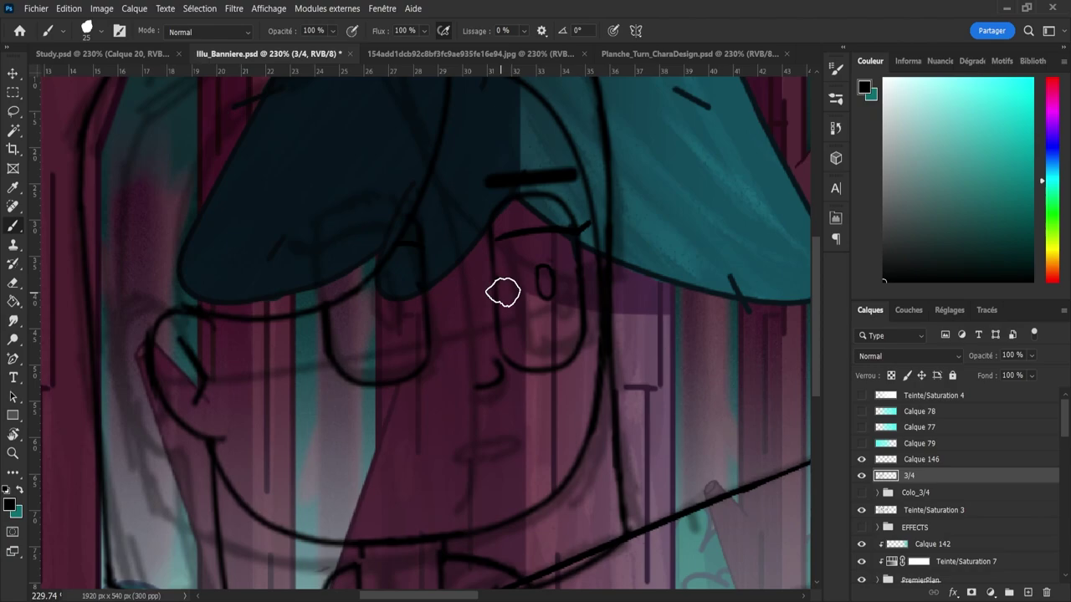
- Duplicate the right-hand eye's oval pupil onto a new layer and place the copy in the left-hand eye
{"action": "key", "text": "l"}
{"action": "mouse_move", "coordinate": [545, 310]}
{"action": "left_mouse_down"}
{"action": "mouse_move", "coordinate": [532, 257]}
{"action": "mouse_move", "coordinate": [542, 310]}
{"action": "left_mouse_up"}
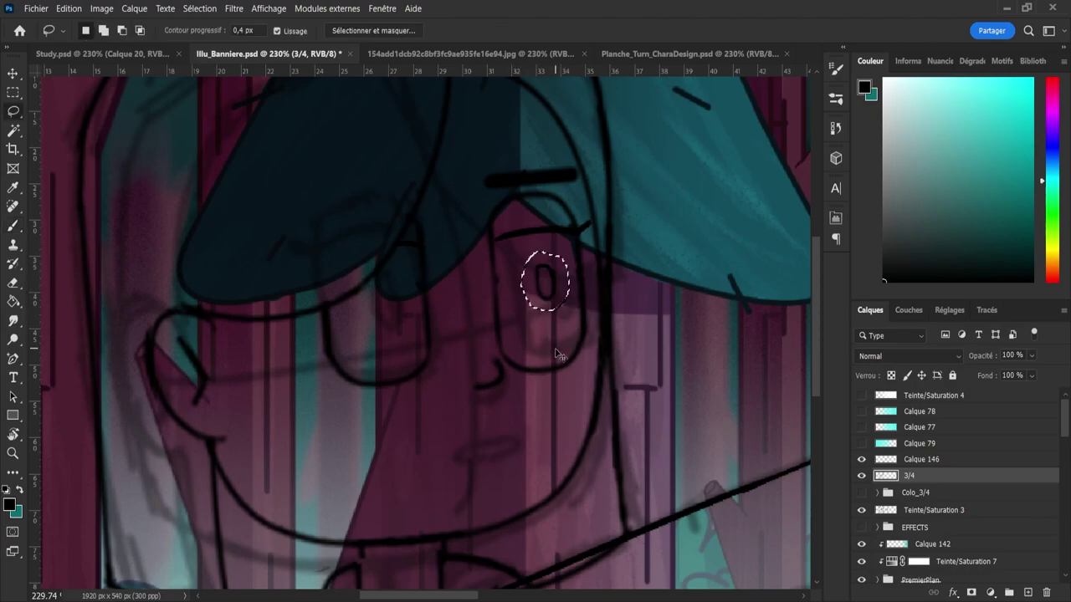
{"action": "key", "text": "ctrl+j"}
{"action": "key", "text": "v"}
{"action": "mouse_move", "coordinate": [569, 347]}
{"action": "left_mouse_down"}
{"action": "mouse_move", "coordinate": [368, 289]}
{"action": "mouse_move", "coordinate": [399, 315]}
{"action": "mouse_move", "coordinate": [400, 303]}
{"action": "mouse_move", "coordinate": [395, 311]}
{"action": "left_mouse_up"}
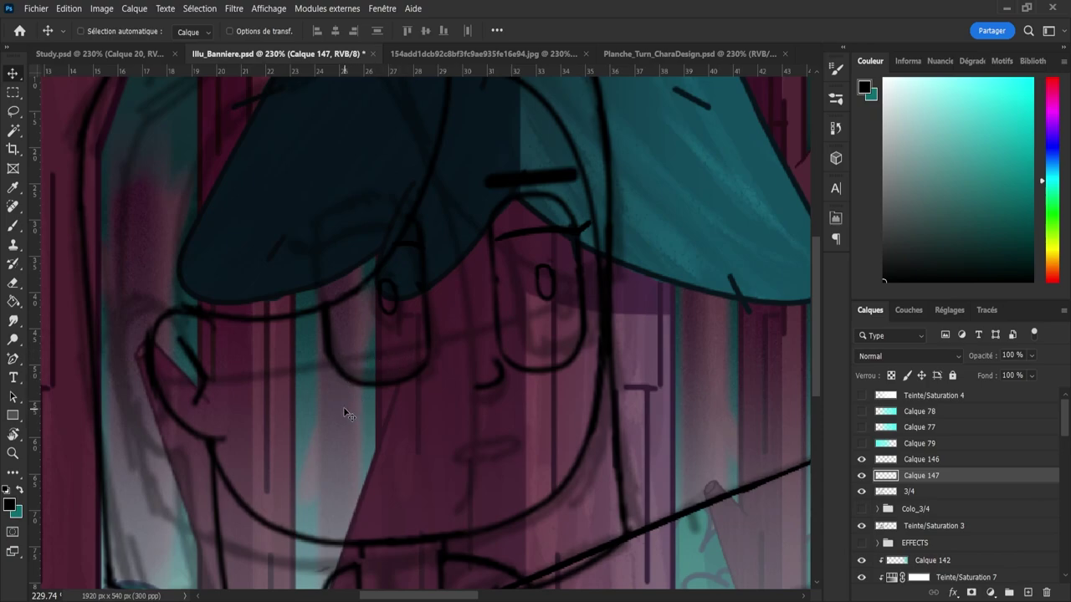
- Draw a short curved crease below the outer lower corner of each eye
{"action": "key", "text": "b"}
{"action": "left_click_drag", "start_coordinate": [327, 375], "coordinate": [355, 391]}
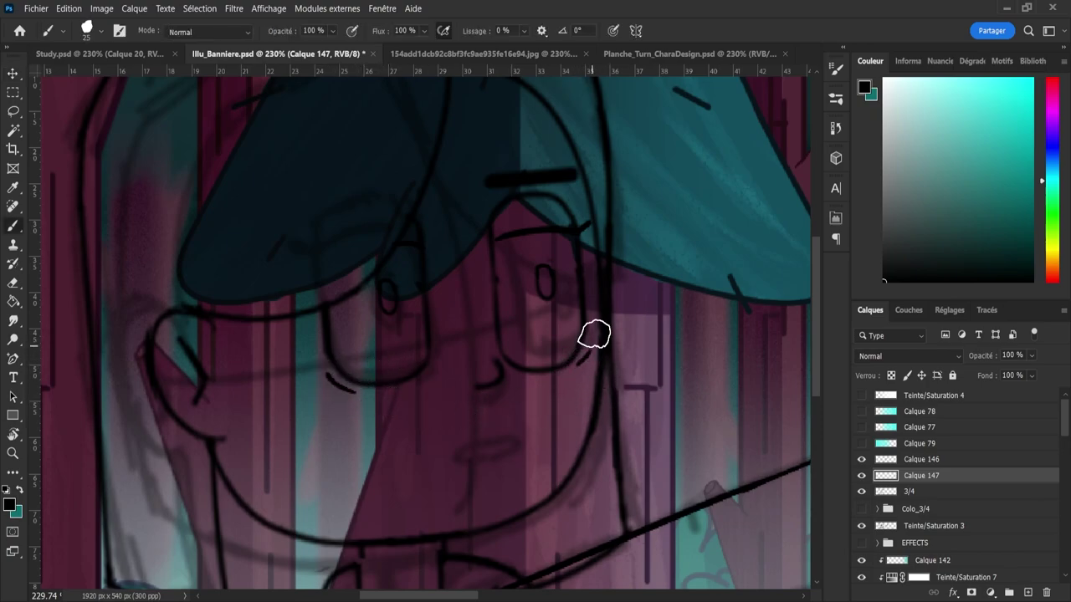
{"action": "key", "text": "ctrl+z"}
{"action": "left_click_drag", "start_coordinate": [590, 348], "coordinate": [581, 364]}
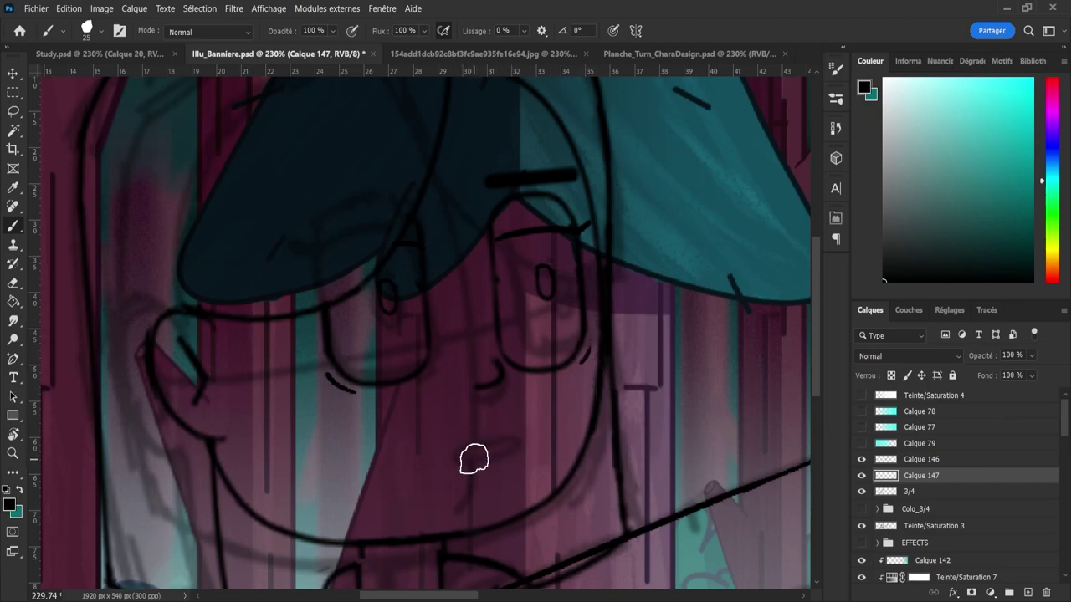
- Draw a small, slightly open mouth as a slanted flat oval below the nose, redoing strokes and trimming its right end
{"action": "left_click_drag", "start_coordinate": [452, 458], "coordinate": [513, 439]}
{"action": "key", "text": "ctrl+z"}
{"action": "left_click_drag", "start_coordinate": [459, 456], "coordinate": [518, 447]}
{"action": "key", "text": "ctrl+z"}
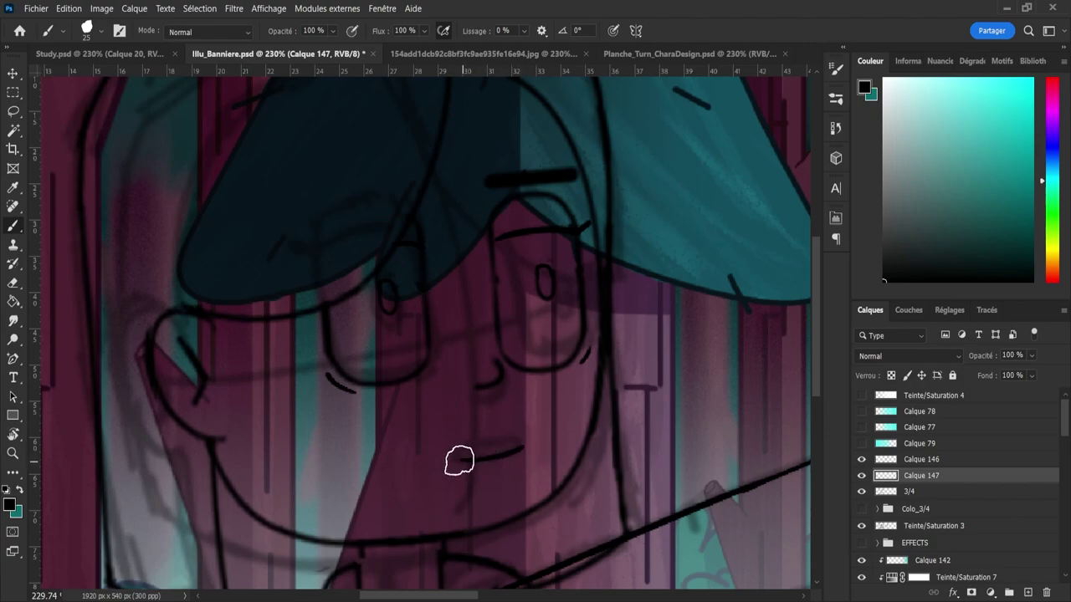
{"action": "mouse_move", "coordinate": [453, 458]}
{"action": "left_mouse_down"}
{"action": "mouse_move", "coordinate": [512, 446]}
{"action": "mouse_move", "coordinate": [459, 448]}
{"action": "mouse_move", "coordinate": [500, 441]}
{"action": "left_mouse_up"}
{"action": "key", "text": "ctrl+z"}
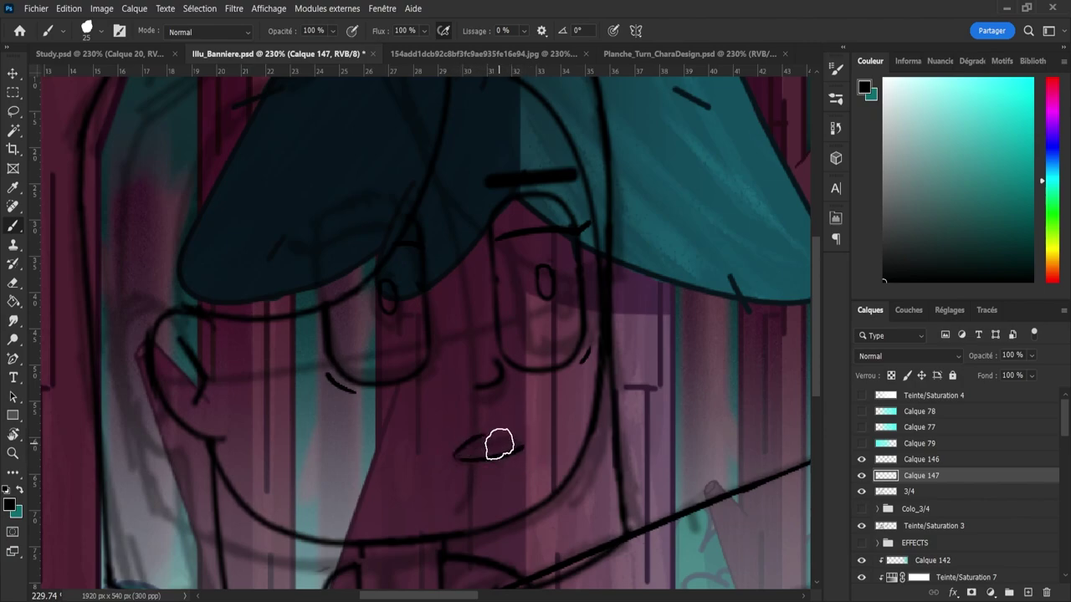
{"action": "key", "text": "ctrl+z"}
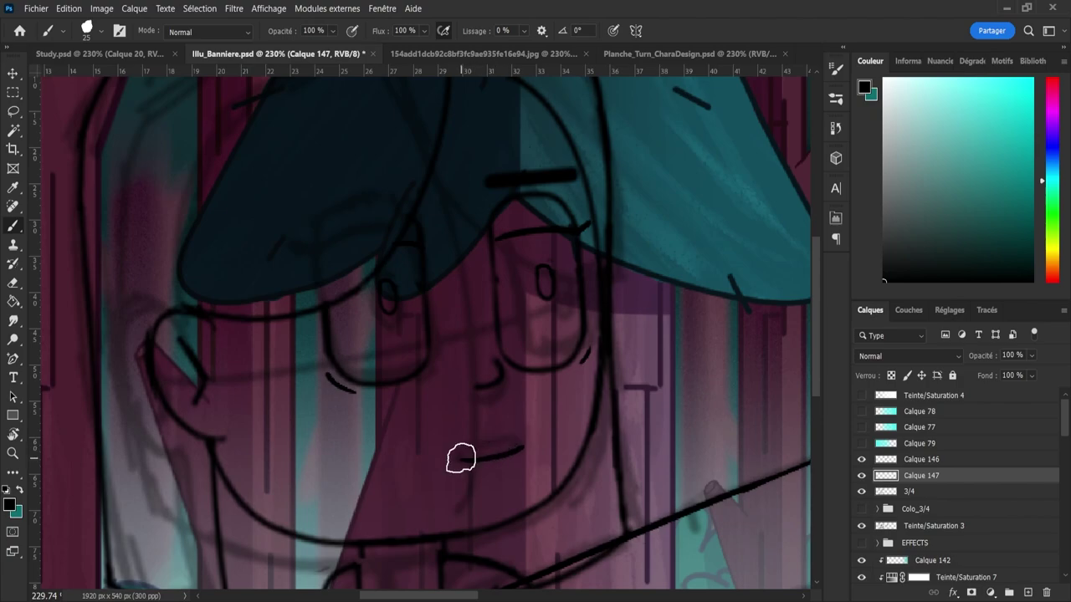
{"action": "left_click_drag", "start_coordinate": [457, 455], "coordinate": [520, 446]}
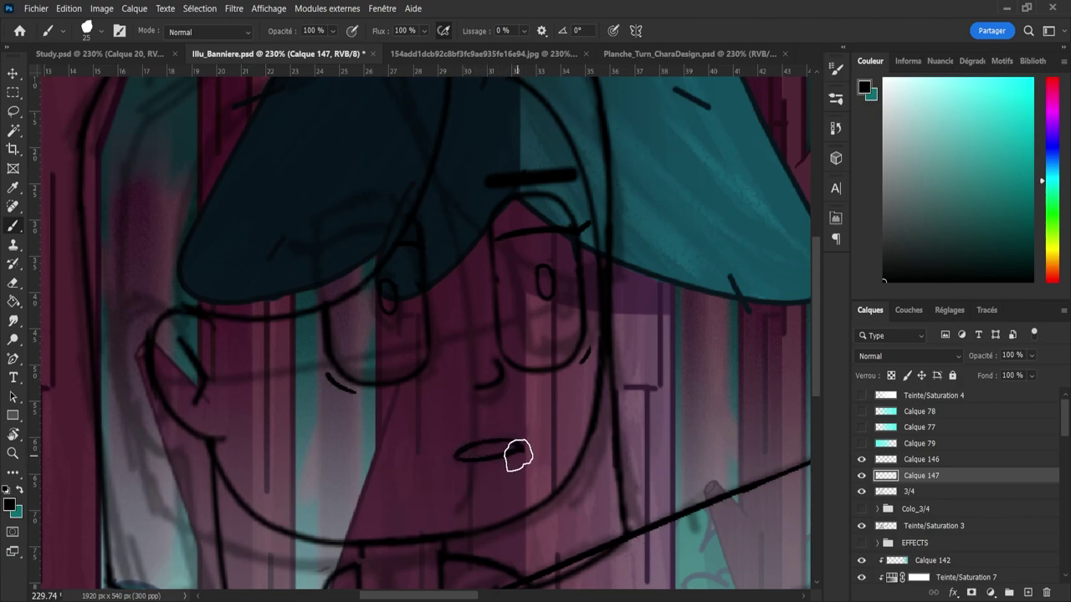
{"action": "key", "text": "e"}
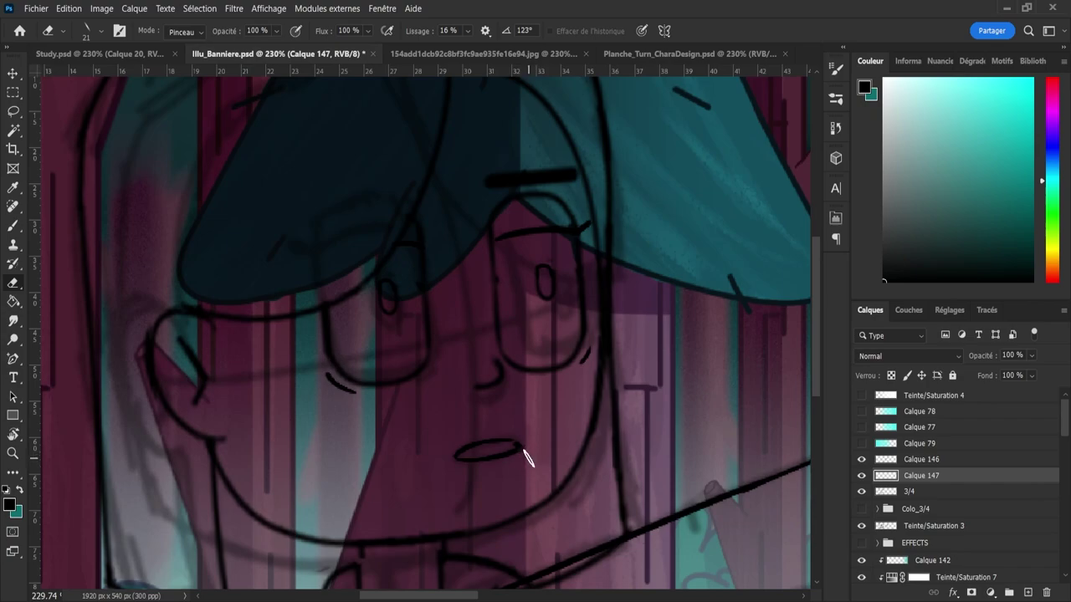
{"action": "key", "text": "b"}
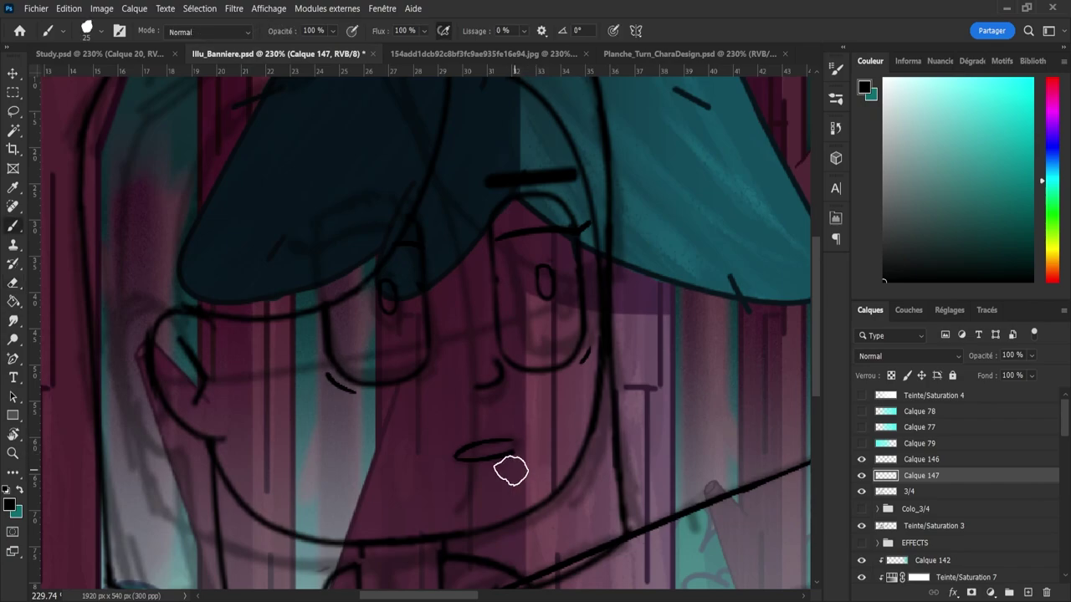
{"action": "key", "text": "e"}
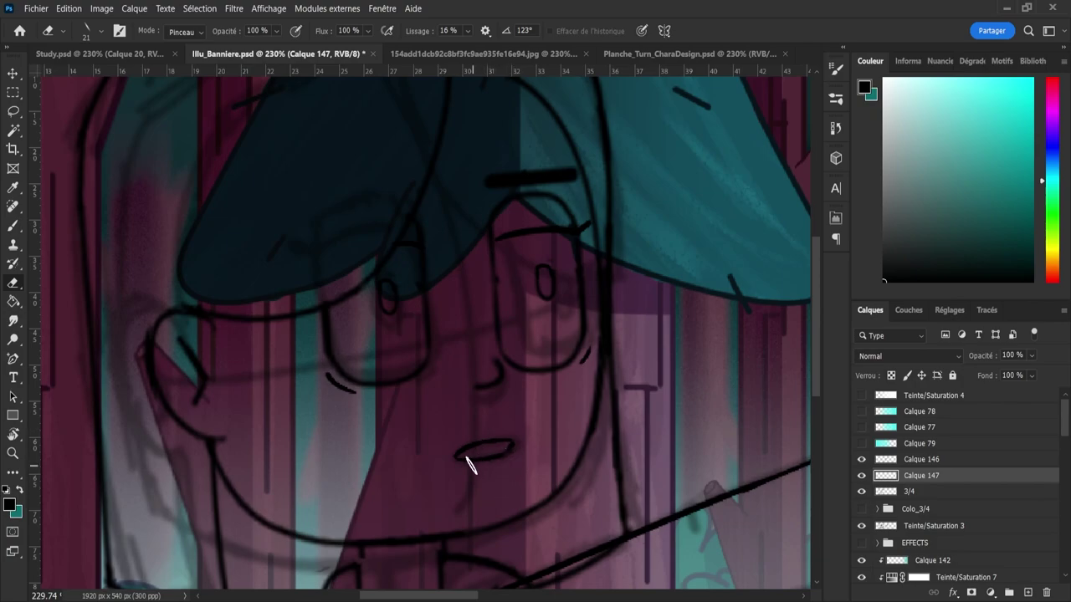
- Select the mouth and scale it to about 134%, shifting it slightly up toward the nose
{"action": "key", "text": "l"}
{"action": "mouse_move", "coordinate": [436, 454]}
{"action": "left_mouse_down"}
{"action": "mouse_move", "coordinate": [466, 432]}
{"action": "mouse_move", "coordinate": [497, 489]}
{"action": "mouse_move", "coordinate": [431, 484]}
{"action": "mouse_move", "coordinate": [483, 508]}
{"action": "left_mouse_up"}
{"action": "key", "text": "ctrl+t"}
{"action": "left_click_drag", "start_coordinate": [502, 473], "coordinate": [502, 447]}
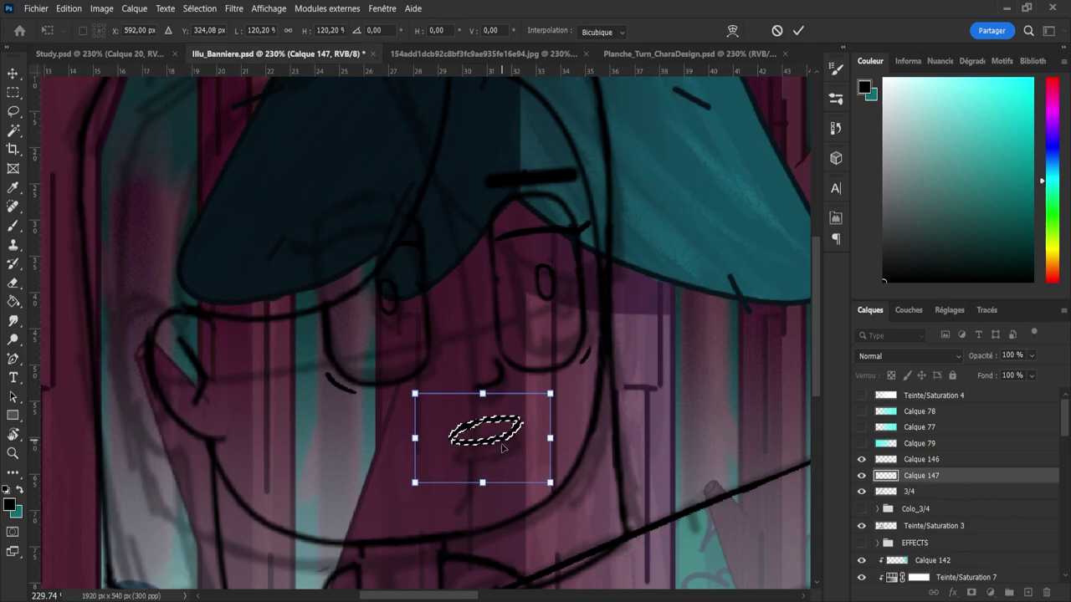
{"action": "mouse_move", "coordinate": [483, 499]}
{"action": "left_mouse_down"}
{"action": "mouse_move", "coordinate": [484, 537]}
{"action": "mouse_move", "coordinate": [482, 494]}
{"action": "left_mouse_up"}
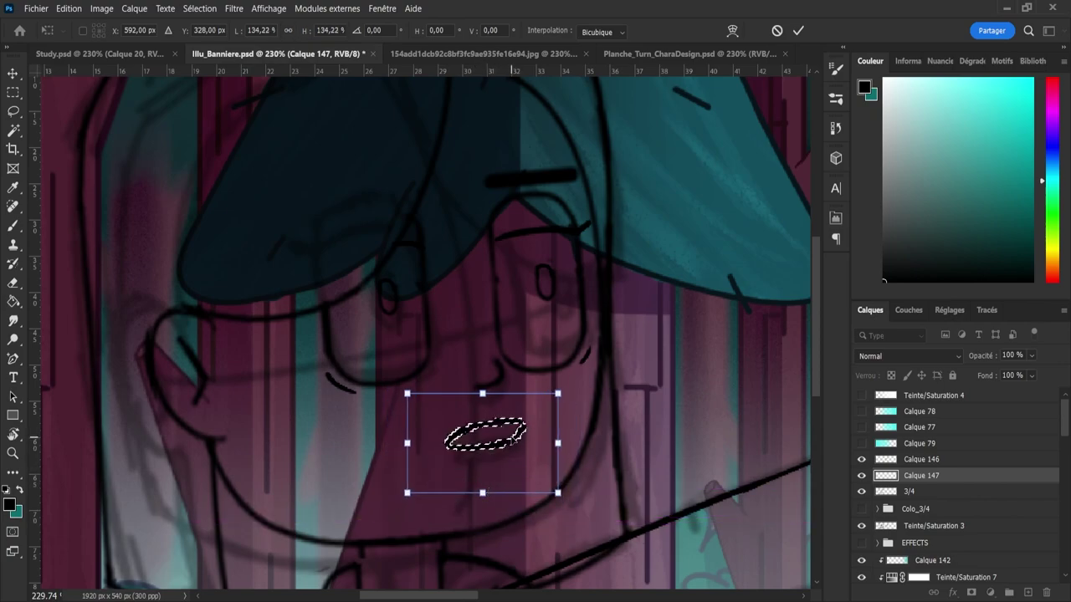
{"action": "left_click", "coordinate": [798, 30]}
{"action": "key", "text": "ctrl+d"}
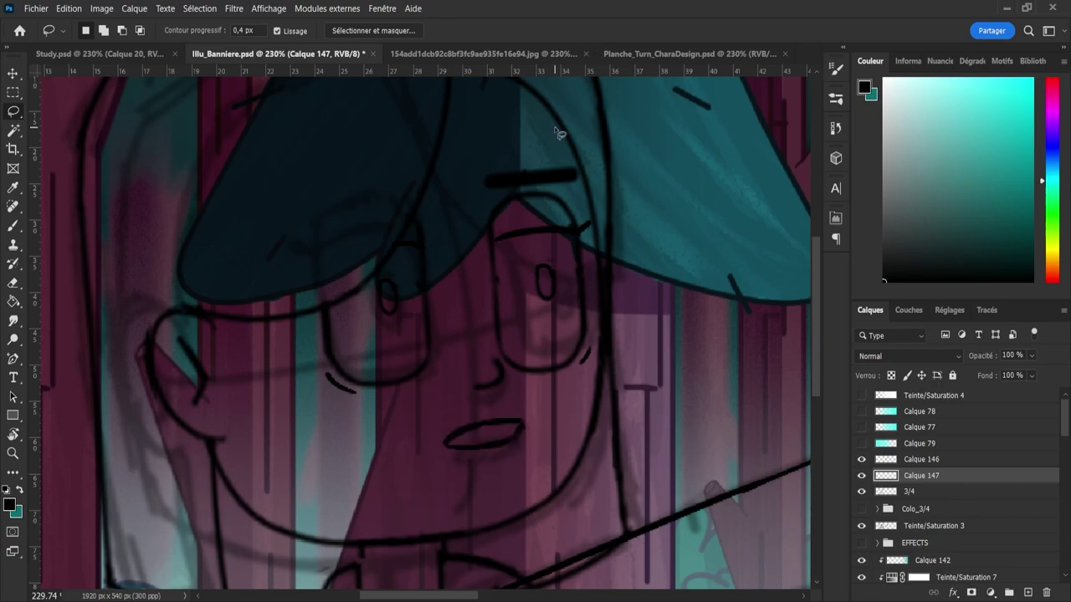
- Draw a thin line lengthwise inside the mouth's oval to separate the lips
{"action": "key", "text": "z"}
{"action": "left_click_drag", "start_coordinate": [514, 443], "coordinate": [490, 442]}
{"action": "left_click_drag", "start_coordinate": [522, 475], "coordinate": [553, 487]}
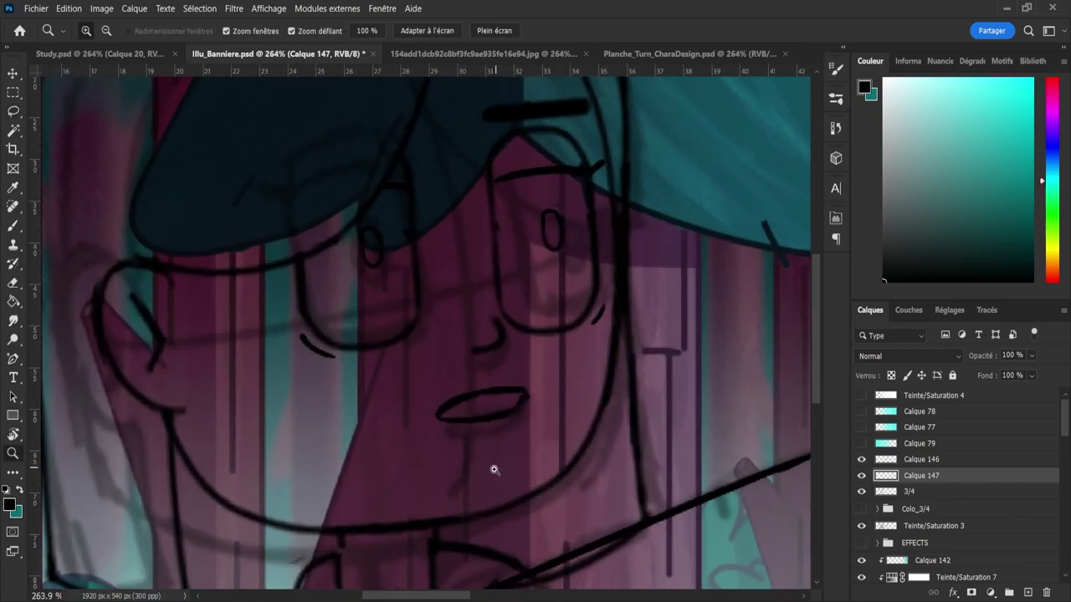
{"action": "key", "text": "b"}
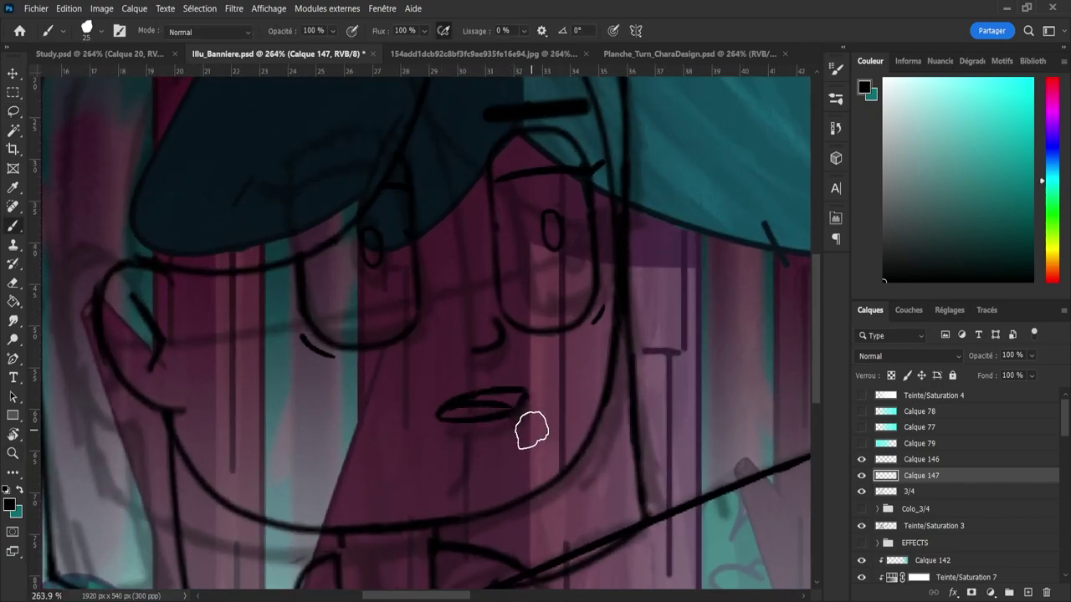
- Add a new layer above Calque 146 and sketch a rounded thumb bending across the palm of the raised hand
{"action": "key", "text": "z"}
{"action": "scroll", "coordinate": [423, 434], "scroll_direction": "down", "scroll_amount": 10}
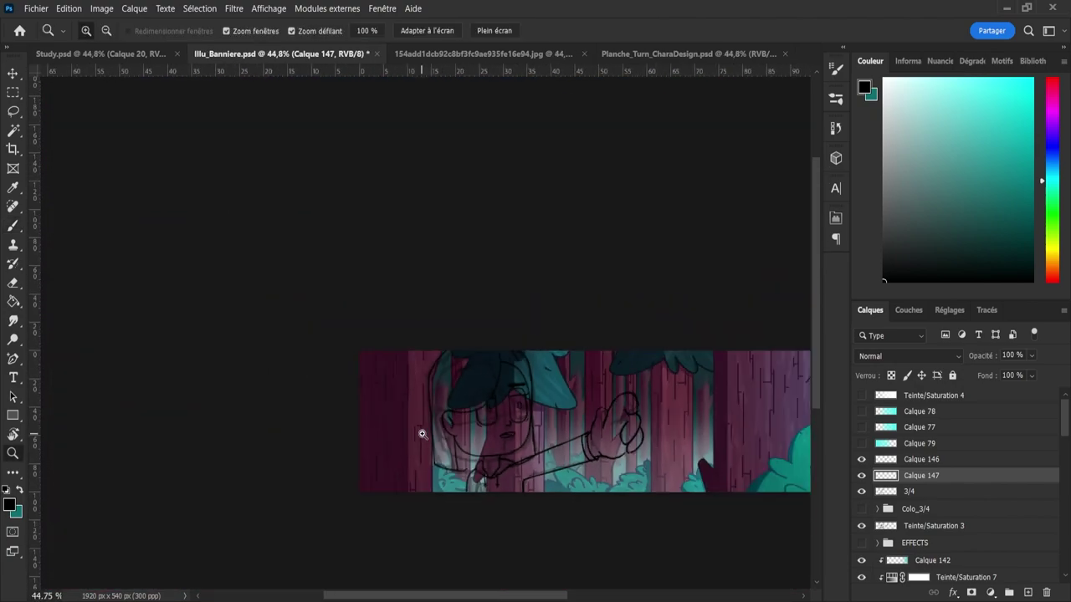
{"action": "scroll", "coordinate": [555, 446], "scroll_direction": "up", "scroll_amount": 2}
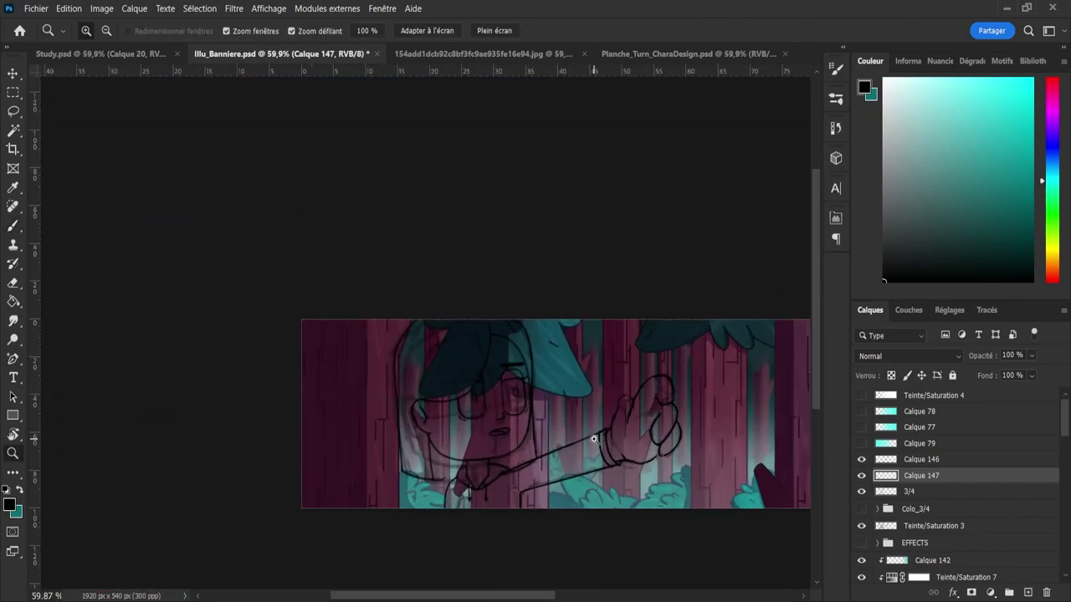
{"action": "scroll", "coordinate": [594, 439], "scroll_direction": "up", "scroll_amount": 4}
{"action": "key", "text": "e"}
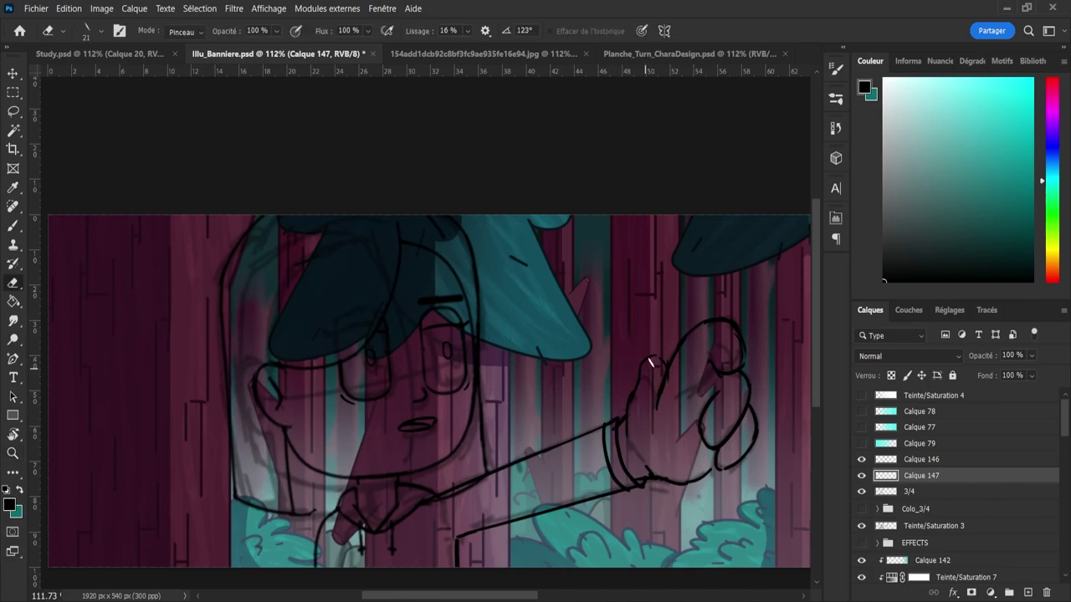
{"action": "left_click", "coordinate": [924, 461]}
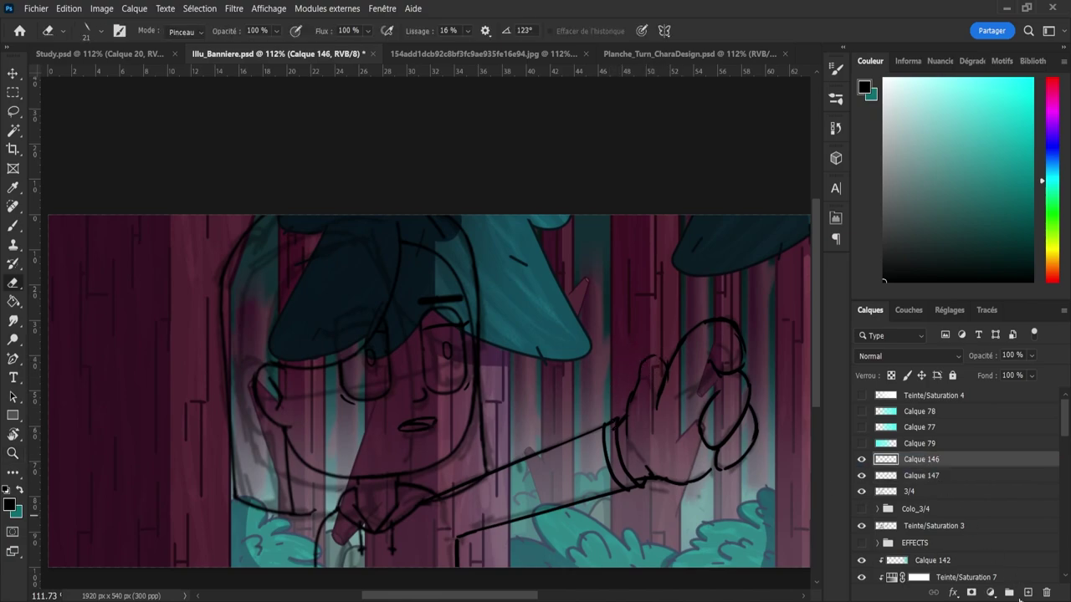
{"action": "left_click", "coordinate": [1028, 592]}
{"action": "key", "text": "b"}
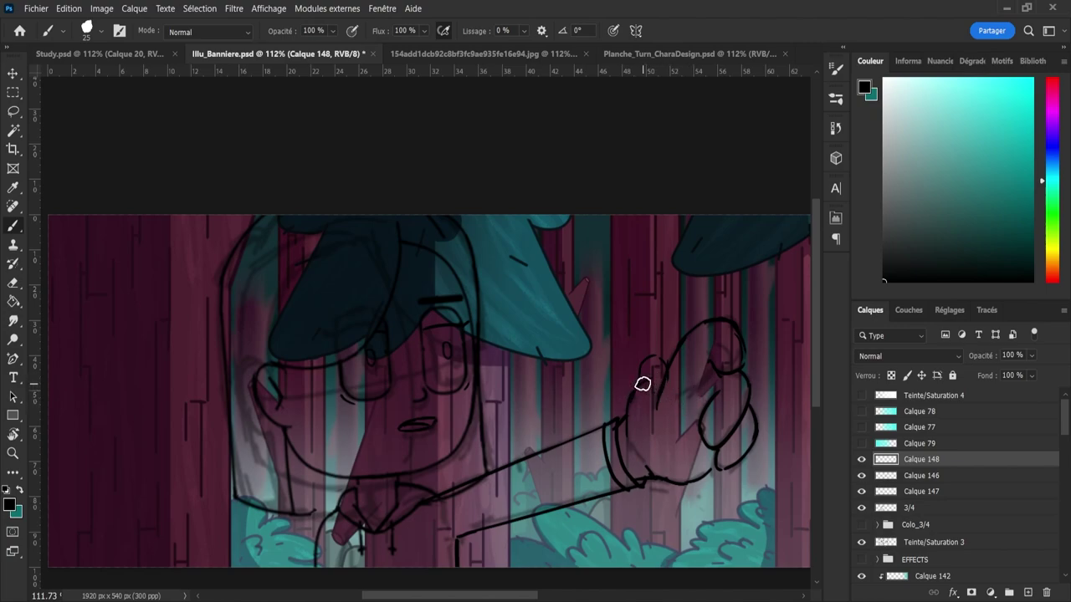
{"action": "left_click_drag", "start_coordinate": [642, 384], "coordinate": [691, 396]}
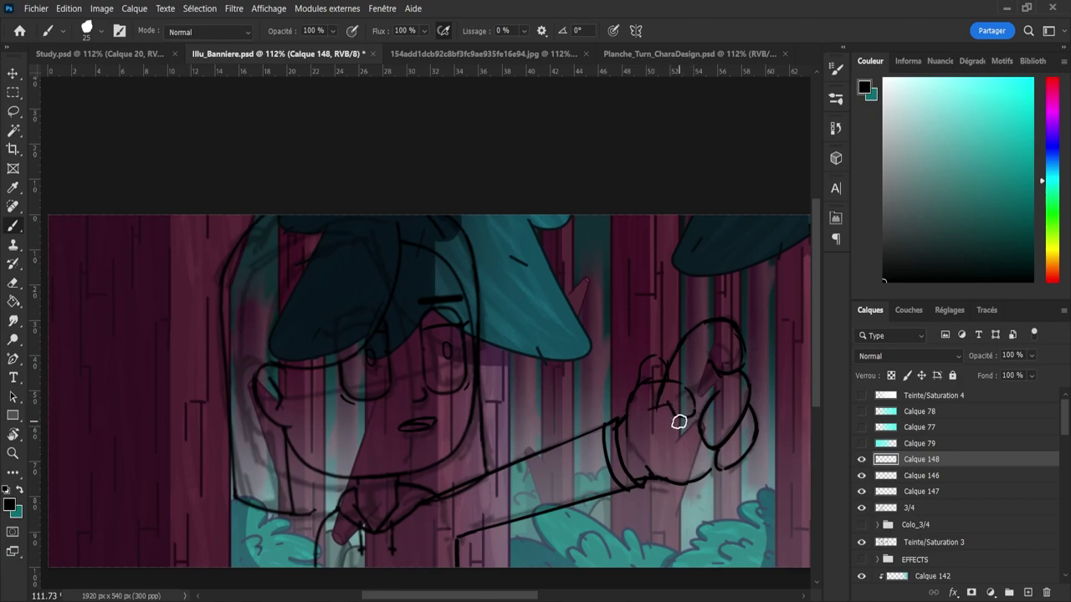
{"action": "left_click_drag", "start_coordinate": [657, 406], "coordinate": [686, 421]}
- Erase and redraw the thumb's outer curve and tip so that it reaches the folded fingers
{"action": "key", "text": "e"}
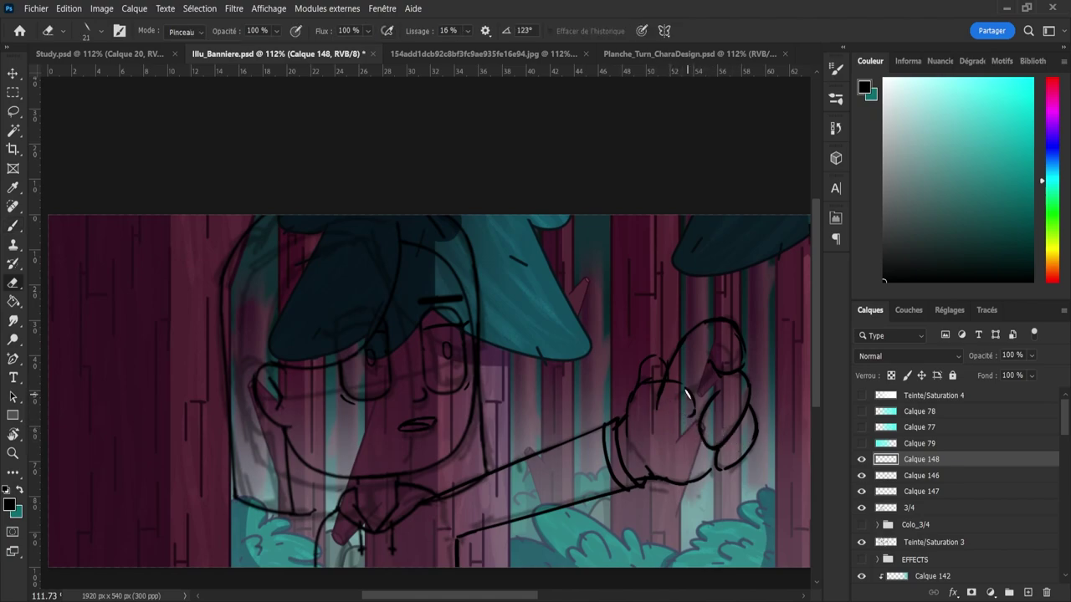
{"action": "key", "text": "b"}
{"action": "key", "text": "e"}
{"action": "key", "text": "b"}
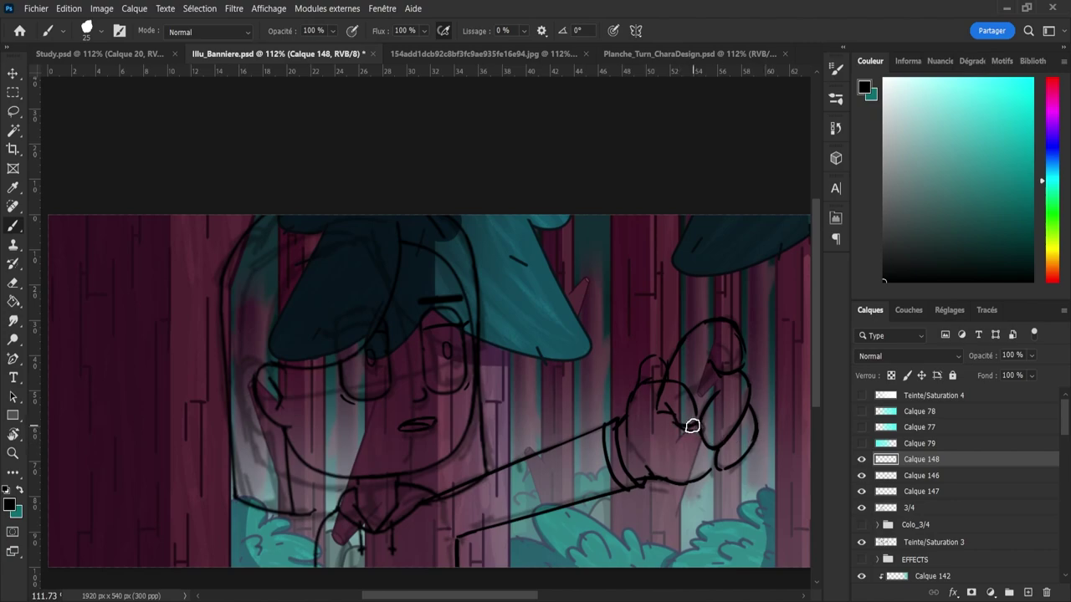
{"action": "key", "text": "e"}
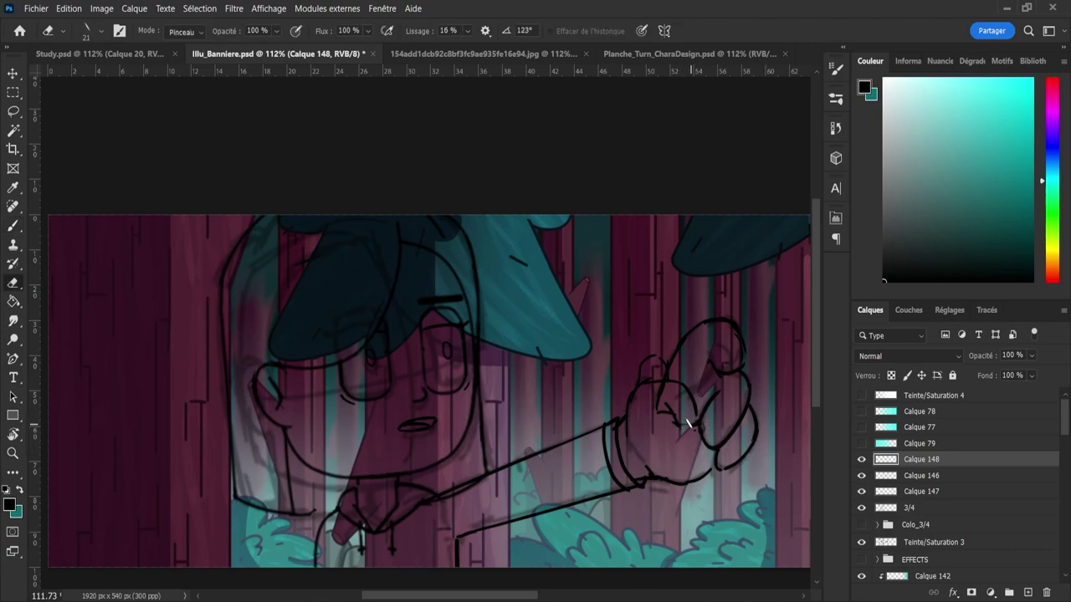
{"action": "key", "text": "b"}
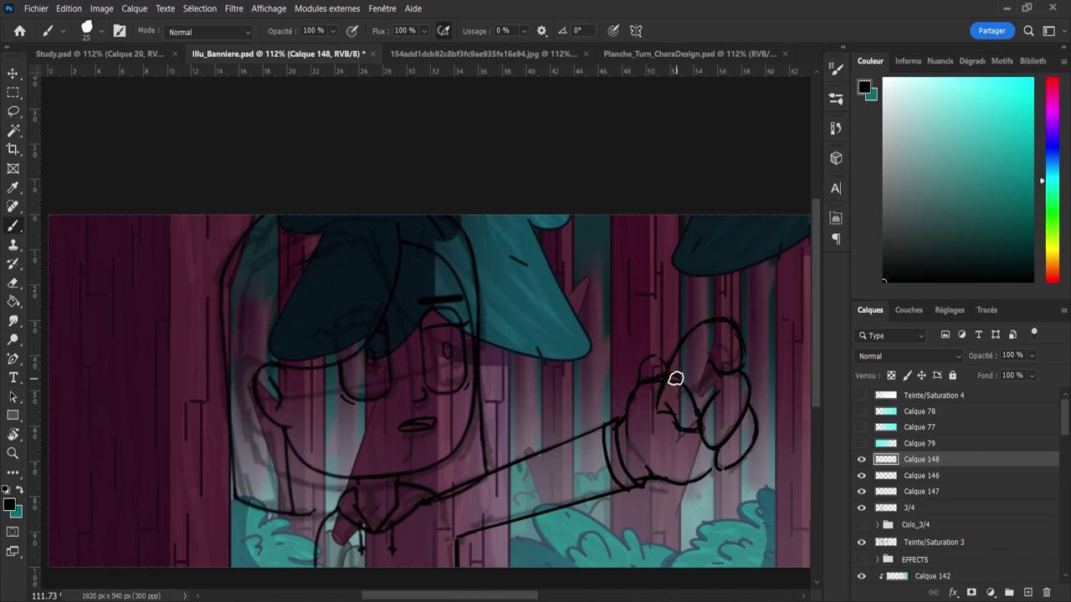
- Clean up the thumb's inner line and add a small angular crease in the palm below it
{"action": "key", "text": "e"}
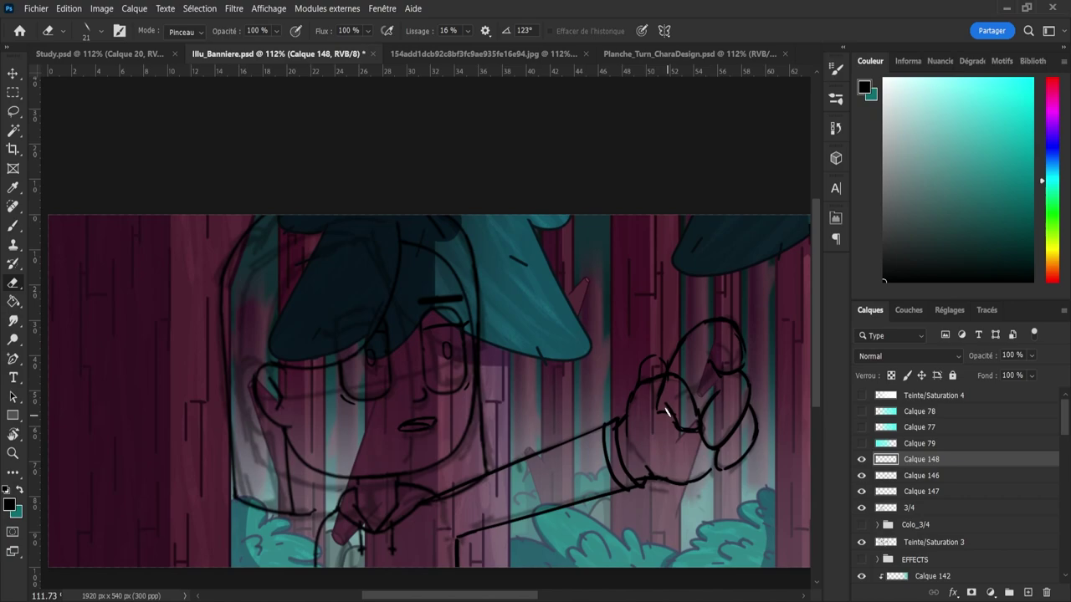
{"action": "key", "text": "b"}
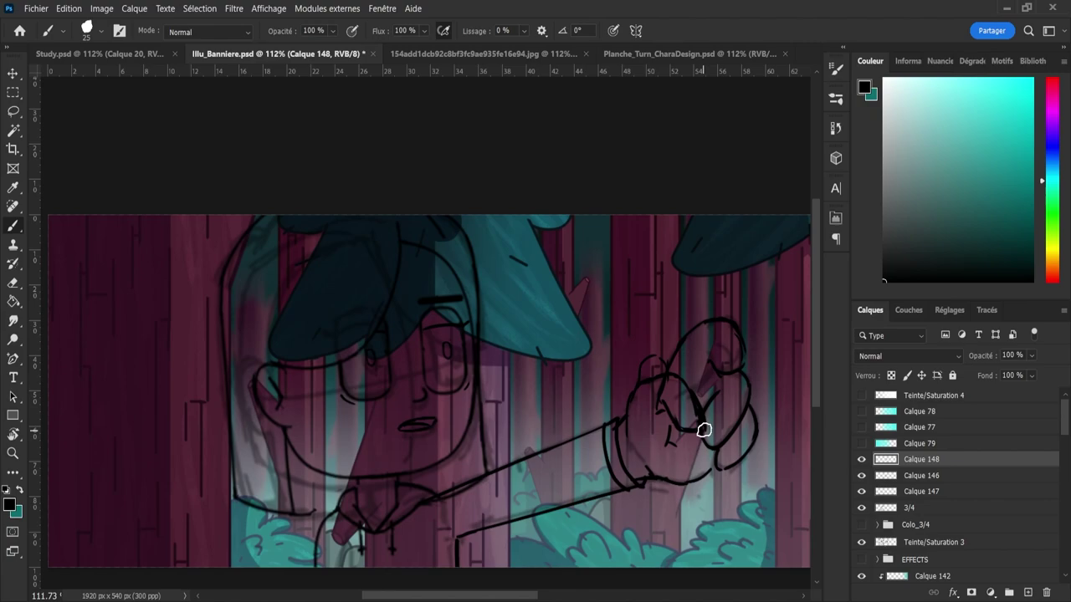
{"action": "key", "text": "e"}
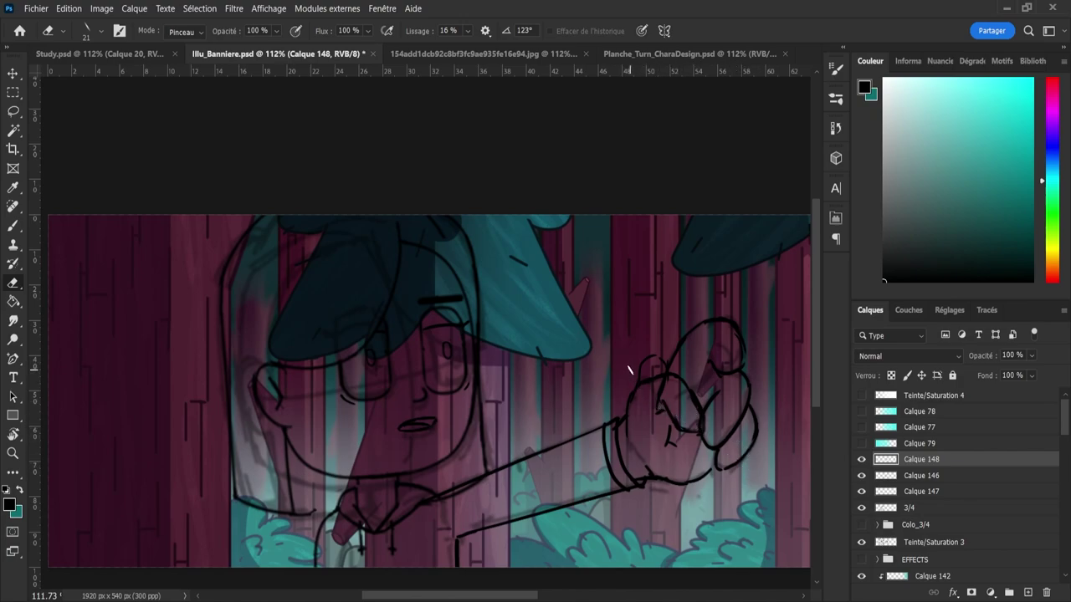
- Hide the PremierPlan, Groupe 3 and Groupe 2 background groups
{"action": "key", "text": "z"}
{"action": "left_click_drag", "start_coordinate": [623, 380], "coordinate": [588, 368]}
{"action": "left_click_drag", "start_coordinate": [644, 425], "coordinate": [679, 438]}
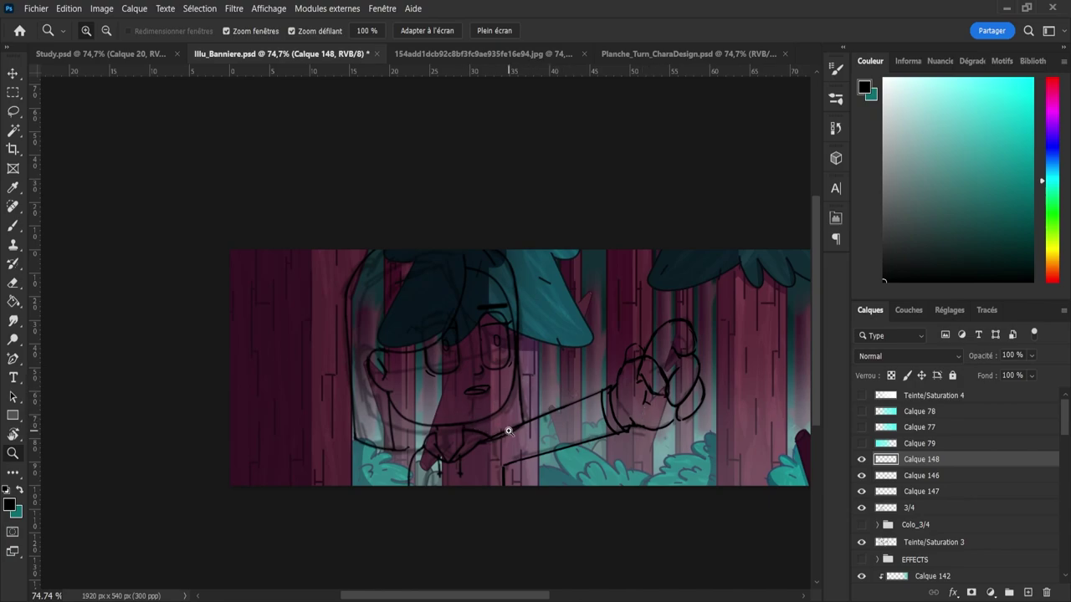
{"action": "scroll", "coordinate": [1011, 471], "scroll_direction": "down", "scroll_amount": 5}
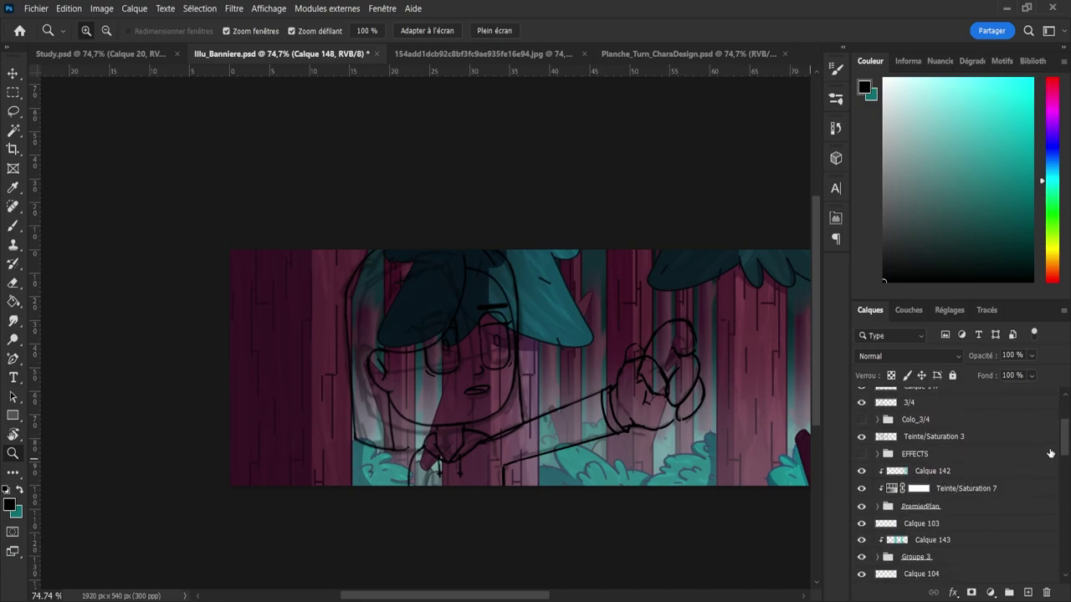
{"action": "scroll", "coordinate": [1046, 454], "scroll_direction": "down", "scroll_amount": 3}
{"action": "left_click", "coordinate": [861, 452]}
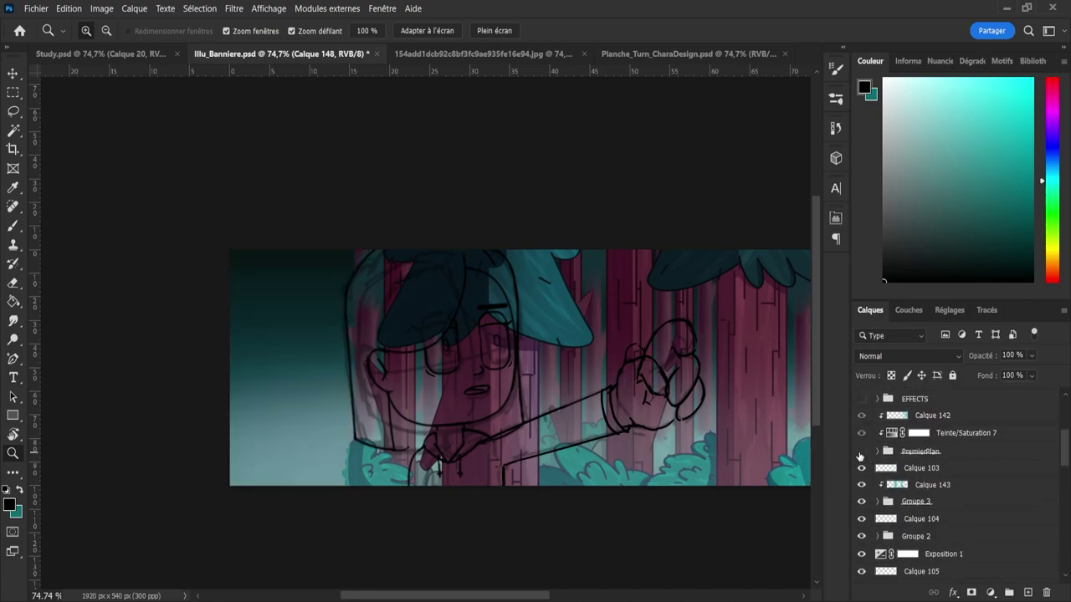
{"action": "left_click", "coordinate": [861, 502]}
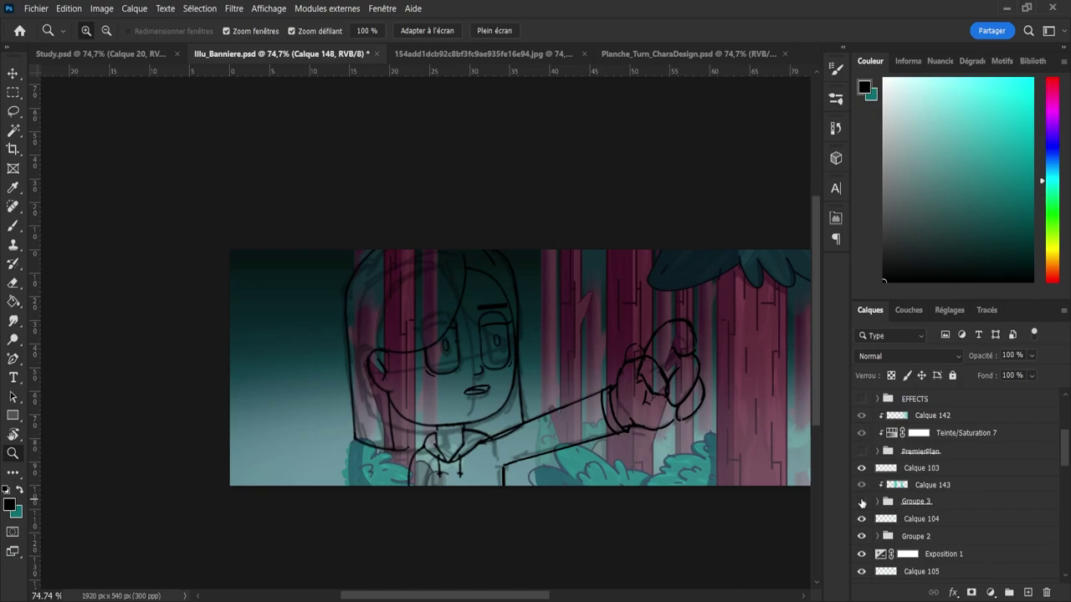
{"action": "left_click", "coordinate": [858, 539]}
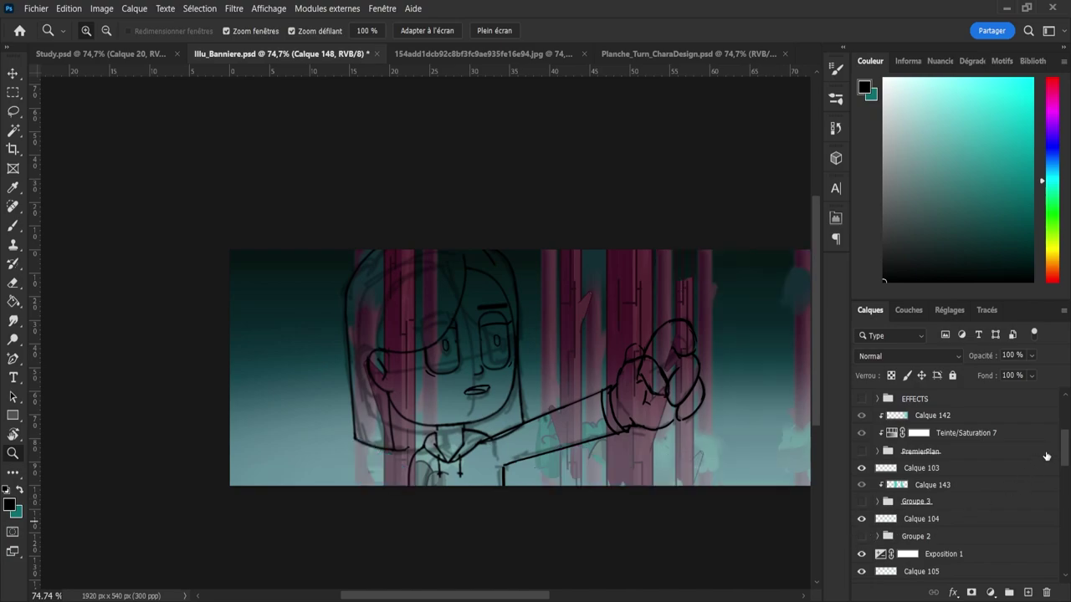
- Hide the Groupe 5, ArrierePlan and Groupe 8 background groups
{"action": "scroll", "coordinate": [1062, 468], "scroll_direction": "down", "scroll_amount": 5}
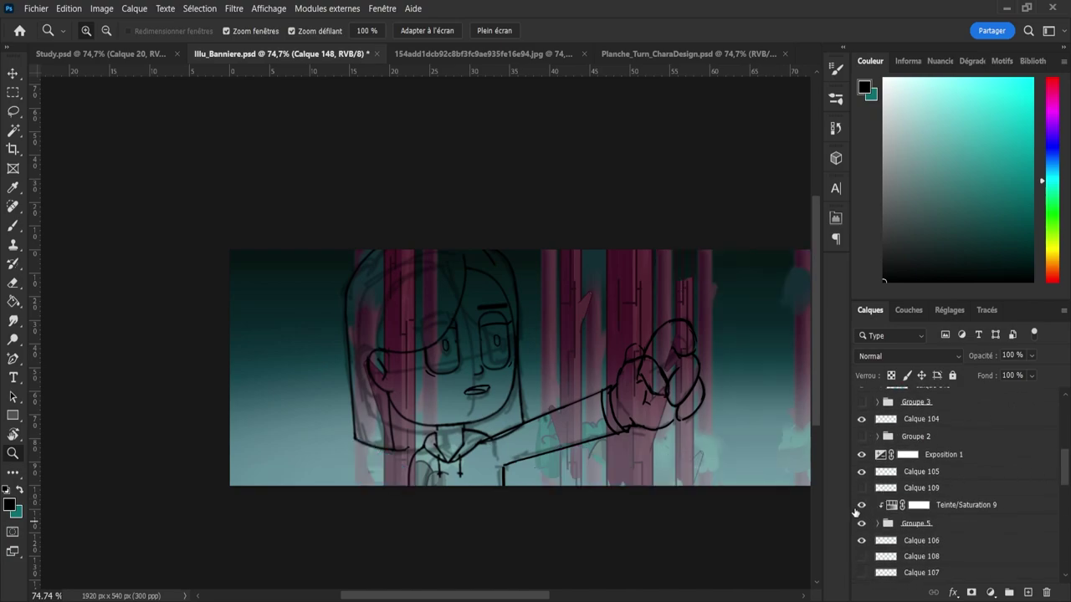
{"action": "left_click", "coordinate": [861, 524]}
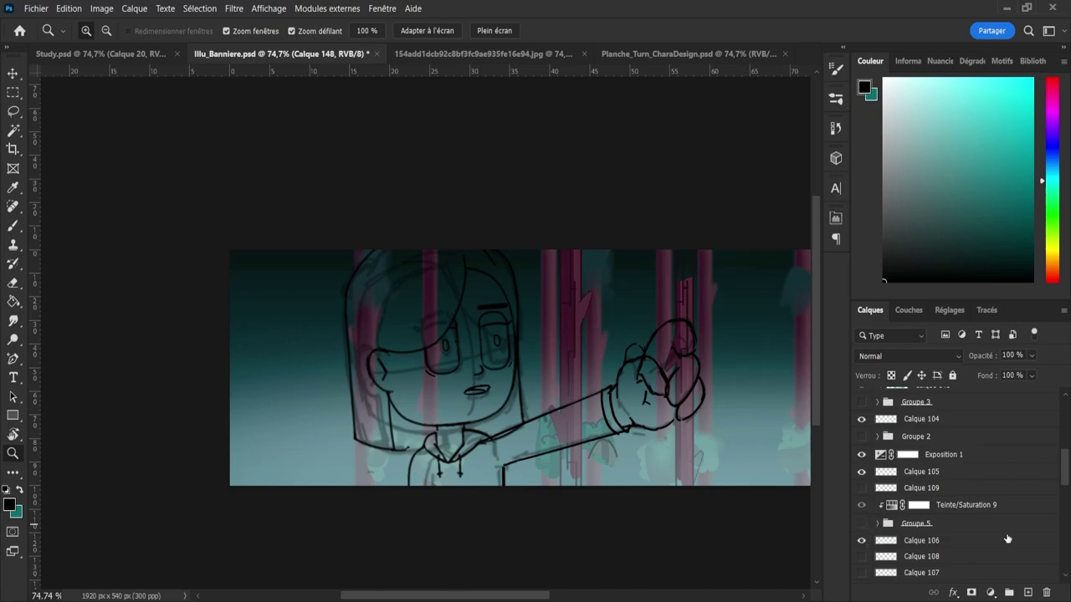
{"action": "mouse_move", "coordinate": [1063, 478]}
{"action": "left_mouse_down"}
{"action": "mouse_move", "coordinate": [1065, 504]}
{"action": "mouse_move", "coordinate": [1059, 481]}
{"action": "left_mouse_up"}
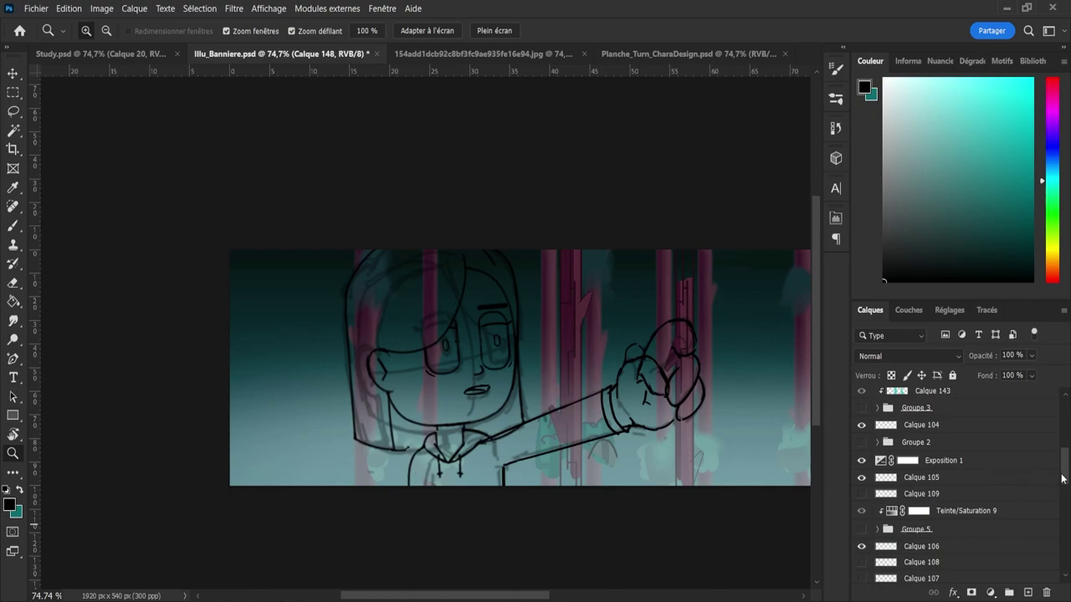
{"action": "left_click_drag", "start_coordinate": [1060, 479], "coordinate": [1057, 507]}
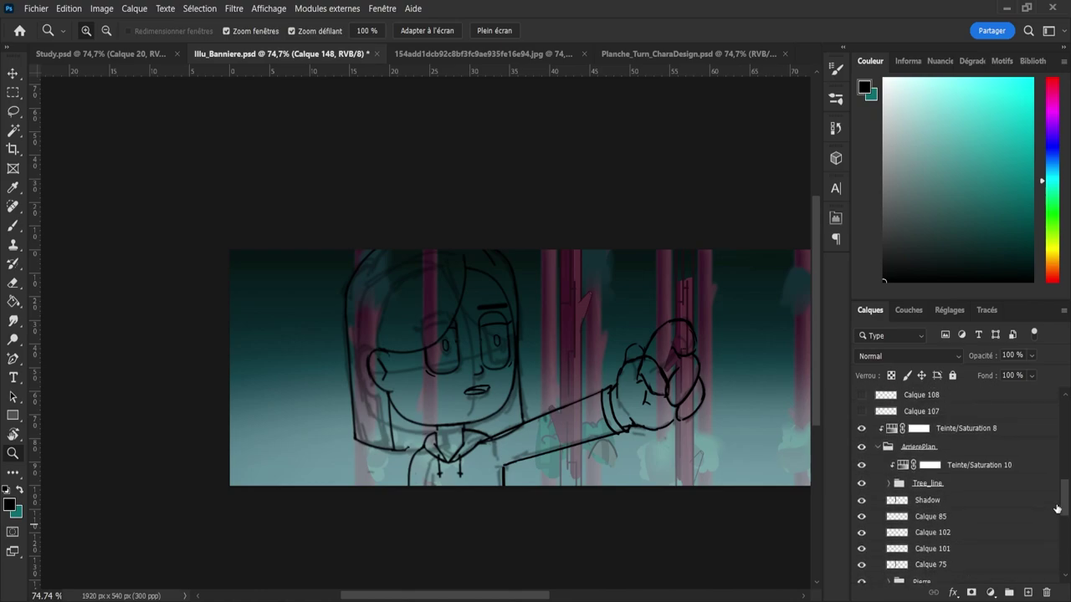
{"action": "left_click", "coordinate": [878, 446]}
{"action": "left_click", "coordinate": [861, 446]}
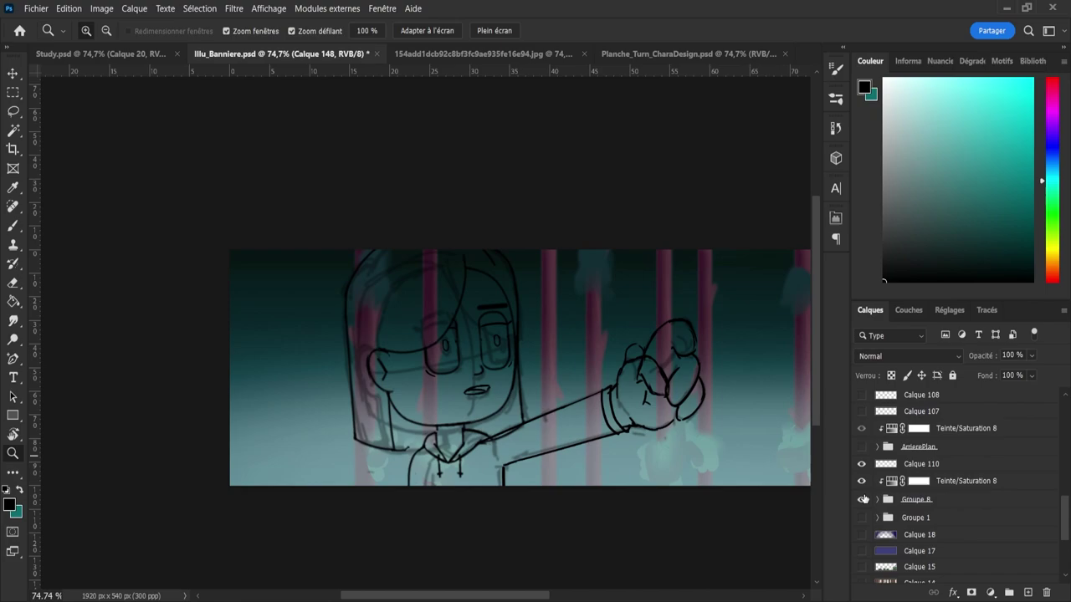
{"action": "left_click", "coordinate": [860, 500]}
- Hide the Calque 126 and Teinte/Saturation 6 backdrop layers
{"action": "left_click_drag", "start_coordinate": [1063, 525], "coordinate": [1063, 554]}
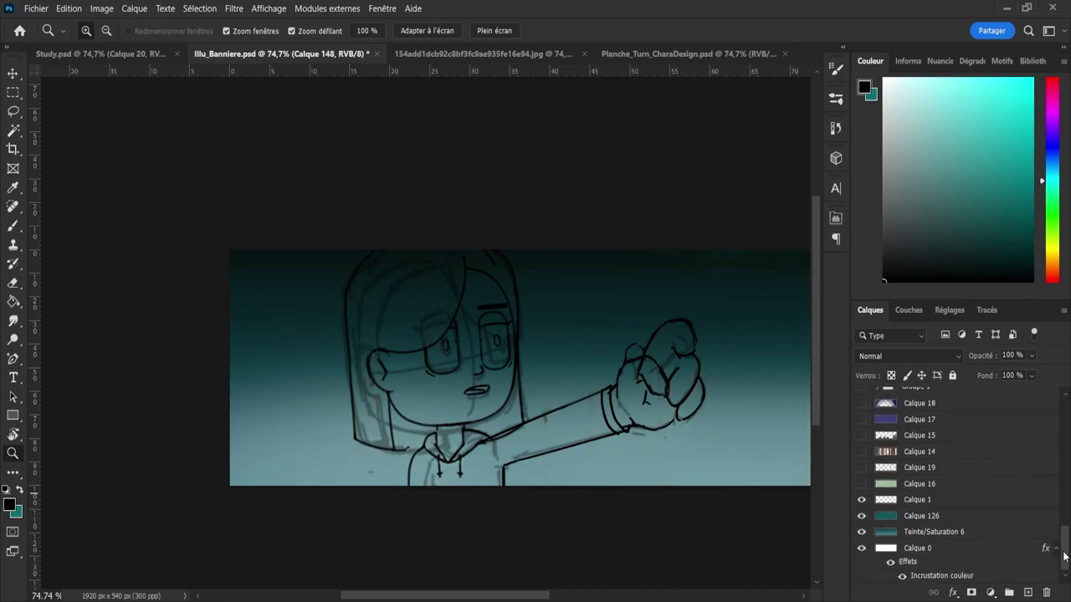
{"action": "left_click", "coordinate": [861, 532]}
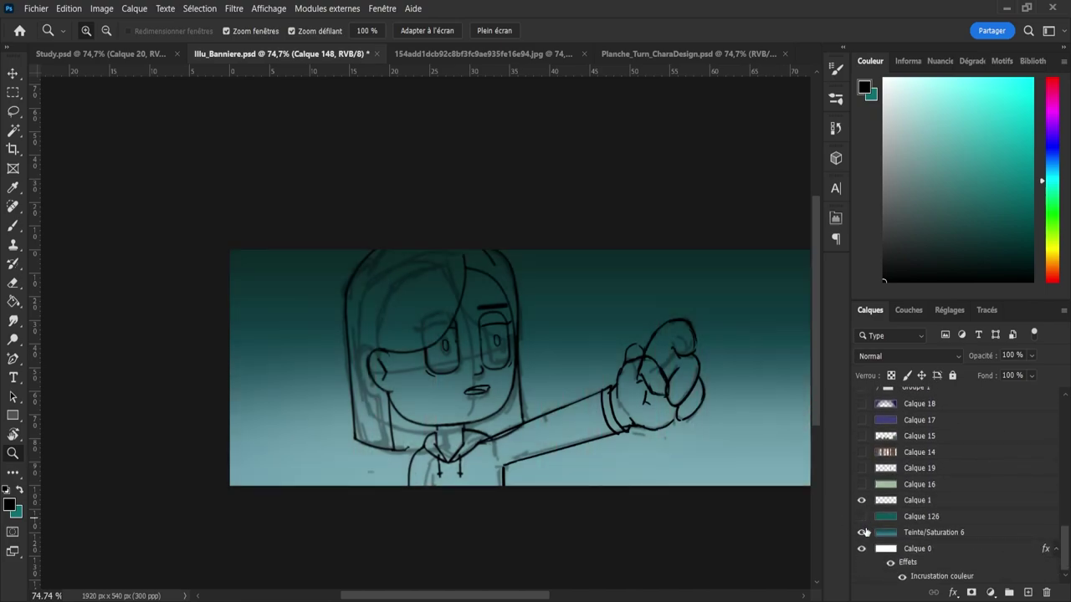
{"action": "left_click", "coordinate": [862, 534]}
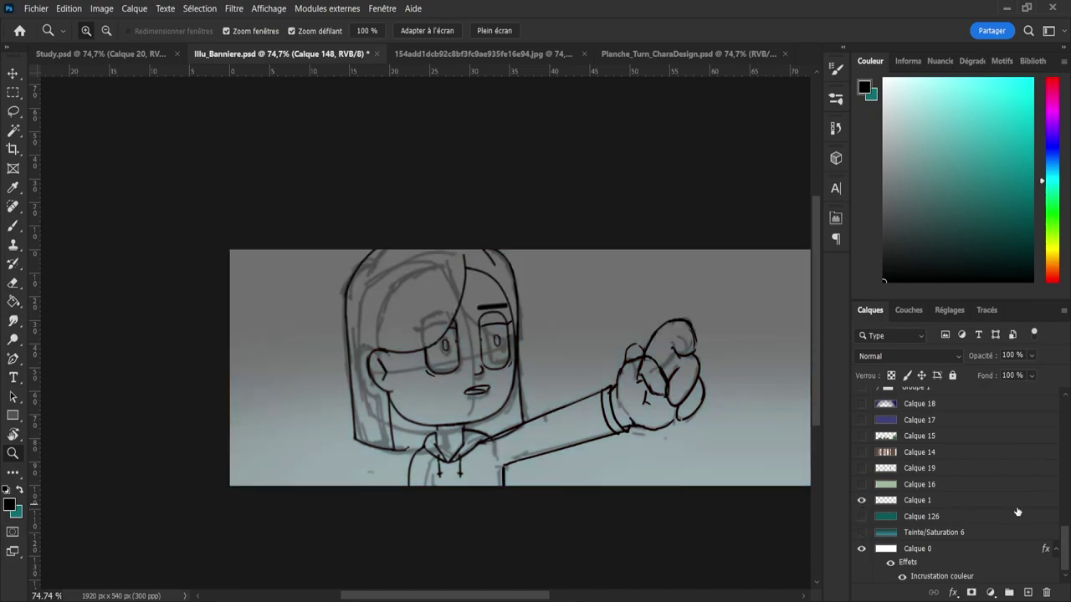
- Touch up the thumb's upper outline on the Calque 148 layer and save the document
{"action": "left_click_drag", "start_coordinate": [1066, 540], "coordinate": [1058, 485]}
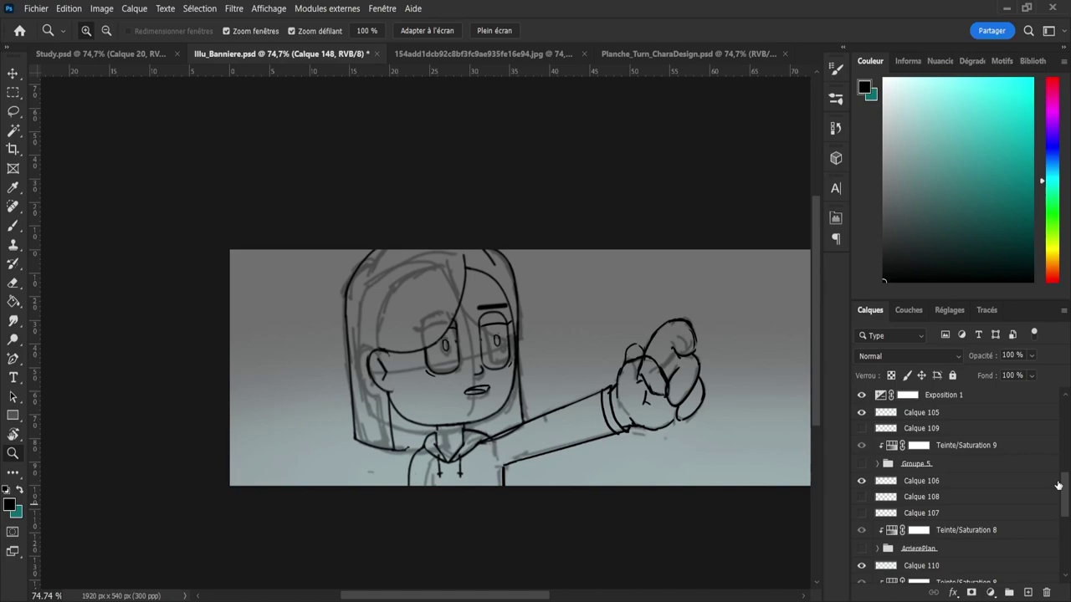
{"action": "left_click_drag", "start_coordinate": [1058, 485], "coordinate": [1054, 406]}
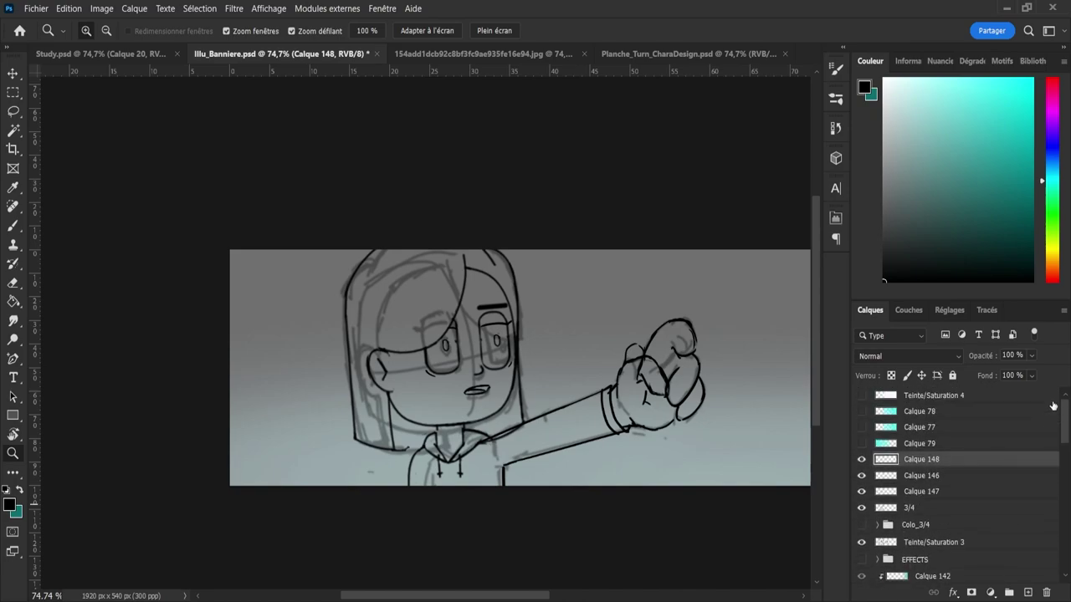
{"action": "left_click", "coordinate": [862, 459]}
{"action": "left_click", "coordinate": [862, 459]}
{"action": "left_click_drag", "start_coordinate": [658, 351], "coordinate": [684, 350]}
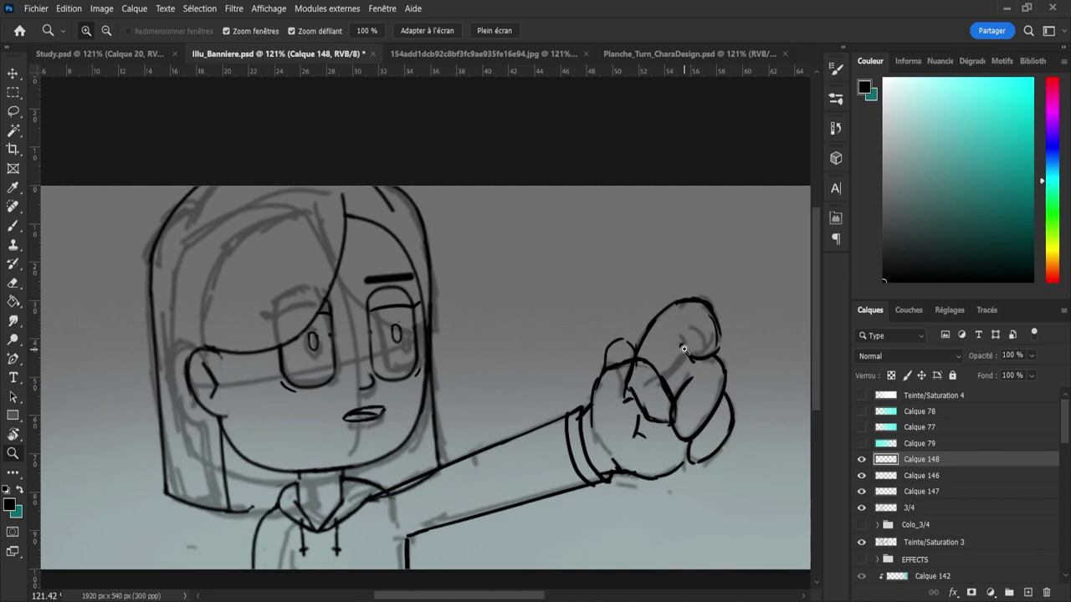
{"action": "key", "text": "b"}
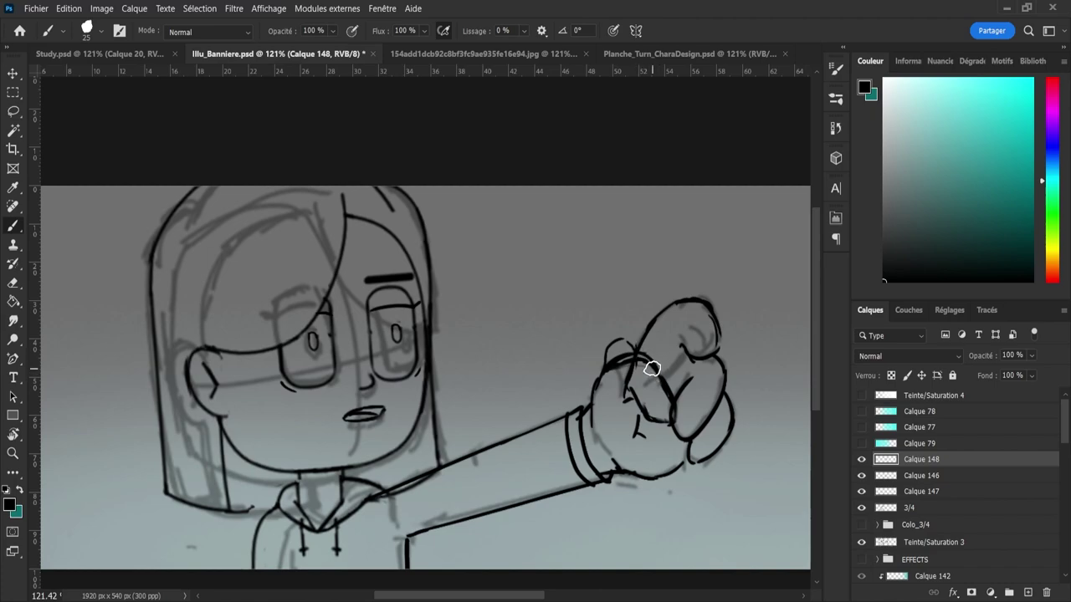
{"action": "key", "text": "e"}
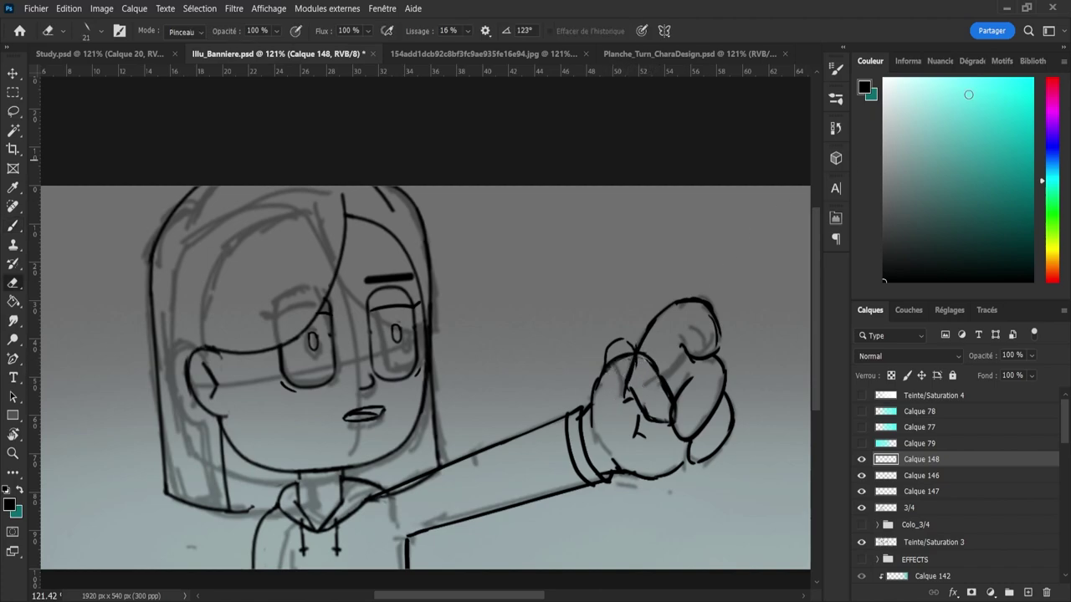
{"action": "key", "text": "ctrl+s"}
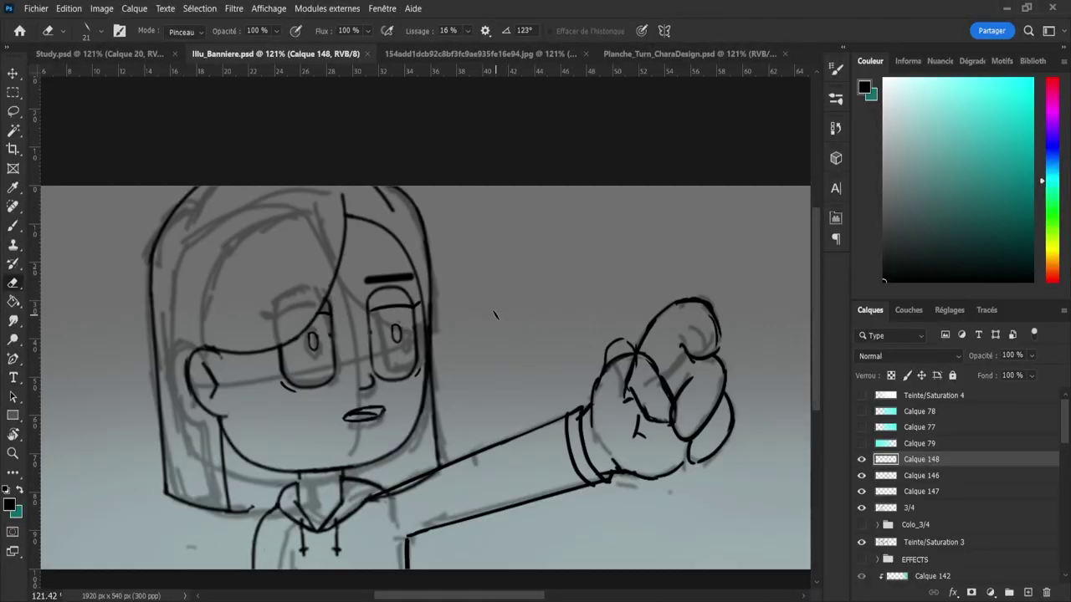
- Compare the extended hand with the Calque 148 thumb lines hidden and shown, viewing the whole character
{"action": "left_click", "coordinate": [474, 301]}
{"action": "key", "text": "z"}
{"action": "left_click_drag", "start_coordinate": [562, 262], "coordinate": [478, 263]}
{"action": "left_click_drag", "start_coordinate": [478, 362], "coordinate": [541, 299]}
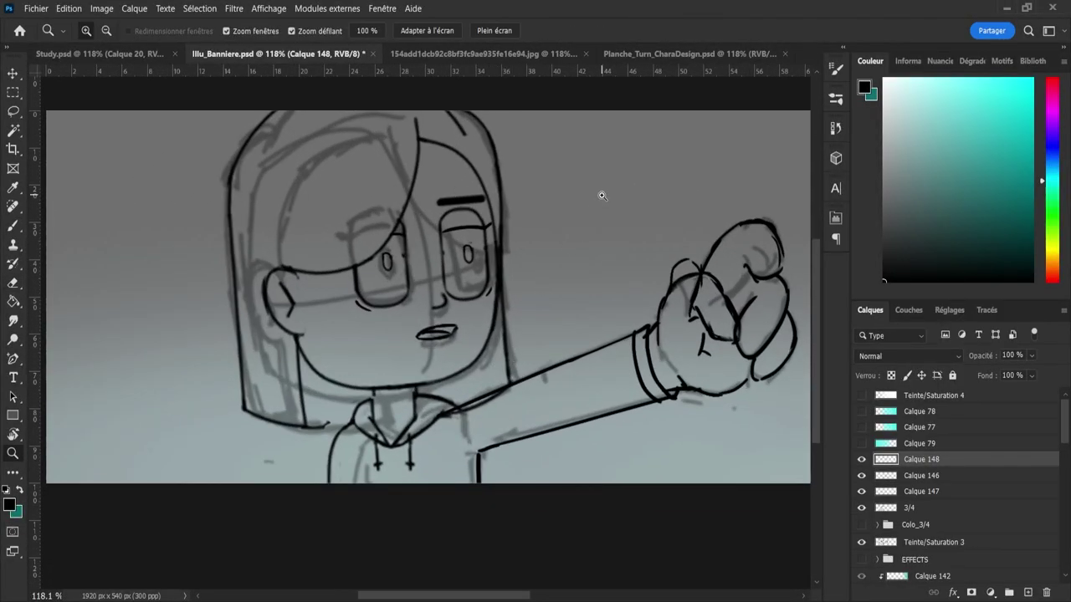
{"action": "left_click_drag", "start_coordinate": [534, 234], "coordinate": [483, 234]}
{"action": "left_click_drag", "start_coordinate": [666, 186], "coordinate": [694, 197]}
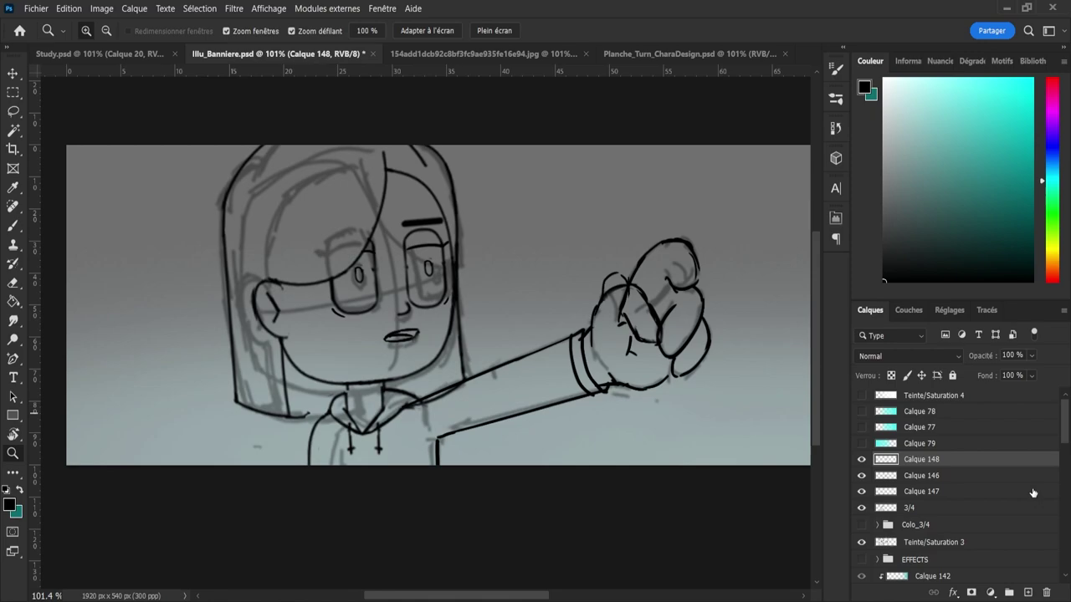
{"action": "left_click_drag", "start_coordinate": [849, 461], "coordinate": [851, 460]}
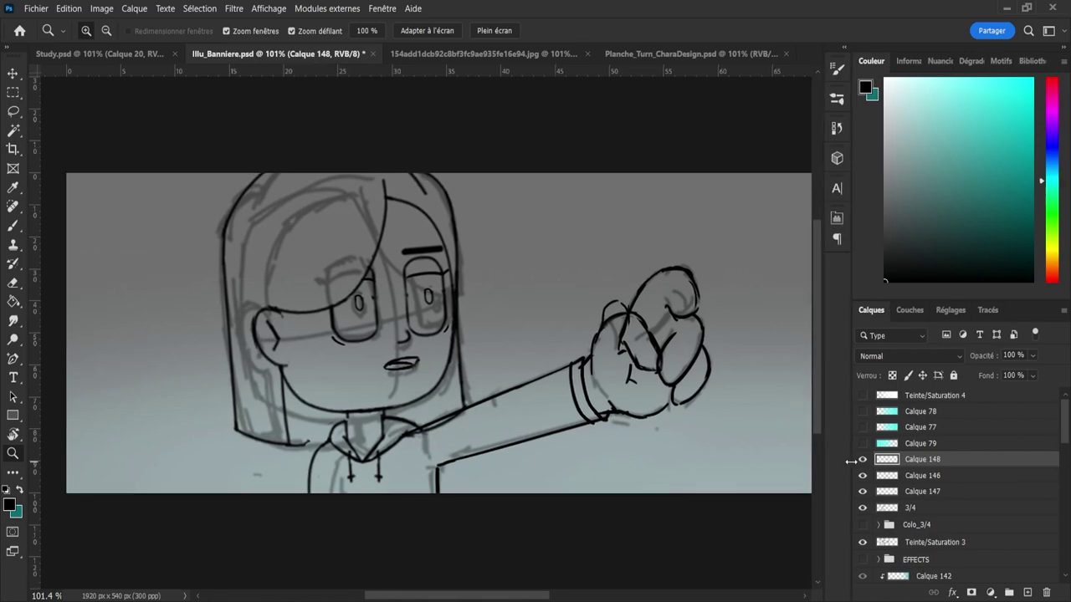
{"action": "left_click", "coordinate": [861, 464]}
{"action": "left_click", "coordinate": [861, 463]}
{"action": "left_click", "coordinate": [860, 463]}
{"action": "left_click", "coordinate": [861, 459]}
- Reinforce the thumb's curved outline on Calque 148 with a bolder black stroke and round off its tip
{"action": "key", "text": "b"}
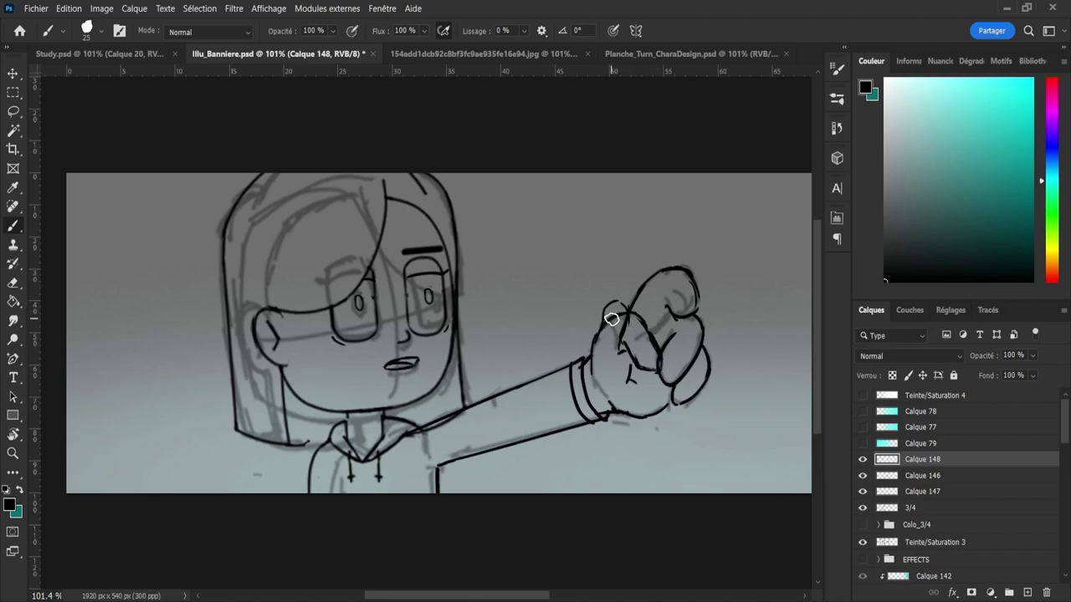
{"action": "left_click_drag", "start_coordinate": [629, 311], "coordinate": [655, 351]}
{"action": "key", "text": "ctrl+z"}
{"action": "key", "text": "e"}
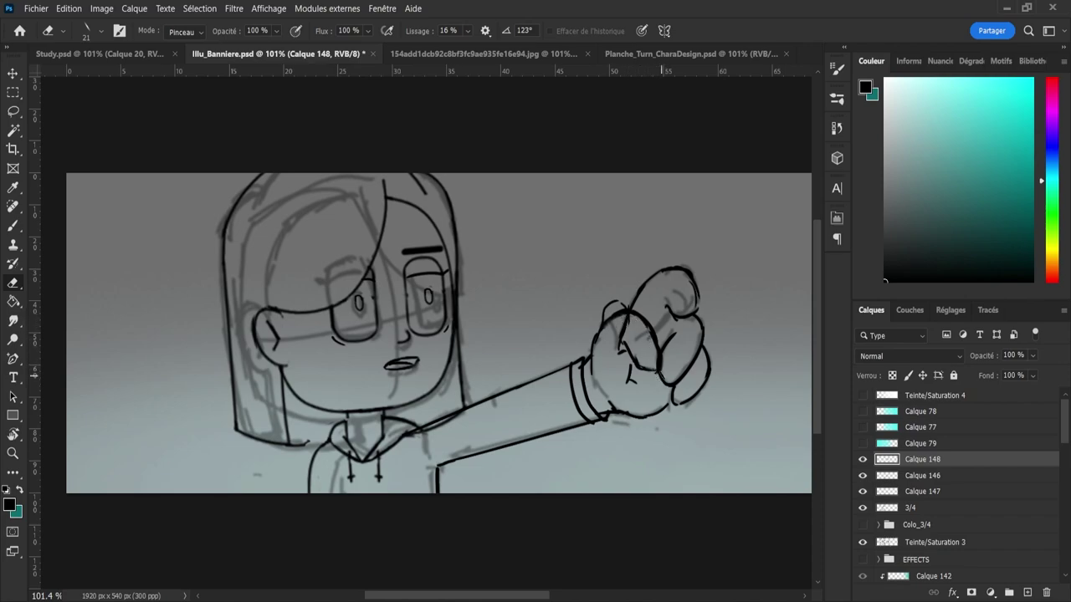
{"action": "key", "text": "b"}
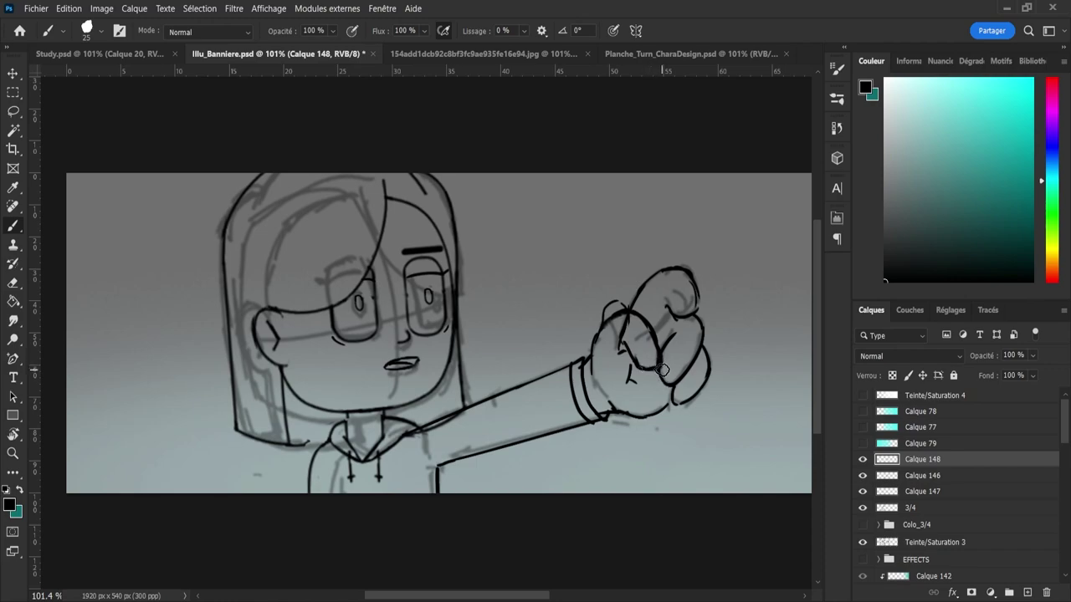
- Clean up the short crease lines beside the thumb in the palm and save the document
{"action": "key", "text": "e"}
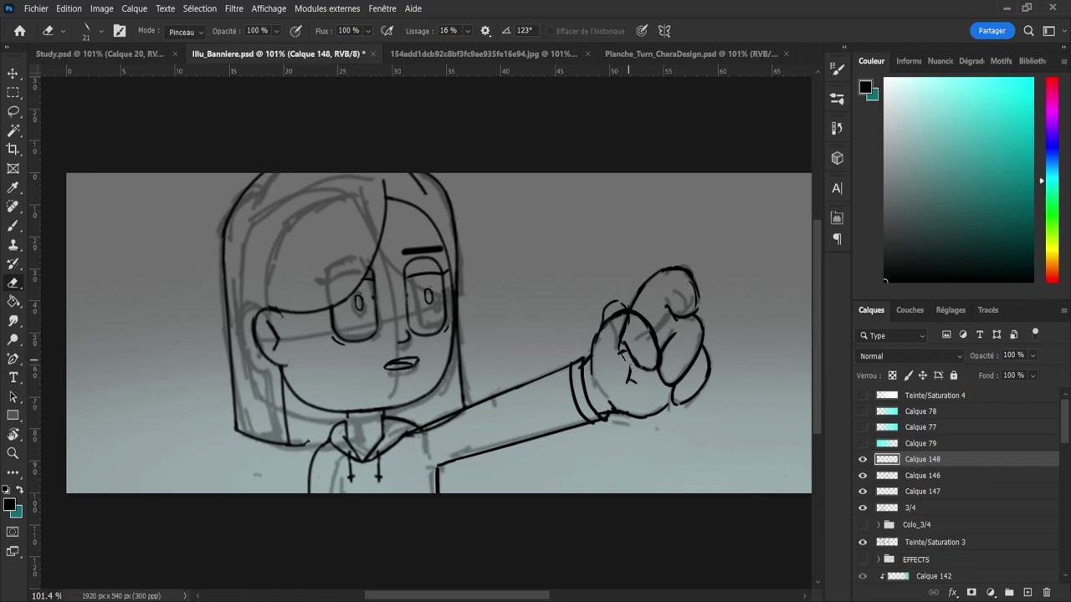
{"action": "key", "text": "b"}
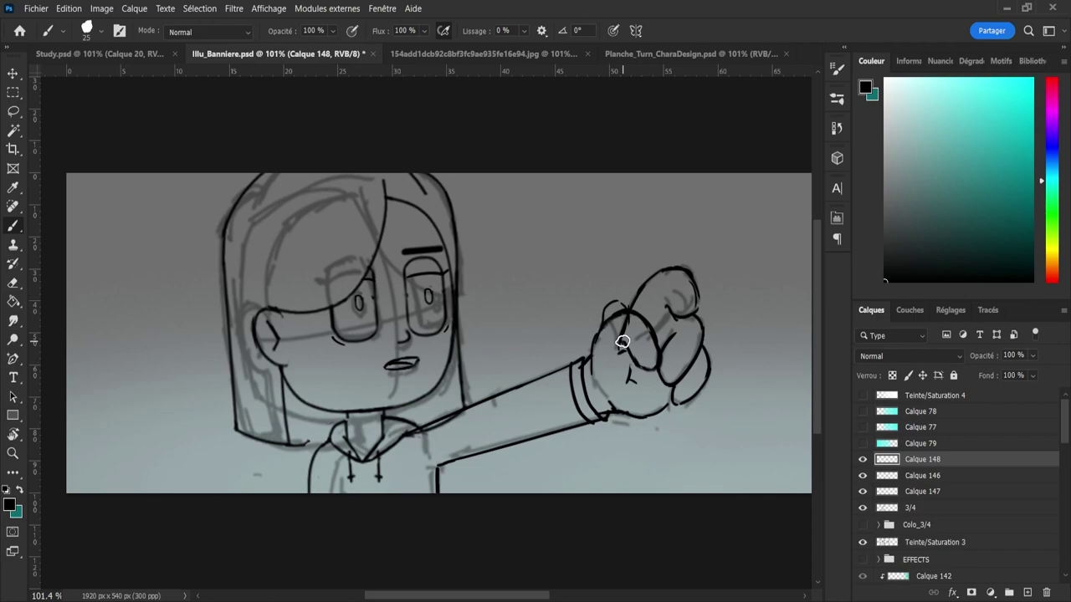
{"action": "key", "text": "e"}
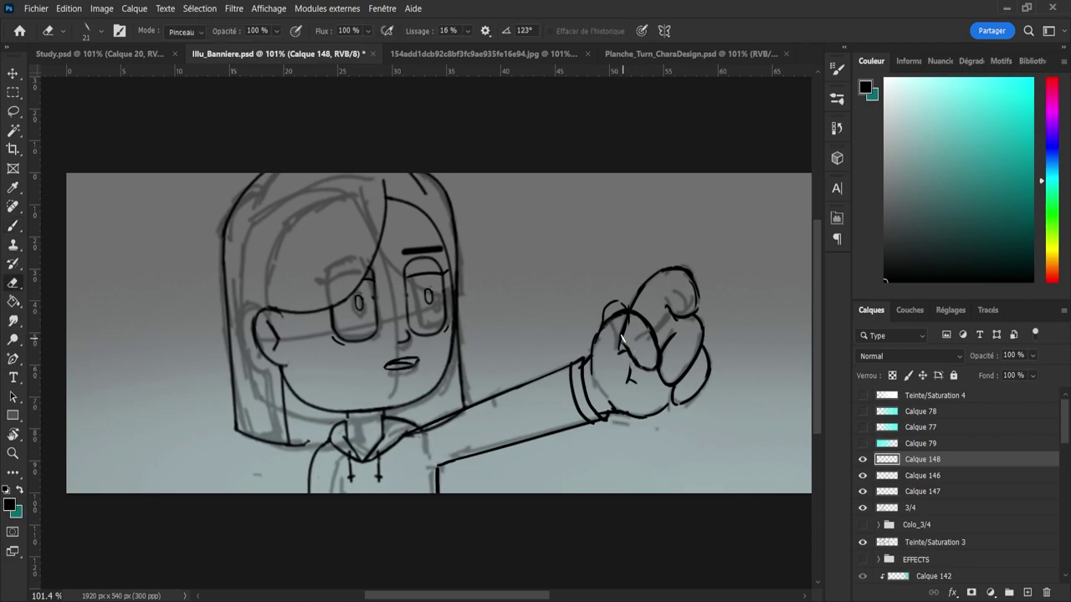
{"action": "key", "text": "z"}
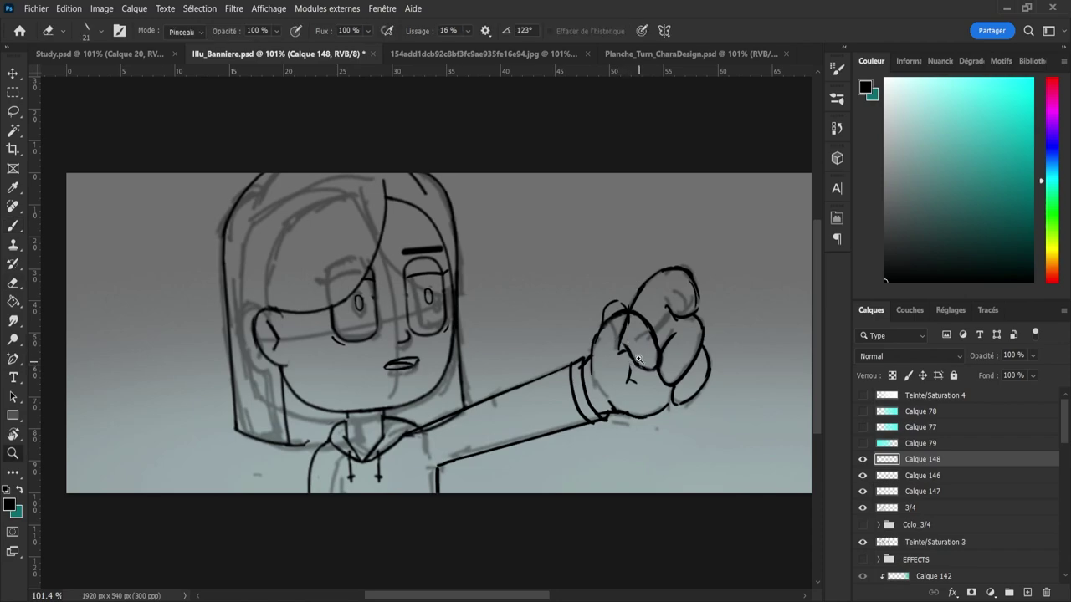
{"action": "left_click_drag", "start_coordinate": [634, 350], "coordinate": [605, 355]}
{"action": "mouse_move", "coordinate": [583, 291]}
{"action": "left_mouse_down"}
{"action": "mouse_move", "coordinate": [597, 303]}
{"action": "mouse_move", "coordinate": [568, 277]}
{"action": "left_mouse_up"}
{"action": "key", "text": "ctrl+s"}
- Extend the hair's lower edge with a black brush stroke to meet the hoodie's collar
{"action": "left_click_drag", "start_coordinate": [677, 239], "coordinate": [757, 239]}
{"action": "key", "text": "b"}
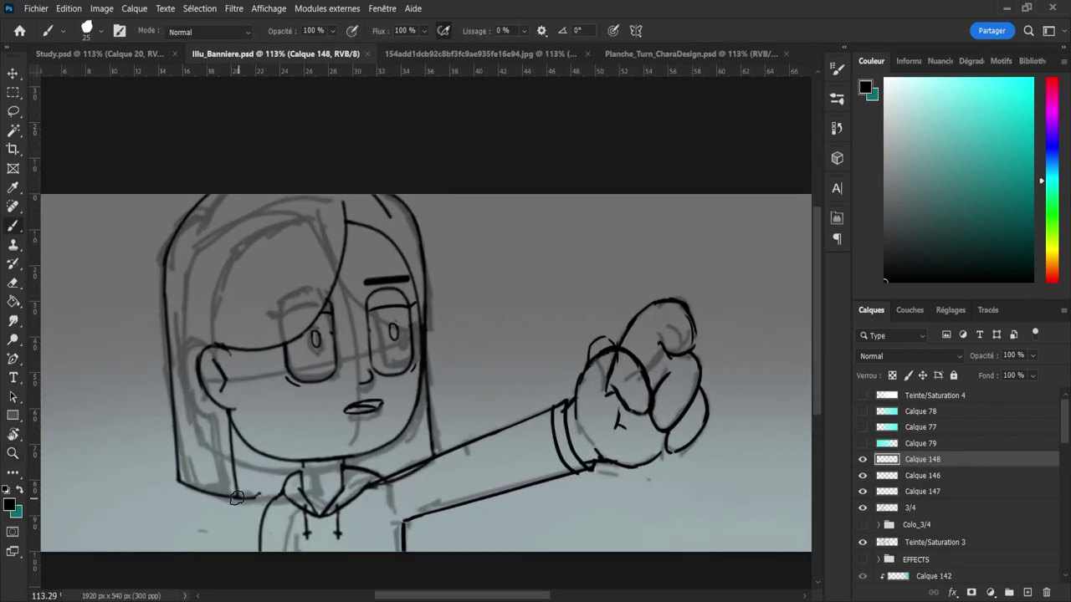
{"action": "left_click_drag", "start_coordinate": [254, 496], "coordinate": [282, 490]}
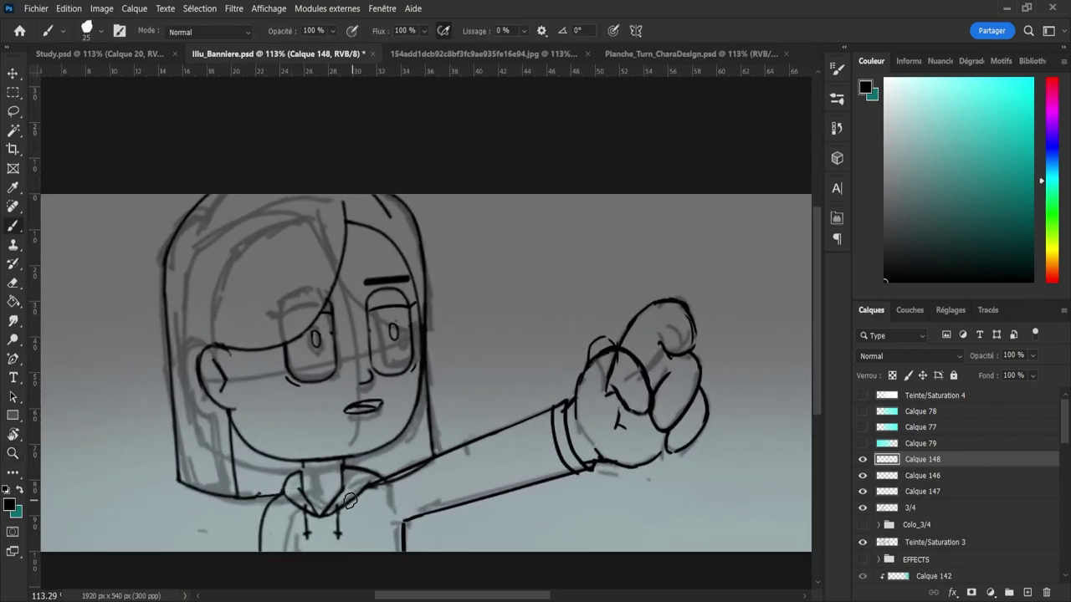
- Group the Calque 148, Calque 146 and Calque 147 layers
{"action": "left_click", "coordinate": [863, 460]}
{"action": "left_click", "coordinate": [863, 460]}
{"action": "left_click", "coordinate": [895, 494], "text": "shift"}
{"action": "left_click", "coordinate": [1010, 593]}
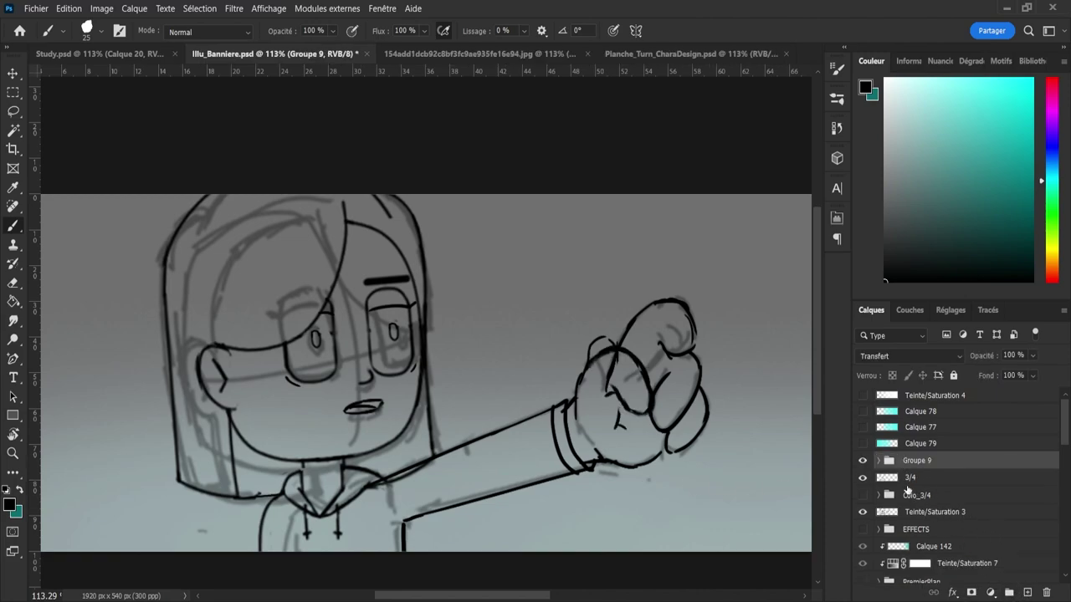
- Move the 3/4 line-art layer into the new group beneath Calque 147 and keep it visible
{"action": "left_click", "coordinate": [863, 477]}
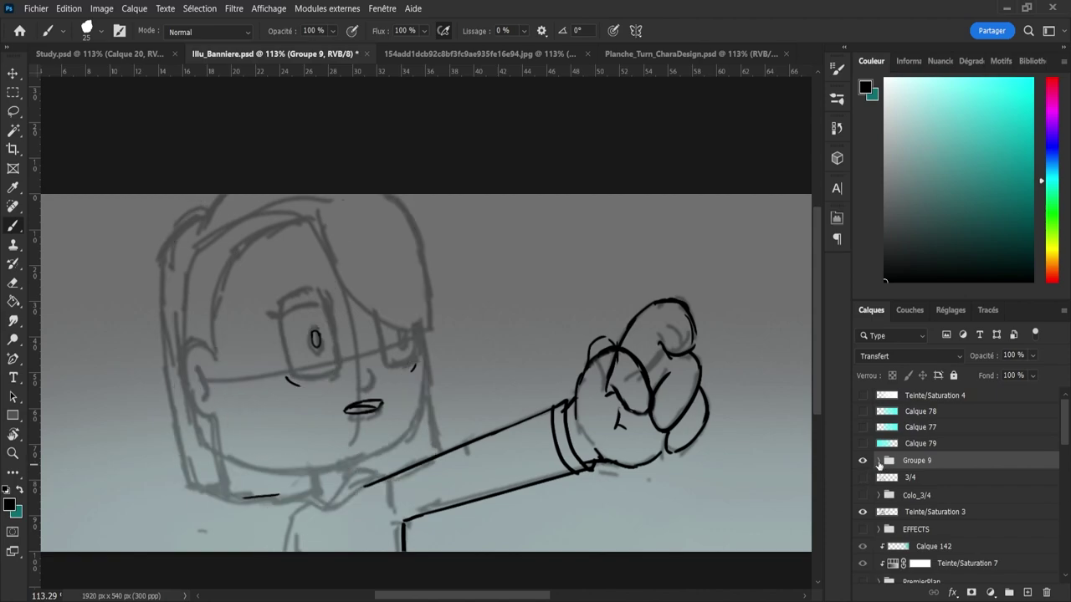
{"action": "left_click", "coordinate": [879, 461]}
{"action": "left_click", "coordinate": [913, 523]}
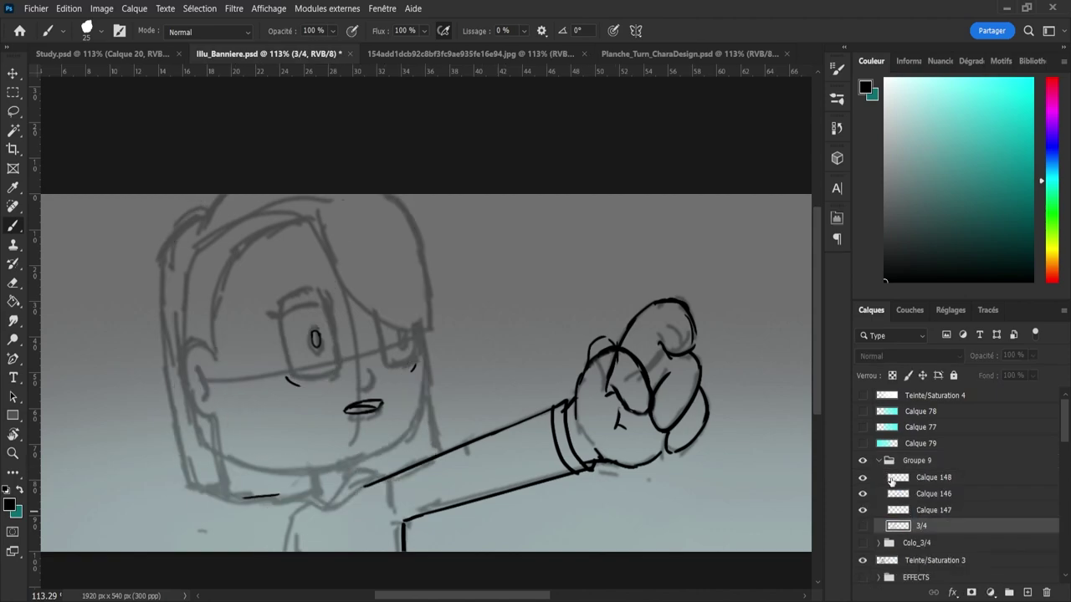
{"action": "left_click", "coordinate": [864, 525]}
{"action": "left_click", "coordinate": [879, 461]}
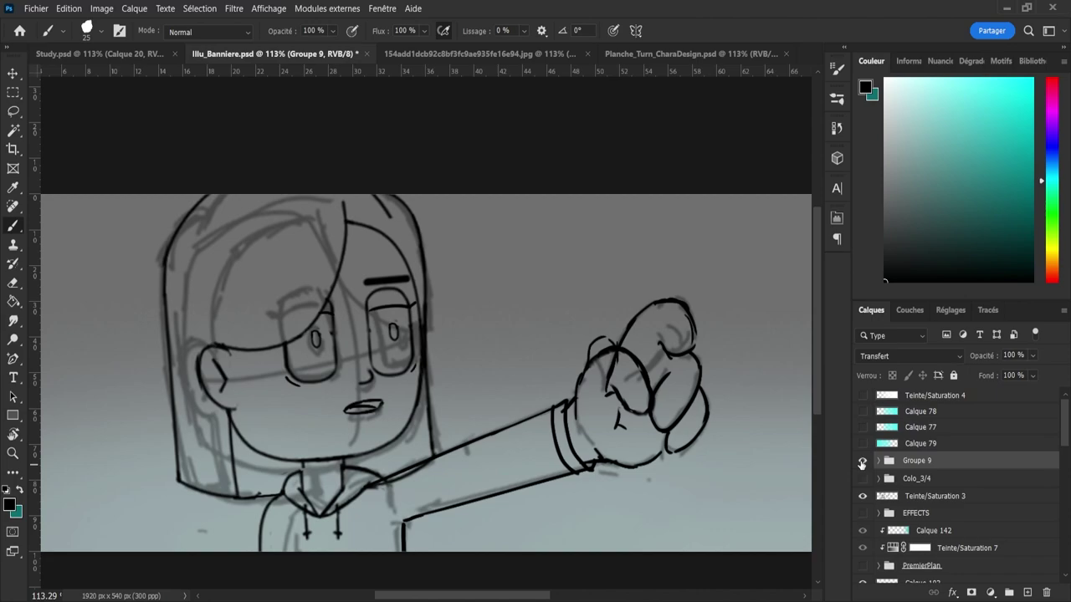
- Compare the rough sketch with the whole line-art group hidden and shown
{"action": "left_click", "coordinate": [862, 461]}
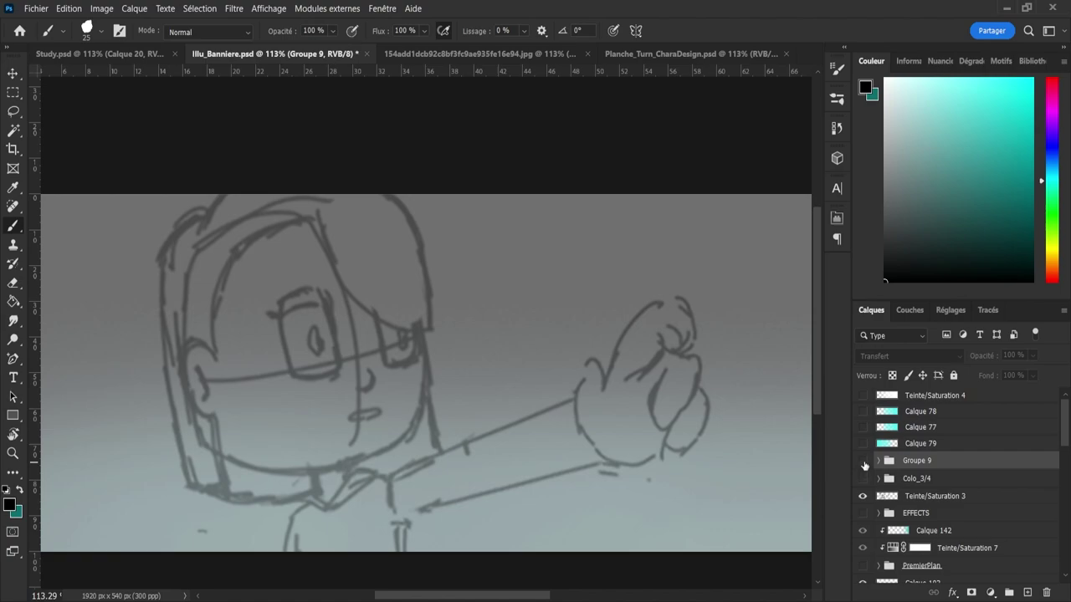
{"action": "left_click", "coordinate": [862, 460]}
{"action": "left_click", "coordinate": [863, 461]}
{"action": "left_click", "coordinate": [863, 461]}
- Check which lines each layer in Groupe 9 holds by switching Calque 148, 146, 147 and 3/4 off and on
{"action": "left_click", "coordinate": [877, 461]}
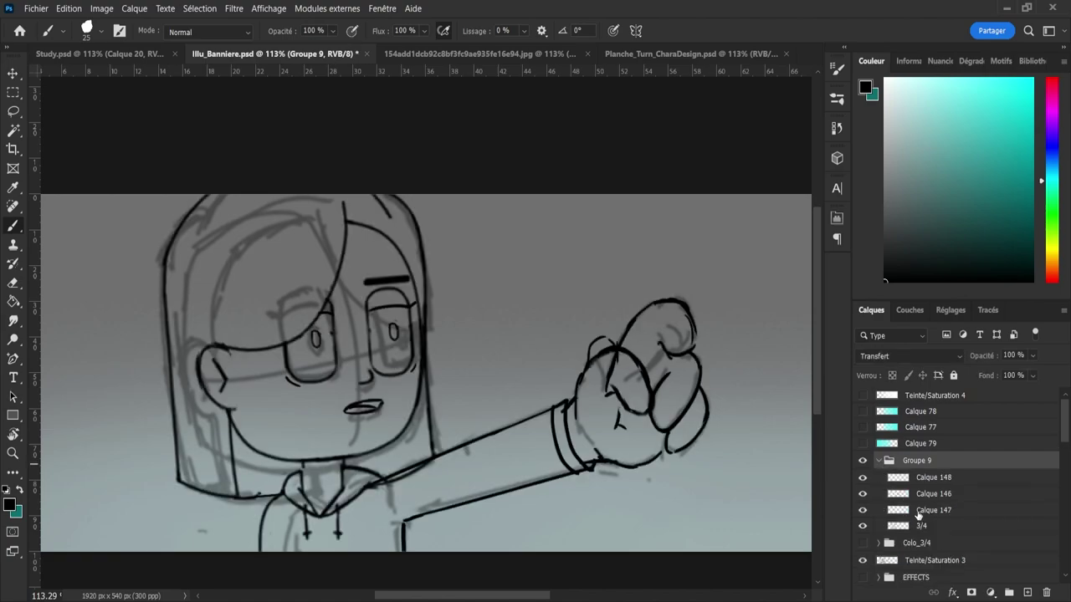
{"action": "left_click", "coordinate": [890, 513]}
{"action": "left_click", "coordinate": [863, 509]}
{"action": "left_click", "coordinate": [862, 509]}
{"action": "left_click", "coordinate": [863, 492]}
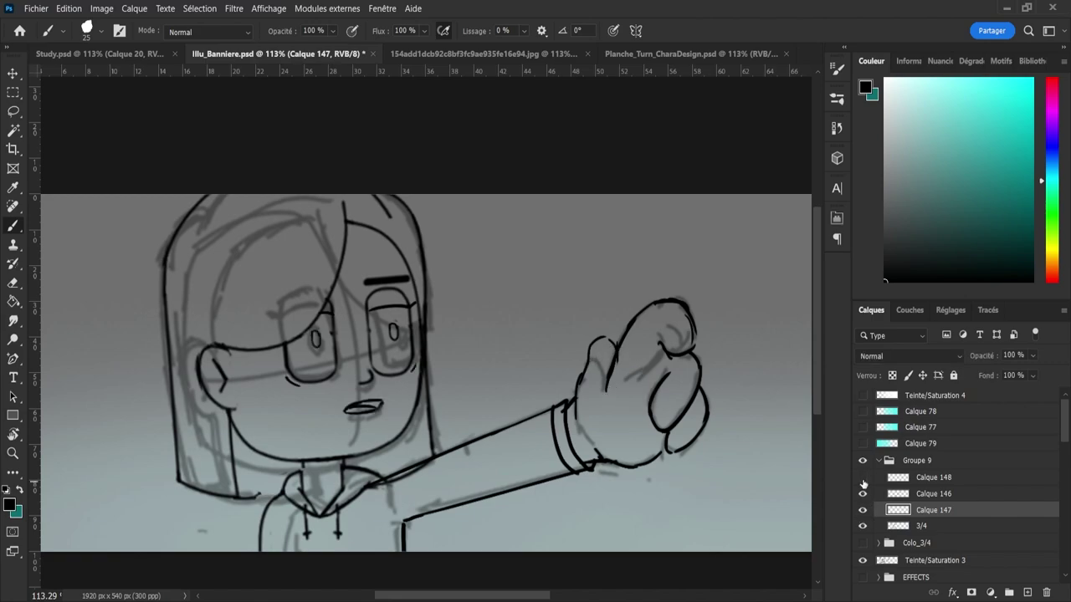
{"action": "left_click", "coordinate": [863, 477]}
{"action": "left_click", "coordinate": [863, 493]}
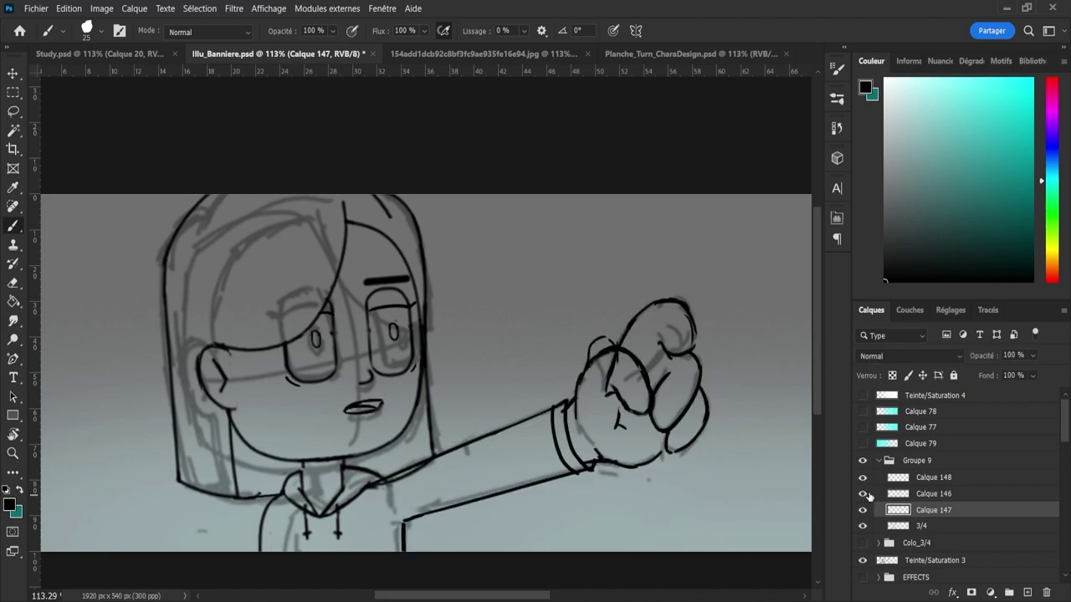
{"action": "left_click", "coordinate": [862, 493]}
{"action": "left_click", "coordinate": [862, 493]}
{"action": "left_click", "coordinate": [867, 510]}
{"action": "left_click", "coordinate": [867, 511]}
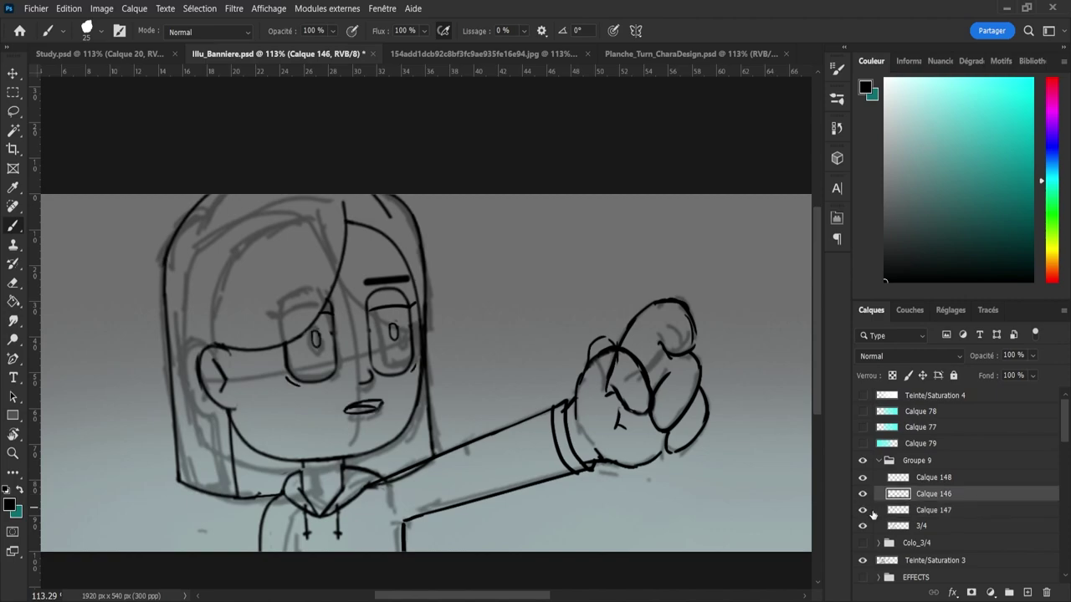
{"action": "left_click", "coordinate": [864, 526]}
{"action": "left_click", "coordinate": [864, 527]}
{"action": "left_click", "coordinate": [885, 529]}
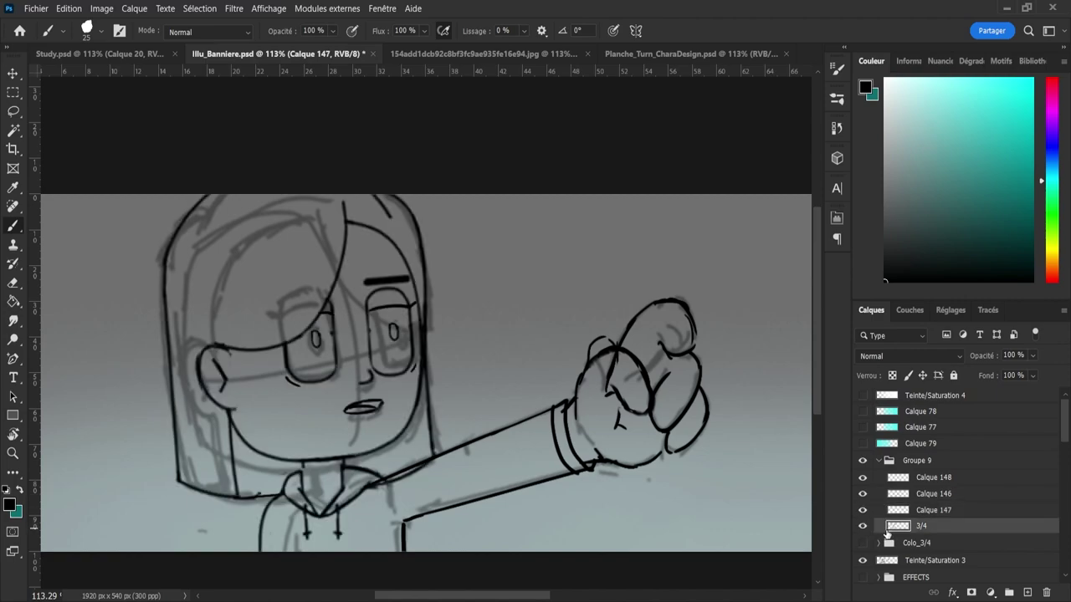
{"action": "left_click", "coordinate": [863, 528]}
{"action": "left_click", "coordinate": [864, 527]}
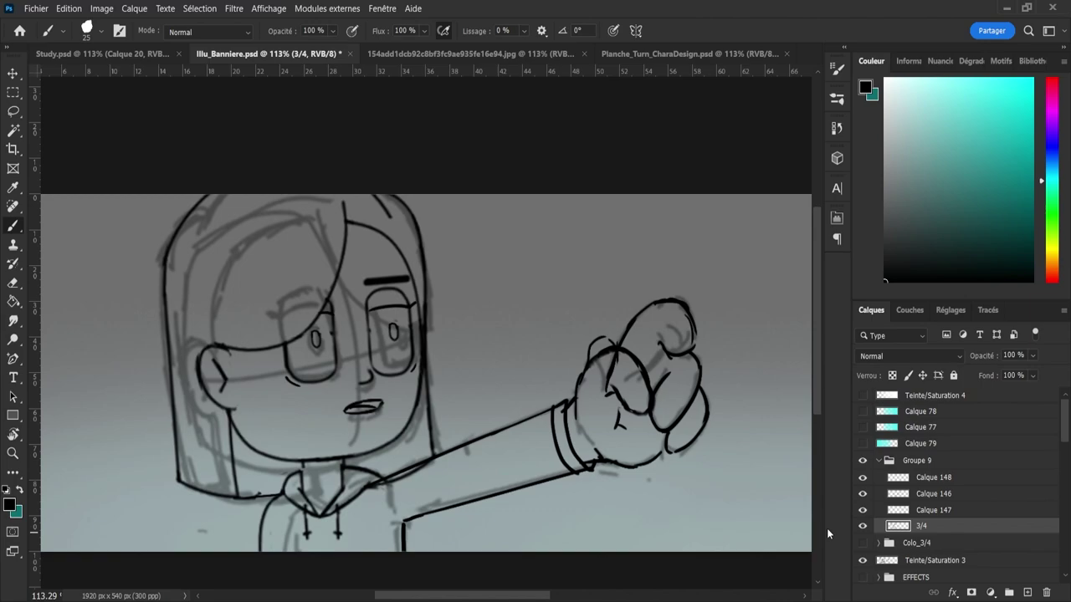
{"action": "key", "text": "e"}
{"action": "mouse_move", "coordinate": [291, 475]}
{"action": "left_mouse_down"}
{"action": "mouse_move", "coordinate": [284, 484]}
{"action": "mouse_move", "coordinate": [303, 475]}
{"action": "left_mouse_up"}
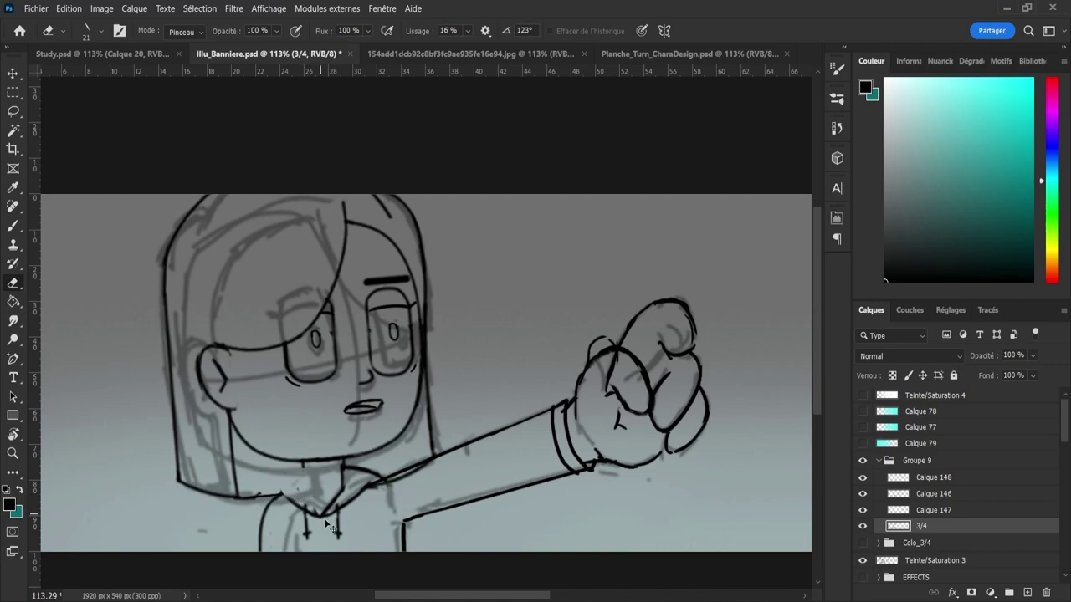
{"action": "key", "text": "ctrl+z"}
- Duplicate the 3/4 line-art layer and hide the lower copy as a backup
{"action": "key", "text": "ctrl+j"}
{"action": "left_click", "coordinate": [862, 543]}
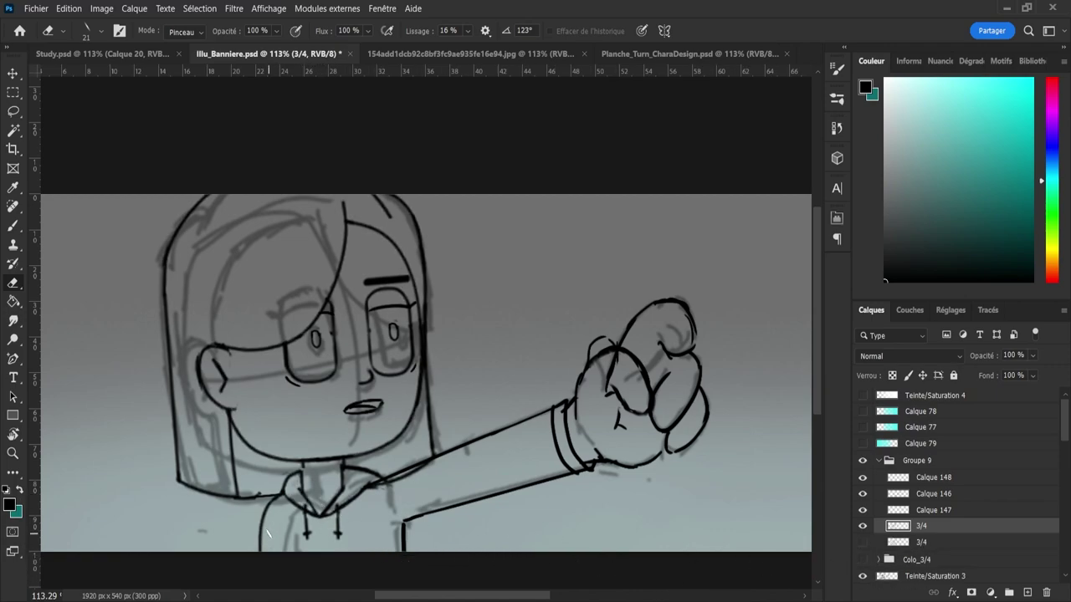
{"action": "mouse_move", "coordinate": [261, 548]}
{"action": "left_mouse_down"}
{"action": "mouse_move", "coordinate": [261, 514]}
{"action": "mouse_move", "coordinate": [277, 501]}
{"action": "mouse_move", "coordinate": [268, 511]}
{"action": "left_mouse_up"}
{"action": "mouse_move", "coordinate": [292, 474]}
{"action": "left_mouse_down"}
{"action": "mouse_move", "coordinate": [306, 507]}
{"action": "mouse_move", "coordinate": [296, 501]}
{"action": "left_mouse_up"}
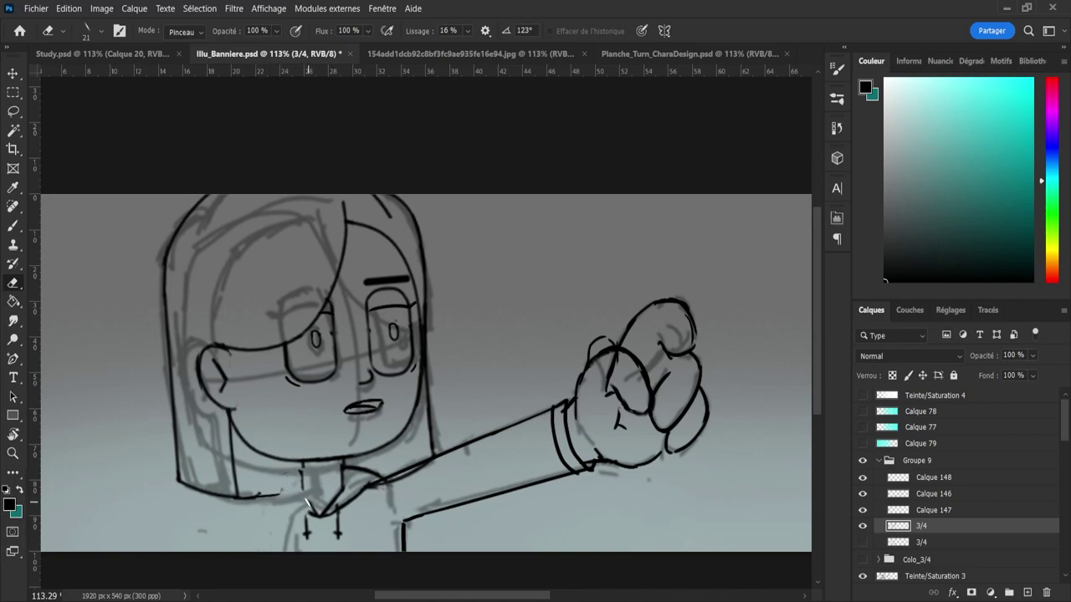
{"action": "key", "text": "l"}
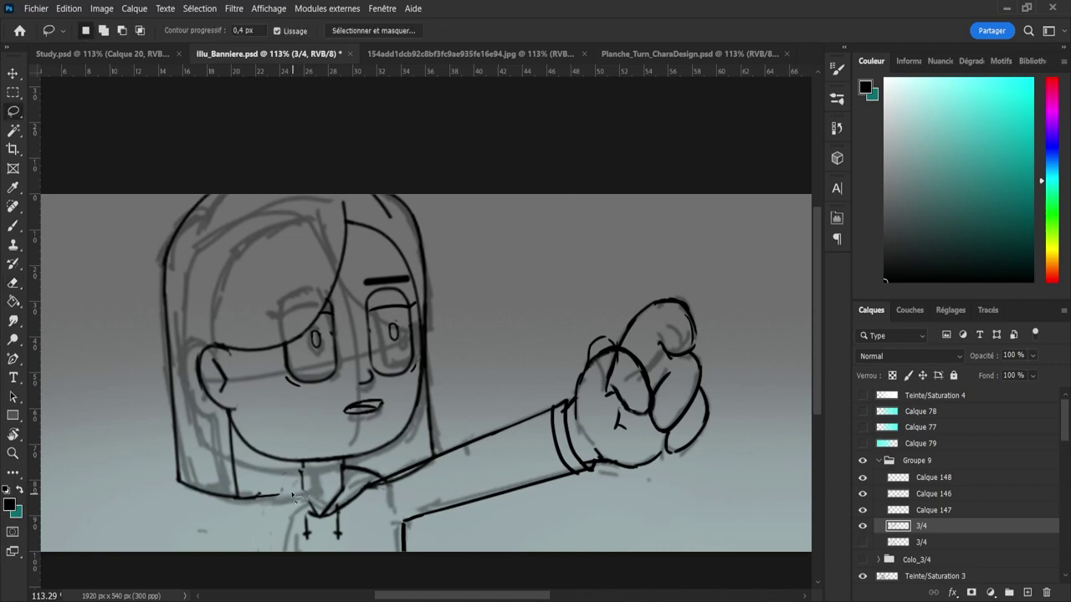
{"action": "key", "text": "ctrl+z"}
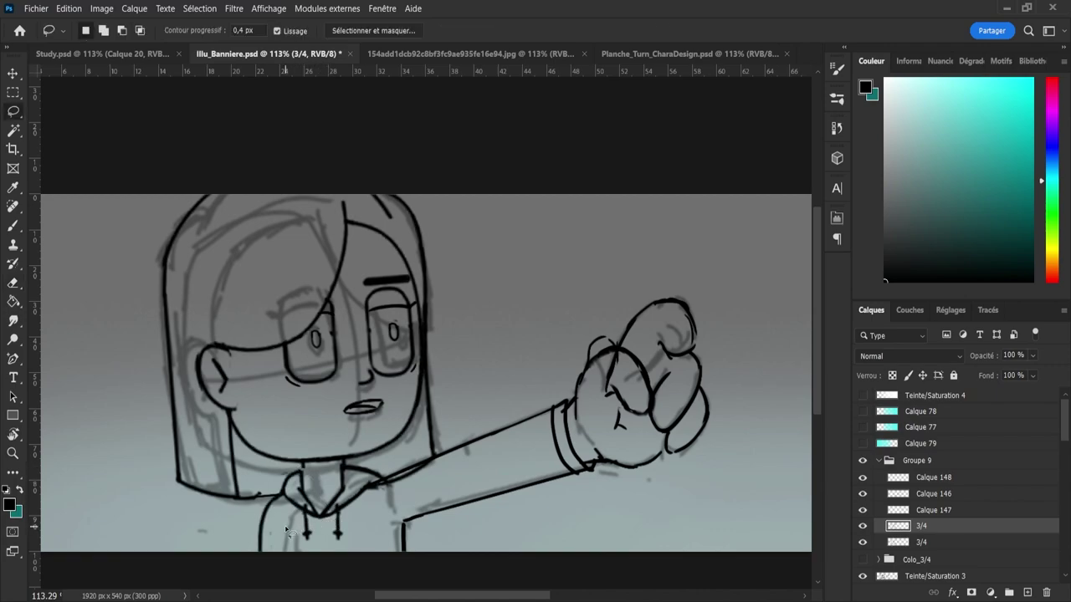
{"action": "key", "text": "ctrl+z"}
- Lasso the hoodie's collar, drawstrings and shoulder line, rotate them -6.62°, and shift them slightly up beneath the chin
{"action": "mouse_move", "coordinate": [258, 561]}
{"action": "left_mouse_down"}
{"action": "mouse_move", "coordinate": [262, 509]}
{"action": "mouse_move", "coordinate": [288, 470]}
{"action": "mouse_move", "coordinate": [328, 475]}
{"action": "mouse_move", "coordinate": [386, 461]}
{"action": "mouse_move", "coordinate": [430, 501]}
{"action": "mouse_move", "coordinate": [247, 572]}
{"action": "left_mouse_up"}
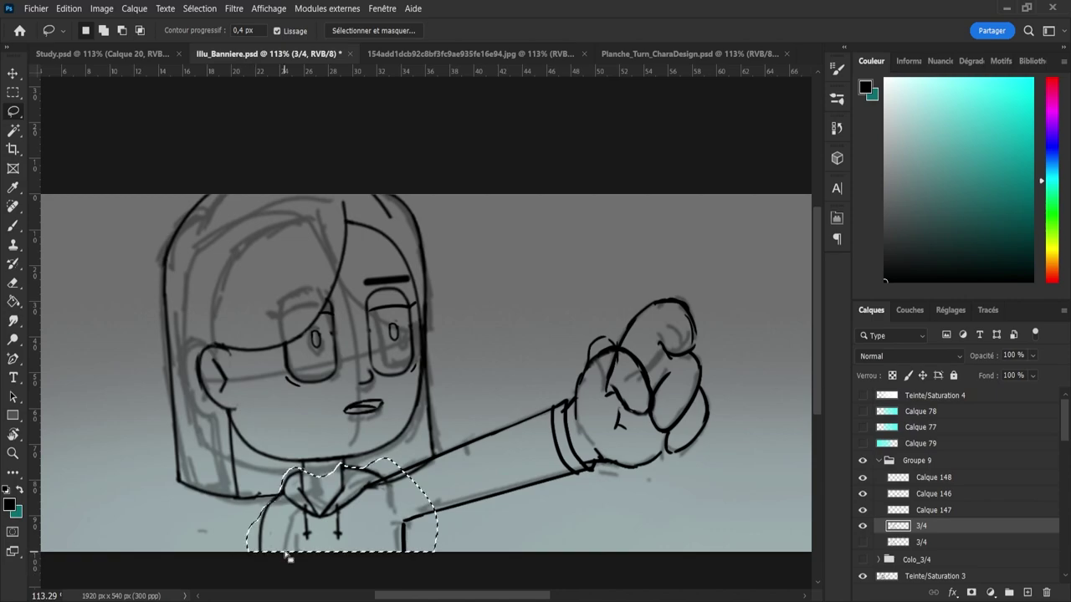
{"action": "key", "text": "ctrl+t"}
{"action": "left_click_drag", "start_coordinate": [351, 525], "coordinate": [337, 522]}
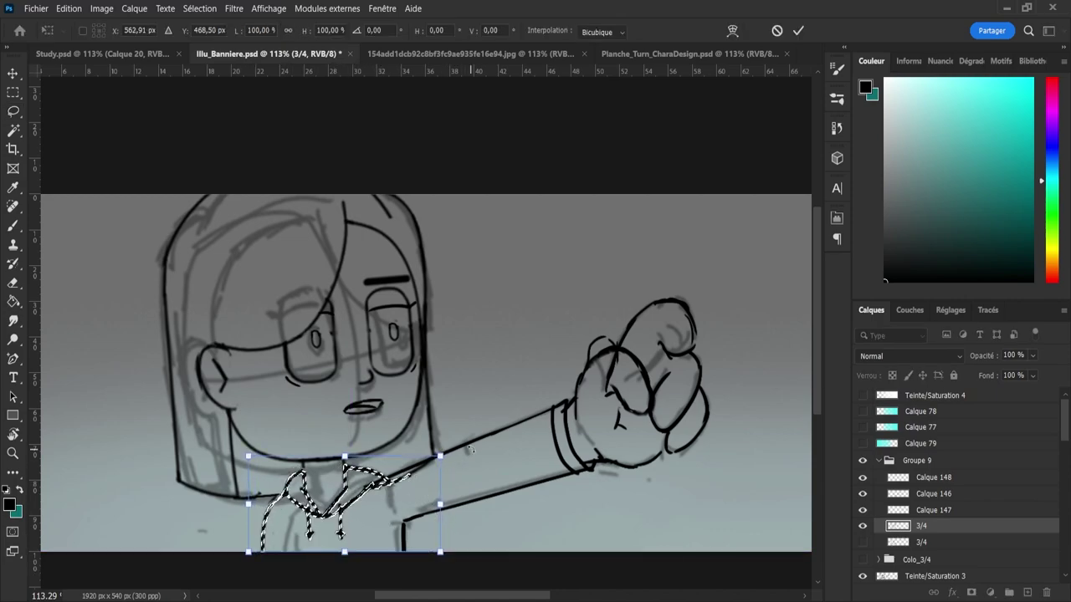
{"action": "left_click_drag", "start_coordinate": [447, 495], "coordinate": [465, 433]}
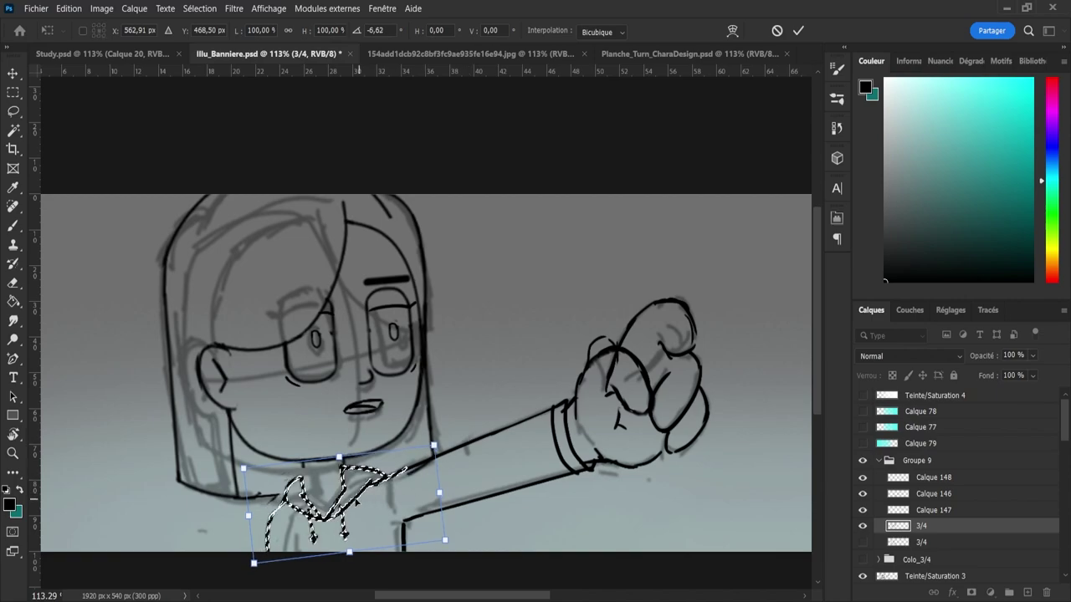
{"action": "left_click_drag", "start_coordinate": [342, 498], "coordinate": [347, 496]}
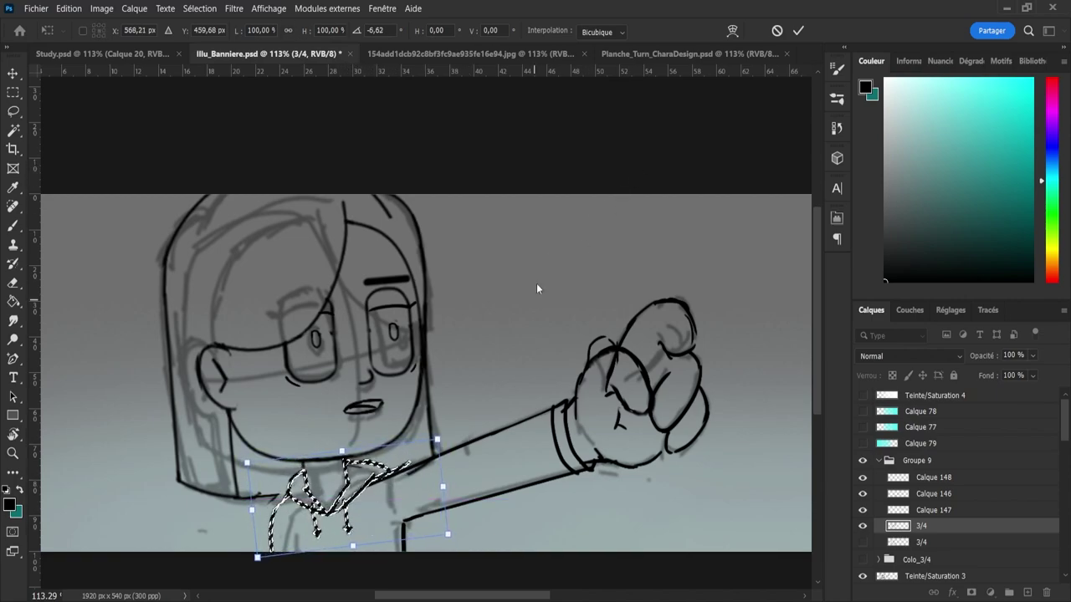
{"action": "left_click", "coordinate": [798, 30]}
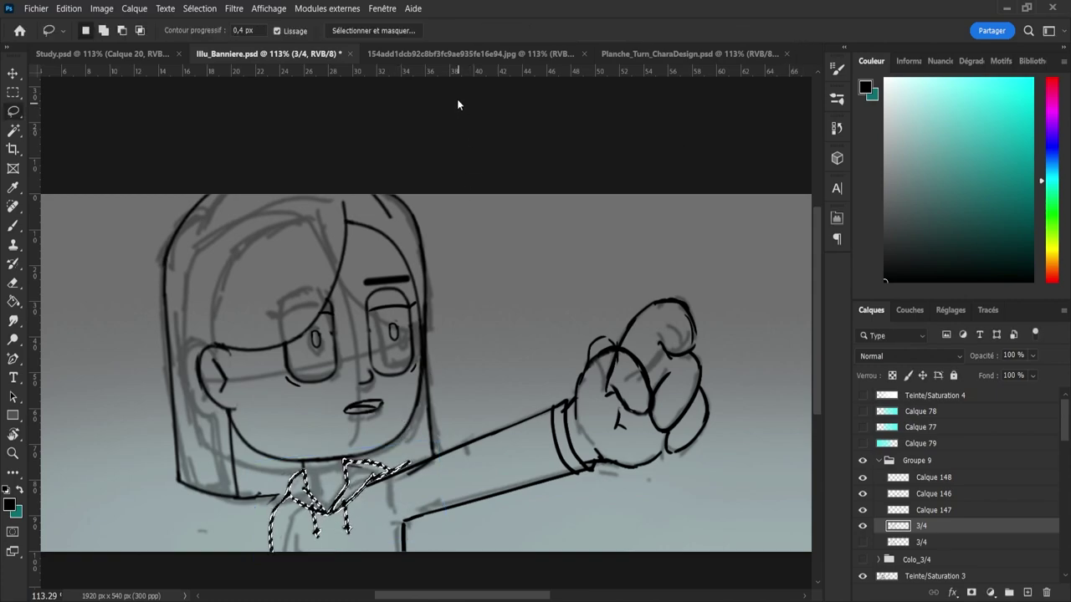
{"action": "key", "text": "ctrl+d"}
- Clean up and redraw the collar's edge where it meets the raised arm
{"action": "key", "text": "e"}
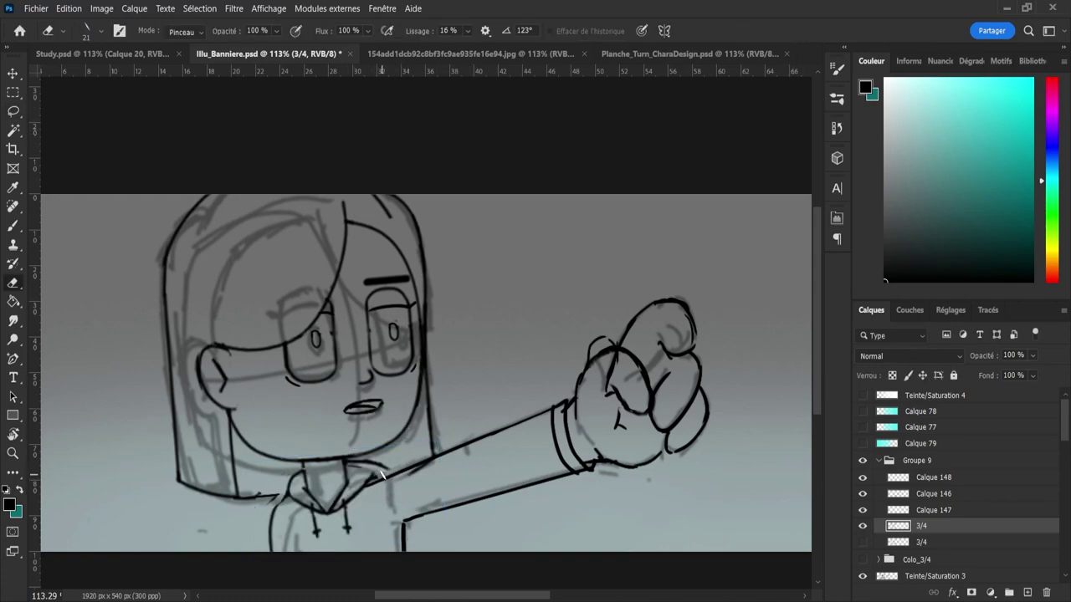
{"action": "key", "text": "b"}
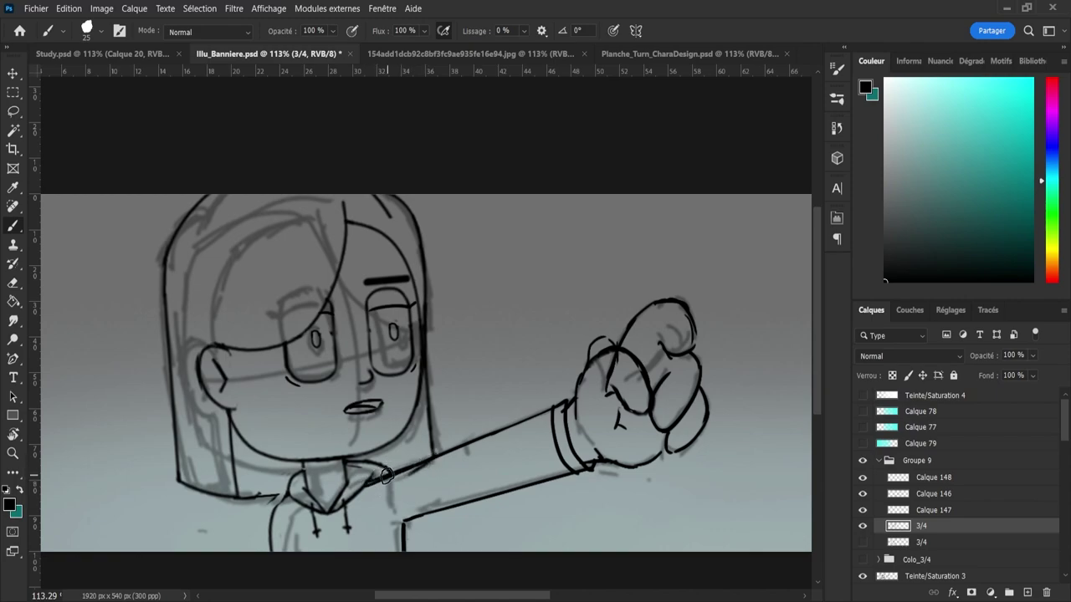
- Try erasing the hoodie's shoulder line on the lowered-arm side and redrawing it closer to the body
{"action": "key", "text": "e"}
{"action": "mouse_move", "coordinate": [288, 490]}
{"action": "left_mouse_down"}
{"action": "mouse_move", "coordinate": [273, 558]}
{"action": "mouse_move", "coordinate": [291, 506]}
{"action": "left_mouse_up"}
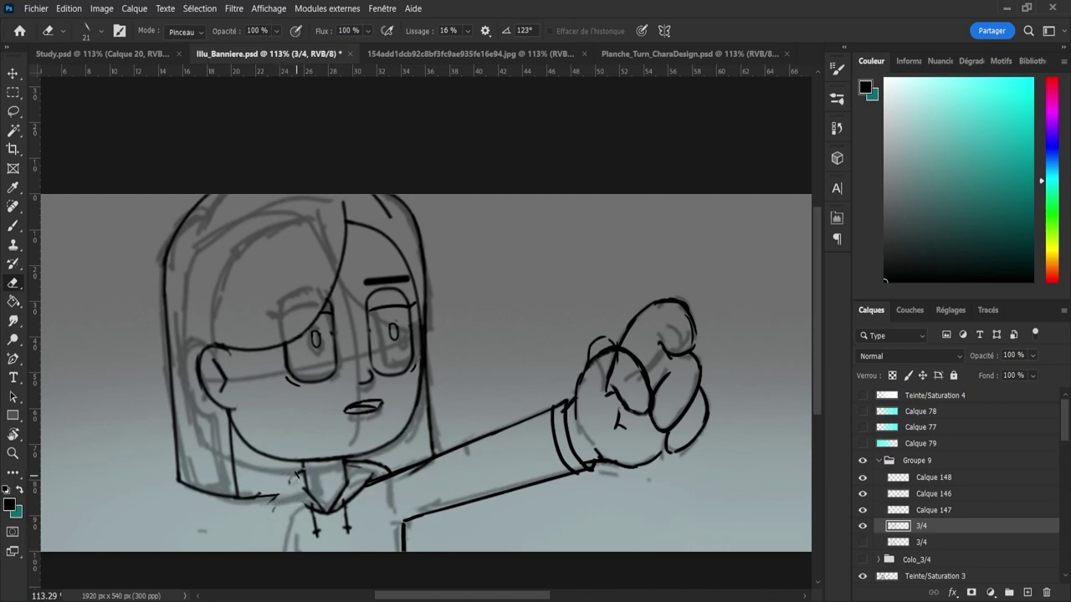
{"action": "key", "text": "b"}
{"action": "key", "text": "ctrl+z"}
{"action": "key", "text": "ctrl+z"}
{"action": "key", "text": "ctrl+z"}
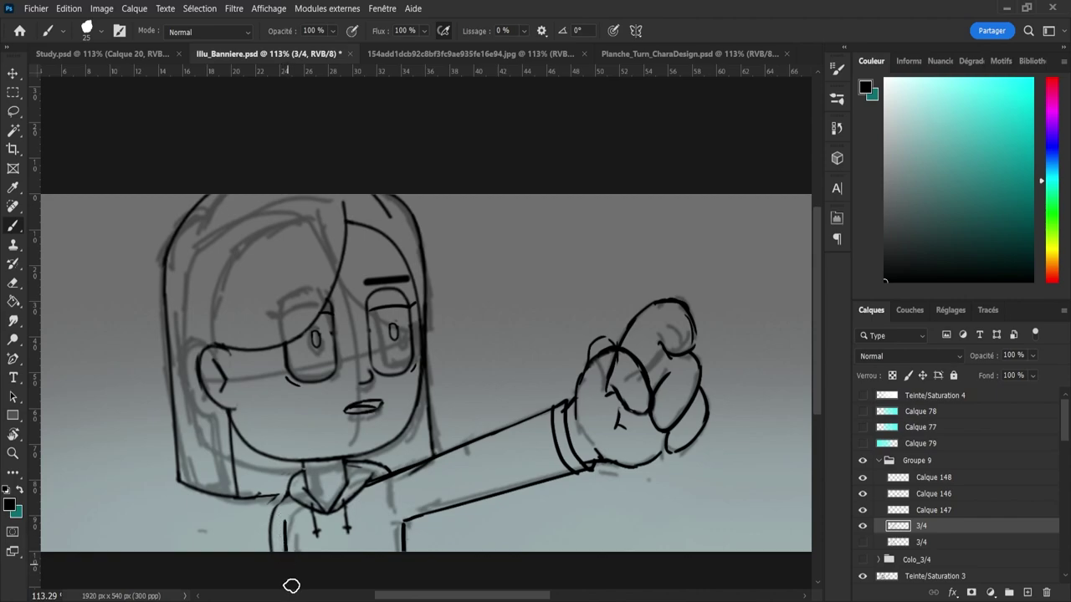
{"action": "left_click_drag", "start_coordinate": [294, 514], "coordinate": [291, 576]}
- Erase the shoulder line on the lowered-arm side and reshape that side of the collar into a tighter curve
{"action": "key", "text": "e"}
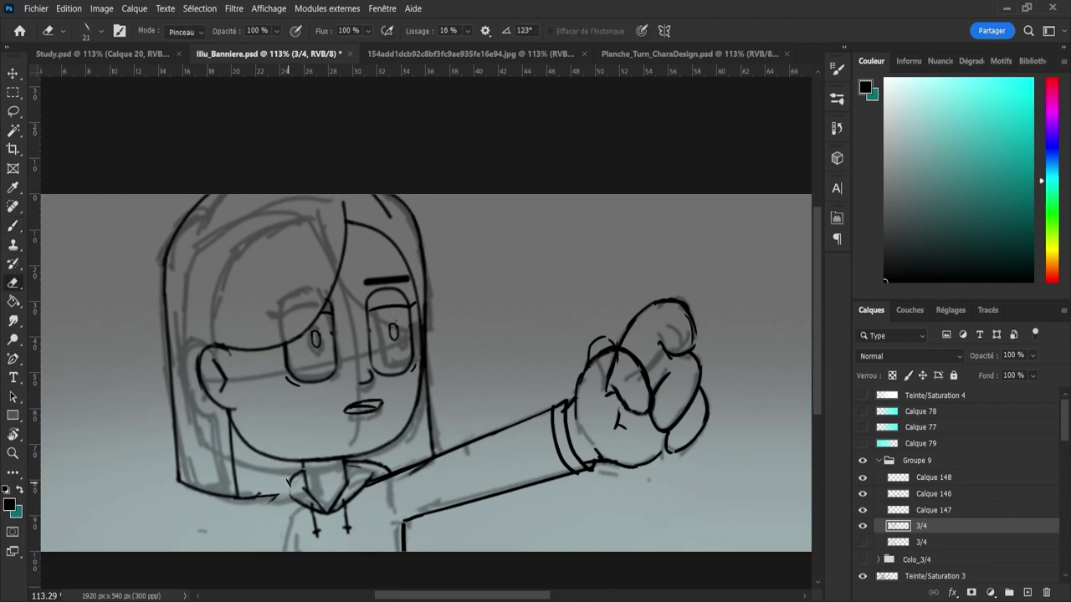
{"action": "key", "text": "b"}
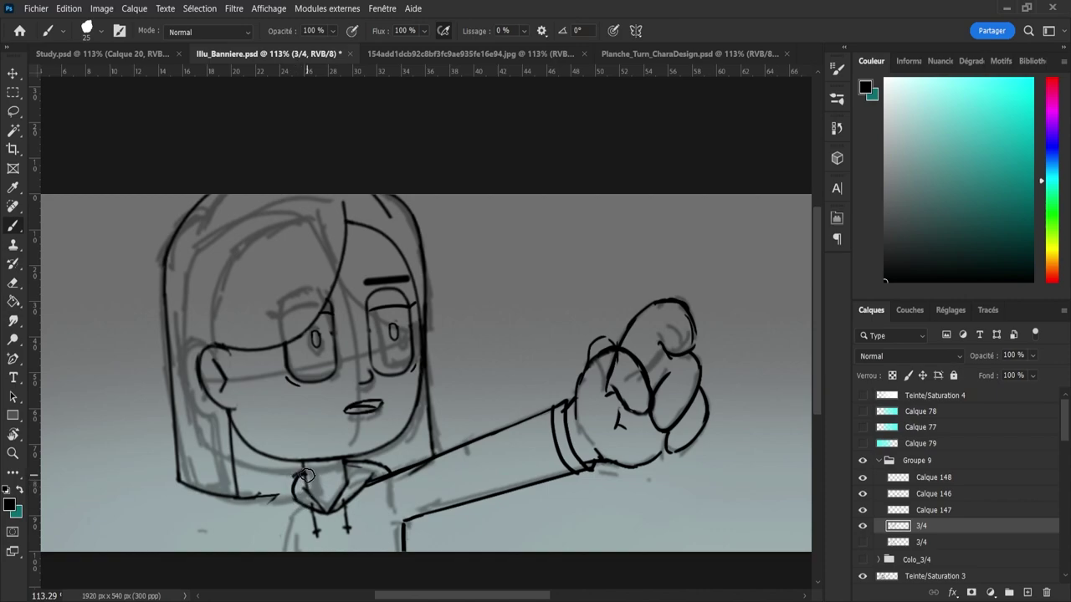
{"action": "key", "text": "e"}
{"action": "left_click_drag", "start_coordinate": [286, 485], "coordinate": [295, 469]}
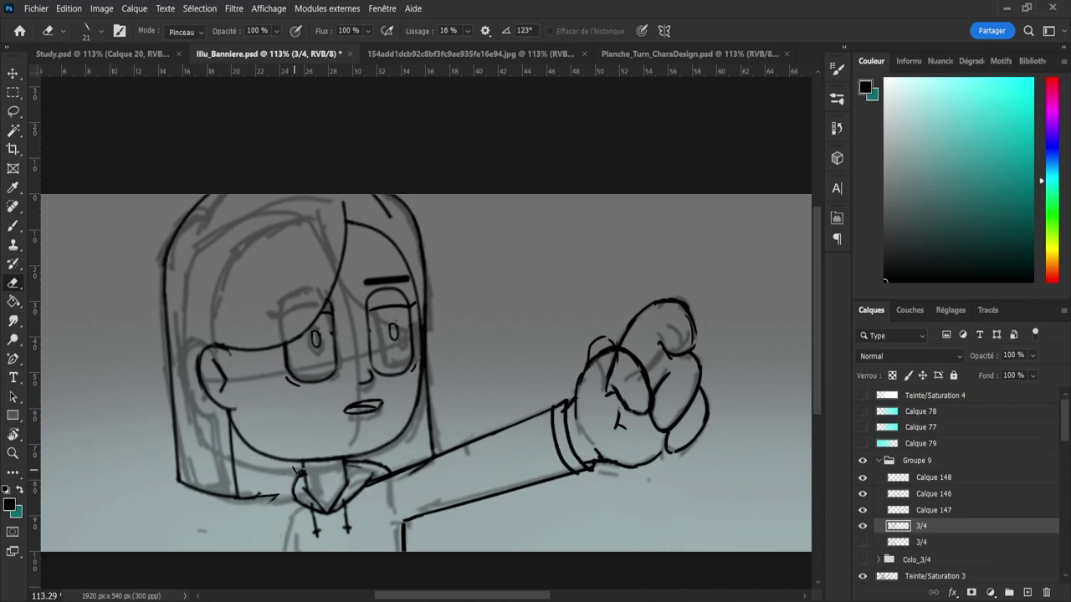
{"action": "key", "text": "b"}
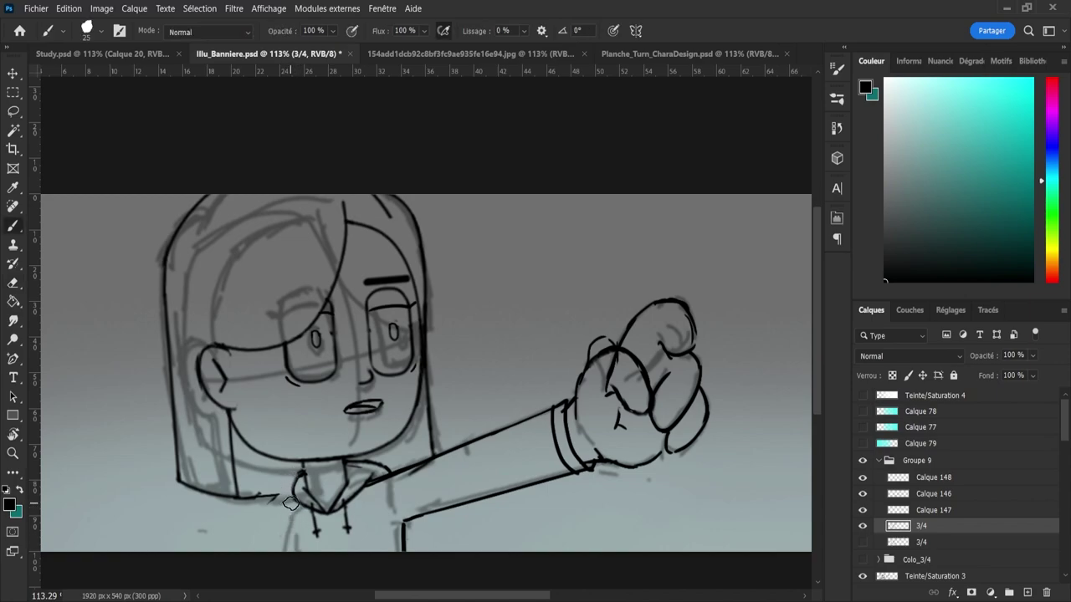
- Redraw the hoodie's lowered-arm shoulder closer to the body, adding an inner sleeve line and a short fold below the raised arm
{"action": "key", "text": "ctrl+z"}
{"action": "mouse_move", "coordinate": [297, 504]}
{"action": "left_mouse_down"}
{"action": "mouse_move", "coordinate": [282, 521]}
{"action": "mouse_move", "coordinate": [283, 559]}
{"action": "mouse_move", "coordinate": [292, 541]}
{"action": "mouse_move", "coordinate": [293, 558]}
{"action": "left_mouse_up"}
{"action": "key", "text": "ctrl+z"}
{"action": "key", "text": "ctrl+z"}
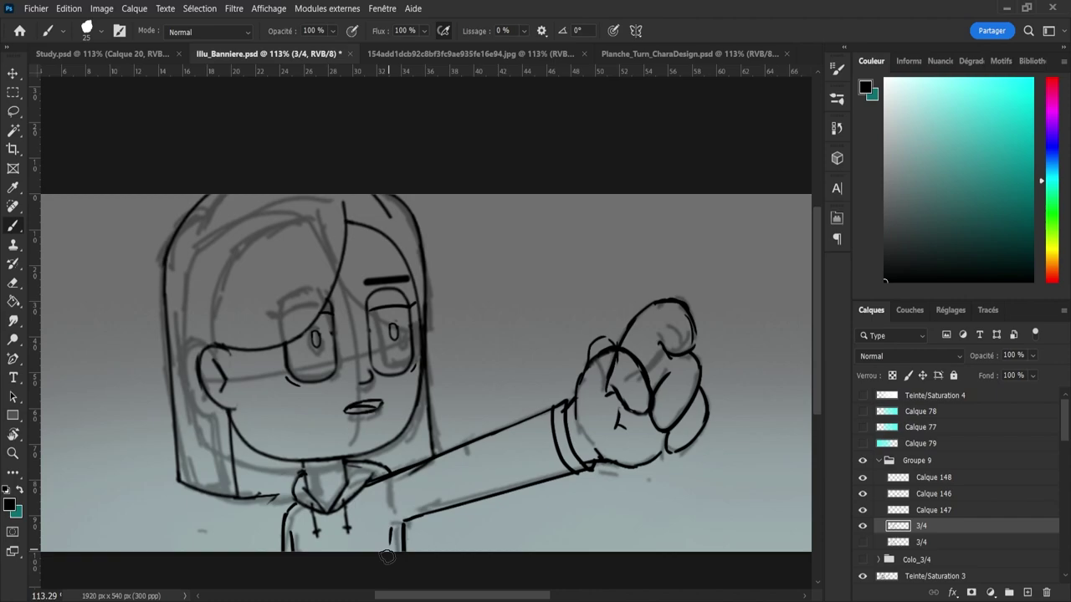
{"action": "key", "text": "ctrl+z"}
{"action": "left_click_drag", "start_coordinate": [389, 523], "coordinate": [382, 547]}
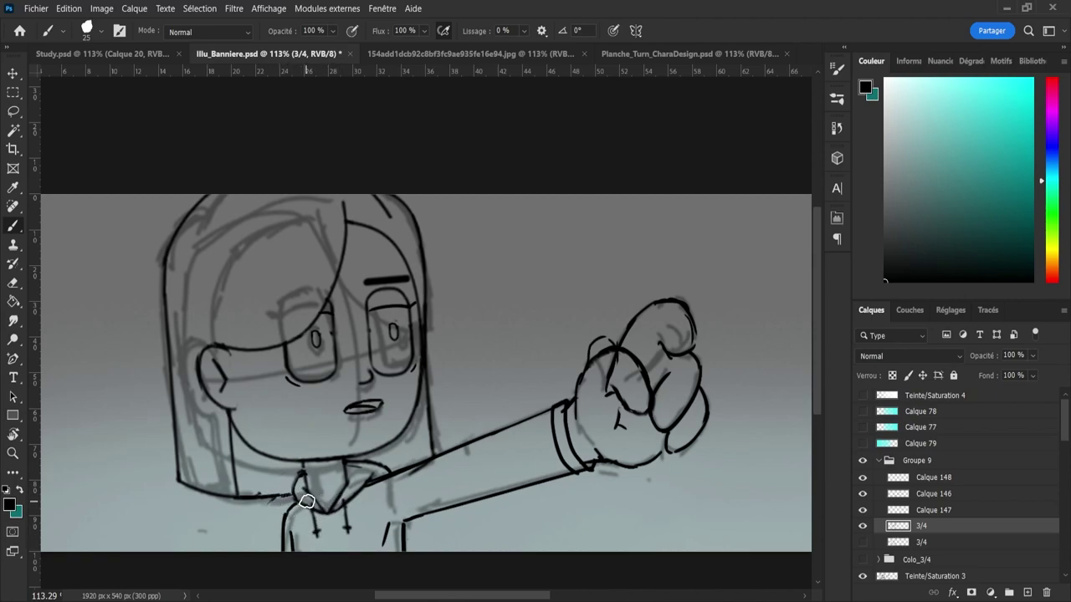
{"action": "key", "text": "e"}
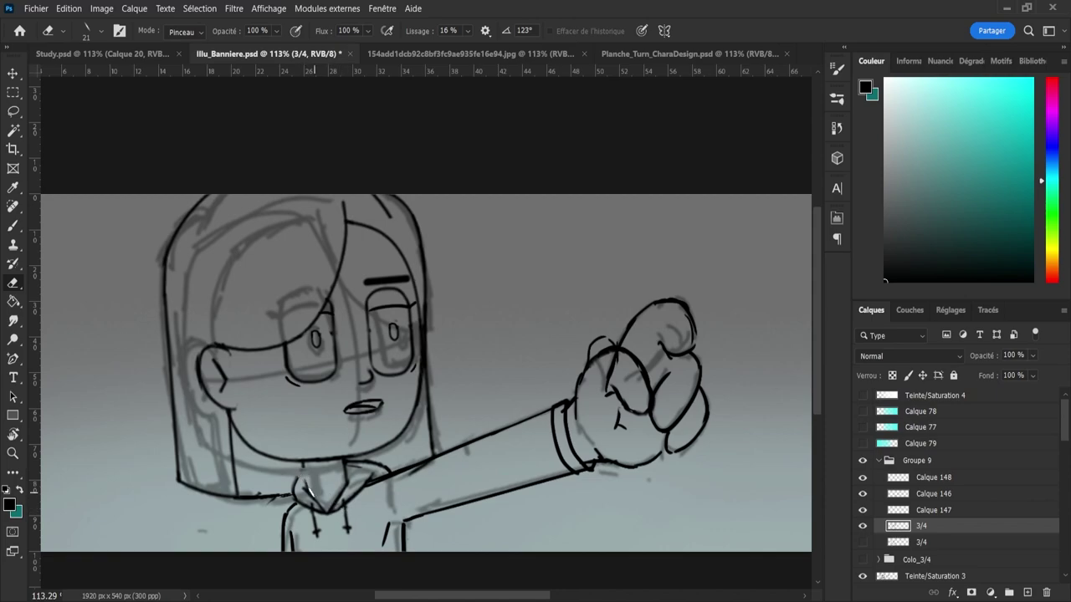
- Lasso the collar, drawstrings and redrawn shoulder lines and move them slightly up toward the chin
{"action": "key", "text": "l"}
{"action": "mouse_move", "coordinate": [264, 543]}
{"action": "left_mouse_down"}
{"action": "mouse_move", "coordinate": [295, 501]}
{"action": "mouse_move", "coordinate": [293, 477]}
{"action": "mouse_move", "coordinate": [373, 459]}
{"action": "mouse_move", "coordinate": [403, 467]}
{"action": "mouse_move", "coordinate": [418, 498]}
{"action": "mouse_move", "coordinate": [309, 584]}
{"action": "mouse_move", "coordinate": [327, 498]}
{"action": "left_mouse_up"}
{"action": "key", "text": "ctrl+t"}
{"action": "key", "text": "Return"}
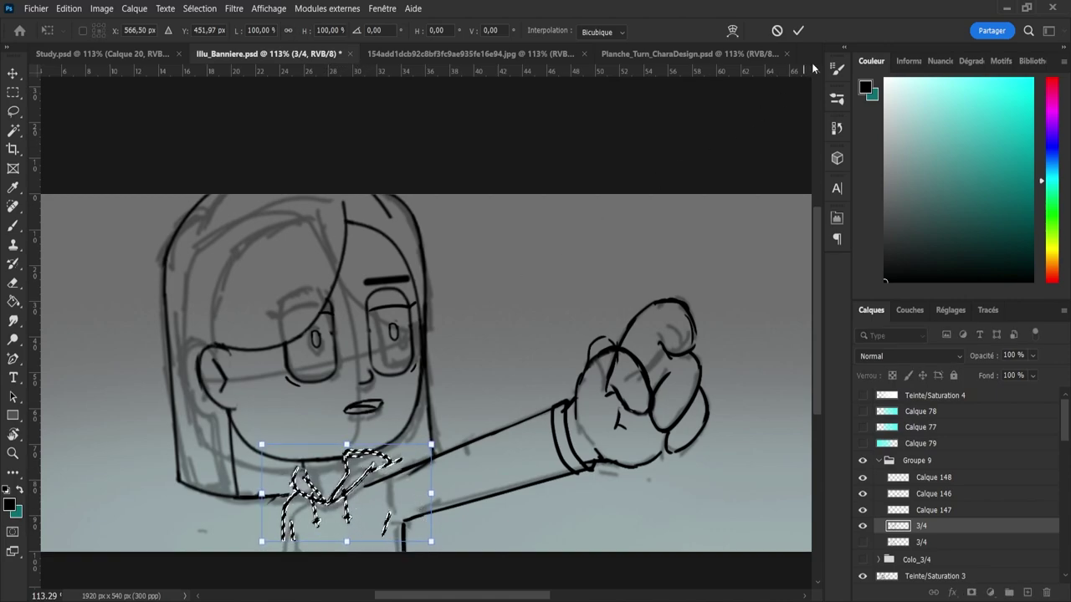
{"action": "left_click", "coordinate": [798, 31]}
{"action": "key", "text": "ctrl+d"}
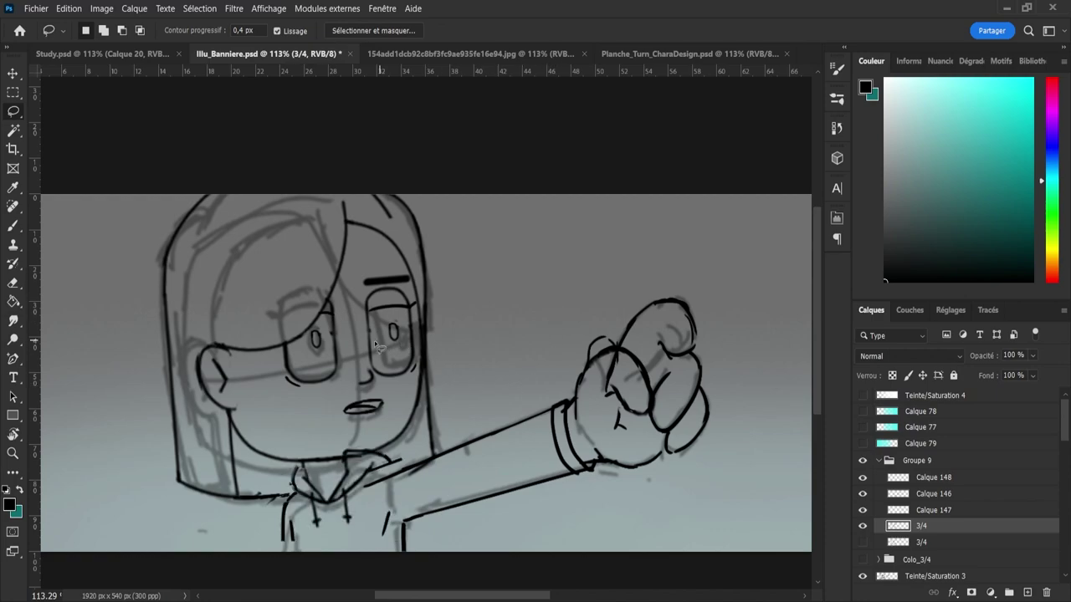
- Erase the collar lines overlapping the chin and extend the shoulder and sleeve lines down to the canvas edge
{"action": "key", "text": "e"}
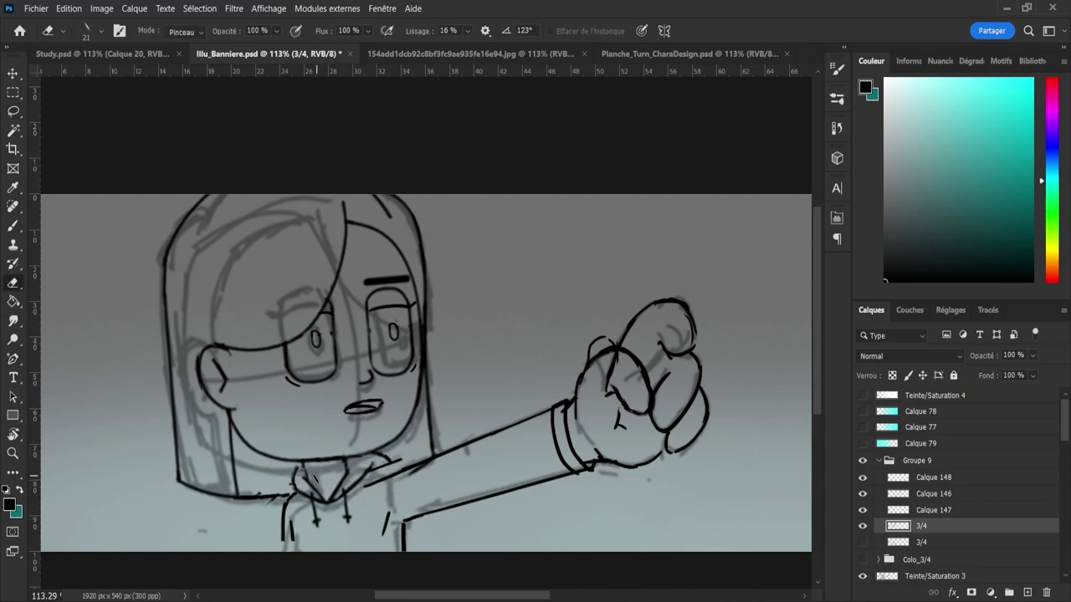
{"action": "key", "text": "b"}
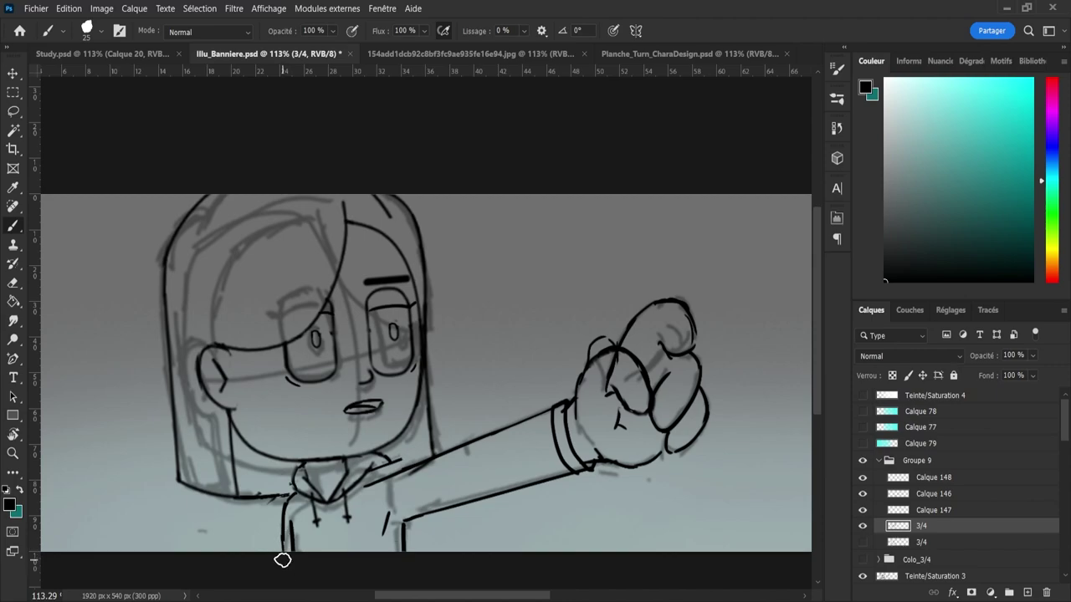
- Erase and redraw the torso's outer edge below the collar, on the side away from the raised arm, on the 3/4 layer
{"action": "key", "text": "e"}
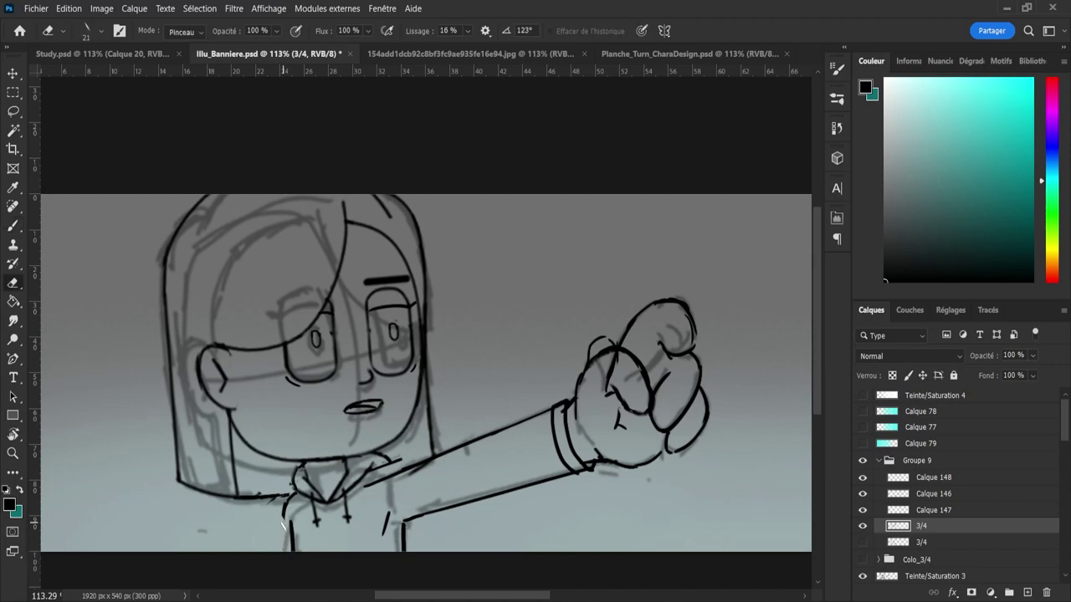
{"action": "key", "text": "b"}
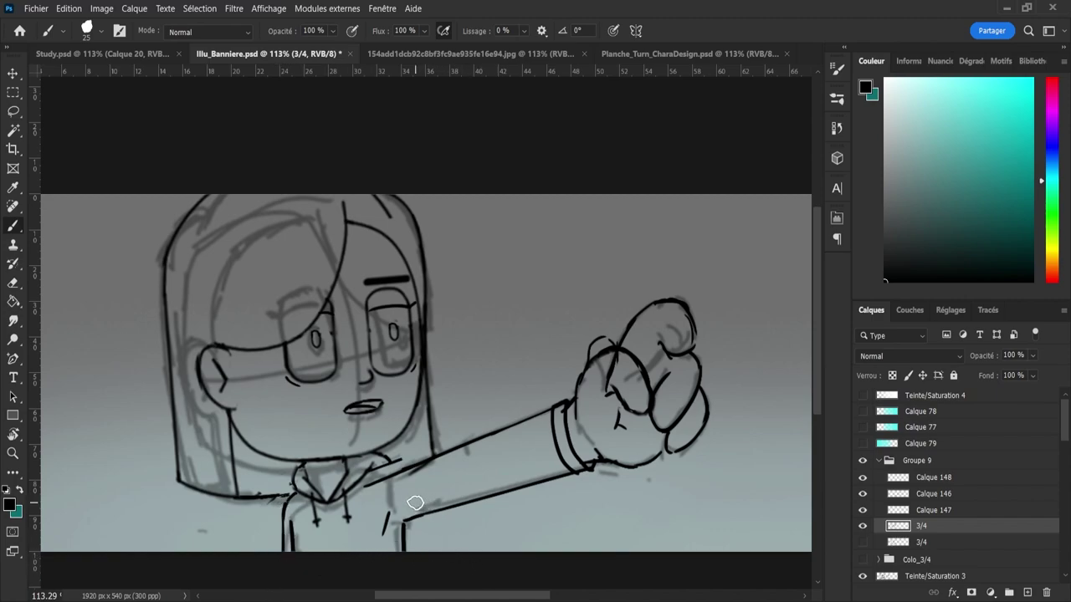
- Move the arm and hand linework on layers Calque 146 and Calque 148 slightly upward together
{"action": "left_click", "coordinate": [903, 510]}
{"action": "left_click", "coordinate": [862, 510]}
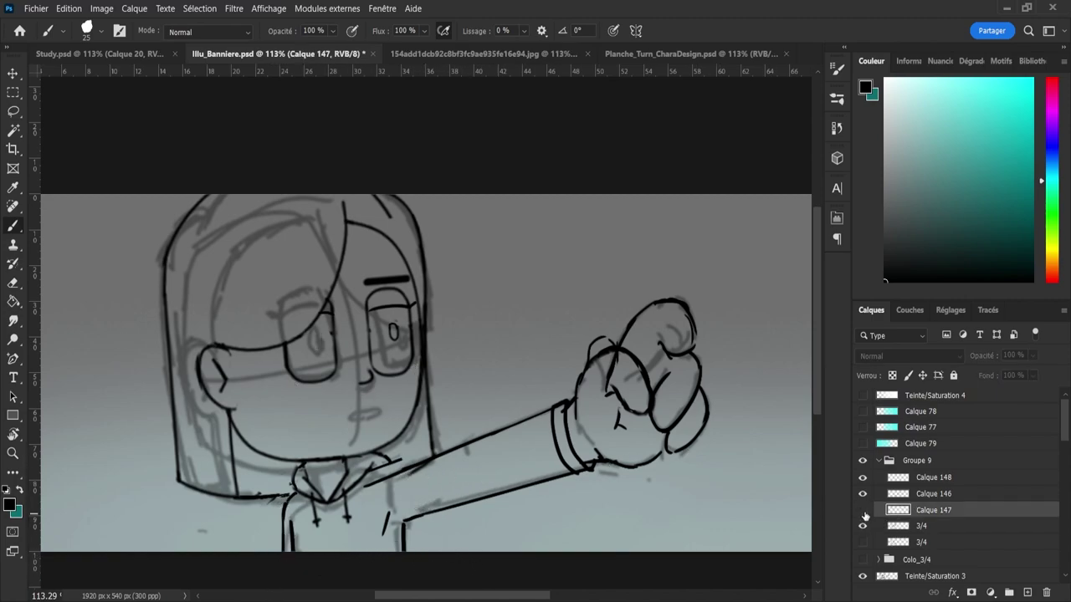
{"action": "left_click", "coordinate": [862, 510]}
{"action": "left_click", "coordinate": [862, 493]}
{"action": "left_click", "coordinate": [862, 494]}
{"action": "left_click", "coordinate": [900, 499]}
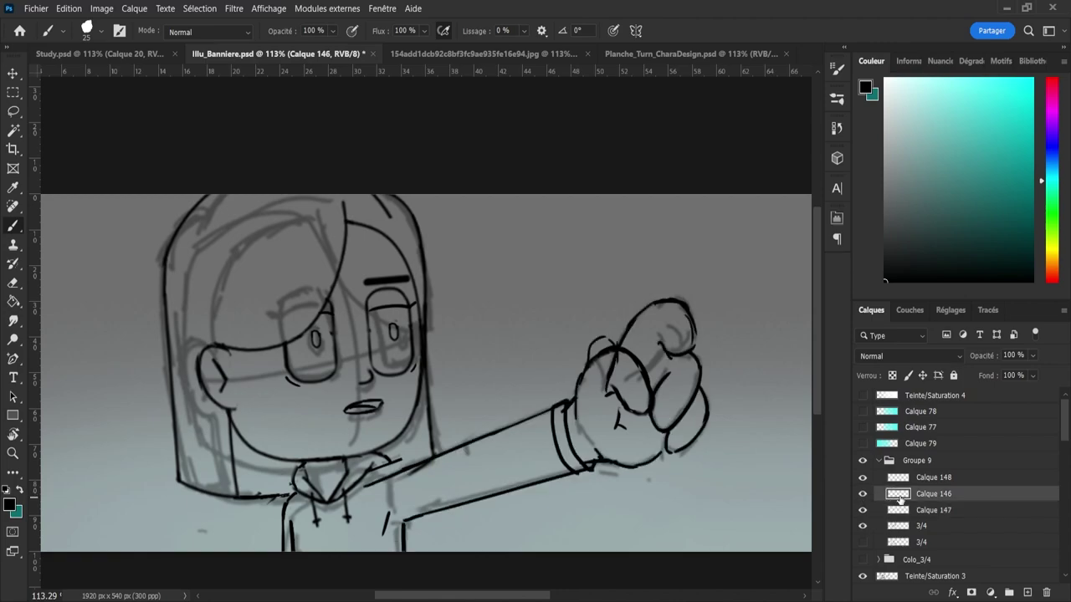
{"action": "left_click", "coordinate": [900, 482], "text": "shift"}
{"action": "key", "text": "v"}
{"action": "key", "text": "Up"}
{"action": "key", "text": "Up"}
{"action": "key", "text": "Up"}
{"action": "key", "text": "Up"}
{"action": "key", "text": "Up"}
{"action": "key", "text": "Up"}
{"action": "key", "text": "Up"}
{"action": "key", "text": "Up"}
{"action": "key", "text": "Up"}
{"action": "key", "text": "Up"}
{"action": "key", "text": "Up"}
{"action": "key", "text": "Up"}
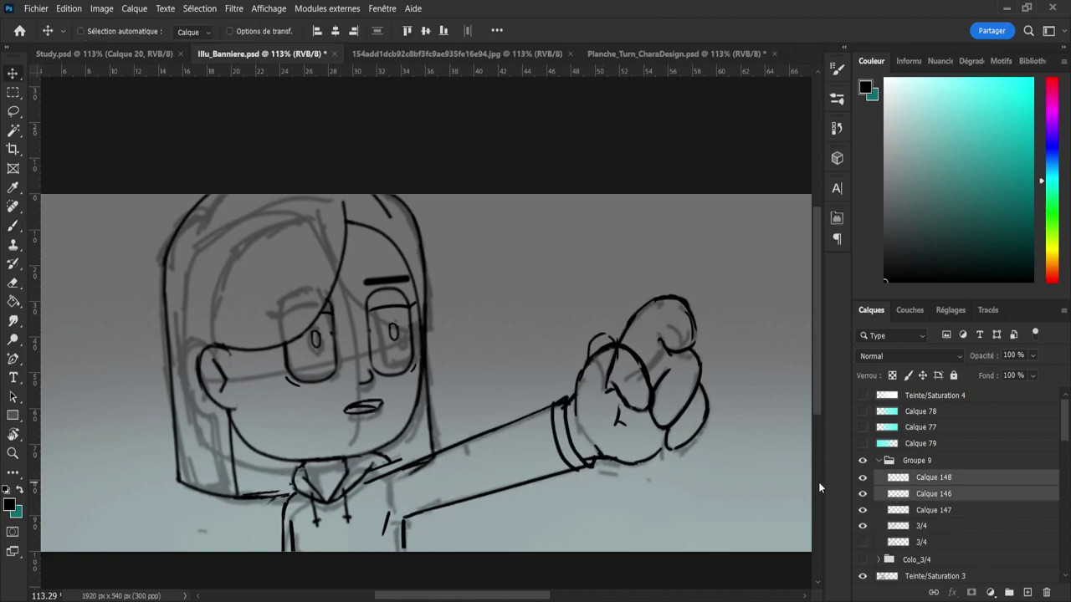
{"action": "key", "text": "Up"}
{"action": "key", "text": "Up"}
{"action": "key", "text": "Up"}
{"action": "key", "text": "Up"}
{"action": "key", "text": "Up"}
{"action": "key", "text": "Up"}
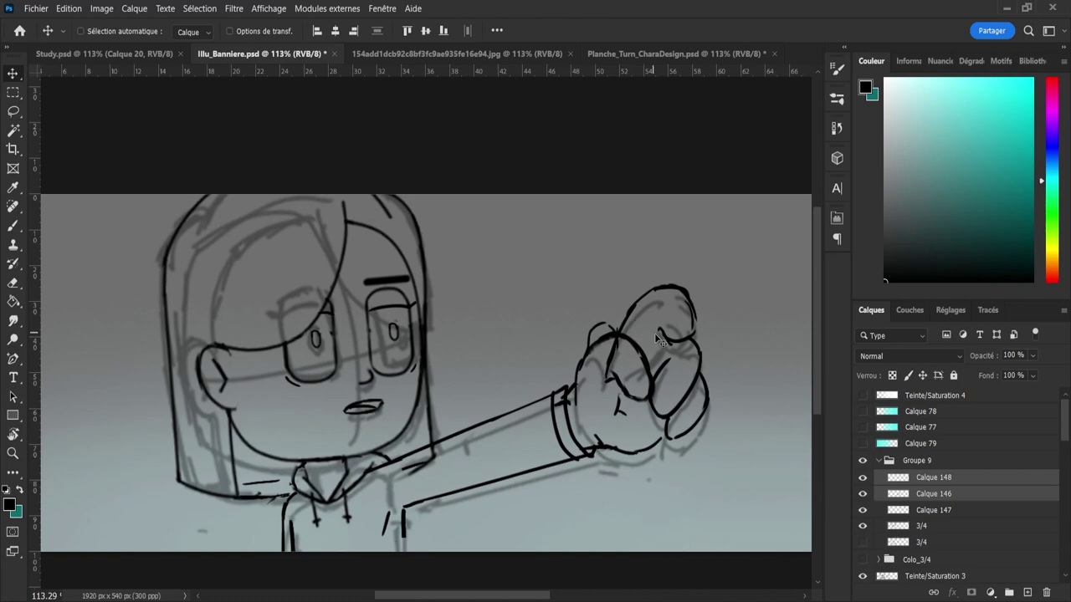
- On layer Calque 148, extend the torso line under the arm to the canvas edge and erase the stray line in the hair
{"action": "left_click", "coordinate": [917, 478]}
{"action": "key", "text": "b"}
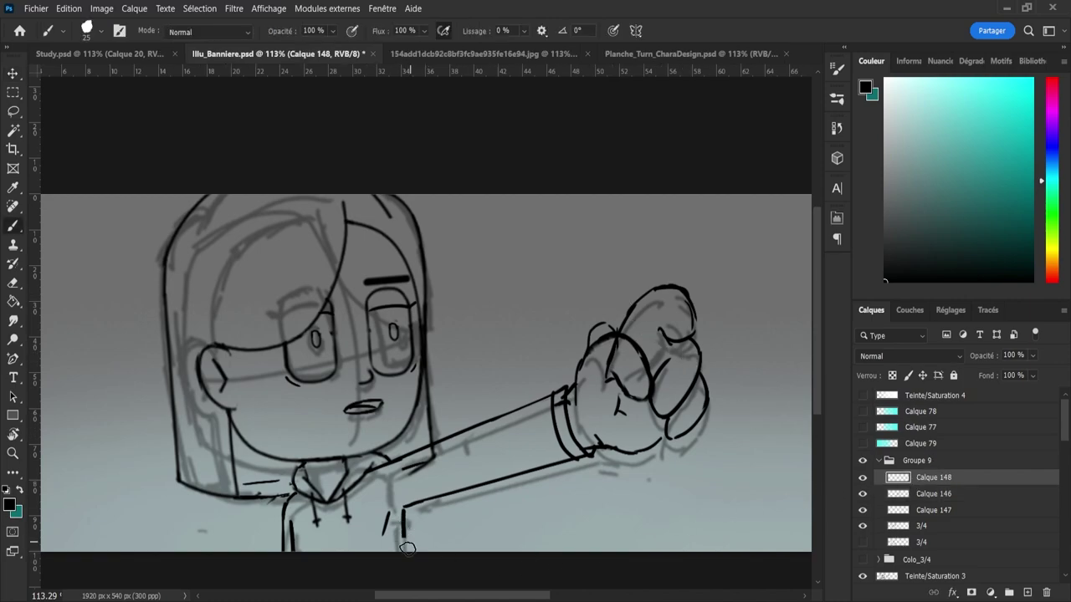
{"action": "left_click_drag", "start_coordinate": [405, 557], "coordinate": [406, 580]}
{"action": "left_click", "coordinate": [905, 510]}
{"action": "left_click", "coordinate": [907, 481]}
{"action": "key", "text": "e"}
{"action": "left_click_drag", "start_coordinate": [238, 483], "coordinate": [264, 479]}
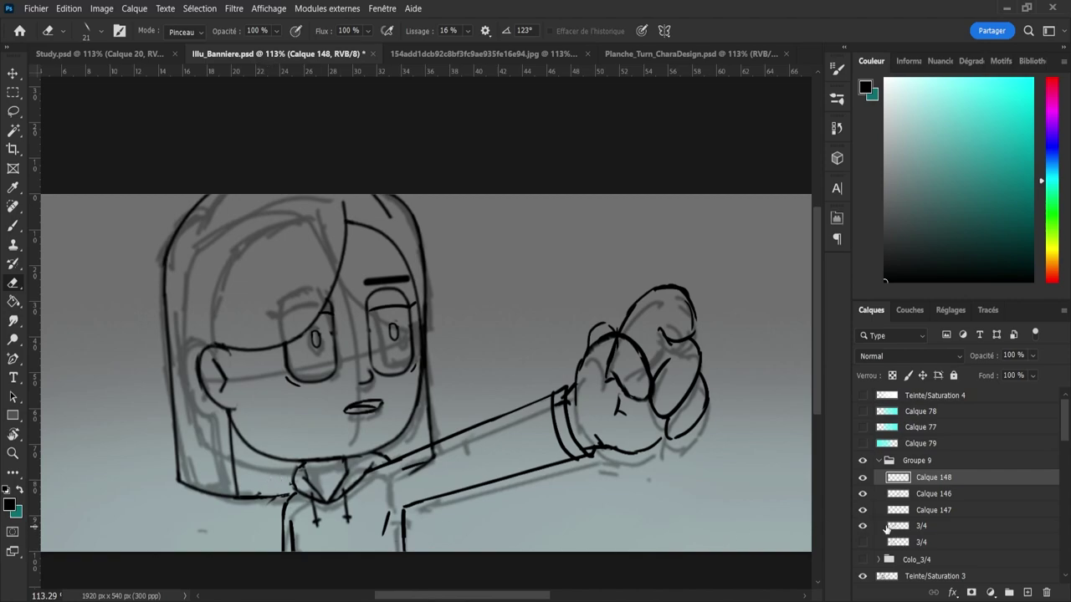
- Examine which lines layers Calque 147, Calque 146 and 3/4 contain by toggling their visibility
{"action": "left_click", "coordinate": [903, 511]}
{"action": "left_click", "coordinate": [863, 511]}
{"action": "left_click", "coordinate": [862, 511]}
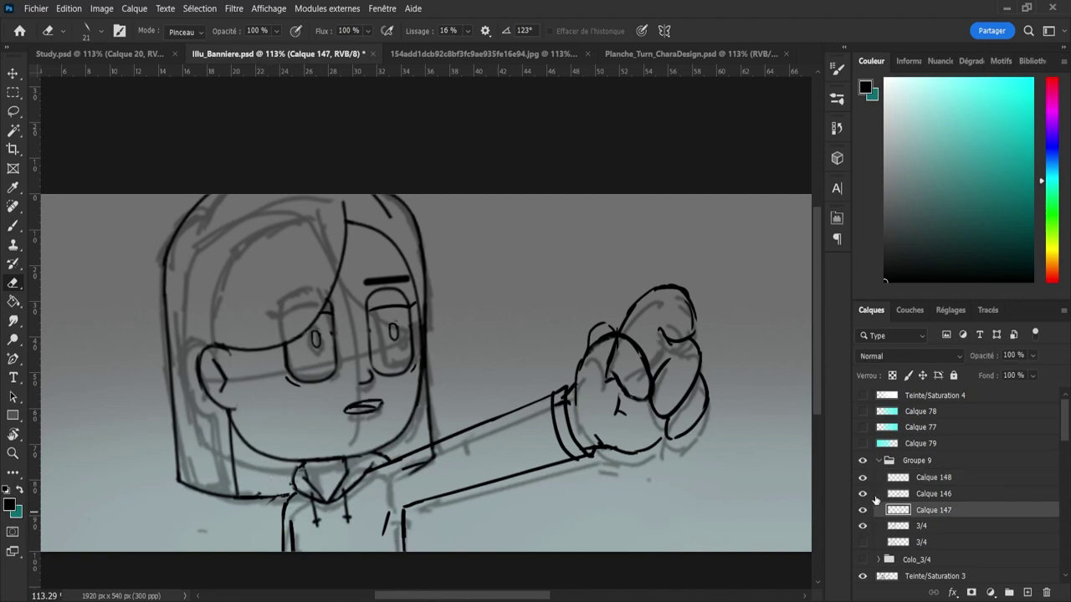
{"action": "left_click", "coordinate": [875, 494]}
{"action": "left_click", "coordinate": [863, 493]}
{"action": "left_click", "coordinate": [862, 493]}
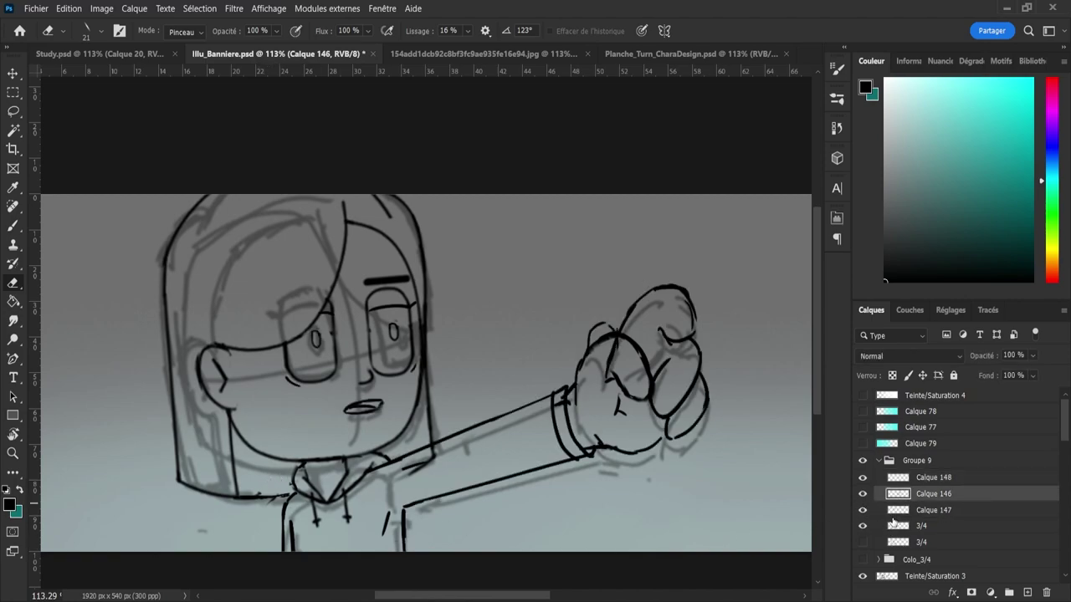
{"action": "left_click", "coordinate": [892, 517]}
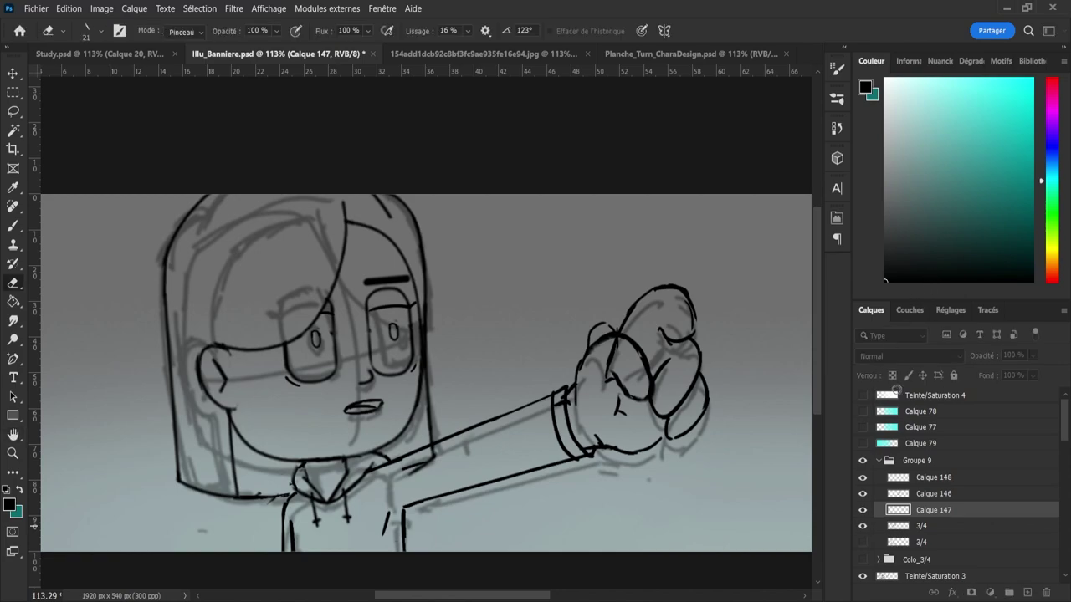
{"action": "left_click", "coordinate": [863, 526]}
{"action": "left_click", "coordinate": [896, 529]}
{"action": "left_click", "coordinate": [863, 528]}
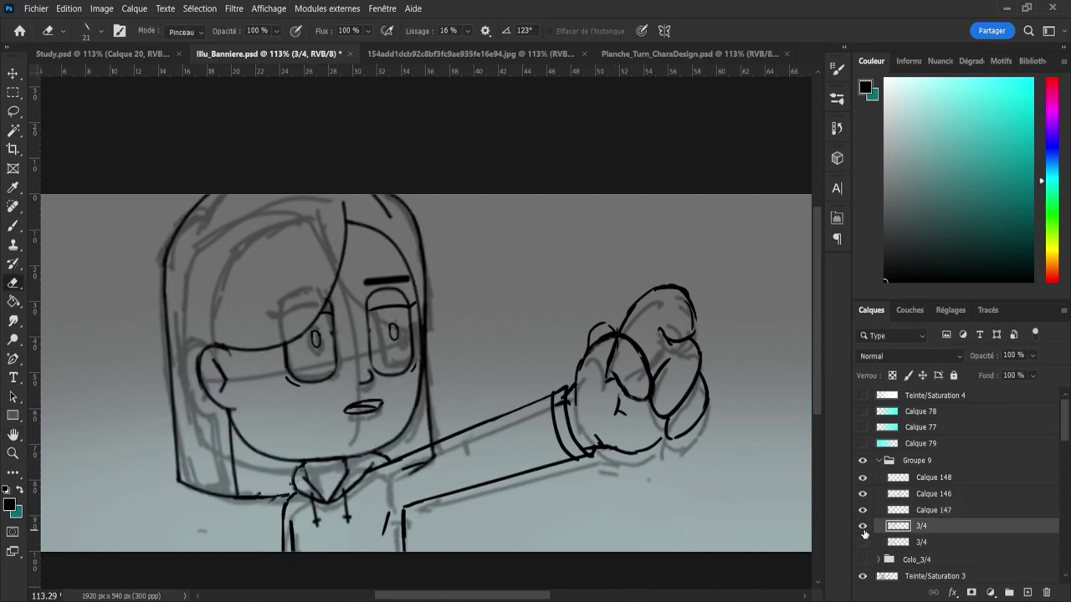
{"action": "left_click", "coordinate": [863, 528]}
{"action": "left_click", "coordinate": [863, 528]}
- Paint a solid black band around the wrist of the outstretched arm with the Brush and save the document
{"action": "key", "text": "z"}
{"action": "left_click_drag", "start_coordinate": [467, 464], "coordinate": [415, 467]}
{"action": "left_click_drag", "start_coordinate": [517, 492], "coordinate": [532, 499]}
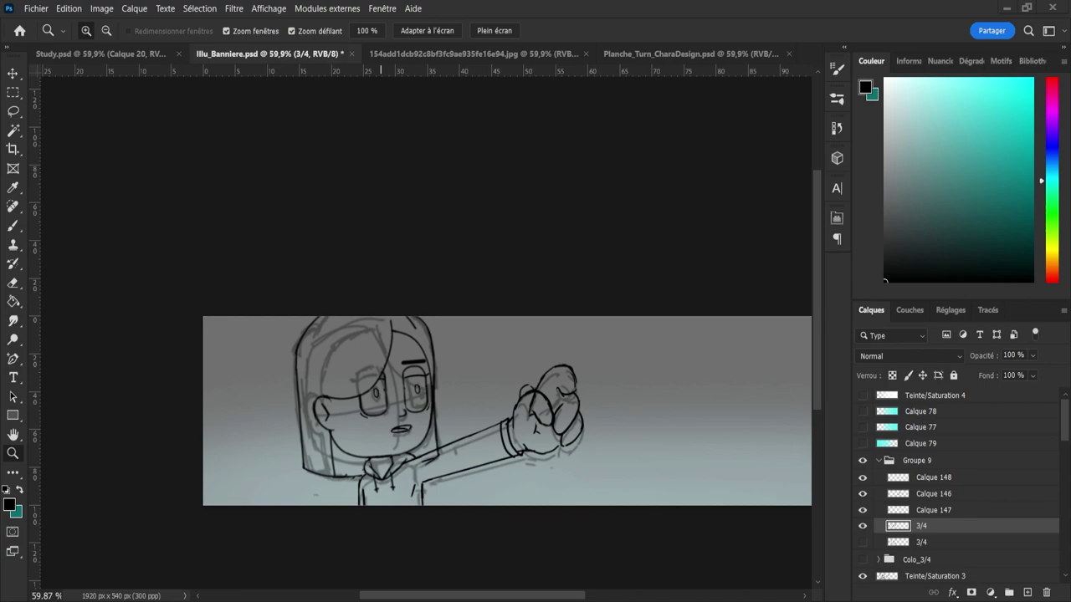
{"action": "left_click", "coordinate": [474, 457]}
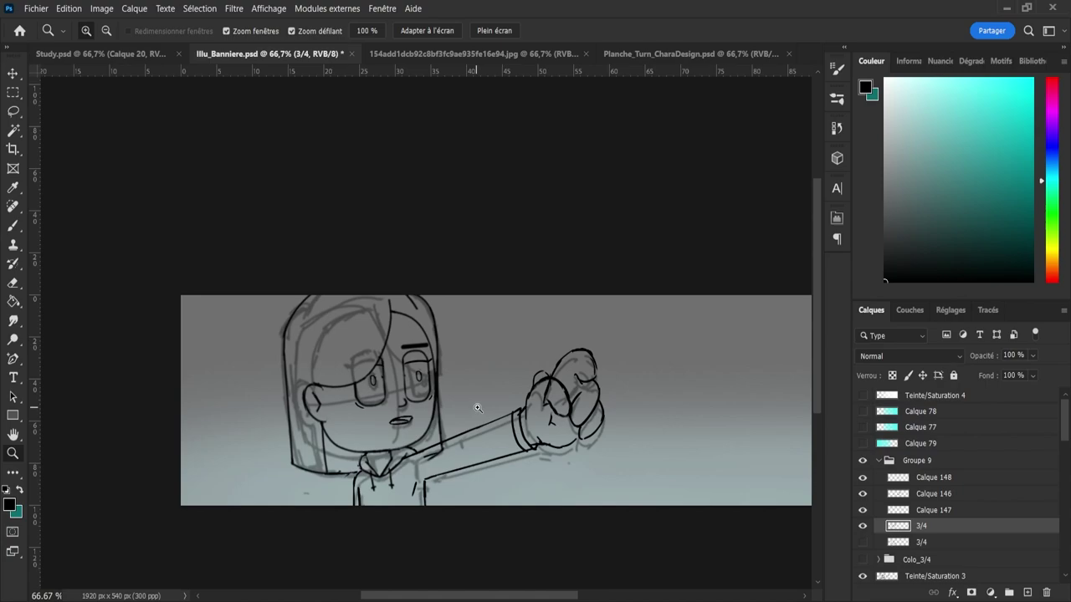
{"action": "key", "text": "b"}
{"action": "mouse_move", "coordinate": [519, 411]}
{"action": "left_mouse_down"}
{"action": "mouse_move", "coordinate": [522, 444]}
{"action": "mouse_move", "coordinate": [518, 409]}
{"action": "mouse_move", "coordinate": [519, 440]}
{"action": "mouse_move", "coordinate": [542, 453]}
{"action": "mouse_move", "coordinate": [526, 448]}
{"action": "mouse_move", "coordinate": [537, 449]}
{"action": "mouse_move", "coordinate": [519, 416]}
{"action": "mouse_move", "coordinate": [533, 449]}
{"action": "mouse_move", "coordinate": [519, 416]}
{"action": "mouse_move", "coordinate": [527, 450]}
{"action": "mouse_move", "coordinate": [504, 420]}
{"action": "mouse_move", "coordinate": [519, 463]}
{"action": "left_mouse_up"}
{"action": "key", "text": "ctrl+z"}
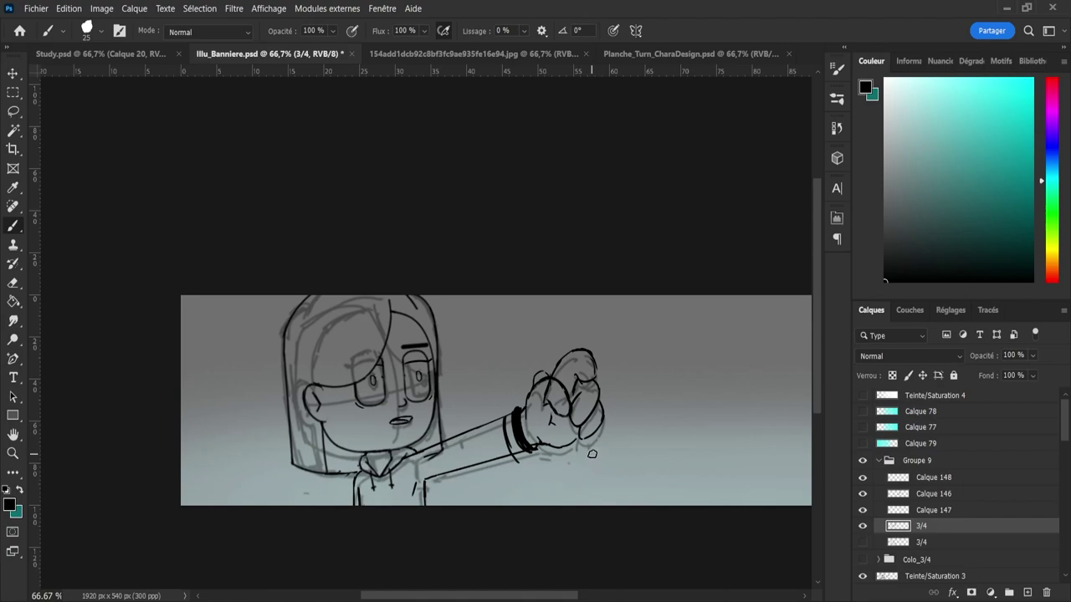
{"action": "key", "text": "ctrl+s"}
- Hide the Teinte/Saturation 3 layer and lower the opacity of Groupe 9 to 33 %
{"action": "key", "text": "z"}
{"action": "left_click_drag", "start_coordinate": [565, 446], "coordinate": [569, 455]}
{"action": "left_click_drag", "start_coordinate": [487, 484], "coordinate": [505, 485]}
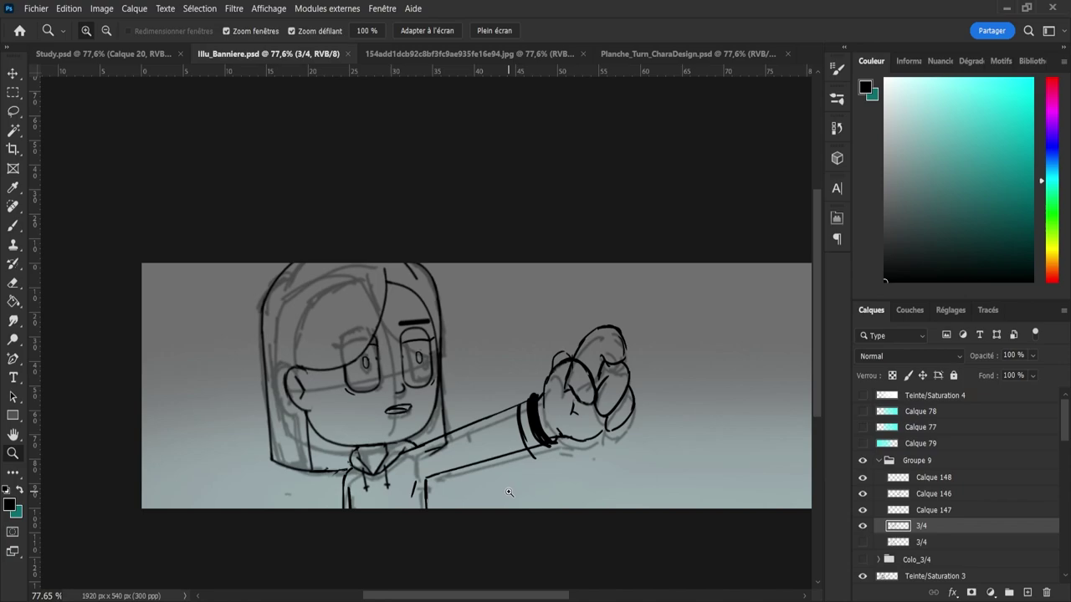
{"action": "left_click", "coordinate": [872, 463]}
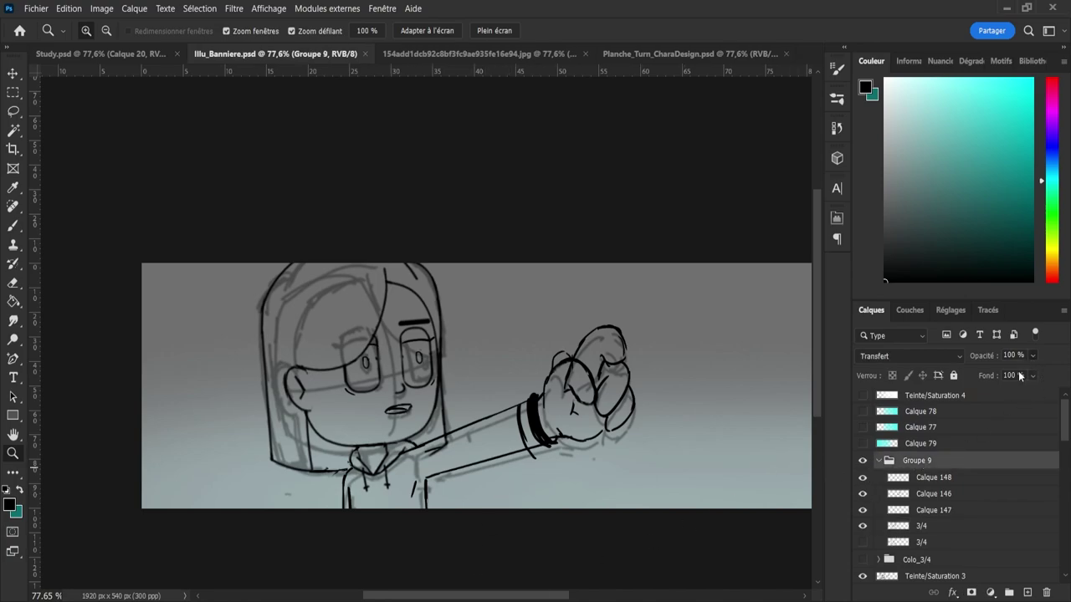
{"action": "key", "text": "5"}
{"action": "key", "text": "3"}
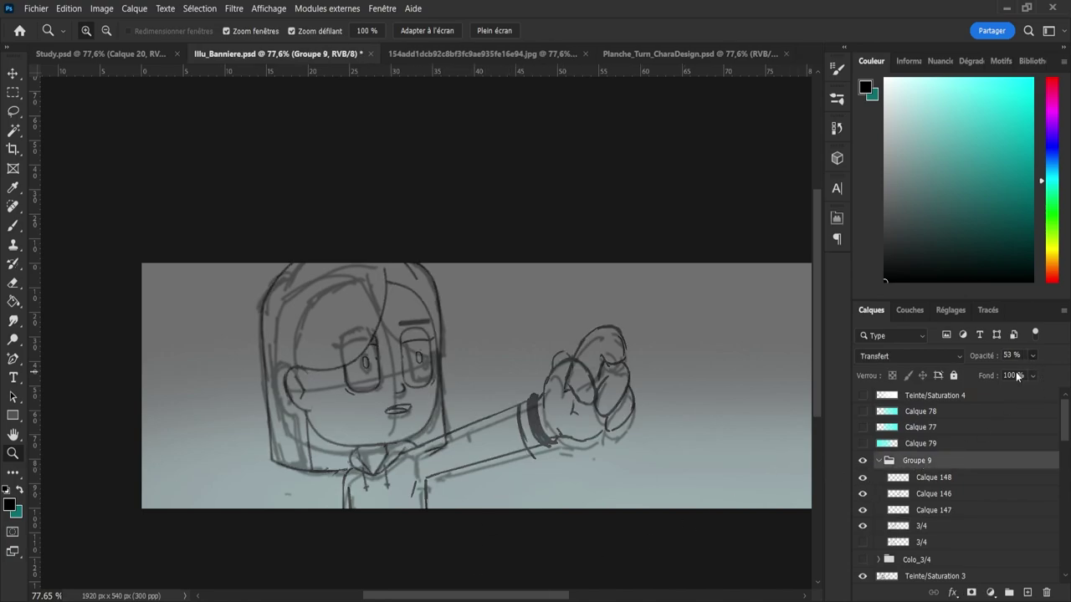
{"action": "left_click", "coordinate": [863, 576]}
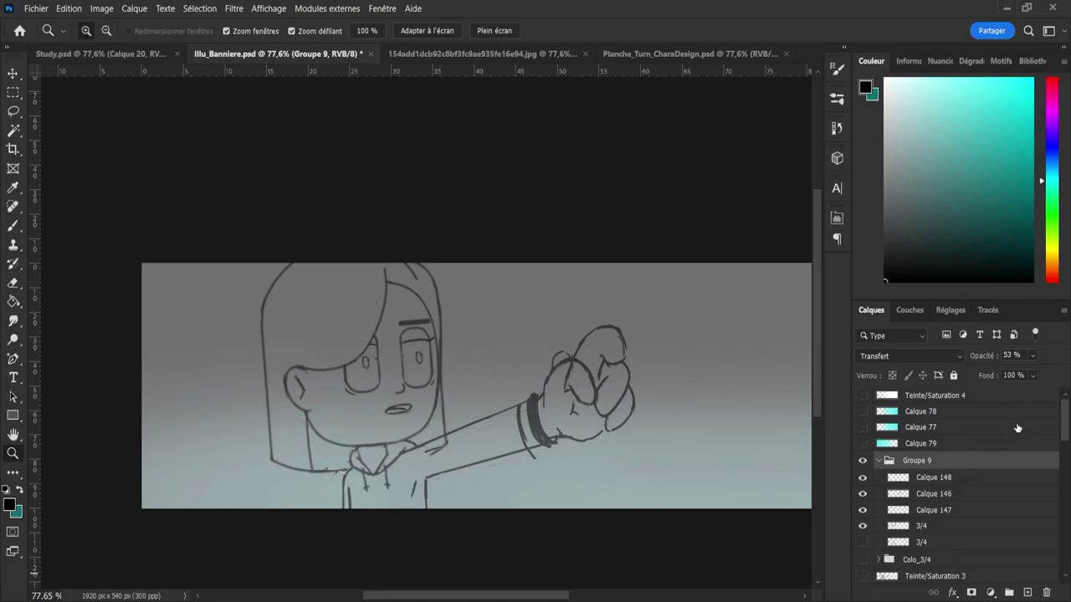
{"action": "left_click_drag", "start_coordinate": [1023, 375], "coordinate": [1018, 375]}
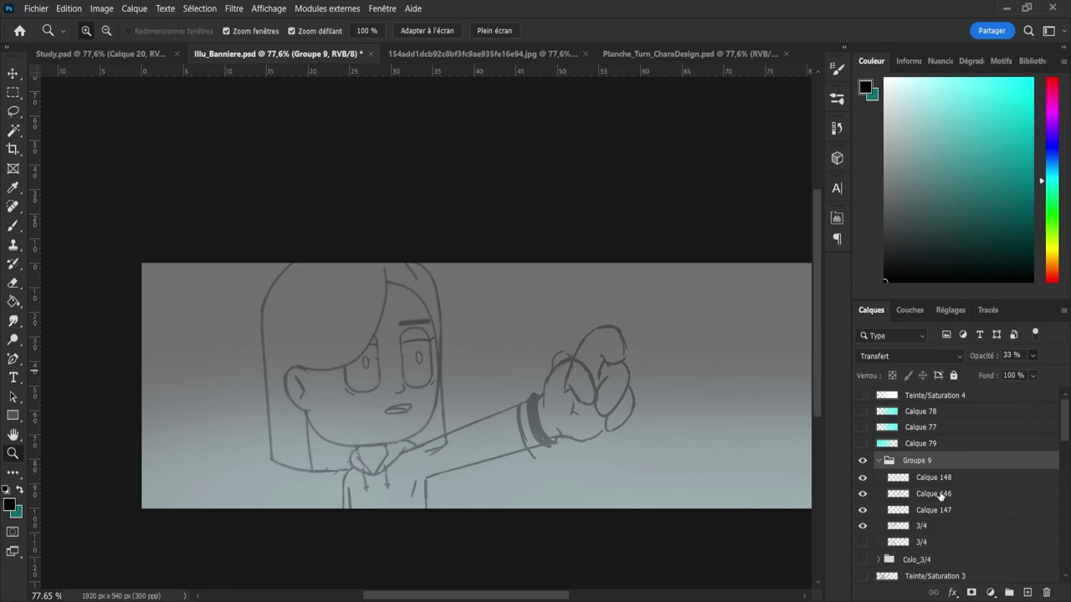
- Create a new layer and place it above Groupe 9
{"action": "left_click", "coordinate": [1027, 591]}
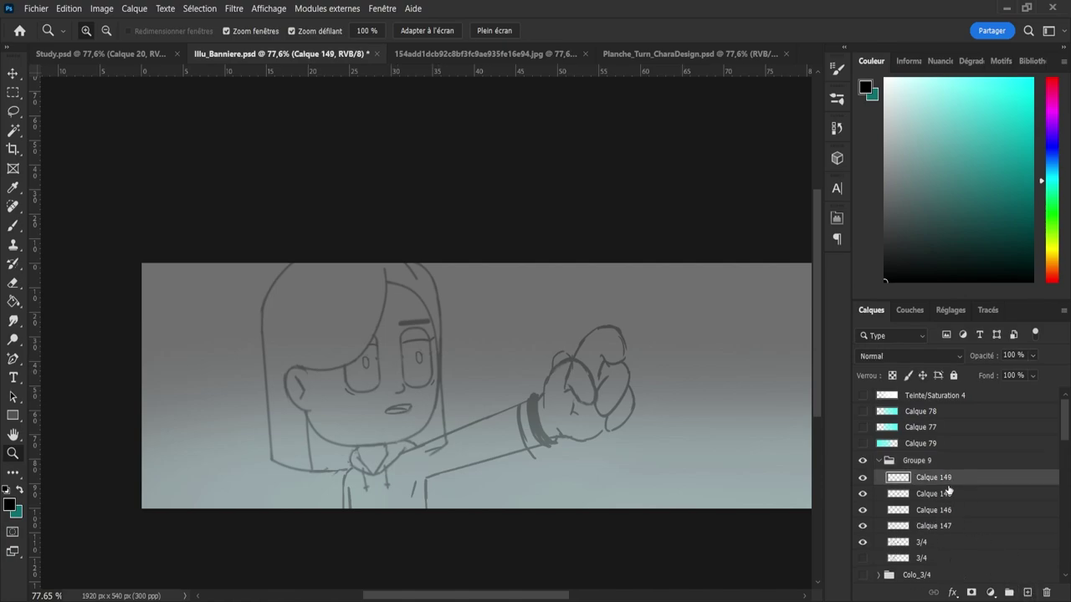
{"action": "left_click_drag", "start_coordinate": [939, 480], "coordinate": [921, 451]}
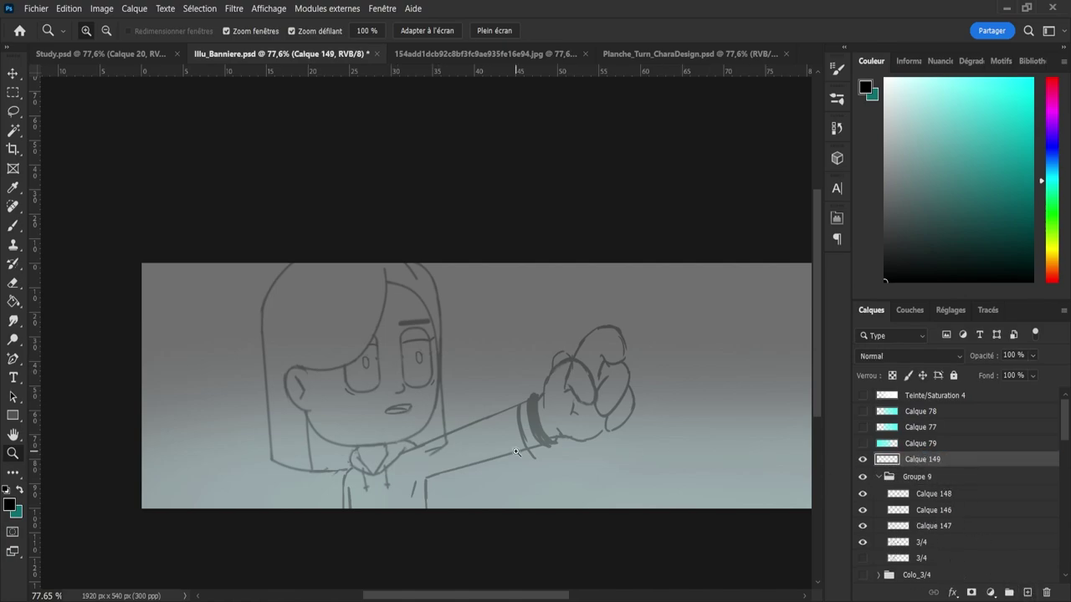
{"action": "left_click_drag", "start_coordinate": [333, 398], "coordinate": [350, 405]}
- Set up a size 2 brush with 75 % smoothing, trying it with freehand strokes and undoing them
{"action": "key", "text": "b"}
{"action": "left_click_drag", "start_coordinate": [549, 239], "coordinate": [568, 387]}
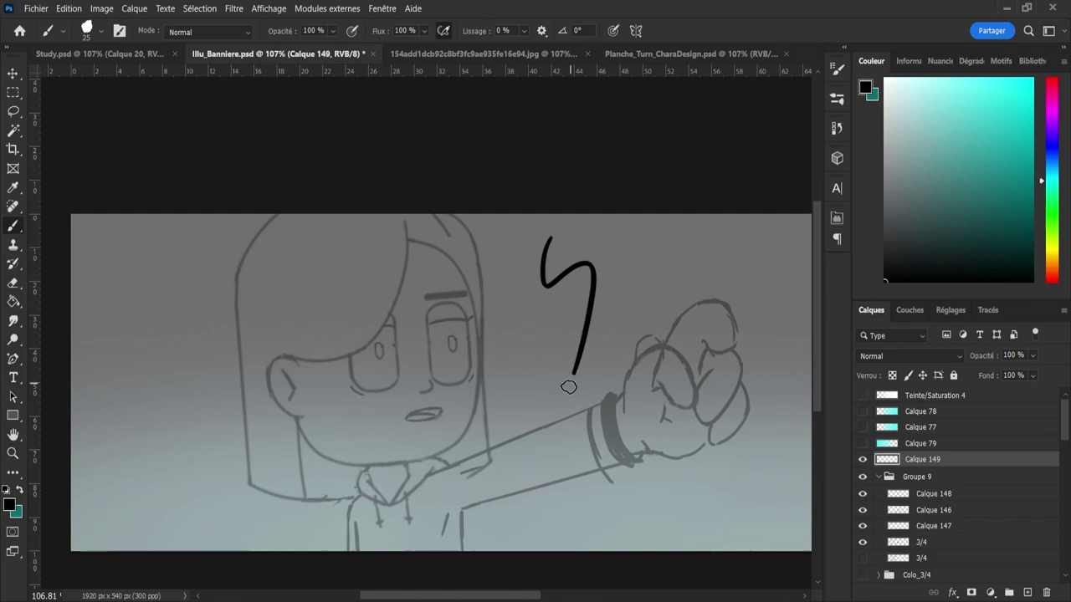
{"action": "key", "text": "ctrl+z"}
{"action": "left_click_drag", "start_coordinate": [523, 307], "coordinate": [509, 306]}
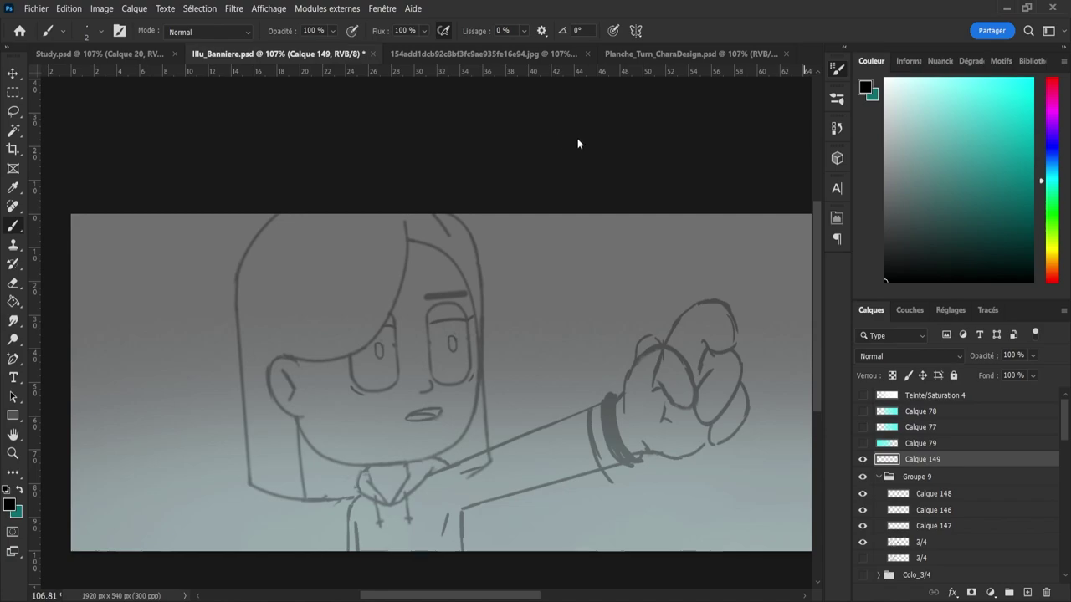
{"action": "left_click_drag", "start_coordinate": [528, 287], "coordinate": [583, 347]}
{"action": "key", "text": "ctrl+z"}
{"action": "left_click_drag", "start_coordinate": [525, 31], "coordinate": [563, 49]}
{"action": "left_click", "coordinate": [562, 47]}
{"action": "key", "text": "ctrl+z"}
{"action": "key", "text": "ctrl+z"}
{"action": "left_click_drag", "start_coordinate": [355, 464], "coordinate": [393, 464]}
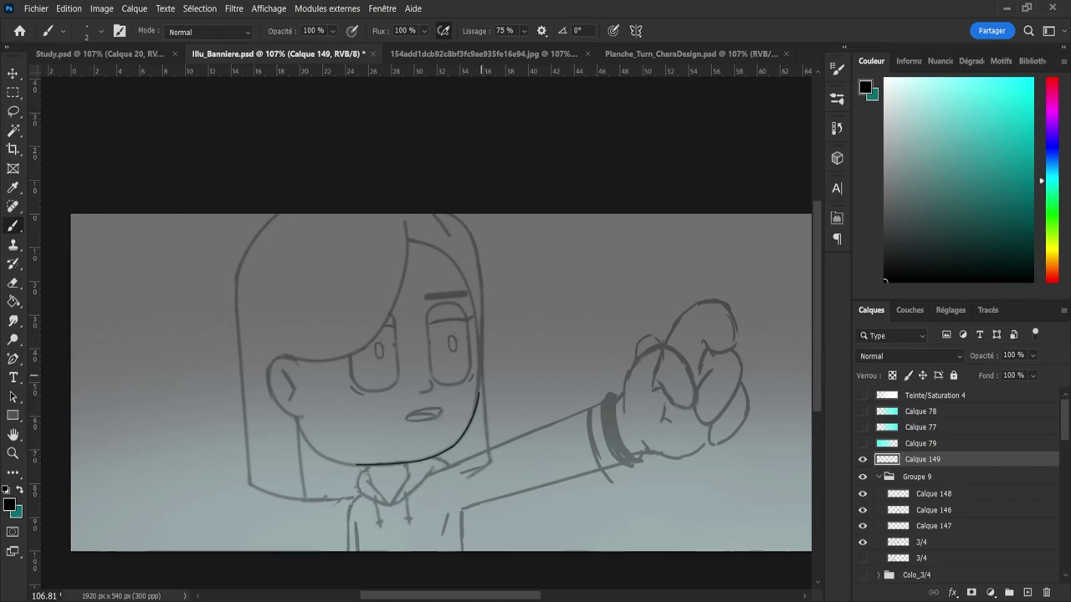
{"action": "key", "text": "ctrl+z"}
{"action": "left_click_drag", "start_coordinate": [479, 360], "coordinate": [480, 370]}
{"action": "key", "text": "ctrl+z"}
{"action": "mouse_move", "coordinate": [475, 320]}
{"action": "left_mouse_down"}
{"action": "mouse_move", "coordinate": [478, 397]}
{"action": "mouse_move", "coordinate": [476, 325]}
{"action": "mouse_move", "coordinate": [478, 393]}
{"action": "left_mouse_up"}
{"action": "key", "text": "ctrl+z"}
{"action": "key", "text": "ctrl+z"}
- Ink the jawline from the chin to the ear, plus the ear's outline and inner crease, on layer Calque 149
{"action": "left_click_drag", "start_coordinate": [304, 439], "coordinate": [317, 466]}
{"action": "key", "text": "ctrl+z"}
{"action": "key", "text": "ctrl+z"}
{"action": "mouse_move", "coordinate": [316, 455]}
{"action": "left_mouse_down"}
{"action": "mouse_move", "coordinate": [366, 469]}
{"action": "mouse_move", "coordinate": [322, 459]}
{"action": "mouse_move", "coordinate": [296, 419]}
{"action": "left_mouse_up"}
{"action": "key", "text": "ctrl+z"}
{"action": "key", "text": "ctrl+z"}
{"action": "left_click_drag", "start_coordinate": [296, 416], "coordinate": [274, 402]}
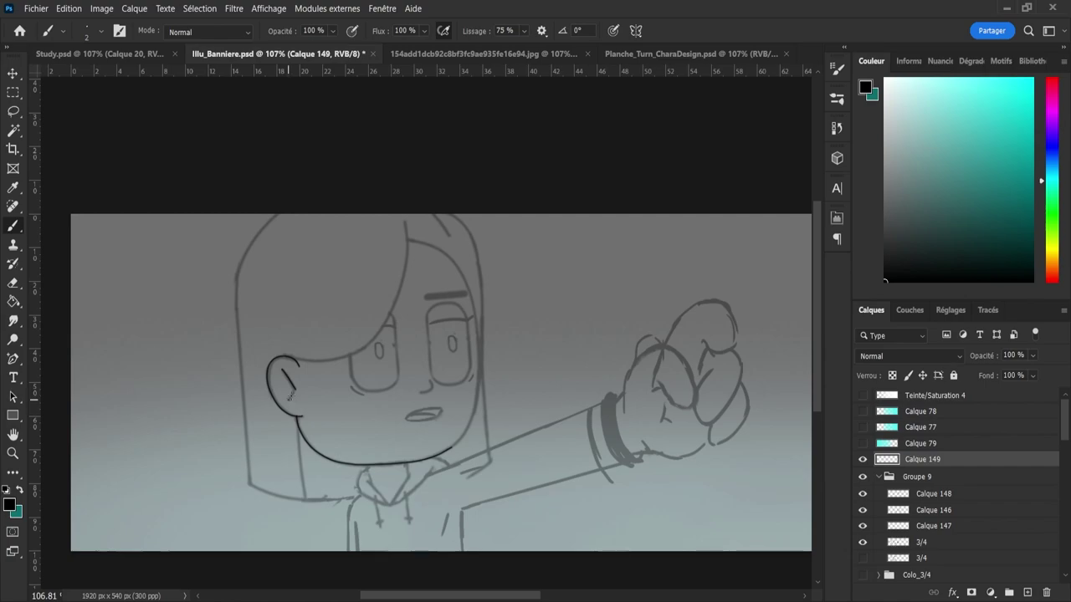
{"action": "key", "text": "ctrl+z"}
- Continue the inked face contour from the chin along the far cheek up to the level of the eyebrow
{"action": "key", "text": "ctrl+space"}
{"action": "mouse_move", "coordinate": [438, 457]}
{"action": "left_mouse_down"}
{"action": "mouse_move", "coordinate": [494, 454]}
{"action": "mouse_move", "coordinate": [490, 417]}
{"action": "left_mouse_up"}
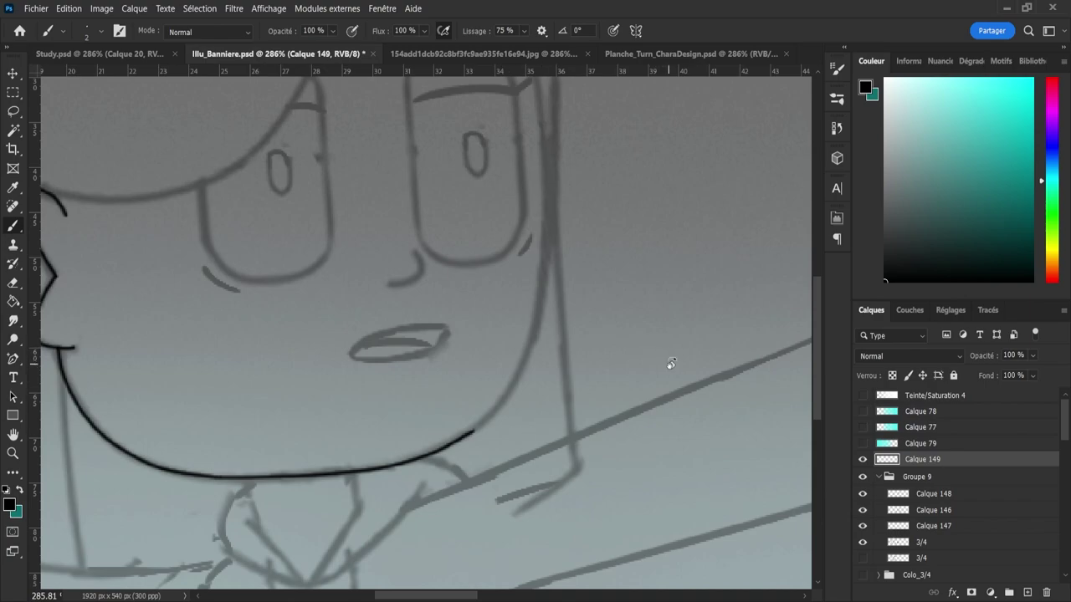
{"action": "key", "text": "r"}
{"action": "left_click_drag", "start_coordinate": [669, 366], "coordinate": [377, 306]}
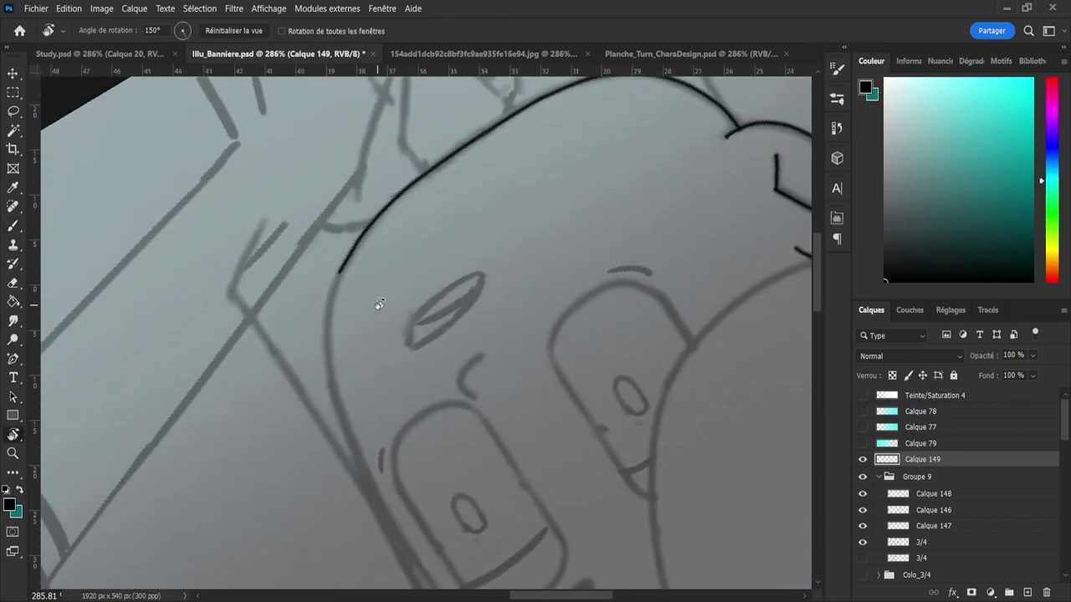
{"action": "left_click_drag", "start_coordinate": [368, 365], "coordinate": [310, 319]}
{"action": "key", "text": "z"}
{"action": "left_click_drag", "start_coordinate": [632, 309], "coordinate": [497, 384]}
{"action": "left_click_drag", "start_coordinate": [458, 446], "coordinate": [494, 440]}
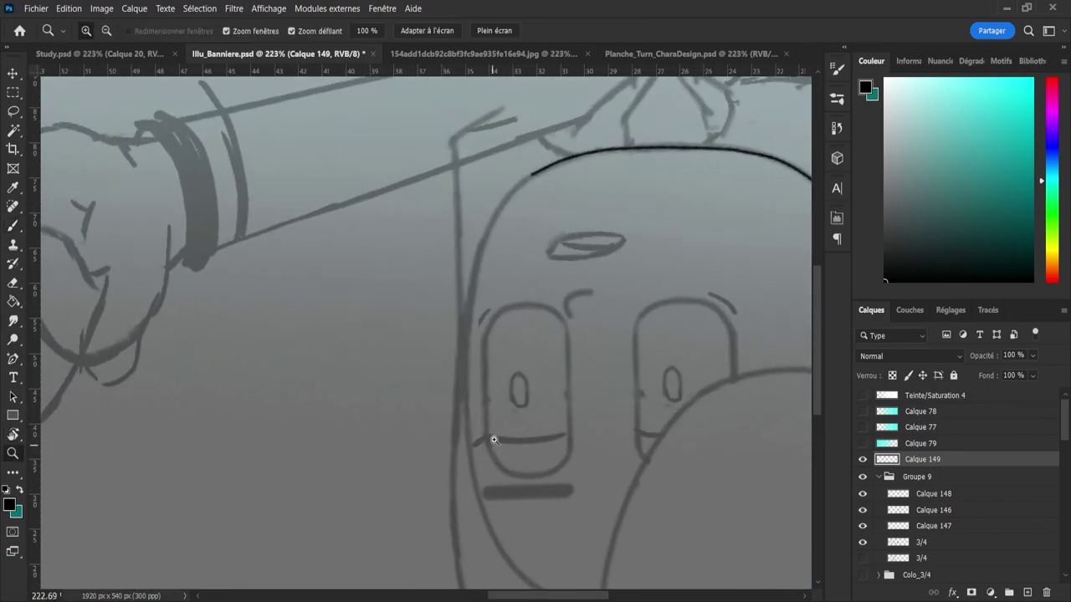
{"action": "mouse_move", "coordinate": [549, 188]}
{"action": "left_mouse_down"}
{"action": "mouse_move", "coordinate": [574, 187]}
{"action": "mouse_move", "coordinate": [512, 186]}
{"action": "mouse_move", "coordinate": [470, 250]}
{"action": "left_mouse_up"}
{"action": "key", "text": "b"}
{"action": "key", "text": "ctrl+z"}
{"action": "key", "text": "ctrl+z"}
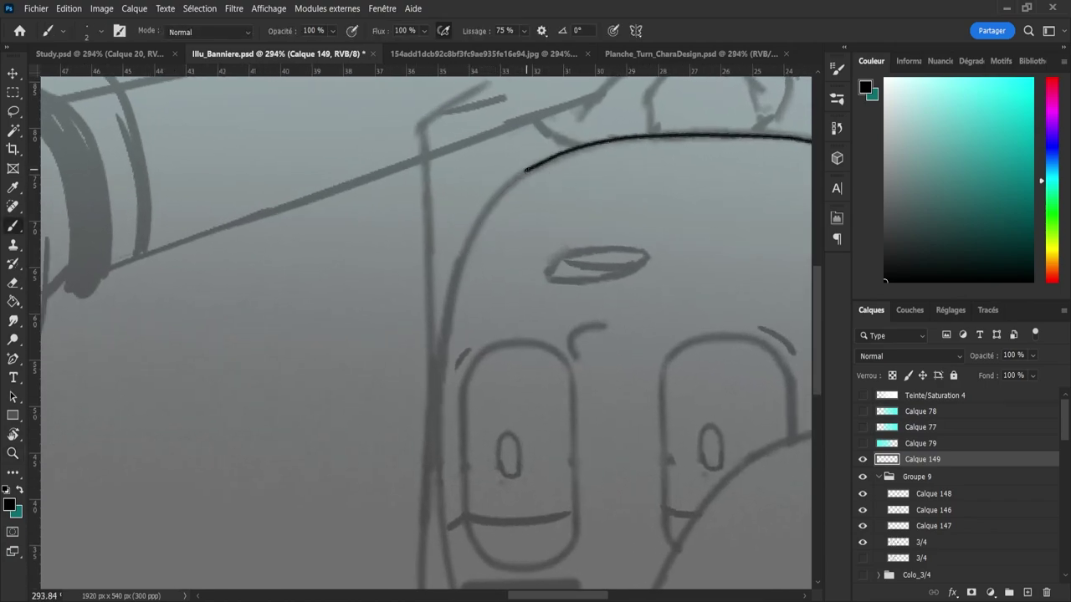
{"action": "mouse_move", "coordinate": [520, 170]}
{"action": "left_mouse_down"}
{"action": "mouse_move", "coordinate": [474, 224]}
{"action": "mouse_move", "coordinate": [456, 282]}
{"action": "left_mouse_up"}
{"action": "mouse_move", "coordinate": [439, 334]}
{"action": "left_mouse_down"}
{"action": "mouse_move", "coordinate": [437, 514]}
{"action": "mouse_move", "coordinate": [455, 598]}
{"action": "left_mouse_up"}
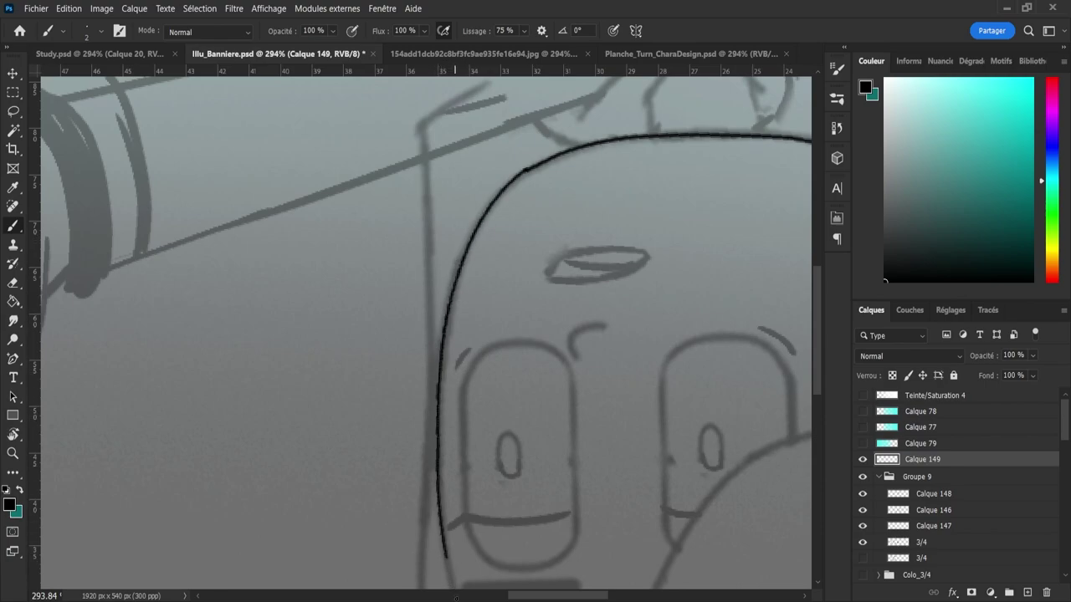
- Ink the curved forehead line from the hair parting down to the inked cheek contour
{"action": "key", "text": "r"}
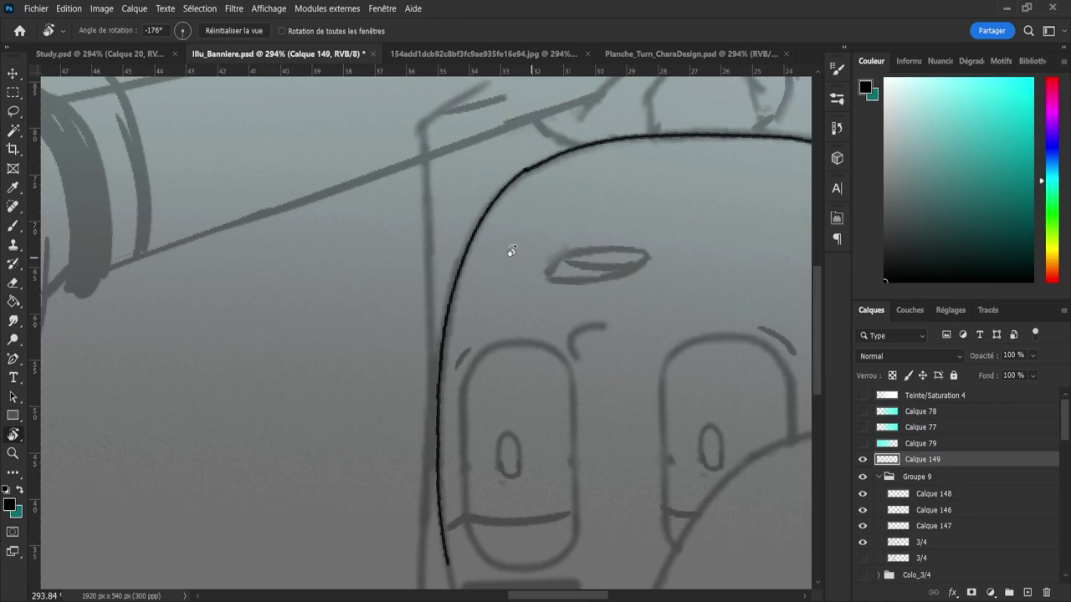
{"action": "mouse_move", "coordinate": [280, 249]}
{"action": "left_mouse_down"}
{"action": "mouse_move", "coordinate": [706, 304]}
{"action": "mouse_move", "coordinate": [547, 485]}
{"action": "mouse_move", "coordinate": [586, 418]}
{"action": "left_mouse_up"}
{"action": "key", "text": "b"}
{"action": "mouse_move", "coordinate": [732, 344]}
{"action": "left_mouse_down"}
{"action": "mouse_move", "coordinate": [633, 376]}
{"action": "mouse_move", "coordinate": [583, 373]}
{"action": "left_mouse_up"}
{"action": "key", "text": "ctrl+z"}
{"action": "key", "text": "z"}
{"action": "mouse_move", "coordinate": [727, 350]}
{"action": "left_mouse_down"}
{"action": "mouse_move", "coordinate": [653, 341]}
{"action": "mouse_move", "coordinate": [675, 343]}
{"action": "left_mouse_up"}
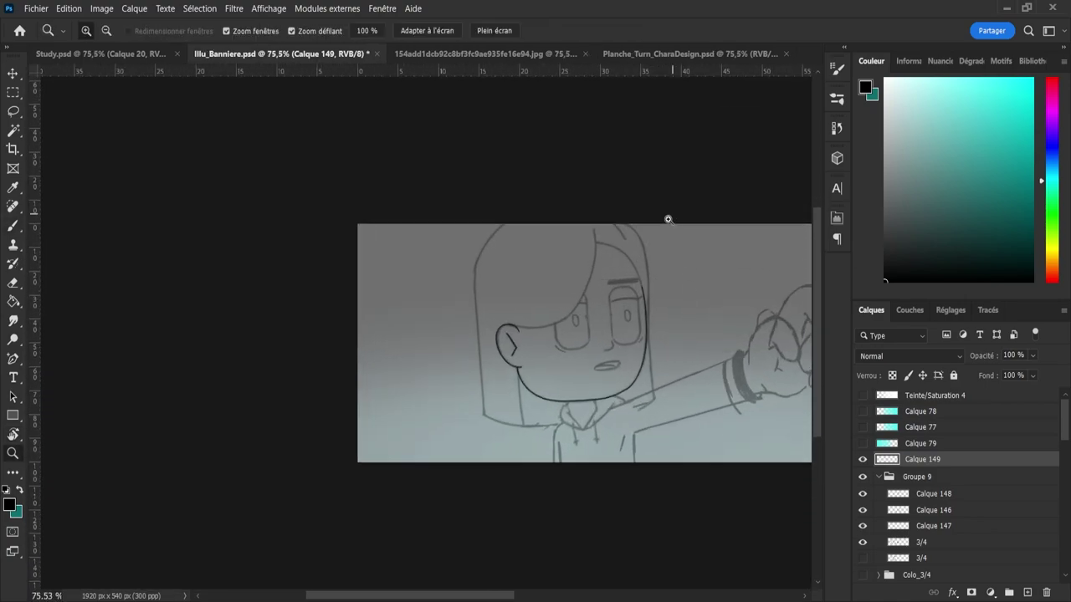
{"action": "left_click_drag", "start_coordinate": [667, 220], "coordinate": [742, 322]}
{"action": "mouse_move", "coordinate": [644, 448]}
{"action": "left_mouse_down"}
{"action": "mouse_move", "coordinate": [586, 452]}
{"action": "mouse_move", "coordinate": [657, 418]}
{"action": "left_mouse_up"}
{"action": "key", "text": "b"}
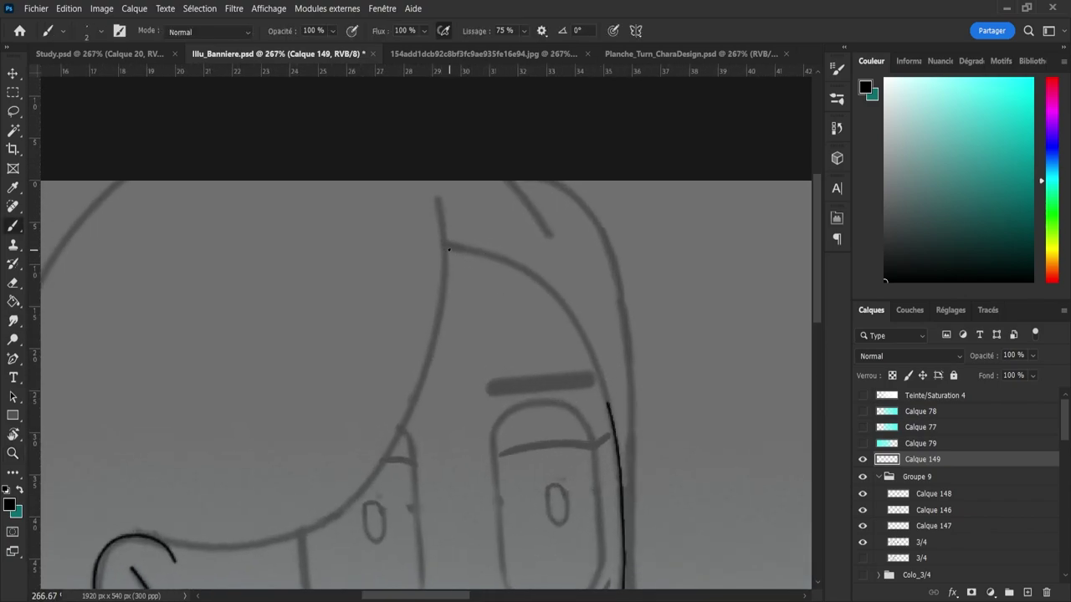
{"action": "mouse_move", "coordinate": [455, 246]}
{"action": "left_mouse_down"}
{"action": "mouse_move", "coordinate": [509, 257]}
{"action": "mouse_move", "coordinate": [555, 288]}
{"action": "mouse_move", "coordinate": [603, 361]}
{"action": "mouse_move", "coordinate": [617, 436]}
{"action": "left_mouse_up"}
{"action": "key", "text": "ctrl+z"}
{"action": "mouse_move", "coordinate": [447, 247]}
{"action": "left_mouse_down"}
{"action": "mouse_move", "coordinate": [514, 262]}
{"action": "mouse_move", "coordinate": [569, 309]}
{"action": "left_mouse_up"}
{"action": "key", "text": "ctrl+z"}
{"action": "mouse_move", "coordinate": [471, 246]}
{"action": "left_mouse_down"}
{"action": "mouse_move", "coordinate": [557, 287]}
{"action": "mouse_move", "coordinate": [590, 339]}
{"action": "mouse_move", "coordinate": [618, 436]}
{"action": "left_mouse_up"}
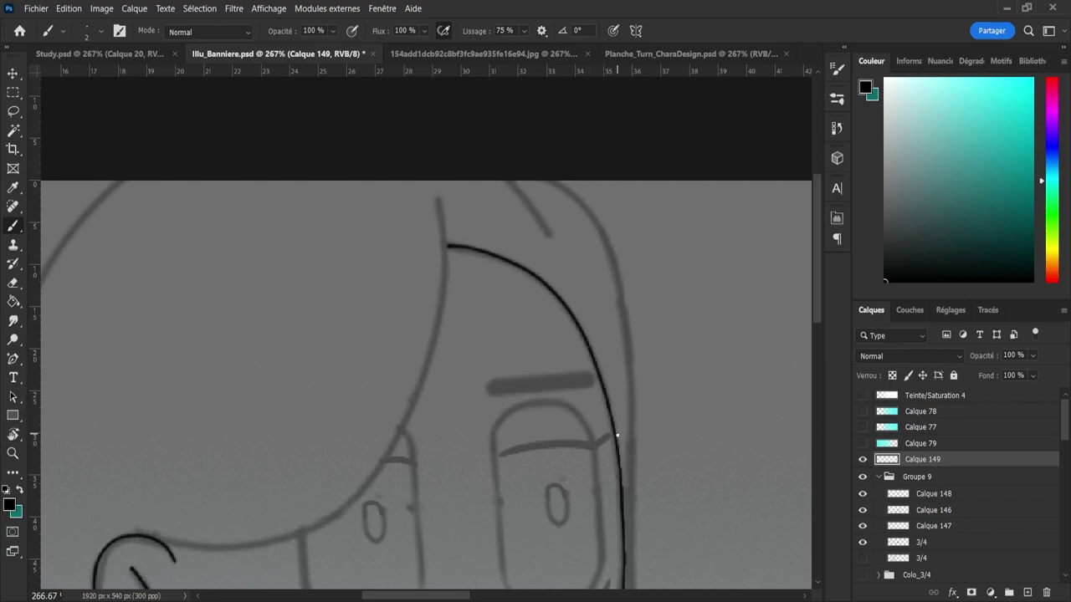
- Ink the small curved nose and the top and both sides of the far eye's outline on Calque 149
{"action": "key", "text": "z"}
{"action": "left_click_drag", "start_coordinate": [553, 358], "coordinate": [447, 459]}
{"action": "left_click_drag", "start_coordinate": [573, 415], "coordinate": [615, 431]}
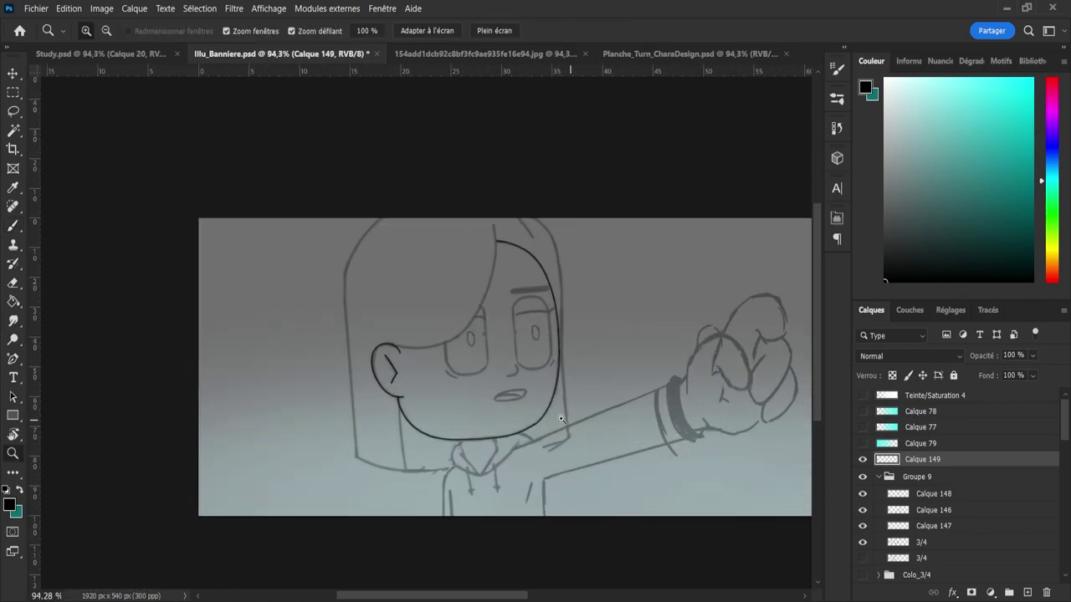
{"action": "left_click_drag", "start_coordinate": [465, 386], "coordinate": [525, 390]}
{"action": "key", "text": "b"}
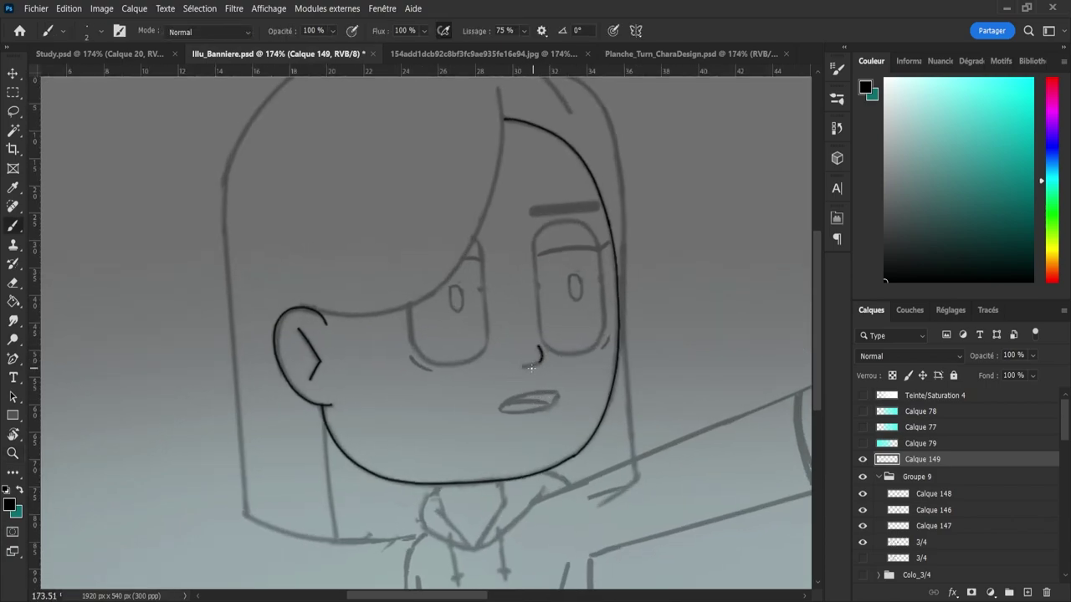
{"action": "left_click_drag", "start_coordinate": [541, 356], "coordinate": [517, 366]}
{"action": "left_click_drag", "start_coordinate": [540, 336], "coordinate": [538, 310]}
{"action": "mouse_move", "coordinate": [533, 251]}
{"action": "left_mouse_down"}
{"action": "mouse_move", "coordinate": [545, 220]}
{"action": "mouse_move", "coordinate": [588, 222]}
{"action": "mouse_move", "coordinate": [601, 244]}
{"action": "mouse_move", "coordinate": [604, 327]}
{"action": "left_mouse_up"}
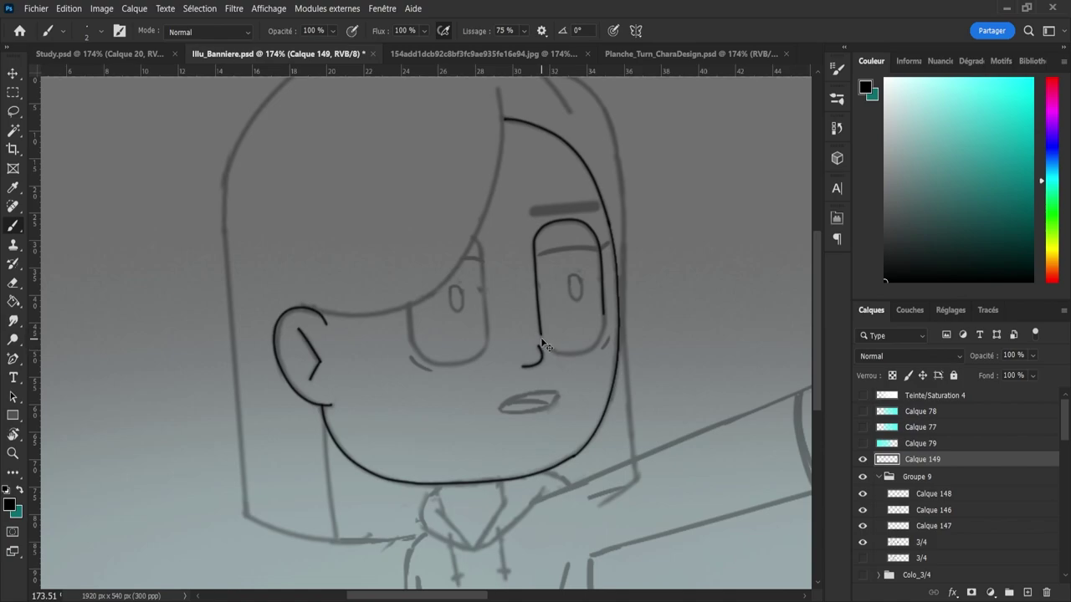
{"action": "left_click_drag", "start_coordinate": [541, 335], "coordinate": [563, 356]}
{"action": "key", "text": "ctrl+z"}
{"action": "key", "text": "ctrl+z"}
{"action": "key", "text": "ctrl+z"}
- Lasso the rounded upper part of the inked eye outline and copy it to a new layer
{"action": "key", "text": "l"}
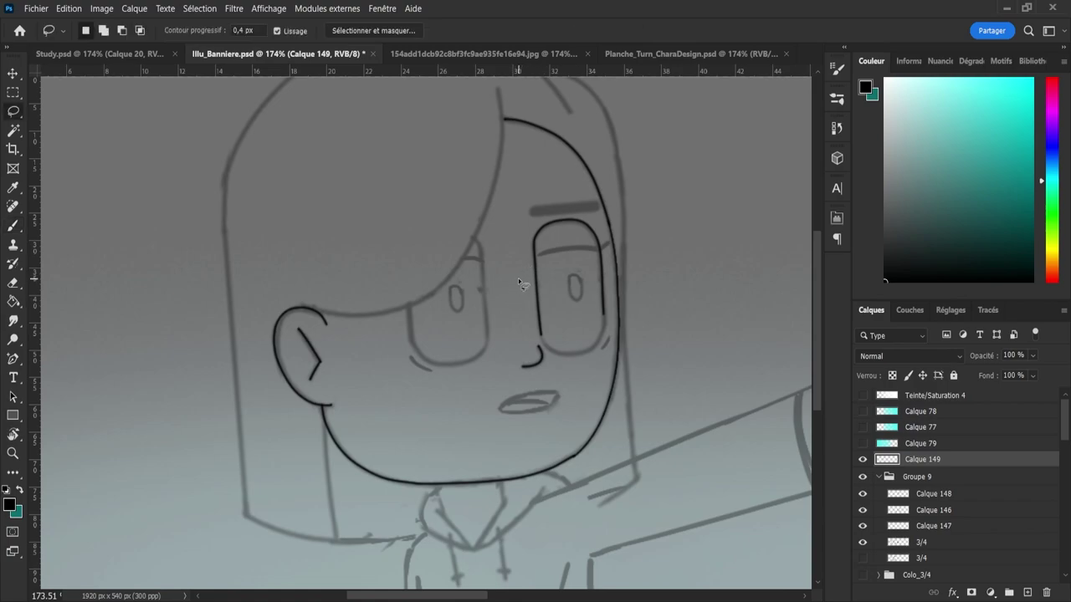
{"action": "mouse_move", "coordinate": [517, 278]}
{"action": "left_mouse_down"}
{"action": "mouse_move", "coordinate": [533, 219]}
{"action": "mouse_move", "coordinate": [570, 212]}
{"action": "left_mouse_up"}
{"action": "mouse_move", "coordinate": [610, 256]}
{"action": "left_mouse_down"}
{"action": "mouse_move", "coordinate": [578, 296]}
{"action": "mouse_move", "coordinate": [517, 278]}
{"action": "left_mouse_up"}
{"action": "key", "text": "ctrl+j"}
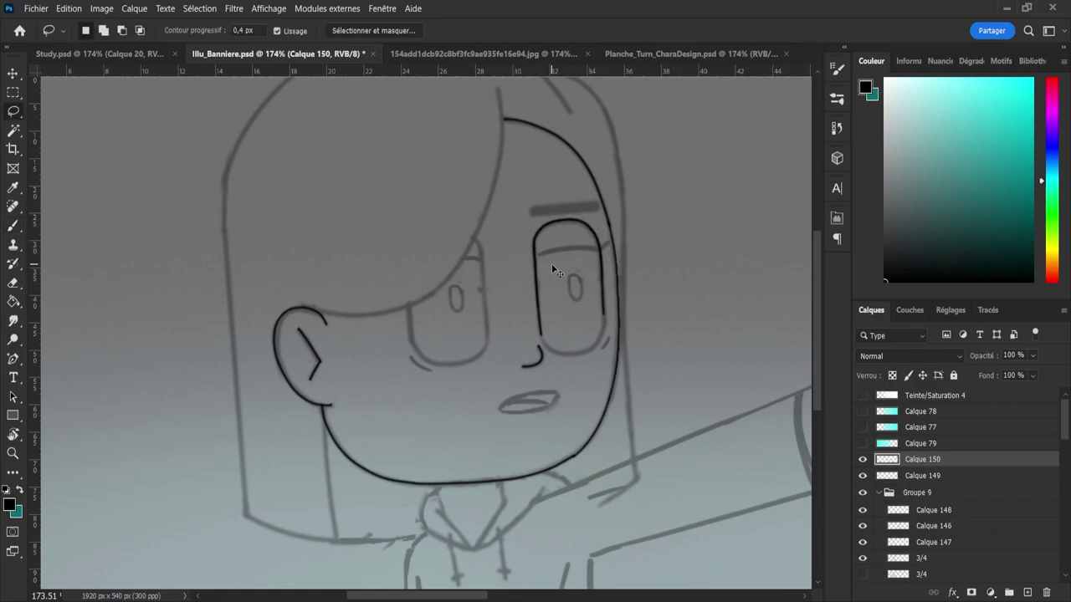
- Flip the copied eye arc vertically and move it down towards the bottom of the eye
{"action": "key", "text": "ctrl+t"}
{"action": "left_click", "coordinate": [605, 518]}
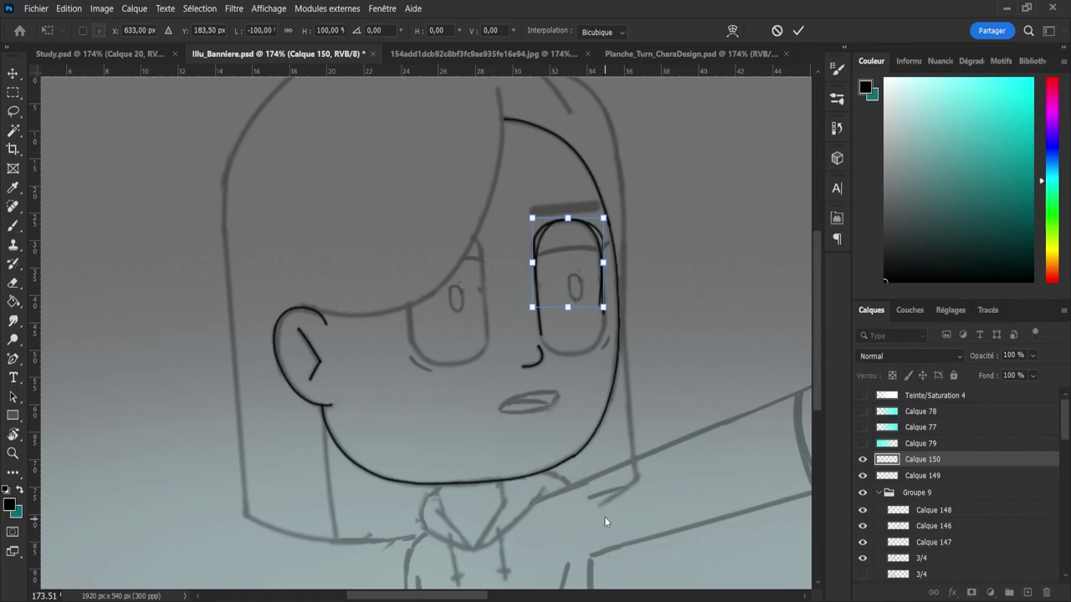
{"action": "right_click", "coordinate": [566, 292]}
{"action": "left_click", "coordinate": [647, 573]}
{"action": "left_click_drag", "start_coordinate": [577, 284], "coordinate": [570, 325]}
{"action": "right_click", "coordinate": [610, 305]}
{"action": "left_click", "coordinate": [647, 572]}
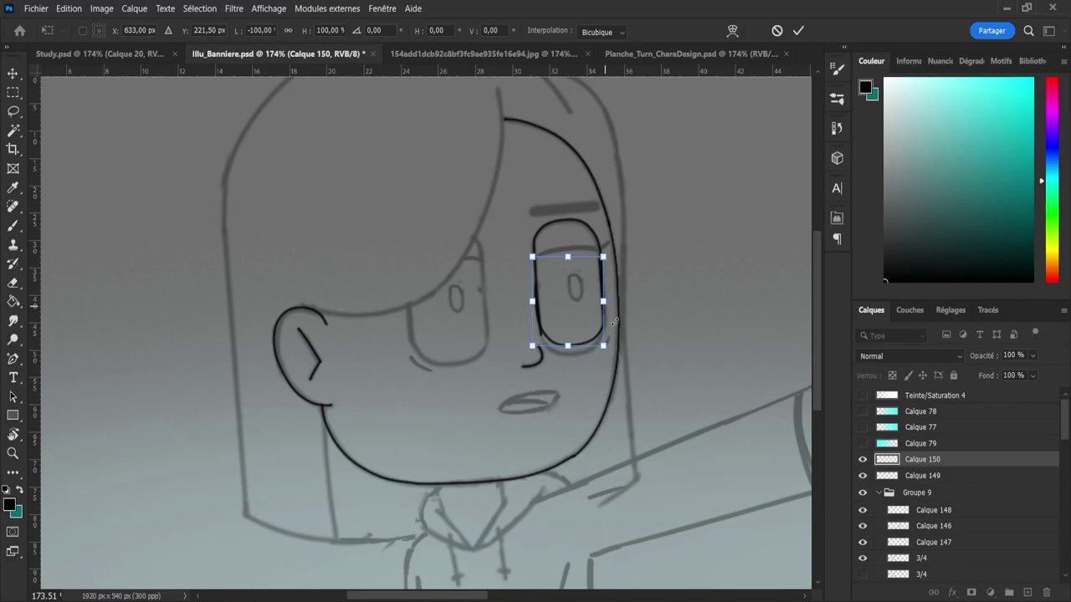
{"action": "key", "text": "ctrl+shift+z"}
{"action": "left_click", "coordinate": [672, 576]}
- Rotate the flipped arc about -6° and fit it to the lower eye sketch so it closes the outline
{"action": "left_click_drag", "start_coordinate": [582, 314], "coordinate": [626, 308]}
{"action": "left_click_drag", "start_coordinate": [591, 339], "coordinate": [591, 336]}
{"action": "key", "text": "Right"}
{"action": "key", "text": "Right"}
{"action": "key", "text": "Right"}
{"action": "key", "text": "Right"}
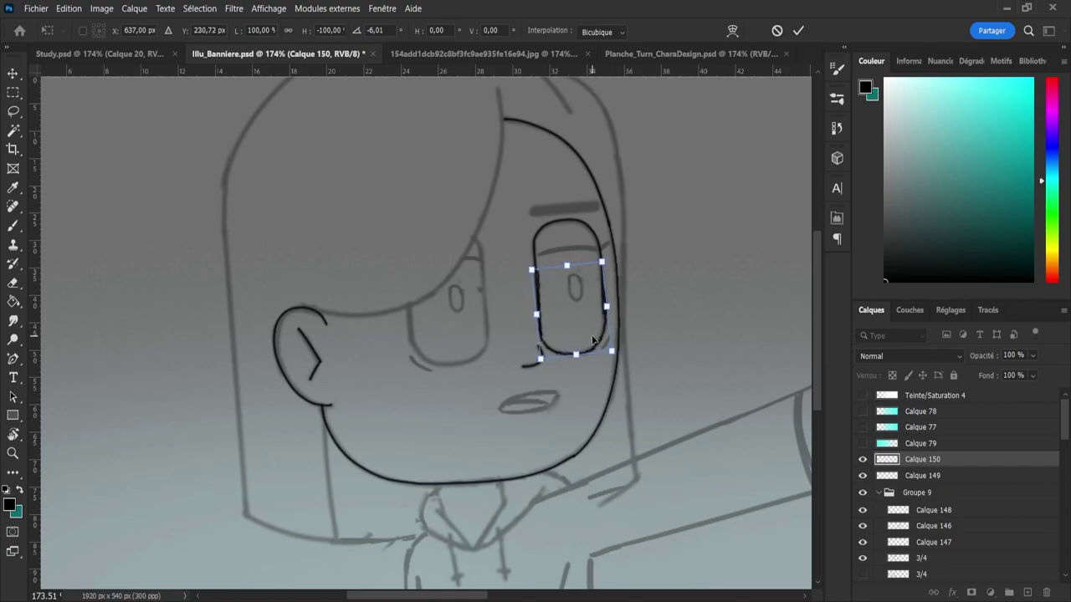
{"action": "left_click_drag", "start_coordinate": [617, 248], "coordinate": [615, 239]}
{"action": "key", "text": "Return"}
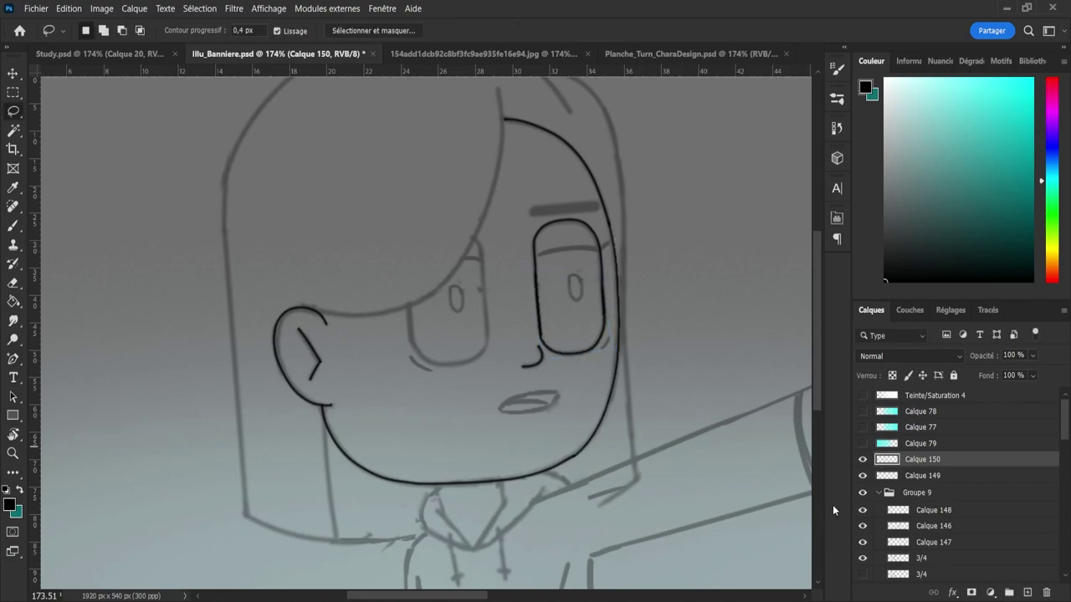
- Merge the linework layers Calque 149 and Calque 150 into one layer
{"action": "left_click", "coordinate": [919, 476]}
{"action": "key", "text": "e"}
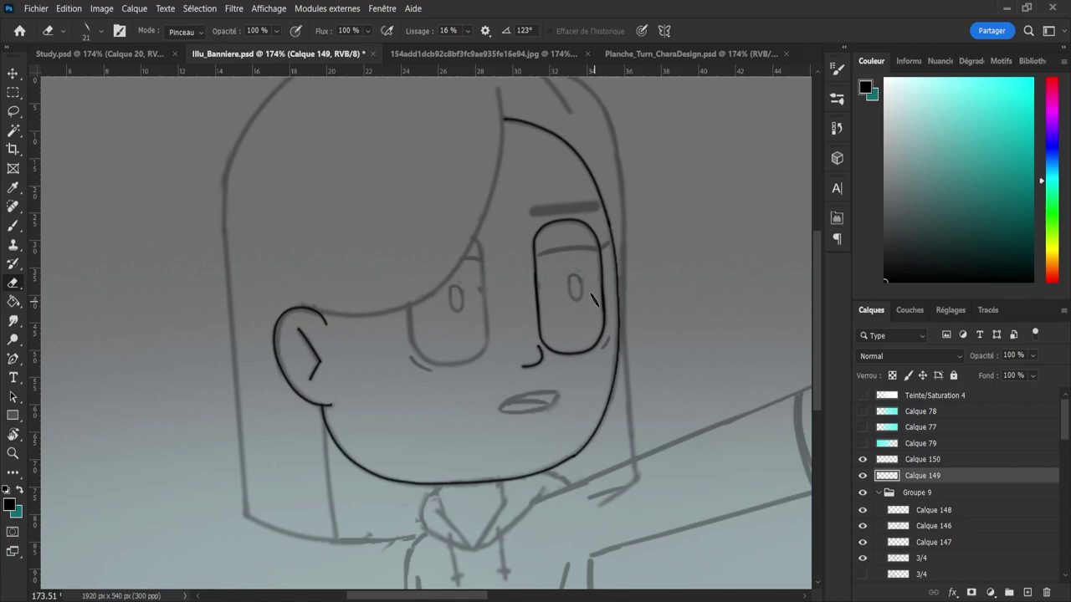
{"action": "left_click", "coordinate": [908, 463], "text": "shift"}
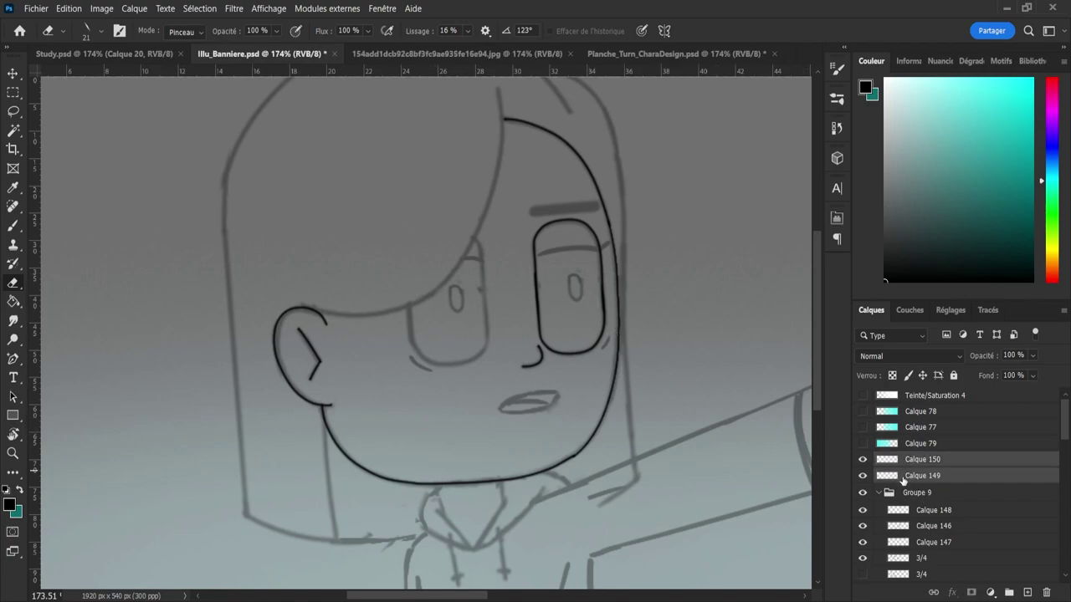
{"action": "key", "text": "ctrl+e"}
- Ink the far eye's upper eyelid line, oval pupil and short crease beside the lower corner
{"action": "key", "text": "b"}
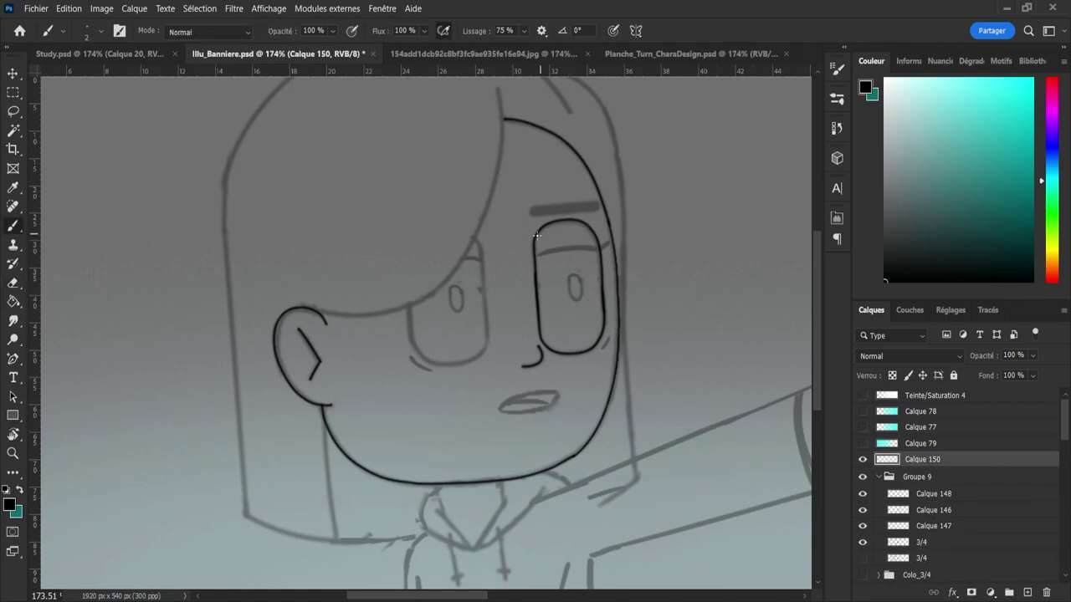
{"action": "left_click_drag", "start_coordinate": [535, 256], "coordinate": [606, 247]}
{"action": "key", "text": "ctrl+z"}
{"action": "left_click_drag", "start_coordinate": [580, 300], "coordinate": [584, 285]}
{"action": "key", "text": "ctrl+z"}
{"action": "key", "text": "ctrl+z"}
- Try to ink the fringe's sweeping lower edge from above the ear towards the hair parting
{"action": "mouse_move", "coordinate": [301, 306]}
{"action": "left_mouse_down"}
{"action": "mouse_move", "coordinate": [336, 311]}
{"action": "mouse_move", "coordinate": [475, 263]}
{"action": "mouse_move", "coordinate": [490, 237]}
{"action": "left_mouse_up"}
{"action": "key", "text": "z"}
{"action": "key", "text": "ctrl+z"}
{"action": "mouse_move", "coordinate": [636, 368]}
{"action": "left_mouse_down"}
{"action": "mouse_move", "coordinate": [554, 256]}
{"action": "mouse_move", "coordinate": [569, 327]}
{"action": "mouse_move", "coordinate": [586, 325]}
{"action": "left_mouse_up"}
{"action": "key", "text": "b"}
{"action": "mouse_move", "coordinate": [366, 388]}
{"action": "left_mouse_down"}
{"action": "mouse_move", "coordinate": [424, 400]}
{"action": "mouse_move", "coordinate": [514, 367]}
{"action": "mouse_move", "coordinate": [563, 230]}
{"action": "left_mouse_up"}
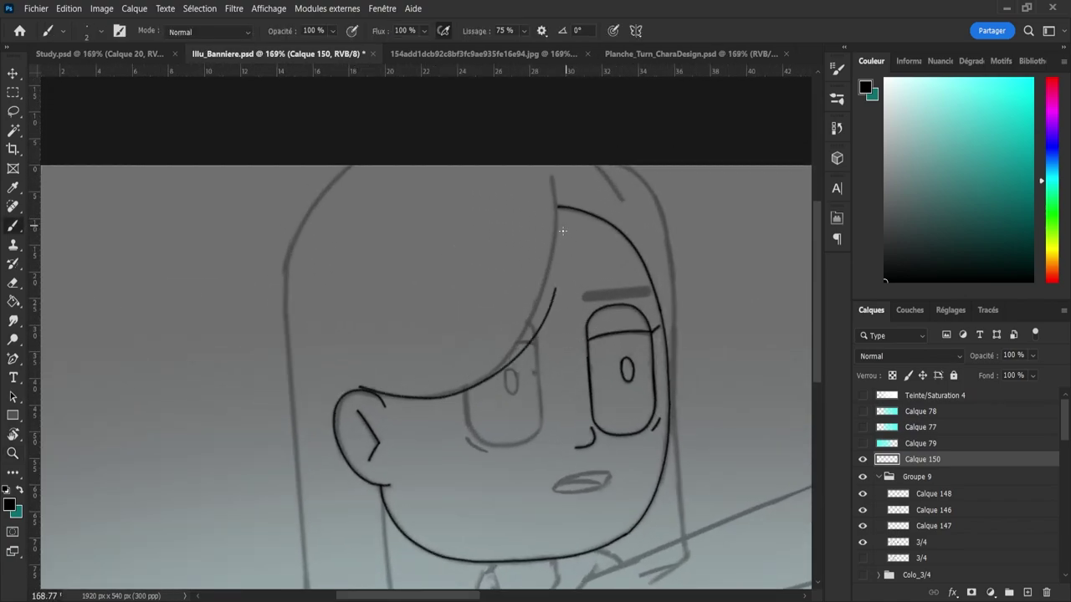
{"action": "key", "text": "ctrl+z"}
{"action": "mouse_move", "coordinate": [359, 386]}
{"action": "left_mouse_down"}
{"action": "mouse_move", "coordinate": [437, 396]}
{"action": "mouse_move", "coordinate": [418, 402]}
{"action": "mouse_move", "coordinate": [492, 373]}
{"action": "mouse_move", "coordinate": [545, 284]}
{"action": "mouse_move", "coordinate": [383, 396]}
{"action": "mouse_move", "coordinate": [462, 387]}
{"action": "mouse_move", "coordinate": [534, 311]}
{"action": "left_mouse_up"}
{"action": "key", "text": "ctrl+z"}
{"action": "key", "text": "ctrl+z"}
{"action": "mouse_move", "coordinate": [360, 386]}
{"action": "left_mouse_down"}
{"action": "mouse_move", "coordinate": [396, 397]}
{"action": "mouse_move", "coordinate": [472, 391]}
{"action": "mouse_move", "coordinate": [536, 312]}
{"action": "mouse_move", "coordinate": [540, 221]}
{"action": "left_mouse_up"}
{"action": "key", "text": "ctrl+z"}
{"action": "mouse_move", "coordinate": [361, 385]}
{"action": "left_mouse_down"}
{"action": "mouse_move", "coordinate": [417, 395]}
{"action": "mouse_move", "coordinate": [389, 400]}
{"action": "mouse_move", "coordinate": [476, 399]}
{"action": "left_mouse_up"}
{"action": "key", "text": "ctrl+z"}
{"action": "key", "text": "ctrl+z"}
{"action": "mouse_move", "coordinate": [360, 386]}
{"action": "left_mouse_down"}
{"action": "mouse_move", "coordinate": [424, 399]}
{"action": "mouse_move", "coordinate": [499, 373]}
{"action": "mouse_move", "coordinate": [546, 274]}
{"action": "left_mouse_up"}
{"action": "key", "text": "ctrl+z"}
{"action": "mouse_move", "coordinate": [360, 387]}
{"action": "left_mouse_down"}
{"action": "mouse_move", "coordinate": [471, 378]}
{"action": "mouse_move", "coordinate": [549, 284]}
{"action": "left_mouse_up"}
{"action": "key", "text": "ctrl+z"}
{"action": "mouse_move", "coordinate": [360, 387]}
{"action": "left_mouse_down"}
{"action": "mouse_move", "coordinate": [461, 394]}
{"action": "mouse_move", "coordinate": [574, 296]}
{"action": "mouse_move", "coordinate": [561, 178]}
{"action": "mouse_move", "coordinate": [548, 274]}
{"action": "mouse_move", "coordinate": [451, 402]}
{"action": "mouse_move", "coordinate": [391, 395]}
{"action": "mouse_move", "coordinate": [465, 388]}
{"action": "mouse_move", "coordinate": [550, 302]}
{"action": "mouse_move", "coordinate": [574, 211]}
{"action": "mouse_move", "coordinate": [569, 239]}
{"action": "left_mouse_up"}
{"action": "key", "text": "ctrl+z"}
{"action": "key", "text": "ctrl+z"}
{"action": "key", "text": "ctrl+z"}
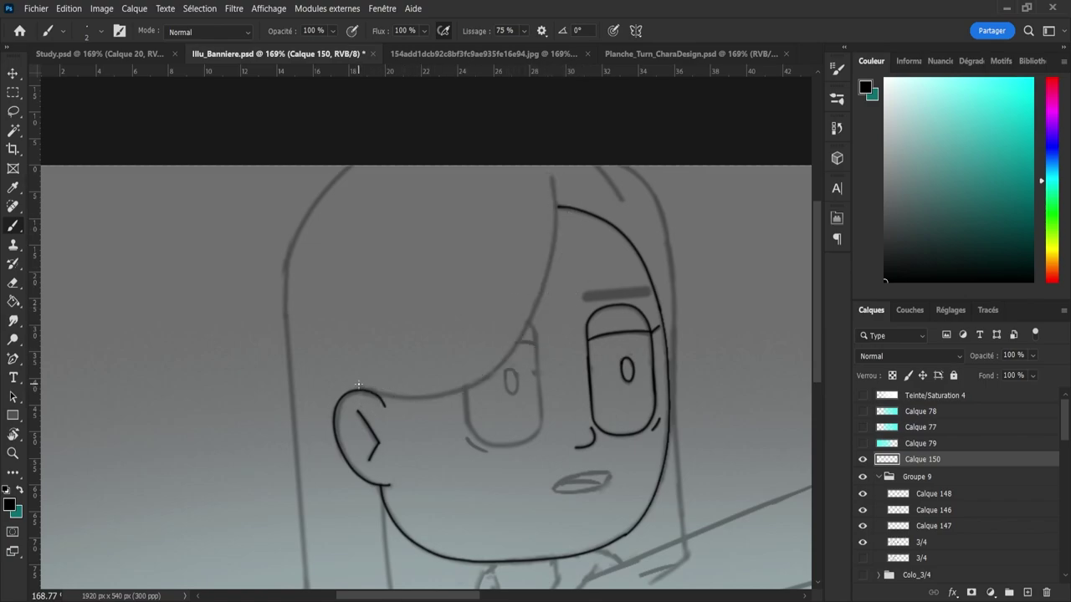
- Ink the fringe's curved edge in one stroke from the top of the ear up to the hair parting
{"action": "mouse_move", "coordinate": [359, 385]}
{"action": "left_mouse_down"}
{"action": "mouse_move", "coordinate": [408, 403]}
{"action": "mouse_move", "coordinate": [475, 385]}
{"action": "mouse_move", "coordinate": [548, 302]}
{"action": "mouse_move", "coordinate": [555, 203]}
{"action": "left_mouse_up"}
{"action": "key", "text": "ctrl+z"}
{"action": "mouse_move", "coordinate": [362, 385]}
{"action": "left_mouse_down"}
{"action": "mouse_move", "coordinate": [446, 393]}
{"action": "mouse_move", "coordinate": [483, 372]}
{"action": "left_mouse_up"}
{"action": "key", "text": "ctrl+z"}
{"action": "mouse_move", "coordinate": [378, 395]}
{"action": "left_mouse_down"}
{"action": "mouse_move", "coordinate": [512, 354]}
{"action": "mouse_move", "coordinate": [560, 207]}
{"action": "left_mouse_up"}
{"action": "key", "text": "ctrl+z"}
{"action": "mouse_move", "coordinate": [362, 386]}
{"action": "left_mouse_down"}
{"action": "mouse_move", "coordinate": [416, 406]}
{"action": "mouse_move", "coordinate": [527, 336]}
{"action": "mouse_move", "coordinate": [558, 223]}
{"action": "left_mouse_up"}
{"action": "key", "text": "ctrl+z"}
{"action": "mouse_move", "coordinate": [362, 384]}
{"action": "left_mouse_down"}
{"action": "mouse_move", "coordinate": [412, 399]}
{"action": "mouse_move", "coordinate": [521, 351]}
{"action": "mouse_move", "coordinate": [562, 214]}
{"action": "mouse_move", "coordinate": [549, 167]}
{"action": "left_mouse_up"}
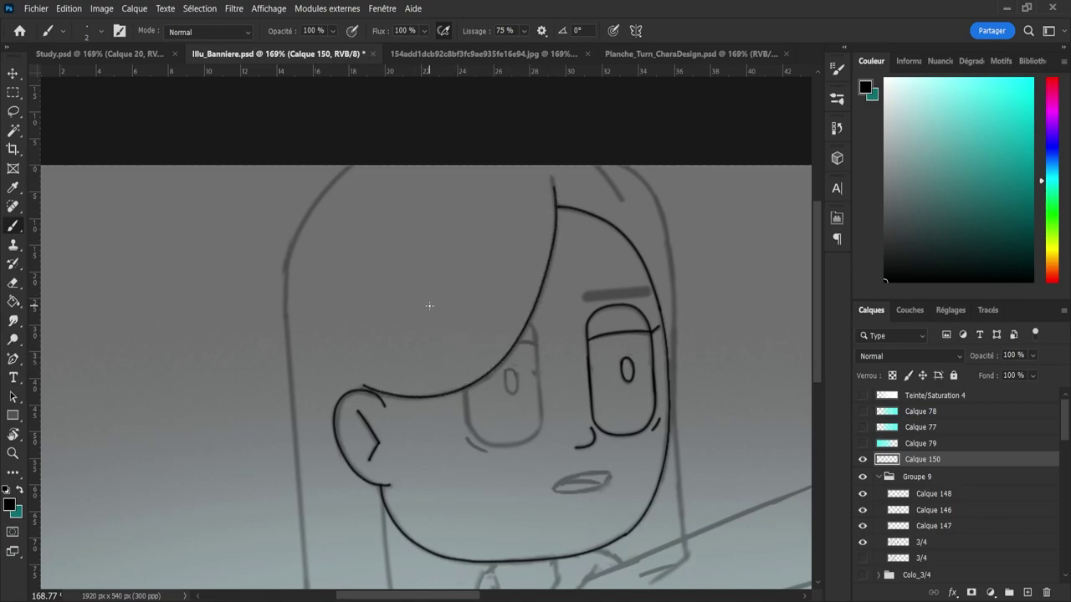
- Draw a long straight vertical line in the empty area beside the hair on the ear side
{"action": "key", "text": "z"}
{"action": "left_click_drag", "start_coordinate": [429, 306], "coordinate": [400, 310]}
{"action": "left_click_drag", "start_coordinate": [376, 423], "coordinate": [399, 428]}
{"action": "key", "text": "b"}
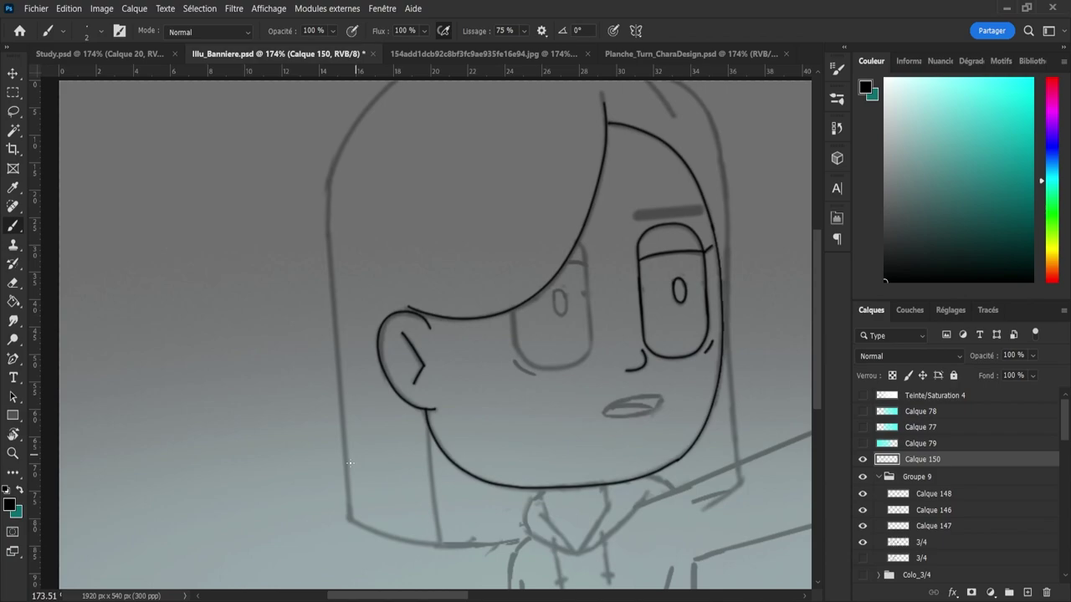
{"action": "left_click_drag", "start_coordinate": [350, 523], "coordinate": [342, 393]}
{"action": "key", "text": "ctrl+z"}
{"action": "left_click_drag", "start_coordinate": [240, 167], "coordinate": [232, 547]}
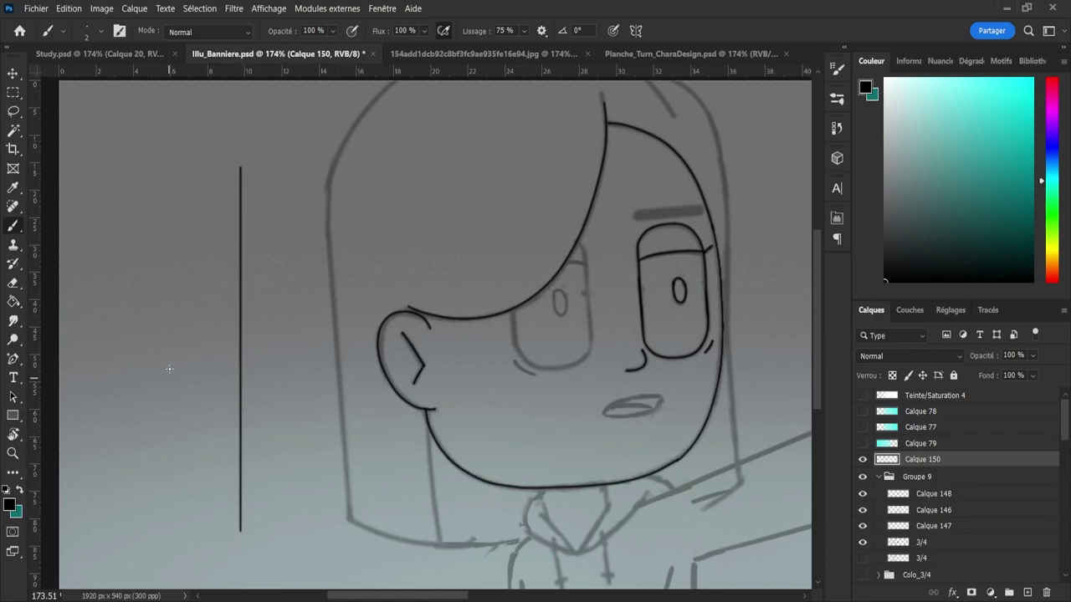
- Lasso the straight line, rotate it about -4.38° and move it onto the sketched outer hair edge beside the ear
{"action": "key", "text": "l"}
{"action": "mouse_move", "coordinate": [177, 293]}
{"action": "left_mouse_down"}
{"action": "mouse_move", "coordinate": [210, 179]}
{"action": "mouse_move", "coordinate": [310, 485]}
{"action": "mouse_move", "coordinate": [172, 483]}
{"action": "mouse_move", "coordinate": [178, 301]}
{"action": "left_mouse_up"}
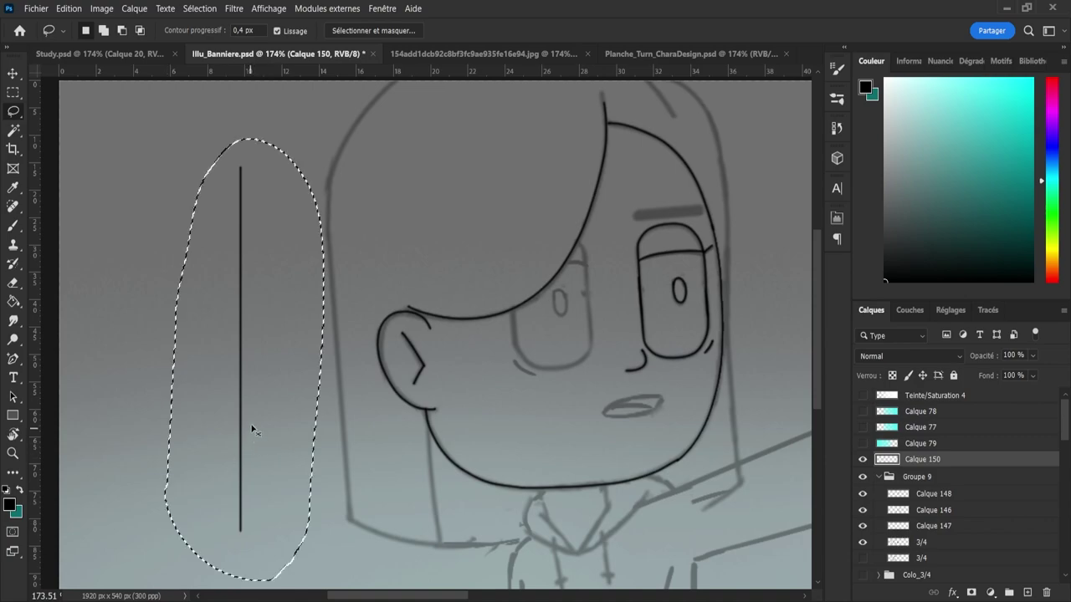
{"action": "key", "text": "ctrl+t"}
{"action": "left_click_drag", "start_coordinate": [386, 224], "coordinate": [371, 215]}
{"action": "mouse_move", "coordinate": [271, 368]}
{"action": "left_mouse_down"}
{"action": "mouse_move", "coordinate": [360, 373]}
{"action": "mouse_move", "coordinate": [376, 385]}
{"action": "left_mouse_up"}
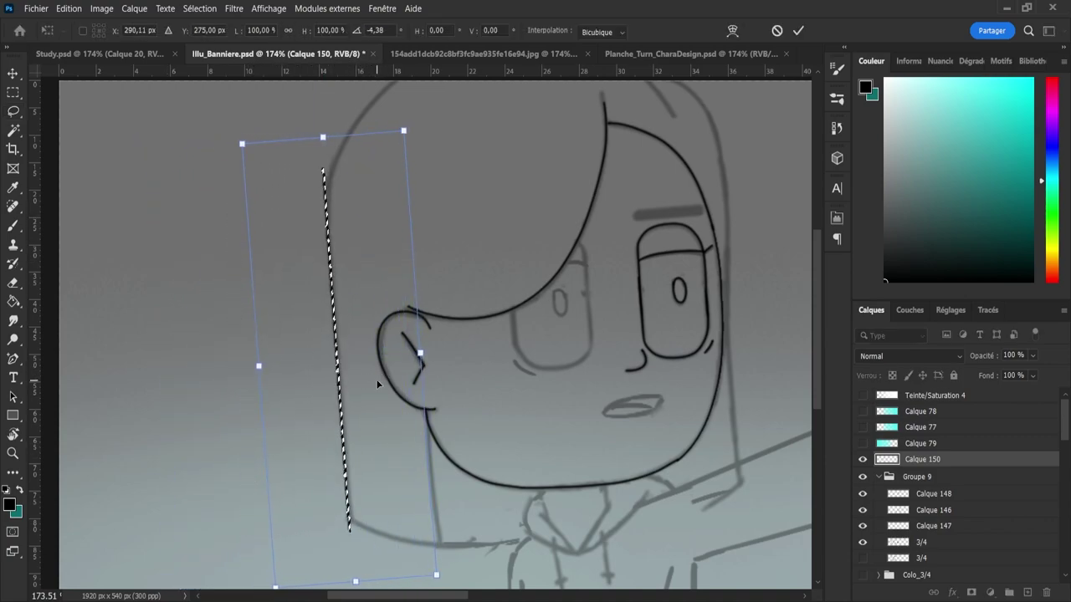
{"action": "key", "text": "Return"}
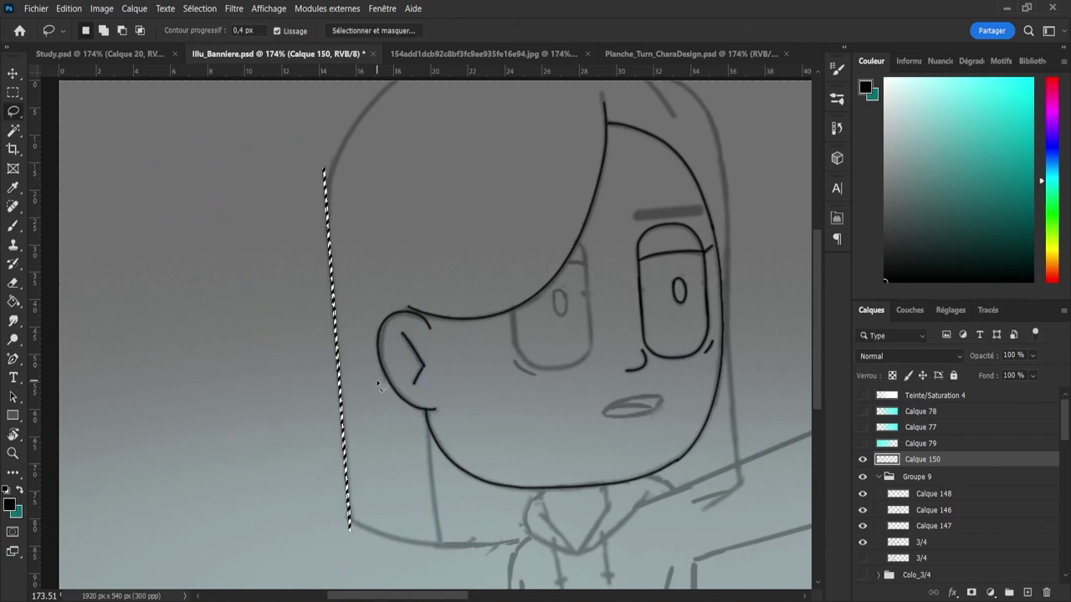
{"action": "key", "text": "ctrl+d"}
- Ink the curved hair outline from the straight side edge up to the canvas edge, and erase the overhanging line end
{"action": "key", "text": "z"}
{"action": "mouse_move", "coordinate": [419, 270]}
{"action": "left_mouse_down"}
{"action": "mouse_move", "coordinate": [367, 162]}
{"action": "mouse_move", "coordinate": [401, 162]}
{"action": "left_mouse_up"}
{"action": "key", "text": "b"}
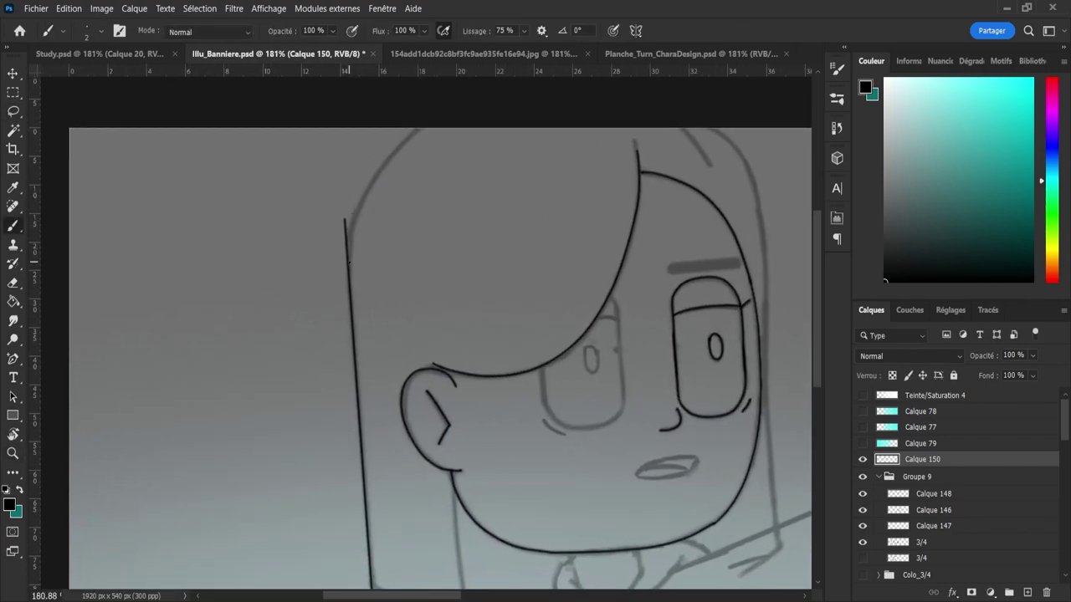
{"action": "left_click_drag", "start_coordinate": [350, 238], "coordinate": [422, 129]}
{"action": "key", "text": "ctrl+z"}
{"action": "mouse_move", "coordinate": [347, 264]}
{"action": "left_mouse_down"}
{"action": "mouse_move", "coordinate": [357, 211]}
{"action": "mouse_move", "coordinate": [399, 139]}
{"action": "mouse_move", "coordinate": [452, 100]}
{"action": "left_mouse_up"}
{"action": "key", "text": "ctrl+z"}
{"action": "mouse_move", "coordinate": [348, 267]}
{"action": "left_mouse_down"}
{"action": "mouse_move", "coordinate": [394, 148]}
{"action": "mouse_move", "coordinate": [423, 127]}
{"action": "left_mouse_up"}
{"action": "key", "text": "e"}
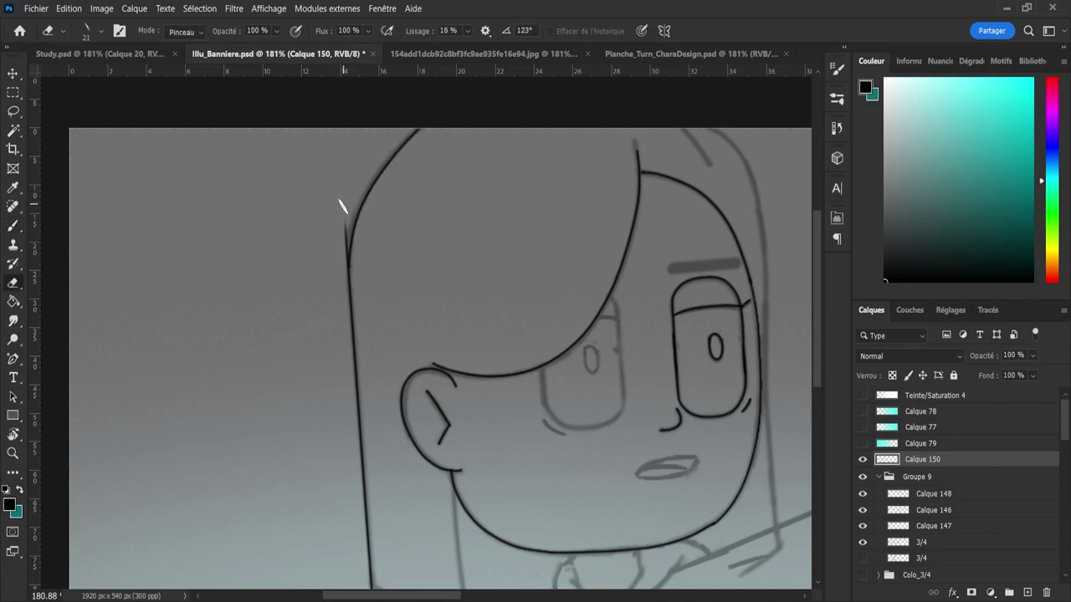
{"action": "left_click_drag", "start_coordinate": [338, 252], "coordinate": [342, 243]}
- Ink the hair's curved bottom edge from the foot of the straight side line to the hoodie collar
{"action": "key", "text": "z"}
{"action": "left_click_drag", "start_coordinate": [327, 326], "coordinate": [270, 307]}
{"action": "left_click_drag", "start_coordinate": [394, 432], "coordinate": [440, 452]}
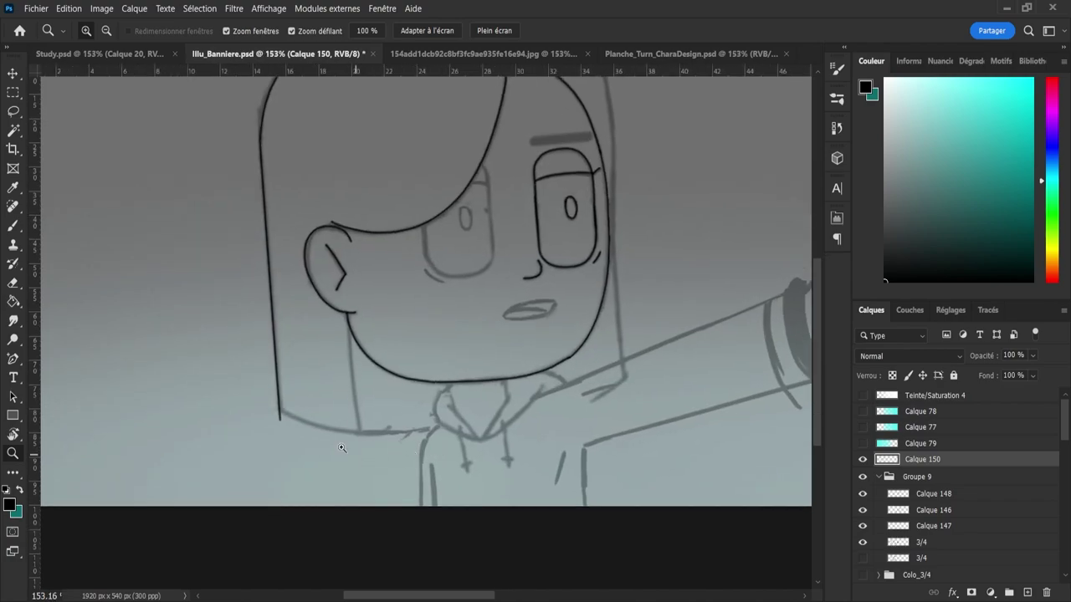
{"action": "left_click_drag", "start_coordinate": [331, 438], "coordinate": [353, 438]}
{"action": "key", "text": "b"}
{"action": "left_click_drag", "start_coordinate": [260, 398], "coordinate": [348, 428]}
{"action": "key", "text": "ctrl+z"}
{"action": "mouse_move", "coordinate": [257, 398]}
{"action": "left_mouse_down"}
{"action": "mouse_move", "coordinate": [356, 429]}
{"action": "mouse_move", "coordinate": [465, 430]}
{"action": "left_mouse_up"}
{"action": "key", "text": "ctrl+z"}
{"action": "left_click_drag", "start_coordinate": [259, 399], "coordinate": [342, 426]}
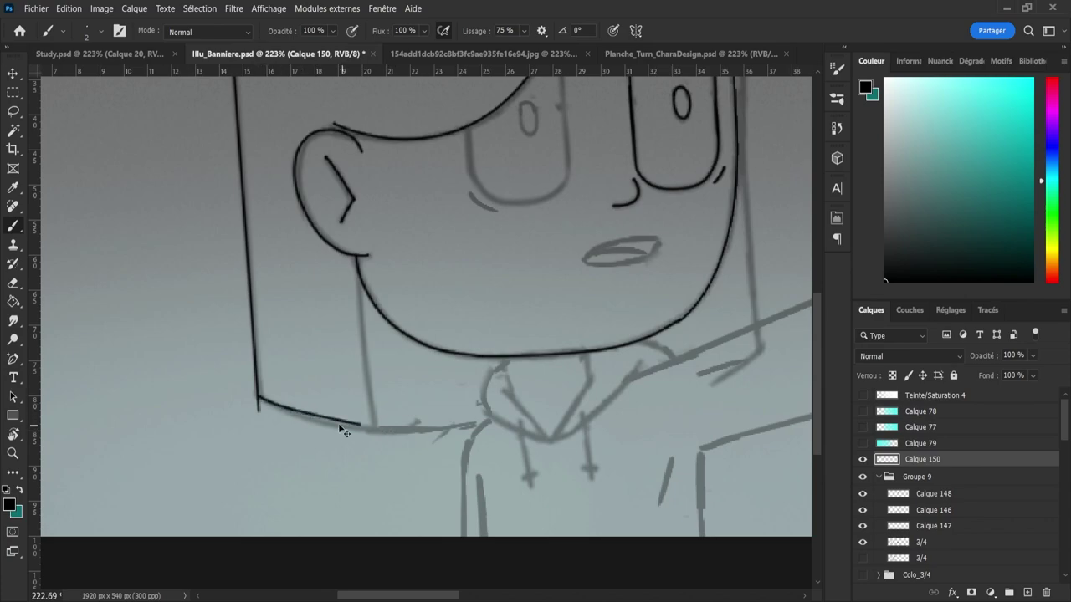
{"action": "key", "text": "ctrl+z"}
{"action": "mouse_move", "coordinate": [259, 399]}
{"action": "left_mouse_down"}
{"action": "mouse_move", "coordinate": [411, 434]}
{"action": "mouse_move", "coordinate": [477, 425]}
{"action": "left_mouse_up"}
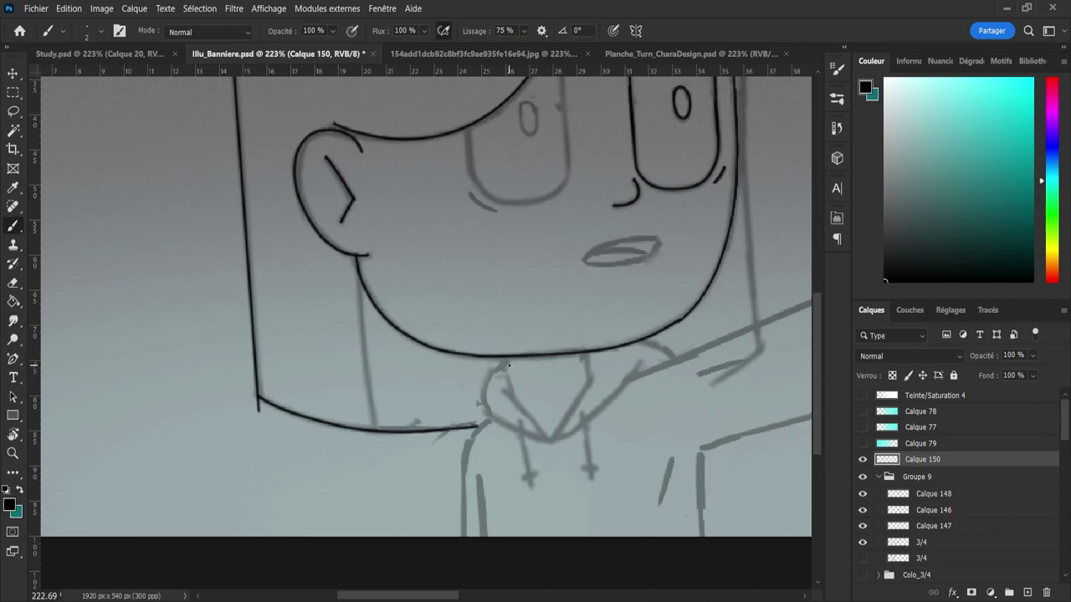
- Ink the two short neck lines below the chin and the collar's inner edge on the pointing-arm side
{"action": "left_click_drag", "start_coordinate": [507, 358], "coordinate": [513, 382]}
{"action": "key", "text": "ctrl+z"}
{"action": "key", "text": "ctrl+z"}
{"action": "key", "text": "ctrl+z"}
{"action": "left_click_drag", "start_coordinate": [558, 422], "coordinate": [604, 355]}
{"action": "key", "text": "ctrl+z"}
{"action": "left_click_drag", "start_coordinate": [553, 440], "coordinate": [607, 356]}
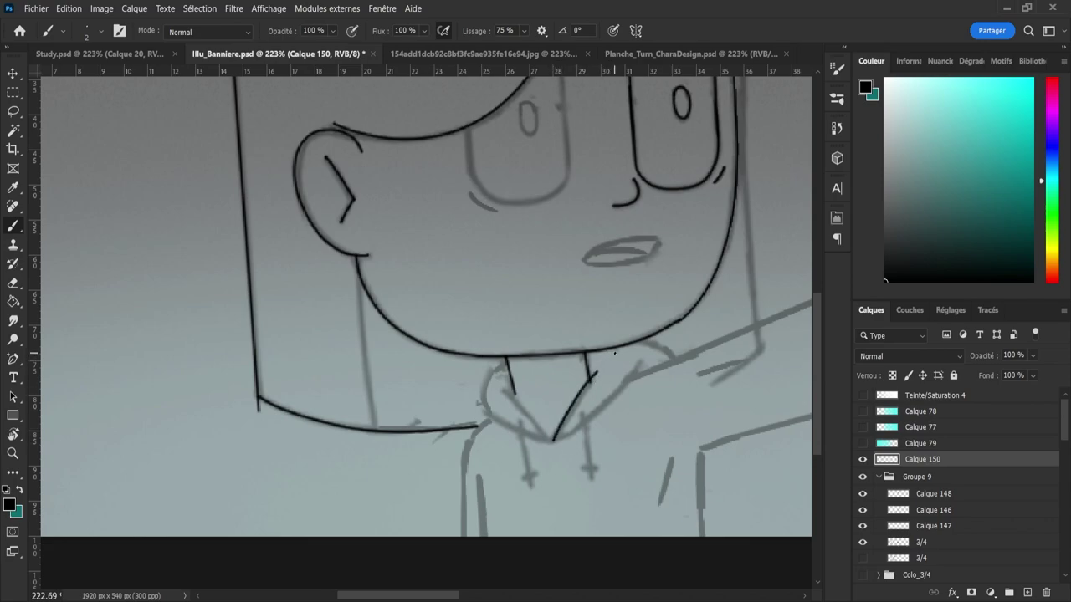
{"action": "key", "text": "e"}
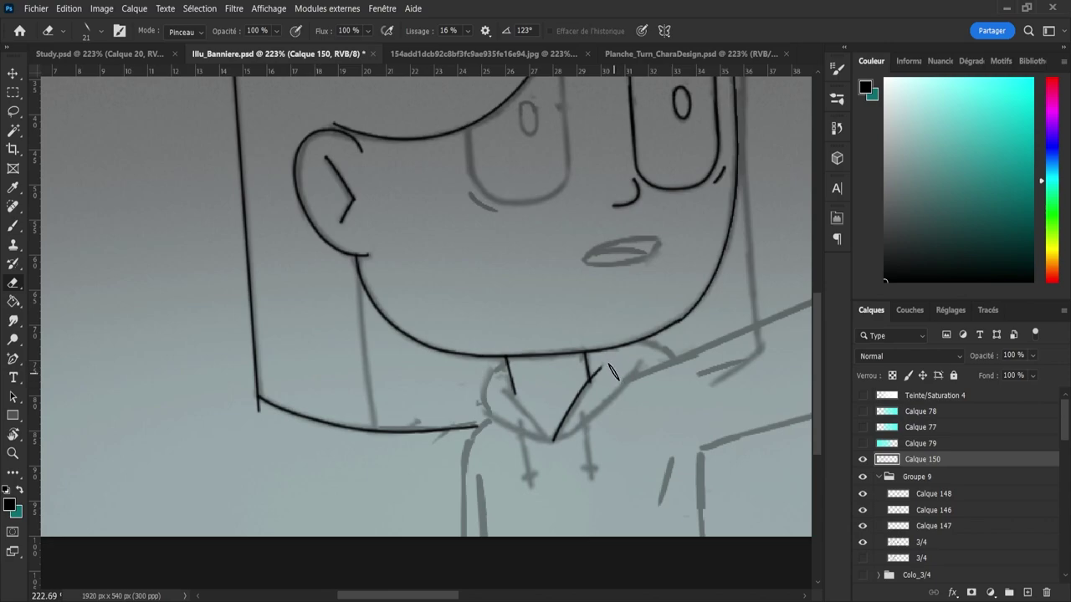
- Ink the collar's outer edge from the V-shaped tip up towards the pointing arm's shoulder
{"action": "key", "text": "b"}
{"action": "mouse_move", "coordinate": [554, 441]}
{"action": "left_mouse_down"}
{"action": "mouse_move", "coordinate": [604, 415]}
{"action": "mouse_move", "coordinate": [637, 368]}
{"action": "left_mouse_up"}
{"action": "key", "text": "ctrl+z"}
{"action": "key", "text": "ctrl+z"}
{"action": "mouse_move", "coordinate": [554, 441]}
{"action": "left_mouse_down"}
{"action": "mouse_move", "coordinate": [650, 350]}
{"action": "mouse_move", "coordinate": [634, 369]}
{"action": "left_mouse_up"}
{"action": "key", "text": "ctrl+z"}
{"action": "mouse_move", "coordinate": [554, 440]}
{"action": "left_mouse_down"}
{"action": "mouse_move", "coordinate": [605, 410]}
{"action": "mouse_move", "coordinate": [659, 347]}
{"action": "left_mouse_up"}
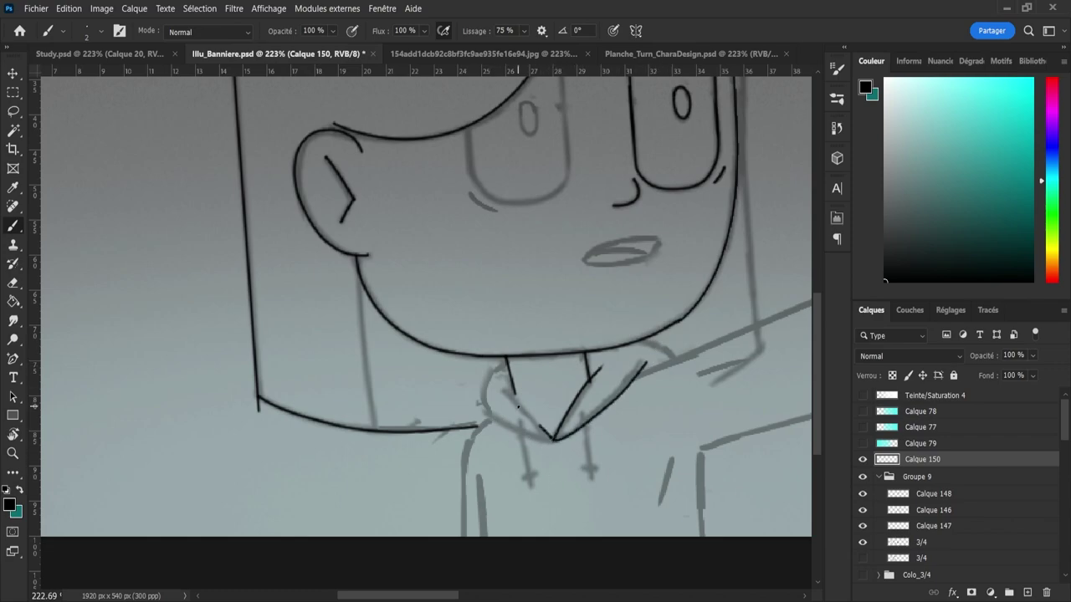
- Ink the collar's inner edge on the ear side from the V tip to the neck, and erase its excess end
{"action": "left_click_drag", "start_coordinate": [553, 440], "coordinate": [496, 376]}
{"action": "key", "text": "e"}
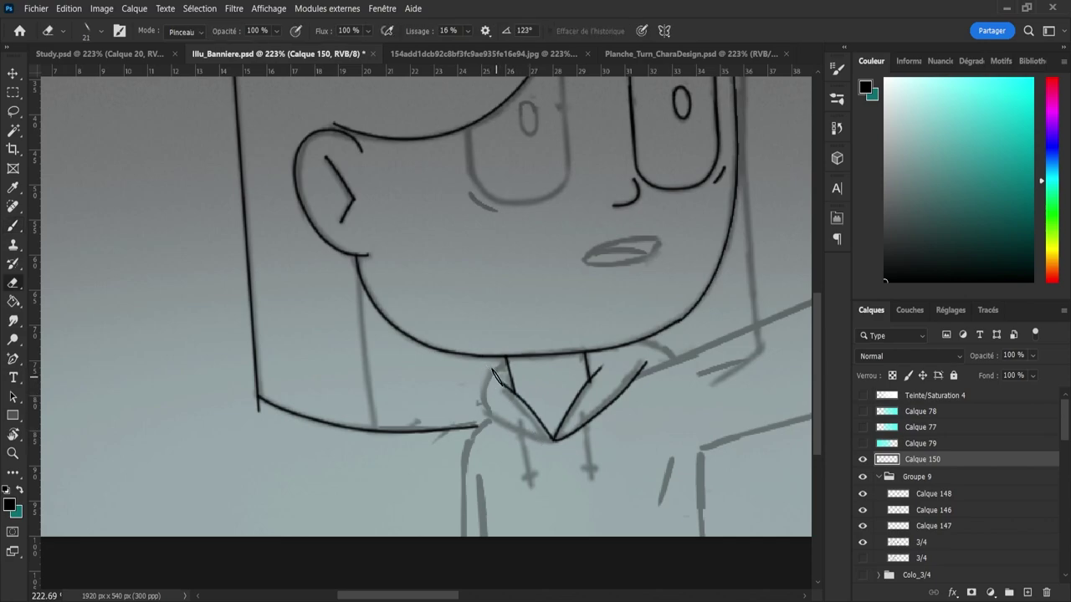
{"action": "key", "text": "bracketleft"}
{"action": "key", "text": "bracketleft"}
- Ink the collar's outer edge on the ear side from the V tip around and up to the neck
{"action": "key", "text": "b"}
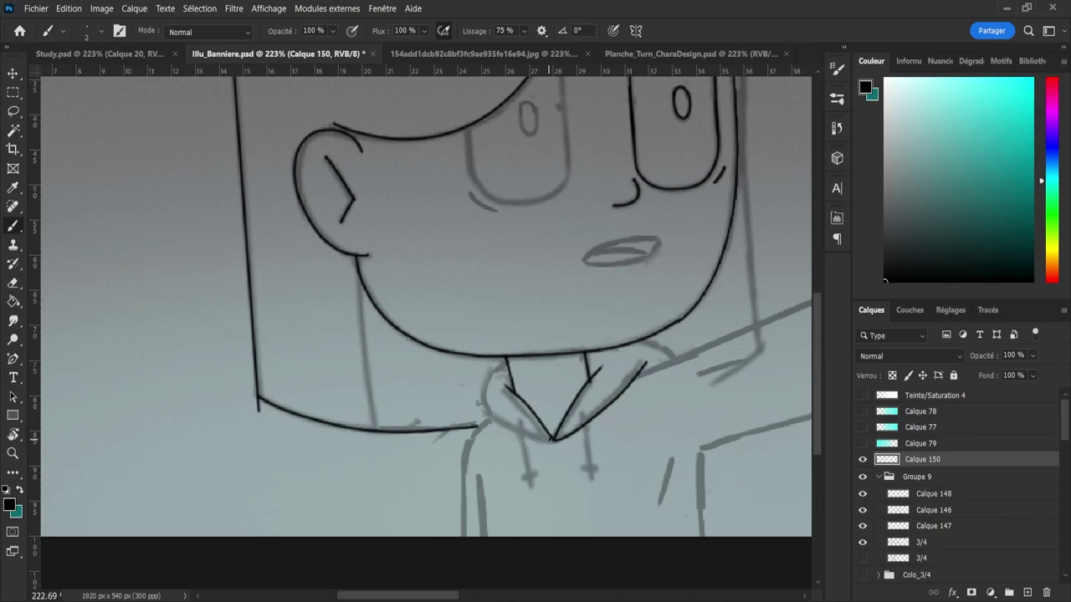
{"action": "left_click_drag", "start_coordinate": [551, 441], "coordinate": [495, 416]}
{"action": "mouse_move", "coordinate": [519, 364]}
{"action": "left_mouse_down"}
{"action": "mouse_move", "coordinate": [514, 392]}
{"action": "mouse_move", "coordinate": [495, 403]}
{"action": "mouse_move", "coordinate": [519, 358]}
{"action": "left_mouse_up"}
{"action": "key", "text": "ctrl+z"}
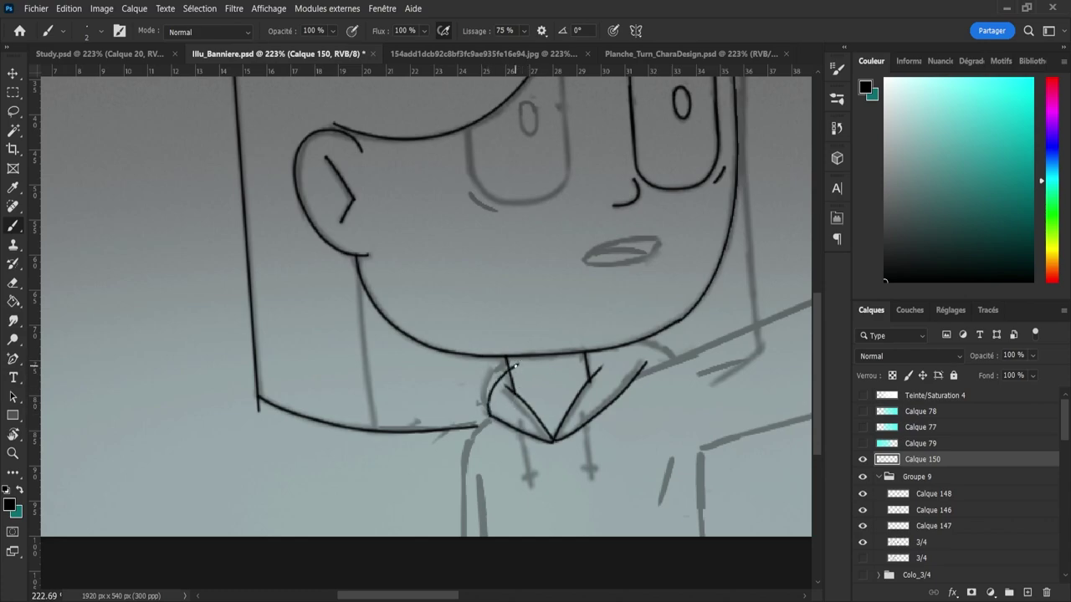
{"action": "key", "text": "ctrl+z"}
- Erase the excess end of the ear-side collar's outer edge where it overlaps the neck line
{"action": "key", "text": "e"}
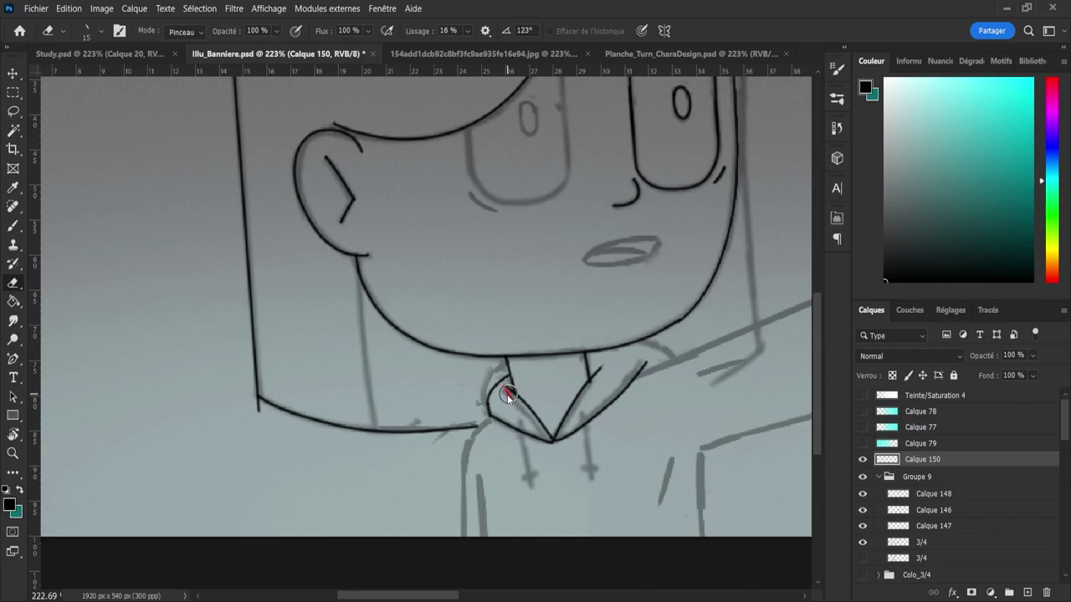
{"action": "key", "text": "bracketleft"}
{"action": "key", "text": "bracketleft"}
{"action": "key", "text": "b"}
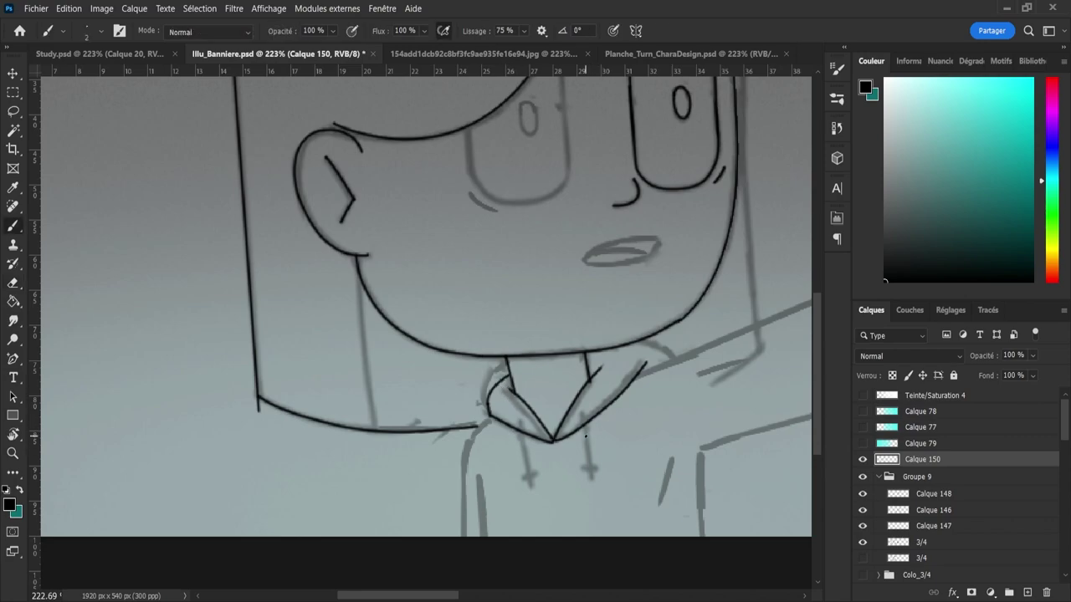
- Erase and redo the upper curve of the collar's outer edge on the ear side
{"action": "key", "text": "e"}
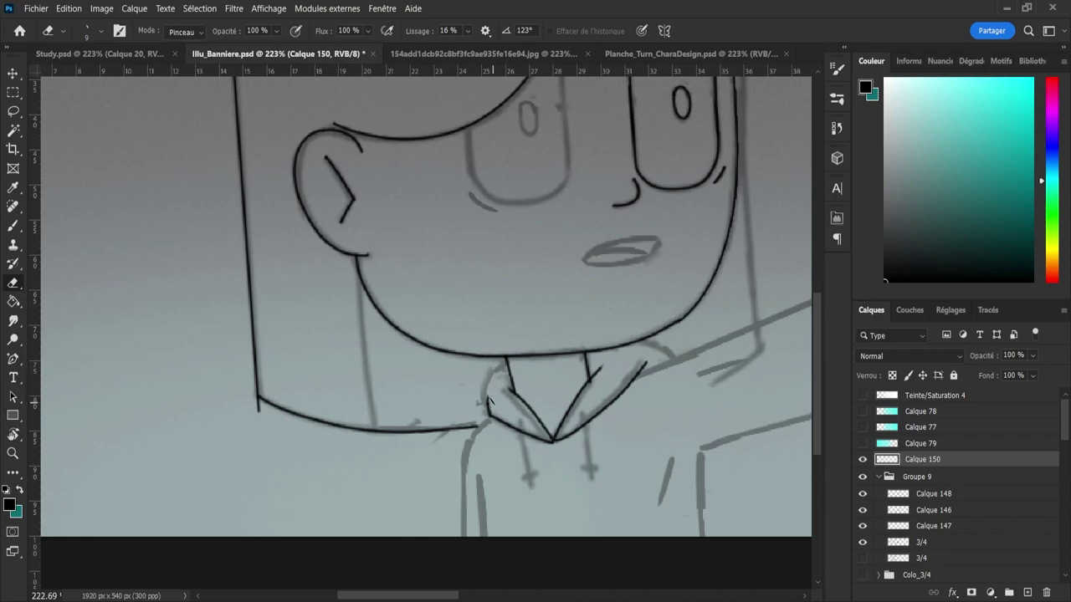
{"action": "key", "text": "b"}
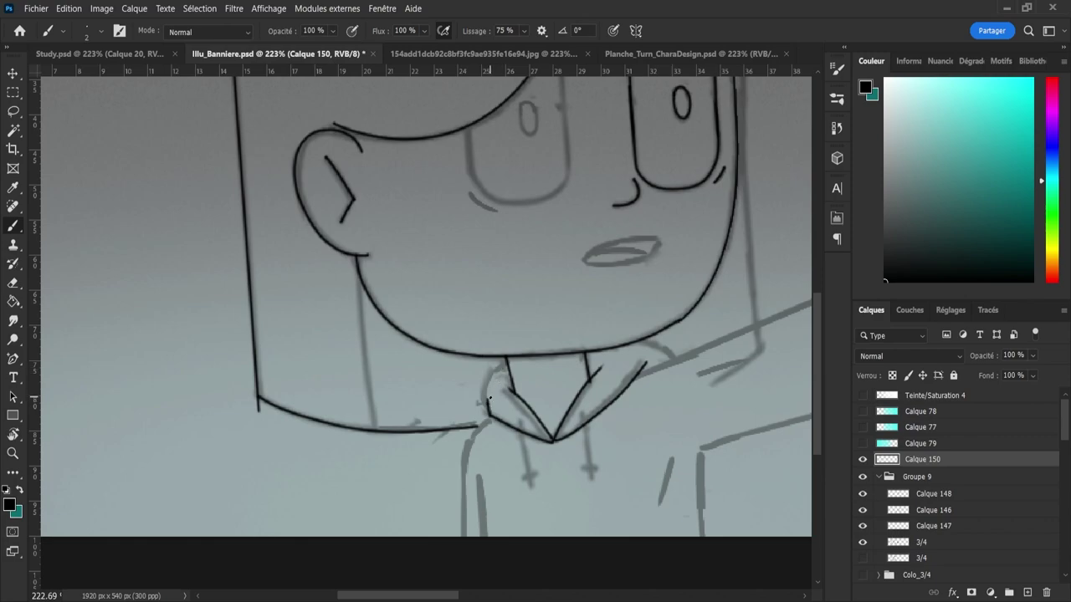
{"action": "key", "text": "ctrl+z"}
{"action": "key", "text": "ctrl+z"}
{"action": "key", "text": "ctrl+z"}
{"action": "key", "text": "ctrl+z"}
- Ink the hoodie's shoulder and inner sleeve lines on the ear side and the torso line below the pointing arm
{"action": "mouse_move", "coordinate": [456, 473]}
{"action": "left_mouse_down"}
{"action": "mouse_move", "coordinate": [467, 584]}
{"action": "mouse_move", "coordinate": [461, 500]}
{"action": "mouse_move", "coordinate": [463, 576]}
{"action": "left_mouse_up"}
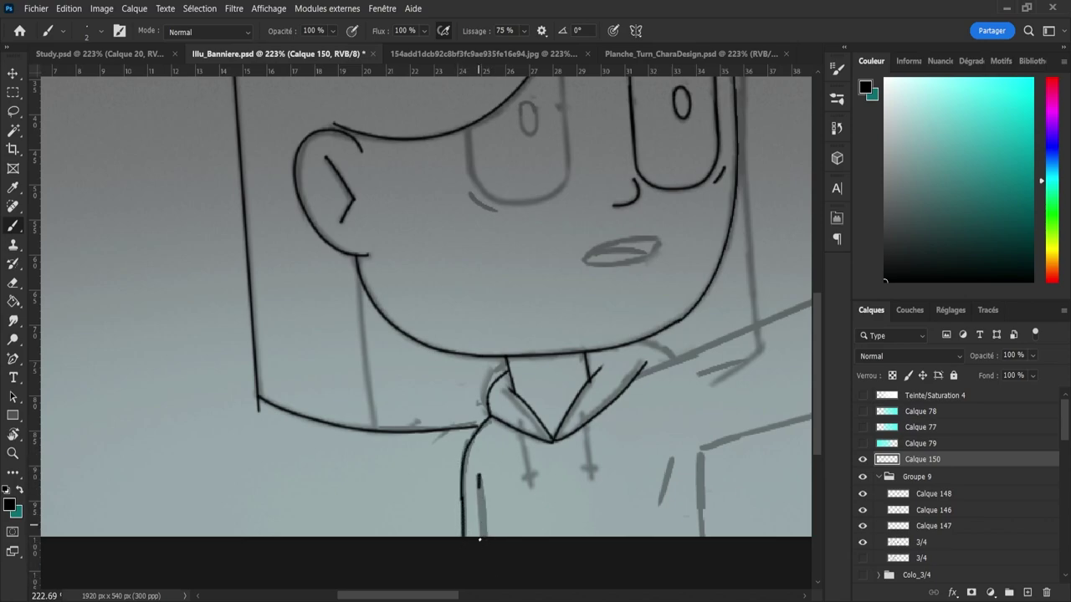
{"action": "left_click_drag", "start_coordinate": [480, 540], "coordinate": [488, 586]}
{"action": "key", "text": "z"}
{"action": "left_click_drag", "start_coordinate": [445, 460], "coordinate": [401, 460]}
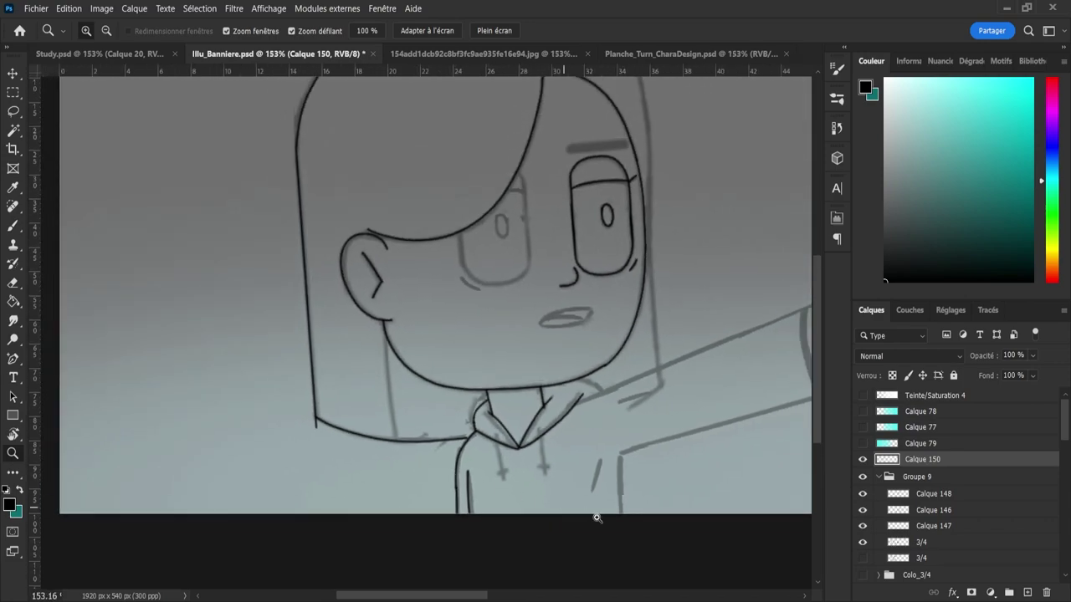
{"action": "left_click_drag", "start_coordinate": [653, 512], "coordinate": [703, 513]}
{"action": "key", "text": "b"}
{"action": "left_click_drag", "start_coordinate": [600, 416], "coordinate": [605, 566]}
{"action": "key", "text": "ctrl+z"}
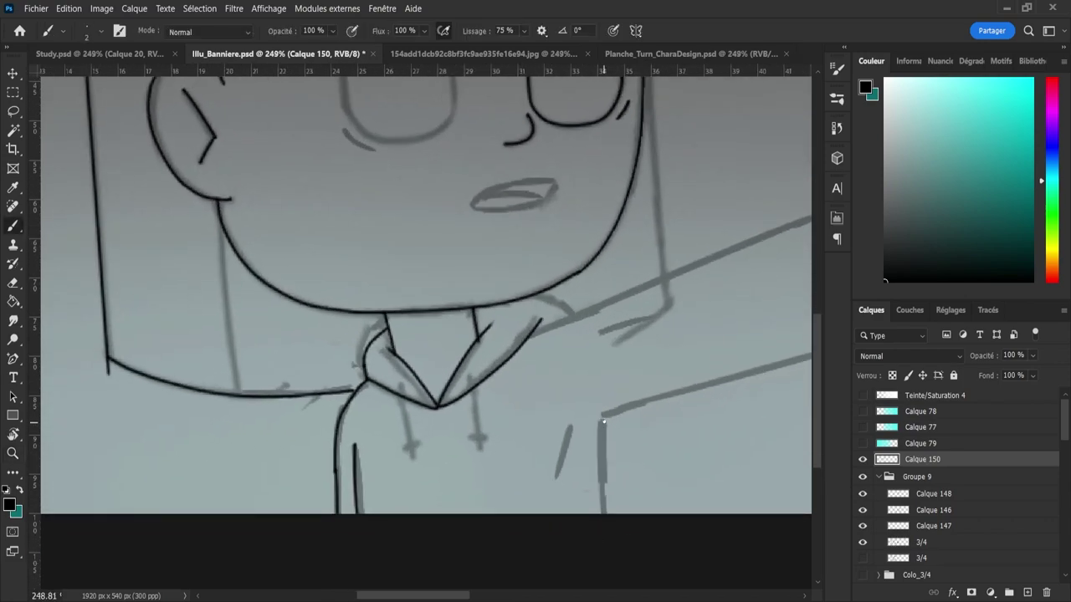
{"action": "left_click_drag", "start_coordinate": [601, 416], "coordinate": [602, 515]}
- Draw a long straight horizontal line in the empty area above and beyond the pointing hand
{"action": "key", "text": "z"}
{"action": "scroll", "coordinate": [506, 373], "scroll_direction": "down", "scroll_amount": 3}
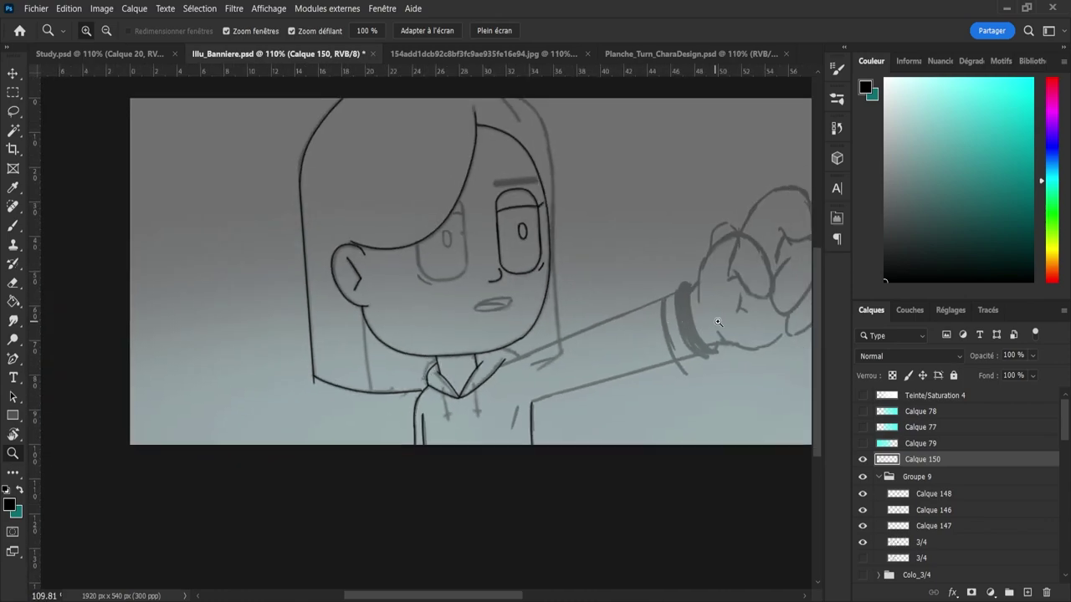
{"action": "scroll", "coordinate": [711, 315], "scroll_direction": "up", "scroll_amount": 3}
{"action": "left_click_drag", "start_coordinate": [589, 366], "coordinate": [511, 355]}
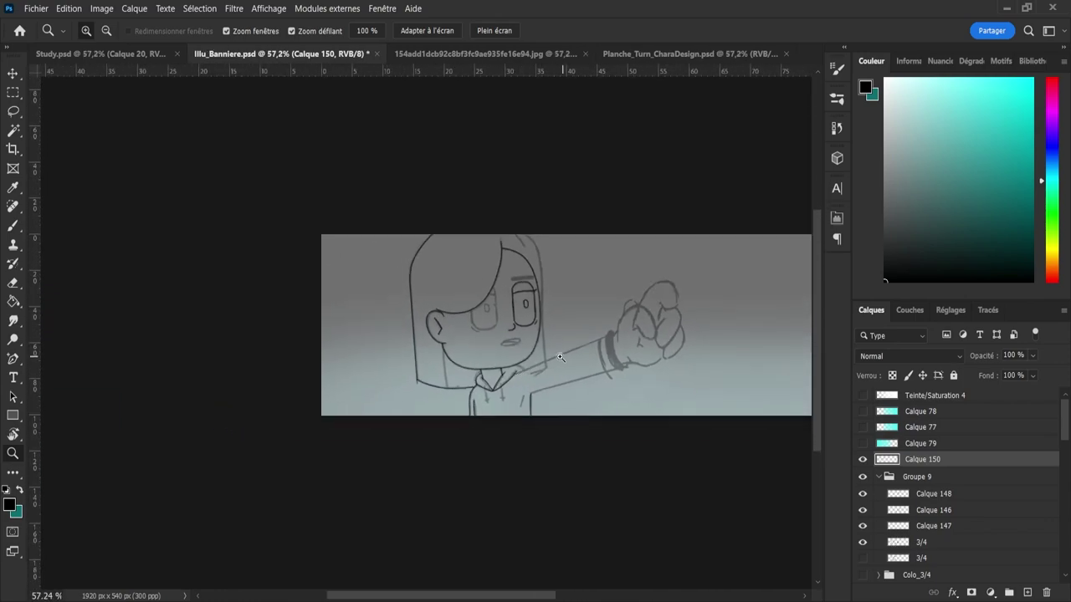
{"action": "left_click_drag", "start_coordinate": [432, 346], "coordinate": [391, 339]}
{"action": "left_click_drag", "start_coordinate": [631, 310], "coordinate": [680, 330]}
{"action": "key", "text": "b"}
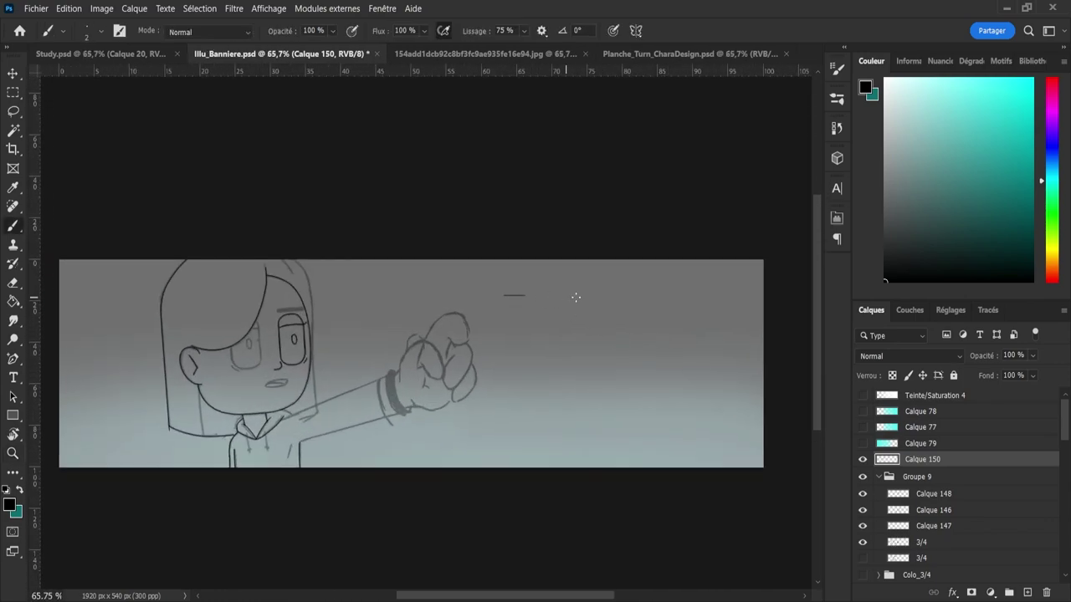
{"action": "left_click_drag", "start_coordinate": [575, 297], "coordinate": [730, 294]}
- Lasso the straight line, then move and rotate it to roughly follow the slope of the pointing arm
{"action": "key", "text": "l"}
{"action": "mouse_move", "coordinate": [434, 255]}
{"action": "left_mouse_down"}
{"action": "mouse_move", "coordinate": [759, 240]}
{"action": "mouse_move", "coordinate": [435, 251]}
{"action": "left_mouse_up"}
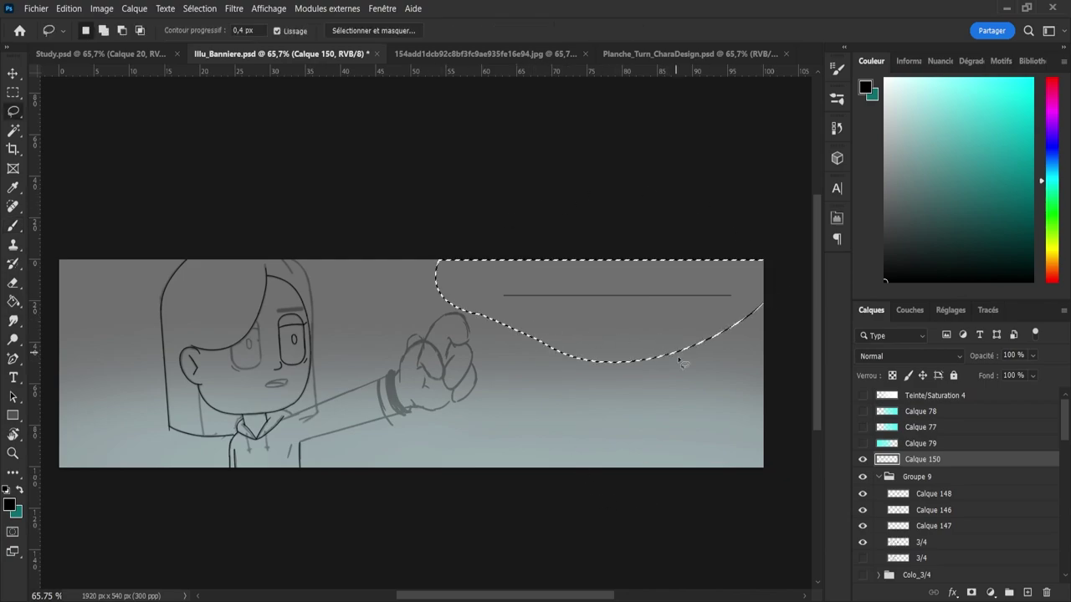
{"action": "key", "text": "ctrl+t"}
{"action": "left_click_drag", "start_coordinate": [656, 270], "coordinate": [535, 348]}
{"action": "left_click_drag", "start_coordinate": [670, 394], "coordinate": [667, 374]}
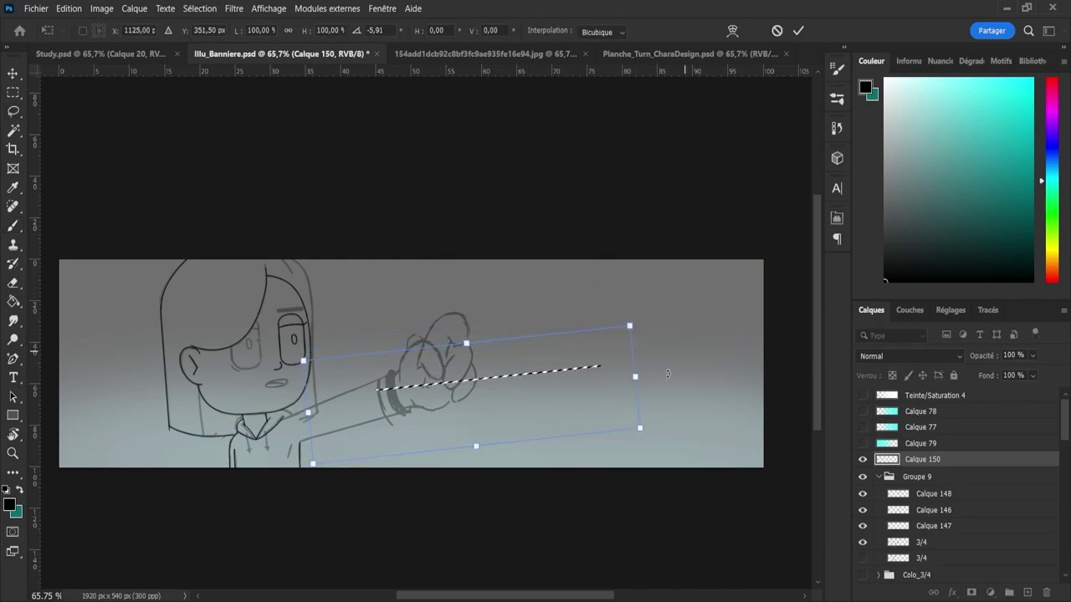
{"action": "left_click_drag", "start_coordinate": [457, 370], "coordinate": [363, 395]}
{"action": "left_click_drag", "start_coordinate": [618, 279], "coordinate": [586, 232]}
{"action": "left_click_drag", "start_coordinate": [469, 368], "coordinate": [531, 343]}
{"action": "left_click", "coordinate": [798, 30]}
- Align the selected line with the pointing arm's upper edge from the collar, fine-tuning its position and rotating it -3.36°
{"action": "key", "text": "z"}
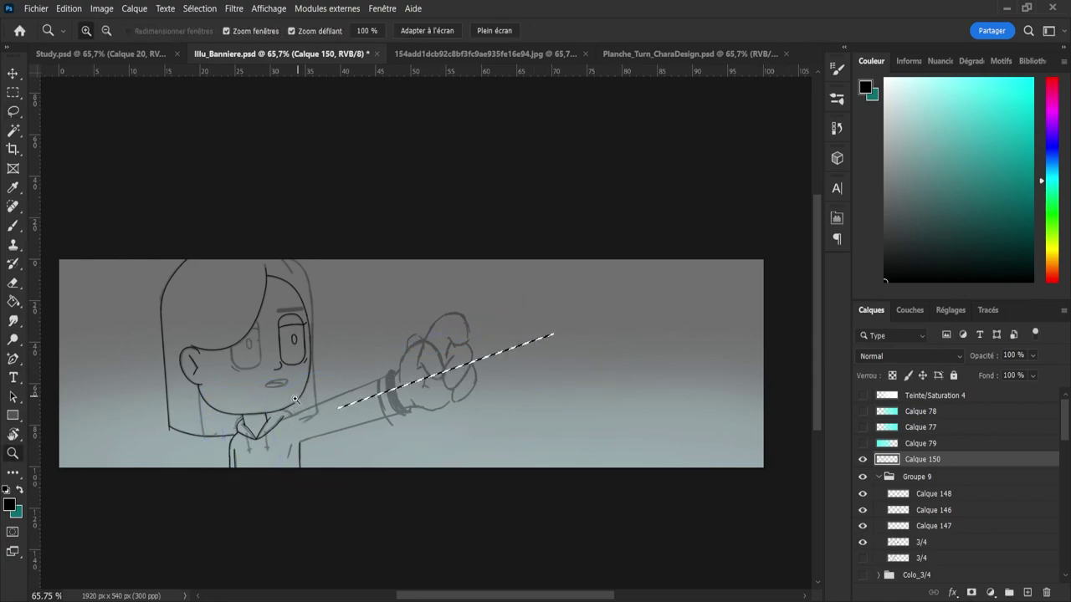
{"action": "left_click_drag", "start_coordinate": [296, 394], "coordinate": [426, 344]}
{"action": "left_click_drag", "start_coordinate": [553, 318], "coordinate": [588, 308]}
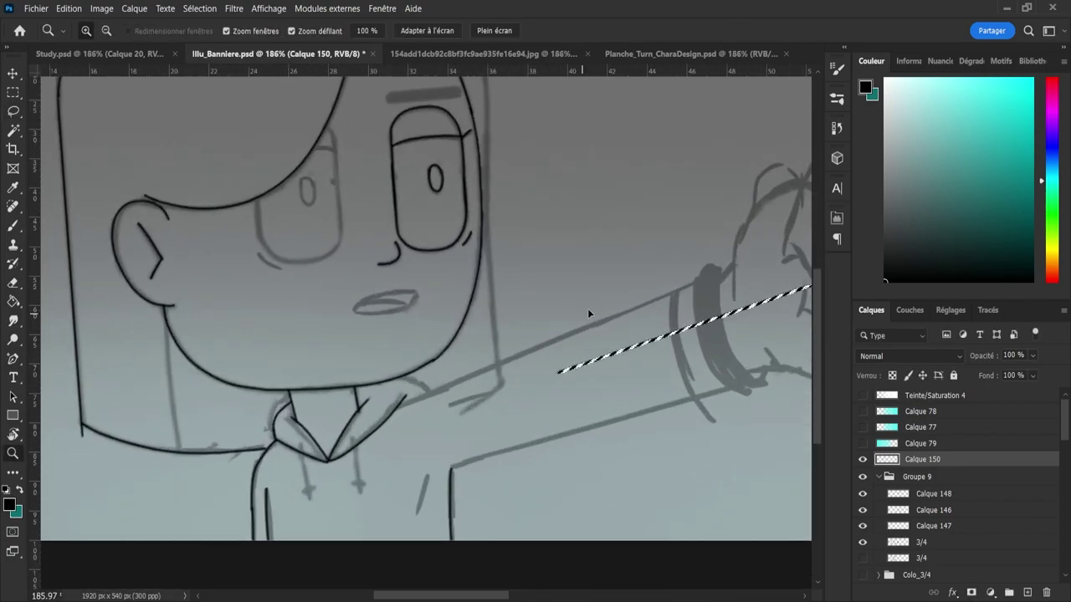
{"action": "key", "text": "ctrl+t"}
{"action": "left_click_drag", "start_coordinate": [472, 341], "coordinate": [418, 365]}
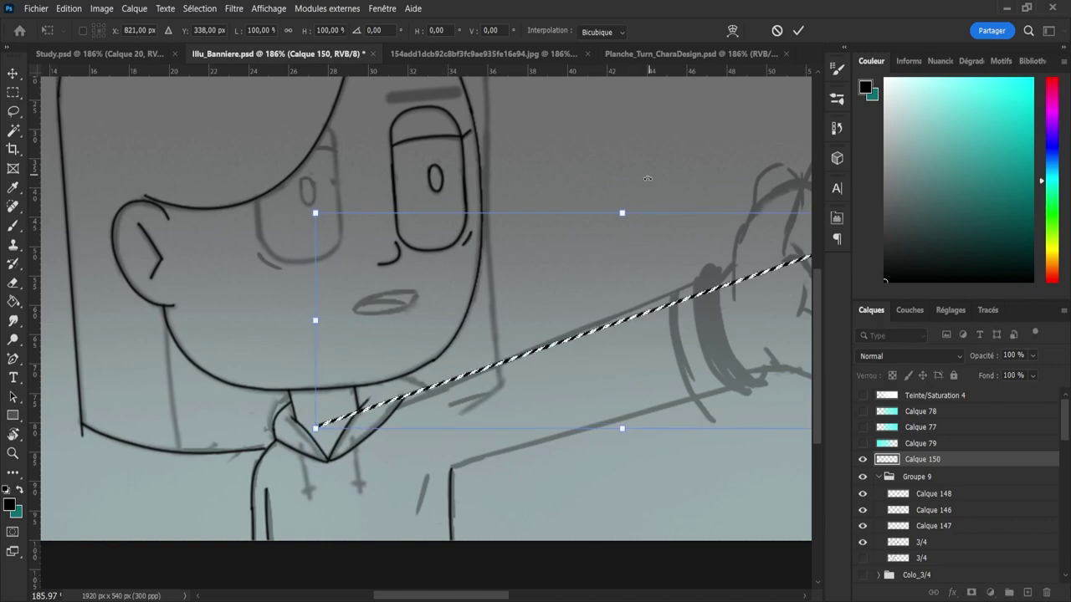
{"action": "left_click_drag", "start_coordinate": [648, 185], "coordinate": [643, 173]}
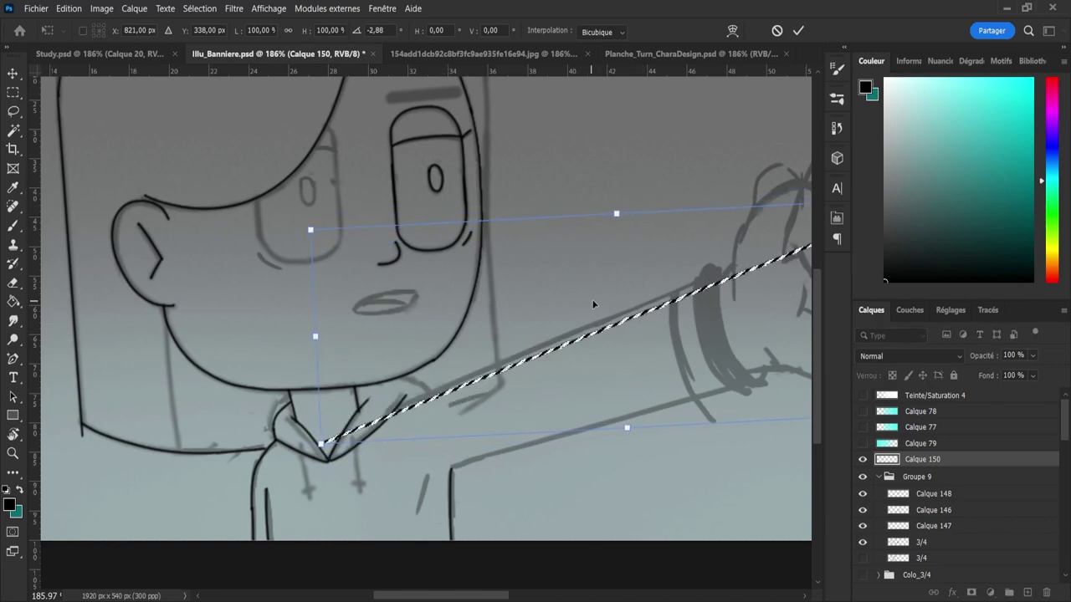
{"action": "left_click_drag", "start_coordinate": [621, 302], "coordinate": [618, 298]}
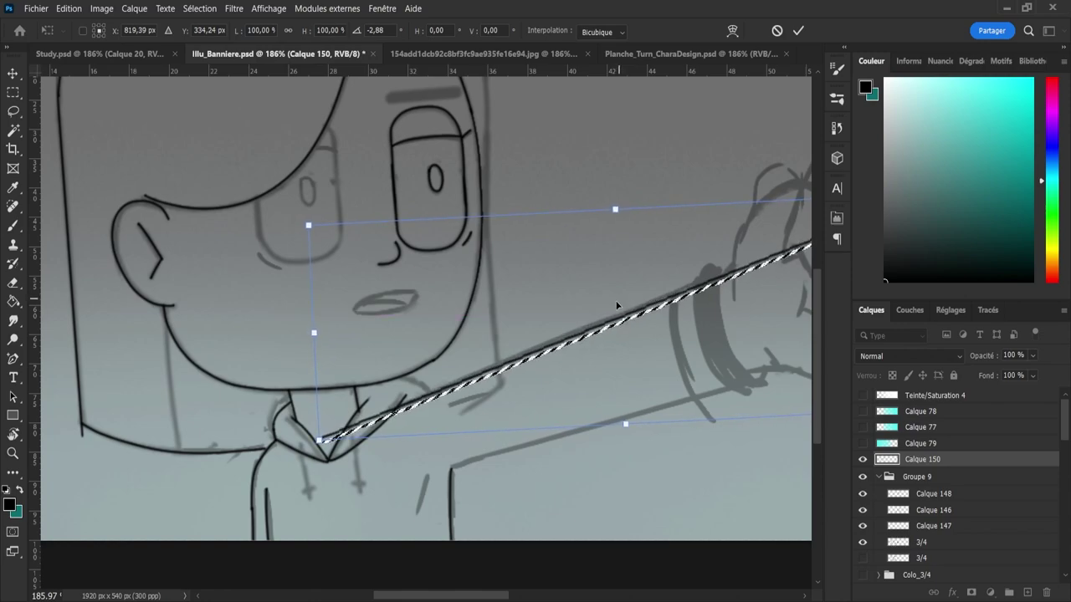
{"action": "left_click_drag", "start_coordinate": [693, 169], "coordinate": [692, 175]}
{"action": "left_click_drag", "start_coordinate": [535, 373], "coordinate": [603, 342]}
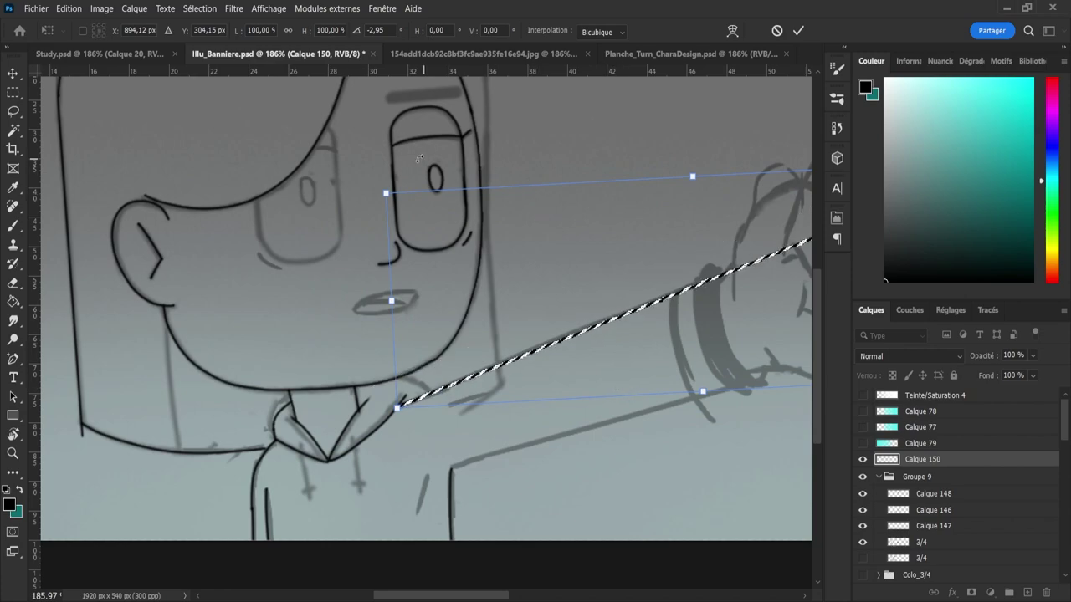
{"action": "left_click_drag", "start_coordinate": [371, 191], "coordinate": [368, 193]}
{"action": "key", "text": "Up"}
{"action": "key", "text": "Up"}
{"action": "key", "text": "Up"}
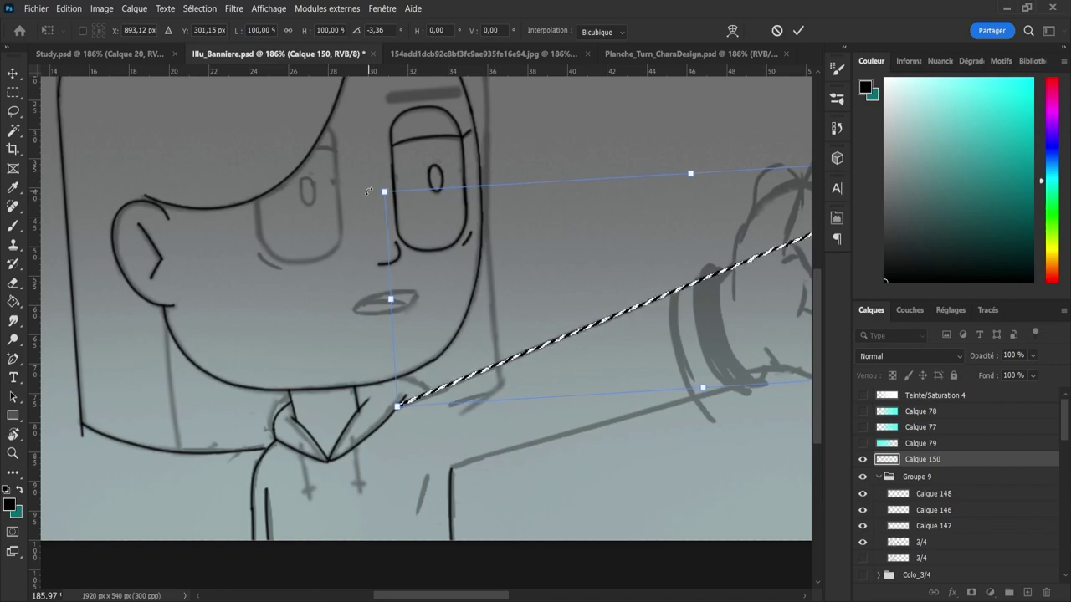
{"action": "key", "text": "Left"}
{"action": "key", "text": "Return"}
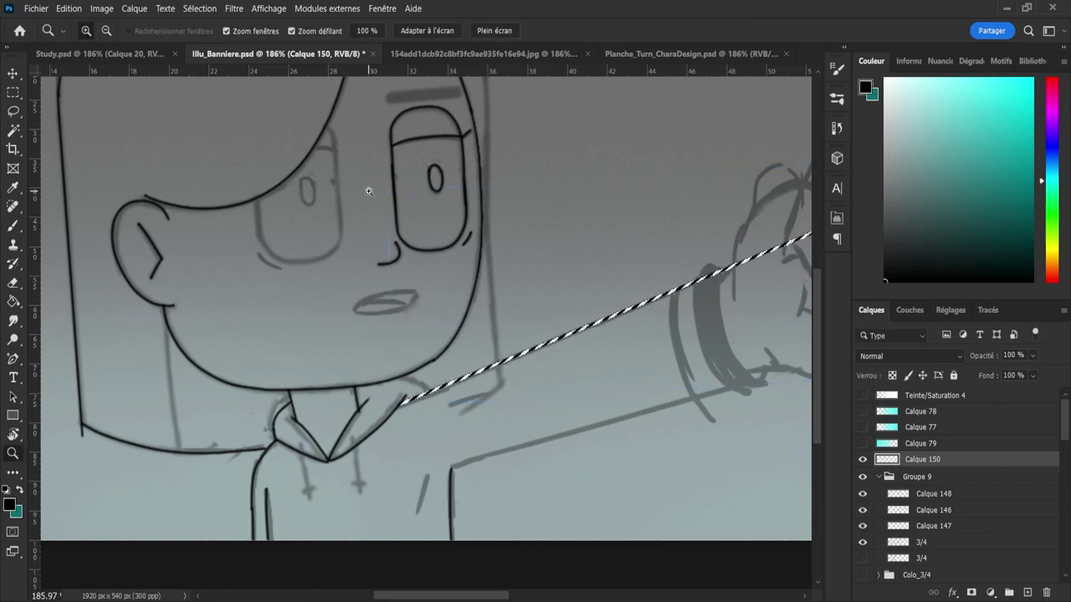
- Copy the arm line to a new layer and move the copy down to the pointing arm's lower edge
{"action": "scroll", "coordinate": [525, 234], "scroll_direction": "up", "scroll_amount": 3}
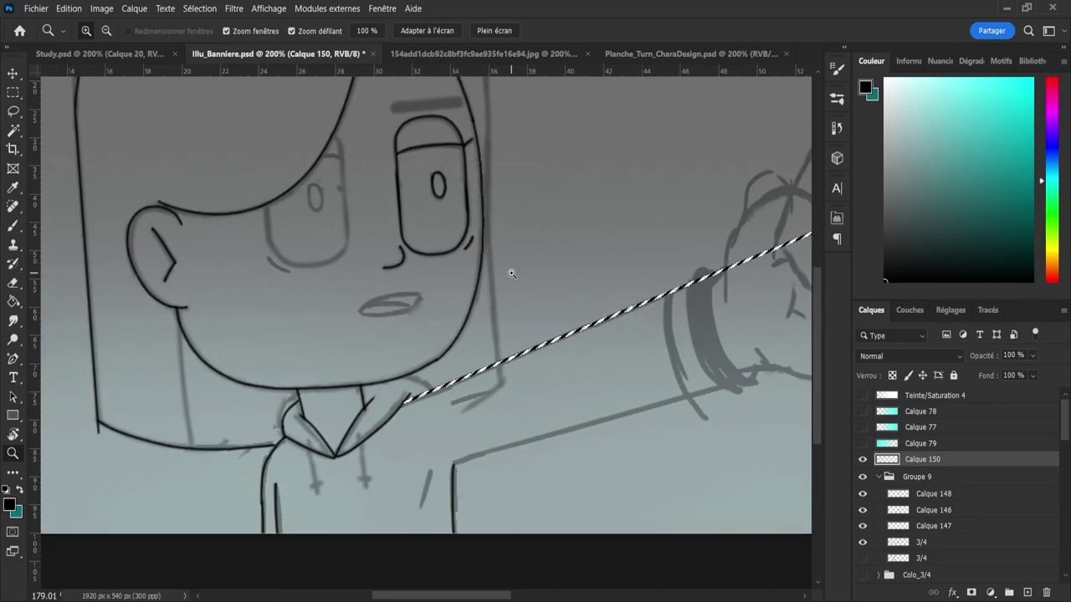
{"action": "key", "text": "v"}
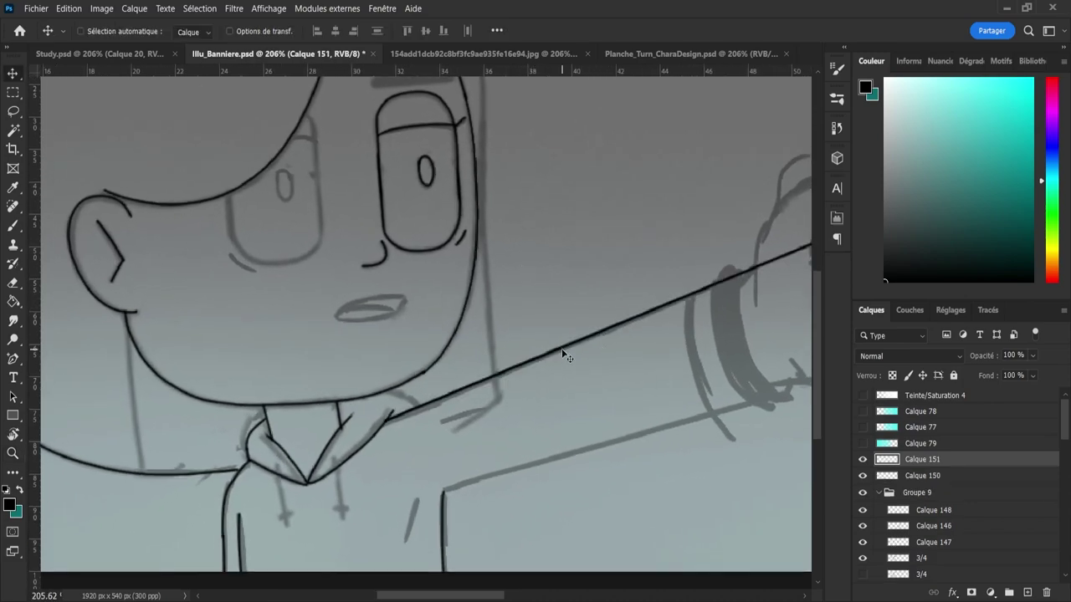
{"action": "left_click_drag", "start_coordinate": [598, 339], "coordinate": [623, 449]}
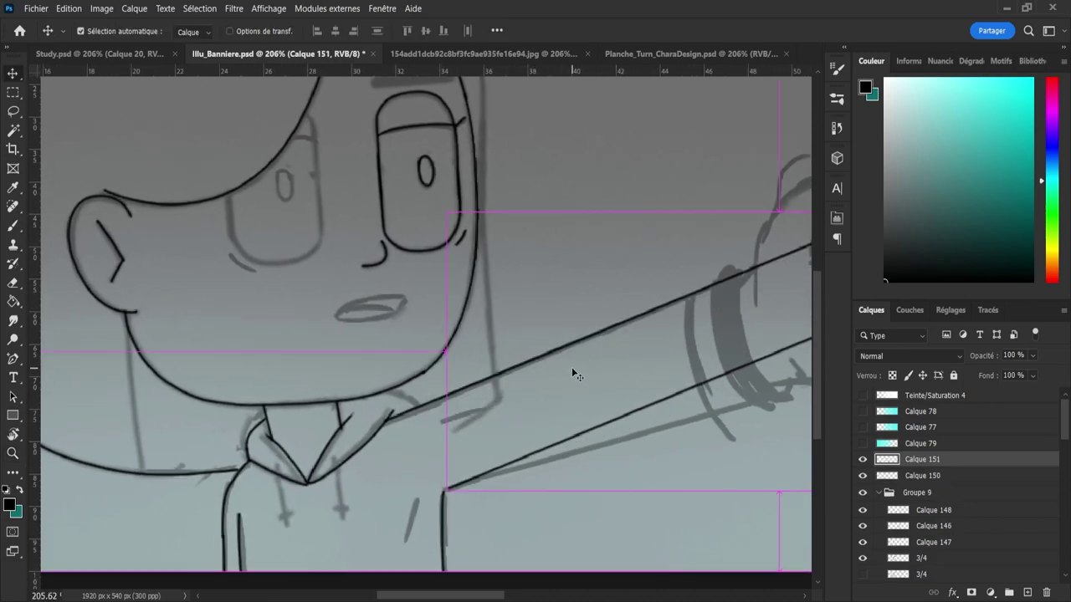
- Rotate the copied line 6.62° and nudge it onto the sketched lower edge of the pointing arm
{"action": "key", "text": "ctrl+t"}
{"action": "mouse_move", "coordinate": [596, 181]}
{"action": "left_mouse_down"}
{"action": "mouse_move", "coordinate": [616, 172]}
{"action": "mouse_move", "coordinate": [615, 182]}
{"action": "left_mouse_up"}
{"action": "left_click_drag", "start_coordinate": [611, 335], "coordinate": [614, 369]}
{"action": "left_click_drag", "start_coordinate": [457, 199], "coordinate": [456, 191]}
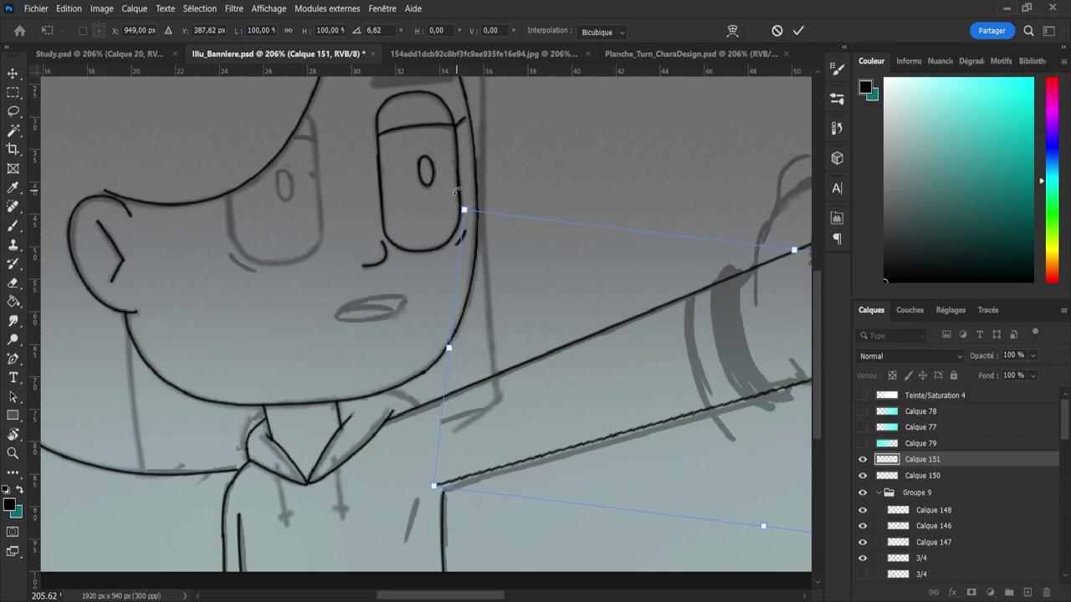
{"action": "key", "text": "Down"}
{"action": "key", "text": "Down"}
{"action": "key", "text": "Down"}
{"action": "key", "text": "Down"}
{"action": "key", "text": "Down"}
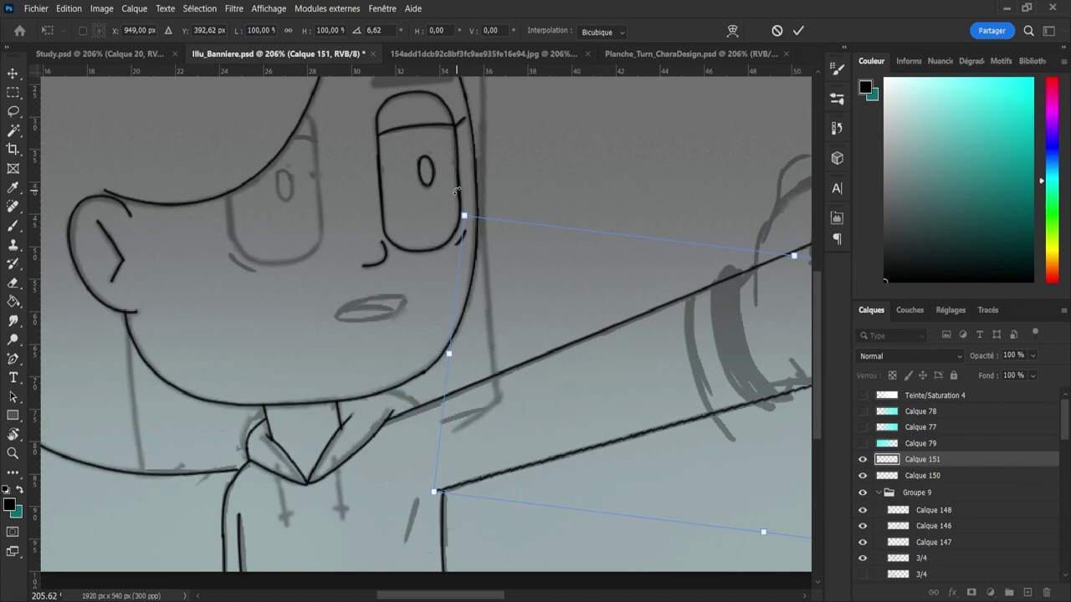
{"action": "key", "text": "Return"}
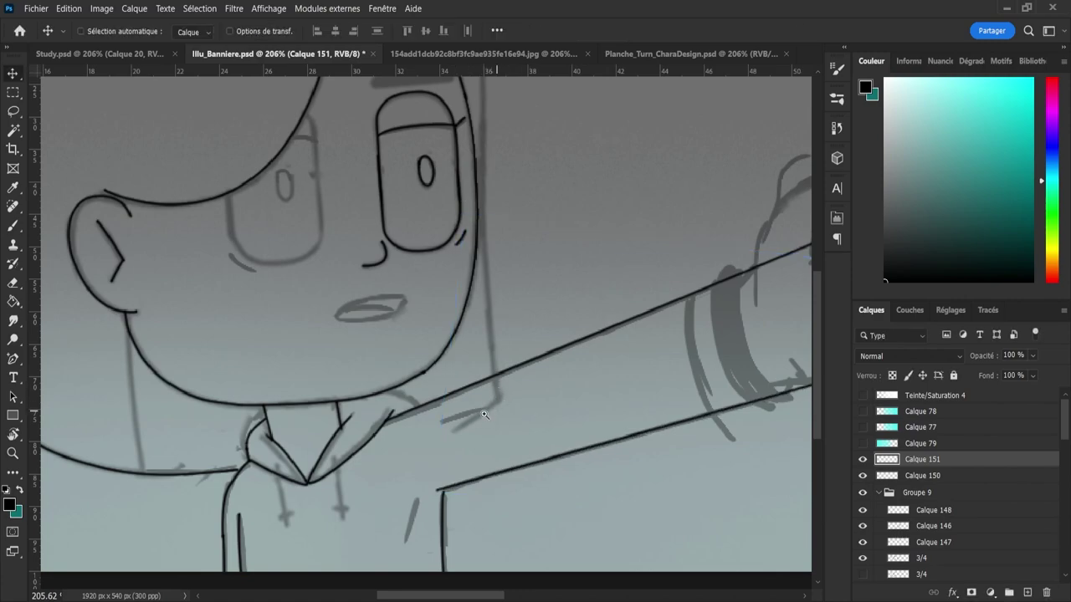
- Merge the layers Calque 151 and Calque 150 into one linework layer
{"action": "left_click_drag", "start_coordinate": [484, 415], "coordinate": [439, 417]}
{"action": "left_click_drag", "start_coordinate": [690, 388], "coordinate": [729, 388]}
{"action": "left_click", "coordinate": [915, 476], "text": "ctrl"}
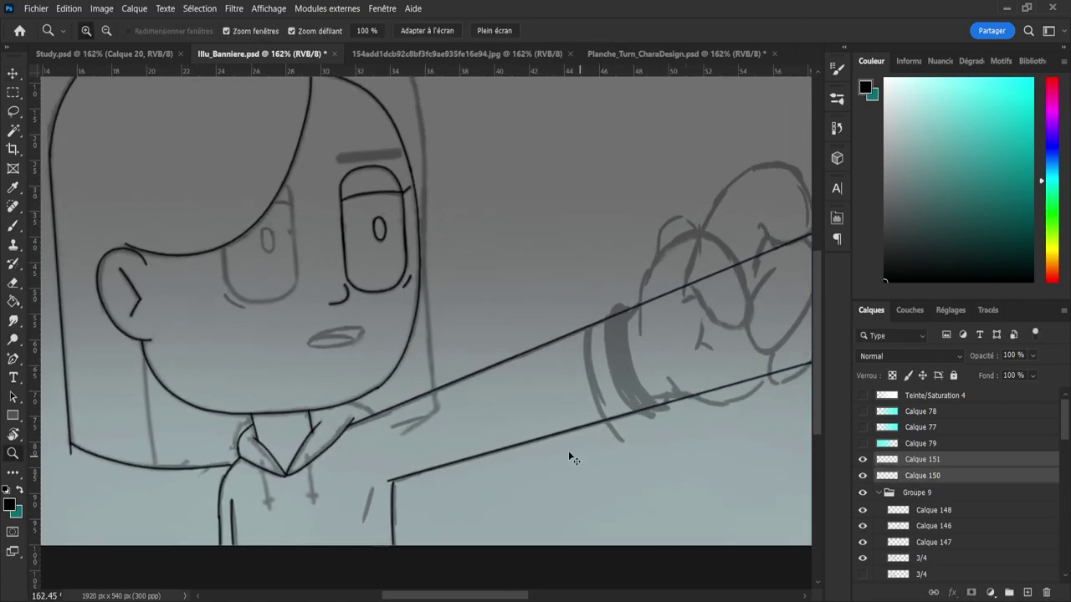
{"action": "key", "text": "ctrl+e"}
- Enlarge the eraser and remove the parts of both arm lines that run past the wrist across the hand
{"action": "left_click_drag", "start_coordinate": [480, 420], "coordinate": [452, 415]}
{"action": "left_click_drag", "start_coordinate": [684, 381], "coordinate": [694, 381]}
{"action": "key", "text": "e"}
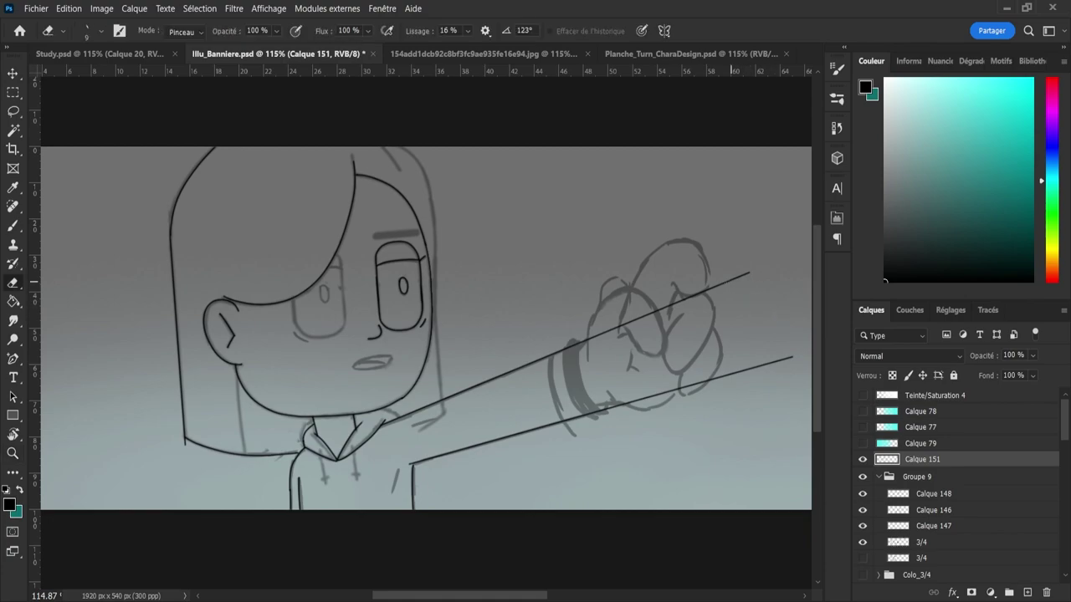
{"action": "mouse_move", "coordinate": [658, 288]}
{"action": "left_mouse_down"}
{"action": "mouse_move", "coordinate": [746, 259]}
{"action": "mouse_move", "coordinate": [696, 298]}
{"action": "left_mouse_up"}
{"action": "left_click_drag", "start_coordinate": [750, 273], "coordinate": [670, 308]}
{"action": "mouse_move", "coordinate": [770, 339]}
{"action": "left_mouse_down"}
{"action": "mouse_move", "coordinate": [802, 358]}
{"action": "mouse_move", "coordinate": [688, 339]}
{"action": "mouse_move", "coordinate": [633, 411]}
{"action": "left_mouse_up"}
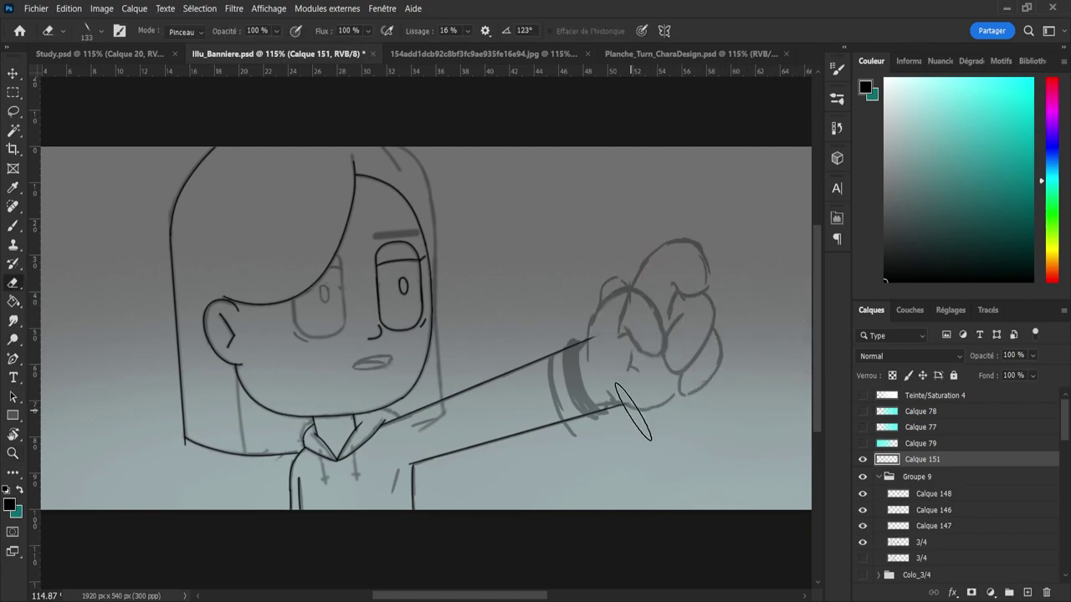
- Ink the curved elbow-side edge of the wrist cuff between the two arm lines, redoing strokes until it fits
{"action": "key", "text": "z"}
{"action": "left_click_drag", "start_coordinate": [466, 429], "coordinate": [503, 428]}
{"action": "mouse_move", "coordinate": [618, 354]}
{"action": "left_mouse_down"}
{"action": "mouse_move", "coordinate": [593, 357]}
{"action": "mouse_move", "coordinate": [734, 330]}
{"action": "left_mouse_up"}
{"action": "key", "text": "b"}
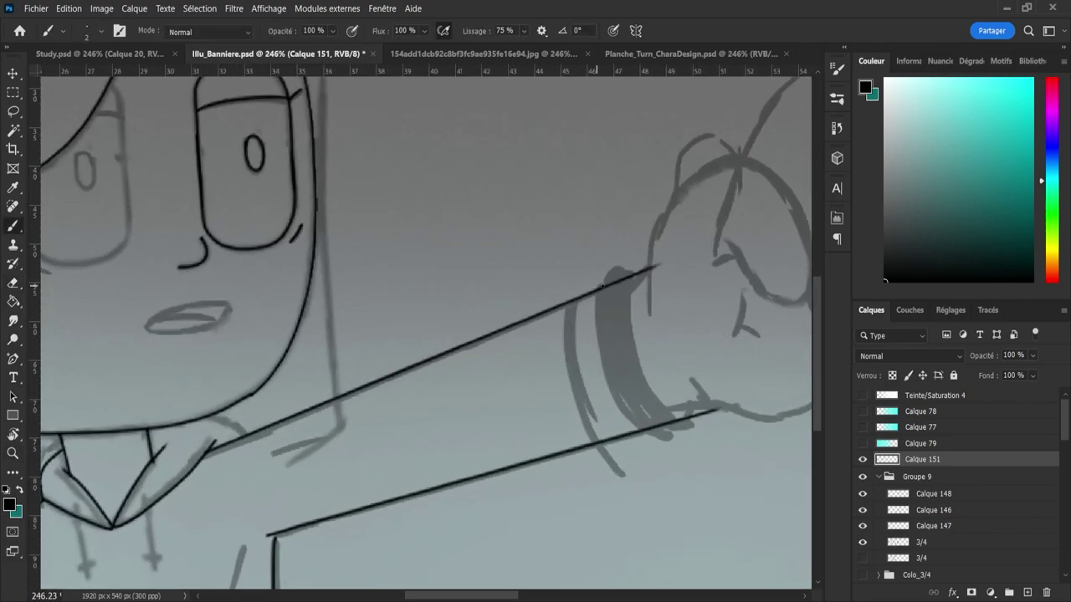
{"action": "left_click_drag", "start_coordinate": [596, 289], "coordinate": [602, 343]}
{"action": "mouse_move", "coordinate": [598, 294]}
{"action": "left_mouse_down"}
{"action": "mouse_move", "coordinate": [607, 396]}
{"action": "mouse_move", "coordinate": [640, 440]}
{"action": "left_mouse_up"}
{"action": "key", "text": "ctrl+z"}
{"action": "left_click_drag", "start_coordinate": [617, 409], "coordinate": [598, 352]}
{"action": "key", "text": "ctrl+z"}
{"action": "left_click_drag", "start_coordinate": [592, 351], "coordinate": [611, 393]}
{"action": "key", "text": "ctrl+z"}
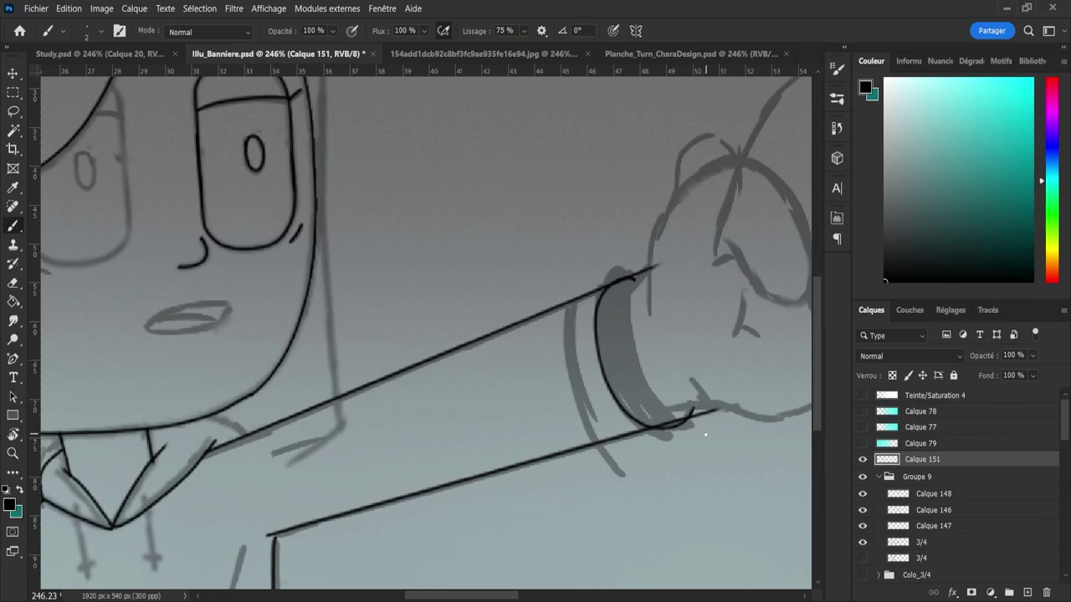
- Reduce the eraser size and remove the ends of both arm lines that extend past the cuff's curve
{"action": "key", "text": "e"}
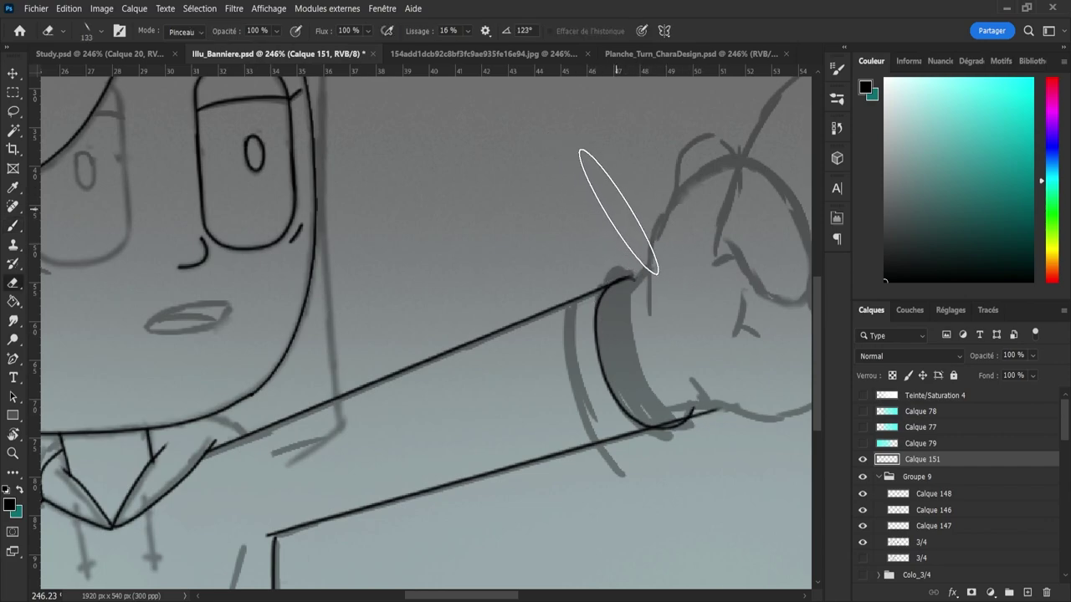
{"action": "mouse_move", "coordinate": [643, 217]}
{"action": "left_mouse_down"}
{"action": "mouse_move", "coordinate": [568, 214]}
{"action": "mouse_move", "coordinate": [626, 233]}
{"action": "left_mouse_up"}
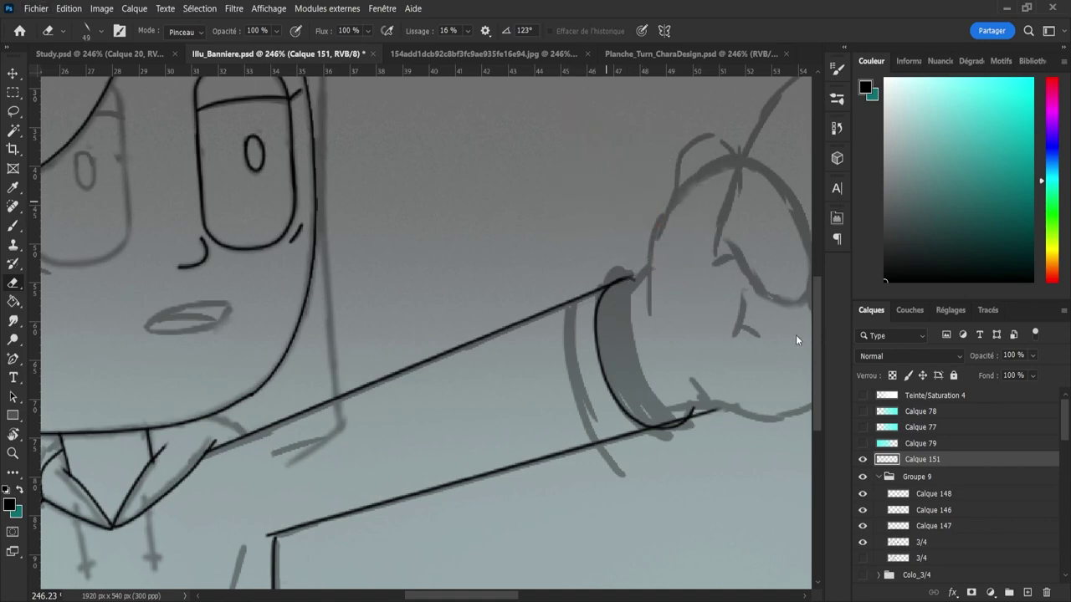
{"action": "left_click", "coordinate": [703, 95]}
{"action": "left_click", "coordinate": [838, 70]}
{"action": "key", "text": "bracketleft"}
{"action": "key", "text": "bracketleft"}
{"action": "key", "text": "bracketleft"}
{"action": "key", "text": "bracketleft"}
{"action": "left_click_drag", "start_coordinate": [659, 420], "coordinate": [682, 410]}
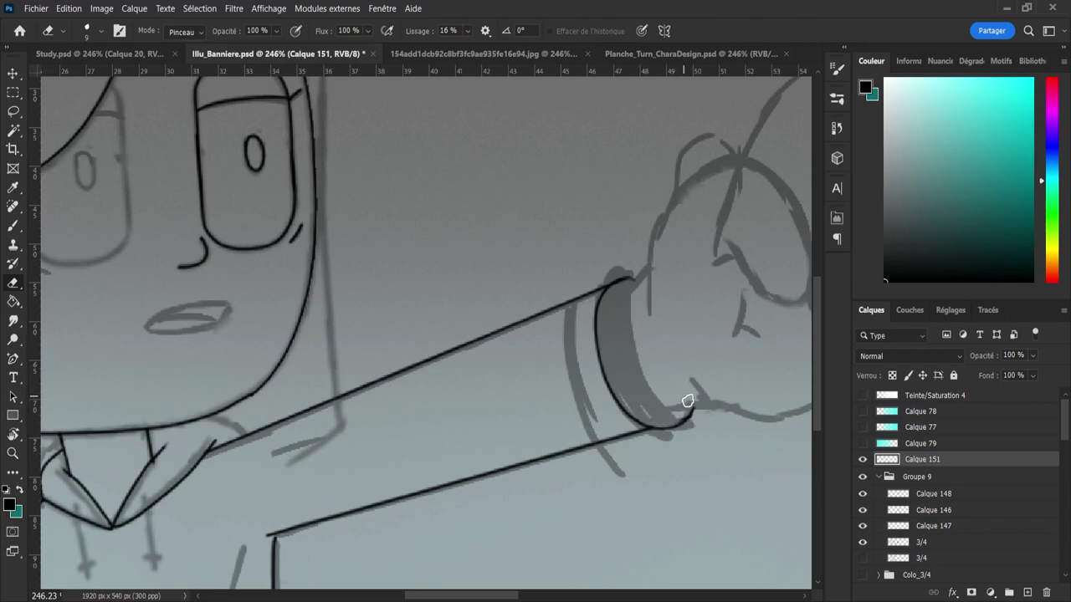
- Lasso the inked cuff curve at the wrist and compress its height slightly so it fits between the arm lines
{"action": "key", "text": "l"}
{"action": "mouse_move", "coordinate": [690, 366]}
{"action": "left_mouse_down"}
{"action": "mouse_move", "coordinate": [718, 429]}
{"action": "mouse_move", "coordinate": [680, 442]}
{"action": "mouse_move", "coordinate": [601, 409]}
{"action": "mouse_move", "coordinate": [580, 367]}
{"action": "mouse_move", "coordinate": [597, 296]}
{"action": "mouse_move", "coordinate": [619, 301]}
{"action": "mouse_move", "coordinate": [692, 368]}
{"action": "left_mouse_up"}
{"action": "mouse_move", "coordinate": [610, 299]}
{"action": "left_mouse_down"}
{"action": "mouse_move", "coordinate": [619, 305]}
{"action": "mouse_move", "coordinate": [597, 296]}
{"action": "mouse_move", "coordinate": [641, 276]}
{"action": "mouse_move", "coordinate": [651, 322]}
{"action": "left_mouse_up"}
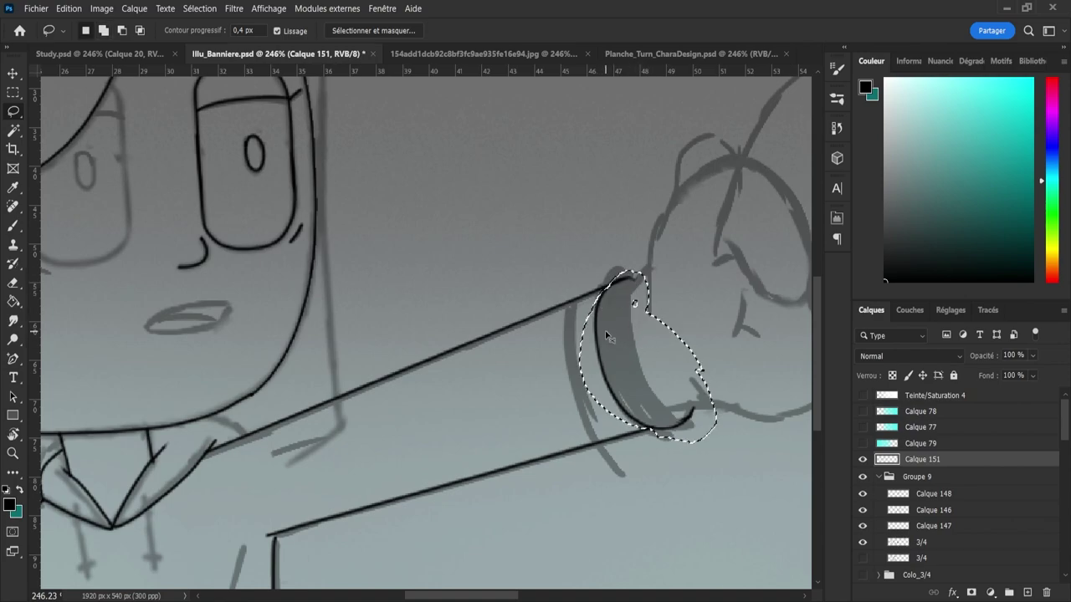
{"action": "key", "text": "ctrl+t"}
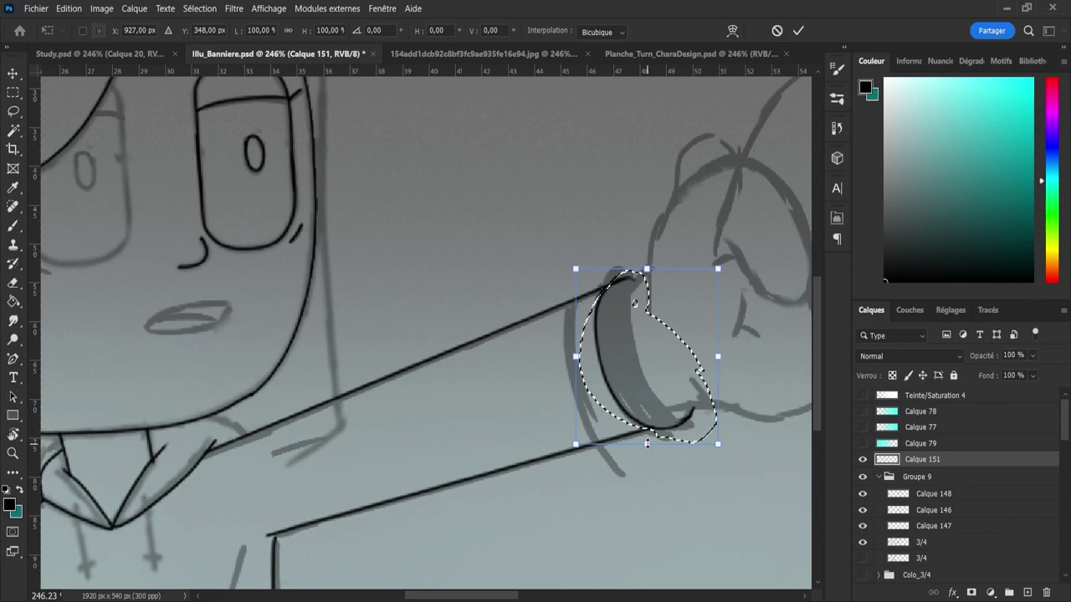
{"action": "left_click_drag", "start_coordinate": [647, 444], "coordinate": [645, 442]}
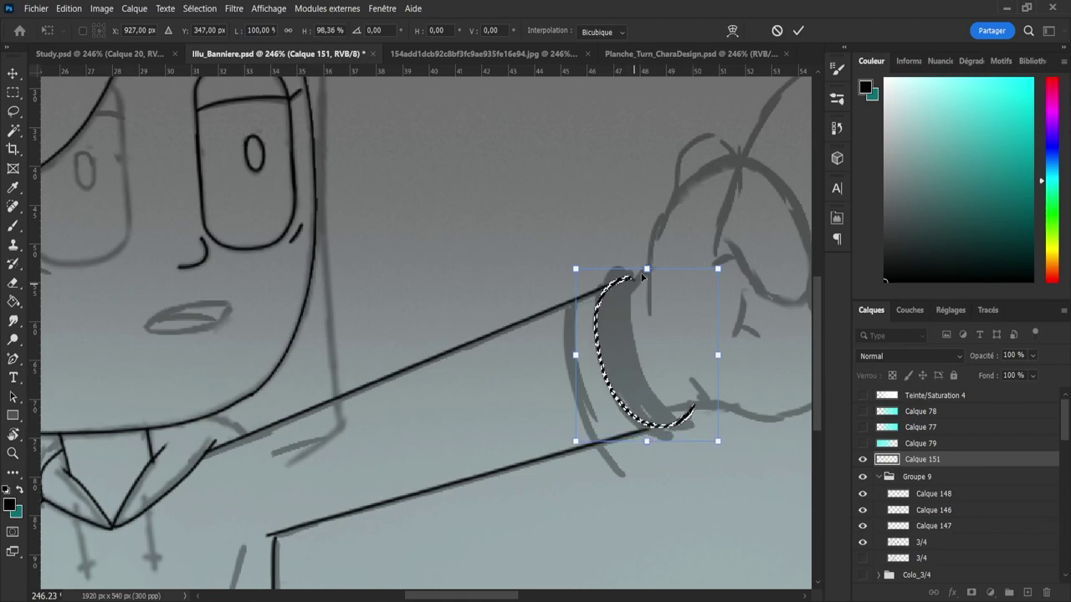
{"action": "left_click_drag", "start_coordinate": [646, 269], "coordinate": [646, 271]}
{"action": "left_click_drag", "start_coordinate": [655, 430], "coordinate": [655, 425]}
{"action": "left_click", "coordinate": [798, 30]}
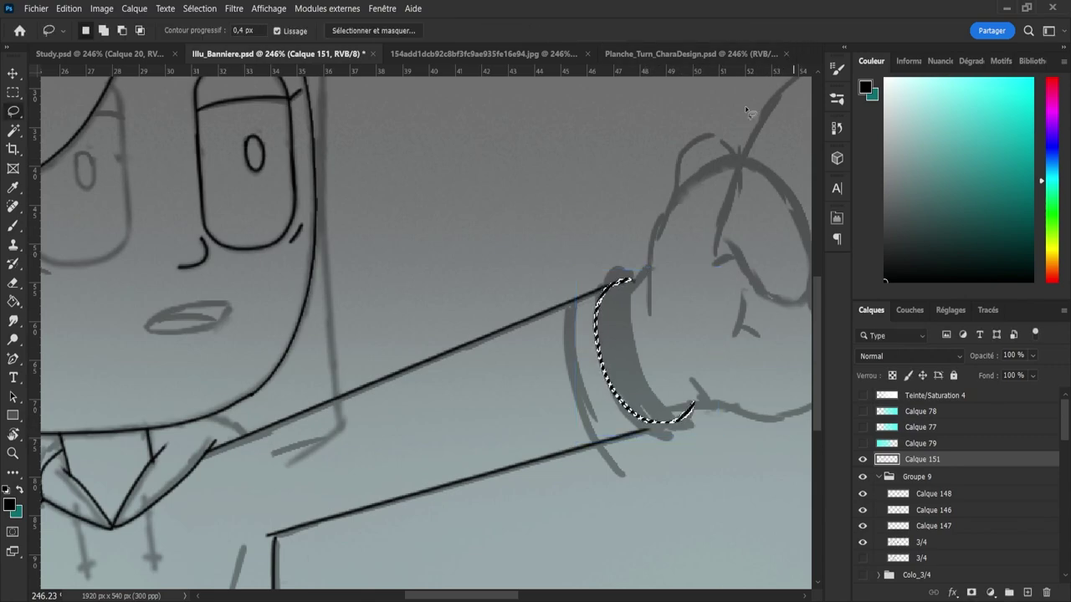
{"action": "key", "text": "ctrl+d"}
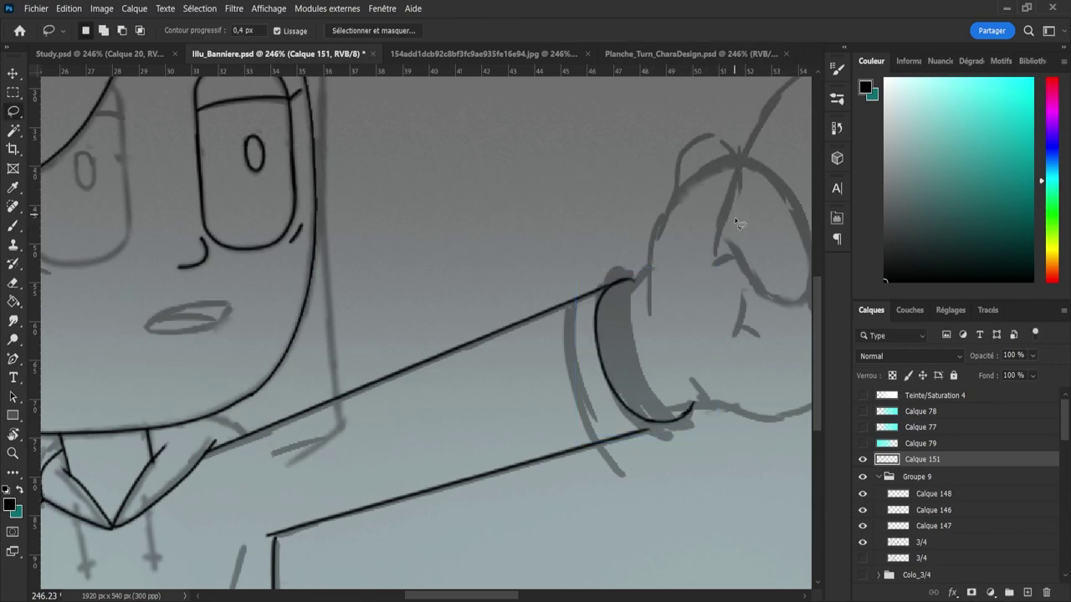
- Bring back the cuff curve's selection and stretch the curve's height to 101.94 %
{"action": "key", "text": "b"}
{"action": "key", "text": "ctrl+z"}
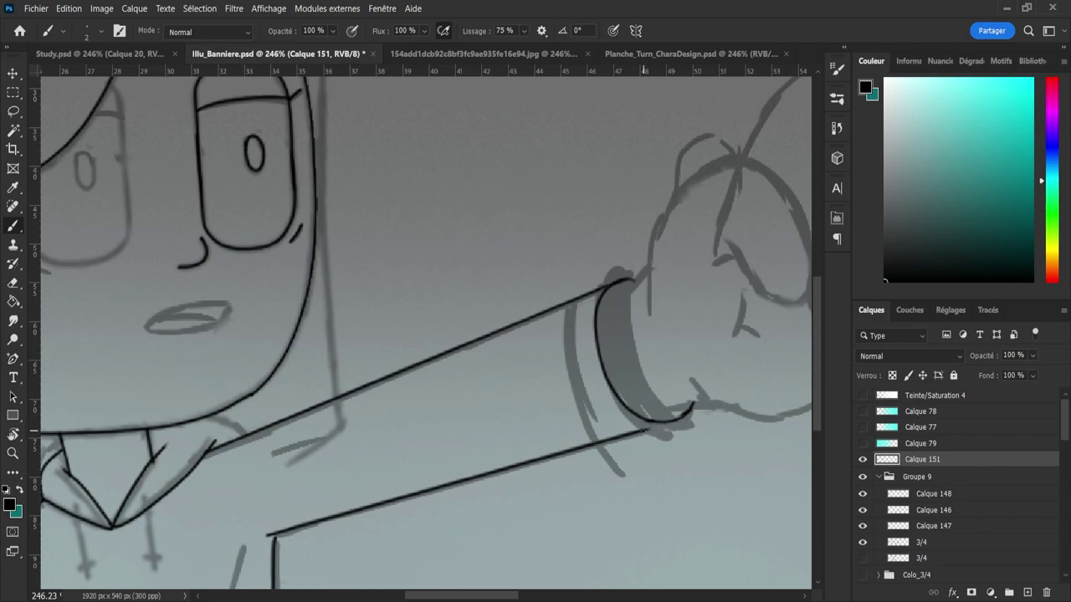
{"action": "key", "text": "ctrl+z"}
{"action": "key", "text": "ctrl+z"}
{"action": "key", "text": "ctrl+t"}
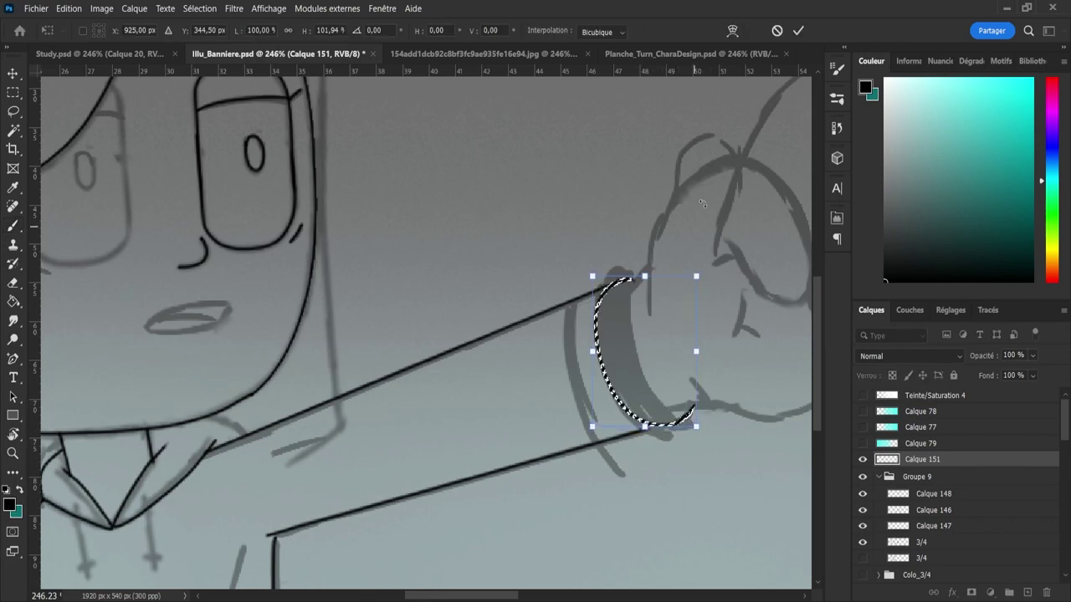
{"action": "key", "text": "Return"}
{"action": "key", "text": "b"}
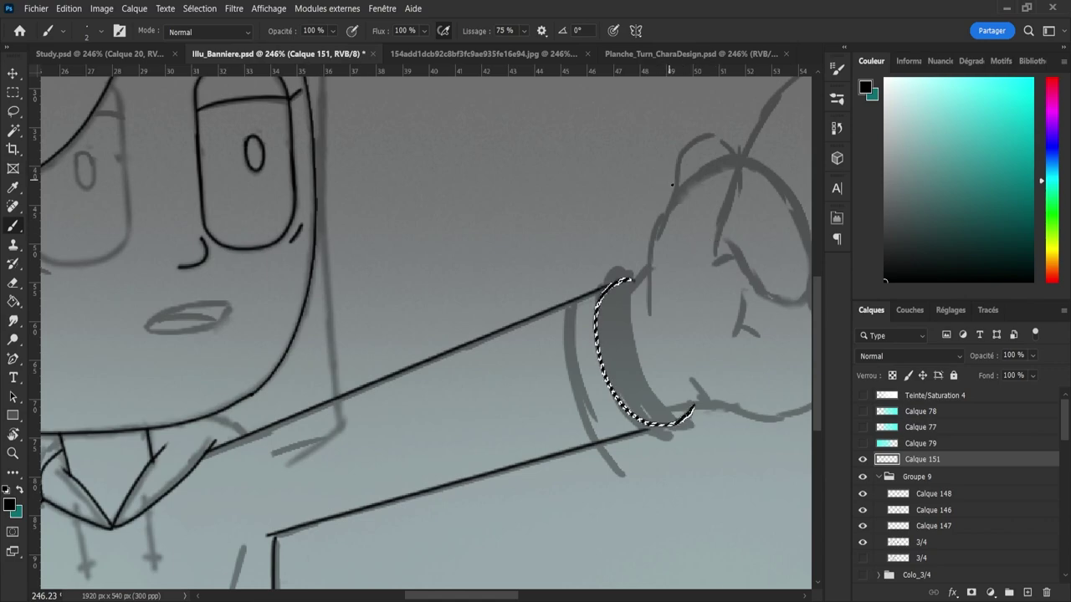
{"action": "key", "text": "ctrl+d"}
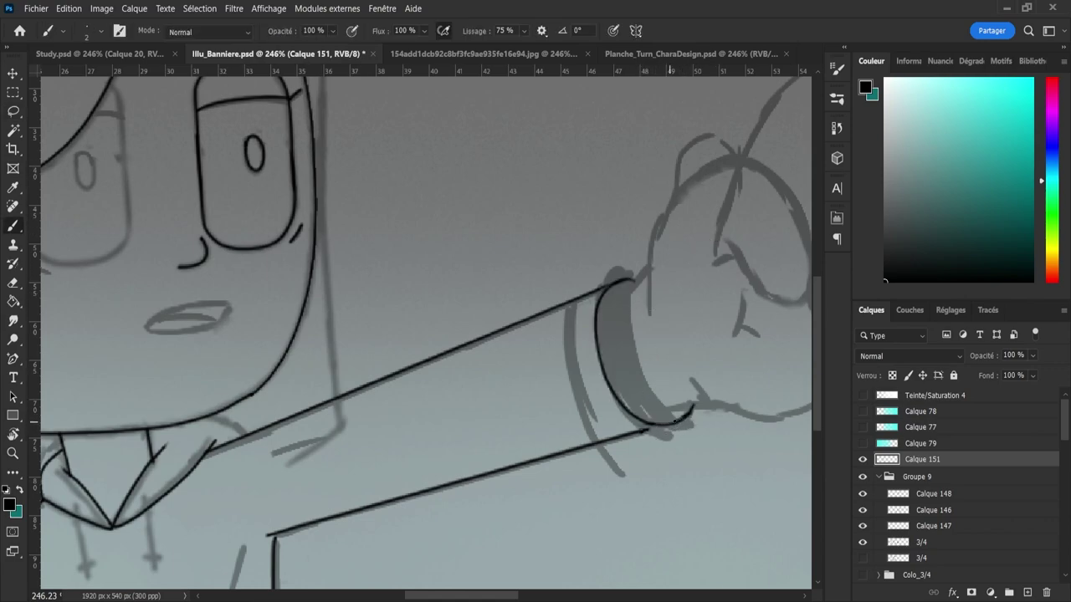
- Extend the lower arm line to meet the cuff curve and erase the curve's outer tip
{"action": "key", "text": "ctrl+z"}
{"action": "key", "text": "ctrl+z"}
{"action": "key", "text": "e"}
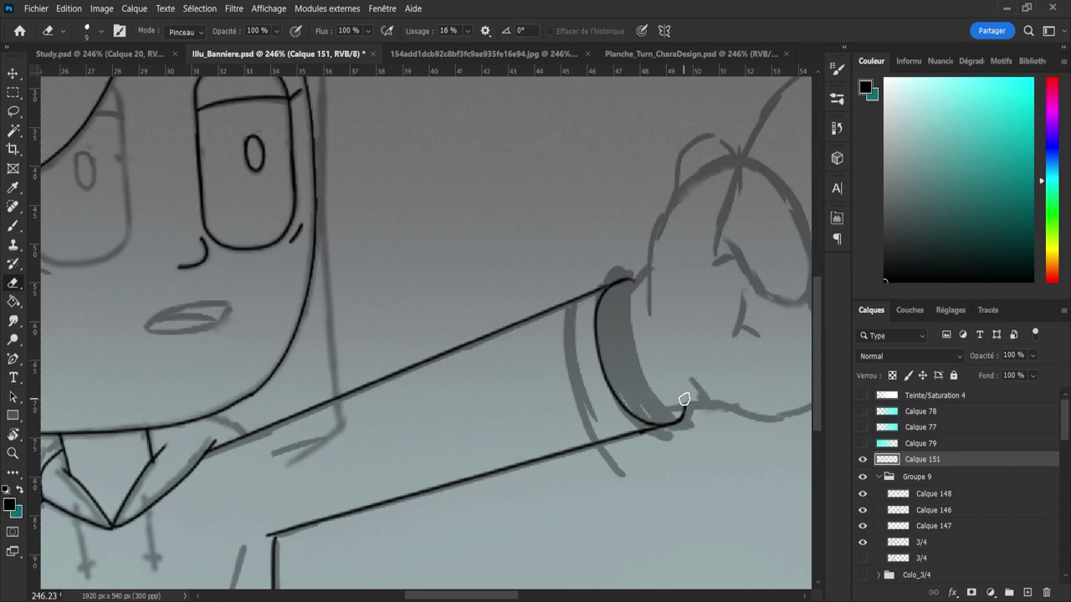
- Ink a second curved cuff line on the elbow side of the wrist edge, redoing strokes until it follows the sketch
{"action": "key", "text": "z"}
{"action": "mouse_move", "coordinate": [725, 252]}
{"action": "left_mouse_down"}
{"action": "mouse_move", "coordinate": [641, 282]}
{"action": "mouse_move", "coordinate": [665, 283]}
{"action": "mouse_move", "coordinate": [616, 370]}
{"action": "left_mouse_up"}
{"action": "key", "text": "b"}
{"action": "key", "text": "ctrl+z"}
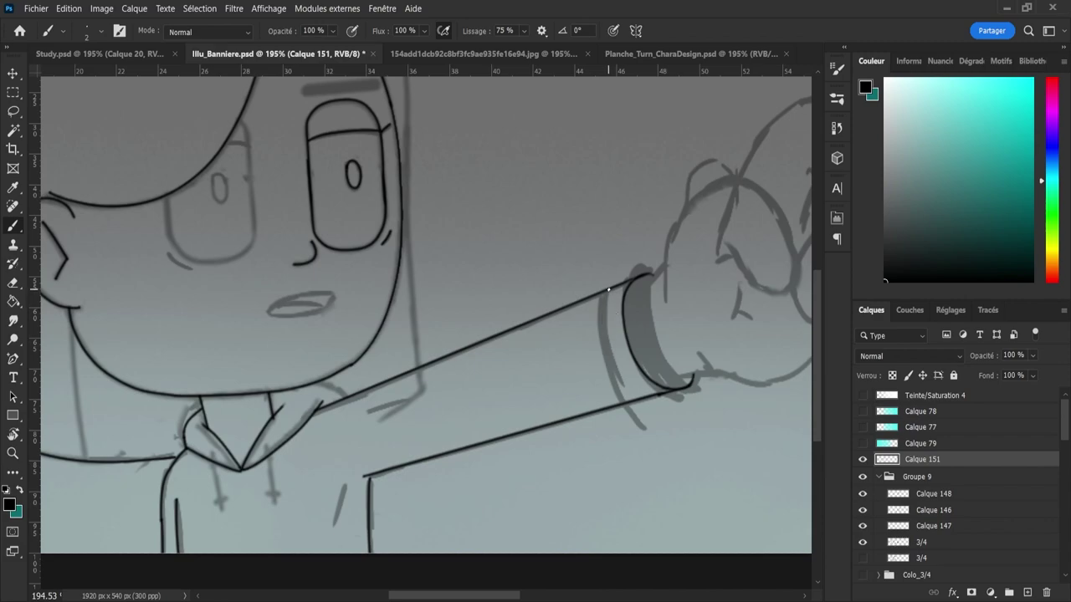
{"action": "left_click_drag", "start_coordinate": [606, 290], "coordinate": [617, 371]}
{"action": "key", "text": "ctrl+z"}
{"action": "left_click_drag", "start_coordinate": [607, 287], "coordinate": [621, 366]}
{"action": "key", "text": "ctrl+z"}
{"action": "left_click_drag", "start_coordinate": [605, 307], "coordinate": [614, 359]}
{"action": "left_click_drag", "start_coordinate": [608, 293], "coordinate": [615, 348]}
{"action": "key", "text": "ctrl+z"}
{"action": "mouse_move", "coordinate": [645, 399]}
{"action": "left_mouse_down"}
{"action": "mouse_move", "coordinate": [618, 380]}
{"action": "mouse_move", "coordinate": [607, 334]}
{"action": "left_mouse_up"}
{"action": "key", "text": "ctrl+z"}
{"action": "key", "text": "z"}
{"action": "left_click_drag", "start_coordinate": [676, 448], "coordinate": [640, 443]}
{"action": "left_click_drag", "start_coordinate": [702, 470], "coordinate": [739, 470]}
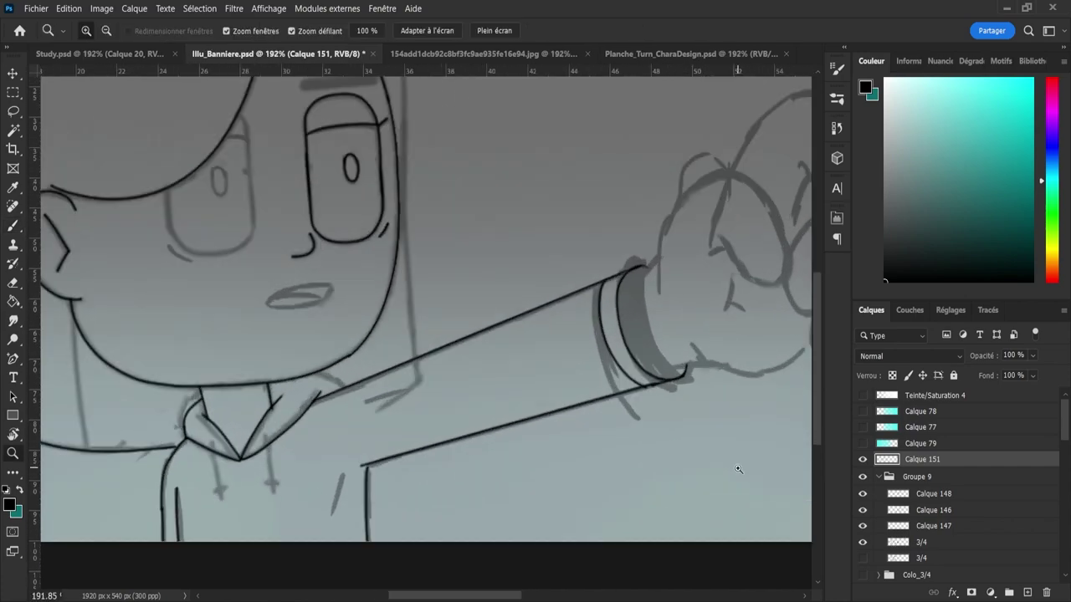
- Put the lassoed second cuff line on its own layer and nudge it into place between the arm lines
{"action": "key", "text": "l"}
{"action": "mouse_move", "coordinate": [605, 345]}
{"action": "left_mouse_down"}
{"action": "mouse_move", "coordinate": [623, 293]}
{"action": "mouse_move", "coordinate": [606, 366]}
{"action": "mouse_move", "coordinate": [644, 355]}
{"action": "mouse_move", "coordinate": [615, 348]}
{"action": "left_mouse_up"}
{"action": "key", "text": "ctrl+j"}
{"action": "key", "text": "v"}
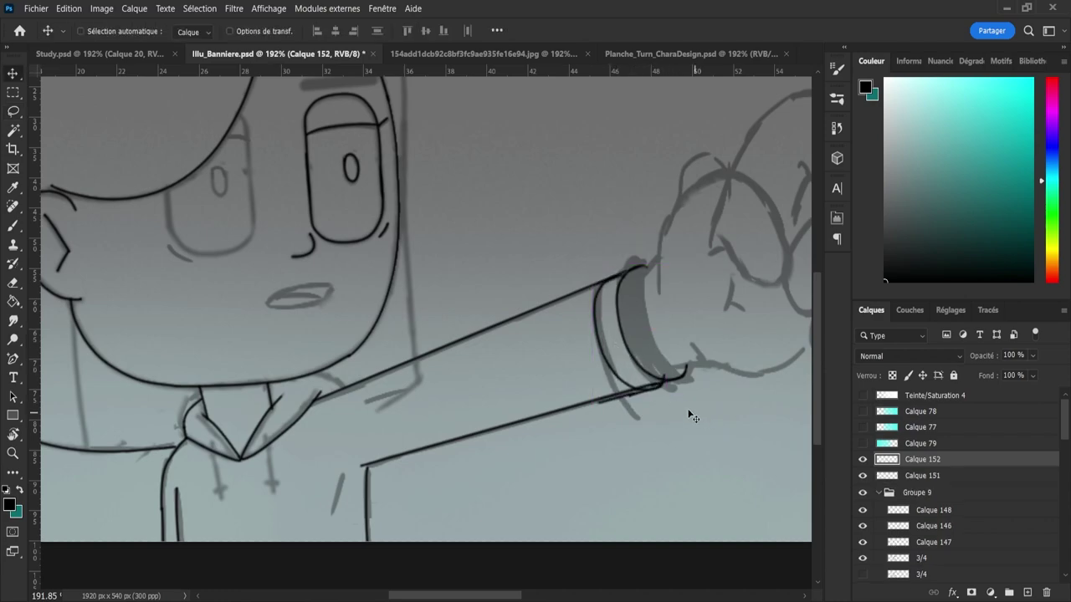
{"action": "key", "text": "Up"}
{"action": "key", "text": "Up"}
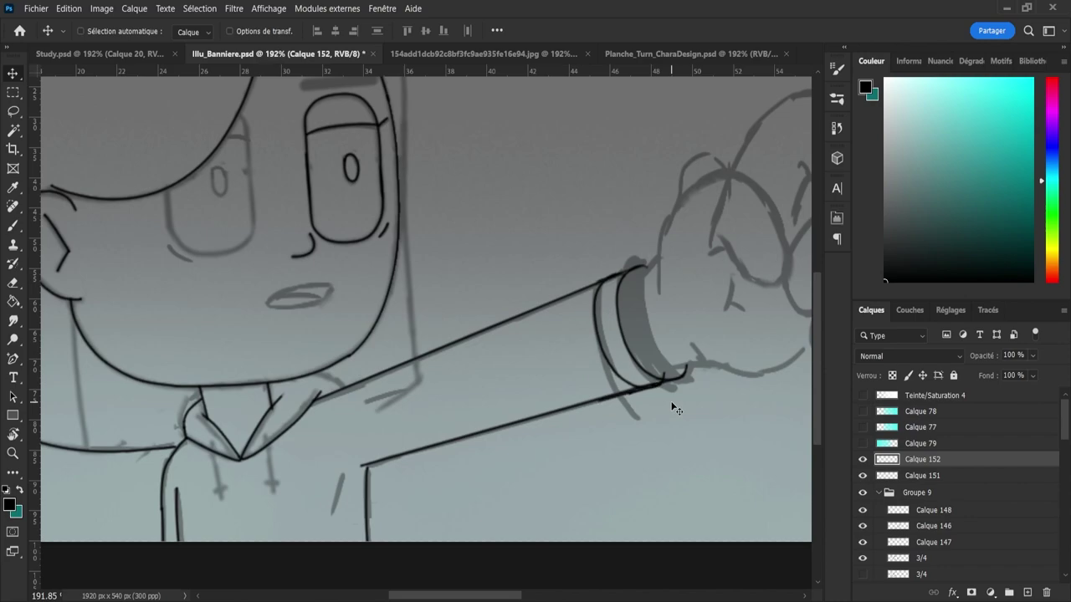
{"action": "key", "text": "Left"}
{"action": "key", "text": "Down"}
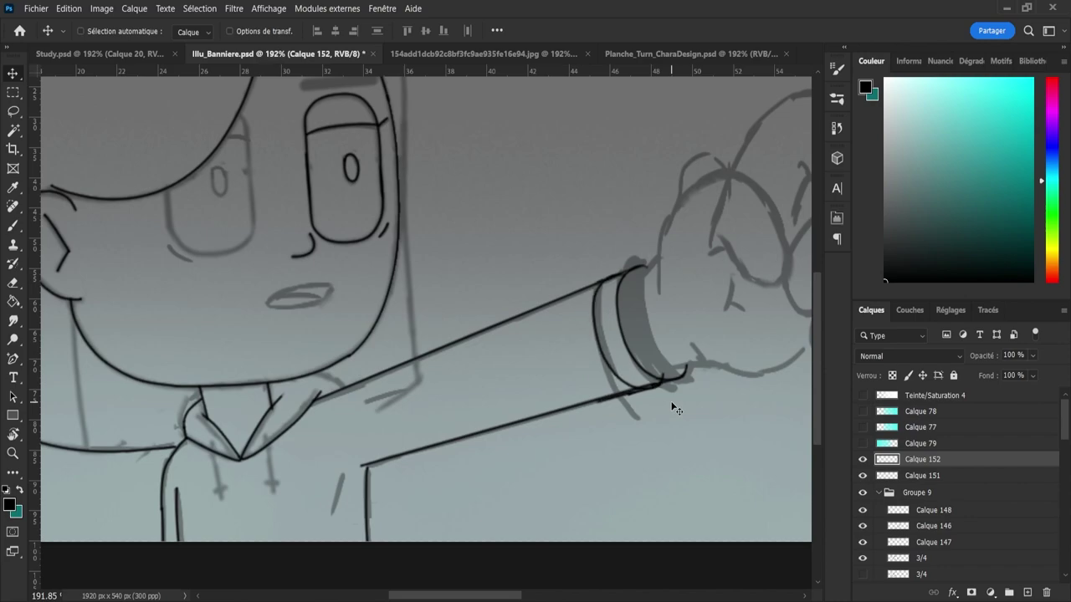
{"action": "key", "text": "Up"}
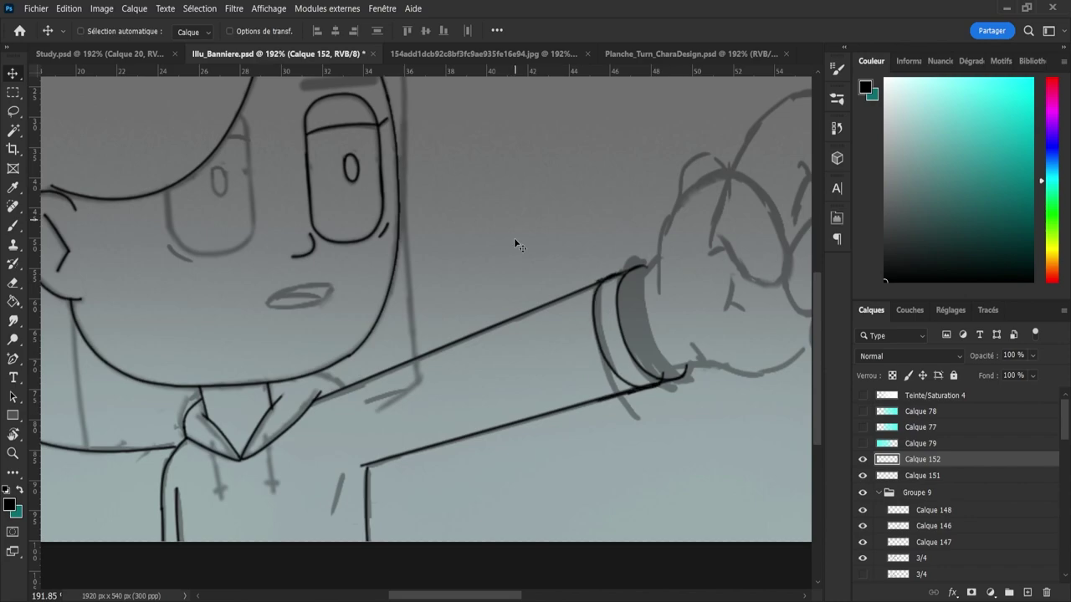
- Erase the stray arm-line fragments around the second cuff line and rotate the line by 4.46°
{"action": "key", "text": "e"}
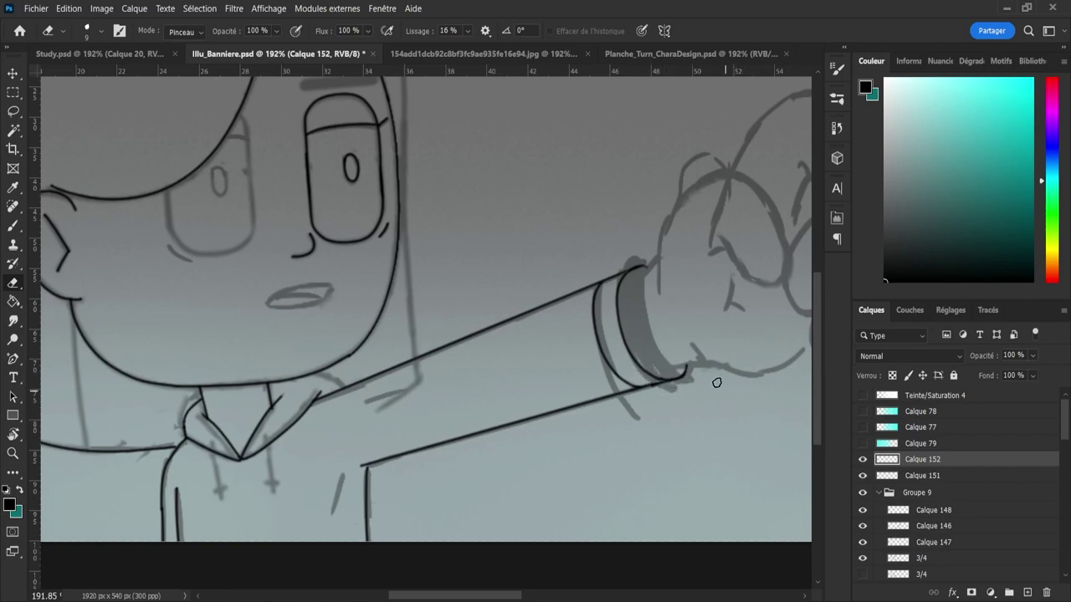
{"action": "key", "text": "ctrl+t"}
{"action": "left_click_drag", "start_coordinate": [675, 254], "coordinate": [674, 255]}
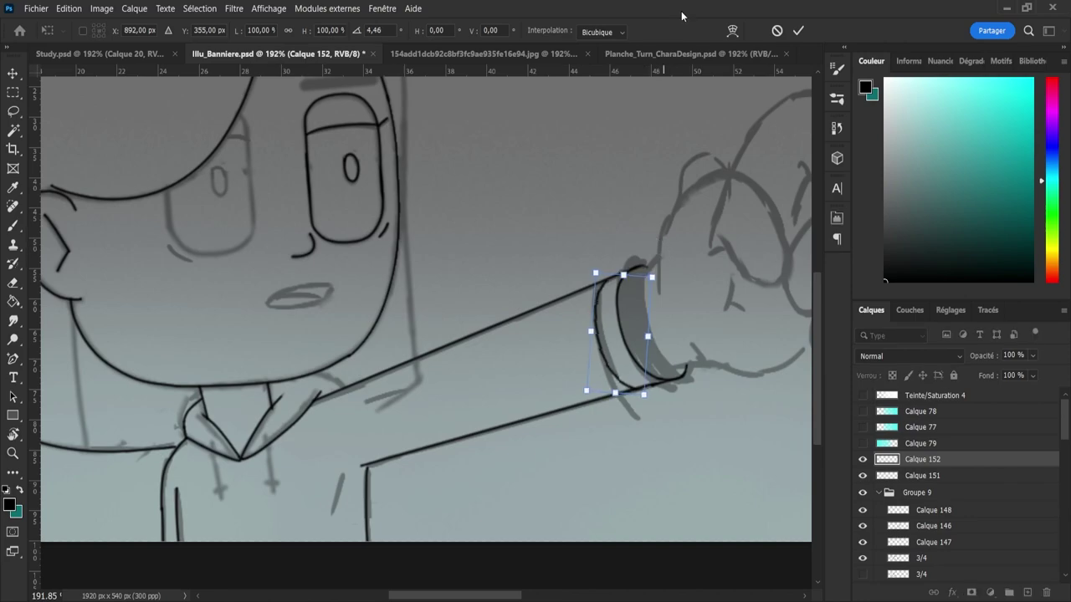
{"action": "key", "text": "Return"}
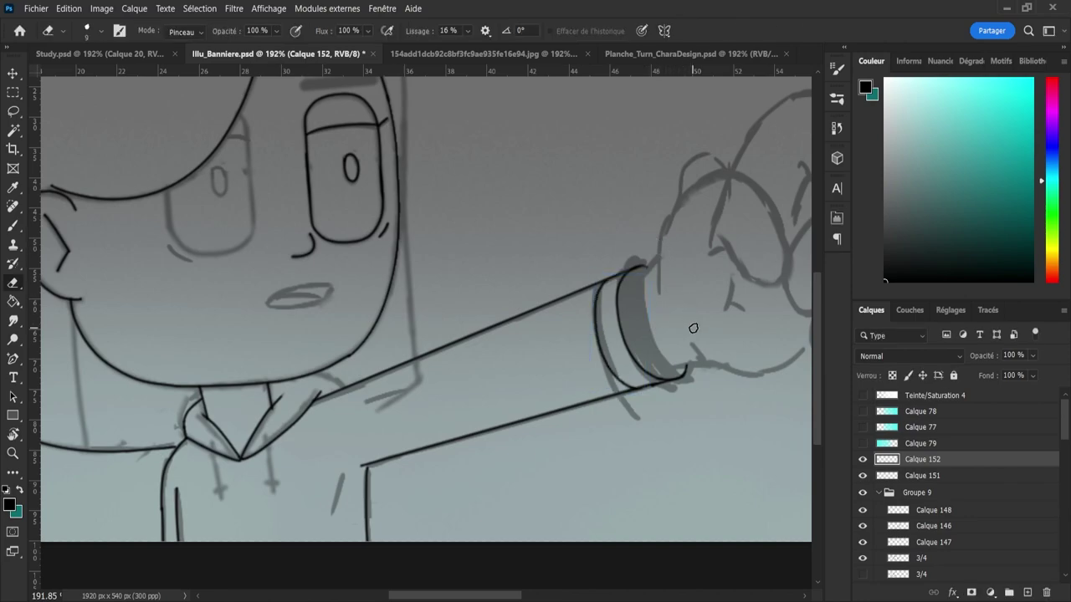
- View the whole drawing and toggle Calque 151's visibility to check which lines it holds
{"action": "key", "text": "z"}
{"action": "left_click_drag", "start_coordinate": [694, 333], "coordinate": [639, 326]}
{"action": "left_click_drag", "start_coordinate": [728, 297], "coordinate": [759, 302]}
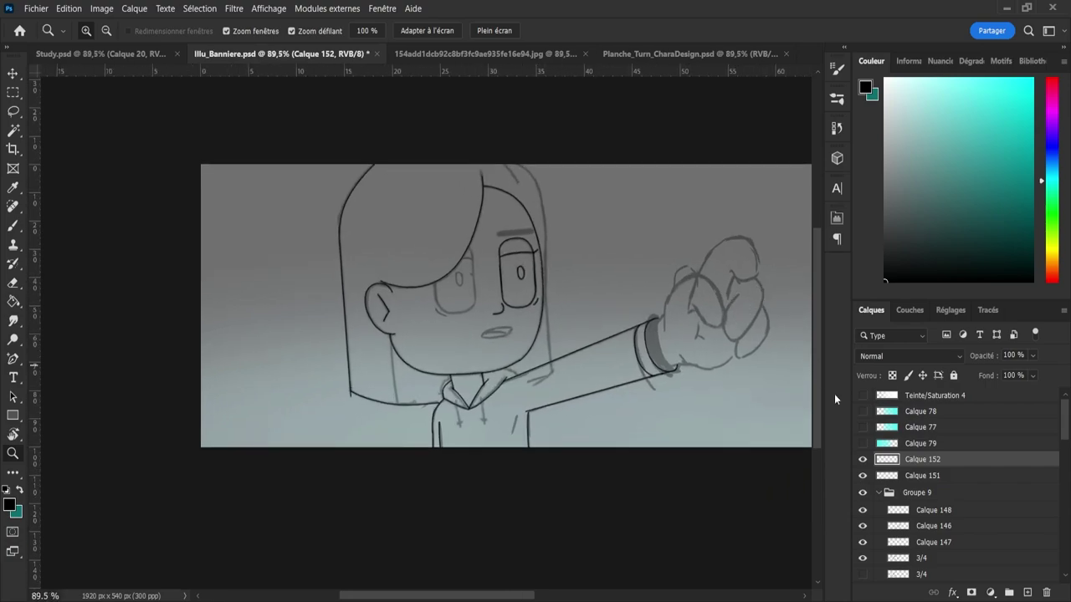
{"action": "left_click", "coordinate": [863, 476]}
{"action": "left_click", "coordinate": [863, 475]}
- Copy the inked eye from Calque 151 onto a new layer and move the copy over the other sketched eye
{"action": "left_click", "coordinate": [878, 476]}
{"action": "mouse_move", "coordinate": [489, 420]}
{"action": "left_mouse_down"}
{"action": "mouse_move", "coordinate": [507, 407]}
{"action": "mouse_move", "coordinate": [486, 407]}
{"action": "left_mouse_up"}
{"action": "left_click_drag", "start_coordinate": [474, 214], "coordinate": [499, 237]}
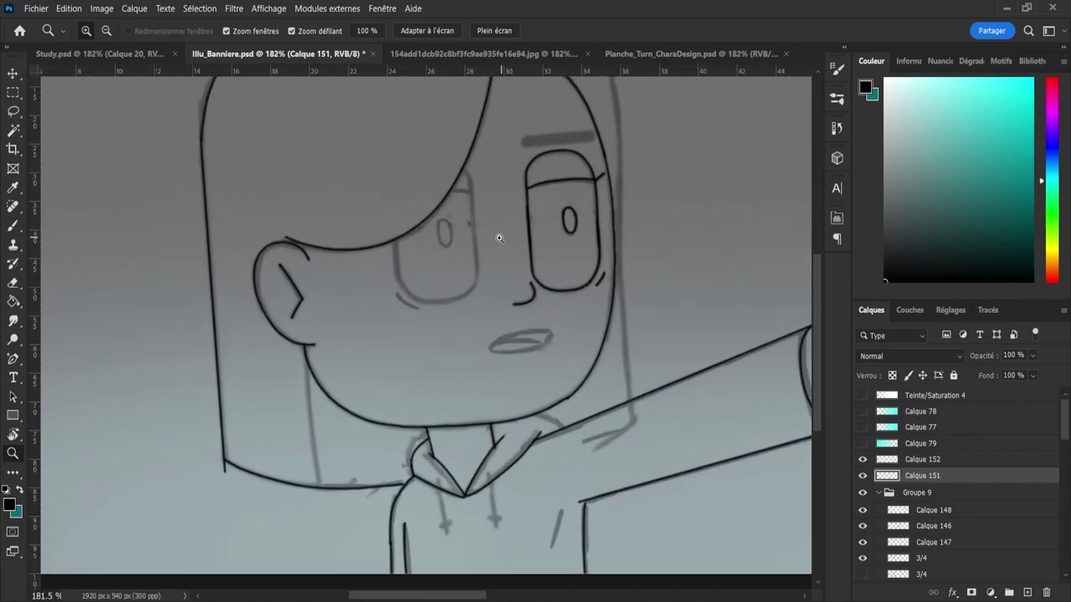
{"action": "key", "text": "l"}
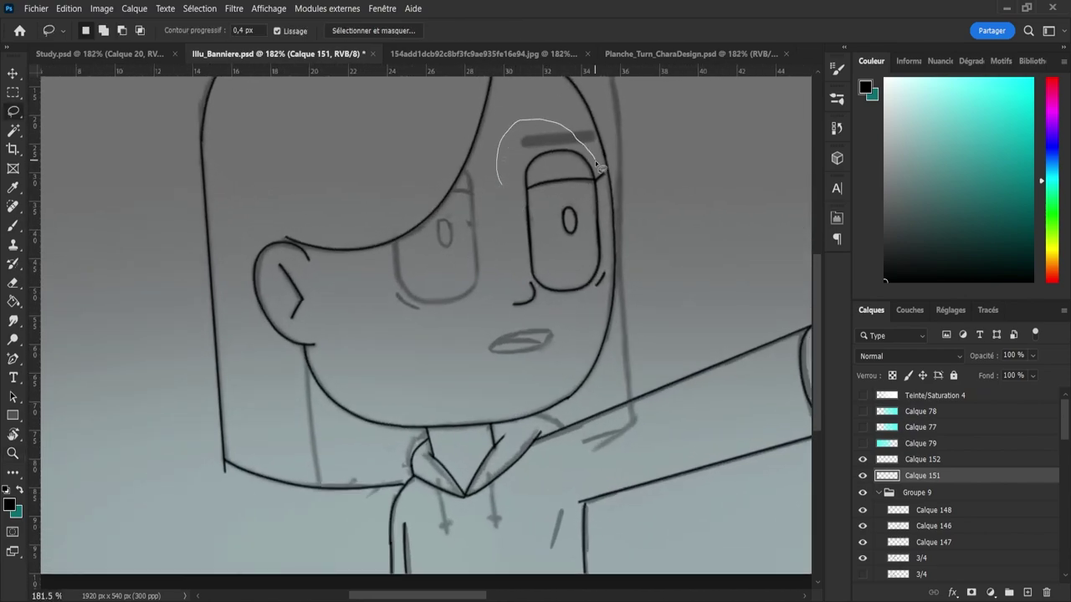
{"action": "left_click_drag", "start_coordinate": [597, 165], "coordinate": [607, 177]}
{"action": "left_click_drag", "start_coordinate": [610, 224], "coordinate": [613, 266]}
{"action": "left_click_drag", "start_coordinate": [544, 290], "coordinate": [502, 209]}
{"action": "key", "text": "ctrl+j"}
{"action": "key", "text": "v"}
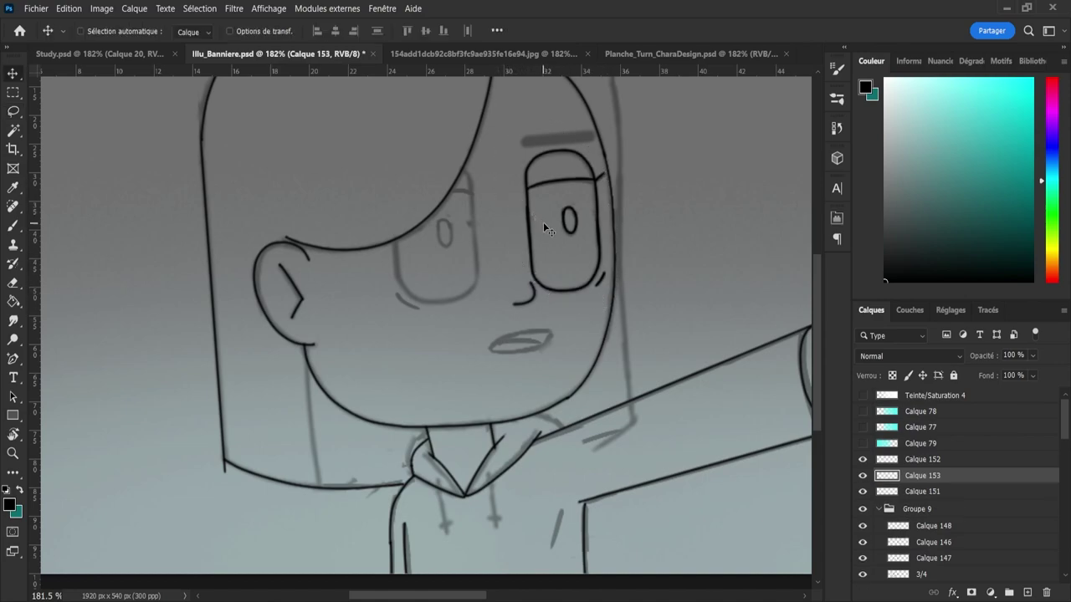
{"action": "left_click_drag", "start_coordinate": [560, 249], "coordinate": [439, 255]}
{"action": "key", "text": "ctrl"}
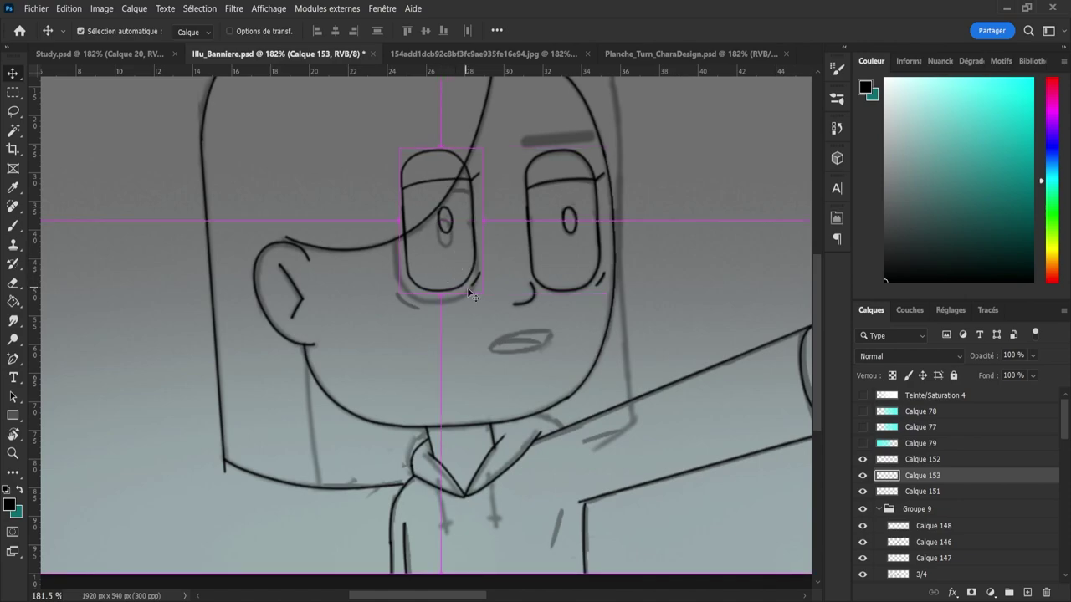
- Mirror the copied eye horizontally, tilt it to match the sketched eye, and scale it to about 115 % wide and 104 % high
{"action": "key", "text": "ctrl+t"}
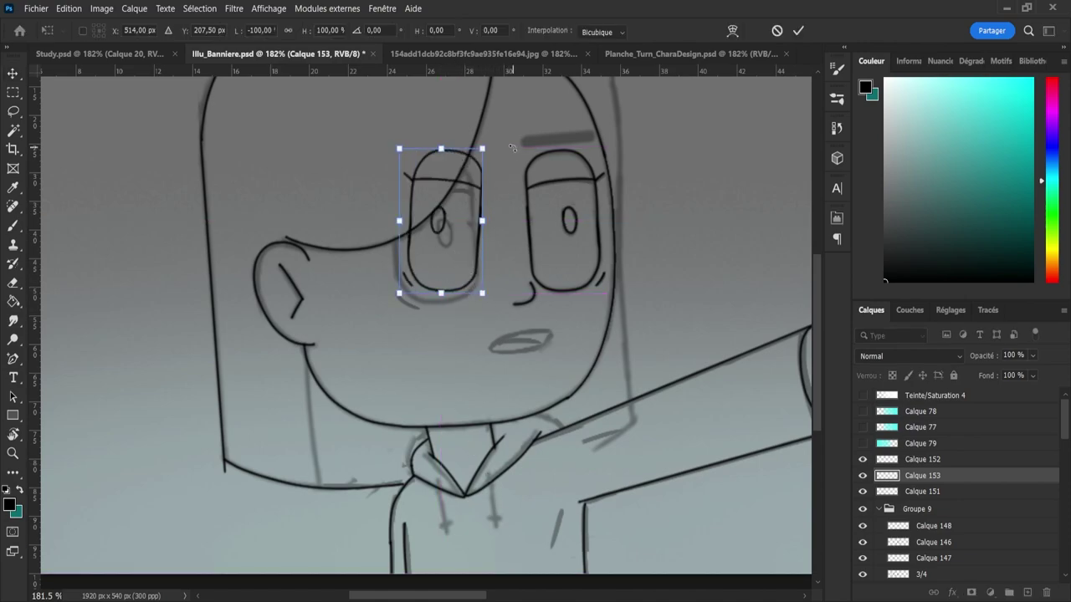
{"action": "left_click_drag", "start_coordinate": [505, 154], "coordinate": [491, 142]}
{"action": "left_click_drag", "start_coordinate": [485, 257], "coordinate": [476, 257]}
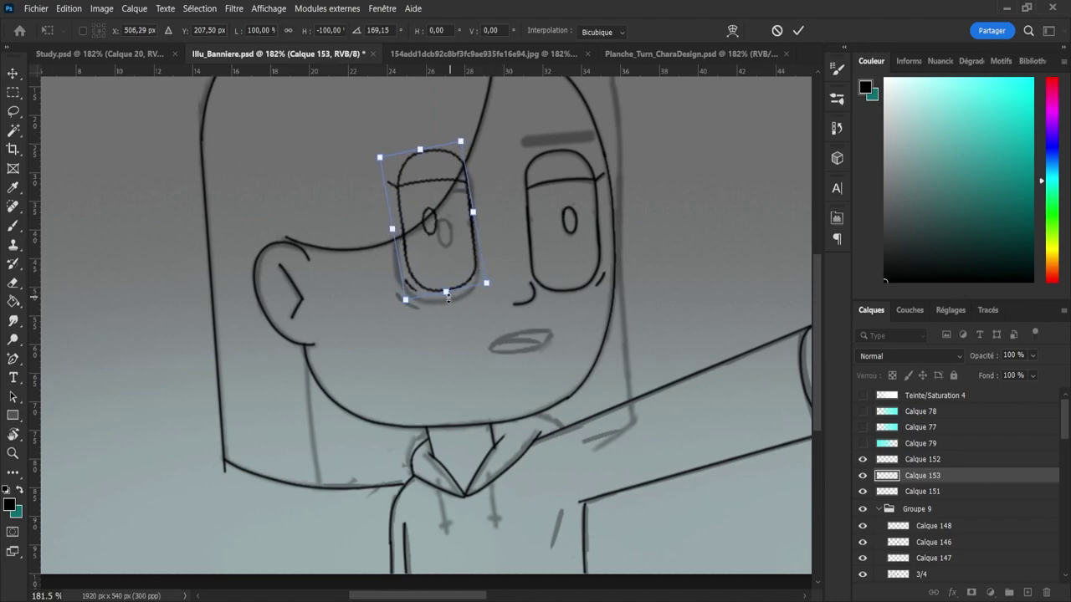
{"action": "left_click_drag", "start_coordinate": [406, 299], "coordinate": [402, 313]}
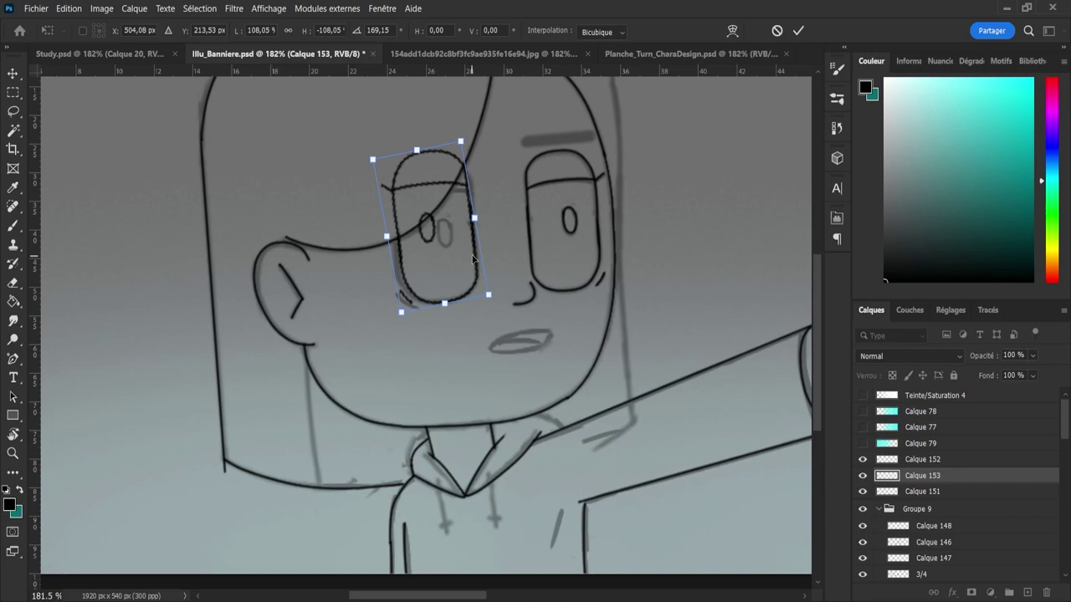
{"action": "left_click_drag", "start_coordinate": [516, 222], "coordinate": [515, 226]}
{"action": "left_click_drag", "start_coordinate": [423, 150], "coordinate": [425, 152]}
{"action": "left_click_drag", "start_coordinate": [441, 307], "coordinate": [441, 303]}
{"action": "left_click_drag", "start_coordinate": [386, 235], "coordinate": [383, 235]}
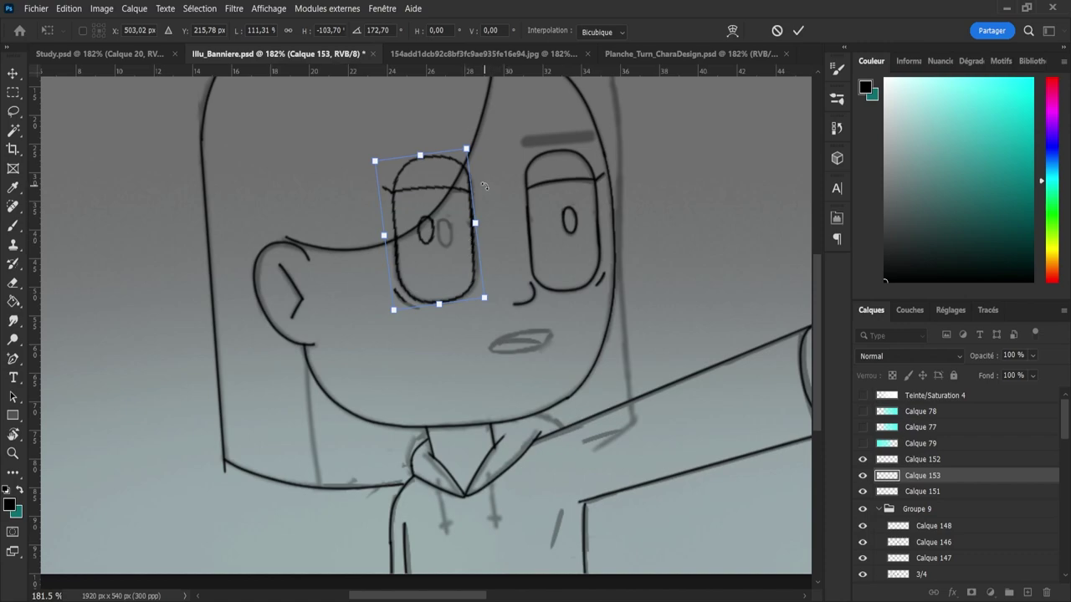
{"action": "left_click_drag", "start_coordinate": [474, 224], "coordinate": [477, 224]}
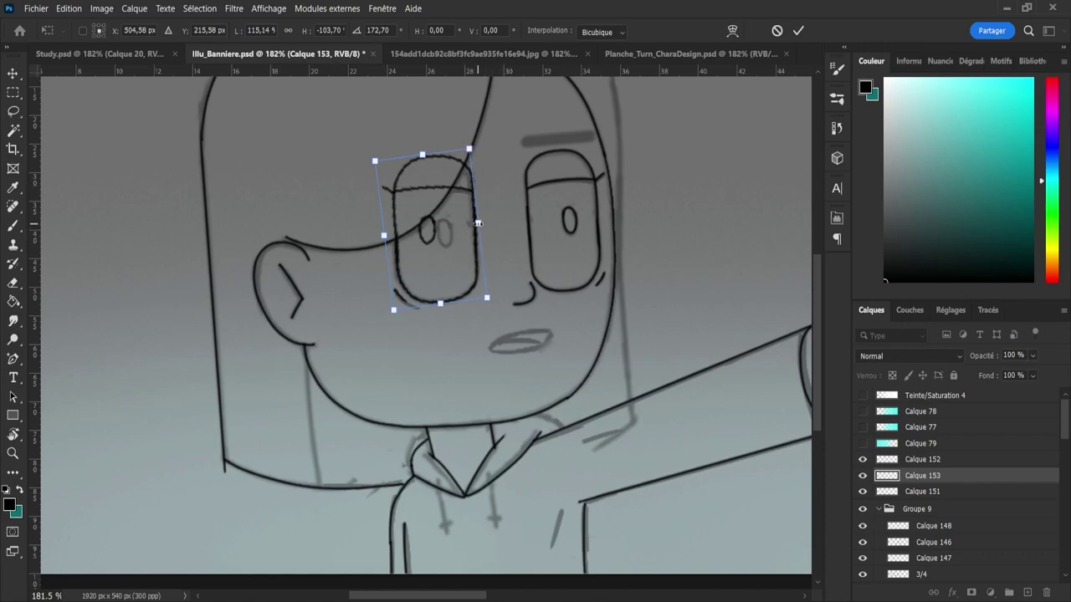
{"action": "left_click_drag", "start_coordinate": [483, 146], "coordinate": [480, 149]}
{"action": "key", "text": "Return"}
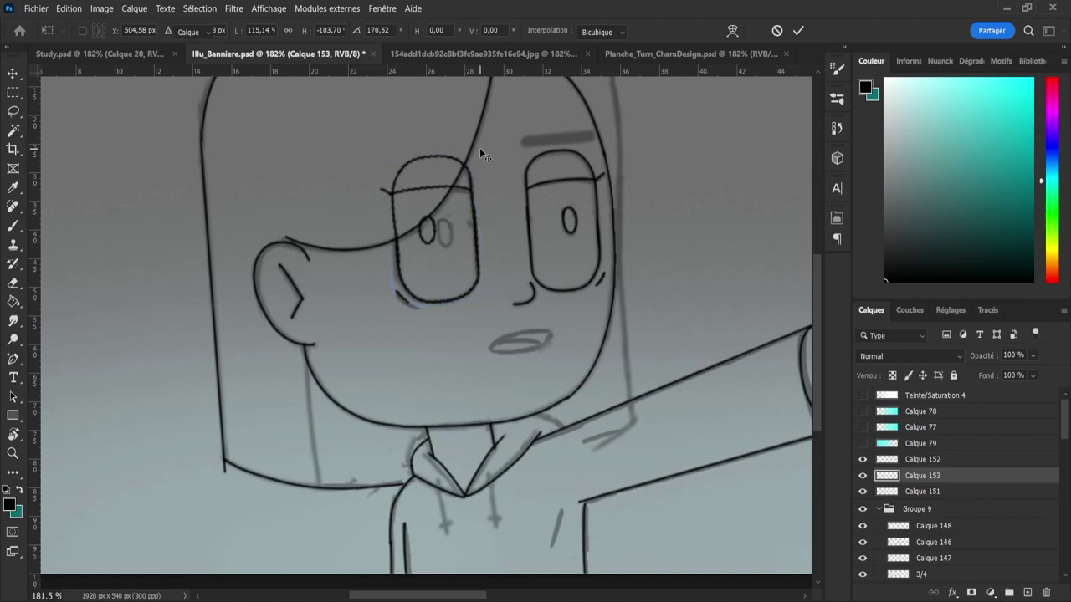
- Lasso the copied eye's pupil and move it onto the sketched pupil
{"action": "key", "text": "l"}
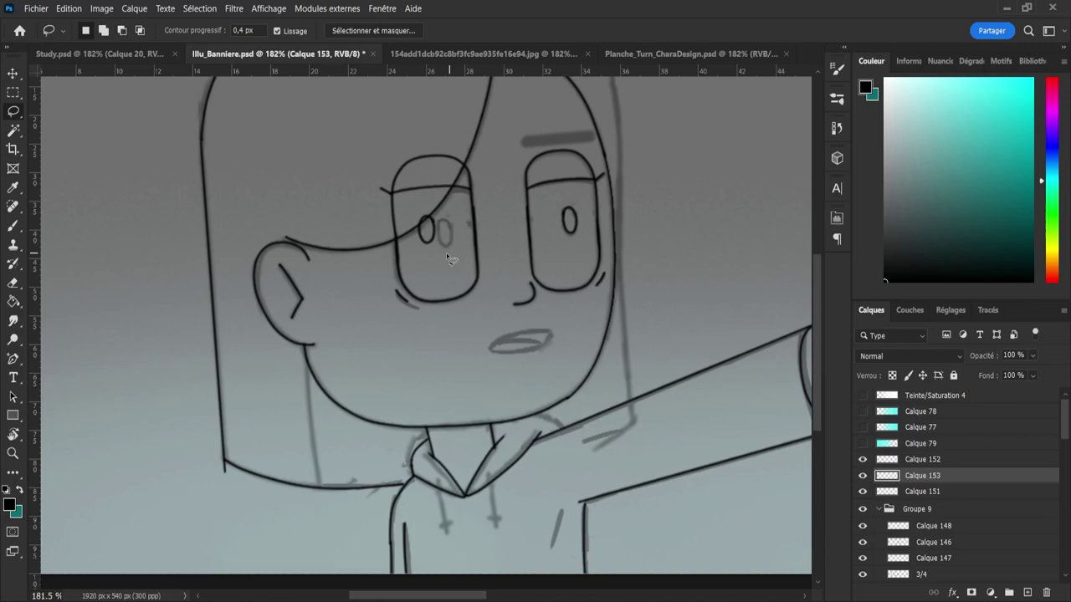
{"action": "mouse_move", "coordinate": [446, 219]}
{"action": "left_mouse_down"}
{"action": "mouse_move", "coordinate": [423, 250]}
{"action": "mouse_move", "coordinate": [450, 238]}
{"action": "mouse_move", "coordinate": [445, 231]}
{"action": "mouse_move", "coordinate": [451, 240]}
{"action": "left_mouse_up"}
{"action": "key", "text": "ctrl+t"}
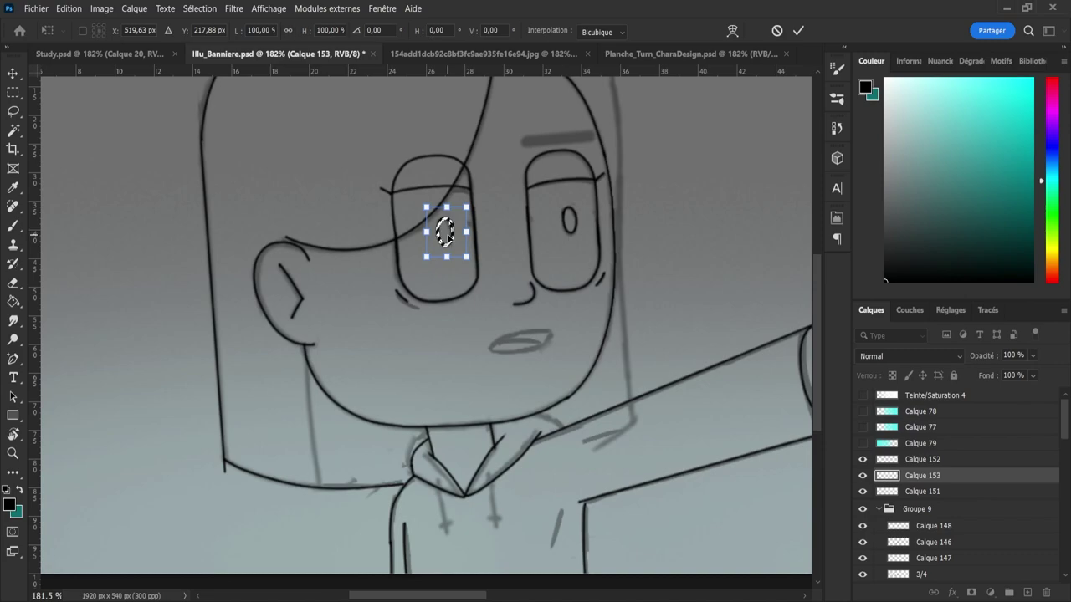
{"action": "key", "text": "Return"}
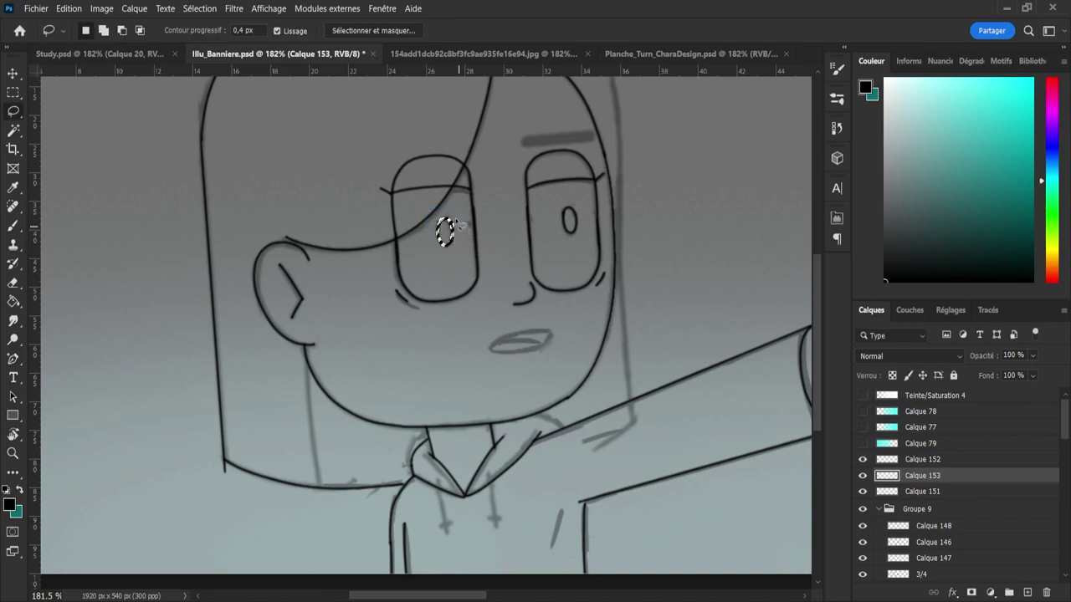
{"action": "key", "text": "ctrl+d"}
- Lasso the small crease line beneath the copied eye and transform it to fit the sketch
{"action": "key", "text": "alt"}
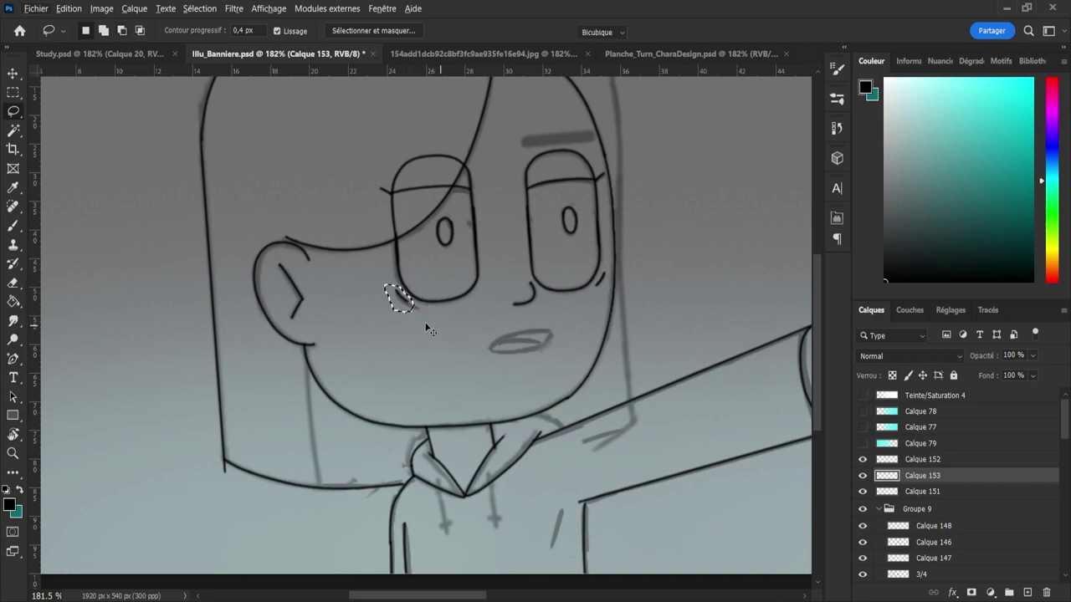
{"action": "key", "text": "ctrl+t"}
{"action": "left_click_drag", "start_coordinate": [421, 318], "coordinate": [406, 304]}
{"action": "left_click", "coordinate": [799, 30]}
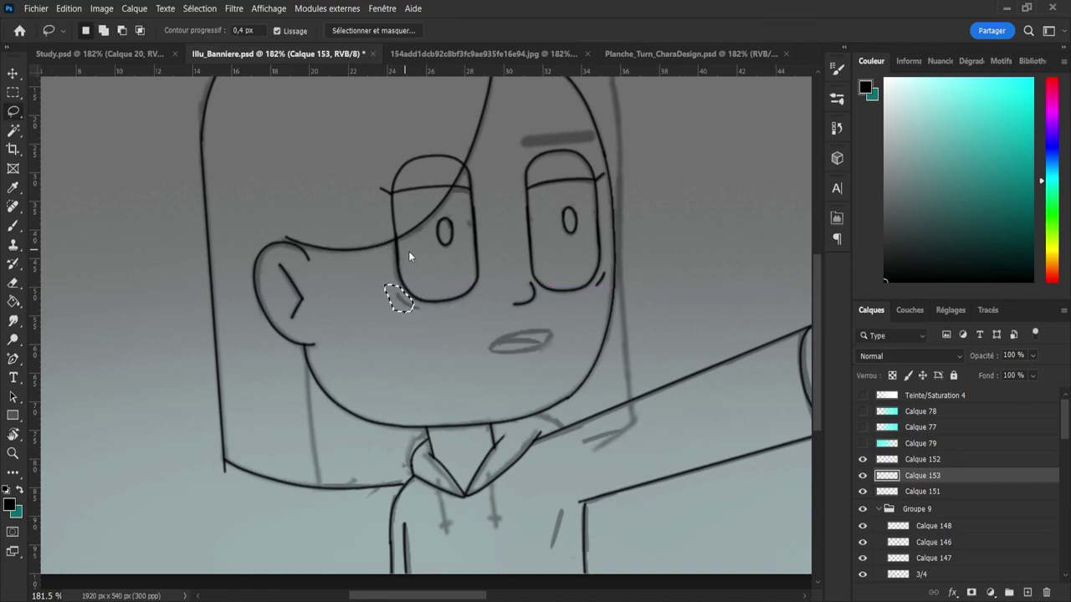
- Ink the closed mouth outline with its inner line over the sketched mouth on Calque 153
{"action": "key", "text": "ctrl+d"}
{"action": "key", "text": "b"}
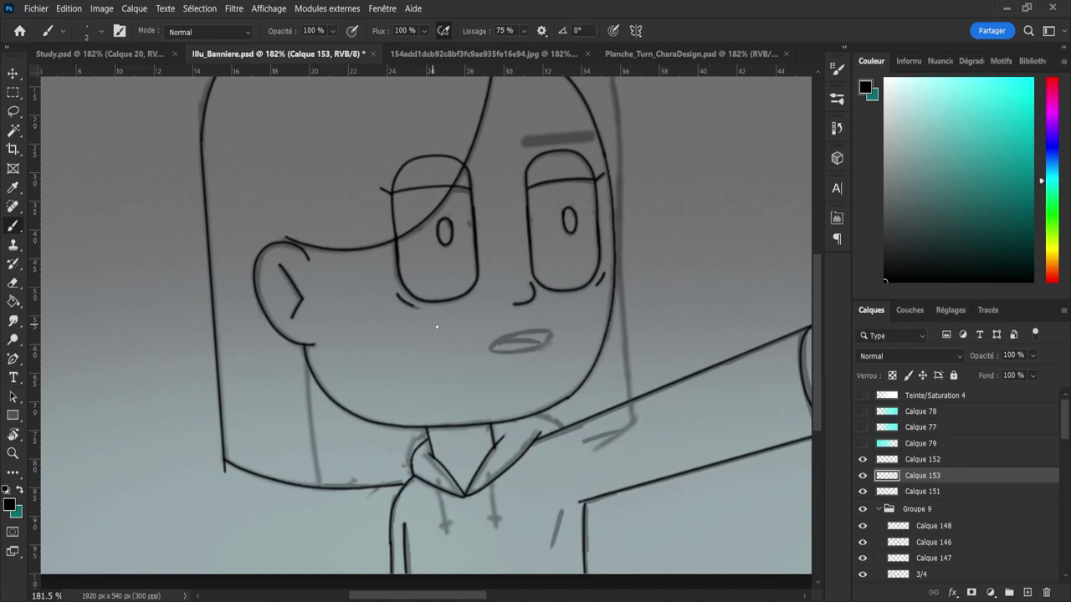
{"action": "scroll", "coordinate": [534, 369], "scroll_direction": "up", "scroll_amount": 3}
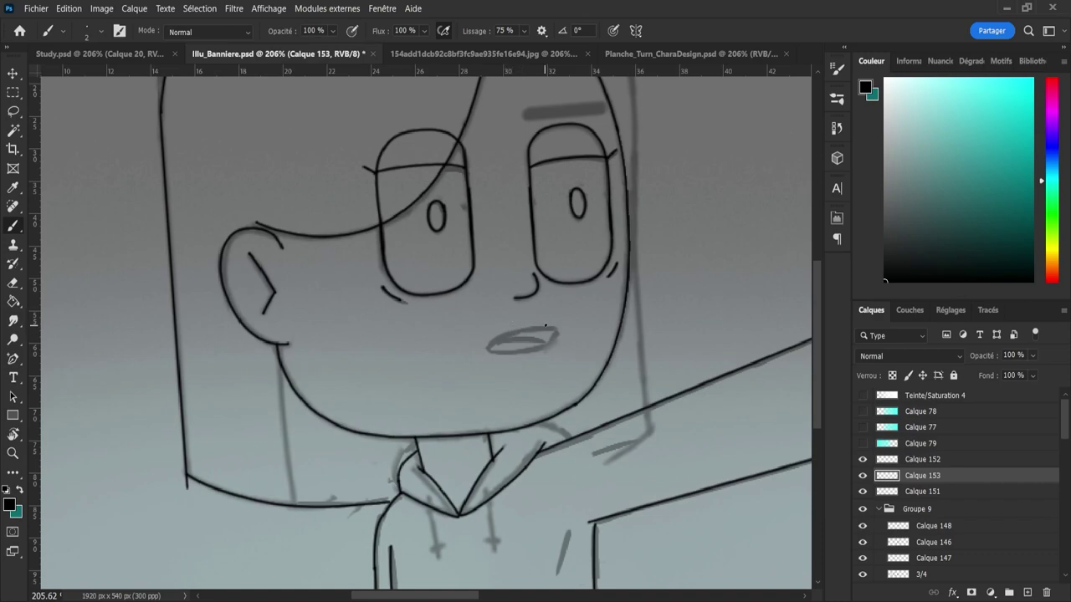
{"action": "mouse_move", "coordinate": [549, 327]}
{"action": "left_mouse_down"}
{"action": "mouse_move", "coordinate": [491, 335]}
{"action": "mouse_move", "coordinate": [488, 349]}
{"action": "left_mouse_up"}
{"action": "key", "text": "ctrl+z"}
{"action": "key", "text": "ctrl+z"}
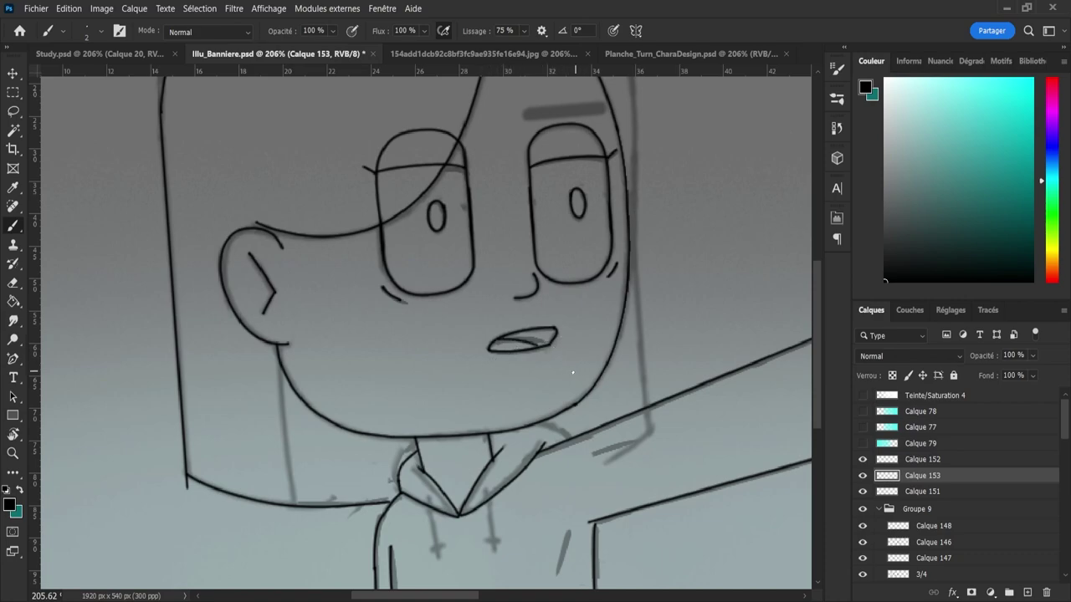
{"action": "key", "text": "e"}
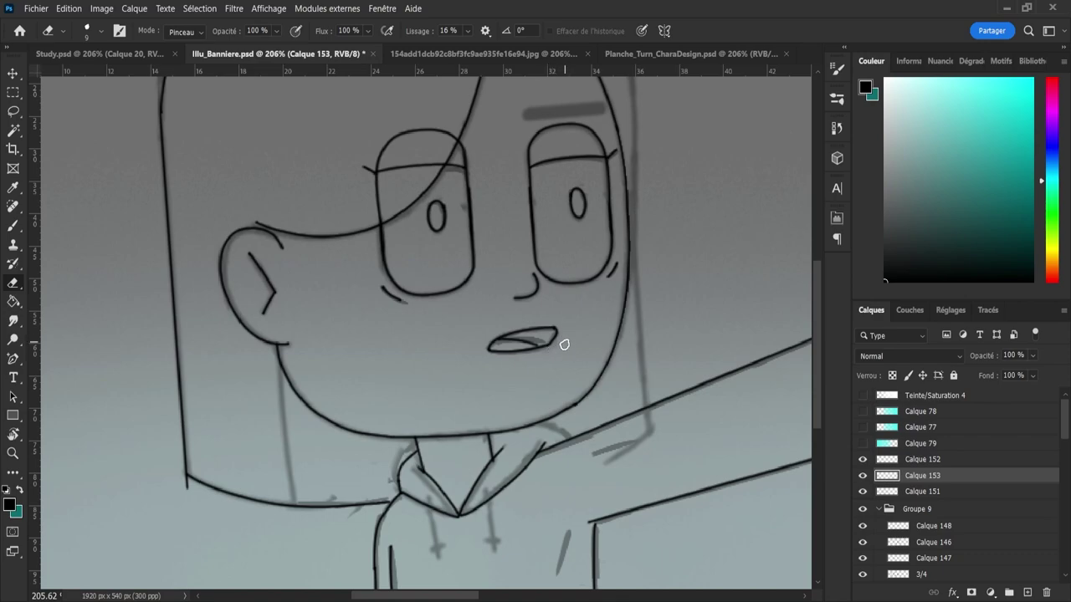
{"action": "key", "text": "b"}
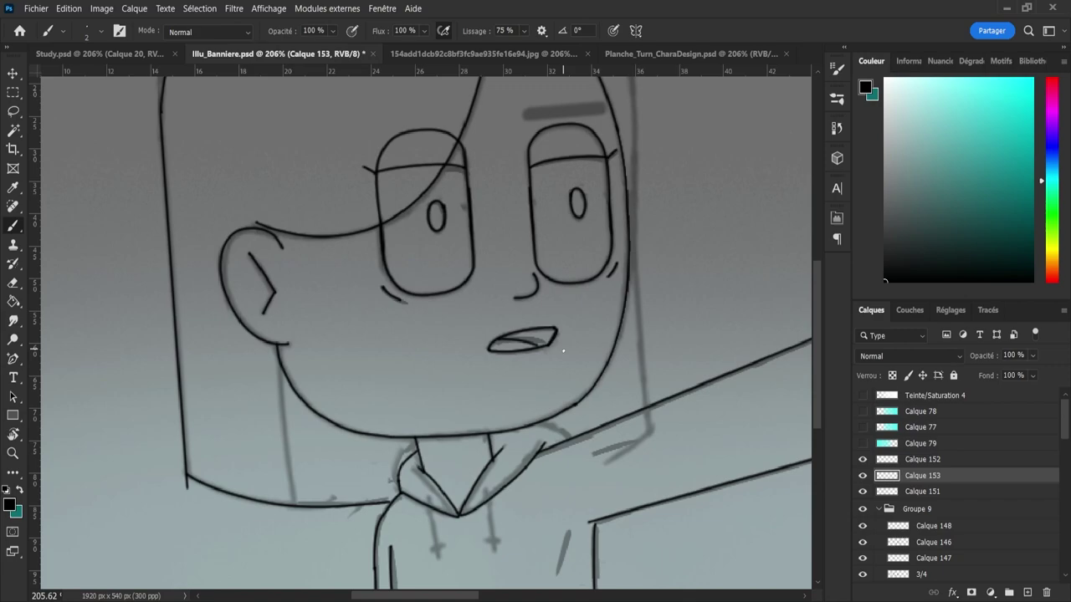
{"action": "key", "text": "e"}
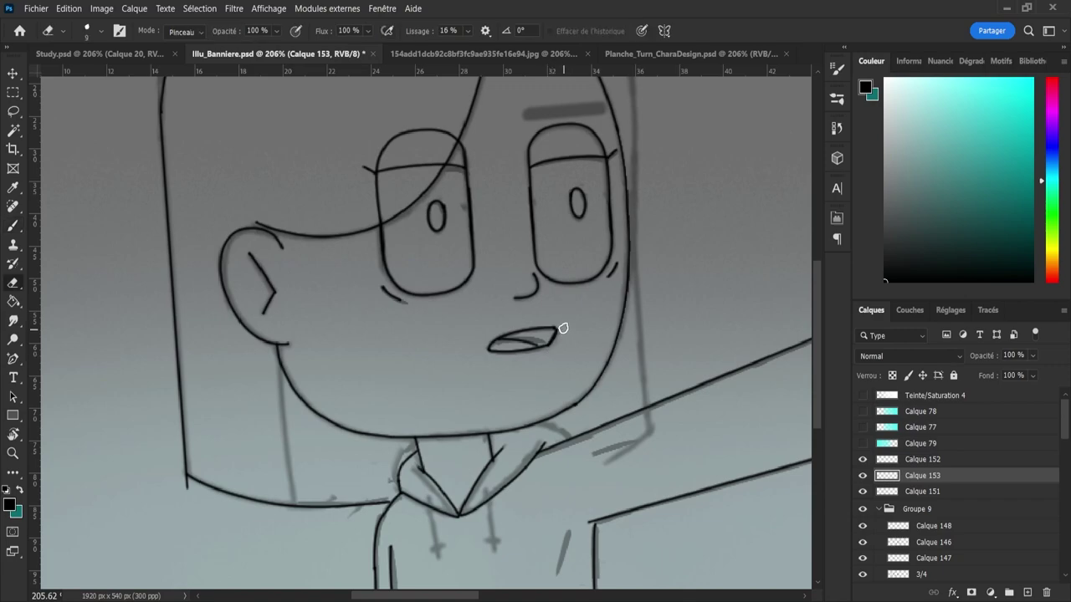
- Lasso the inked mouth, scale it to about 110 % and rotate it by about -4.2°
{"action": "key", "text": "l"}
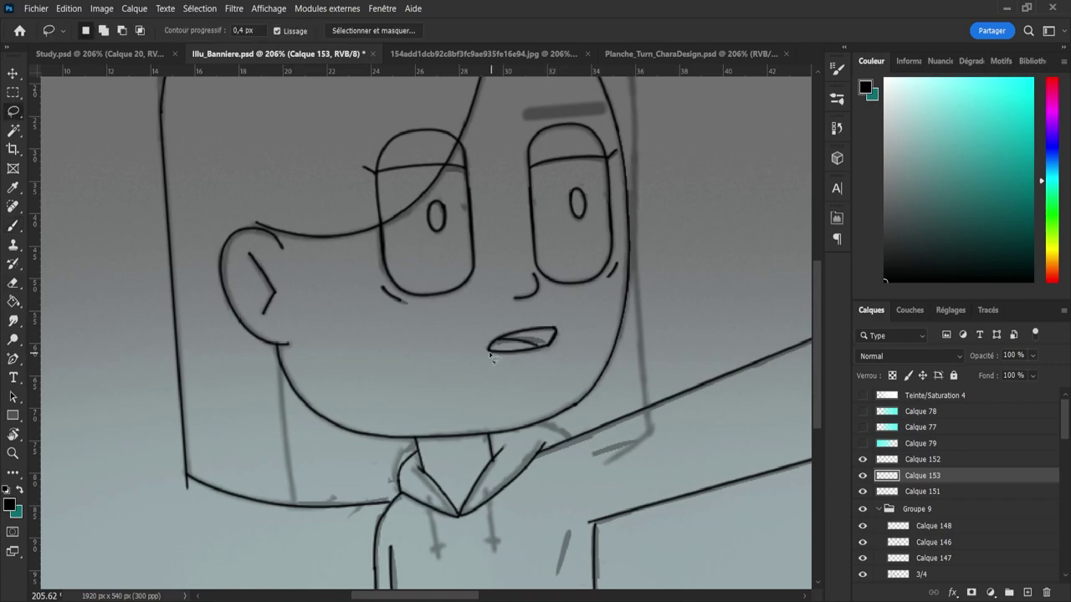
{"action": "mouse_move", "coordinate": [492, 356]}
{"action": "left_mouse_down"}
{"action": "mouse_move", "coordinate": [568, 344]}
{"action": "mouse_move", "coordinate": [555, 310]}
{"action": "mouse_move", "coordinate": [469, 351]}
{"action": "left_mouse_up"}
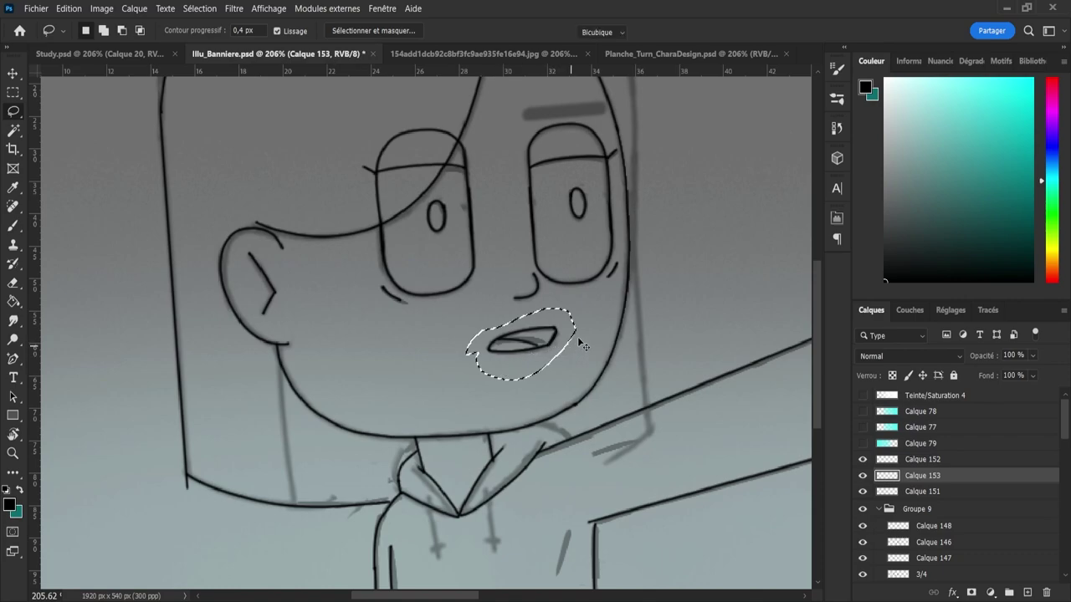
{"action": "key", "text": "ctrl+t"}
{"action": "left_click_drag", "start_coordinate": [576, 307], "coordinate": [603, 293]}
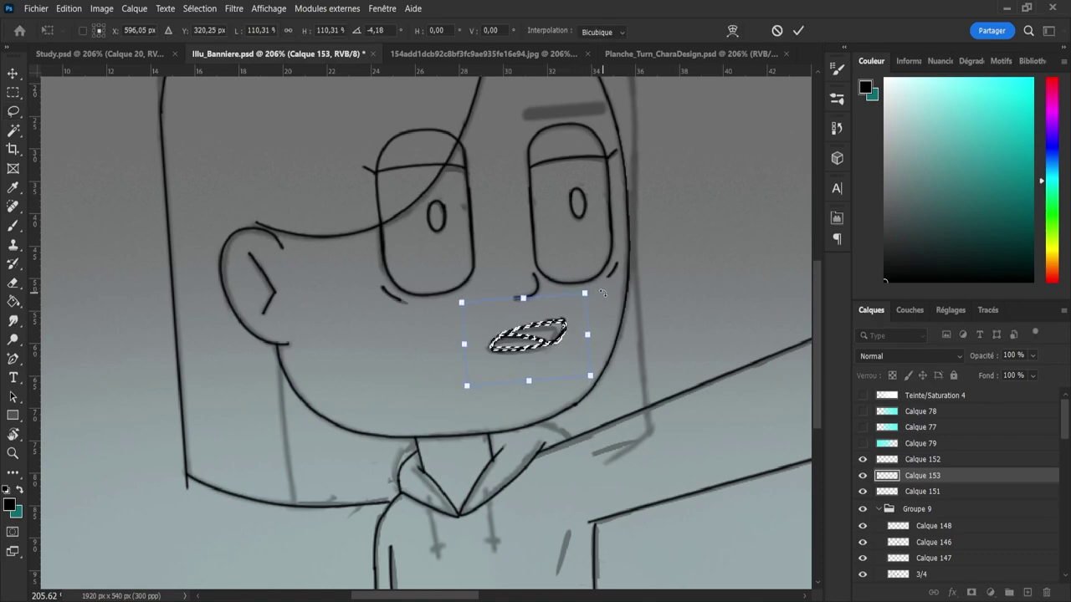
- Shift the transformed mouth slightly away from the face edge, apply the transformation and clear the selection
{"action": "left_click_drag", "start_coordinate": [552, 334], "coordinate": [542, 335]}
{"action": "key", "text": "Right"}
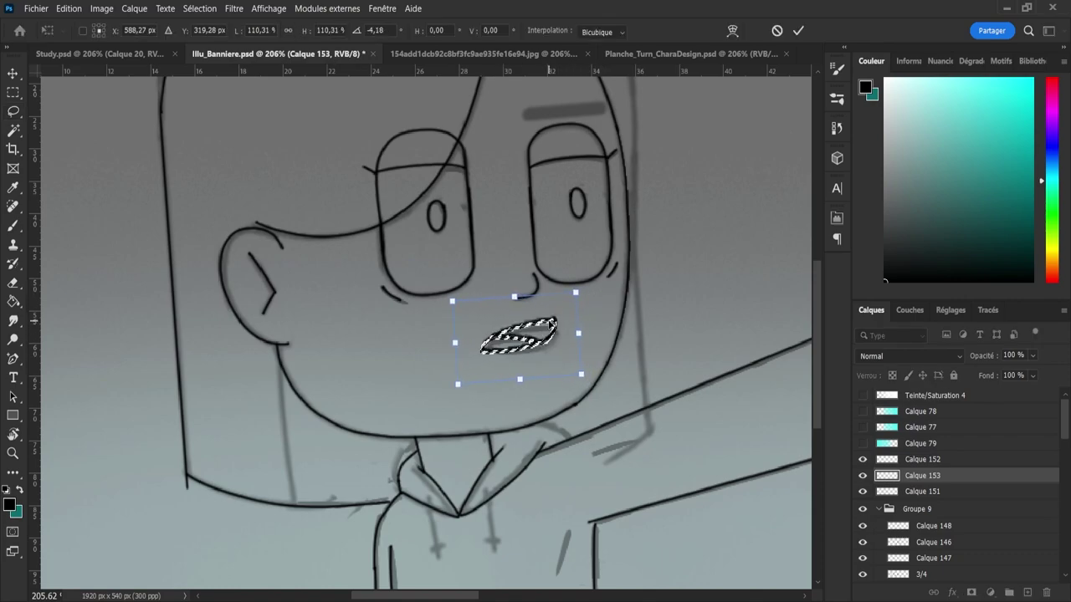
{"action": "key", "text": "Down"}
{"action": "key", "text": "Right"}
{"action": "key", "text": "Left"}
{"action": "key", "text": "Left"}
{"action": "key", "text": "Left"}
{"action": "key", "text": "Left"}
{"action": "key", "text": "Left"}
{"action": "key", "text": "Left"}
{"action": "key", "text": "Left"}
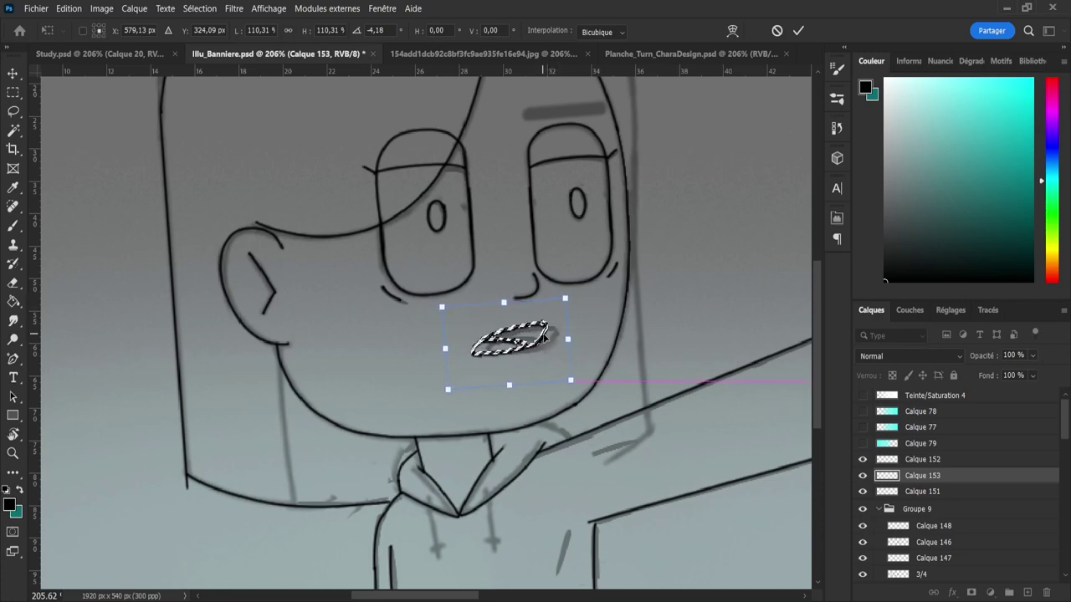
{"action": "left_click", "coordinate": [798, 30]}
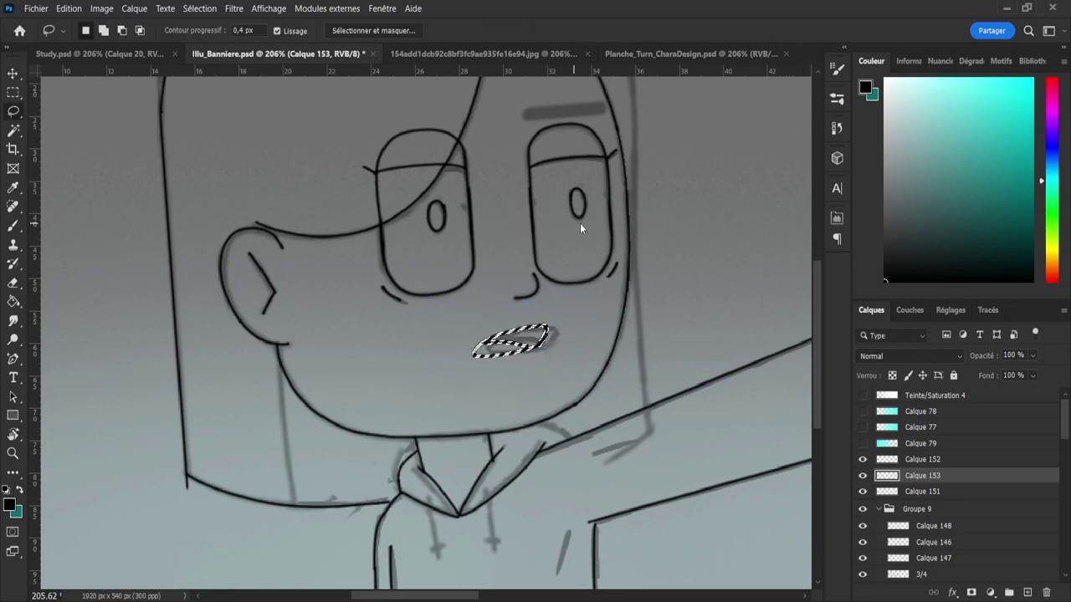
{"action": "key", "text": "ctrl+d"}
- Ink the short hair strand at the top of the head, beside the parting
{"action": "key", "text": "z"}
{"action": "key", "text": "ctrl+0"}
{"action": "left_click_drag", "start_coordinate": [459, 386], "coordinate": [425, 387]}
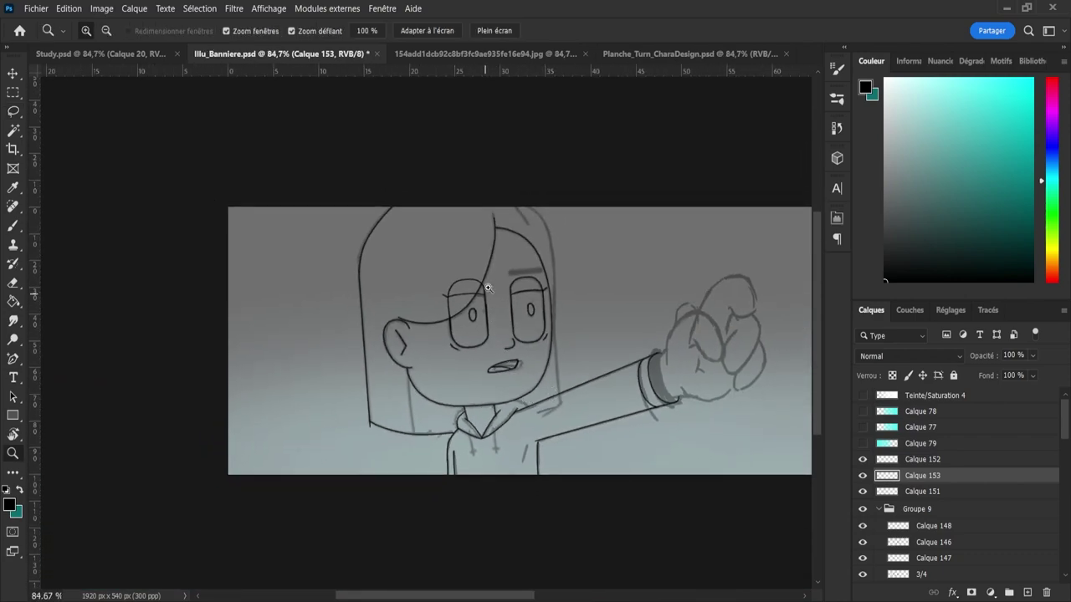
{"action": "mouse_move", "coordinate": [497, 280]}
{"action": "left_mouse_down"}
{"action": "mouse_move", "coordinate": [511, 282]}
{"action": "mouse_move", "coordinate": [497, 282]}
{"action": "left_mouse_up"}
{"action": "mouse_move", "coordinate": [525, 206]}
{"action": "left_mouse_down"}
{"action": "mouse_move", "coordinate": [548, 213]}
{"action": "mouse_move", "coordinate": [527, 230]}
{"action": "mouse_move", "coordinate": [536, 246]}
{"action": "left_mouse_up"}
{"action": "scroll", "coordinate": [527, 234], "scroll_direction": "up", "scroll_amount": 1}
{"action": "key", "text": "b"}
{"action": "key", "text": "ctrl+z"}
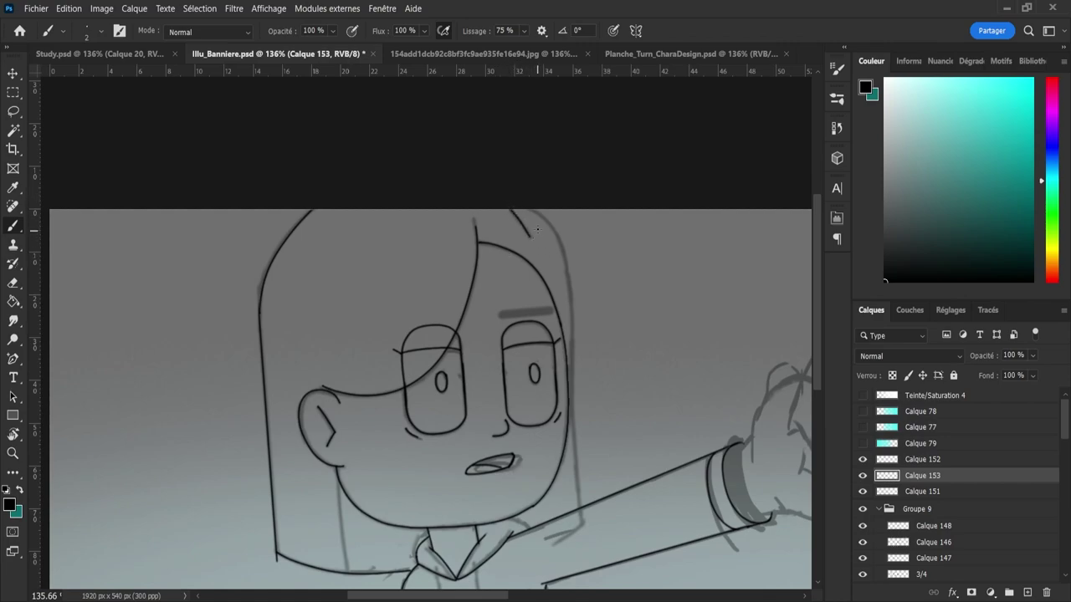
{"action": "key", "text": "ctrl+z"}
{"action": "mouse_move", "coordinate": [568, 268]}
{"action": "left_mouse_down"}
{"action": "mouse_move", "coordinate": [571, 387]}
{"action": "mouse_move", "coordinate": [548, 343]}
{"action": "mouse_move", "coordinate": [550, 384]}
{"action": "mouse_move", "coordinate": [570, 343]}
{"action": "mouse_move", "coordinate": [573, 406]}
{"action": "left_mouse_up"}
{"action": "left_click_drag", "start_coordinate": [569, 341], "coordinate": [571, 404]}
{"action": "key", "text": "ctrl+z"}
{"action": "left_click_drag", "start_coordinate": [569, 341], "coordinate": [574, 421]}
{"action": "key", "text": "ctrl+z"}
{"action": "key", "text": "ctrl+z"}
- Add a new layer above Calque 153 and try to ink the hair's outer edge beside the face
{"action": "left_click", "coordinate": [1027, 593]}
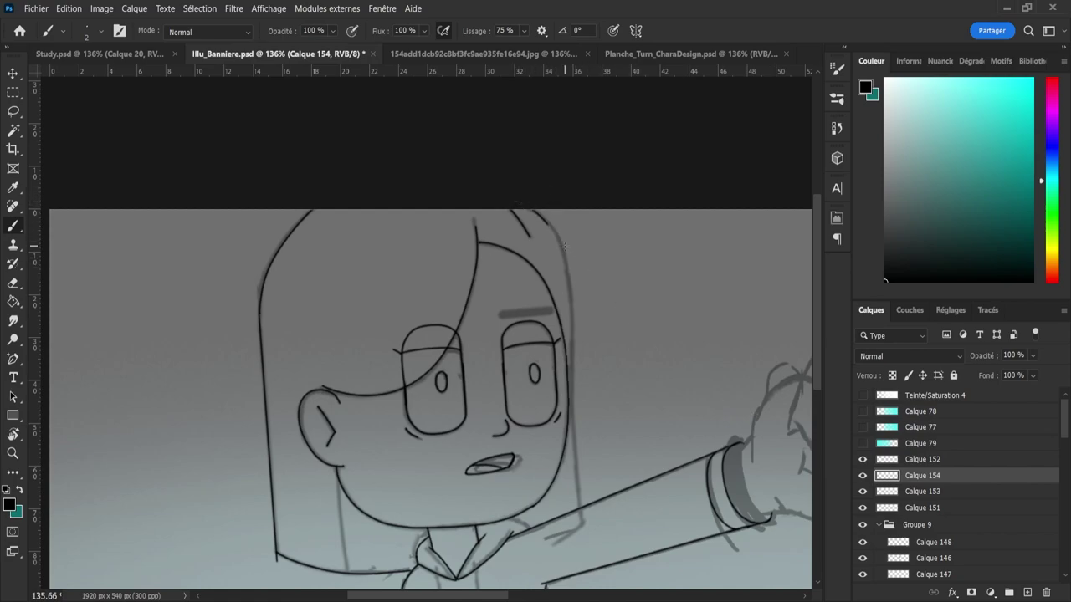
{"action": "left_click_drag", "start_coordinate": [569, 278], "coordinate": [569, 282]}
{"action": "key", "text": "ctrl+z"}
{"action": "left_click_drag", "start_coordinate": [570, 357], "coordinate": [569, 469]}
{"action": "left_click_drag", "start_coordinate": [337, 467], "coordinate": [339, 516]}
{"action": "key", "text": "ctrl+z"}
{"action": "left_click_drag", "start_coordinate": [337, 467], "coordinate": [343, 518]}
{"action": "key", "text": "ctrl+z"}
{"action": "mouse_move", "coordinate": [339, 466]}
{"action": "left_mouse_down"}
{"action": "mouse_move", "coordinate": [350, 588]}
{"action": "mouse_move", "coordinate": [341, 465]}
{"action": "mouse_move", "coordinate": [347, 577]}
{"action": "left_mouse_up"}
{"action": "key", "text": "ctrl+z"}
{"action": "key", "text": "ctrl+z"}
{"action": "key", "text": "ctrl+z"}
{"action": "key", "text": "ctrl+z"}
- Ink the hair line running from below the ear down to the hair's lower edge on Calque 154
{"action": "left_click_drag", "start_coordinate": [337, 466], "coordinate": [346, 567]}
{"action": "key", "text": "ctrl+z"}
{"action": "left_click_drag", "start_coordinate": [338, 462], "coordinate": [345, 563]}
{"action": "key", "text": "e"}
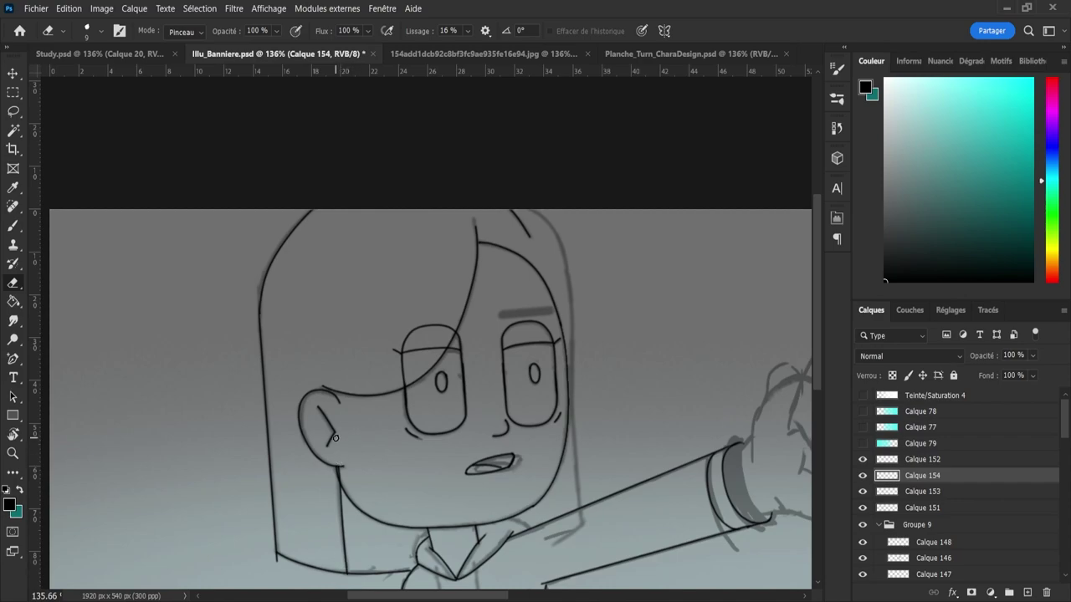
- Ink the hair's outer edge beside the face, from the top of the head down to the outstretched arm
{"action": "key", "text": "b"}
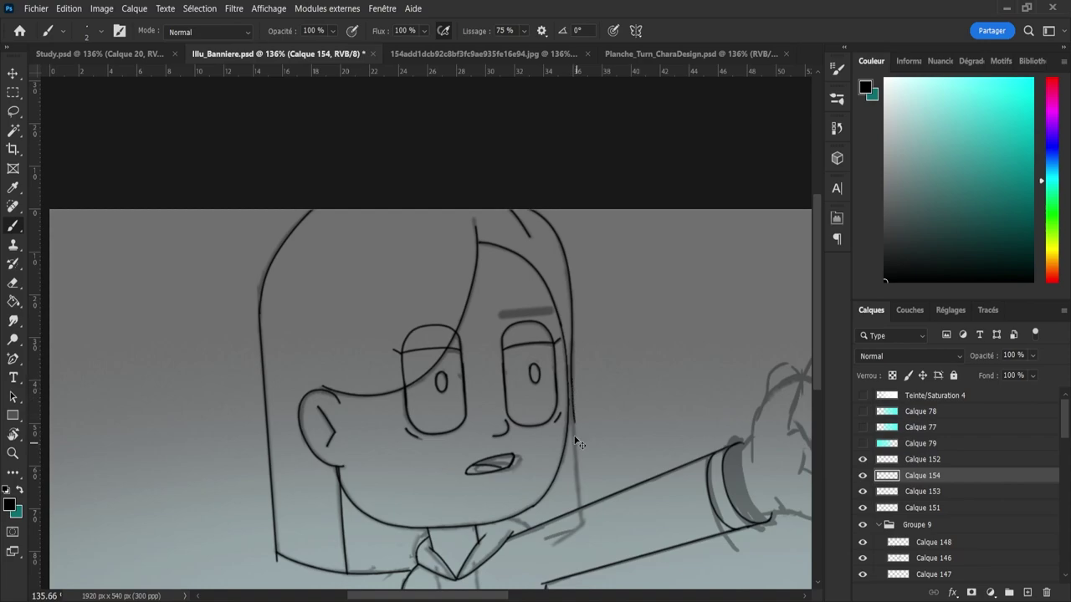
{"action": "left_click_drag", "start_coordinate": [572, 378], "coordinate": [581, 515]}
{"action": "key", "text": "z"}
{"action": "left_click_drag", "start_coordinate": [566, 454], "coordinate": [527, 460]}
{"action": "left_click_drag", "start_coordinate": [565, 531], "coordinate": [586, 555]}
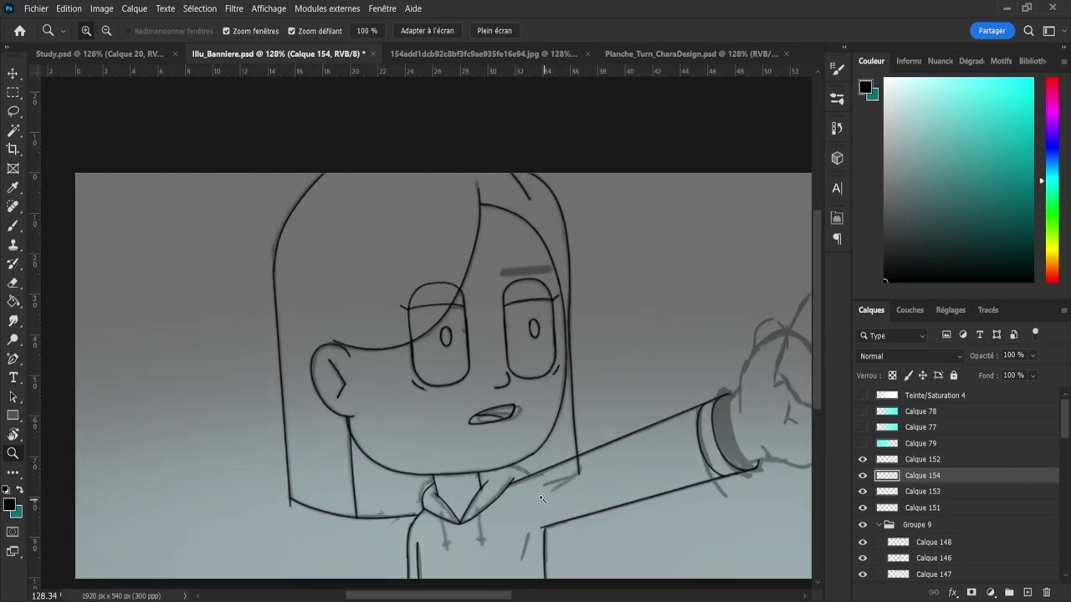
- Ink the short hood edge between the jaw and the shoulder of the outstretched arm
{"action": "key", "text": "b"}
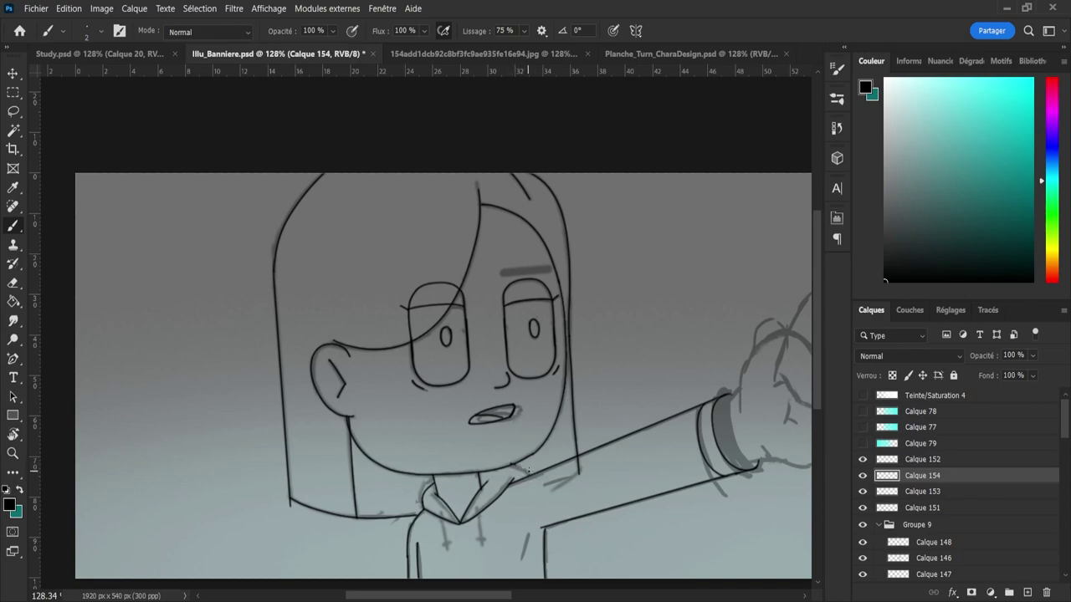
{"action": "key", "text": "z"}
{"action": "left_click_drag", "start_coordinate": [476, 446], "coordinate": [435, 446]}
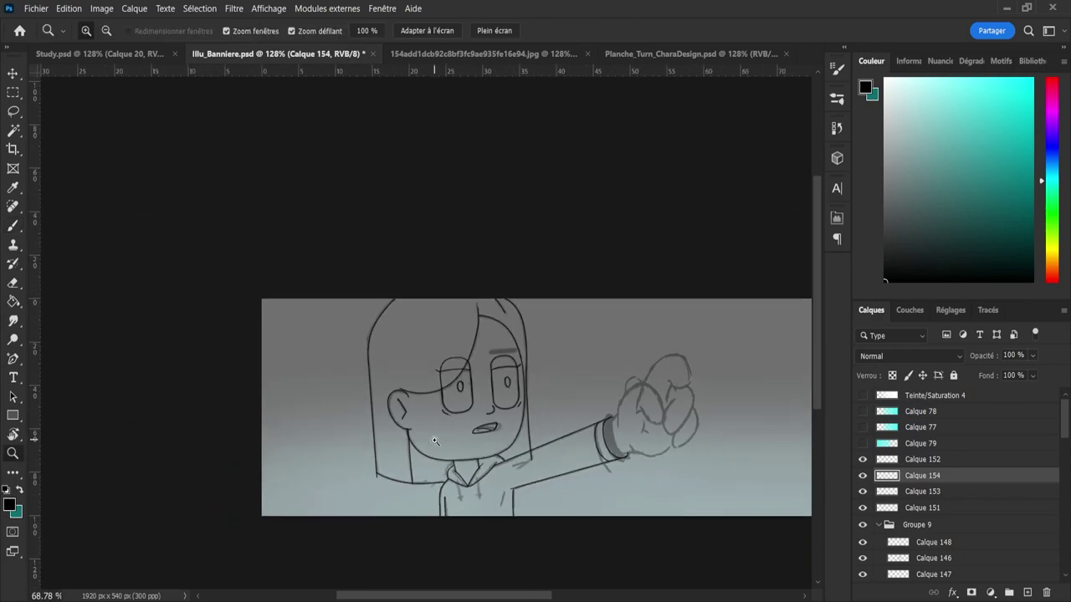
{"action": "left_click_drag", "start_coordinate": [547, 487], "coordinate": [564, 486]}
{"action": "left_click_drag", "start_coordinate": [480, 453], "coordinate": [453, 453]}
{"action": "left_click_drag", "start_coordinate": [606, 460], "coordinate": [644, 471]}
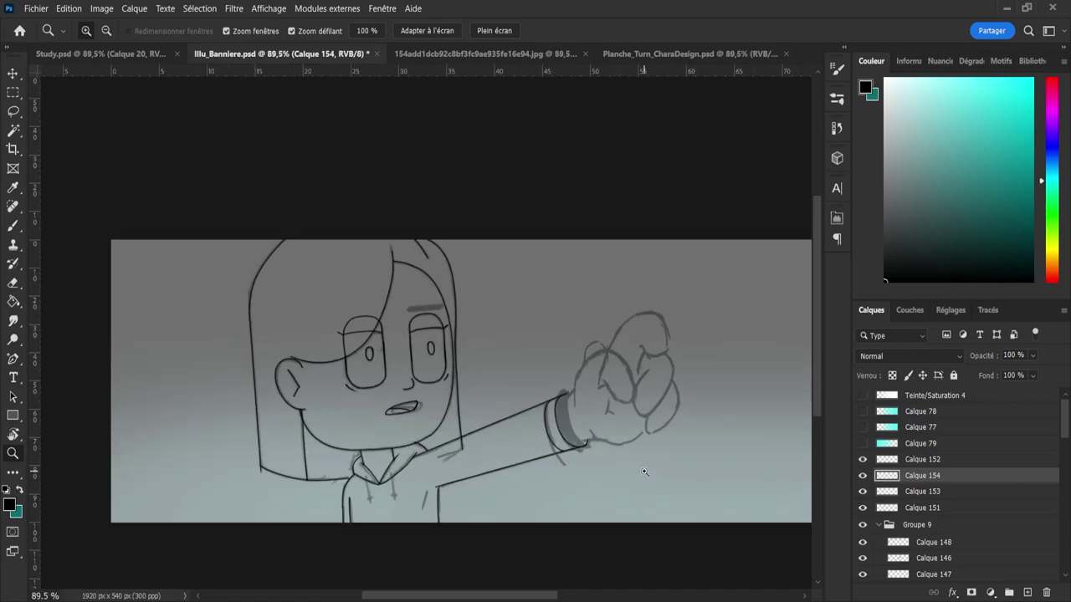
{"action": "left_click_drag", "start_coordinate": [577, 459], "coordinate": [559, 459]}
{"action": "left_click_drag", "start_coordinate": [444, 467], "coordinate": [488, 483]}
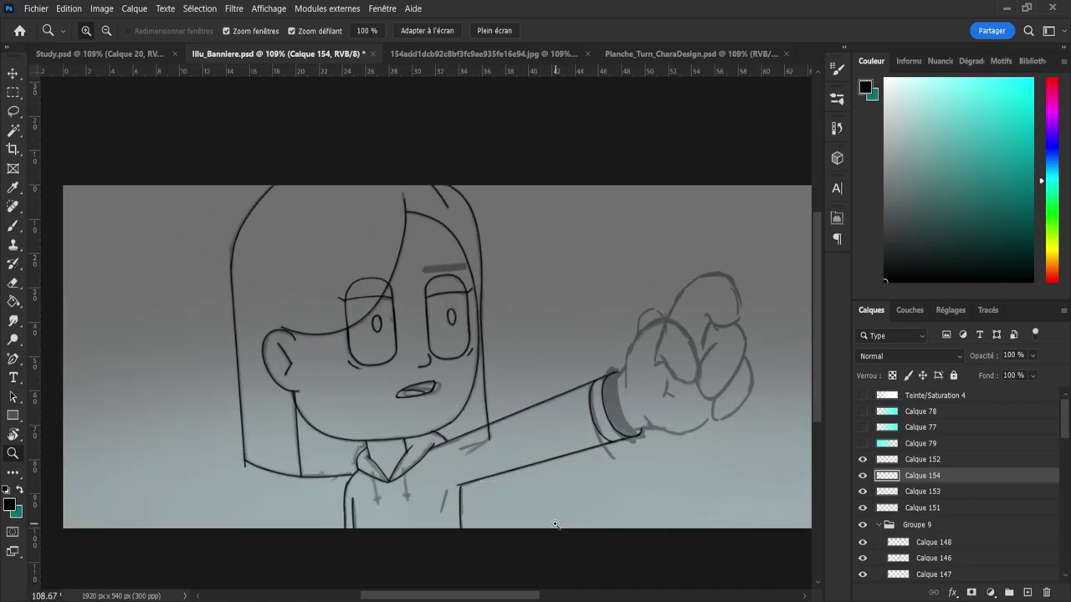
- Erase the part of the eye on Calque 153 that overlaps the hair fringe
{"action": "key", "text": "b"}
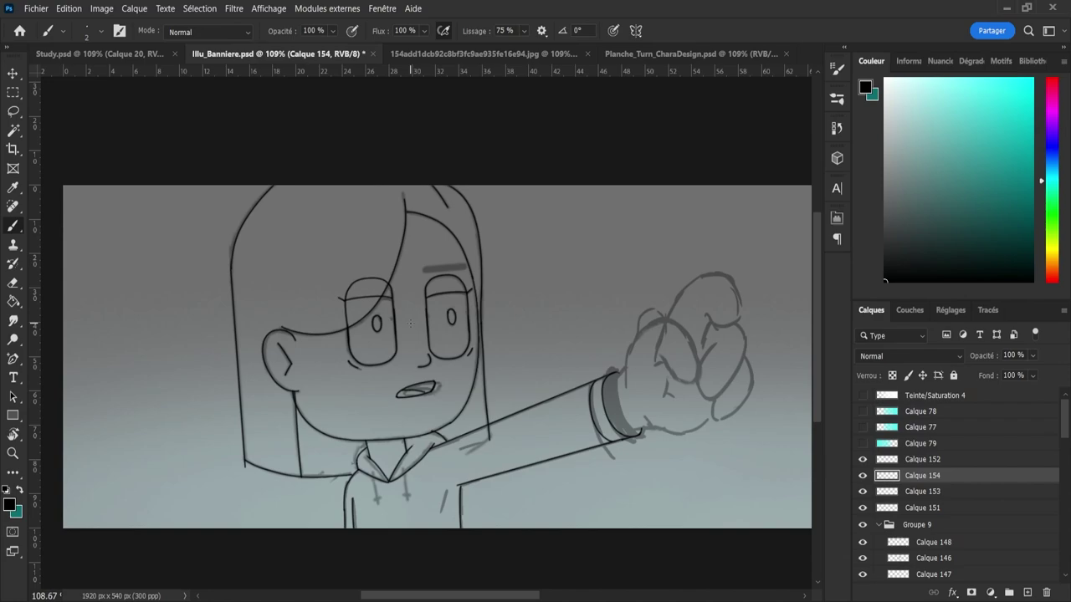
{"action": "left_click", "coordinate": [862, 492]}
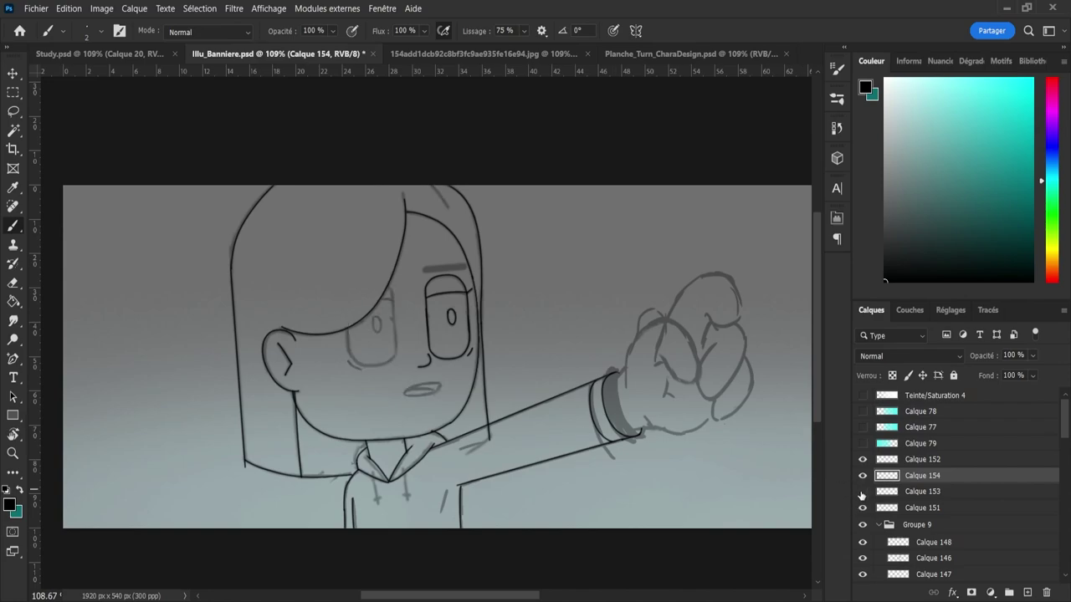
{"action": "left_click", "coordinate": [863, 492]}
{"action": "left_click", "coordinate": [868, 497]}
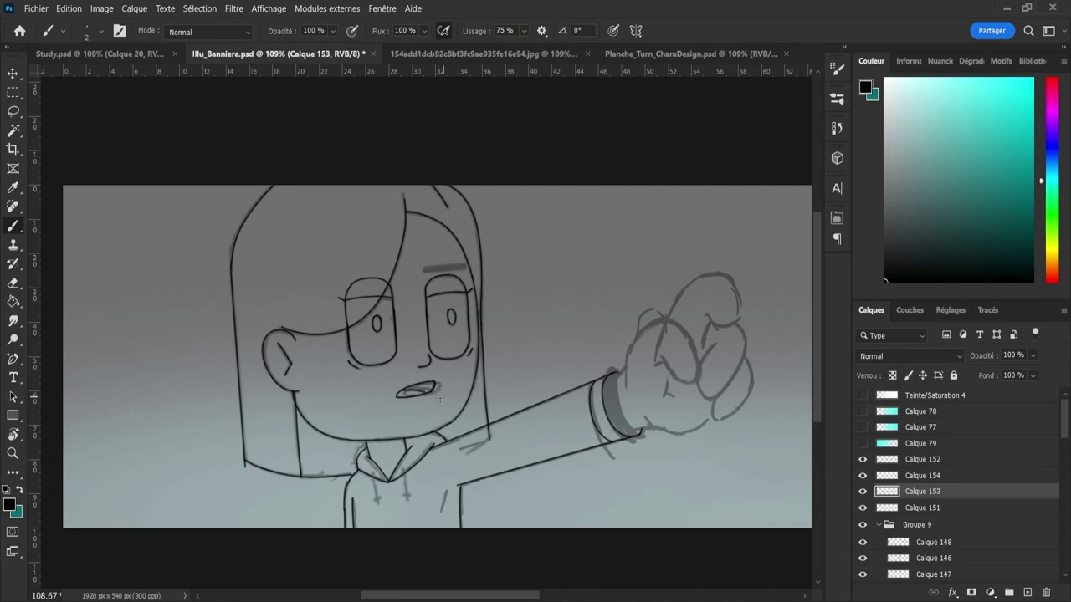
{"action": "key", "text": "e"}
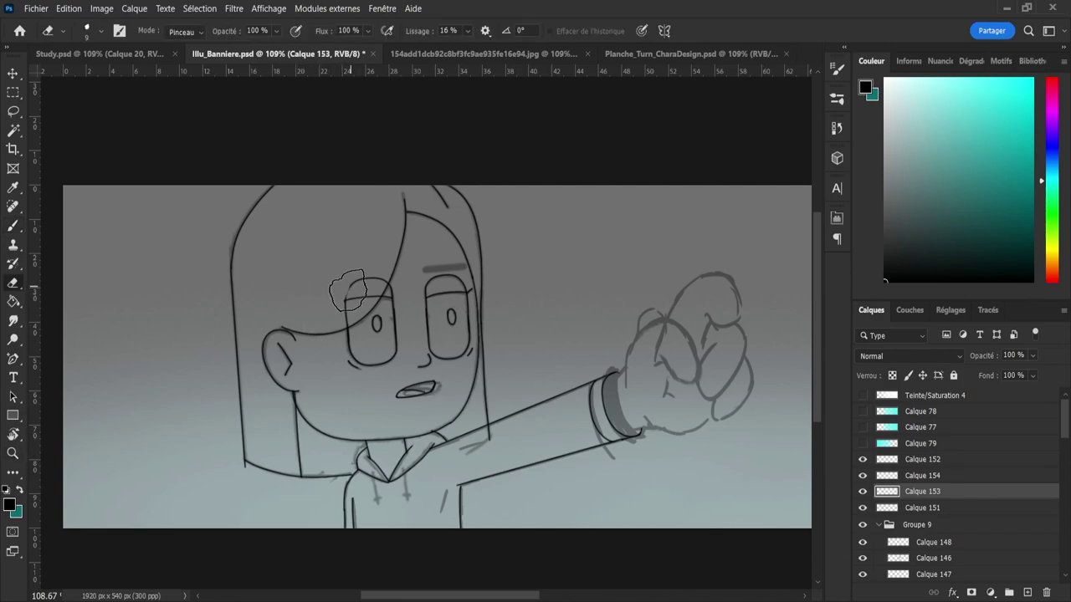
{"action": "mouse_move", "coordinate": [348, 291]}
{"action": "left_mouse_down"}
{"action": "mouse_move", "coordinate": [363, 271]}
{"action": "mouse_move", "coordinate": [368, 284]}
{"action": "mouse_move", "coordinate": [337, 295]}
{"action": "left_mouse_up"}
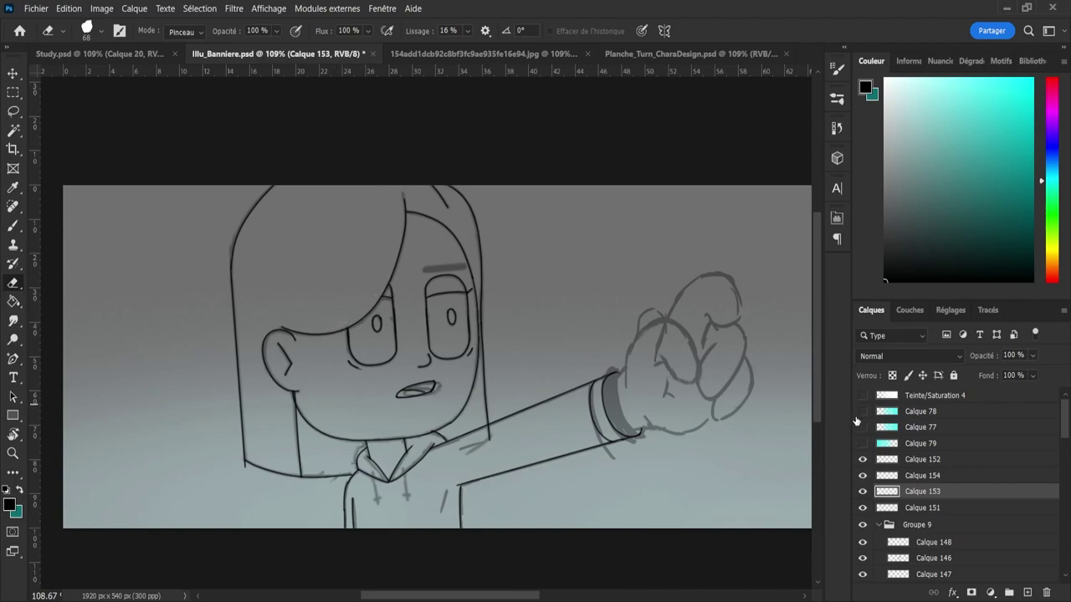
- Merge Calque 151 and Calque 153 into a single layer
{"action": "left_click", "coordinate": [925, 508], "text": "shift"}
{"action": "key", "text": "ctrl+e"}
{"action": "left_click", "coordinate": [868, 493]}
{"action": "left_click", "coordinate": [870, 492]}
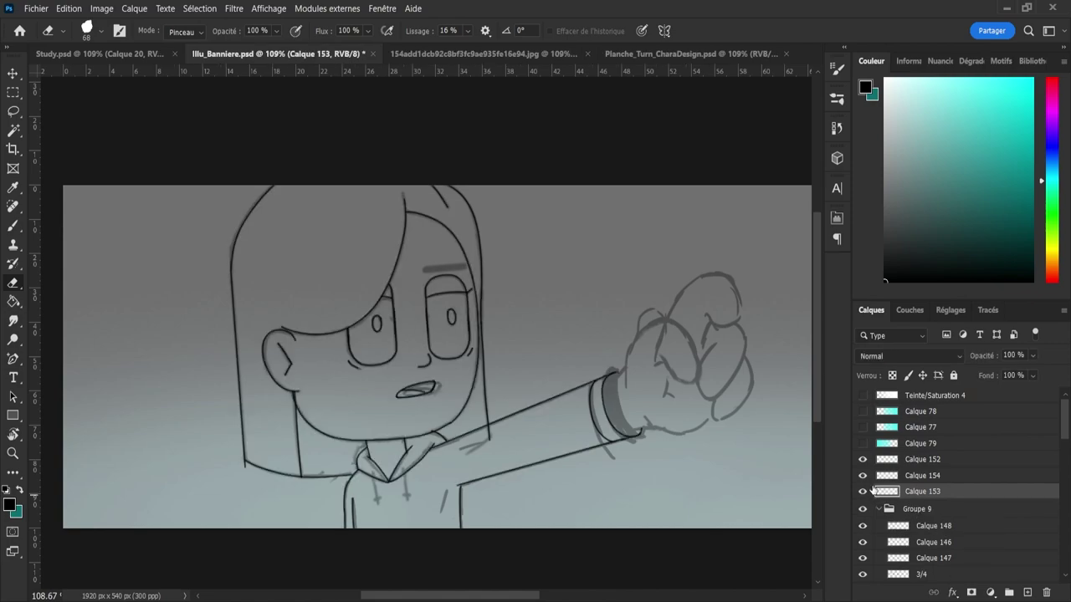
- Add a new layer above Calque 154 and ink the hand-side edge of the sleeve cuff's shaded band
{"action": "left_click", "coordinate": [862, 475]}
{"action": "left_click", "coordinate": [862, 463]}
{"action": "left_click", "coordinate": [863, 463]}
{"action": "left_click", "coordinate": [880, 478]}
{"action": "left_click", "coordinate": [1027, 592]}
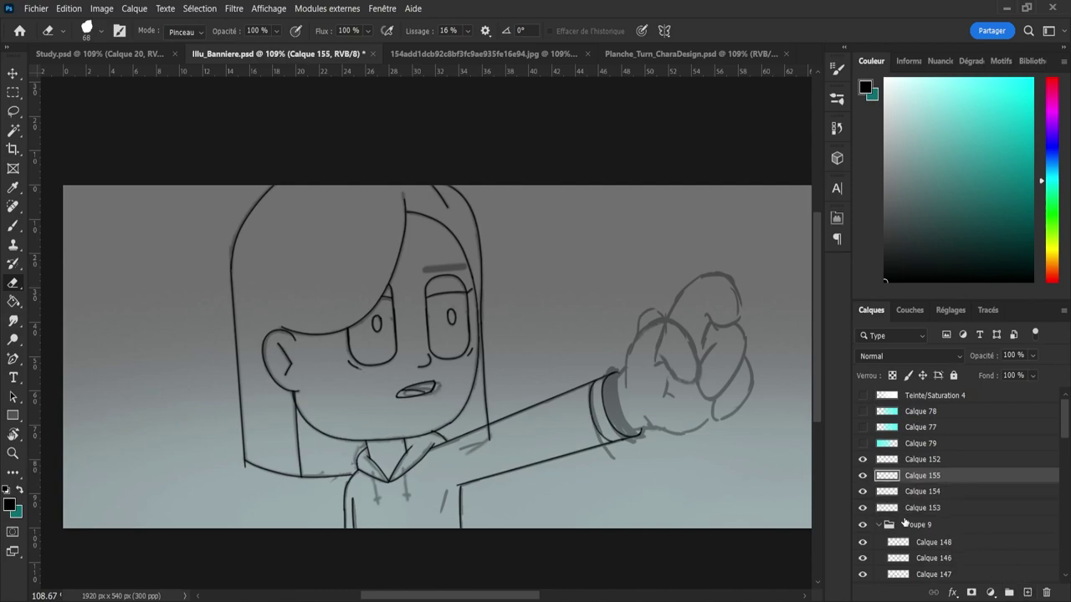
{"action": "key", "text": "b"}
{"action": "scroll", "coordinate": [629, 391], "scroll_direction": "up", "scroll_amount": 4}
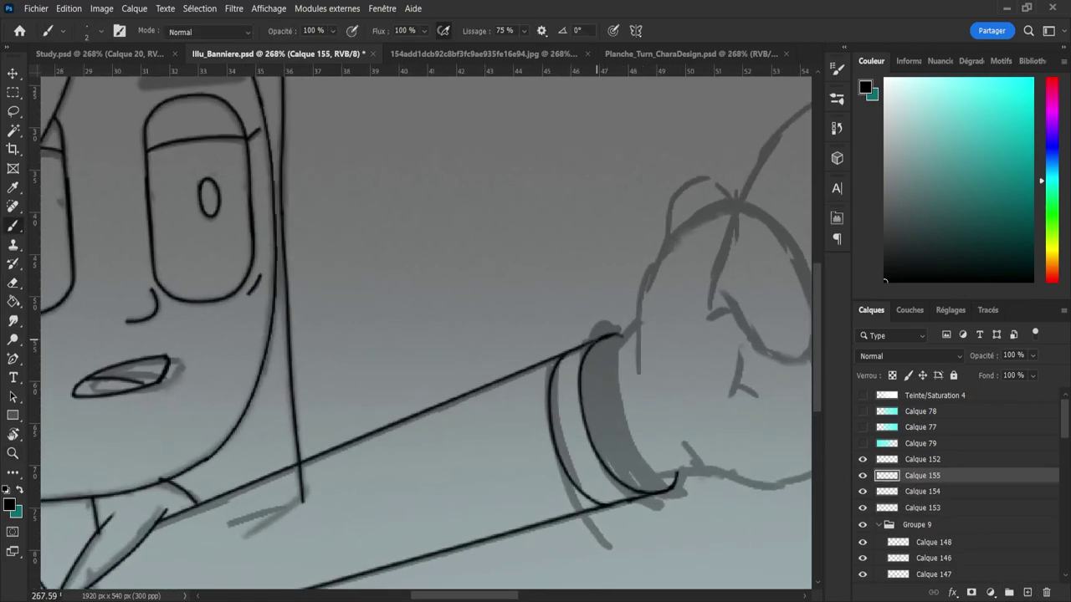
{"action": "key", "text": "ctrl+z"}
{"action": "mouse_move", "coordinate": [619, 337]}
{"action": "left_mouse_down"}
{"action": "mouse_move", "coordinate": [618, 438]}
{"action": "mouse_move", "coordinate": [678, 482]}
{"action": "left_mouse_up"}
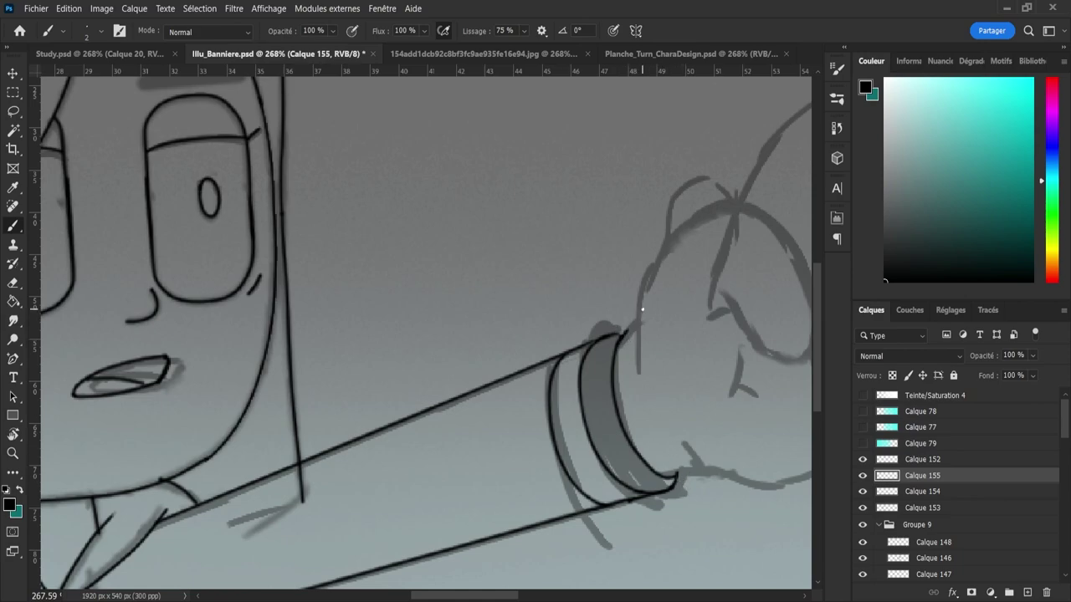
- Ink the short wrist line leaving the cuff and the curved outline over the back of the hand
{"action": "key", "text": "ctrl+z"}
{"action": "key", "text": "ctrl+z"}
{"action": "key", "text": "ctrl+space"}
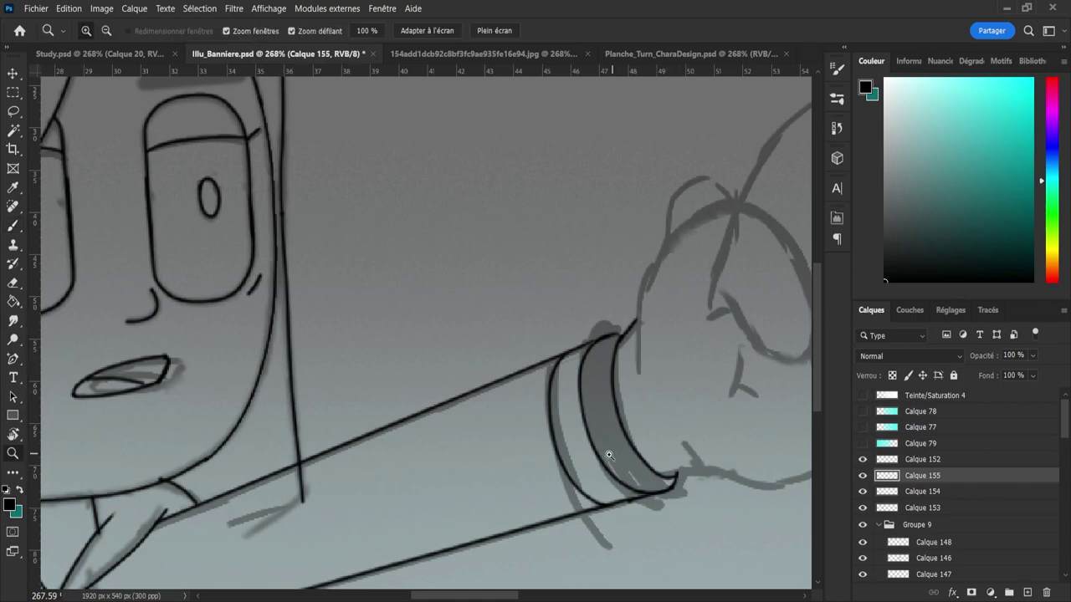
{"action": "left_click_drag", "start_coordinate": [607, 454], "coordinate": [569, 454]}
{"action": "left_click_drag", "start_coordinate": [734, 387], "coordinate": [761, 380]}
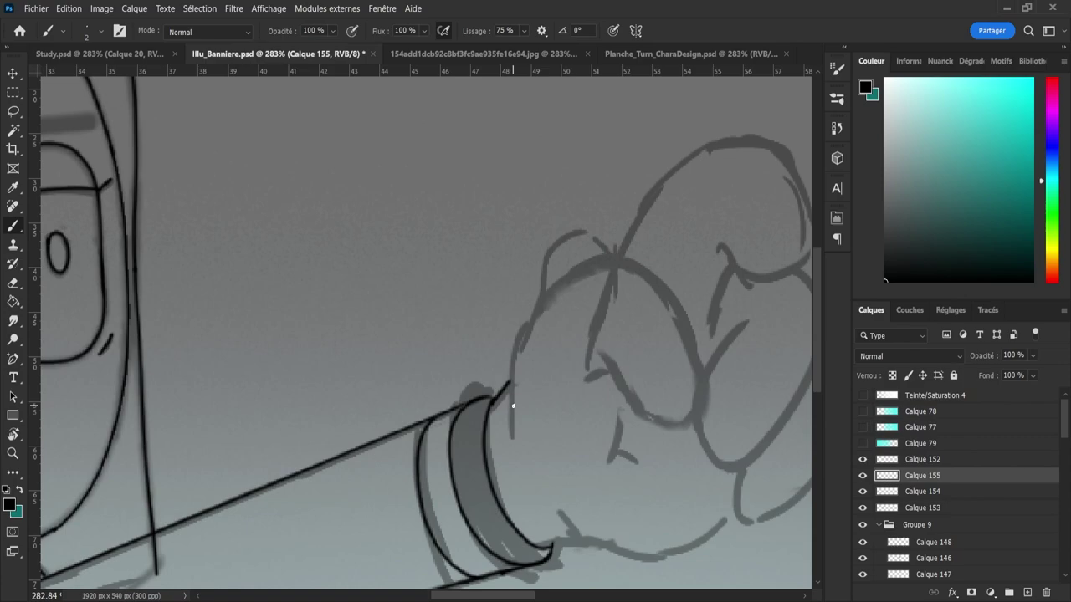
{"action": "left_click_drag", "start_coordinate": [512, 411], "coordinate": [516, 337]}
{"action": "key", "text": "ctrl+z"}
{"action": "mouse_move", "coordinate": [511, 415]}
{"action": "left_mouse_down"}
{"action": "mouse_move", "coordinate": [514, 346]}
{"action": "mouse_move", "coordinate": [538, 303]}
{"action": "mouse_move", "coordinate": [598, 250]}
{"action": "left_mouse_up"}
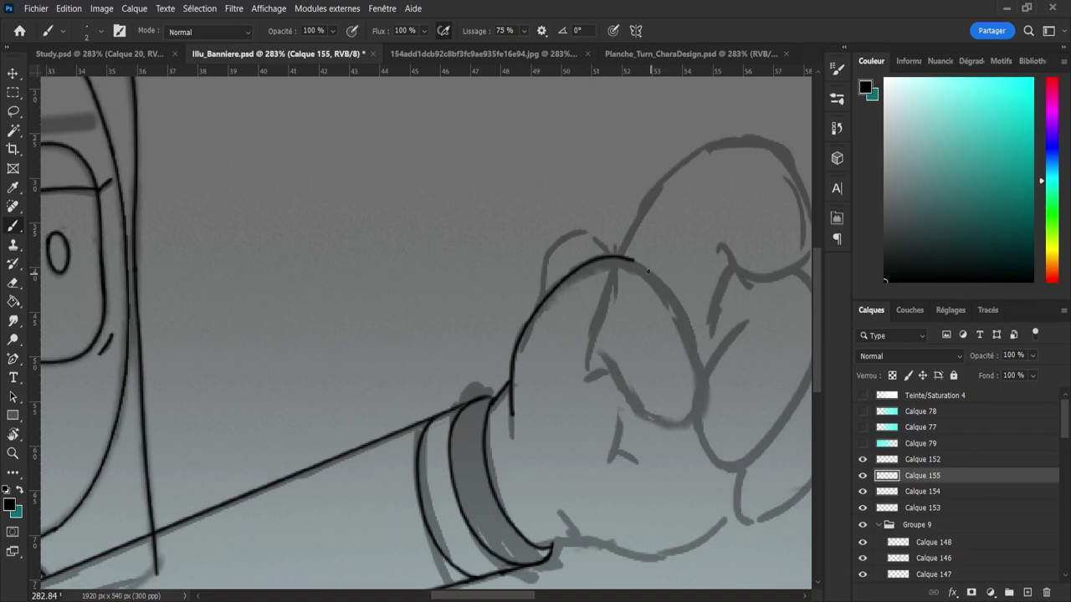
- Ink the rounded loop continuing the hand outline and the small crease beside its inner end
{"action": "left_click_drag", "start_coordinate": [629, 259], "coordinate": [675, 311]}
{"action": "key", "text": "ctrl+z"}
{"action": "mouse_move", "coordinate": [629, 259]}
{"action": "left_mouse_down"}
{"action": "mouse_move", "coordinate": [676, 298]}
{"action": "mouse_move", "coordinate": [709, 383]}
{"action": "mouse_move", "coordinate": [691, 429]}
{"action": "mouse_move", "coordinate": [651, 420]}
{"action": "mouse_move", "coordinate": [628, 399]}
{"action": "left_mouse_up"}
{"action": "left_click_drag", "start_coordinate": [601, 357], "coordinate": [588, 348]}
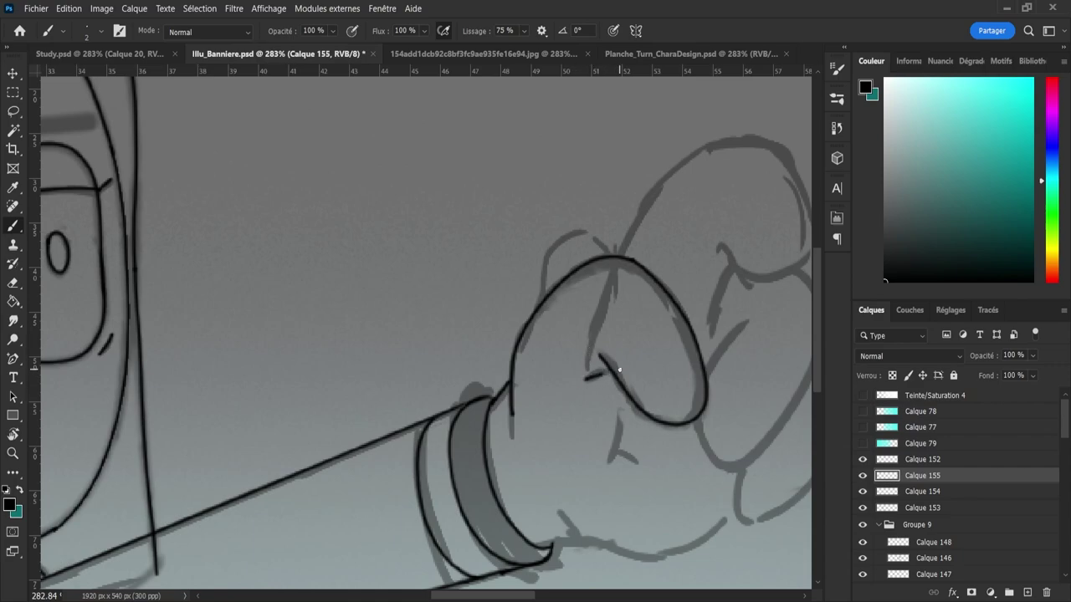
{"action": "key", "text": "ctrl+z"}
{"action": "key", "text": "ctrl+z"}
{"action": "left_click_drag", "start_coordinate": [623, 253], "coordinate": [657, 191]}
{"action": "key", "text": "ctrl+z"}
{"action": "mouse_move", "coordinate": [624, 249]}
{"action": "left_mouse_down"}
{"action": "mouse_move", "coordinate": [645, 196]}
{"action": "mouse_move", "coordinate": [717, 139]}
{"action": "mouse_move", "coordinate": [739, 135]}
{"action": "left_mouse_up"}
{"action": "key", "text": "ctrl+z"}
{"action": "mouse_move", "coordinate": [627, 251]}
{"action": "left_mouse_down"}
{"action": "mouse_move", "coordinate": [650, 186]}
{"action": "mouse_move", "coordinate": [700, 143]}
{"action": "mouse_move", "coordinate": [742, 136]}
{"action": "left_mouse_up"}
{"action": "key", "text": "ctrl+z"}
{"action": "left_click_drag", "start_coordinate": [620, 254], "coordinate": [681, 162]}
{"action": "key", "text": "ctrl+z"}
- Ink the raised finger's outline from the knuckle loop up over the fingertip and back to the small inner hook
{"action": "mouse_move", "coordinate": [620, 256]}
{"action": "left_mouse_down"}
{"action": "mouse_move", "coordinate": [657, 175]}
{"action": "mouse_move", "coordinate": [706, 140]}
{"action": "mouse_move", "coordinate": [734, 132]}
{"action": "mouse_move", "coordinate": [787, 154]}
{"action": "left_mouse_up"}
{"action": "mouse_move", "coordinate": [699, 202]}
{"action": "left_mouse_down"}
{"action": "mouse_move", "coordinate": [585, 229]}
{"action": "mouse_move", "coordinate": [801, 237]}
{"action": "left_mouse_up"}
{"action": "left_click_drag", "start_coordinate": [617, 243], "coordinate": [670, 244]}
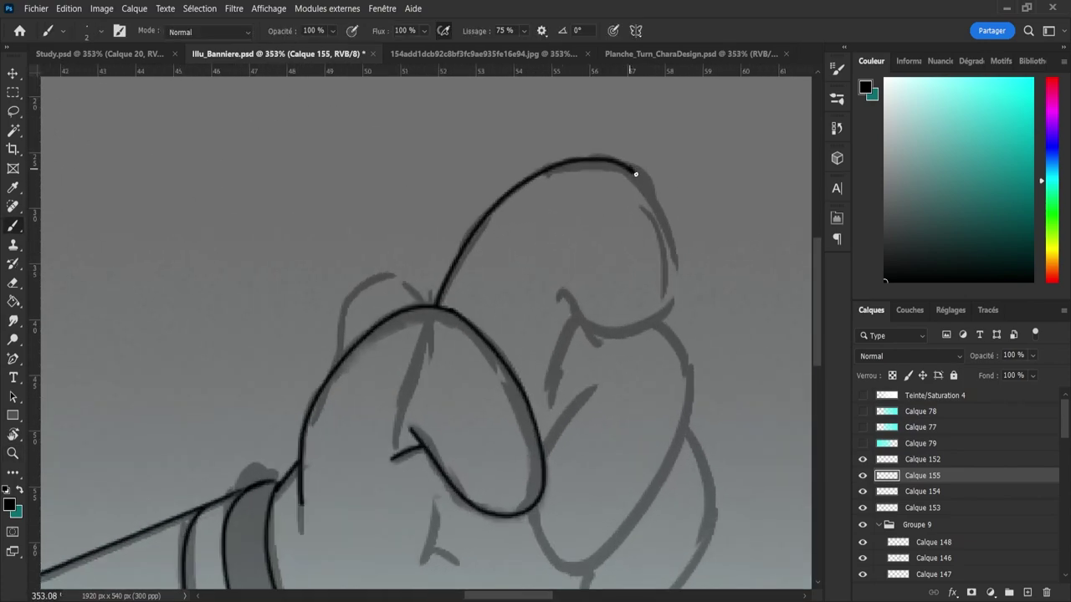
{"action": "key", "text": "ctrl+z"}
{"action": "mouse_move", "coordinate": [636, 174]}
{"action": "left_mouse_down"}
{"action": "mouse_move", "coordinate": [672, 249]}
{"action": "mouse_move", "coordinate": [678, 311]}
{"action": "mouse_move", "coordinate": [669, 325]}
{"action": "mouse_move", "coordinate": [594, 328]}
{"action": "mouse_move", "coordinate": [557, 285]}
{"action": "mouse_move", "coordinate": [550, 331]}
{"action": "left_mouse_up"}
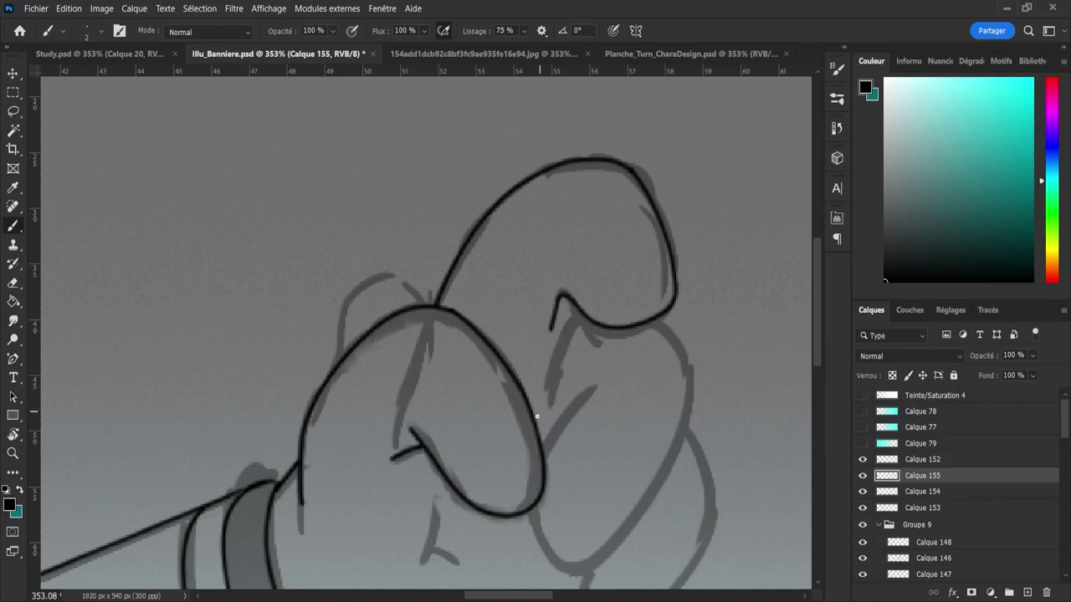
- Shorten the end of the hook under the raised fingertip and ink the slanted line running down from it
{"action": "key", "text": "e"}
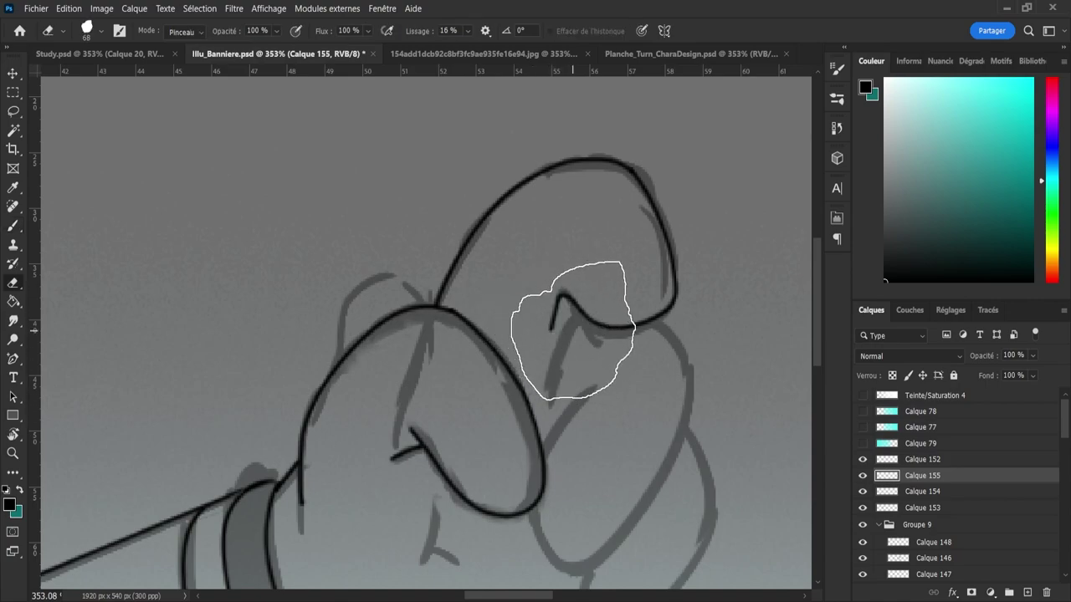
{"action": "left_click", "coordinate": [649, 359]}
{"action": "left_click_drag", "start_coordinate": [552, 343], "coordinate": [542, 409]}
{"action": "key", "text": "b"}
{"action": "key", "text": "ctrl+z"}
{"action": "left_click_drag", "start_coordinate": [579, 307], "coordinate": [538, 416]}
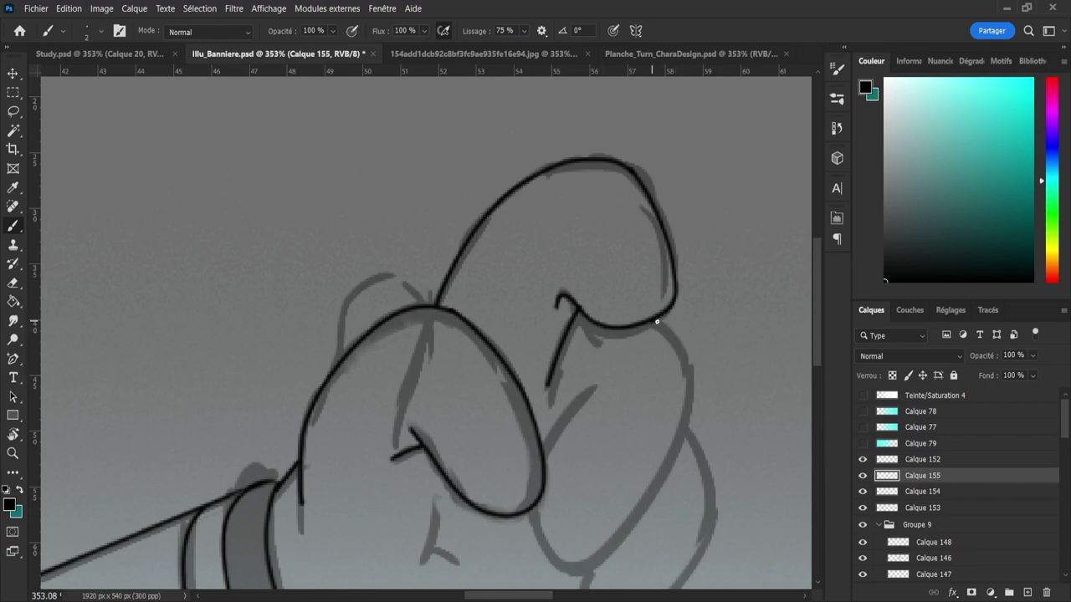
{"action": "mouse_move", "coordinate": [656, 321]}
{"action": "left_mouse_down"}
{"action": "mouse_move", "coordinate": [686, 347]}
{"action": "mouse_move", "coordinate": [698, 394]}
{"action": "mouse_move", "coordinate": [650, 492]}
{"action": "left_mouse_up"}
{"action": "key", "text": "ctrl+z"}
{"action": "mouse_move", "coordinate": [668, 328]}
{"action": "left_mouse_down"}
{"action": "mouse_move", "coordinate": [702, 377]}
{"action": "mouse_move", "coordinate": [693, 422]}
{"action": "mouse_move", "coordinate": [620, 536]}
{"action": "mouse_move", "coordinate": [571, 574]}
{"action": "mouse_move", "coordinate": [549, 562]}
{"action": "mouse_move", "coordinate": [538, 531]}
{"action": "mouse_move", "coordinate": [533, 497]}
{"action": "mouse_move", "coordinate": [547, 473]}
{"action": "left_mouse_up"}
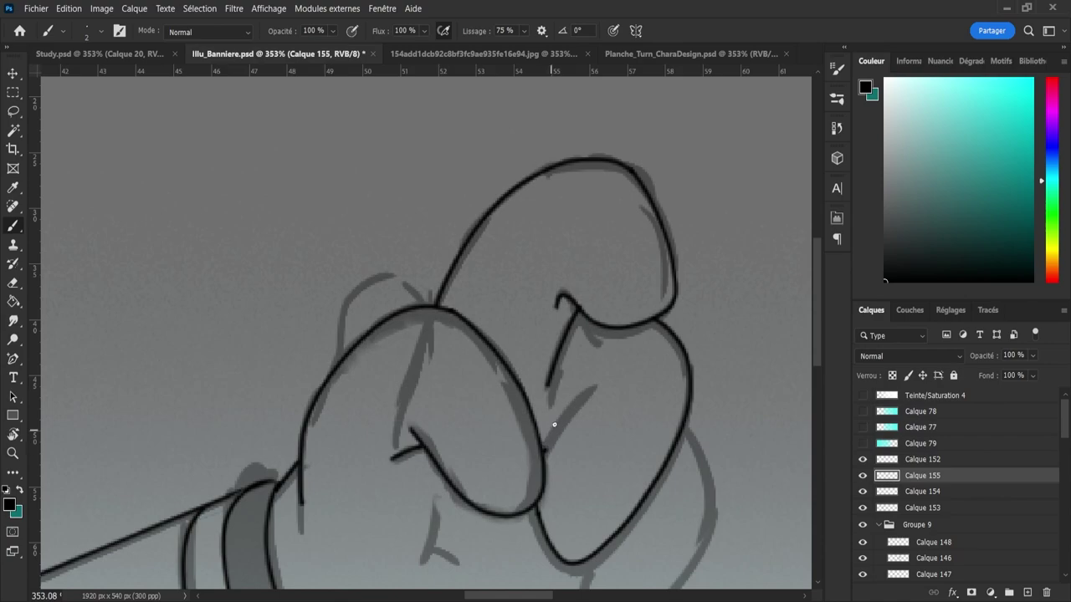
{"action": "left_click_drag", "start_coordinate": [554, 425], "coordinate": [618, 363]}
{"action": "key", "text": "z"}
{"action": "left_click_drag", "start_coordinate": [581, 413], "coordinate": [540, 426]}
{"action": "left_click_drag", "start_coordinate": [604, 494], "coordinate": [638, 510]}
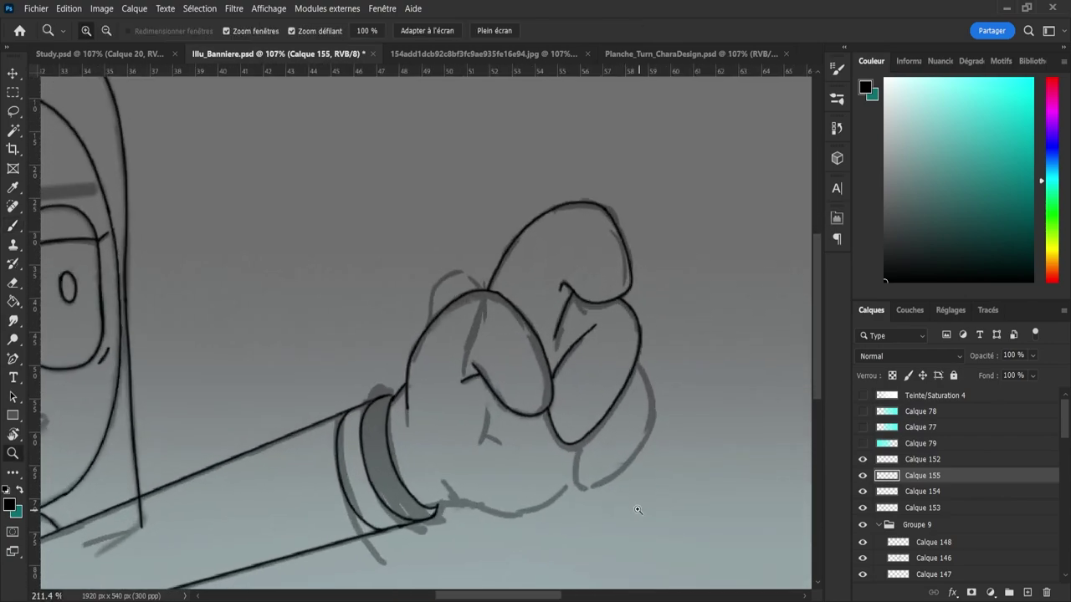
{"action": "left_click_drag", "start_coordinate": [576, 445], "coordinate": [585, 458]}
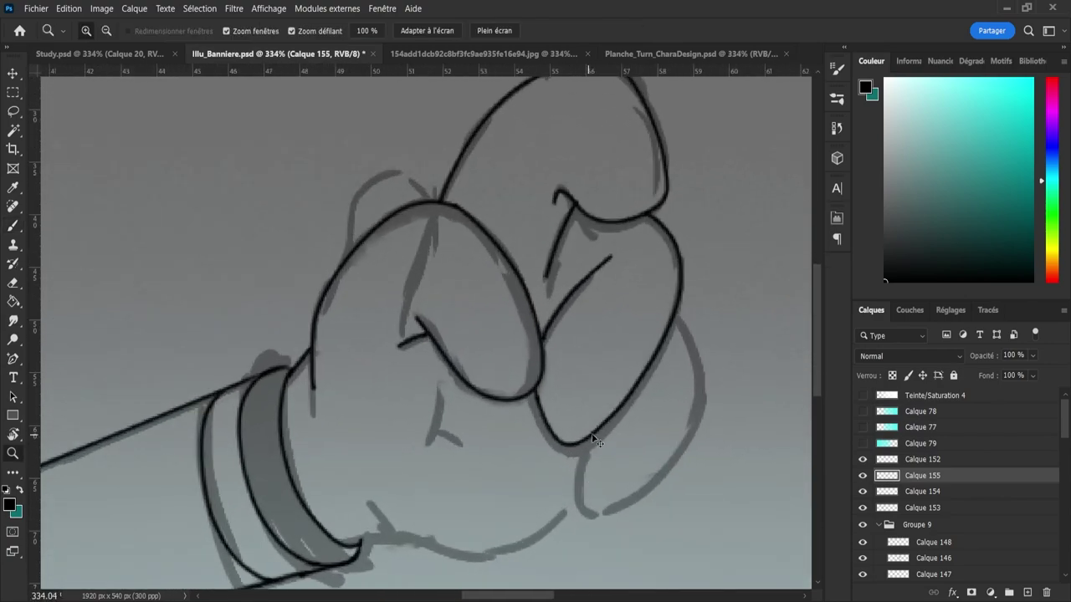
{"action": "key", "text": "ctrl+z"}
{"action": "key", "text": "ctrl+z"}
- Ink the second finger's outline from under the raised fingertip around its lower end and back to the rounded loop
{"action": "key", "text": "b"}
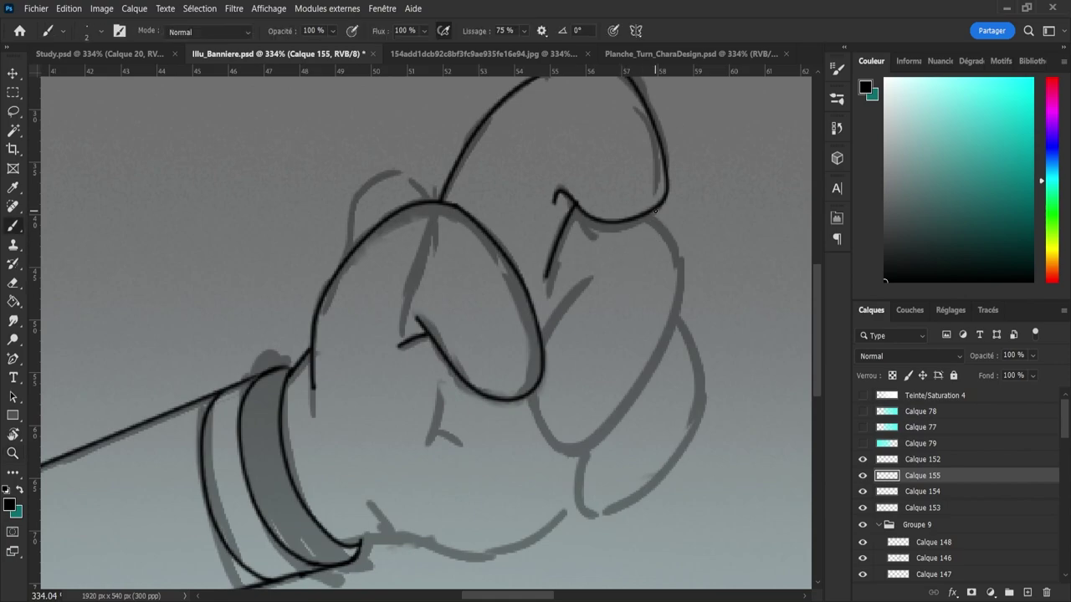
{"action": "mouse_move", "coordinate": [655, 219]}
{"action": "left_mouse_down"}
{"action": "mouse_move", "coordinate": [677, 266]}
{"action": "mouse_move", "coordinate": [680, 327]}
{"action": "mouse_move", "coordinate": [649, 381]}
{"action": "mouse_move", "coordinate": [570, 462]}
{"action": "left_mouse_up"}
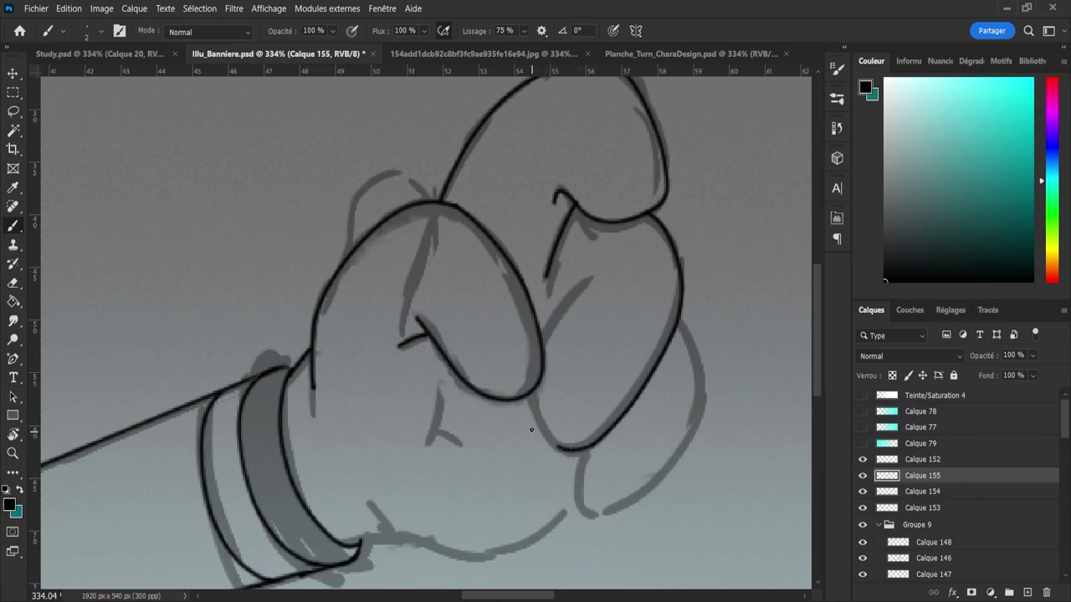
{"action": "left_click_drag", "start_coordinate": [531, 430], "coordinate": [528, 399]}
- Ink the short slanted crease running from the rounded loop into the second finger
{"action": "left_click_drag", "start_coordinate": [542, 336], "coordinate": [605, 267]}
{"action": "key", "text": "ctrl+z"}
{"action": "mouse_move", "coordinate": [542, 337]}
{"action": "left_mouse_down"}
{"action": "mouse_move", "coordinate": [589, 276]}
{"action": "mouse_move", "coordinate": [574, 282]}
{"action": "mouse_move", "coordinate": [607, 256]}
{"action": "left_mouse_up"}
{"action": "key", "text": "ctrl+z"}
{"action": "key", "text": "e"}
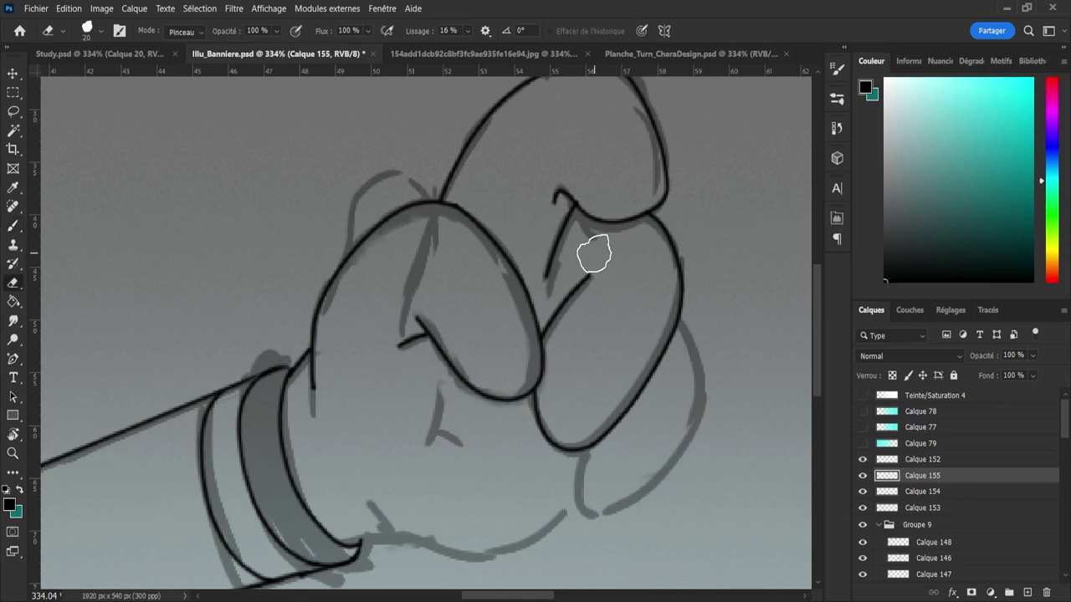
{"action": "key", "text": "b"}
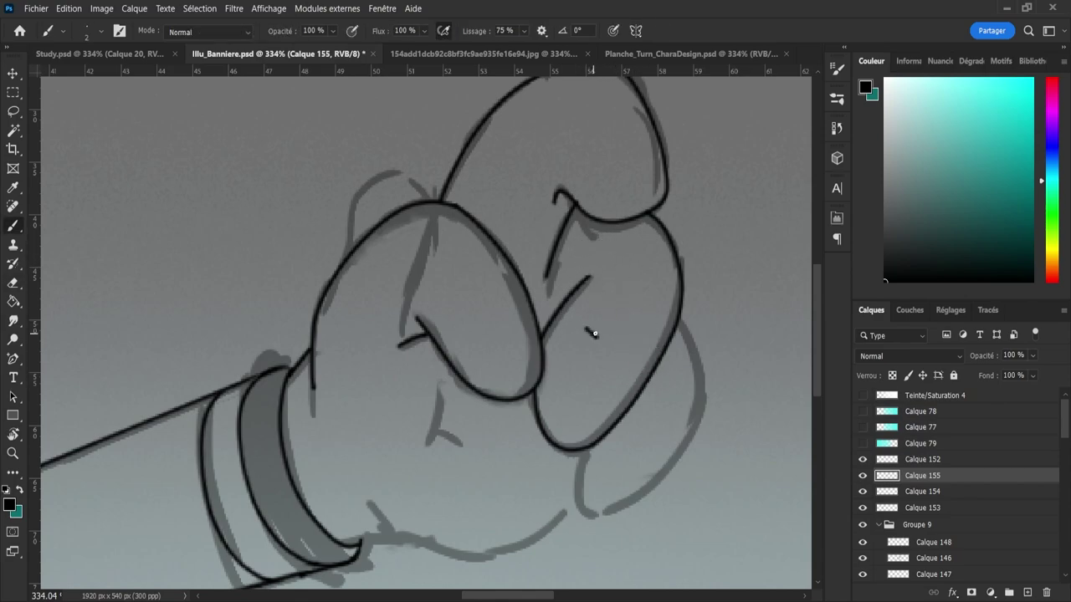
- Ink the lowest finger's outer curve and the short line joining it to the finger above
{"action": "key", "text": "z"}
{"action": "left_click_drag", "start_coordinate": [613, 343], "coordinate": [589, 316]}
{"action": "left_click_drag", "start_coordinate": [612, 439], "coordinate": [692, 447]}
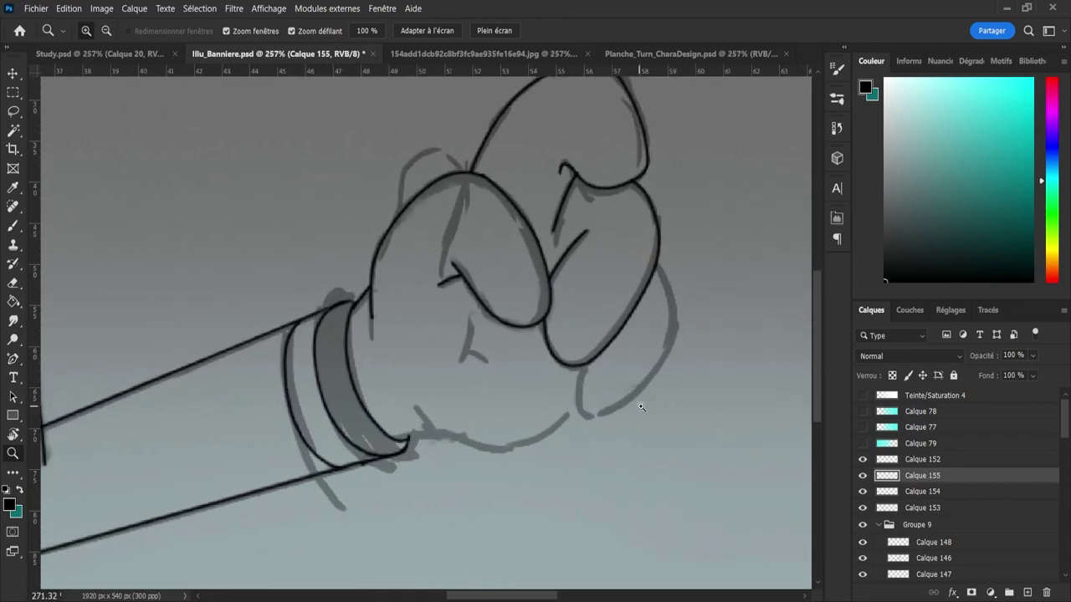
{"action": "left_click_drag", "start_coordinate": [641, 404], "coordinate": [676, 406]}
{"action": "key", "text": "b"}
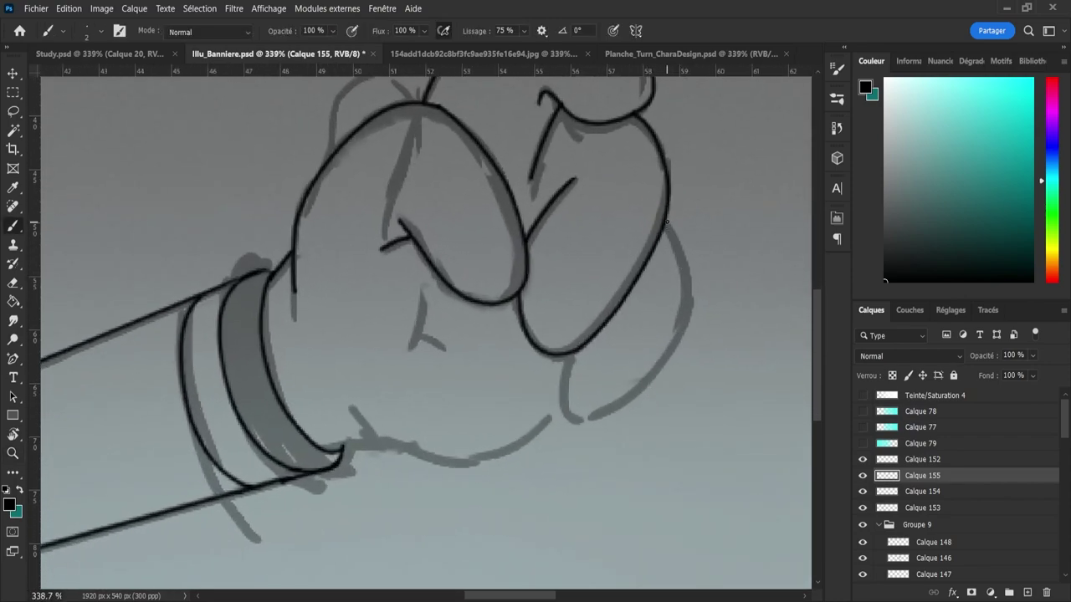
{"action": "mouse_move", "coordinate": [672, 235]}
{"action": "left_mouse_down"}
{"action": "mouse_move", "coordinate": [691, 293]}
{"action": "mouse_move", "coordinate": [686, 329]}
{"action": "mouse_move", "coordinate": [675, 363]}
{"action": "mouse_move", "coordinate": [629, 409]}
{"action": "left_mouse_up"}
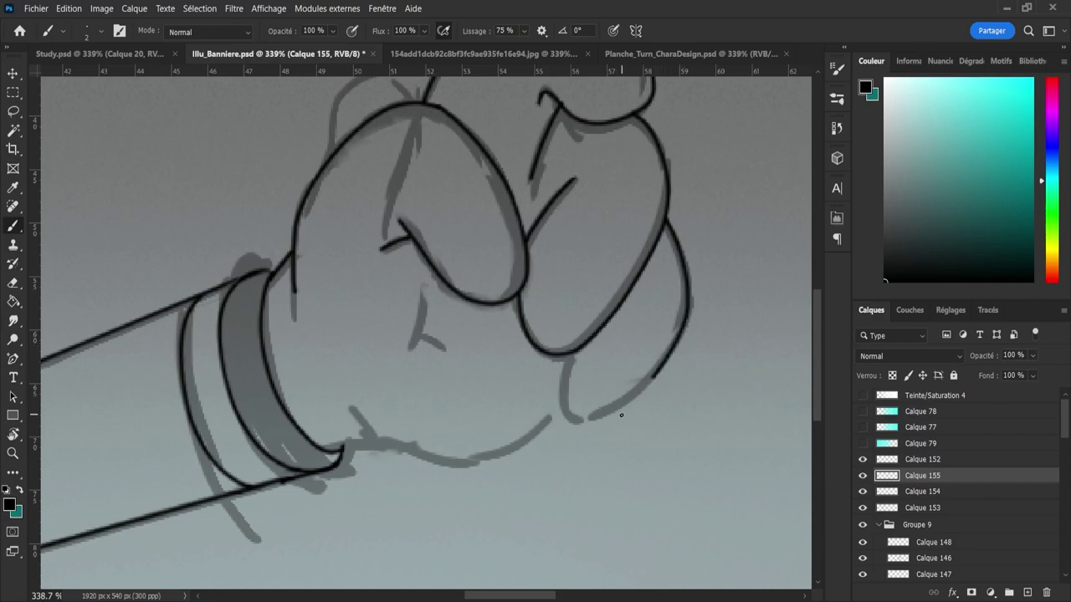
{"action": "key", "text": "ctrl+z"}
{"action": "left_click_drag", "start_coordinate": [672, 234], "coordinate": [688, 309]}
{"action": "key", "text": "ctrl+z"}
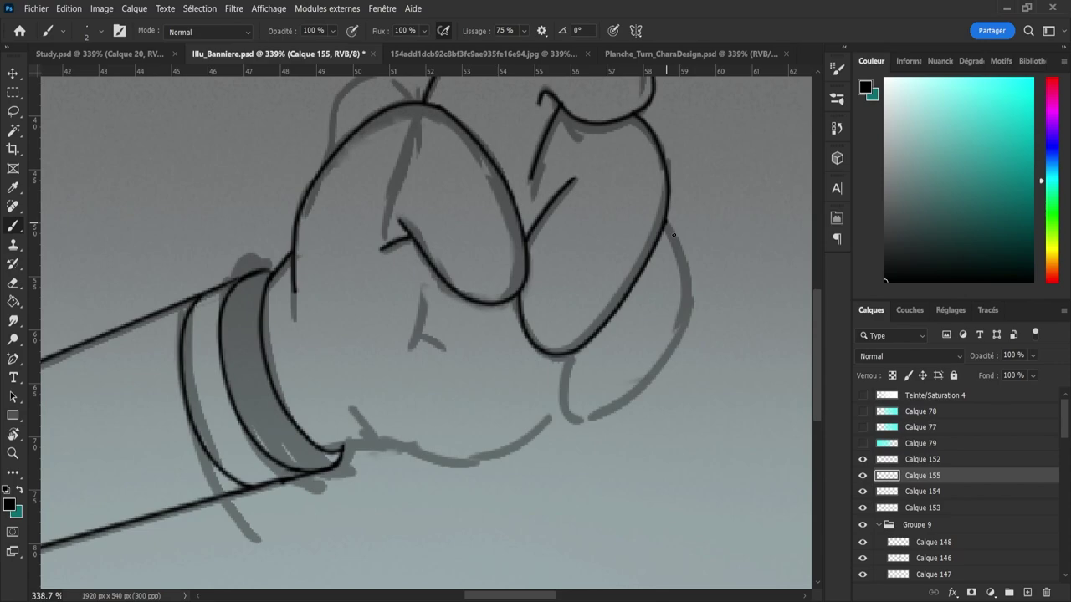
{"action": "mouse_move", "coordinate": [686, 273]}
{"action": "left_mouse_down"}
{"action": "mouse_move", "coordinate": [685, 328]}
{"action": "mouse_move", "coordinate": [652, 381]}
{"action": "mouse_move", "coordinate": [596, 416]}
{"action": "mouse_move", "coordinate": [562, 405]}
{"action": "left_mouse_up"}
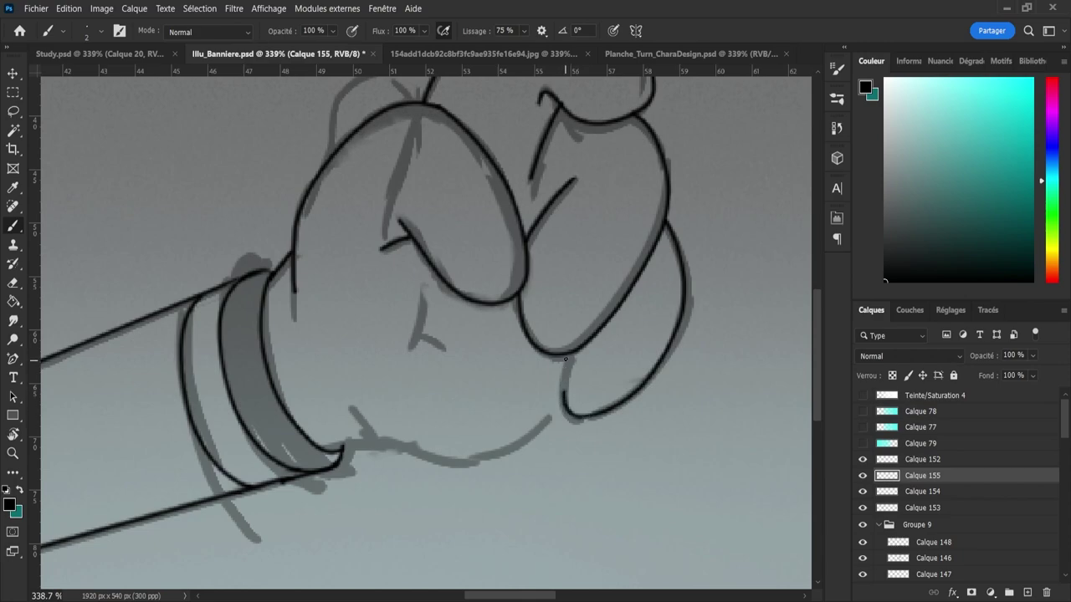
{"action": "left_click_drag", "start_coordinate": [565, 359], "coordinate": [573, 342]}
- Ink the curved underside of the palm from near the cuff to the base of the lowest finger
{"action": "mouse_move", "coordinate": [358, 418]}
{"action": "left_mouse_down"}
{"action": "mouse_move", "coordinate": [445, 463]}
{"action": "mouse_move", "coordinate": [423, 459]}
{"action": "mouse_move", "coordinate": [387, 441]}
{"action": "mouse_move", "coordinate": [475, 469]}
{"action": "mouse_move", "coordinate": [572, 422]}
{"action": "left_mouse_up"}
{"action": "key", "text": "ctrl+z"}
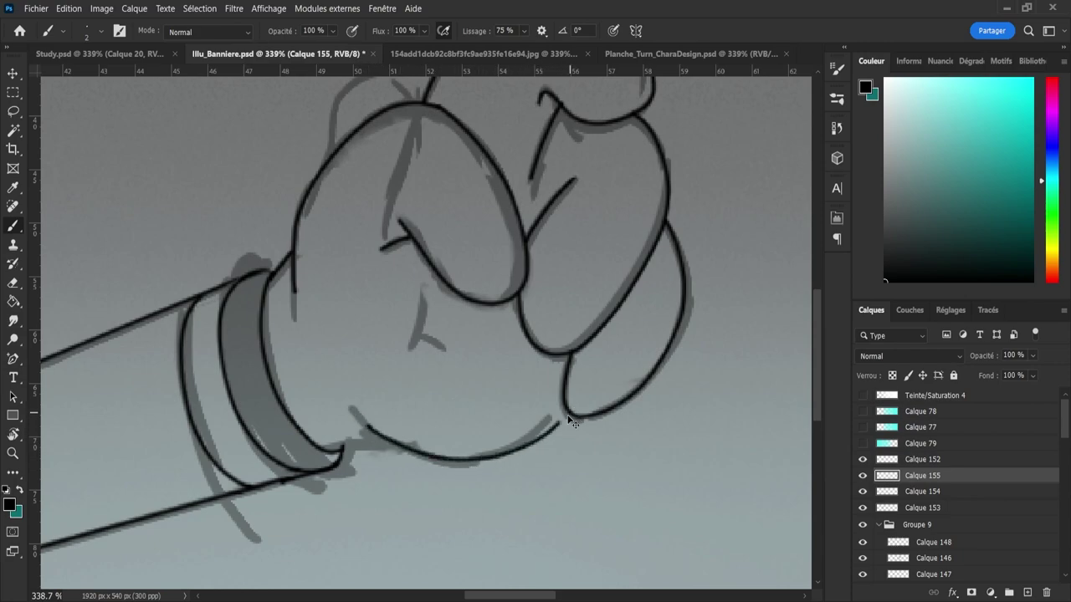
{"action": "key", "text": "ctrl+z"}
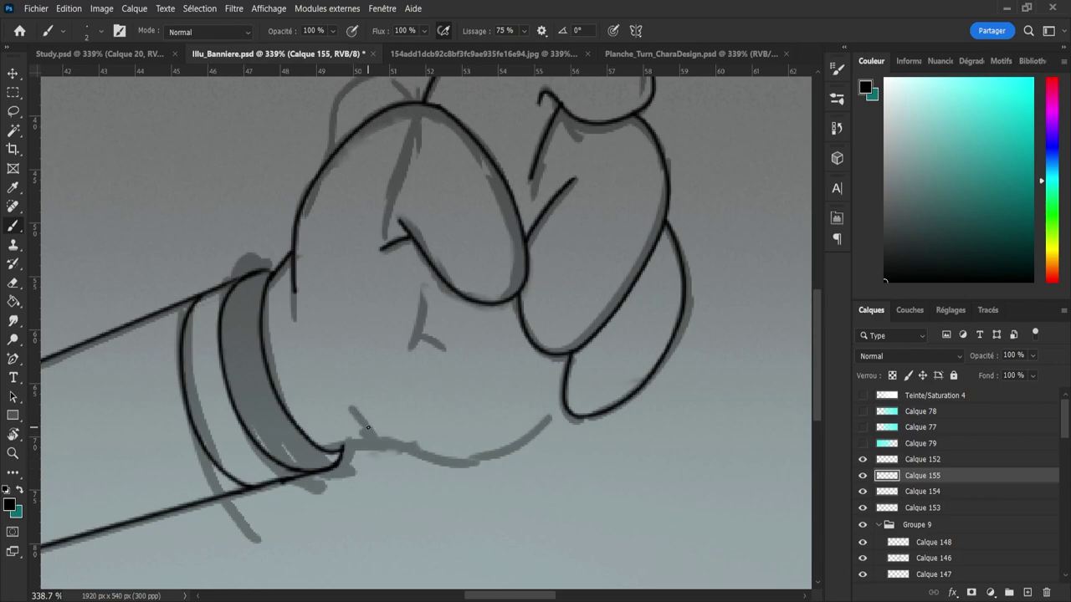
{"action": "mouse_move", "coordinate": [361, 417]}
{"action": "left_mouse_down"}
{"action": "mouse_move", "coordinate": [410, 450]}
{"action": "mouse_move", "coordinate": [473, 460]}
{"action": "mouse_move", "coordinate": [523, 442]}
{"action": "mouse_move", "coordinate": [565, 402]}
{"action": "left_mouse_up"}
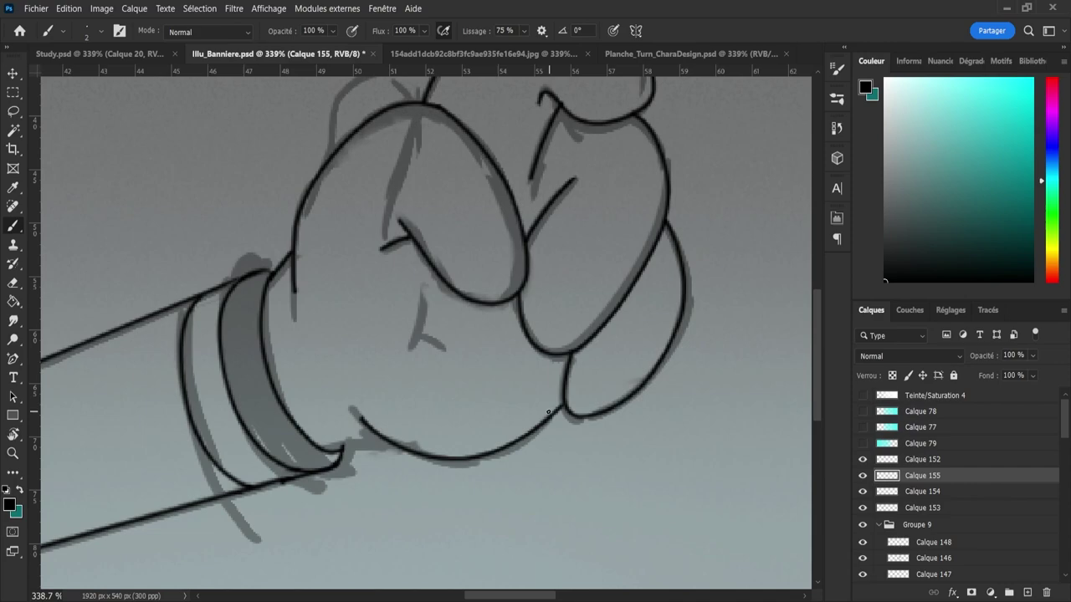
- Ink the small forked crease in the middle of the palm
{"action": "left_click_drag", "start_coordinate": [426, 317], "coordinate": [416, 341]}
{"action": "key", "text": "ctrl+z"}
{"action": "mouse_move", "coordinate": [425, 295]}
{"action": "left_mouse_down"}
{"action": "mouse_move", "coordinate": [408, 369]}
{"action": "mouse_move", "coordinate": [470, 365]}
{"action": "left_mouse_up"}
{"action": "left_click_drag", "start_coordinate": [423, 334], "coordinate": [460, 358]}
- Ink the short wrist line joining the lower end of the cuff to the palm's underside
{"action": "mouse_move", "coordinate": [326, 446]}
{"action": "left_mouse_down"}
{"action": "mouse_move", "coordinate": [352, 443]}
{"action": "mouse_move", "coordinate": [338, 446]}
{"action": "mouse_move", "coordinate": [350, 454]}
{"action": "mouse_move", "coordinate": [341, 443]}
{"action": "mouse_move", "coordinate": [370, 440]}
{"action": "mouse_move", "coordinate": [382, 453]}
{"action": "left_mouse_up"}
{"action": "key", "text": "ctrl+z"}
{"action": "key", "text": "ctrl+z"}
{"action": "key", "text": "ctrl+z"}
{"action": "left_click_drag", "start_coordinate": [339, 449], "coordinate": [393, 444]}
- Ink small detail ticks inside the raised fingertip and near the tip of the lowest finger
{"action": "key", "text": "z"}
{"action": "left_click_drag", "start_coordinate": [624, 432], "coordinate": [547, 429]}
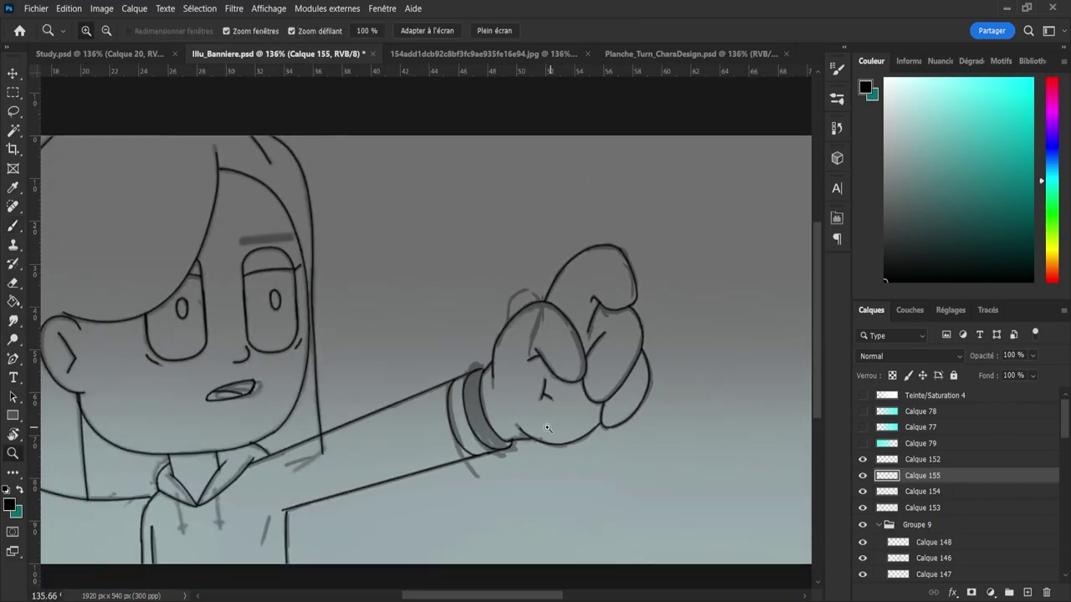
{"action": "scroll", "coordinate": [638, 296], "scroll_direction": "up", "scroll_amount": 3}
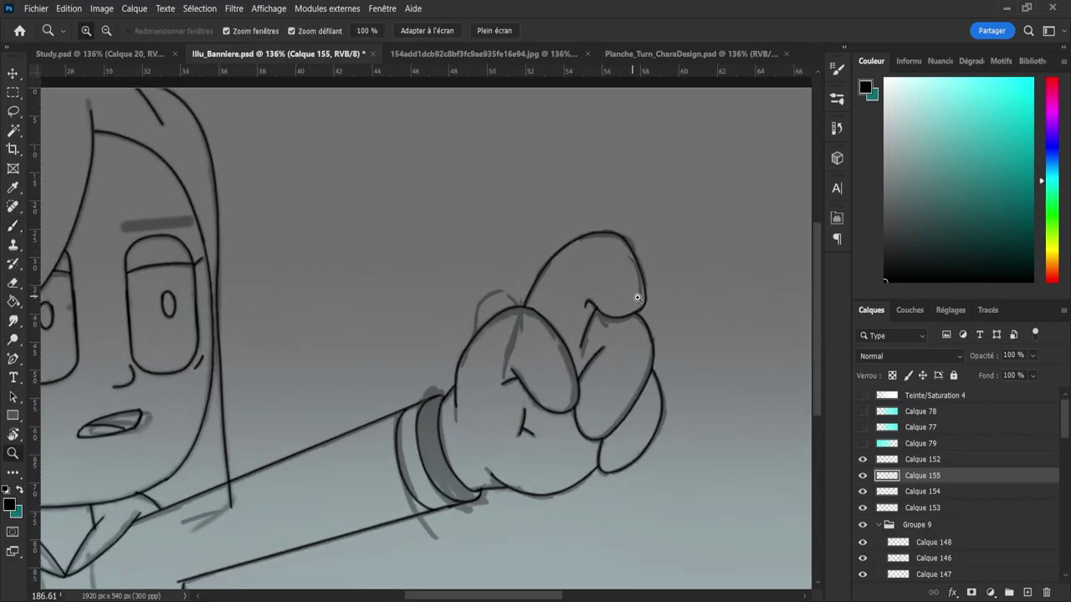
{"action": "scroll", "coordinate": [644, 284], "scroll_direction": "down", "scroll_amount": 4}
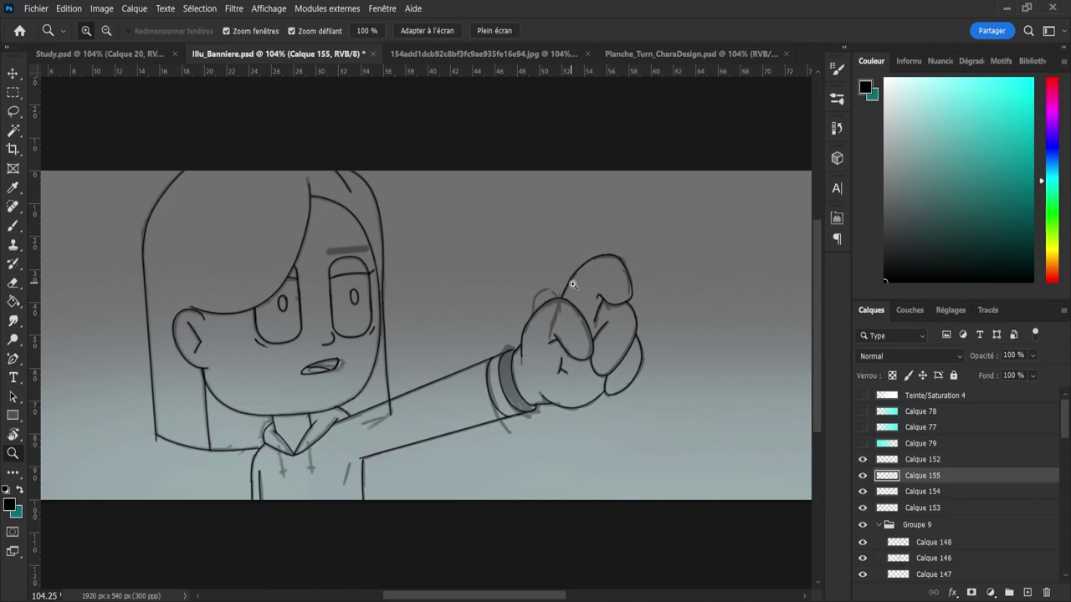
{"action": "scroll", "coordinate": [574, 284], "scroll_direction": "up", "scroll_amount": 3}
{"action": "key", "text": "b"}
{"action": "left_click_drag", "start_coordinate": [649, 306], "coordinate": [646, 303]}
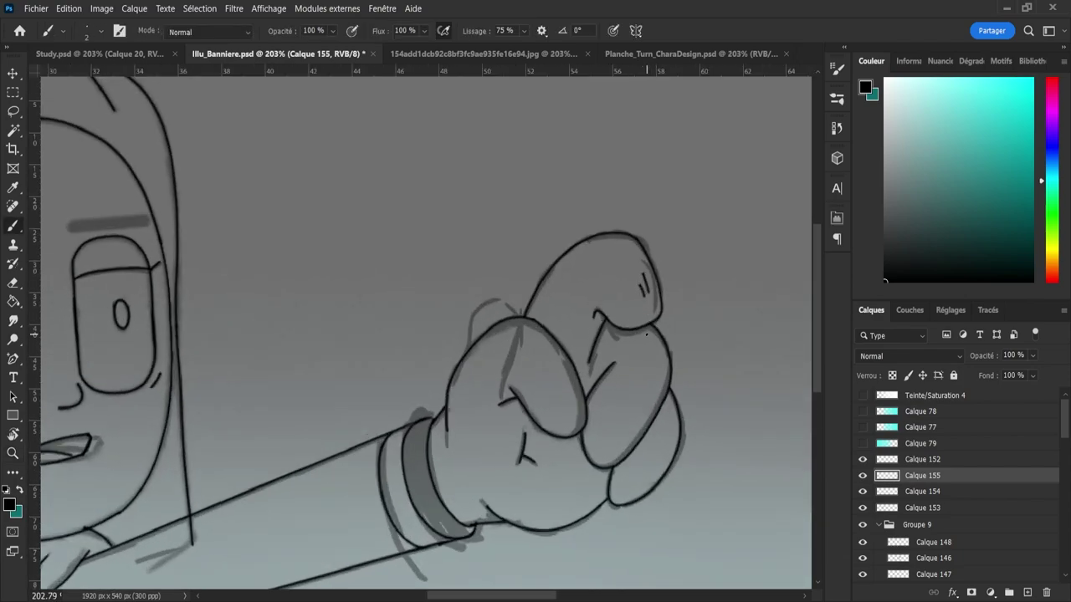
{"action": "key", "text": "ctrl+z"}
{"action": "left_click_drag", "start_coordinate": [649, 307], "coordinate": [644, 313]}
{"action": "key", "text": "ctrl+z"}
{"action": "left_click_drag", "start_coordinate": [650, 288], "coordinate": [642, 313]}
{"action": "key", "text": "ctrl+z"}
{"action": "key", "text": "ctrl+z"}
{"action": "mouse_move", "coordinate": [620, 484]}
{"action": "left_mouse_down"}
{"action": "mouse_move", "coordinate": [618, 498]}
{"action": "mouse_move", "coordinate": [619, 486]}
{"action": "left_mouse_up"}
{"action": "key", "text": "ctrl+z"}
{"action": "key", "text": "ctrl+z"}
- Ink the hoodie drawstring hanging from the collar on the side of the outstretched arm
{"action": "key", "text": "z"}
{"action": "left_click_drag", "start_coordinate": [635, 404], "coordinate": [566, 415]}
{"action": "left_click_drag", "start_coordinate": [619, 464], "coordinate": [657, 479]}
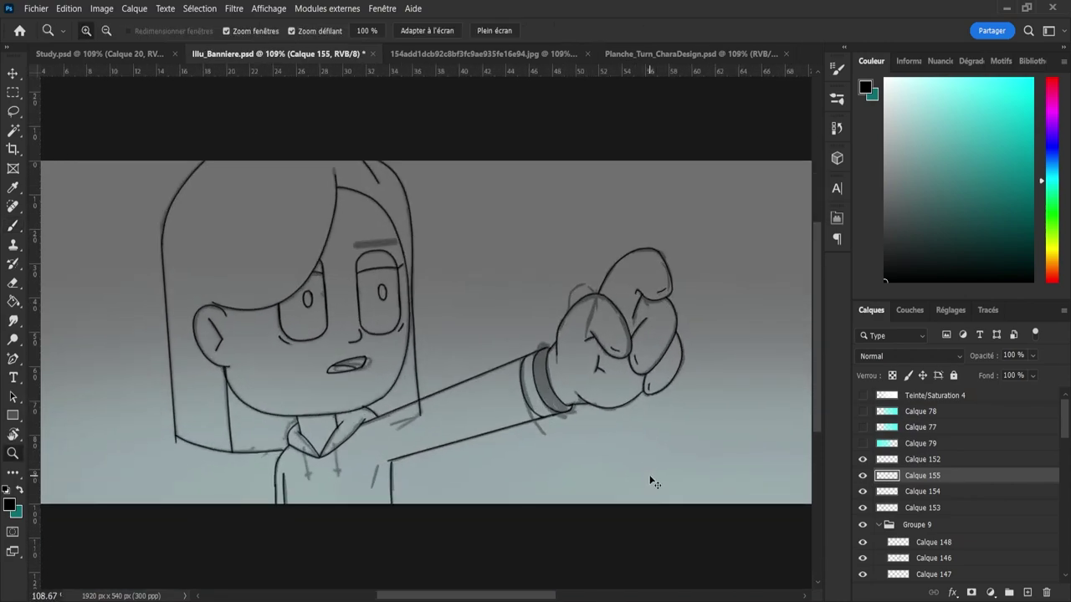
{"action": "left_click_drag", "start_coordinate": [620, 448], "coordinate": [572, 487]}
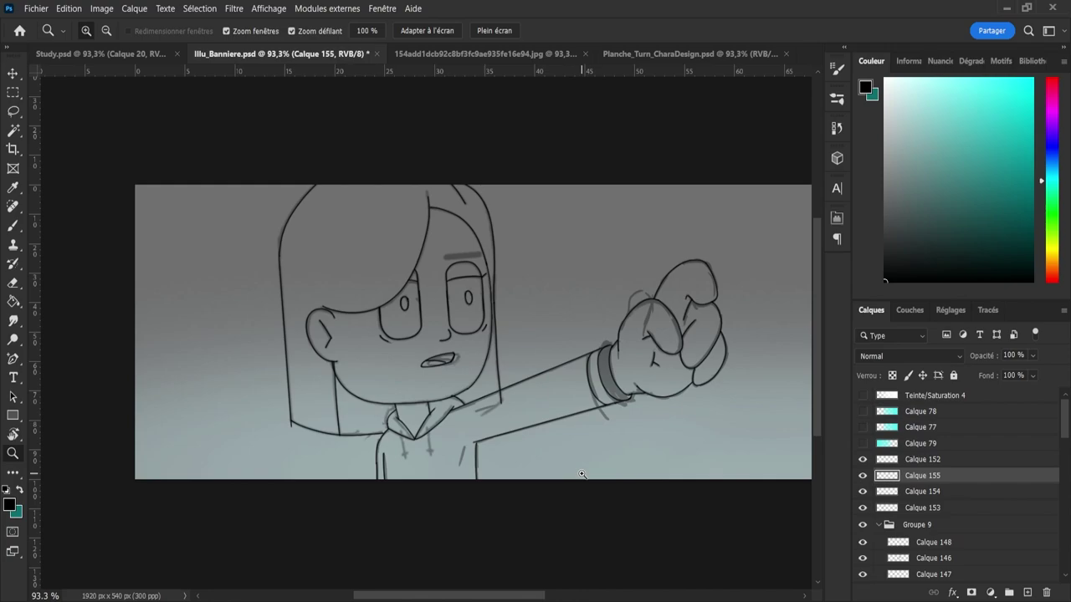
{"action": "mouse_move", "coordinate": [387, 474]}
{"action": "left_mouse_down"}
{"action": "mouse_move", "coordinate": [438, 444]}
{"action": "mouse_move", "coordinate": [447, 454]}
{"action": "mouse_move", "coordinate": [455, 396]}
{"action": "left_mouse_up"}
{"action": "key", "text": "b"}
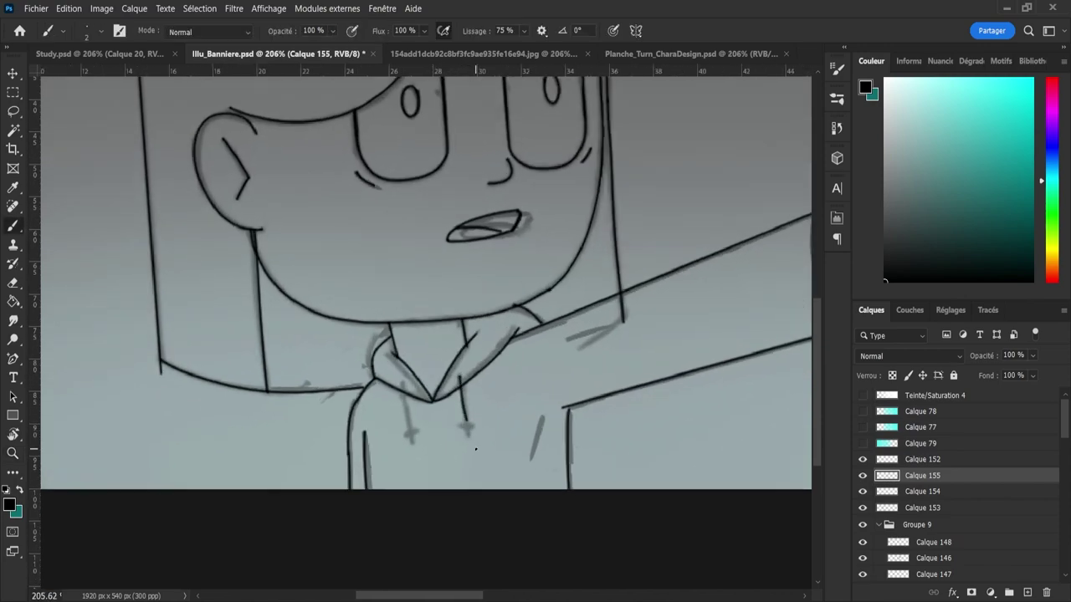
{"action": "left_click_drag", "start_coordinate": [459, 377], "coordinate": [468, 452]}
{"action": "key", "text": "ctrl+z"}
- Ink the matching drawstring on the other side of the collar, following the sketched string and its crossed tip
{"action": "left_click_drag", "start_coordinate": [403, 380], "coordinate": [412, 433]}
{"action": "key", "text": "ctrl+z"}
{"action": "left_click_drag", "start_coordinate": [404, 380], "coordinate": [409, 430]}
{"action": "key", "text": "ctrl+z"}
{"action": "left_click_drag", "start_coordinate": [402, 381], "coordinate": [406, 413]}
{"action": "key", "text": "ctrl+z"}
{"action": "left_click_drag", "start_coordinate": [402, 385], "coordinate": [410, 430]}
{"action": "key", "text": "ctrl+z"}
{"action": "left_click_drag", "start_coordinate": [402, 381], "coordinate": [405, 420]}
- Ink the short slanted fold line on the hoodie's chest beside the armpit of the outstretched arm
{"action": "left_click_drag", "start_coordinate": [553, 420], "coordinate": [533, 465]}
{"action": "key", "text": "ctrl+z"}
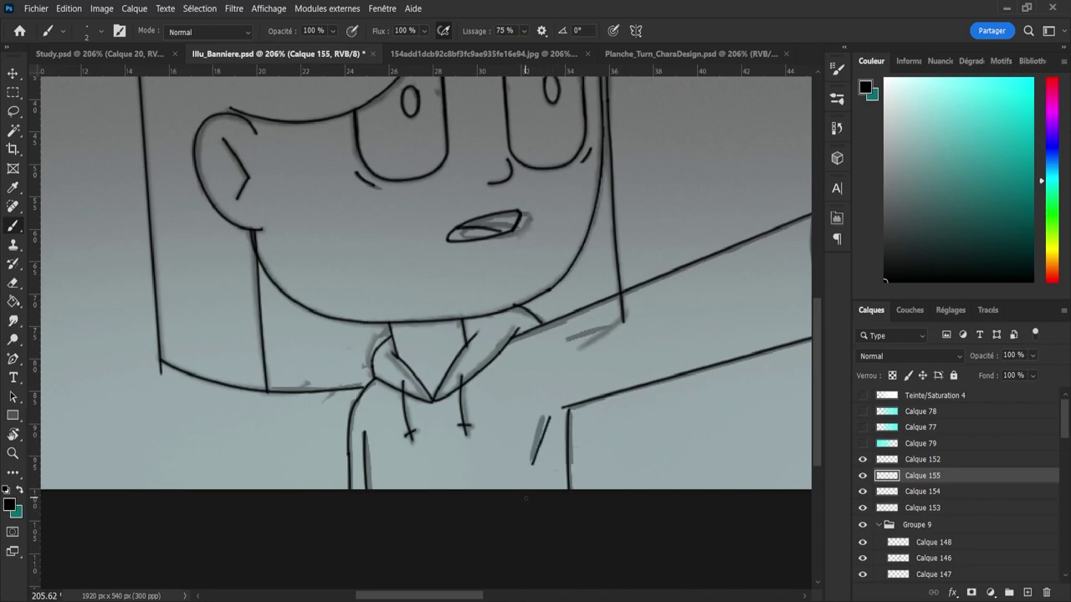
{"action": "key", "text": "ctrl+z"}
{"action": "mouse_move", "coordinate": [551, 416]}
{"action": "left_mouse_down"}
{"action": "mouse_move", "coordinate": [534, 458]}
{"action": "mouse_move", "coordinate": [426, 465]}
{"action": "left_mouse_up"}
- Enlarge the brush tip for inking the thick eyebrow above the fully visible eye
{"action": "key", "text": "z"}
{"action": "left_click_drag", "start_coordinate": [637, 449], "coordinate": [669, 456]}
{"action": "scroll", "coordinate": [589, 426], "scroll_direction": "down", "scroll_amount": 1}
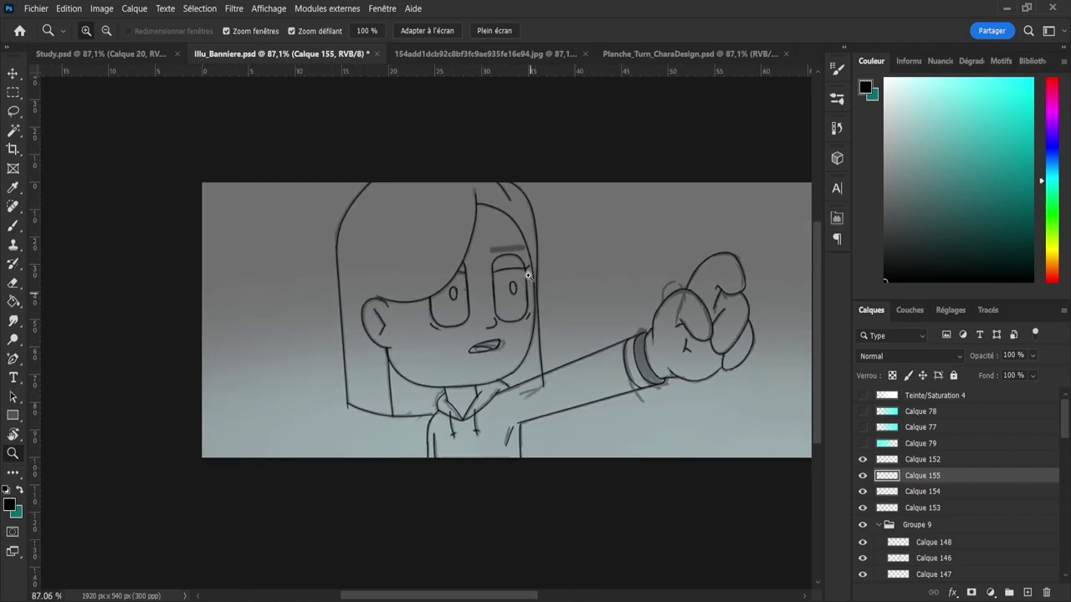
{"action": "scroll", "coordinate": [558, 235], "scroll_direction": "up", "scroll_amount": 1}
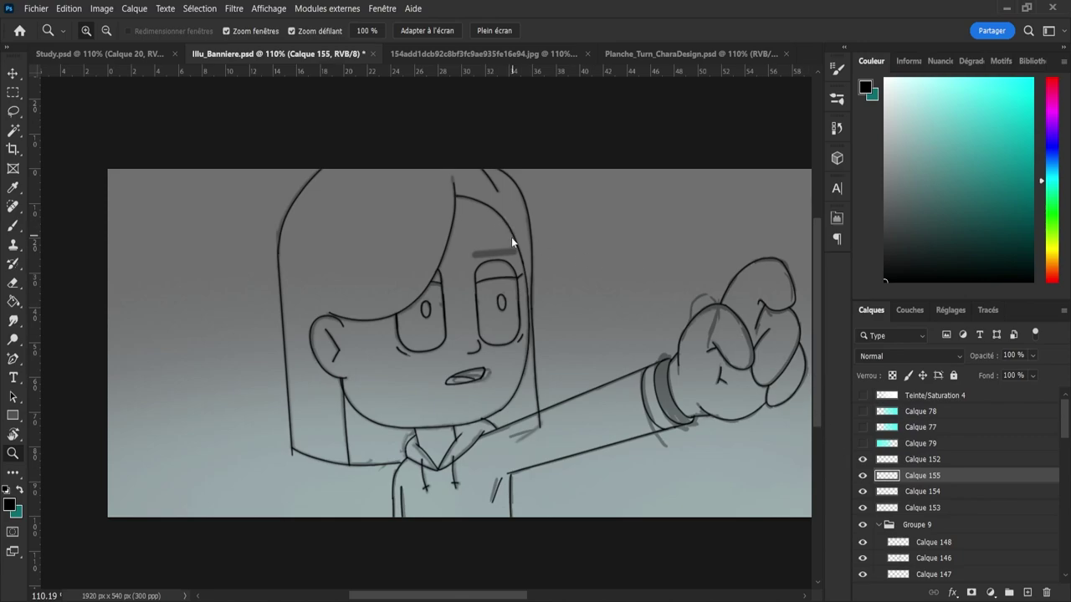
{"action": "left_click_drag", "start_coordinate": [552, 200], "coordinate": [574, 204]}
{"action": "key", "text": "b"}
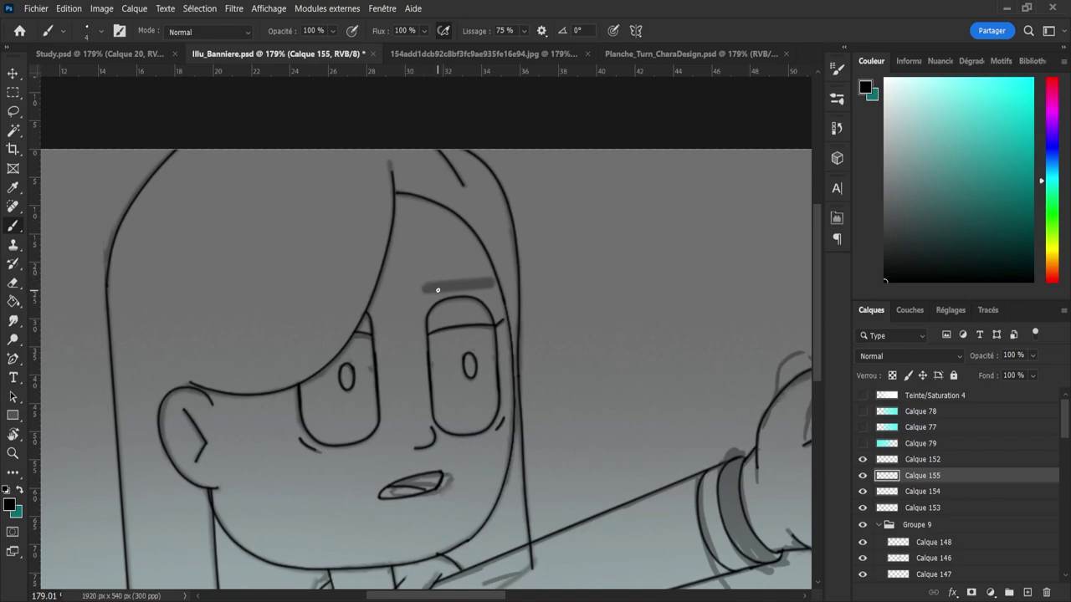
{"action": "key", "text": "bracketright"}
{"action": "key", "text": "bracketright"}
{"action": "key", "text": "bracketright"}
{"action": "key", "text": "bracketright"}
{"action": "key", "text": "bracketright"}
{"action": "mouse_move", "coordinate": [423, 287]}
{"action": "left_mouse_down"}
{"action": "mouse_move", "coordinate": [479, 263]}
{"action": "mouse_move", "coordinate": [504, 277]}
{"action": "left_mouse_up"}
{"action": "key", "text": "ctrl+z"}
{"action": "key", "text": "ctrl+z"}
{"action": "left_click", "coordinate": [430, 285]}
{"action": "left_click_drag", "start_coordinate": [430, 285], "coordinate": [490, 290]}
{"action": "key", "text": "ctrl+z"}
{"action": "key", "text": "ctrl+z"}
{"action": "left_click", "coordinate": [423, 282]}
{"action": "mouse_move", "coordinate": [429, 289]}
{"action": "left_mouse_down"}
{"action": "mouse_move", "coordinate": [462, 268]}
{"action": "mouse_move", "coordinate": [492, 287]}
{"action": "left_mouse_up"}
{"action": "key", "text": "ctrl+z"}
- Ink a thick arched eyebrow above the fully visible eye
{"action": "left_click", "coordinate": [424, 287]}
{"action": "mouse_move", "coordinate": [425, 286]}
{"action": "left_mouse_down"}
{"action": "mouse_move", "coordinate": [450, 260]}
{"action": "mouse_move", "coordinate": [474, 276]}
{"action": "mouse_move", "coordinate": [443, 267]}
{"action": "mouse_move", "coordinate": [488, 278]}
{"action": "mouse_move", "coordinate": [448, 274]}
{"action": "mouse_move", "coordinate": [491, 290]}
{"action": "mouse_move", "coordinate": [467, 267]}
{"action": "mouse_move", "coordinate": [494, 292]}
{"action": "left_mouse_up"}
{"action": "key", "text": "ctrl+z"}
{"action": "key", "text": "ctrl+z"}
{"action": "key", "text": "ctrl+z"}
- Lasso the eyebrow, transform it to 103.70% width slightly higher above the eye, and clear the selection
{"action": "key", "text": "l"}
{"action": "mouse_move", "coordinate": [416, 265]}
{"action": "left_mouse_down"}
{"action": "mouse_move", "coordinate": [504, 285]}
{"action": "mouse_move", "coordinate": [404, 303]}
{"action": "left_mouse_up"}
{"action": "key", "text": "ctrl+t"}
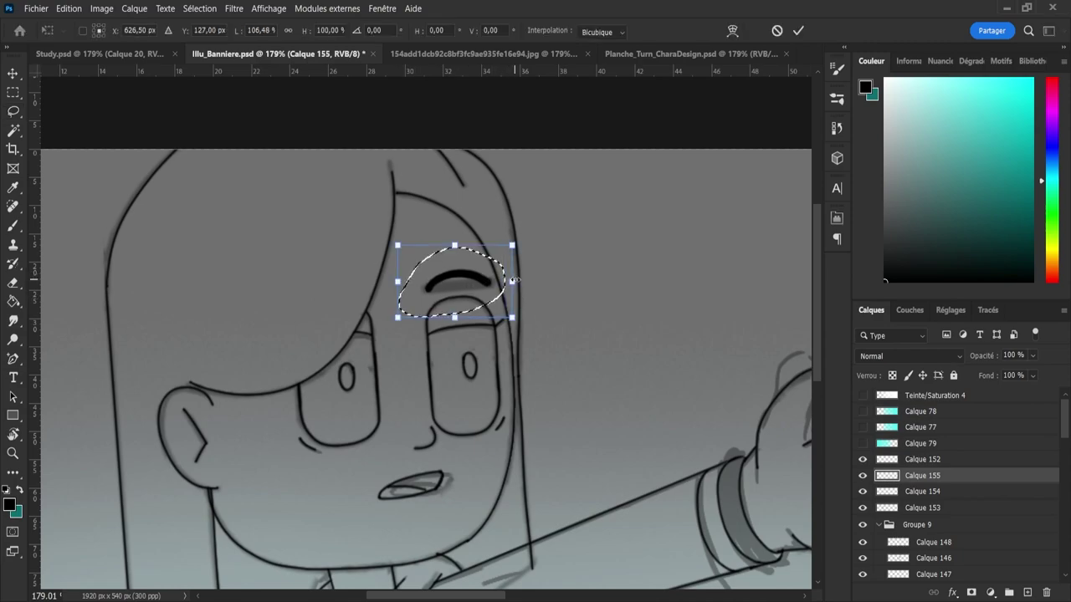
{"action": "left_click_drag", "start_coordinate": [515, 280], "coordinate": [459, 271]}
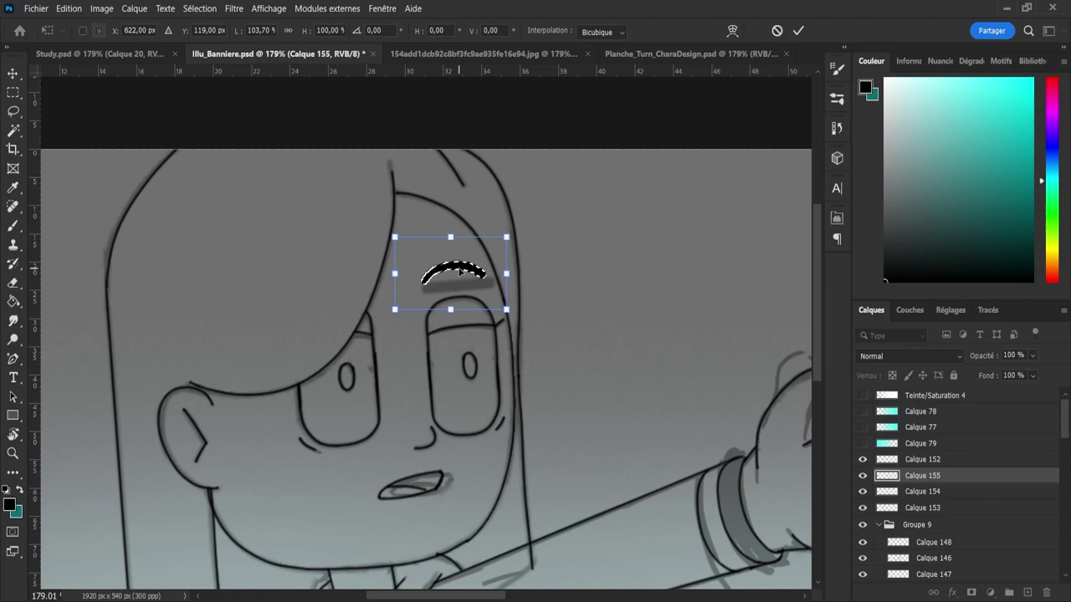
{"action": "key", "text": "Return"}
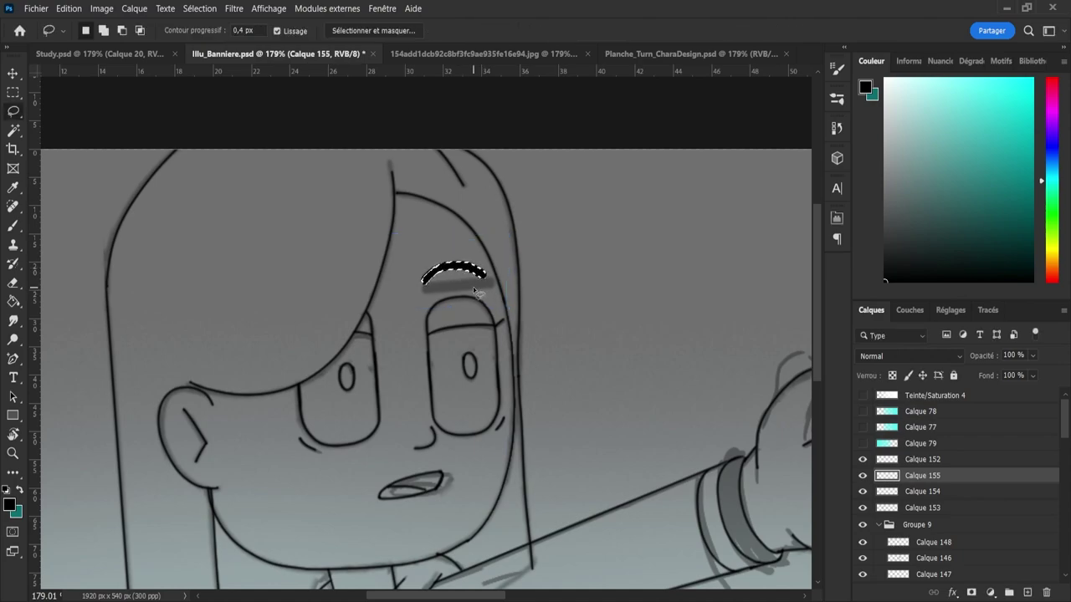
{"action": "left_click", "coordinate": [495, 278]}
{"action": "key", "text": "a"}
{"action": "key", "text": "z"}
{"action": "left_click_drag", "start_coordinate": [469, 302], "coordinate": [428, 292]}
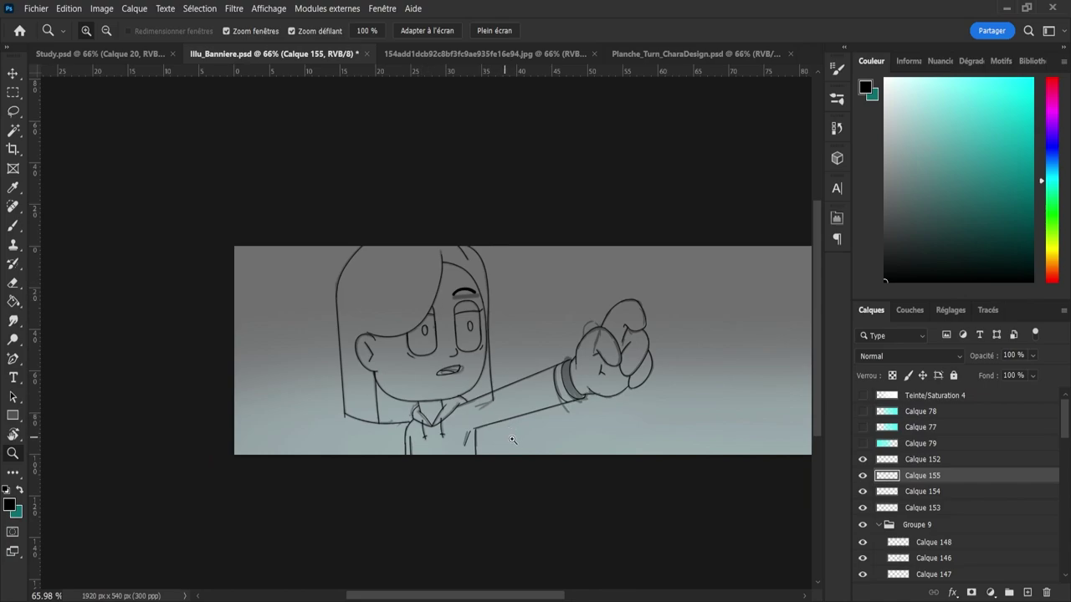
{"action": "scroll", "coordinate": [513, 440], "scroll_direction": "up", "scroll_amount": 2}
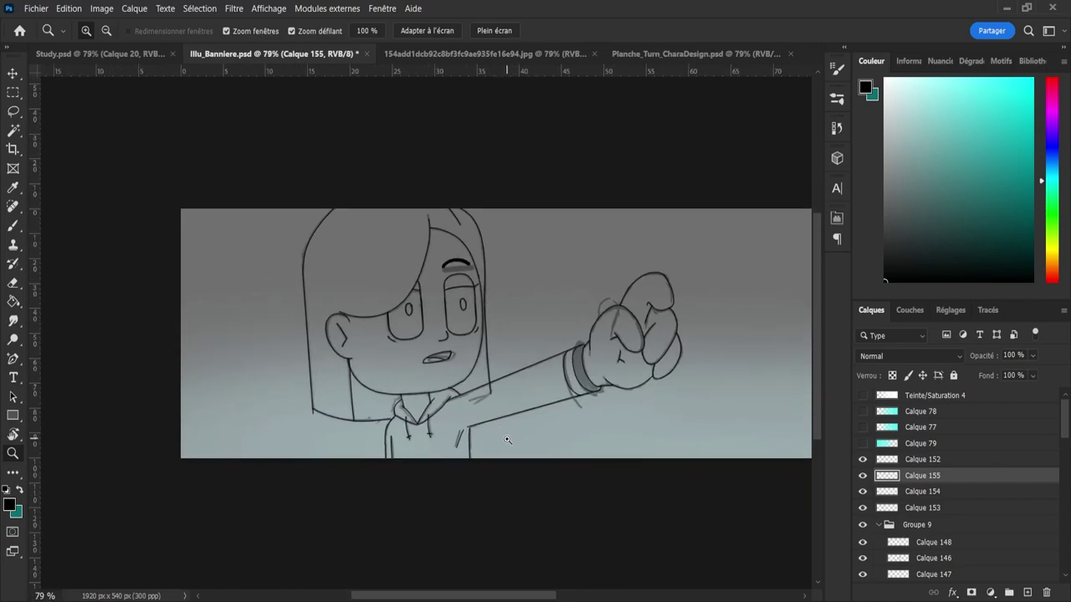
- Toggle the visibility of Calque 155, Calque 154 and Calque 153 to check which linework each layer holds
{"action": "key", "text": "b"}
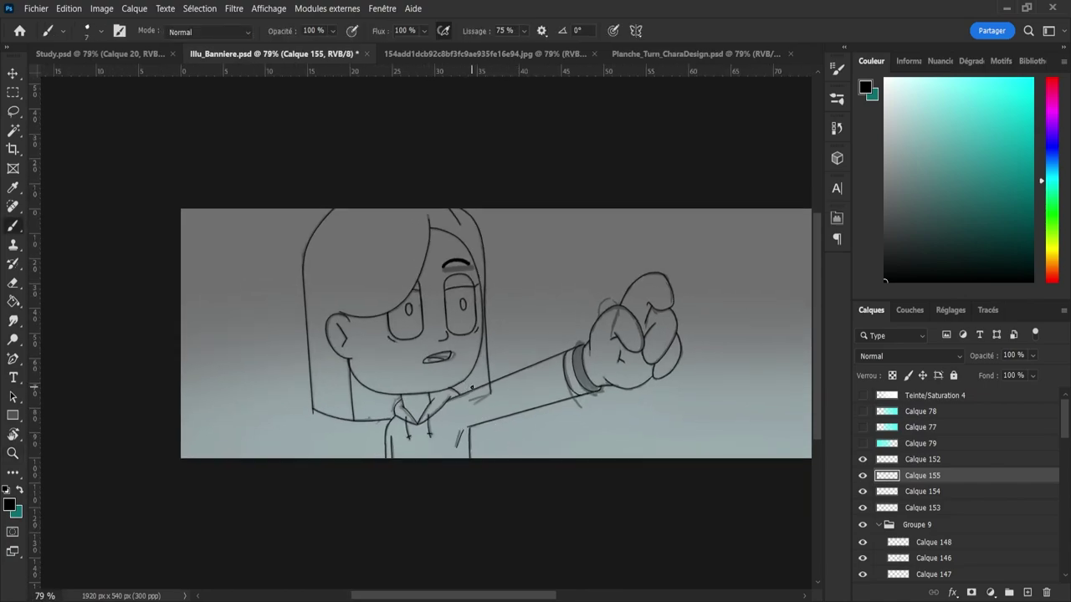
{"action": "key", "text": "z"}
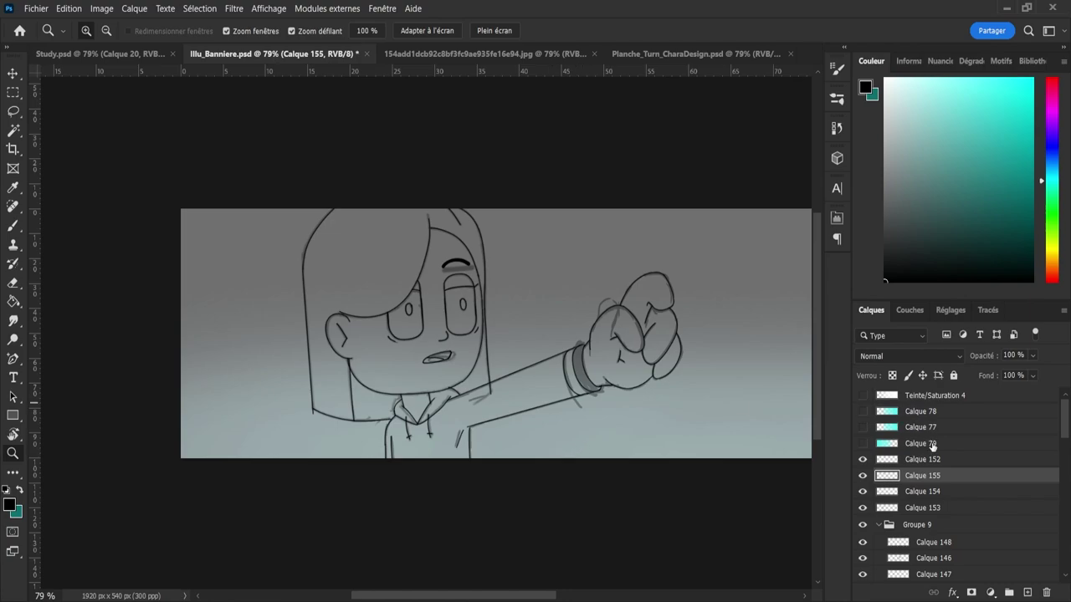
{"action": "left_click", "coordinate": [862, 476]}
{"action": "left_click", "coordinate": [862, 476]}
{"action": "left_click", "coordinate": [862, 492]}
{"action": "left_click", "coordinate": [863, 491]}
{"action": "left_click", "coordinate": [862, 510]}
{"action": "left_click", "coordinate": [862, 510]}
{"action": "left_click", "coordinate": [878, 493]}
{"action": "left_click_drag", "start_coordinate": [459, 422], "coordinate": [502, 423]}
{"action": "key", "text": "e"}
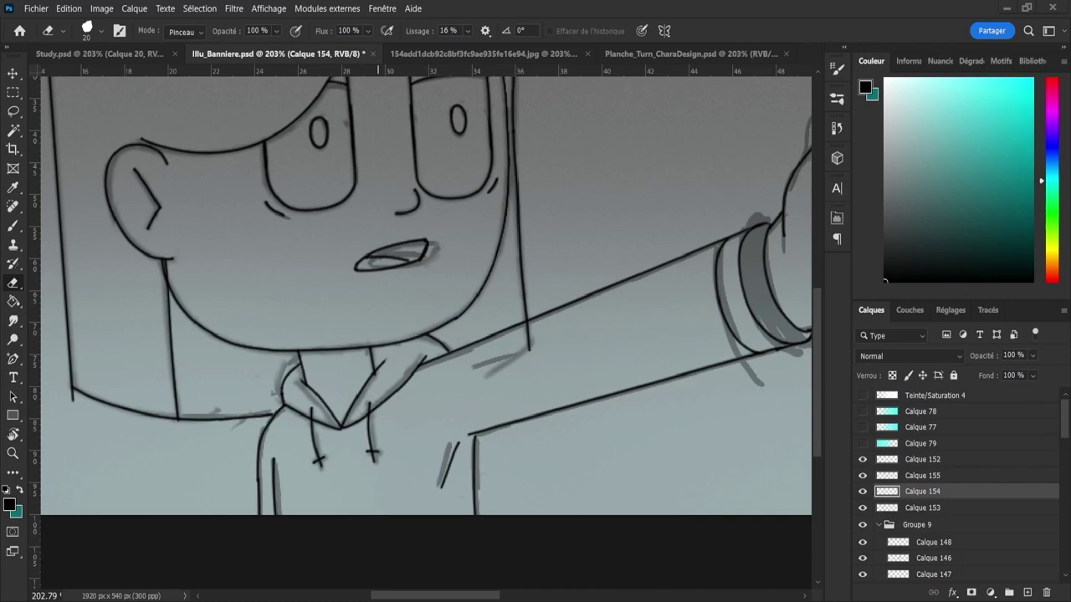
{"action": "key", "text": "z"}
{"action": "left_click_drag", "start_coordinate": [476, 282], "coordinate": [443, 274]}
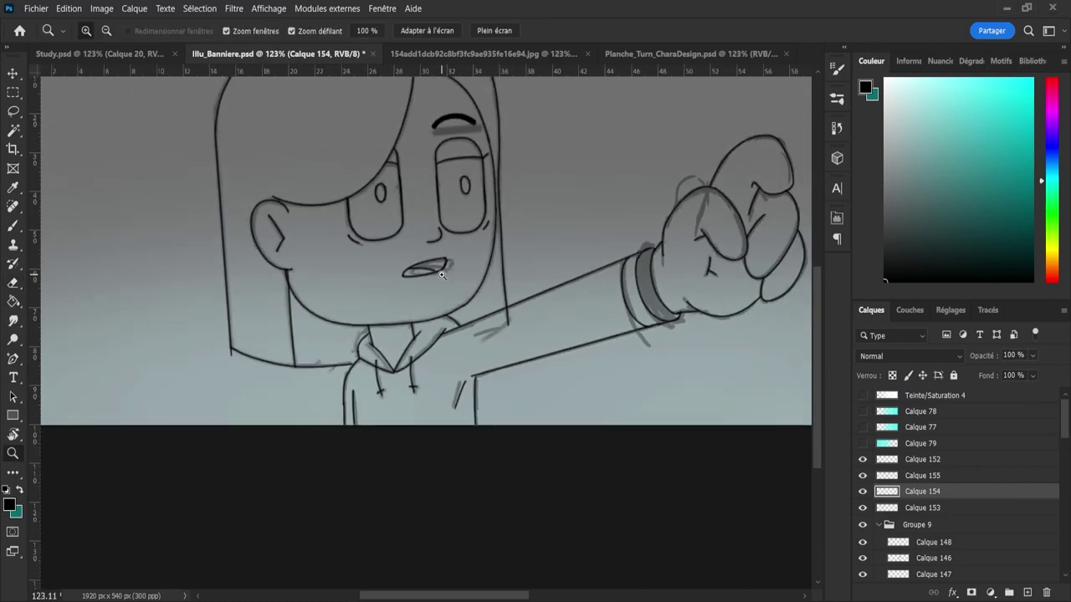
{"action": "left_click_drag", "start_coordinate": [489, 323], "coordinate": [506, 328]}
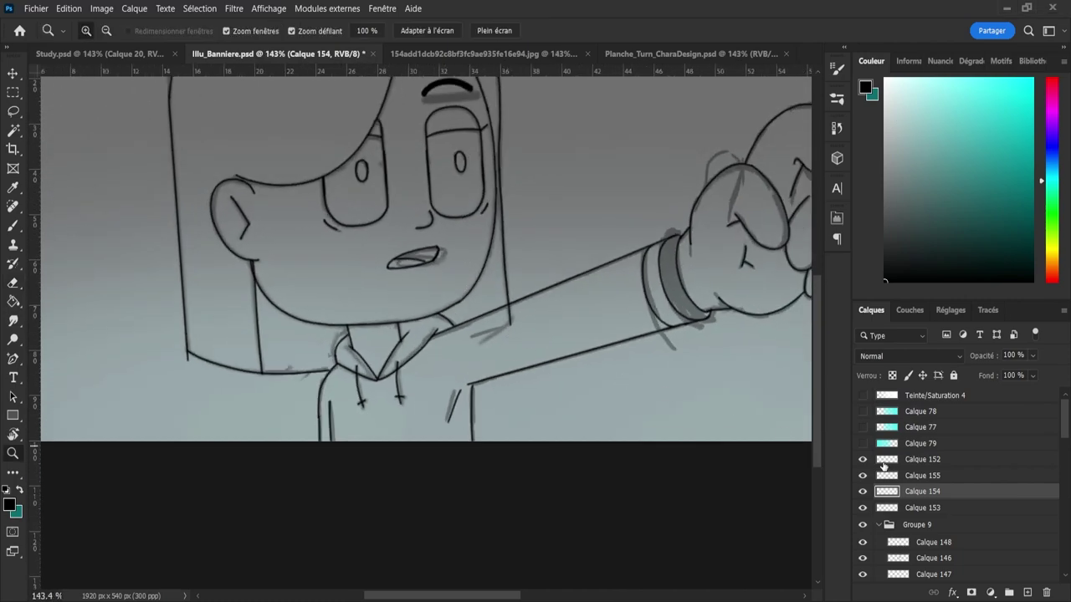
- Erase the end of the hair strand that overlaps the outstretched sleeve on Calque 154
{"action": "left_click", "coordinate": [895, 508]}
{"action": "key", "text": "e"}
{"action": "left_click", "coordinate": [862, 508]}
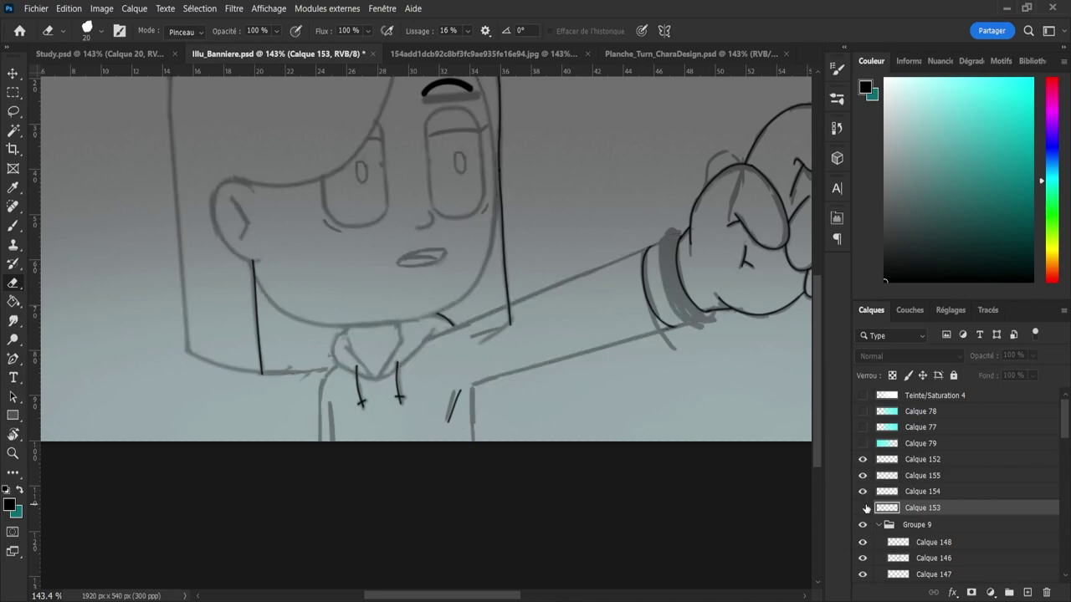
{"action": "left_click", "coordinate": [863, 508]}
{"action": "left_click", "coordinate": [862, 491]}
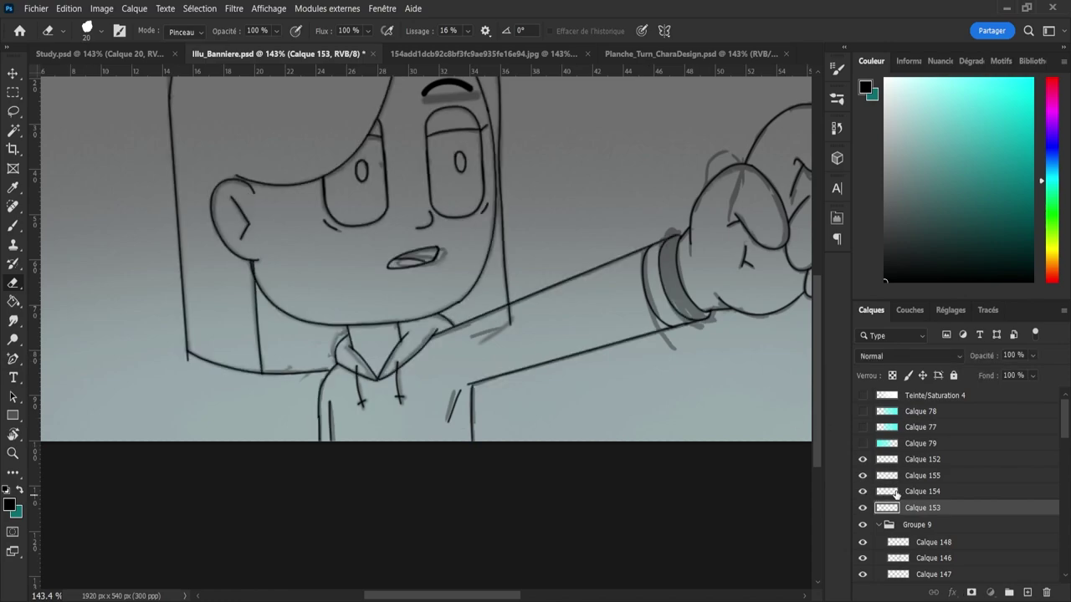
{"action": "left_click", "coordinate": [903, 491]}
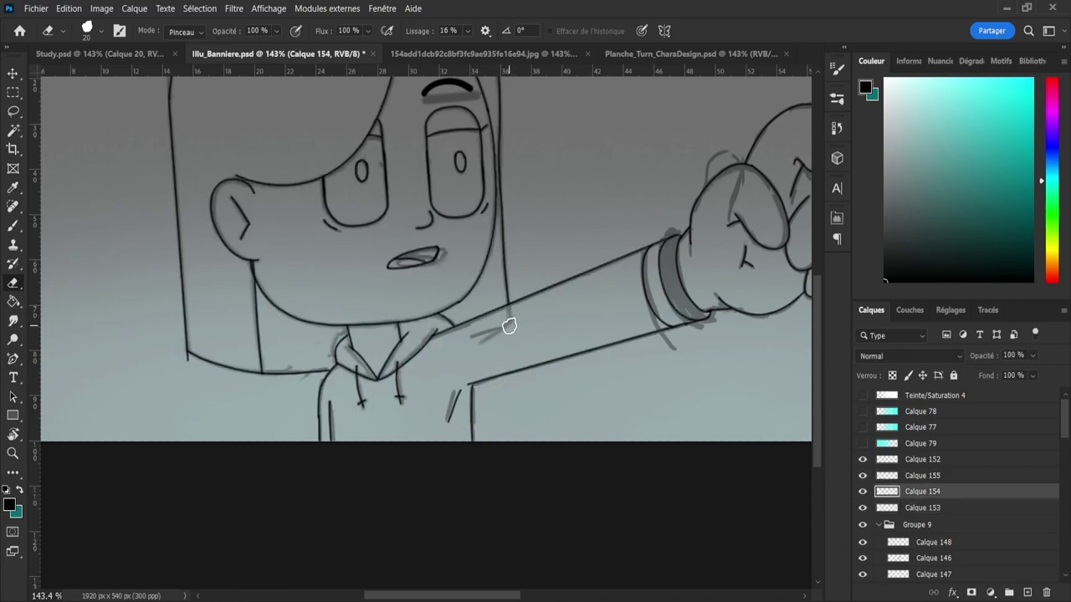
{"action": "key", "text": "z"}
- Hide the sketch group Groupe 9 and check the inked character's linework on its own
{"action": "left_click_drag", "start_coordinate": [481, 338], "coordinate": [451, 338]}
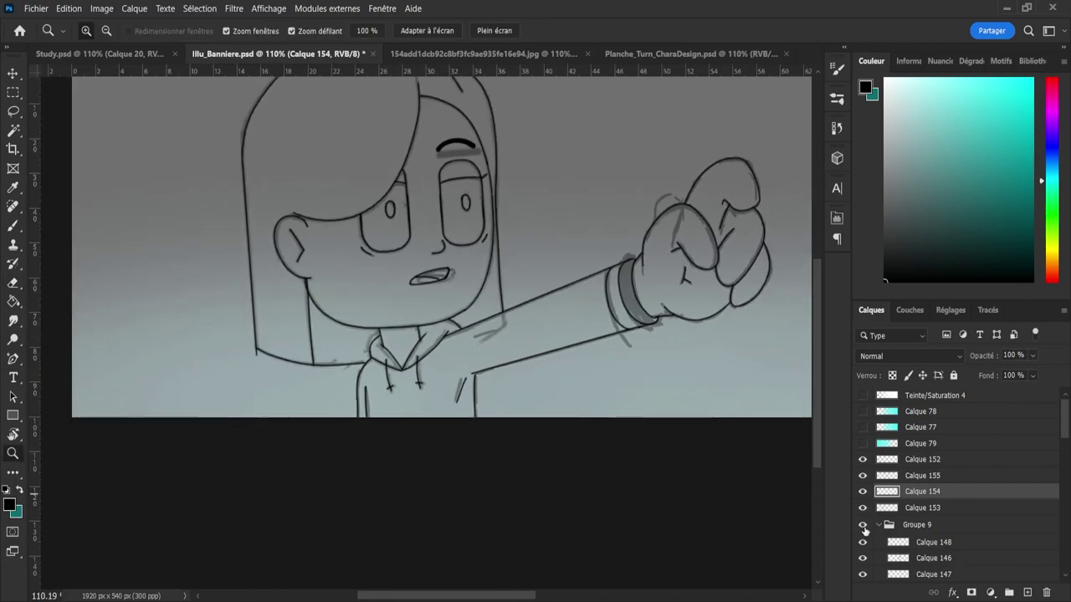
{"action": "left_click", "coordinate": [862, 524]}
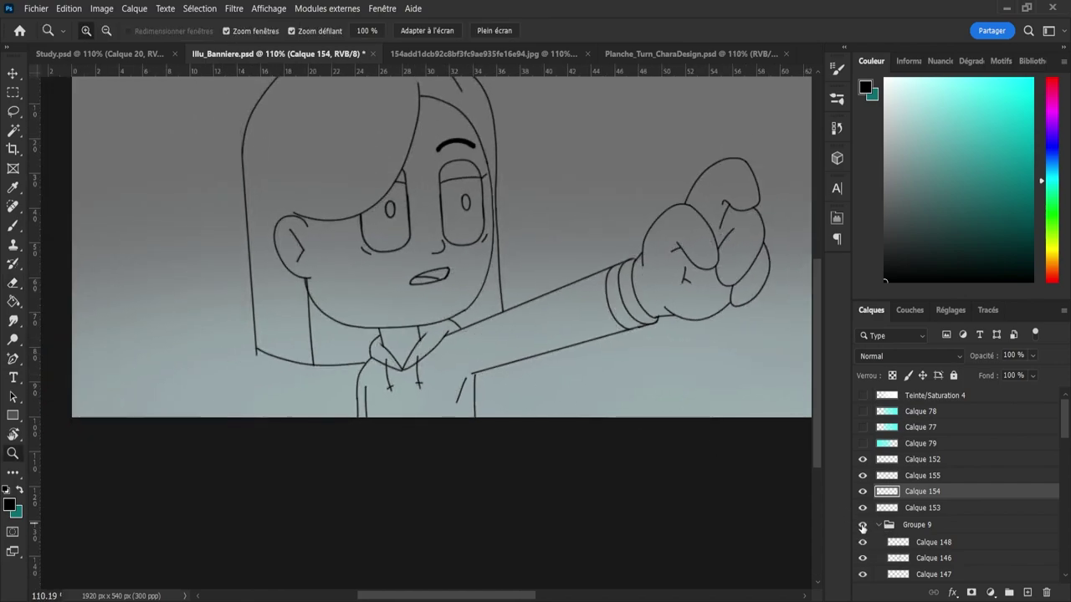
{"action": "left_click", "coordinate": [863, 526]}
{"action": "left_click", "coordinate": [862, 526]}
{"action": "mouse_move", "coordinate": [480, 272]}
{"action": "left_mouse_down"}
{"action": "mouse_move", "coordinate": [459, 256]}
{"action": "mouse_move", "coordinate": [503, 242]}
{"action": "left_mouse_up"}
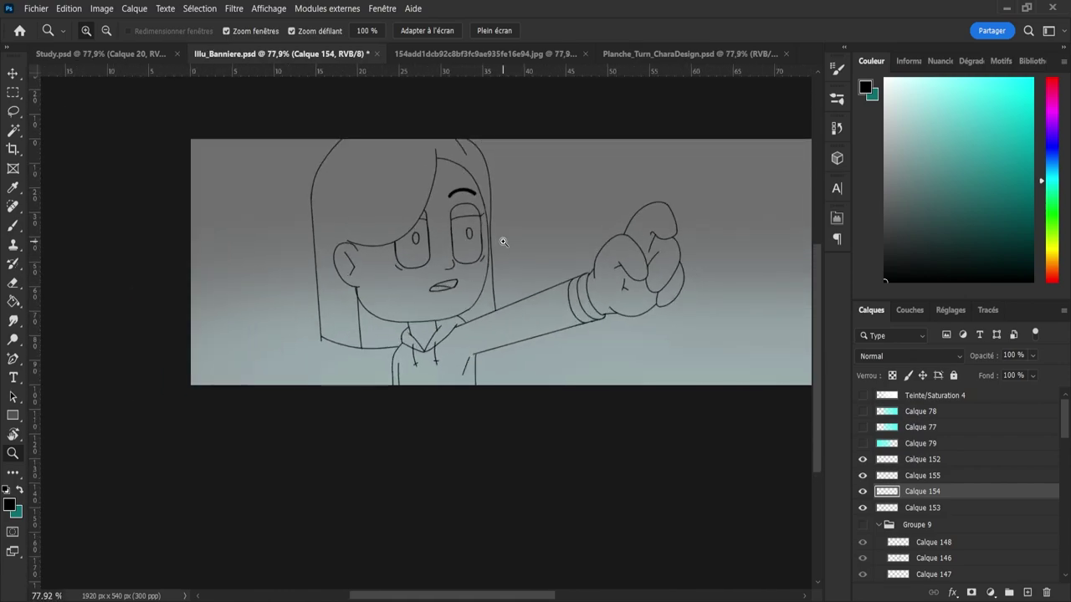
{"action": "left_click_drag", "start_coordinate": [452, 231], "coordinate": [438, 227]}
{"action": "left_click_drag", "start_coordinate": [507, 220], "coordinate": [519, 225]}
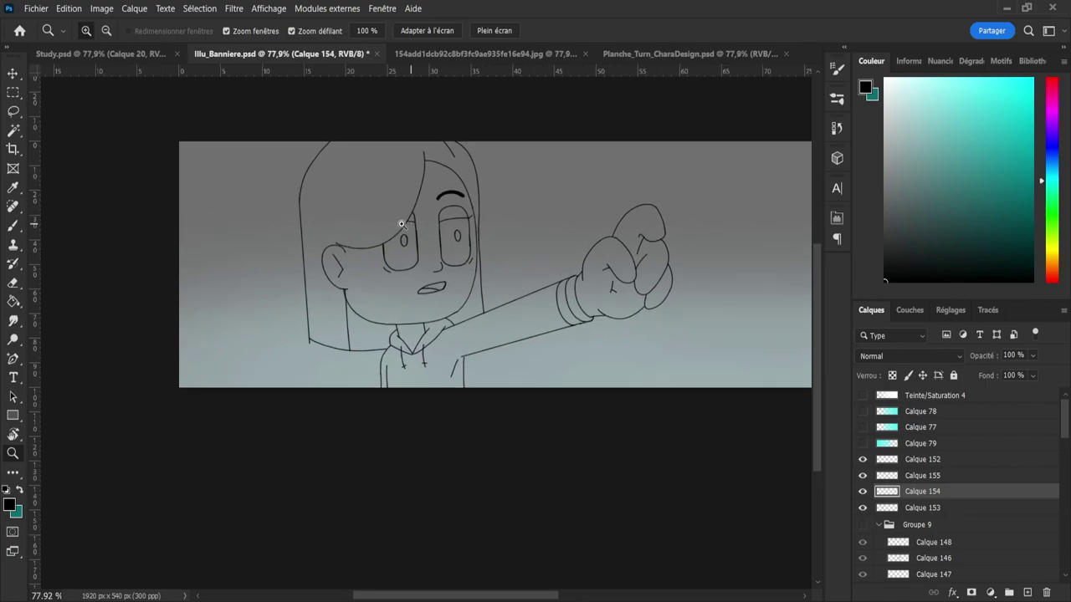
{"action": "left_click_drag", "start_coordinate": [402, 225], "coordinate": [393, 224]}
{"action": "left_click_drag", "start_coordinate": [443, 200], "coordinate": [464, 200]}
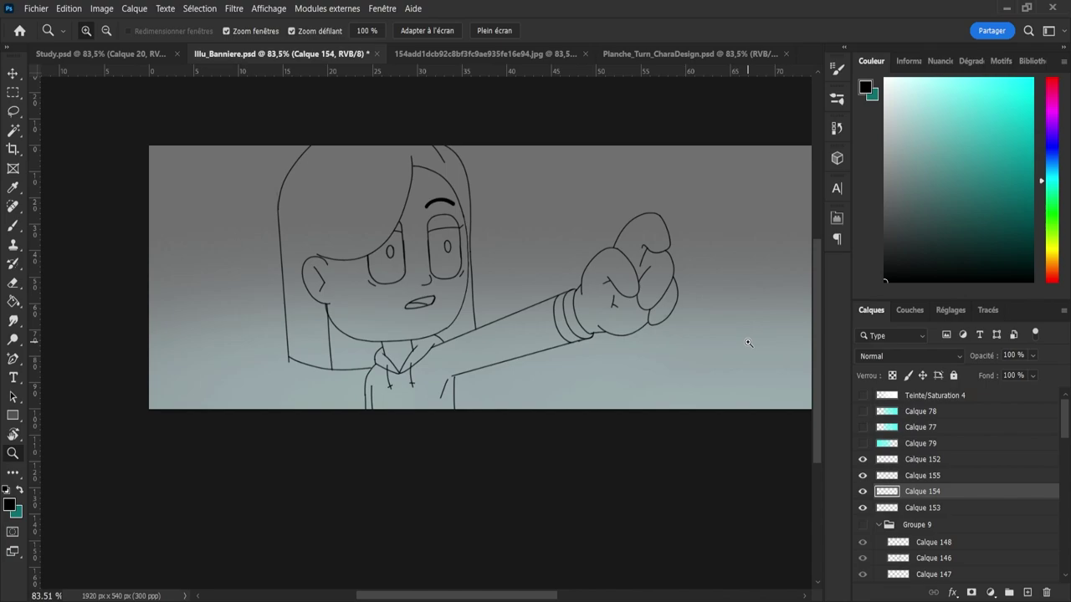
{"action": "left_click", "coordinate": [862, 459]}
{"action": "left_click", "coordinate": [862, 460]}
- Make Calque 153 the active layer and reduce the brush tip to 2 px for inking the cuff's lower edge
{"action": "scroll", "coordinate": [633, 337], "scroll_direction": "up", "scroll_amount": 5}
{"action": "key", "text": "e"}
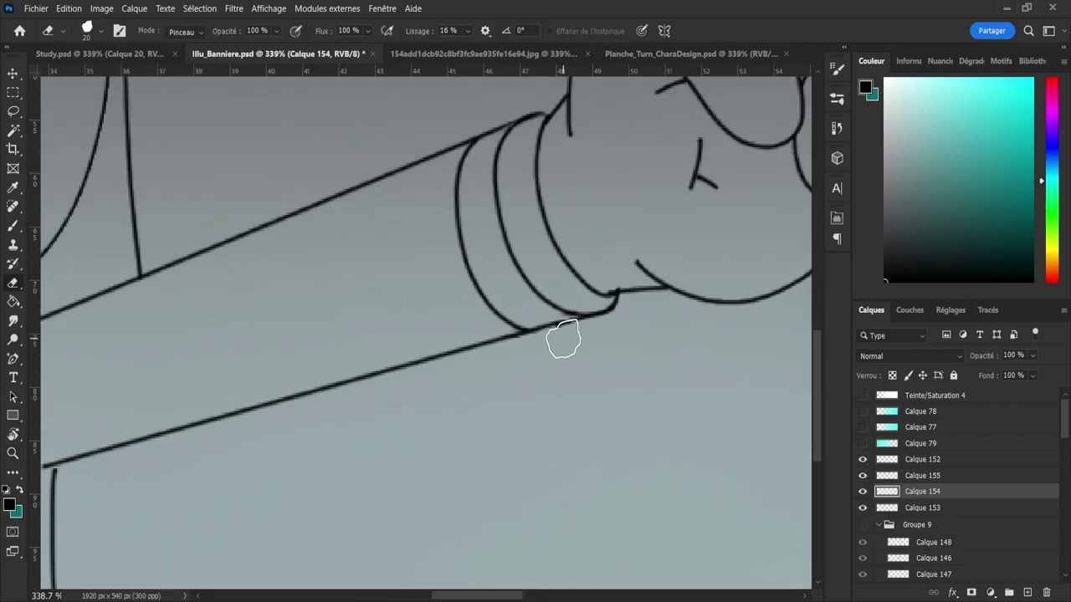
{"action": "left_click", "coordinate": [864, 508]}
{"action": "left_click", "coordinate": [863, 508]}
{"action": "left_click", "coordinate": [878, 507]}
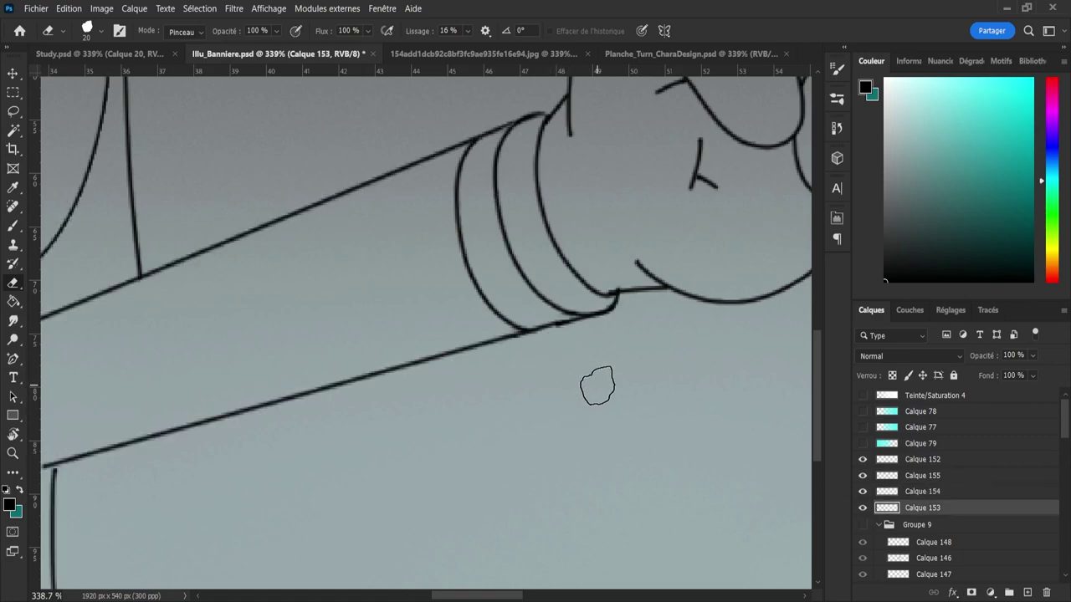
{"action": "key", "text": "b"}
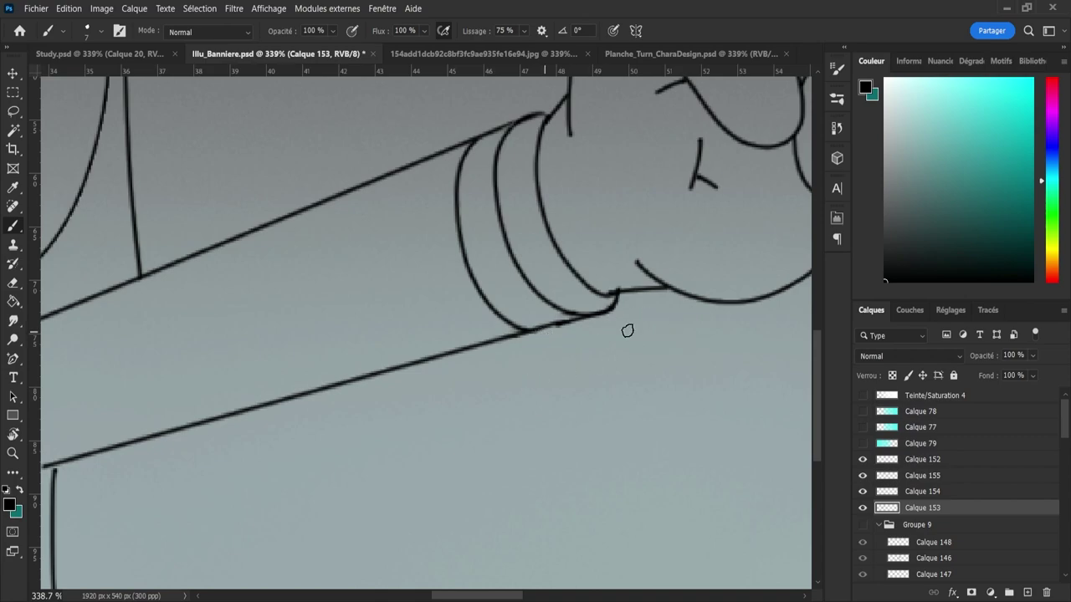
{"action": "key", "text": "bracketleft"}
{"action": "key", "text": "bracketleft"}
{"action": "key", "text": "bracketleft"}
{"action": "key", "text": "bracketleft"}
{"action": "key", "text": "bracketleft"}
- Ink the cuff's lower edge with a thin stroke from its outer corner back to the sleeve's underside
{"action": "left_click_drag", "start_coordinate": [424, 416], "coordinate": [465, 413]}
{"action": "key", "text": "ctrl+z"}
{"action": "left_click_drag", "start_coordinate": [528, 332], "coordinate": [596, 320]}
{"action": "key", "text": "ctrl+z"}
{"action": "left_click_drag", "start_coordinate": [623, 304], "coordinate": [530, 332]}
- Erase the stroke's overshoot beyond the cuff's lower corner and save the document
{"action": "key", "text": "e"}
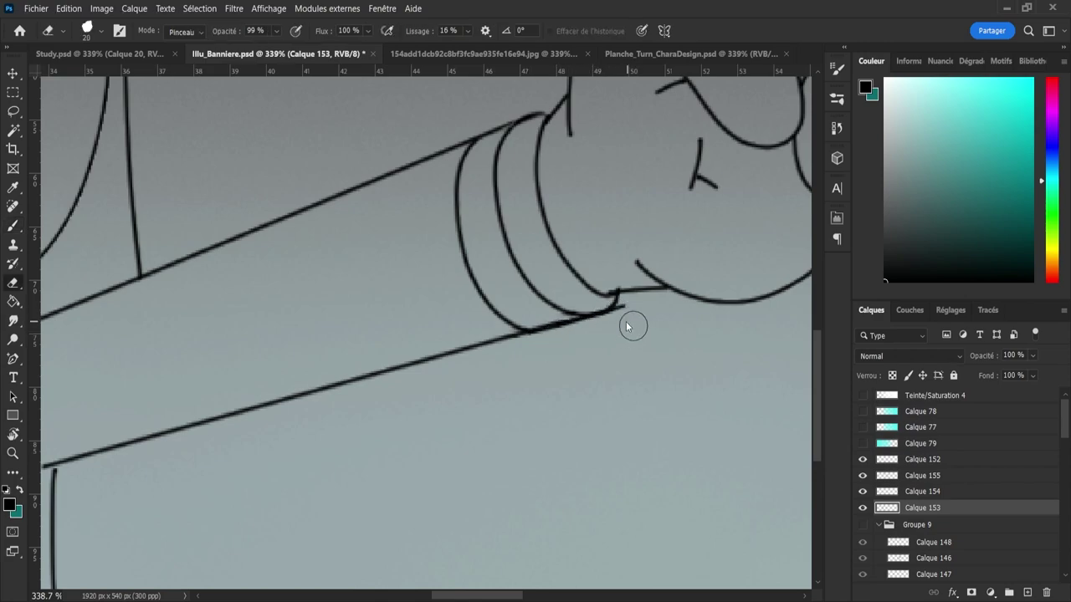
{"action": "right_click", "coordinate": [633, 326], "text": "alt"}
{"action": "key", "text": "z"}
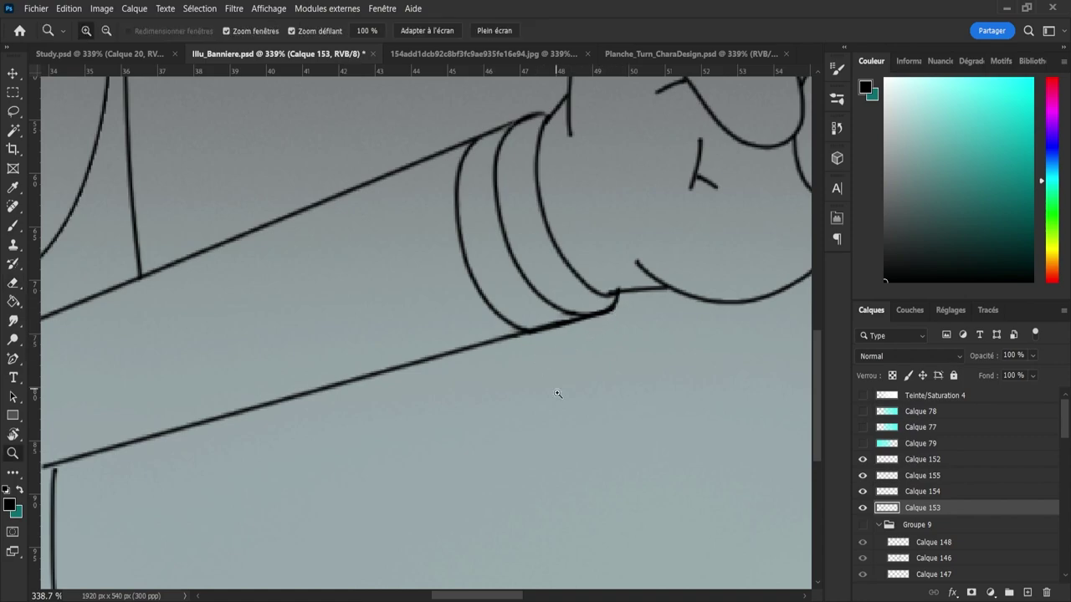
{"action": "left_click", "coordinate": [536, 363], "text": "alt"}
{"action": "left_click_drag", "start_coordinate": [499, 180], "coordinate": [461, 209]}
{"action": "key", "text": "ctrl+s"}
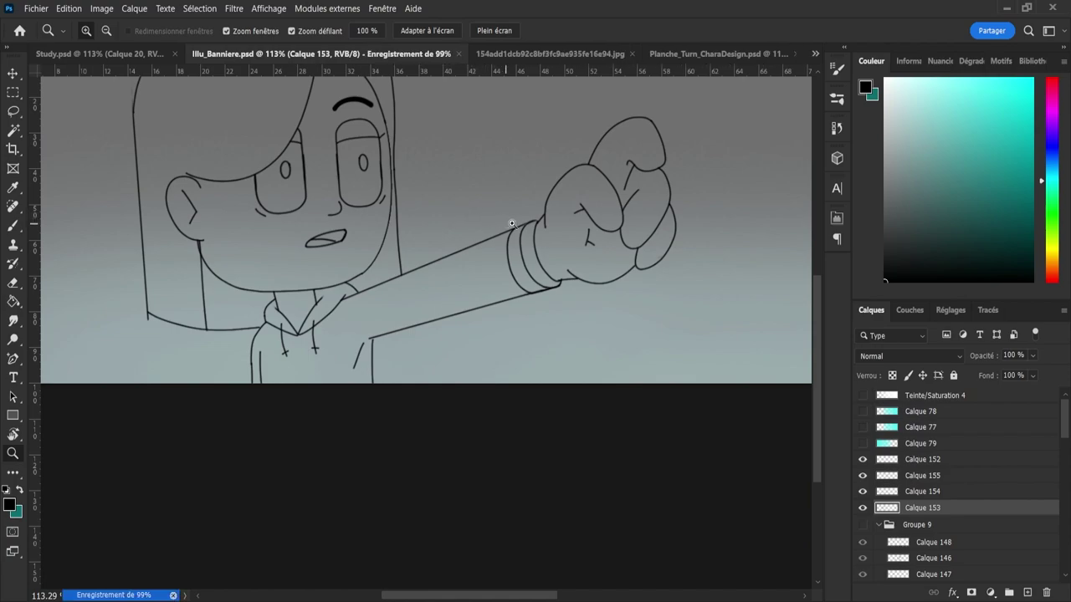
- Add a short thin stroke to the crease at the base of the pointing hand's uppermost finger
{"action": "left_click_drag", "start_coordinate": [541, 193], "coordinate": [559, 182]}
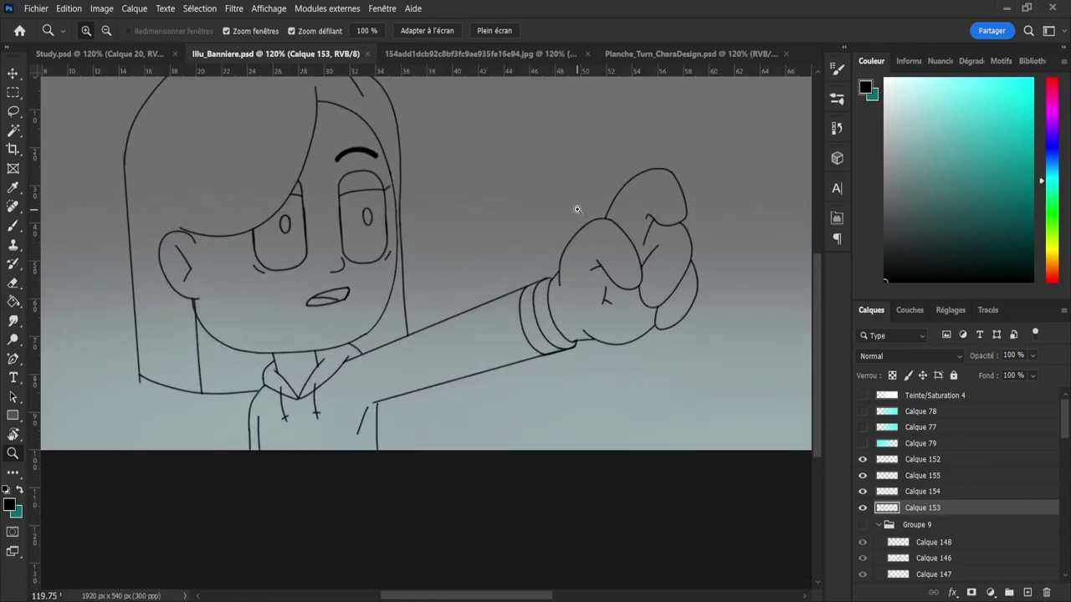
{"action": "key", "text": "b"}
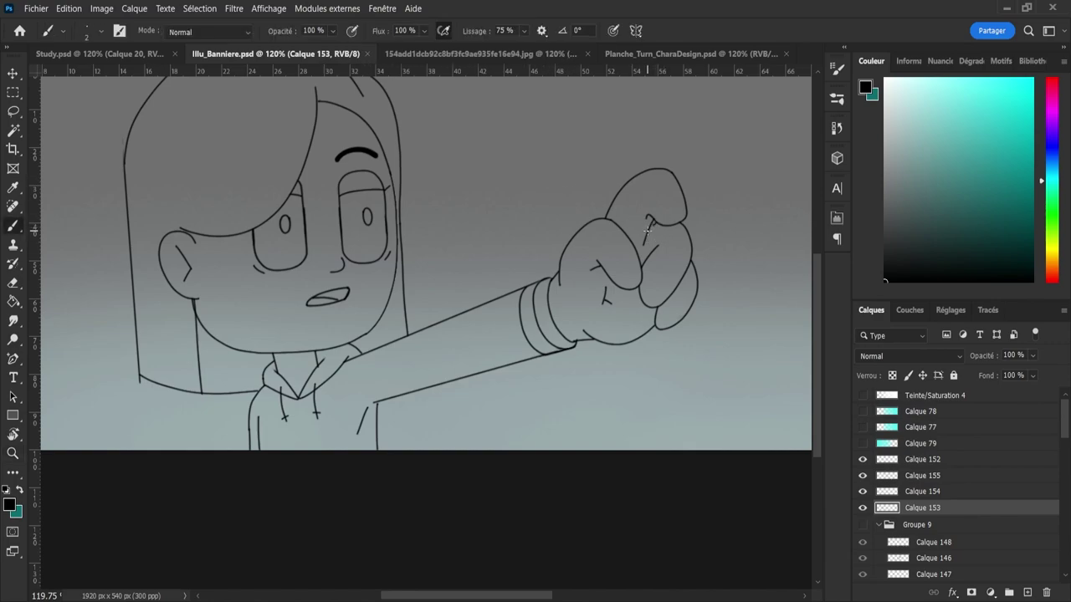
{"action": "left_click_drag", "start_coordinate": [646, 231], "coordinate": [653, 221]}
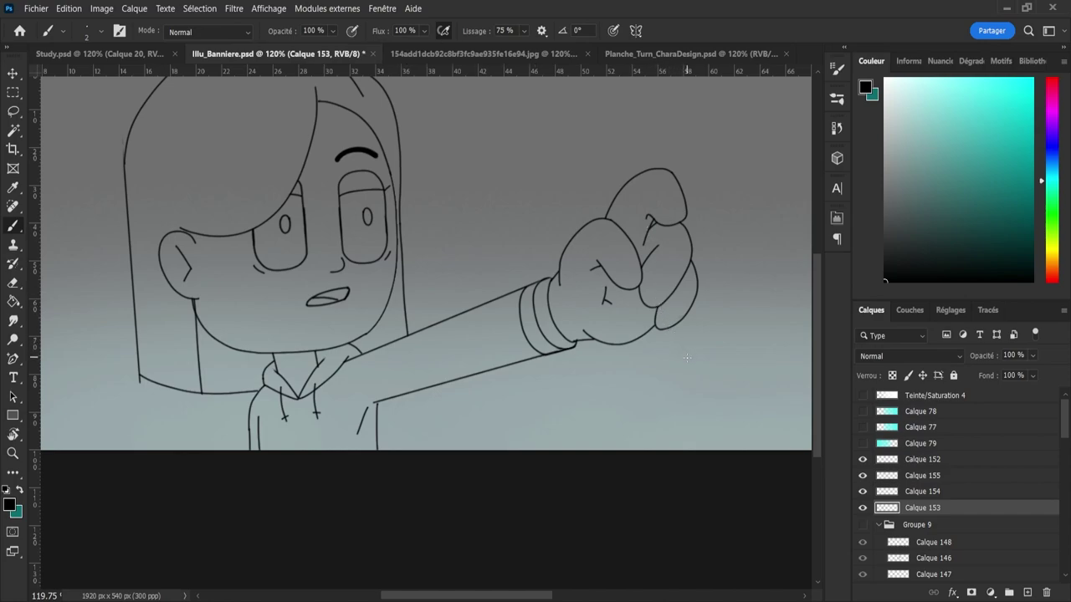
- Create a new layer directly above Calque 154 and draw a long straight vertical line in the empty area beyond the hand
{"action": "left_click", "coordinate": [863, 492]}
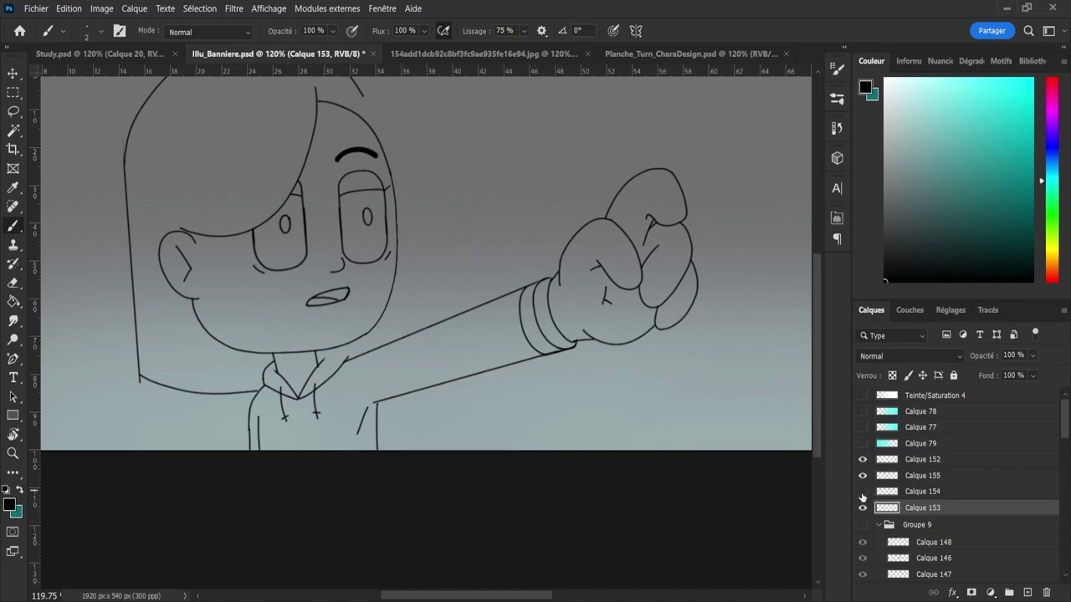
{"action": "left_click", "coordinate": [864, 492]}
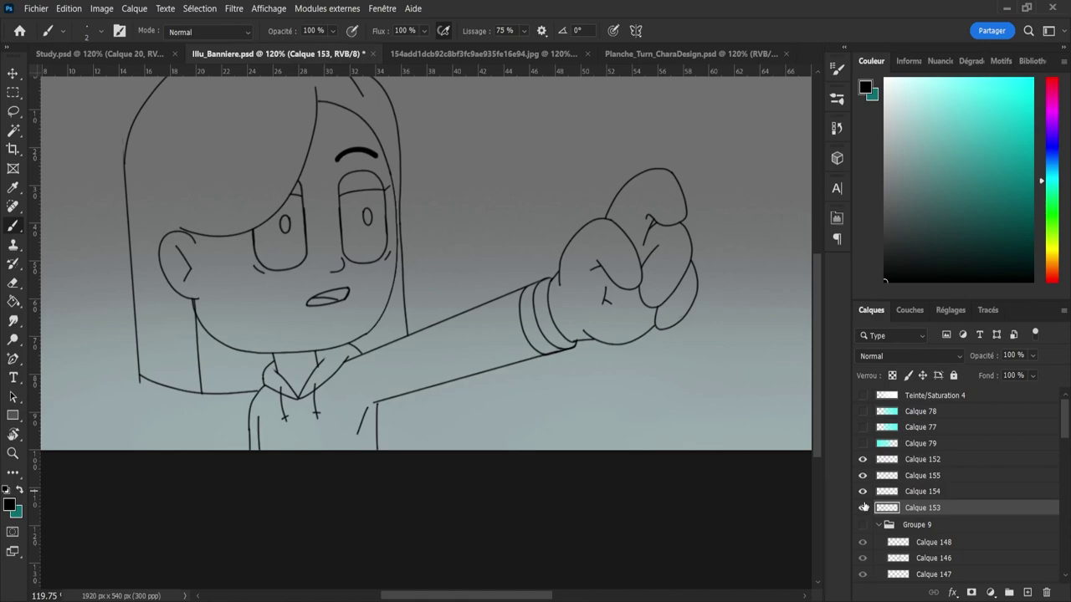
{"action": "left_click", "coordinate": [863, 507]}
{"action": "left_click", "coordinate": [864, 508]}
{"action": "left_click", "coordinate": [863, 492]}
{"action": "left_click", "coordinate": [863, 492]}
{"action": "left_click", "coordinate": [899, 494]}
{"action": "key", "text": "z"}
{"action": "left_click_drag", "start_coordinate": [418, 248], "coordinate": [402, 256]}
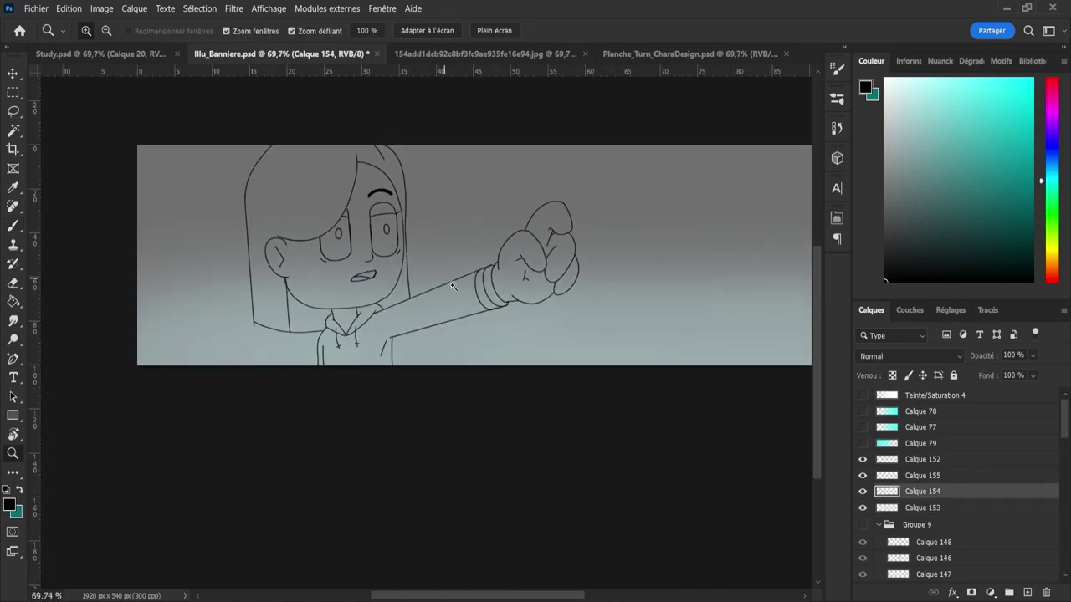
{"action": "left_click", "coordinate": [1027, 593]}
{"action": "key", "text": "b"}
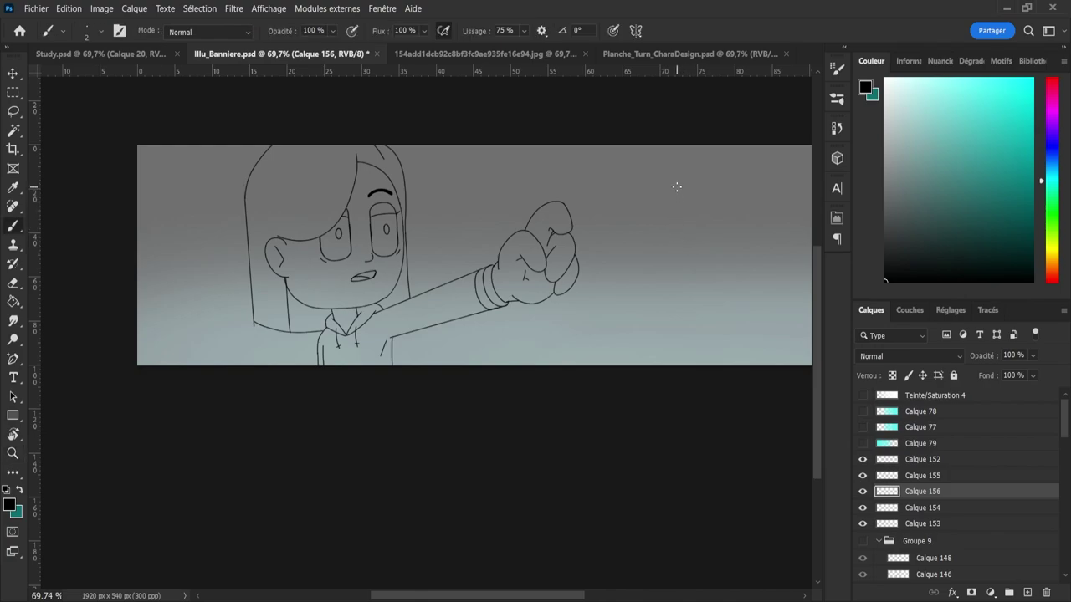
{"action": "key", "text": "k"}
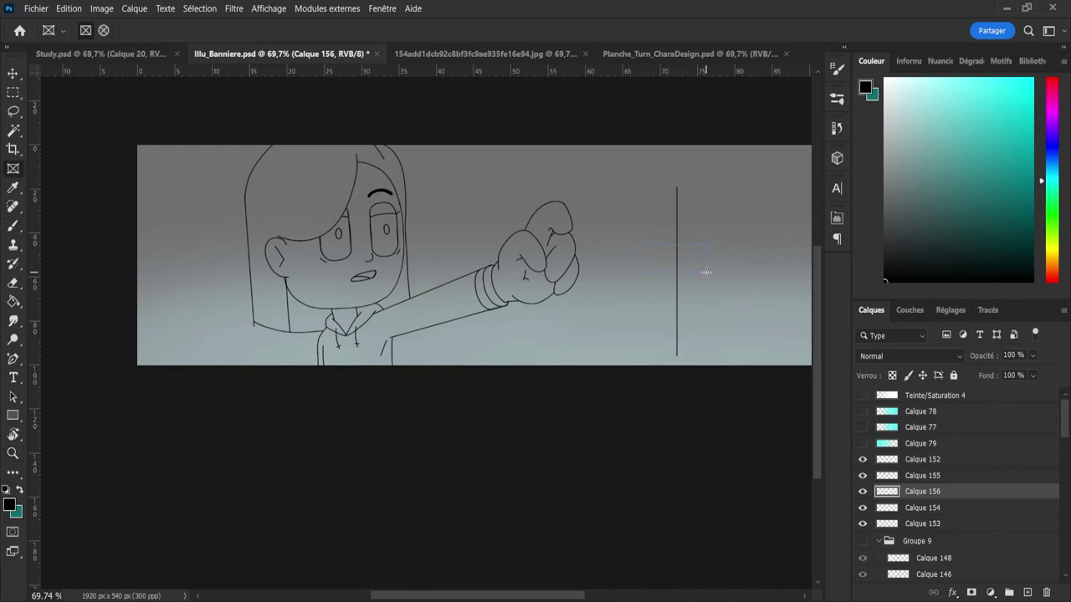
- Lasso the straight vertical line and move it beside the face, close to the front hair strand
{"action": "key", "text": "l"}
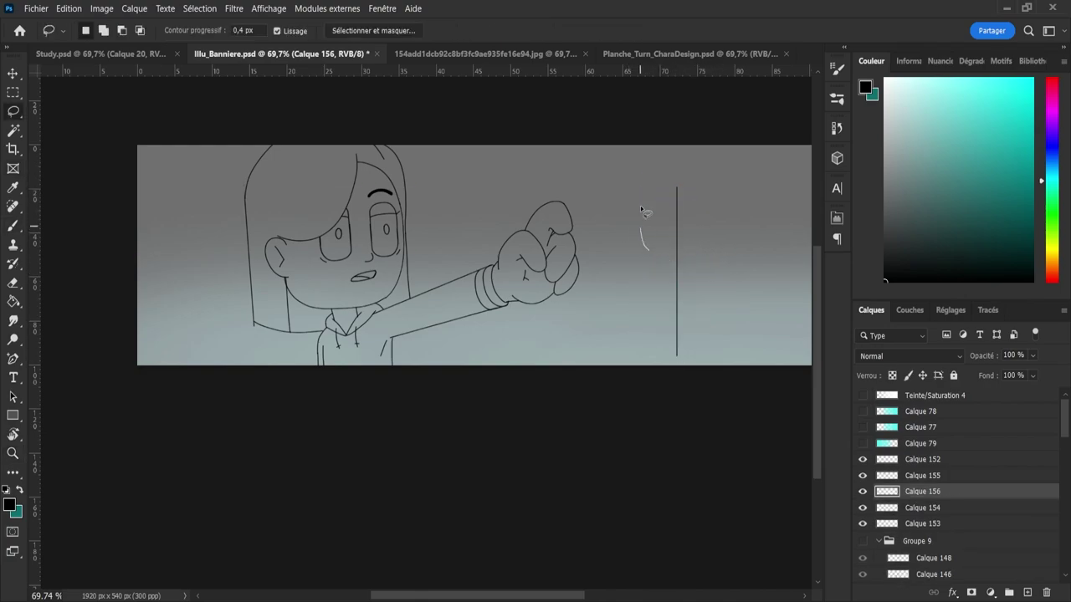
{"action": "left_click_drag", "start_coordinate": [636, 341], "coordinate": [640, 355]}
{"action": "key", "text": "ctrl+t"}
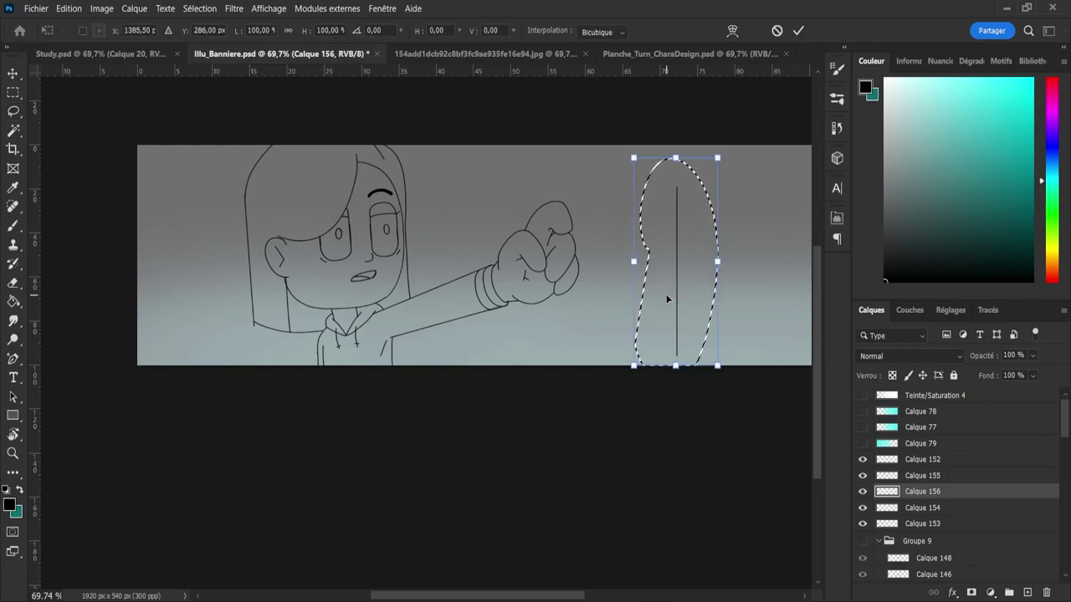
{"action": "left_click_drag", "start_coordinate": [655, 239], "coordinate": [443, 242]}
{"action": "left_click", "coordinate": [798, 31]}
- Rotate the straight line to -3.64° and move it onto the front hair strand beside the face
{"action": "key", "text": "z"}
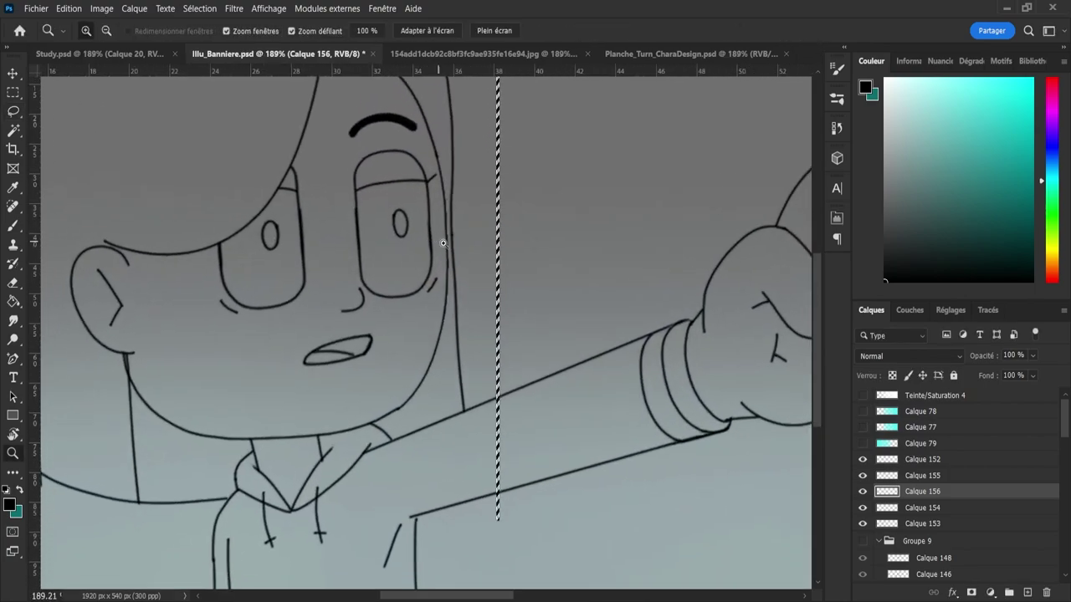
{"action": "left_click_drag", "start_coordinate": [611, 294], "coordinate": [575, 280]}
{"action": "left_click_drag", "start_coordinate": [489, 198], "coordinate": [498, 201]}
{"action": "key", "text": "ctrl+t"}
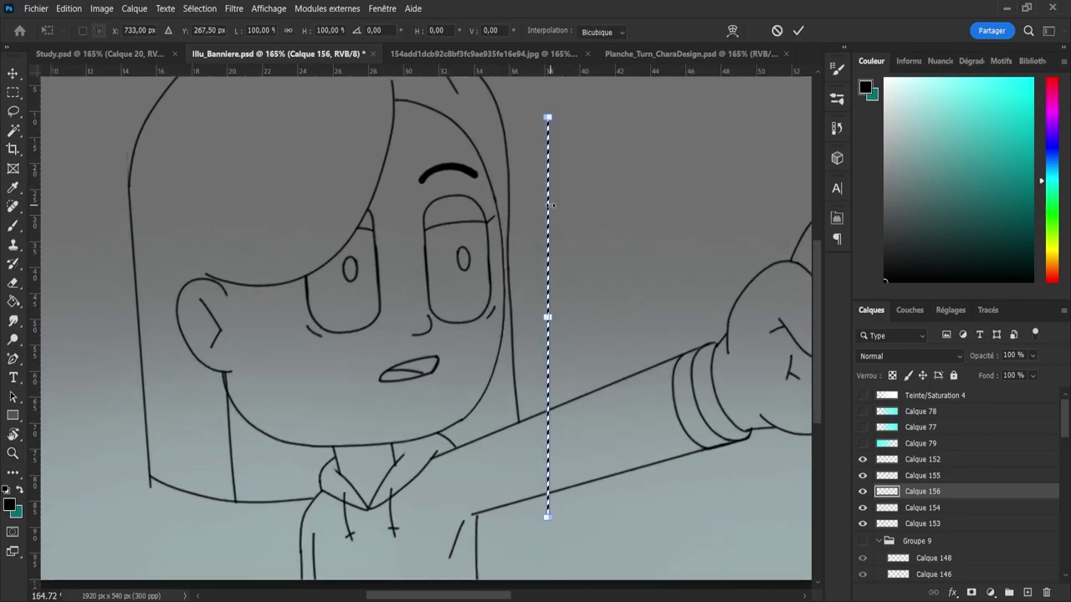
{"action": "left_click_drag", "start_coordinate": [602, 159], "coordinate": [551, 213]}
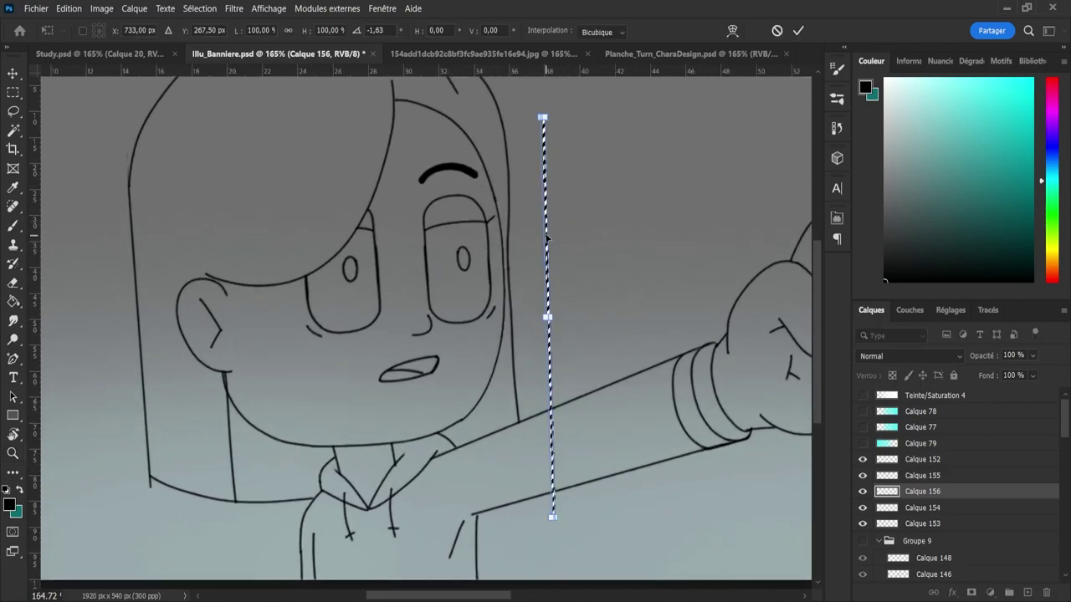
{"action": "key", "text": "Left"}
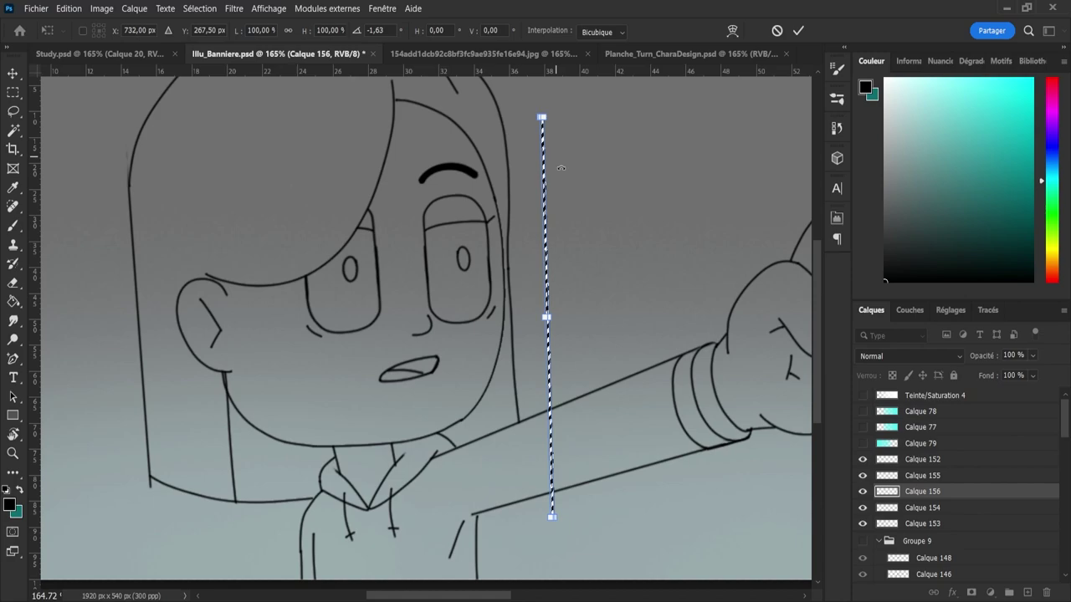
{"action": "left_click_drag", "start_coordinate": [545, 224], "coordinate": [508, 218]}
{"action": "left_click_drag", "start_coordinate": [544, 130], "coordinate": [536, 134]}
{"action": "key", "text": "Right"}
{"action": "key", "text": "Right"}
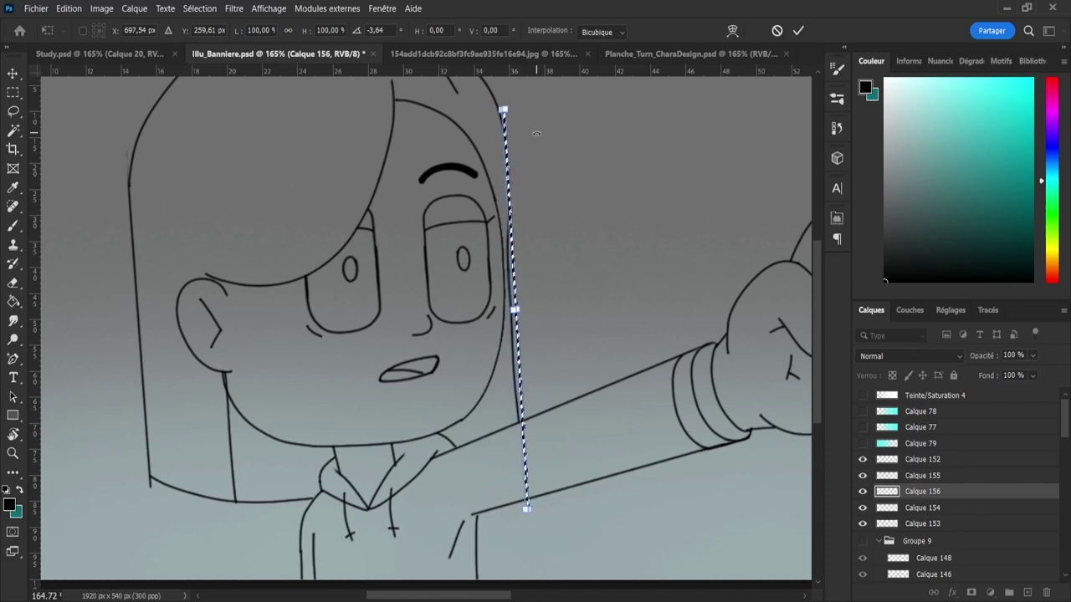
- Nudge the straight line 4 px left and 14 px up onto the front hair strand, apply the transform and deselect
{"action": "key", "text": "Left"}
{"action": "key", "text": "Left"}
{"action": "key", "text": "Left"}
{"action": "key", "text": "Left"}
{"action": "key", "text": "Left"}
{"action": "key", "text": "Left"}
{"action": "key", "text": "Left"}
{"action": "key", "text": "Left"}
{"action": "key", "text": "Up"}
{"action": "key", "text": "Up"}
{"action": "key", "text": "Up"}
{"action": "key", "text": "Up"}
{"action": "key", "text": "Up"}
{"action": "key", "text": "Up"}
{"action": "key", "text": "Up"}
{"action": "key", "text": "Up"}
{"action": "key", "text": "Up"}
{"action": "key", "text": "Up"}
{"action": "key", "text": "Up"}
{"action": "key", "text": "Up"}
{"action": "key", "text": "Up"}
{"action": "key", "text": "Up"}
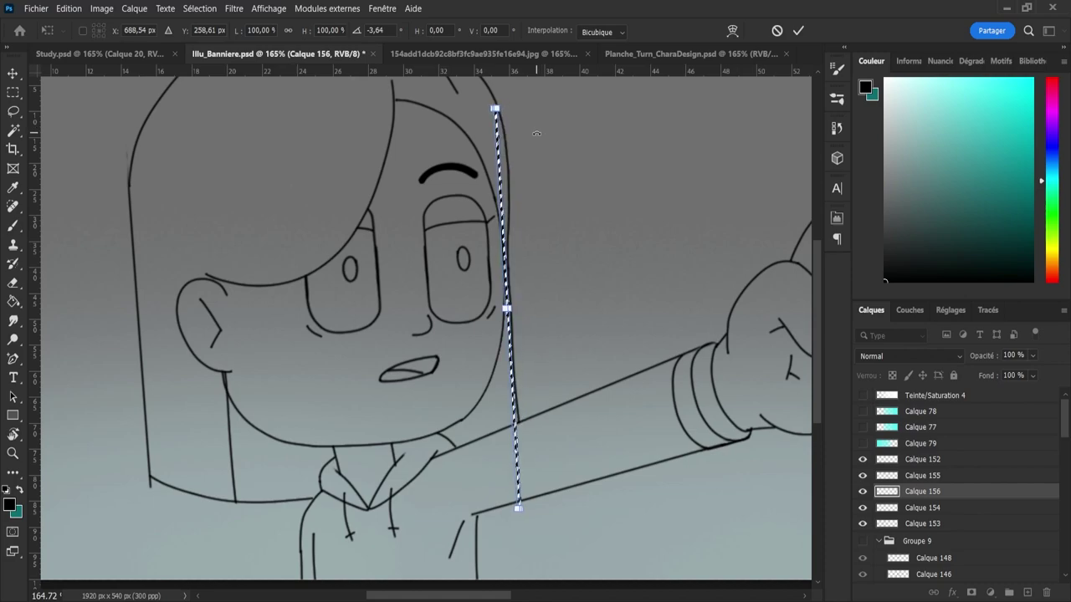
{"action": "key", "text": "Right"}
{"action": "key", "text": "Right"}
{"action": "key", "text": "Right"}
{"action": "key", "text": "Right"}
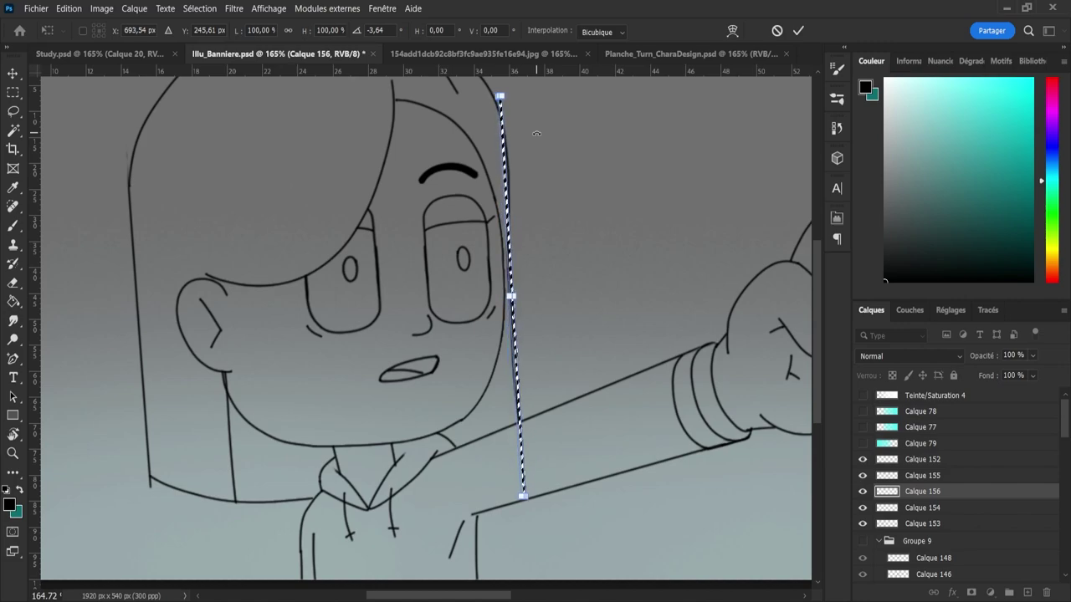
{"action": "key", "text": "Return"}
{"action": "key", "text": "z"}
{"action": "key", "text": "l"}
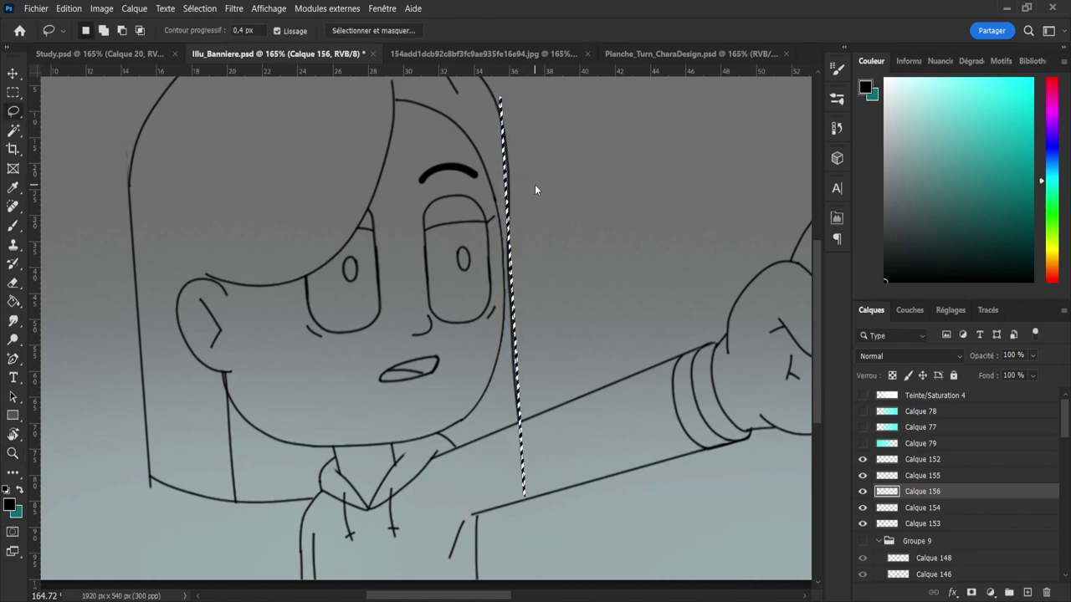
{"action": "key", "text": "ctrl+d"}
- Erase the old front hair strand beside the new straight line on Calque 154 with a size 20 eraser
{"action": "key", "text": "e"}
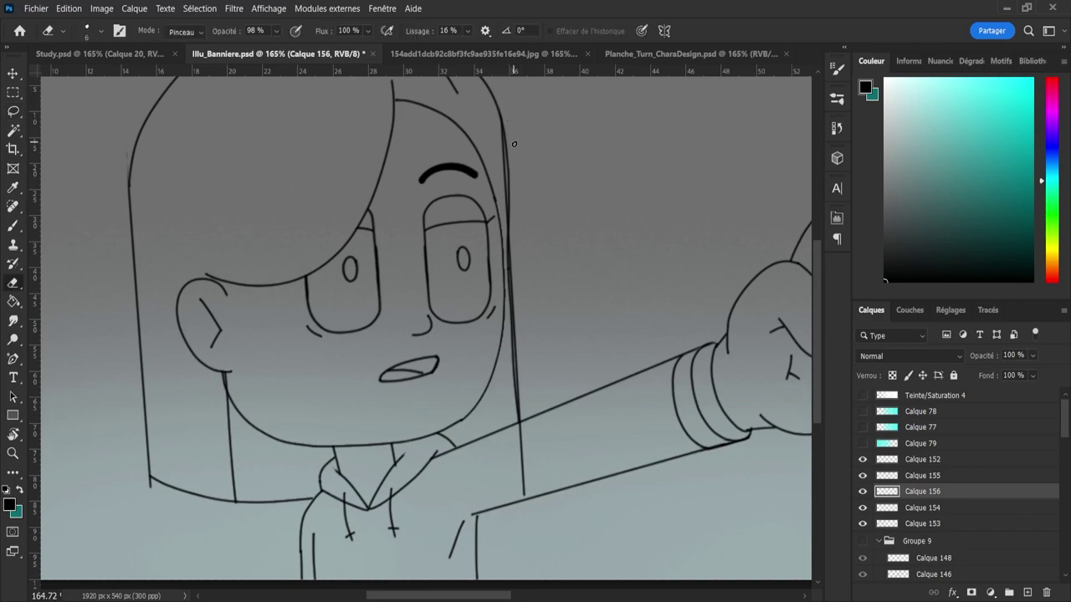
{"action": "left_click", "coordinate": [890, 508]}
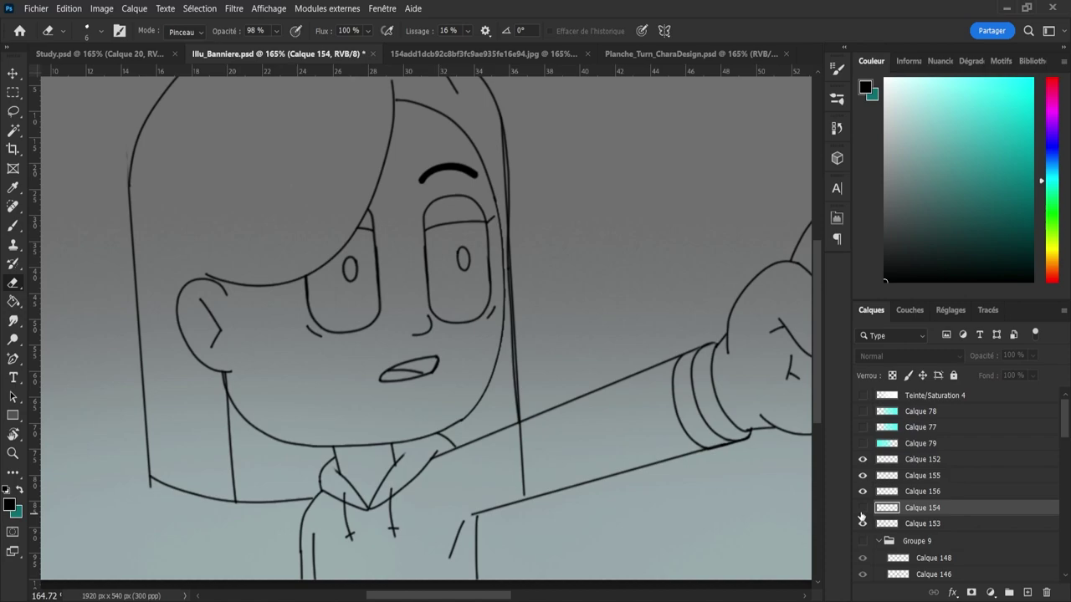
{"action": "key", "text": "bracketright"}
{"action": "key", "text": "bracketright"}
{"action": "key", "text": "bracketright"}
{"action": "key", "text": "bracketright"}
{"action": "key", "text": "bracketright"}
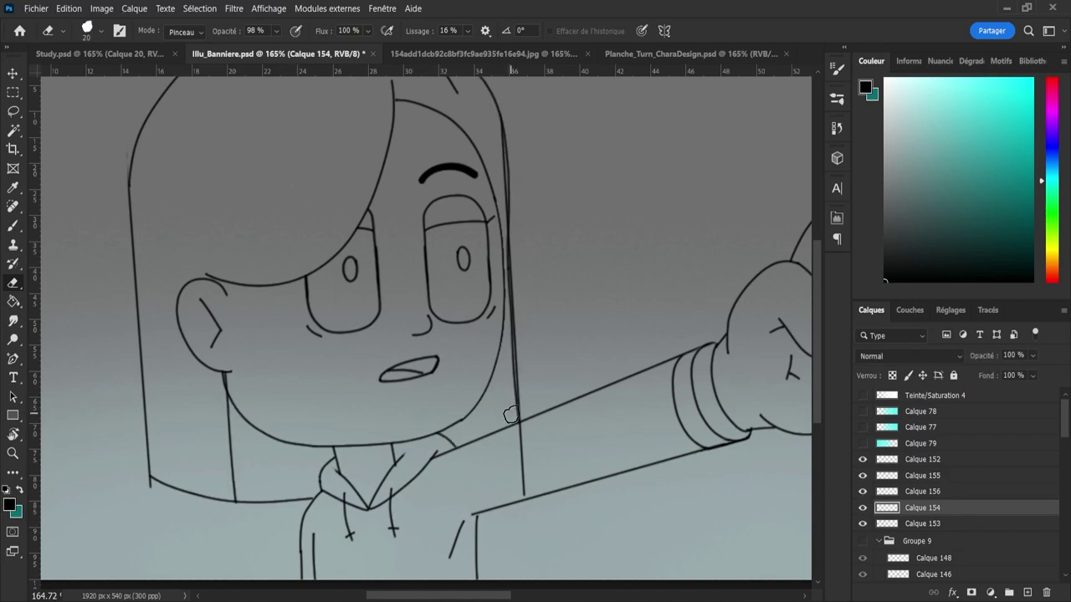
{"action": "left_click_drag", "start_coordinate": [525, 427], "coordinate": [511, 114]}
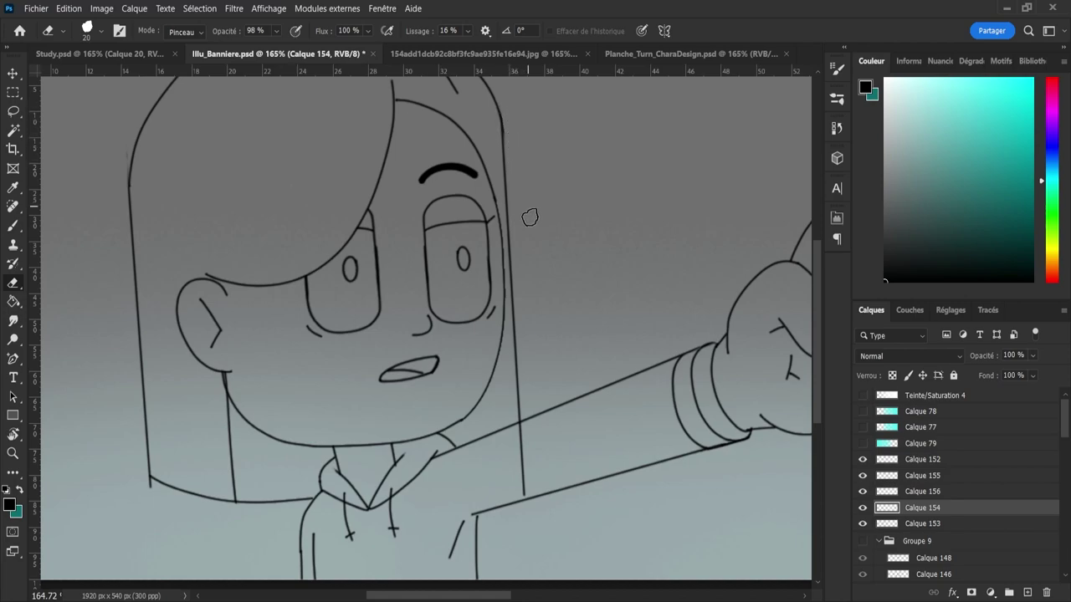
- Erase the lower end of the straight strand on Calque 156 where it runs past the sleeve's upper edge
{"action": "left_click", "coordinate": [875, 496]}
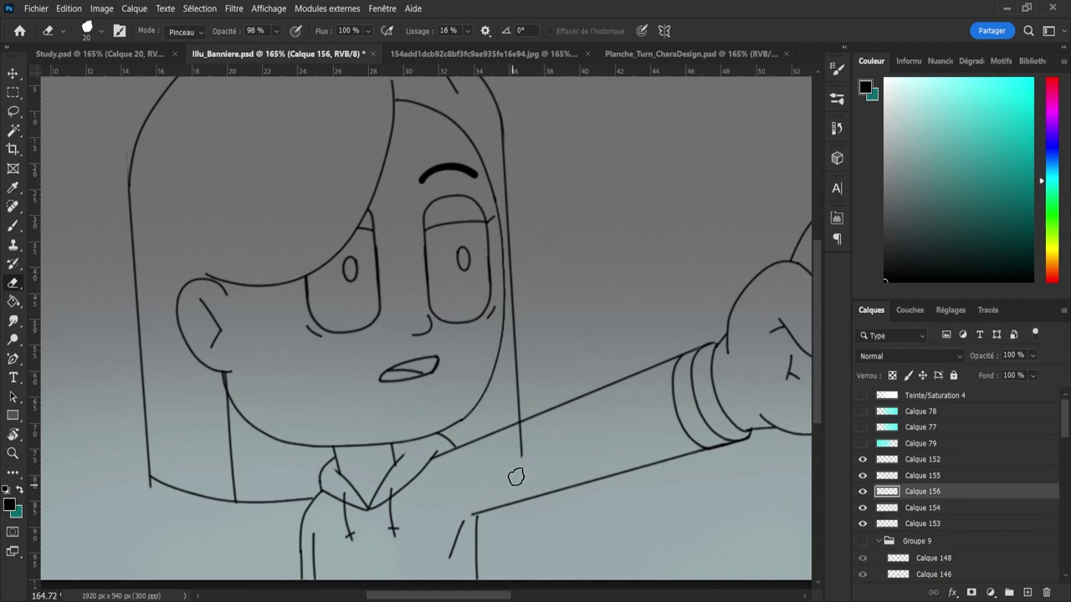
{"action": "key", "text": "z"}
{"action": "left_click_drag", "start_coordinate": [539, 477], "coordinate": [516, 383]}
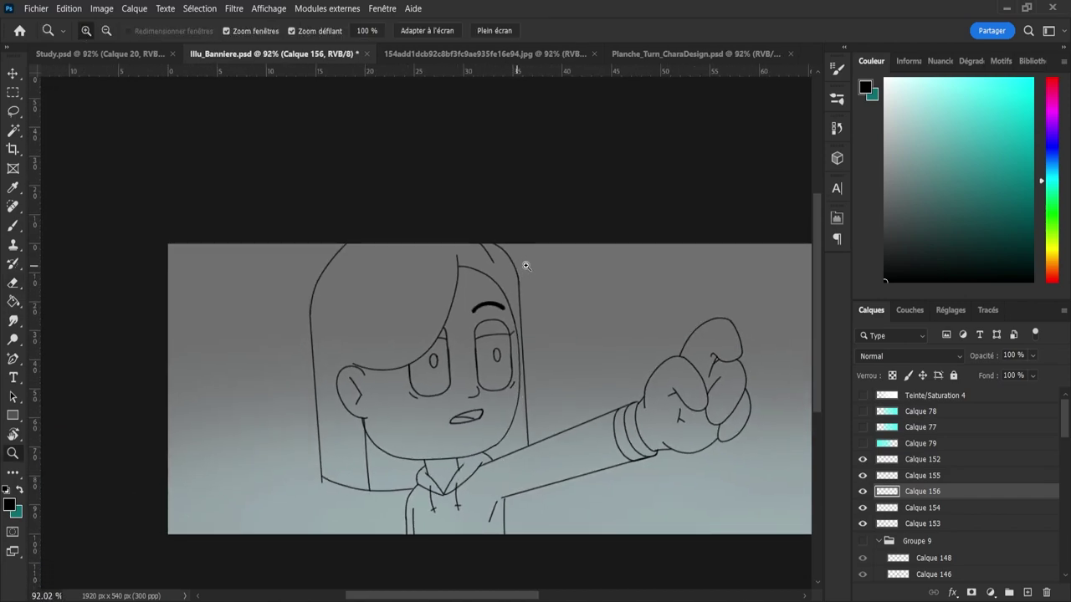
{"action": "left_click_drag", "start_coordinate": [525, 266], "coordinate": [527, 276]}
- Merge Calque 156 with Calque 154 and save the document
{"action": "left_click", "coordinate": [861, 493]}
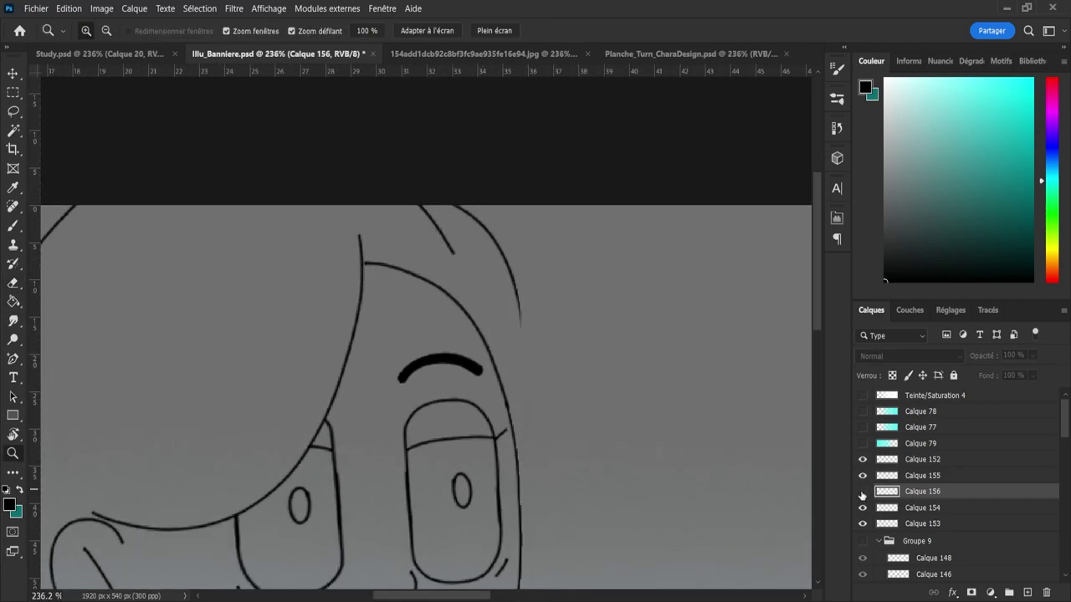
{"action": "left_click", "coordinate": [863, 493]}
{"action": "left_click", "coordinate": [882, 510]}
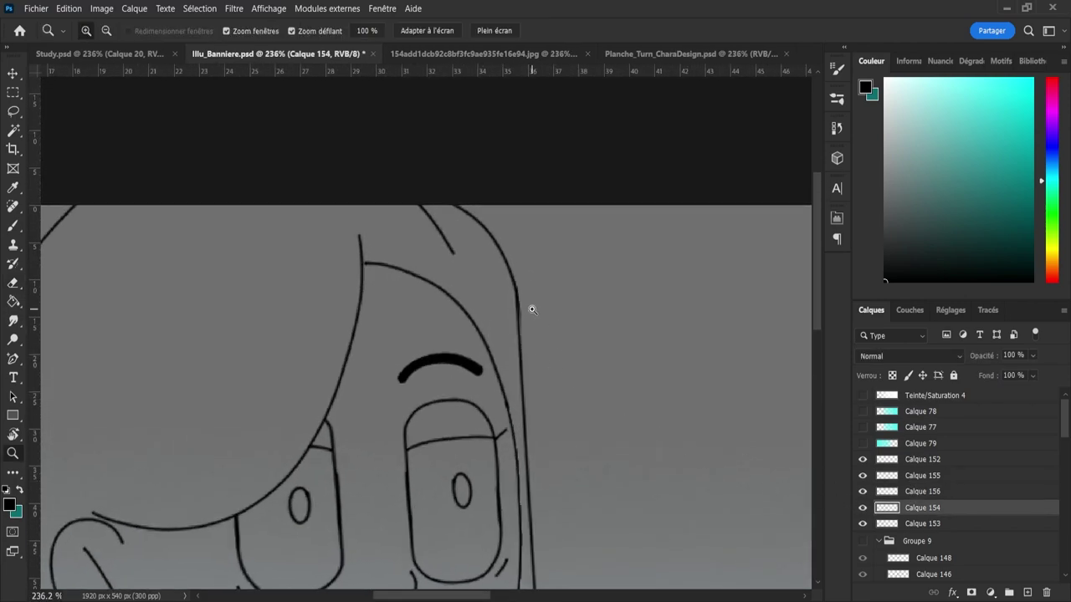
{"action": "key", "text": "e"}
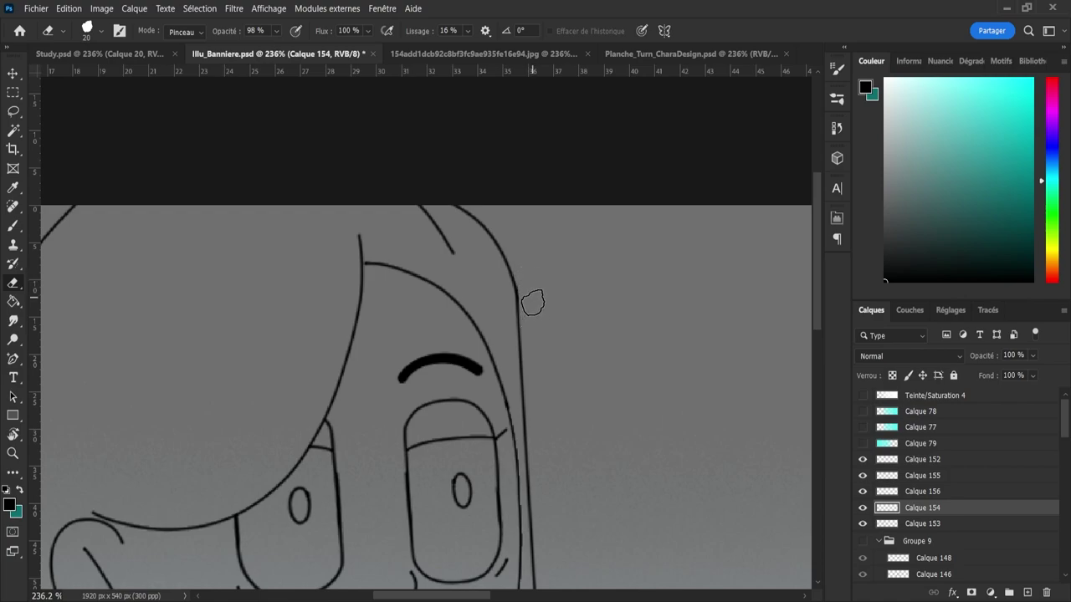
{"action": "key", "text": "z"}
{"action": "mouse_move", "coordinate": [524, 239]}
{"action": "left_mouse_down"}
{"action": "mouse_move", "coordinate": [474, 206]}
{"action": "mouse_move", "coordinate": [530, 234]}
{"action": "mouse_move", "coordinate": [492, 234]}
{"action": "left_mouse_up"}
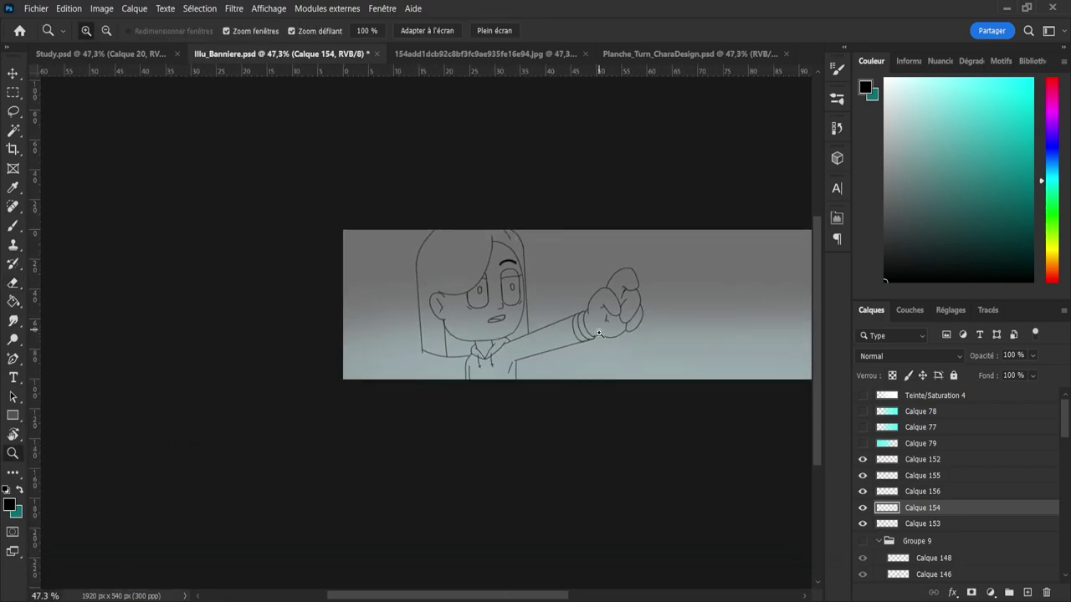
{"action": "left_click_drag", "start_coordinate": [599, 334], "coordinate": [762, 442]}
{"action": "left_click", "coordinate": [922, 495], "text": "ctrl"}
{"action": "key", "text": "ctrl+e"}
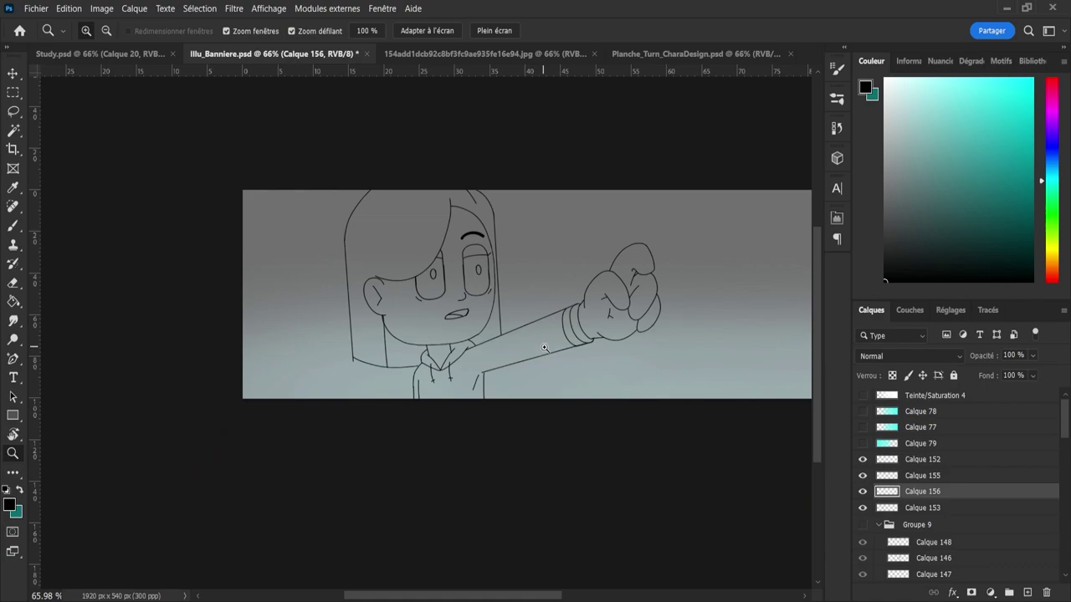
{"action": "left_click_drag", "start_coordinate": [548, 315], "coordinate": [500, 343]}
{"action": "left_click_drag", "start_coordinate": [579, 294], "coordinate": [604, 300]}
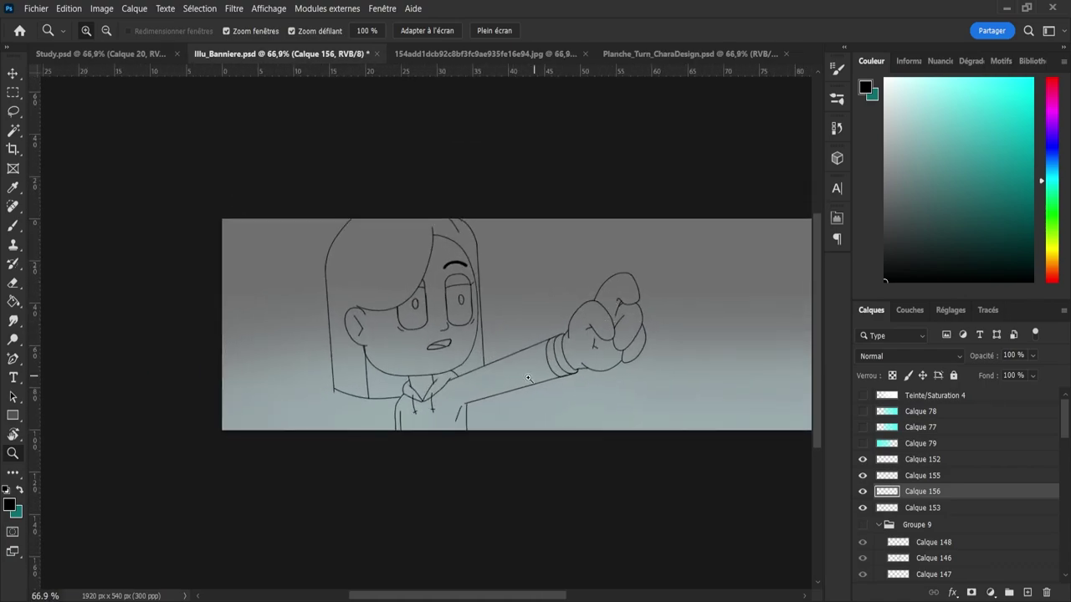
{"action": "left_click_drag", "start_coordinate": [514, 373], "coordinate": [545, 400]}
{"action": "key", "text": "ctrl+s"}
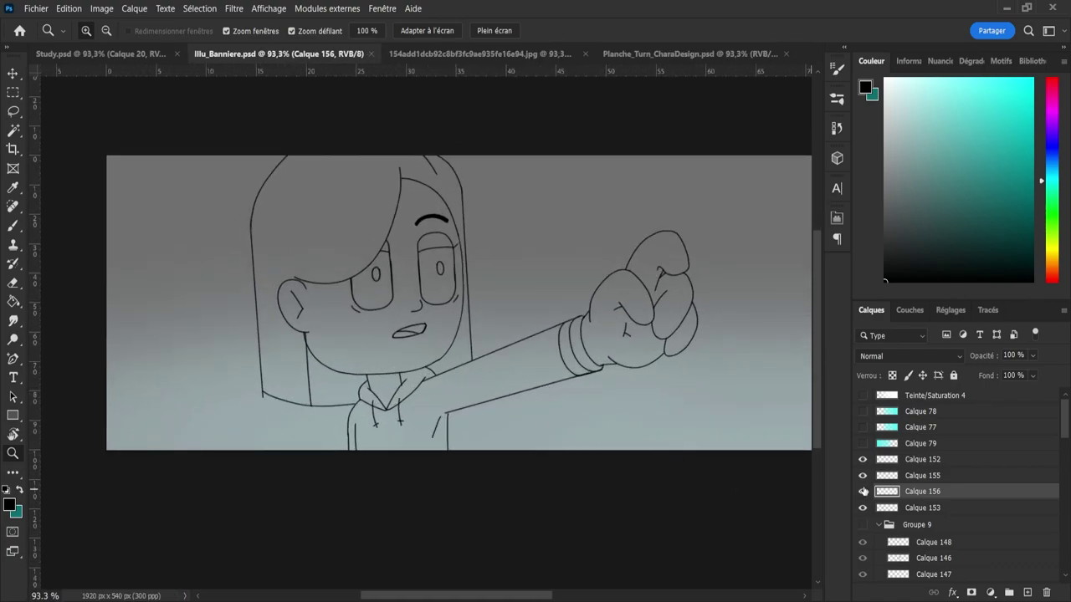
- Erase the overshooting line end at the lower outer corner of the back hair on Calque 153
{"action": "left_click", "coordinate": [888, 507]}
{"action": "left_click_drag", "start_coordinate": [237, 418], "coordinate": [308, 396]}
{"action": "key", "text": "e"}
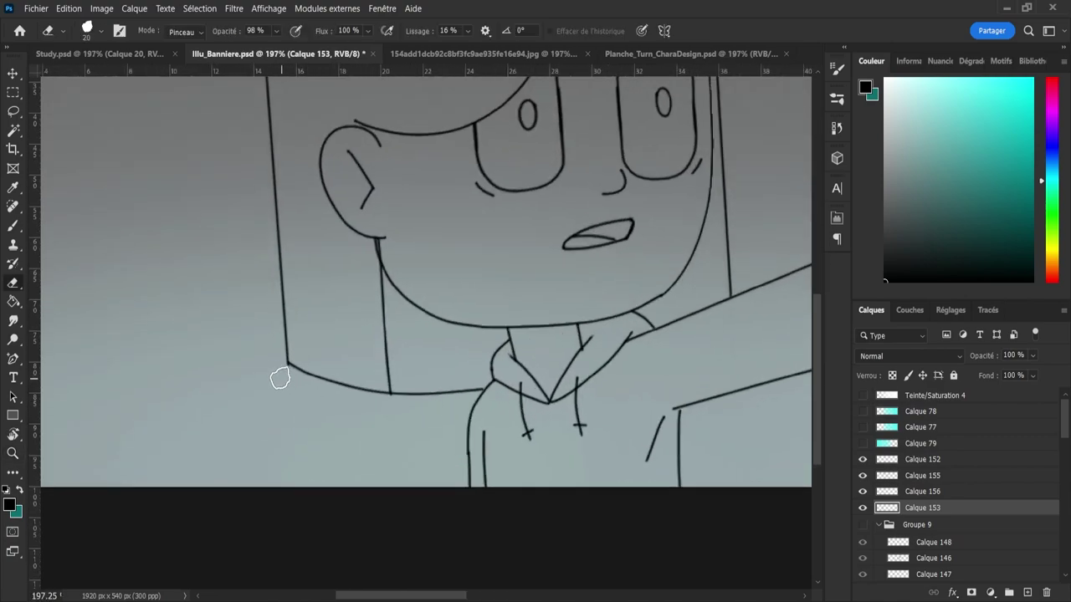
{"action": "key", "text": "z"}
{"action": "left_click_drag", "start_coordinate": [335, 424], "coordinate": [313, 430]}
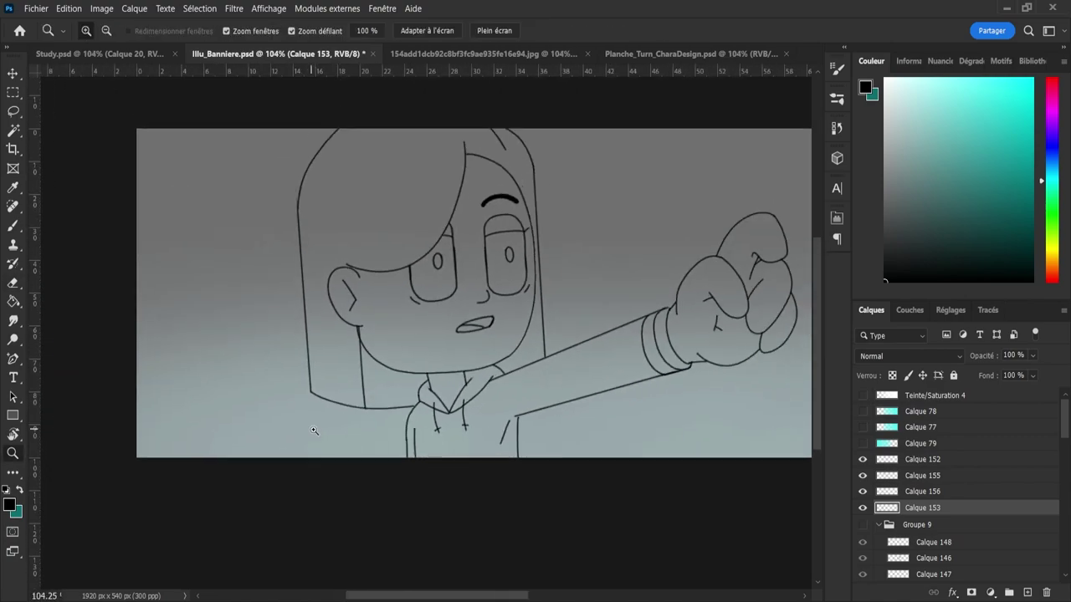
{"action": "left_click", "coordinate": [862, 508]}
{"action": "left_click", "coordinate": [862, 508]}
- Lasso the back hair's straight outer line, copy it to a new layer and move it onto the strand line below the ear
{"action": "left_click_drag", "start_coordinate": [304, 355], "coordinate": [360, 356]}
{"action": "key", "text": "e"}
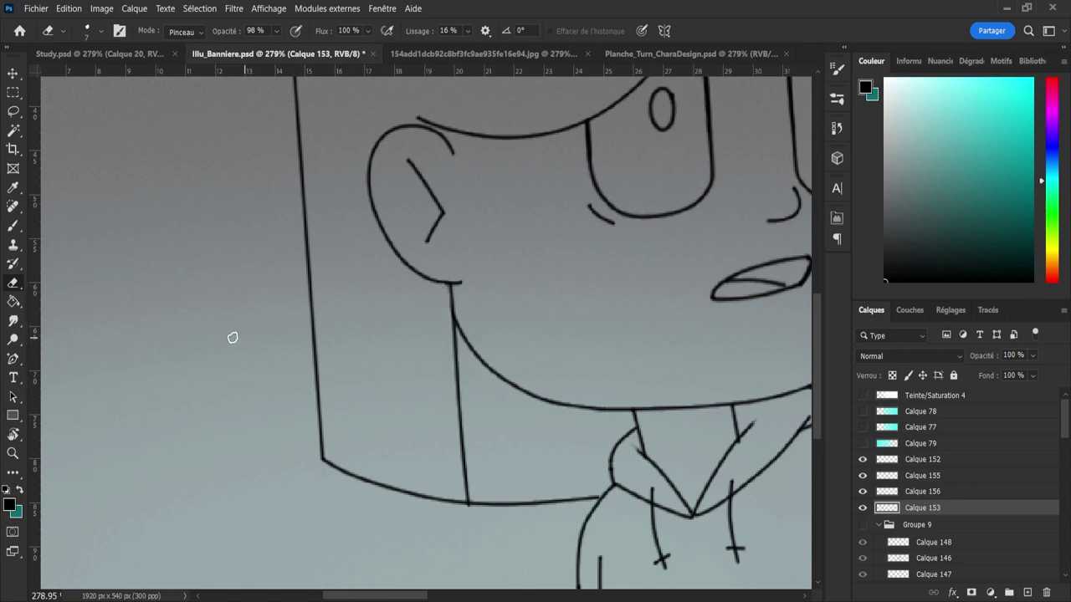
{"action": "key", "text": "l"}
{"action": "mouse_move", "coordinate": [266, 251]}
{"action": "left_mouse_down"}
{"action": "mouse_move", "coordinate": [315, 239]}
{"action": "mouse_move", "coordinate": [306, 455]}
{"action": "mouse_move", "coordinate": [269, 395]}
{"action": "mouse_move", "coordinate": [464, 445]}
{"action": "left_mouse_up"}
{"action": "key", "text": "ctrl+j"}
{"action": "key", "text": "v"}
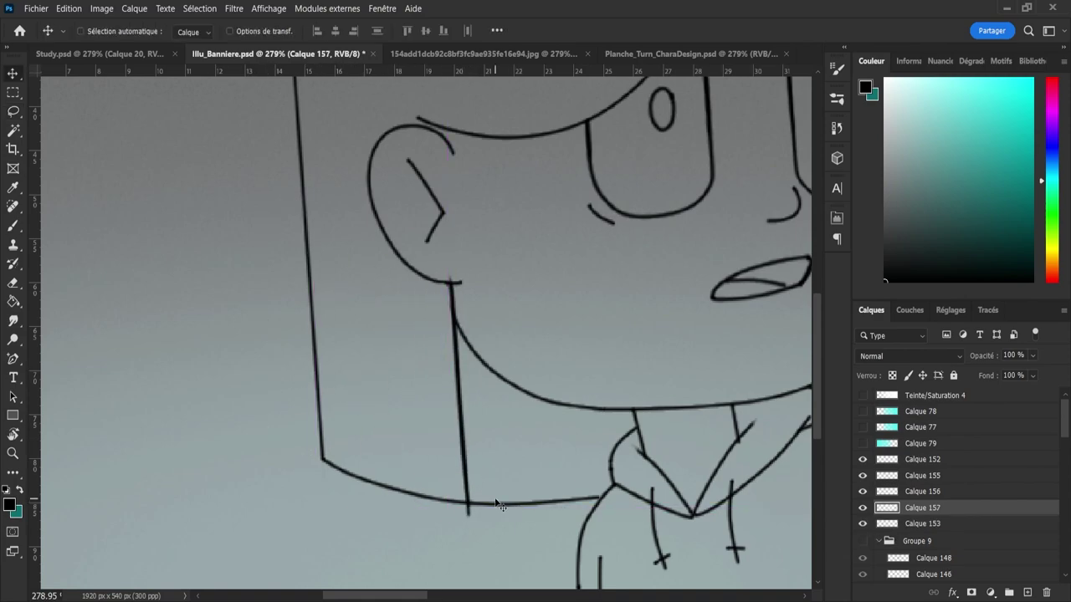
{"action": "key", "text": "Right"}
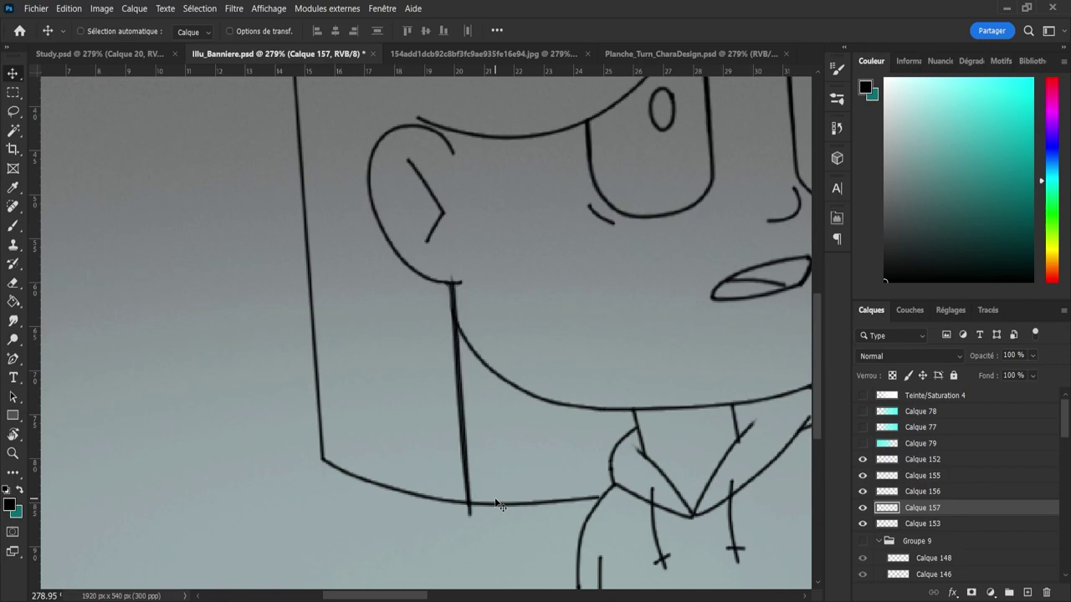
- Erase the old strand line below the ear on Calque 156 with a size 26 eraser
{"action": "left_click", "coordinate": [862, 492]}
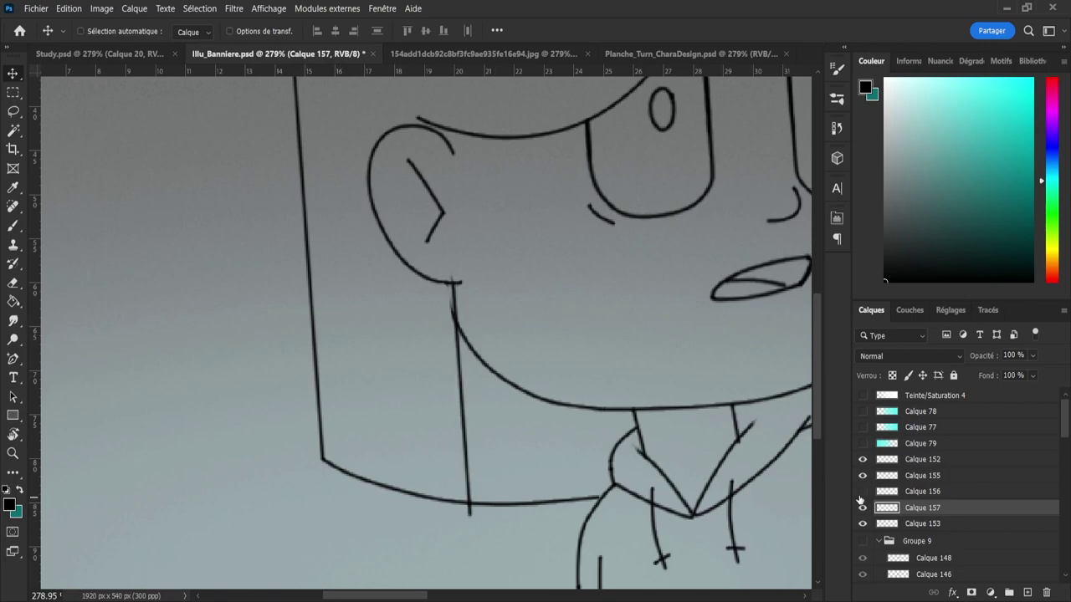
{"action": "left_click", "coordinate": [863, 492]}
{"action": "left_click", "coordinate": [870, 495]}
{"action": "left_click", "coordinate": [863, 491]}
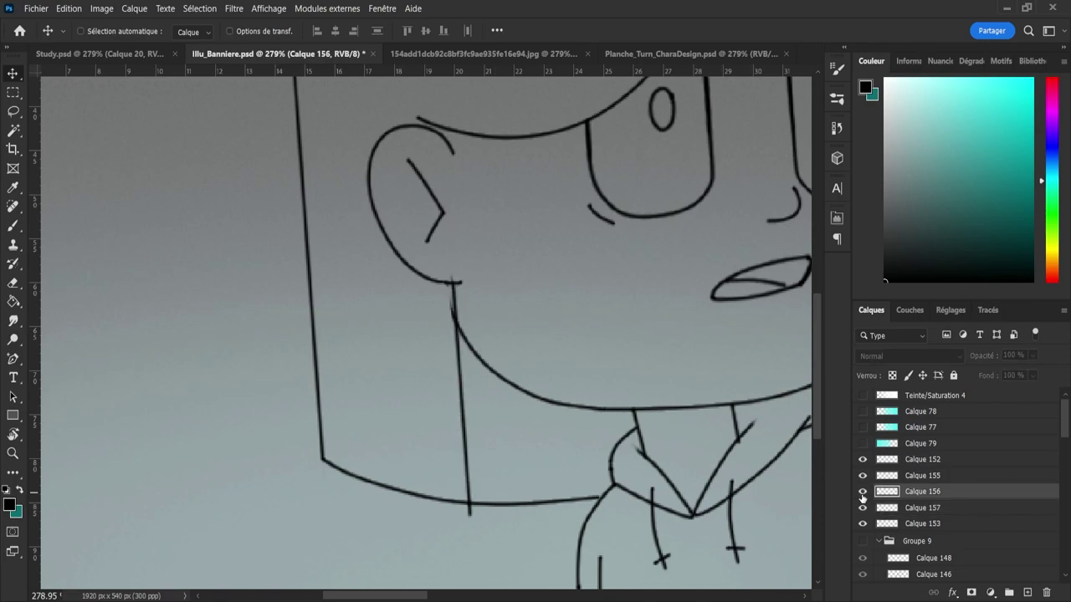
{"action": "left_click", "coordinate": [863, 492]}
{"action": "key", "text": "e"}
{"action": "right_click", "coordinate": [457, 497], "text": "alt"}
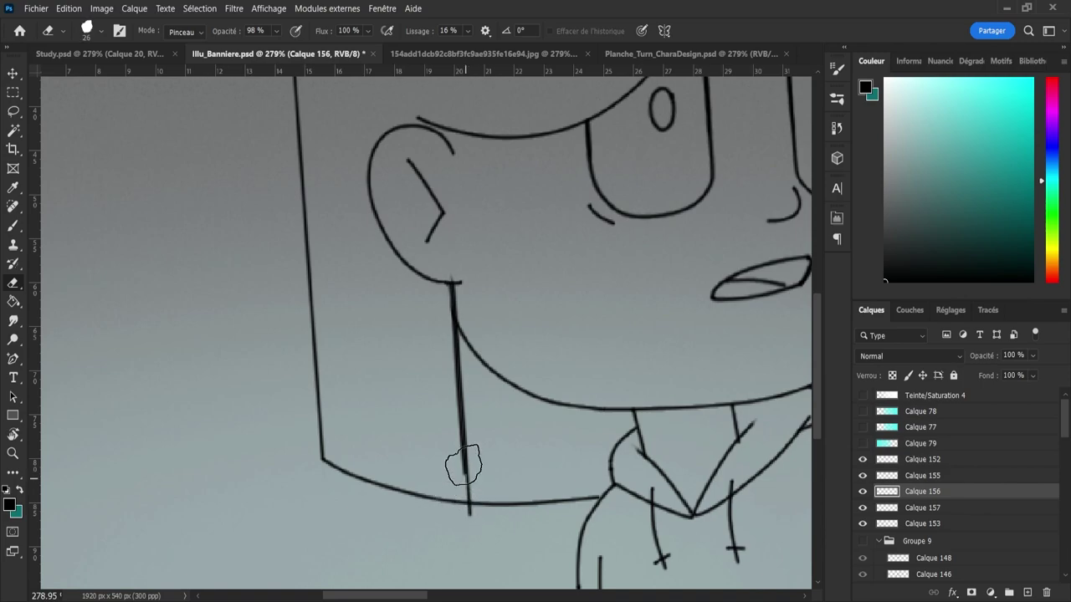
{"action": "mouse_move", "coordinate": [464, 466]}
{"action": "left_mouse_down"}
{"action": "mouse_move", "coordinate": [449, 323]}
{"action": "mouse_move", "coordinate": [437, 308]}
{"action": "mouse_move", "coordinate": [453, 283]}
{"action": "left_mouse_up"}
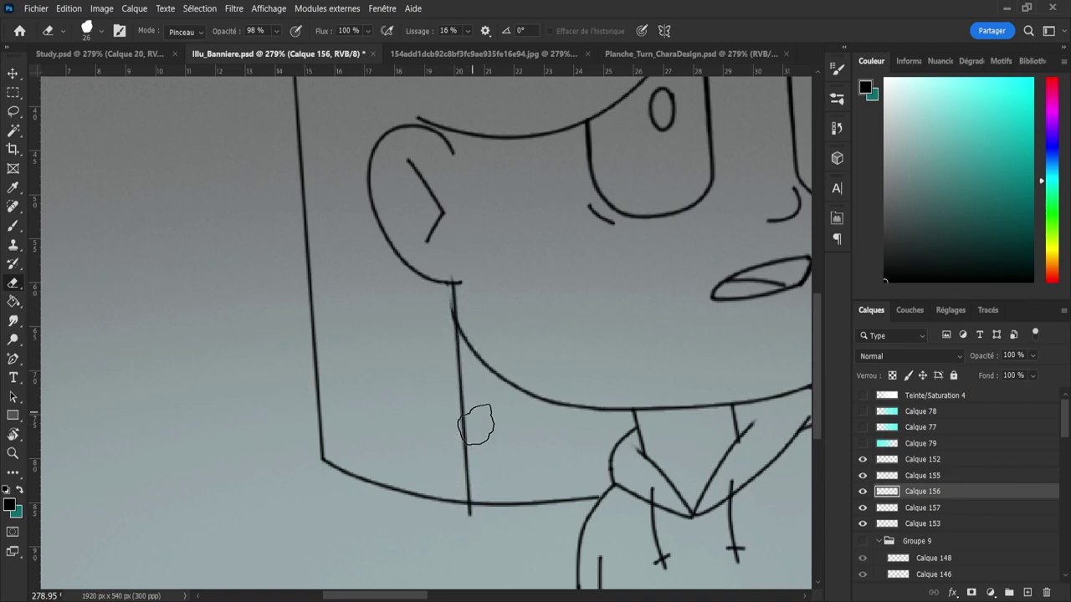
- Nudge the copied strand line on Calque 157 slightly left and erase its overhang below the hair's lower edge
{"action": "left_click", "coordinate": [912, 512]}
{"action": "key", "text": "v"}
{"action": "key", "text": "Left"}
{"action": "key", "text": "Left"}
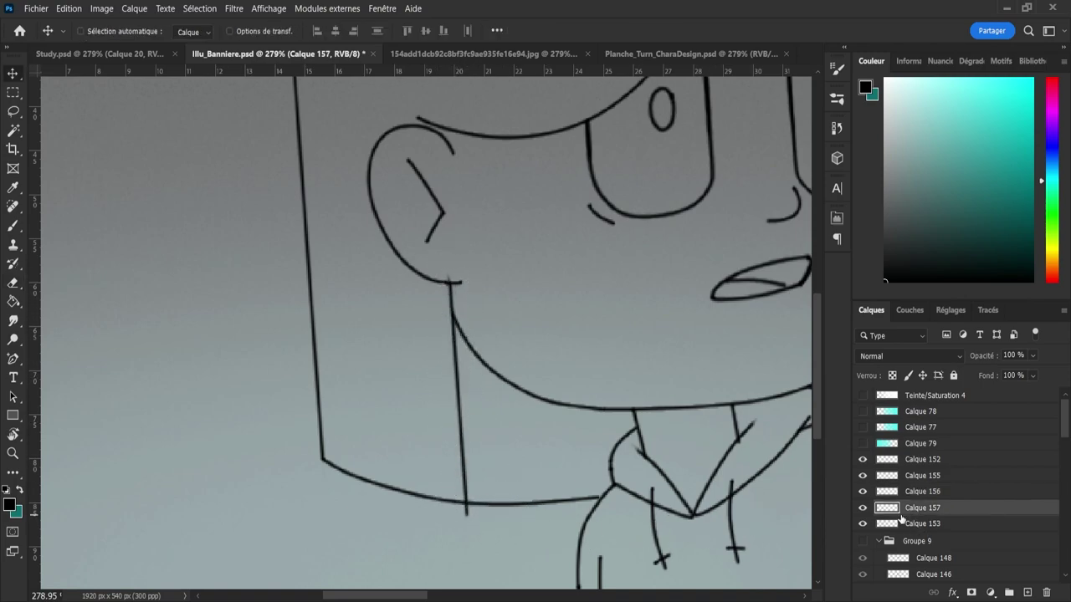
{"action": "key", "text": "e"}
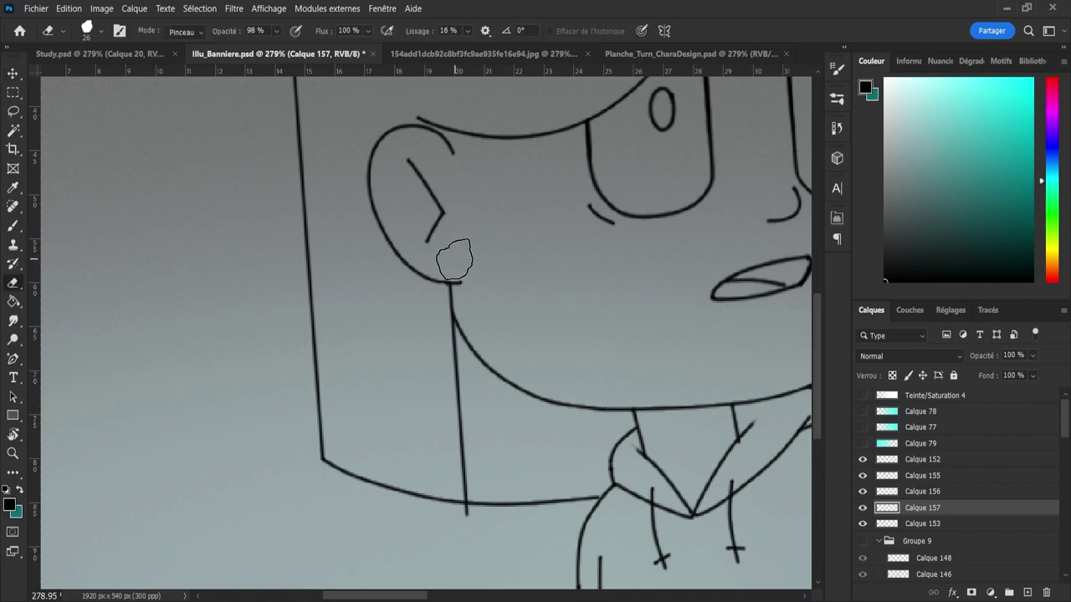
{"action": "left_click_drag", "start_coordinate": [466, 537], "coordinate": [456, 525]}
- Merge Calque 157 with Calque 153 and save the document
{"action": "left_click", "coordinate": [936, 524], "text": "shift"}
{"action": "key", "text": "ctrl+e"}
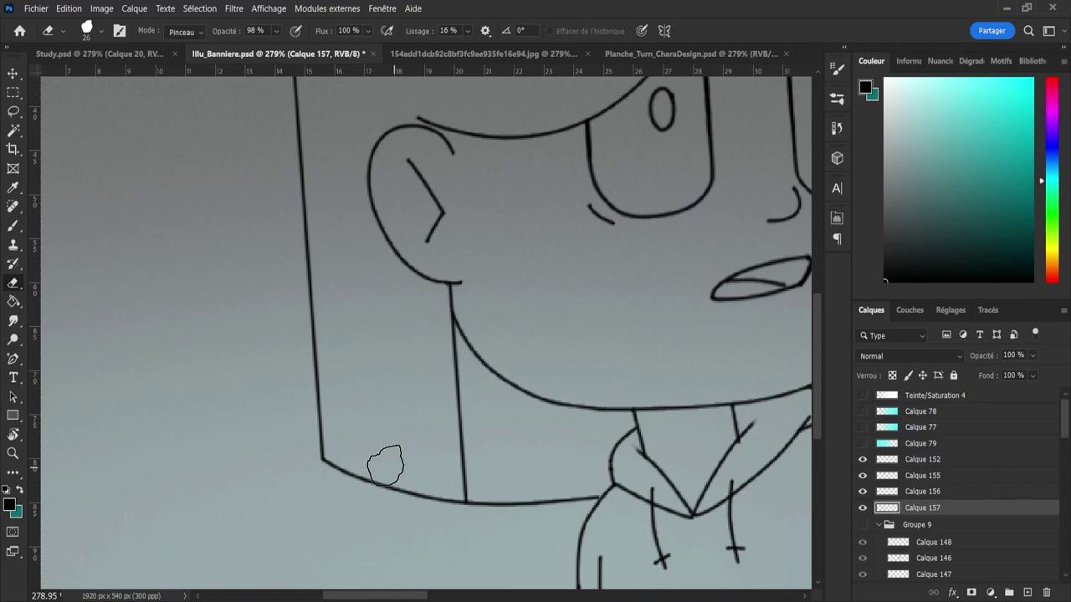
{"action": "key", "text": "z"}
{"action": "left_click_drag", "start_coordinate": [323, 450], "coordinate": [247, 450]}
{"action": "key", "text": "ctrl+s"}
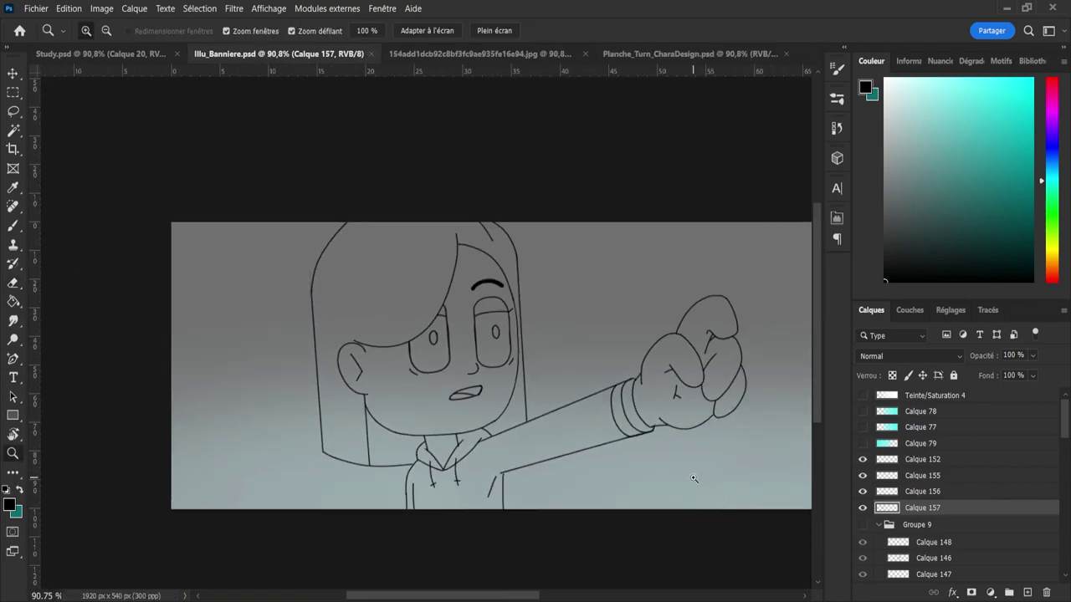
- Toggle the visibility of the lineart layers to check which lines Calque 156 and Calque 157 contain
{"action": "left_click_drag", "start_coordinate": [661, 484], "coordinate": [783, 503]}
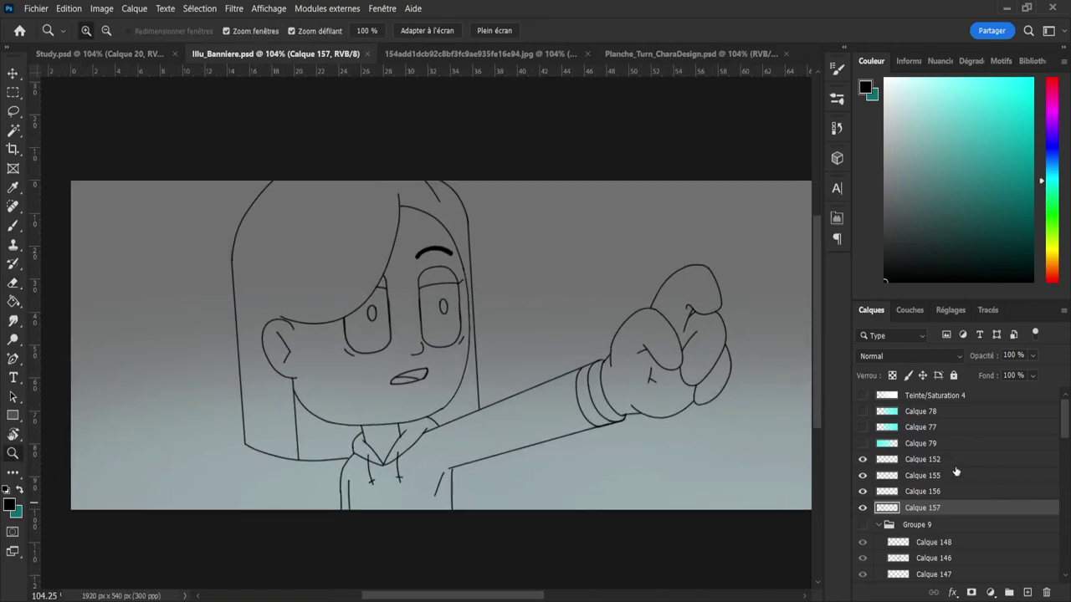
{"action": "left_click", "coordinate": [861, 493]}
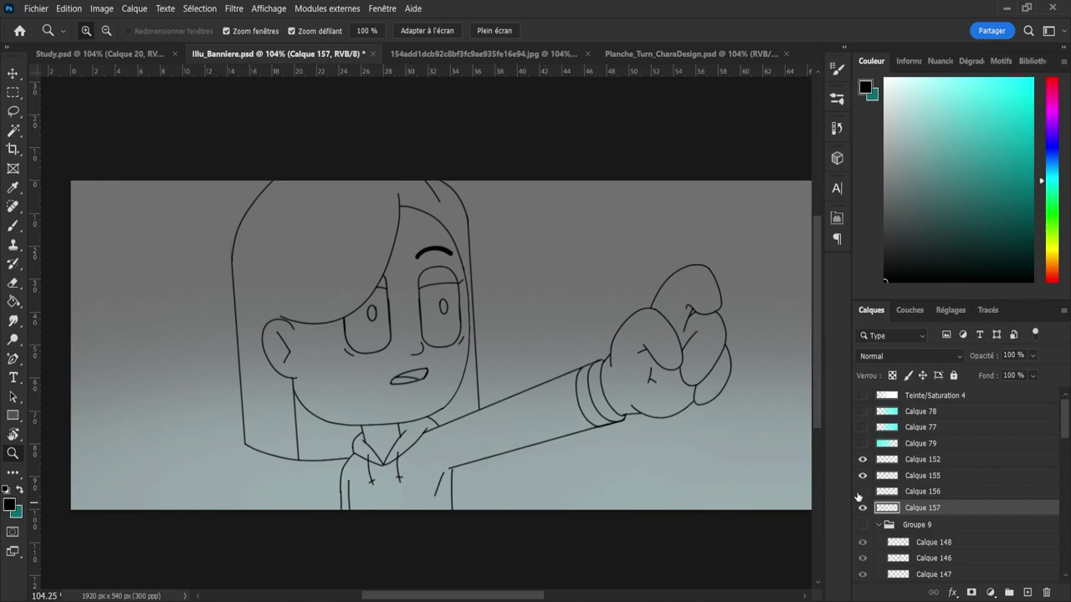
{"action": "left_click", "coordinate": [861, 493]}
{"action": "left_click", "coordinate": [862, 491]}
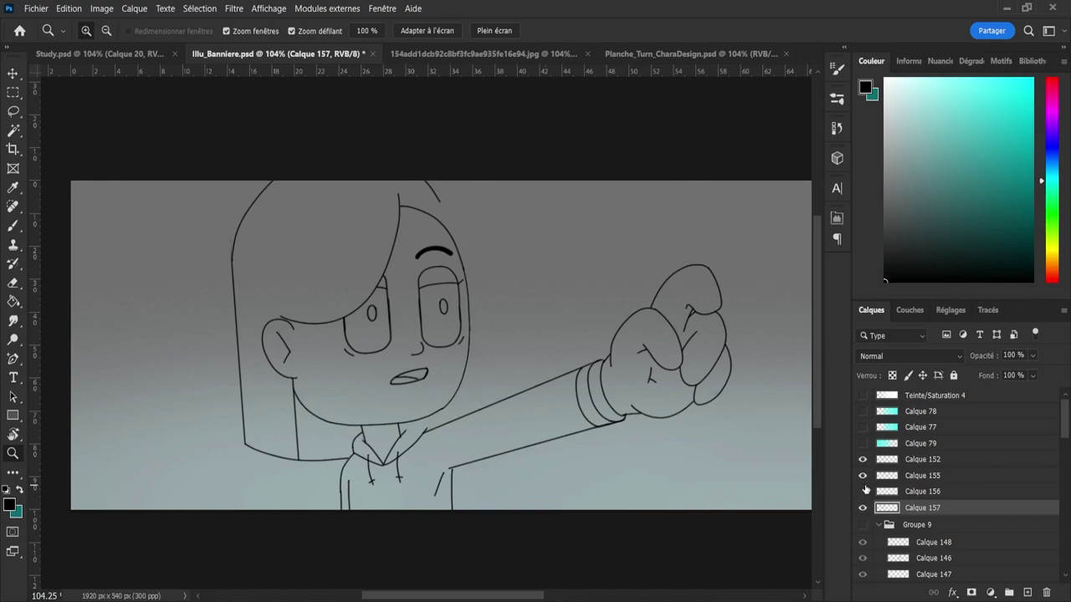
{"action": "left_click", "coordinate": [862, 491]}
{"action": "left_click", "coordinate": [863, 462]}
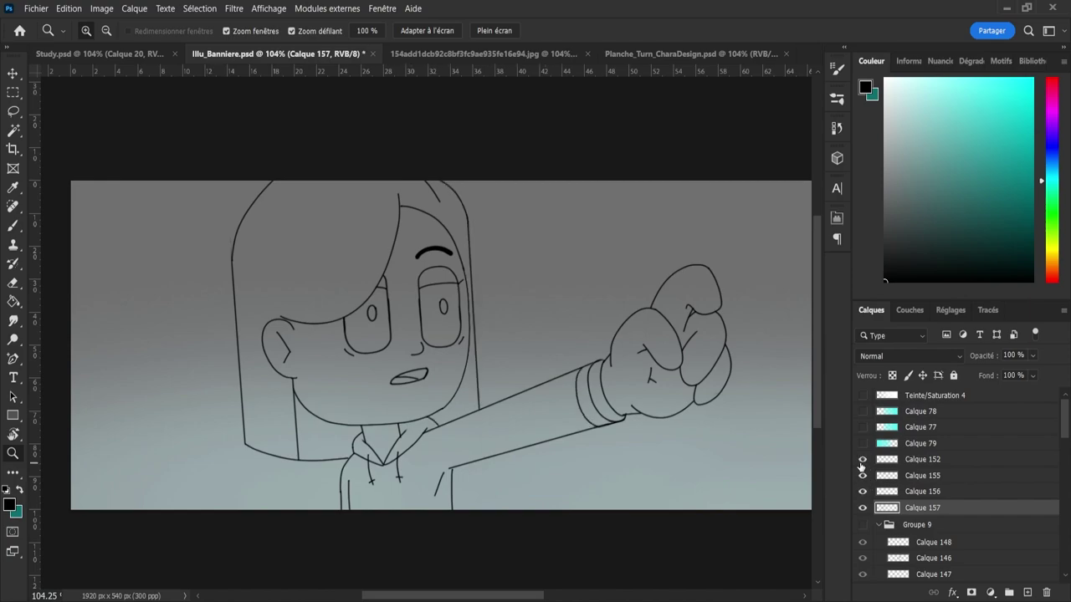
{"action": "left_click", "coordinate": [861, 507]}
{"action": "left_click", "coordinate": [861, 507]}
- Erase the small bump on the jaw outline above the hood and save the document
{"action": "left_click_drag", "start_coordinate": [372, 399], "coordinate": [451, 399]}
{"action": "left_click_drag", "start_coordinate": [544, 437], "coordinate": [487, 421]}
{"action": "left_click_drag", "start_coordinate": [681, 469], "coordinate": [730, 469]}
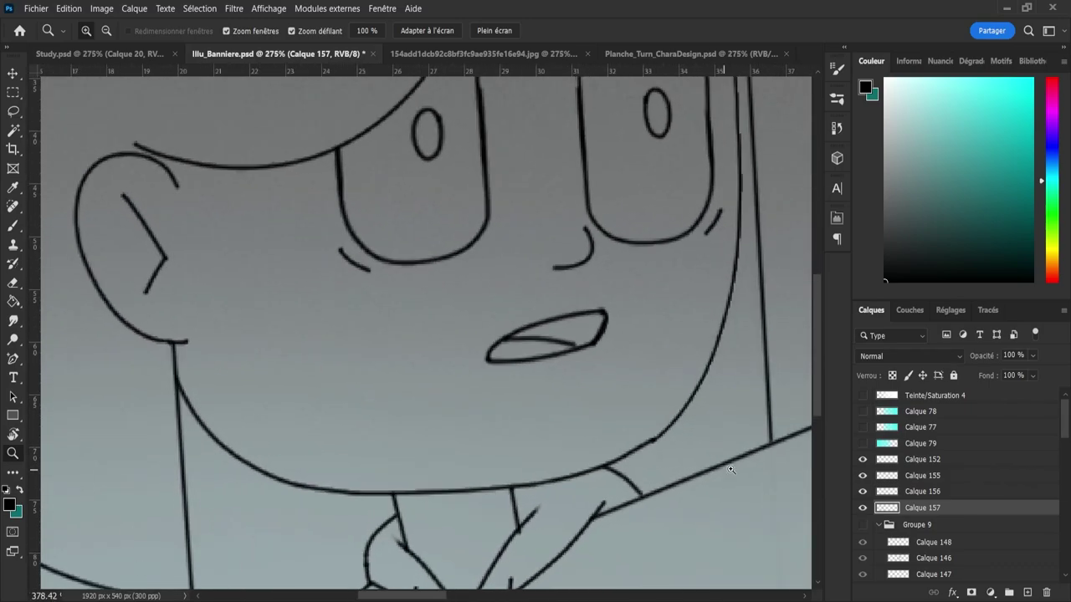
{"action": "scroll", "coordinate": [731, 470], "scroll_direction": "up", "scroll_amount": 3}
{"action": "key", "text": "b"}
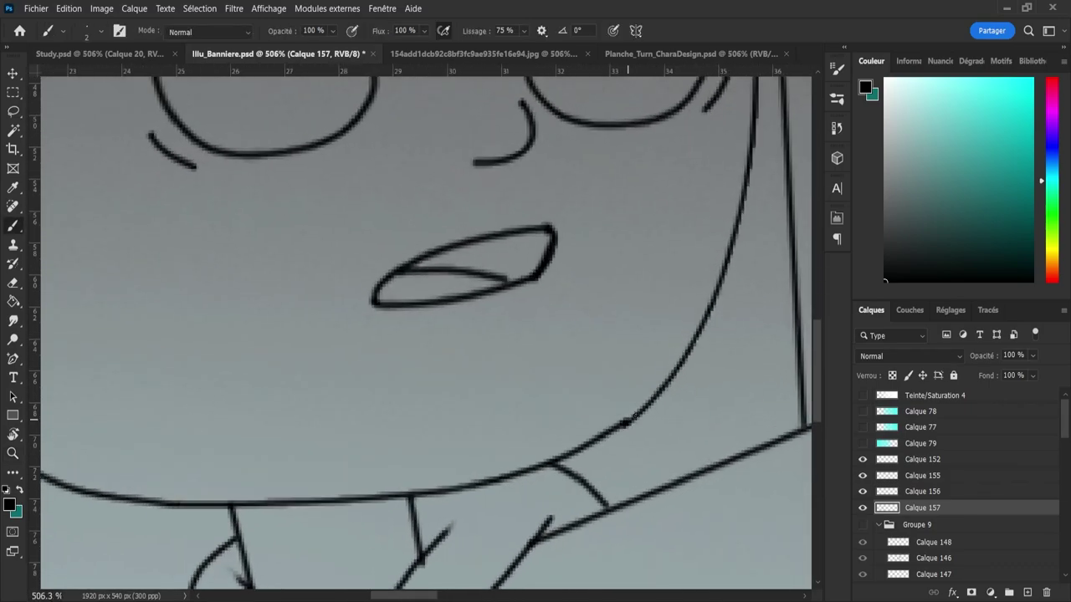
{"action": "key", "text": "e"}
{"action": "left_click_drag", "start_coordinate": [658, 449], "coordinate": [638, 443]}
{"action": "key", "text": "z"}
{"action": "scroll", "coordinate": [684, 486], "scroll_direction": "down", "scroll_amount": 12}
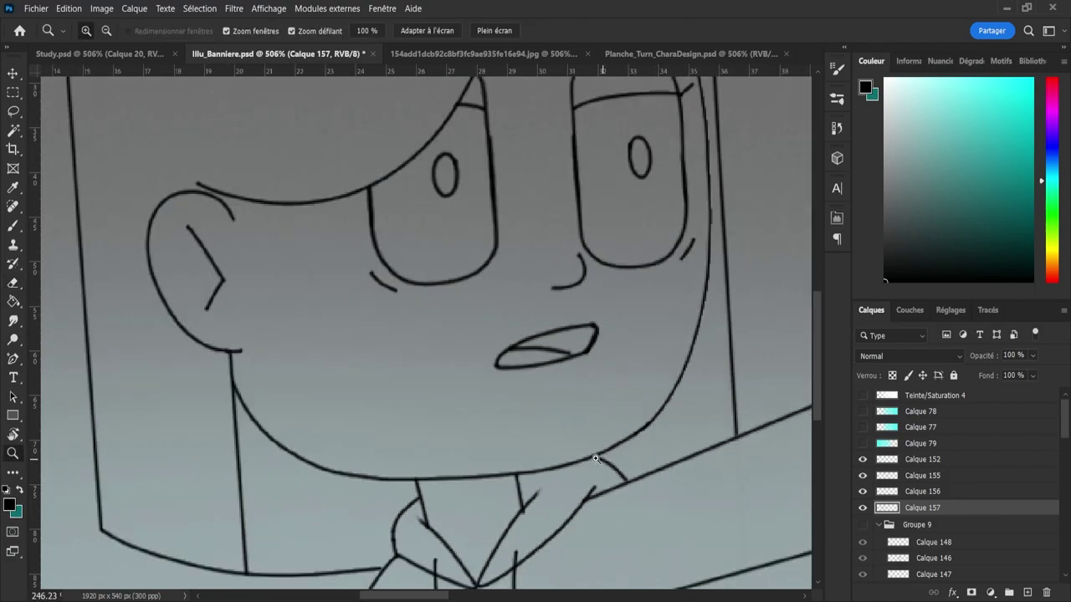
{"action": "scroll", "coordinate": [685, 487], "scroll_direction": "up", "scroll_amount": 4}
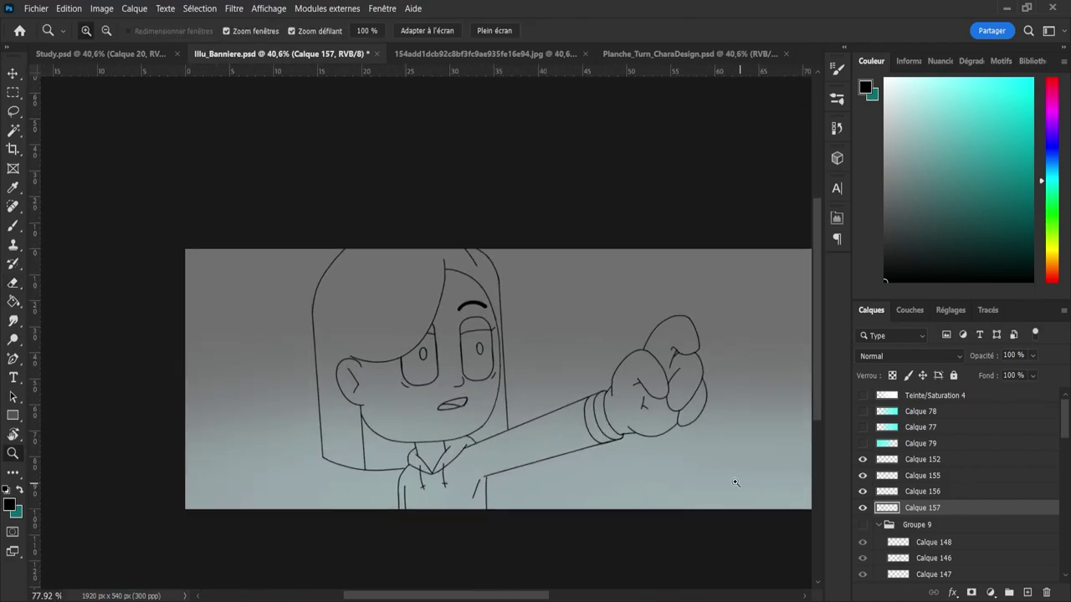
{"action": "key", "text": "ctrl+s"}
{"action": "scroll", "coordinate": [623, 477], "scroll_direction": "down", "scroll_amount": 1}
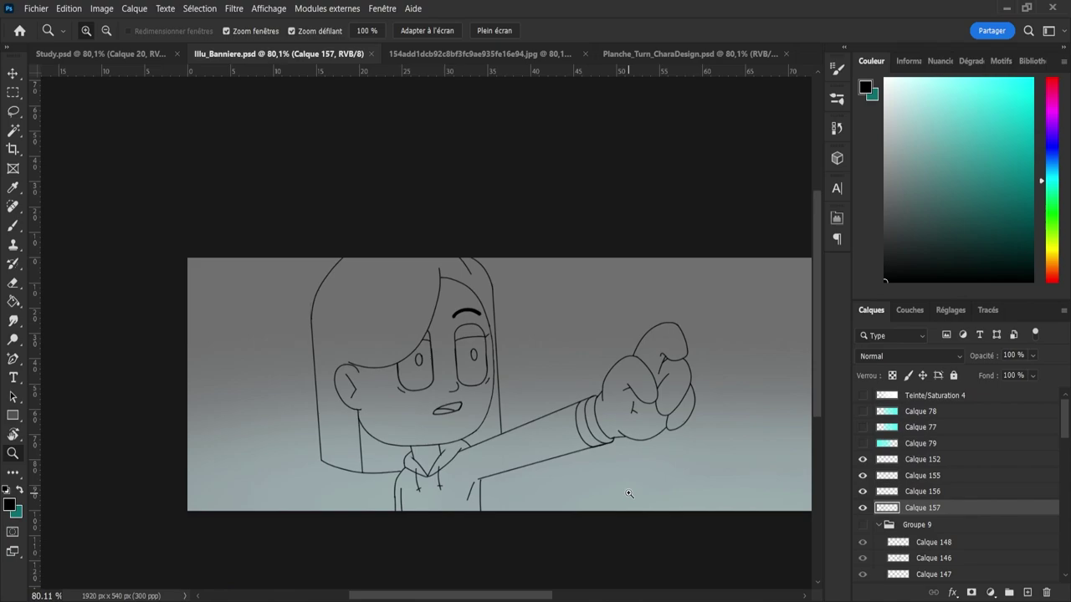
{"action": "scroll", "coordinate": [632, 503], "scroll_direction": "up", "scroll_amount": 1}
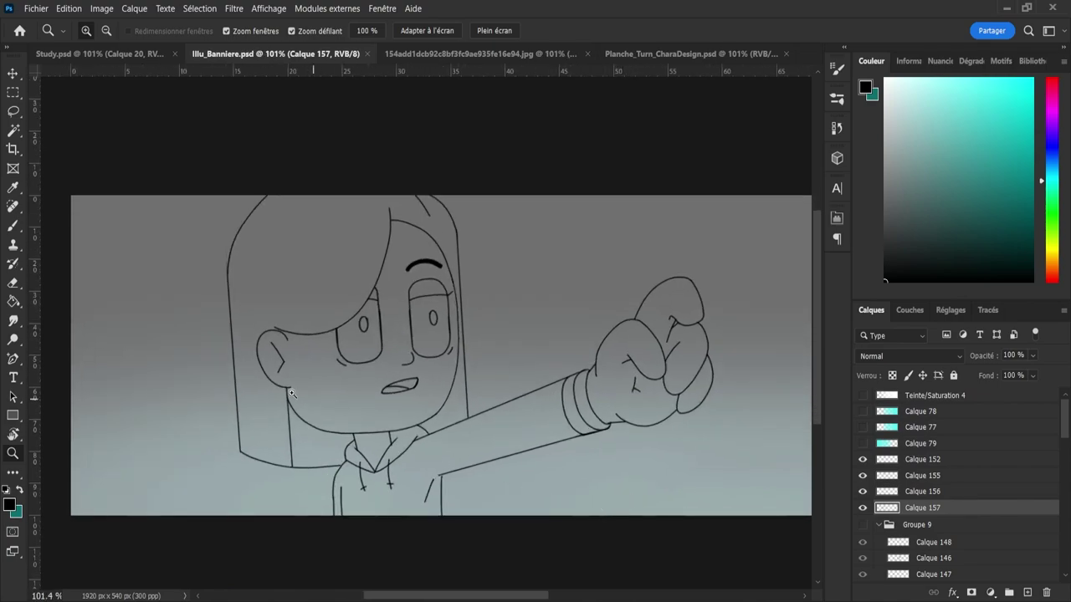
- Stretch the upper curve of the ear on Calque 157 upward to 103.85 % height and save the document
{"action": "left_click_drag", "start_coordinate": [245, 355], "coordinate": [390, 306]}
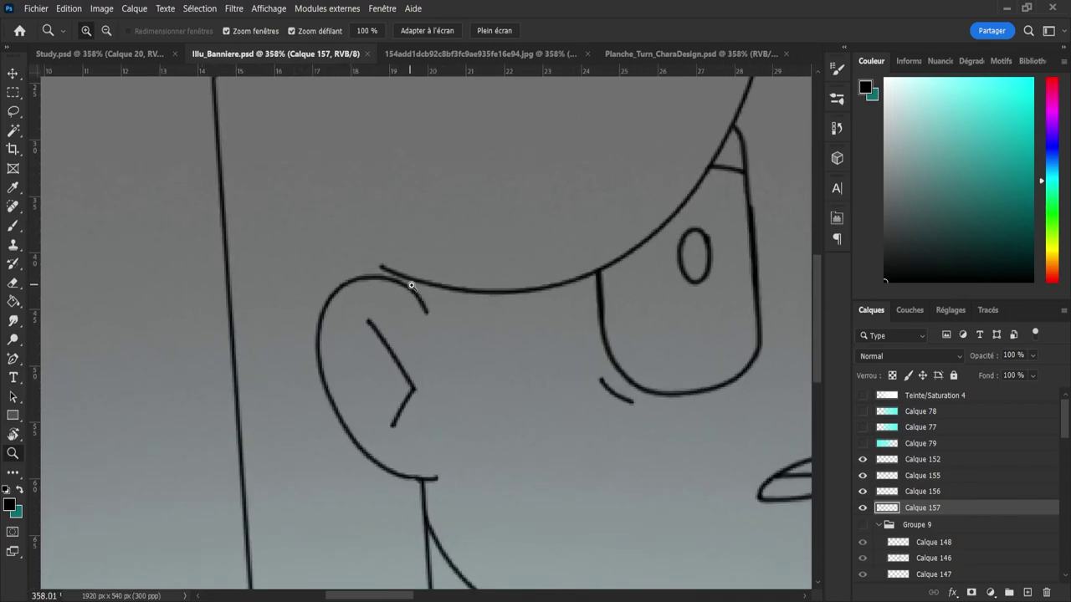
{"action": "key", "text": "l"}
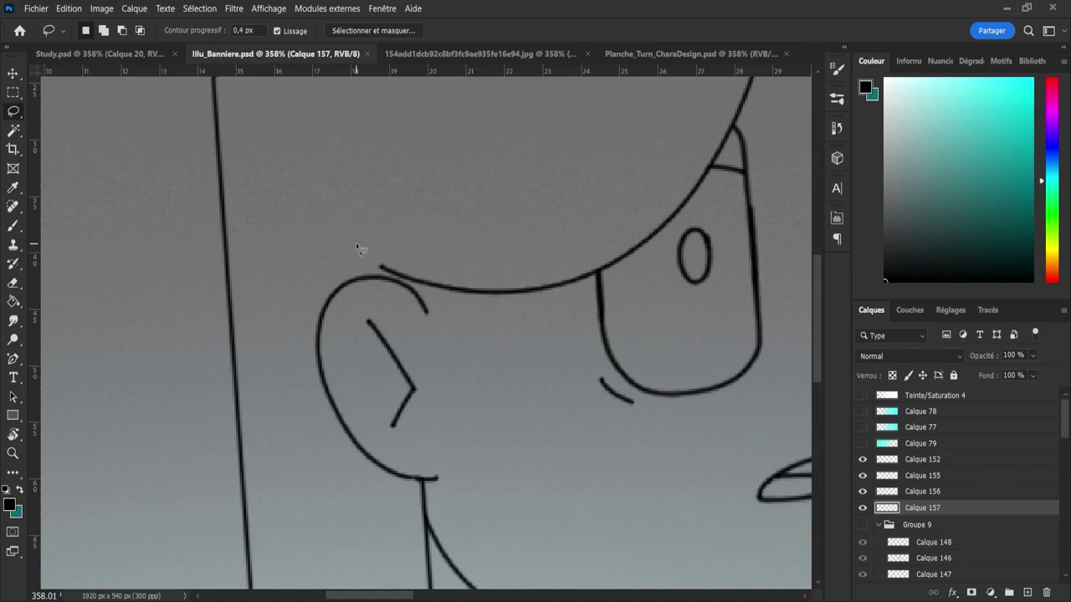
{"action": "key", "text": "z"}
{"action": "left_click_drag", "start_coordinate": [367, 246], "coordinate": [315, 252]}
{"action": "left_click_drag", "start_coordinate": [421, 163], "coordinate": [461, 159]}
{"action": "left_click_drag", "start_coordinate": [497, 245], "coordinate": [448, 254]}
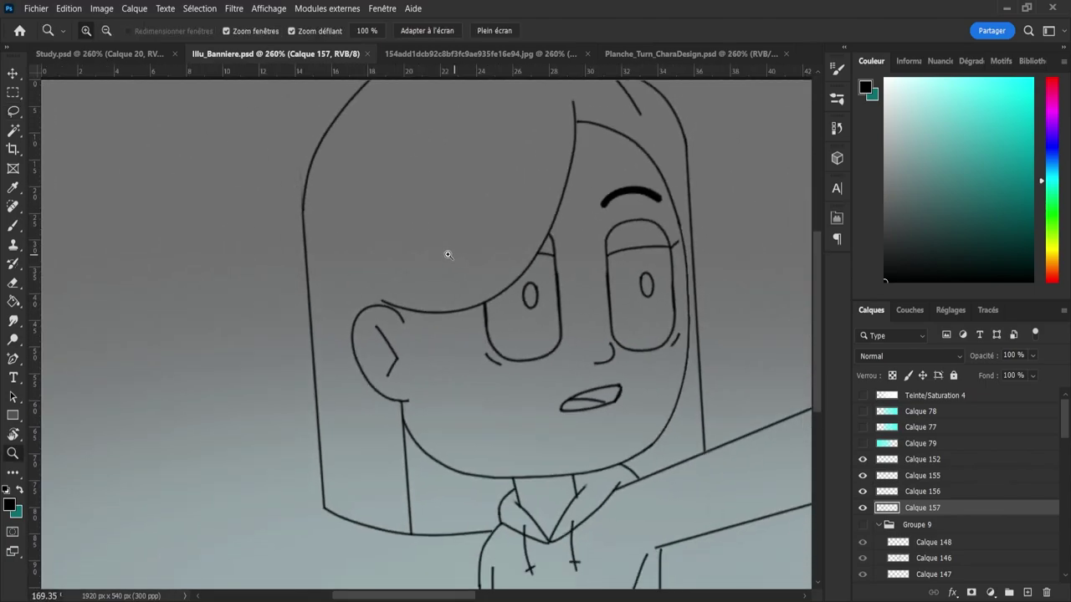
{"action": "key", "text": "l"}
{"action": "key", "text": "b"}
{"action": "scroll", "coordinate": [393, 294], "scroll_direction": "up", "scroll_amount": 5}
{"action": "key", "text": "l"}
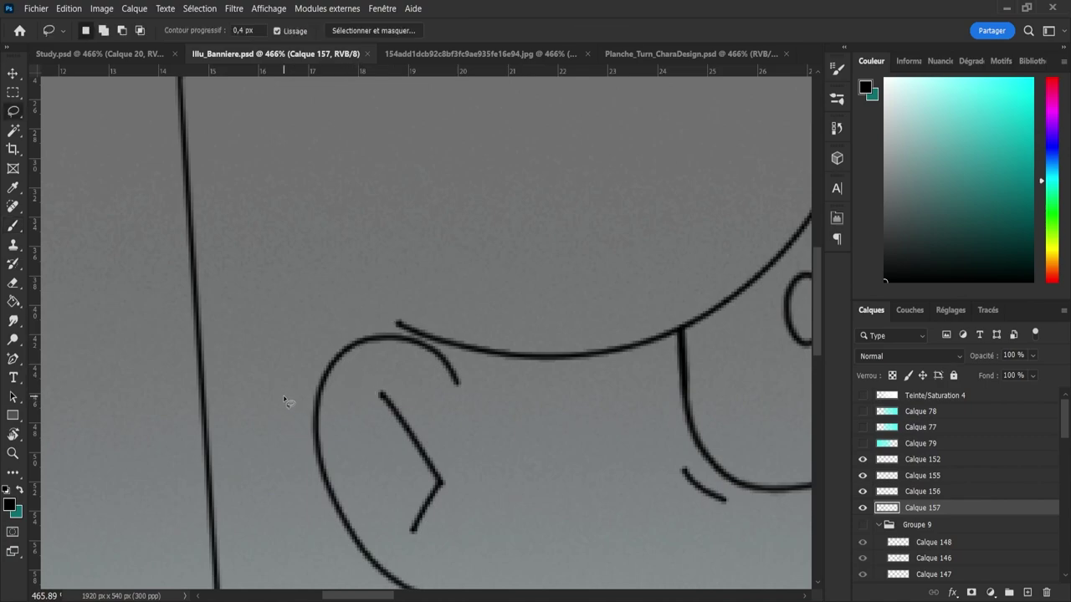
{"action": "mouse_move", "coordinate": [289, 394]}
{"action": "left_mouse_down"}
{"action": "mouse_move", "coordinate": [336, 323]}
{"action": "mouse_move", "coordinate": [438, 347]}
{"action": "mouse_move", "coordinate": [467, 368]}
{"action": "mouse_move", "coordinate": [485, 408]}
{"action": "mouse_move", "coordinate": [475, 416]}
{"action": "mouse_move", "coordinate": [387, 364]}
{"action": "mouse_move", "coordinate": [356, 381]}
{"action": "mouse_move", "coordinate": [339, 448]}
{"action": "mouse_move", "coordinate": [325, 455]}
{"action": "mouse_move", "coordinate": [284, 410]}
{"action": "left_mouse_up"}
{"action": "key", "text": "ctrl+t"}
{"action": "left_click_drag", "start_coordinate": [382, 318], "coordinate": [381, 313]}
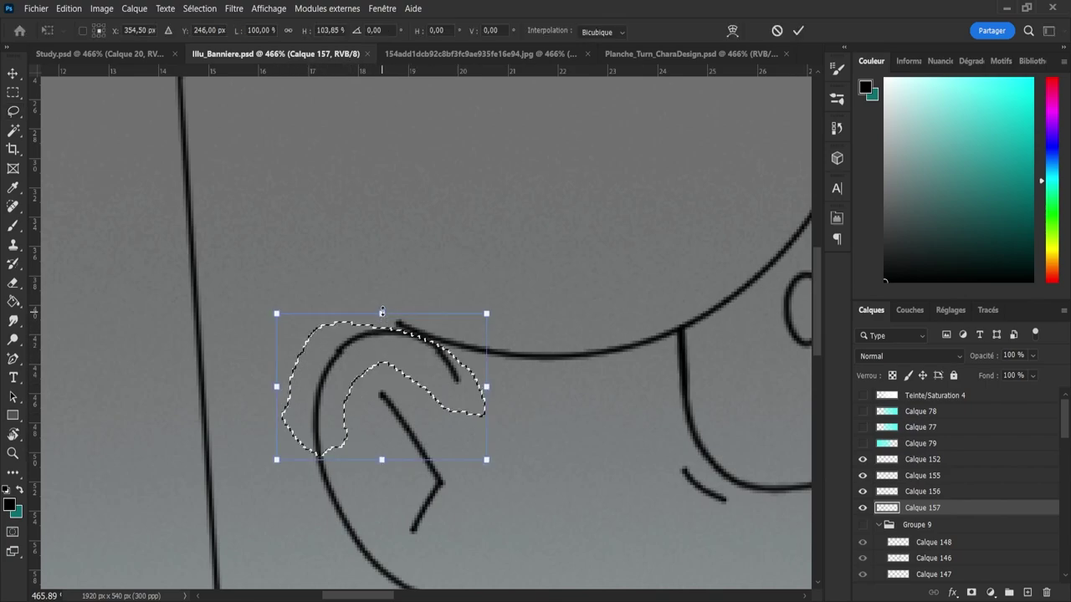
{"action": "key", "text": "Return"}
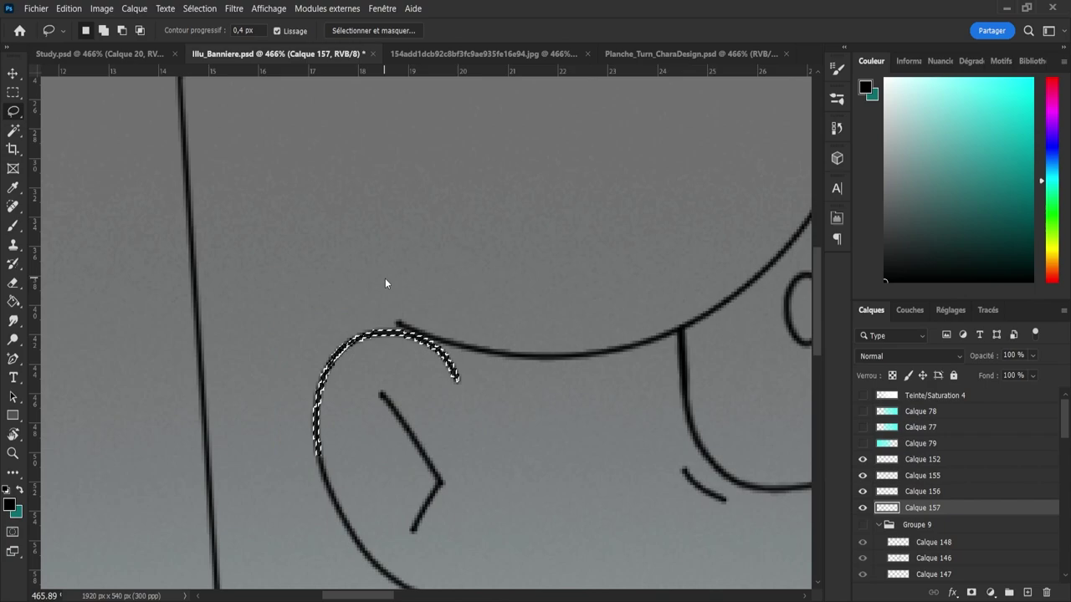
{"action": "key", "text": "ctrl+d"}
{"action": "key", "text": "z"}
{"action": "left_click_drag", "start_coordinate": [438, 376], "coordinate": [318, 373]}
{"action": "left_click_drag", "start_coordinate": [417, 404], "coordinate": [360, 406]}
{"action": "left_click_drag", "start_coordinate": [518, 467], "coordinate": [549, 470]}
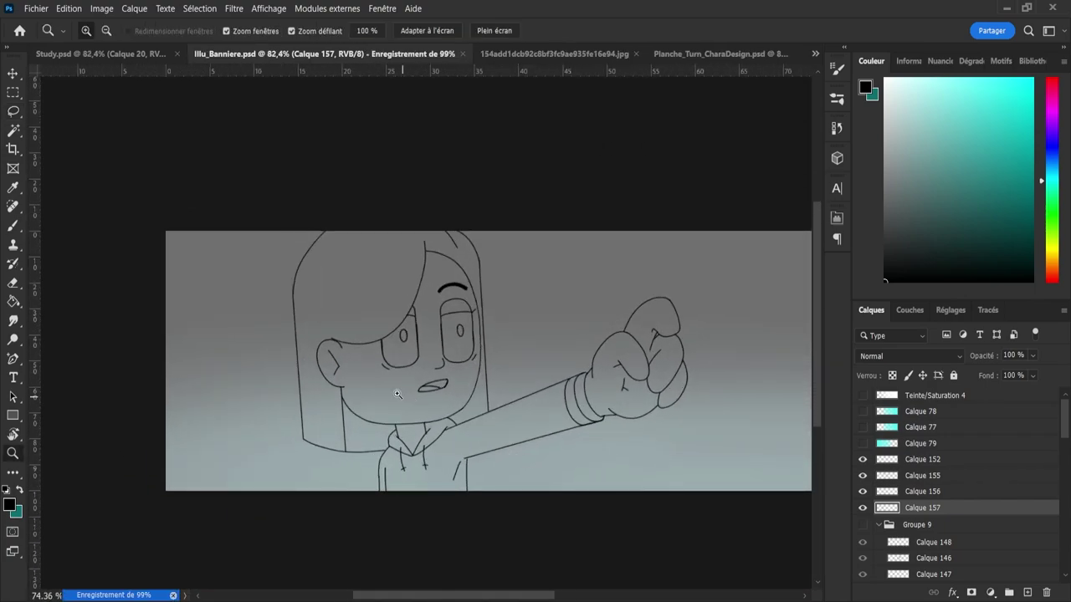
{"action": "scroll", "coordinate": [535, 460], "scroll_direction": "down", "scroll_amount": 2}
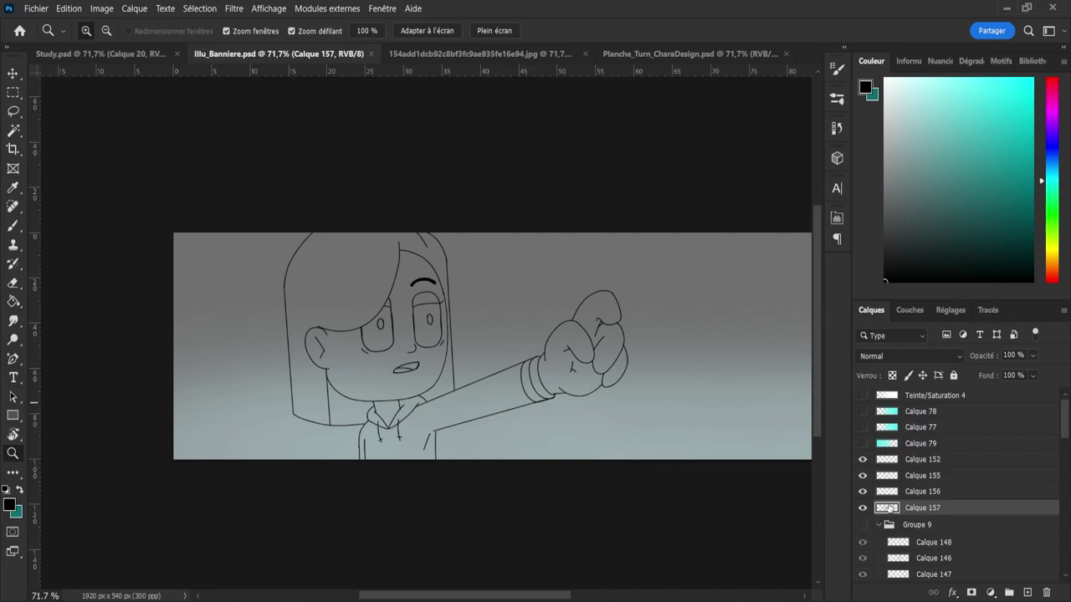
- Group the lineart layers from Calque 152 through Calque 157 and name the group Line
{"action": "left_click", "coordinate": [862, 509]}
{"action": "left_click", "coordinate": [863, 509]}
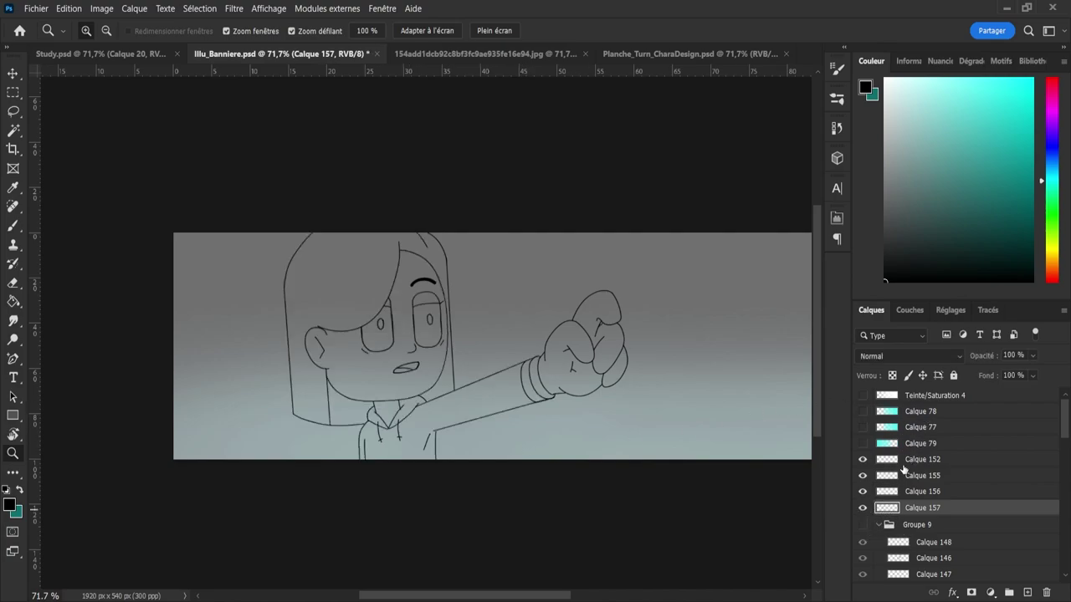
{"action": "left_click", "coordinate": [909, 465], "text": "shift"}
{"action": "left_click", "coordinate": [1010, 592]}
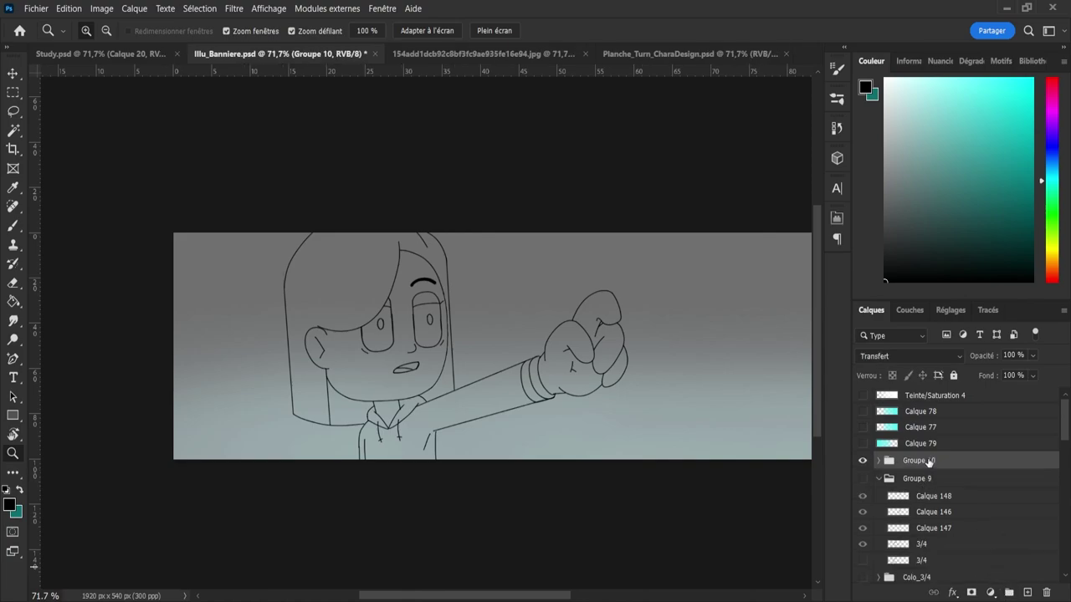
{"action": "double_click", "coordinate": [925, 461]}
{"action": "type", "text": "Line"}
{"action": "key", "text": "Return"}
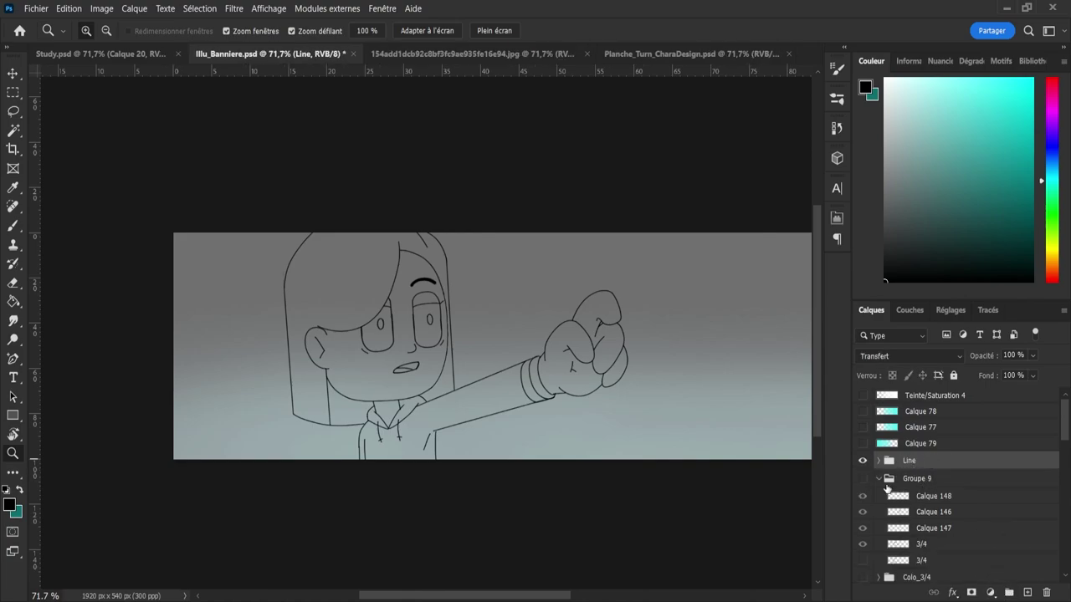
- Collapse Groupe 9 and delete the hidden Colo_3/4 group below it
{"action": "left_click_drag", "start_coordinate": [505, 327], "coordinate": [457, 344]}
{"action": "scroll", "coordinate": [447, 363], "scroll_direction": "down", "scroll_amount": 1}
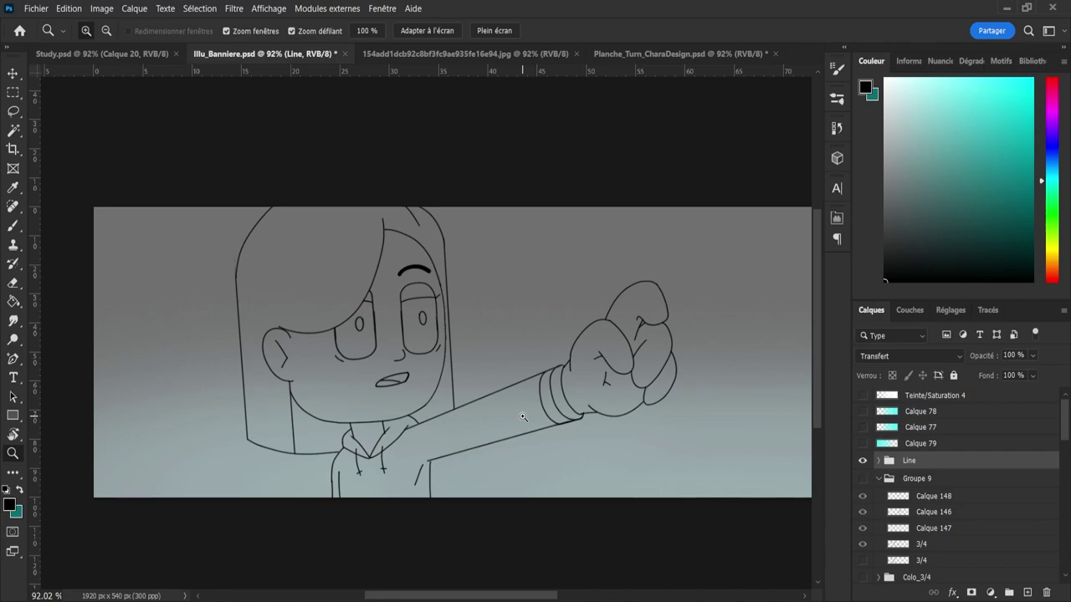
{"action": "scroll", "coordinate": [523, 417], "scroll_direction": "down", "scroll_amount": 3}
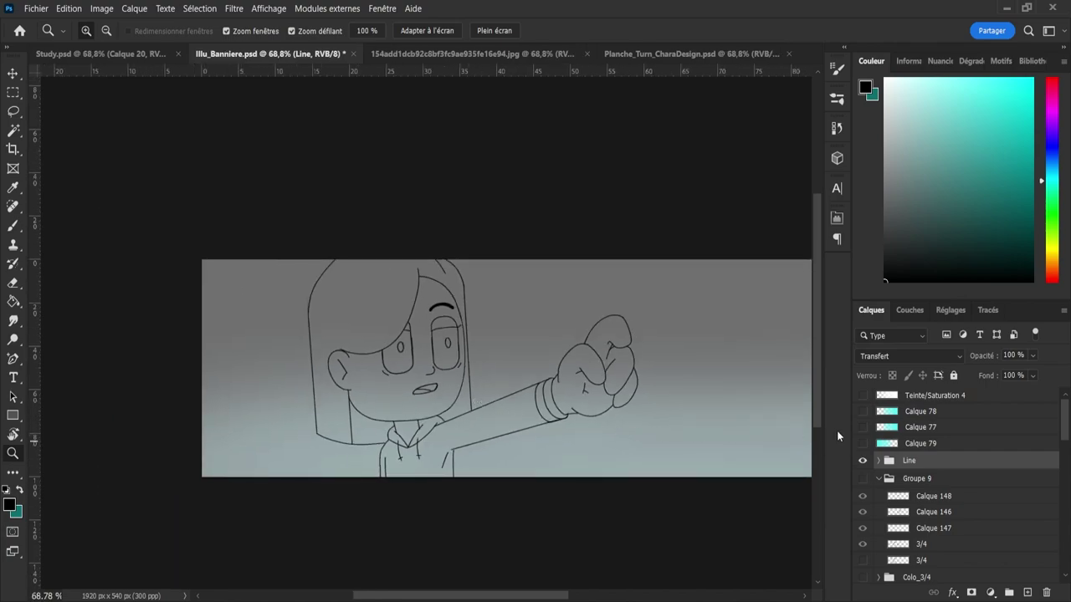
{"action": "left_click", "coordinate": [877, 479]}
{"action": "left_click", "coordinate": [862, 478]}
{"action": "left_click", "coordinate": [862, 477]}
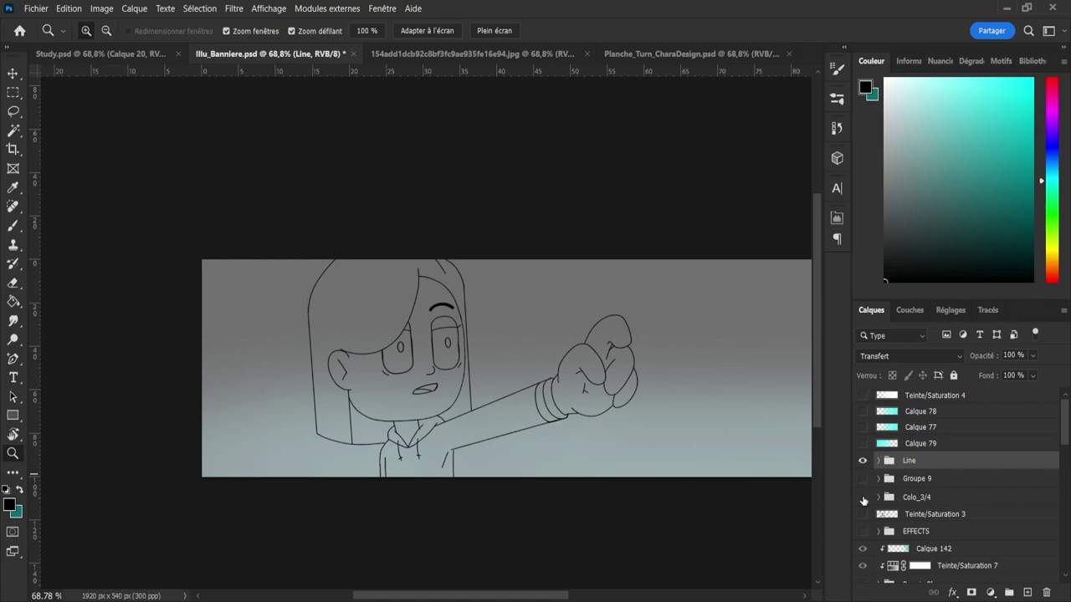
{"action": "left_click", "coordinate": [863, 497]}
{"action": "left_click", "coordinate": [863, 498]}
{"action": "left_click", "coordinate": [906, 498]}
{"action": "key", "text": "Delete"}
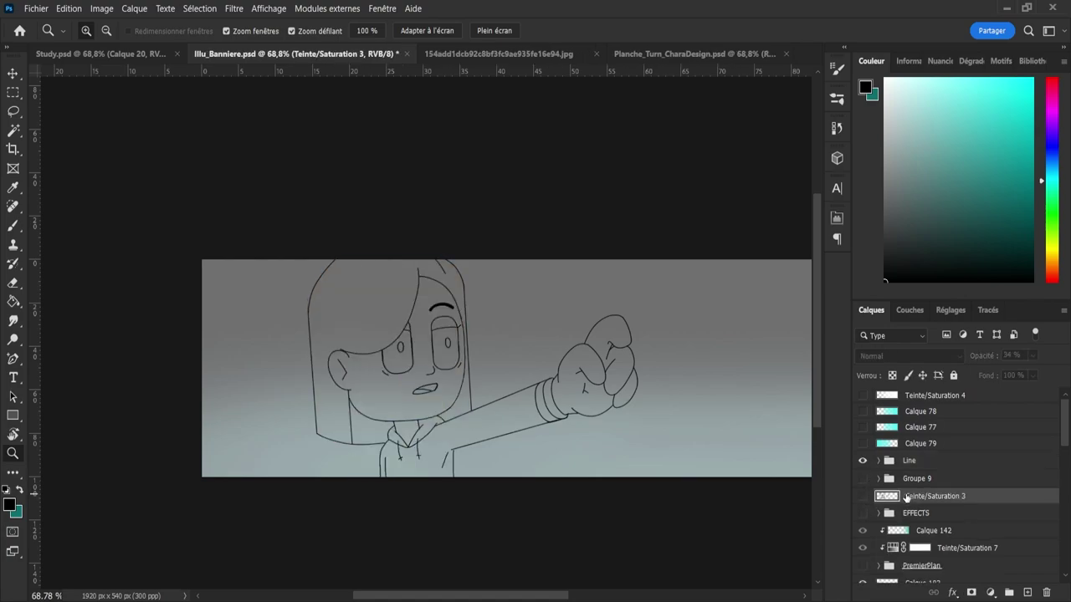
- Toggle the visibility of the Teinte/Saturation 3 sketch and the teal background to compare them with the clean lineart
{"action": "left_click", "coordinate": [863, 497]}
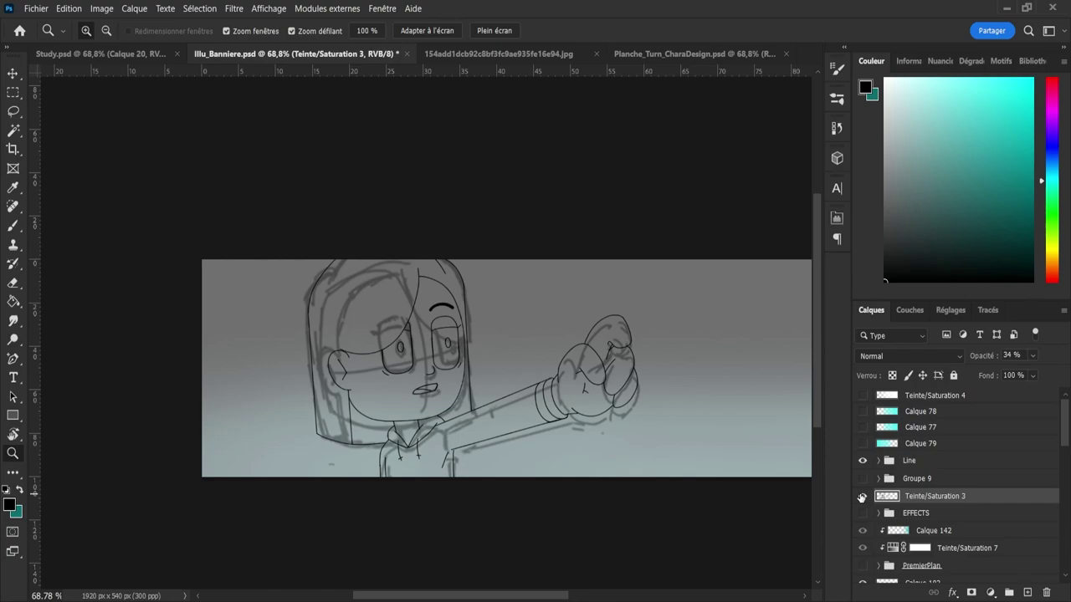
{"action": "left_click", "coordinate": [863, 497]}
{"action": "left_click_drag", "start_coordinate": [1066, 427], "coordinate": [1025, 562]}
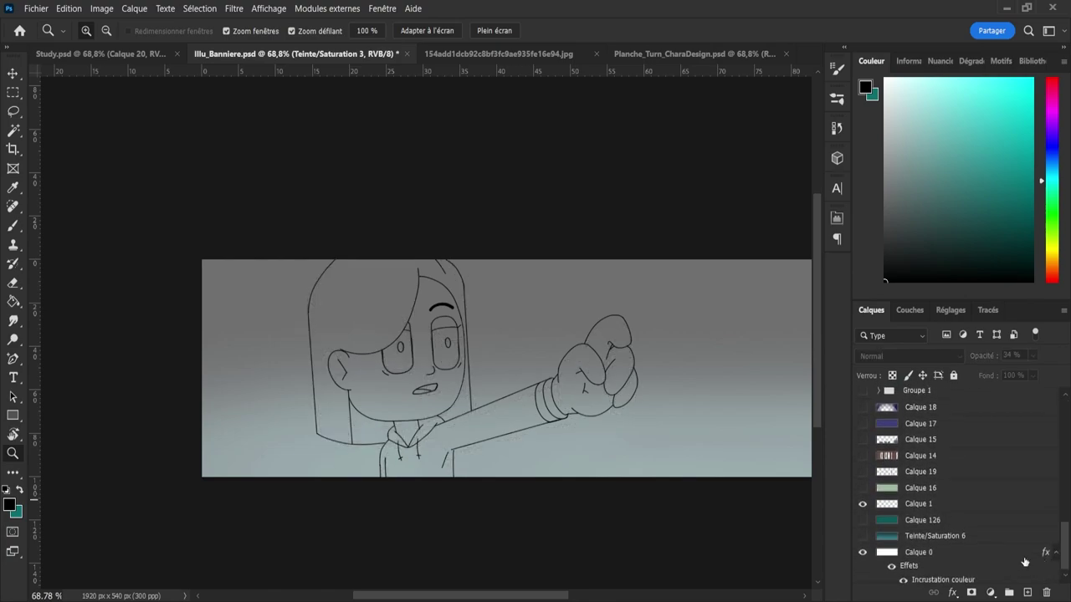
{"action": "left_click", "coordinate": [862, 520]}
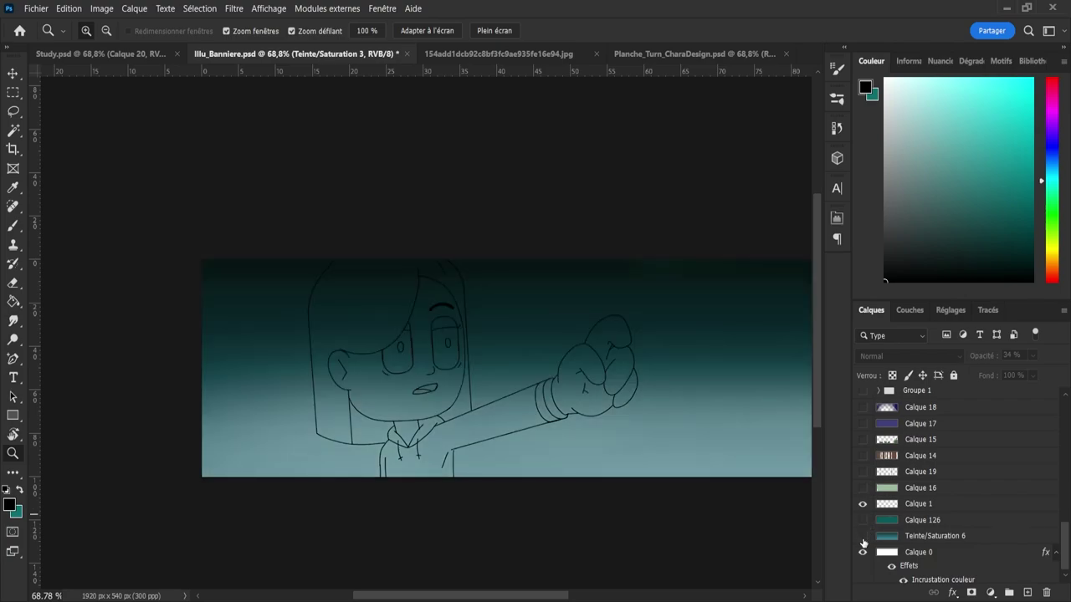
{"action": "left_click", "coordinate": [863, 542]}
{"action": "scroll", "coordinate": [1043, 465], "scroll_direction": "up", "scroll_amount": 5}
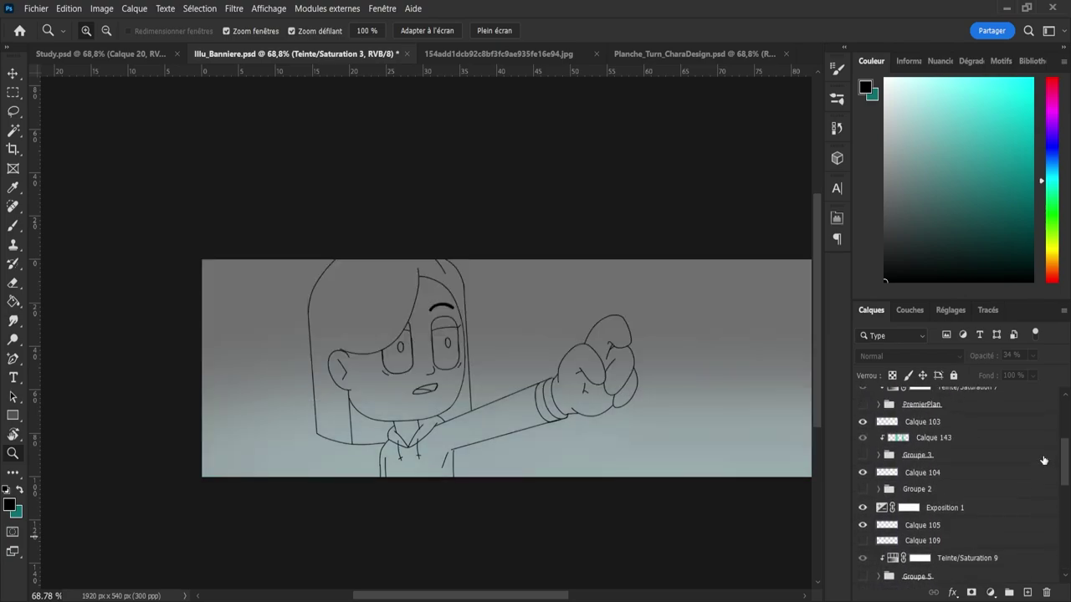
{"action": "scroll", "coordinate": [1043, 461], "scroll_direction": "up", "scroll_amount": 3}
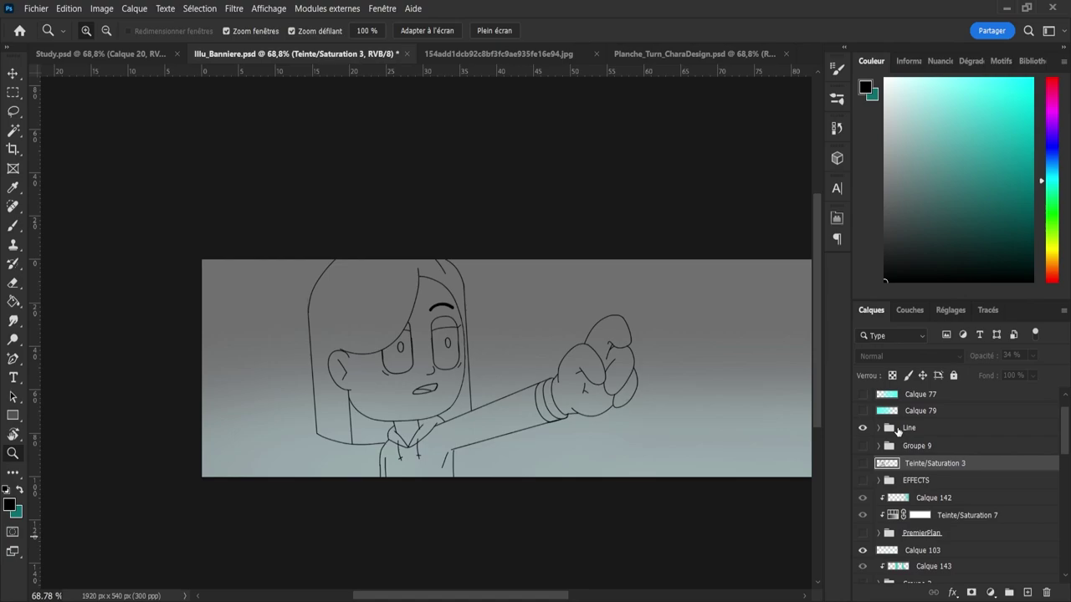
- Rename Groupe 9 as Croquis_Line and the Line group as Line_Clean
{"action": "double_click", "coordinate": [918, 448]}
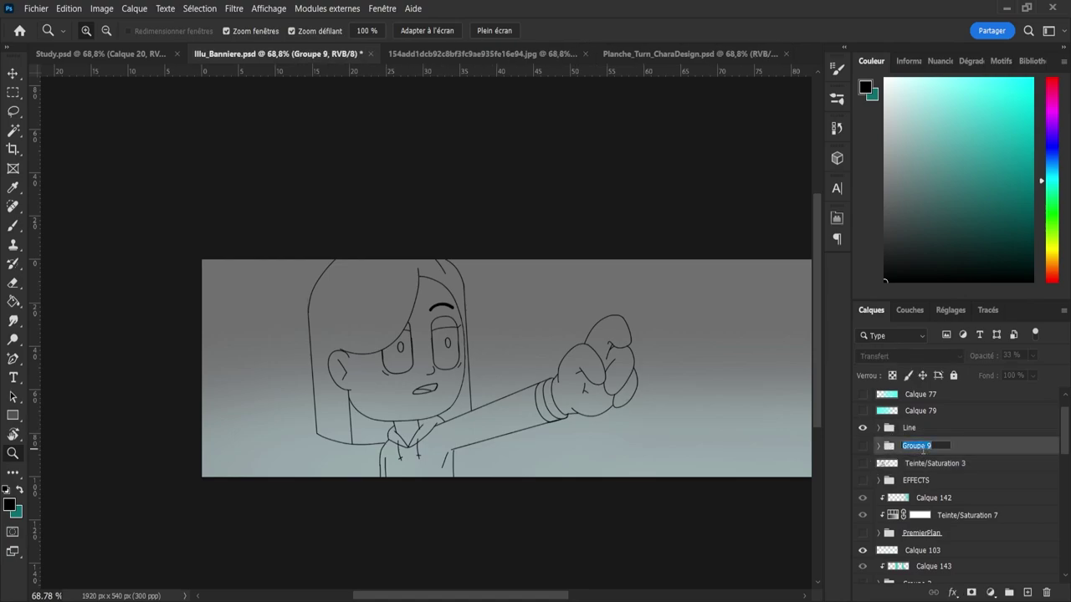
{"action": "type", "text": "Croquis_Line"}
{"action": "key", "text": "Return"}
{"action": "left_click", "coordinate": [908, 427]}
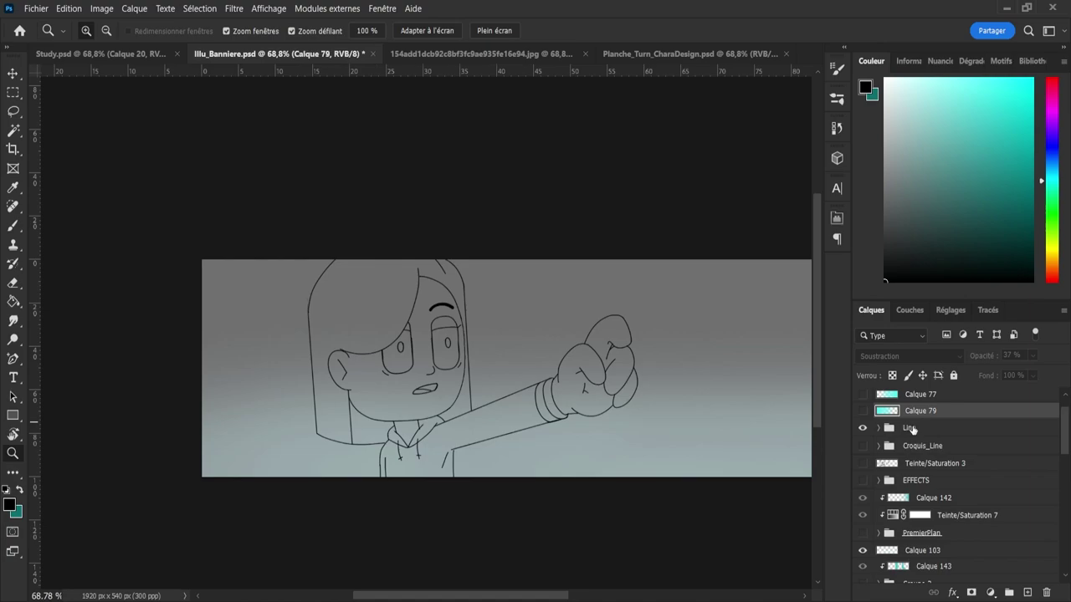
{"action": "double_click", "coordinate": [909, 428]}
{"action": "type", "text": "_Clean"}
{"action": "key", "text": "Return"}
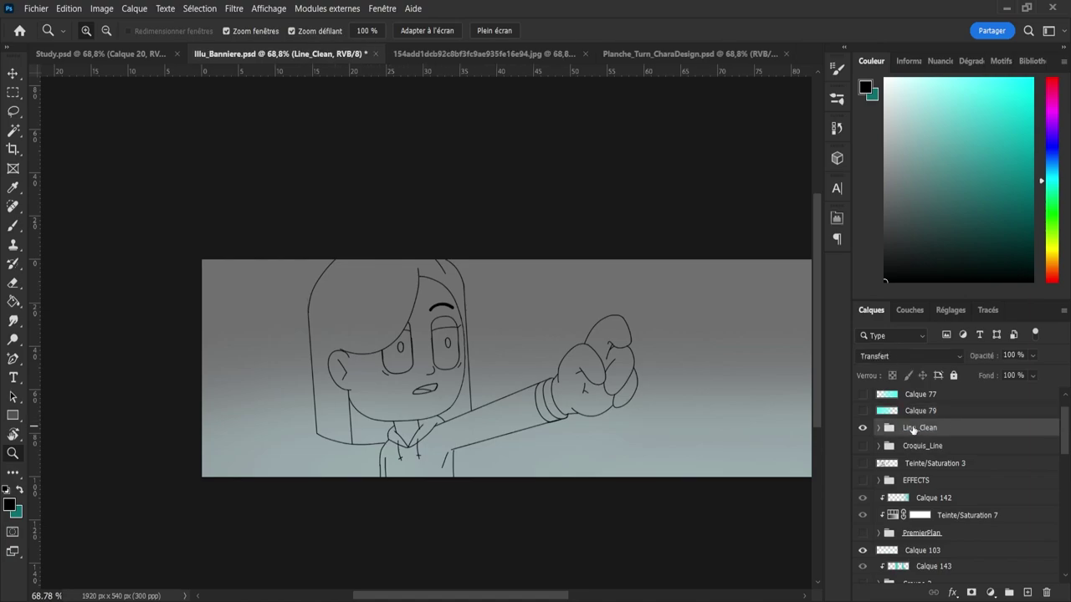
- Add a layer above Croquis_Line and sample the skin swatch in Planche_Turn_CharaDesign.psd, swapping it to the background colour
{"action": "left_click", "coordinate": [936, 447]}
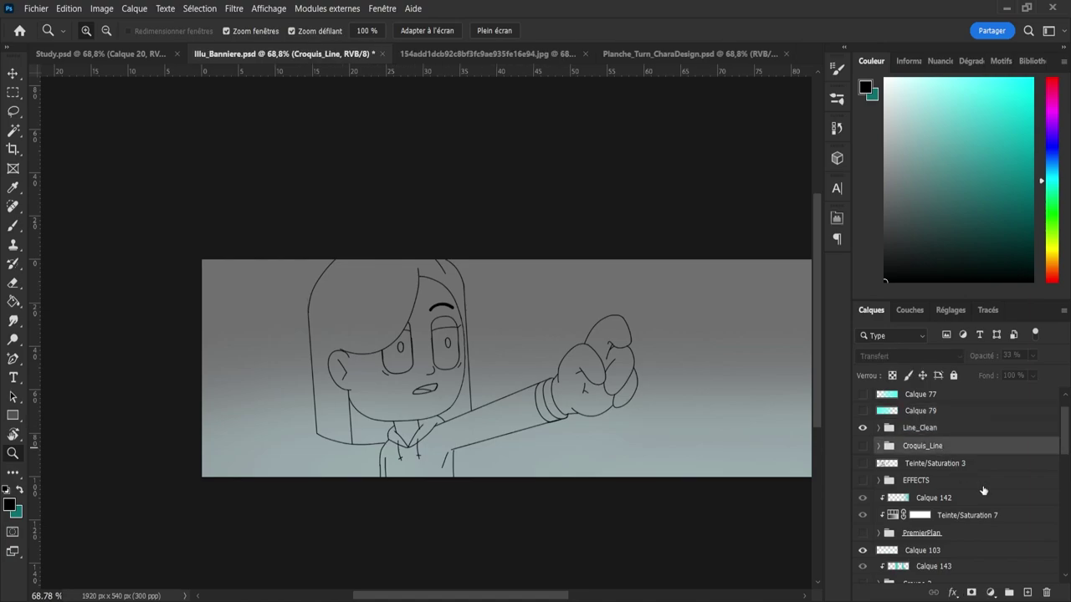
{"action": "left_click", "coordinate": [1027, 593]}
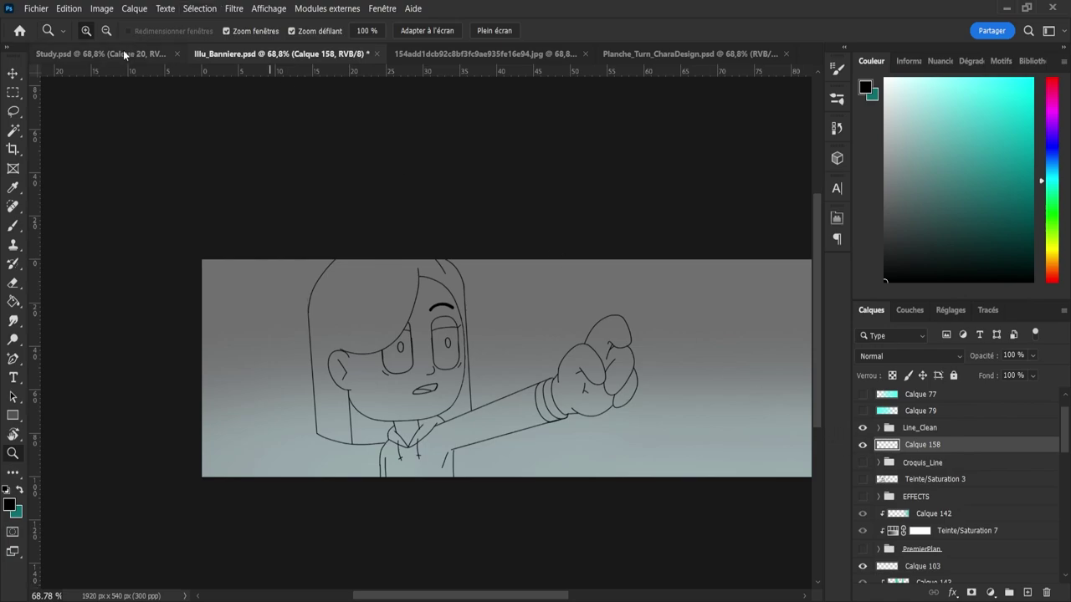
{"action": "left_click", "coordinate": [123, 54]}
{"action": "left_click", "coordinate": [686, 53]}
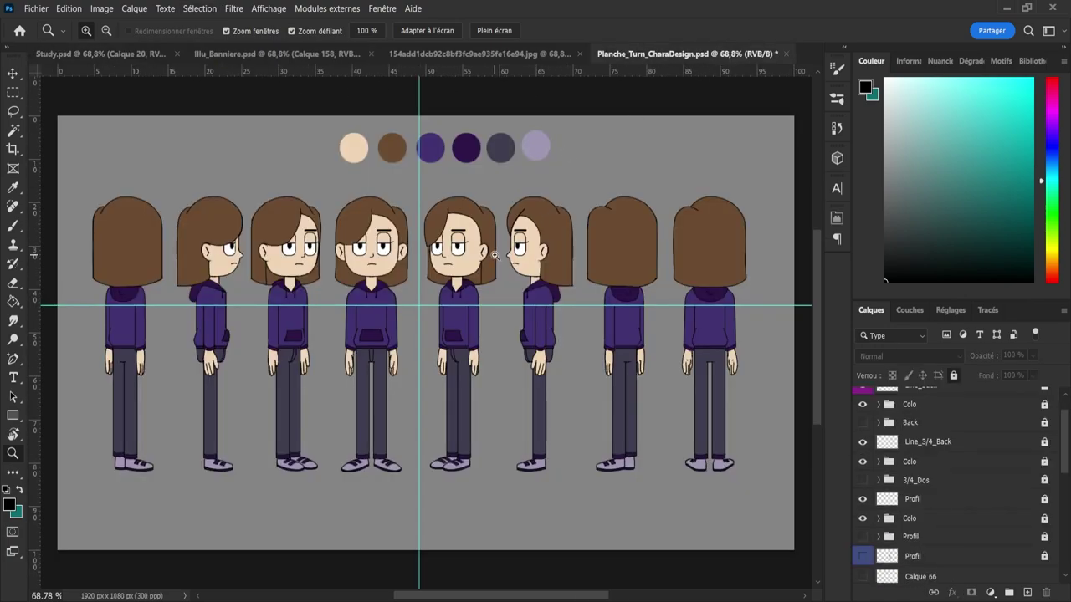
{"action": "key", "text": "i"}
{"action": "left_click", "coordinate": [457, 217]}
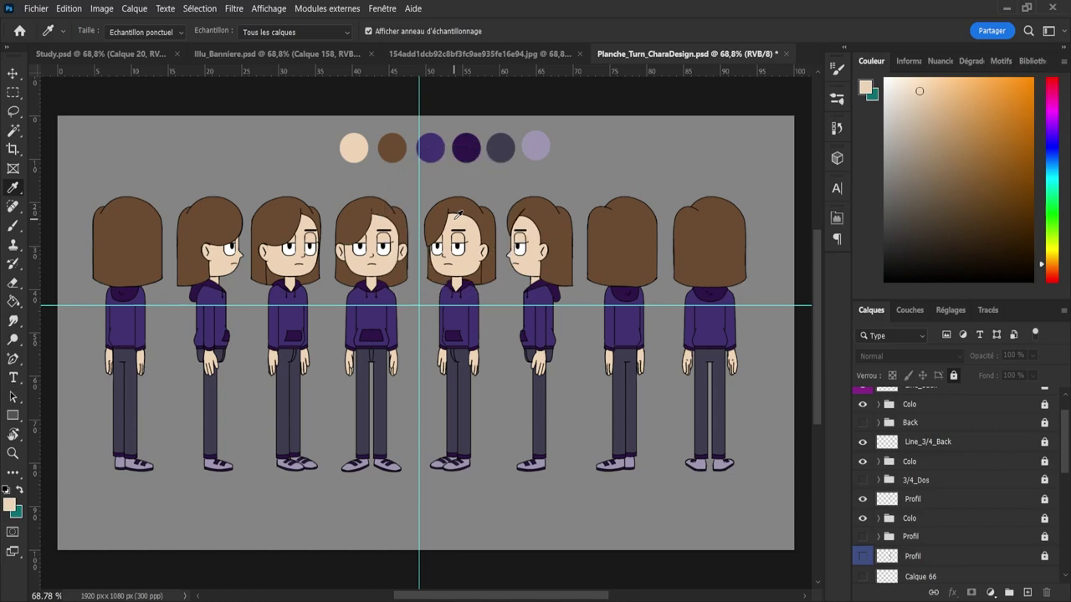
{"action": "left_click", "coordinate": [352, 145]}
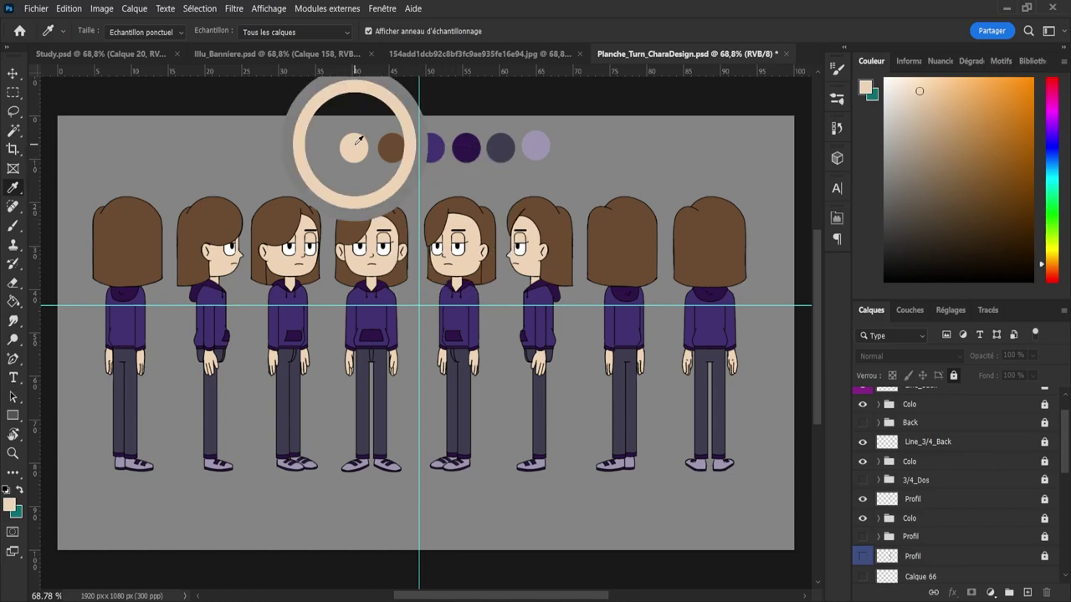
{"action": "key", "text": "x"}
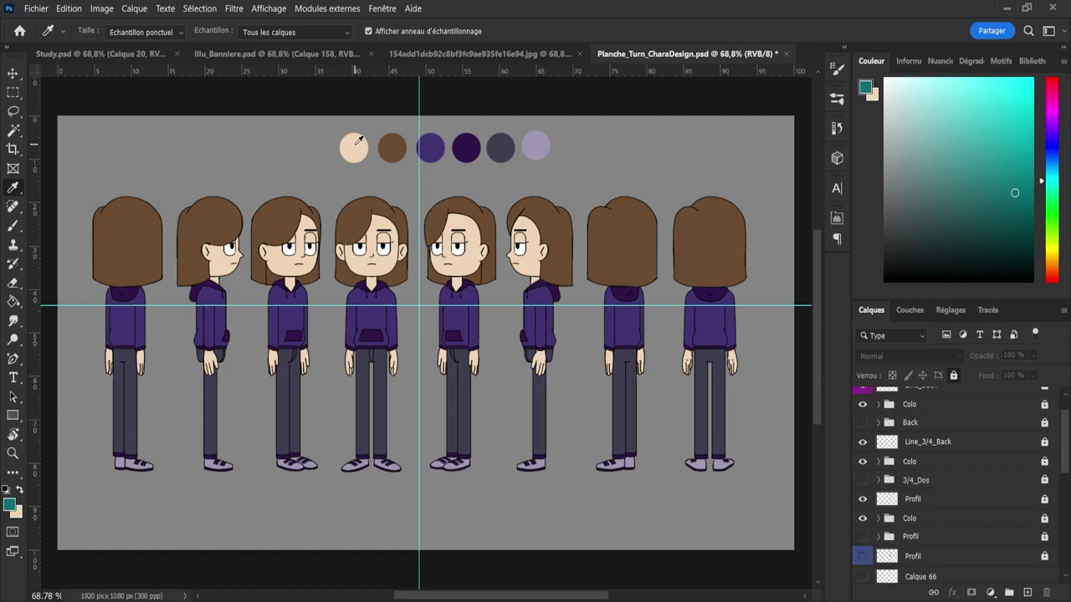
- Sample the blue-violet hoodie swatch, return to Illu_Banniere.psd and swap the skin tone back to the foreground colour
{"action": "left_click", "coordinate": [433, 142]}
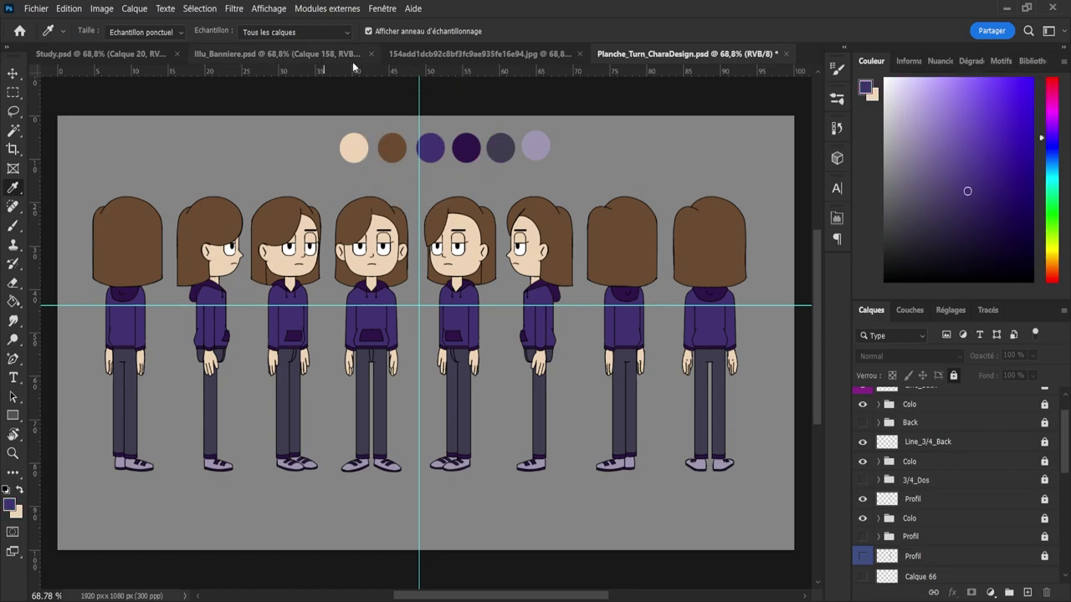
{"action": "left_click", "coordinate": [226, 53]}
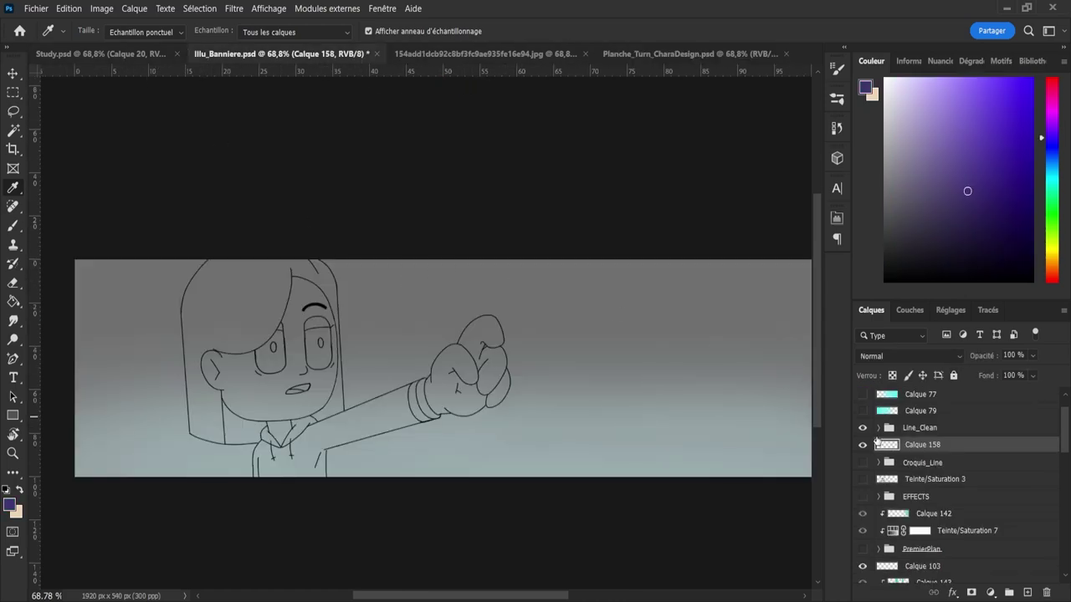
{"action": "key", "text": "z"}
{"action": "left_click_drag", "start_coordinate": [191, 371], "coordinate": [220, 382]}
{"action": "key", "text": "x"}
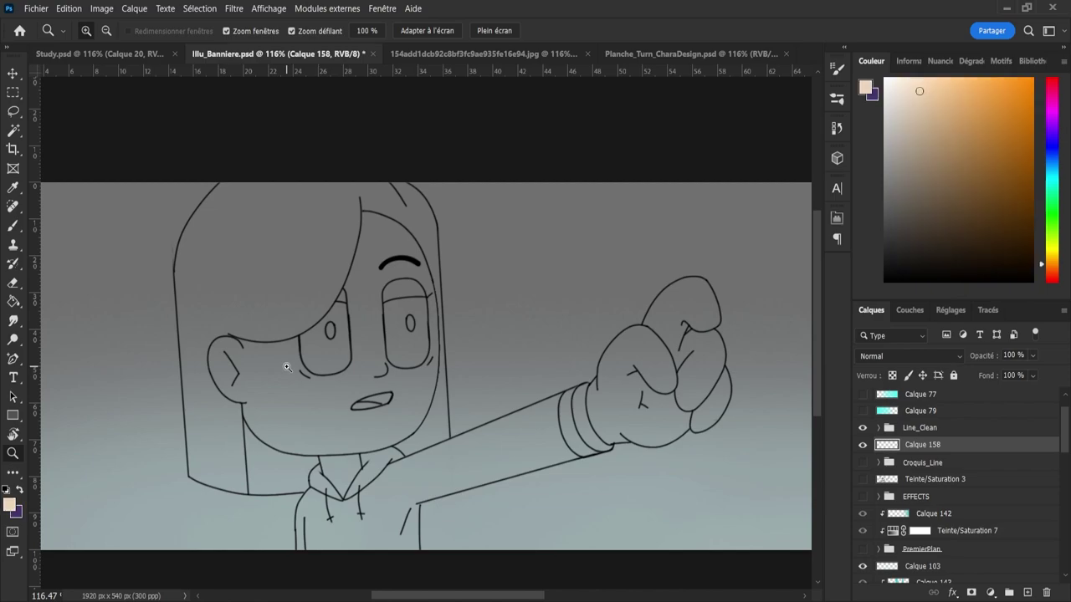
- Fill the character's face, ear and upper eyelids with the skin tone on Calque 158 using the Paint Bucket
{"action": "key", "text": "g"}
{"action": "left_click", "coordinate": [286, 390]}
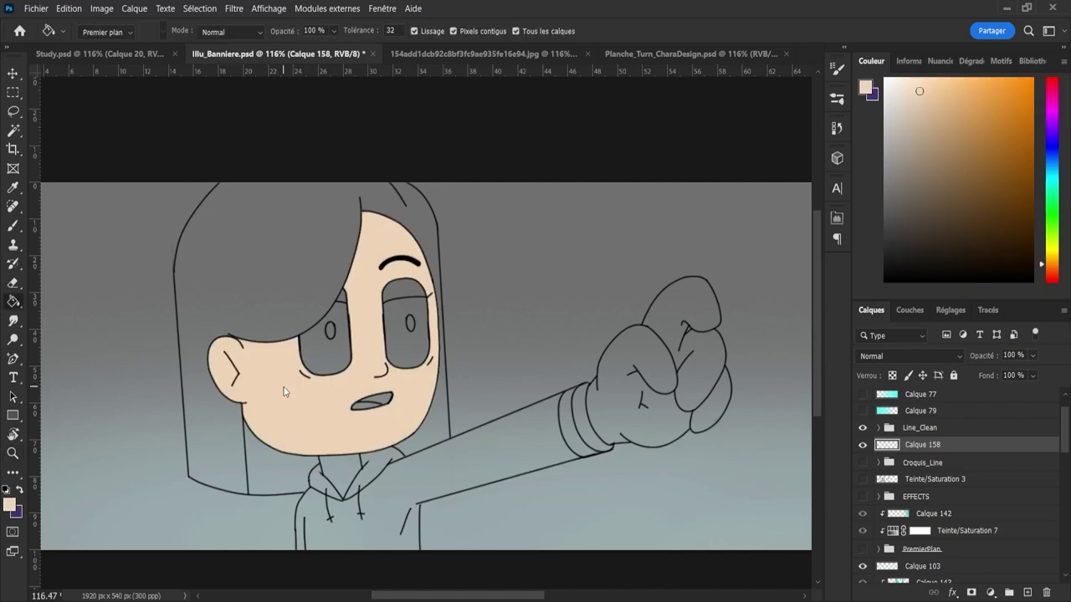
{"action": "left_click", "coordinate": [403, 300]}
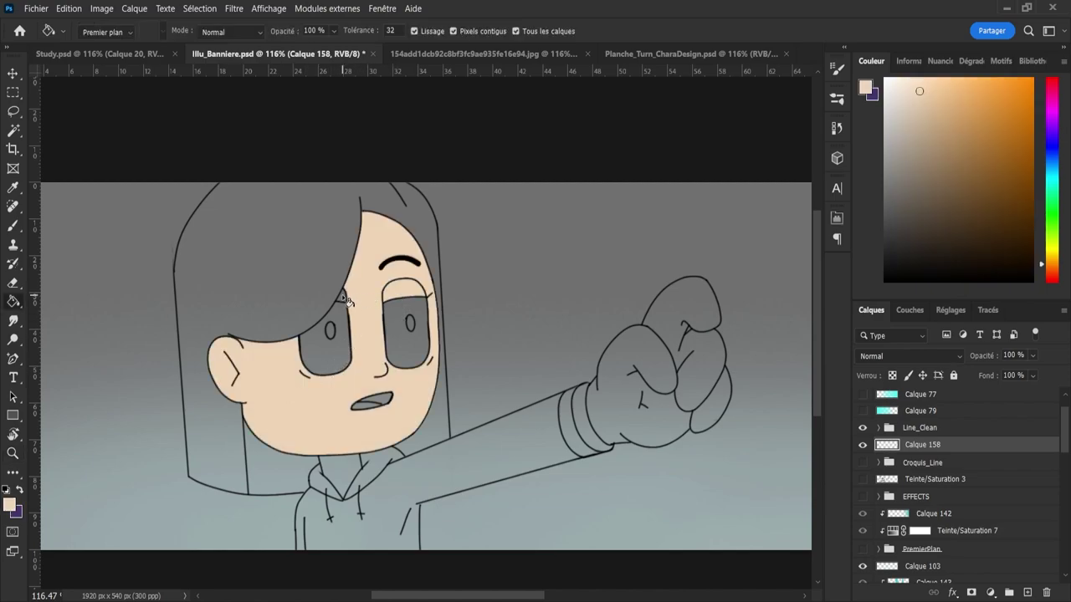
- Paint the skin tone over both eyes, the mouth and the gaps around the ear with a 43 px brush
{"action": "key", "text": "b"}
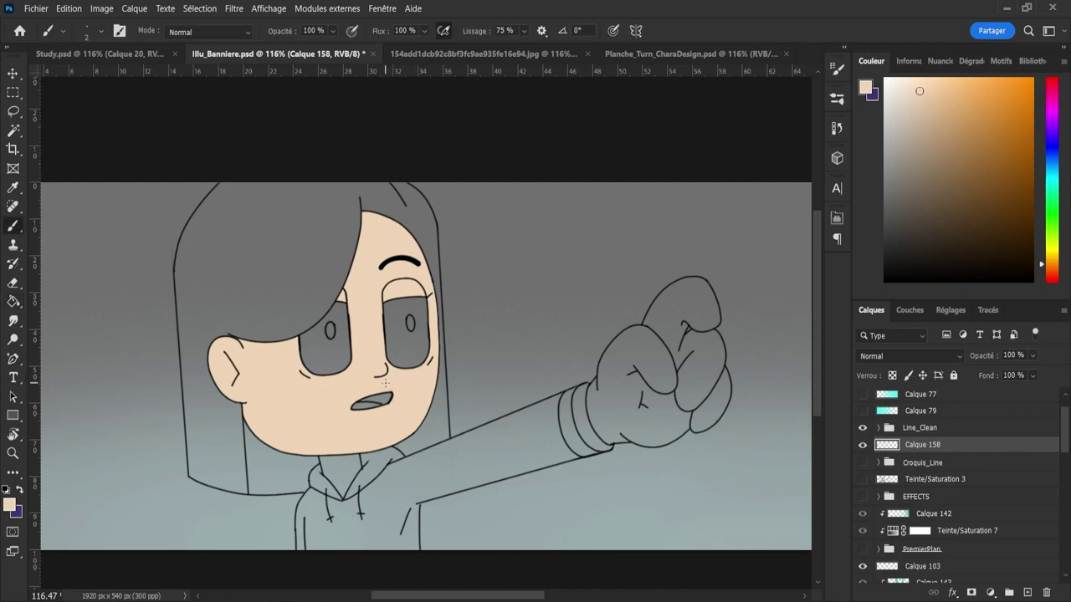
{"action": "right_click", "coordinate": [363, 398], "text": "alt"}
{"action": "mouse_move", "coordinate": [352, 365]}
{"action": "left_mouse_down"}
{"action": "mouse_move", "coordinate": [359, 323]}
{"action": "mouse_move", "coordinate": [331, 360]}
{"action": "mouse_move", "coordinate": [310, 354]}
{"action": "mouse_move", "coordinate": [329, 339]}
{"action": "mouse_move", "coordinate": [337, 353]}
{"action": "mouse_move", "coordinate": [418, 311]}
{"action": "mouse_move", "coordinate": [426, 258]}
{"action": "left_mouse_up"}
{"action": "key", "text": "ctrl+space"}
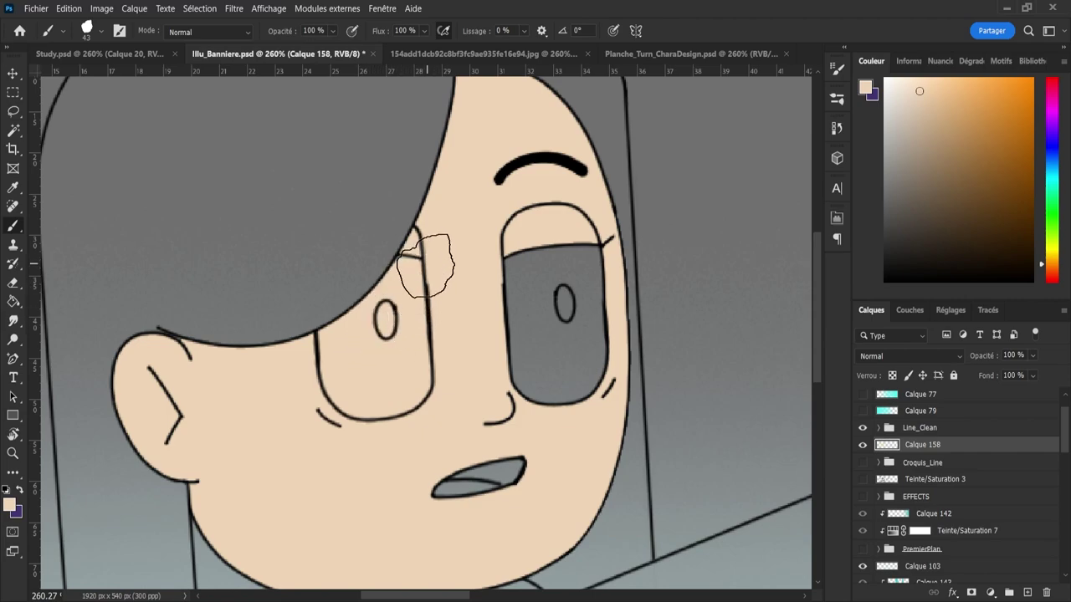
{"action": "mouse_move", "coordinate": [502, 260]}
{"action": "left_mouse_down"}
{"action": "mouse_move", "coordinate": [530, 382]}
{"action": "mouse_move", "coordinate": [564, 281]}
{"action": "mouse_move", "coordinate": [569, 306]}
{"action": "left_mouse_up"}
{"action": "left_click_drag", "start_coordinate": [446, 382], "coordinate": [454, 491]}
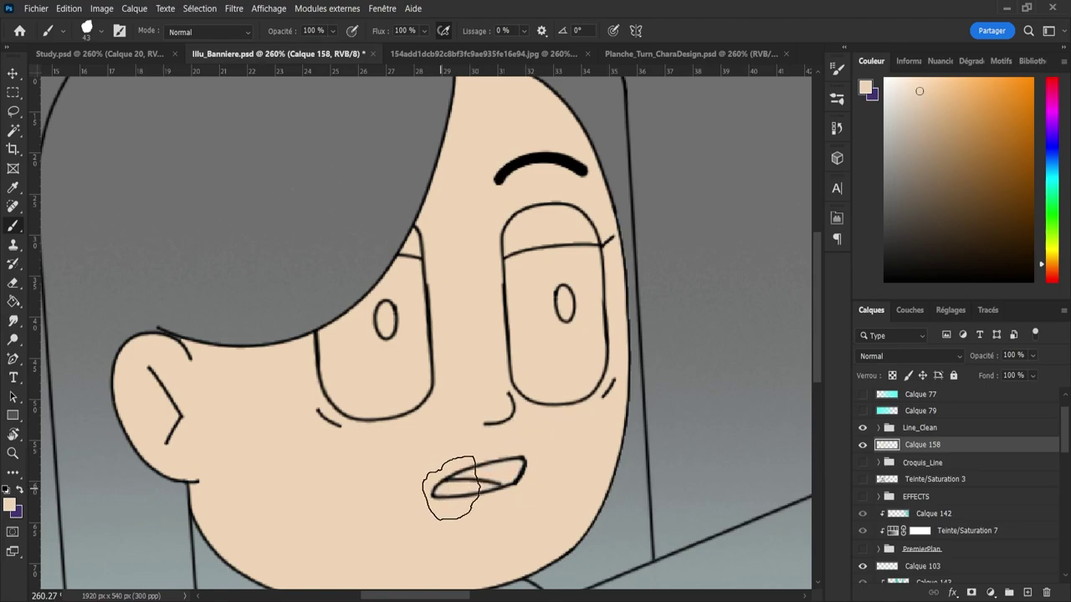
{"action": "key", "text": "z"}
{"action": "left_click_drag", "start_coordinate": [422, 438], "coordinate": [227, 446]}
{"action": "left_click_drag", "start_coordinate": [176, 393], "coordinate": [209, 401]}
{"action": "key", "text": "b"}
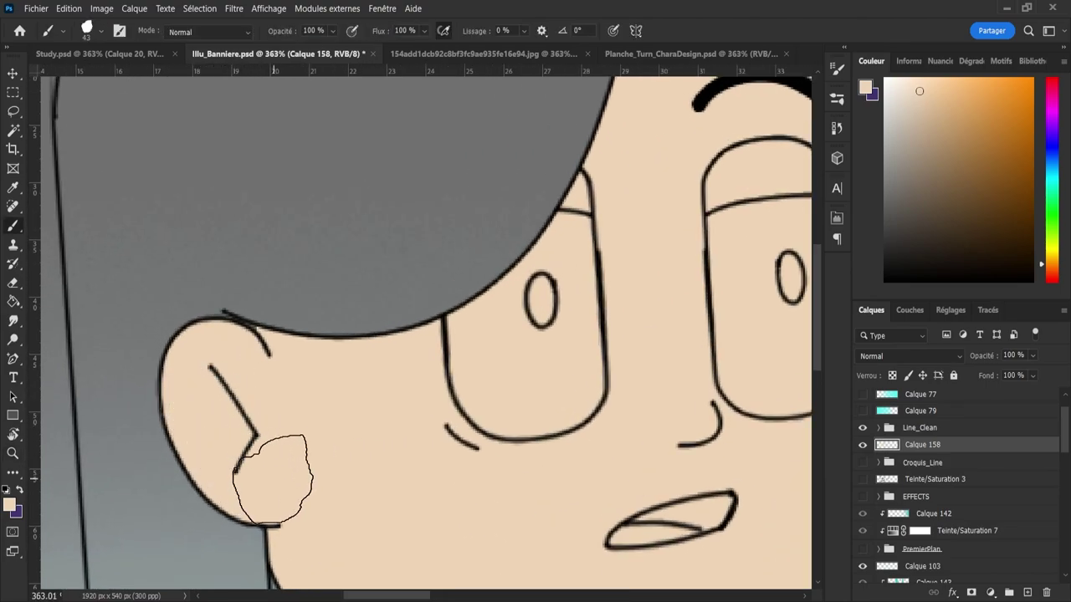
- Paint the neck with the skin tone down to the V of the hood collar
{"action": "key", "text": "z"}
{"action": "mouse_move", "coordinate": [298, 466]}
{"action": "left_mouse_down"}
{"action": "mouse_move", "coordinate": [225, 412]}
{"action": "mouse_move", "coordinate": [397, 447]}
{"action": "left_mouse_up"}
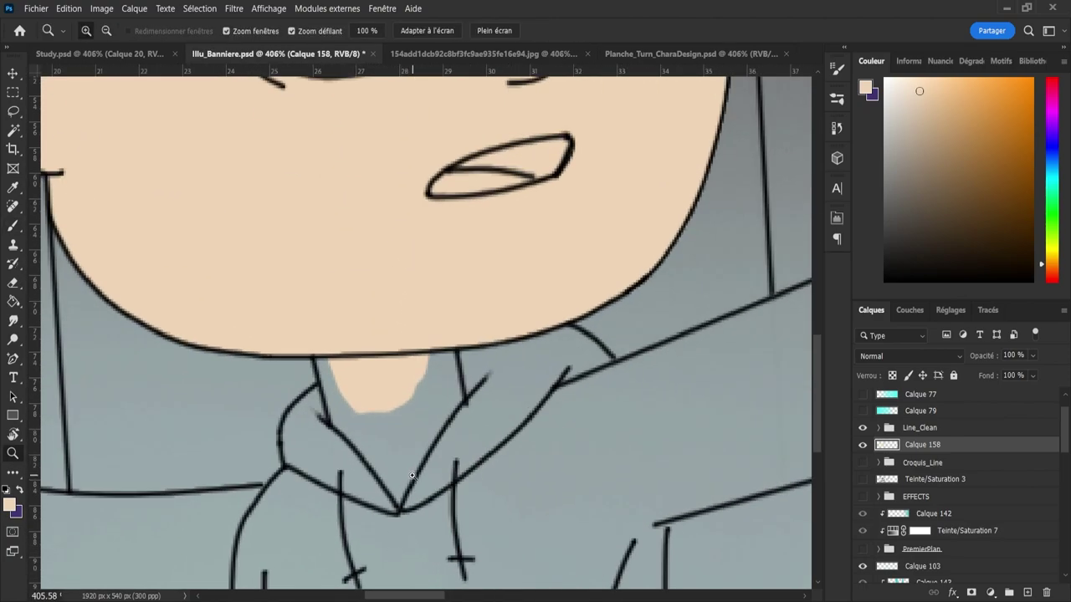
{"action": "key", "text": "b"}
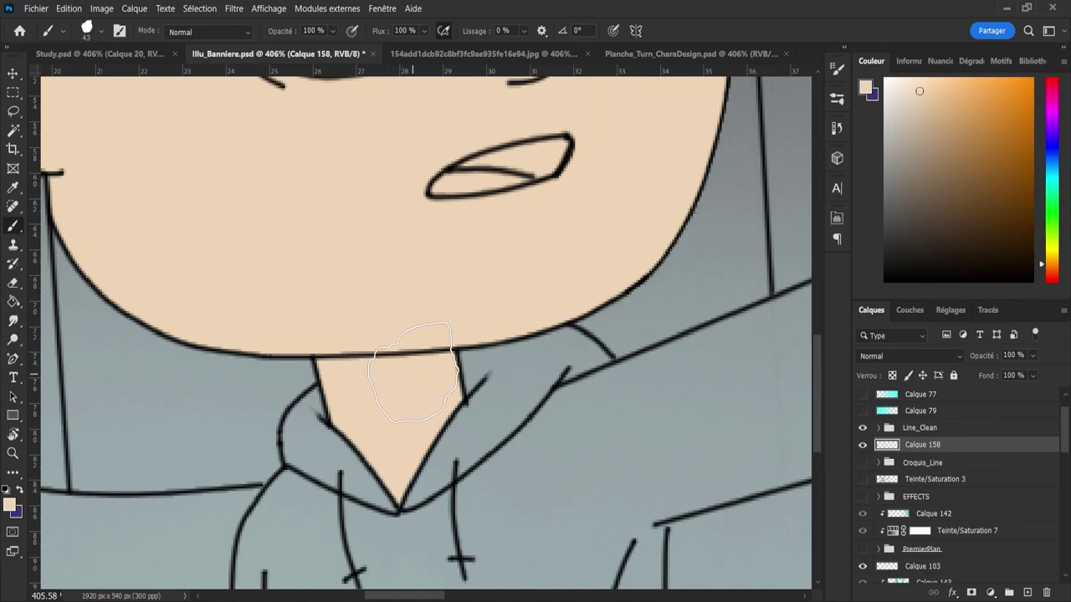
- Fill the palm and every finger of the pointing hand with the skin tone and brush over the remaining gaps
{"action": "key", "text": "z"}
{"action": "left_click_drag", "start_coordinate": [404, 398], "coordinate": [244, 398]}
{"action": "mouse_move", "coordinate": [589, 360]}
{"action": "left_mouse_down"}
{"action": "mouse_move", "coordinate": [637, 374]}
{"action": "mouse_move", "coordinate": [600, 367]}
{"action": "left_mouse_up"}
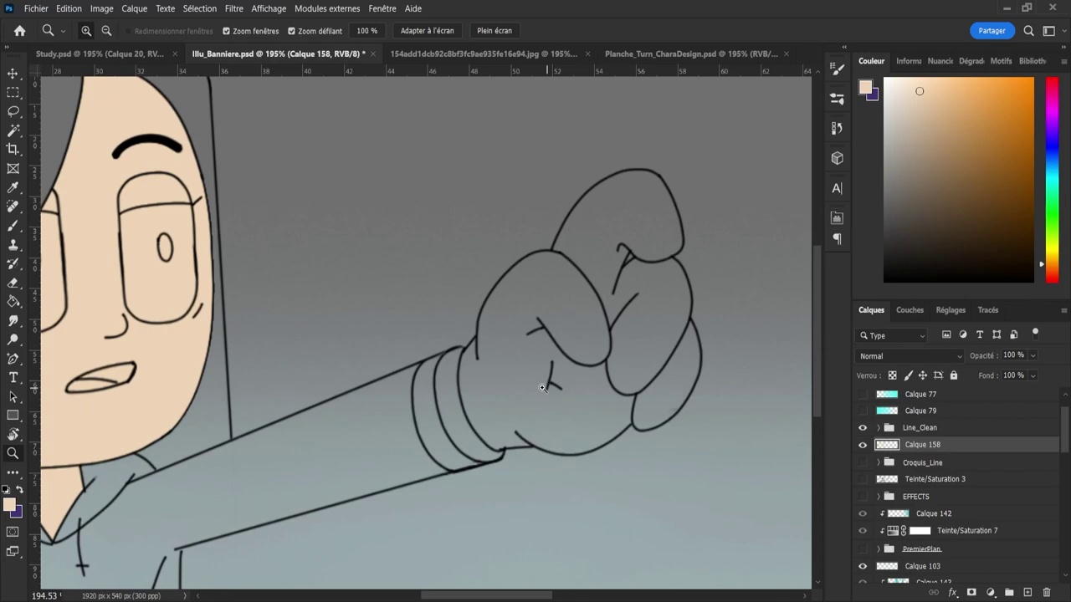
{"action": "key", "text": "g"}
{"action": "left_click", "coordinate": [553, 395]}
{"action": "key", "text": "z"}
{"action": "left_click_drag", "start_coordinate": [521, 374], "coordinate": [550, 379]}
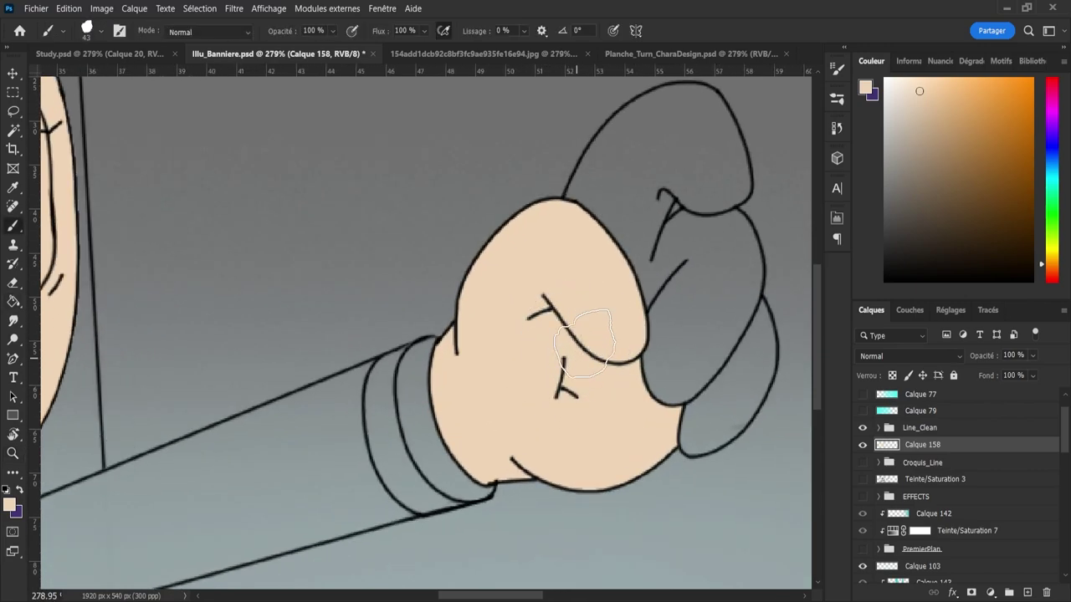
{"action": "key", "text": "g"}
{"action": "left_click", "coordinate": [663, 286]}
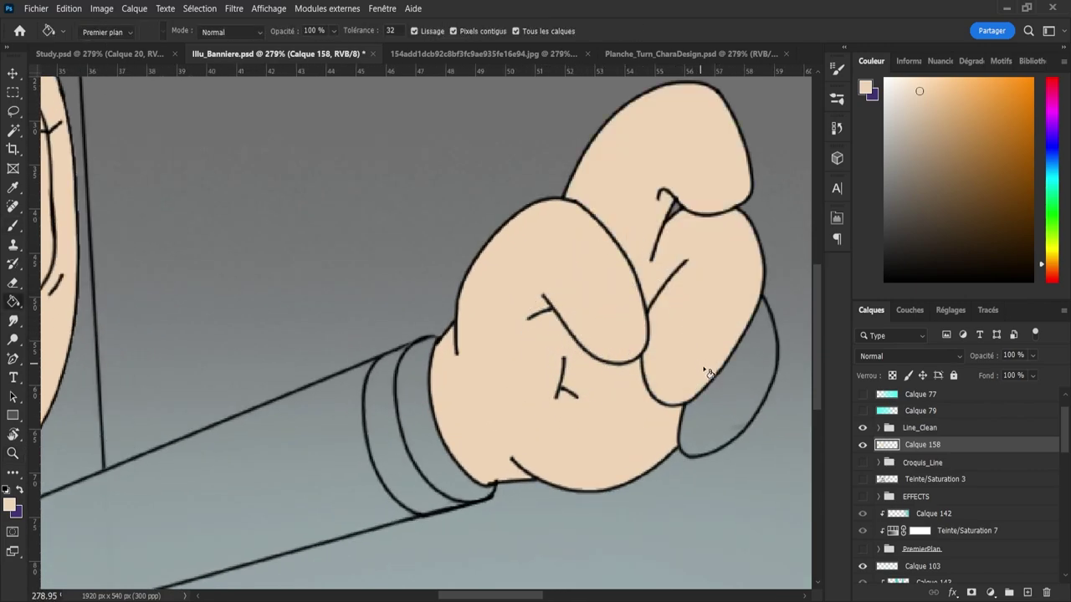
{"action": "left_click", "coordinate": [729, 397]}
{"action": "key", "text": "b"}
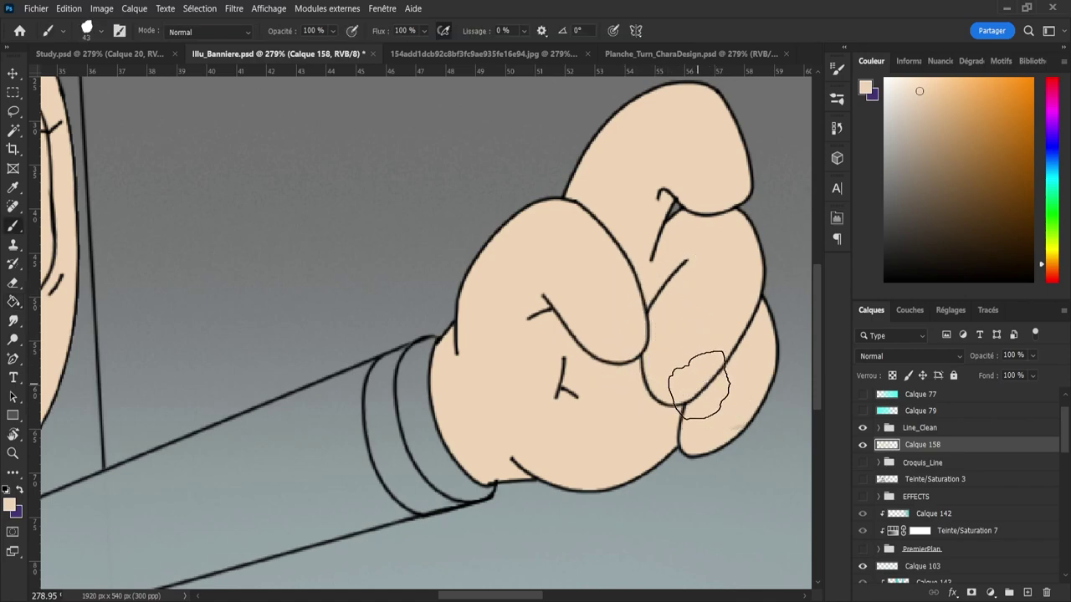
- Toggle the visibility of the Line_Clean group and each of its layers to check the skin fill beneath the linework
{"action": "left_click", "coordinate": [862, 427]}
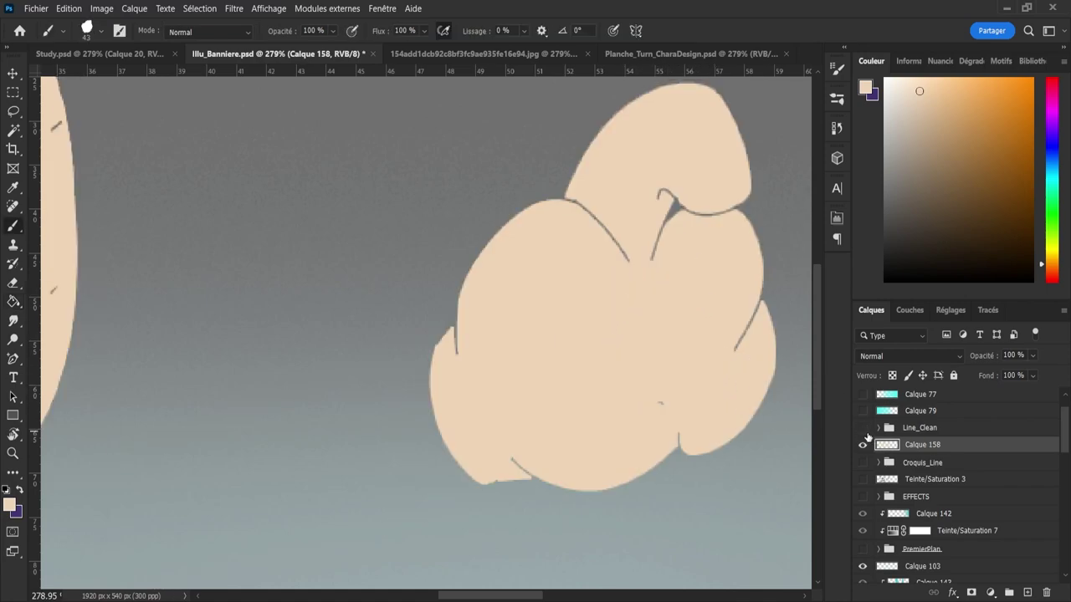
{"action": "left_click", "coordinate": [863, 427]}
{"action": "left_click", "coordinate": [899, 427]}
{"action": "left_click", "coordinate": [878, 428]}
{"action": "left_click", "coordinate": [899, 444]}
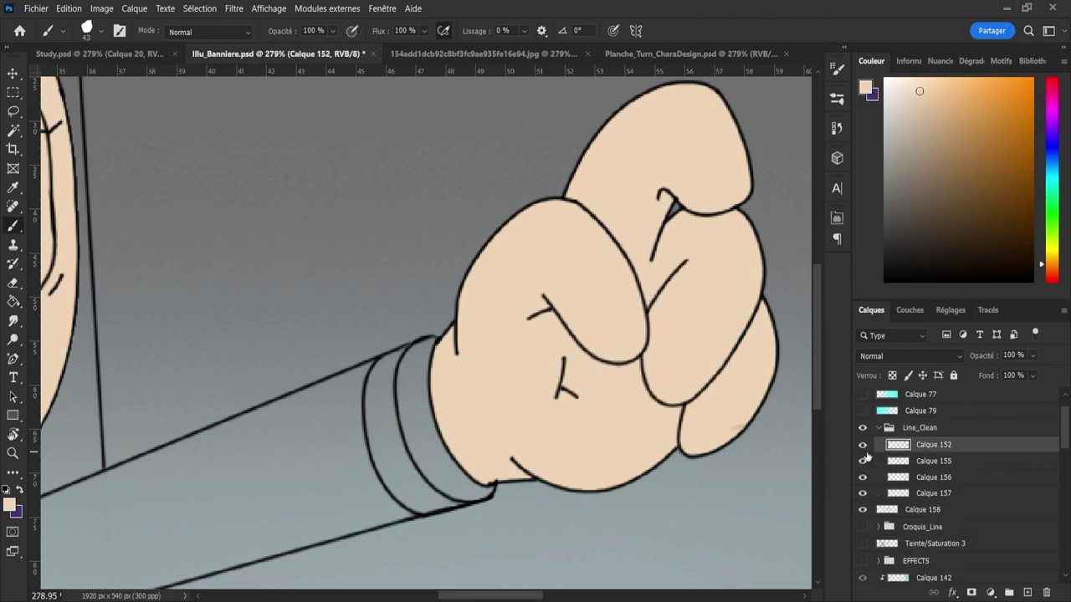
{"action": "left_click", "coordinate": [863, 446]}
{"action": "left_click", "coordinate": [863, 446]}
{"action": "left_click", "coordinate": [863, 465]}
{"action": "left_click", "coordinate": [863, 461]}
{"action": "left_click", "coordinate": [862, 477]}
{"action": "left_click", "coordinate": [863, 477]}
{"action": "left_click", "coordinate": [863, 493]}
{"action": "left_click", "coordinate": [863, 492]}
- Erase the faint stray mark inside the little finger on Calque 157 and return to Calque 158 with the brush
{"action": "left_click", "coordinate": [920, 493]}
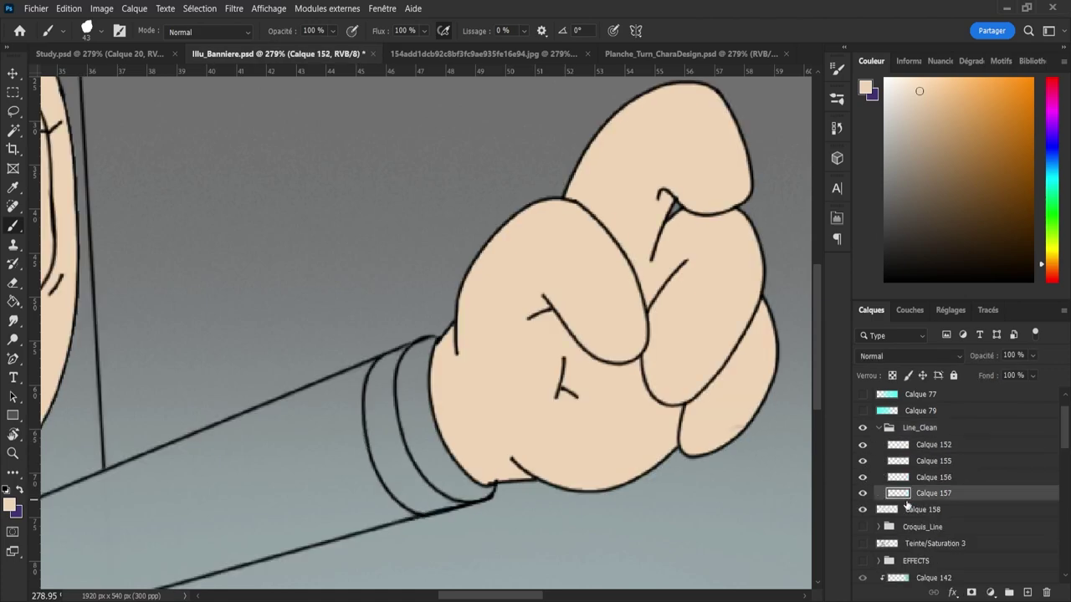
{"action": "key", "text": "e"}
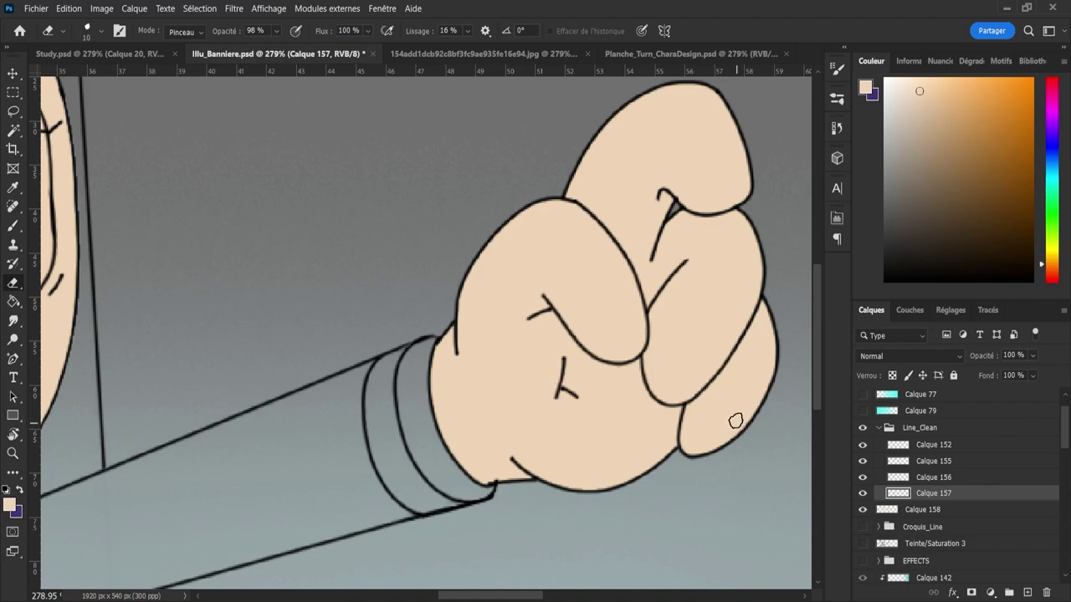
{"action": "left_click", "coordinate": [879, 428]}
{"action": "left_click", "coordinate": [920, 445]}
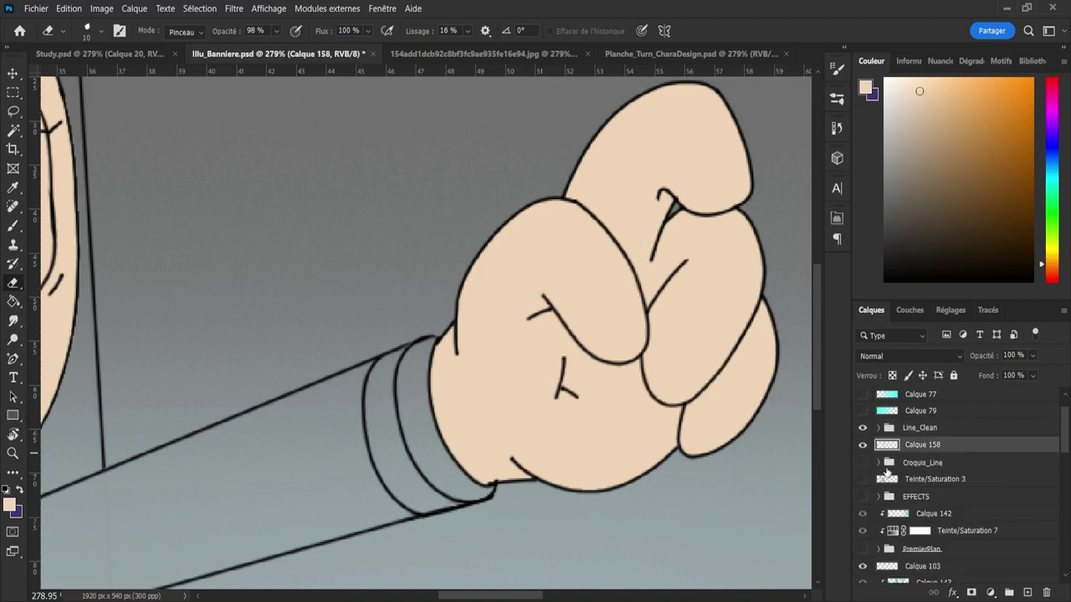
{"action": "key", "text": "b"}
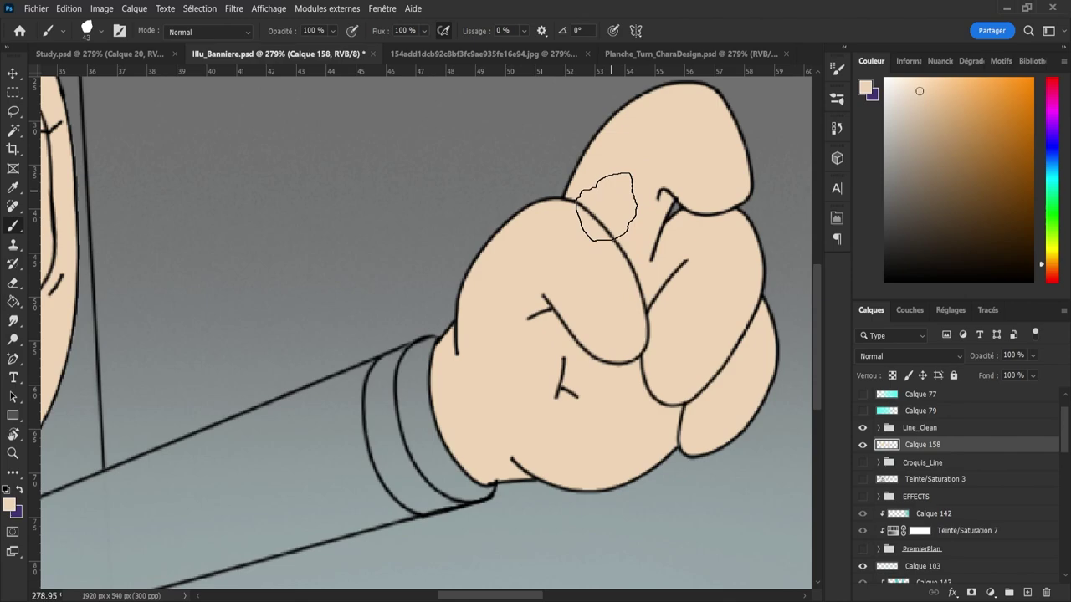
- Toggle the Line_Clean layers one by one to find the hand's linework and select Calque 155
{"action": "left_click", "coordinate": [879, 428]}
{"action": "left_click", "coordinate": [929, 493]}
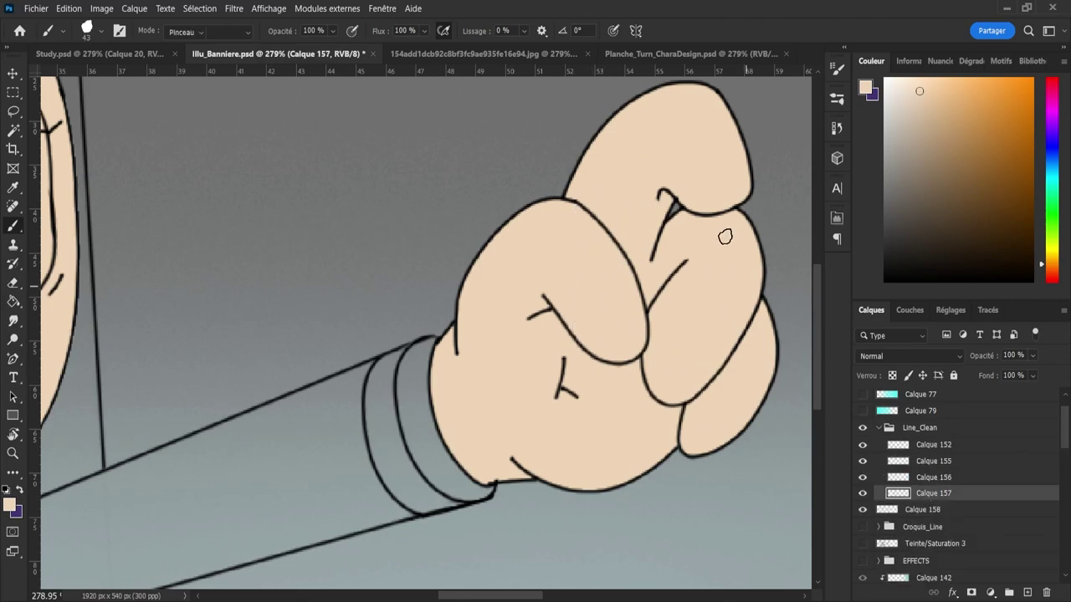
{"action": "key", "text": "e"}
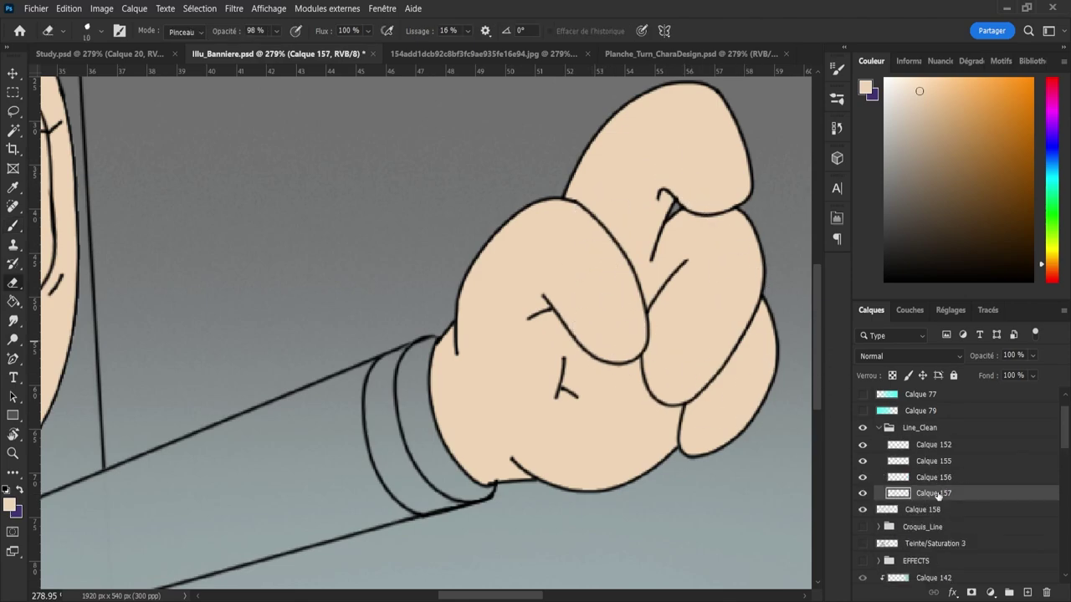
{"action": "left_click", "coordinate": [863, 444]}
{"action": "left_click", "coordinate": [862, 444]}
{"action": "left_click", "coordinate": [862, 493]}
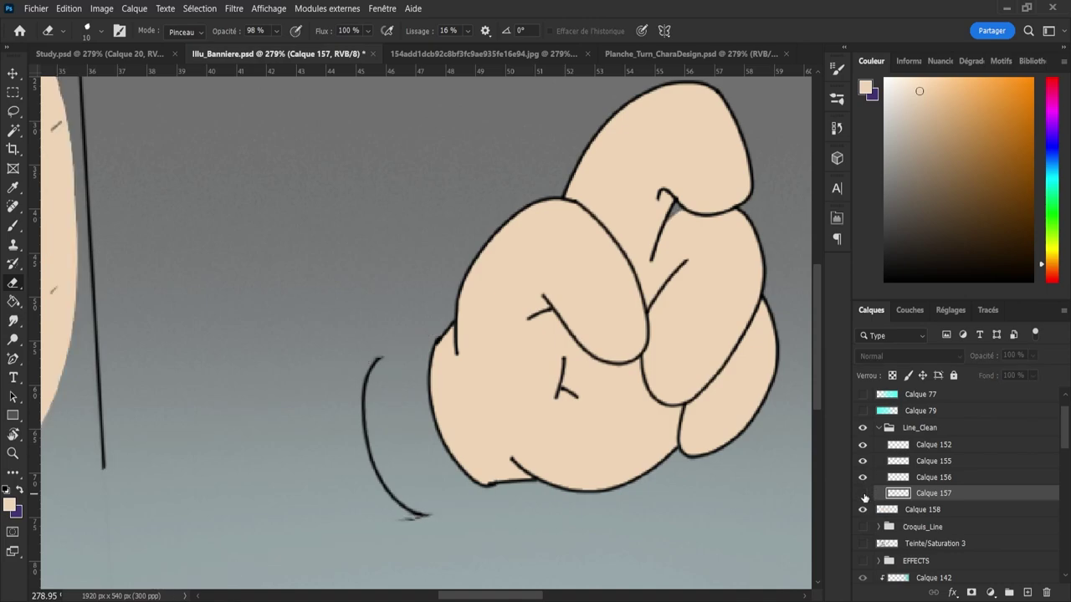
{"action": "left_click", "coordinate": [863, 493]}
{"action": "left_click", "coordinate": [863, 476]}
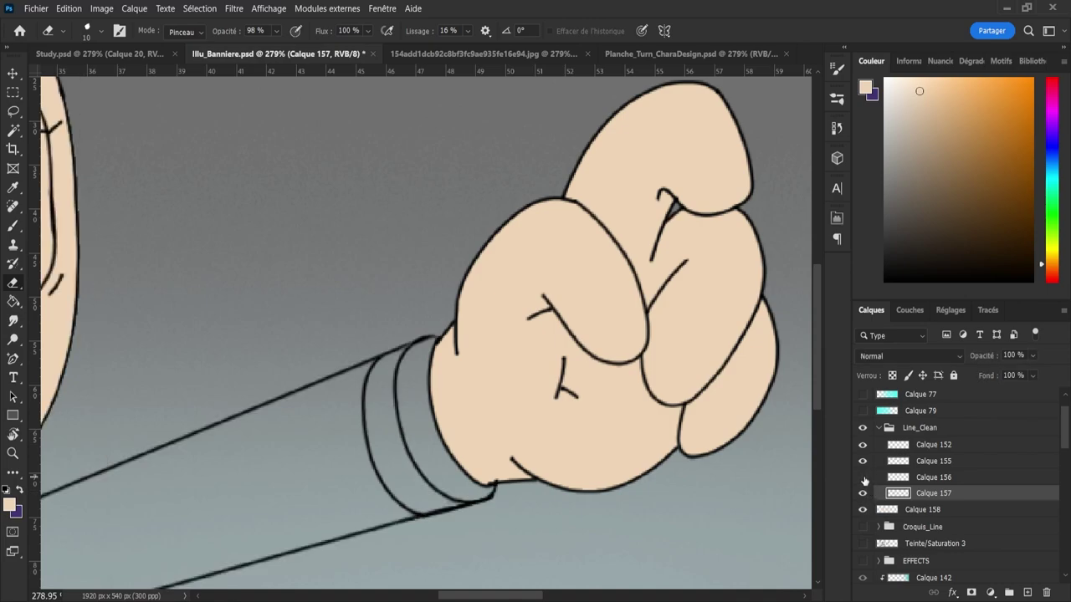
{"action": "left_click", "coordinate": [862, 477]}
{"action": "left_click", "coordinate": [862, 461]}
{"action": "left_click", "coordinate": [863, 461]}
{"action": "left_click", "coordinate": [875, 461]}
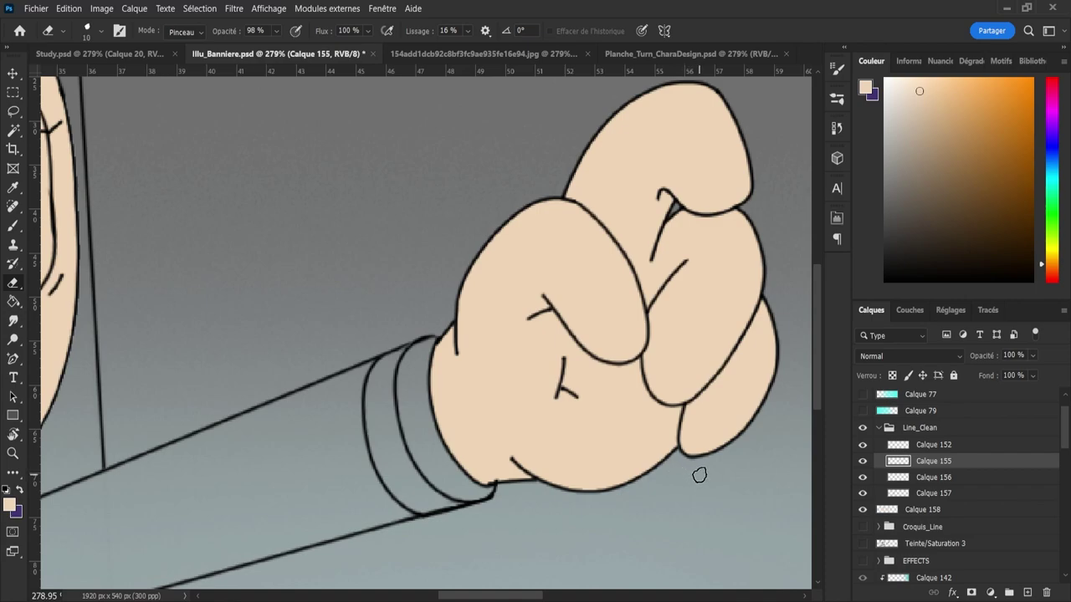
- Collapse Line_Clean and touch up the hand's skin fill on Calque 158 with a 20 px brush
{"action": "left_click", "coordinate": [881, 429]}
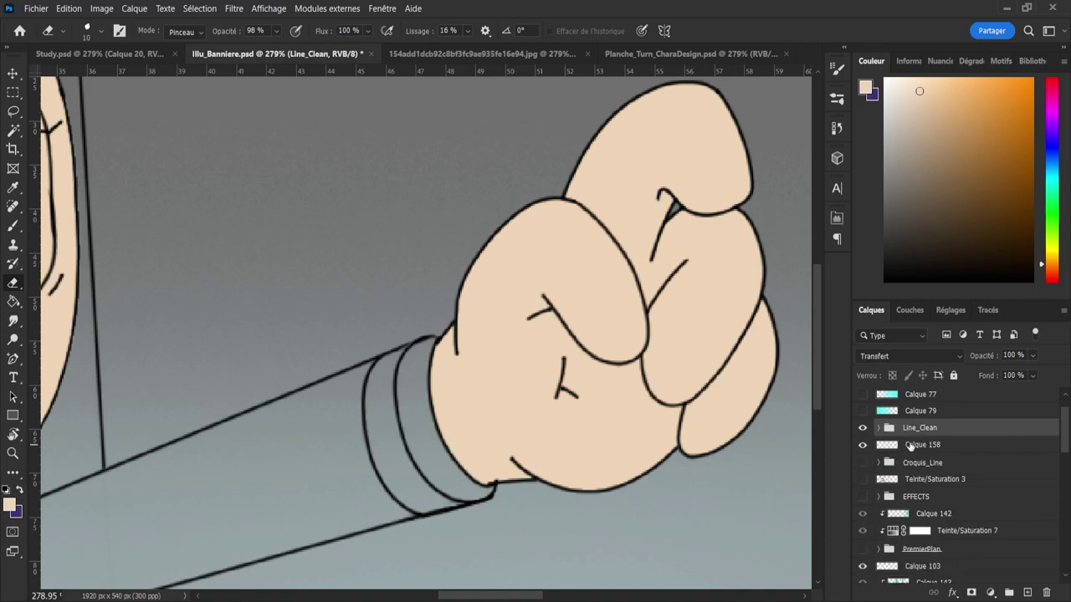
{"action": "left_click", "coordinate": [921, 445]}
{"action": "key", "text": "b"}
{"action": "key", "text": "bracketleft"}
{"action": "key", "text": "bracketleft"}
{"action": "key", "text": "bracketleft"}
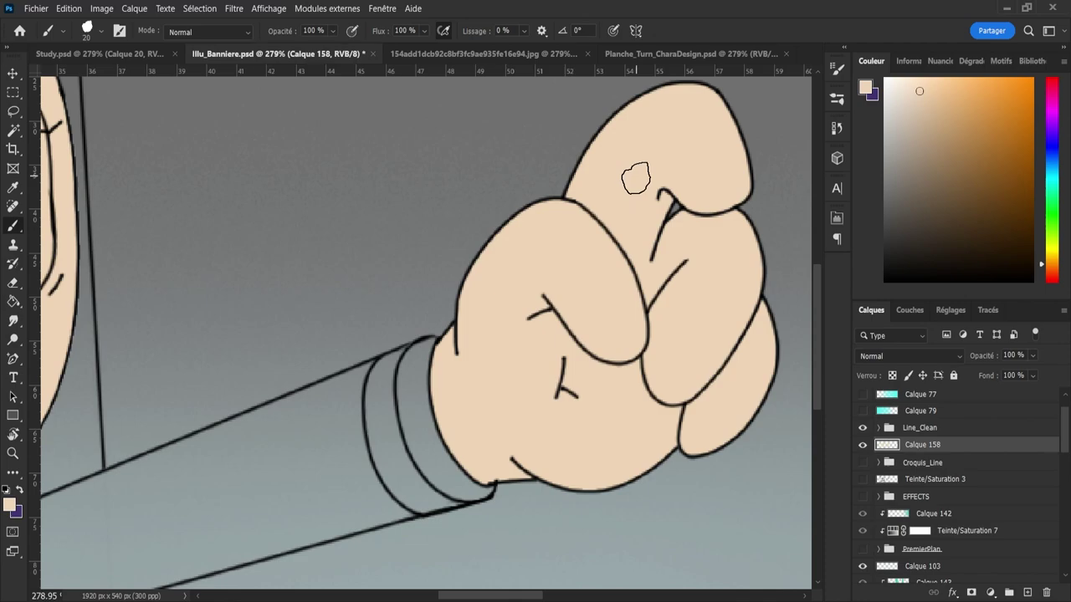
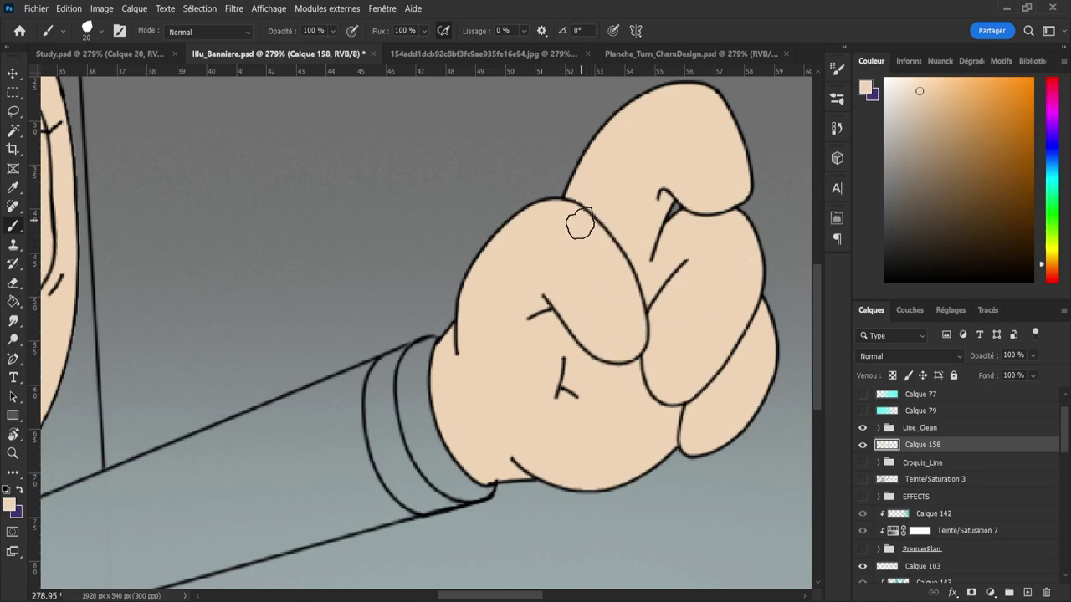
- Check the skin colouring on the whole character by toggling Calque 158, and save the document
{"action": "key", "text": "z"}
{"action": "key", "text": "ctrl+0"}
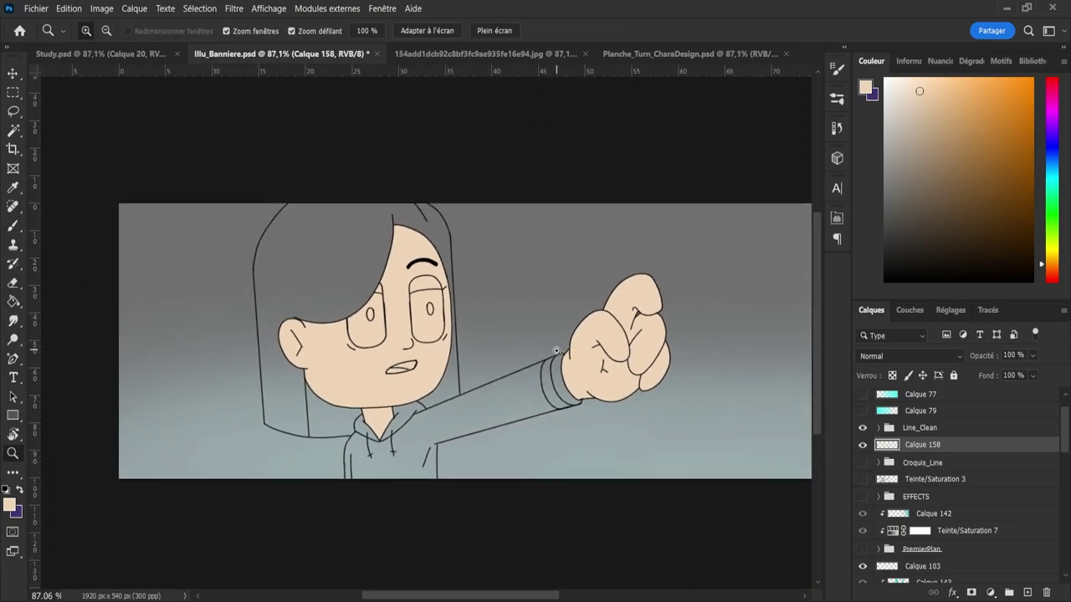
{"action": "left_click_drag", "start_coordinate": [556, 351], "coordinate": [594, 405]}
{"action": "key", "text": "ctrl+s"}
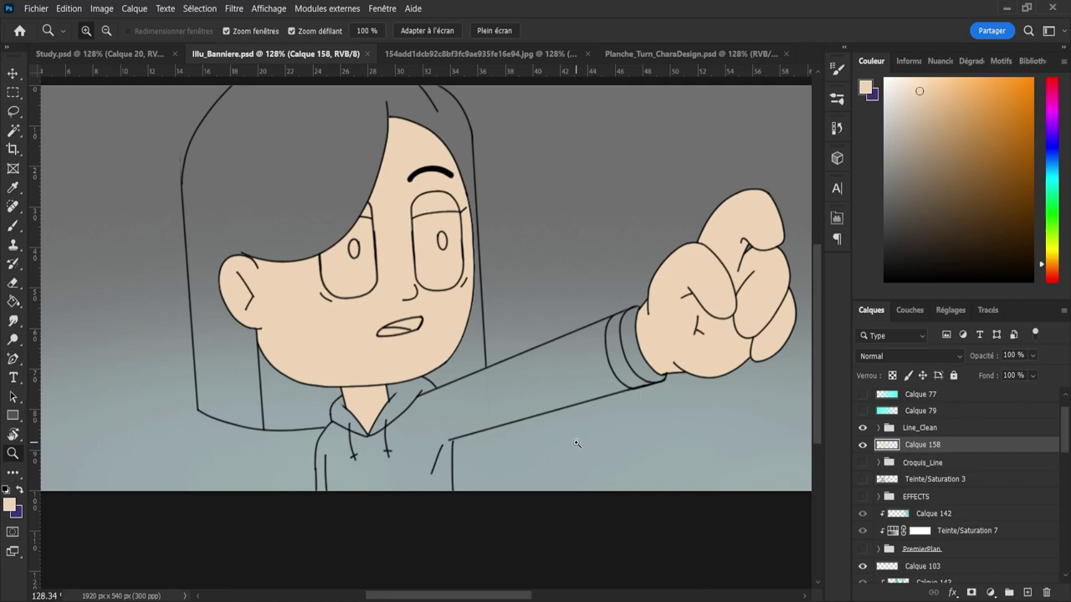
{"action": "left_click", "coordinate": [863, 446]}
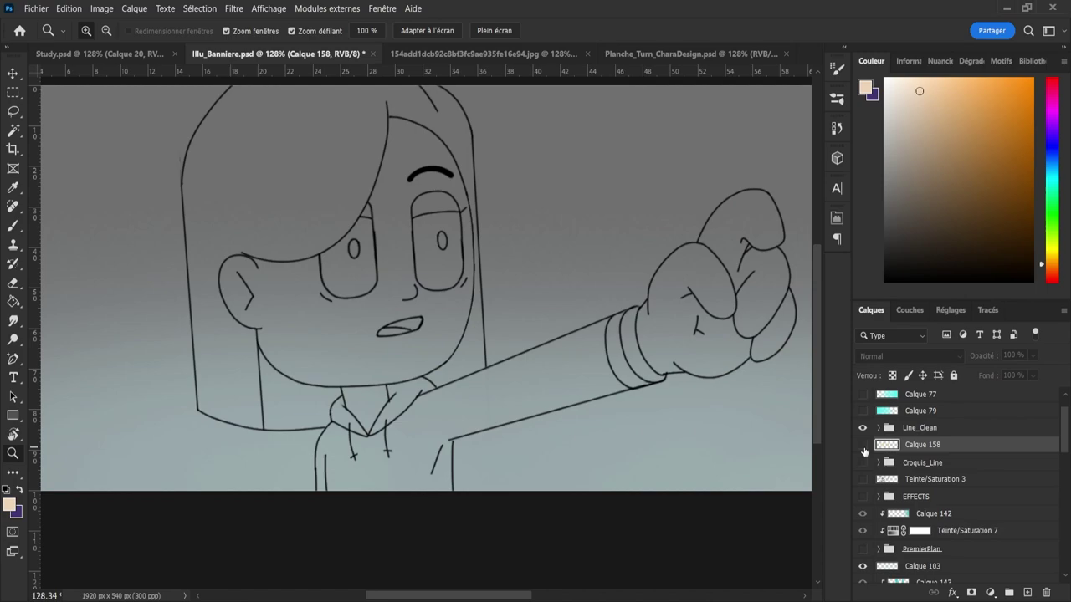
{"action": "left_click", "coordinate": [863, 446]}
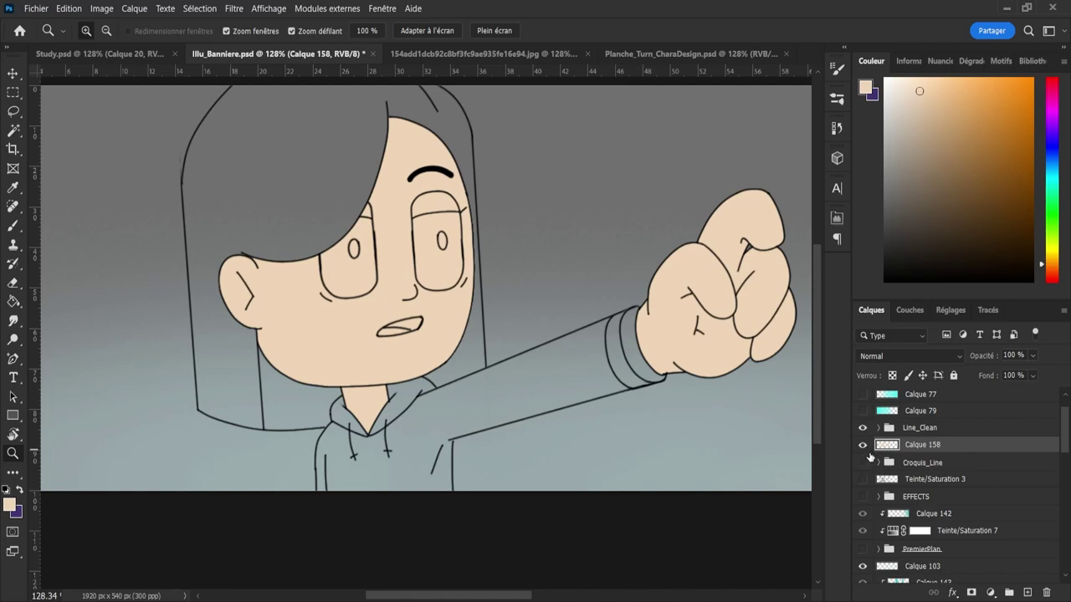
{"action": "key", "text": "ctrl+s"}
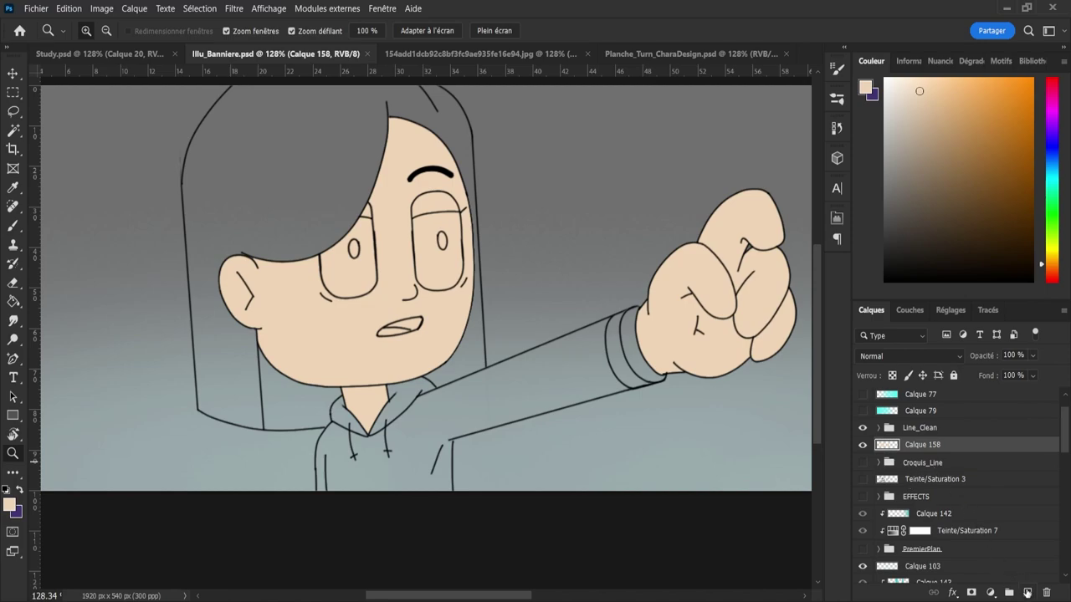
- Add a new layer above Calque 158 and fill the hoodie's torso and sleeve with the dark purple
{"action": "left_click", "coordinate": [1027, 592]}
{"action": "key", "text": "x"}
{"action": "key", "text": "g"}
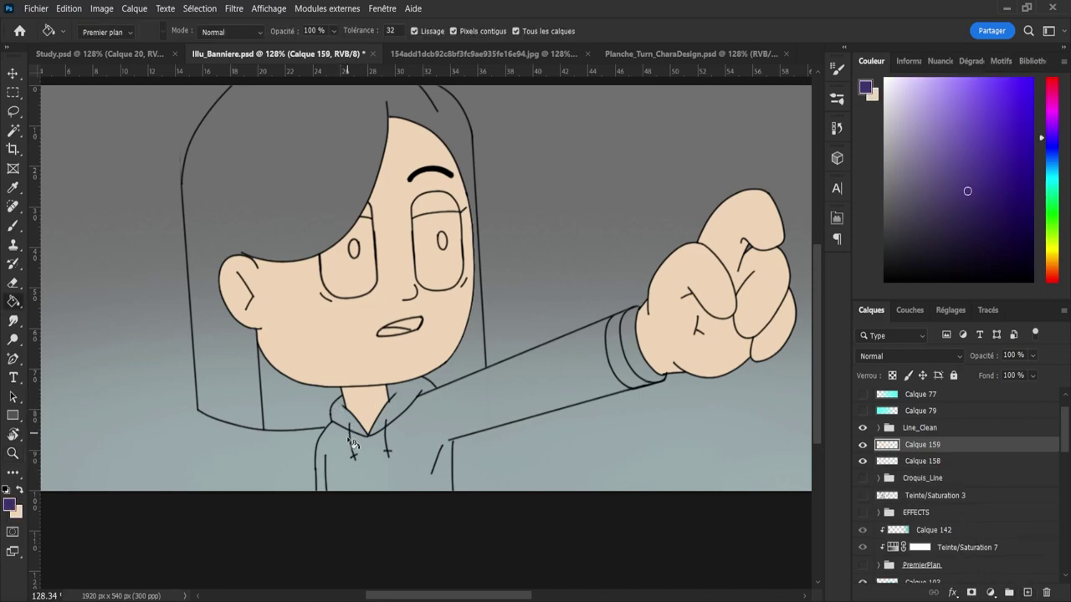
{"action": "left_click", "coordinate": [413, 462]}
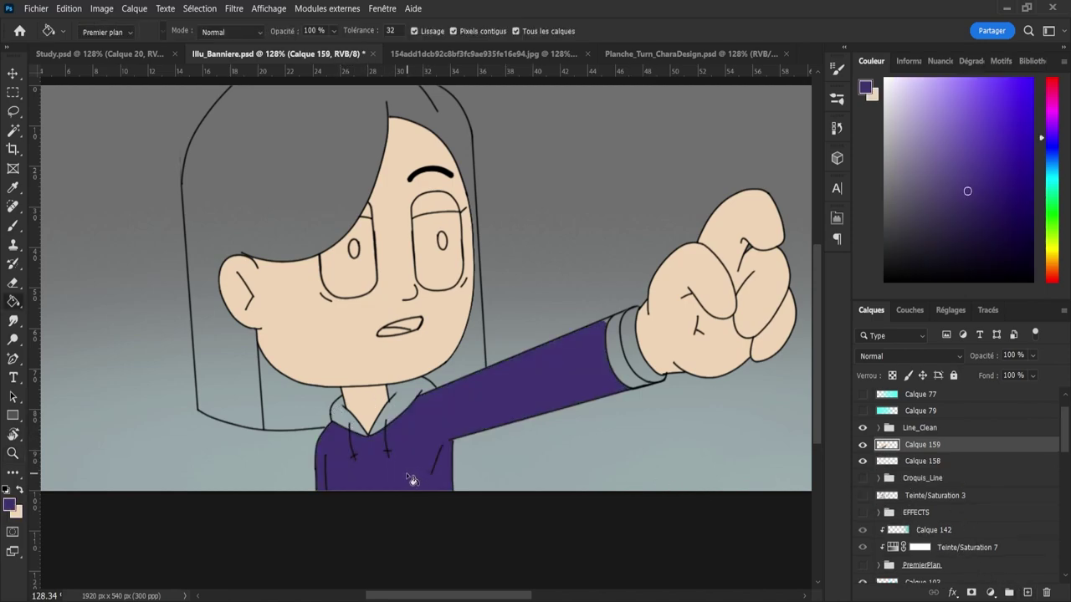
- Touch up the purple fill along the torso's edge on Calque 159 with a 24 px brush
{"action": "key", "text": "b"}
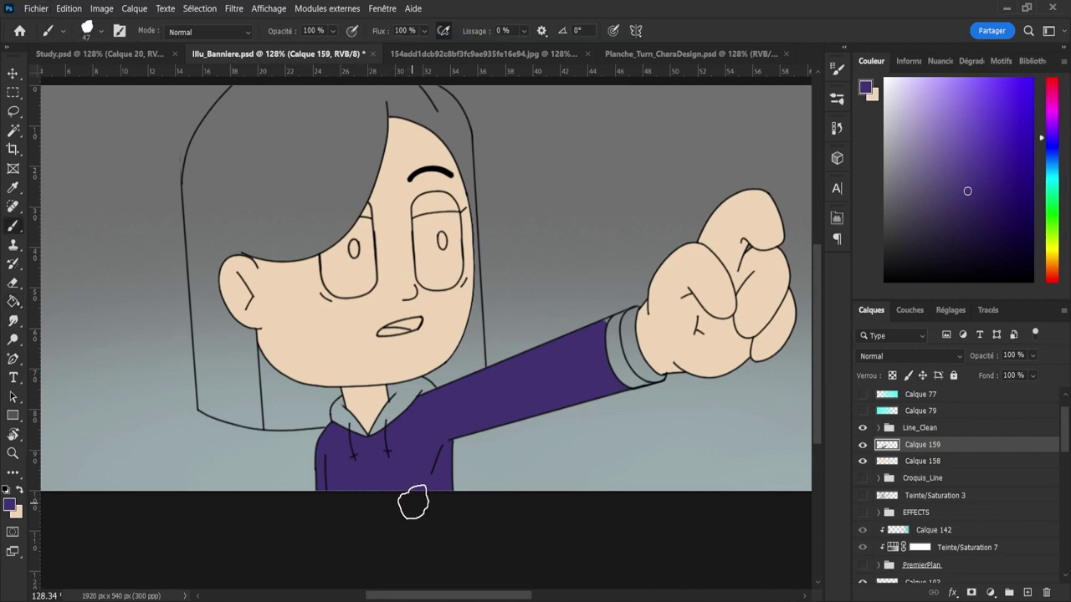
{"action": "scroll", "coordinate": [423, 497], "scroll_direction": "up", "scroll_amount": 4}
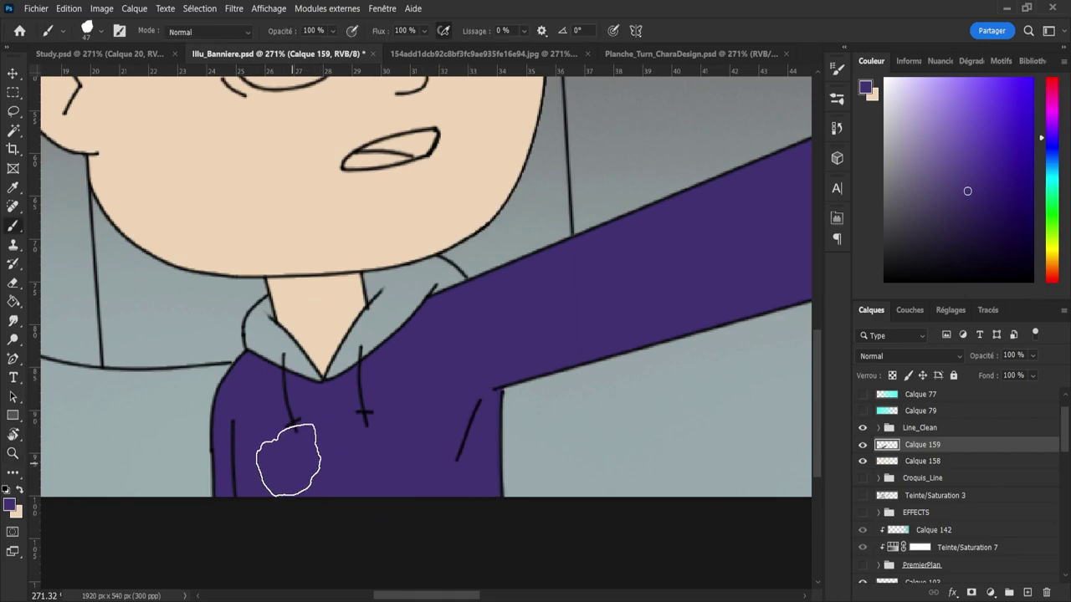
{"action": "left_click_drag", "start_coordinate": [261, 435], "coordinate": [239, 432]}
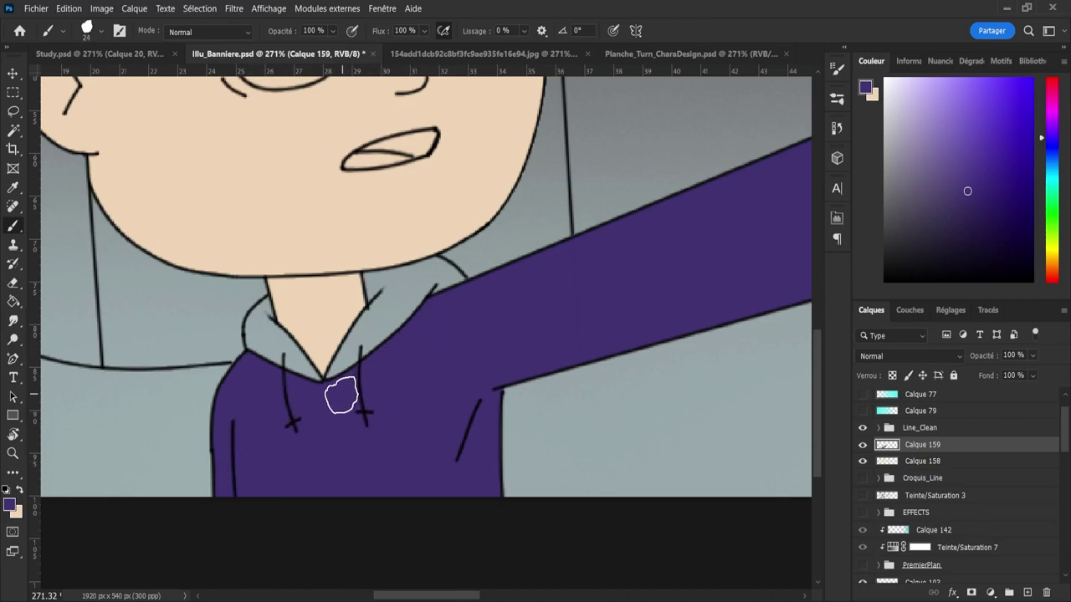
- Paint purple into the unfilled upper corner of the sleeve where it meets the cuff
{"action": "key", "text": "z"}
{"action": "left_click", "coordinate": [481, 327], "text": "alt"}
{"action": "left_click_drag", "start_coordinate": [481, 327], "coordinate": [452, 327]}
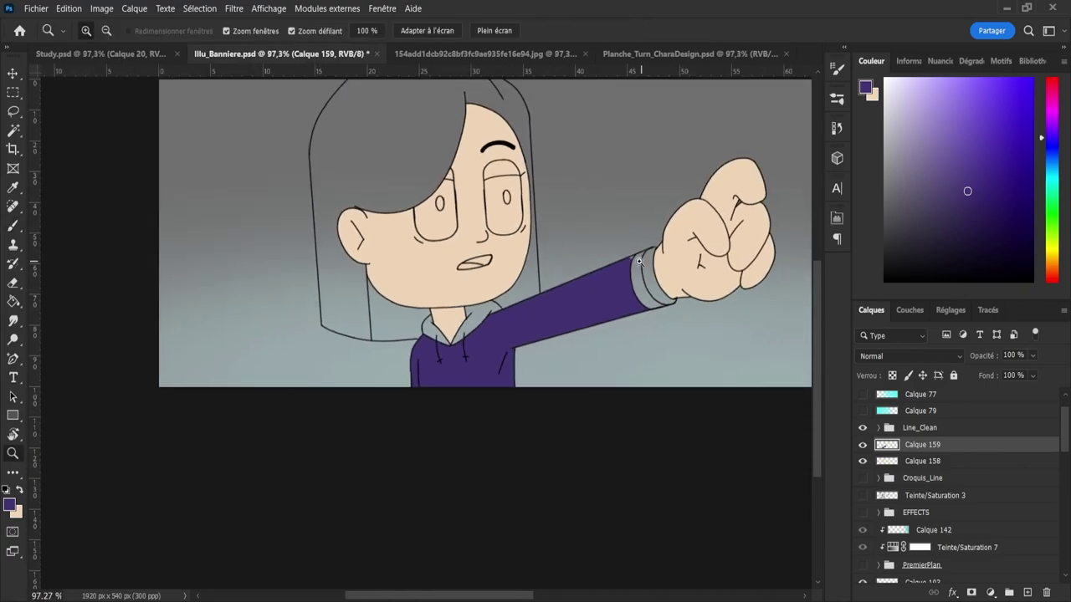
{"action": "left_click_drag", "start_coordinate": [639, 261], "coordinate": [711, 261]}
{"action": "left_click_drag", "start_coordinate": [488, 350], "coordinate": [527, 349]}
{"action": "key", "text": "b"}
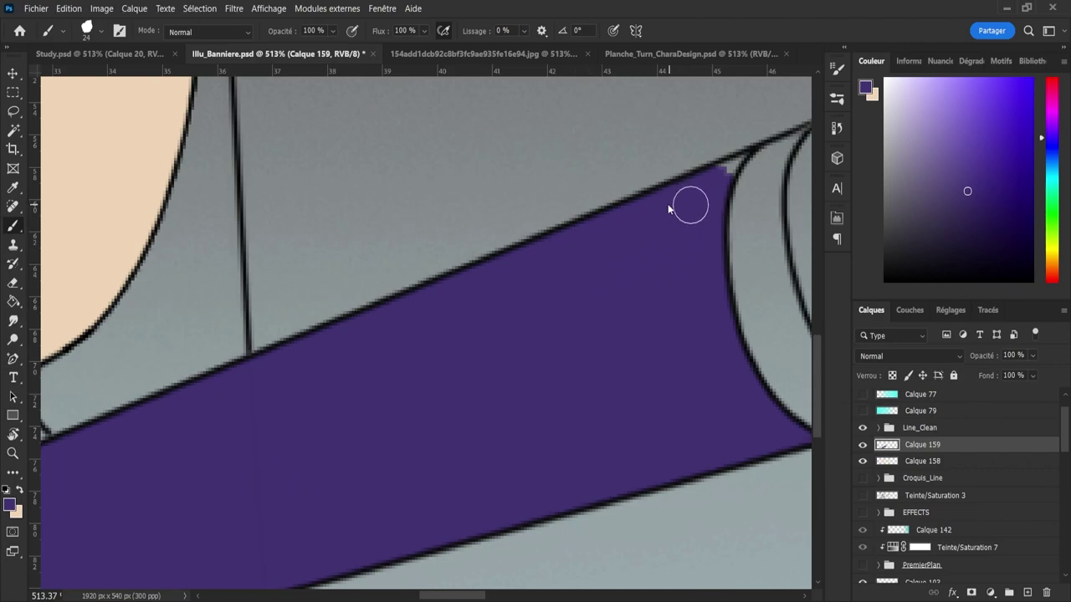
{"action": "left_click_drag", "start_coordinate": [667, 204], "coordinate": [751, 156]}
{"action": "key", "text": "e"}
{"action": "key", "text": "b"}
{"action": "key", "text": "e"}
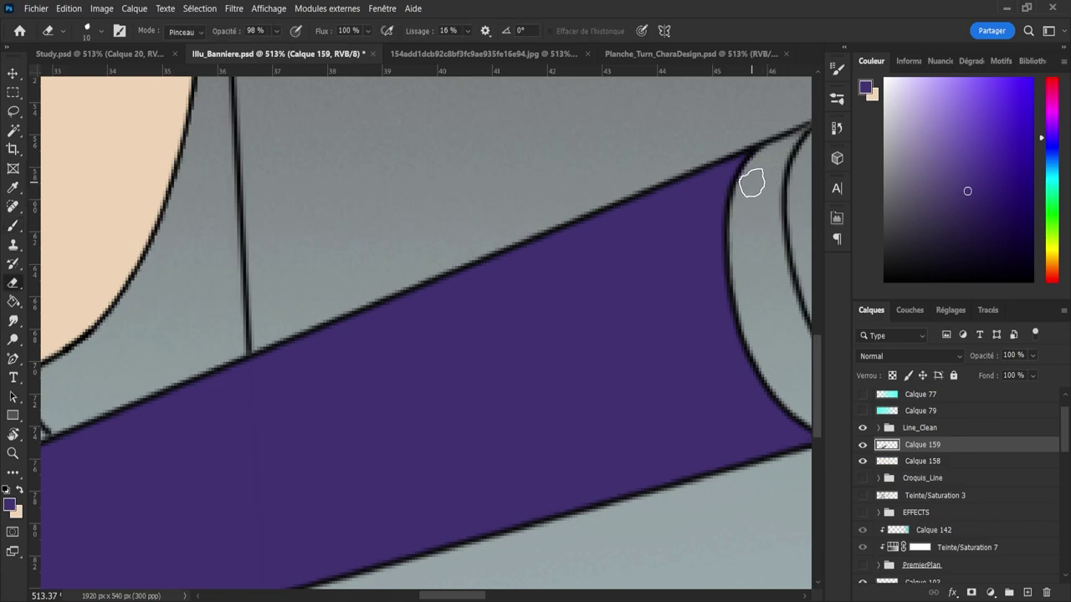
- Touch up the purple in the sleeve's lower corner beside the cuff with a 3 px brush
{"action": "key", "text": "z"}
{"action": "left_click", "coordinate": [675, 282], "text": "alt"}
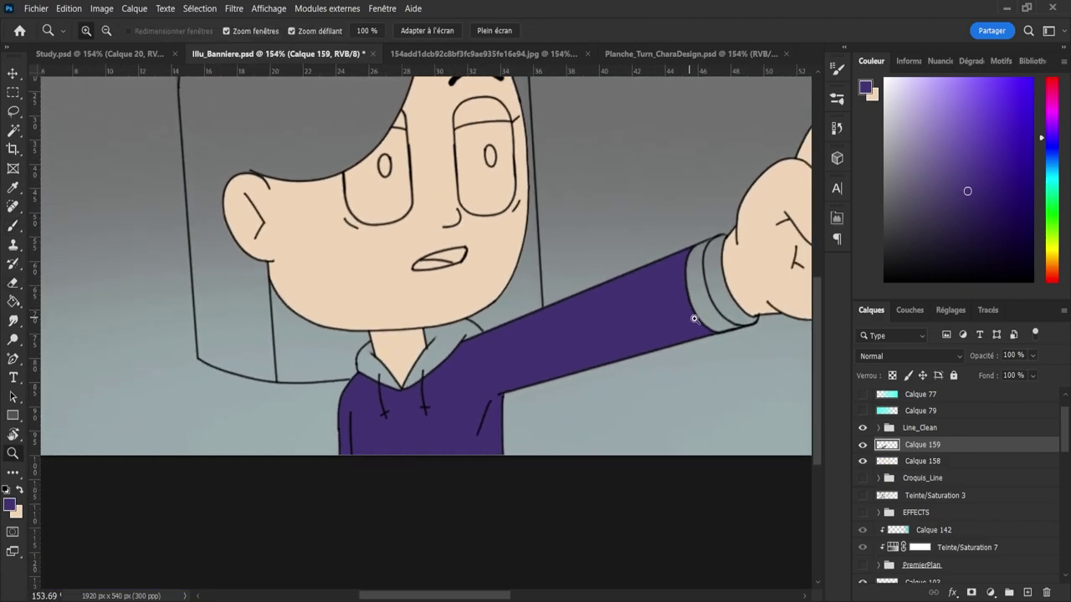
{"action": "left_click_drag", "start_coordinate": [726, 326], "coordinate": [807, 326]}
{"action": "key", "text": "b"}
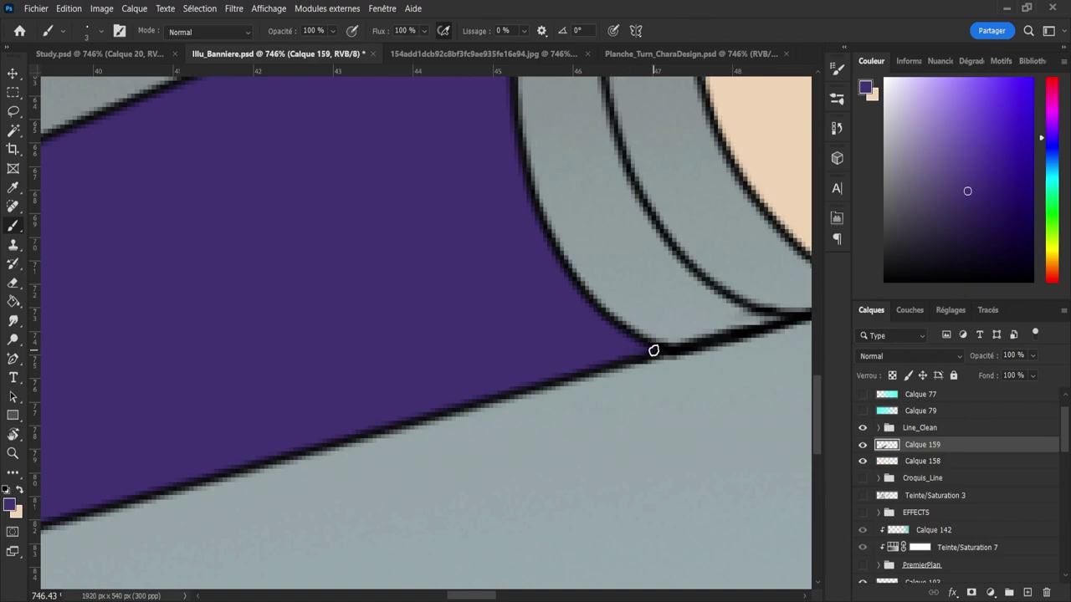
- Touch up the purple around the torso's inner vertical line with the 3 px brush
{"action": "key", "text": "z"}
{"action": "mouse_move", "coordinate": [572, 338]}
{"action": "left_mouse_down"}
{"action": "mouse_move", "coordinate": [513, 305]}
{"action": "mouse_move", "coordinate": [576, 326]}
{"action": "left_mouse_up"}
{"action": "scroll", "coordinate": [576, 327], "scroll_direction": "down", "scroll_amount": 3}
{"action": "scroll", "coordinate": [553, 327], "scroll_direction": "up", "scroll_amount": 3}
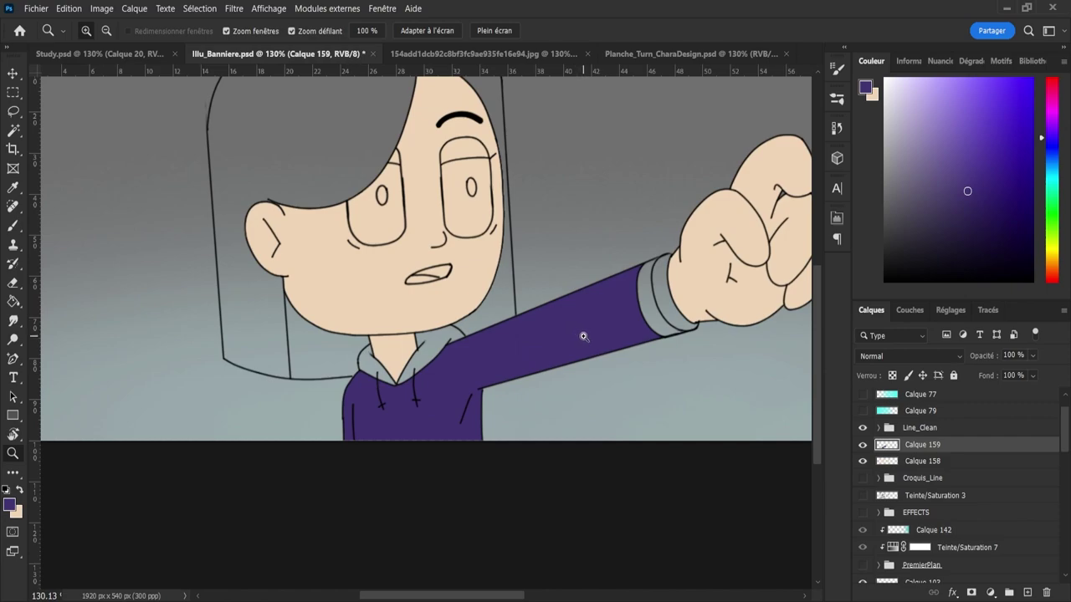
{"action": "scroll", "coordinate": [583, 335], "scroll_direction": "down", "scroll_amount": 3}
{"action": "scroll", "coordinate": [534, 368], "scroll_direction": "up", "scroll_amount": 4}
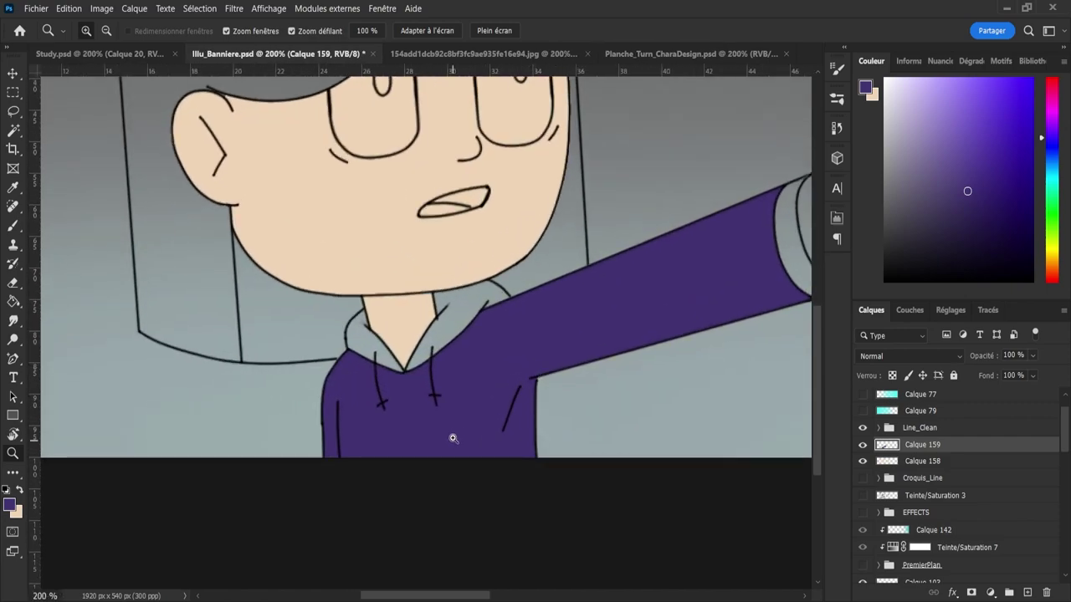
{"action": "scroll", "coordinate": [453, 438], "scroll_direction": "up", "scroll_amount": 2}
{"action": "key", "text": "b"}
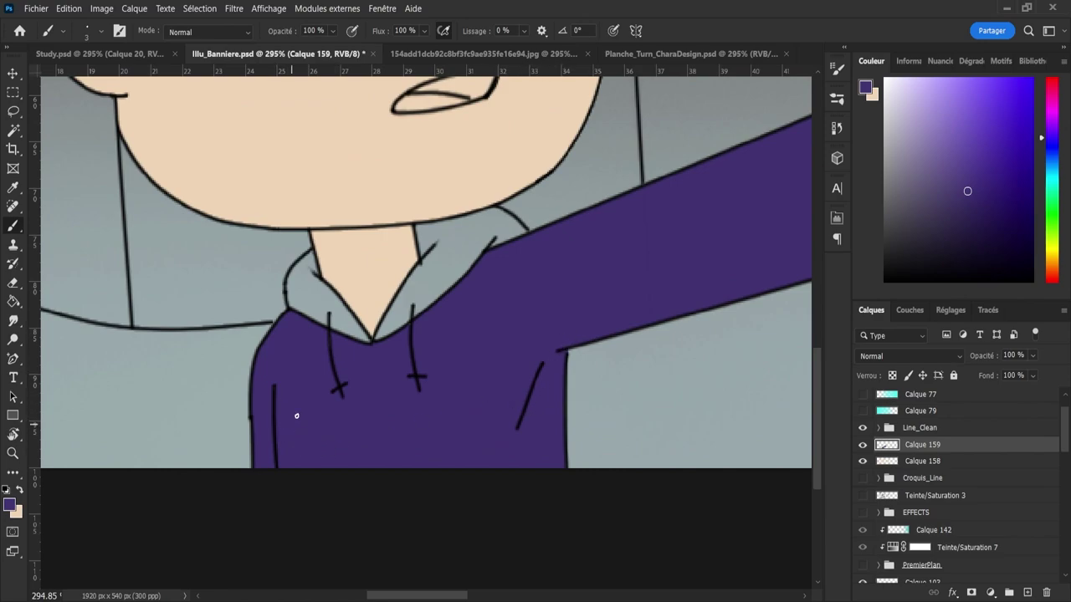
{"action": "left_click_drag", "start_coordinate": [269, 386], "coordinate": [283, 386]}
{"action": "key", "text": "z"}
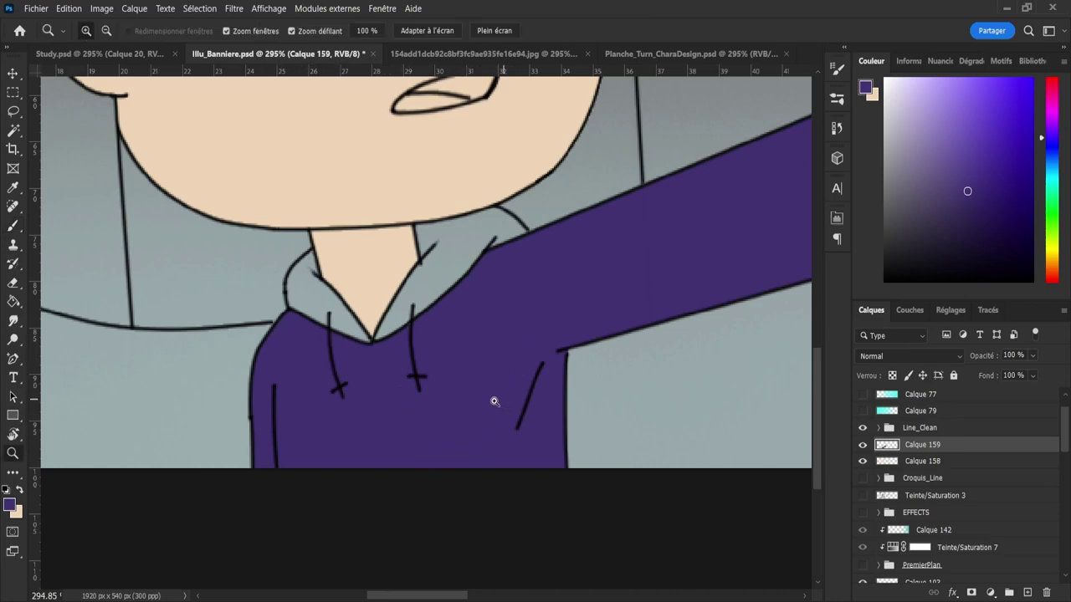
- Expand the Line_Clean group, select Calque 157 and toggle its visibility to check its linework
{"action": "mouse_move", "coordinate": [494, 402]}
{"action": "left_mouse_down"}
{"action": "mouse_move", "coordinate": [478, 389]}
{"action": "mouse_move", "coordinate": [495, 389]}
{"action": "left_mouse_up"}
{"action": "left_click", "coordinate": [879, 427]}
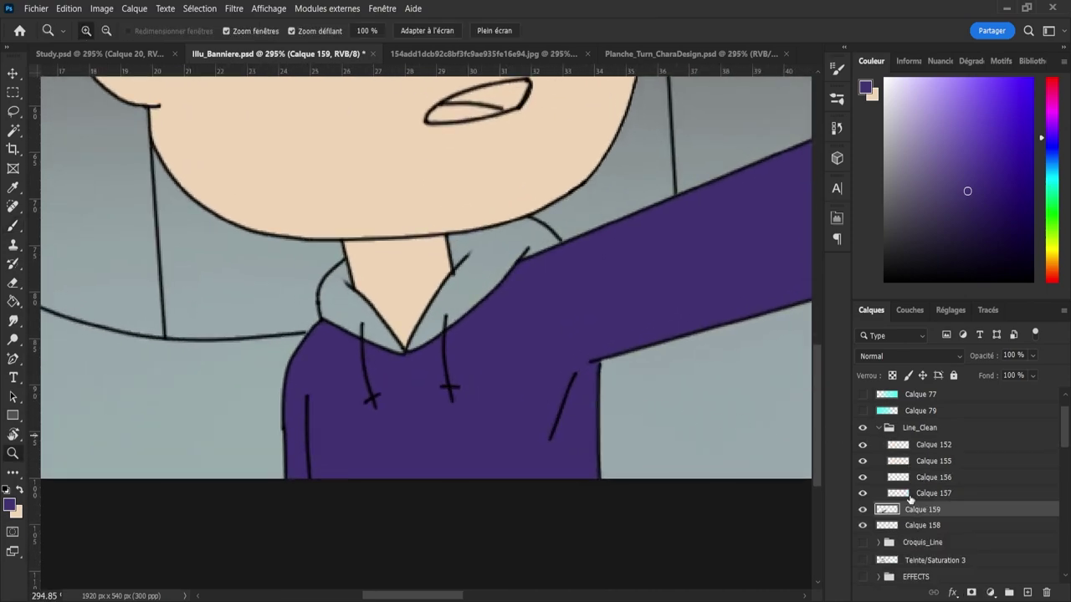
{"action": "left_click", "coordinate": [929, 492]}
{"action": "left_click", "coordinate": [862, 493]}
{"action": "left_click", "coordinate": [863, 492]}
- Clean up the hoodie collar's linework on Calque 157 with a smaller eraser
{"action": "key", "text": "e"}
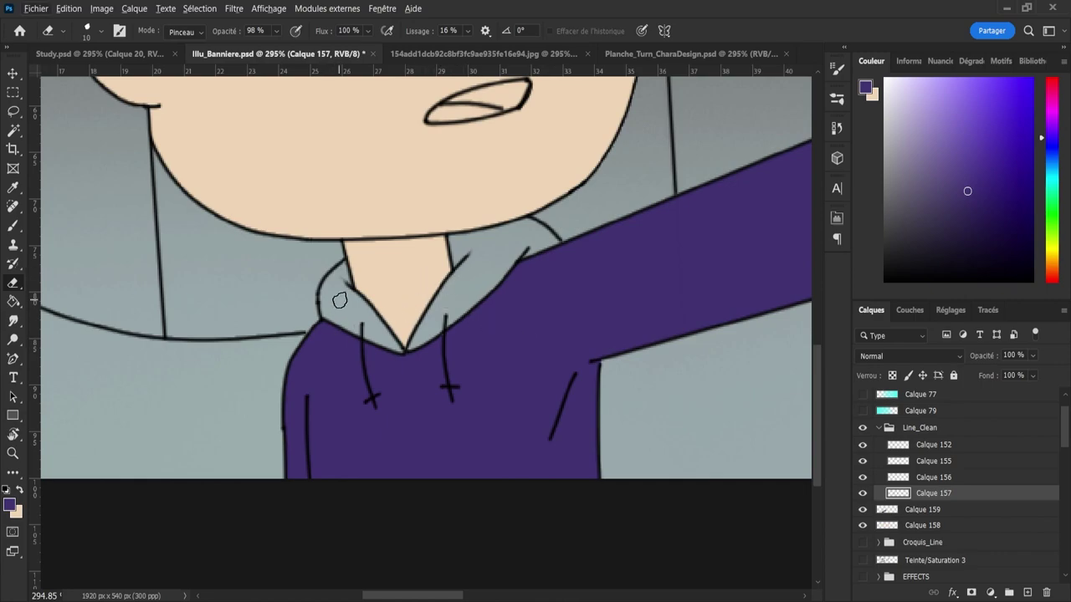
{"action": "key", "text": "bracketleft"}
{"action": "key", "text": "bracketleft"}
{"action": "key", "text": "bracketleft"}
{"action": "key", "text": "bracketleft"}
{"action": "key", "text": "bracketleft"}
{"action": "key", "text": "bracketleft"}
{"action": "key", "text": "bracketleft"}
- Save the document and return to the hoodie colour layer, Calque 159
{"action": "key", "text": "z"}
{"action": "left_click_drag", "start_coordinate": [405, 451], "coordinate": [386, 448]}
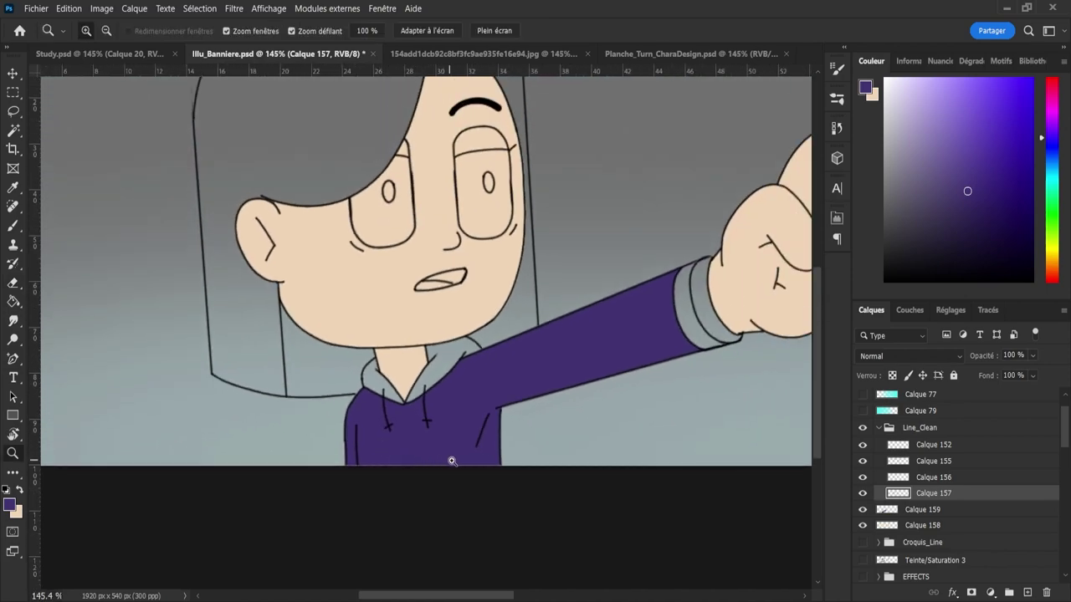
{"action": "key", "text": "ctrl+s"}
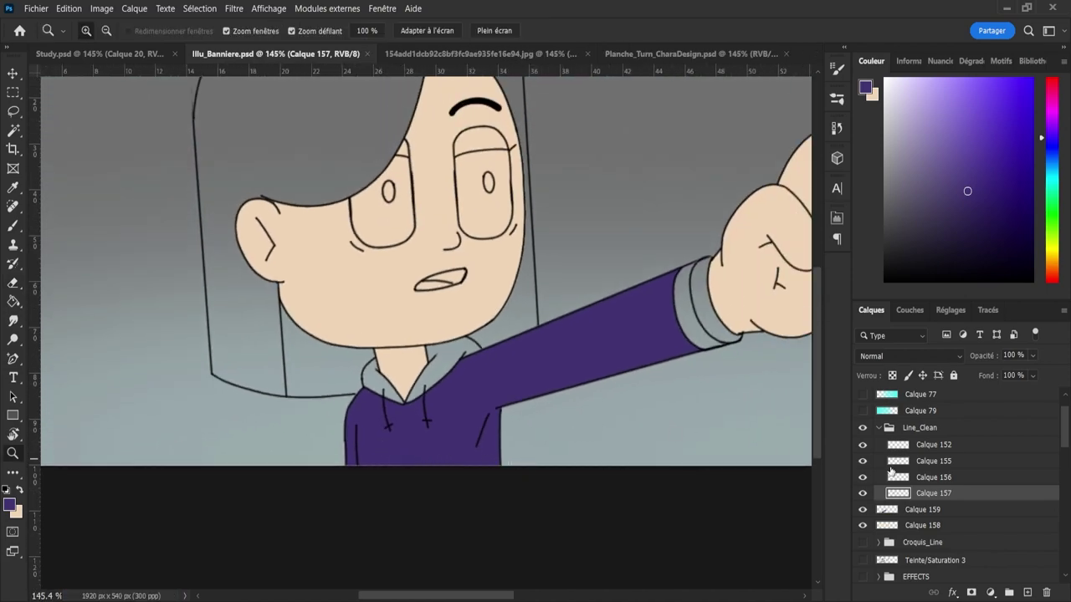
{"action": "left_click", "coordinate": [904, 510]}
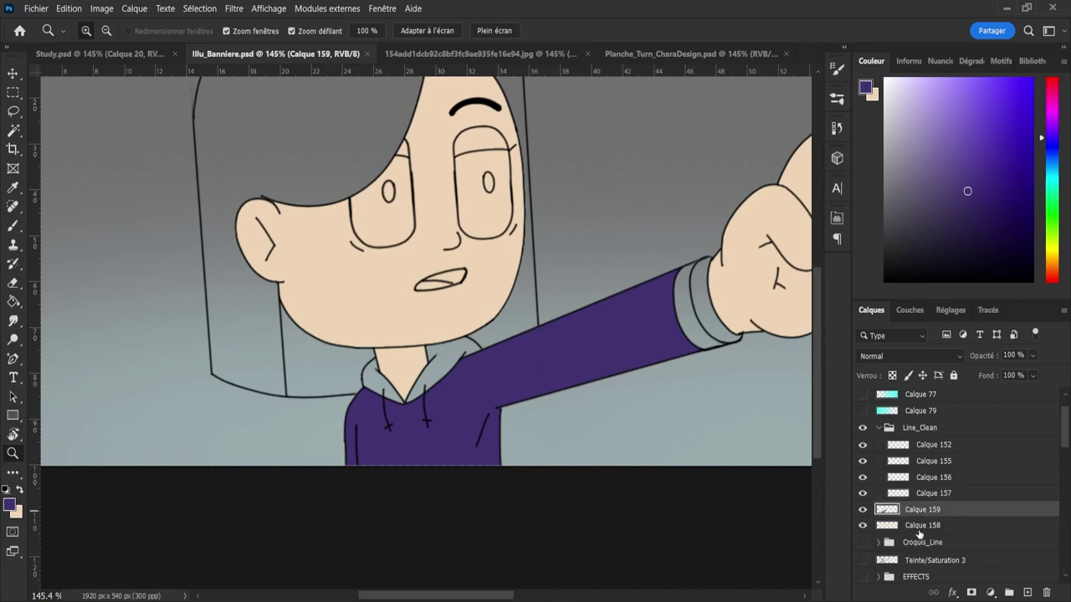
- Rename the skin colour layer Calque 158 as Skin and the sweater colour layer Calque 159 as Sweat
{"action": "double_click", "coordinate": [922, 526]}
{"action": "type", "text": "Skin"}
{"action": "key", "text": "Return"}
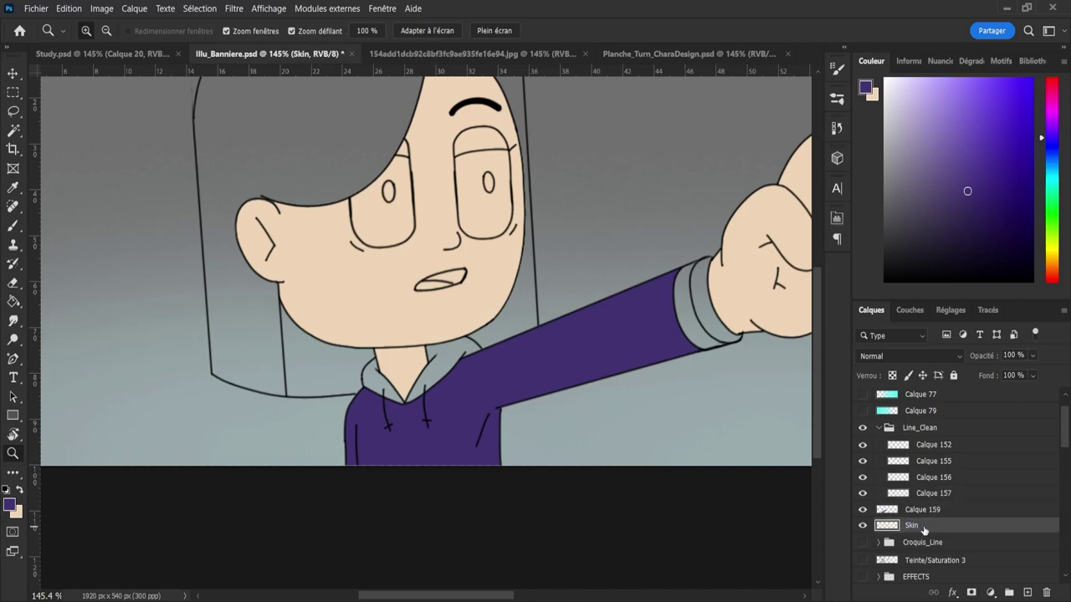
{"action": "double_click", "coordinate": [913, 510]}
{"action": "type", "text": "Sw"}
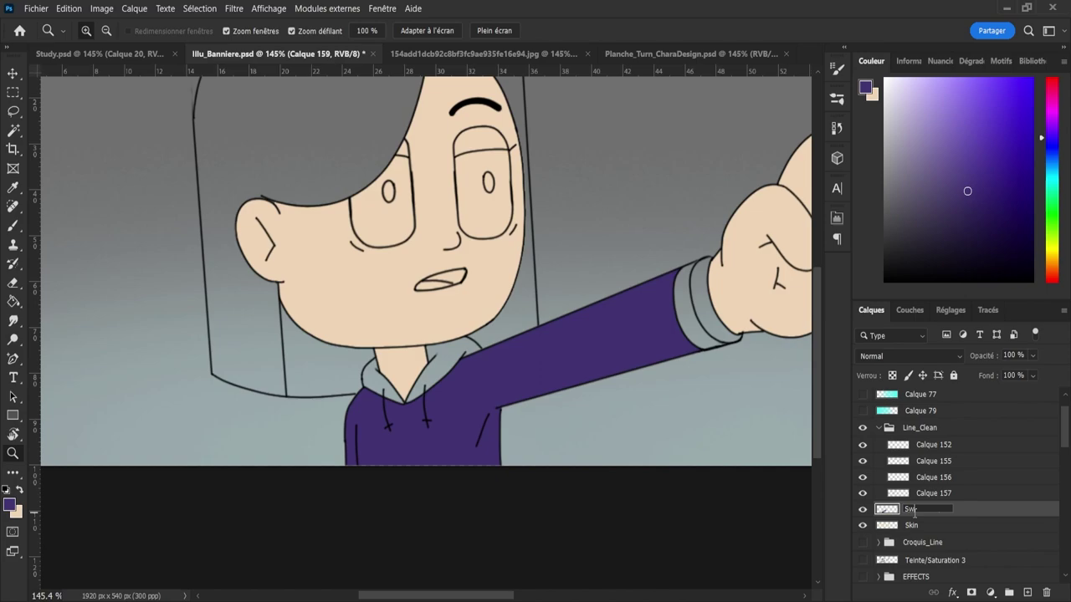
{"action": "type", "text": "eat"}
{"action": "key", "text": "Return"}
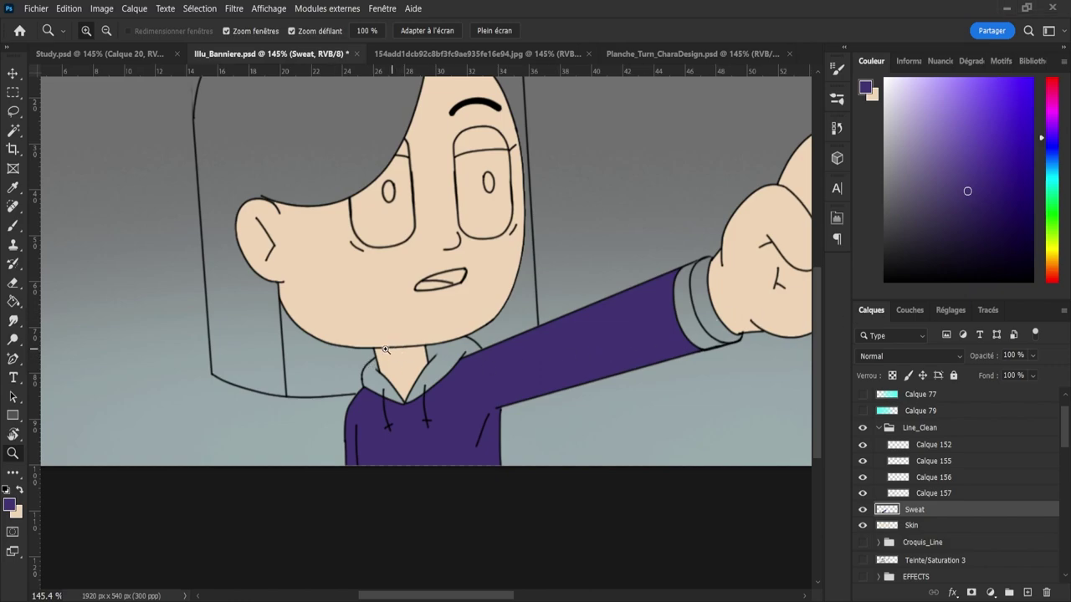
- Sample the hoodie pocket's dark purple as background and the hair's brown as foreground from Planche_Turn_CharaDesign.psd, returning to Illu_Banniere.psd
{"action": "left_click_drag", "start_coordinate": [386, 349], "coordinate": [336, 350]}
{"action": "left_click_drag", "start_coordinate": [384, 256], "coordinate": [403, 292]}
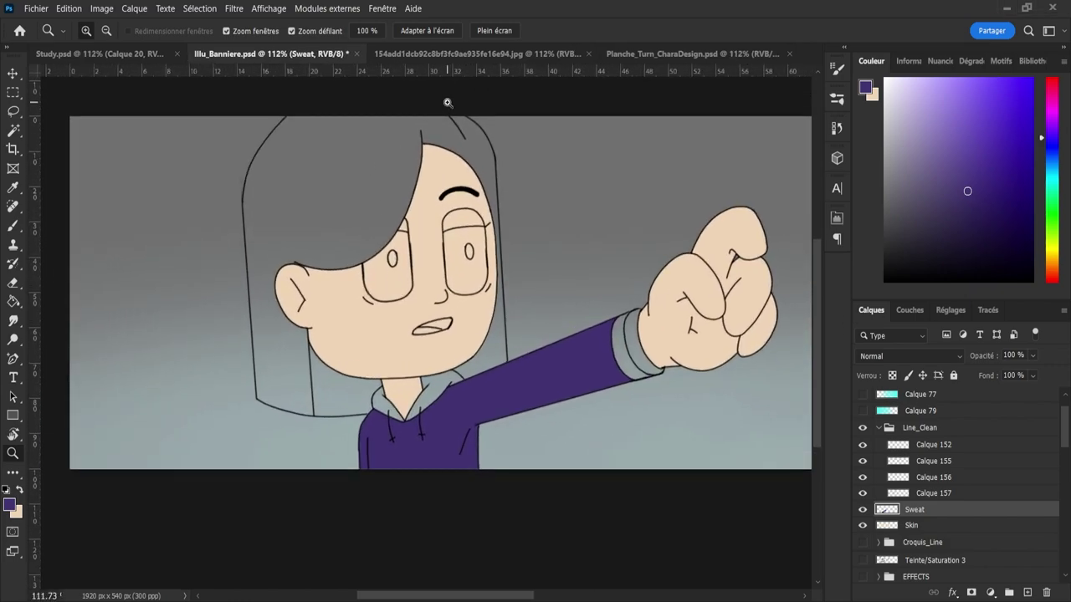
{"action": "left_click", "coordinate": [670, 54]}
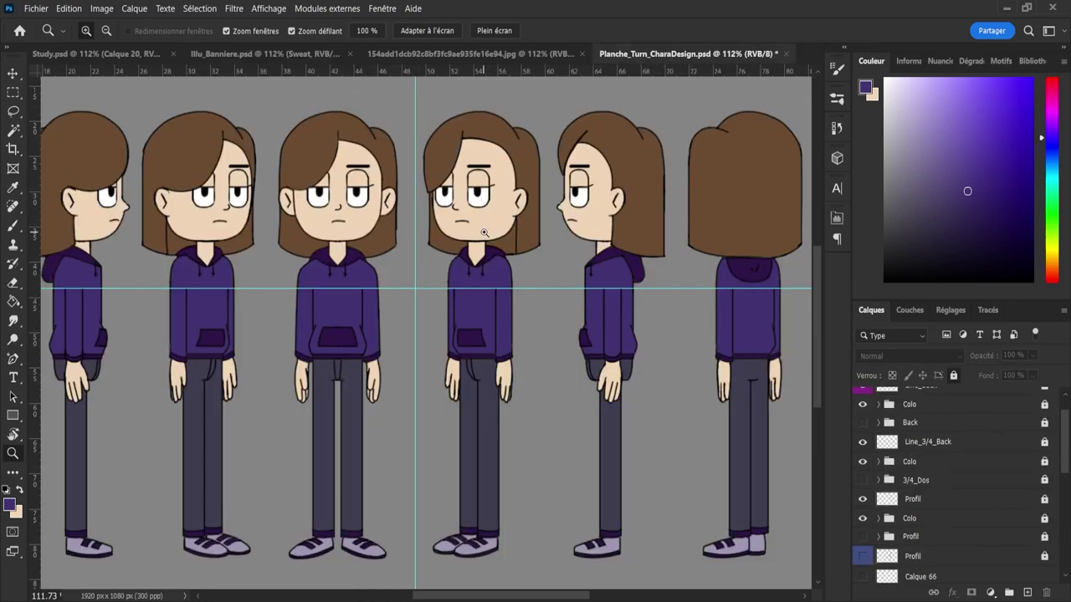
{"action": "key", "text": "i"}
{"action": "left_click", "coordinate": [473, 335]}
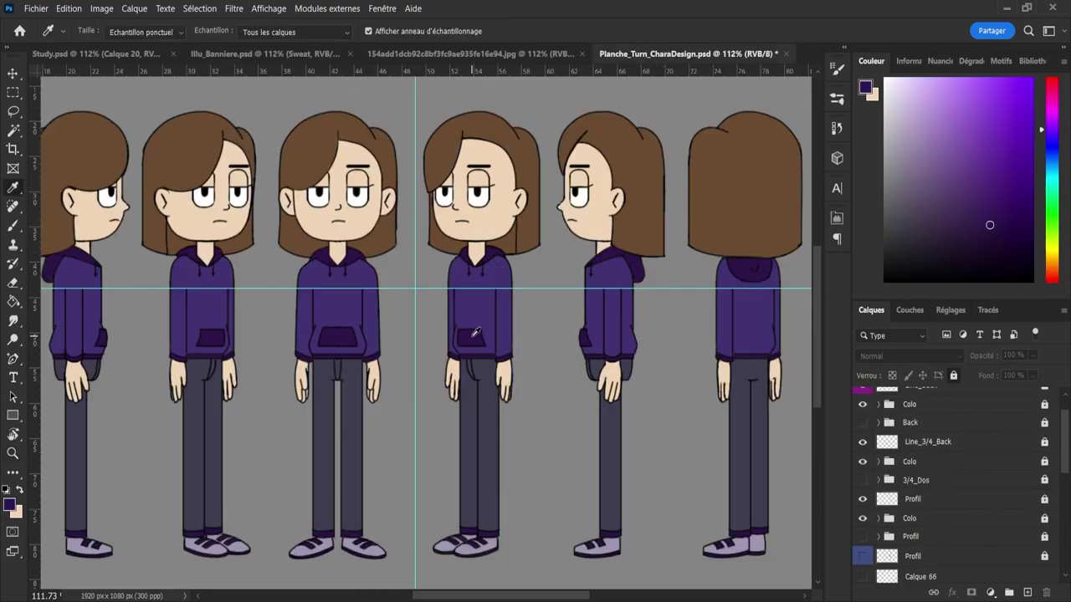
{"action": "left_click", "coordinate": [473, 163]}
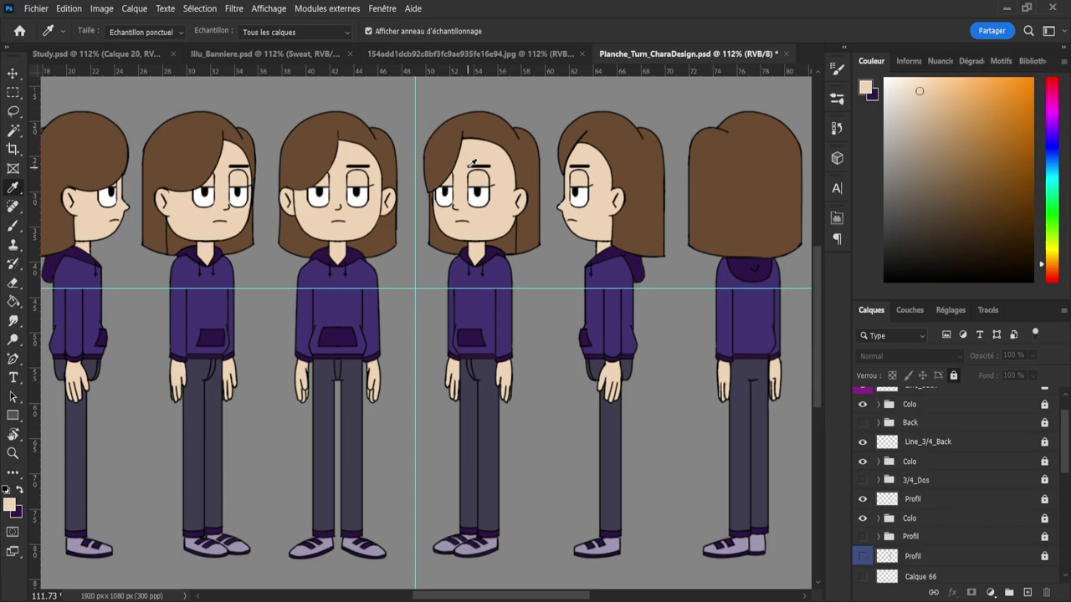
{"action": "left_click", "coordinate": [449, 145]}
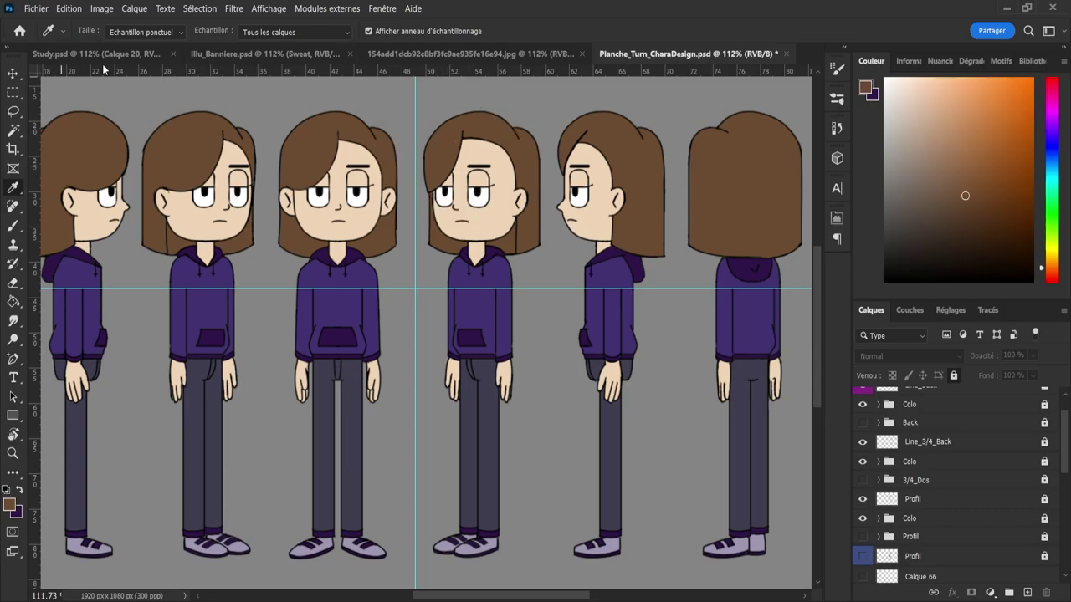
{"action": "left_click", "coordinate": [242, 53]}
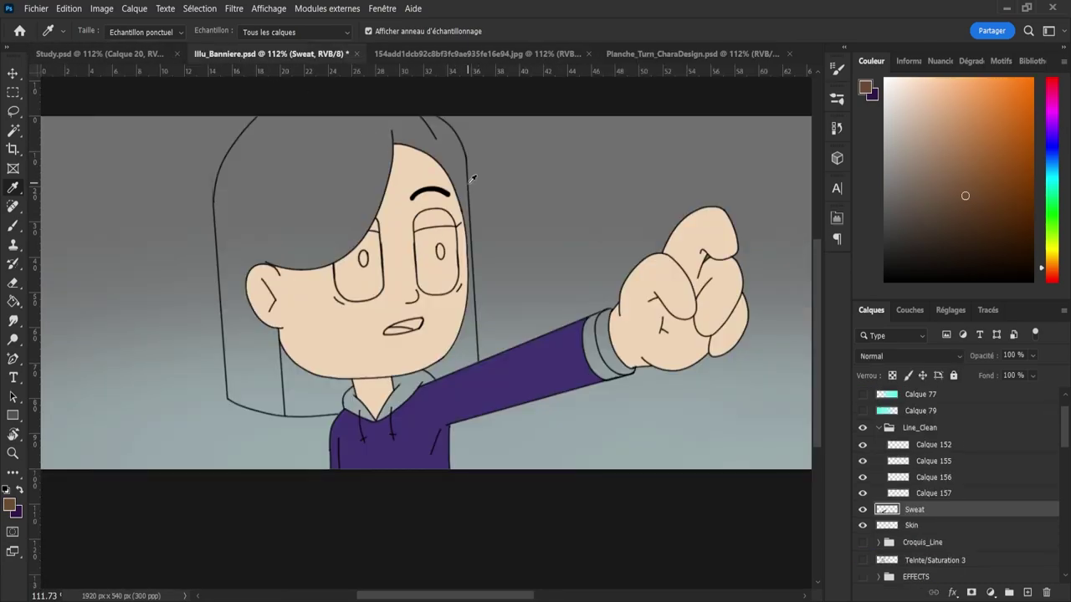
- Add a new layer directly above Skin and fill all the character's hair areas with the sampled brown
{"action": "left_click", "coordinate": [927, 529]}
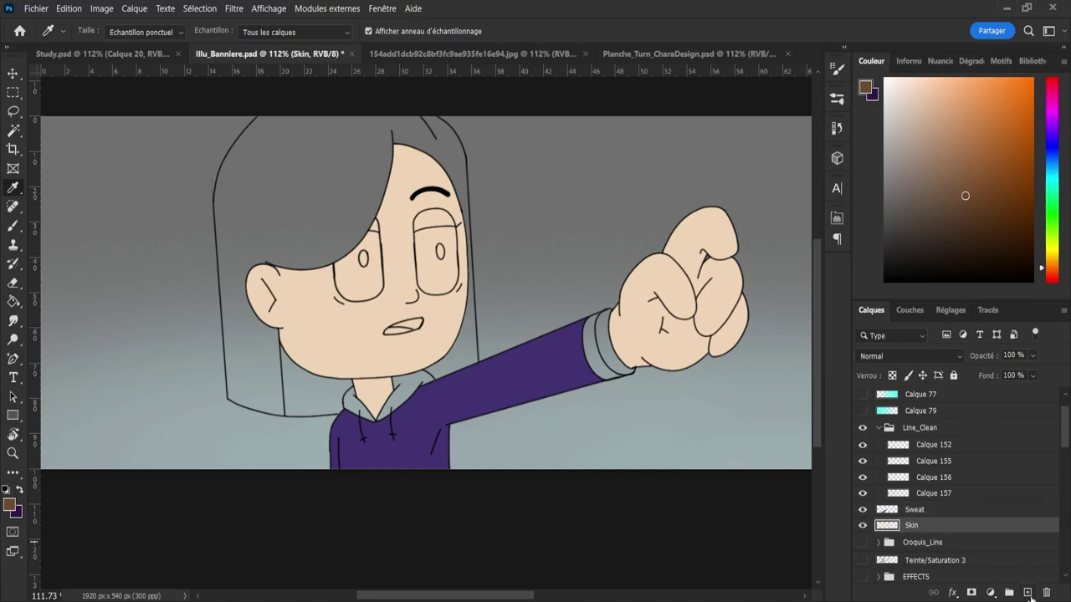
{"action": "left_click", "coordinate": [1027, 593]}
{"action": "key", "text": "g"}
{"action": "left_click", "coordinate": [321, 198]}
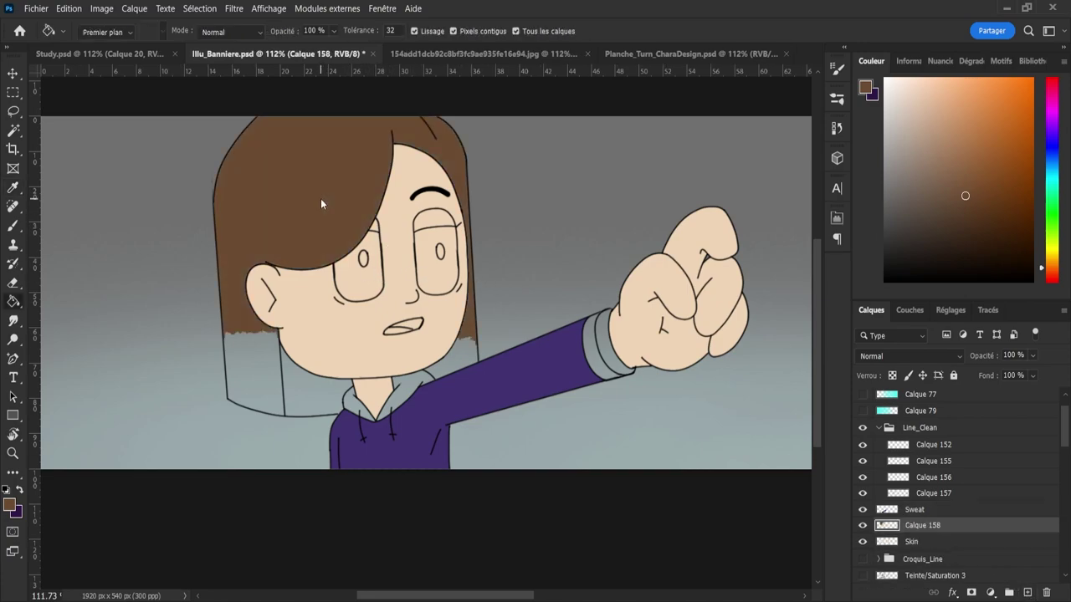
{"action": "left_click", "coordinate": [244, 373]}
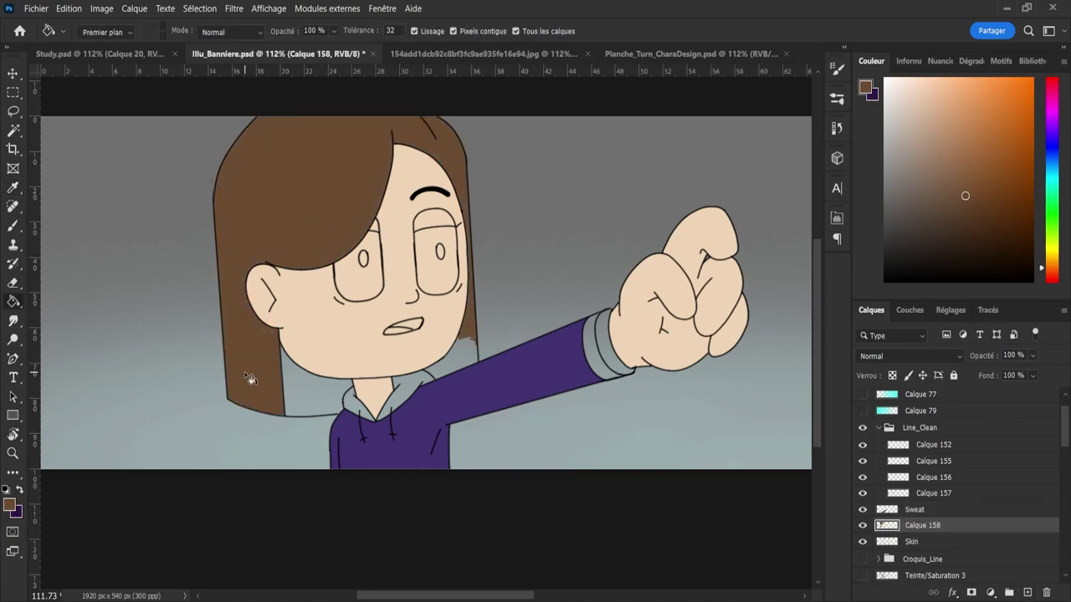
{"action": "left_click", "coordinate": [306, 398]}
{"action": "left_click", "coordinate": [462, 352]}
- Brush brown over the unfilled gaps in the lower part of the hair, below the ear
{"action": "key", "text": "b"}
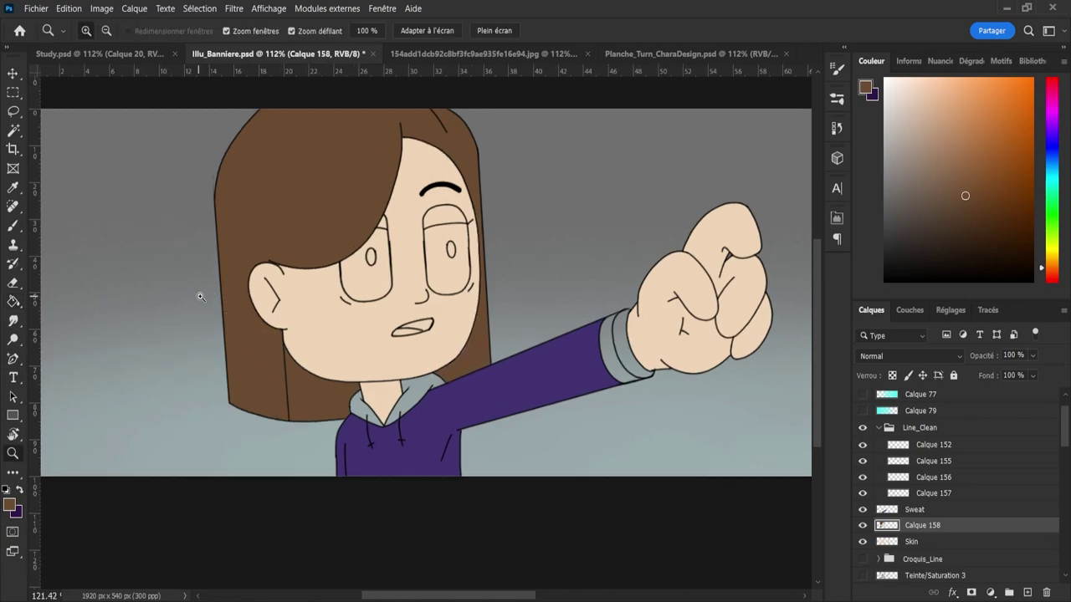
{"action": "scroll", "coordinate": [201, 293], "scroll_direction": "up", "scroll_amount": 2}
{"action": "right_click", "coordinate": [258, 358], "text": "alt"}
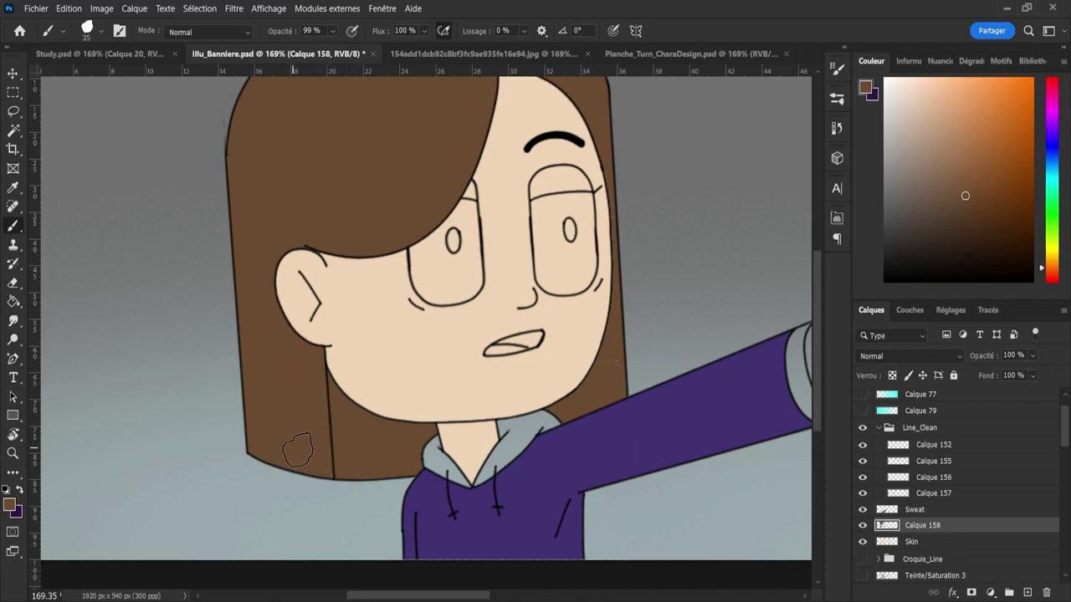
{"action": "left_click_drag", "start_coordinate": [270, 430], "coordinate": [250, 441]}
{"action": "key", "text": "z"}
{"action": "mouse_move", "coordinate": [375, 438]}
{"action": "left_mouse_down"}
{"action": "mouse_move", "coordinate": [351, 426]}
{"action": "mouse_move", "coordinate": [401, 449]}
{"action": "mouse_move", "coordinate": [415, 491]}
{"action": "left_mouse_up"}
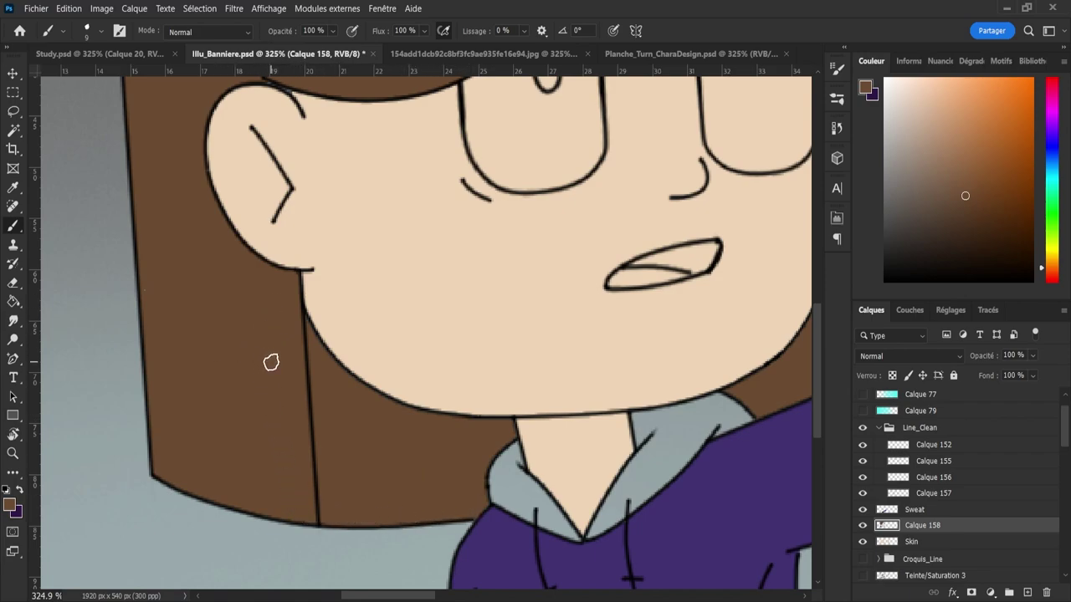
- Touch up the brown hair fill around the ear, along the fringe and up the outer hair outline
{"action": "key", "text": "z"}
{"action": "left_click_drag", "start_coordinate": [259, 408], "coordinate": [210, 317]}
{"action": "left_click_drag", "start_coordinate": [244, 192], "coordinate": [321, 326]}
{"action": "key", "text": "b"}
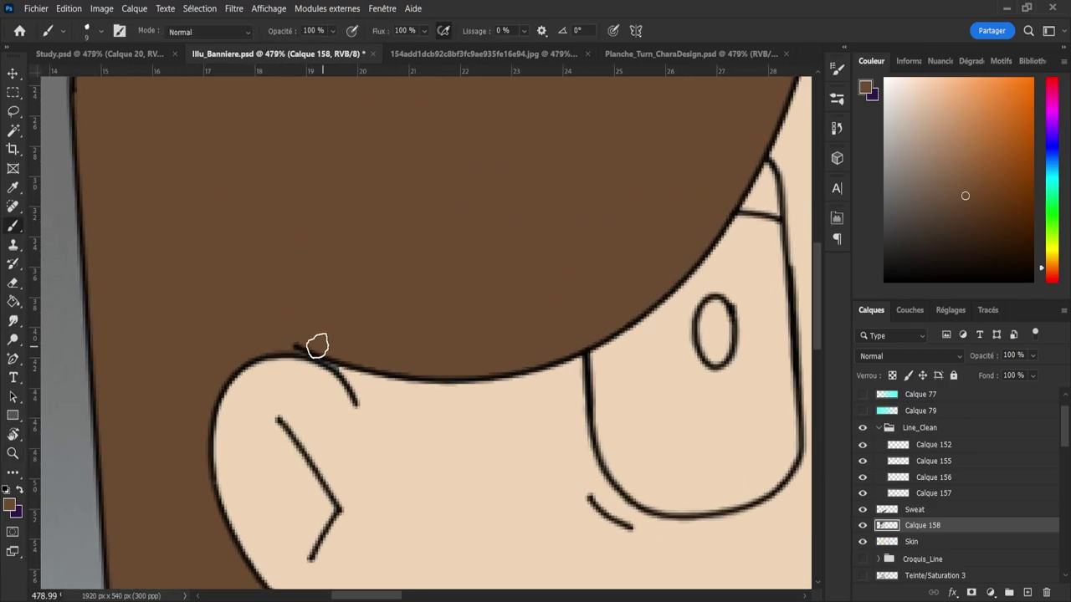
{"action": "key", "text": "e"}
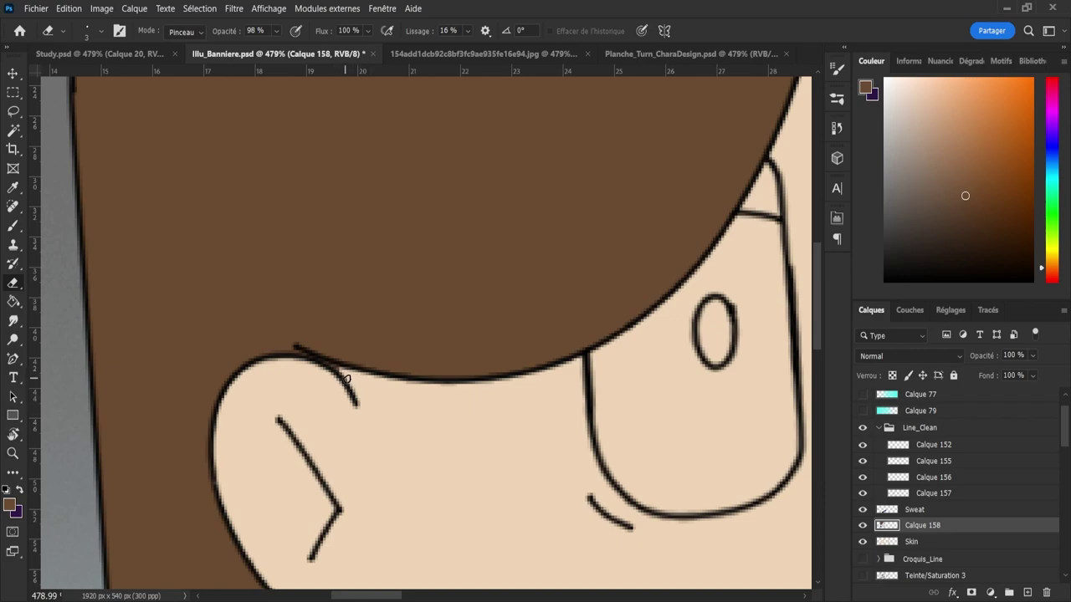
{"action": "key", "text": "z"}
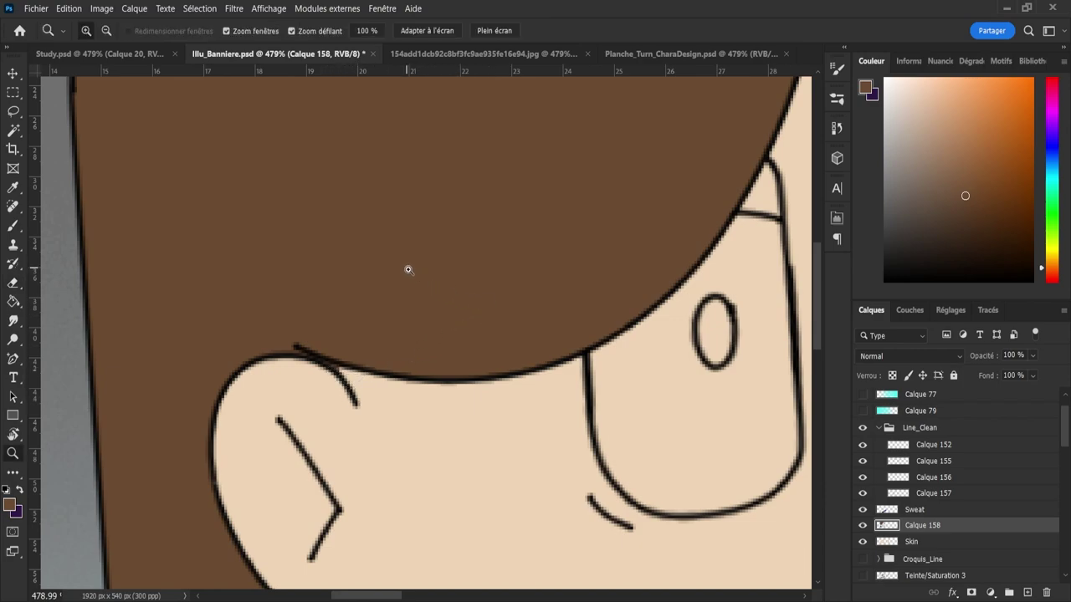
{"action": "key", "text": "b"}
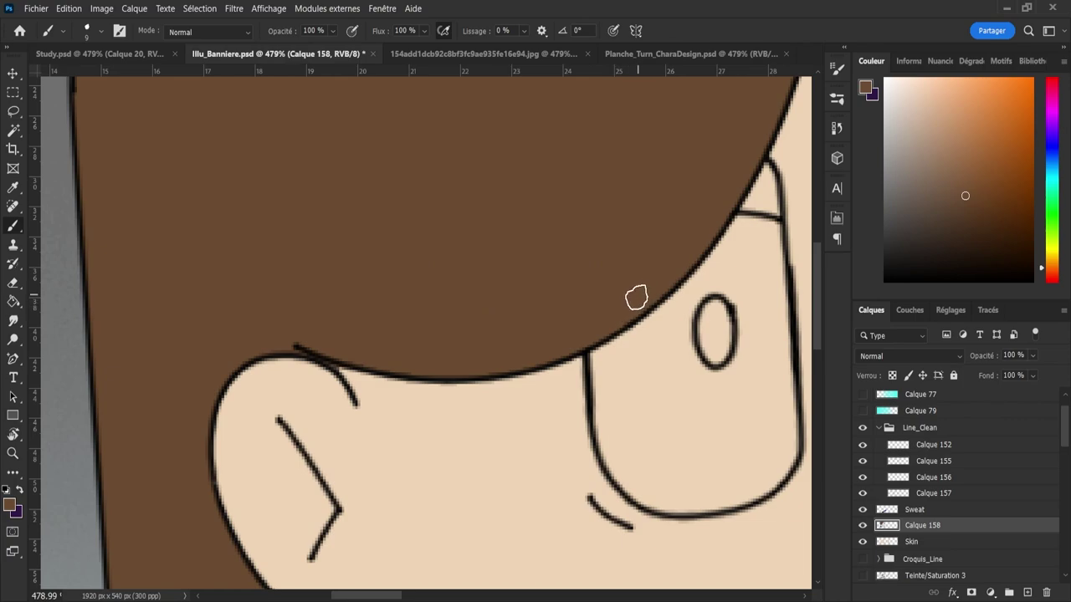
{"action": "key", "text": "z"}
{"action": "mouse_move", "coordinate": [610, 308]}
{"action": "left_mouse_down"}
{"action": "mouse_move", "coordinate": [488, 250]}
{"action": "mouse_move", "coordinate": [561, 141]}
{"action": "mouse_move", "coordinate": [564, 160]}
{"action": "left_mouse_up"}
{"action": "key", "text": "b"}
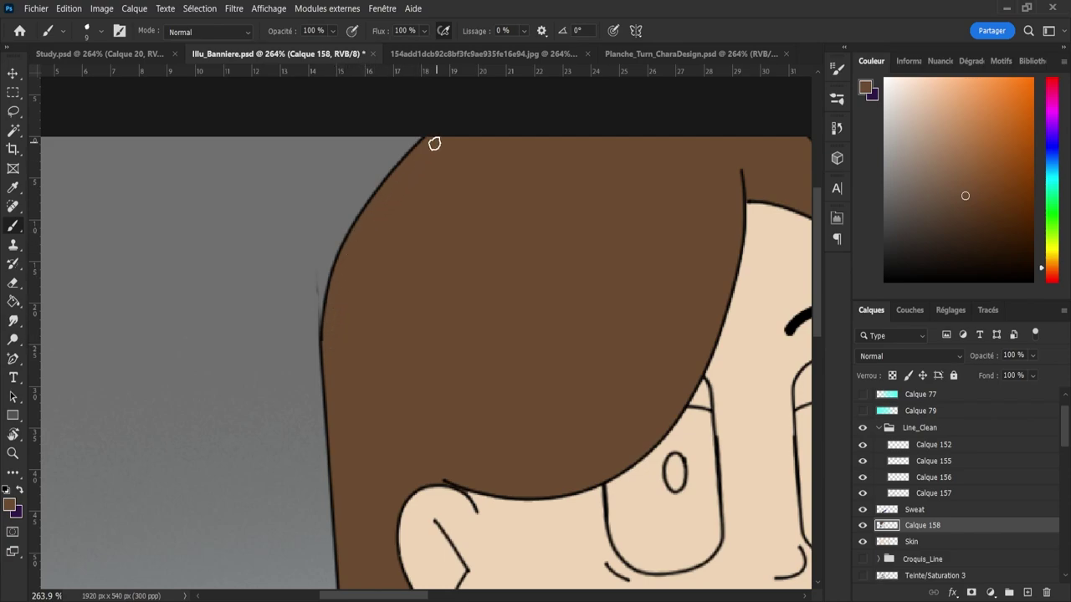
- Paint over the remaining gaps in the hair fill between the far cheek and the outstretched sleeve
{"action": "key", "text": "z"}
{"action": "mouse_move", "coordinate": [399, 275]}
{"action": "left_mouse_down"}
{"action": "mouse_move", "coordinate": [377, 281]}
{"action": "mouse_move", "coordinate": [569, 352]}
{"action": "mouse_move", "coordinate": [564, 137]}
{"action": "mouse_move", "coordinate": [560, 186]}
{"action": "mouse_move", "coordinate": [514, 220]}
{"action": "left_mouse_up"}
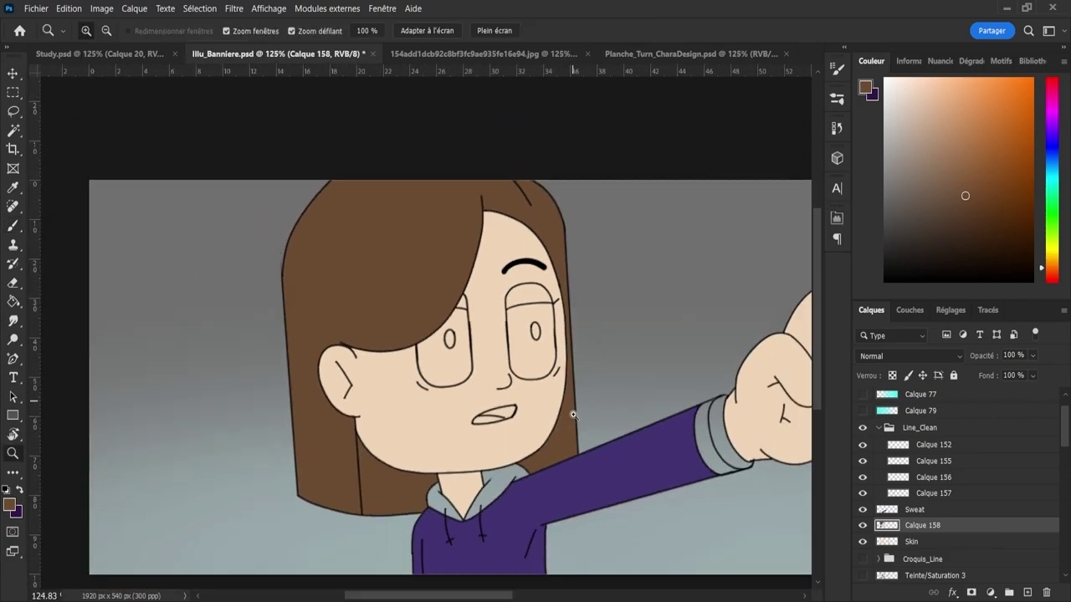
{"action": "left_click_drag", "start_coordinate": [572, 439], "coordinate": [591, 444]}
{"action": "key", "text": "b"}
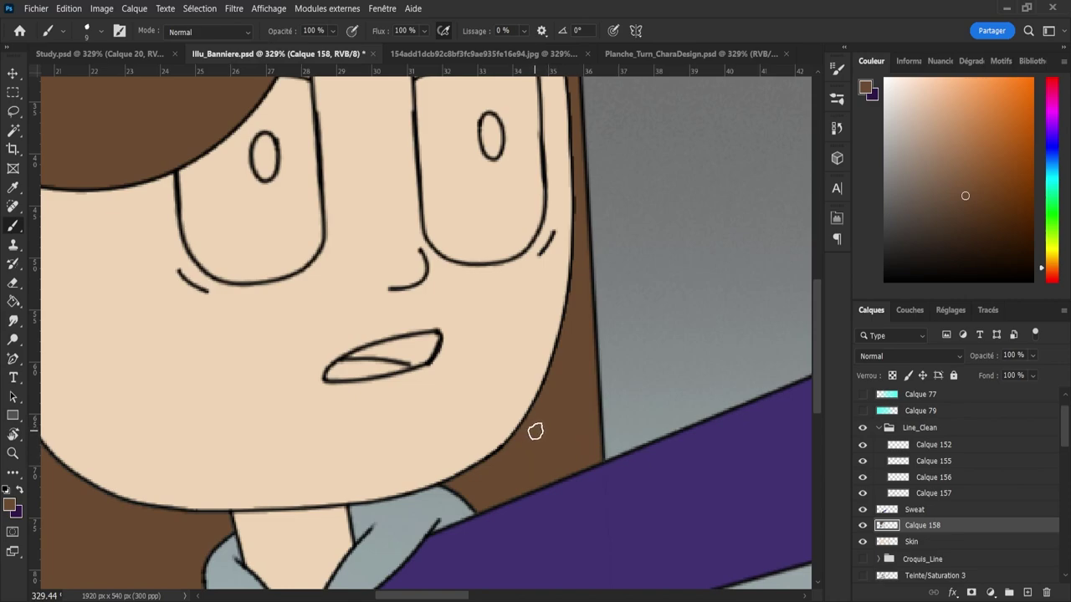
- Check the coloured hair at full view and save the banner illustration
{"action": "key", "text": "z"}
{"action": "left_click_drag", "start_coordinate": [535, 425], "coordinate": [474, 426]}
{"action": "left_click_drag", "start_coordinate": [586, 442], "coordinate": [477, 444]}
{"action": "left_click", "coordinate": [586, 471]}
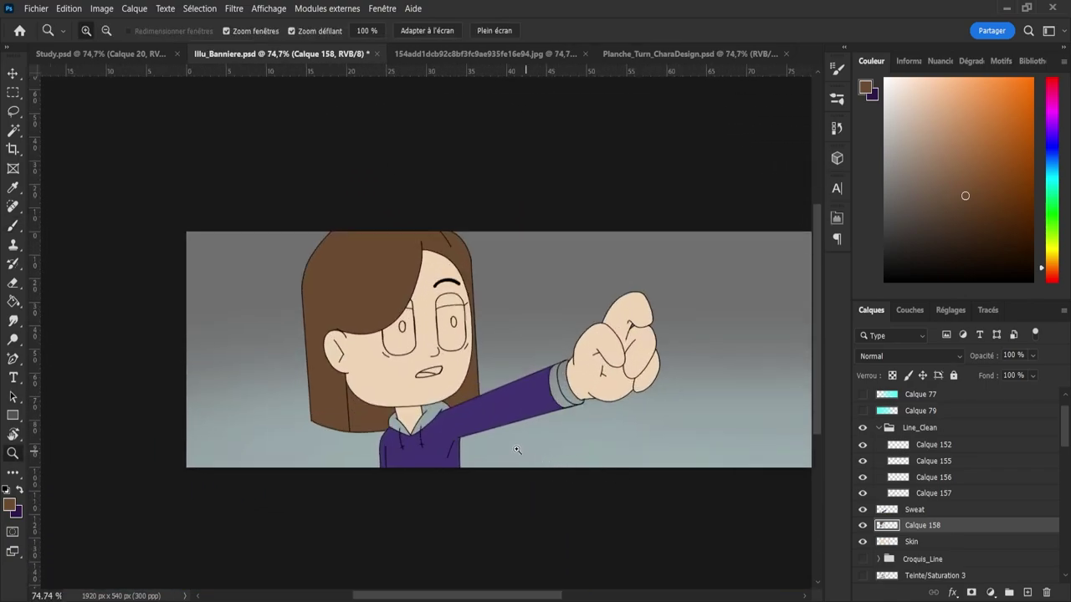
{"action": "left_click", "coordinate": [512, 448]}
{"action": "left_click", "coordinate": [491, 399], "text": "alt"}
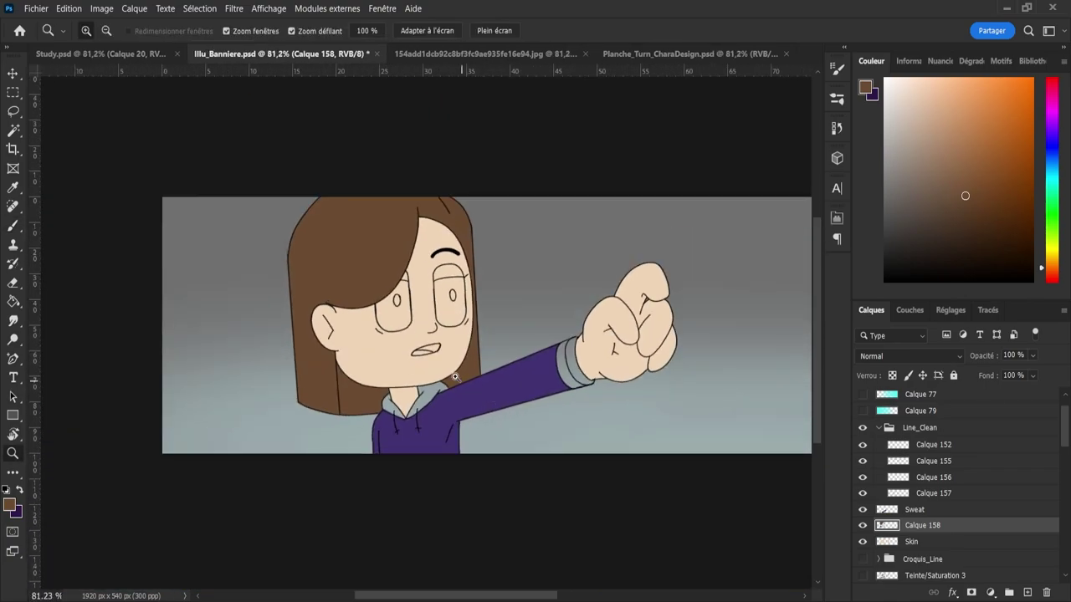
{"action": "left_click", "coordinate": [444, 361]}
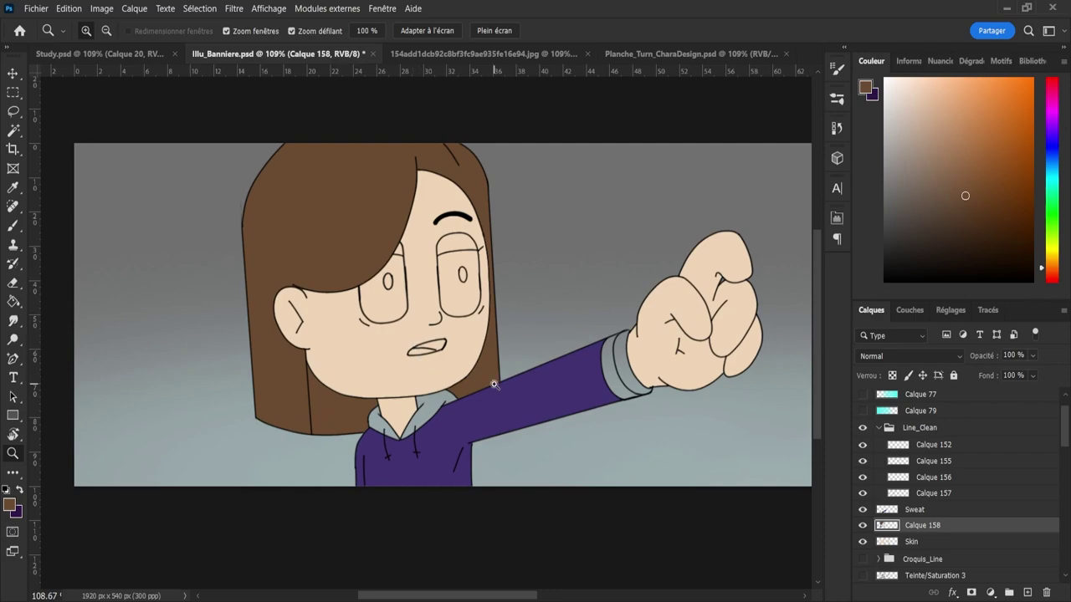
{"action": "key", "text": "ctrl+s"}
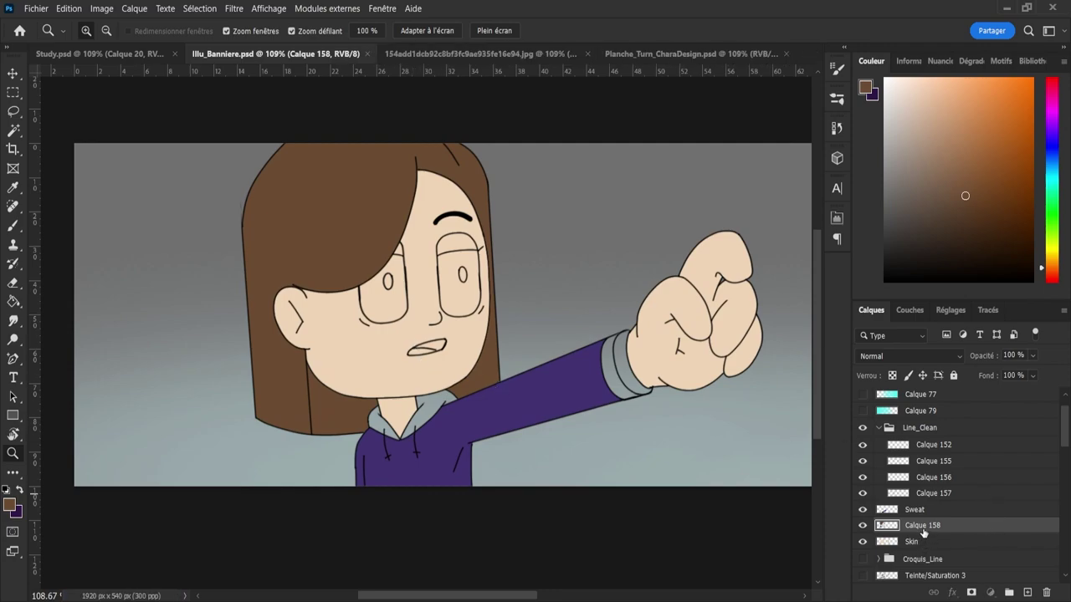
- Rename the brown hair colour layer as Hair
{"action": "double_click", "coordinate": [922, 526]}
{"action": "type", "text": "Hair"}
{"action": "key", "text": "Return"}
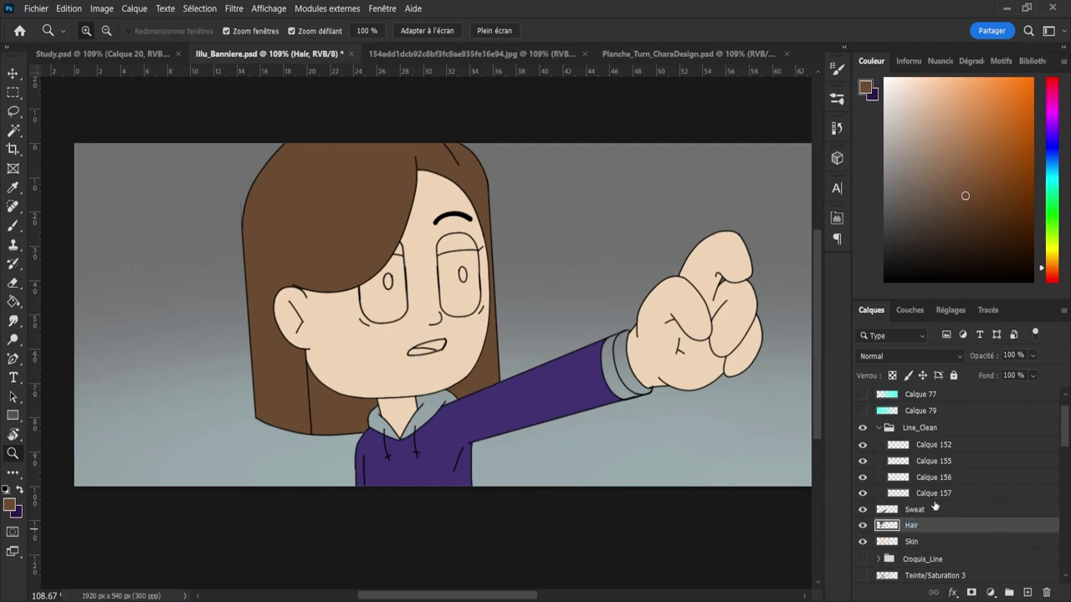
- Add a new layer above Hair and fill the visible eyeball areas of both eyes with white
{"action": "left_click", "coordinate": [1026, 593]}
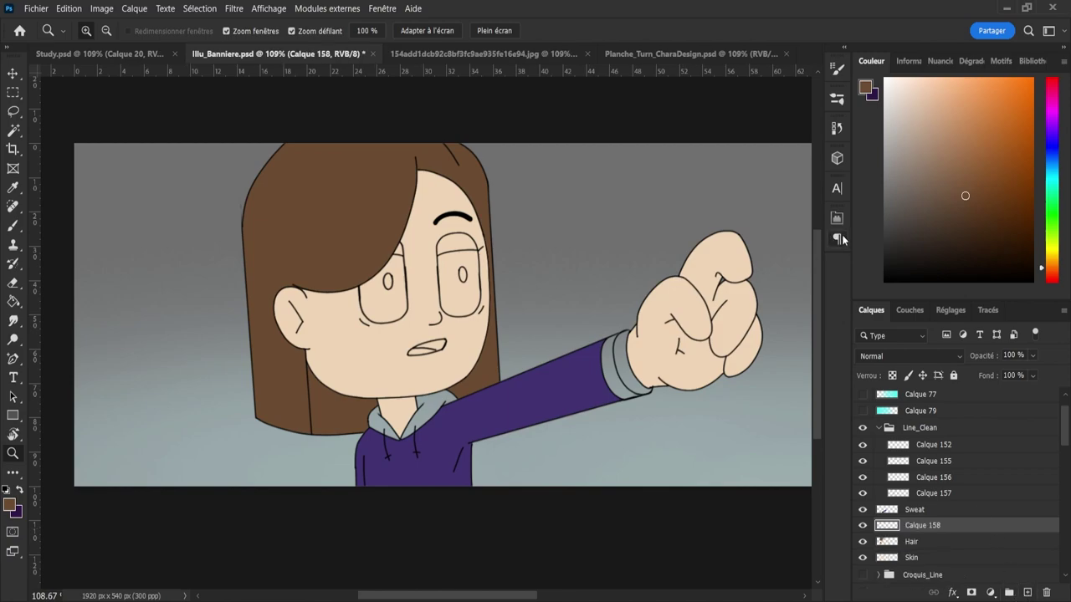
{"action": "left_click_drag", "start_coordinate": [952, 110], "coordinate": [813, 2]}
{"action": "left_click_drag", "start_coordinate": [354, 297], "coordinate": [400, 311]}
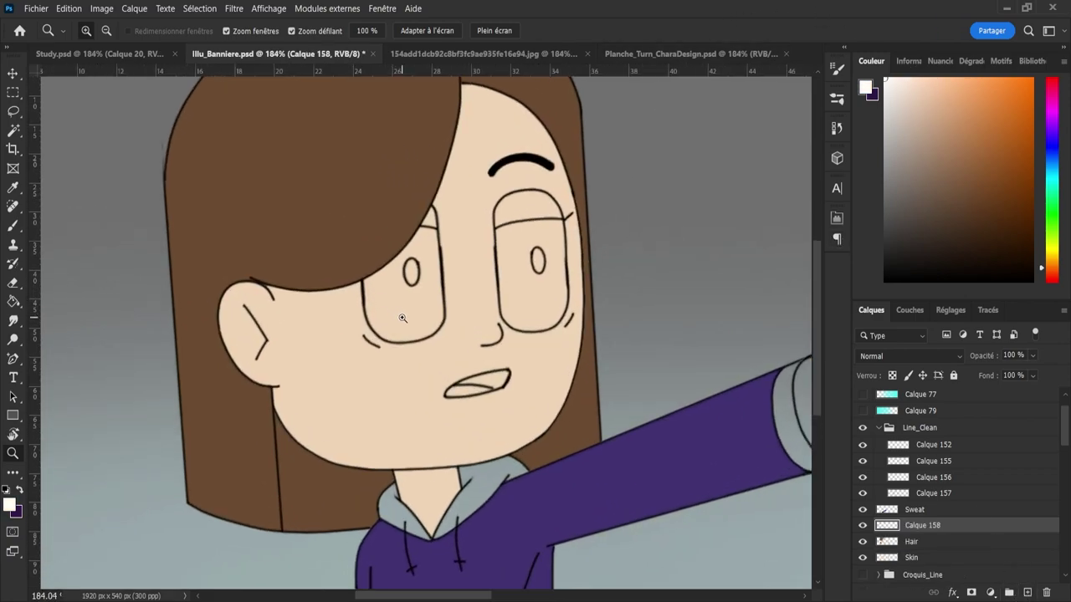
{"action": "key", "text": "g"}
{"action": "left_click", "coordinate": [418, 313]}
{"action": "left_click", "coordinate": [540, 312]}
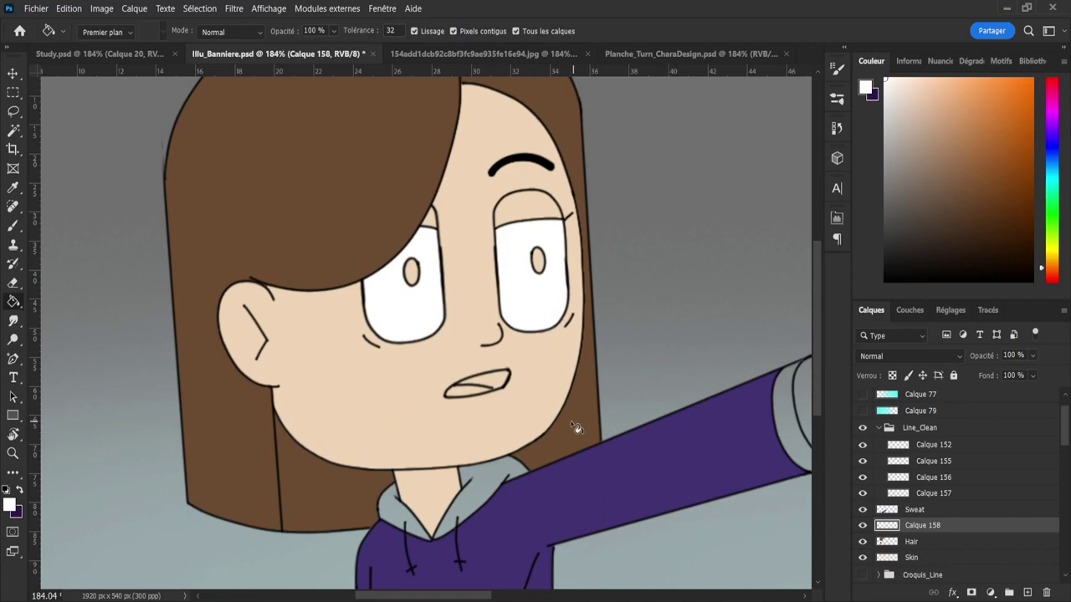
- Add another layer above the eye whites and fill both pupils with black
{"action": "left_click_drag", "start_coordinate": [921, 210], "coordinate": [779, 424]}
{"action": "left_click", "coordinate": [1028, 592]}
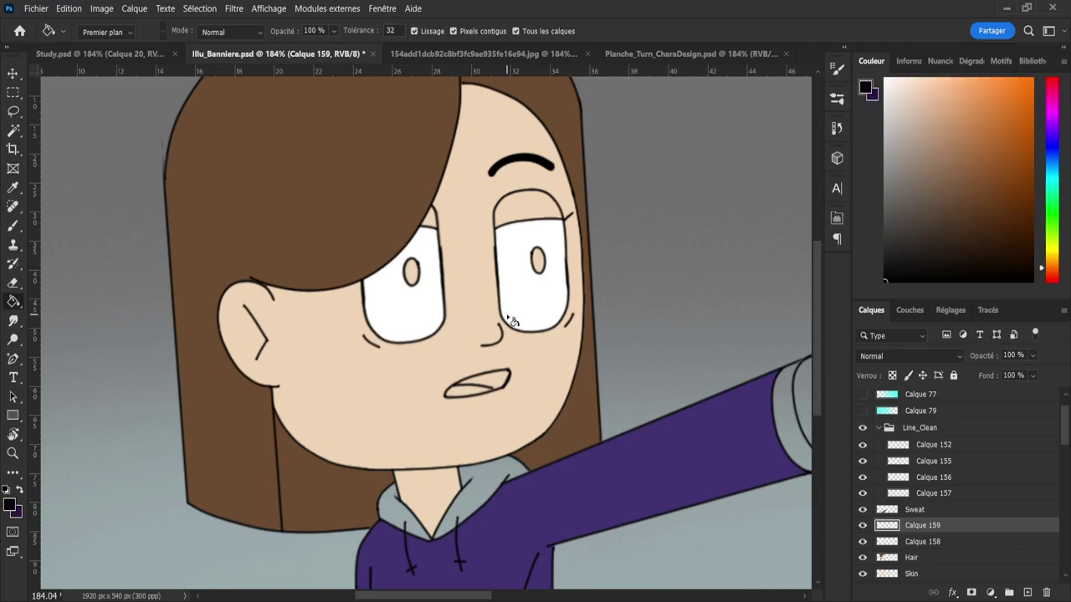
{"action": "left_click", "coordinate": [413, 275]}
{"action": "left_click", "coordinate": [540, 266]}
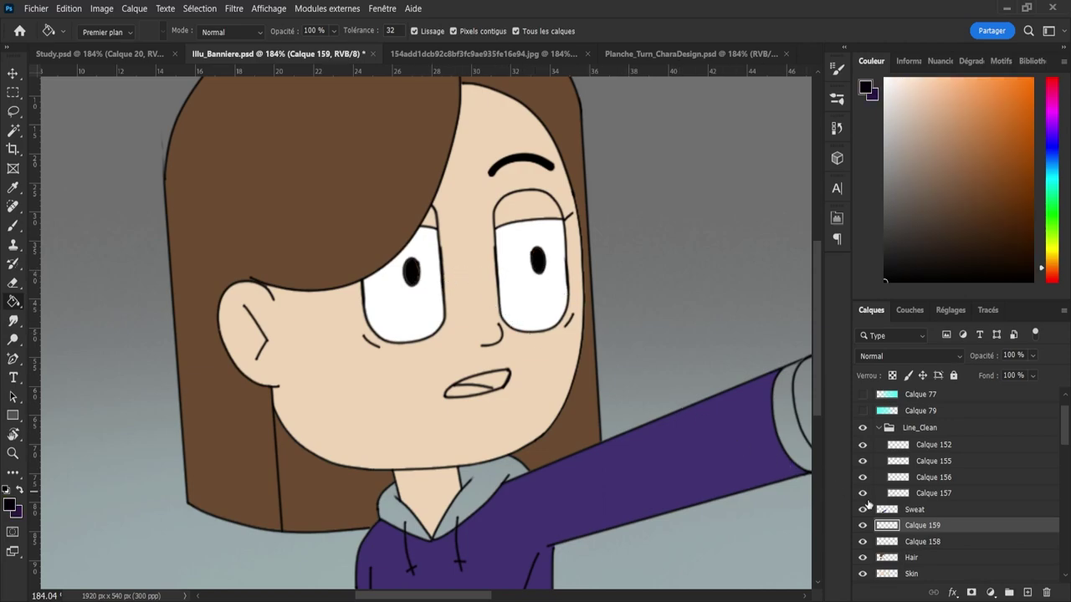
- Rename the black pupil layer as Pupilles and the white eye layer as Eyes
{"action": "double_click", "coordinate": [927, 525]}
{"action": "type", "text": "Pupilles"}
{"action": "key", "text": "Return"}
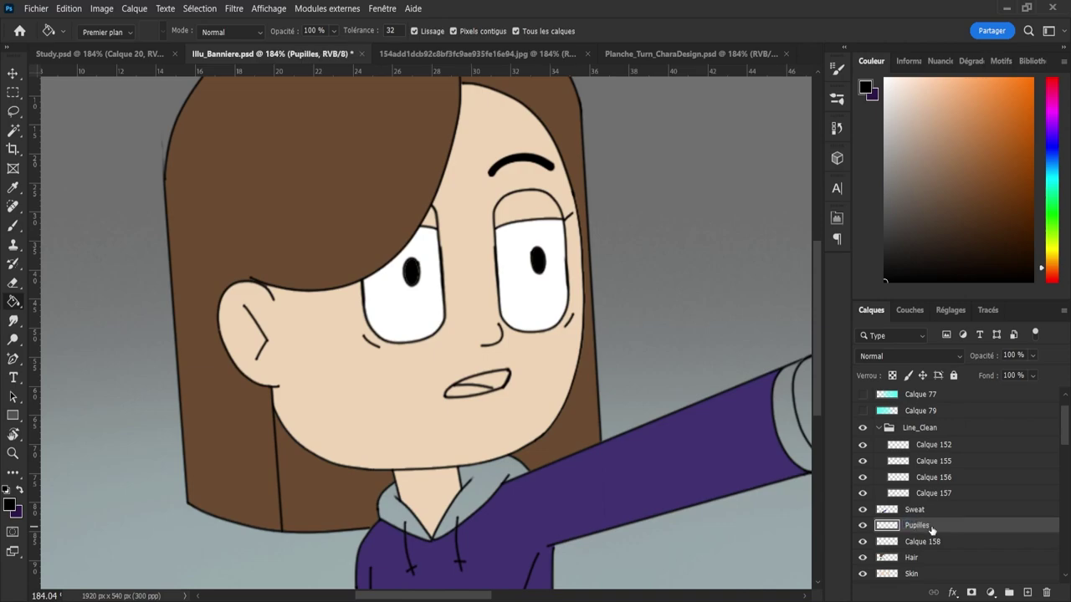
{"action": "double_click", "coordinate": [928, 542]}
{"action": "type", "text": "Eyes"}
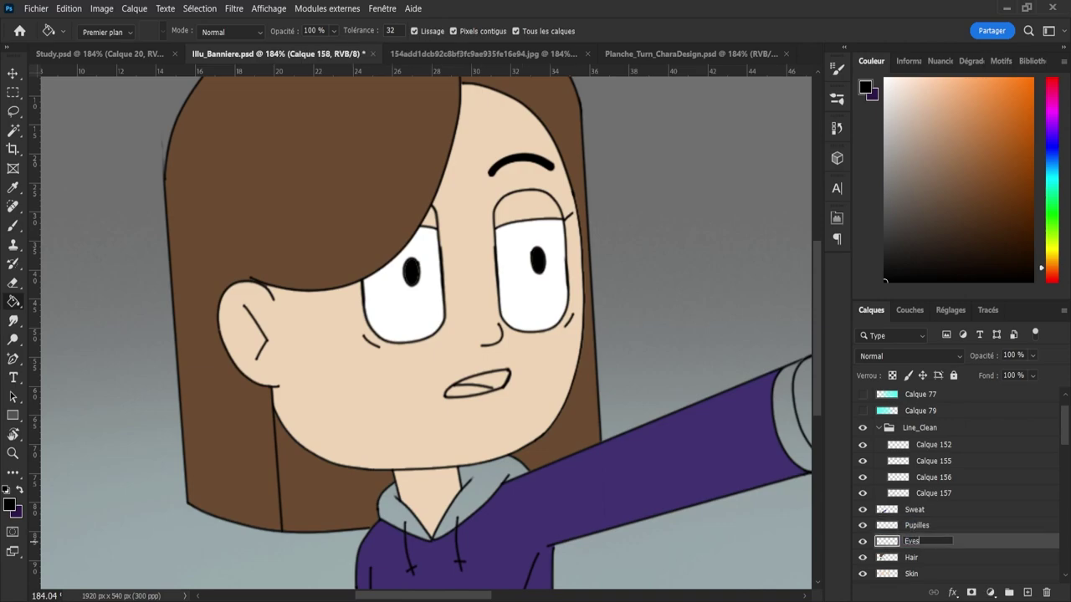
{"action": "key", "text": "Return"}
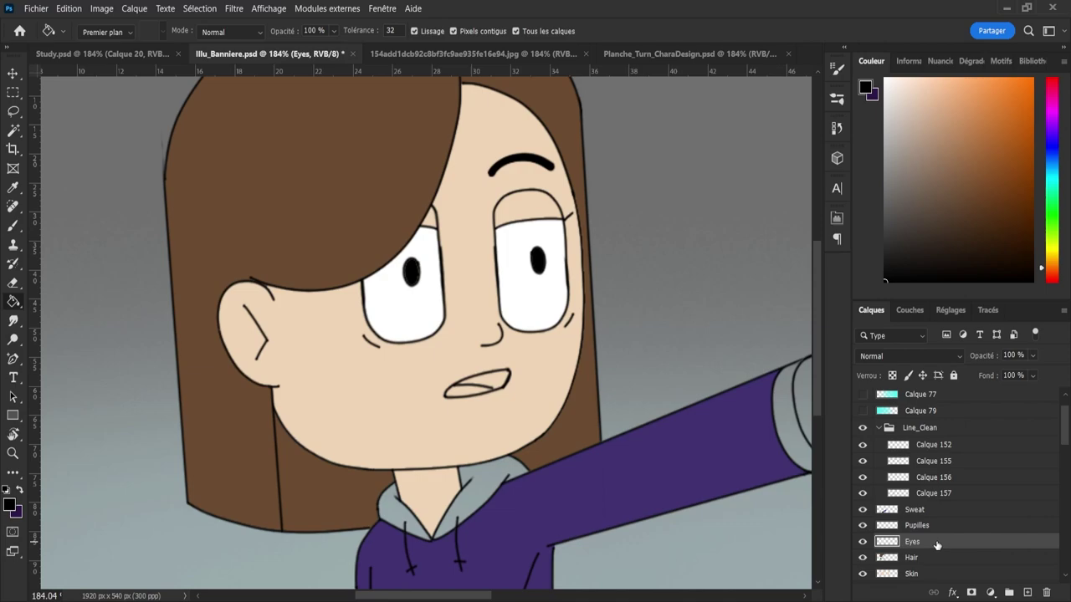
- Add a new layer above Pupilles and fill the dark upper part of the open mouth with black
{"action": "left_click", "coordinate": [924, 526]}
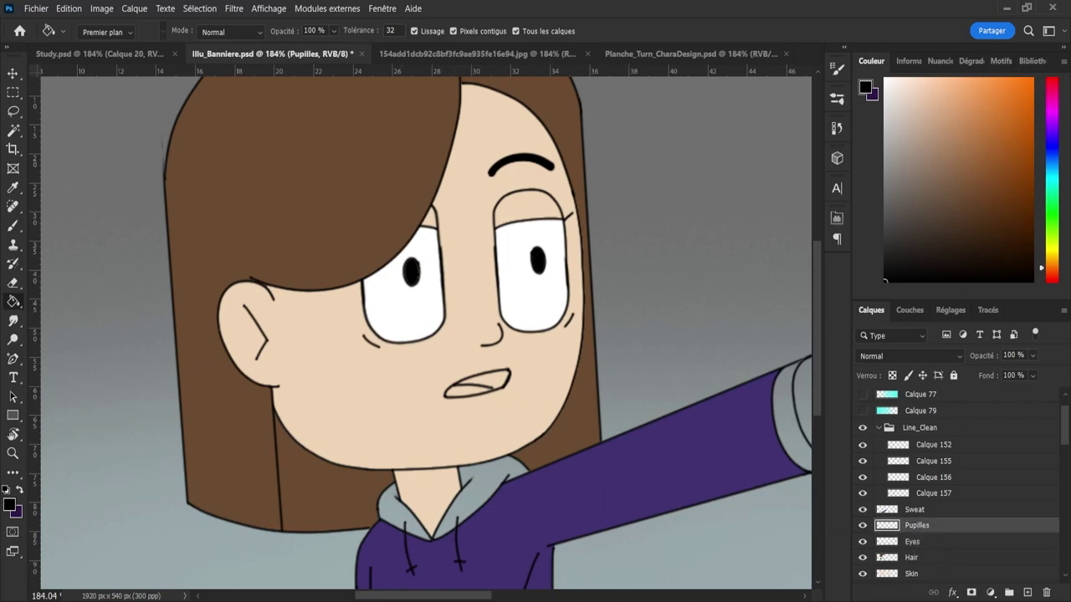
{"action": "left_click", "coordinate": [1027, 592]}
{"action": "left_click", "coordinate": [493, 383]}
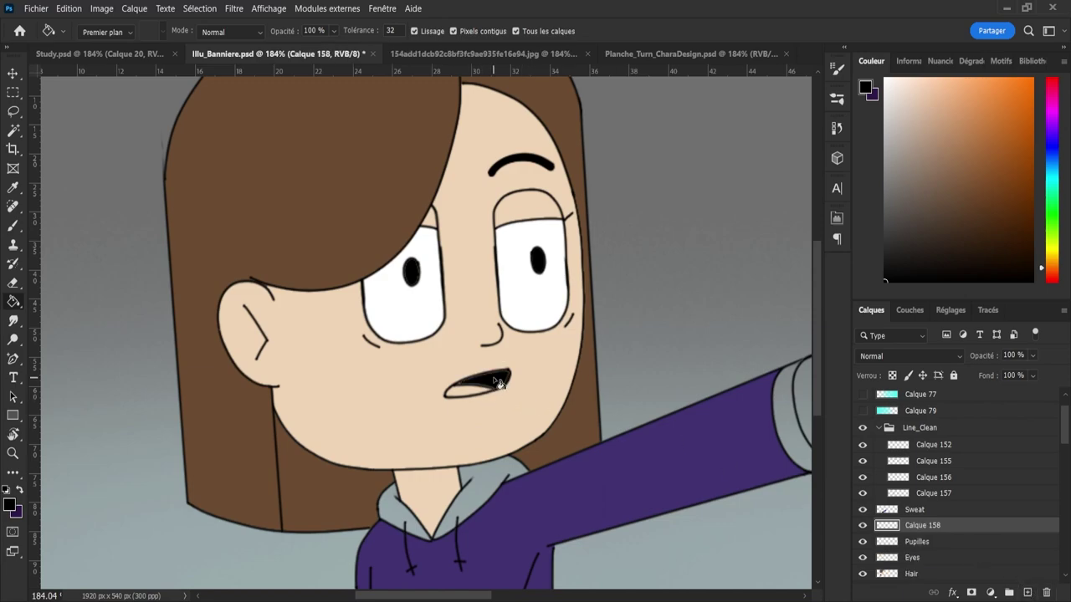
- Paint over the unfilled edges of the black mouth interior with a small brush
{"action": "key", "text": "b"}
{"action": "scroll", "coordinate": [502, 383], "scroll_direction": "up", "scroll_amount": 5}
{"action": "key", "text": "bracketleft"}
{"action": "key", "text": "bracketleft"}
{"action": "key", "text": "bracketleft"}
{"action": "key", "text": "bracketleft"}
{"action": "key", "text": "bracketleft"}
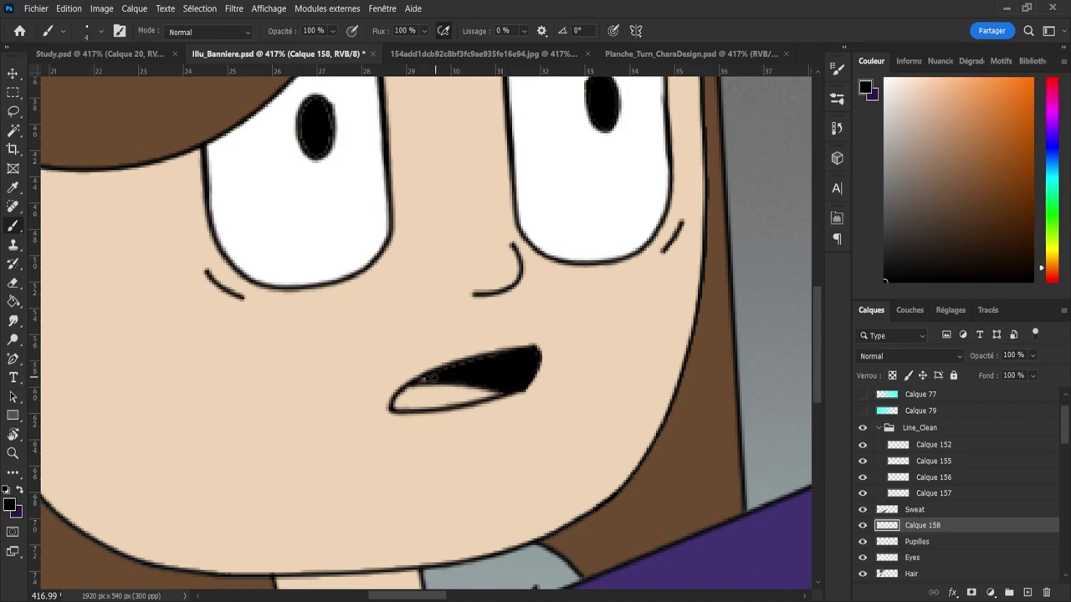
{"action": "right_click", "coordinate": [426, 383], "text": "alt"}
{"action": "left_click_drag", "start_coordinate": [333, 32], "coordinate": [366, 53]}
- Add a new layer above the black mouth layer and fill the tongue with a muted pink
{"action": "key", "text": "z"}
{"action": "left_click_drag", "start_coordinate": [515, 374], "coordinate": [411, 373]}
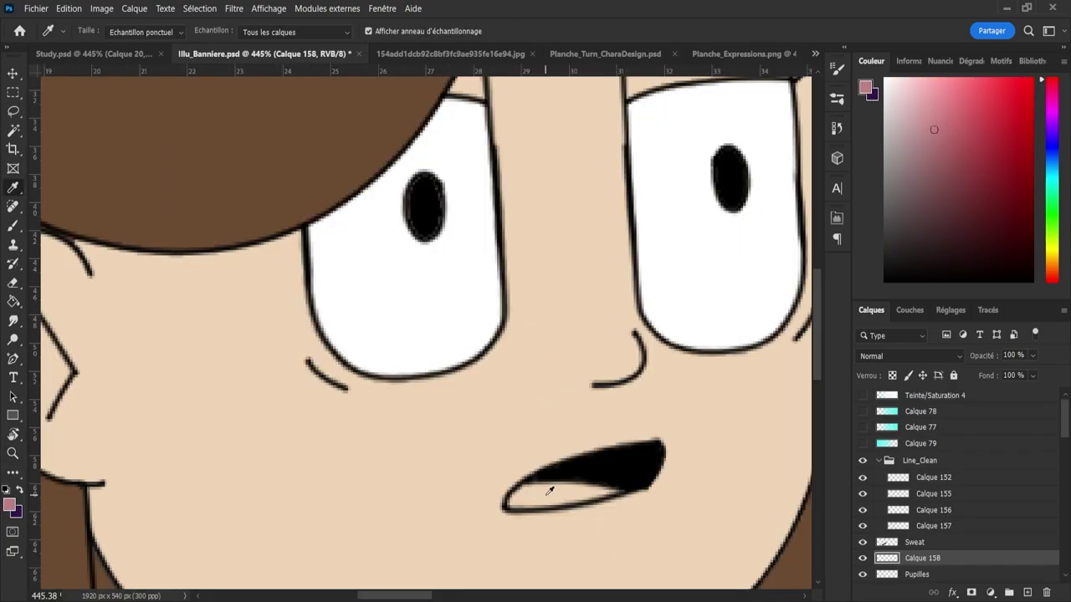
{"action": "key", "text": "g"}
{"action": "left_click", "coordinate": [862, 558]}
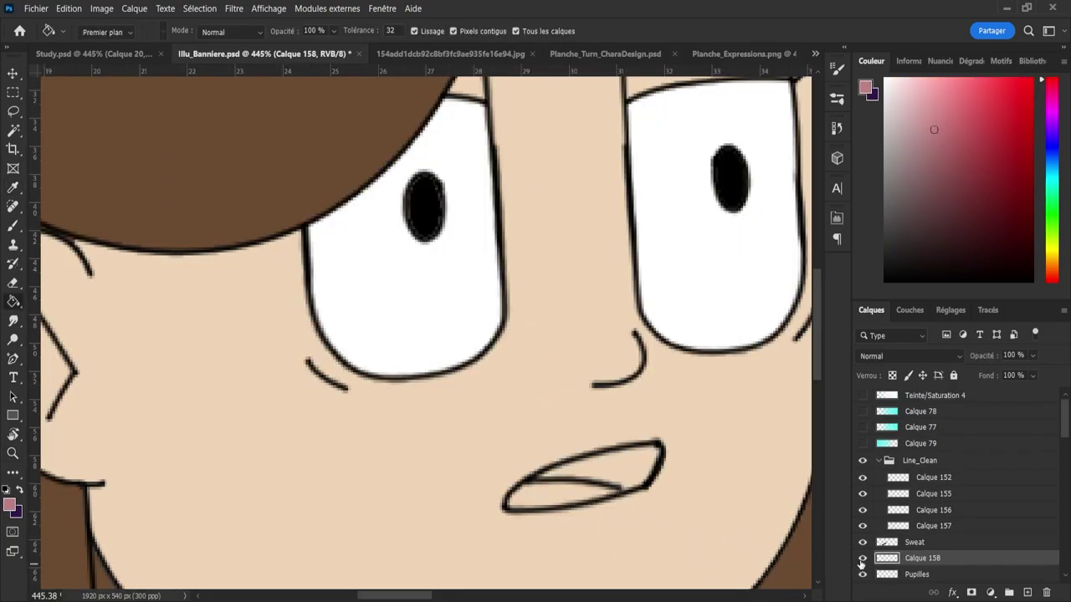
{"action": "left_click", "coordinate": [862, 558]}
{"action": "left_click", "coordinate": [1028, 592]}
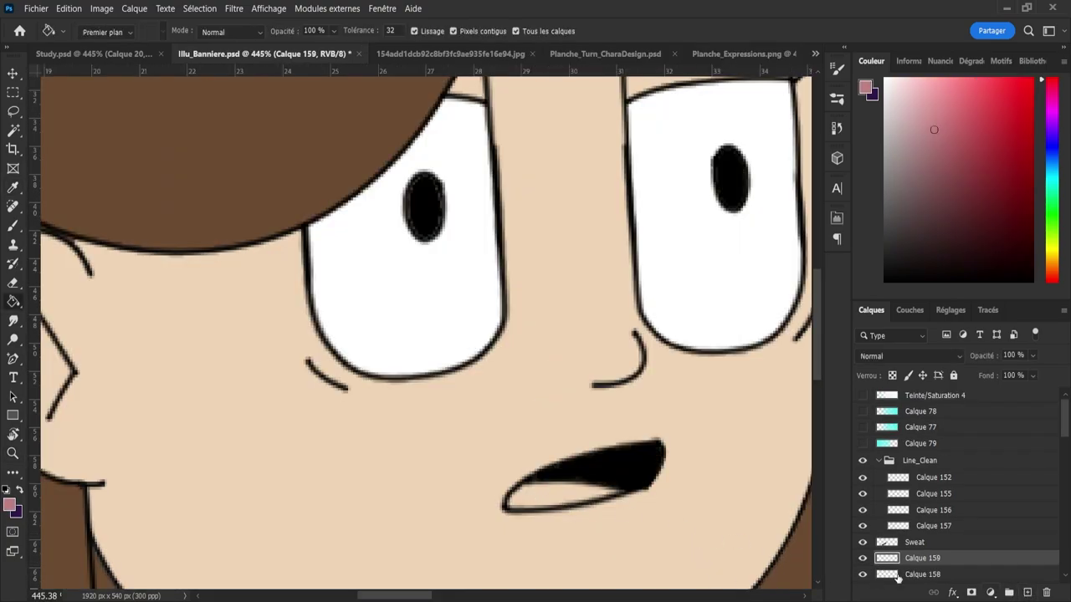
{"action": "left_click", "coordinate": [548, 498]}
- Touch up the tongue's narrow tip with pink brushwork and erase the colour spilling over the outline
{"action": "key", "text": "b"}
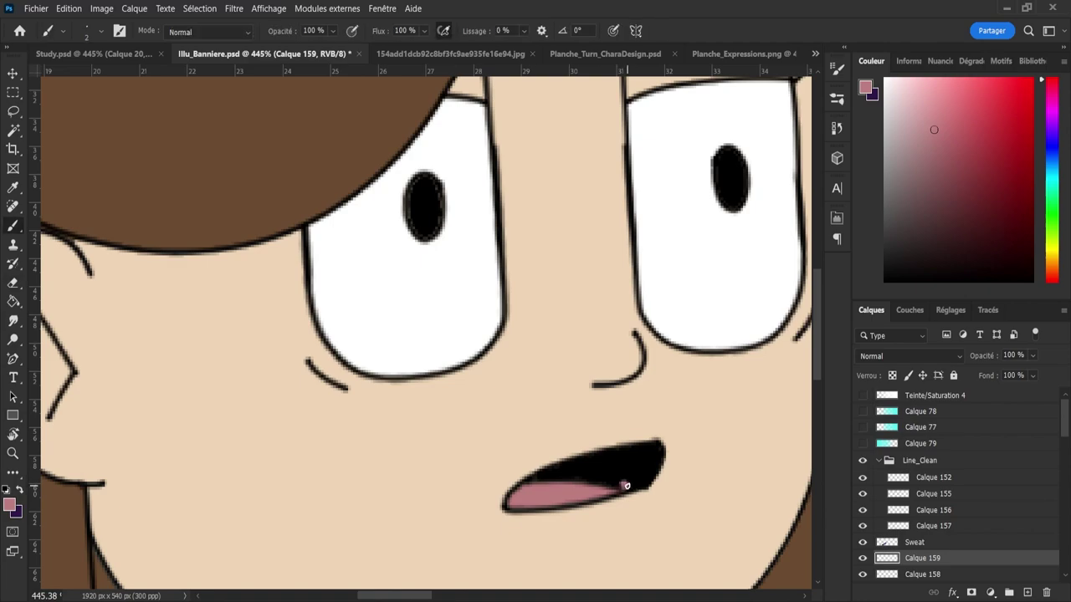
{"action": "key", "text": "e"}
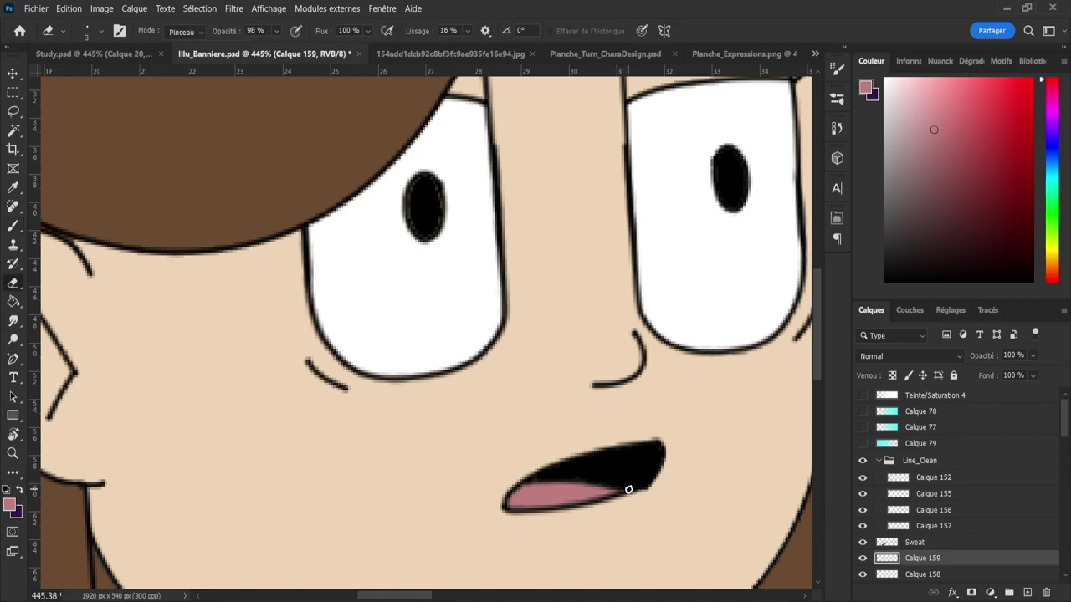
{"action": "key", "text": "z"}
{"action": "mouse_move", "coordinate": [540, 448]}
{"action": "left_mouse_down"}
{"action": "mouse_move", "coordinate": [464, 415]}
{"action": "mouse_move", "coordinate": [598, 478]}
{"action": "left_mouse_up"}
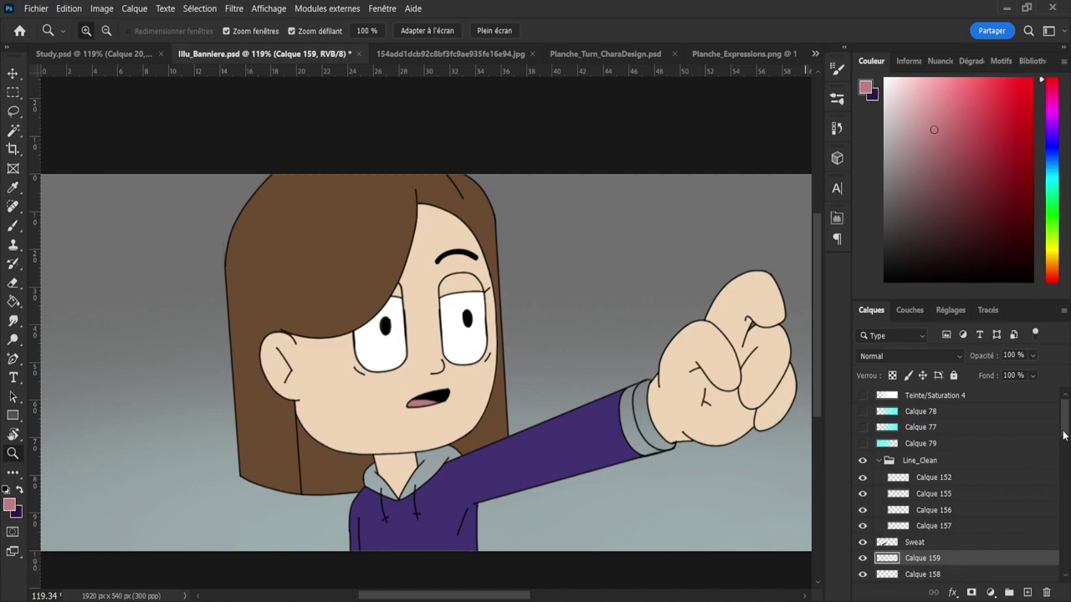
- Rename the pink tongue layer as Langue and the black mouth layer as Bouche
{"action": "scroll", "coordinate": [1064, 435], "scroll_direction": "down", "scroll_amount": 3}
{"action": "double_click", "coordinate": [932, 473]}
{"action": "type", "text": "L"}
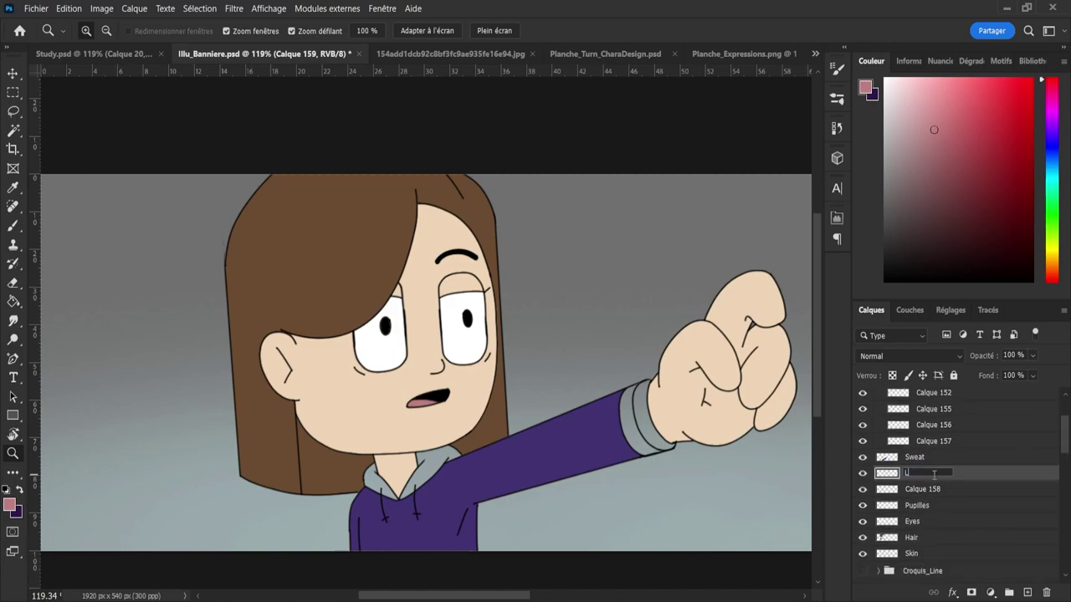
{"action": "type", "text": "angue"}
{"action": "key", "text": "Return"}
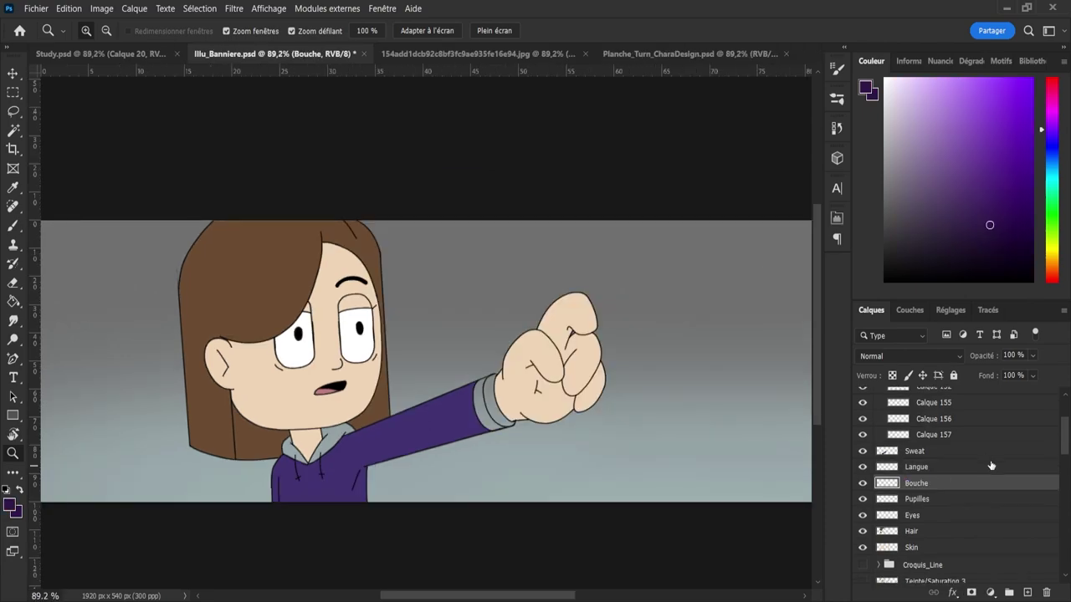
- Add a new layer above Sweat and fill both sides of the hood with dark purple
{"action": "left_click", "coordinate": [920, 451]}
{"action": "left_click", "coordinate": [1031, 594]}
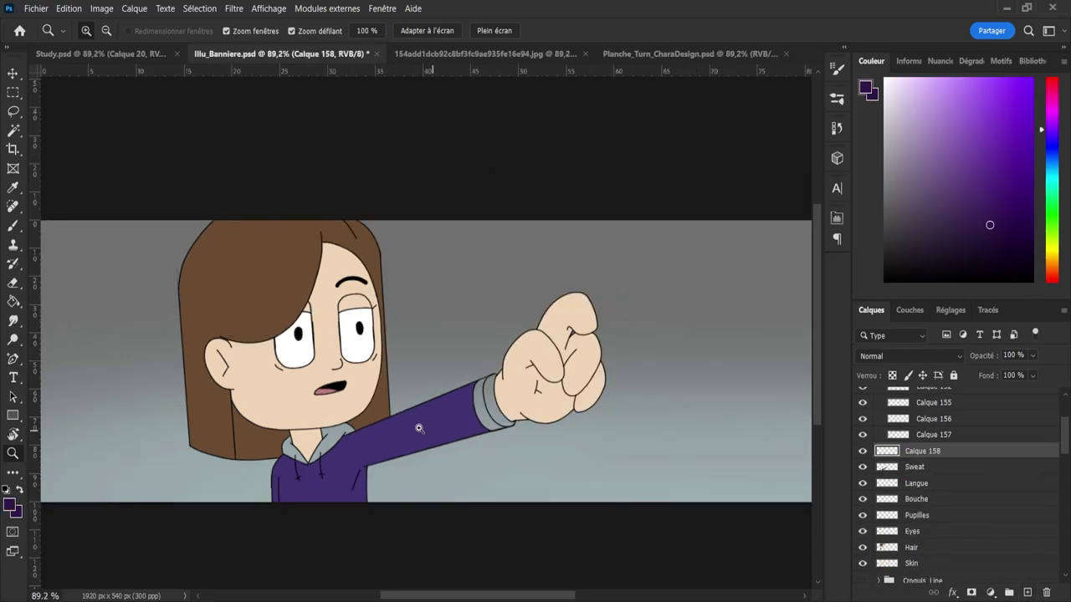
{"action": "left_click_drag", "start_coordinate": [351, 436], "coordinate": [393, 434]}
{"action": "key", "text": "g"}
{"action": "key", "text": "g"}
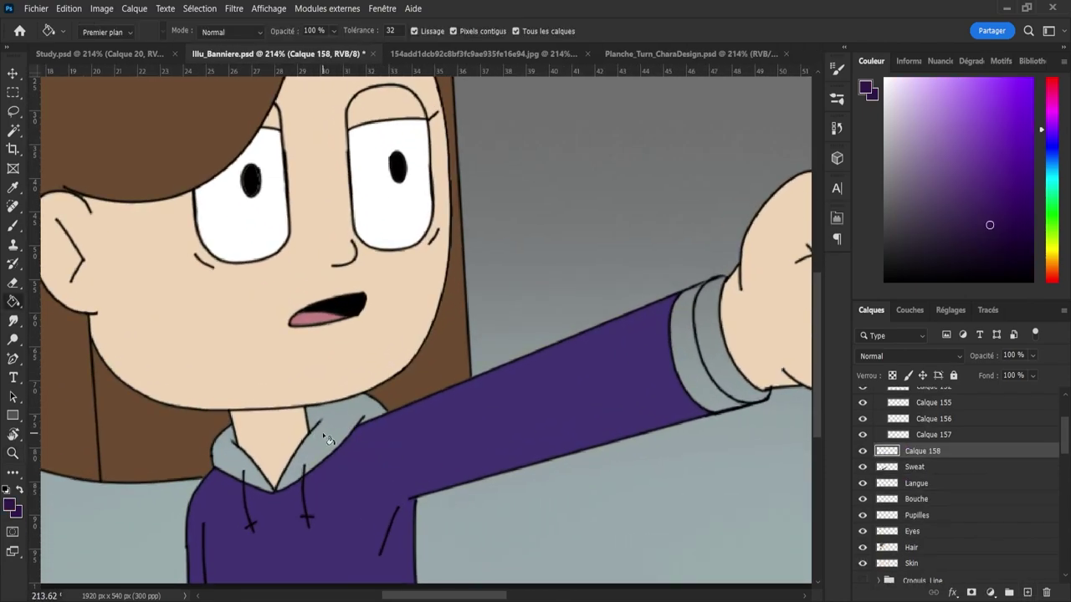
{"action": "left_click", "coordinate": [324, 434]}
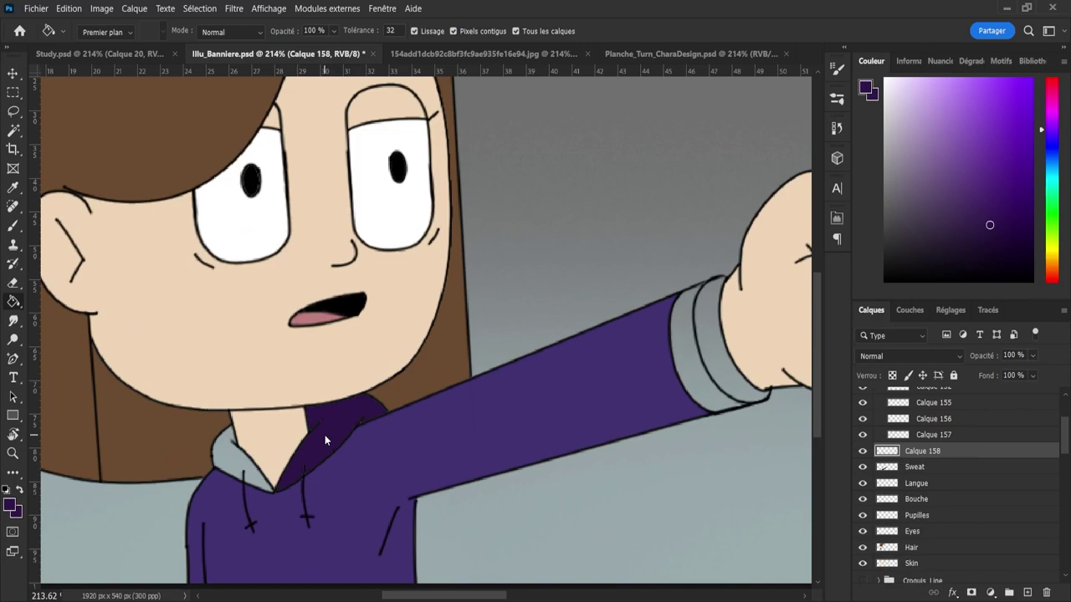
{"action": "left_click", "coordinate": [226, 457]}
- Brush dark purple into the gaps along the hood's outlines
{"action": "key", "text": "z"}
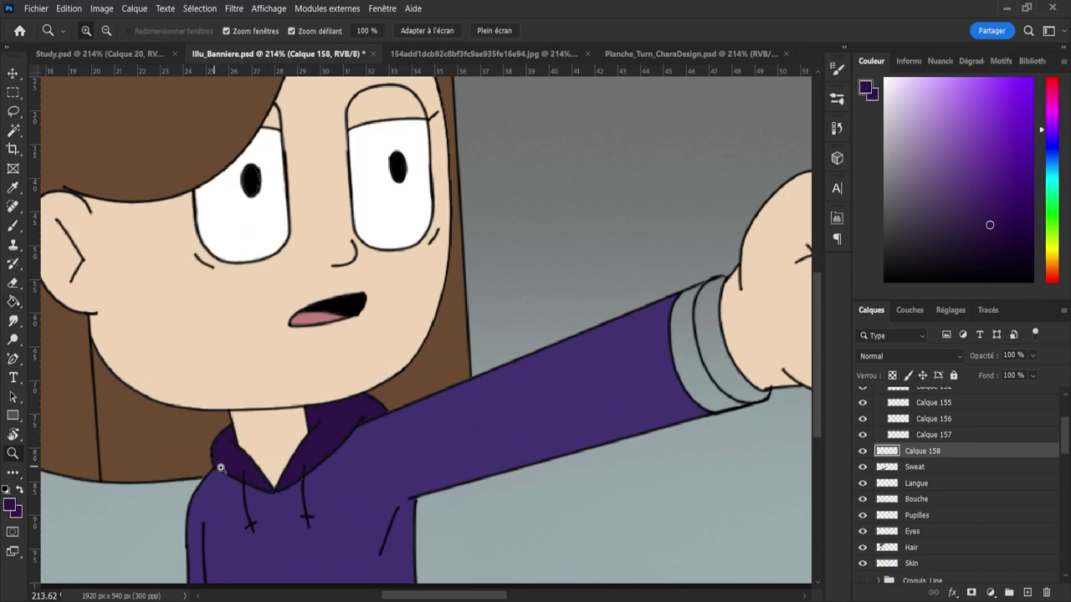
{"action": "left_click_drag", "start_coordinate": [226, 457], "coordinate": [245, 466]}
{"action": "key", "text": "b"}
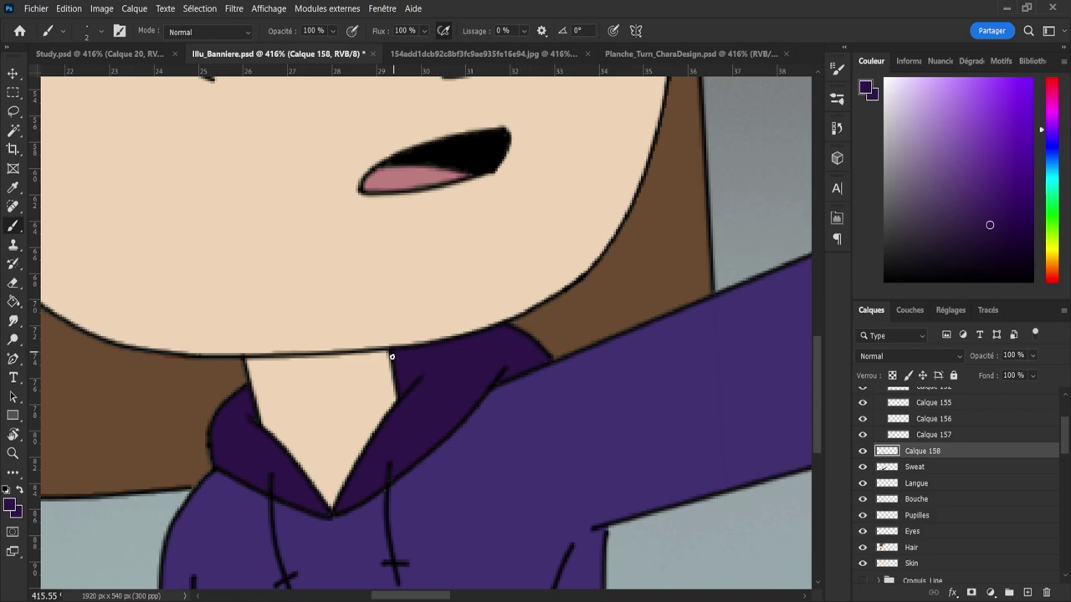
- Fill the outer cuff band of the outstretched sleeve with the same dark purple
{"action": "key", "text": "z"}
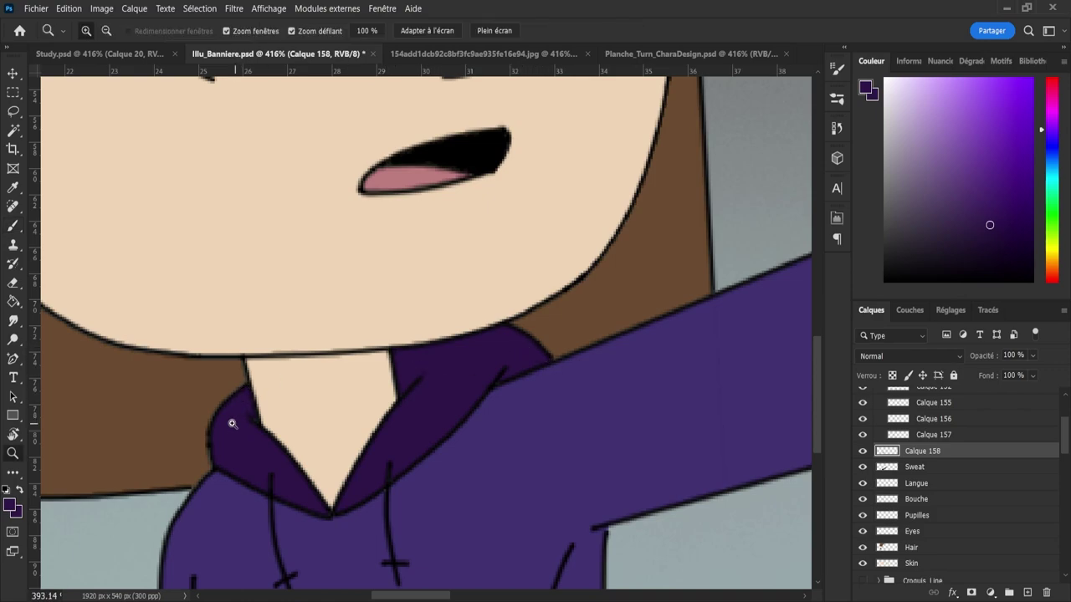
{"action": "left_click_drag", "start_coordinate": [228, 425], "coordinate": [178, 425]}
{"action": "left_click_drag", "start_coordinate": [525, 373], "coordinate": [564, 378]}
{"action": "key", "text": "g"}
{"action": "left_click", "coordinate": [538, 403]}
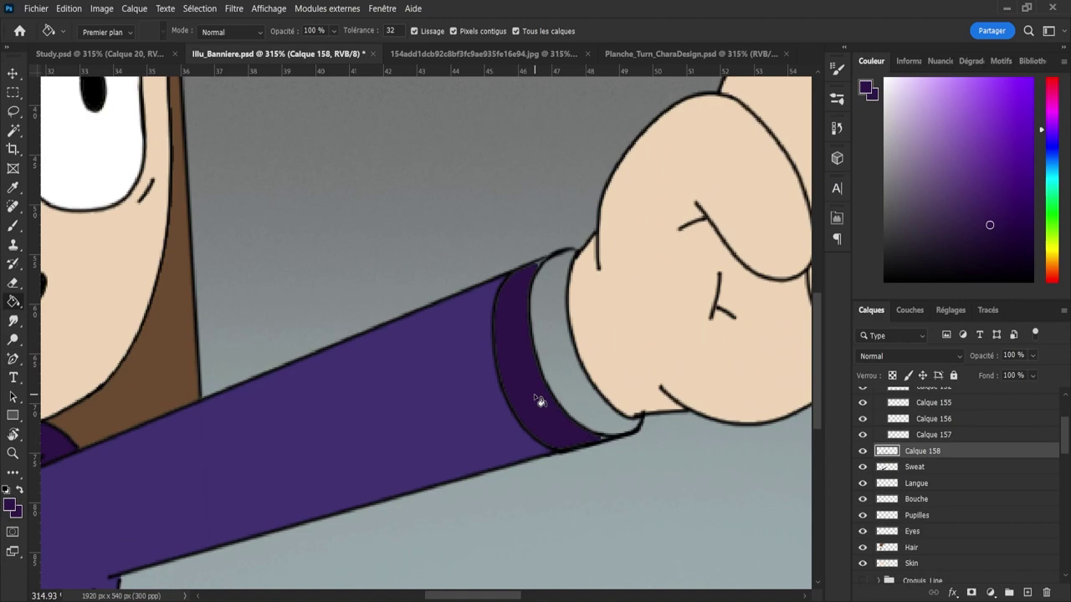
- Touch up the upper, lower and side edges of the cuff band with the dark purple brush
{"action": "key", "text": "z"}
{"action": "scroll", "coordinate": [553, 261], "scroll_direction": "up", "scroll_amount": 3}
{"action": "scroll", "coordinate": [553, 261], "scroll_direction": "up", "scroll_amount": 1}
{"action": "key", "text": "b"}
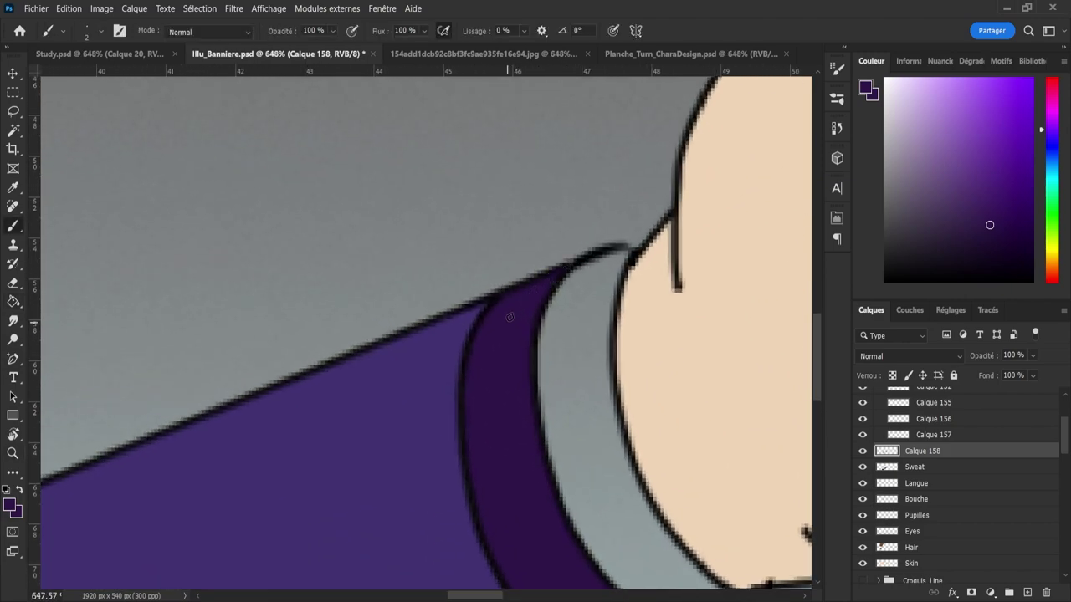
{"action": "key", "text": "z"}
{"action": "scroll", "coordinate": [469, 392], "scroll_direction": "down", "scroll_amount": 4}
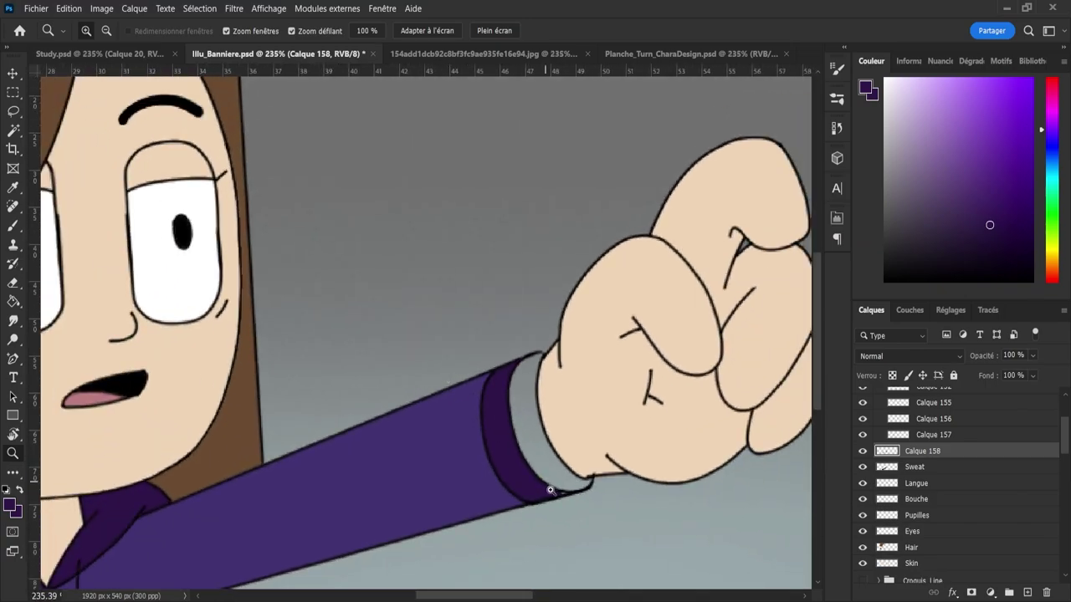
{"action": "scroll", "coordinate": [569, 493], "scroll_direction": "up", "scroll_amount": 4}
{"action": "key", "text": "b"}
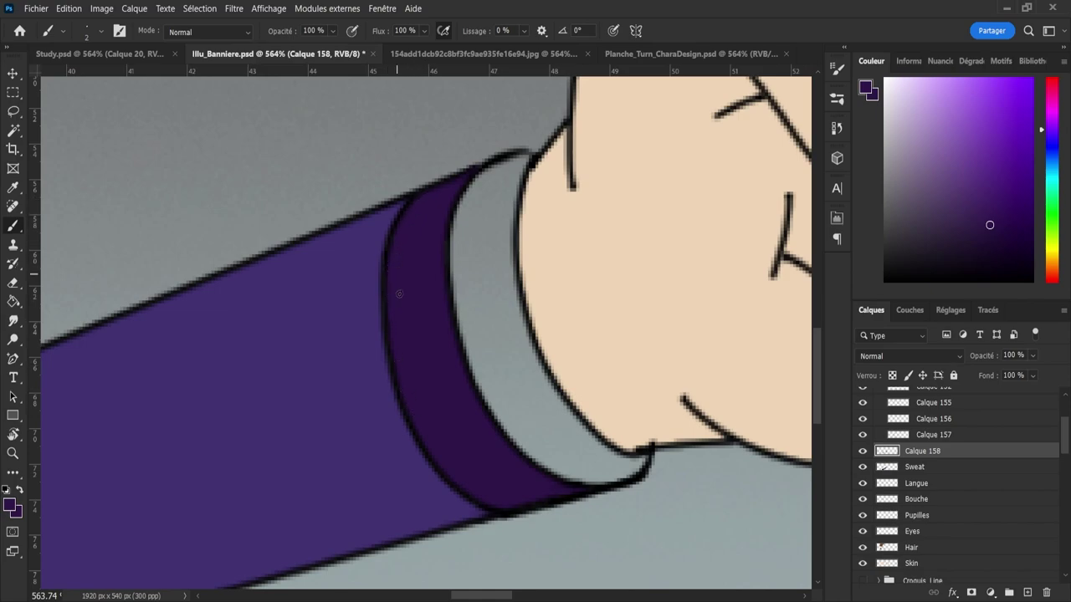
{"action": "key", "text": "z"}
{"action": "left_click_drag", "start_coordinate": [453, 400], "coordinate": [393, 387]}
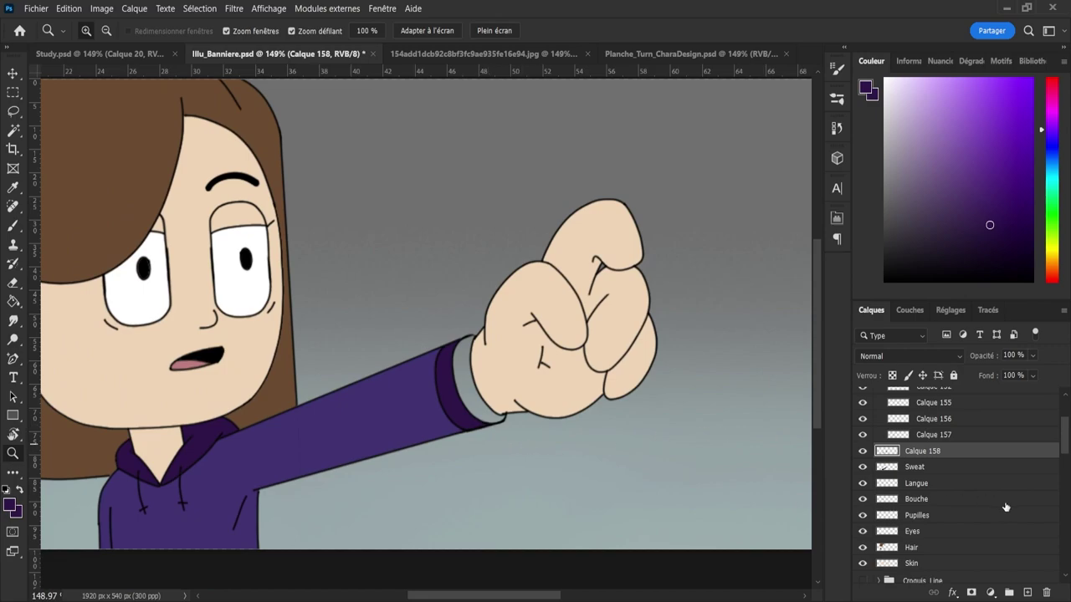
- Add another layer above the dark purple one and fill the inside of the sleeve opening with black
{"action": "left_click", "coordinate": [1028, 591]}
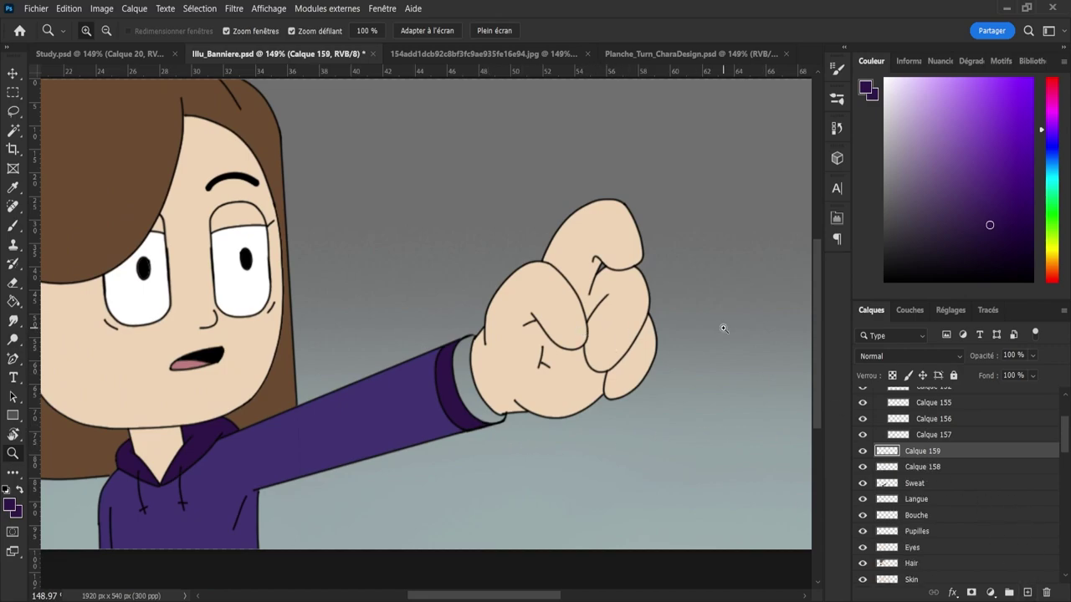
{"action": "left_click_drag", "start_coordinate": [910, 249], "coordinate": [875, 282]}
{"action": "left_click_drag", "start_coordinate": [448, 380], "coordinate": [488, 388]}
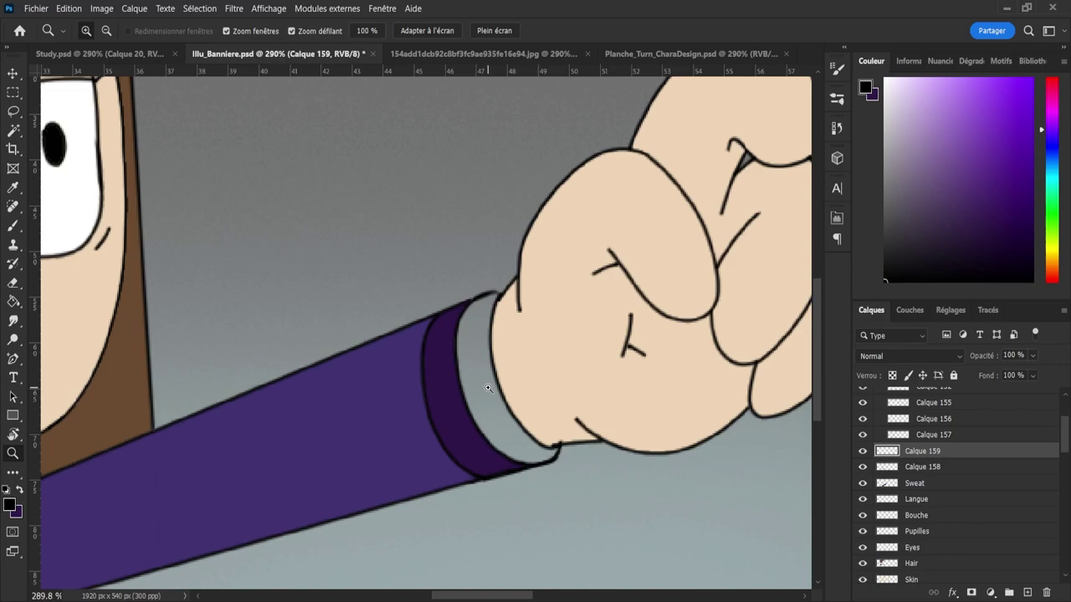
{"action": "key", "text": "g"}
{"action": "left_click", "coordinate": [488, 388]}
{"action": "left_click", "coordinate": [486, 393]}
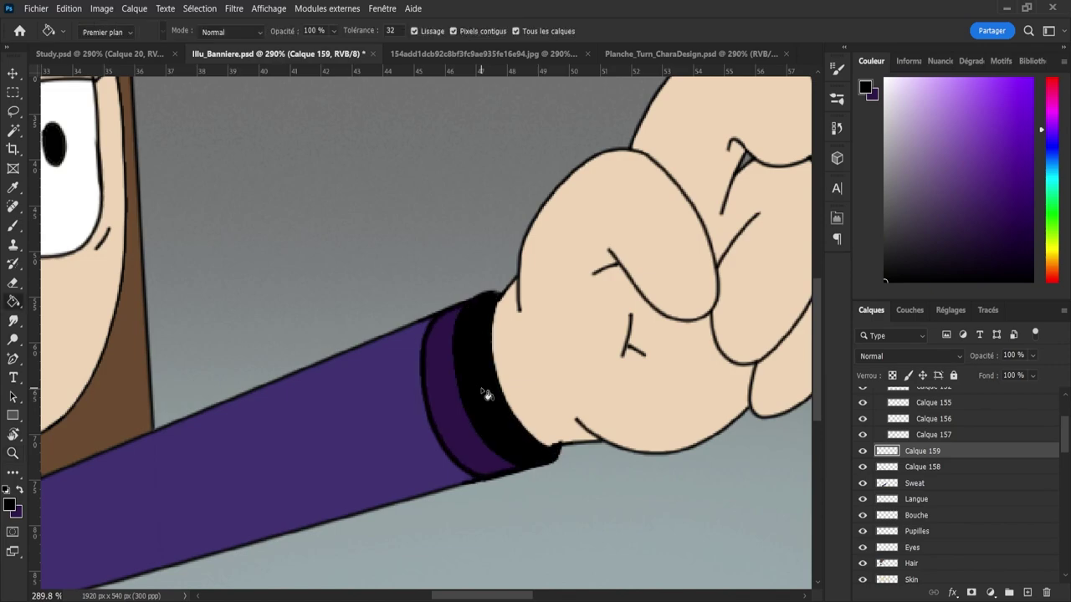
{"action": "key", "text": "ctrl+z"}
- Brush black into the gaps around the sleeve opening's edges and save the illustration
{"action": "key", "text": "b"}
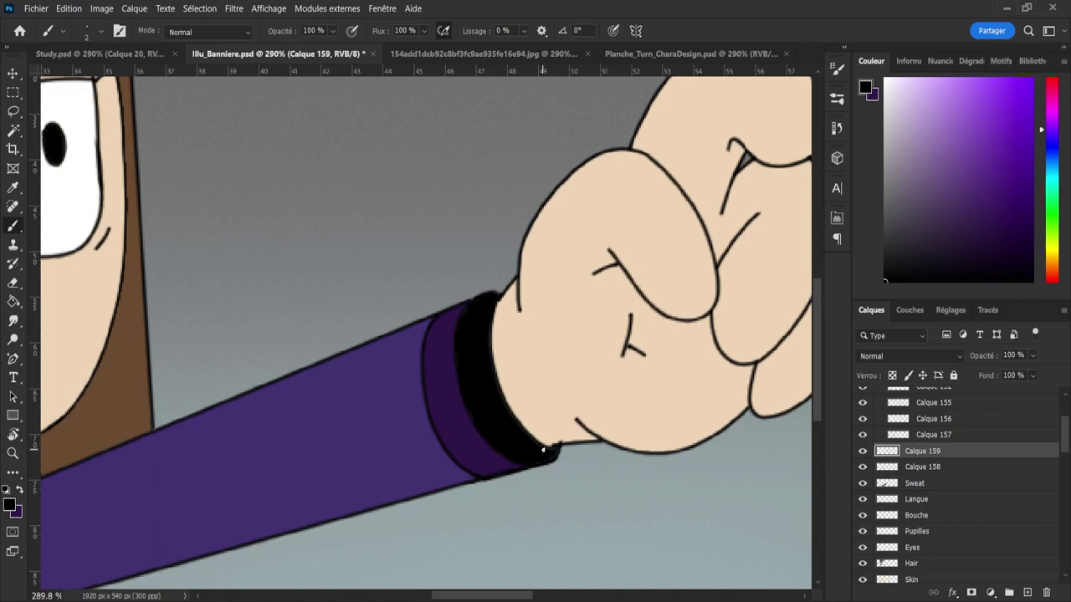
{"action": "key", "text": "z"}
{"action": "left_click_drag", "start_coordinate": [566, 456], "coordinate": [518, 449]}
{"action": "left_click_drag", "start_coordinate": [569, 499], "coordinate": [577, 502]}
{"action": "key", "text": "ctrl+s"}
{"action": "left_click_drag", "start_coordinate": [496, 494], "coordinate": [533, 493]}
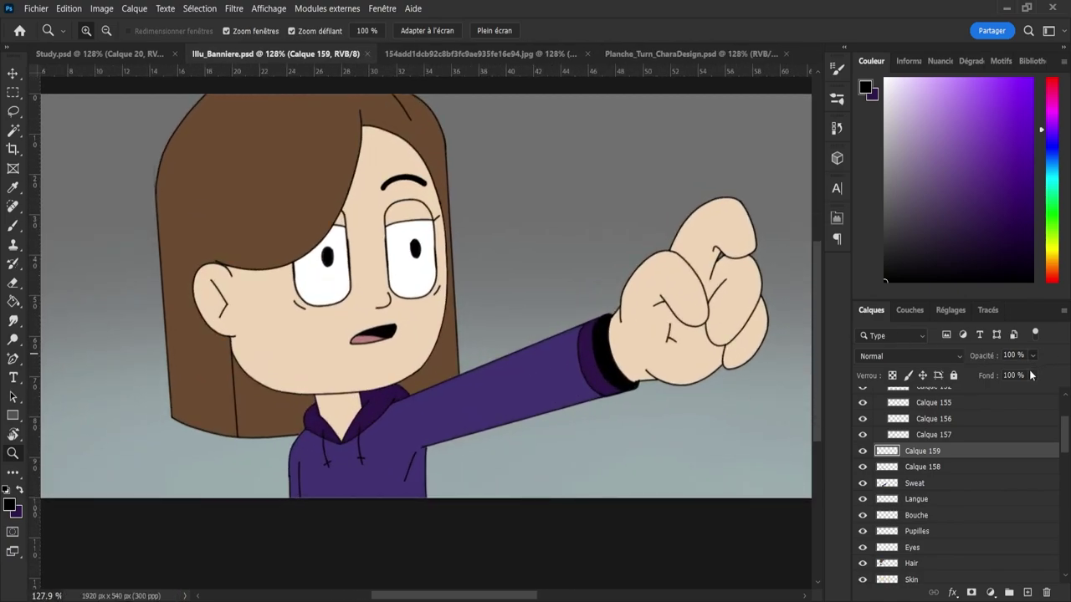
- Try an opacity of 70% on the black inner-sleeve layer
{"action": "key", "text": "7"}
{"action": "key", "text": "0"}
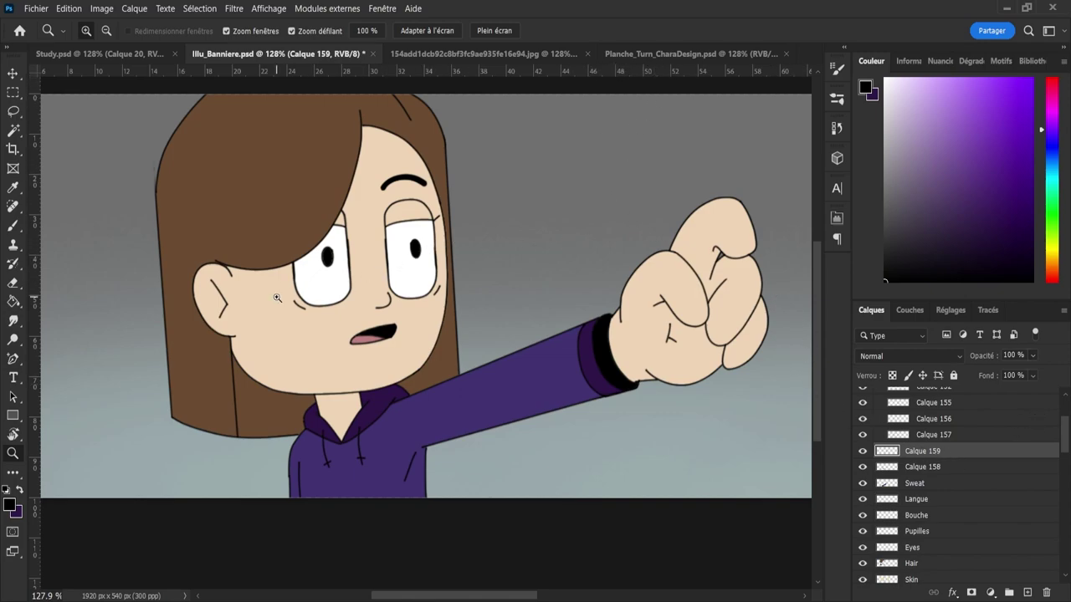
{"action": "mouse_move", "coordinate": [250, 324]}
{"action": "left_mouse_down"}
{"action": "mouse_move", "coordinate": [229, 324]}
{"action": "mouse_move", "coordinate": [243, 324]}
{"action": "left_mouse_up"}
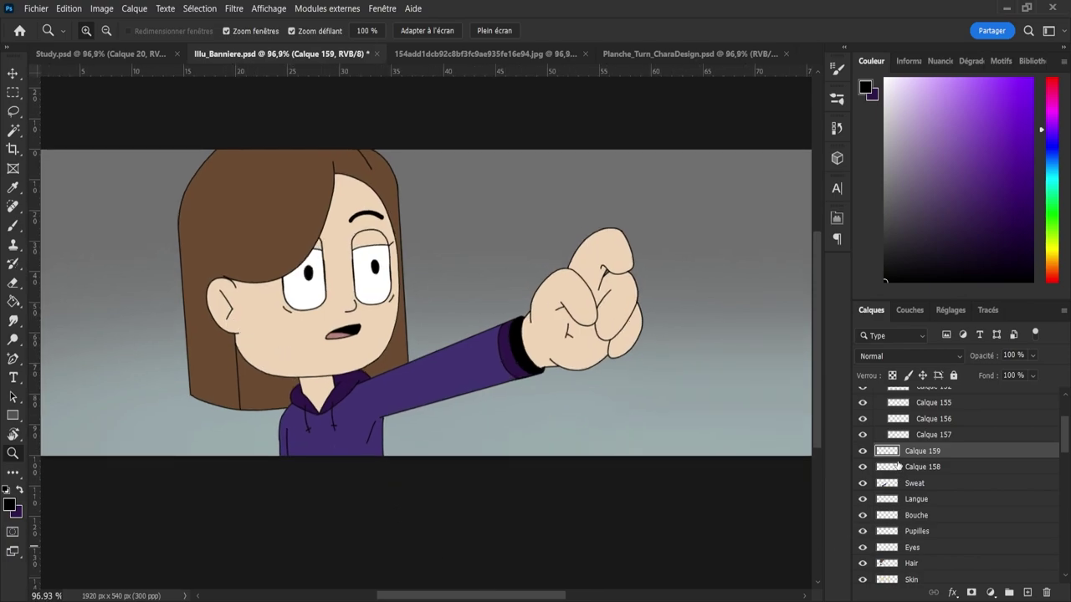
- Check which part the black fill layer covers by toggling its visibility, and rename it as Manche_int
{"action": "left_click", "coordinate": [862, 452]}
{"action": "left_click", "coordinate": [862, 452]}
{"action": "double_click", "coordinate": [928, 457]}
{"action": "type", "text": "Manche_int"}
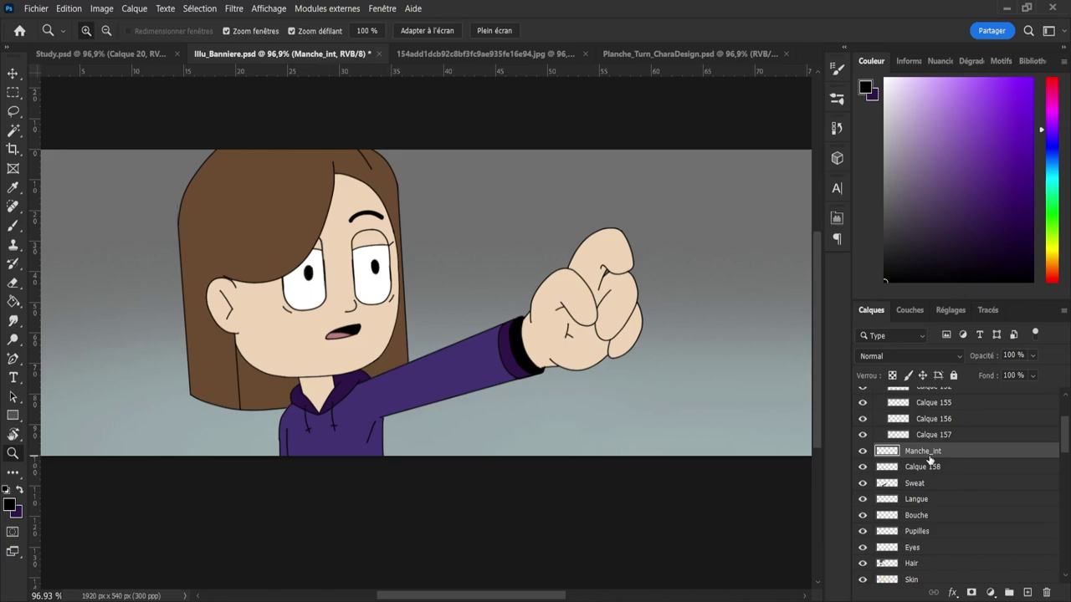
- Rename the dark purple hood and cuff layer as Manche and save the illustration
{"action": "double_click", "coordinate": [929, 470]}
{"action": "type", "text": "Manche"}
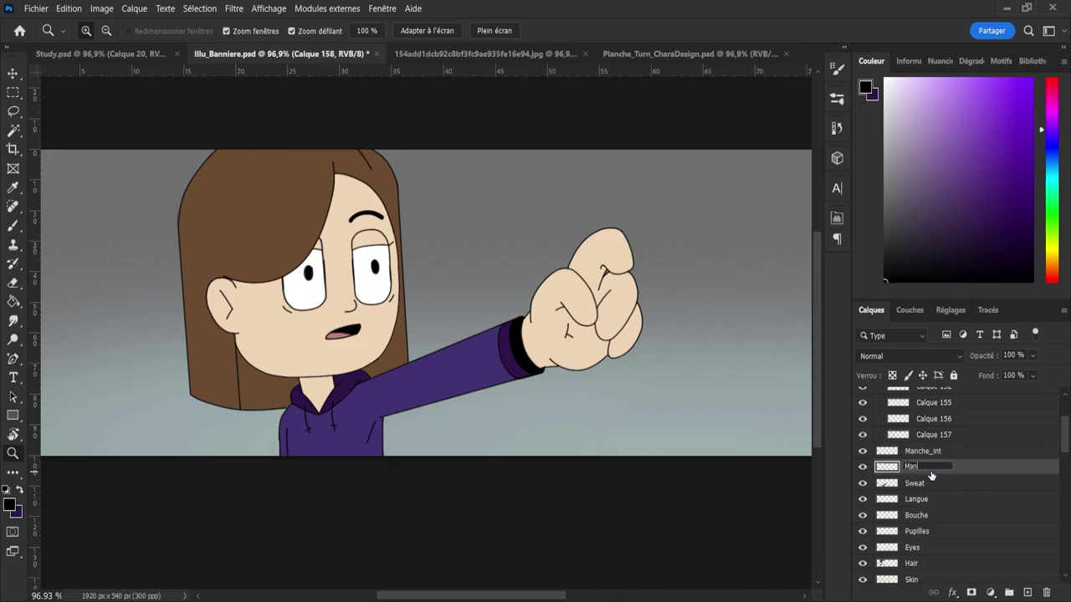
{"action": "key", "text": "Return"}
{"action": "key", "text": "ctrl+s"}
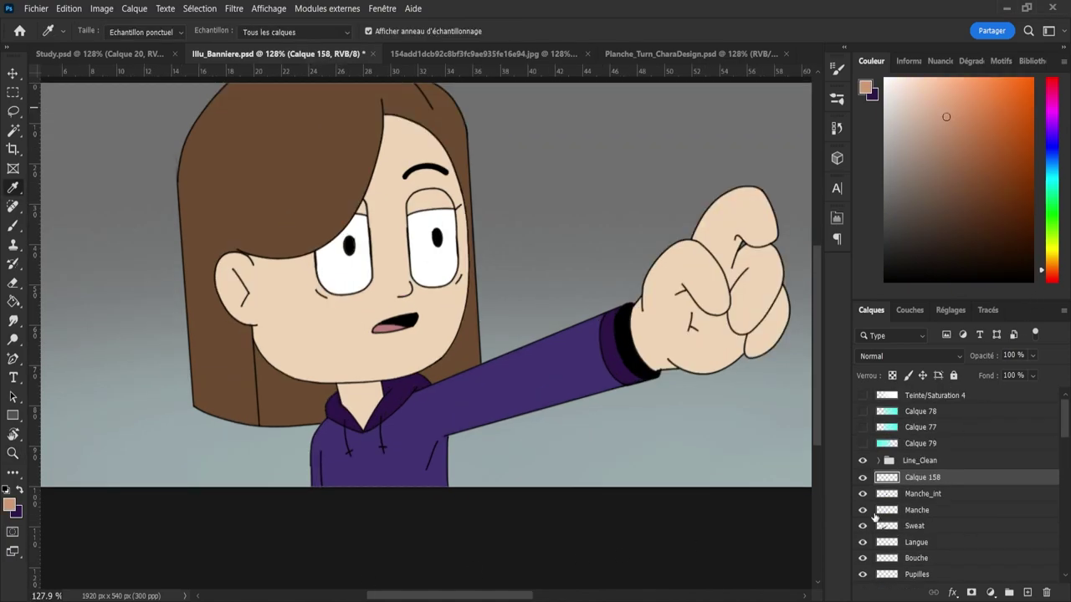
- Paint darker skin-tone shadows beneath the folded fingers of the fist on the new layer above Manche_int
{"action": "key", "text": "i"}
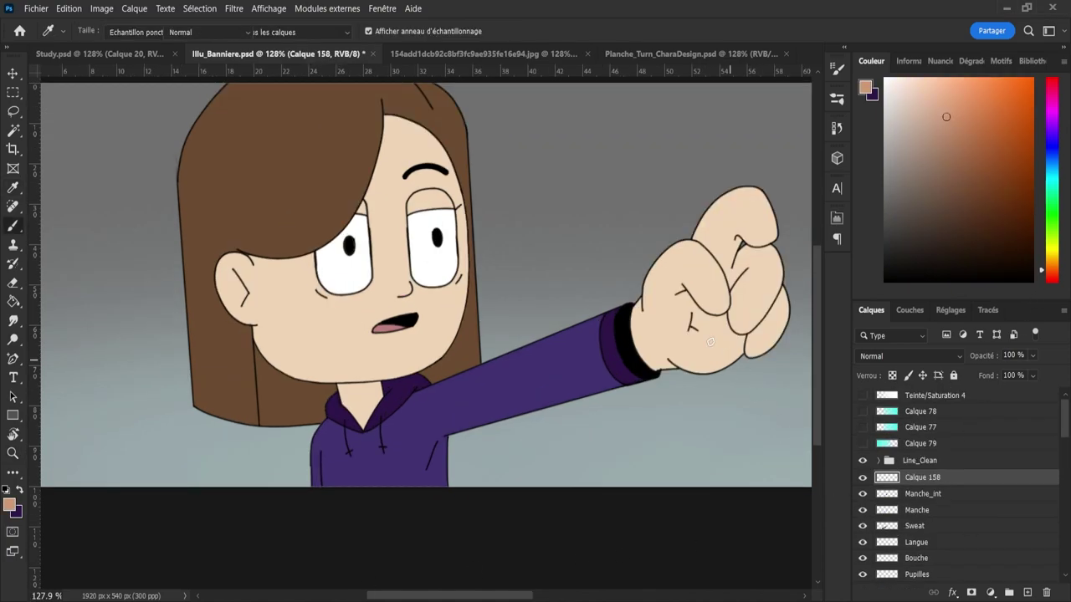
{"action": "key", "text": "b"}
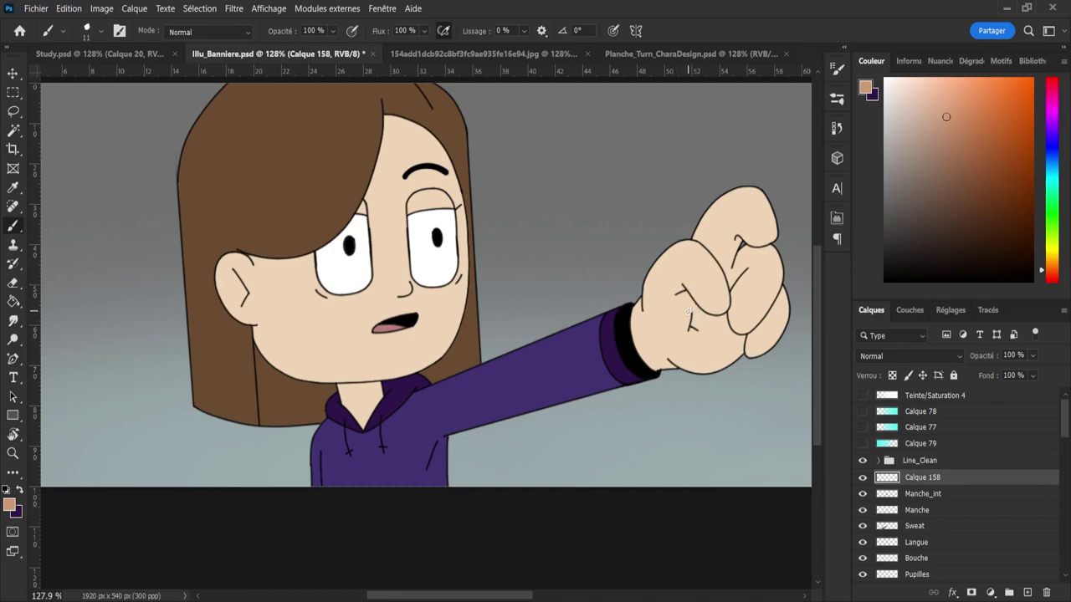
{"action": "key", "text": "z"}
{"action": "mouse_move", "coordinate": [698, 310]}
{"action": "left_mouse_down"}
{"action": "mouse_move", "coordinate": [674, 298]}
{"action": "mouse_move", "coordinate": [697, 325]}
{"action": "mouse_move", "coordinate": [731, 327]}
{"action": "mouse_move", "coordinate": [756, 369]}
{"action": "left_mouse_up"}
{"action": "key", "text": "b"}
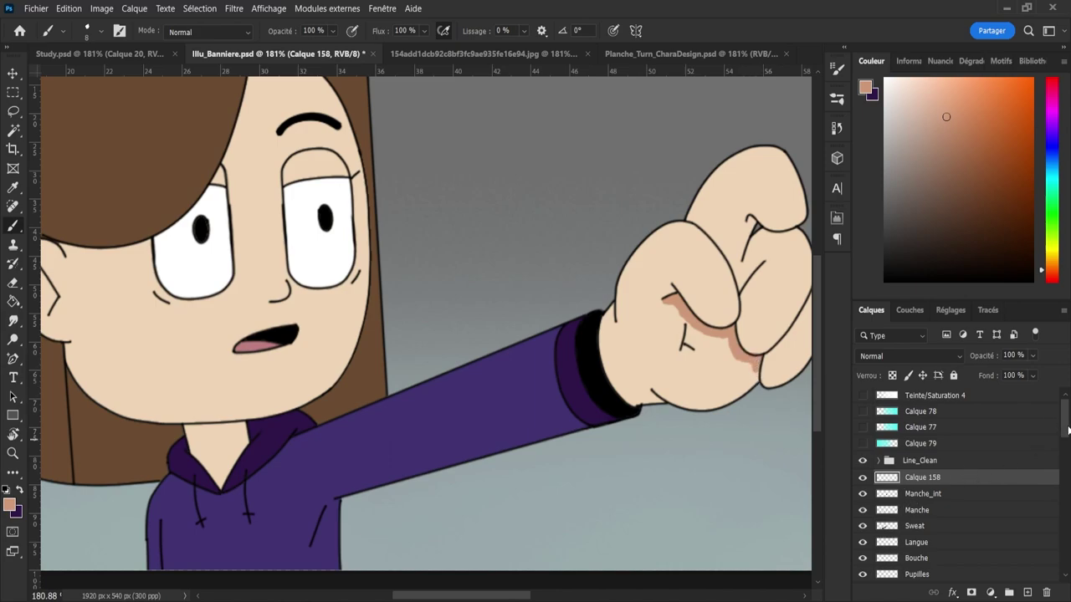
- Move the shadow layer Calque 158 directly above the Skin layer and load the Skin layer's shape as a selection
{"action": "scroll", "coordinate": [1068, 430], "scroll_direction": "down", "scroll_amount": 3}
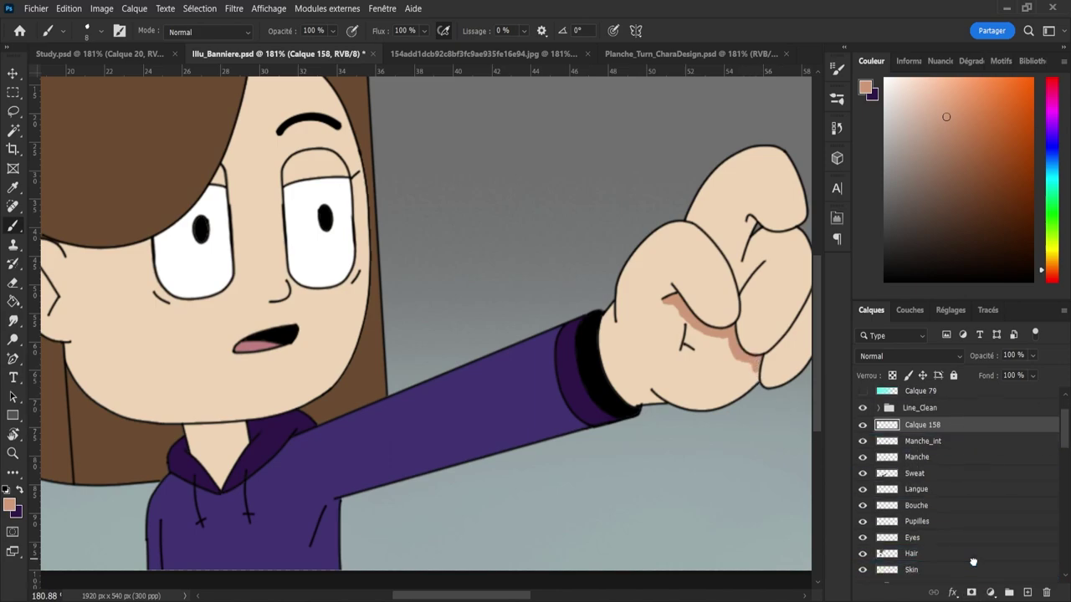
{"action": "left_click_drag", "start_coordinate": [973, 561], "coordinate": [973, 558]}
{"action": "left_click", "coordinate": [887, 570], "text": "ctrl"}
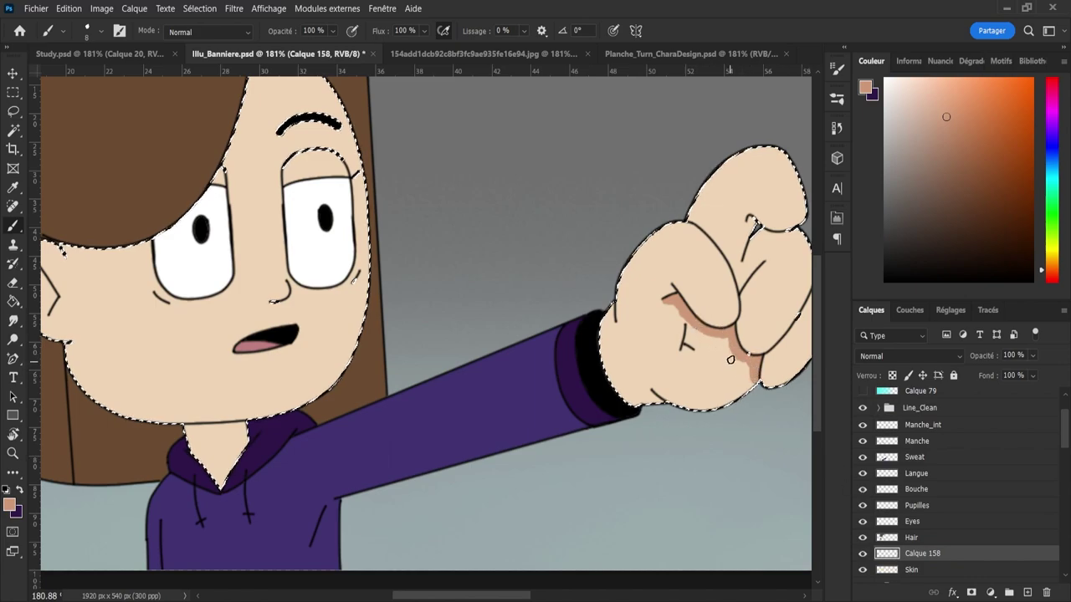
- Extend the darker skin-tone shadow across the palm beneath the folded fingers and trim its lower edge into a clean curve
{"action": "left_click_drag", "start_coordinate": [727, 334], "coordinate": [752, 363]}
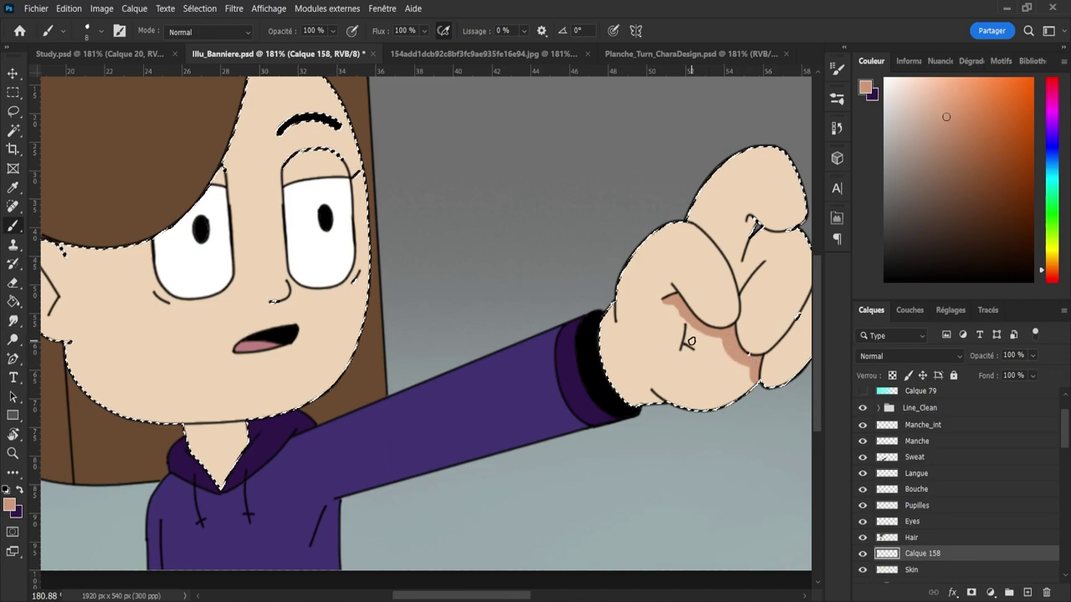
{"action": "mouse_move", "coordinate": [691, 342]}
{"action": "left_mouse_down"}
{"action": "mouse_move", "coordinate": [675, 304]}
{"action": "mouse_move", "coordinate": [691, 327]}
{"action": "mouse_move", "coordinate": [672, 303]}
{"action": "mouse_move", "coordinate": [690, 318]}
{"action": "mouse_move", "coordinate": [687, 341]}
{"action": "mouse_move", "coordinate": [709, 345]}
{"action": "mouse_move", "coordinate": [689, 344]}
{"action": "mouse_move", "coordinate": [755, 379]}
{"action": "mouse_move", "coordinate": [699, 350]}
{"action": "mouse_move", "coordinate": [721, 359]}
{"action": "mouse_move", "coordinate": [713, 337]}
{"action": "mouse_move", "coordinate": [696, 346]}
{"action": "mouse_move", "coordinate": [719, 374]}
{"action": "mouse_move", "coordinate": [680, 361]}
{"action": "mouse_move", "coordinate": [708, 376]}
{"action": "left_mouse_up"}
{"action": "key", "text": "e"}
{"action": "right_click", "coordinate": [671, 356], "text": "alt"}
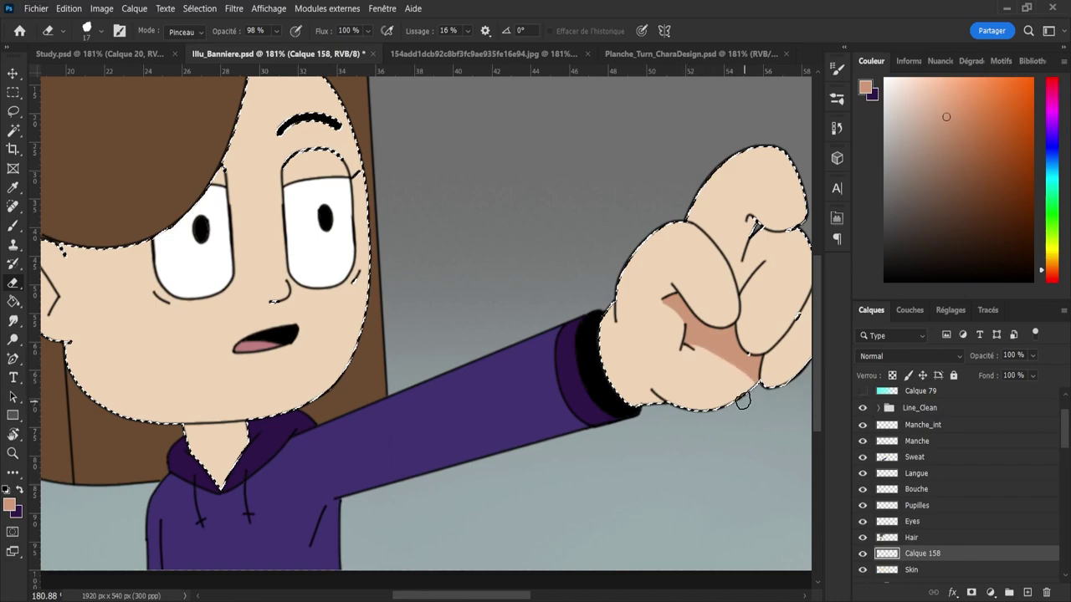
{"action": "key", "text": "b"}
{"action": "left_click_drag", "start_coordinate": [691, 345], "coordinate": [755, 400]}
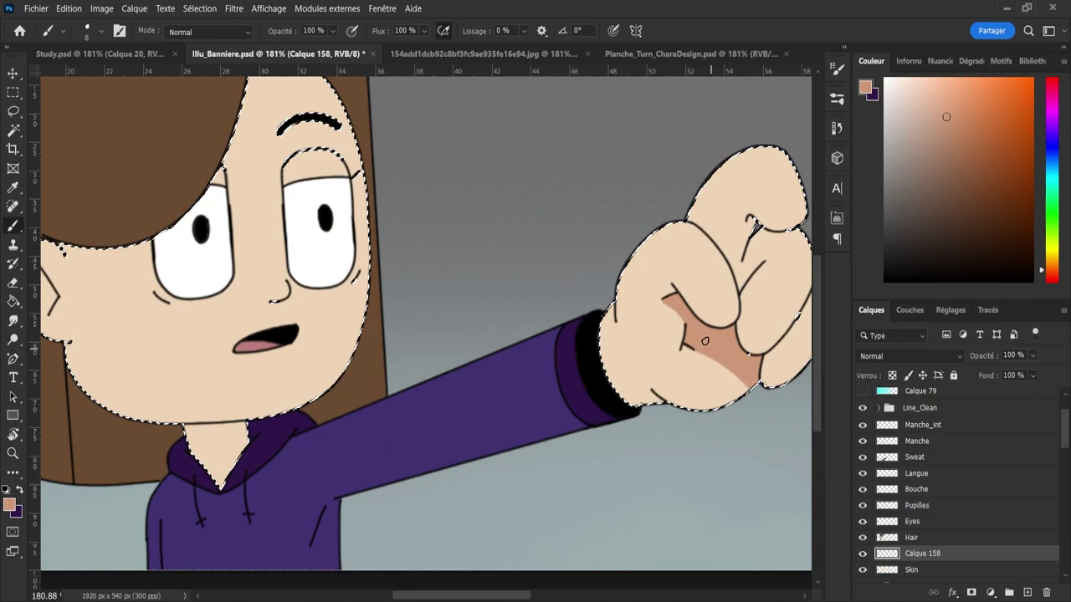
- Reduce the brush size to 5 and paint shadow around the fist's crease line and along the lower edges of the folded fingers
{"action": "left_click_drag", "start_coordinate": [676, 297], "coordinate": [670, 290]}
{"action": "key", "text": "bracketleft"}
{"action": "key", "text": "bracketleft"}
{"action": "key", "text": "bracketleft"}
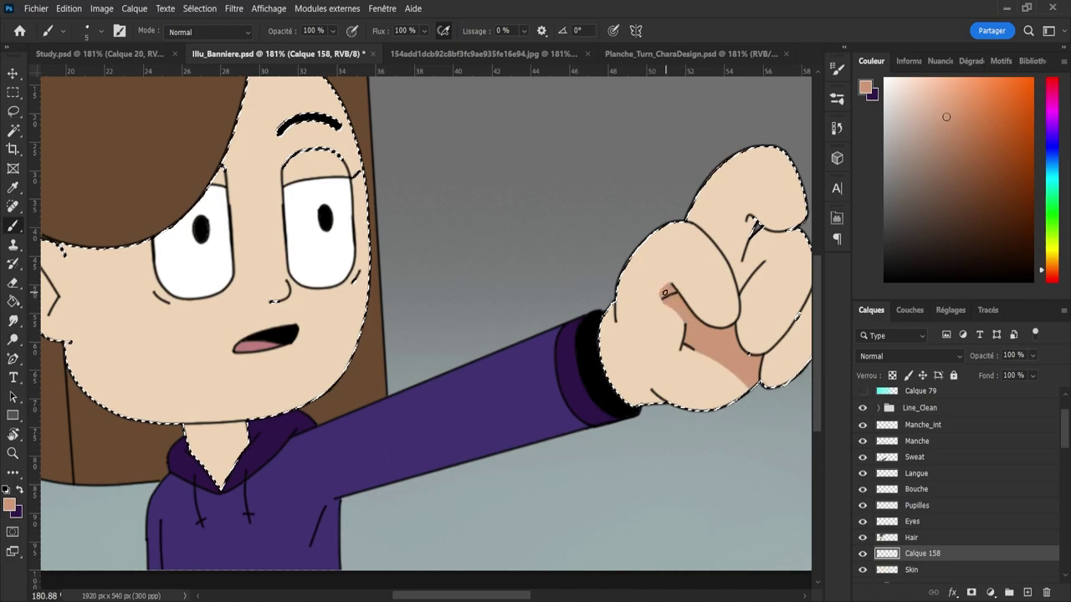
{"action": "left_click_drag", "start_coordinate": [674, 287], "coordinate": [725, 328]}
{"action": "left_click_drag", "start_coordinate": [738, 324], "coordinate": [749, 351]}
{"action": "key", "text": "e"}
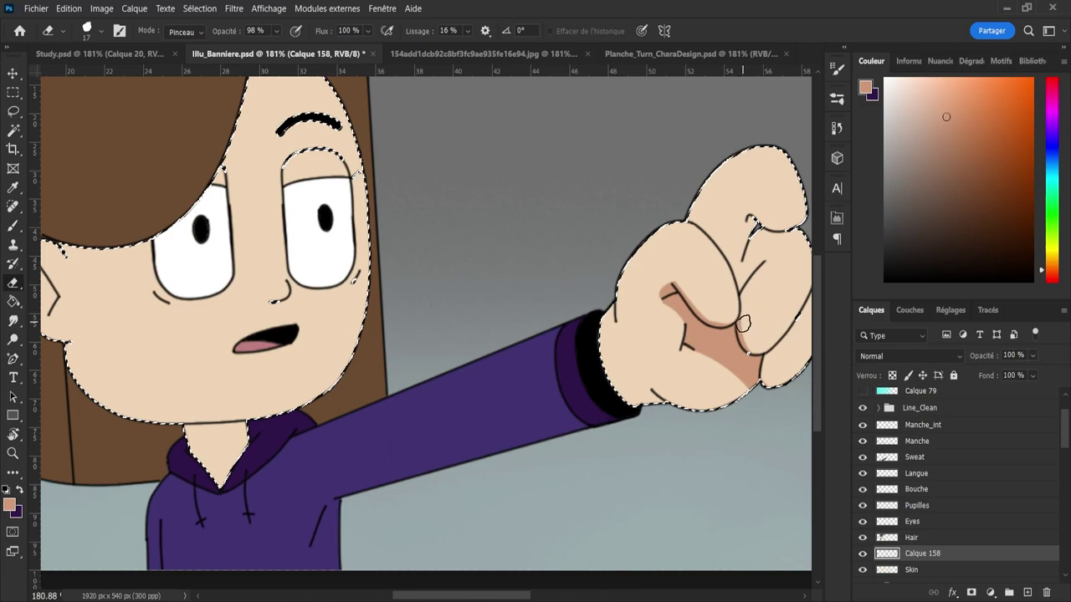
- Paint small shadows around the gap between the fist's upper fingers and trim their edges with the eraser
{"action": "key", "text": "b"}
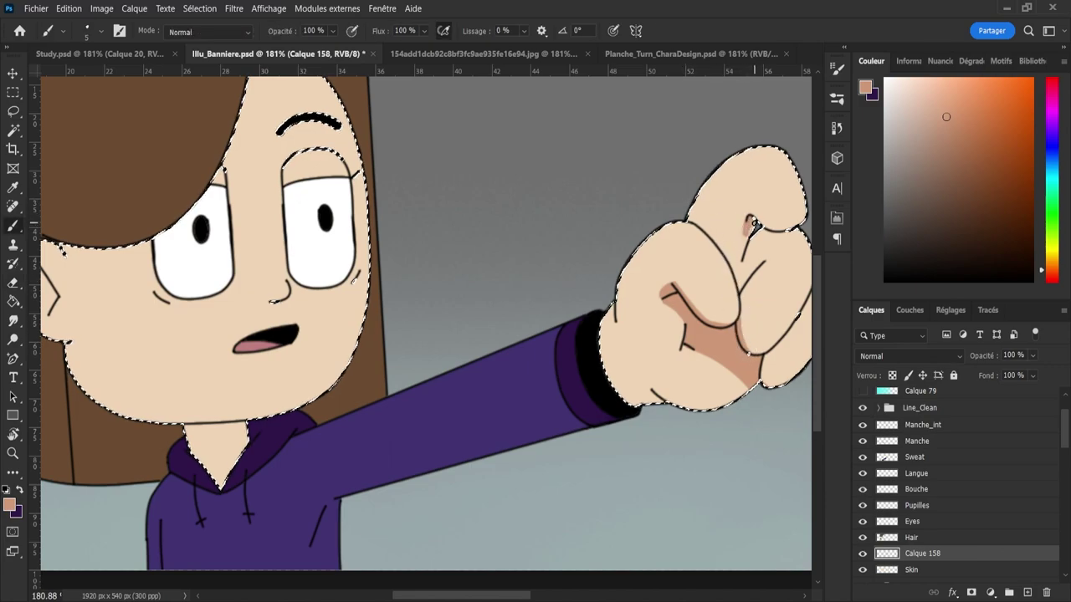
{"action": "key", "text": "e"}
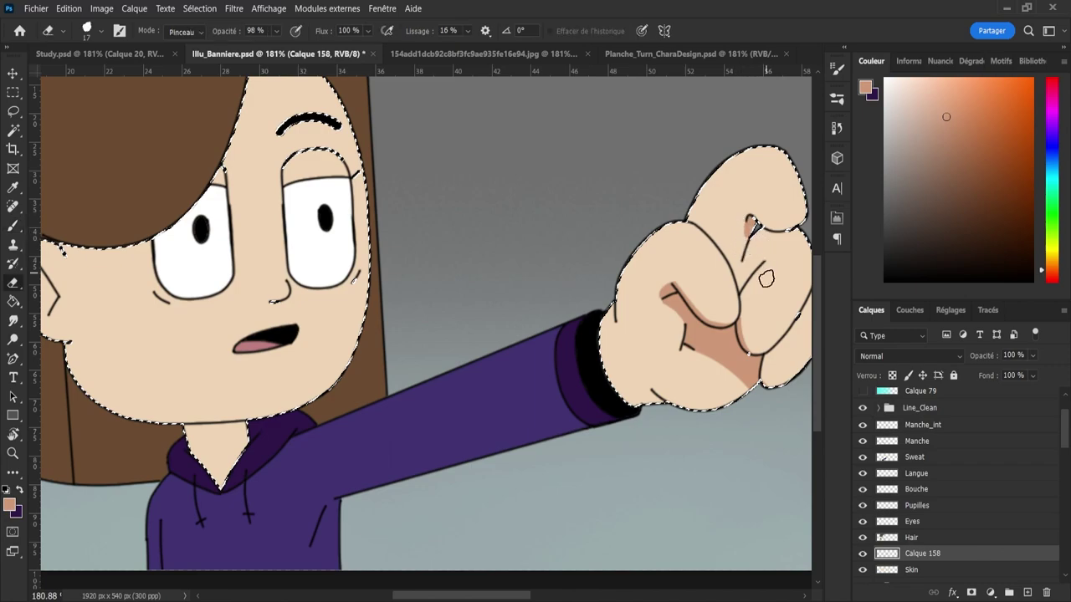
{"action": "key", "text": "b"}
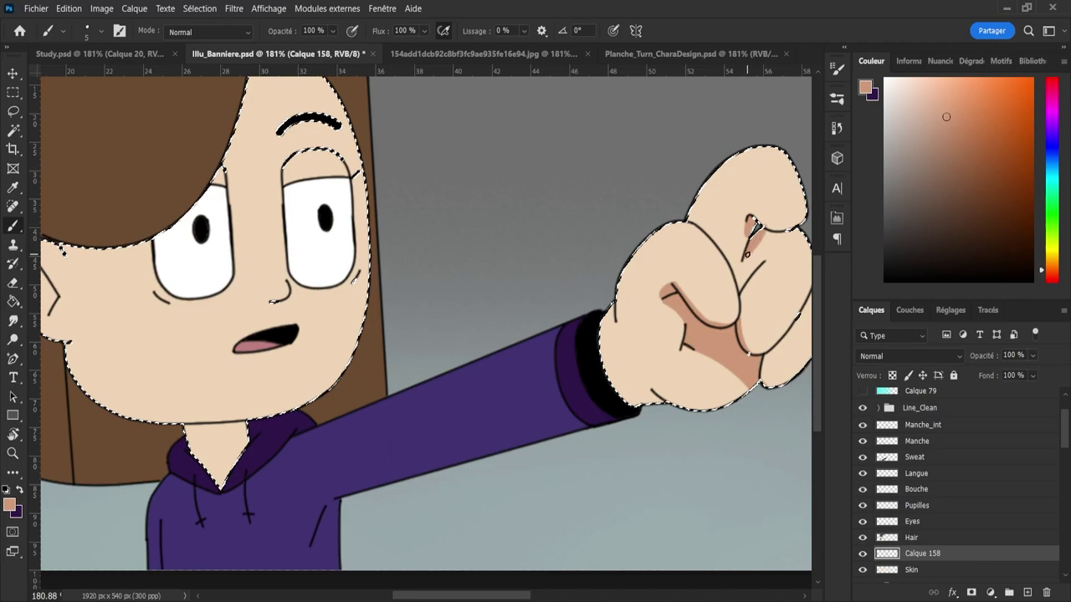
{"action": "key", "text": "e"}
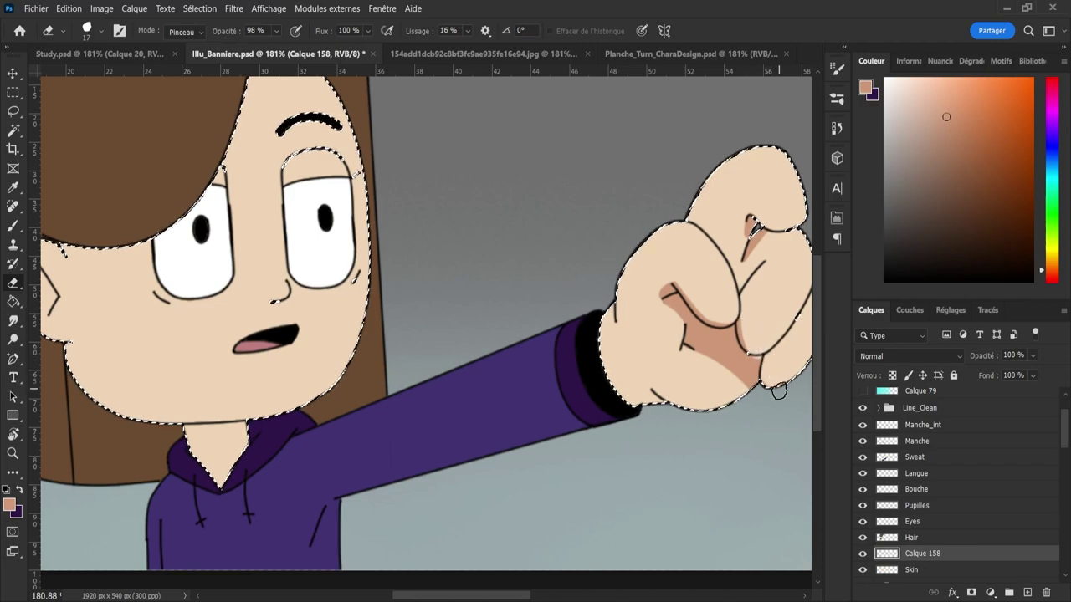
{"action": "key", "text": "b"}
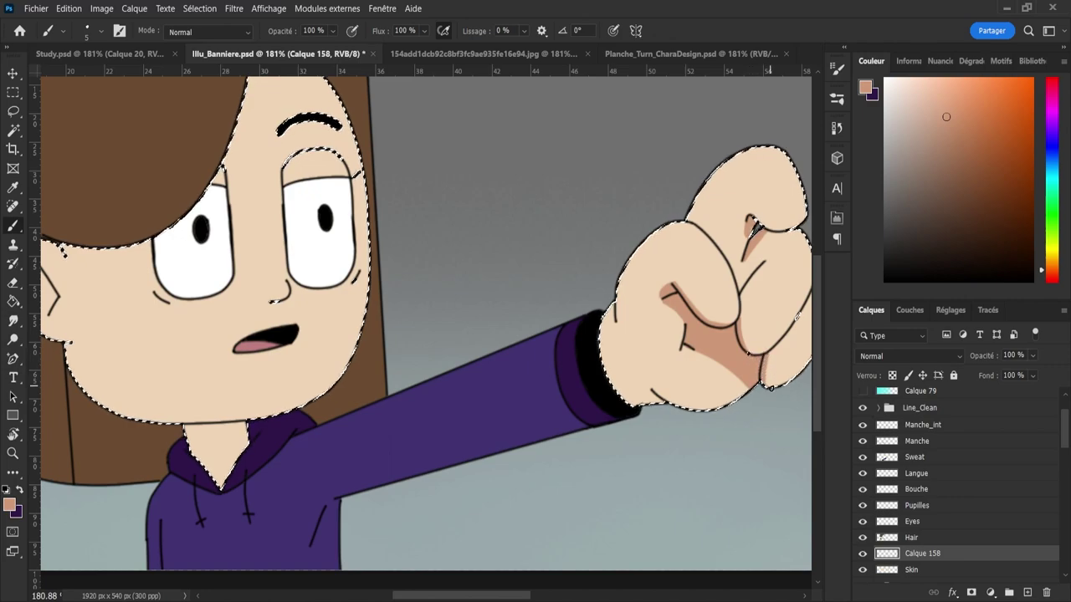
- Refine the shadow around the fist's crease line by alternately erasing the excess above it and repainting its edges
{"action": "key", "text": "e"}
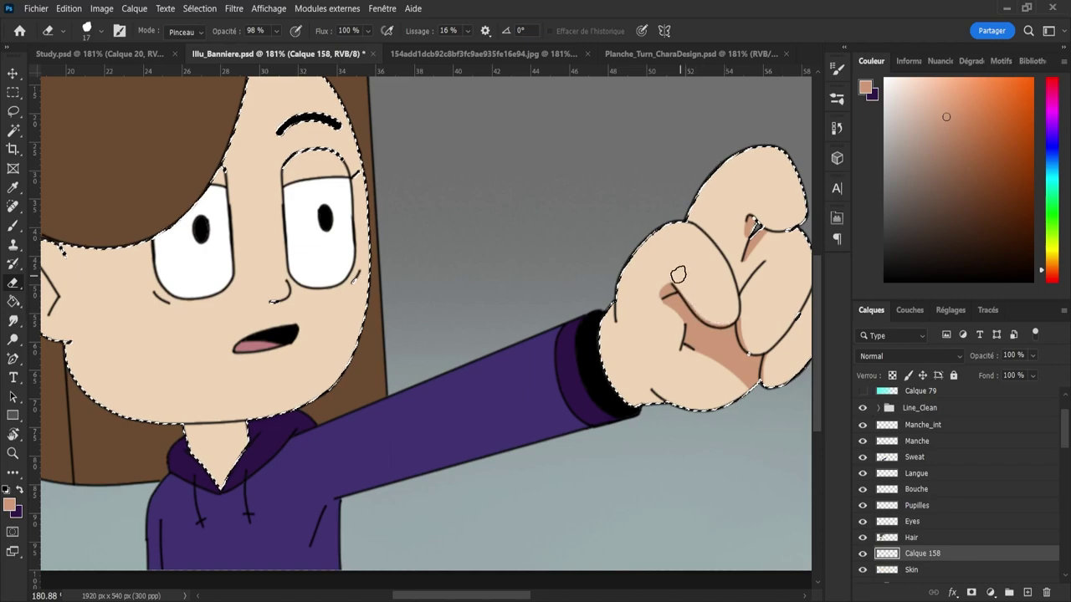
{"action": "key", "text": "b"}
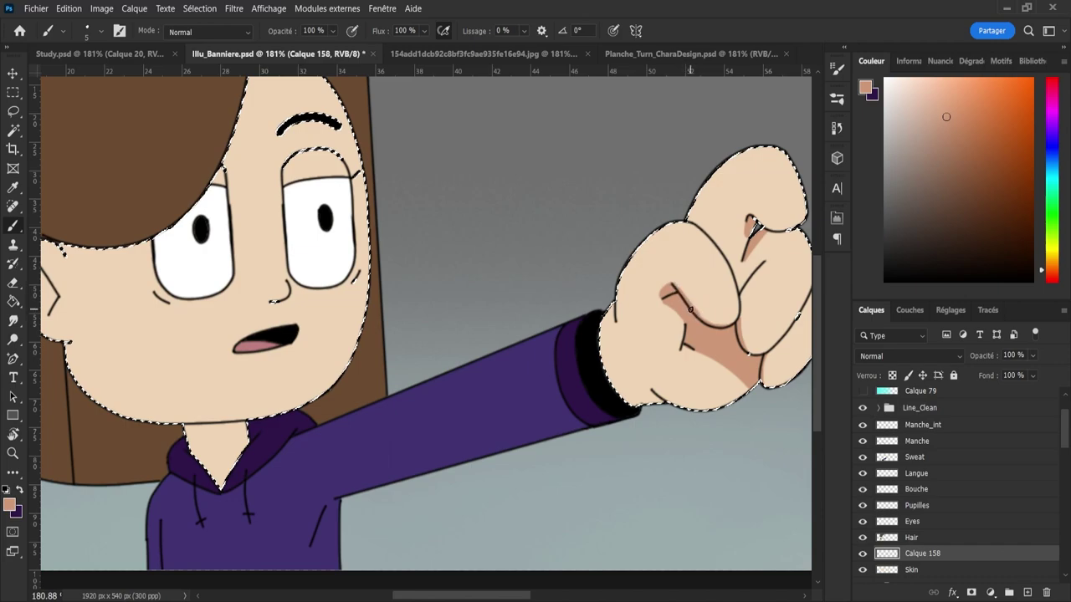
{"action": "key", "text": "e"}
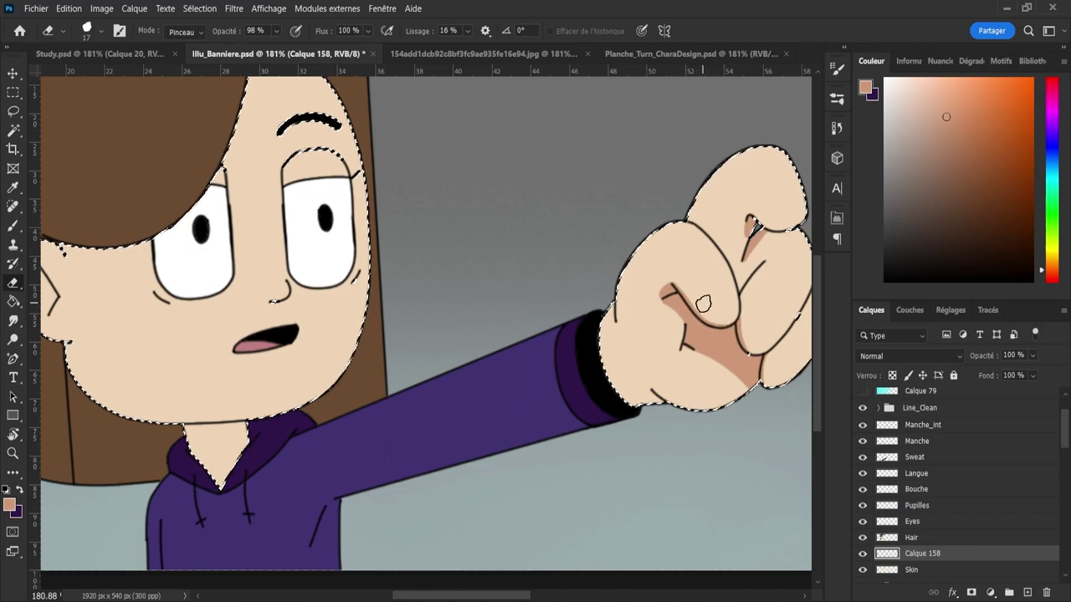
{"action": "key", "text": "b"}
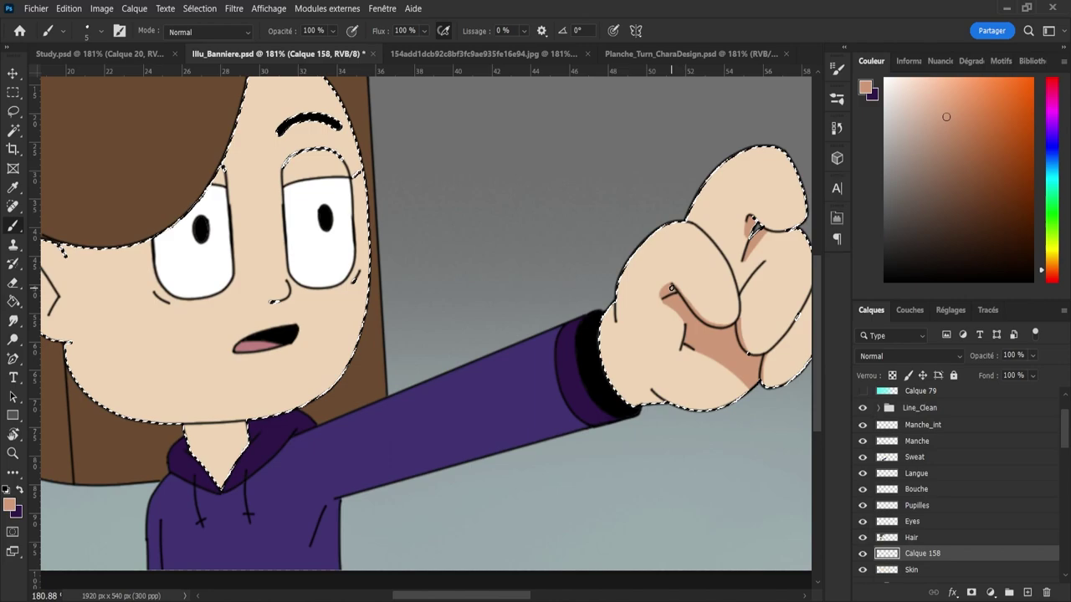
{"action": "key", "text": "e"}
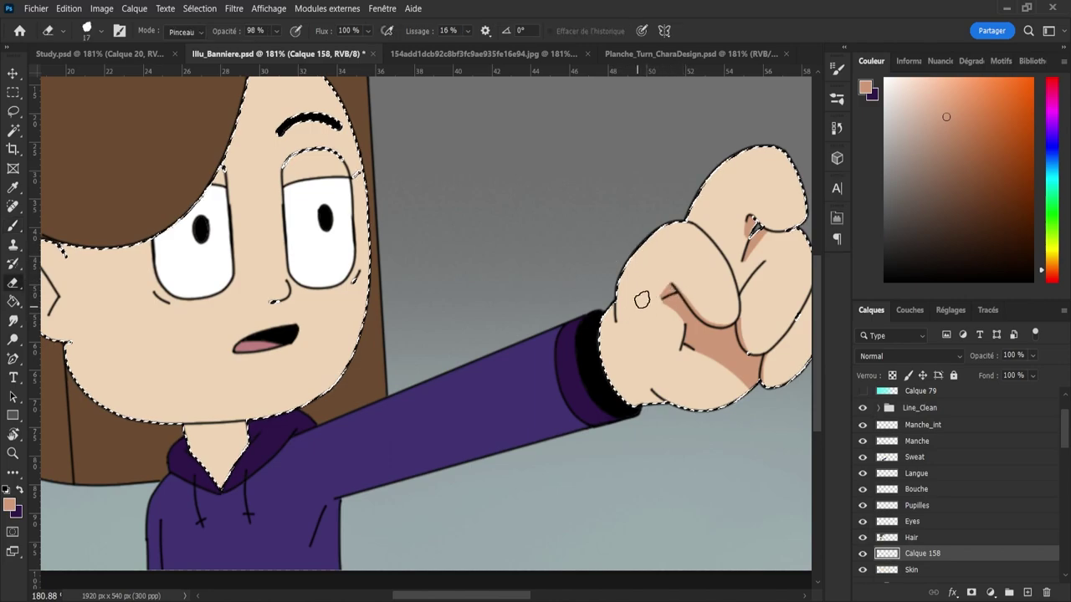
{"action": "key", "text": "b"}
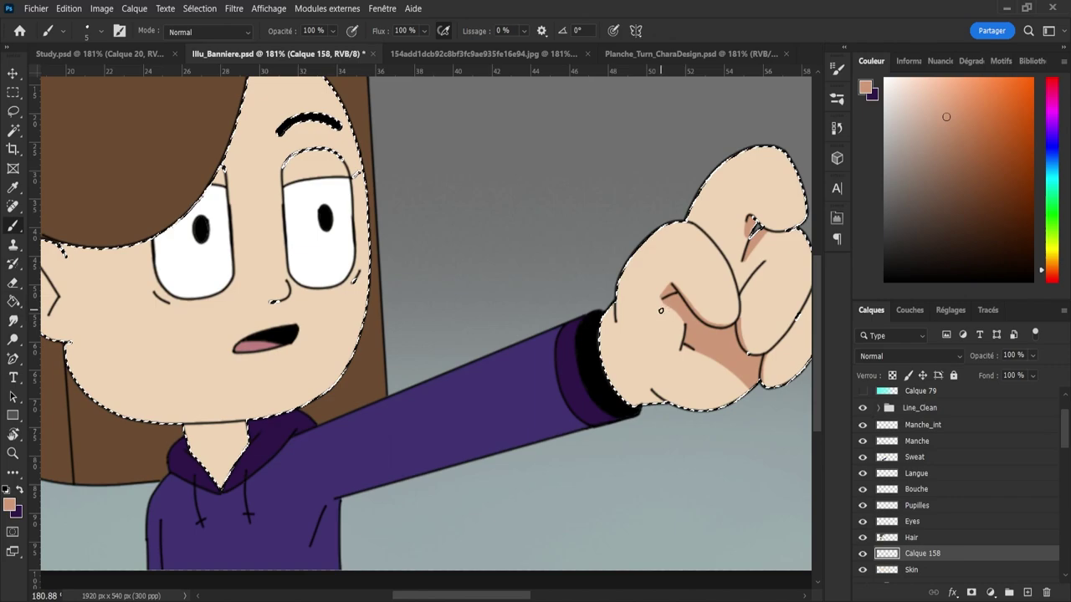
{"action": "key", "text": "e"}
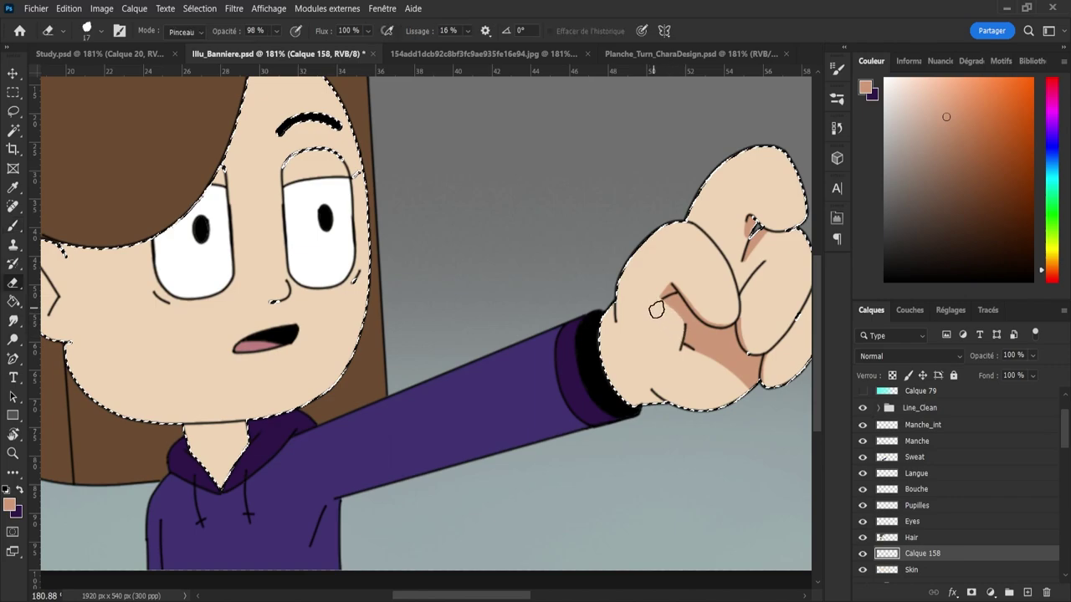
- Paint thin shadows beside the wrist fold and along the outer edges of the fist's fingers, trimming them with the eraser
{"action": "key", "text": "b"}
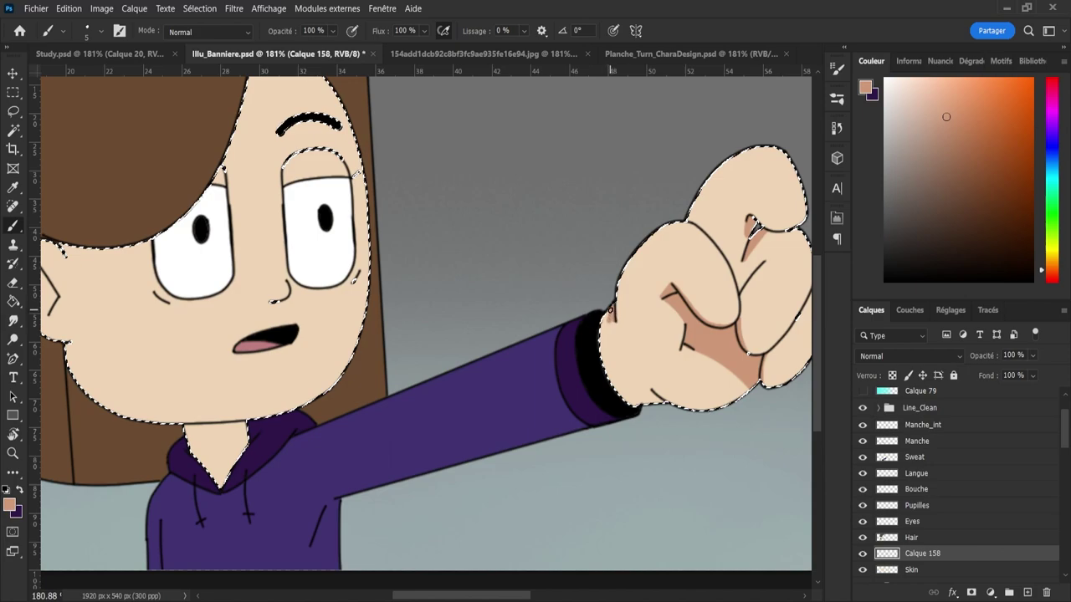
{"action": "key", "text": "e"}
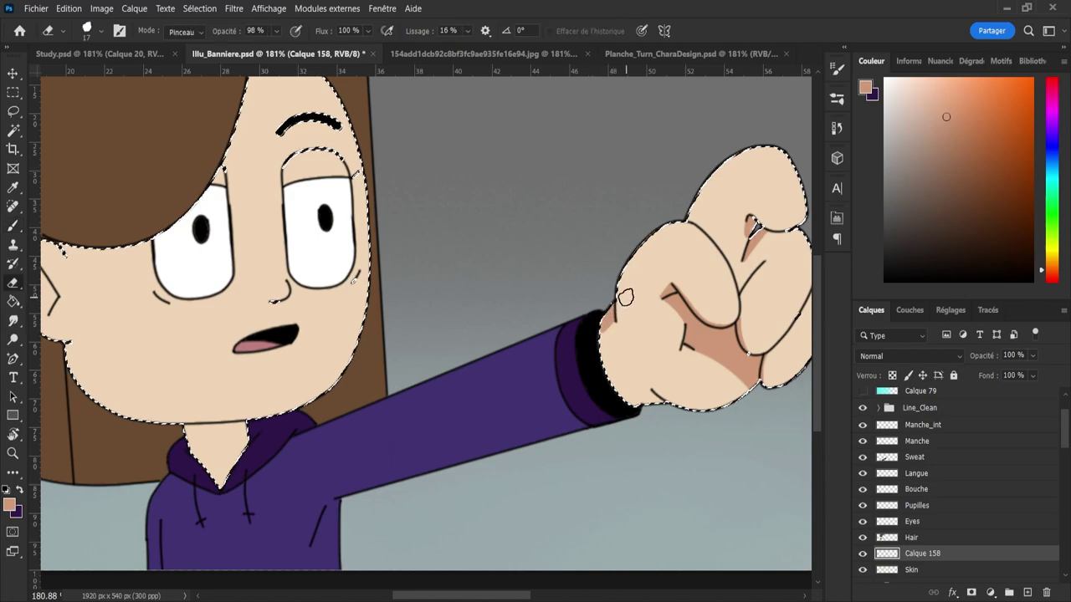
{"action": "key", "text": "b"}
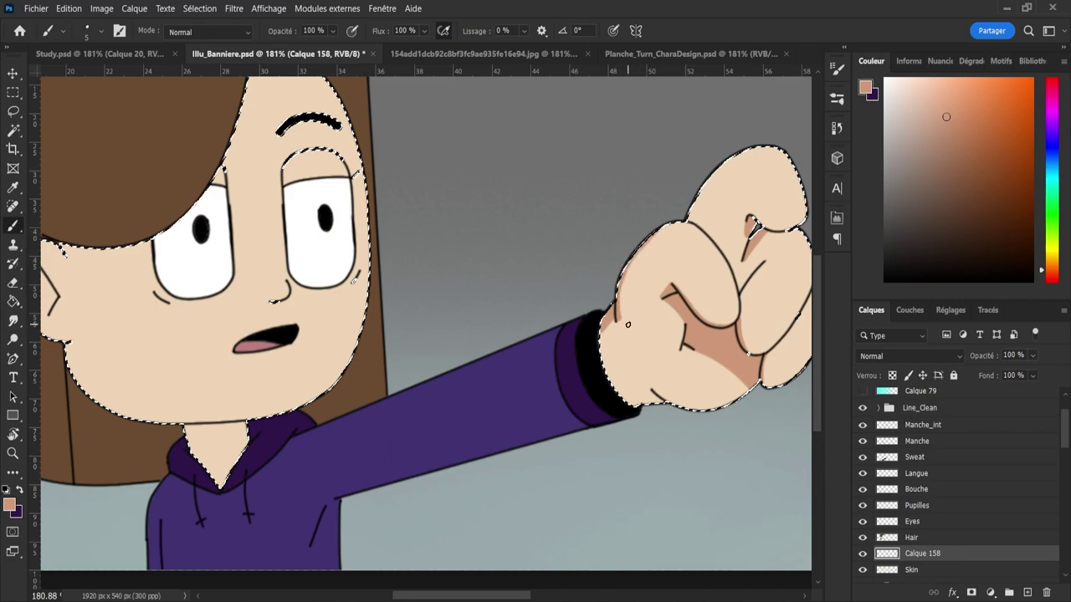
{"action": "key", "text": "e"}
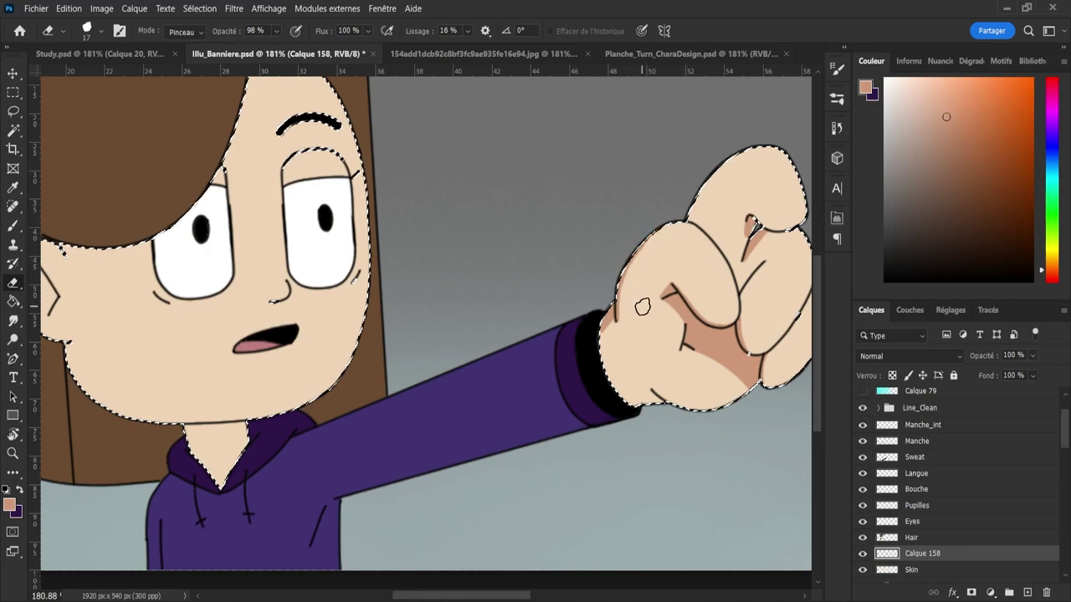
{"action": "key", "text": "b"}
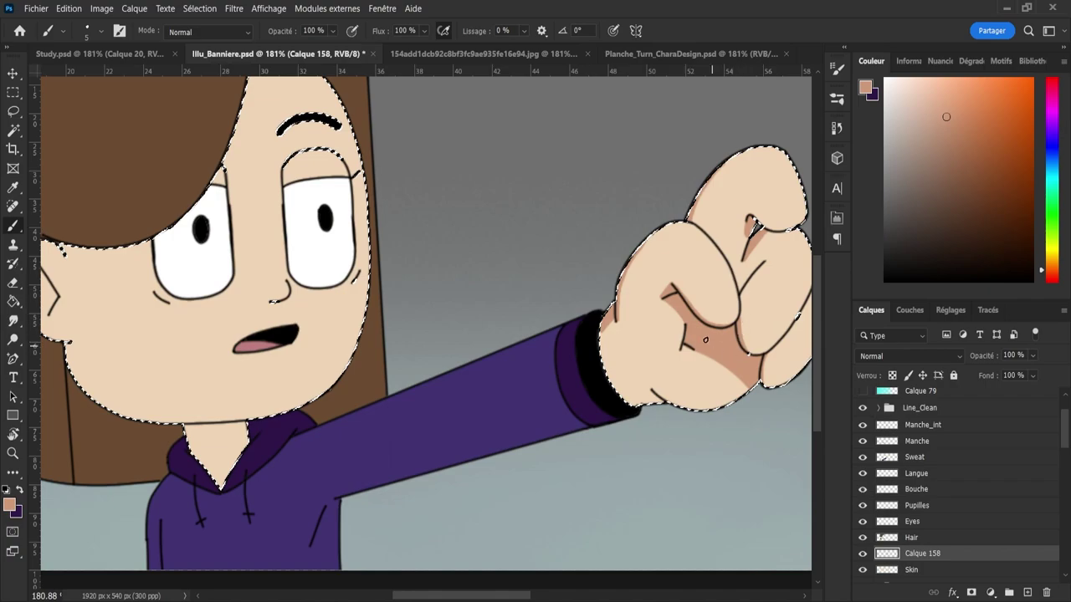
- Enlarge the brush to size 10 and paint darker skin-tone shadows along the jawline and the upper part of the neck
{"action": "key", "text": "z"}
{"action": "left_click_drag", "start_coordinate": [706, 340], "coordinate": [673, 335]}
{"action": "left_click_drag", "start_coordinate": [688, 403], "coordinate": [708, 408]}
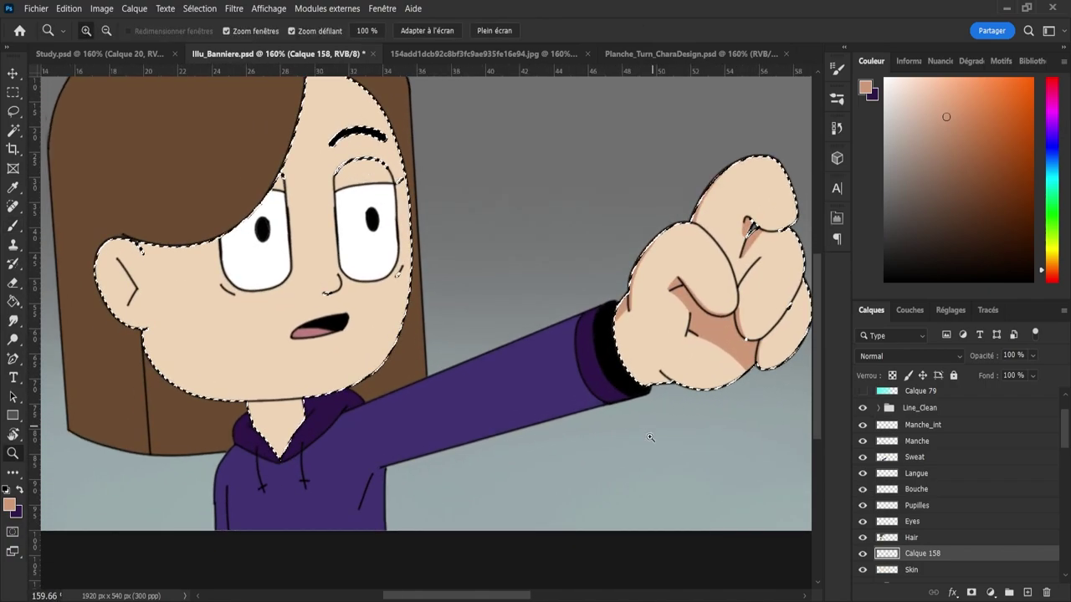
{"action": "left_click_drag", "start_coordinate": [650, 438], "coordinate": [568, 461]}
{"action": "mouse_move", "coordinate": [306, 411]}
{"action": "left_mouse_down"}
{"action": "mouse_move", "coordinate": [319, 412]}
{"action": "mouse_move", "coordinate": [285, 324]}
{"action": "left_mouse_up"}
{"action": "key", "text": "b"}
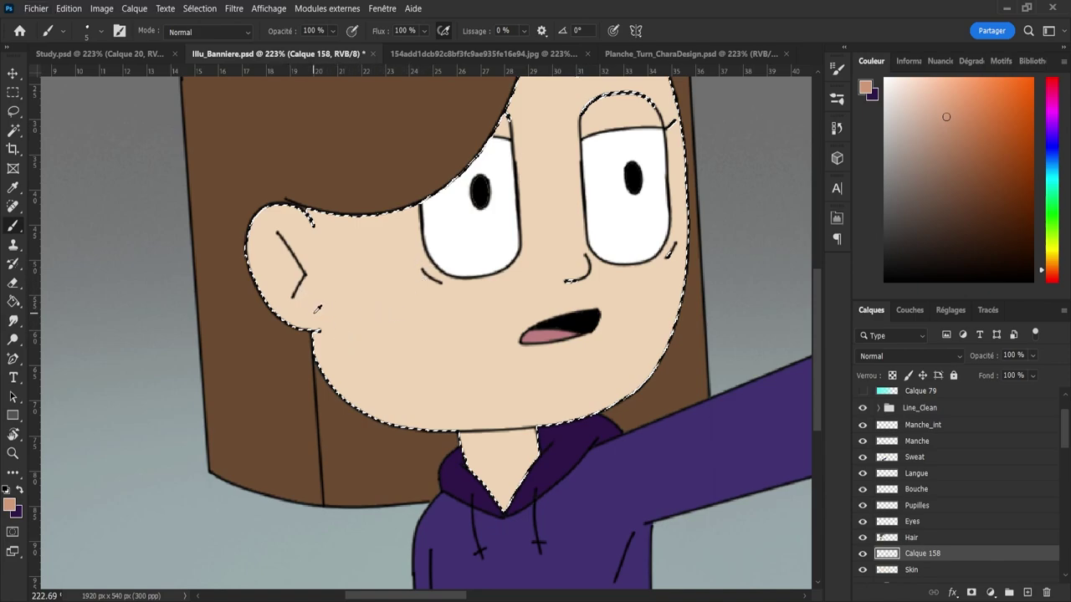
{"action": "key", "text": "bracketright"}
{"action": "key", "text": "bracketright"}
{"action": "key", "text": "bracketright"}
{"action": "key", "text": "bracketright"}
{"action": "key", "text": "bracketright"}
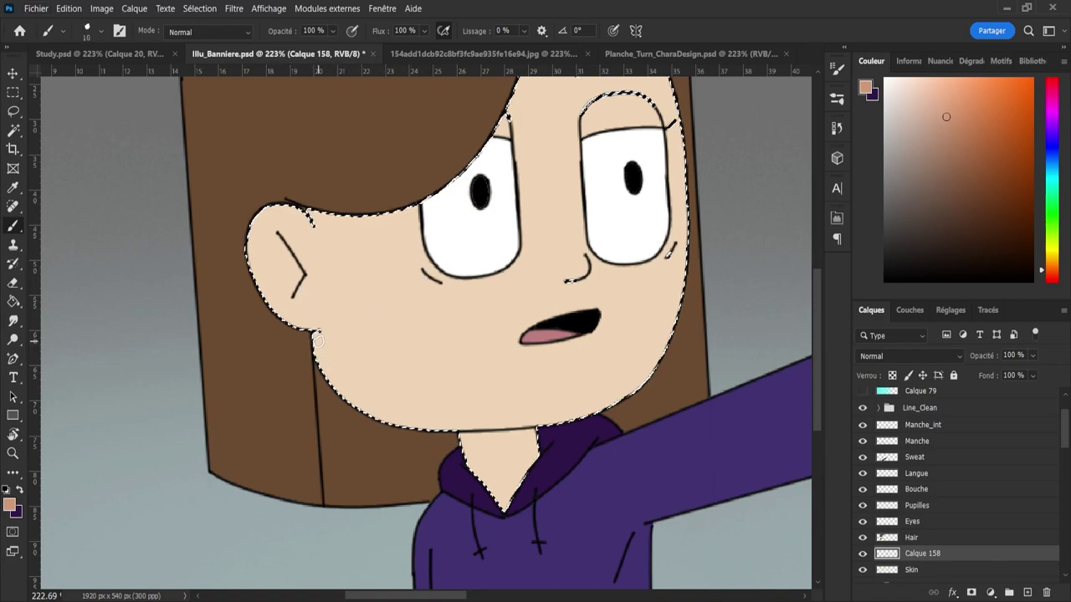
{"action": "left_click_drag", "start_coordinate": [318, 335], "coordinate": [333, 385]}
{"action": "mouse_move", "coordinate": [317, 336]}
{"action": "left_mouse_down"}
{"action": "mouse_move", "coordinate": [364, 403]}
{"action": "mouse_move", "coordinate": [314, 336]}
{"action": "mouse_move", "coordinate": [372, 408]}
{"action": "mouse_move", "coordinate": [331, 369]}
{"action": "mouse_move", "coordinate": [423, 430]}
{"action": "mouse_move", "coordinate": [367, 408]}
{"action": "mouse_move", "coordinate": [440, 429]}
{"action": "mouse_move", "coordinate": [391, 421]}
{"action": "mouse_move", "coordinate": [516, 434]}
{"action": "mouse_move", "coordinate": [450, 437]}
{"action": "mouse_move", "coordinate": [512, 437]}
{"action": "mouse_move", "coordinate": [475, 443]}
{"action": "mouse_move", "coordinate": [538, 438]}
{"action": "mouse_move", "coordinate": [470, 451]}
{"action": "mouse_move", "coordinate": [541, 448]}
{"action": "left_mouse_up"}
{"action": "left_click_drag", "start_coordinate": [409, 427], "coordinate": [516, 433]}
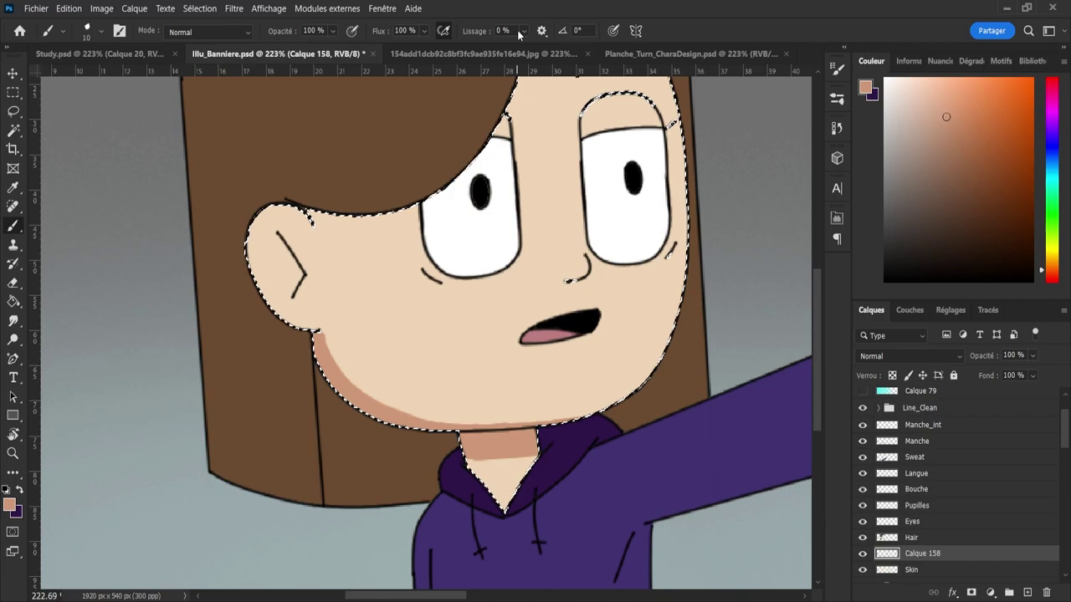
- Set smoothing to 69% for the brush and 56% for the eraser at 100% opacity, and erase the jawline shadow thinner
{"action": "left_click", "coordinate": [565, 50]}
{"action": "key", "text": "e"}
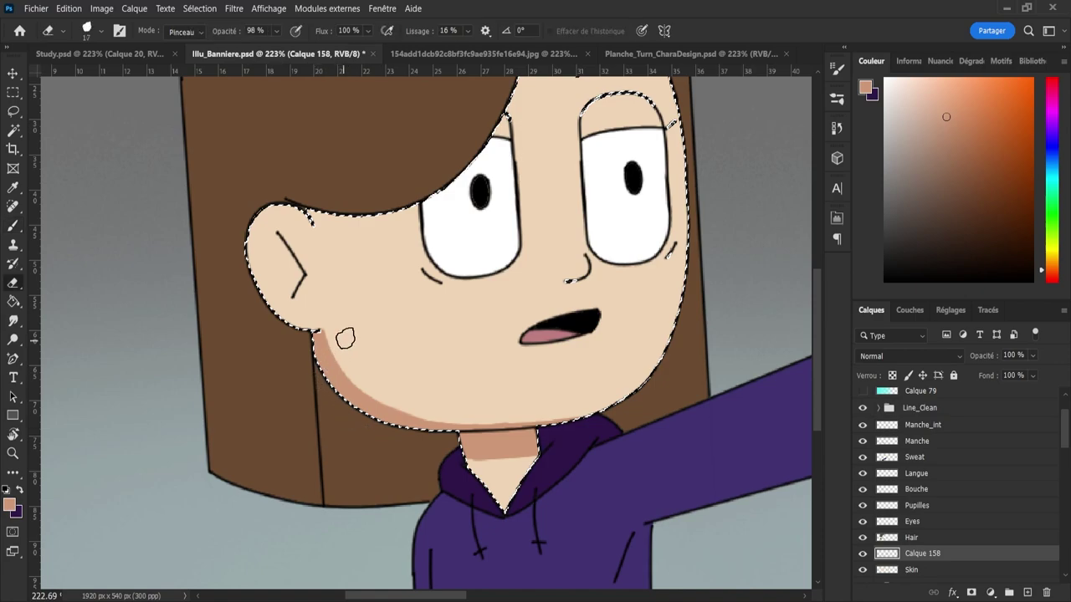
{"action": "mouse_move", "coordinate": [473, 35]}
{"action": "left_mouse_down"}
{"action": "mouse_move", "coordinate": [505, 41]}
{"action": "mouse_move", "coordinate": [484, 46]}
{"action": "left_mouse_up"}
{"action": "key", "text": "0"}
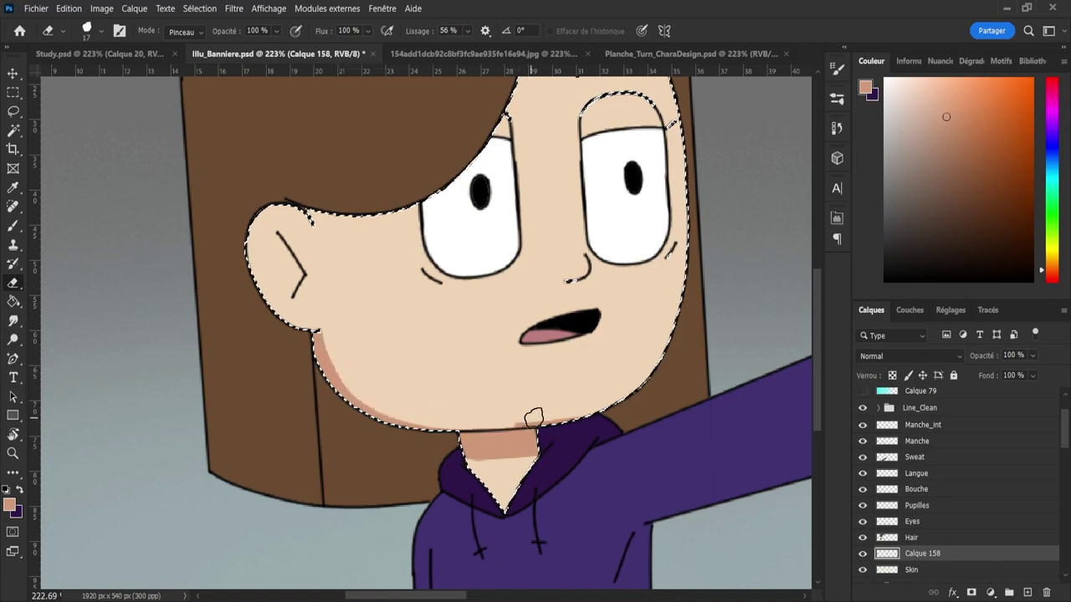
- Paint shadows along the ear's outer edge and beneath the hair fringe, and thin the ear shadow with the eraser
{"action": "key", "text": "b"}
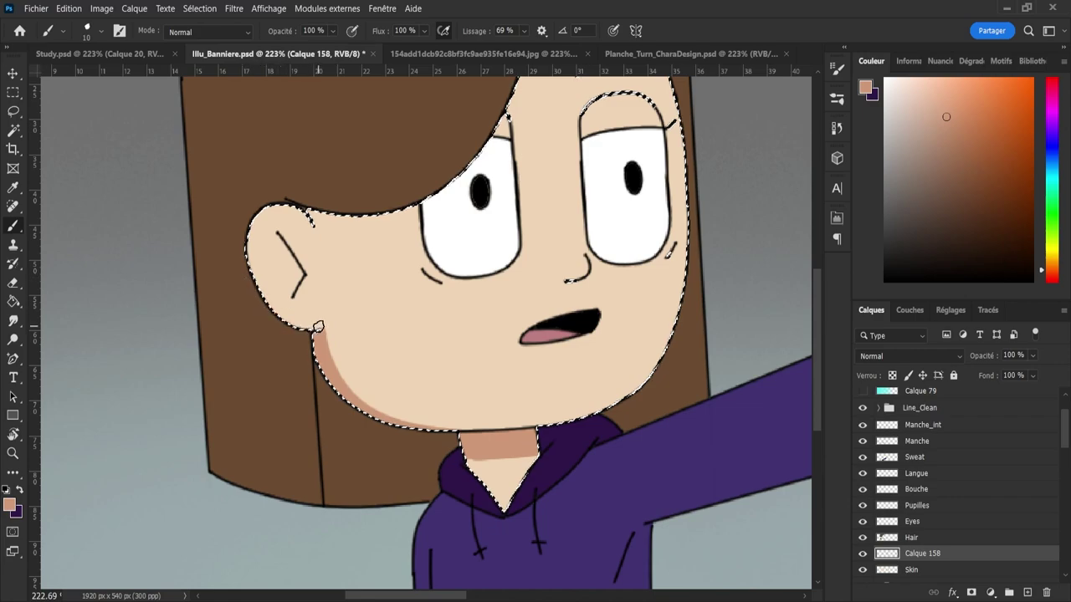
{"action": "mouse_move", "coordinate": [318, 326]}
{"action": "left_mouse_down"}
{"action": "mouse_move", "coordinate": [273, 312]}
{"action": "mouse_move", "coordinate": [253, 283]}
{"action": "mouse_move", "coordinate": [243, 244]}
{"action": "mouse_move", "coordinate": [253, 208]}
{"action": "mouse_move", "coordinate": [283, 195]}
{"action": "mouse_move", "coordinate": [303, 201]}
{"action": "mouse_move", "coordinate": [325, 231]}
{"action": "mouse_move", "coordinate": [319, 215]}
{"action": "mouse_move", "coordinate": [434, 195]}
{"action": "left_mouse_up"}
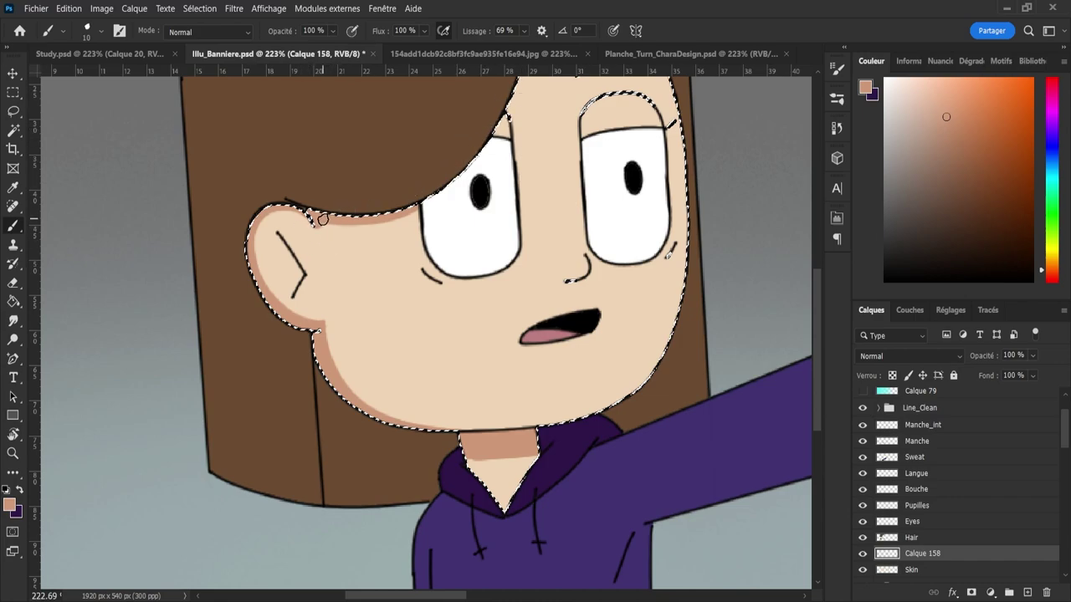
{"action": "mouse_move", "coordinate": [316, 222]}
{"action": "left_mouse_down"}
{"action": "mouse_move", "coordinate": [416, 211]}
{"action": "mouse_move", "coordinate": [432, 195]}
{"action": "left_mouse_up"}
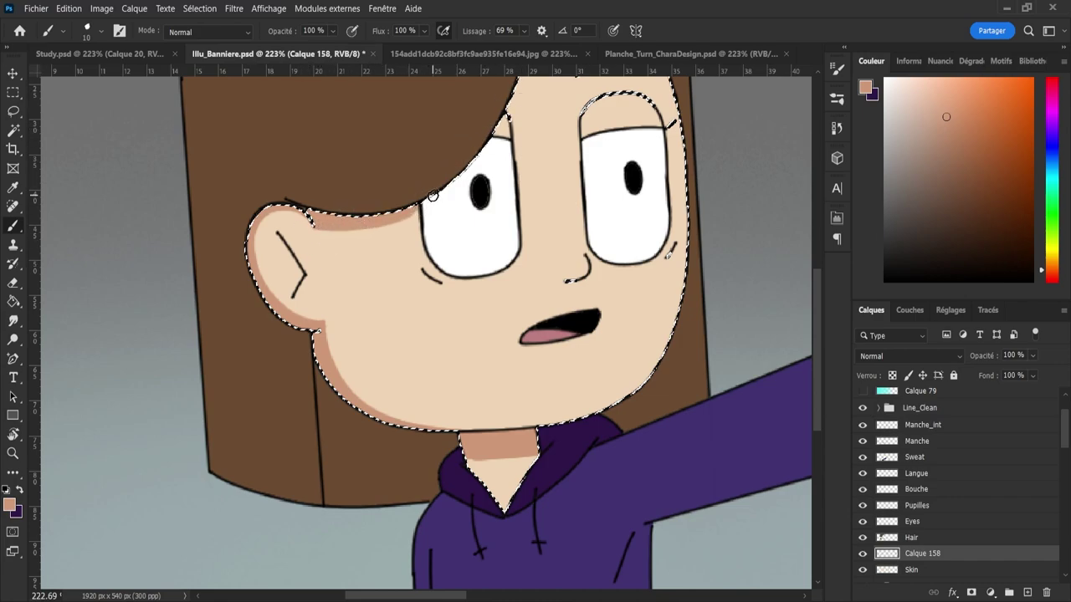
{"action": "key", "text": "e"}
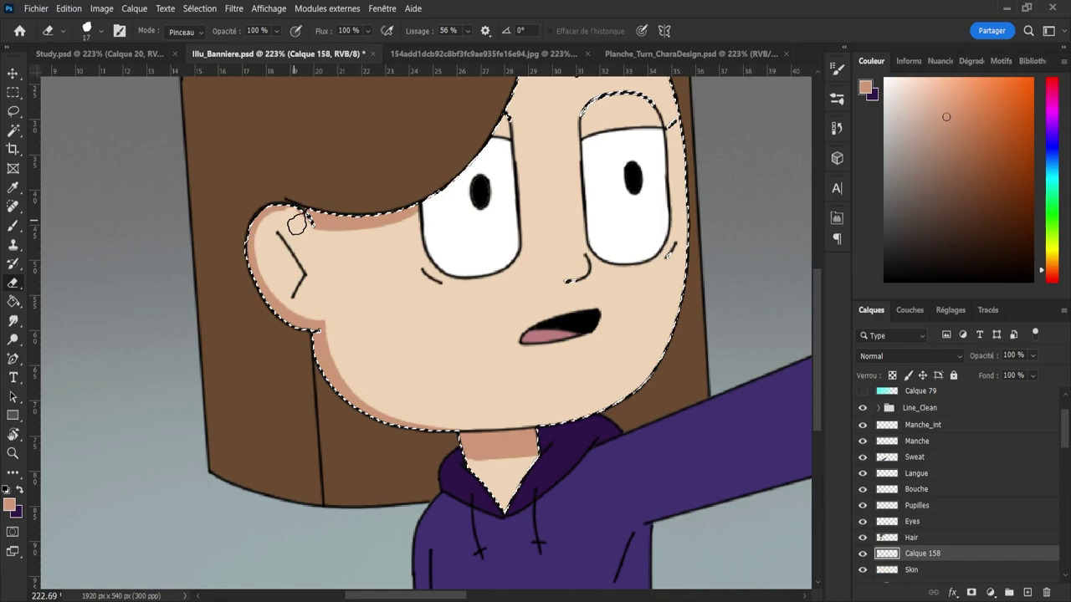
{"action": "mouse_move", "coordinate": [312, 249]}
{"action": "left_mouse_down"}
{"action": "mouse_move", "coordinate": [250, 194]}
{"action": "mouse_move", "coordinate": [276, 216]}
{"action": "mouse_move", "coordinate": [265, 261]}
{"action": "mouse_move", "coordinate": [276, 290]}
{"action": "mouse_move", "coordinate": [349, 321]}
{"action": "left_mouse_up"}
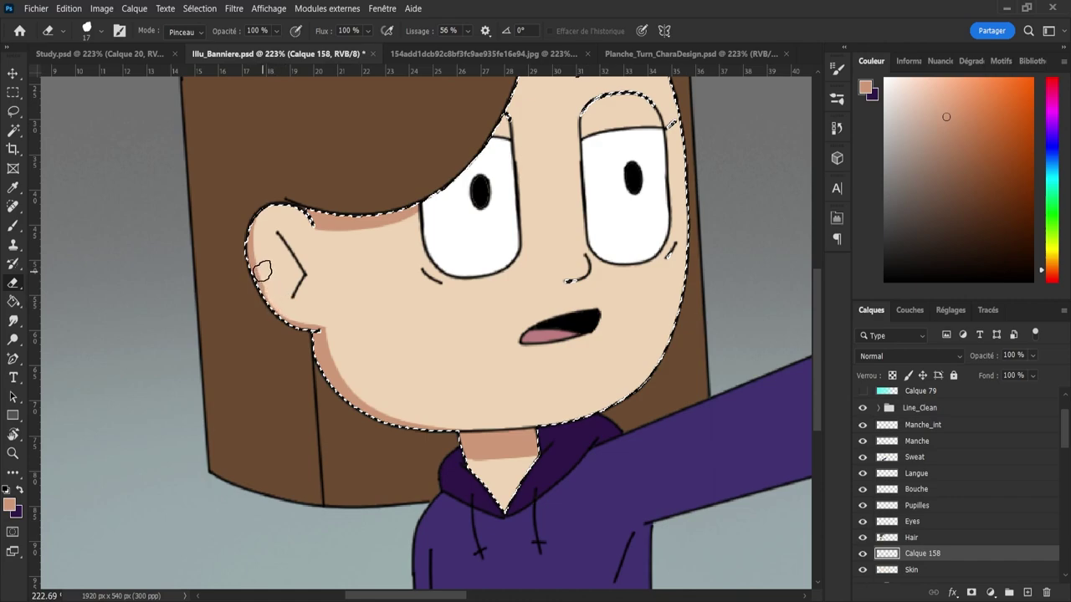
- Paint a shadow along the ear's lower edge, and reduce the brush to size 3 to shade beside the inner ear fold
{"action": "key", "text": "b"}
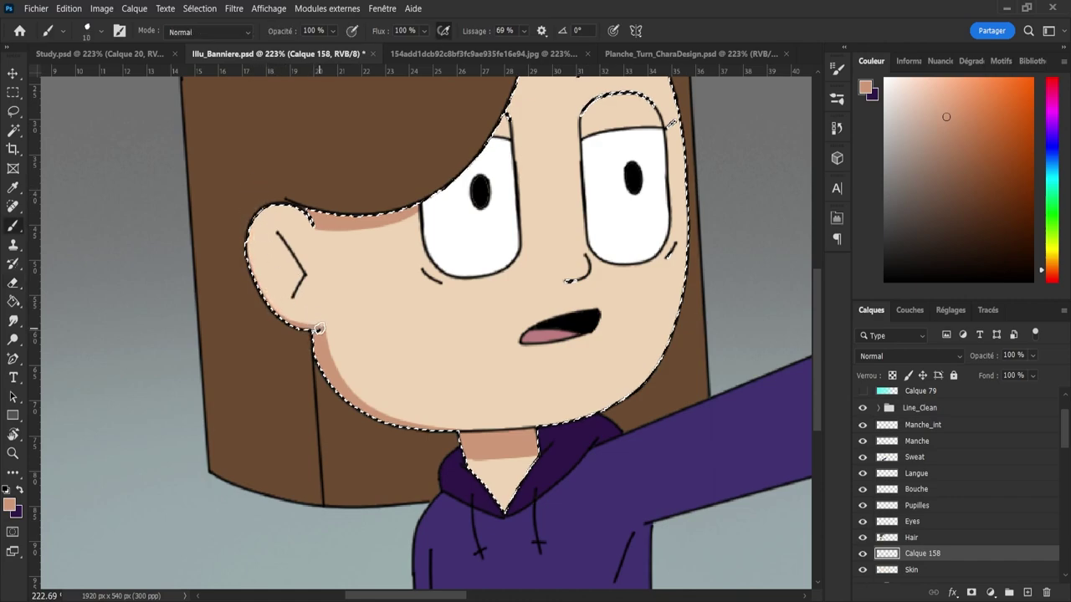
{"action": "mouse_move", "coordinate": [298, 330]}
{"action": "left_mouse_down"}
{"action": "mouse_move", "coordinate": [249, 287]}
{"action": "mouse_move", "coordinate": [236, 229]}
{"action": "left_mouse_up"}
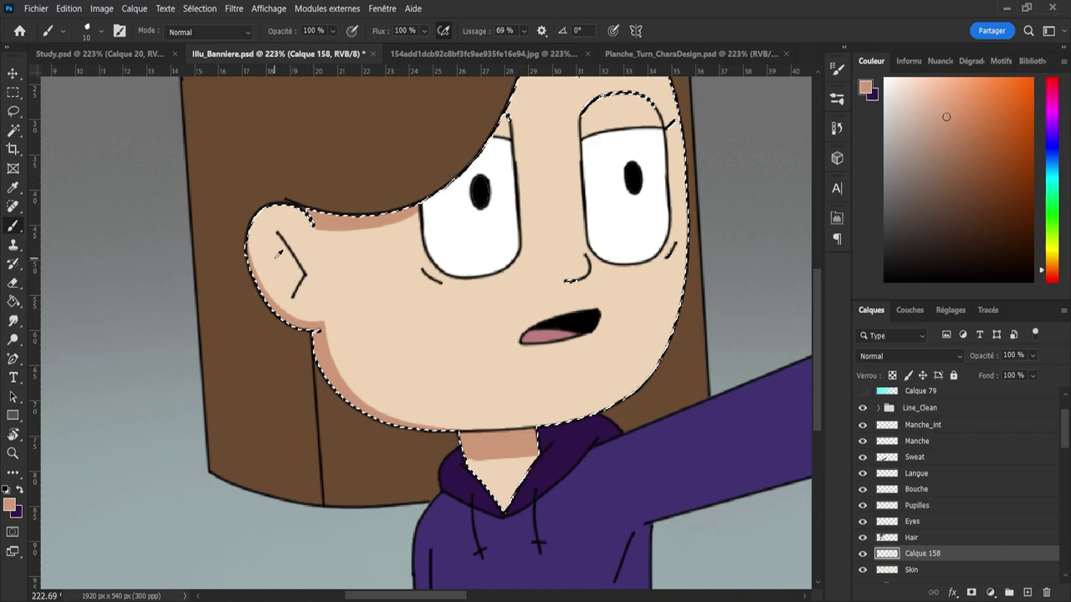
{"action": "key", "text": "["}
{"action": "key", "text": "["}
{"action": "key", "text": "["}
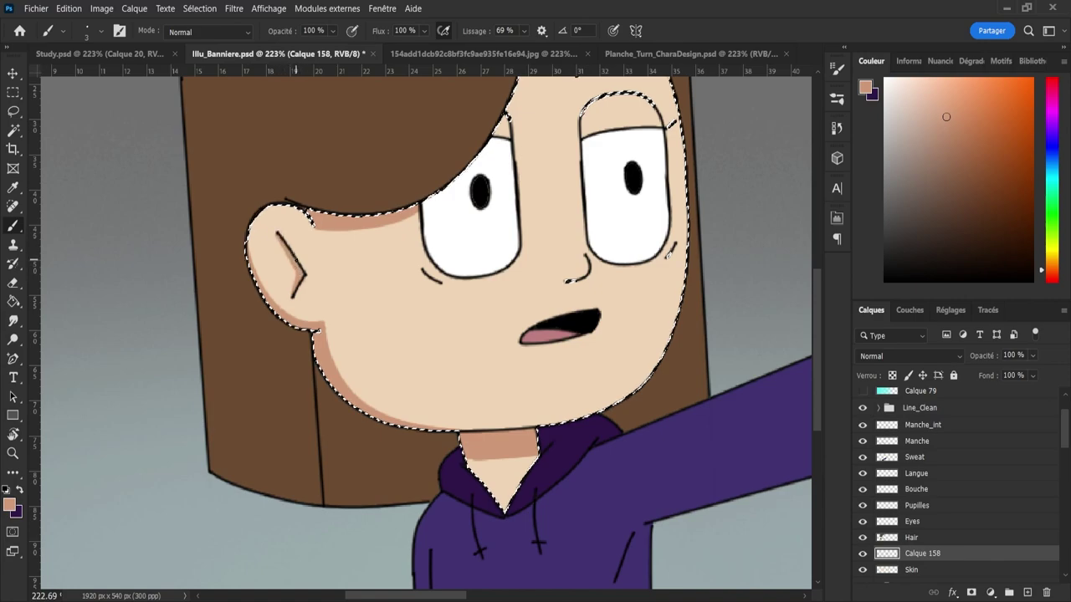
{"action": "key", "text": "e"}
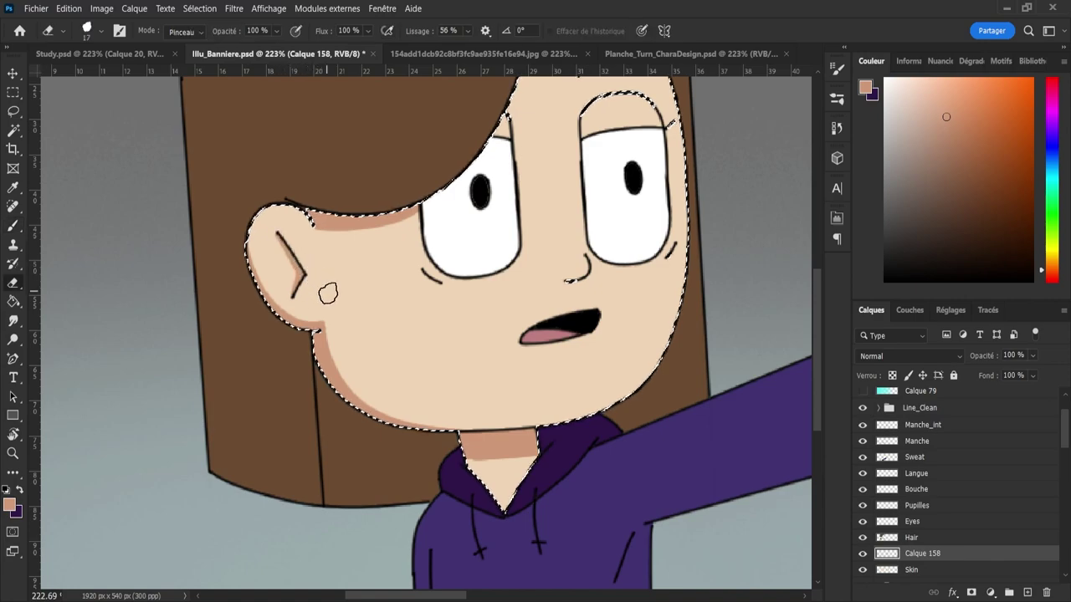
- Paint a small shadow inside the nose line with a size 5 brush and trim its edge with the eraser
{"action": "key", "text": "b"}
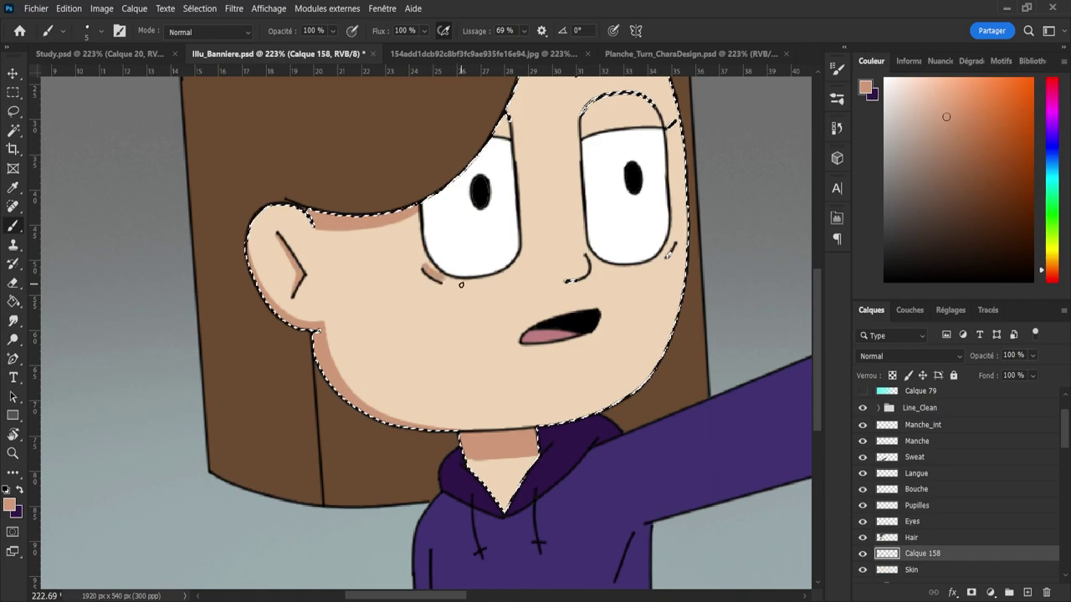
{"action": "left_click", "coordinate": [571, 280]}
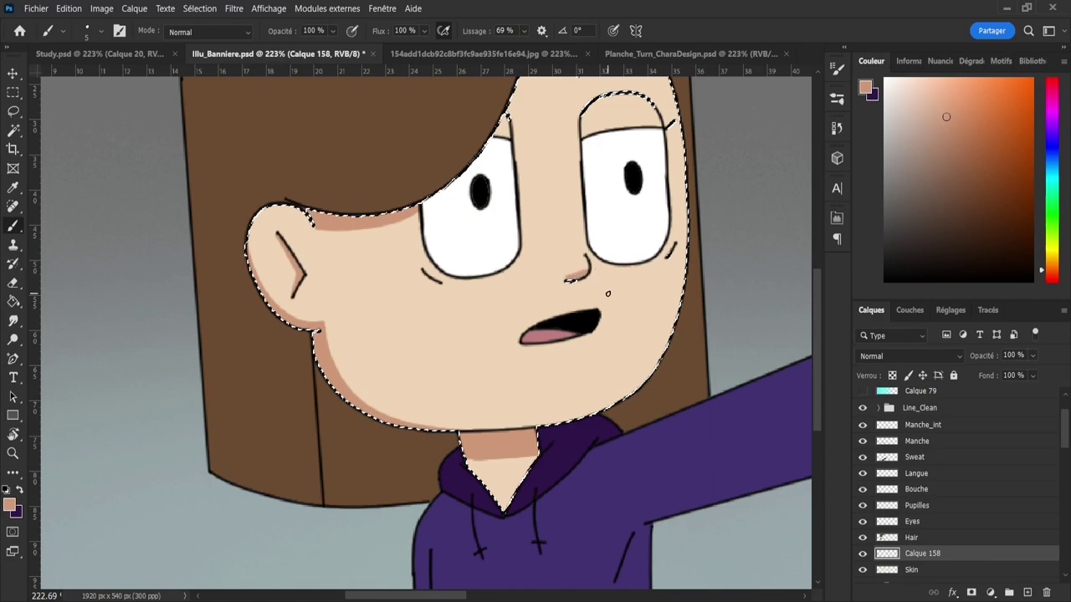
{"action": "key", "text": "e"}
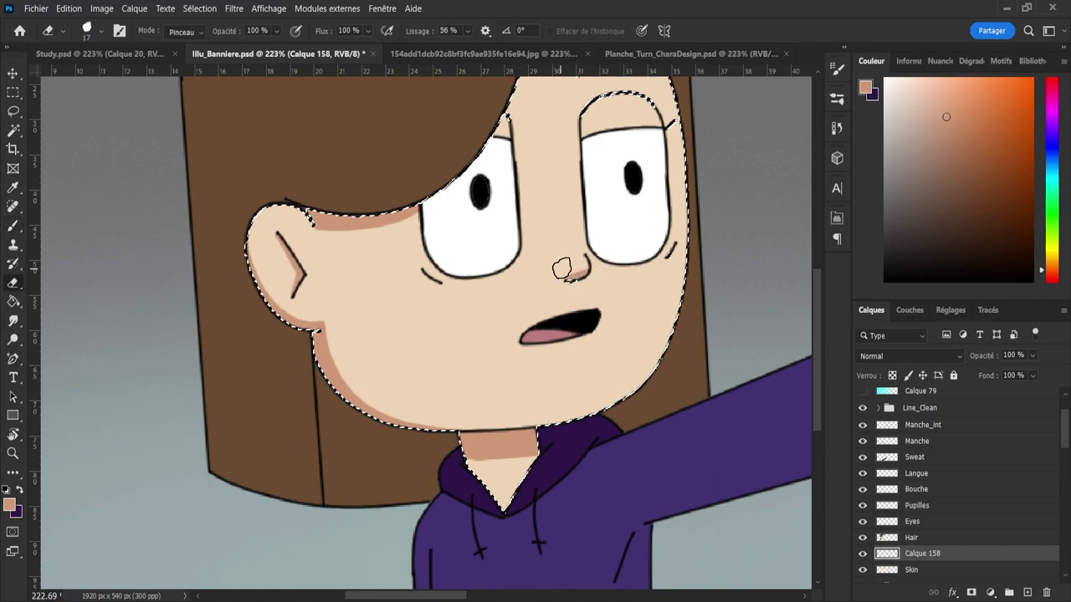
- Reshape the lower edge of the neck shadow into a downward curve by erasing, repainting and trimming it
{"action": "key", "text": "z"}
{"action": "mouse_move", "coordinate": [585, 293]}
{"action": "left_mouse_down"}
{"action": "mouse_move", "coordinate": [547, 305]}
{"action": "mouse_move", "coordinate": [566, 175]}
{"action": "mouse_move", "coordinate": [632, 195]}
{"action": "mouse_move", "coordinate": [546, 214]}
{"action": "left_mouse_up"}
{"action": "left_click_drag", "start_coordinate": [592, 297], "coordinate": [565, 309]}
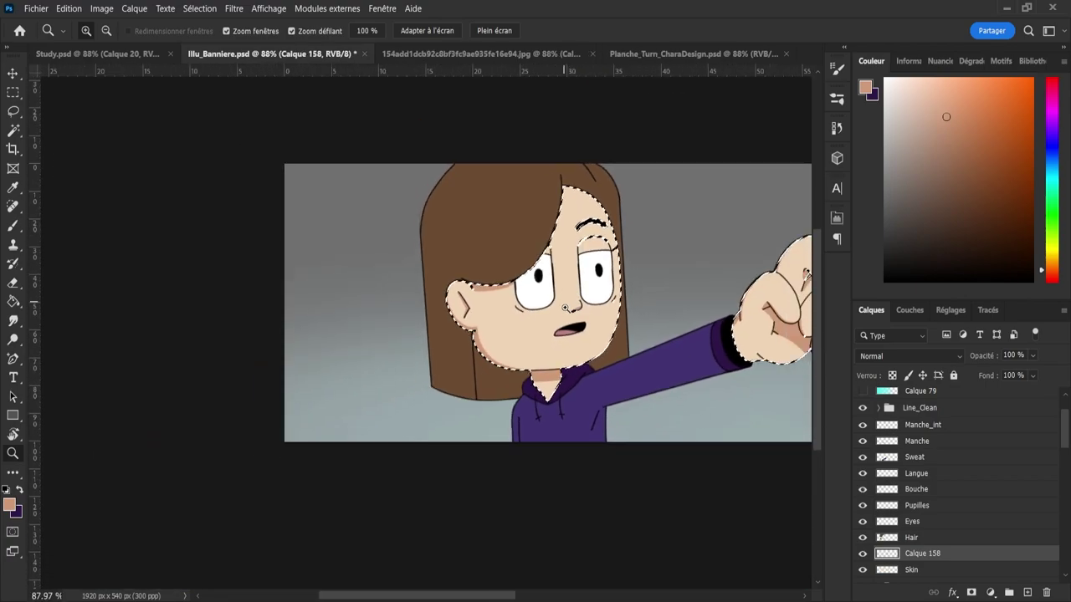
{"action": "left_click_drag", "start_coordinate": [575, 368], "coordinate": [644, 382]}
{"action": "key", "text": "e"}
{"action": "left_click_drag", "start_coordinate": [412, 424], "coordinate": [586, 406]}
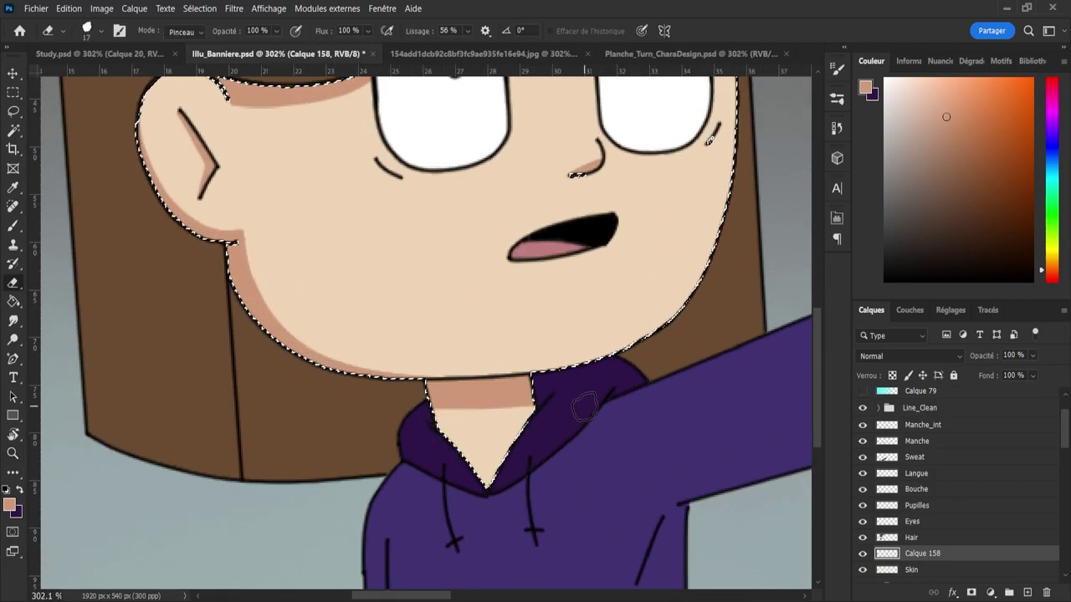
{"action": "key", "text": "ctrl+z"}
{"action": "mouse_move", "coordinate": [425, 425]}
{"action": "left_mouse_down"}
{"action": "mouse_move", "coordinate": [515, 432]}
{"action": "mouse_move", "coordinate": [553, 408]}
{"action": "left_mouse_up"}
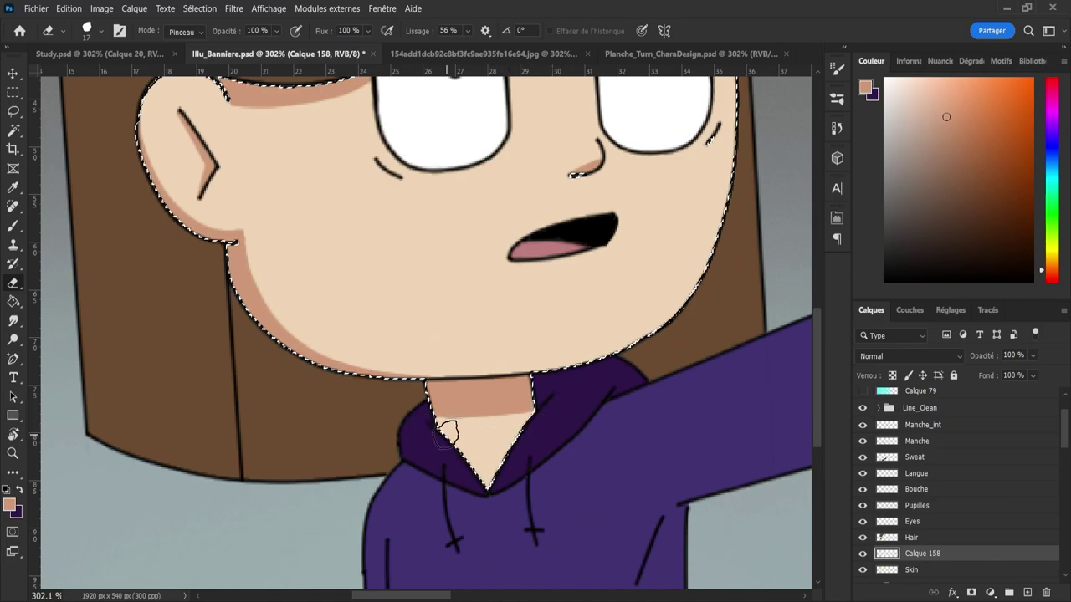
{"action": "key", "text": "b"}
{"action": "left_click_drag", "start_coordinate": [443, 418], "coordinate": [512, 415]}
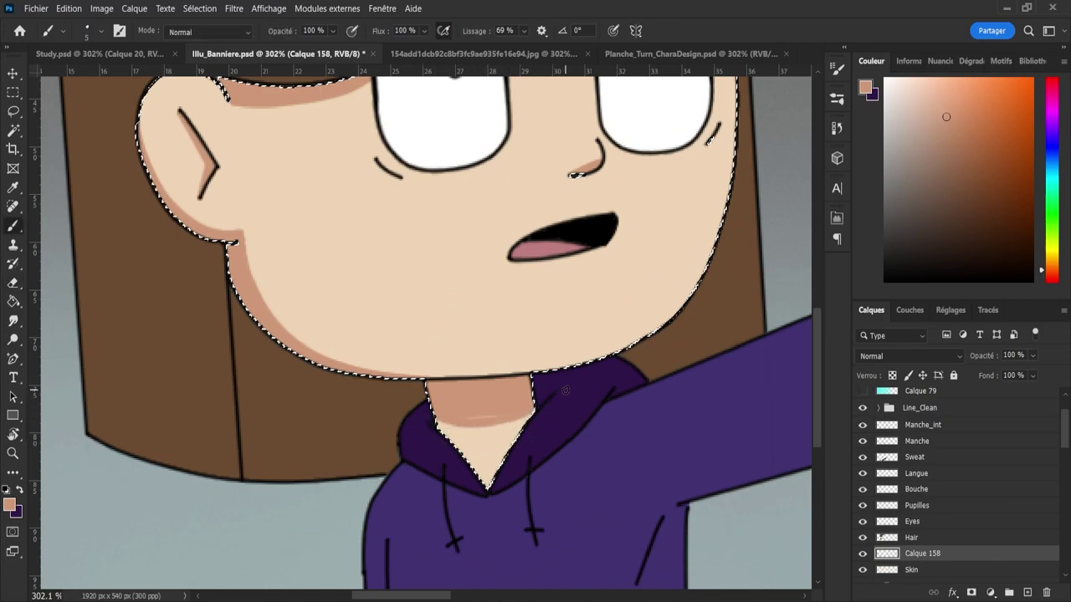
{"action": "key", "text": "e"}
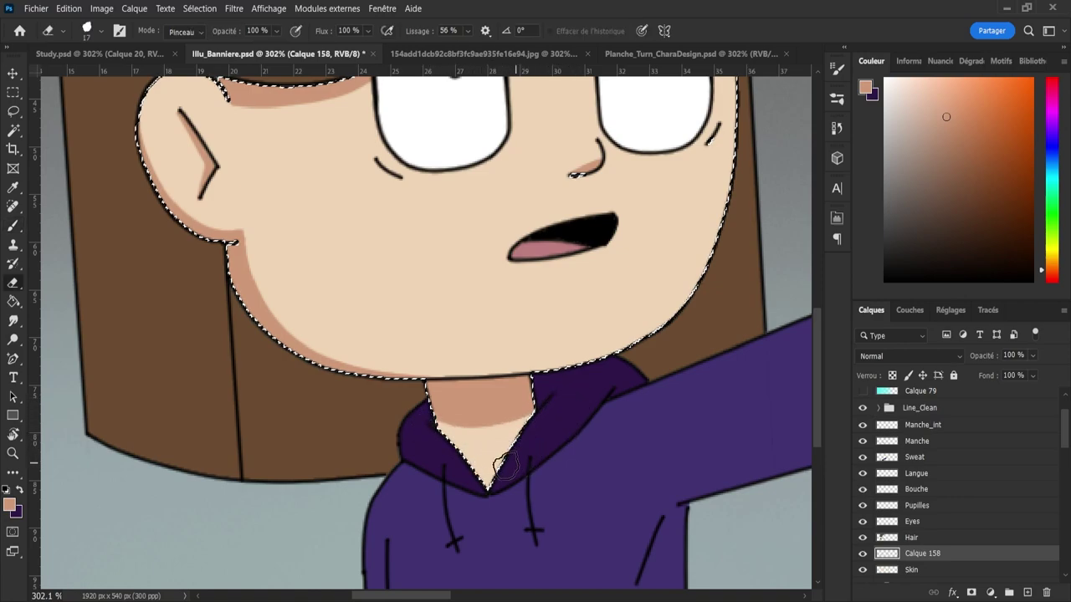
- Paint a narrow shadow down the arm-side edge of the neck inside the hoodie collar
{"action": "key", "text": "z"}
{"action": "left_click_drag", "start_coordinate": [482, 471], "coordinate": [427, 471]}
{"action": "left_click_drag", "start_coordinate": [506, 491], "coordinate": [530, 483]}
{"action": "key", "text": "b"}
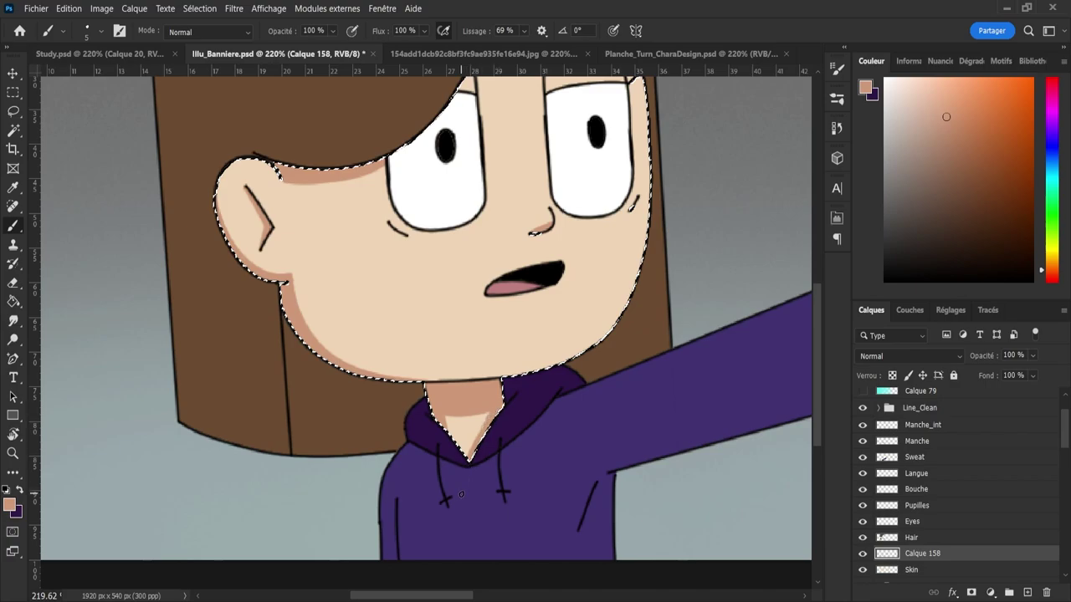
- Enlarge the brush to size 42, shade the whole ear, and undo the extra stroke down the face
{"action": "key", "text": "z"}
{"action": "left_click_drag", "start_coordinate": [493, 492], "coordinate": [425, 482]}
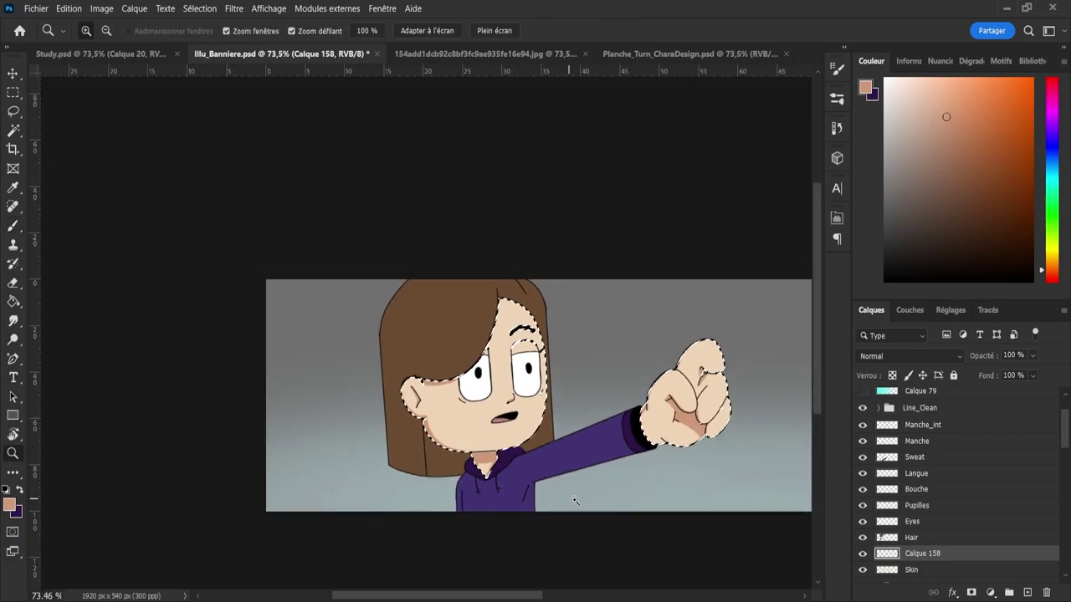
{"action": "left_click_drag", "start_coordinate": [575, 500], "coordinate": [599, 505]}
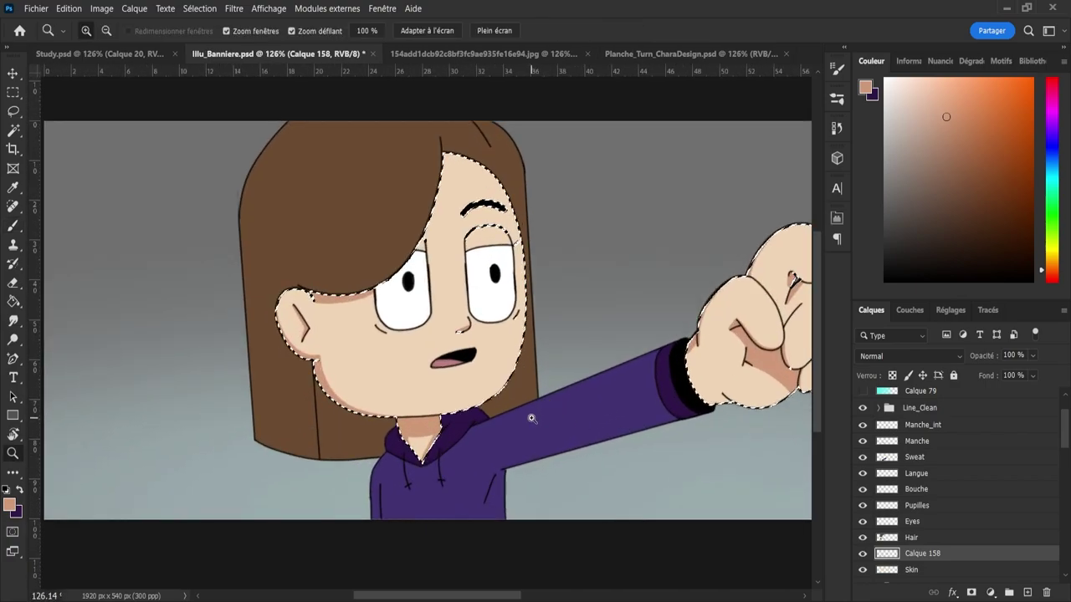
{"action": "key", "text": "b"}
{"action": "right_click", "coordinate": [270, 337], "text": "alt"}
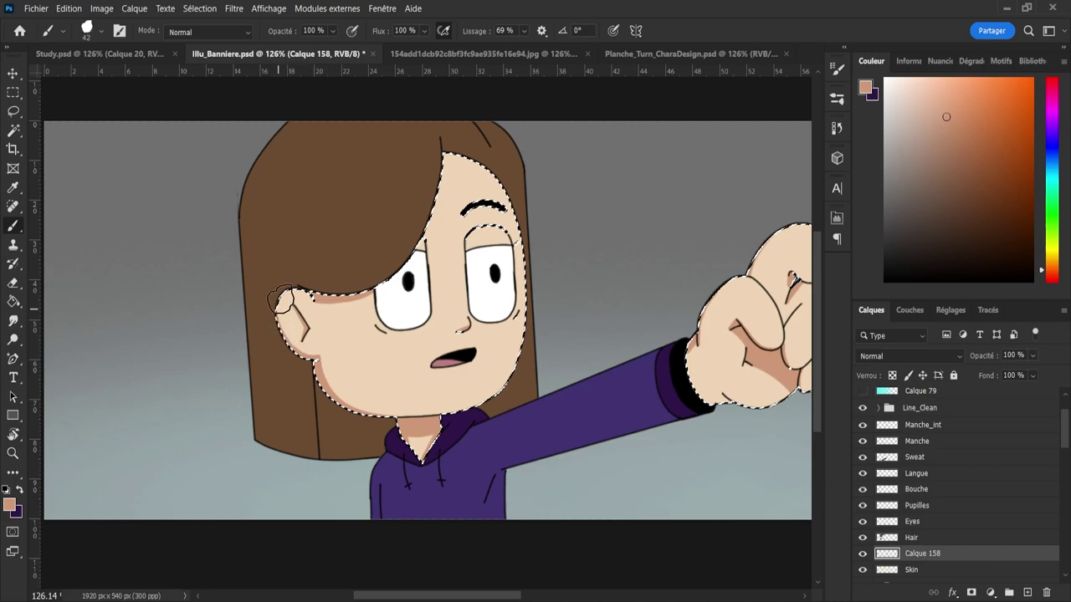
{"action": "left_click_drag", "start_coordinate": [289, 292], "coordinate": [314, 427]}
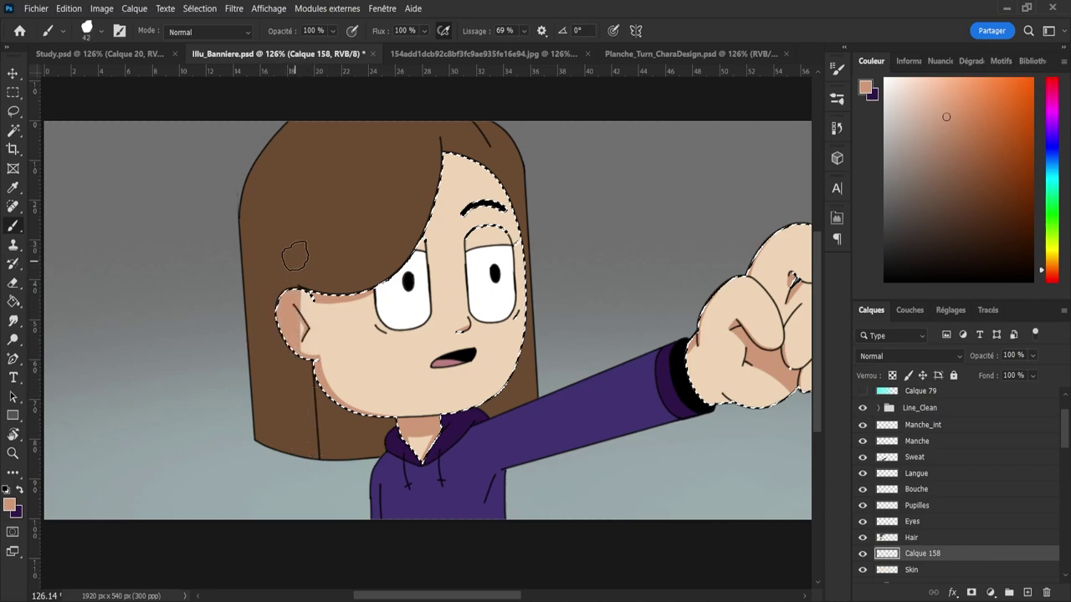
{"action": "left_click_drag", "start_coordinate": [317, 246], "coordinate": [327, 477]}
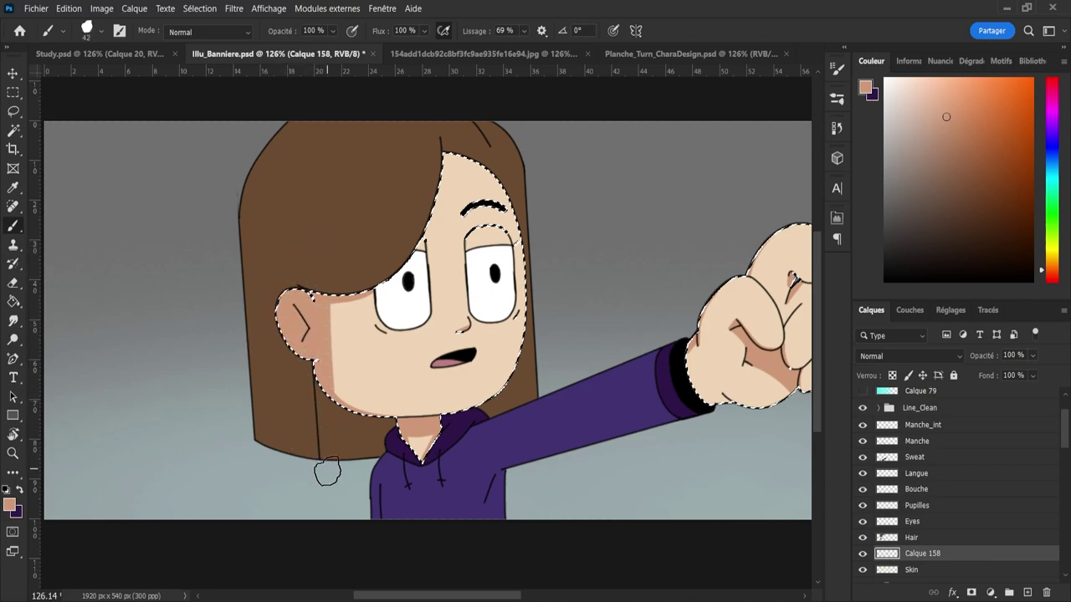
{"action": "key", "text": "ctrl+z"}
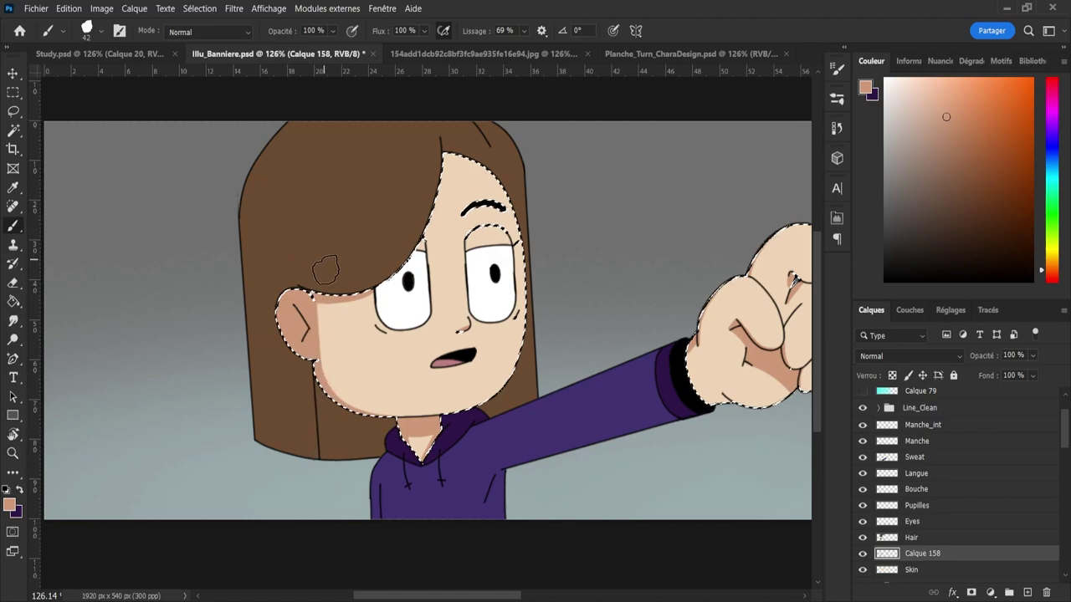
- Widen the shadow across the ear side of the face from fringe to jaw, undoing and repainting the misplaced strokes
{"action": "left_click_drag", "start_coordinate": [325, 271], "coordinate": [343, 472]}
{"action": "mouse_move", "coordinate": [335, 273]}
{"action": "left_mouse_down"}
{"action": "mouse_move", "coordinate": [342, 400]}
{"action": "mouse_move", "coordinate": [364, 439]}
{"action": "left_mouse_up"}
{"action": "key", "text": "ctrl+z"}
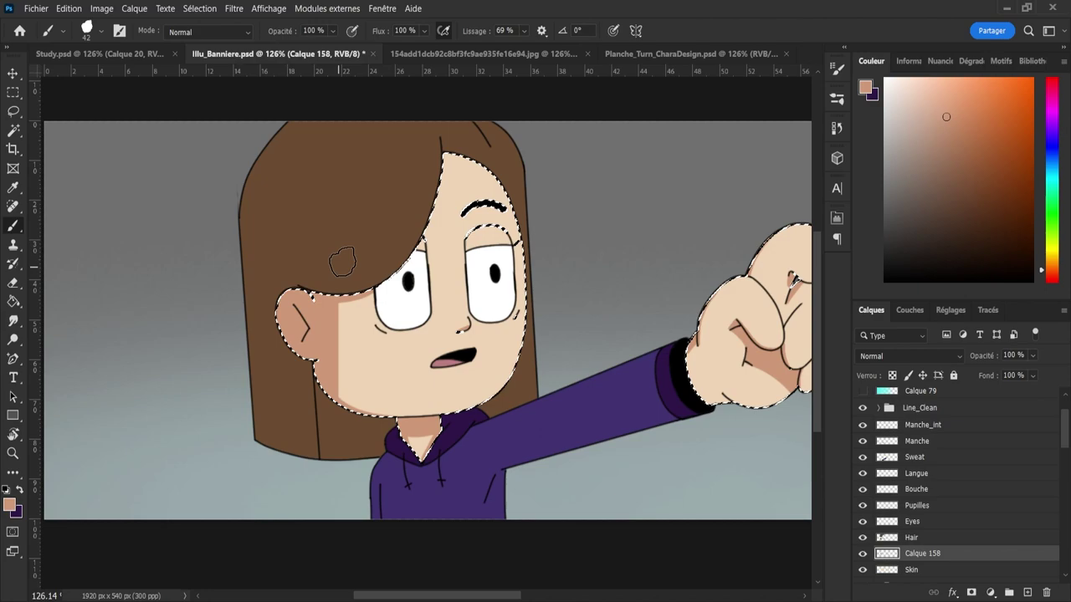
{"action": "mouse_move", "coordinate": [343, 258]}
{"action": "left_mouse_down"}
{"action": "mouse_move", "coordinate": [353, 397]}
{"action": "mouse_move", "coordinate": [377, 456]}
{"action": "left_mouse_up"}
{"action": "key", "text": "ctrl+z"}
{"action": "left_click_drag", "start_coordinate": [348, 269], "coordinate": [361, 435]}
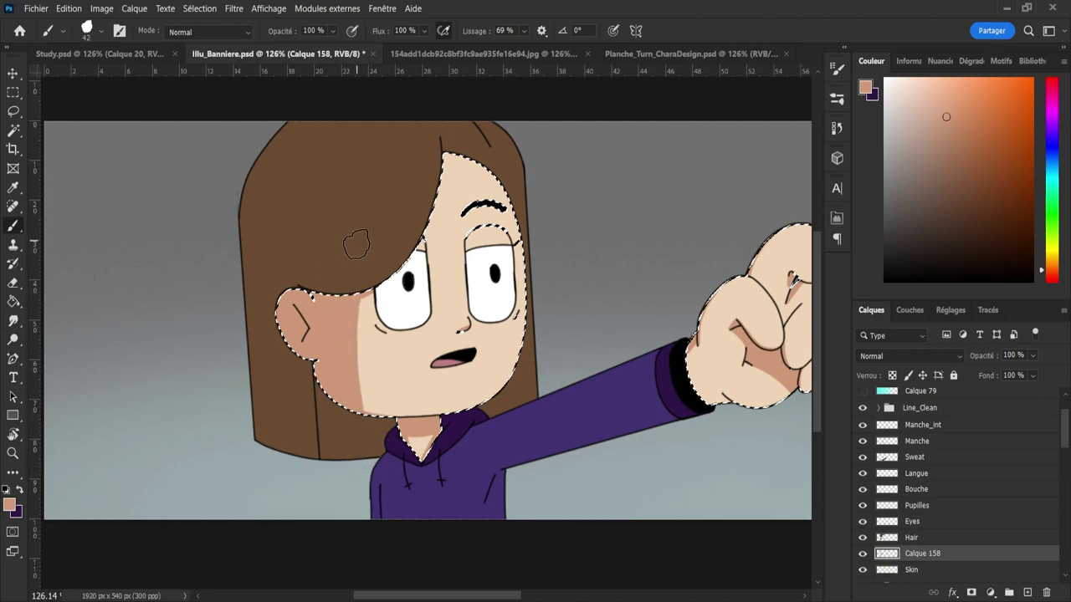
- Reduce the brush to size 8, curve the cheek shadow into the jawline and fill the gap left at the corner
{"action": "key", "text": "ctrl+space"}
{"action": "mouse_move", "coordinate": [436, 414]}
{"action": "left_mouse_down"}
{"action": "mouse_move", "coordinate": [426, 415]}
{"action": "mouse_move", "coordinate": [454, 420]}
{"action": "left_mouse_up"}
{"action": "key", "text": "bracketleft"}
{"action": "key", "text": "bracketleft"}
{"action": "key", "text": "bracketleft"}
{"action": "key", "text": "bracketleft"}
{"action": "key", "text": "bracketleft"}
{"action": "key", "text": "bracketleft"}
{"action": "key", "text": "bracketleft"}
{"action": "key", "text": "bracketleft"}
{"action": "key", "text": "bracketleft"}
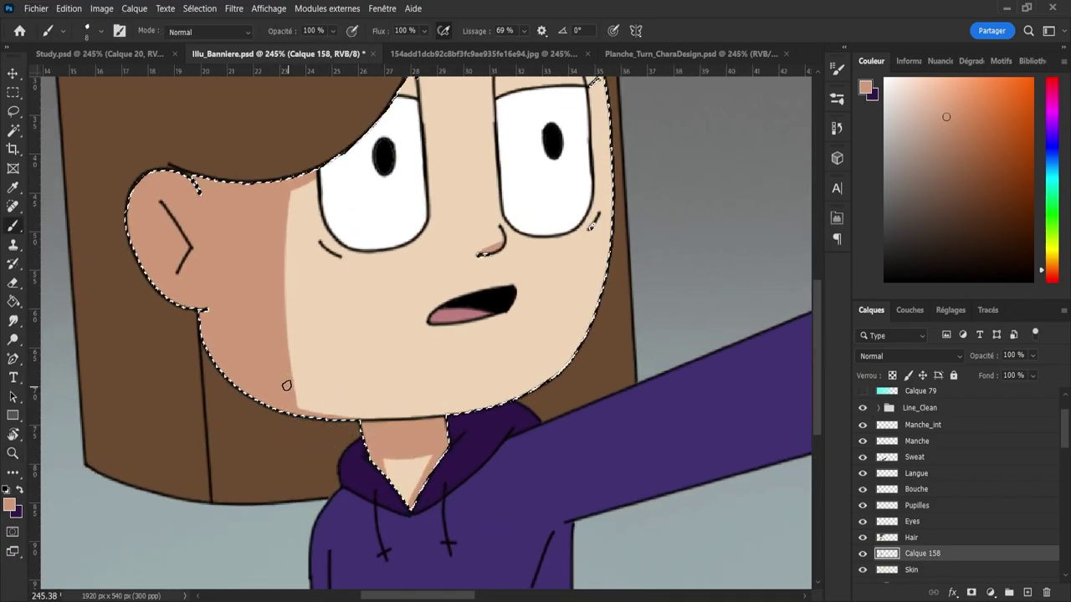
{"action": "left_click_drag", "start_coordinate": [320, 414], "coordinate": [399, 433]}
{"action": "key", "text": "ctrl+z"}
{"action": "mouse_move", "coordinate": [294, 380]}
{"action": "left_mouse_down"}
{"action": "mouse_move", "coordinate": [366, 426]}
{"action": "mouse_move", "coordinate": [413, 425]}
{"action": "left_mouse_up"}
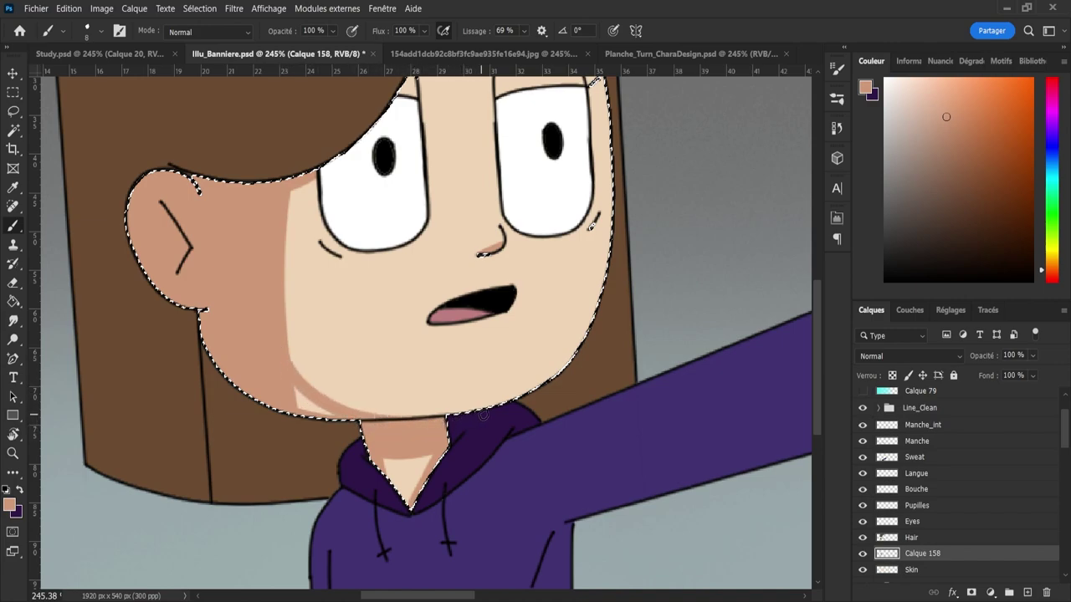
{"action": "left_click_drag", "start_coordinate": [312, 406], "coordinate": [290, 400]}
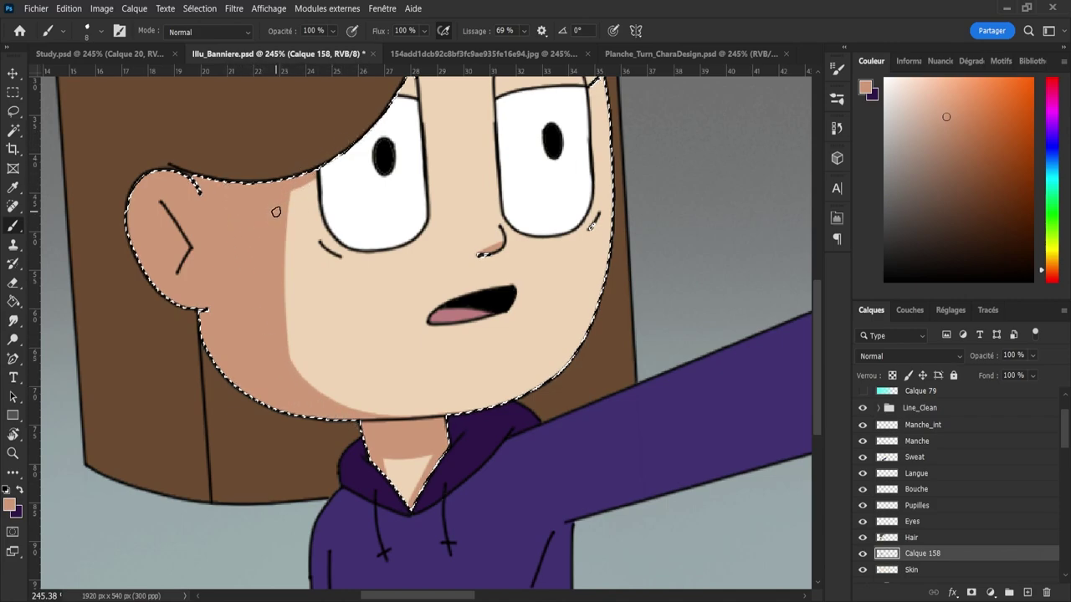
- Thicken the shadow beneath the hair fringe beside the nearer eye, and save the document
{"action": "left_click_drag", "start_coordinate": [333, 177], "coordinate": [274, 199]}
{"action": "left_click_drag", "start_coordinate": [357, 148], "coordinate": [272, 198]}
{"action": "key", "text": "z"}
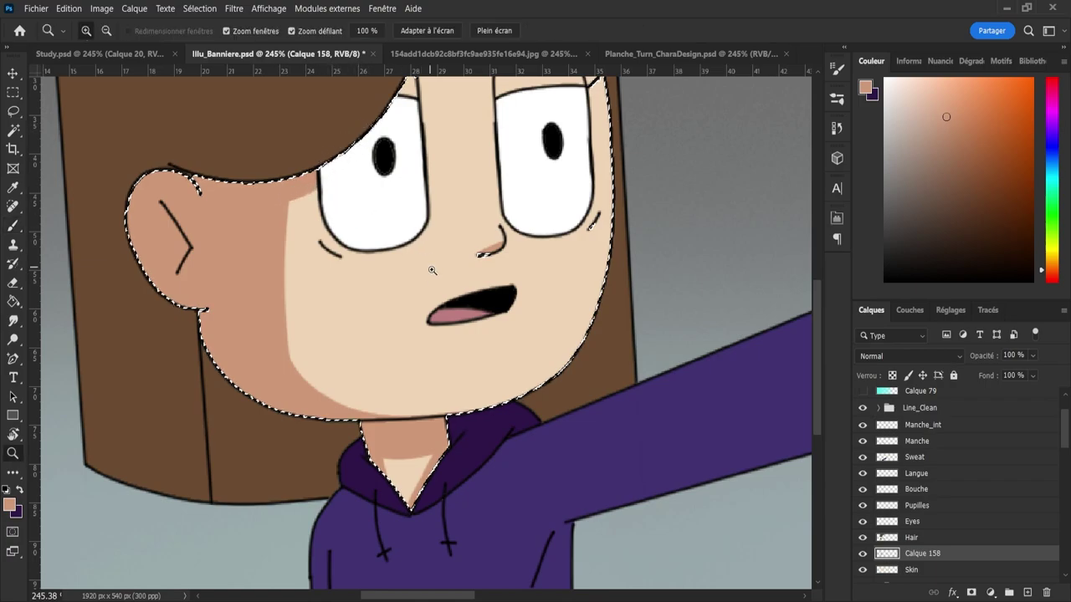
{"action": "left_click_drag", "start_coordinate": [430, 275], "coordinate": [359, 275]}
{"action": "left_click_drag", "start_coordinate": [421, 140], "coordinate": [473, 141]}
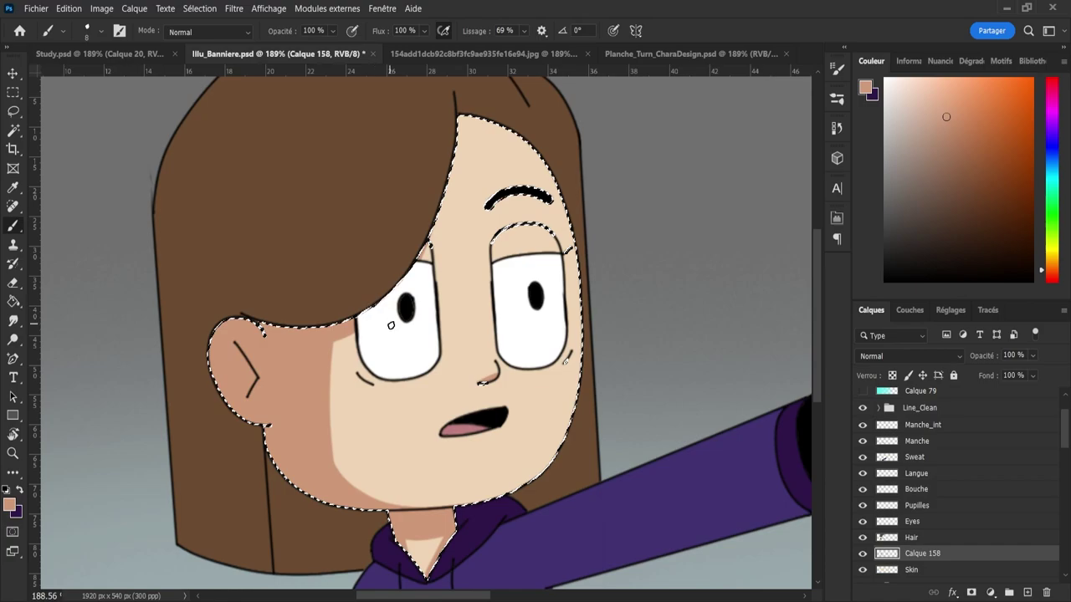
{"action": "key", "text": "z"}
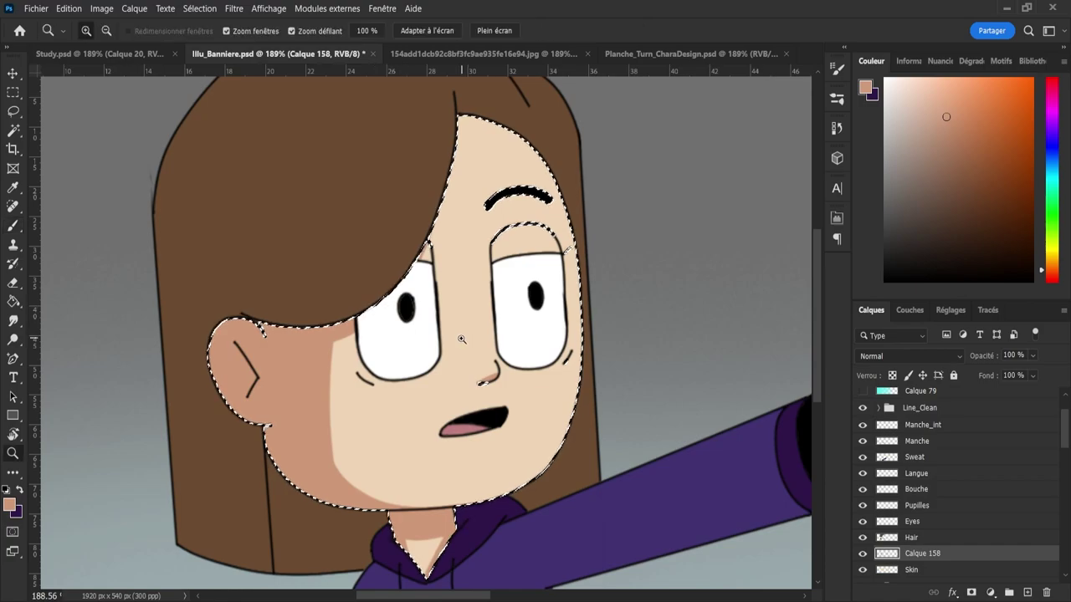
{"action": "left_click_drag", "start_coordinate": [463, 339], "coordinate": [410, 338]}
{"action": "left_click_drag", "start_coordinate": [493, 408], "coordinate": [593, 471]}
{"action": "key", "text": "ctrl+s"}
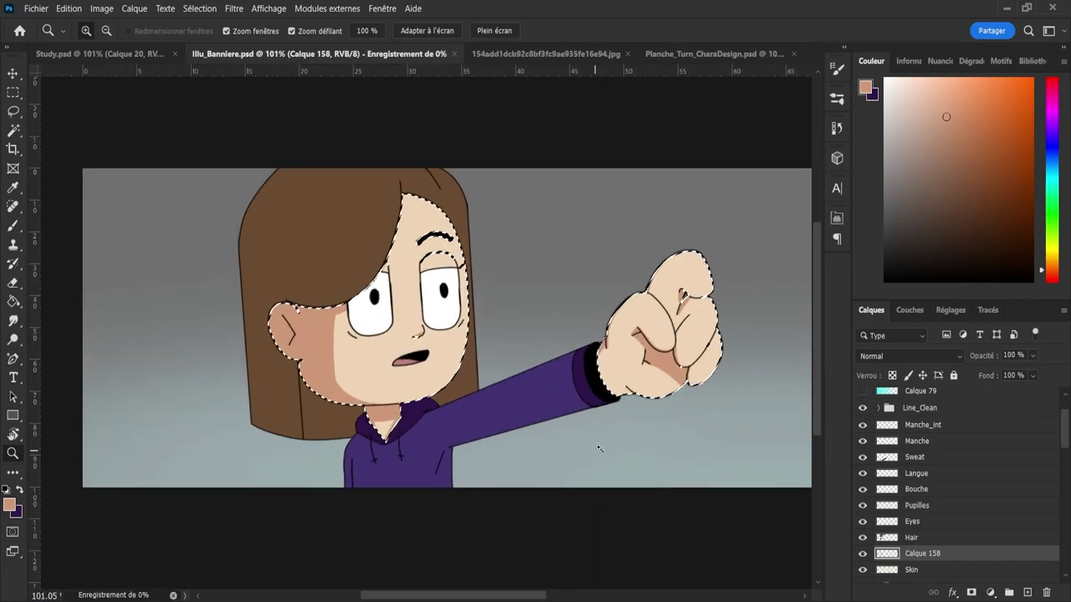
- Set the brush to size 24, extend the cheek shadow's inner edge slightly toward the eye, and save the document
{"action": "left_click_drag", "start_coordinate": [625, 435], "coordinate": [623, 438]}
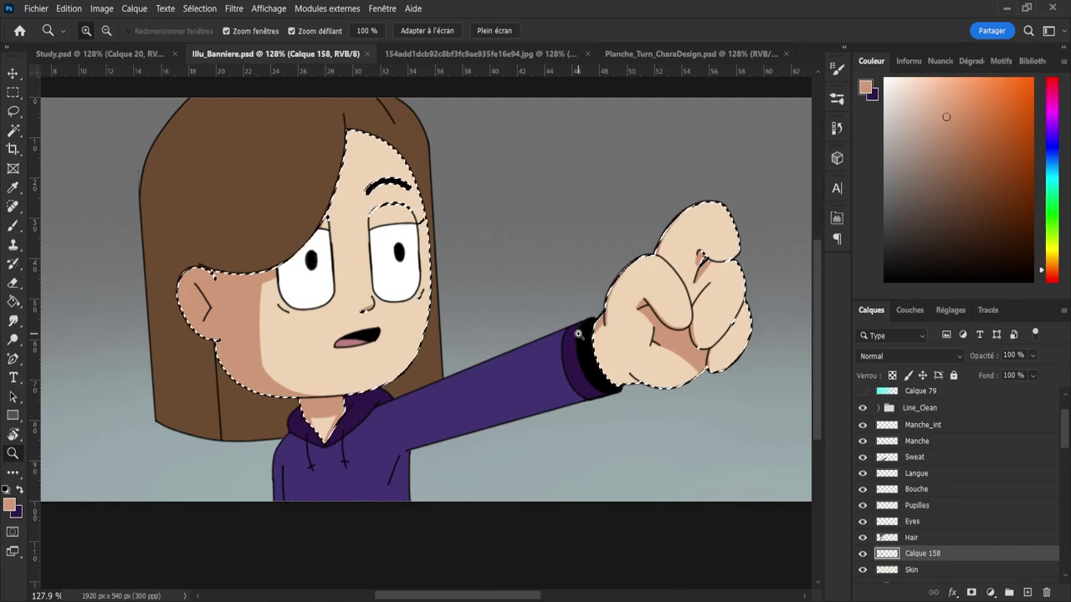
{"action": "key", "text": "b"}
{"action": "key", "text": "."}
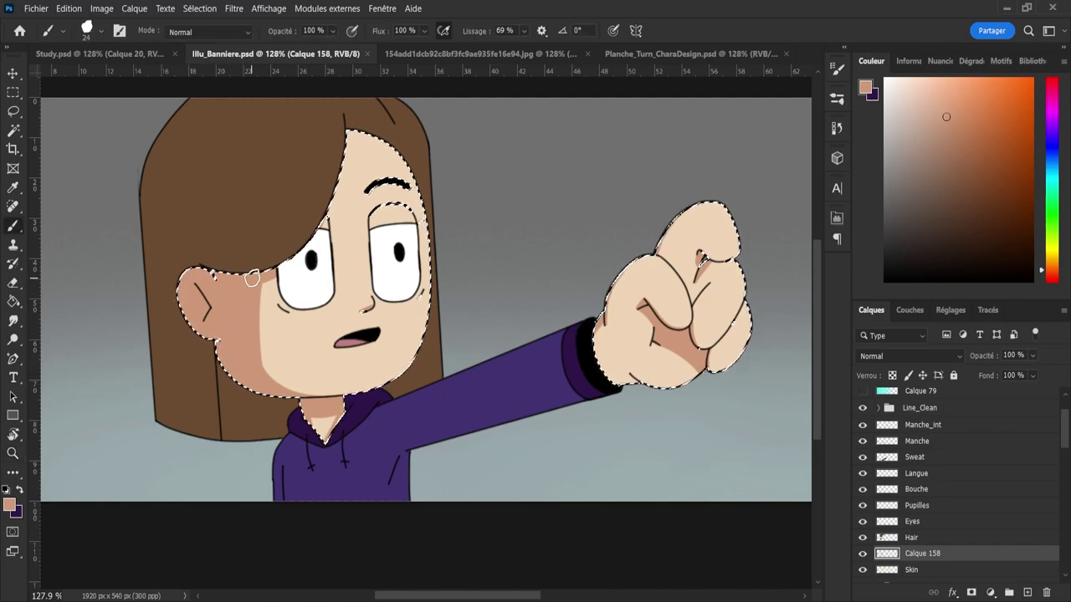
{"action": "mouse_move", "coordinate": [254, 266]}
{"action": "left_mouse_down"}
{"action": "mouse_move", "coordinate": [273, 411]}
{"action": "mouse_move", "coordinate": [255, 400]}
{"action": "mouse_move", "coordinate": [270, 391]}
{"action": "mouse_move", "coordinate": [264, 380]}
{"action": "mouse_move", "coordinate": [293, 403]}
{"action": "mouse_move", "coordinate": [338, 405]}
{"action": "mouse_move", "coordinate": [255, 363]}
{"action": "left_mouse_up"}
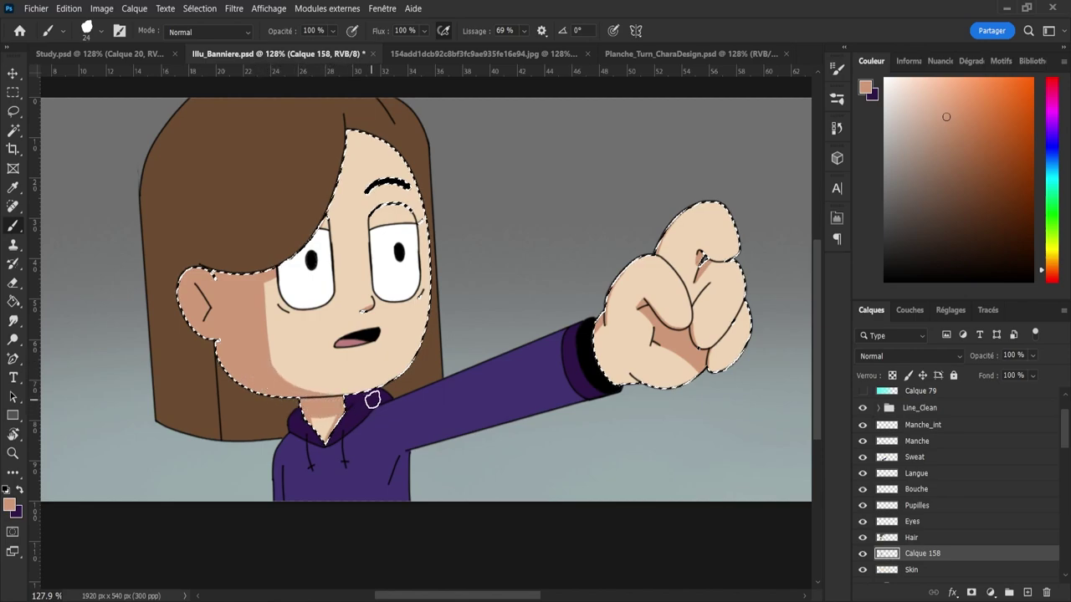
{"action": "key", "text": "ctrl+s"}
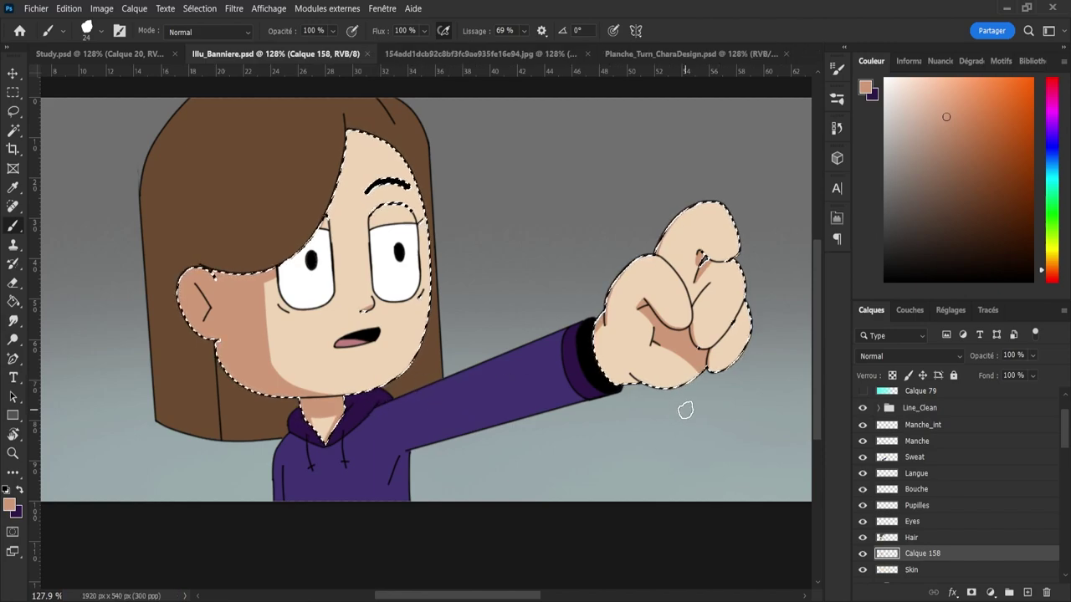
- Add a new layer directly above the Hair layer and load the Hair layer's pixels as a selection
{"action": "scroll", "coordinate": [1067, 441], "scroll_direction": "down", "scroll_amount": 2}
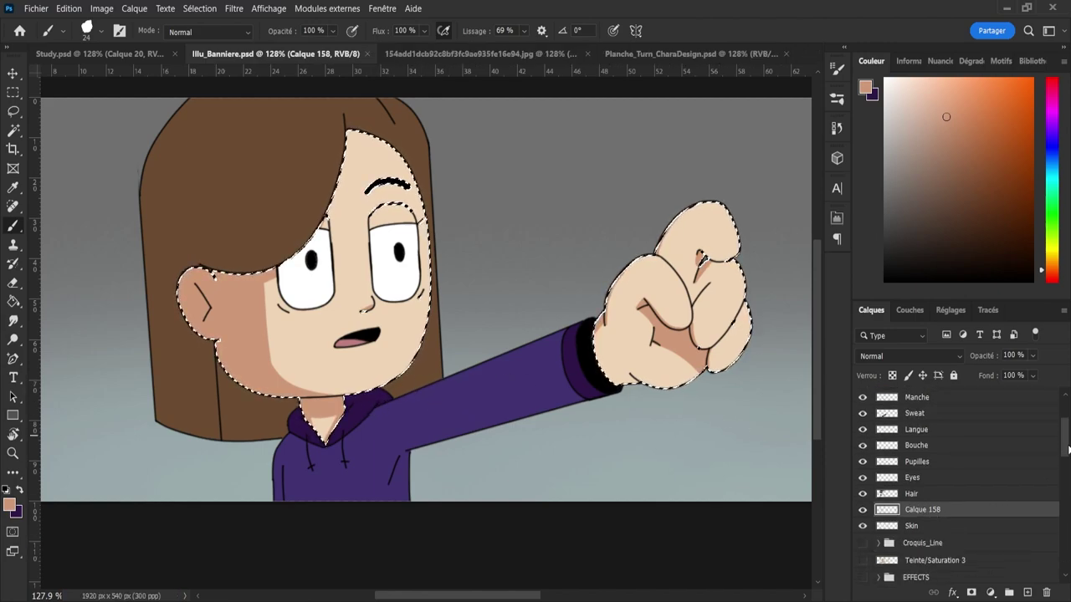
{"action": "left_click", "coordinate": [912, 497]}
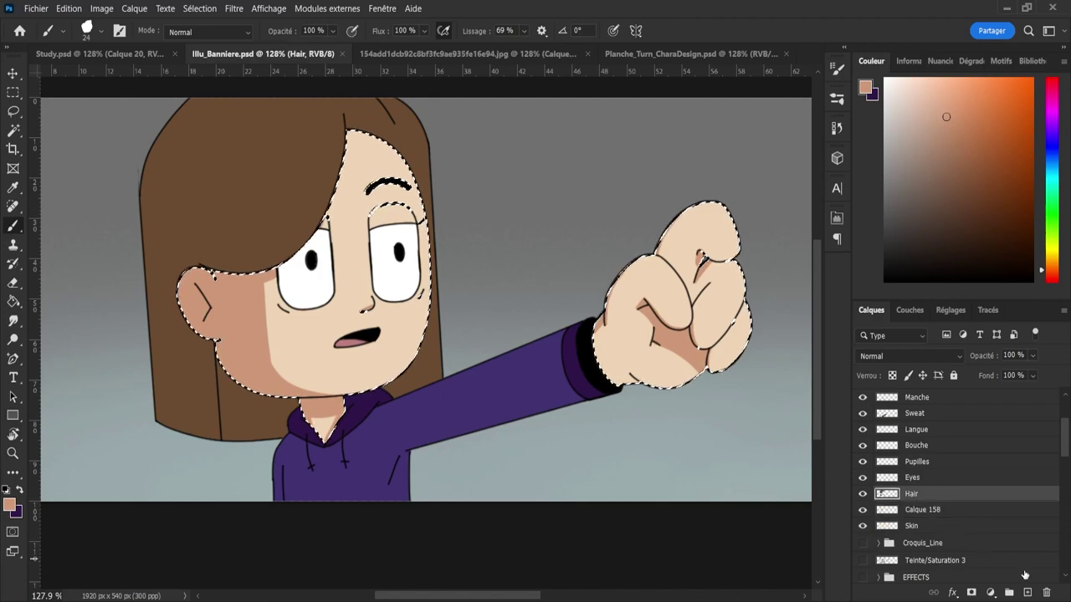
{"action": "key", "text": "ctrl+shift+alt+n"}
{"action": "left_click", "coordinate": [896, 509], "text": "ctrl"}
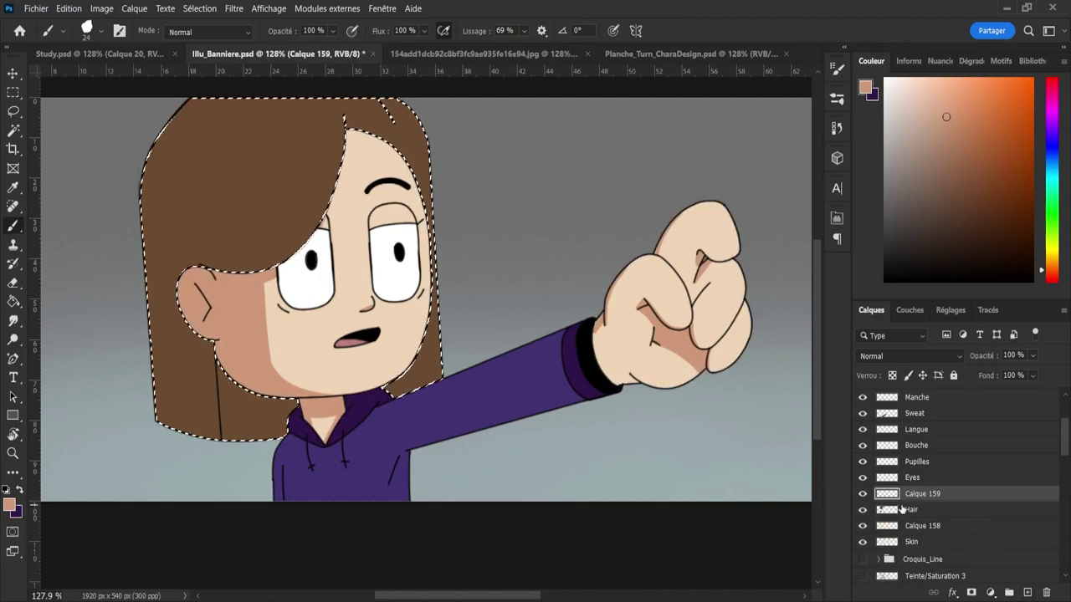
- Try shading the back of the hair with the sampled hair brown shifted strongly toward red
{"action": "key", "text": "i"}
{"action": "left_click", "coordinate": [260, 178]}
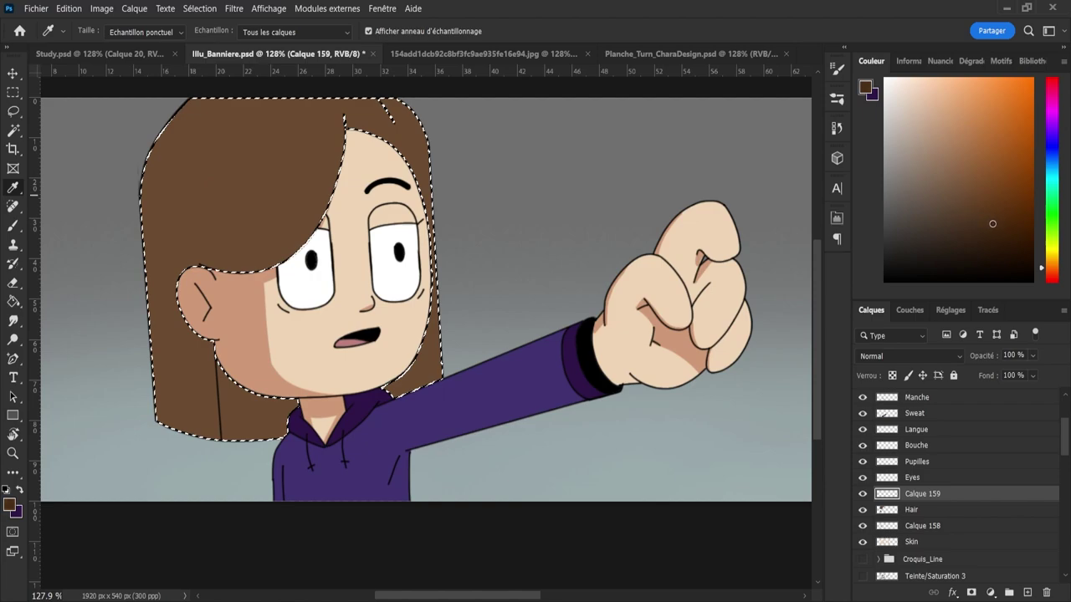
{"action": "left_click", "coordinate": [1050, 273]}
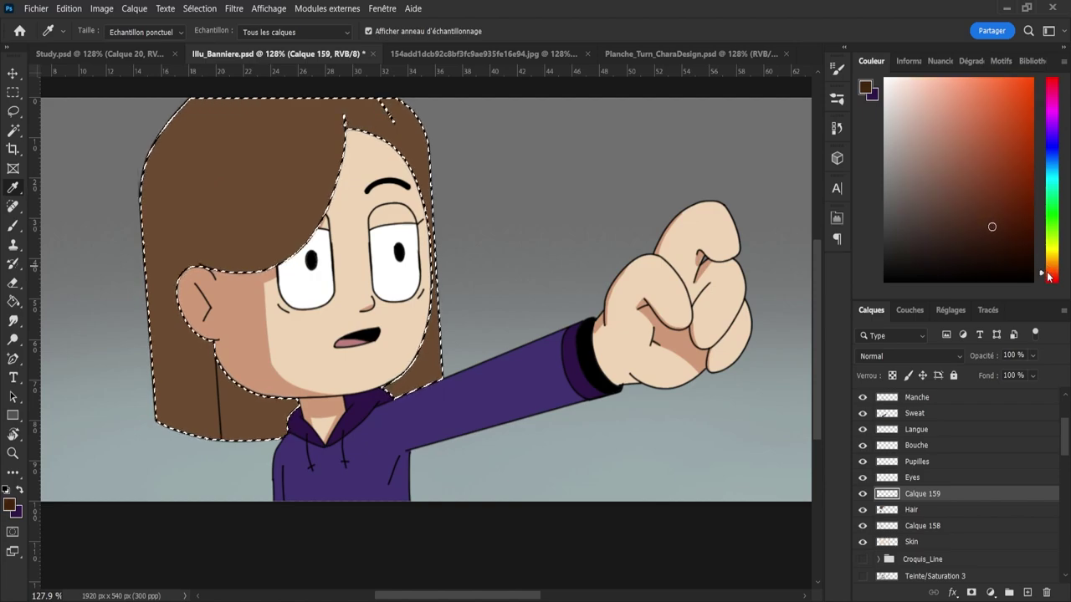
{"action": "key", "text": "b"}
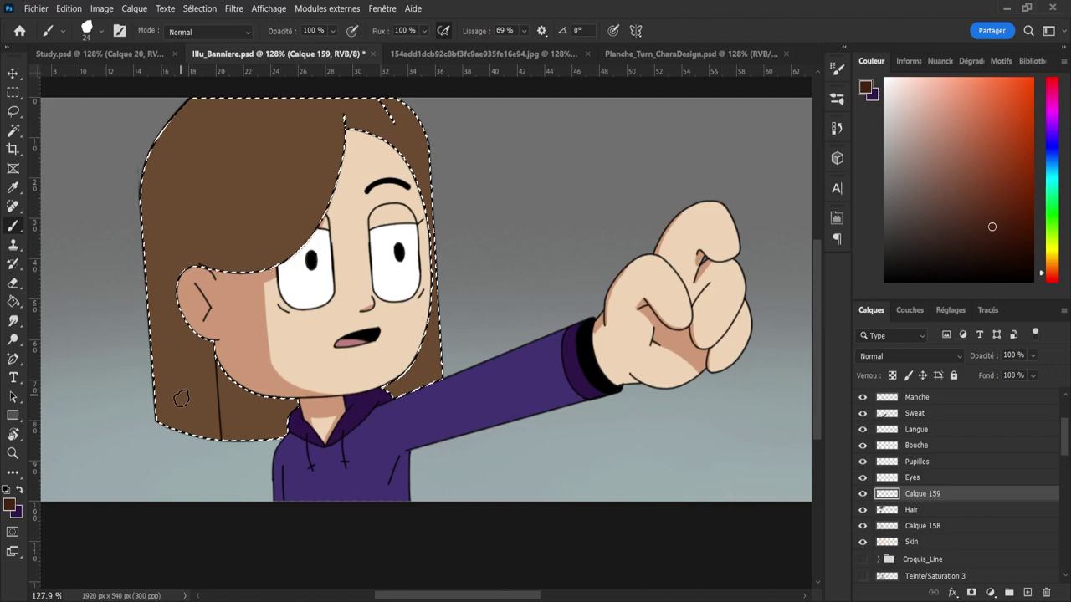
{"action": "mouse_move", "coordinate": [159, 394]}
{"action": "left_mouse_down"}
{"action": "mouse_move", "coordinate": [184, 394]}
{"action": "mouse_move", "coordinate": [196, 438]}
{"action": "mouse_move", "coordinate": [173, 236]}
{"action": "left_mouse_up"}
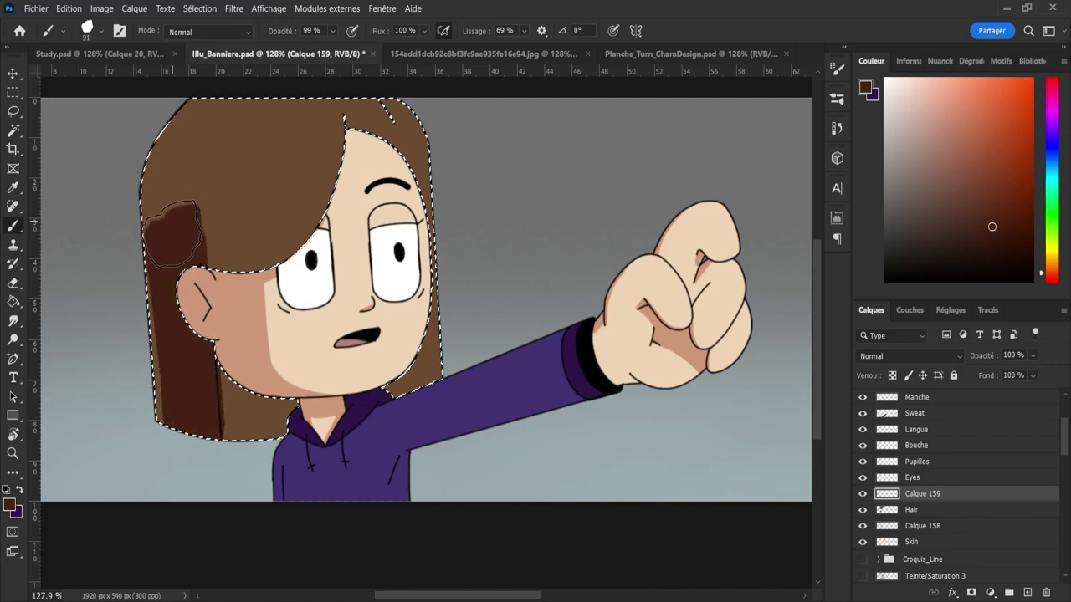
{"action": "key", "text": "ctrl+z"}
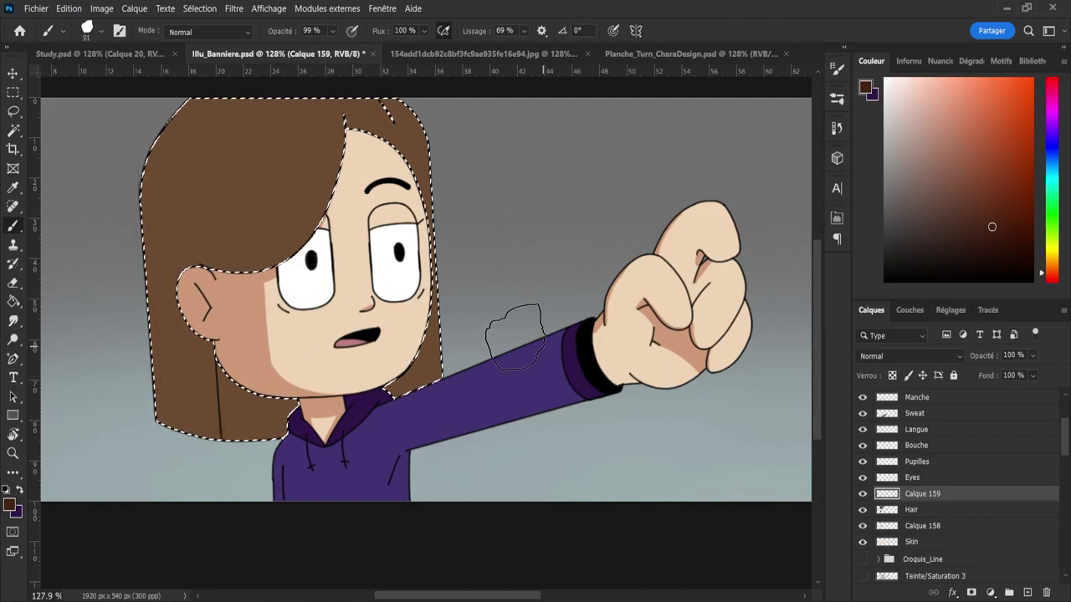
- Sample the hair brown, shift its hue slightly toward red, and paint a size 91 shadow strip down the back of the hair
{"action": "key", "text": "i"}
{"action": "left_click", "coordinate": [299, 184]}
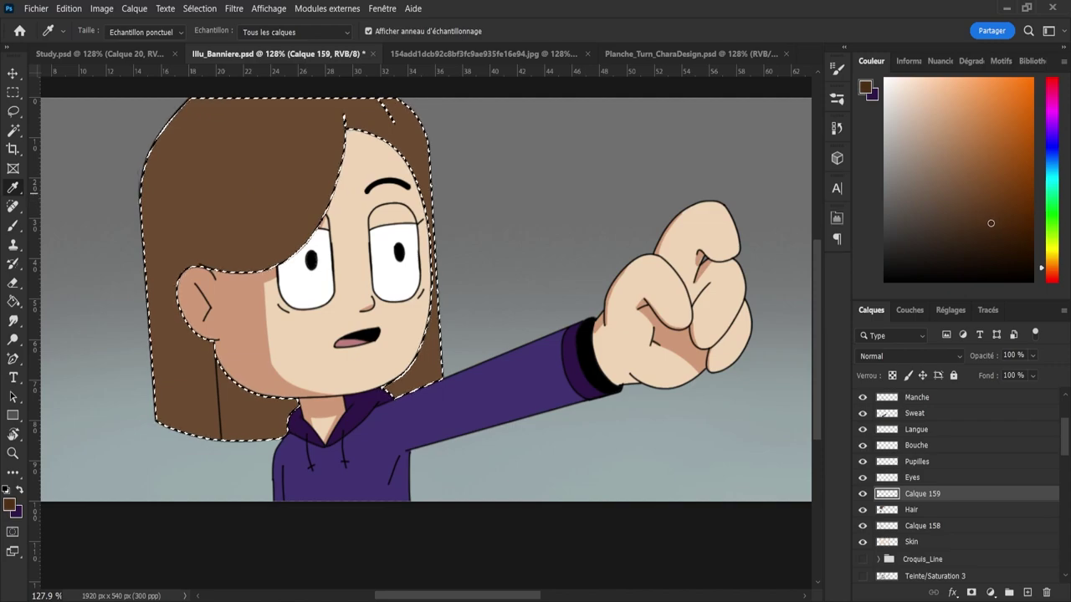
{"action": "left_click", "coordinate": [1052, 272]}
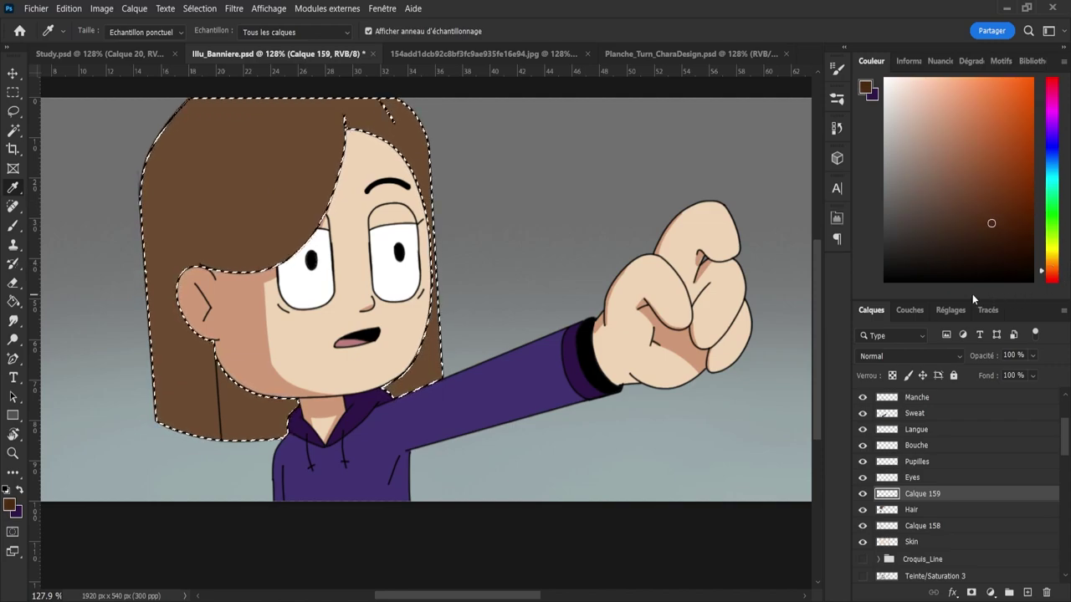
{"action": "key", "text": "b"}
{"action": "mouse_move", "coordinate": [180, 423]}
{"action": "left_mouse_down"}
{"action": "mouse_move", "coordinate": [156, 375]}
{"action": "mouse_move", "coordinate": [167, 109]}
{"action": "left_mouse_up"}
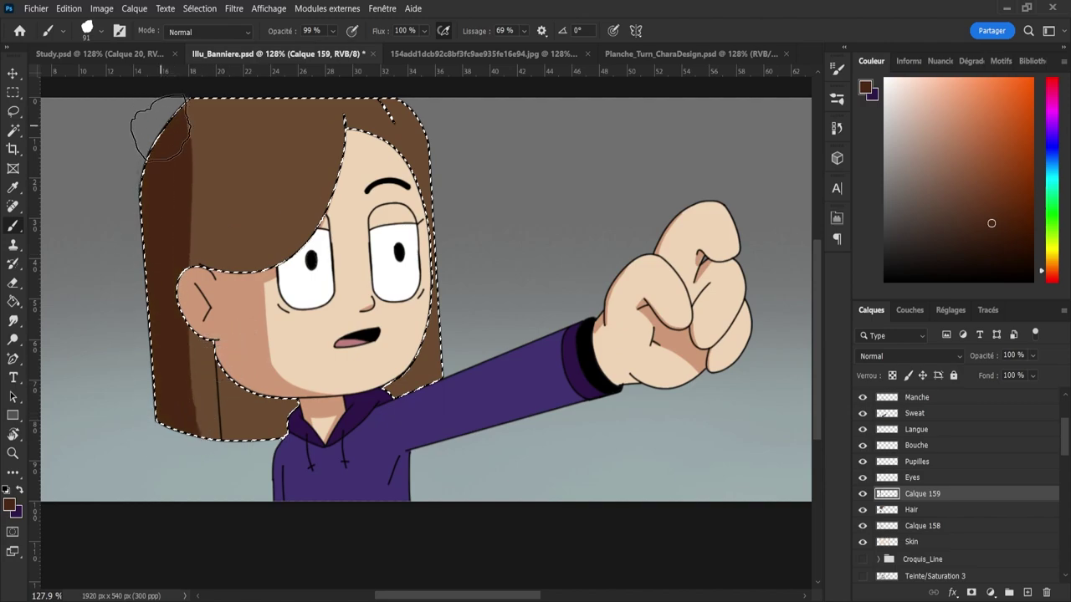
- Extend the hair shadow to the middle of the fringe, then shade the lower hair beside the far cheek with a size 54 brush
{"action": "left_click_drag", "start_coordinate": [196, 444], "coordinate": [201, 101]}
{"action": "key", "text": "ctrl+z"}
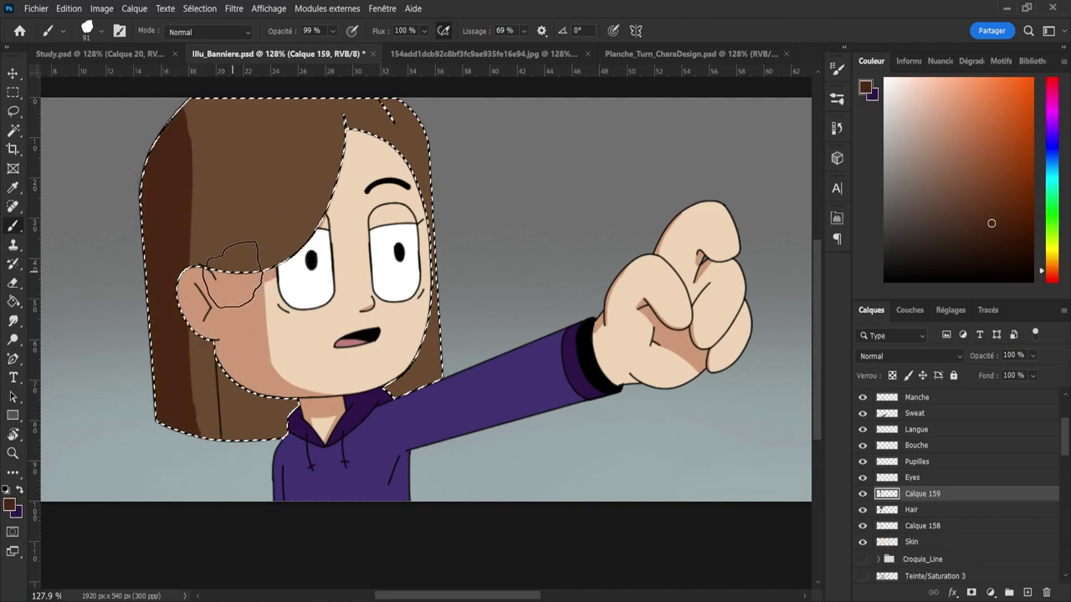
{"action": "mouse_move", "coordinate": [235, 384]}
{"action": "left_mouse_down"}
{"action": "mouse_move", "coordinate": [227, 118]}
{"action": "mouse_move", "coordinate": [389, 330]}
{"action": "mouse_move", "coordinate": [220, 174]}
{"action": "mouse_move", "coordinate": [231, 123]}
{"action": "mouse_move", "coordinate": [242, 423]}
{"action": "mouse_move", "coordinate": [256, 566]}
{"action": "left_mouse_up"}
{"action": "scroll", "coordinate": [820, 307], "scroll_direction": "up", "scroll_amount": 1}
{"action": "mouse_move", "coordinate": [194, 464]}
{"action": "left_mouse_down"}
{"action": "mouse_move", "coordinate": [182, 224]}
{"action": "mouse_move", "coordinate": [153, 345]}
{"action": "left_mouse_up"}
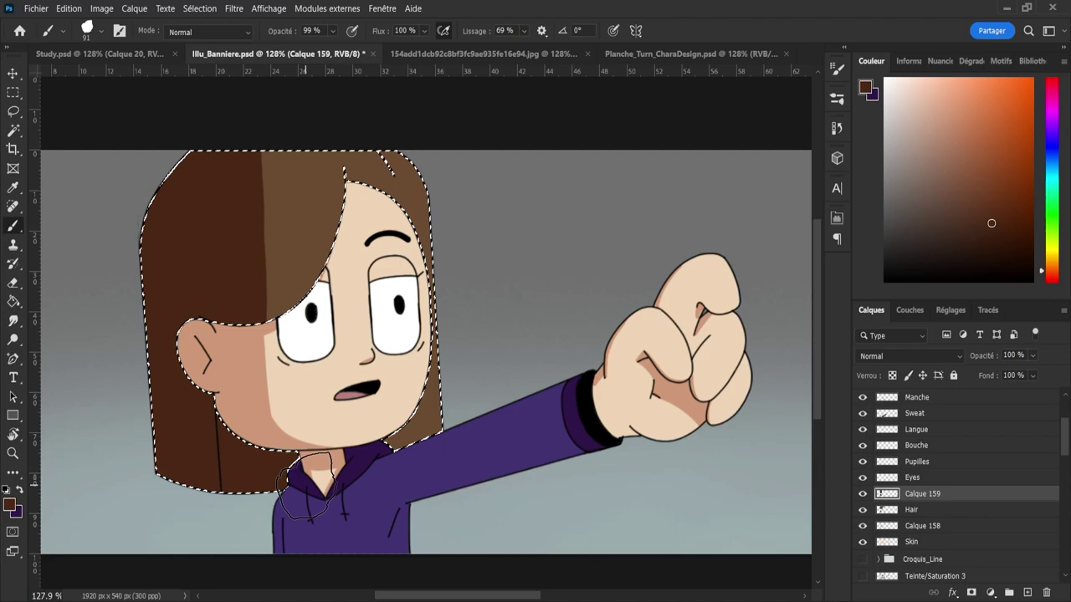
{"action": "right_click", "coordinate": [375, 464], "text": "alt"}
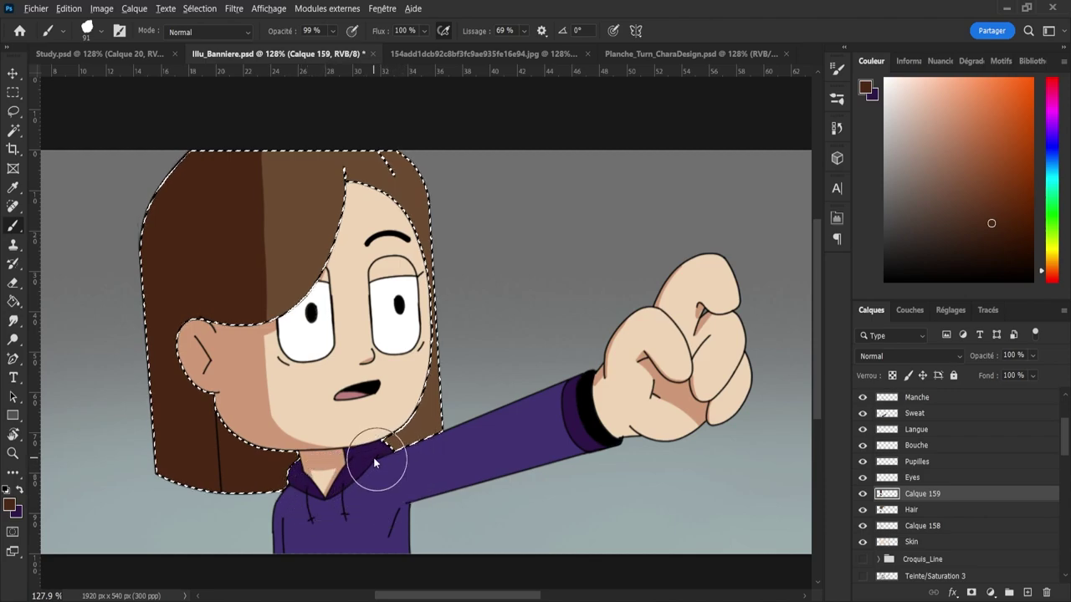
{"action": "left_click_drag", "start_coordinate": [408, 463], "coordinate": [390, 446]}
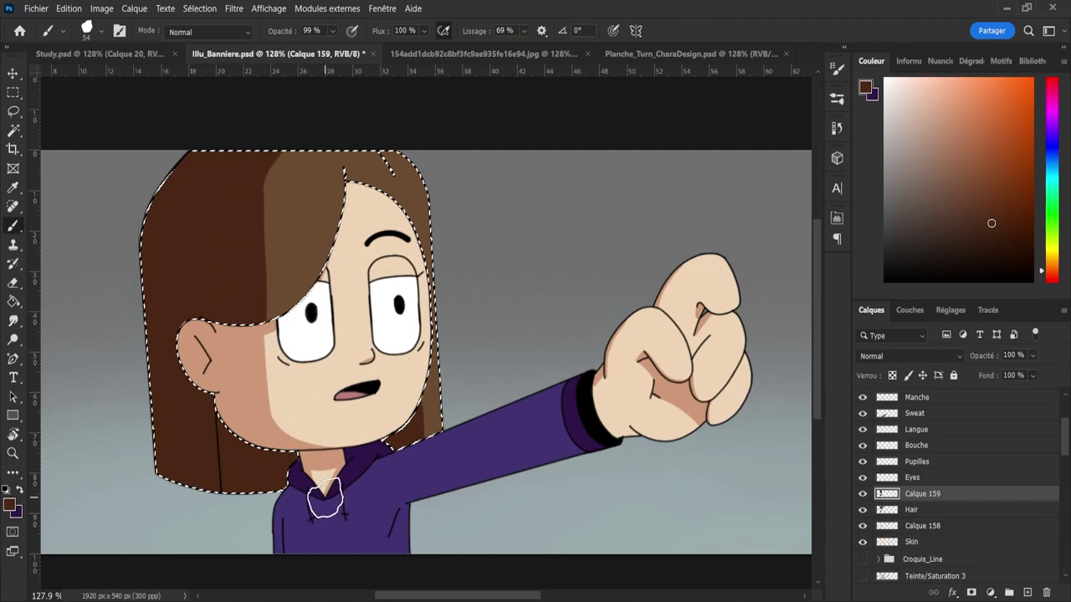
- Try the Produit blend mode on the hair shadow layer, lowering its opacity to 51 % and then 32 %
{"action": "left_click", "coordinate": [907, 356]}
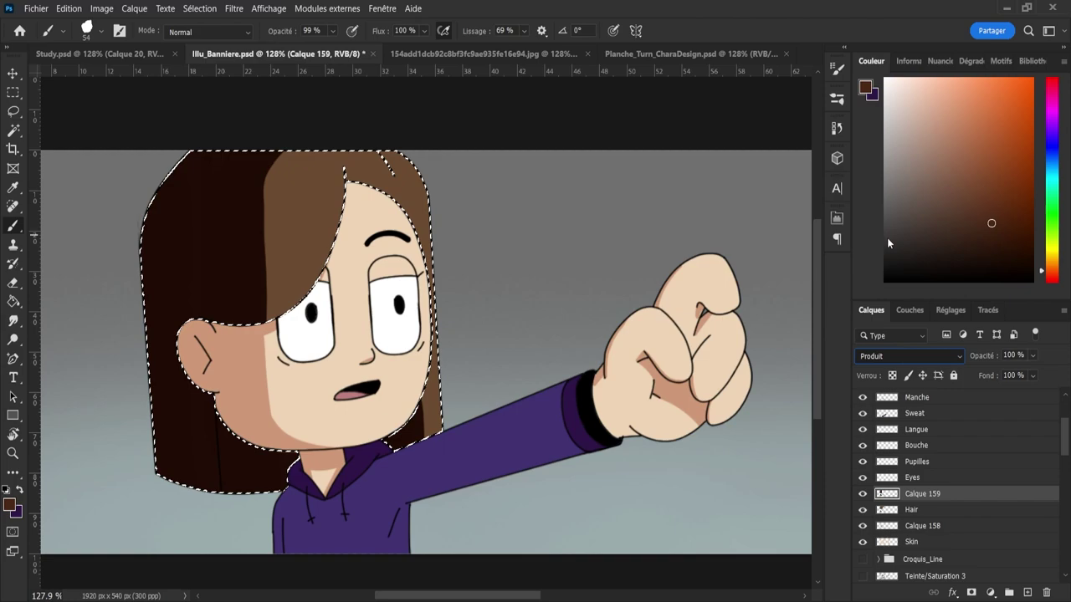
{"action": "left_click", "coordinate": [887, 238]}
{"action": "left_click", "coordinate": [1013, 375]}
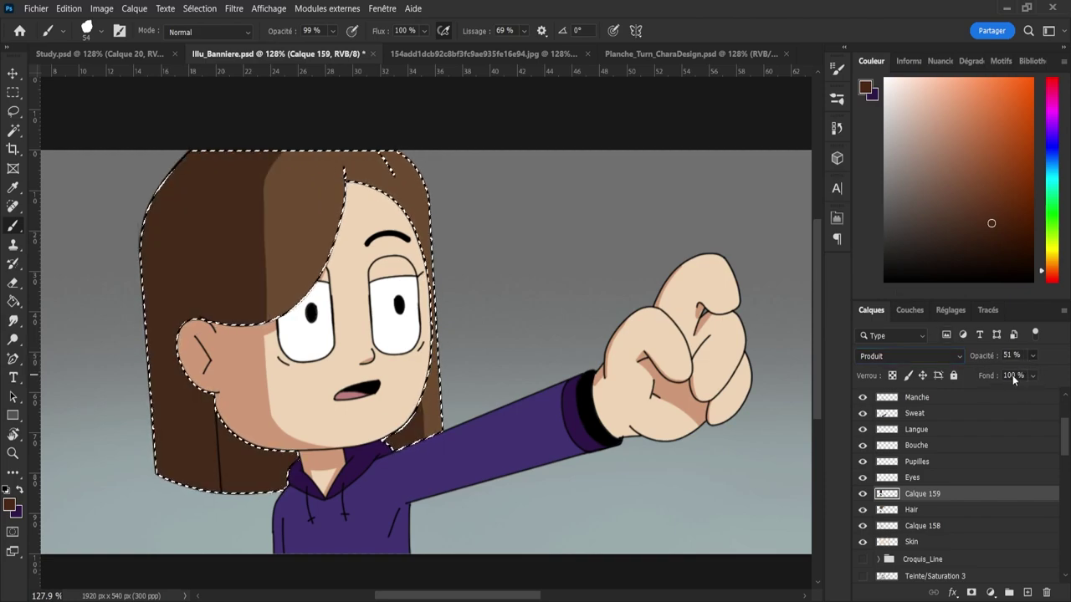
{"action": "key", "text": "4"}
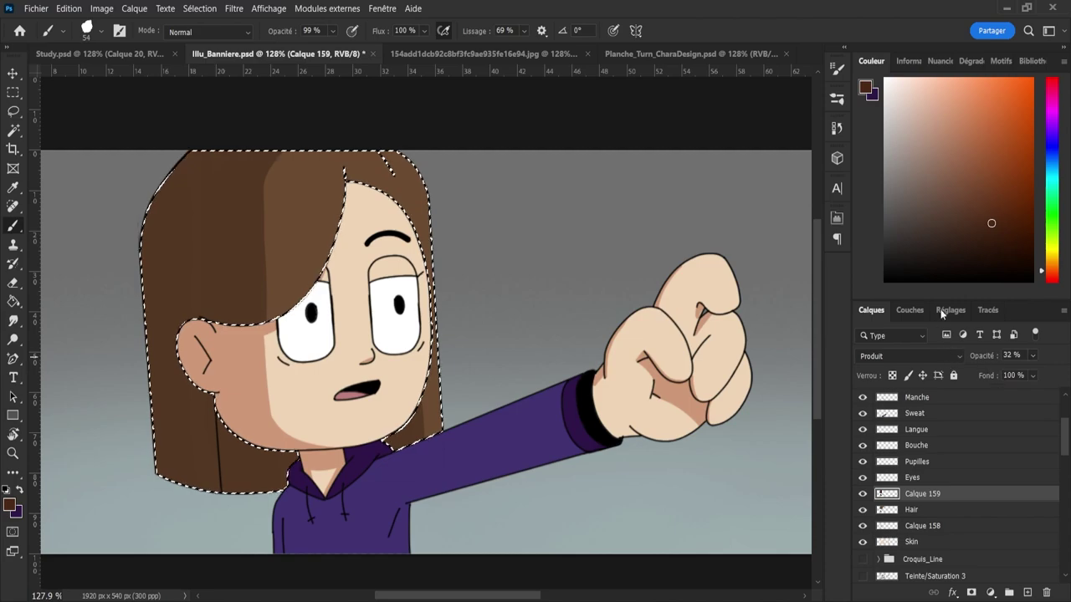
- Return the hair shadow layer to Normal blending, set its opacity to 79 %, and save the document
{"action": "left_click", "coordinate": [909, 355]}
{"action": "left_click", "coordinate": [904, 185]}
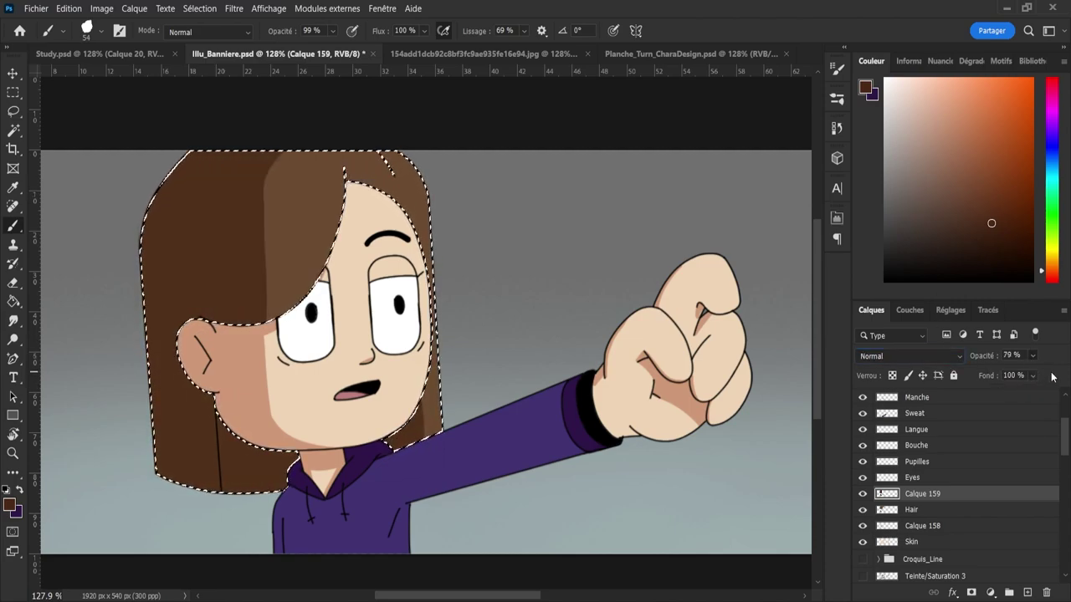
{"action": "key", "text": "ctrl+s"}
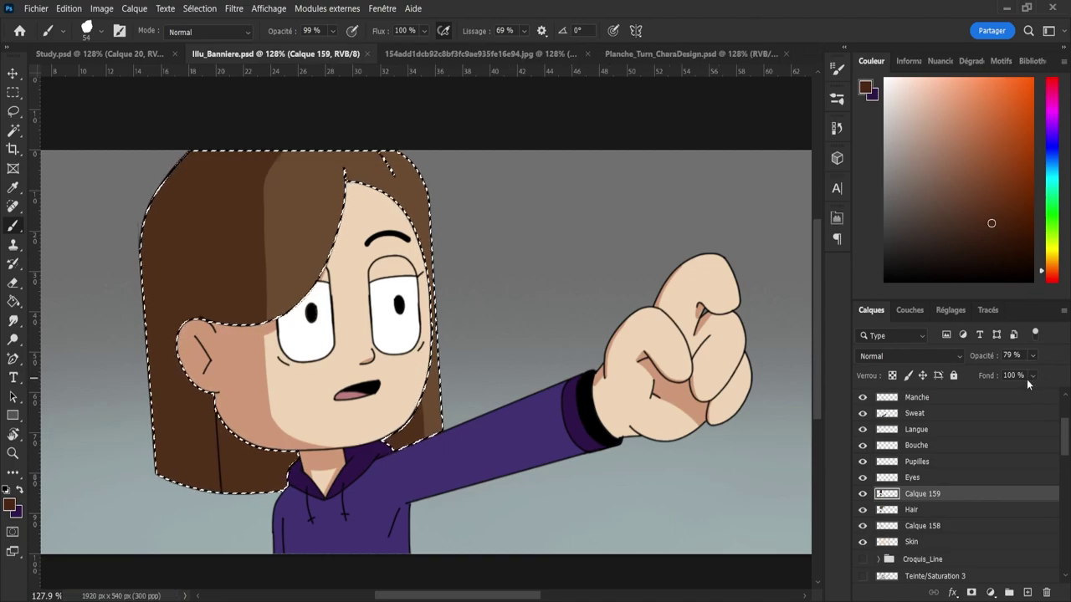
- Set the hair shadow layer's opacity to 82 % and save the document
{"action": "key", "text": "z"}
{"action": "left_click_drag", "start_coordinate": [608, 530], "coordinate": [617, 510]}
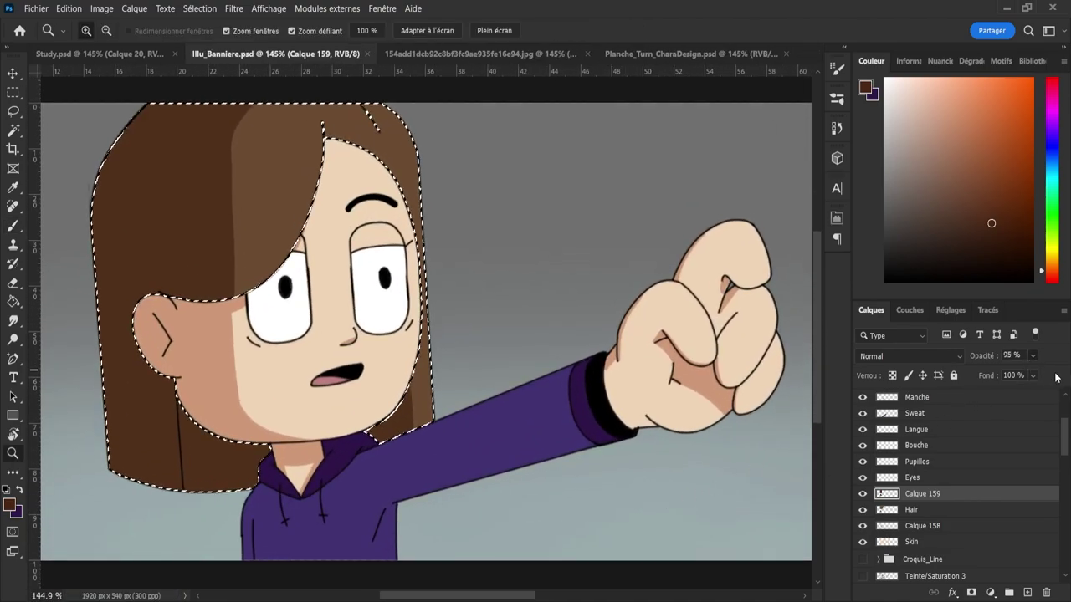
{"action": "key", "text": "0"}
{"action": "key", "text": "8"}
{"action": "key", "text": "2"}
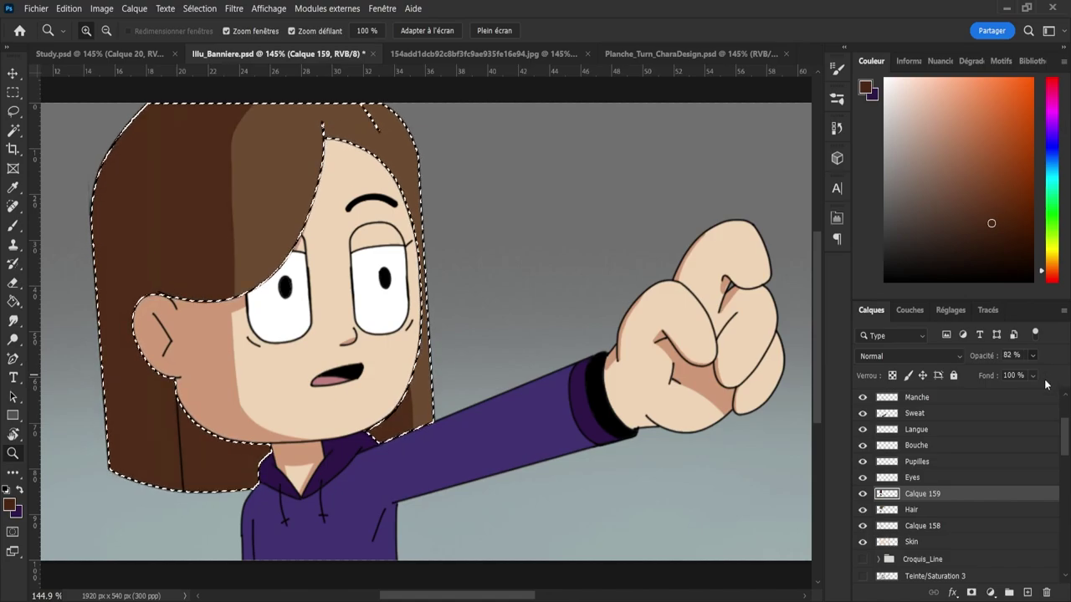
{"action": "key", "text": "ctrl+s"}
- Clear the hair selection and add a new layer directly above the Eyes layer
{"action": "left_click_drag", "start_coordinate": [590, 343], "coordinate": [552, 359]}
{"action": "left_click_drag", "start_coordinate": [577, 446], "coordinate": [611, 439]}
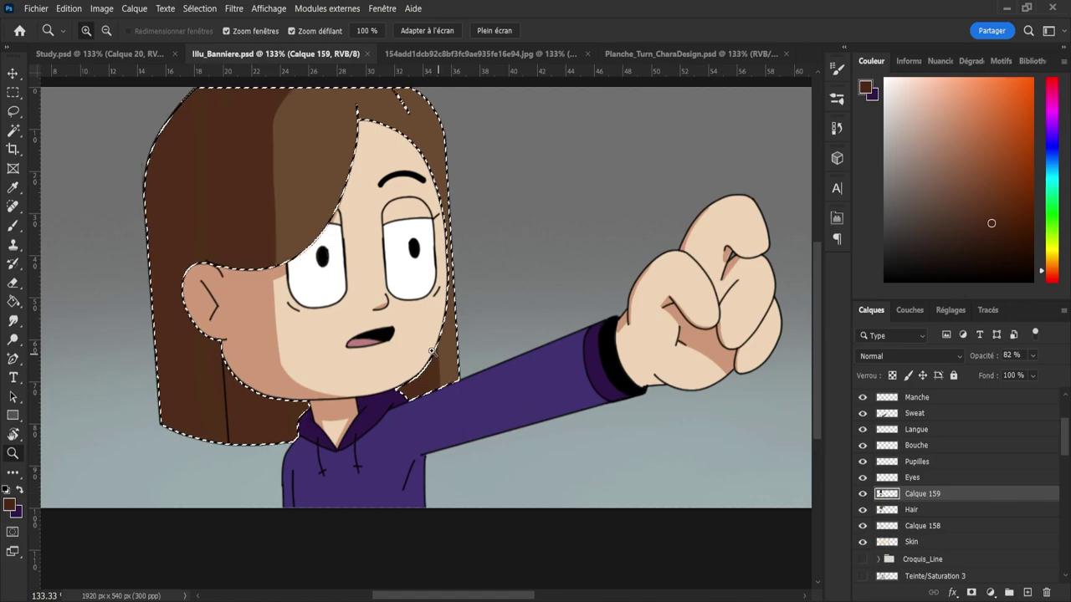
{"action": "mouse_move", "coordinate": [434, 351]}
{"action": "left_mouse_down"}
{"action": "mouse_move", "coordinate": [343, 350]}
{"action": "mouse_move", "coordinate": [435, 351]}
{"action": "left_mouse_up"}
{"action": "scroll", "coordinate": [478, 322], "scroll_direction": "up", "scroll_amount": 3}
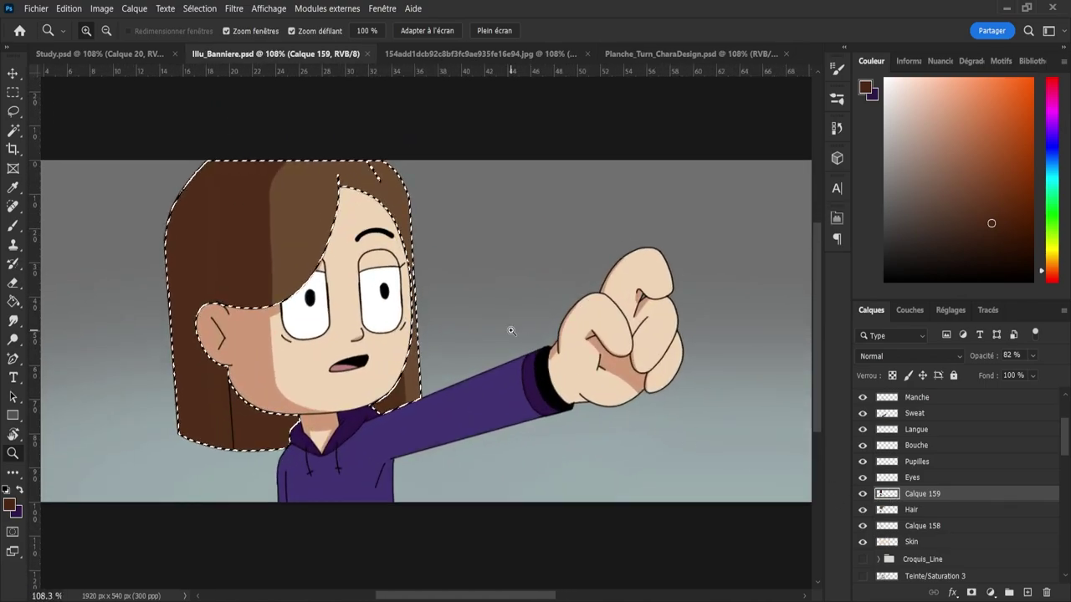
{"action": "key", "text": "l"}
{"action": "left_click", "coordinate": [468, 285]}
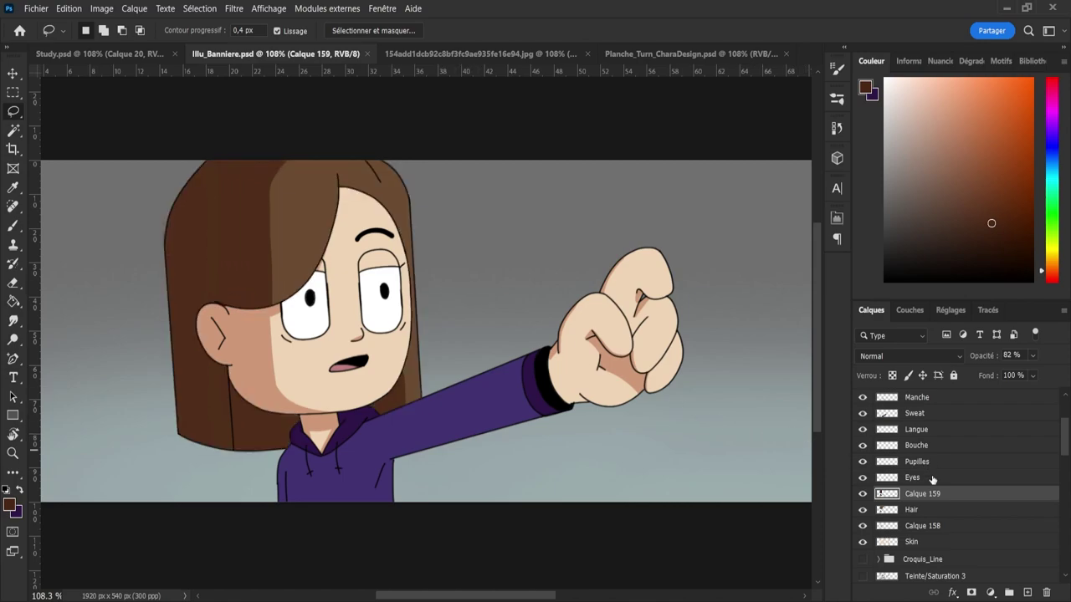
{"action": "left_click", "coordinate": [874, 494], "text": "ctrl"}
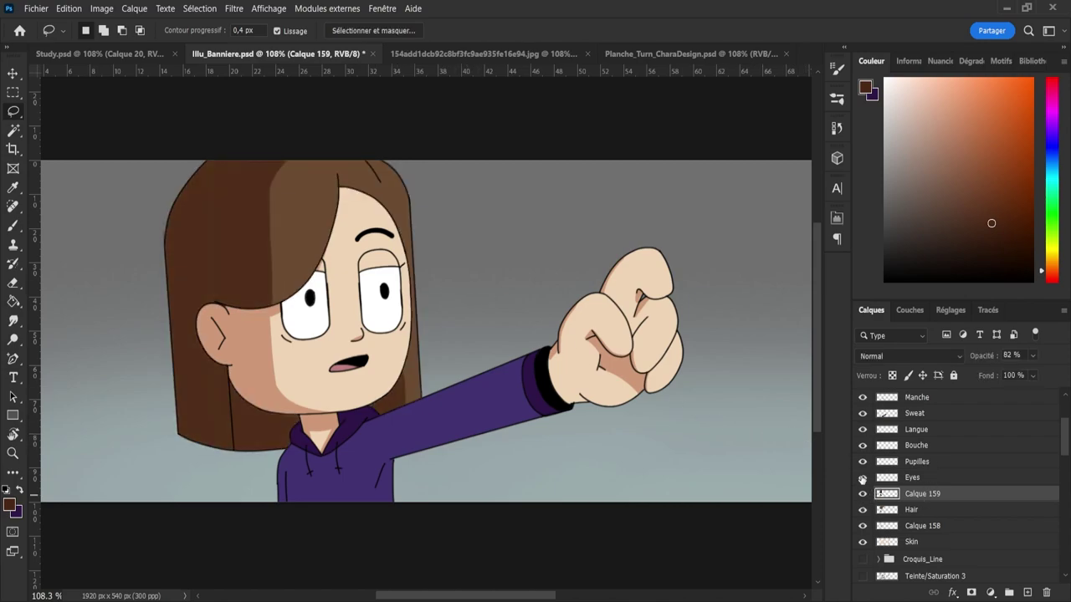
{"action": "left_click", "coordinate": [862, 478]}
{"action": "left_click", "coordinate": [862, 478]}
{"action": "left_click", "coordinate": [900, 479]}
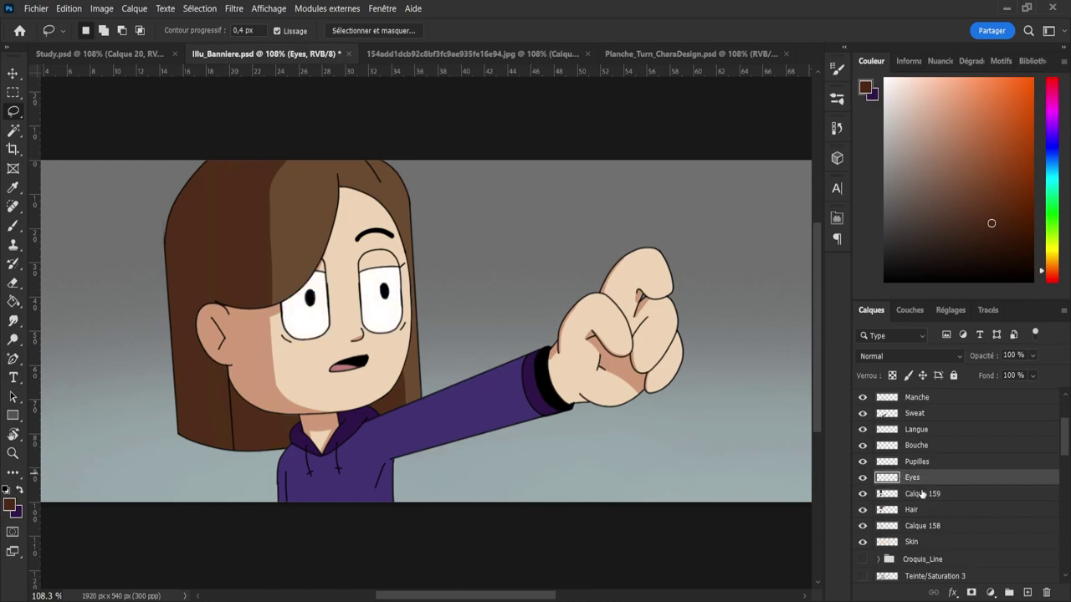
{"action": "left_click", "coordinate": [1025, 592]}
- Sample the white of the eye and turn it into a pale greyish blue foreground colour
{"action": "key", "text": "i"}
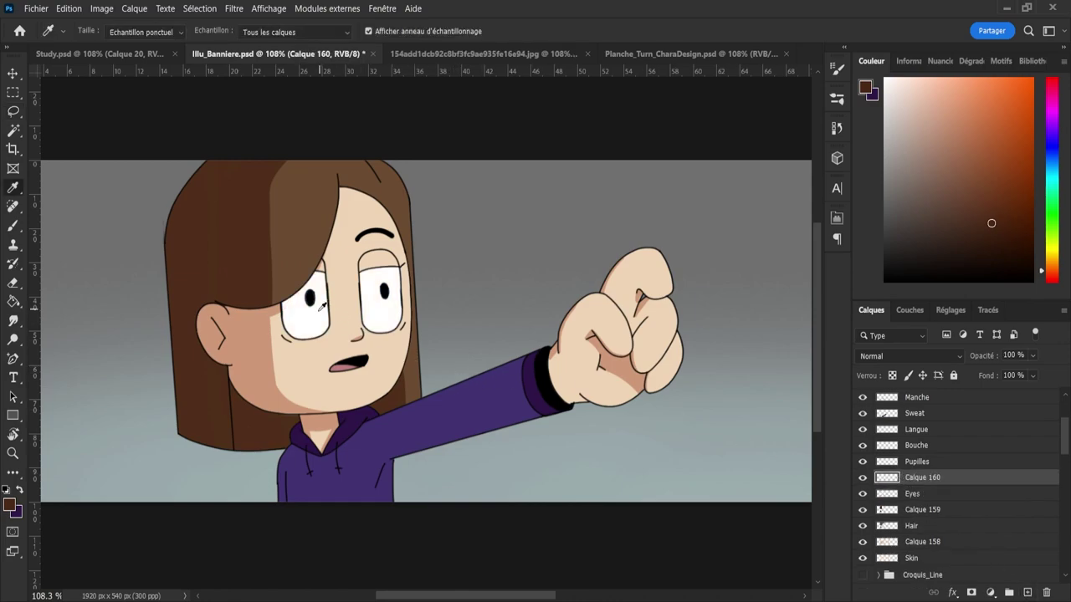
{"action": "left_click", "coordinate": [319, 327]}
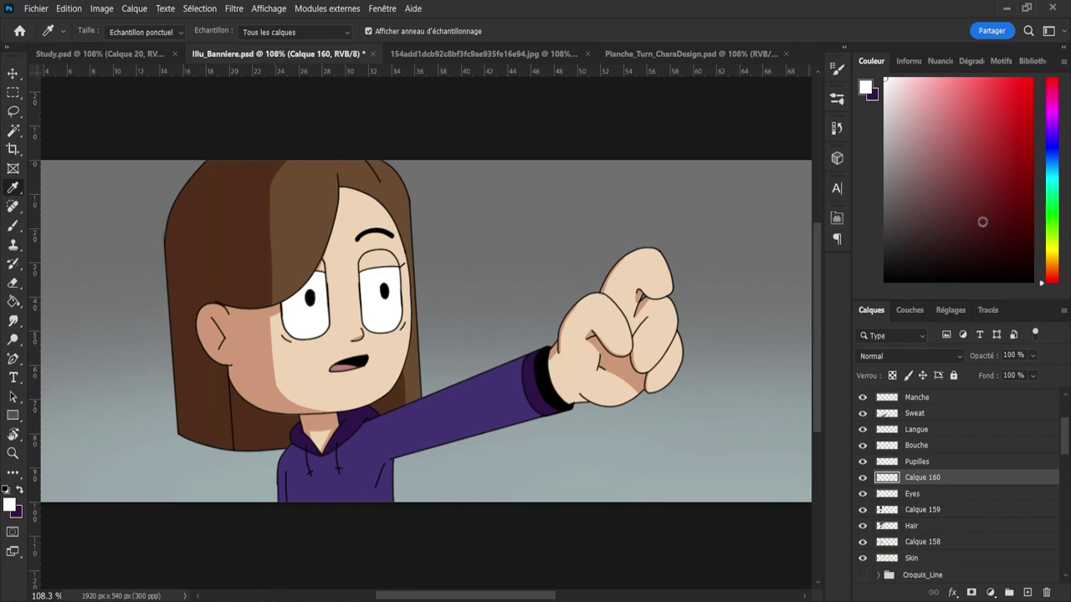
{"action": "left_click_drag", "start_coordinate": [885, 83], "coordinate": [879, 117]}
{"action": "left_click_drag", "start_coordinate": [875, 117], "coordinate": [865, 74]}
{"action": "left_click_drag", "start_coordinate": [1054, 203], "coordinate": [1056, 157]}
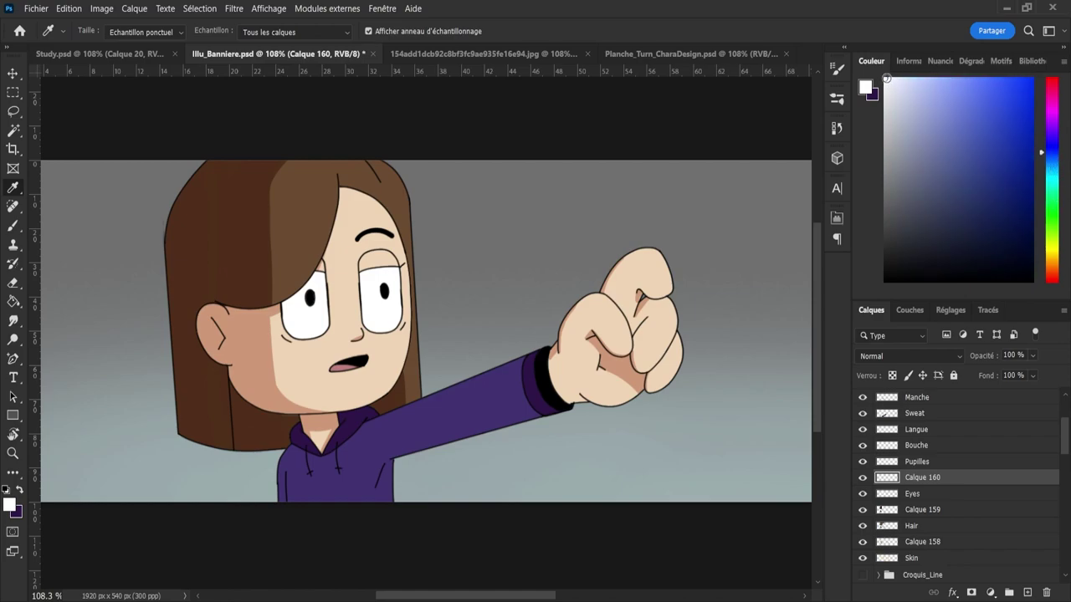
{"action": "left_click_drag", "start_coordinate": [886, 78], "coordinate": [912, 101]}
- Reduce the brush to size 27 and paint a pale blue shadow band along the fringe edge over the nearer eye
{"action": "key", "text": "b"}
{"action": "scroll", "coordinate": [309, 292], "scroll_direction": "up", "scroll_amount": 8}
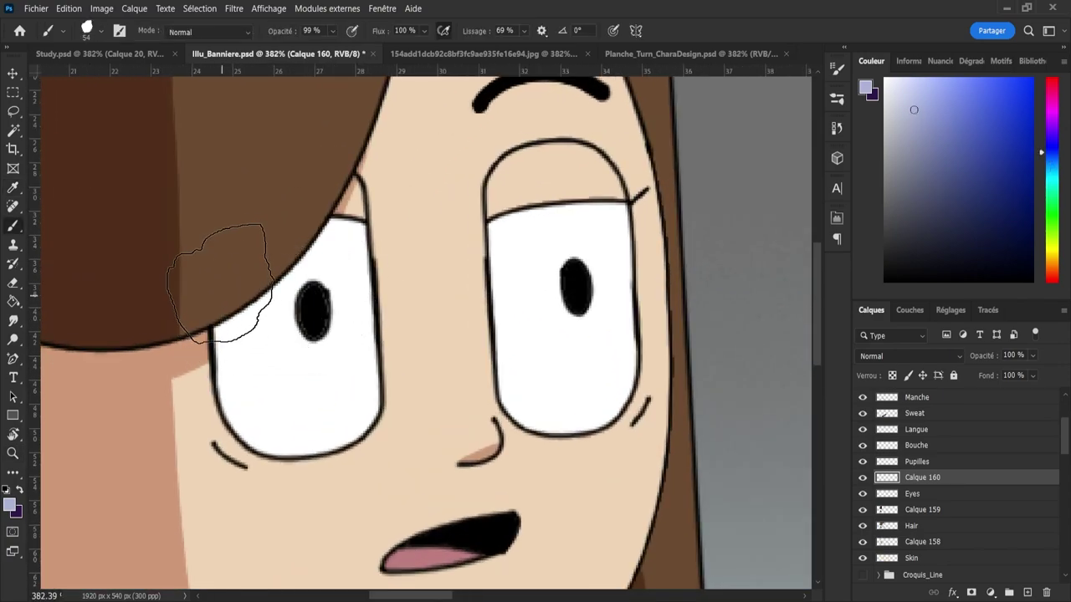
{"action": "key", "text": "bracketleft"}
{"action": "key", "text": "bracketleft"}
{"action": "key", "text": "bracketleft"}
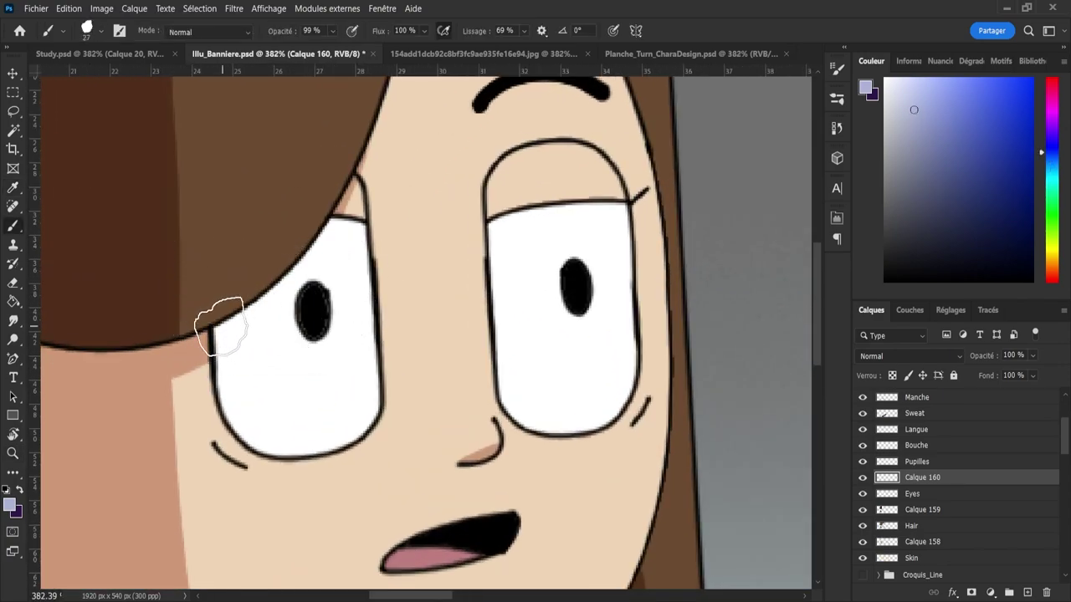
{"action": "left_click_drag", "start_coordinate": [194, 342], "coordinate": [276, 287]}
{"action": "key", "text": "ctrl+z"}
{"action": "mouse_move", "coordinate": [206, 330]}
{"action": "left_mouse_down"}
{"action": "mouse_move", "coordinate": [298, 239]}
{"action": "mouse_move", "coordinate": [339, 157]}
{"action": "mouse_move", "coordinate": [292, 210]}
{"action": "mouse_move", "coordinate": [281, 255]}
{"action": "mouse_move", "coordinate": [205, 335]}
{"action": "left_mouse_up"}
{"action": "key", "text": "ctrl+z"}
{"action": "key", "text": "ctrl+z"}
{"action": "mouse_move", "coordinate": [343, 141]}
{"action": "left_mouse_down"}
{"action": "mouse_move", "coordinate": [225, 335]}
{"action": "mouse_move", "coordinate": [156, 356]}
{"action": "left_mouse_up"}
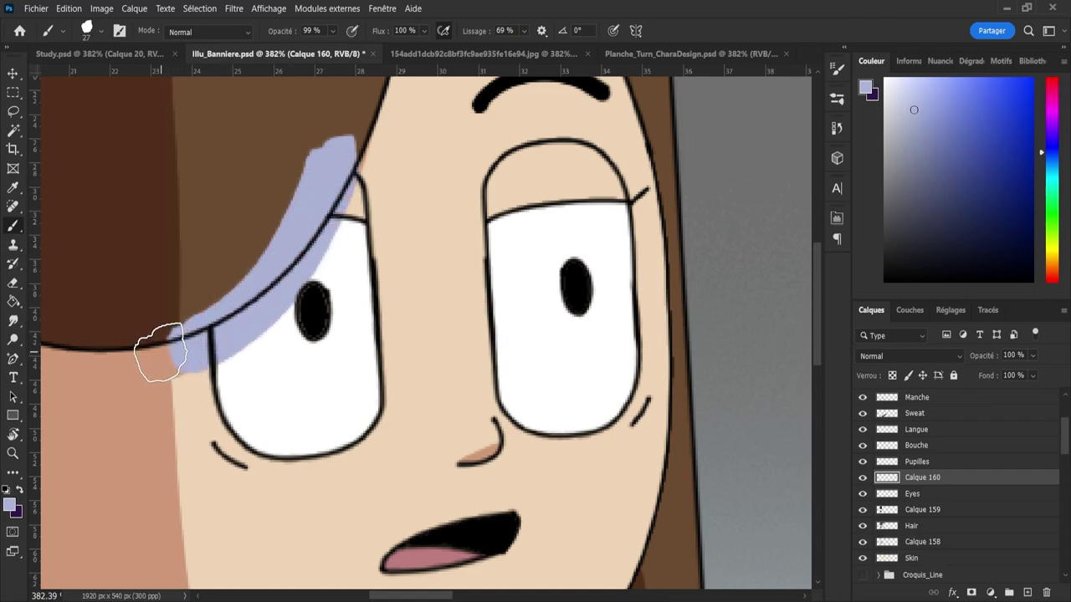
- Load the Eyes layer's pixels as a selection, invert it, and erase the blue shadow lying outside the nearer eye
{"action": "key", "text": "e"}
{"action": "left_click", "coordinate": [885, 500], "text": "ctrl"}
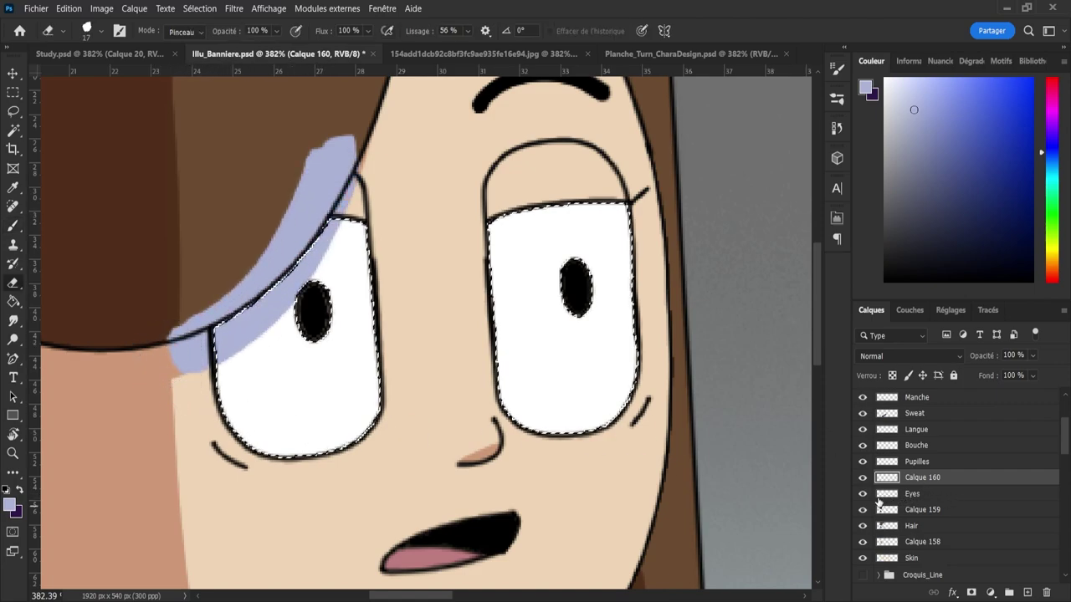
{"action": "key", "text": "l"}
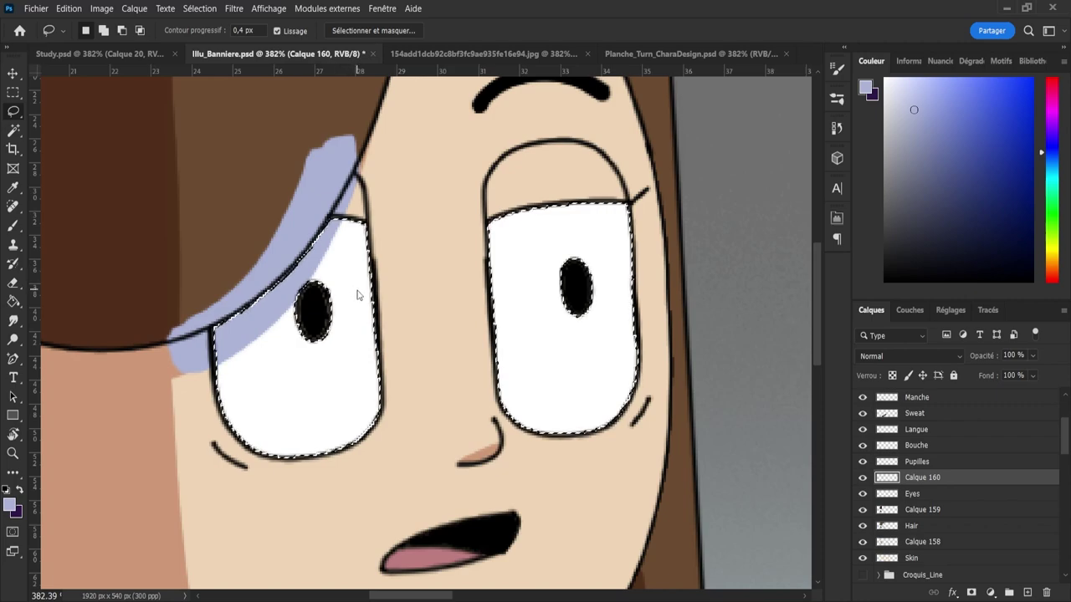
{"action": "key", "text": "e"}
{"action": "left_click_drag", "start_coordinate": [184, 295], "coordinate": [194, 386]}
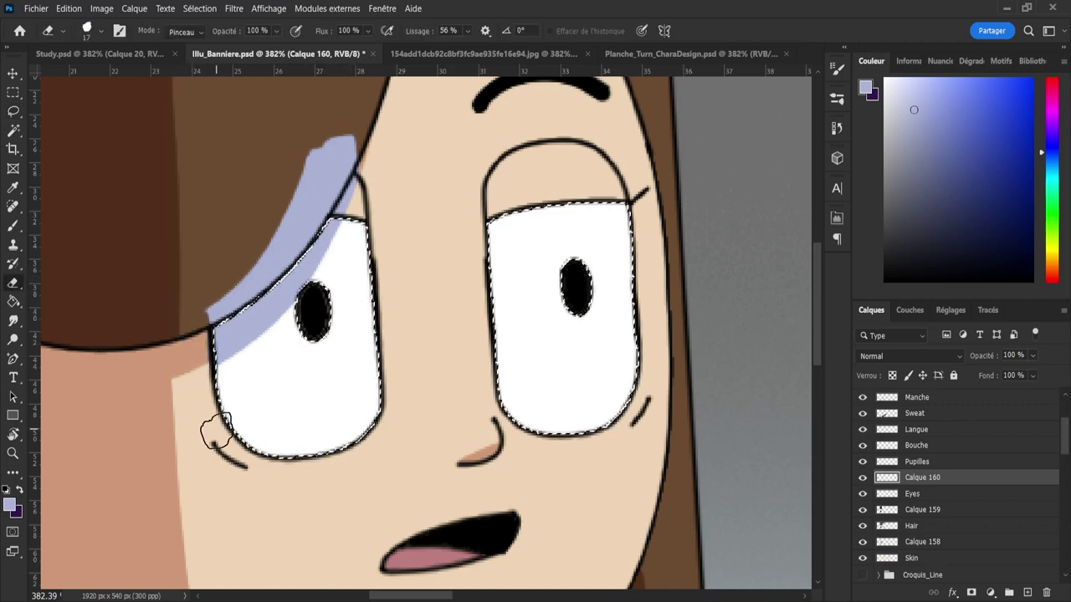
{"action": "mouse_move", "coordinate": [318, 172]}
{"action": "left_mouse_down"}
{"action": "mouse_move", "coordinate": [241, 327]}
{"action": "mouse_move", "coordinate": [285, 260]}
{"action": "mouse_move", "coordinate": [217, 316]}
{"action": "mouse_move", "coordinate": [395, 97]}
{"action": "mouse_move", "coordinate": [272, 219]}
{"action": "mouse_move", "coordinate": [356, 141]}
{"action": "mouse_move", "coordinate": [305, 317]}
{"action": "left_mouse_up"}
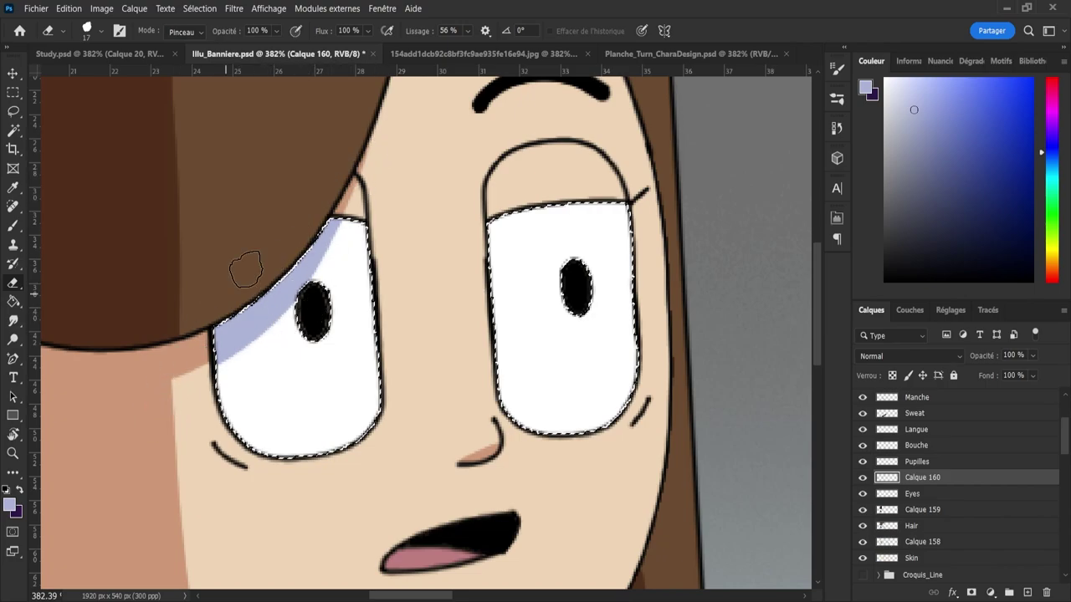
{"action": "key", "text": "l"}
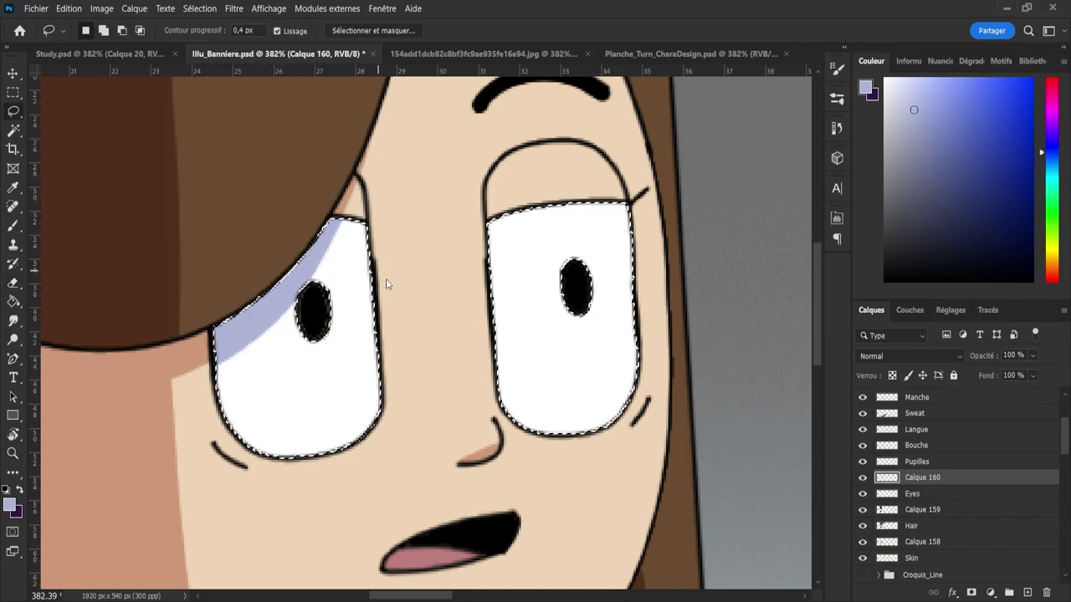
- Clear the selection and compare the nearer eye's shadow with and without its layer shown
{"action": "left_click", "coordinate": [394, 293]}
{"action": "key", "text": "z"}
{"action": "mouse_move", "coordinate": [381, 318]}
{"action": "left_mouse_down"}
{"action": "mouse_move", "coordinate": [365, 311]}
{"action": "mouse_move", "coordinate": [358, 323]}
{"action": "mouse_move", "coordinate": [371, 352]}
{"action": "left_mouse_up"}
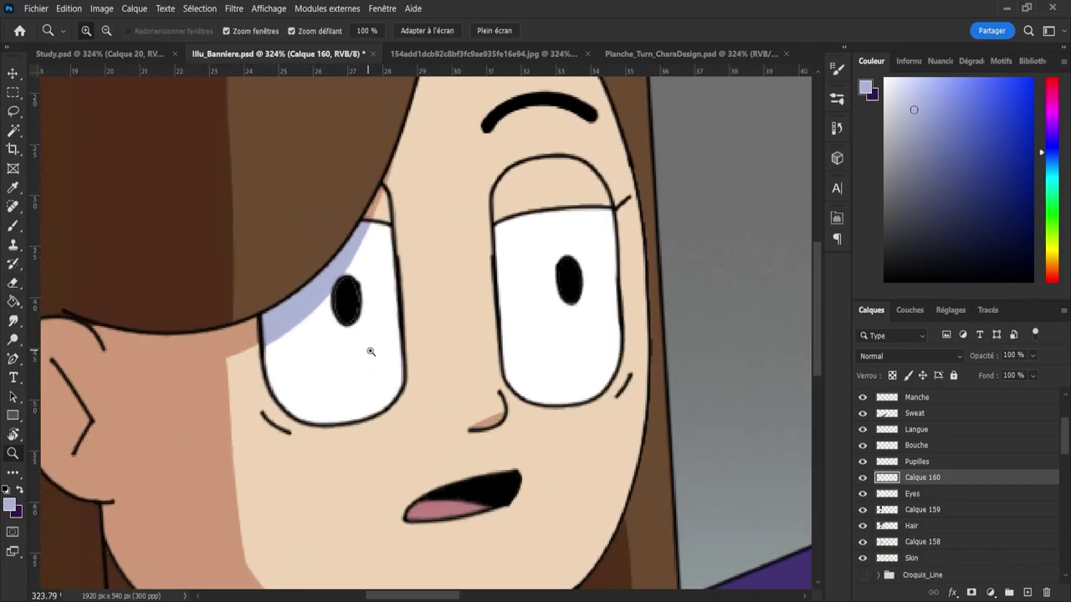
{"action": "left_click", "coordinate": [863, 476]}
{"action": "left_click", "coordinate": [862, 477]}
{"action": "key", "text": "e"}
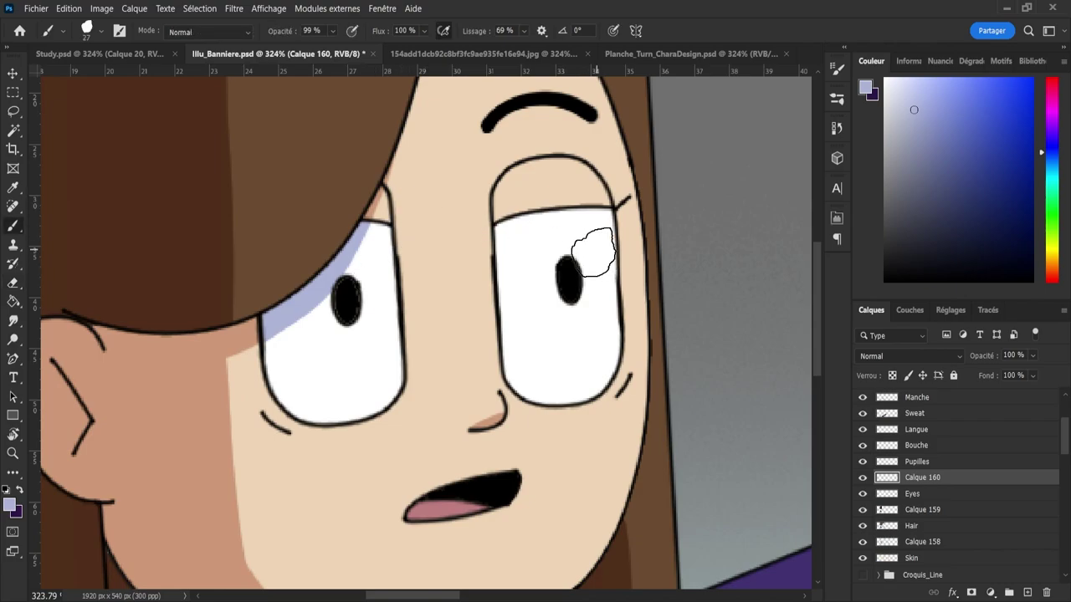
{"action": "key", "text": "z"}
{"action": "scroll", "coordinate": [550, 391], "scroll_direction": "down", "scroll_amount": 5}
{"action": "scroll", "coordinate": [547, 391], "scroll_direction": "up", "scroll_amount": 2}
{"action": "scroll", "coordinate": [510, 410], "scroll_direction": "down", "scroll_amount": 4}
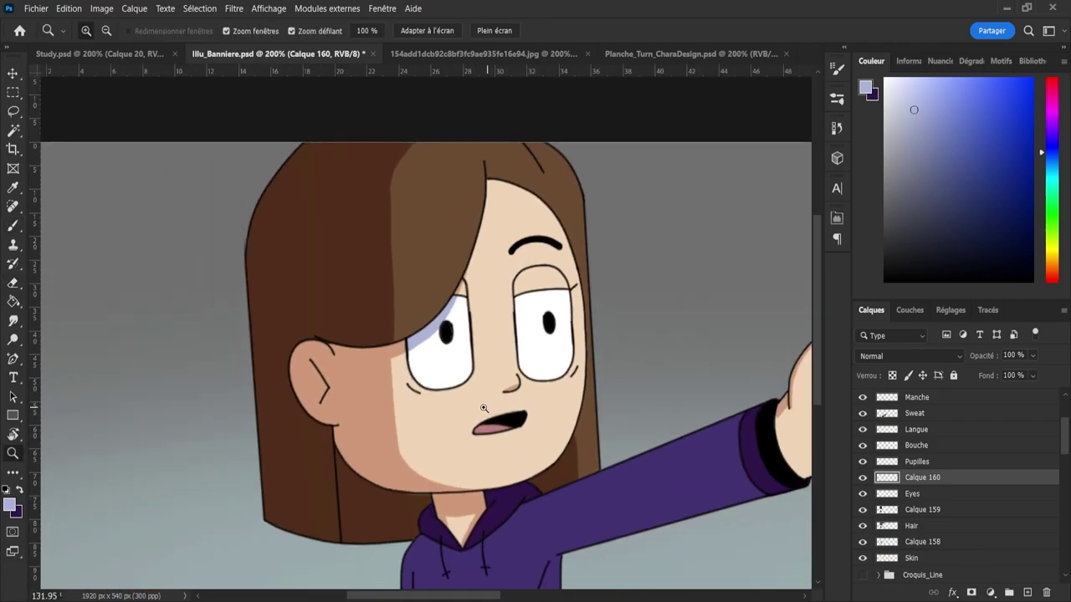
{"action": "scroll", "coordinate": [568, 473], "scroll_direction": "down", "scroll_amount": 2}
{"action": "scroll", "coordinate": [565, 440], "scroll_direction": "up", "scroll_amount": 5}
- Load the Eyes layer's pixels as a selection and paint a thin pale blue shadow beneath the farther eye's upper lid
{"action": "key", "text": "b"}
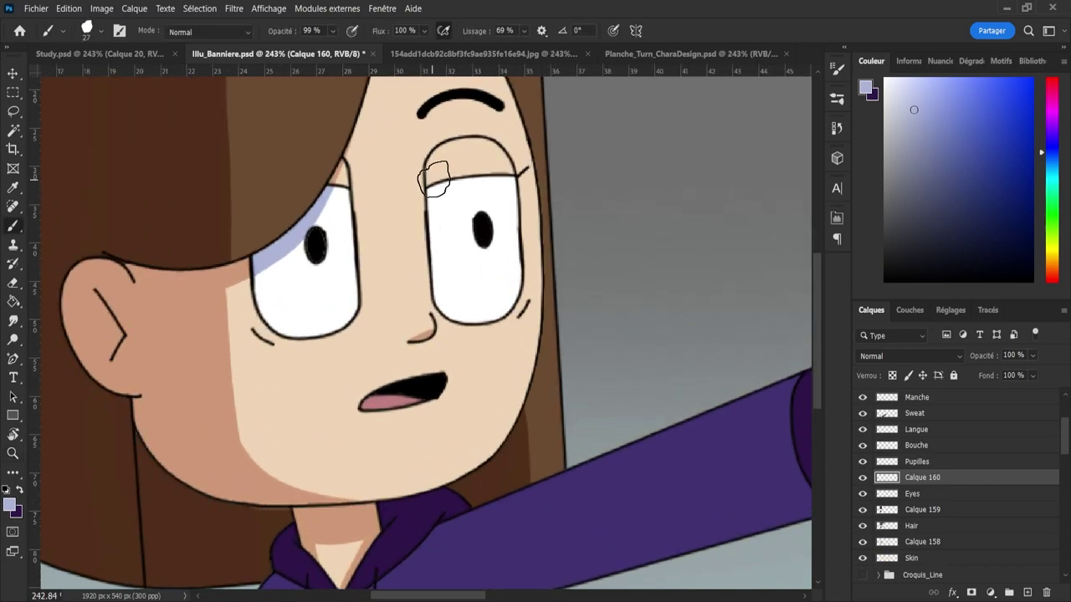
{"action": "mouse_move", "coordinate": [414, 195]}
{"action": "left_mouse_down"}
{"action": "mouse_move", "coordinate": [510, 171]}
{"action": "mouse_move", "coordinate": [562, 177]}
{"action": "left_mouse_up"}
{"action": "key", "text": "ctrl+z"}
{"action": "left_click", "coordinate": [896, 495], "text": "ctrl"}
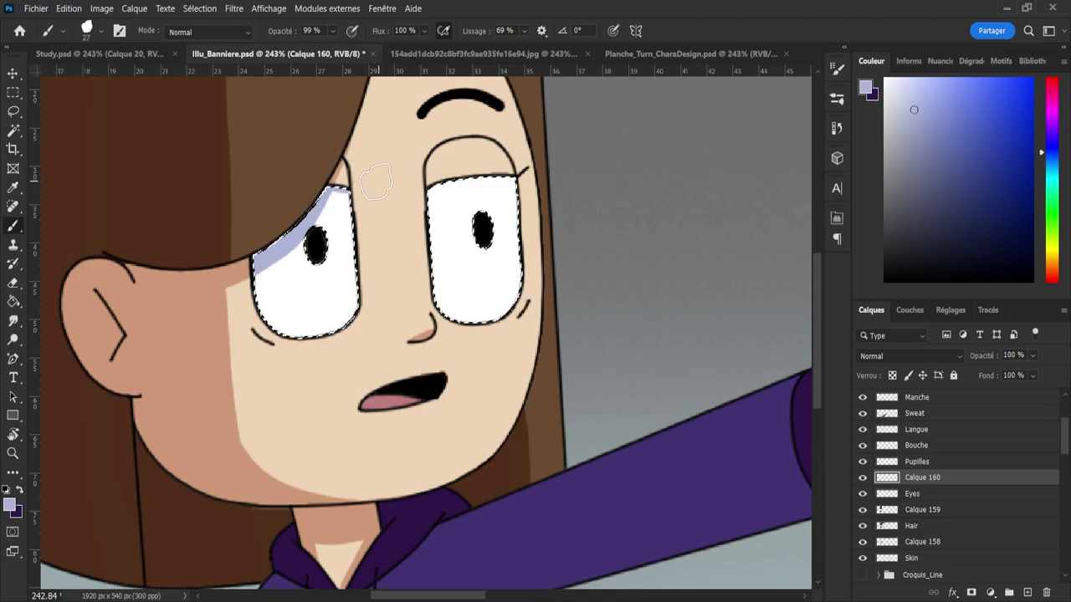
{"action": "mouse_move", "coordinate": [430, 186]}
{"action": "left_mouse_down"}
{"action": "mouse_move", "coordinate": [491, 148]}
{"action": "mouse_move", "coordinate": [418, 182]}
{"action": "mouse_move", "coordinate": [472, 159]}
{"action": "mouse_move", "coordinate": [536, 165]}
{"action": "left_mouse_up"}
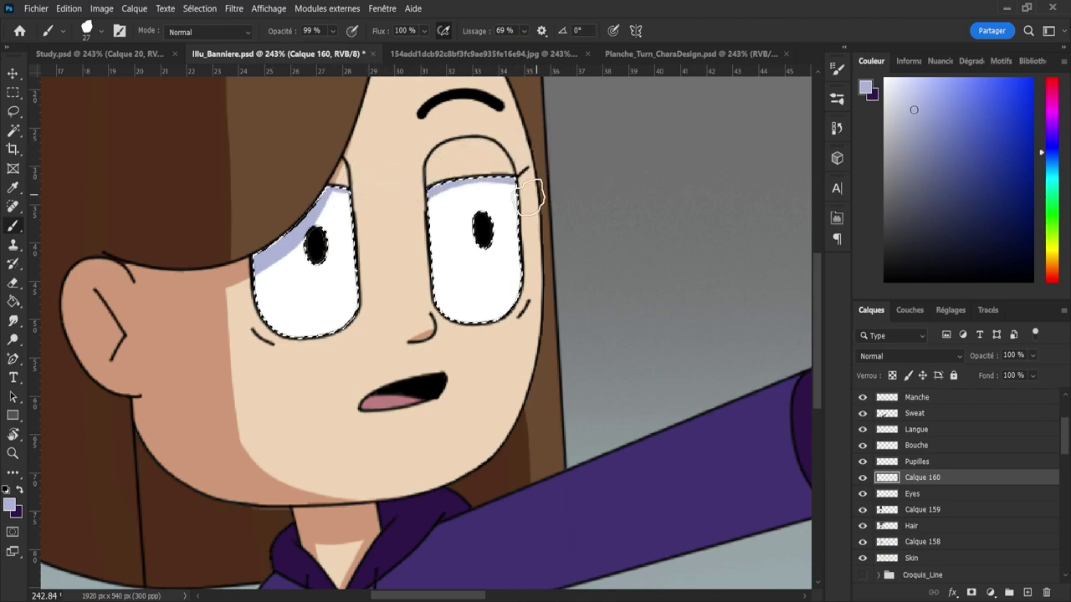
{"action": "key", "text": "ctrl+z"}
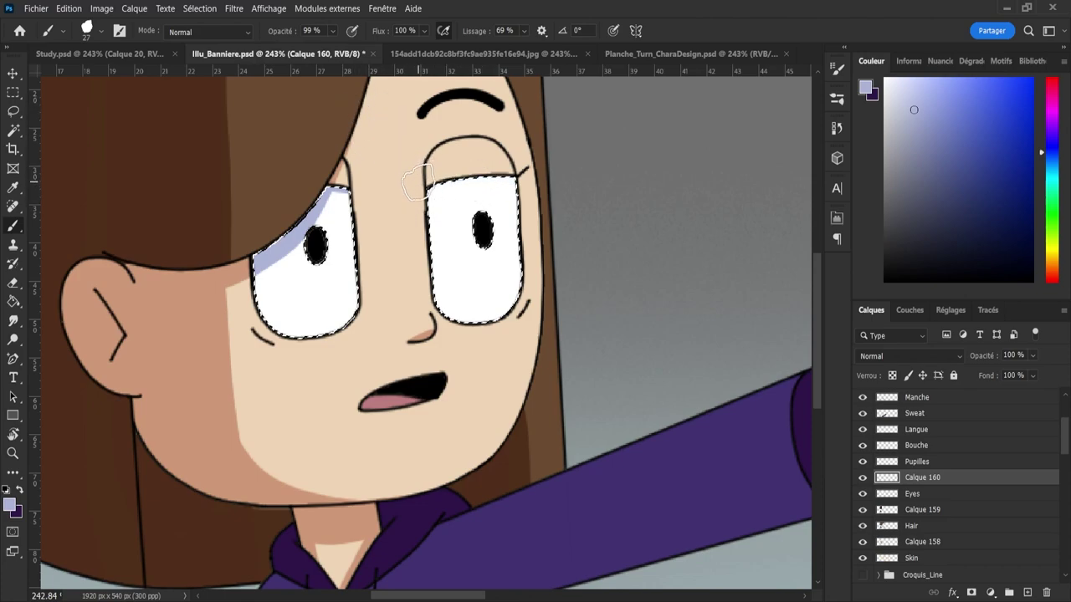
{"action": "left_click_drag", "start_coordinate": [413, 188], "coordinate": [551, 162]}
{"action": "key", "text": "ctrl+z"}
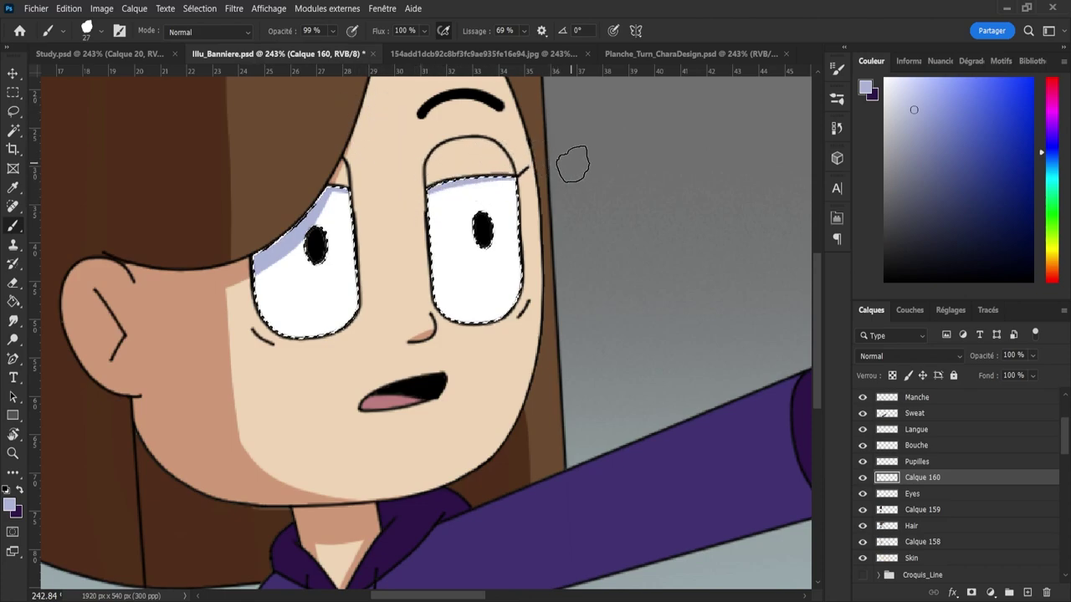
{"action": "left_click_drag", "start_coordinate": [416, 182], "coordinate": [523, 172]}
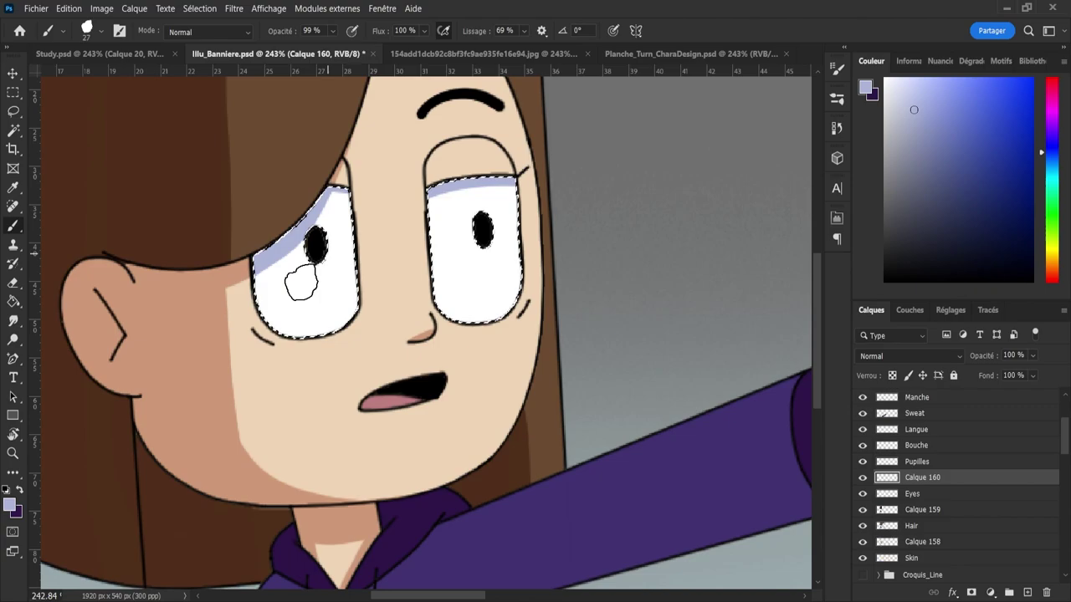
{"action": "left_click_drag", "start_coordinate": [251, 329], "coordinate": [304, 335]}
{"action": "key", "text": "ctrl+z"}
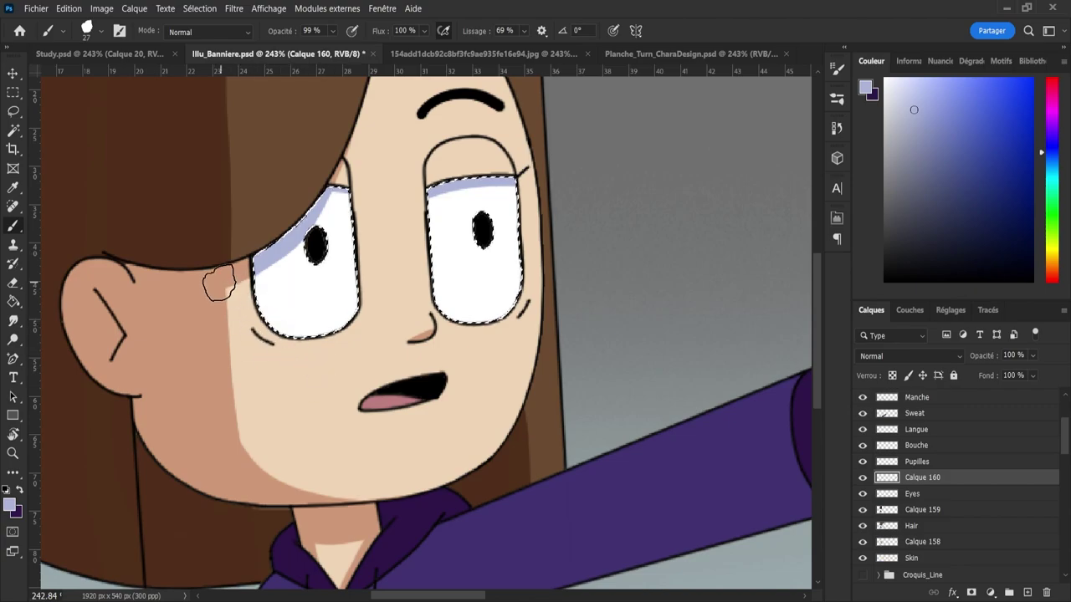
- Clear the eye selection and save the banner file
{"action": "key", "text": "z"}
{"action": "key", "text": "ctrl+0"}
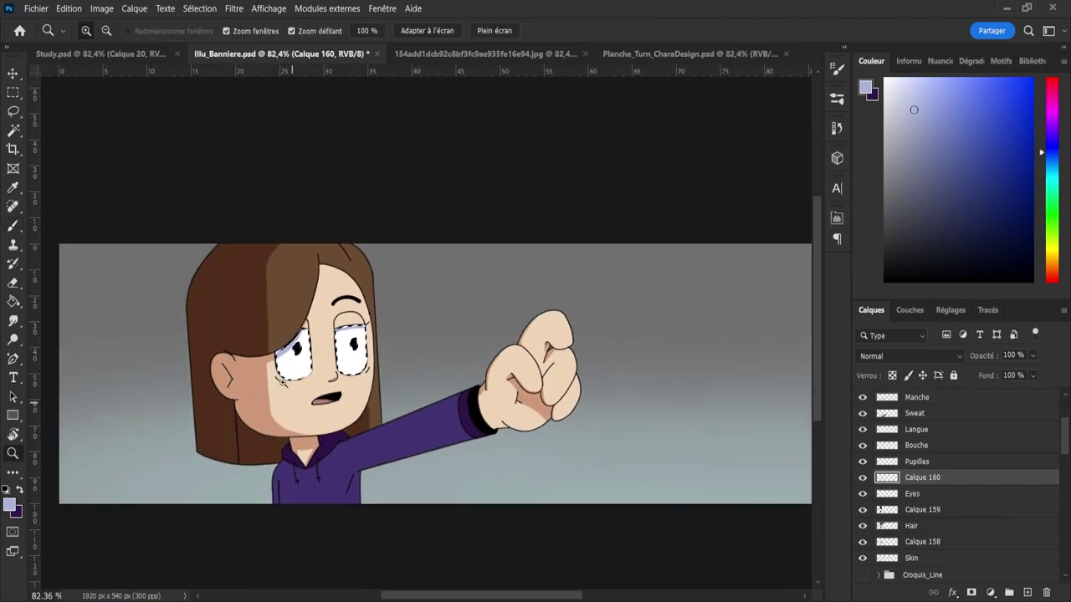
{"action": "left_click_drag", "start_coordinate": [462, 332], "coordinate": [411, 419]}
{"action": "key", "text": "ctrl+s"}
{"action": "left_click_drag", "start_coordinate": [372, 334], "coordinate": [395, 347]}
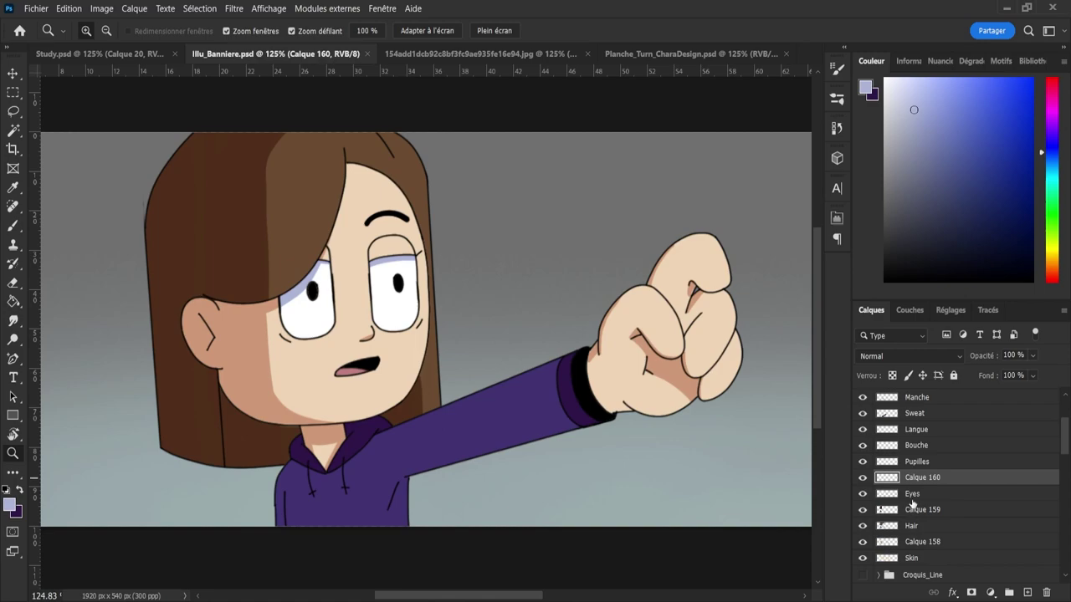
{"action": "left_click", "coordinate": [861, 478]}
{"action": "key", "text": "ctrl+s"}
- Rename the three unnamed shadow layers above Eyes, Hair and Skin as Shadow
{"action": "double_click", "coordinate": [914, 478]}
{"action": "key", "text": "BackSpace"}
{"action": "key", "text": "Tab"}
{"action": "type", "text": "Shadow"}
{"action": "key", "text": "Tab"}
{"action": "type", "text": "Shadow"}
{"action": "key", "text": "Return"}
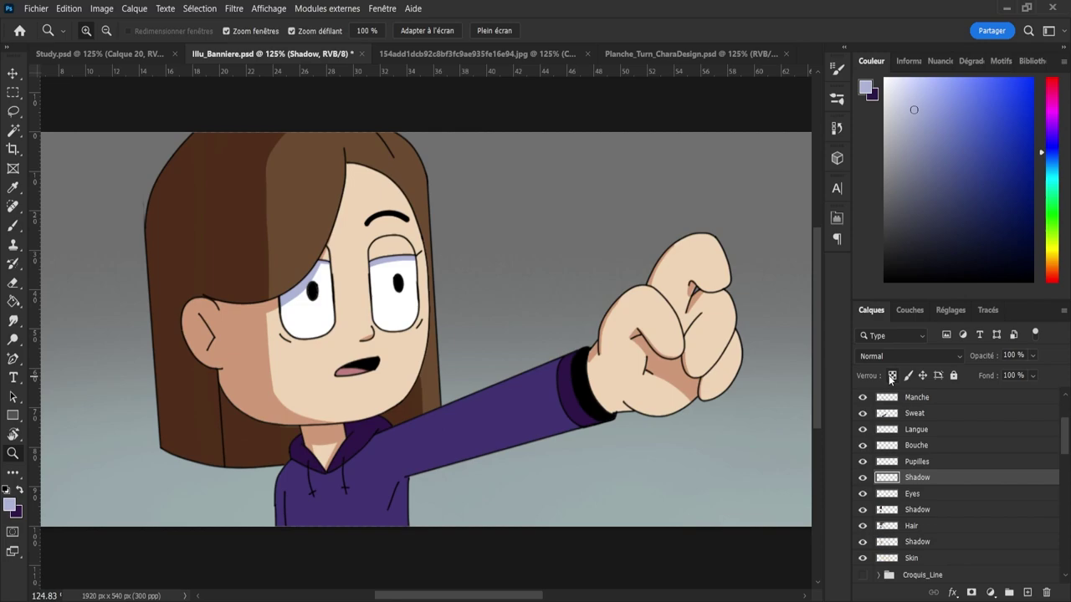
- Add a new layer directly above the Langue layer and name it Shadow
{"action": "left_click", "coordinate": [905, 431]}
{"action": "left_click", "coordinate": [863, 433]}
{"action": "left_click", "coordinate": [862, 432]}
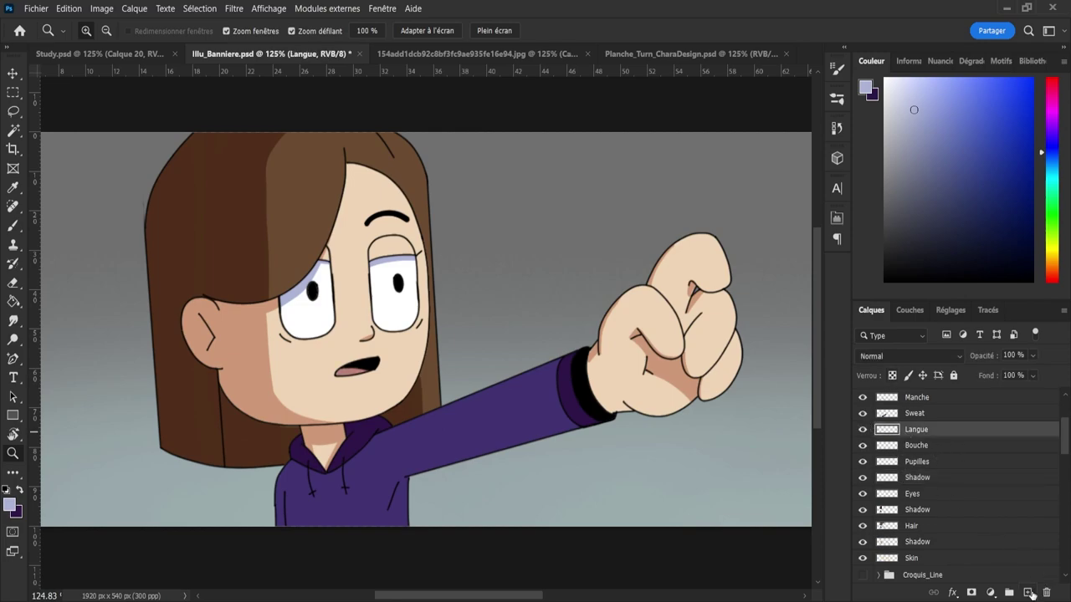
{"action": "left_click", "coordinate": [1029, 592]}
{"action": "double_click", "coordinate": [922, 429]}
{"action": "type", "text": "Shadow"}
{"action": "key", "text": "Return"}
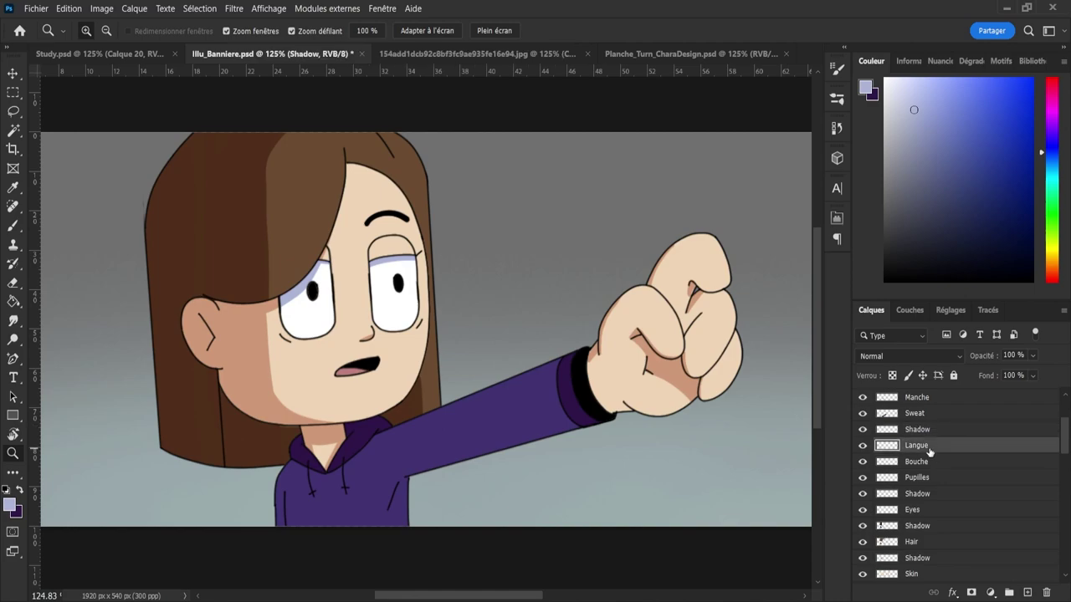
- Load the Langue layer's pixels as a selection and turn the sampled tongue pink into a darker reddish pink foreground colour
{"action": "left_click_drag", "start_coordinate": [321, 380], "coordinate": [377, 379]}
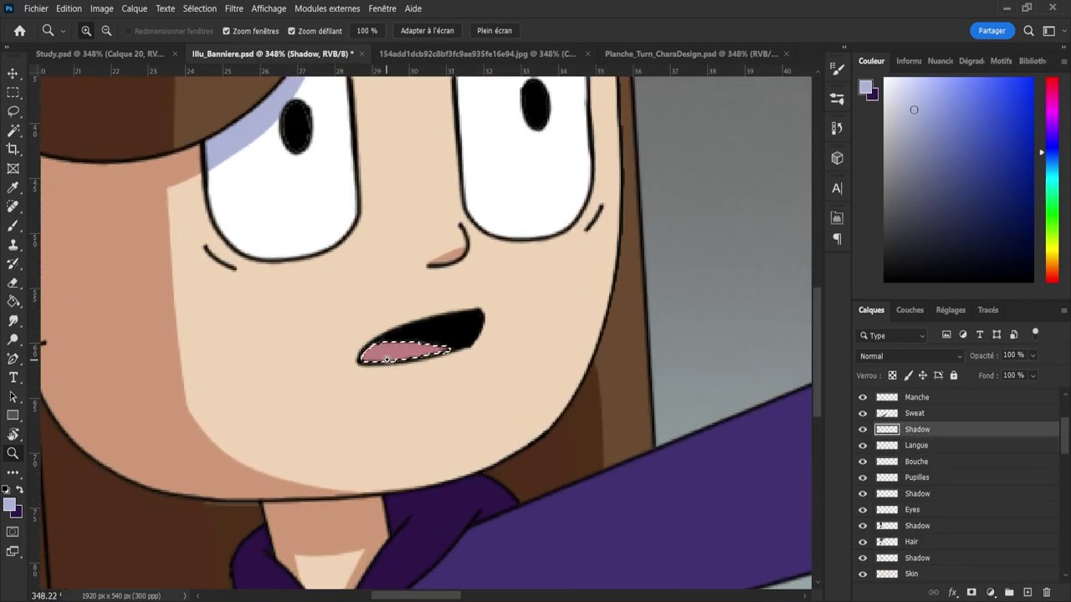
{"action": "key", "text": "i"}
{"action": "left_click", "coordinate": [386, 358]}
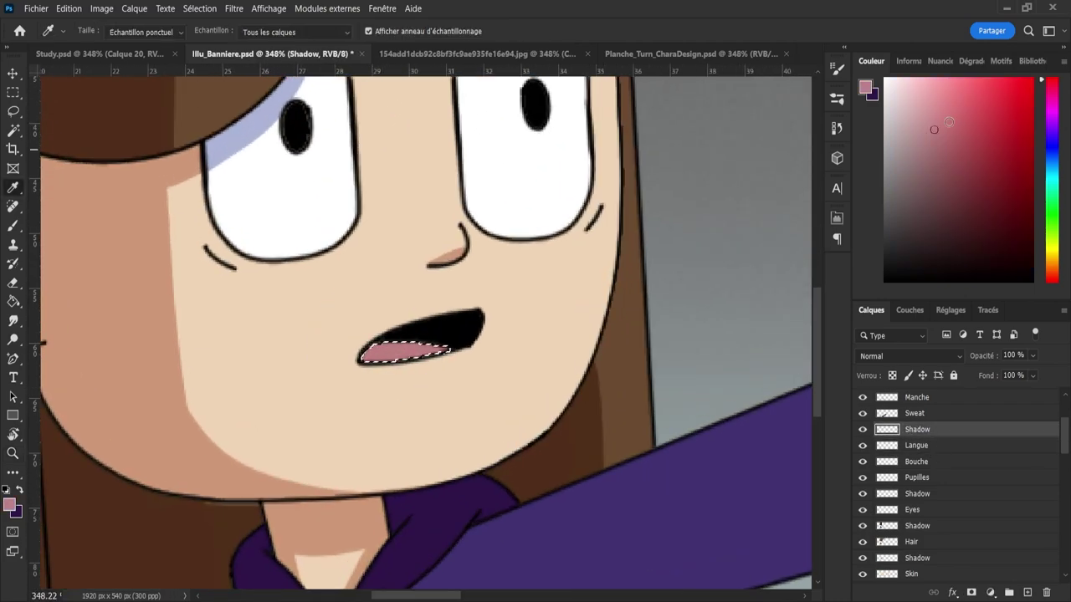
{"action": "left_click_drag", "start_coordinate": [934, 134], "coordinate": [935, 156]}
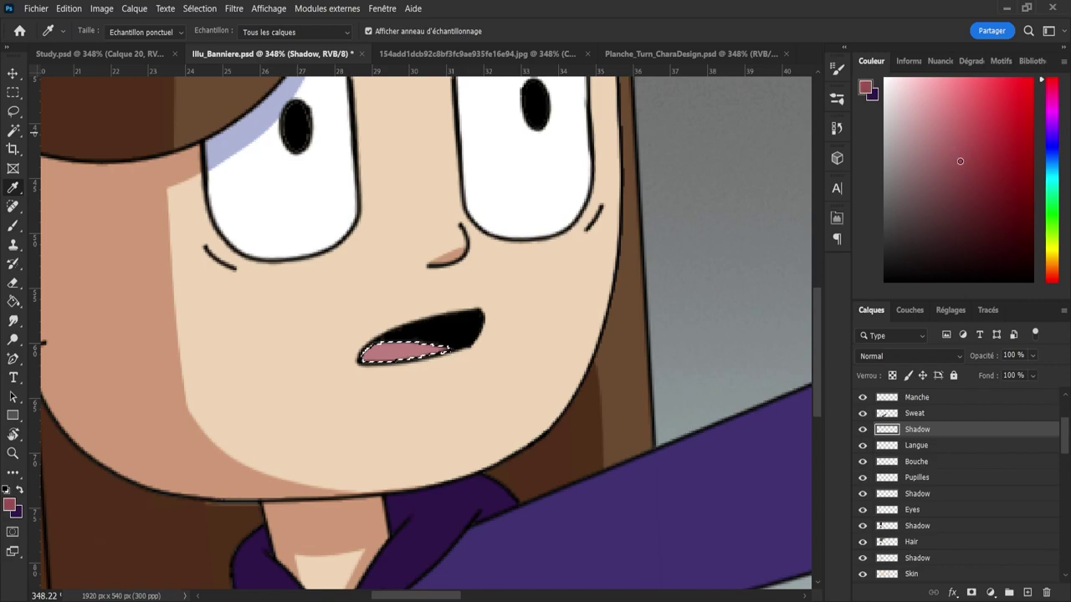
{"action": "key", "text": "b"}
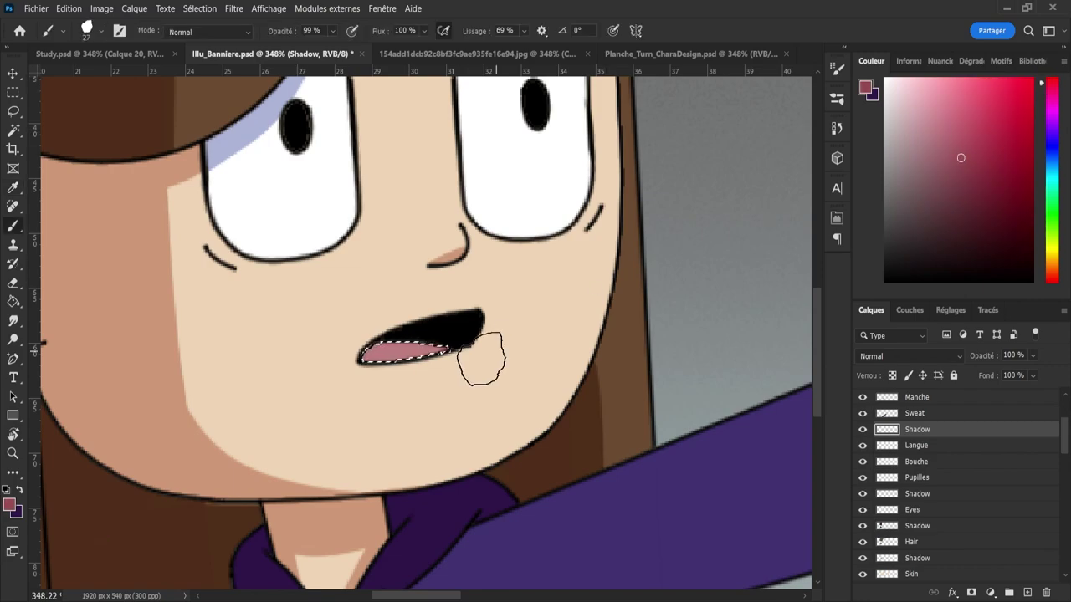
{"action": "mouse_move", "coordinate": [359, 351]}
{"action": "left_mouse_down"}
{"action": "mouse_move", "coordinate": [474, 321]}
{"action": "mouse_move", "coordinate": [395, 312]}
{"action": "mouse_move", "coordinate": [489, 299]}
{"action": "left_mouse_up"}
{"action": "key", "text": "ctrl+z"}
{"action": "key", "text": "ctrl+z"}
{"action": "mouse_move", "coordinate": [345, 372]}
{"action": "left_mouse_down"}
{"action": "mouse_move", "coordinate": [438, 303]}
{"action": "mouse_move", "coordinate": [495, 290]}
{"action": "left_mouse_up"}
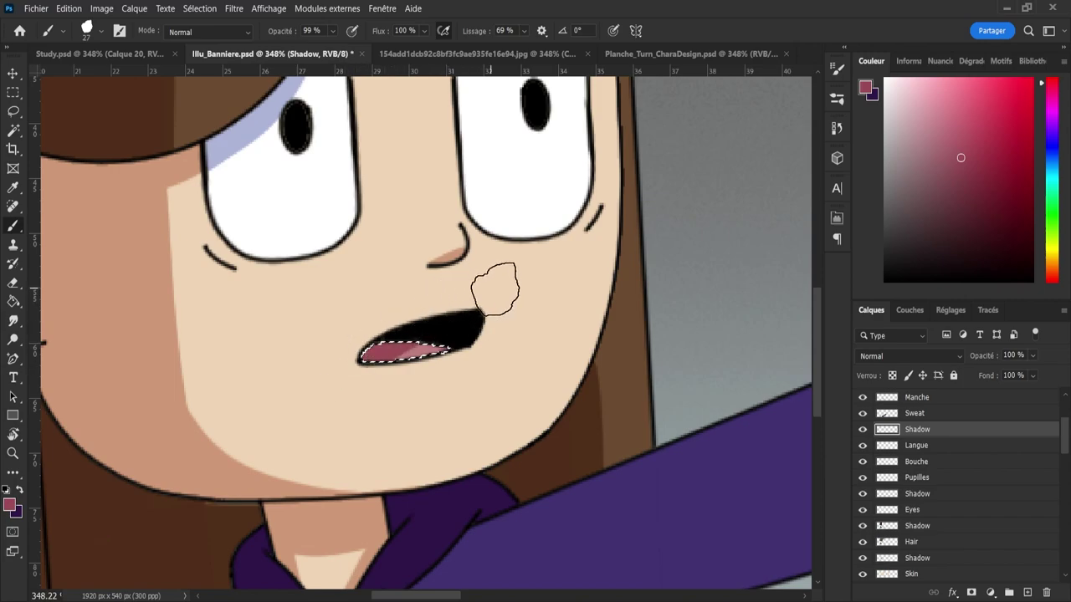
{"action": "key", "text": "ctrl+z"}
{"action": "mouse_move", "coordinate": [350, 355]}
{"action": "left_mouse_down"}
{"action": "mouse_move", "coordinate": [457, 291]}
{"action": "mouse_move", "coordinate": [488, 292]}
{"action": "left_mouse_up"}
{"action": "key", "text": "ctrl+z"}
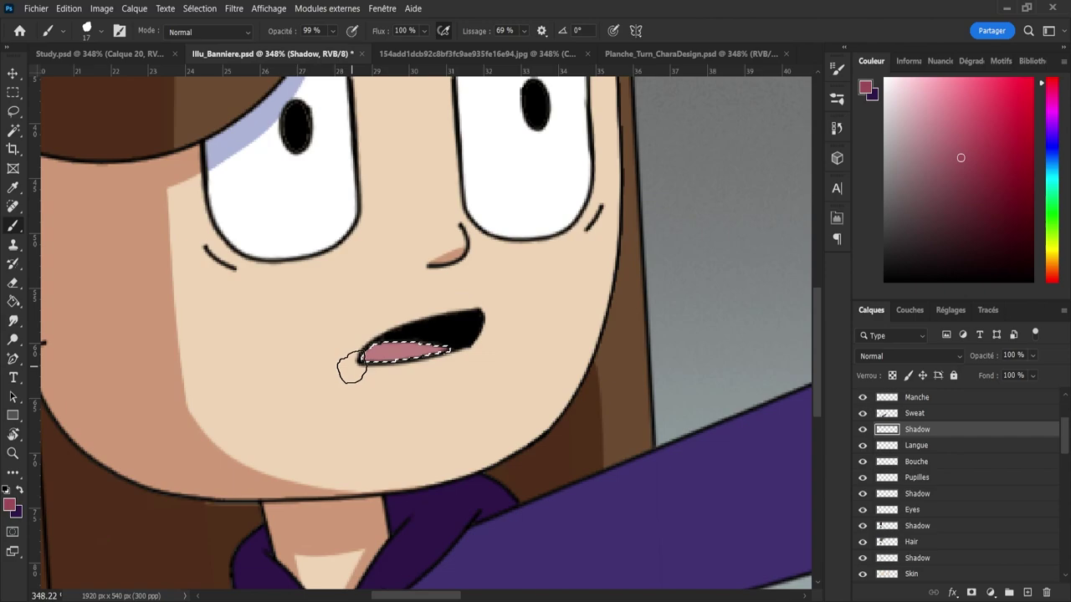
- Paint a dark pink shadow along the tongue's upper edge with the brush at size 17, and trim its lower edge with the eraser
{"action": "mouse_move", "coordinate": [351, 368]}
{"action": "left_mouse_down"}
{"action": "mouse_move", "coordinate": [423, 312]}
{"action": "mouse_move", "coordinate": [496, 314]}
{"action": "left_mouse_up"}
{"action": "mouse_move", "coordinate": [351, 358]}
{"action": "left_mouse_down"}
{"action": "mouse_move", "coordinate": [369, 336]}
{"action": "mouse_move", "coordinate": [435, 317]}
{"action": "left_mouse_up"}
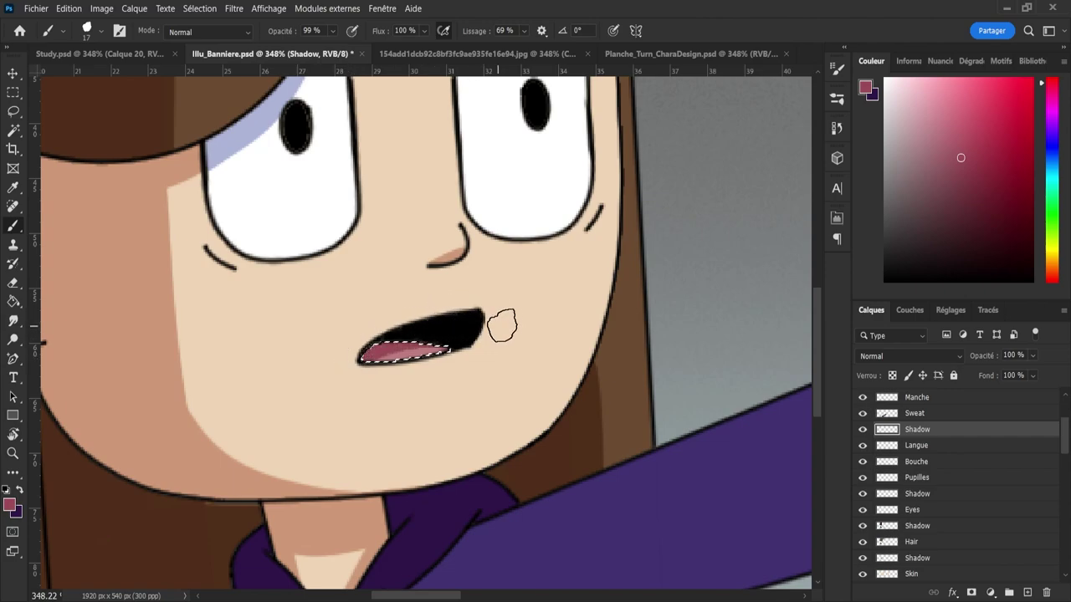
{"action": "key", "text": "e"}
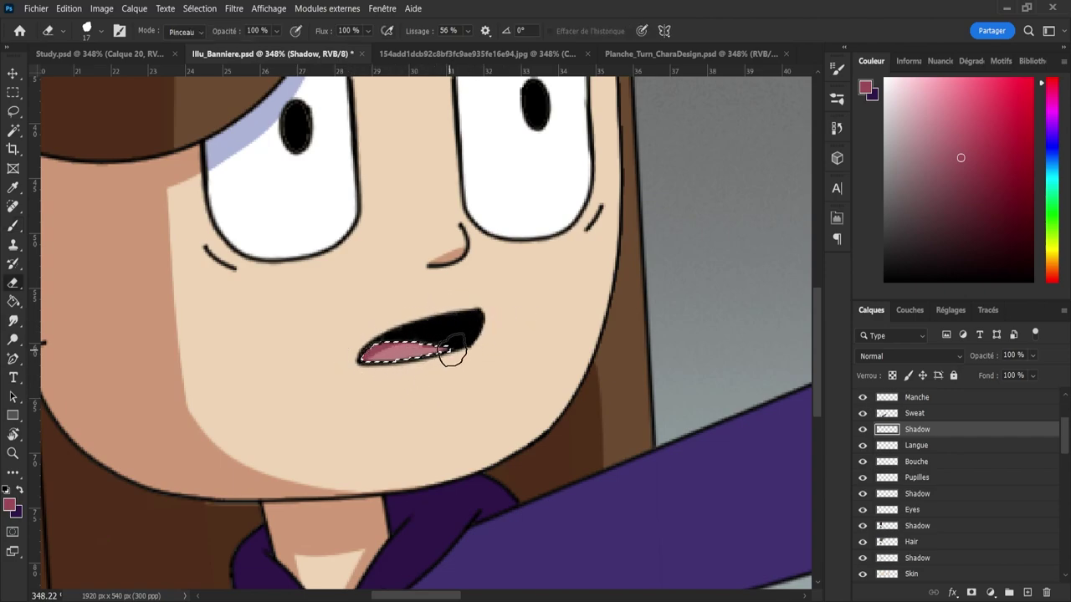
{"action": "mouse_move", "coordinate": [365, 374]}
{"action": "left_mouse_down"}
{"action": "mouse_move", "coordinate": [428, 359]}
{"action": "mouse_move", "coordinate": [473, 362]}
{"action": "mouse_move", "coordinate": [365, 383]}
{"action": "mouse_move", "coordinate": [406, 361]}
{"action": "mouse_move", "coordinate": [478, 367]}
{"action": "mouse_move", "coordinate": [366, 382]}
{"action": "mouse_move", "coordinate": [394, 365]}
{"action": "mouse_move", "coordinate": [423, 365]}
{"action": "mouse_move", "coordinate": [388, 345]}
{"action": "mouse_move", "coordinate": [445, 363]}
{"action": "left_mouse_up"}
{"action": "key", "text": "z"}
{"action": "key", "text": "ctrl+d"}
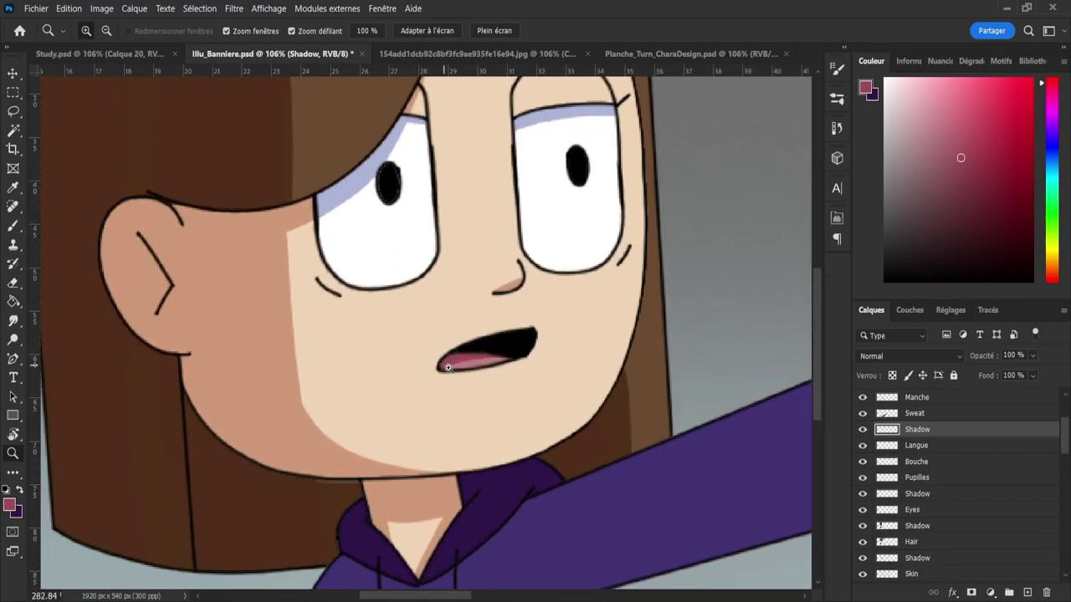
- Reload the Langue layer's pixels as a selection and retouch the tongue shadow with the brush and eraser
{"action": "key", "text": "e"}
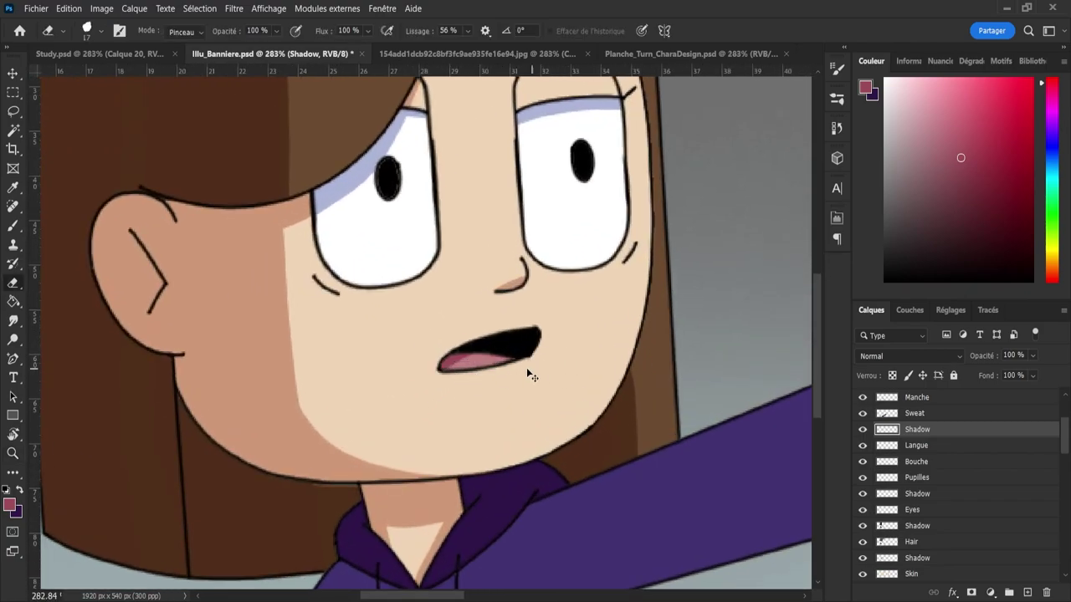
{"action": "key", "text": "b"}
{"action": "left_click", "coordinate": [887, 446], "text": "ctrl"}
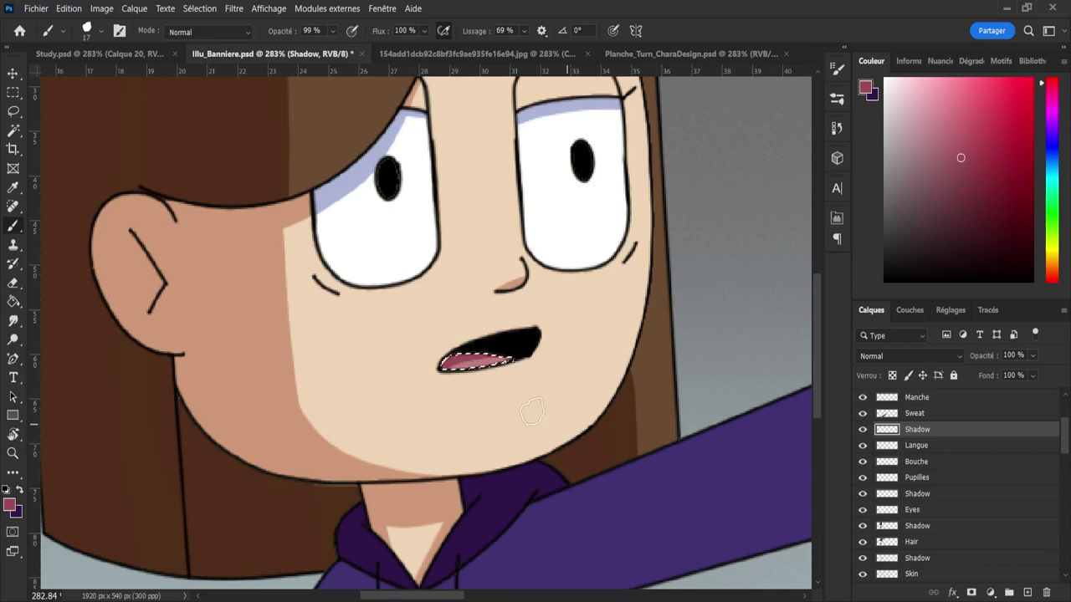
{"action": "key", "text": "e"}
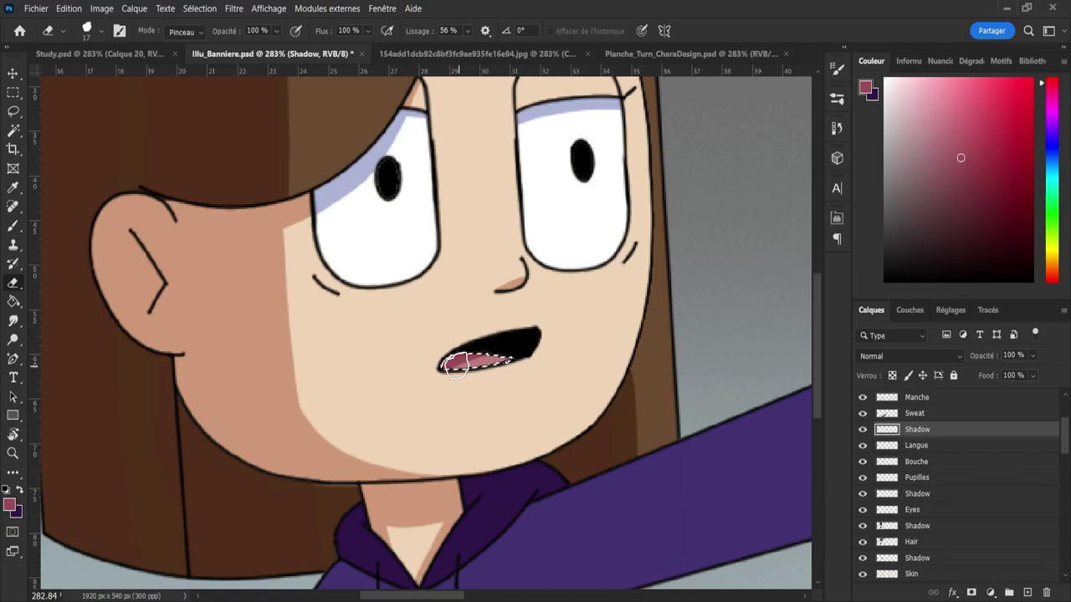
{"action": "key", "text": "z"}
{"action": "key", "text": "l"}
{"action": "left_click", "coordinate": [543, 280]}
- Save the banner file with the tongue shadow
{"action": "key", "text": "z"}
{"action": "mouse_move", "coordinate": [454, 411]}
{"action": "left_mouse_down"}
{"action": "mouse_move", "coordinate": [359, 393]}
{"action": "mouse_move", "coordinate": [514, 466]}
{"action": "mouse_move", "coordinate": [505, 461]}
{"action": "left_mouse_up"}
{"action": "key", "text": "ctrl+s"}
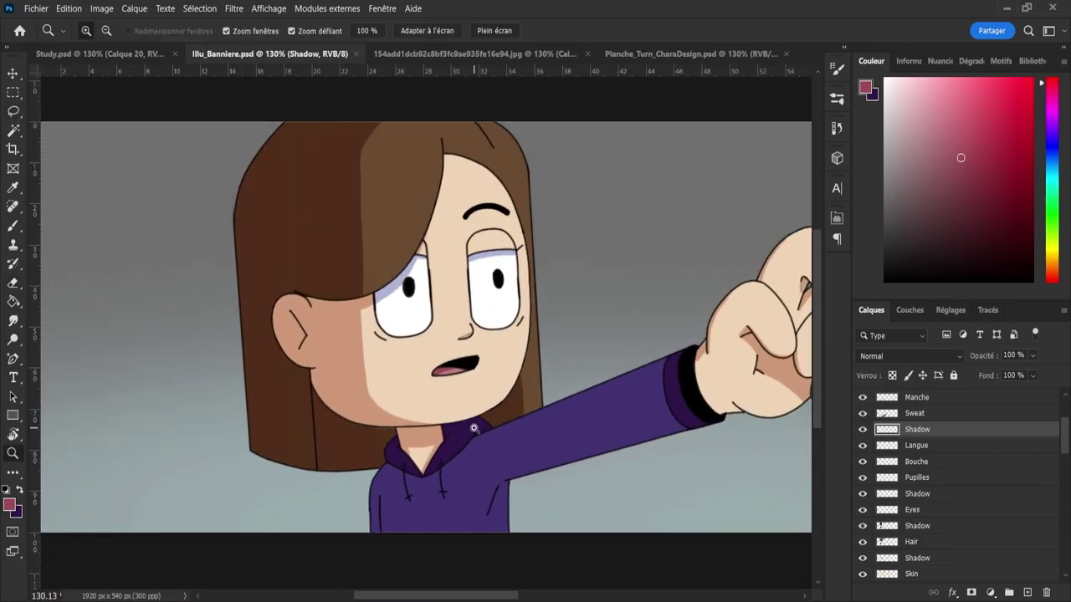
- Add a new layer directly above the Sweat layer and name it Shadow
{"action": "left_click", "coordinate": [913, 413]}
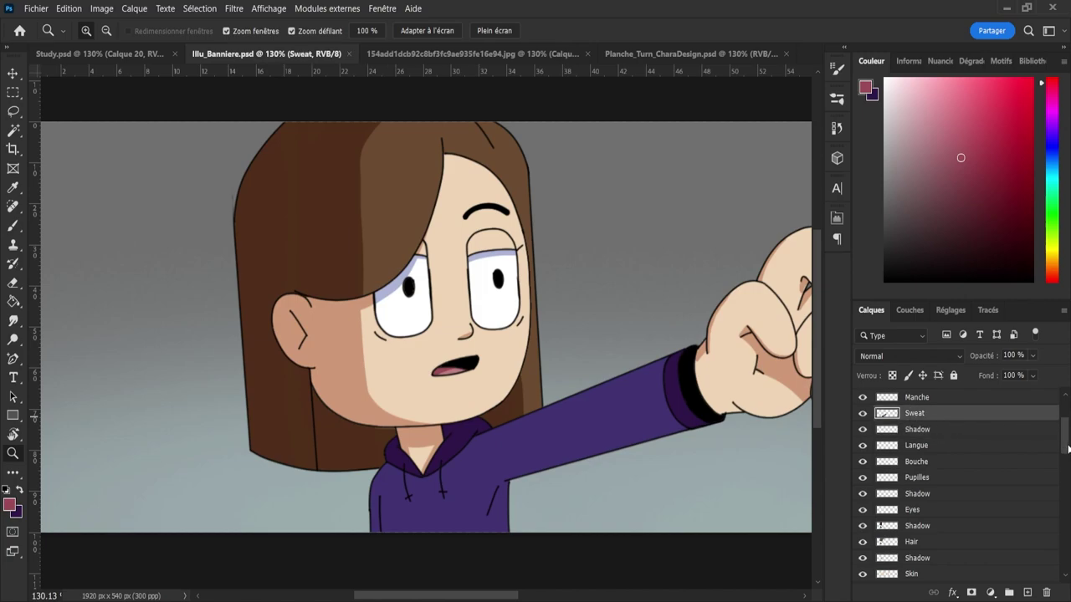
{"action": "scroll", "coordinate": [1055, 472], "scroll_direction": "up", "scroll_amount": 1}
{"action": "left_click", "coordinate": [1028, 592]}
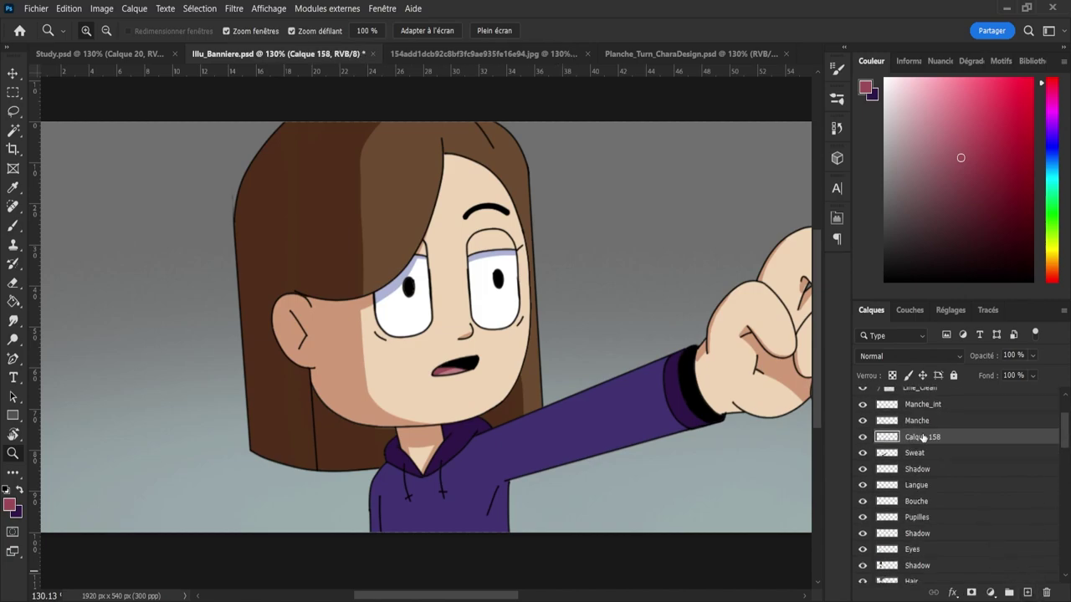
{"action": "double_click", "coordinate": [923, 437]}
{"action": "type", "text": "Shadow"}
{"action": "key", "text": "Return"}
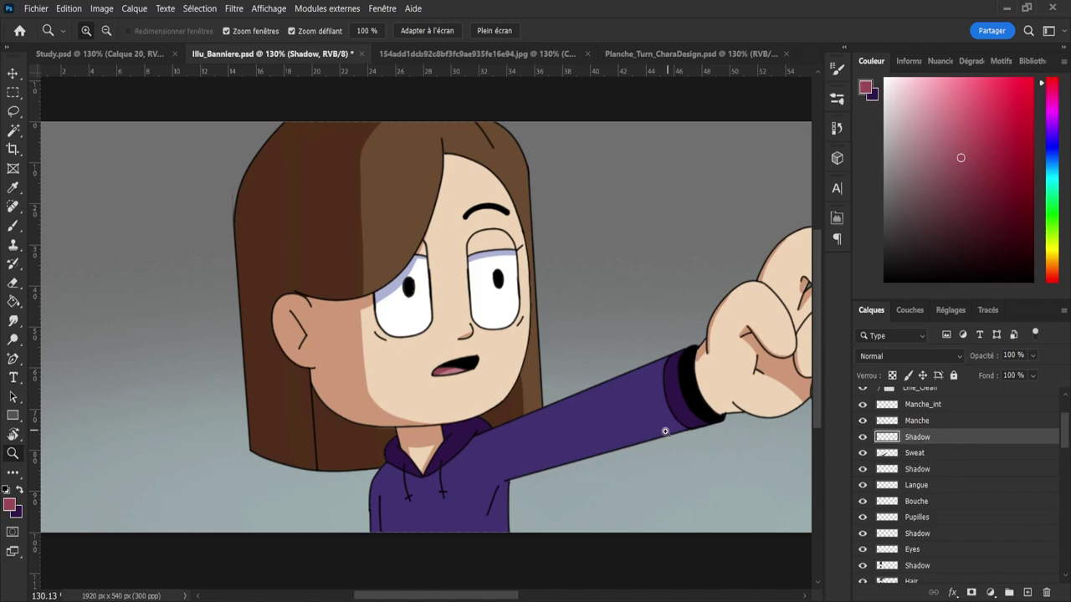
- Sample the sweatshirt's purple and turn it into a deep dark violet foreground colour
{"action": "key", "text": "i"}
{"action": "left_click", "coordinate": [477, 476]}
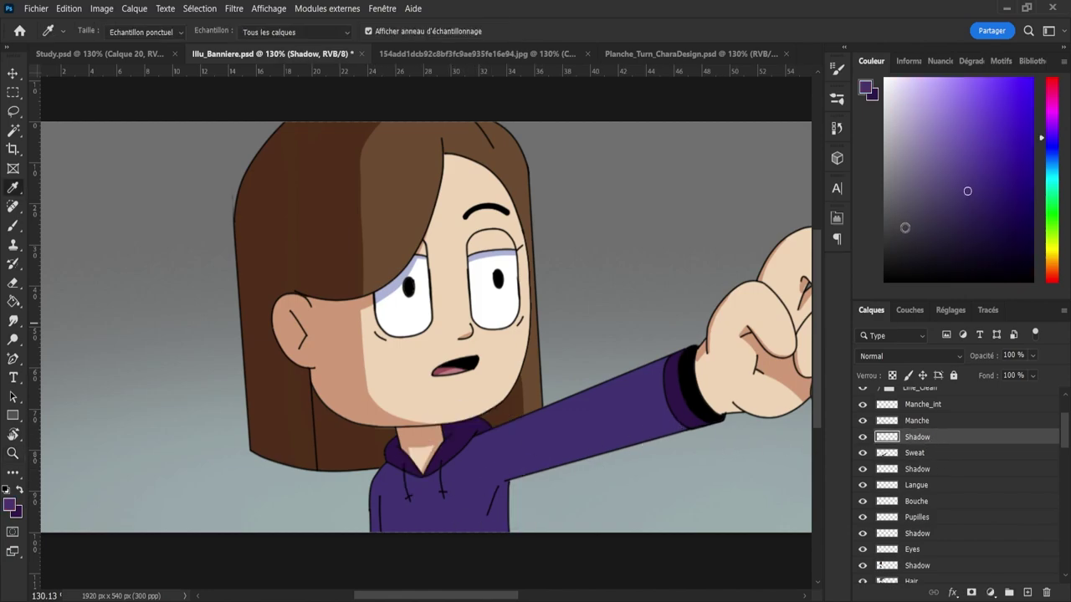
{"action": "left_click_drag", "start_coordinate": [968, 190], "coordinate": [968, 214]}
{"action": "left_click_drag", "start_coordinate": [1052, 141], "coordinate": [1053, 136]}
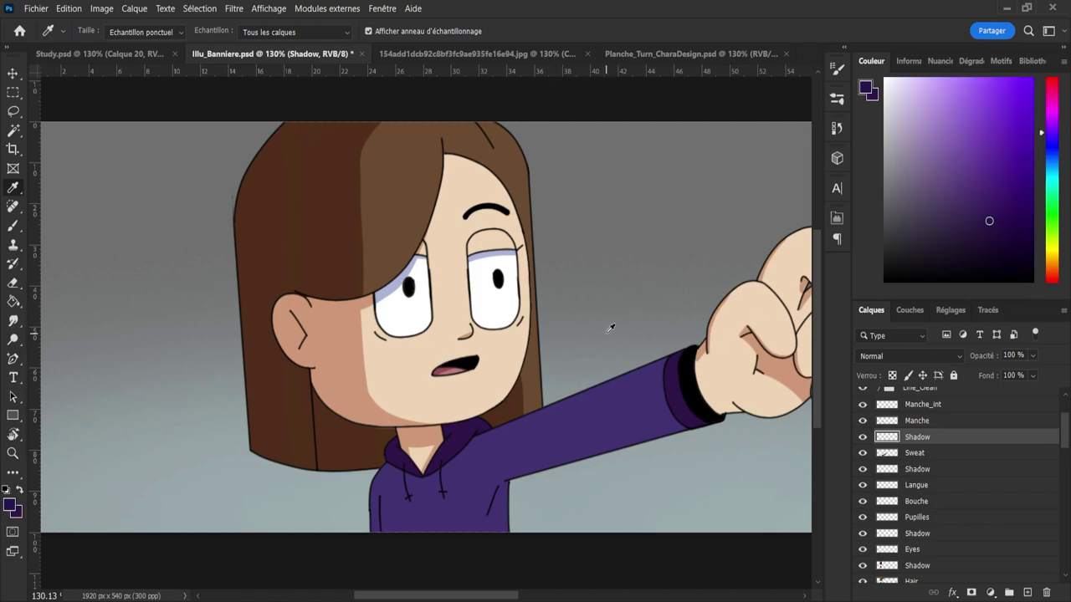
- Load the Sweat layer's pixels as a selection and paint a dark violet shadow down the shaded side of the sweatshirt's torso
{"action": "key", "text": "b"}
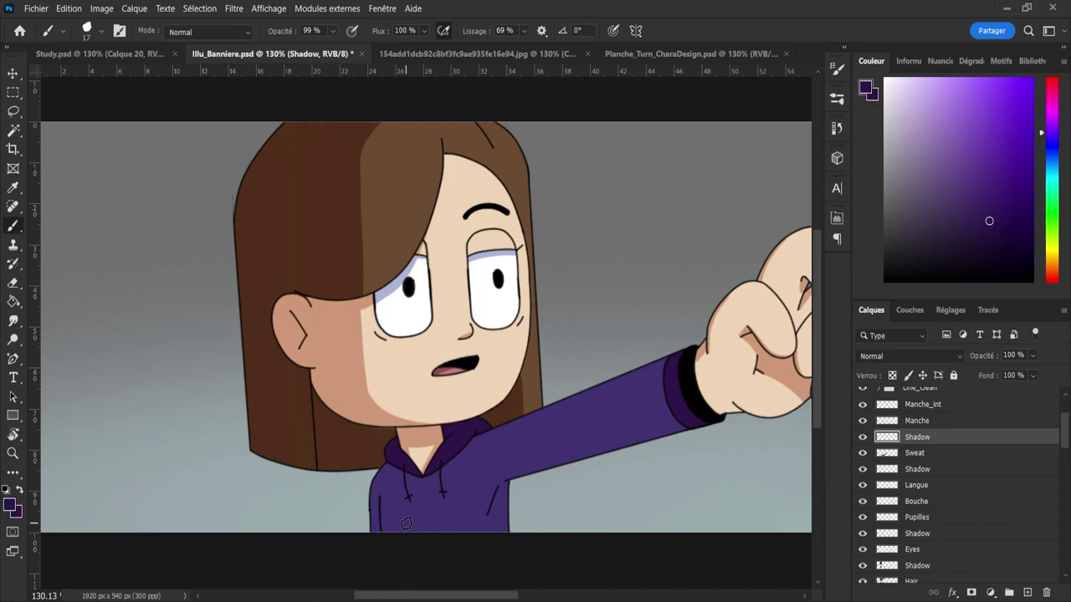
{"action": "key", "text": "z"}
{"action": "left_click_drag", "start_coordinate": [376, 527], "coordinate": [434, 540]}
{"action": "left_click", "coordinate": [887, 454], "text": "ctrl"}
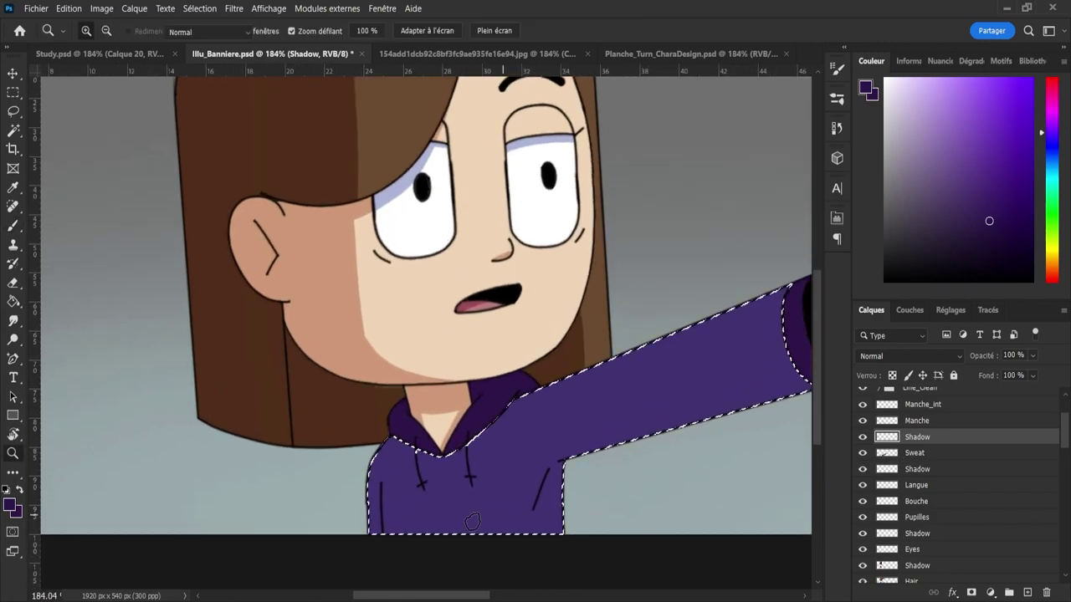
{"action": "key", "text": "b"}
{"action": "left_click_drag", "start_coordinate": [371, 504], "coordinate": [387, 503]}
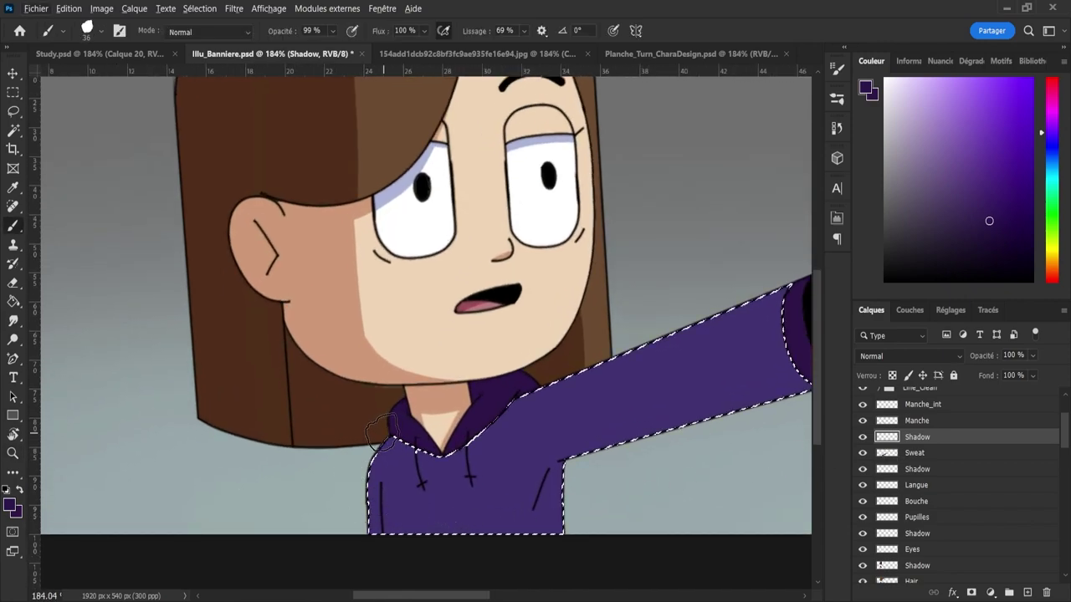
{"action": "left_click_drag", "start_coordinate": [373, 453], "coordinate": [392, 579]}
{"action": "key", "text": "ctrl+z"}
{"action": "left_click_drag", "start_coordinate": [385, 440], "coordinate": [387, 590]}
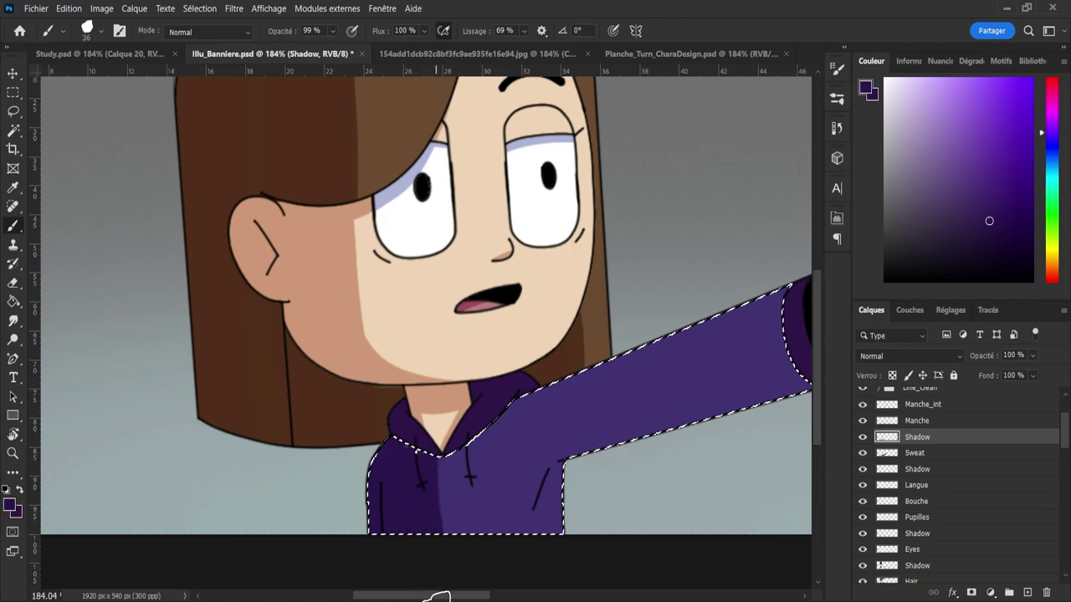
- Paint a narrow shadow along the underside of the outstretched sleeve with a 14 px brush at 100% opacity
{"action": "key", "text": "0"}
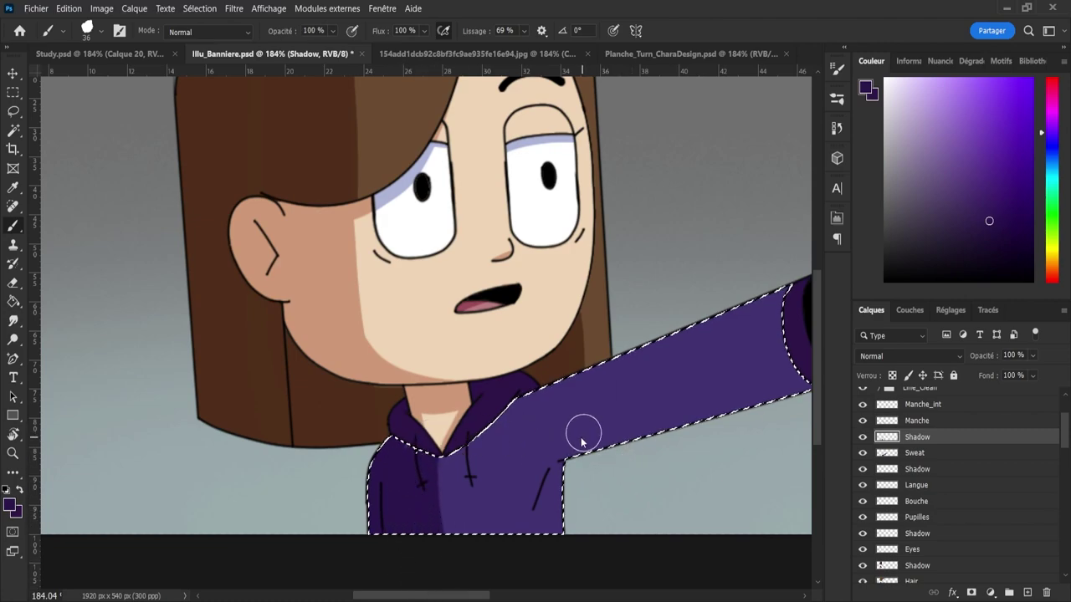
{"action": "key", "text": "["}
{"action": "key", "text": "["}
{"action": "key", "text": "["}
{"action": "key", "text": "bracketleft"}
{"action": "left_click_drag", "start_coordinate": [559, 457], "coordinate": [839, 380]}
{"action": "key", "text": "ctrl+z"}
{"action": "key", "text": "z"}
{"action": "left_click_drag", "start_coordinate": [572, 420], "coordinate": [547, 417]}
{"action": "left_click", "coordinate": [747, 408]}
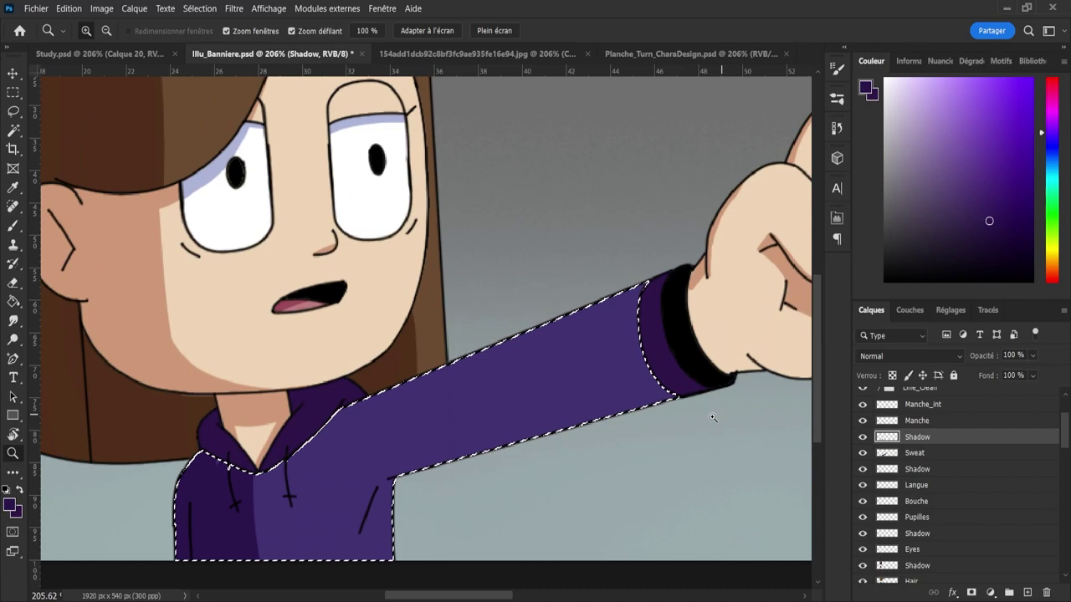
{"action": "key", "text": "b"}
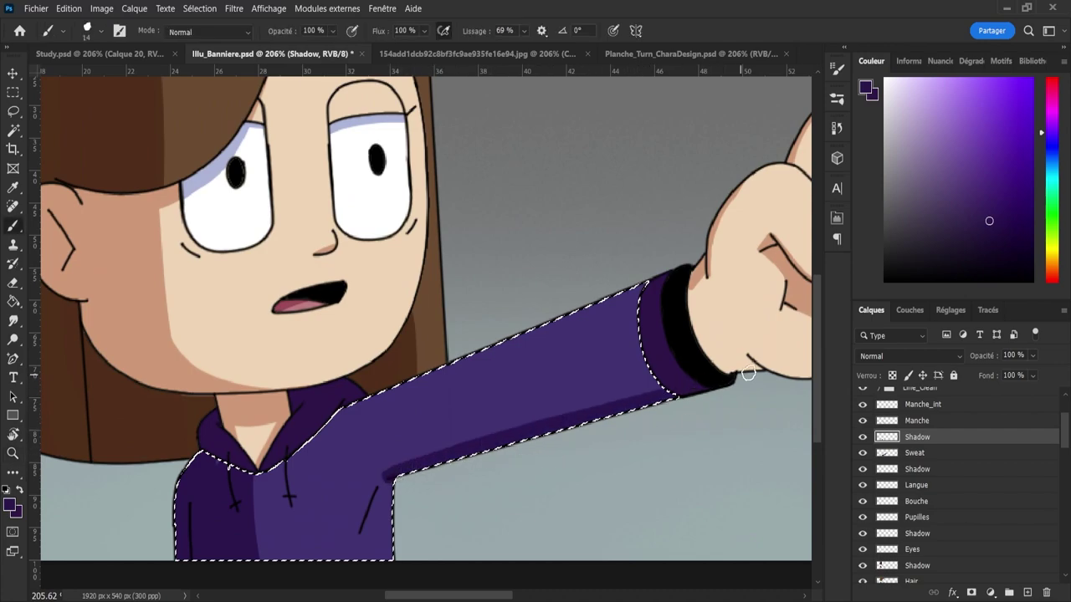
{"action": "left_click_drag", "start_coordinate": [395, 476], "coordinate": [676, 400]}
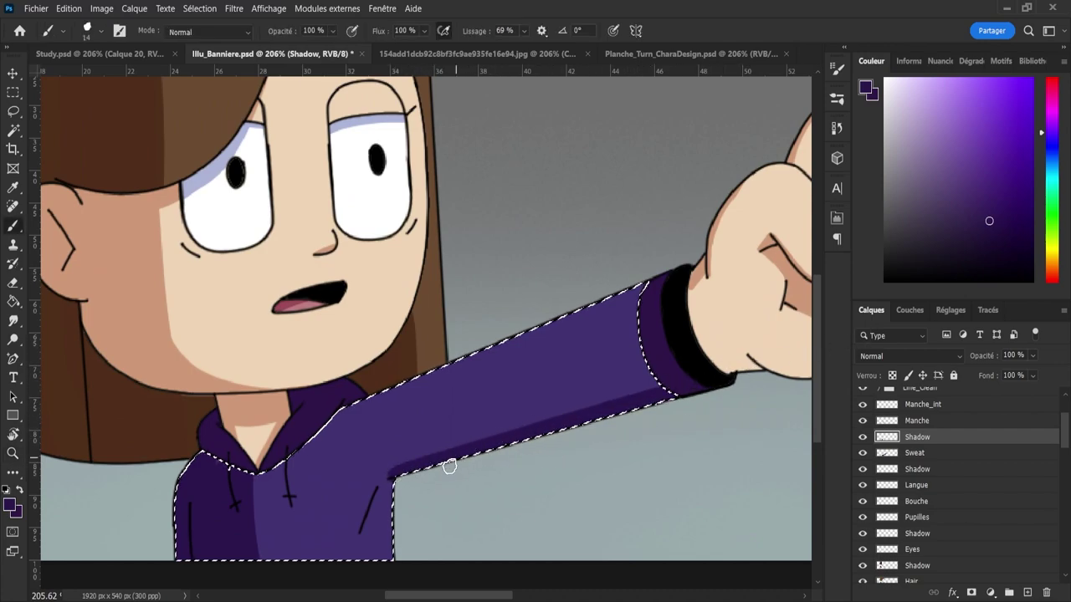
{"action": "left_click_drag", "start_coordinate": [377, 479], "coordinate": [358, 535]}
{"action": "key", "text": "ctrl+z"}
{"action": "left_click_drag", "start_coordinate": [390, 483], "coordinate": [358, 535]}
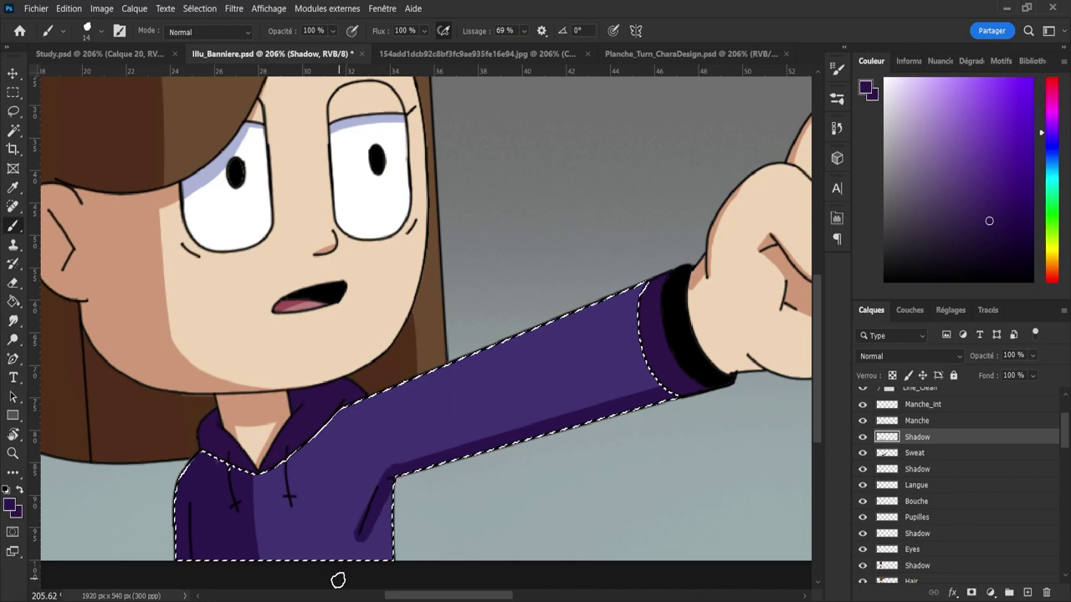
{"action": "key", "text": "e"}
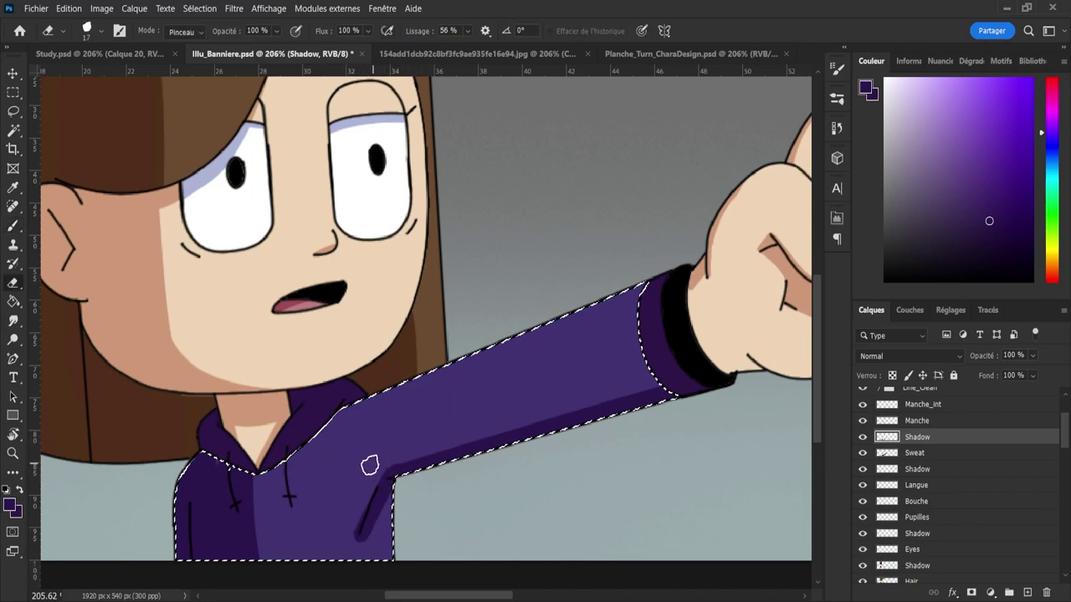
{"action": "left_click_drag", "start_coordinate": [358, 502], "coordinate": [335, 562]}
{"action": "left_click_drag", "start_coordinate": [387, 437], "coordinate": [336, 564]}
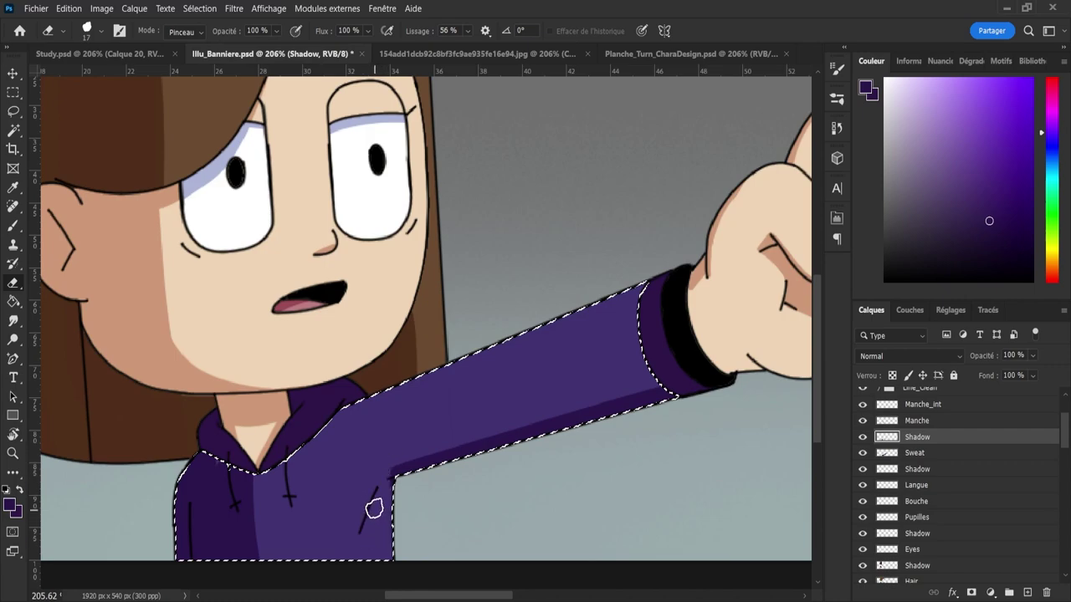
- Blend the sleeve shadow into the armpit fold with a 9 px brush, trim it with the eraser and clear the selection
{"action": "key", "text": "b"}
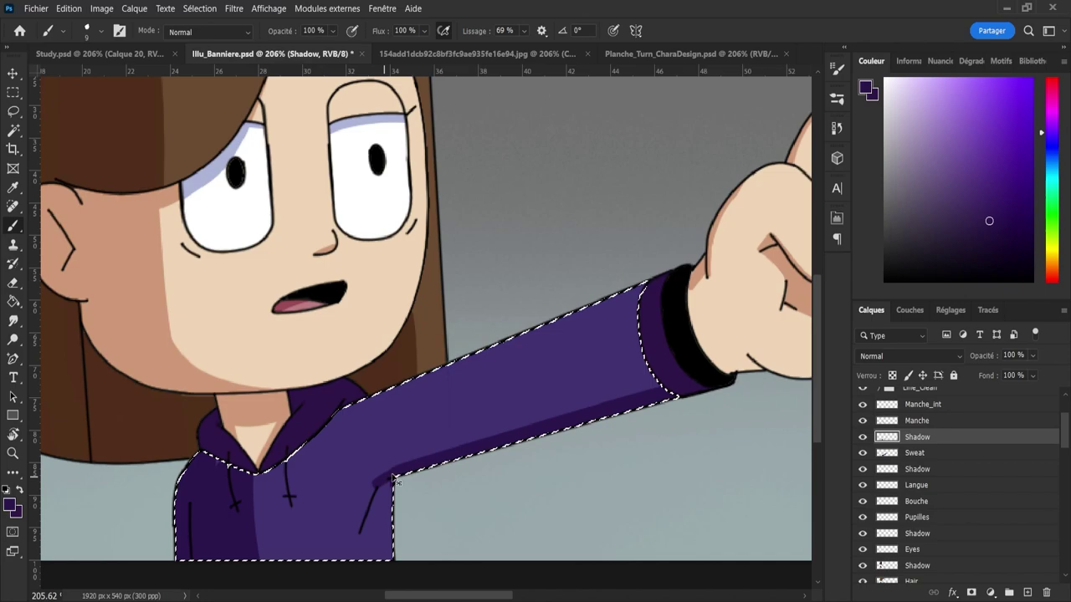
{"action": "key", "text": "ctrl+z"}
{"action": "mouse_move", "coordinate": [393, 475]}
{"action": "left_mouse_down"}
{"action": "mouse_move", "coordinate": [348, 538]}
{"action": "mouse_move", "coordinate": [383, 465]}
{"action": "mouse_move", "coordinate": [391, 481]}
{"action": "mouse_move", "coordinate": [379, 481]}
{"action": "mouse_move", "coordinate": [430, 456]}
{"action": "left_mouse_up"}
{"action": "key", "text": "ctrl+z"}
{"action": "key", "text": "ctrl+z"}
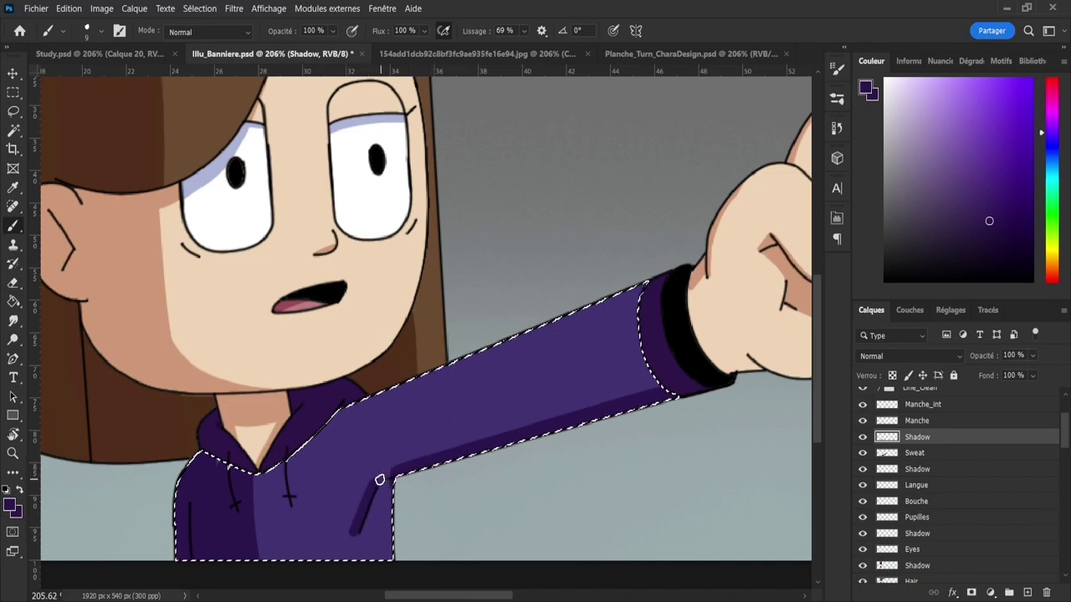
{"action": "left_click_drag", "start_coordinate": [380, 480], "coordinate": [443, 453]}
{"action": "key", "text": "ctrl+z"}
{"action": "left_click_drag", "start_coordinate": [378, 478], "coordinate": [456, 447]}
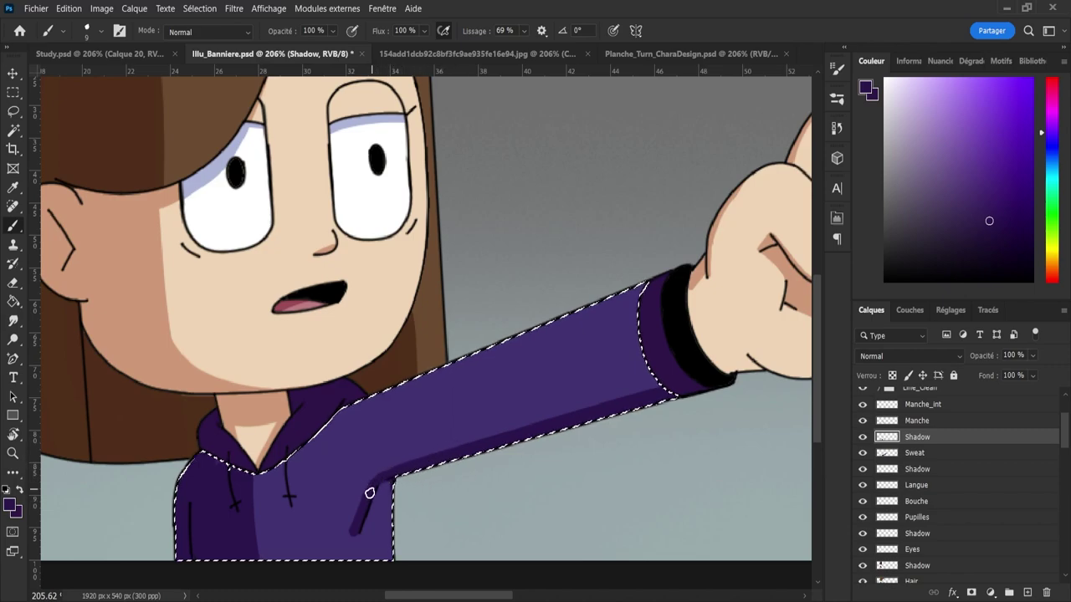
{"action": "key", "text": "e"}
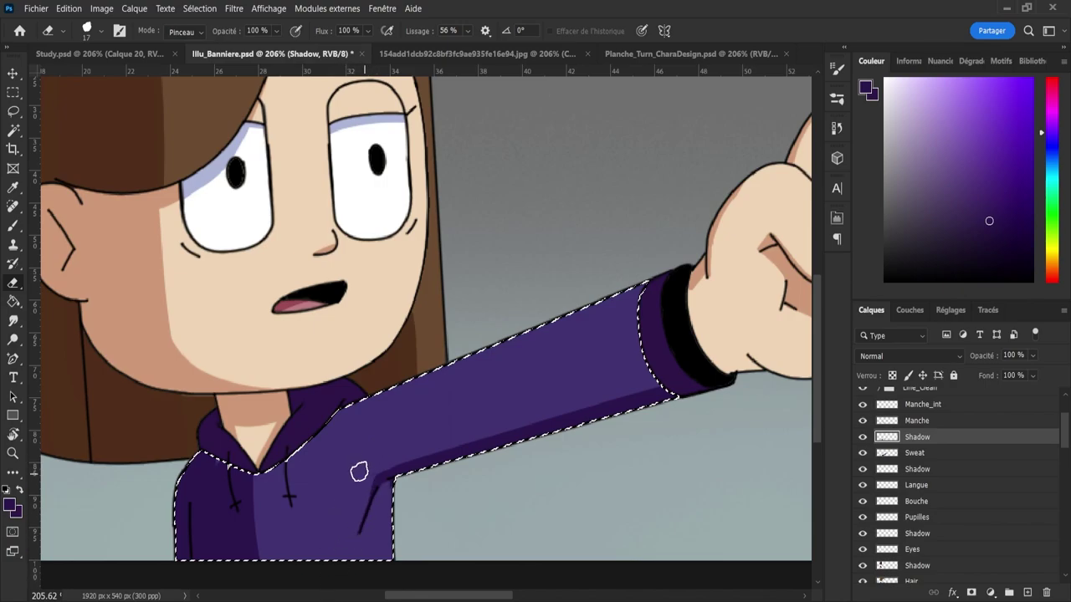
{"action": "key", "text": "z"}
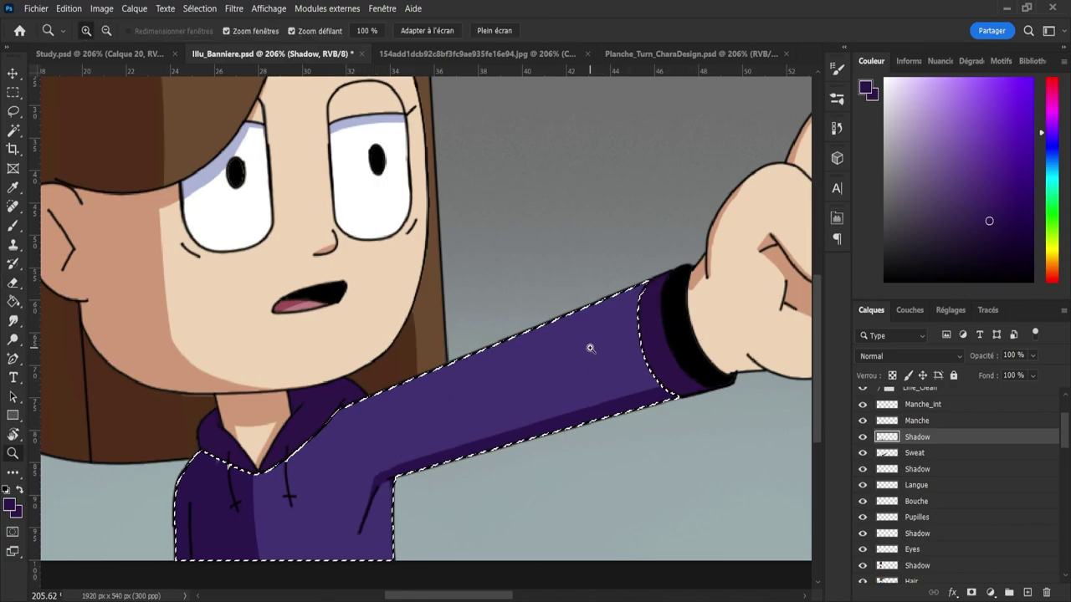
{"action": "left_click_drag", "start_coordinate": [594, 345], "coordinate": [557, 323]}
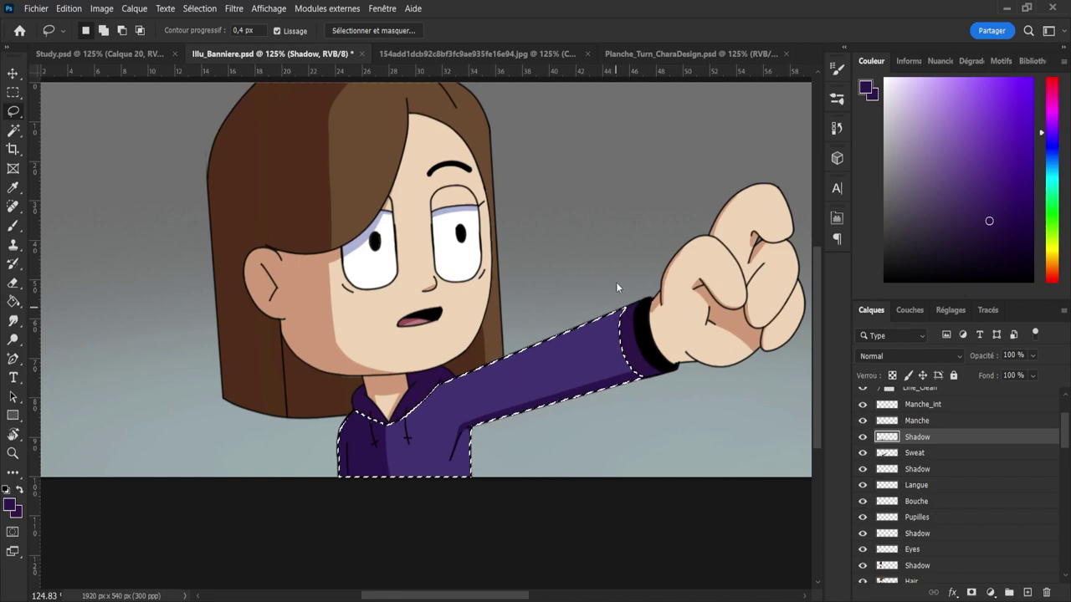
{"action": "key", "text": "ctrl+d"}
- Identify what the Manche layer contains by toggling its visibility and rename it Capucche_Manche
{"action": "left_click_drag", "start_coordinate": [490, 390], "coordinate": [507, 394]}
{"action": "key", "text": "b"}
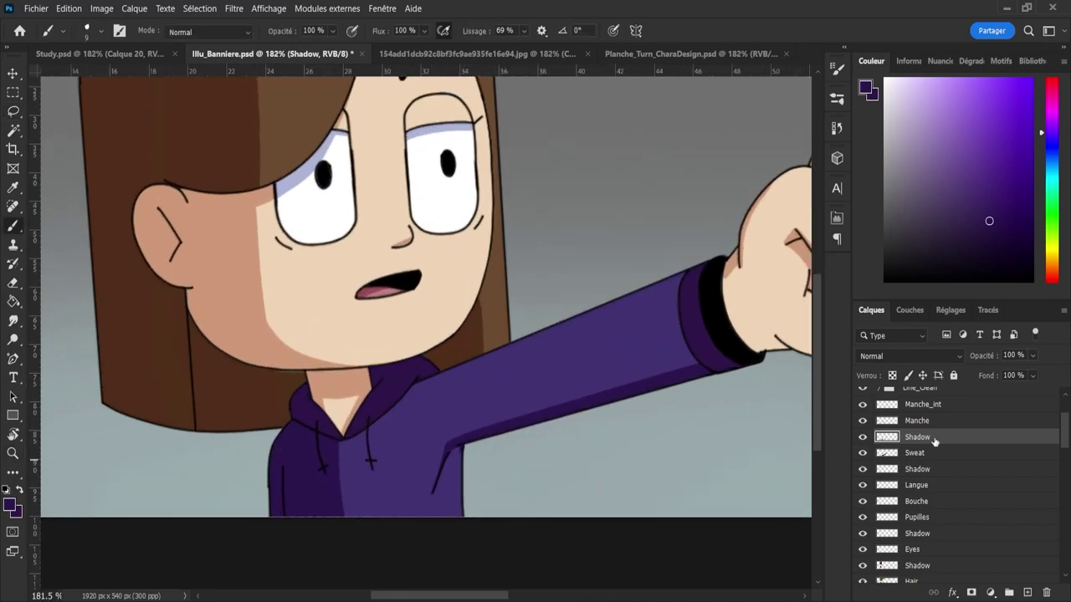
{"action": "key", "text": "e"}
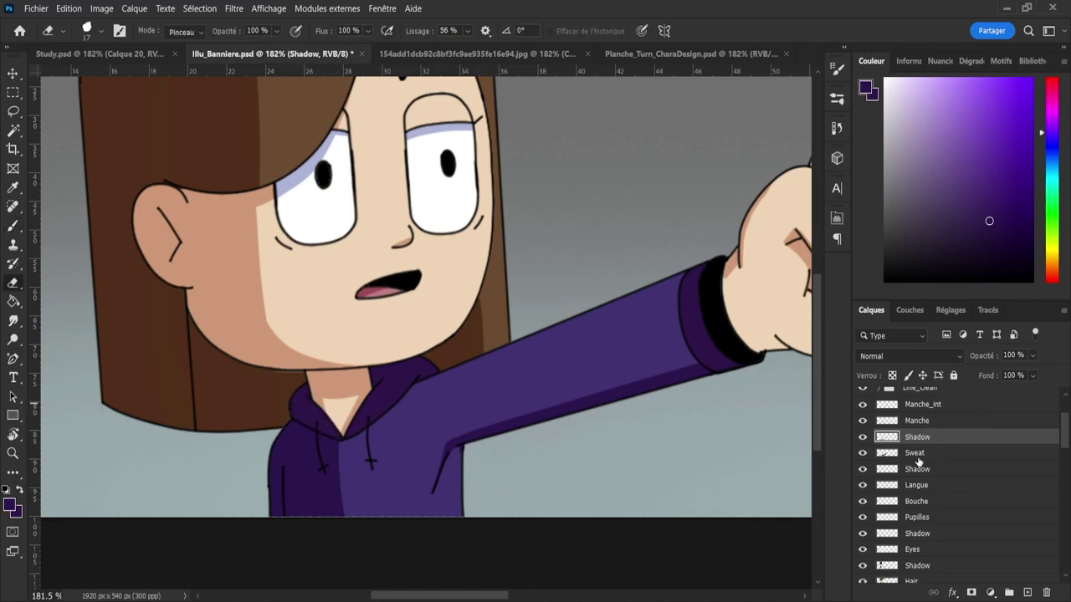
{"action": "left_click", "coordinate": [863, 421]}
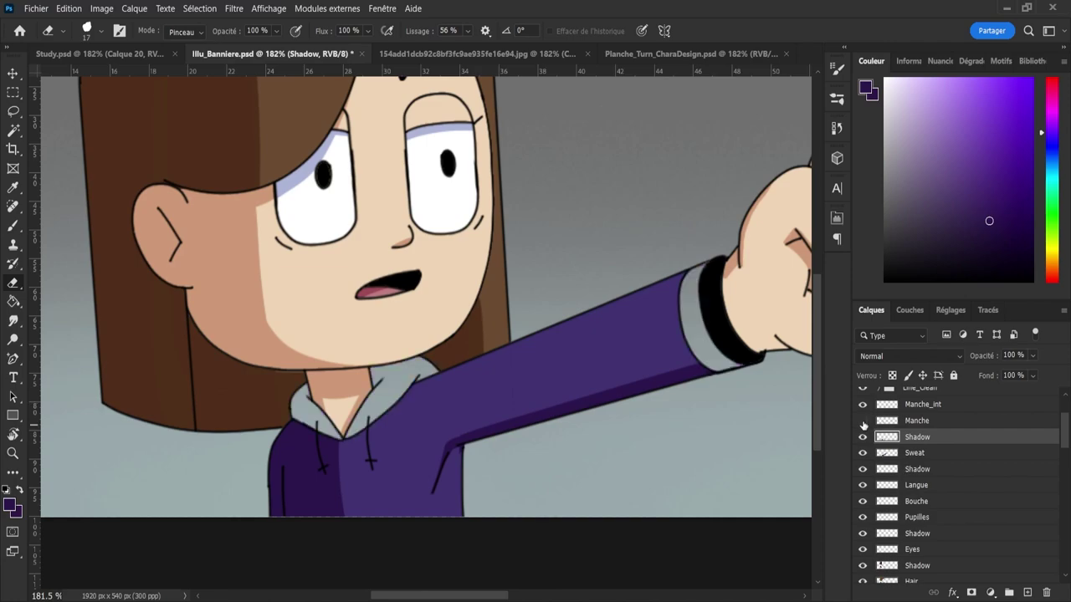
{"action": "left_click", "coordinate": [862, 420]}
{"action": "double_click", "coordinate": [910, 423]}
{"action": "left_click", "coordinate": [906, 420]}
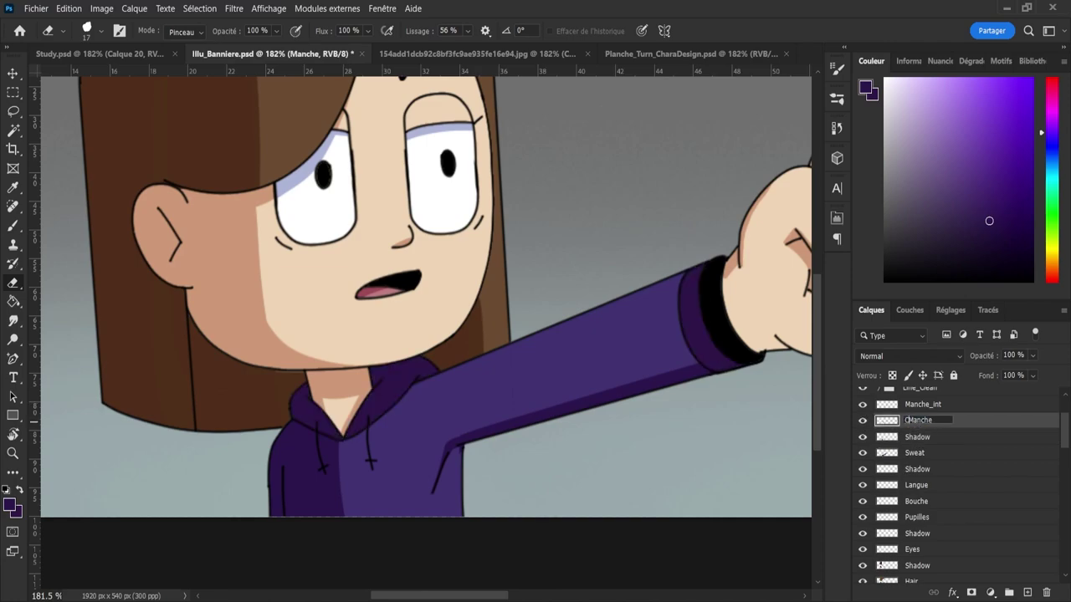
{"action": "type", "text": "Capucche_"}
{"action": "key", "text": "Return"}
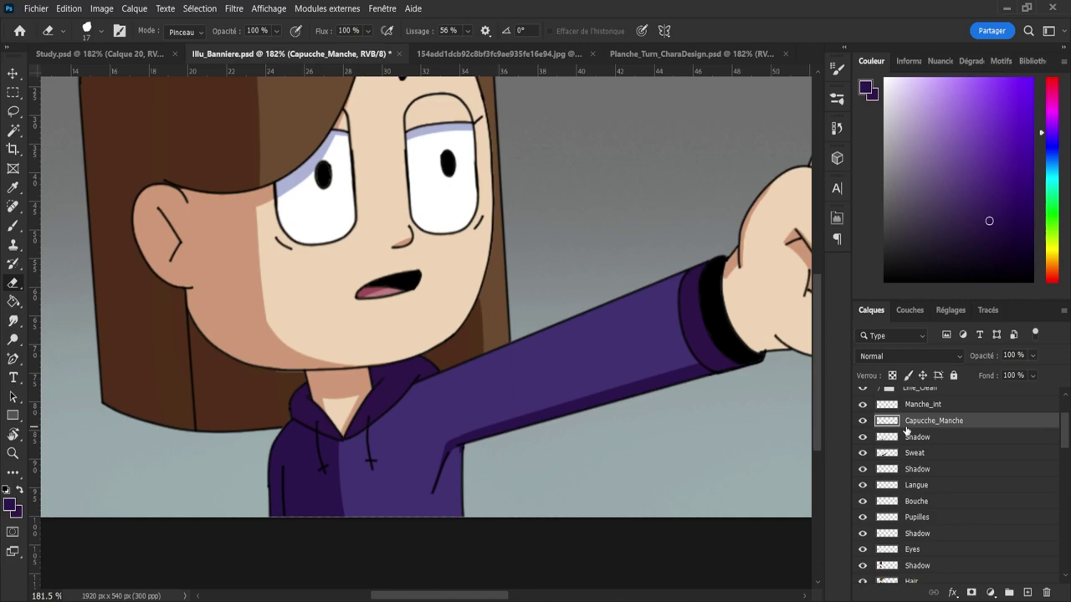
- Add a new layer directly above Capucche_Manche, name it Shadow and make it active
{"action": "left_click", "coordinate": [1024, 593]}
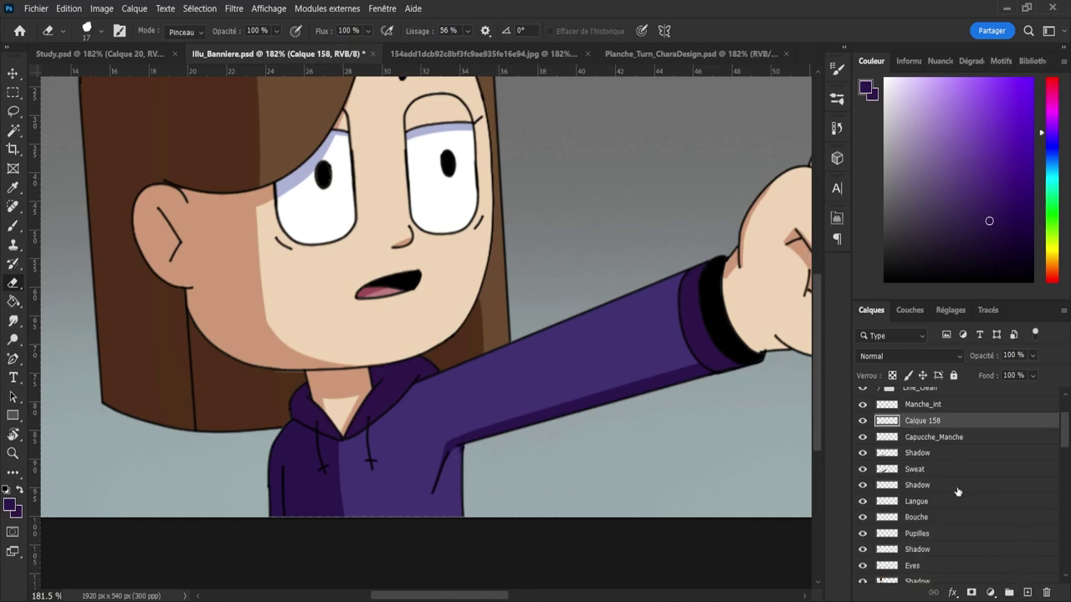
{"action": "double_click", "coordinate": [920, 421]}
{"action": "type", "text": "Shadow"}
{"action": "left_click", "coordinate": [937, 434]}
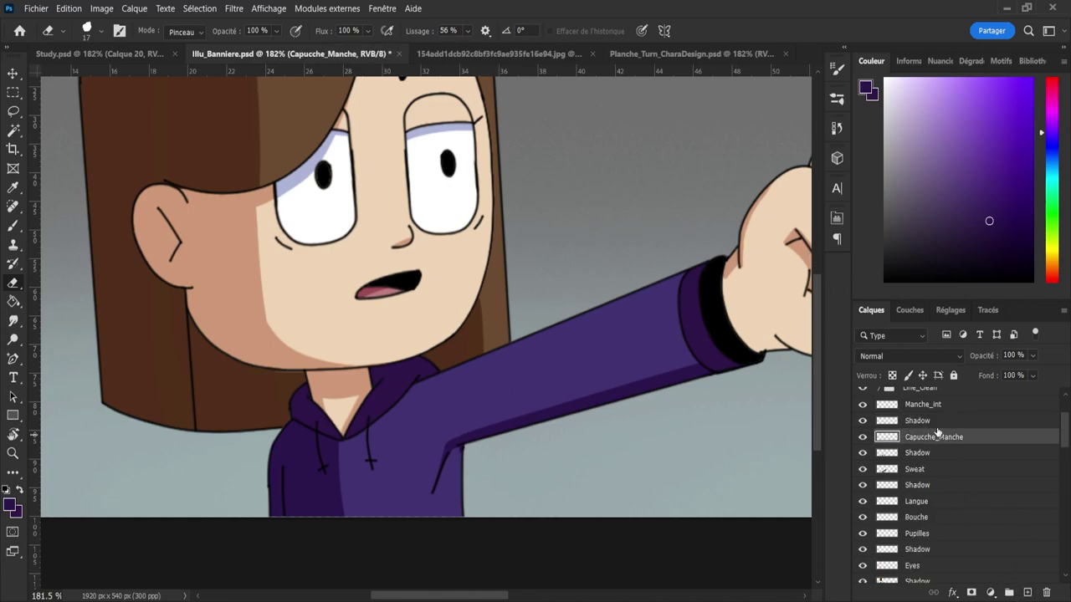
{"action": "left_click", "coordinate": [931, 422]}
- Sample the cuff's dark violet and darken it to a near-black violet for the hood shadow
{"action": "key", "text": "i"}
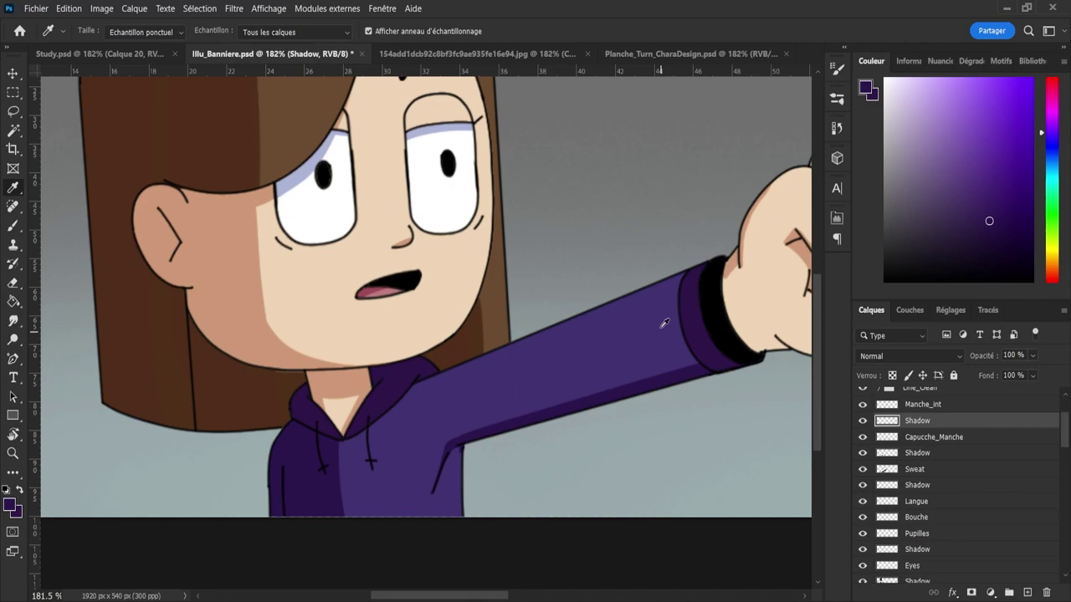
{"action": "left_click", "coordinate": [694, 291]}
{"action": "left_click_drag", "start_coordinate": [1051, 138], "coordinate": [1052, 137]}
{"action": "key", "text": "b"}
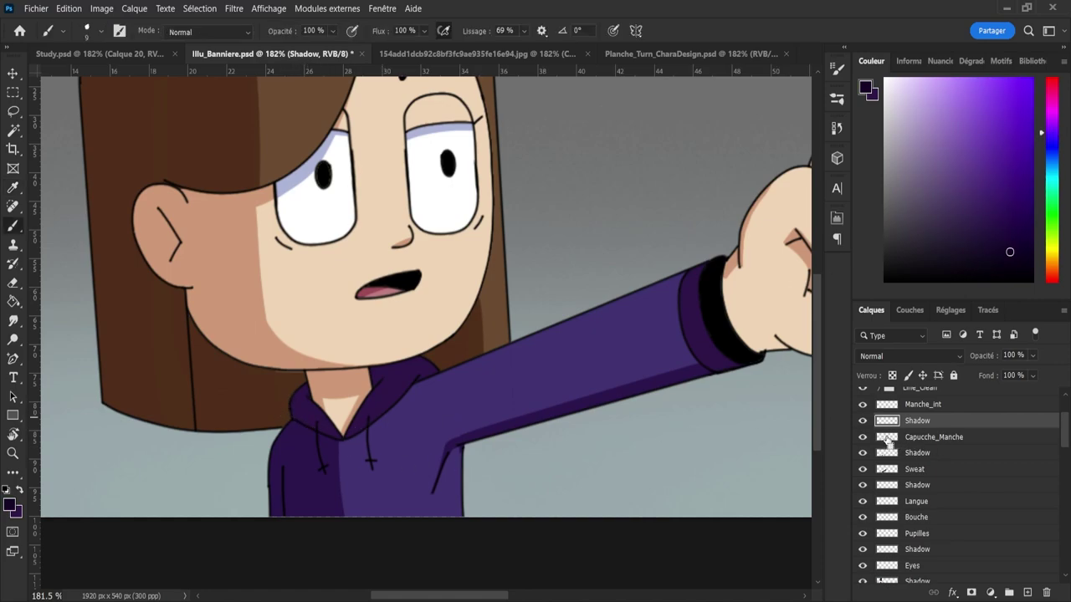
- Load the Capucche_Manche layer's pixels as a selection, paint the hood's shadow with a 20 px brush and deselect
{"action": "left_click", "coordinate": [886, 438], "text": "ctrl"}
{"action": "key", "text": "]"}
{"action": "key", "text": "]"}
{"action": "key", "text": "]"}
{"action": "left_click_drag", "start_coordinate": [302, 393], "coordinate": [321, 450]}
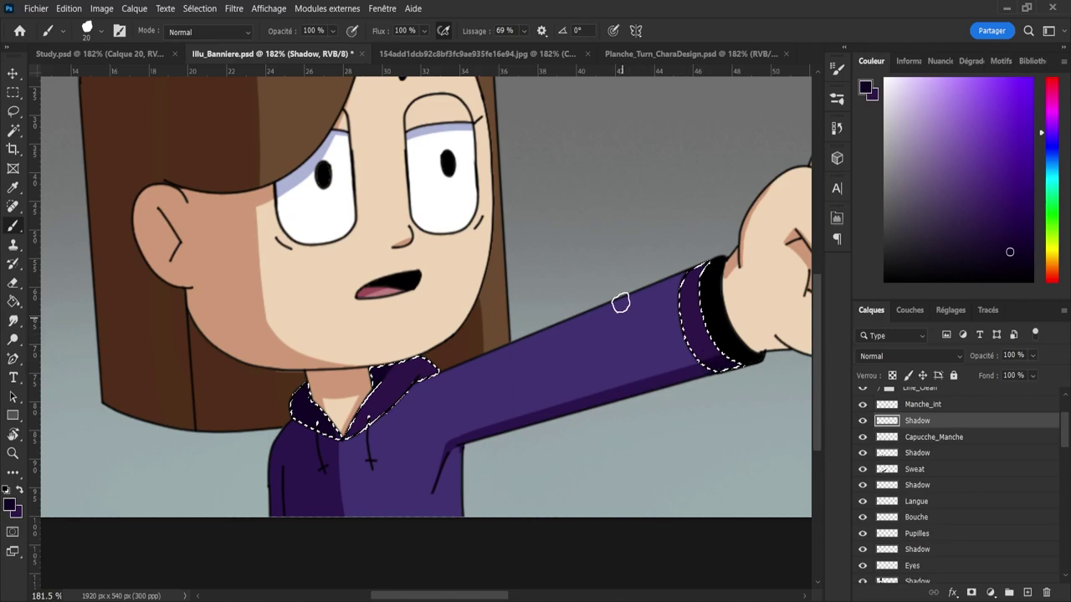
{"action": "key", "text": "m"}
{"action": "left_click", "coordinate": [617, 284]}
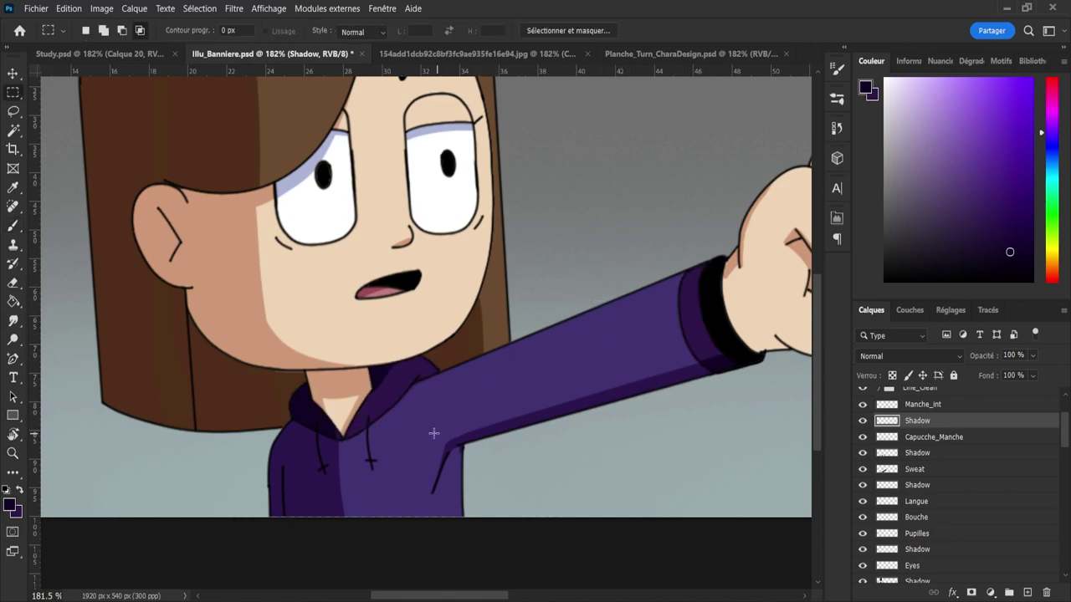
- Reload the Capucche_Manche selection, refine the hood shadow beside the neck with an 8 px brush and deselect
{"action": "key", "text": "b"}
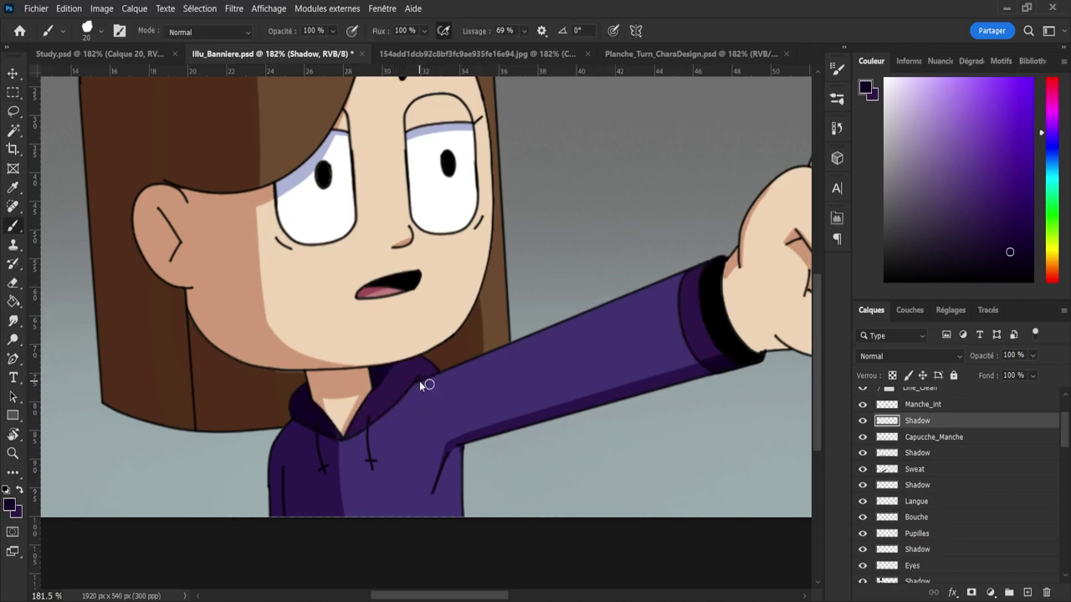
{"action": "left_click", "coordinate": [885, 438], "text": "ctrl"}
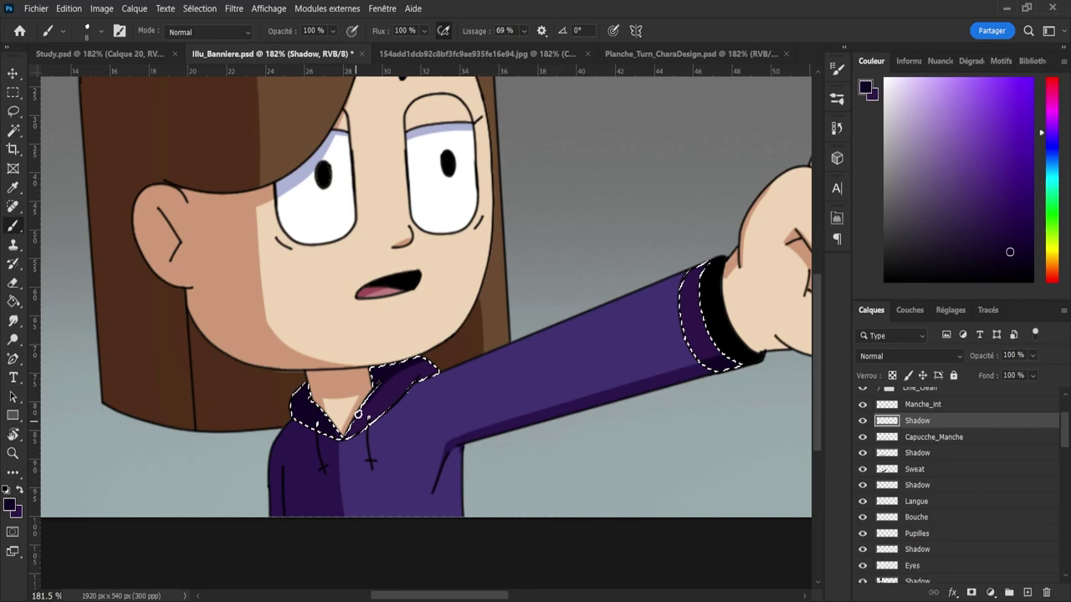
{"action": "key", "text": "ctrl+d"}
- Save the banner file with the sweatshirt and hood shadows
{"action": "key", "text": "z"}
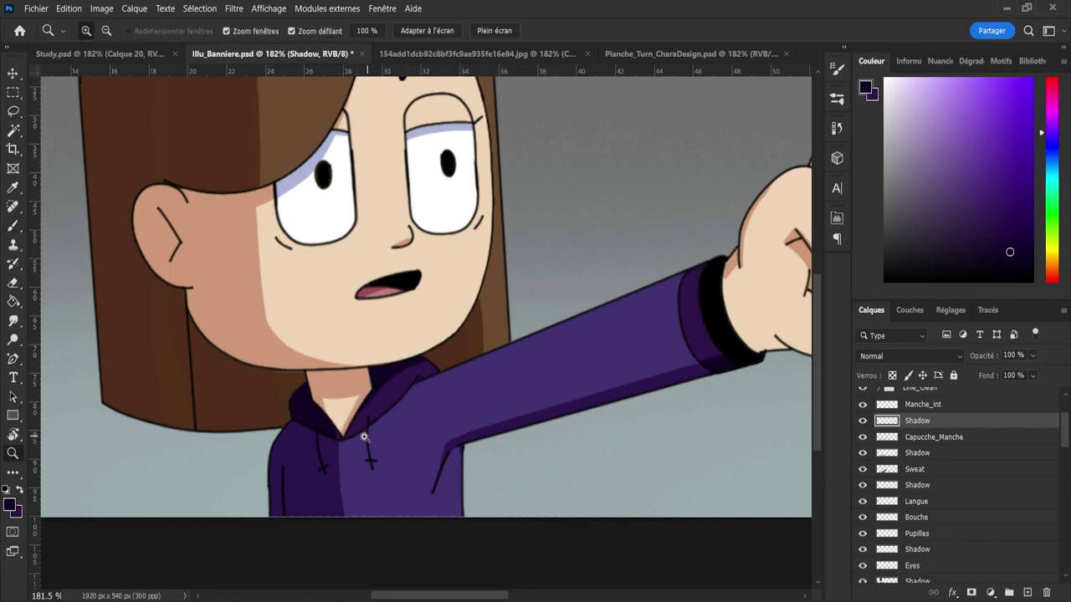
{"action": "left_click_drag", "start_coordinate": [364, 436], "coordinate": [335, 428]}
{"action": "left_click_drag", "start_coordinate": [379, 459], "coordinate": [347, 451]}
{"action": "left_click_drag", "start_coordinate": [440, 477], "coordinate": [488, 494]}
{"action": "key", "text": "ctrl+s"}
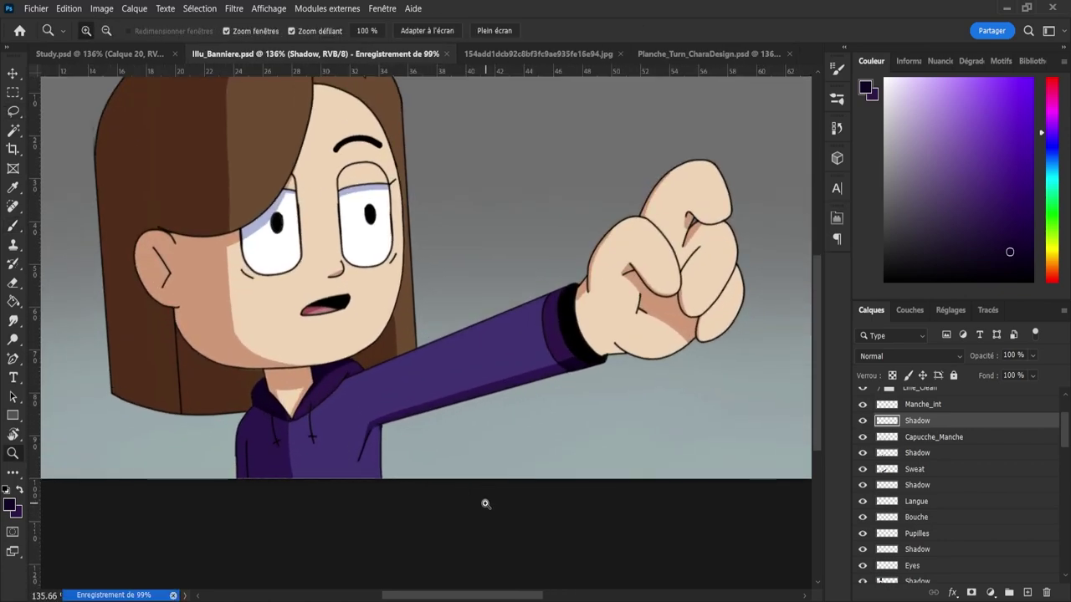
{"action": "scroll", "coordinate": [465, 507], "scroll_direction": "down", "scroll_amount": 1}
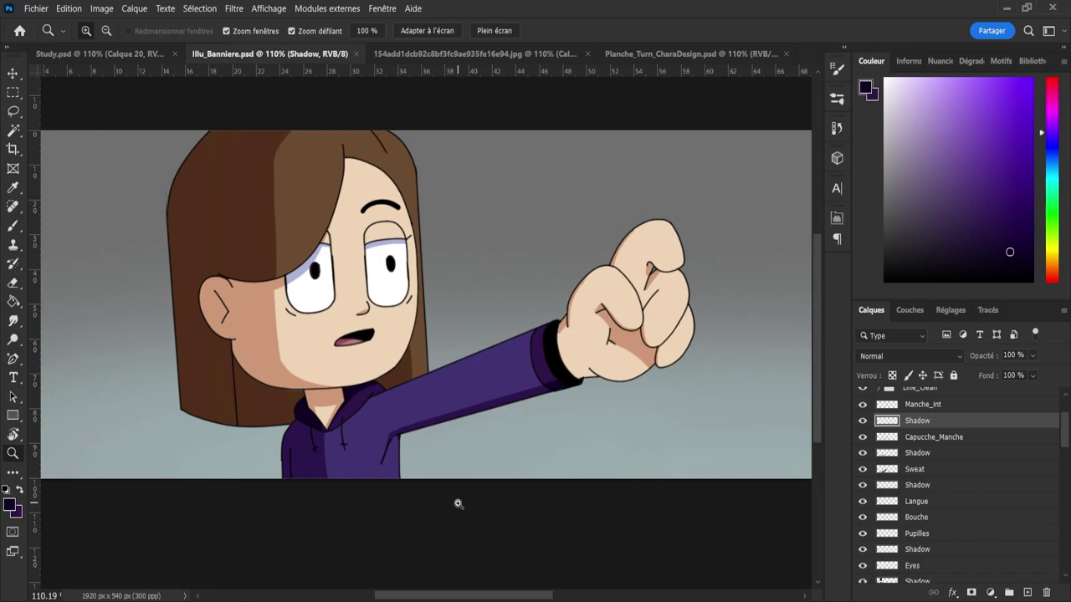
{"action": "scroll", "coordinate": [599, 382], "scroll_direction": "down", "scroll_amount": 1}
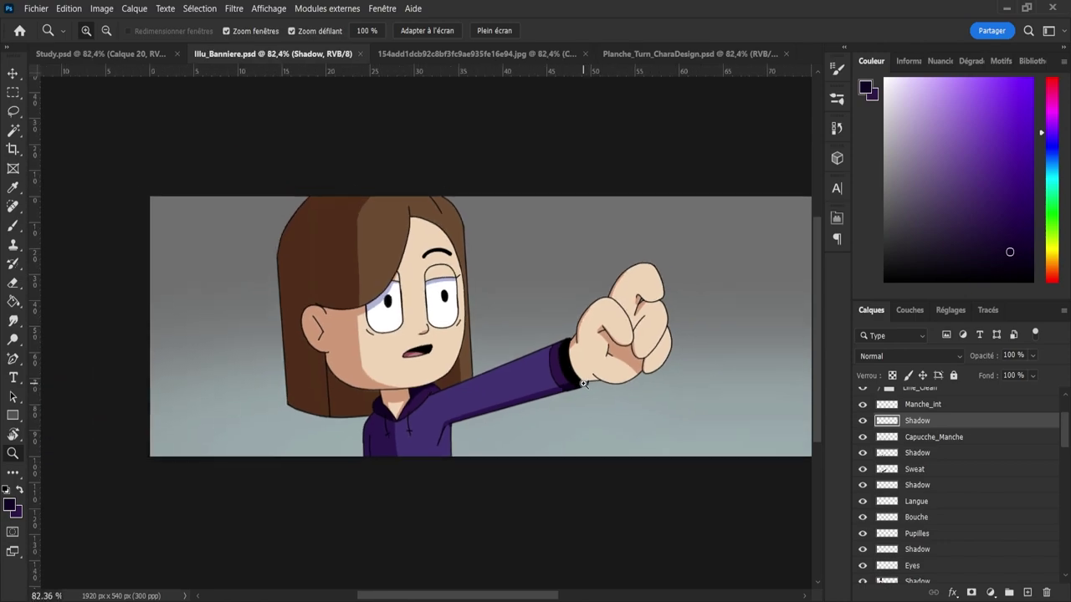
{"action": "scroll", "coordinate": [536, 391], "scroll_direction": "up", "scroll_amount": 2}
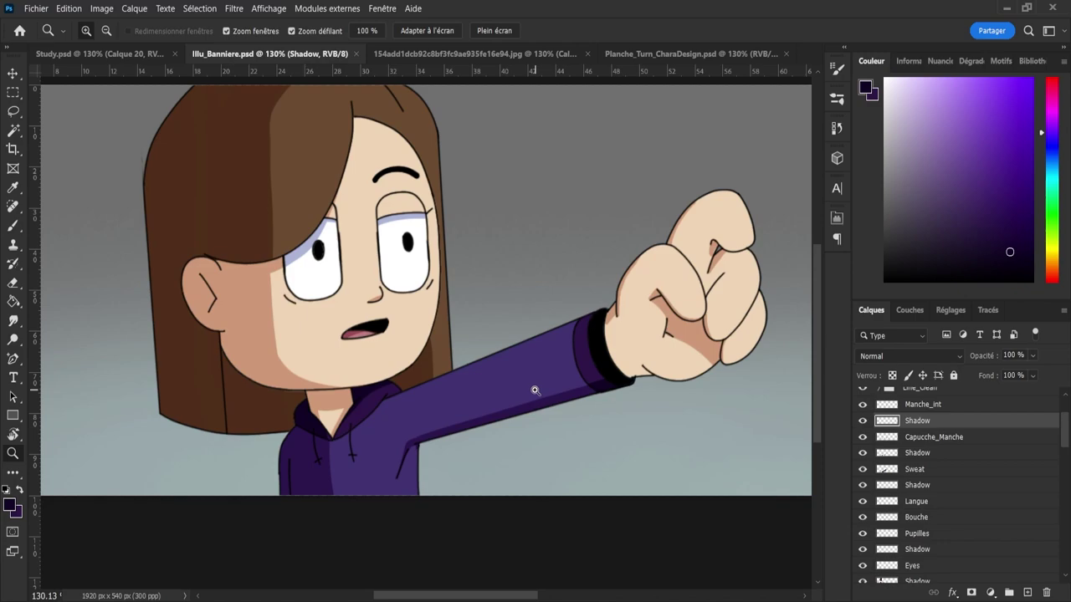
- Load the skin's Shadow layer pixels as a selection and add a new layer directly above it
{"action": "left_click_drag", "start_coordinate": [512, 390], "coordinate": [533, 472]}
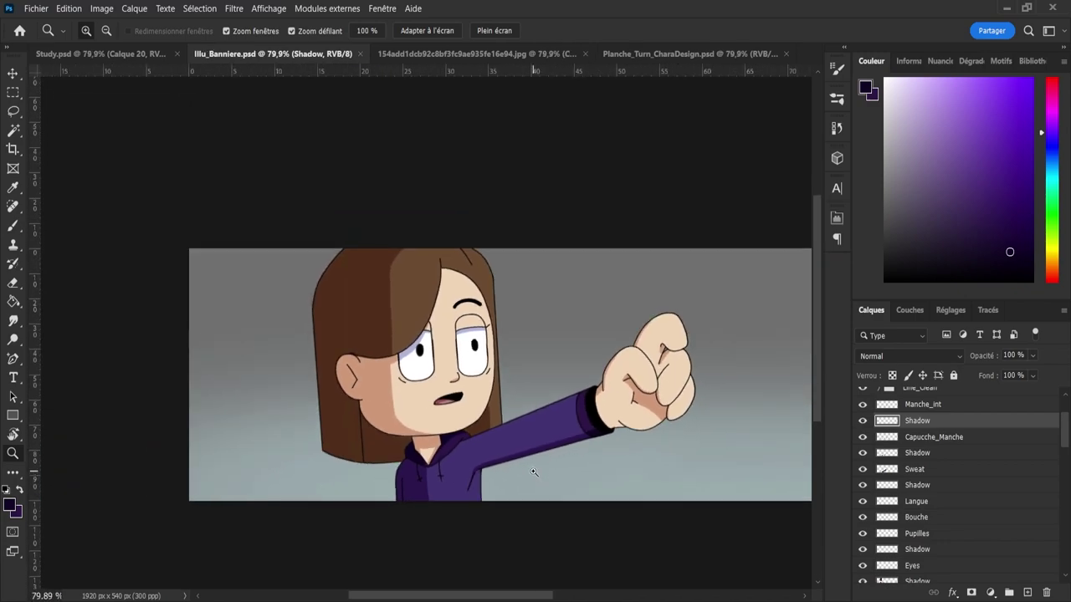
{"action": "scroll", "coordinate": [534, 473], "scroll_direction": "up", "scroll_amount": 3}
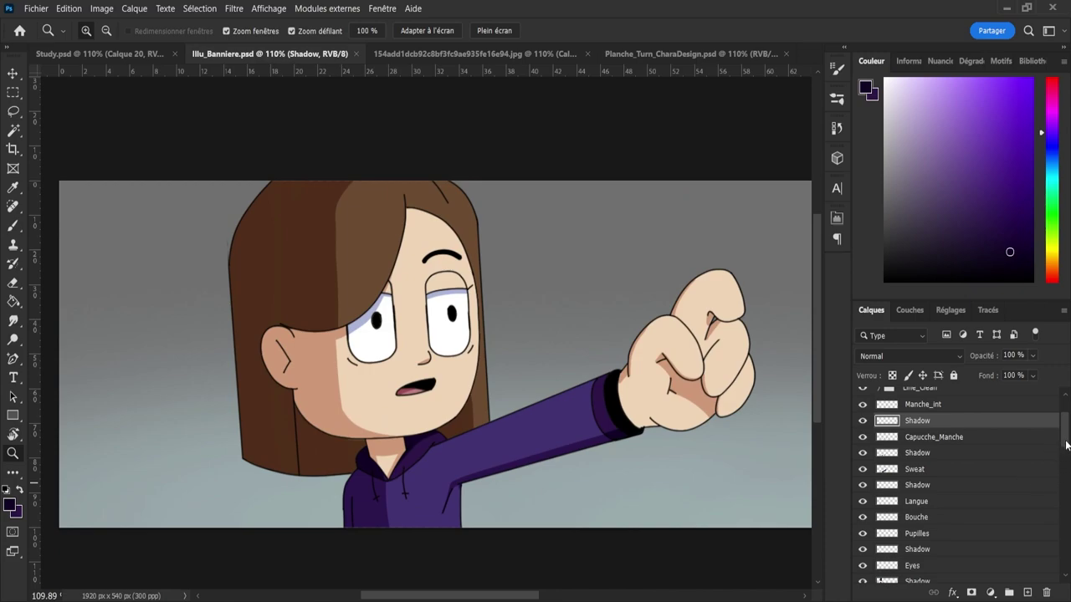
{"action": "scroll", "coordinate": [1066, 445], "scroll_direction": "down", "scroll_amount": 4}
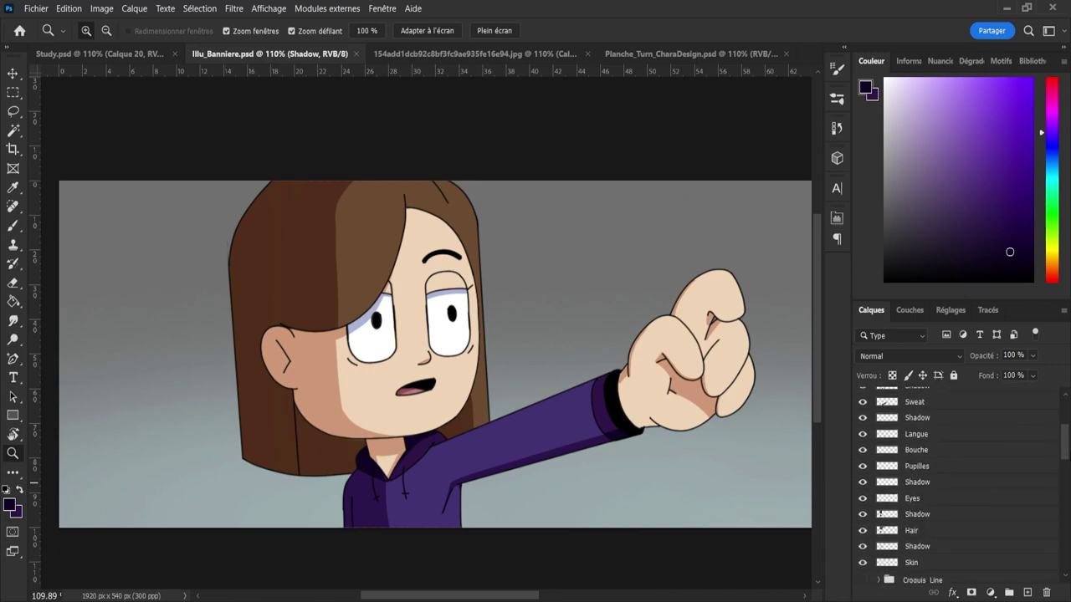
{"action": "left_click", "coordinate": [927, 548]}
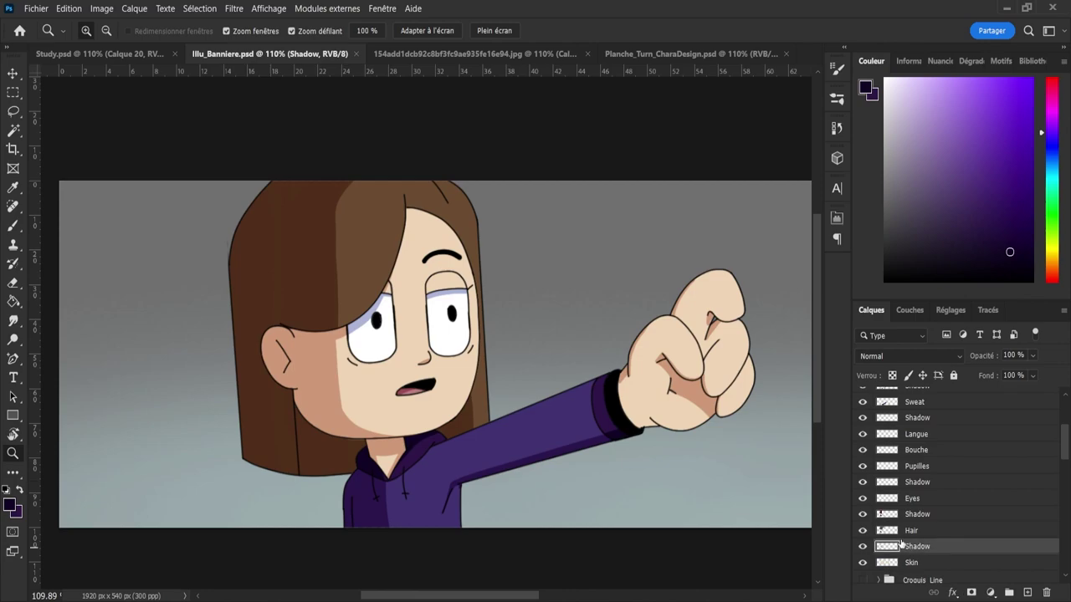
{"action": "left_click", "coordinate": [887, 534]}
{"action": "left_click", "coordinate": [924, 549]}
{"action": "left_click", "coordinate": [886, 548], "text": "ctrl"}
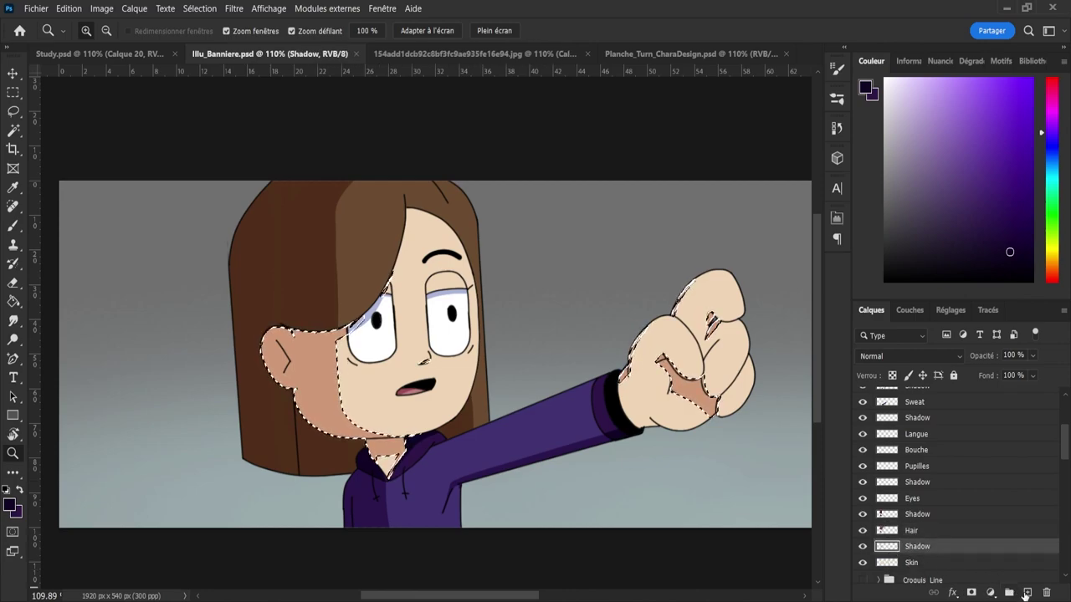
{"action": "key", "text": "ctrl+shift+alt+n"}
- Sample the skin's shadow colour from the cheek and enlarge a soft brush to 129 px
{"action": "key", "text": "i"}
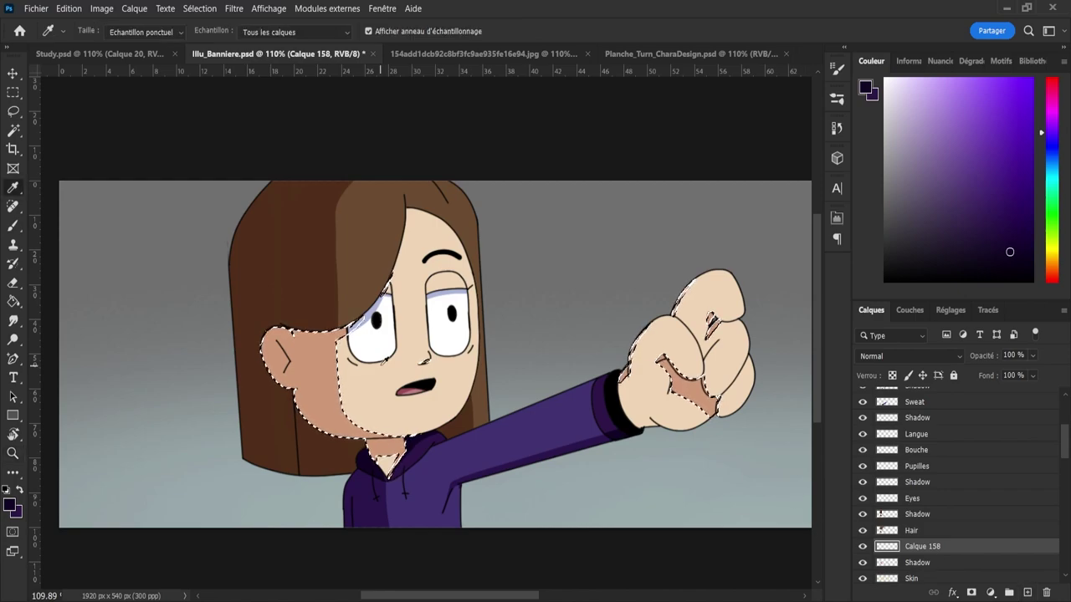
{"action": "left_click", "coordinate": [318, 374]}
{"action": "key", "text": "b"}
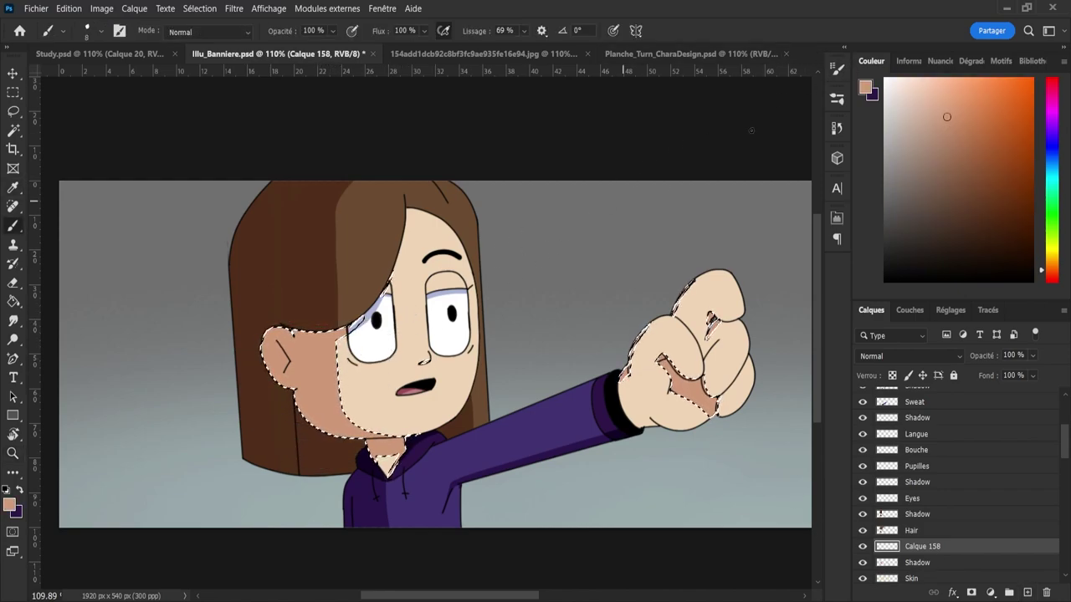
{"action": "key", "text": "bracketright"}
{"action": "key", "text": "bracketright"}
{"action": "key", "text": "bracketright"}
{"action": "key", "text": "bracketright"}
{"action": "key", "text": "bracketright"}
{"action": "key", "text": "bracketright"}
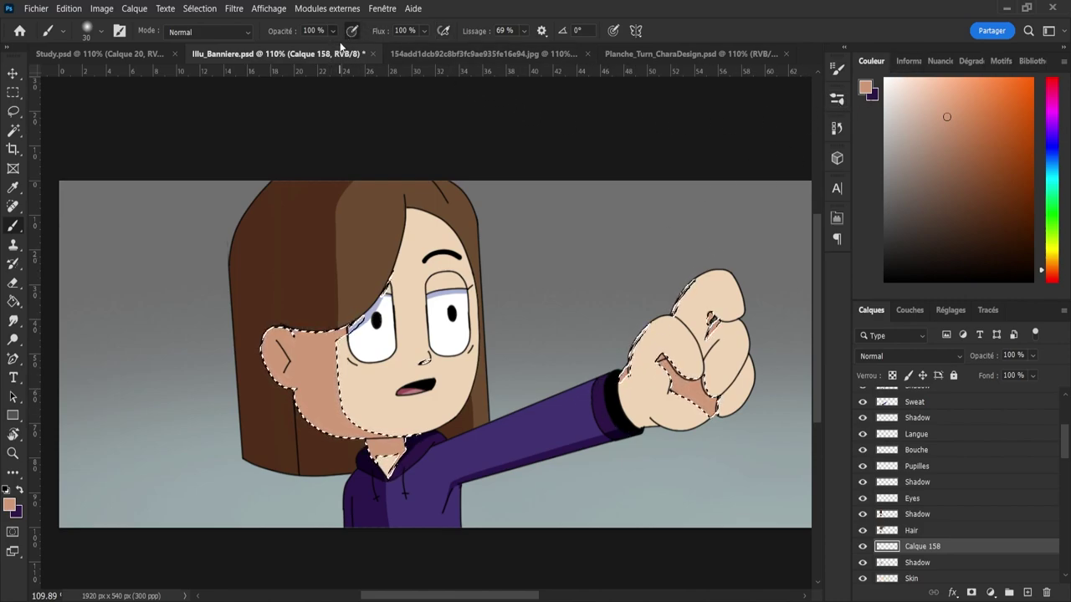
{"action": "left_click_drag", "start_coordinate": [256, 329], "coordinate": [321, 335]}
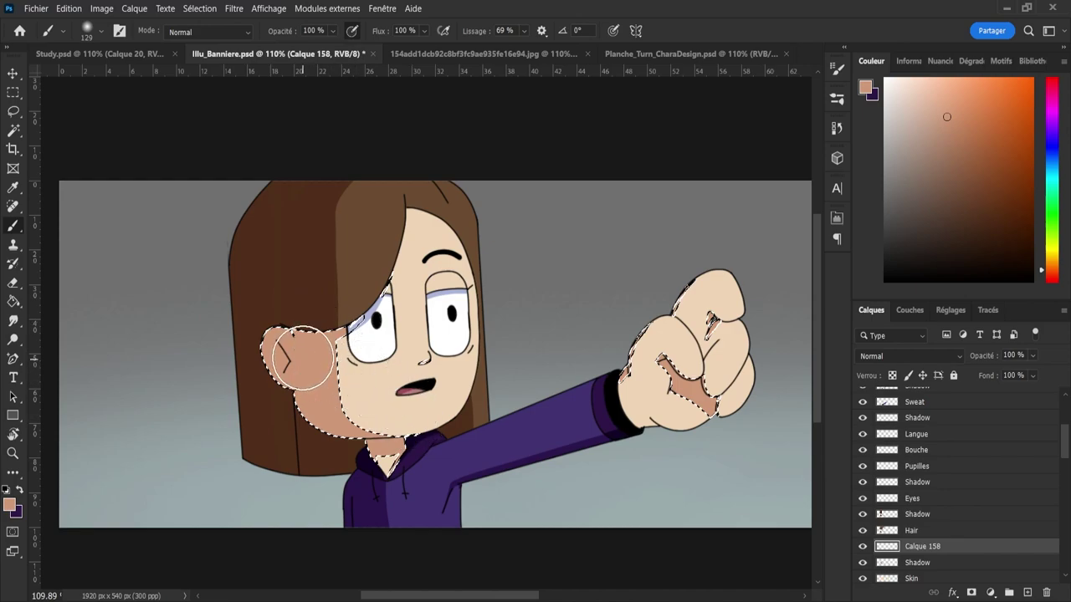
- Resample the skin shadow colour, darken it slightly and shift its hue toward red for brushing
{"action": "left_click", "coordinate": [306, 348], "text": "alt"}
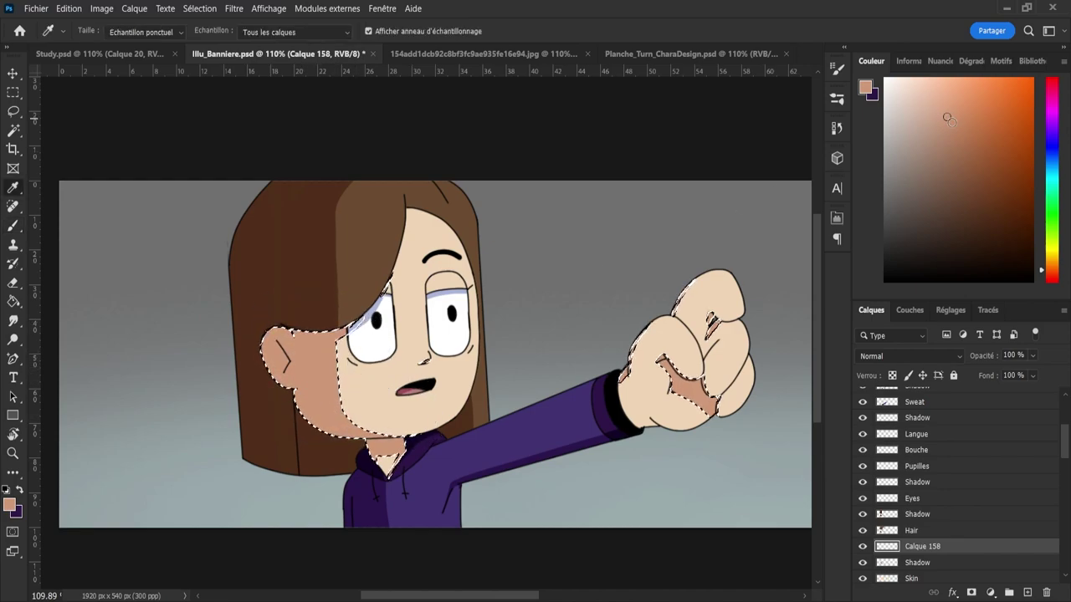
{"action": "left_click_drag", "start_coordinate": [947, 118], "coordinate": [960, 125]}
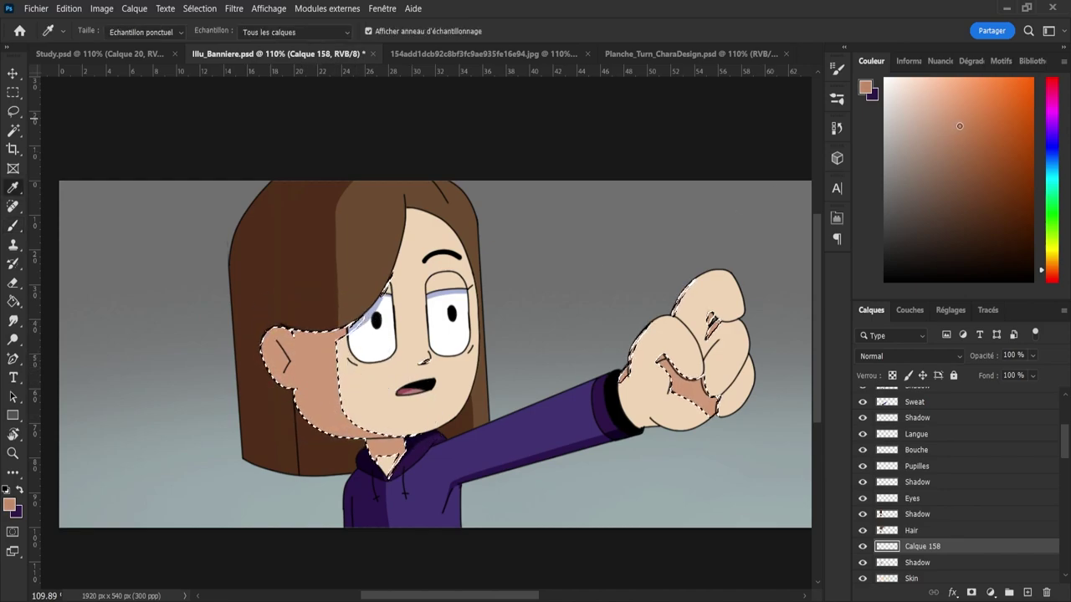
{"action": "left_click", "coordinate": [1050, 274]}
{"action": "key", "text": "b"}
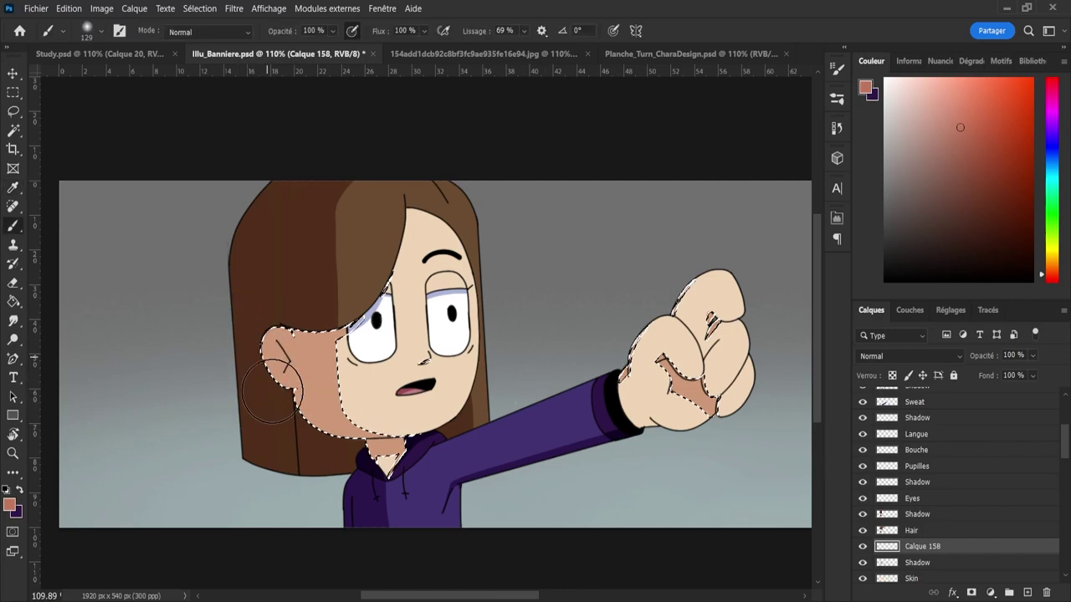
- Paint a soft gradient over the ear and cheek shadow with a 159 px brush and set the layer's blend mode to Produit
{"action": "right_click", "coordinate": [262, 382], "text": "alt"}
{"action": "mouse_move", "coordinate": [242, 366]}
{"action": "left_mouse_down"}
{"action": "mouse_move", "coordinate": [276, 396]}
{"action": "mouse_move", "coordinate": [279, 259]}
{"action": "mouse_move", "coordinate": [305, 458]}
{"action": "mouse_move", "coordinate": [290, 447]}
{"action": "mouse_move", "coordinate": [292, 258]}
{"action": "mouse_move", "coordinate": [324, 483]}
{"action": "left_mouse_up"}
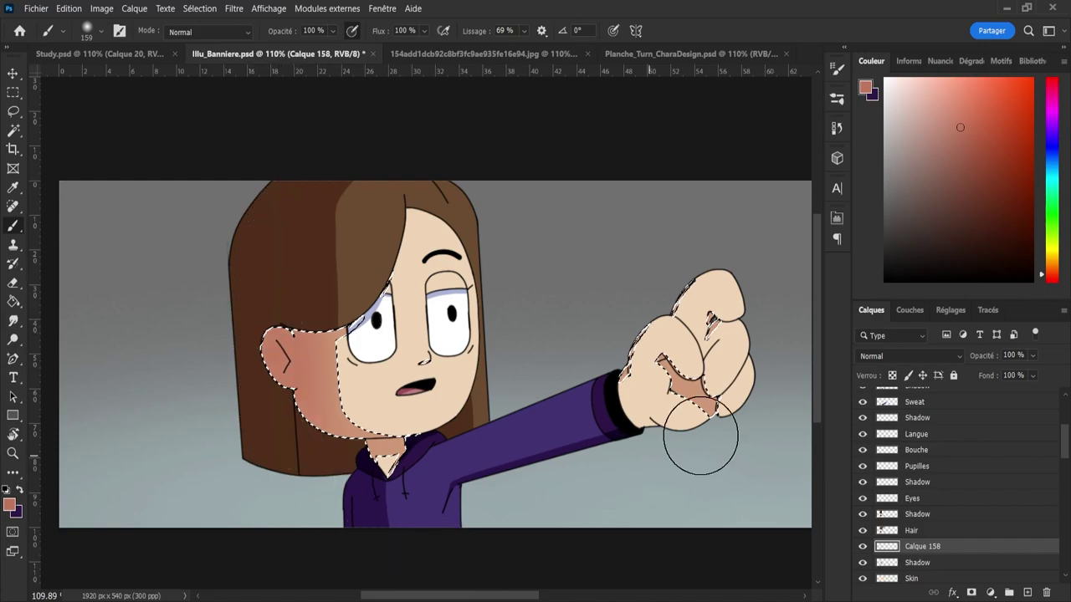
{"action": "scroll", "coordinate": [886, 348], "scroll_direction": "down", "scroll_amount": 3}
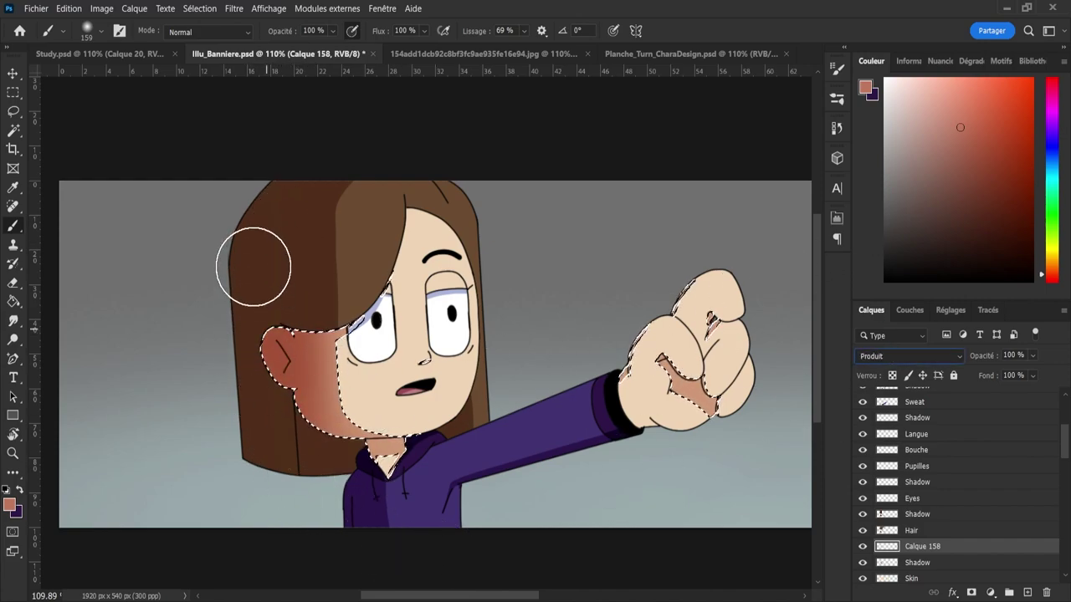
- Deepen the fist's shadows between the fingers and palm with a small soft brush, up to 65 px
{"action": "key", "text": "z"}
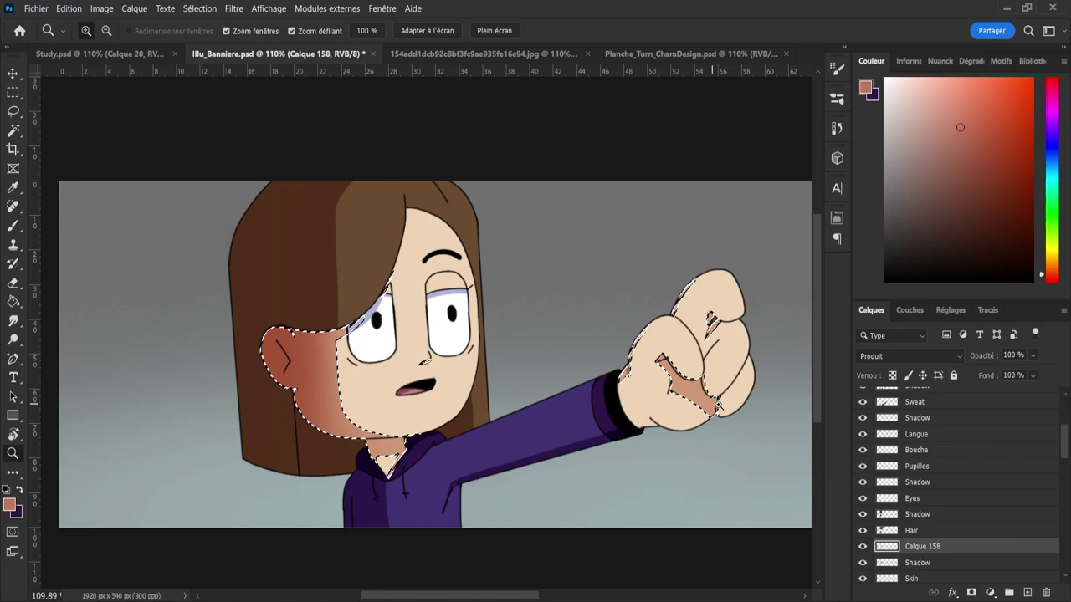
{"action": "left_click", "coordinate": [725, 403]}
{"action": "key", "text": "b"}
{"action": "right_click", "coordinate": [619, 345], "text": "alt"}
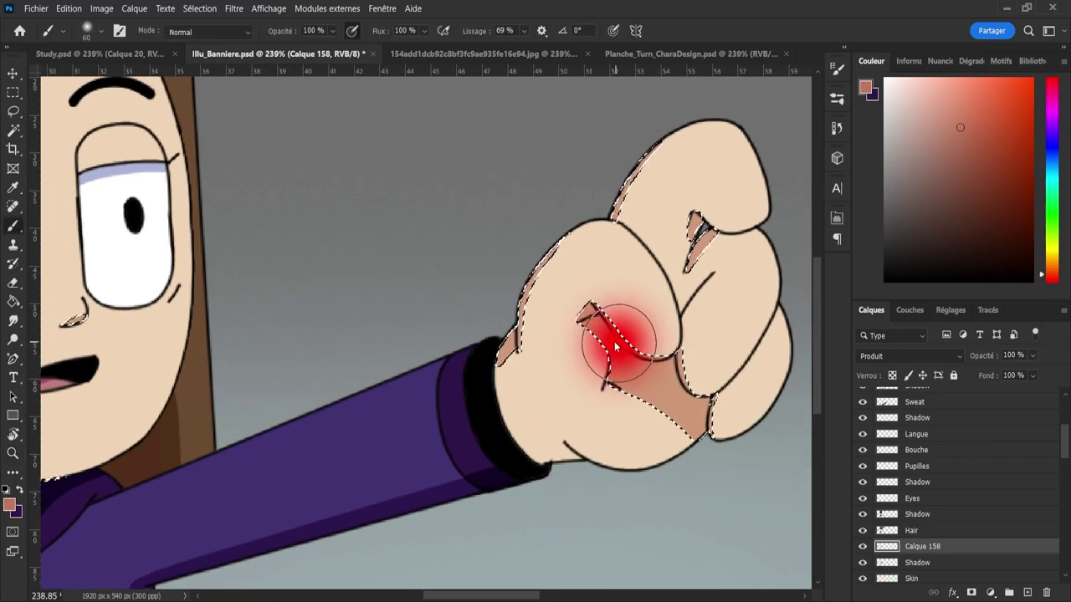
{"action": "right_click", "coordinate": [618, 344], "text": "alt"}
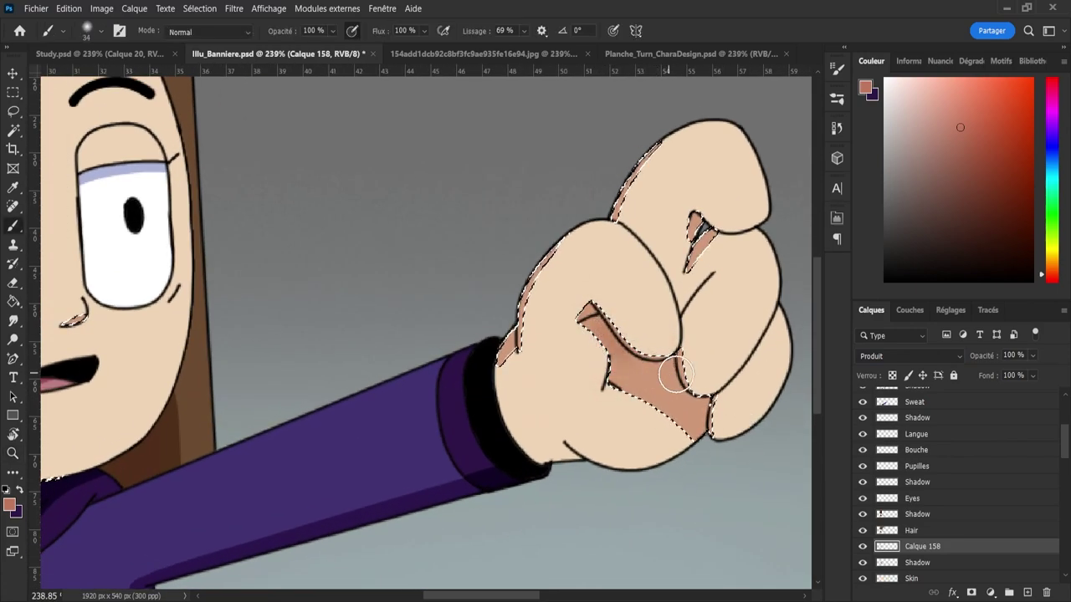
{"action": "left_click_drag", "start_coordinate": [626, 356], "coordinate": [659, 368]}
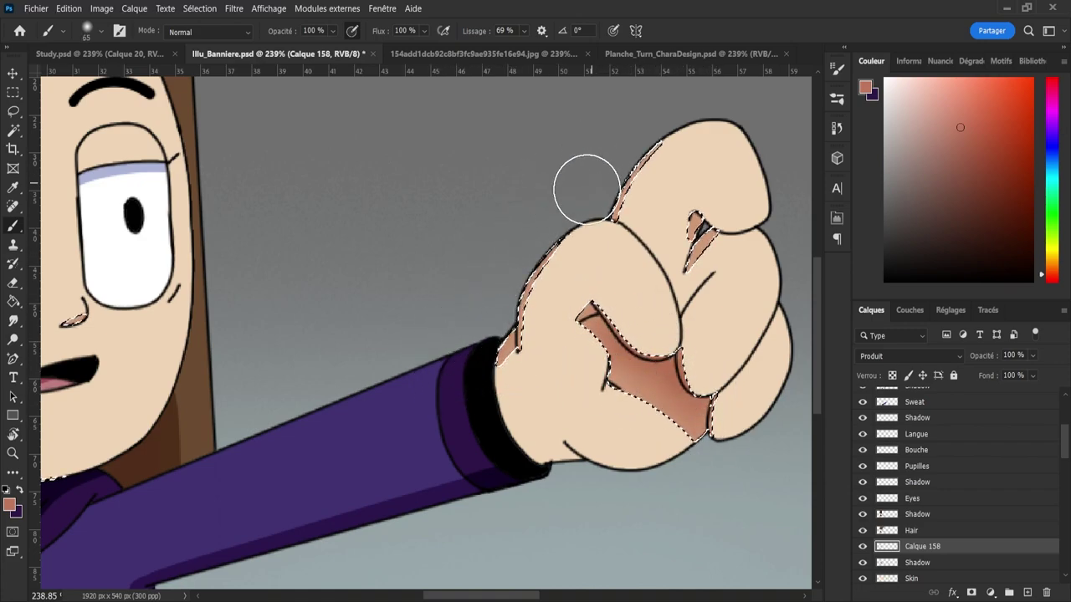
- Paint the soft reddish gradient along the jaw and neck shadow with the 65 px brush and deselect
{"action": "key", "text": "z"}
{"action": "left_click_drag", "start_coordinate": [717, 452], "coordinate": [675, 440]}
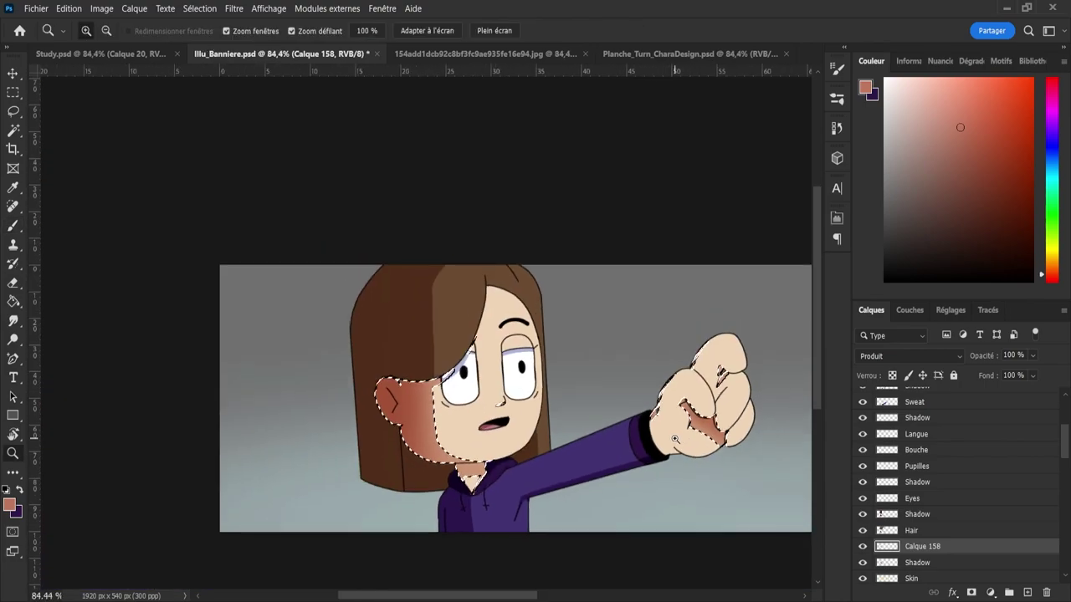
{"action": "mouse_move", "coordinate": [481, 443]}
{"action": "left_mouse_down"}
{"action": "mouse_move", "coordinate": [523, 471]}
{"action": "mouse_move", "coordinate": [519, 519]}
{"action": "left_mouse_up"}
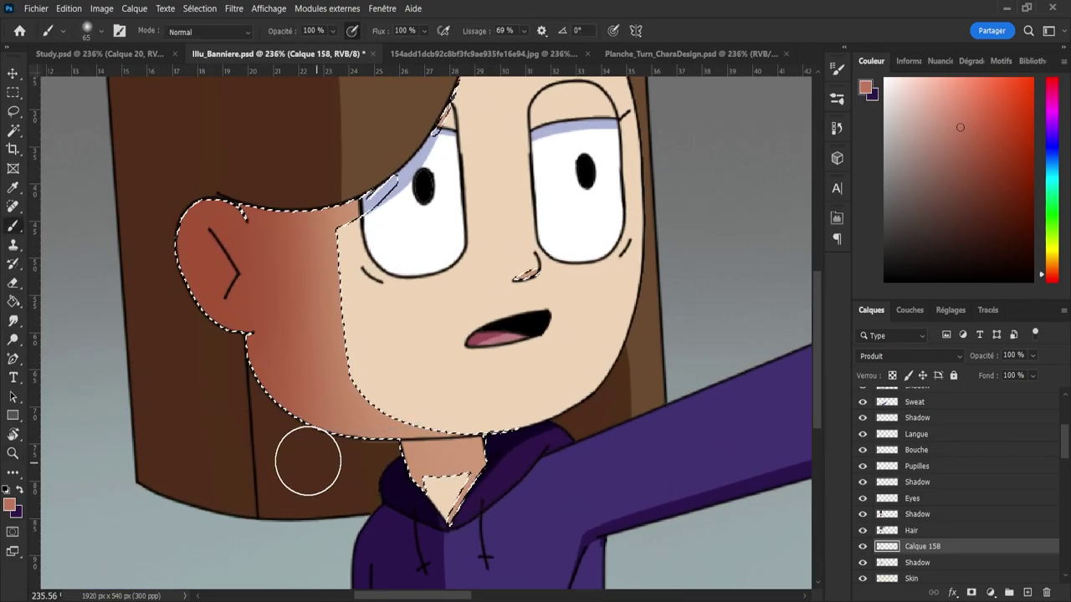
{"action": "mouse_move", "coordinate": [308, 461]}
{"action": "left_mouse_down"}
{"action": "mouse_move", "coordinate": [460, 453]}
{"action": "mouse_move", "coordinate": [394, 465]}
{"action": "mouse_move", "coordinate": [487, 445]}
{"action": "mouse_move", "coordinate": [375, 458]}
{"action": "mouse_move", "coordinate": [507, 449]}
{"action": "mouse_move", "coordinate": [363, 466]}
{"action": "left_mouse_up"}
{"action": "key", "text": "z"}
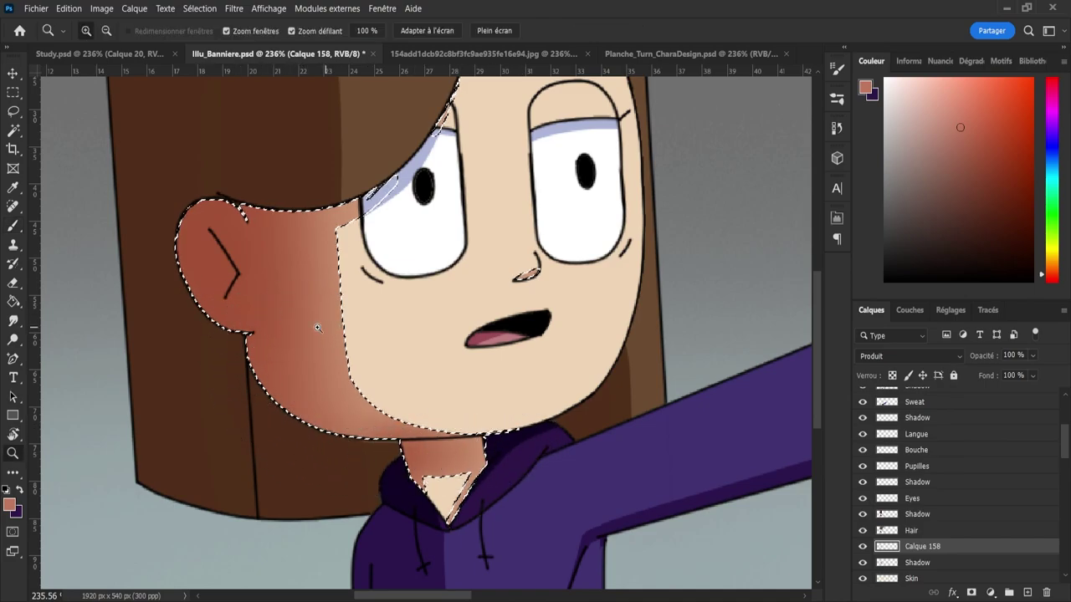
{"action": "left_click_drag", "start_coordinate": [318, 326], "coordinate": [291, 319]}
{"action": "left_click_drag", "start_coordinate": [369, 298], "coordinate": [396, 302]}
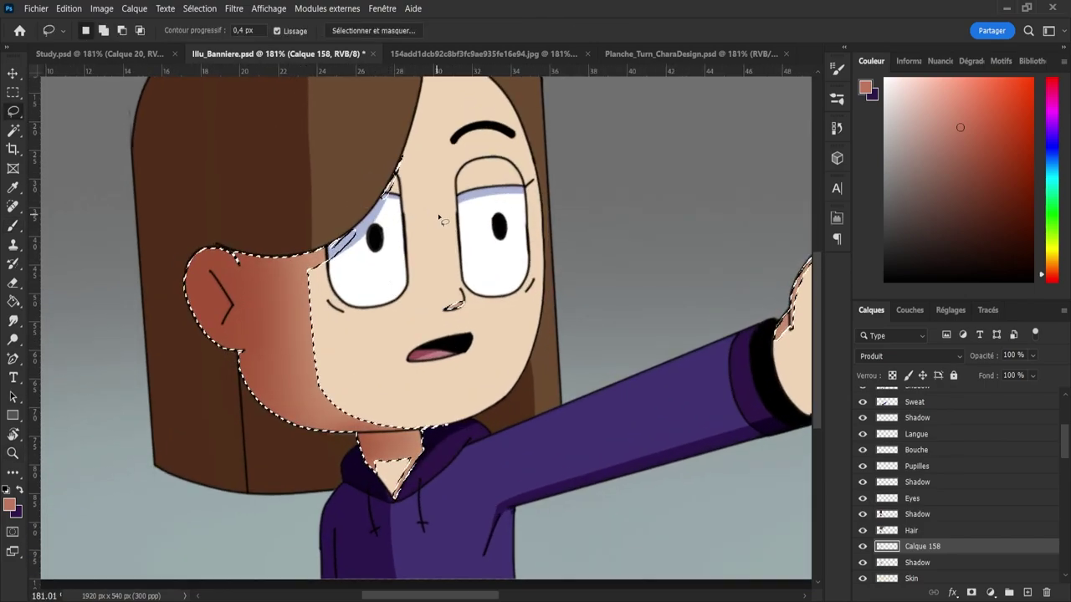
{"action": "key", "text": "ctrl+d"}
- Lower the skin gradient layer's opacity to 46% and save the banner file
{"action": "scroll", "coordinate": [519, 270], "scroll_direction": "down", "scroll_amount": 1}
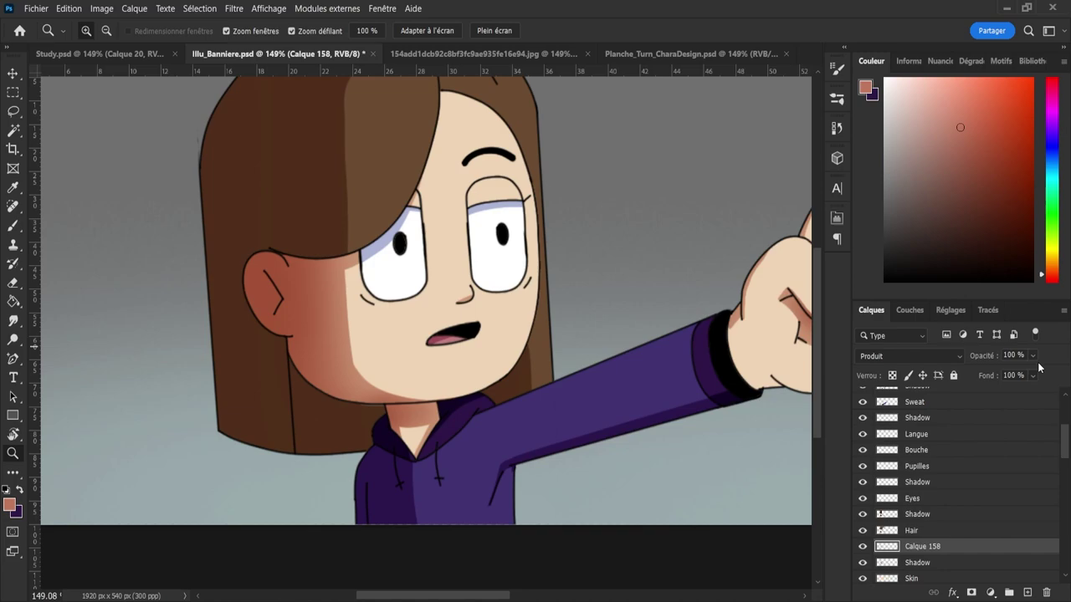
{"action": "key", "text": "5"}
{"action": "key", "text": "8"}
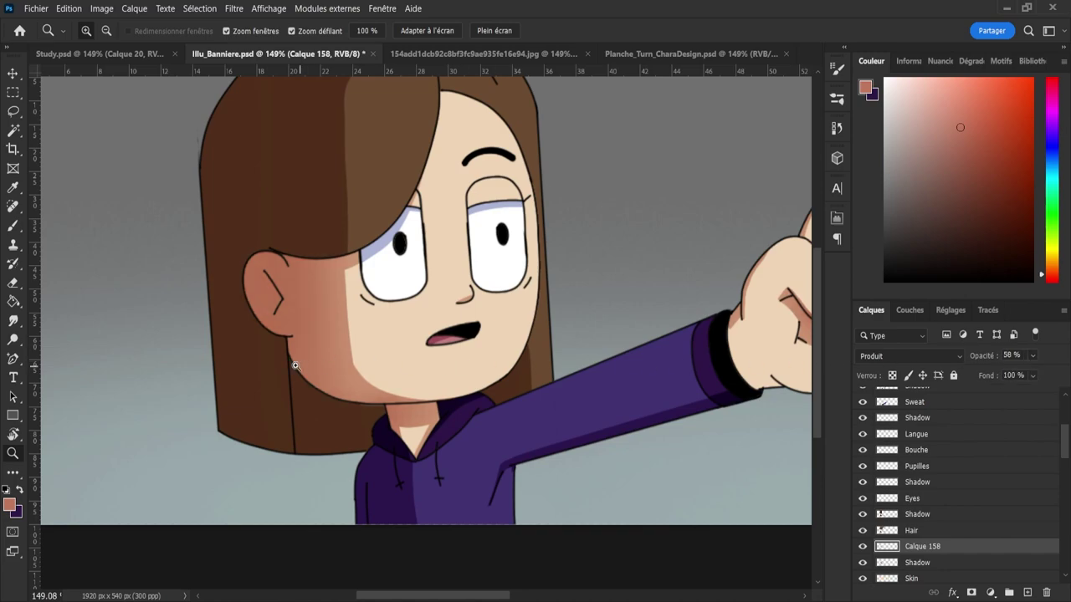
{"action": "scroll", "coordinate": [295, 366], "scroll_direction": "down", "scroll_amount": 4}
{"action": "scroll", "coordinate": [561, 345], "scroll_direction": "up", "scroll_amount": 3}
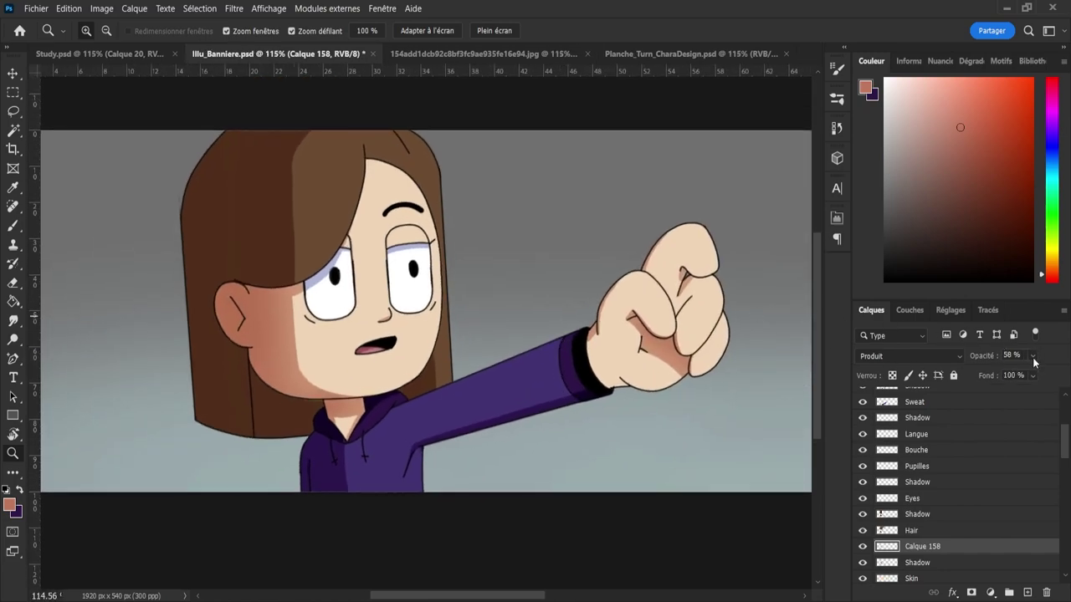
{"action": "key", "text": "4"}
{"action": "key", "text": "6"}
{"action": "key", "text": "ctrl+s"}
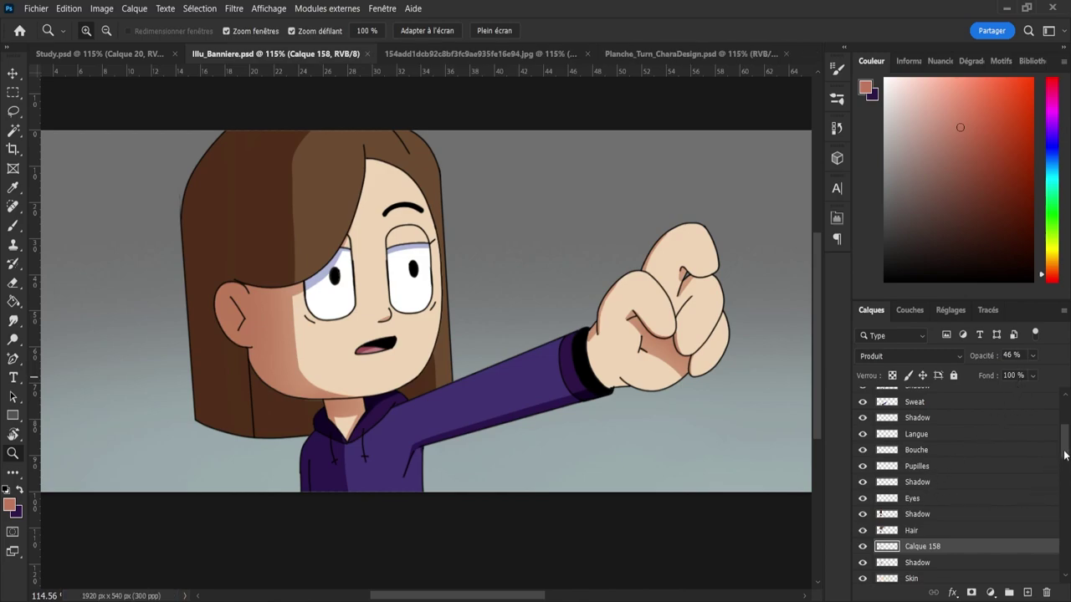
- Add a new layer above the hair's Shadow layer and load that shadow's pixels as a selection
{"action": "left_click_drag", "start_coordinate": [1065, 455], "coordinate": [1065, 463]}
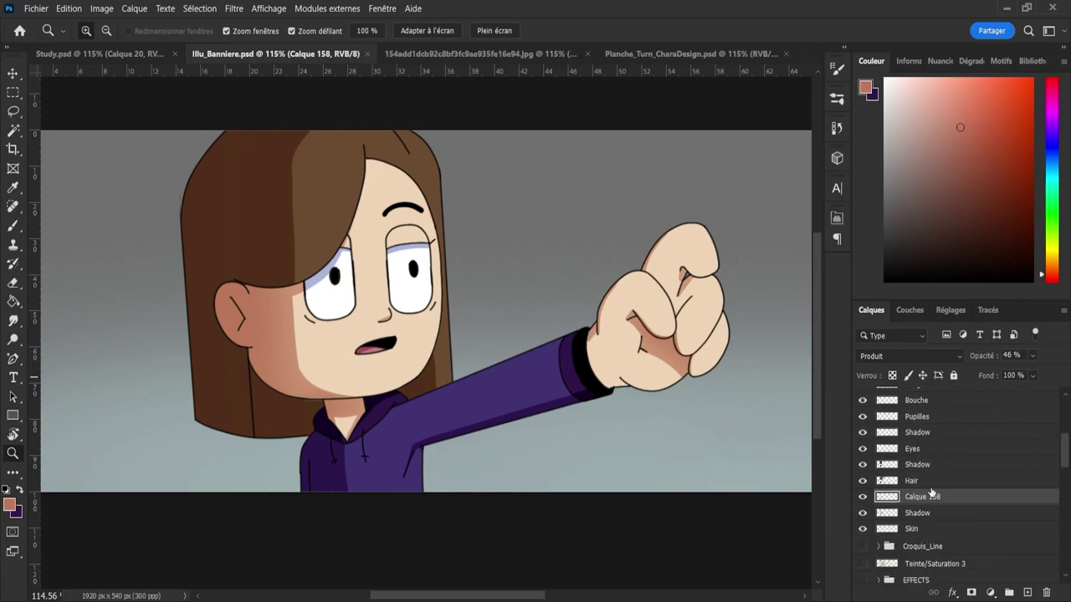
{"action": "left_click", "coordinate": [915, 465]}
{"action": "left_click", "coordinate": [1027, 592]}
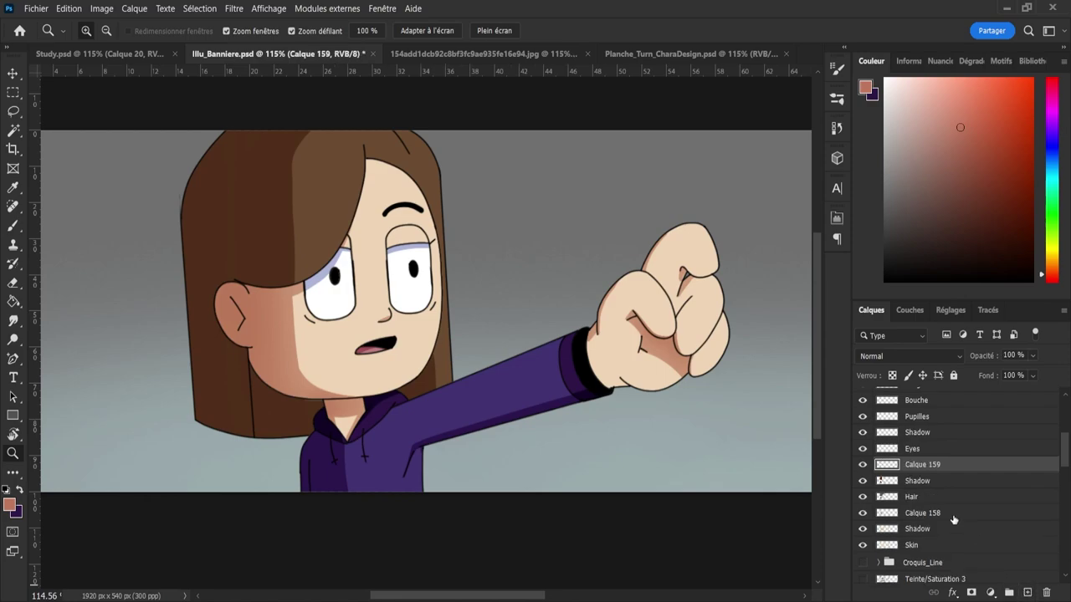
{"action": "left_click", "coordinate": [887, 496], "text": "ctrl"}
- Sample the hair's shadow brown, darken it and shift its hue toward red for brushing
{"action": "key", "text": "i"}
{"action": "left_click", "coordinate": [227, 215]}
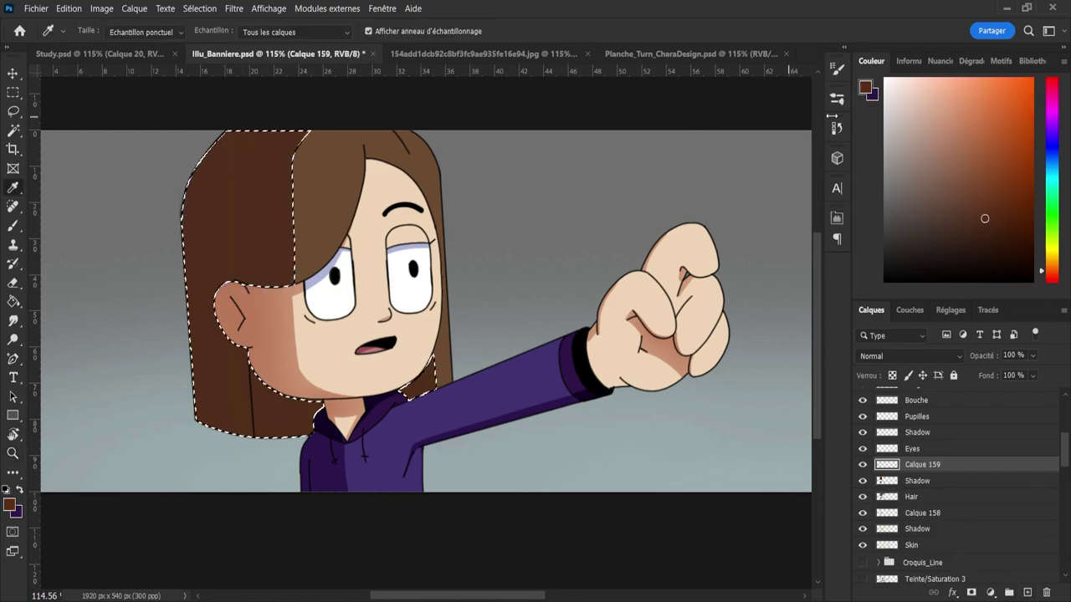
{"action": "left_click", "coordinate": [987, 228]}
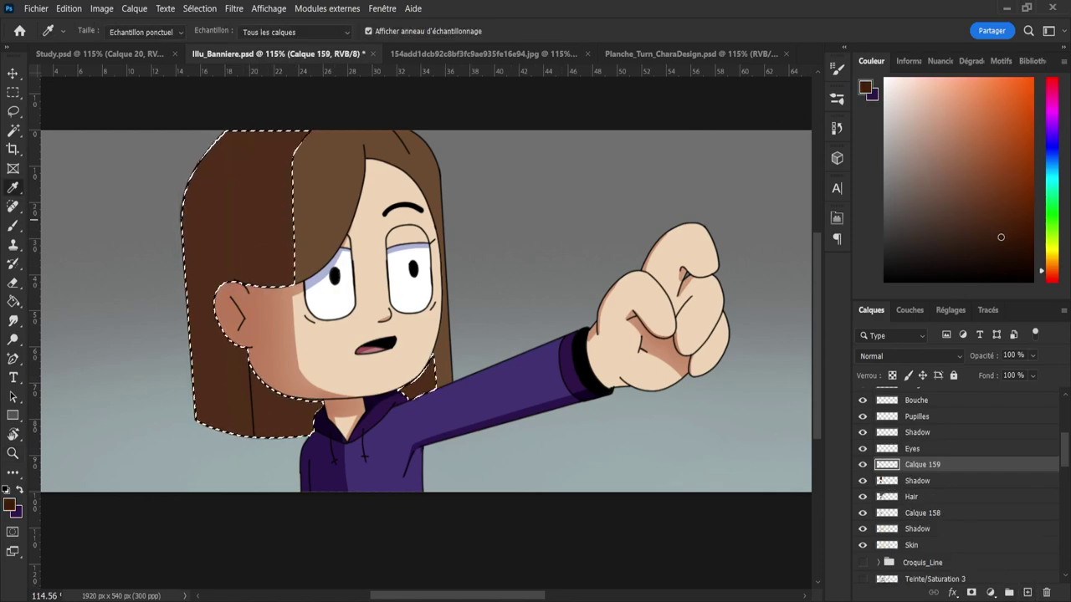
{"action": "left_click", "coordinate": [1052, 278]}
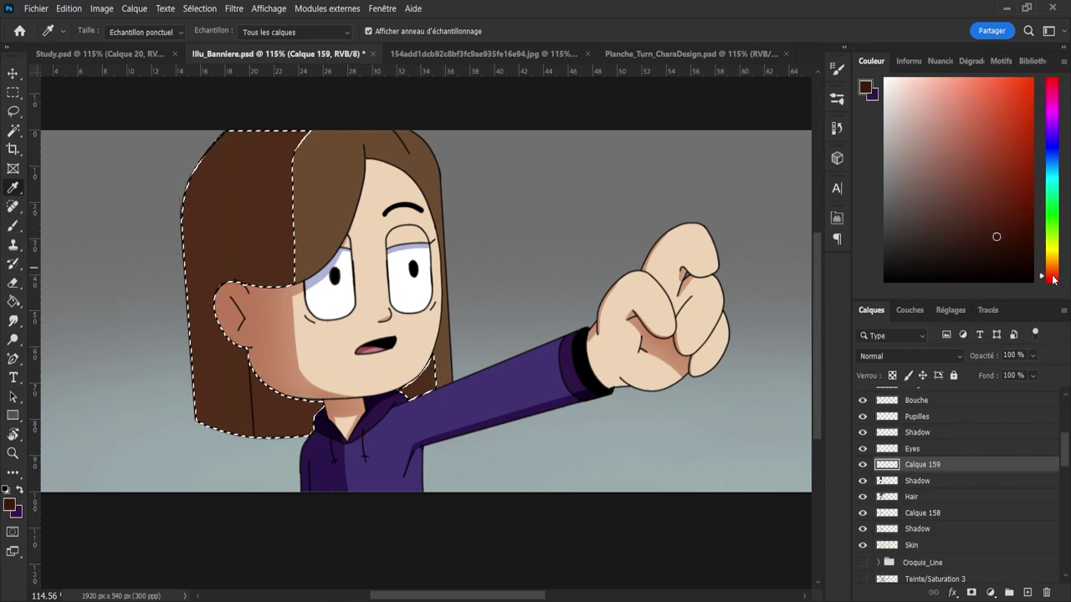
{"action": "key", "text": "b"}
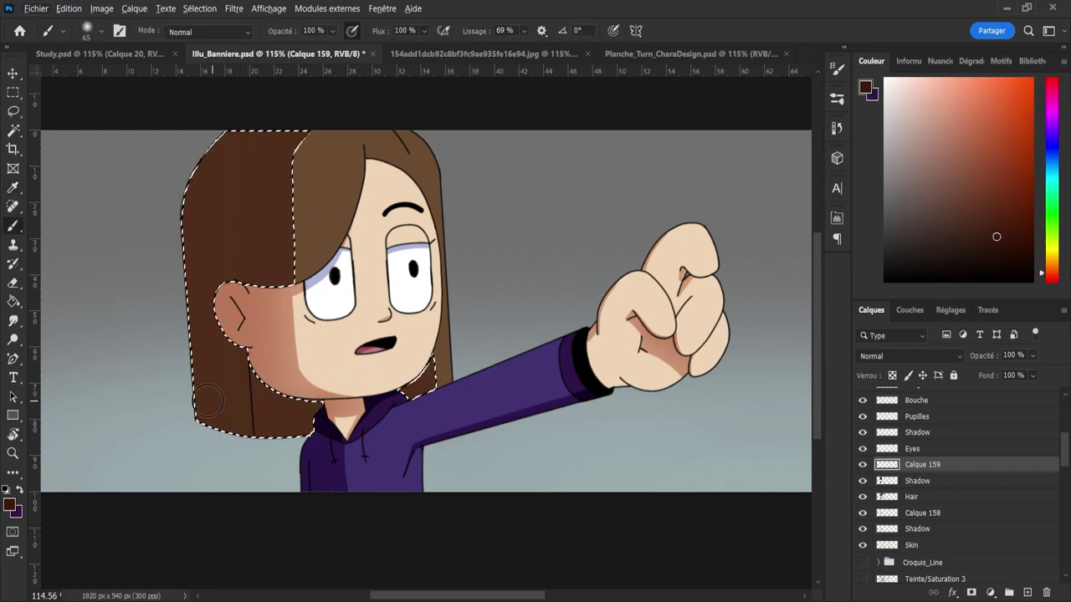
- Paint a soft gradient over the back of the hair with 250 to 319 px brushes and set the layer to Produit
{"action": "key", "text": "period"}
{"action": "key", "text": "comma"}
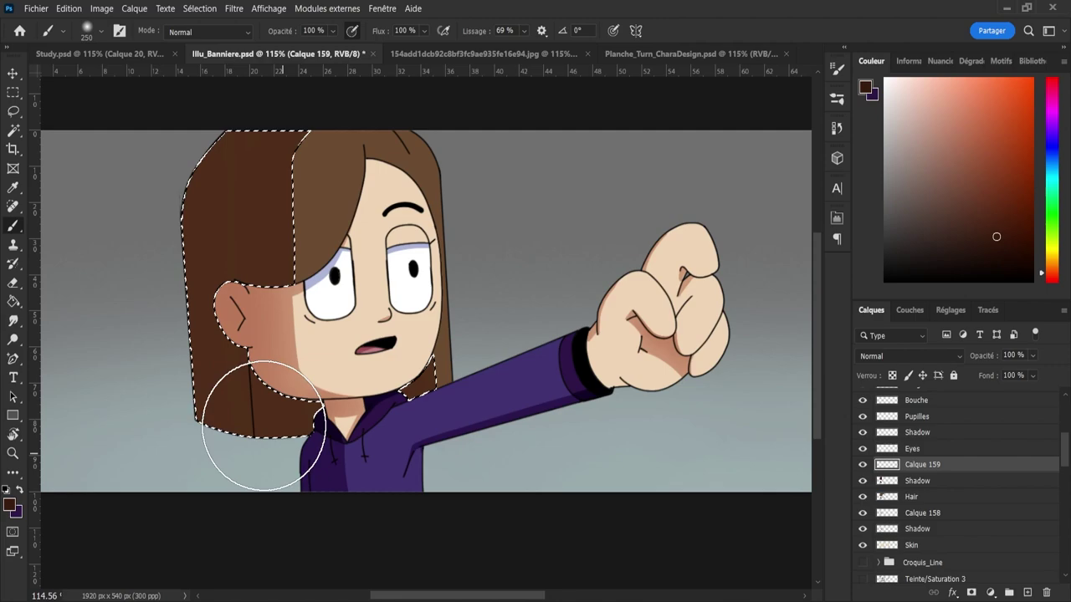
{"action": "mouse_move", "coordinate": [263, 425]}
{"action": "left_mouse_down"}
{"action": "mouse_move", "coordinate": [179, 310]}
{"action": "mouse_move", "coordinate": [195, 416]}
{"action": "mouse_move", "coordinate": [193, 159]}
{"action": "mouse_move", "coordinate": [214, 401]}
{"action": "mouse_move", "coordinate": [184, 279]}
{"action": "mouse_move", "coordinate": [181, 299]}
{"action": "mouse_move", "coordinate": [229, 494]}
{"action": "mouse_move", "coordinate": [165, 277]}
{"action": "left_mouse_up"}
{"action": "right_click", "coordinate": [188, 325], "text": "alt"}
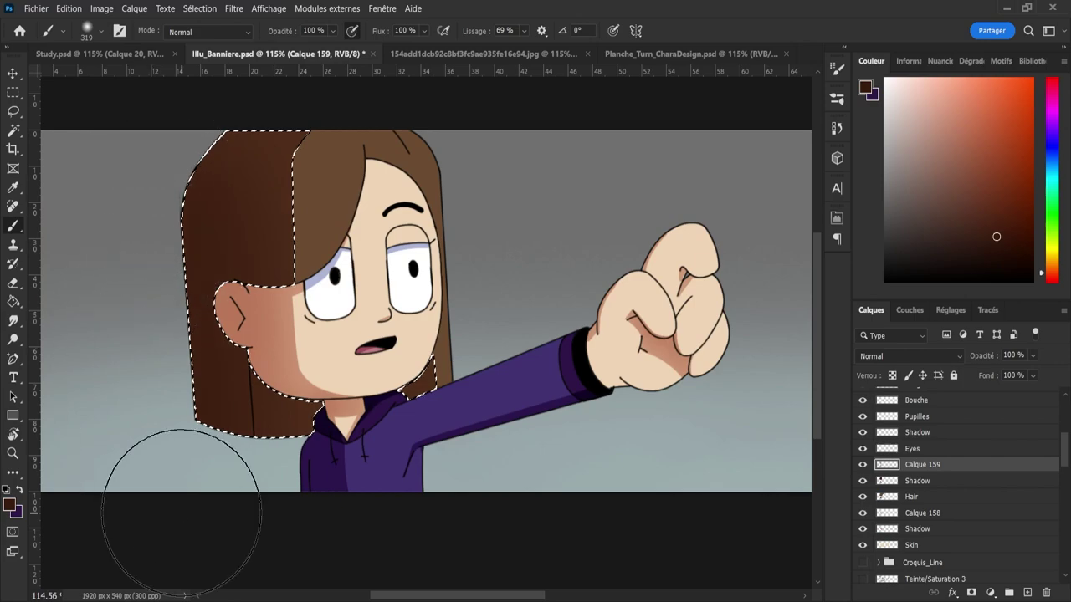
{"action": "key", "text": "alt+shift+m"}
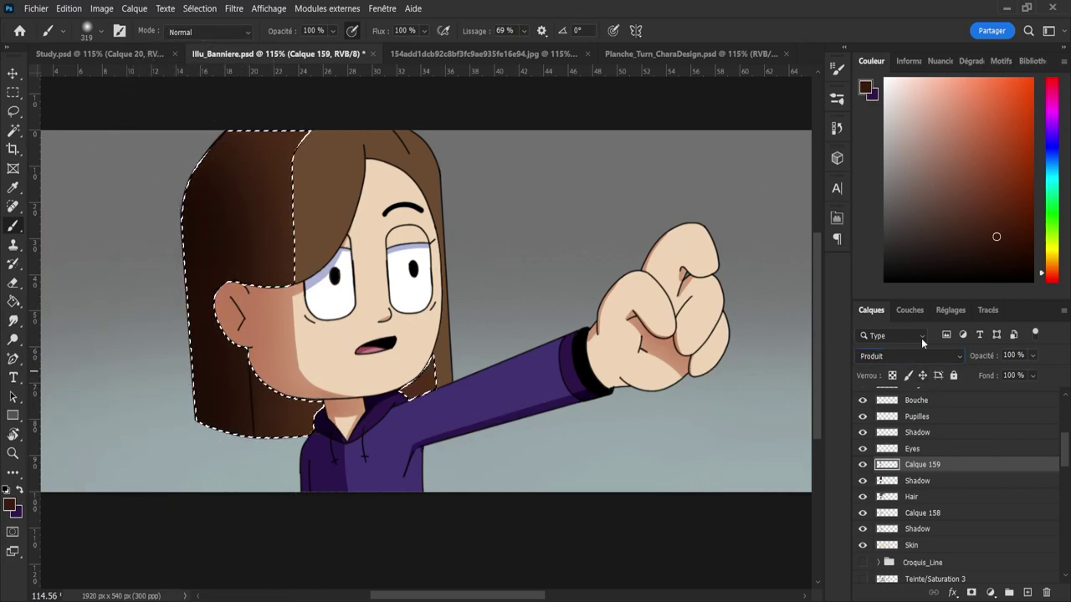
- Lower the hair gradient layer's opacity to 38%, deselect its shadow area and save the banner file
{"action": "left_click", "coordinate": [1023, 374]}
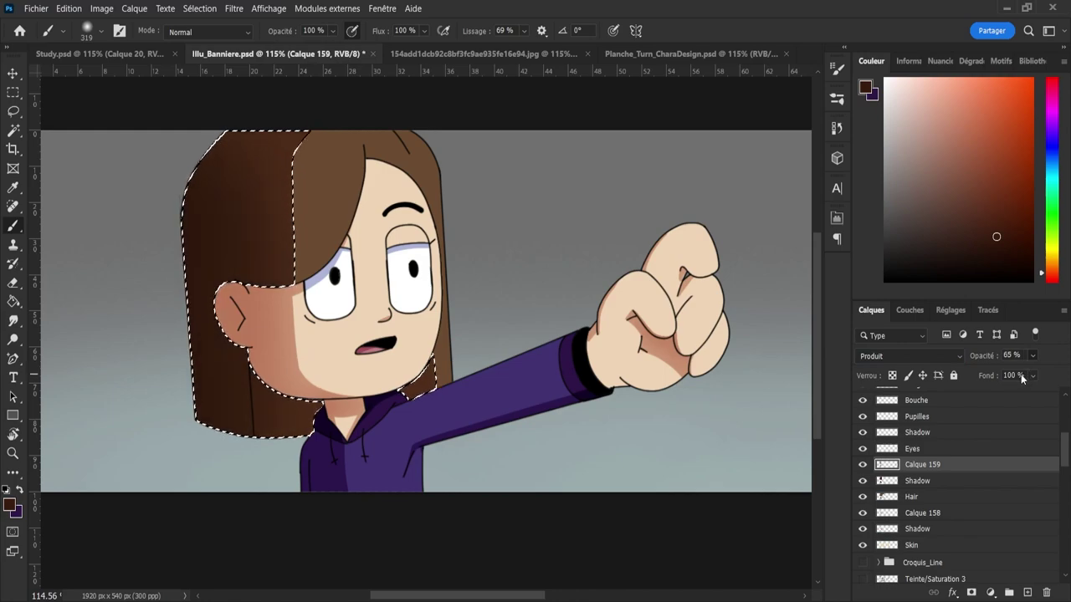
{"action": "key", "text": "4"}
{"action": "key", "text": "2"}
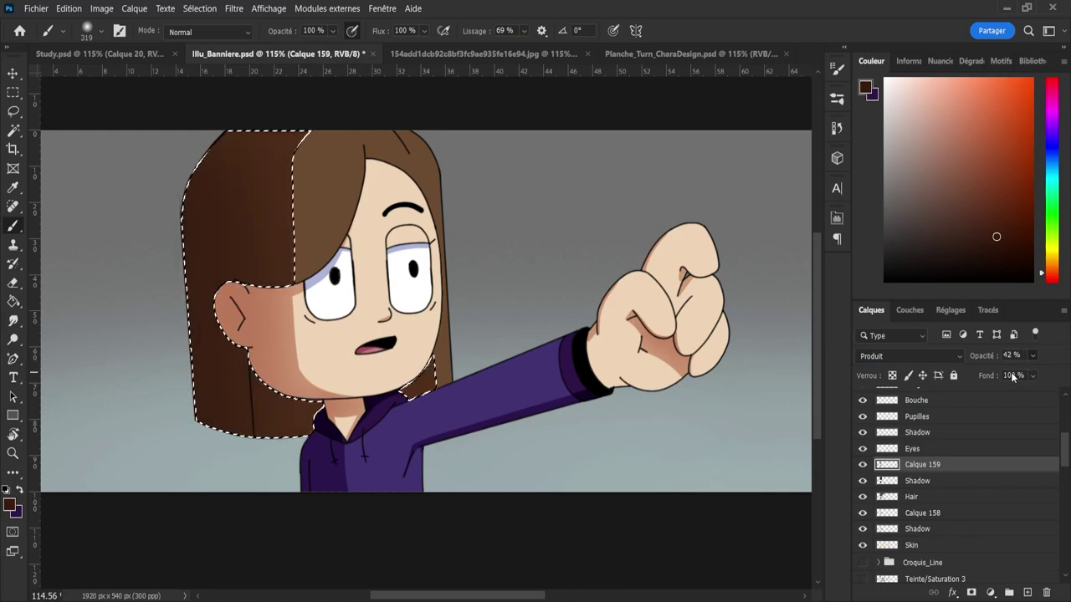
{"action": "key", "text": "2"}
{"action": "key", "text": "9"}
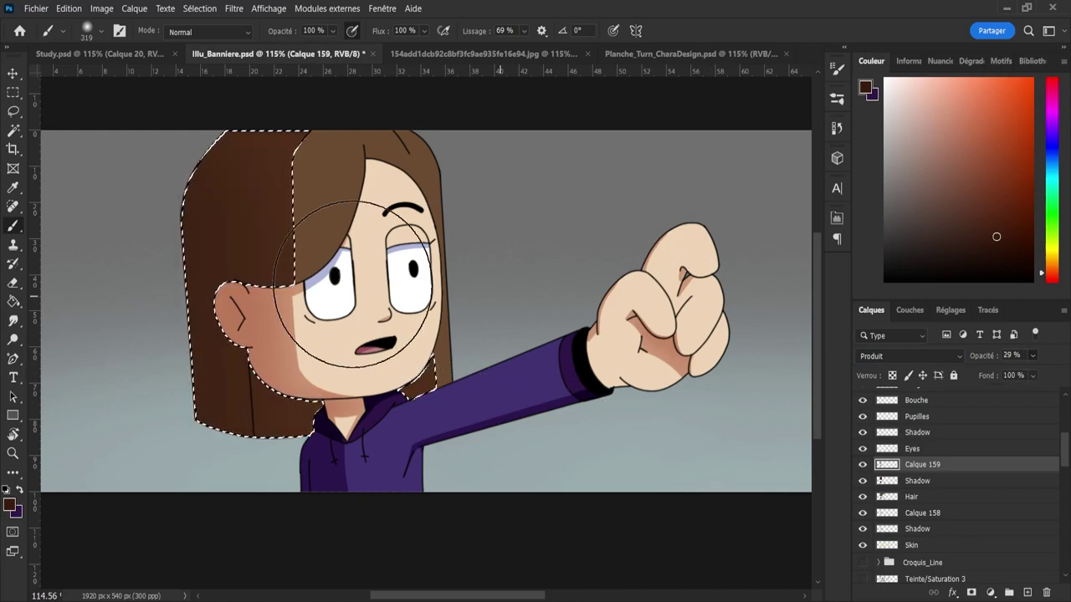
{"action": "key", "text": "l"}
{"action": "key", "text": "ctrl+d"}
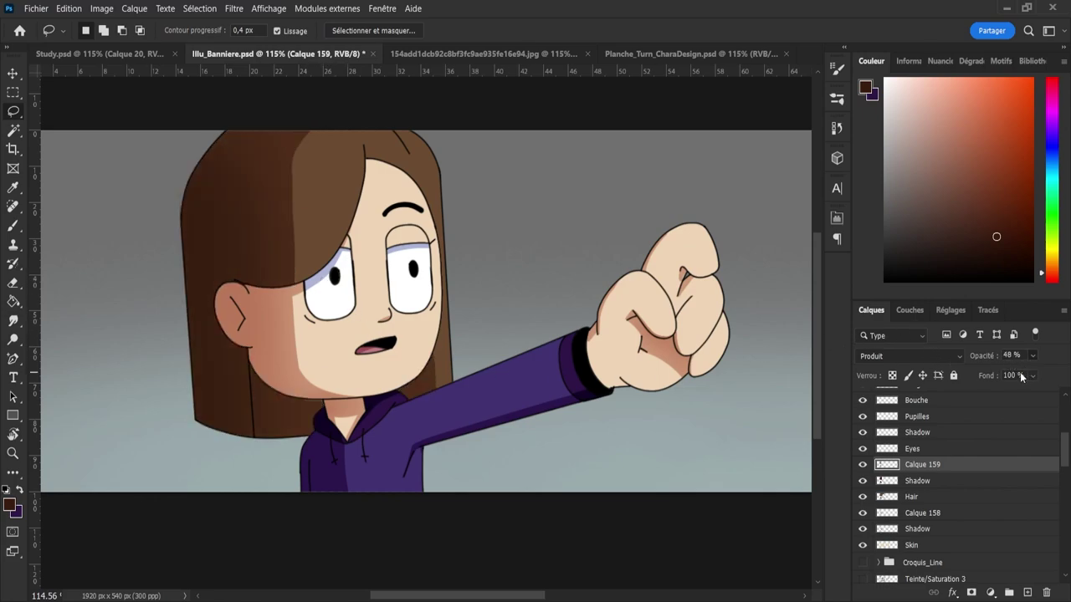
{"action": "key", "text": "ctrl+s"}
{"action": "key", "text": "z"}
{"action": "left_click_drag", "start_coordinate": [395, 400], "coordinate": [354, 389]}
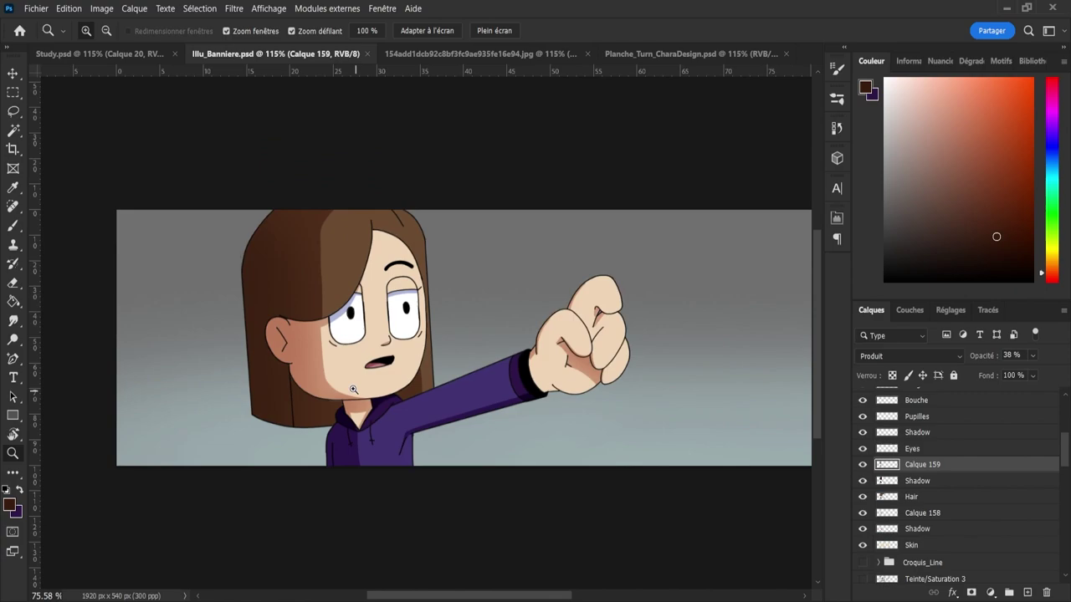
{"action": "left_click_drag", "start_coordinate": [494, 483], "coordinate": [506, 491]}
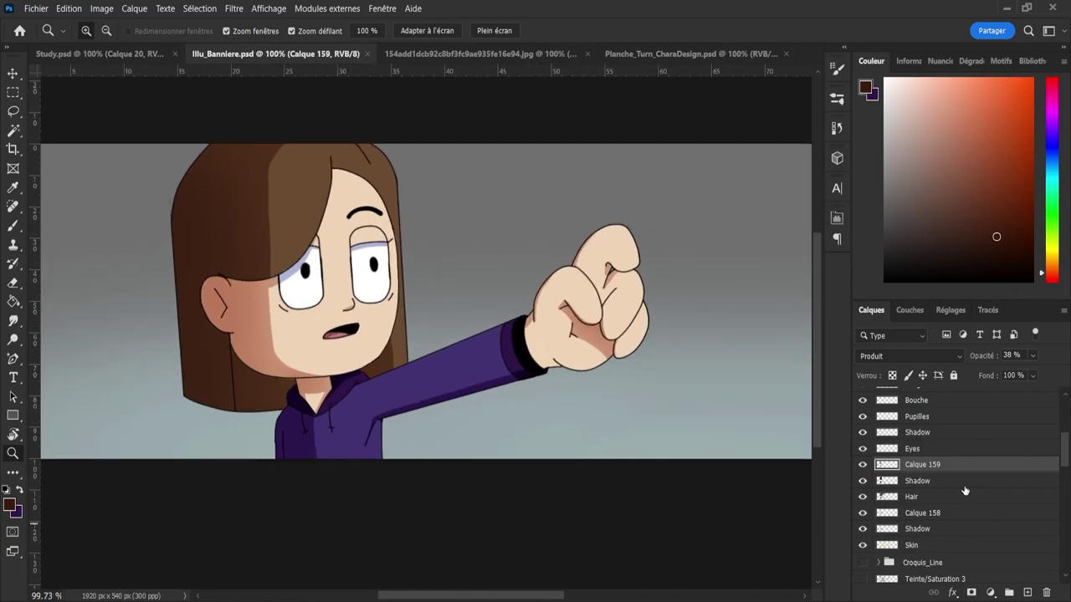
- Compare the hair with and without its gradient layer, set that layer's opacity to 34% and save the file
{"action": "left_click", "coordinate": [863, 465]}
{"action": "left_click", "coordinate": [863, 466]}
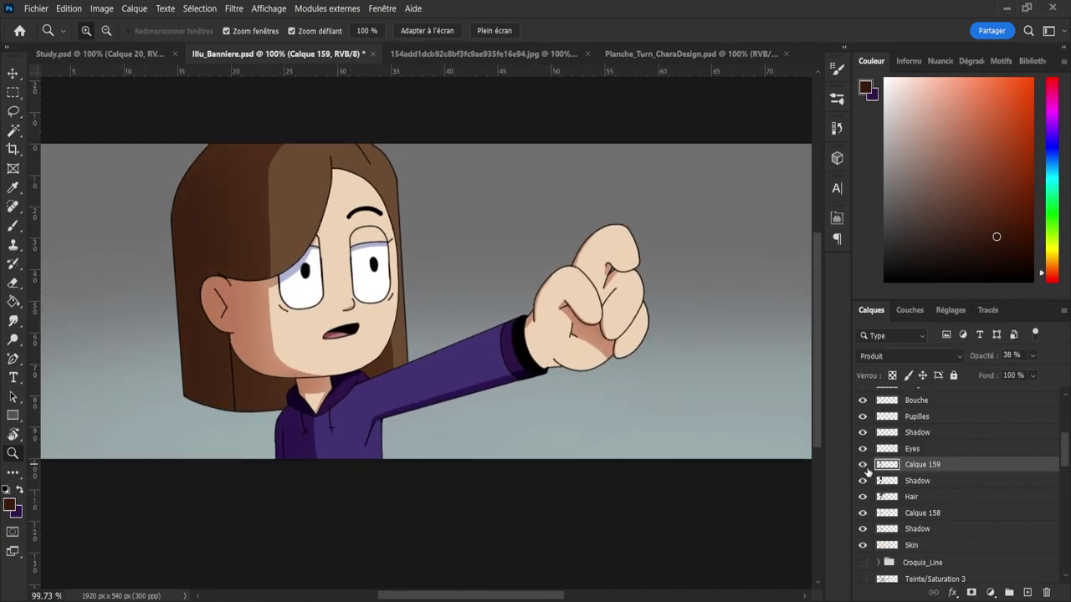
{"action": "left_click", "coordinate": [935, 514]}
{"action": "left_click", "coordinate": [916, 467]}
{"action": "key", "text": "ctrl+s"}
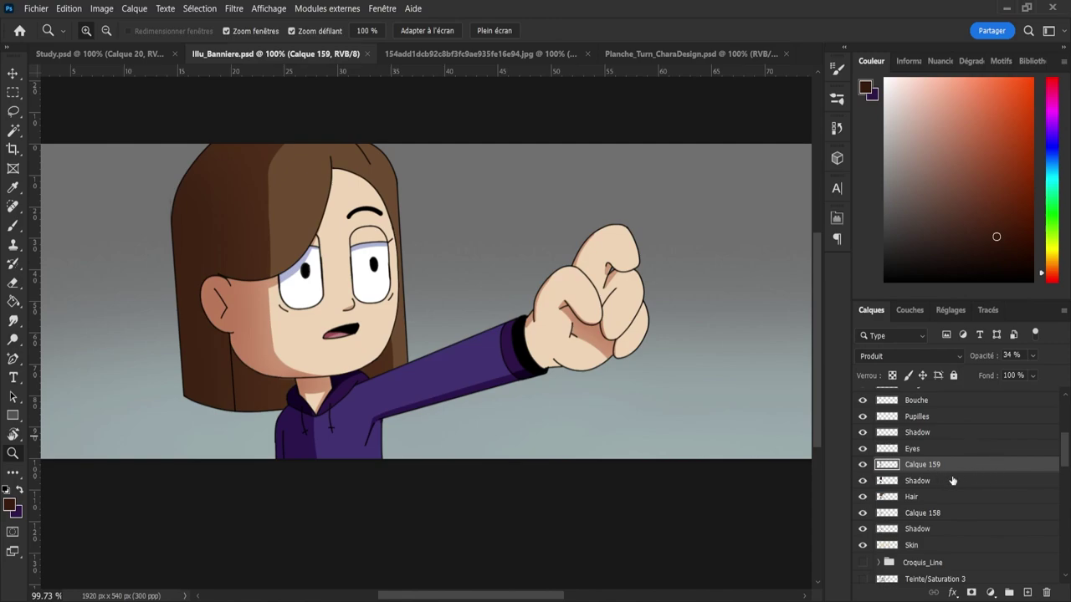
- Load the pixels of the Shadow layer above Sweat as a selection and add a new layer above it
{"action": "left_click_drag", "start_coordinate": [1065, 455], "coordinate": [1061, 436]}
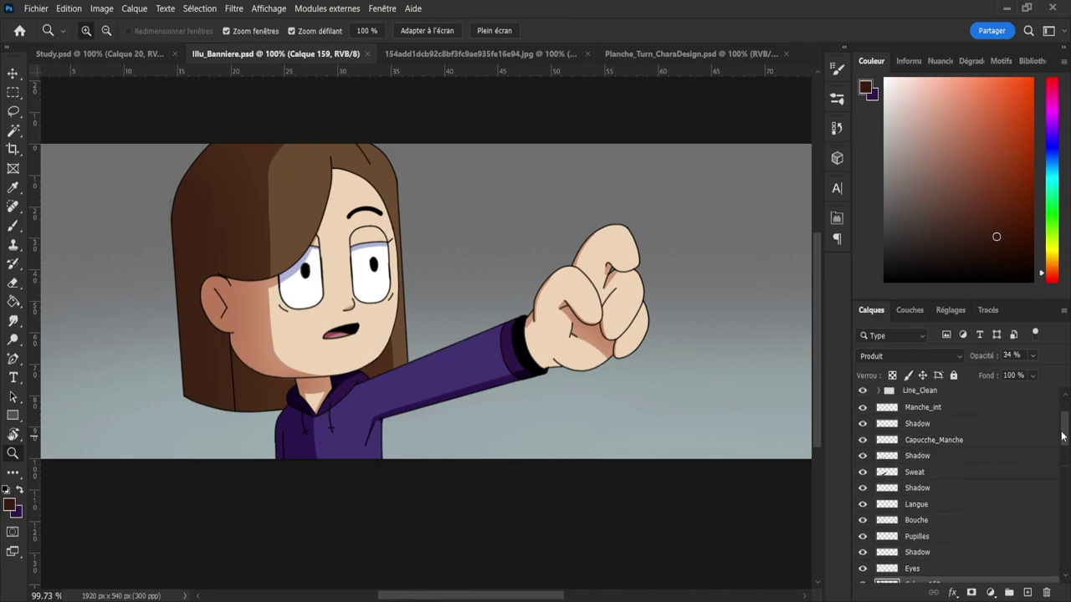
{"action": "left_click", "coordinate": [903, 475]}
{"action": "left_click", "coordinate": [862, 472]}
{"action": "left_click", "coordinate": [863, 472]}
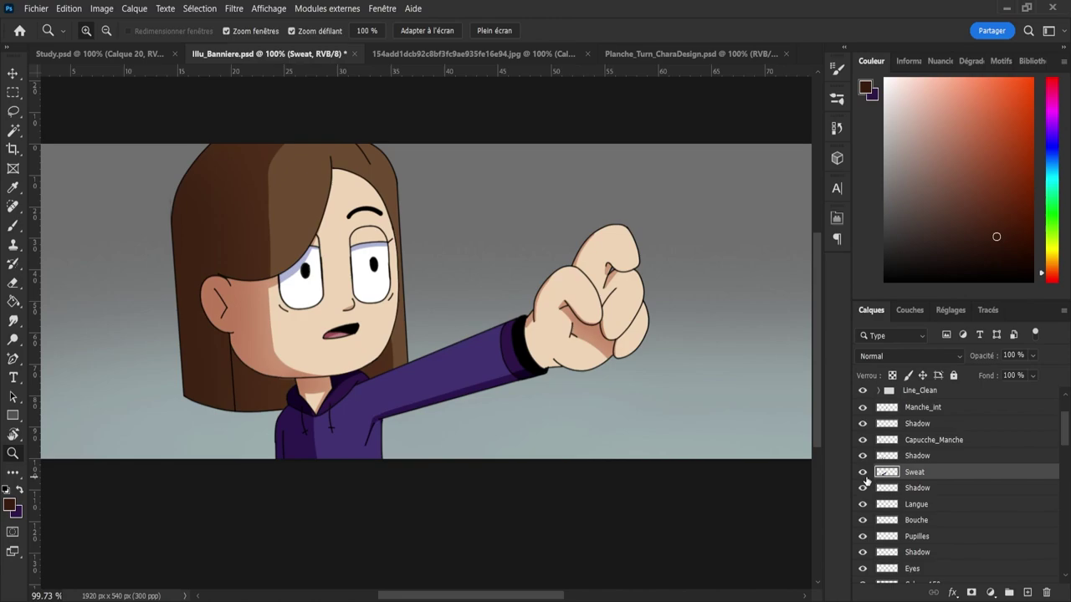
{"action": "left_click", "coordinate": [903, 459]}
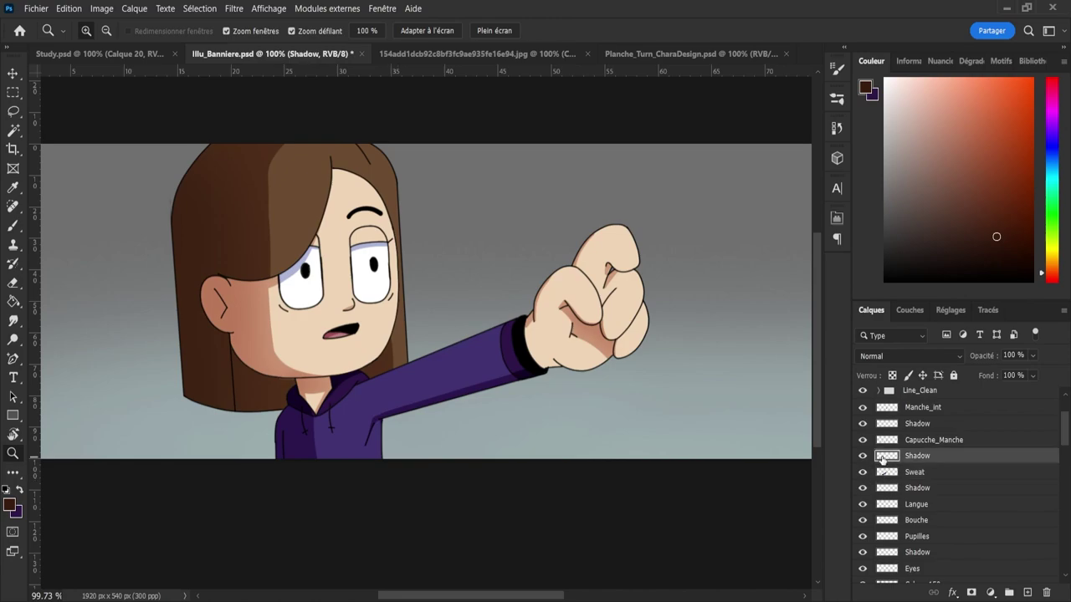
{"action": "left_click", "coordinate": [886, 456], "text": "ctrl"}
{"action": "left_click", "coordinate": [1029, 593]}
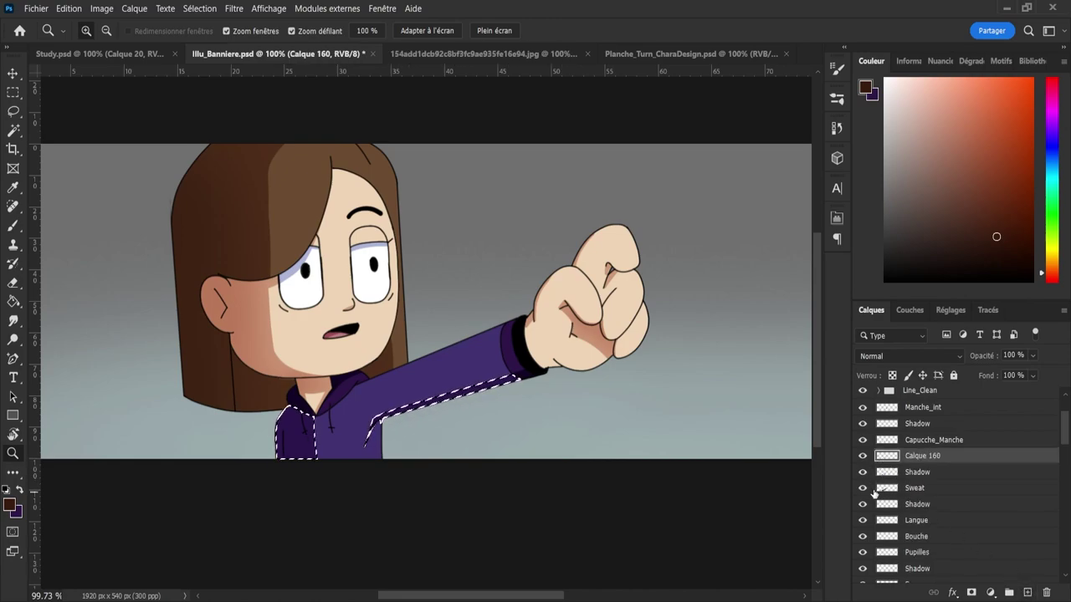
- Sample the sweatshirt's shadow purple and brush a soft dark gradient over its selected back edge, reducing the brush from 319 to 81 px
{"action": "key", "text": "i"}
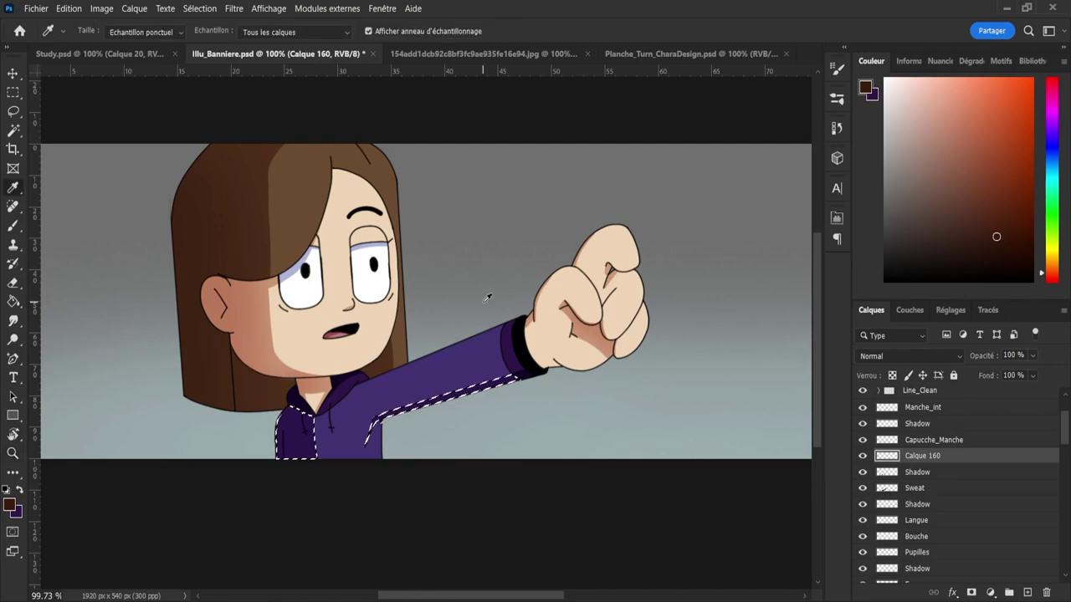
{"action": "left_click", "coordinate": [295, 436]}
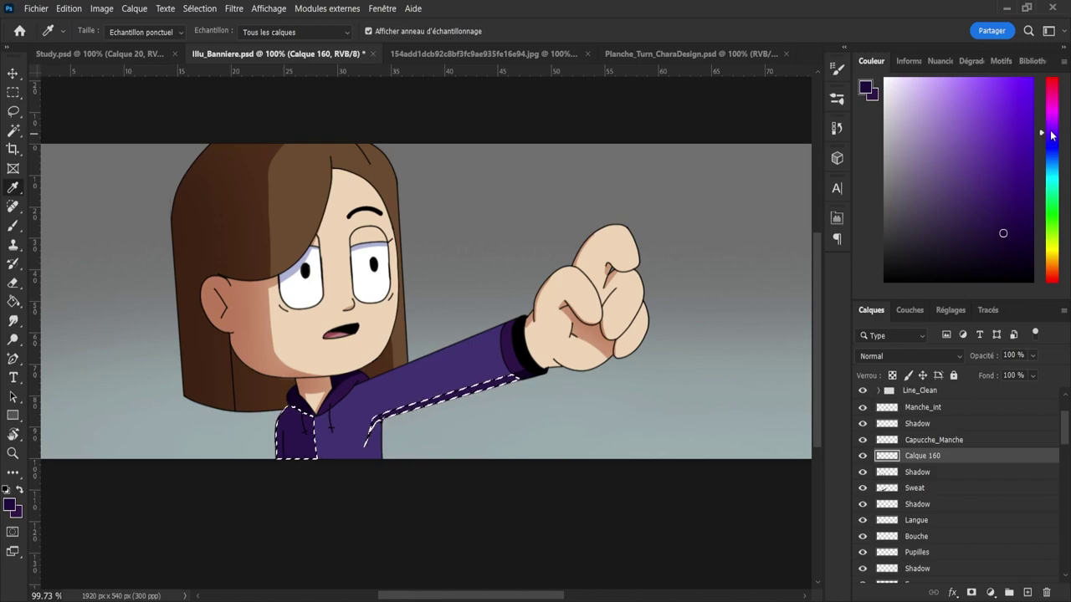
{"action": "key", "text": "b"}
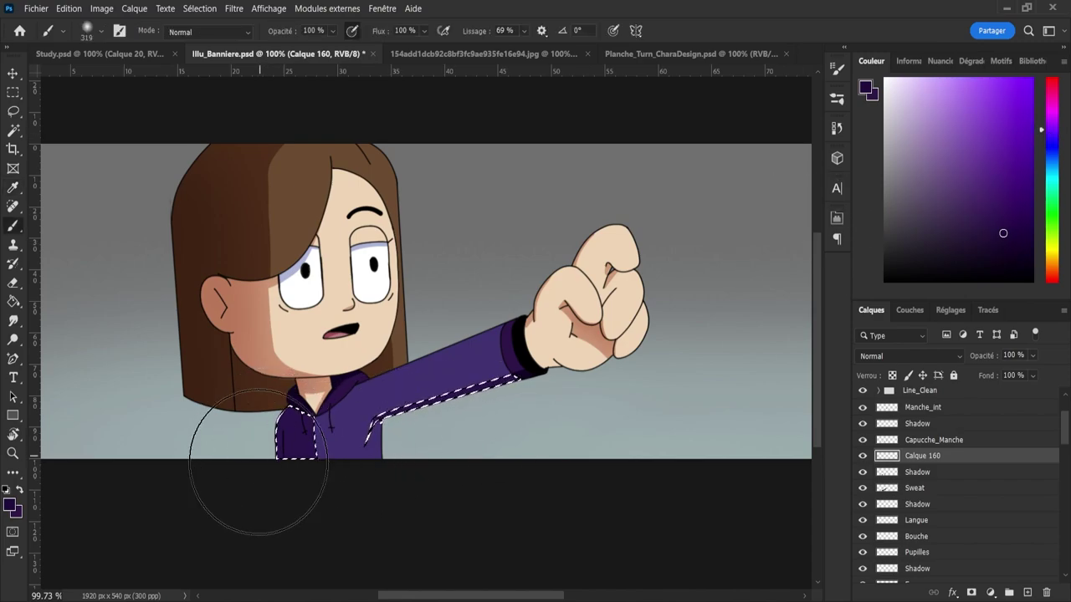
{"action": "mouse_move", "coordinate": [304, 445]}
{"action": "left_mouse_down"}
{"action": "mouse_move", "coordinate": [222, 465]}
{"action": "mouse_move", "coordinate": [270, 426]}
{"action": "left_mouse_up"}
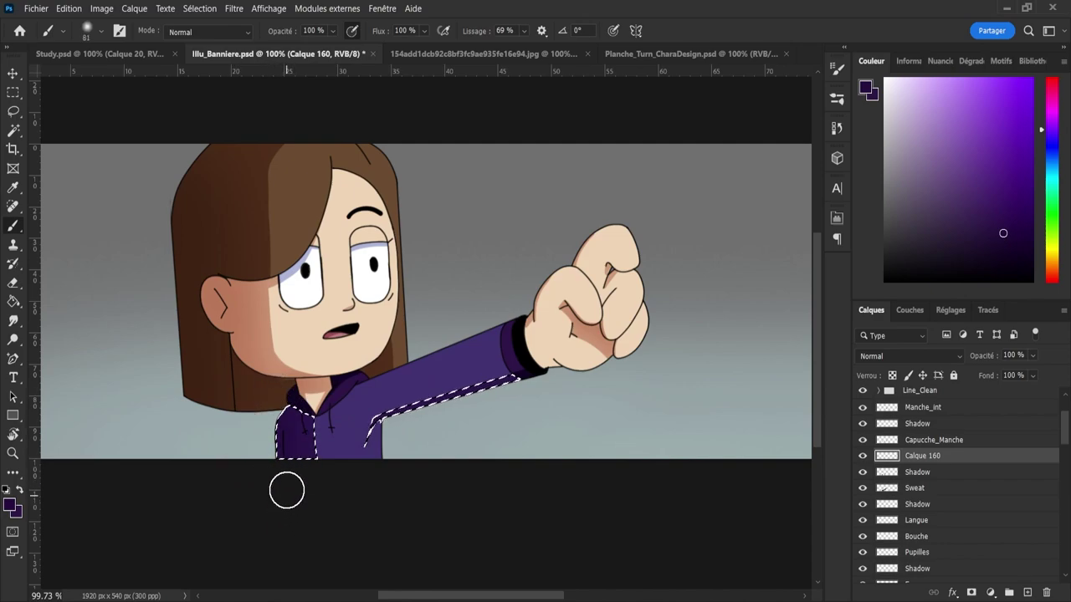
{"action": "key", "text": "ctrl+space"}
{"action": "left_click_drag", "start_coordinate": [372, 441], "coordinate": [434, 441]}
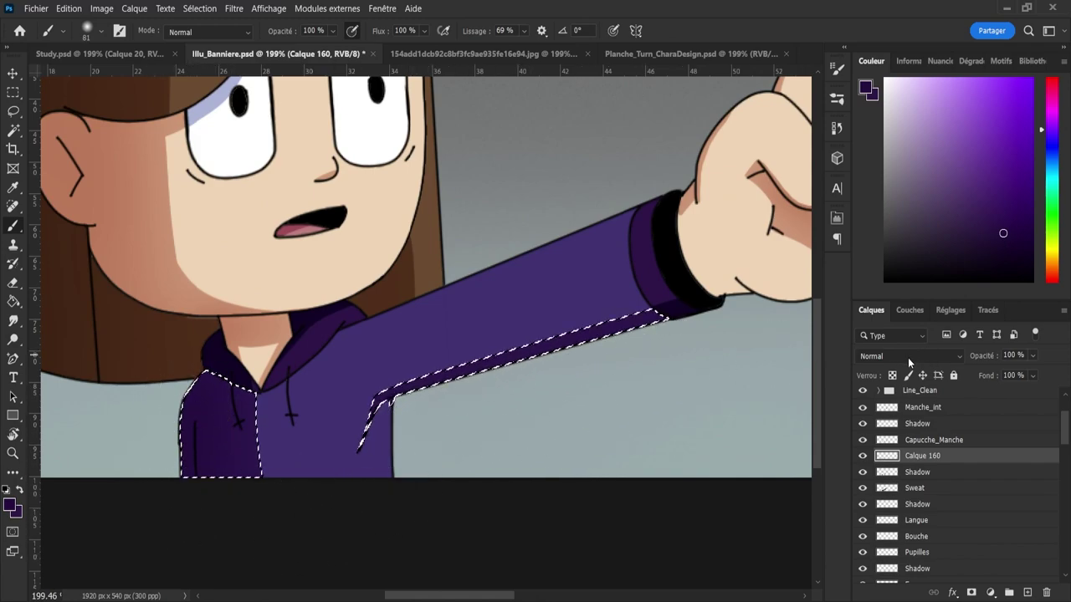
- Set the sweatshirt gradient layer to Produit at 36% opacity, clear the selection and save the banner file
{"action": "scroll", "coordinate": [909, 360], "scroll_direction": "down", "scroll_amount": 3}
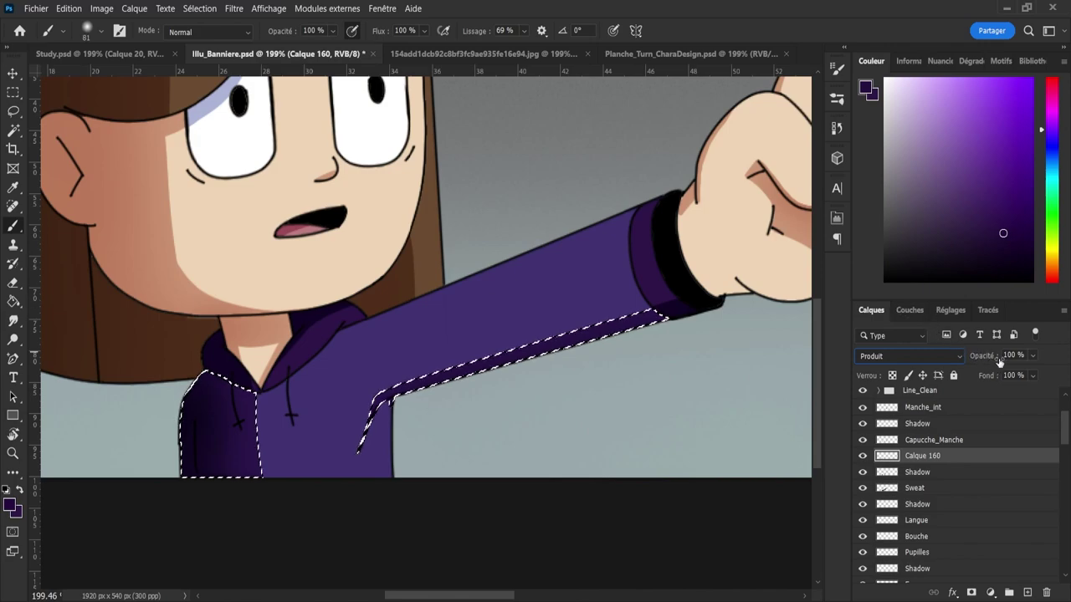
{"action": "left_click", "coordinate": [1032, 358]}
{"action": "left_click_drag", "start_coordinate": [1030, 376], "coordinate": [1019, 379]}
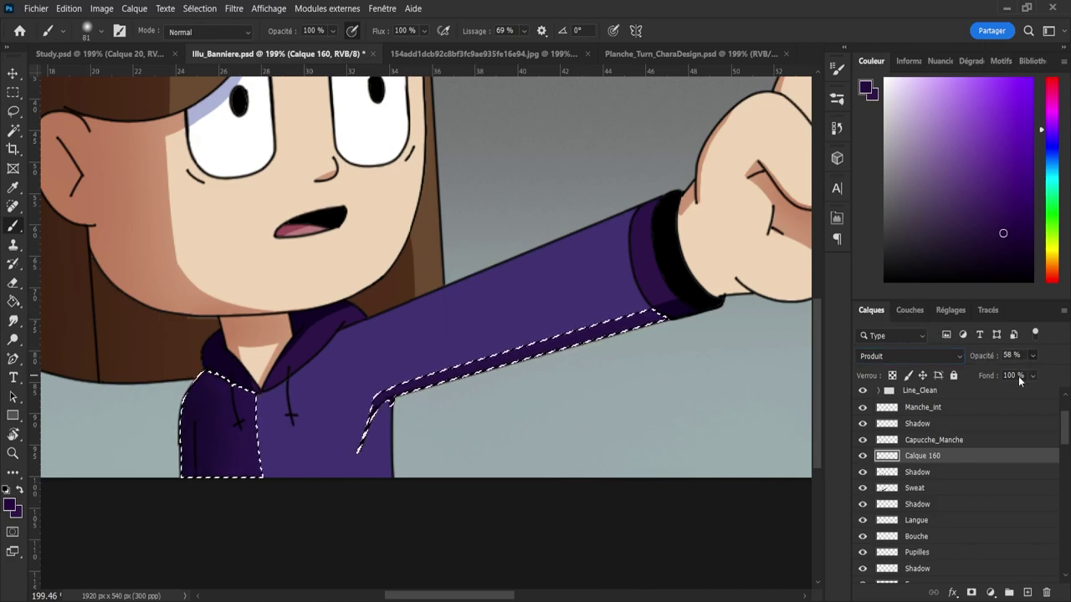
{"action": "key", "text": "ctrl+d"}
{"action": "key", "text": "z"}
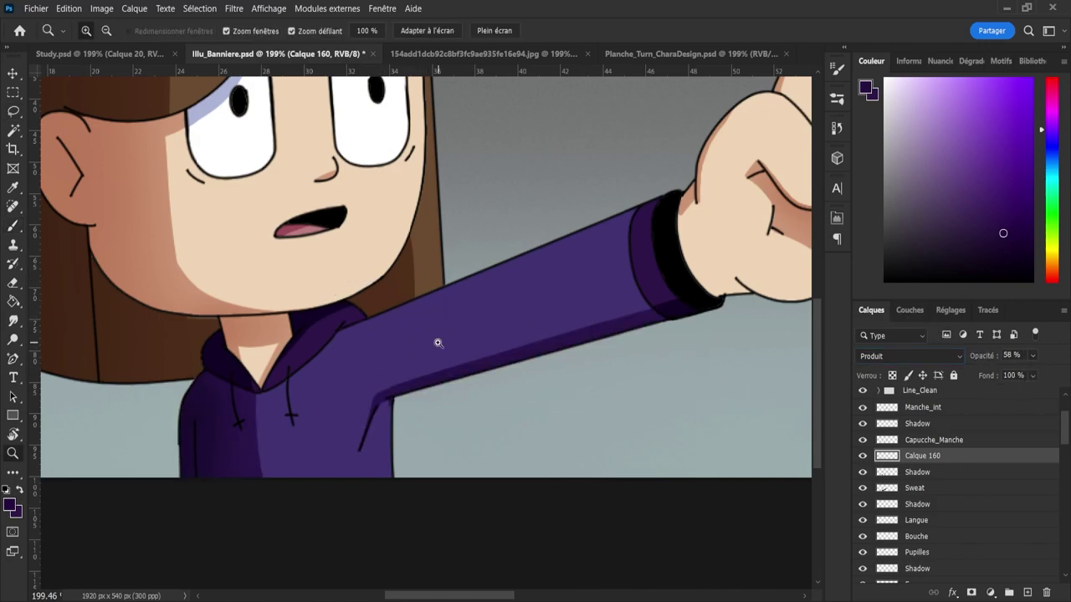
{"action": "scroll", "coordinate": [438, 343], "scroll_direction": "down", "scroll_amount": 2}
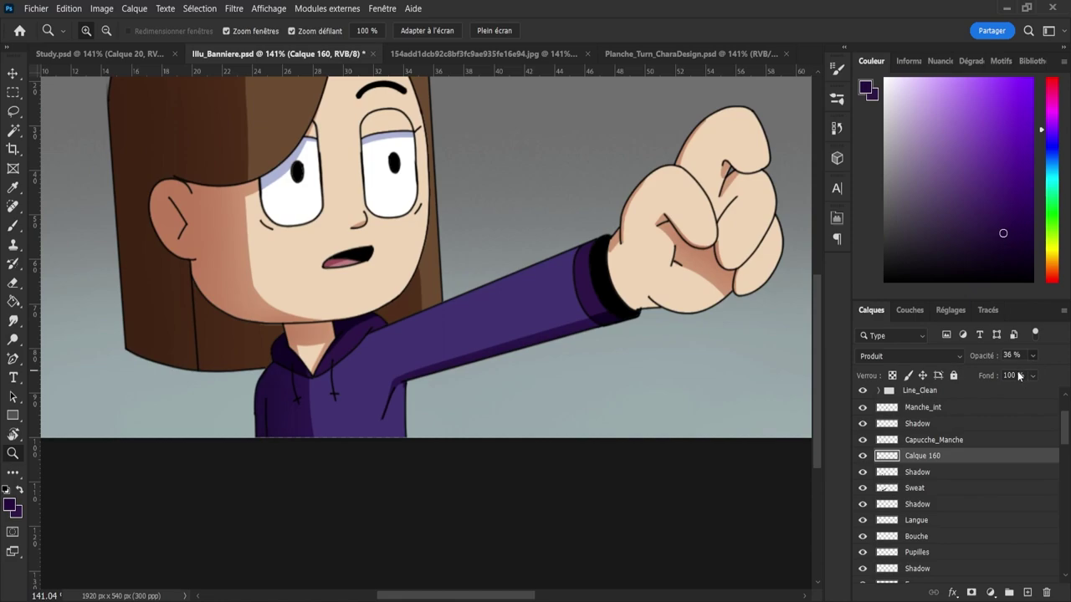
{"action": "scroll", "coordinate": [519, 413], "scroll_direction": "down", "scroll_amount": 3}
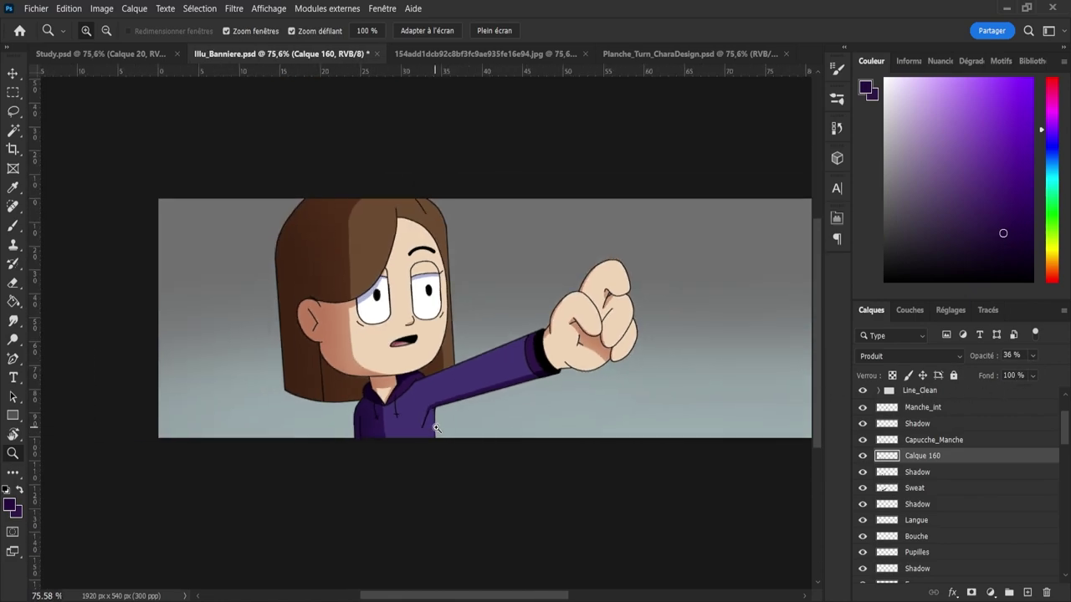
{"action": "scroll", "coordinate": [497, 440], "scroll_direction": "up", "scroll_amount": 1}
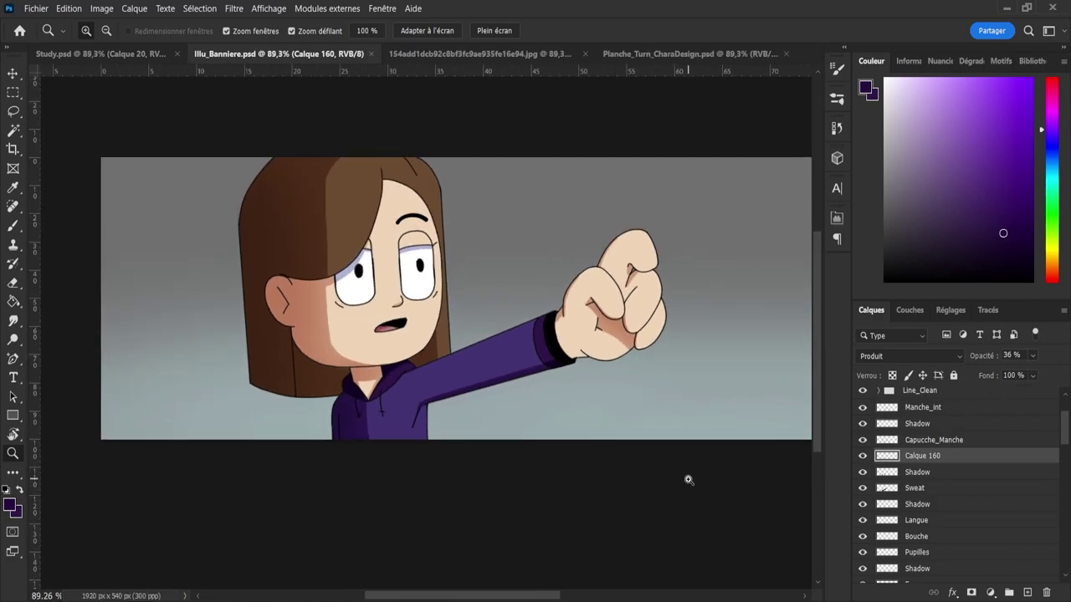
- Load the Shadow layer above Capucche_Manche as a selection and add a new layer above it
{"action": "left_click", "coordinate": [926, 427]}
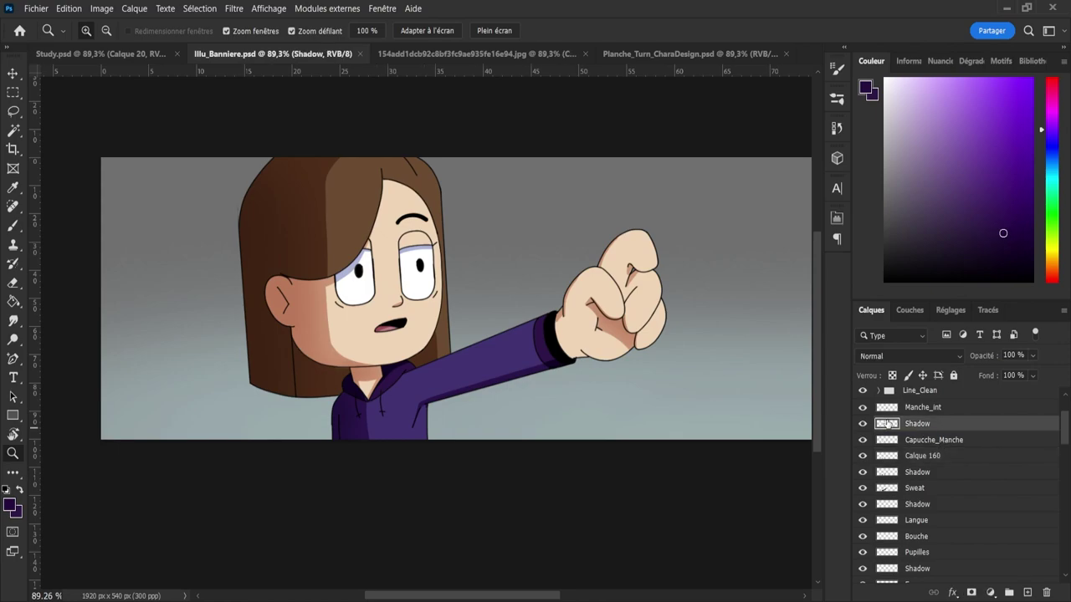
{"action": "left_click", "coordinate": [888, 424], "text": "ctrl"}
{"action": "left_click", "coordinate": [1028, 592]}
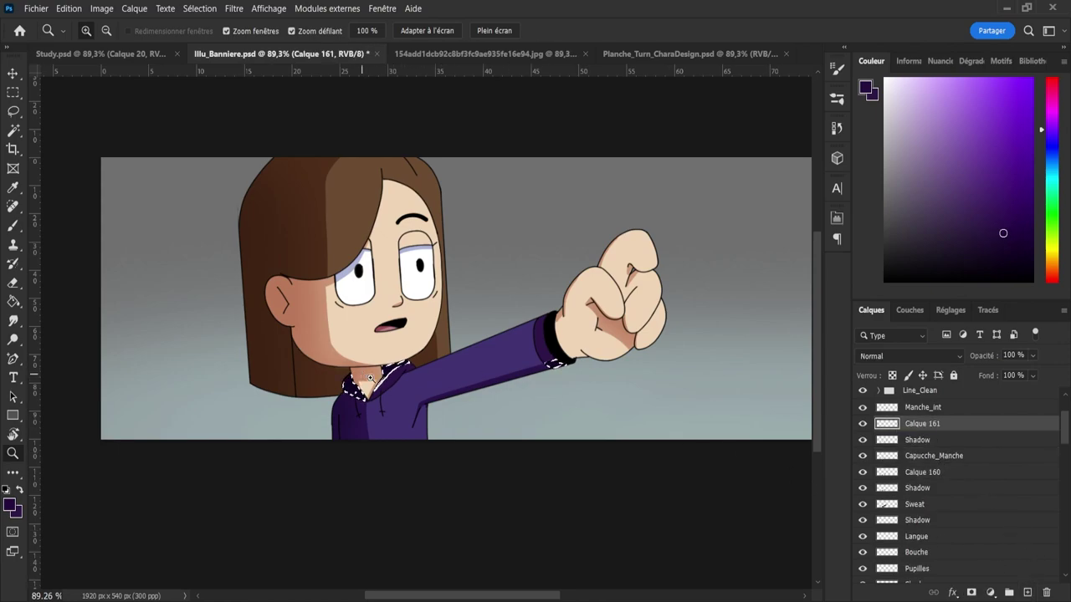
- Sample the hood's dark shadow purple and shift its hue slightly toward blue
{"action": "scroll", "coordinate": [343, 393], "scroll_direction": "up", "scroll_amount": 3}
{"action": "key", "text": "i"}
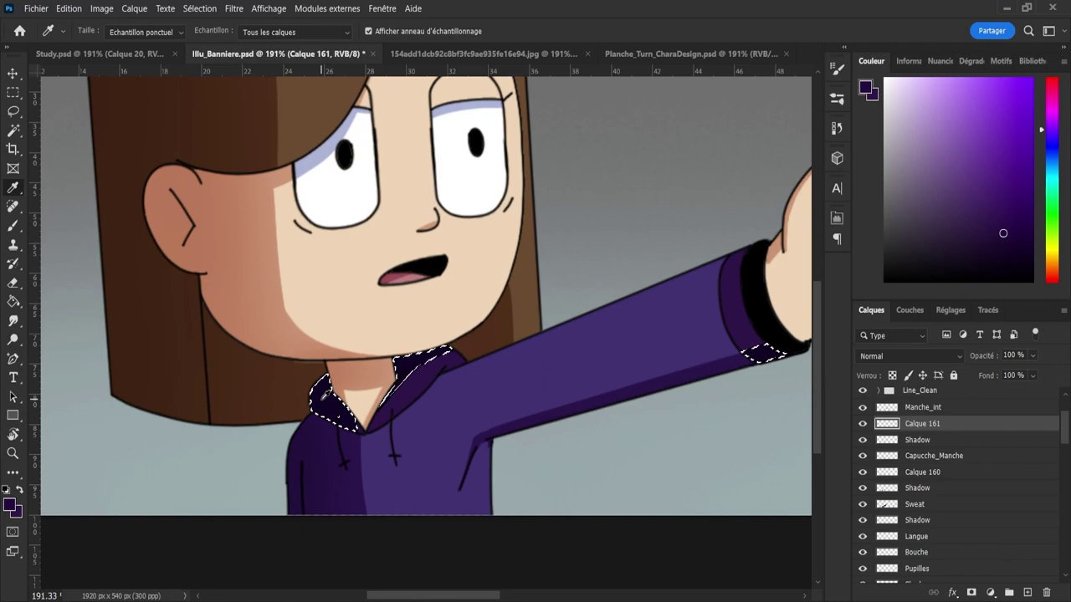
{"action": "left_click", "coordinate": [324, 399]}
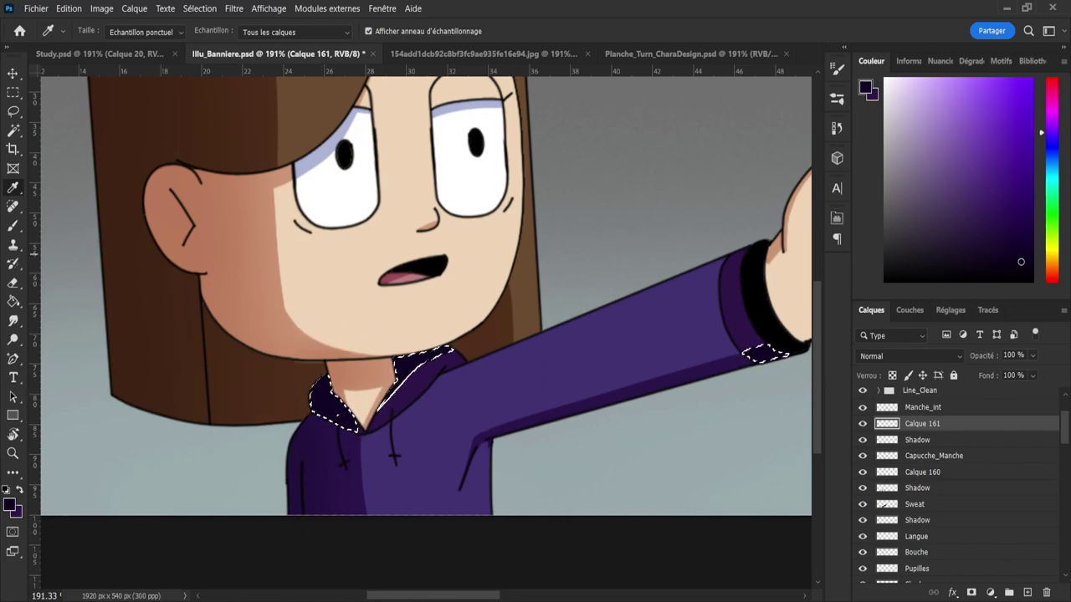
{"action": "left_click", "coordinate": [1050, 138]}
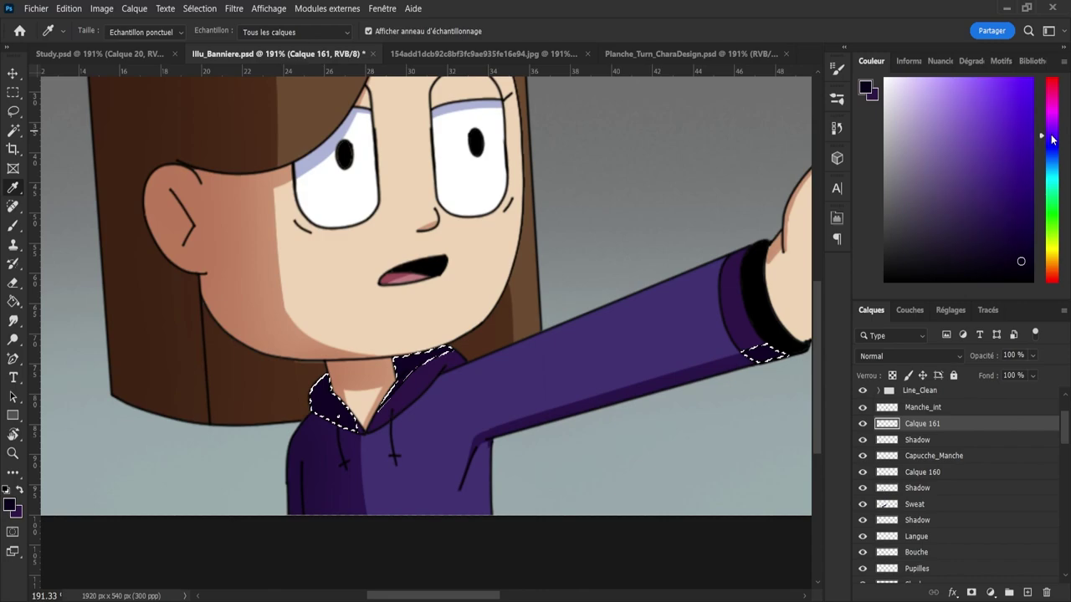
- Paint a soft gradient over the hood's selected shadow with the 81 px brush and set the layer to Produit
{"action": "key", "text": "b"}
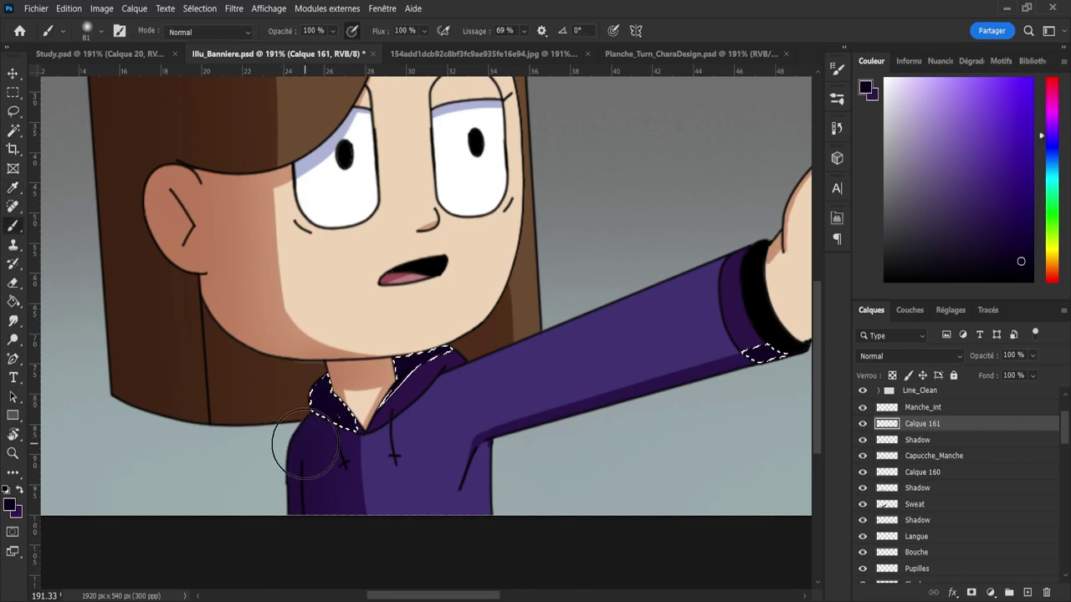
{"action": "left_click", "coordinate": [877, 357]}
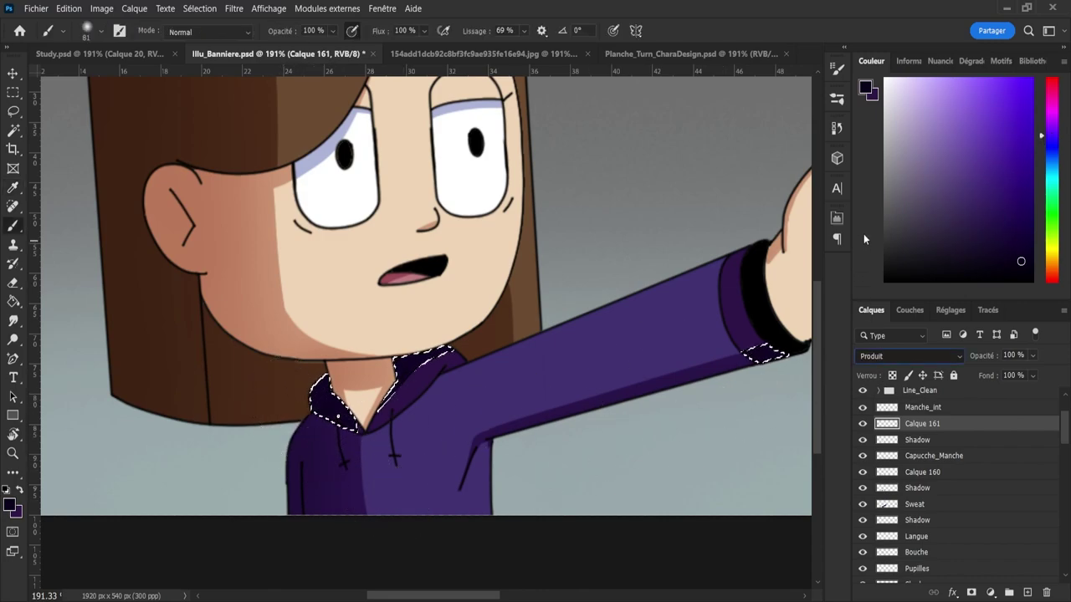
{"action": "left_click", "coordinate": [863, 240]}
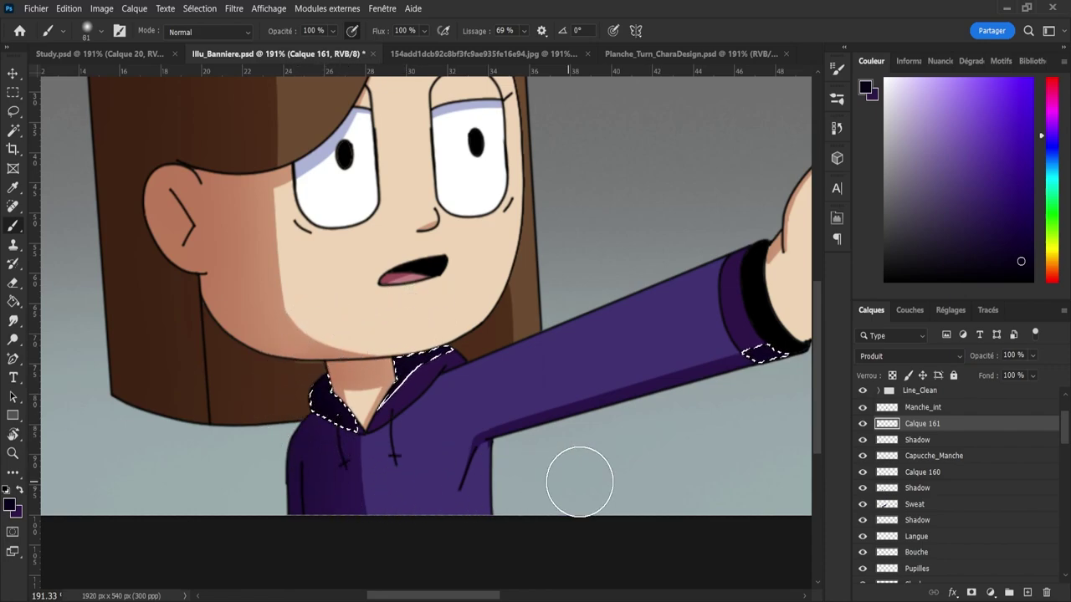
- Deselect the hood shadow, lower its gradient layer's opacity to 36% and select the Shadow layer beneath it
{"action": "key", "text": "l"}
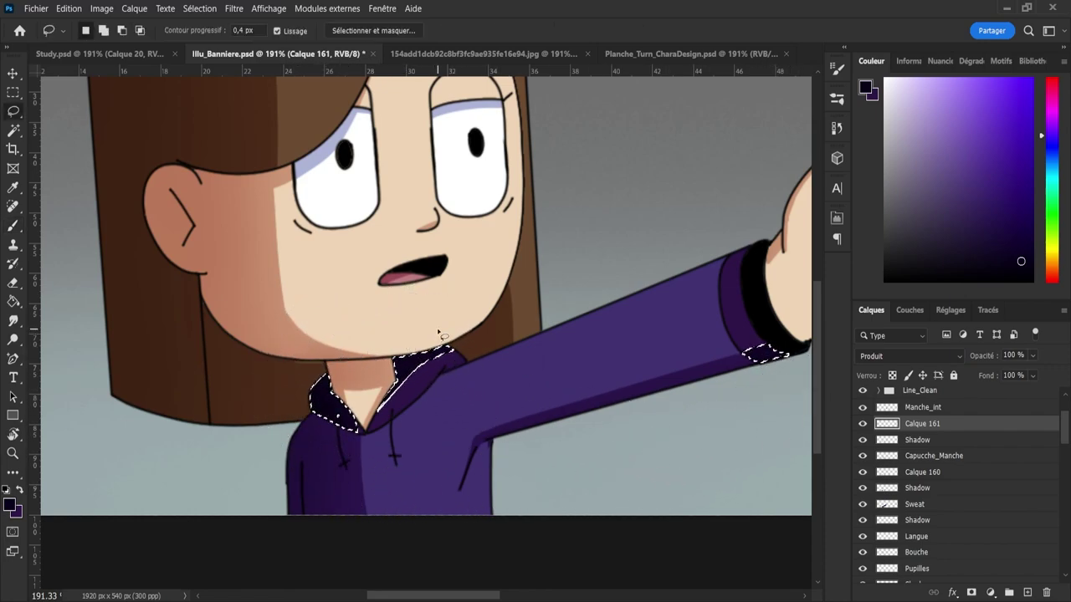
{"action": "key", "text": "ctrl+d"}
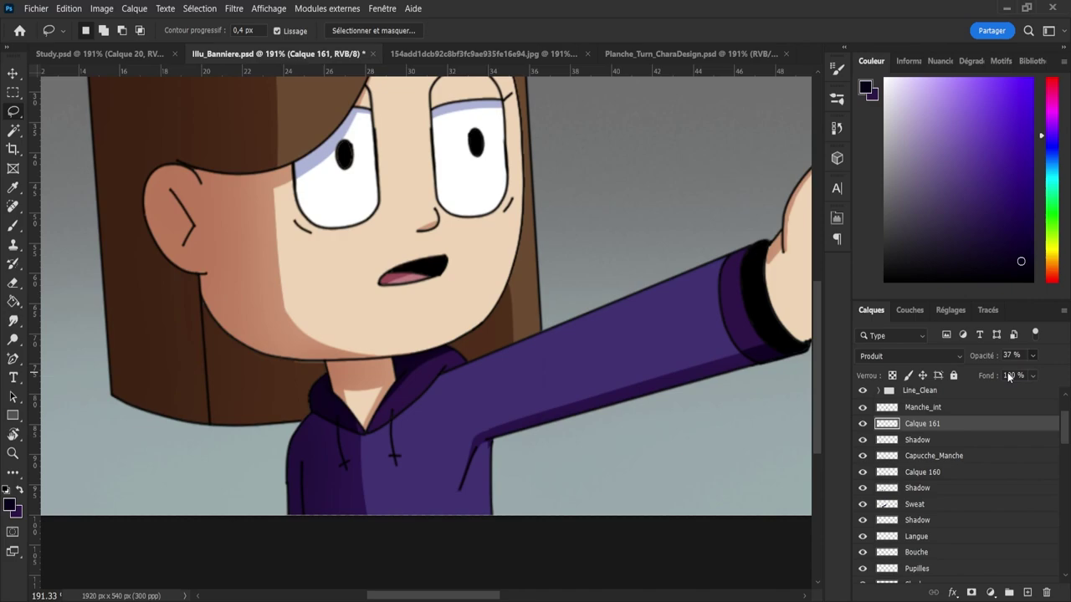
{"action": "key", "text": "z"}
{"action": "mouse_move", "coordinate": [388, 343]}
{"action": "left_mouse_down"}
{"action": "mouse_move", "coordinate": [364, 343]}
{"action": "mouse_move", "coordinate": [394, 343]}
{"action": "left_mouse_up"}
{"action": "left_click_drag", "start_coordinate": [555, 399], "coordinate": [795, 416]}
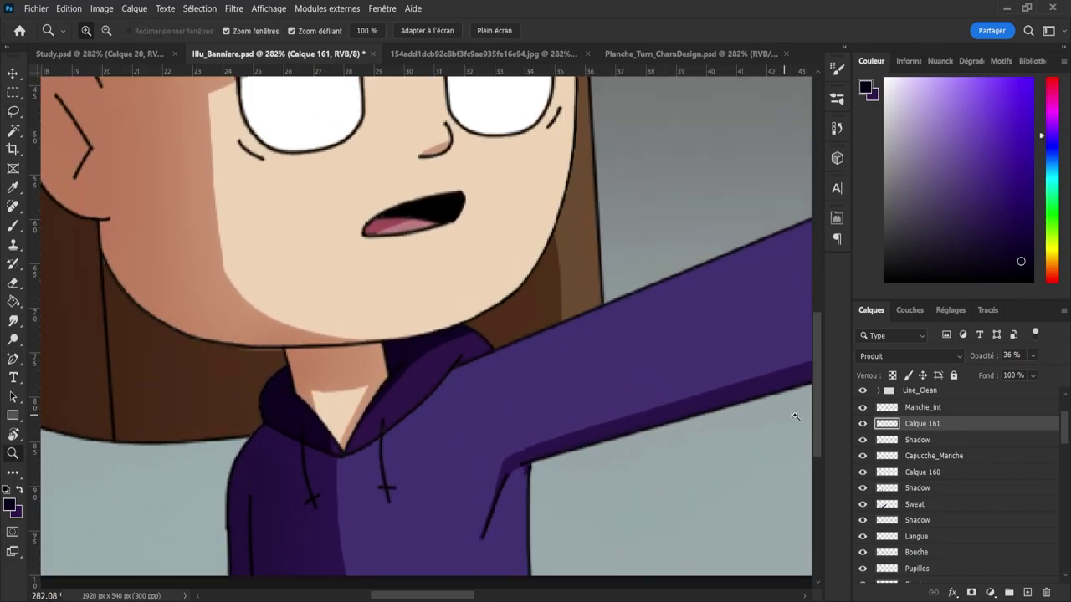
{"action": "left_click", "coordinate": [926, 441]}
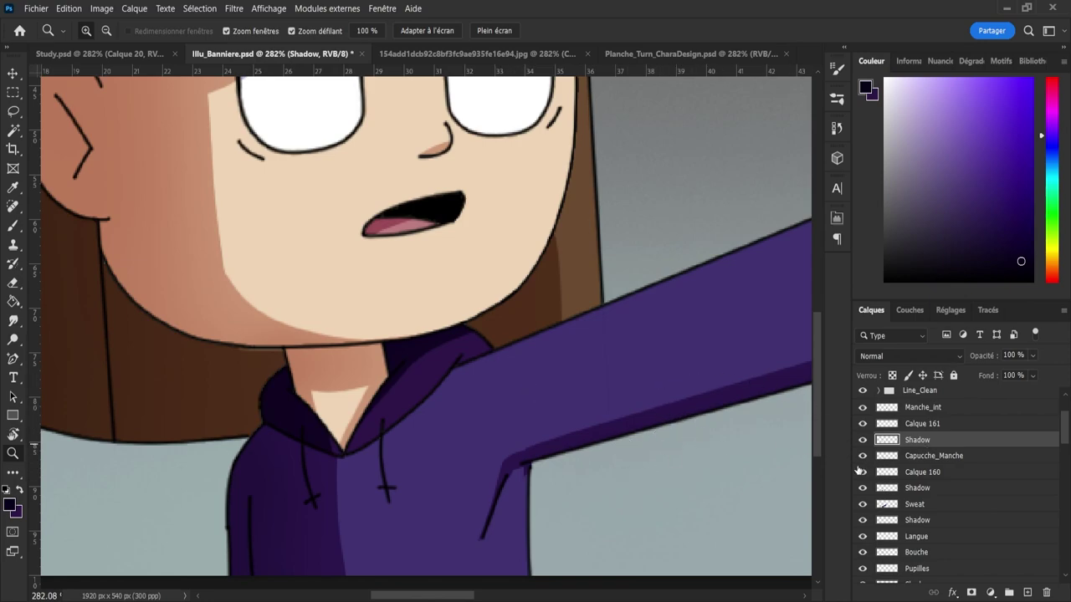
- With Calque 161 hidden, sample the hood's shadow purple, select an 8 px brush to retouch the Shadow layer, show Calque 161 again and save
{"action": "key", "text": "i"}
{"action": "left_click", "coordinate": [297, 412]}
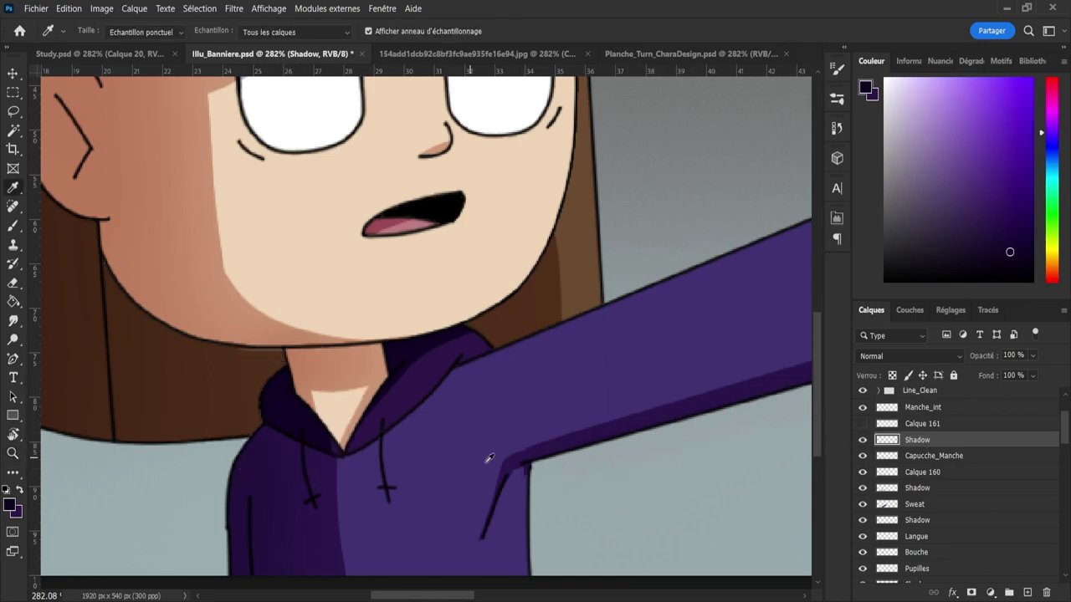
{"action": "key", "text": "b"}
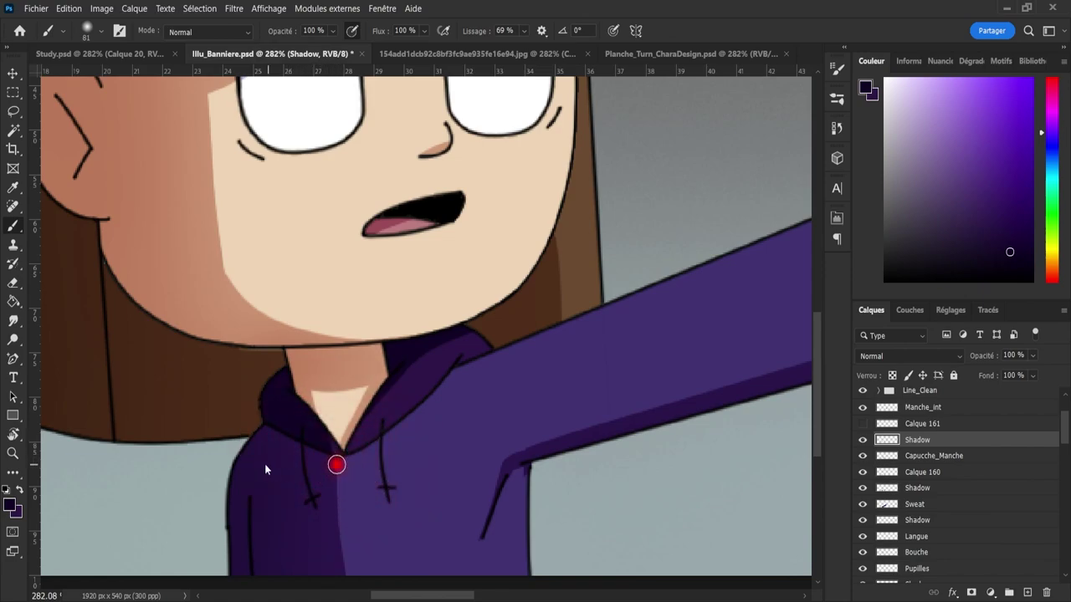
{"action": "key", "text": "."}
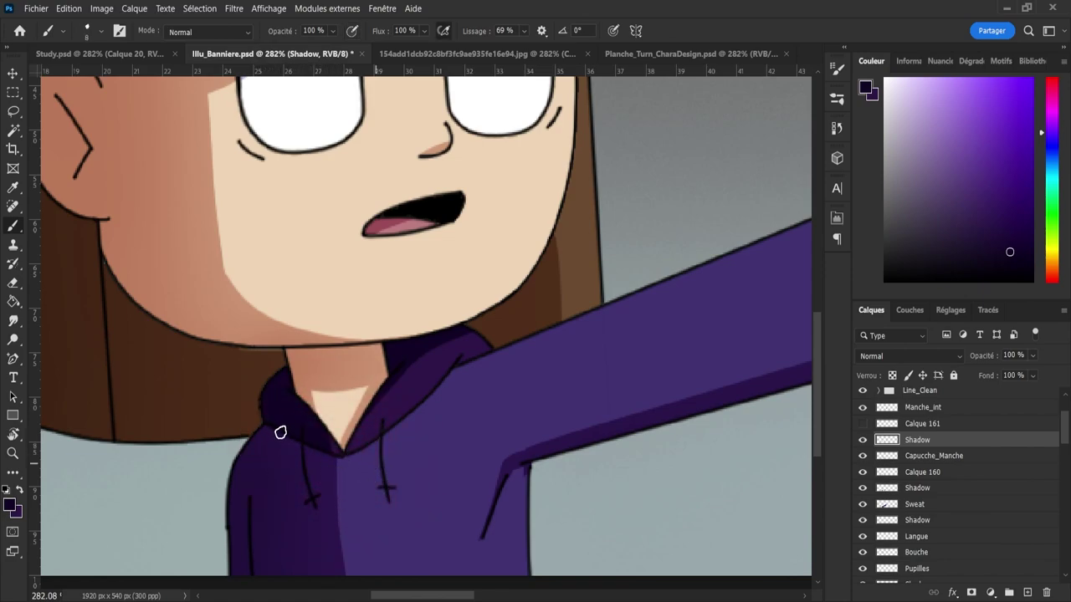
{"action": "key", "text": "bracketleft"}
{"action": "key", "text": "bracketleft"}
{"action": "key", "text": "bracketleft"}
{"action": "key", "text": "z"}
{"action": "left_click_drag", "start_coordinate": [453, 414], "coordinate": [430, 417]}
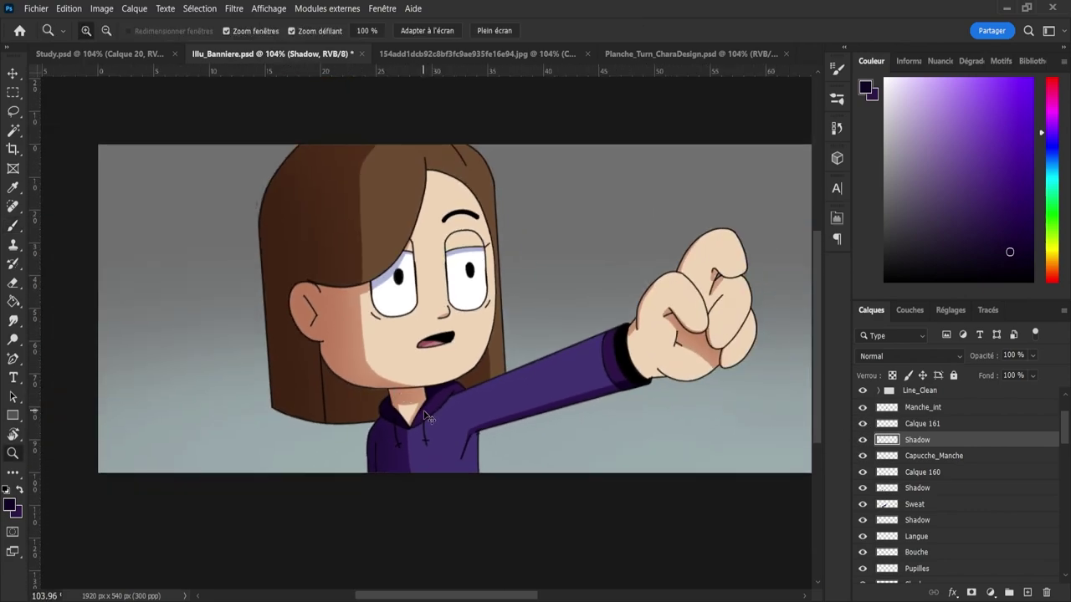
{"action": "key", "text": "ctrl+s"}
{"action": "left_click_drag", "start_coordinate": [490, 463], "coordinate": [470, 460]}
{"action": "left_click_drag", "start_coordinate": [493, 369], "coordinate": [524, 384]}
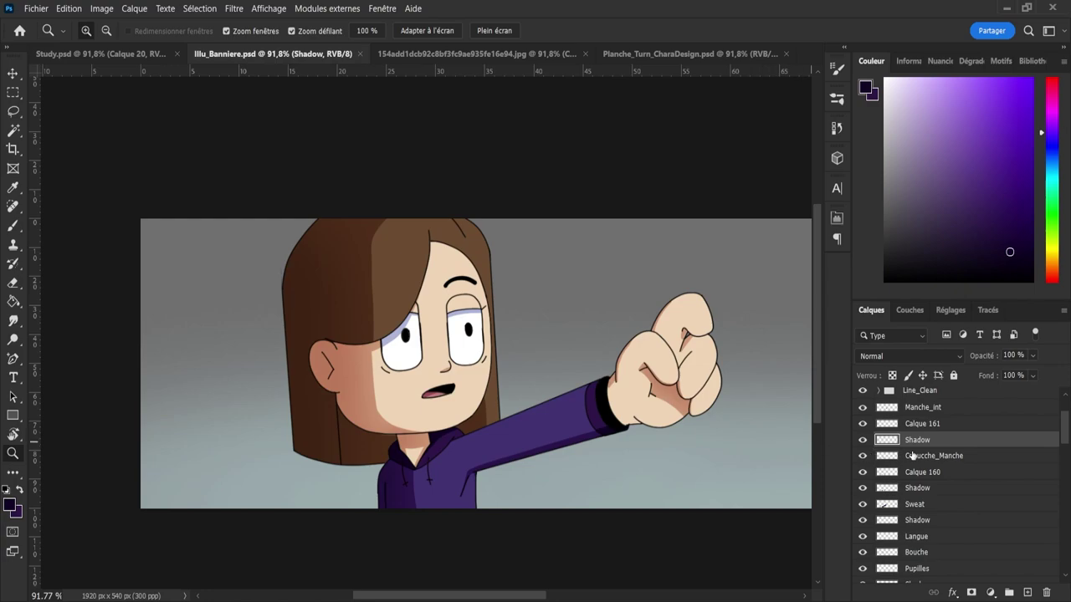
- Load the Shadow layer above Eyes as a selection and add a new layer above it
{"action": "mouse_move", "coordinate": [1065, 438]}
{"action": "left_mouse_down"}
{"action": "mouse_move", "coordinate": [1061, 425]}
{"action": "mouse_move", "coordinate": [1069, 434]}
{"action": "left_mouse_up"}
{"action": "scroll", "coordinate": [1068, 434], "scroll_direction": "down", "scroll_amount": 4}
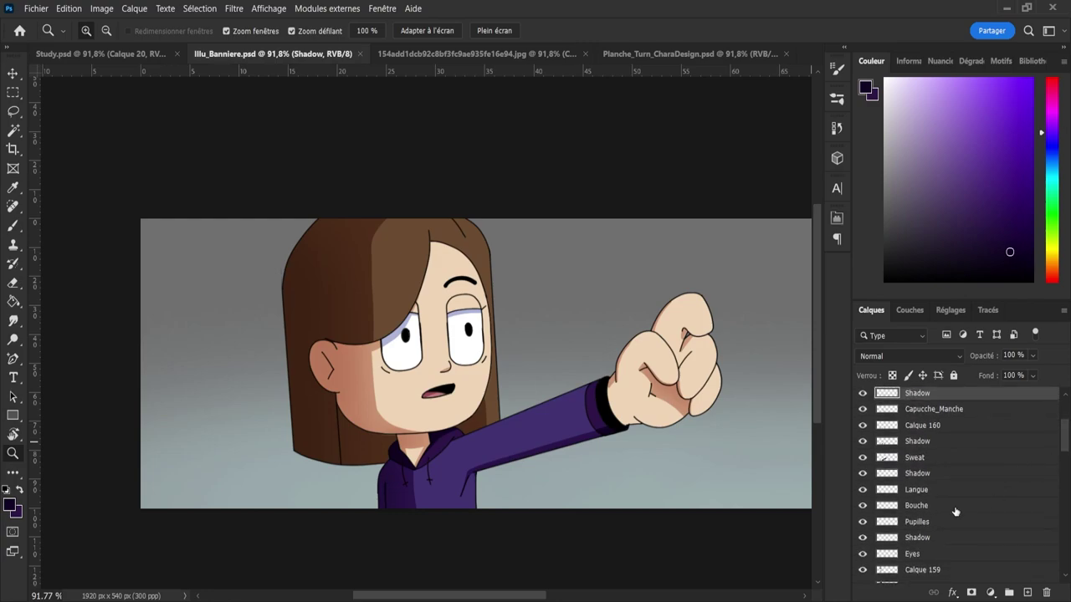
{"action": "left_click", "coordinate": [918, 538]}
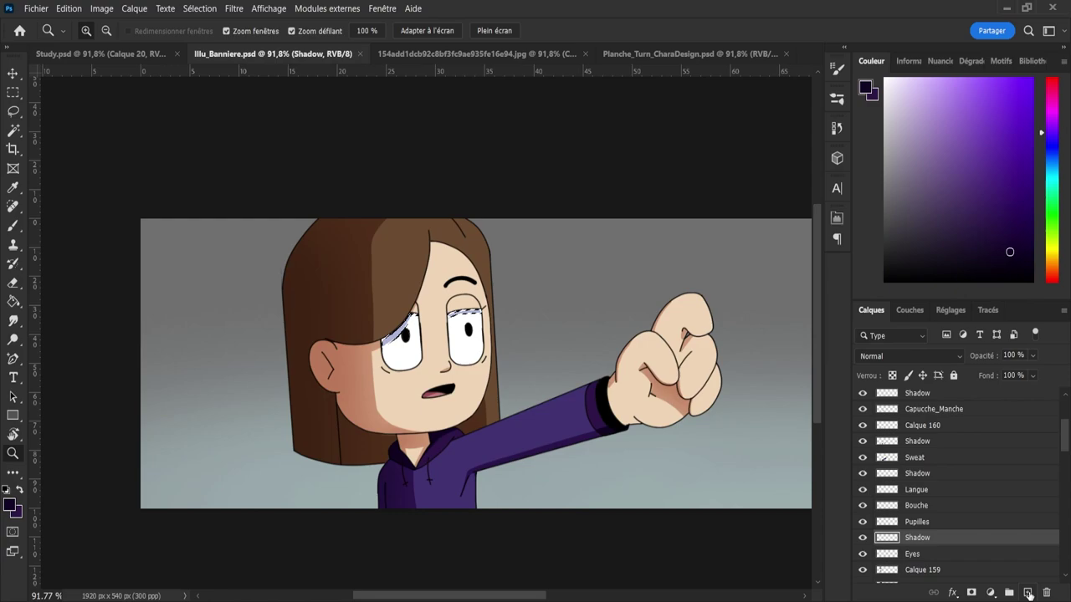
{"action": "left_click", "coordinate": [1028, 593]}
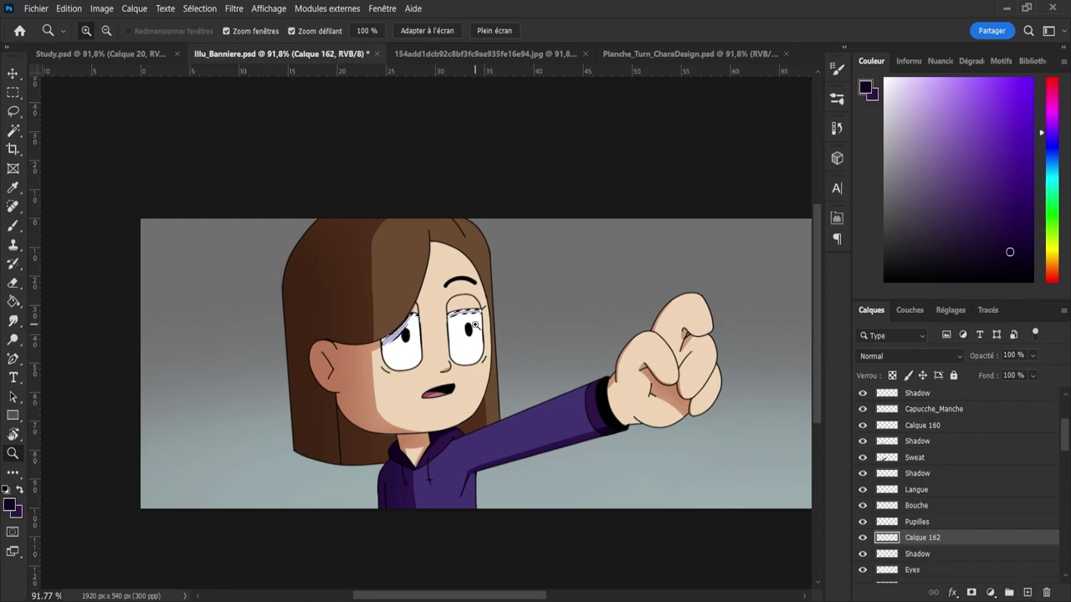
- Sample the lavender of the eye shadow, darken it slightly and shift its hue slightly toward violet
{"action": "key", "text": "i"}
{"action": "left_click", "coordinate": [399, 325]}
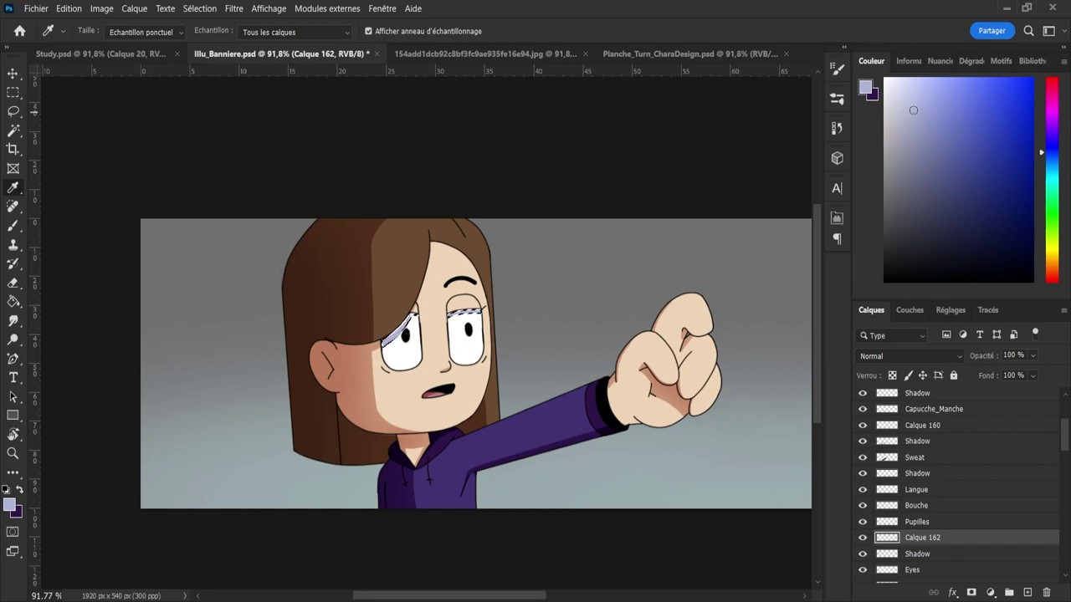
{"action": "left_click_drag", "start_coordinate": [915, 110], "coordinate": [918, 117]}
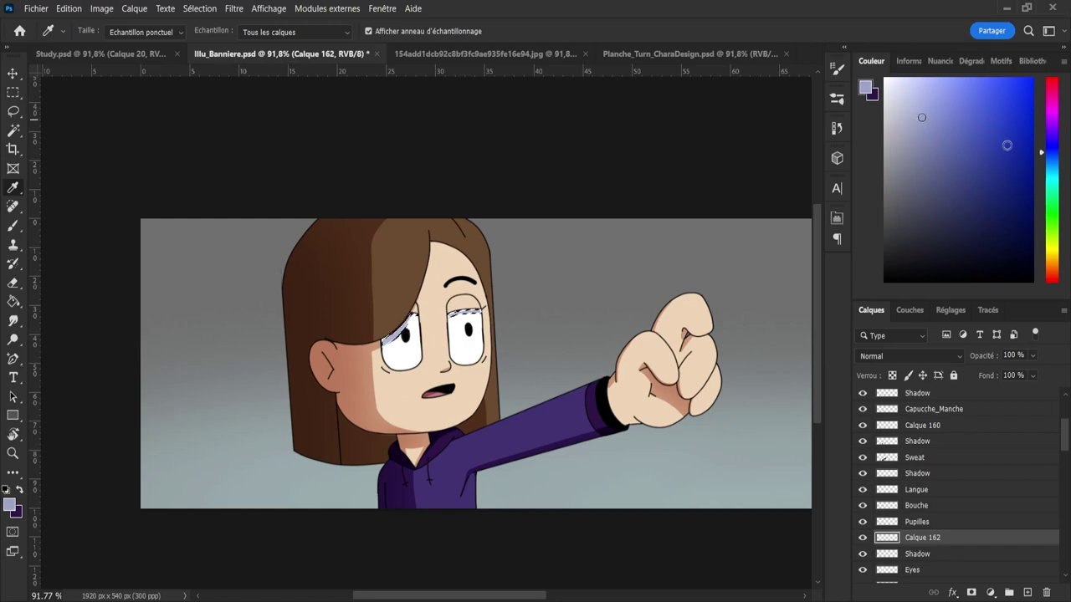
{"action": "left_click", "coordinate": [1052, 148]}
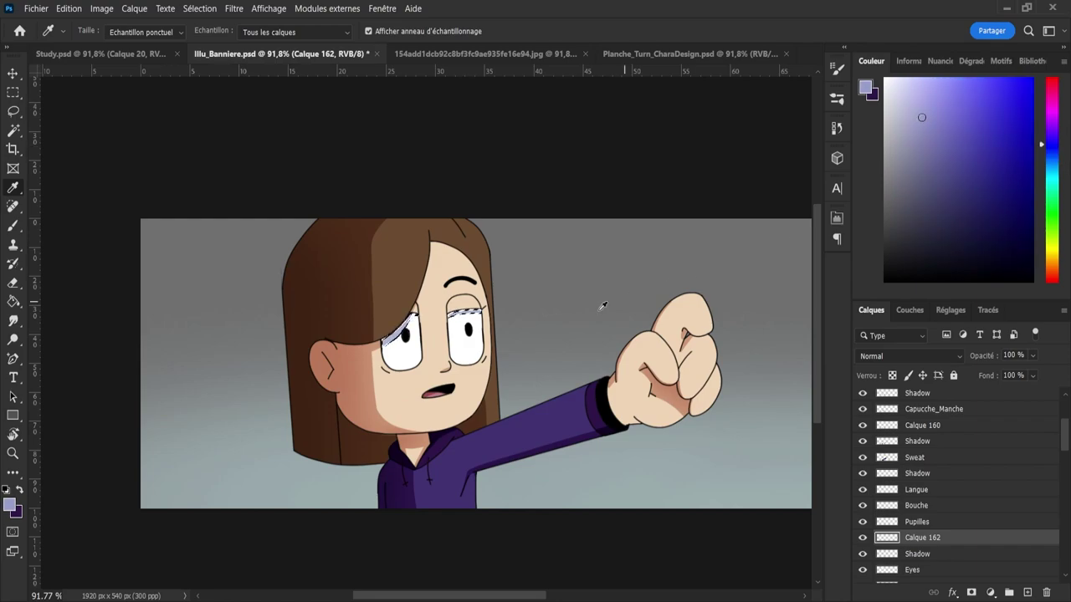
- Paint a soft gradient over the selected eye shadows with the 41 px brush and clear the selection
{"action": "key", "text": "z"}
{"action": "left_click_drag", "start_coordinate": [419, 299], "coordinate": [466, 310]}
{"action": "key", "text": "b"}
{"action": "key", "text": "comma"}
{"action": "key", "text": "comma"}
{"action": "key", "text": "comma"}
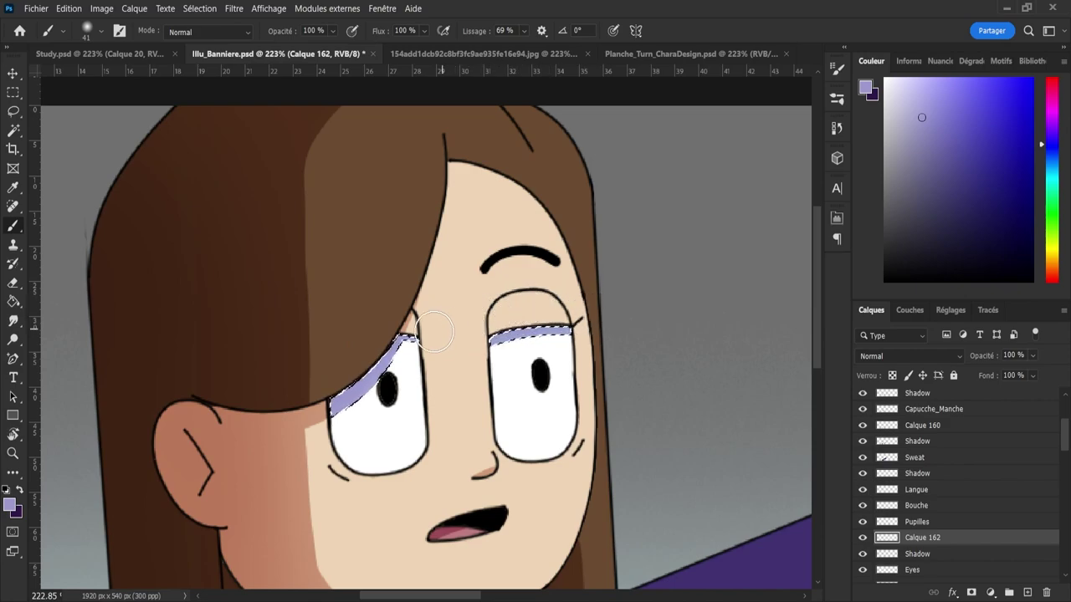
{"action": "key", "text": "e"}
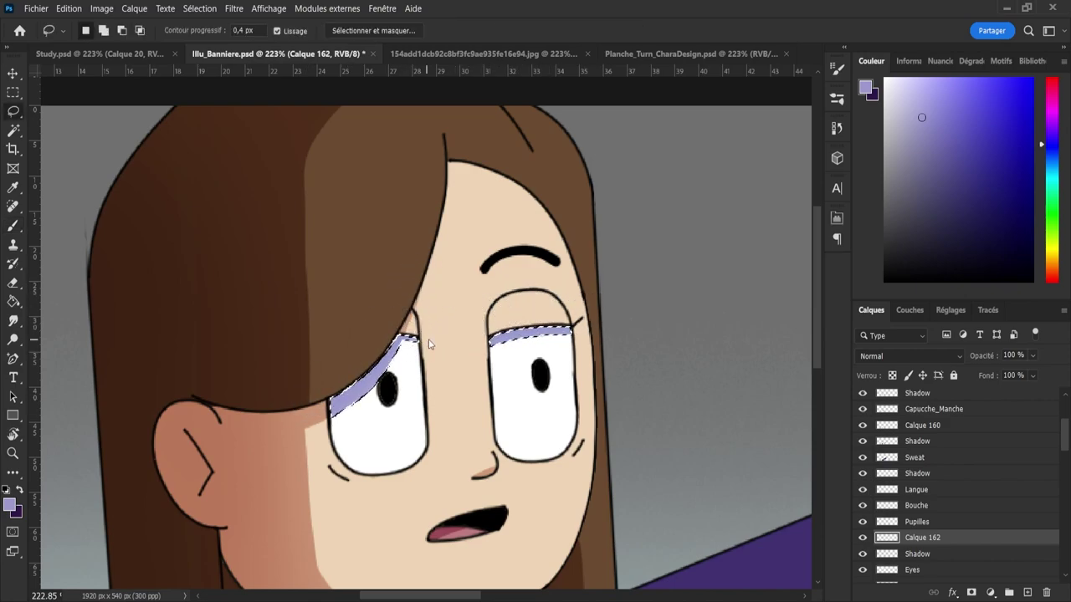
{"action": "key", "text": "ctrl+d"}
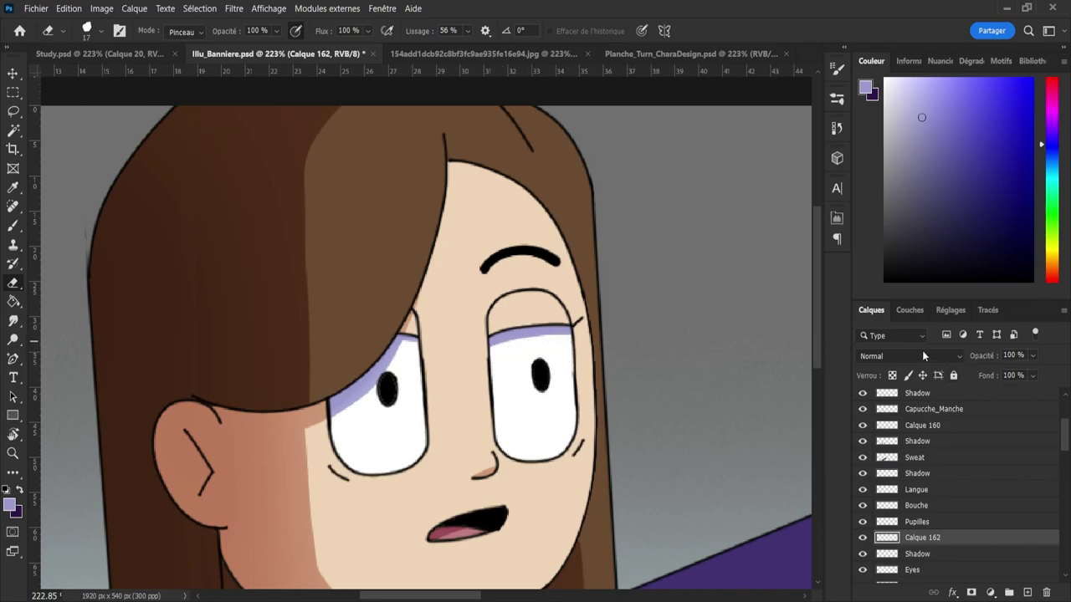
- Set the eye shadow's gradient layer to Produit at 47% opacity and save the illustration
{"action": "left_click", "coordinate": [923, 356]}
{"action": "left_click", "coordinate": [875, 241]}
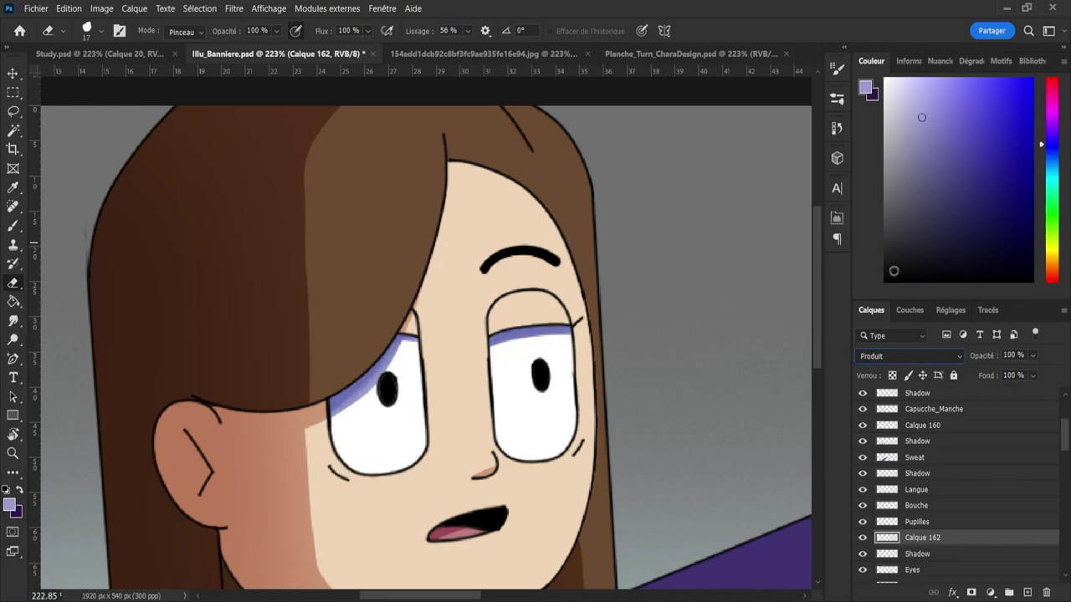
{"action": "left_click", "coordinate": [1013, 376]}
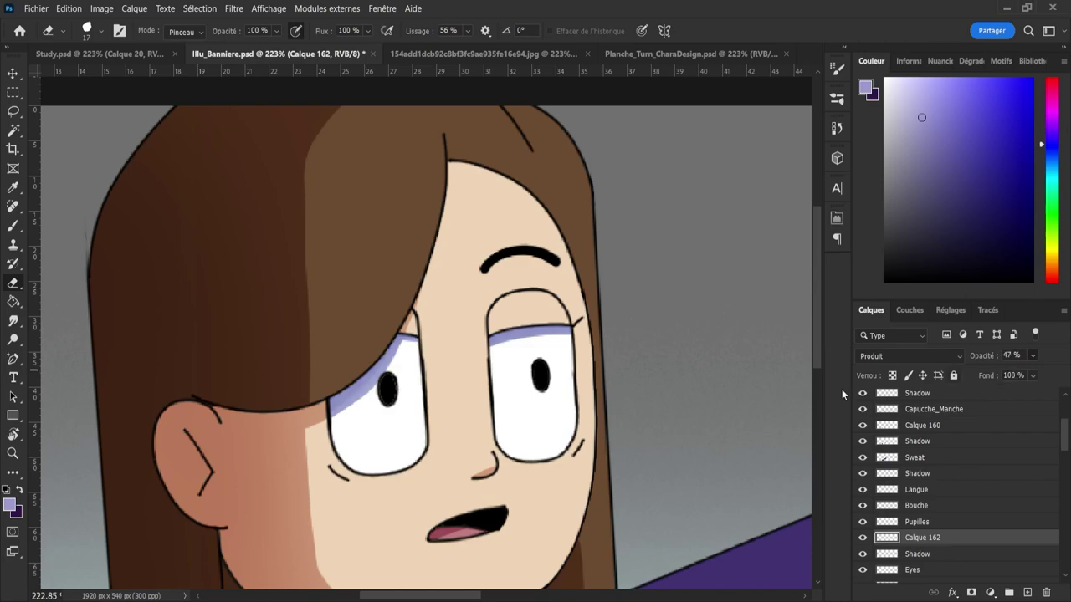
{"action": "key", "text": "ctrl+space"}
{"action": "left_click_drag", "start_coordinate": [416, 425], "coordinate": [320, 396]}
{"action": "left_click_drag", "start_coordinate": [479, 499], "coordinate": [500, 502]}
{"action": "left_click_drag", "start_coordinate": [474, 452], "coordinate": [492, 459]}
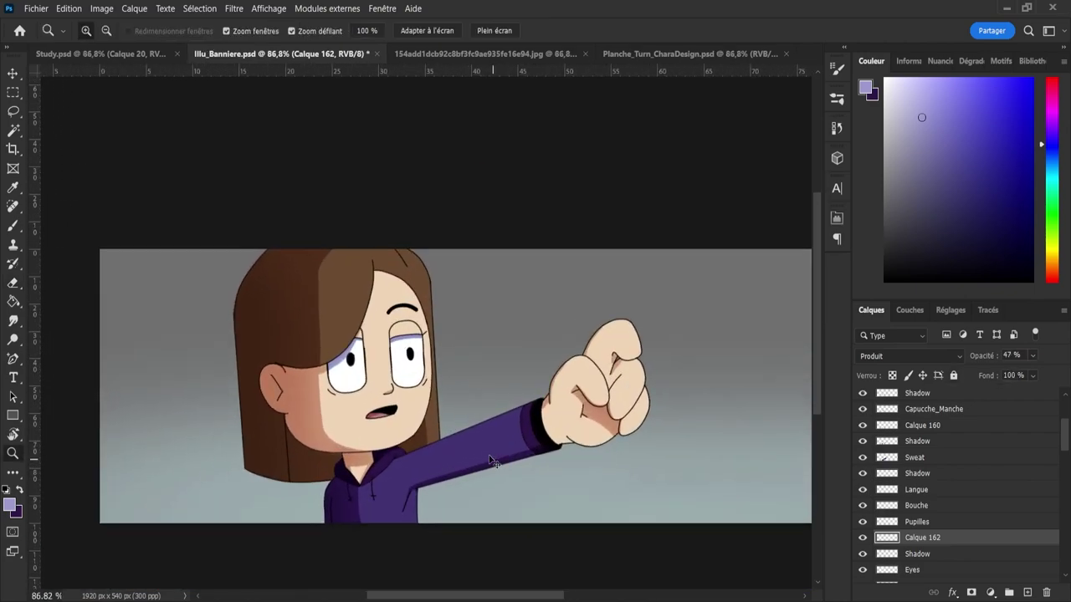
{"action": "key", "text": "ctrl+s"}
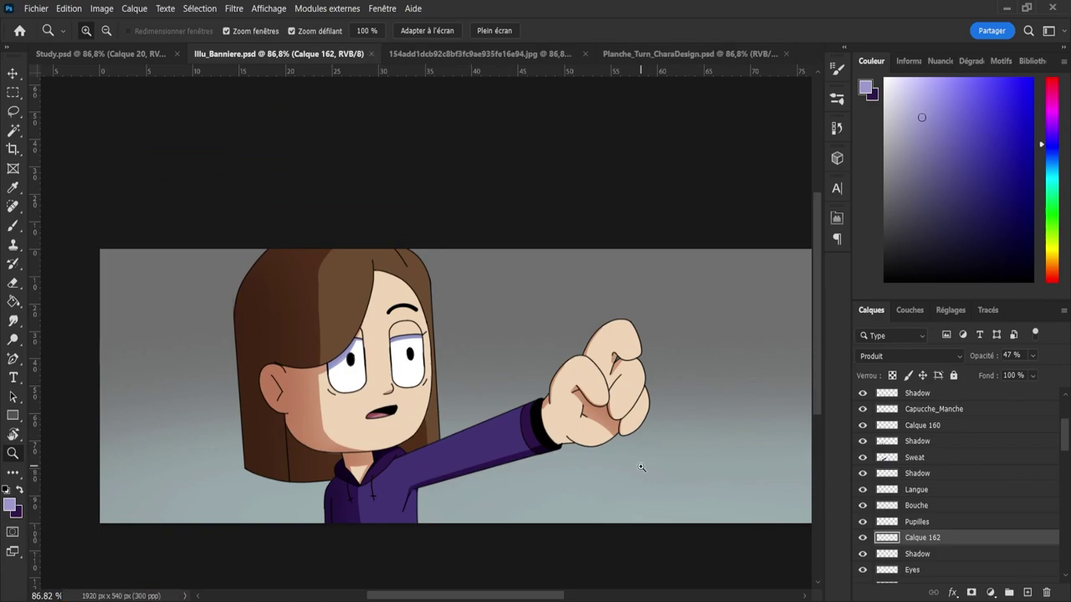
- Group Calque 161, its Shadow layer and Capucche_Manche, and name the group "Capuche"
{"action": "left_click_drag", "start_coordinate": [568, 412], "coordinate": [624, 430]}
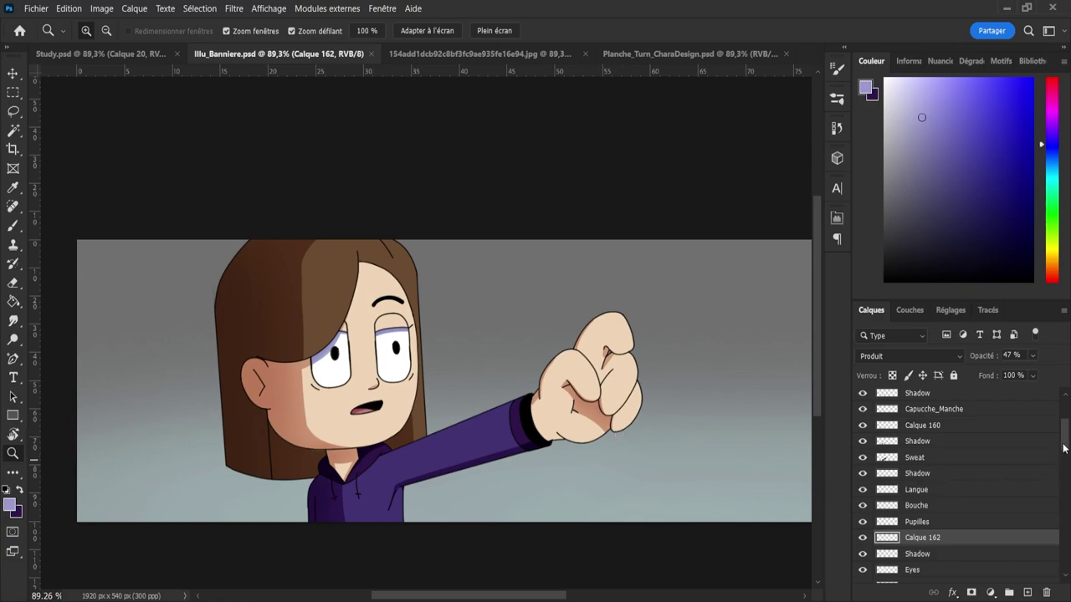
{"action": "left_click_drag", "start_coordinate": [609, 331], "coordinate": [605, 394]}
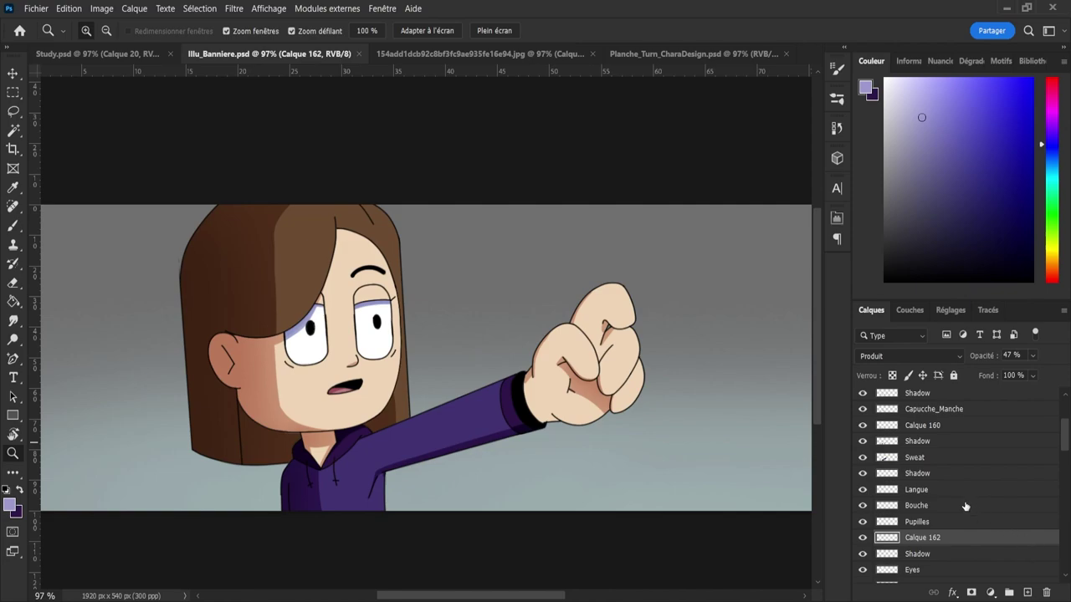
{"action": "scroll", "coordinate": [1058, 437], "scroll_direction": "up", "scroll_amount": 4}
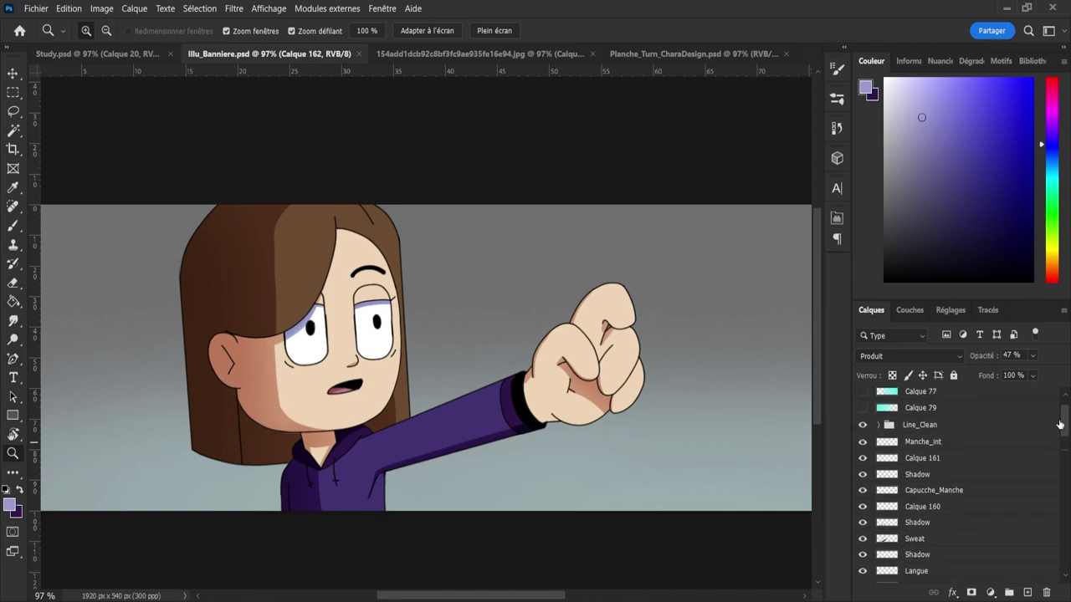
{"action": "scroll", "coordinate": [1052, 432], "scroll_direction": "down", "scroll_amount": 2}
{"action": "left_click", "coordinate": [945, 418]}
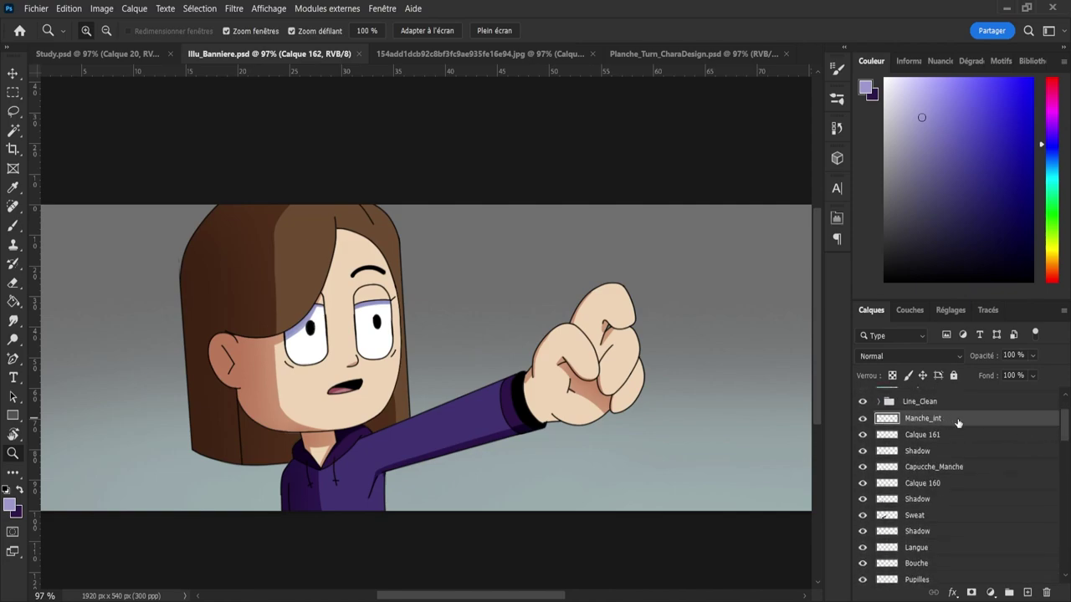
{"action": "mouse_move", "coordinate": [1066, 431]}
{"action": "left_mouse_down"}
{"action": "mouse_move", "coordinate": [1065, 483]}
{"action": "mouse_move", "coordinate": [1059, 425]}
{"action": "left_mouse_up"}
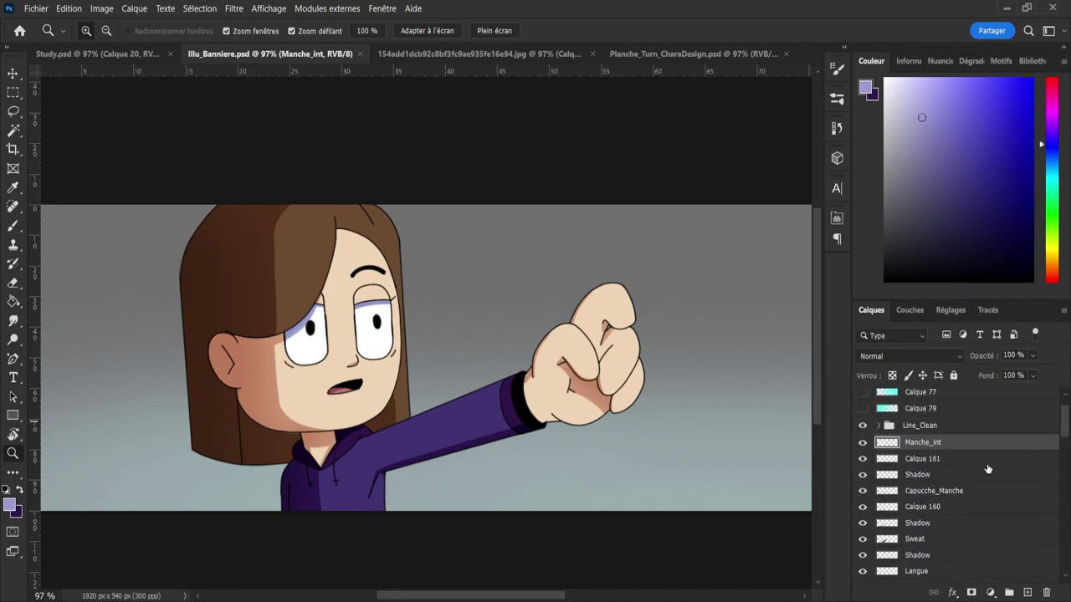
{"action": "left_click", "coordinate": [928, 459]}
{"action": "left_click", "coordinate": [945, 492], "text": "shift"}
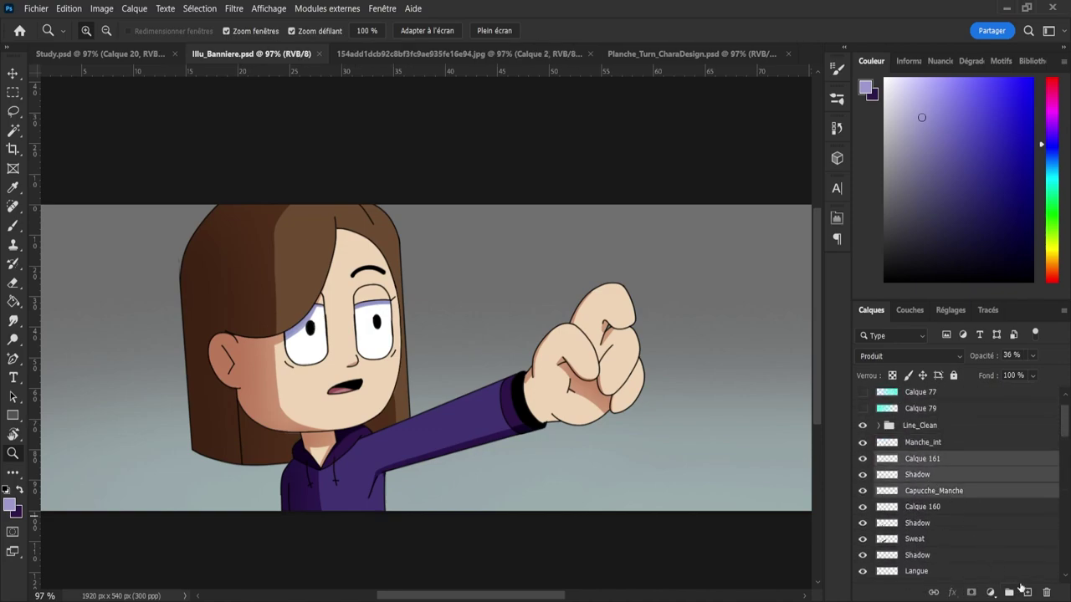
{"action": "key", "text": "ctrl+g"}
{"action": "double_click", "coordinate": [929, 461]}
{"action": "type", "text": "Capuche"}
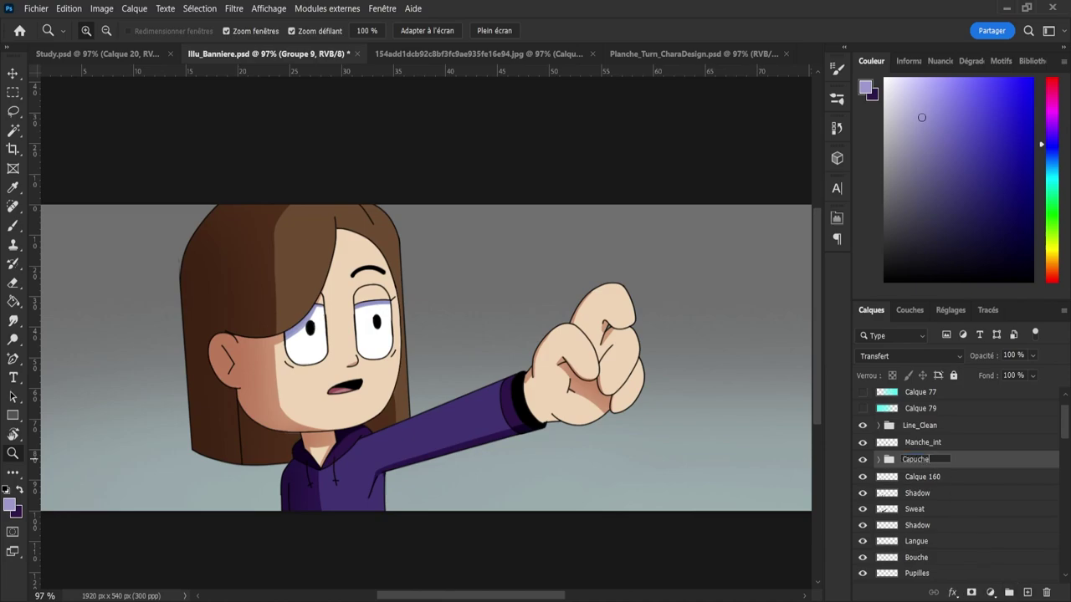
{"action": "key", "text": "Return"}
- Group Calque 160, Shadow and Sweat as "Sweat", and give the Capuche and Sweat groups a blue-violet colour label
{"action": "left_click", "coordinate": [936, 481]}
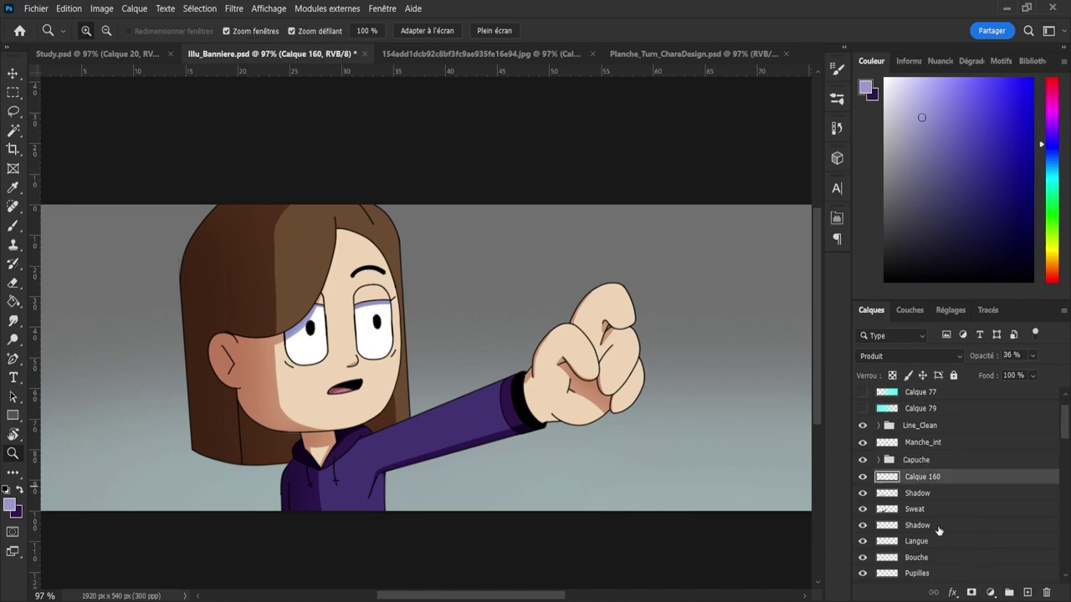
{"action": "left_click", "coordinate": [921, 513], "text": "shift"}
{"action": "left_click", "coordinate": [1008, 592]}
{"action": "double_click", "coordinate": [916, 477]}
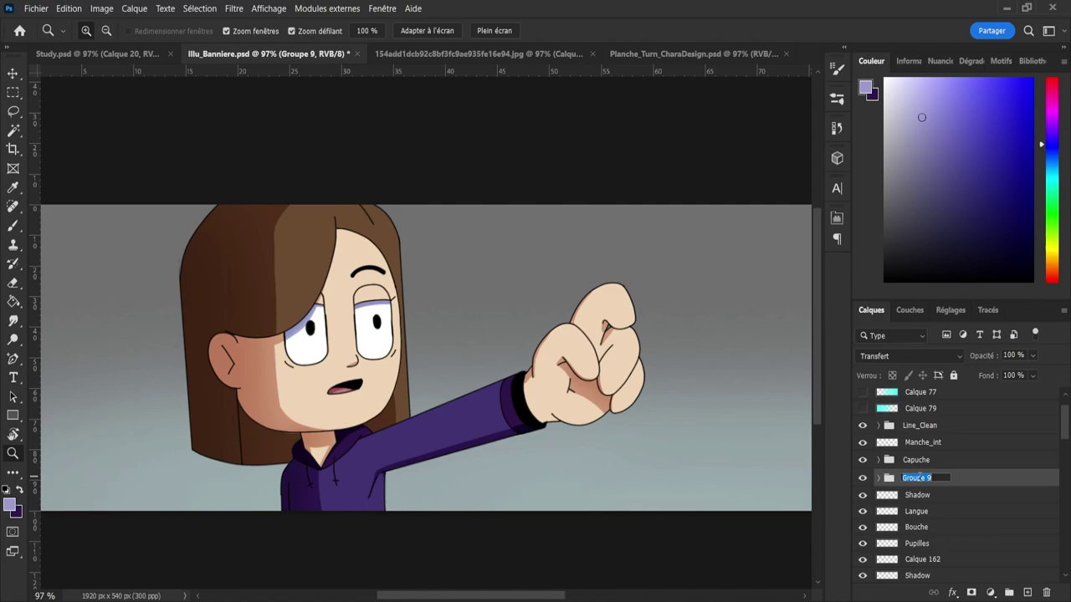
{"action": "type", "text": "Sweat"}
{"action": "left_click", "coordinate": [937, 462]}
{"action": "left_click", "coordinate": [942, 480], "text": "shift"}
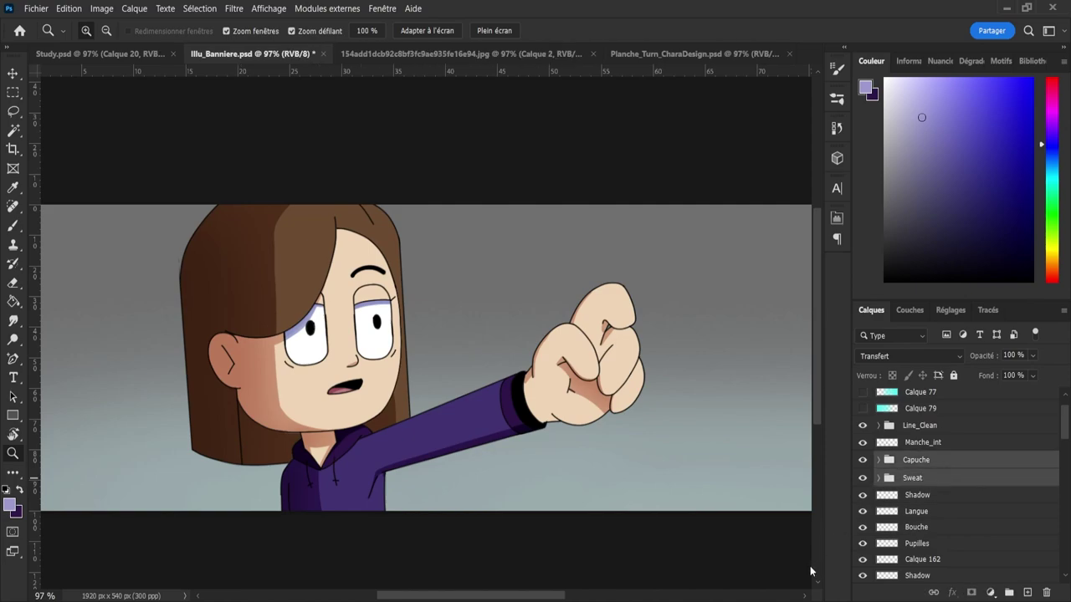
- Group the mouth layers Shadow, Langue and Bouche, and name the group "Bouche"
{"action": "left_click", "coordinate": [920, 497]}
{"action": "left_click", "coordinate": [931, 530], "text": "shift"}
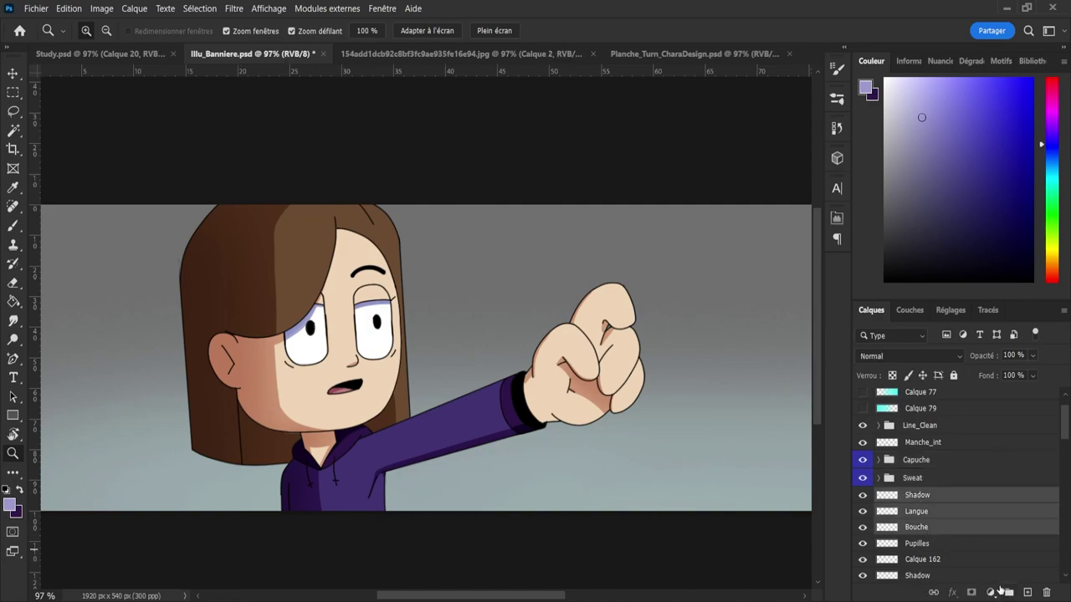
{"action": "left_click", "coordinate": [1007, 591]}
{"action": "double_click", "coordinate": [915, 496]}
{"action": "type", "text": "Bouc"}
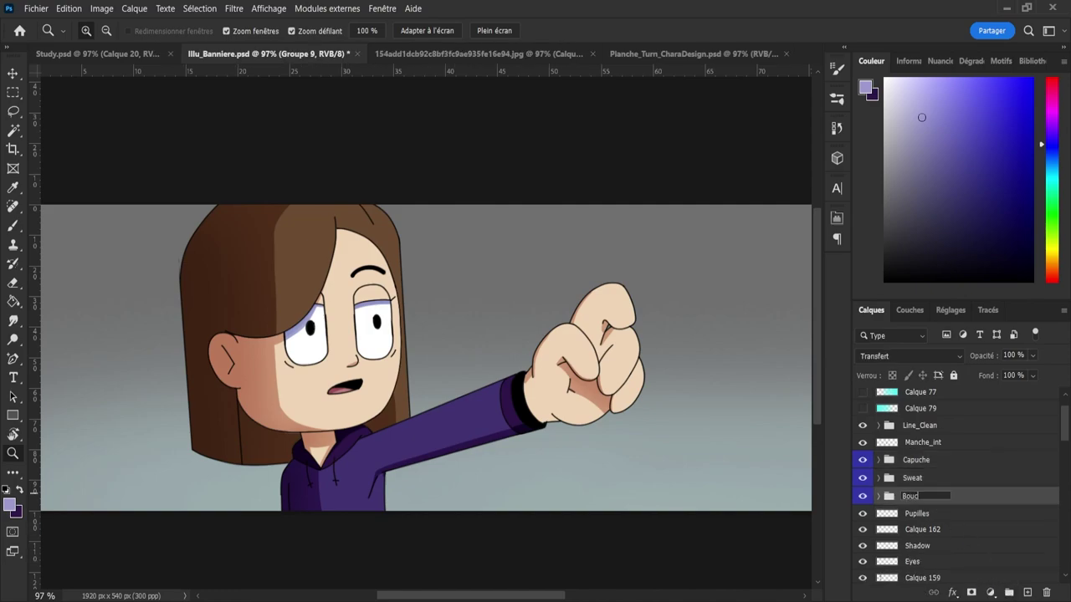
{"action": "type", "text": "hz"}
{"action": "key", "text": "Return"}
{"action": "double_click", "coordinate": [918, 496]}
{"action": "key", "text": "Right"}
{"action": "key", "text": "BackSpace"}
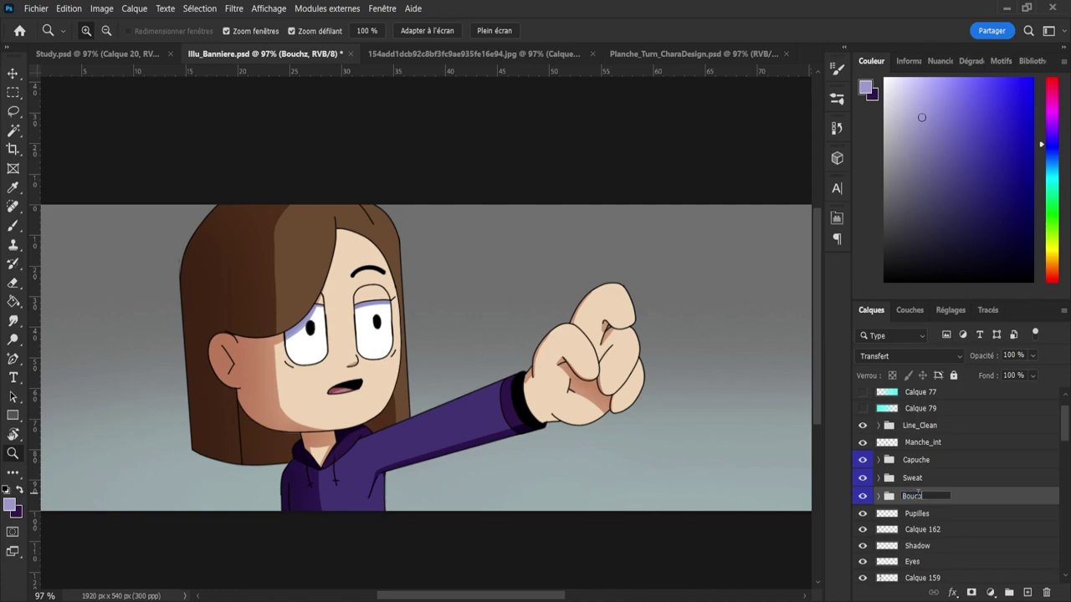
{"action": "type", "text": "e"}
{"action": "key", "text": "Return"}
- Group Pupilles, Calque 162, Shadow and Eyes, and name the group "Eyes"
{"action": "left_click", "coordinate": [939, 514]}
{"action": "left_click", "coordinate": [950, 561], "text": "shift"}
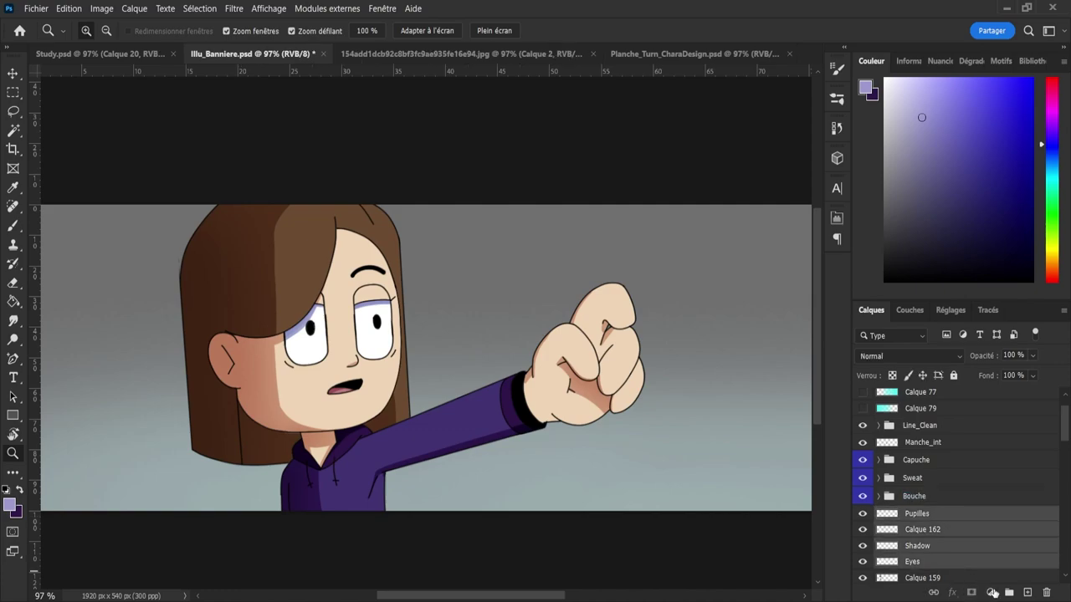
{"action": "left_click", "coordinate": [1008, 591]}
{"action": "double_click", "coordinate": [917, 514]}
{"action": "type", "text": "Eyes"}
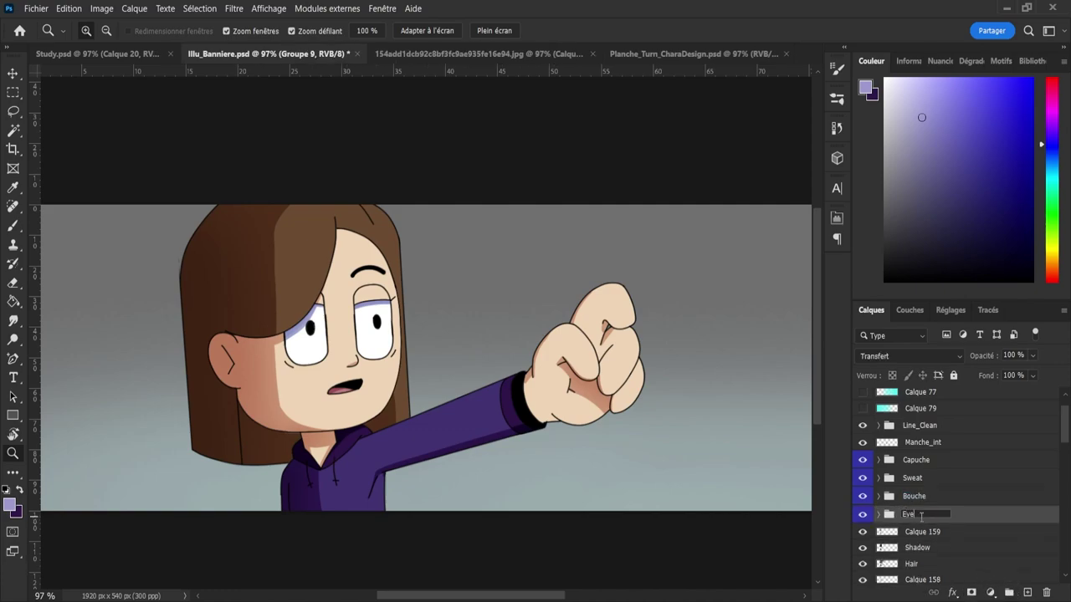
{"action": "key", "text": "Return"}
- Group Calque 159 with the Shadow and Hair layers directly beneath it
{"action": "left_click", "coordinate": [947, 533]}
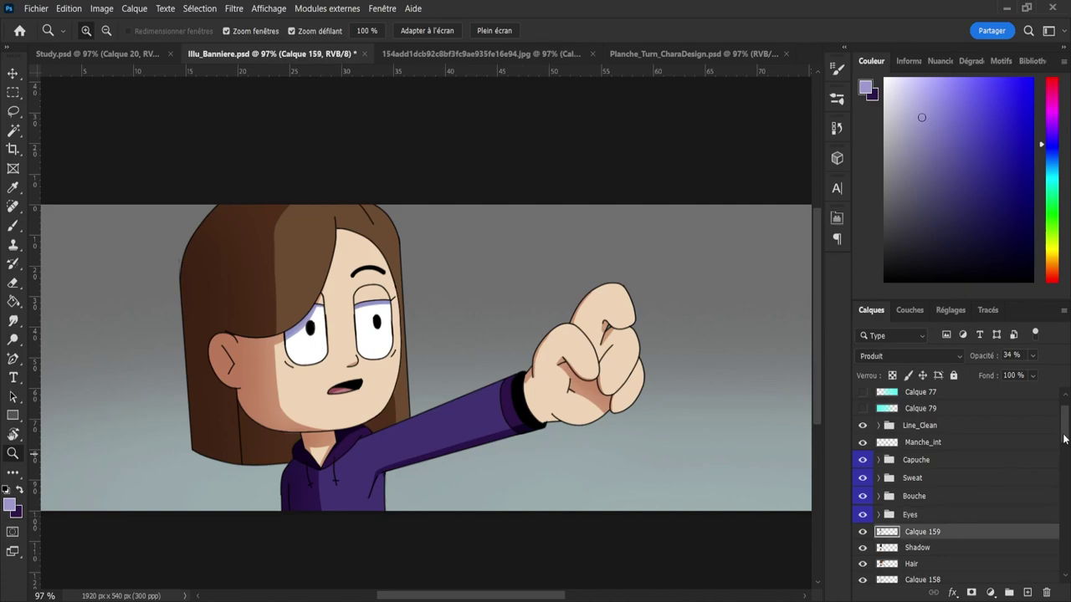
{"action": "scroll", "coordinate": [1065, 439], "scroll_direction": "down", "scroll_amount": 1}
{"action": "left_click", "coordinate": [935, 540], "text": "shift"}
{"action": "left_click", "coordinate": [1009, 592]}
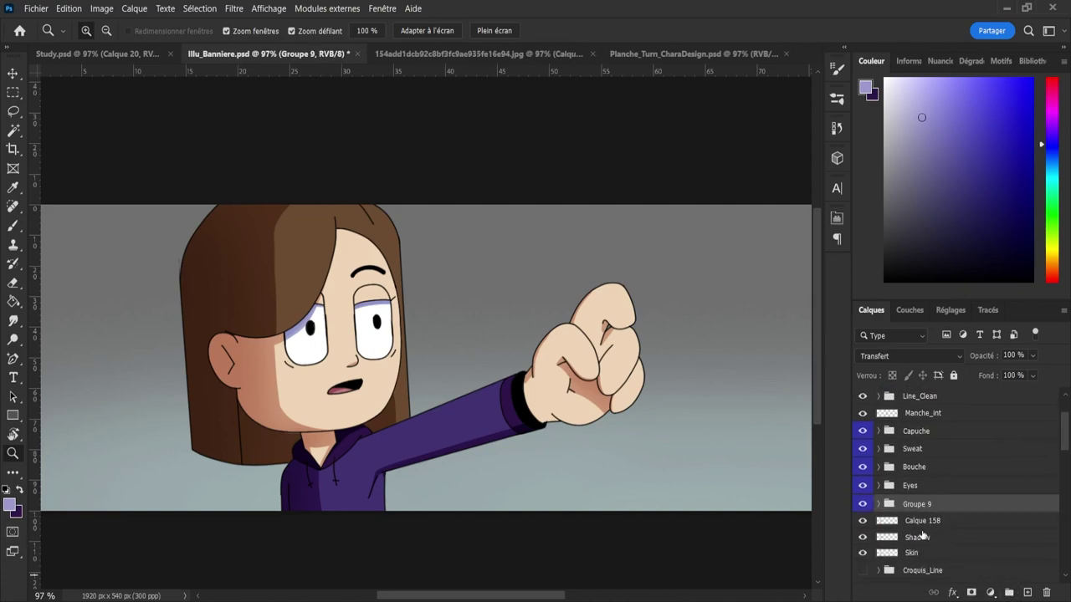
- Group Calque 158, its Shadow layer and Skin, and name the group "Skin"
{"action": "left_click", "coordinate": [920, 520]}
{"action": "left_click", "coordinate": [938, 553], "text": "shift"}
{"action": "left_click", "coordinate": [1009, 592]}
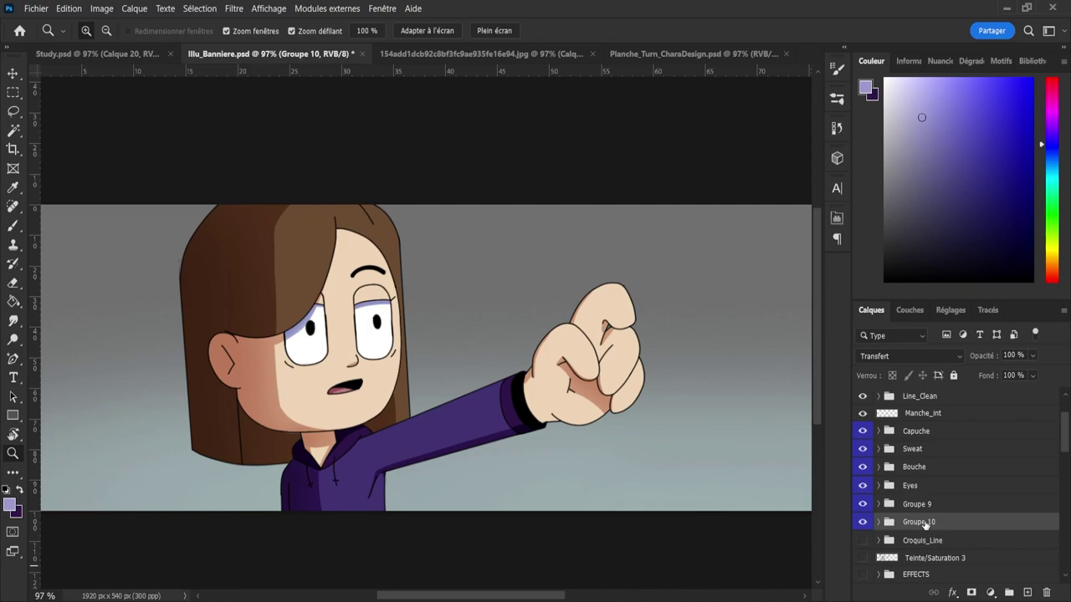
{"action": "double_click", "coordinate": [919, 522]}
{"action": "type", "text": "Skin"}
{"action": "key", "text": "Return"}
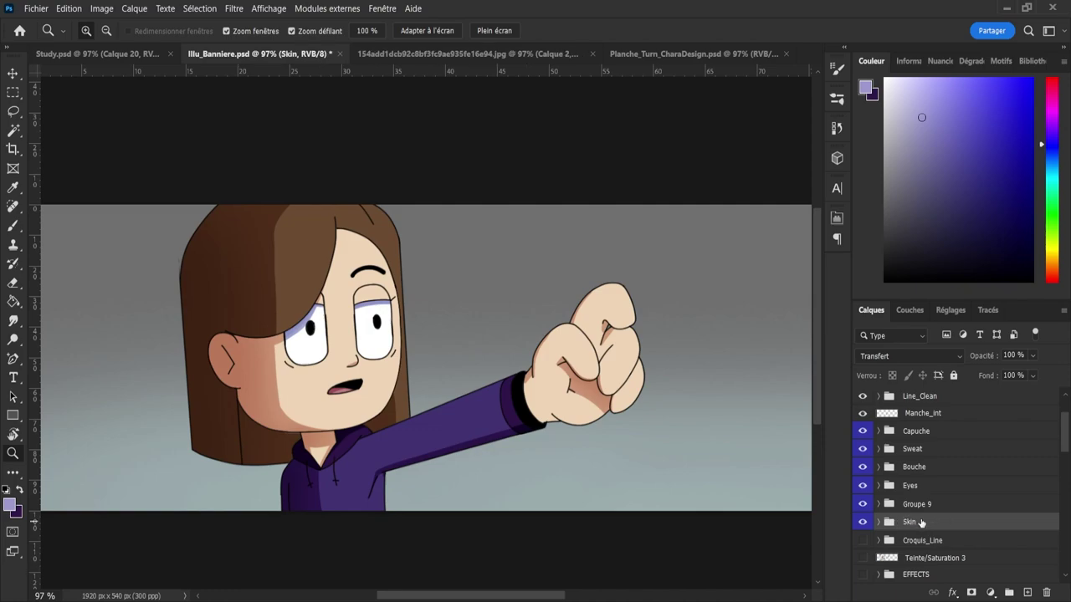
- Rename the hair layers' group, Groupe 9, as "Hair" and save the document
{"action": "double_click", "coordinate": [918, 503]}
{"action": "type", "text": "Hair"}
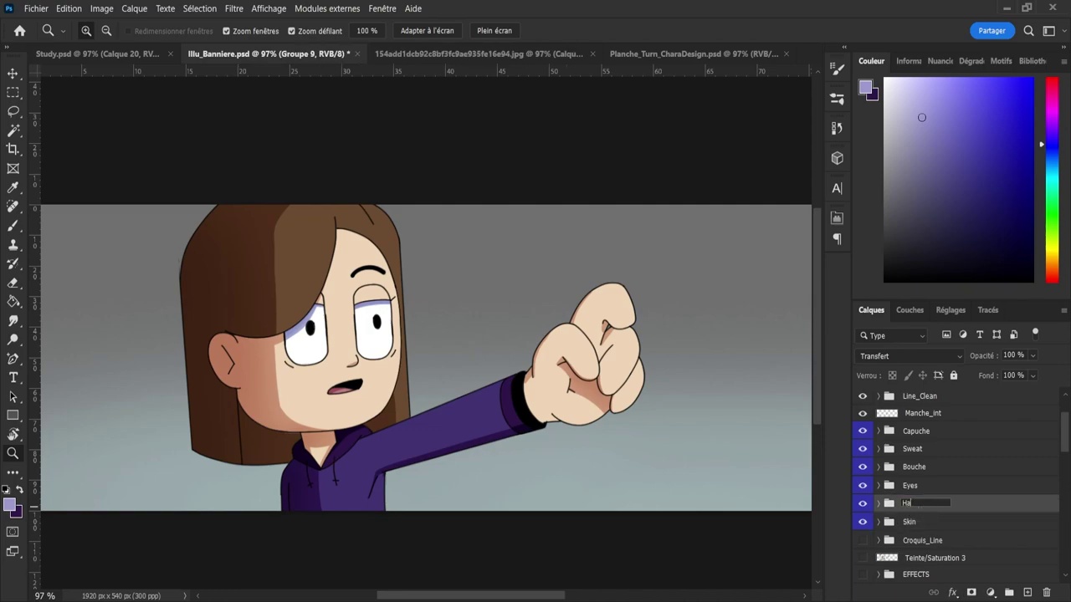
{"action": "key", "text": "Return"}
{"action": "key", "text": "ctrl+s"}
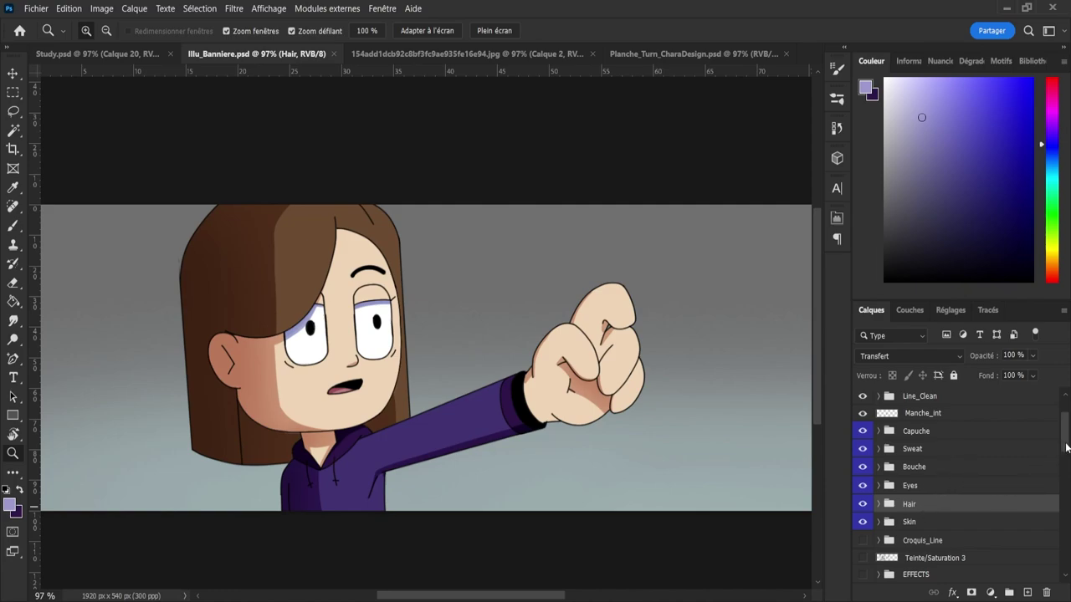
- Add a new layer directly above the Capuche group and set the foreground colour to a saturated turquoise
{"action": "left_click_drag", "start_coordinate": [1066, 448], "coordinate": [1063, 442]}
{"action": "left_click", "coordinate": [913, 458]}
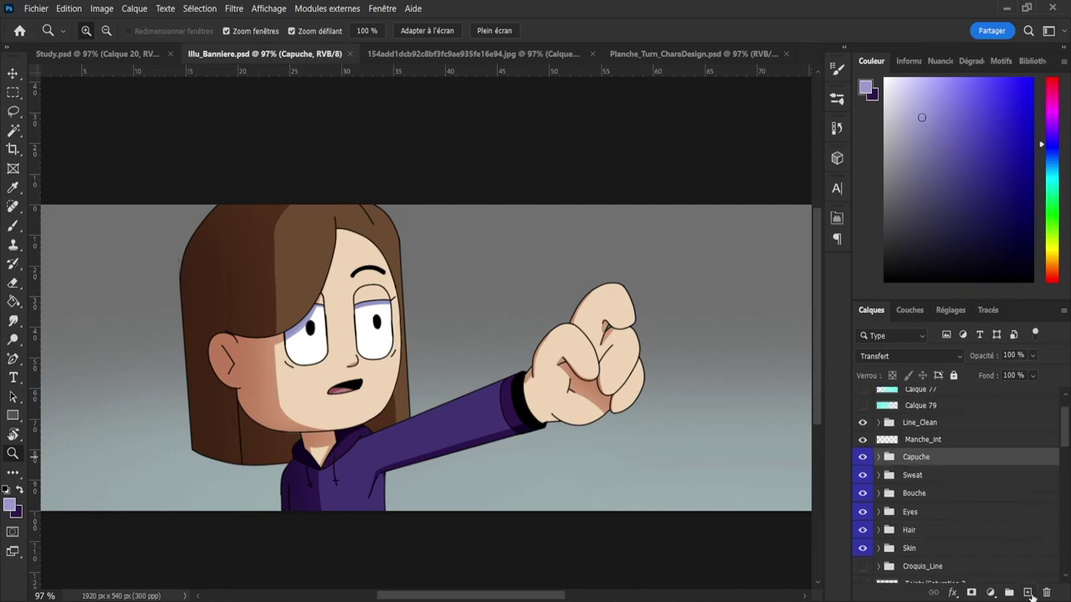
{"action": "left_click", "coordinate": [1028, 592]}
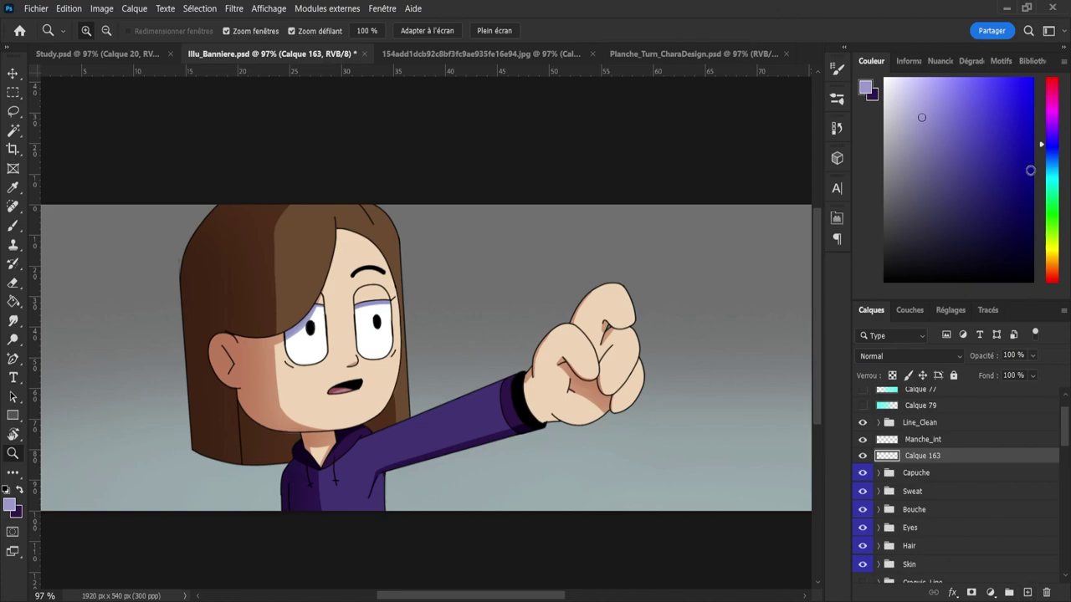
{"action": "left_click_drag", "start_coordinate": [1051, 179], "coordinate": [1052, 186]}
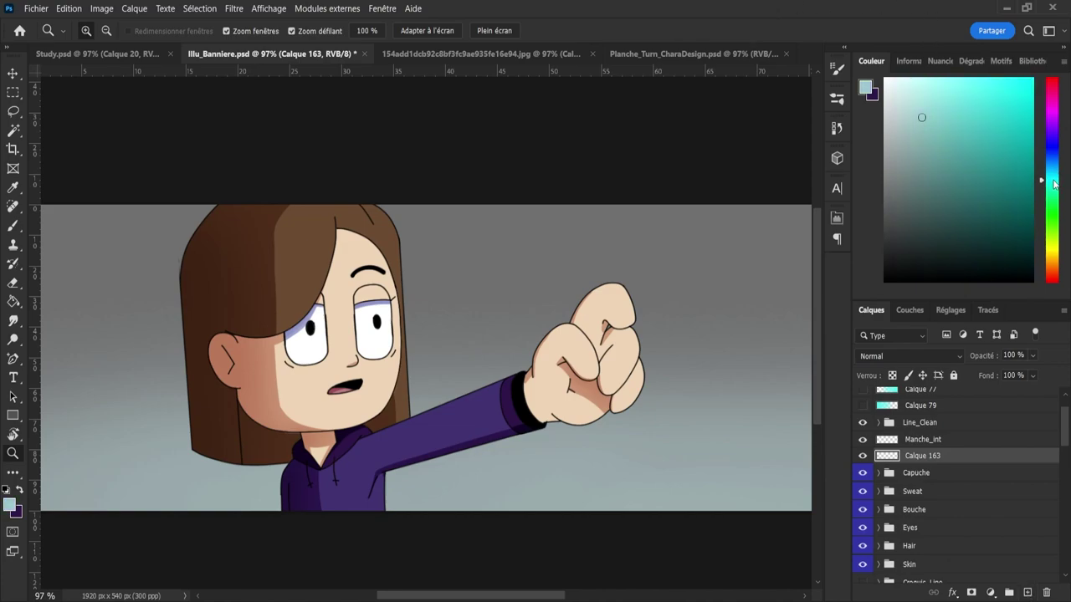
{"action": "left_click_drag", "start_coordinate": [1002, 119], "coordinate": [1011, 121]}
- Load the Capucche_Manche layer's pixels as a selection and add the Sweat layer's pixels to it
{"action": "left_click", "coordinate": [879, 473]}
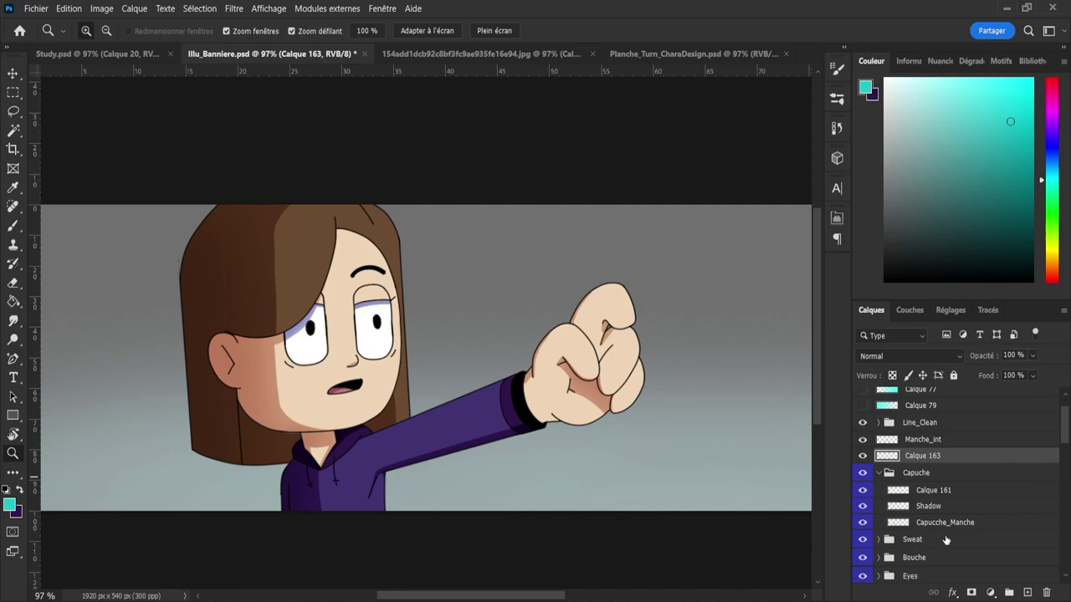
{"action": "left_click", "coordinate": [898, 524], "text": "ctrl"}
{"action": "left_click", "coordinate": [879, 473]}
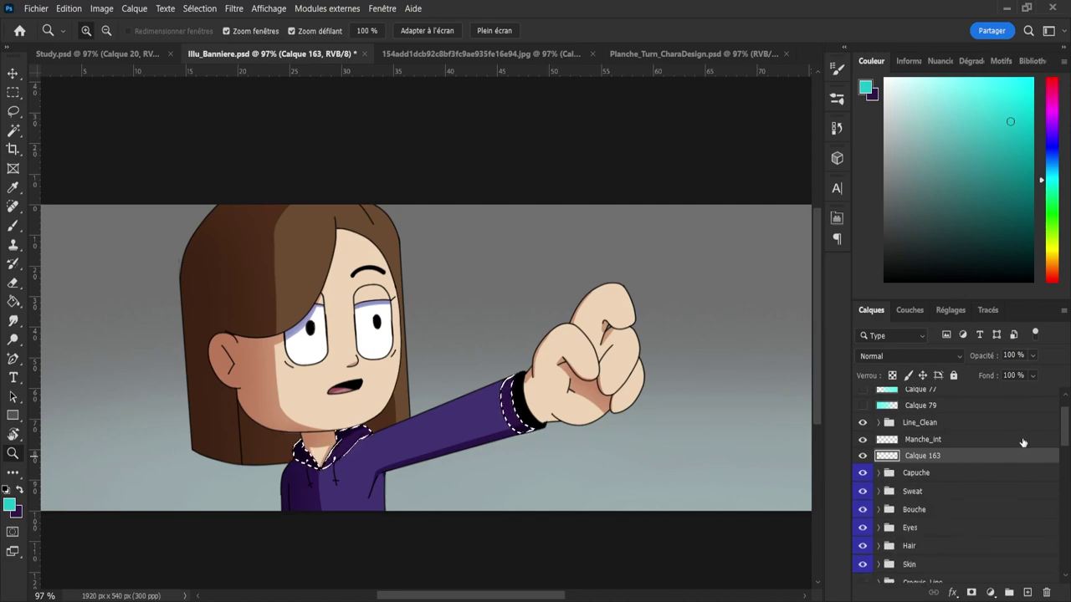
{"action": "scroll", "coordinate": [874, 464], "scroll_direction": "down", "scroll_amount": 2}
{"action": "left_click", "coordinate": [878, 445]}
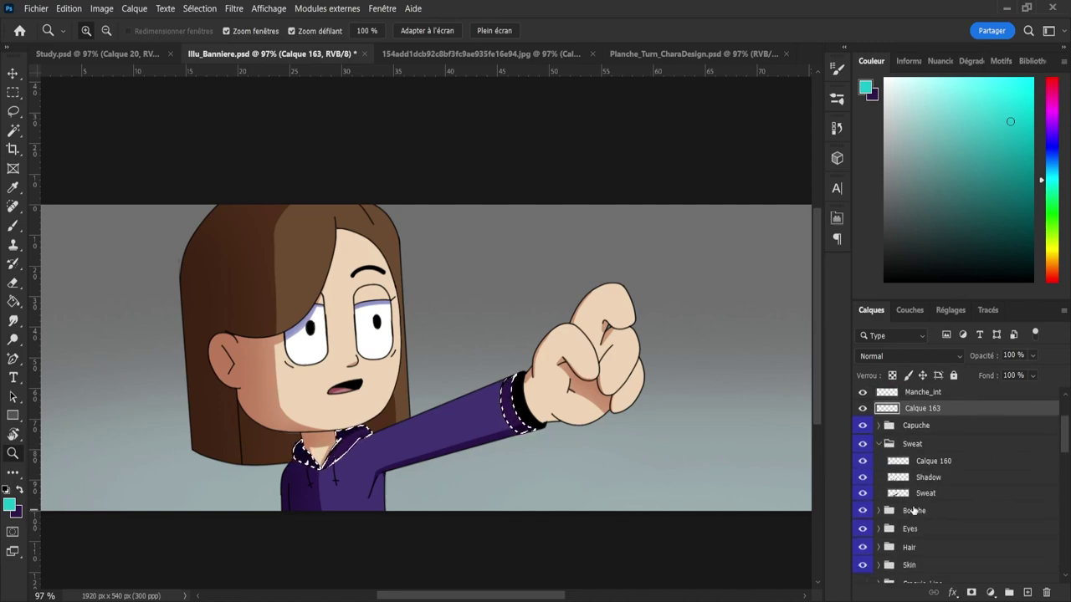
{"action": "left_click", "coordinate": [899, 493], "text": "ctrl+shift"}
{"action": "left_click", "coordinate": [878, 445]}
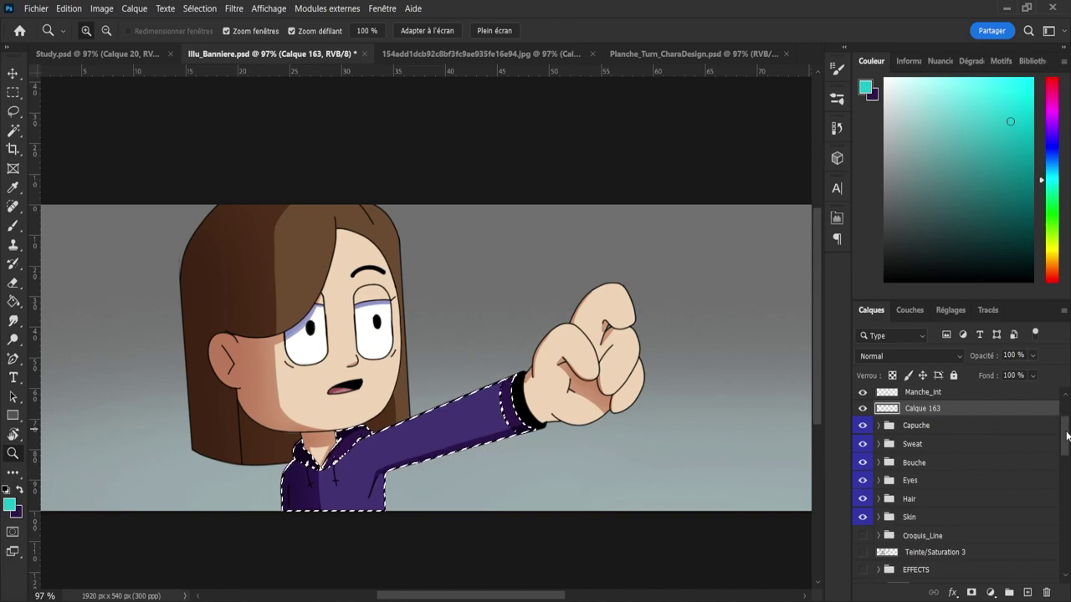
- Expand the Bouche group to reach its mouth layers for the character selection
{"action": "scroll", "coordinate": [962, 456], "scroll_direction": "down", "scroll_amount": 3}
{"action": "left_click", "coordinate": [879, 404]}
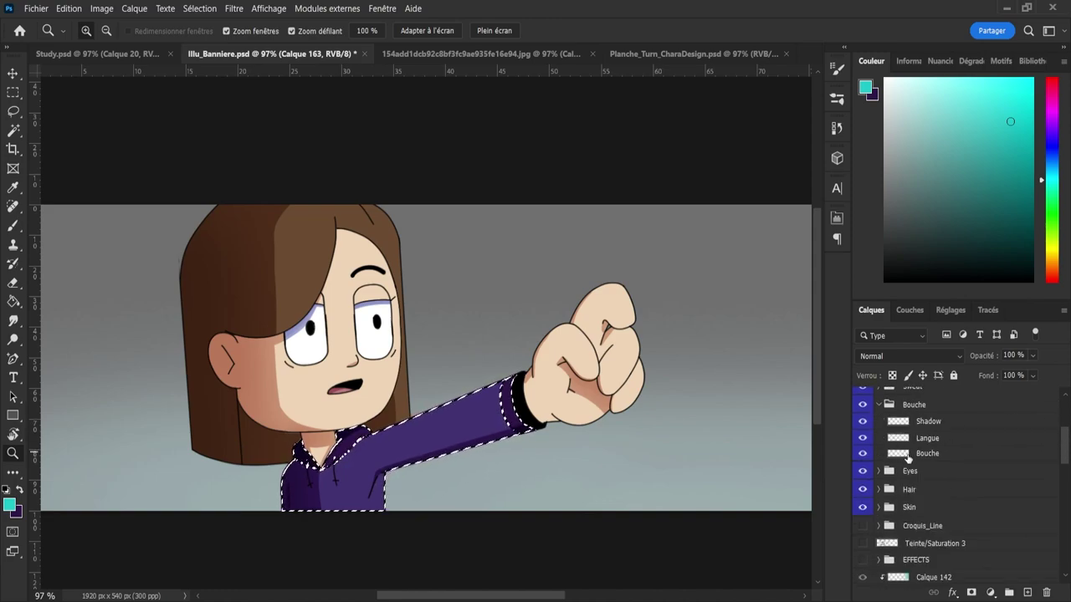
- Add the outlines of the Bouche layer and the Eyes layer in their groups to the current selection
{"action": "left_click", "coordinate": [898, 454], "text": "ctrl+shift"}
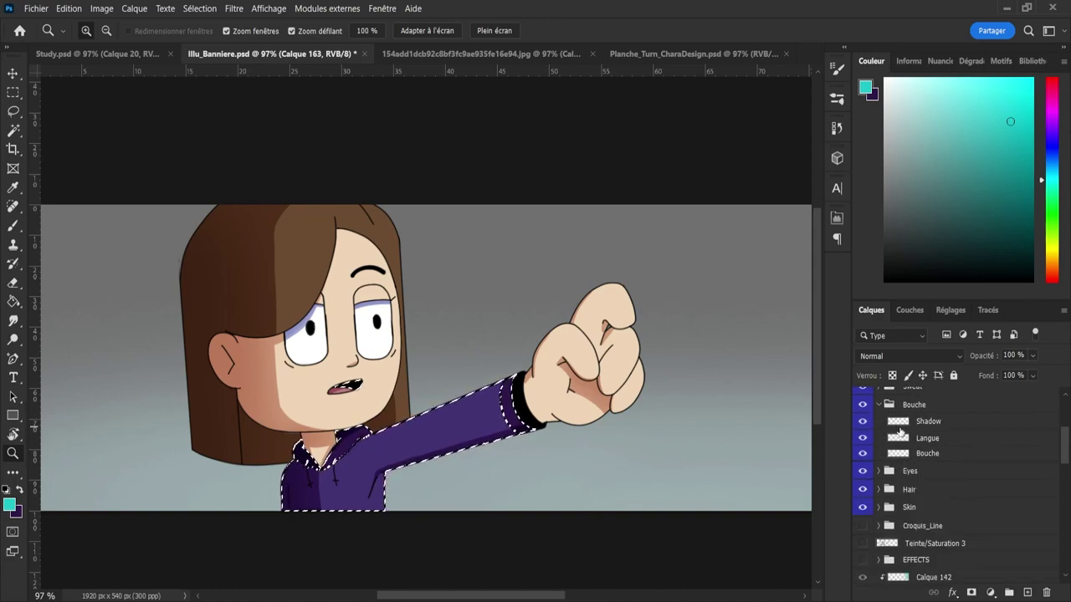
{"action": "left_click", "coordinate": [880, 407]}
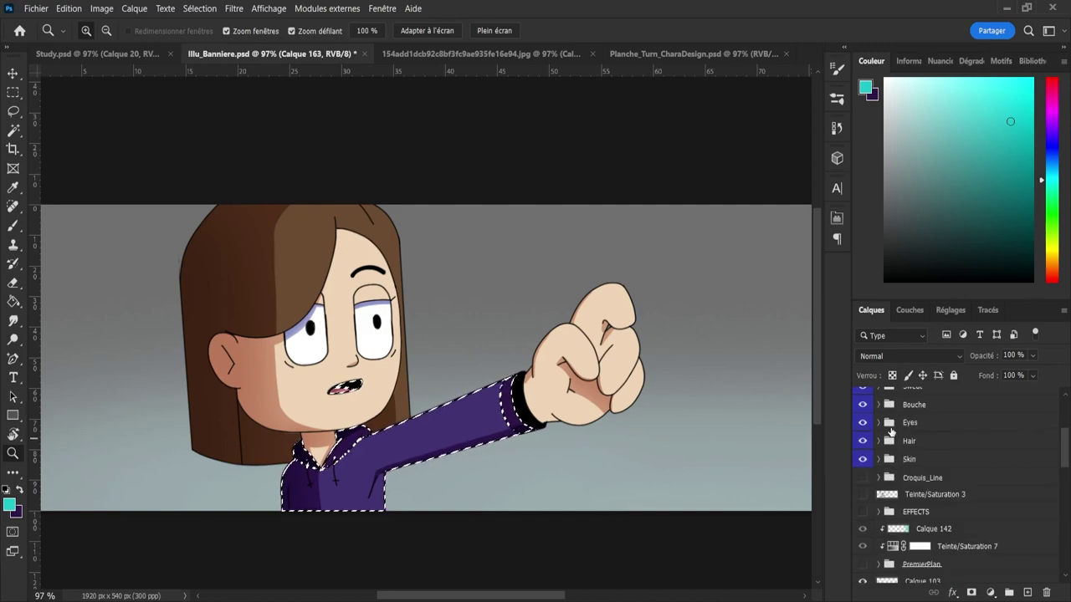
{"action": "left_click", "coordinate": [878, 422]}
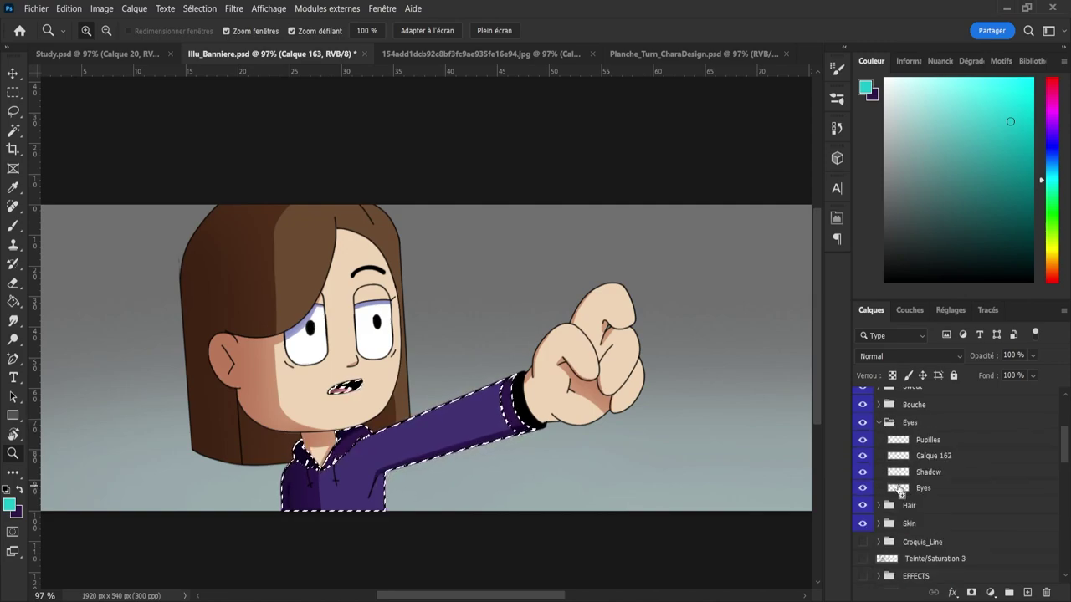
{"action": "left_click", "coordinate": [897, 489], "text": "ctrl+shift"}
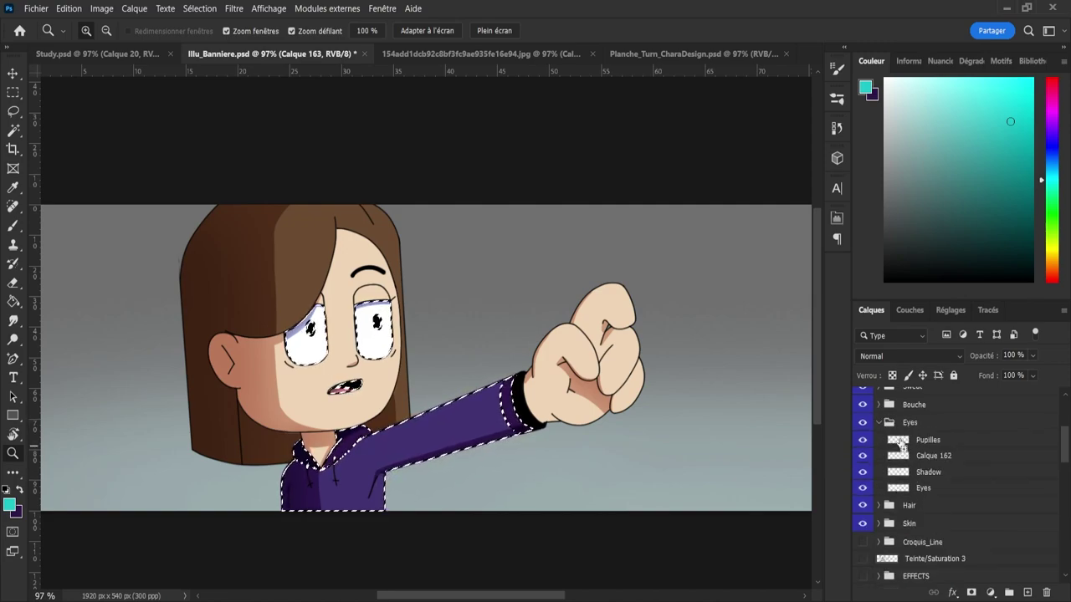
{"action": "left_click", "coordinate": [879, 423]}
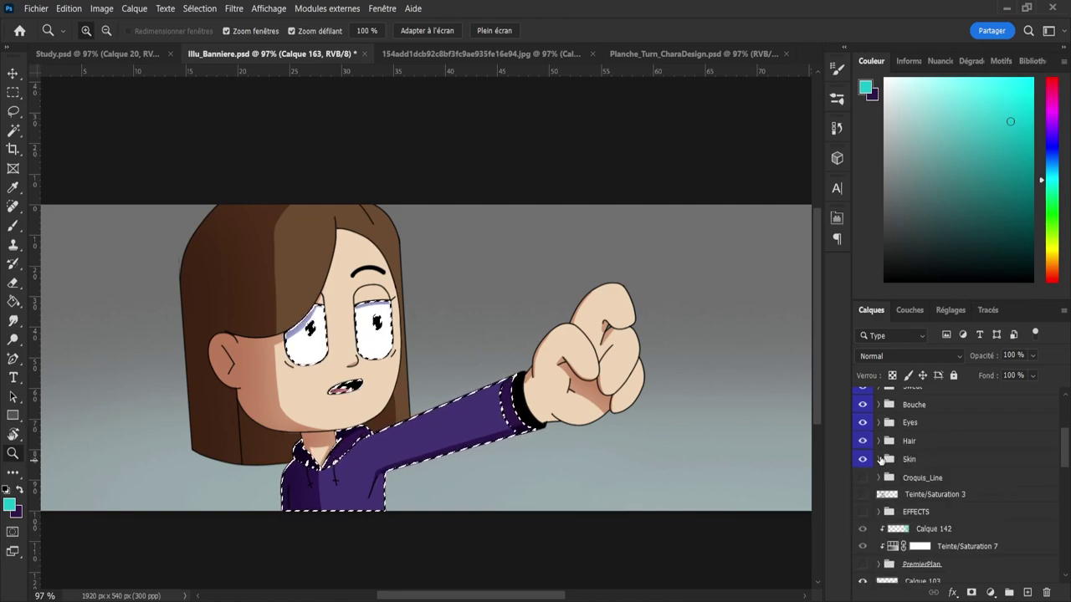
- Add the outlines of the Hair layer and the Skin layer to the character selection
{"action": "left_click", "coordinate": [878, 441]}
{"action": "left_click", "coordinate": [898, 490], "text": "ctrl"}
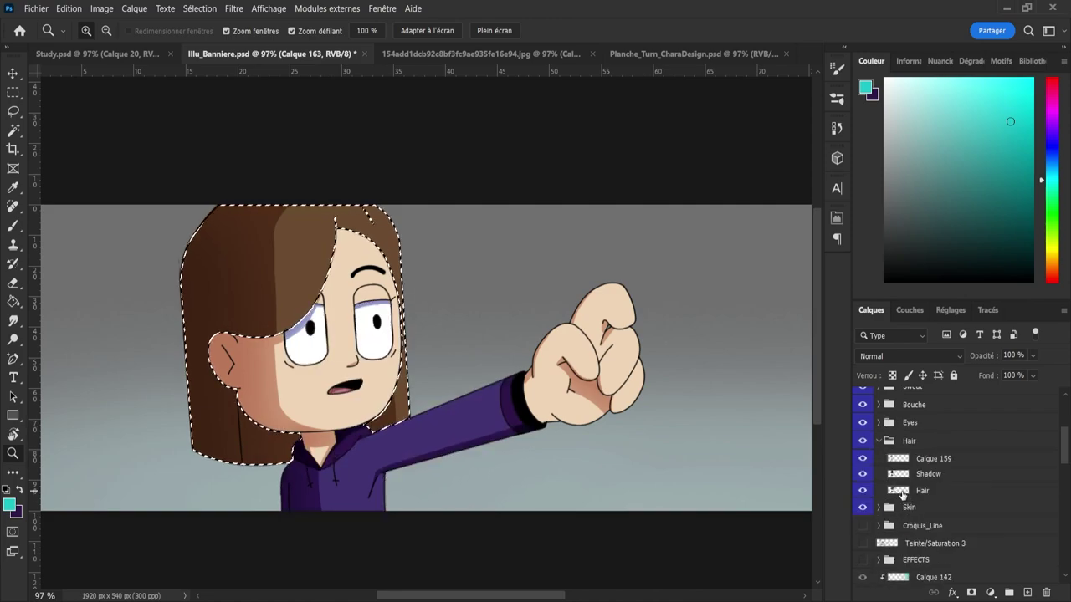
{"action": "key", "text": "ctrl+z"}
{"action": "left_click", "coordinate": [898, 490], "text": "ctrl+shift"}
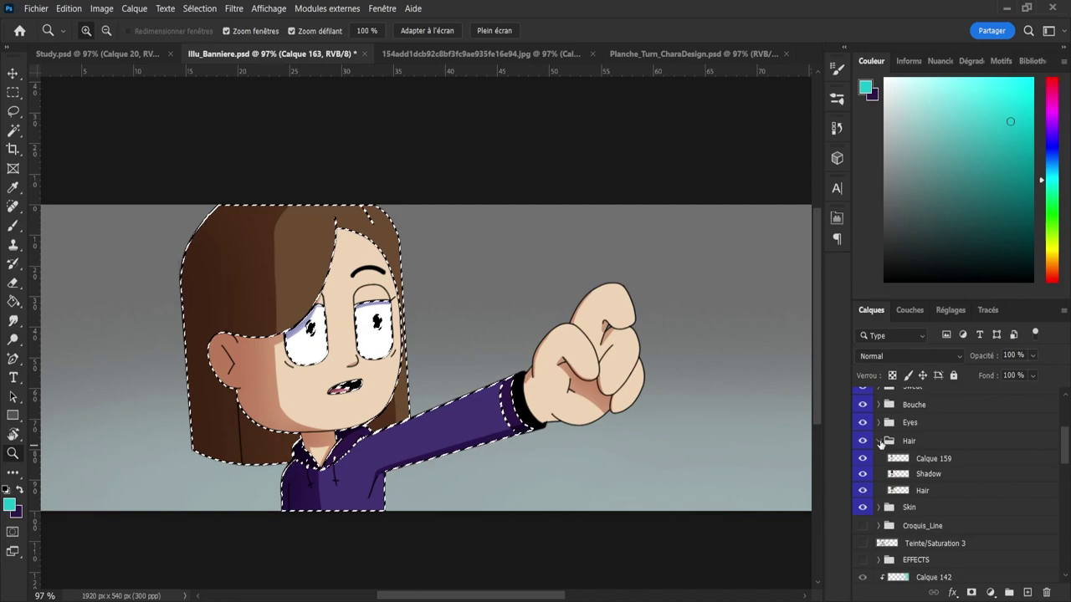
{"action": "left_click", "coordinate": [879, 440]}
{"action": "left_click", "coordinate": [878, 459]}
{"action": "left_click", "coordinate": [898, 508], "text": "ctrl+shift"}
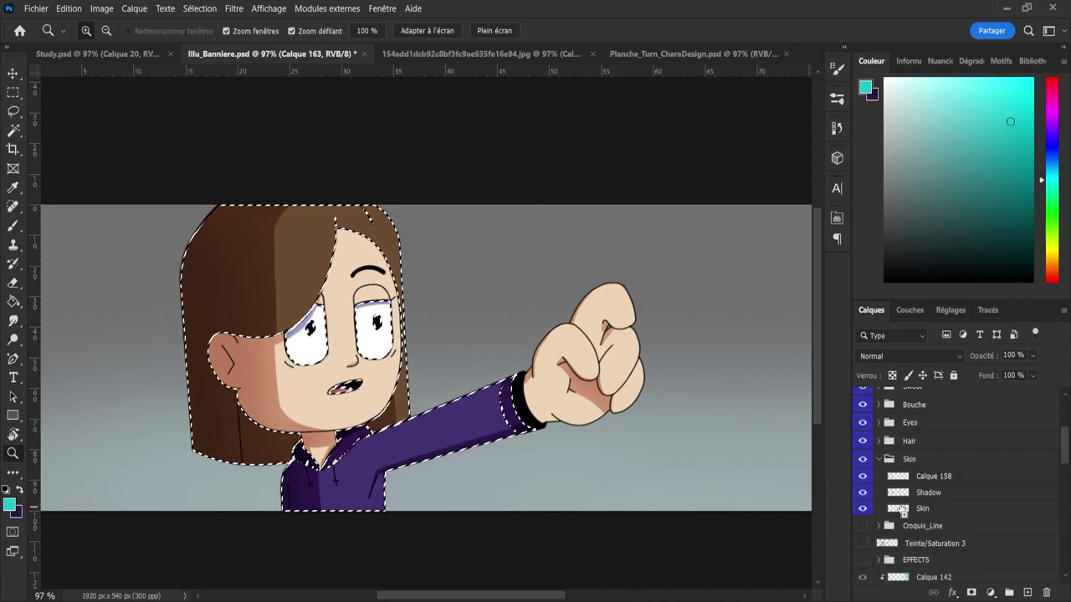
{"action": "left_click", "coordinate": [879, 459]}
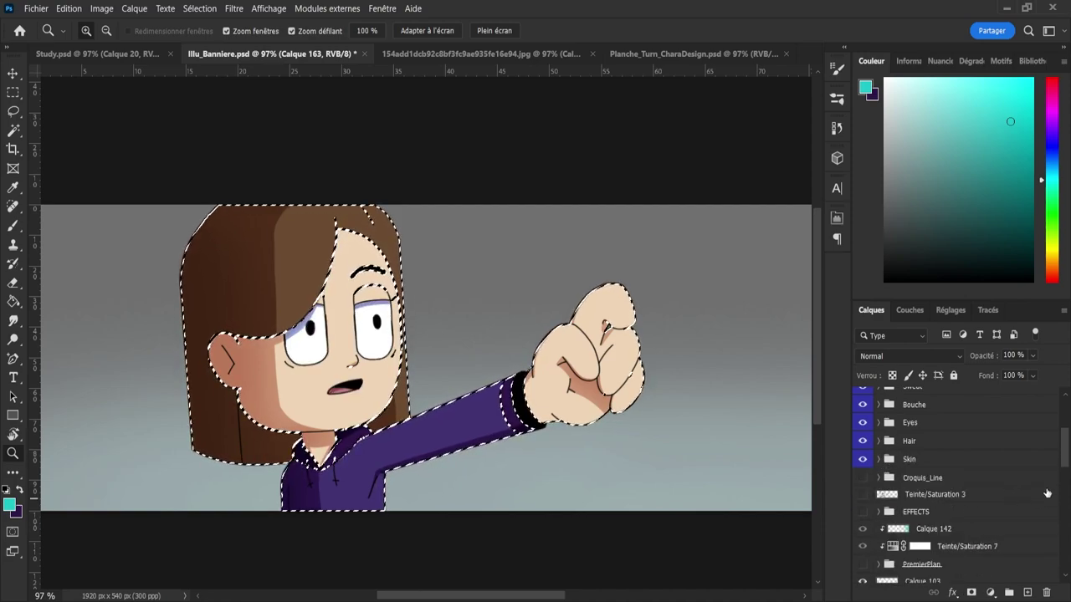
- Reorder the layers so that Calque 163 sits directly between Line_Clean and the Capuche group, and make it active
{"action": "left_click_drag", "start_coordinate": [1064, 456], "coordinate": [1044, 441]}
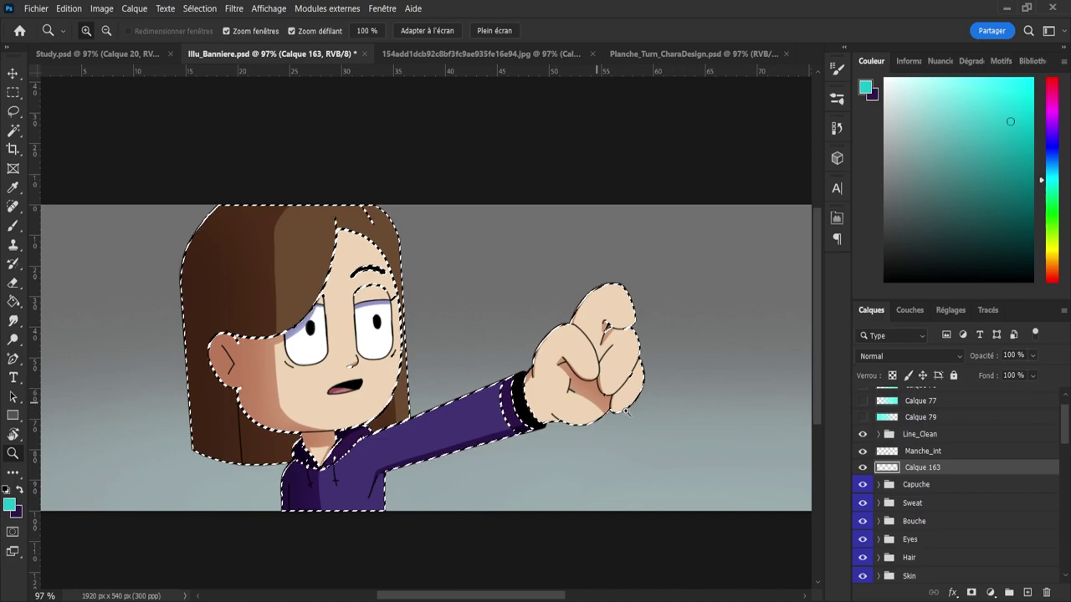
{"action": "left_click_drag", "start_coordinate": [889, 468], "coordinate": [905, 493]}
{"action": "left_click", "coordinate": [878, 485]}
{"action": "left_click", "coordinate": [880, 469]}
{"action": "left_click", "coordinate": [904, 451]}
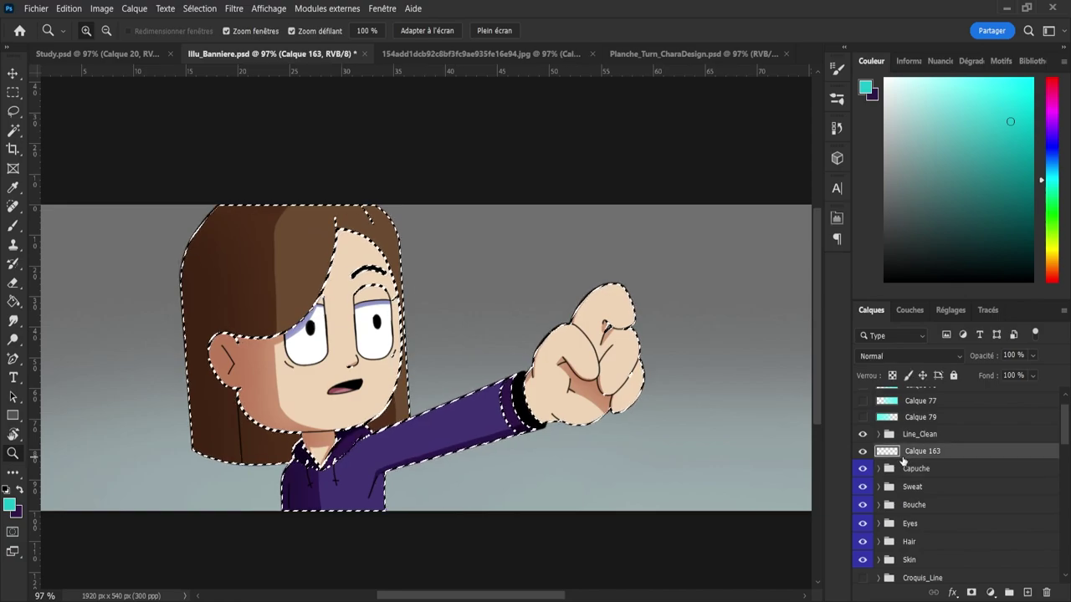
{"action": "left_click", "coordinate": [618, 338]}
{"action": "key", "text": "b"}
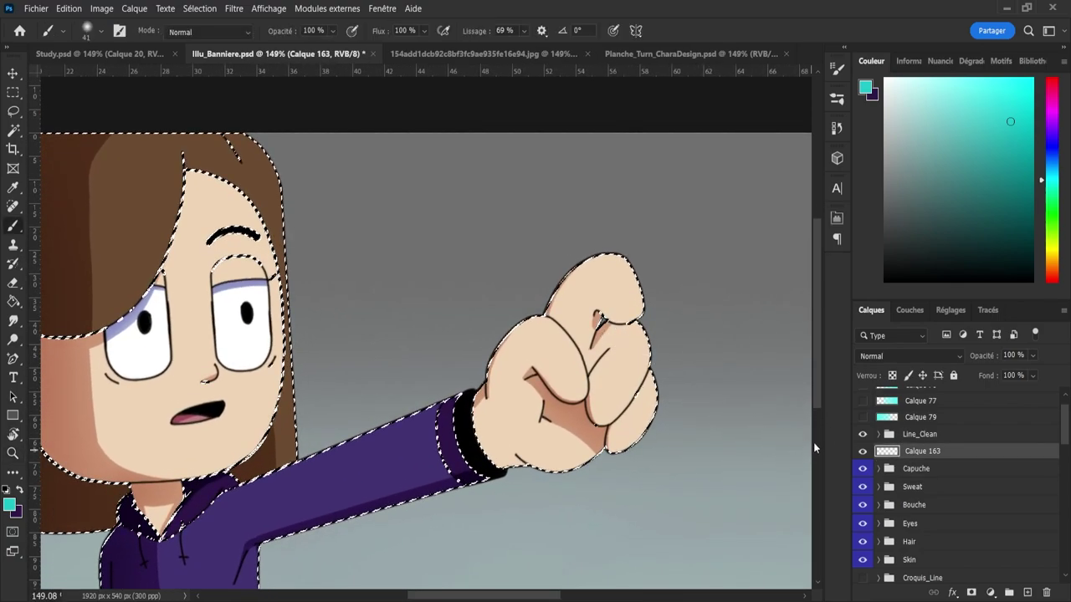
{"action": "left_click_drag", "start_coordinate": [625, 272], "coordinate": [641, 328]}
{"action": "key", "text": "ctrl+z"}
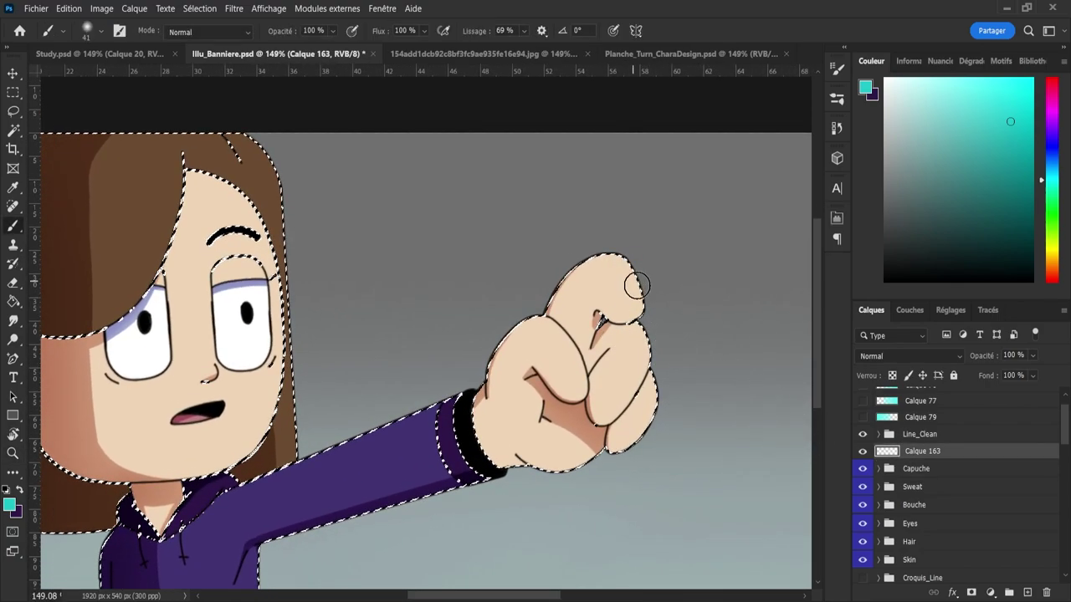
{"action": "key", "text": "e"}
{"action": "key", "text": "b"}
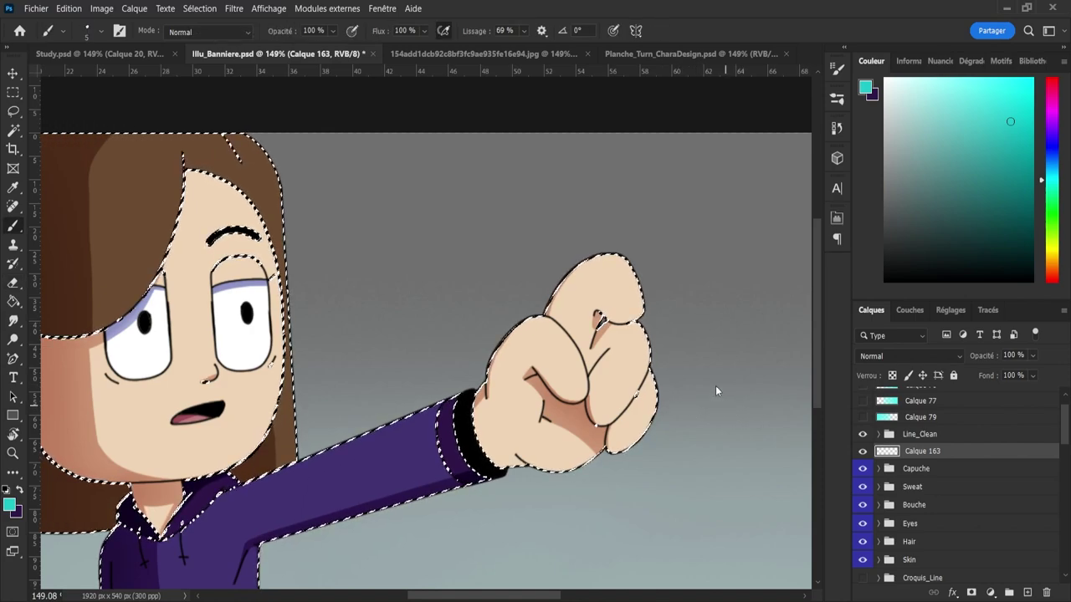
{"action": "key", "text": "ctrl+z"}
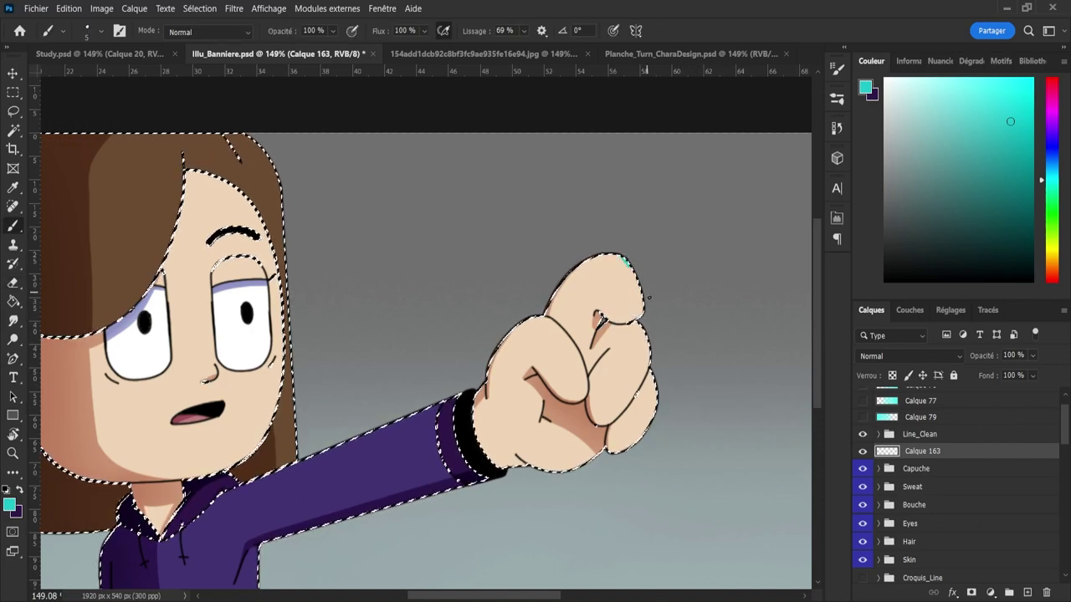
{"action": "left_click_drag", "start_coordinate": [627, 259], "coordinate": [643, 306]}
{"action": "key", "text": "ctrl+z"}
- Paint a turquoise rim light along the outer edge of the fist's uppermost finger with a 13 px brush
{"action": "right_click", "coordinate": [612, 258], "text": "alt"}
{"action": "left_click_drag", "start_coordinate": [612, 252], "coordinate": [656, 319]}
{"action": "left_click_drag", "start_coordinate": [612, 248], "coordinate": [642, 307]}
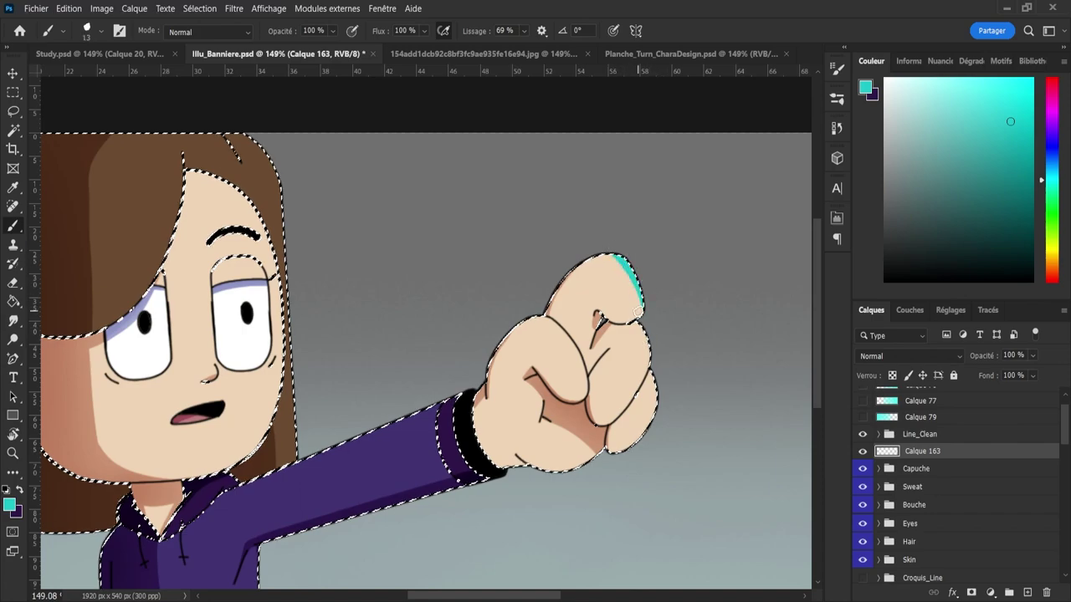
{"action": "left_click_drag", "start_coordinate": [640, 243], "coordinate": [627, 322]}
{"action": "left_click_drag", "start_coordinate": [620, 251], "coordinate": [635, 306]}
- Refine the uppermost finger's turquoise rim with the eraser reduced to 6 px, smoothing its inner edge and trimming the overspill
{"action": "key", "text": "e"}
{"action": "scroll", "coordinate": [630, 337], "scroll_direction": "up", "scroll_amount": 3}
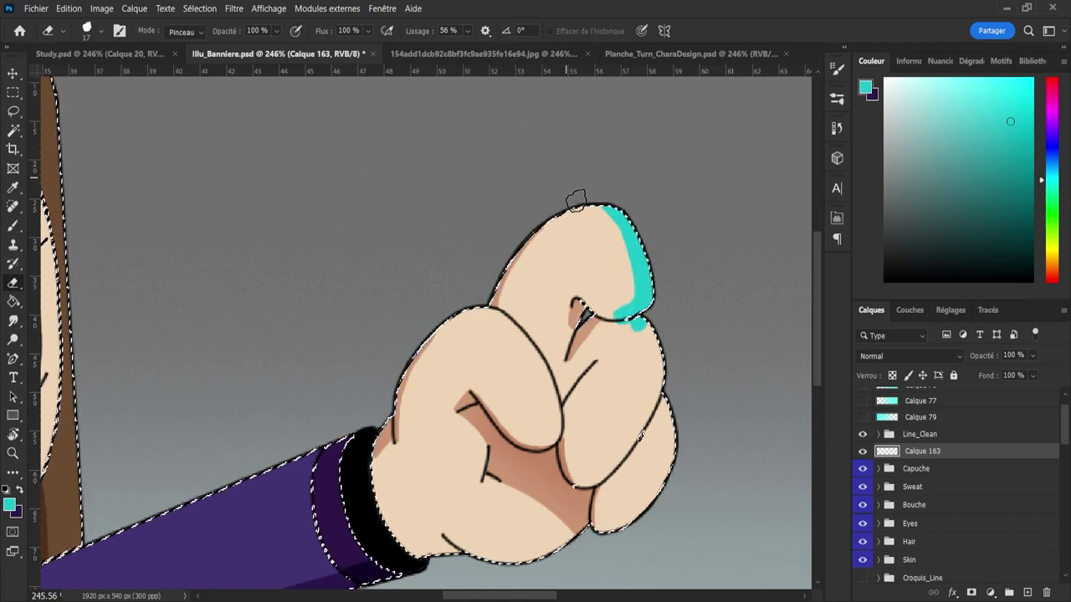
{"action": "key", "text": "bracketleft"}
{"action": "key", "text": "bracketleft"}
{"action": "key", "text": "bracketleft"}
{"action": "key", "text": "bracketleft"}
{"action": "key", "text": "bracketleft"}
{"action": "key", "text": "bracketleft"}
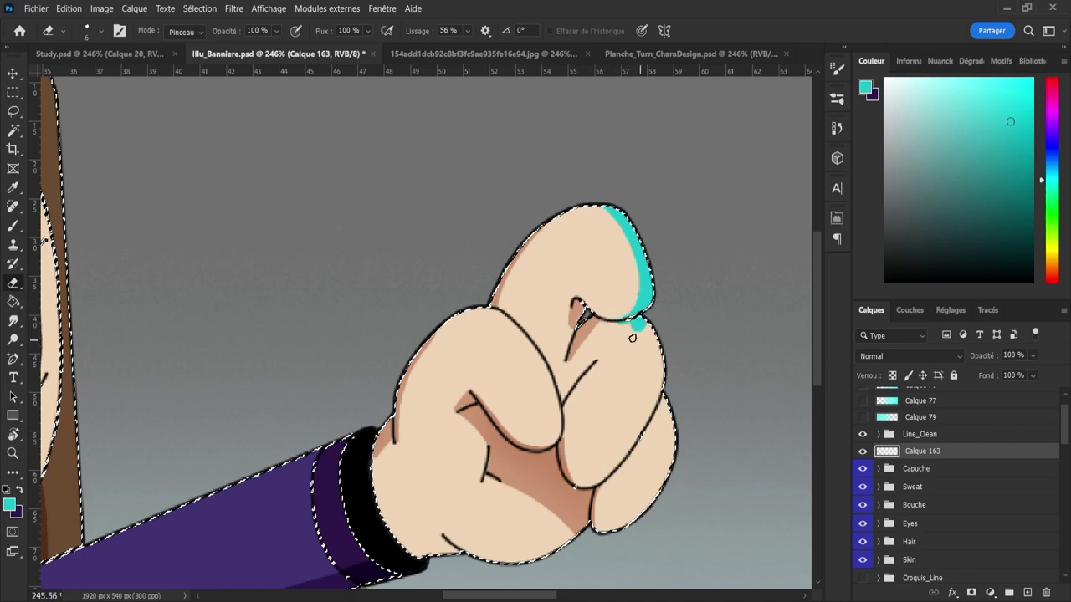
- Paint a turquoise rim along the outer edge of the fist's middle finger with a 5 px brush and erase the excess at its lower end
{"action": "key", "text": "b"}
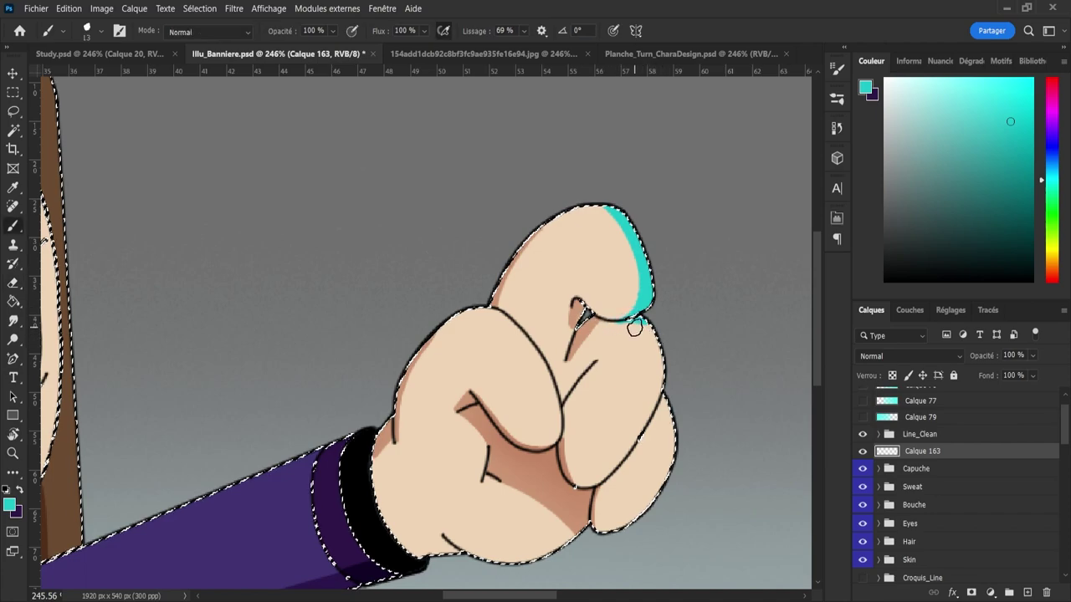
{"action": "key", "text": "bracketleft"}
{"action": "key", "text": "bracketleft"}
{"action": "key", "text": "bracketleft"}
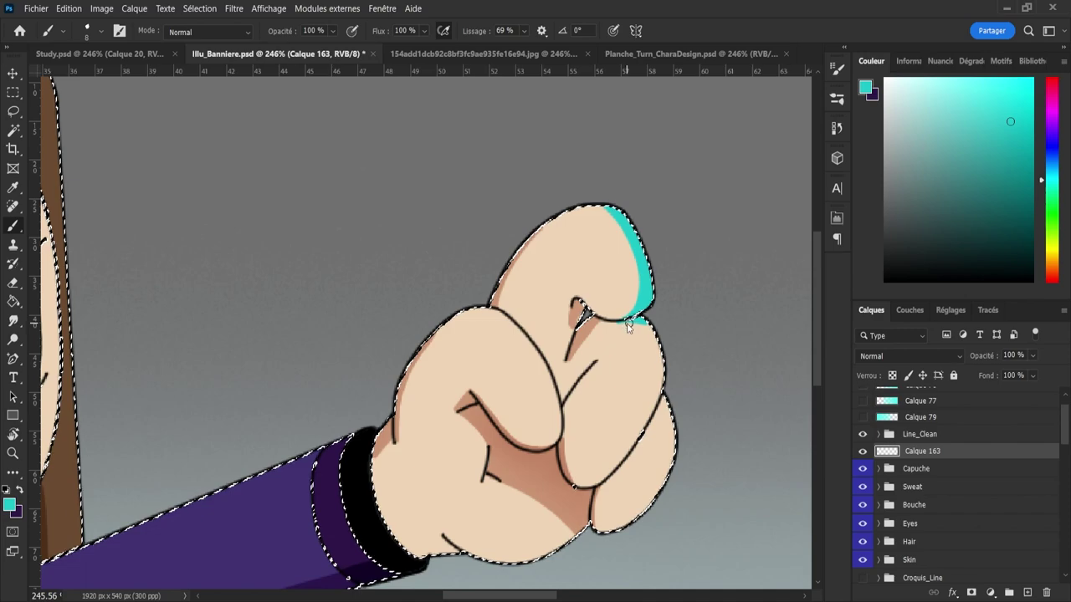
{"action": "key", "text": "bracketleft"}
{"action": "key", "text": "bracketleft"}
{"action": "key", "text": "bracketleft"}
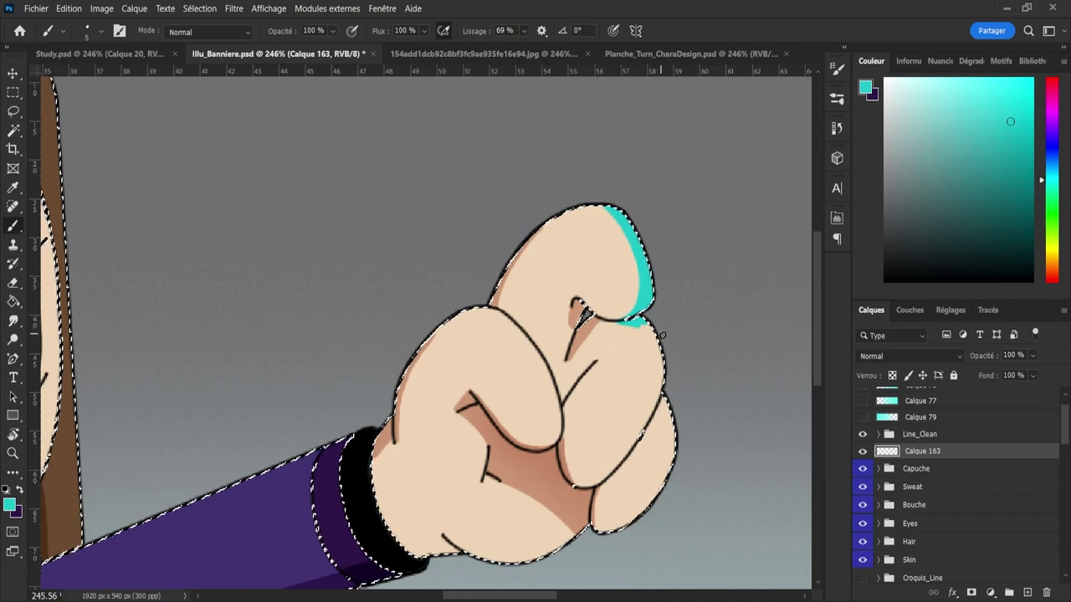
{"action": "mouse_move", "coordinate": [641, 324]}
{"action": "left_mouse_down"}
{"action": "mouse_move", "coordinate": [684, 381]}
{"action": "mouse_move", "coordinate": [637, 322]}
{"action": "mouse_move", "coordinate": [665, 357]}
{"action": "mouse_move", "coordinate": [663, 418]}
{"action": "mouse_move", "coordinate": [617, 404]}
{"action": "mouse_move", "coordinate": [640, 402]}
{"action": "mouse_move", "coordinate": [661, 363]}
{"action": "mouse_move", "coordinate": [630, 452]}
{"action": "left_mouse_up"}
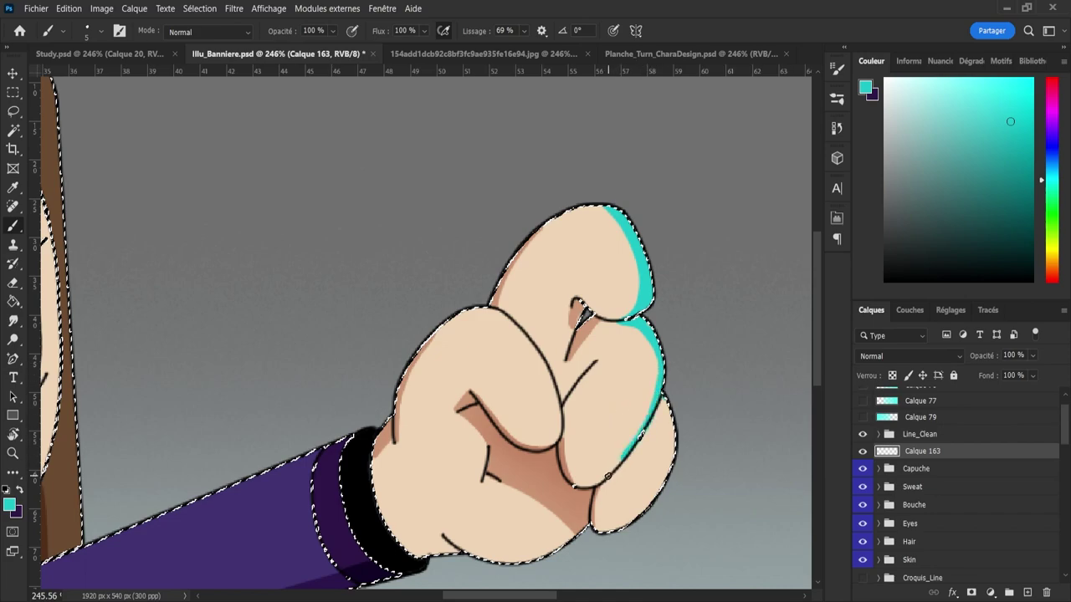
{"action": "key", "text": "e"}
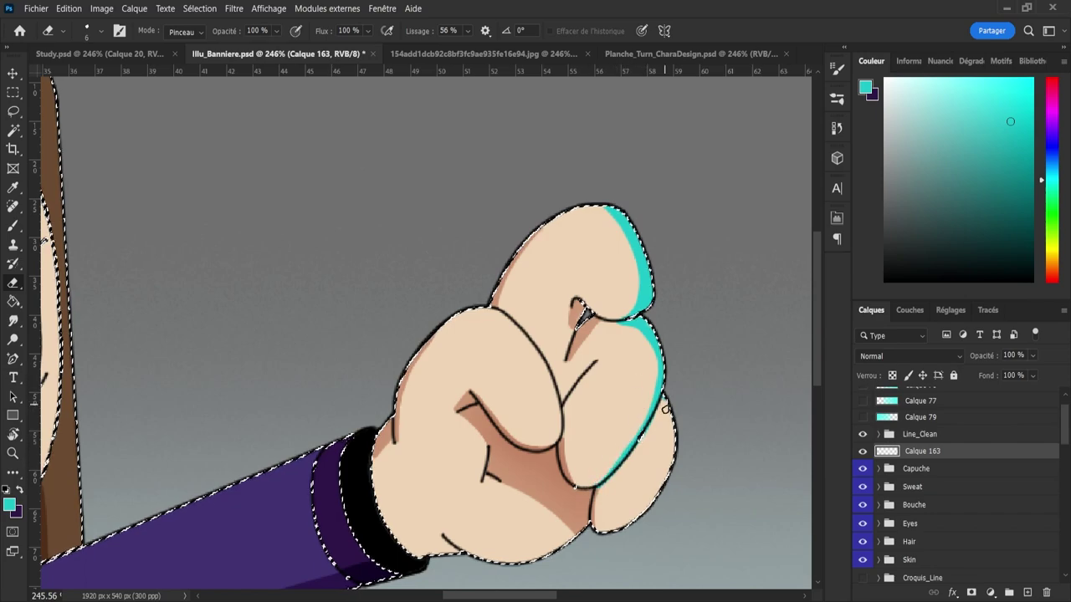
{"action": "left_click_drag", "start_coordinate": [600, 488], "coordinate": [626, 468]}
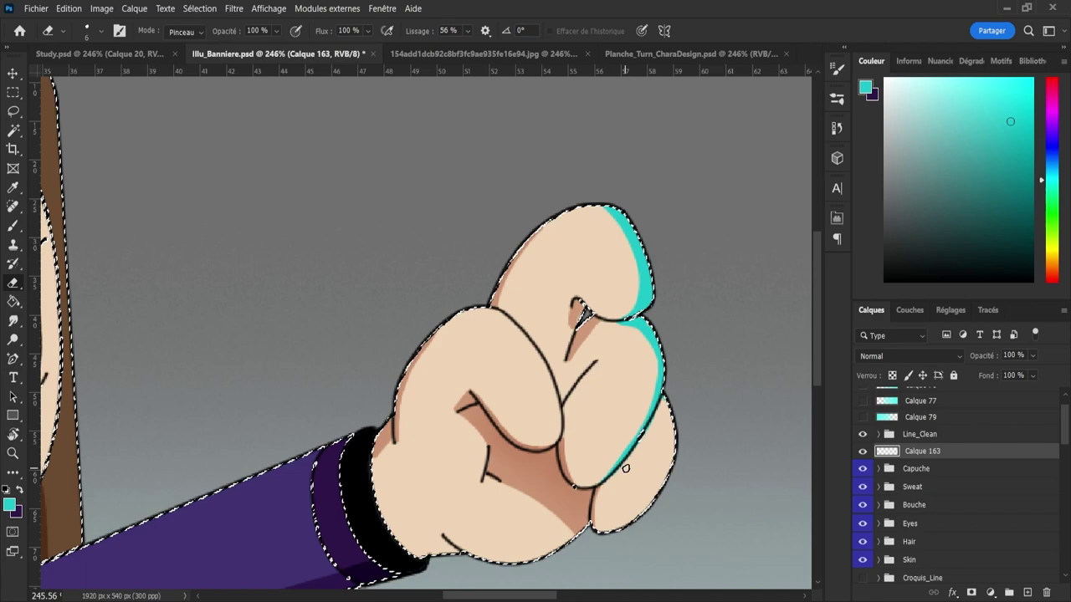
{"action": "key", "text": "b"}
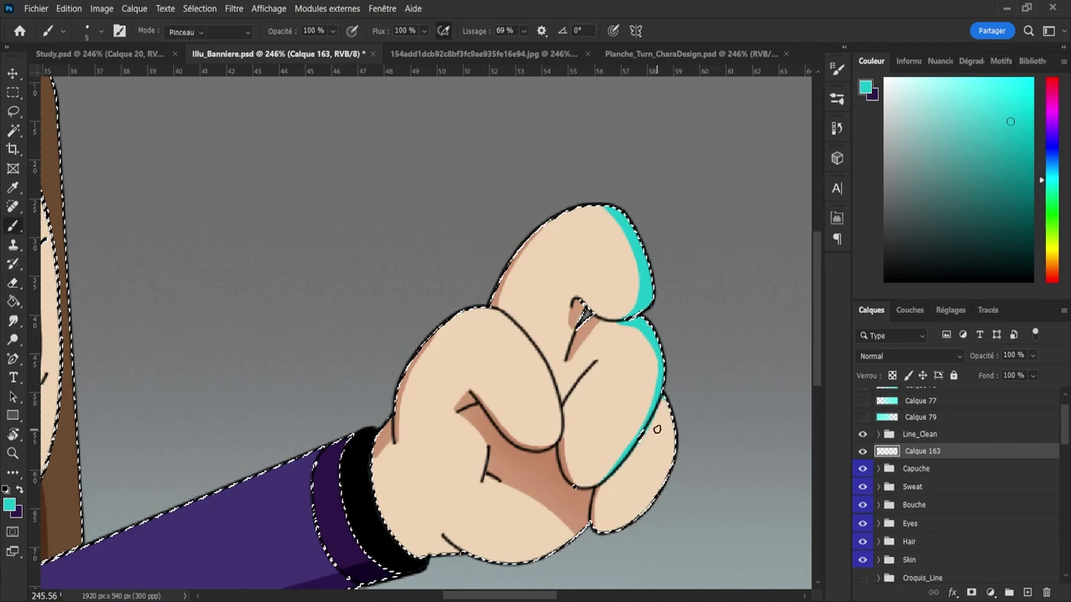
- Paint a tapering turquoise rim light along the outer edge of the fist's lowest finger
{"action": "key", "text": "e"}
{"action": "key", "text": "b"}
{"action": "left_click_drag", "start_coordinate": [662, 399], "coordinate": [679, 472]}
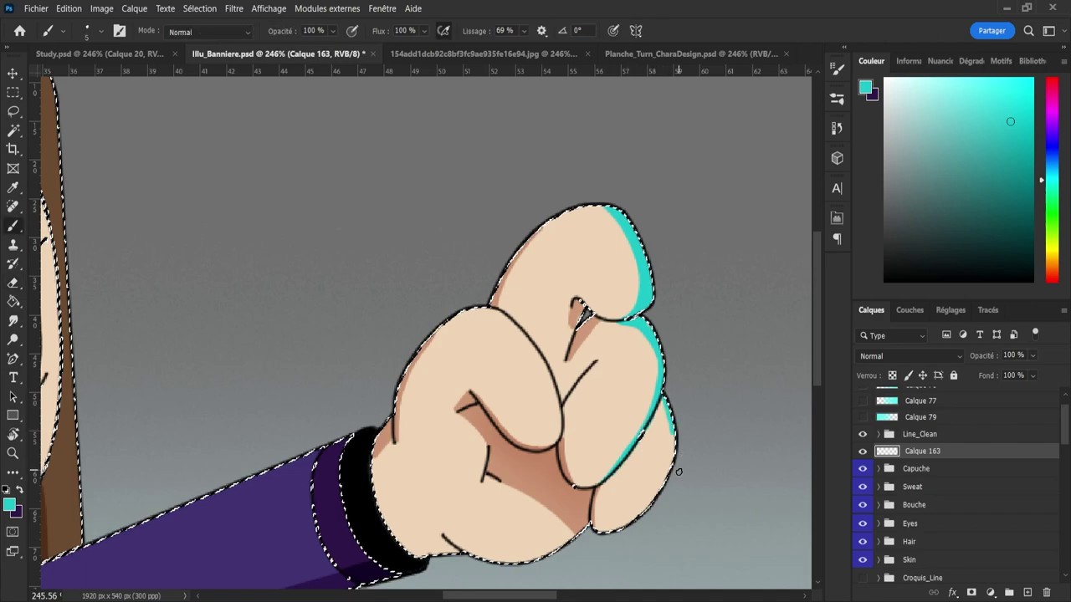
{"action": "key", "text": "ctrl+z"}
{"action": "left_click_drag", "start_coordinate": [662, 399], "coordinate": [683, 484]}
{"action": "key", "text": "ctrl+z"}
{"action": "left_click_drag", "start_coordinate": [661, 396], "coordinate": [674, 441]}
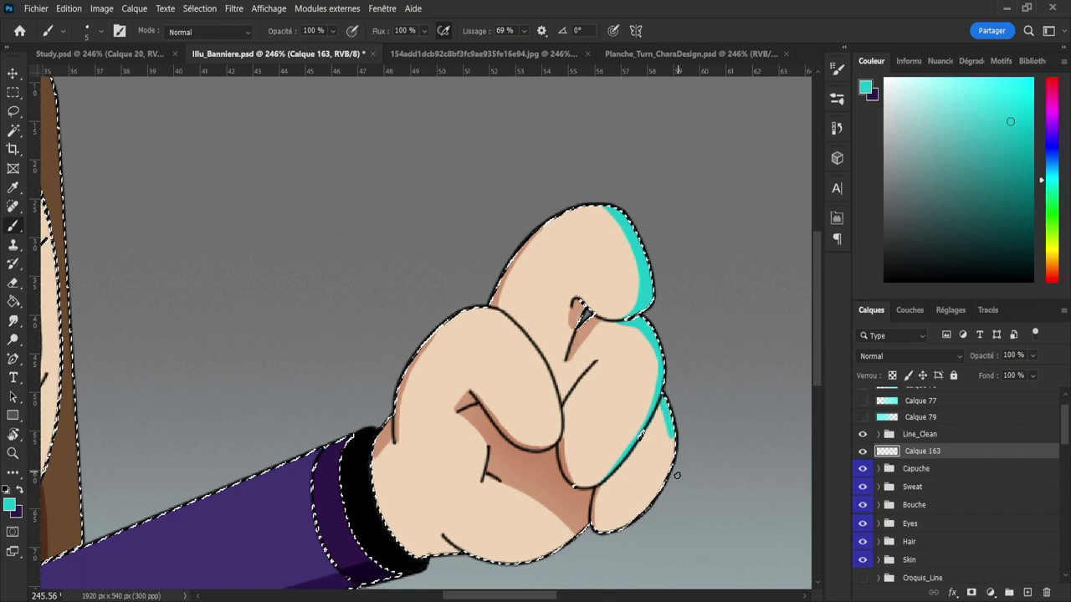
{"action": "left_click_drag", "start_coordinate": [660, 489], "coordinate": [638, 522]}
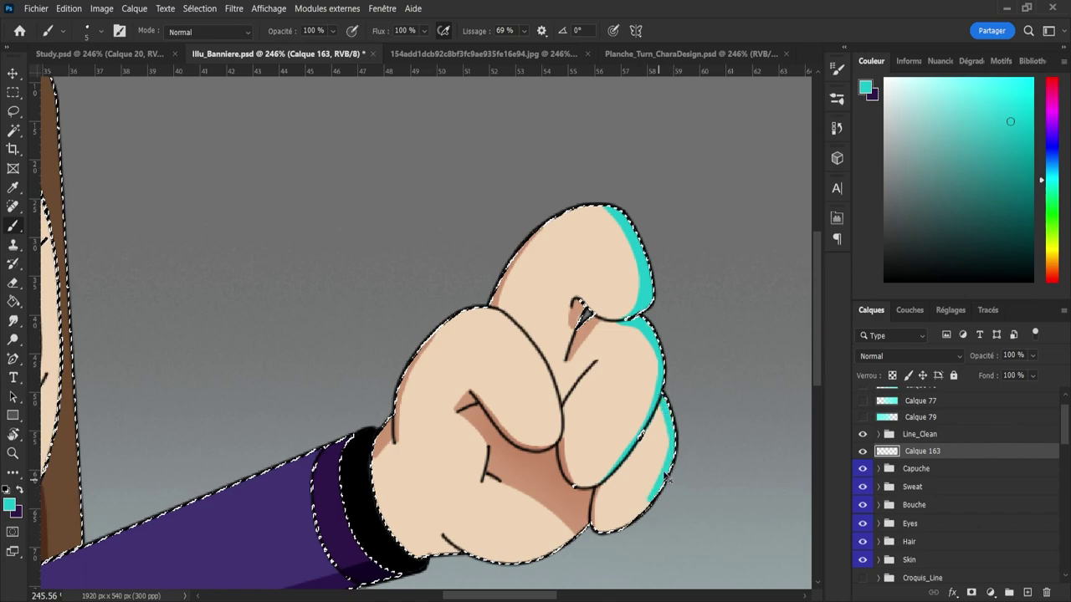
{"action": "key", "text": "ctrl+z"}
{"action": "left_click_drag", "start_coordinate": [675, 429], "coordinate": [643, 524]}
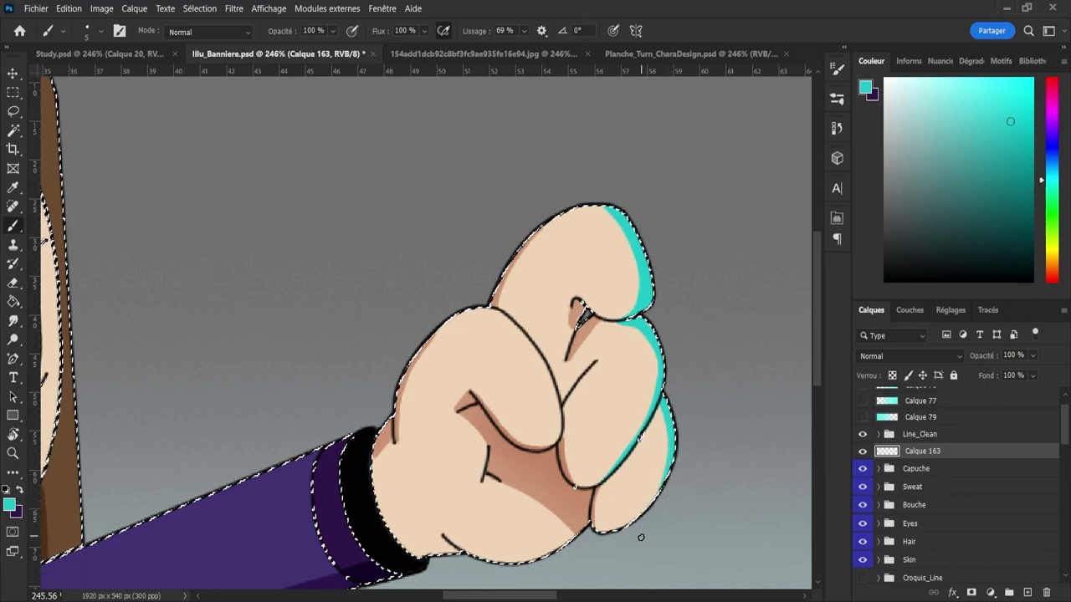
{"action": "key", "text": "ctrl+z"}
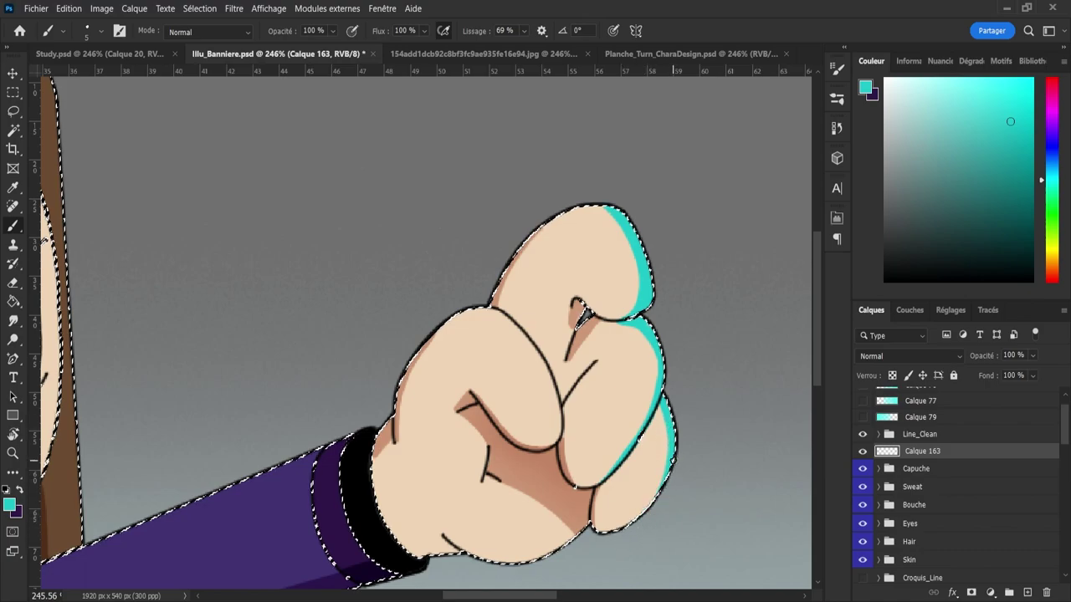
- Paint a turquoise rim light along the curved outer edge of the large front finger nearest the sleeve
{"action": "key", "text": "z"}
{"action": "mouse_move", "coordinate": [672, 472]}
{"action": "left_mouse_down"}
{"action": "mouse_move", "coordinate": [634, 457]}
{"action": "mouse_move", "coordinate": [670, 457]}
{"action": "left_mouse_up"}
{"action": "left_click_drag", "start_coordinate": [589, 383], "coordinate": [611, 383]}
{"action": "key", "text": "b"}
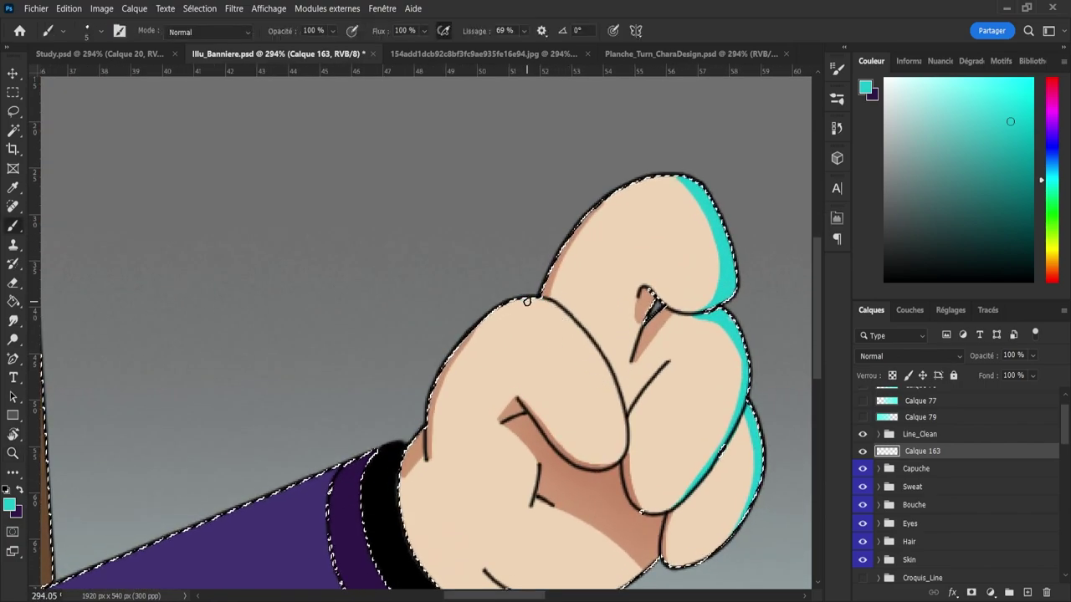
{"action": "left_click_drag", "start_coordinate": [524, 298], "coordinate": [570, 319]}
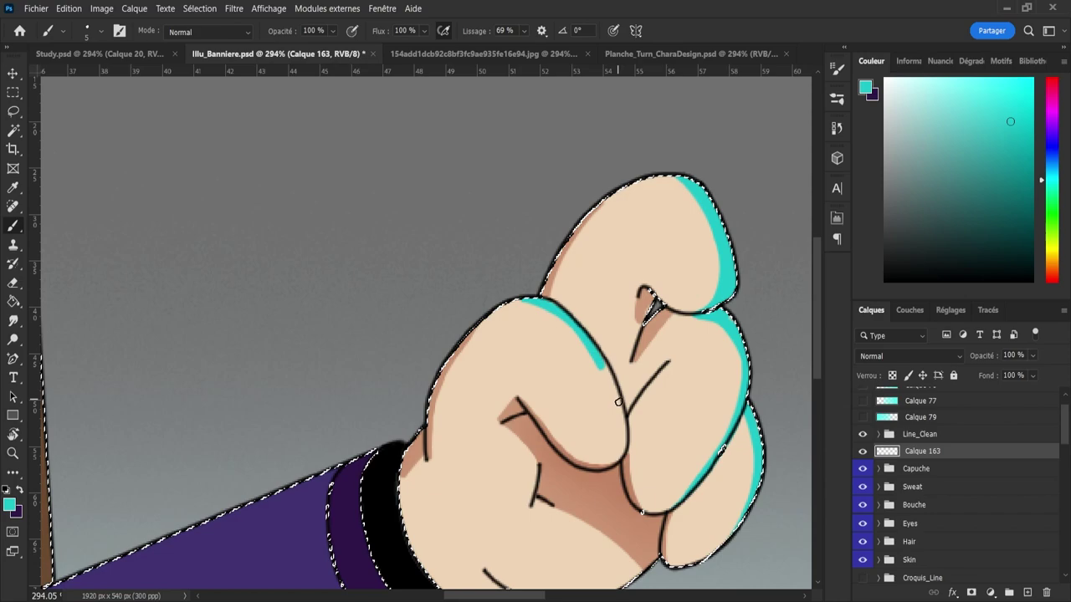
{"action": "key", "text": "ctrl+z"}
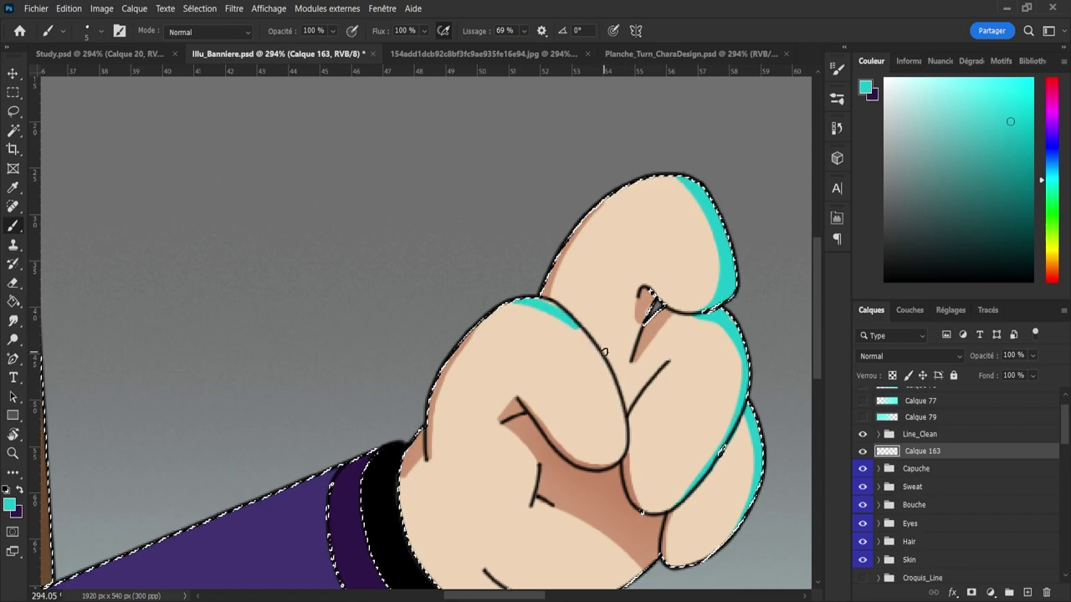
{"action": "mouse_move", "coordinate": [513, 299]}
{"action": "left_mouse_down"}
{"action": "mouse_move", "coordinate": [588, 330]}
{"action": "mouse_move", "coordinate": [613, 376]}
{"action": "mouse_move", "coordinate": [625, 467]}
{"action": "left_mouse_up"}
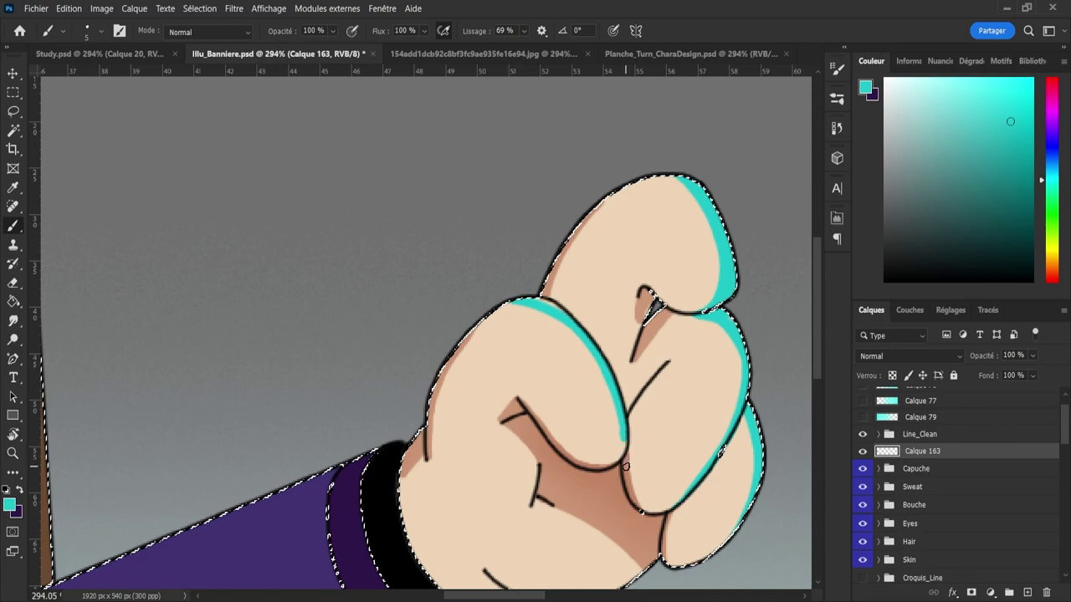
{"action": "key", "text": "e"}
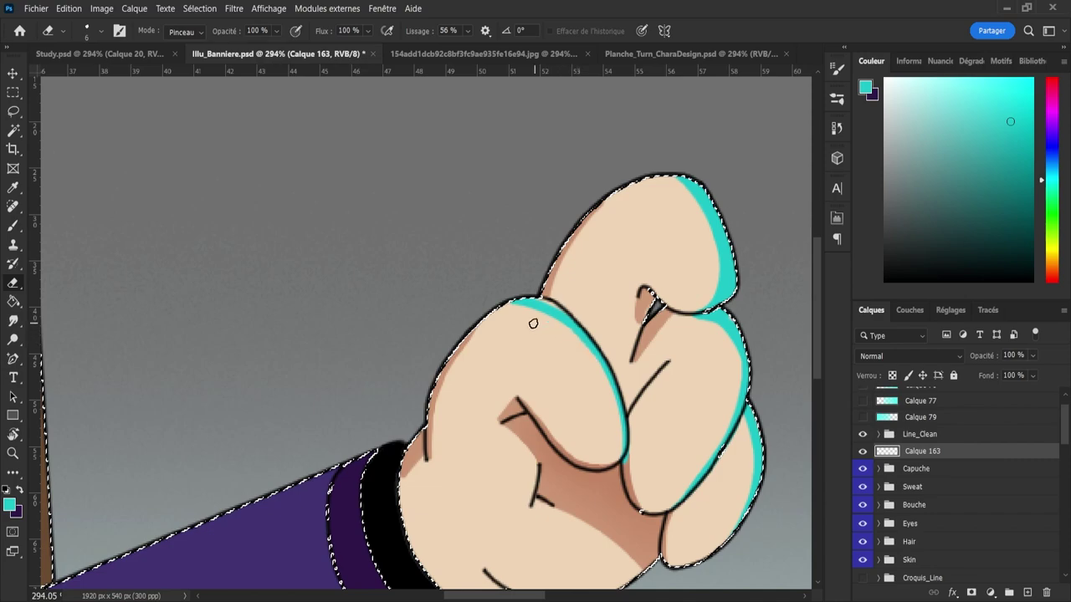
- Touch up the turquoise rim on the large front finger's outer edge with the brush
{"action": "key", "text": "b"}
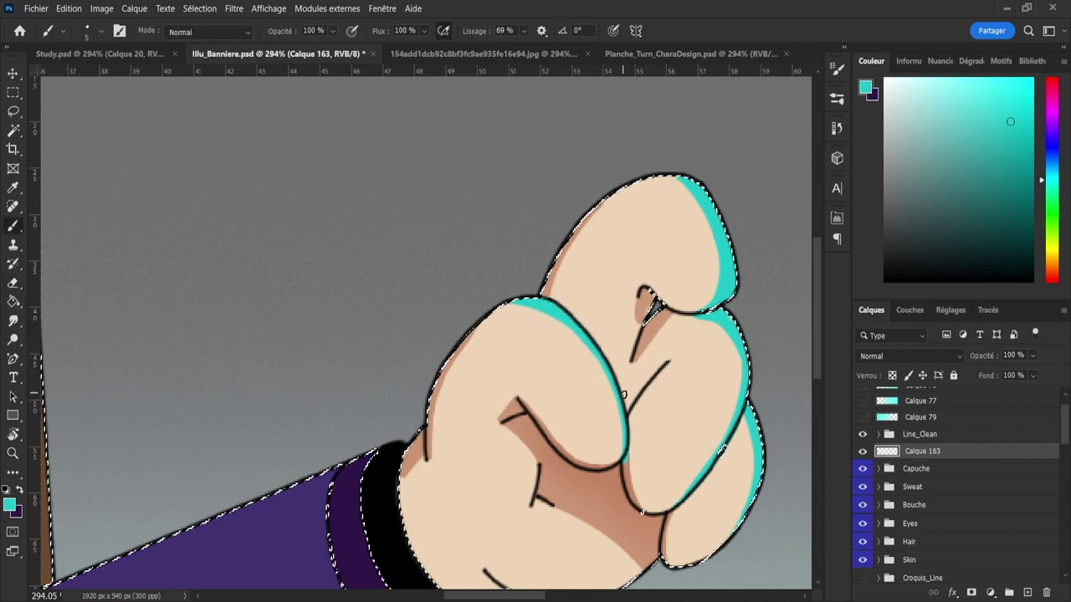
{"action": "key", "text": "e"}
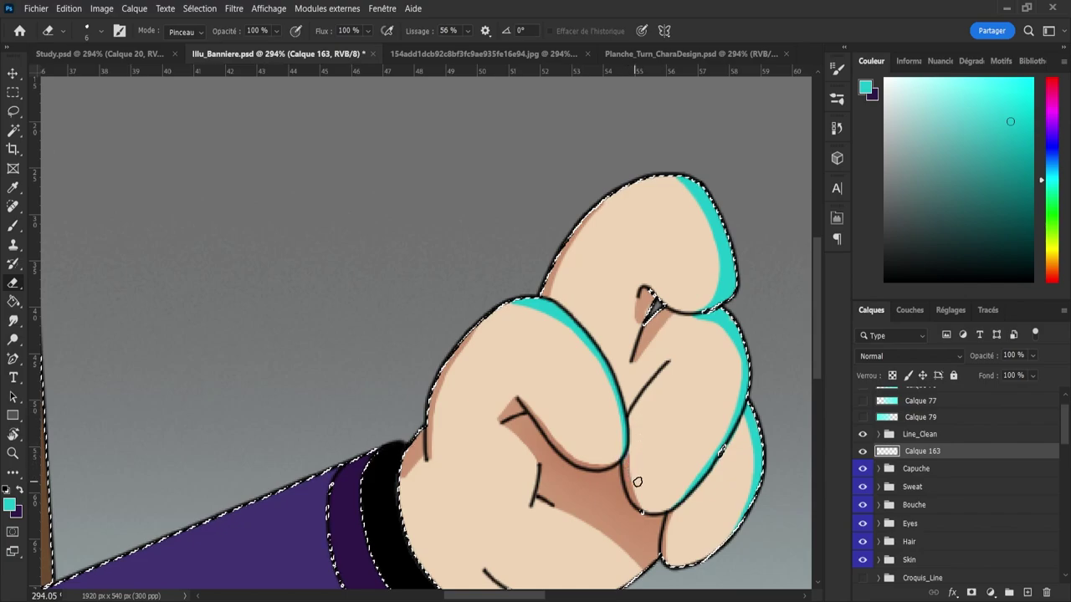
- Paint a turquoise rim light along the face's outer edge from forehead to chin with a 14 px brush
{"action": "key", "text": "z"}
{"action": "mouse_move", "coordinate": [665, 431]}
{"action": "left_mouse_down"}
{"action": "mouse_move", "coordinate": [596, 496]}
{"action": "mouse_move", "coordinate": [631, 504]}
{"action": "mouse_move", "coordinate": [562, 509]}
{"action": "mouse_move", "coordinate": [585, 485]}
{"action": "left_mouse_up"}
{"action": "mouse_move", "coordinate": [502, 472]}
{"action": "left_mouse_down"}
{"action": "mouse_move", "coordinate": [399, 506]}
{"action": "mouse_move", "coordinate": [401, 473]}
{"action": "mouse_move", "coordinate": [449, 427]}
{"action": "left_mouse_up"}
{"action": "key", "text": "b"}
{"action": "key", "text": "ctrl+z"}
{"action": "mouse_move", "coordinate": [392, 474]}
{"action": "left_mouse_down"}
{"action": "mouse_move", "coordinate": [450, 418]}
{"action": "mouse_move", "coordinate": [457, 287]}
{"action": "mouse_move", "coordinate": [427, 191]}
{"action": "mouse_move", "coordinate": [358, 132]}
{"action": "left_mouse_up"}
{"action": "mouse_move", "coordinate": [402, 179]}
{"action": "left_mouse_down"}
{"action": "mouse_move", "coordinate": [463, 238]}
{"action": "mouse_move", "coordinate": [427, 203]}
{"action": "mouse_move", "coordinate": [453, 287]}
{"action": "left_mouse_up"}
{"action": "key", "text": "ctrl+z"}
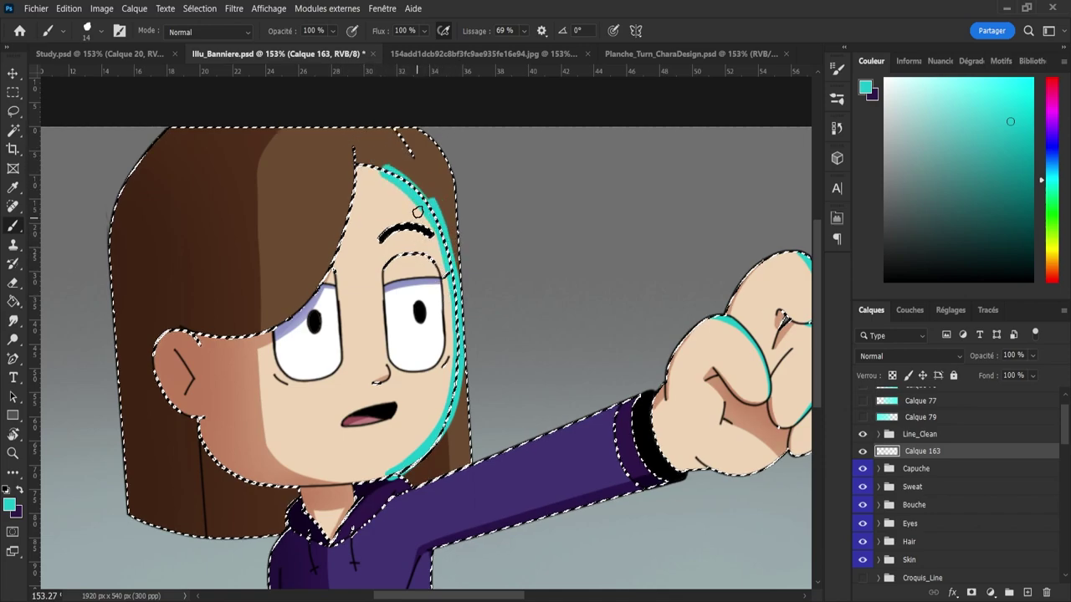
{"action": "key", "text": "ctrl+z"}
{"action": "mouse_move", "coordinate": [381, 165]}
{"action": "left_mouse_down"}
{"action": "mouse_move", "coordinate": [438, 209]}
{"action": "mouse_move", "coordinate": [455, 243]}
{"action": "left_mouse_up"}
- Enlarge the eraser to 17 px and erase the face rim's overspill from the hair along the forehead and cheek
{"action": "key", "text": "e"}
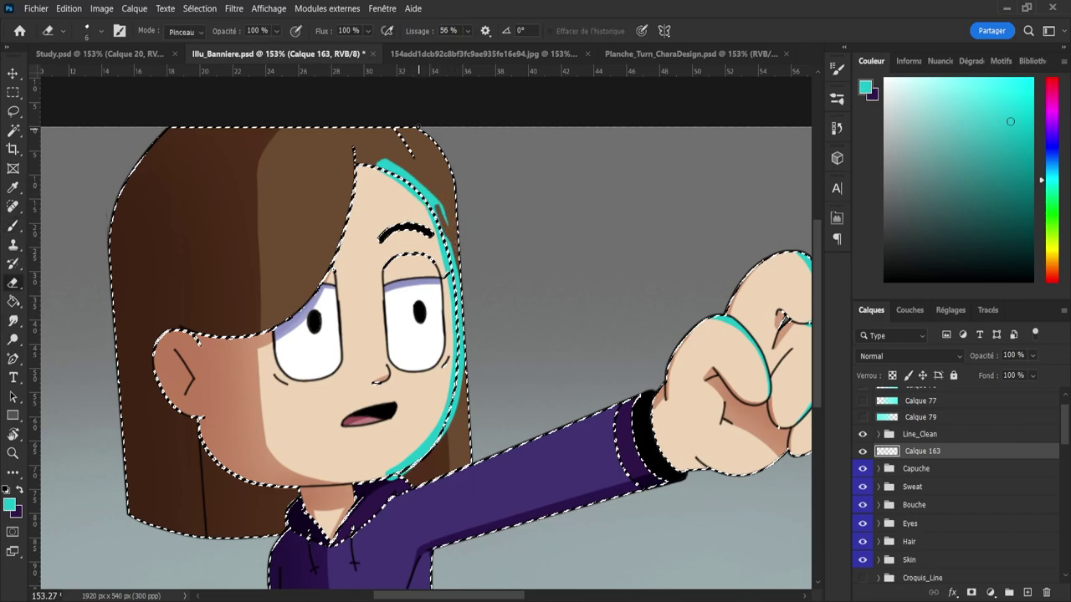
{"action": "left_click_drag", "start_coordinate": [402, 175], "coordinate": [459, 222]}
{"action": "key", "text": "bracketright"}
{"action": "key", "text": "bracketright"}
{"action": "key", "text": "bracketright"}
{"action": "key", "text": "bracketright"}
{"action": "key", "text": "bracketright"}
{"action": "key", "text": "bracketright"}
{"action": "mouse_move", "coordinate": [379, 160]}
{"action": "left_mouse_down"}
{"action": "mouse_move", "coordinate": [440, 198]}
{"action": "mouse_move", "coordinate": [460, 229]}
{"action": "mouse_move", "coordinate": [471, 354]}
{"action": "mouse_move", "coordinate": [452, 440]}
{"action": "left_mouse_up"}
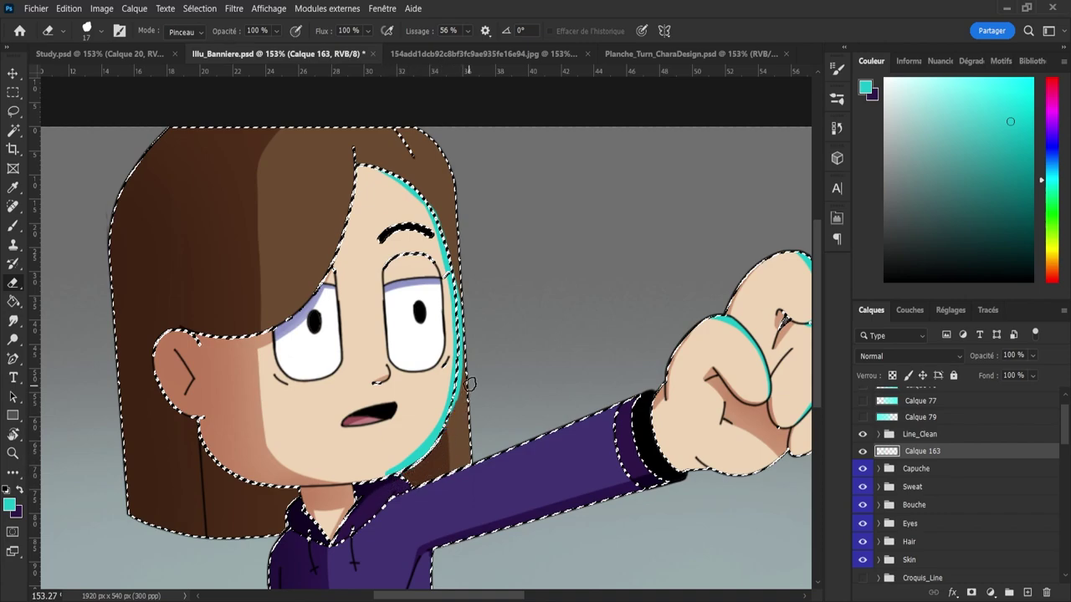
{"action": "mouse_move", "coordinate": [462, 391]}
{"action": "left_mouse_down"}
{"action": "mouse_move", "coordinate": [464, 290]}
{"action": "mouse_move", "coordinate": [467, 355]}
{"action": "left_mouse_up"}
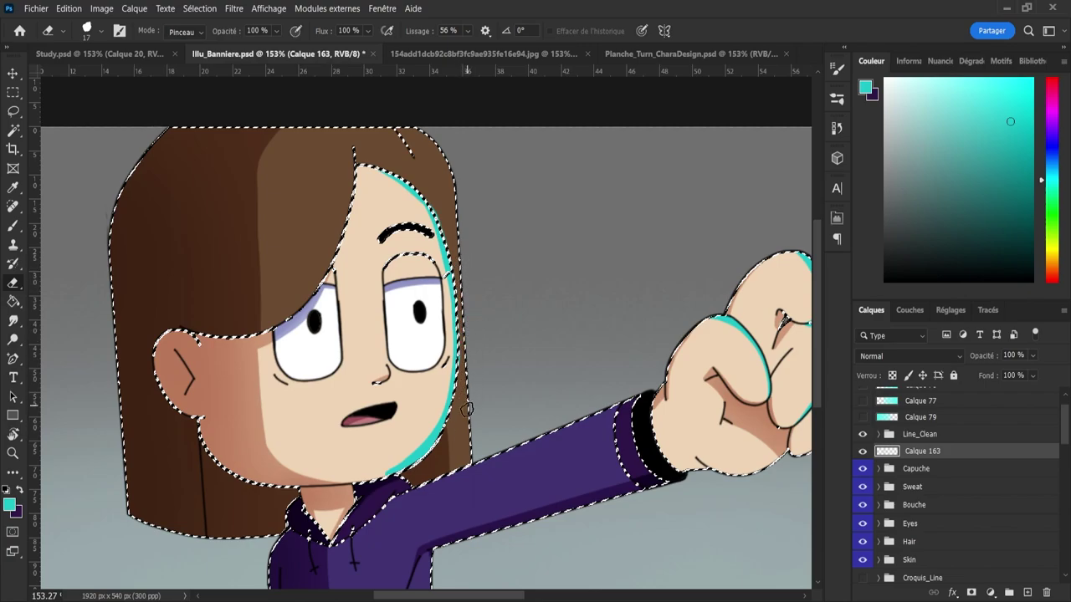
- Thicken the turquoise rim on the forehead beside the eyebrow and trim its inner edge with an 8 px eraser
{"action": "key", "text": "b"}
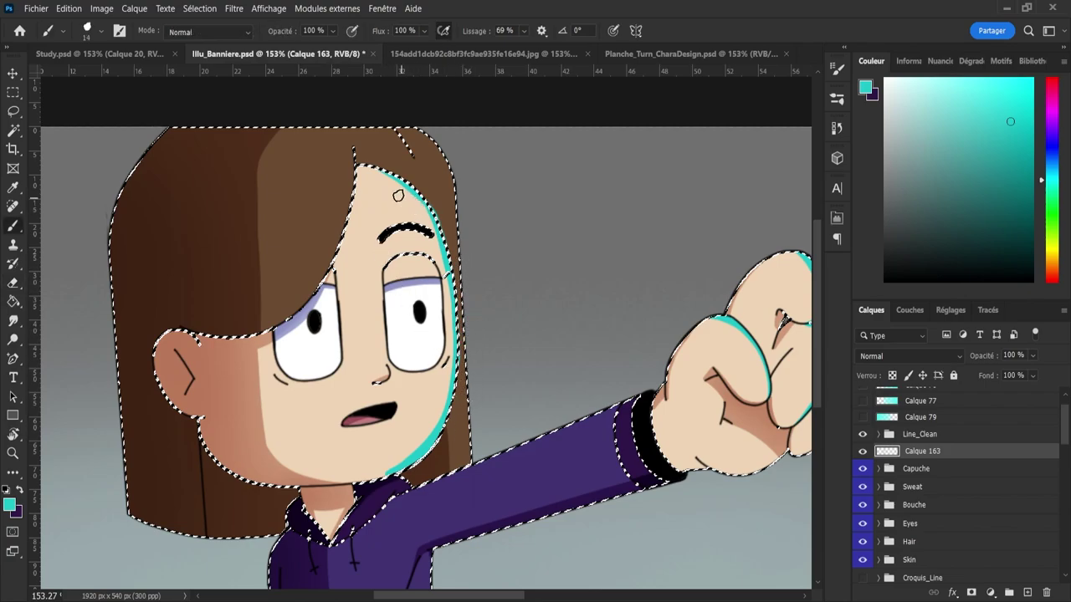
{"action": "key", "text": "z"}
{"action": "left_click_drag", "start_coordinate": [375, 179], "coordinate": [421, 194]}
{"action": "key", "text": "b"}
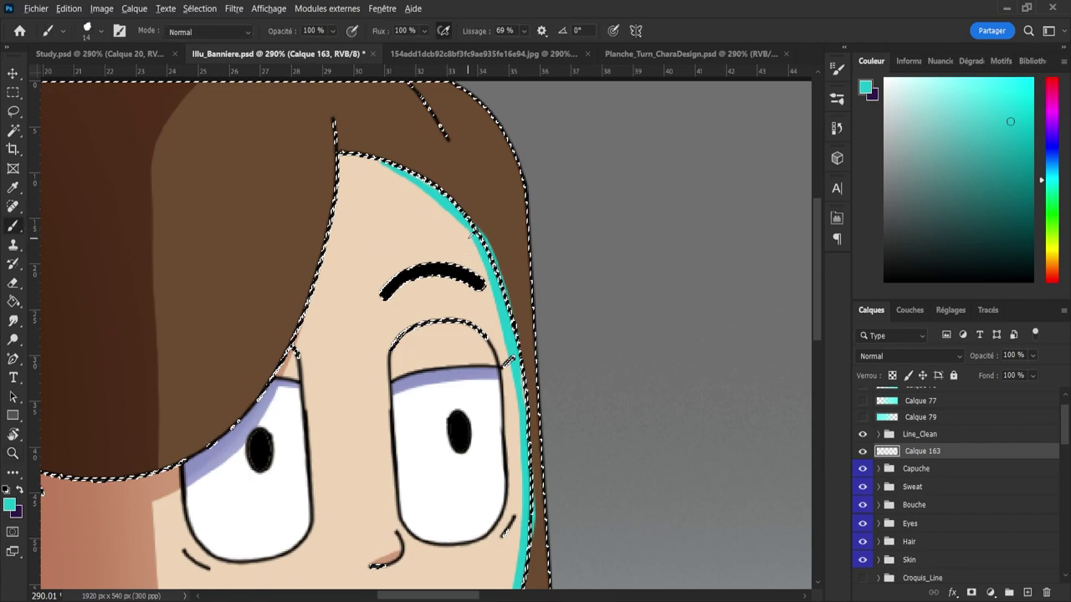
{"action": "mouse_move", "coordinate": [469, 236]}
{"action": "left_mouse_down"}
{"action": "mouse_move", "coordinate": [454, 222]}
{"action": "mouse_move", "coordinate": [468, 247]}
{"action": "left_mouse_up"}
{"action": "key", "text": "e"}
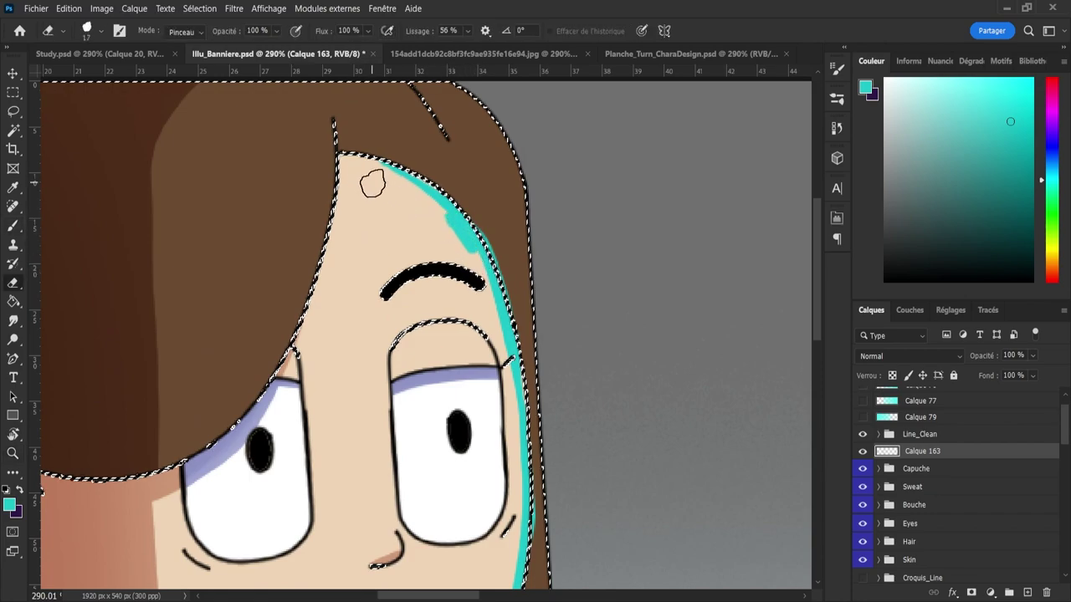
{"action": "key", "text": "bracketleft"}
{"action": "key", "text": "bracketleft"}
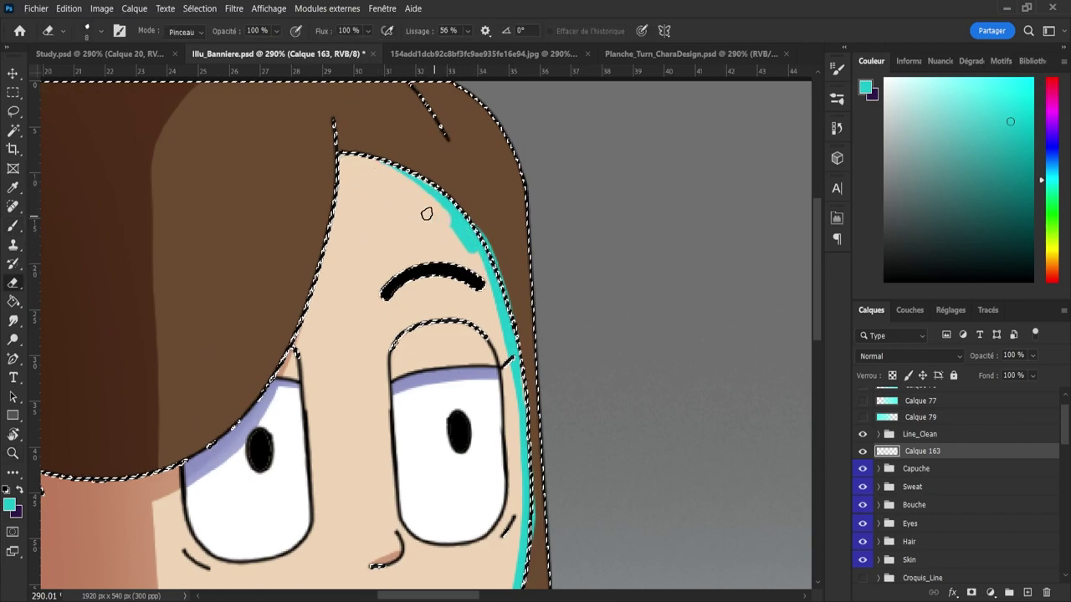
{"action": "mouse_move", "coordinate": [366, 167]}
{"action": "left_mouse_down"}
{"action": "mouse_move", "coordinate": [445, 216]}
{"action": "mouse_move", "coordinate": [486, 284]}
{"action": "left_mouse_up"}
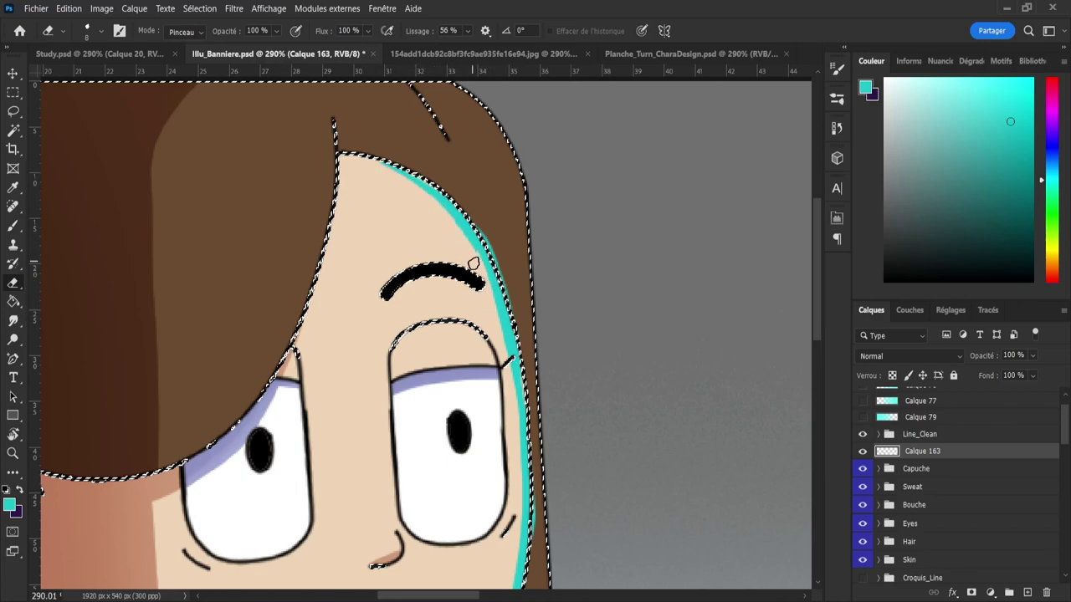
{"action": "left_click_drag", "start_coordinate": [478, 267], "coordinate": [454, 224]}
{"action": "key", "text": "ctrl+z"}
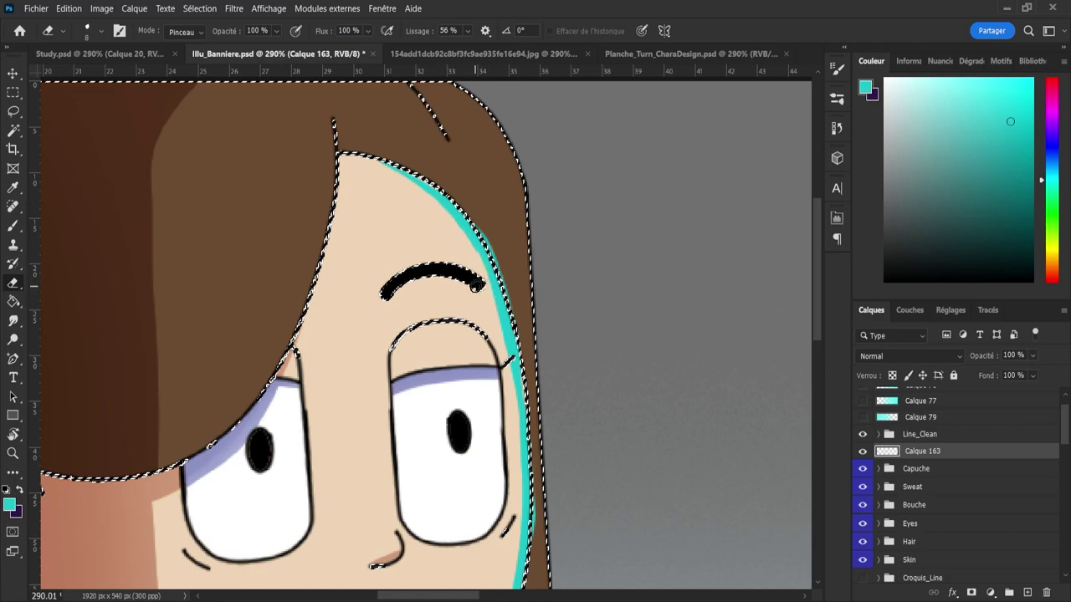
- Smooth the face rim beside the eyebrow and eye with a 5 px brush and erase the turquoise spill on the adjacent hair
{"action": "key", "text": "b"}
{"action": "key", "text": "bracketleft"}
{"action": "key", "text": "bracketleft"}
{"action": "key", "text": "bracketleft"}
{"action": "key", "text": "bracketleft"}
{"action": "key", "text": "bracketleft"}
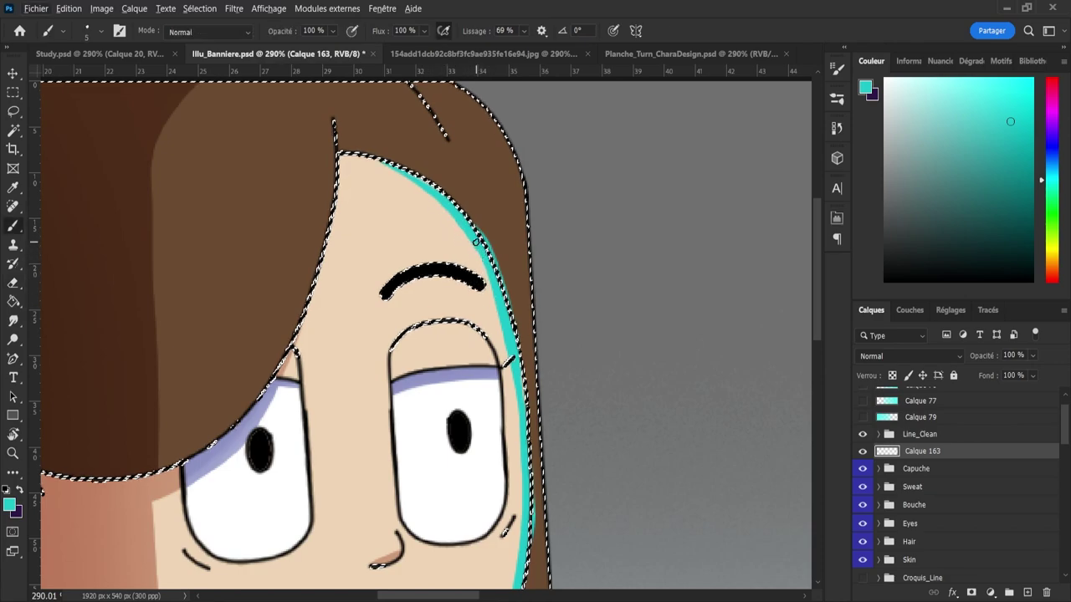
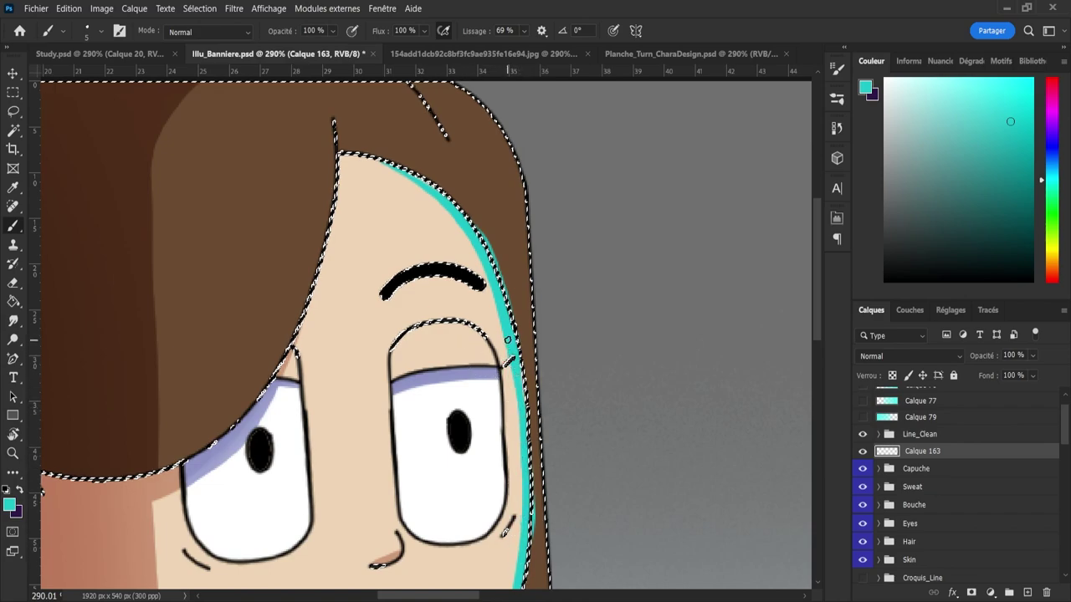
{"action": "left_click_drag", "start_coordinate": [522, 423], "coordinate": [525, 461]}
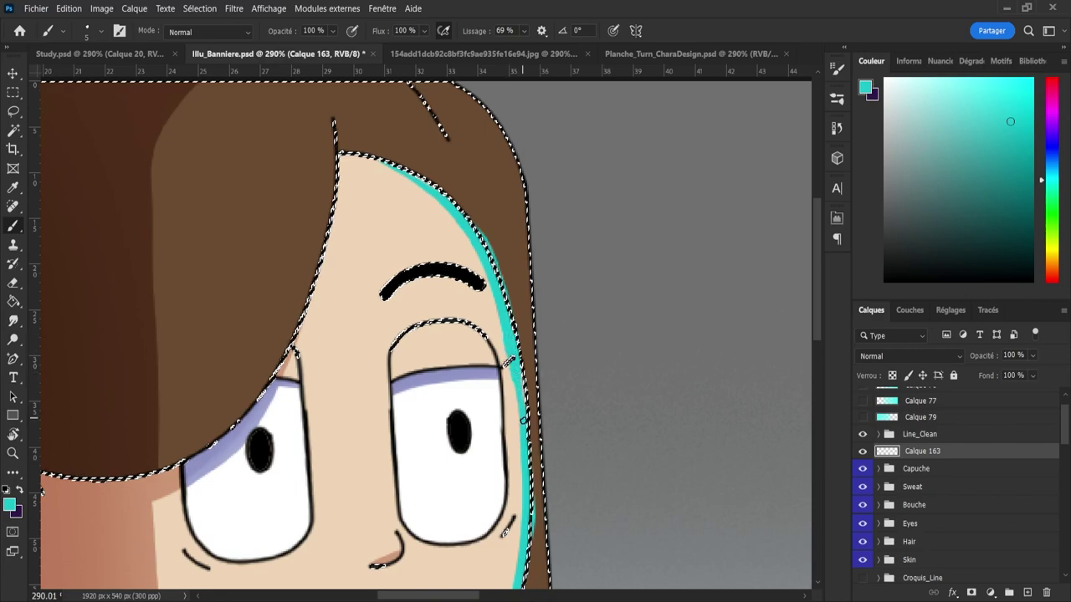
{"action": "key", "text": "e"}
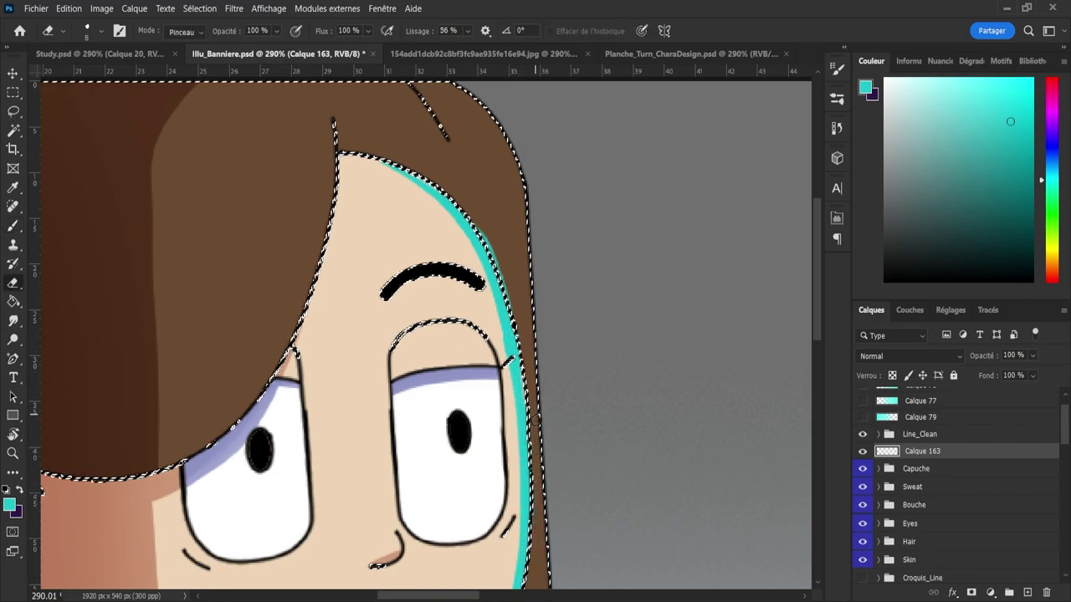
{"action": "key", "text": "b"}
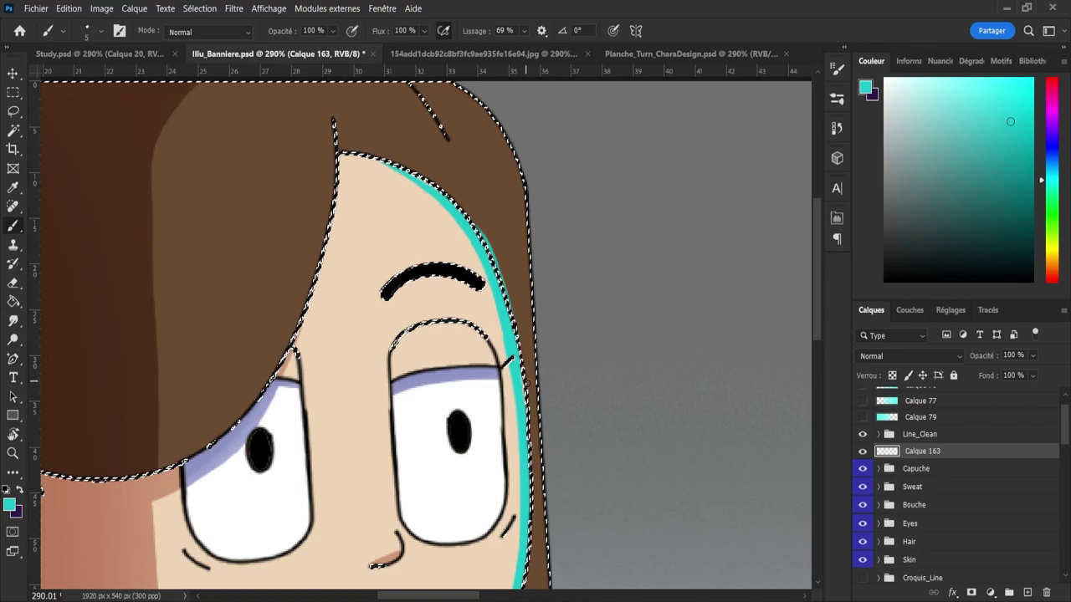
{"action": "key", "text": "e"}
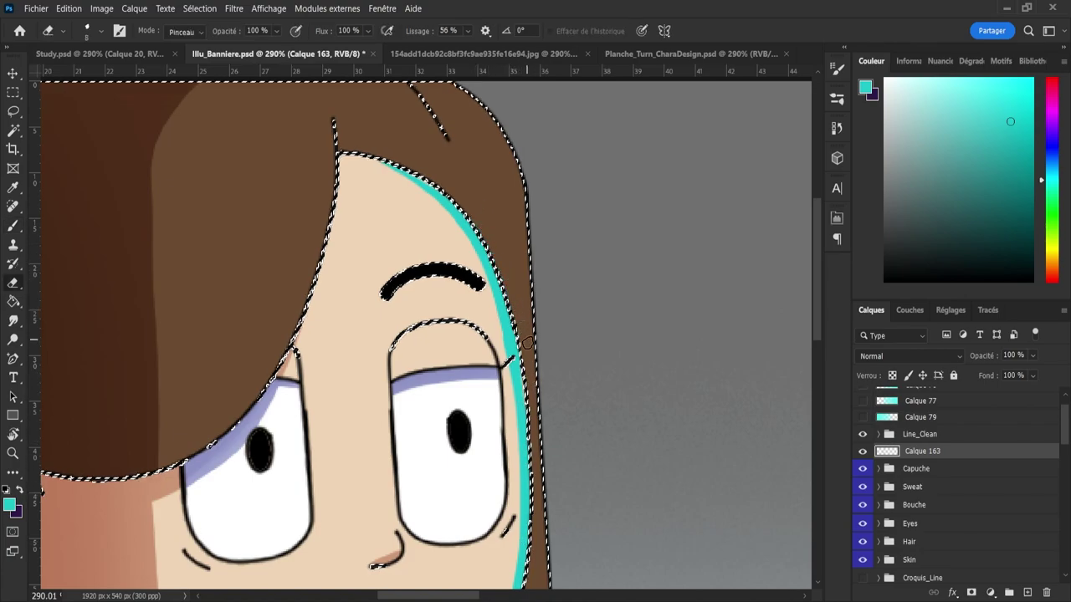
{"action": "key", "text": "z"}
{"action": "left_click_drag", "start_coordinate": [553, 365], "coordinate": [541, 374]}
{"action": "left_click_drag", "start_coordinate": [532, 415], "coordinate": [560, 423]}
{"action": "key", "text": "b"}
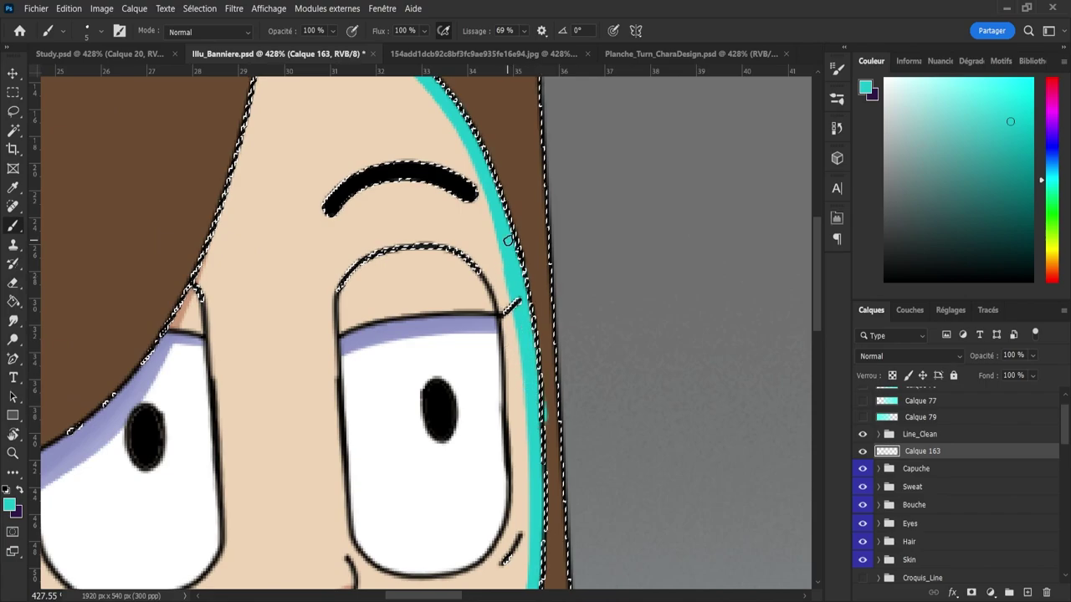
- Extend the turquoise rim along the jaw to a tapered end under the chin and erase its overspill on the hair
{"action": "key", "text": "z"}
{"action": "left_click_drag", "start_coordinate": [523, 242], "coordinate": [491, 315]}
{"action": "left_click_drag", "start_coordinate": [497, 483], "coordinate": [533, 482]}
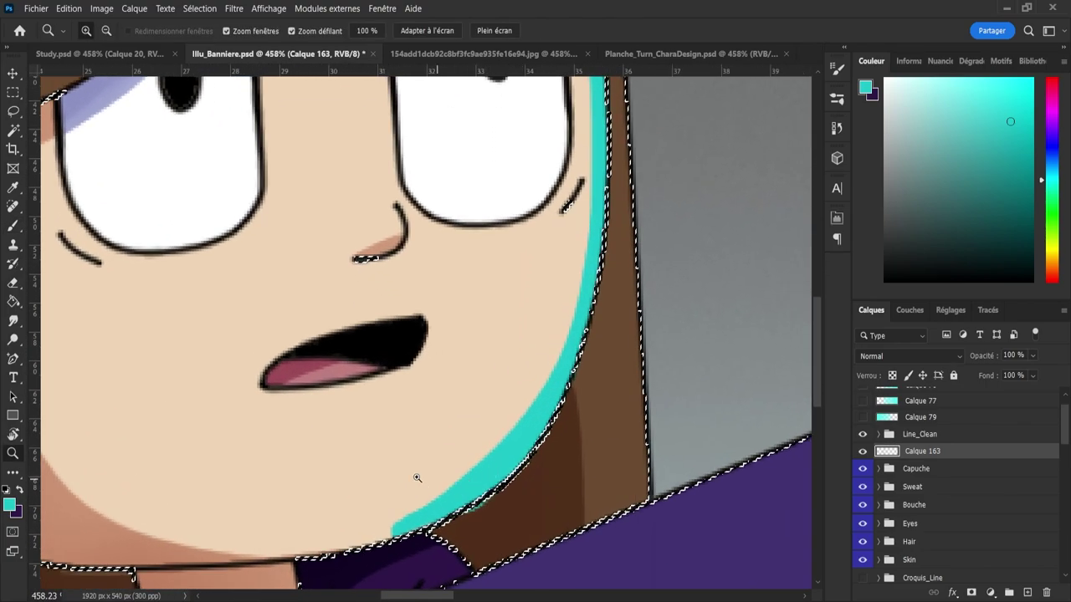
{"action": "key", "text": "b"}
{"action": "mouse_move", "coordinate": [406, 526]}
{"action": "left_mouse_down"}
{"action": "mouse_move", "coordinate": [316, 560]}
{"action": "mouse_move", "coordinate": [365, 539]}
{"action": "mouse_move", "coordinate": [350, 539]}
{"action": "mouse_move", "coordinate": [365, 568]}
{"action": "mouse_move", "coordinate": [353, 564]}
{"action": "mouse_move", "coordinate": [398, 557]}
{"action": "mouse_move", "coordinate": [336, 542]}
{"action": "mouse_move", "coordinate": [425, 506]}
{"action": "mouse_move", "coordinate": [341, 541]}
{"action": "mouse_move", "coordinate": [460, 473]}
{"action": "mouse_move", "coordinate": [549, 359]}
{"action": "left_mouse_up"}
{"action": "key", "text": "z"}
{"action": "key", "text": "e"}
{"action": "key", "text": "ctrl+z"}
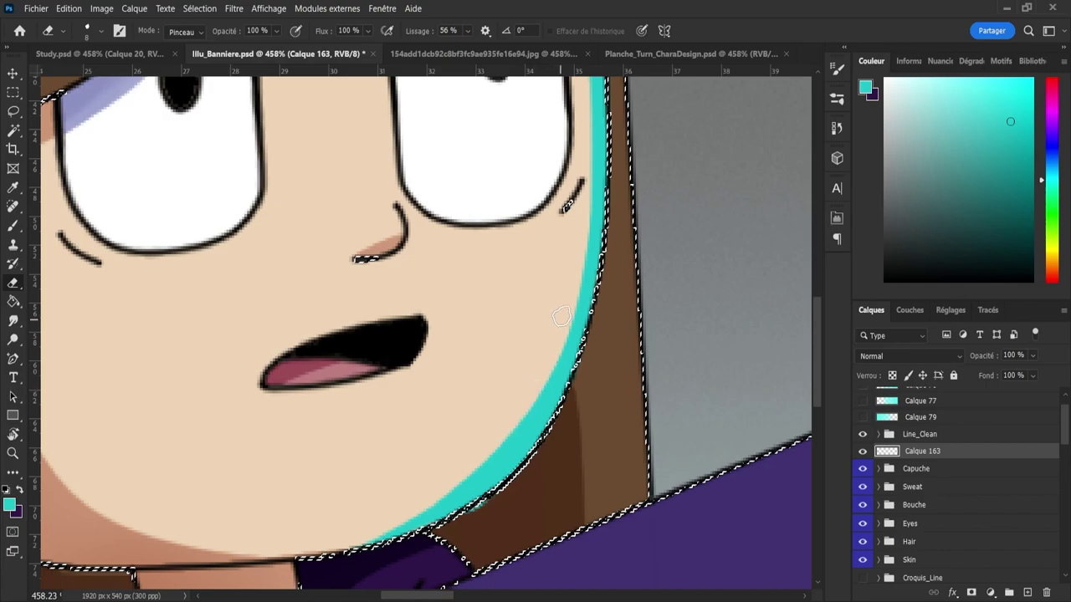
{"action": "left_click_drag", "start_coordinate": [463, 522], "coordinate": [507, 495]}
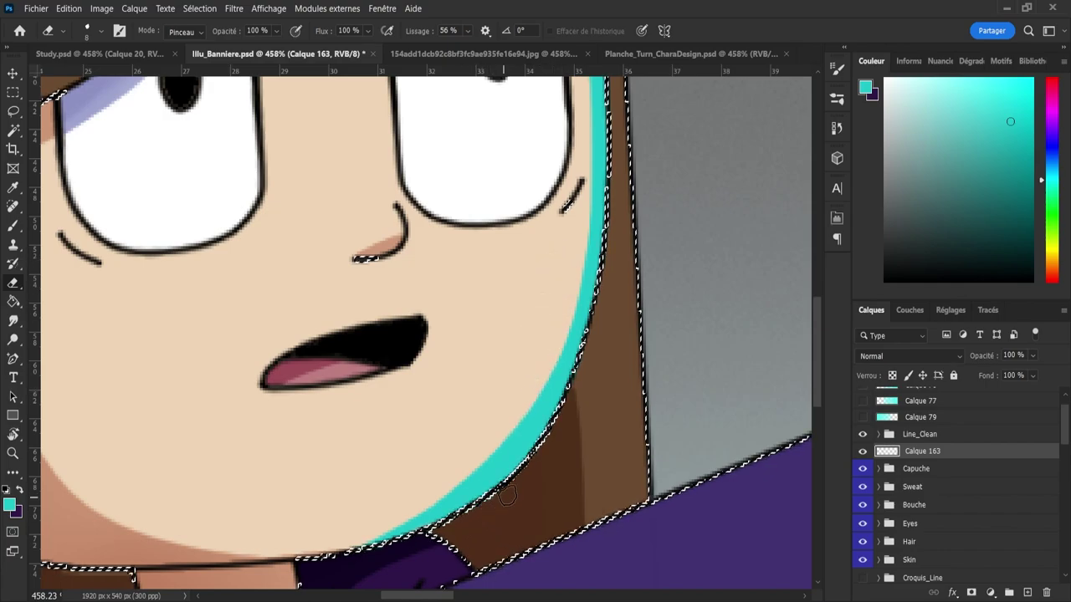
- Paint a thin turquoise rim along the outer curve of the upper eyelid on the eye nearest the fist
{"action": "key", "text": "z"}
{"action": "left_click_drag", "start_coordinate": [559, 471], "coordinate": [527, 365]}
{"action": "mouse_move", "coordinate": [548, 192]}
{"action": "left_mouse_down"}
{"action": "mouse_move", "coordinate": [535, 122]}
{"action": "mouse_move", "coordinate": [538, 190]}
{"action": "mouse_move", "coordinate": [584, 233]}
{"action": "left_mouse_up"}
{"action": "key", "text": "b"}
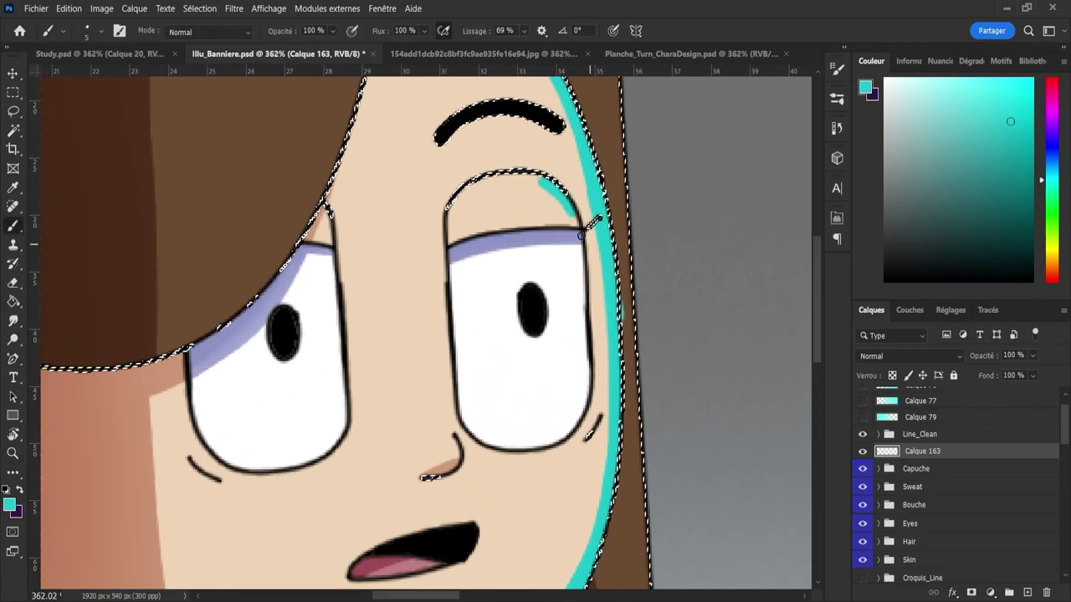
{"action": "key", "text": "ctrl+z"}
{"action": "mouse_move", "coordinate": [529, 174]}
{"action": "left_mouse_down"}
{"action": "mouse_move", "coordinate": [574, 203]}
{"action": "mouse_move", "coordinate": [589, 254]}
{"action": "left_mouse_up"}
{"action": "key", "text": "e"}
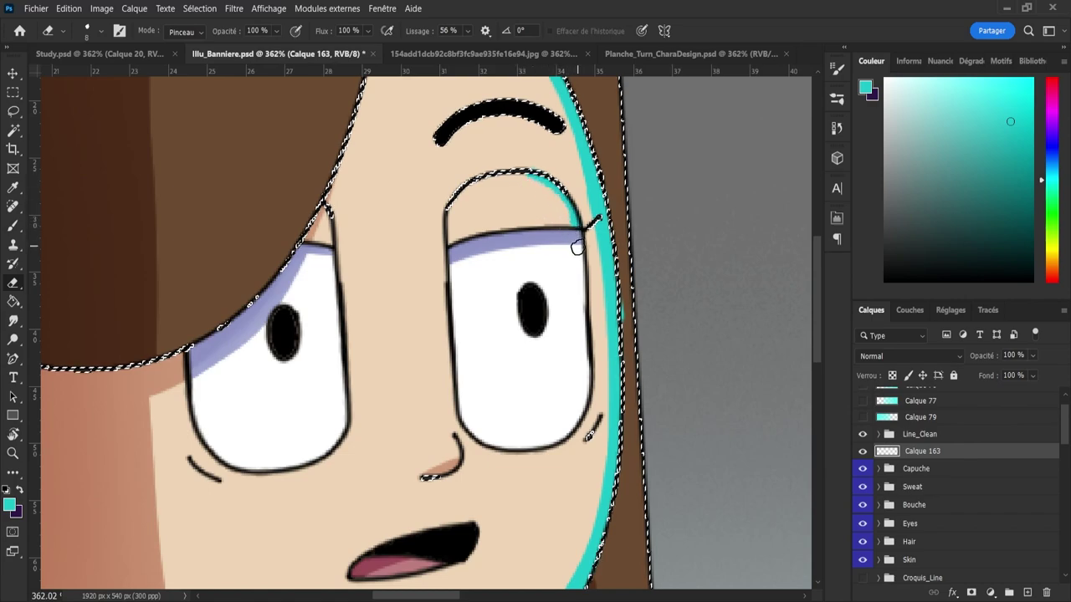
- Paint a turquoise rim along the outer and lower edge of the eyeball nearest the fist and thin its inner edge with the eraser
{"action": "key", "text": "b"}
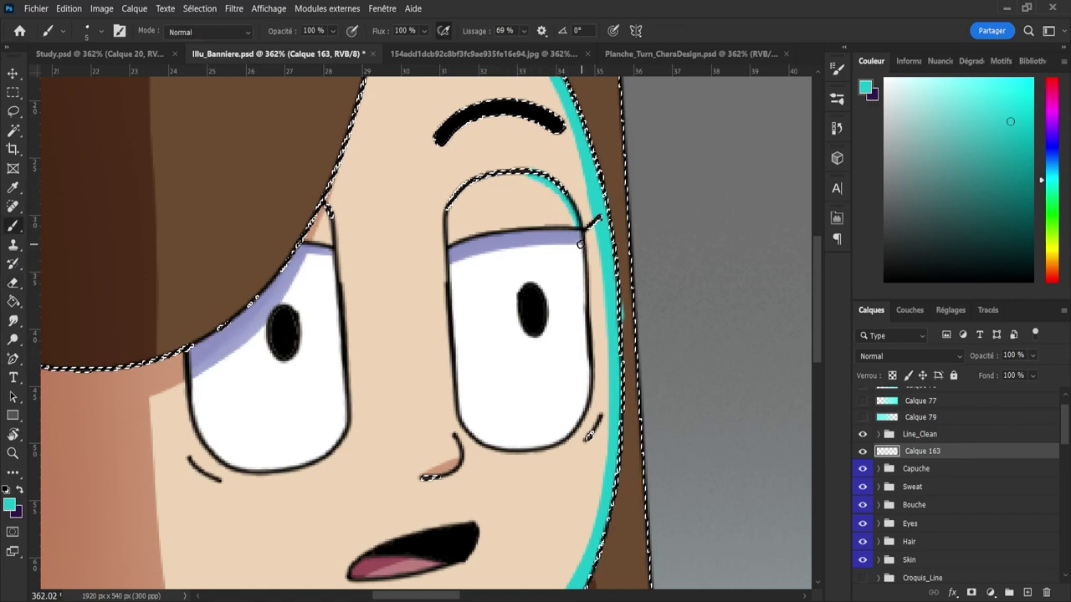
{"action": "left_click_drag", "start_coordinate": [553, 443], "coordinate": [590, 396]}
{"action": "key", "text": "ctrl+z"}
{"action": "mouse_move", "coordinate": [533, 445]}
{"action": "left_mouse_down"}
{"action": "mouse_move", "coordinate": [581, 429]}
{"action": "mouse_move", "coordinate": [544, 445]}
{"action": "mouse_move", "coordinate": [581, 429]}
{"action": "mouse_move", "coordinate": [563, 433]}
{"action": "mouse_move", "coordinate": [595, 392]}
{"action": "left_mouse_up"}
{"action": "key", "text": "ctrl+z"}
{"action": "key", "text": "ctrl+z"}
{"action": "key", "text": "ctrl+z"}
{"action": "mouse_move", "coordinate": [530, 442]}
{"action": "left_mouse_down"}
{"action": "mouse_move", "coordinate": [576, 431]}
{"action": "mouse_move", "coordinate": [593, 391]}
{"action": "mouse_move", "coordinate": [574, 208]}
{"action": "left_mouse_up"}
{"action": "key", "text": "e"}
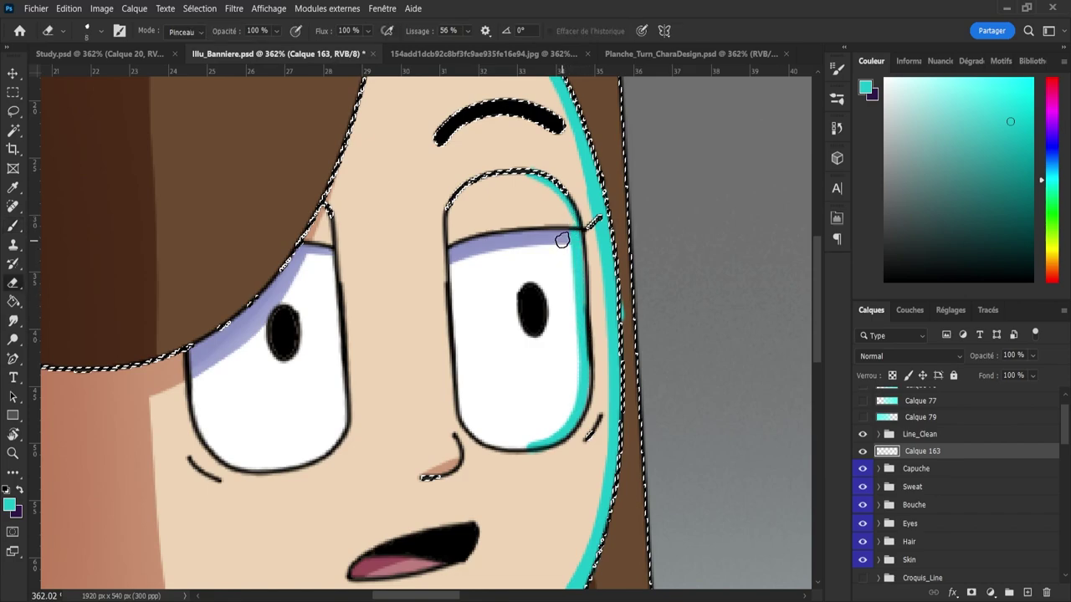
{"action": "mouse_move", "coordinate": [572, 282]}
{"action": "left_mouse_down"}
{"action": "mouse_move", "coordinate": [571, 414]}
{"action": "mouse_move", "coordinate": [507, 438]}
{"action": "left_mouse_up"}
- Paint a turquoise crescent highlight on the outer side of the pupil nearest the fist and trim it with the eraser
{"action": "key", "text": "b"}
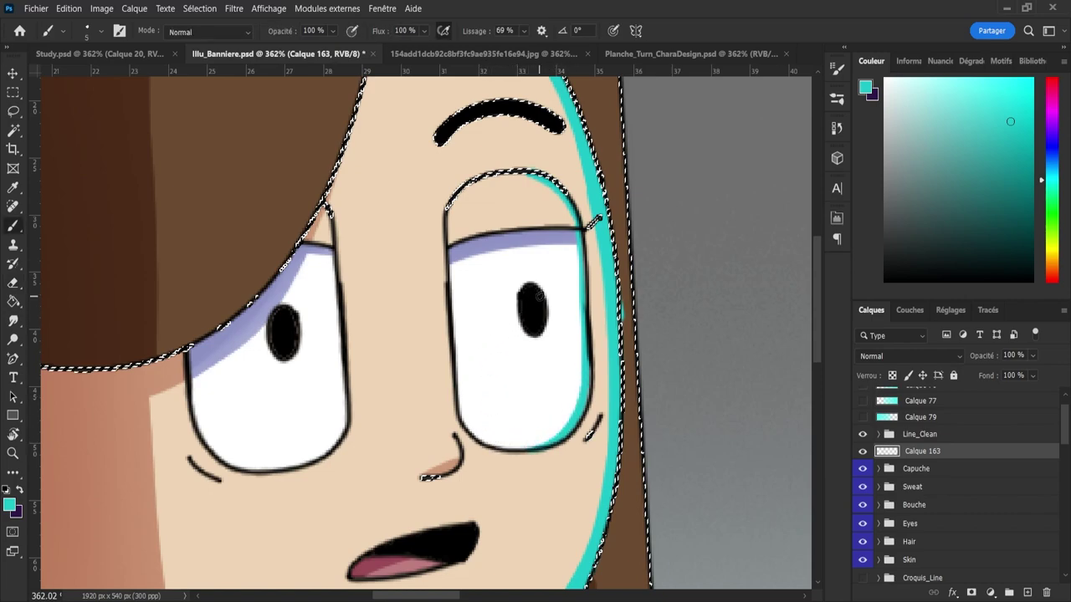
{"action": "left_click_drag", "start_coordinate": [531, 287], "coordinate": [547, 325]}
{"action": "key", "text": "ctrl+z"}
{"action": "left_click_drag", "start_coordinate": [531, 287], "coordinate": [549, 334]}
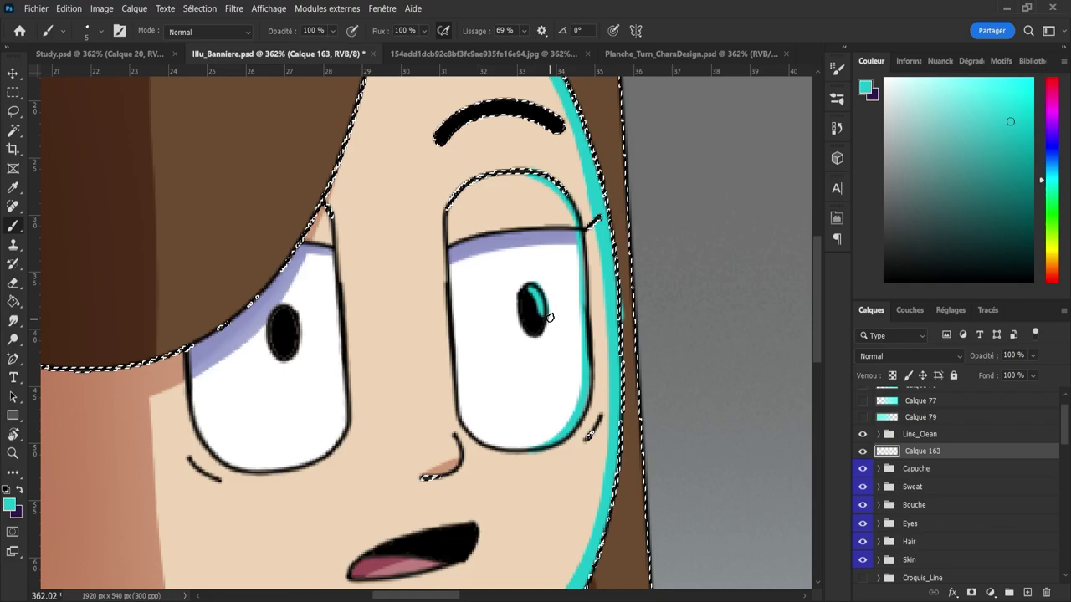
{"action": "key", "text": "e"}
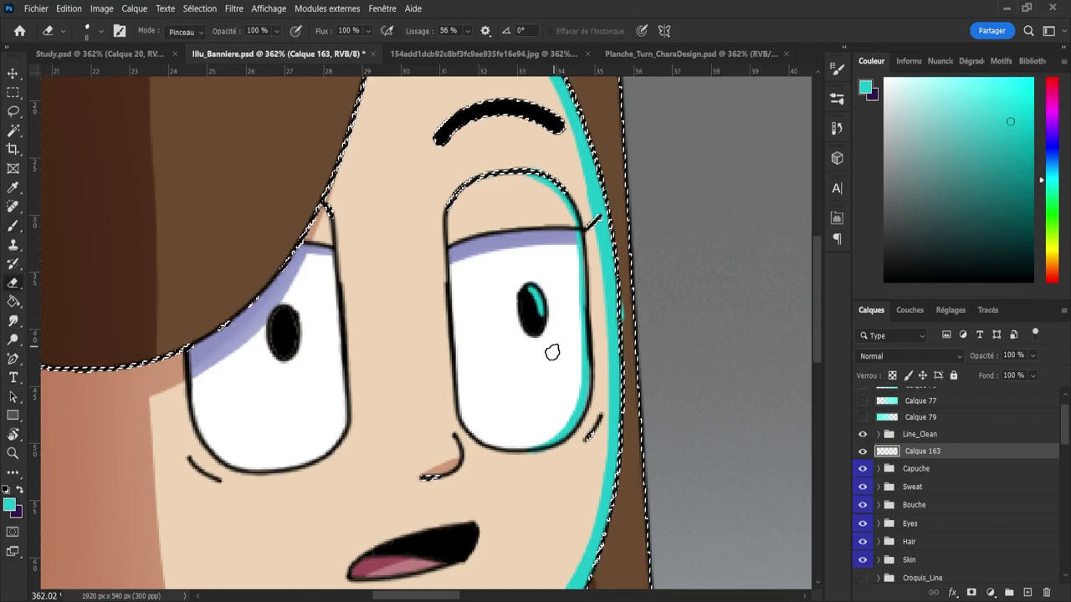
- Paint a matching turquoise crescent highlight in the pupil of the eye under the fringe and trim its outer edge
{"action": "key", "text": "z"}
{"action": "mouse_move", "coordinate": [499, 370]}
{"action": "left_mouse_down"}
{"action": "mouse_move", "coordinate": [424, 353]}
{"action": "mouse_move", "coordinate": [481, 369]}
{"action": "mouse_move", "coordinate": [491, 337]}
{"action": "left_mouse_up"}
{"action": "key", "text": "b"}
{"action": "key", "text": "z"}
{"action": "key", "text": "b"}
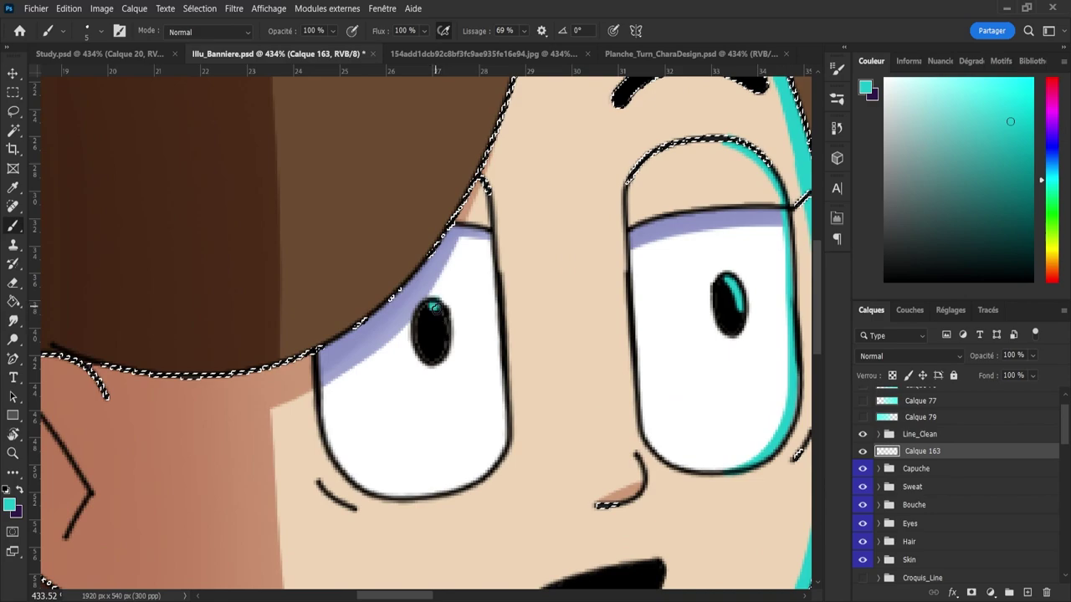
{"action": "left_click_drag", "start_coordinate": [434, 304], "coordinate": [444, 350]}
{"action": "key", "text": "ctrl+z"}
{"action": "left_click_drag", "start_coordinate": [435, 303], "coordinate": [447, 365]}
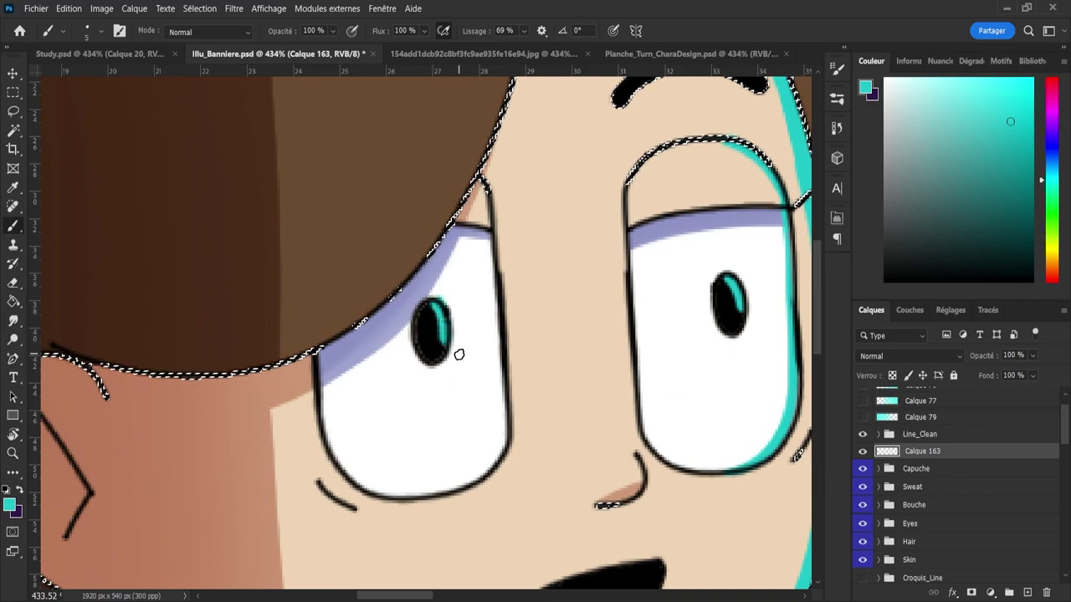
{"action": "key", "text": "e"}
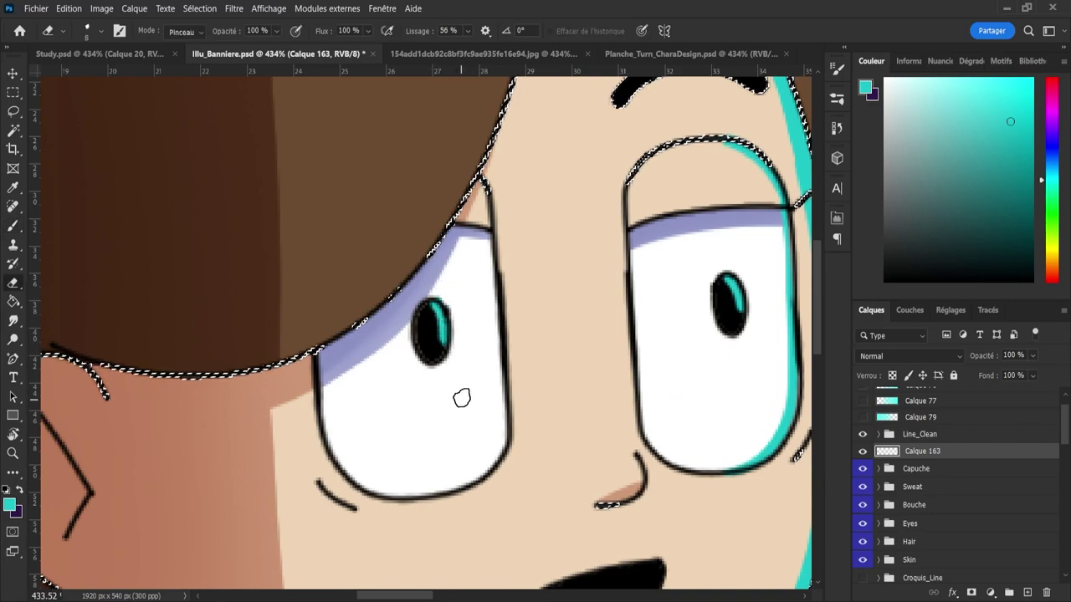
- Paint a turquoise rim along the lower curve and nose-side edge of the eyeball under the fringe and thin it with the eraser
{"action": "key", "text": "b"}
{"action": "left_click_drag", "start_coordinate": [456, 487], "coordinate": [494, 438]}
{"action": "key", "text": "ctrl+z"}
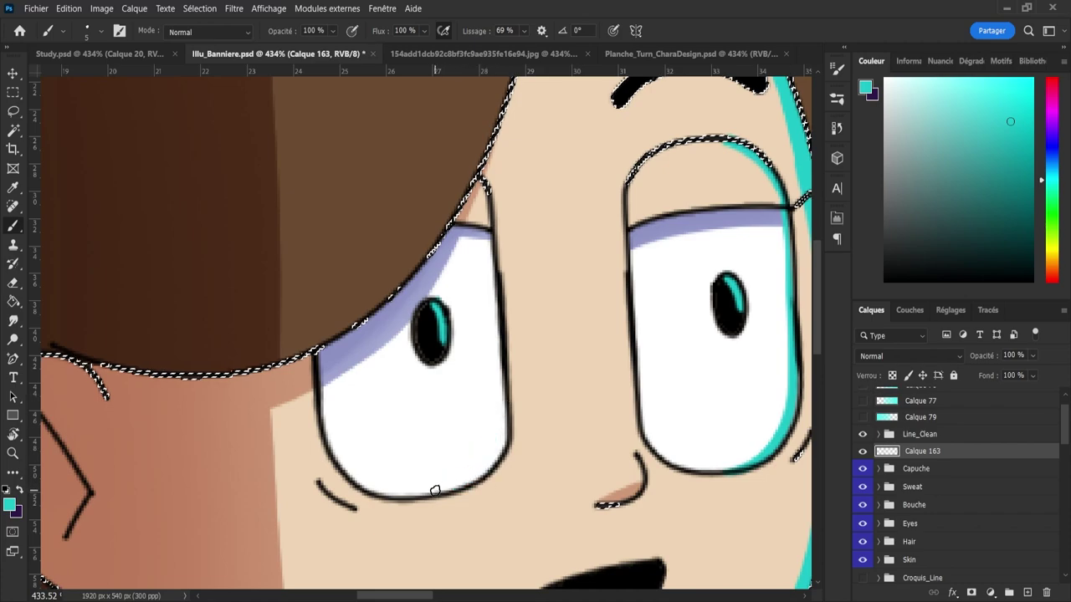
{"action": "mouse_move", "coordinate": [435, 491]}
{"action": "left_mouse_down"}
{"action": "mouse_move", "coordinate": [509, 445]}
{"action": "mouse_move", "coordinate": [509, 353]}
{"action": "mouse_move", "coordinate": [504, 375]}
{"action": "left_mouse_up"}
{"action": "key", "text": "ctrl+z"}
{"action": "mouse_move", "coordinate": [466, 486]}
{"action": "left_mouse_down"}
{"action": "mouse_move", "coordinate": [519, 430]}
{"action": "mouse_move", "coordinate": [501, 335]}
{"action": "left_mouse_up"}
{"action": "key", "text": "e"}
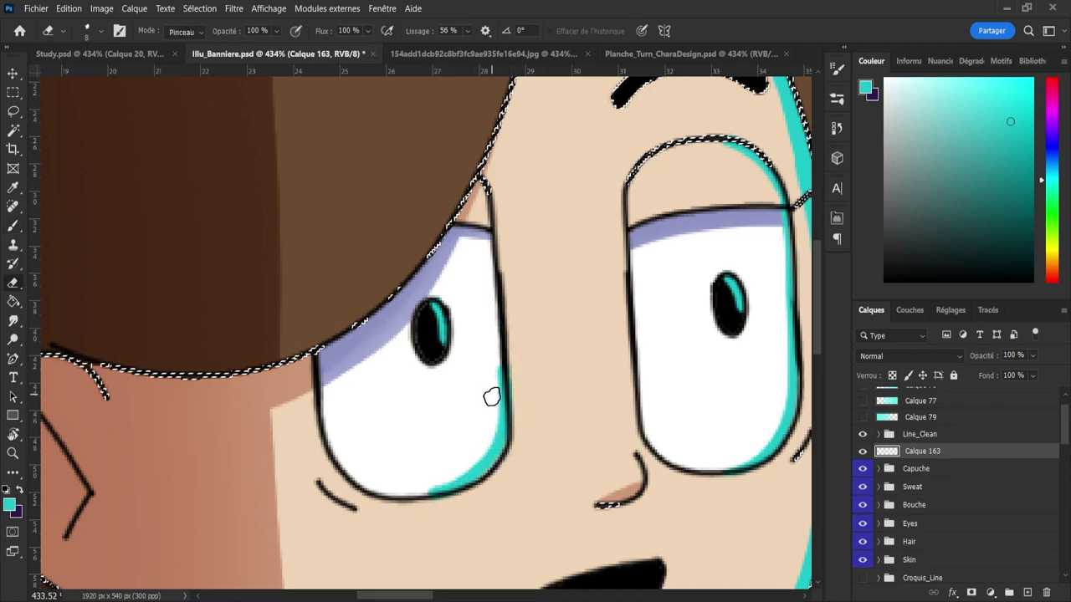
{"action": "mouse_move", "coordinate": [488, 387]}
{"action": "left_mouse_down"}
{"action": "mouse_move", "coordinate": [476, 449]}
{"action": "mouse_move", "coordinate": [459, 473]}
{"action": "mouse_move", "coordinate": [433, 482]}
{"action": "mouse_move", "coordinate": [491, 430]}
{"action": "left_mouse_up"}
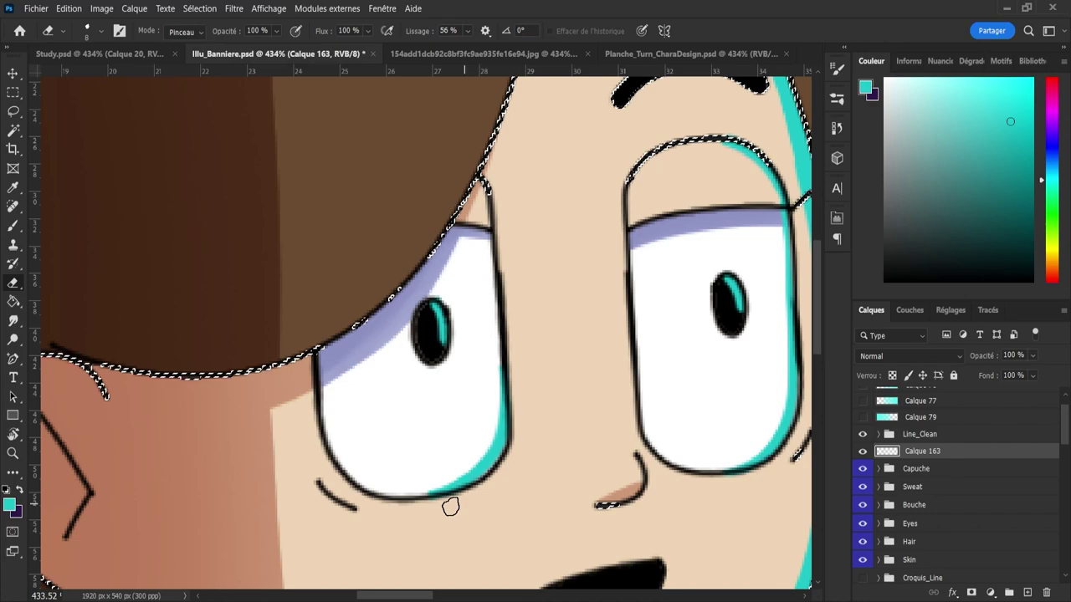
{"action": "key", "text": "b"}
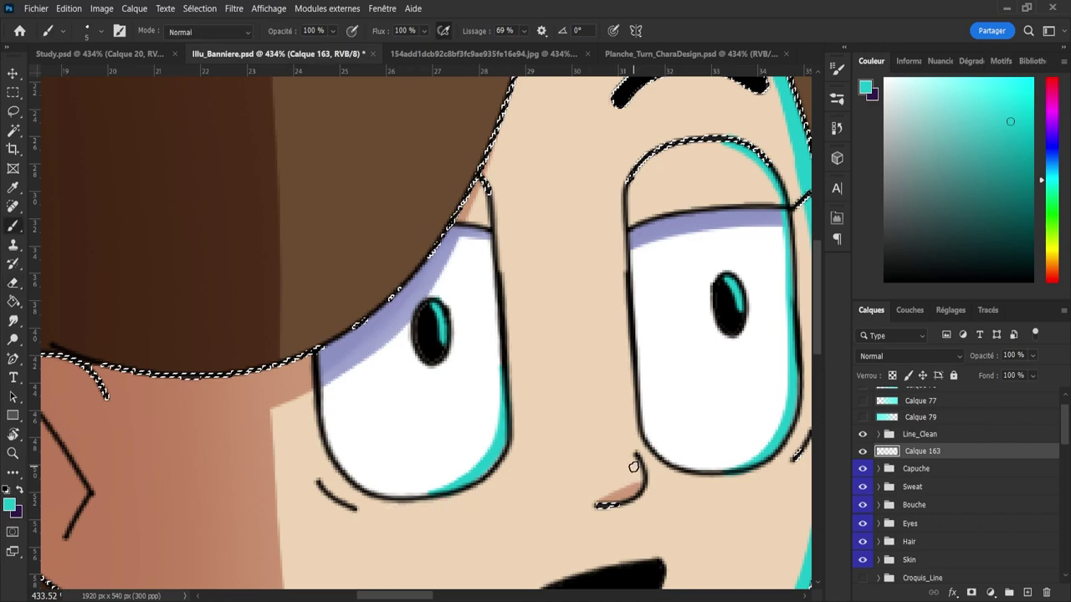
{"action": "left_click_drag", "start_coordinate": [621, 477], "coordinate": [629, 456]}
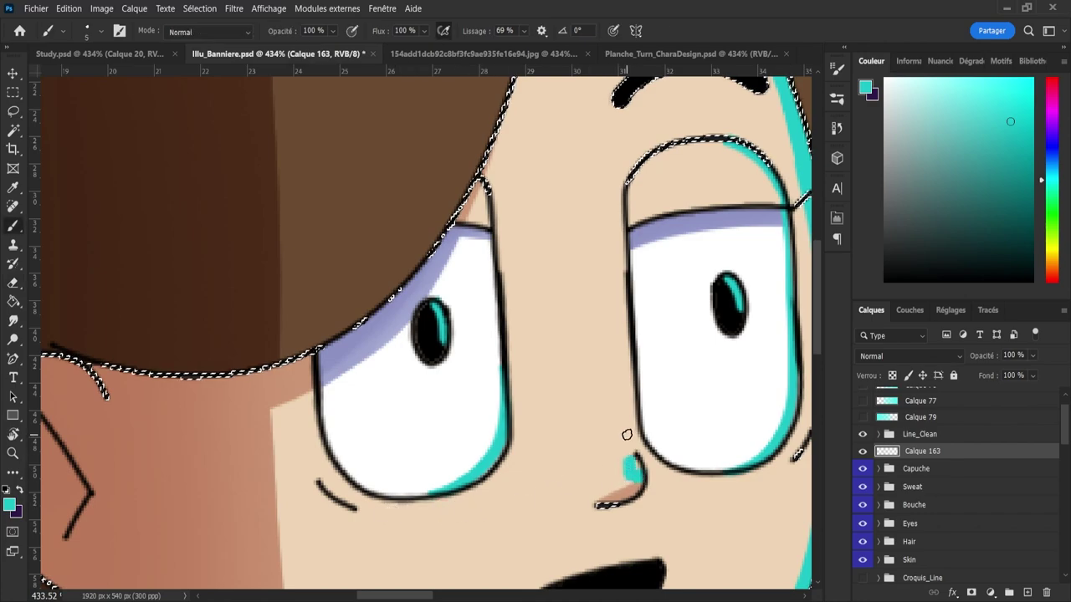
{"action": "key", "text": "e"}
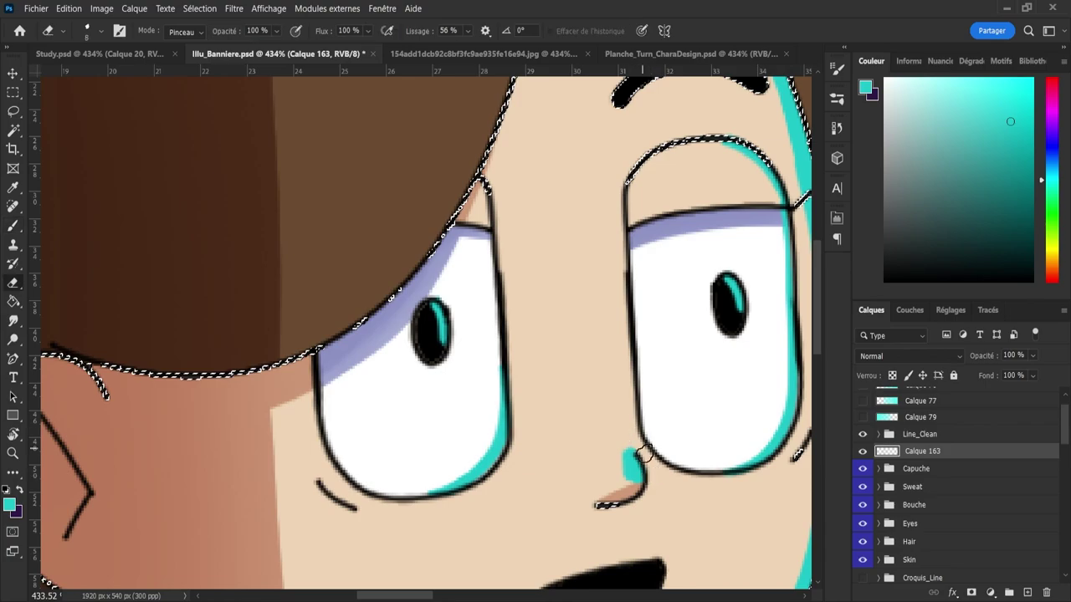
{"action": "key", "text": "b"}
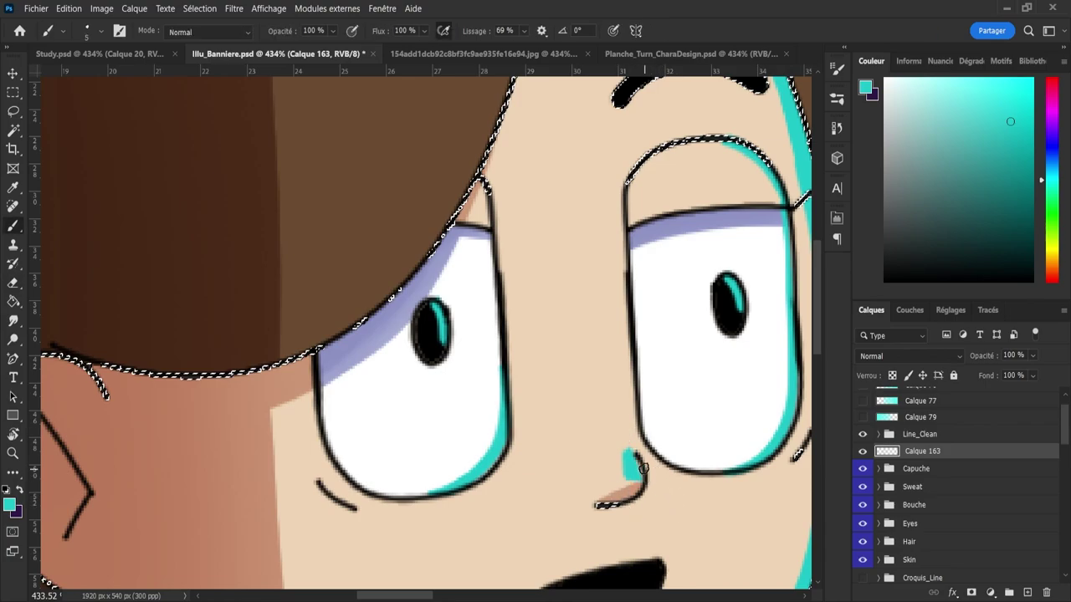
{"action": "key", "text": "z"}
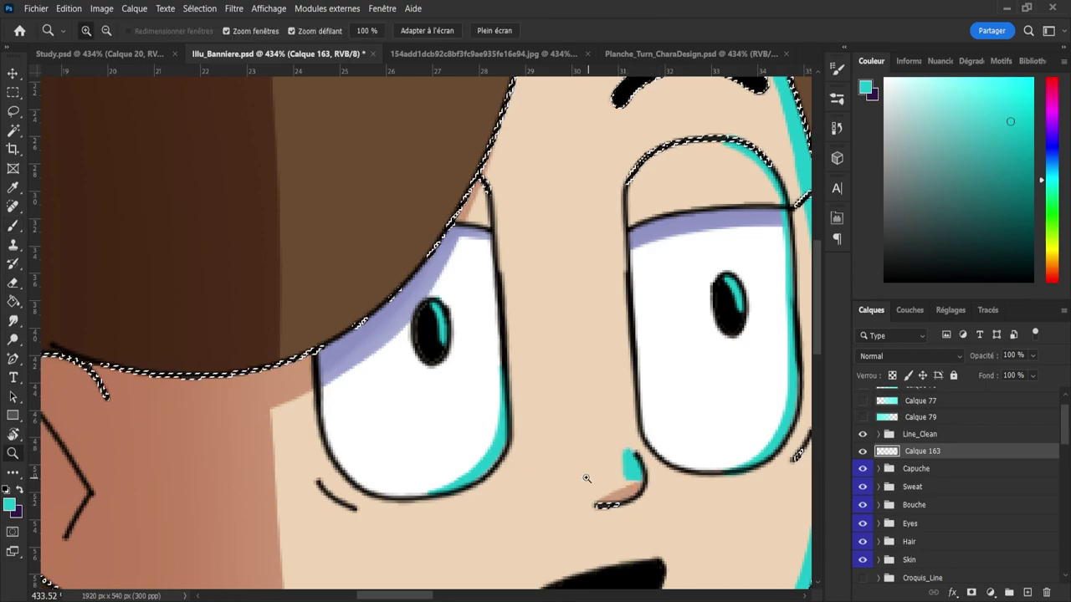
{"action": "left_click_drag", "start_coordinate": [577, 477], "coordinate": [511, 452]}
{"action": "left_click_drag", "start_coordinate": [586, 499], "coordinate": [623, 498]}
{"action": "key", "text": "b"}
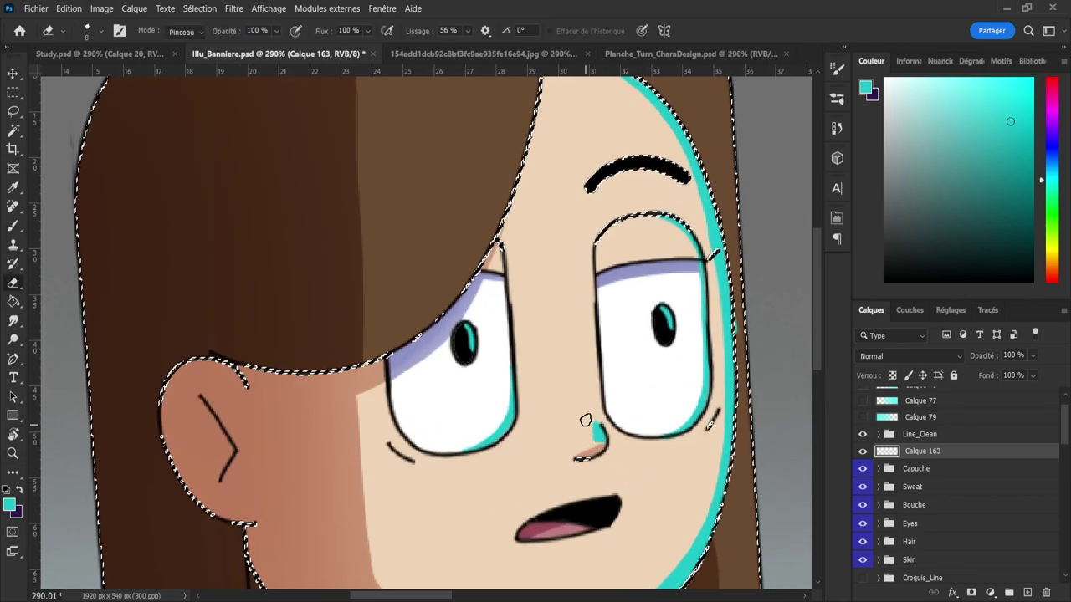
{"action": "key", "text": "ctrl+z"}
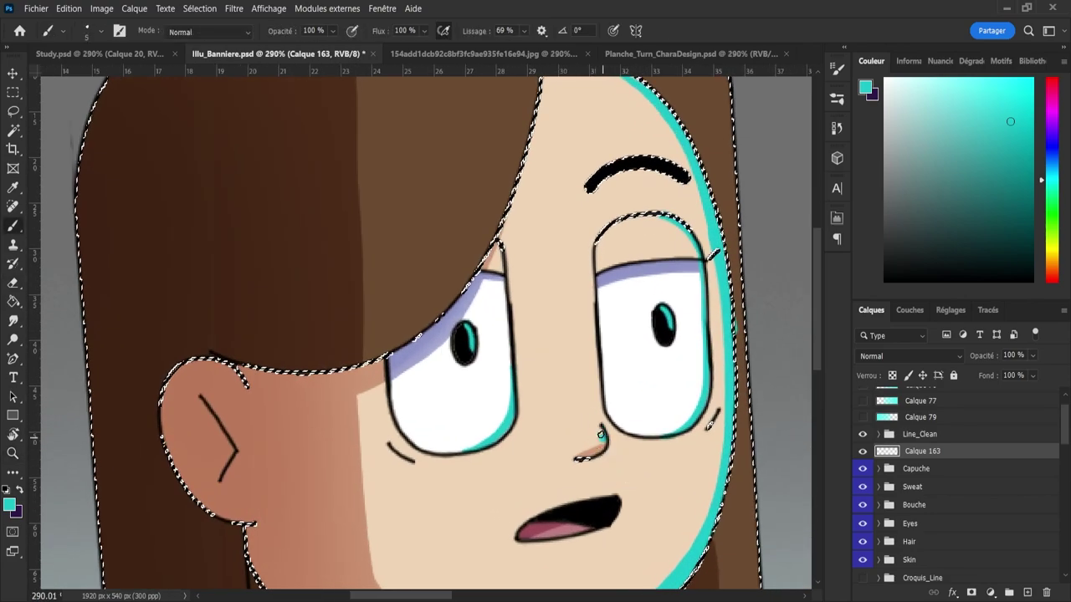
- Paint a small turquoise highlight inside the upper nose line and trim its edge with the eraser
{"action": "key", "text": "e"}
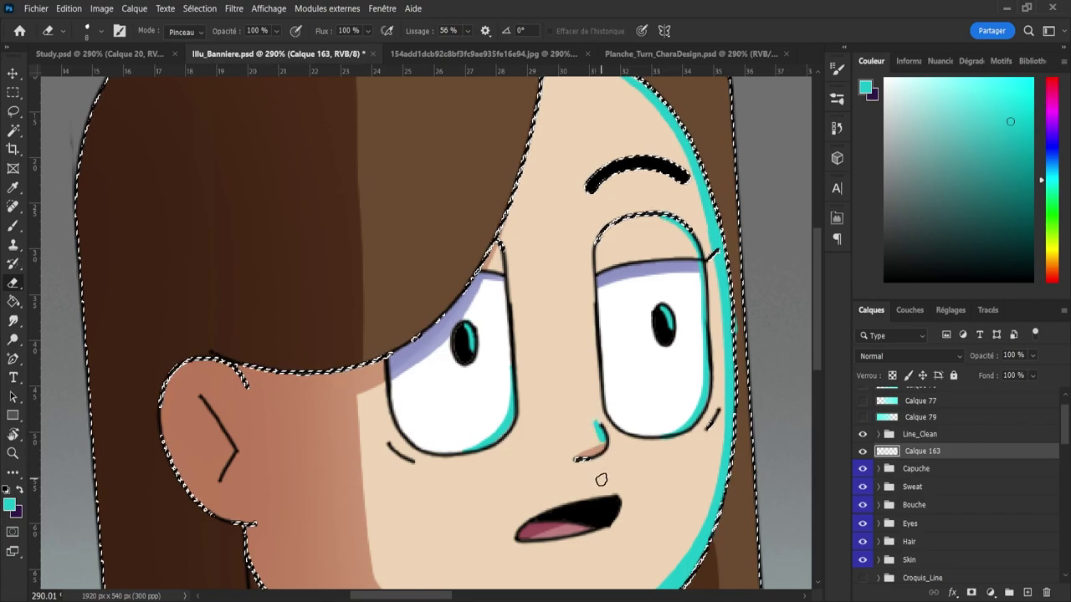
{"action": "key", "text": "b"}
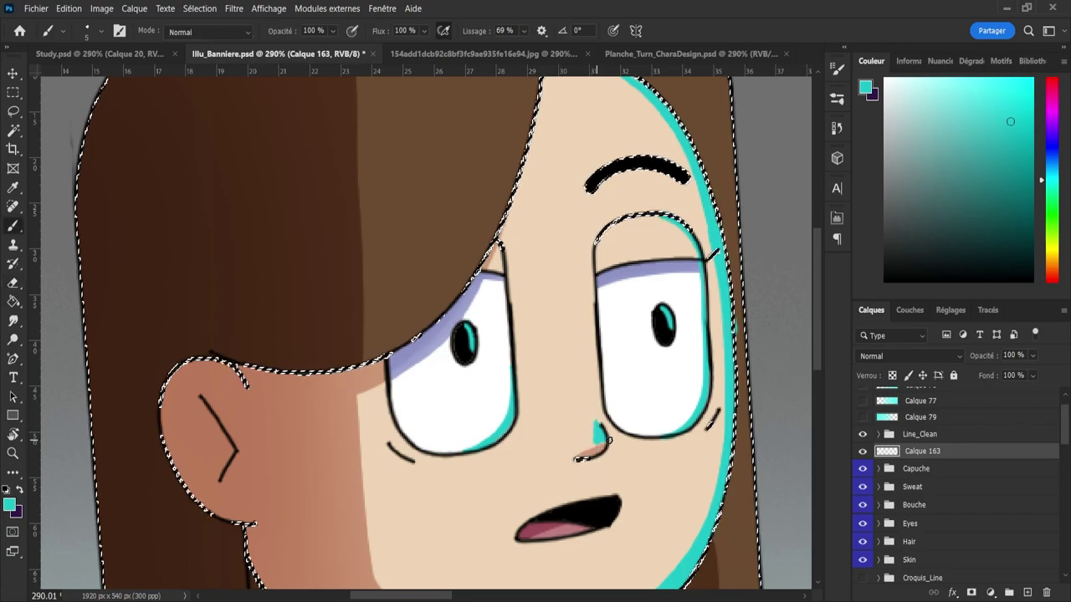
{"action": "key", "text": "e"}
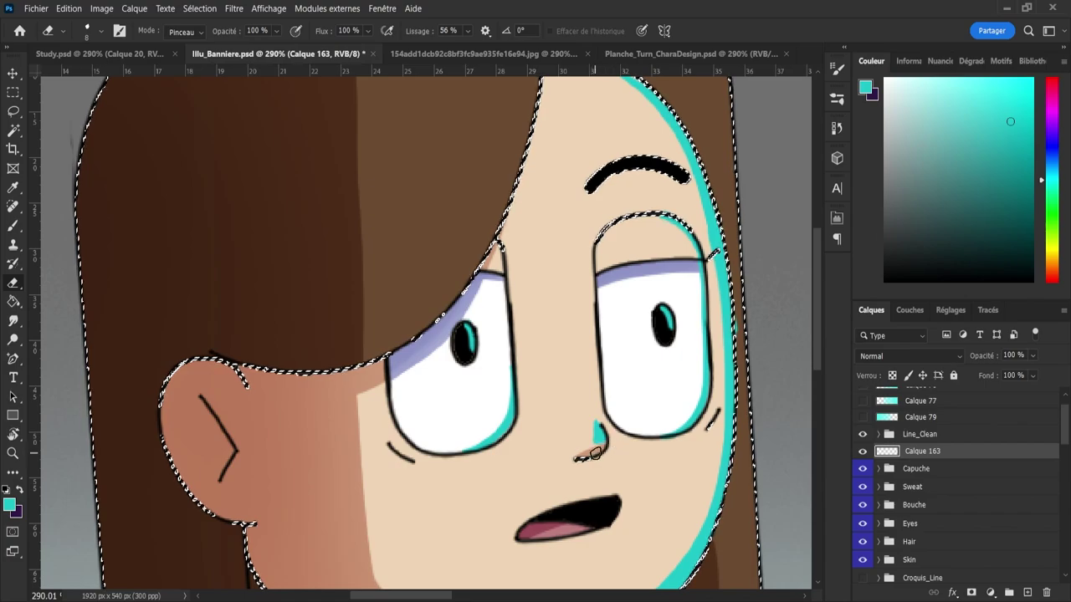
- Paint a turquoise rim down the outer edge of the hair behind the face to the shoulder, enlarging the brush to 16
{"action": "key", "text": "z"}
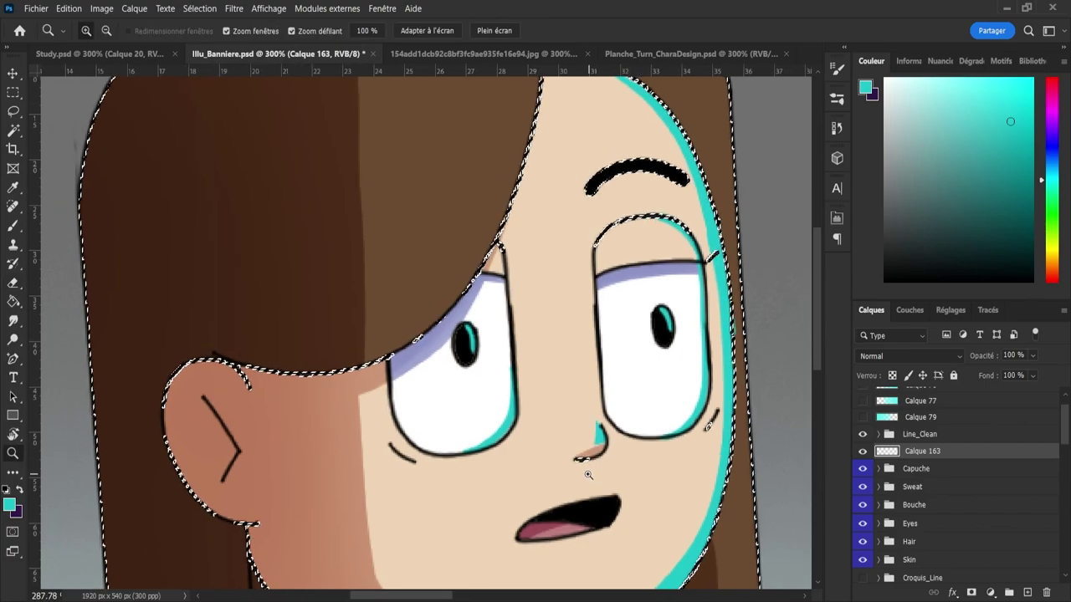
{"action": "scroll", "coordinate": [586, 467], "scroll_direction": "down", "scroll_amount": 5}
{"action": "left_click_drag", "start_coordinate": [562, 369], "coordinate": [523, 360]}
{"action": "left_click_drag", "start_coordinate": [615, 468], "coordinate": [646, 468]}
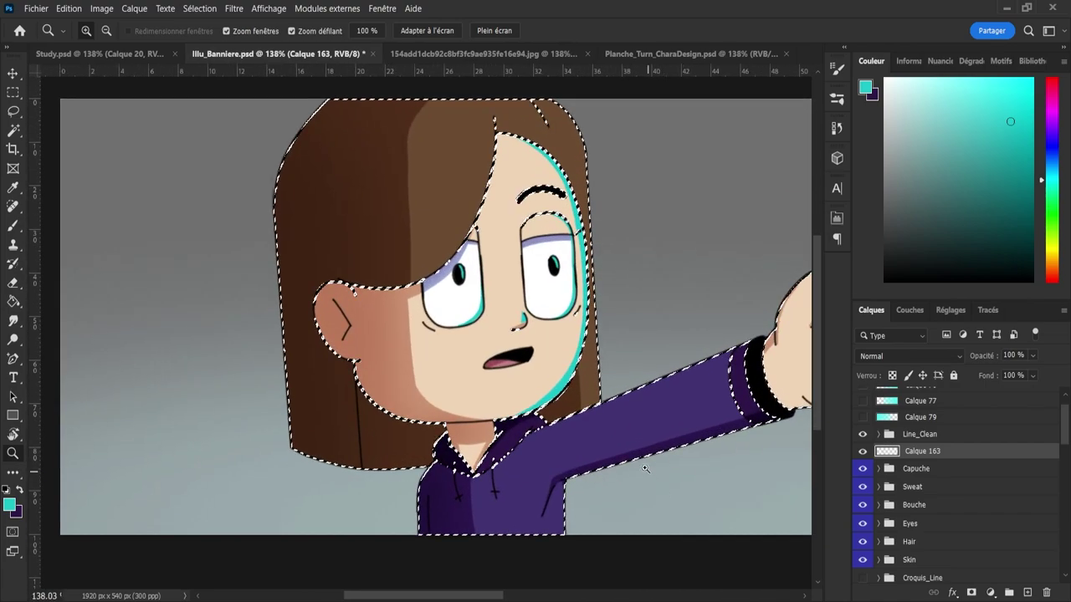
{"action": "left_click_drag", "start_coordinate": [590, 377], "coordinate": [617, 384]}
{"action": "left_click_drag", "start_coordinate": [676, 433], "coordinate": [643, 348]}
{"action": "scroll", "coordinate": [644, 348], "scroll_direction": "up", "scroll_amount": 1}
{"action": "key", "text": "b"}
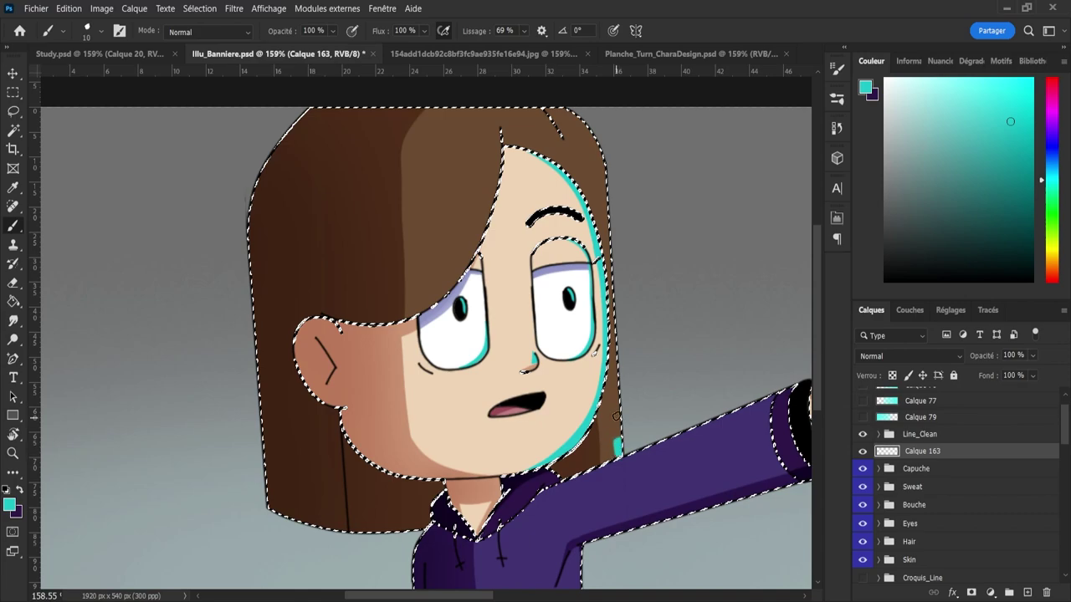
{"action": "left_click_drag", "start_coordinate": [619, 452], "coordinate": [622, 301]}
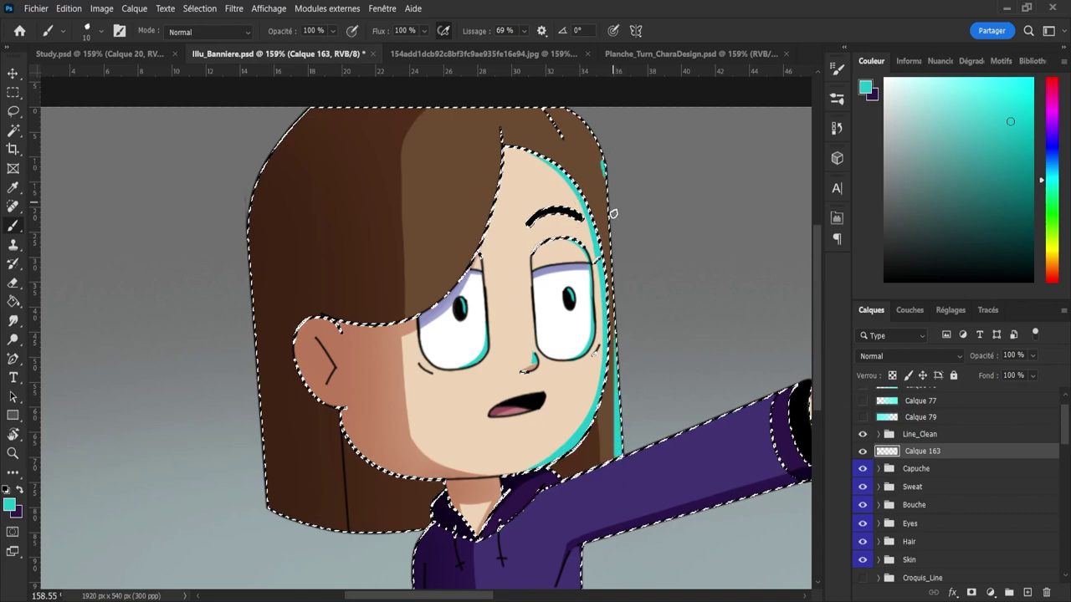
{"action": "left_click_drag", "start_coordinate": [613, 213], "coordinate": [617, 312]}
{"action": "key", "text": "ctrl+z"}
{"action": "right_click", "coordinate": [599, 177], "text": "alt"}
{"action": "left_click_drag", "start_coordinate": [599, 158], "coordinate": [620, 430]}
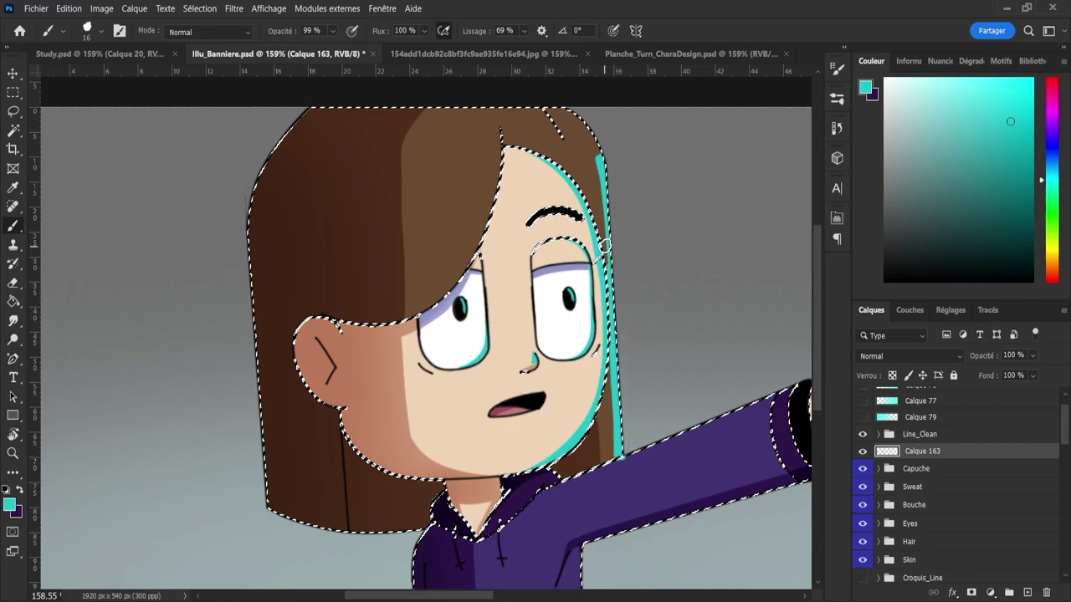
- Extend the turquoise hair rim over the curved crown, widening it along the outer edge above the forehead
{"action": "left_click_drag", "start_coordinate": [597, 191], "coordinate": [588, 79]}
{"action": "mouse_move", "coordinate": [580, 119]}
{"action": "left_mouse_down"}
{"action": "mouse_move", "coordinate": [602, 145]}
{"action": "mouse_move", "coordinate": [608, 175]}
{"action": "mouse_move", "coordinate": [572, 108]}
{"action": "mouse_move", "coordinate": [606, 191]}
{"action": "mouse_move", "coordinate": [554, 103]}
{"action": "mouse_move", "coordinate": [588, 123]}
{"action": "mouse_move", "coordinate": [605, 182]}
{"action": "left_mouse_up"}
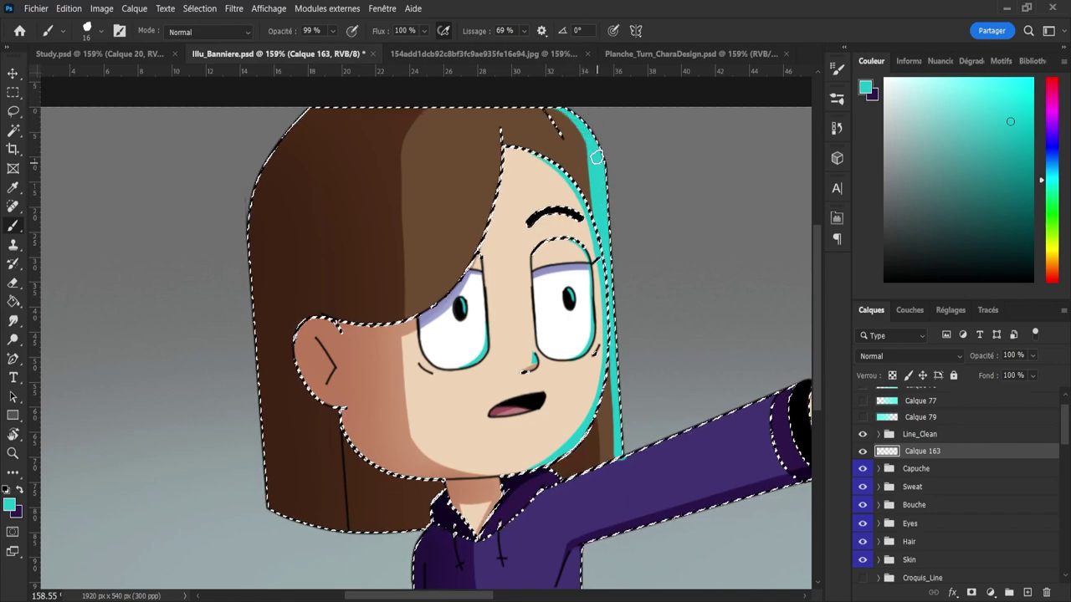
{"action": "key", "text": "ctrl+z"}
{"action": "mouse_move", "coordinate": [557, 104]}
{"action": "left_mouse_down"}
{"action": "mouse_move", "coordinate": [598, 146]}
{"action": "mouse_move", "coordinate": [605, 189]}
{"action": "left_mouse_up"}
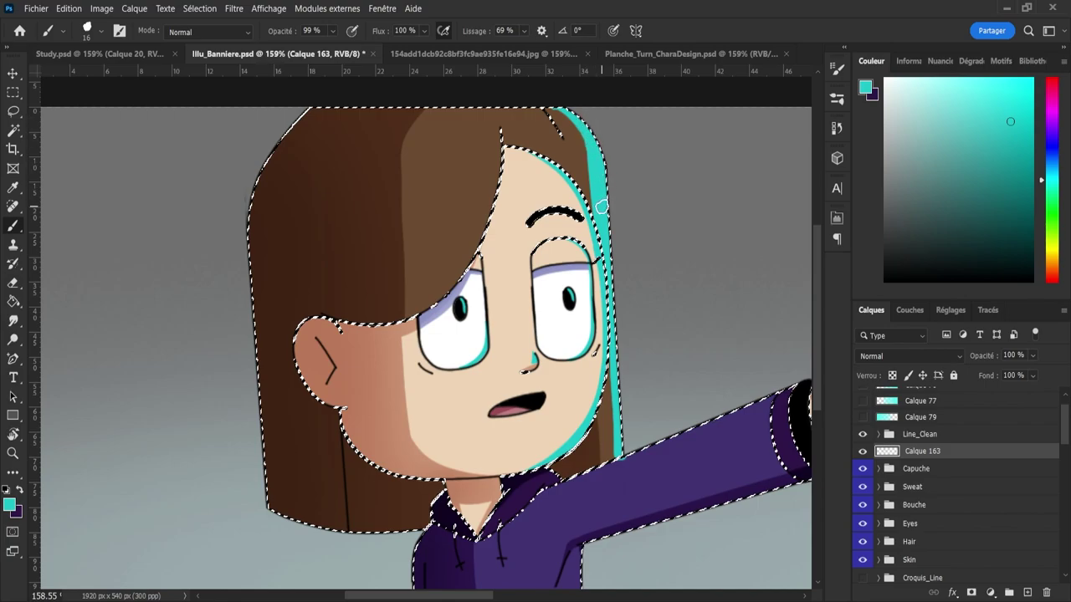
- Paint a turquoise rim along the fringe's face-side edge from the parting down past the eye, using brush size 8
{"action": "key", "text": "z"}
{"action": "left_click_drag", "start_coordinate": [566, 203], "coordinate": [494, 203]}
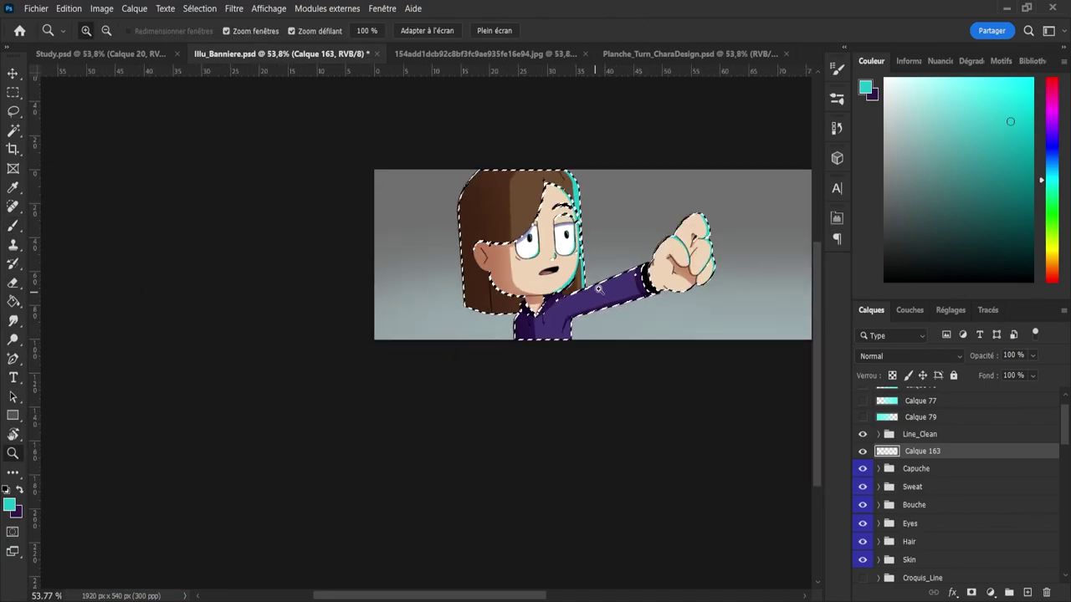
{"action": "left_click_drag", "start_coordinate": [601, 278], "coordinate": [574, 253]}
{"action": "left_click_drag", "start_coordinate": [519, 187], "coordinate": [549, 188]}
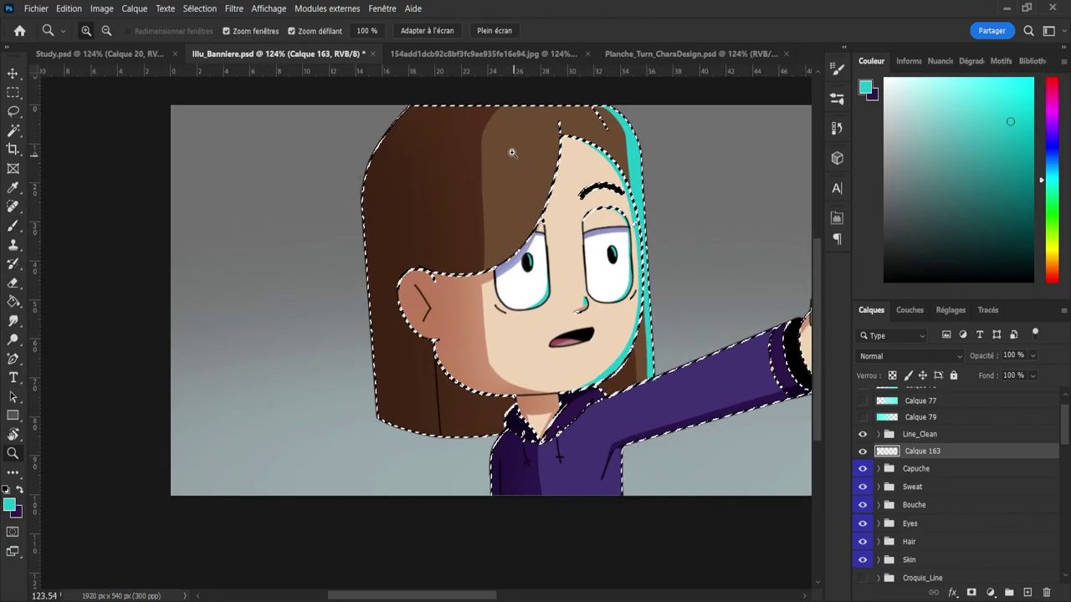
{"action": "left_click", "coordinate": [512, 154]}
{"action": "key", "text": "b"}
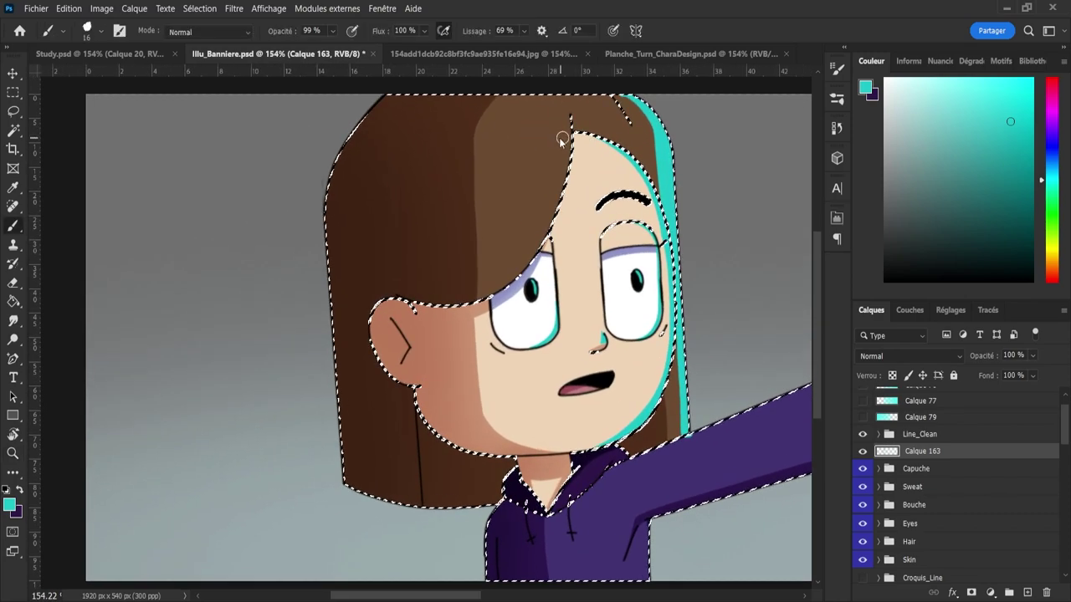
{"action": "key", "text": "bracketleft"}
{"action": "mouse_move", "coordinate": [571, 119]}
{"action": "left_mouse_down"}
{"action": "mouse_move", "coordinate": [545, 240]}
{"action": "mouse_move", "coordinate": [495, 294]}
{"action": "left_mouse_up"}
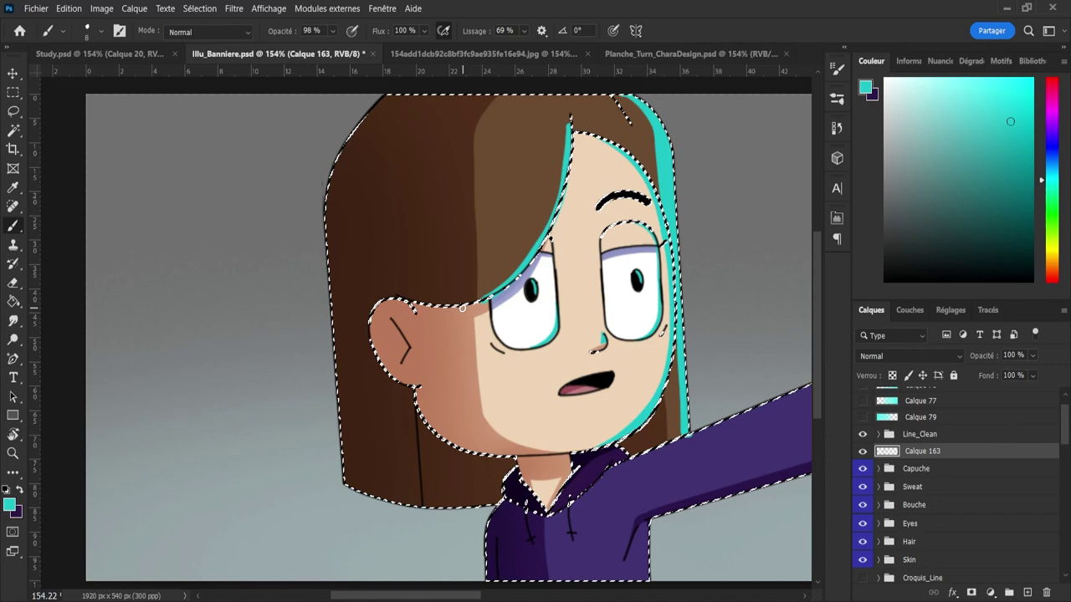
- Thin and clean the turquoise rim along the fringe's edge with the eraser
{"action": "key", "text": "e"}
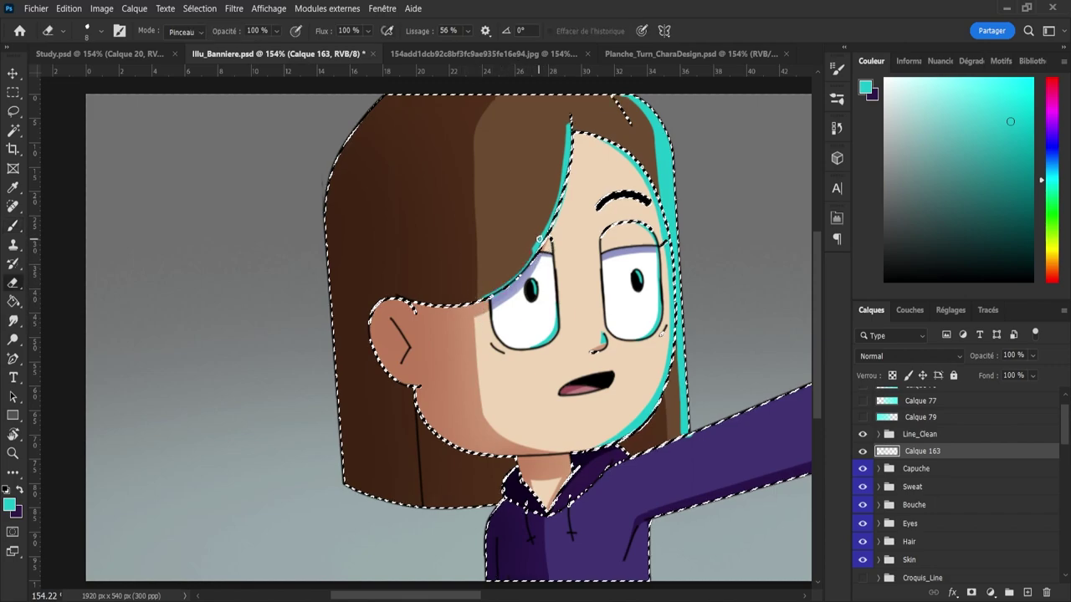
{"action": "key", "text": "ctrl+z"}
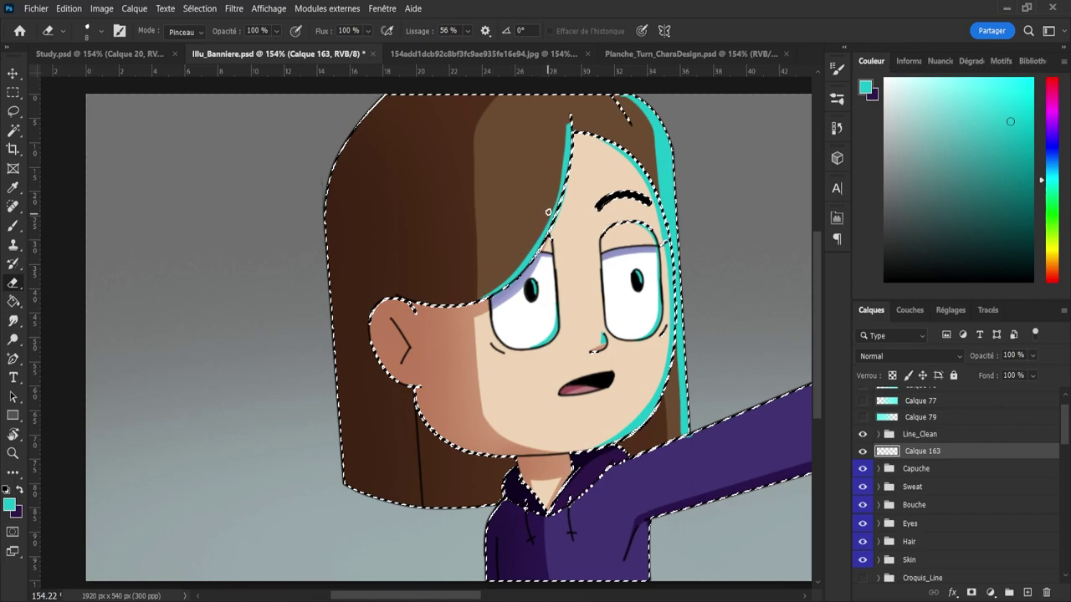
{"action": "left_click_drag", "start_coordinate": [567, 134], "coordinate": [552, 208]}
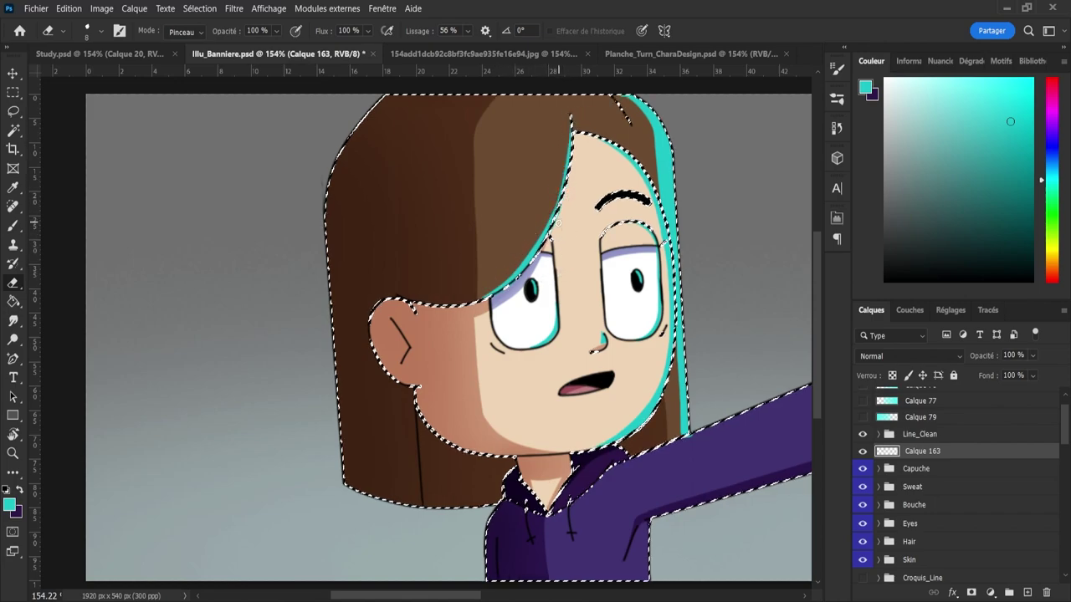
{"action": "key", "text": "z"}
{"action": "left_click_drag", "start_coordinate": [557, 222], "coordinate": [572, 223]}
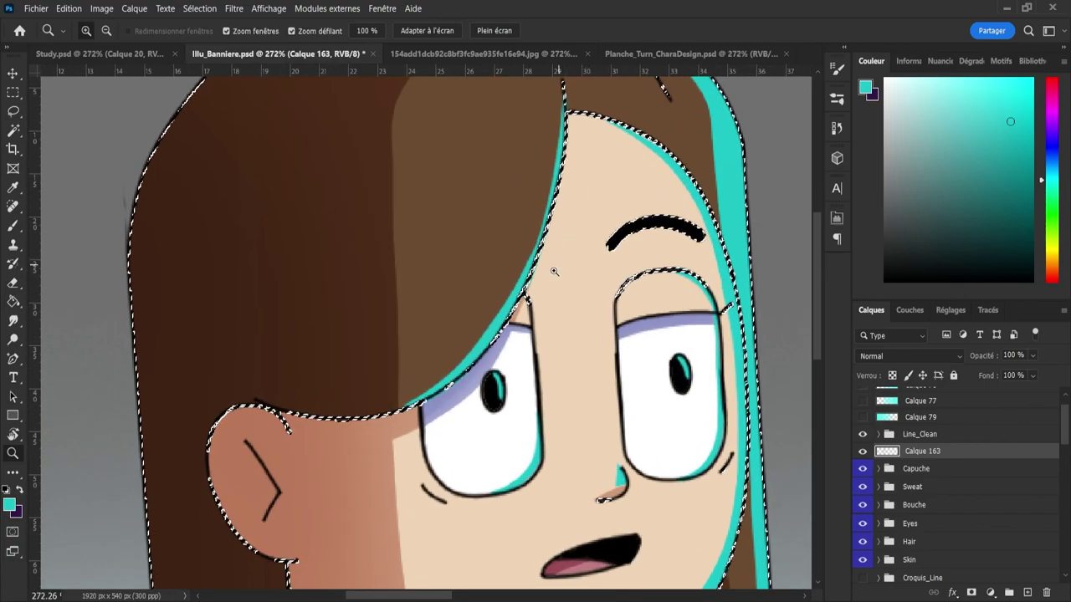
{"action": "key", "text": "e"}
{"action": "key", "text": "z"}
{"action": "key", "text": "e"}
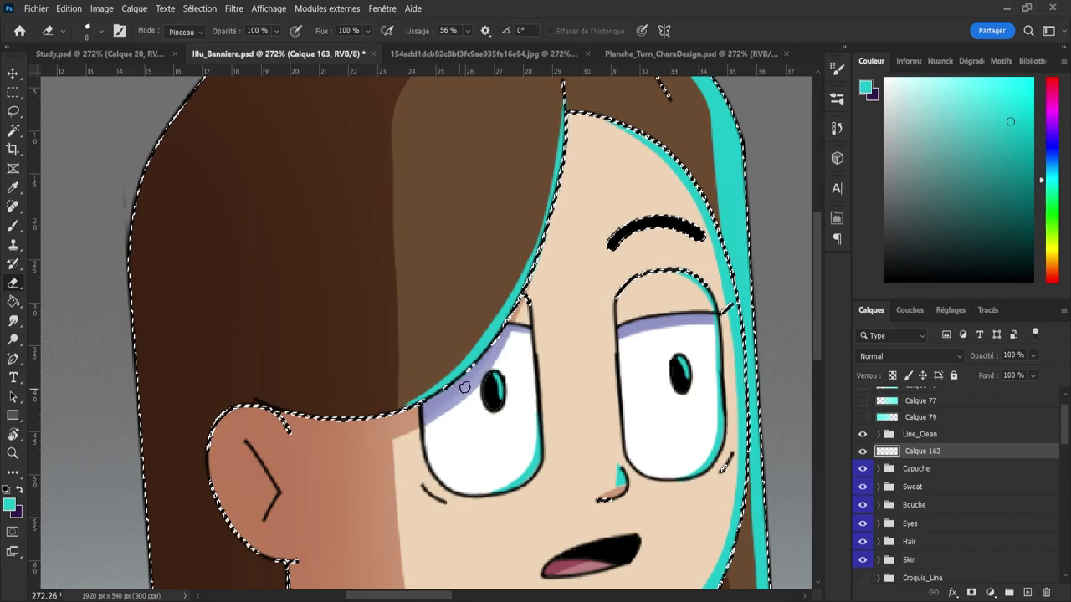
- Paint a turquoise rim down the side of the sweatshirt torso, from the armpit to the bottom of the canvas
{"action": "key", "text": "z"}
{"action": "left_click_drag", "start_coordinate": [564, 220], "coordinate": [497, 229]}
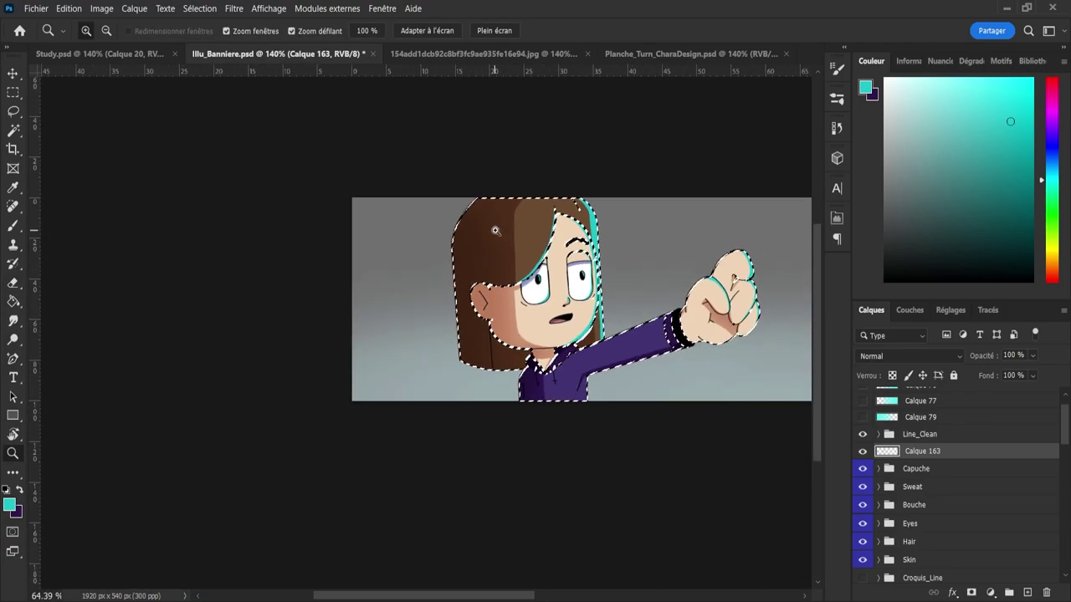
{"action": "left_click_drag", "start_coordinate": [609, 291], "coordinate": [674, 326]}
{"action": "scroll", "coordinate": [674, 325], "scroll_direction": "up", "scroll_amount": 2}
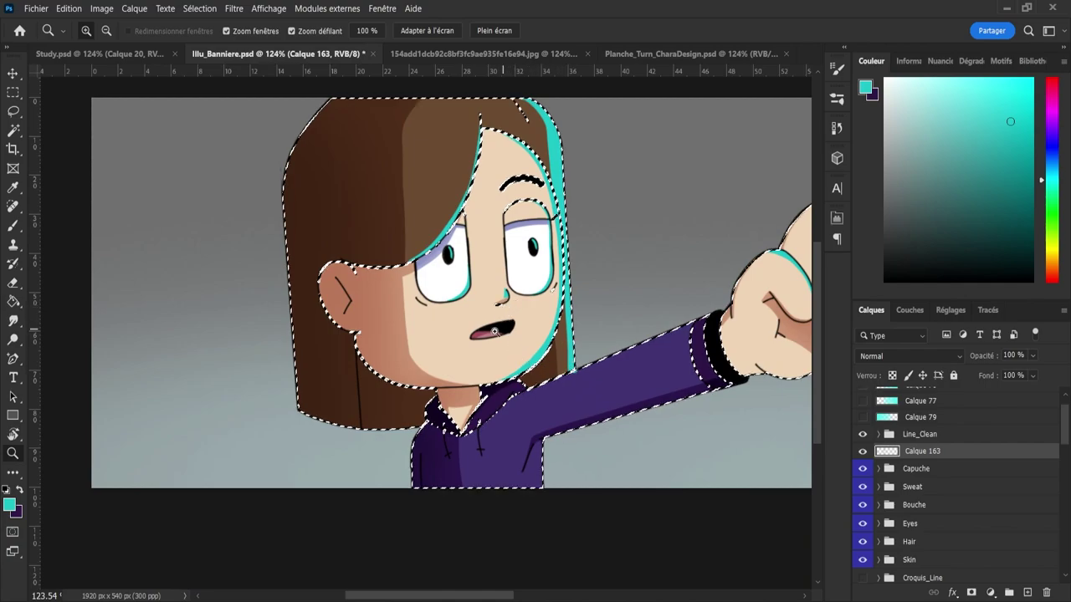
{"action": "scroll", "coordinate": [494, 331], "scroll_direction": "down", "scroll_amount": 1}
{"action": "scroll", "coordinate": [661, 406], "scroll_direction": "up", "scroll_amount": 2}
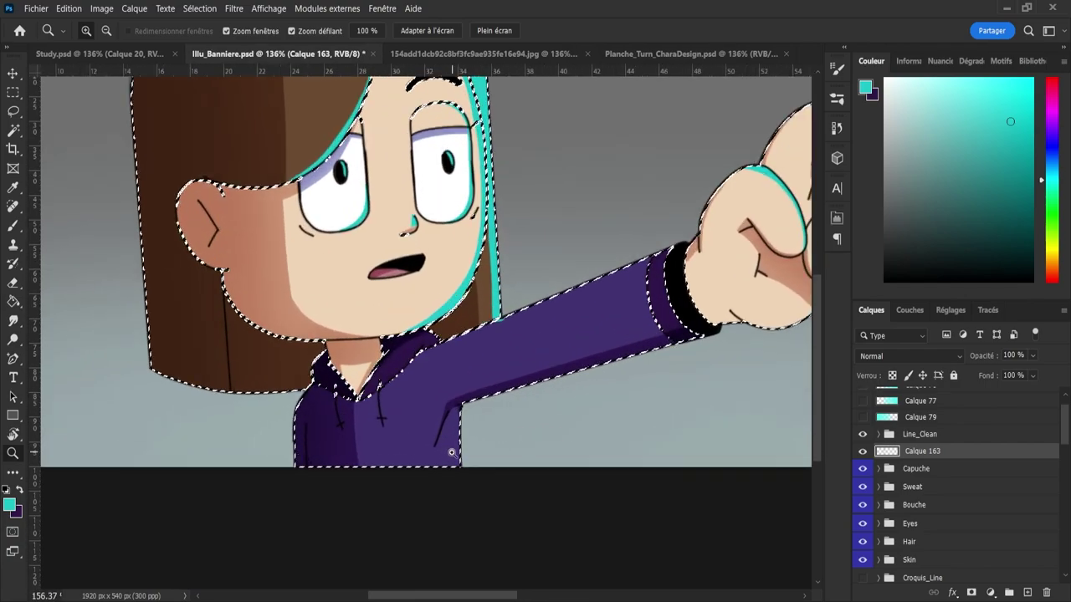
{"action": "key", "text": "b"}
{"action": "left_click_drag", "start_coordinate": [456, 413], "coordinate": [457, 503]}
{"action": "key", "text": "ctrl+z"}
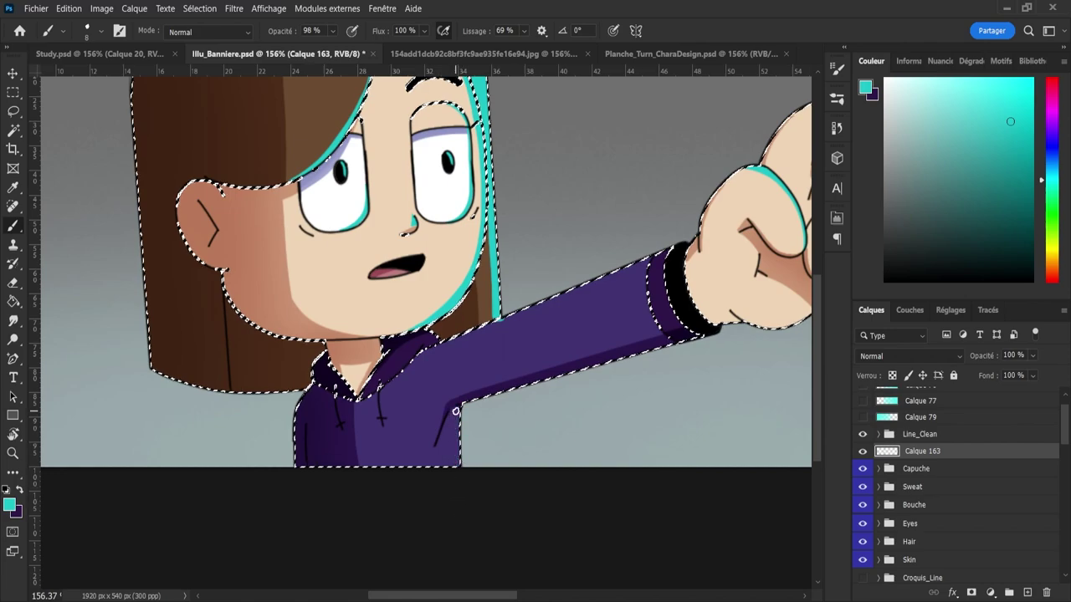
{"action": "left_click_drag", "start_coordinate": [456, 411], "coordinate": [456, 503]}
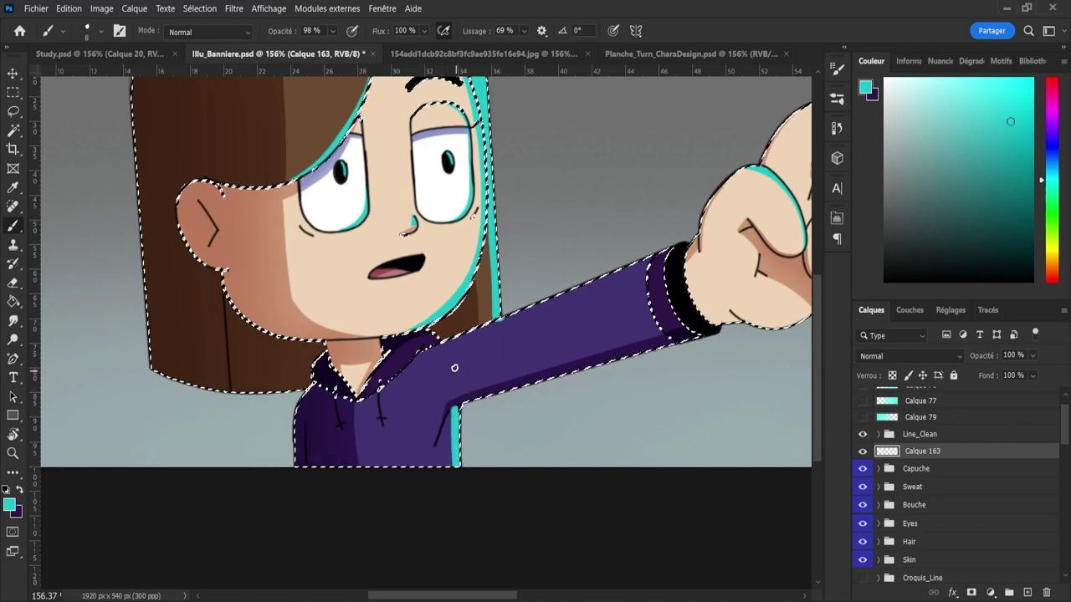
{"action": "mouse_move", "coordinate": [497, 319]}
{"action": "left_mouse_down"}
{"action": "mouse_move", "coordinate": [704, 234]}
{"action": "mouse_move", "coordinate": [487, 323]}
{"action": "left_mouse_up"}
{"action": "key", "text": "ctrl+z"}
{"action": "key", "text": "ctrl+z"}
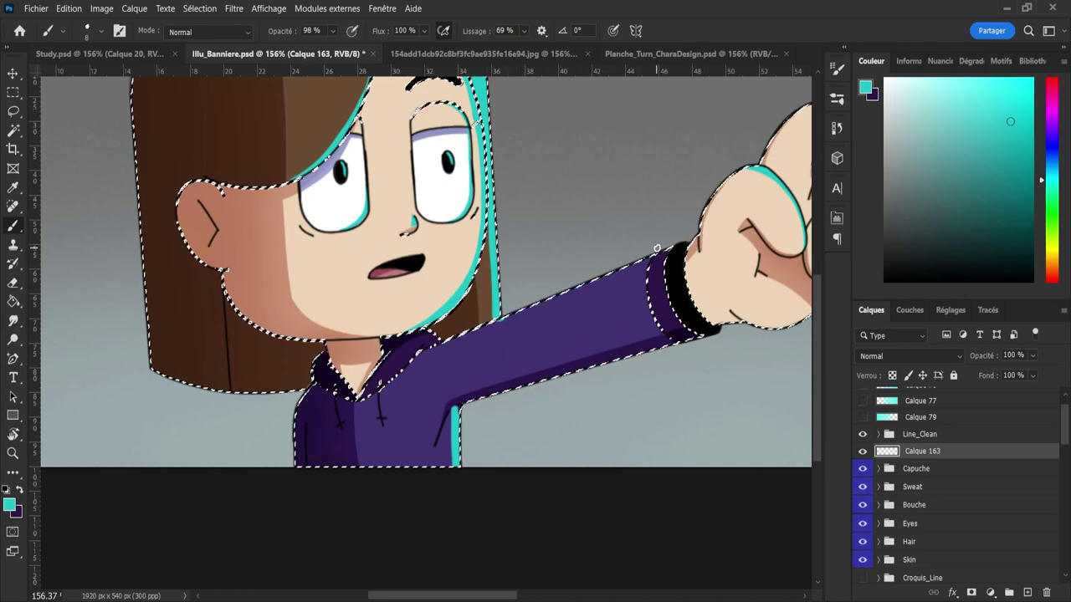
- Paint a thin turquoise rim along the outstretched sleeve's upper edge, from the hood at the shoulder to the cuff
{"action": "key", "text": "z"}
{"action": "left_click", "coordinate": [448, 342]}
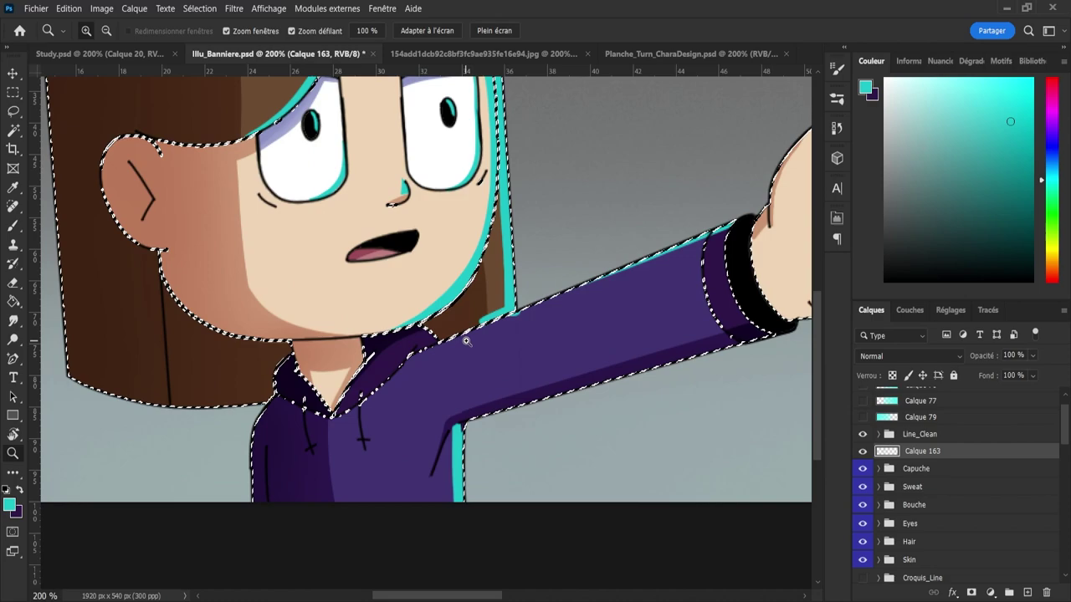
{"action": "key", "text": "b"}
{"action": "left_click_drag", "start_coordinate": [440, 346], "coordinate": [686, 236]}
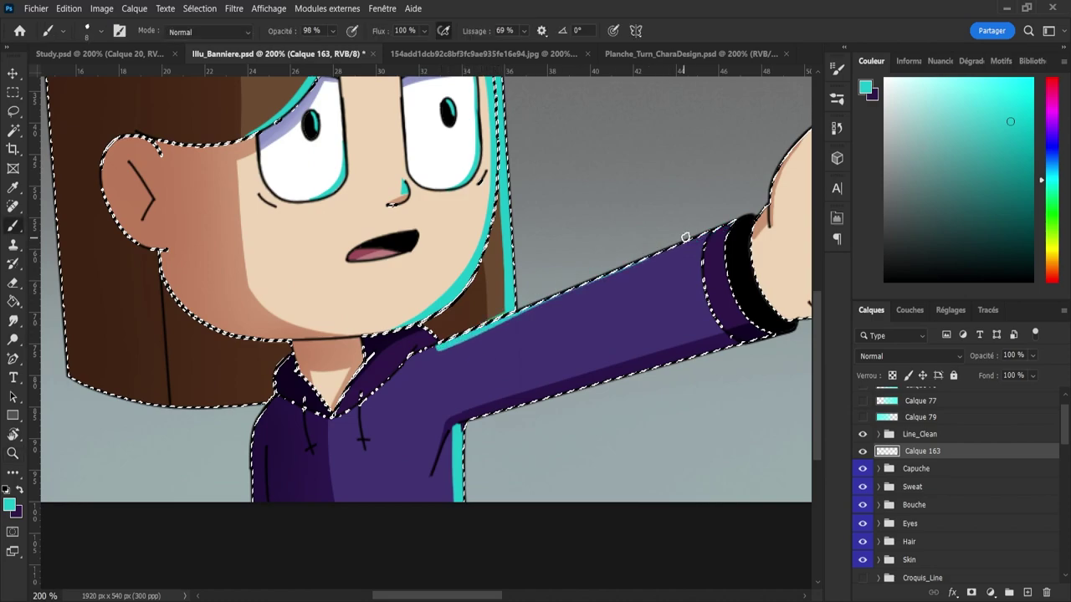
{"action": "key", "text": "ctrl+z"}
{"action": "left_click_drag", "start_coordinate": [444, 341], "coordinate": [709, 237]}
{"action": "key", "text": "ctrl+z"}
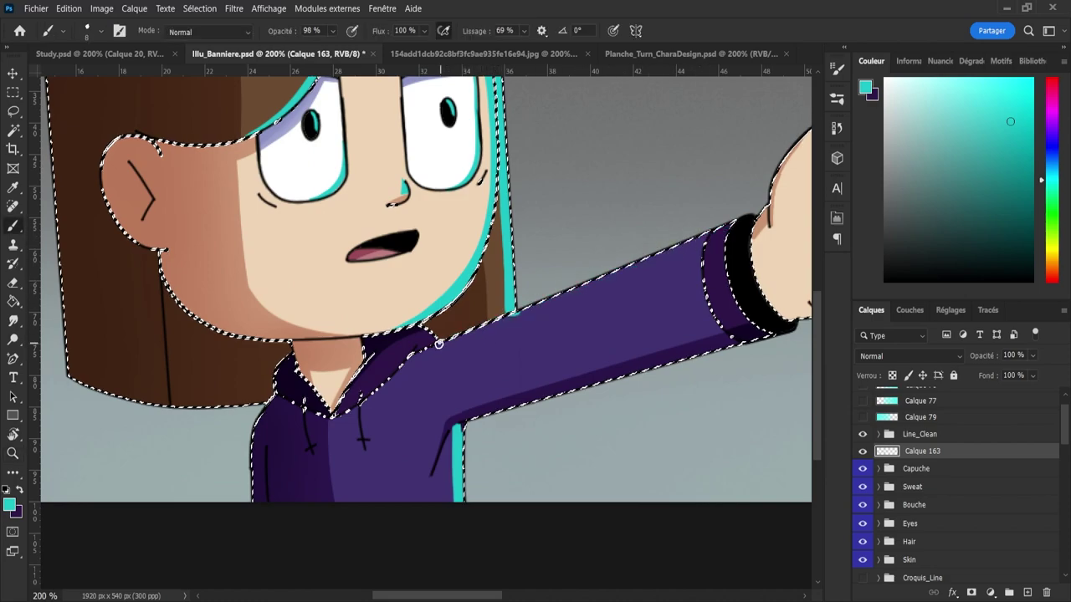
{"action": "left_click_drag", "start_coordinate": [416, 353], "coordinate": [751, 212]}
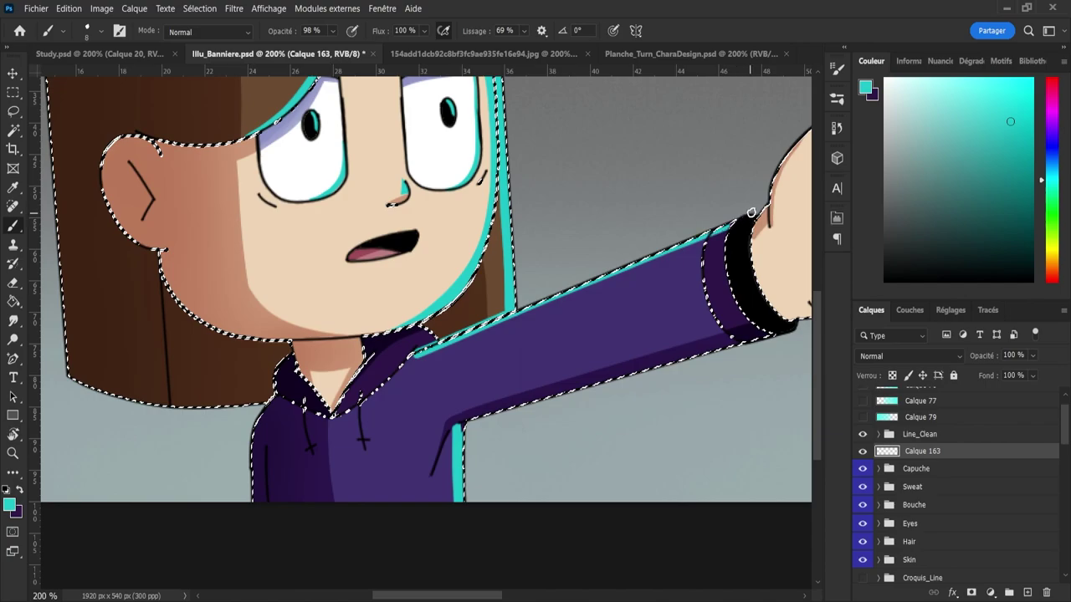
- Extend the sleeve's turquoise rim at the shoulder so it meets the hood's edge, and clean its start
{"action": "key", "text": "e"}
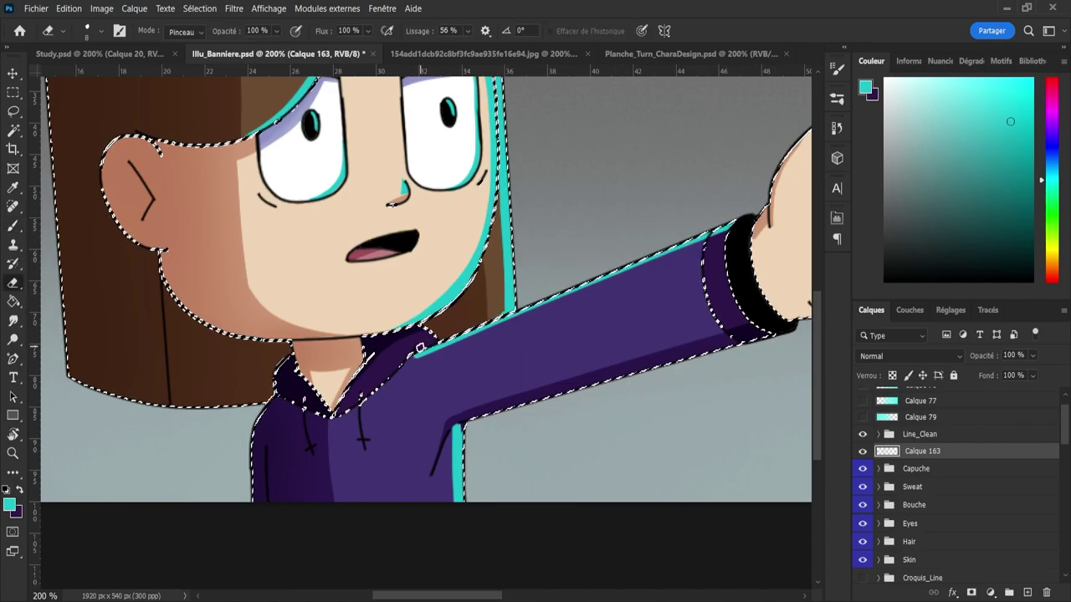
{"action": "key", "text": "b"}
{"action": "mouse_move", "coordinate": [414, 355]}
{"action": "left_mouse_down"}
{"action": "mouse_move", "coordinate": [371, 386]}
{"action": "mouse_move", "coordinate": [403, 375]}
{"action": "mouse_move", "coordinate": [415, 349]}
{"action": "left_mouse_up"}
{"action": "key", "text": "e"}
{"action": "key", "text": "b"}
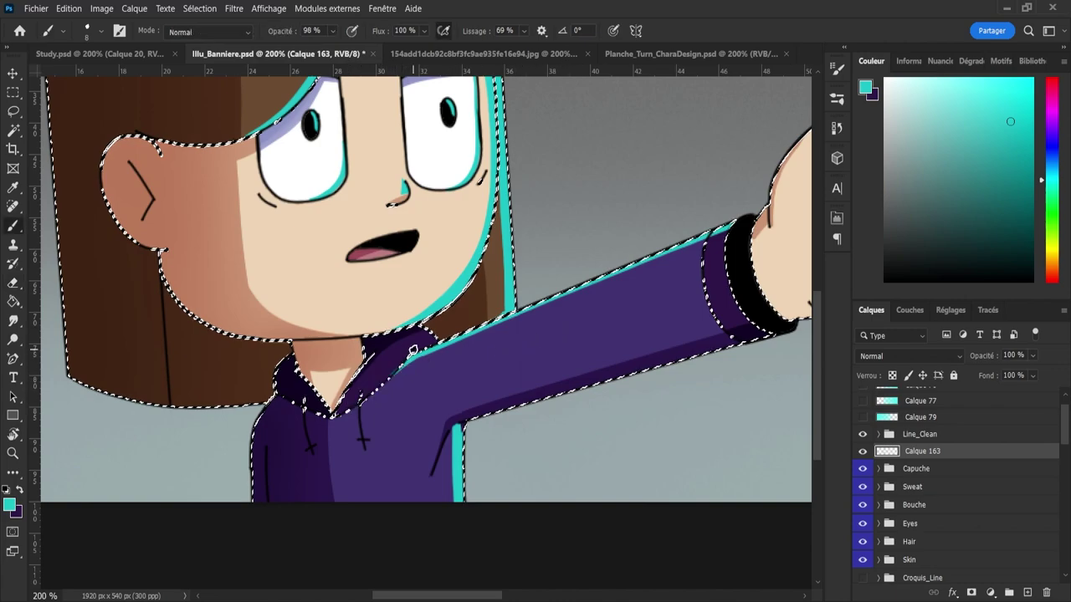
- Paint a turquoise rim along the hood's front edge down to the neckline point, and thin it with the eraser
{"action": "left_click_drag", "start_coordinate": [402, 363], "coordinate": [333, 426]}
{"action": "key", "text": "ctrl+z"}
{"action": "left_click_drag", "start_coordinate": [406, 354], "coordinate": [327, 424]}
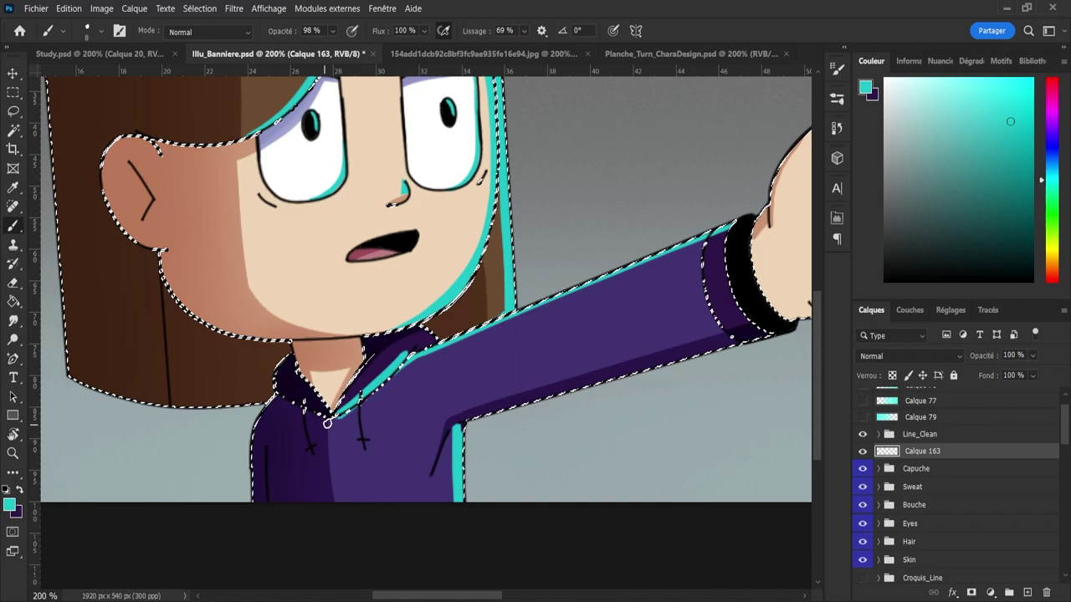
{"action": "key", "text": "e"}
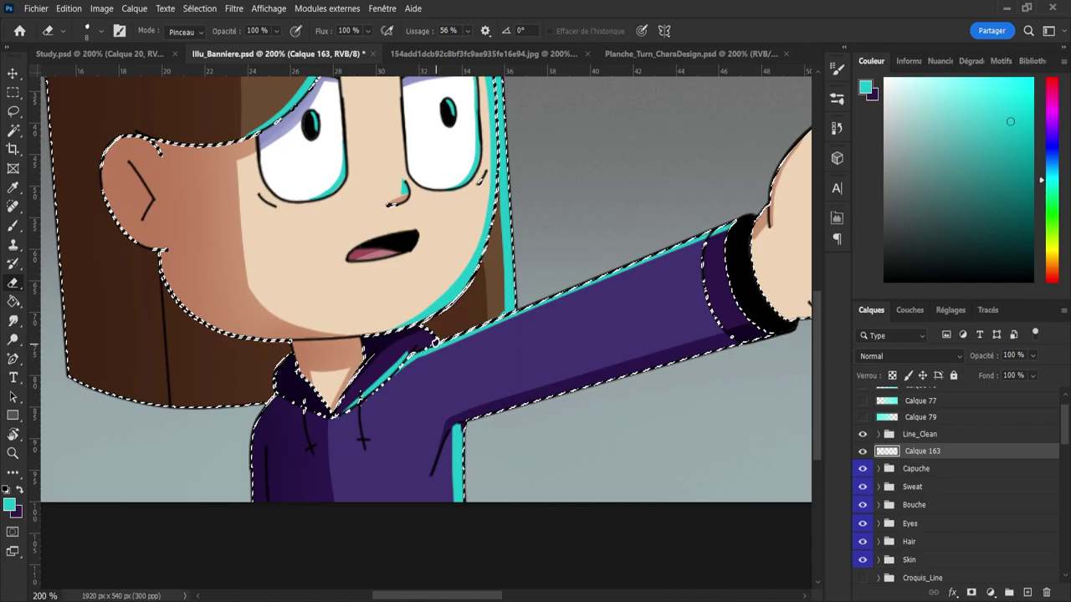
- Paint a short turquoise rim on the hood's outer corner above the shoulder and trim it with the eraser
{"action": "key", "text": "b"}
{"action": "left_click_drag", "start_coordinate": [427, 334], "coordinate": [443, 357]}
{"action": "key", "text": "e"}
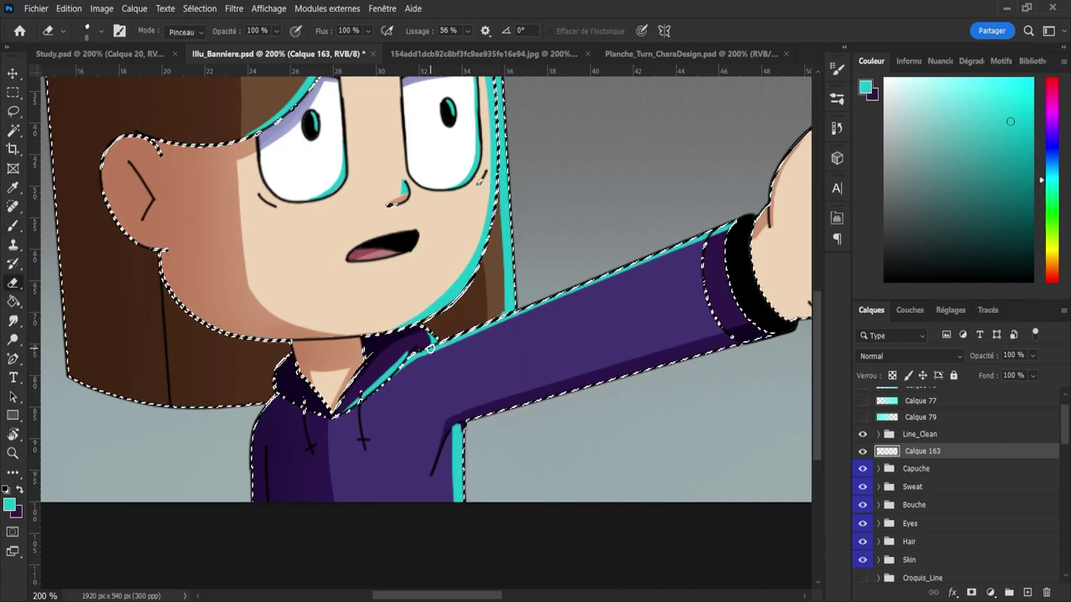
{"action": "key", "text": "b"}
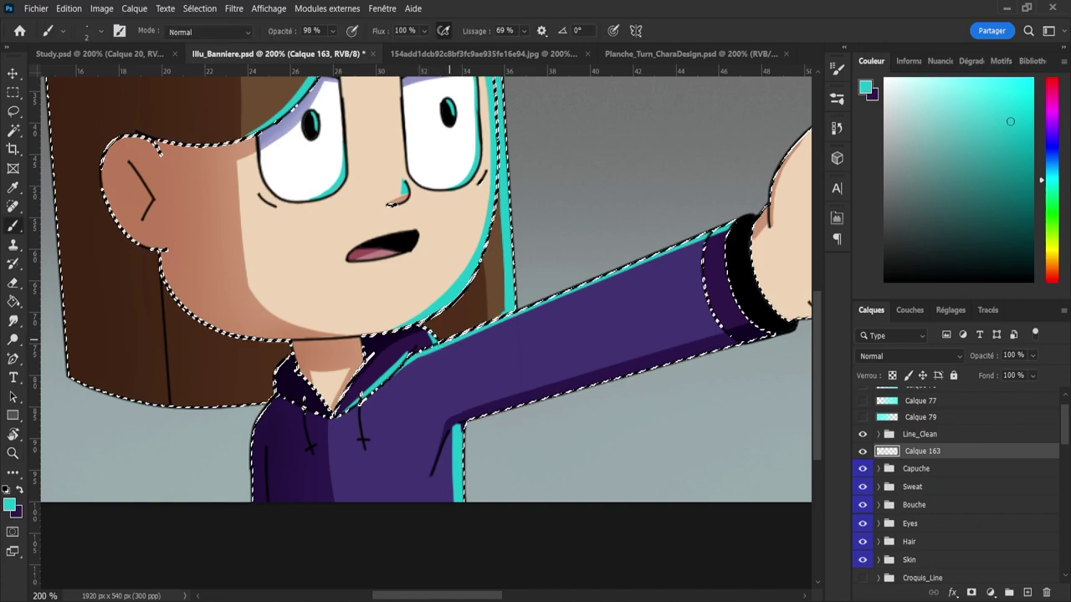
- Compare blend modes on the Calque 163 rim light layer and set it to Densité linéaire - (Ajout)
{"action": "key", "text": "z"}
{"action": "left_click_drag", "start_coordinate": [378, 404], "coordinate": [335, 394]}
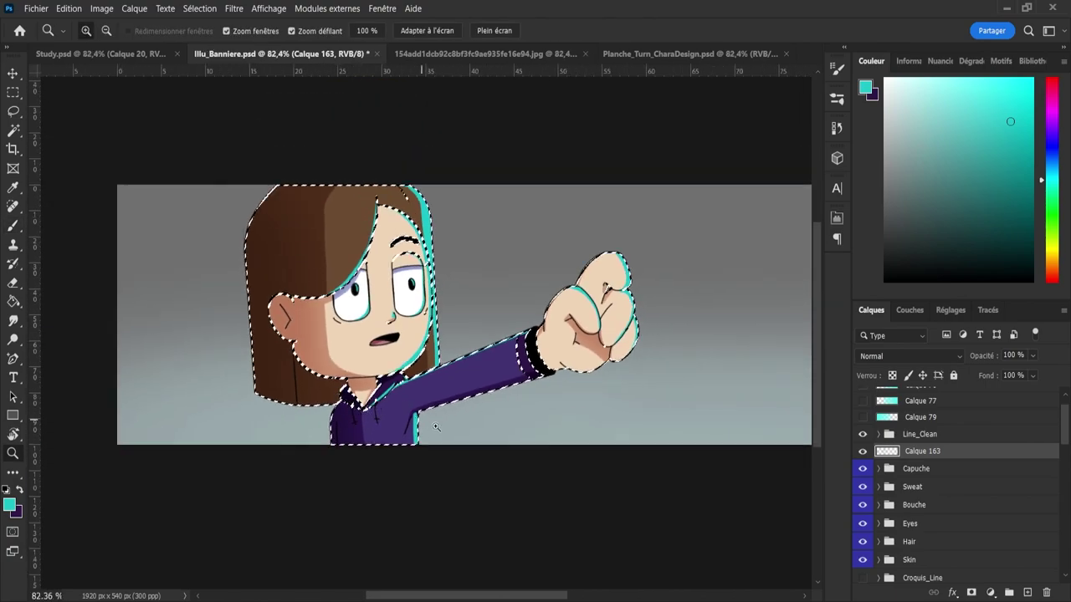
{"action": "left_click_drag", "start_coordinate": [437, 426], "coordinate": [487, 444]}
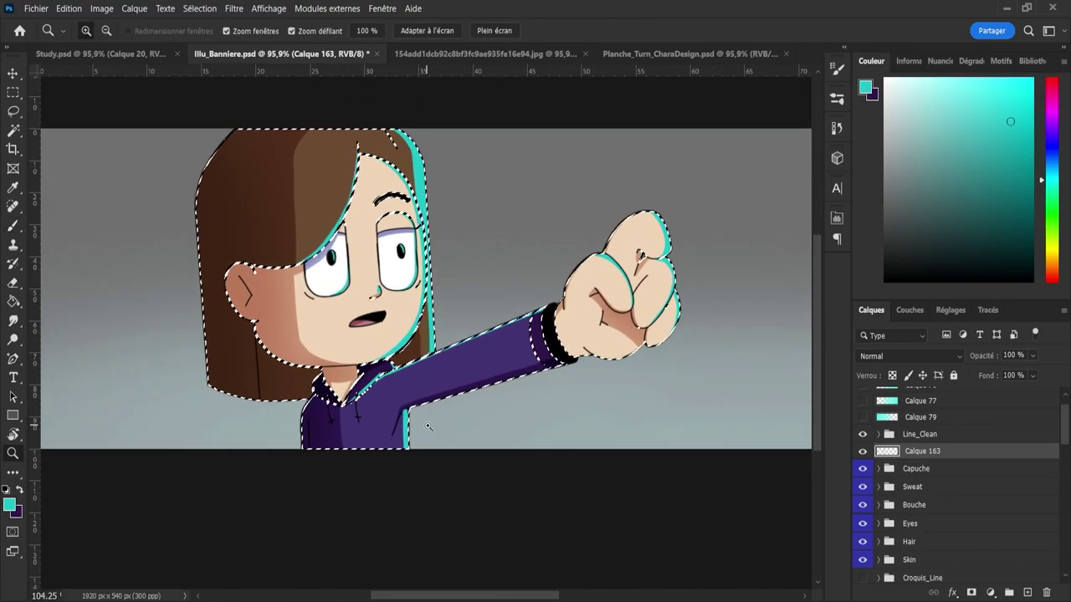
{"action": "scroll", "coordinate": [427, 410], "scroll_direction": "up", "scroll_amount": 2}
{"action": "scroll", "coordinate": [884, 356], "scroll_direction": "down", "scroll_amount": 10}
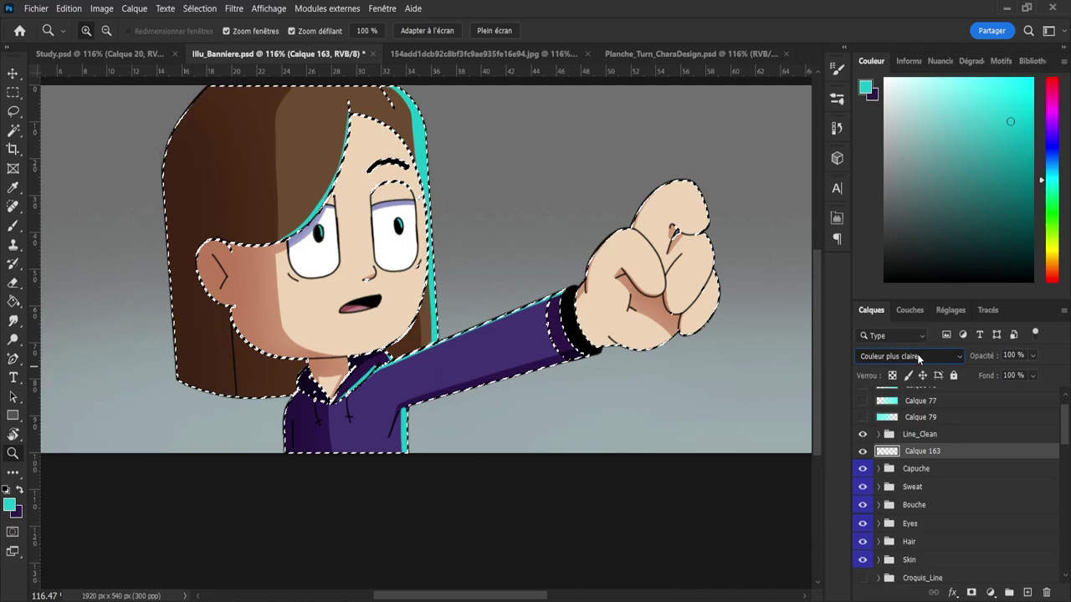
{"action": "scroll", "coordinate": [916, 347], "scroll_direction": "up", "scroll_amount": 2}
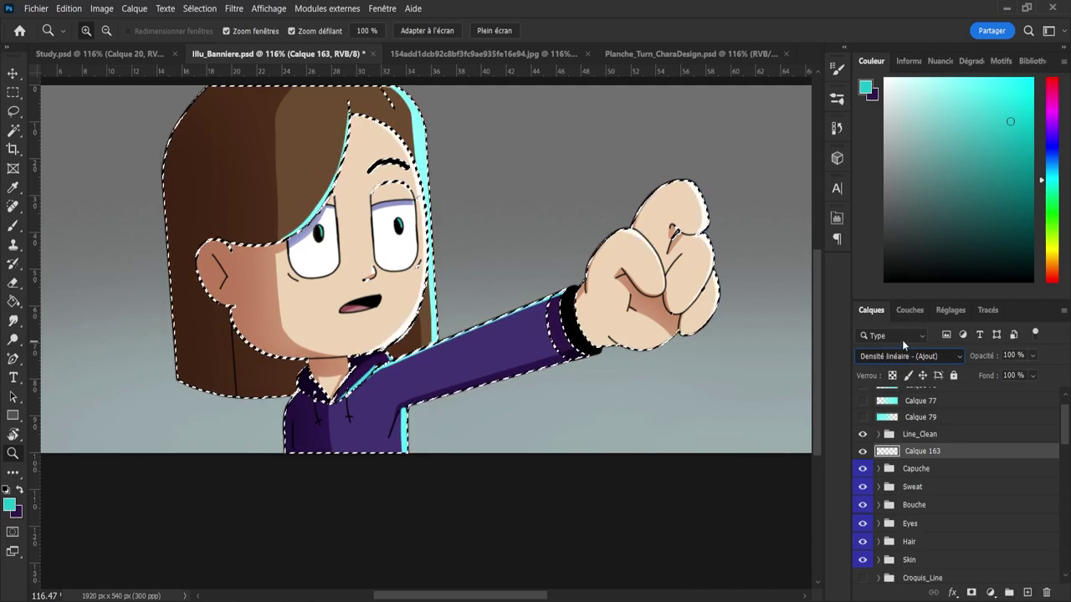
{"action": "scroll", "coordinate": [899, 335], "scroll_direction": "up", "scroll_amount": 10}
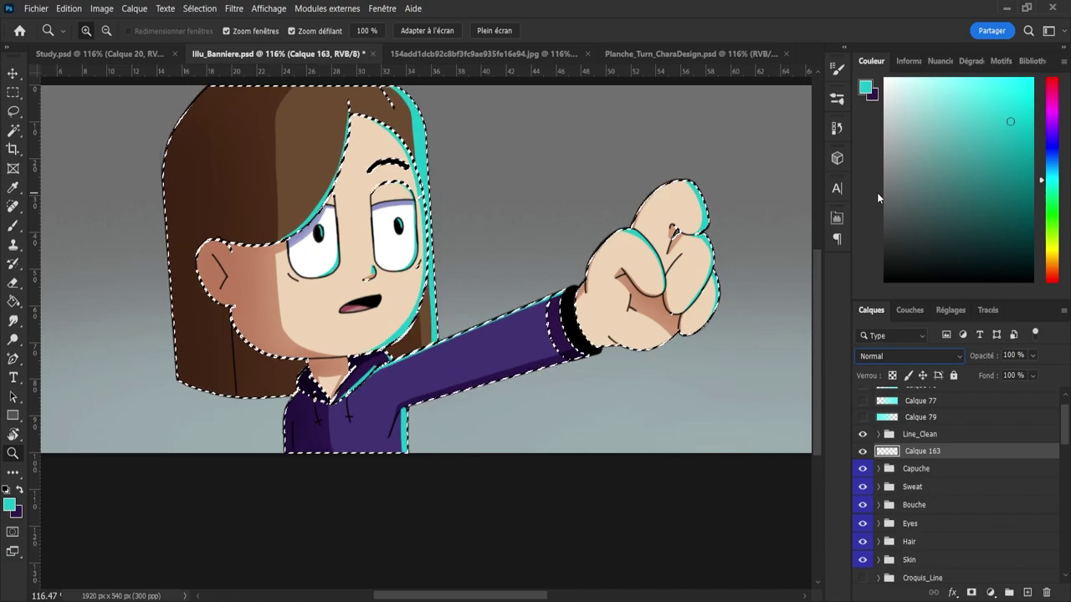
{"action": "key", "text": "Down"}
{"action": "key", "text": "Down"}
{"action": "key", "text": "Down"}
{"action": "key", "text": "Down"}
{"action": "key", "text": "Down"}
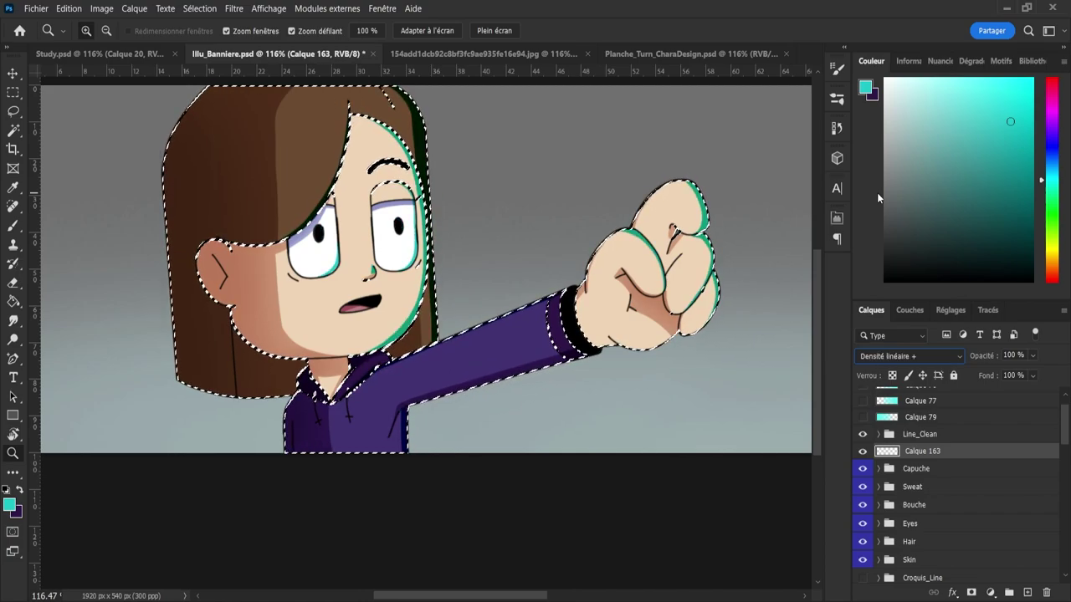
{"action": "key", "text": "Down"}
{"action": "key", "text": "Down"}
{"action": "key", "text": "Down"}
{"action": "key", "text": "Down"}
{"action": "key", "text": "Down"}
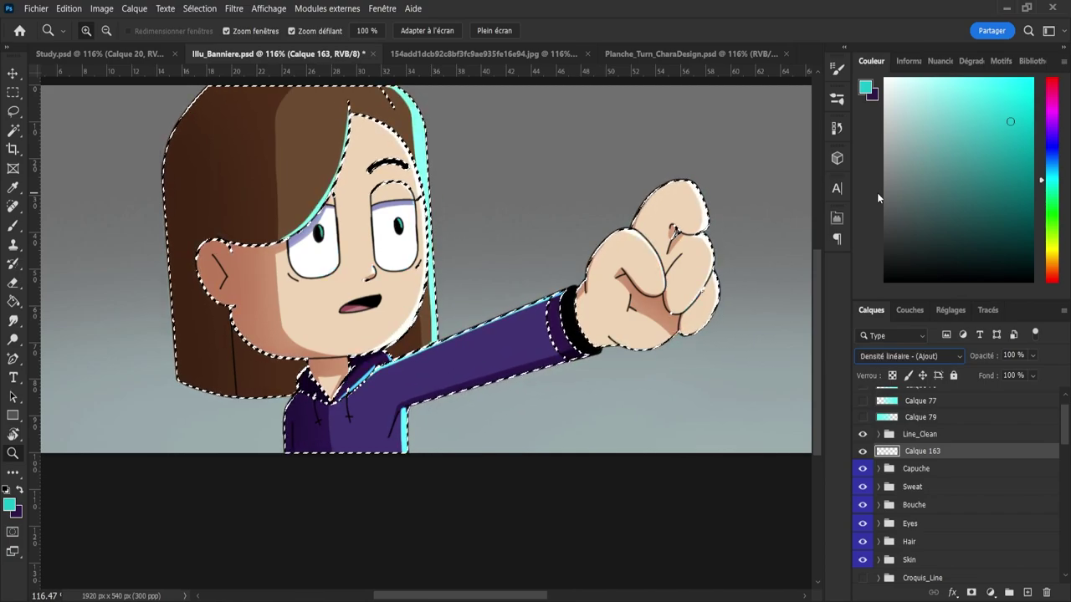
{"action": "key", "text": "Down"}
{"action": "key", "text": "Down"}
{"action": "key", "text": "Down"}
{"action": "key", "text": "Down"}
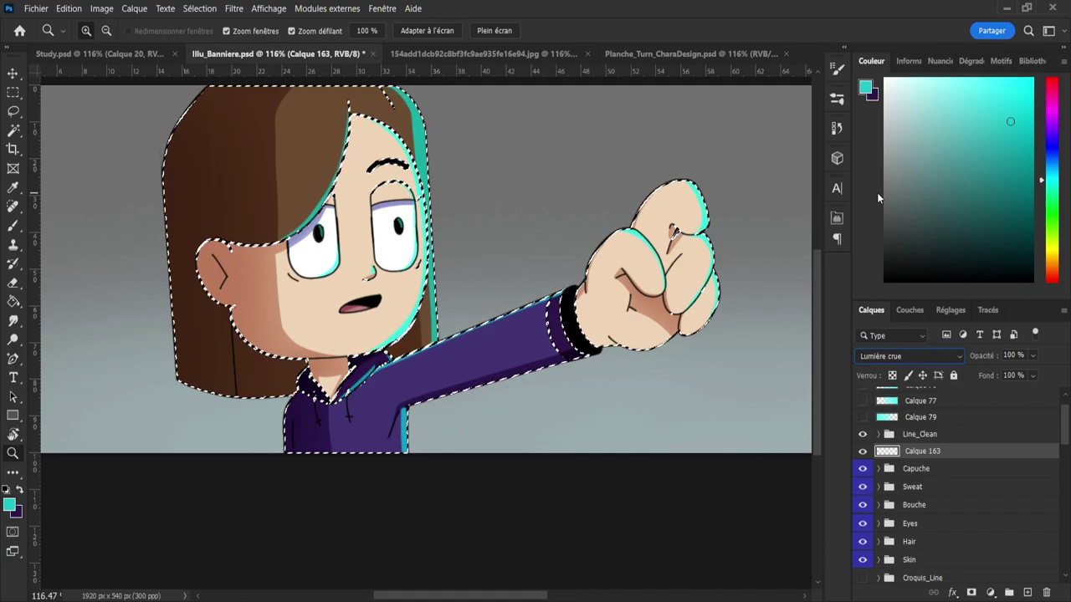
{"action": "key", "text": "Down"}
{"action": "key", "text": "Down"}
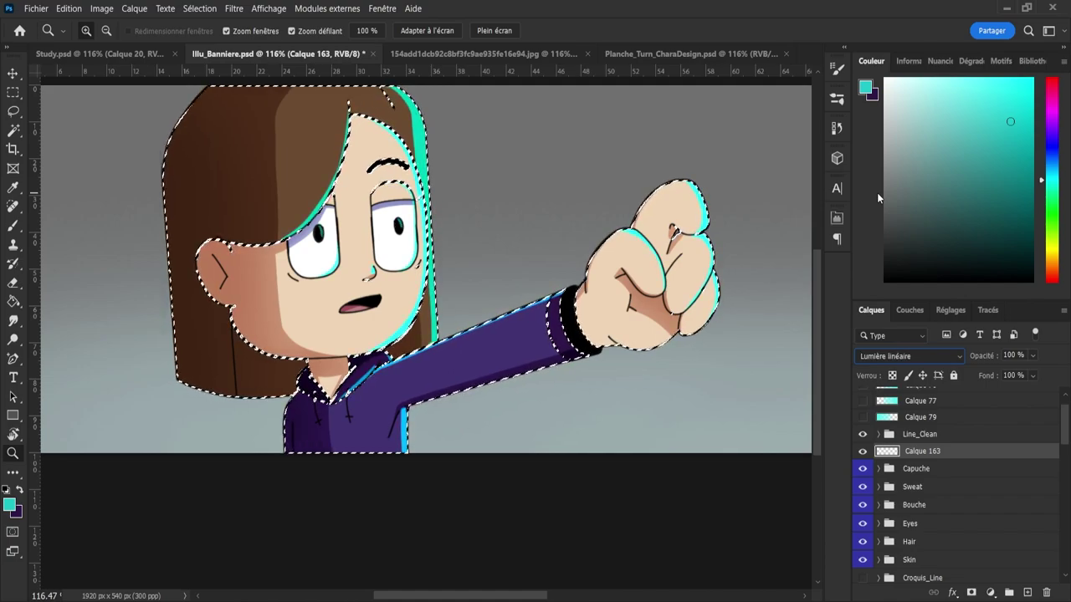
{"action": "key", "text": "Down"}
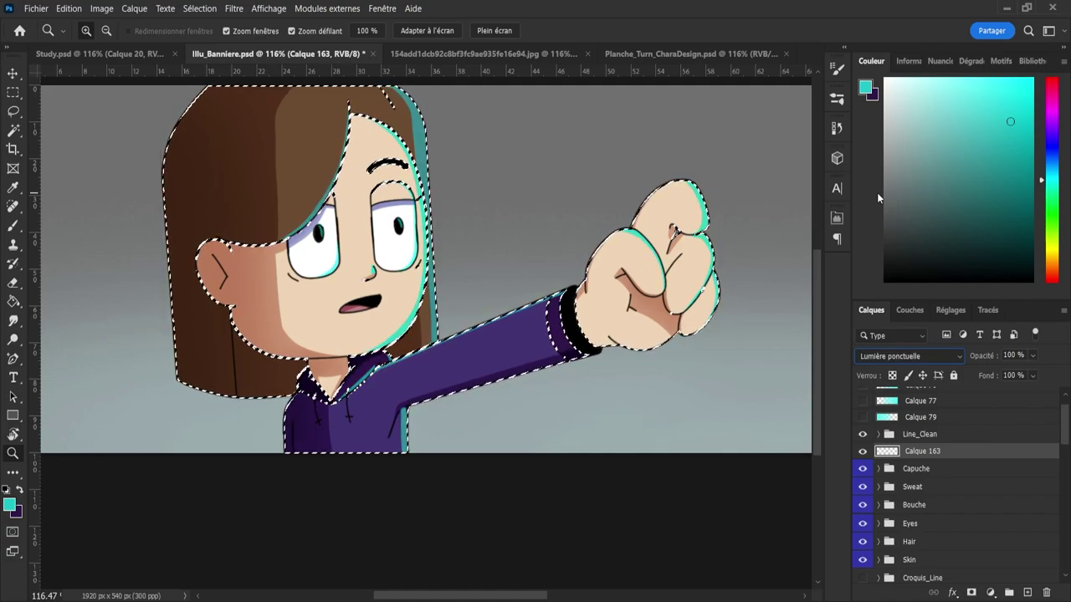
{"action": "key", "text": "Down"}
{"action": "key", "text": "Down"}
{"action": "key", "text": "Down"}
{"action": "key", "text": "Down"}
{"action": "key", "text": "Down"}
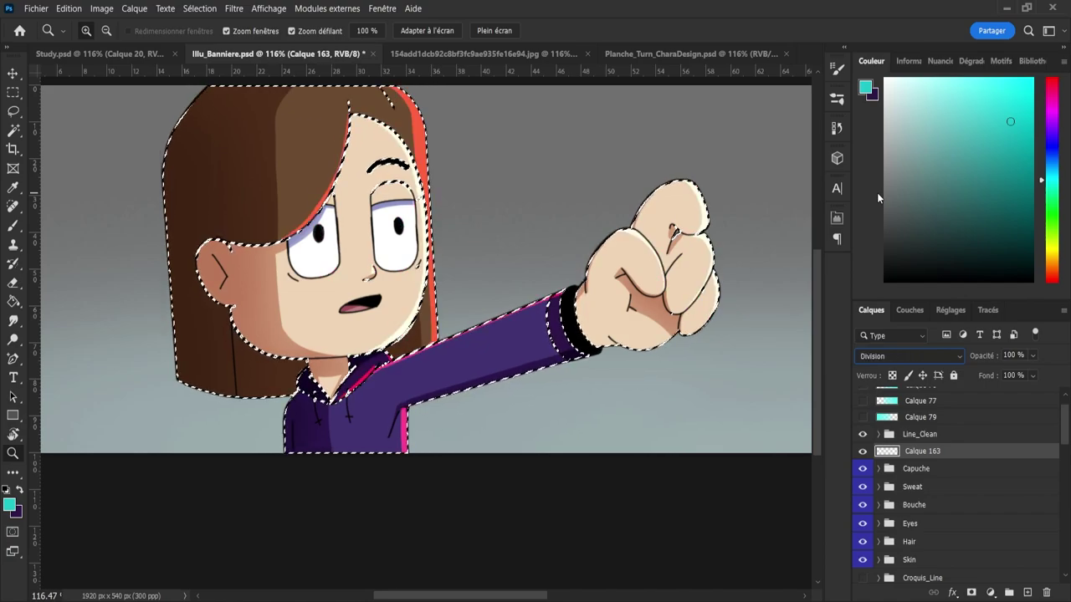
{"action": "key", "text": "Down"}
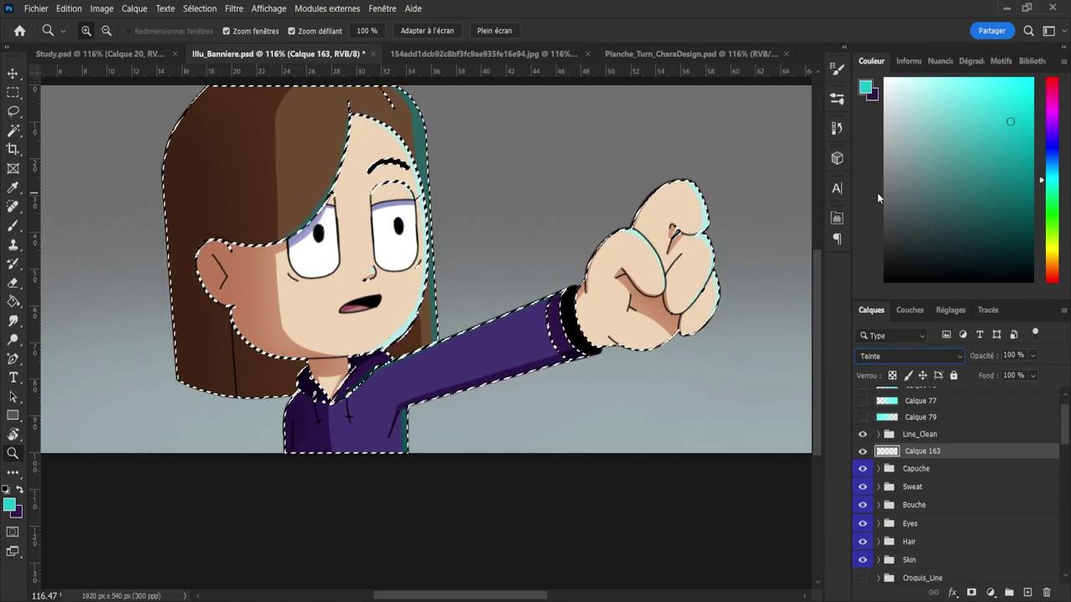
{"action": "key", "text": "Down"}
{"action": "key", "text": "Down"}
{"action": "key", "text": "Down"}
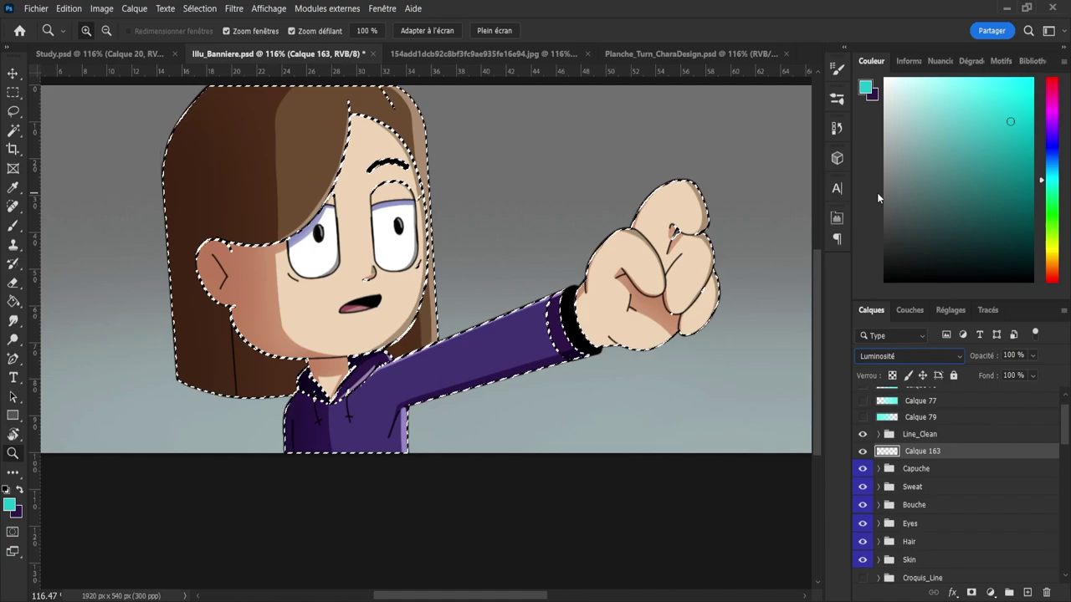
{"action": "left_click", "coordinate": [900, 362]}
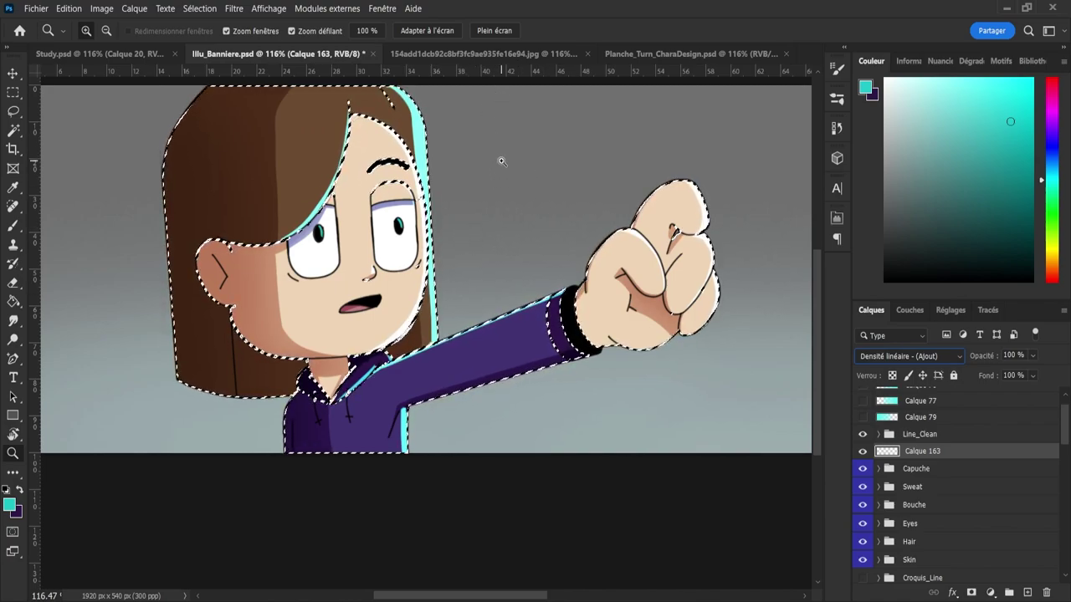
- Make Calque 163 the active layer again and clear the character selection
{"action": "left_click", "coordinate": [926, 461]}
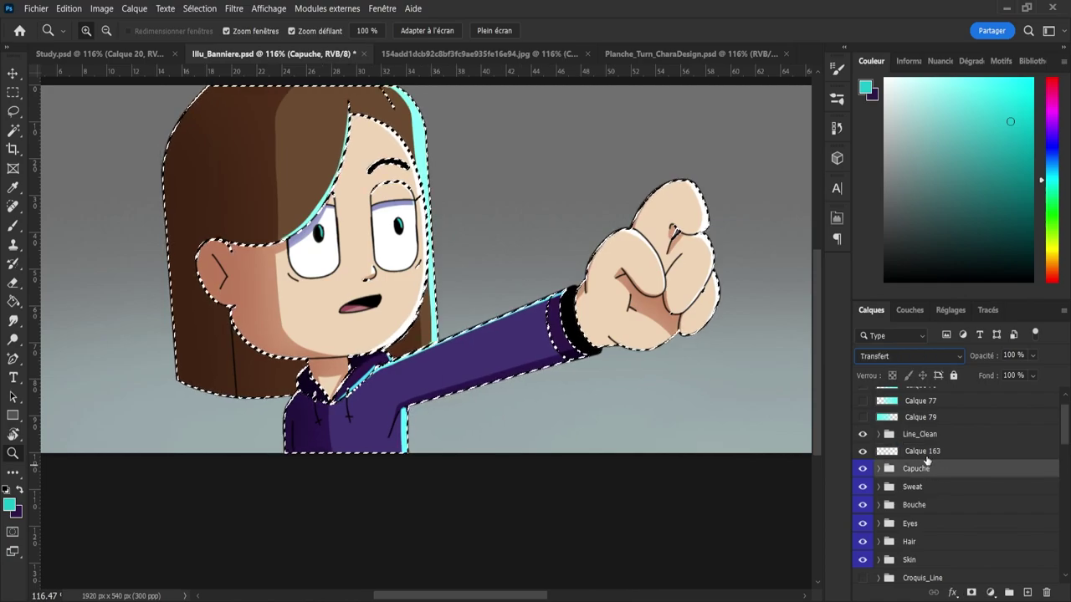
{"action": "key", "text": "alt+bracketleft"}
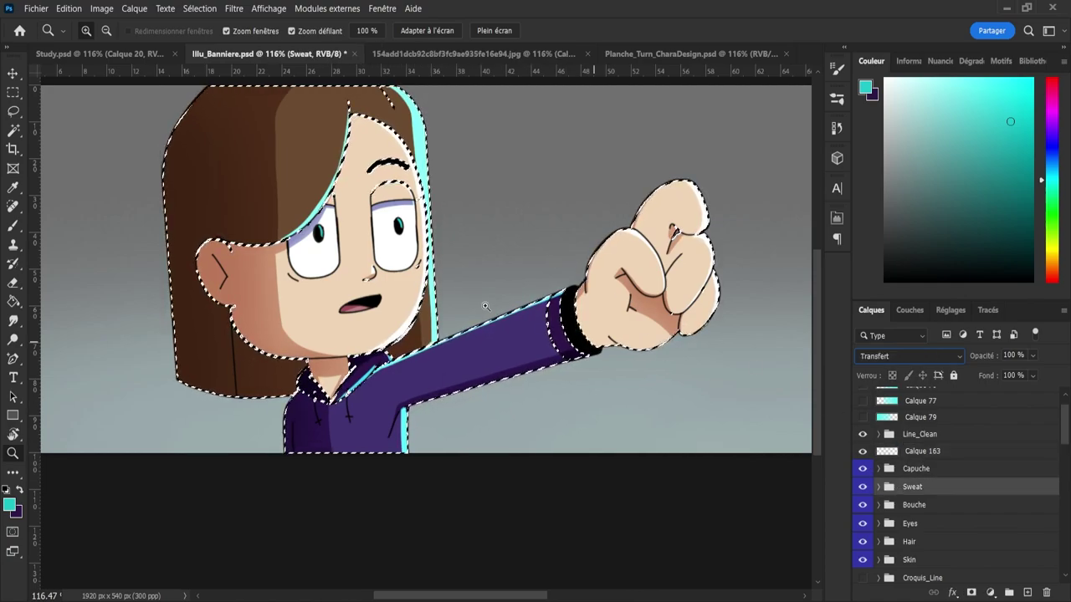
{"action": "key", "text": "l"}
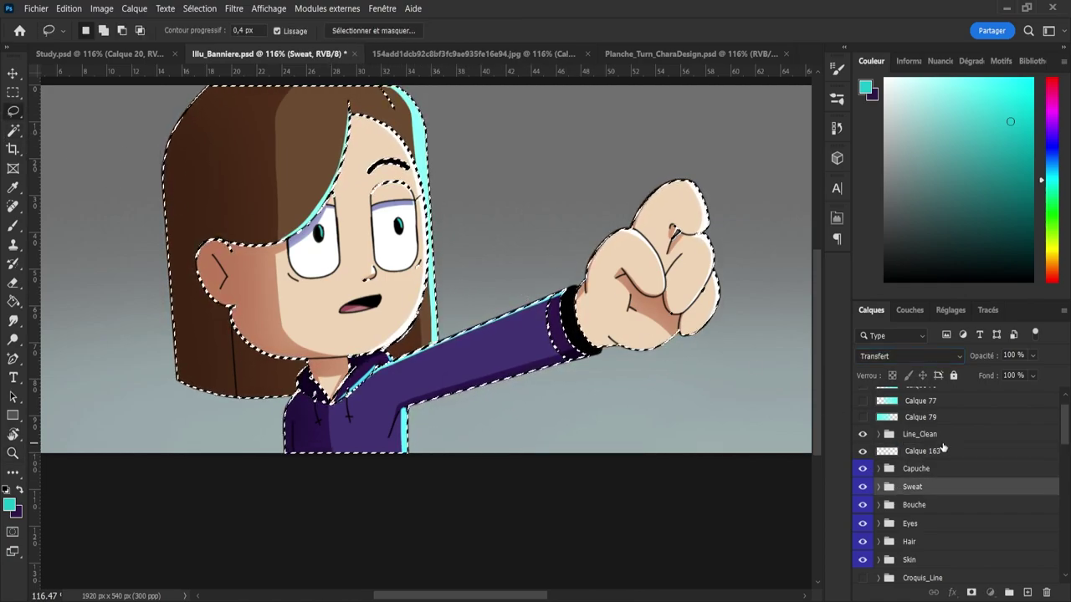
{"action": "left_click", "coordinate": [939, 437]}
{"action": "left_click", "coordinate": [923, 454]}
{"action": "key", "text": "ctrl+d"}
{"action": "key", "text": "z"}
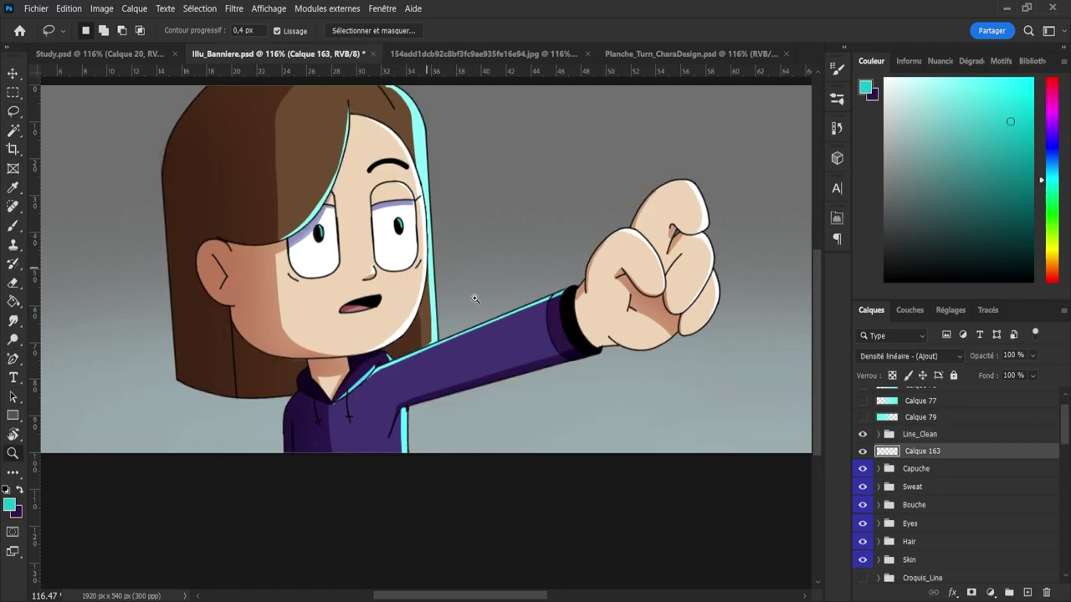
- Check the rim light over the whole illustration and save the banner file
{"action": "left_click_drag", "start_coordinate": [509, 320], "coordinate": [483, 310]}
{"action": "left_click_drag", "start_coordinate": [524, 230], "coordinate": [549, 231]}
{"action": "key", "text": "ctrl+s"}
{"action": "left_click_drag", "start_coordinate": [464, 265], "coordinate": [435, 265]}
{"action": "left_click_drag", "start_coordinate": [527, 315], "coordinate": [550, 314]}
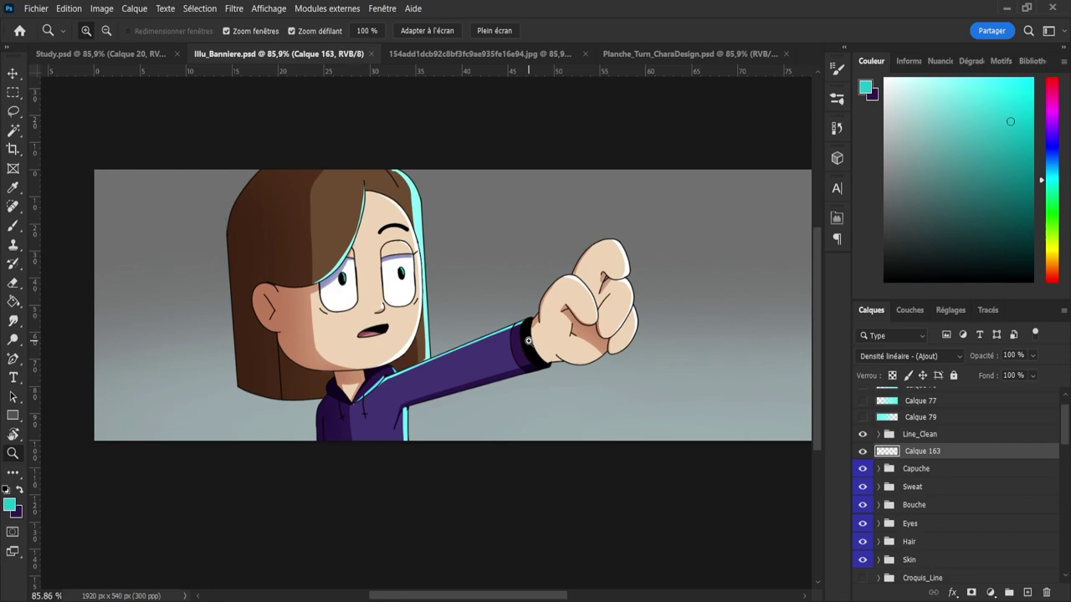
- Erase the stray turquoise where the hair rim meets the sleeve, using eraser size 3, and save the file
{"action": "mouse_move", "coordinate": [398, 353]}
{"action": "left_mouse_down"}
{"action": "mouse_move", "coordinate": [389, 363]}
{"action": "mouse_move", "coordinate": [414, 351]}
{"action": "mouse_move", "coordinate": [490, 387]}
{"action": "left_mouse_up"}
{"action": "key", "text": "e"}
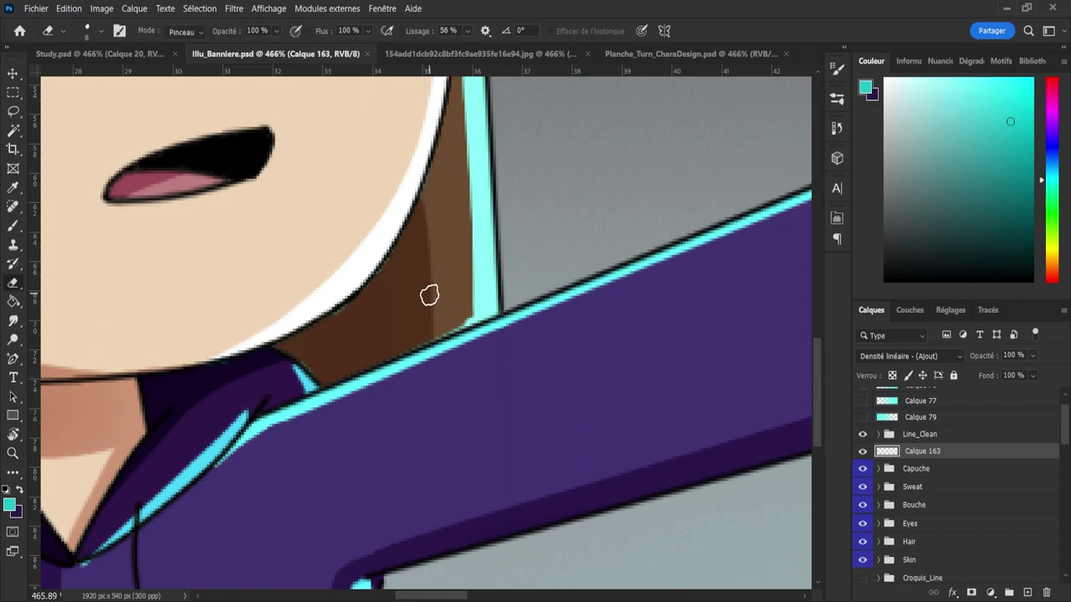
{"action": "mouse_move", "coordinate": [414, 312]}
{"action": "left_mouse_down"}
{"action": "mouse_move", "coordinate": [334, 325]}
{"action": "mouse_move", "coordinate": [401, 254]}
{"action": "mouse_move", "coordinate": [397, 308]}
{"action": "left_mouse_up"}
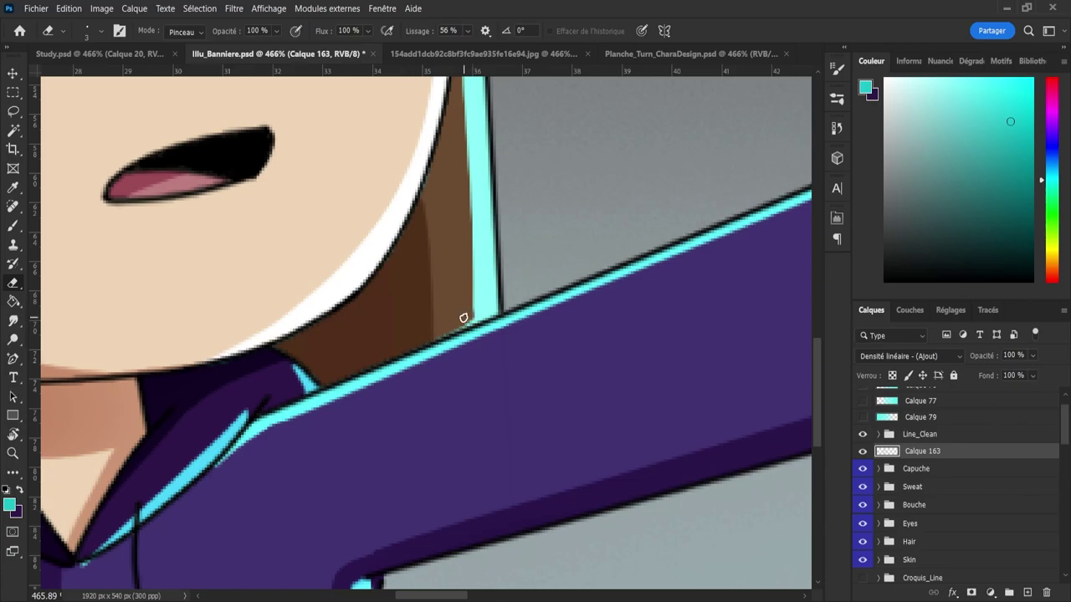
{"action": "key", "text": "z"}
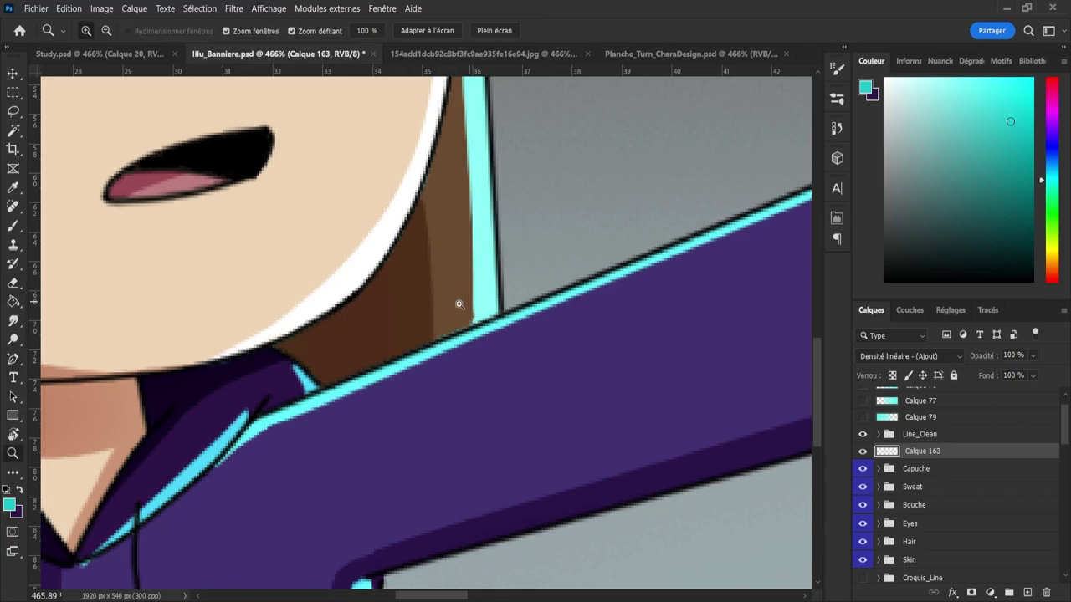
{"action": "left_click_drag", "start_coordinate": [463, 306], "coordinate": [376, 306]}
{"action": "left_click_drag", "start_coordinate": [457, 348], "coordinate": [410, 348]}
{"action": "key", "text": "ctrl+s"}
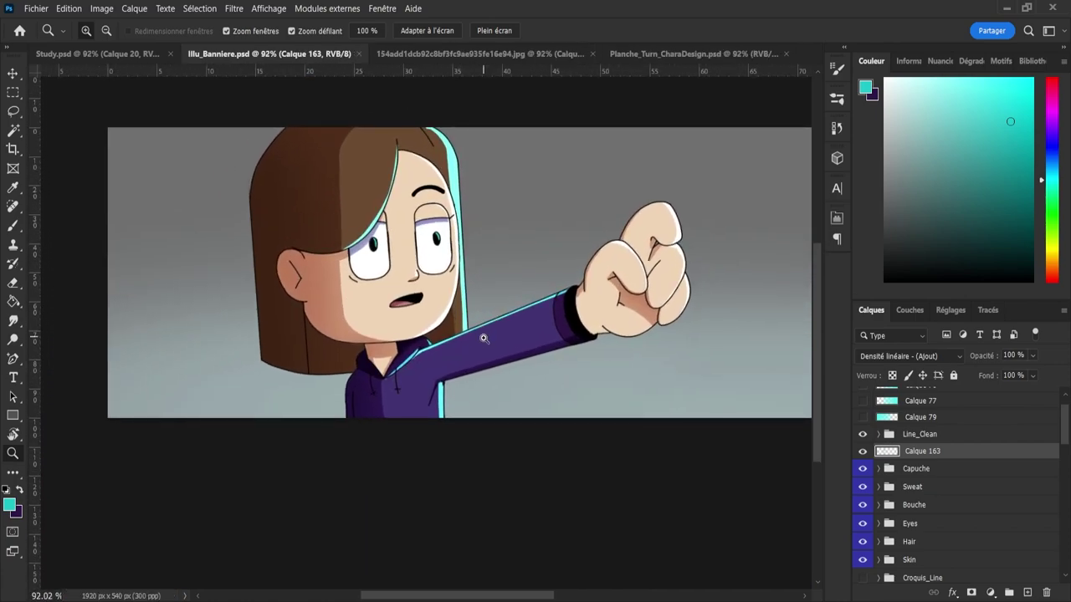
- Touch up the turquoise rim light along the sweatshirt's side below the outstretched sleeve on Calque 163
{"action": "left_click_drag", "start_coordinate": [431, 402], "coordinate": [505, 425]}
{"action": "key", "text": "b"}
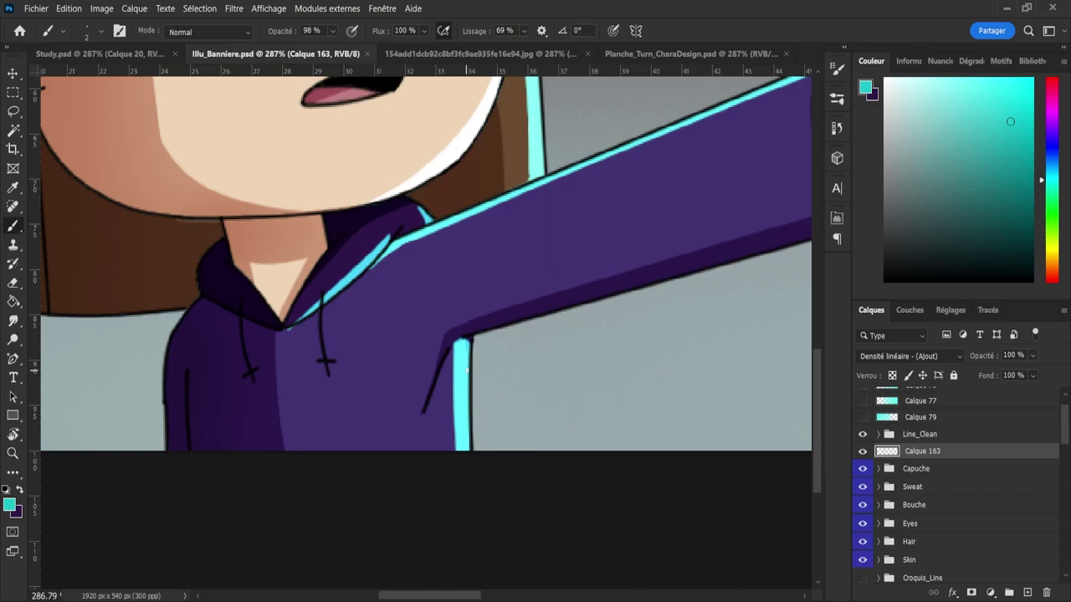
{"action": "mouse_move", "coordinate": [467, 369]}
{"action": "left_mouse_down"}
{"action": "mouse_move", "coordinate": [461, 344]}
{"action": "mouse_move", "coordinate": [432, 373]}
{"action": "mouse_move", "coordinate": [402, 370]}
{"action": "left_mouse_up"}
{"action": "key", "text": "z"}
- Compare several opacities on the Calque 163 rim light layer, such as 75%, 88% and 67%, and set it to 77%
{"action": "key", "text": "7"}
{"action": "key", "text": "5"}
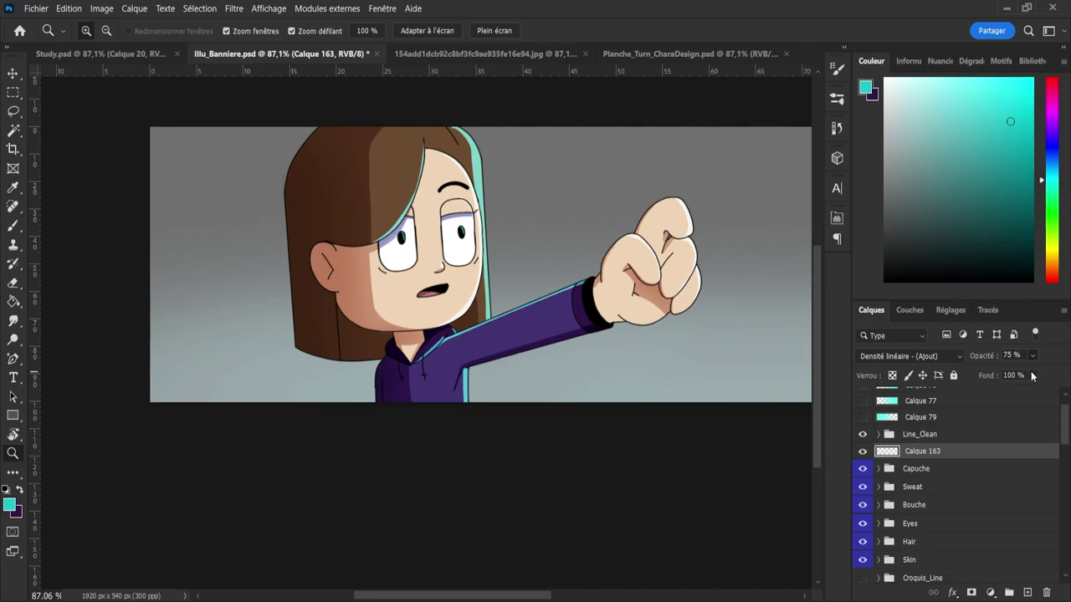
{"action": "key", "text": "8"}
{"action": "key", "text": "2"}
{"action": "key", "text": "8"}
{"action": "key", "text": "8"}
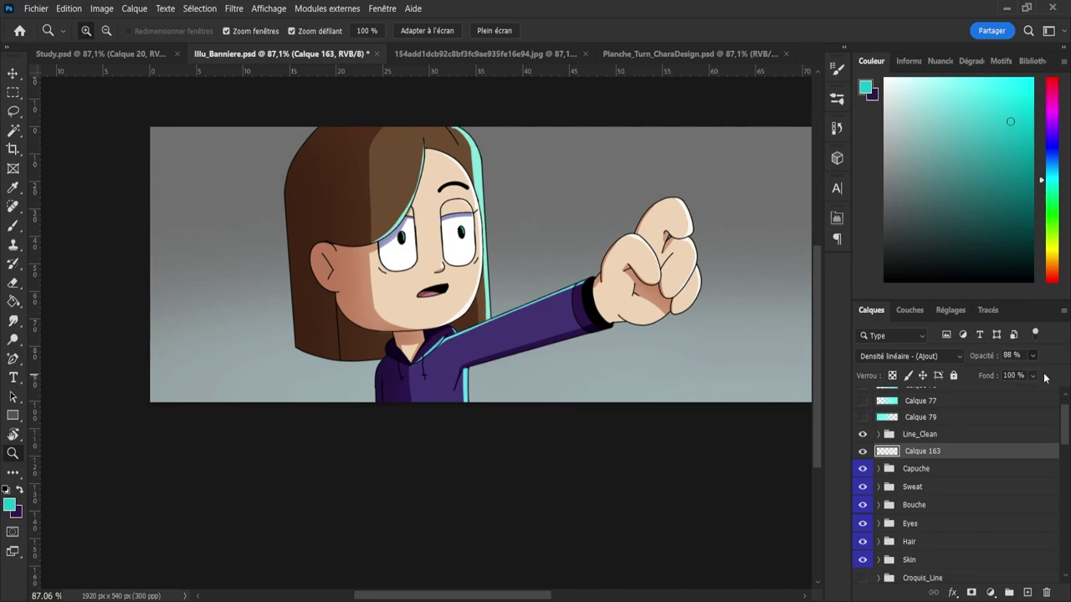
{"action": "key", "text": "6"}
{"action": "key", "text": "7"}
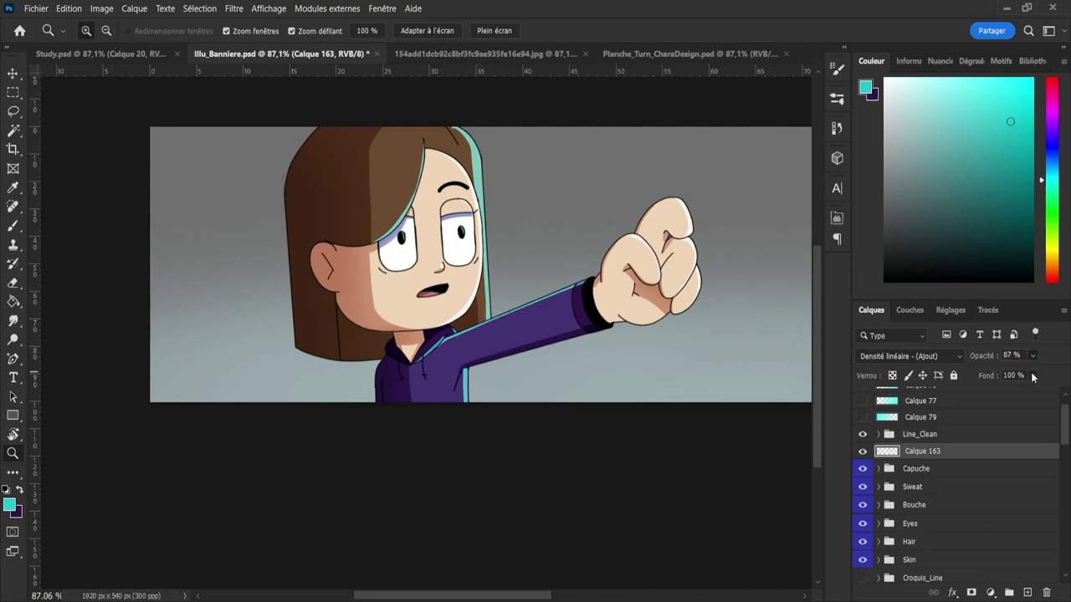
{"action": "key", "text": "7"}
{"action": "key", "text": "7"}
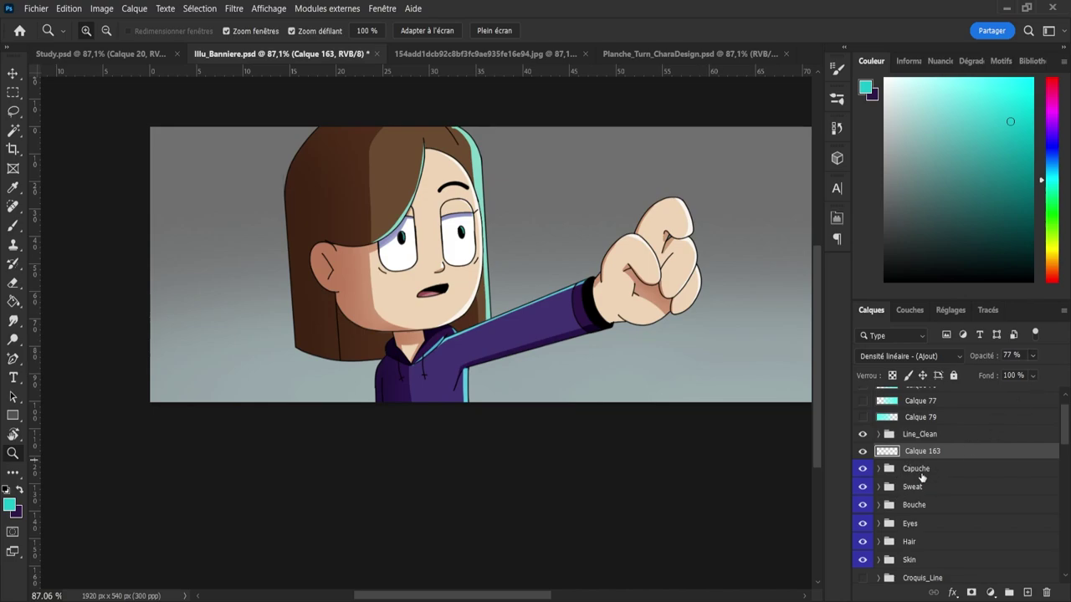
- Duplicate the Calque 163 rim light layer, set the copy's blend mode to Normal, and place it directly below the original
{"action": "key", "text": "ctrl+j"}
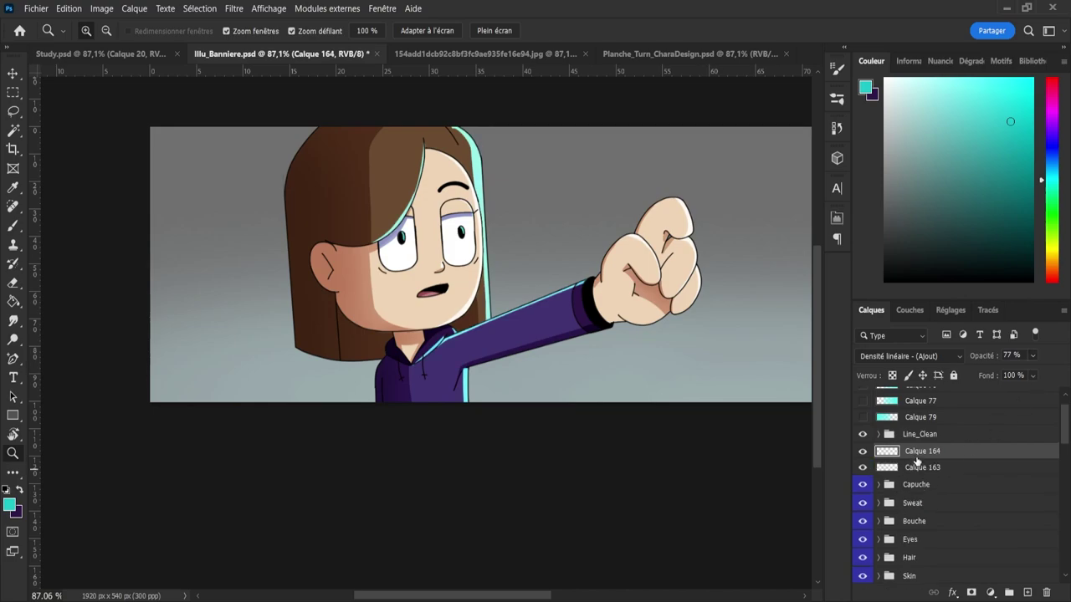
{"action": "left_click", "coordinate": [901, 359]}
{"action": "left_click", "coordinate": [877, 188]}
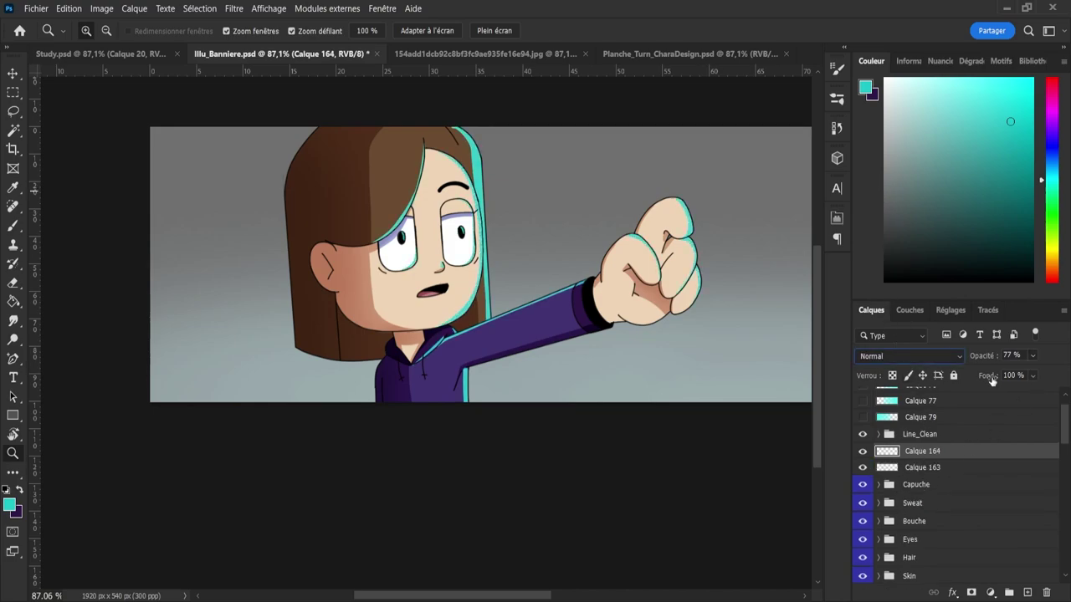
{"action": "left_click_drag", "start_coordinate": [934, 463], "coordinate": [931, 474]}
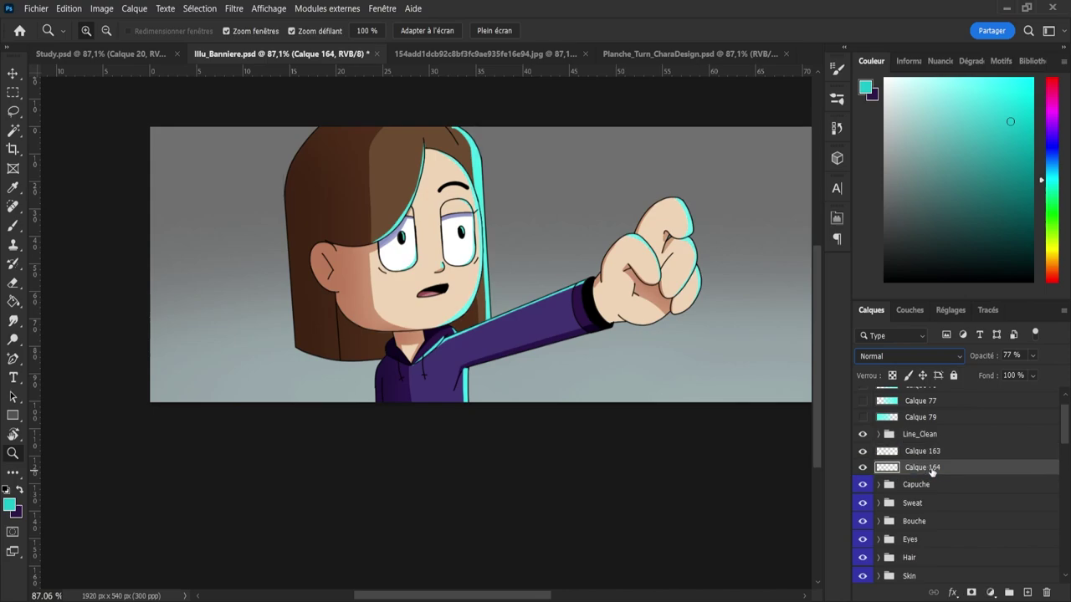
- Lower the opacity of Calque 164 to 14% and of Calque 163 to 60%
{"action": "left_click", "coordinate": [937, 451]}
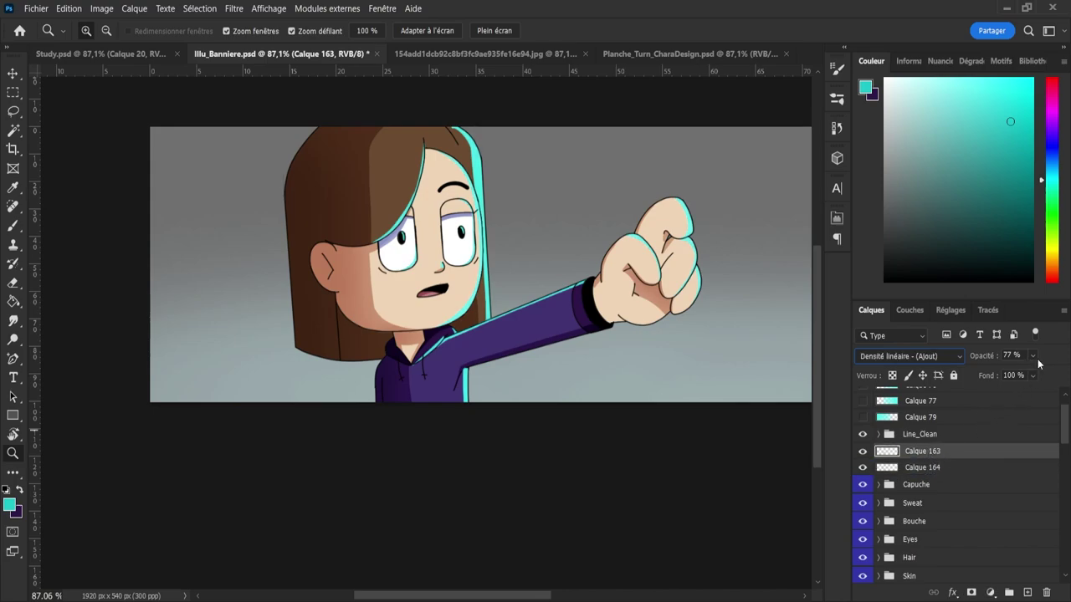
{"action": "left_click", "coordinate": [934, 466]}
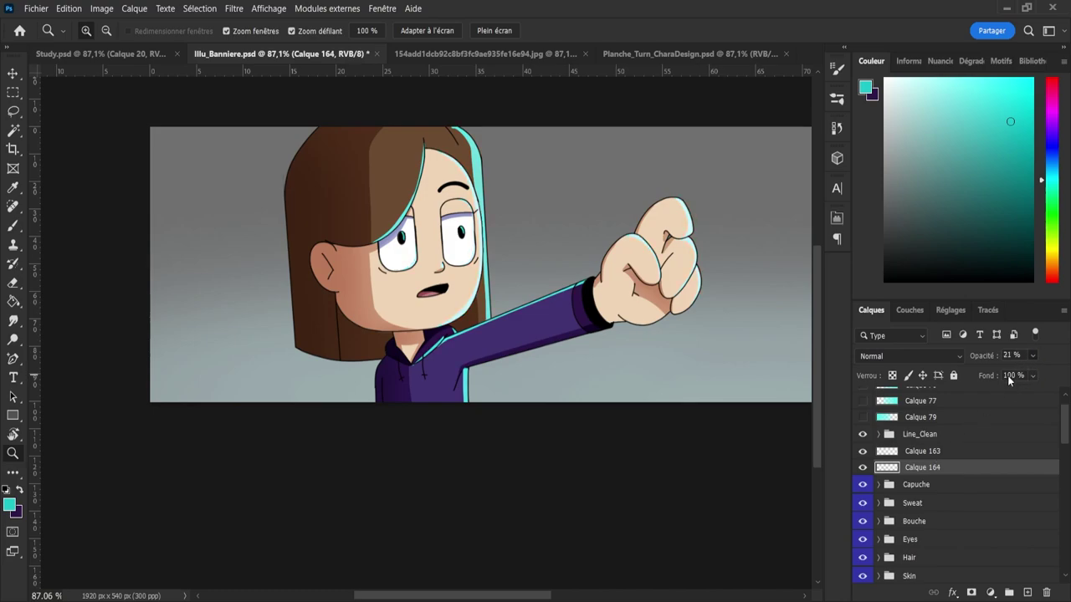
{"action": "key", "text": "1"}
{"action": "key", "text": "4"}
{"action": "left_click", "coordinate": [927, 456]}
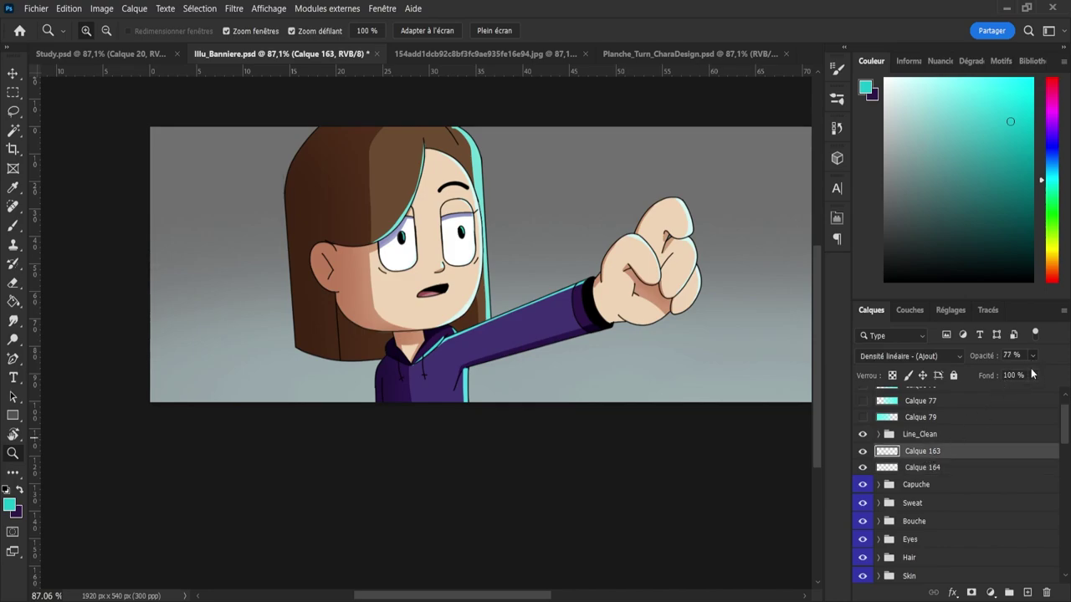
{"action": "key", "text": "6"}
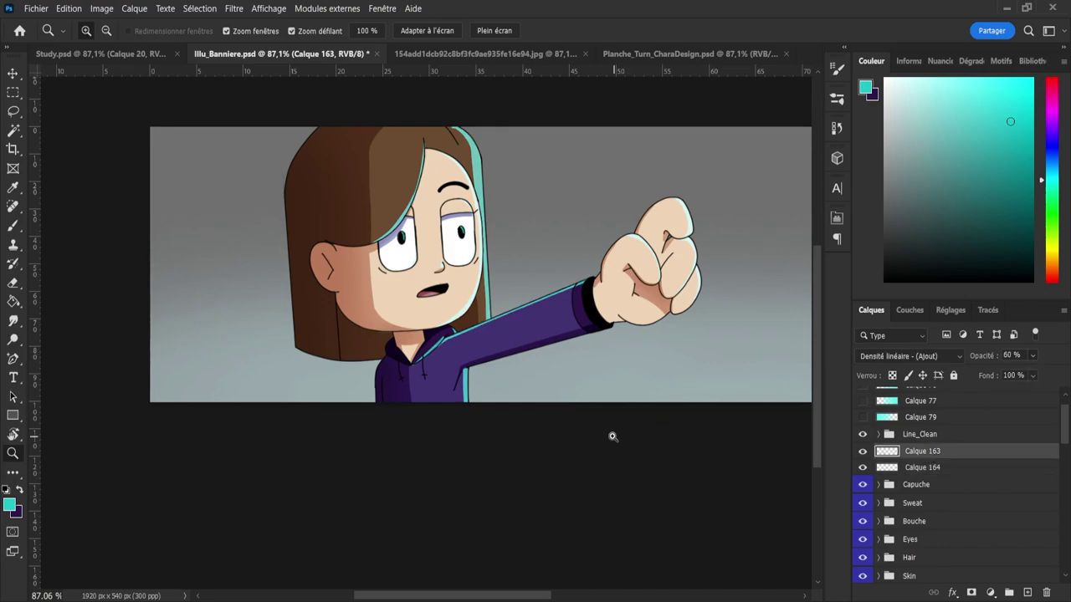
- Check the softened rim light over the banner and save the file
{"action": "scroll", "coordinate": [621, 400], "scroll_direction": "down", "scroll_amount": 4}
{"action": "scroll", "coordinate": [722, 375], "scroll_direction": "up", "scroll_amount": 2}
{"action": "key", "text": "ctrl+s"}
{"action": "scroll", "coordinate": [605, 414], "scroll_direction": "up", "scroll_amount": 1}
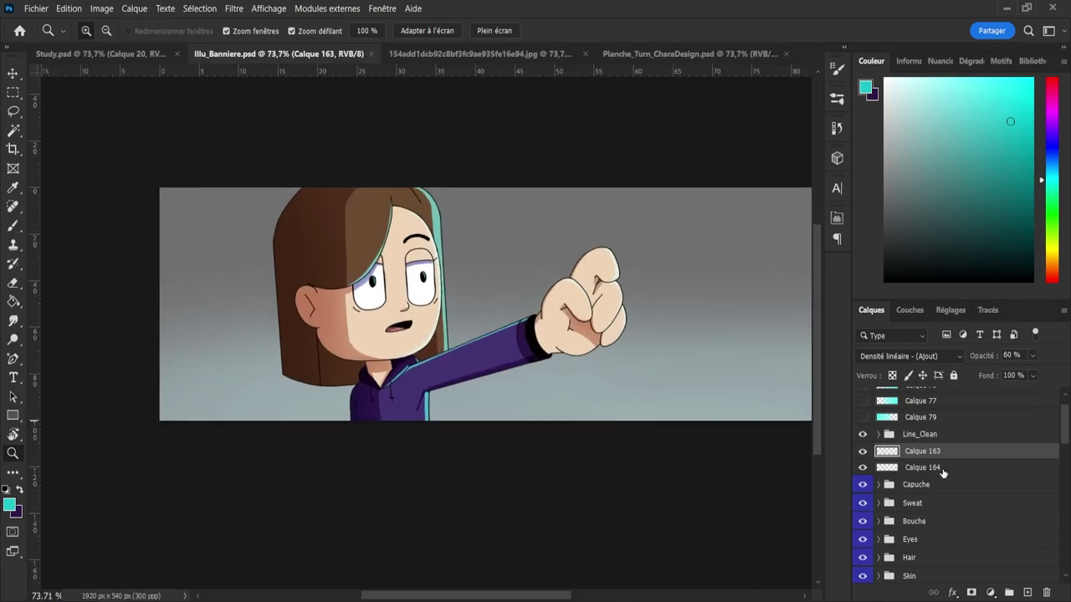
- Create a new layer above the Line_Clean group and set the painting colour to white
{"action": "left_click", "coordinate": [1027, 592]}
{"action": "key", "text": "d"}
{"action": "key", "text": "x"}
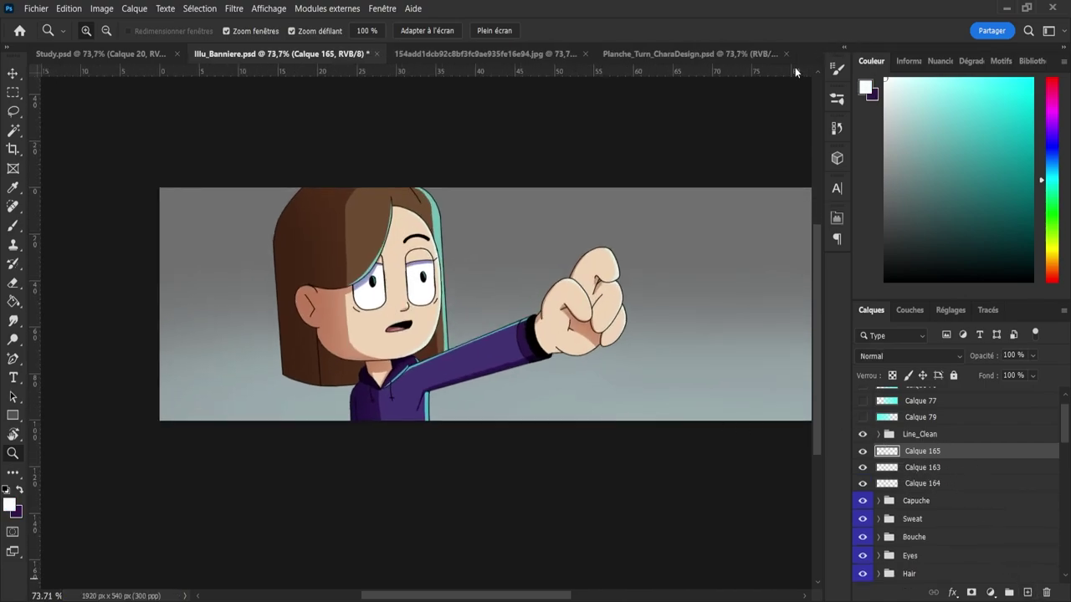
{"action": "scroll", "coordinate": [381, 288], "scroll_direction": "up", "scroll_amount": 5}
{"action": "key", "text": "b"}
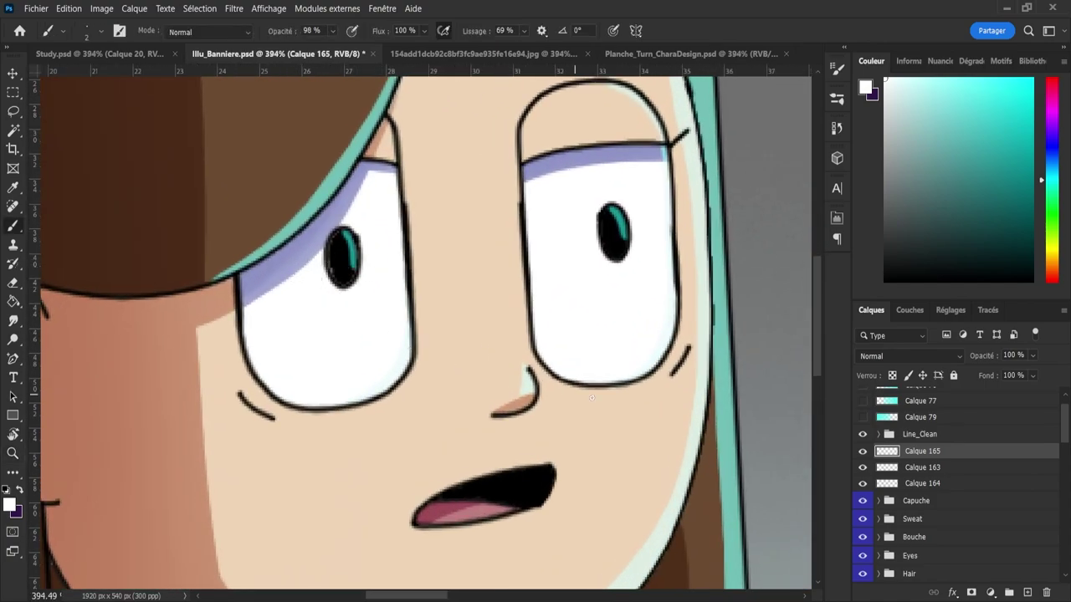
{"action": "left_click_drag", "start_coordinate": [931, 465], "coordinate": [934, 425]}
- Try white highlights in both pupils on Calque 165 with brush size 2 and smoothing 35%, and check them from a distance
{"action": "left_click", "coordinate": [327, 267]}
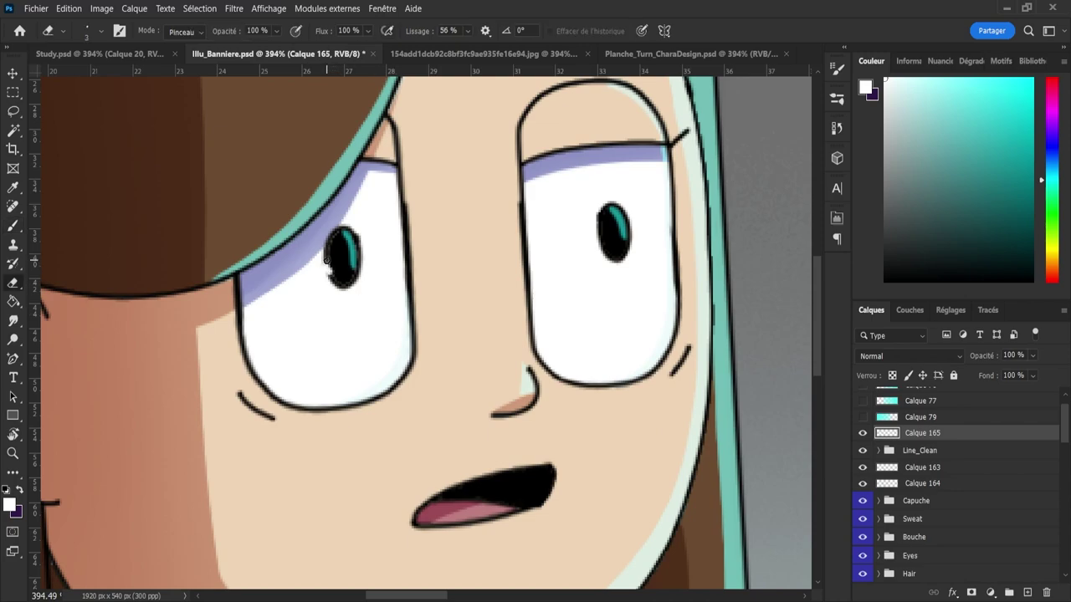
{"action": "key", "text": "ctrl+z"}
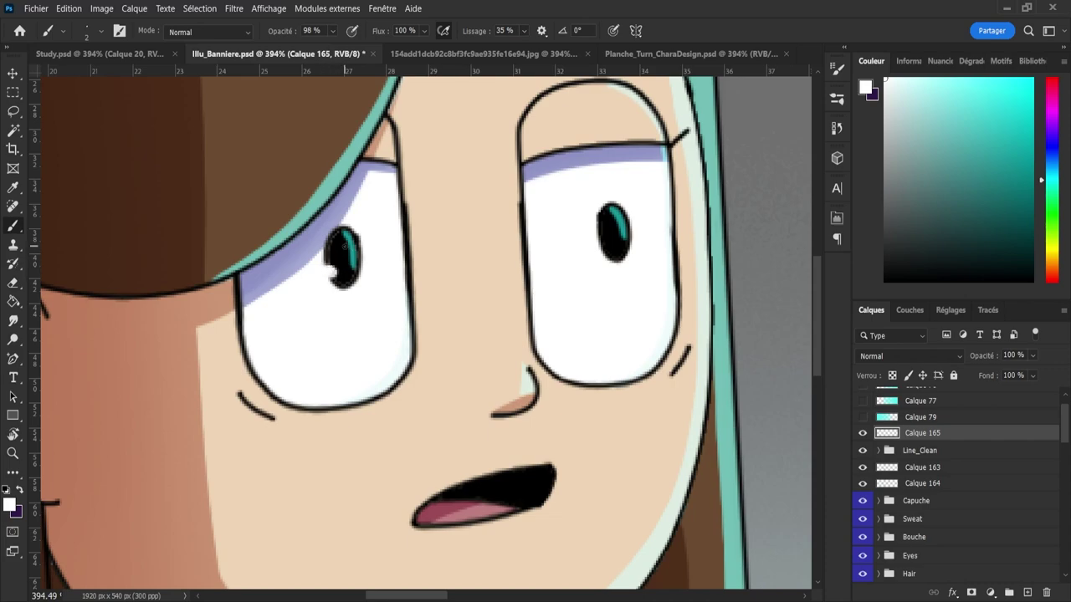
{"action": "left_click_drag", "start_coordinate": [343, 245], "coordinate": [348, 256]}
{"action": "left_click_drag", "start_coordinate": [616, 219], "coordinate": [614, 225]}
{"action": "key", "text": "z"}
{"action": "left_click_drag", "start_coordinate": [576, 267], "coordinate": [487, 231]}
{"action": "left_click_drag", "start_coordinate": [542, 252], "coordinate": [493, 243]}
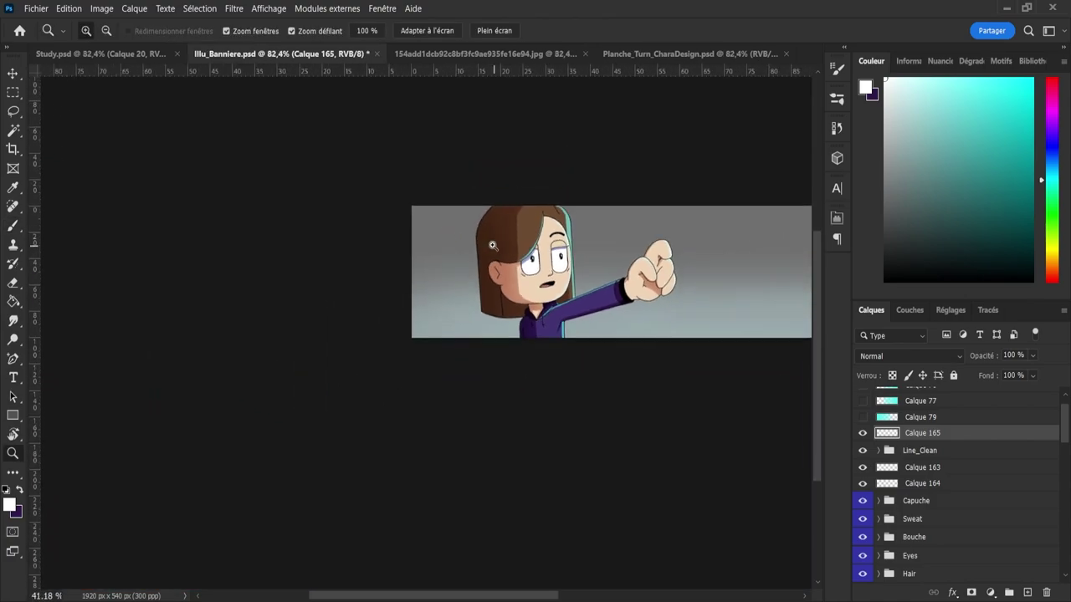
{"action": "left_click_drag", "start_coordinate": [617, 241], "coordinate": [664, 256]}
{"action": "left_click_drag", "start_coordinate": [460, 270], "coordinate": [514, 280]}
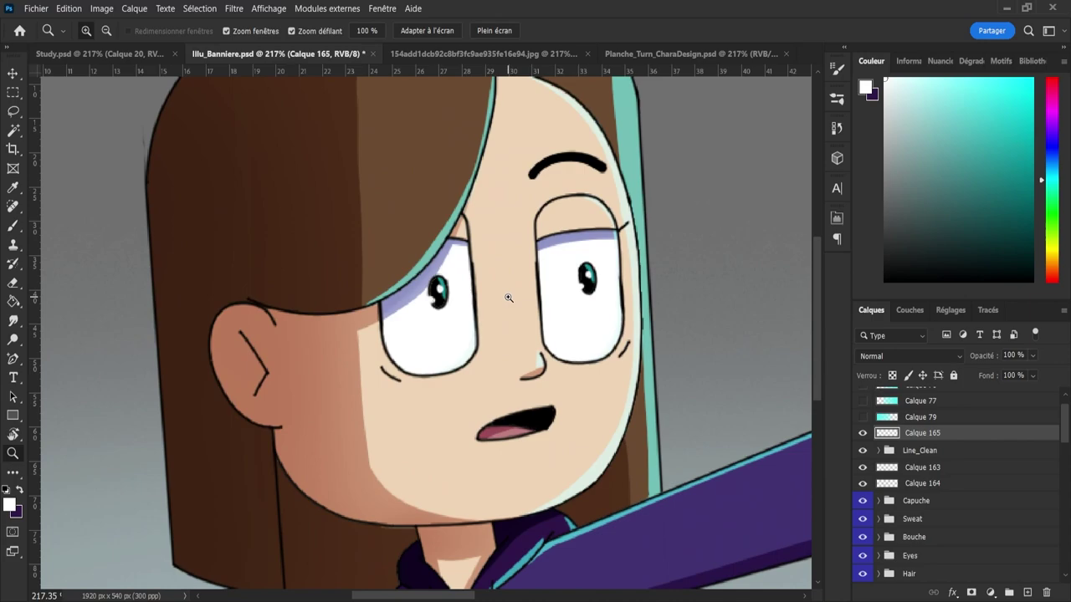
- Erase the trial white highlights from both pupils
{"action": "key", "text": "e"}
{"action": "left_click_drag", "start_coordinate": [582, 269], "coordinate": [587, 276]}
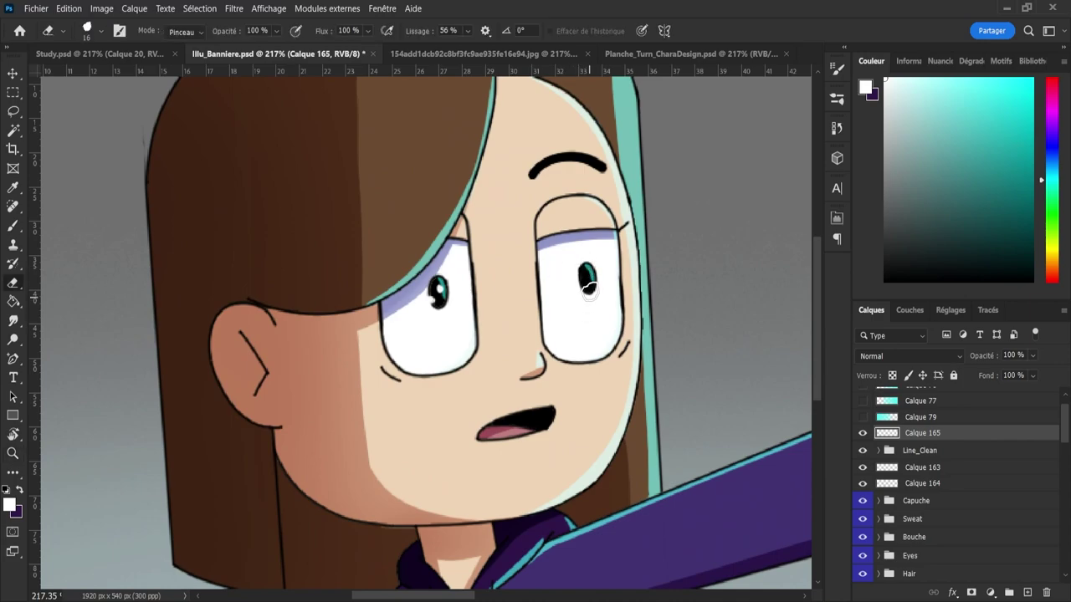
{"action": "mouse_move", "coordinate": [432, 289]}
{"action": "left_mouse_down"}
{"action": "mouse_move", "coordinate": [433, 309]}
{"action": "mouse_move", "coordinate": [449, 313]}
{"action": "mouse_move", "coordinate": [440, 300]}
{"action": "left_mouse_up"}
- Paint small white highlights on the lower edge of both pupils and save the banner file
{"action": "key", "text": "z"}
{"action": "key", "text": "b"}
{"action": "key", "text": "ctrl+z"}
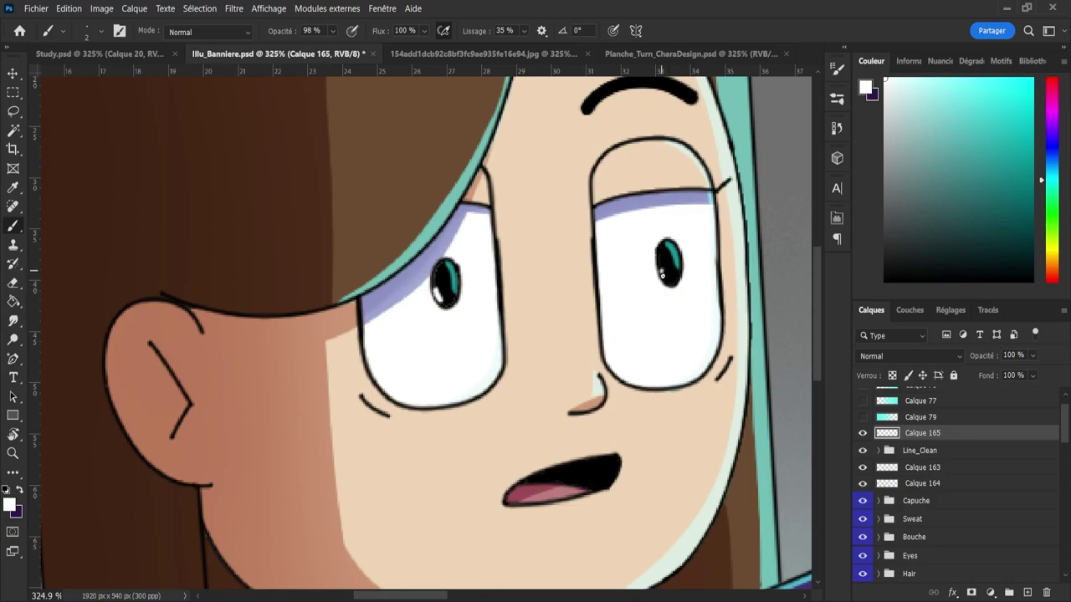
{"action": "left_click_drag", "start_coordinate": [663, 276], "coordinate": [669, 282]}
{"action": "key", "text": "ctrl+z"}
{"action": "key", "text": "z"}
{"action": "left_click_drag", "start_coordinate": [523, 320], "coordinate": [464, 321]}
{"action": "left_click_drag", "start_coordinate": [702, 385], "coordinate": [729, 389]}
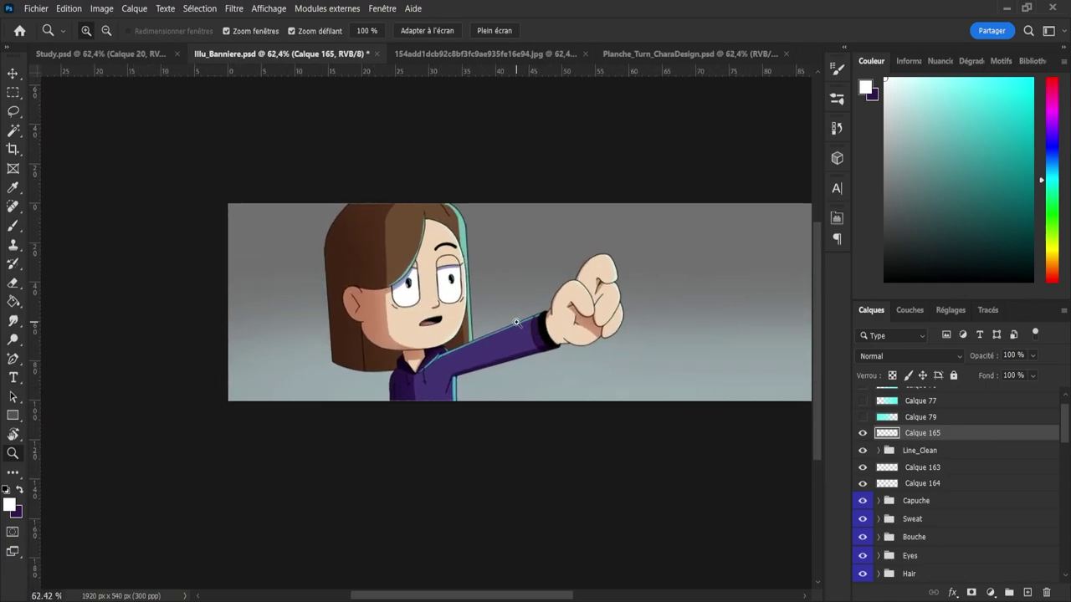
{"action": "left_click_drag", "start_coordinate": [516, 322], "coordinate": [552, 356]}
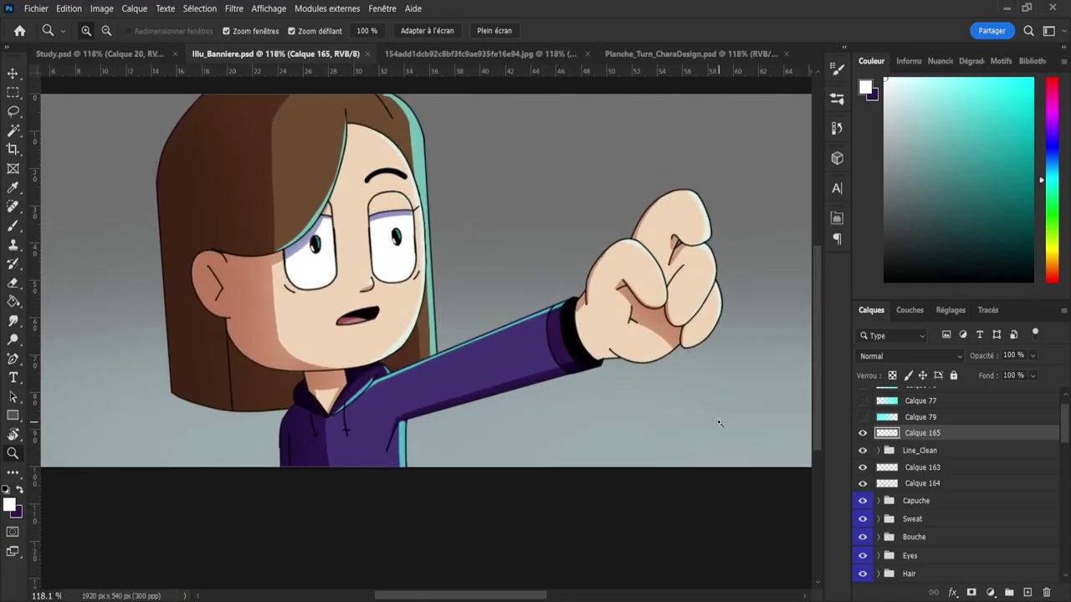
- Add a new layer above Calque 165 and paint light turquoise reflections in the upper part of both pupils
{"action": "left_click", "coordinate": [1024, 592]}
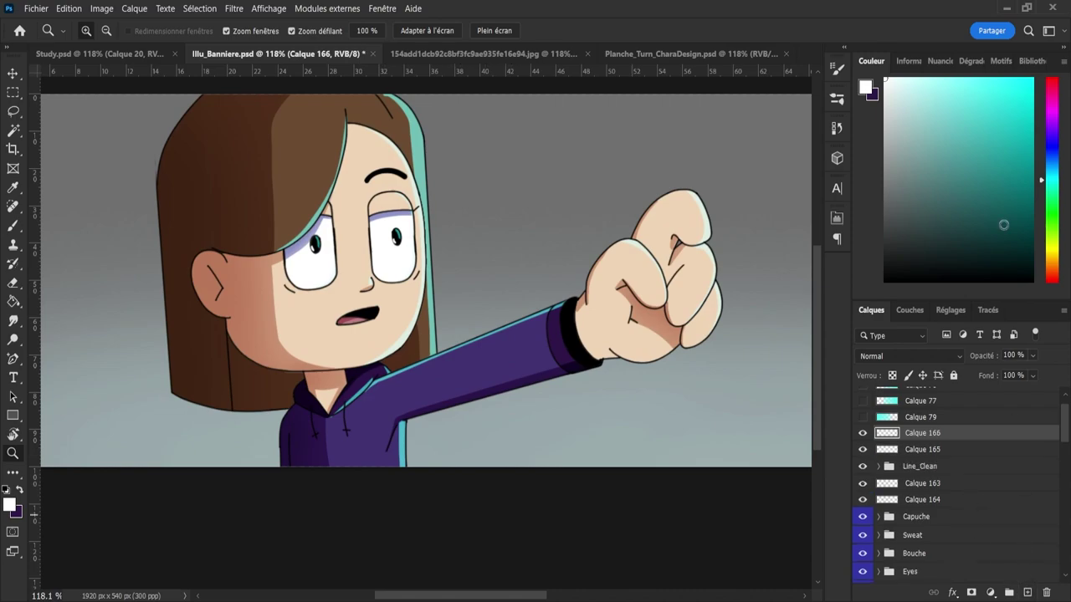
{"action": "left_click", "coordinate": [992, 89]}
{"action": "left_click_drag", "start_coordinate": [291, 260], "coordinate": [348, 214]}
{"action": "key", "text": "b"}
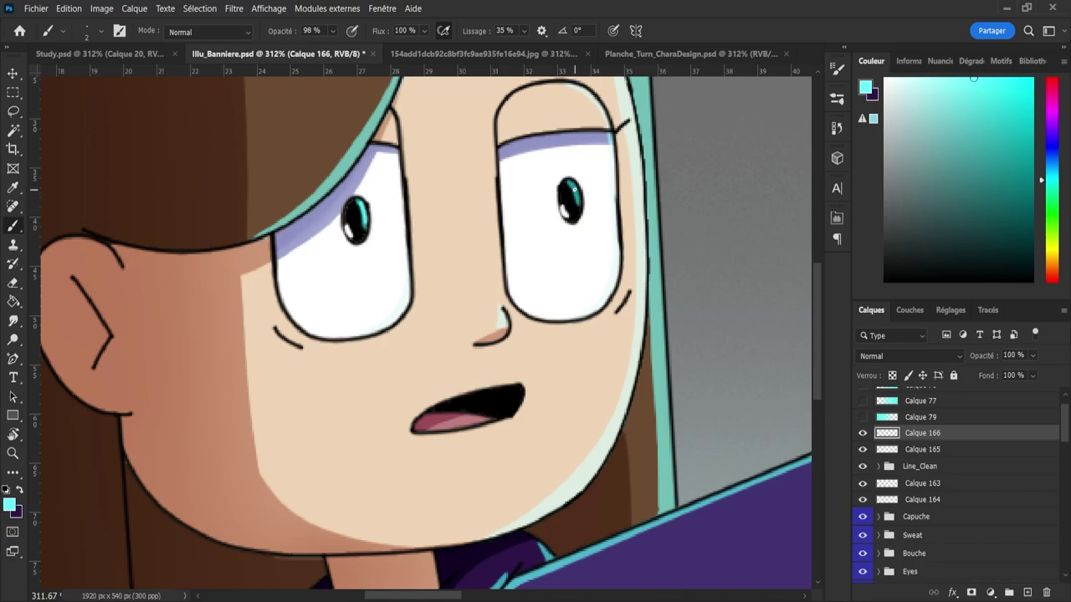
- Save the banner file and review the eye reflections within the whole illustration
{"action": "key", "text": "z"}
{"action": "left_click_drag", "start_coordinate": [490, 266], "coordinate": [412, 277]}
{"action": "left_click_drag", "start_coordinate": [472, 327], "coordinate": [381, 320]}
{"action": "left_click_drag", "start_coordinate": [562, 328], "coordinate": [593, 333]}
{"action": "key", "text": "ctrl+s"}
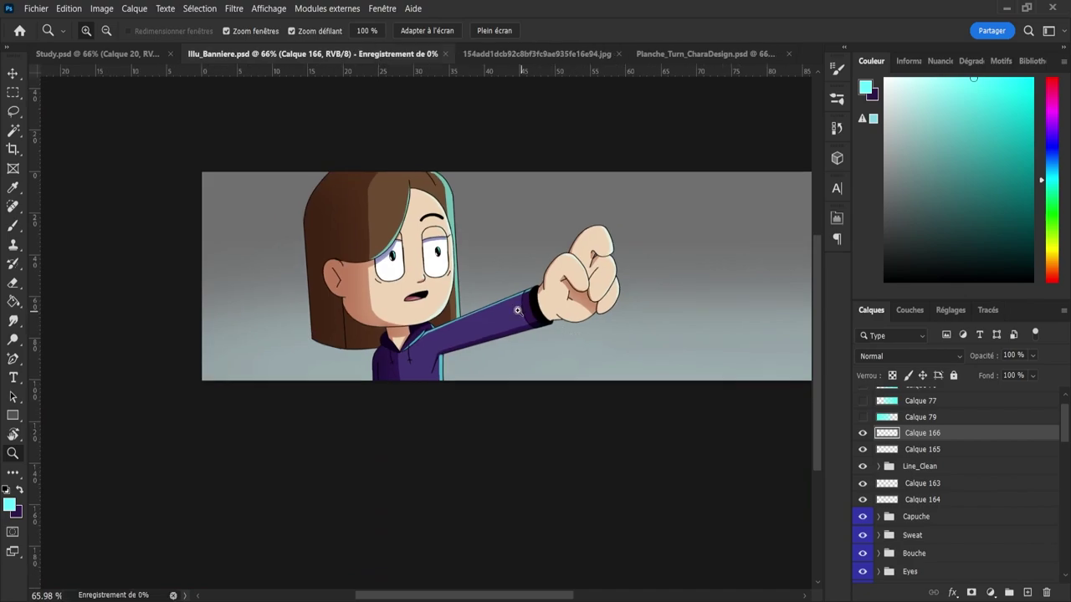
{"action": "scroll", "coordinate": [481, 301], "scroll_direction": "up", "scroll_amount": 2}
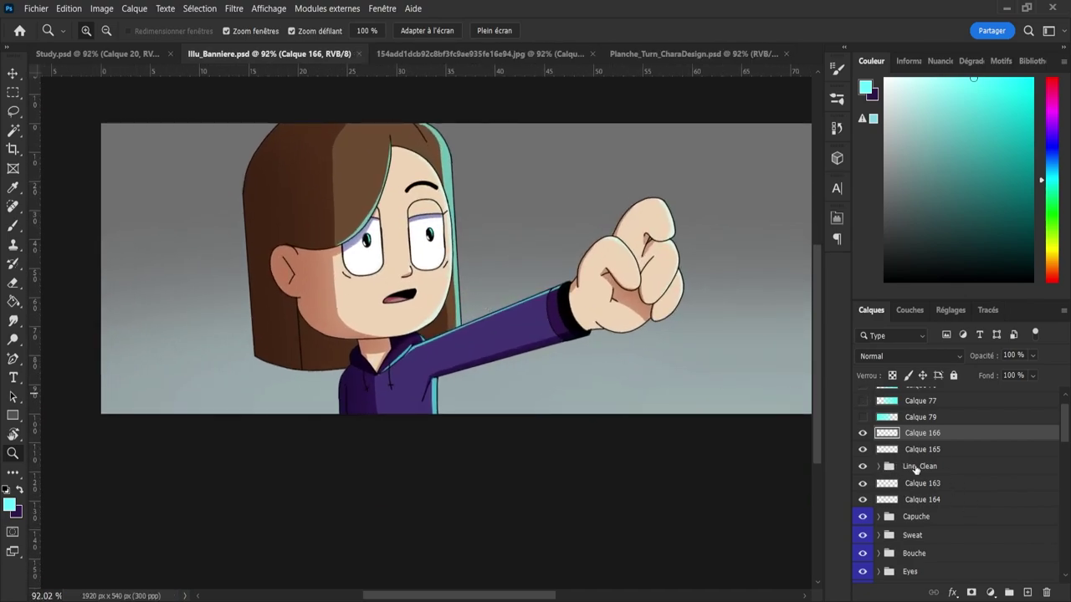
{"action": "left_click_drag", "start_coordinate": [490, 320], "coordinate": [477, 304]}
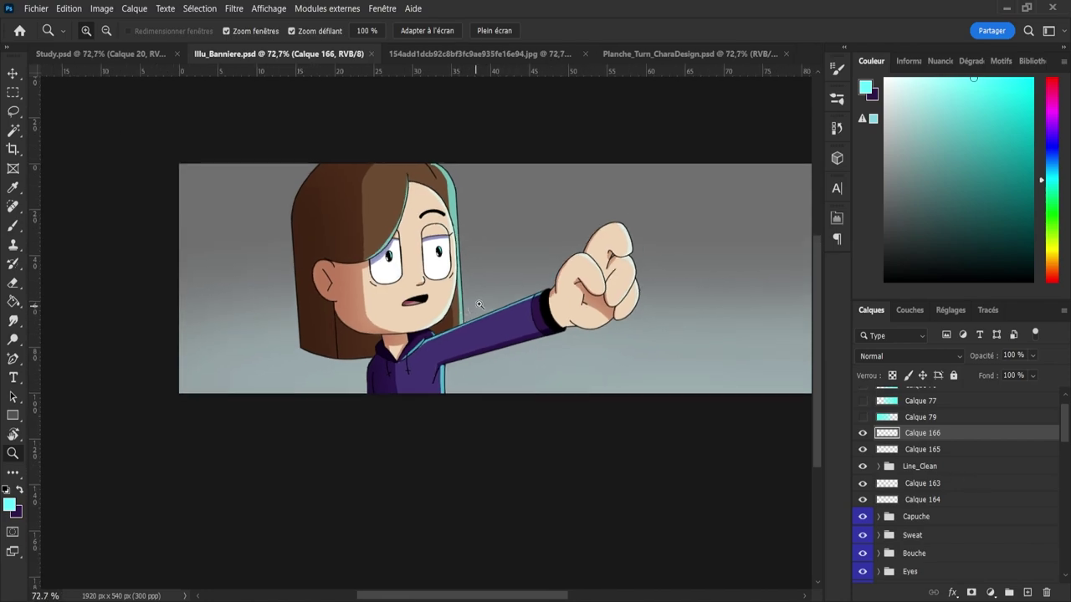
{"action": "left_click_drag", "start_coordinate": [541, 271], "coordinate": [554, 269]}
{"action": "scroll", "coordinate": [462, 302], "scroll_direction": "down", "scroll_amount": 2}
{"action": "scroll", "coordinate": [532, 288], "scroll_direction": "up", "scroll_amount": 1}
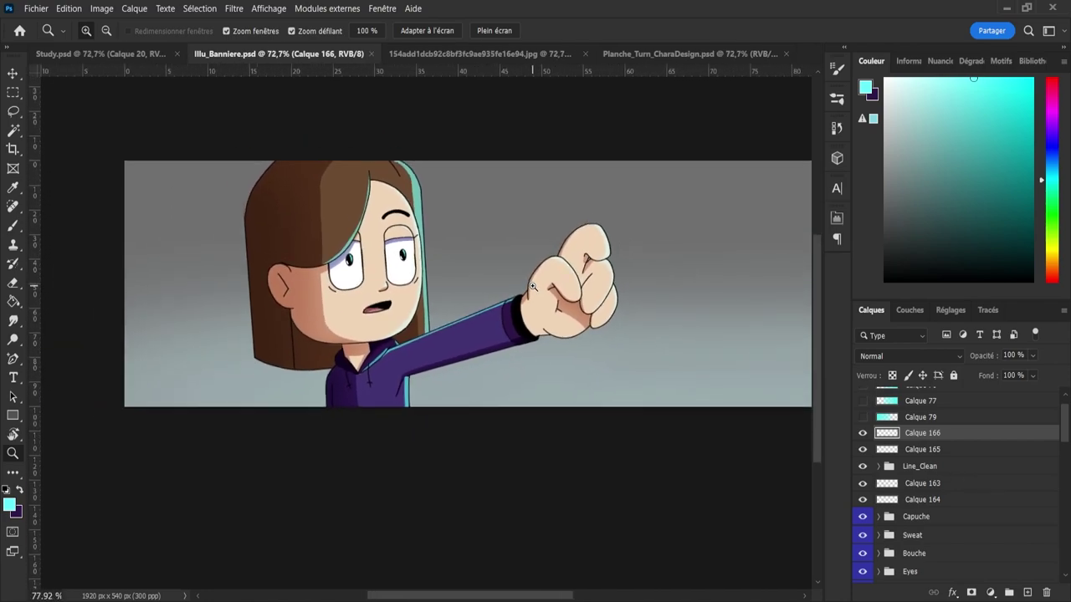
{"action": "scroll", "coordinate": [546, 301], "scroll_direction": "down", "scroll_amount": 1}
- Create a new layer above Calque 166 and set the painting colour to pale purple
{"action": "left_click", "coordinate": [1029, 592]}
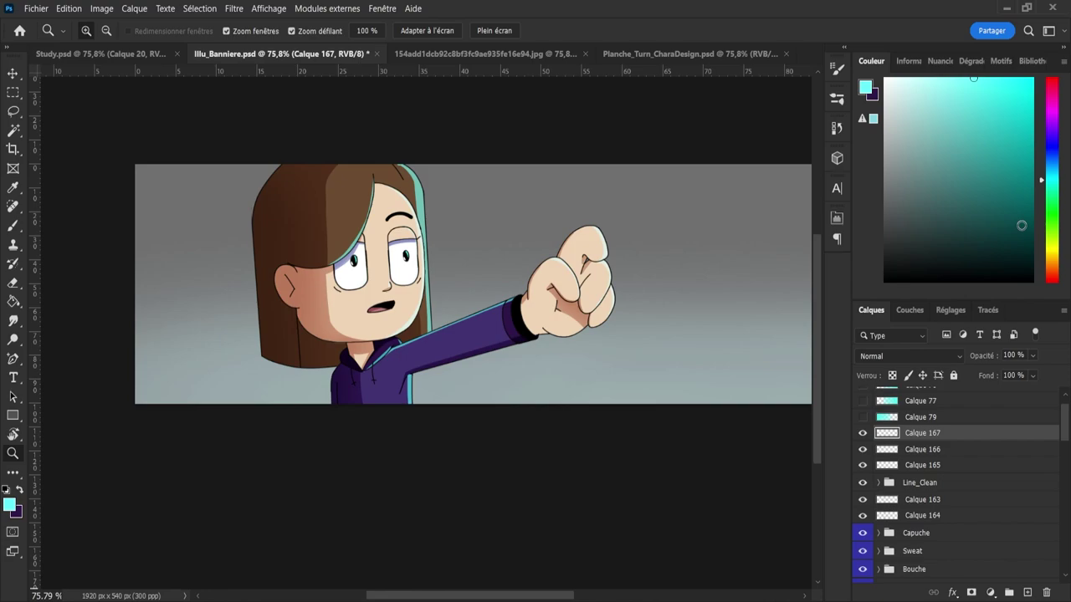
{"action": "left_click", "coordinate": [1055, 121]}
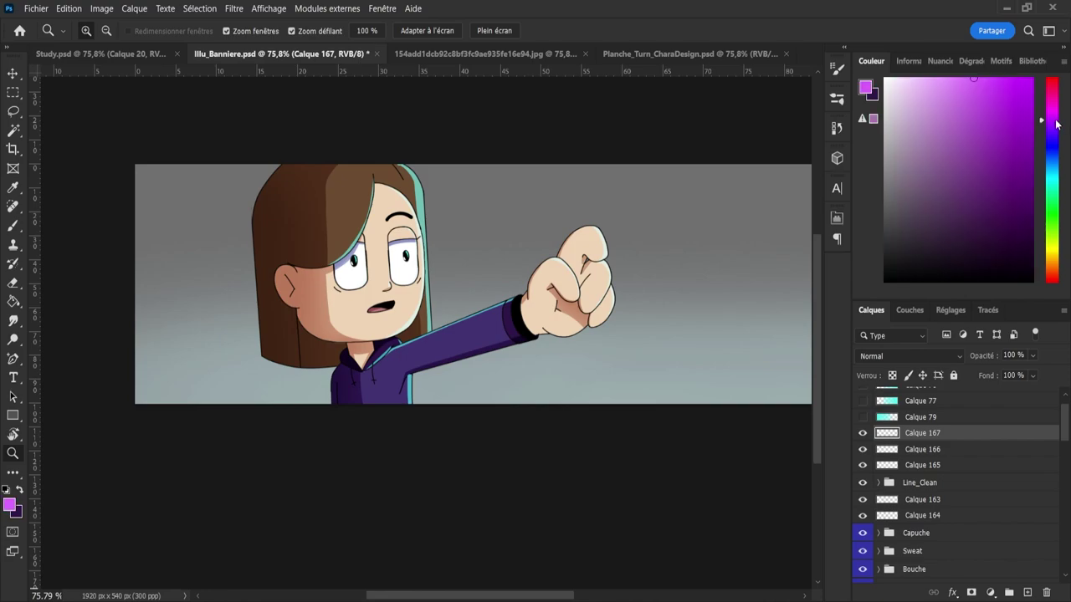
{"action": "mouse_move", "coordinate": [920, 99]}
{"action": "left_mouse_down"}
{"action": "mouse_move", "coordinate": [911, 109]}
{"action": "mouse_move", "coordinate": [921, 109]}
{"action": "left_mouse_up"}
- Try a pale purple stroke over the back hair on Calque 167, compare blend modes, restore Normal, and undo the stroke
{"action": "key", "text": "b"}
{"action": "left_click_drag", "start_coordinate": [262, 246], "coordinate": [266, 277]}
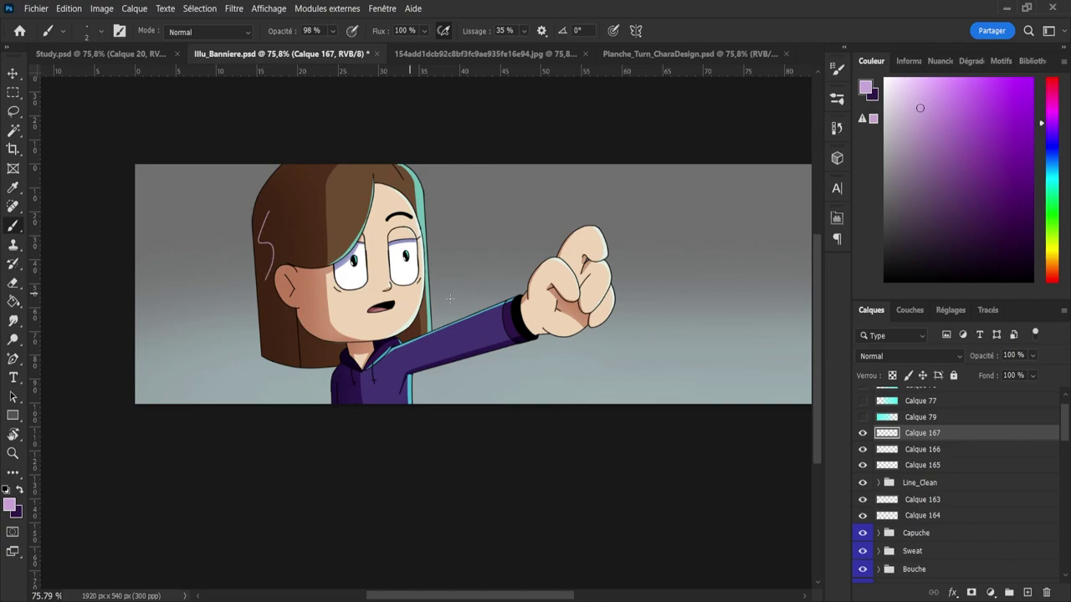
{"action": "left_click", "coordinate": [881, 356]}
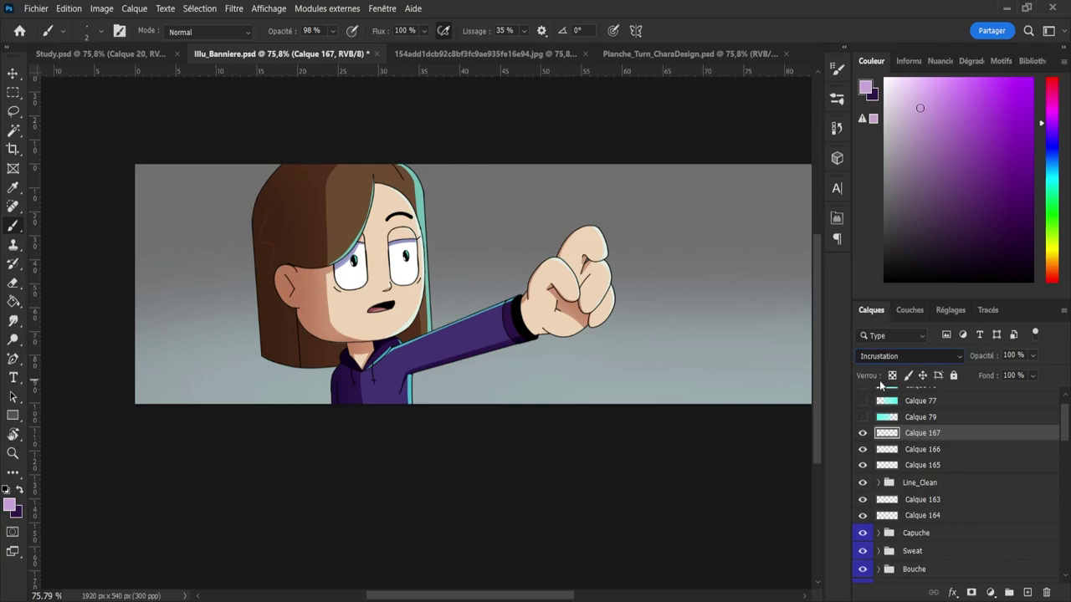
{"action": "key", "text": "Up"}
{"action": "key", "text": "Up"}
{"action": "key", "text": "Up"}
{"action": "key", "text": "Up"}
{"action": "key", "text": "Up"}
{"action": "key", "text": "Up"}
{"action": "key", "text": "Up"}
{"action": "key", "text": "Up"}
{"action": "key", "text": "Up"}
{"action": "key", "text": "Up"}
{"action": "key", "text": "Up"}
{"action": "key", "text": "Up"}
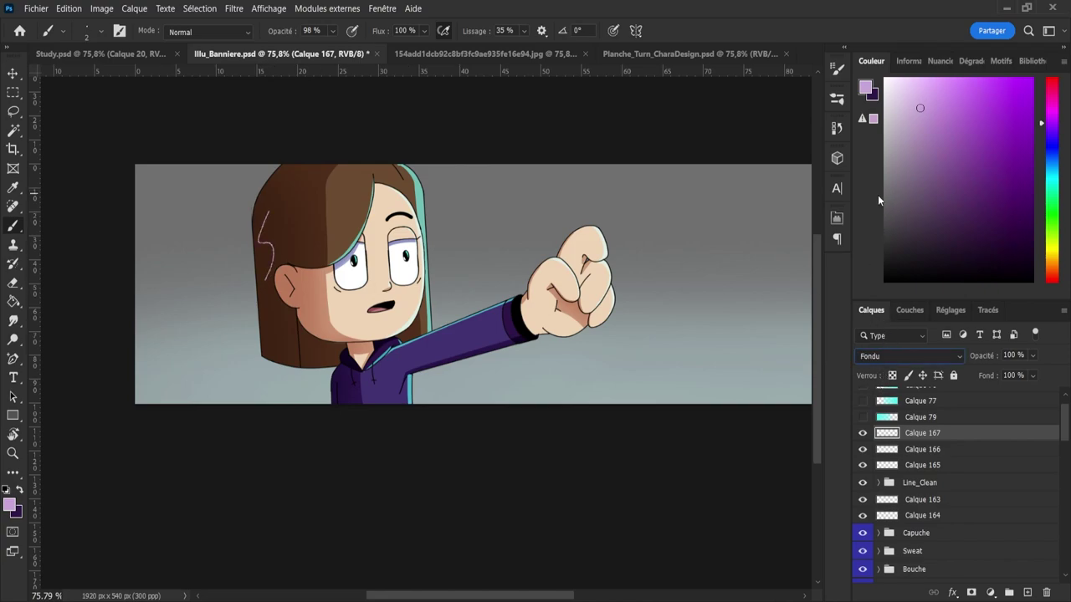
{"action": "key", "text": "Up"}
{"action": "key", "text": "ctrl+z"}
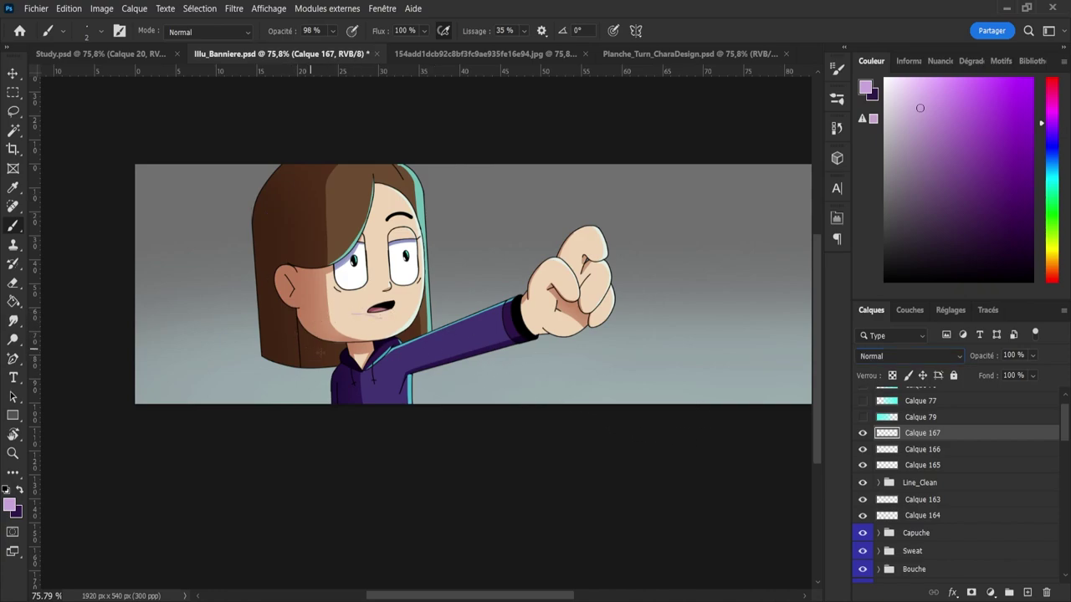
- Load the Shadow layer of the Hair group as a selection while keeping Calque 167 as the working layer
{"action": "key", "text": "z"}
{"action": "left_click_drag", "start_coordinate": [482, 358], "coordinate": [436, 343]}
{"action": "left_click_drag", "start_coordinate": [305, 326], "coordinate": [337, 333]}
{"action": "left_click_drag", "start_coordinate": [464, 340], "coordinate": [495, 349]}
{"action": "left_click_drag", "start_coordinate": [307, 341], "coordinate": [324, 347]}
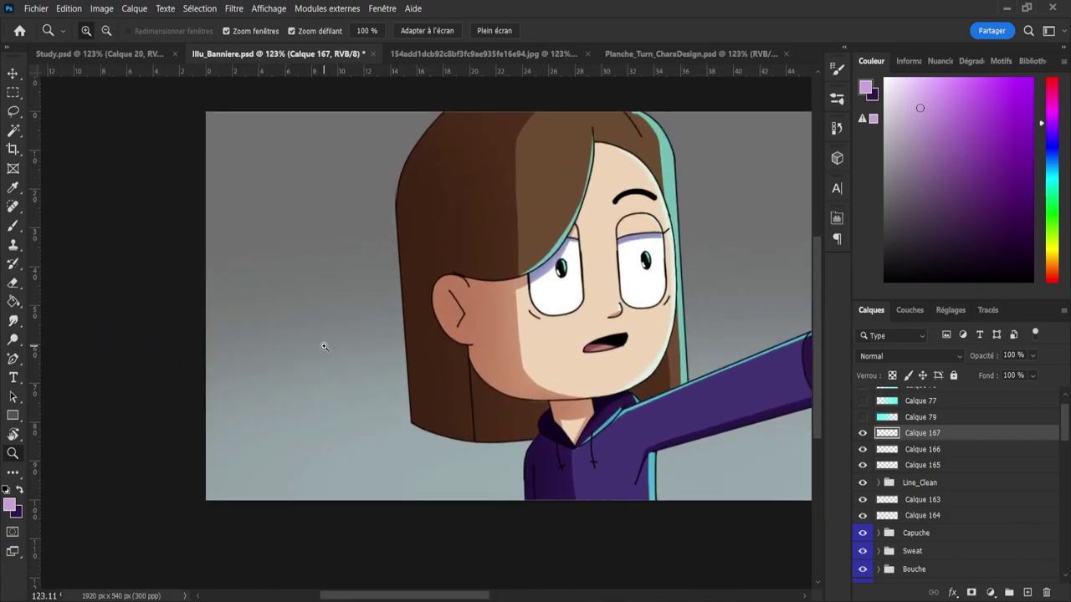
{"action": "left_click_drag", "start_coordinate": [1068, 431], "coordinate": [1067, 448]}
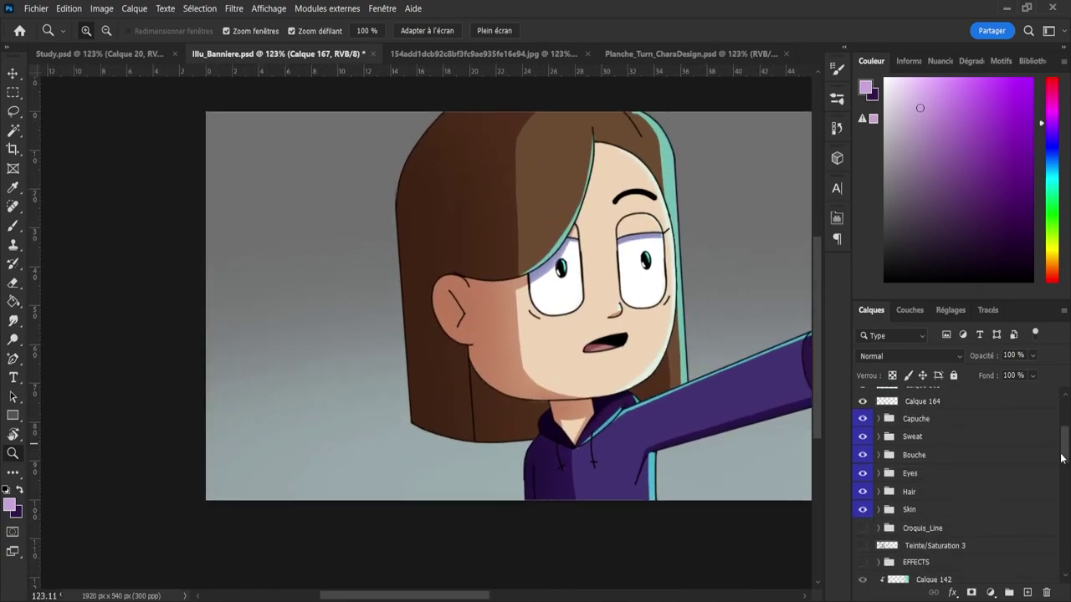
{"action": "left_click", "coordinate": [879, 504]}
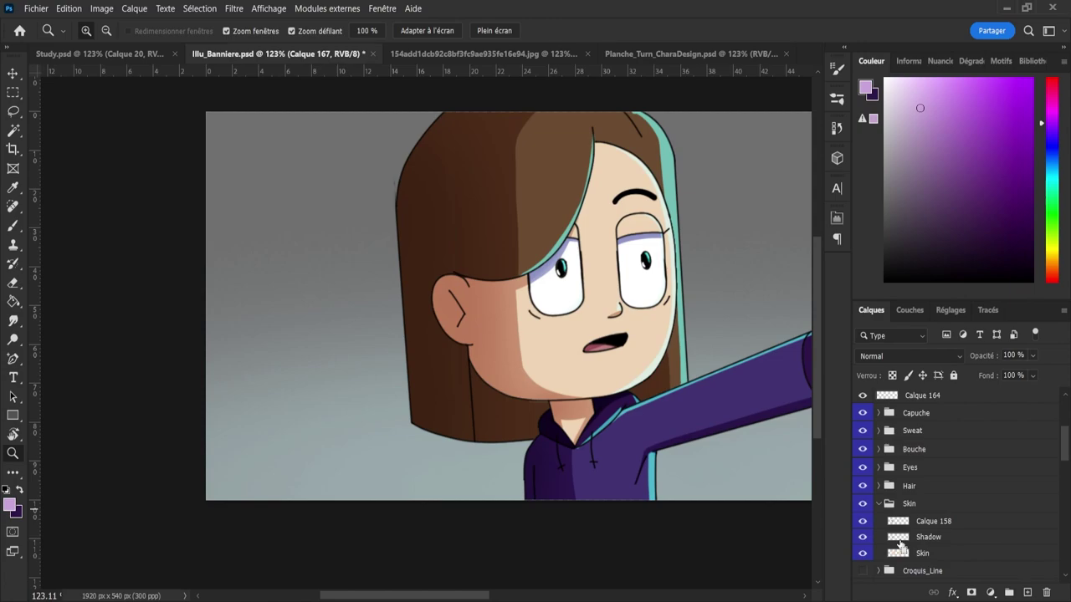
{"action": "left_click", "coordinate": [898, 537], "text": "ctrl"}
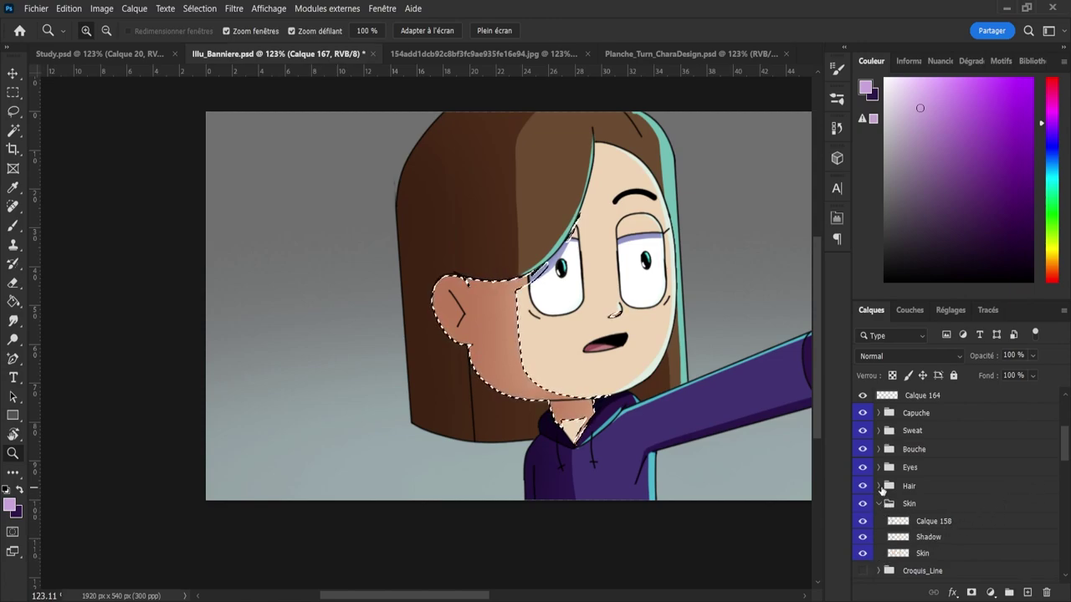
{"action": "left_click", "coordinate": [878, 486]}
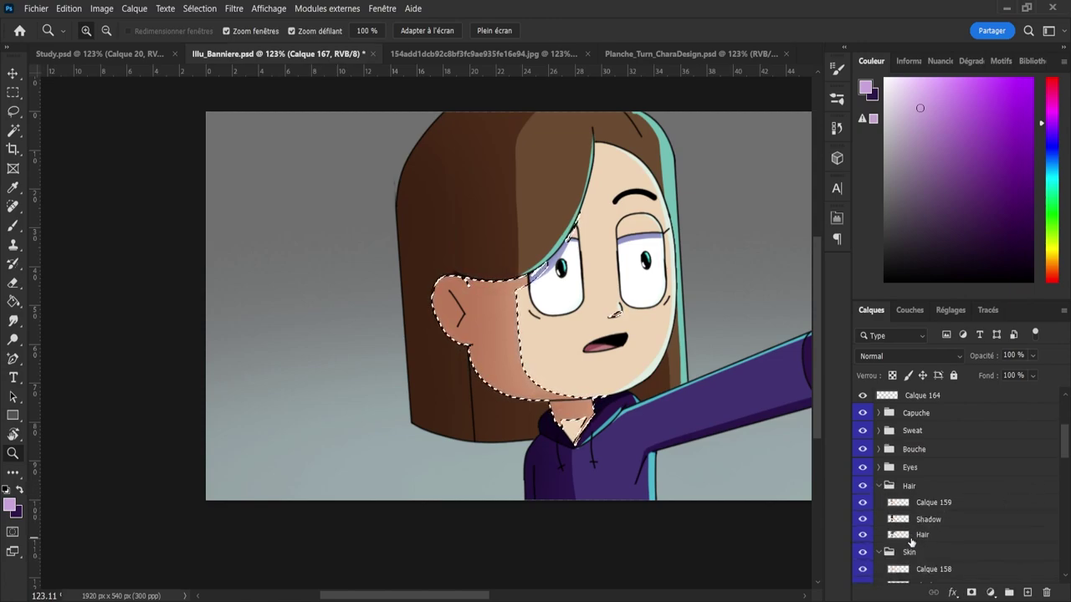
{"action": "left_click", "coordinate": [898, 519], "text": "ctrl+shift"}
{"action": "scroll", "coordinate": [1064, 444], "scroll_direction": "up", "scroll_amount": 5}
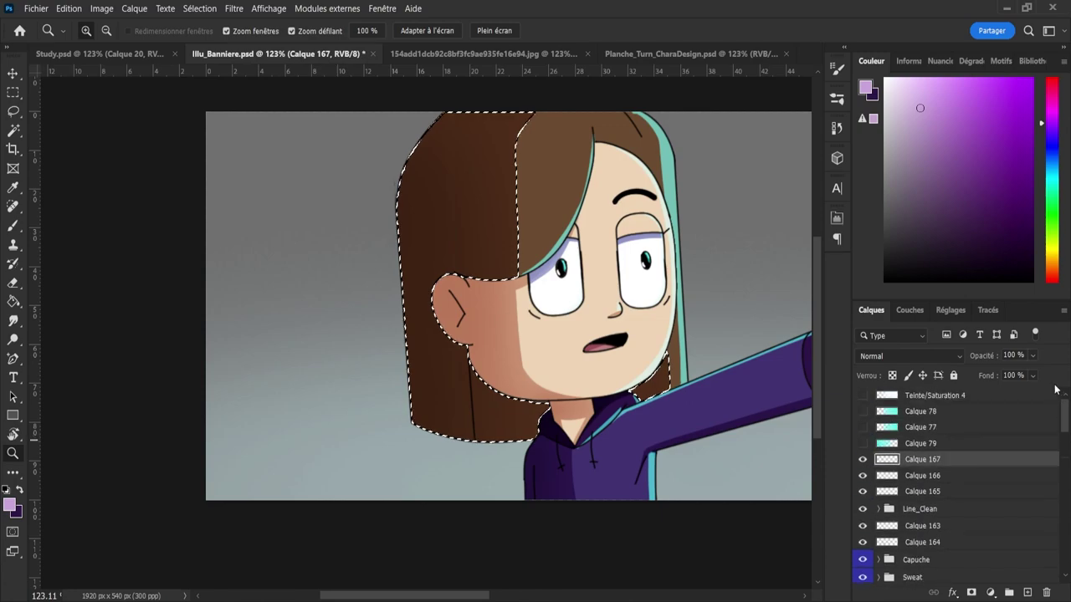
- Set the brush to 12 px with 73% smoothing and try pale purple strokes along the back hair's outer edge, undoing them
{"action": "key", "text": "b"}
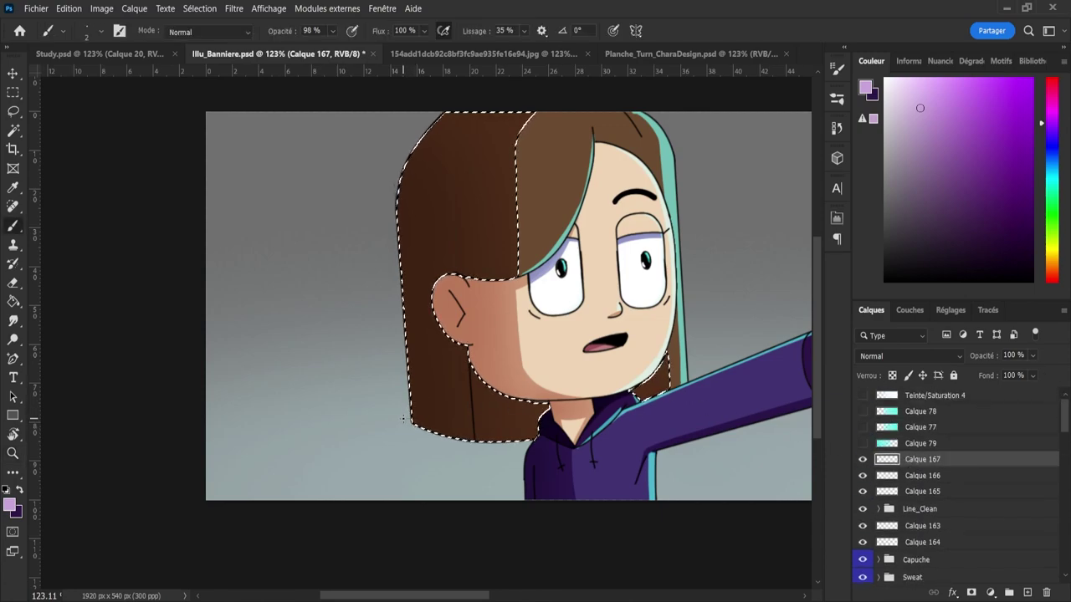
{"action": "right_click", "coordinate": [403, 419], "text": "alt"}
{"action": "left_click_drag", "start_coordinate": [416, 427], "coordinate": [411, 366]}
{"action": "key", "text": "ctrl+z"}
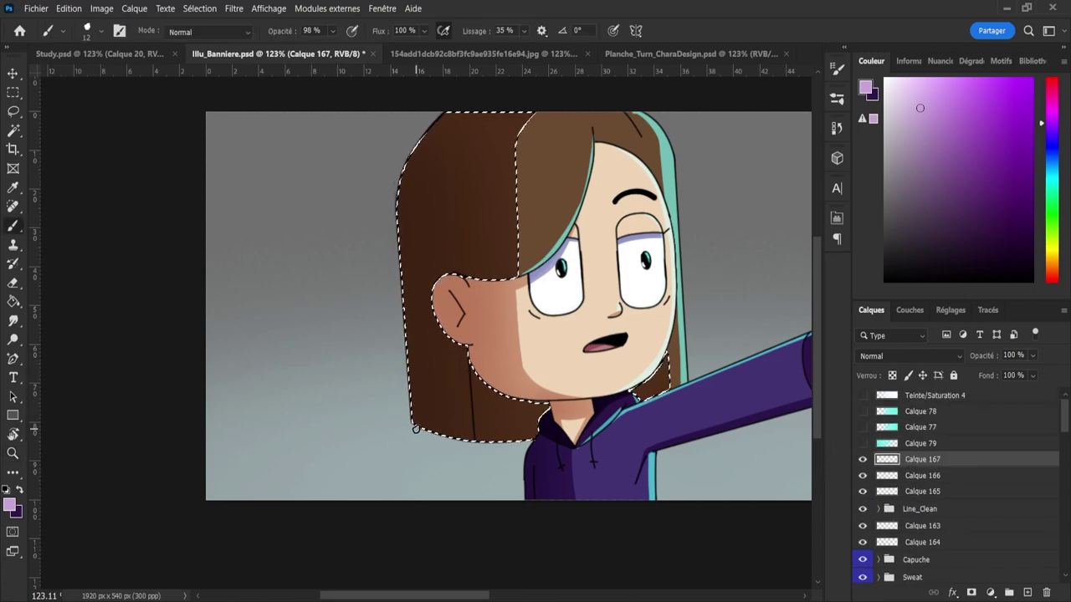
{"action": "left_click_drag", "start_coordinate": [416, 429], "coordinate": [413, 287]}
{"action": "key", "text": "ctrl+z"}
{"action": "left_click_drag", "start_coordinate": [489, 31], "coordinate": [554, 46]}
{"action": "left_click_drag", "start_coordinate": [446, 114], "coordinate": [394, 187]}
{"action": "key", "text": "ctrl+z"}
{"action": "left_click_drag", "start_coordinate": [440, 115], "coordinate": [396, 192]}
{"action": "key", "text": "ctrl+z"}
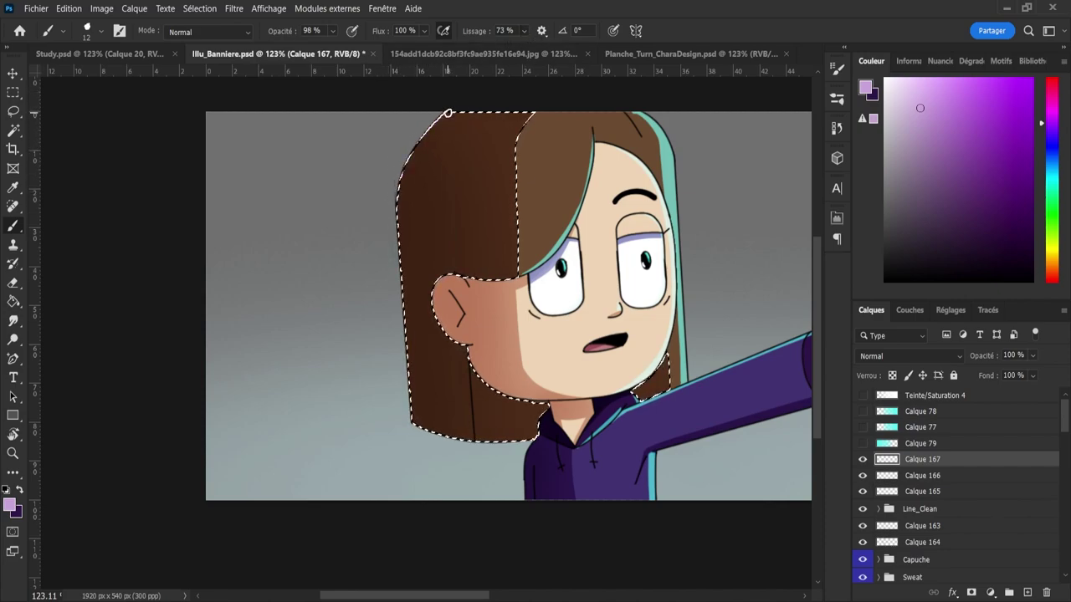
- Paint a pale purple rim light on Calque 167 along the back hair's outer edge, from the crown to the lower corner
{"action": "mouse_move", "coordinate": [448, 113]}
{"action": "left_mouse_down"}
{"action": "mouse_move", "coordinate": [392, 190]}
{"action": "mouse_move", "coordinate": [386, 248]}
{"action": "left_mouse_up"}
{"action": "left_click_drag", "start_coordinate": [402, 160], "coordinate": [391, 298]}
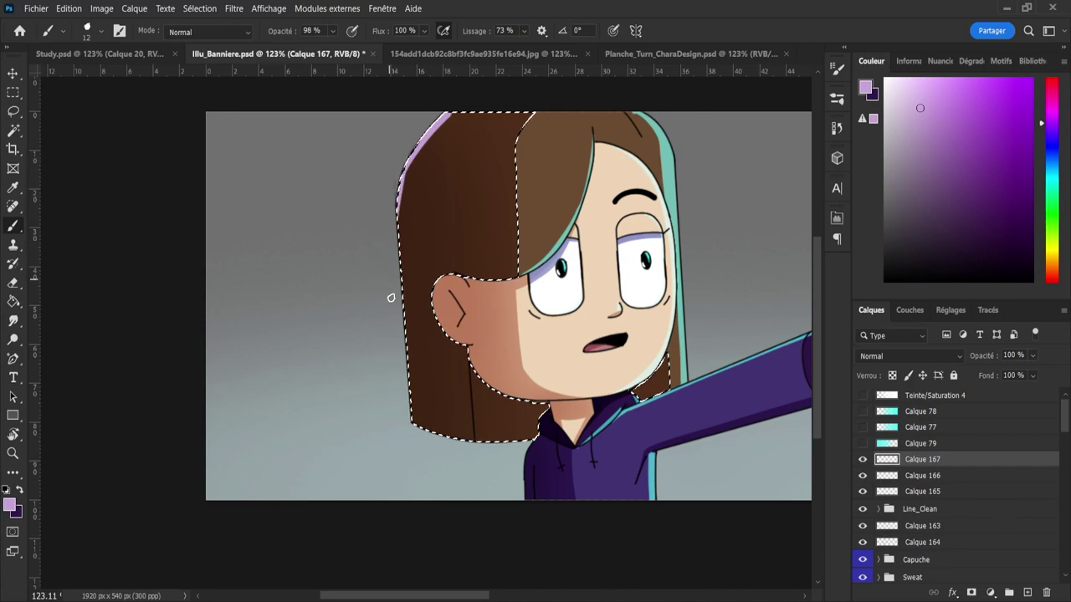
{"action": "key", "text": "ctrl+z"}
{"action": "left_click_drag", "start_coordinate": [414, 427], "coordinate": [404, 177]}
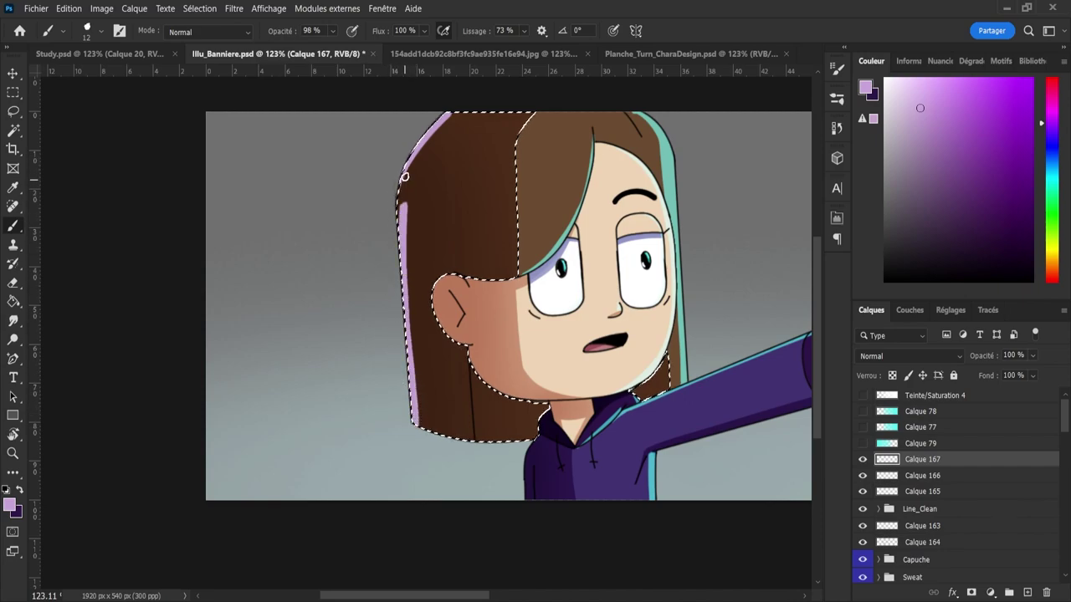
- Thin the purple hair rim by erasing its inner side down to the lower corner with a 16 px eraser
{"action": "key", "text": "e"}
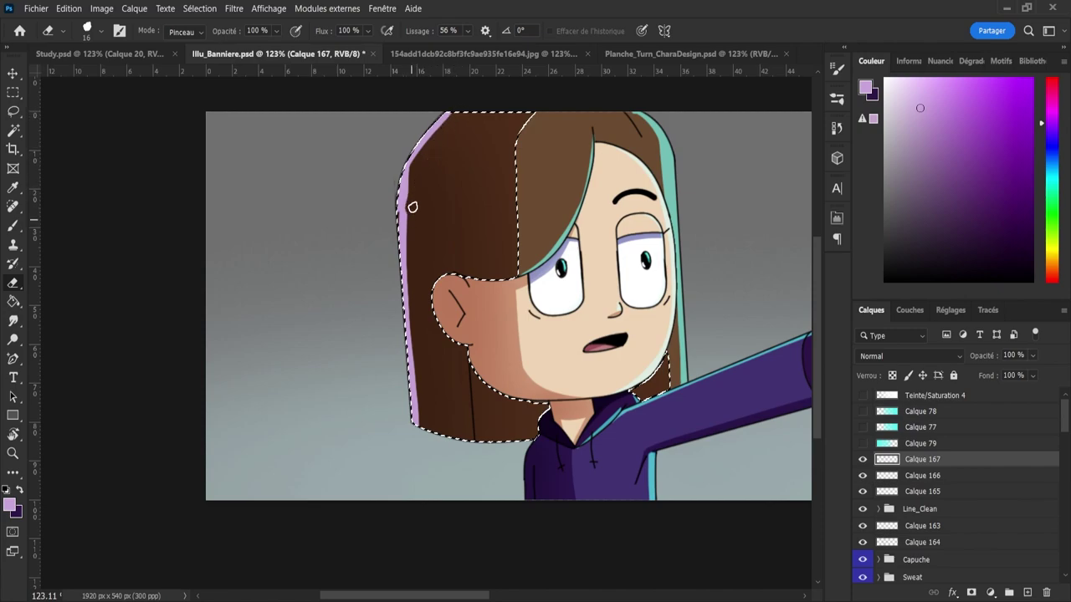
{"action": "left_click_drag", "start_coordinate": [414, 168], "coordinate": [409, 267]}
{"action": "left_click_drag", "start_coordinate": [413, 172], "coordinate": [418, 362]}
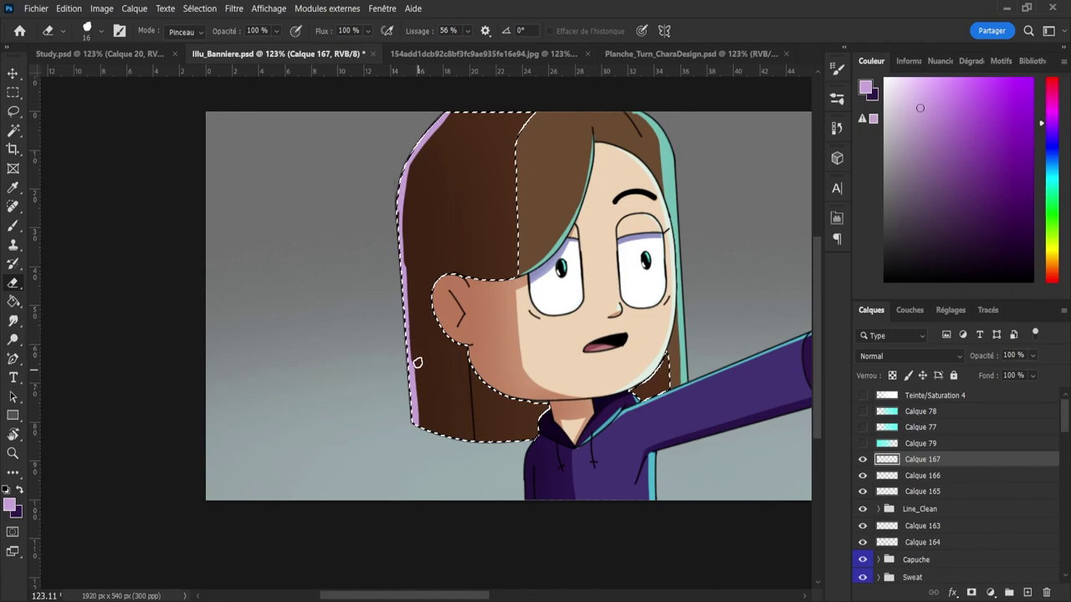
{"action": "left_click_drag", "start_coordinate": [409, 254], "coordinate": [433, 413]}
{"action": "key", "text": "ctrl+z"}
{"action": "left_click_drag", "start_coordinate": [417, 345], "coordinate": [426, 445]}
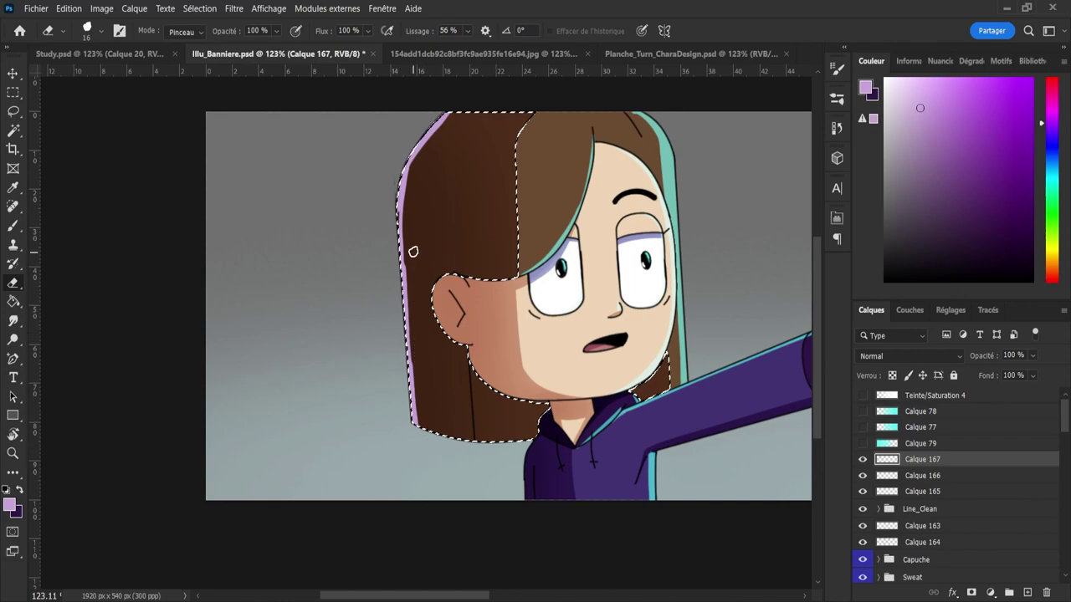
- Repaint the purple rim along the back hair in smooth strokes to even out its width
{"action": "key", "text": "b"}
{"action": "left_click_drag", "start_coordinate": [402, 271], "coordinate": [412, 142]}
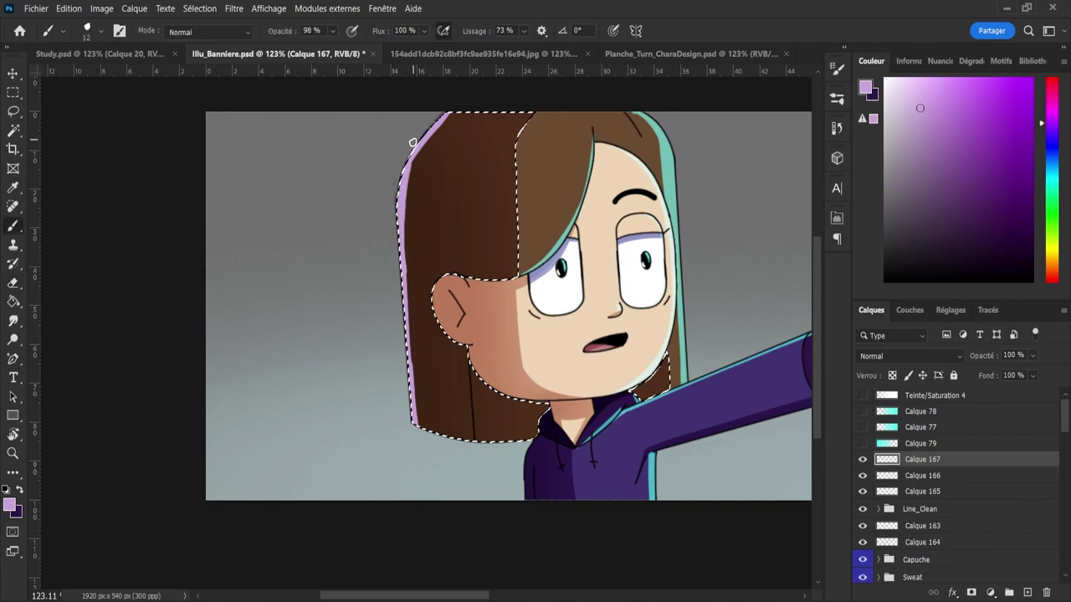
{"action": "key", "text": "ctrl+z"}
{"action": "left_click_drag", "start_coordinate": [404, 269], "coordinate": [406, 176]}
{"action": "key", "text": "ctrl+z"}
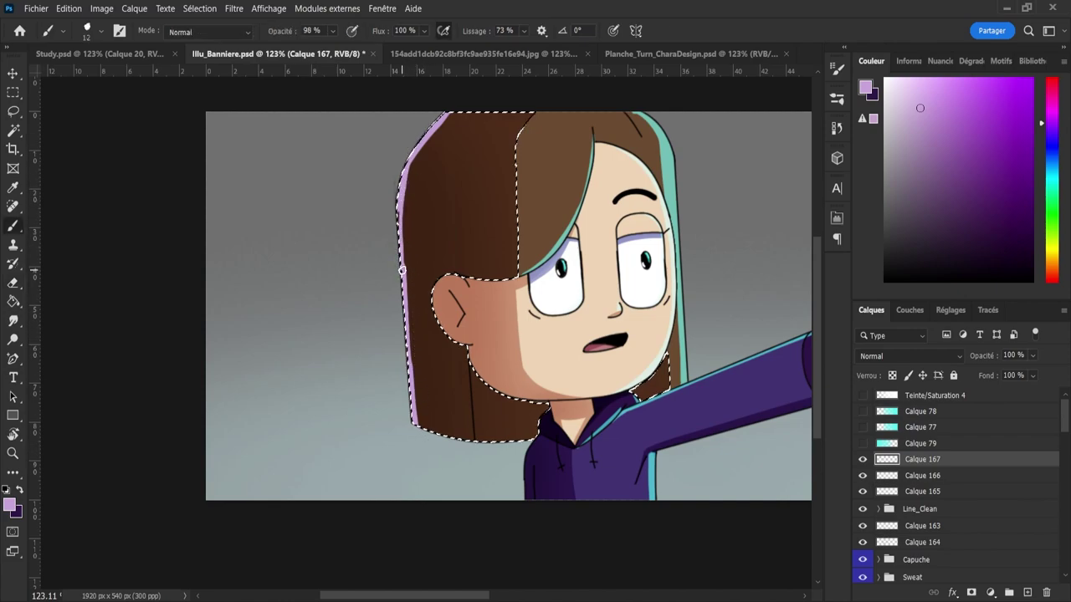
{"action": "left_click_drag", "start_coordinate": [402, 270], "coordinate": [399, 207]}
{"action": "left_click_drag", "start_coordinate": [402, 267], "coordinate": [410, 154]}
{"action": "left_click_drag", "start_coordinate": [427, 131], "coordinate": [454, 112]}
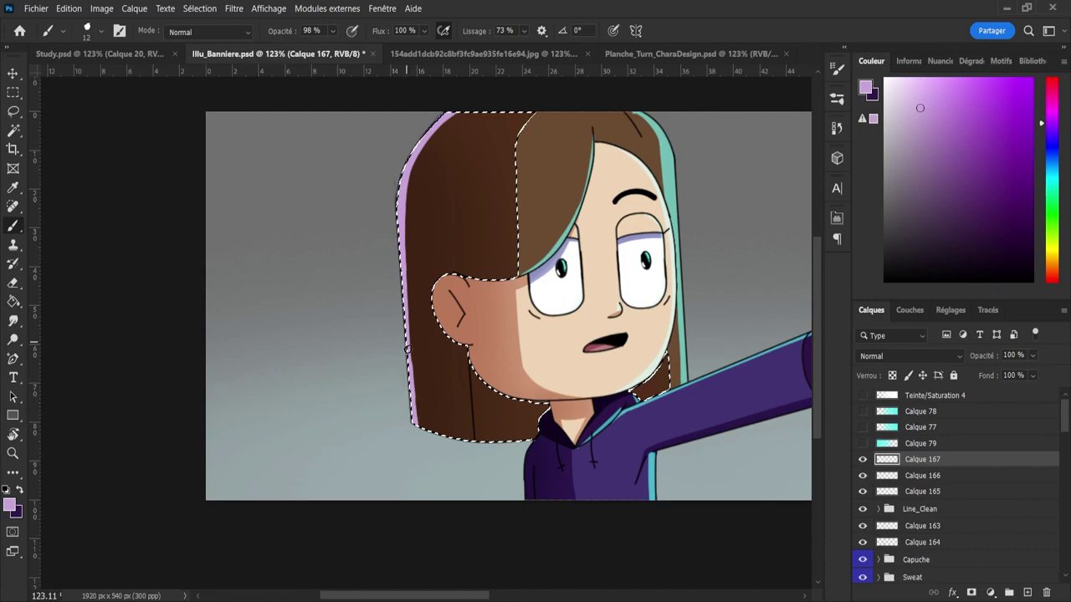
{"action": "left_click_drag", "start_coordinate": [409, 349], "coordinate": [426, 471]}
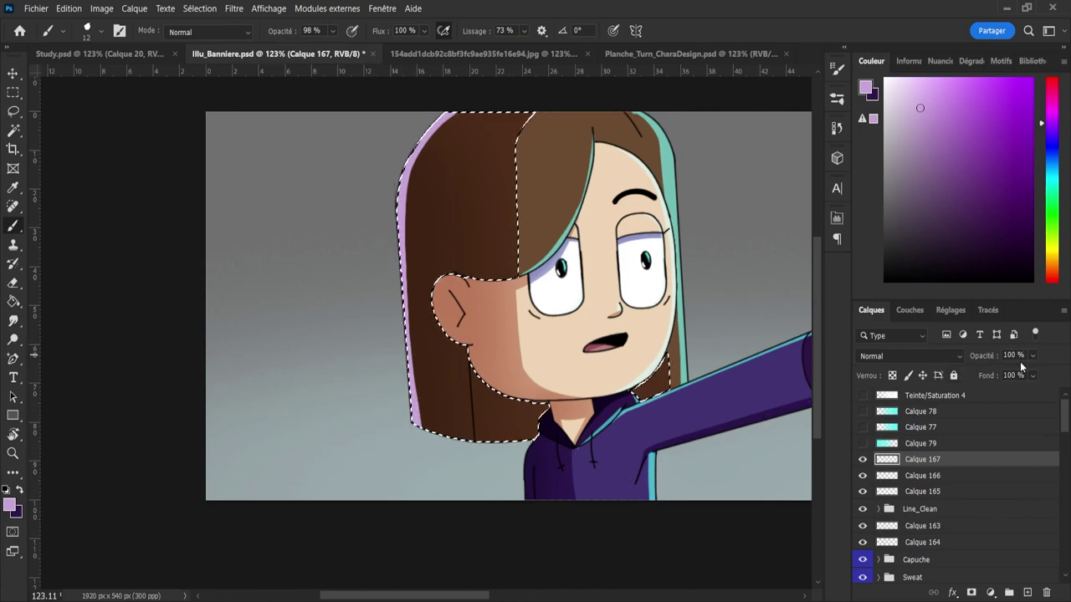
- Set Calque 167's blend mode to Incrustation and clear the selection
{"action": "left_click", "coordinate": [899, 360]}
{"action": "left_click", "coordinate": [882, 383]}
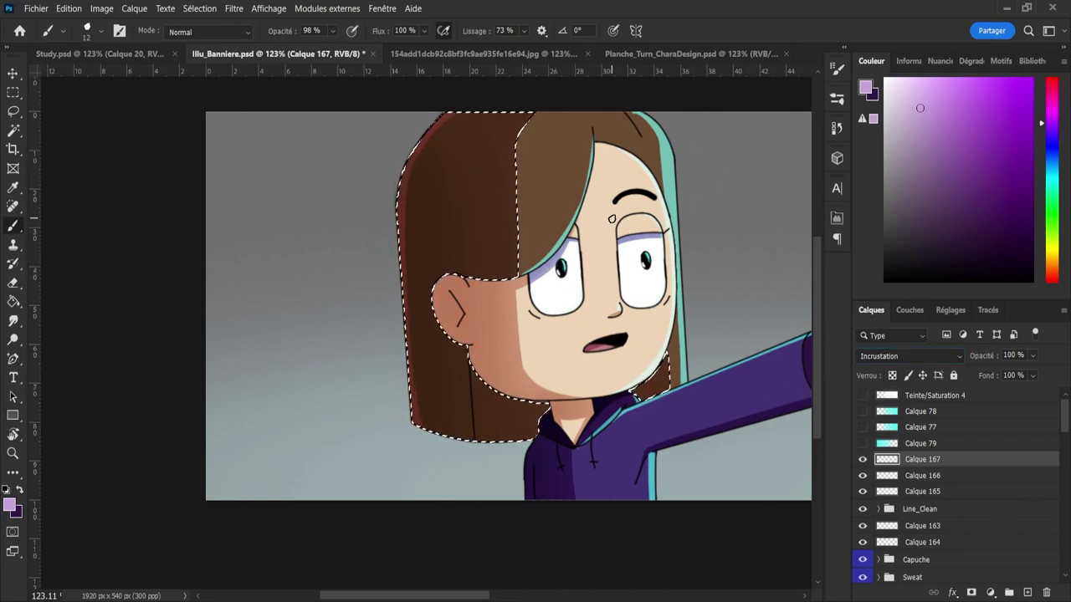
{"action": "key", "text": "l"}
{"action": "key", "text": "ctrl+d"}
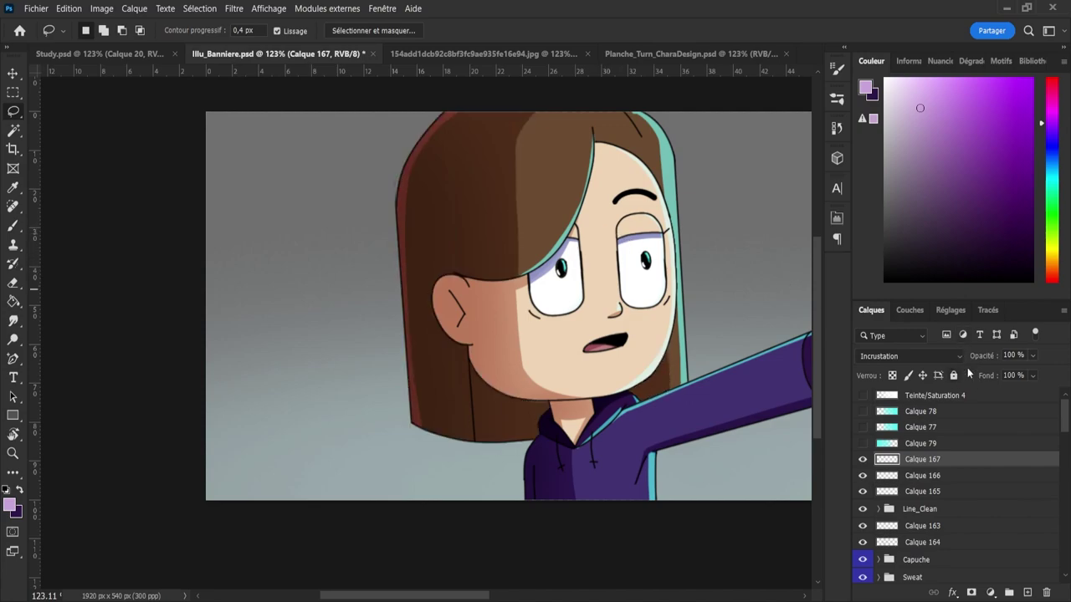
- Compare the available blend modes on Calque 167 and set it to Luminosité
{"action": "left_click", "coordinate": [922, 360]}
{"action": "key", "text": "Down"}
{"action": "key", "text": "Down"}
{"action": "key", "text": "Down"}
{"action": "key", "text": "Down"}
{"action": "key", "text": "Down"}
{"action": "key", "text": "Down"}
{"action": "key", "text": "Down"}
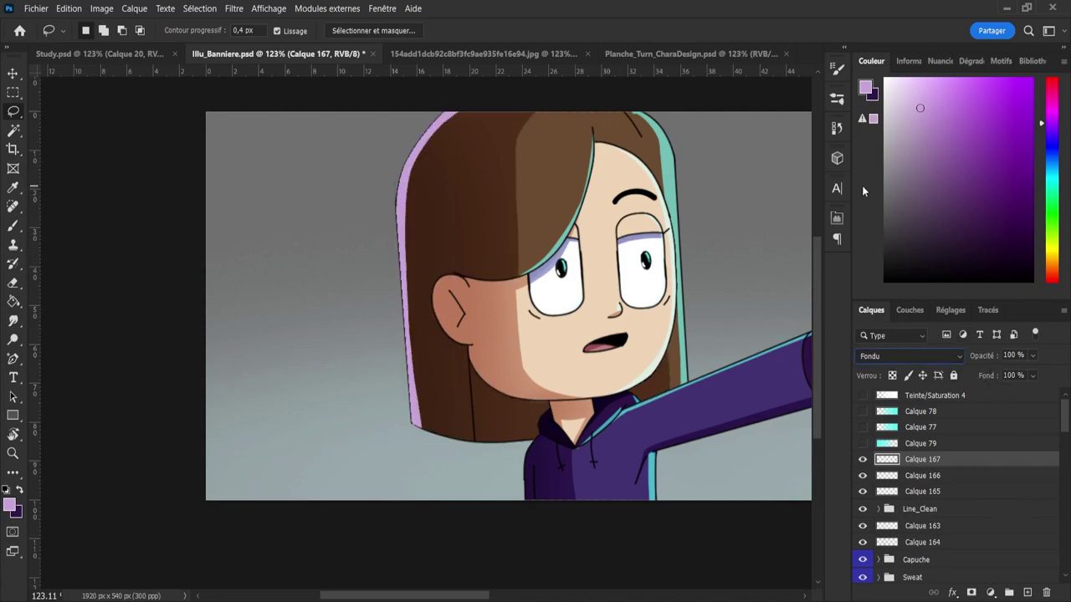
{"action": "key", "text": "Down"}
{"action": "key", "text": "Down"}
{"action": "key", "text": "Down"}
{"action": "key", "text": "Down"}
{"action": "key", "text": "Down"}
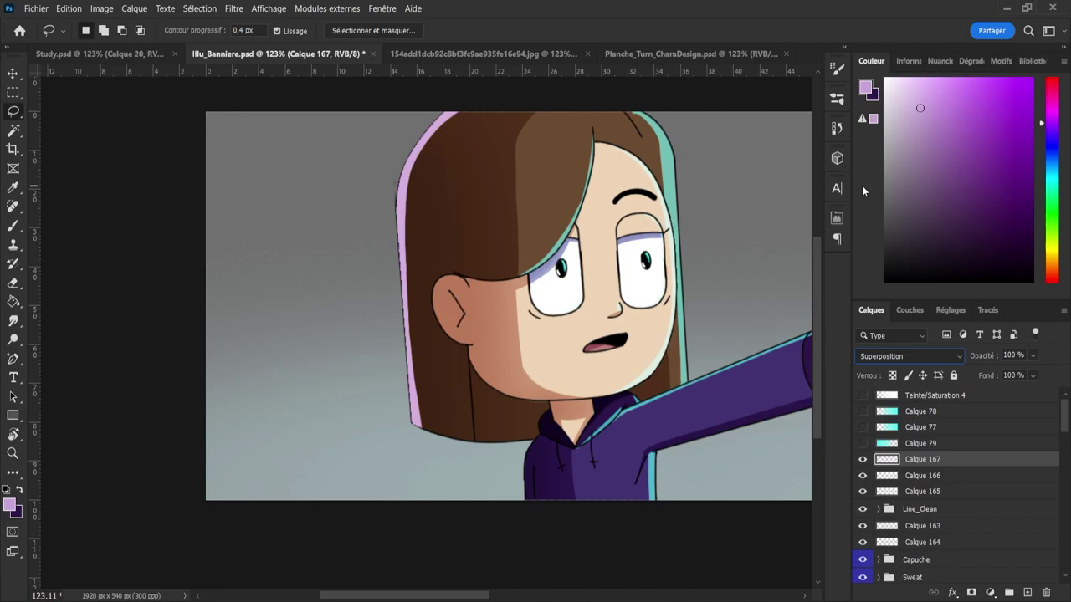
{"action": "key", "text": "Down"}
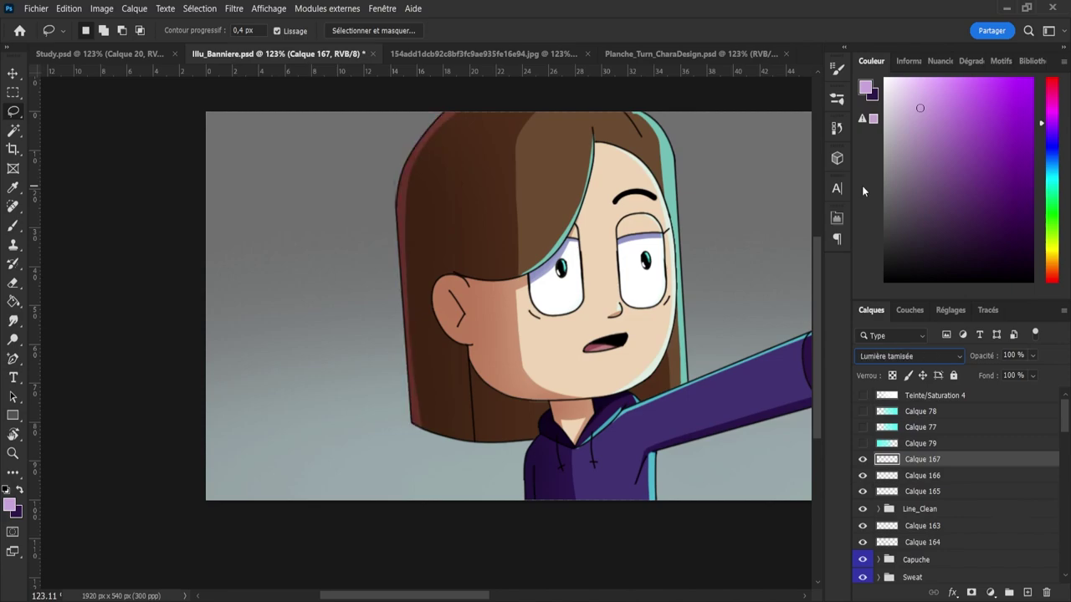
{"action": "key", "text": "Up"}
{"action": "key", "text": "Down"}
{"action": "key", "text": "Down"}
{"action": "key", "text": "Down"}
{"action": "key", "text": "Down"}
{"action": "key", "text": "Down"}
{"action": "key", "text": "Down"}
{"action": "key", "text": "Down"}
{"action": "key", "text": "Down"}
{"action": "key", "text": "Down"}
{"action": "key", "text": "Down"}
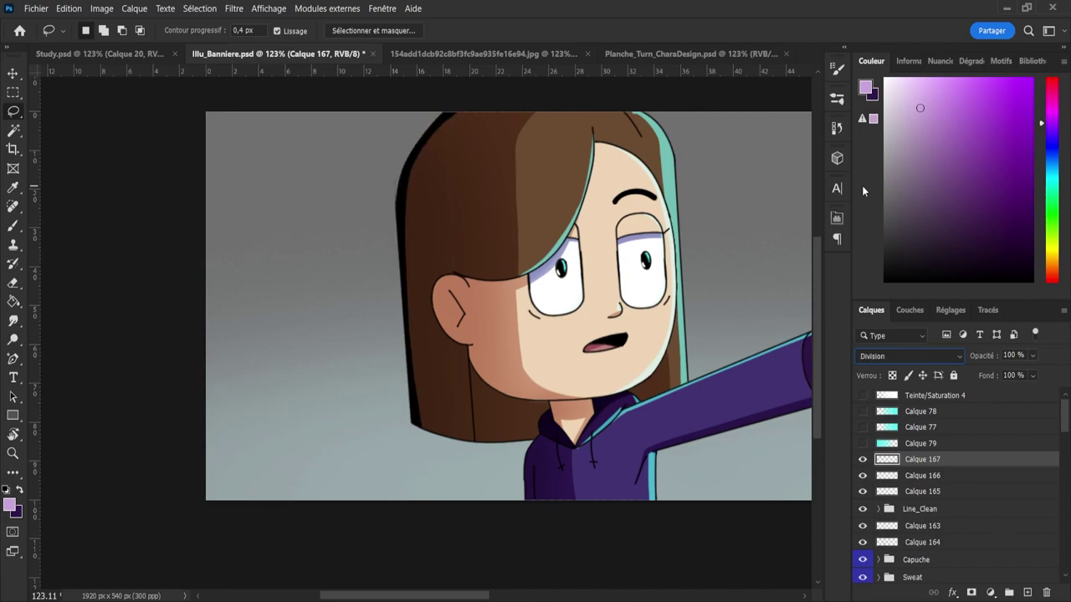
{"action": "key", "text": "Down"}
{"action": "key", "text": "Down"}
{"action": "key", "text": "Down"}
{"action": "key", "text": "Down"}
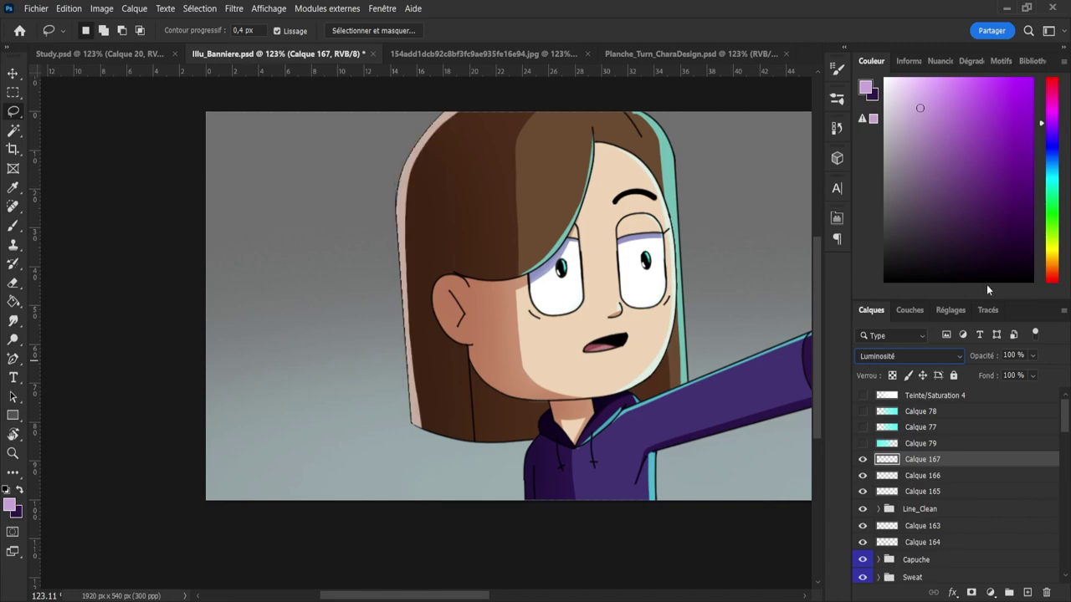
- Lower Calque 167's opacity to 8% and check the hair rim light on the whole character
{"action": "left_click_drag", "start_coordinate": [1022, 378], "coordinate": [987, 375]}
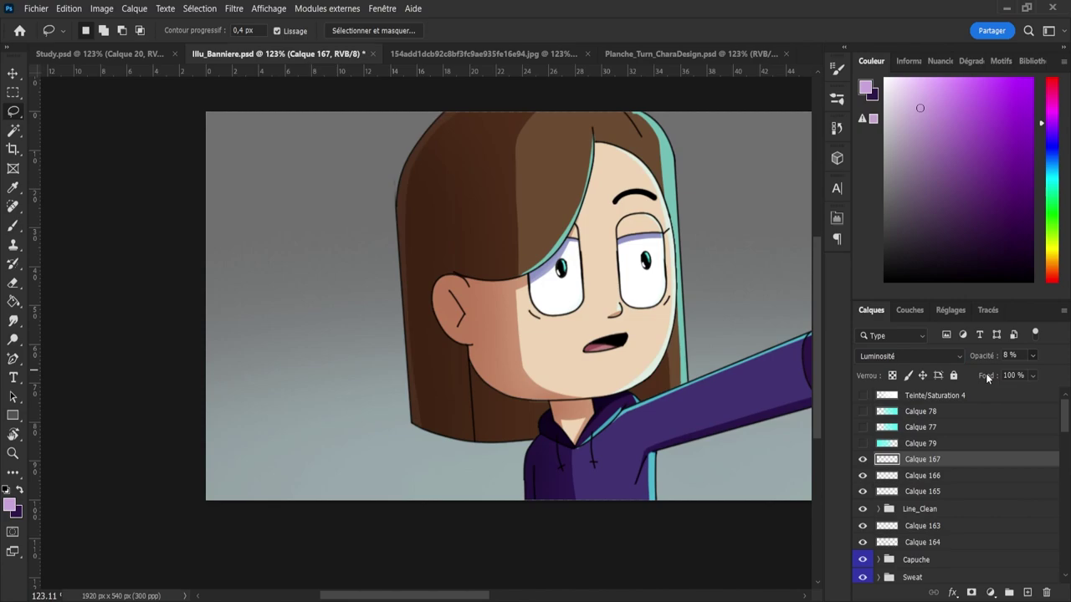
{"action": "key", "text": "z"}
{"action": "left_click_drag", "start_coordinate": [389, 417], "coordinate": [318, 419]}
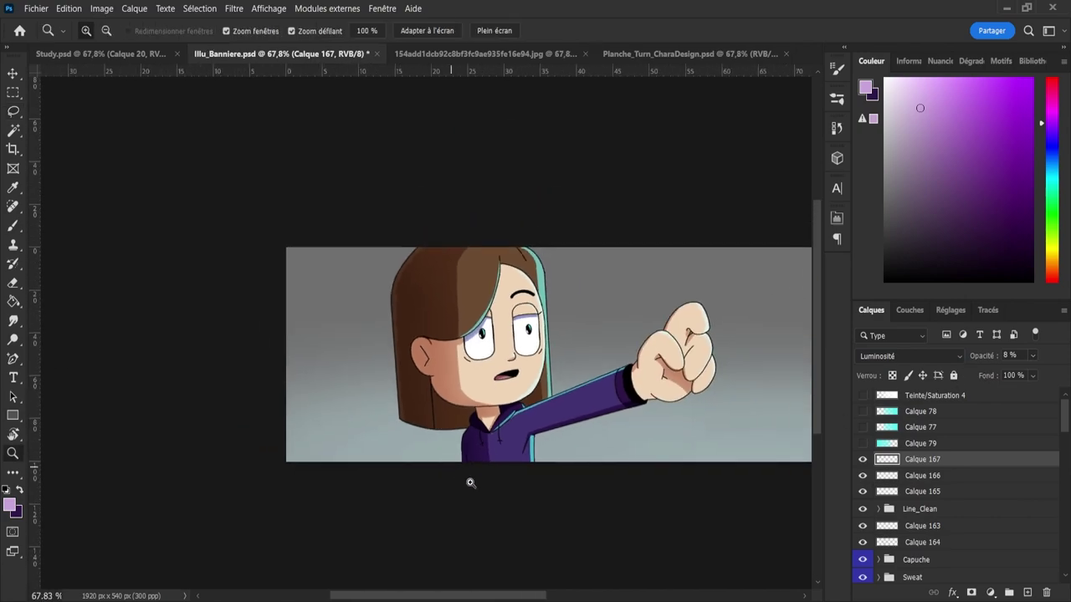
{"action": "left_click_drag", "start_coordinate": [471, 483], "coordinate": [508, 476]}
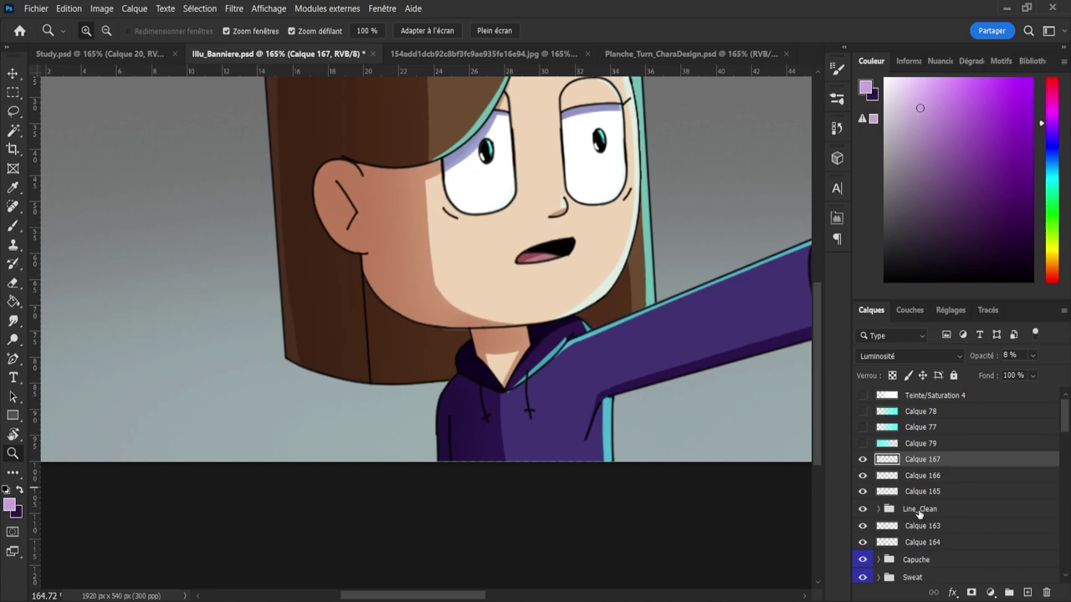
- Extend the faint rim light along the lower edge of the back hair with a 6 px brush
{"action": "mouse_move", "coordinate": [455, 479]}
{"action": "left_mouse_down"}
{"action": "mouse_move", "coordinate": [449, 461]}
{"action": "mouse_move", "coordinate": [476, 414]}
{"action": "mouse_move", "coordinate": [474, 441]}
{"action": "mouse_move", "coordinate": [477, 367]}
{"action": "mouse_move", "coordinate": [512, 316]}
{"action": "left_mouse_up"}
{"action": "key", "text": "b"}
{"action": "key", "text": "bracketright"}
{"action": "key", "text": "bracketright"}
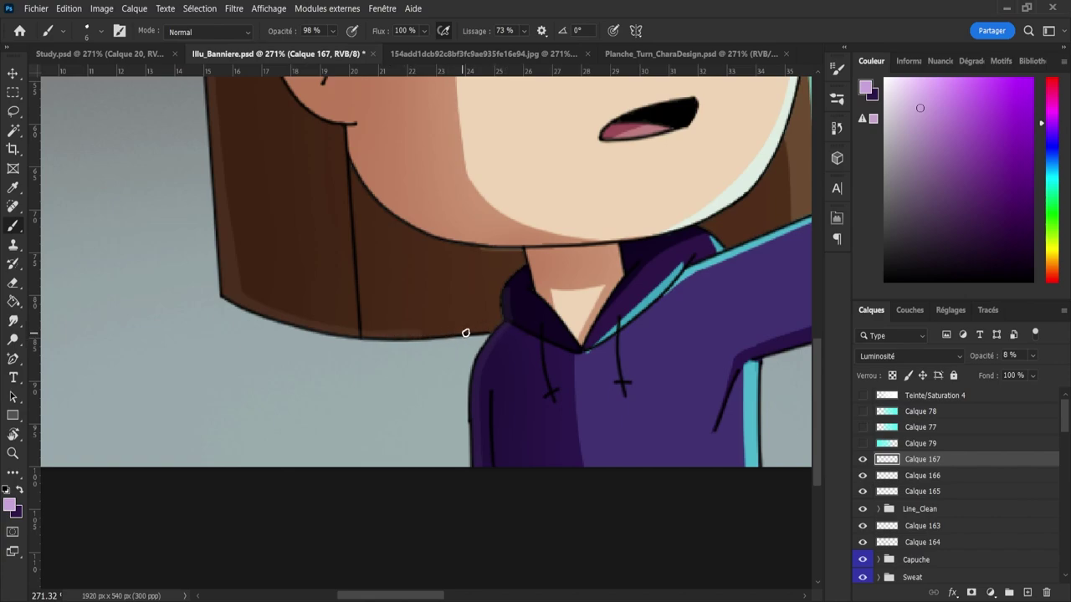
{"action": "mouse_move", "coordinate": [396, 352]}
{"action": "left_mouse_down"}
{"action": "mouse_move", "coordinate": [363, 356]}
{"action": "mouse_move", "coordinate": [425, 335]}
{"action": "mouse_move", "coordinate": [469, 336]}
{"action": "mouse_move", "coordinate": [405, 366]}
{"action": "mouse_move", "coordinate": [380, 357]}
{"action": "left_mouse_up"}
{"action": "key", "text": "e"}
- Lighten the painting colour to a very pale purple for the faint rim highlights around the ear and neck
{"action": "key", "text": "z"}
{"action": "left_click_drag", "start_coordinate": [373, 288], "coordinate": [403, 307]}
{"action": "left_click_drag", "start_coordinate": [468, 290], "coordinate": [499, 226]}
{"action": "mouse_move", "coordinate": [514, 295]}
{"action": "left_mouse_down"}
{"action": "mouse_move", "coordinate": [469, 301]}
{"action": "mouse_move", "coordinate": [494, 350]}
{"action": "left_mouse_up"}
{"action": "key", "text": "b"}
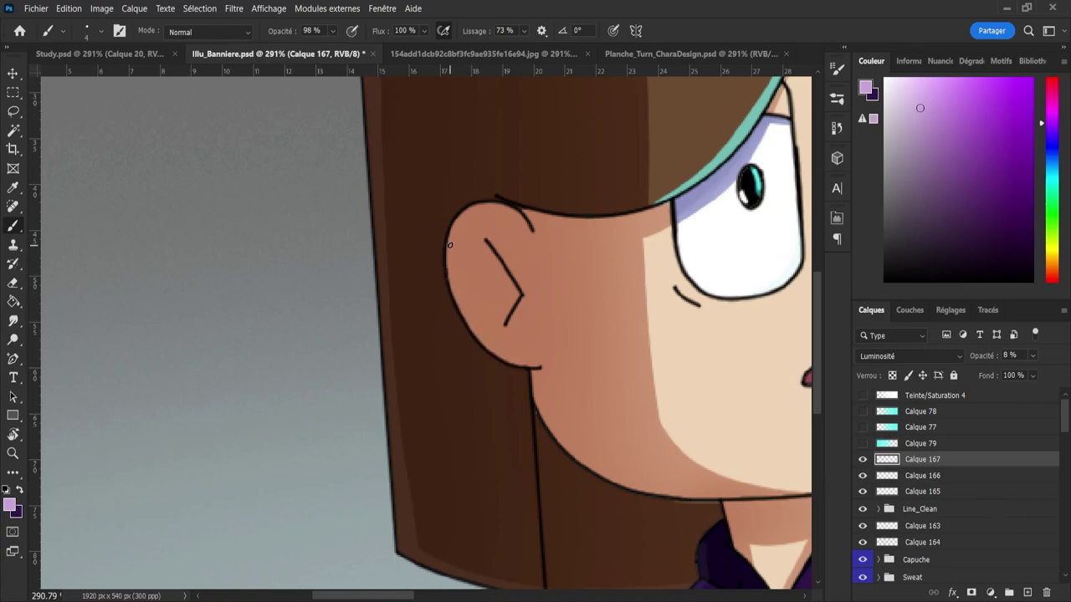
{"action": "left_click", "coordinate": [940, 148]}
{"action": "left_click", "coordinate": [906, 86]}
{"action": "key", "text": "z"}
{"action": "left_click_drag", "start_coordinate": [549, 447], "coordinate": [584, 472]}
{"action": "scroll", "coordinate": [584, 472], "scroll_direction": "up", "scroll_amount": 2}
{"action": "key", "text": "b"}
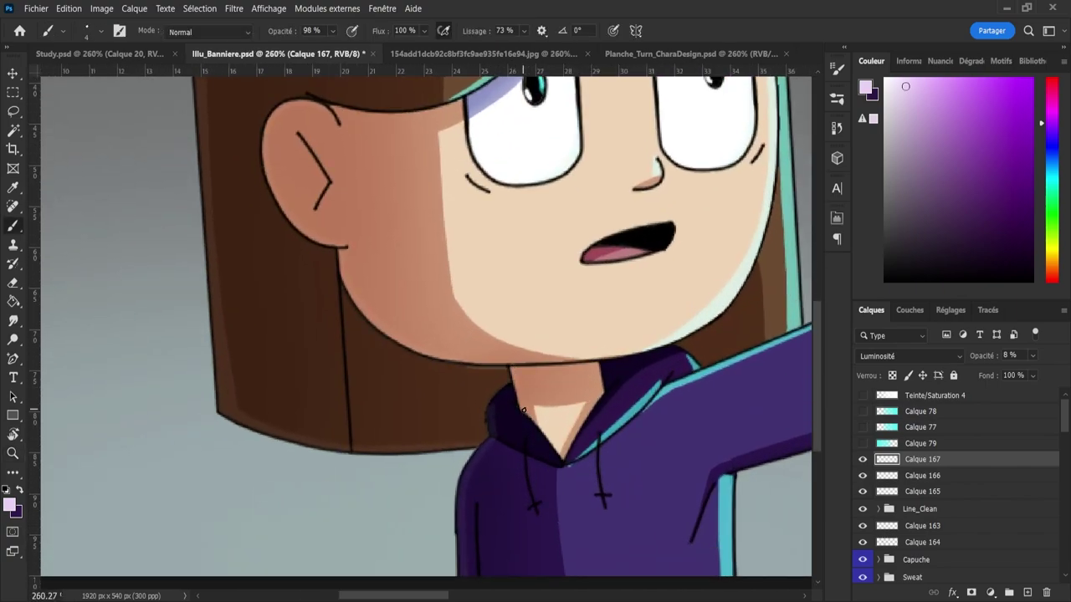
- Save the banner file and review the character's lighting, briefly toggling the visibility of Calque 78
{"action": "key", "text": "z"}
{"action": "scroll", "coordinate": [523, 410], "scroll_direction": "down", "scroll_amount": 6}
{"action": "scroll", "coordinate": [484, 378], "scroll_direction": "up", "scroll_amount": 4}
{"action": "key", "text": "ctrl+s"}
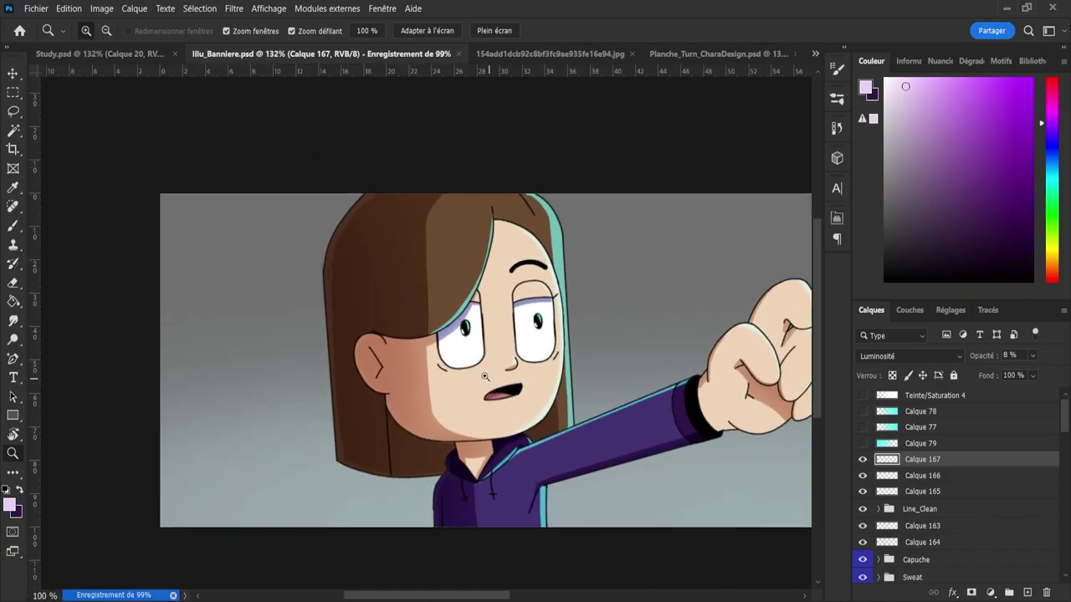
{"action": "scroll", "coordinate": [484, 377], "scroll_direction": "down", "scroll_amount": 2}
{"action": "scroll", "coordinate": [536, 432], "scroll_direction": "up", "scroll_amount": 2}
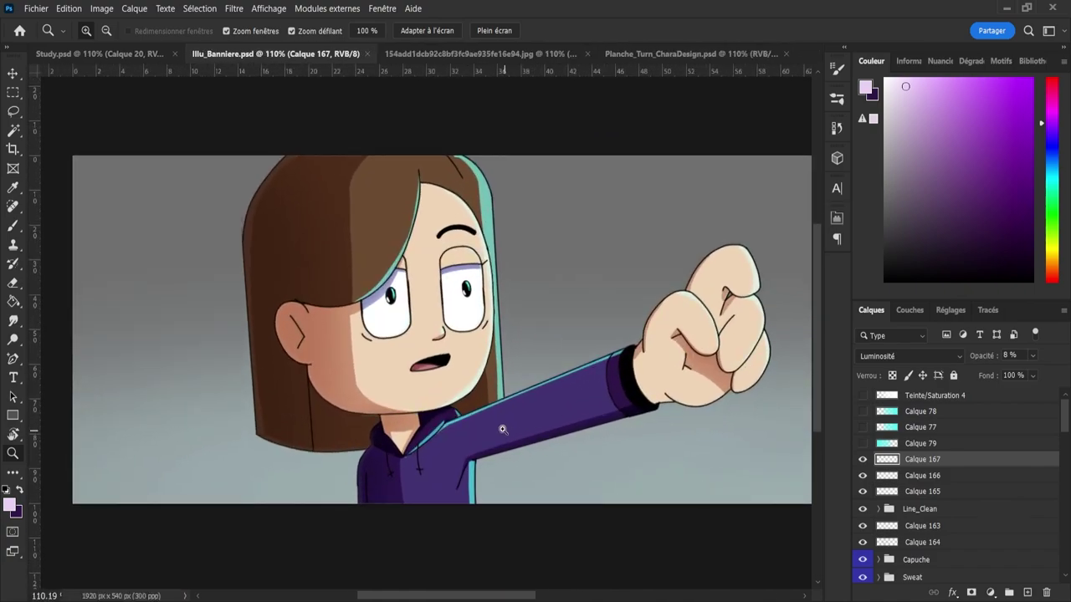
{"action": "scroll", "coordinate": [502, 429], "scroll_direction": "down", "scroll_amount": 2}
{"action": "scroll", "coordinate": [551, 449], "scroll_direction": "up", "scroll_amount": 1}
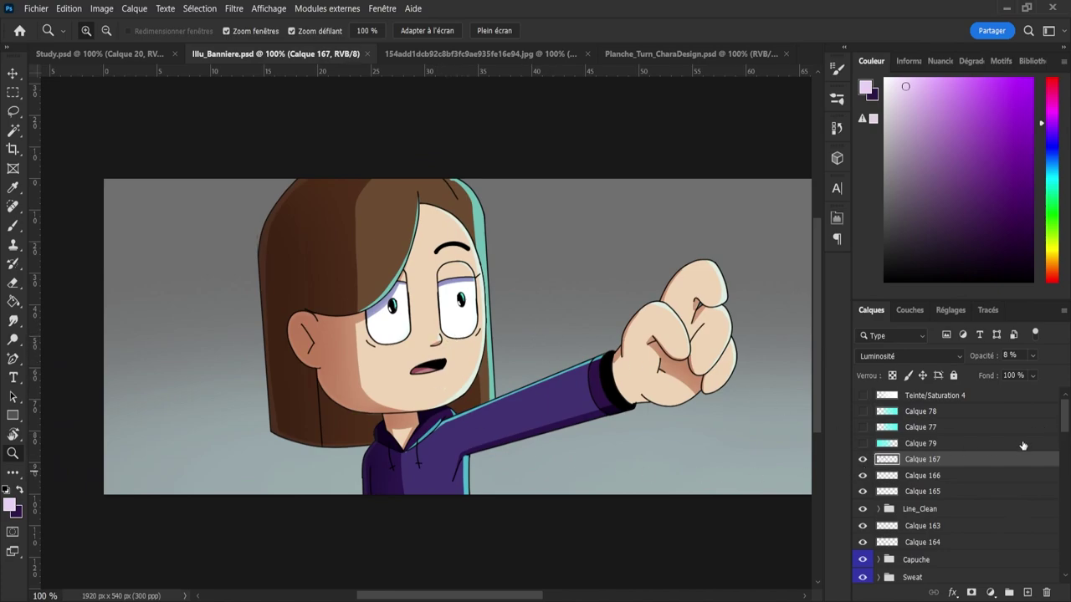
{"action": "left_click", "coordinate": [862, 412]}
{"action": "left_click", "coordinate": [862, 412]}
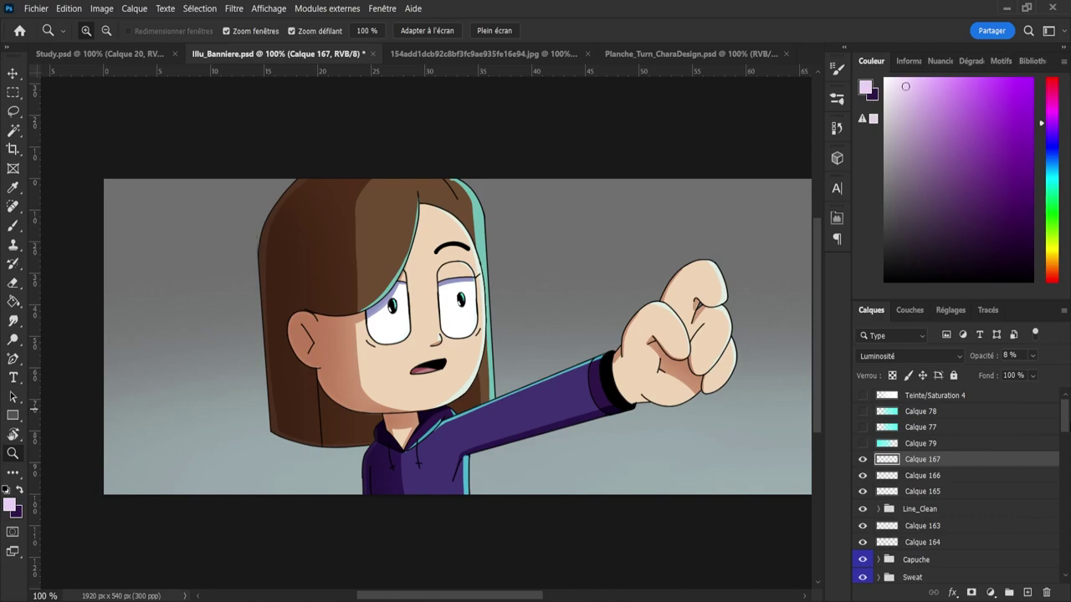
- Group Calque 166 and Calque 165 into a folder named Reflets_eyes
{"action": "mouse_move", "coordinate": [1067, 416]}
{"action": "left_mouse_down"}
{"action": "mouse_move", "coordinate": [1067, 431]}
{"action": "mouse_move", "coordinate": [1054, 412]}
{"action": "left_mouse_up"}
{"action": "left_click", "coordinate": [899, 478]}
{"action": "left_click", "coordinate": [922, 494], "text": "shift"}
{"action": "left_click", "coordinate": [1009, 592]}
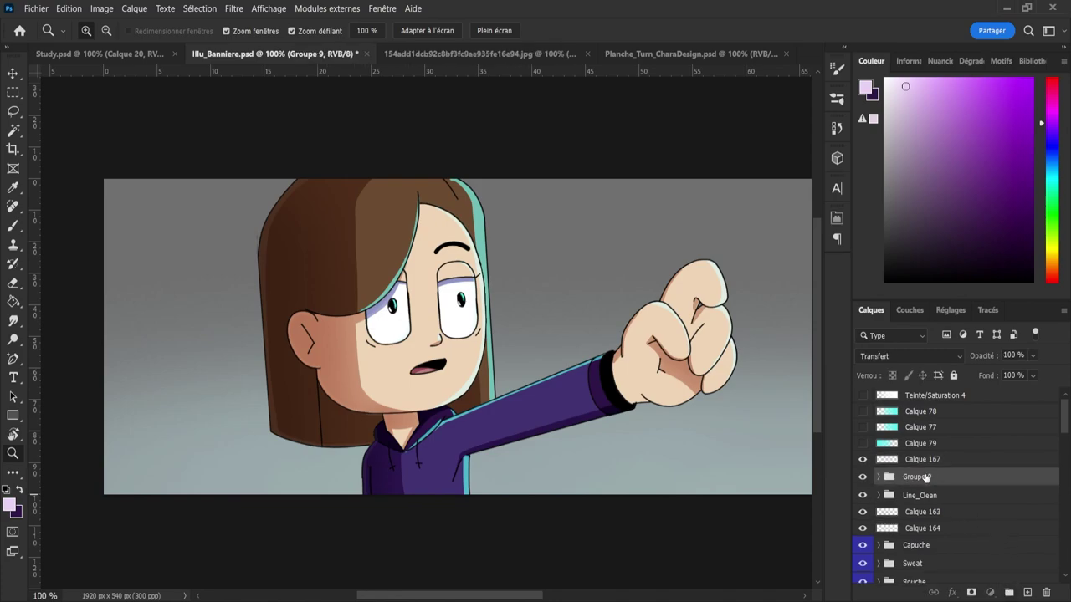
{"action": "double_click", "coordinate": [923, 476]}
{"action": "type", "text": "Reflets_eyes"}
{"action": "key", "text": "Return"}
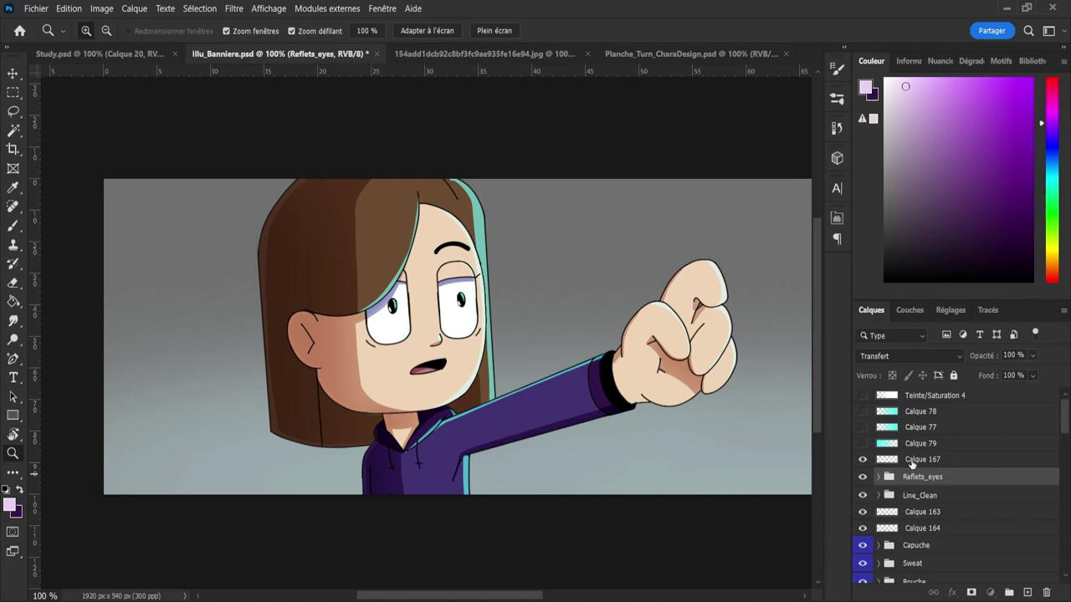
- Compare the character with and without the faint hair rim light on Calque 167
{"action": "left_click", "coordinate": [912, 459]}
{"action": "left_click", "coordinate": [862, 459]}
{"action": "left_click", "coordinate": [863, 460]}
{"action": "left_click", "coordinate": [862, 459]}
{"action": "left_click", "coordinate": [863, 459]}
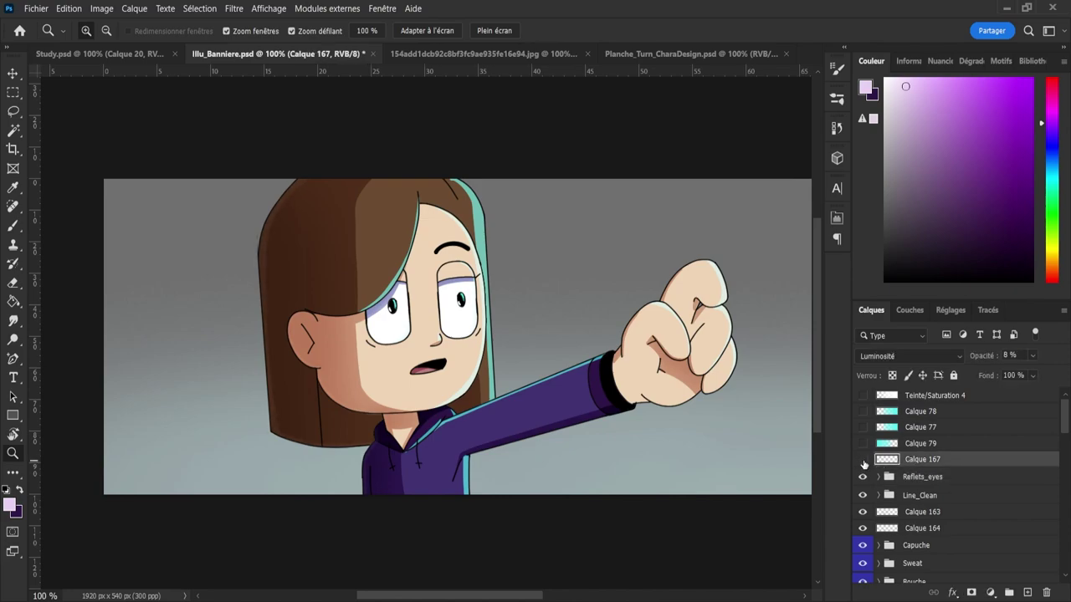
{"action": "left_click", "coordinate": [862, 459]}
{"action": "left_click", "coordinate": [862, 459]}
{"action": "left_click", "coordinate": [862, 459]}
{"action": "left_click", "coordinate": [862, 459]}
{"action": "left_click", "coordinate": [862, 459]}
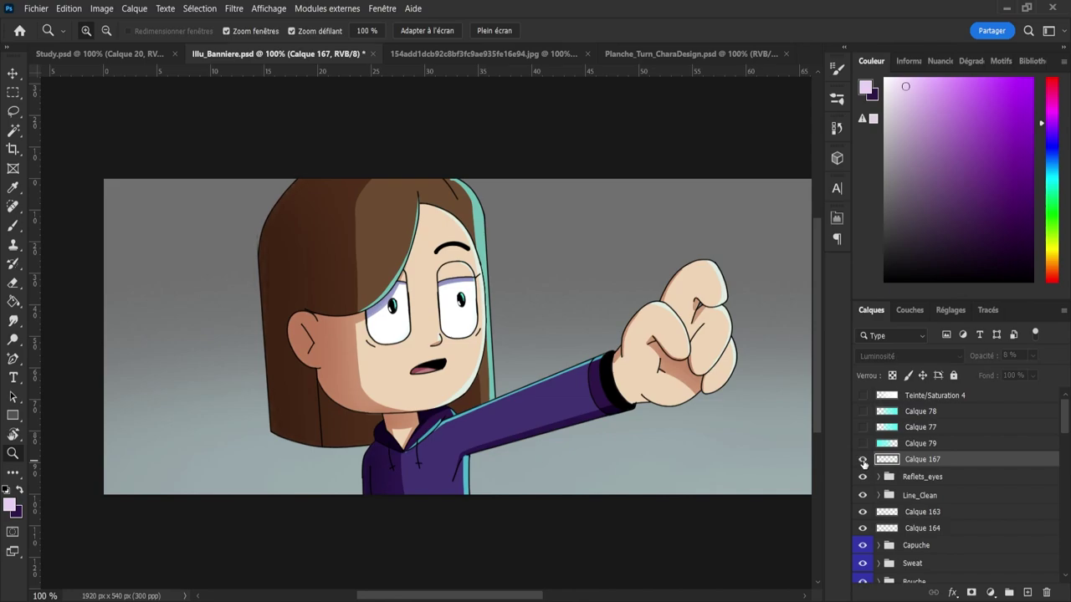
- Rename Calque 167 as Rebondi
{"action": "double_click", "coordinate": [931, 458]}
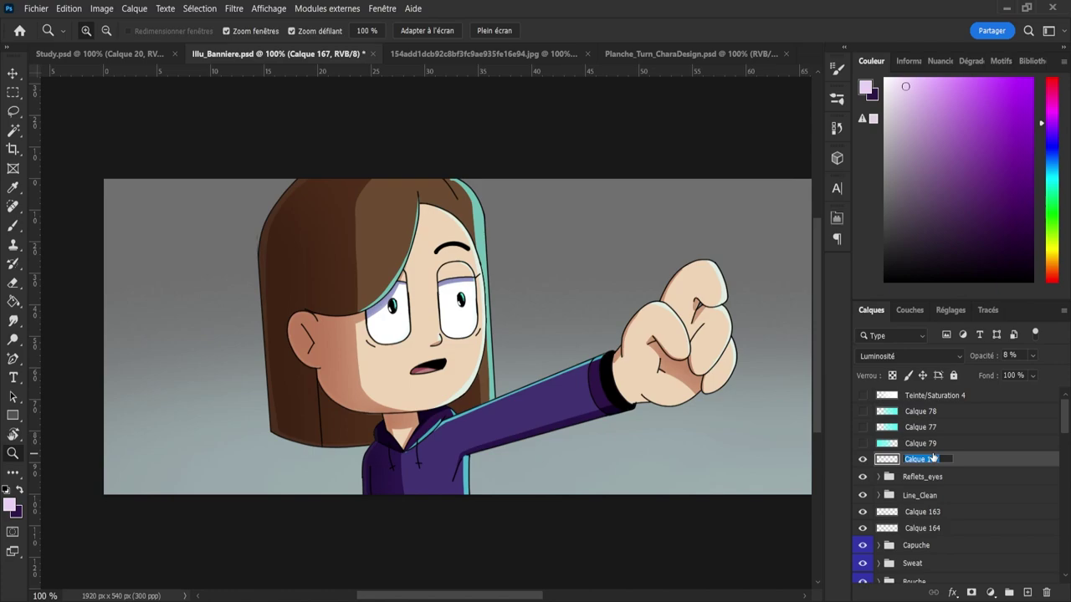
{"action": "type", "text": "Rebondi"}
{"action": "key", "text": "Return"}
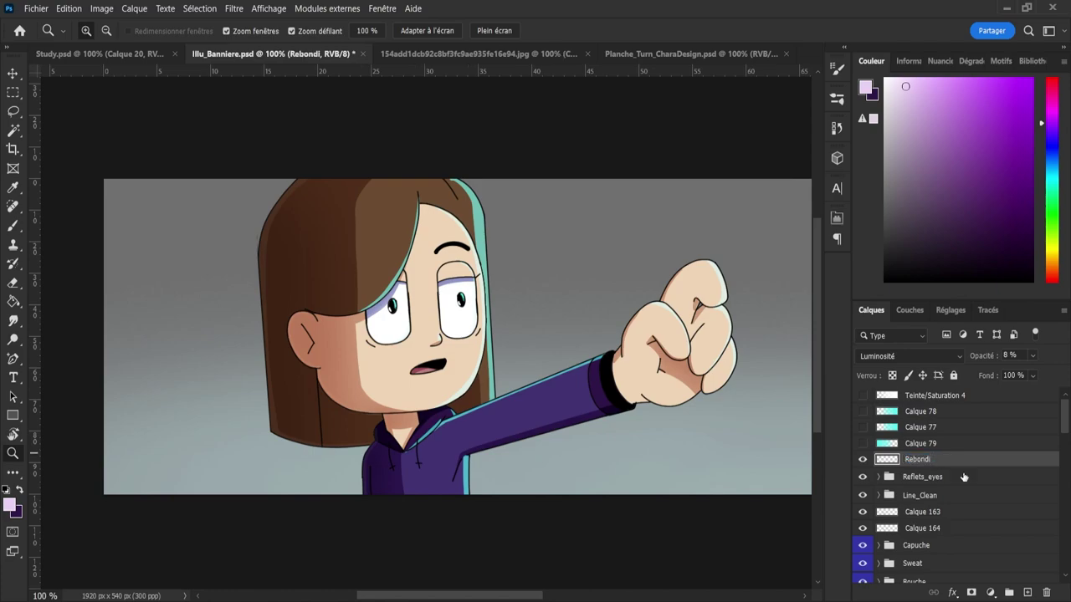
- Check the turquoise rim light by toggling Calque 163, and group Calque 163 and Calque 164 into a folder named Lights_Effects
{"action": "left_click", "coordinate": [904, 514]}
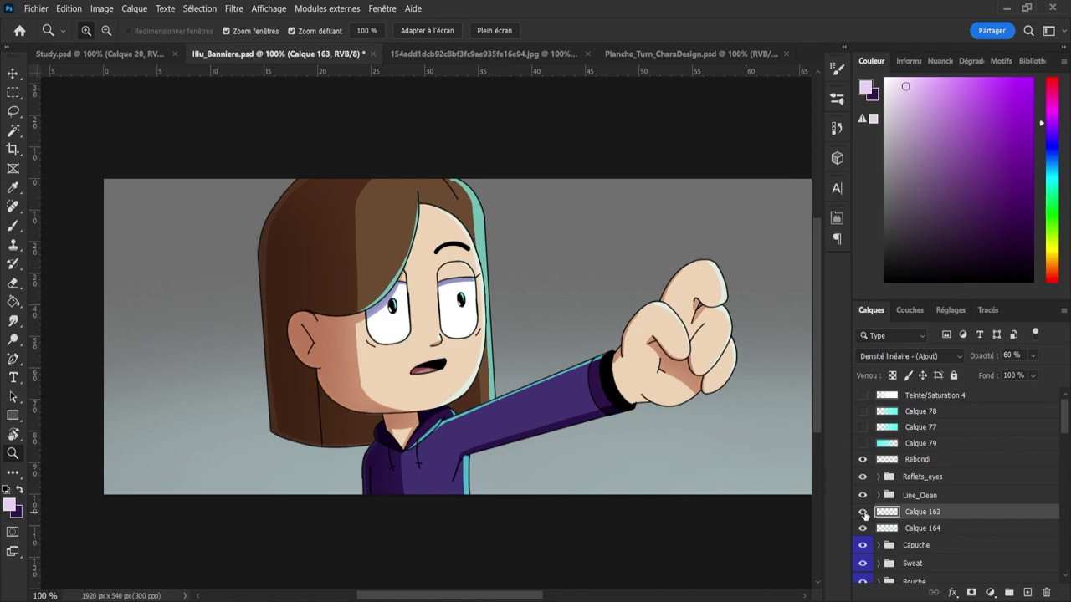
{"action": "left_click", "coordinate": [925, 462]}
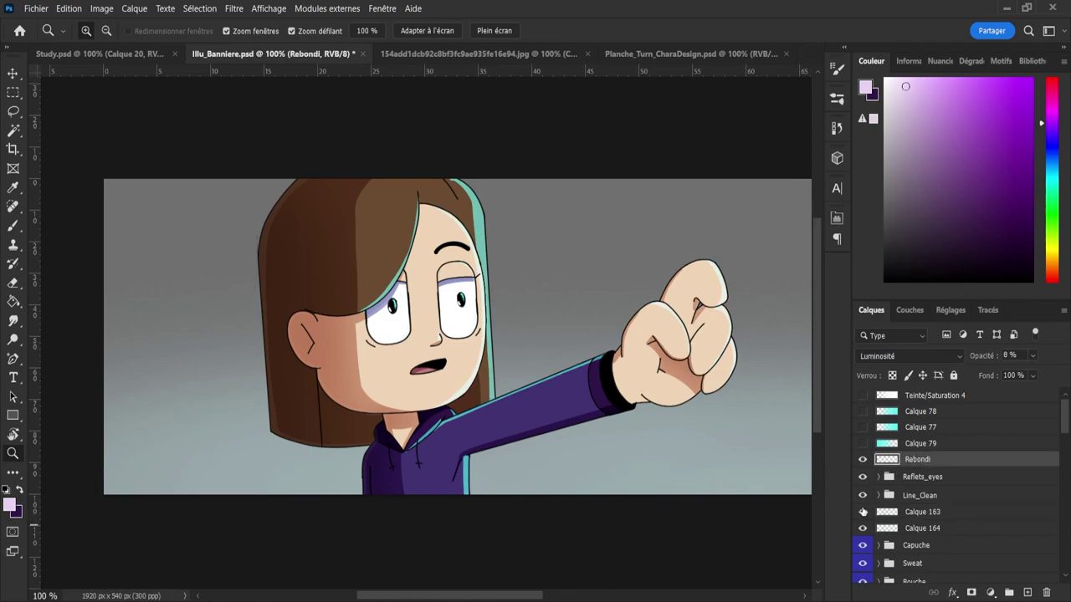
{"action": "left_click", "coordinate": [863, 512]}
{"action": "left_click", "coordinate": [863, 512]}
{"action": "left_click", "coordinate": [863, 512]}
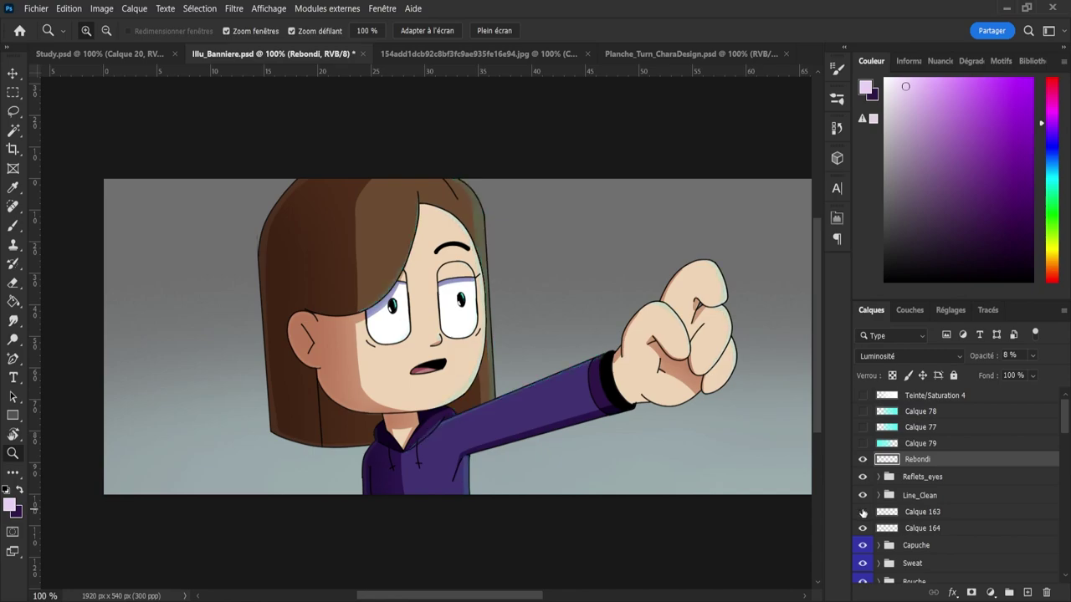
{"action": "left_click", "coordinate": [862, 512]}
{"action": "left_click", "coordinate": [906, 512]}
{"action": "left_click", "coordinate": [920, 528], "text": "shift"}
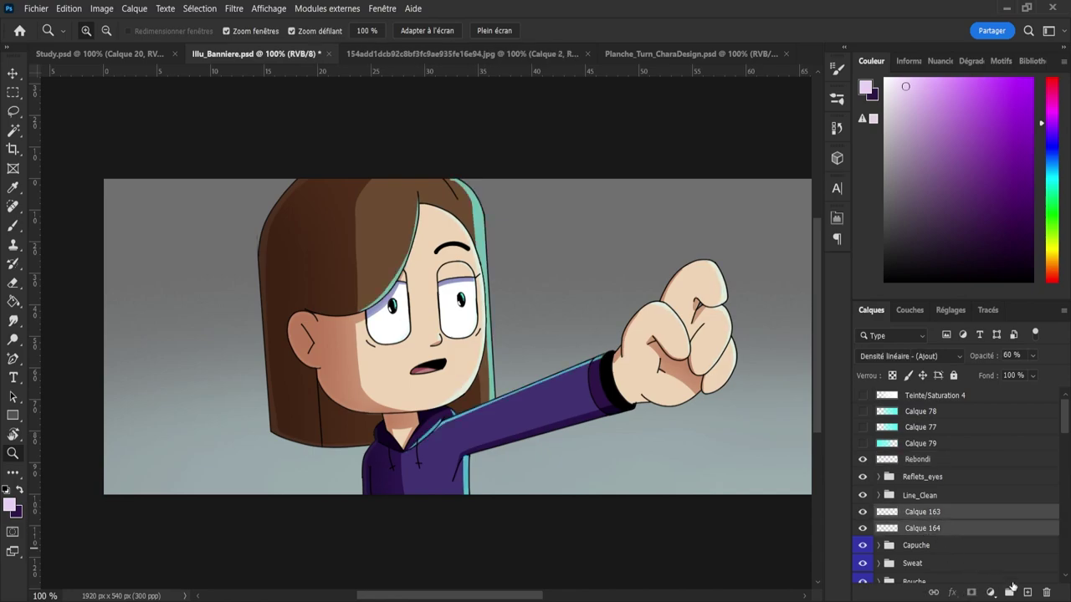
{"action": "left_click", "coordinate": [1009, 591]}
{"action": "double_click", "coordinate": [920, 513]}
{"action": "type", "text": "Lights_E"}
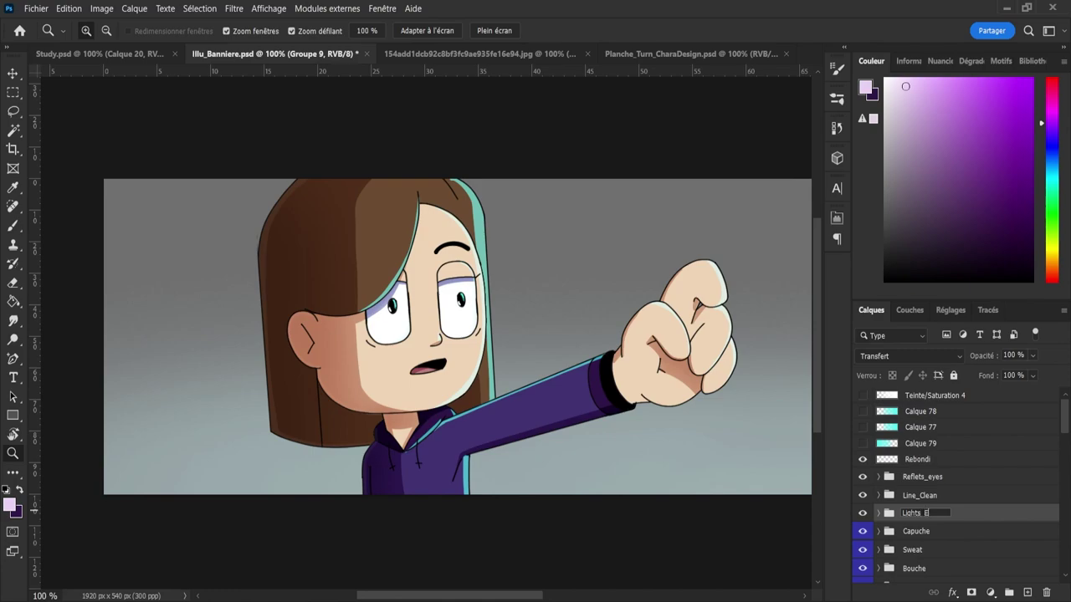
{"action": "type", "text": "ffects"}
{"action": "key", "text": "Return"}
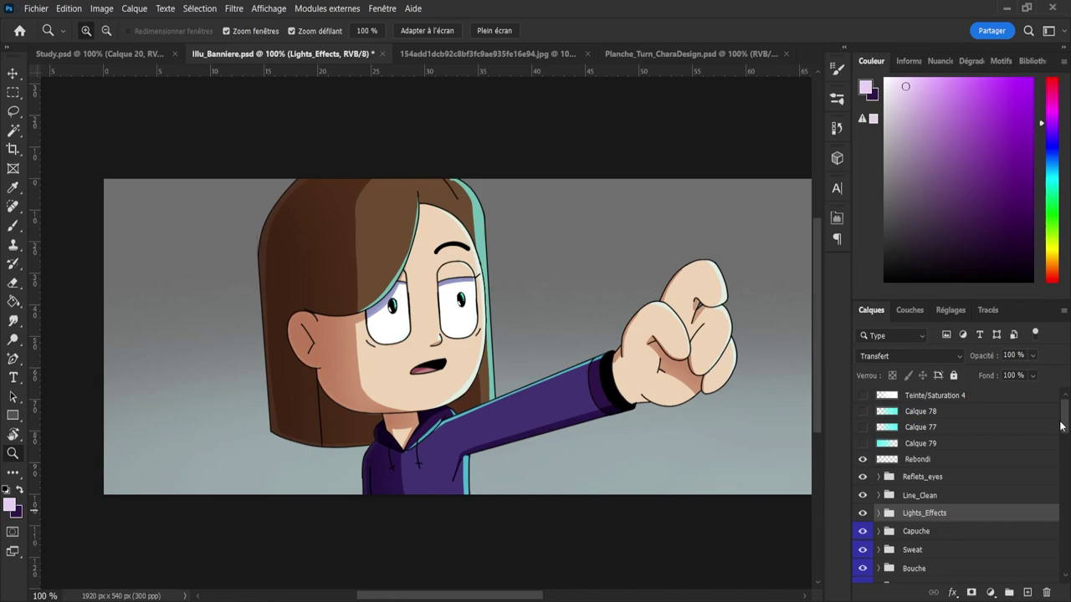
- Move the Rebondi layer between the Line_Clean and Lights_Effects groups
{"action": "left_click_drag", "start_coordinate": [1060, 427], "coordinate": [1063, 429]}
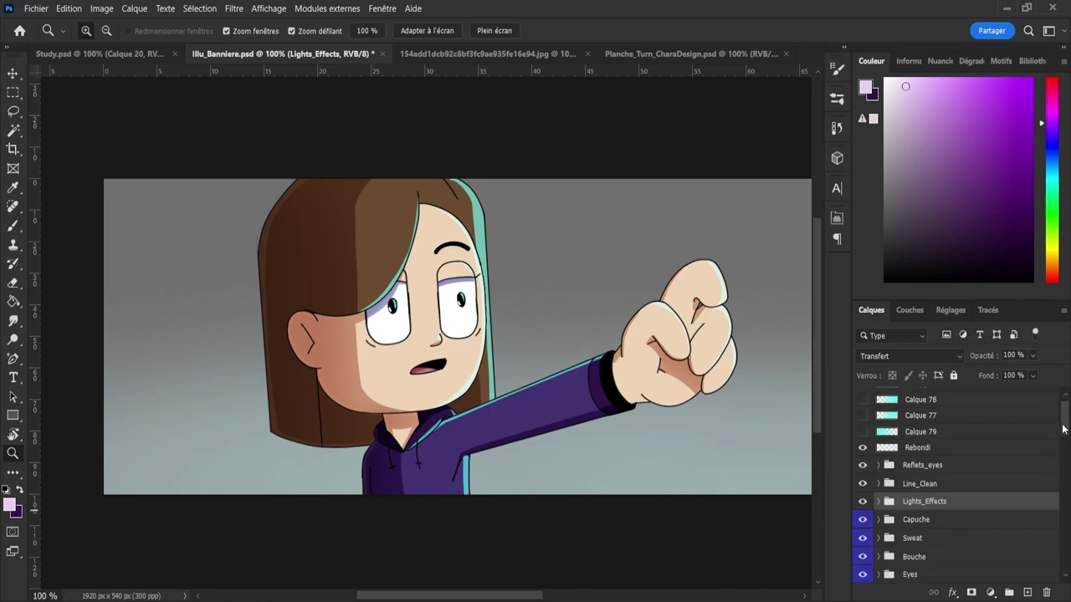
{"action": "left_click_drag", "start_coordinate": [920, 449], "coordinate": [934, 489]}
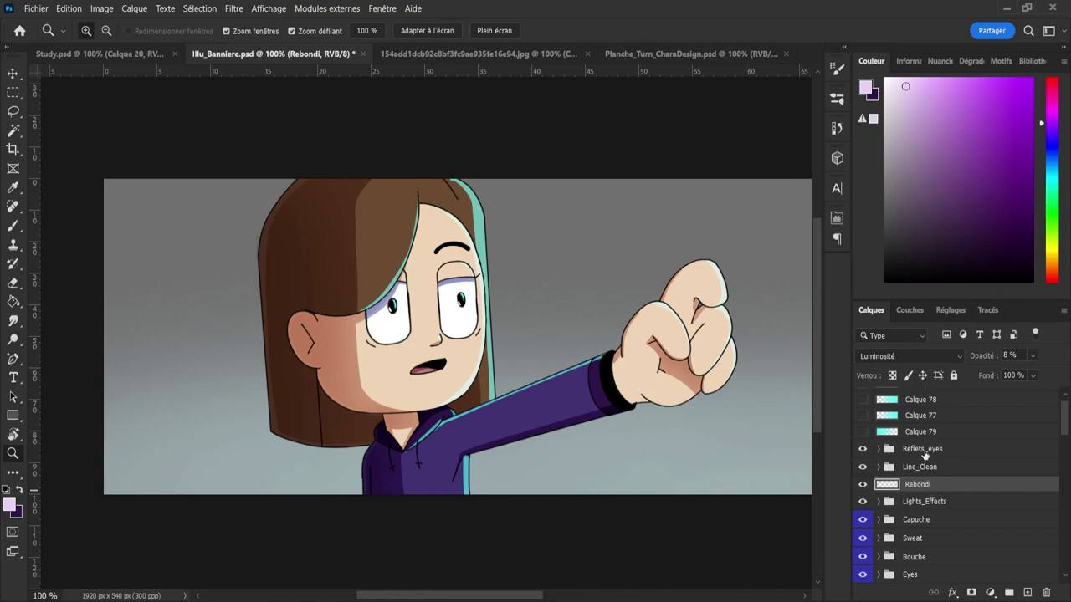
{"action": "left_click", "coordinate": [922, 453]}
- Group the Capuche, Sweat, Bouche, Eyes, Hair and Skin folders into a folder named COLO, and save the file
{"action": "mouse_move", "coordinate": [1061, 428]}
{"action": "left_mouse_down"}
{"action": "mouse_move", "coordinate": [1062, 458]}
{"action": "mouse_move", "coordinate": [1057, 445]}
{"action": "left_mouse_up"}
{"action": "left_click", "coordinate": [877, 436]}
{"action": "left_click", "coordinate": [878, 454]}
{"action": "left_click", "coordinate": [953, 457]}
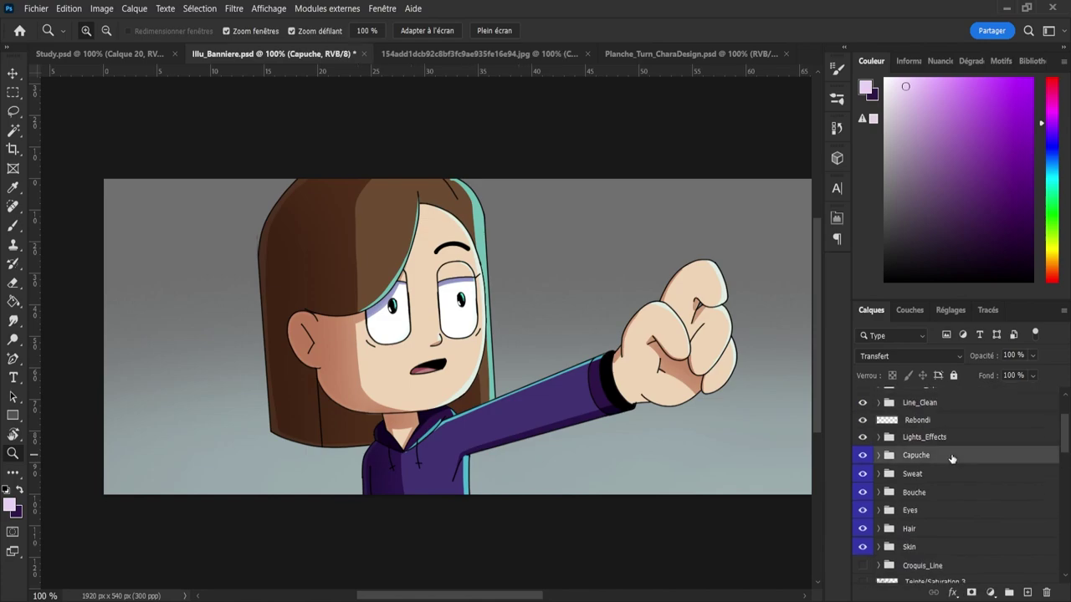
{"action": "left_click", "coordinate": [955, 422]}
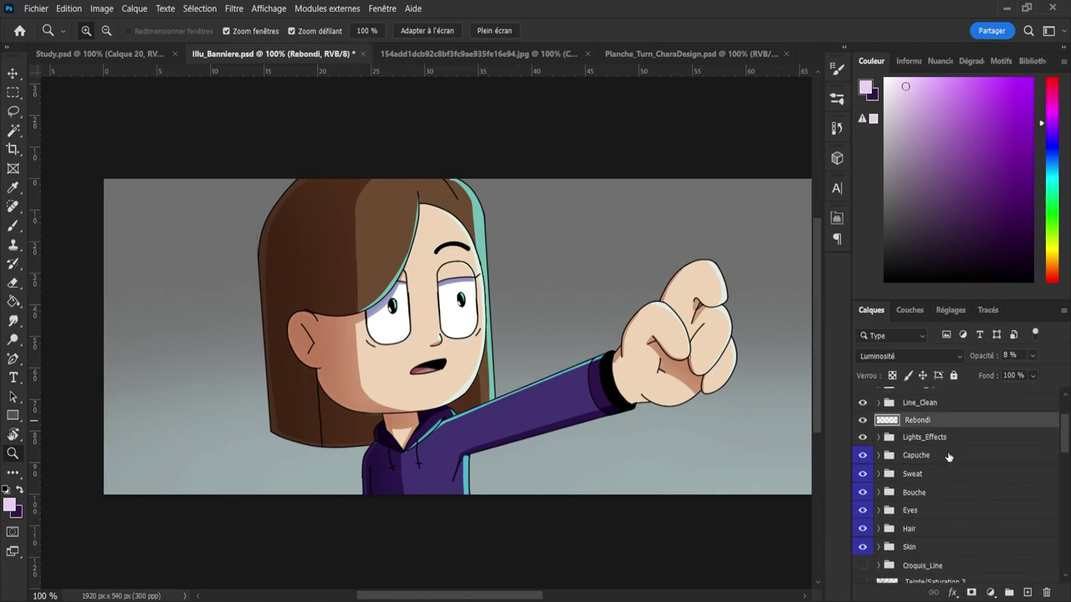
{"action": "left_click", "coordinate": [948, 455]}
{"action": "left_click", "coordinate": [930, 548], "text": "shift"}
{"action": "key", "text": "ctrl+g"}
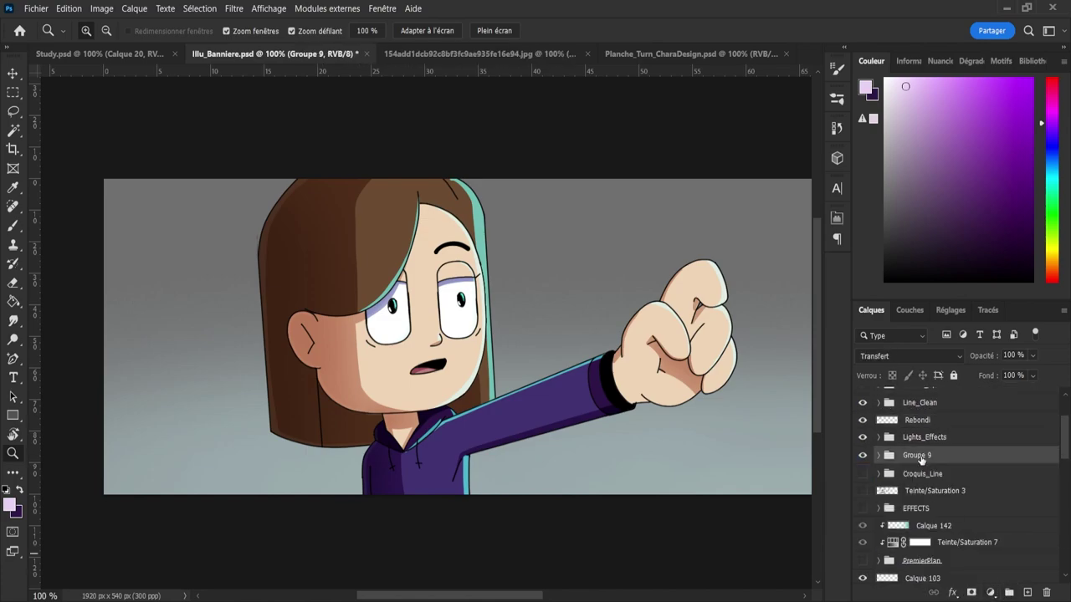
{"action": "double_click", "coordinate": [916, 455]}
{"action": "type", "text": "COLO"}
{"action": "key", "text": "Return"}
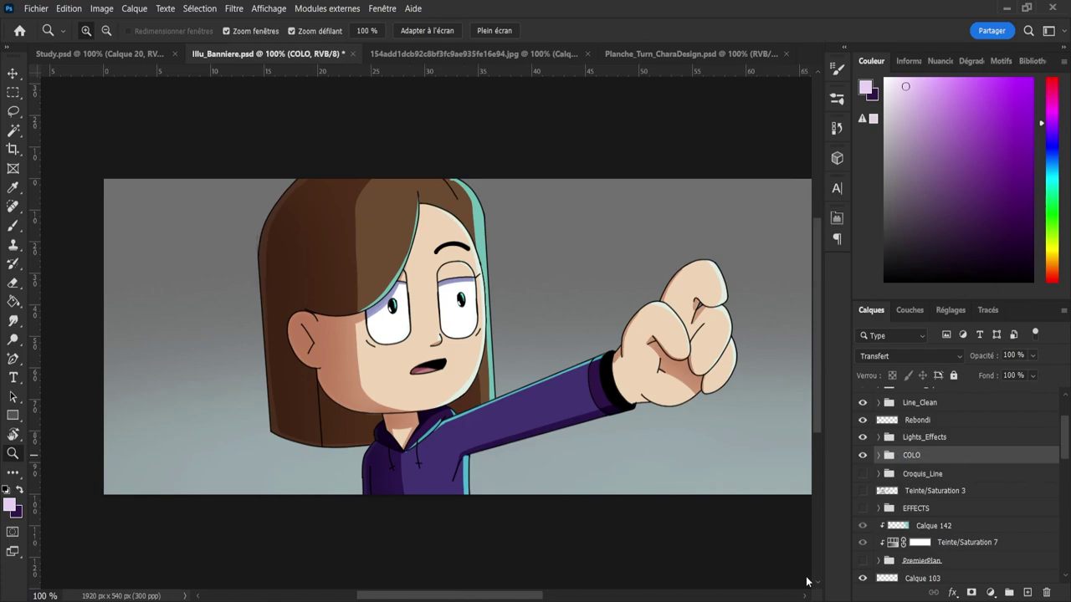
{"action": "key", "text": "ctrl+s"}
- Group all the character elements from Reflets_eyes down to COLO into a folder named PERSO
{"action": "scroll", "coordinate": [1065, 435], "scroll_direction": "up", "scroll_amount": 3}
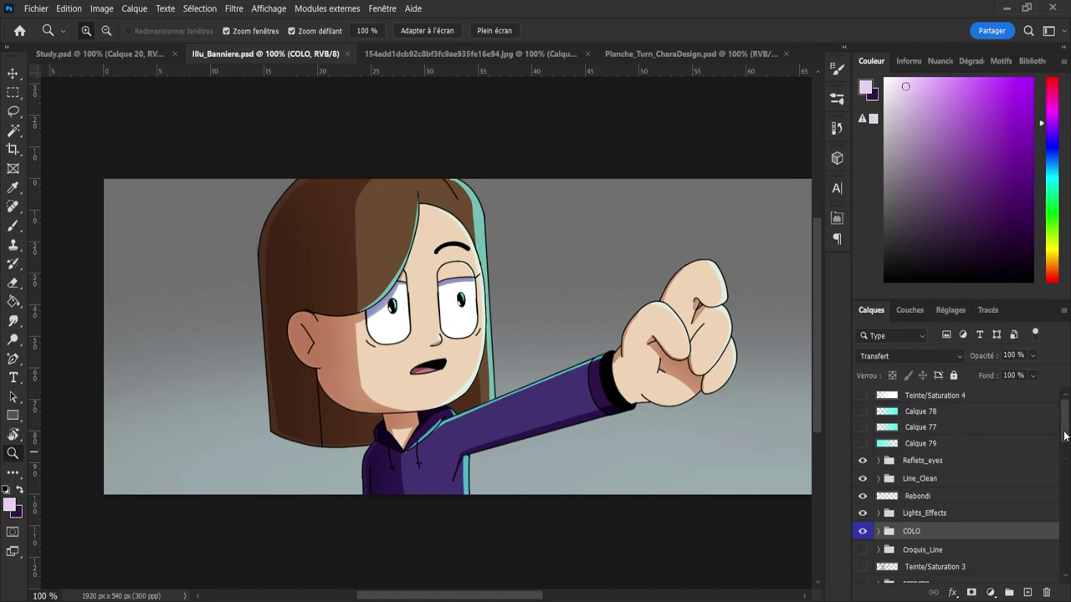
{"action": "left_click", "coordinate": [923, 466], "text": "shift"}
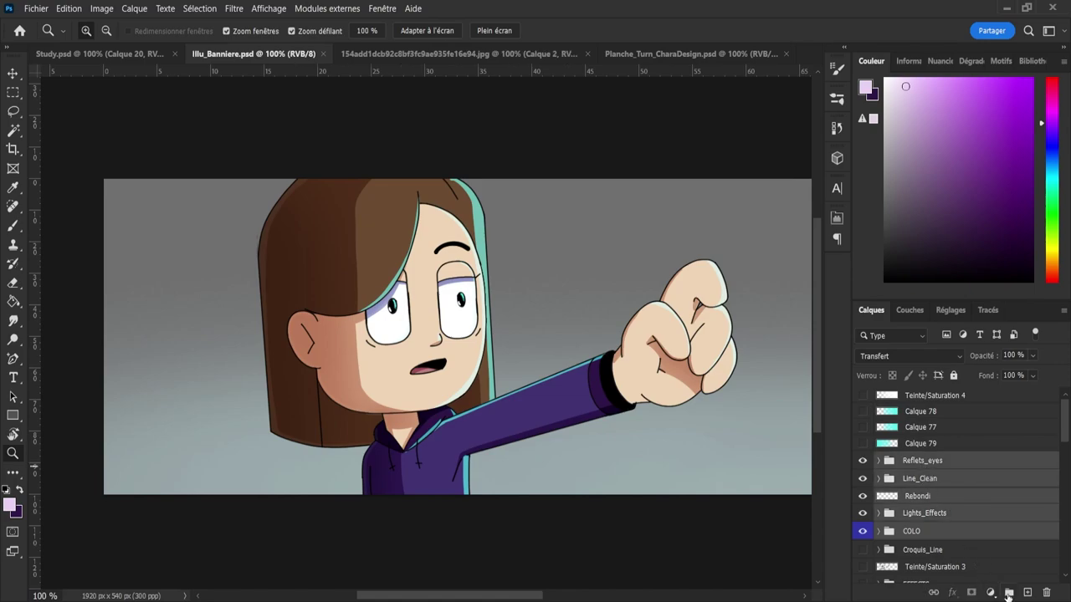
{"action": "key", "text": "ctrl+g"}
{"action": "double_click", "coordinate": [920, 460]}
{"action": "type", "text": "PER"}
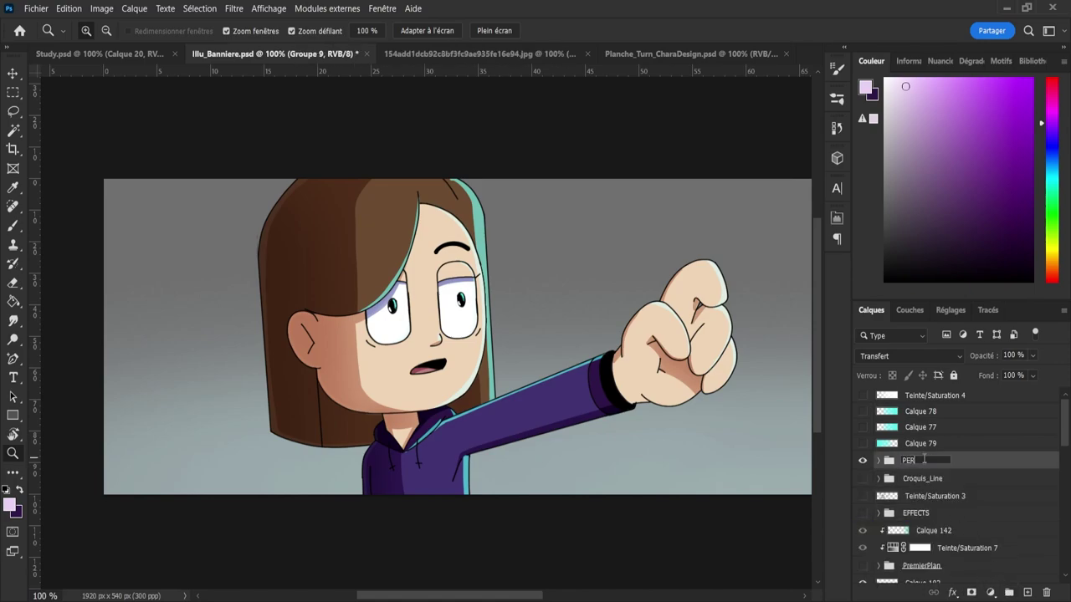
{"action": "type", "text": "SO"}
{"action": "key", "text": "Return"}
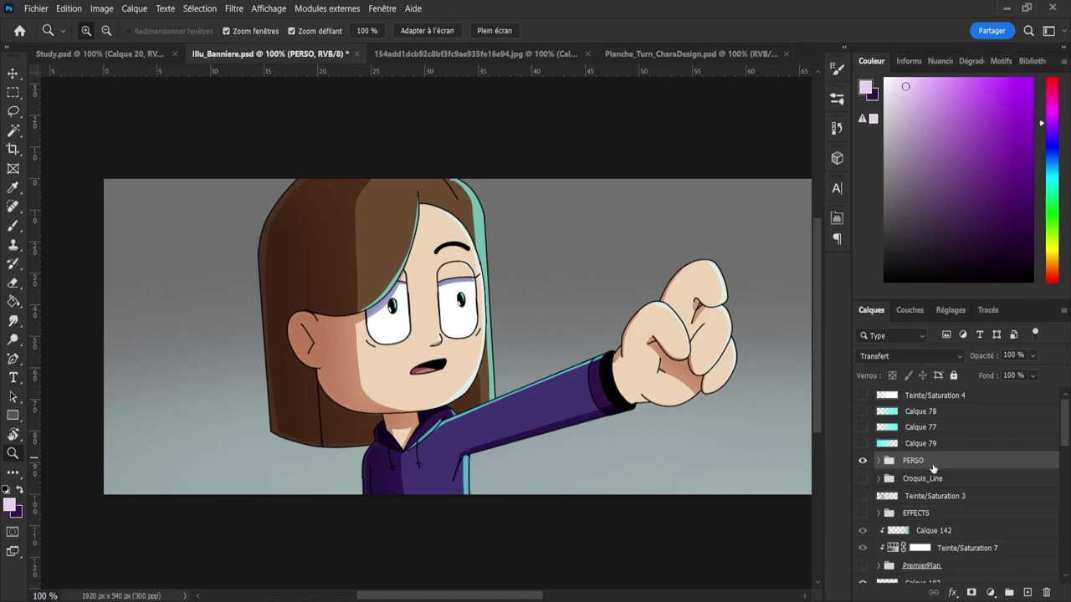
- Move the PERSO group between Calque 142 and Teinte/Saturation 7, and clip Teinte/Saturation 7 to the PremierPlan group again
{"action": "mouse_move", "coordinate": [933, 467]}
{"action": "left_mouse_down"}
{"action": "mouse_move", "coordinate": [946, 558]}
{"action": "mouse_move", "coordinate": [946, 481]}
{"action": "mouse_move", "coordinate": [929, 448]}
{"action": "left_mouse_up"}
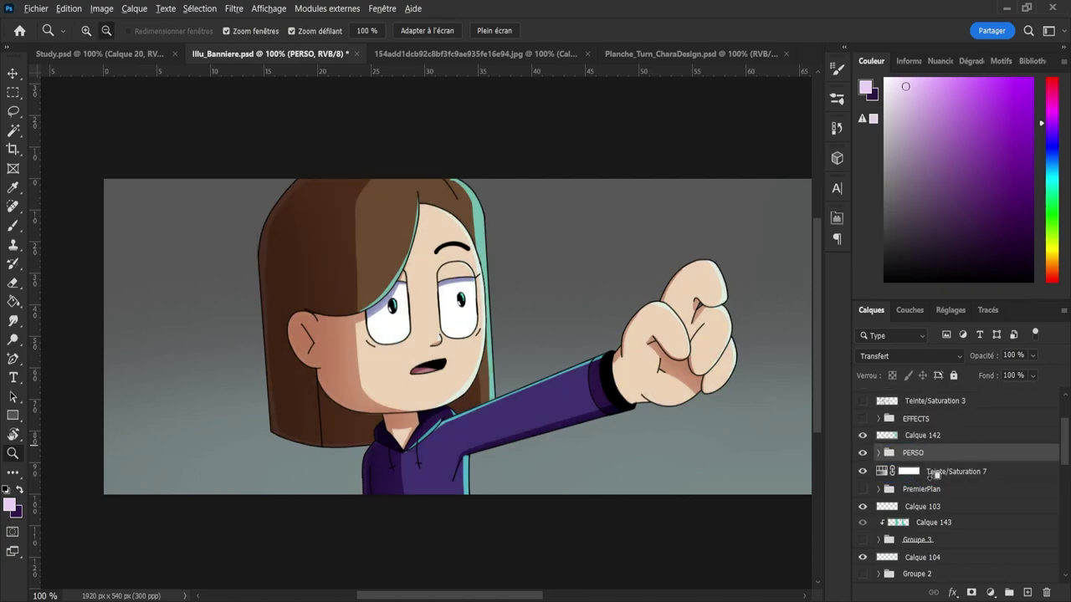
{"action": "left_click", "coordinate": [932, 474], "text": "alt"}
- Show the nearer forest scenery: the PremierPlan, Groupe 3, Groupe 2 and Groupe 5 folders and Calque 109
{"action": "left_click", "coordinate": [863, 490]}
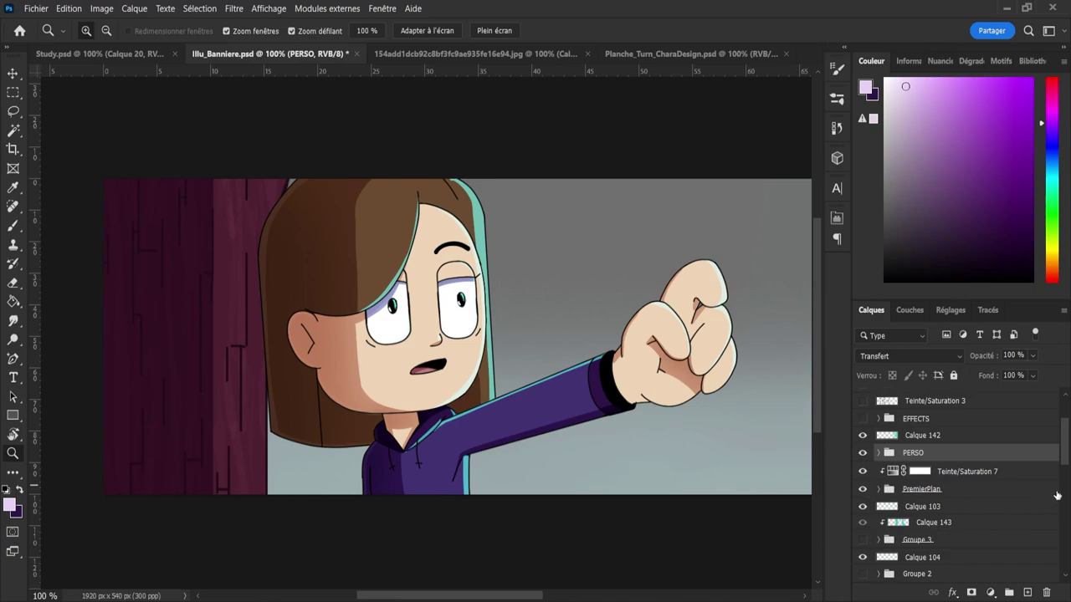
{"action": "left_click", "coordinate": [863, 540]}
{"action": "scroll", "coordinate": [952, 484], "scroll_direction": "down", "scroll_amount": 3}
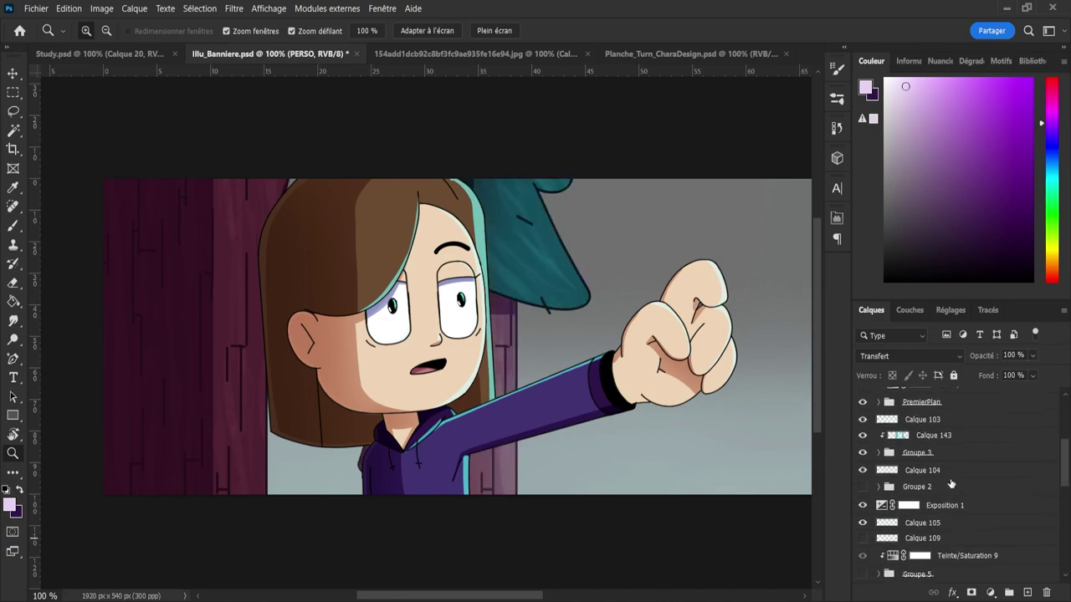
{"action": "left_click", "coordinate": [863, 539]}
{"action": "left_click_drag", "start_coordinate": [1064, 480], "coordinate": [1064, 497]}
{"action": "left_click", "coordinate": [862, 496]}
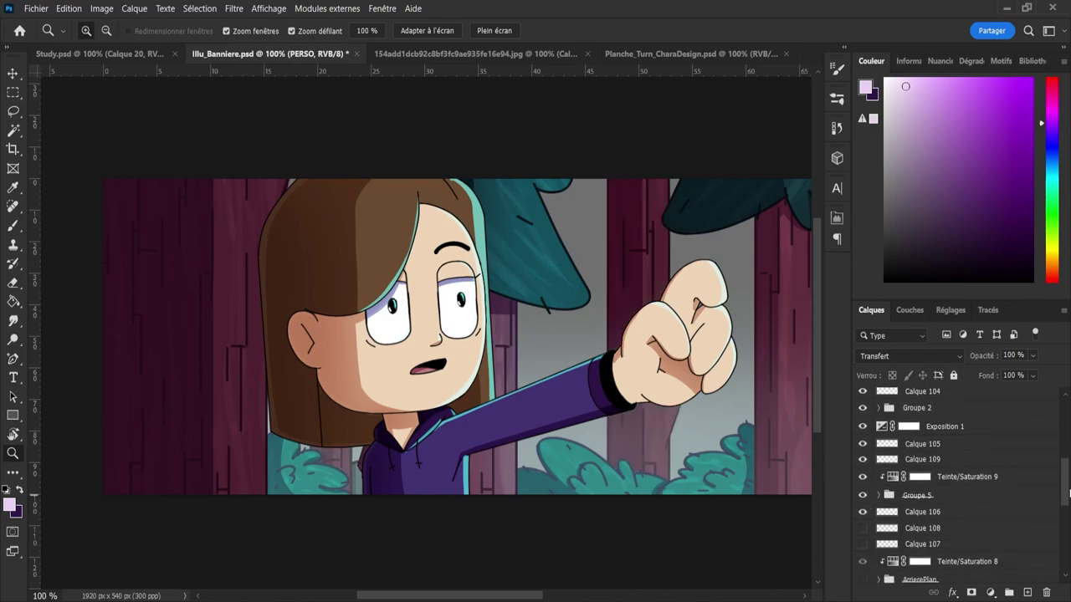
- Show the distant forest scenery: the ArrierePlan and Groupe 8 folders, Teinte/Saturation 6 and Calque 126
{"action": "scroll", "coordinate": [897, 483], "scroll_direction": "down", "scroll_amount": 4}
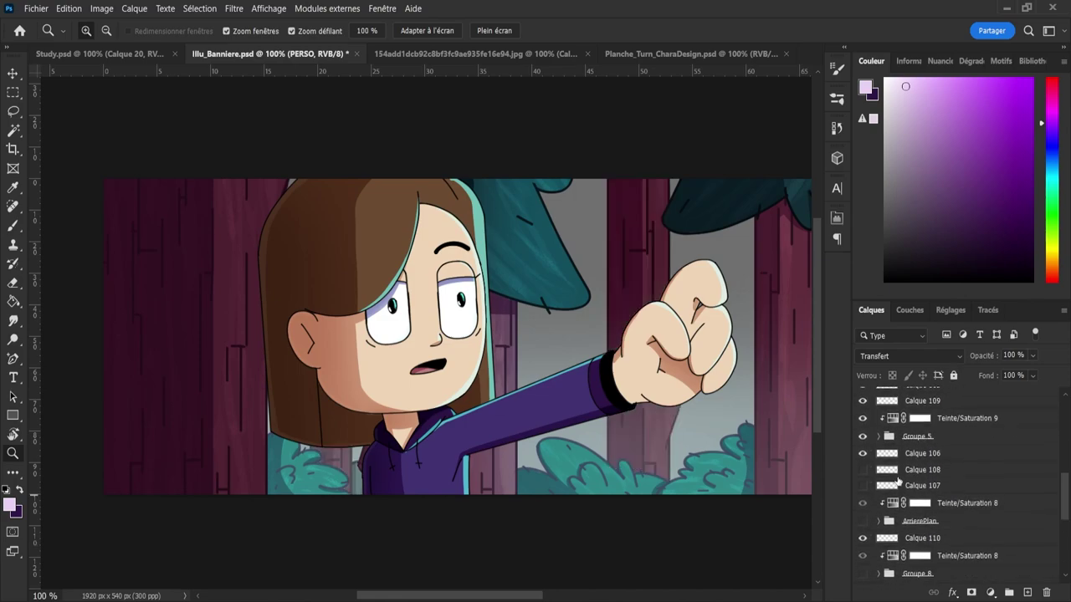
{"action": "left_click", "coordinate": [862, 521]}
{"action": "scroll", "coordinate": [1004, 525], "scroll_direction": "down", "scroll_amount": 4}
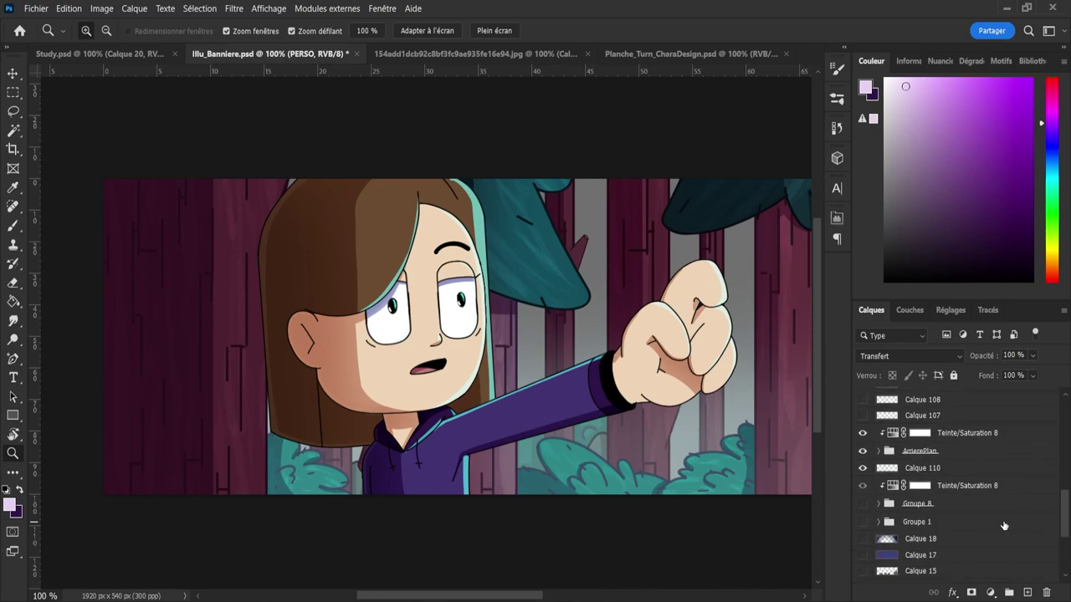
{"action": "left_click", "coordinate": [863, 504]}
{"action": "scroll", "coordinate": [1063, 535], "scroll_direction": "down", "scroll_amount": 9}
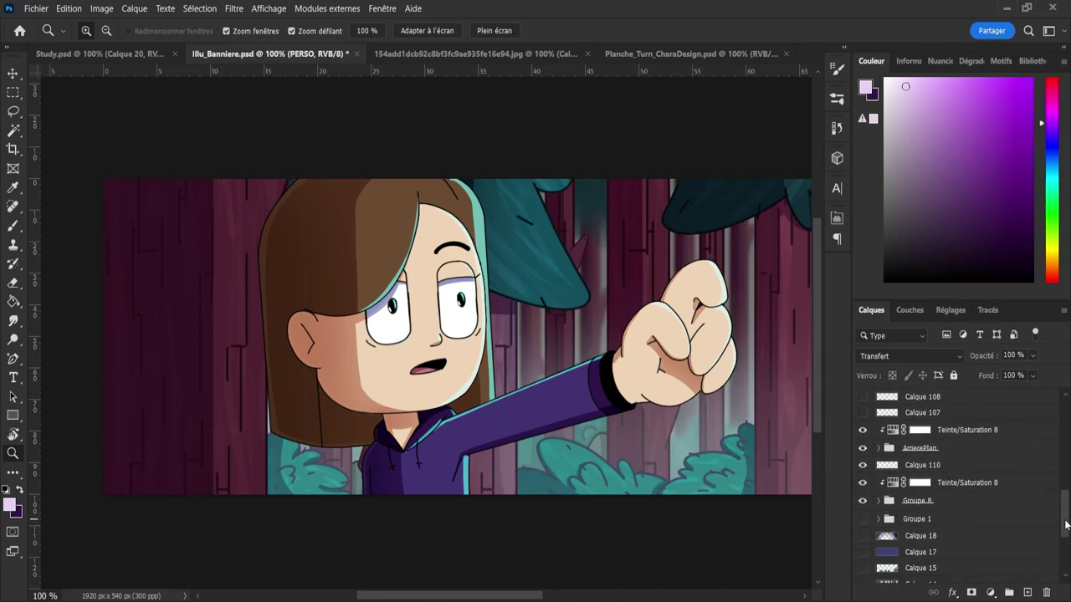
{"action": "left_click", "coordinate": [863, 532]}
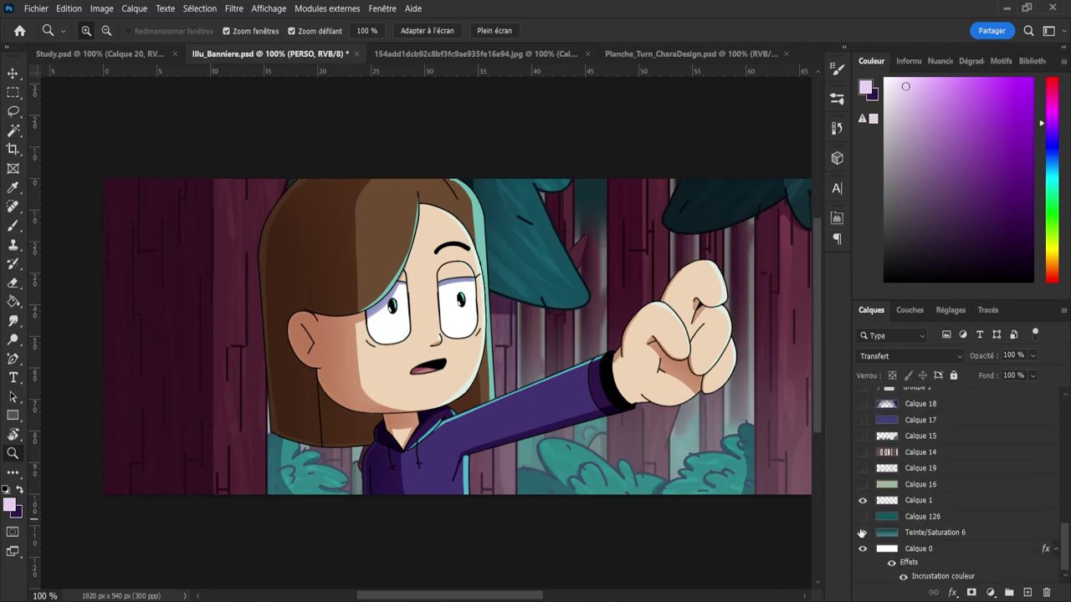
{"action": "left_click", "coordinate": [863, 516]}
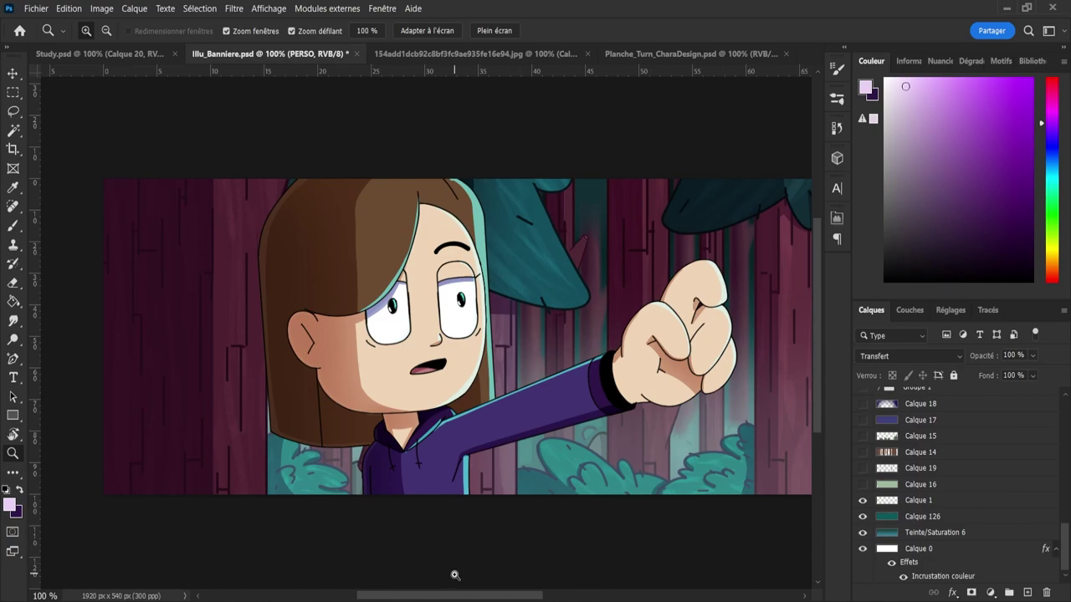
- Review the whole banner with the character in the forest, toggling Calque 107 and Calque 108 to compare their effect
{"action": "left_click_drag", "start_coordinate": [471, 596], "coordinate": [516, 595]}
{"action": "mouse_move", "coordinate": [529, 414]}
{"action": "left_mouse_down"}
{"action": "mouse_move", "coordinate": [510, 412]}
{"action": "mouse_move", "coordinate": [527, 394]}
{"action": "left_mouse_up"}
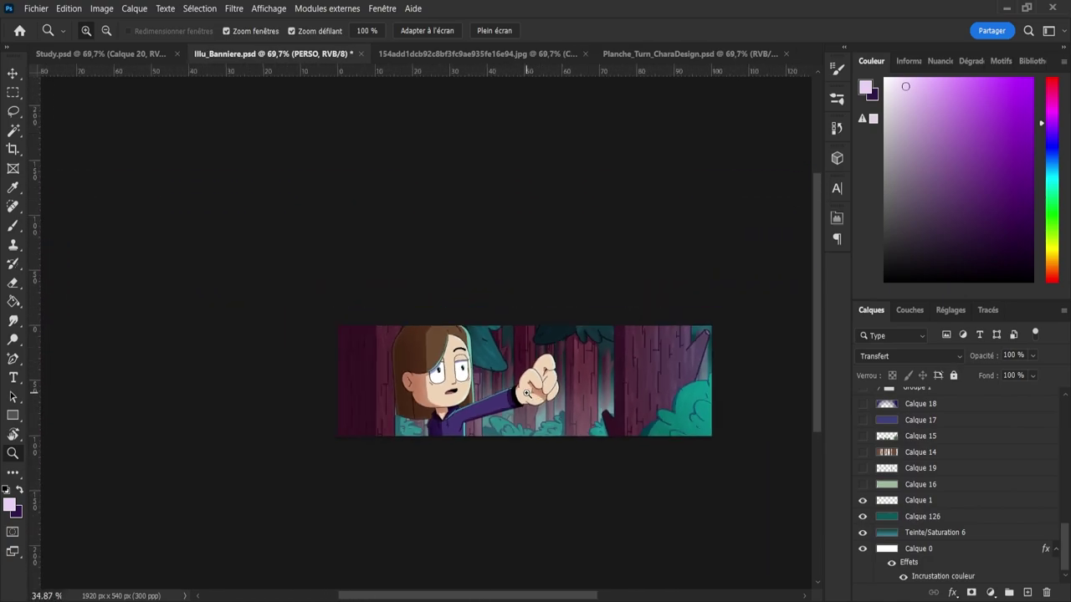
{"action": "left_click_drag", "start_coordinate": [655, 393], "coordinate": [676, 390]}
{"action": "left_click_drag", "start_coordinate": [496, 393], "coordinate": [504, 394]}
{"action": "left_click_drag", "start_coordinate": [707, 416], "coordinate": [765, 404]}
{"action": "left_click_drag", "start_coordinate": [1064, 550], "coordinate": [1064, 494]}
{"action": "left_click", "coordinate": [863, 503]}
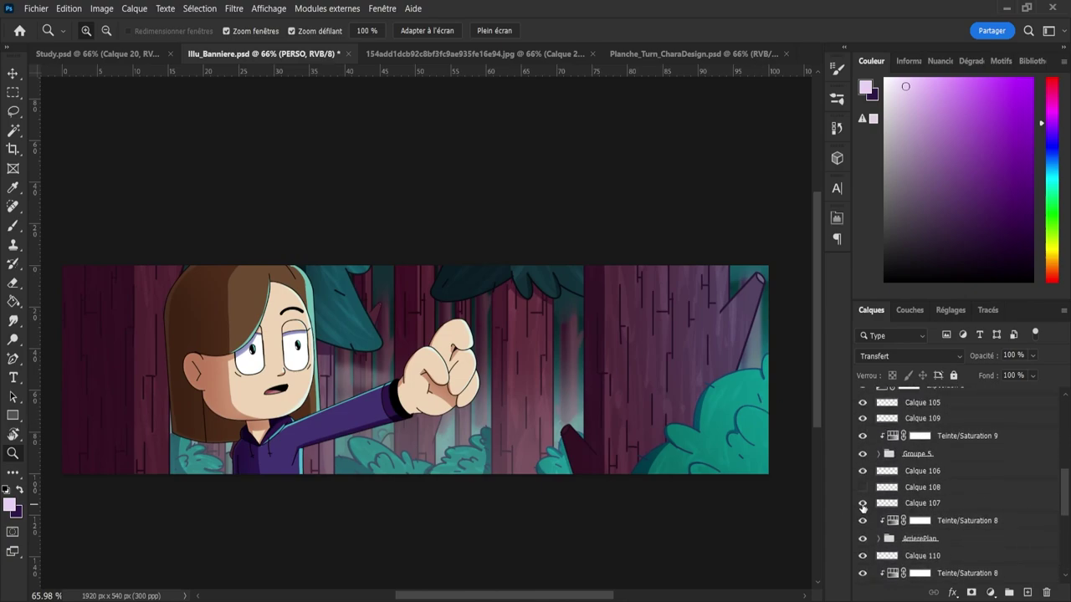
{"action": "left_click", "coordinate": [863, 503]}
{"action": "left_click", "coordinate": [863, 487]}
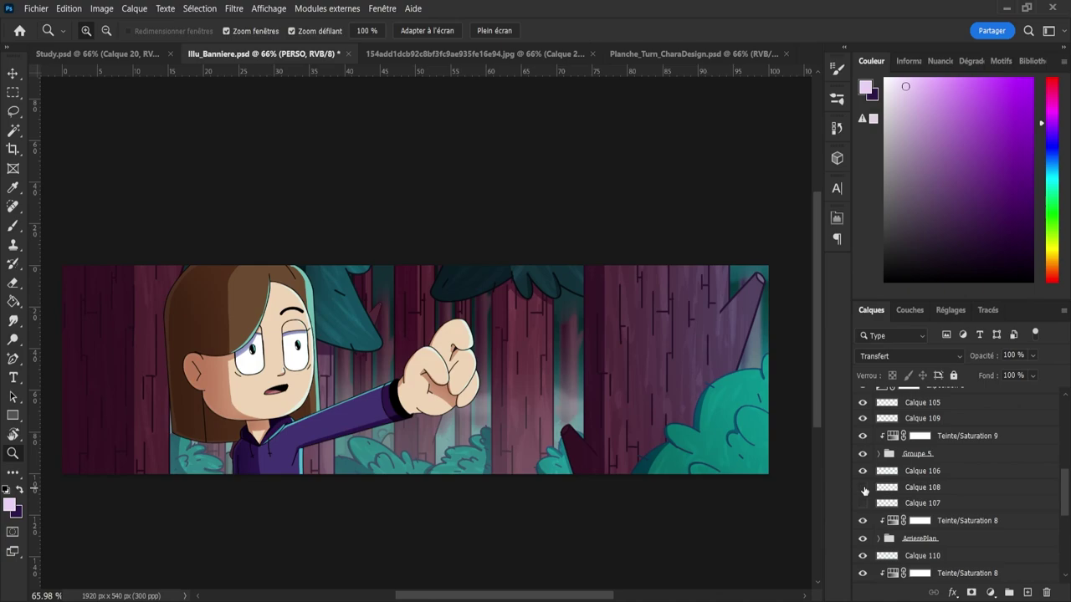
{"action": "left_click_drag", "start_coordinate": [1063, 496], "coordinate": [1046, 441]}
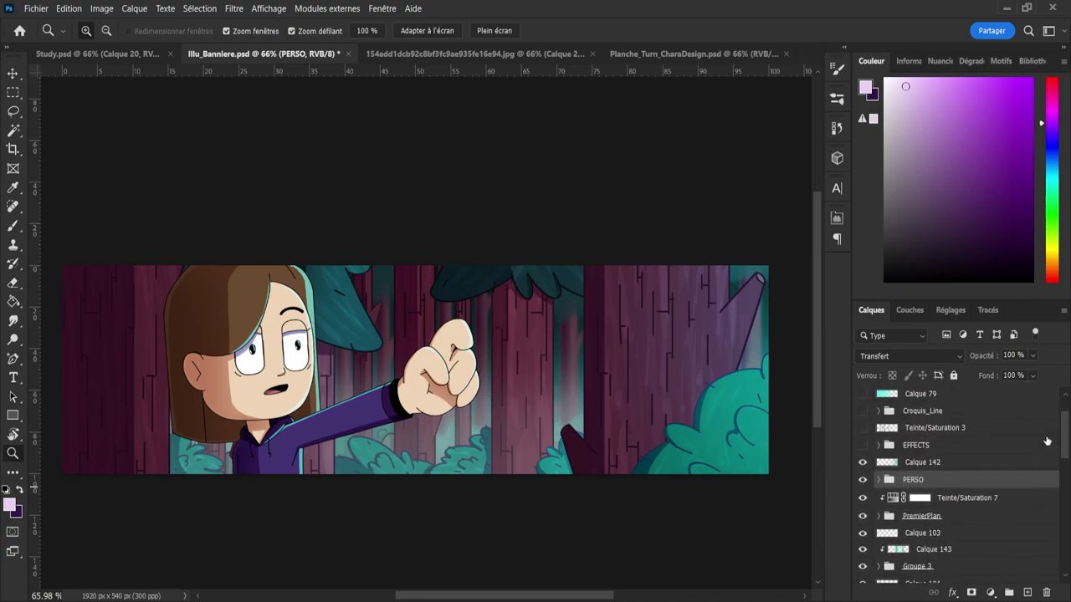
- Preview the EFFECTS group's lighting over the banner and hide the group again
{"action": "scroll", "coordinate": [1046, 440], "scroll_direction": "up", "scroll_amount": 1}
{"action": "left_click", "coordinate": [862, 471]}
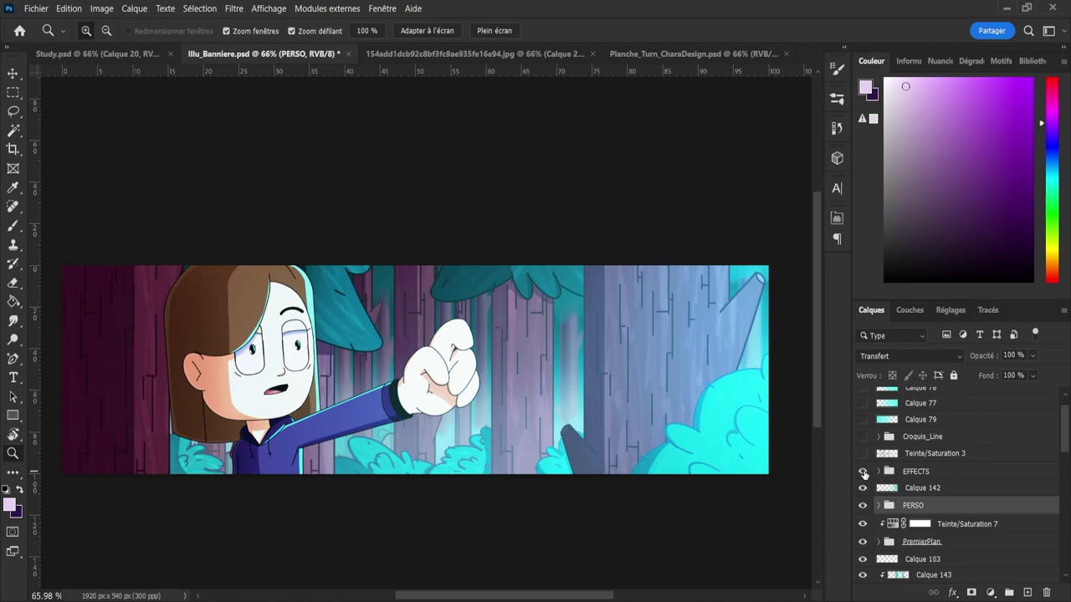
{"action": "left_click", "coordinate": [913, 473]}
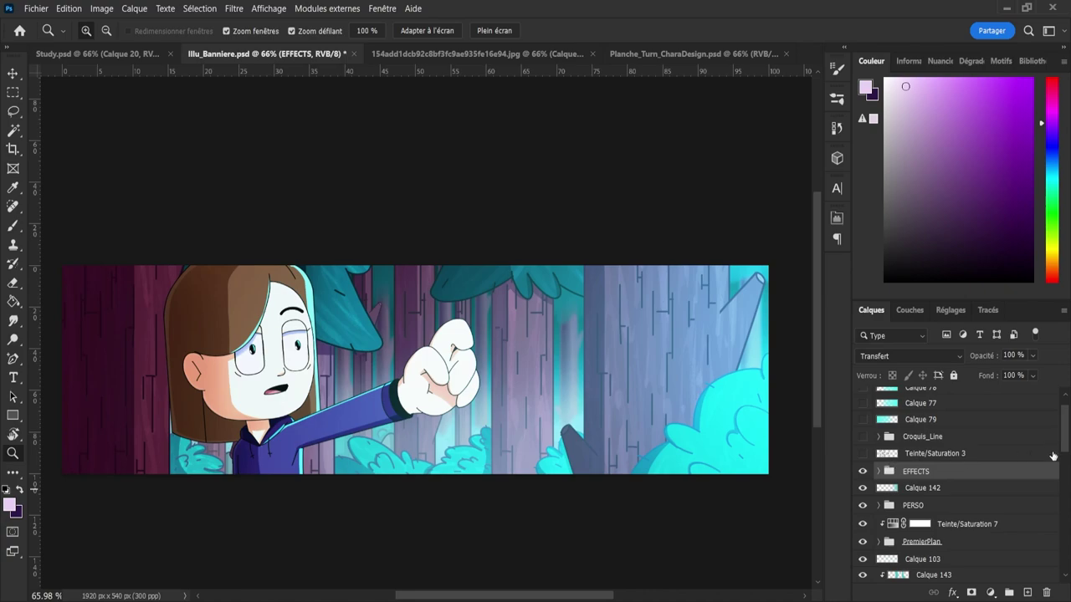
{"action": "left_click", "coordinate": [863, 471]}
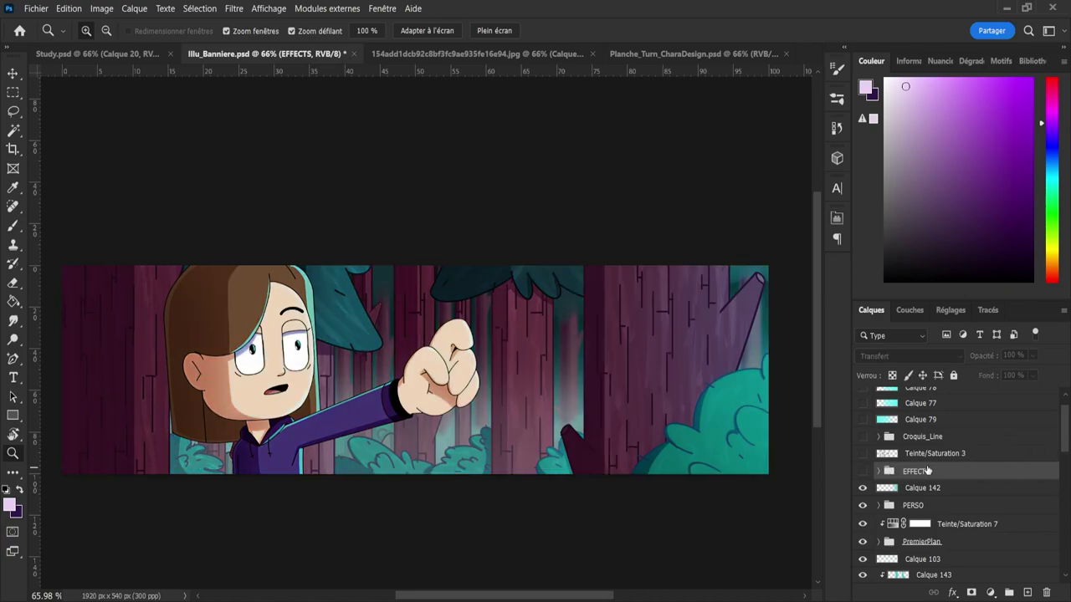
- Try the PERSO group below PremierPlan and below Calque 103, and move it back between Calque 142 and Teinte/Saturation 7
{"action": "left_click", "coordinate": [932, 508]}
{"action": "left_click_drag", "start_coordinate": [948, 512], "coordinate": [945, 559]}
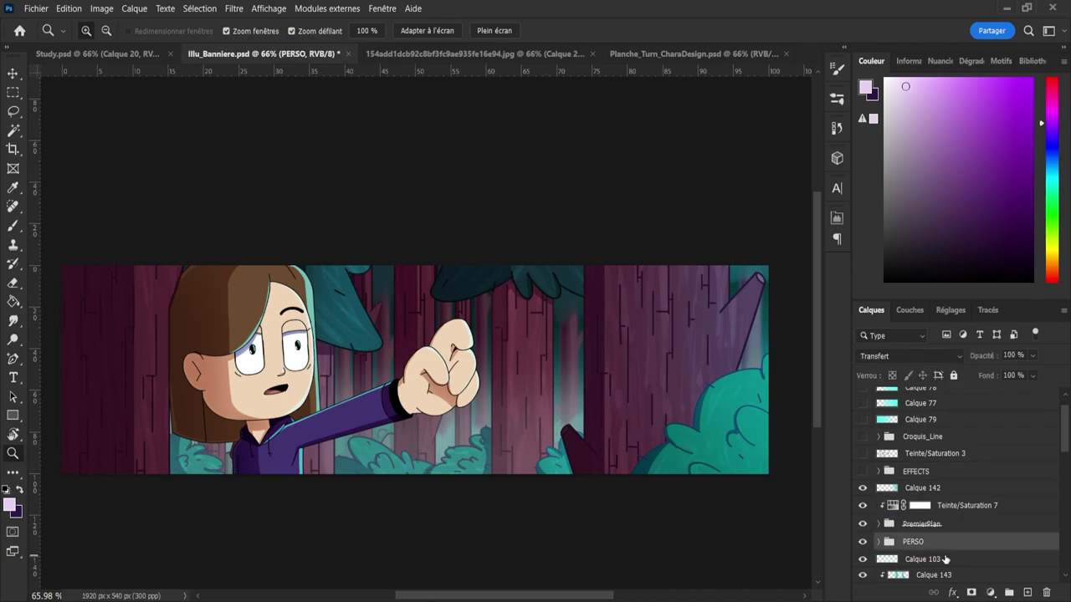
{"action": "left_click_drag", "start_coordinate": [1065, 439], "coordinate": [1064, 455]}
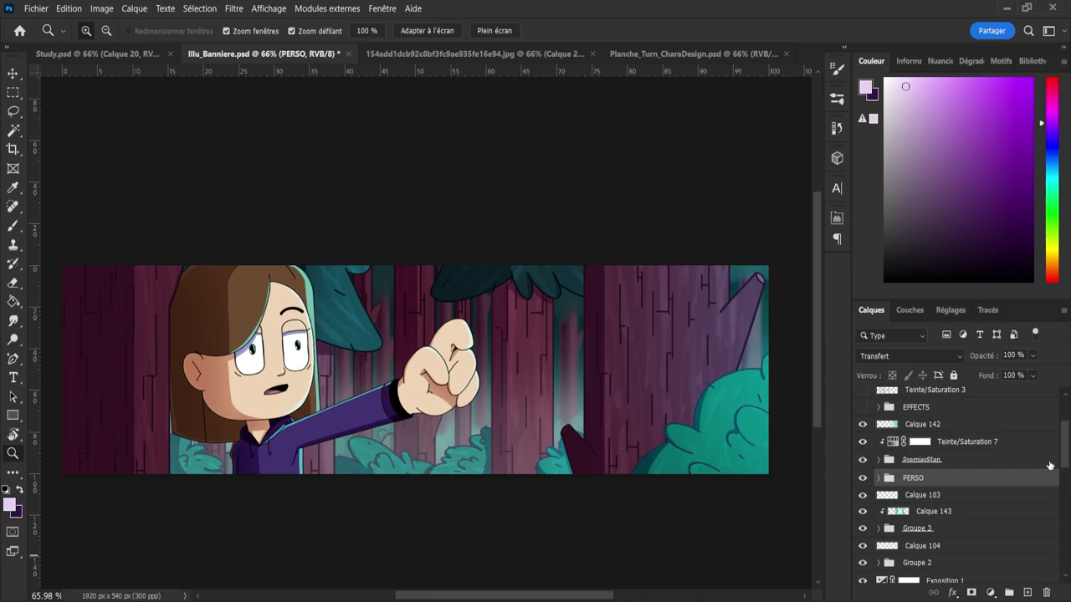
{"action": "left_click_drag", "start_coordinate": [934, 486], "coordinate": [938, 503]}
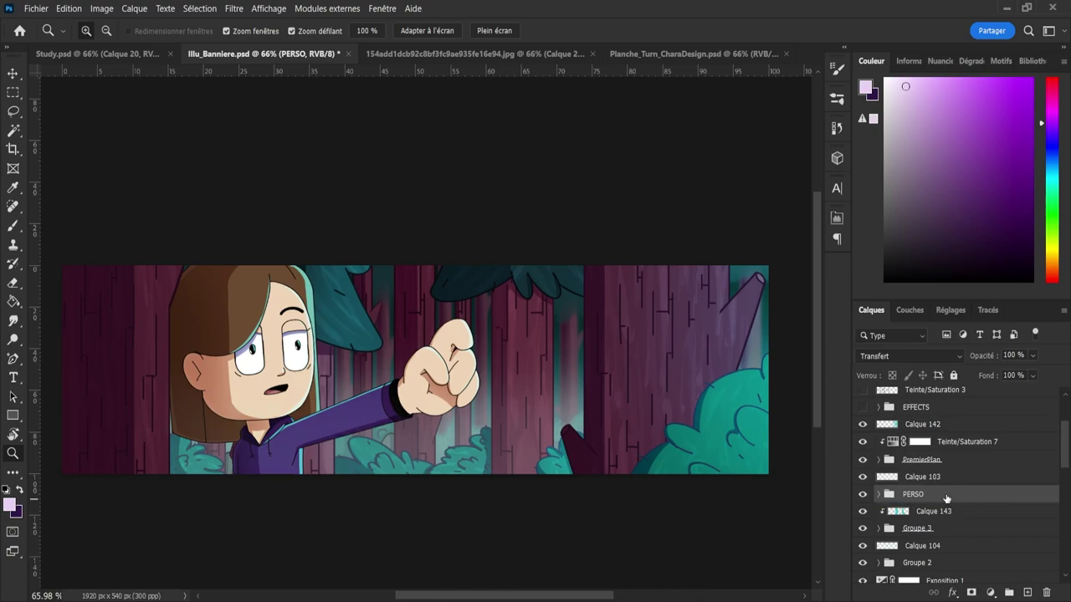
{"action": "left_click", "coordinate": [862, 477]}
{"action": "left_click", "coordinate": [863, 477]}
{"action": "mouse_move", "coordinate": [951, 500]}
{"action": "left_mouse_down"}
{"action": "mouse_move", "coordinate": [942, 430]}
{"action": "mouse_move", "coordinate": [955, 435]}
{"action": "left_mouse_up"}
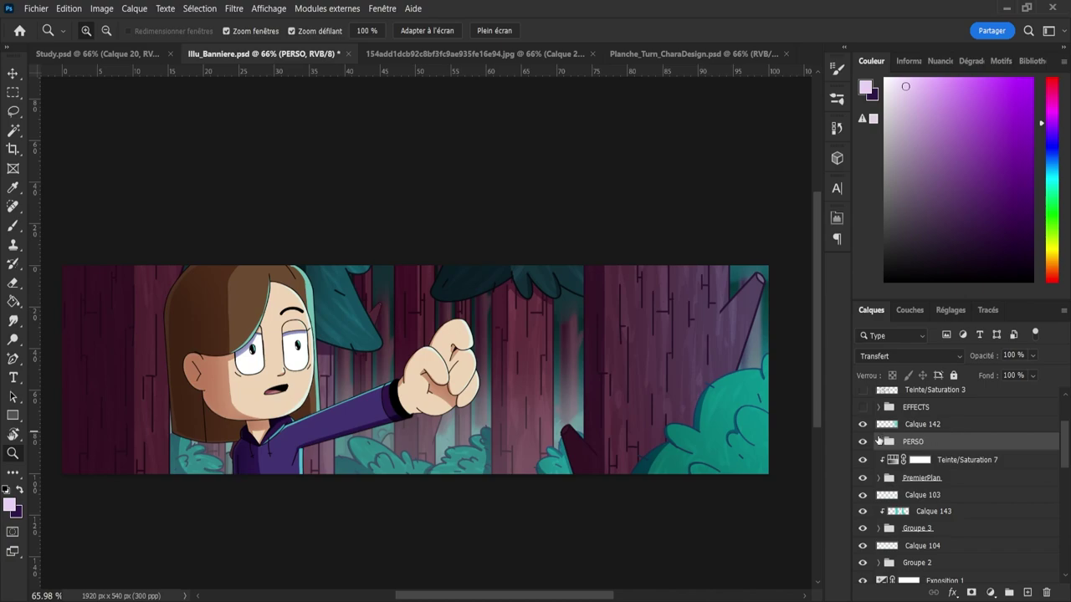
- Compare the banner with and without Calque 142, and show the EFFECTS group
{"action": "left_click", "coordinate": [864, 426]}
{"action": "left_click", "coordinate": [863, 425]}
{"action": "left_click", "coordinate": [863, 407]}
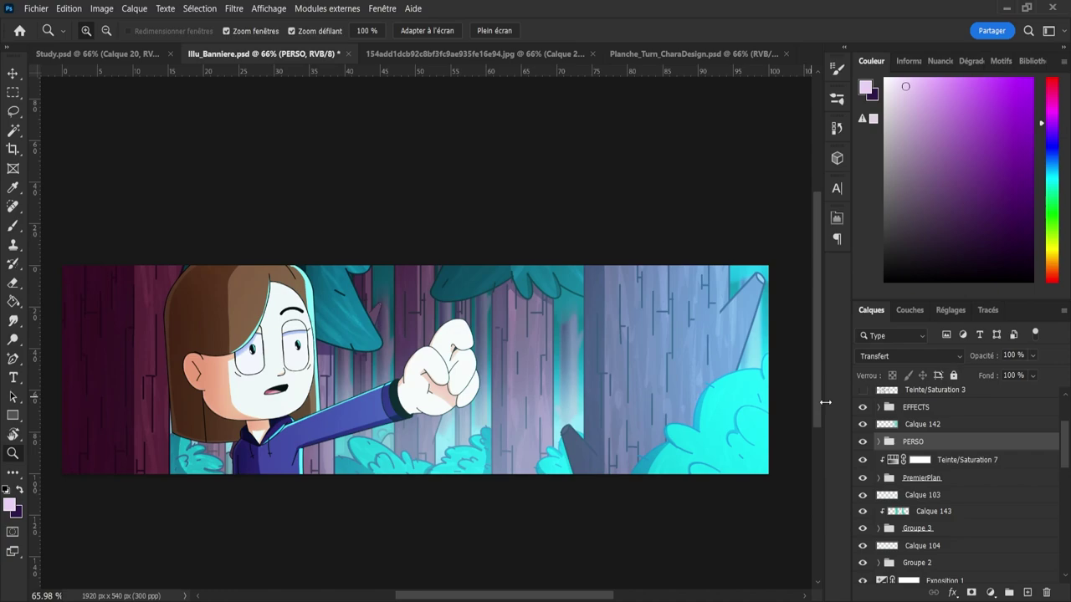
- Expand the PERSO group and its Lights_Effects folder, toggling that folder's visibility to check its contribution
{"action": "left_click", "coordinate": [878, 441]}
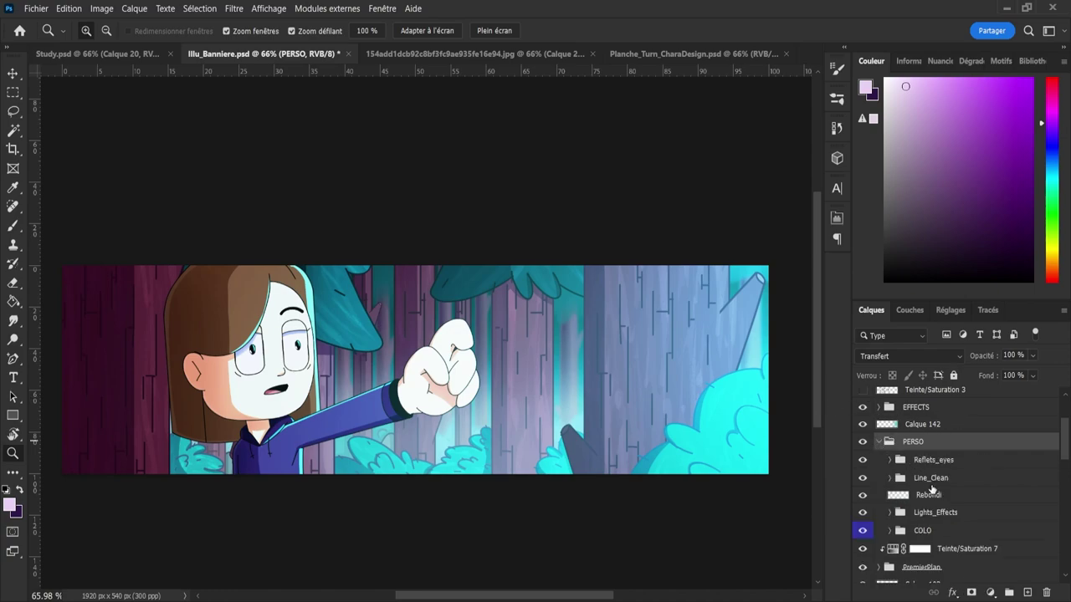
{"action": "left_click", "coordinate": [929, 482]}
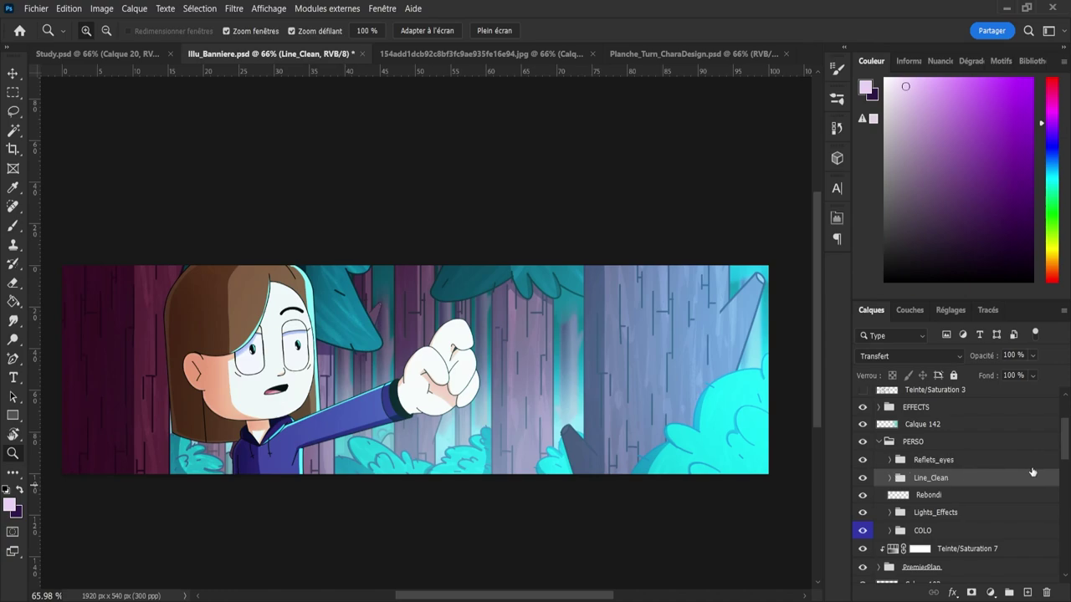
{"action": "left_click", "coordinate": [954, 513]}
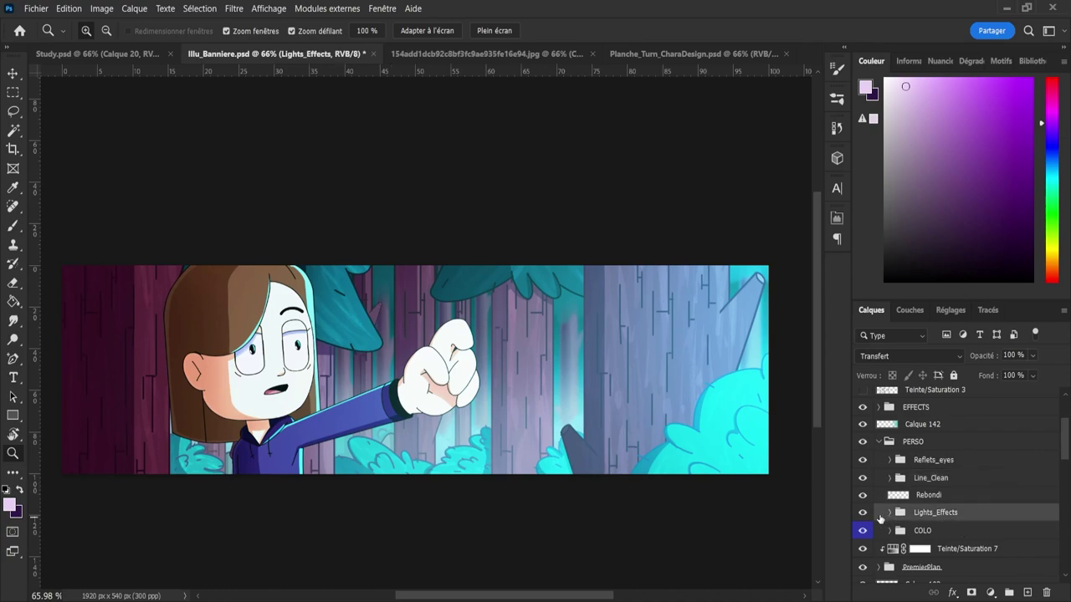
{"action": "left_click", "coordinate": [863, 513]}
{"action": "left_click", "coordinate": [862, 513]}
{"action": "left_click", "coordinate": [888, 512]}
- Toggle Calque 163 to check its rim light, try the Normal blend mode on it, and undo the change
{"action": "left_click_drag", "start_coordinate": [1064, 427], "coordinate": [1064, 443]}
{"action": "left_click", "coordinate": [941, 451]}
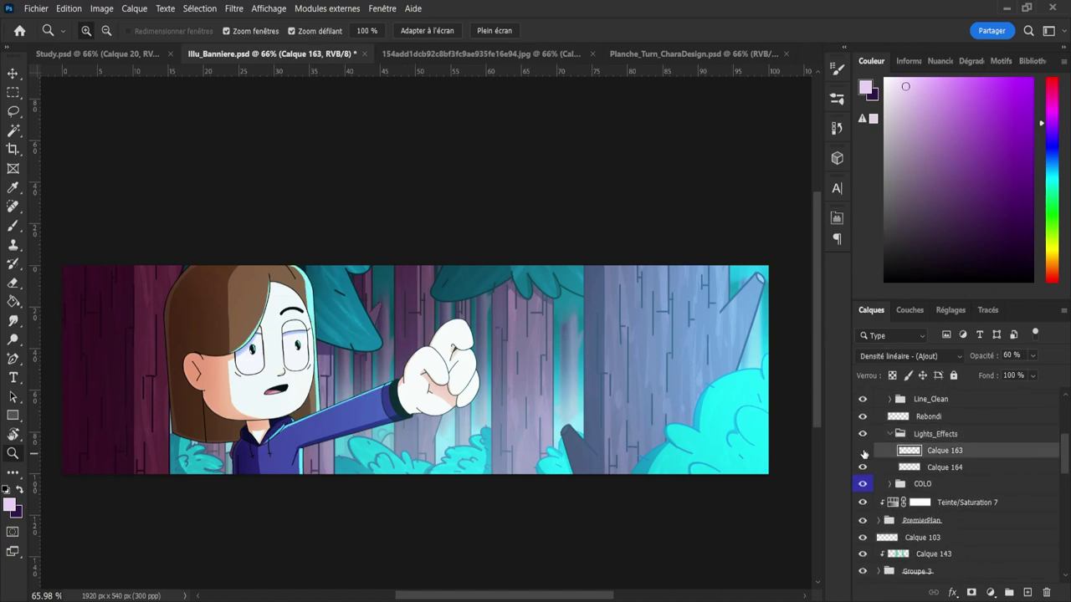
{"action": "left_click", "coordinate": [862, 450]}
{"action": "left_click", "coordinate": [862, 450]}
{"action": "left_click", "coordinate": [894, 357]}
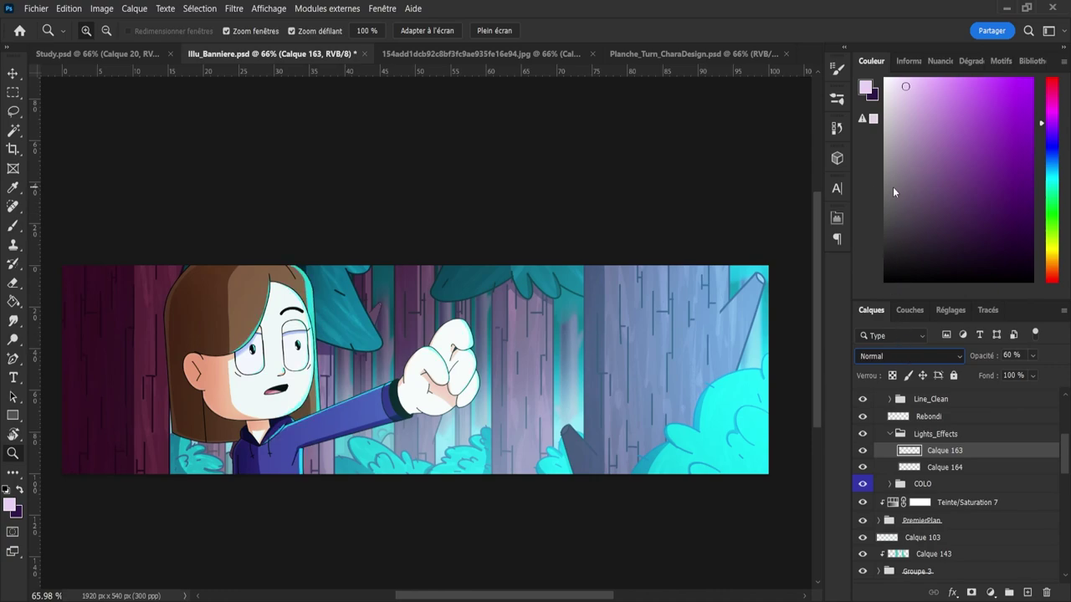
{"action": "key", "text": "ctrl+z"}
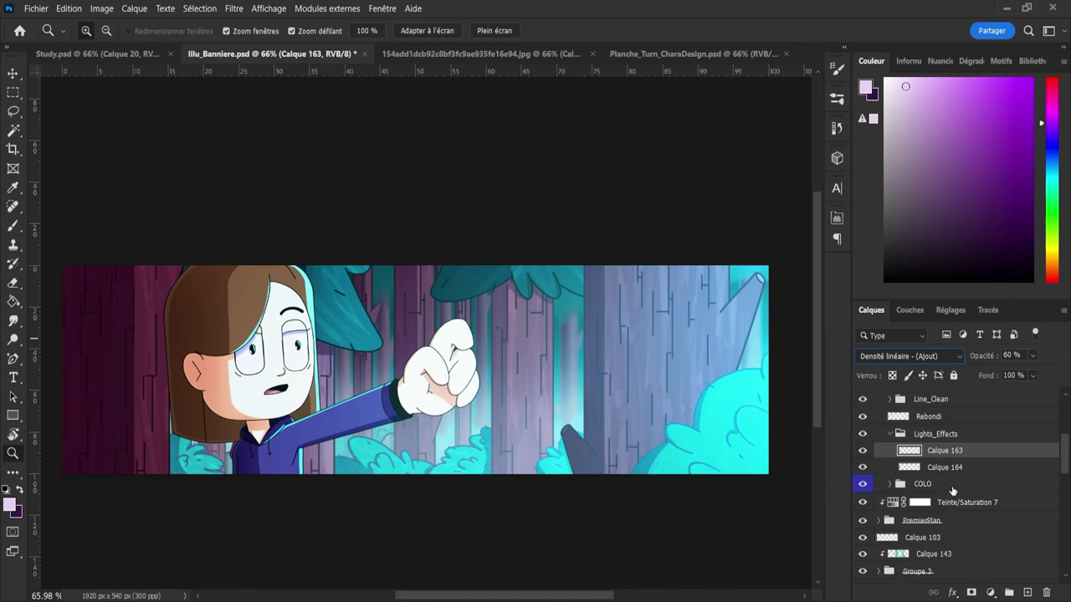
- Duplicate Calque 163, and hide the original, Calque 164 and the EFFECTS group
{"action": "key", "text": "ctrl+j"}
{"action": "left_click_drag", "start_coordinate": [863, 466], "coordinate": [863, 483]}
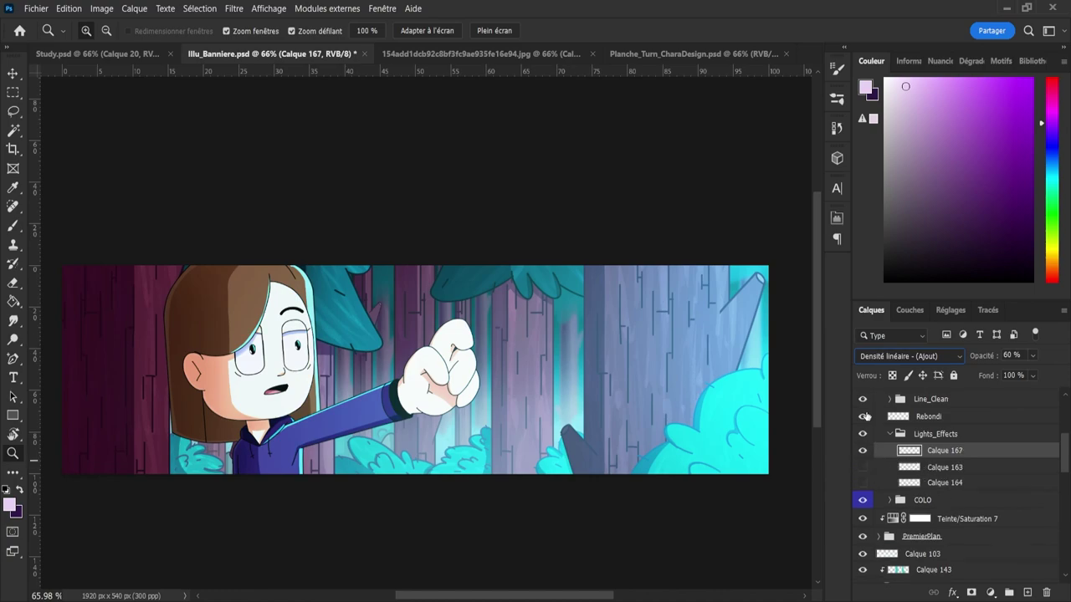
{"action": "scroll", "coordinate": [863, 404], "scroll_direction": "up", "scroll_amount": 3}
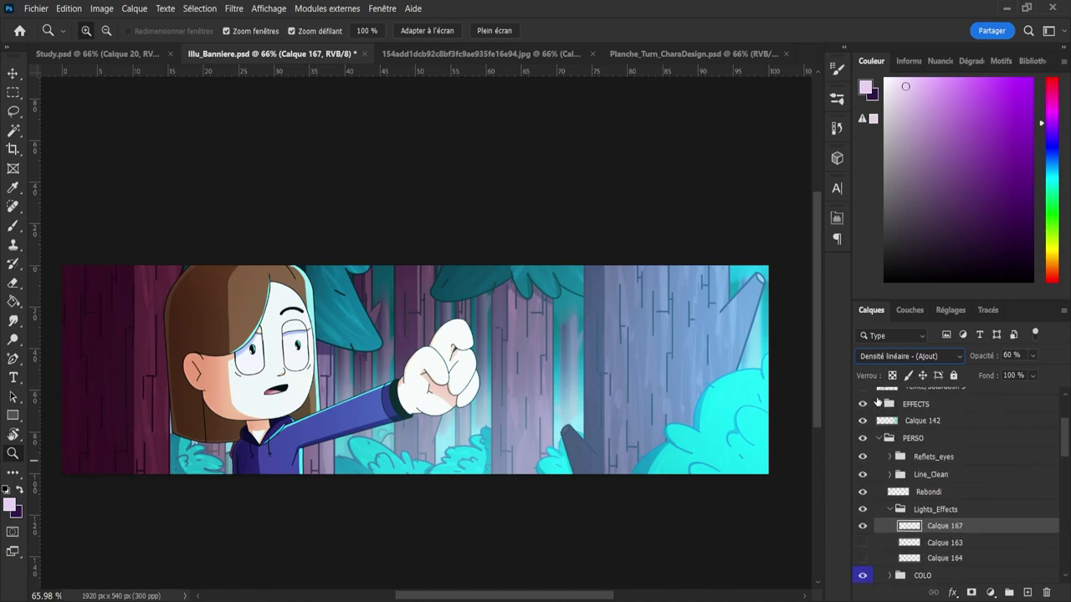
{"action": "left_click", "coordinate": [864, 404]}
- Load the duplicated rim-light layer's pixels as a selection and set its opacity to 100%
{"action": "left_click", "coordinate": [908, 527], "text": "ctrl"}
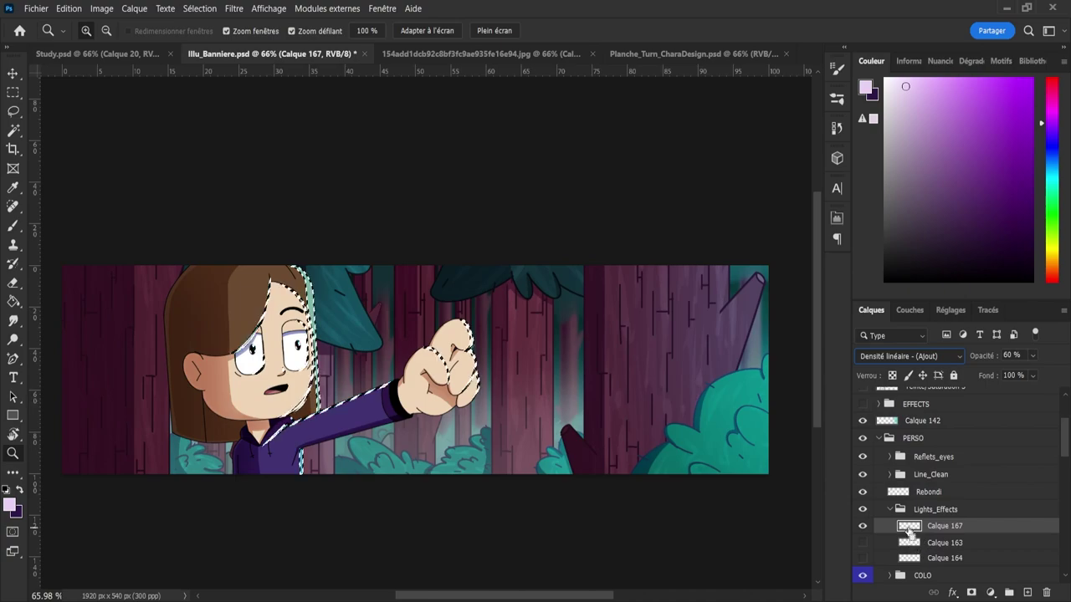
{"action": "left_click", "coordinate": [1034, 356]}
{"action": "left_click_drag", "start_coordinate": [1040, 376], "coordinate": [1068, 378]}
- Recolour the selected rim light bright cyan with a large textured brush of about 233 px, and deselect
{"action": "mouse_move", "coordinate": [1058, 169]}
{"action": "left_mouse_down"}
{"action": "mouse_move", "coordinate": [1034, 178]}
{"action": "mouse_move", "coordinate": [1043, 180]}
{"action": "left_mouse_up"}
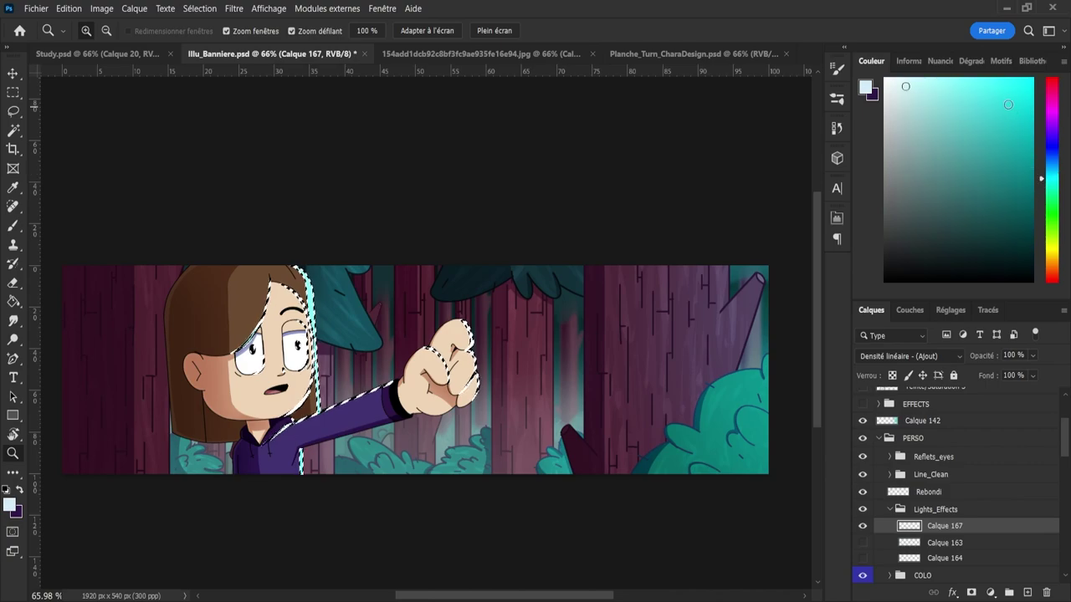
{"action": "left_click_drag", "start_coordinate": [1009, 105], "coordinate": [1037, 43]}
{"action": "key", "text": "b"}
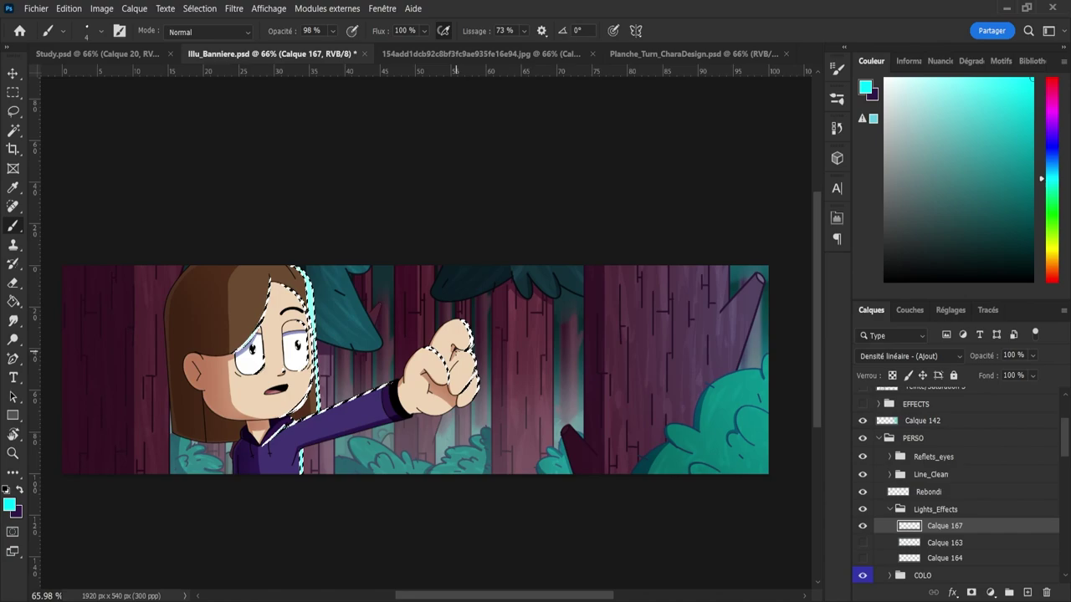
{"action": "right_click", "coordinate": [455, 349]}
{"action": "left_click", "coordinate": [566, 379]}
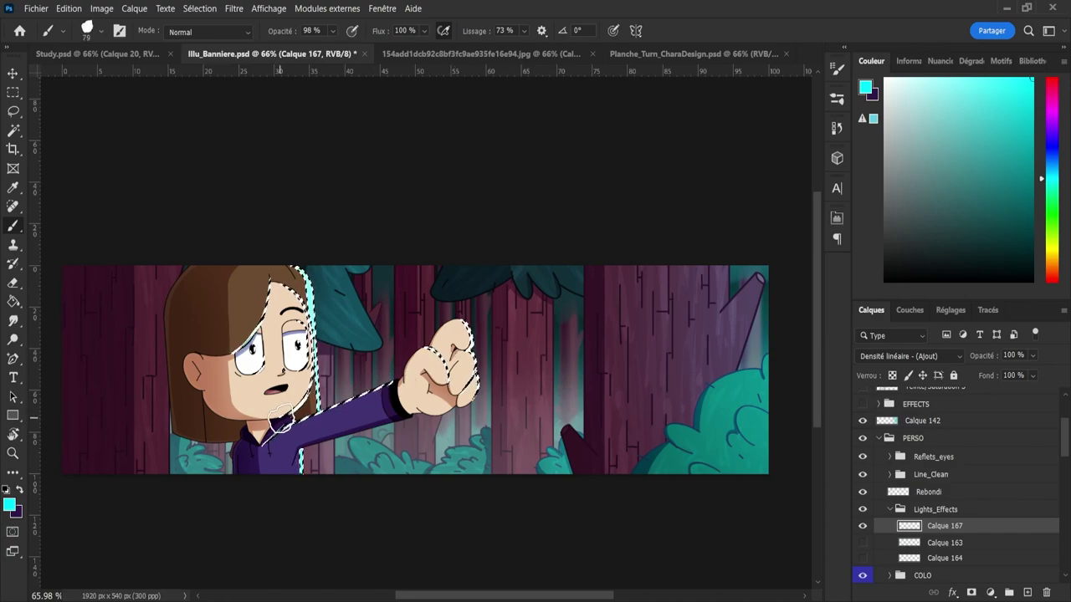
{"action": "right_click", "coordinate": [262, 316], "text": "alt"}
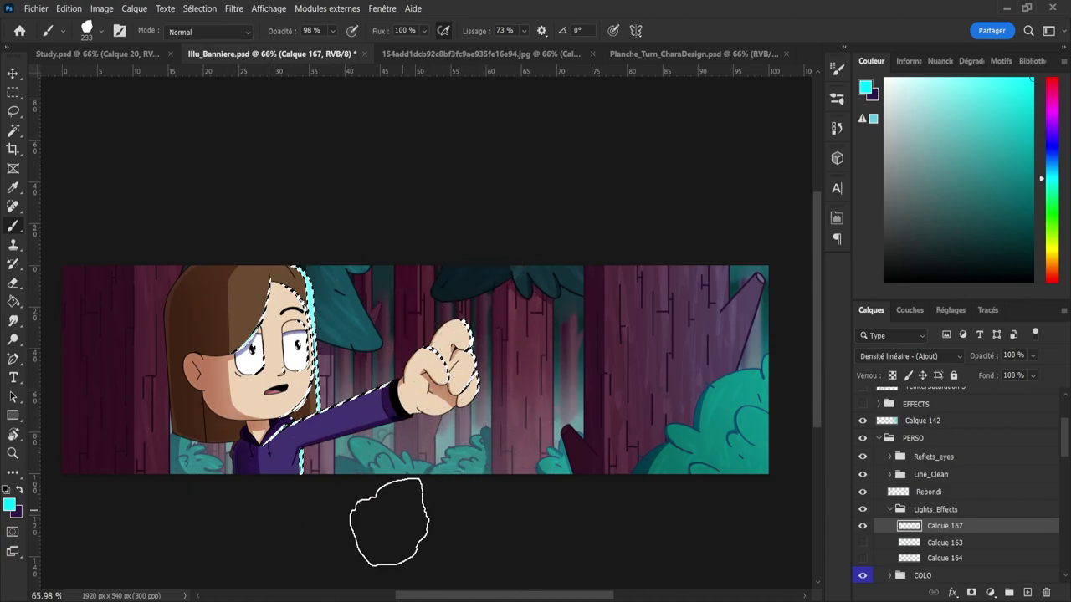
{"action": "key", "text": "l"}
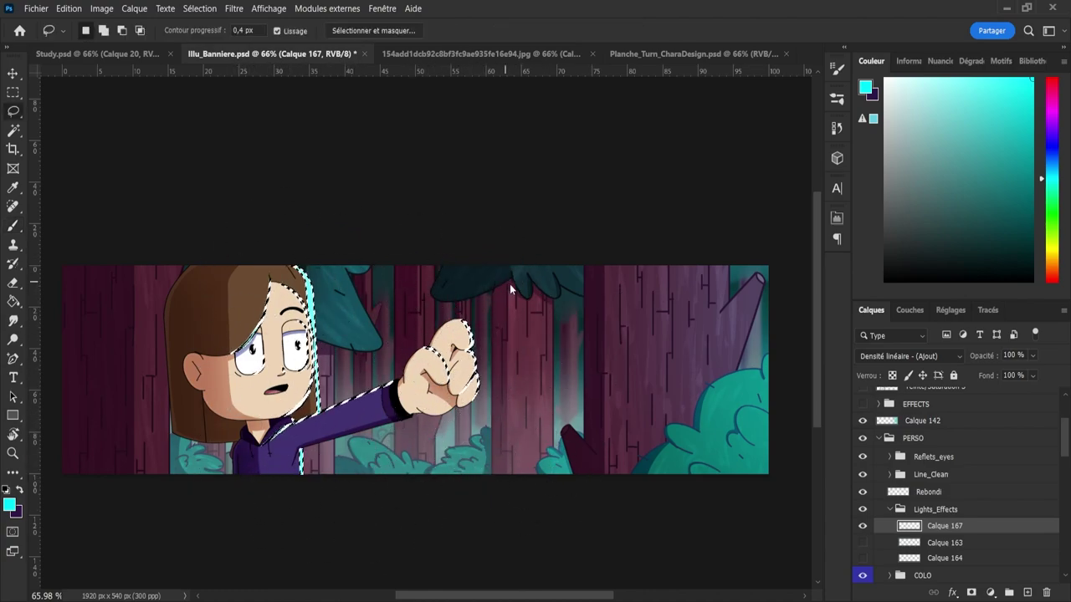
{"action": "key", "text": "ctrl+d"}
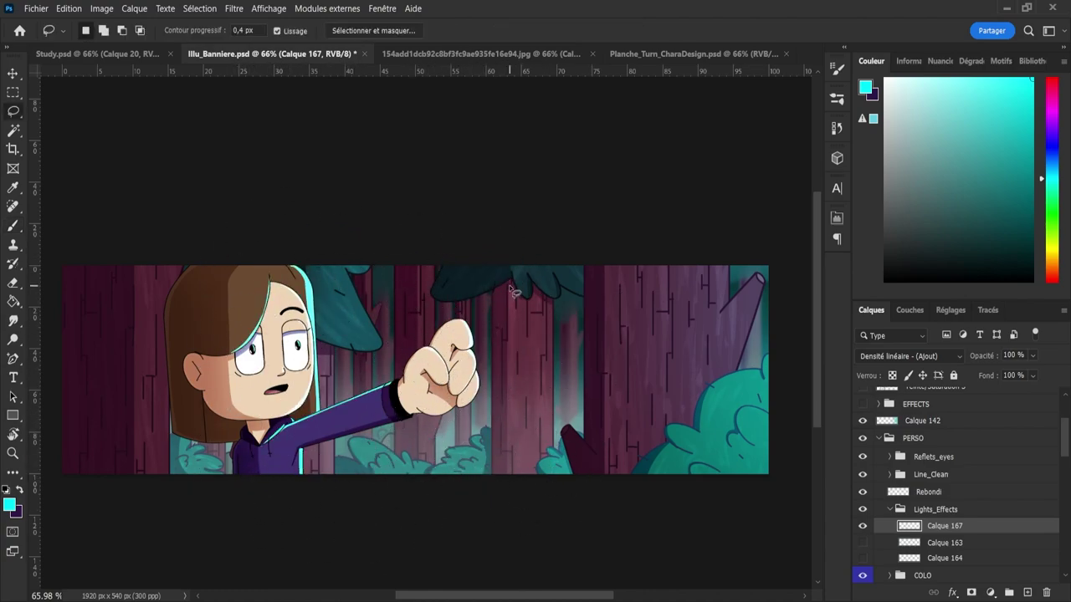
- Set the cyan rim-light copy to Normal blend mode at 32% opacity, showing EFFECTS, Calque 163 and Calque 164 again
{"action": "left_click", "coordinate": [931, 355]}
{"action": "left_click", "coordinate": [864, 189]}
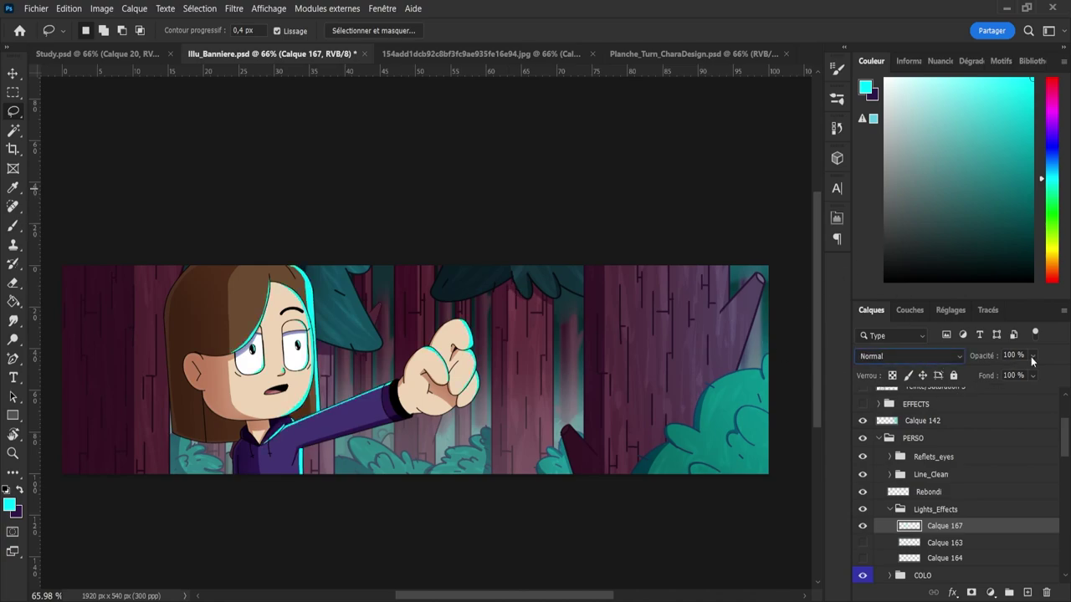
{"action": "left_click", "coordinate": [864, 404]}
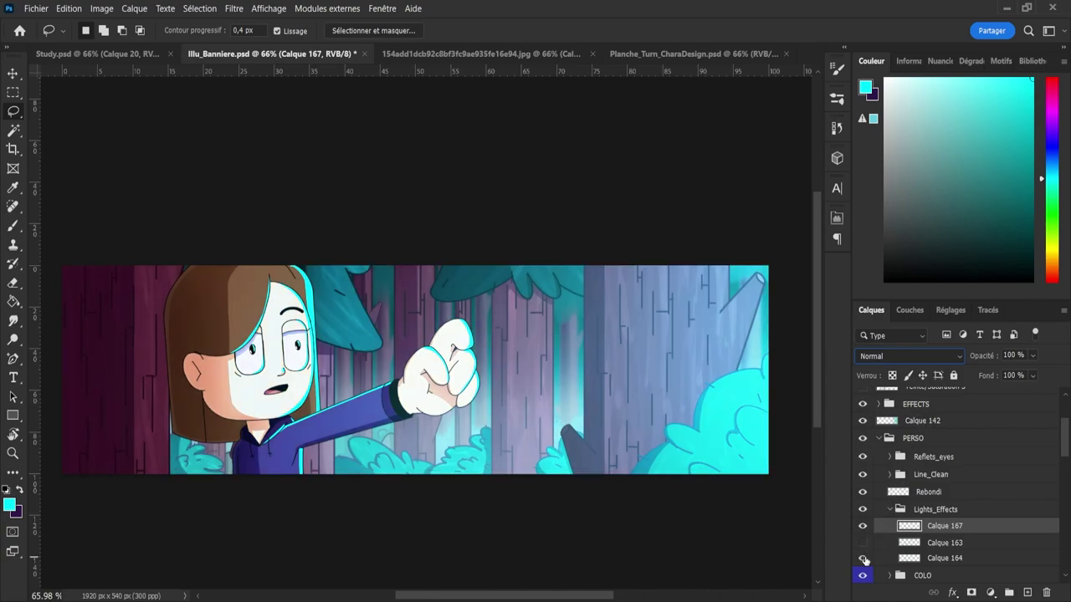
{"action": "left_click", "coordinate": [864, 543]}
{"action": "key", "text": "5"}
{"action": "key", "text": "4"}
{"action": "key", "text": "6"}
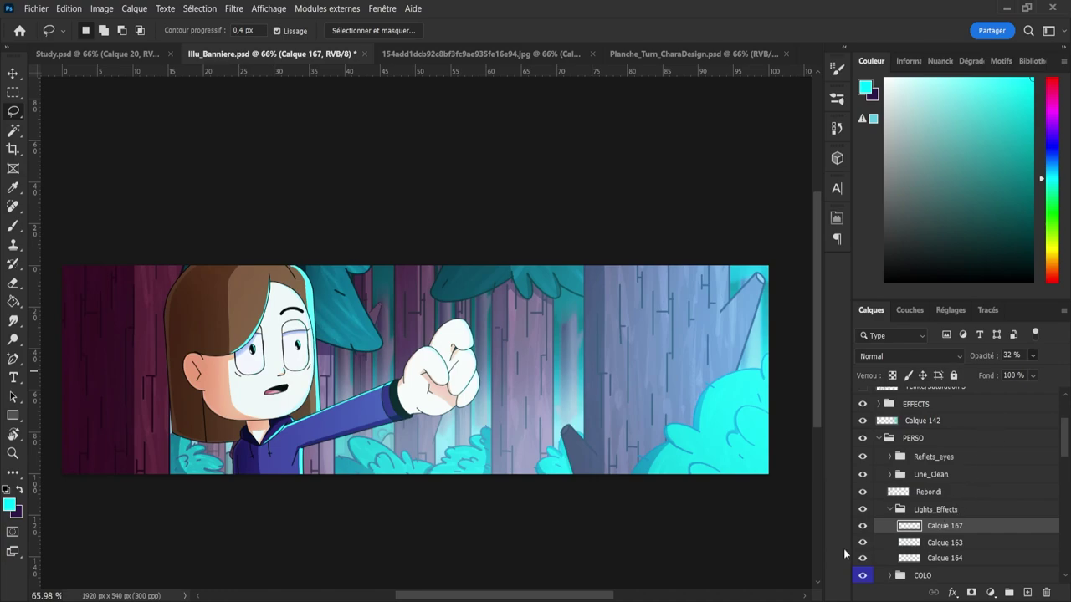
- Toggle Calque 163 repeatedly to compare the character's rim light with and without it
{"action": "left_click", "coordinate": [862, 542]}
{"action": "left_click", "coordinate": [862, 545]}
{"action": "left_click", "coordinate": [862, 544]}
{"action": "left_click", "coordinate": [862, 544]}
{"action": "left_click", "coordinate": [861, 544]}
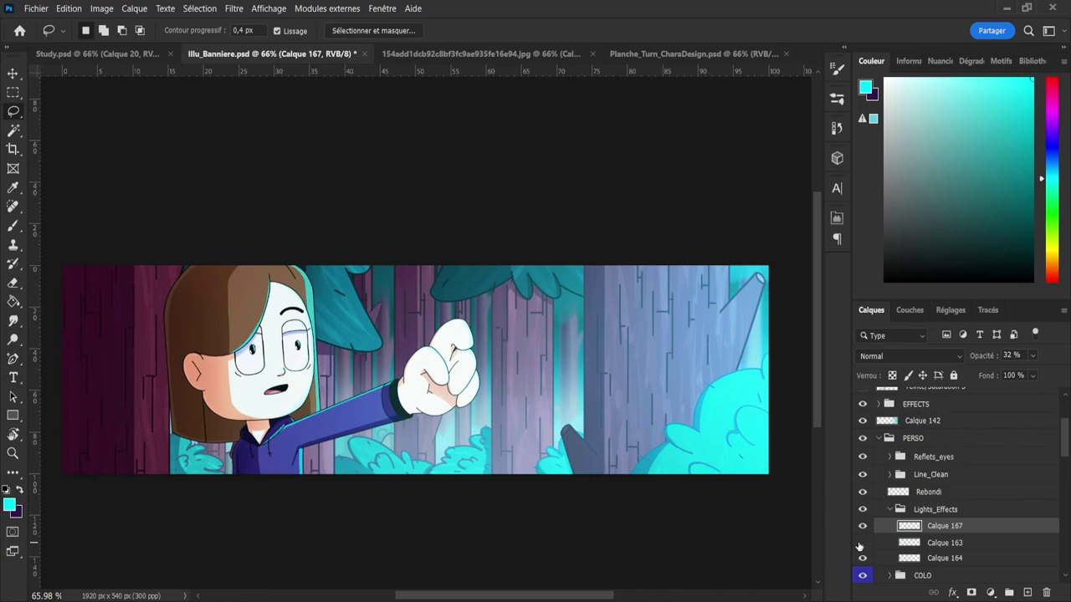
{"action": "left_click", "coordinate": [862, 544]}
{"action": "left_click", "coordinate": [861, 543]}
{"action": "left_click", "coordinate": [862, 543]}
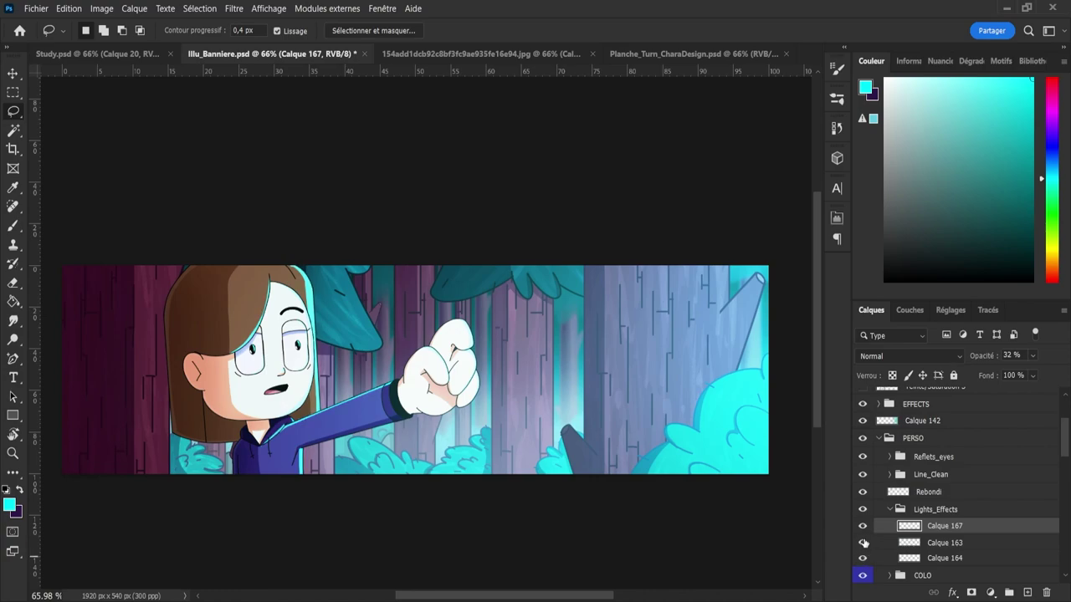
- Set the opacity of Calque 163 to 45% and of Calque 167 to 27%, and hide Calque 164
{"action": "left_click", "coordinate": [934, 543]}
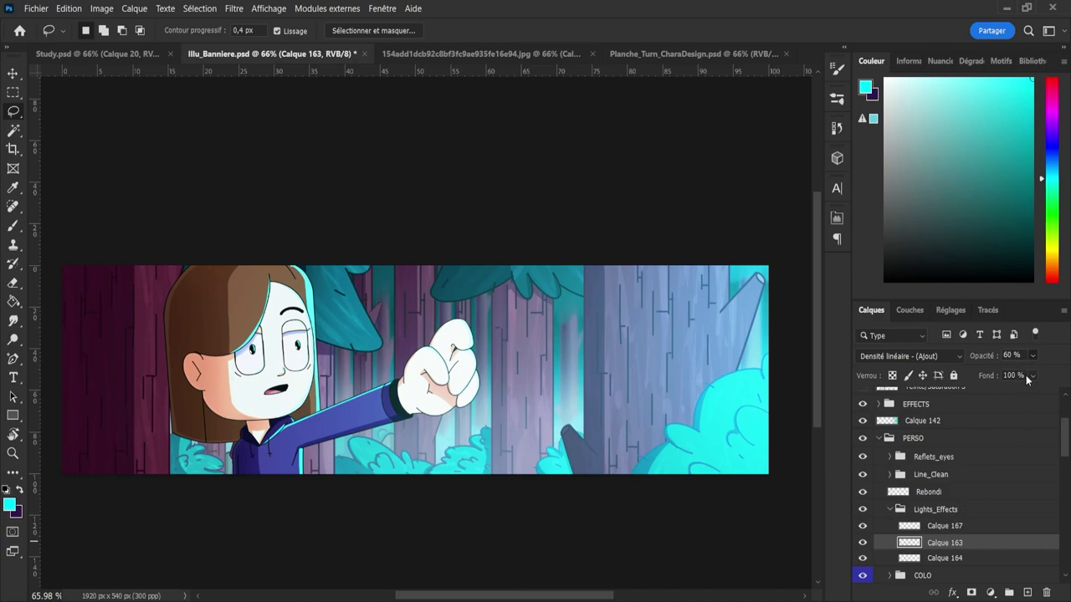
{"action": "key", "text": "3"}
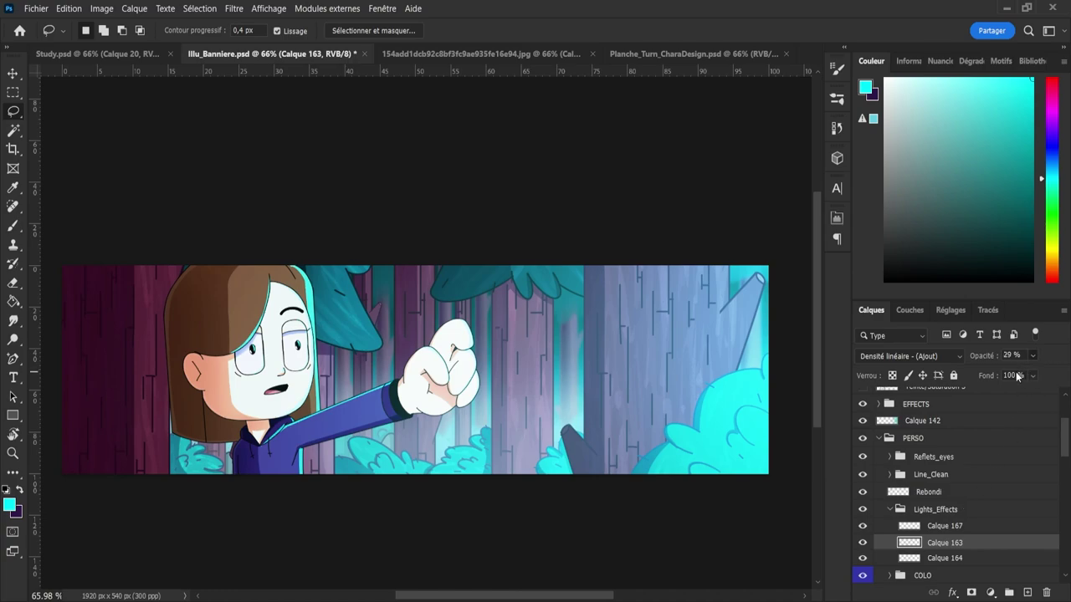
{"action": "key", "text": "4"}
{"action": "key", "text": "5"}
{"action": "left_click", "coordinate": [961, 526]}
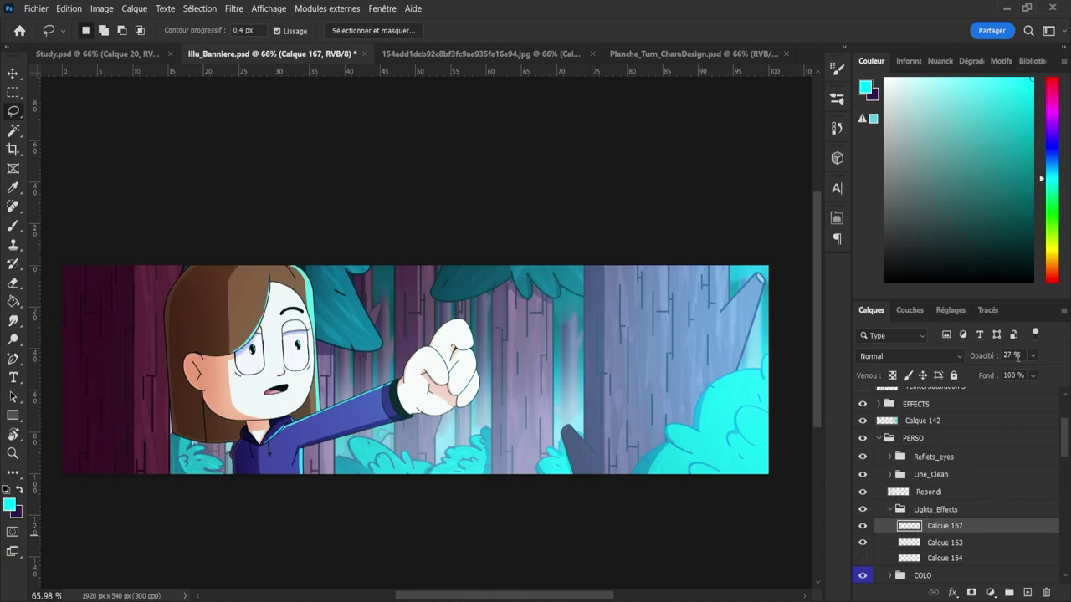
- Set Calque 163's opacity to 29%
{"action": "left_click", "coordinate": [955, 544]}
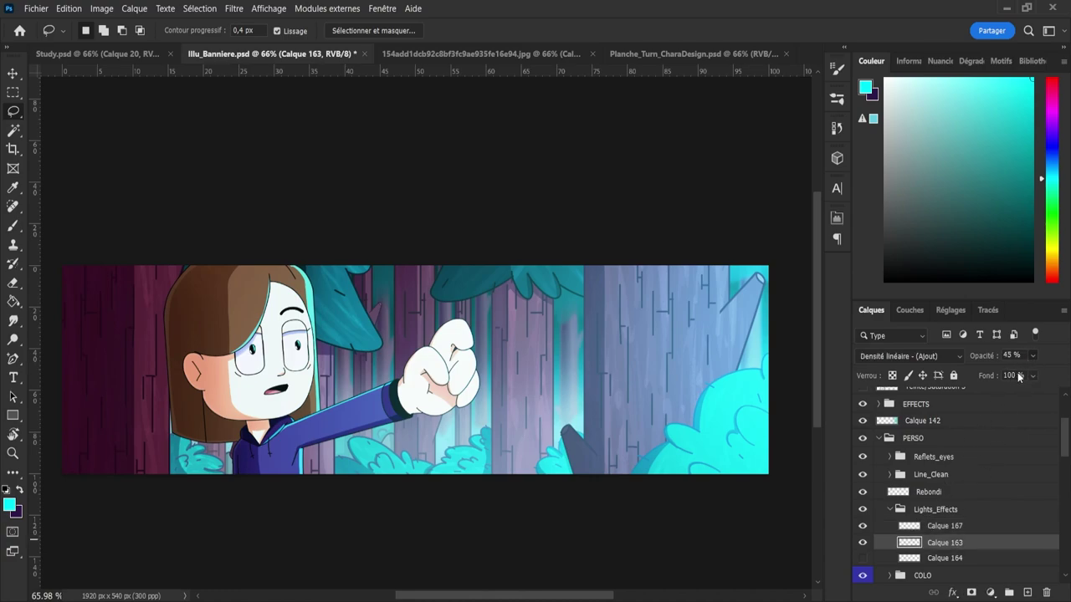
{"action": "key", "text": "2"}
{"action": "key", "text": "9"}
- Collapse the Lights_Effects and PERSO groups, and expand the EFFECTS group
{"action": "left_click", "coordinate": [889, 510]}
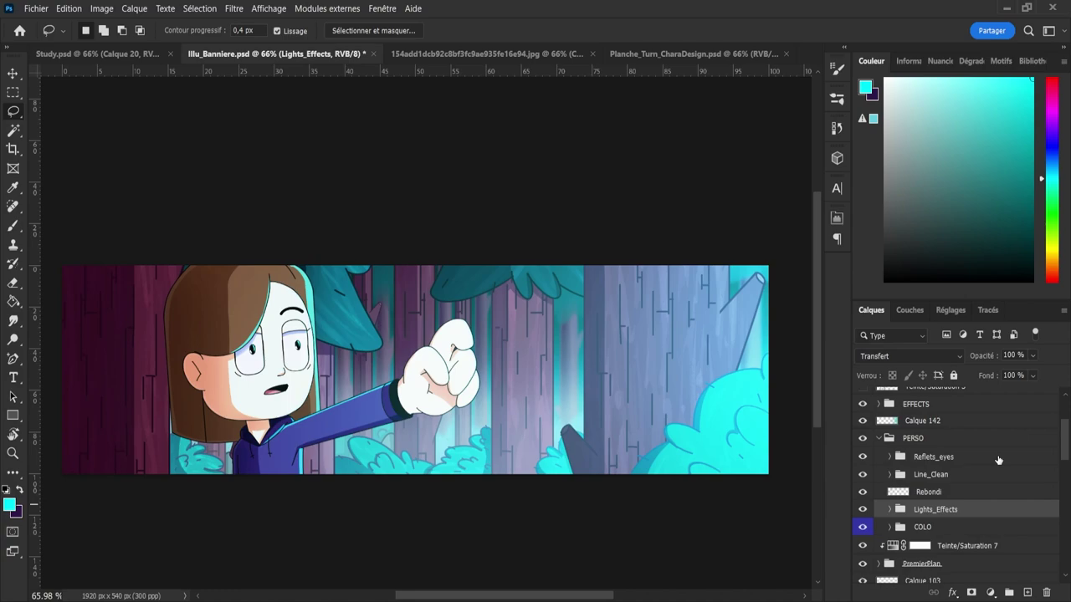
{"action": "left_click", "coordinate": [878, 437]}
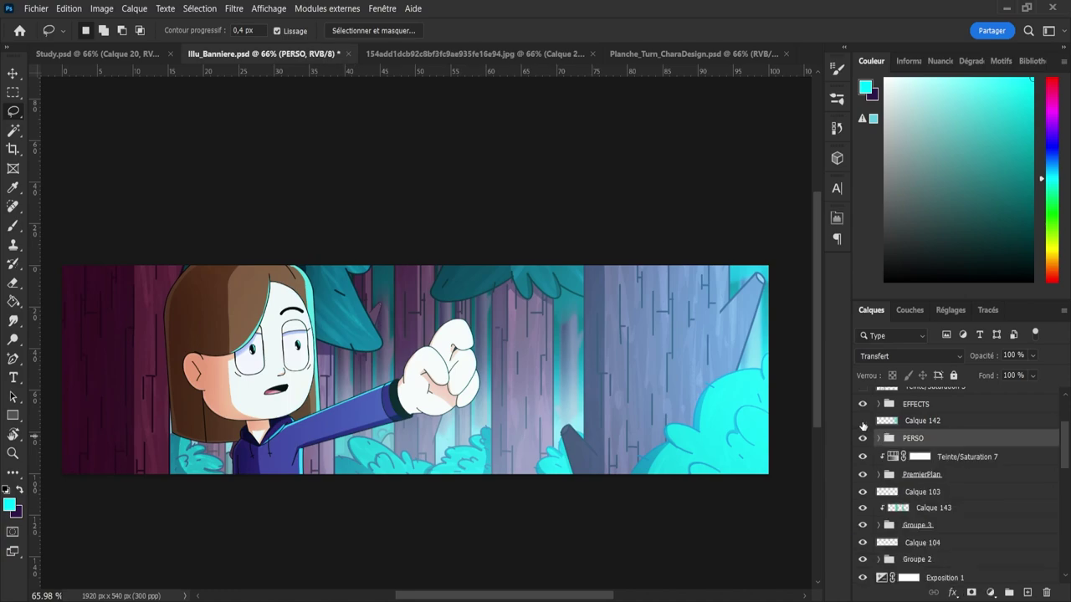
{"action": "left_click", "coordinate": [878, 404]}
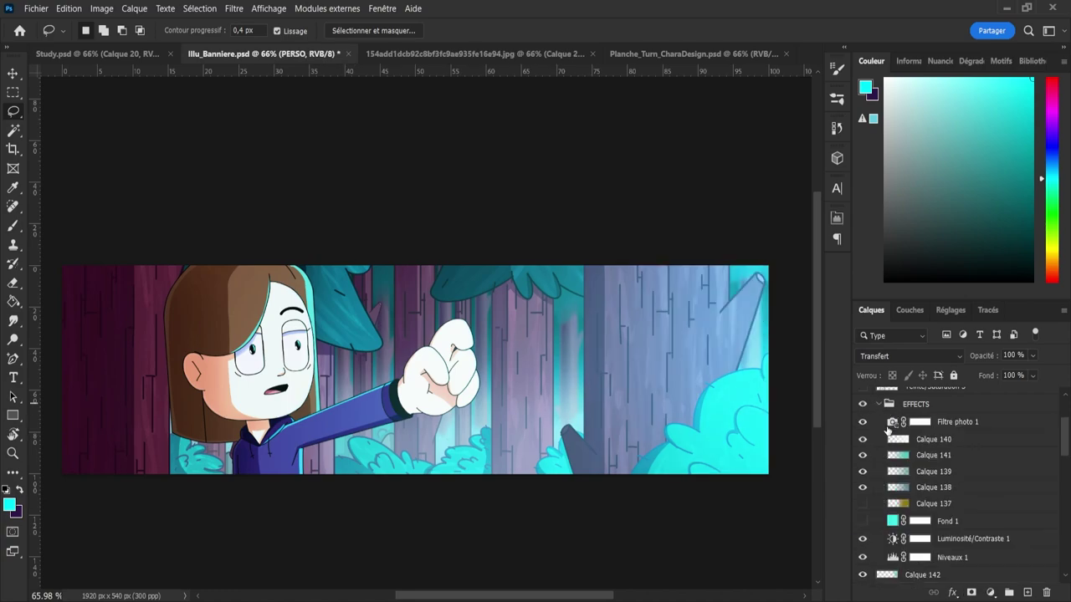
- Toggle the visibility of Filtre photo 1 and Calque 140 to check their effect, and collapse the EFFECTS group
{"action": "left_click", "coordinate": [865, 422]}
{"action": "left_click", "coordinate": [859, 439]}
{"action": "left_click", "coordinate": [857, 439]}
{"action": "left_click", "coordinate": [880, 404]}
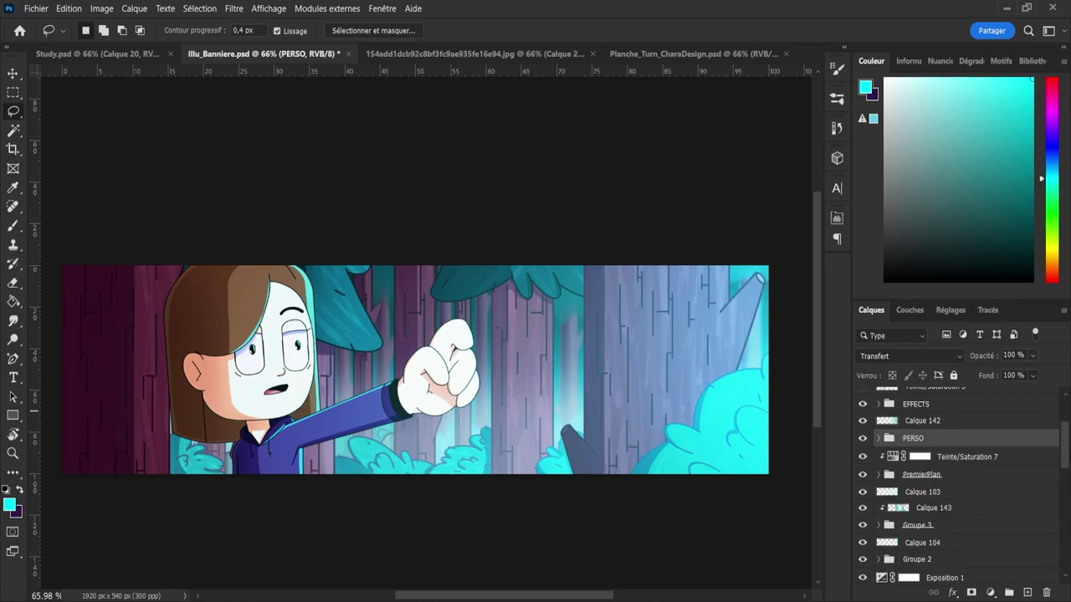
- Show Calque 79 and move it in the layer stack to directly below the EFFECTS group, above Calque 142
{"action": "left_click_drag", "start_coordinate": [1065, 452], "coordinate": [1061, 429]}
{"action": "left_click", "coordinate": [863, 443]}
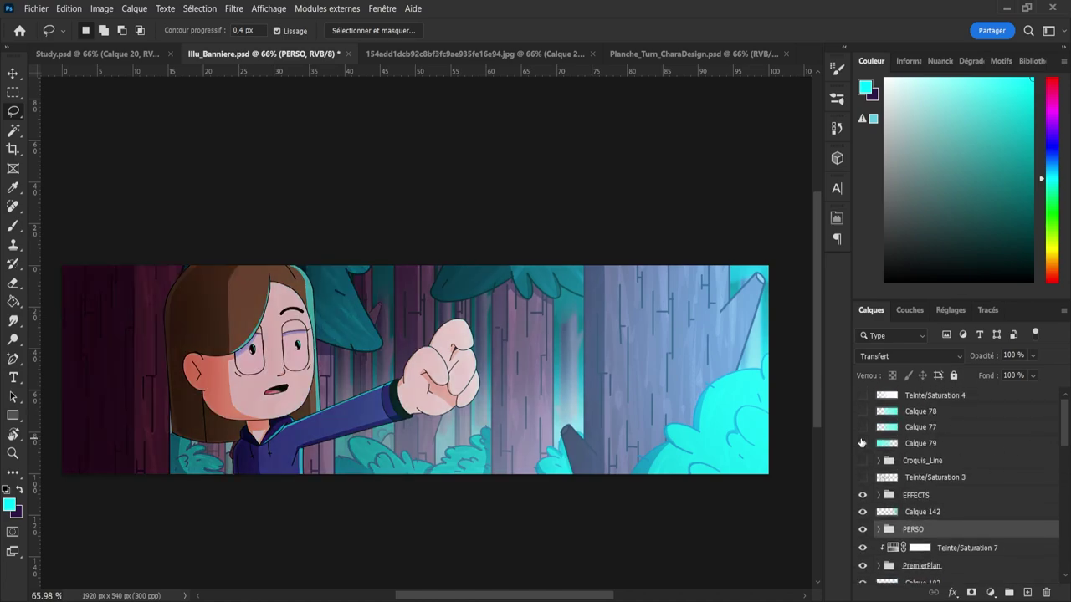
{"action": "left_click", "coordinate": [891, 447]}
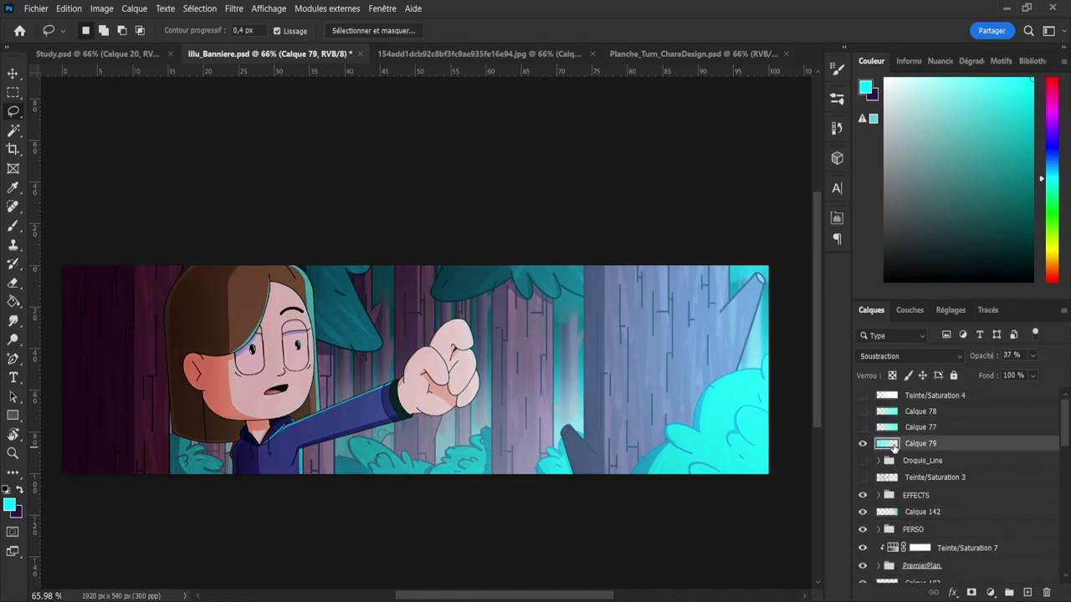
{"action": "left_click_drag", "start_coordinate": [894, 445], "coordinate": [897, 509]}
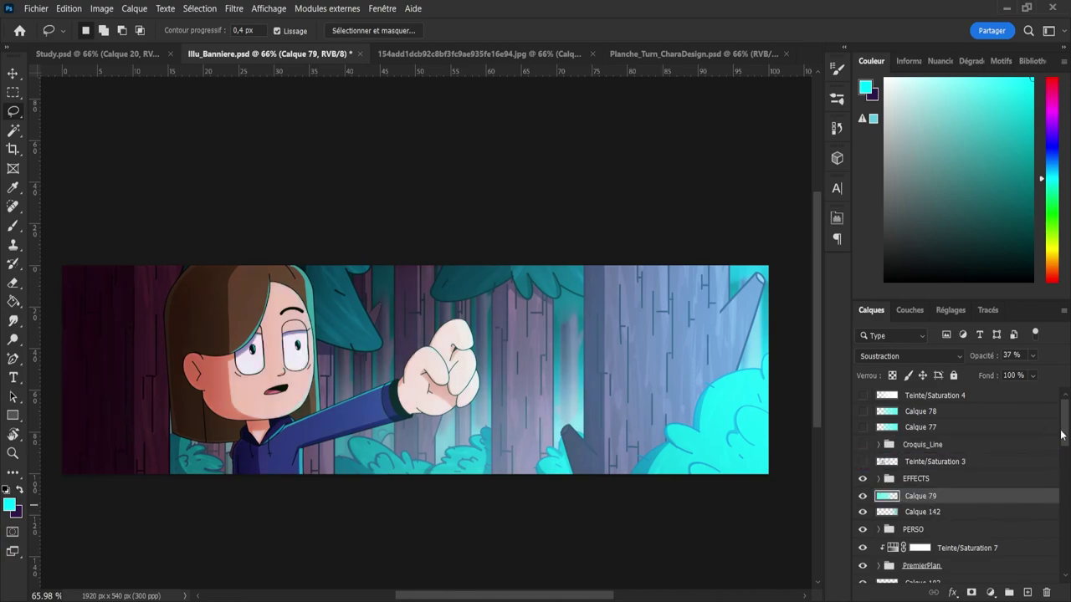
- Shift Calque 79's dark gradient horizontally toward the image's left edge with Free Transform, to an X position of 556,42 px
{"action": "left_click_drag", "start_coordinate": [1063, 436], "coordinate": [1064, 449]}
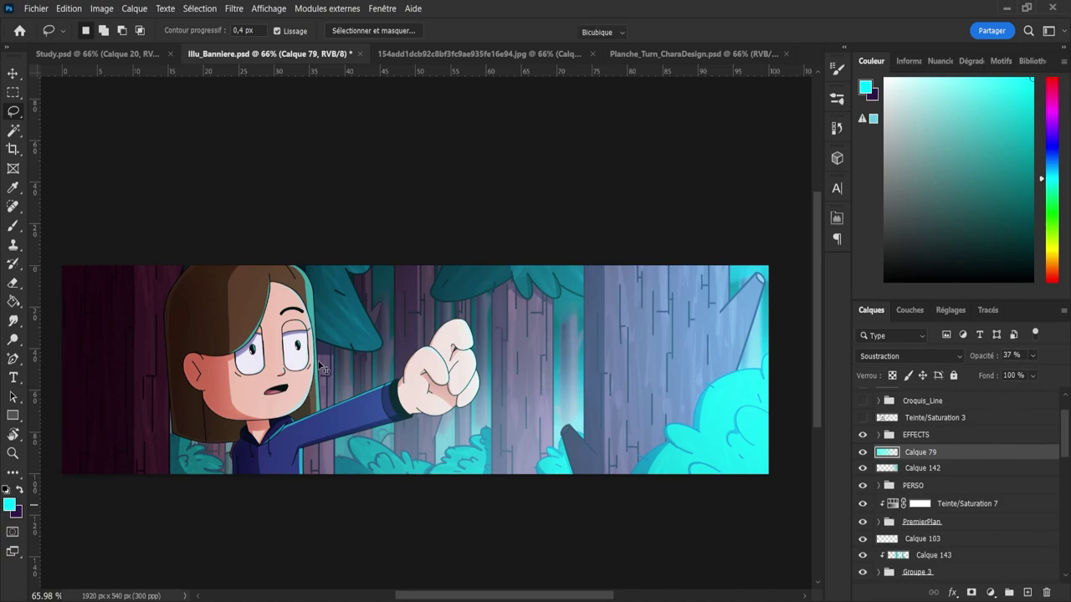
{"action": "key", "text": "ctrl+t"}
{"action": "left_click_drag", "start_coordinate": [419, 386], "coordinate": [364, 388]}
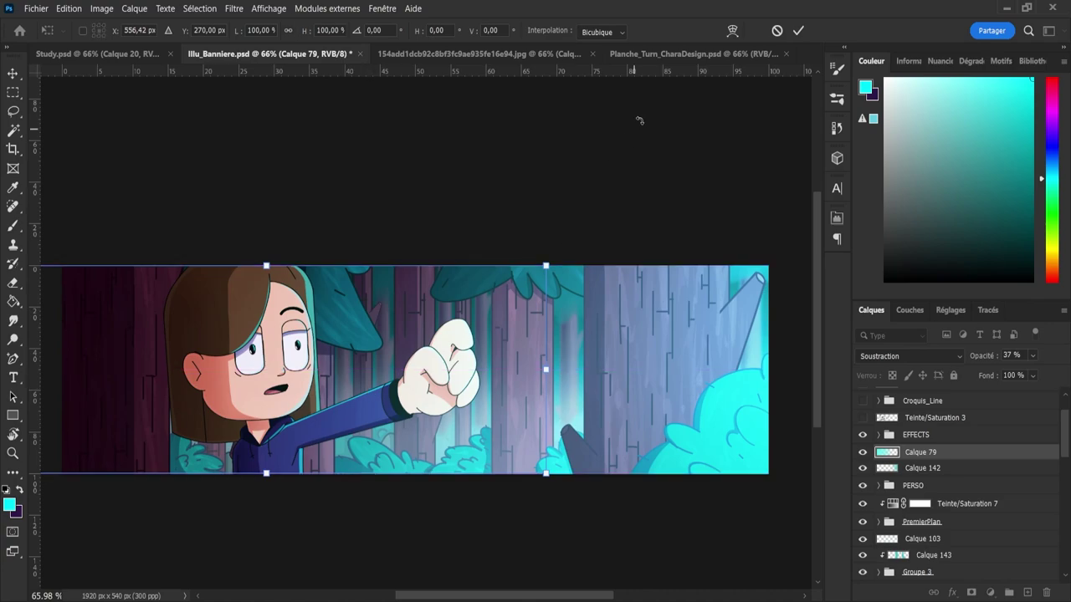
{"action": "left_click", "coordinate": [795, 31]}
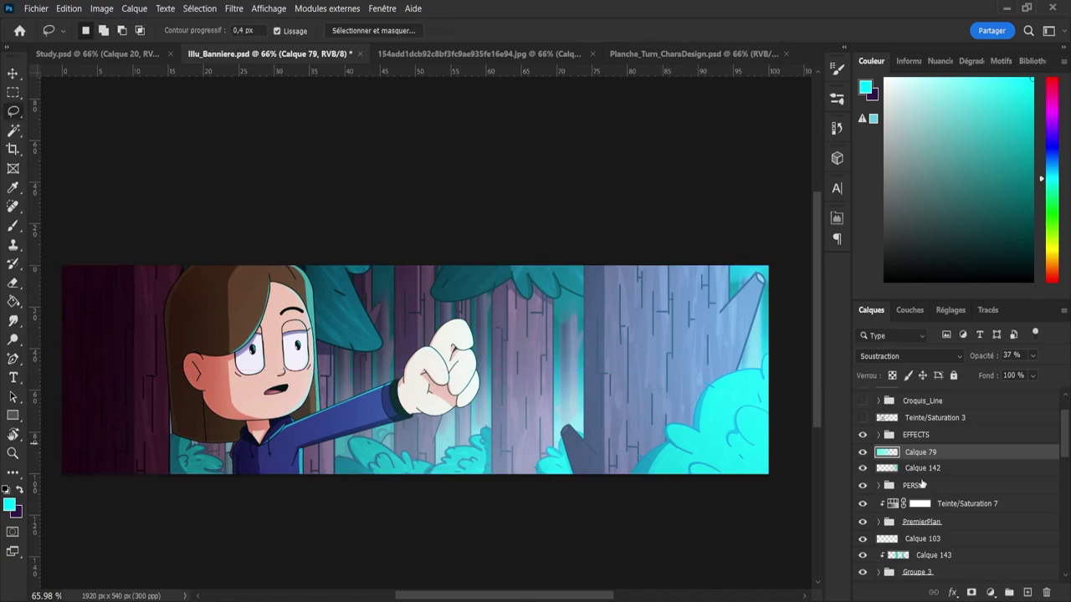
- Expand the PERSO and Lights_Effects groups and set Calque 167's opacity to 52%
{"action": "left_click", "coordinate": [916, 485]}
{"action": "left_click", "coordinate": [878, 485]}
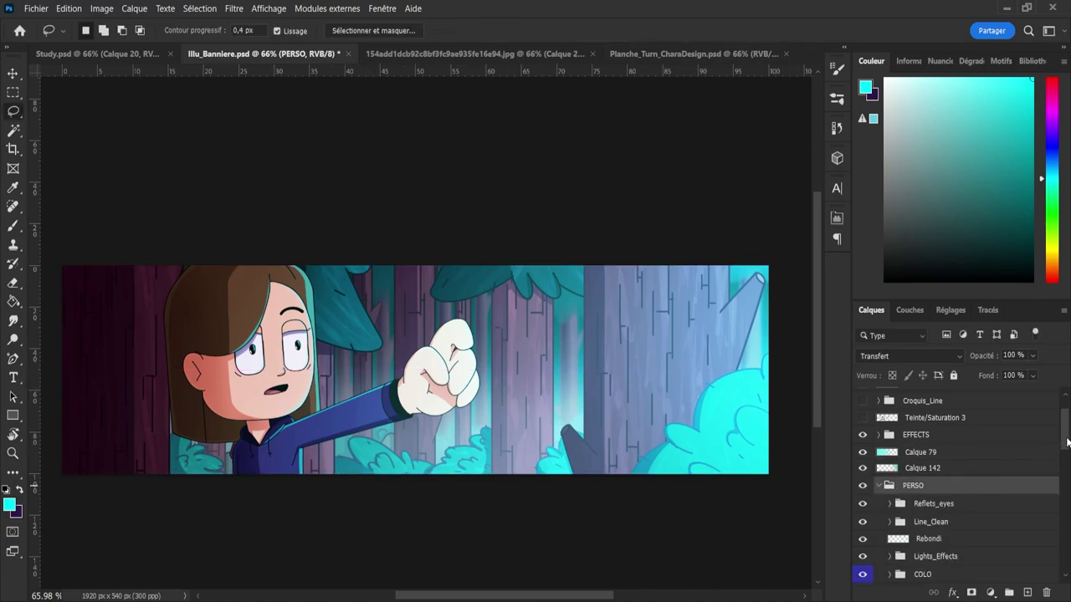
{"action": "left_click_drag", "start_coordinate": [1067, 442], "coordinate": [1067, 460]}
{"action": "left_click", "coordinate": [917, 443]}
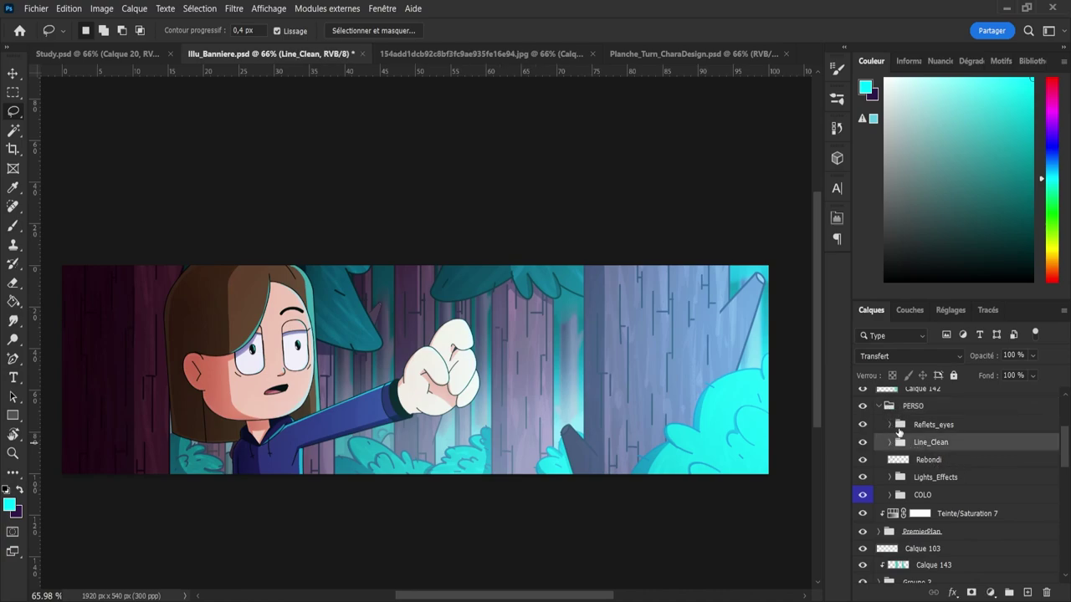
{"action": "left_click_drag", "start_coordinate": [1059, 460], "coordinate": [1058, 454]}
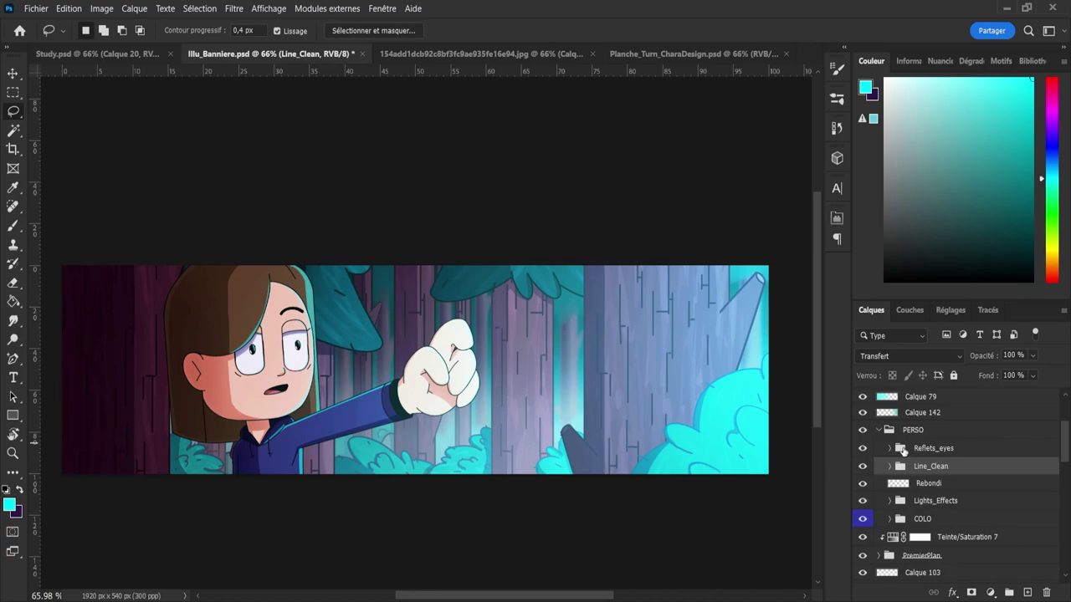
{"action": "left_click", "coordinate": [903, 452]}
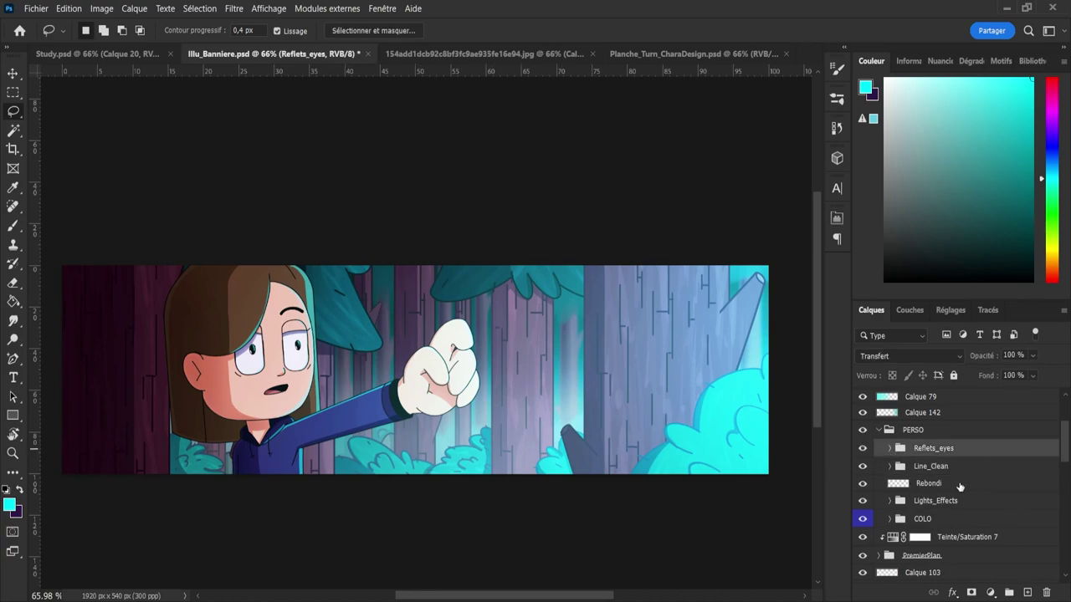
{"action": "left_click", "coordinate": [892, 500]}
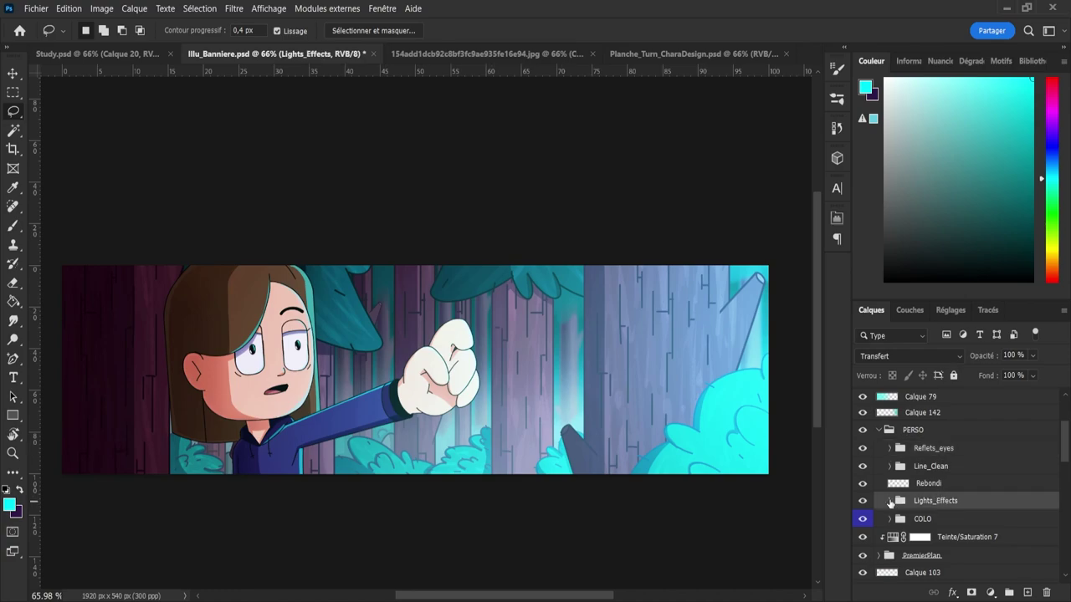
{"action": "left_click", "coordinate": [889, 500]}
{"action": "left_click", "coordinate": [924, 518]}
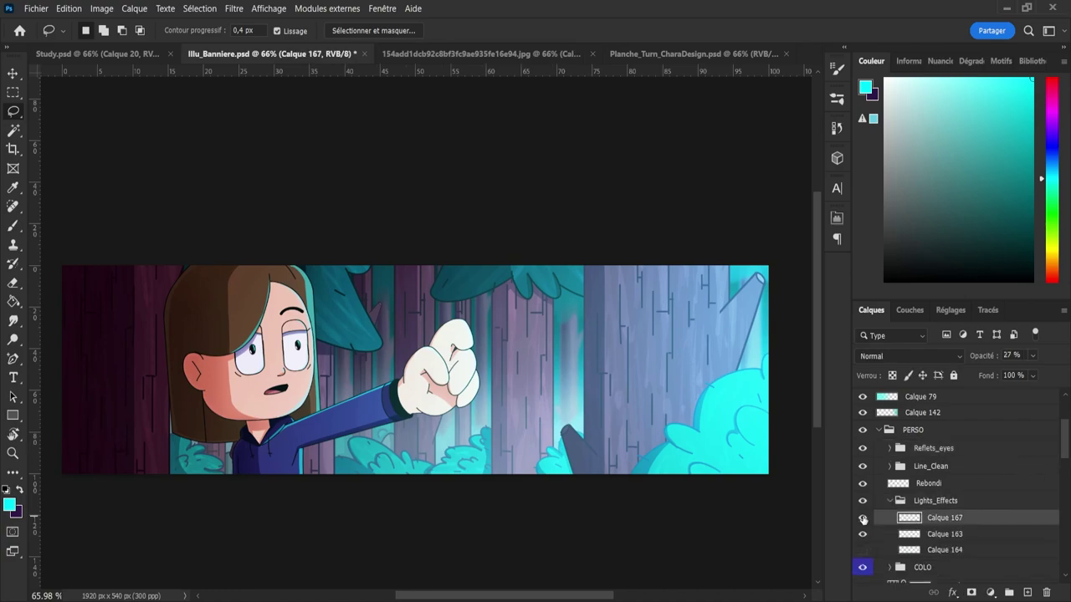
{"action": "key", "text": "5"}
{"action": "key", "text": "2"}
- Move the Lights_Effects group out of PERSO to directly below EFFECTS, set its opacity to 72% and compare the image without it
{"action": "left_click_drag", "start_coordinate": [899, 501], "coordinate": [939, 447]}
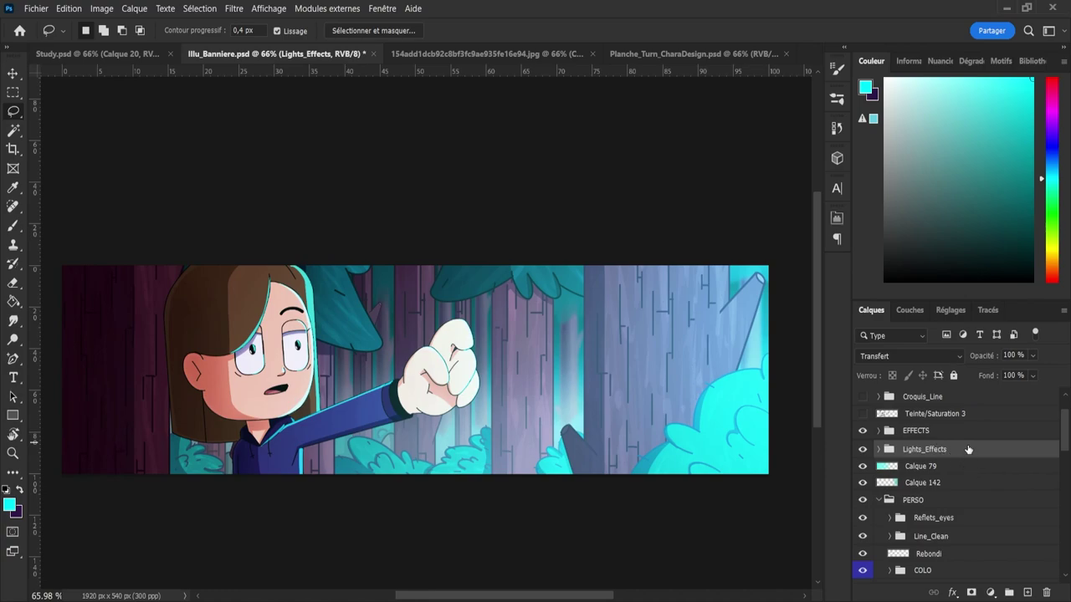
{"action": "left_click", "coordinate": [917, 359]}
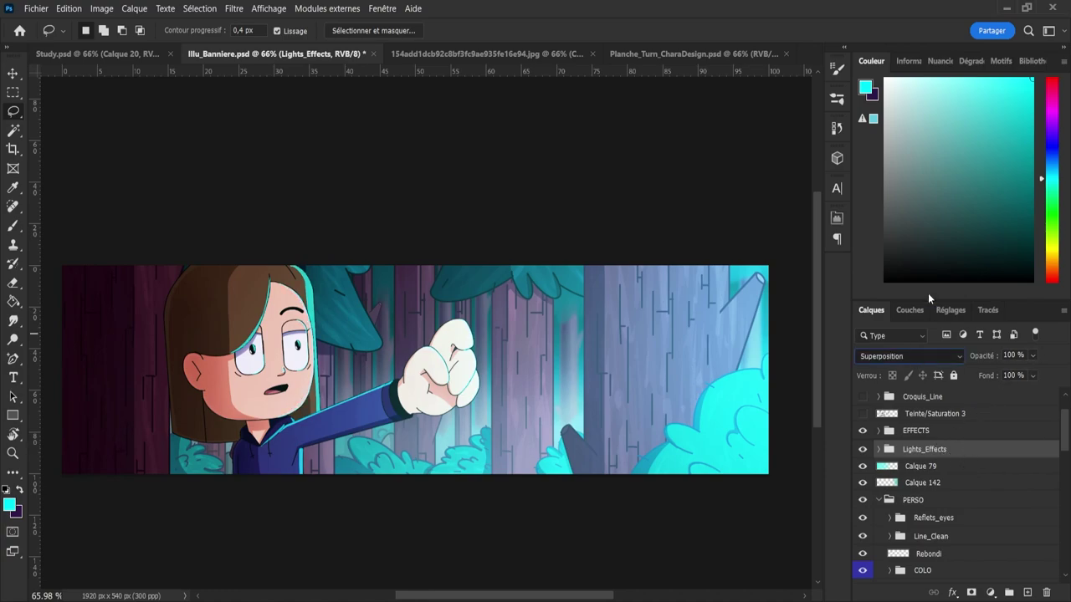
{"action": "key", "text": "7"}
{"action": "key", "text": "5"}
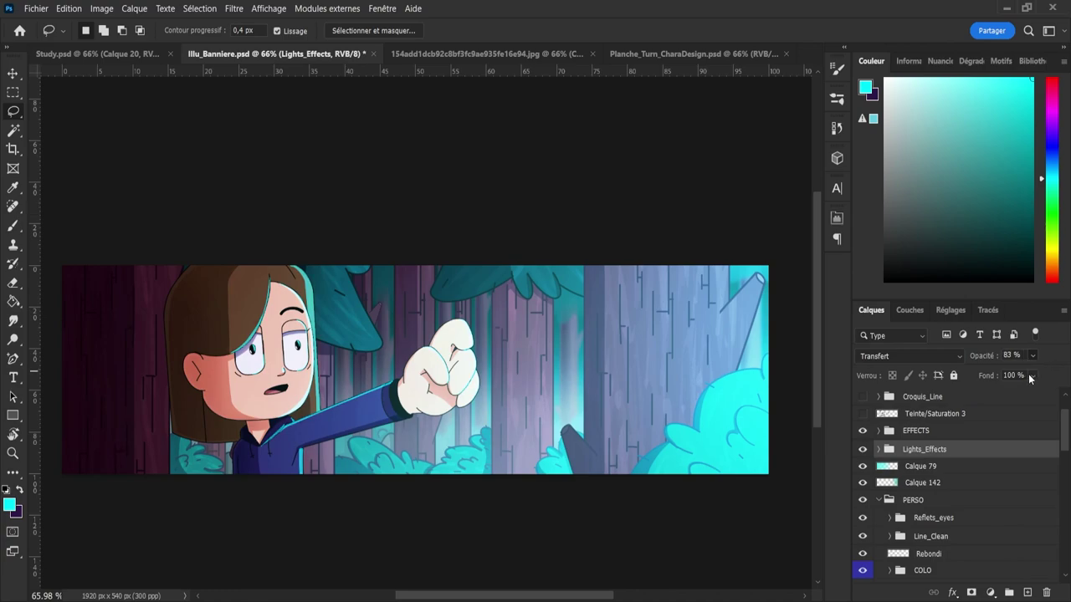
{"action": "left_click_drag", "start_coordinate": [1028, 373], "coordinate": [1030, 372]}
{"action": "left_click", "coordinate": [863, 449]}
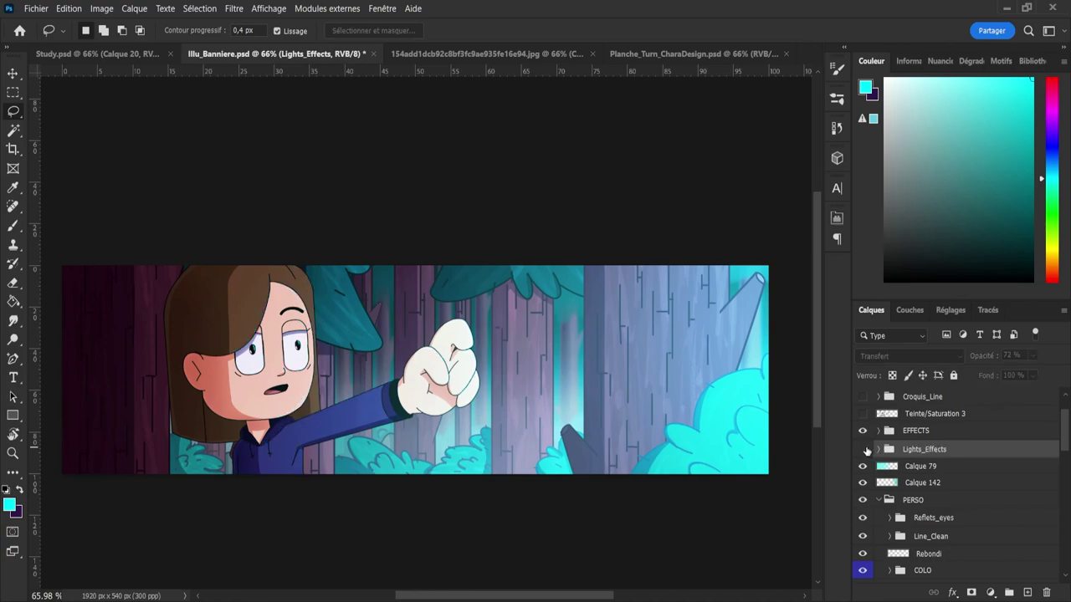
{"action": "left_click", "coordinate": [864, 450]}
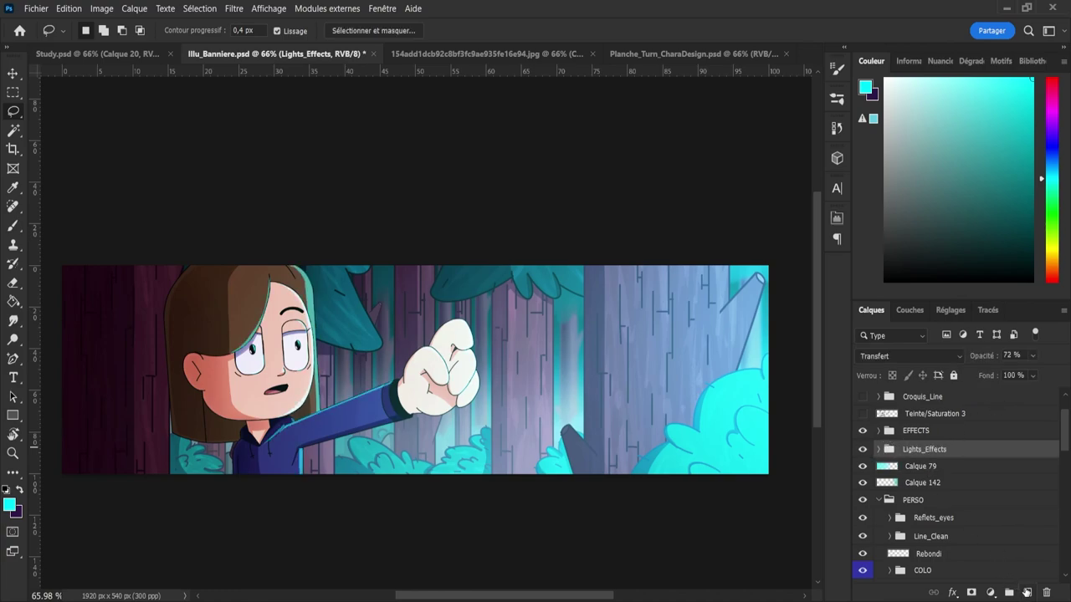
- Add a layer above Lights_Effects and paint a cyan glow over the hand, arm and face with a soft brush of about 457 px
{"action": "left_click", "coordinate": [1026, 593]}
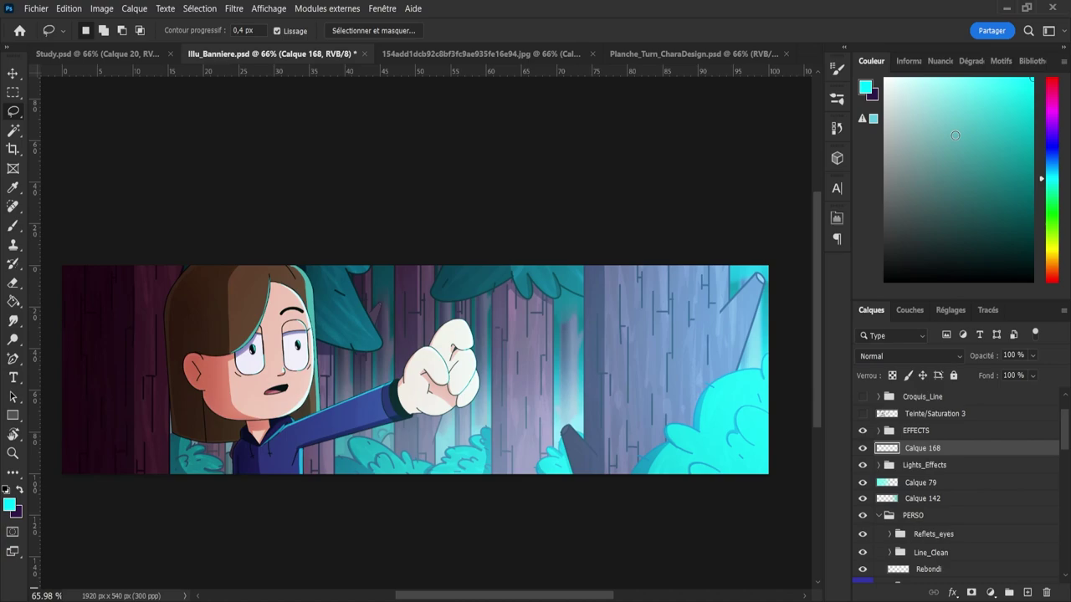
{"action": "key", "text": "b"}
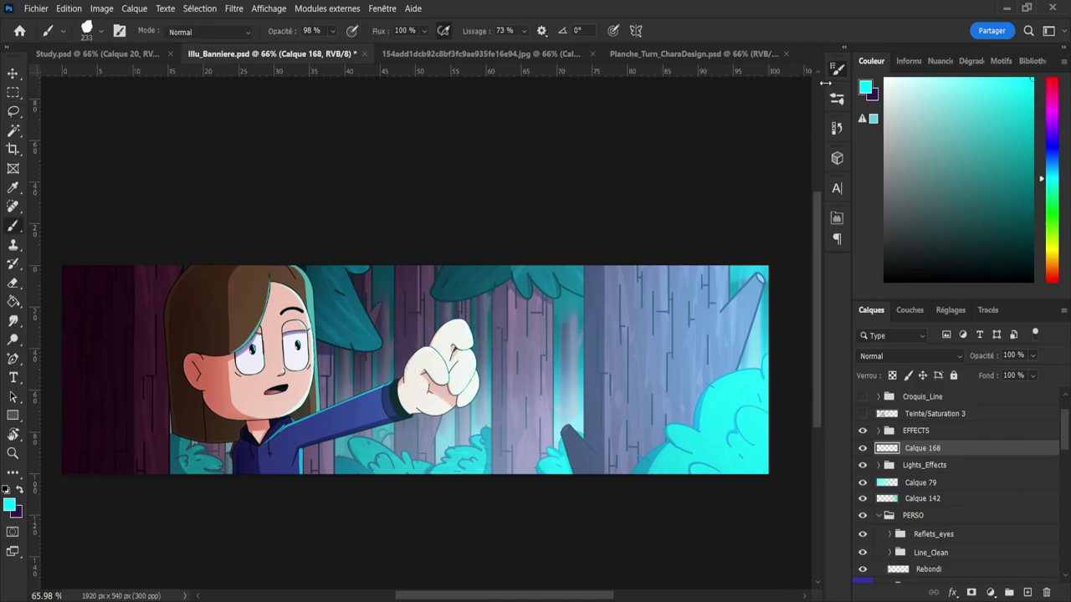
{"action": "left_click", "coordinate": [704, 142]}
{"action": "left_click", "coordinate": [836, 100]}
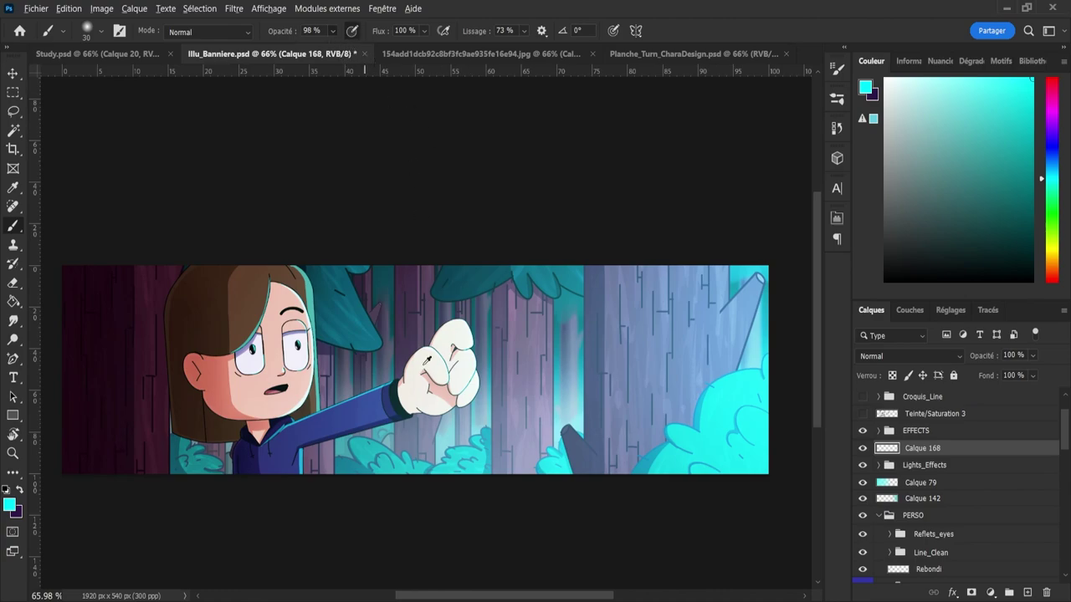
{"action": "left_click_drag", "start_coordinate": [418, 364], "coordinate": [493, 368]}
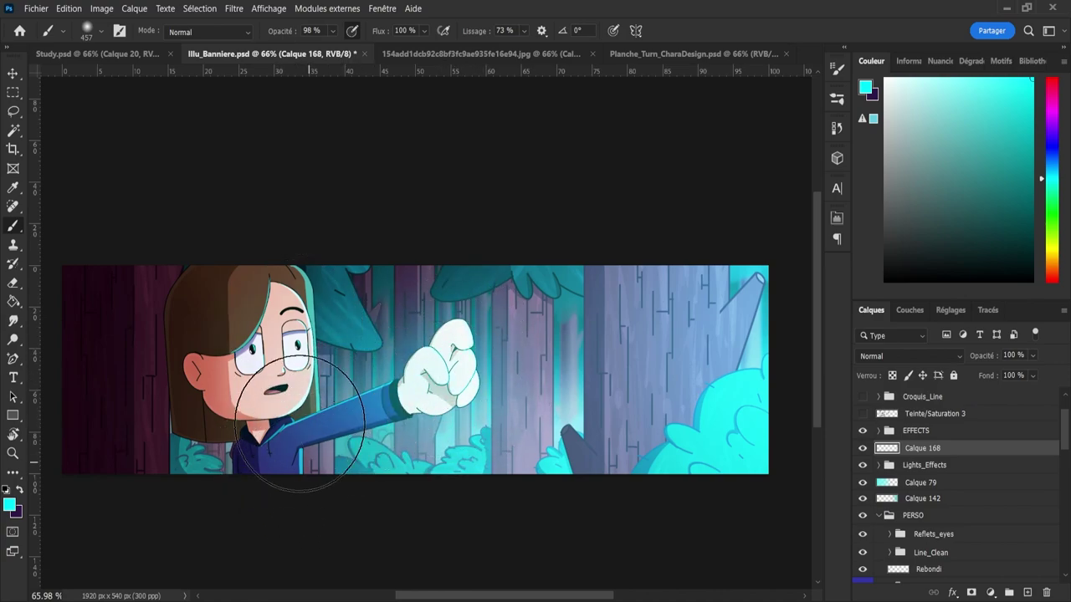
{"action": "mouse_move", "coordinate": [323, 407]}
{"action": "left_mouse_down"}
{"action": "mouse_move", "coordinate": [490, 391]}
{"action": "mouse_move", "coordinate": [440, 335]}
{"action": "mouse_move", "coordinate": [459, 447]}
{"action": "left_mouse_up"}
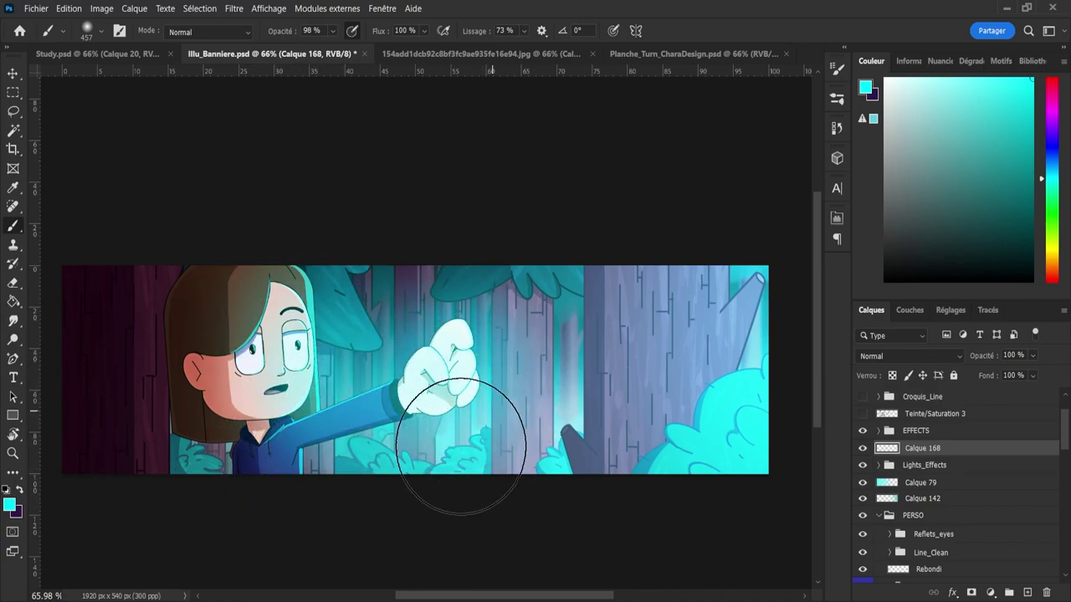
{"action": "left_click_drag", "start_coordinate": [329, 313], "coordinate": [368, 481]}
{"action": "left_click_drag", "start_coordinate": [450, 327], "coordinate": [468, 363]}
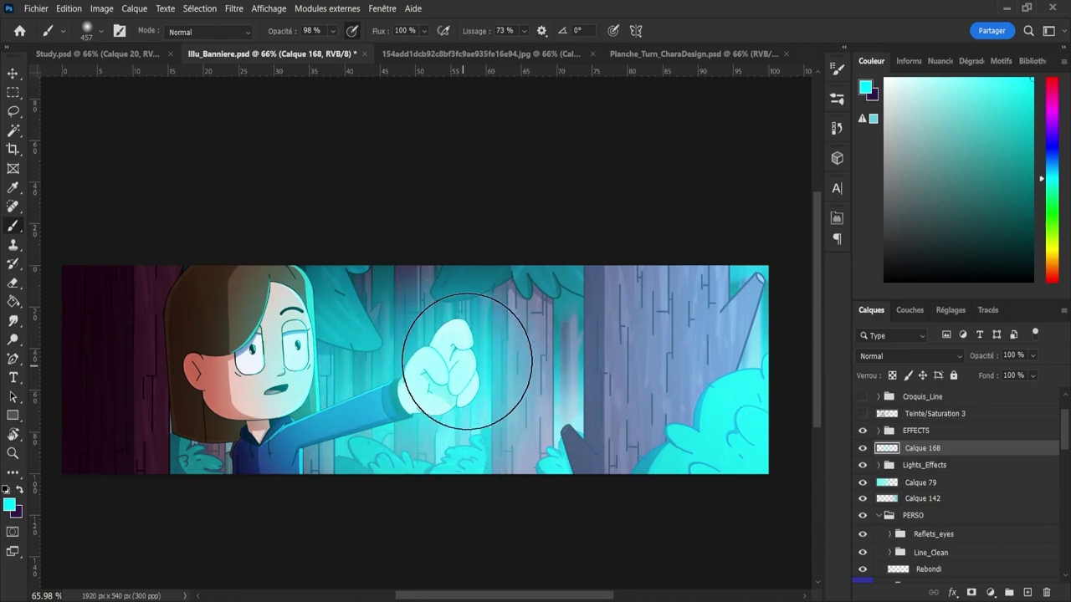
- Set Calque 168's blend mode to Densité linéaire - (Ajout) and its opacity to 37%, and save the document
{"action": "left_click", "coordinate": [875, 356]}
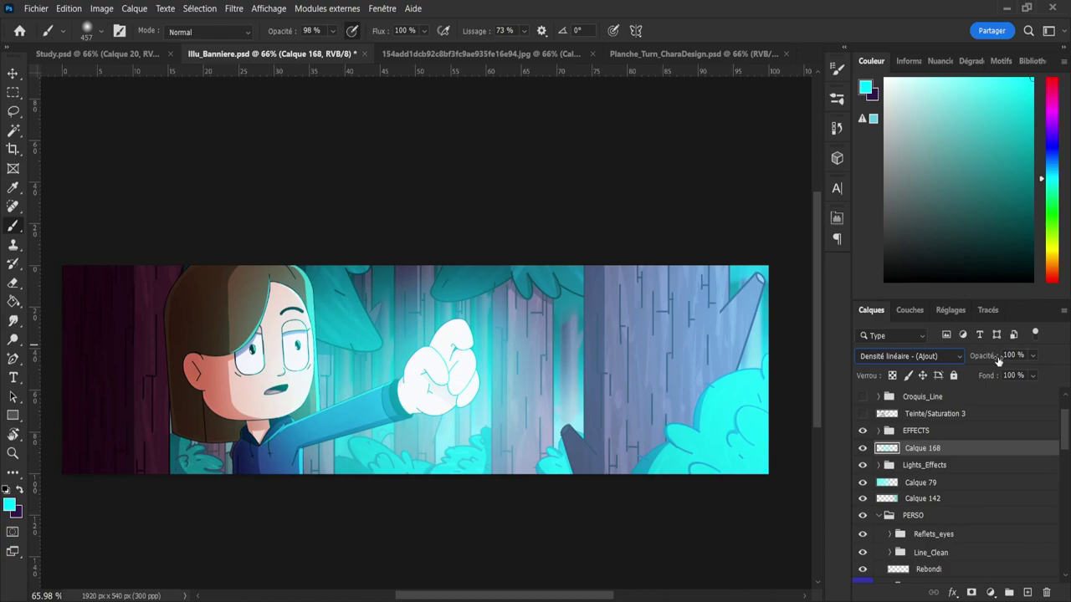
{"action": "left_click", "coordinate": [1032, 355]}
{"action": "left_click_drag", "start_coordinate": [1033, 374], "coordinate": [1014, 374]}
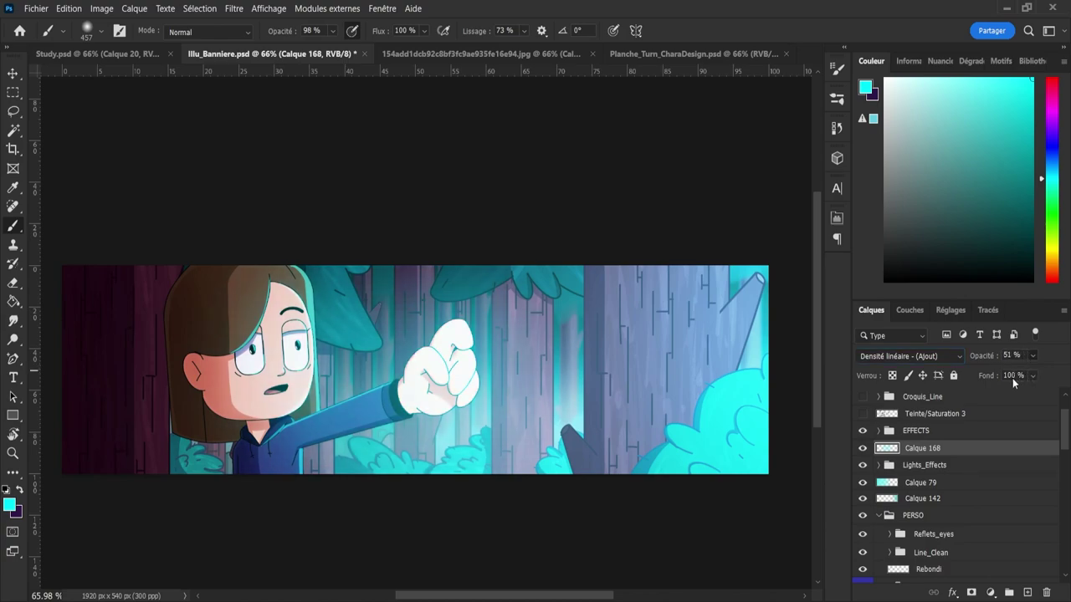
{"action": "left_click_drag", "start_coordinate": [1009, 373], "coordinate": [1007, 370]}
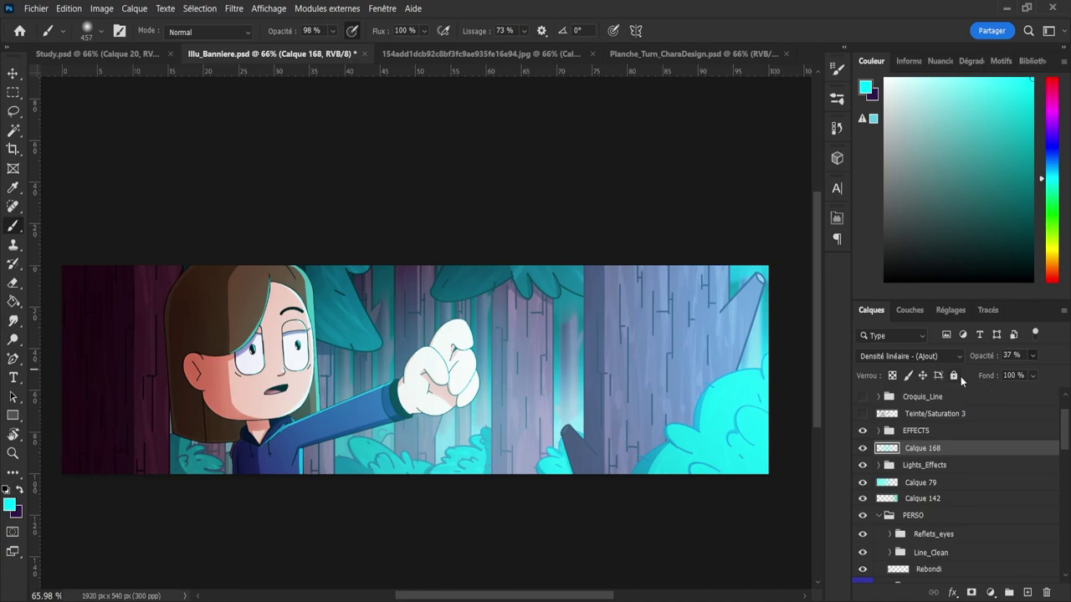
{"action": "key", "text": "ctrl+s"}
- Check the hidden layers Teinte/Saturation 4, Calque 78, Calque 77 and Croquis_Line by toggling each one on and off
{"action": "key", "text": "z"}
{"action": "left_click_drag", "start_coordinate": [561, 483], "coordinate": [540, 477]}
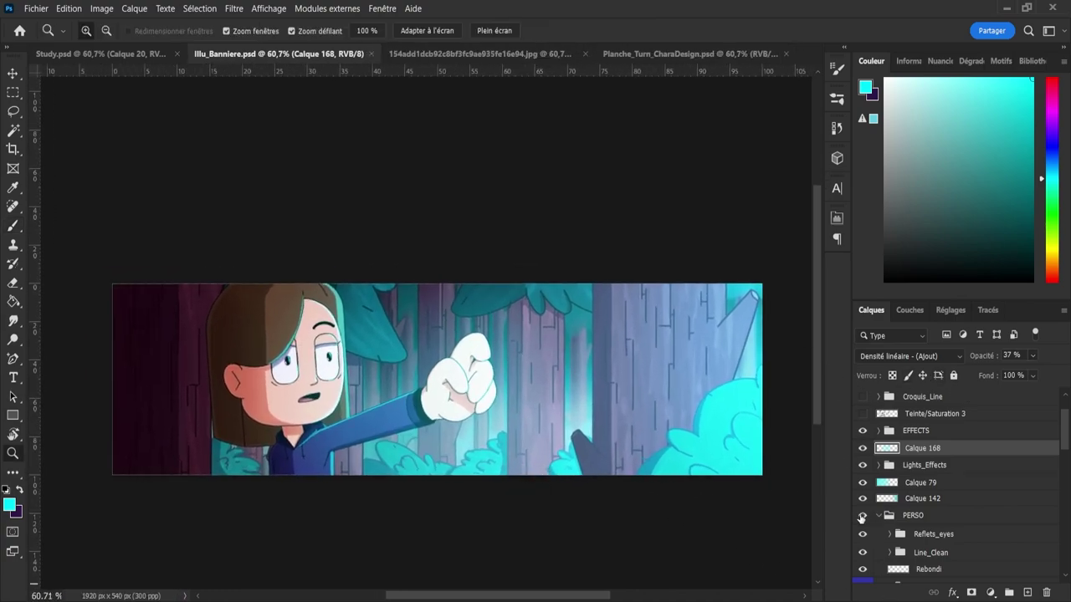
{"action": "left_click", "coordinate": [895, 432]}
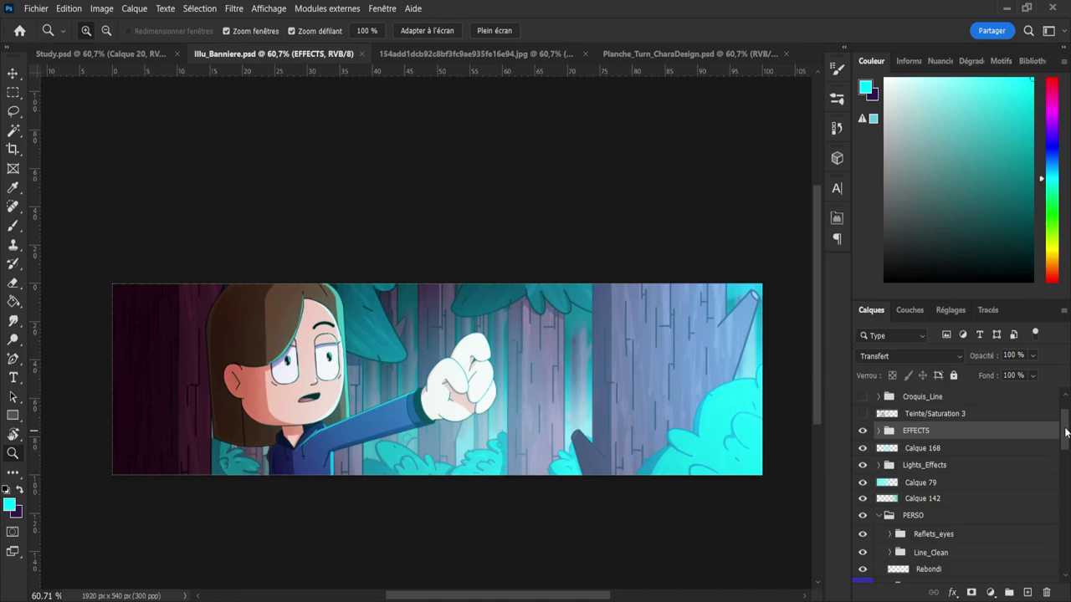
{"action": "left_click_drag", "start_coordinate": [1064, 429], "coordinate": [1064, 407]}
{"action": "left_click", "coordinate": [892, 401]}
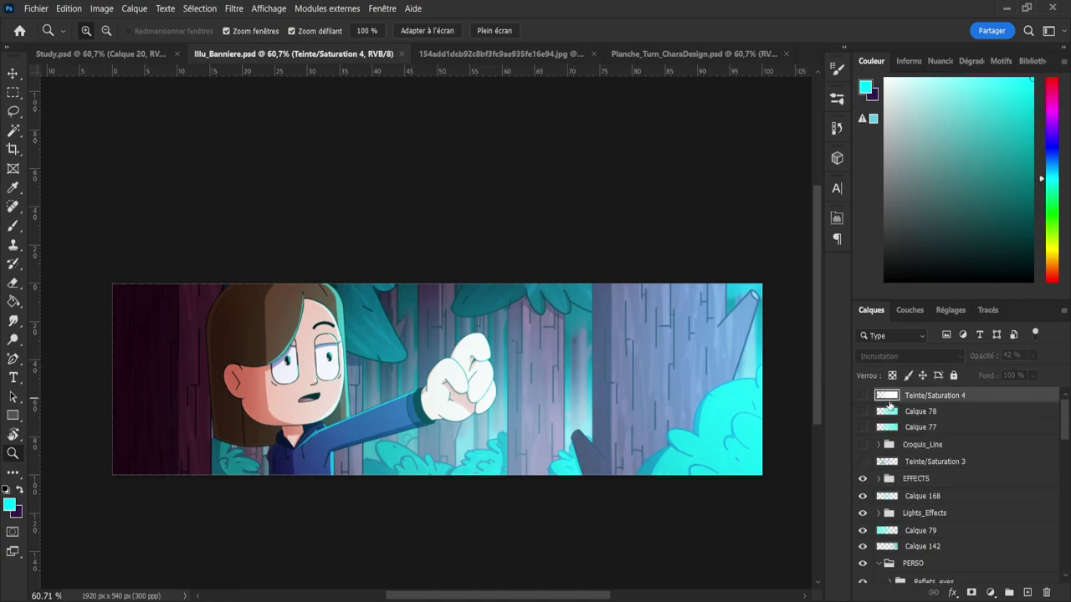
{"action": "left_click", "coordinate": [863, 397]}
{"action": "left_click", "coordinate": [864, 398]}
{"action": "left_click", "coordinate": [865, 411]}
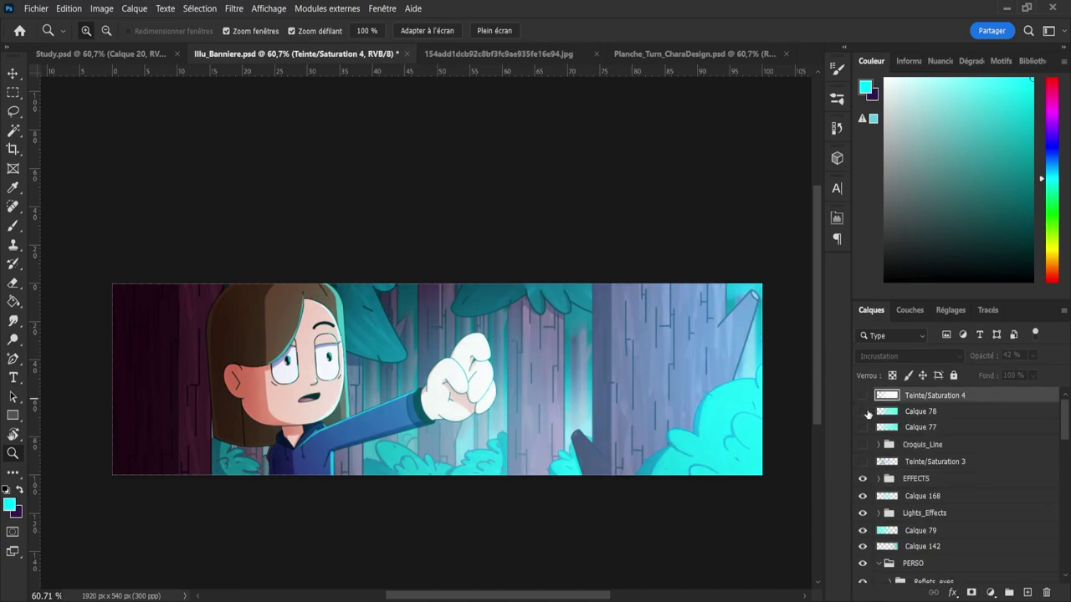
{"action": "left_click", "coordinate": [865, 410]}
{"action": "left_click", "coordinate": [864, 428]}
{"action": "left_click", "coordinate": [864, 428]}
{"action": "left_click", "coordinate": [864, 445]}
{"action": "left_click", "coordinate": [864, 444]}
- Select all layers from Teinte/Saturation 4 down to Calque 0, save the document and duplicate the selected layers
{"action": "left_click_drag", "start_coordinate": [1067, 435], "coordinate": [1067, 565]}
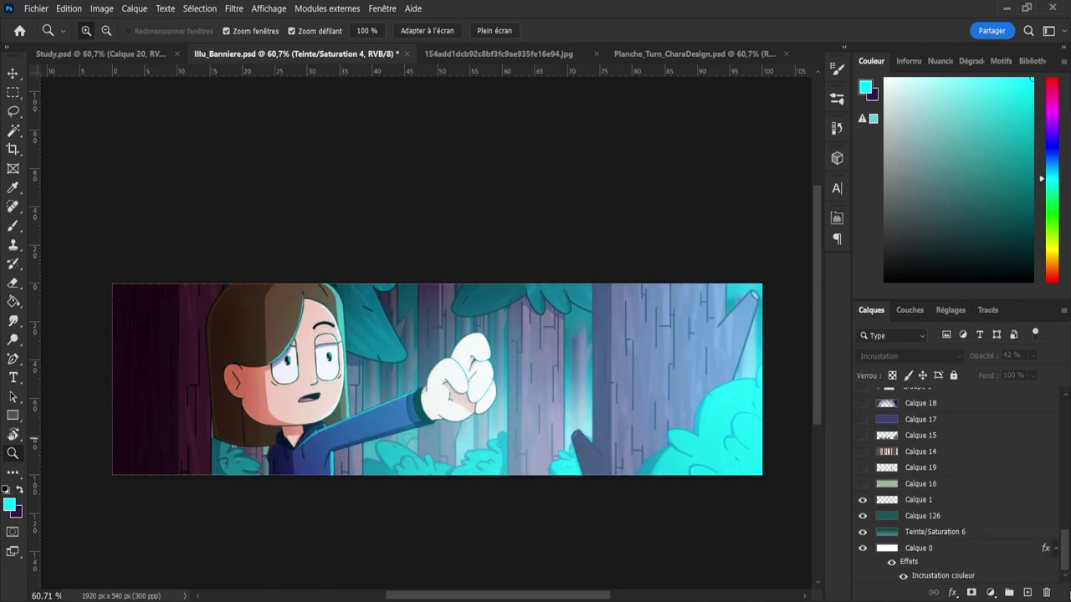
{"action": "left_click", "coordinate": [966, 554], "text": "shift"}
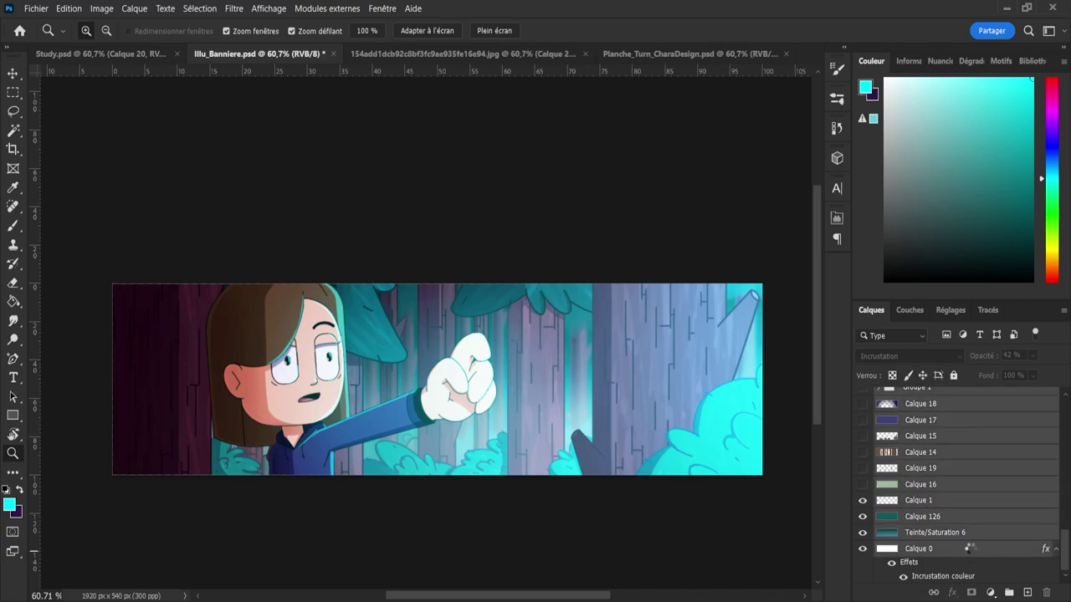
{"action": "key", "text": "ctrl+s"}
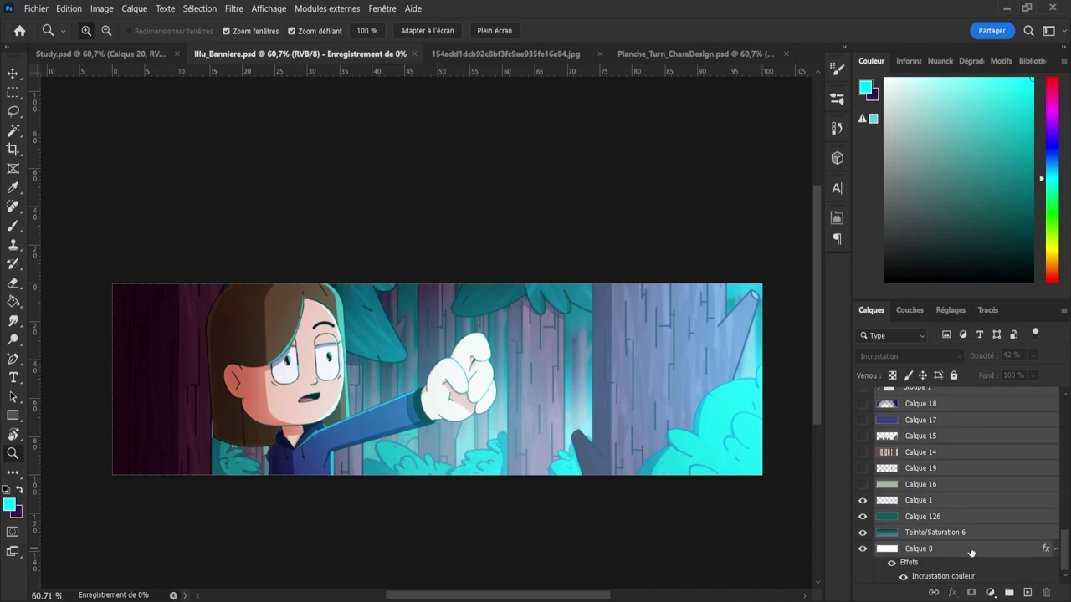
{"action": "key", "text": "ctrl+j"}
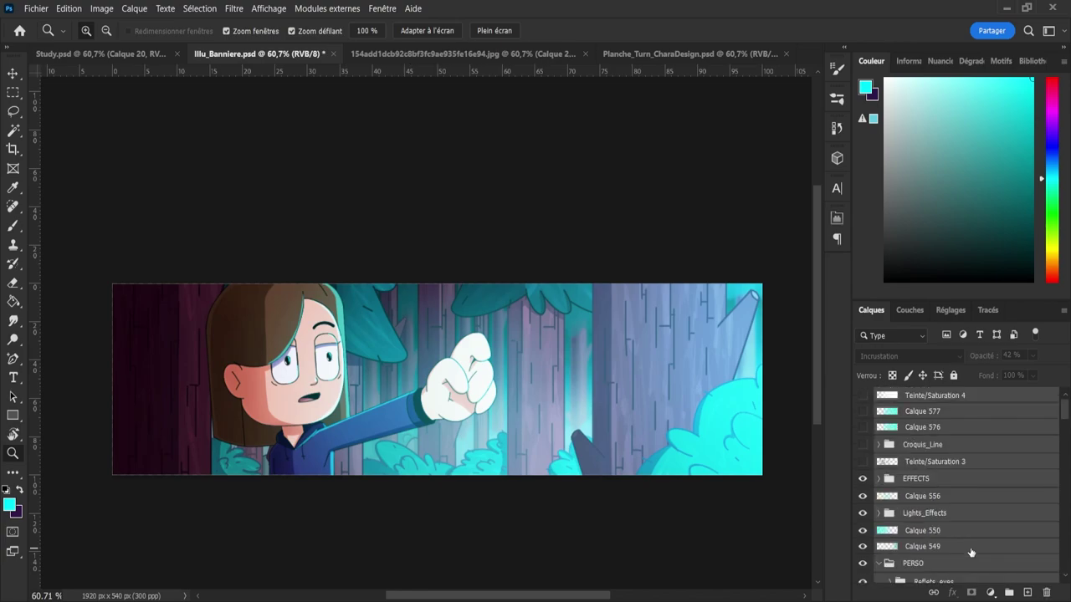
- Merge the duplicated layers into one, shift its colours to contrasted blues and violets, and toggle it to compare
{"action": "key", "text": "ctrl+e"}
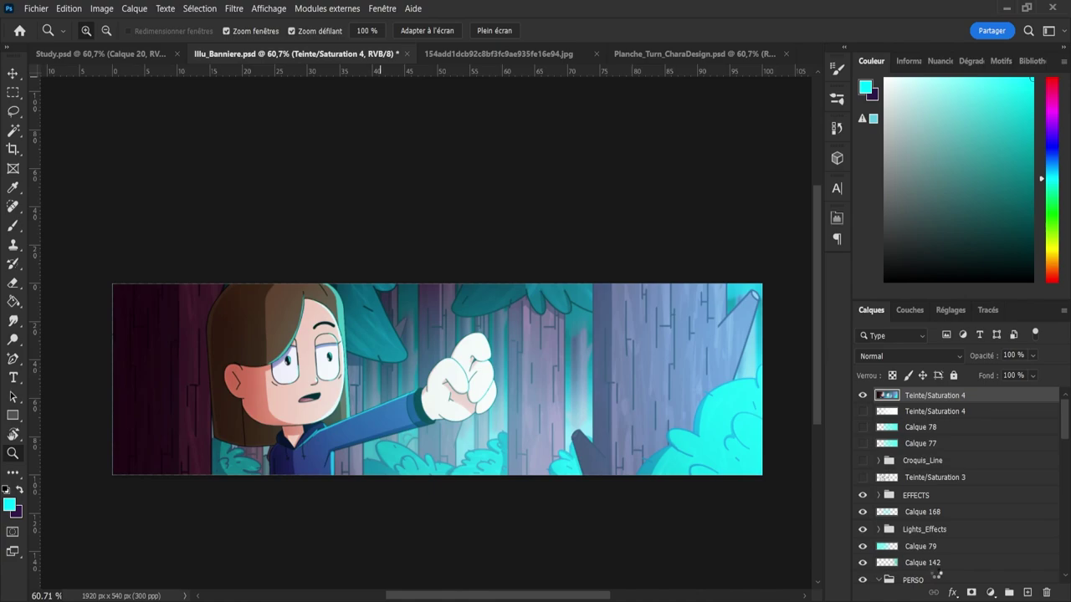
{"action": "key", "text": "ctrl+z"}
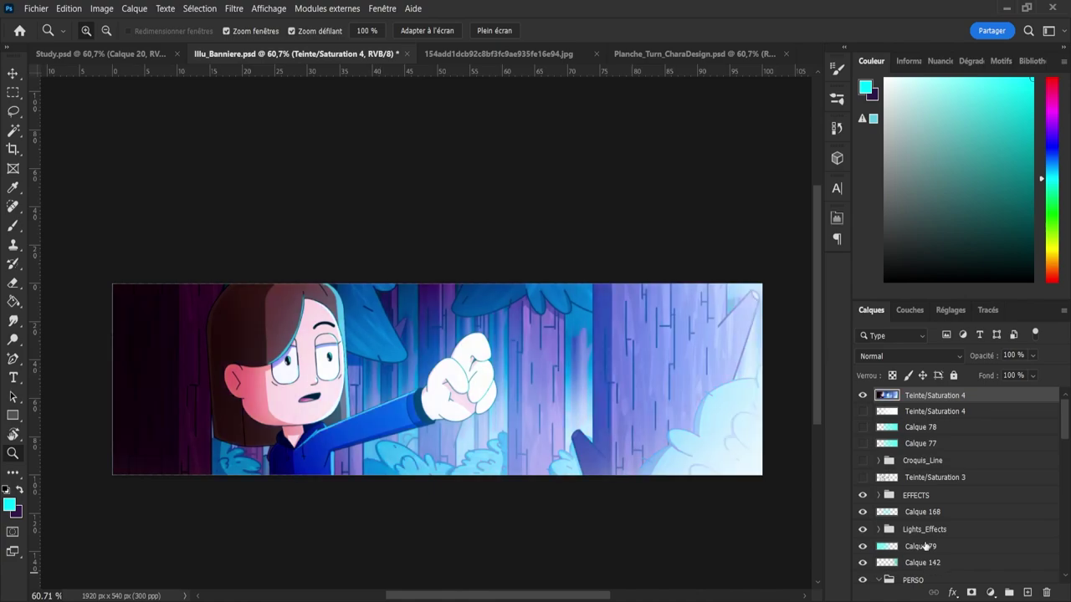
{"action": "left_click", "coordinate": [866, 395]}
{"action": "left_click", "coordinate": [865, 396]}
{"action": "scroll", "coordinate": [430, 338], "scroll_direction": "down", "scroll_amount": 4}
{"action": "scroll", "coordinate": [481, 416], "scroll_direction": "up", "scroll_amount": 4}
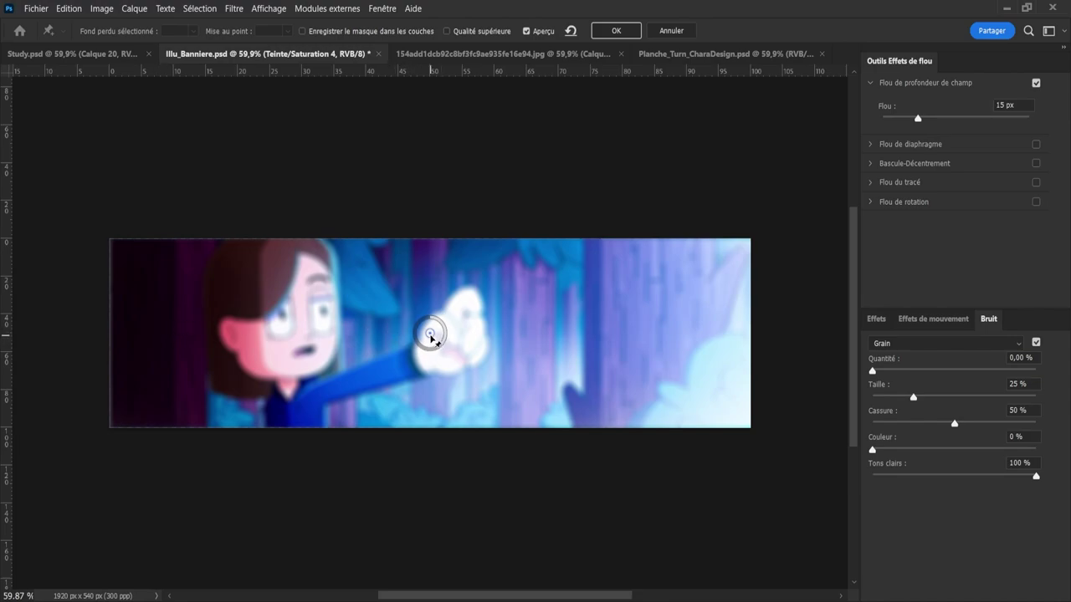
- Start a field blur (Flou de profondeur de champ) with a 15 px pin on the dark left trunk and 0 px pins on the face and jaw
{"action": "left_click_drag", "start_coordinate": [430, 336], "coordinate": [151, 331]}
{"action": "left_click", "coordinate": [154, 341]}
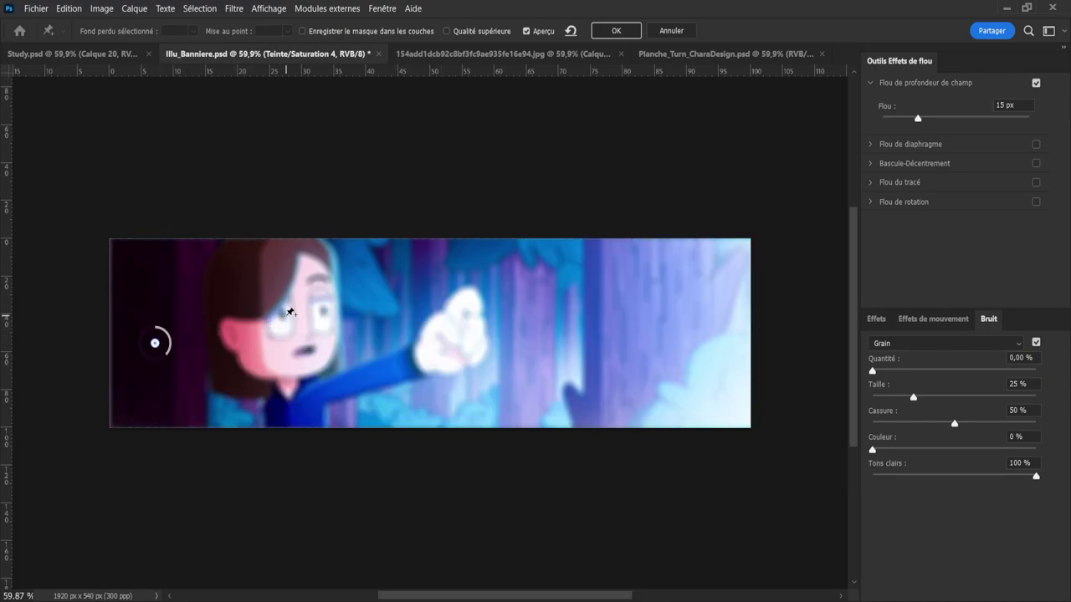
{"action": "left_click", "coordinate": [282, 318]}
{"action": "left_click_drag", "start_coordinate": [286, 326], "coordinate": [284, 311]}
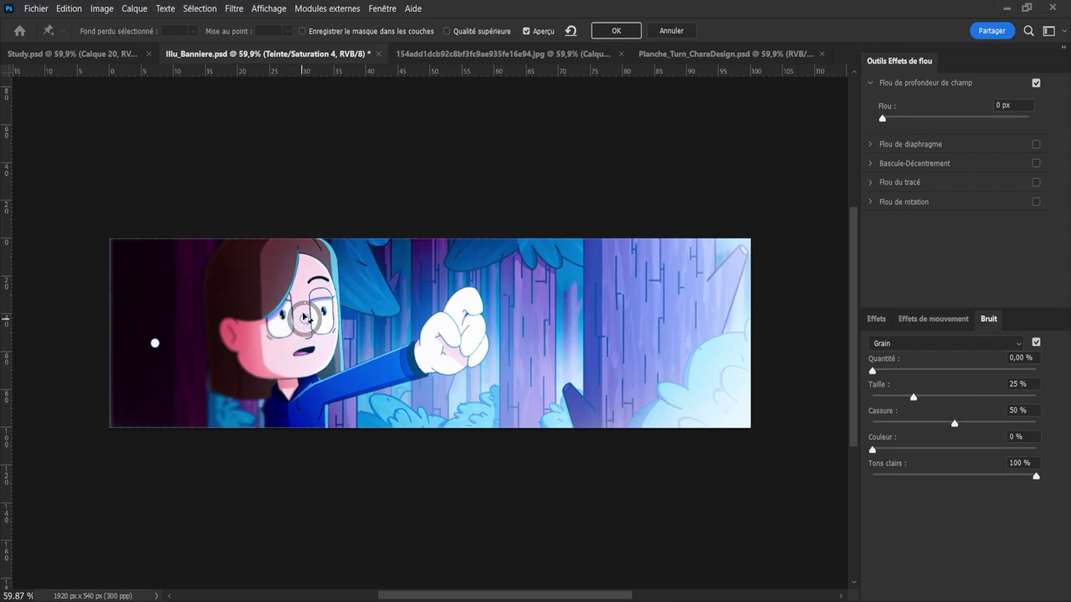
{"action": "key", "text": "ctrl+z"}
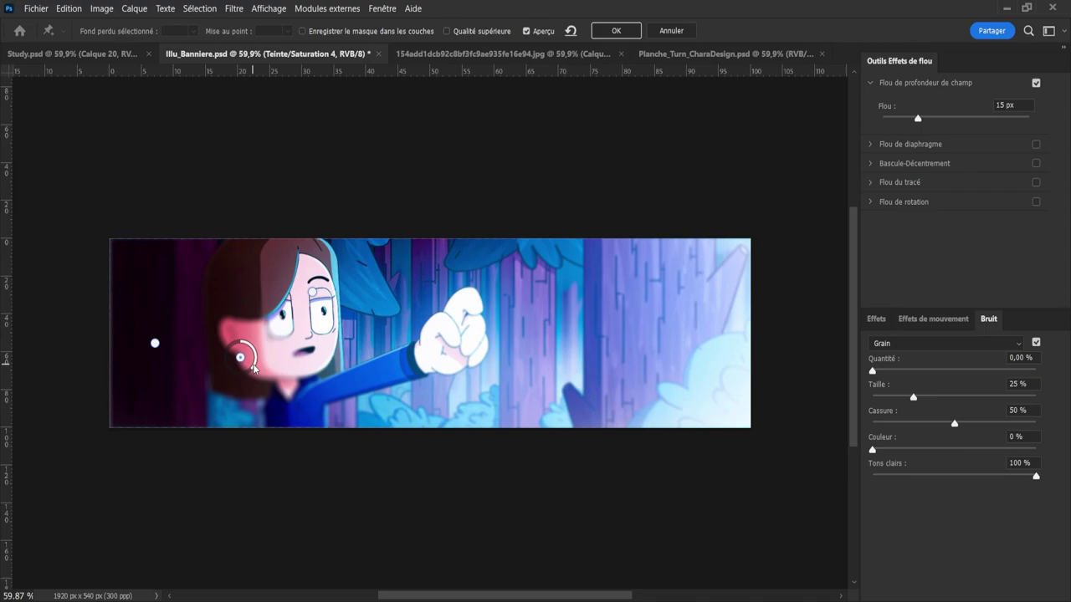
{"action": "key", "text": "ctrl+z"}
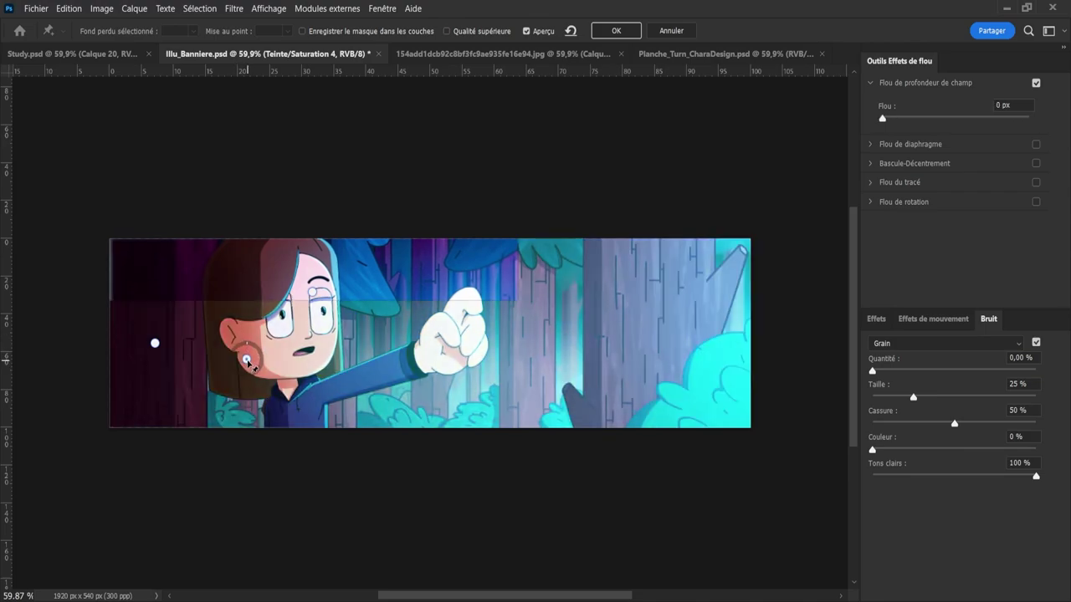
{"action": "left_click_drag", "start_coordinate": [245, 360], "coordinate": [243, 367]}
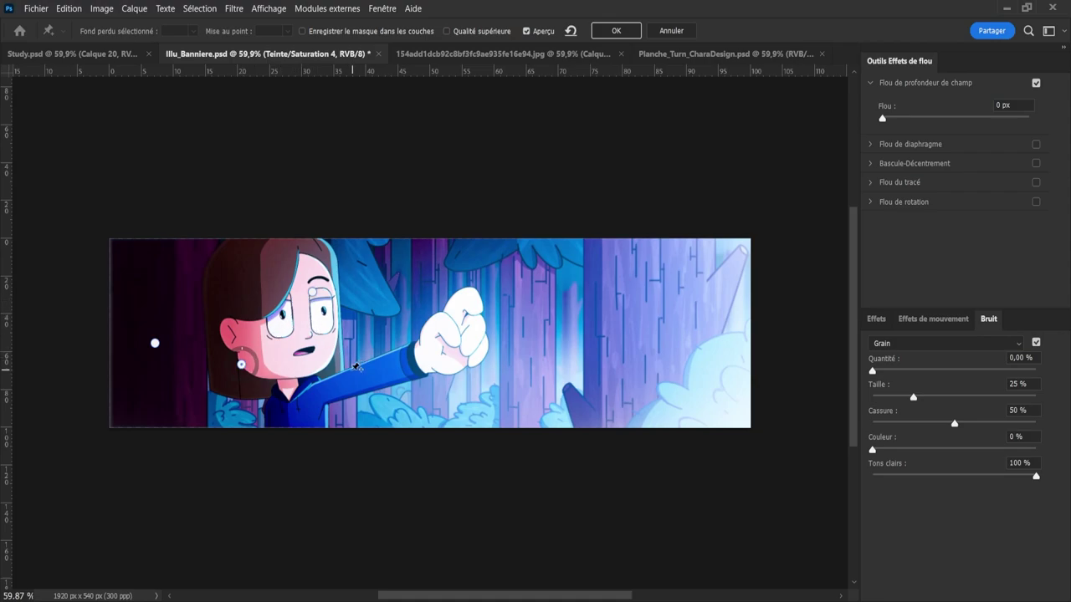
- Add field blur pins on the character's shirt and on her raised hand, with the hand at 0 px
{"action": "left_click", "coordinate": [290, 409]}
{"action": "mouse_move", "coordinate": [299, 411]}
{"action": "left_mouse_down"}
{"action": "mouse_move", "coordinate": [296, 397]}
{"action": "mouse_move", "coordinate": [300, 411]}
{"action": "left_mouse_up"}
{"action": "left_click", "coordinate": [463, 324]}
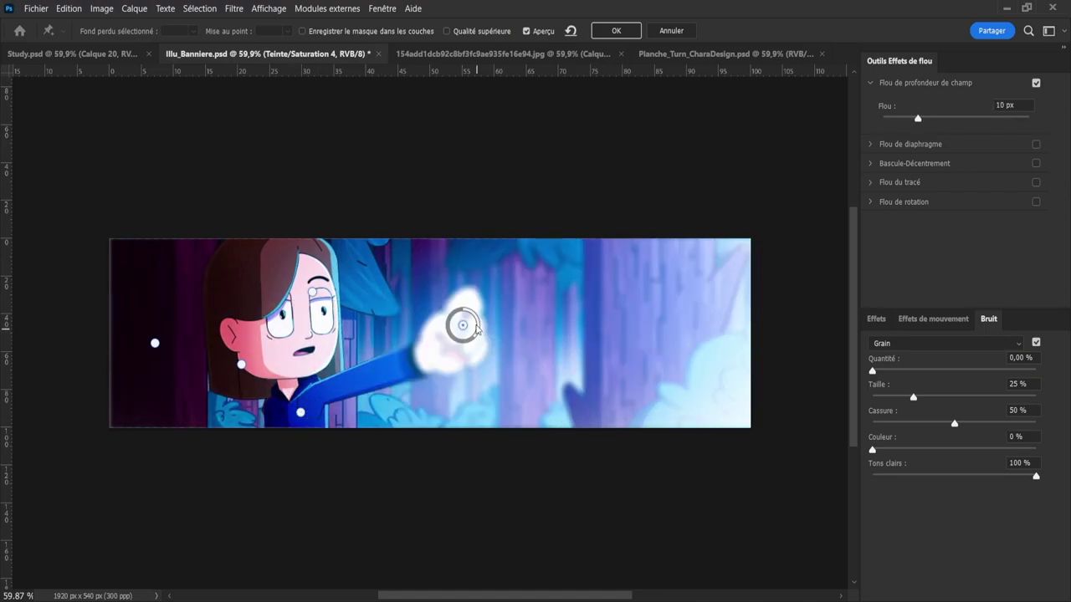
{"action": "mouse_move", "coordinate": [476, 326]}
{"action": "left_mouse_down"}
{"action": "mouse_move", "coordinate": [462, 315]}
{"action": "mouse_move", "coordinate": [461, 329]}
{"action": "left_mouse_up"}
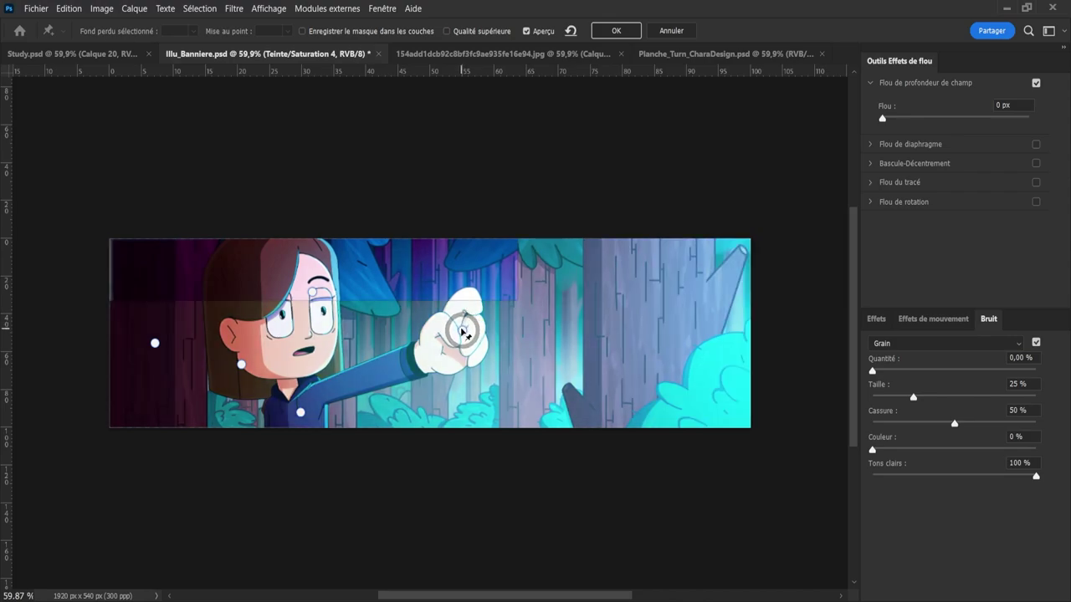
- Add a blur pin on the foliage between face and hand, and move the face pin onto the eye nearest the hand
{"action": "left_click", "coordinate": [380, 295]}
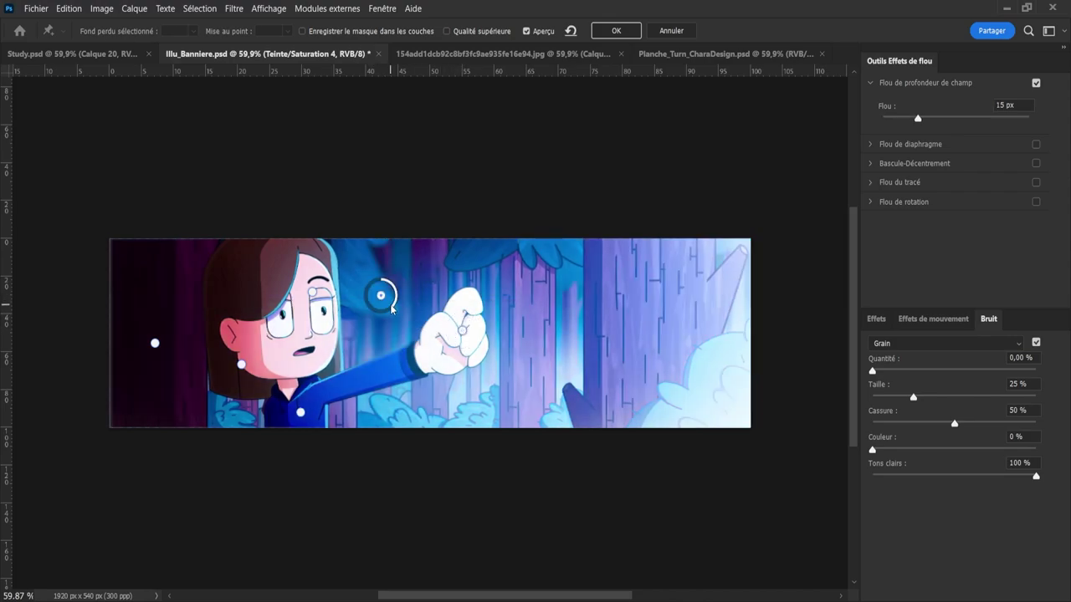
{"action": "left_click_drag", "start_coordinate": [392, 308], "coordinate": [396, 296]}
{"action": "left_click_drag", "start_coordinate": [313, 292], "coordinate": [327, 305]}
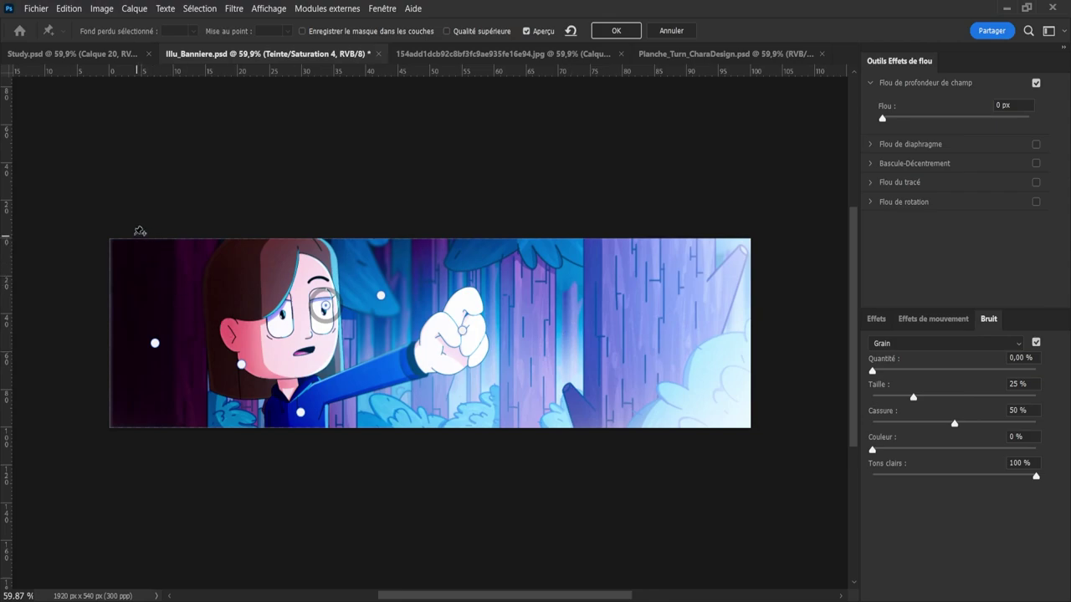
- Add blur pins just outside the canvas's upper-left and lower-left corners, and a 0 px pin on the hair
{"action": "left_click", "coordinate": [99, 231]}
{"action": "left_click", "coordinate": [84, 441]}
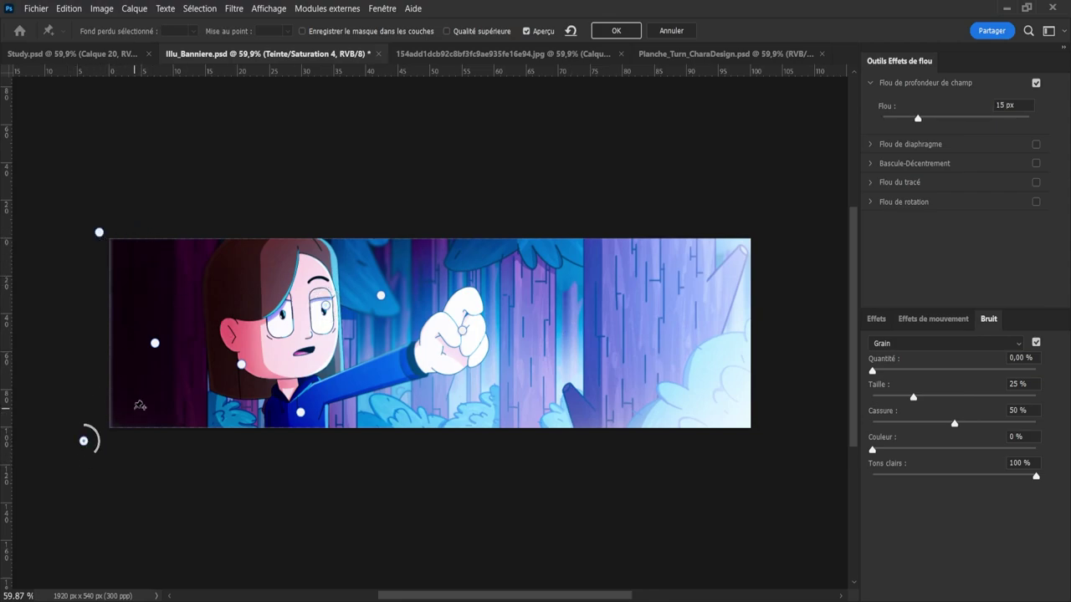
{"action": "left_click", "coordinate": [234, 277]}
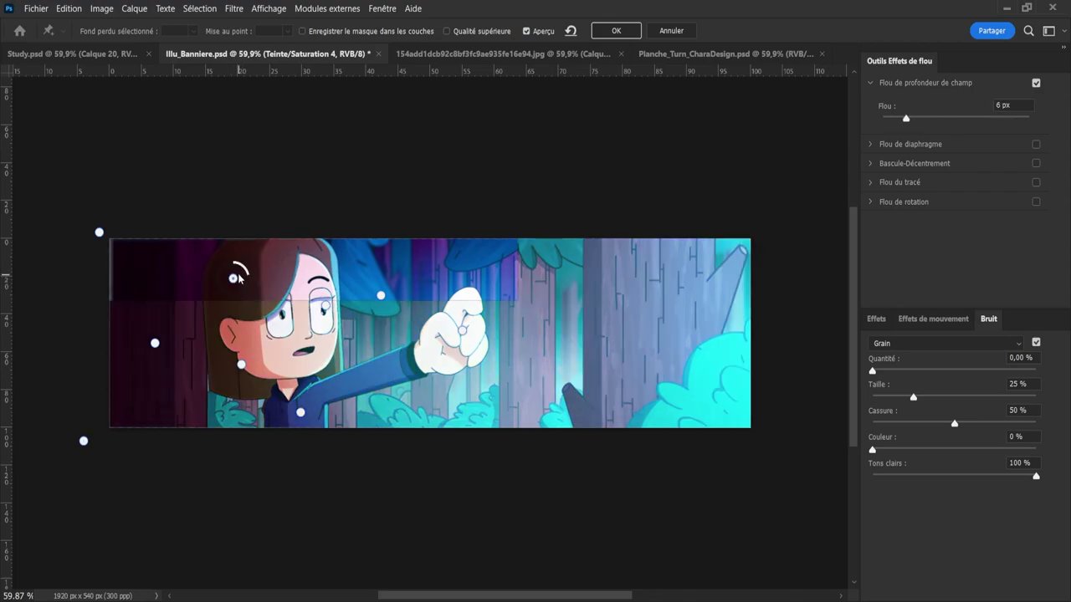
{"action": "left_click_drag", "start_coordinate": [238, 277], "coordinate": [246, 268]}
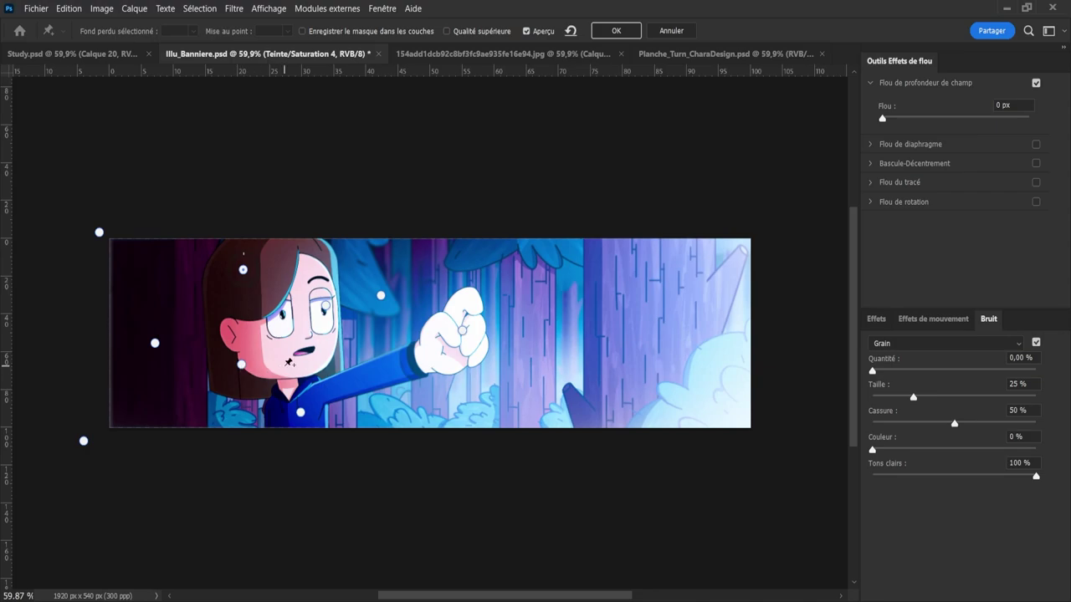
- Add two 8 px blur pins just below the canvas, one by the bush behind the character and one beneath her hand
{"action": "left_click", "coordinate": [217, 424]}
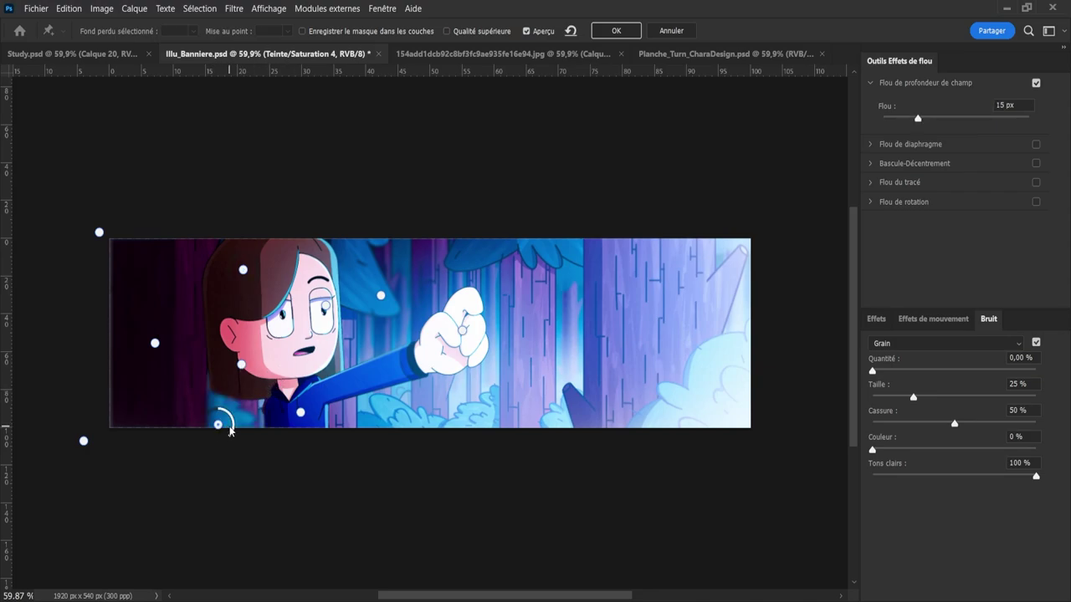
{"action": "left_click_drag", "start_coordinate": [231, 422], "coordinate": [215, 435]}
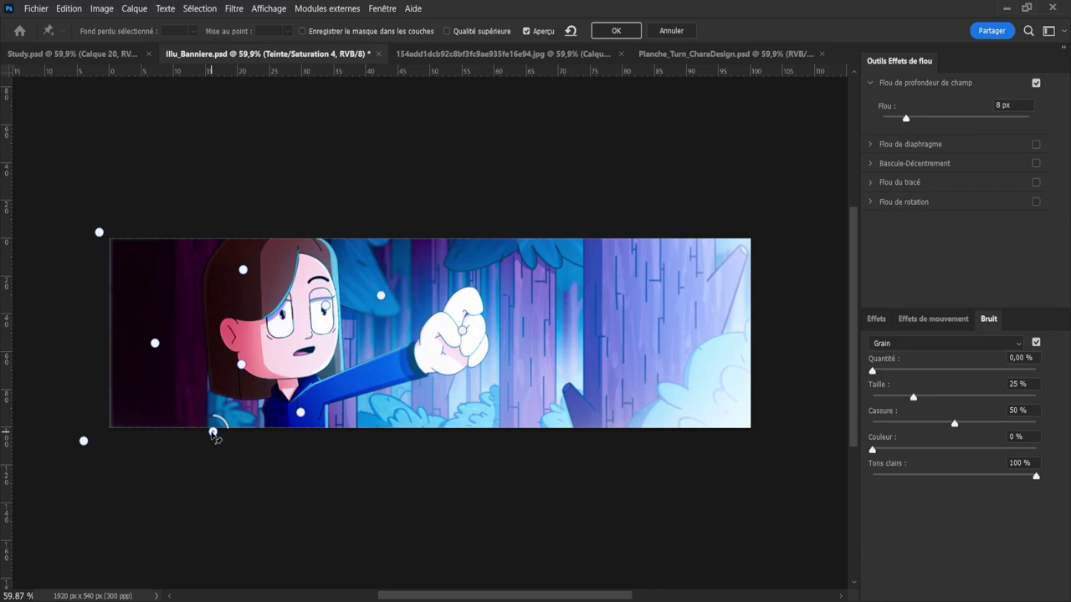
{"action": "left_click_drag", "start_coordinate": [213, 434], "coordinate": [206, 437]}
{"action": "left_click", "coordinate": [300, 410]}
{"action": "left_click", "coordinate": [437, 423]}
{"action": "mouse_move", "coordinate": [450, 432]}
{"action": "left_mouse_down"}
{"action": "mouse_move", "coordinate": [465, 419]}
{"action": "mouse_move", "coordinate": [442, 435]}
{"action": "left_mouse_up"}
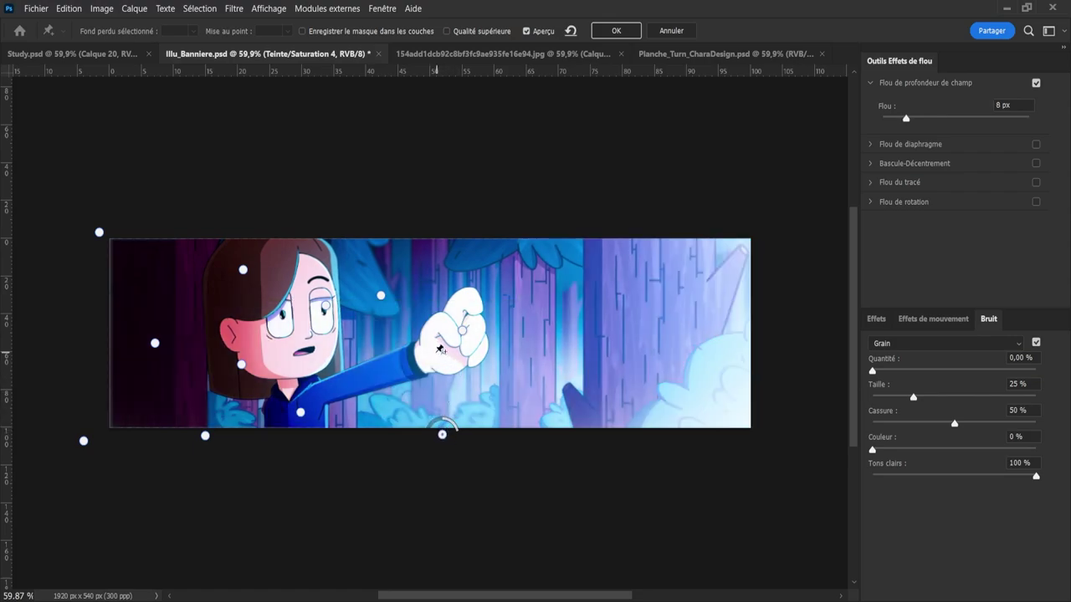
- Add a 0 px blur pin on the character's wrist and an 8 px pin on the dark trunk above her arm
{"action": "left_click", "coordinate": [417, 366]}
{"action": "left_click_drag", "start_coordinate": [428, 373], "coordinate": [416, 357]}
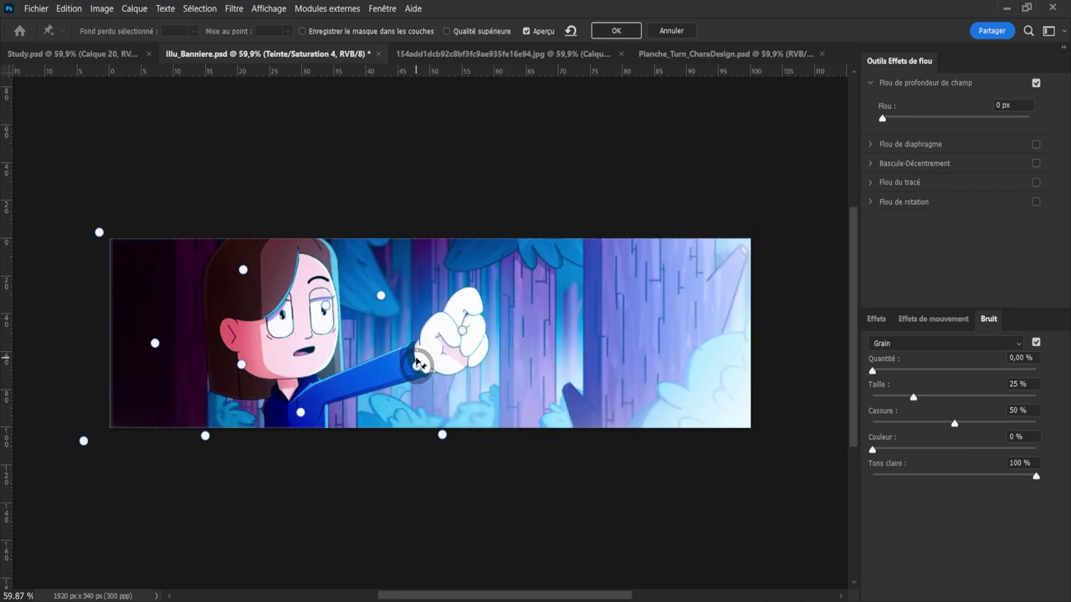
{"action": "left_click", "coordinate": [425, 258]}
{"action": "left_click_drag", "start_coordinate": [437, 275], "coordinate": [451, 258]}
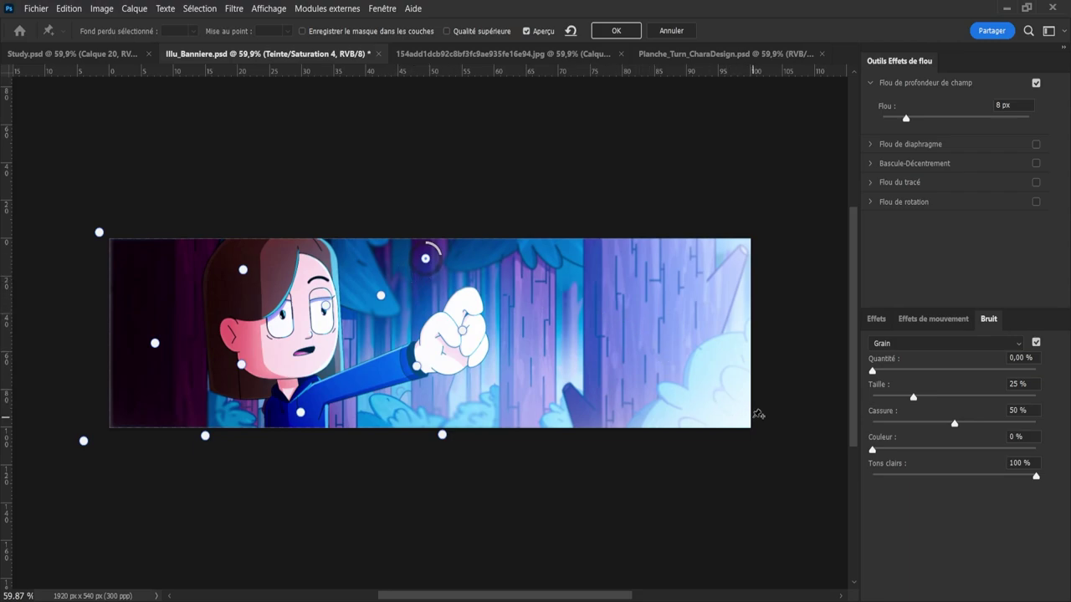
- Add a 4 px blur pin well beyond the canvas's lower-right corner and apply the field blur
{"action": "left_click", "coordinate": [753, 416]}
{"action": "mouse_move", "coordinate": [763, 425]}
{"action": "left_mouse_down"}
{"action": "mouse_move", "coordinate": [772, 416]}
{"action": "mouse_move", "coordinate": [776, 440]}
{"action": "left_mouse_up"}
{"action": "left_click_drag", "start_coordinate": [777, 443], "coordinate": [820, 460]}
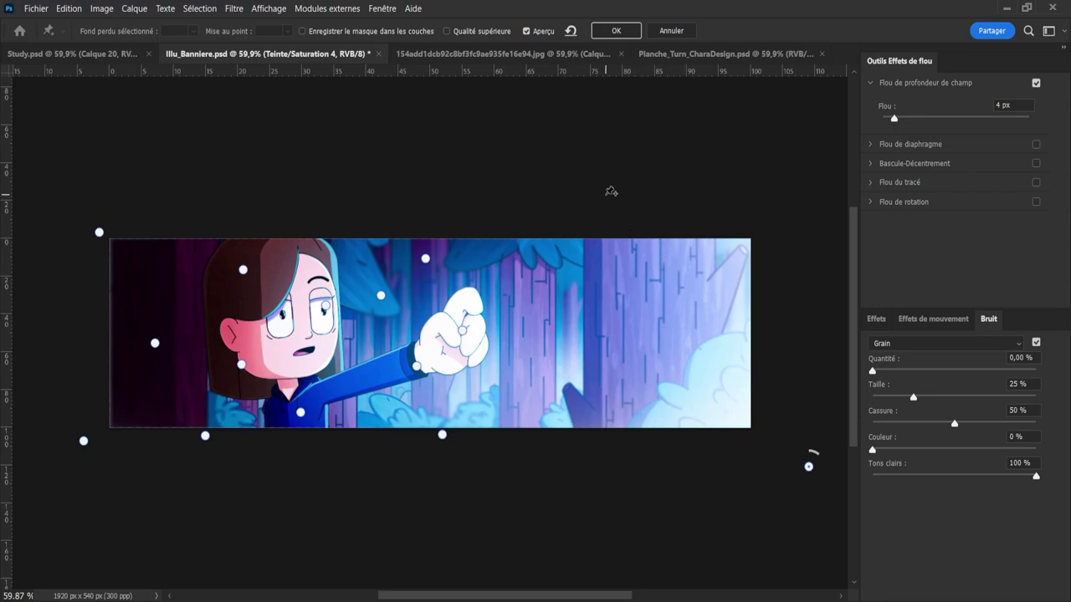
{"action": "left_click", "coordinate": [616, 31]}
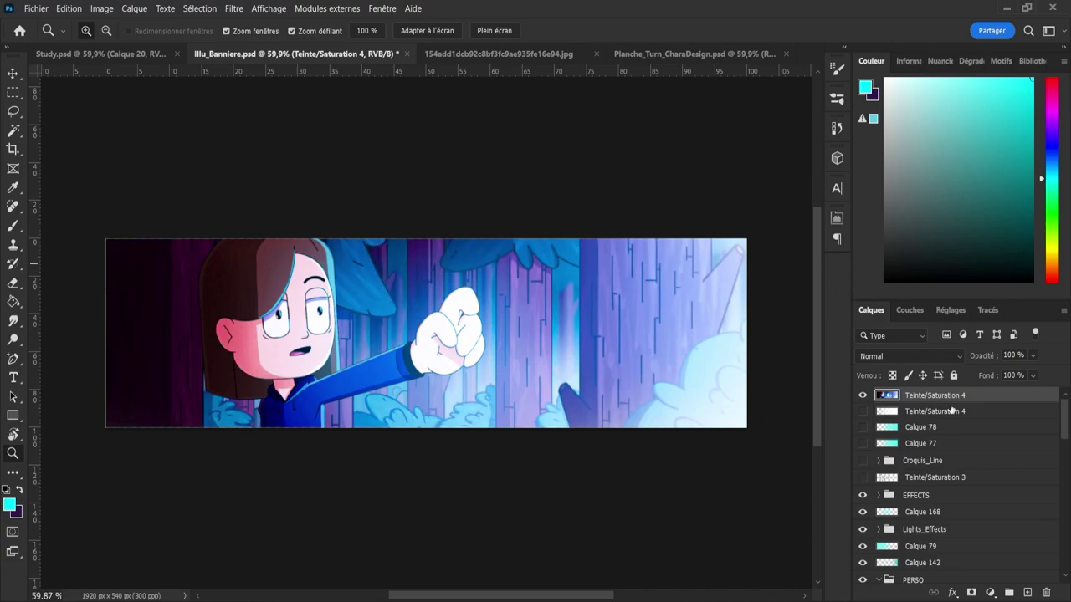
- Duplicate the blurred Teinte/Saturation 4 layer, hide the copy and select the visible one beneath it
{"action": "key", "text": "ctrl+j"}
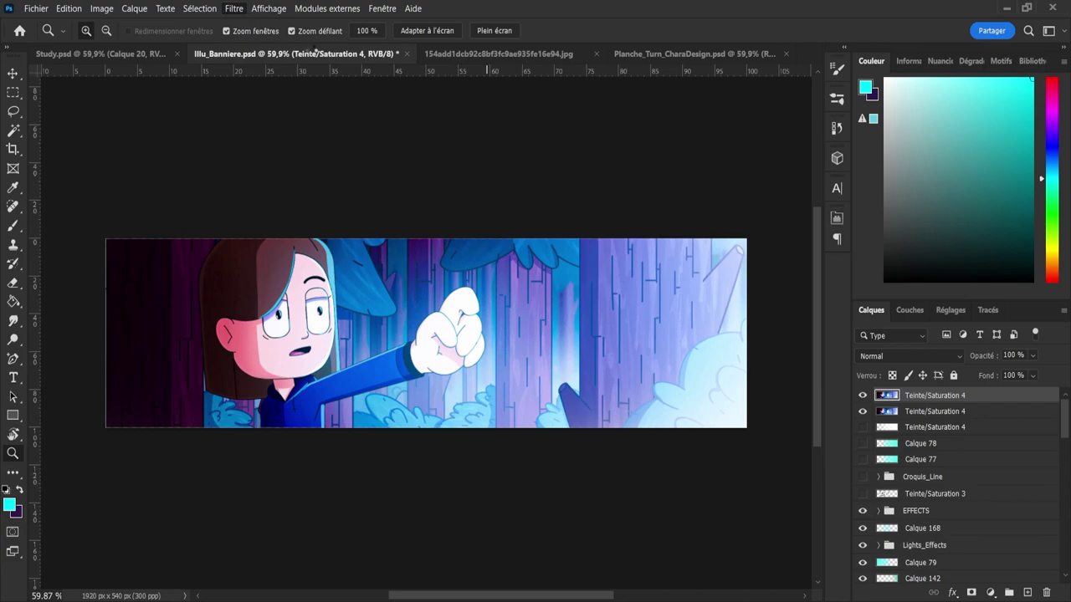
{"action": "left_click", "coordinate": [863, 395]}
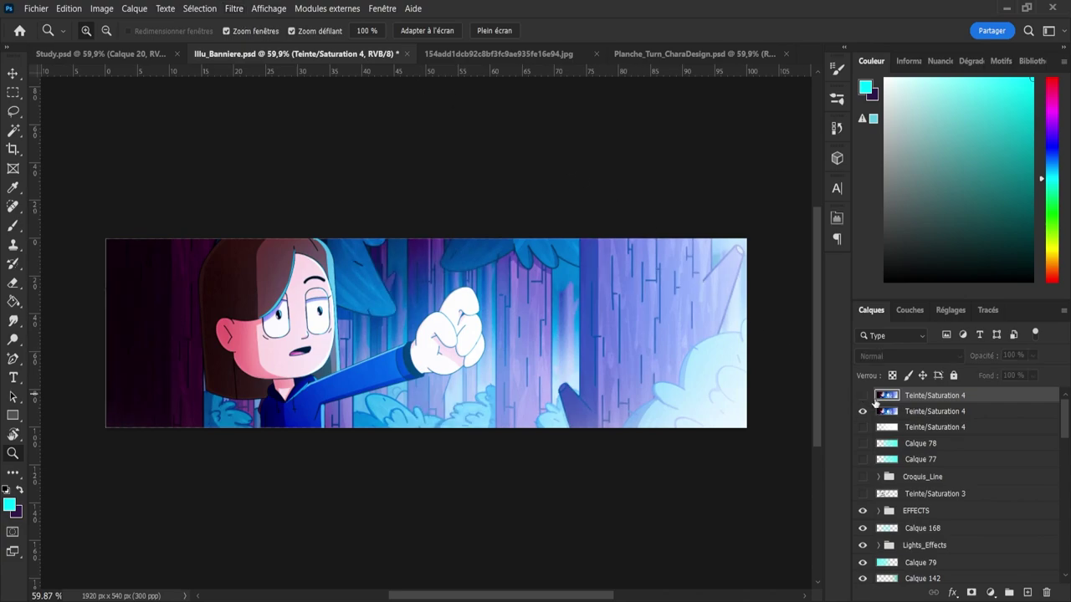
{"action": "left_click", "coordinate": [907, 414]}
- Add a layer above the visible blurred layer and paint a white glow over the forest's right side with a 733 px soft brush
{"action": "left_click_drag", "start_coordinate": [435, 347], "coordinate": [507, 359]}
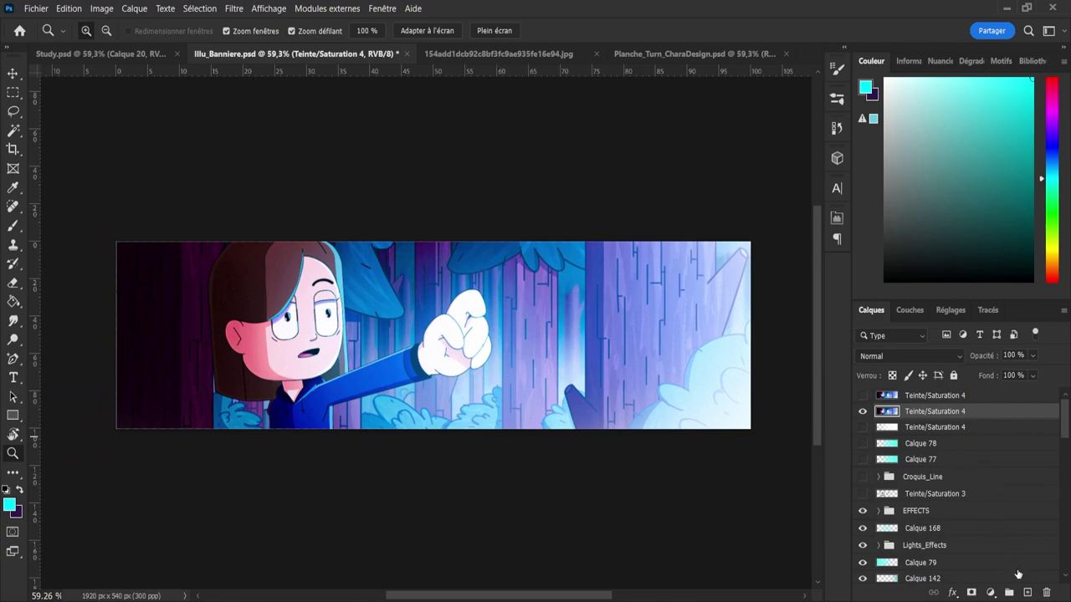
{"action": "left_click", "coordinate": [1027, 592]}
{"action": "left_click", "coordinate": [885, 79]}
{"action": "key", "text": "b"}
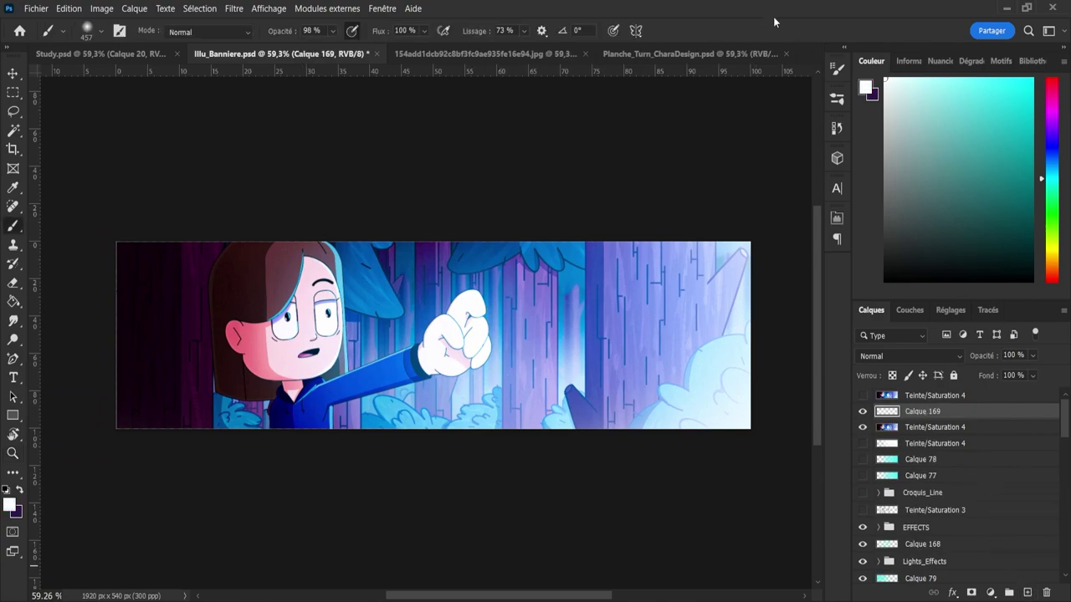
{"action": "left_click_drag", "start_coordinate": [684, 324], "coordinate": [732, 322]}
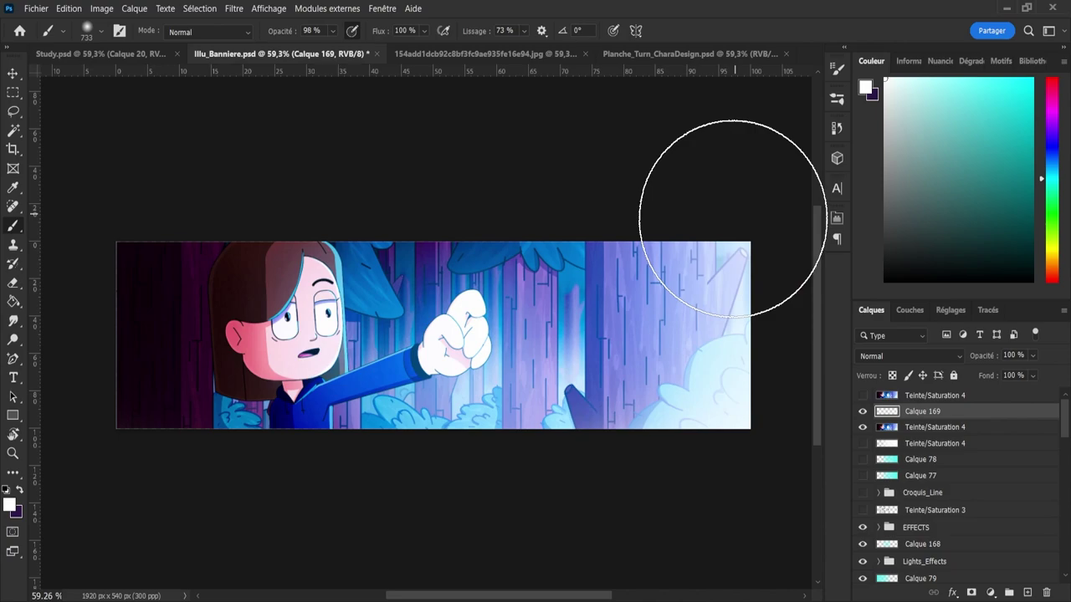
{"action": "mouse_move", "coordinate": [733, 219]}
{"action": "left_mouse_down"}
{"action": "mouse_move", "coordinate": [688, 246]}
{"action": "mouse_move", "coordinate": [751, 363]}
{"action": "mouse_move", "coordinate": [748, 463]}
{"action": "mouse_move", "coordinate": [688, 165]}
{"action": "left_mouse_up"}
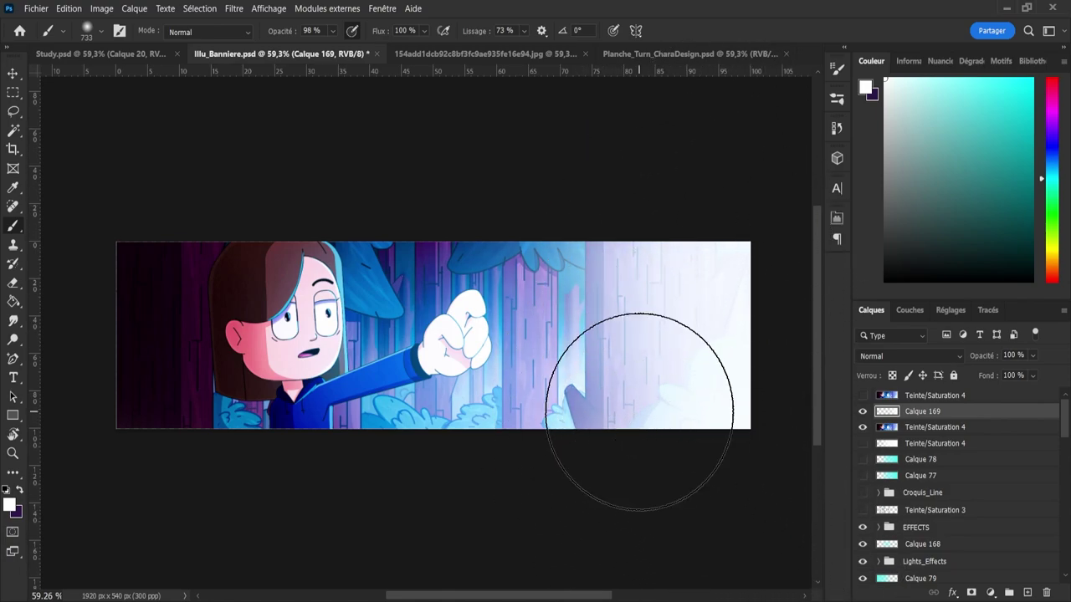
- Compare the image with and without the white glow on Calque 169, leave the layer visible and save the document
{"action": "left_click", "coordinate": [862, 413]}
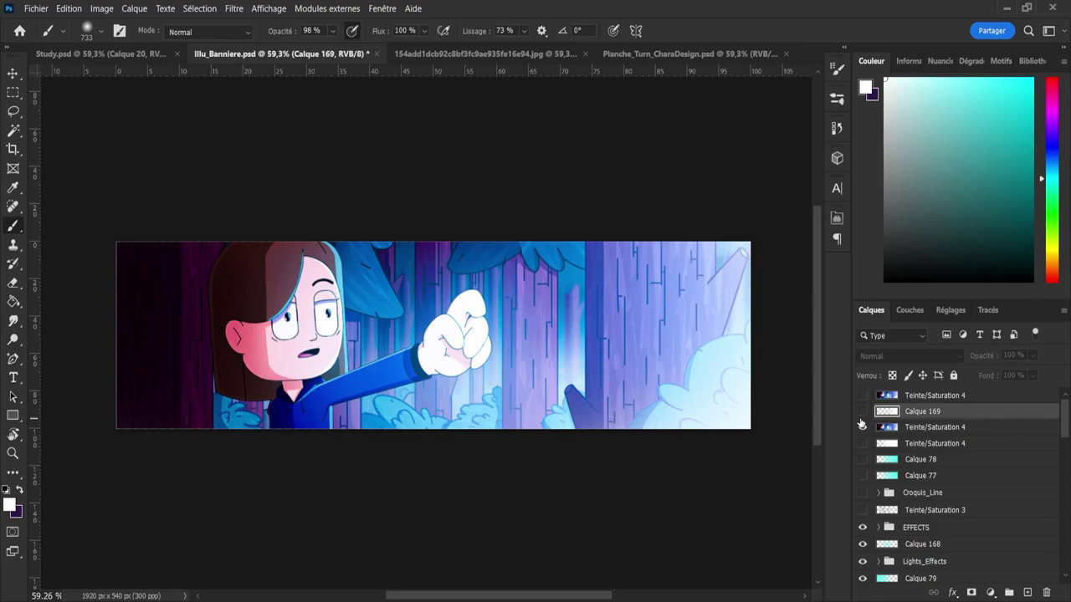
{"action": "left_click", "coordinate": [863, 412]}
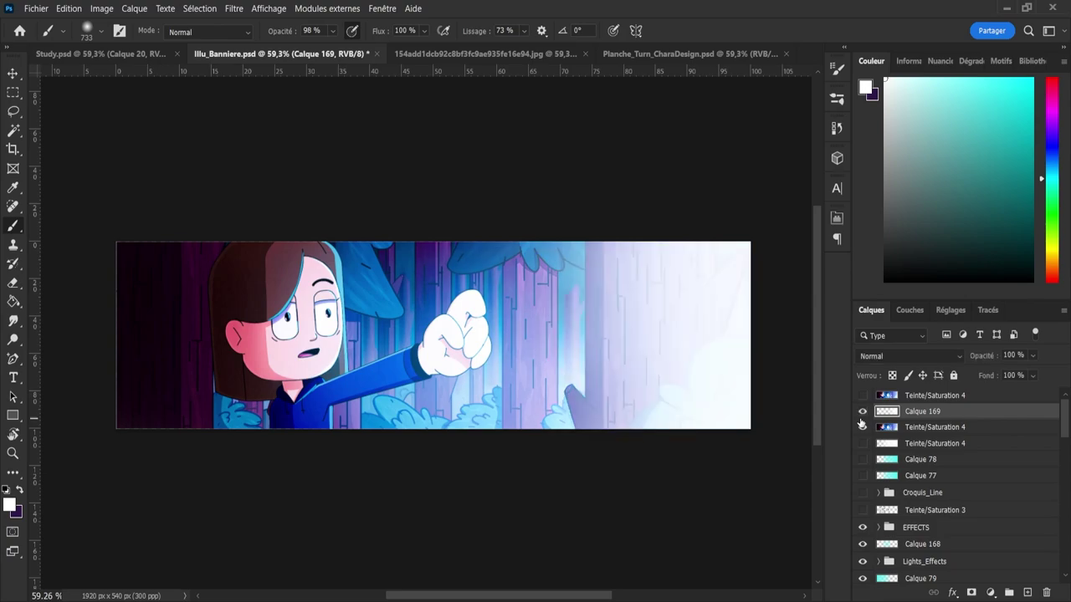
{"action": "left_click", "coordinate": [862, 411]}
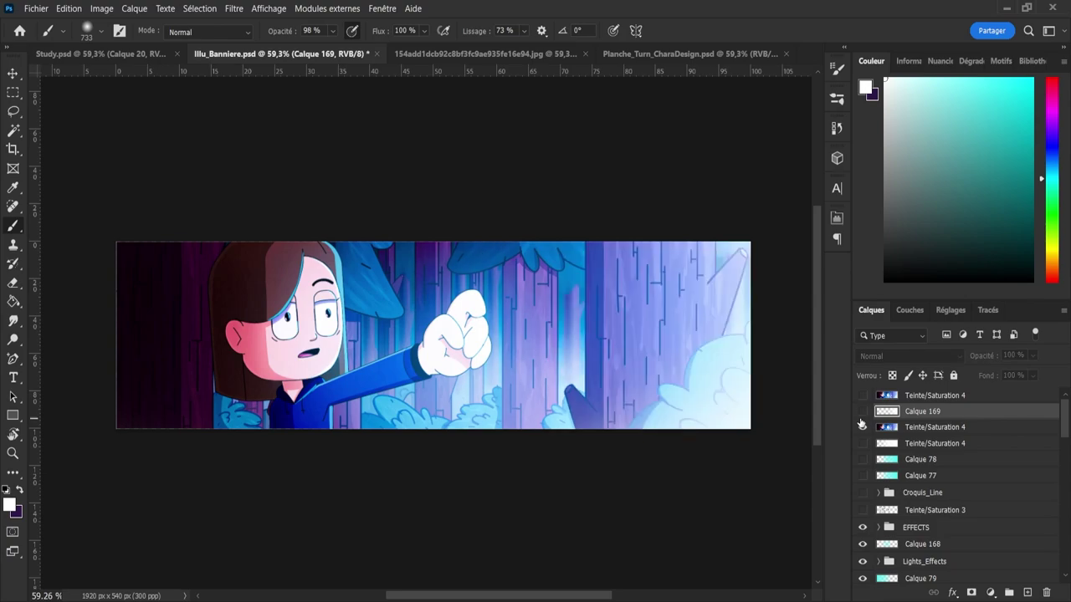
{"action": "left_click", "coordinate": [863, 412]}
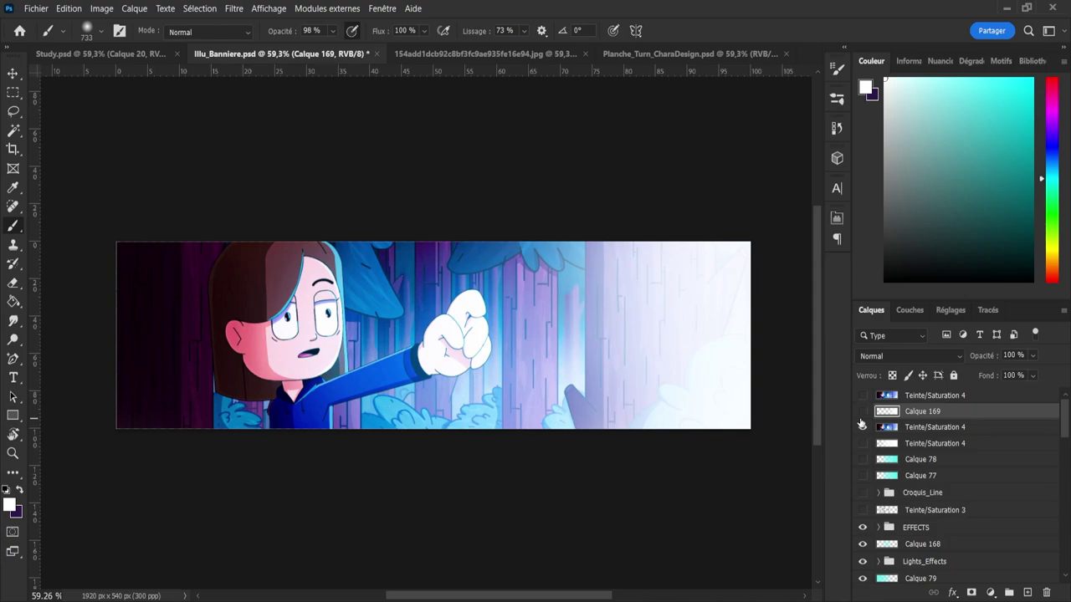
{"action": "left_click", "coordinate": [862, 421]}
{"action": "key", "text": "ctrl+s"}
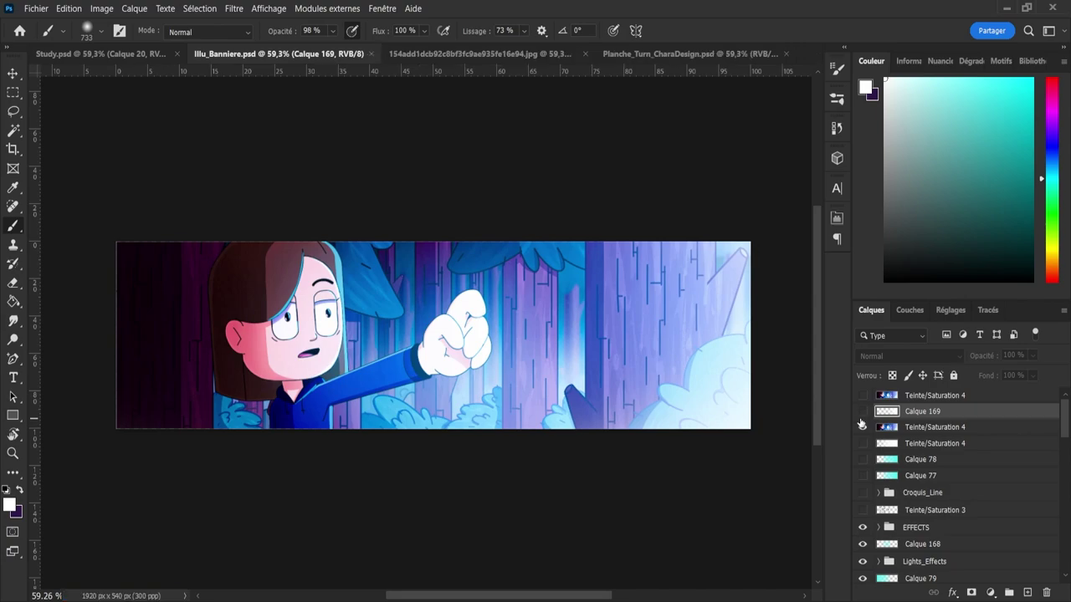
{"action": "left_click", "coordinate": [862, 412]}
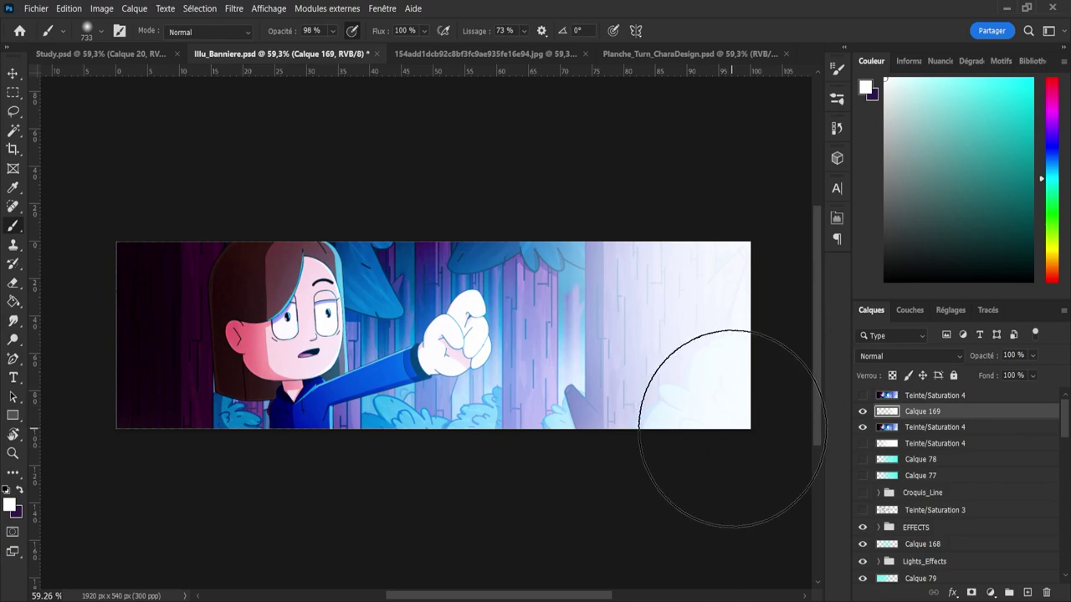
{"action": "key", "text": "ctrl+s"}
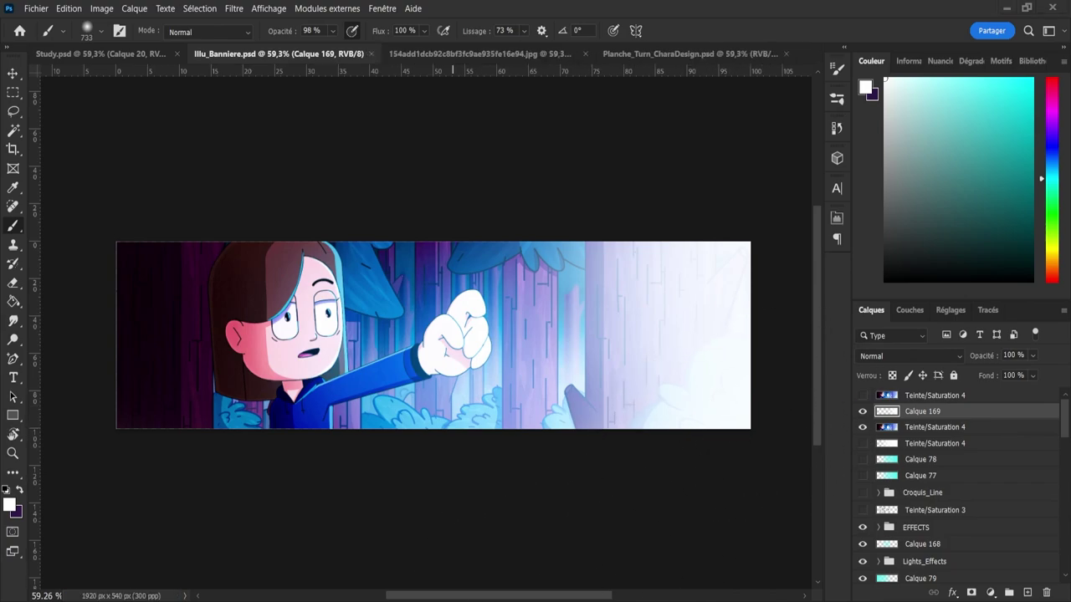
- Save a version of the banner with the Calque 169 white glow over the lower Teinte/Saturation 4 layer
{"action": "key", "text": "z"}
{"action": "left_click_drag", "start_coordinate": [406, 415], "coordinate": [411, 415]}
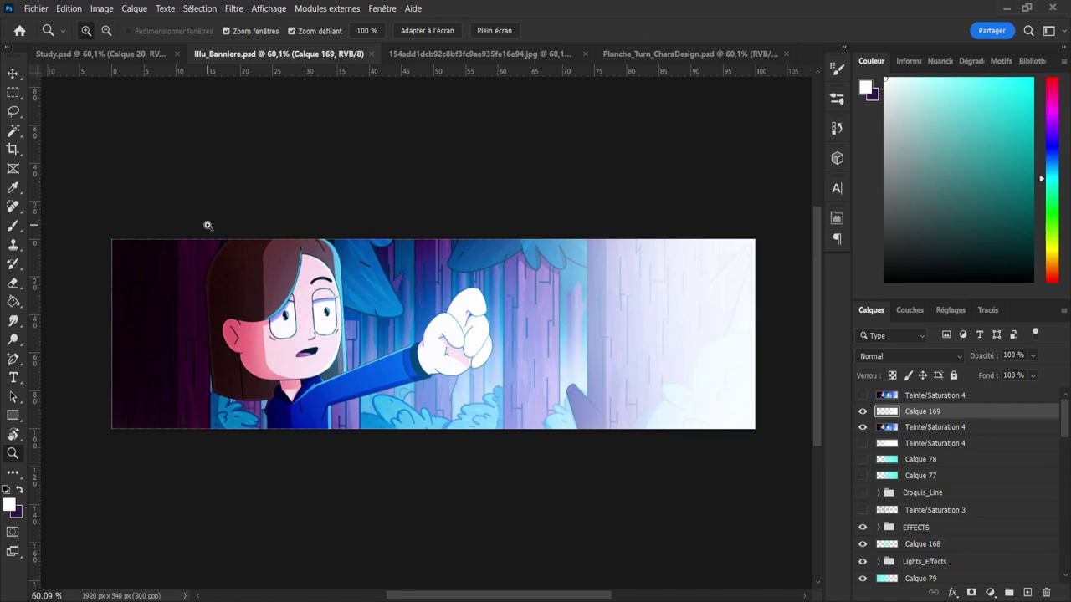
{"action": "left_click", "coordinate": [34, 8]}
{"action": "left_click", "coordinate": [108, 190]}
- Move Calque 169 above the upper Teinte/Saturation 4 layer, compare the image with and without that layer, and leave it visible
{"action": "left_click_drag", "start_coordinate": [902, 415], "coordinate": [900, 395]}
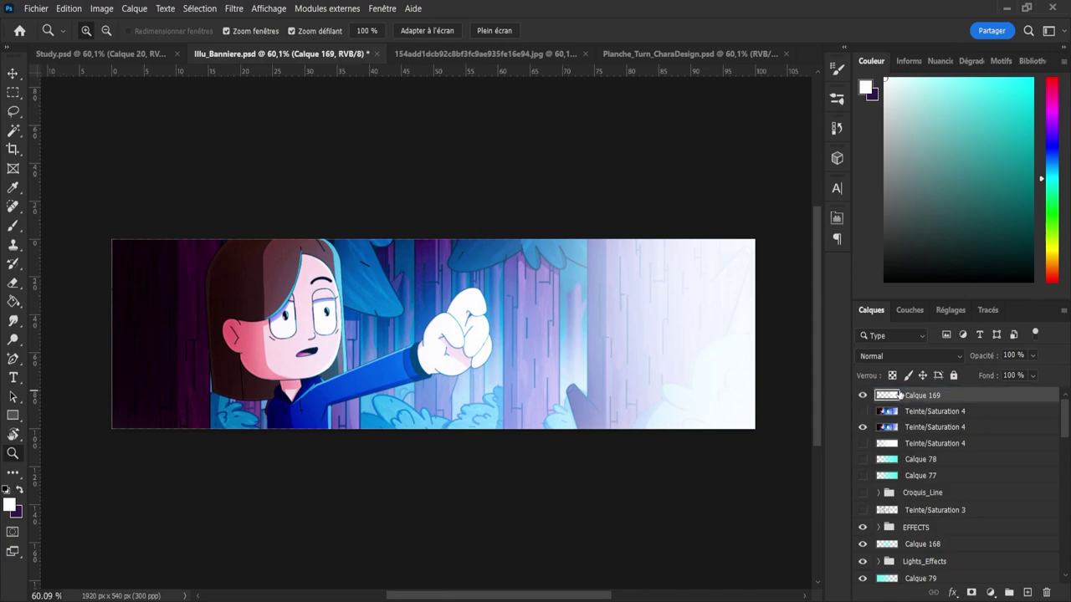
{"action": "left_click", "coordinate": [862, 411]}
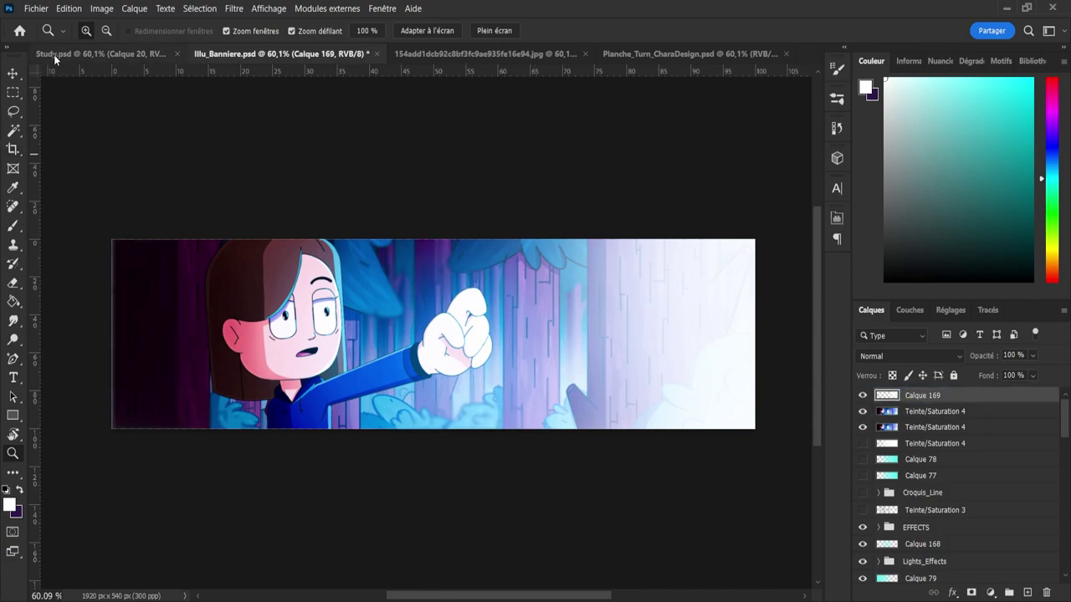
{"action": "left_click", "coordinate": [862, 411]}
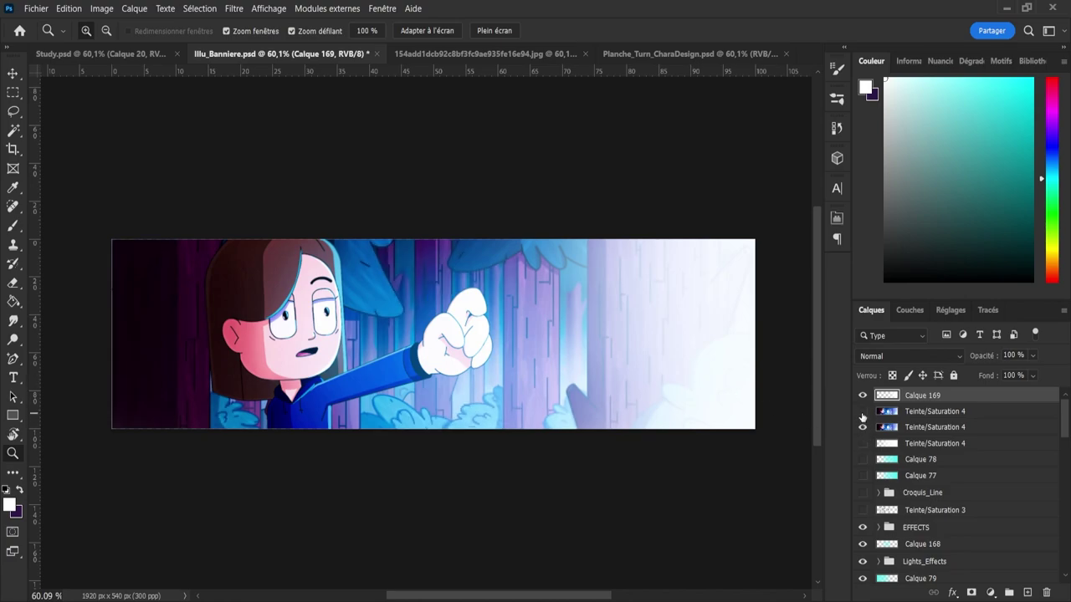
{"action": "left_click", "coordinate": [864, 412]}
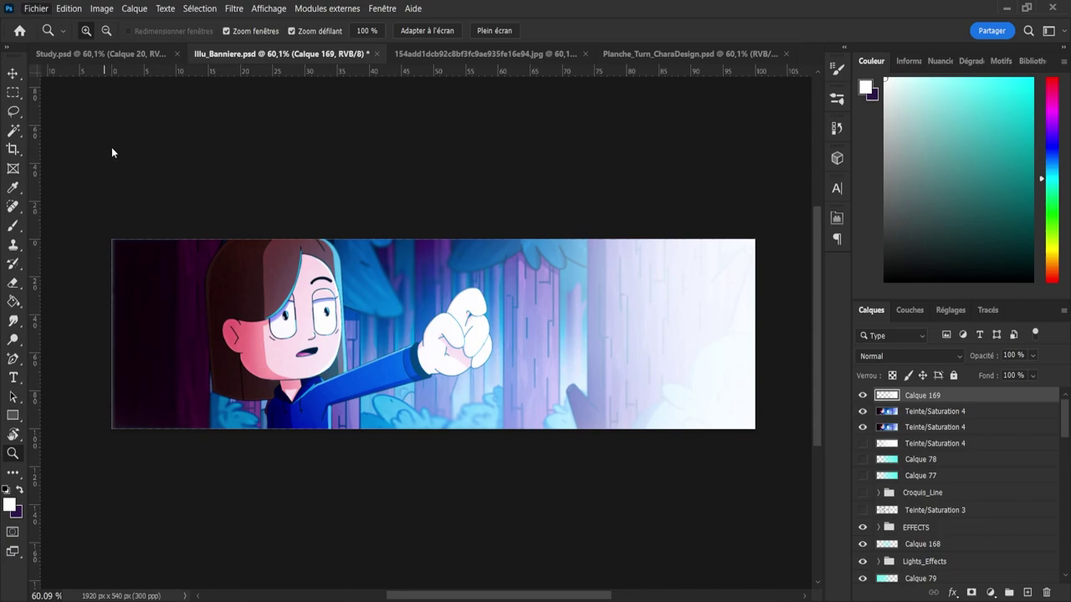
- Save a banner version with Calque 169 hidden, and another with its white glow visible
{"action": "left_click", "coordinate": [862, 395]}
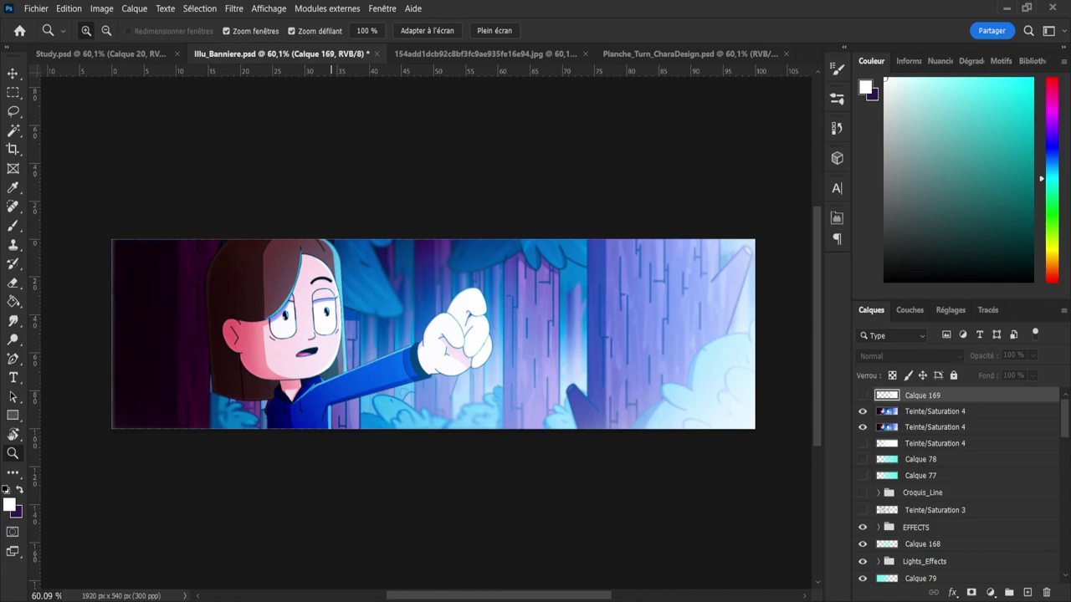
{"action": "key", "text": "ctrl+s"}
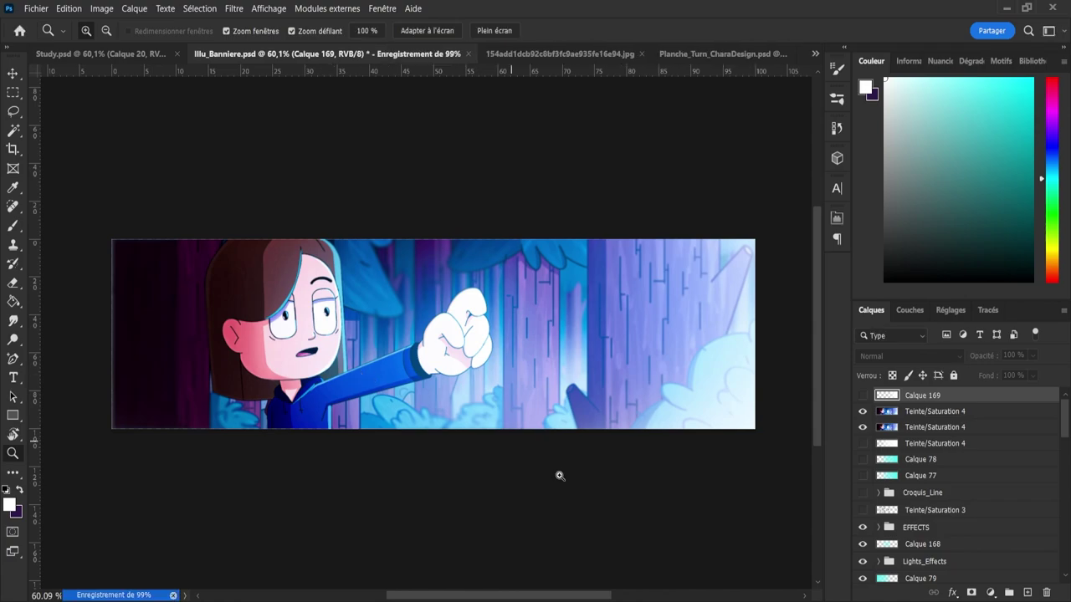
{"action": "left_click", "coordinate": [863, 395]}
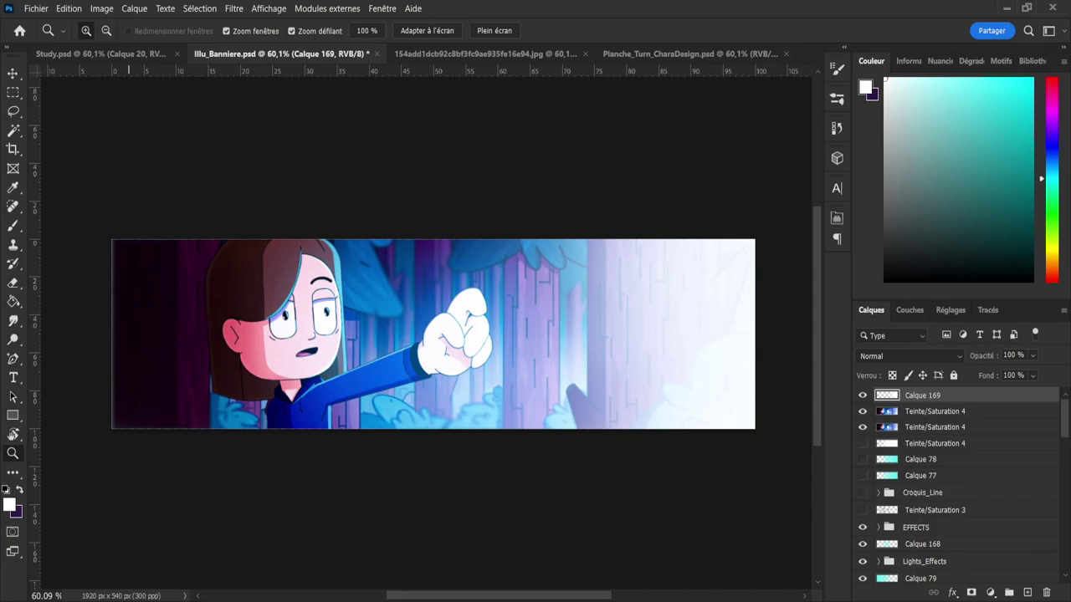
{"action": "key", "text": "ctrl+s"}
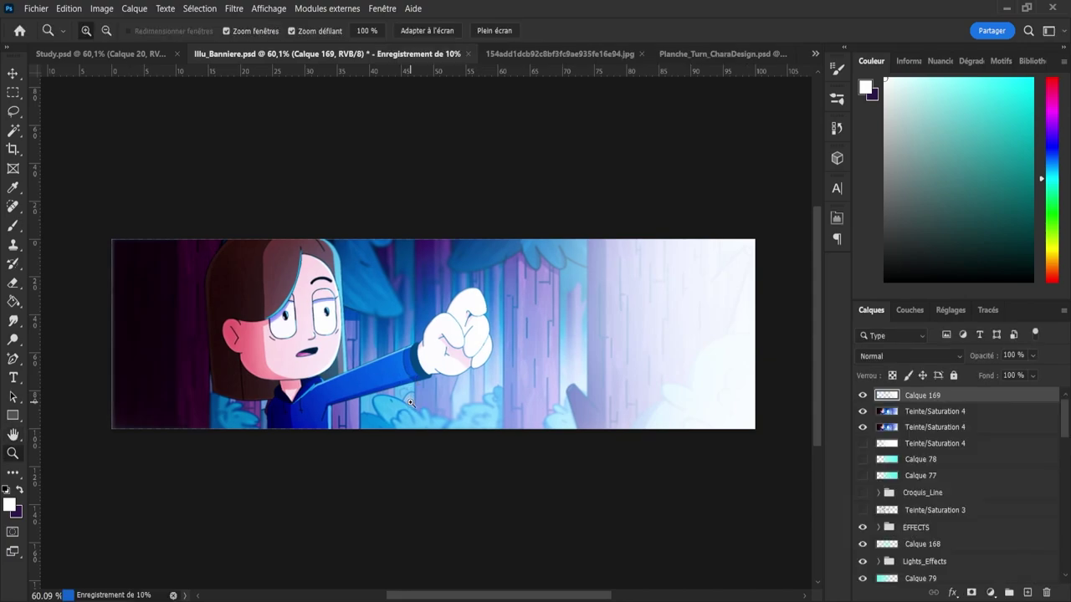
- Hide the upper Teinte/Saturation 4 layer and save the version with Calque 169 over the lower one
{"action": "left_click", "coordinate": [863, 412]}
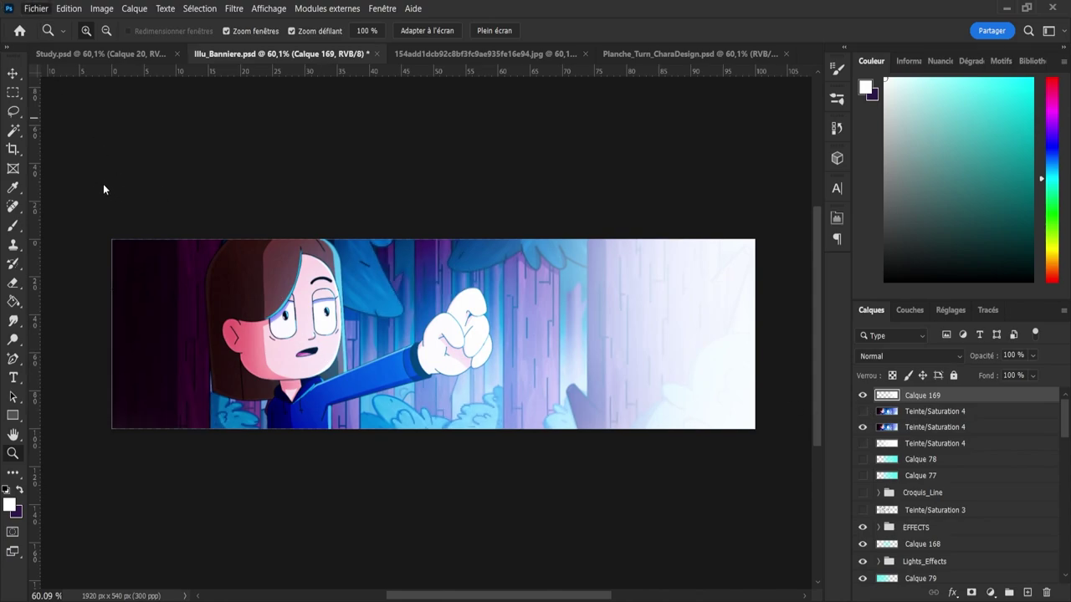
{"action": "key", "text": "alt"}
{"action": "left_click", "coordinate": [622, 143]}
- Show the upper Teinte/Saturation 4 layer, hide Calque 169 and the lower Teinte/Saturation 4 layer, and save that version
{"action": "left_click", "coordinate": [861, 411]}
{"action": "left_click", "coordinate": [862, 395]}
{"action": "left_click", "coordinate": [863, 427]}
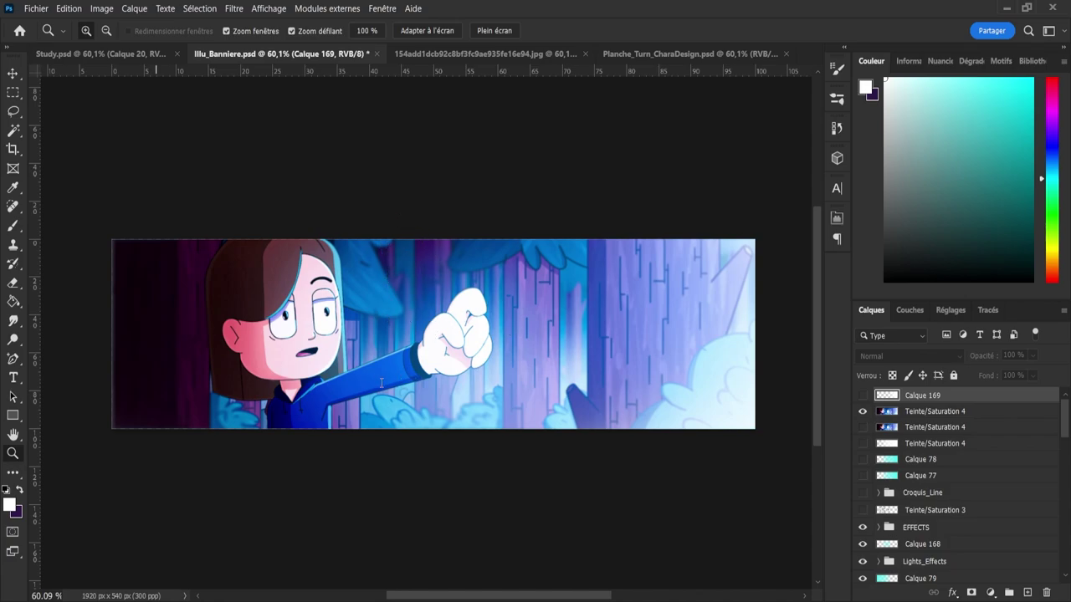
{"action": "key", "text": "ctrl+s"}
- Swap visibility to the lower Teinte/Saturation 4 layer, save that version, and compare the image with and without the colour grading
{"action": "left_click", "coordinate": [862, 411]}
{"action": "left_click", "coordinate": [863, 427]}
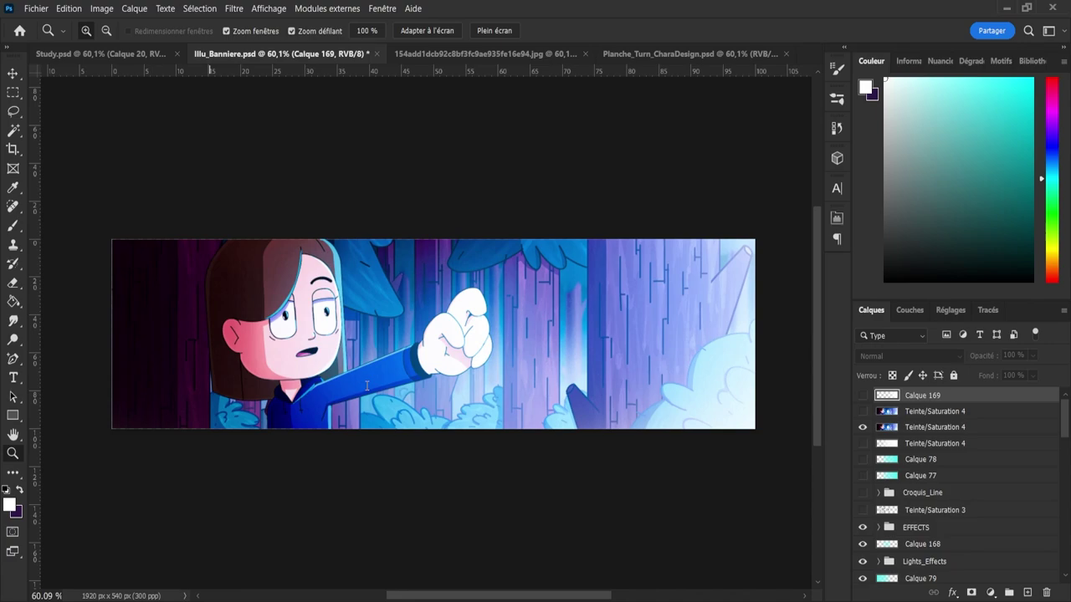
{"action": "key", "text": "ctrl+s"}
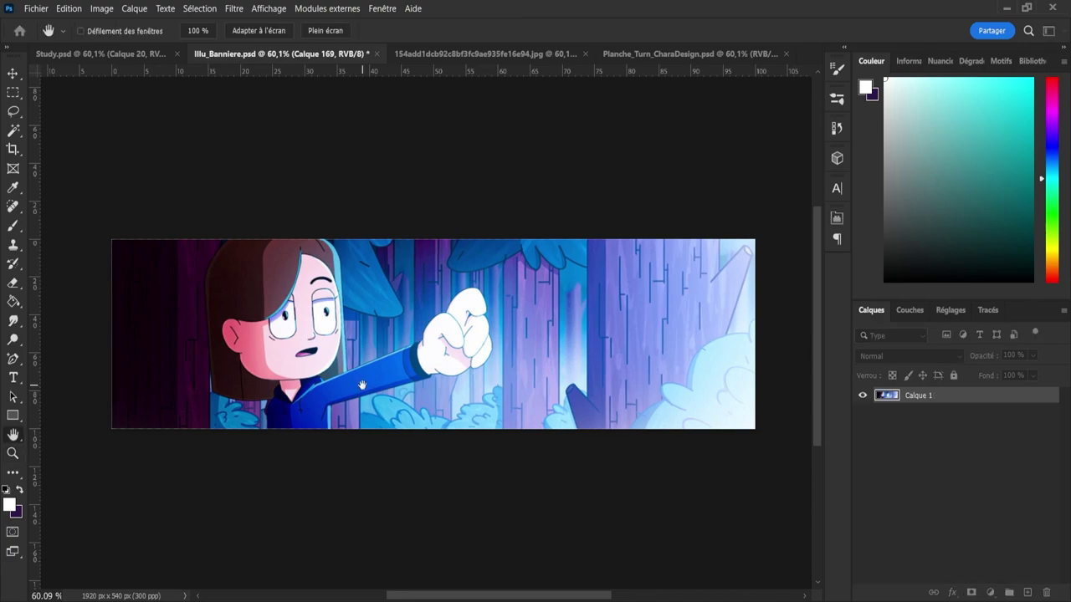
{"action": "left_click", "coordinate": [862, 427]}
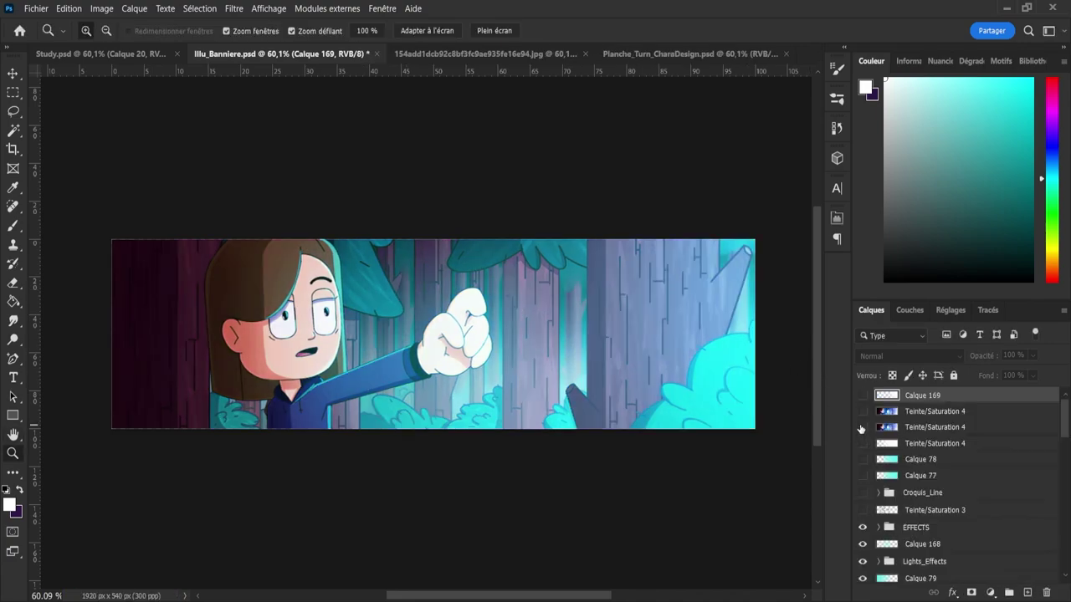
{"action": "left_click", "coordinate": [861, 428]}
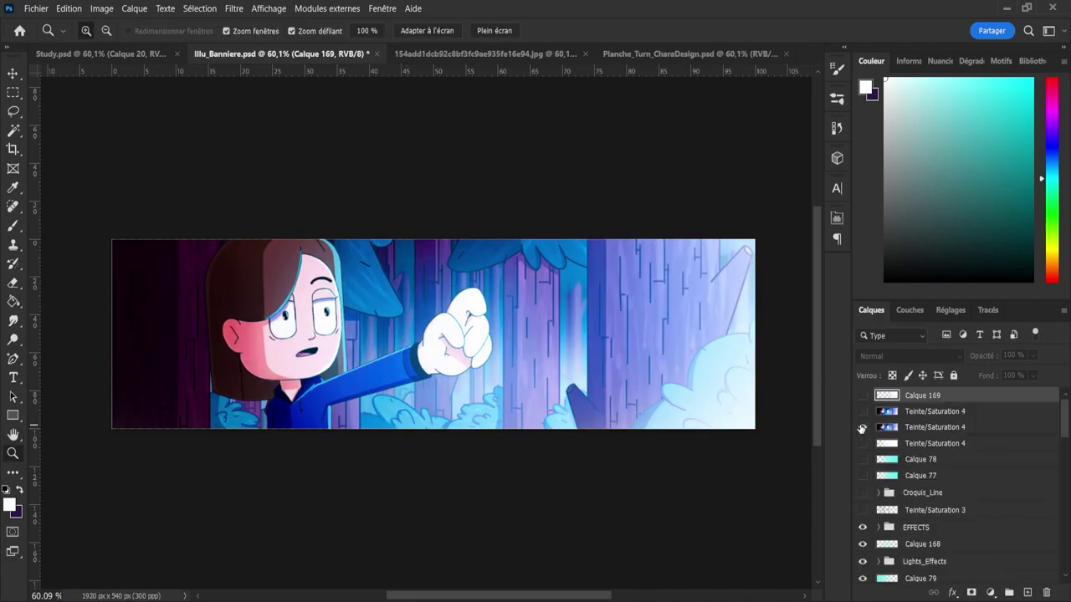